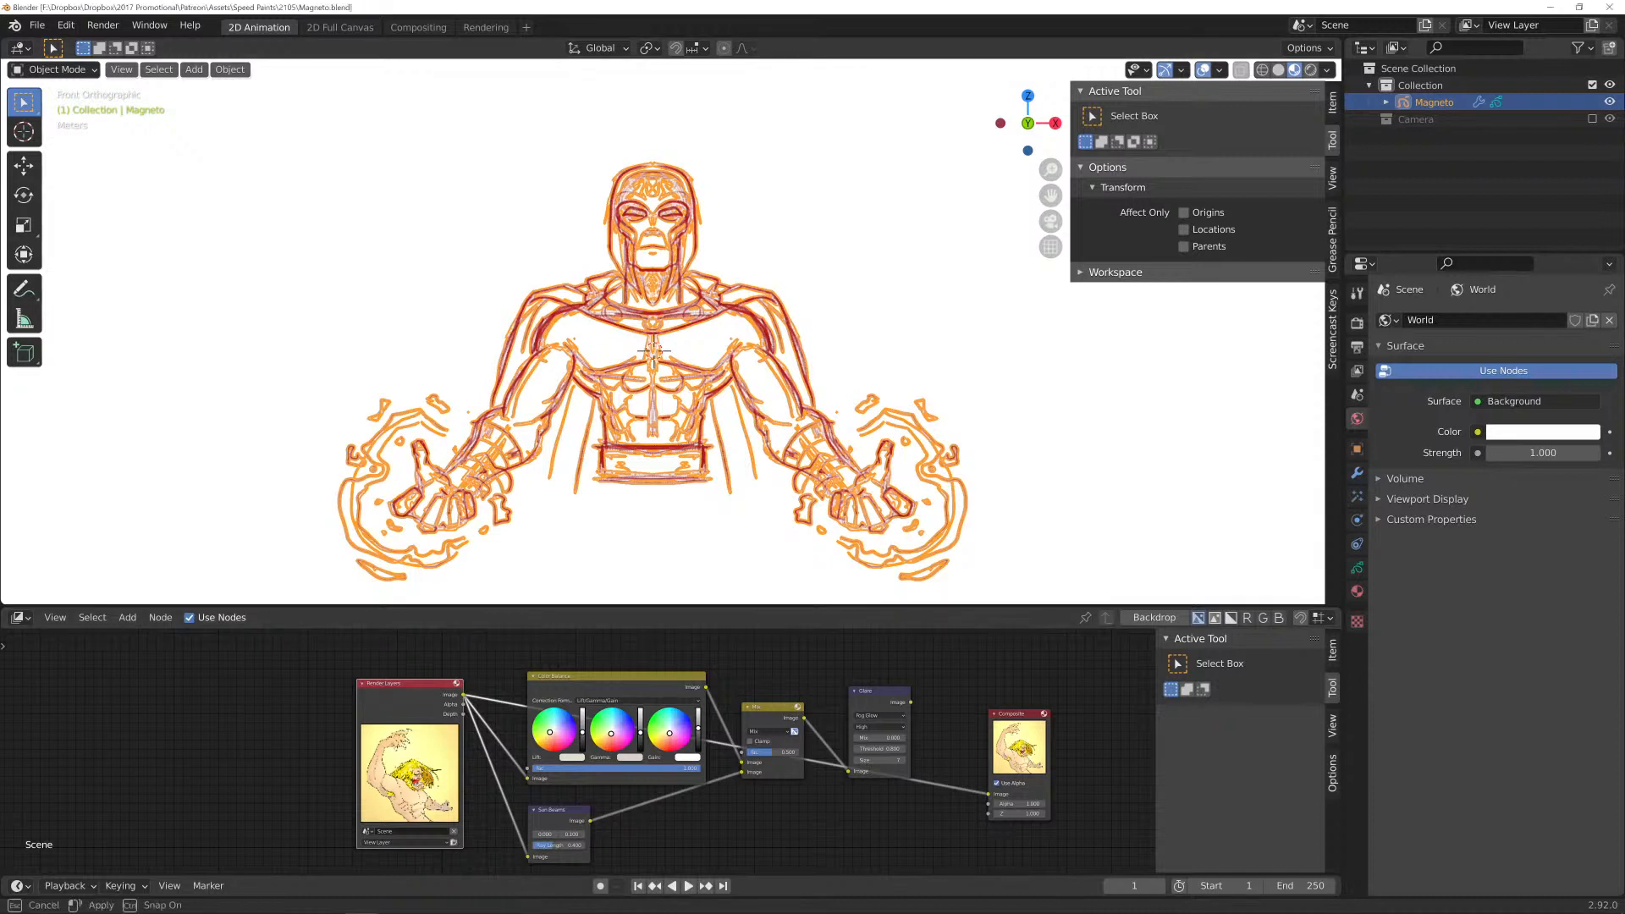
Enlarge the 3D viewport over the compositor area and switch the Magneto object to Draw mode.
drag(669, 605, 668, 795)
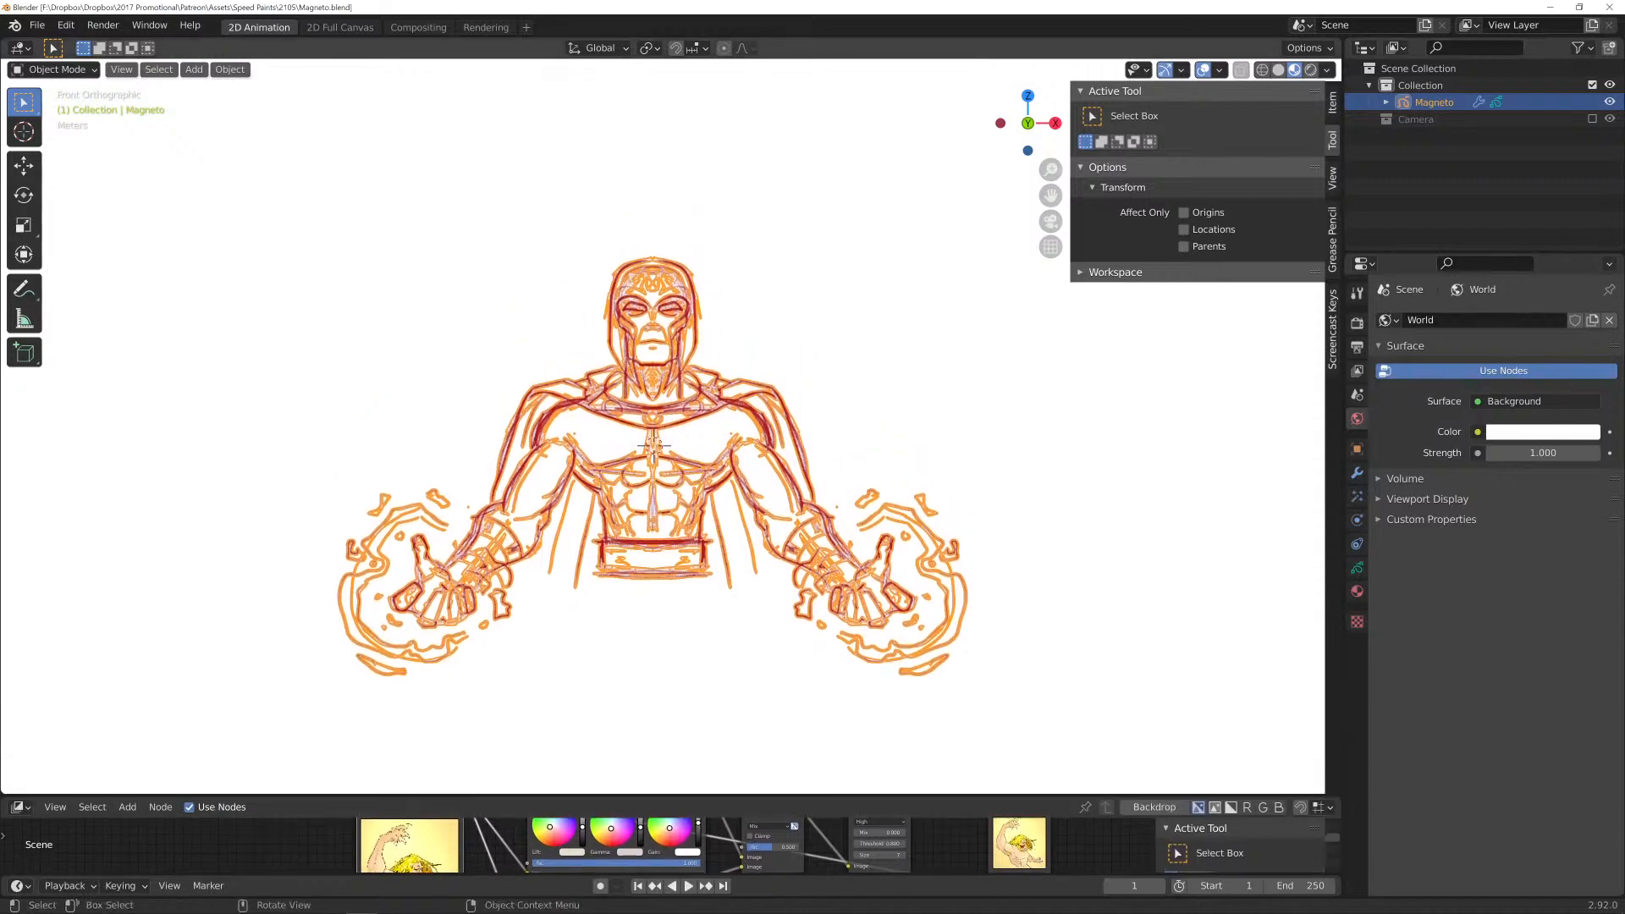
scroll(652, 447, up, 3)
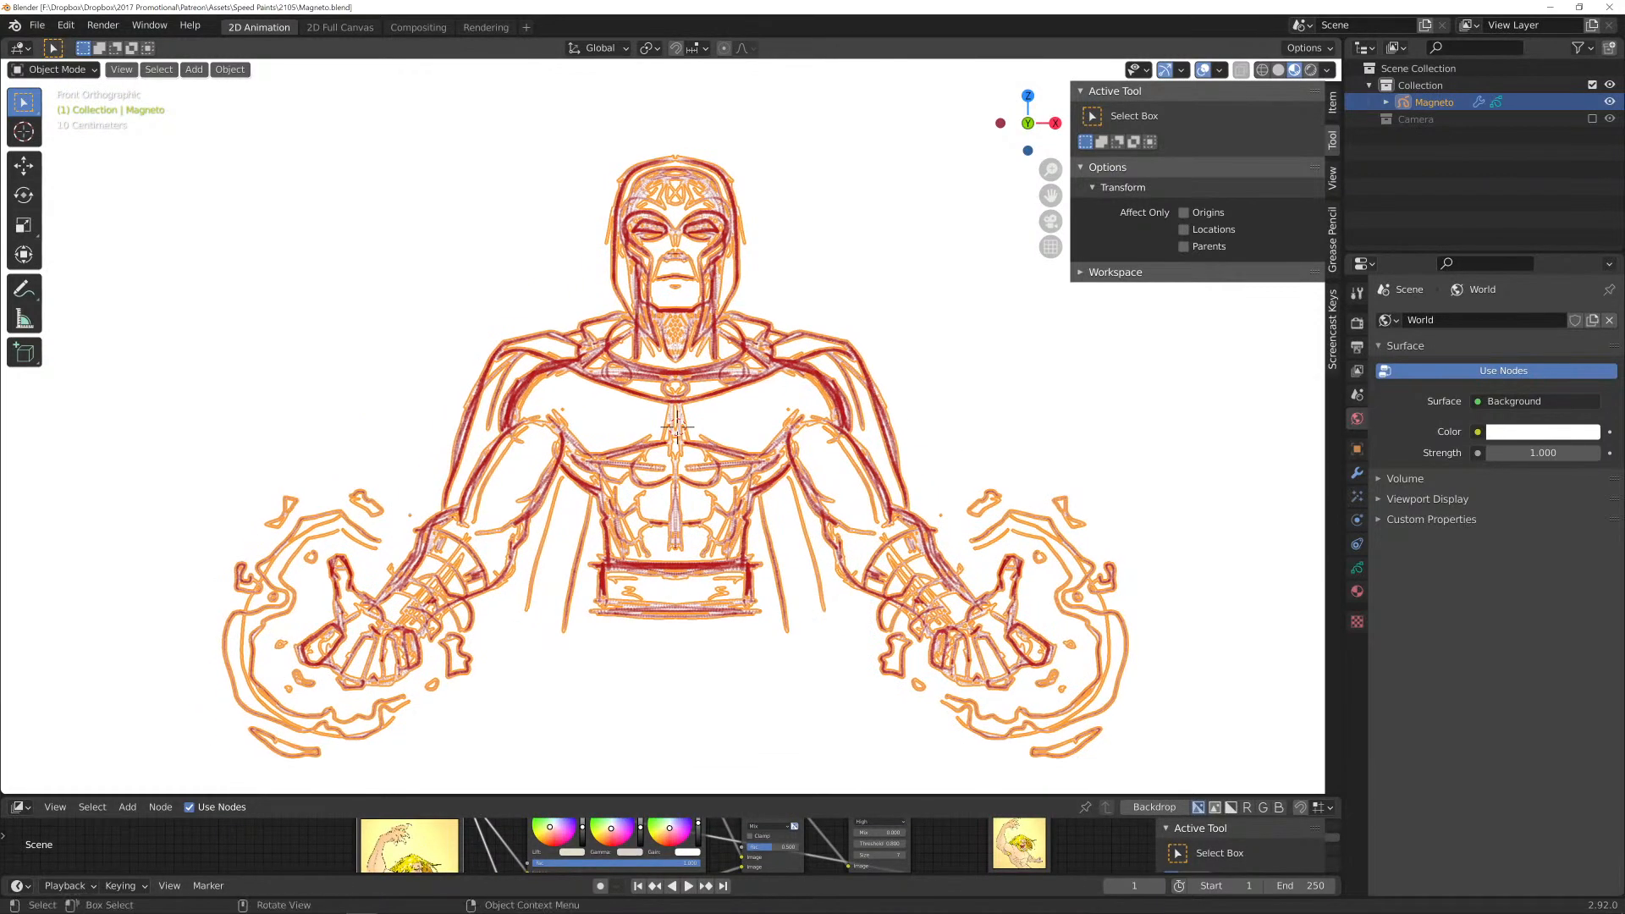
click(54, 69)
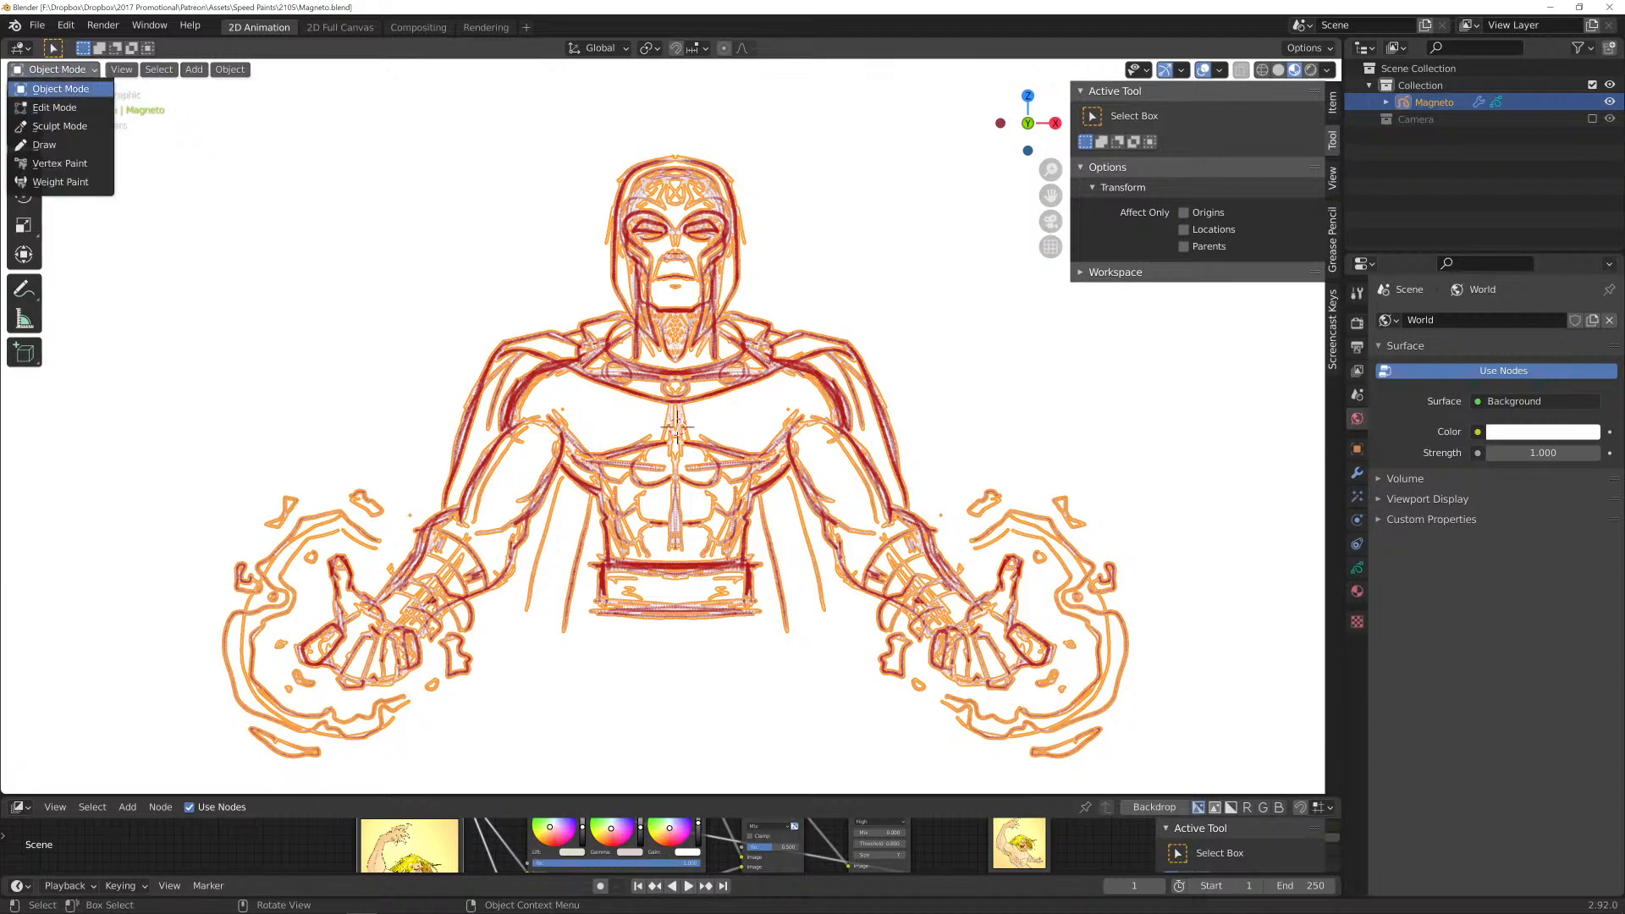
click(51, 146)
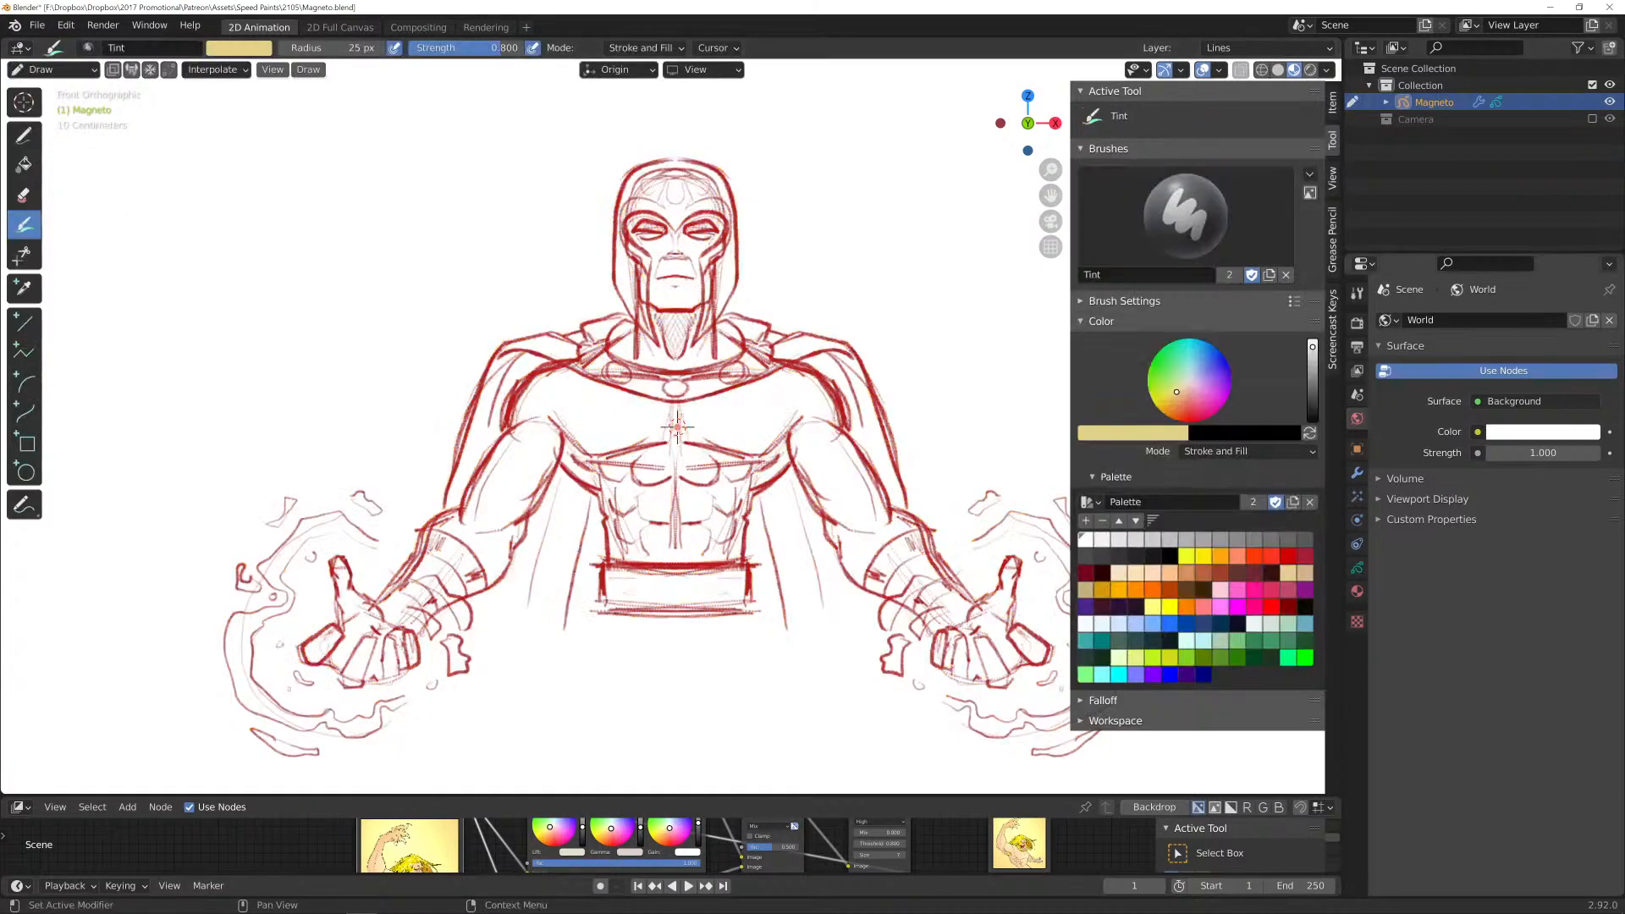
Add a new Grease Pencil layer, and rename the existing Lines layer as Rough Sketch and lock it.
click(1356, 567)
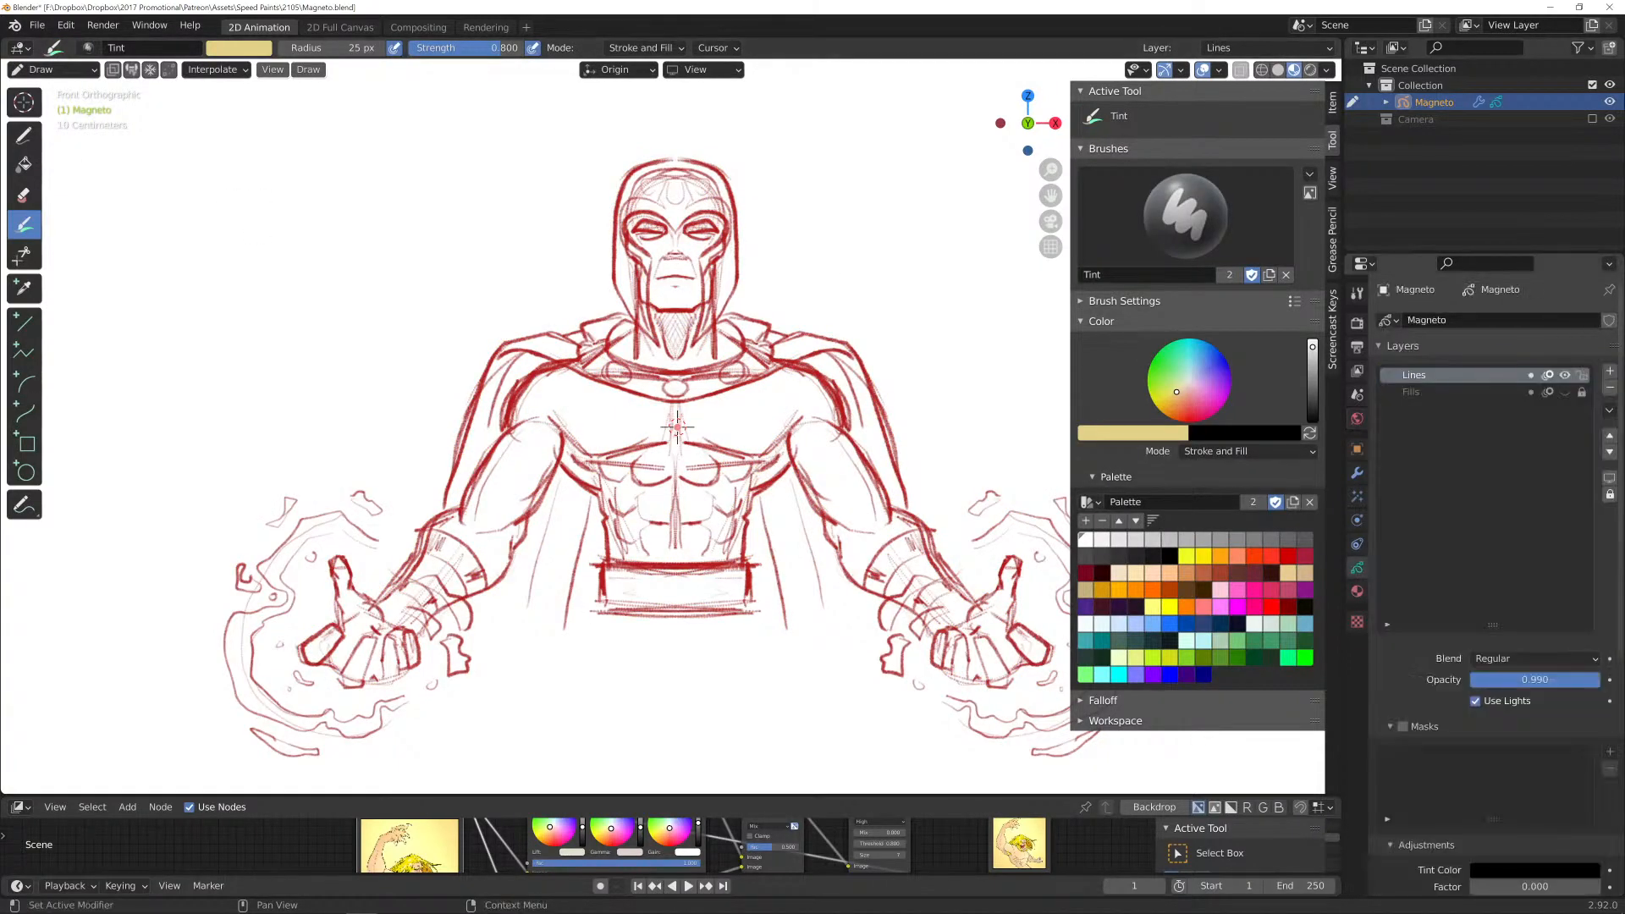
click(1610, 371)
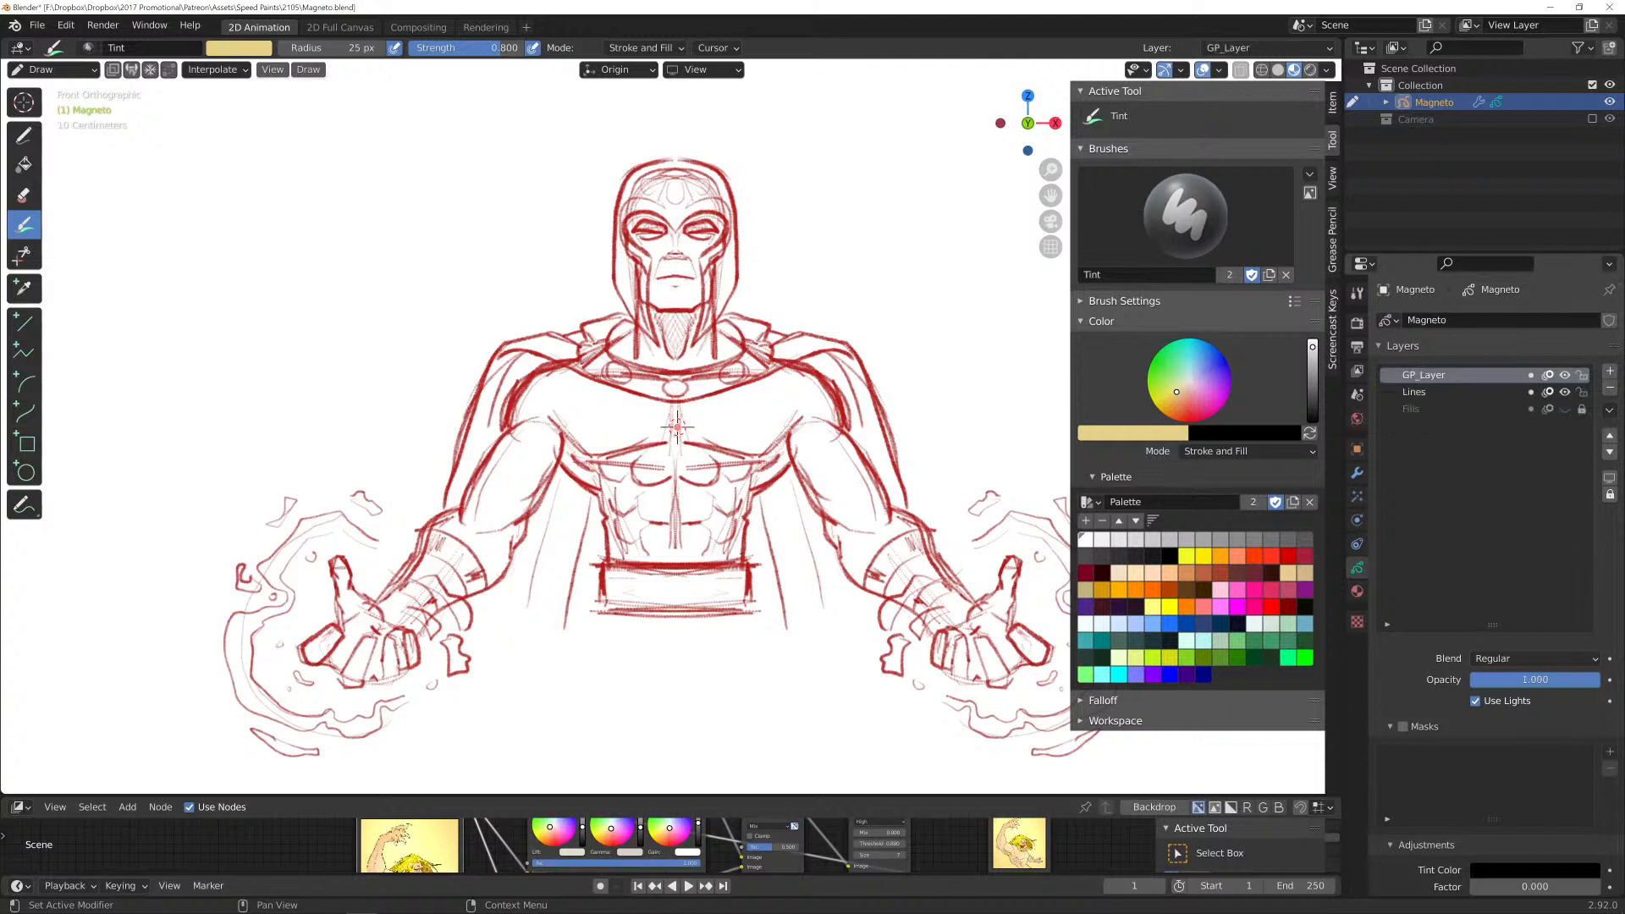
click(1422, 392)
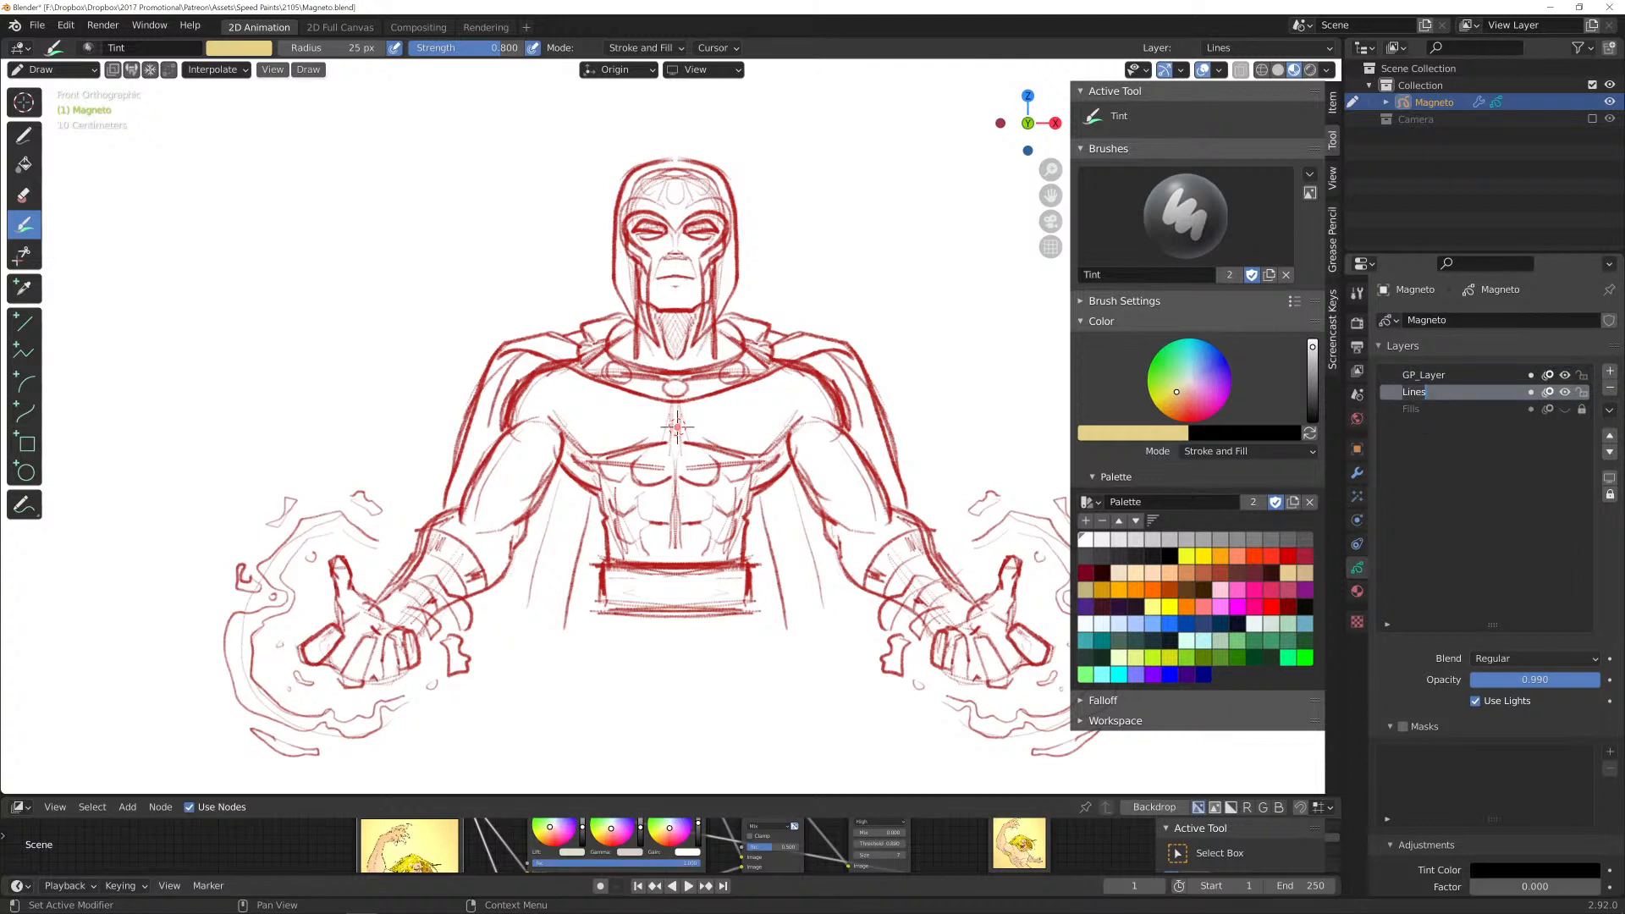
text(Rough Sketch)
key(Return)
click(1582, 392)
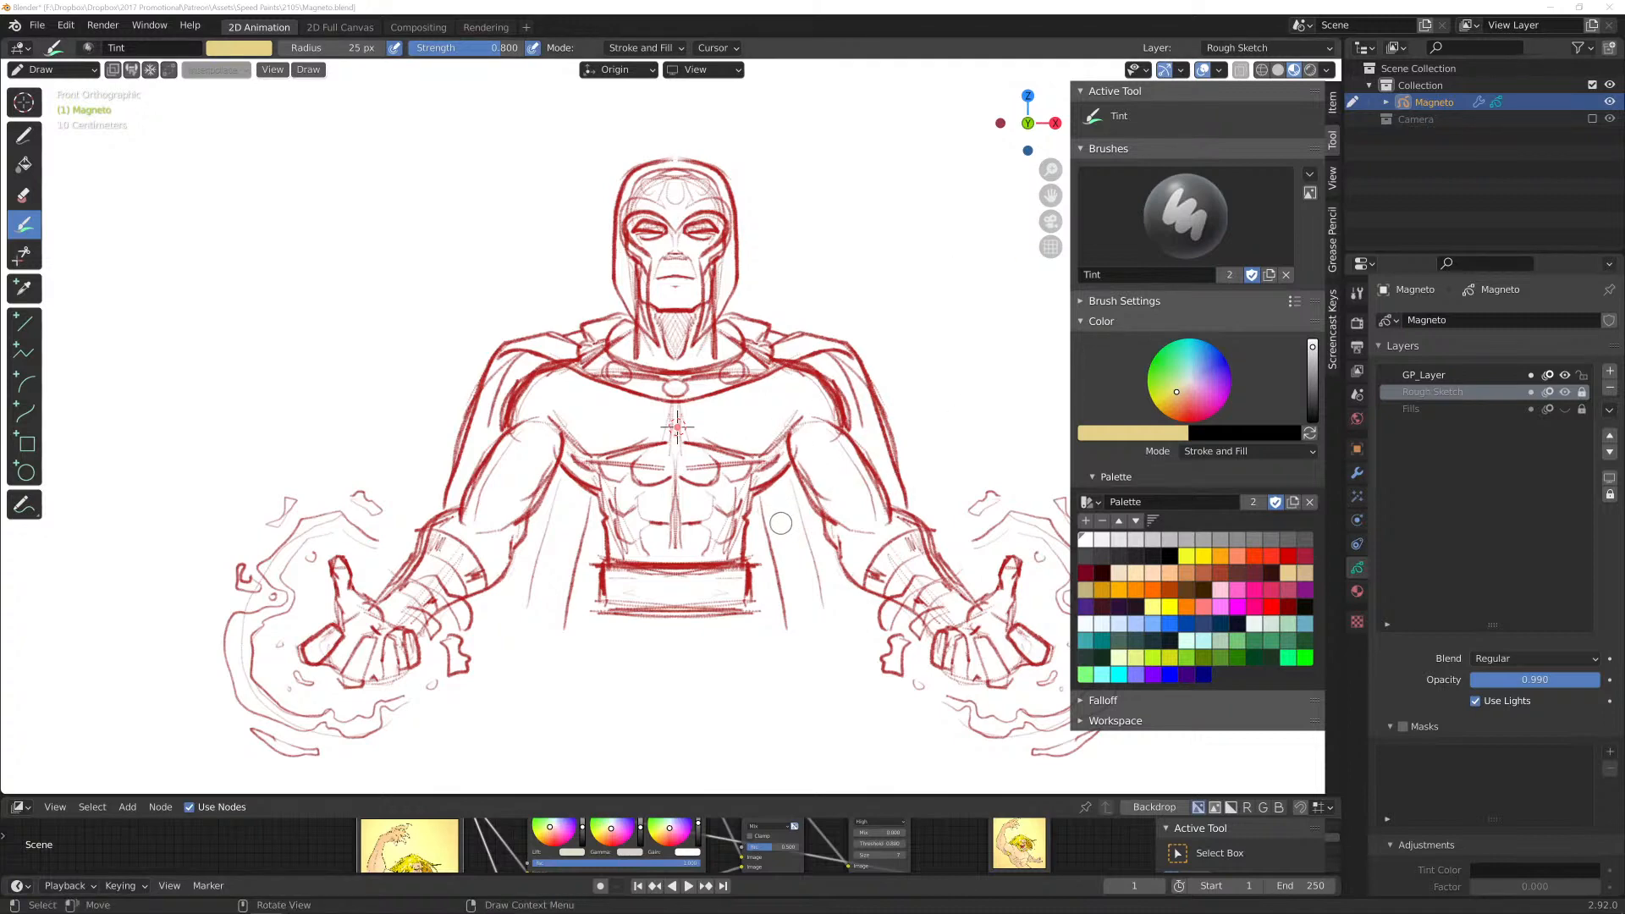
mouse_move(823, 561)
middle_down()
mouse_move(772, 521)
mouse_move(657, 496)
middle_up()
key(KP_1)
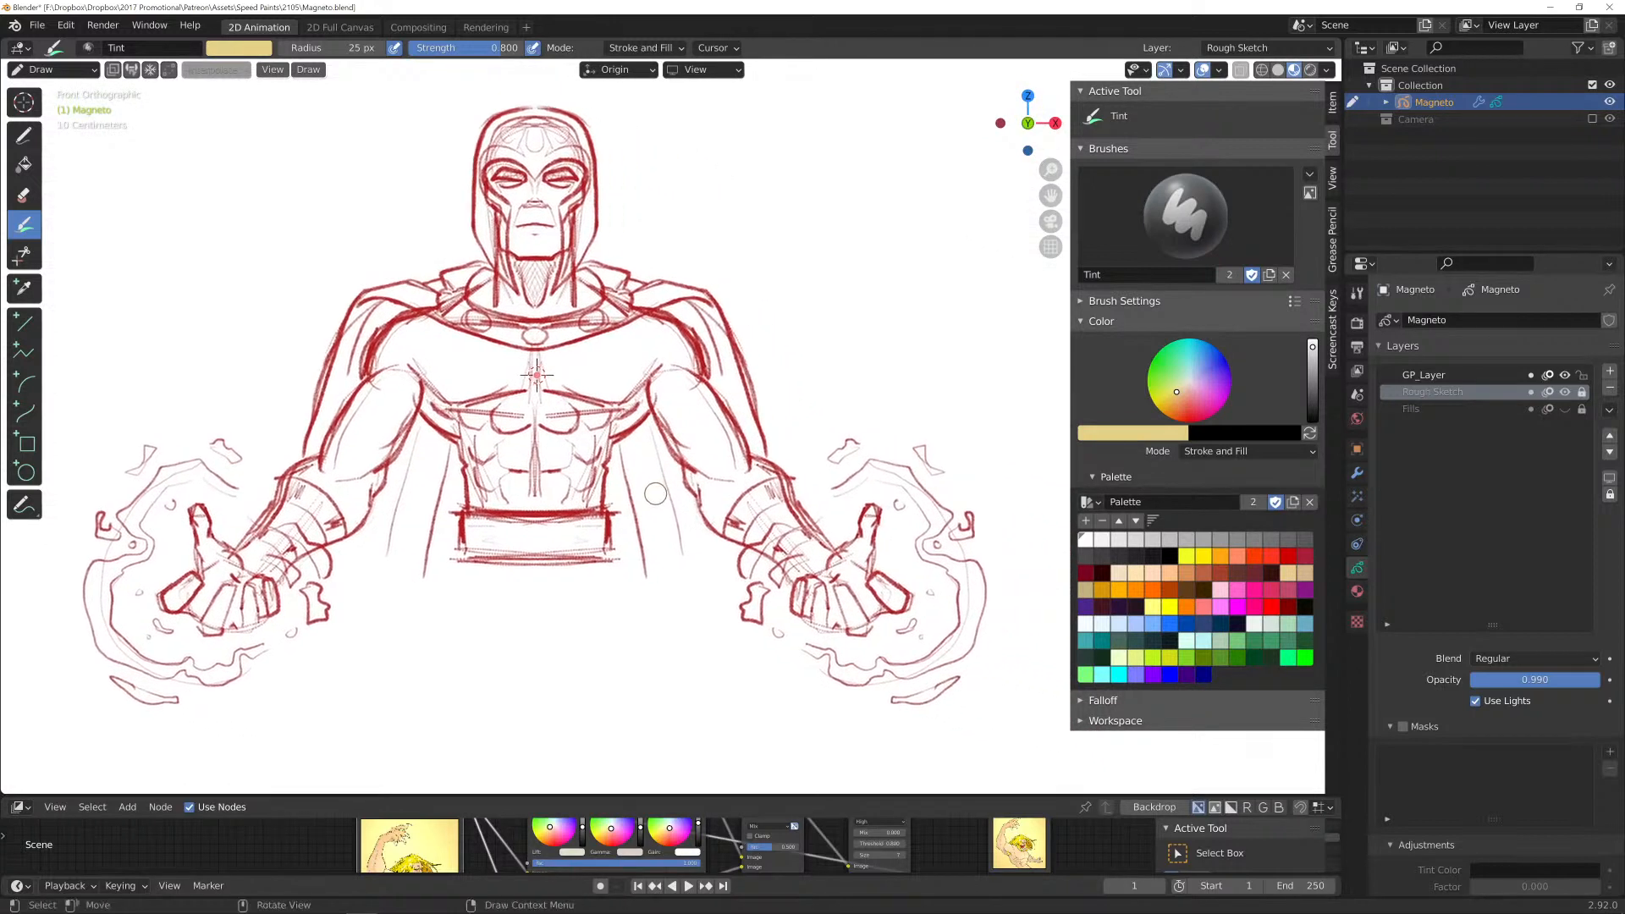
key(XF86AudioLowerVolume)
key(XF86AudioLowerVolume)
key(XF86AudioLowerVolume)
key(XF86AudioLowerVolume)
key(XF86AudioLowerVolume)
key(XF86AudioLowerVolume)
key(XF86AudioLowerVolume)
key(XF86AudioLowerVolume)
key(XF86AudioLowerVolume)
key(XF86AudioLowerVolume)
key(XF86AudioLowerVolume)
key(XF86AudioLowerVolume)
key(XF86AudioLowerVolume)
key(XF86AudioLowerVolume)
key(XF86AudioLowerVolume)
key(XF86AudioLowerVolume)
key(XF86AudioLowerVolume)
key(XF86AudioLowerVolume)
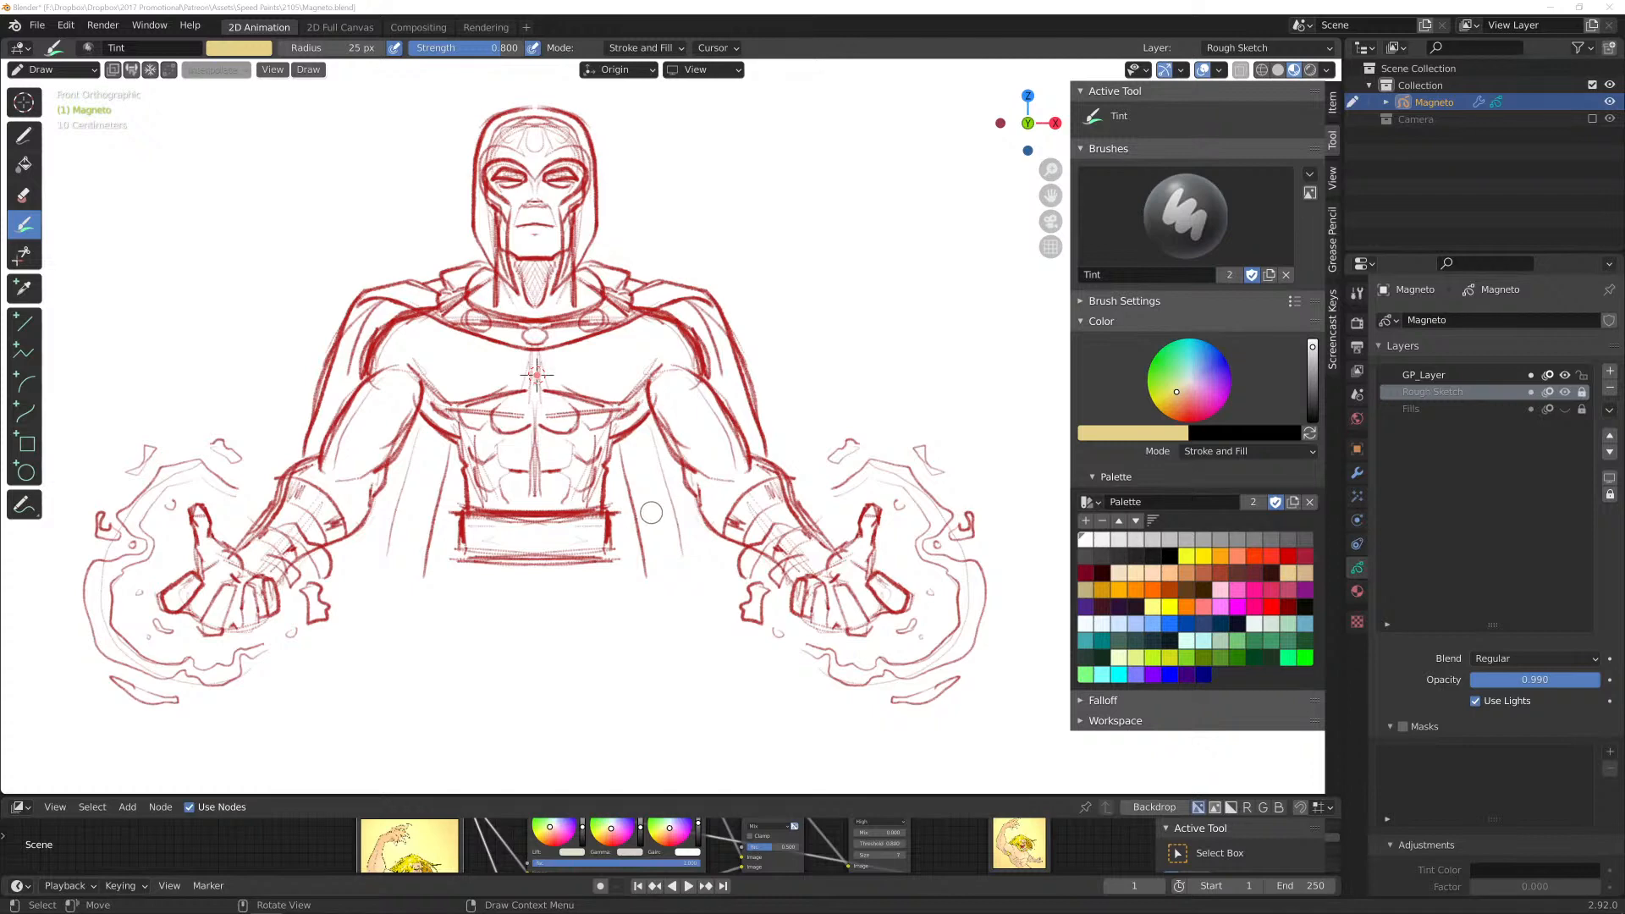
Make the new GP_Layer active and choose the Pencil Blue brush for the Draw tool.
middle_drag(654, 512, 597, 507)
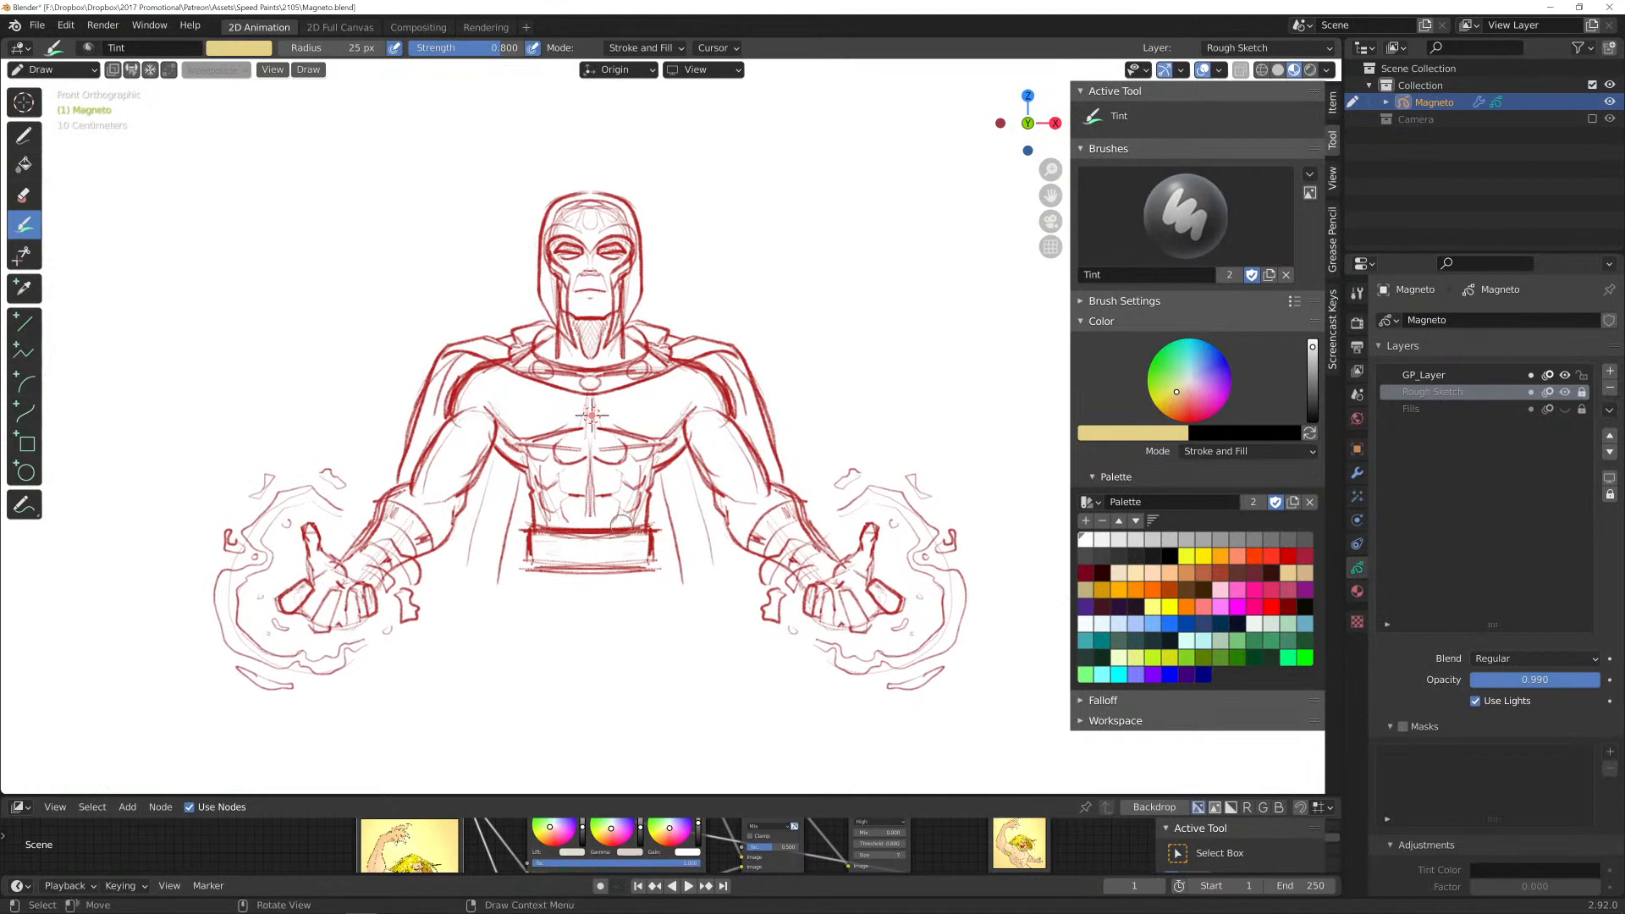
click(1424, 375)
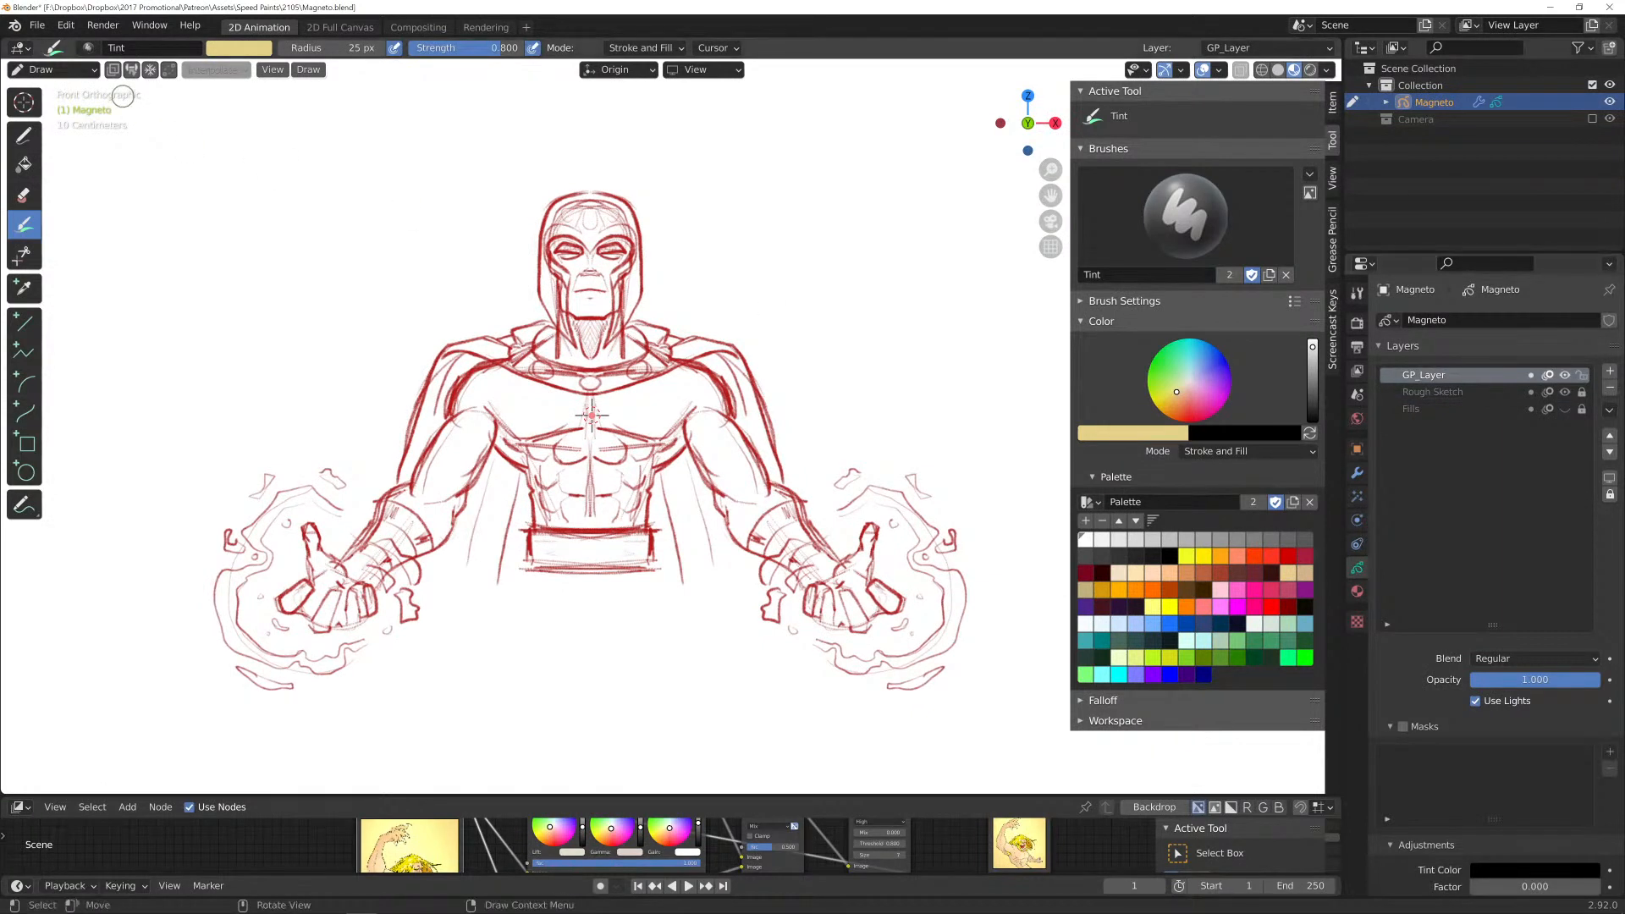
click(24, 135)
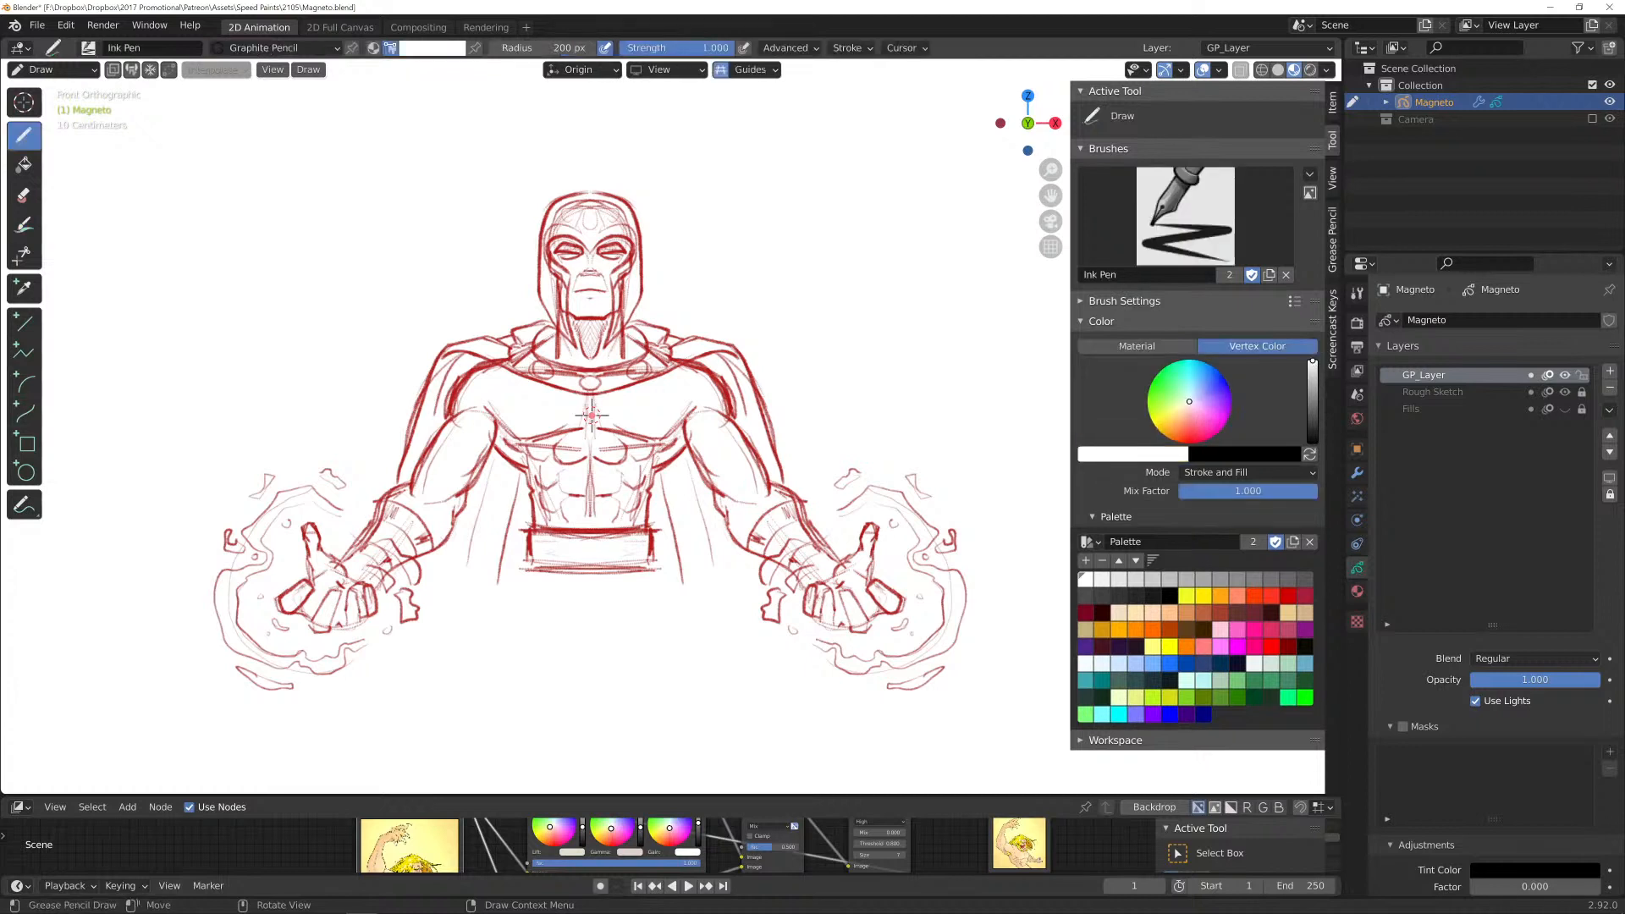
click(88, 48)
click(587, 98)
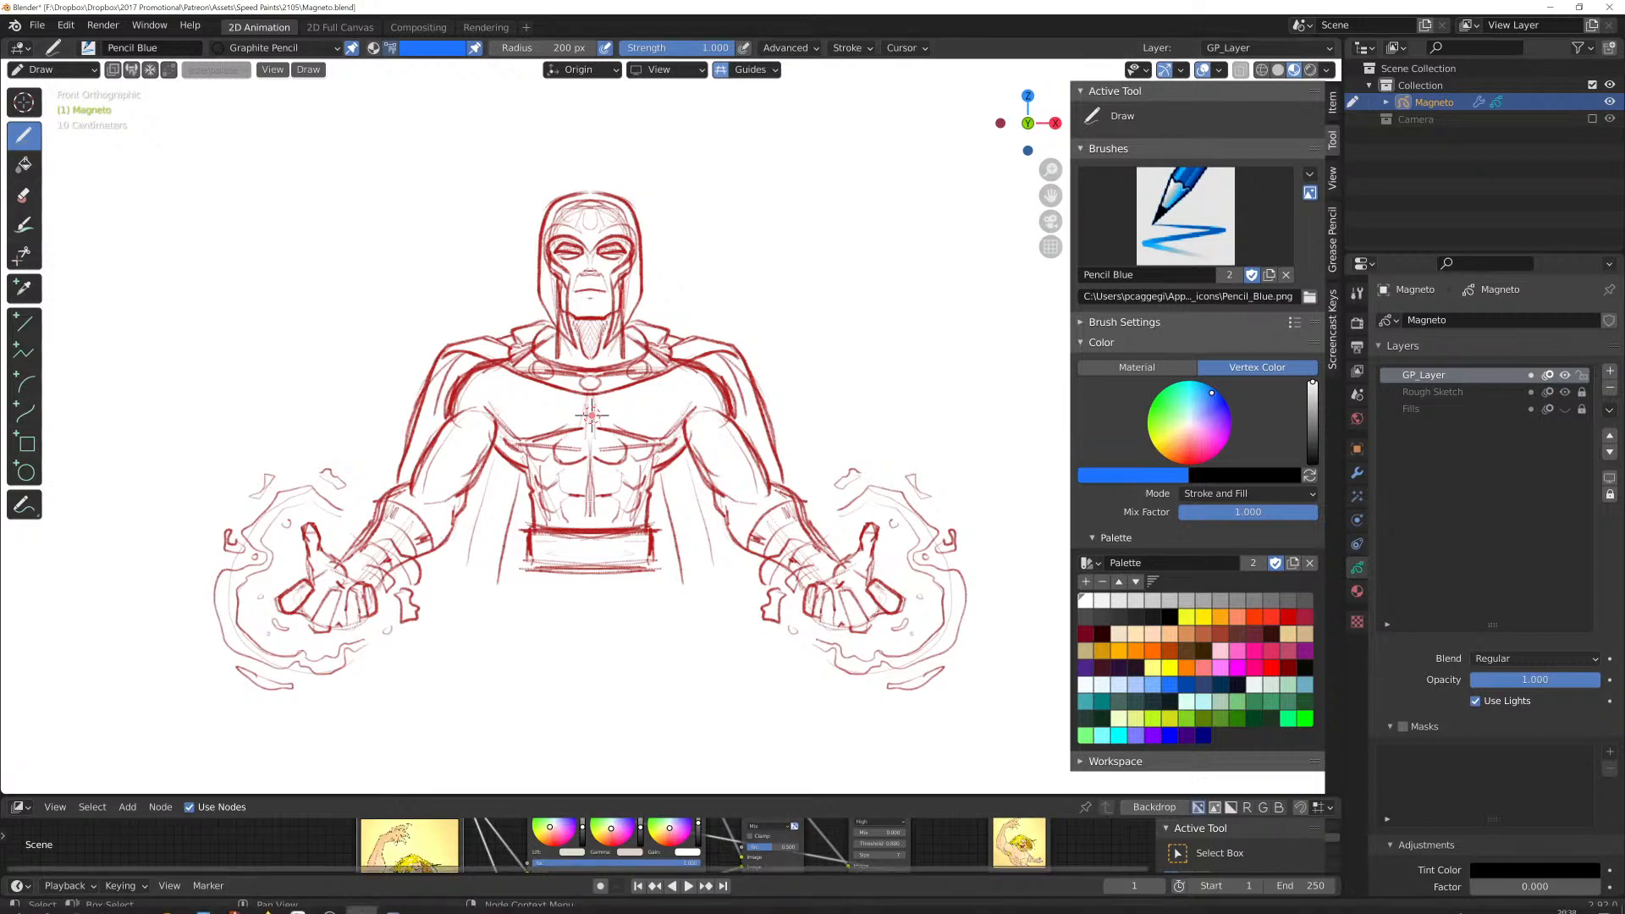
Open Sabretooth_1.blend in a second Blender window, examine the drawing in camera and front views, and close that window.
click(15, 903)
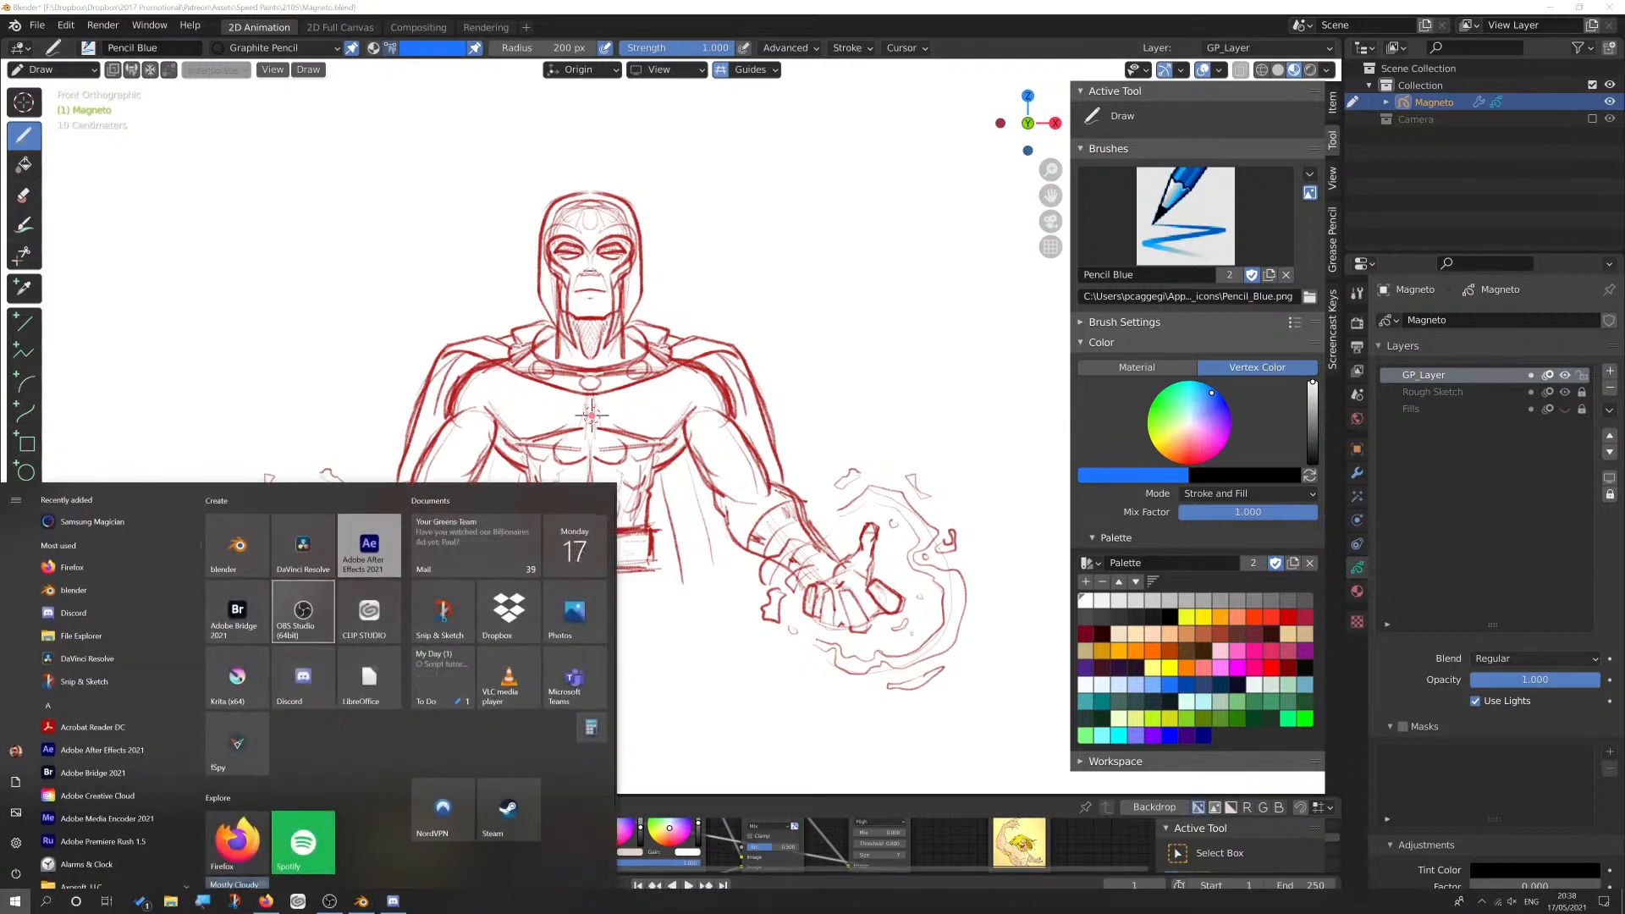
click(577, 611)
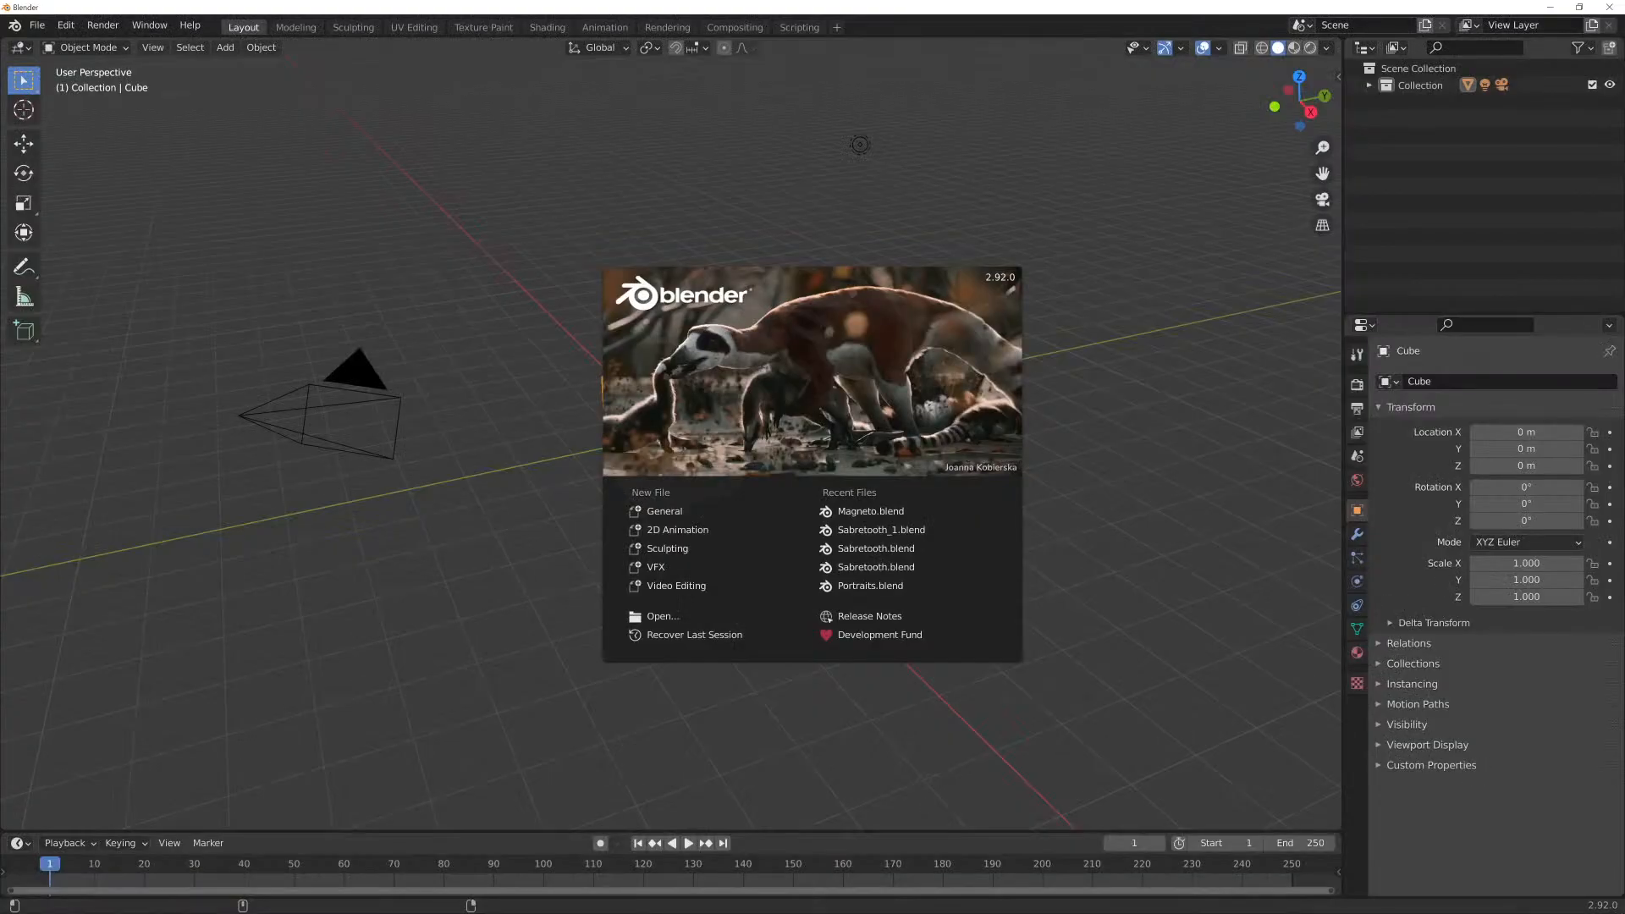
click(876, 530)
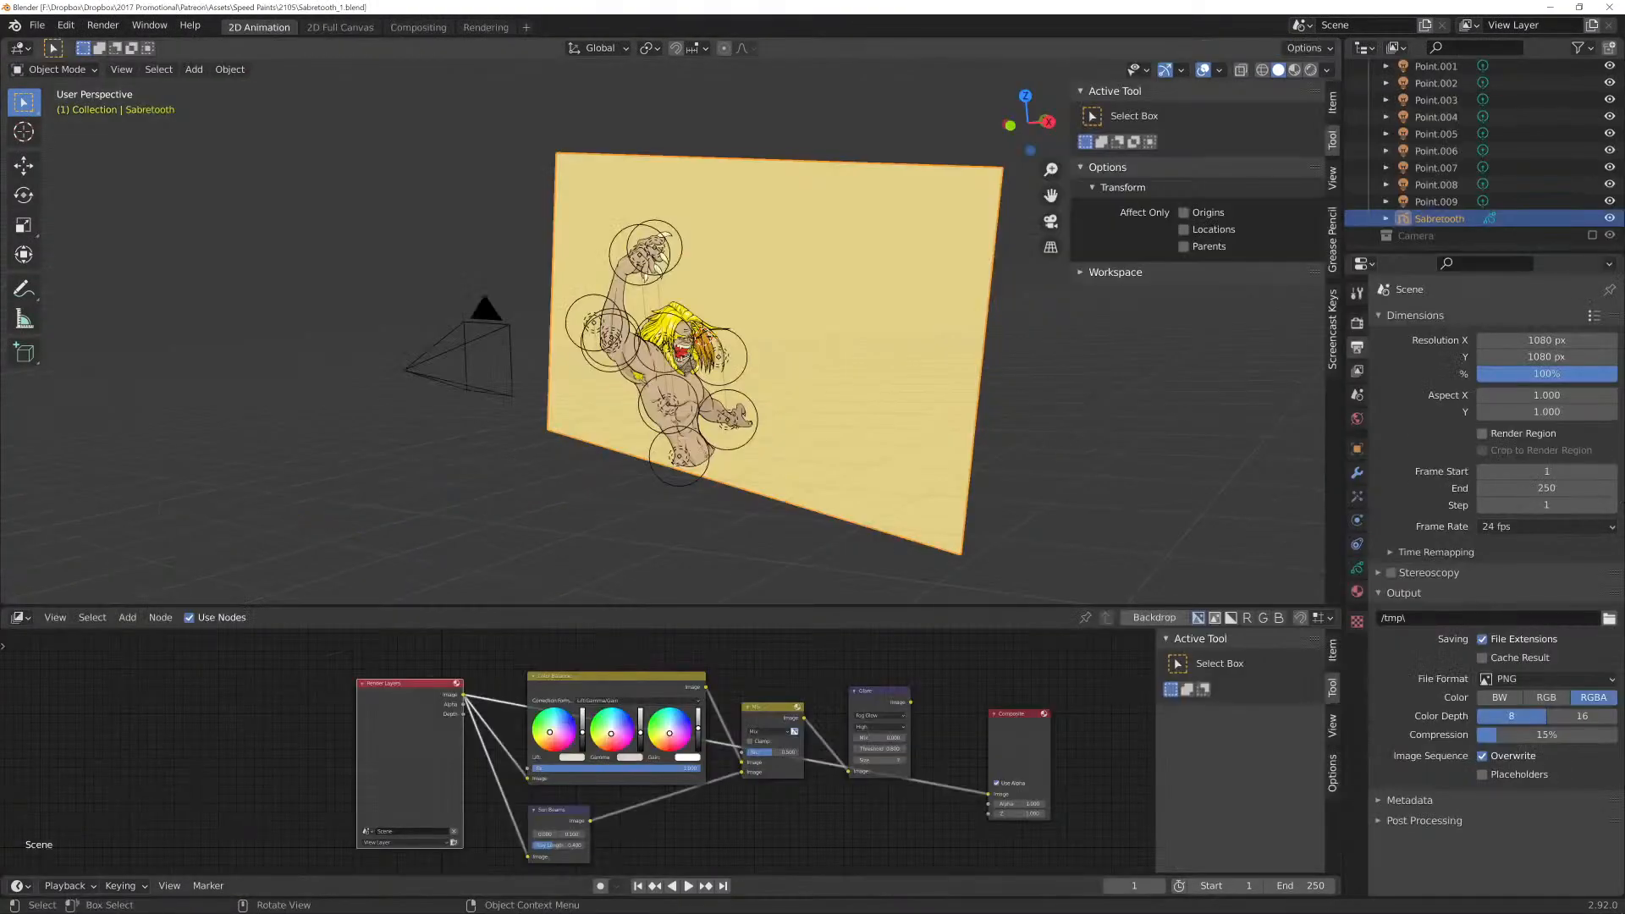
key(KP_0)
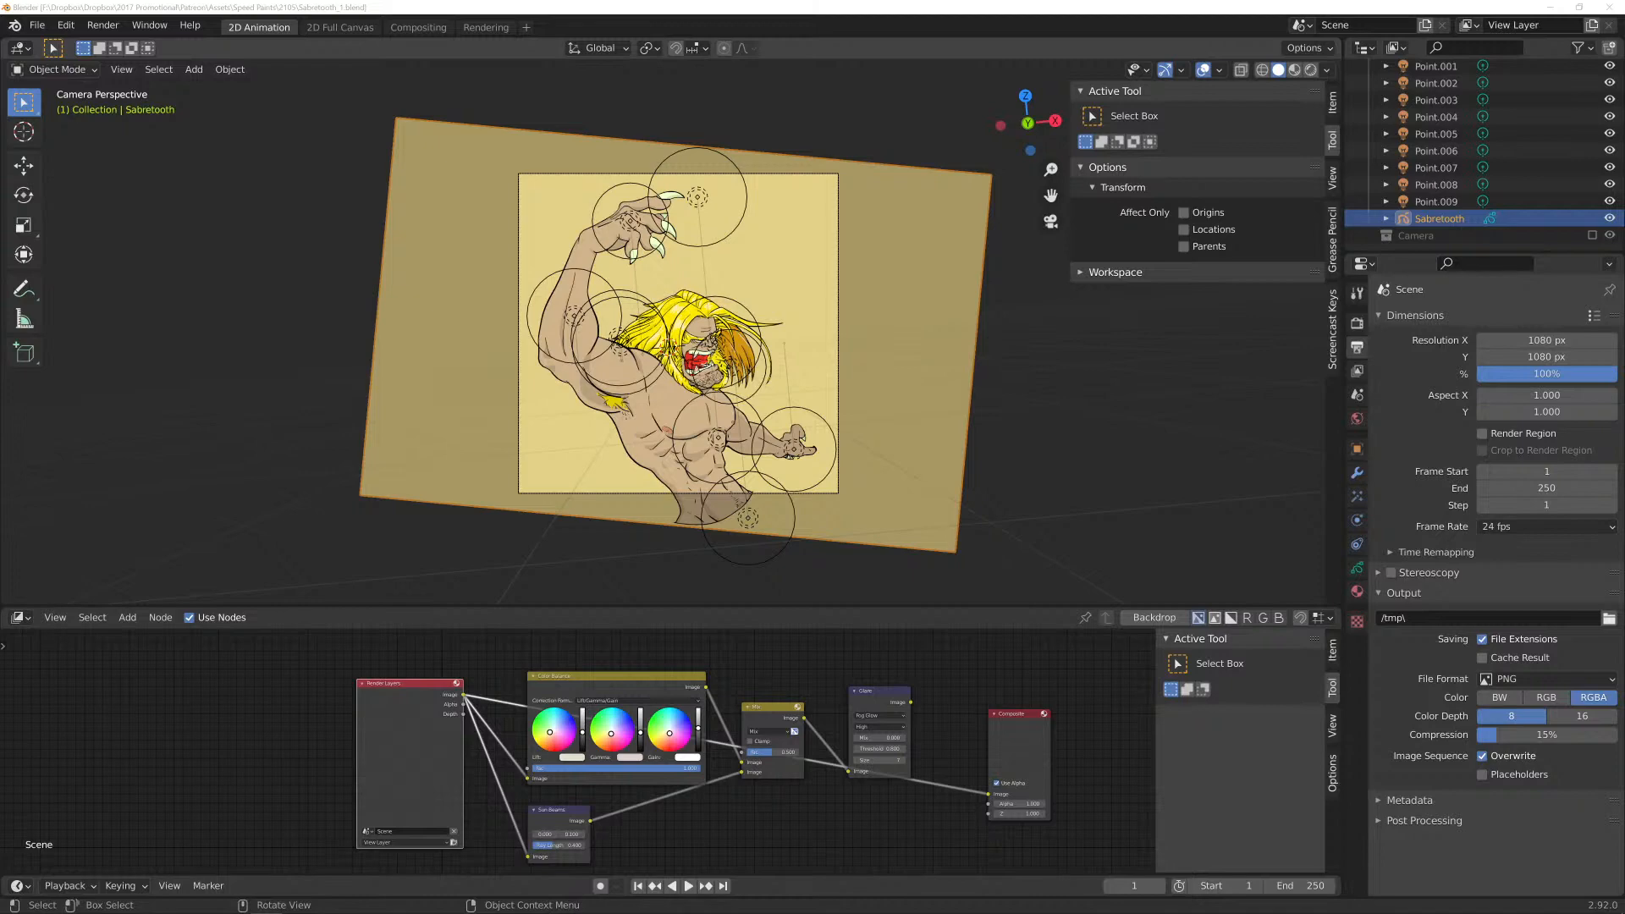
scroll(677, 333, up, 2)
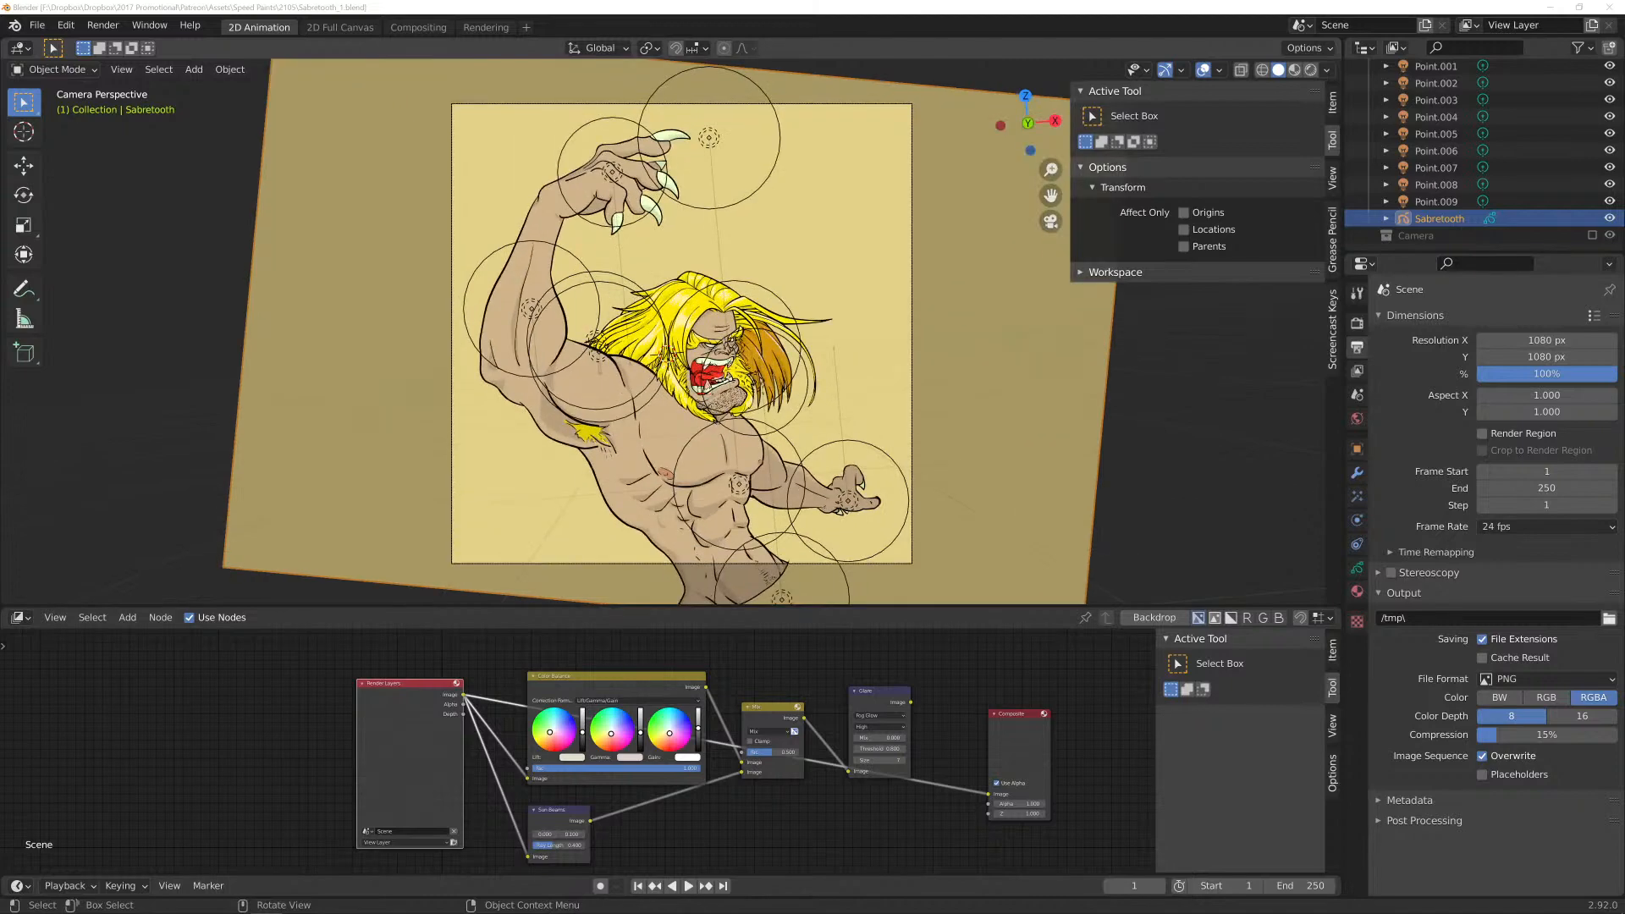
scroll(681, 333, up, 1)
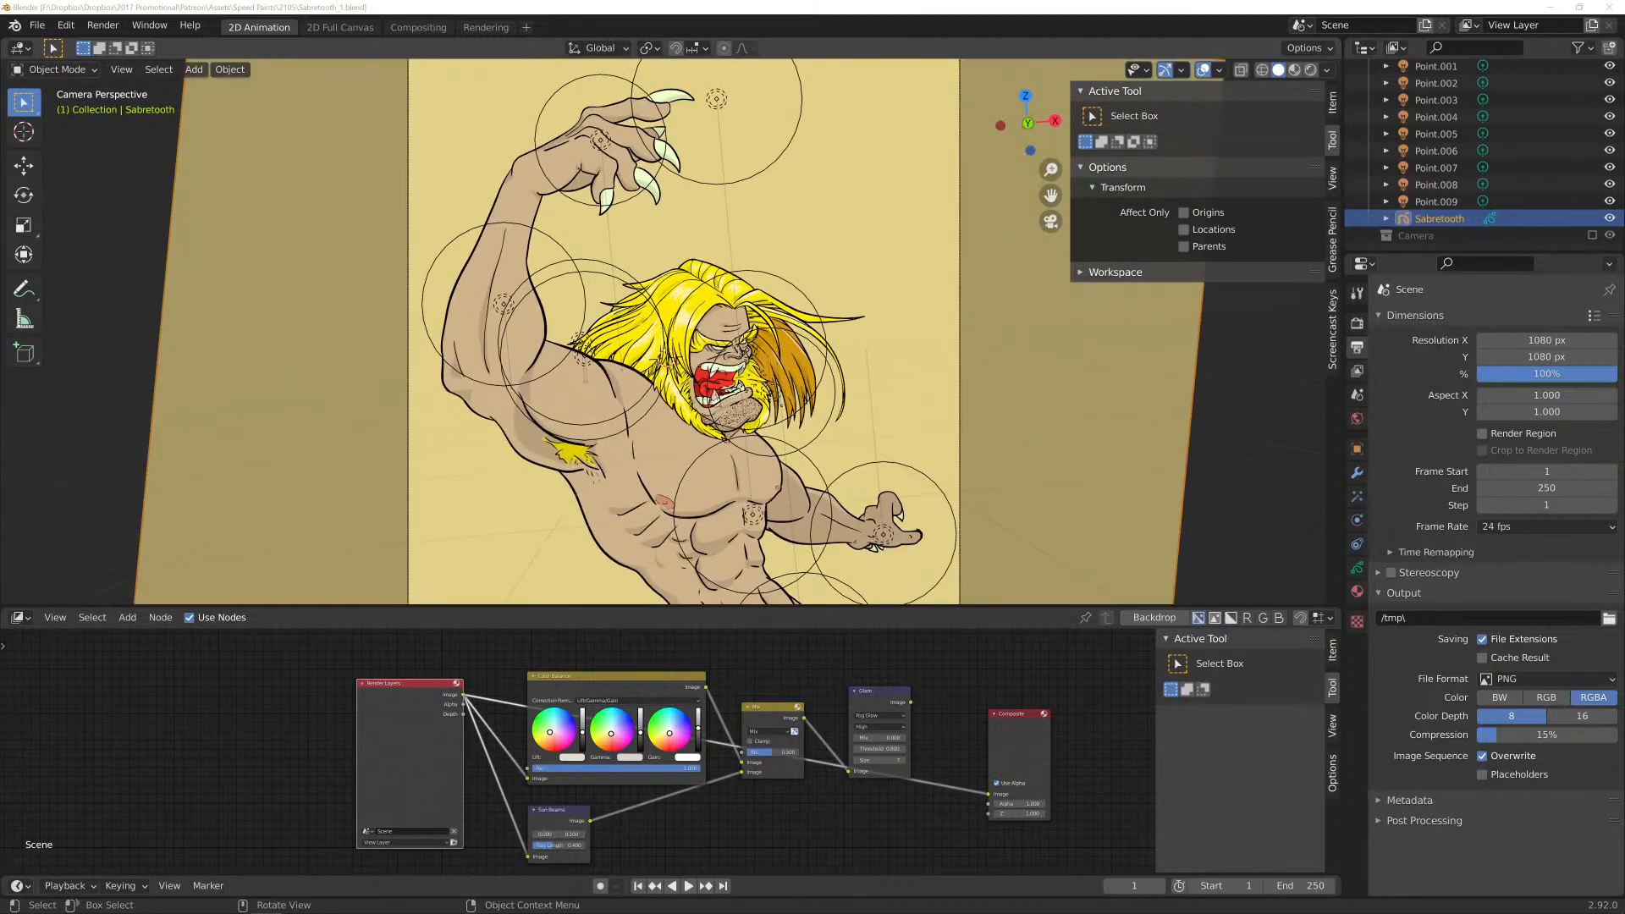
key(KP_1)
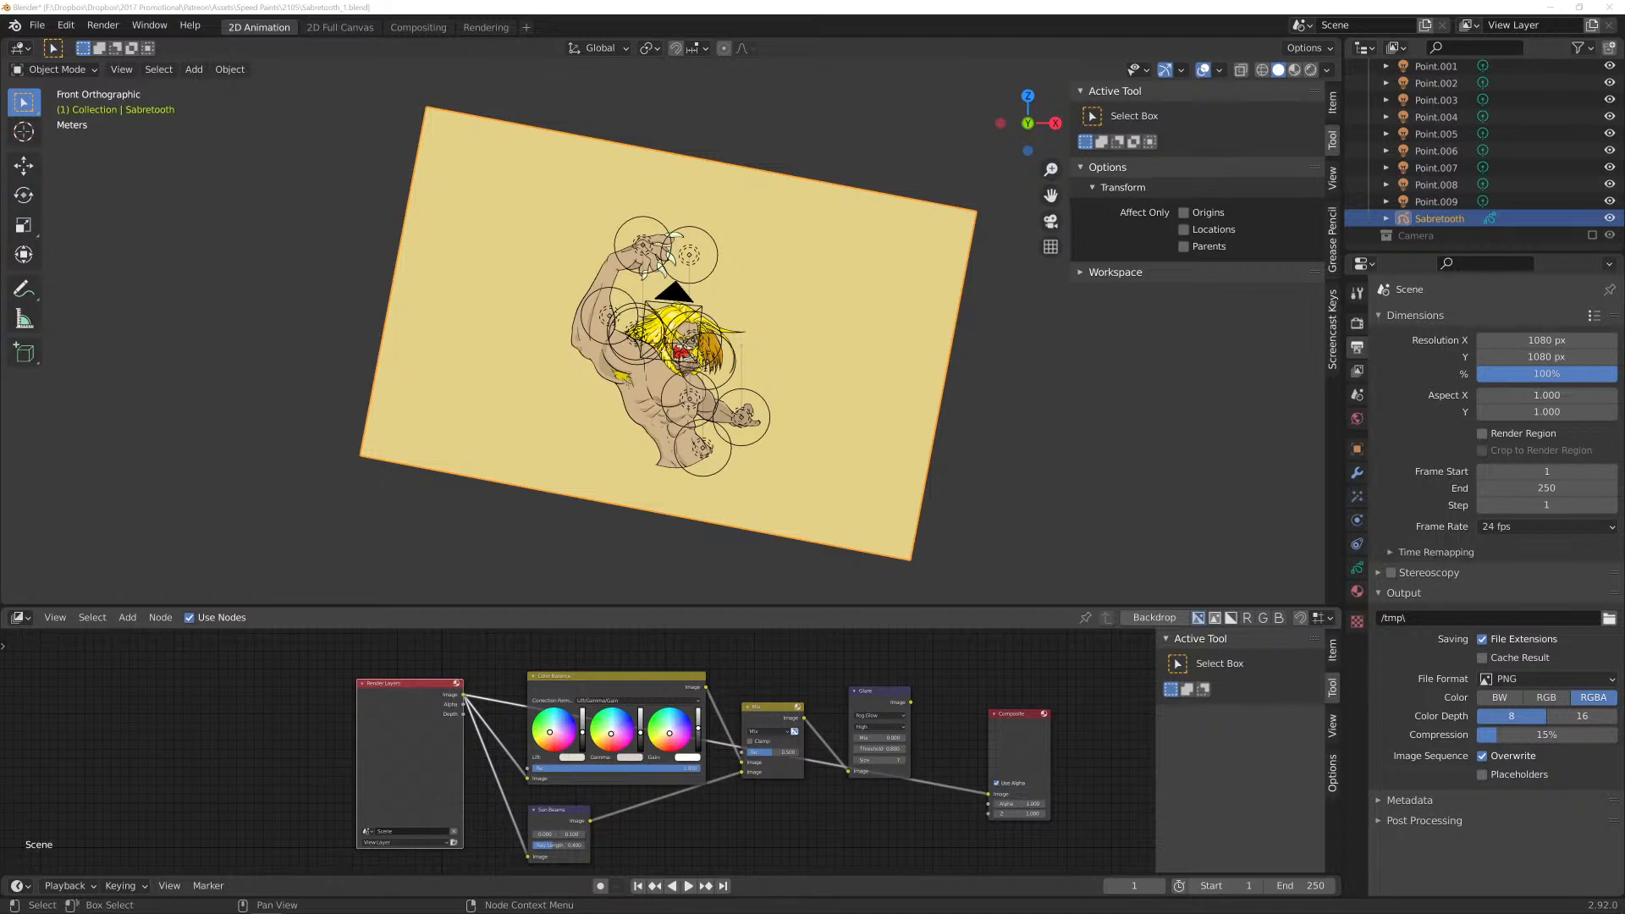
click(1608, 6)
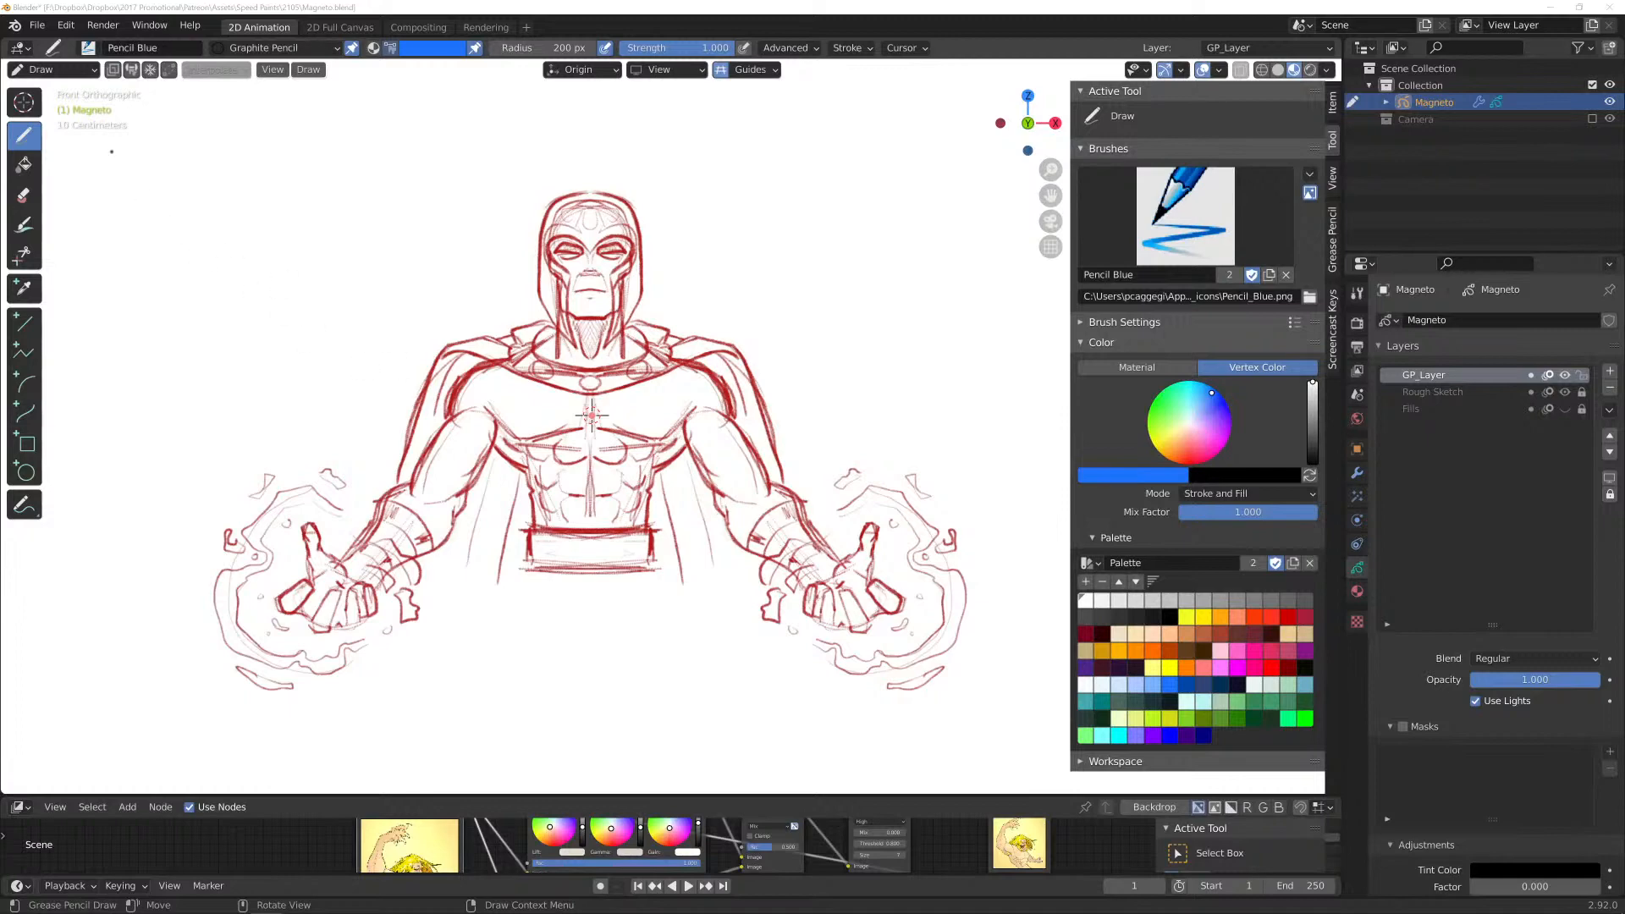
Save the Magneto file and open the recent file Sabretooth_1.blend.
click(37, 25)
click(60, 138)
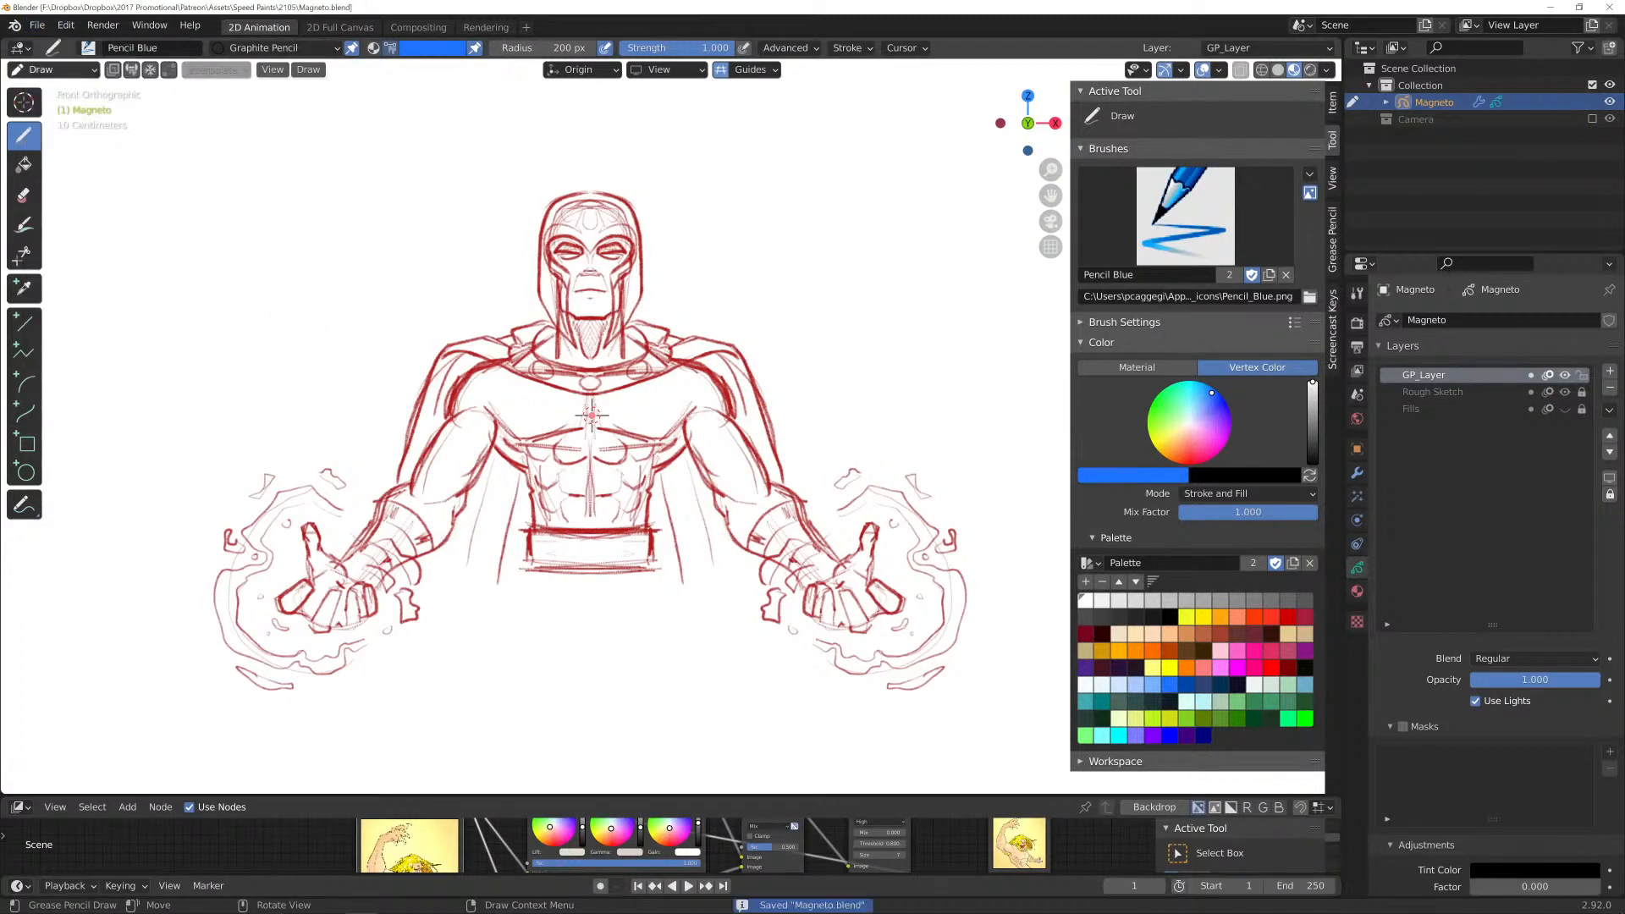
click(37, 25)
mouse_move(76, 78)
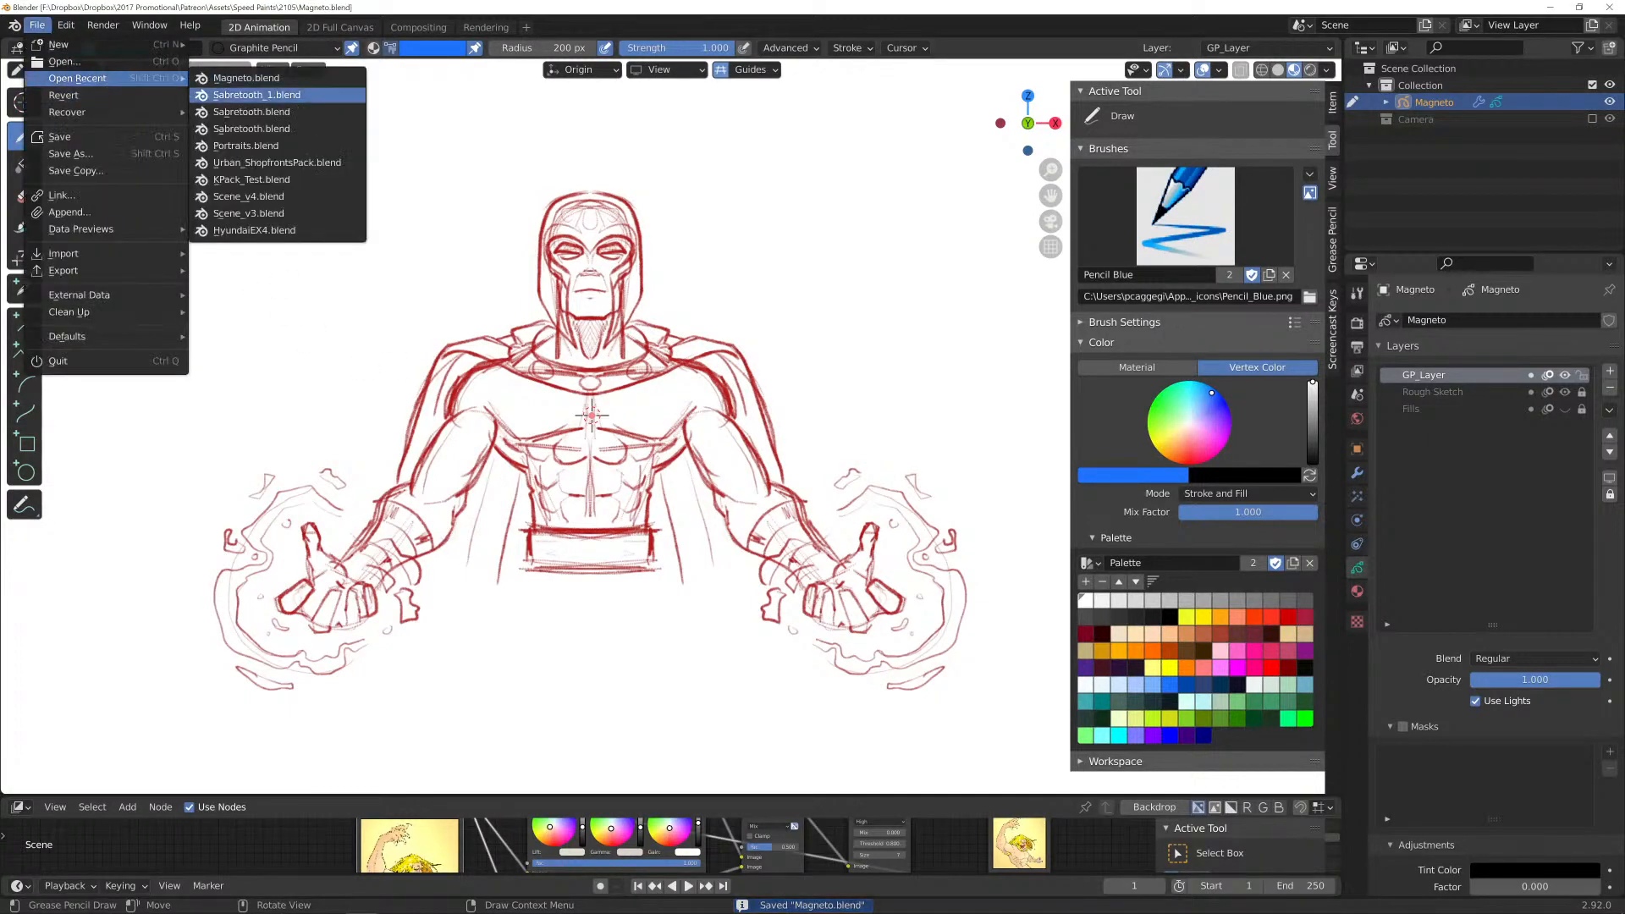
click(254, 95)
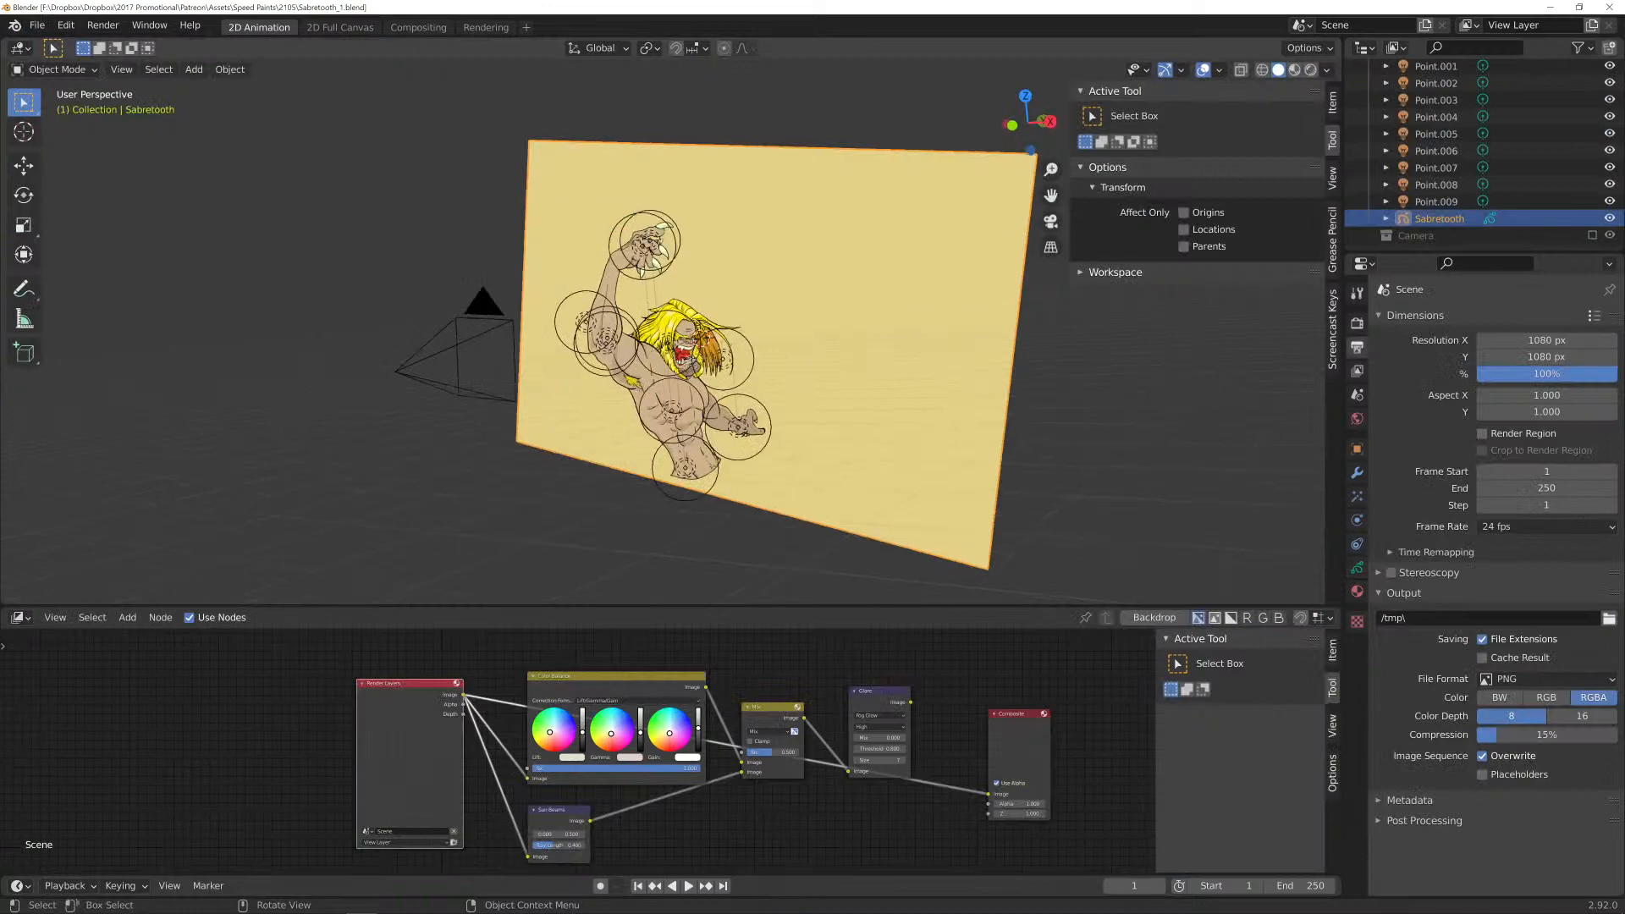
Examine the Sabretooth drawing in camera and front views, hiding the camera object and the viewport overlays.
key(KP_0)
scroll(681, 333, up, 2)
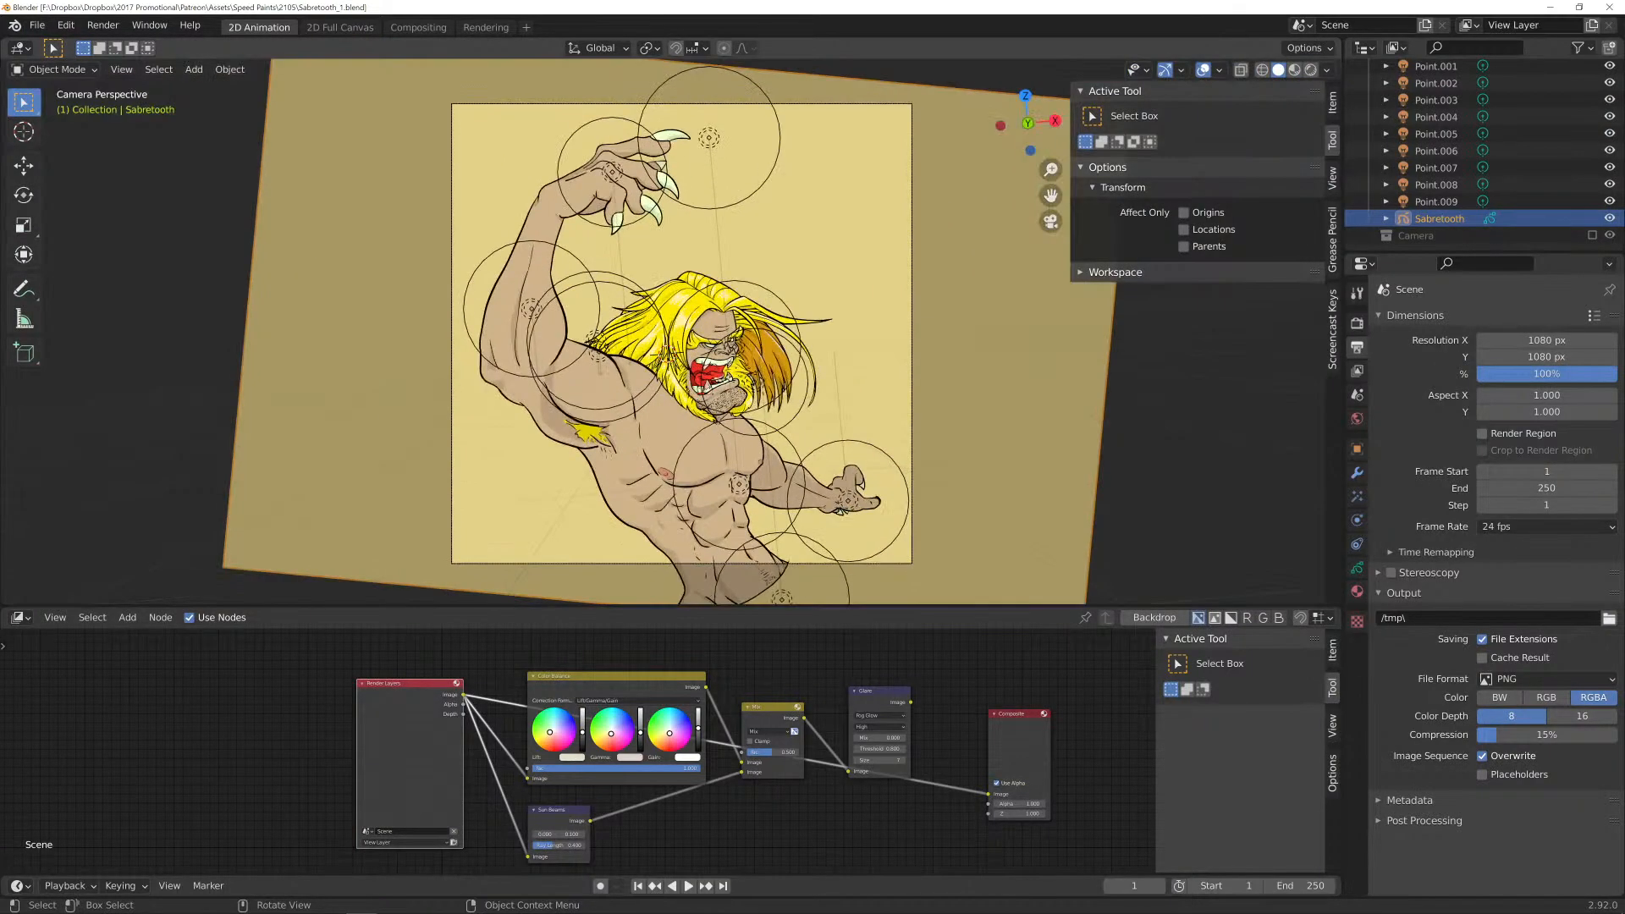
key(KP_1)
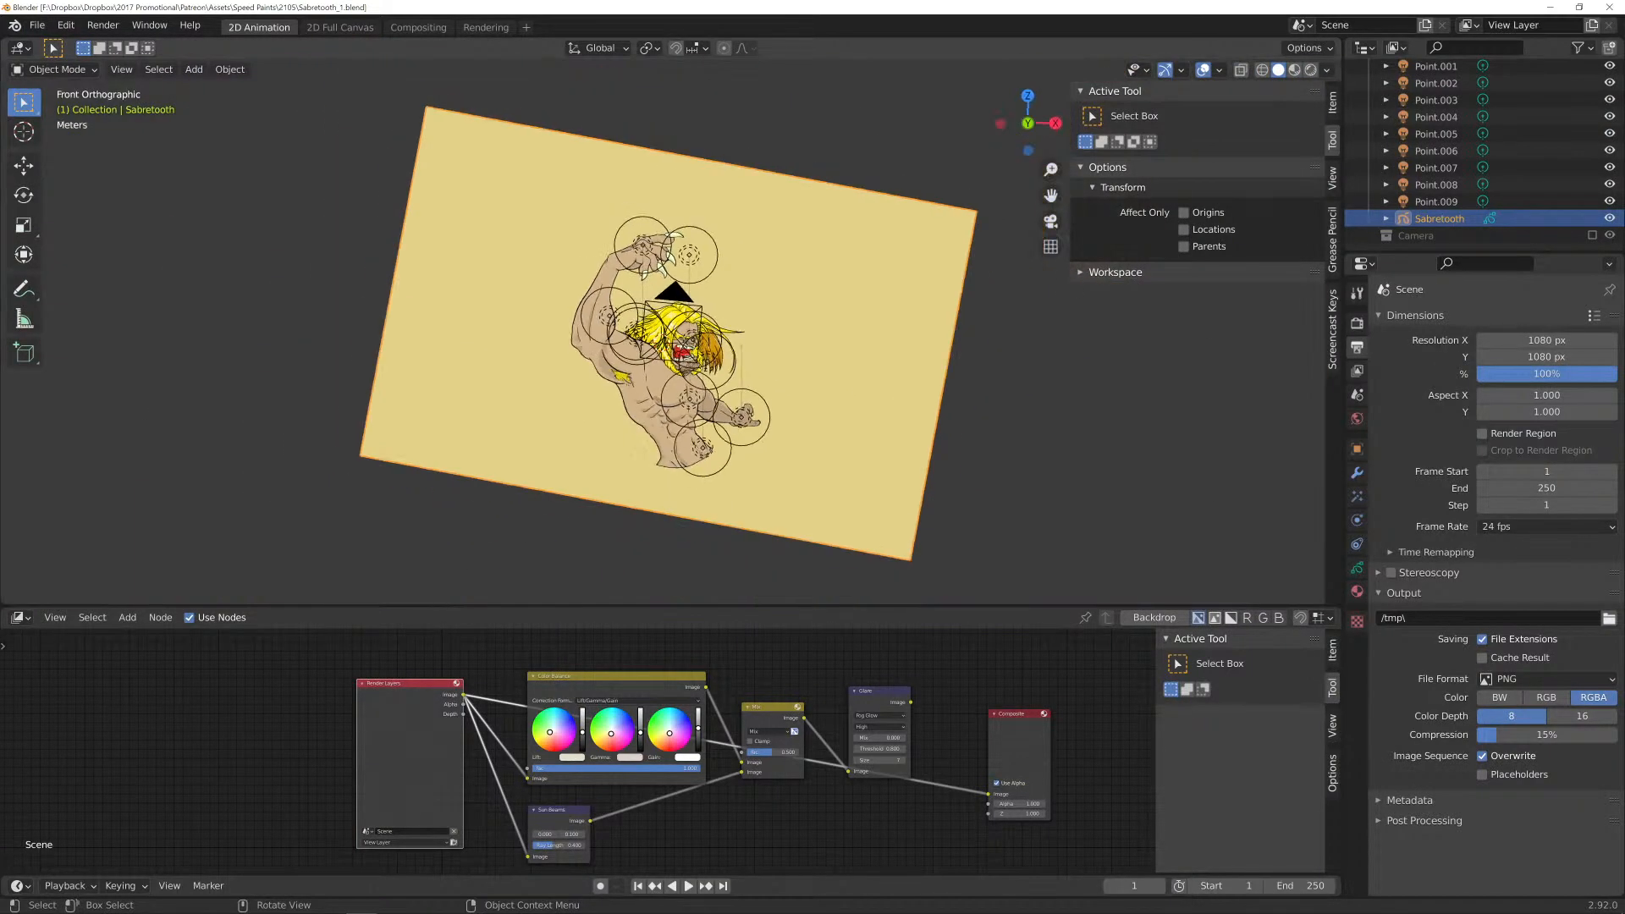
scroll(662, 330, up, 3)
scroll(1438, 135, up, 4)
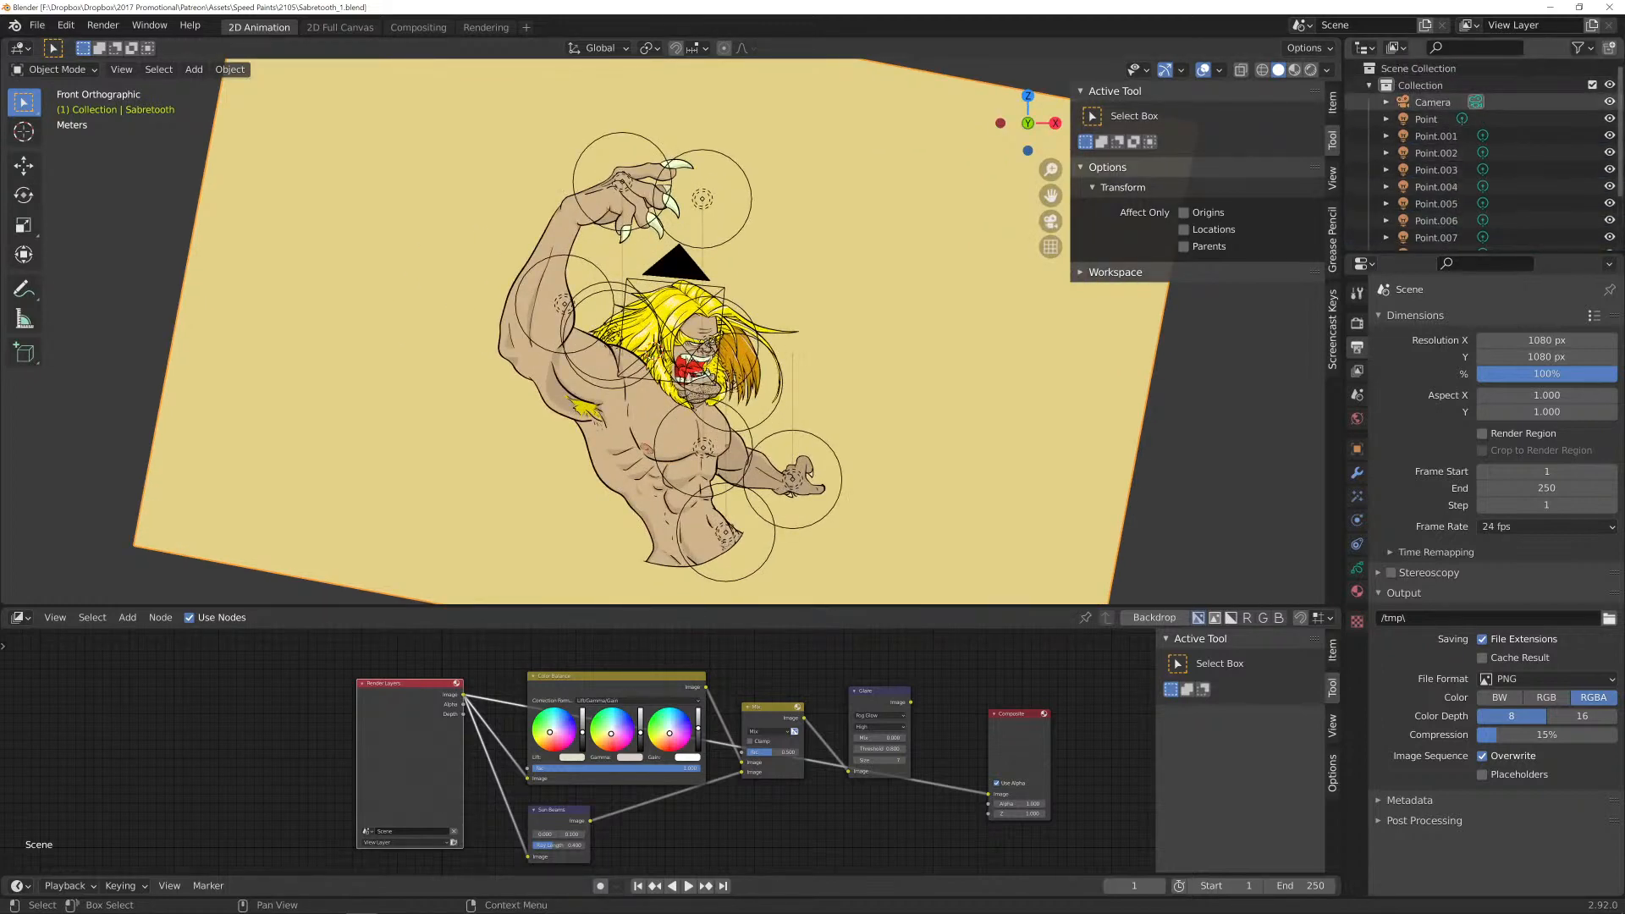
click(1610, 102)
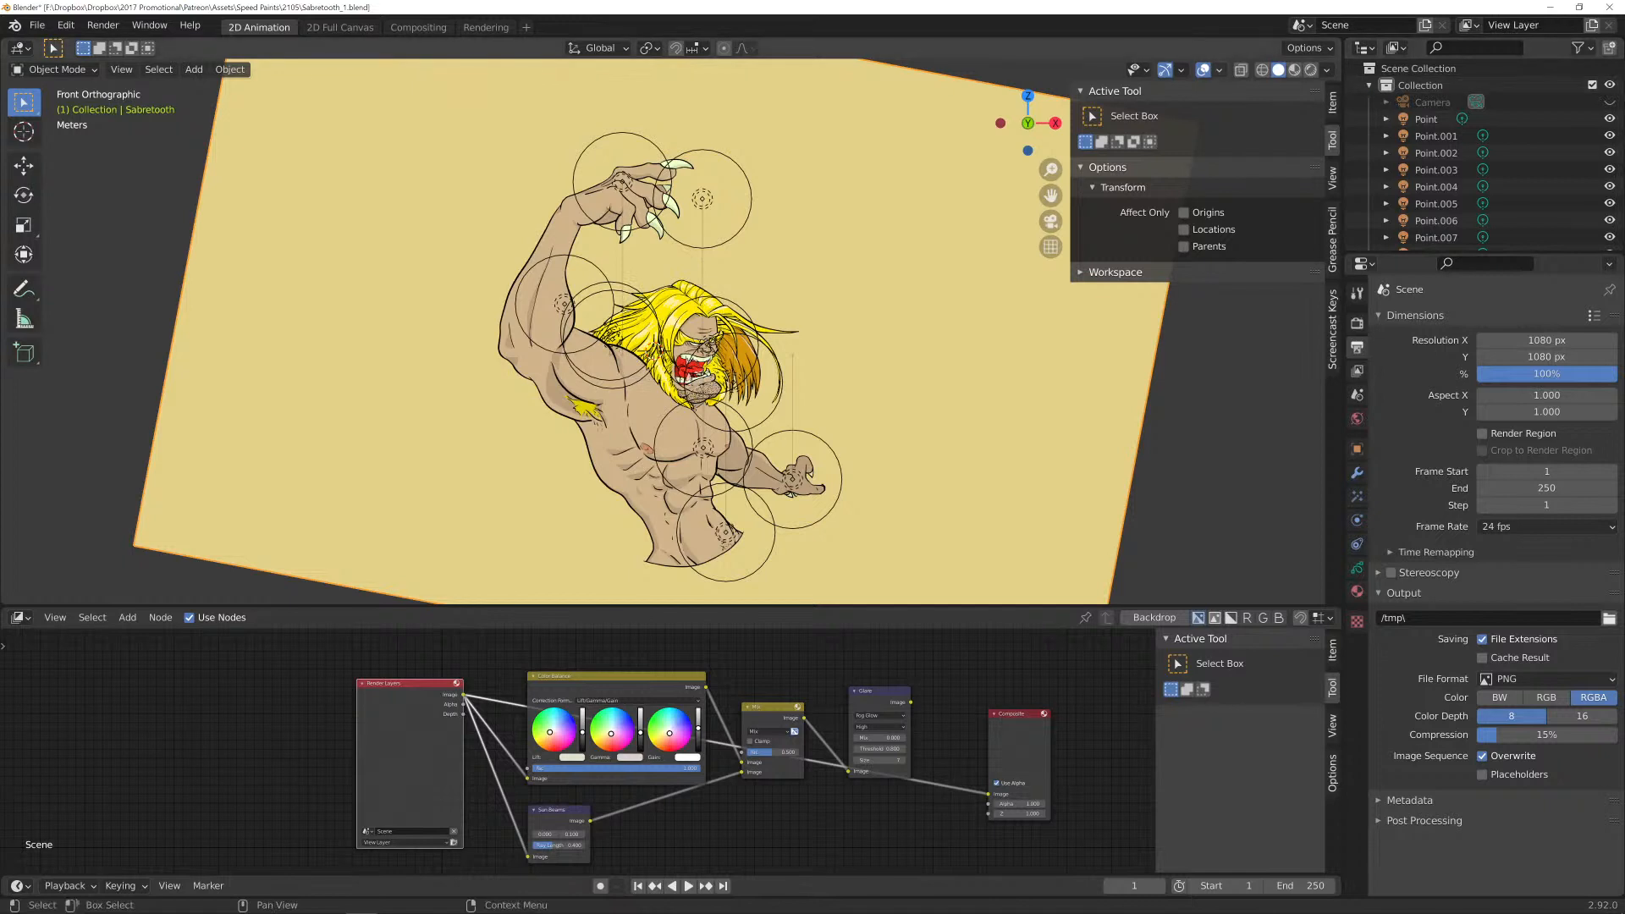
click(1203, 70)
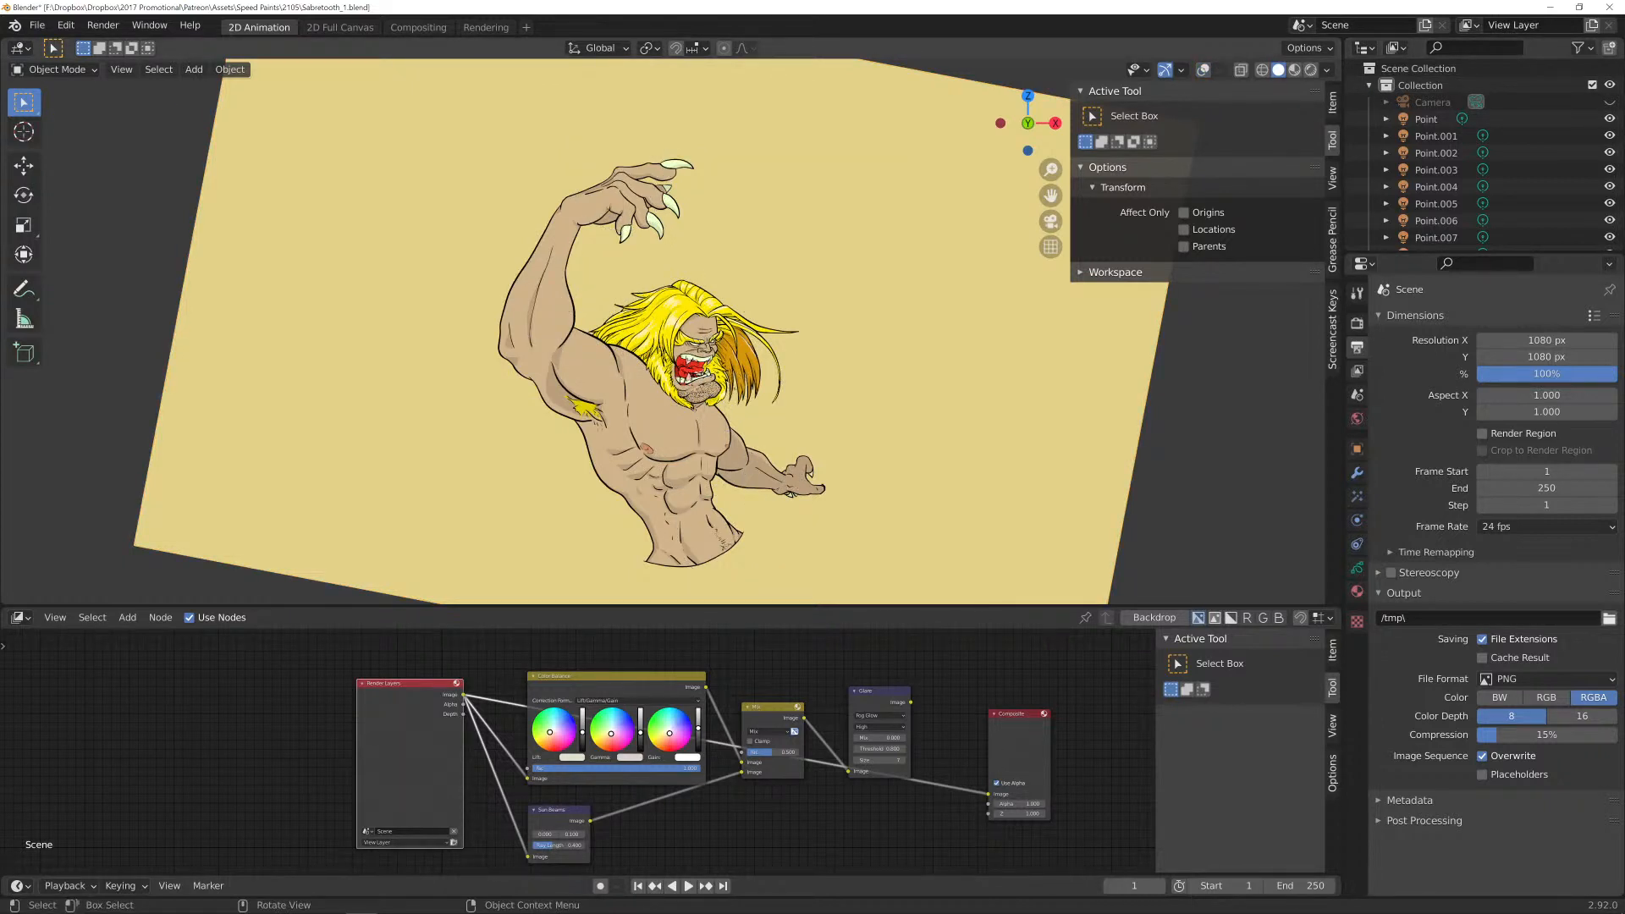
middle_drag(660, 339, 694, 347)
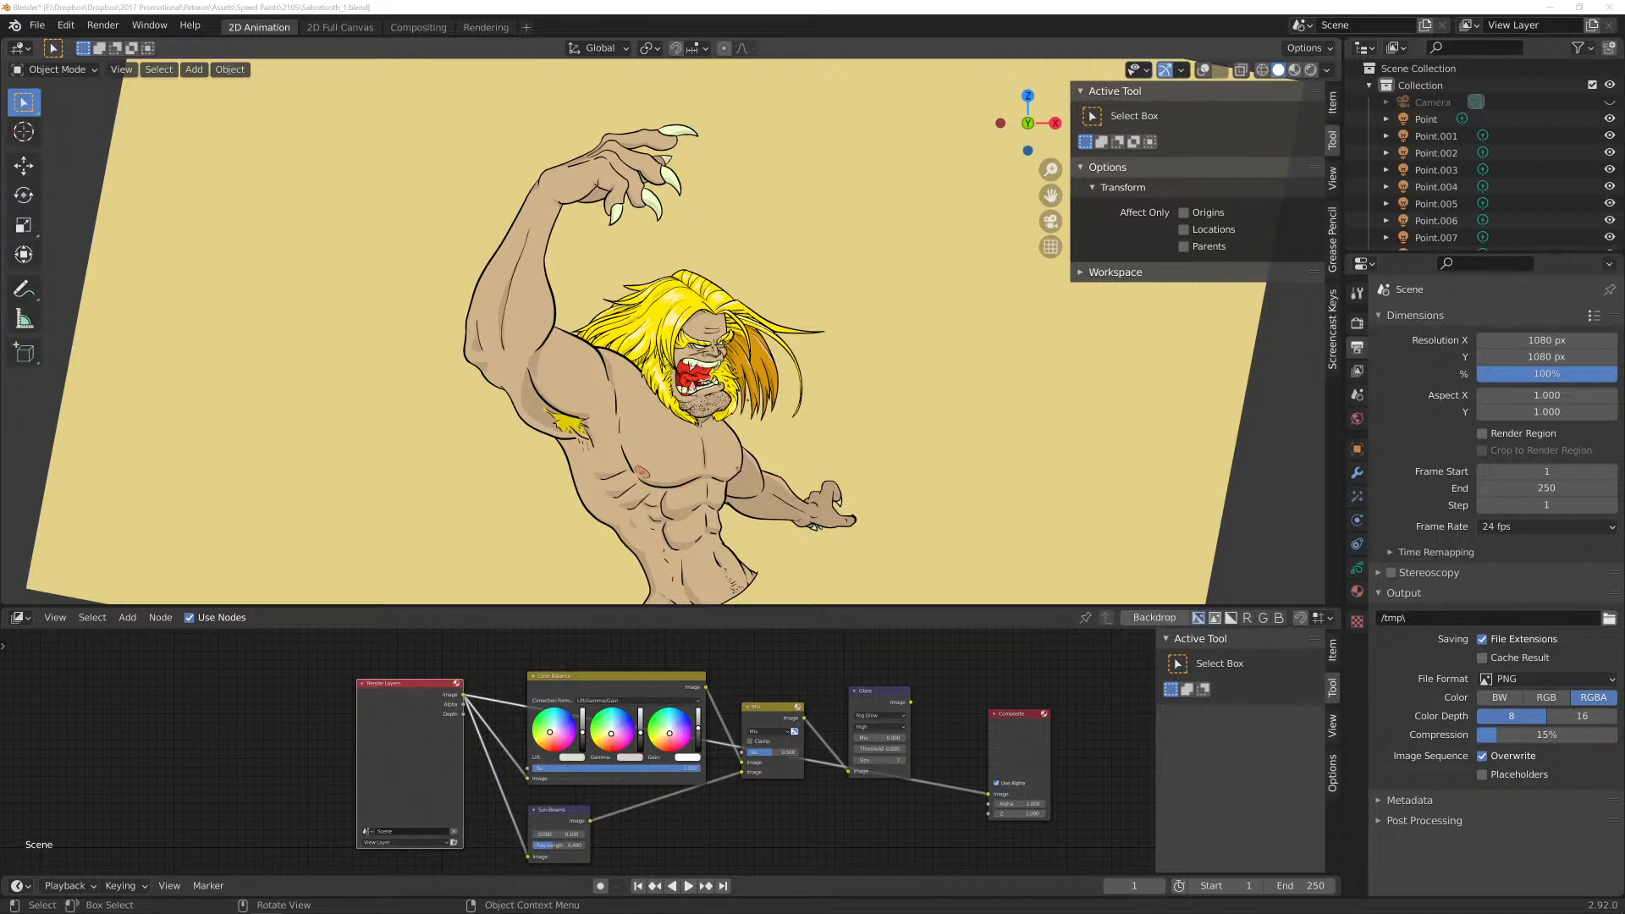
Reopen the recent file Magneto.blend without saving the changes to Sabretooth_1.blend.
click(37, 24)
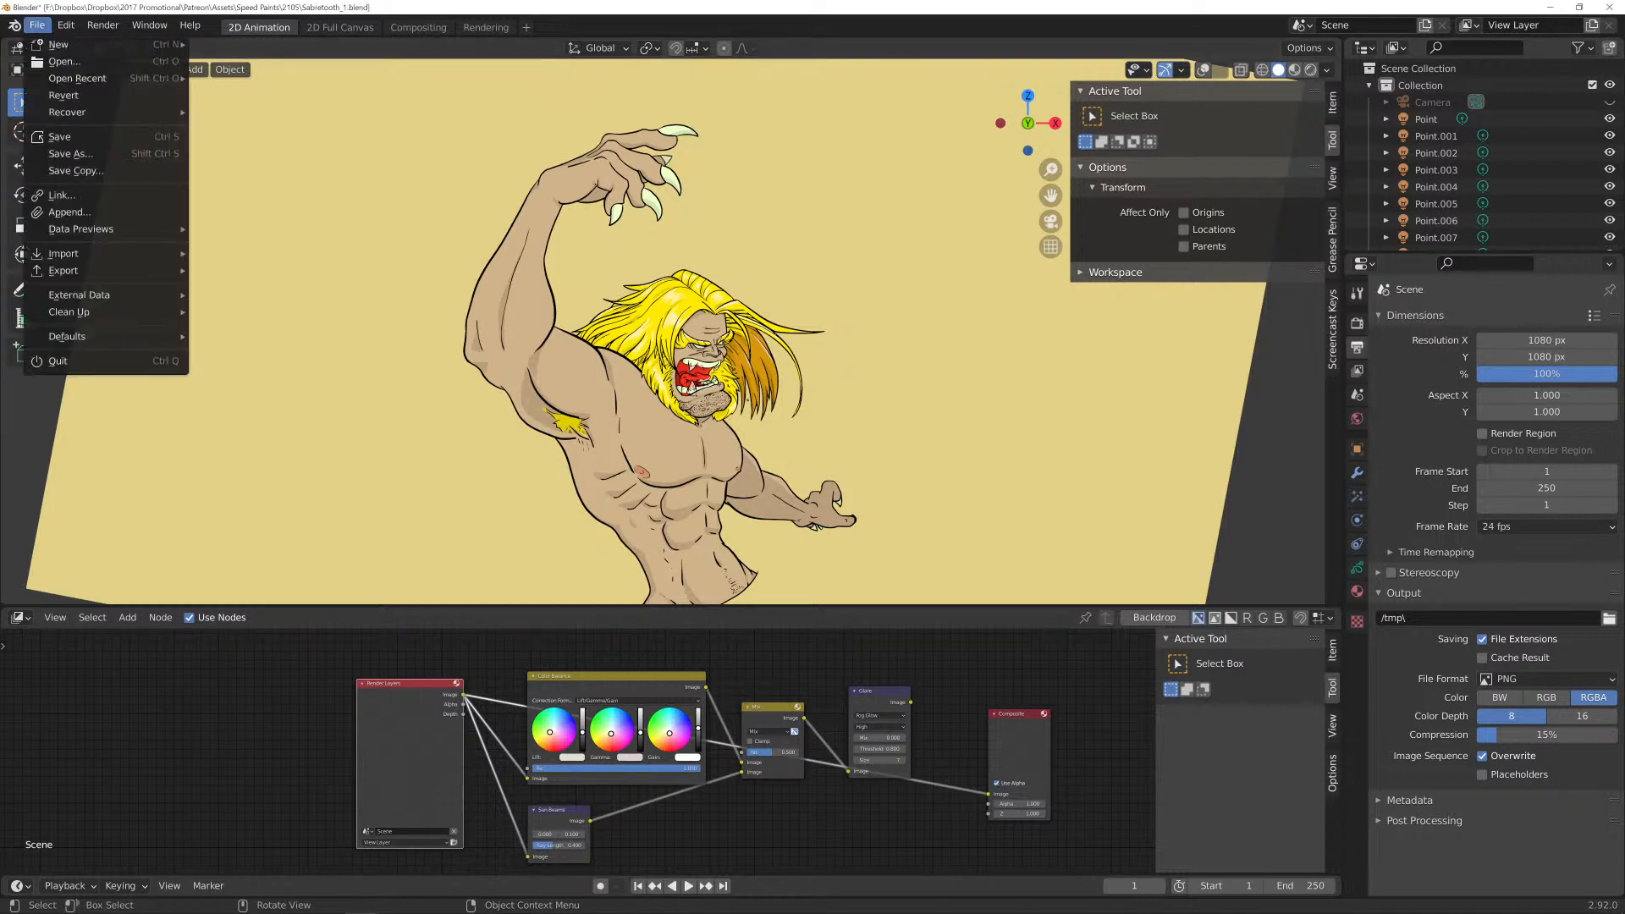
mouse_move(77, 78)
click(263, 95)
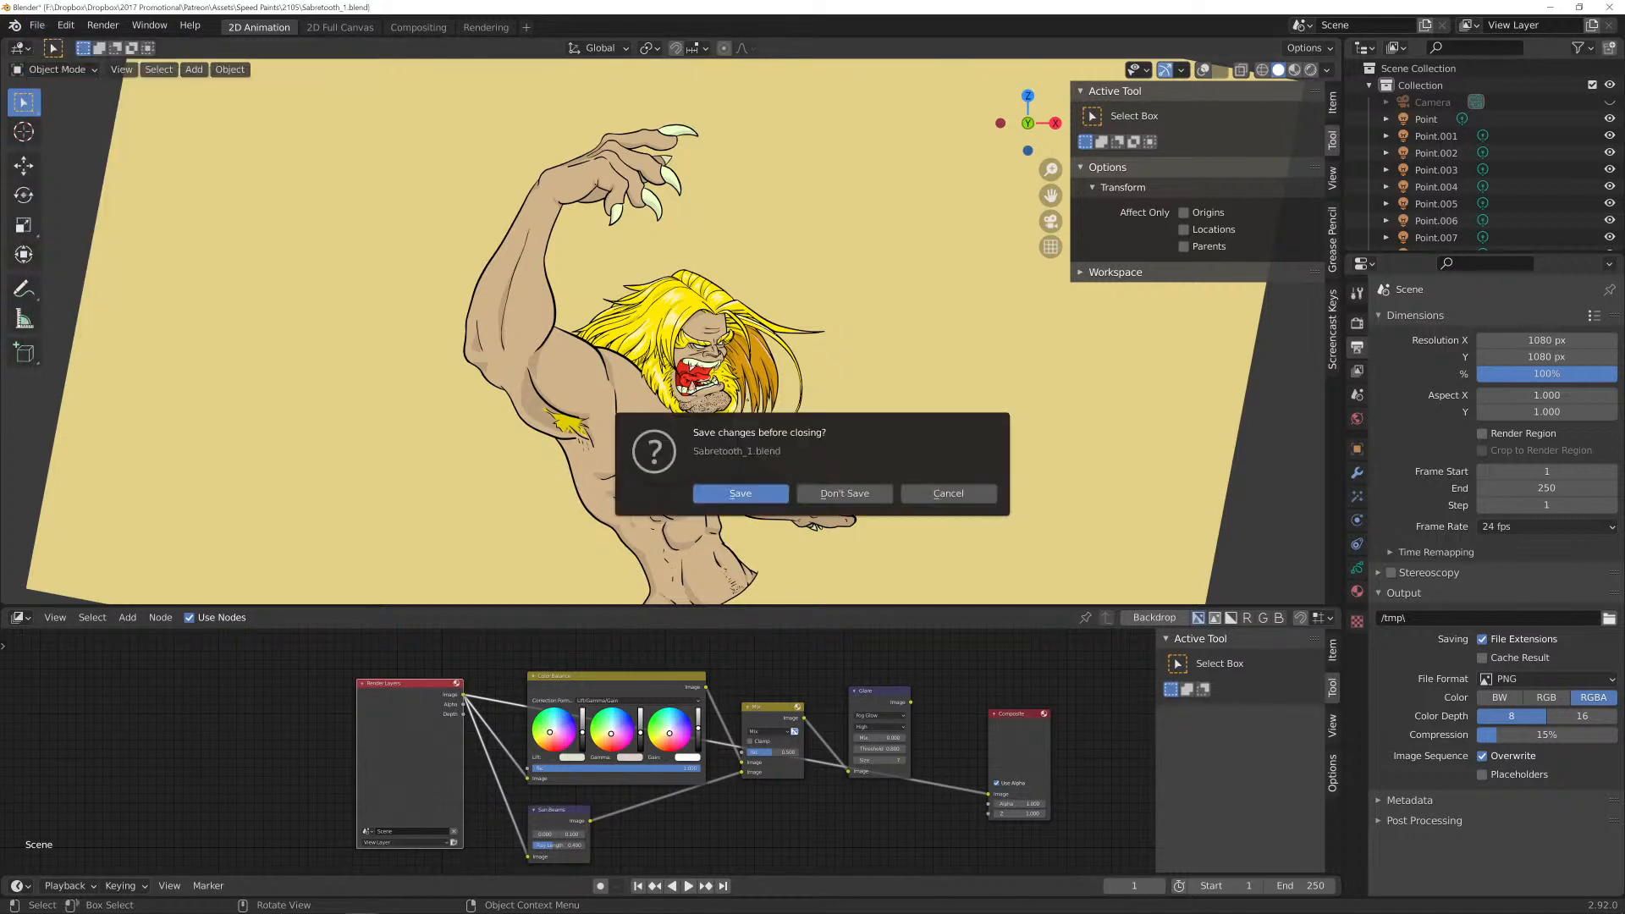
click(845, 494)
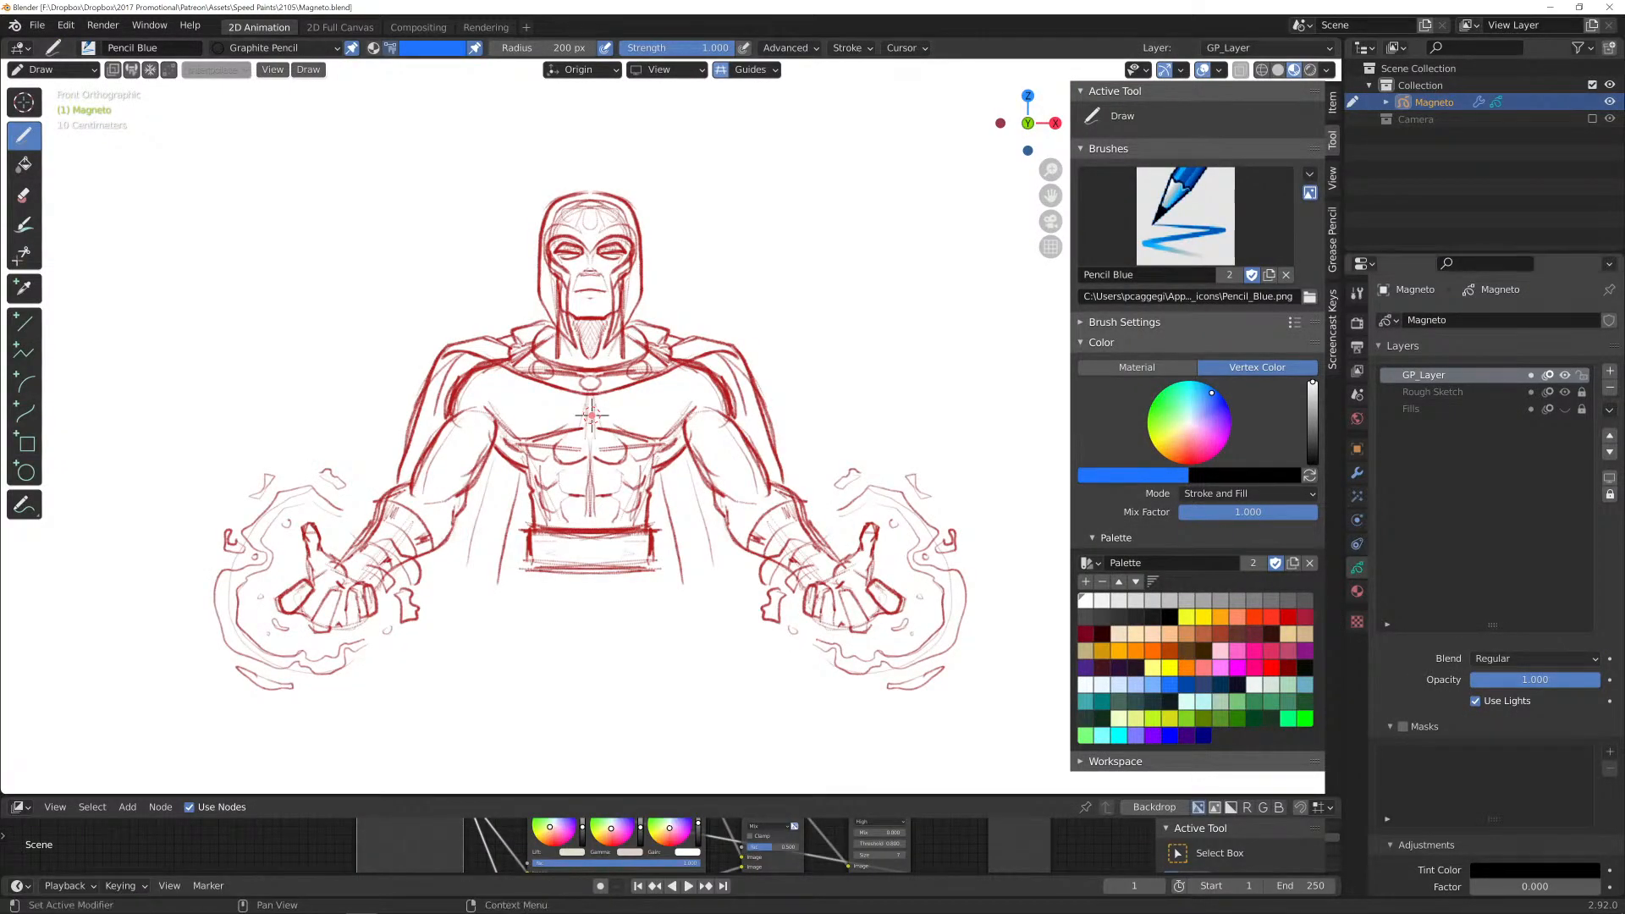
Rename the Grease Pencil layer above Rough Sketch to Refined.
double_click(1424, 375)
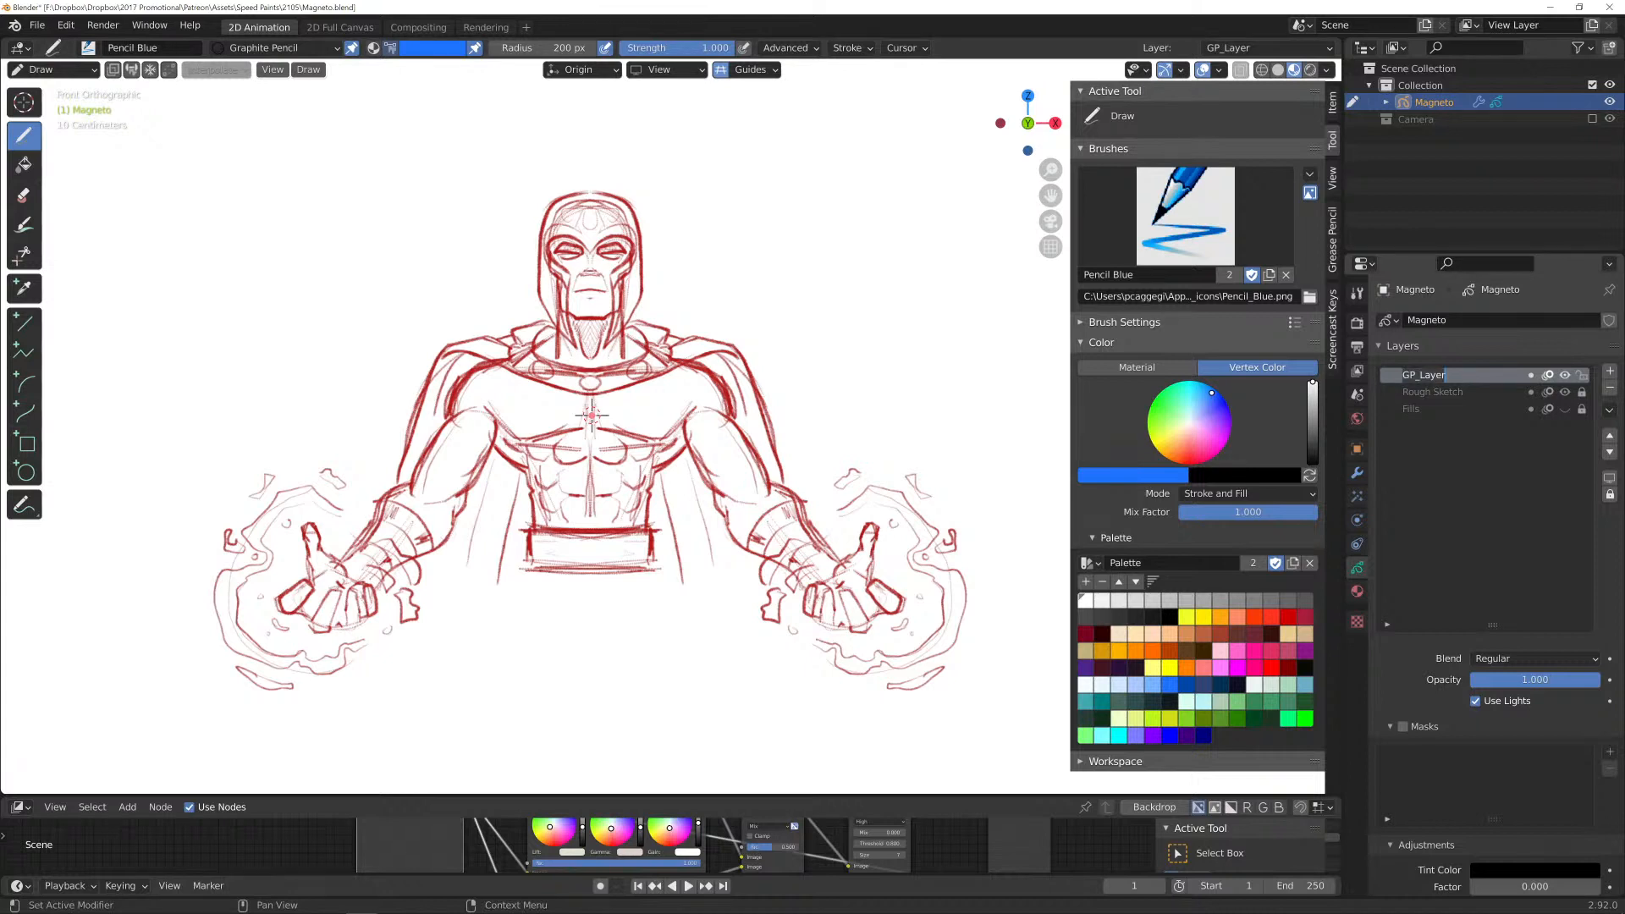
text(Refines)
key(Return)
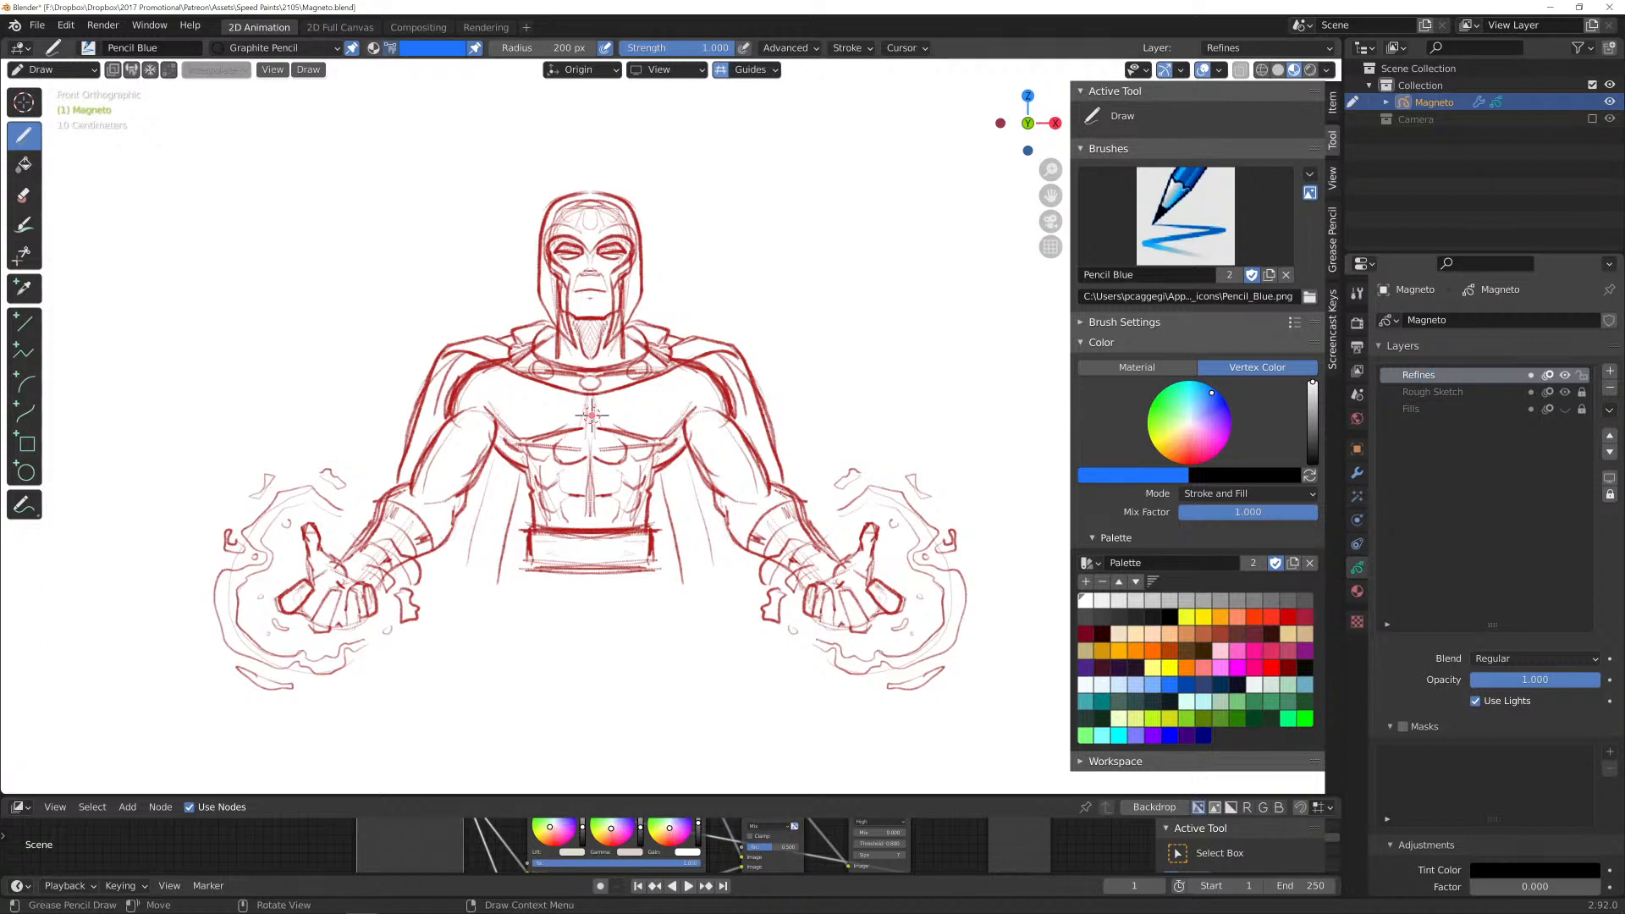
double_click(1418, 375)
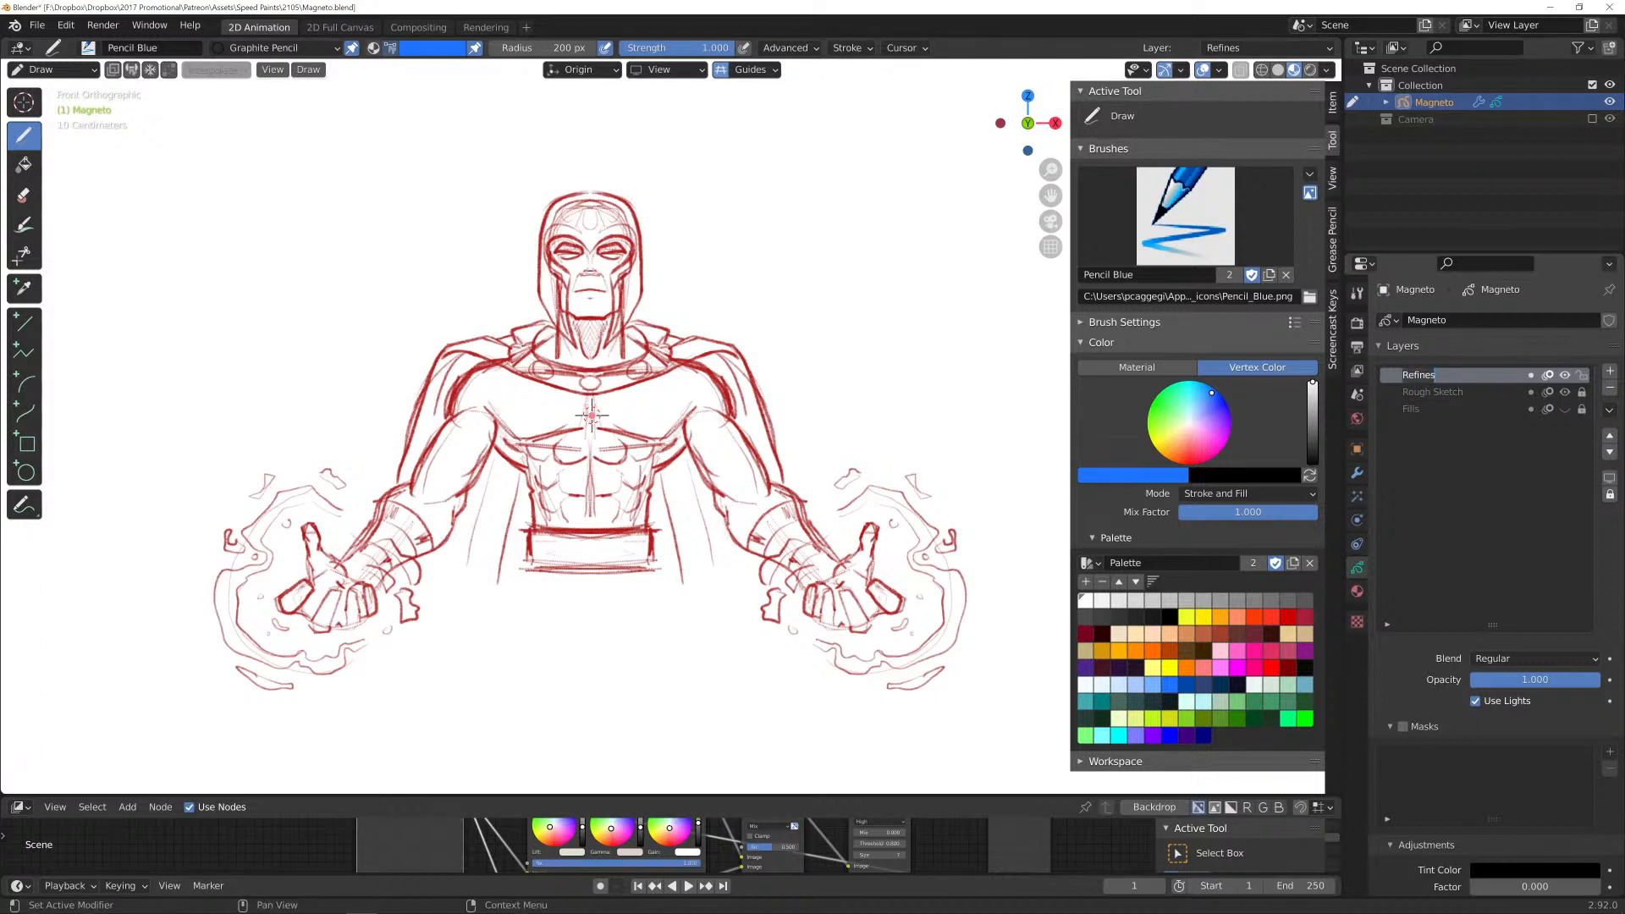
click(1437, 375)
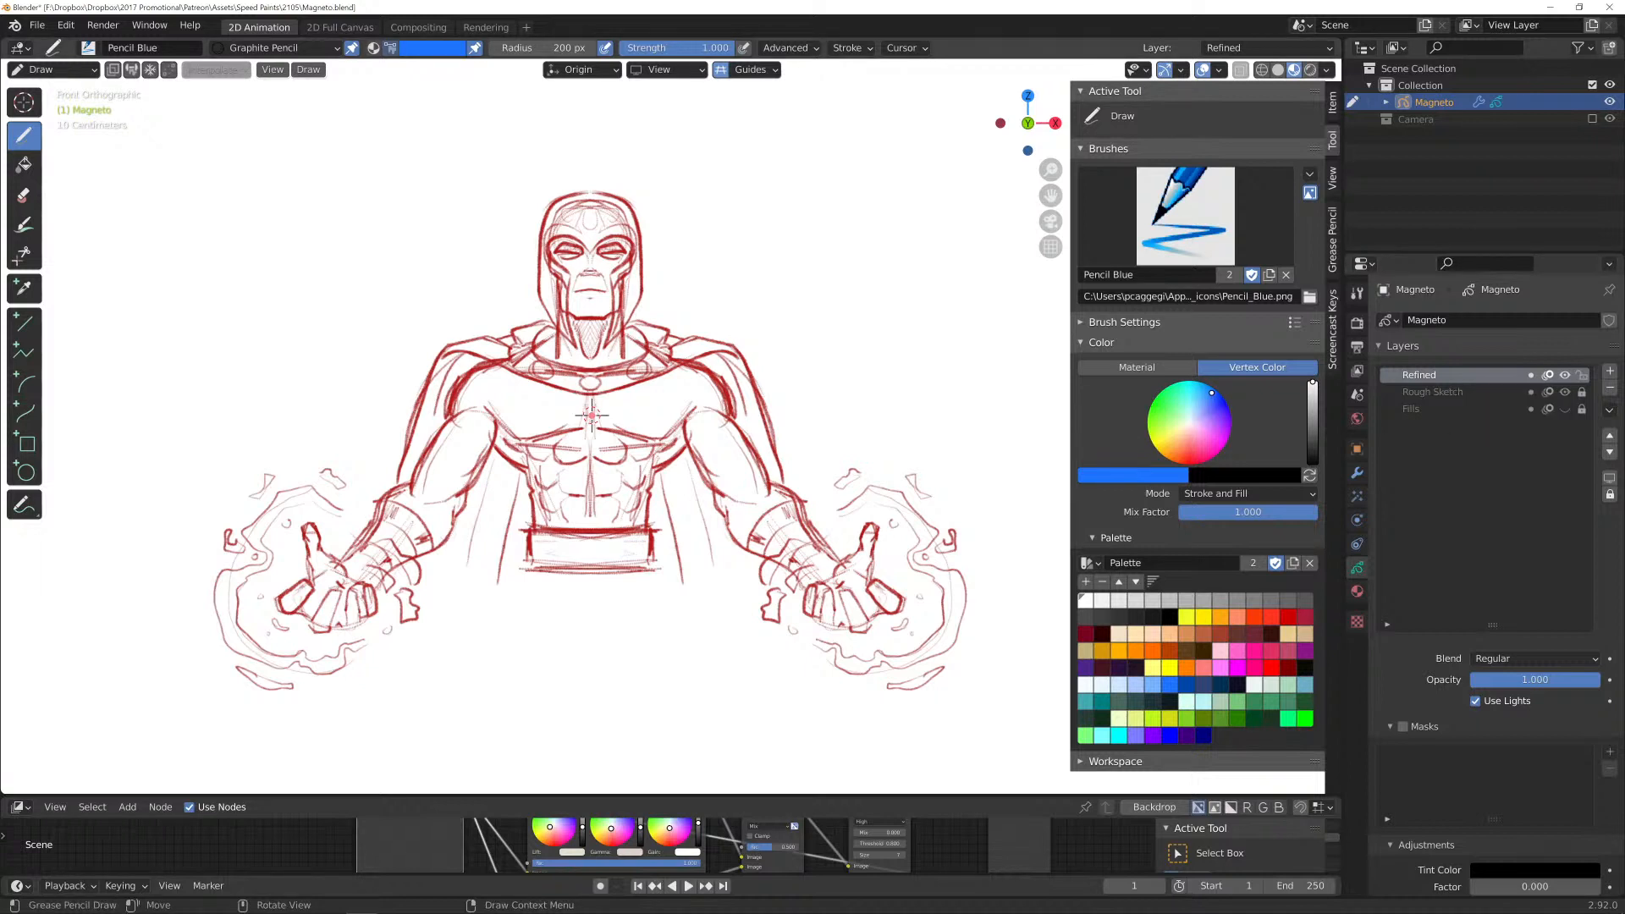
Lower the Rough Sketch layer's opacity to about 0.5, make Refined the active layer, and check the available brushes.
click(1432, 392)
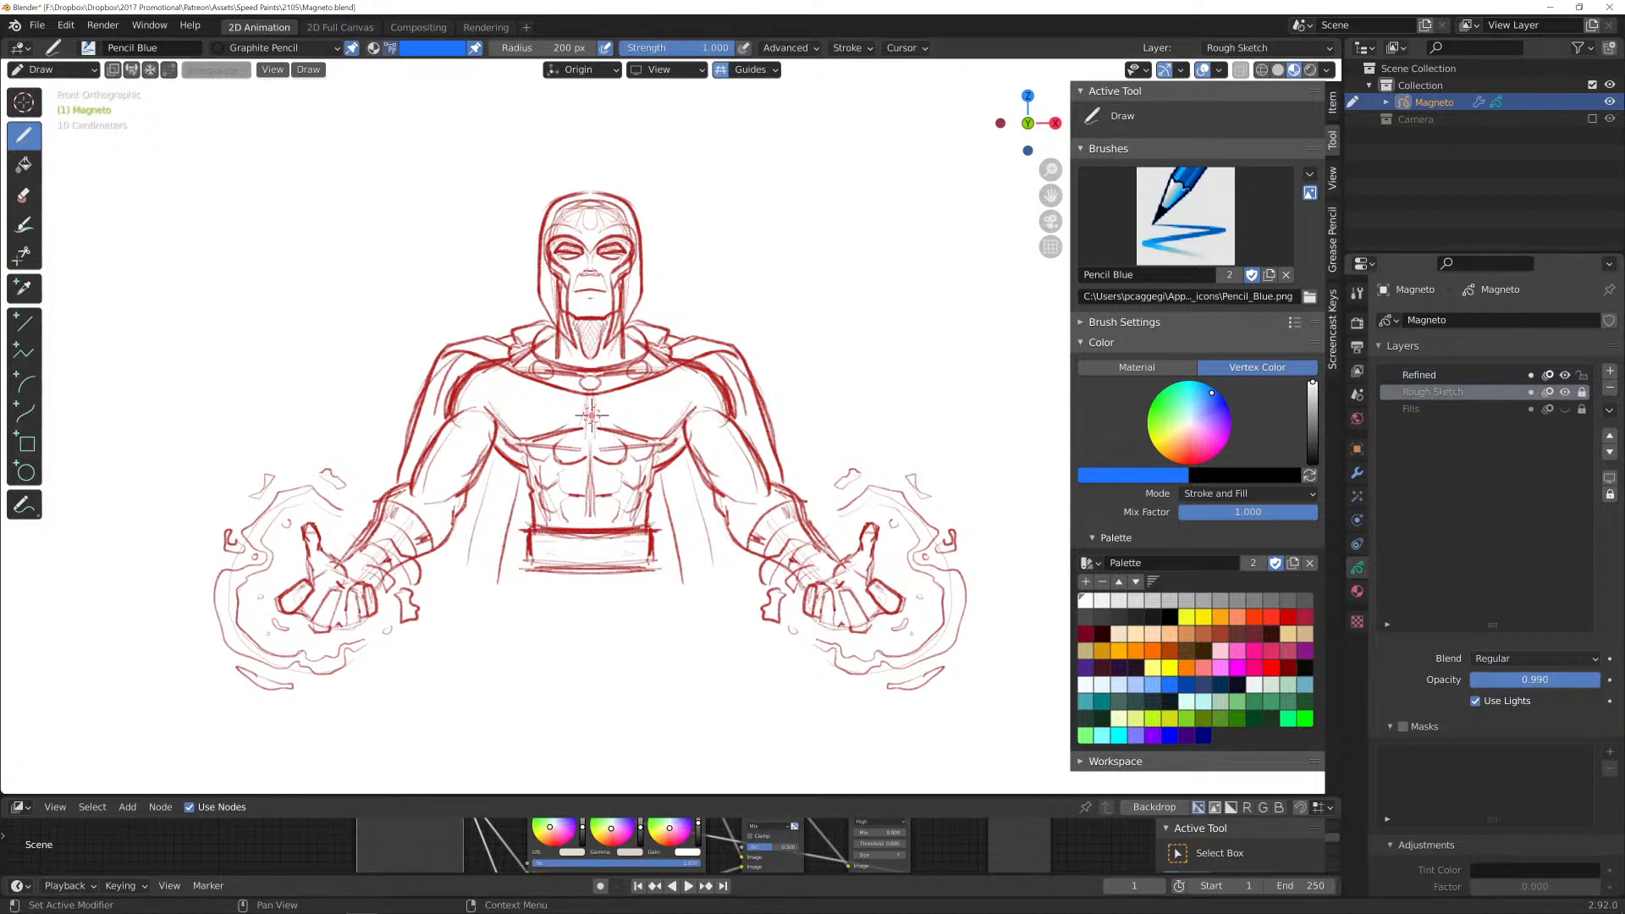
drag(1596, 679, 1534, 680)
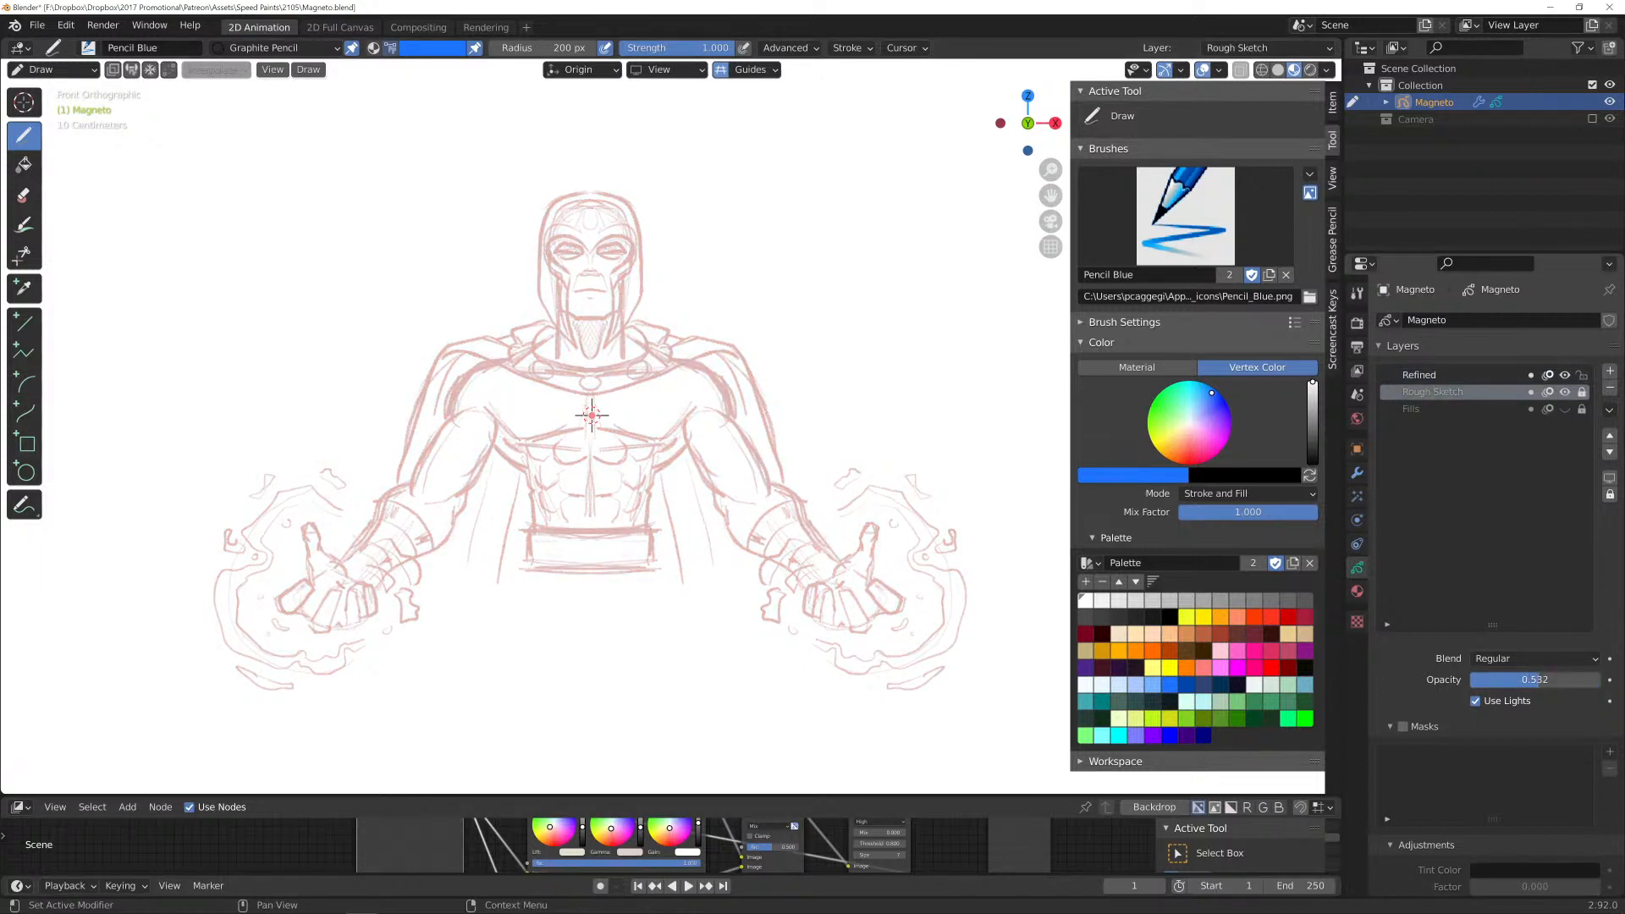
click(1419, 375)
click(88, 48)
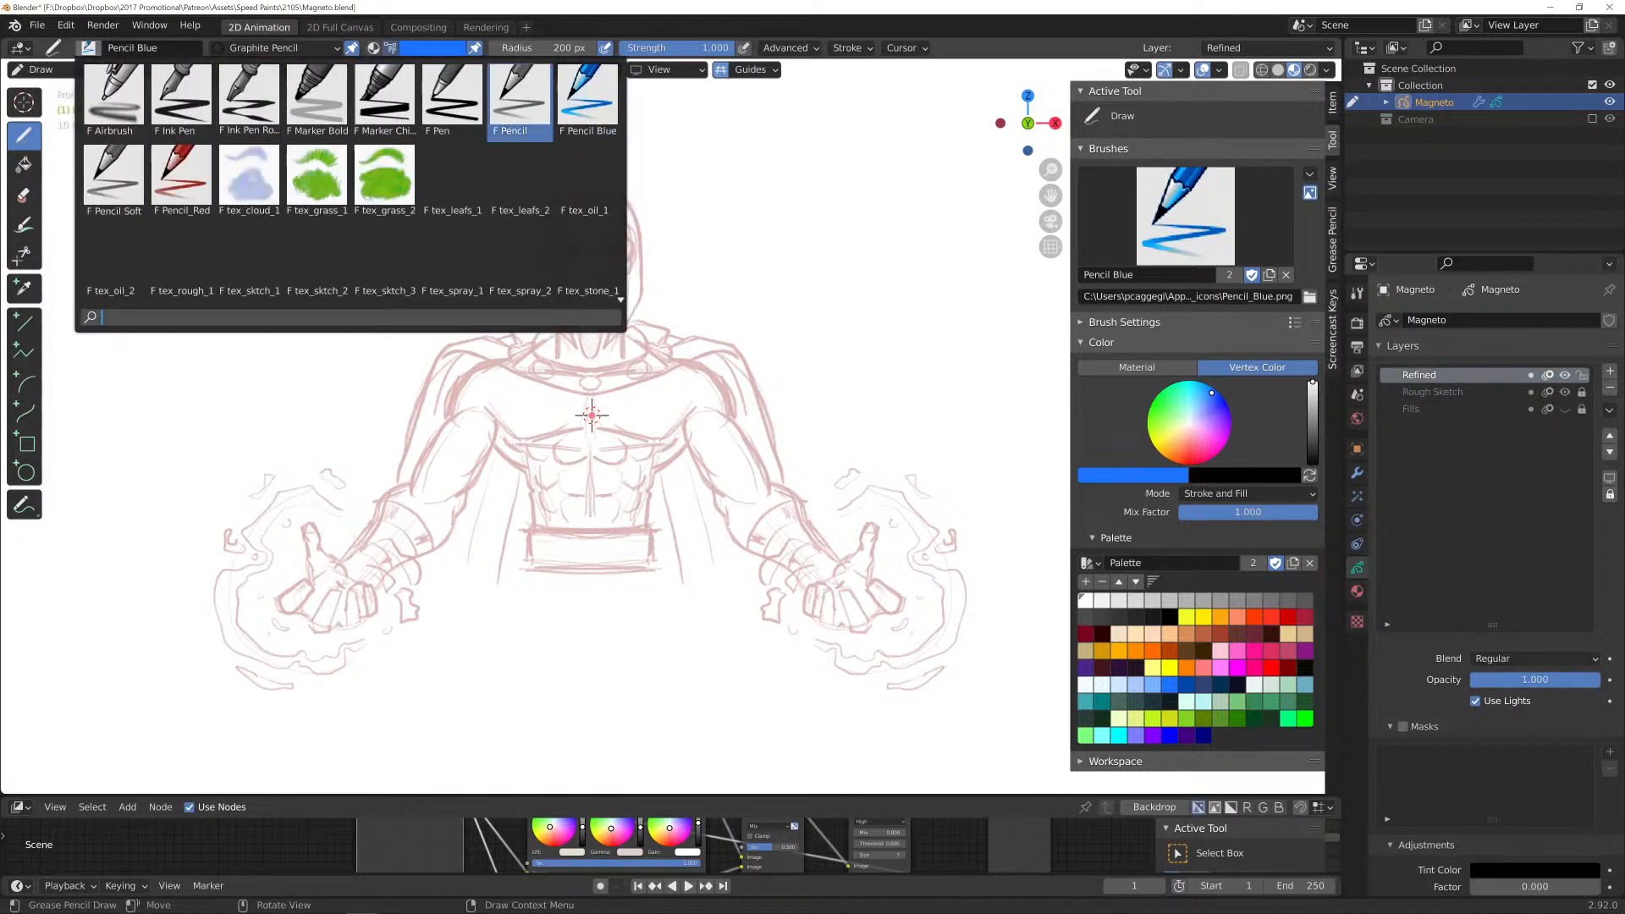
Check the Mirror modifier's settings, test the mirroring with a stroke beside the helmet, and undo that stroke.
scroll(591, 415, up, 5)
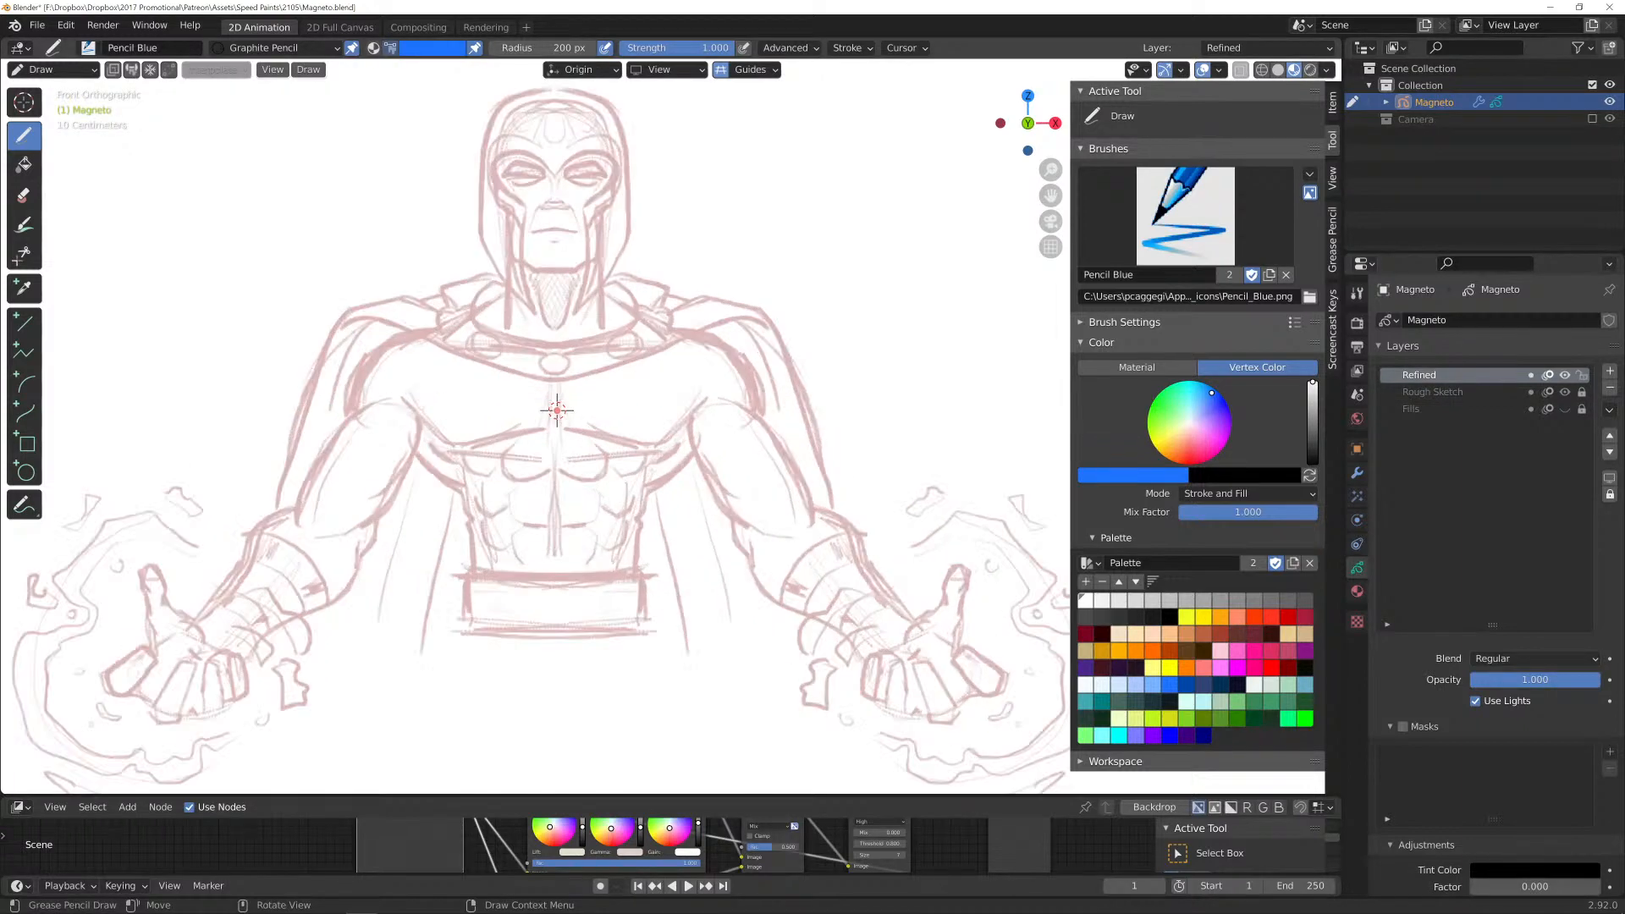
shift+middle_drag(611, 625, 648, 640)
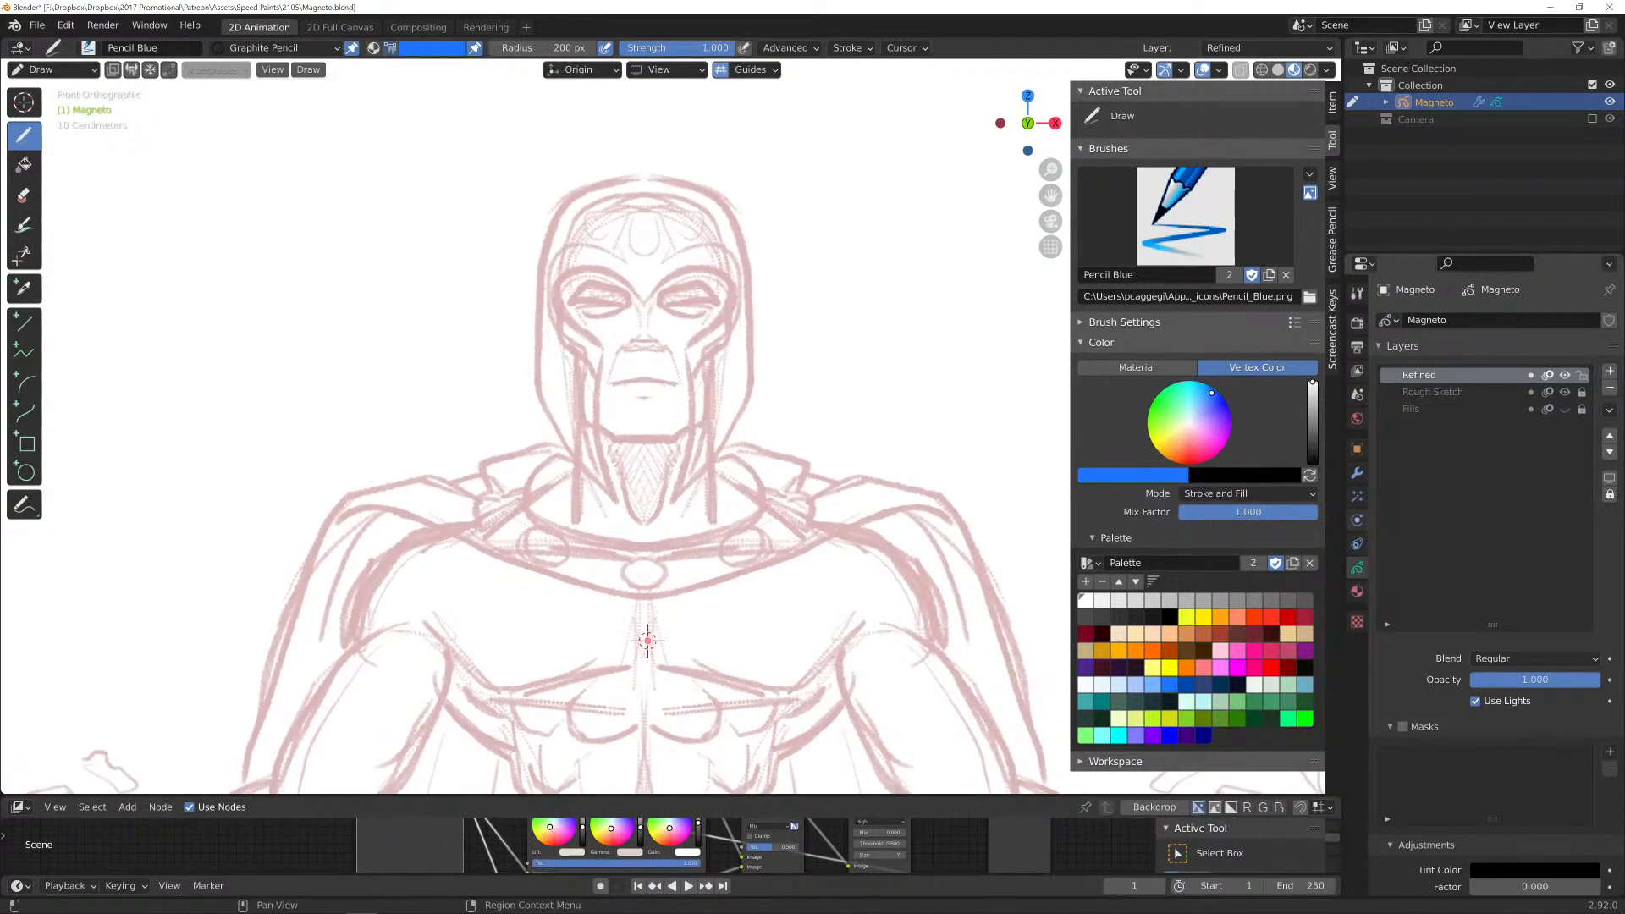
click(1357, 496)
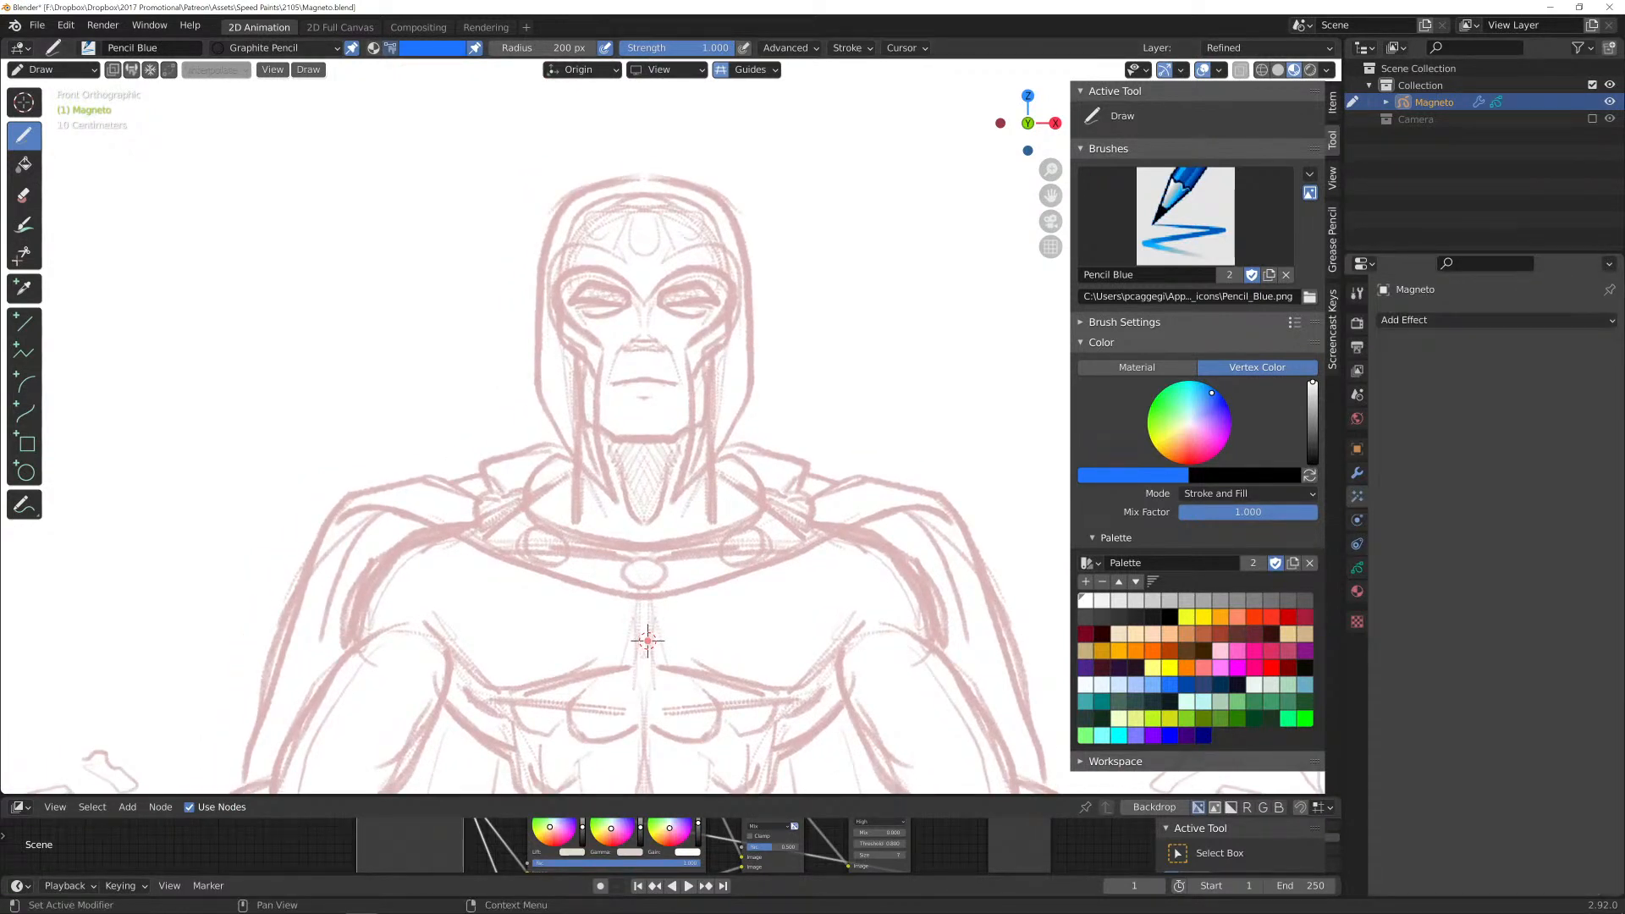
click(1357, 473)
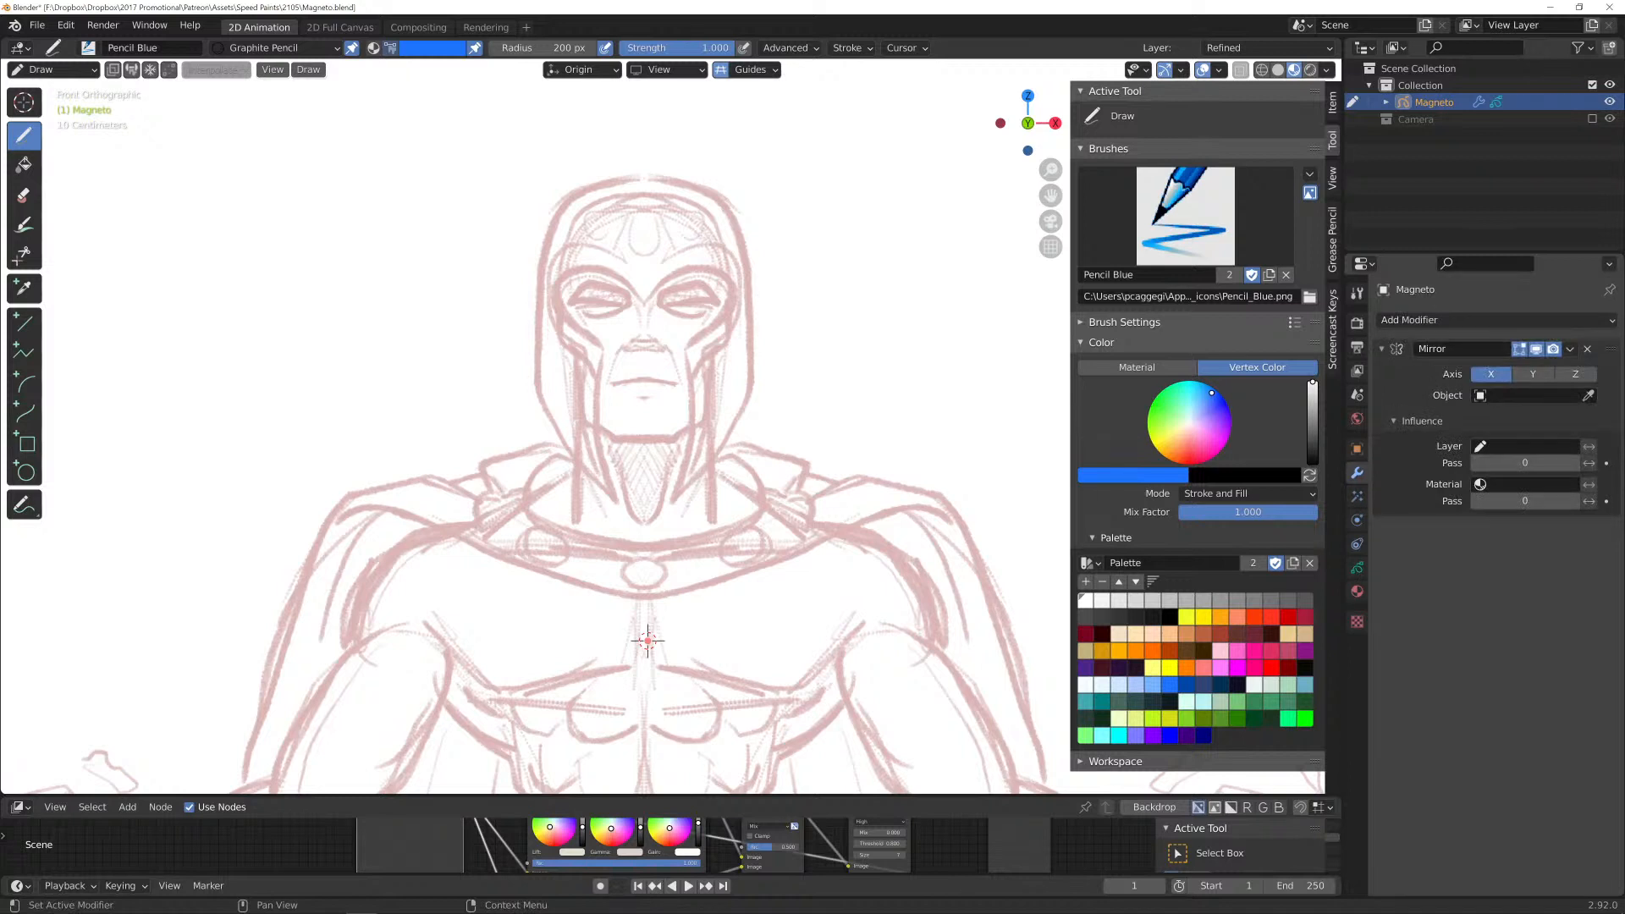
drag(777, 242, 853, 274)
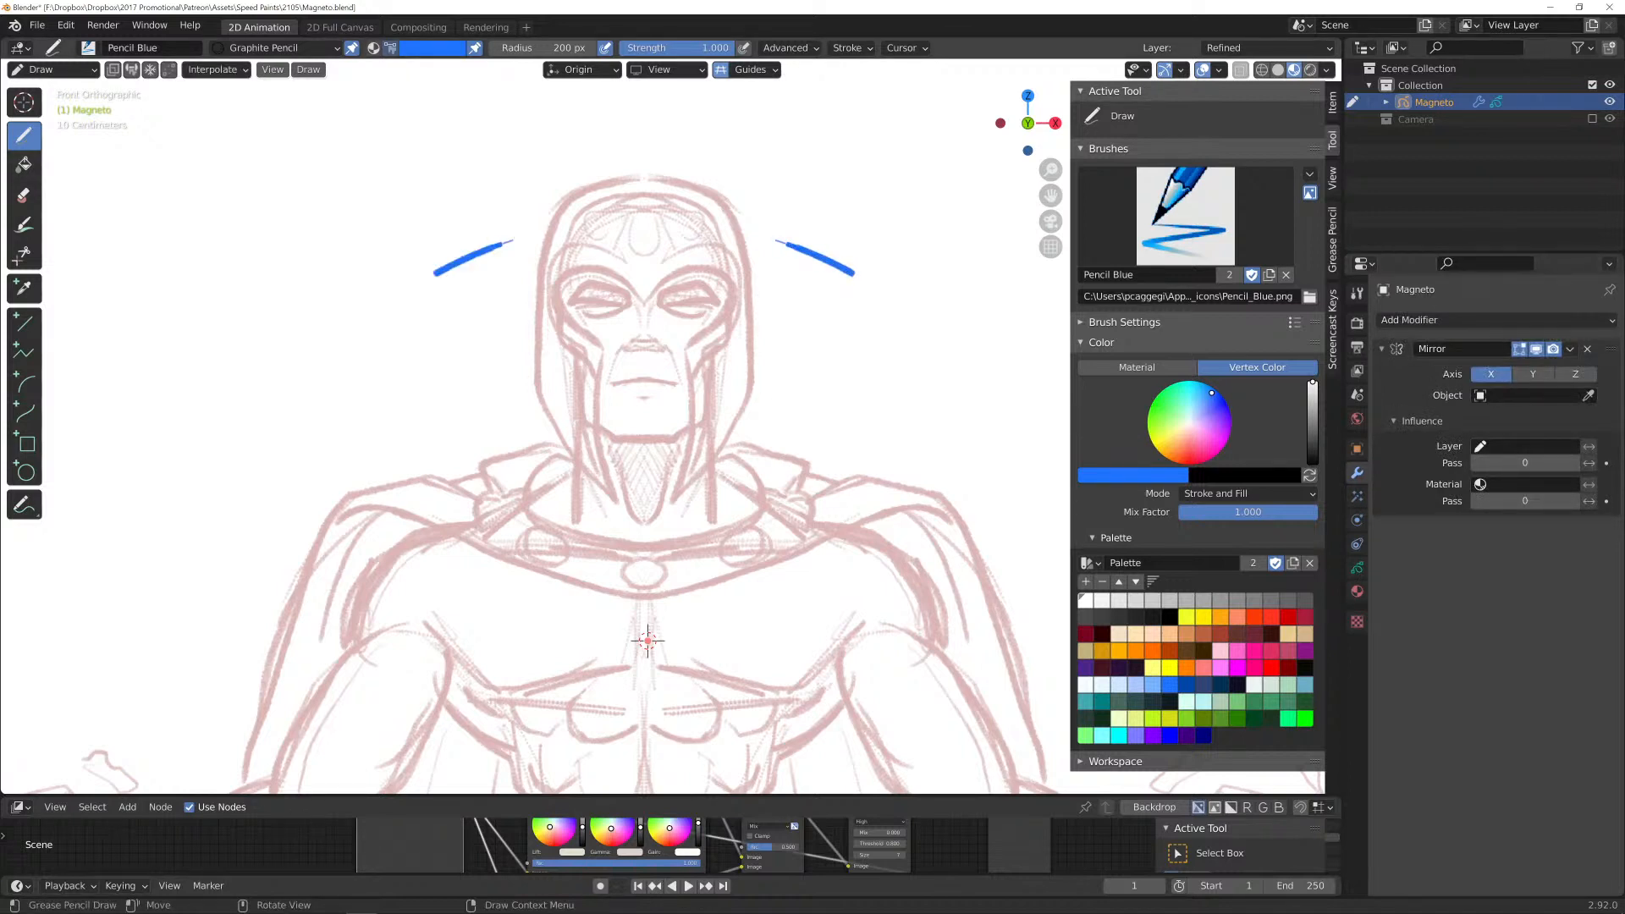
key(ctrl+z)
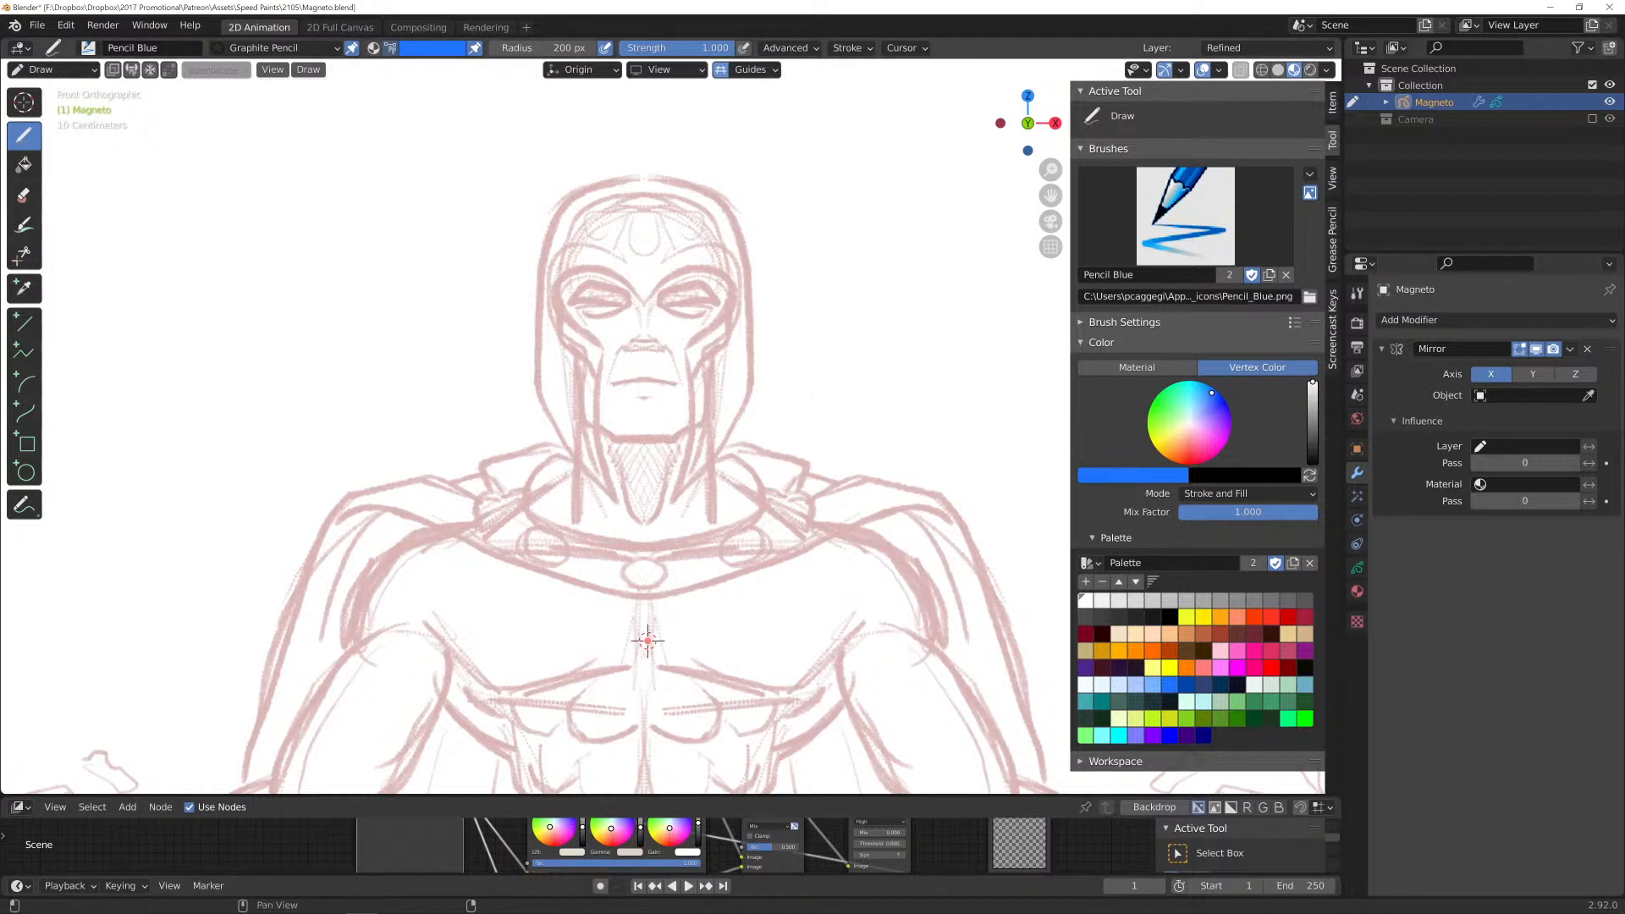
Draw the helmet's eye opening, cheek edge and outer outline in blue on the Refined layer, tracing the rough sketch.
click(1357, 567)
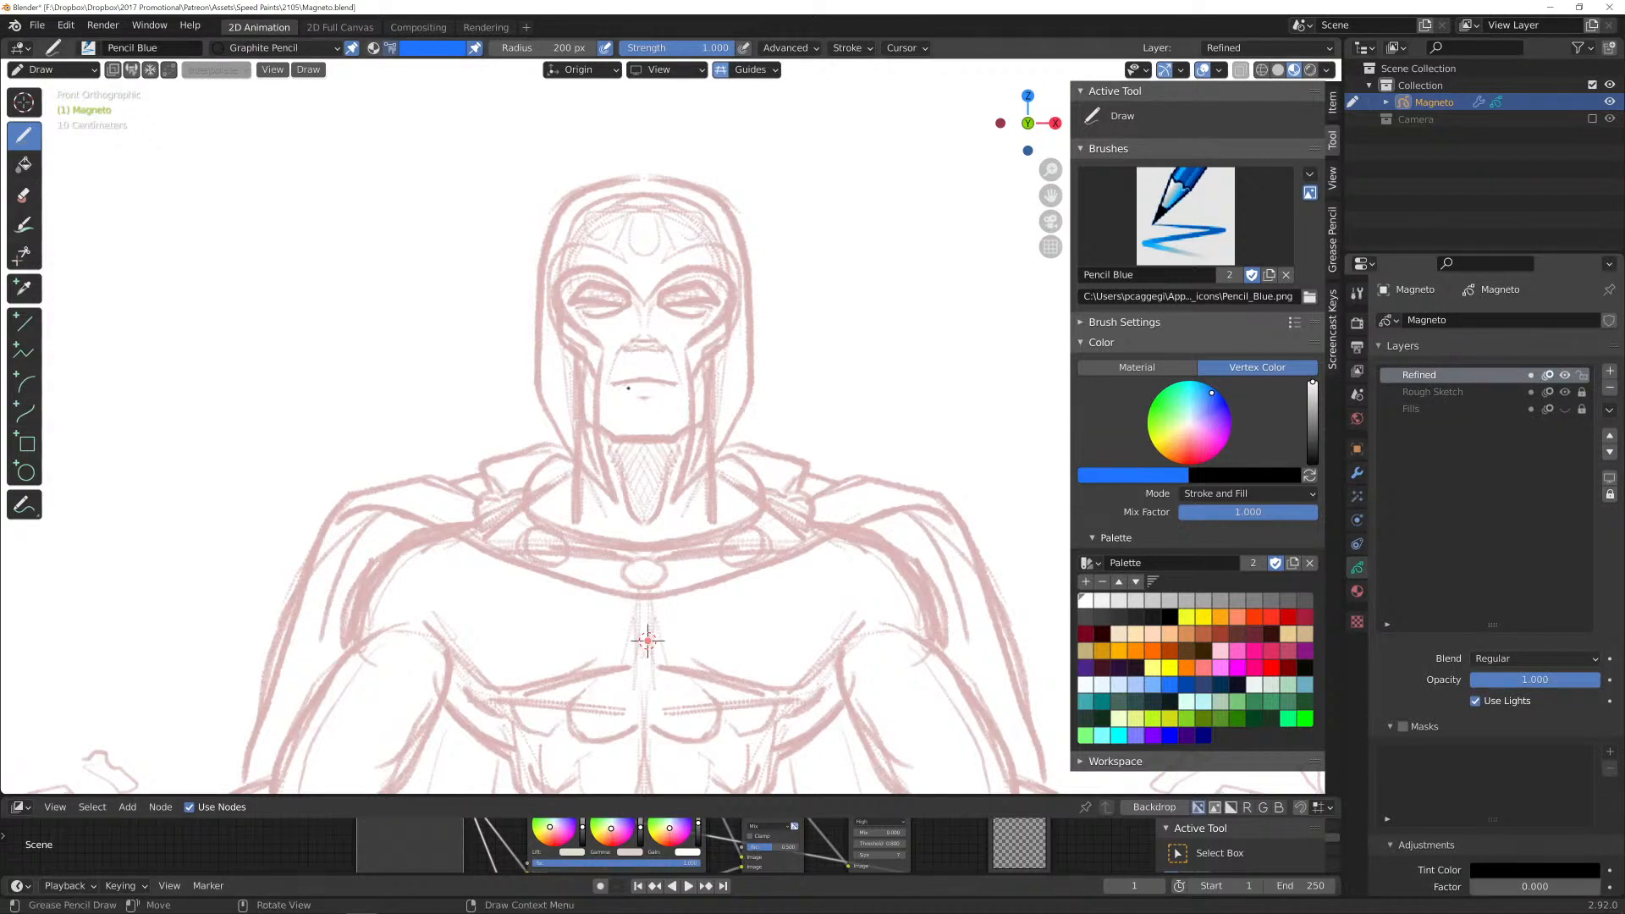
scroll(594, 337, up, 2)
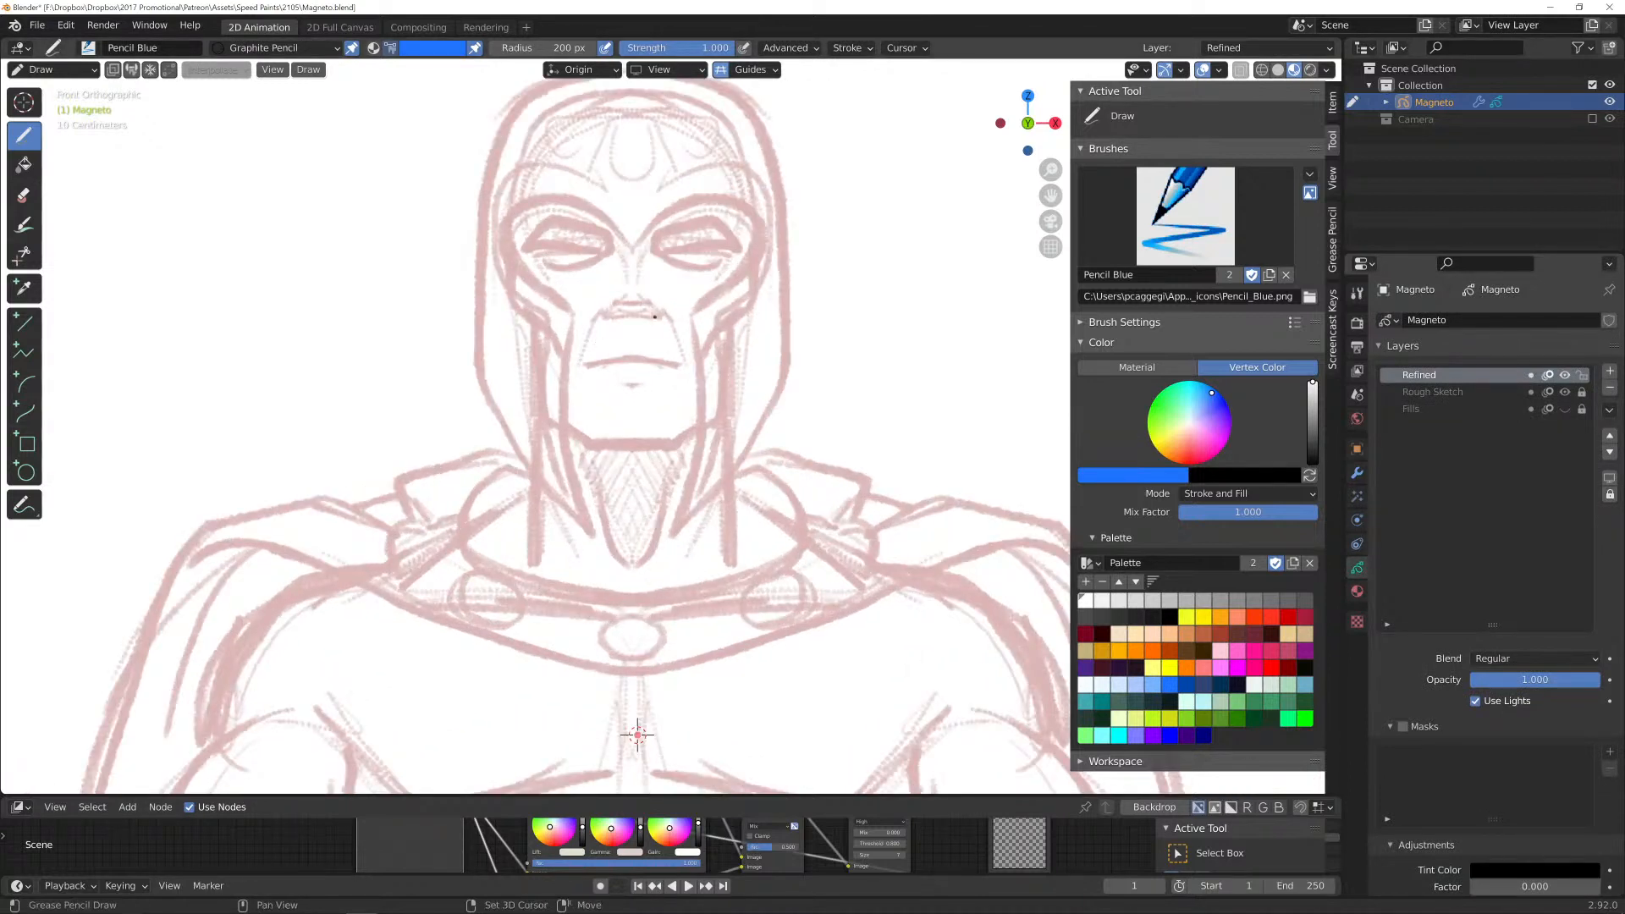
shift+middle_drag(594, 336, 659, 451)
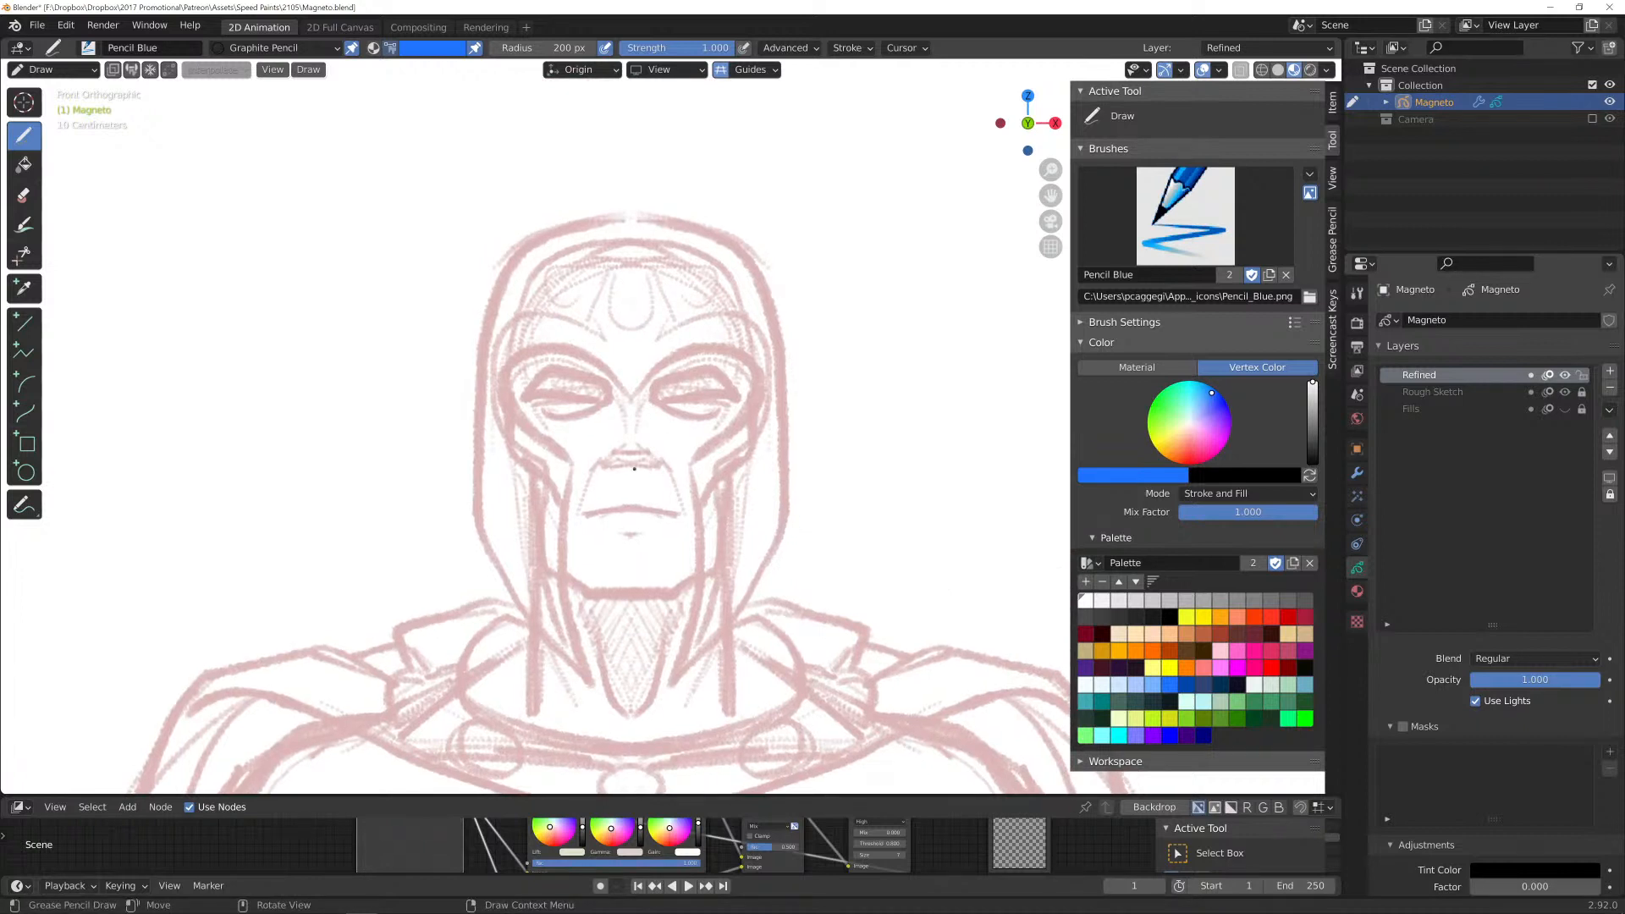
mouse_move(634, 398)
mouse_down()
mouse_move(663, 399)
mouse_move(599, 399)
mouse_up()
key(ctrl+z)
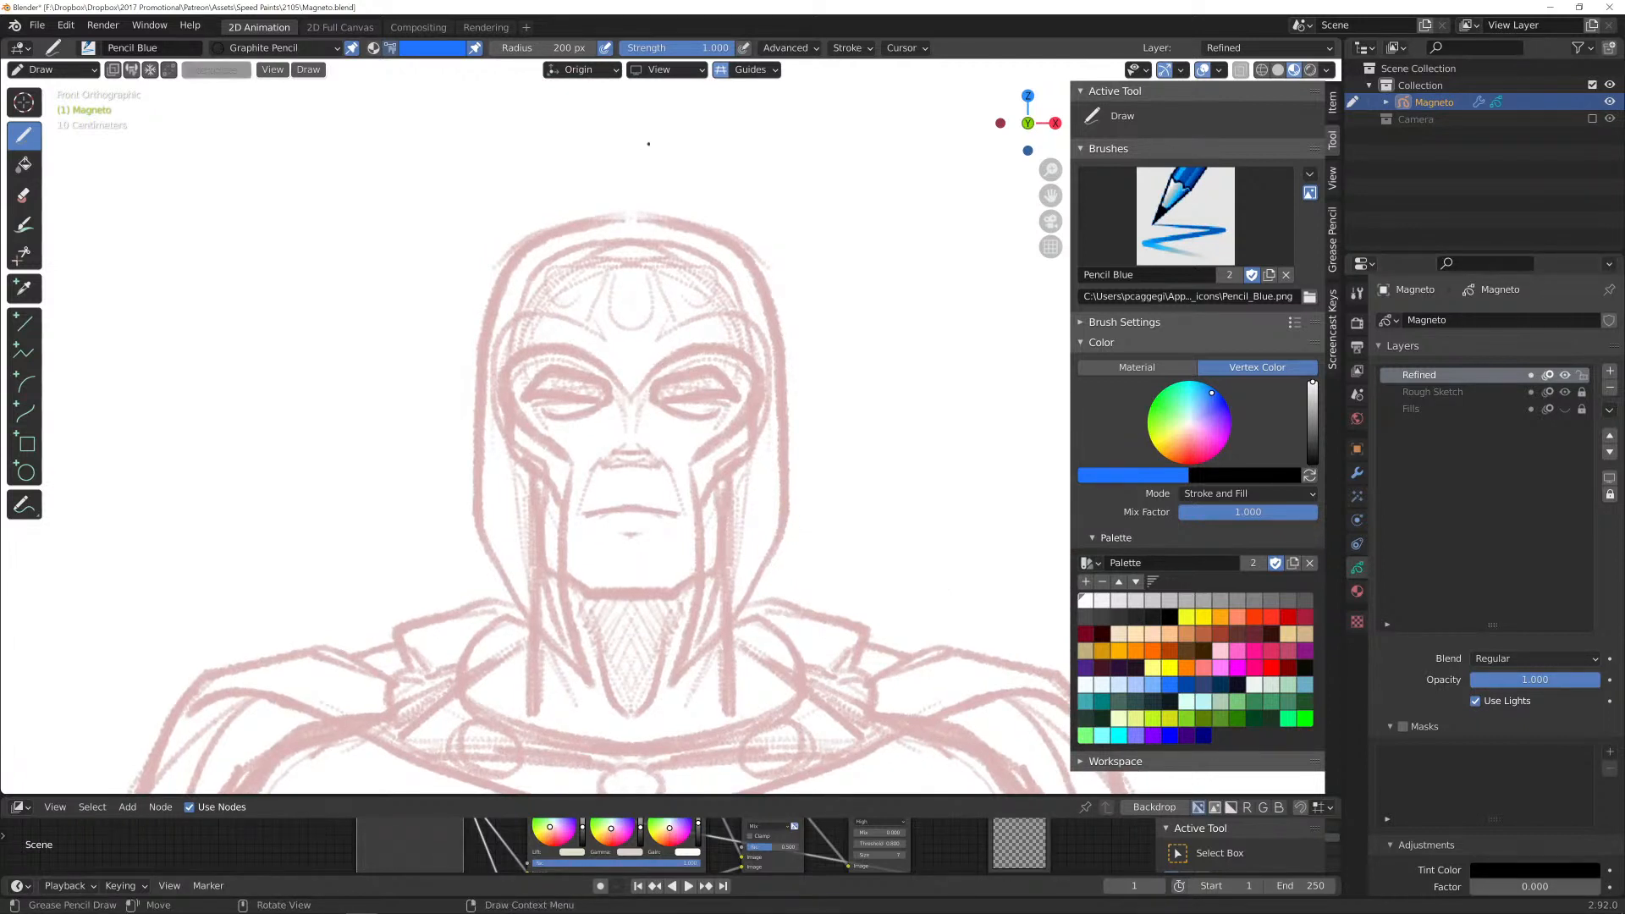
key(ctrl+z)
mouse_move(634, 396)
mouse_down()
mouse_move(702, 346)
mouse_move(750, 359)
mouse_move(764, 400)
mouse_move(680, 461)
mouse_move(704, 549)
mouse_move(703, 630)
mouse_move(677, 682)
mouse_up()
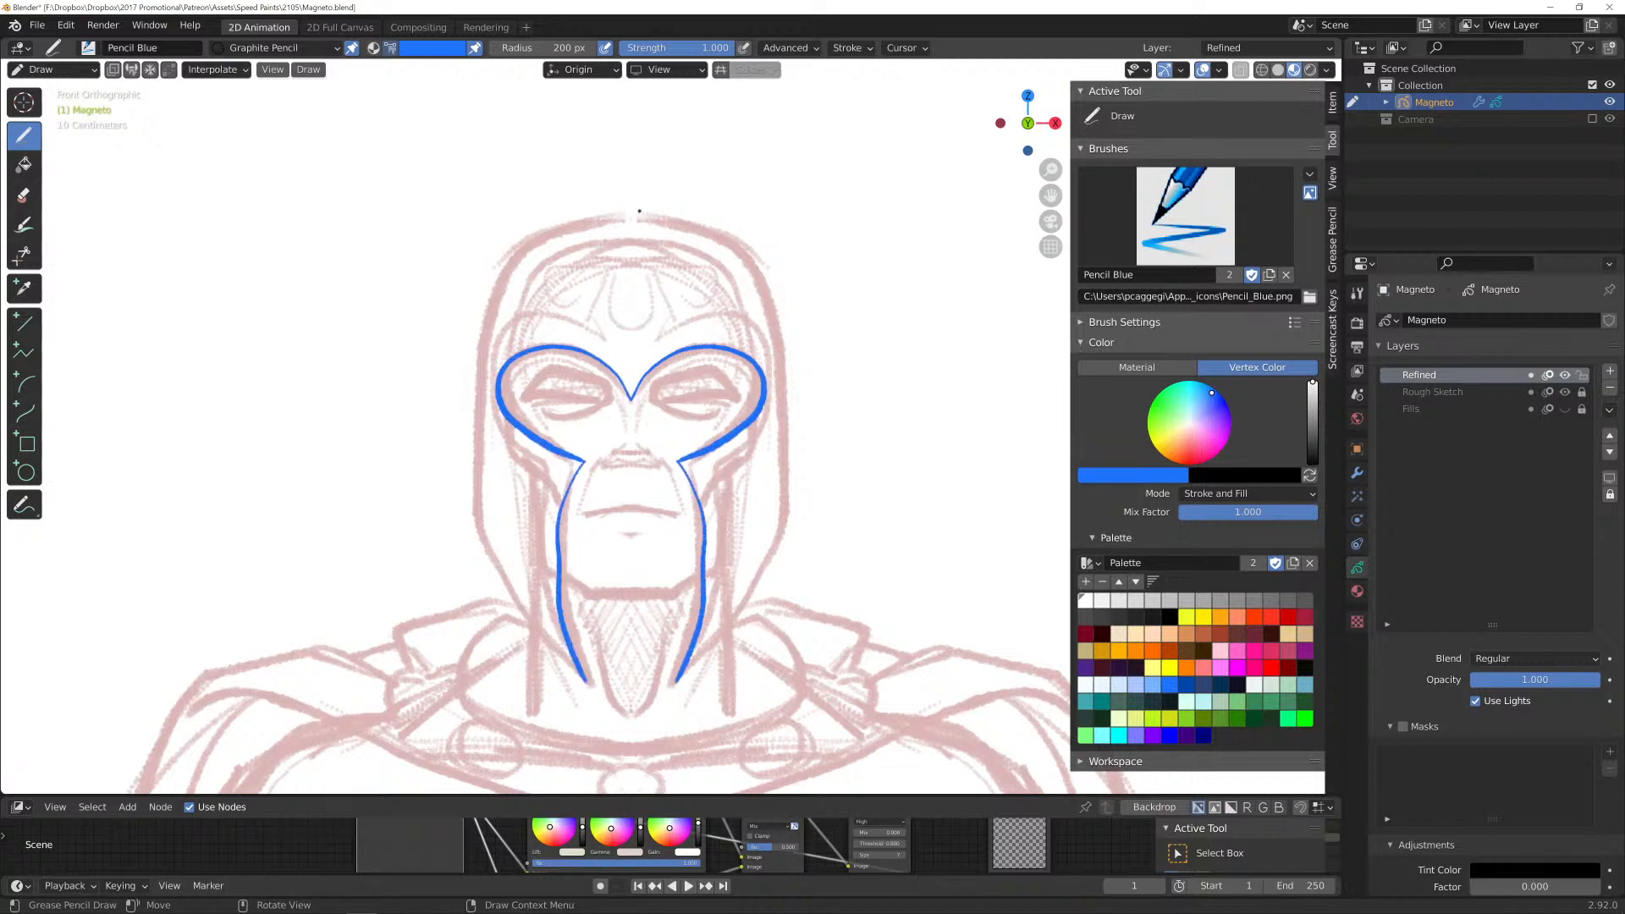
mouse_move(631, 219)
mouse_down()
mouse_move(728, 248)
mouse_move(771, 303)
mouse_move(794, 395)
mouse_move(793, 546)
mouse_move(663, 688)
mouse_up()
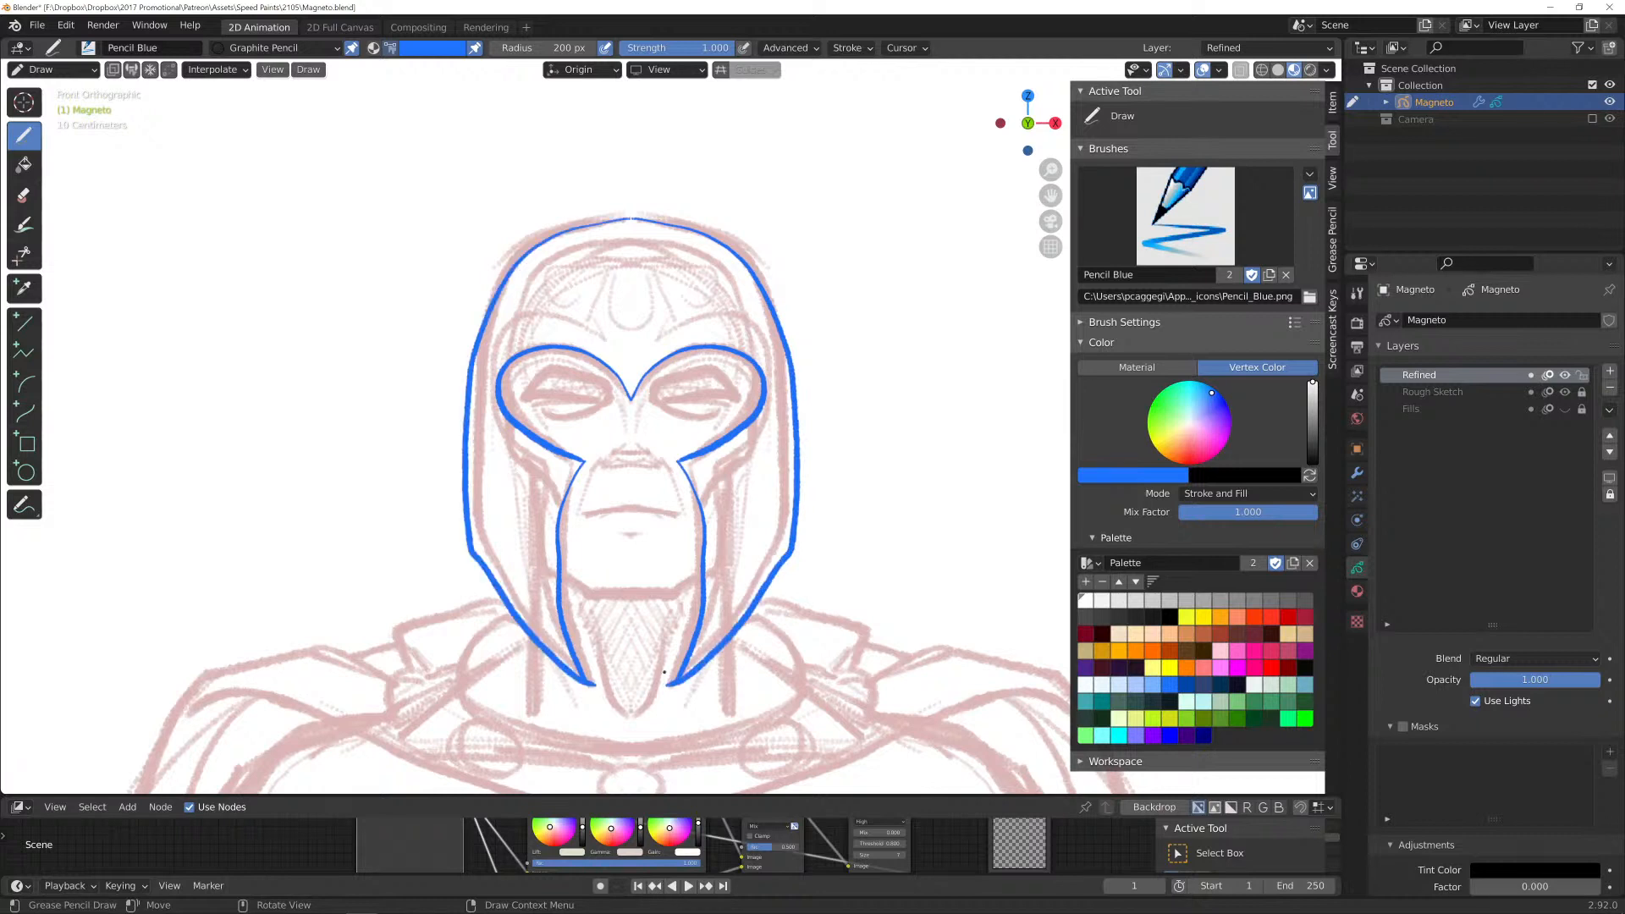
In Edit Mode, pull the side of the helmet's outer outline inward using a proportional size of about 1.21.
key(Tab)
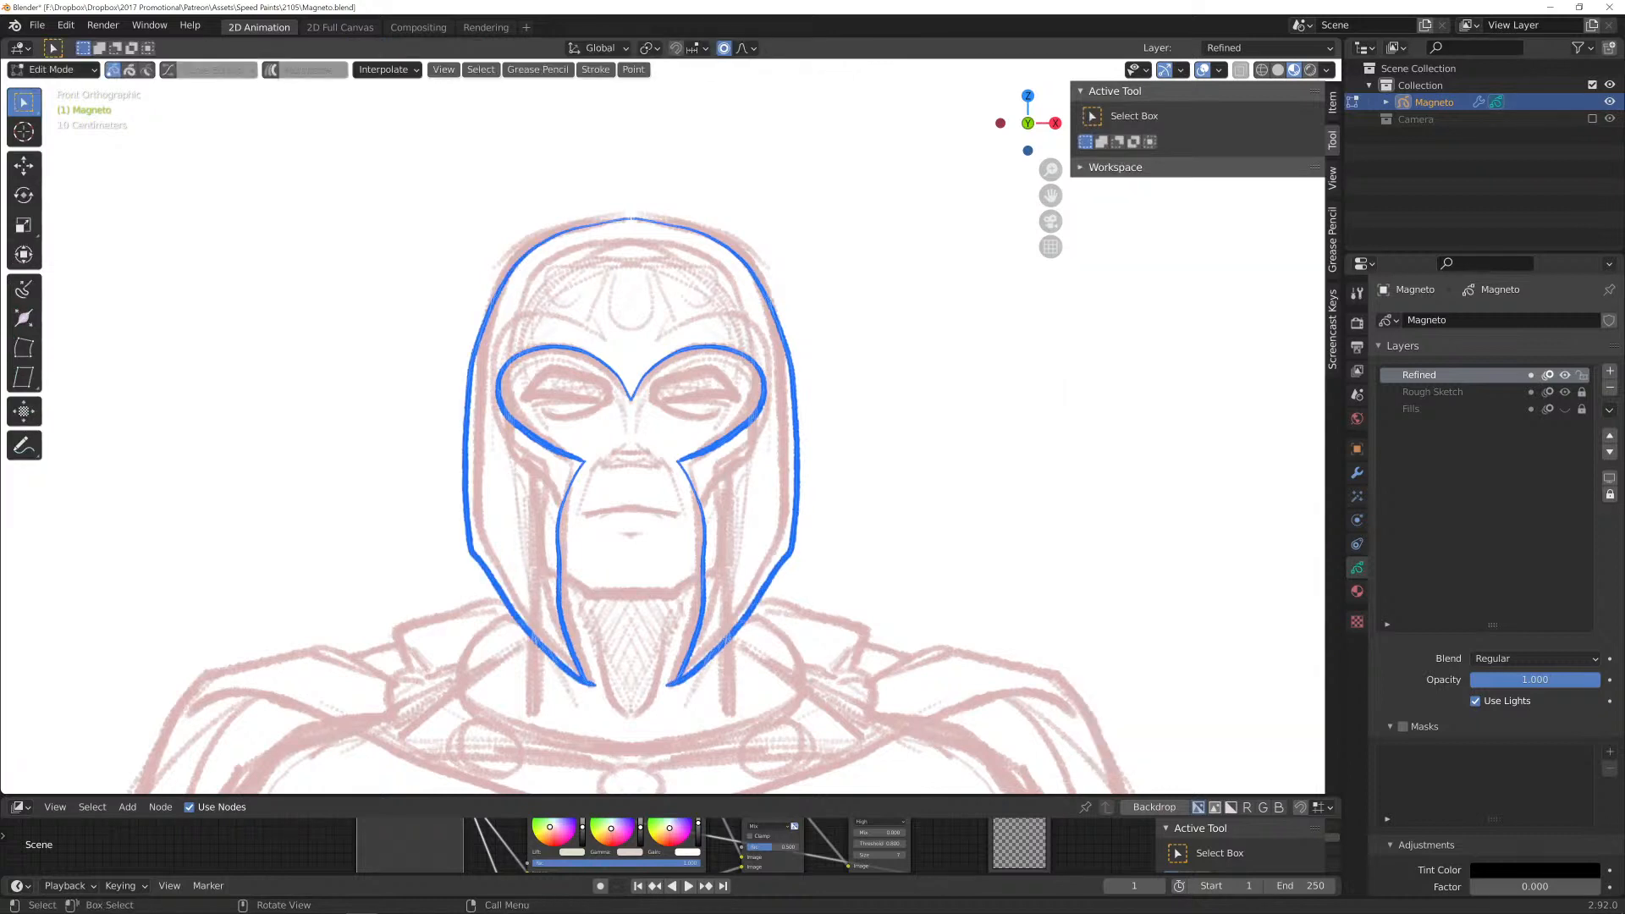
click(793, 470)
key(g)
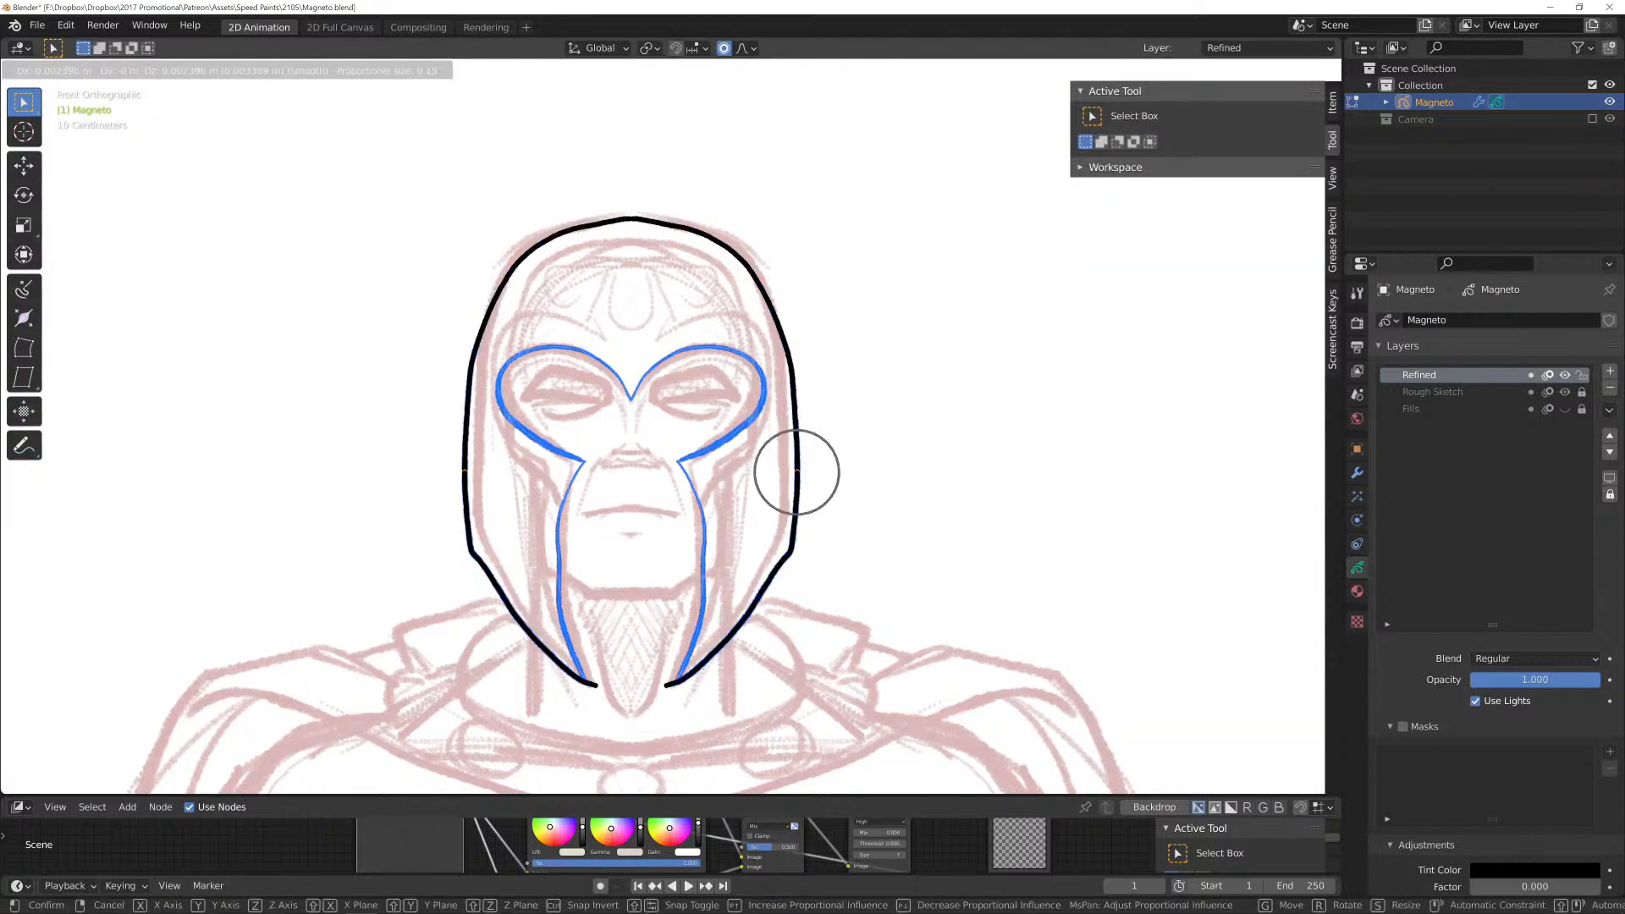
scroll(796, 471, down, 3)
scroll(796, 471, down, 5)
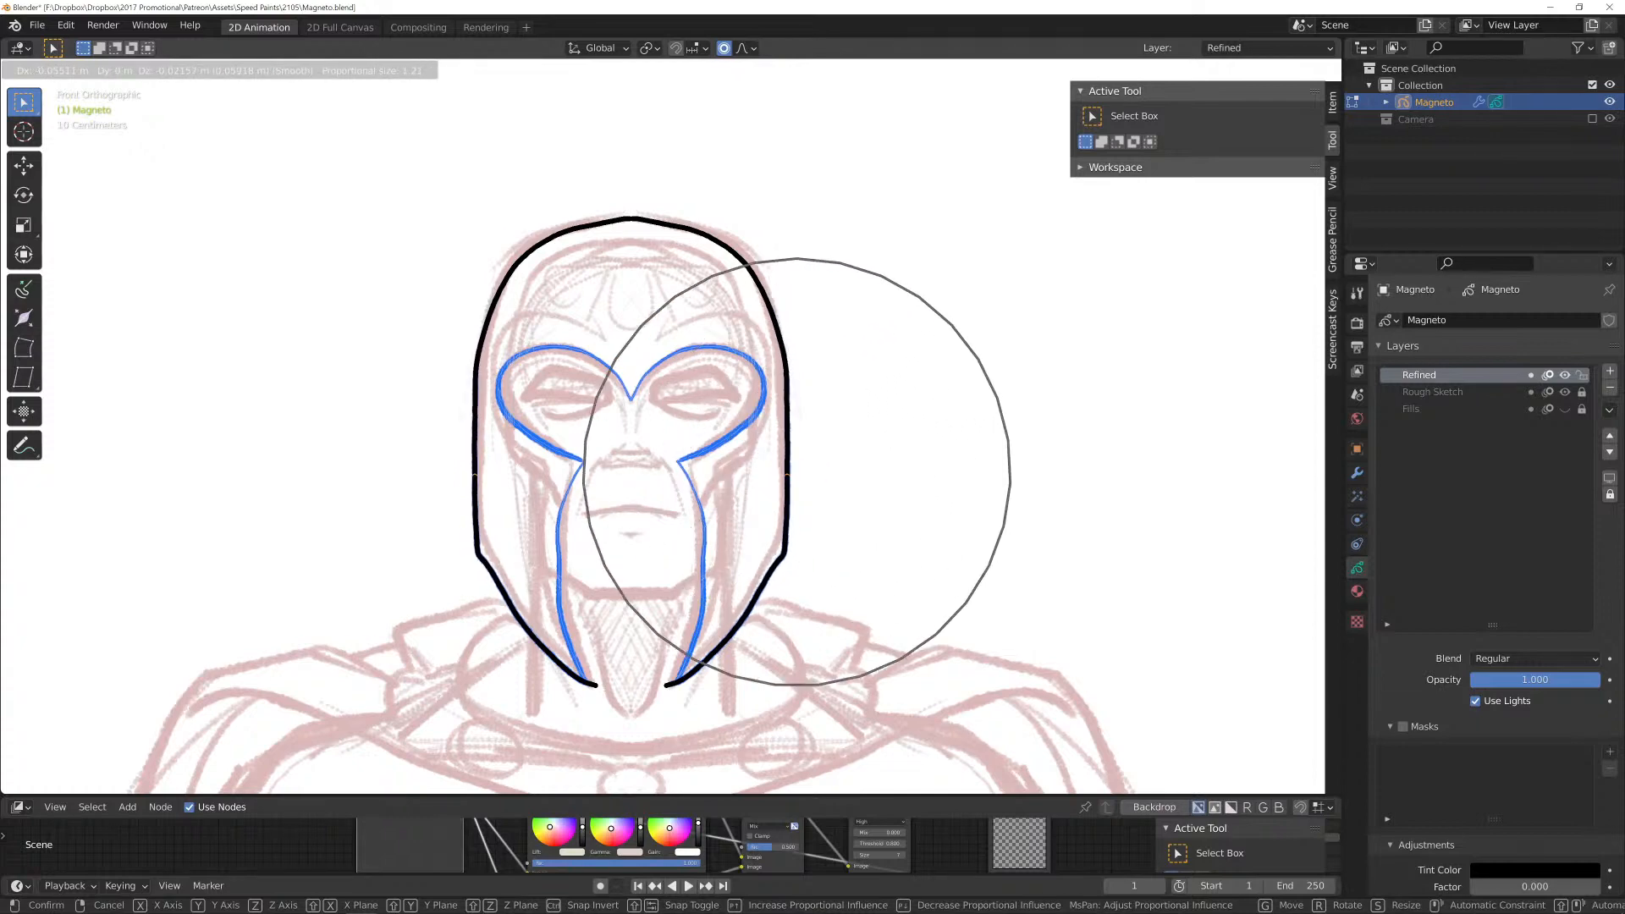
click(787, 476)
Raise the outer outline's jaw corner about 0.072 m and shift its lower tip outward to meet the cheek edge's end.
click(783, 555)
key(g)
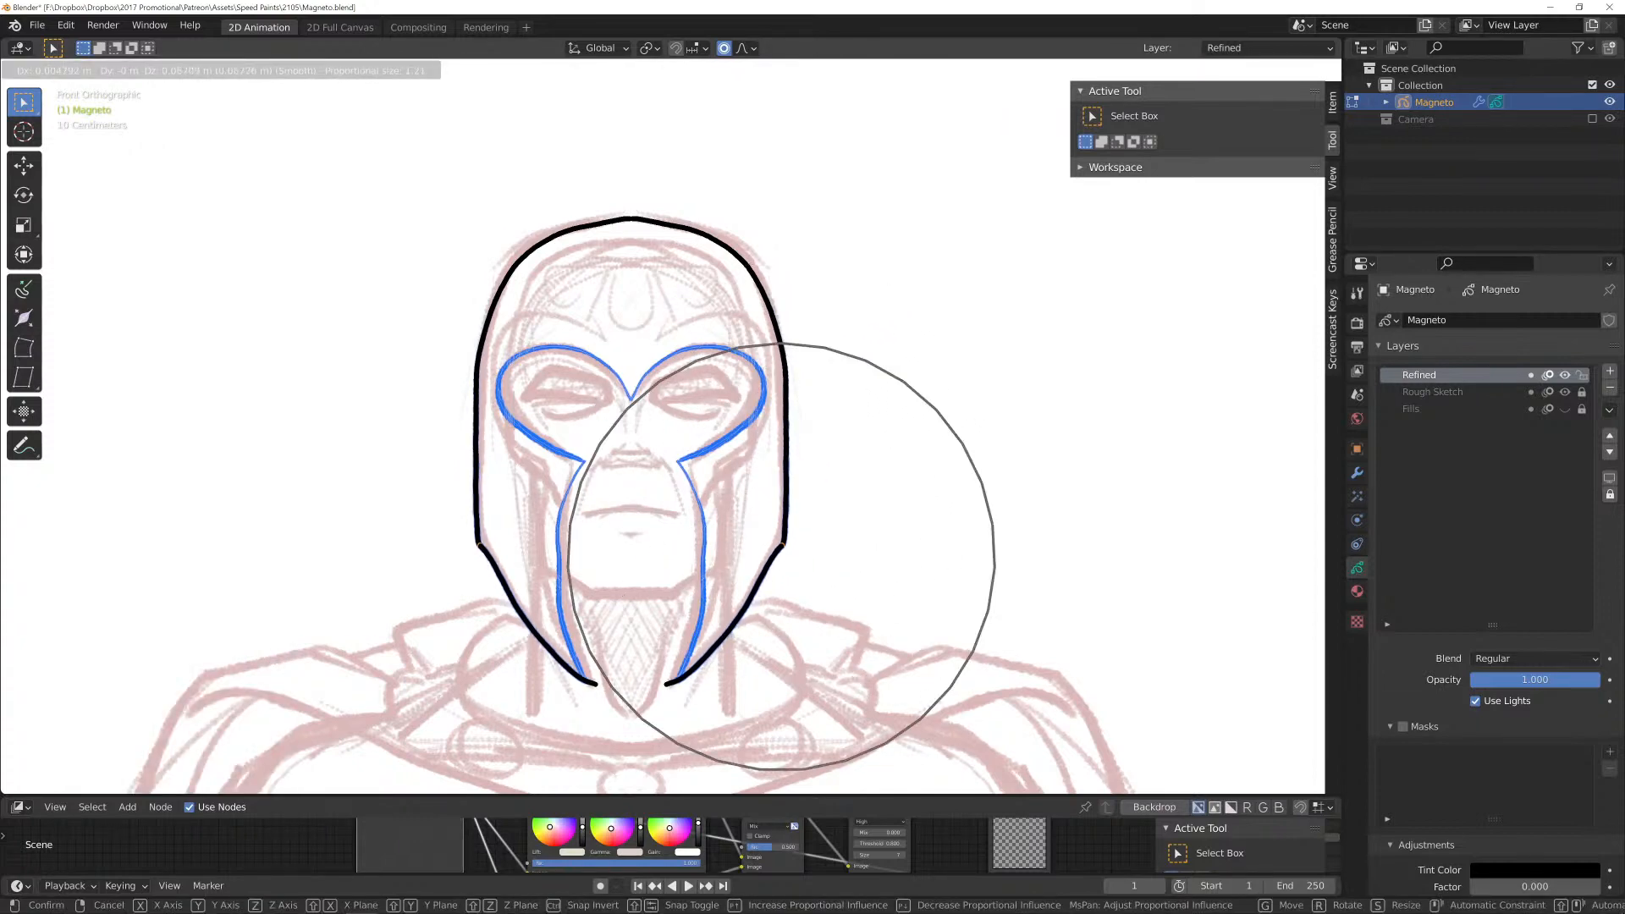
click(785, 543)
scroll(784, 543, up, 2)
shift+middle_drag(784, 543, 817, 383)
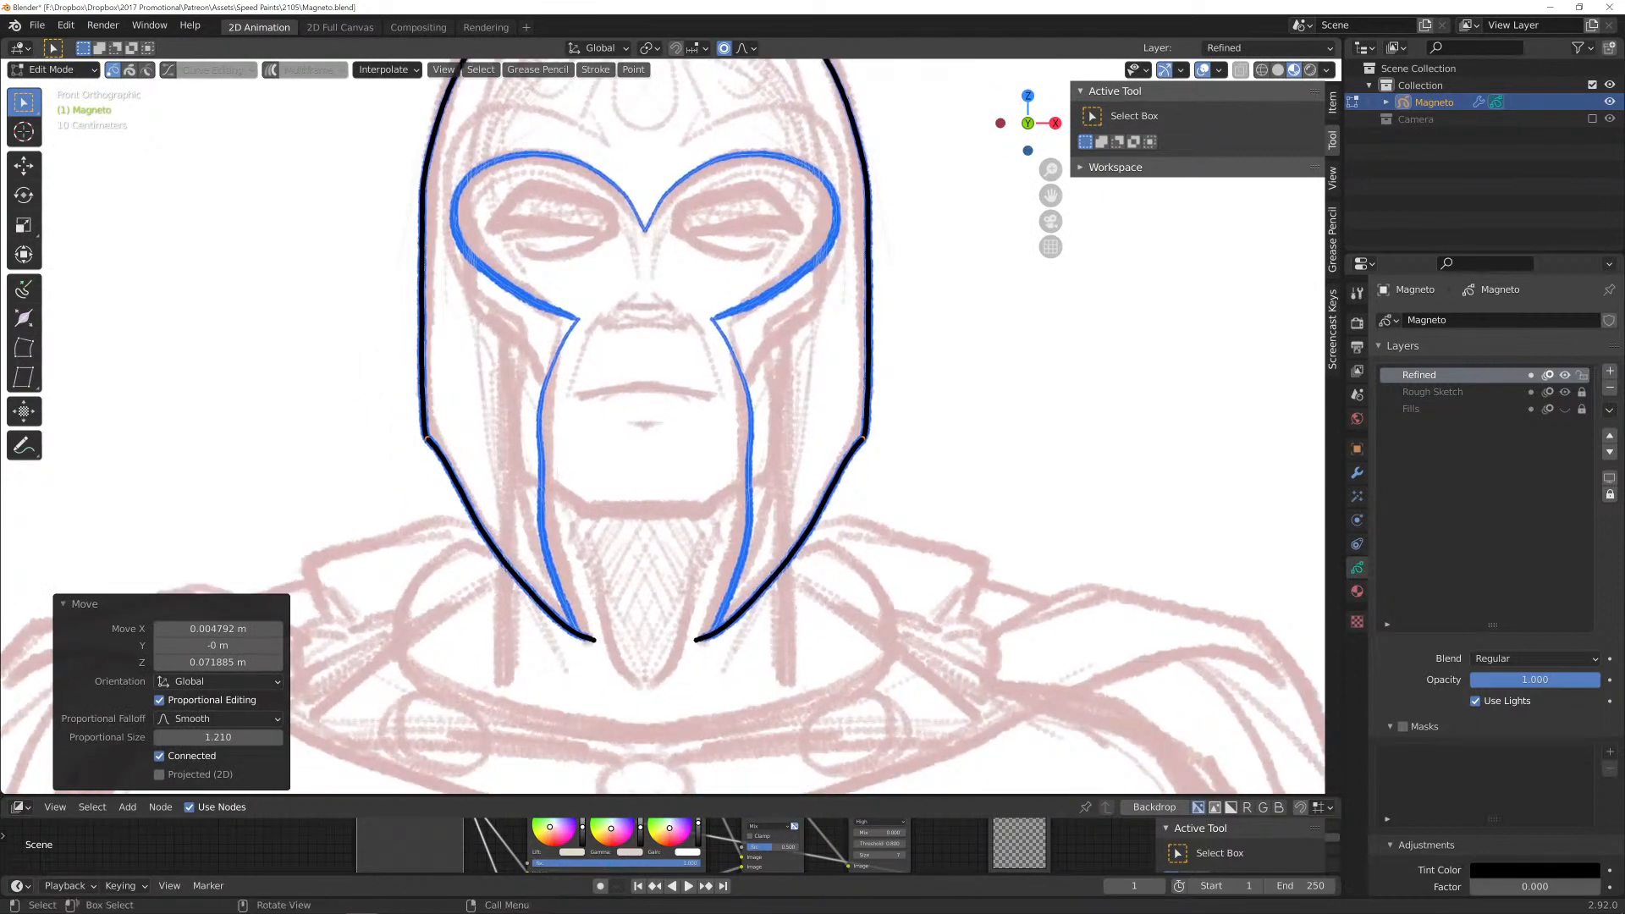
key(g)
scroll(862, 436, up, 4)
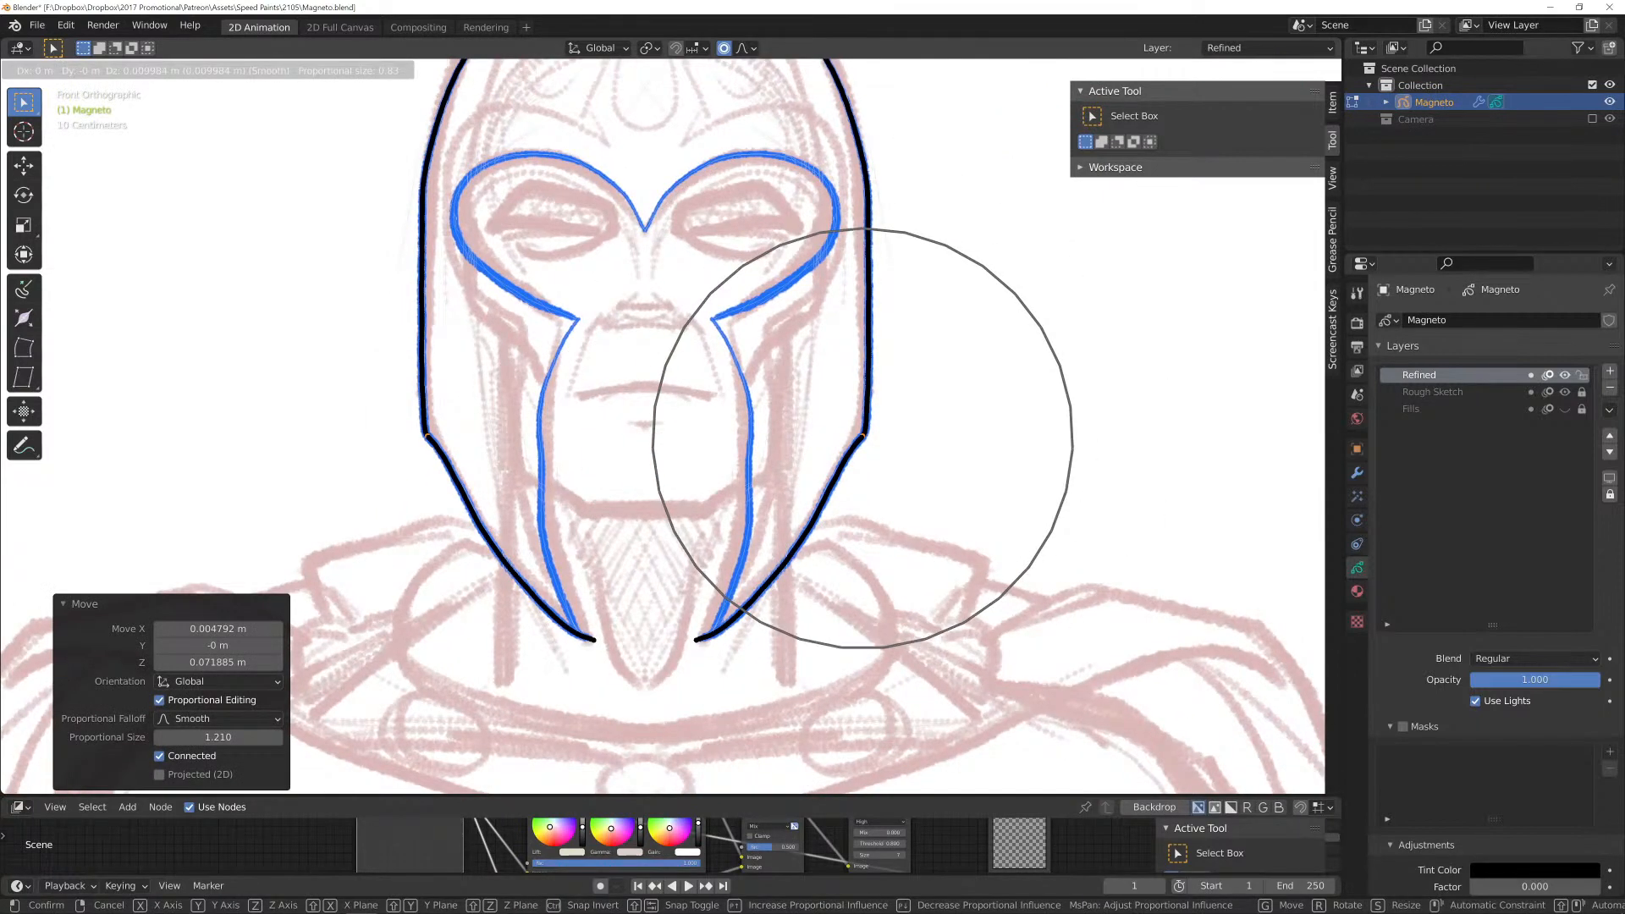
key(Return)
key(g)
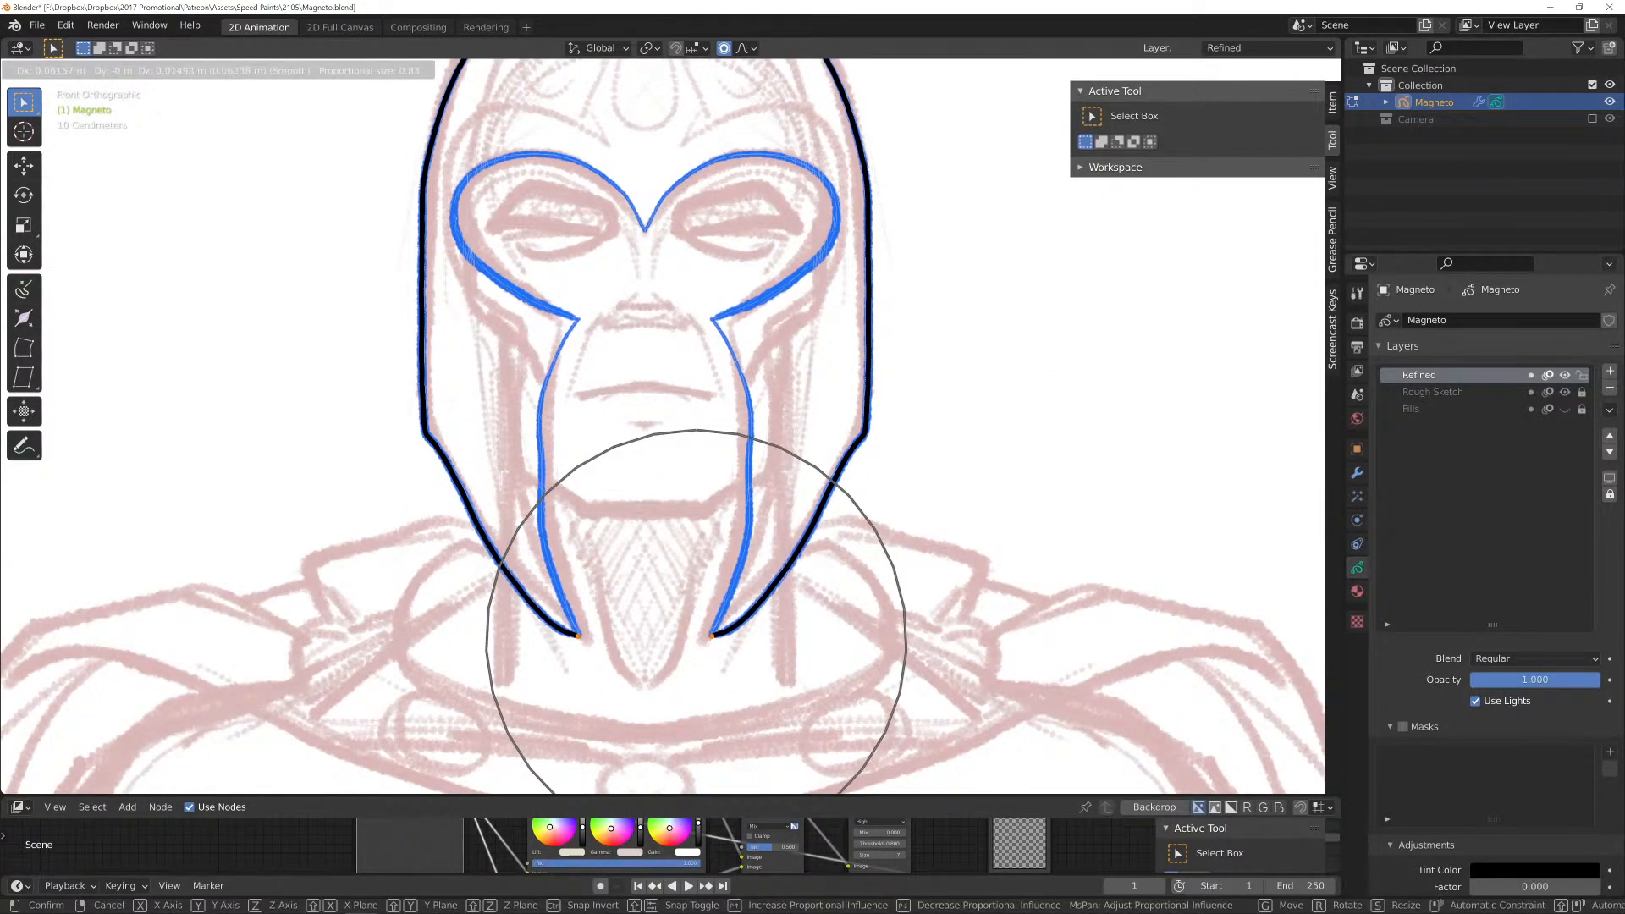
key(Return)
Move the cheek edge's point beside the mouth about 0.023 m inward and 0.012 m up with a proportional size of 0.35.
scroll(663, 426, down, 2)
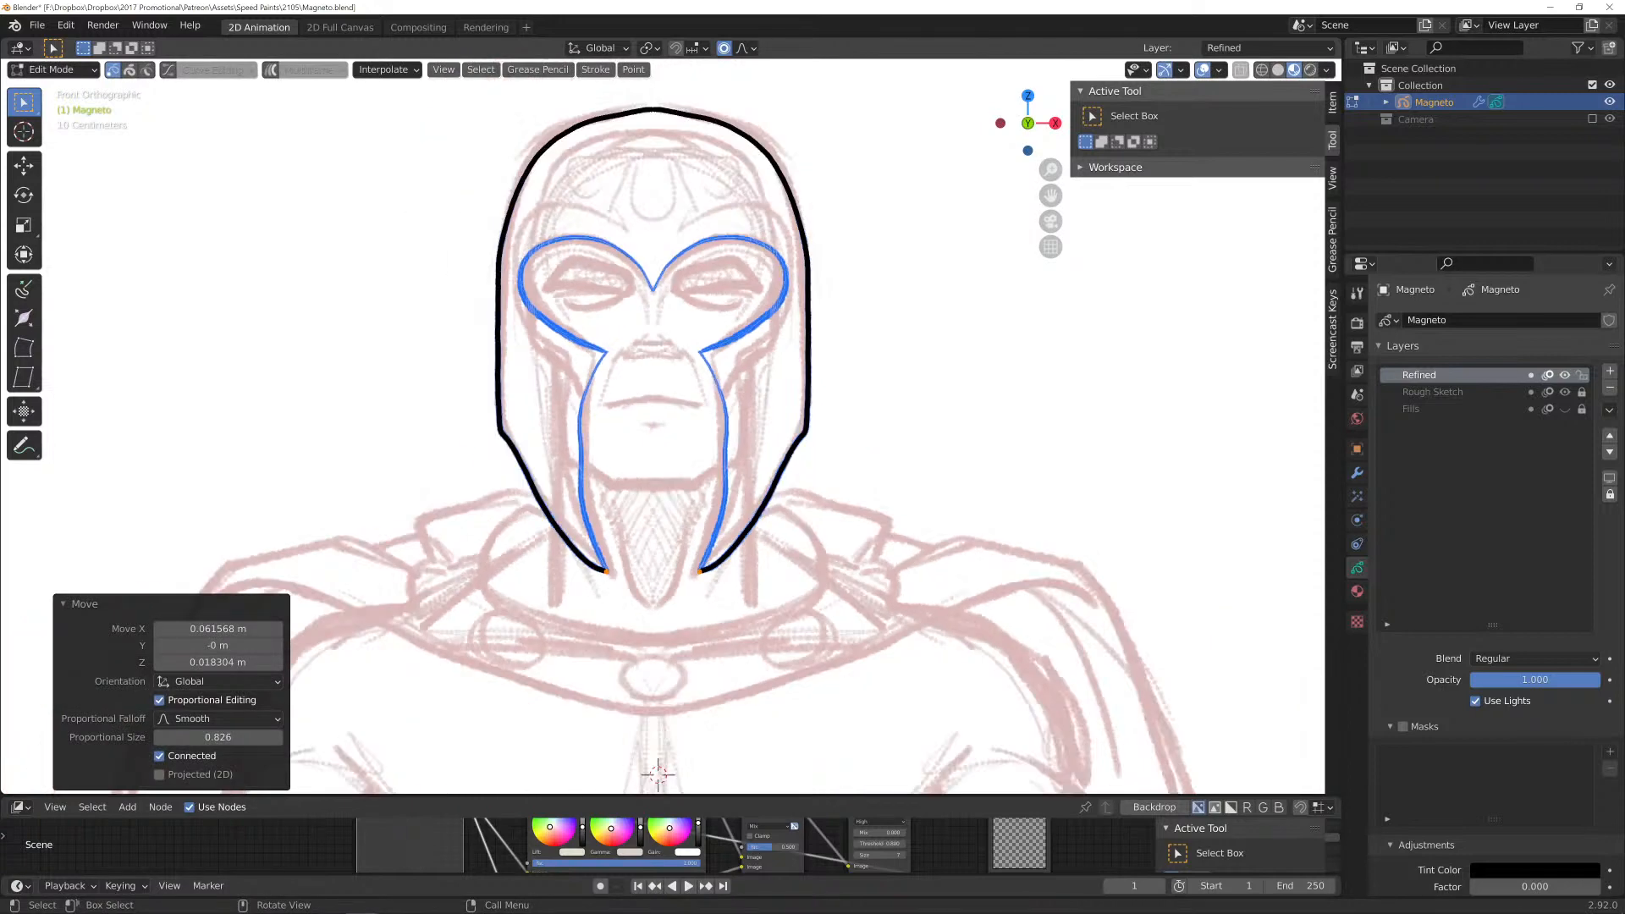
shift+middle_drag(663, 426, 679, 489)
scroll(679, 489, up, 2)
key(g)
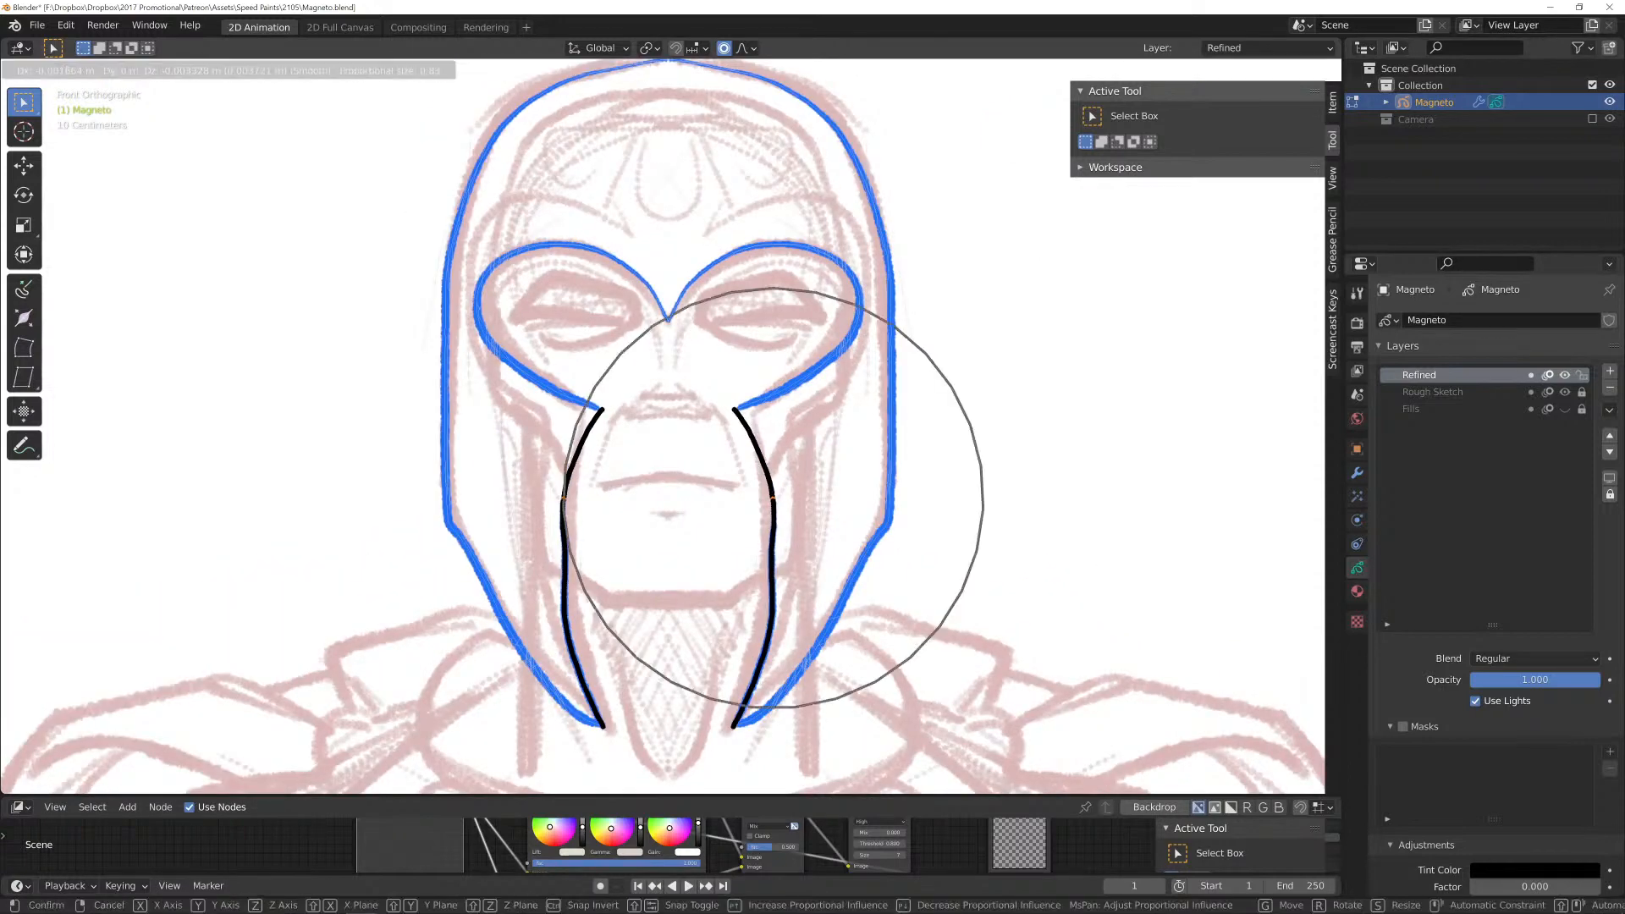
scroll(744, 501, up, 4)
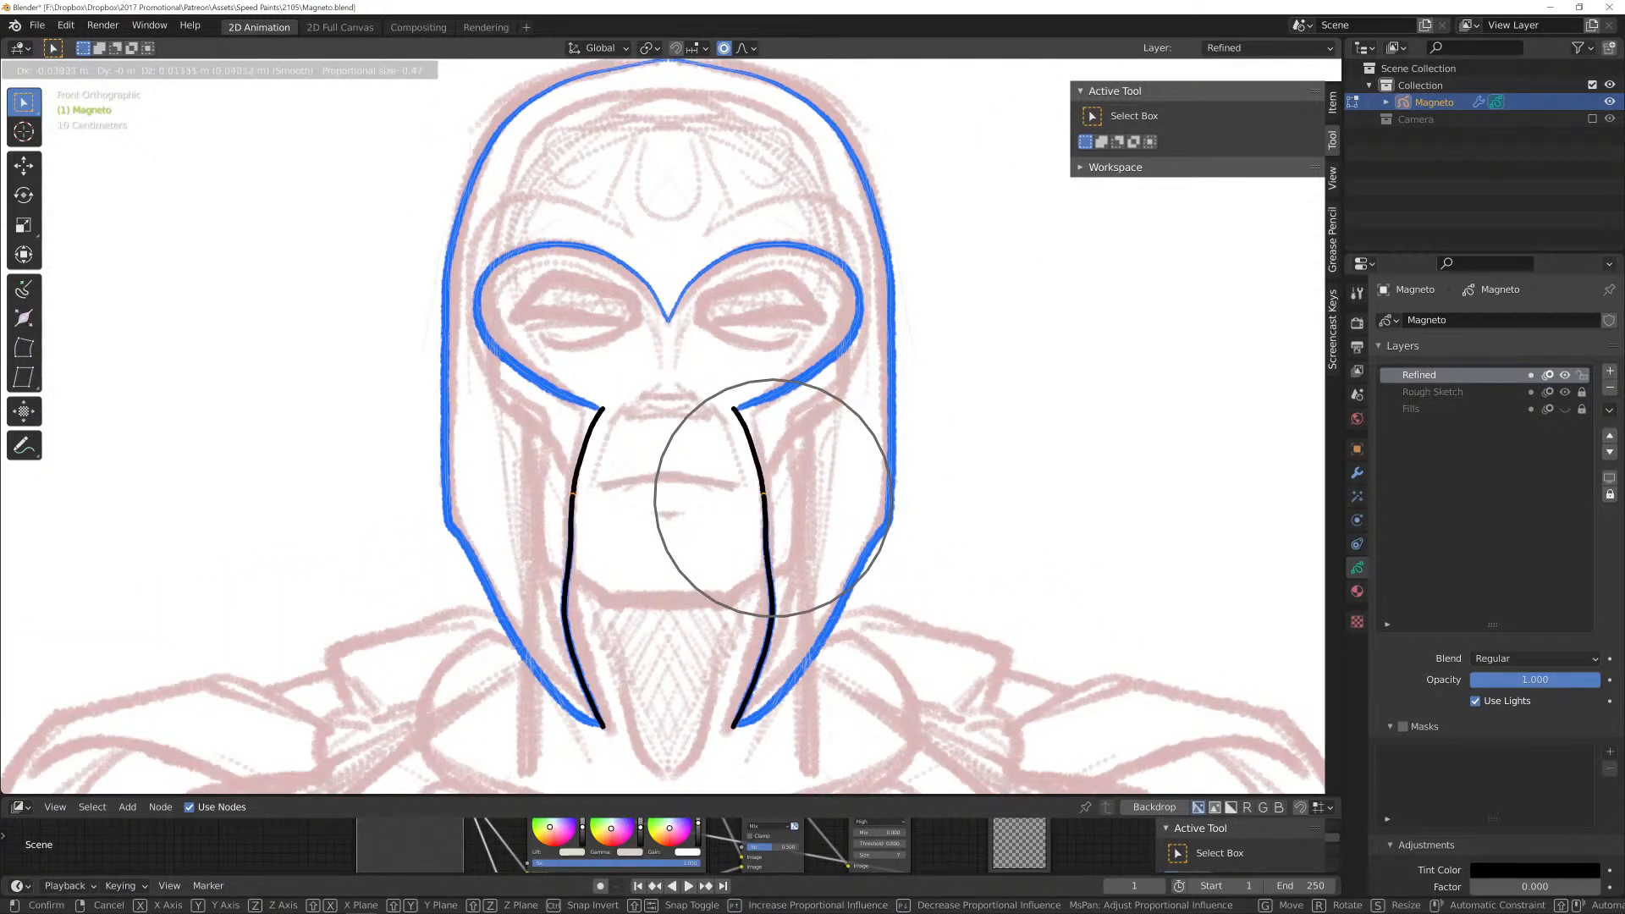
key(Return)
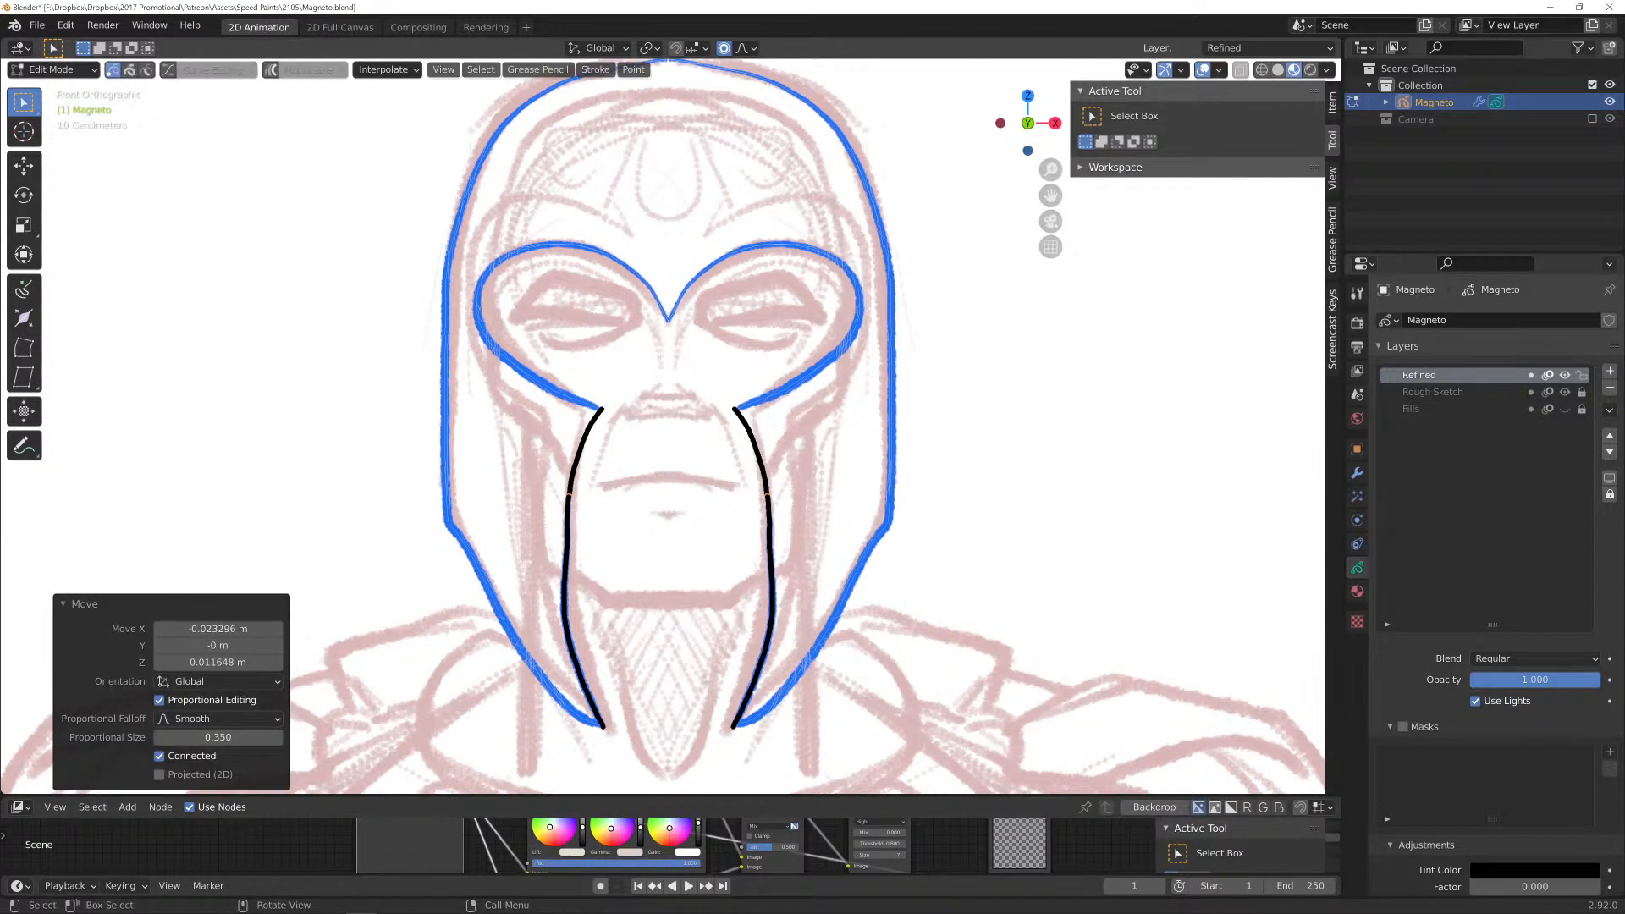
Shift the cheek edge's upper end about 0.017 m outward to line up with the end of the eye opening.
click(735, 409)
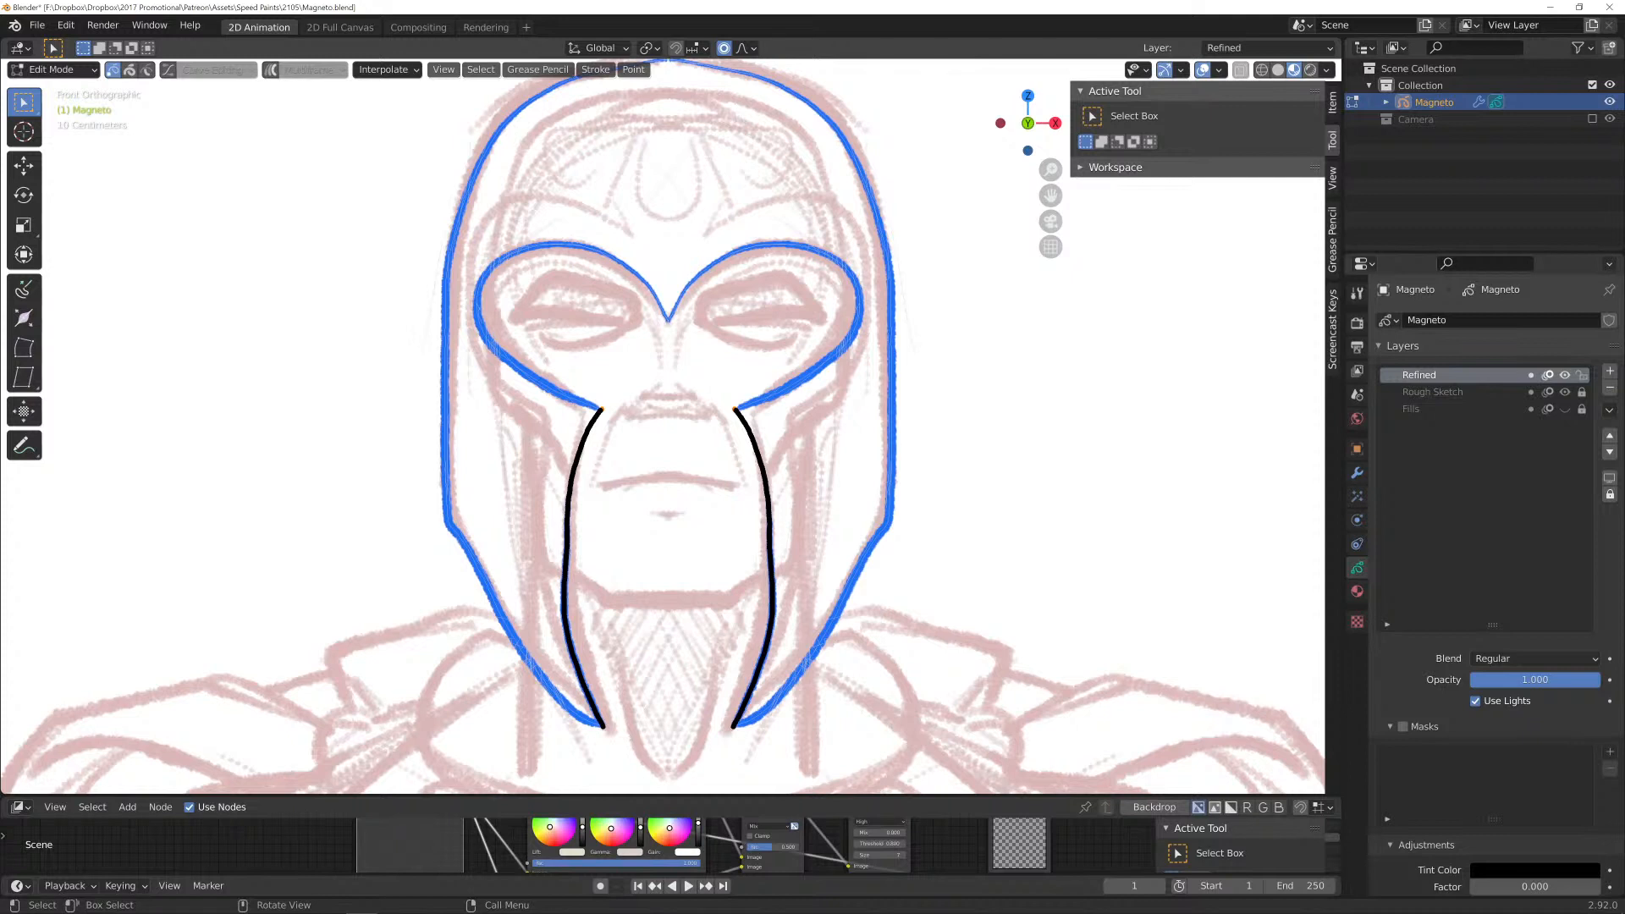
key(g)
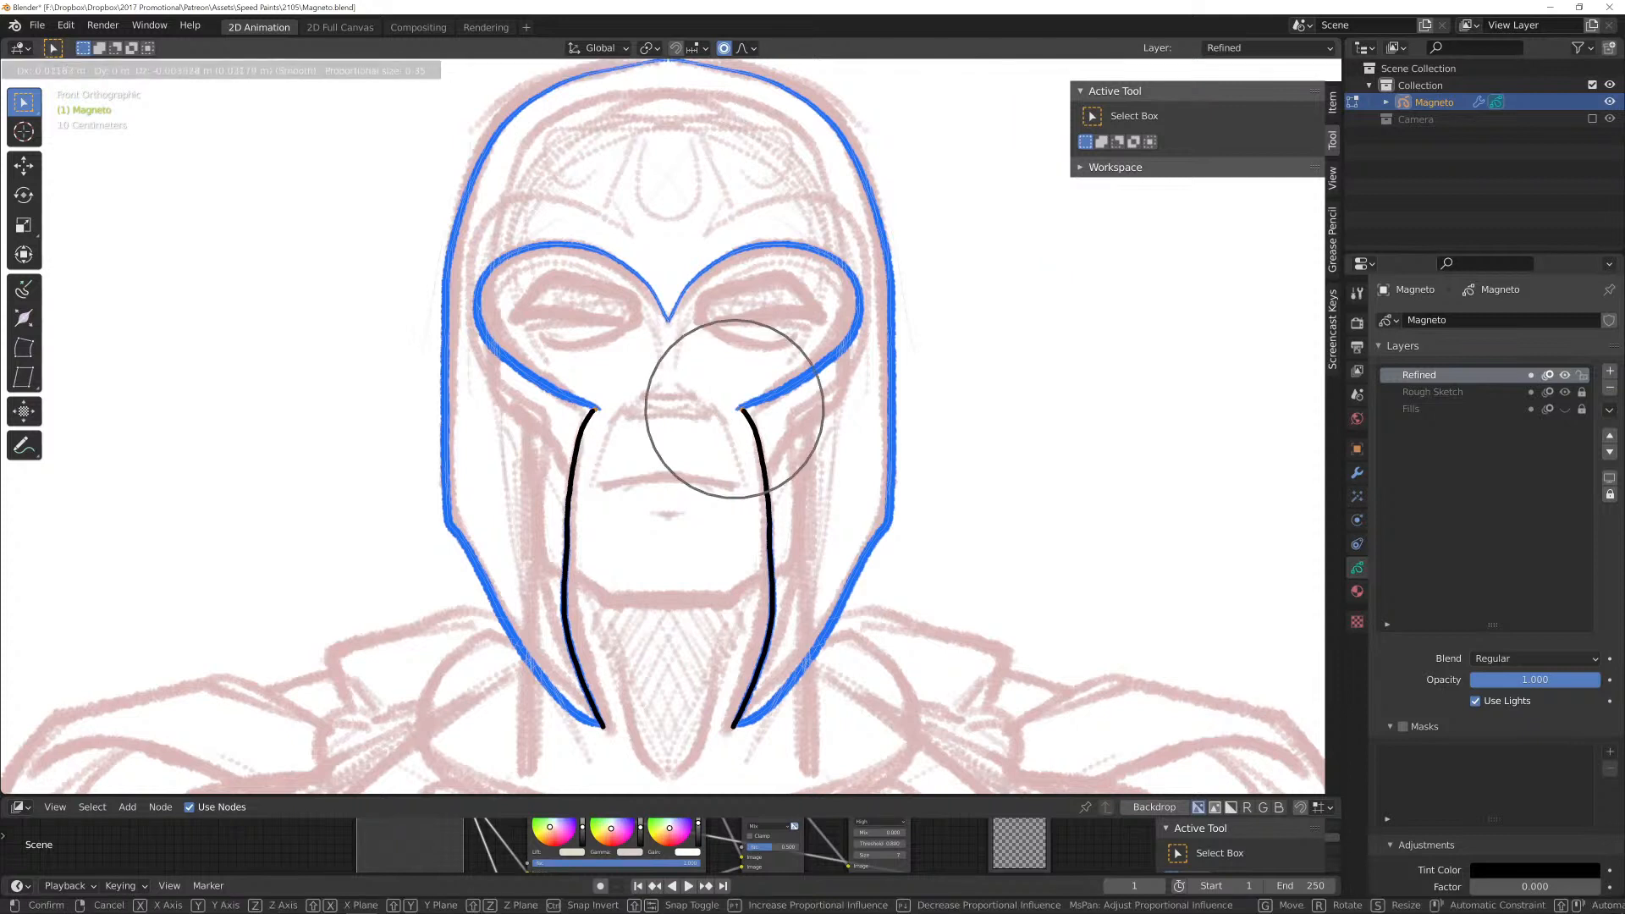
click(734, 409)
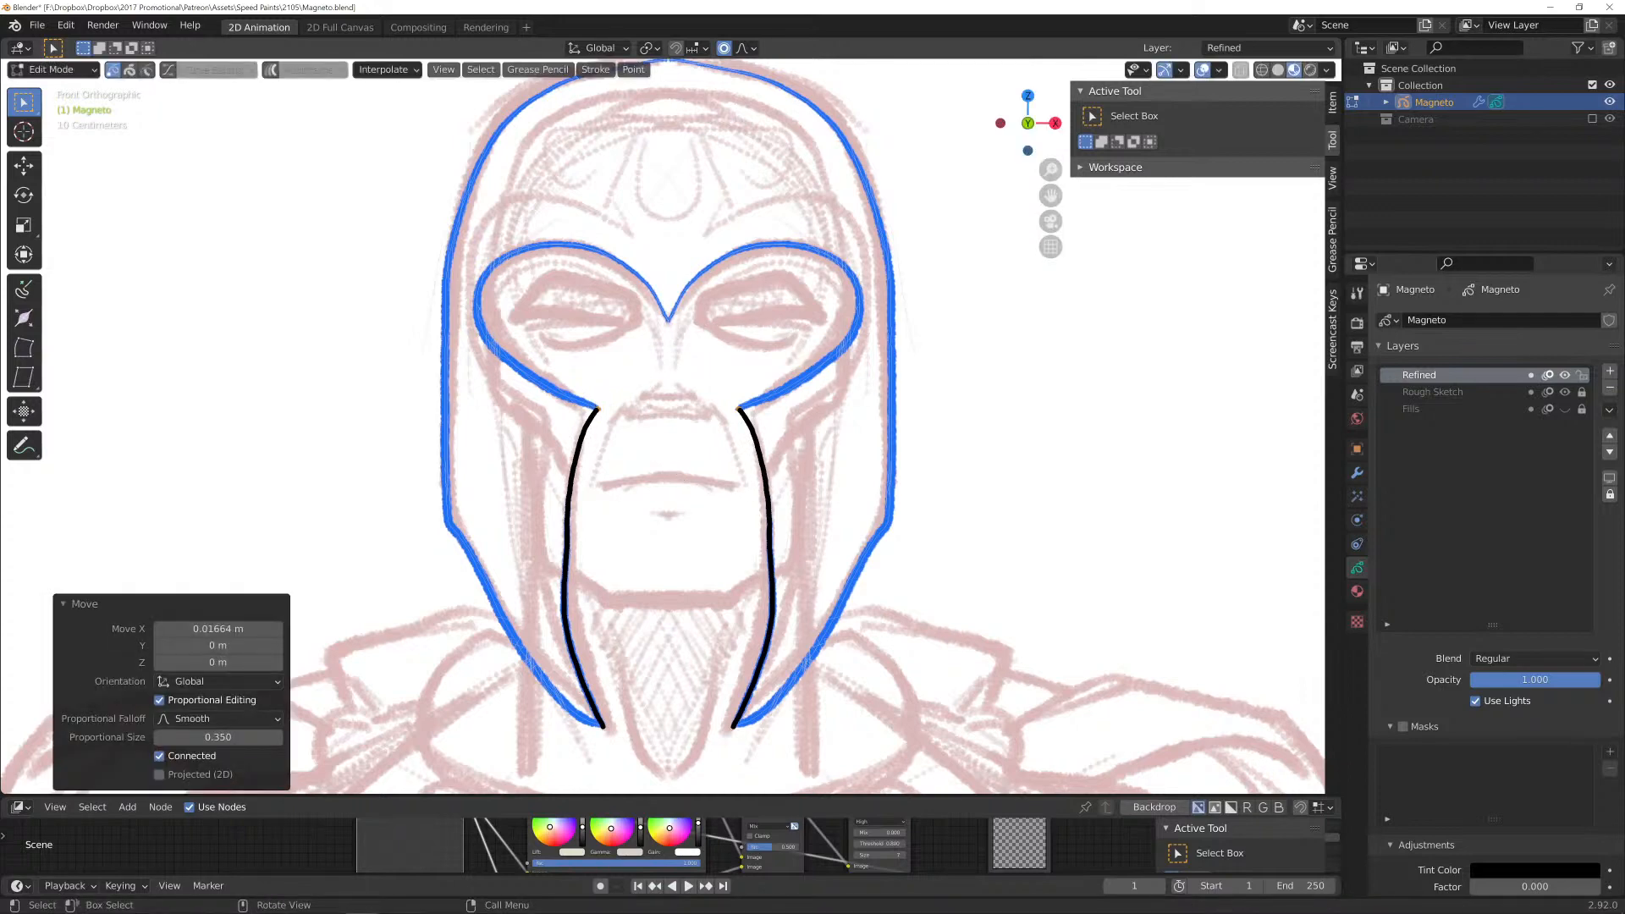
Try to reshape the lower curve of the eye opening by moving one of its points, and undo the move.
click(799, 377)
key(g)
key(Return)
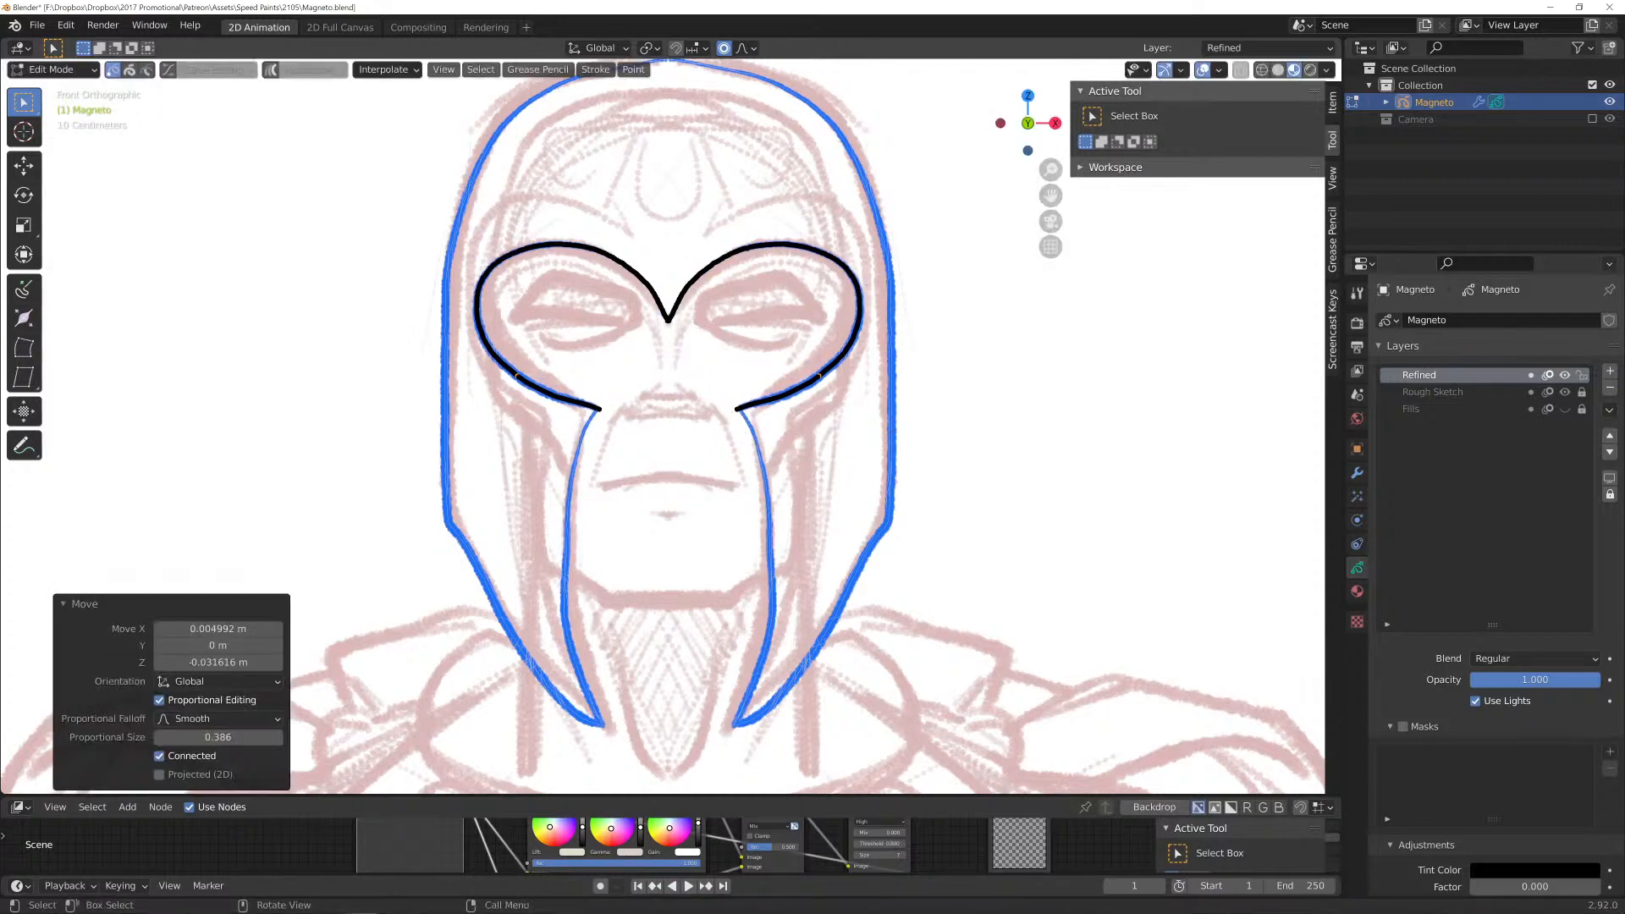
key(ctrl+z)
key(ctrl+z)
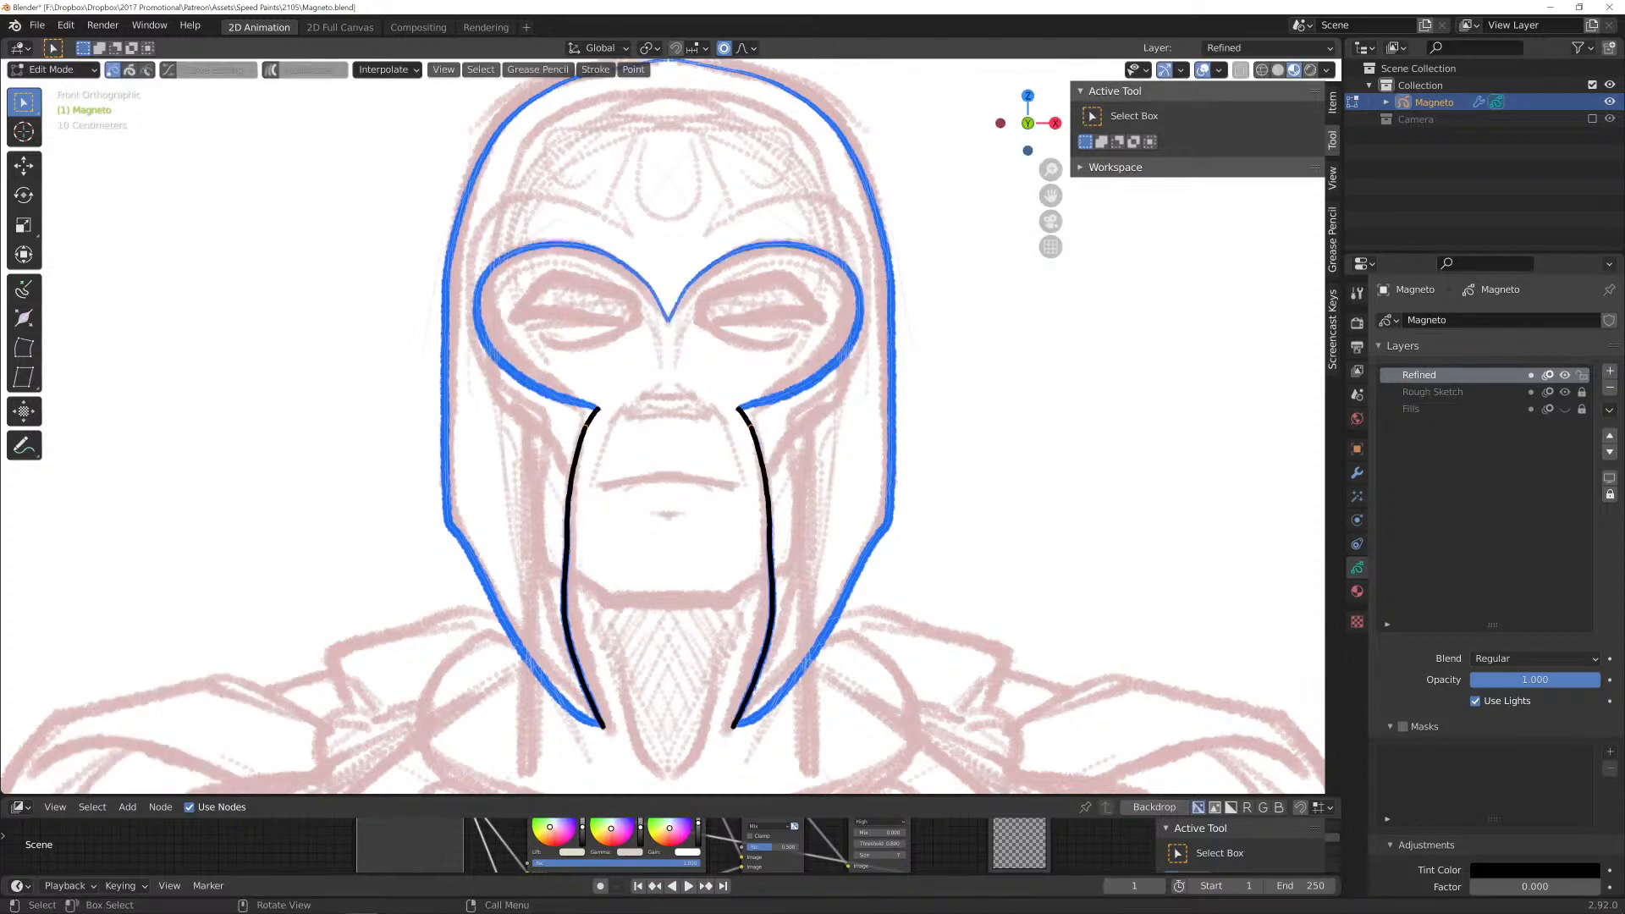
Move the point near the cheek edge's upper end about 0.012 m inward with a proportional size of 0.386 and adjust its stroke thickness.
key(g)
key(Return)
key(alt+s)
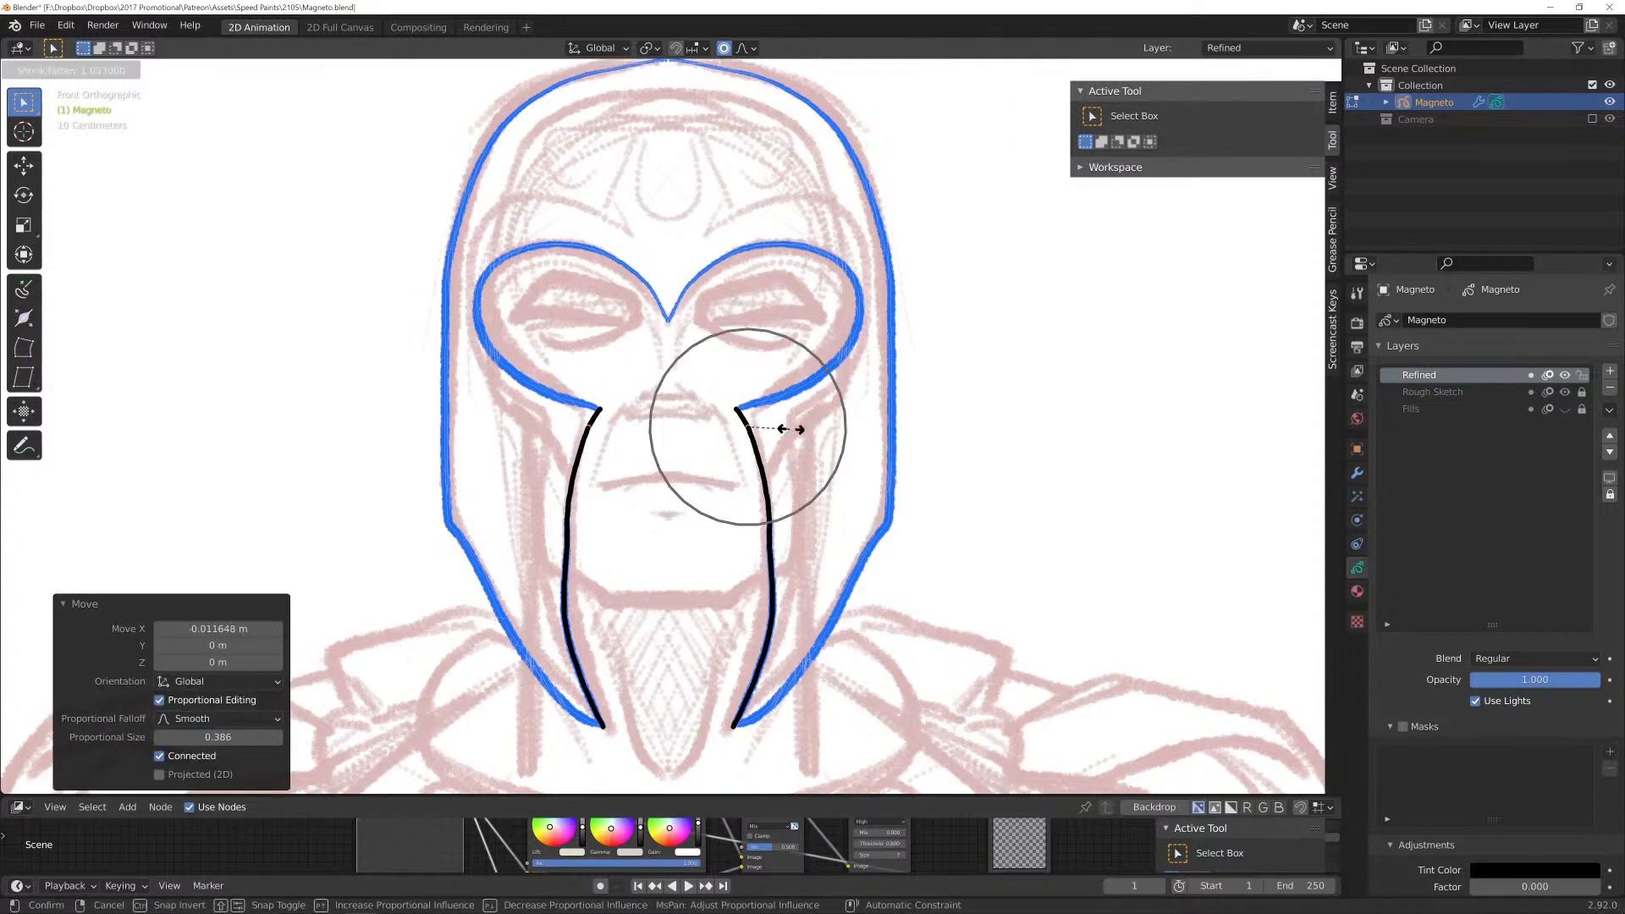
key(Return)
key(Tab)
Trace the cape collar's three oval ornaments and its upper and lower front edges in blue pencil.
scroll(743, 459, down, 3)
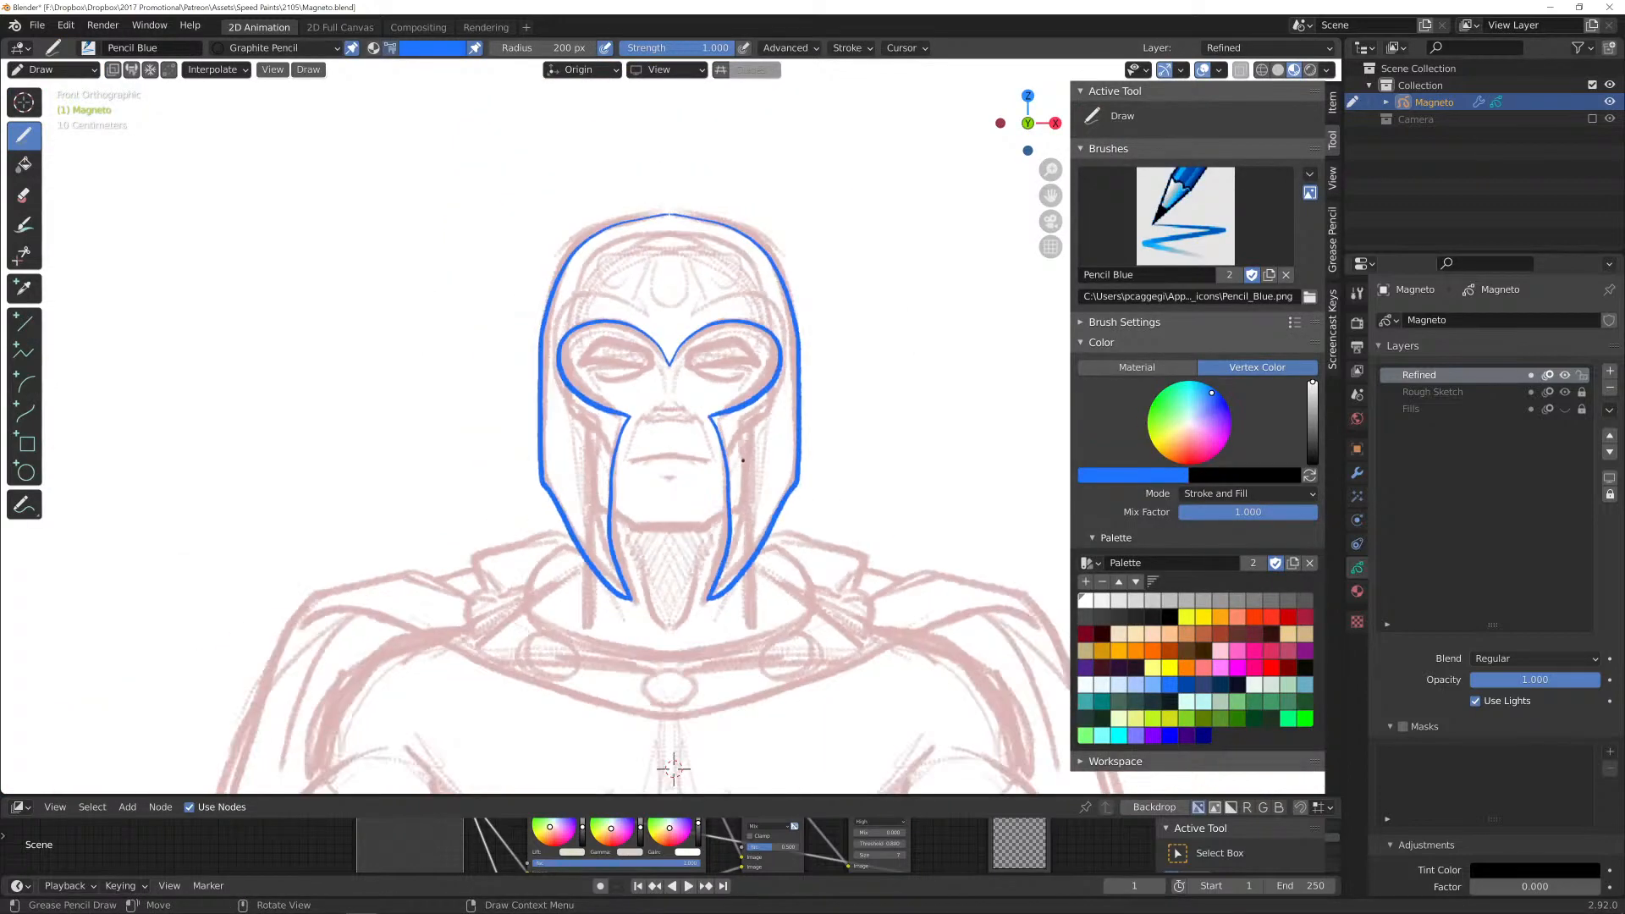
shift+middle_drag(742, 460, 682, 382)
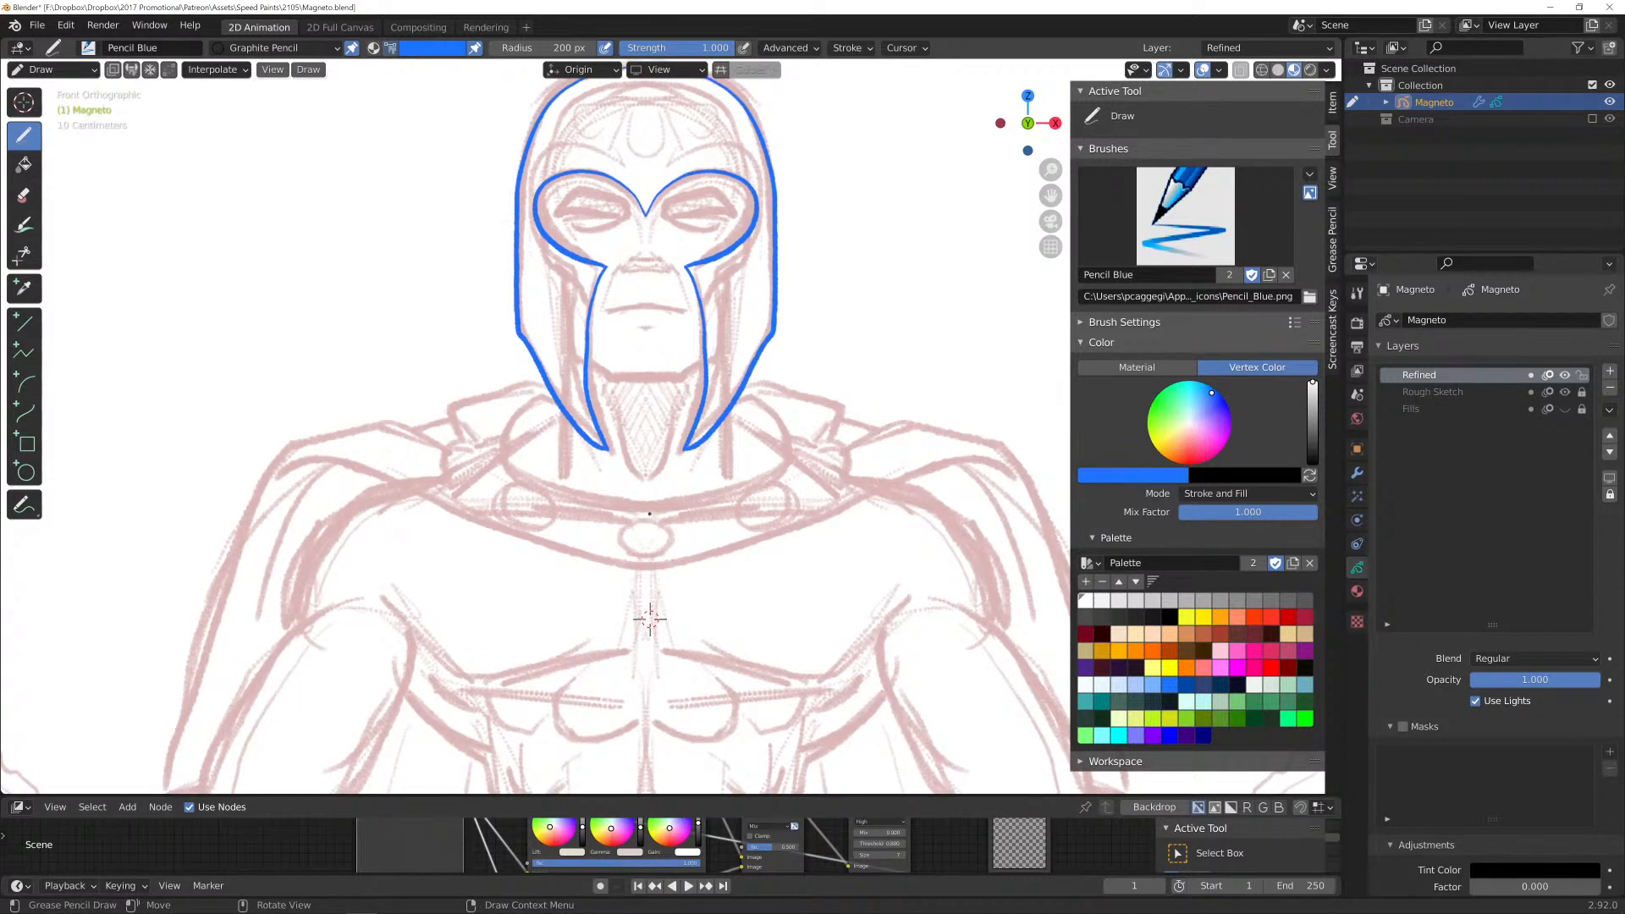
mouse_move(644, 521)
mouse_down()
mouse_move(673, 526)
mouse_move(675, 548)
mouse_move(642, 522)
mouse_up()
mouse_move(739, 507)
mouse_down()
mouse_move(786, 487)
mouse_move(767, 525)
mouse_move(731, 498)
mouse_move(593, 499)
mouse_move(505, 463)
mouse_up()
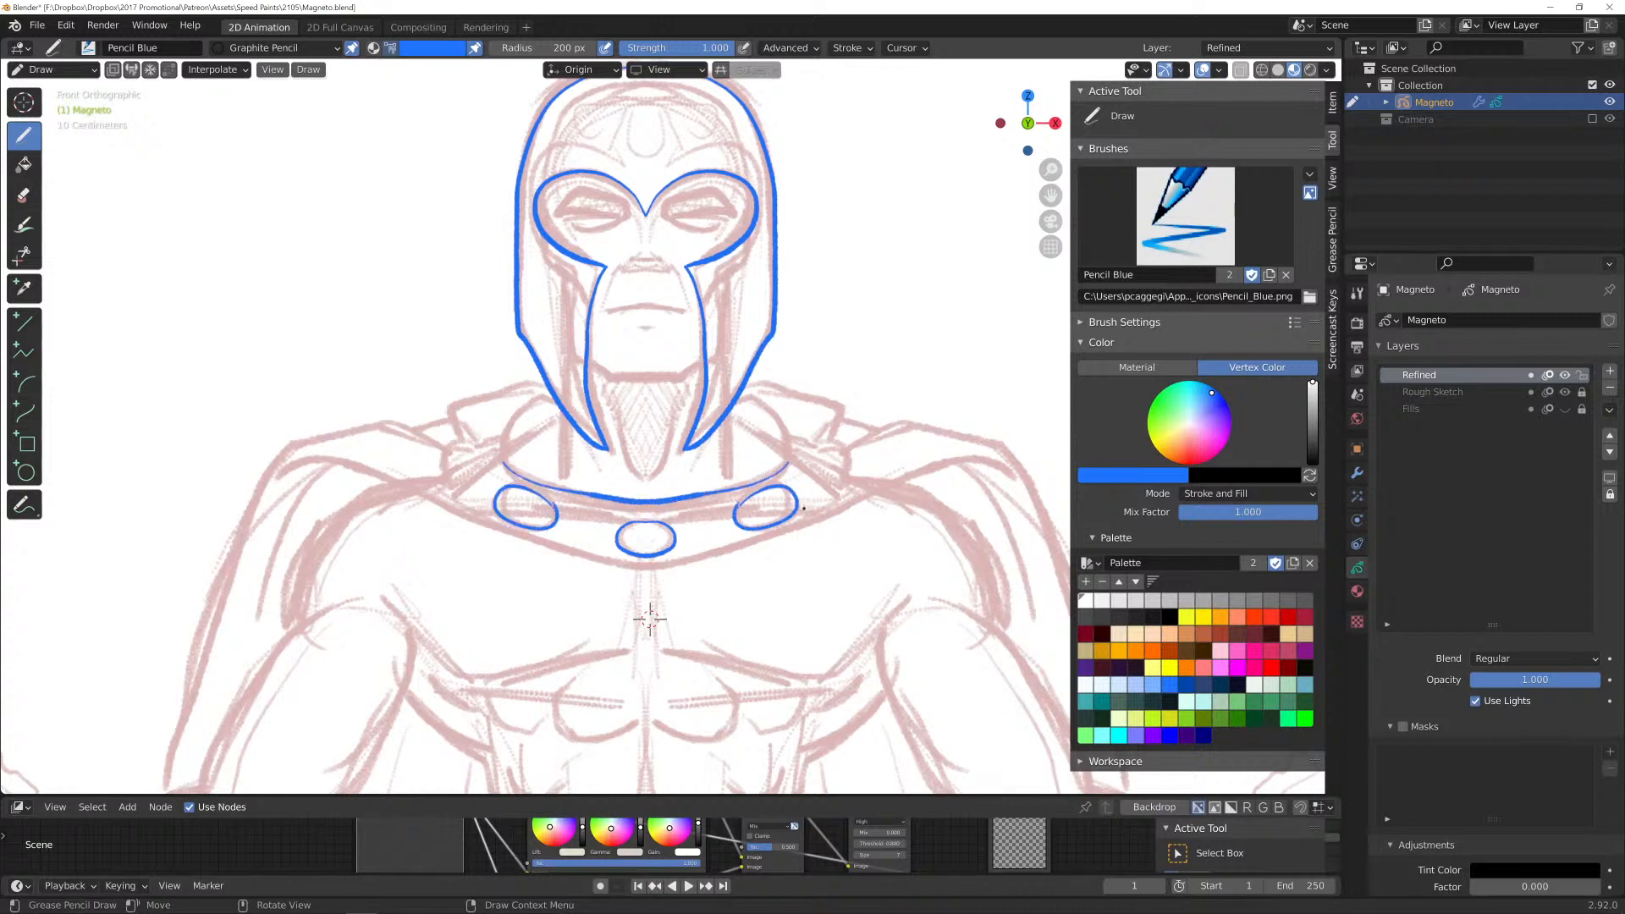
drag(843, 508, 622, 574)
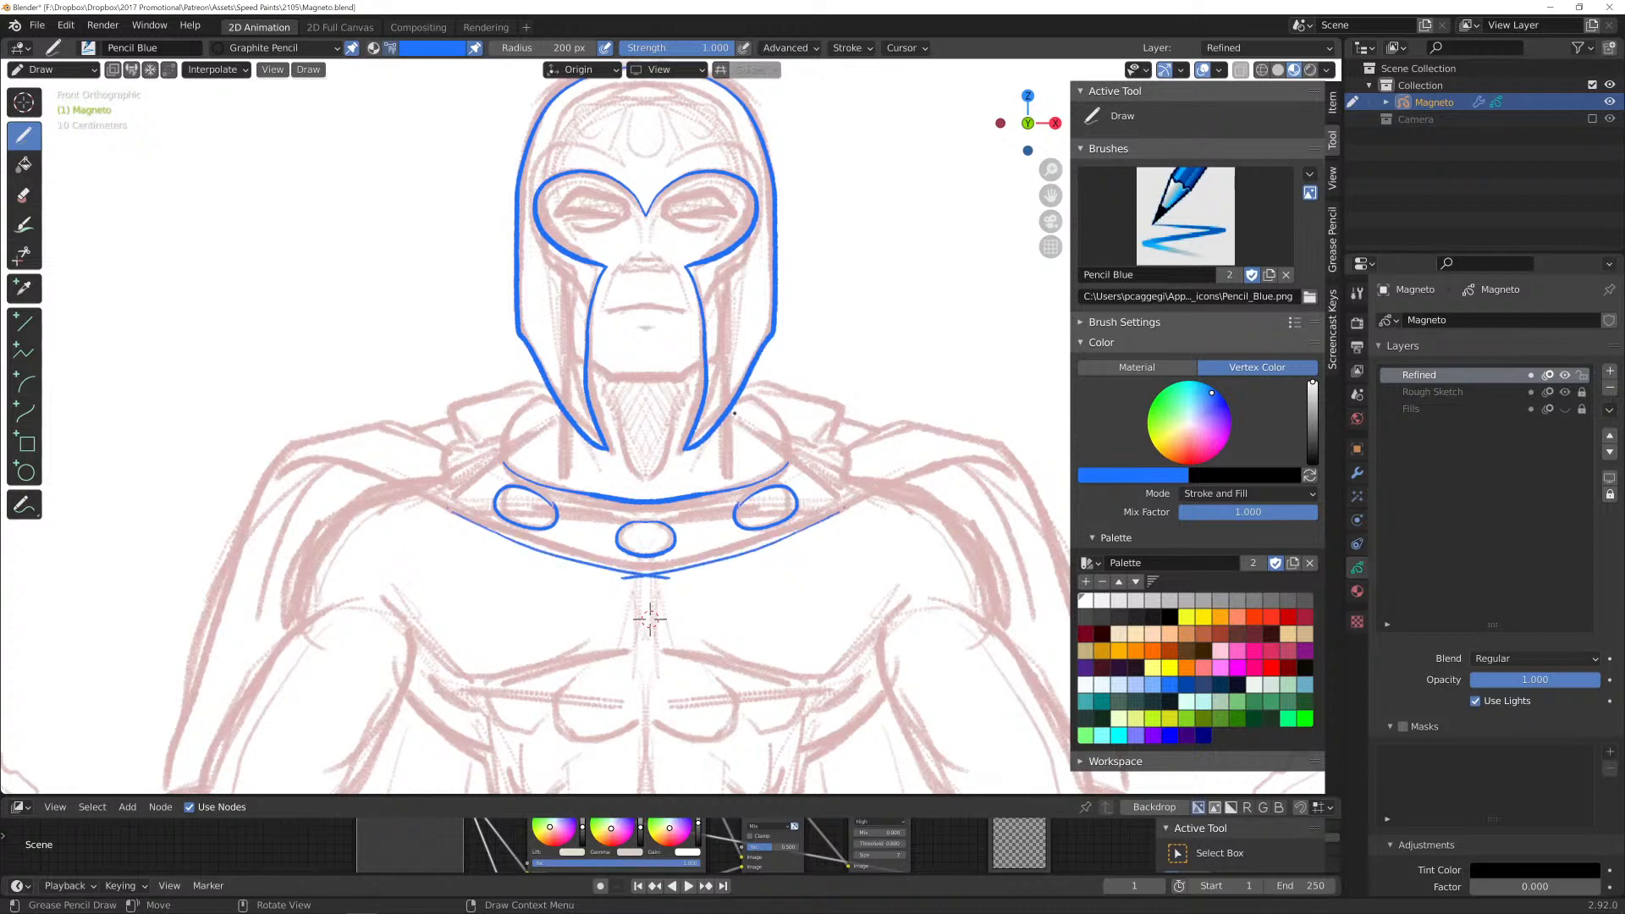
Trace the collar's curves beside the neck, the chin line and the mouth with its lower lip line.
drag(734, 413, 790, 465)
drag(699, 358, 645, 381)
drag(647, 306, 665, 328)
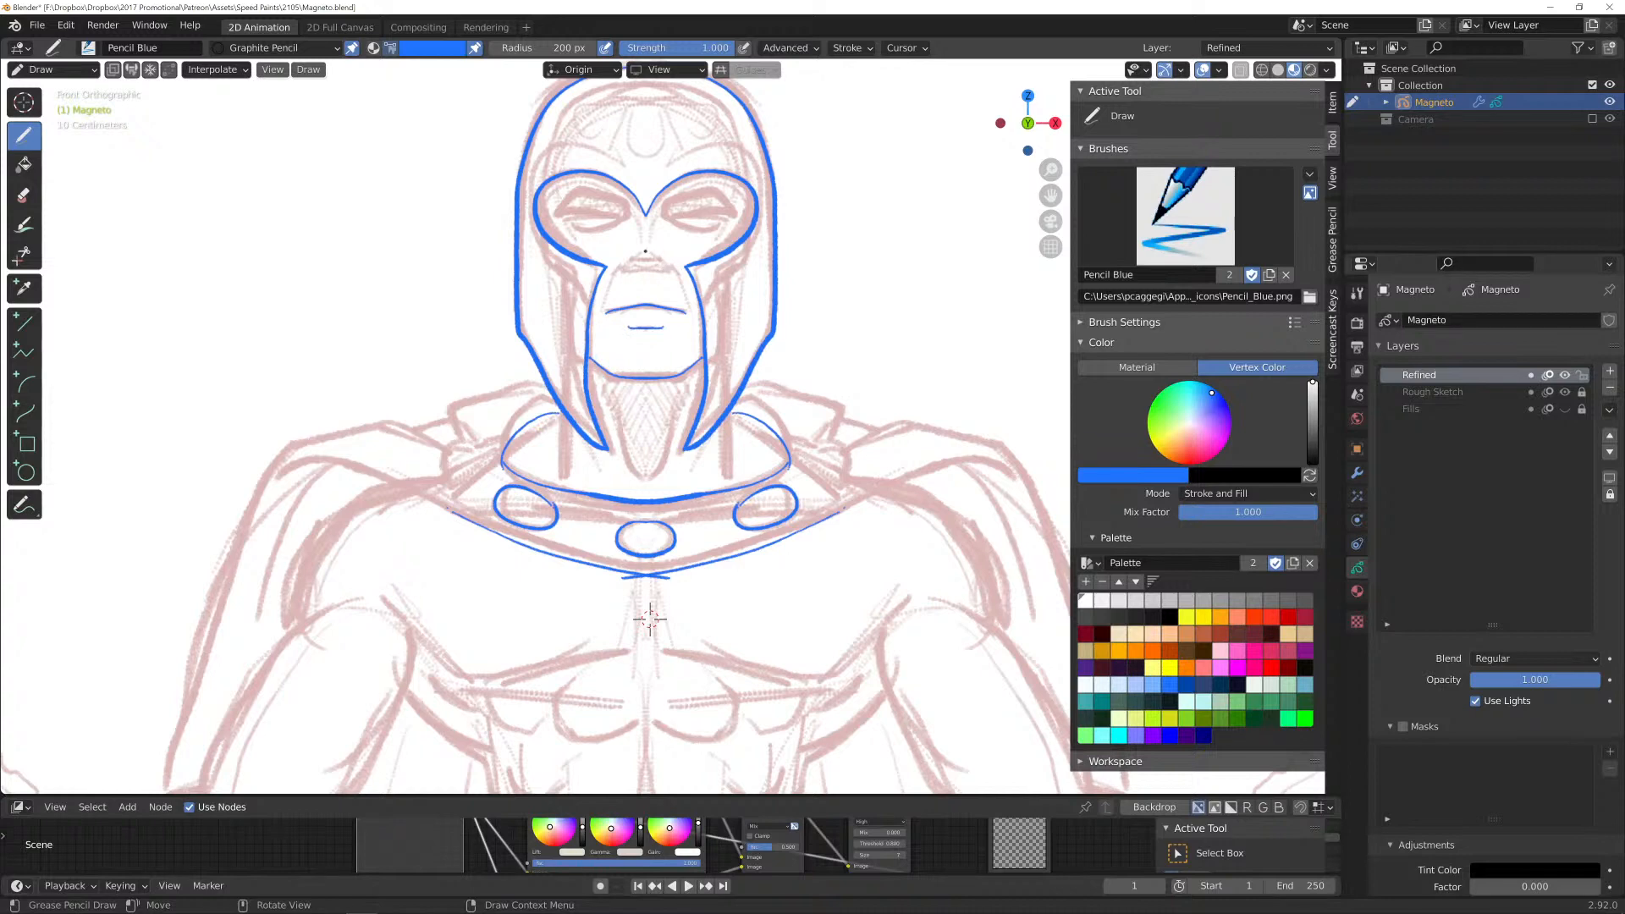
Trace the upper eyelids and the lower eye outlines inside the helmet's eye openings.
scroll(645, 251, up, 2)
shift+middle_drag(634, 217, 668, 443)
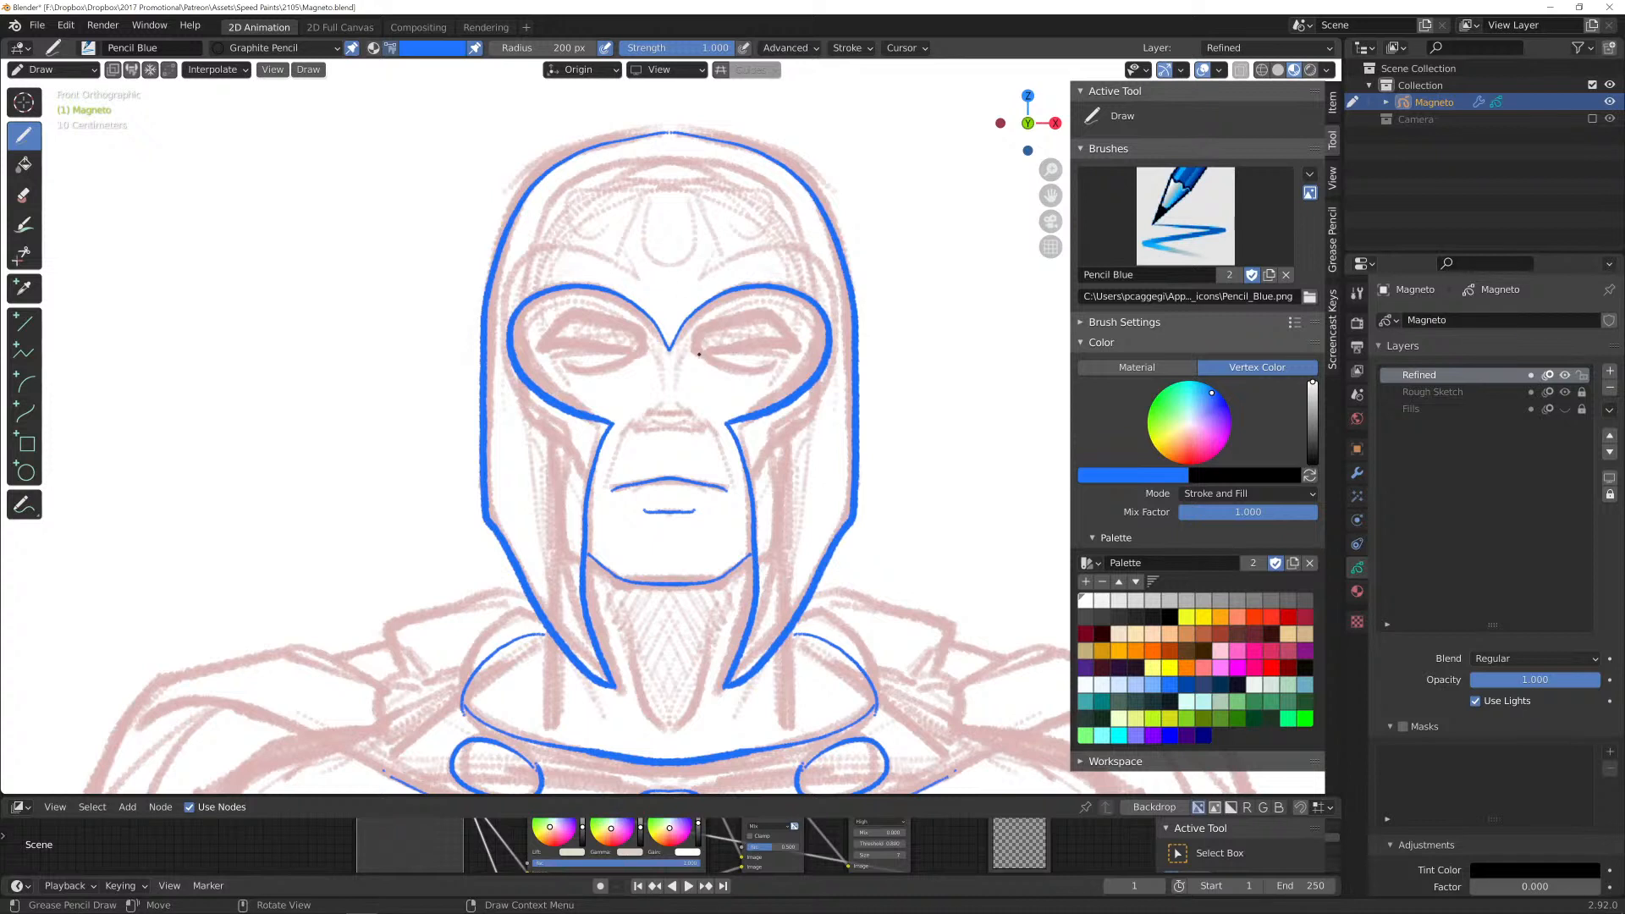
mouse_move(699, 354)
mouse_down()
mouse_move(787, 339)
mouse_move(725, 322)
mouse_up()
drag(767, 313, 796, 329)
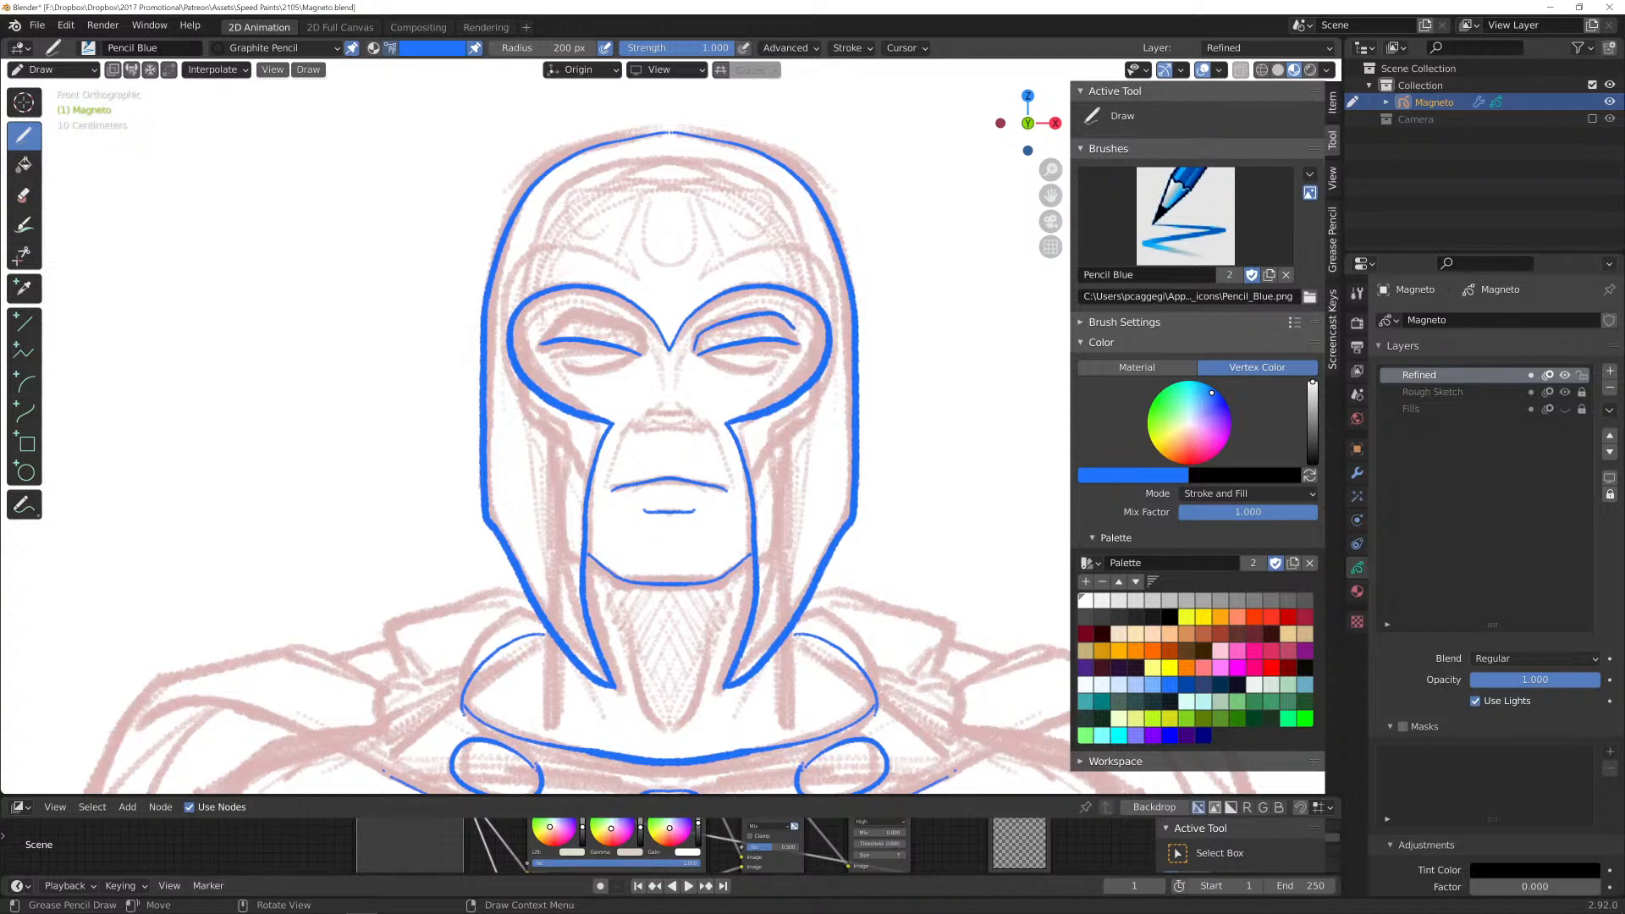
drag(539, 343, 647, 350)
mouse_move(787, 351)
mouse_down()
mouse_move(745, 349)
mouse_move(756, 369)
mouse_move(555, 356)
mouse_up()
Trace the sides of the nose bridge, the nostrils and the folds running from the nose past the mouth.
mouse_move(680, 359)
mouse_down()
mouse_move(683, 383)
mouse_move(657, 391)
mouse_move(677, 430)
mouse_up()
mouse_move(665, 419)
mouse_down()
mouse_move(649, 428)
mouse_move(711, 433)
mouse_move(630, 434)
mouse_move(680, 434)
mouse_move(607, 477)
mouse_up()
drag(718, 433, 733, 477)
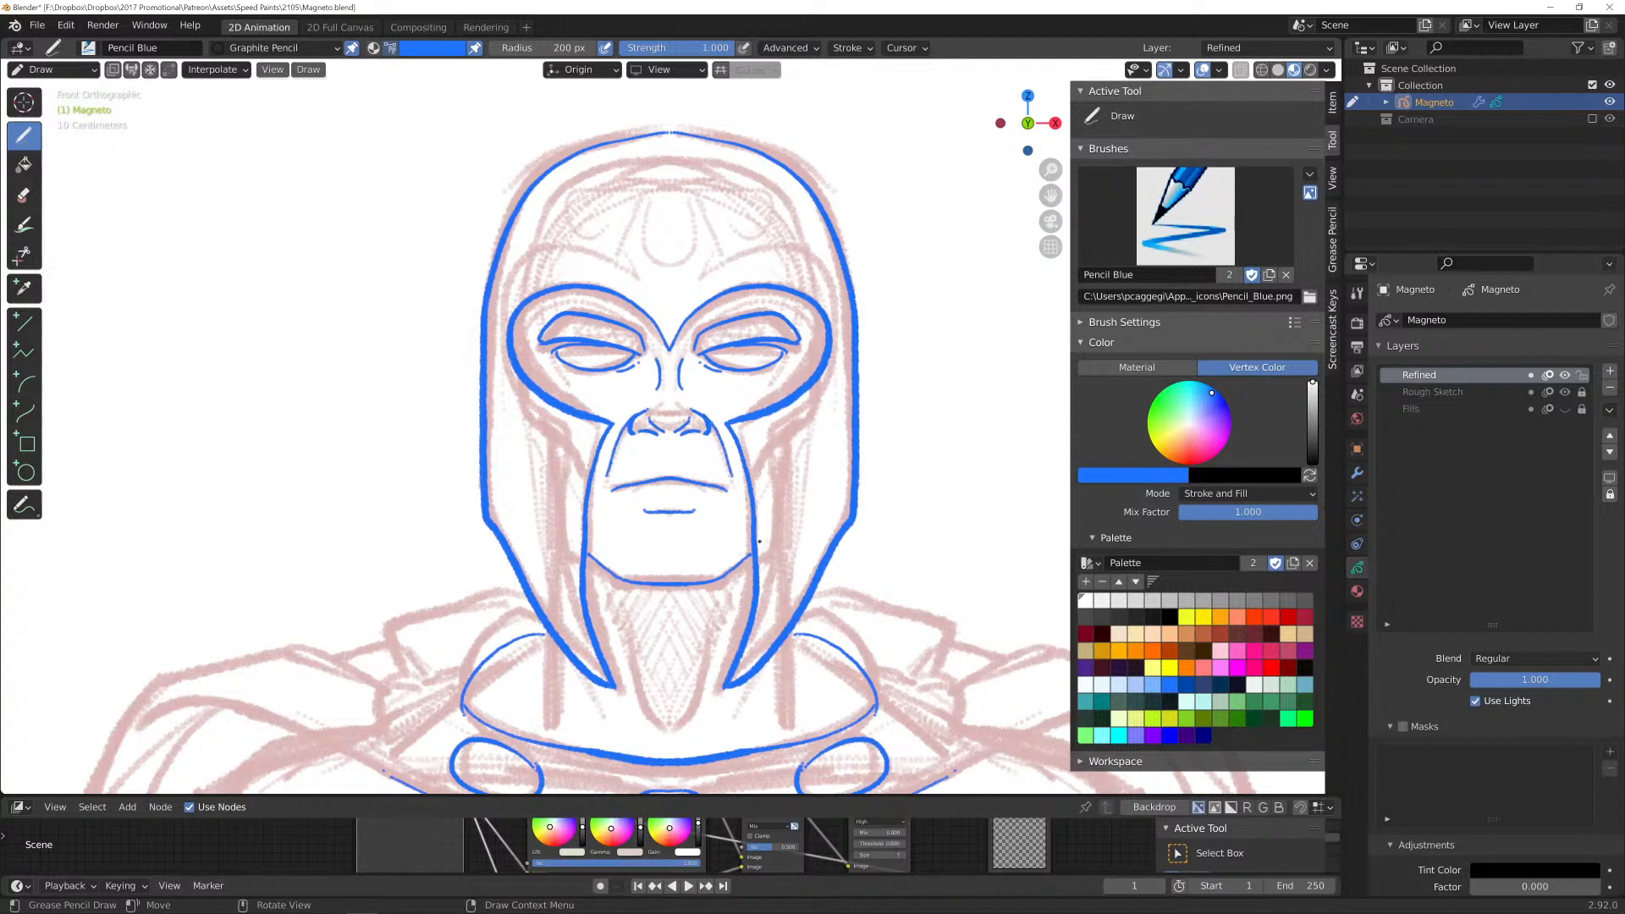
Trace the lower edge of the chest muscles and the torso's outer sides down to the belt.
scroll(741, 591, down, 1)
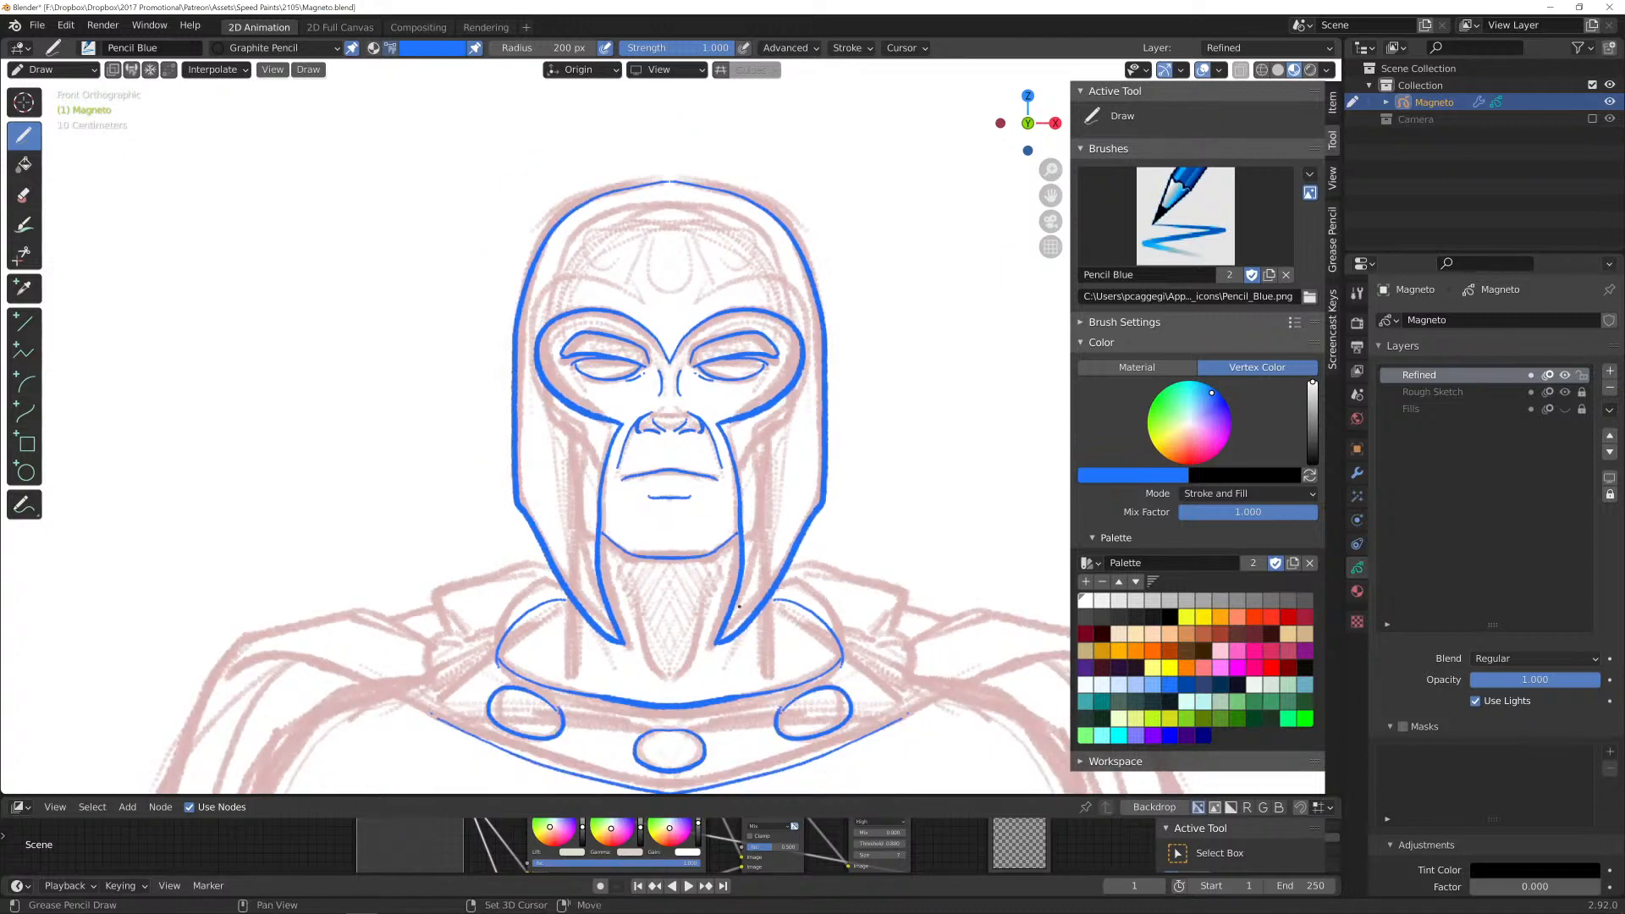
mouse_move(742, 604)
shift+middle_down()
mouse_move(736, 394)
mouse_move(649, 311)
mouse_move(605, 164)
shift+middle_up()
shift+middle_drag(537, 406, 548, 396)
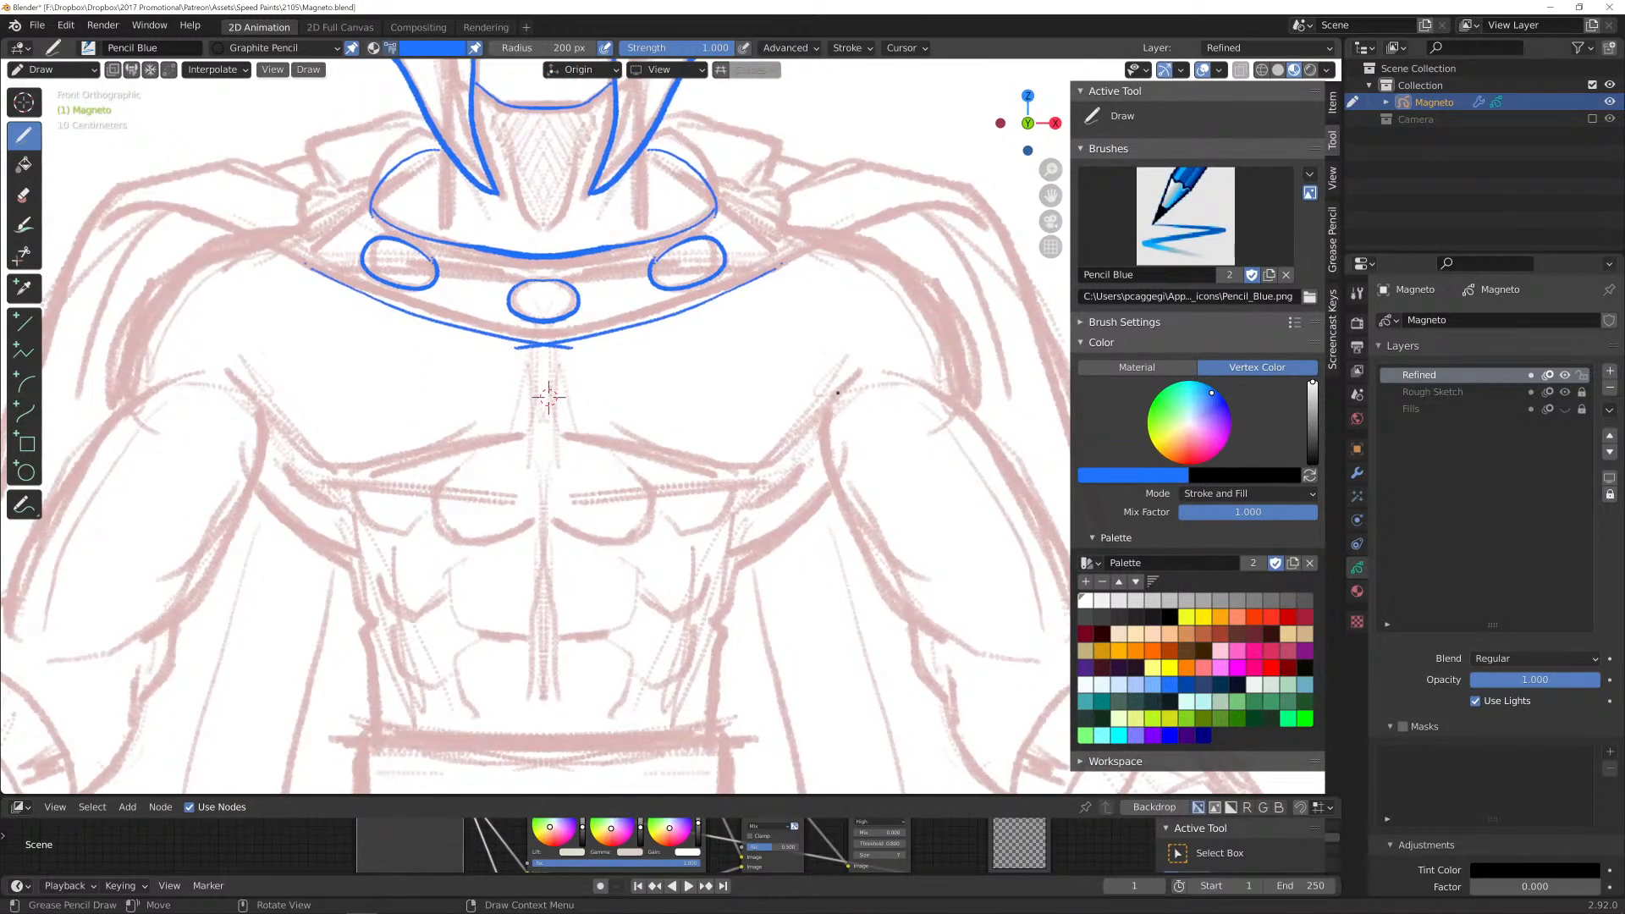
mouse_move(848, 383)
mouse_down()
mouse_move(776, 455)
mouse_move(725, 472)
mouse_move(542, 437)
mouse_up()
mouse_move(825, 488)
mouse_down()
mouse_move(743, 557)
mouse_move(715, 723)
mouse_up()
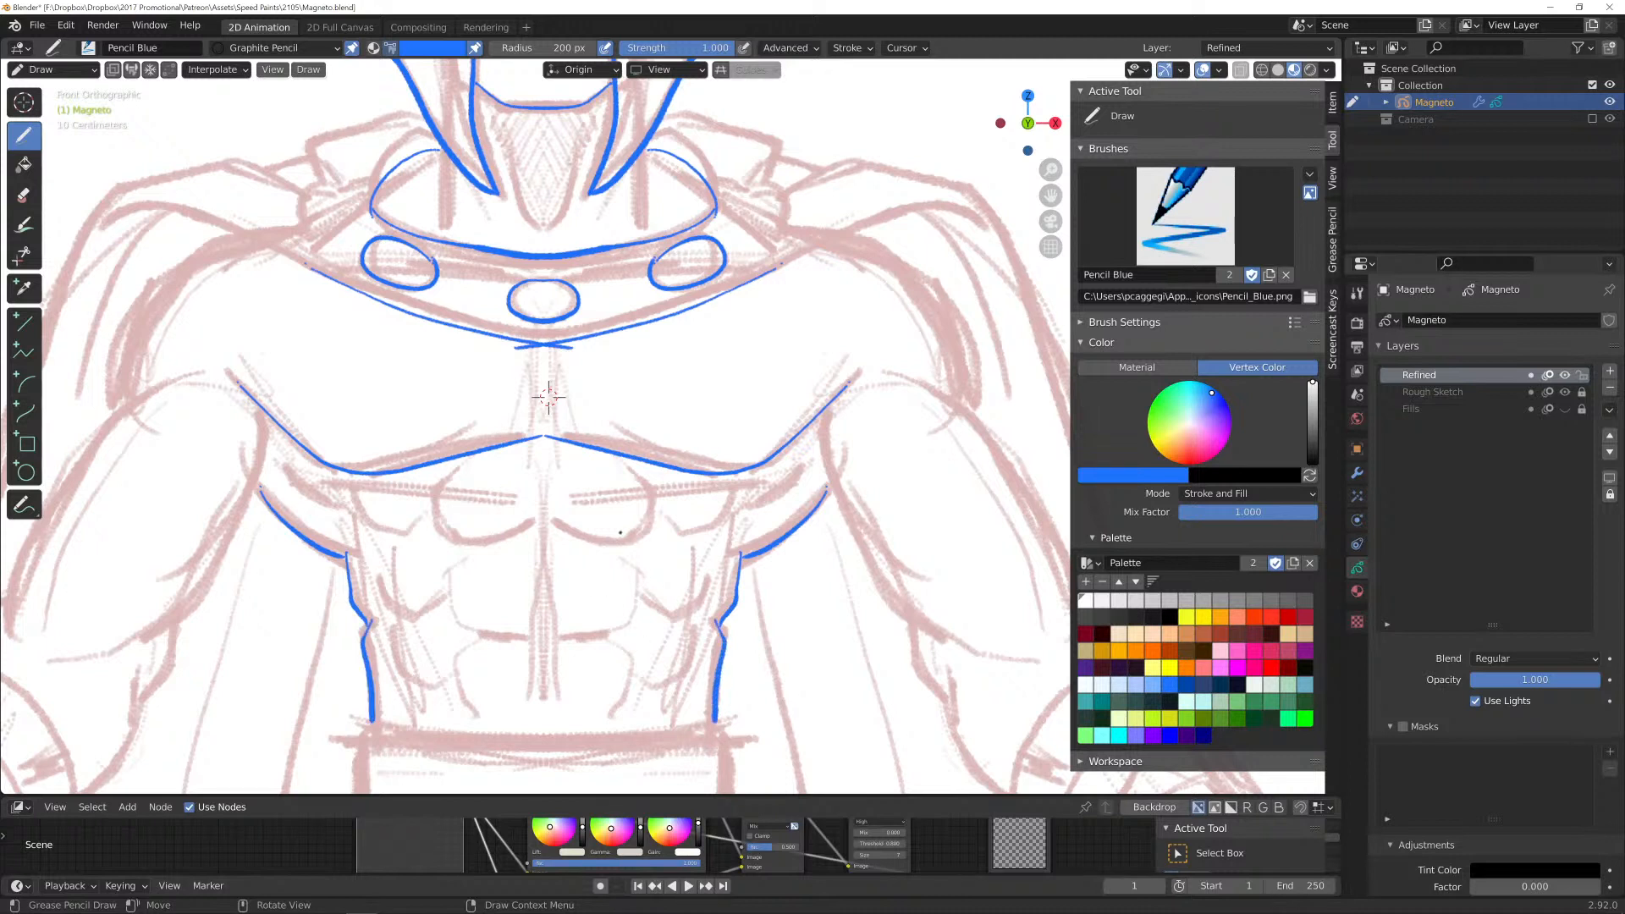
Trace the abdominal muscle blocks and the rib muscle curves along the torso's sides.
mouse_move(631, 468)
mouse_down()
mouse_move(654, 521)
mouse_move(622, 546)
mouse_move(557, 531)
mouse_up()
mouse_move(636, 567)
mouse_down()
mouse_move(630, 631)
mouse_move(572, 631)
mouse_move(632, 655)
mouse_move(618, 716)
mouse_move(584, 713)
mouse_up()
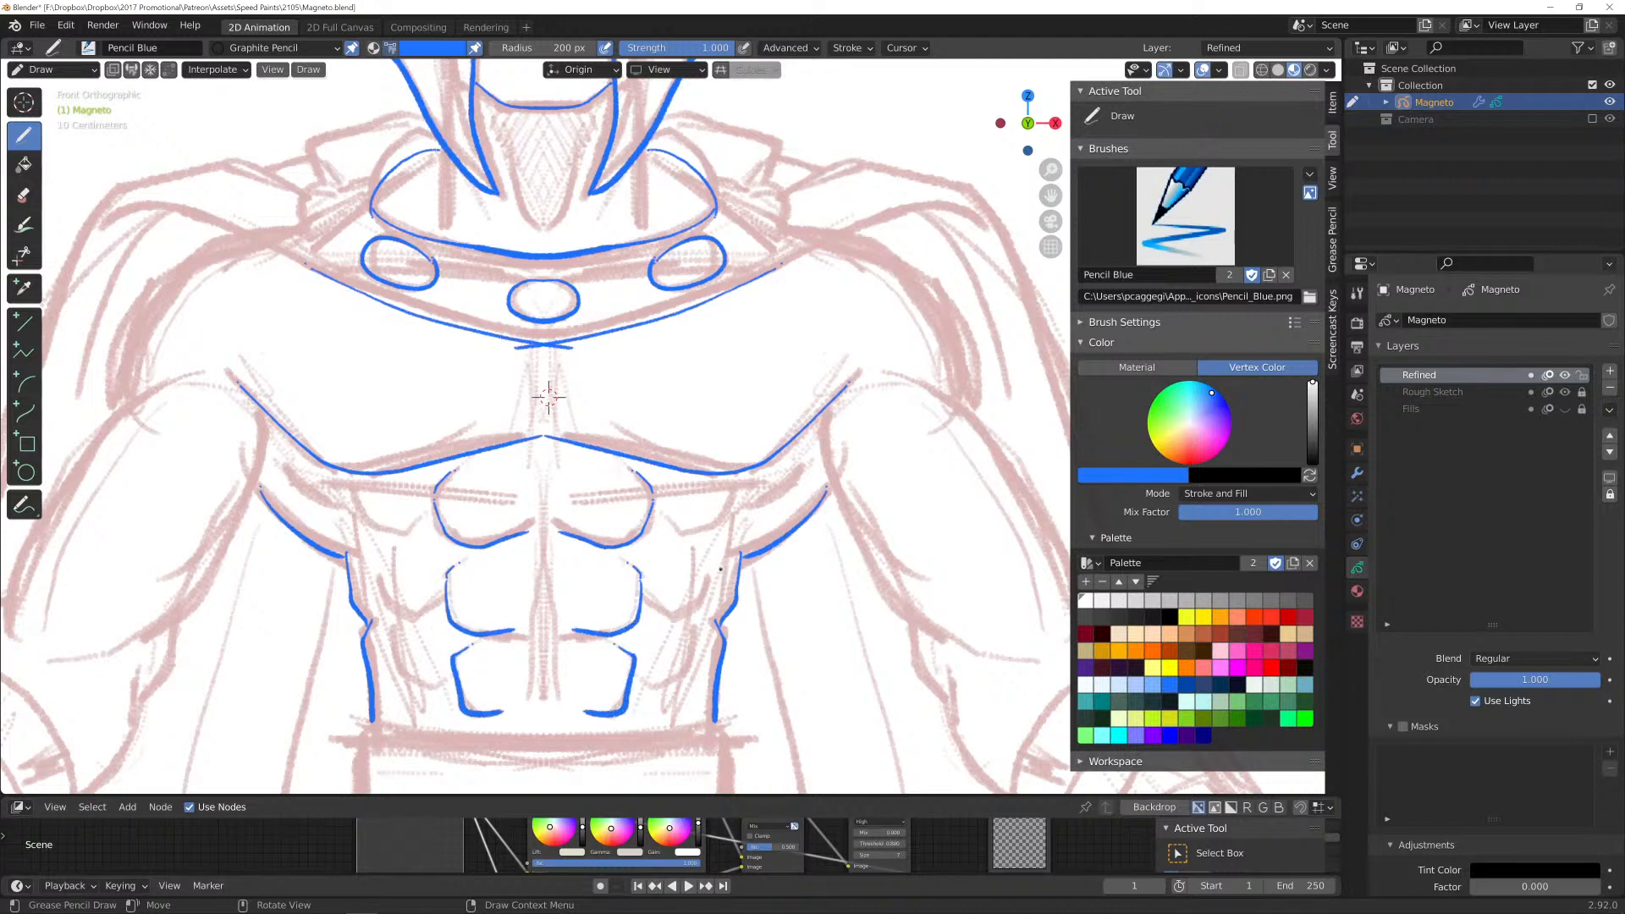
mouse_move(713, 570)
mouse_down()
mouse_move(706, 590)
mouse_move(660, 598)
mouse_up()
mouse_move(730, 506)
mouse_down()
mouse_move(712, 540)
mouse_move(670, 535)
mouse_up()
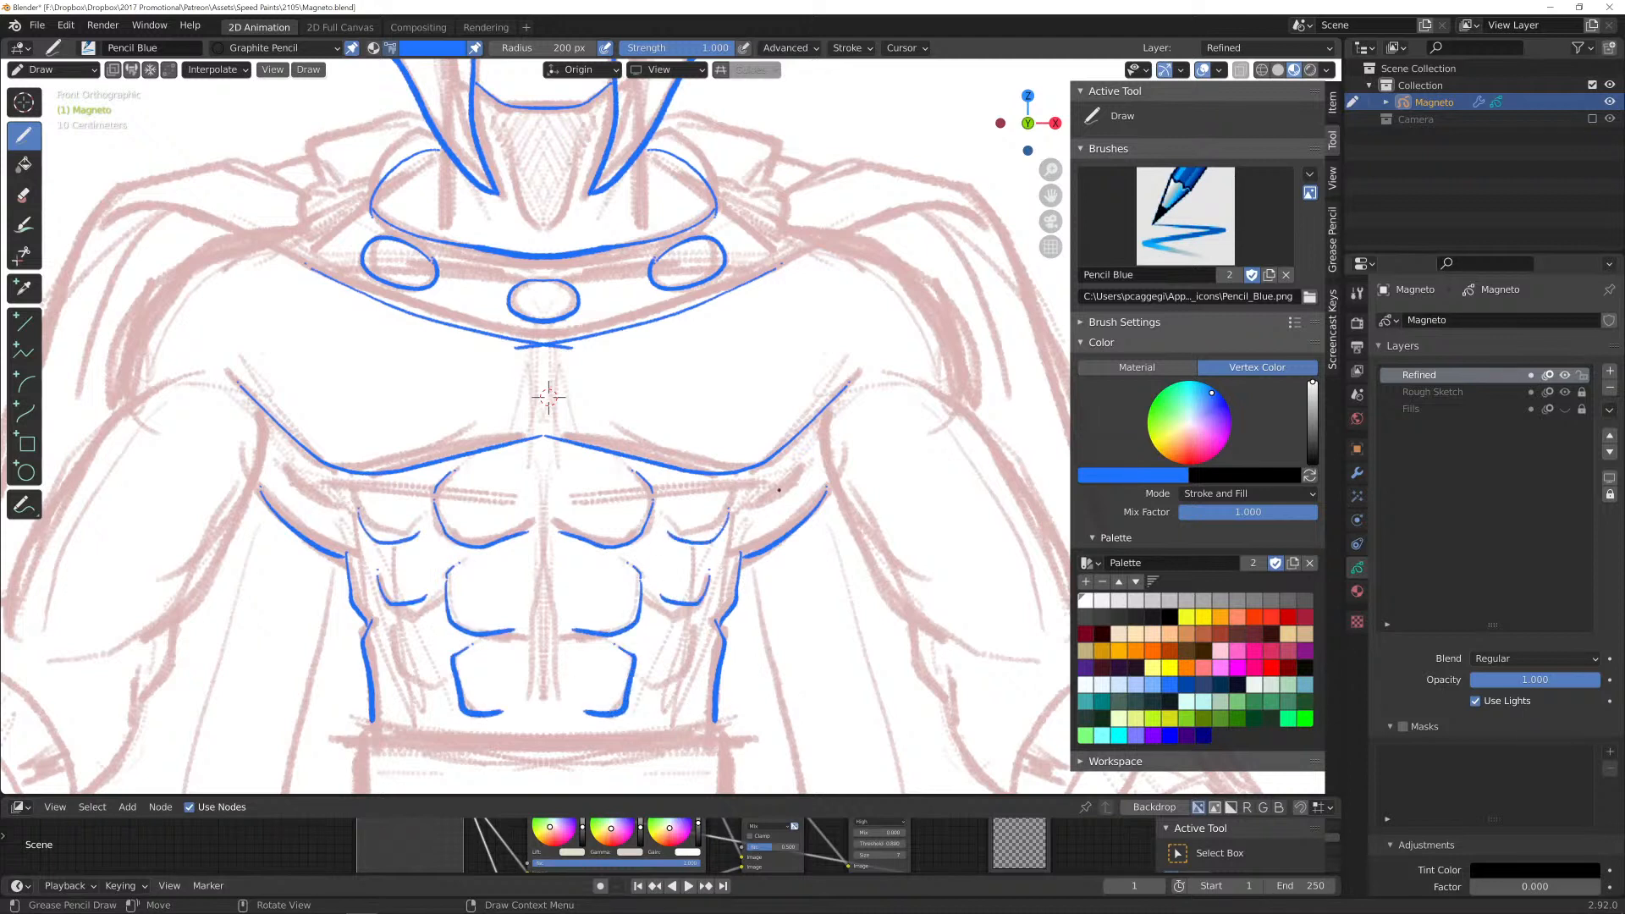
drag(802, 474, 741, 516)
Trace the upper arms' inner and outer contours and the short inner forearm line below the elbow.
scroll(549, 396, down, 2)
mouse_move(549, 396)
shift+middle_down()
mouse_move(586, 406)
mouse_move(451, 242)
shift+middle_up()
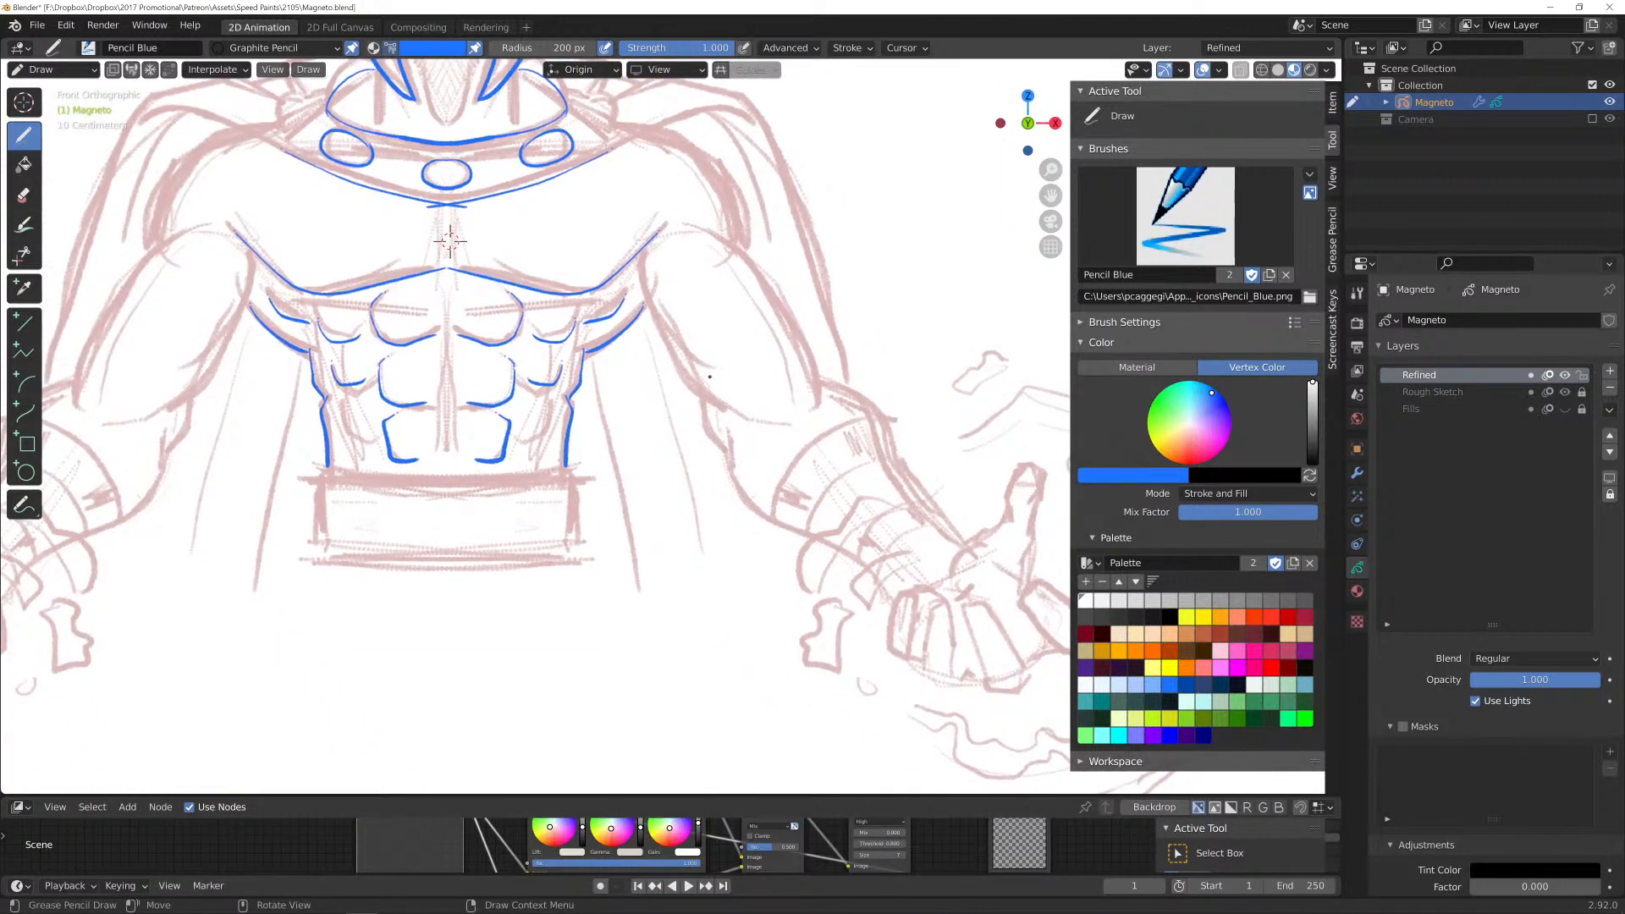
mouse_move(708, 218)
mouse_down()
mouse_move(764, 257)
mouse_move(805, 325)
mouse_move(816, 399)
mouse_move(784, 419)
mouse_move(685, 373)
mouse_move(635, 257)
mouse_up()
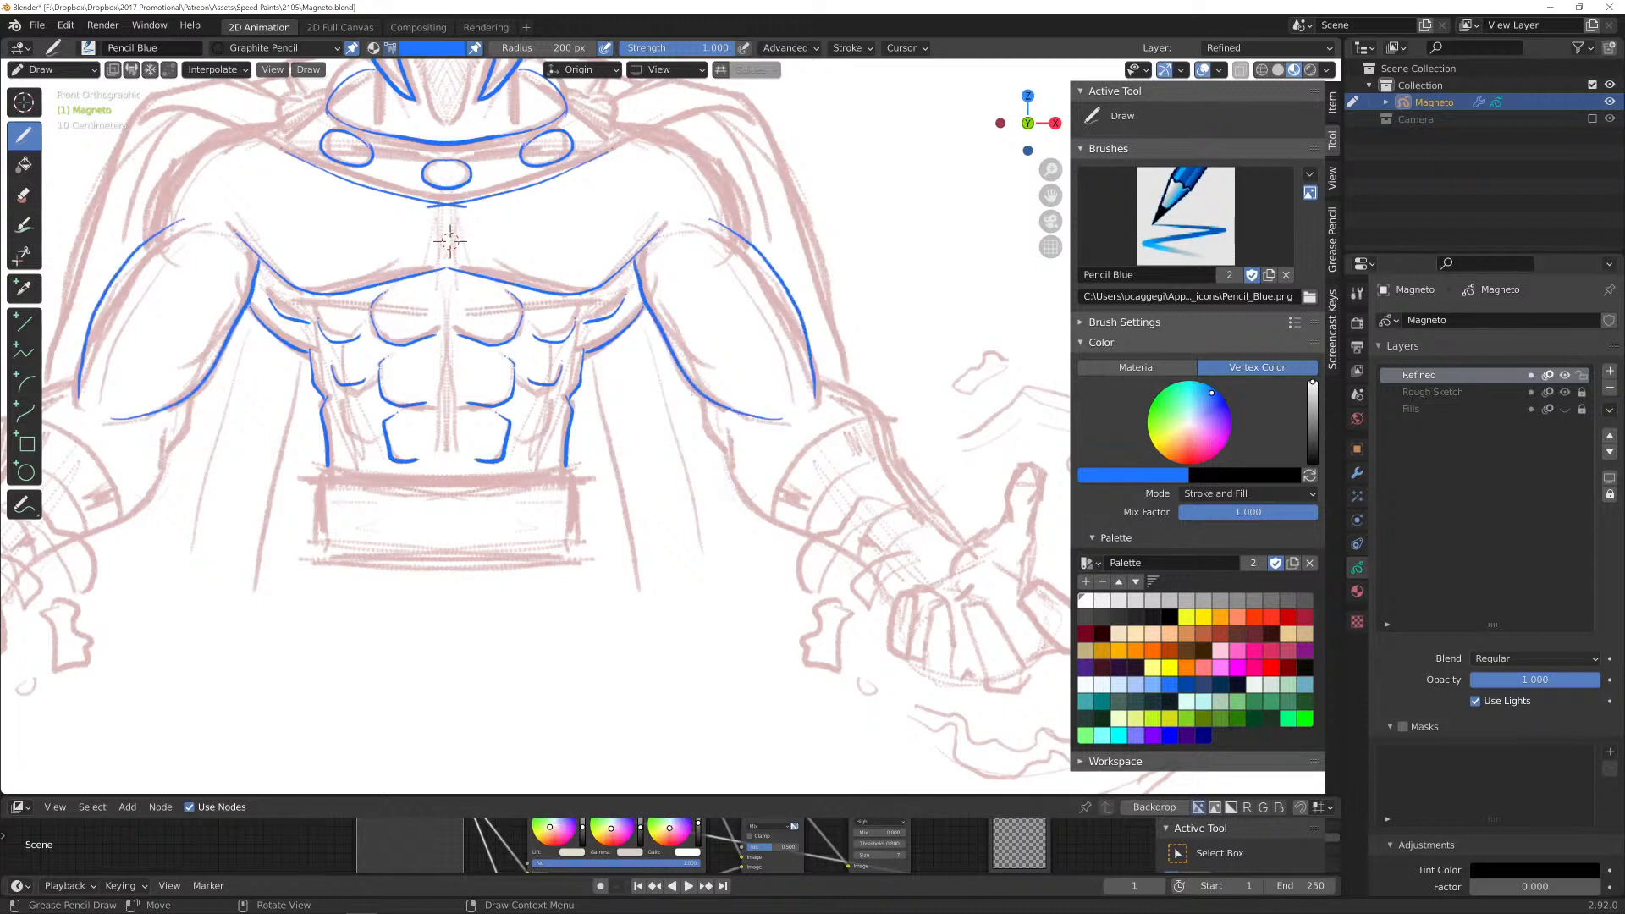
drag(691, 394, 731, 455)
Trace the raised thumb's outline from the wrist around the tip and down its outer side.
shift+middle_drag(450, 241, 339, 146)
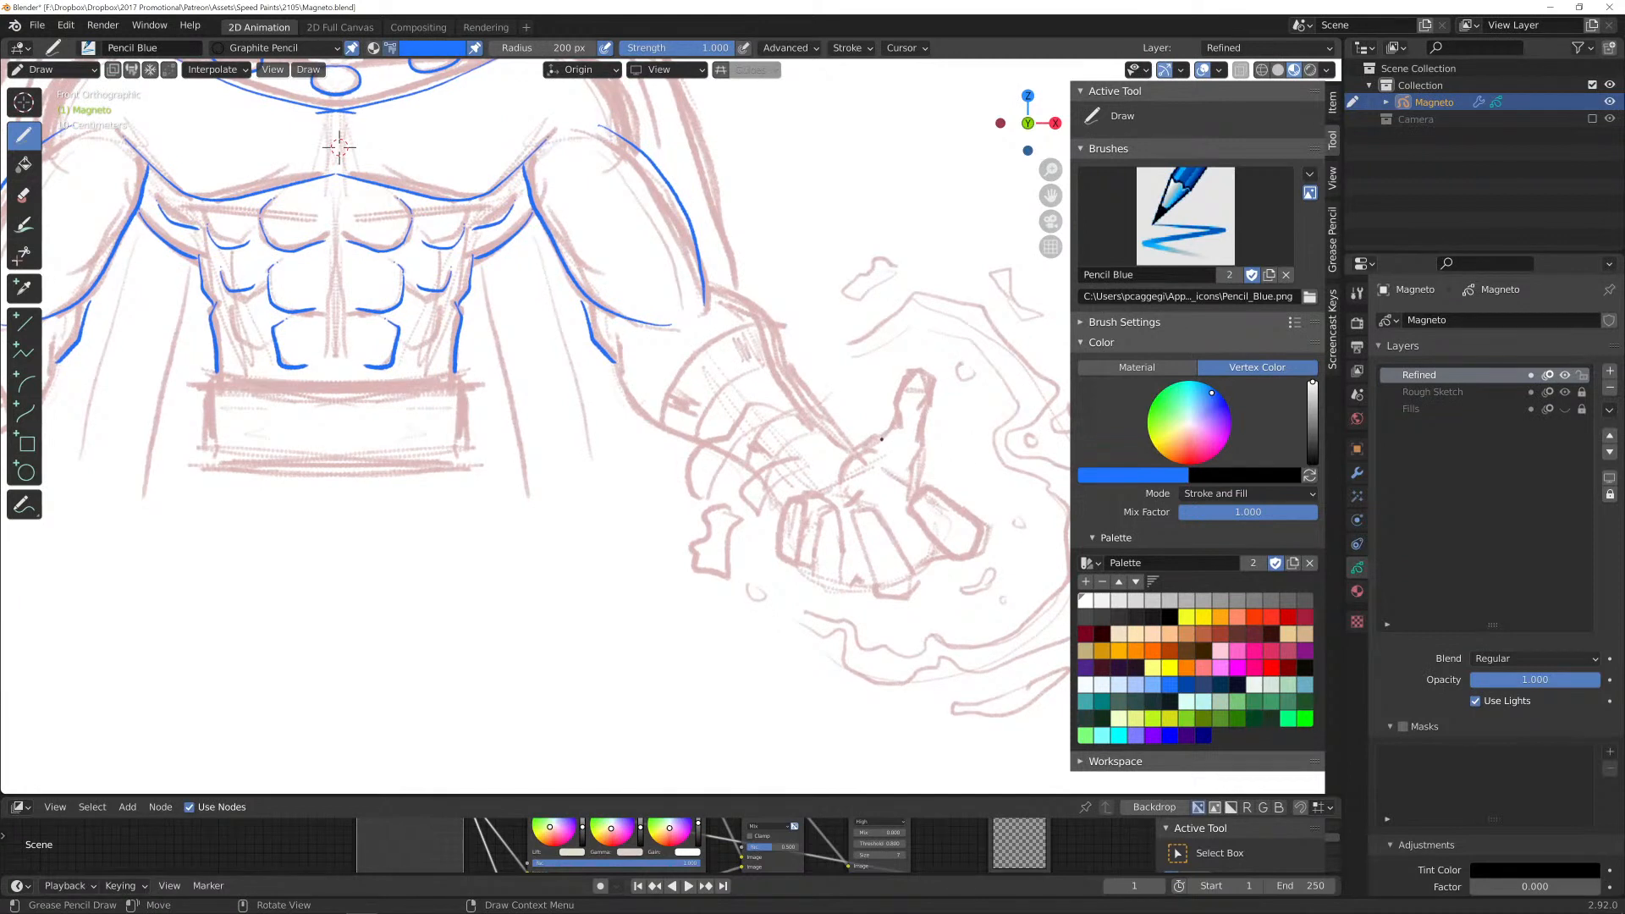
drag(877, 440, 834, 477)
mouse_move(895, 391)
mouse_down()
mouse_move(927, 369)
mouse_move(931, 404)
mouse_up()
scroll(899, 404, up, 3)
shift+middle_drag(900, 404, 701, 436)
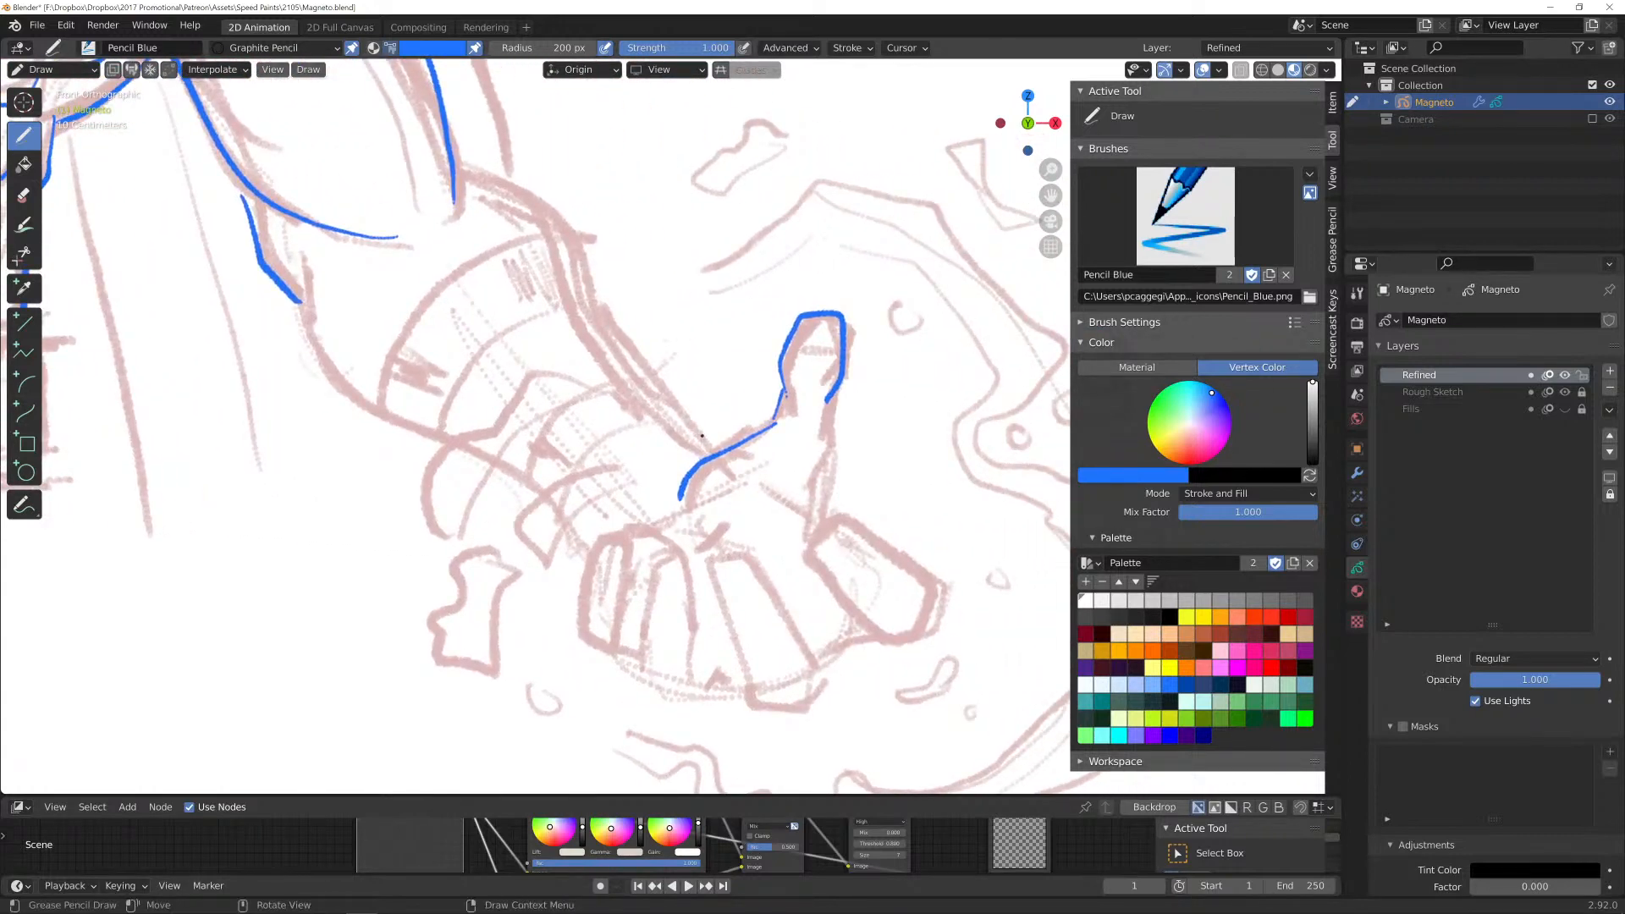
scroll(704, 435, up, 2)
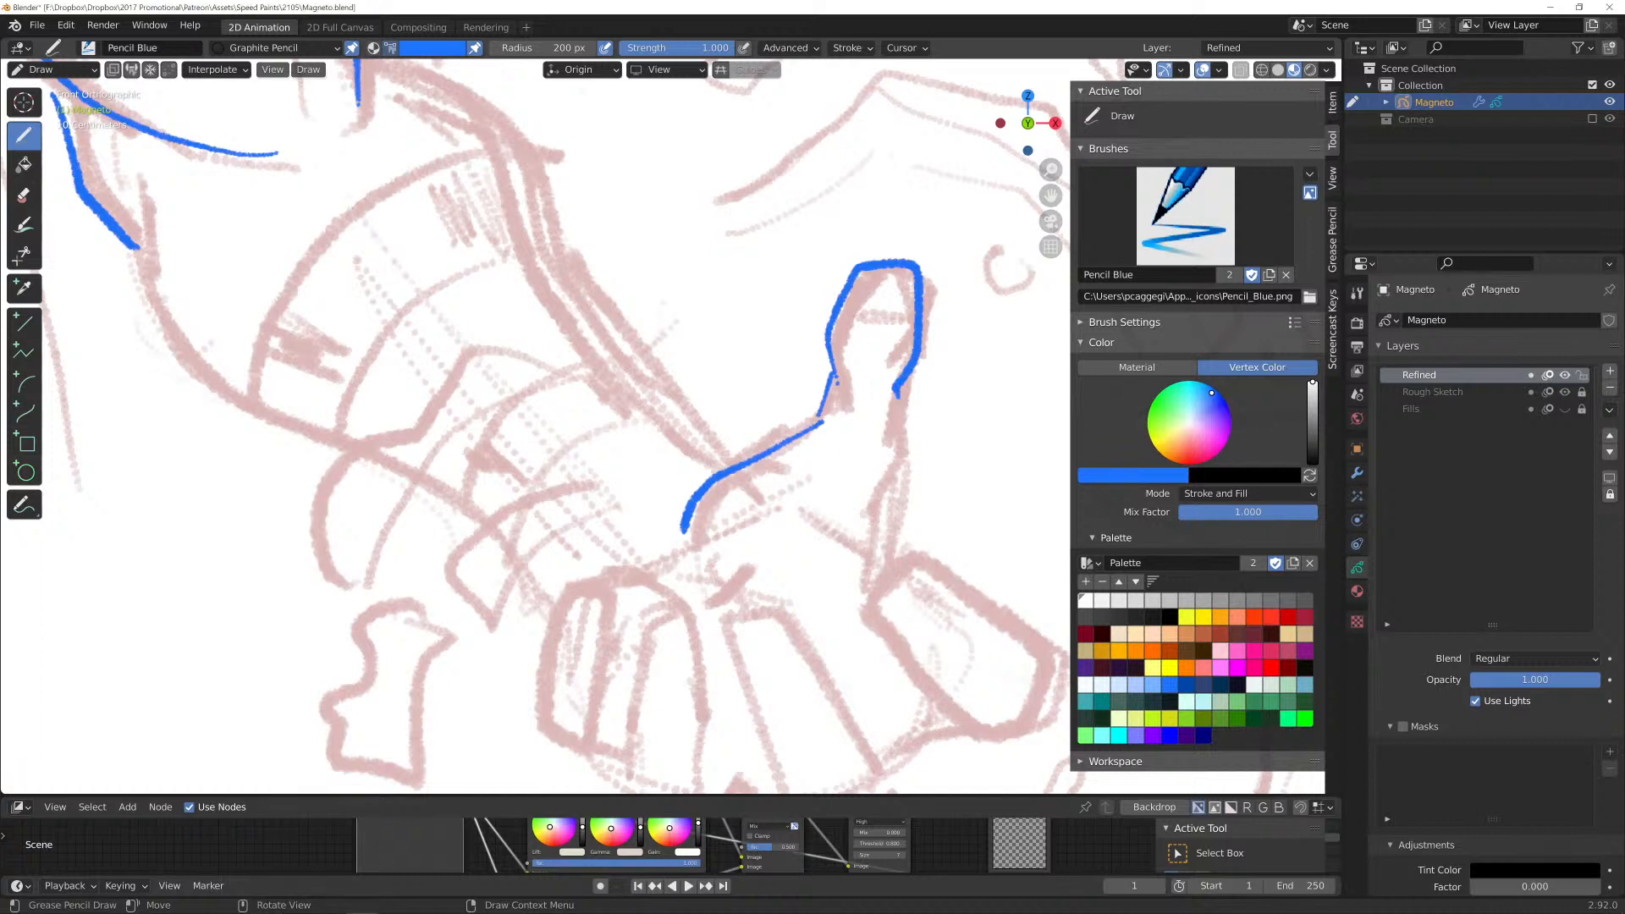
drag(896, 394, 901, 457)
Try to reshape the thumb tip by moving one of its points in Edit Mode with proportional editing.
scroll(926, 547, down, 3)
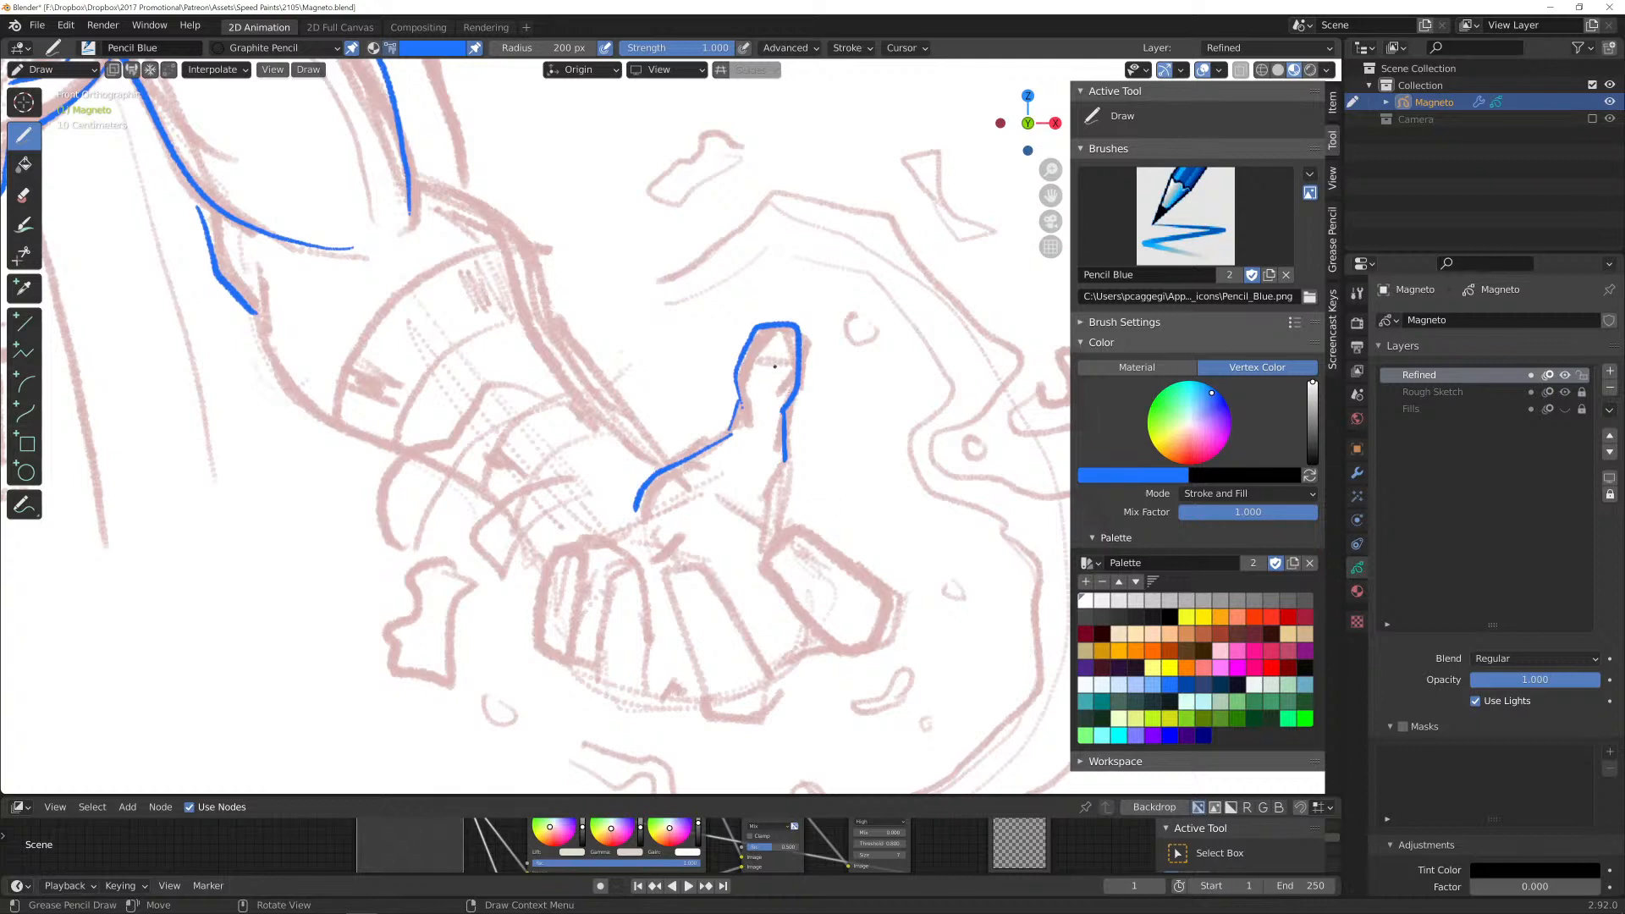
scroll(775, 366, up, 2)
shift+middle_drag(809, 368, 734, 413)
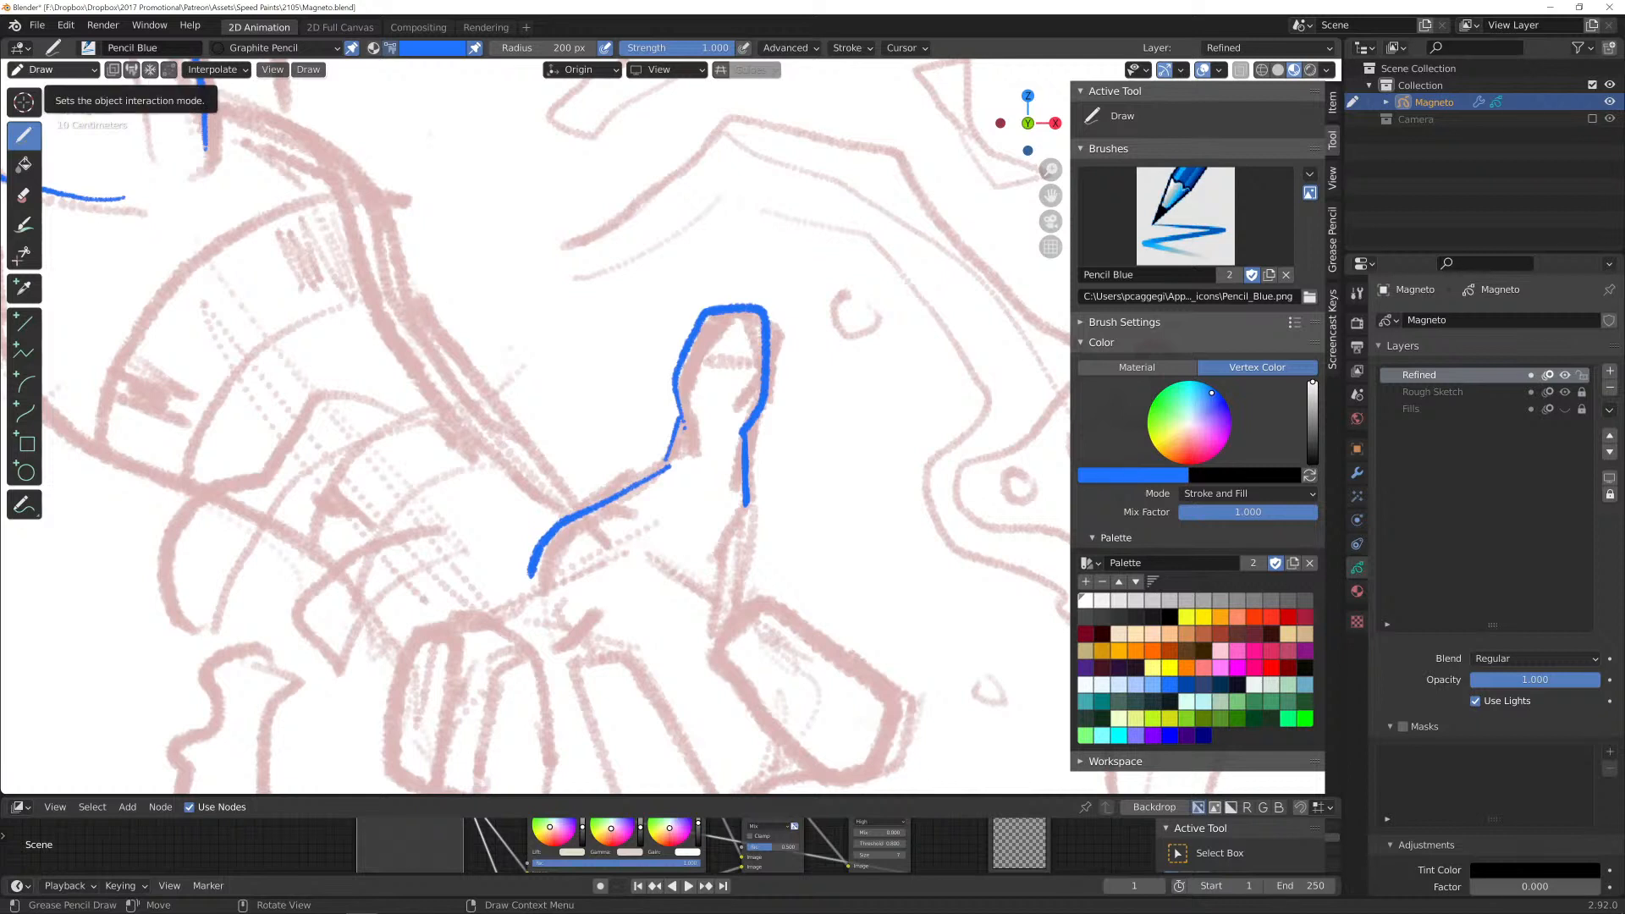
click(50, 70)
click(42, 89)
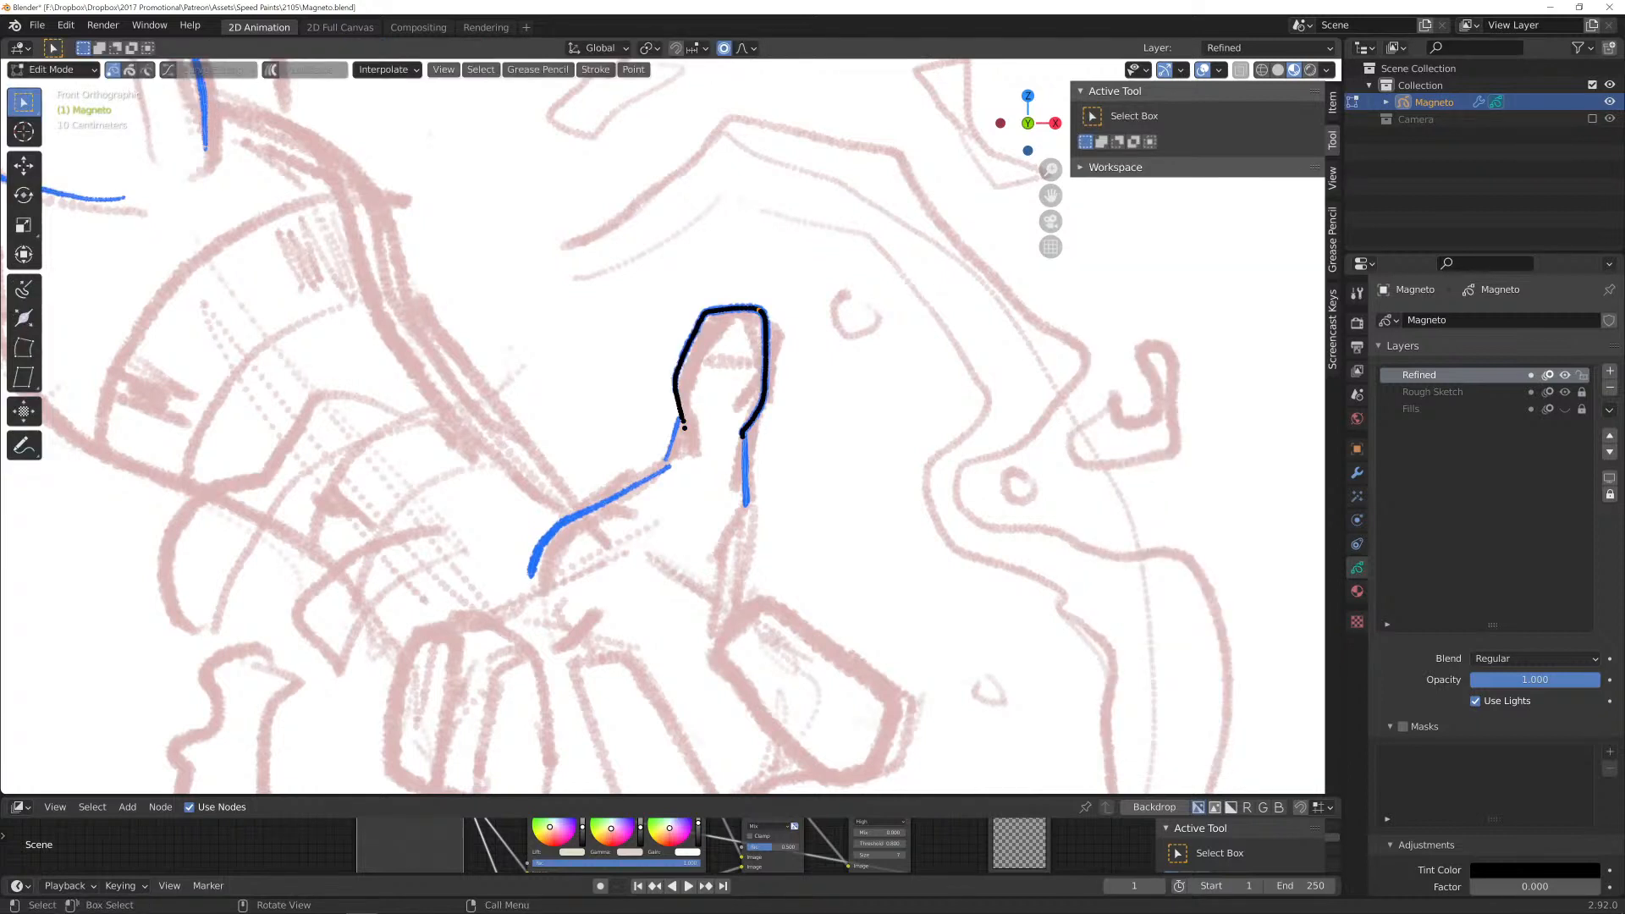
key(g)
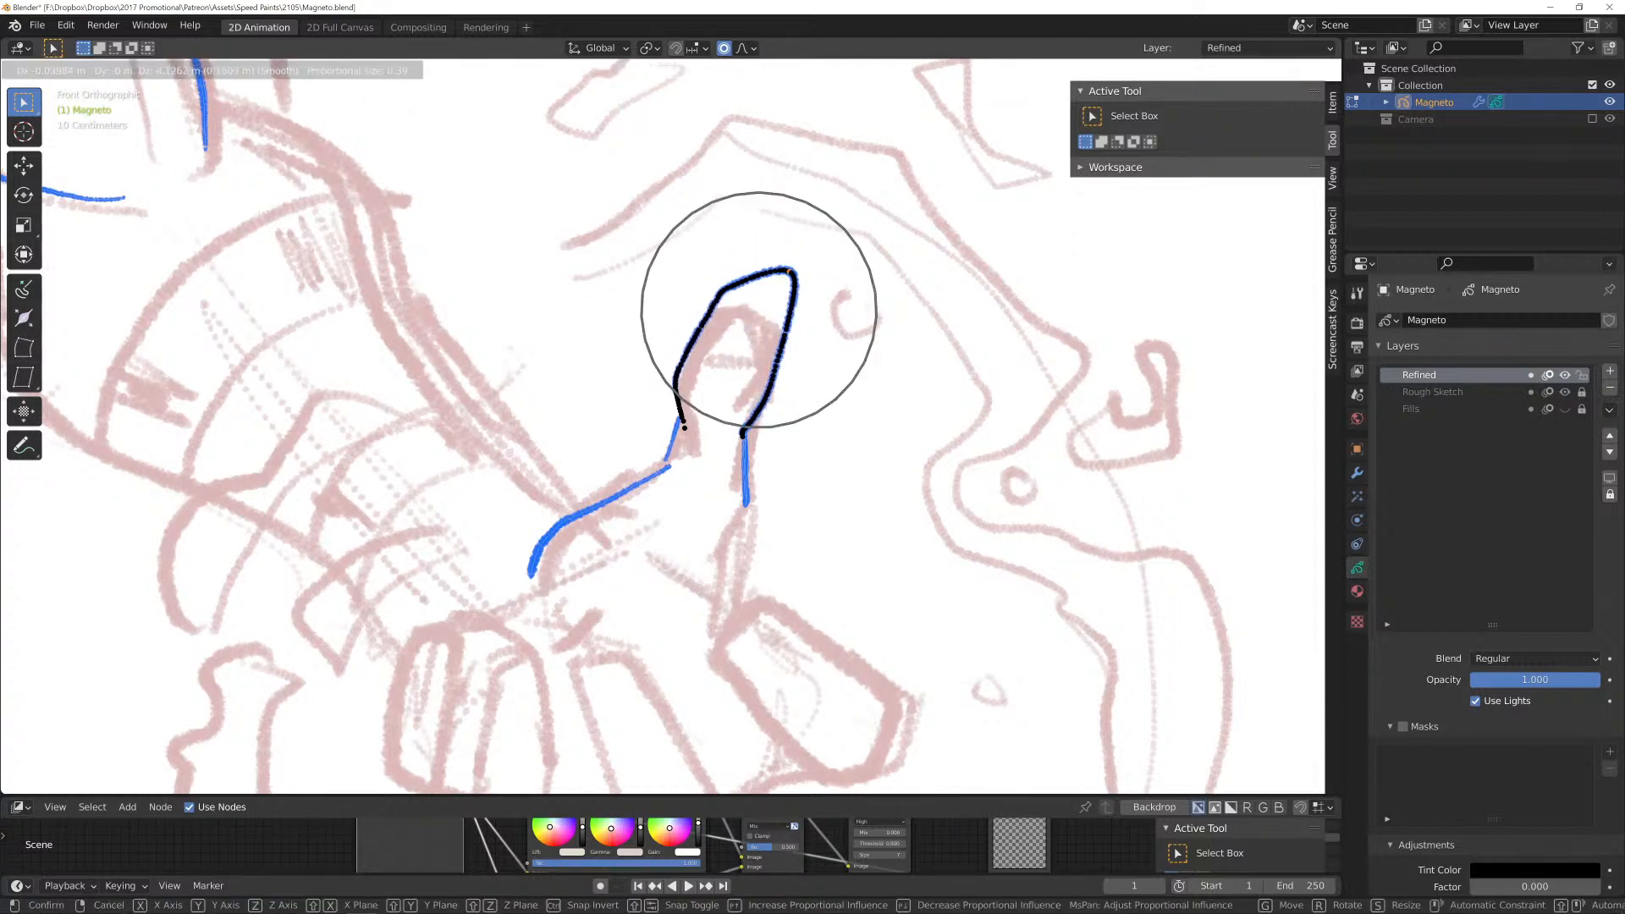
key(Escape)
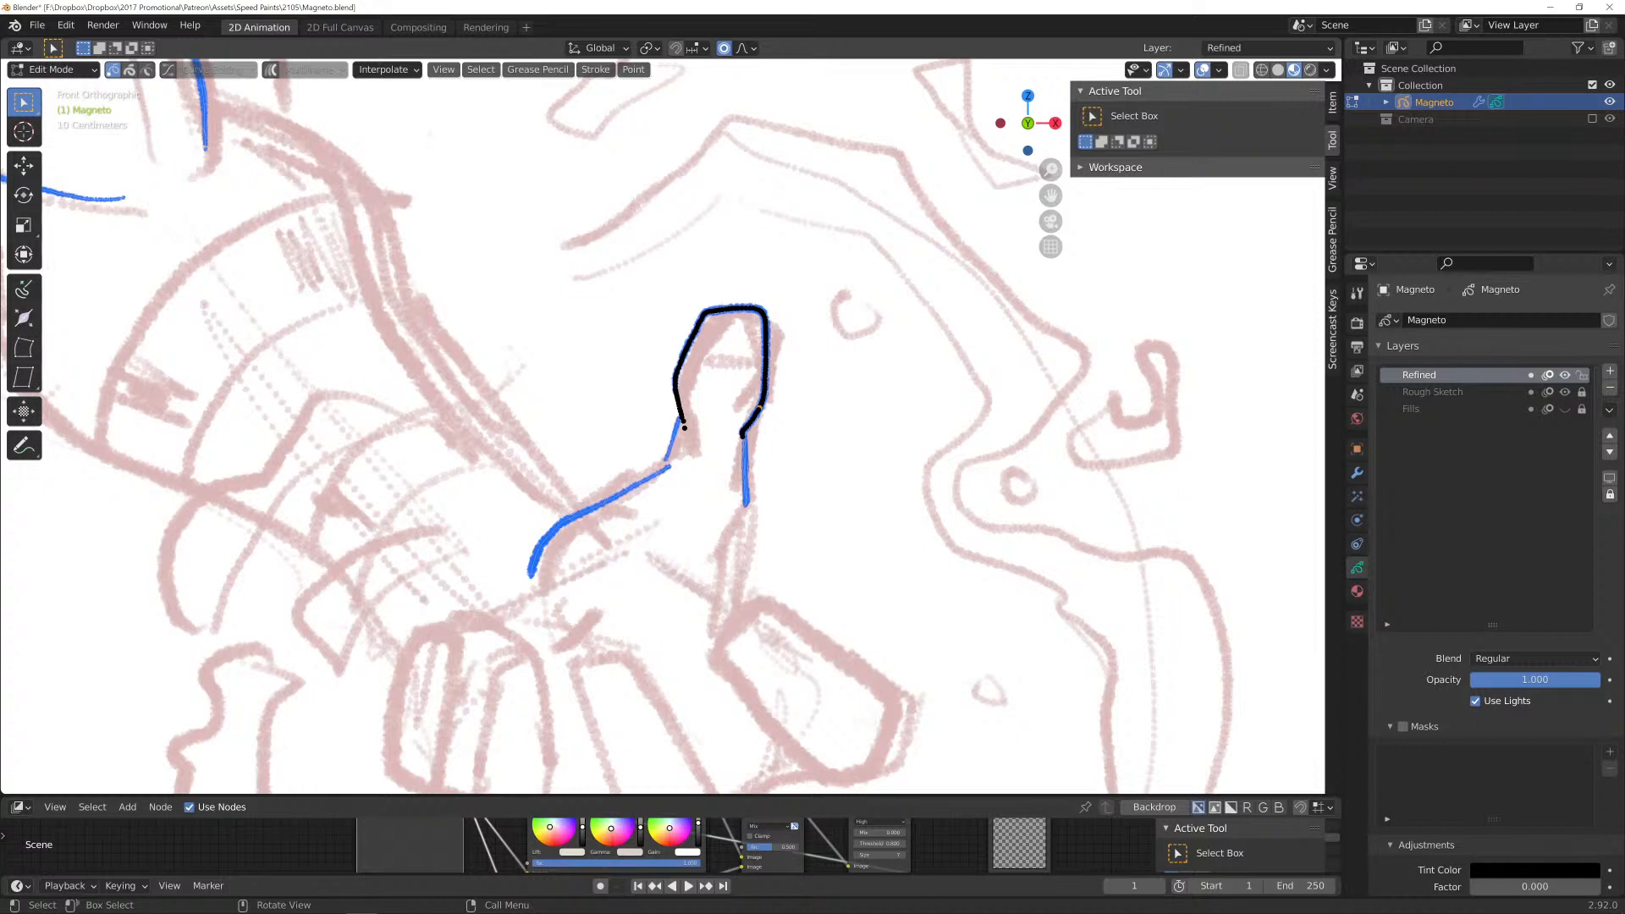
key(Tab)
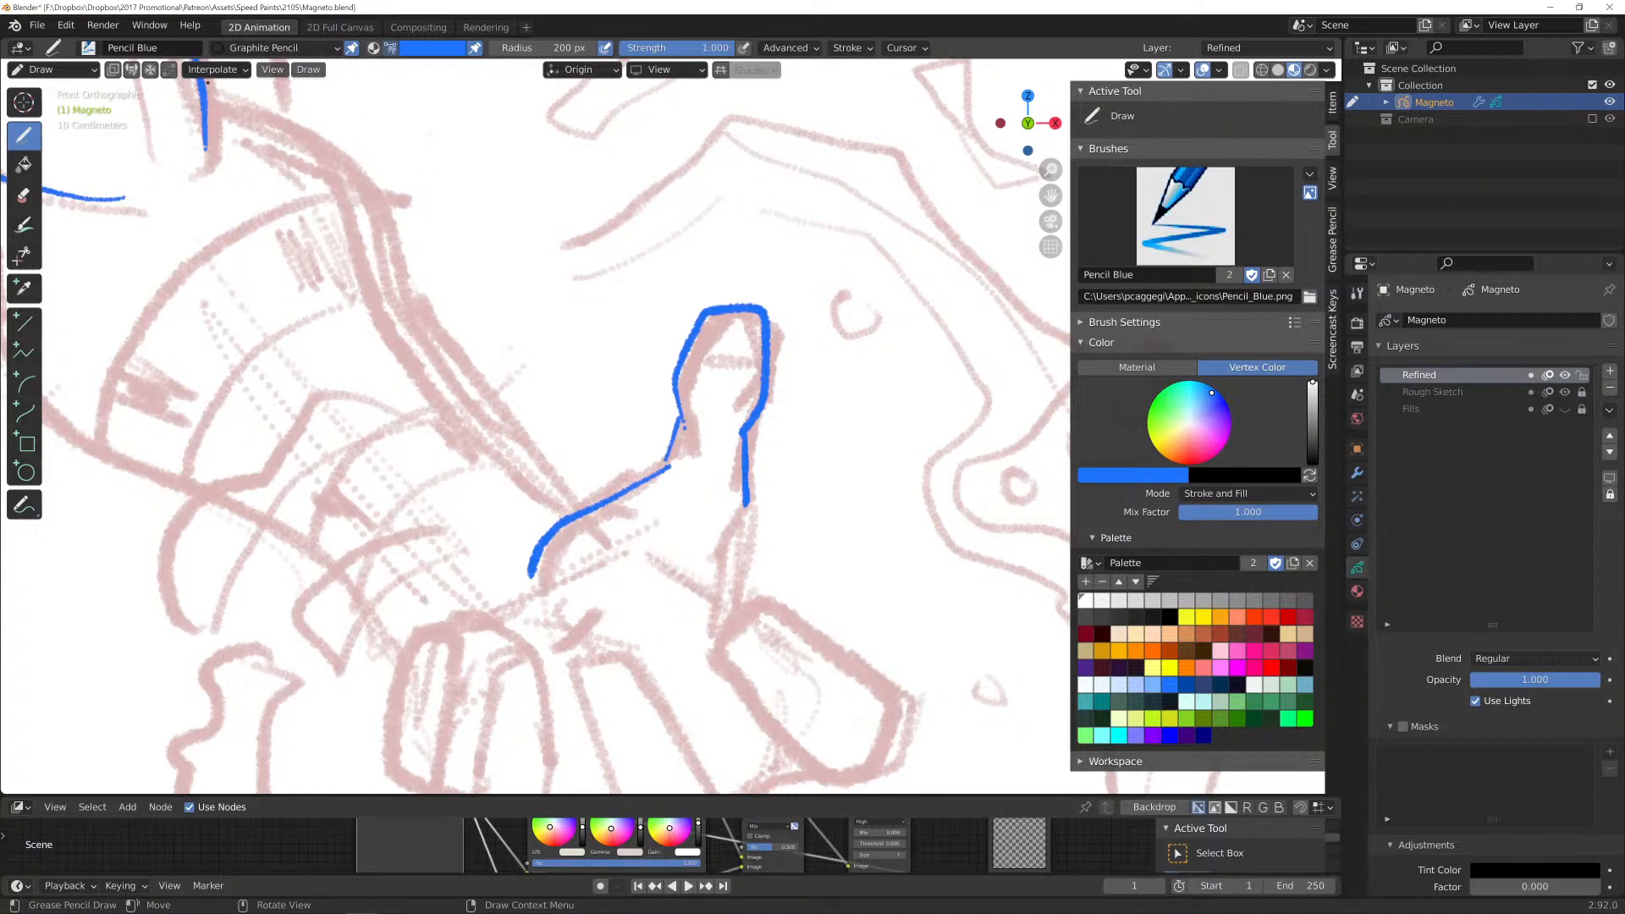
Turn on curve editing for the thumb outline in Edit Mode and turn off proportional editing.
key(Tab)
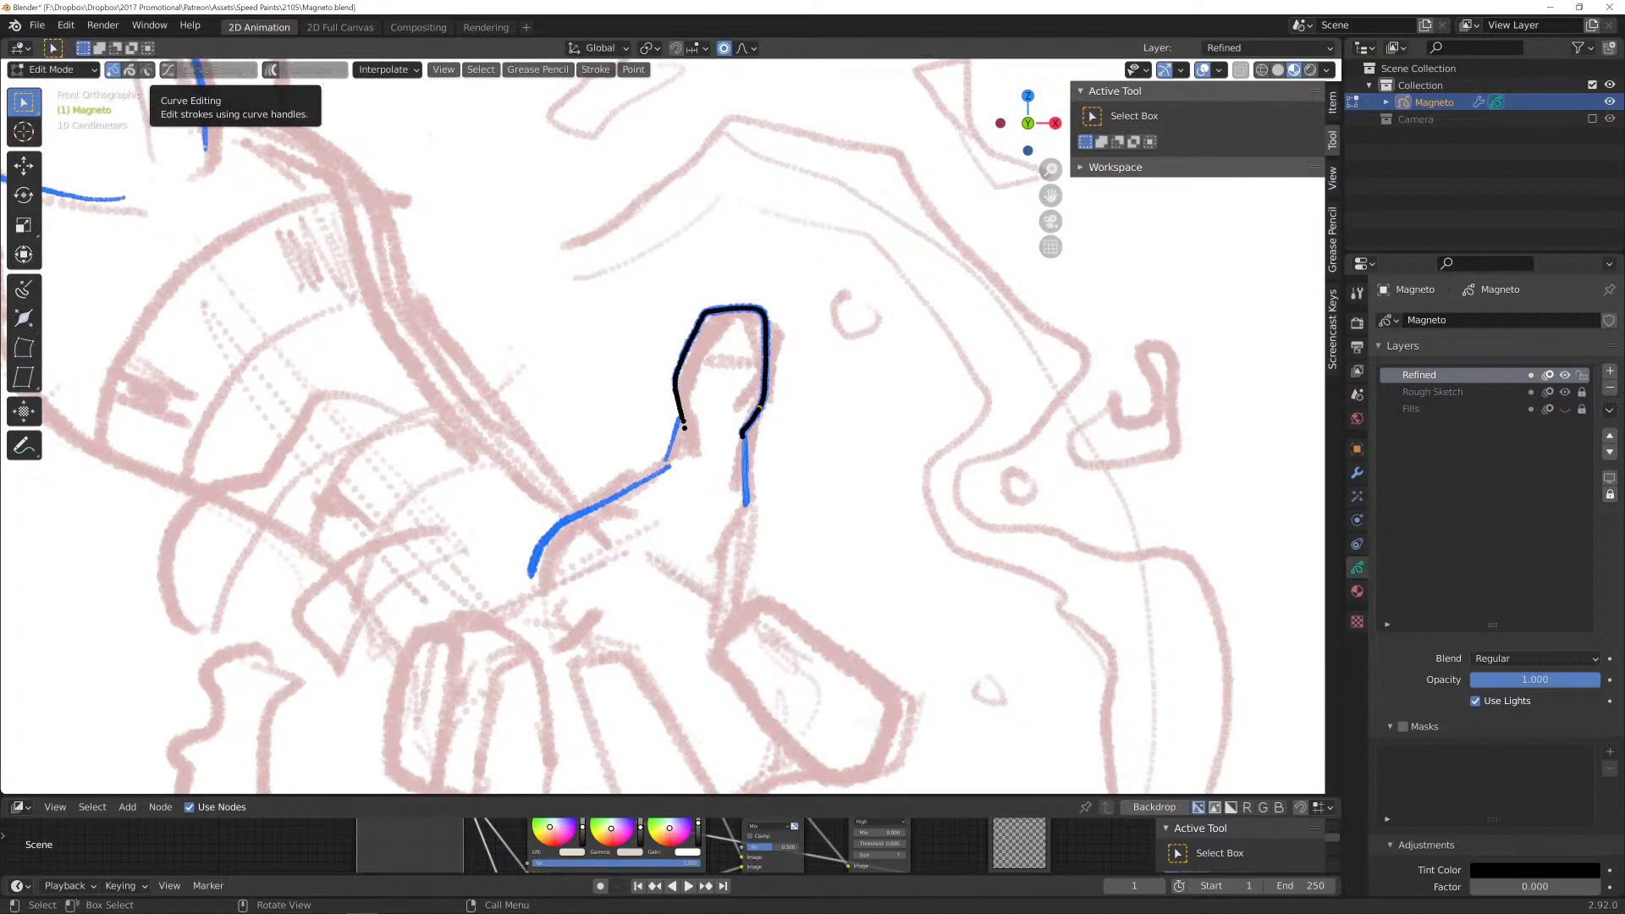
click(168, 70)
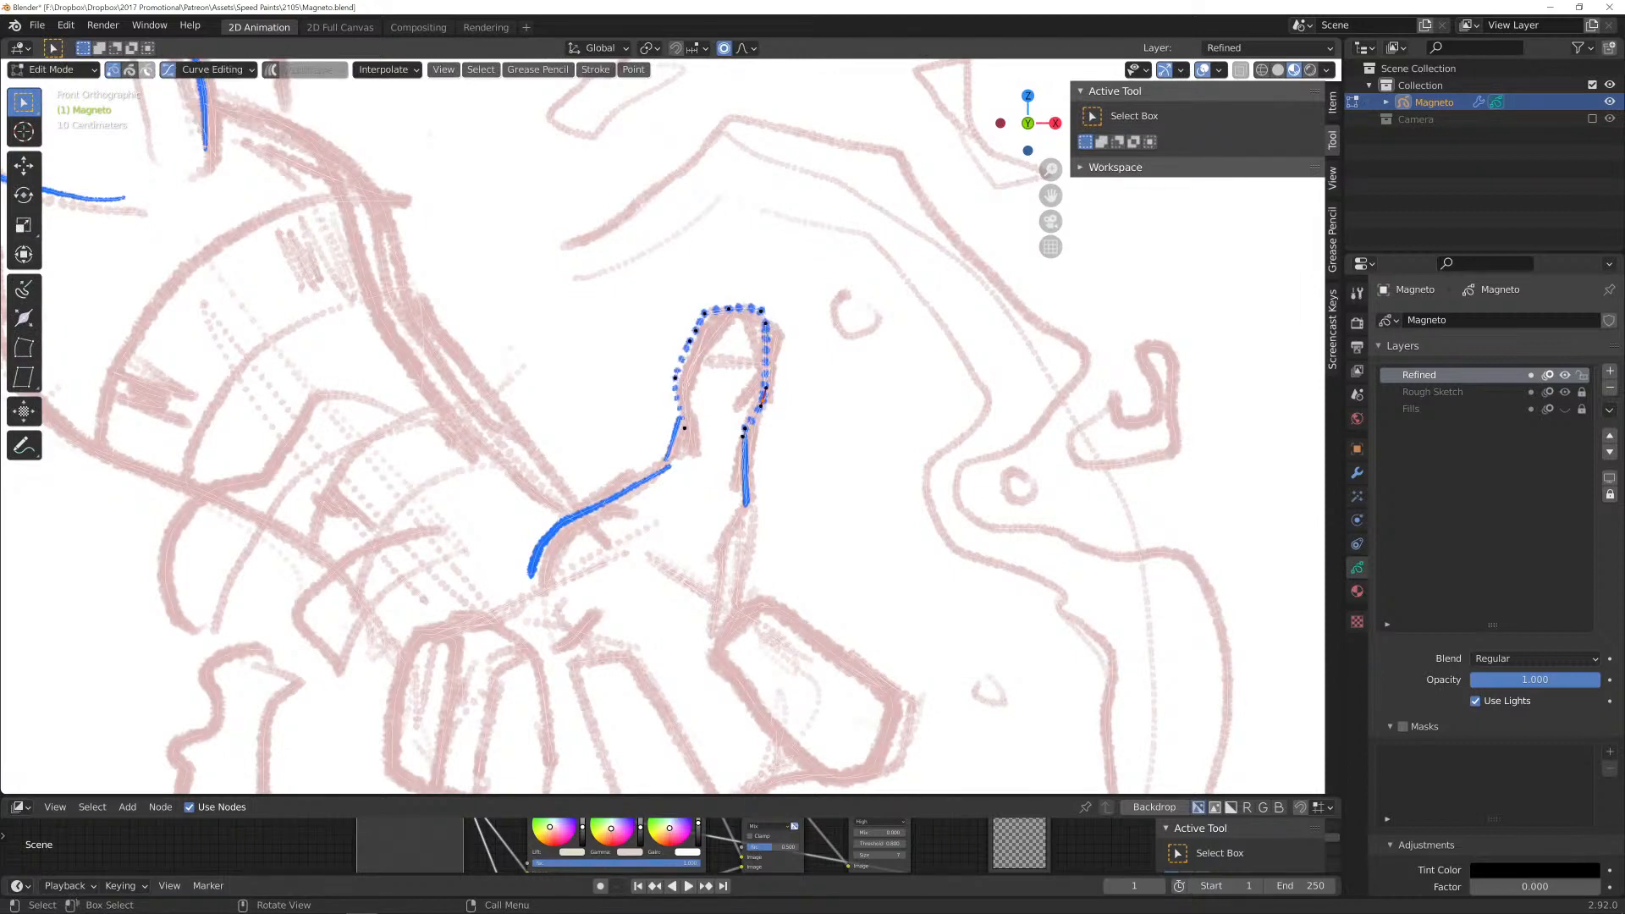
scroll(662, 427, up, 4)
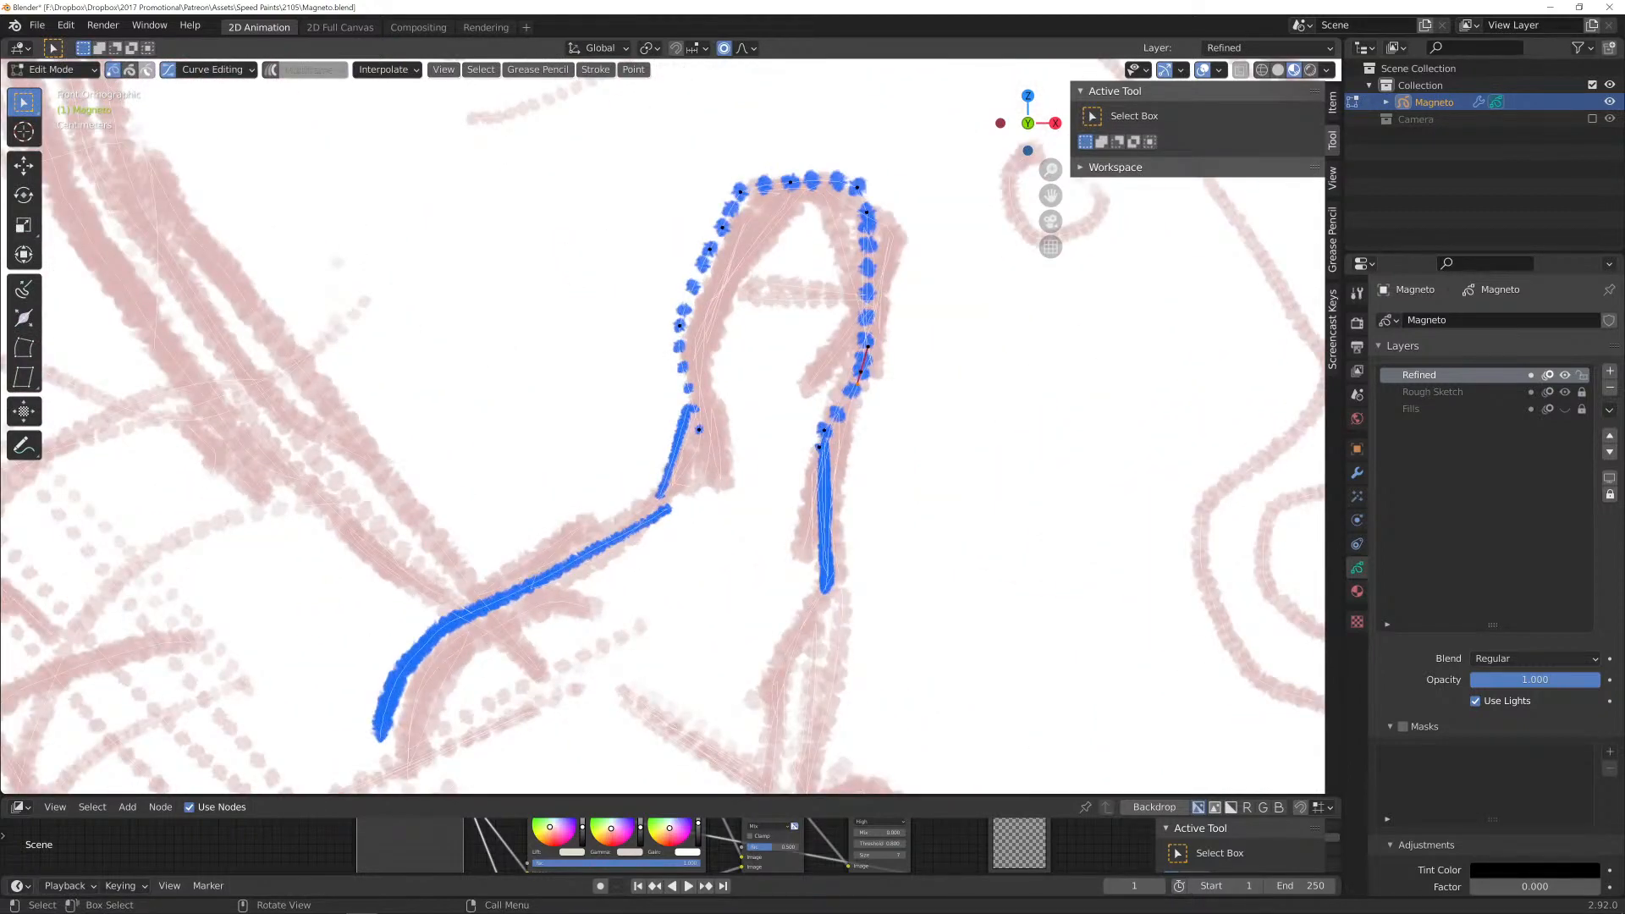
key(g)
key(Escape)
key(o)
Try to reshape the thumb outline's outer bend by moving its curve handle.
key(g)
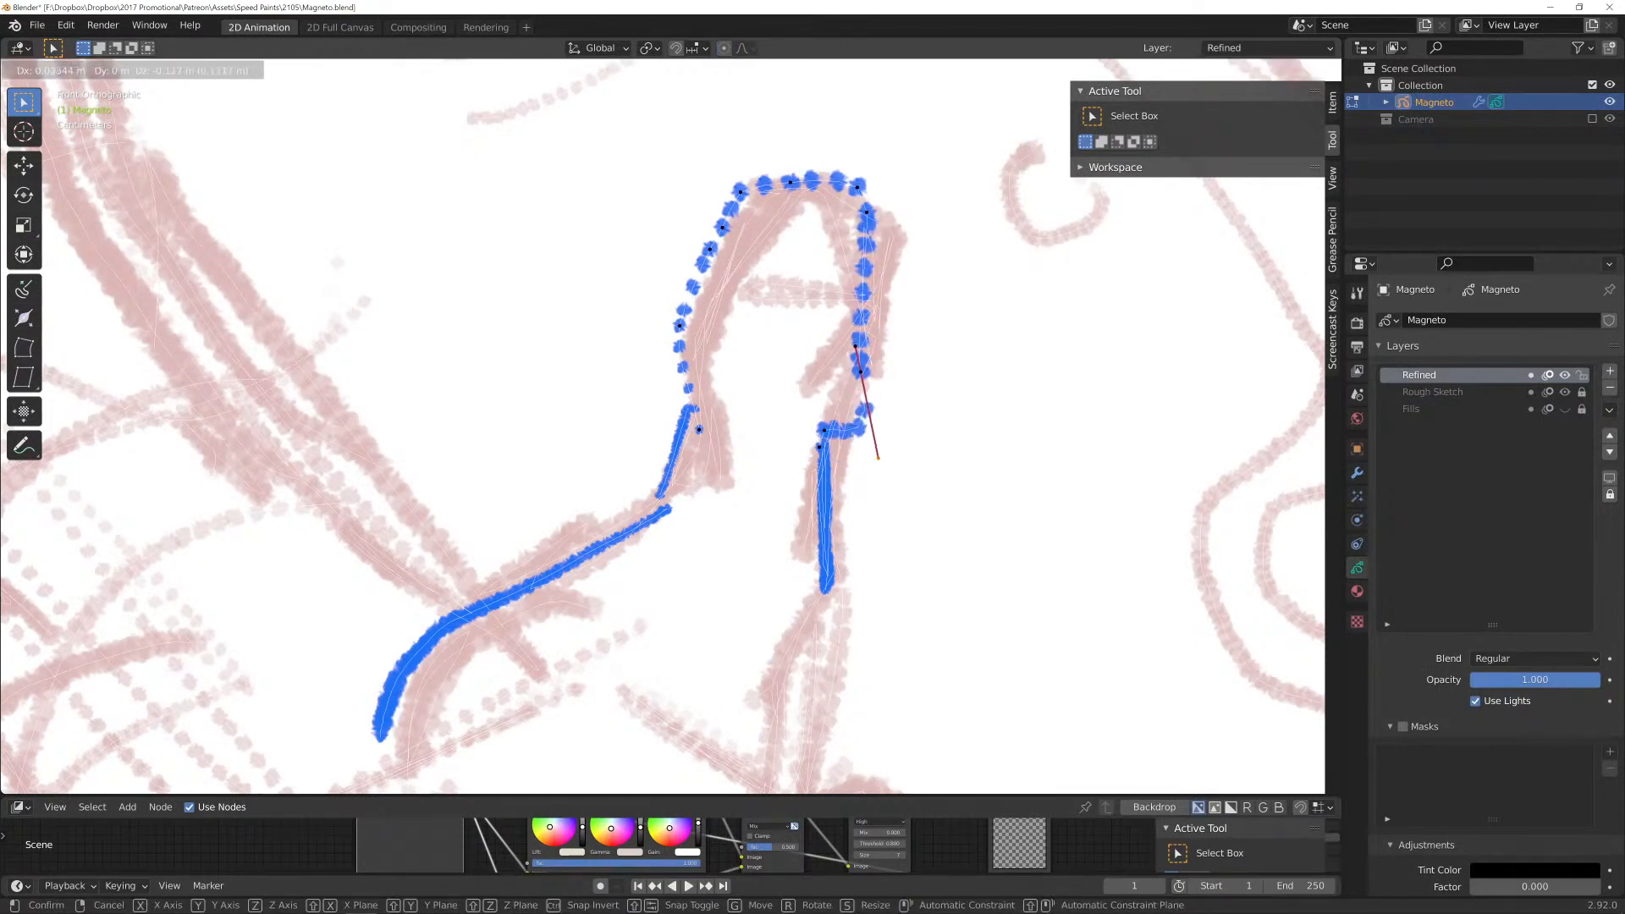
key(Return)
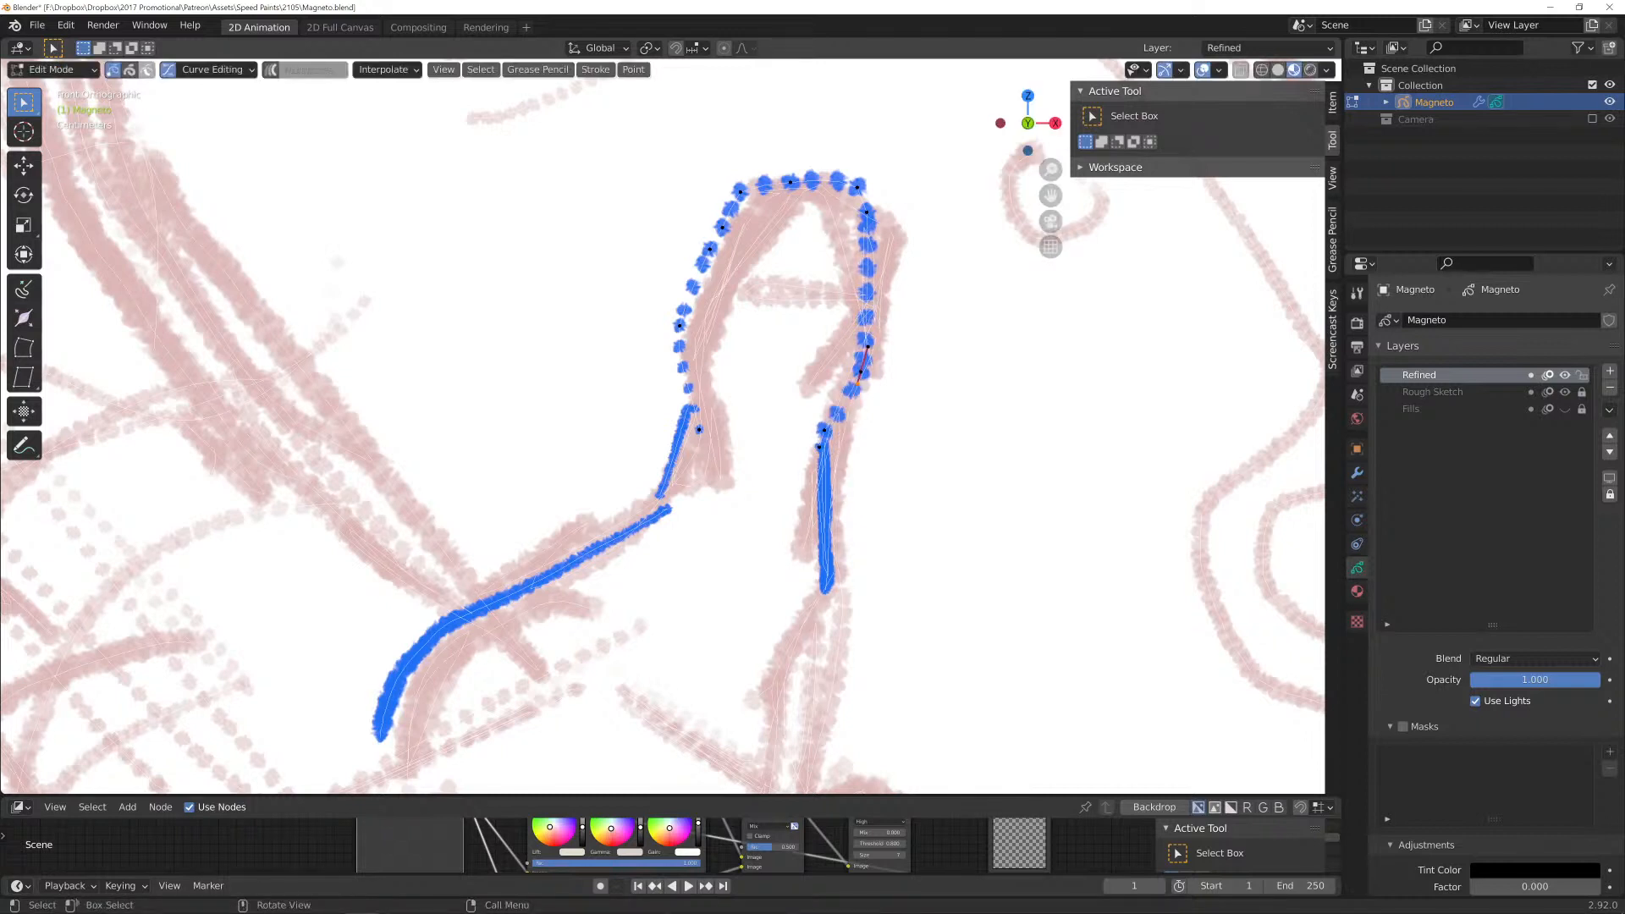
key(g)
key(Escape)
key(g)
key(Escape)
Return to Draw Mode and trace the index finger's outline and the palm edge joining it to the thumb.
scroll(662, 427, down, 5)
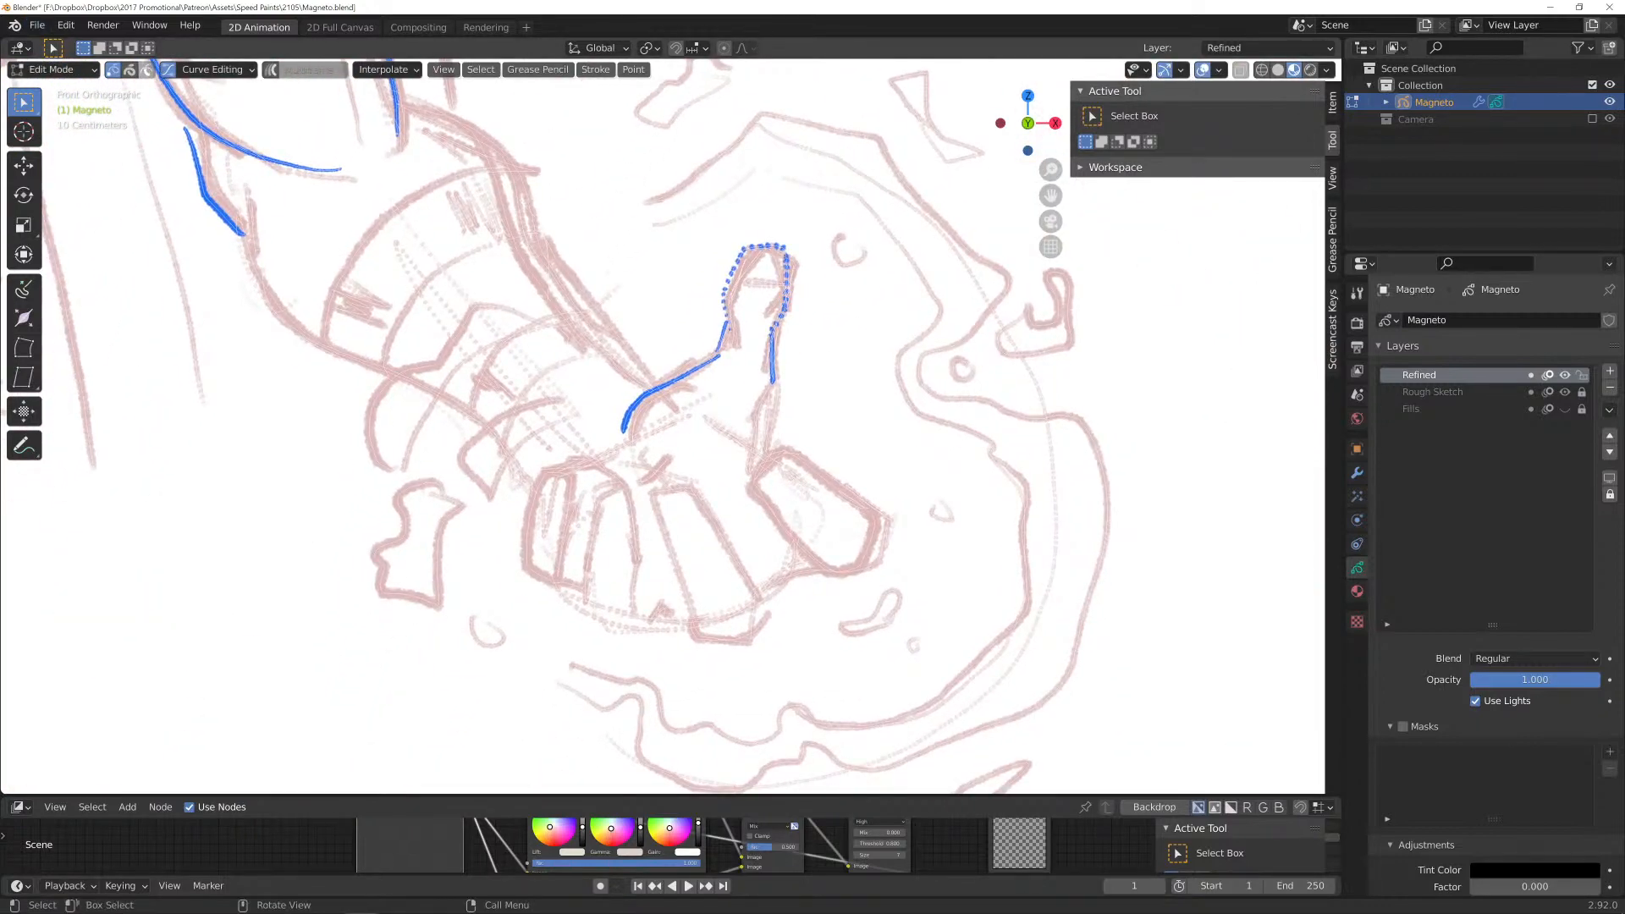
click(51, 70)
click(47, 145)
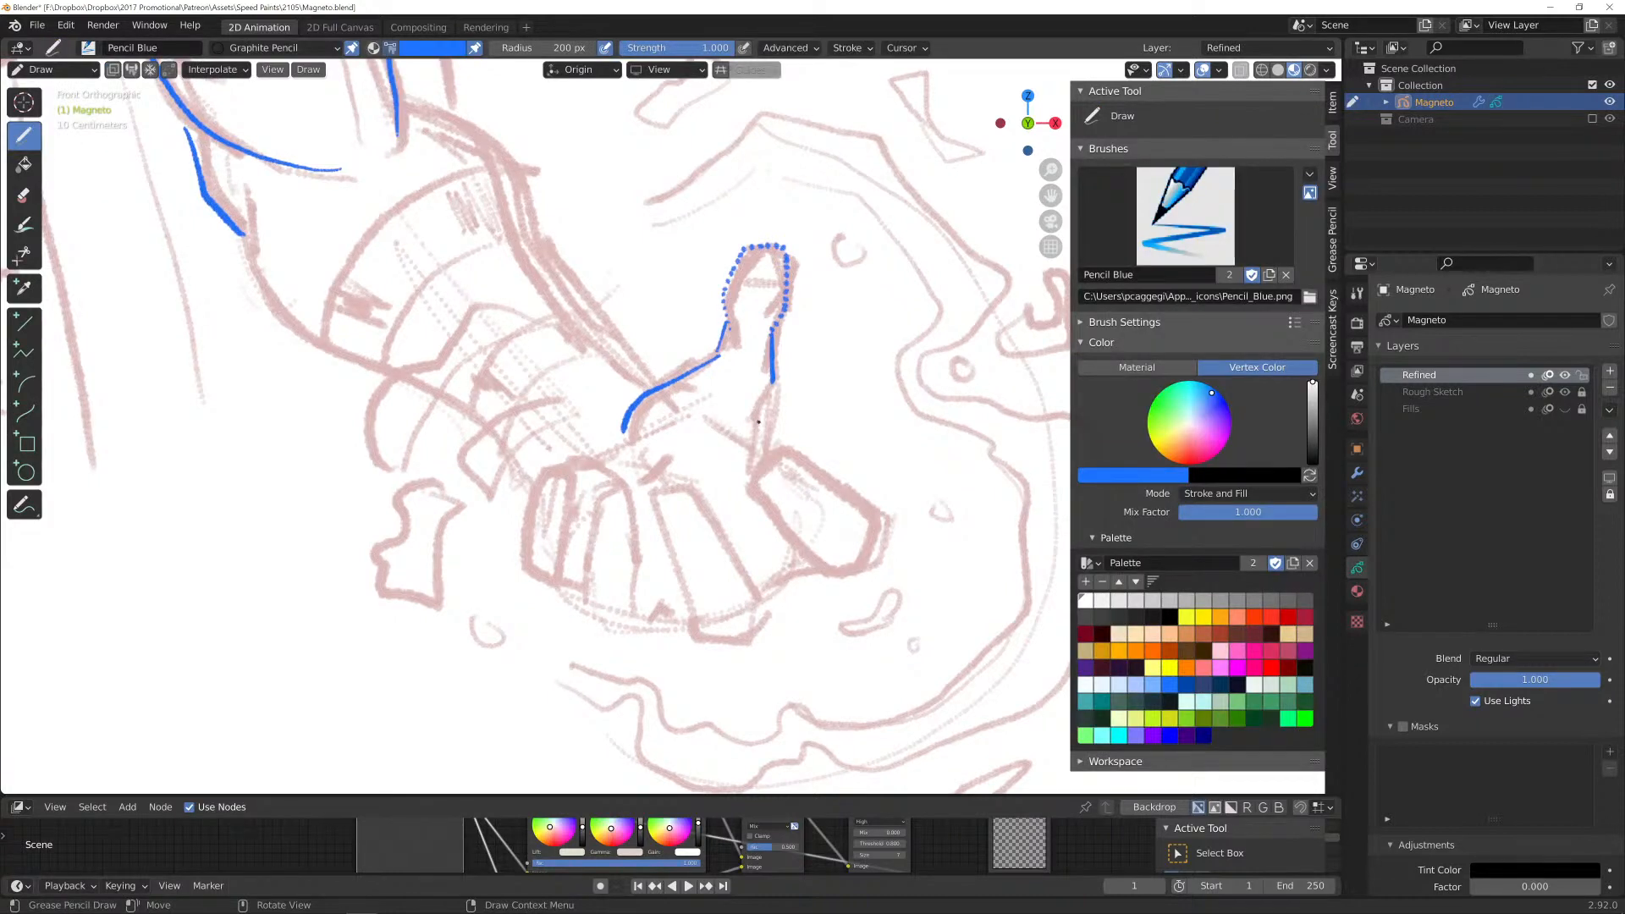
mouse_move(788, 448)
mouse_down()
mouse_move(867, 508)
mouse_move(878, 547)
mouse_move(854, 572)
mouse_move(822, 573)
mouse_move(754, 488)
mouse_up()
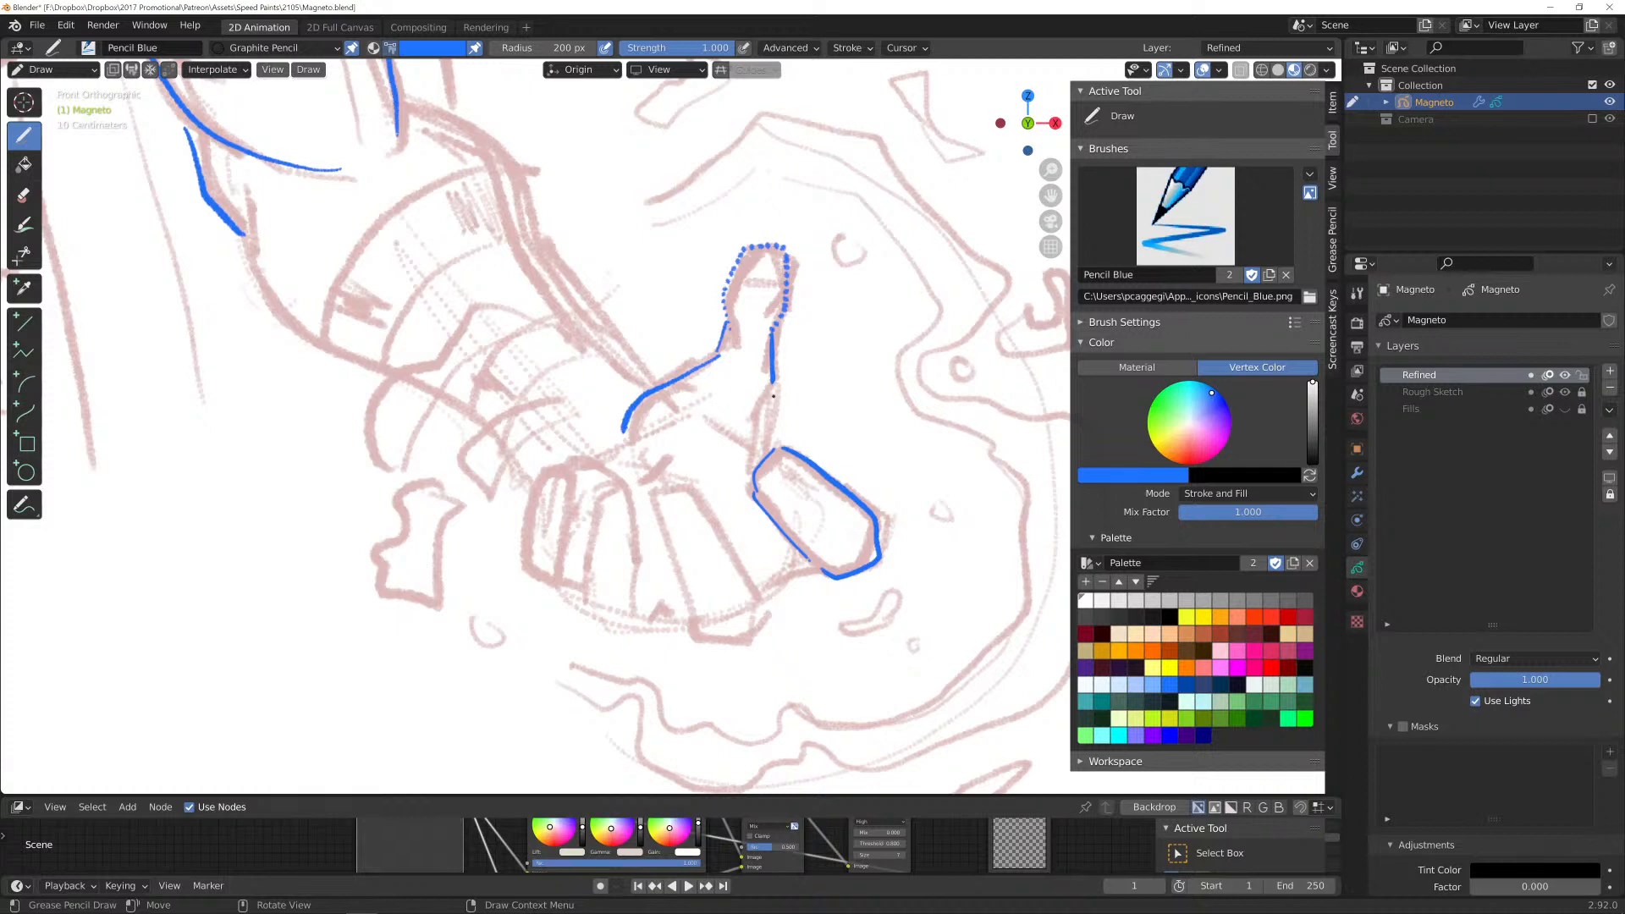
drag(773, 383, 789, 444)
Trace the hand's remaining three fingers and the short curves connecting the fingertips.
mouse_move(700, 498)
mouse_down()
mouse_move(775, 624)
mouse_move(717, 643)
mouse_move(692, 611)
mouse_up()
mouse_move(689, 494)
mouse_down()
mouse_move(663, 508)
mouse_move(692, 610)
mouse_up()
mouse_move(627, 498)
mouse_down()
mouse_move(644, 603)
mouse_move(626, 631)
mouse_move(589, 624)
mouse_move(597, 501)
mouse_move(584, 554)
mouse_move(626, 634)
mouse_move(825, 573)
mouse_up()
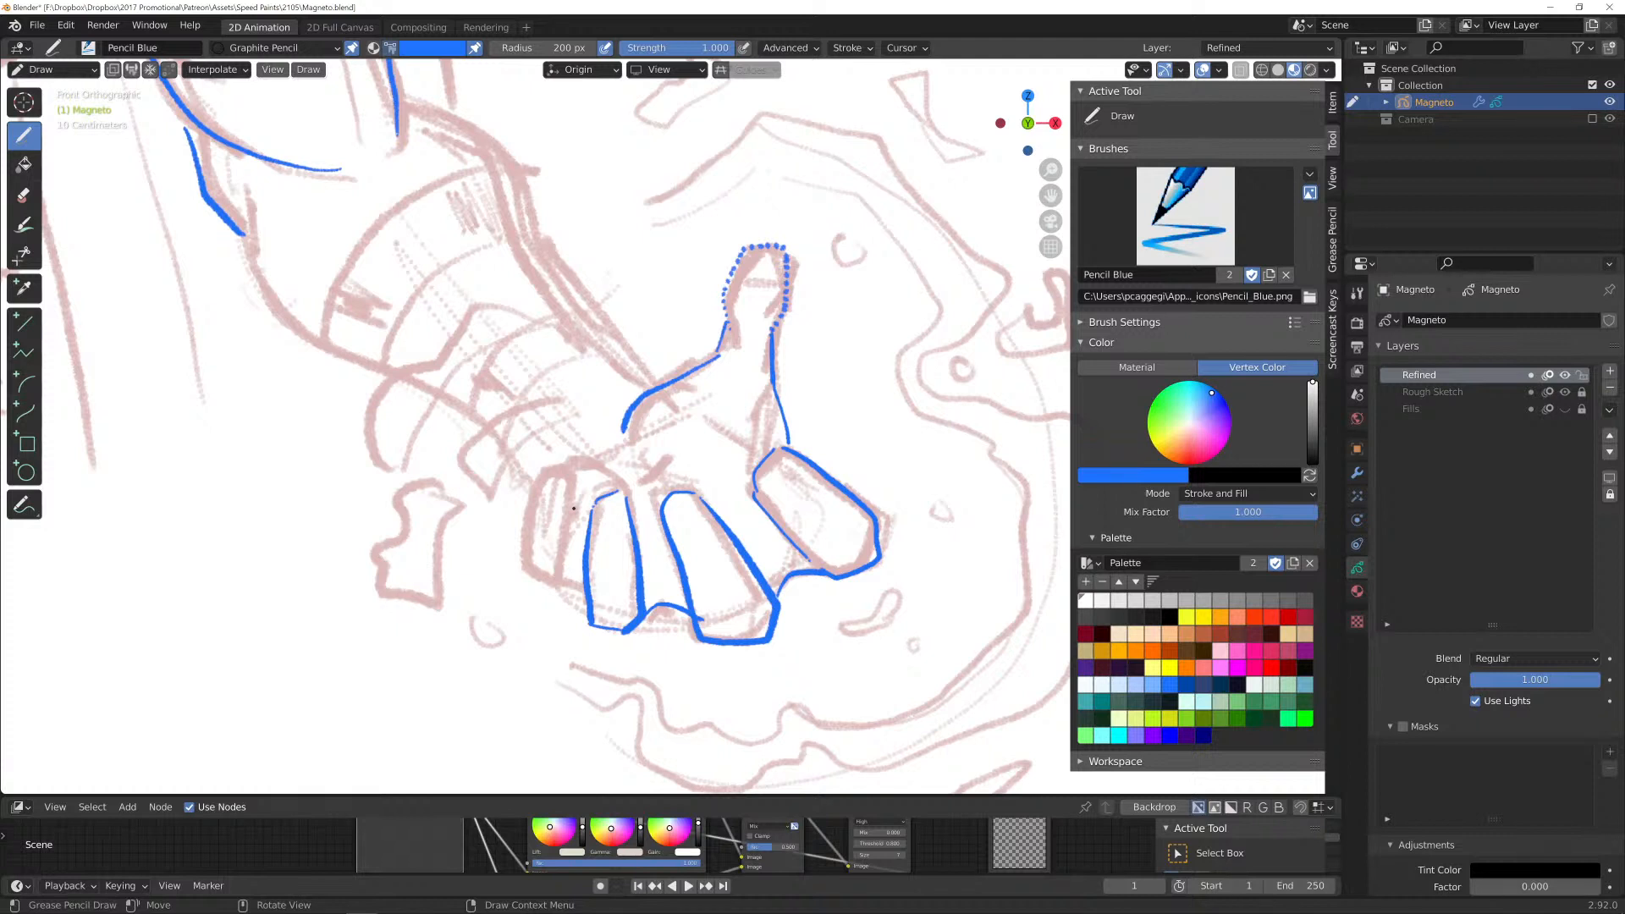
mouse_move(576, 489)
mouse_down()
mouse_move(571, 589)
mouse_move(558, 475)
mouse_move(538, 491)
mouse_move(523, 581)
mouse_move(548, 603)
mouse_move(521, 565)
mouse_move(601, 603)
mouse_up()
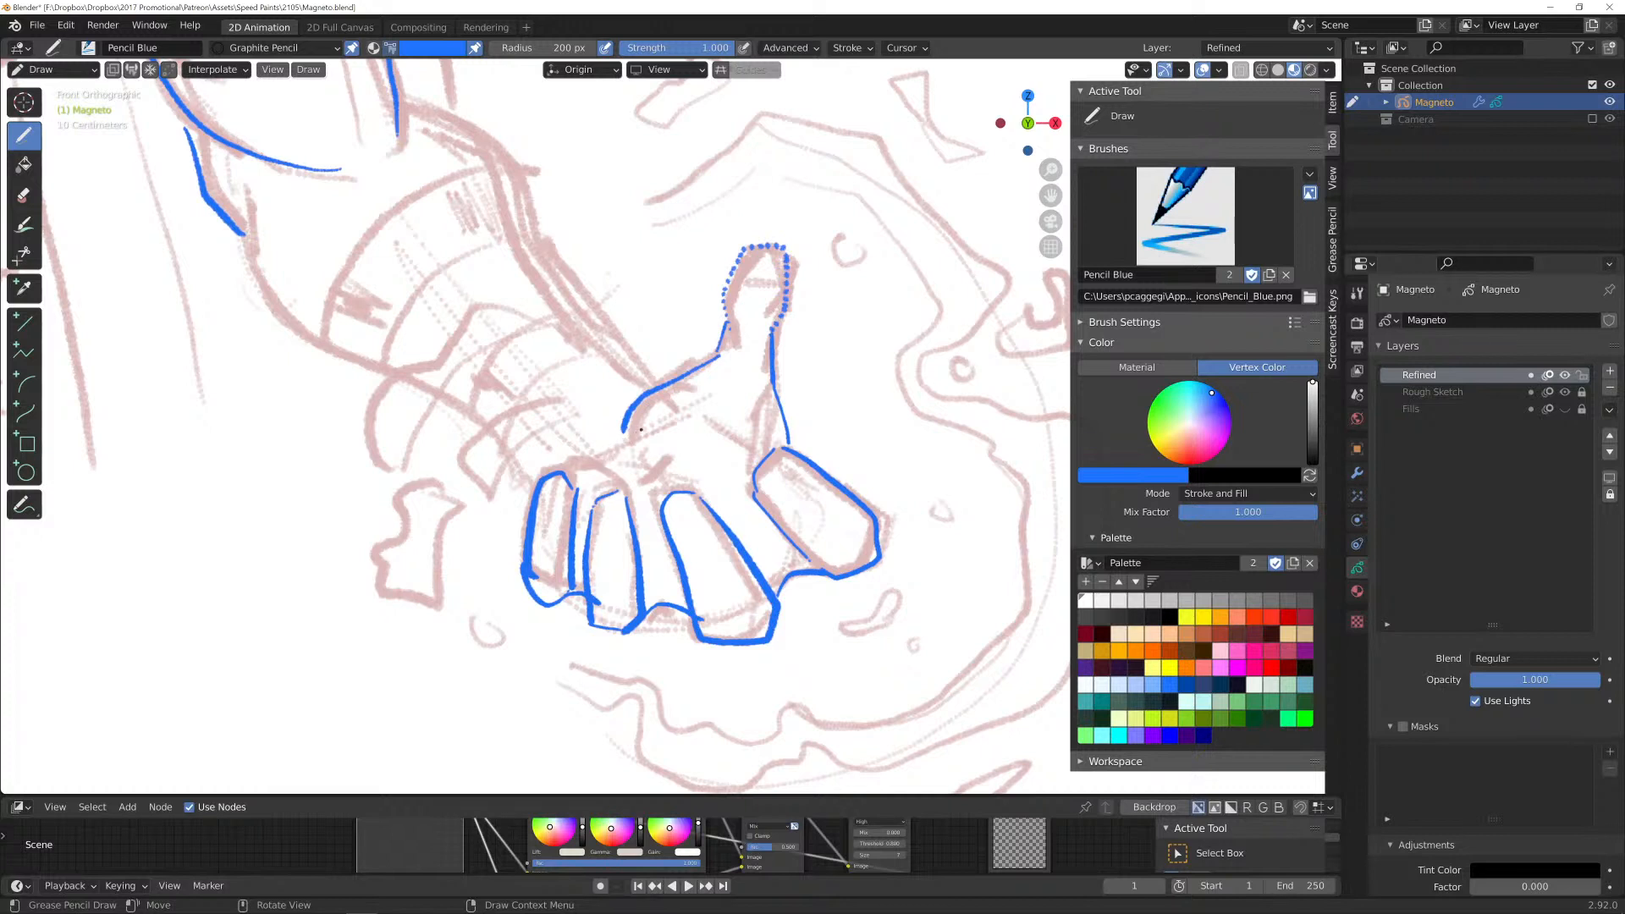
Trace the palm's heel from the wrist to the little finger, cleaning up the first line, and outline both sides of the forearm.
drag(641, 429, 560, 471)
click(22, 194)
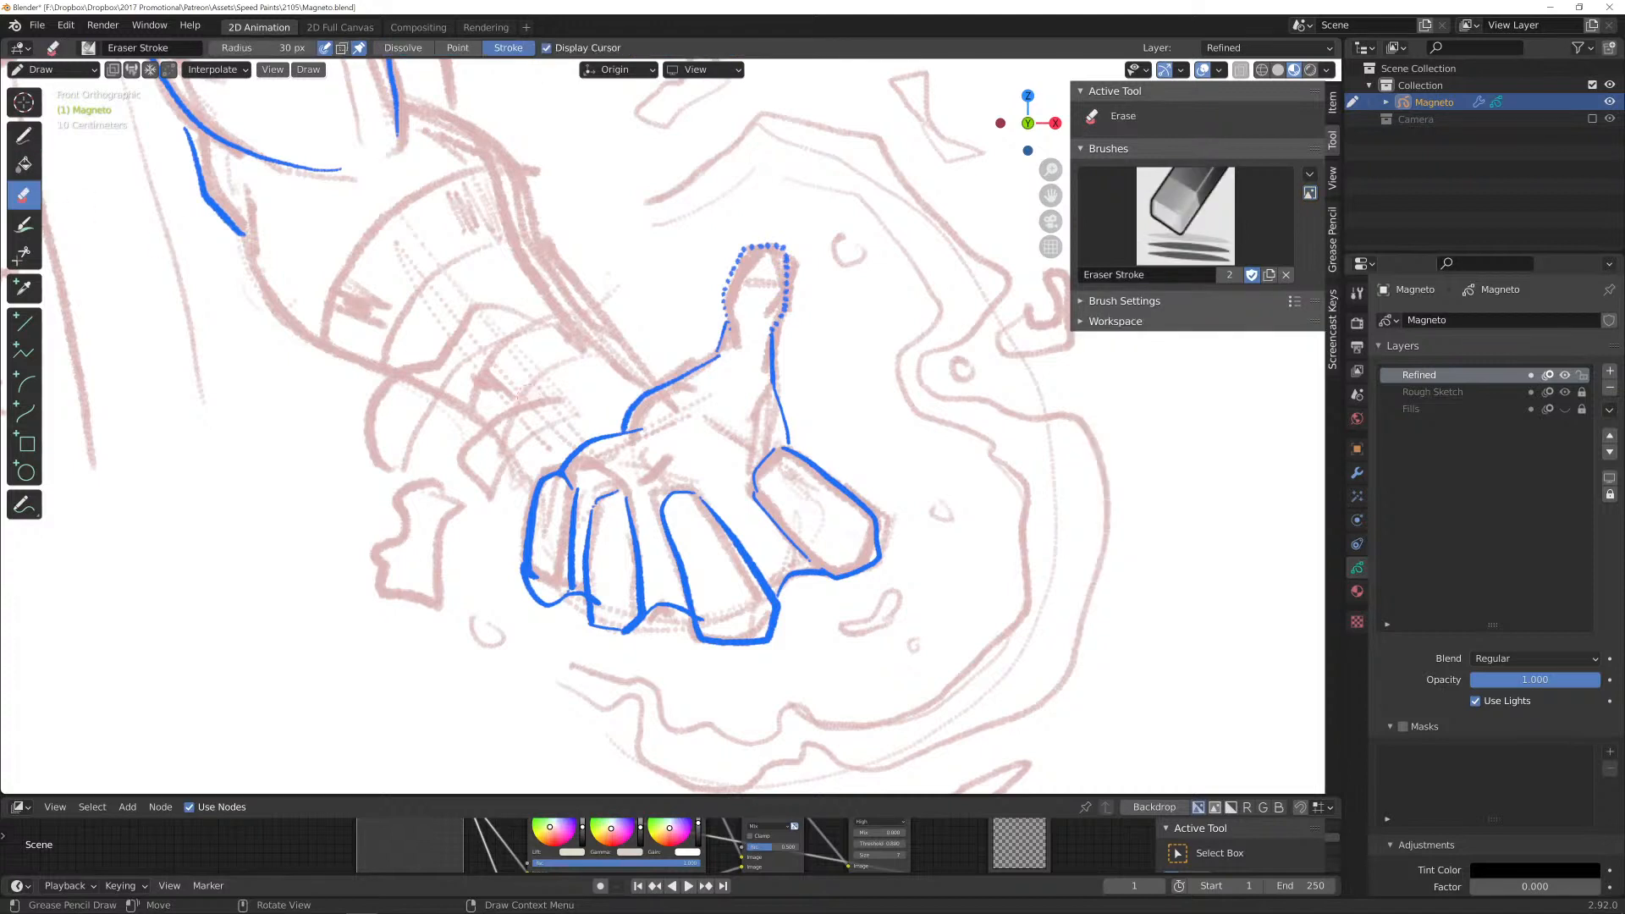
mouse_move(641, 429)
mouse_down()
mouse_move(566, 465)
mouse_move(589, 438)
mouse_move(645, 487)
mouse_move(563, 455)
mouse_move(550, 479)
mouse_up()
click(23, 134)
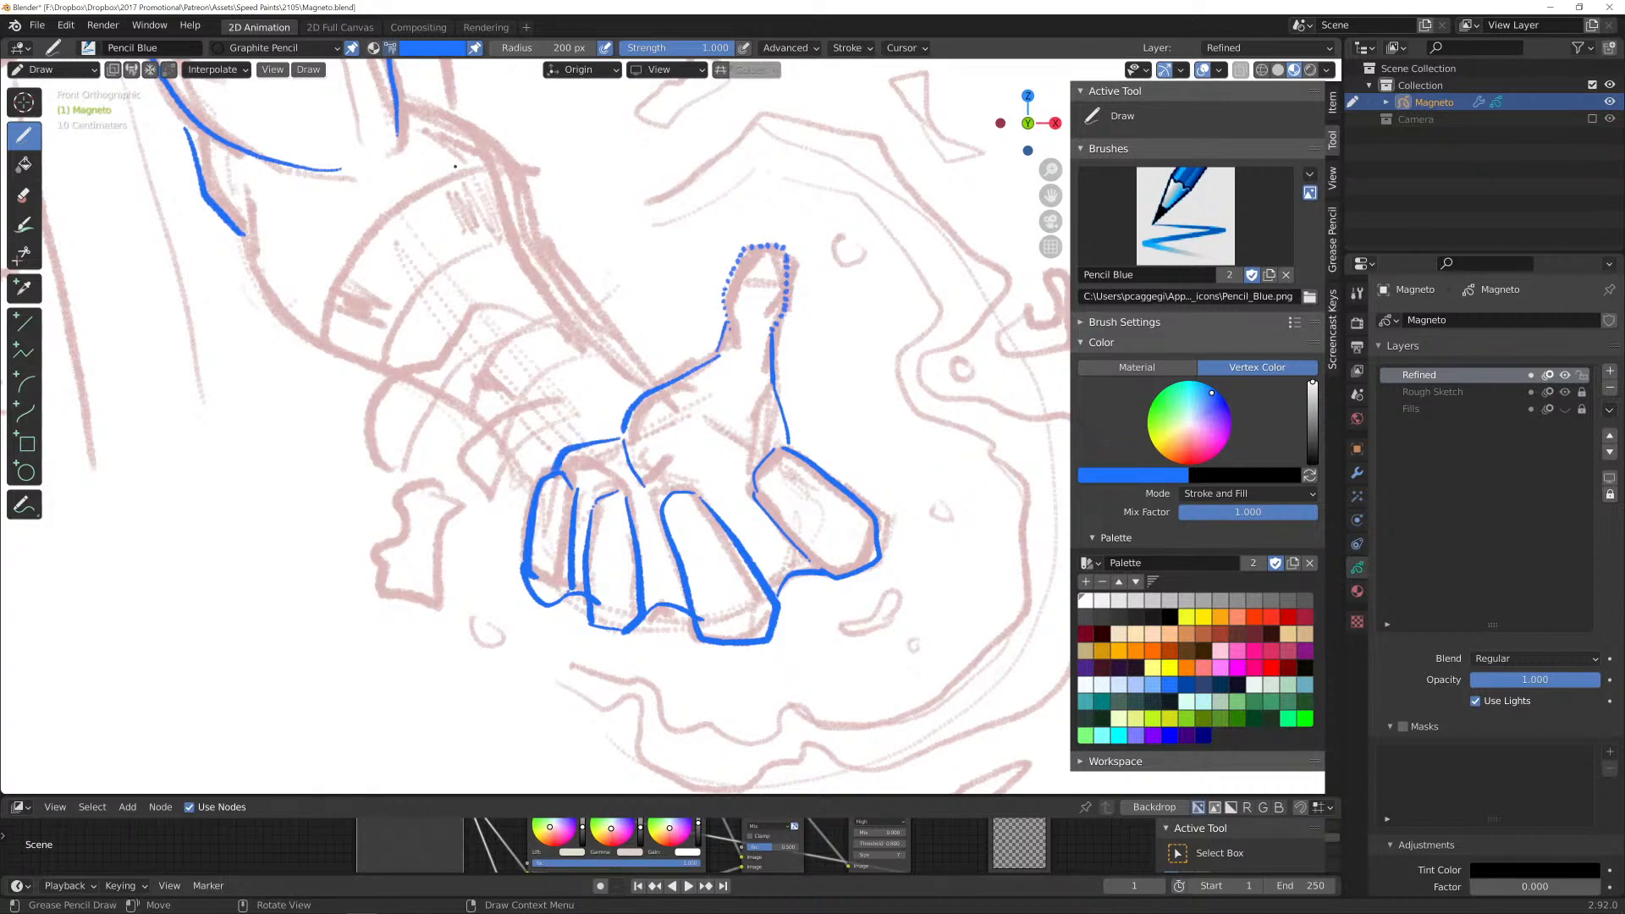
mouse_move(398, 100)
mouse_down()
mouse_move(478, 141)
mouse_move(648, 389)
mouse_up()
mouse_move(236, 200)
mouse_down()
mouse_move(262, 288)
mouse_move(531, 489)
mouse_up()
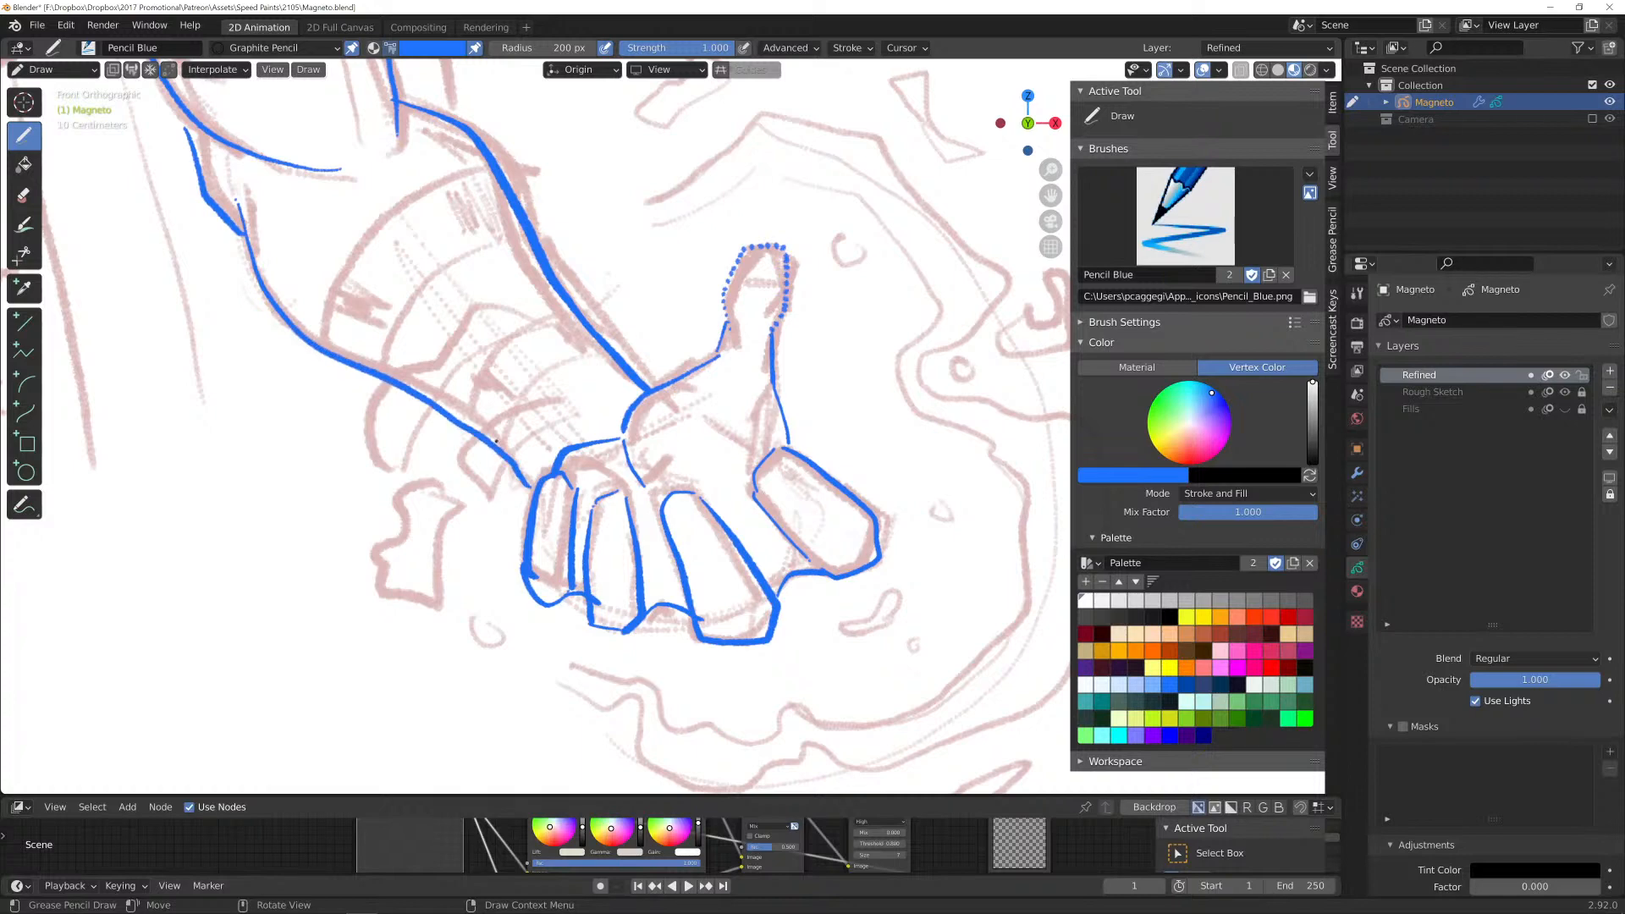
Trace the cape where it drapes over the shoulder and continue its outer edge down to the forearm.
scroll(433, 381, down, 6)
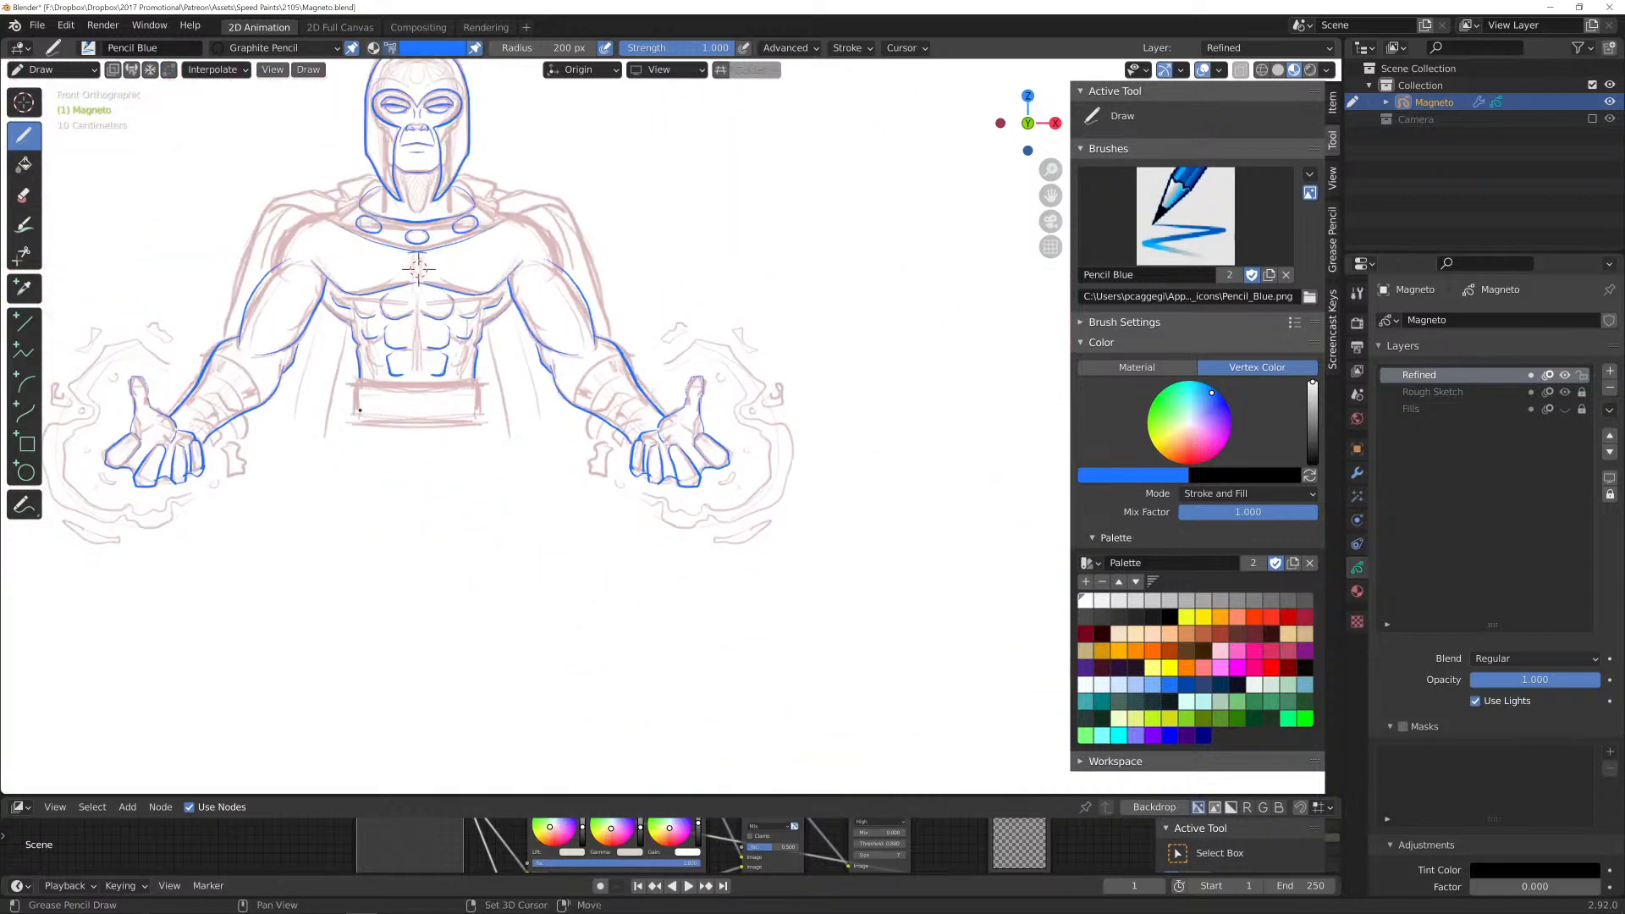
shift+middle_drag(543, 524, 574, 567)
scroll(627, 457, up, 3)
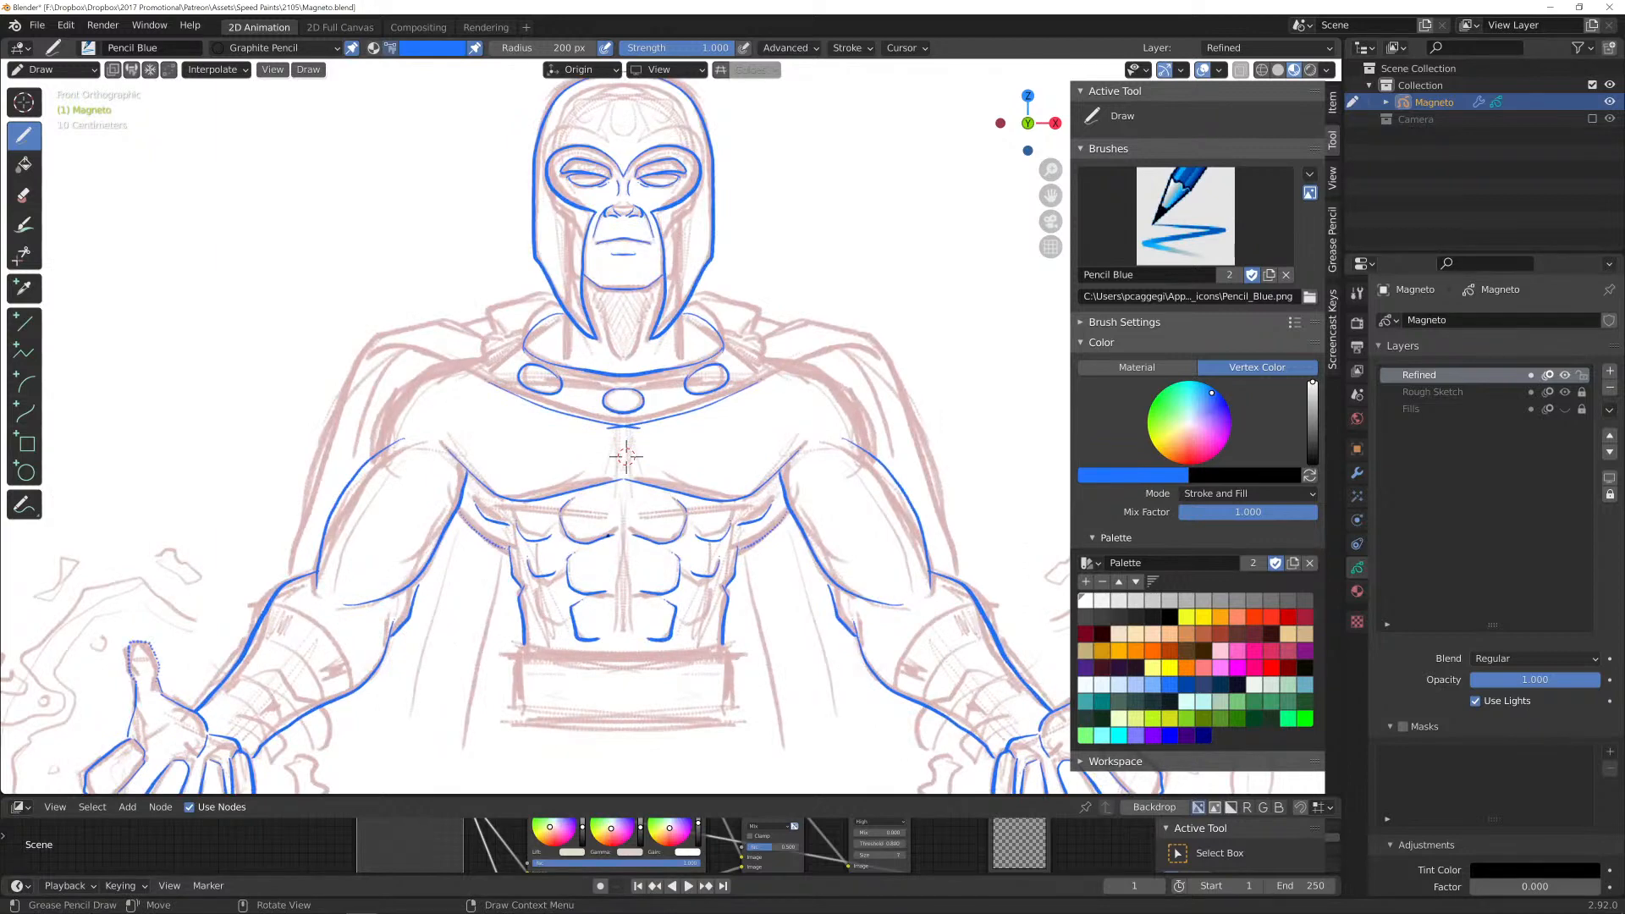
scroll(626, 457, down, 1)
click(1357, 472)
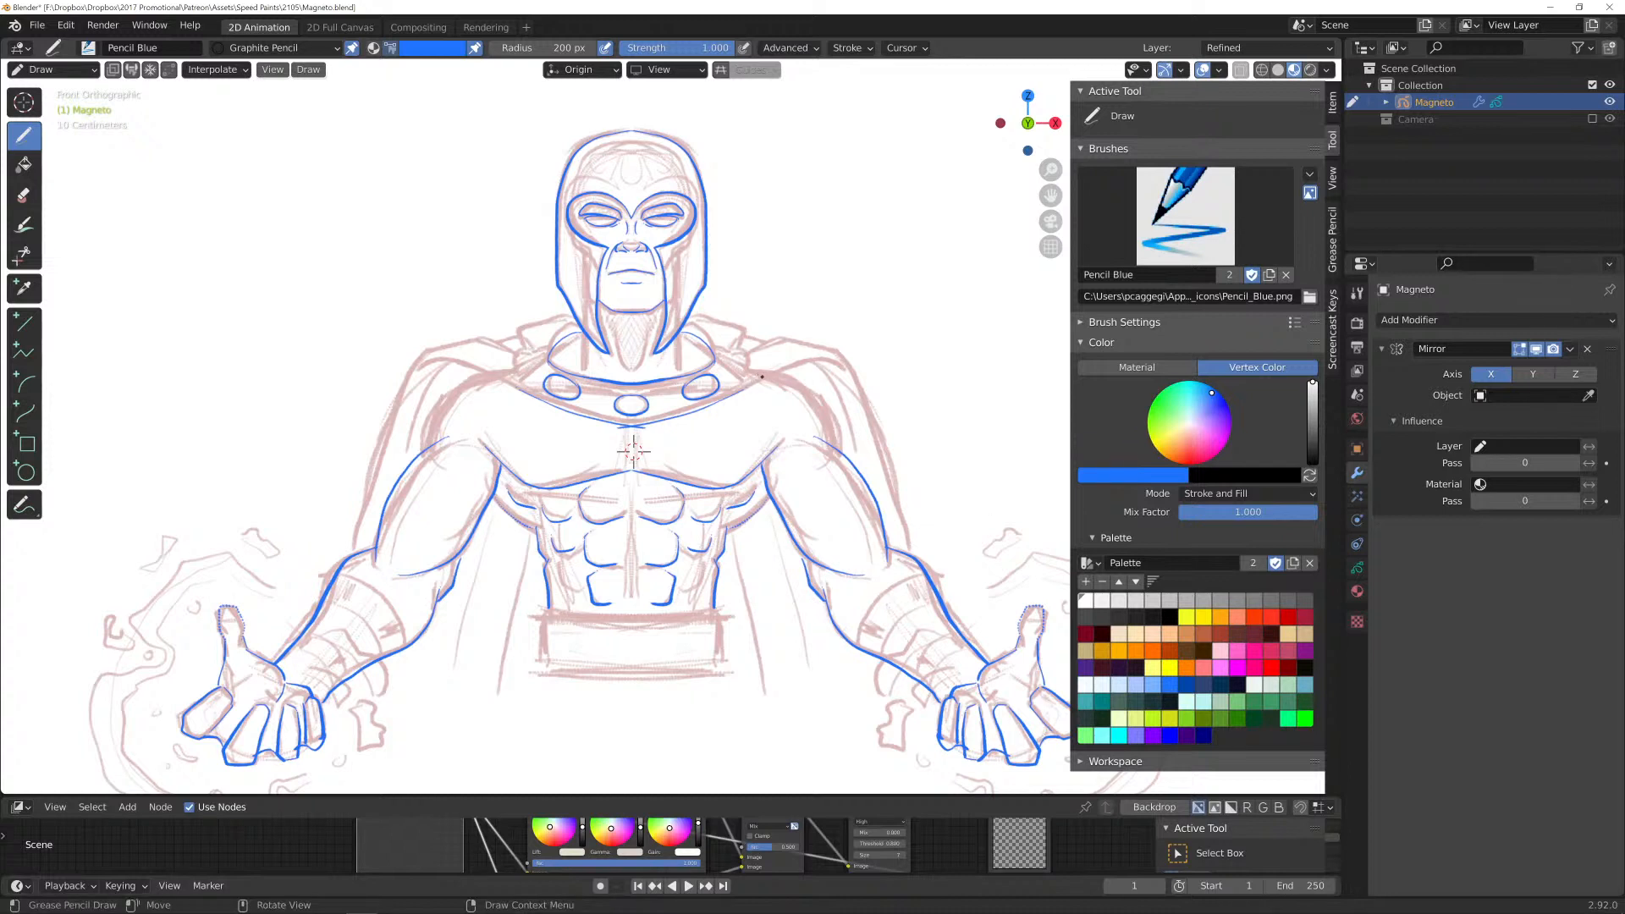
mouse_move(790, 378)
mouse_down()
mouse_move(835, 419)
mouse_move(845, 459)
mouse_up()
mouse_move(753, 386)
mouse_down()
mouse_move(812, 361)
mouse_move(851, 380)
mouse_up()
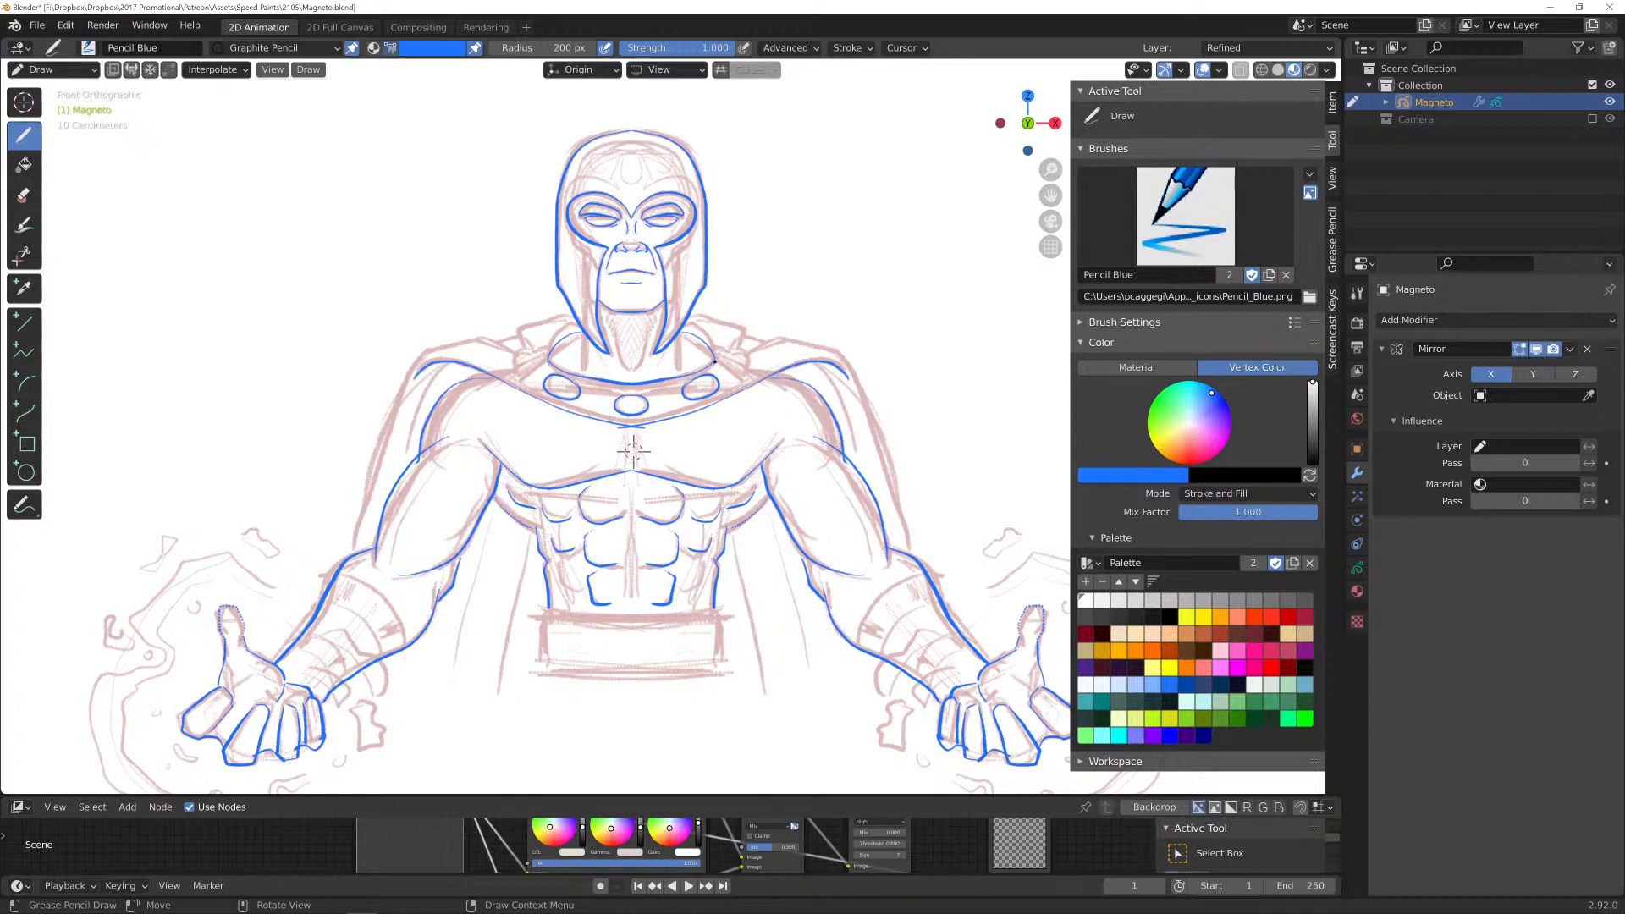
mouse_move(759, 350)
mouse_down()
mouse_move(719, 361)
mouse_move(702, 325)
mouse_move(839, 352)
mouse_move(887, 423)
mouse_move(924, 550)
mouse_up()
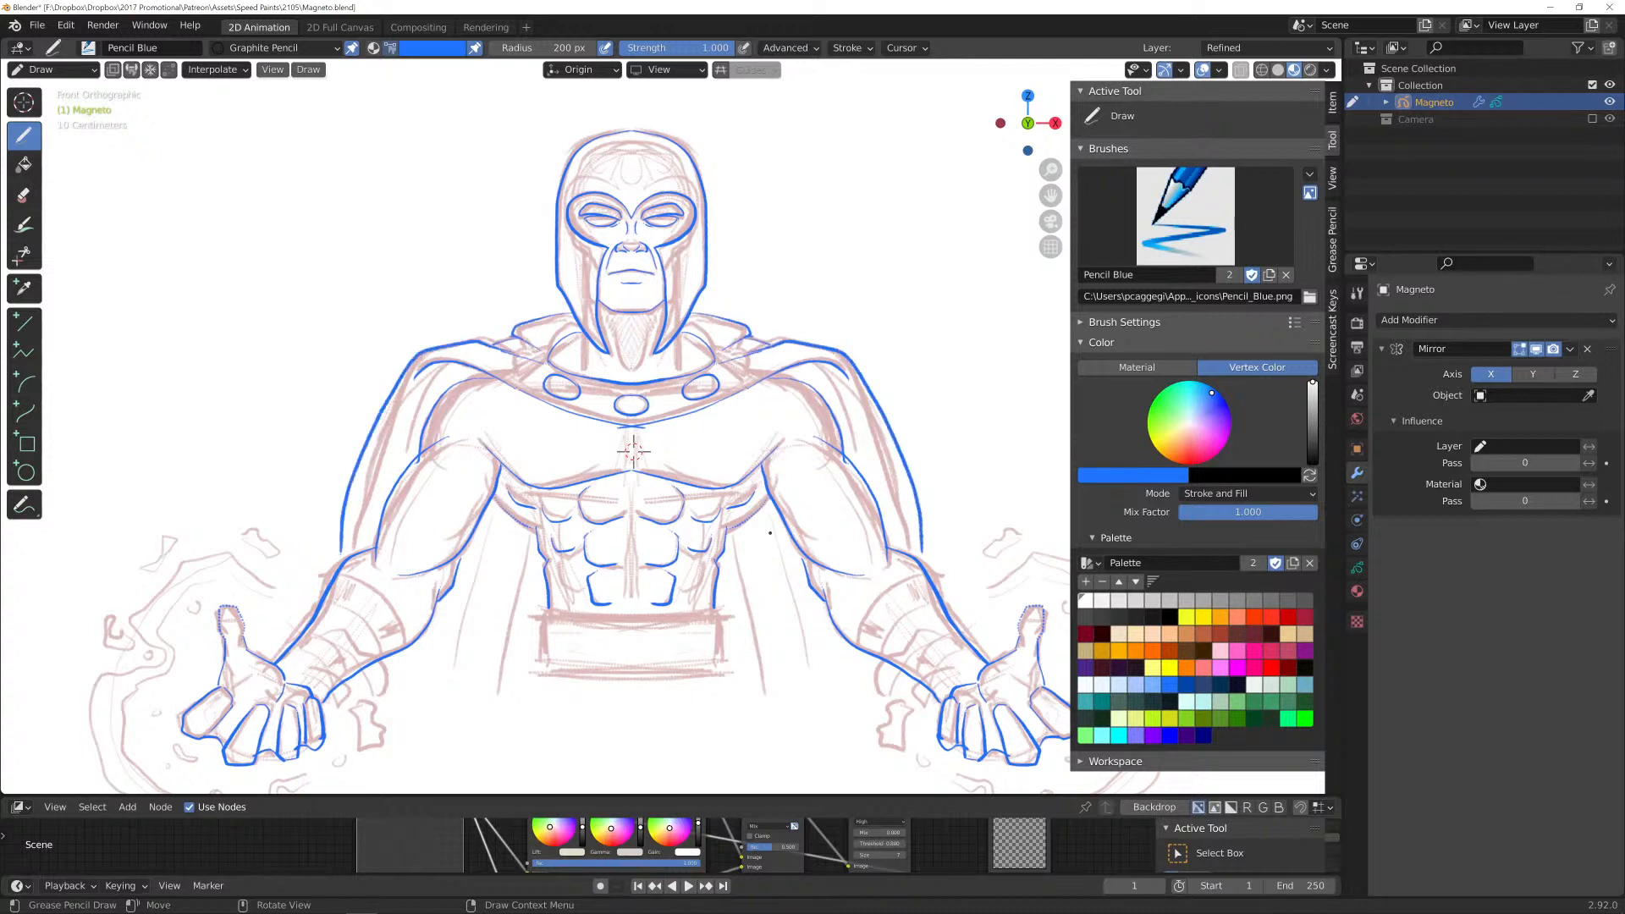
Trace the hanging cape lines beside the waist and the outline of the belt.
mouse_move(777, 532)
mouse_down()
mouse_move(843, 711)
mouse_move(764, 673)
mouse_up()
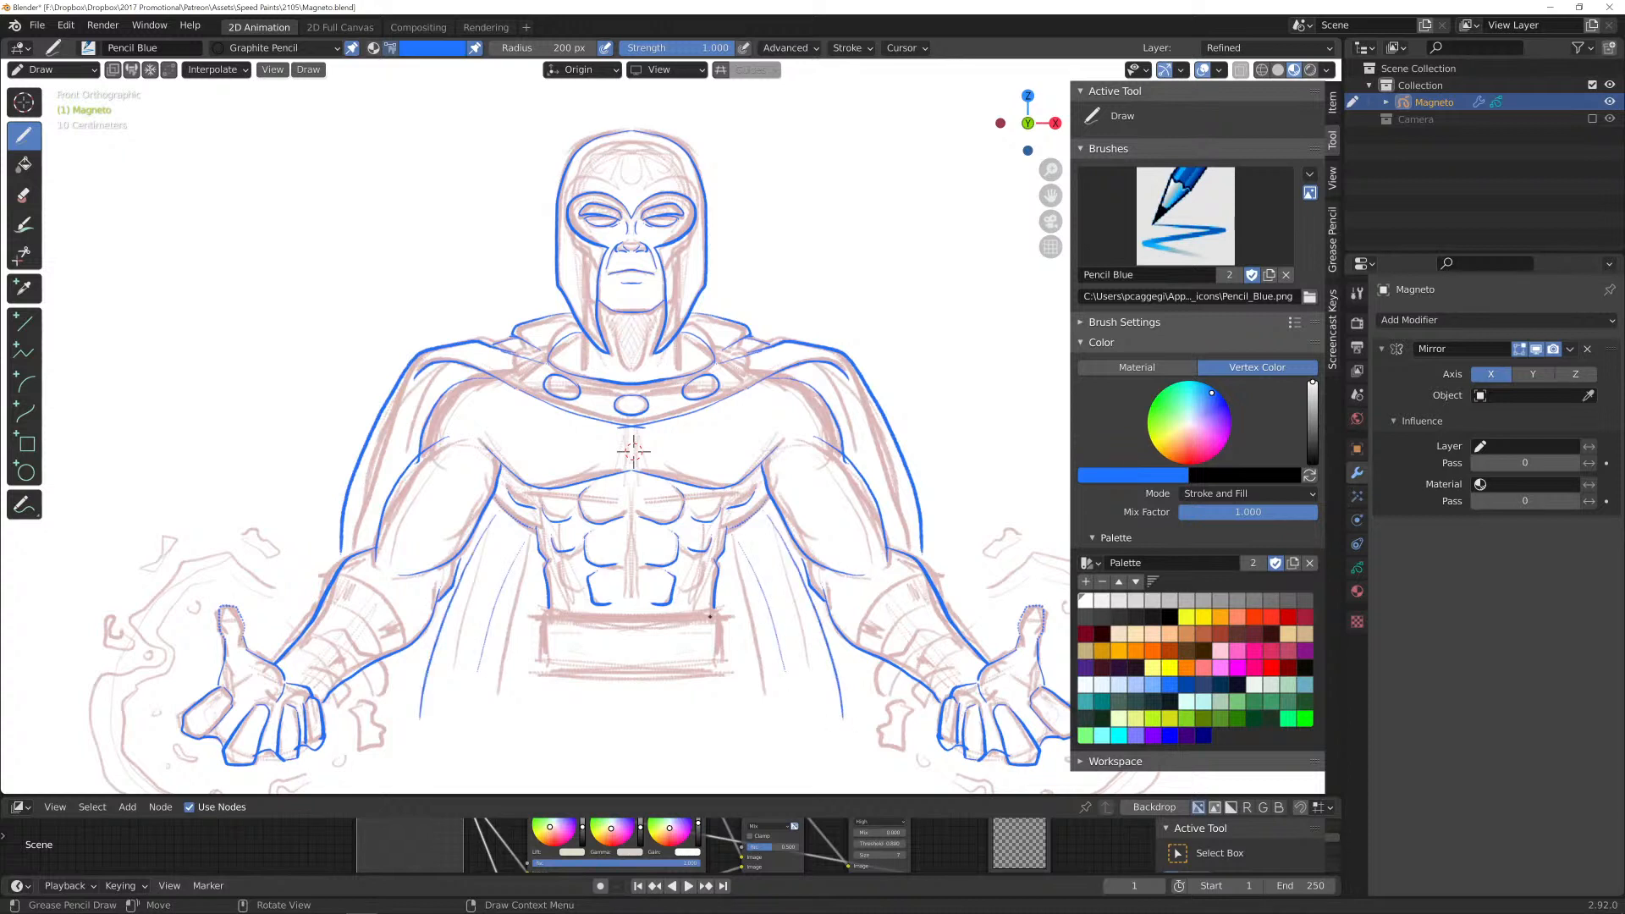
drag(721, 615, 601, 617)
mouse_move(725, 608)
mouse_down()
mouse_move(728, 672)
mouse_move(649, 675)
mouse_up()
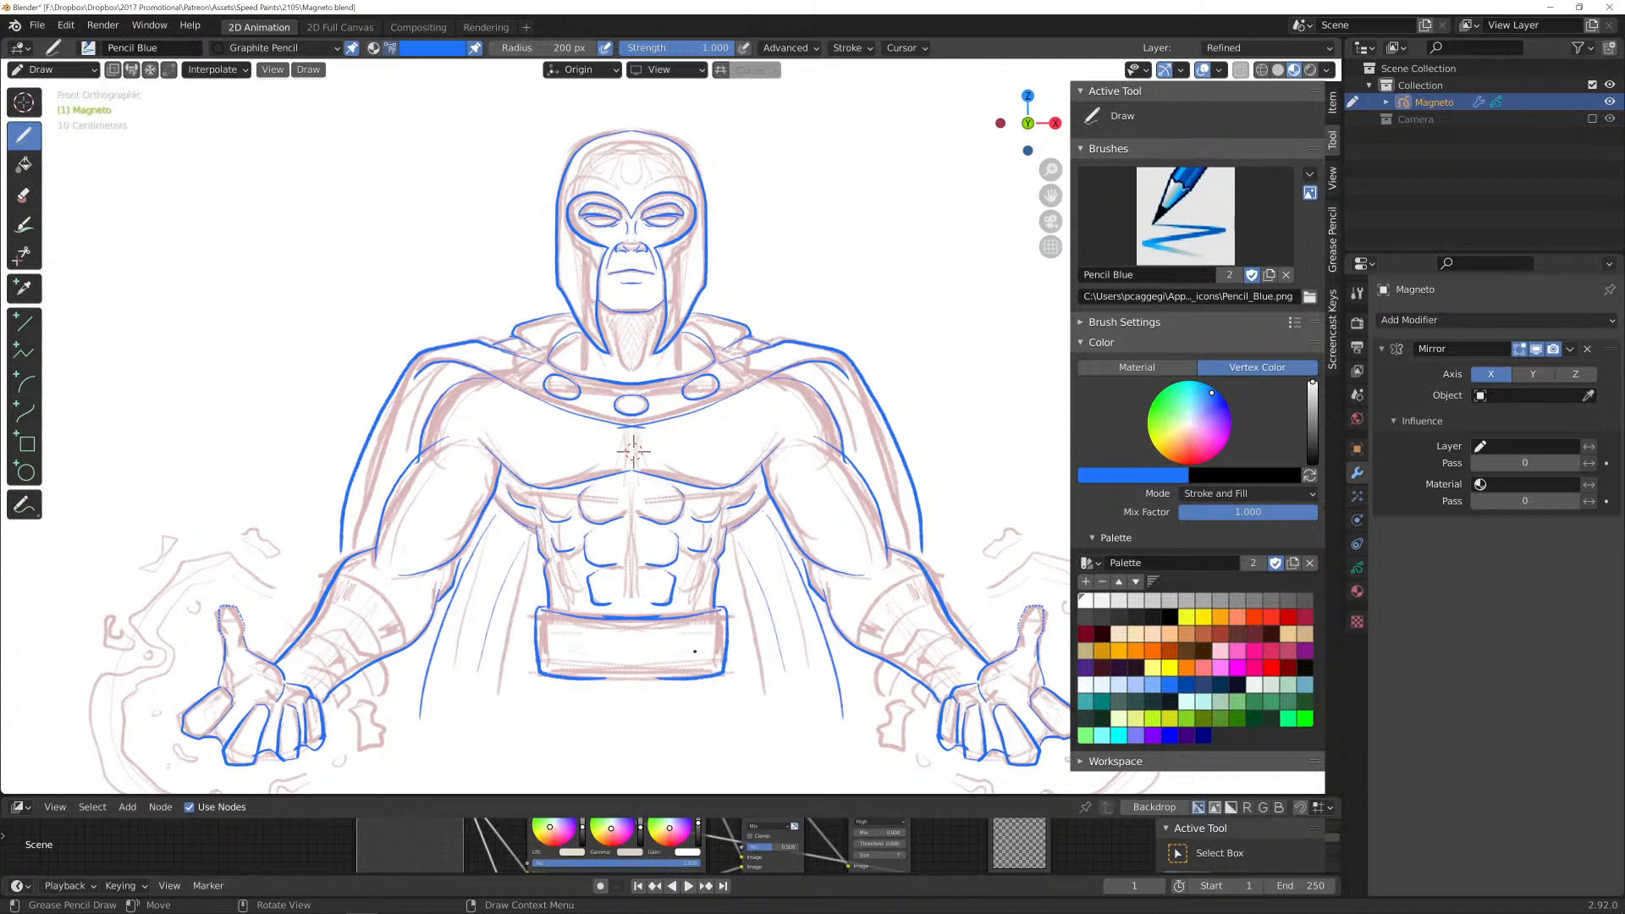
Trace the gauntlet's wide upper cuff and the curved bands wrapping the forearm down to the wrist.
scroll(633, 451, down, 1)
scroll(640, 447, up, 4)
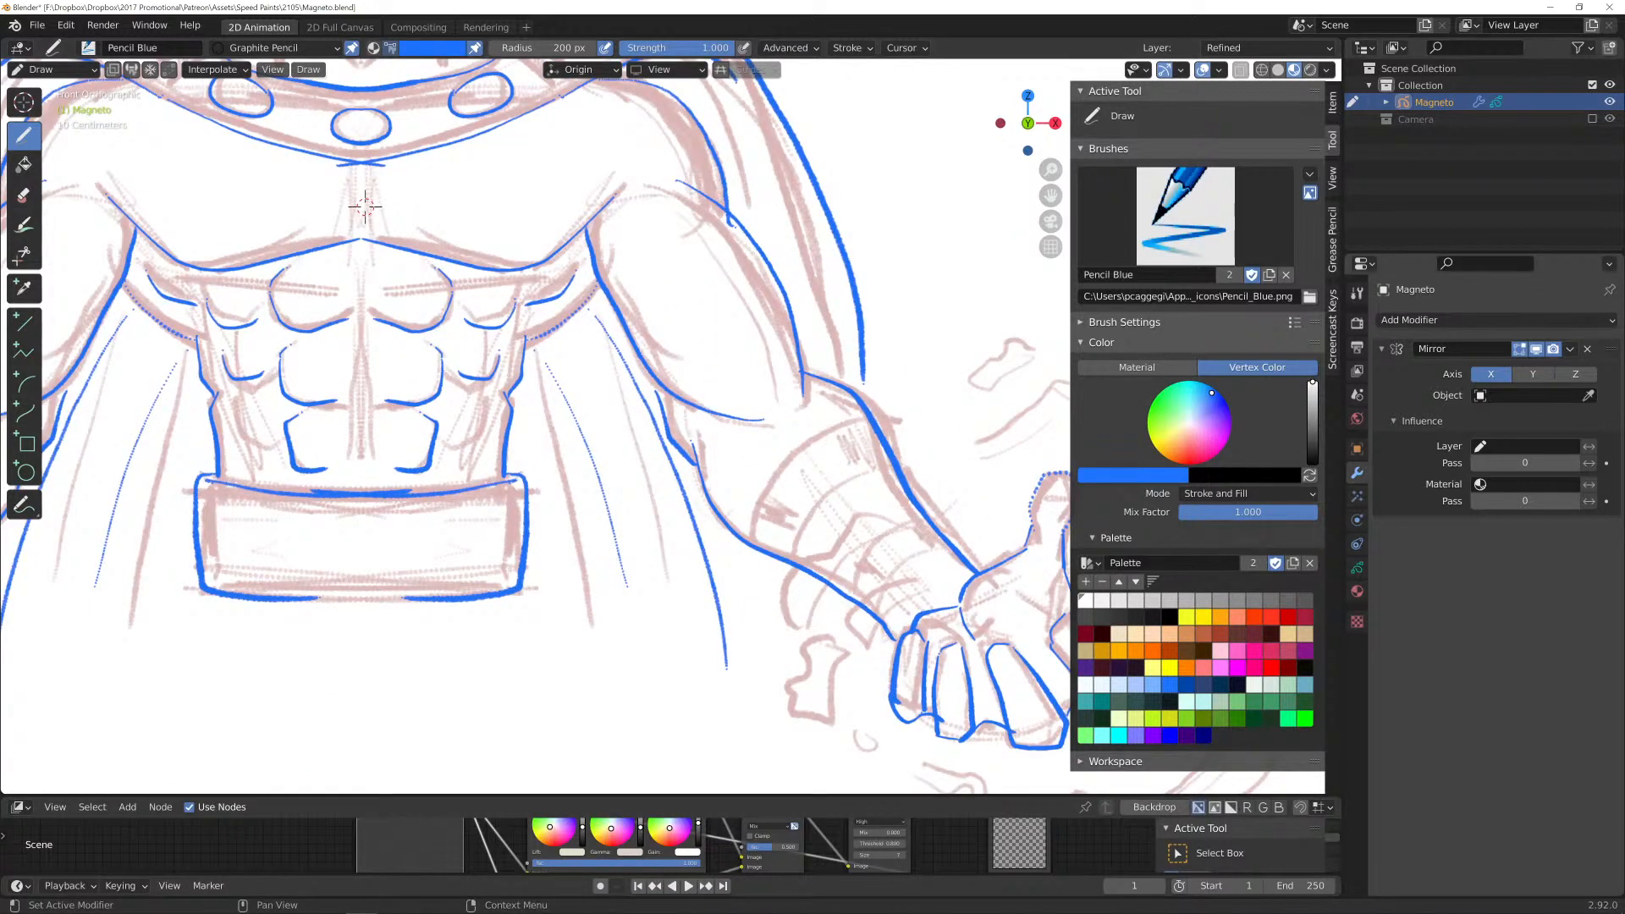
click(1357, 567)
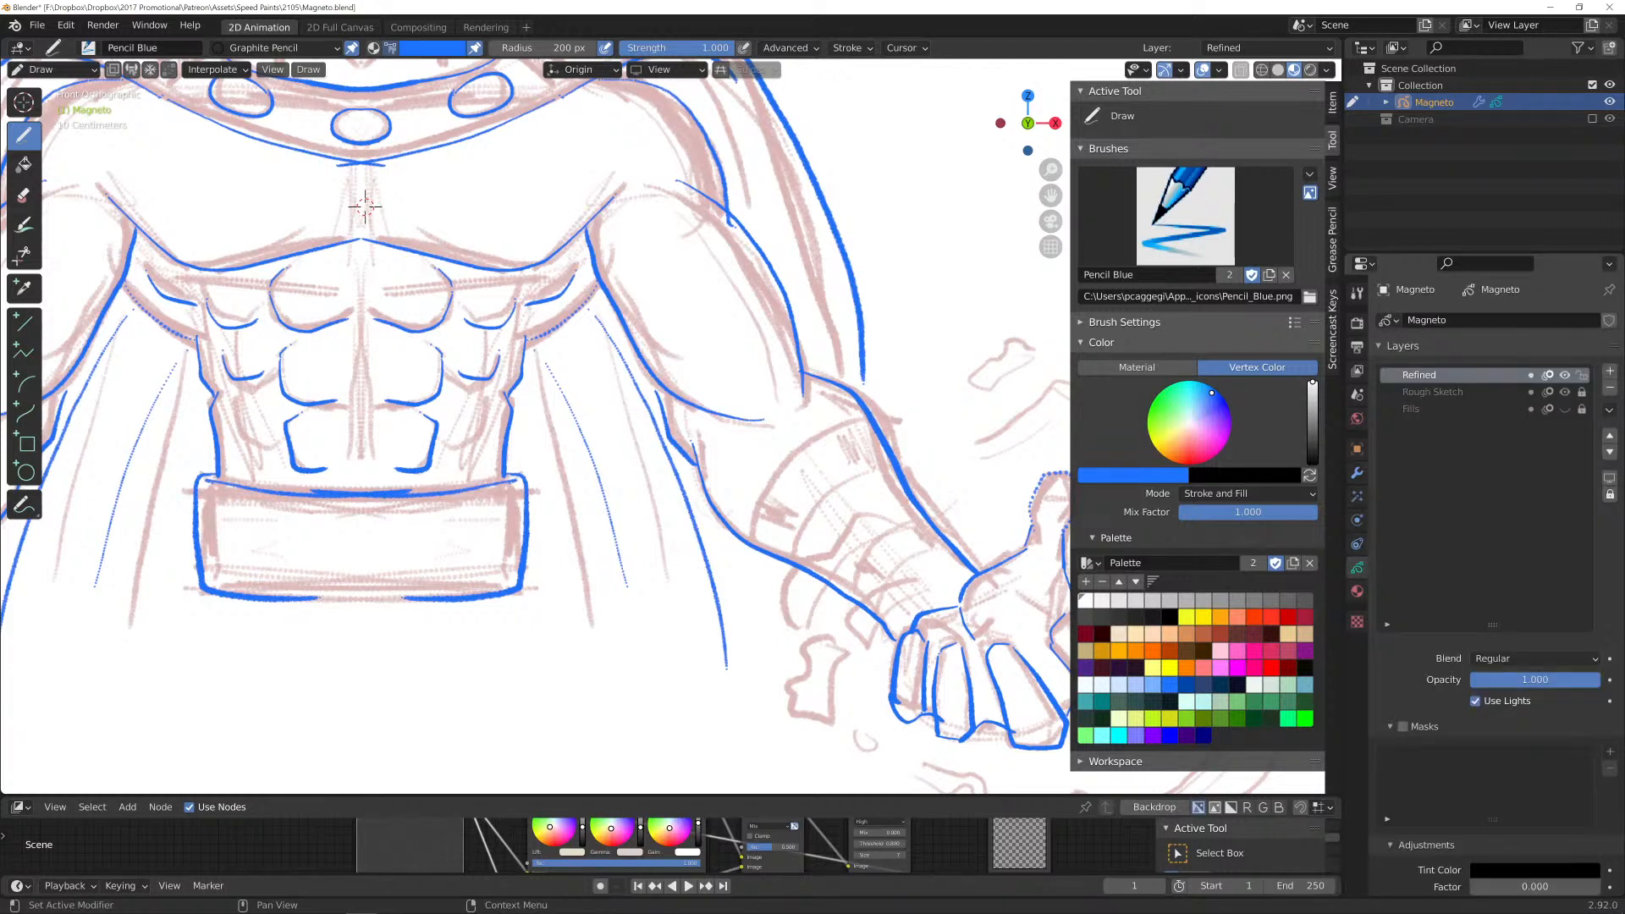
mouse_move(866, 417)
mouse_down()
mouse_move(791, 460)
mouse_move(748, 542)
mouse_up()
drag(894, 466, 793, 555)
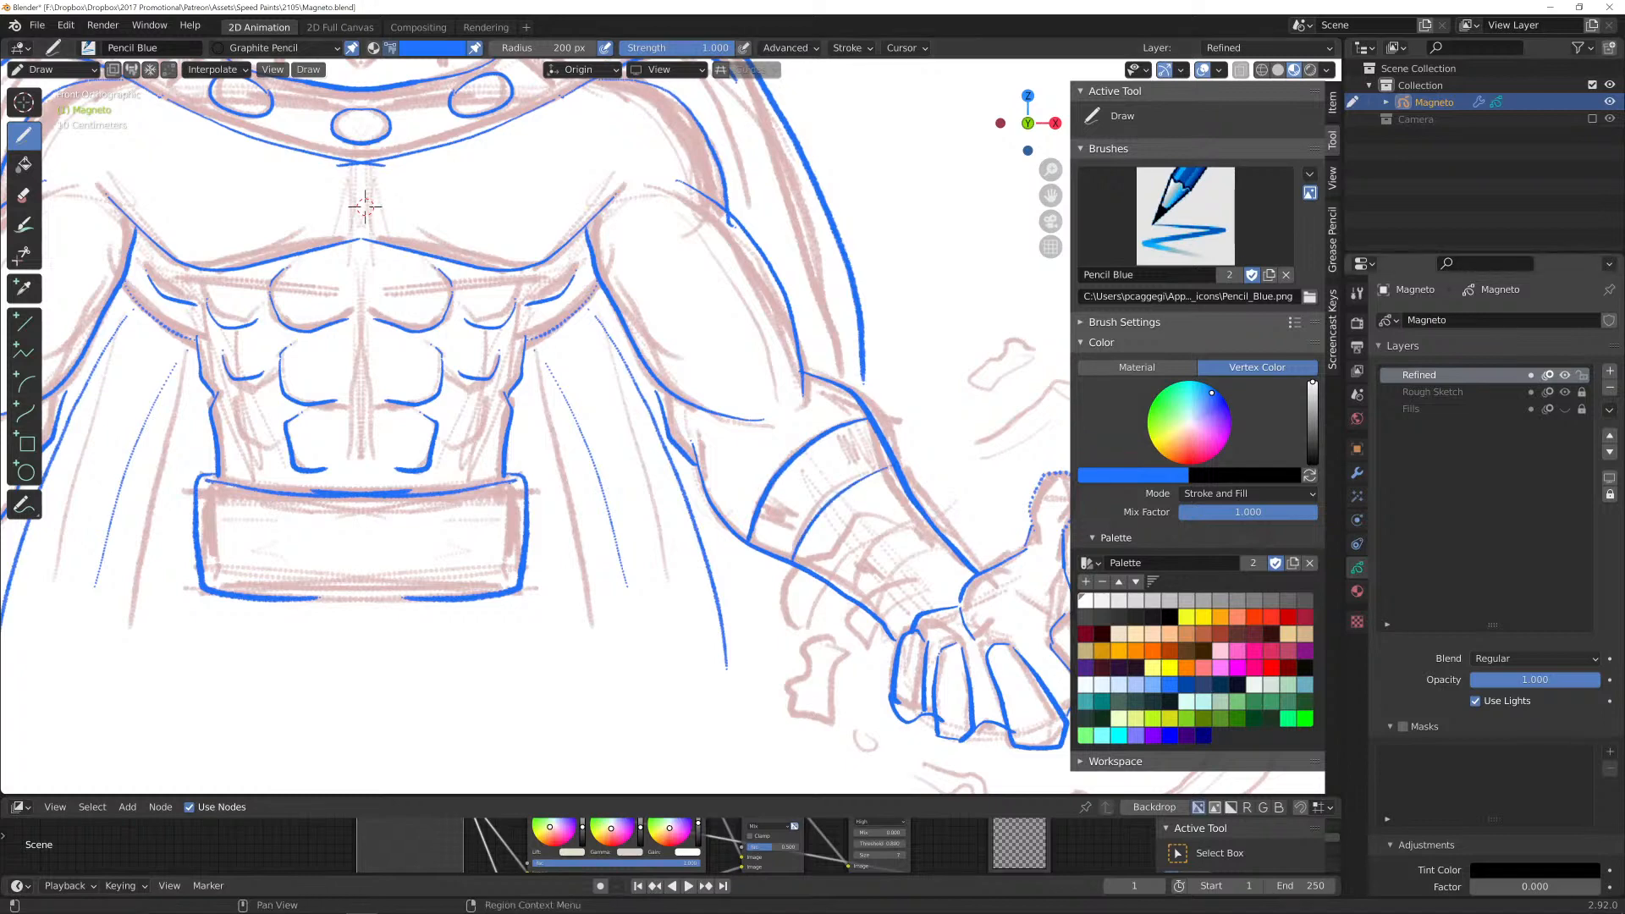
click(1357, 591)
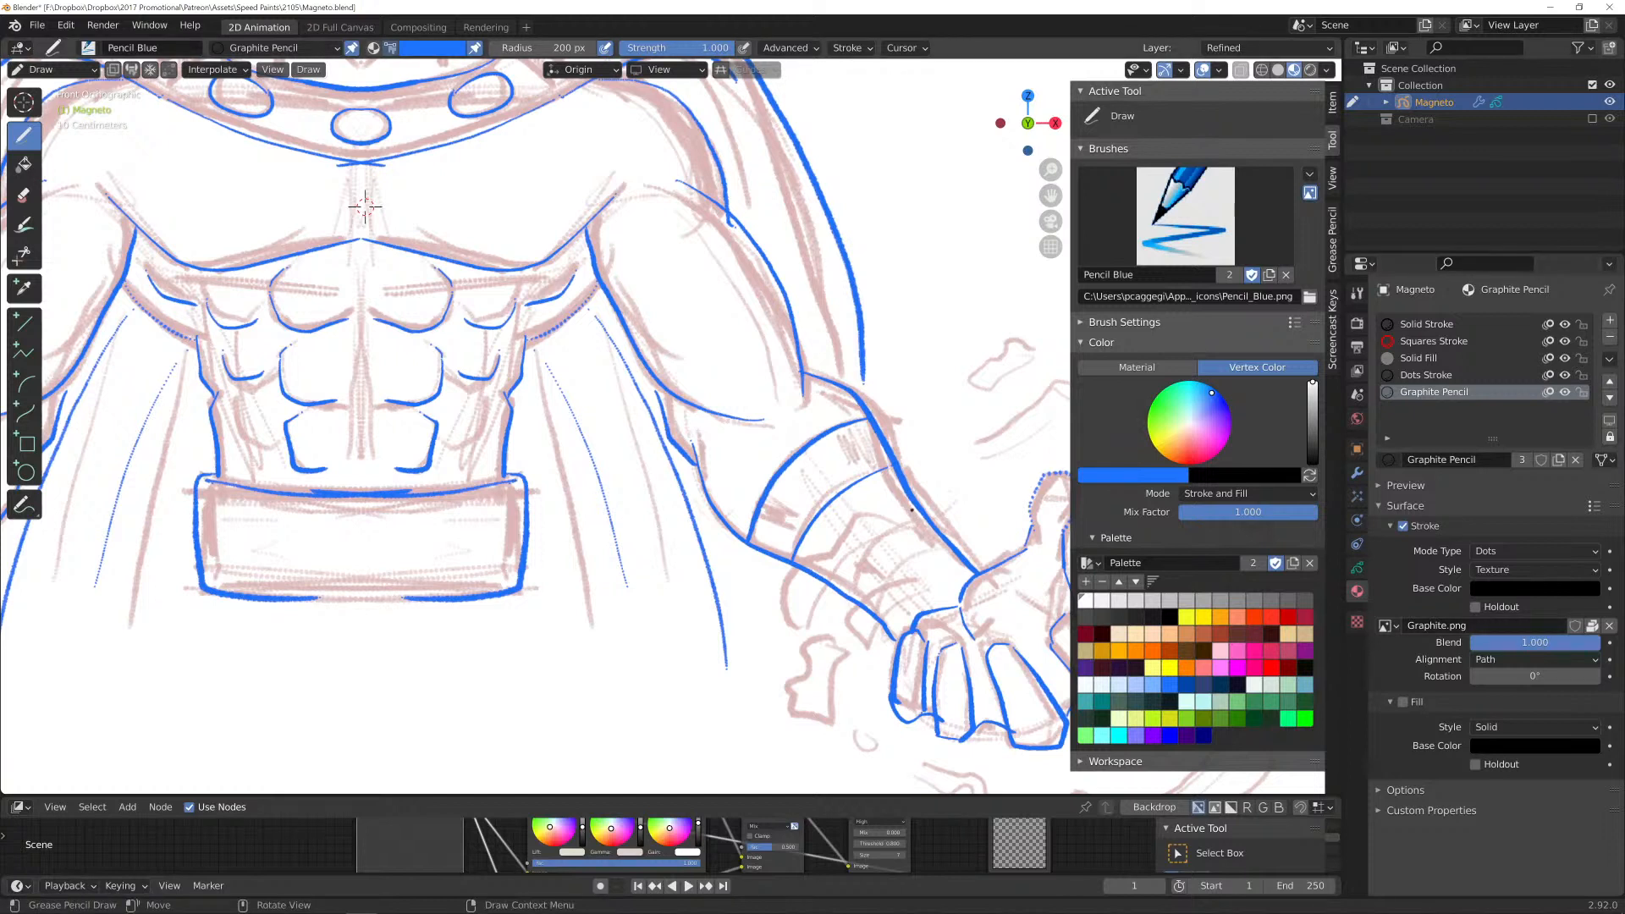
drag(915, 506, 837, 588)
drag(927, 518, 857, 596)
drag(962, 559, 882, 621)
drag(930, 531, 881, 620)
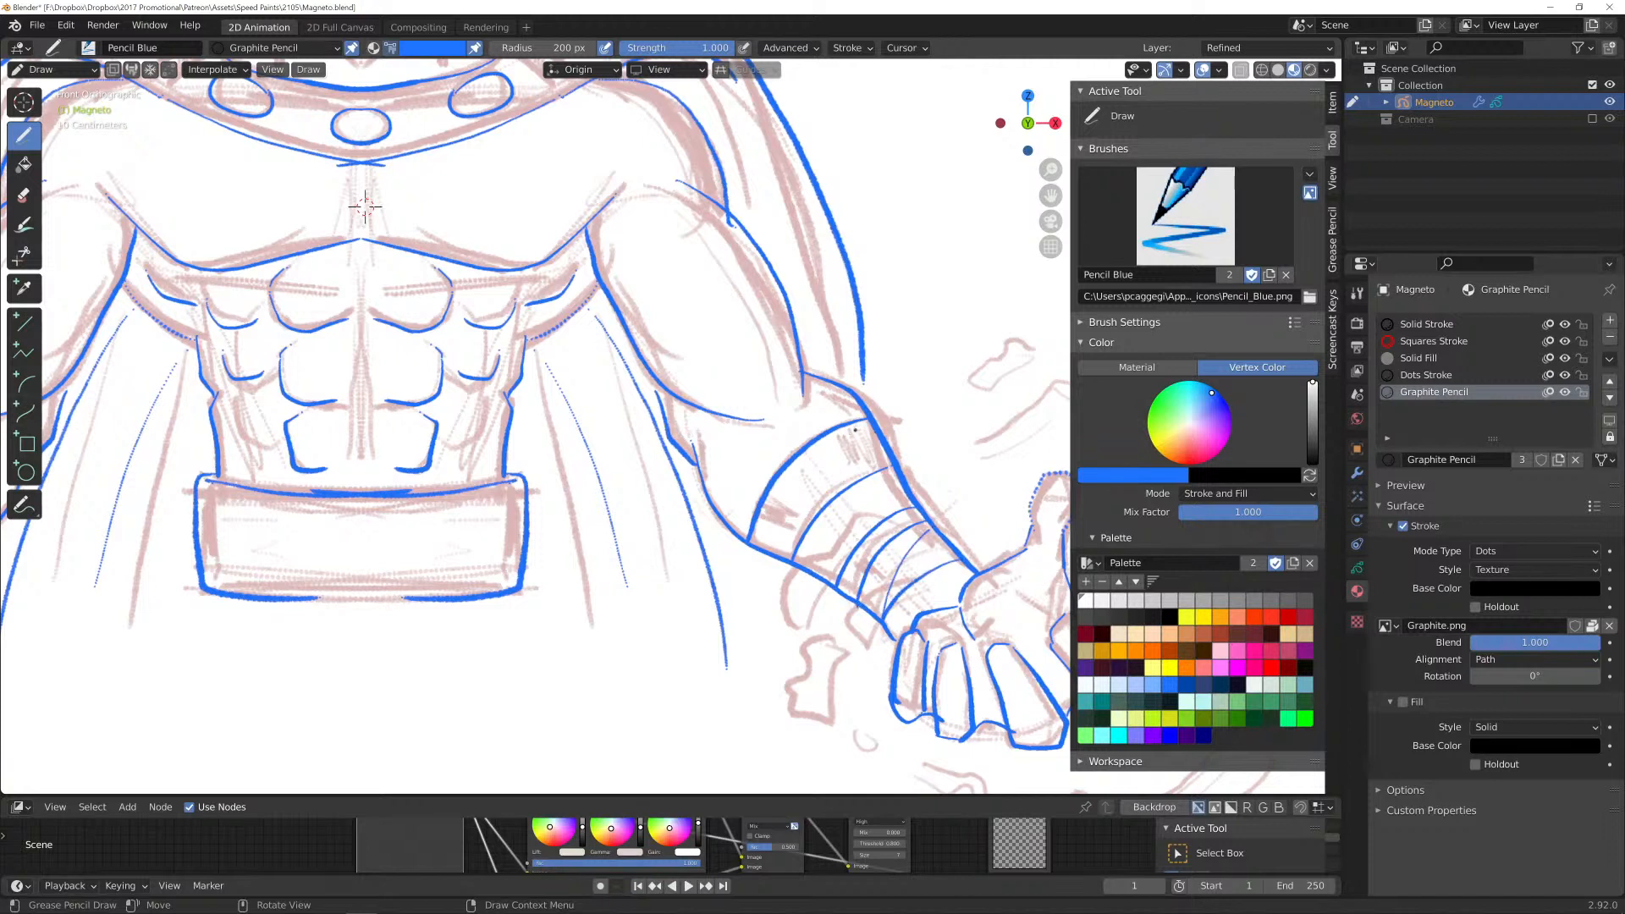
mouse_move(873, 435)
mouse_down()
mouse_move(814, 491)
mouse_move(787, 558)
mouse_up()
Add inner fold lines to the cape at the shoulders and on both sides of the torso.
scroll(365, 206, down, 3)
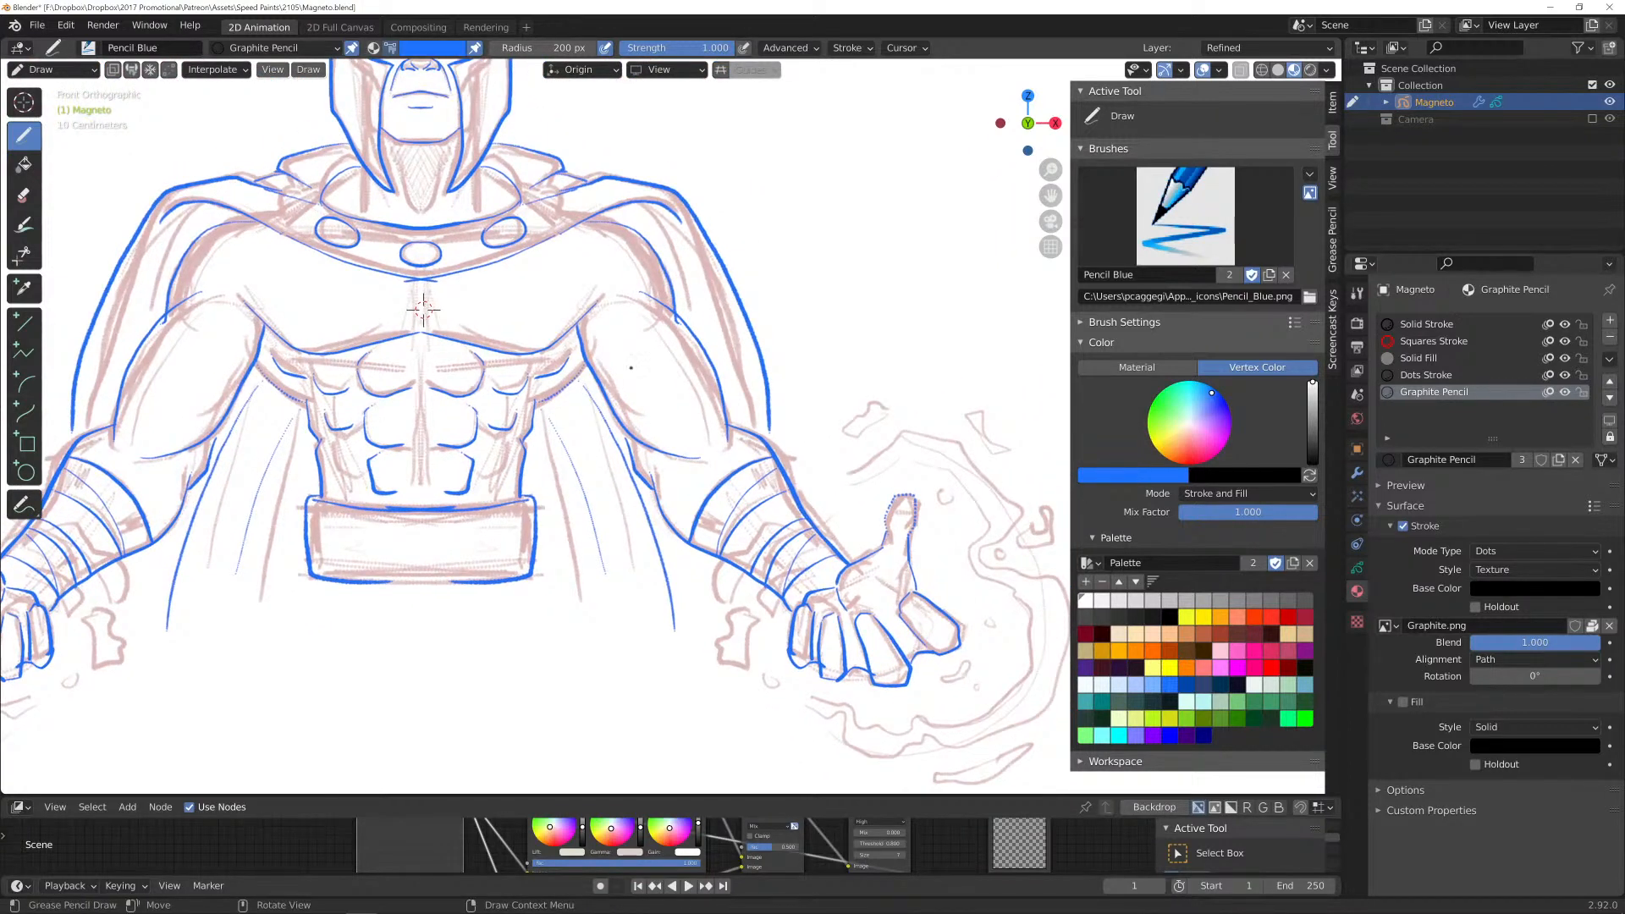
drag(644, 205, 707, 326)
drag(214, 205, 127, 338)
click(88, 47)
drag(562, 446, 610, 582)
drag(300, 416, 235, 584)
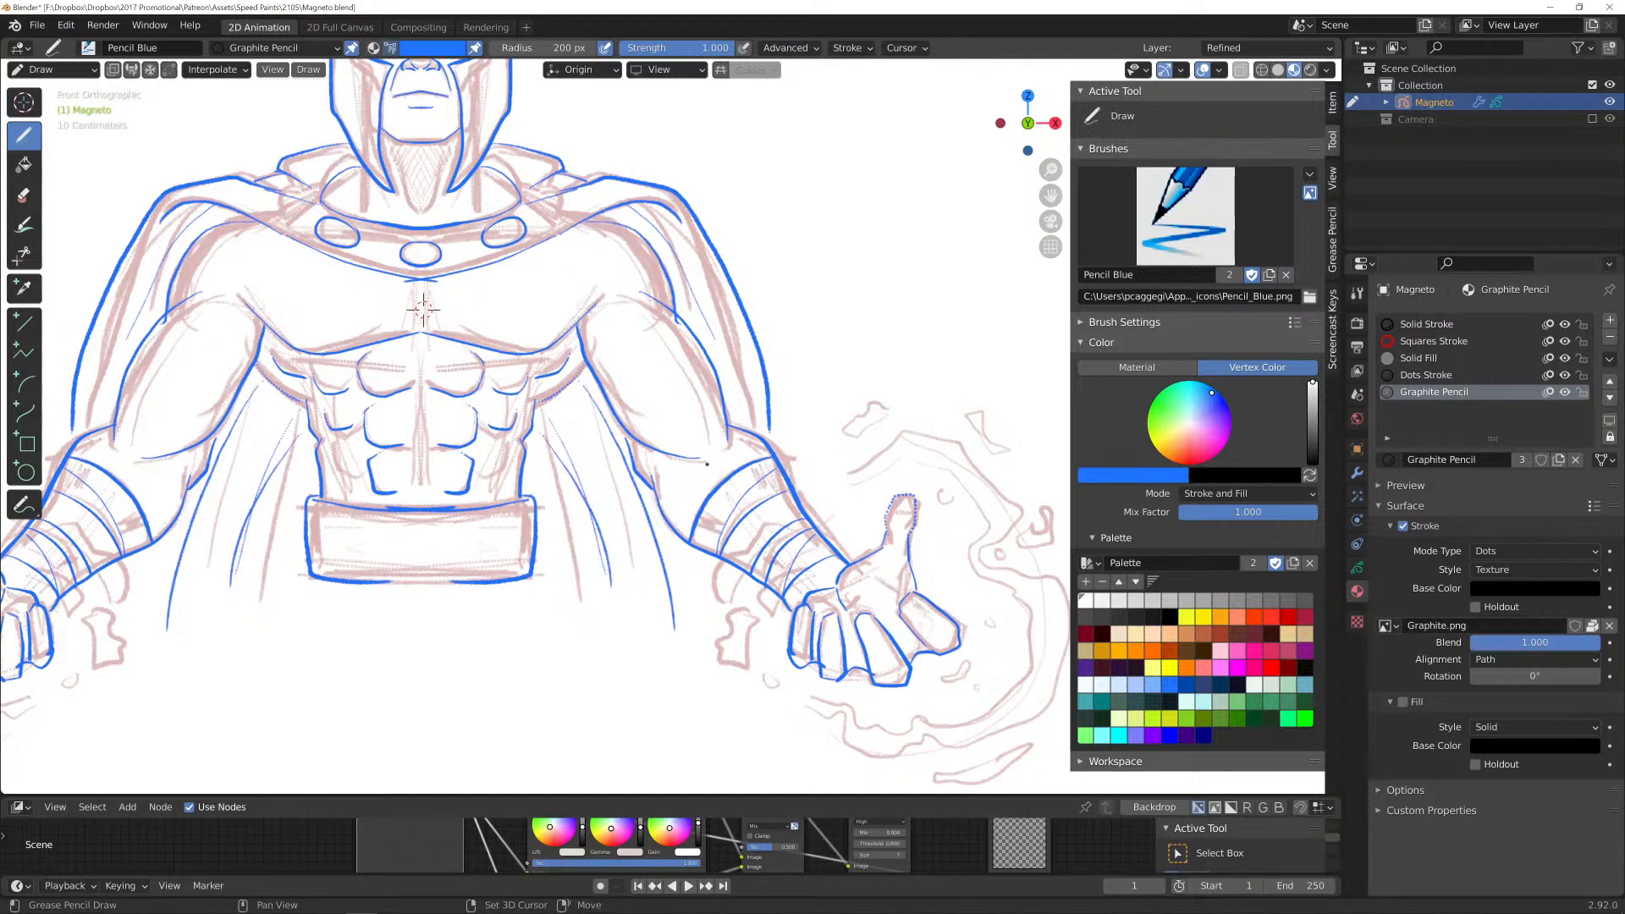
Trace the wavy energy field's outer and inner contours around the hand, along with the small floating fragments.
mouse_move(423, 309)
shift+middle_down()
mouse_move(215, 230)
mouse_move(205, 125)
shift+middle_up()
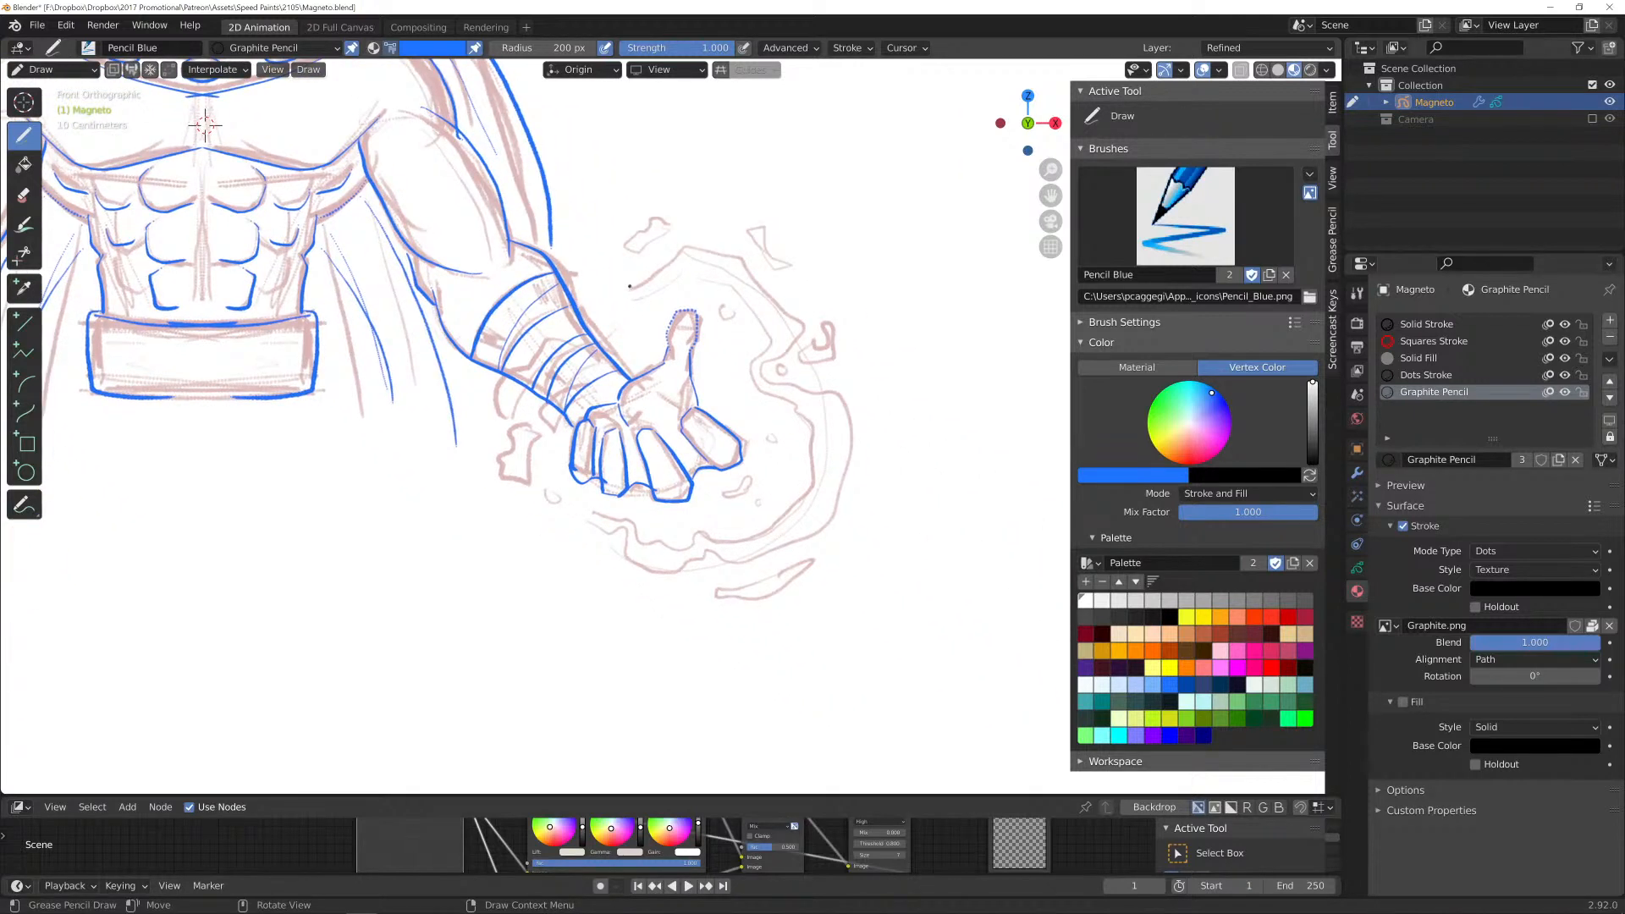
mouse_move(628, 289)
mouse_down()
mouse_move(677, 253)
mouse_move(739, 258)
mouse_move(784, 305)
mouse_move(783, 387)
mouse_move(842, 396)
mouse_move(837, 529)
mouse_move(681, 565)
mouse_move(570, 516)
mouse_move(690, 549)
mouse_move(760, 533)
mouse_move(804, 454)
mouse_move(706, 279)
mouse_move(631, 289)
mouse_up()
mouse_move(719, 322)
mouse_down()
mouse_move(733, 338)
mouse_move(706, 315)
mouse_move(717, 306)
mouse_up()
mouse_move(750, 235)
mouse_down()
mouse_move(772, 267)
mouse_move(750, 222)
mouse_move(656, 252)
mouse_move(662, 220)
mouse_up()
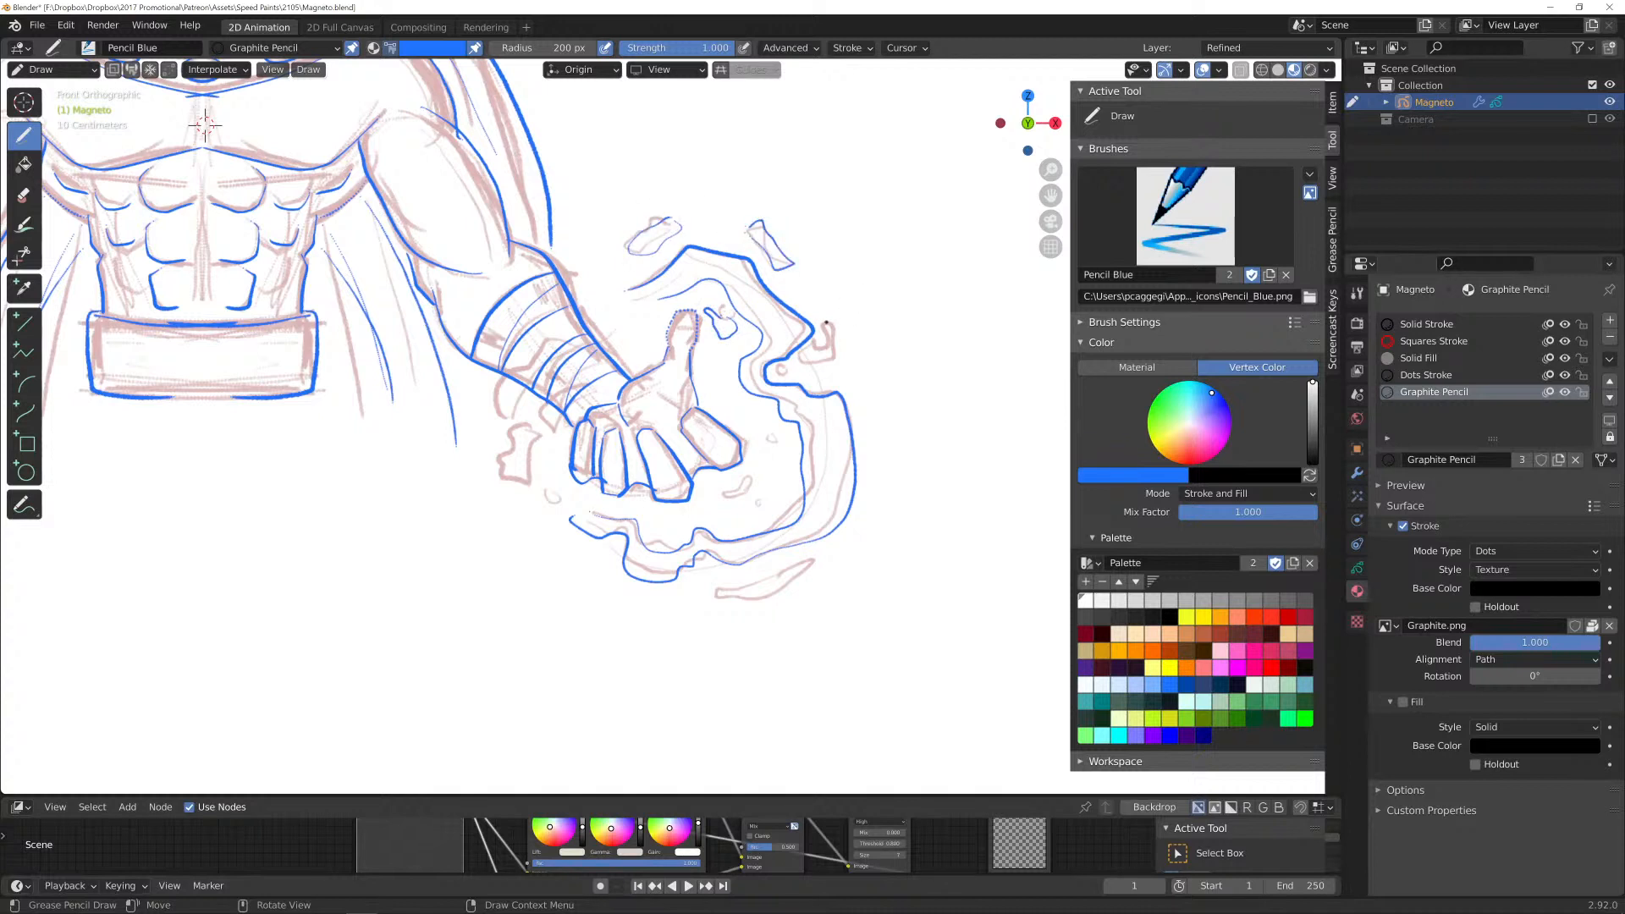
mouse_move(826, 323)
mouse_down()
mouse_move(815, 354)
mouse_move(834, 366)
mouse_move(825, 320)
mouse_up()
mouse_move(813, 561)
mouse_down()
mouse_move(724, 590)
mouse_move(738, 605)
mouse_move(814, 565)
mouse_up()
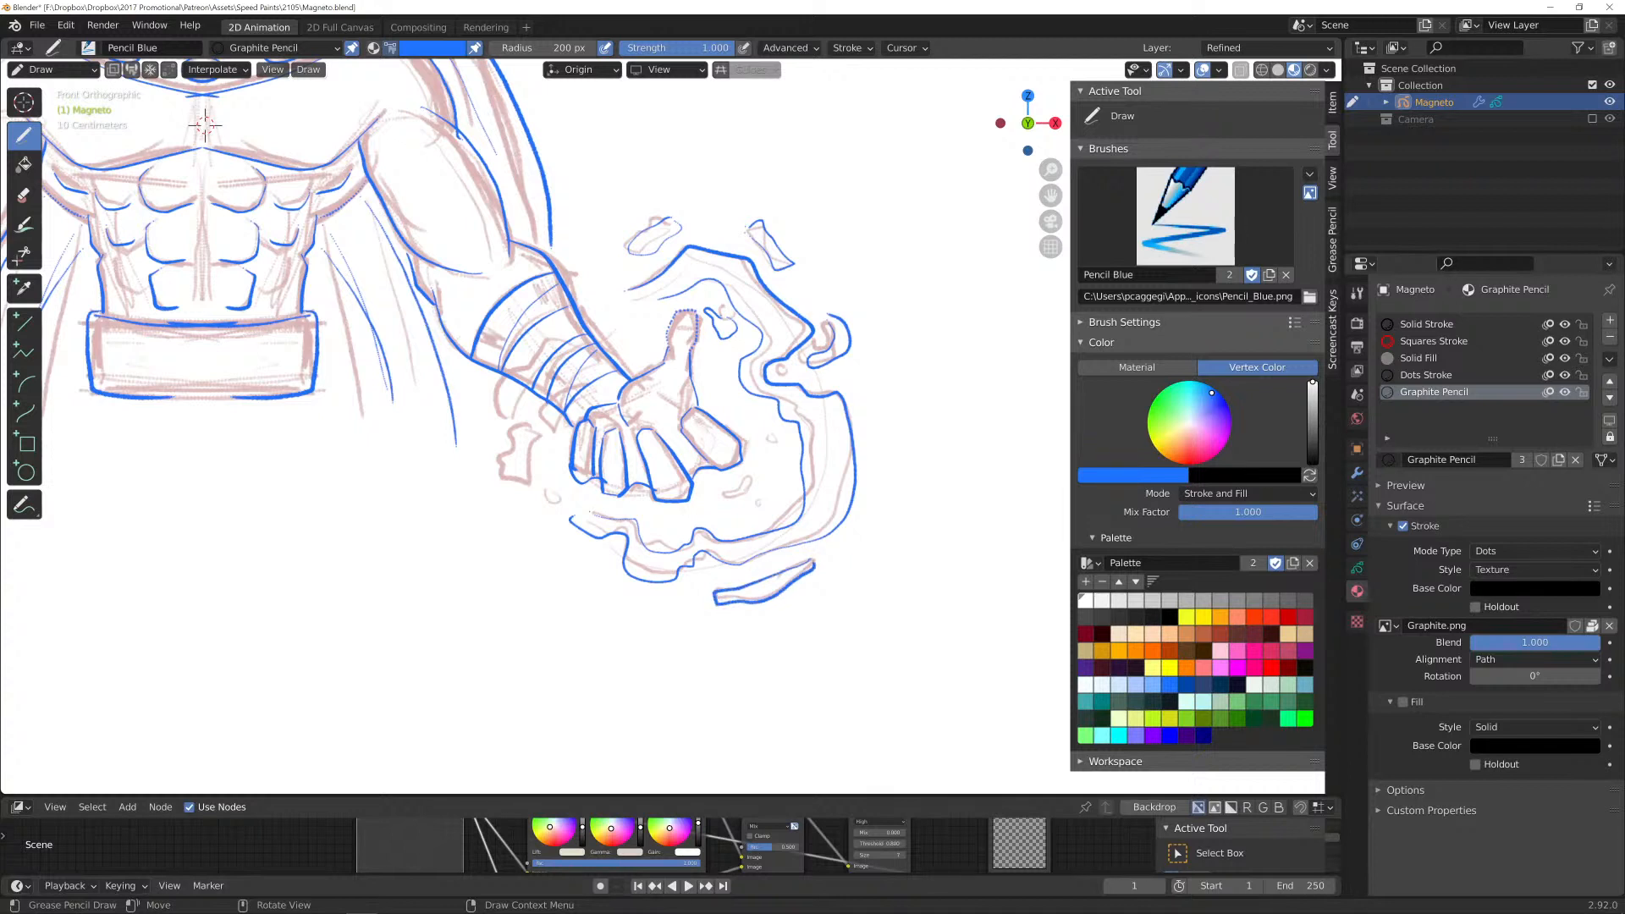
drag(602, 558, 598, 561)
mouse_move(531, 428)
mouse_down()
mouse_move(531, 501)
mouse_move(507, 453)
mouse_move(521, 428)
mouse_up()
Add a new grease pencil layer above Refined and name it Inks.
scroll(205, 125, down, 6)
mouse_move(542, 364)
middle_down()
mouse_move(587, 383)
mouse_move(439, 414)
mouse_move(744, 355)
mouse_move(611, 359)
mouse_move(519, 405)
middle_up()
key(KP_5)
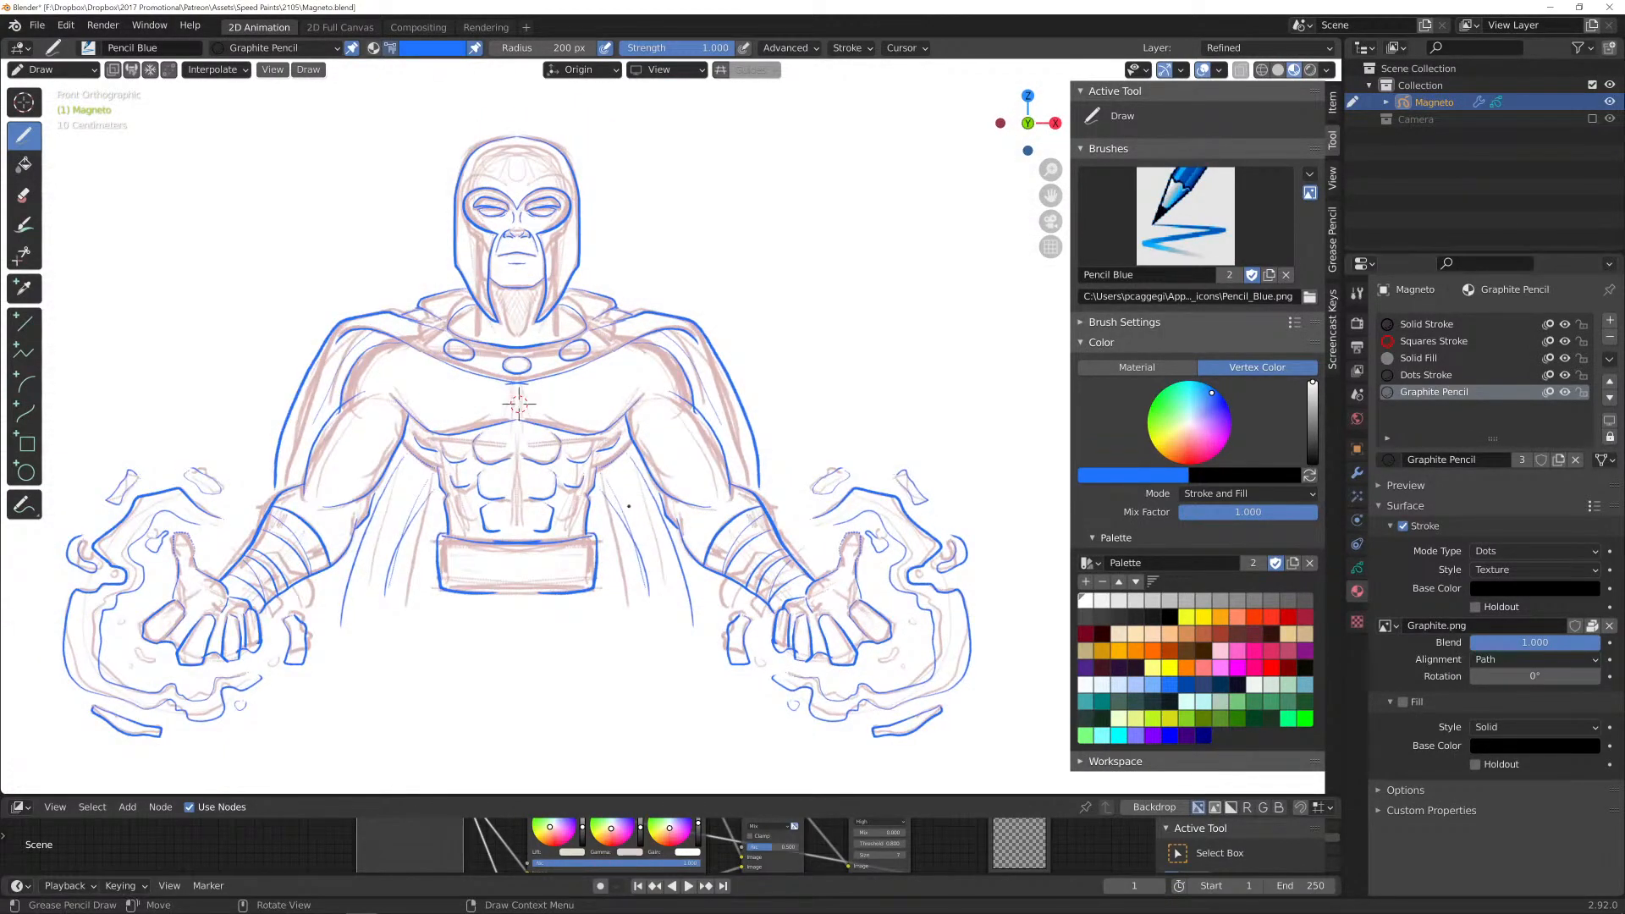
shift+middle_drag(617, 504, 642, 471)
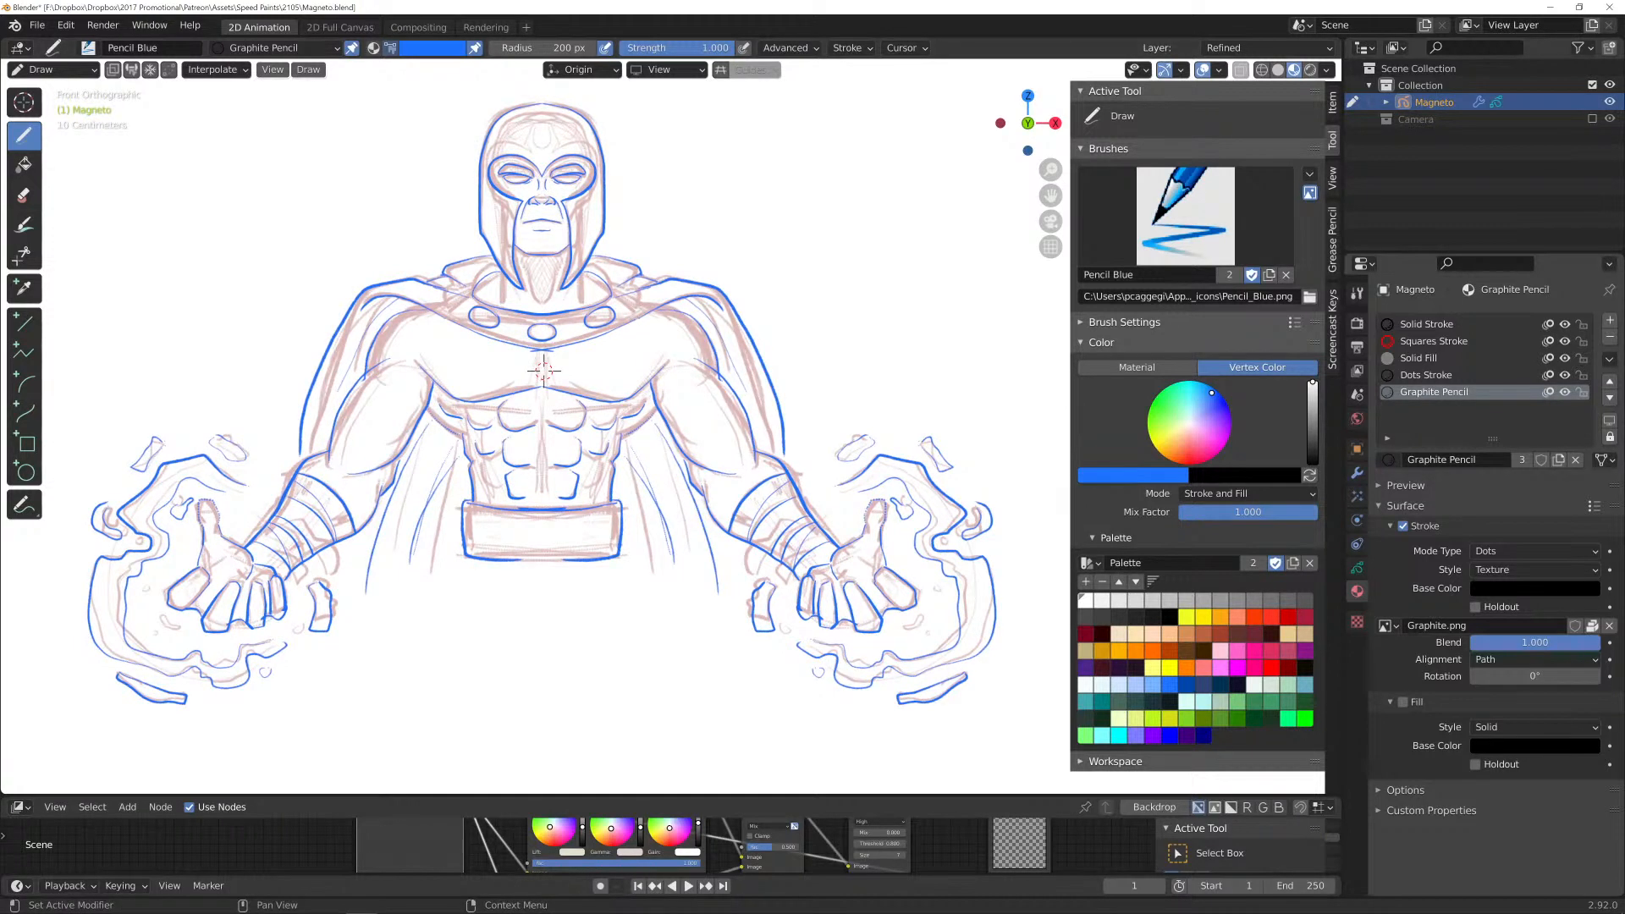
click(1357, 567)
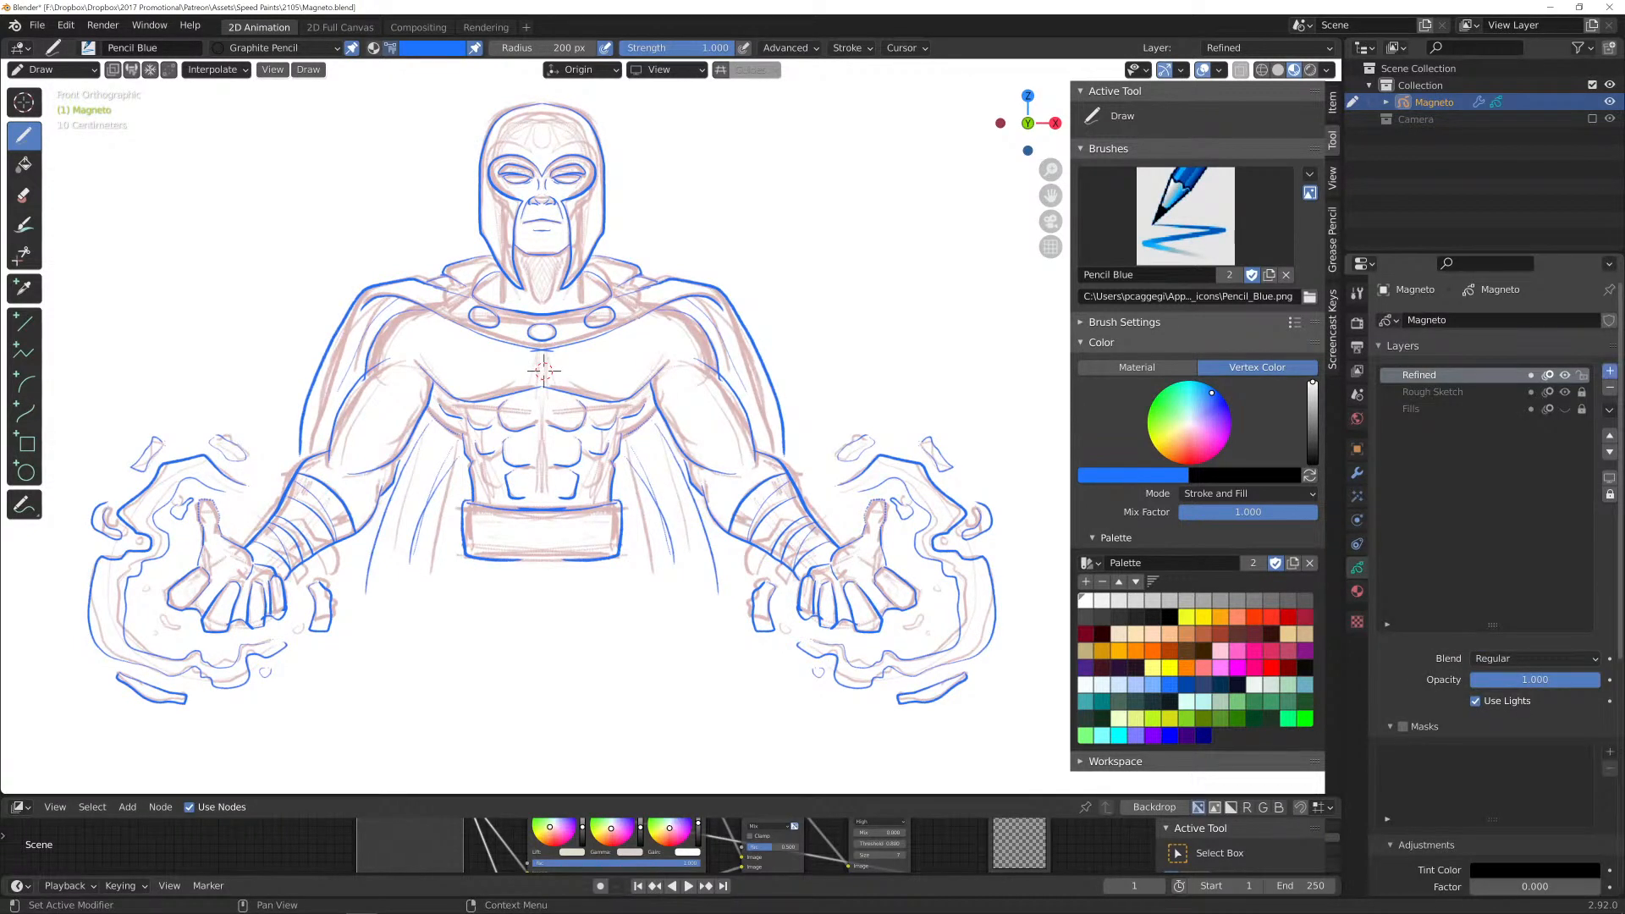
click(1610, 371)
key(BackSpace)
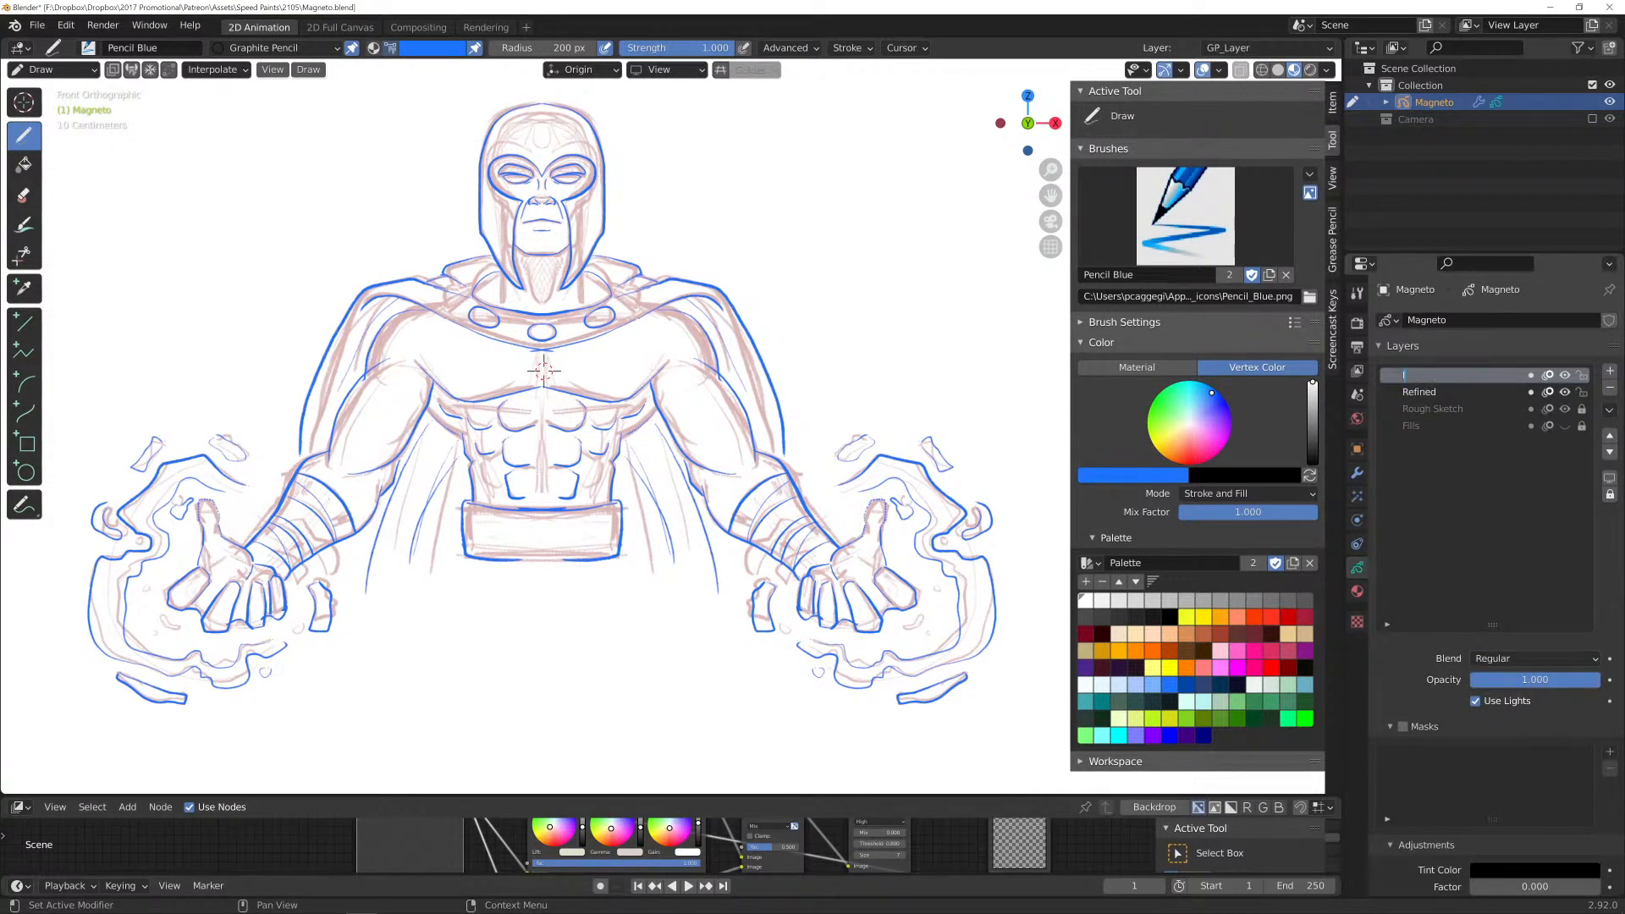
text(INKING)
key(Return)
double_click(1419, 375)
text(iNKS)
key(Return)
double_click(1413, 375)
text(Inks)
Lock the Refined layer, lower its opacity so the sketch is faint, and make the Inks layer active.
click(1581, 392)
click(1430, 392)
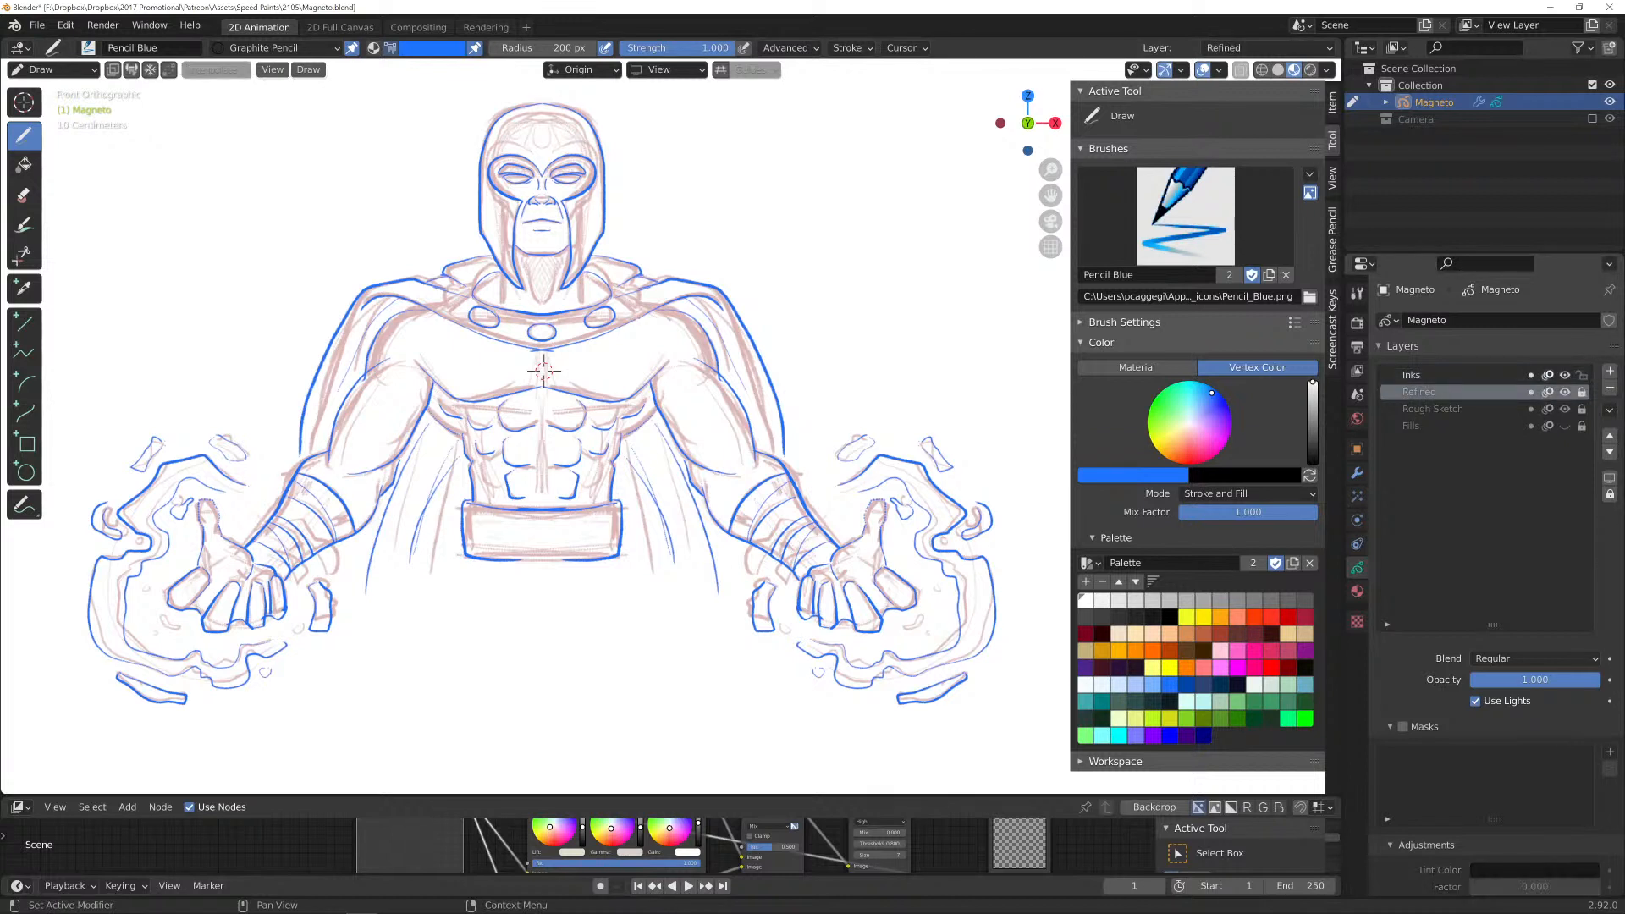
mouse_move(1534, 680)
mouse_down()
mouse_move(1476, 680)
mouse_move(1503, 679)
mouse_up()
click(1431, 409)
click(1411, 375)
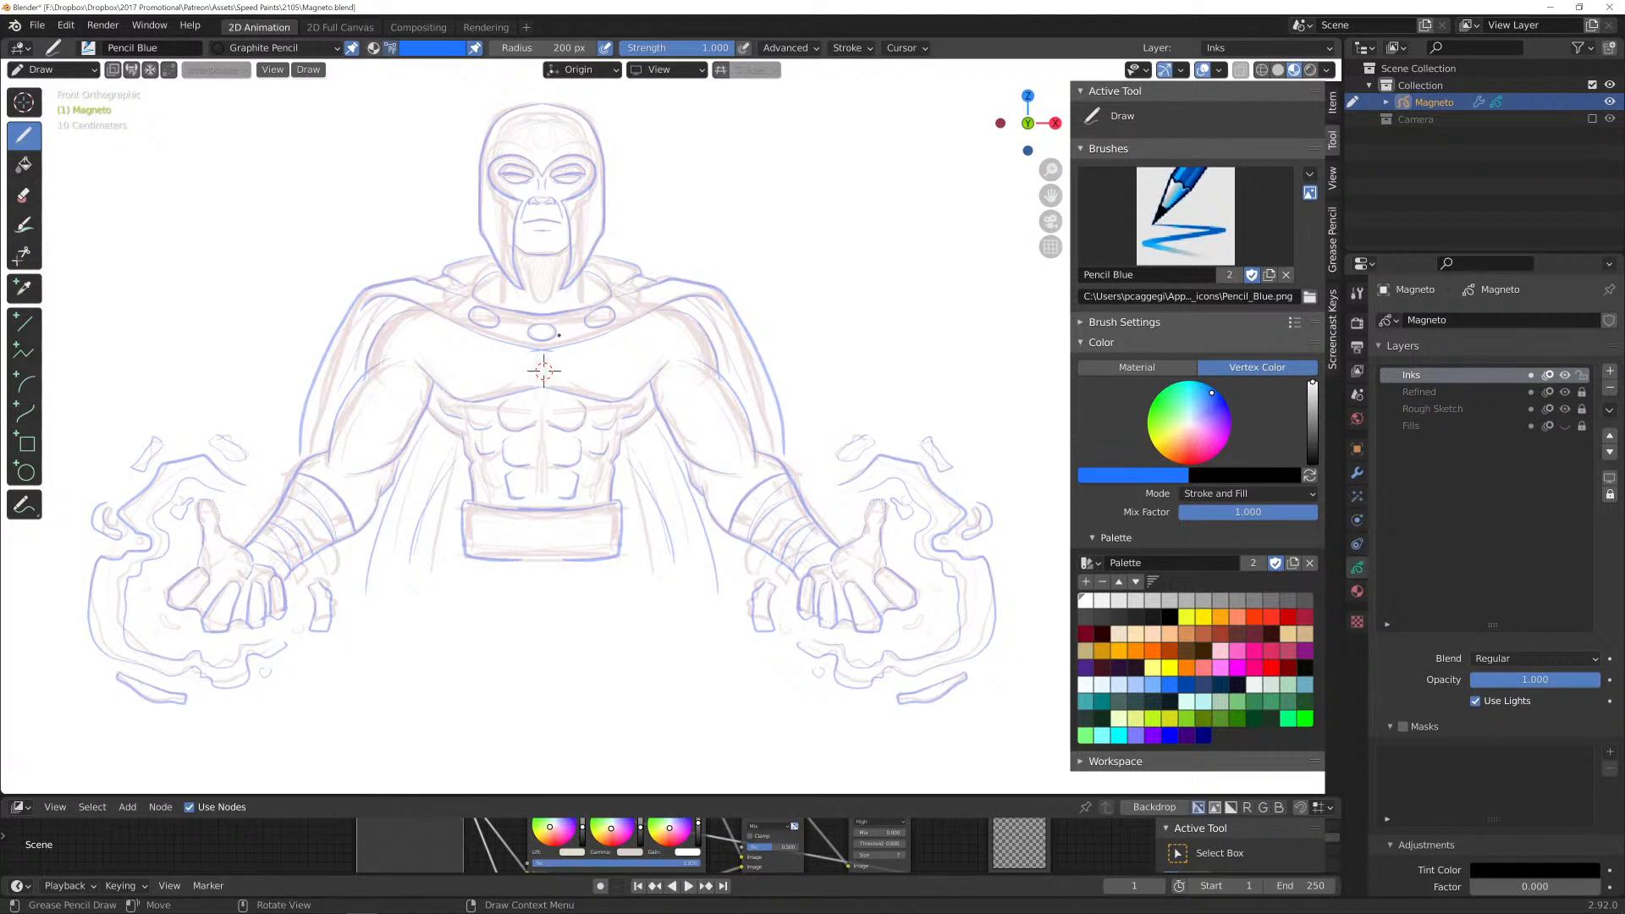
Choose the Ink Pen brush with the Solid Stroke material and black as its vertex color for inking the head.
scroll(543, 370, up, 3)
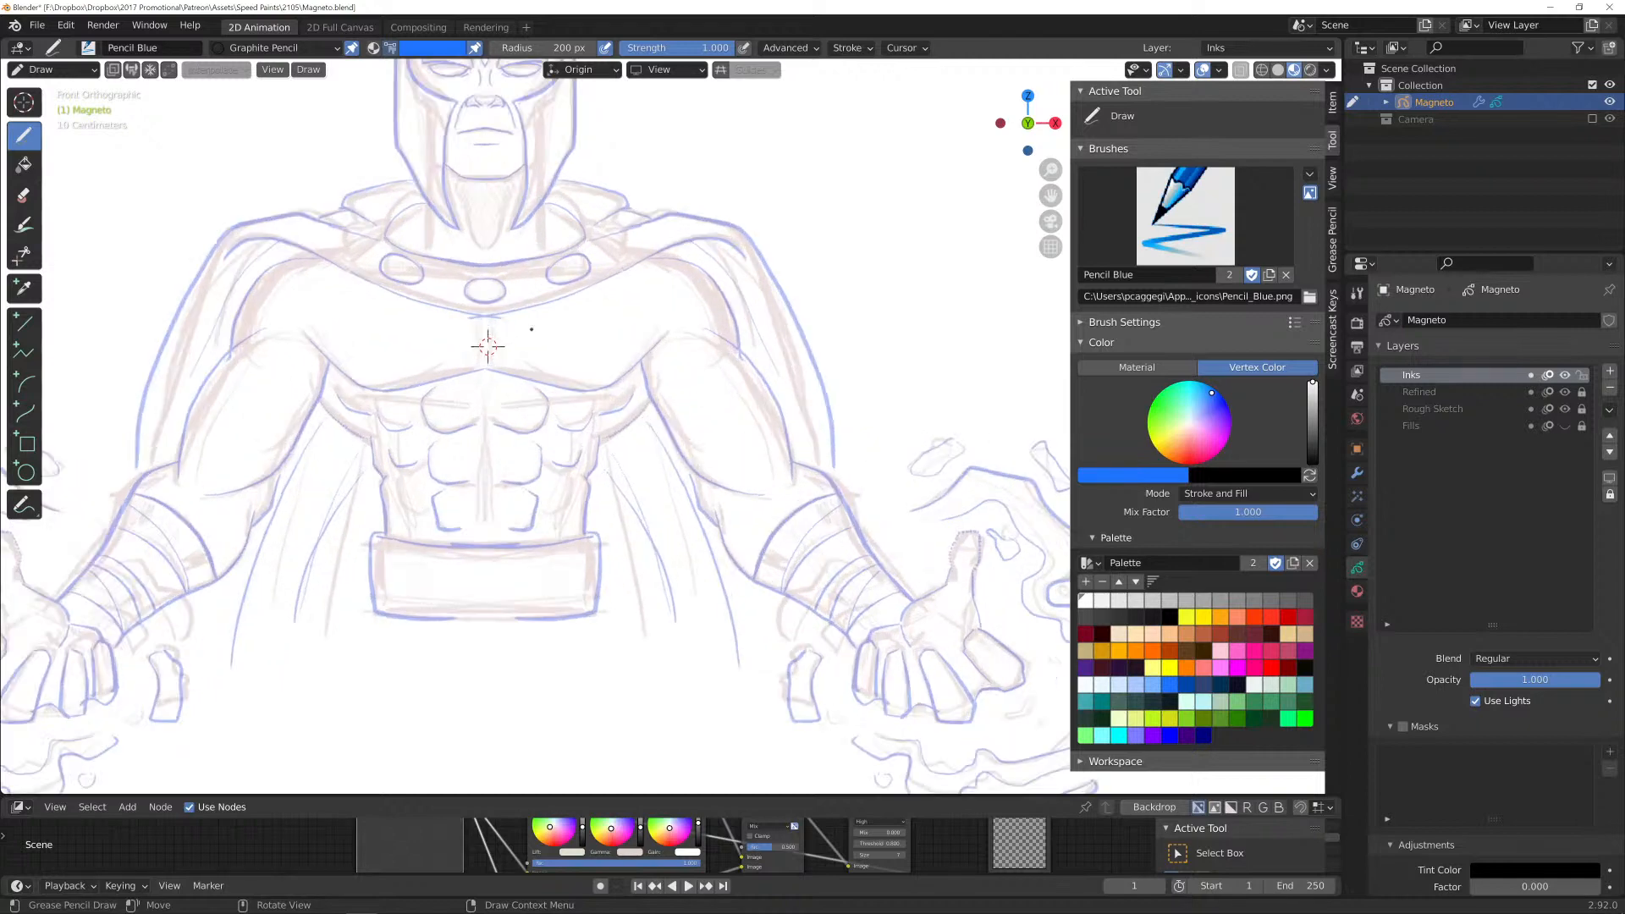
shift+middle_drag(482, 345, 536, 598)
scroll(507, 652, up, 2)
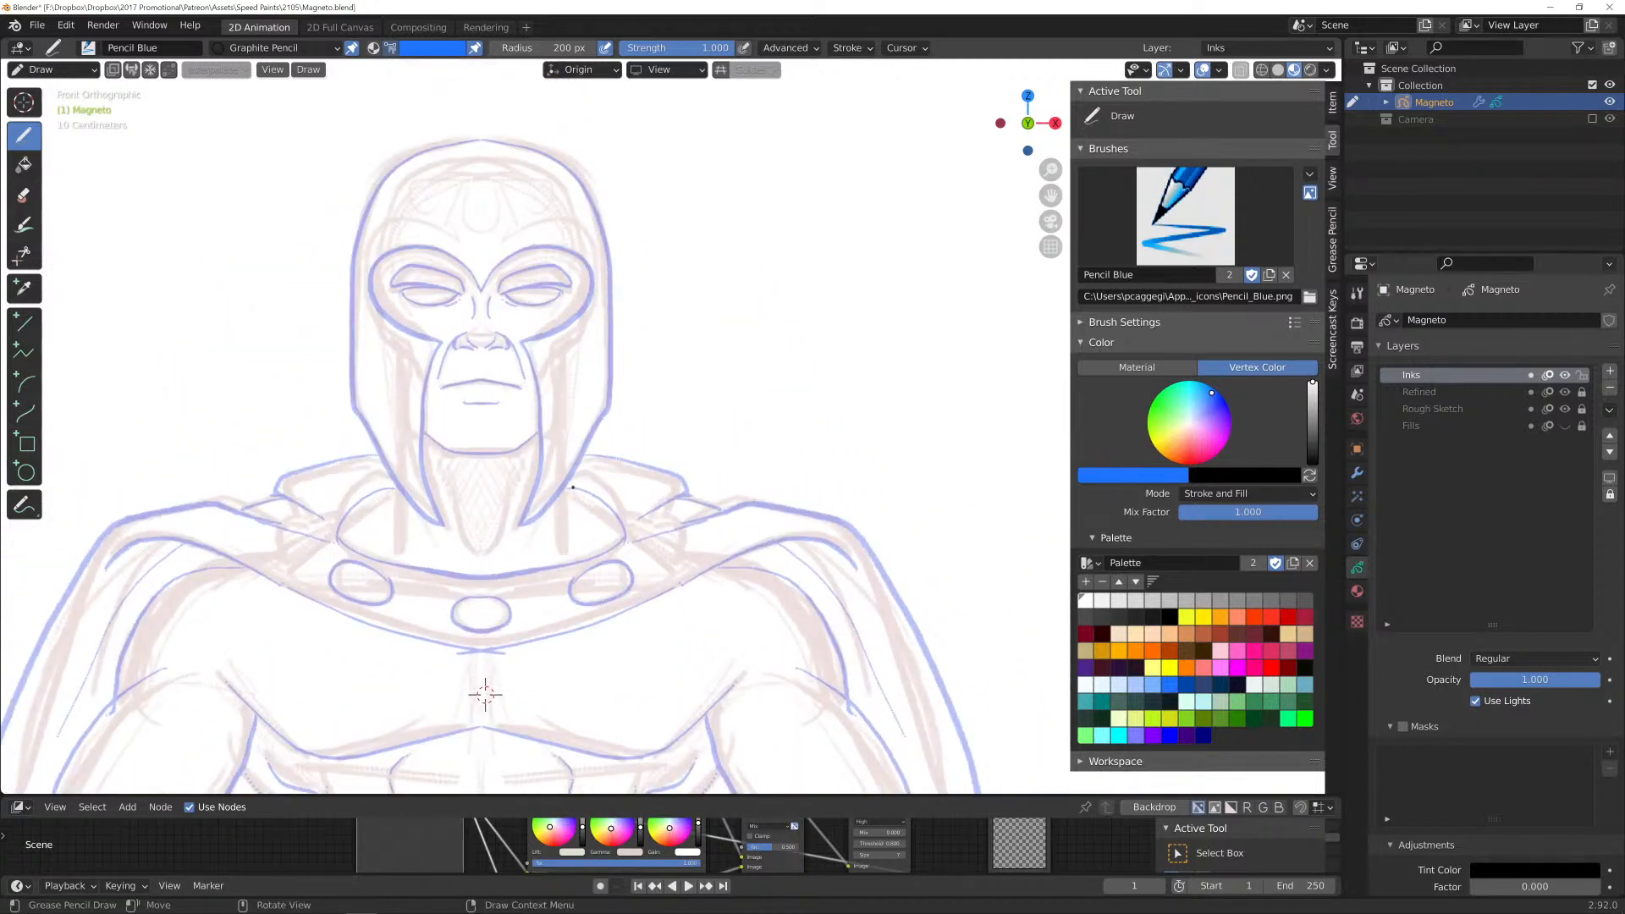
click(144, 47)
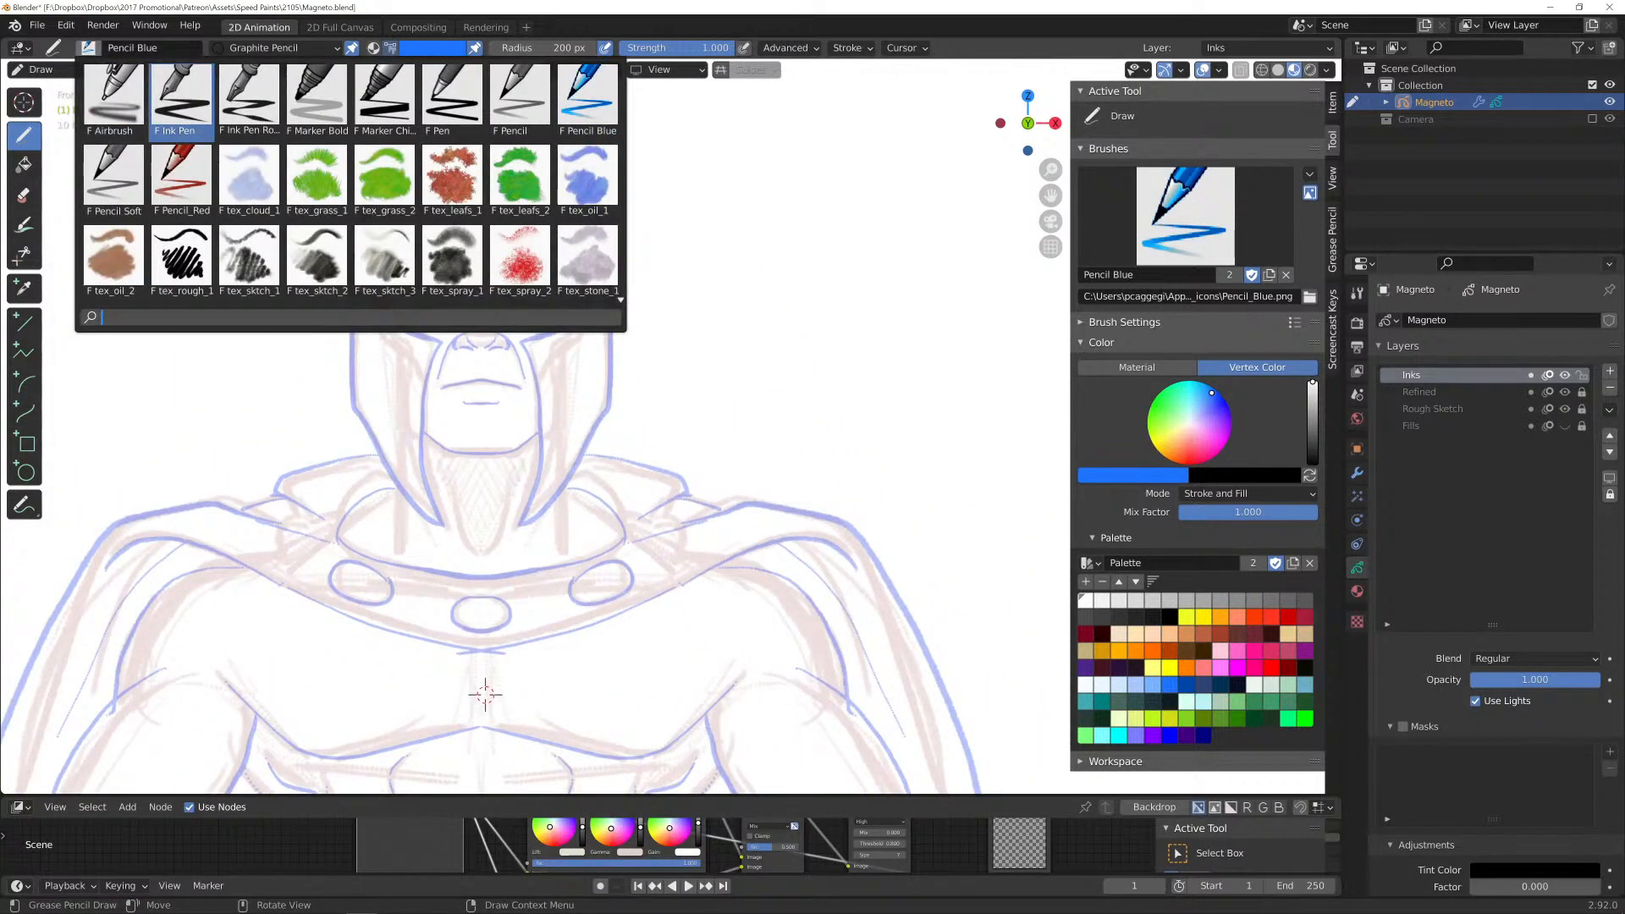
click(181, 103)
click(270, 47)
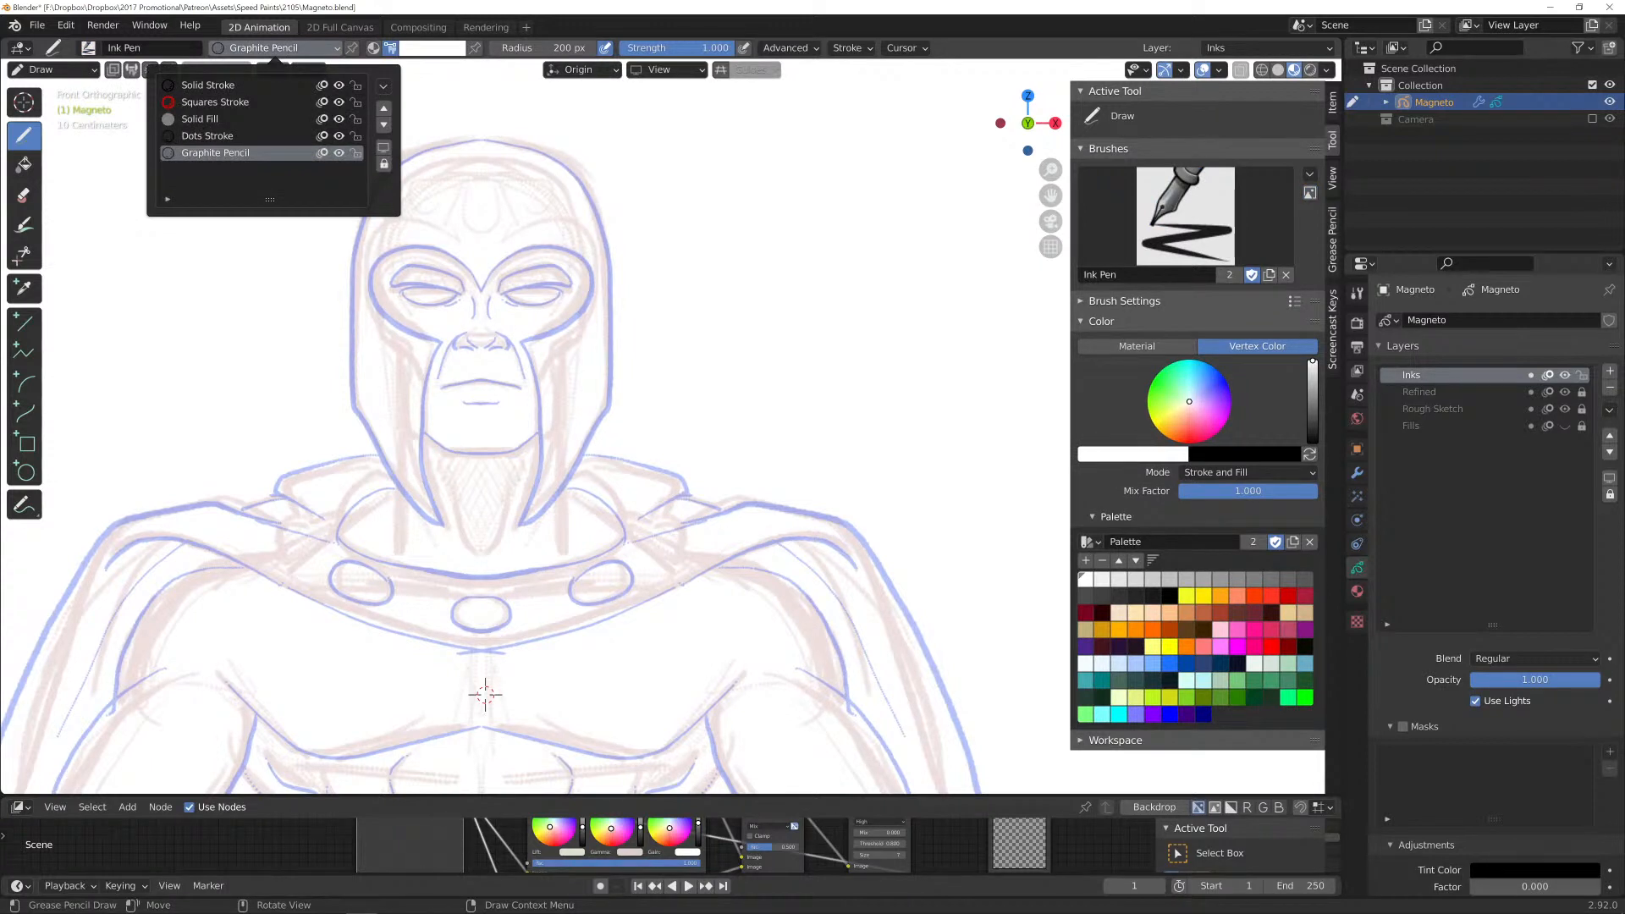
click(207, 85)
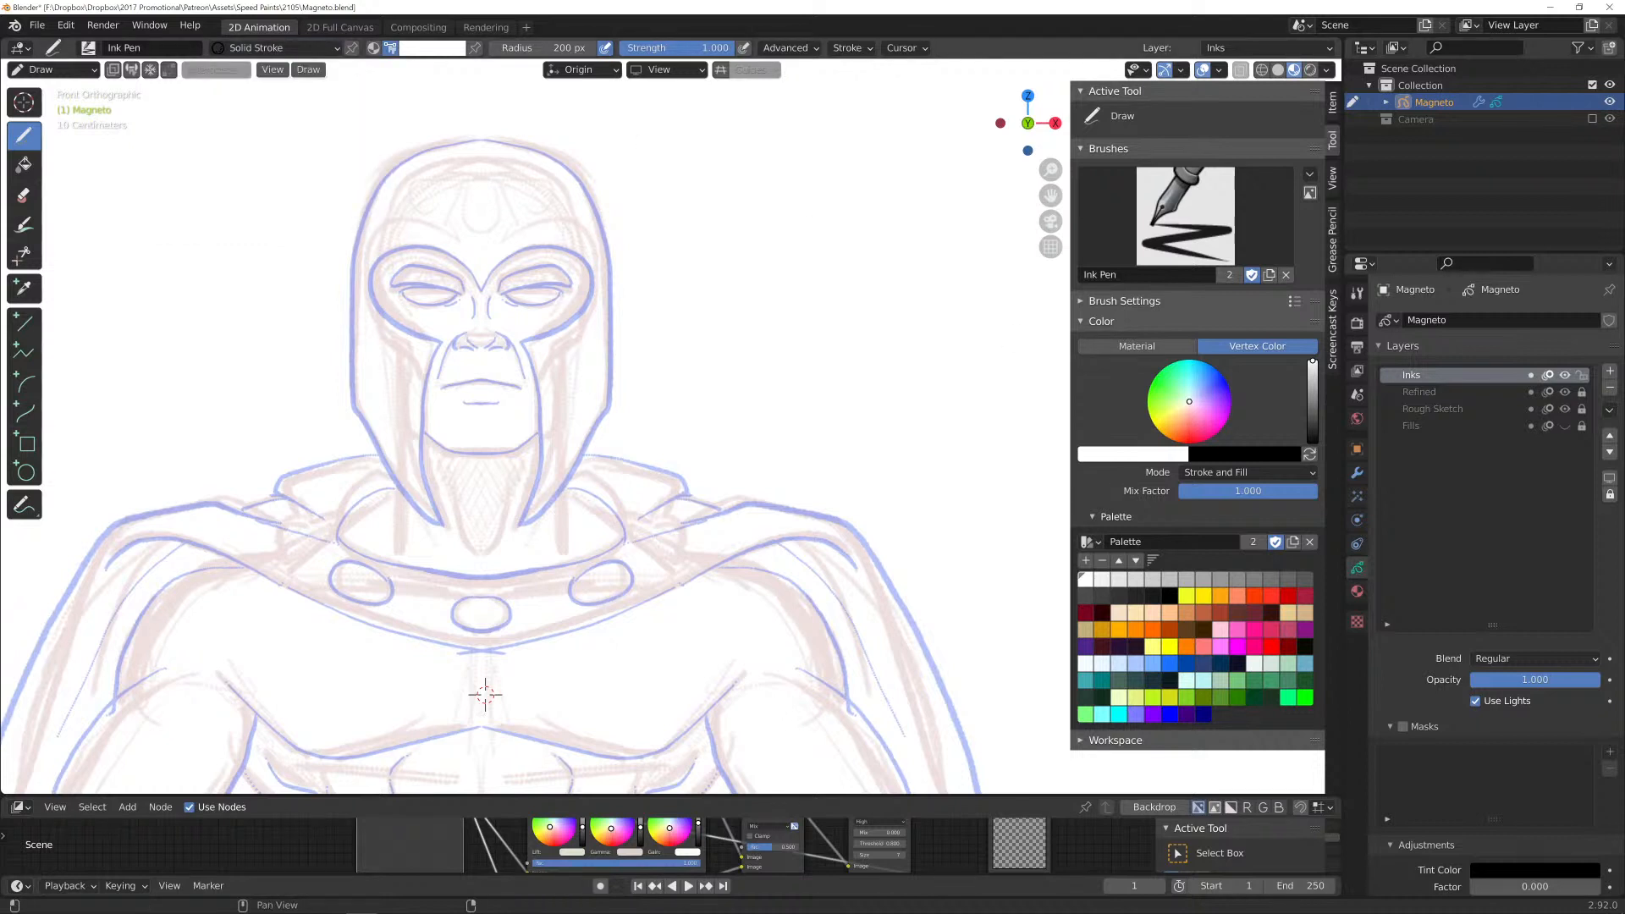
click(1169, 595)
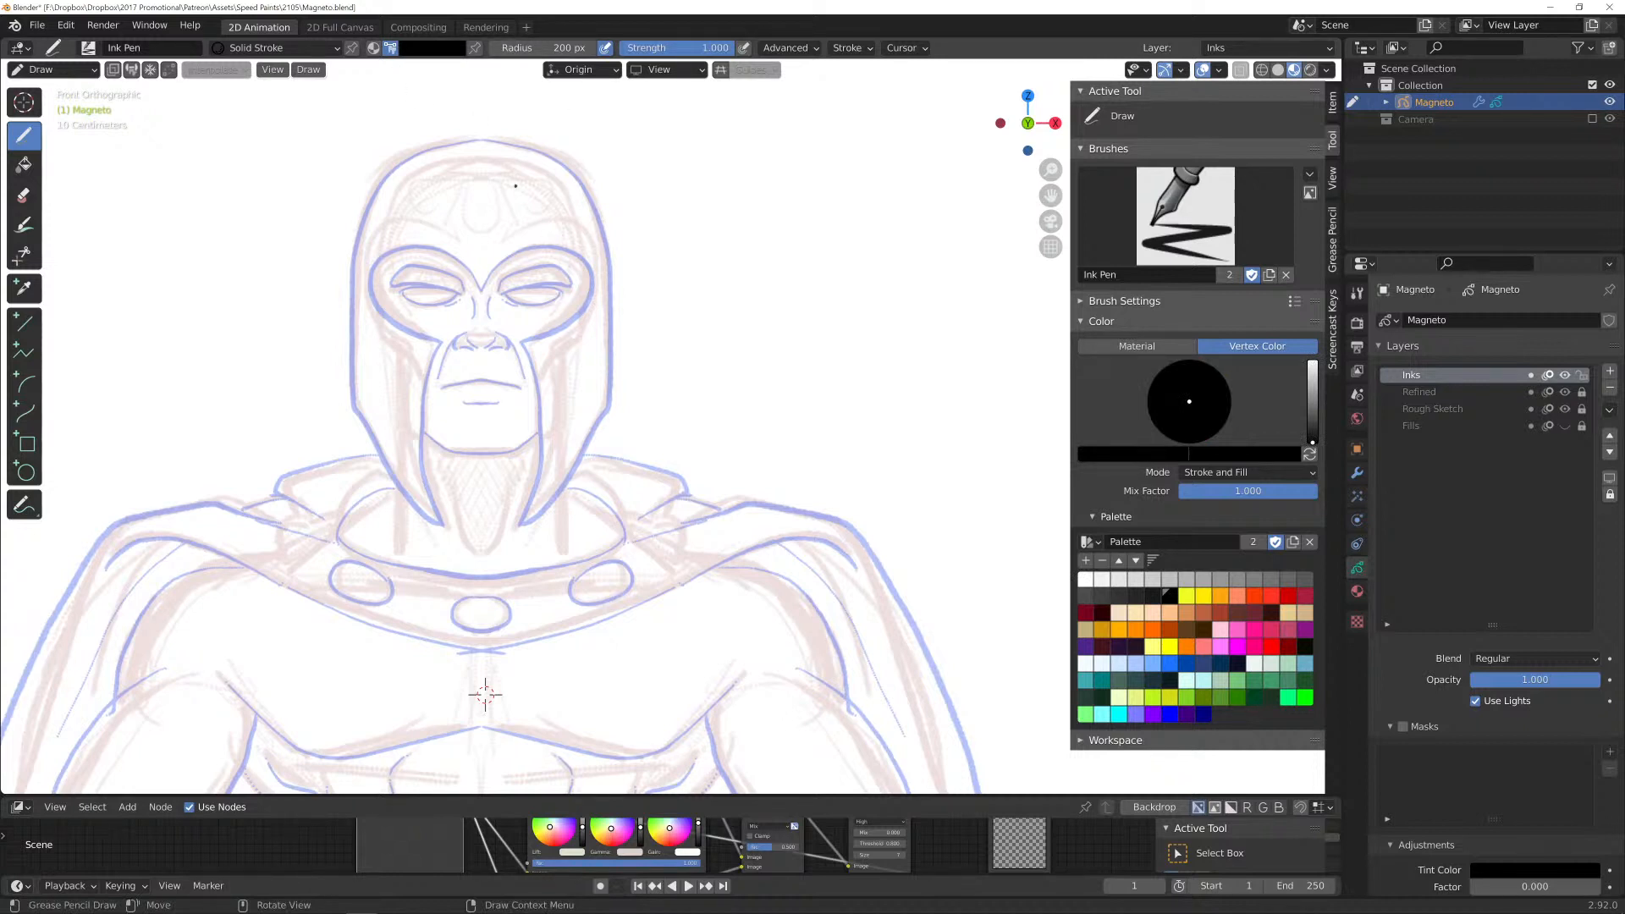
Undo a trial ink stroke on the helmet, set the brush radius to 100 px, and draw another test stroke.
drag(531, 132, 639, 243)
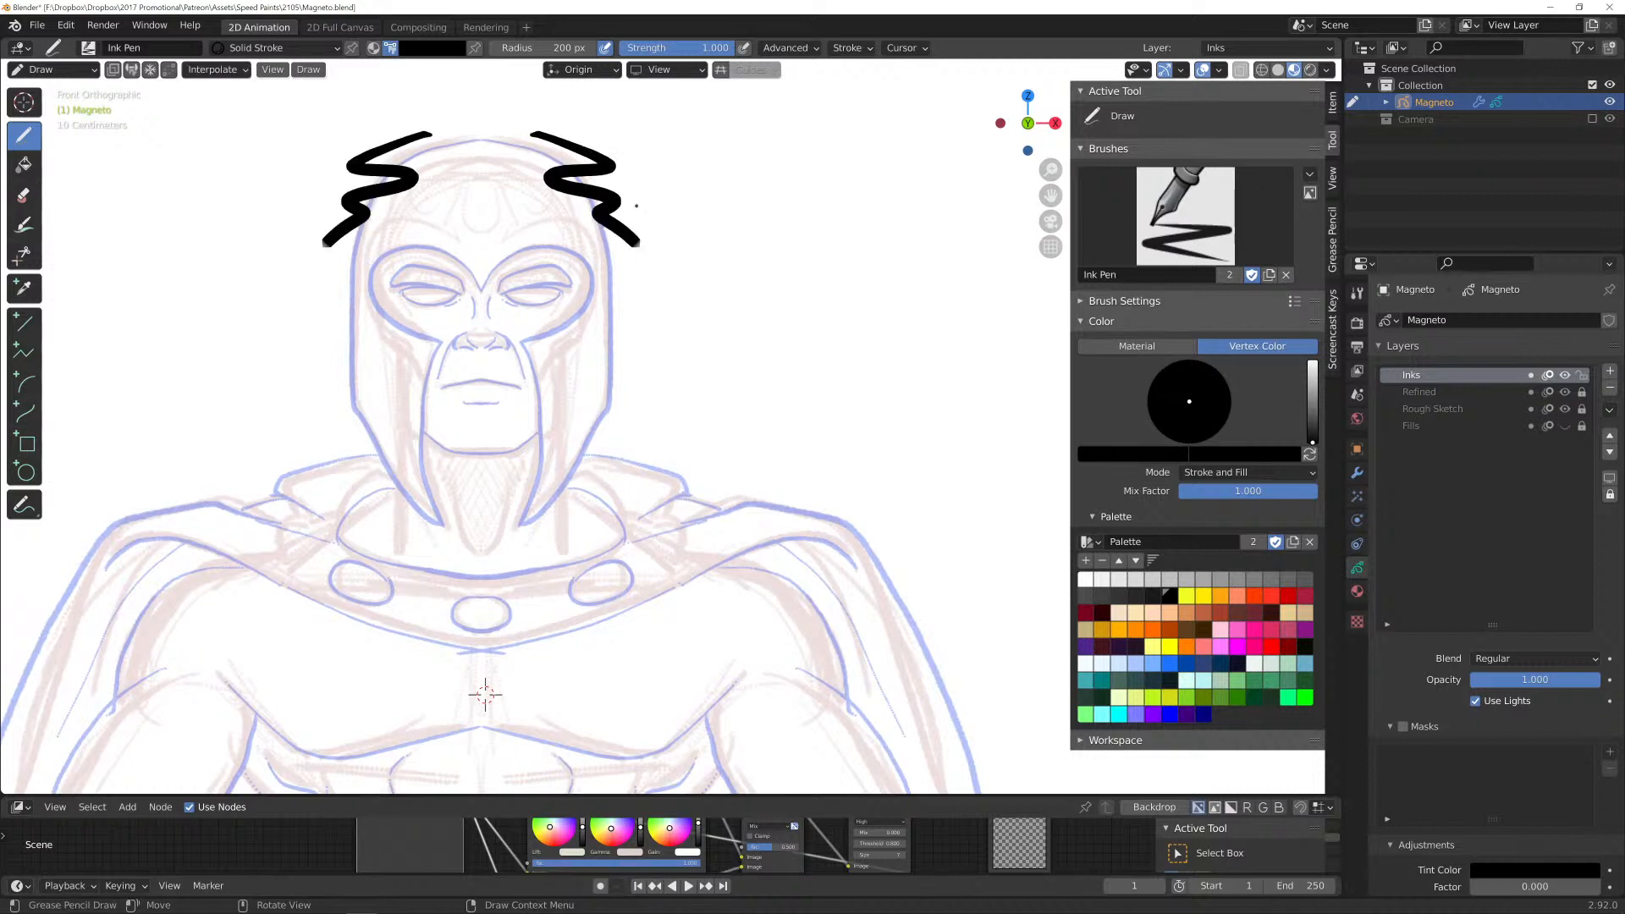
key(ctrl+z)
click(546, 48)
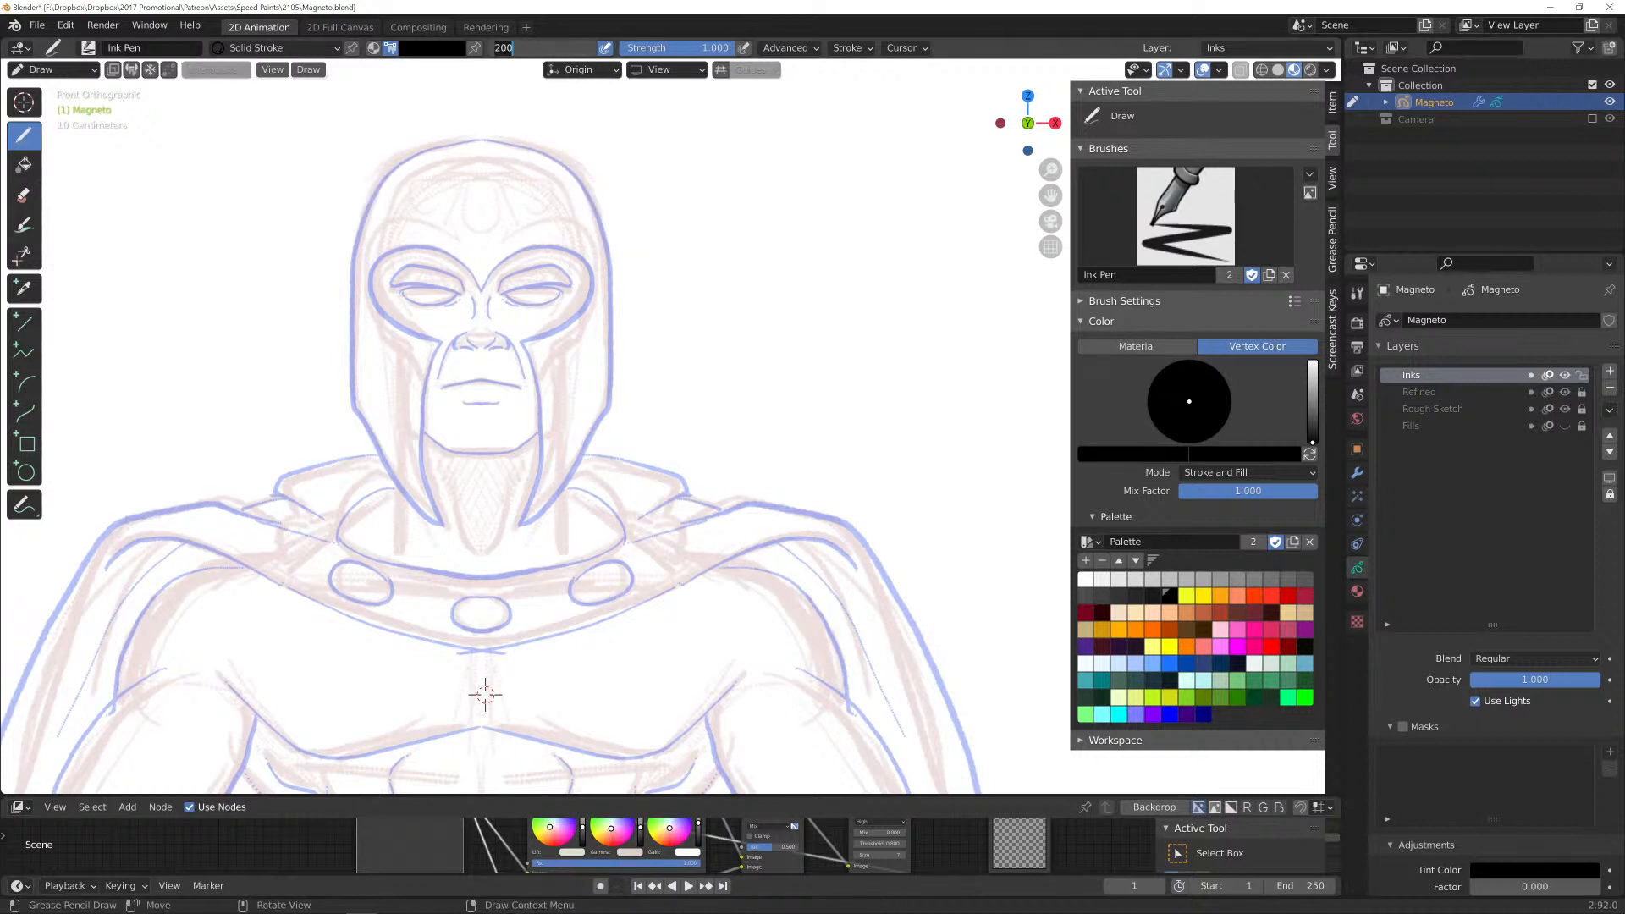
text(100)
key(Return)
drag(499, 151, 550, 230)
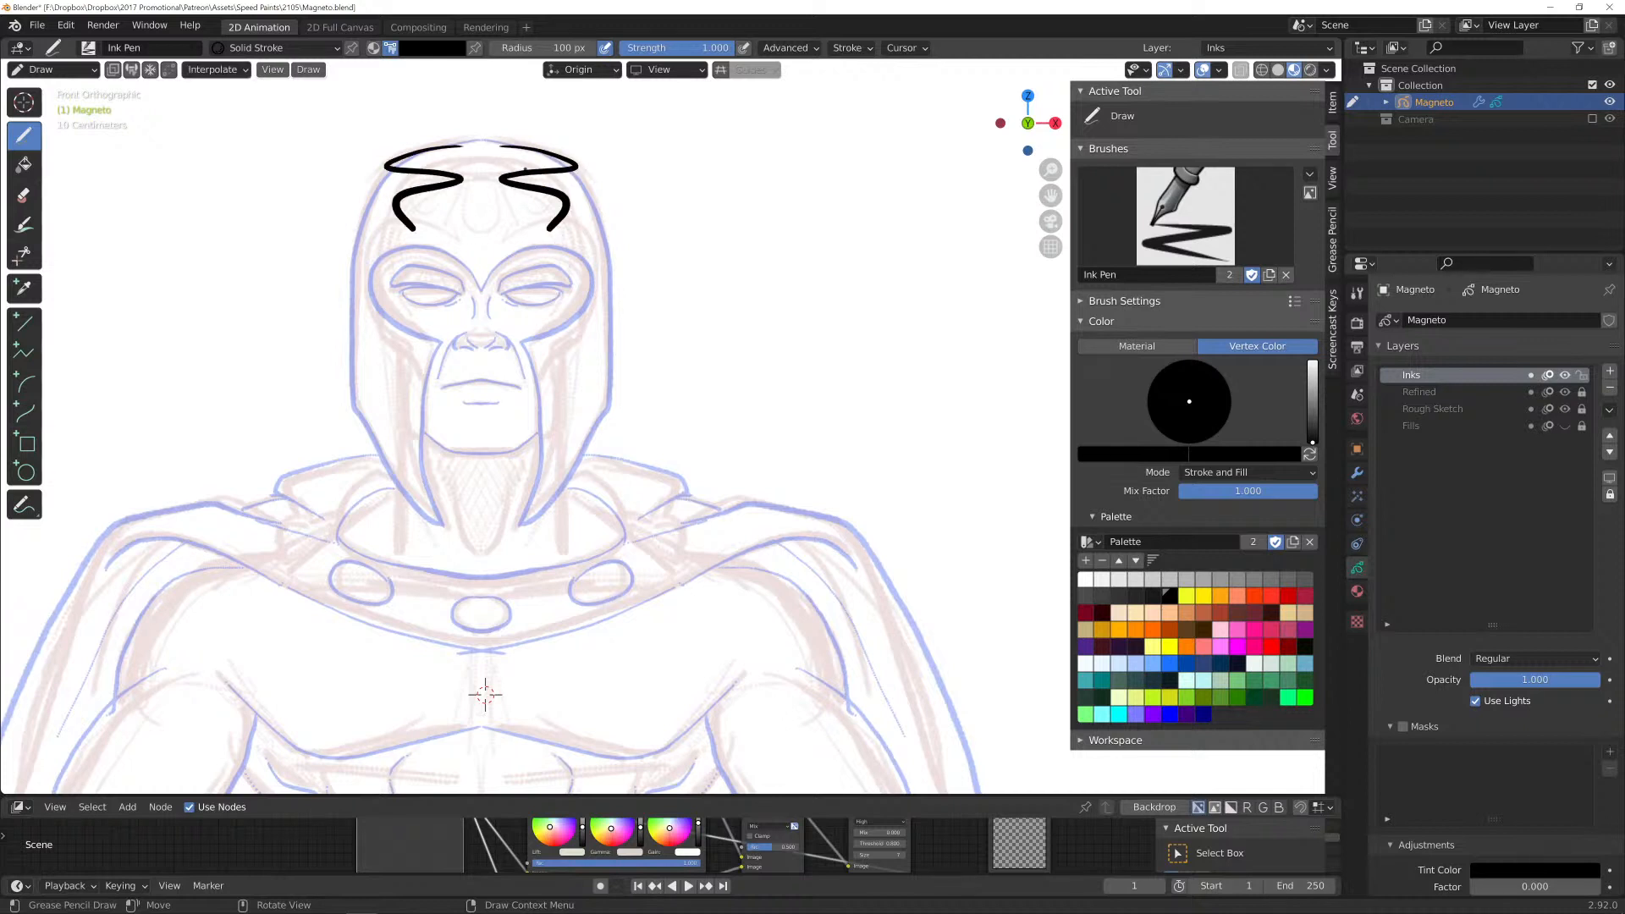
Undo the test ink stroke and set the Ink Pen's brush radius to 50 px.
key(ctrl+z)
click(541, 48)
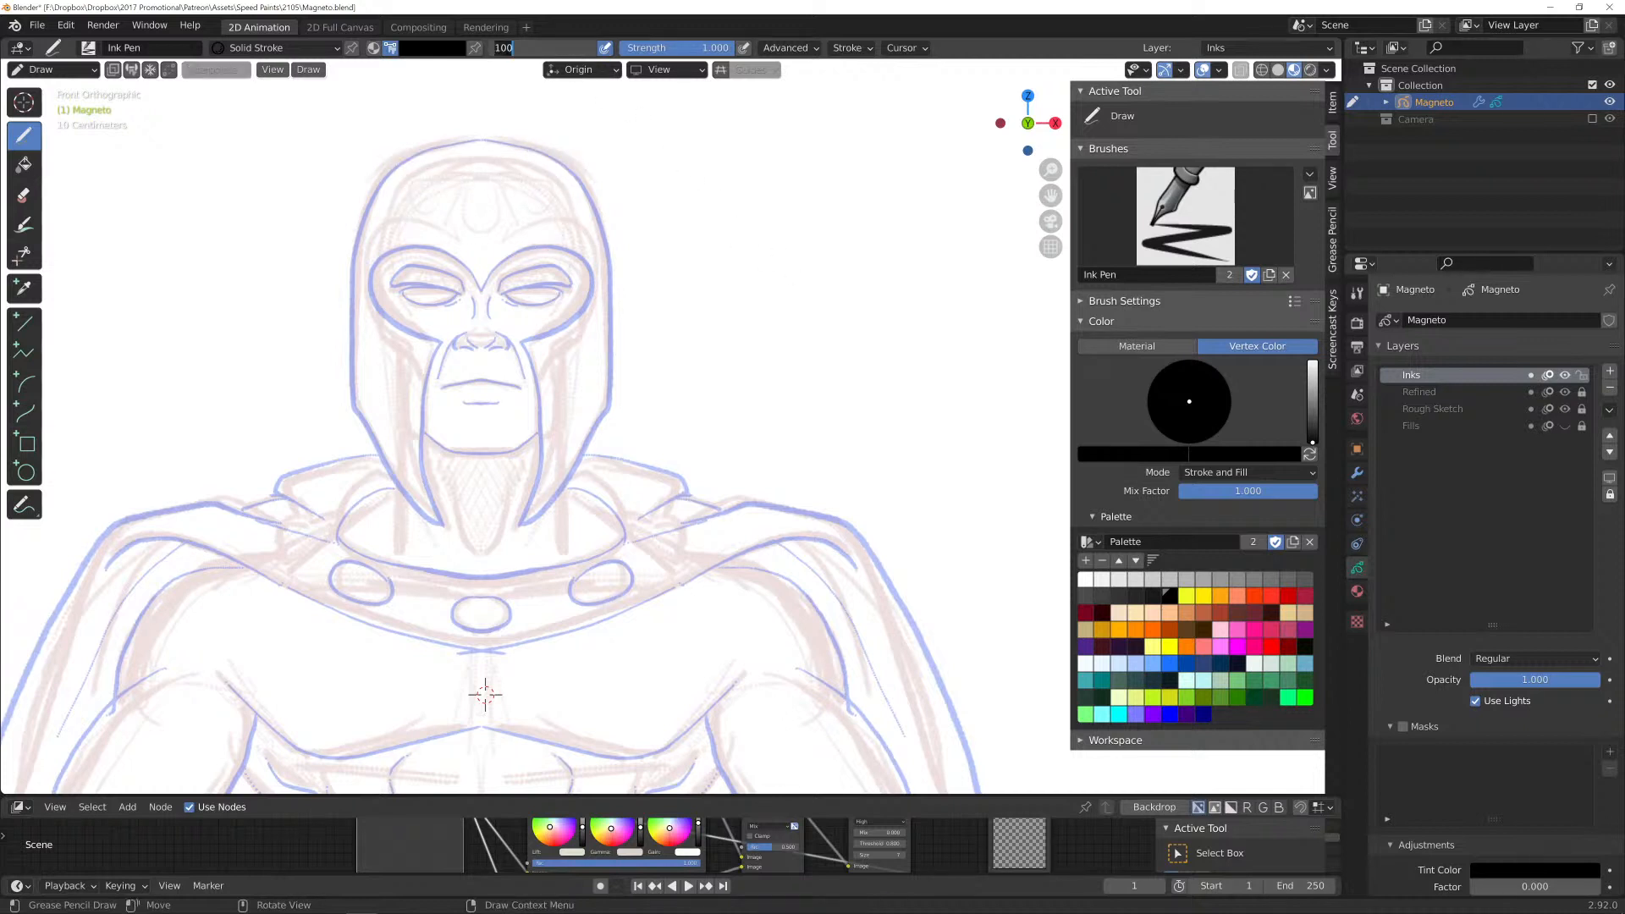
key(BackSpace)
key(BackSpace)
key(BackSpace)
text(50)
key(Return)
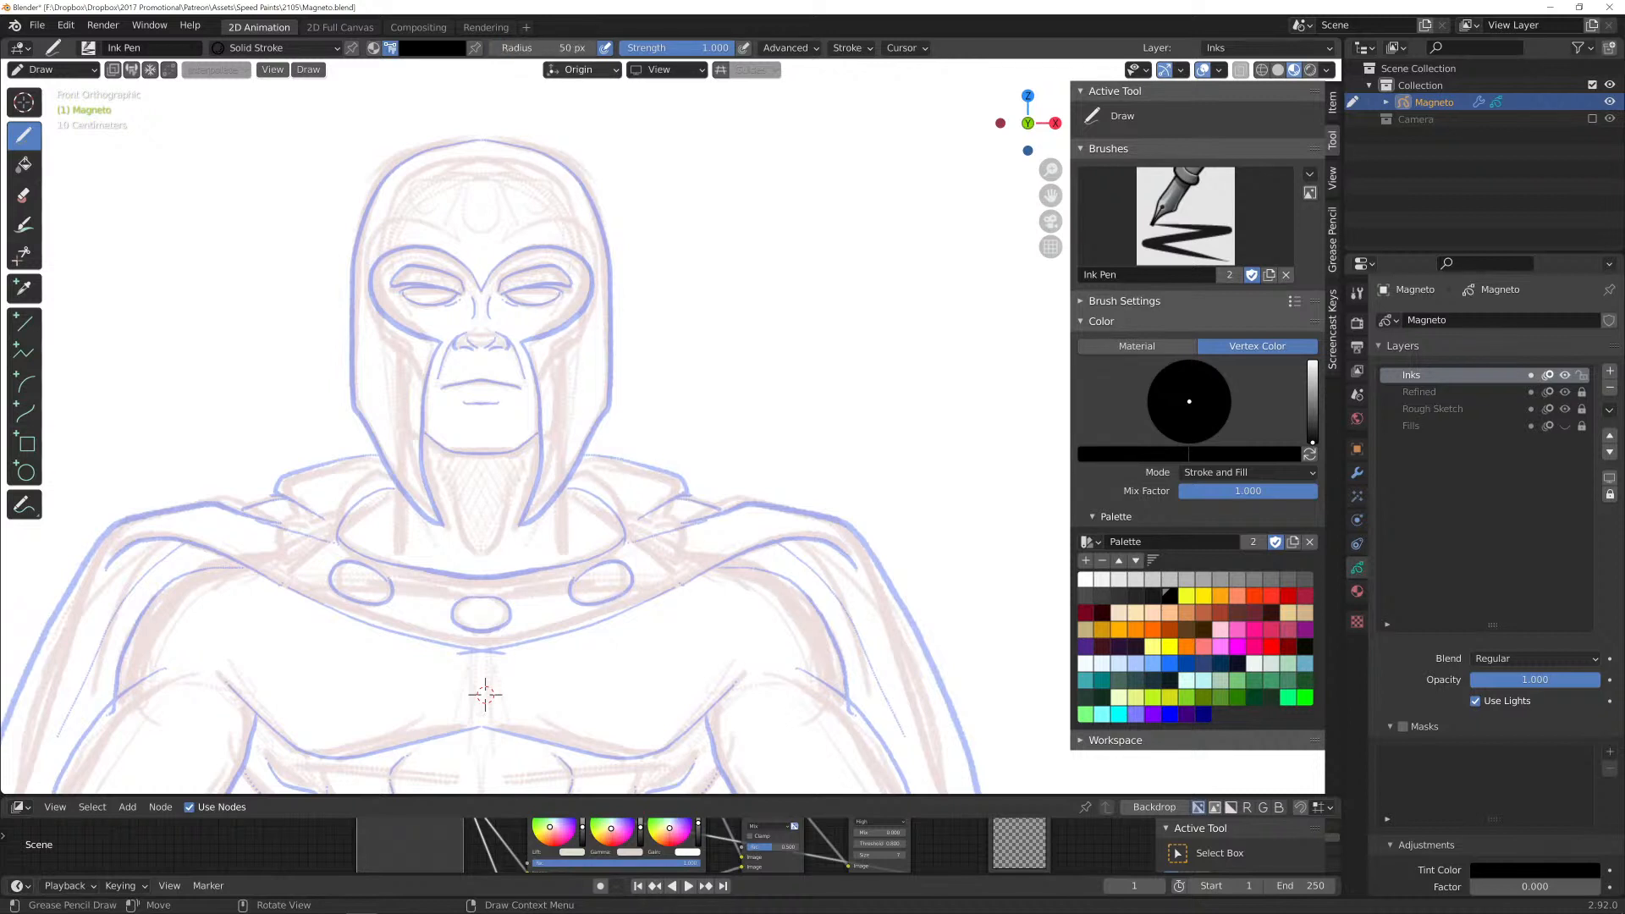
Try the 50 px ink brush with test strokes on the forehead and along the helmet's outline, undoing them.
drag(486, 153, 550, 148)
drag(440, 182, 508, 214)
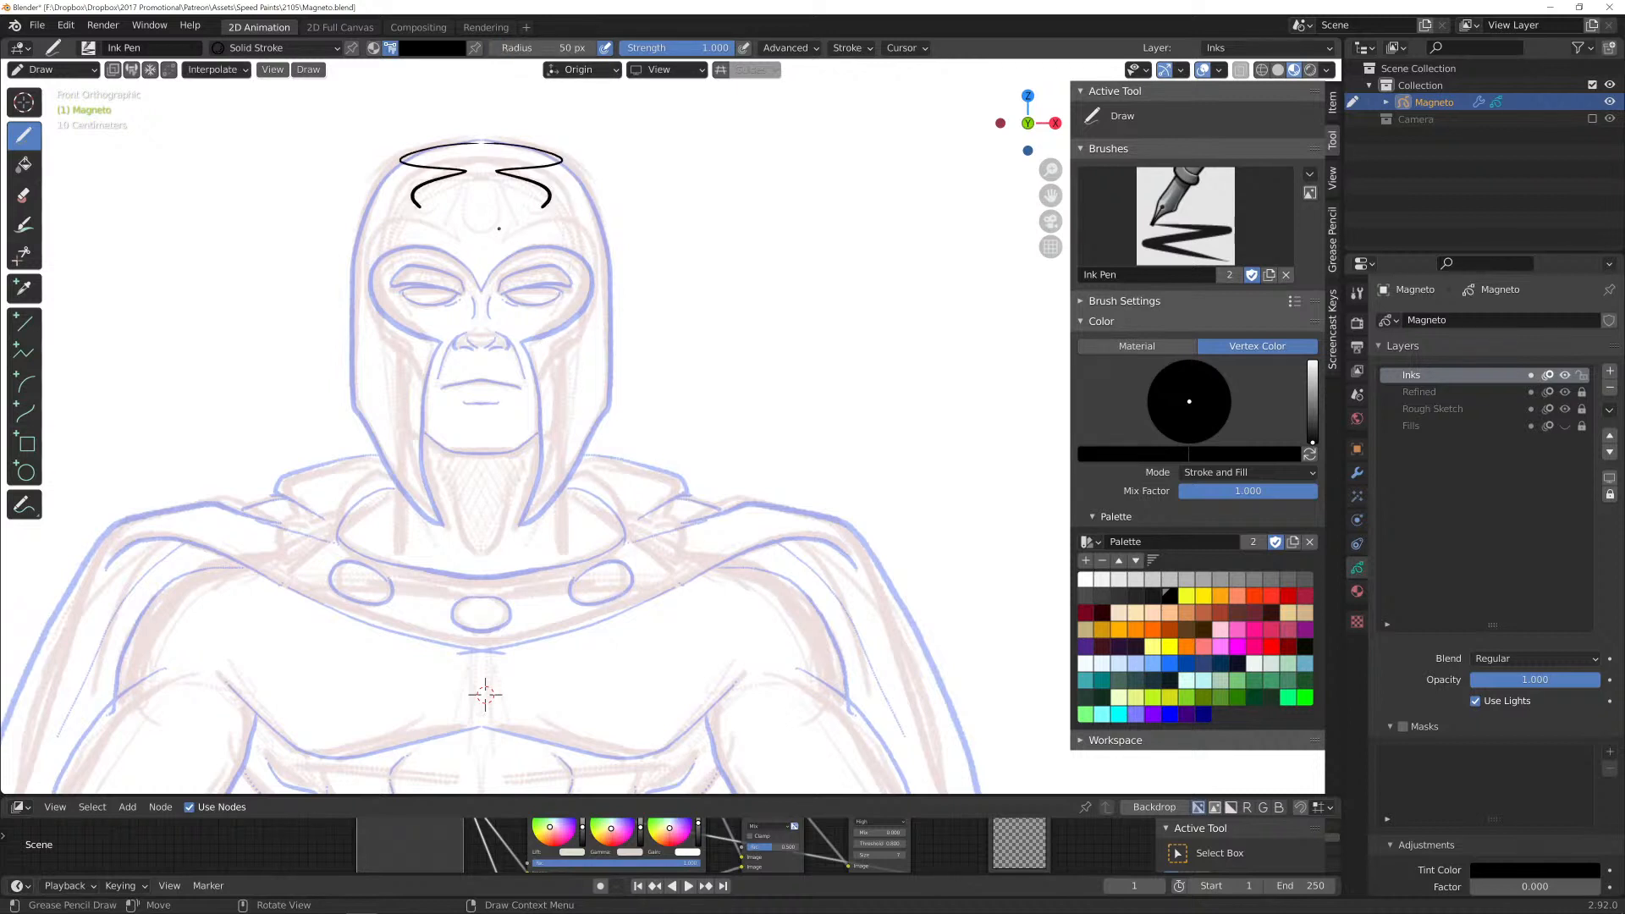
key(ctrl+z)
key(ctrl+z)
scroll(503, 216, up, 3)
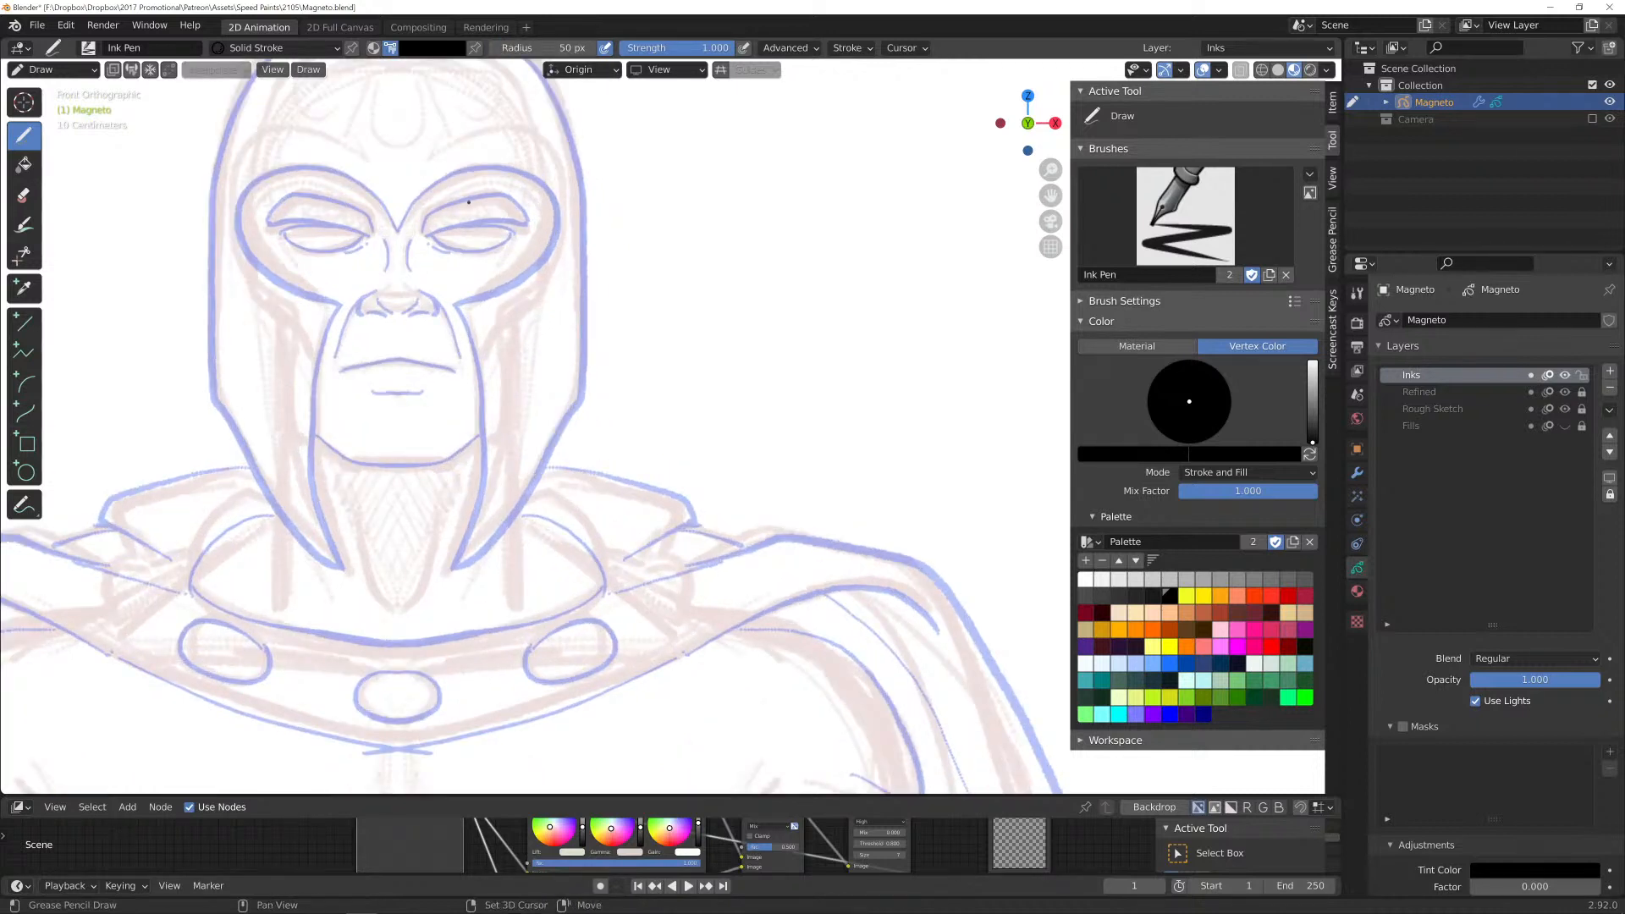
mouse_move(543, 209)
shift+middle_down()
mouse_move(551, 282)
mouse_move(651, 322)
shift+middle_up()
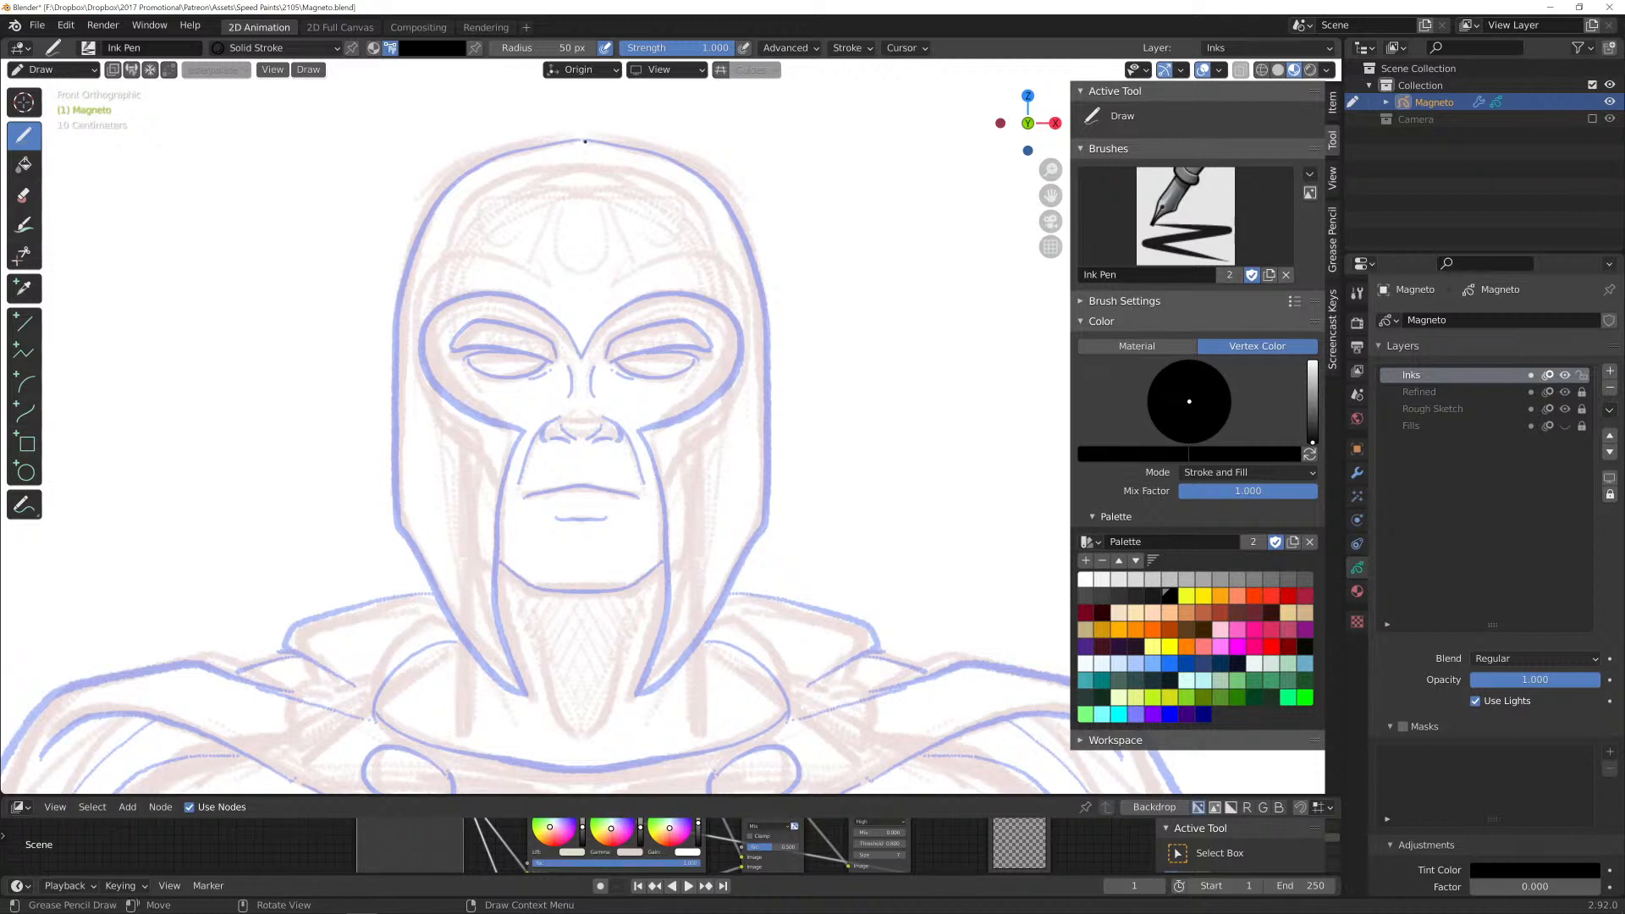
mouse_move(595, 142)
mouse_down()
mouse_move(680, 166)
mouse_move(744, 218)
mouse_move(783, 392)
mouse_up()
key(ctrl+z)
Set the brush's Stabilize Stroke radius to 20 px.
click(849, 47)
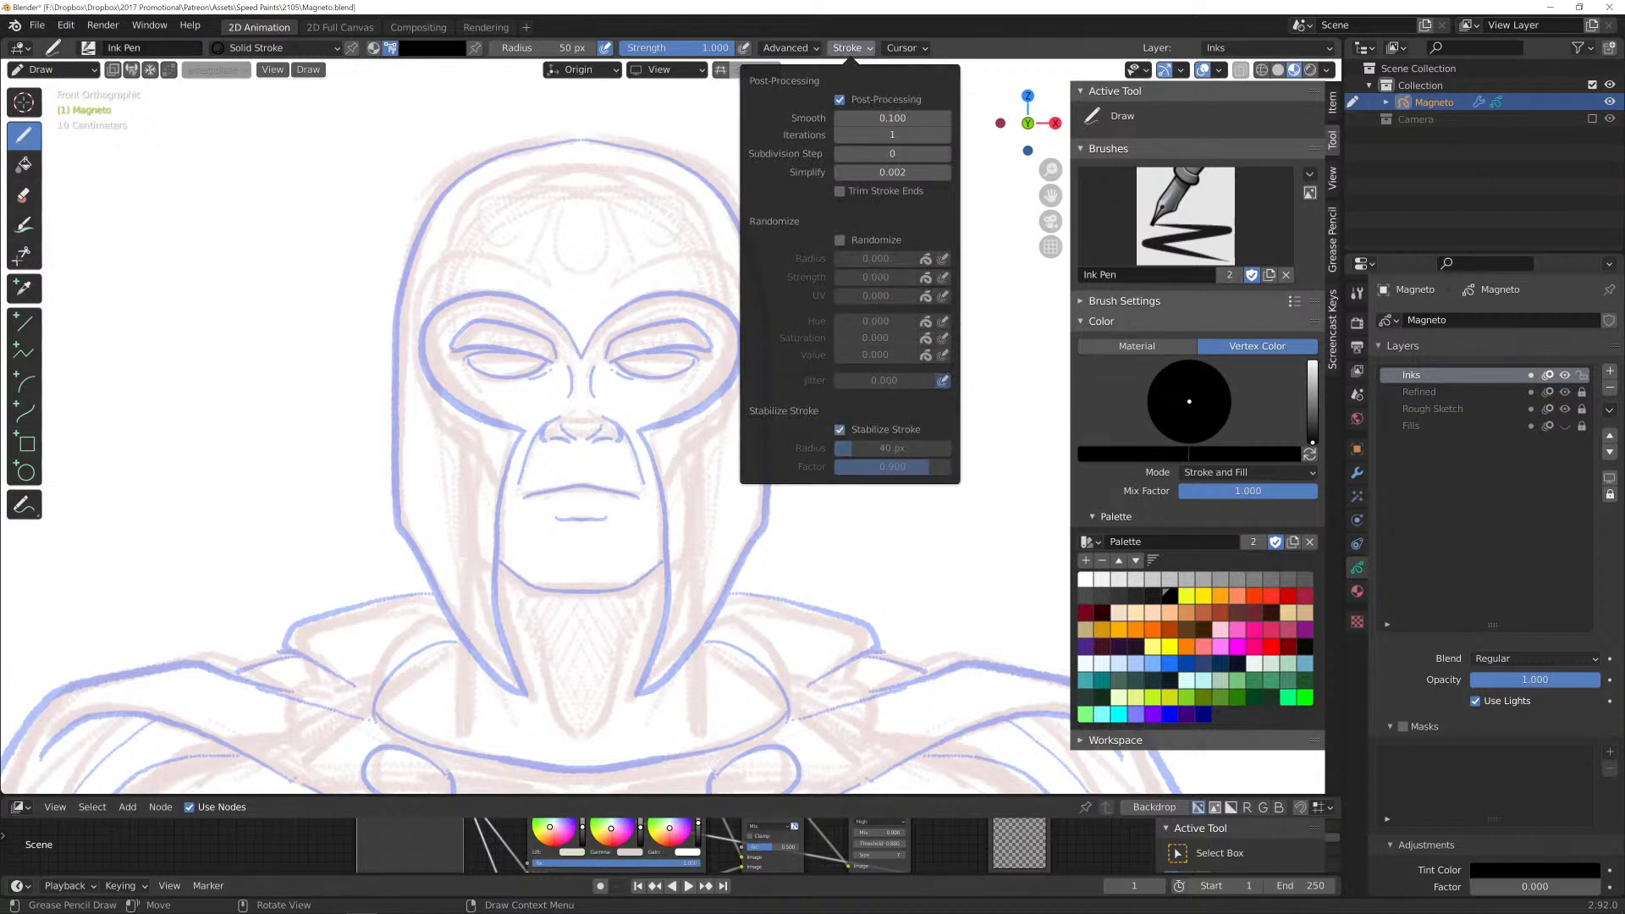
click(893, 448)
text(20)
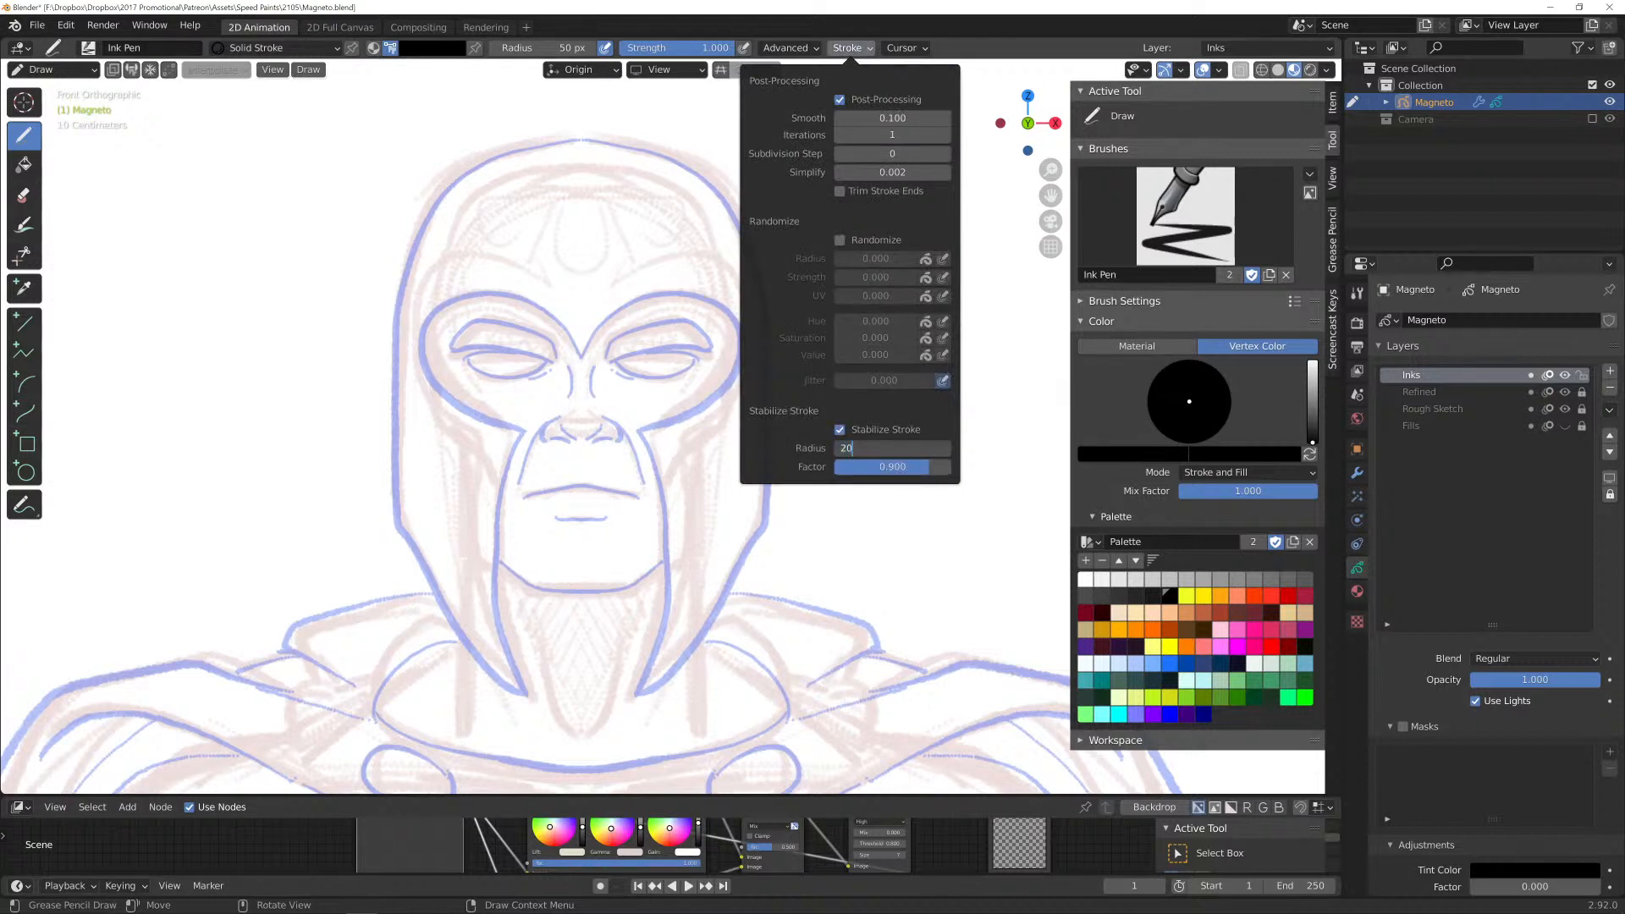
key(Return)
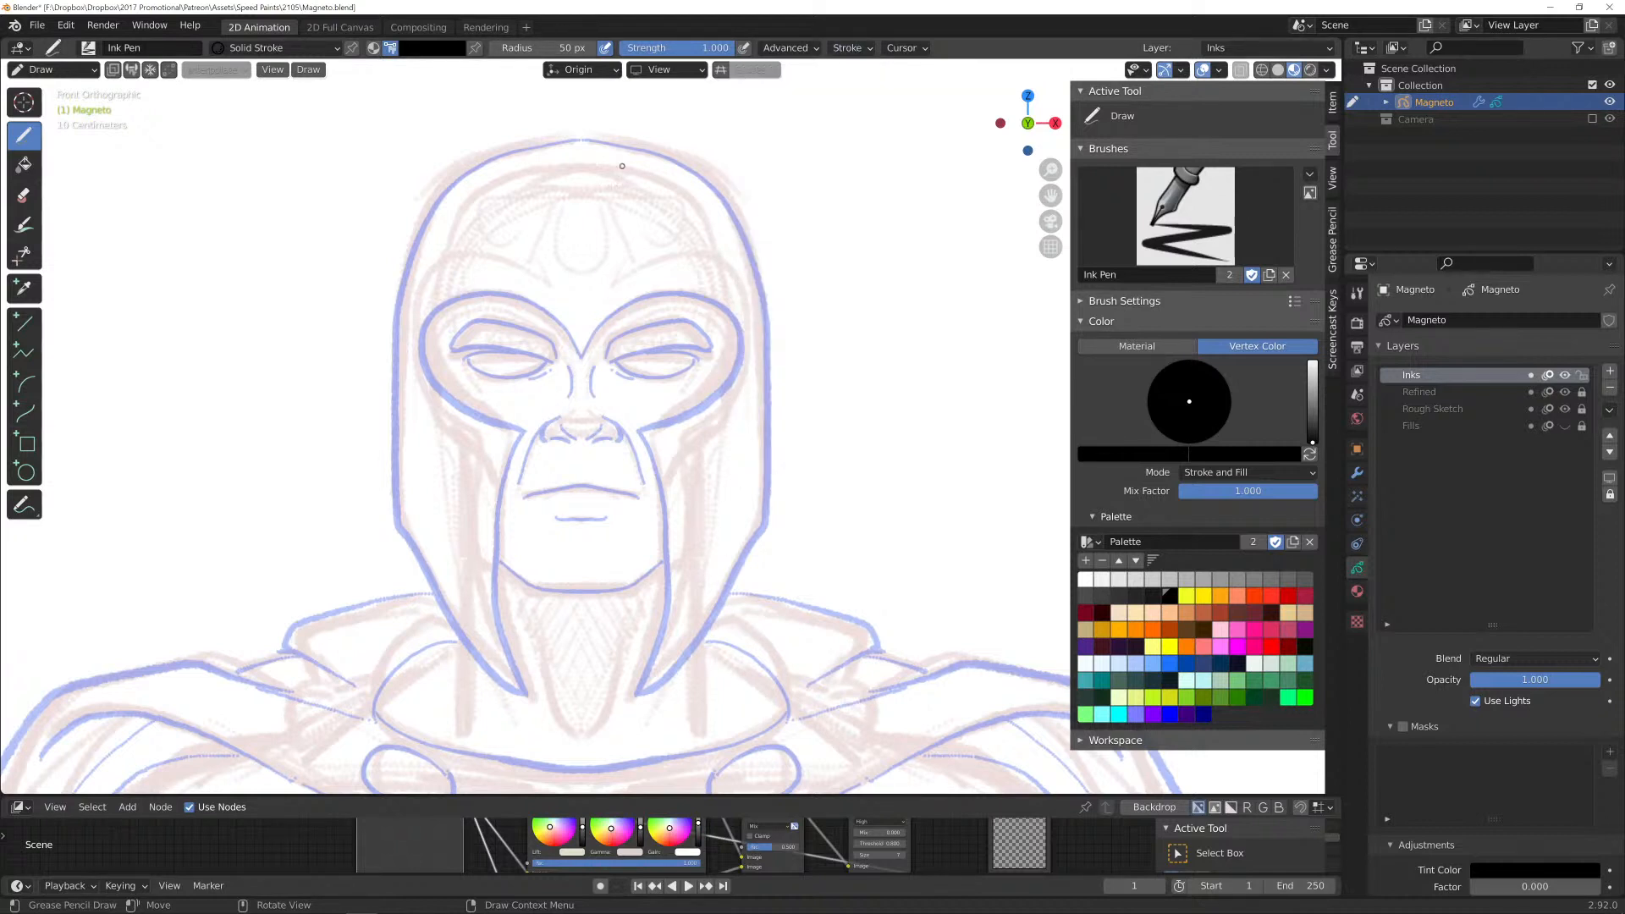
Ink the helmet's outer outline, the inner edges of the face opening and the curved eye openings over the blue sketch.
mouse_move(586, 139)
mouse_down()
mouse_move(728, 203)
mouse_move(772, 372)
mouse_move(770, 518)
mouse_move(704, 634)
mouse_move(633, 709)
mouse_up()
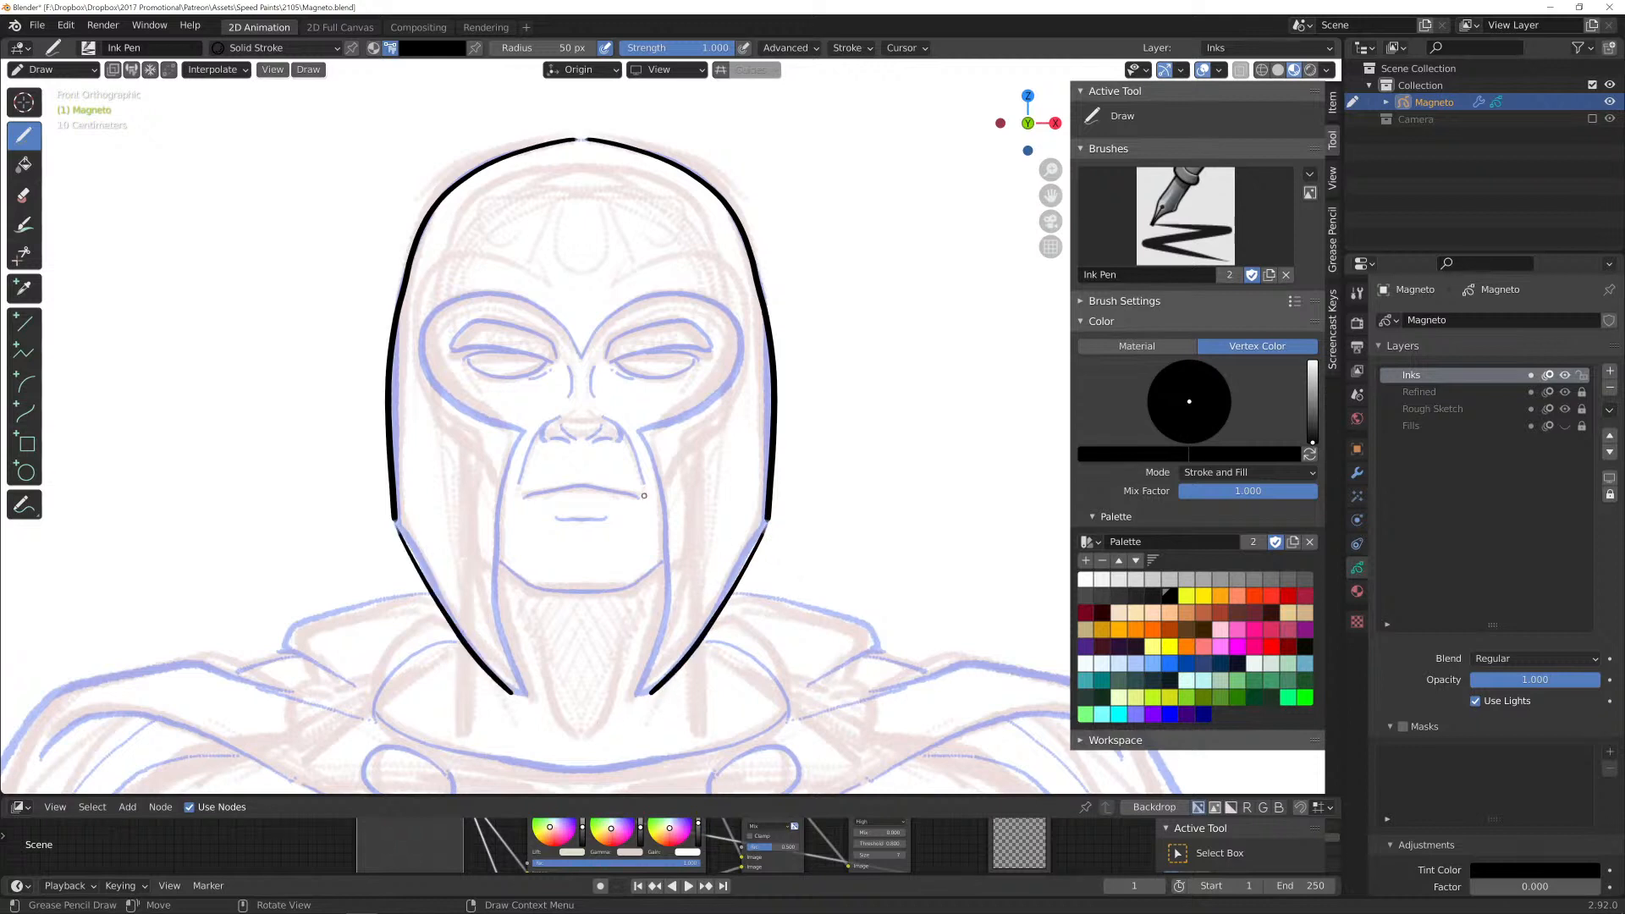
mouse_move(635, 434)
mouse_down()
mouse_move(665, 558)
mouse_move(654, 689)
mouse_up()
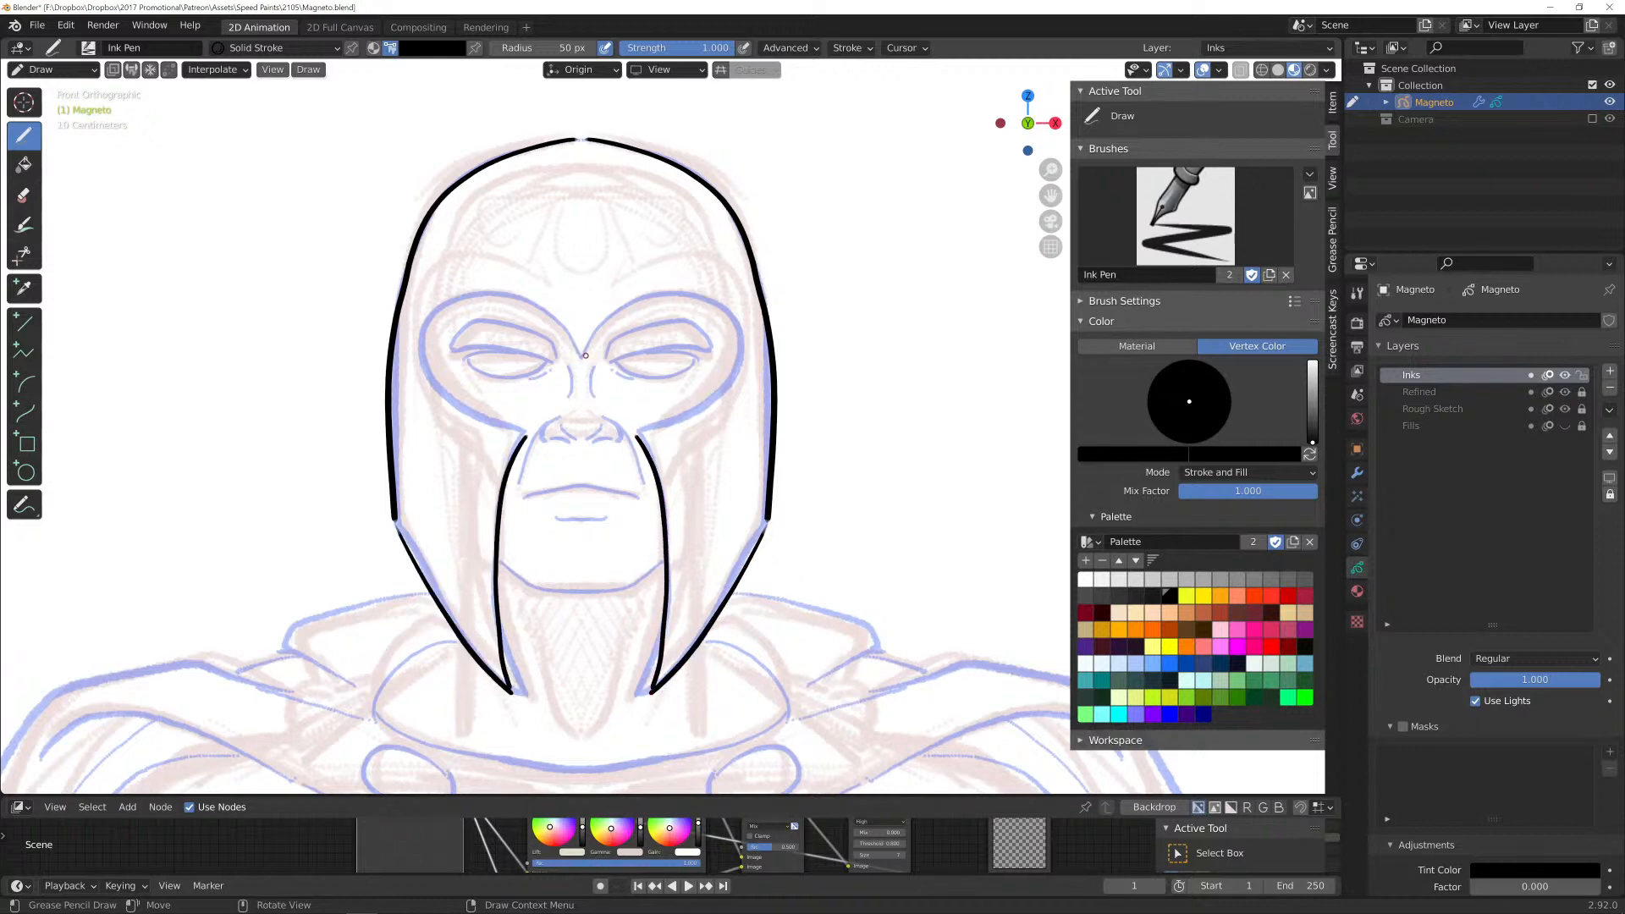
mouse_move(585, 355)
mouse_down()
mouse_move(636, 301)
mouse_move(727, 310)
mouse_move(743, 373)
mouse_move(639, 436)
mouse_up()
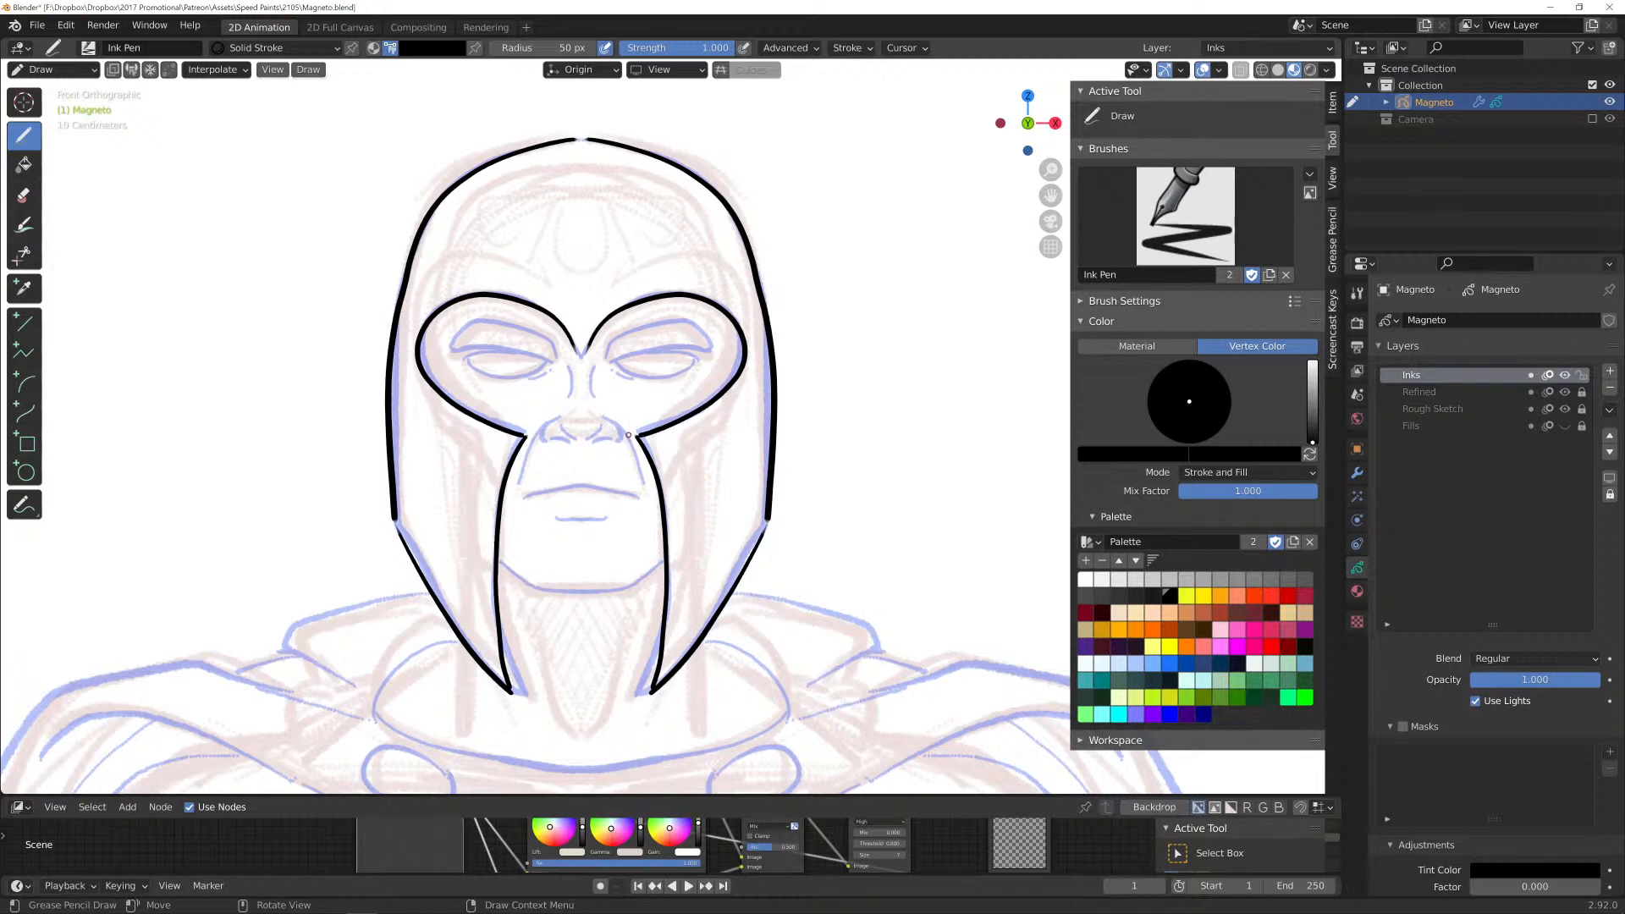
Turn on Screencast Keys for the viewport and collapse the brush's Color settings.
scroll(627, 431, up, 4)
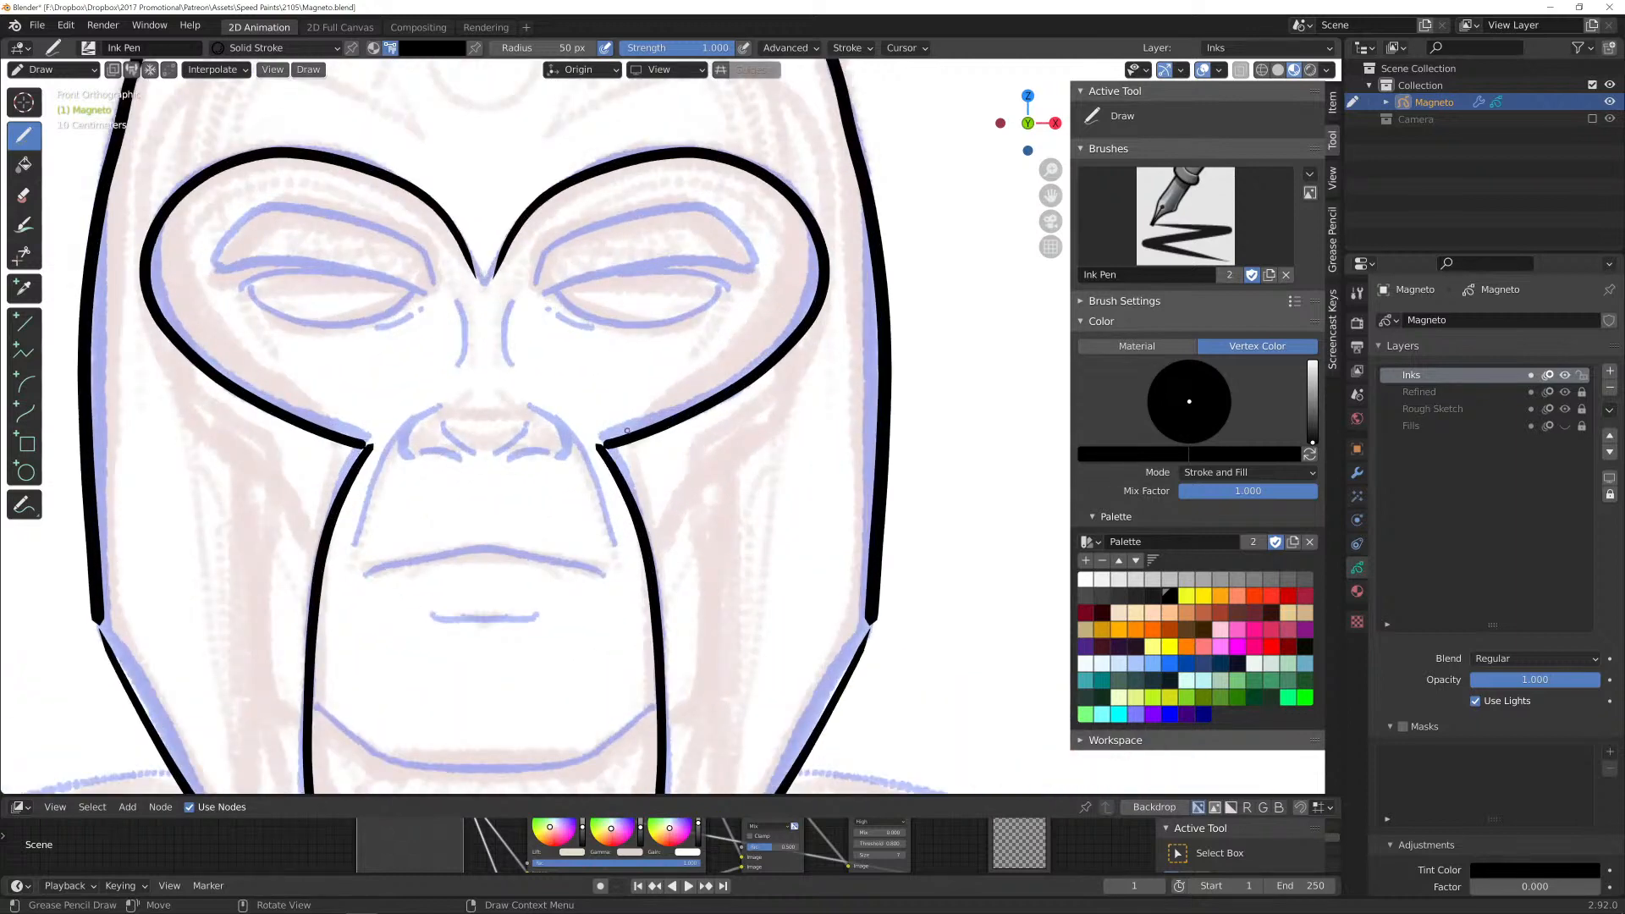
scroll(558, 428, down, 1)
scroll(606, 397, up, 1)
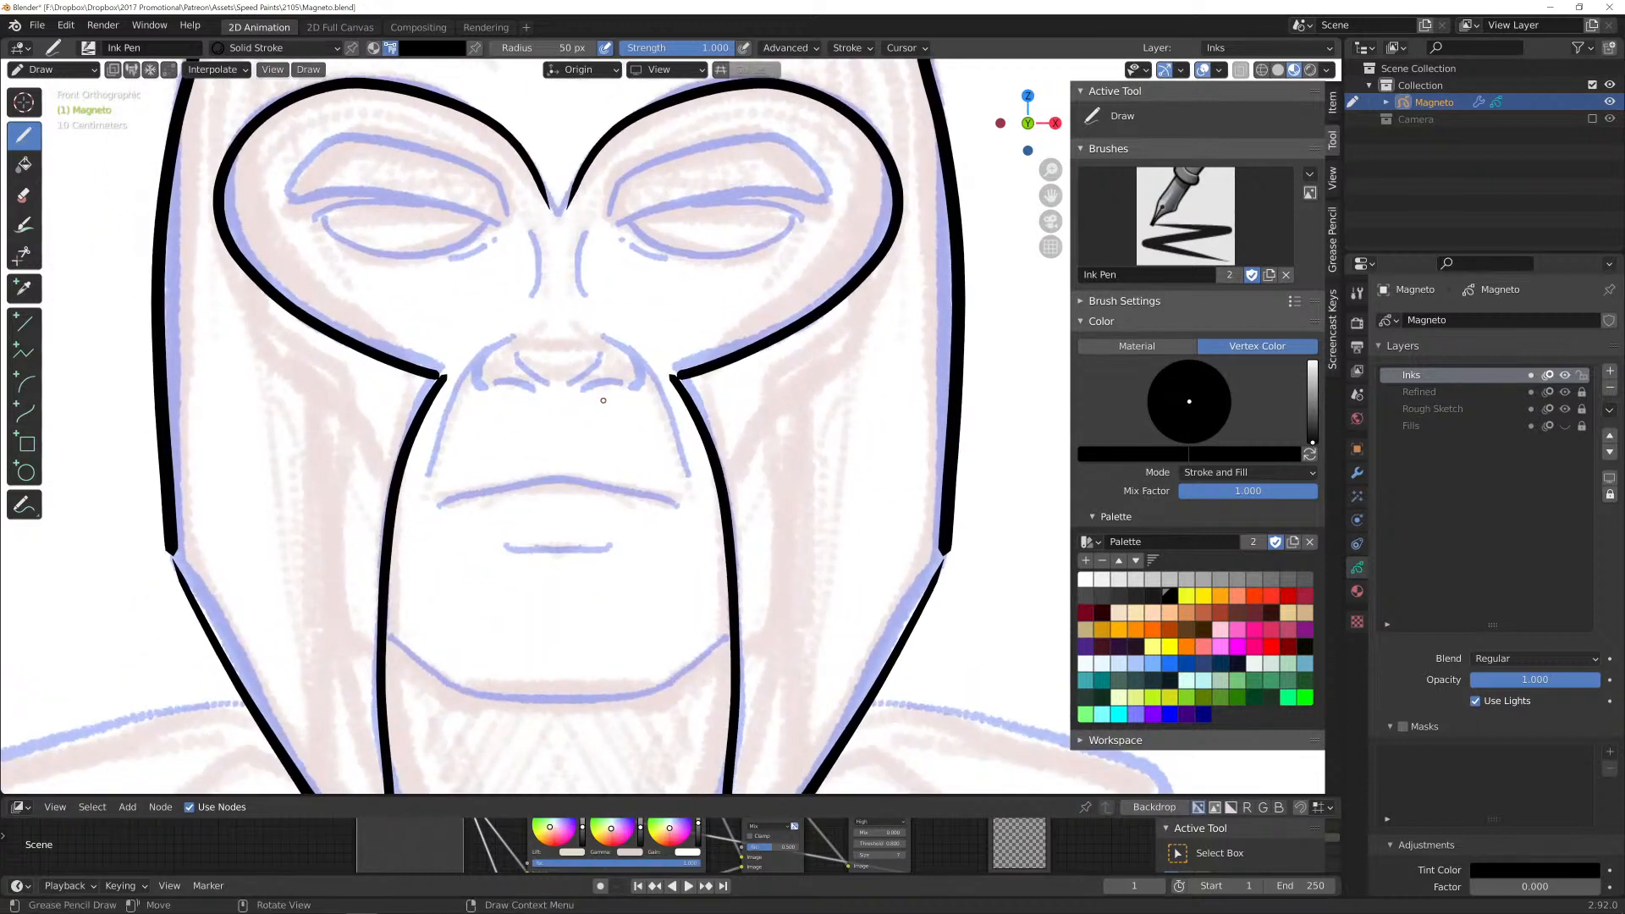
key(Tab)
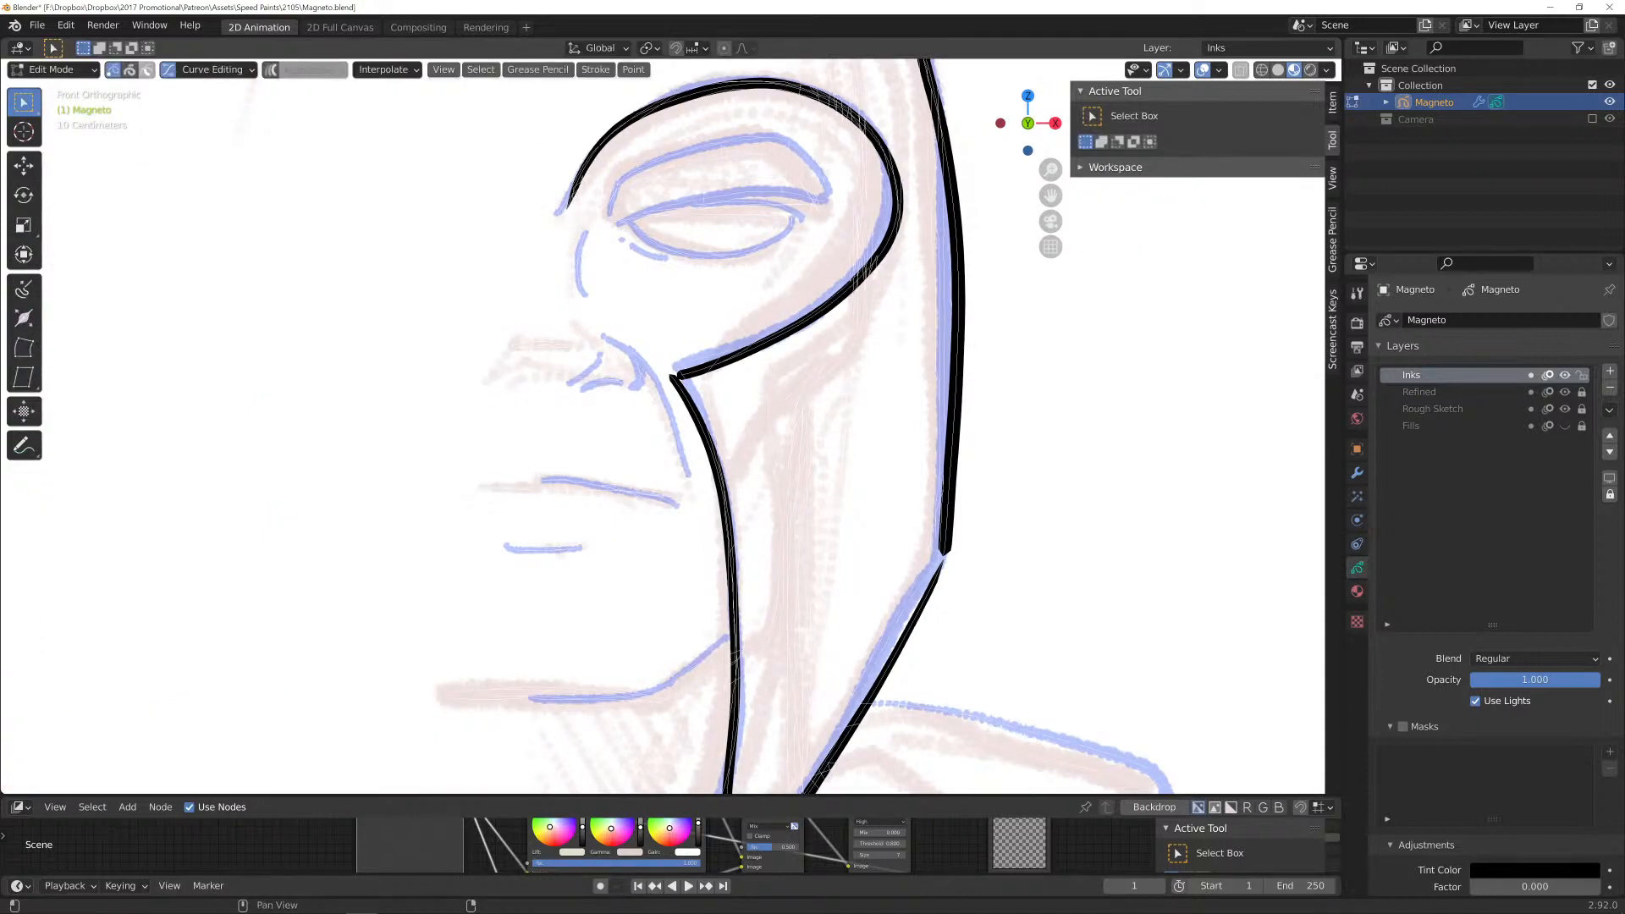
click(1332, 330)
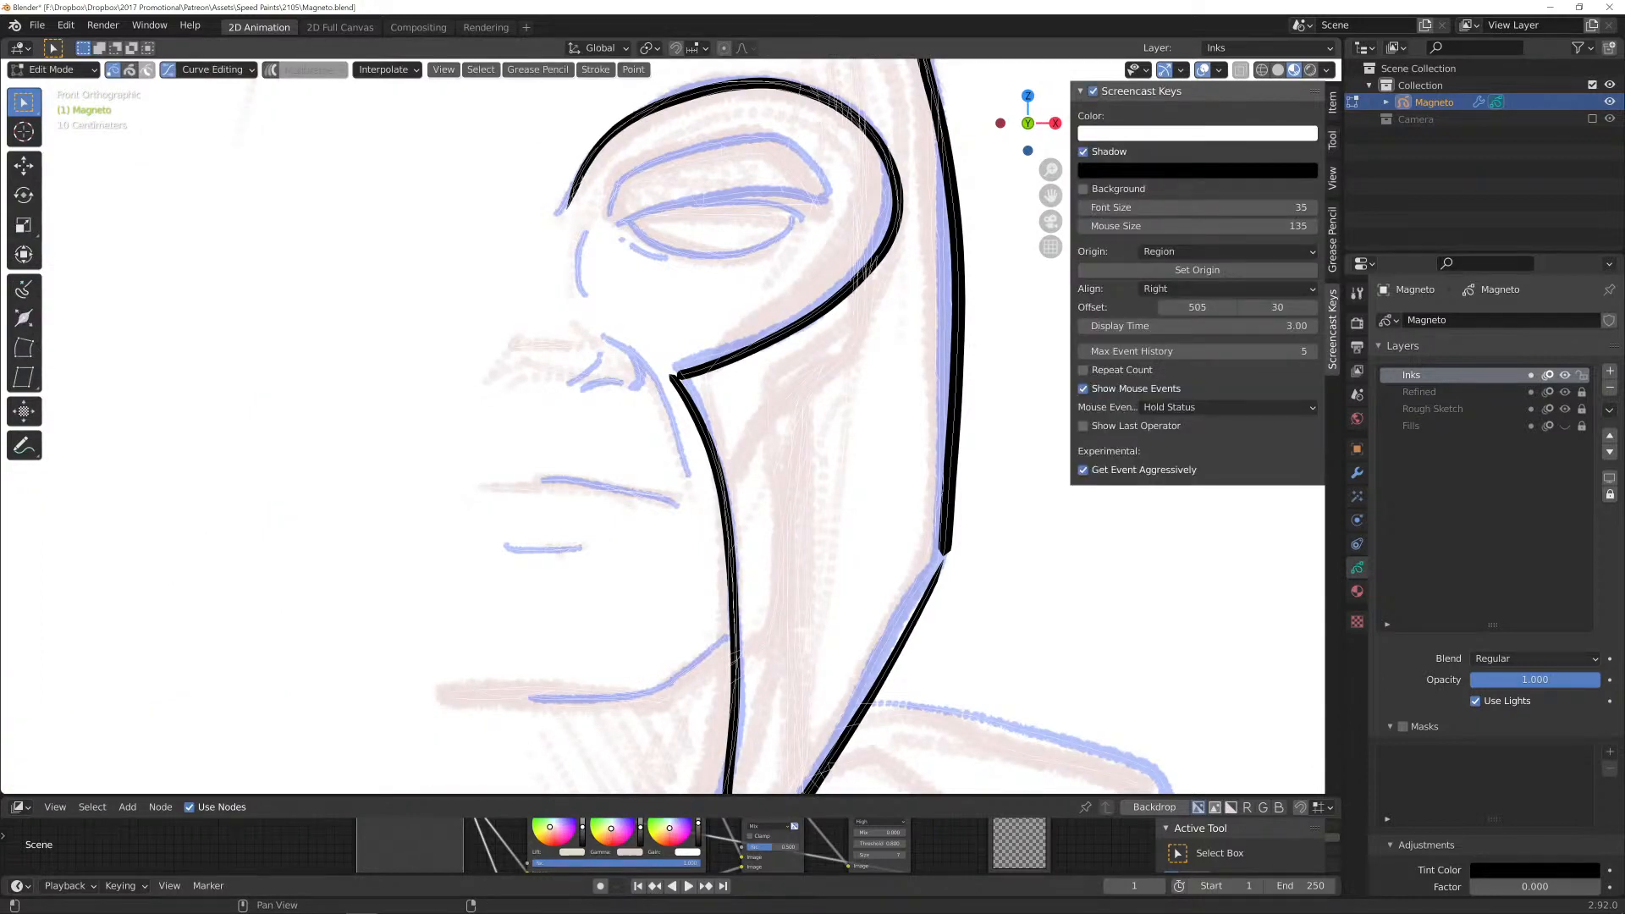
key(Tab)
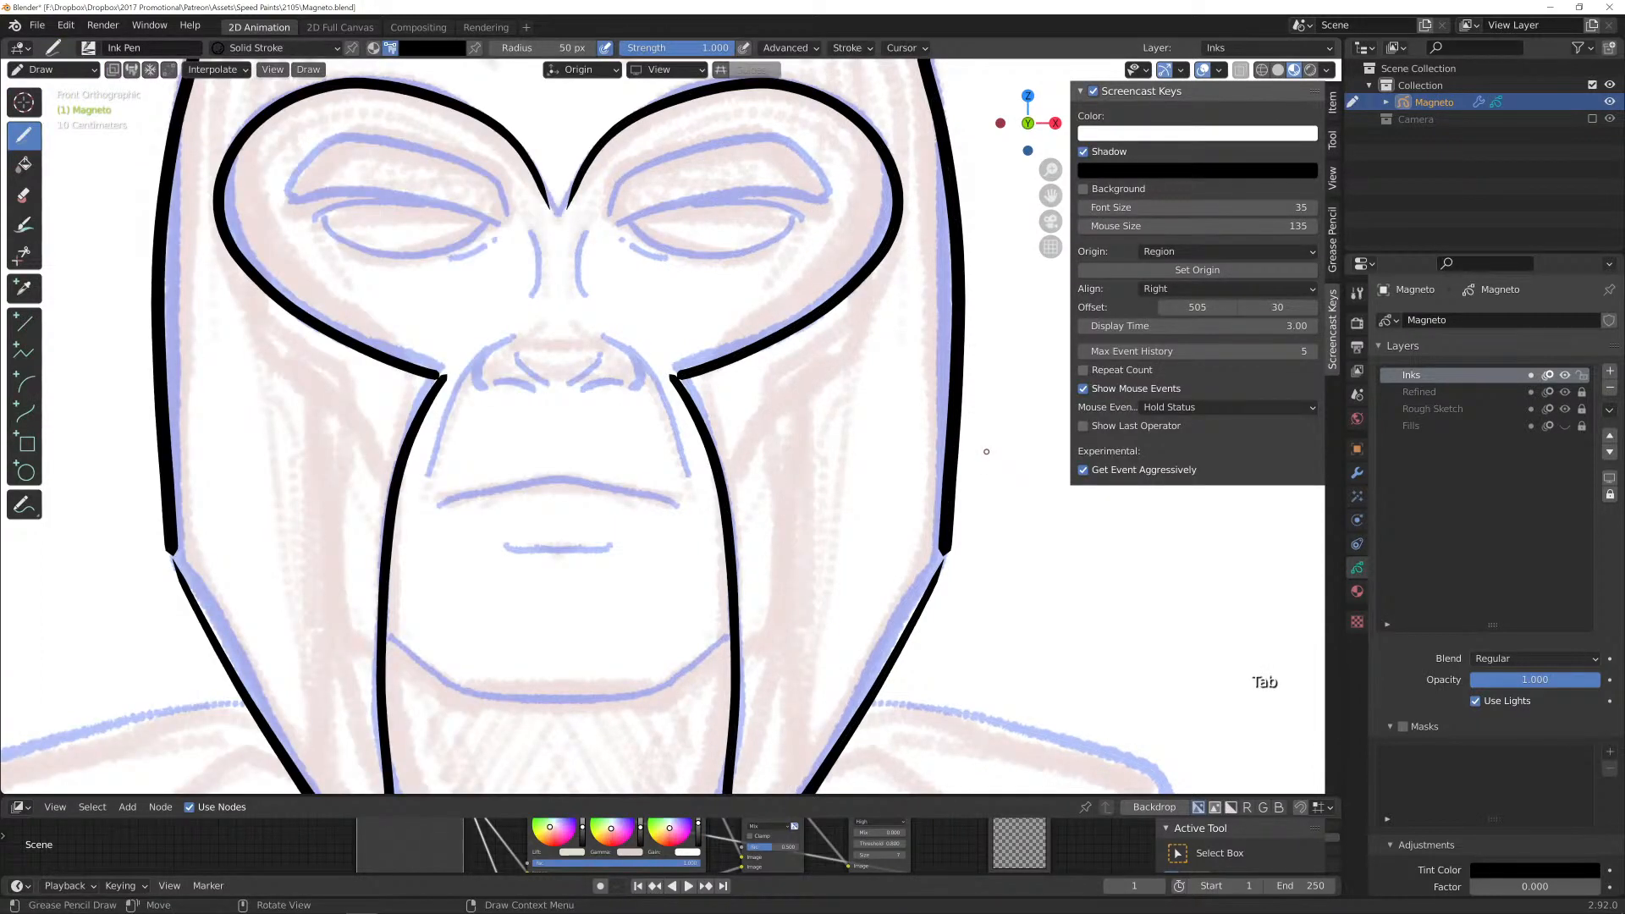
click(1332, 140)
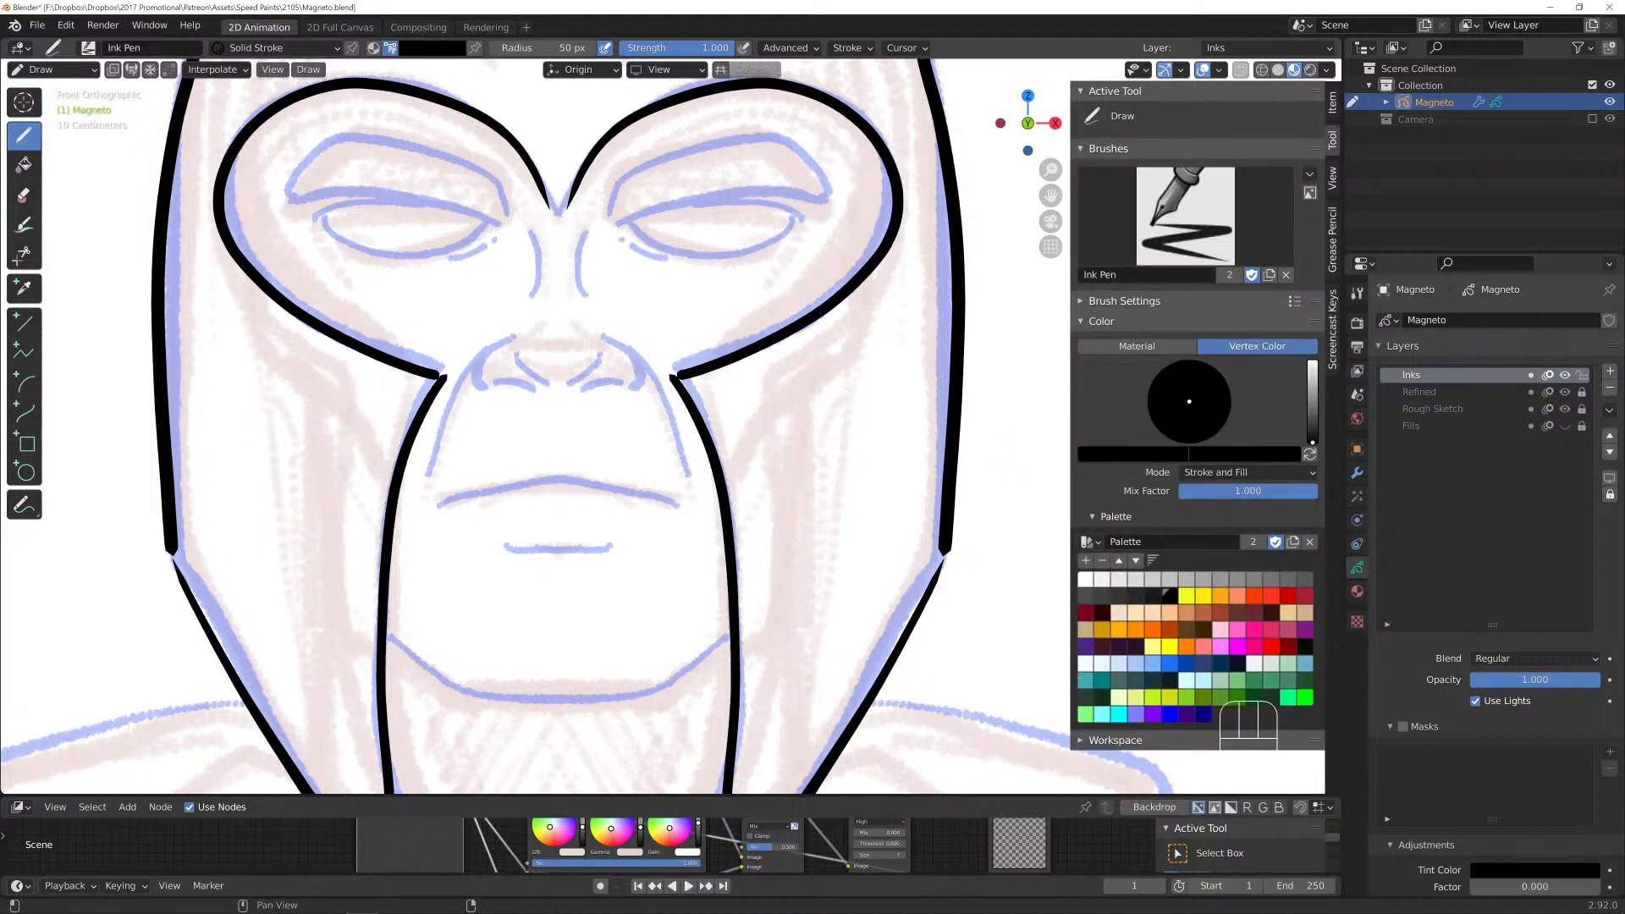
click(1101, 321)
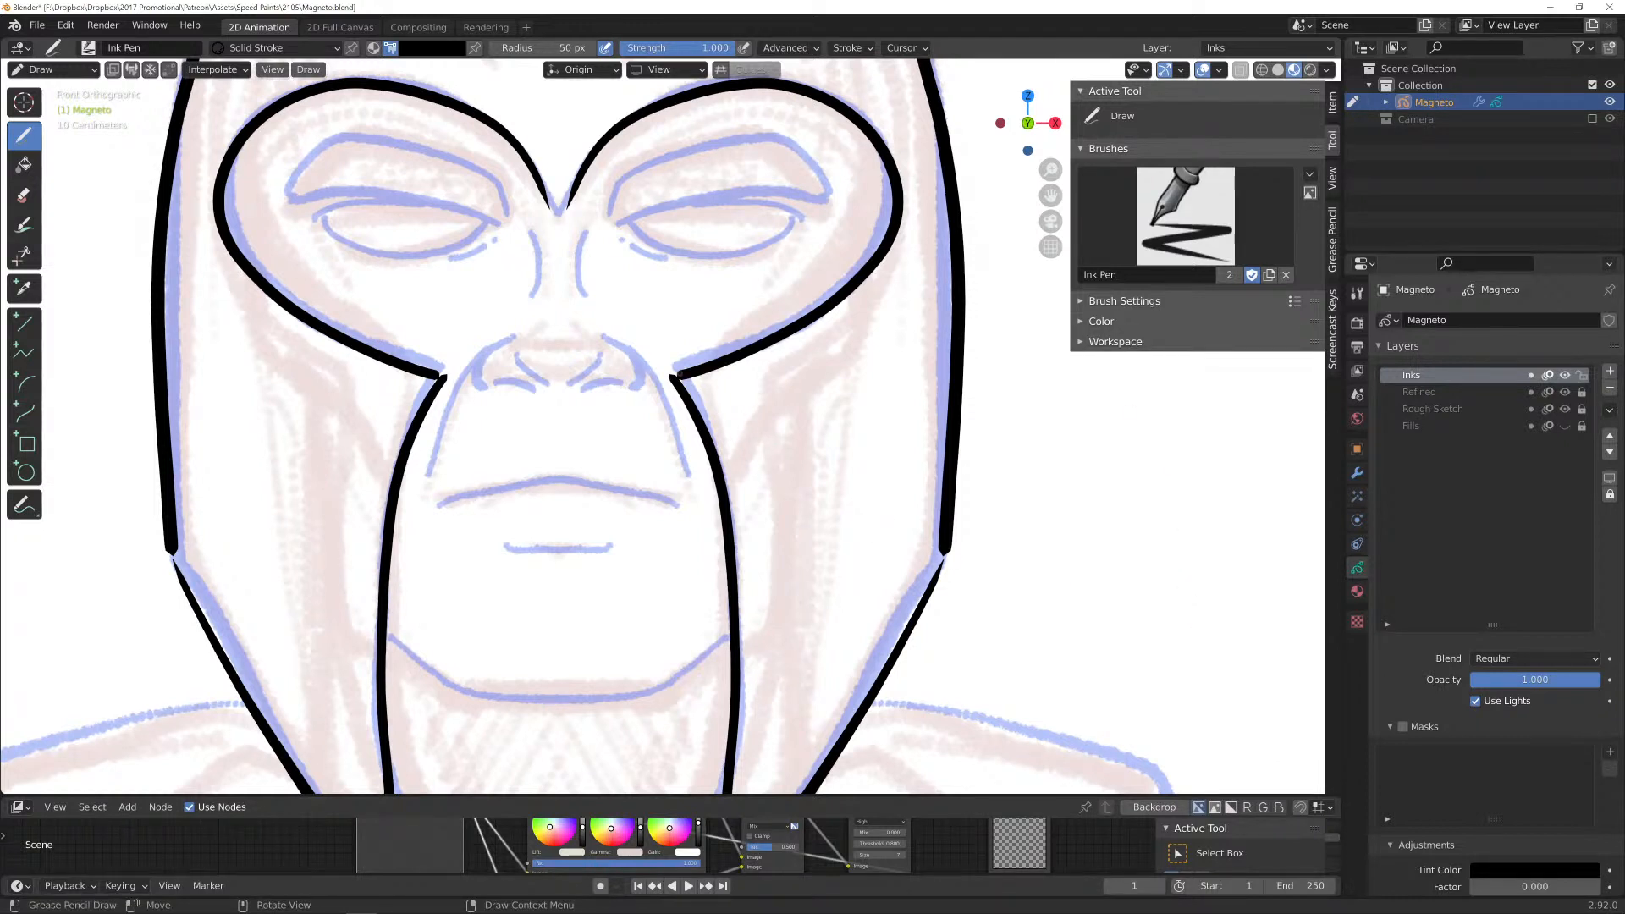
In Edit Mode, move the inked inner cheek stroke outward about 0.023 m so its upper end meets the eye opening's corner.
key(Tab)
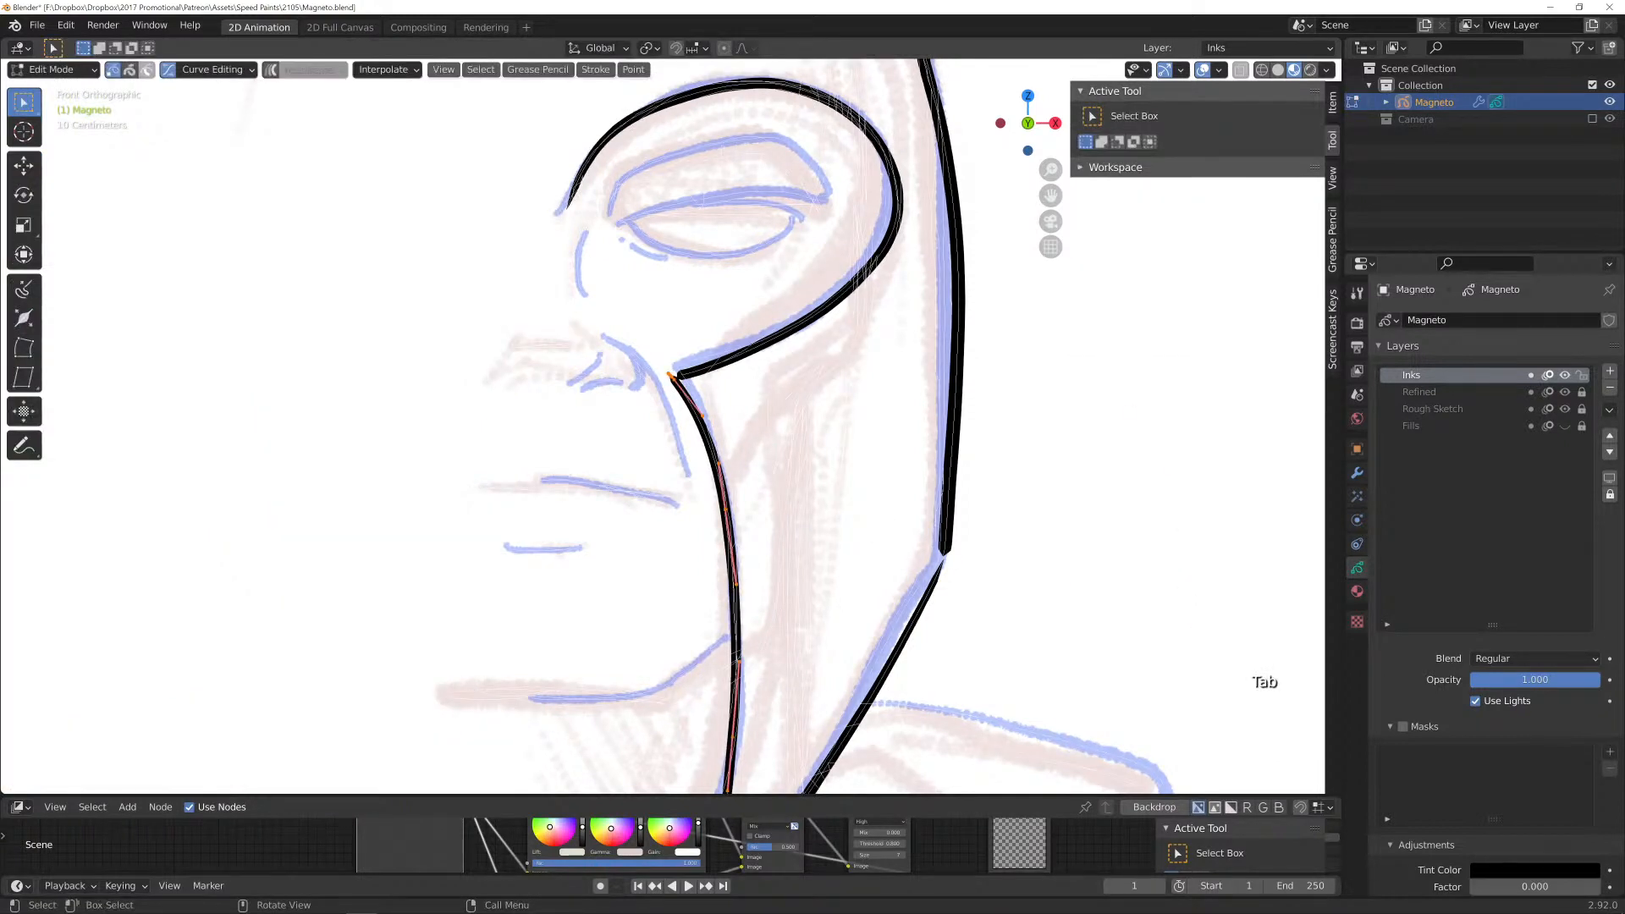
key(g)
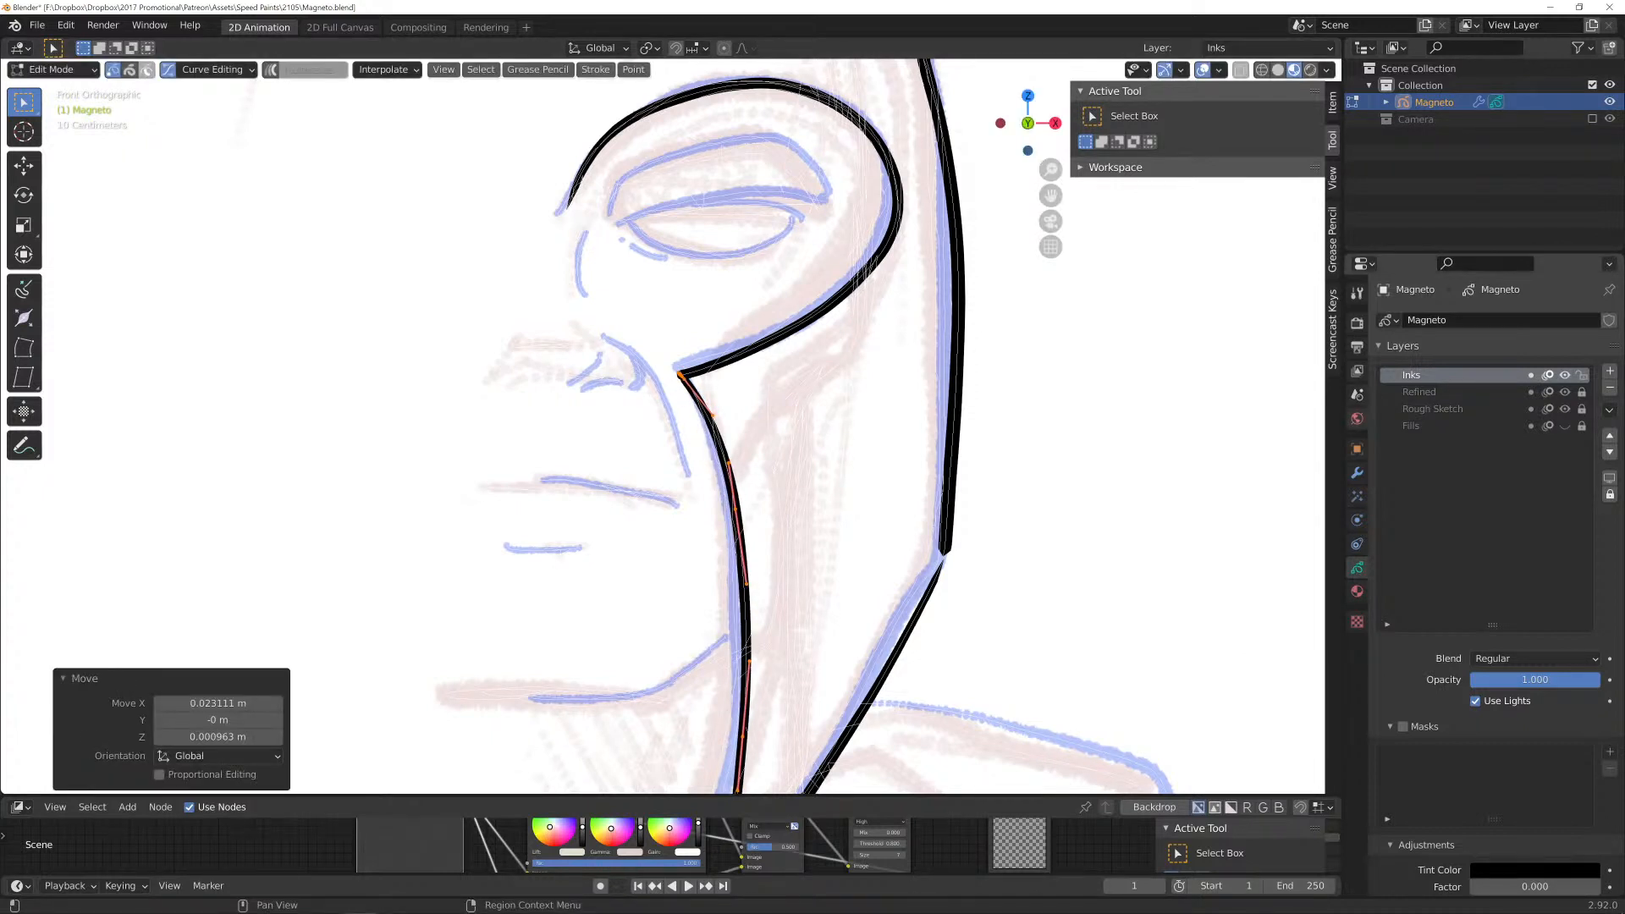
Change the world background color from white to a slightly darkened pink.
click(1356, 418)
click(1543, 432)
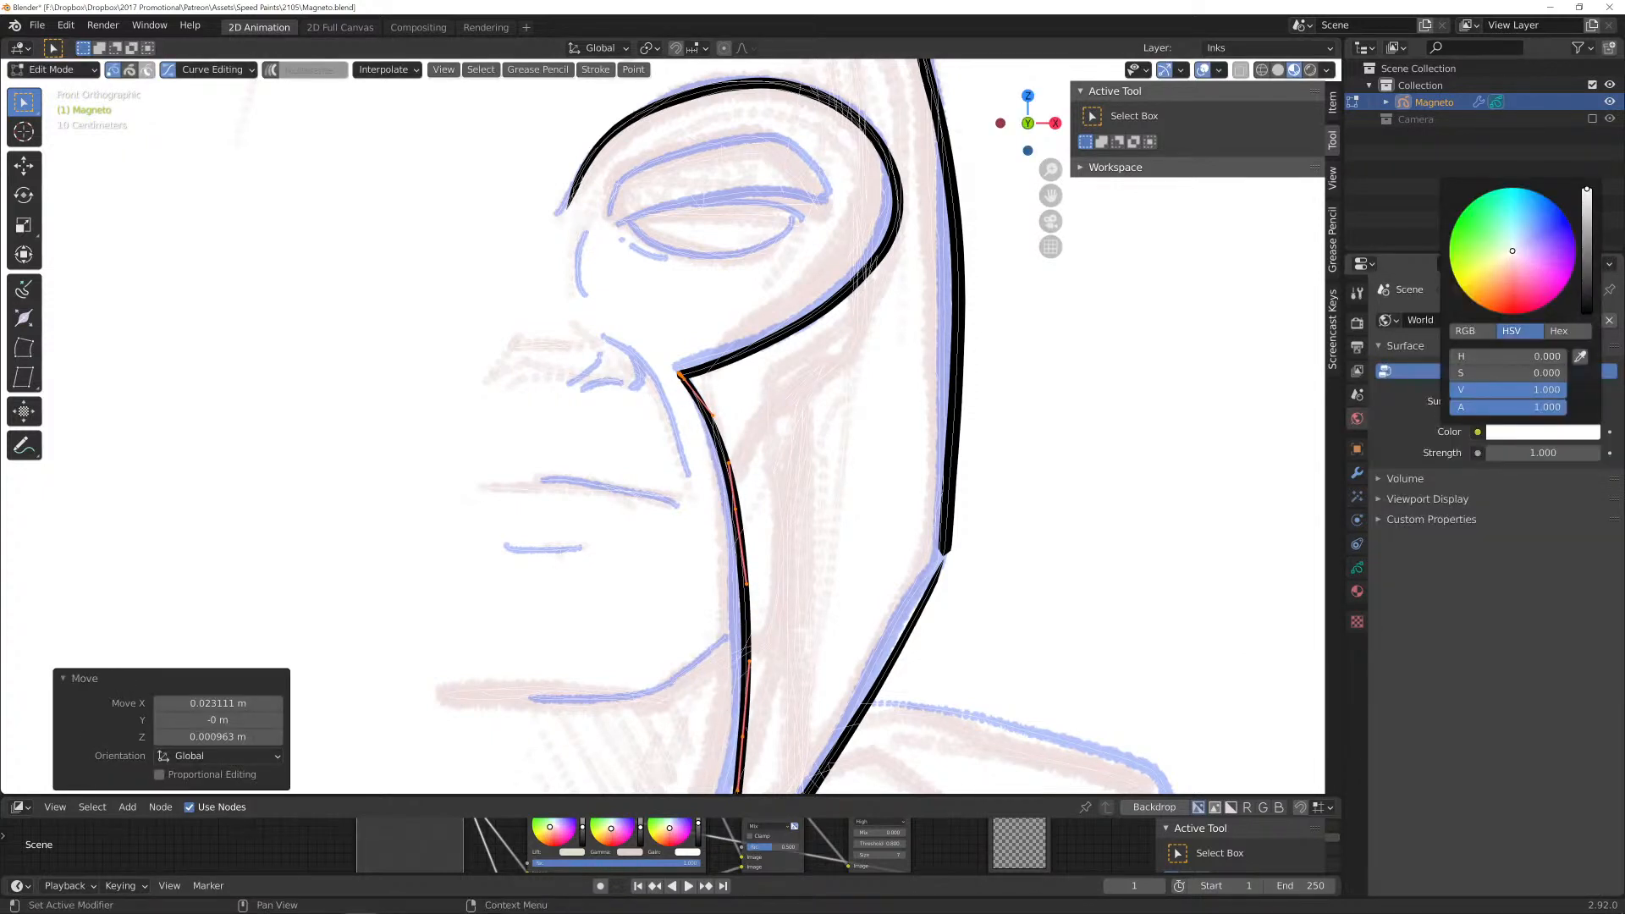
drag(1511, 251, 1521, 267)
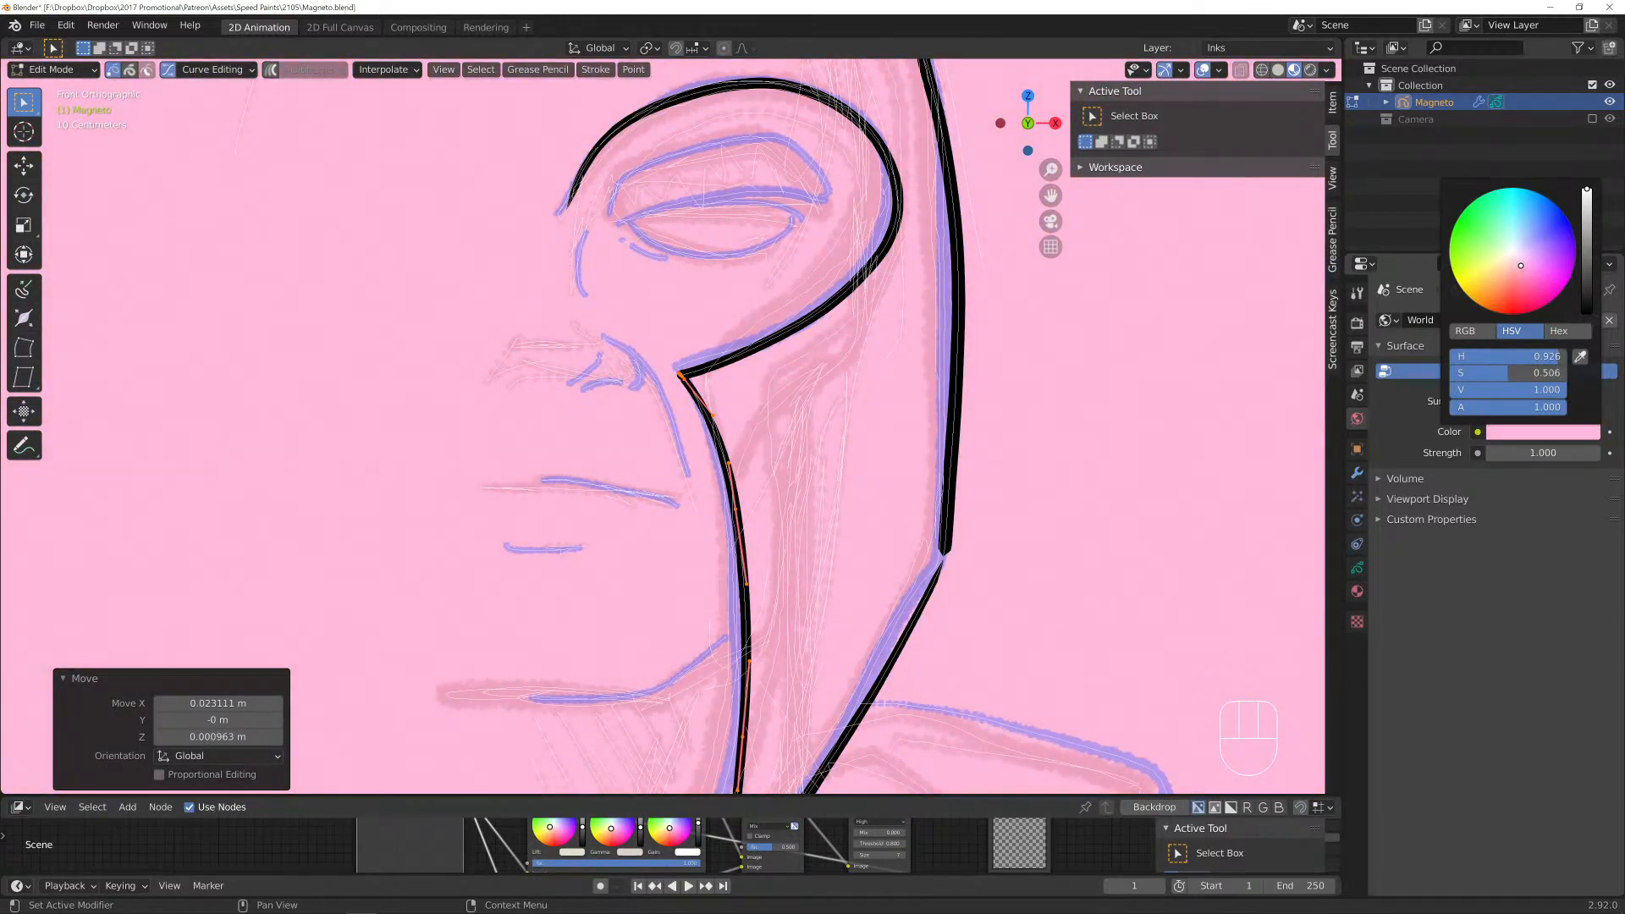
drag(1587, 189, 1587, 231)
drag(1587, 212, 1587, 202)
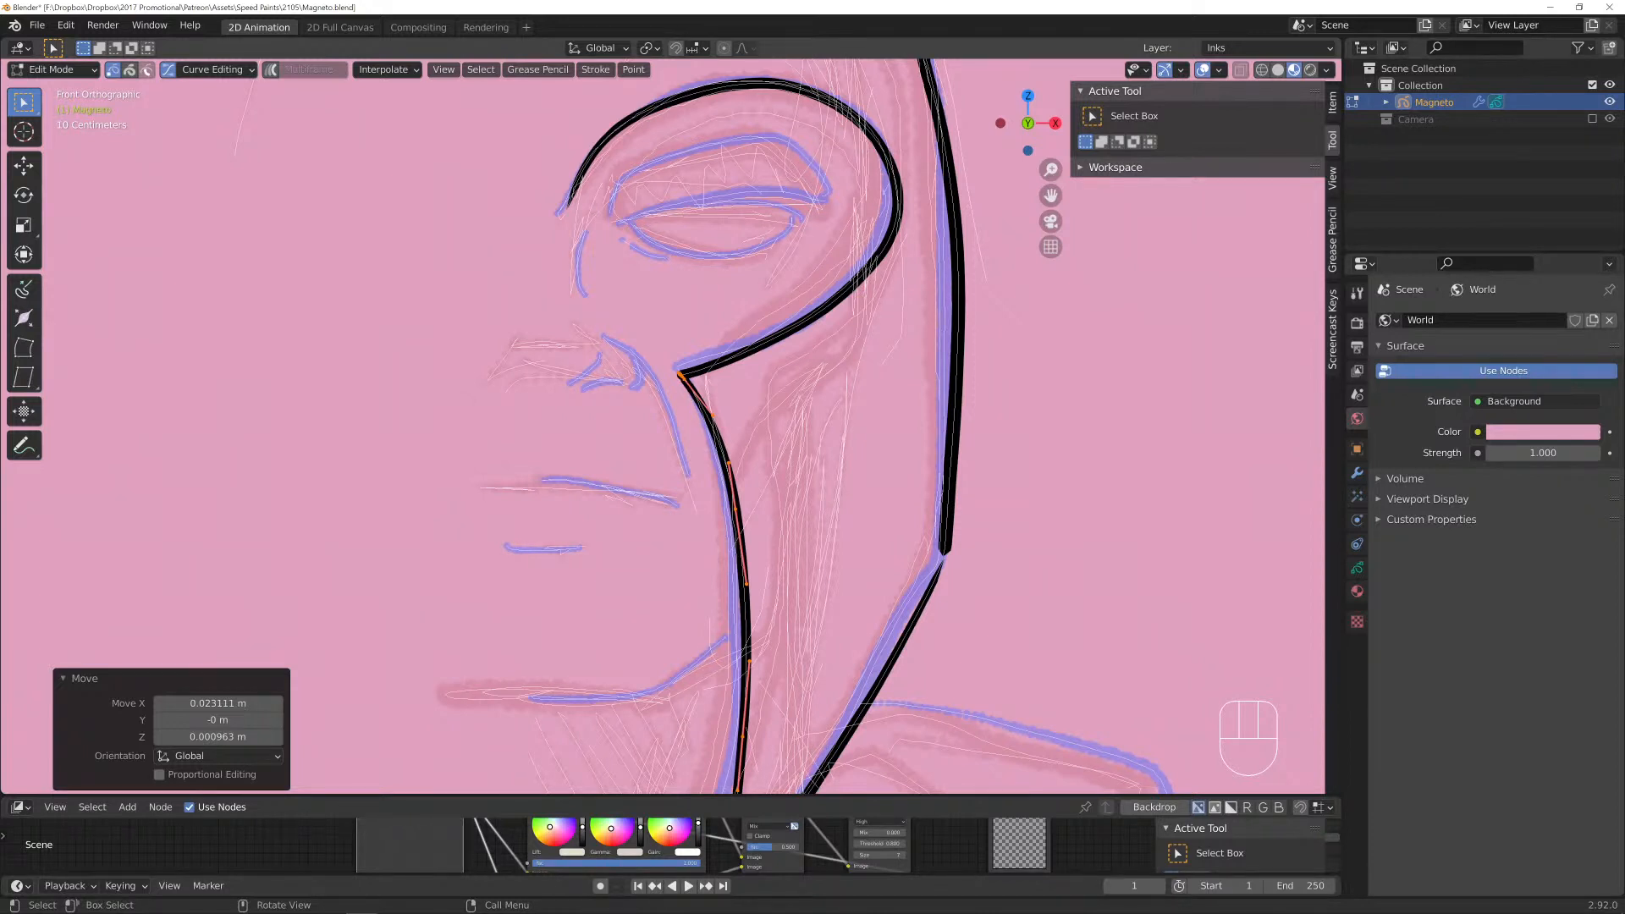
Select the top point of the inner cheek stroke and turn off Curve Editing.
click(682, 373)
key(g)
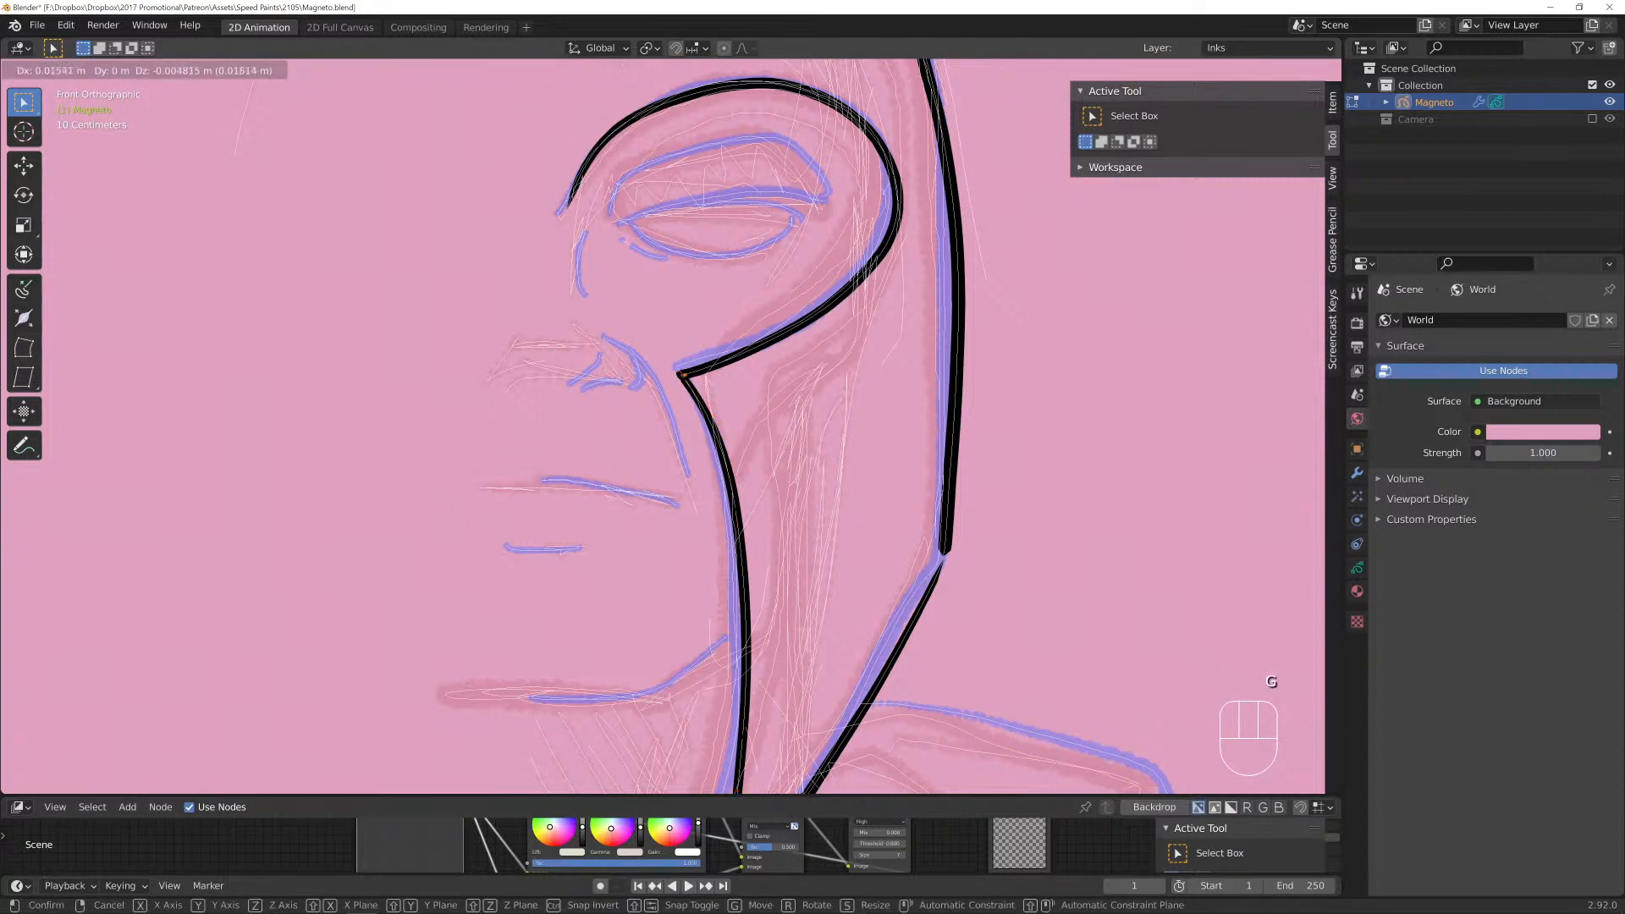
right_click(667, 351)
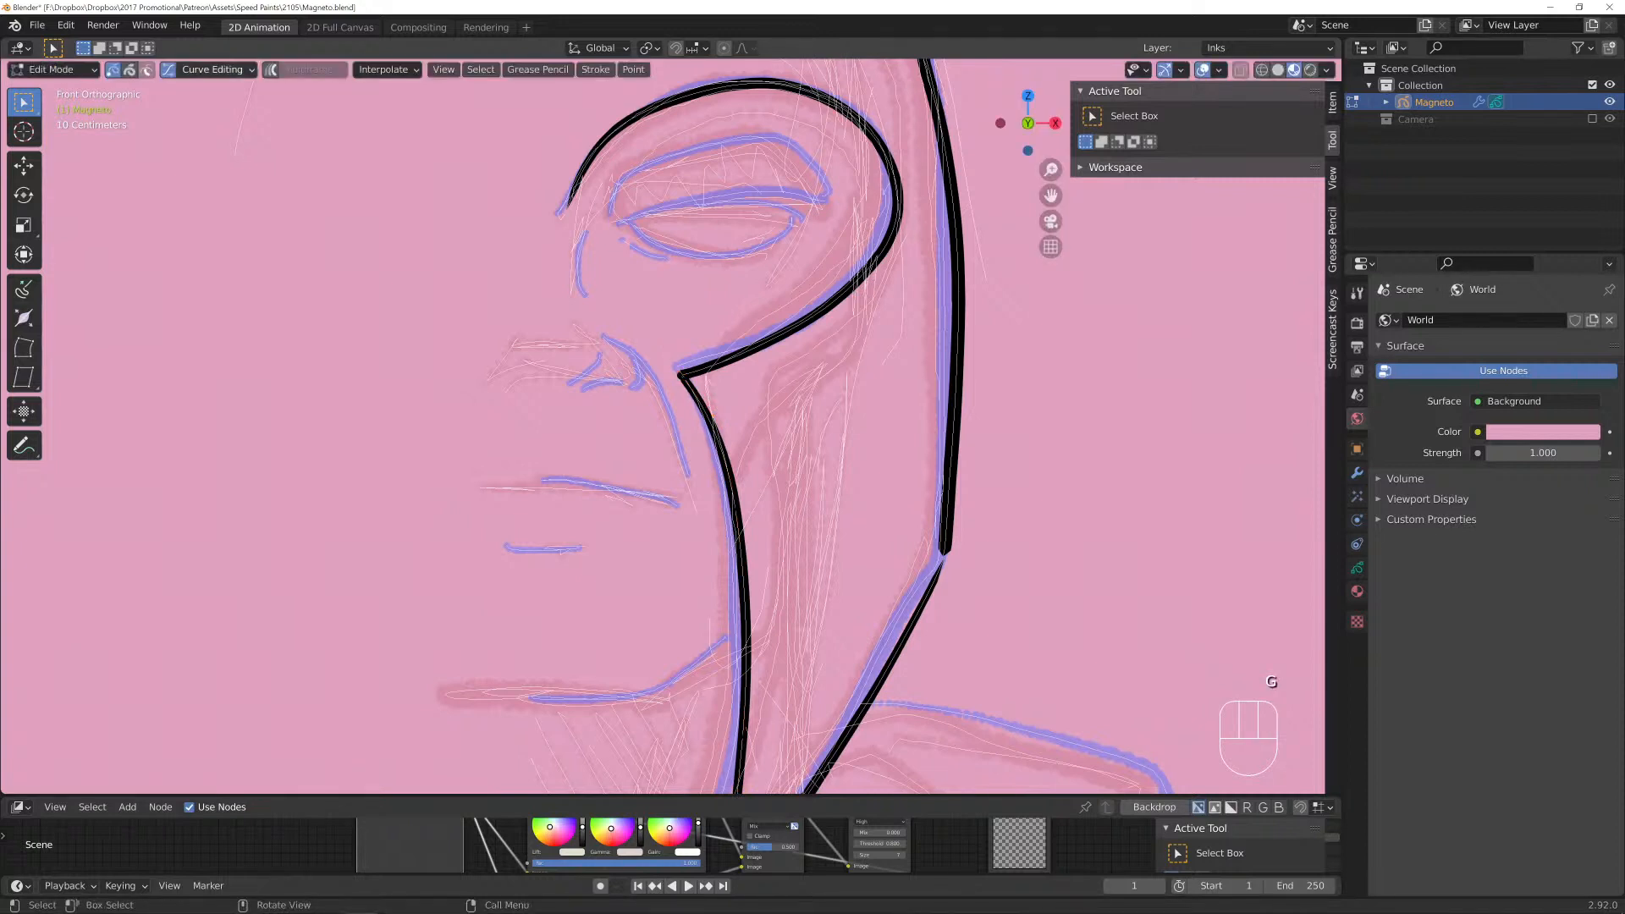
click(167, 69)
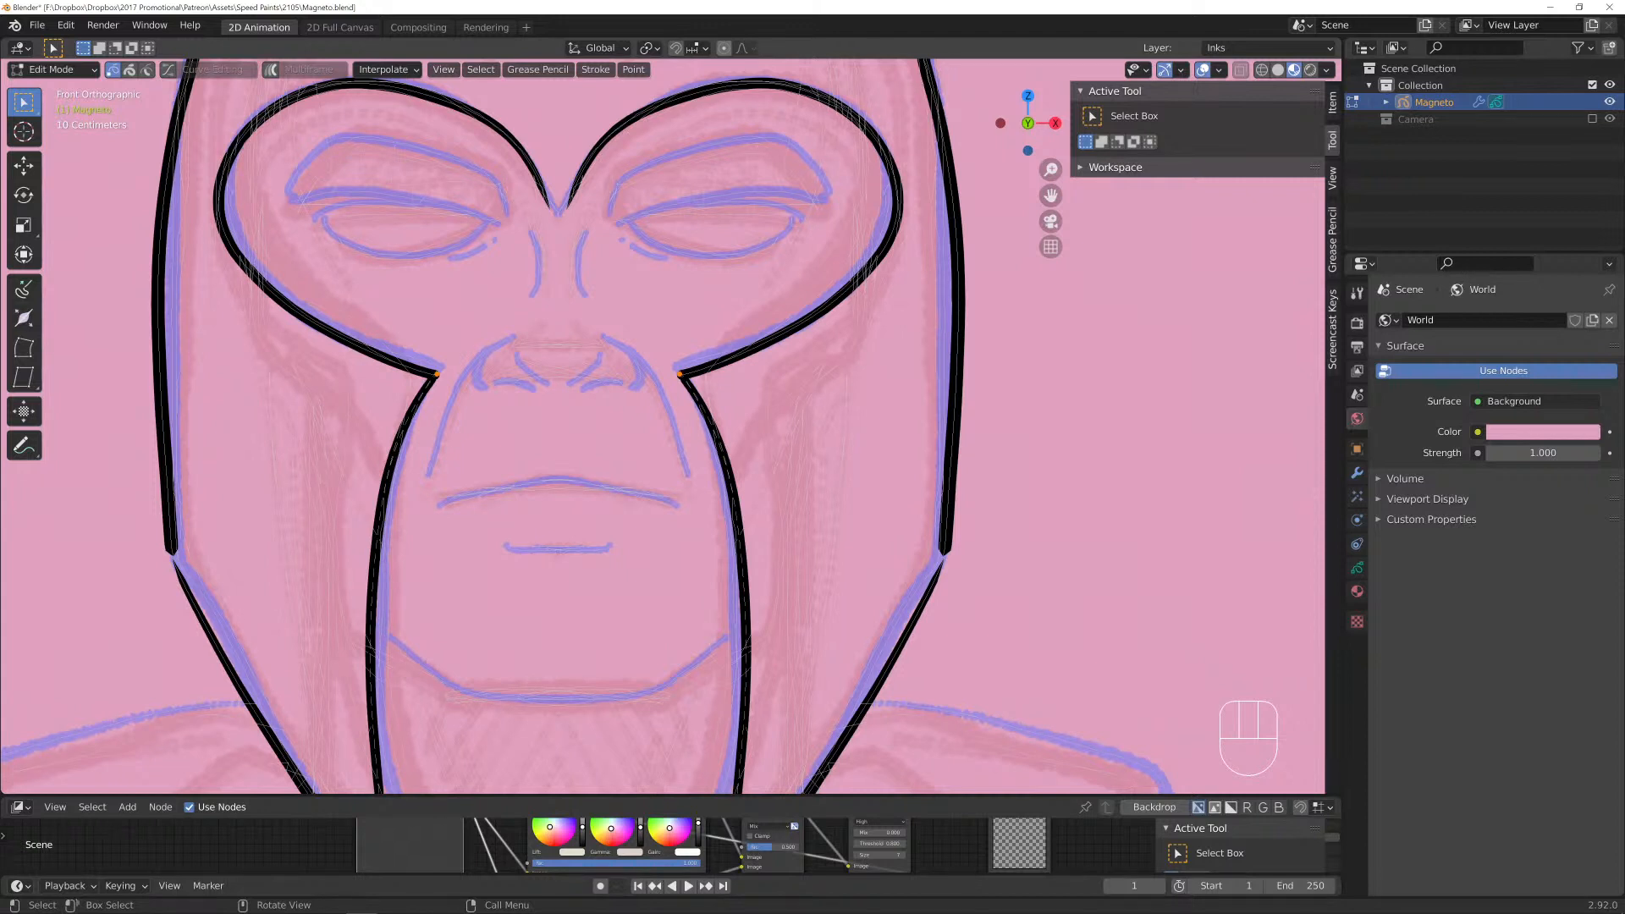
Enable proportional editing with Connected Only and Smooth falloff, and try it by moving the cheek stroke's top point.
click(742, 48)
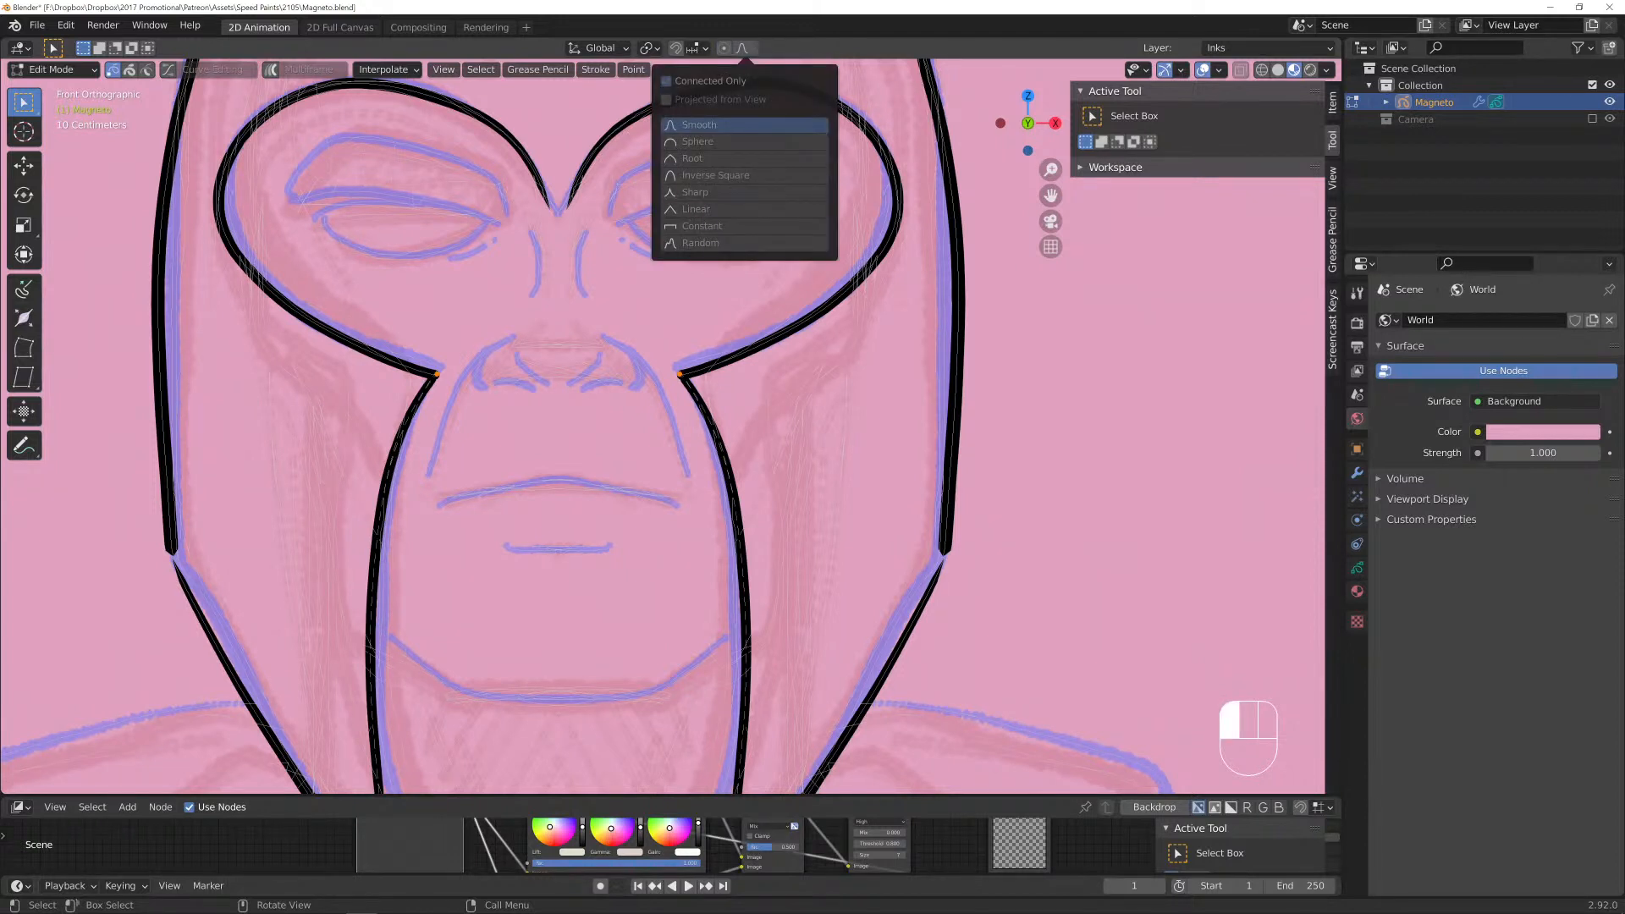
click(723, 47)
click(742, 48)
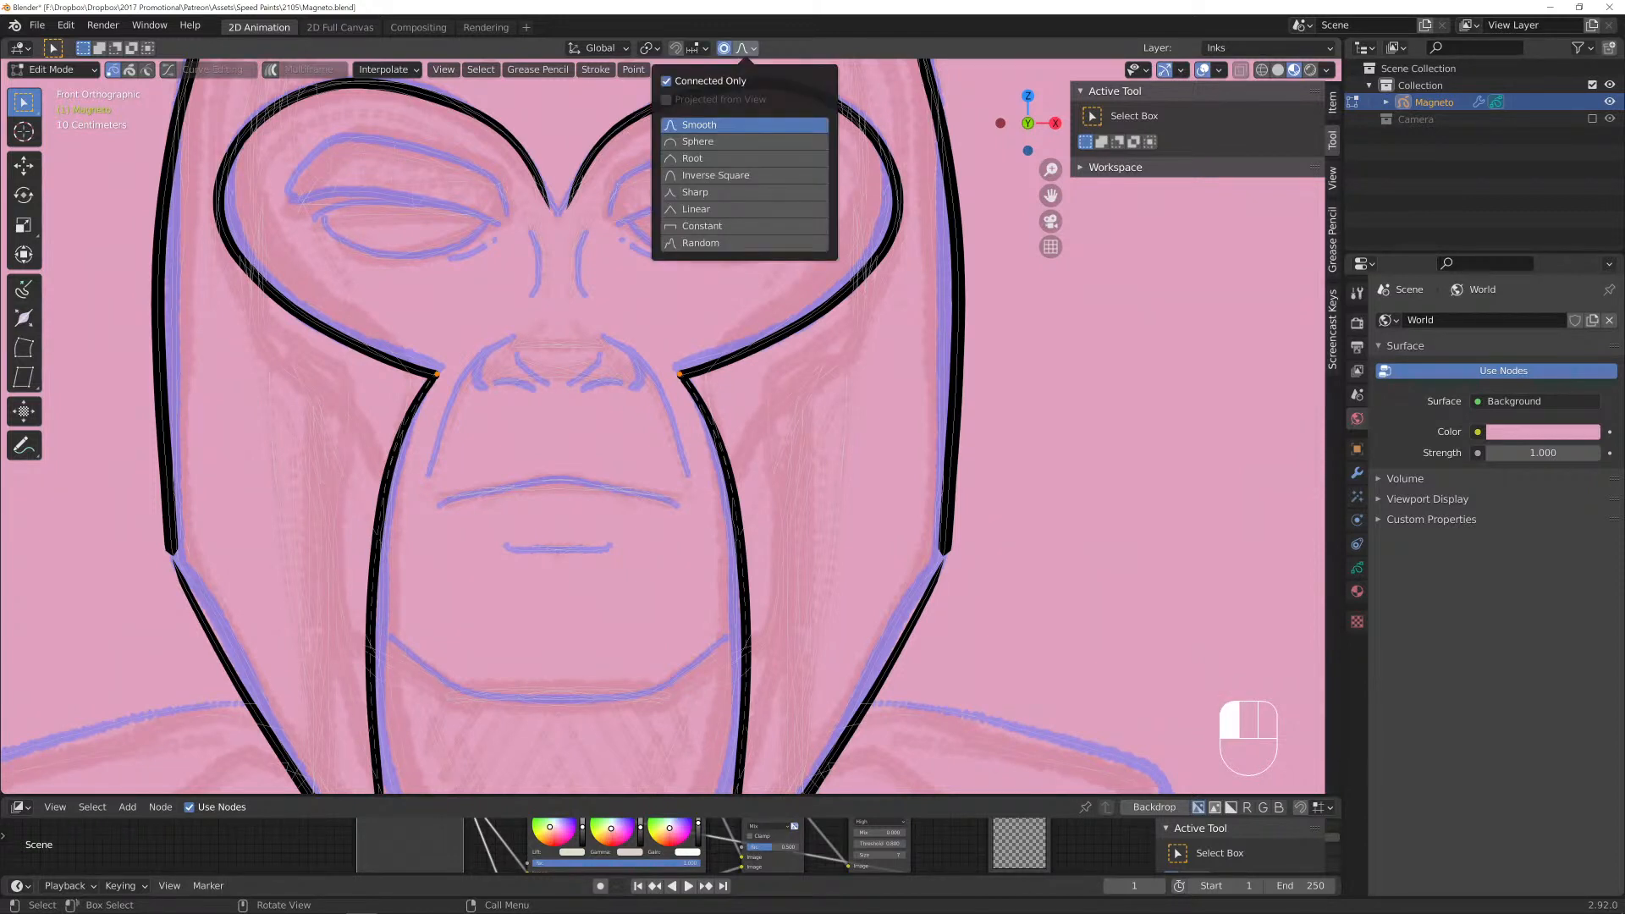
key(g)
key(Escape)
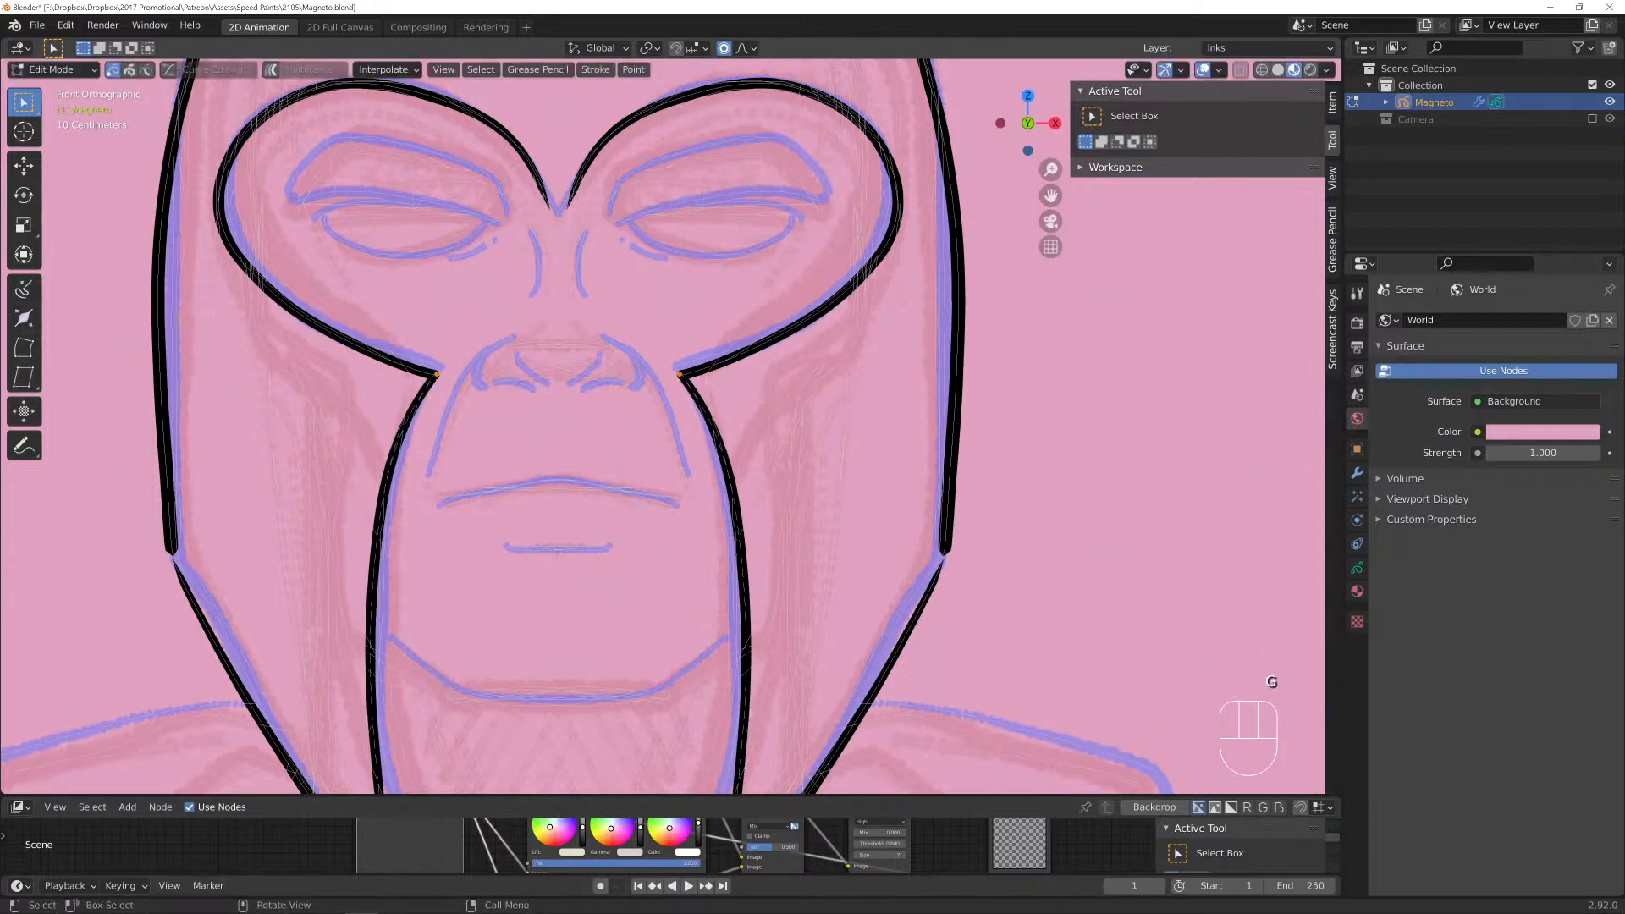
click(742, 47)
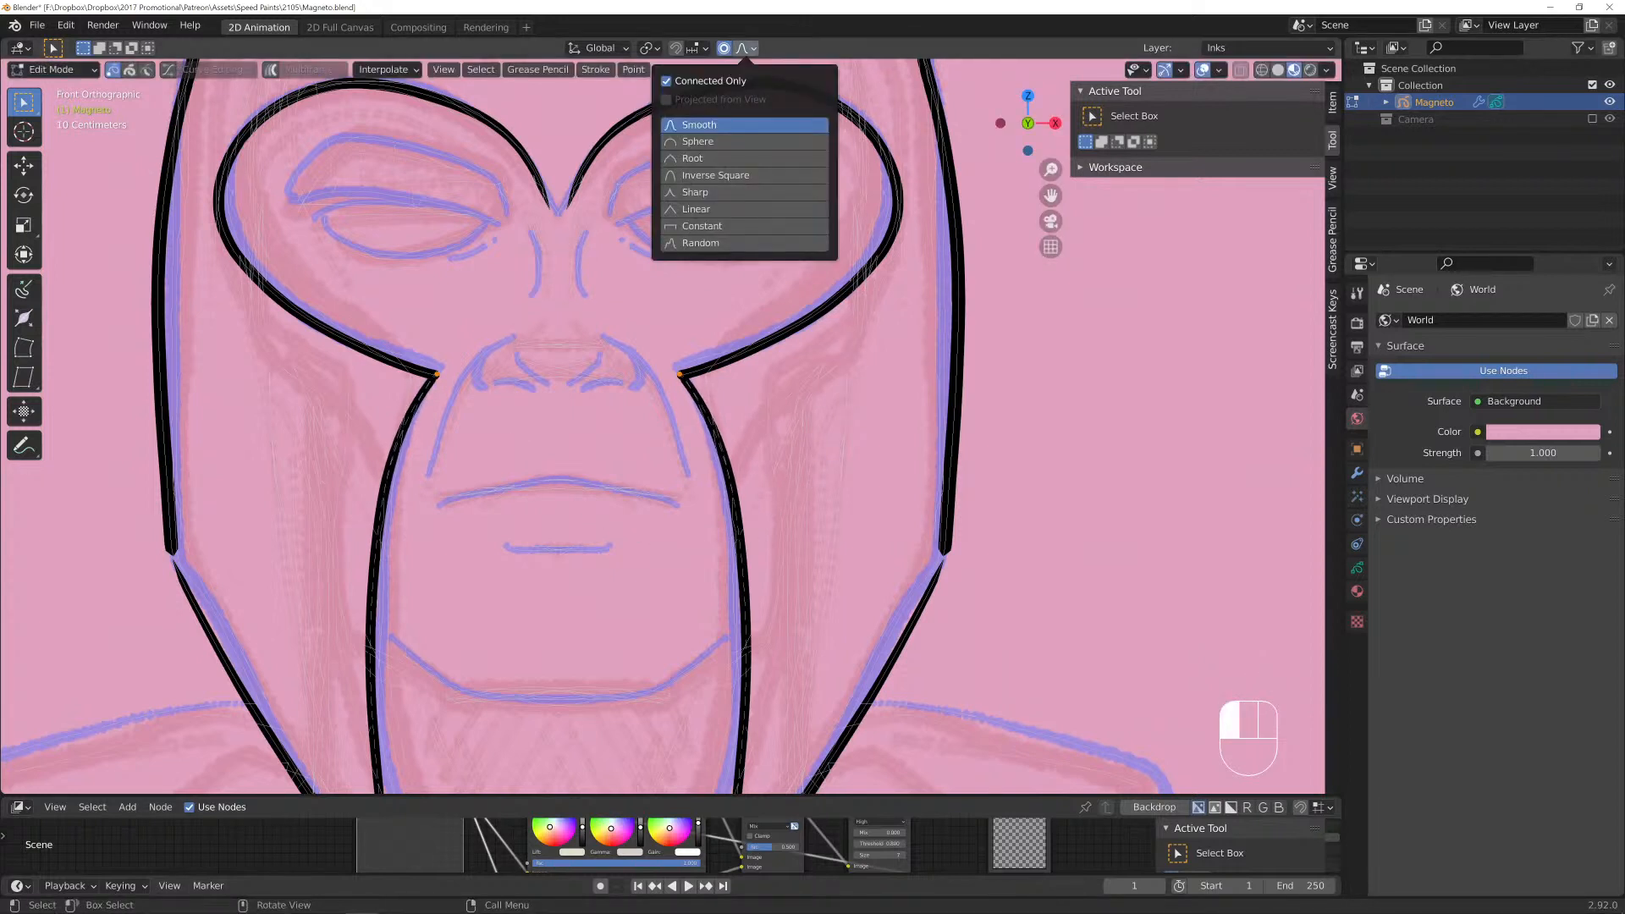
click(699, 125)
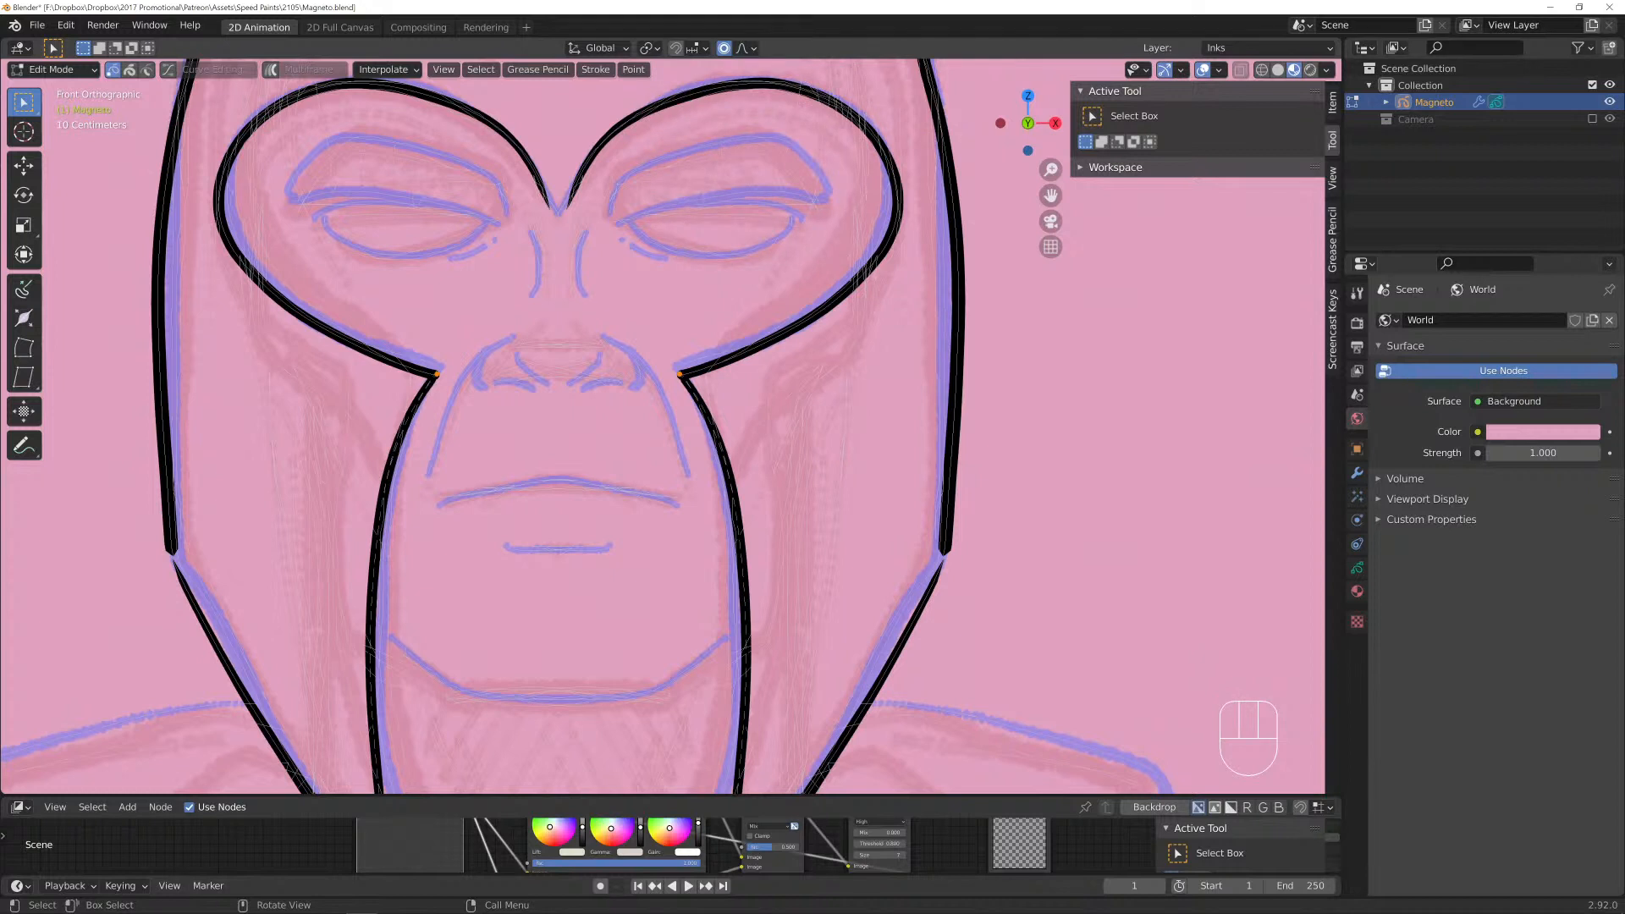
key(g)
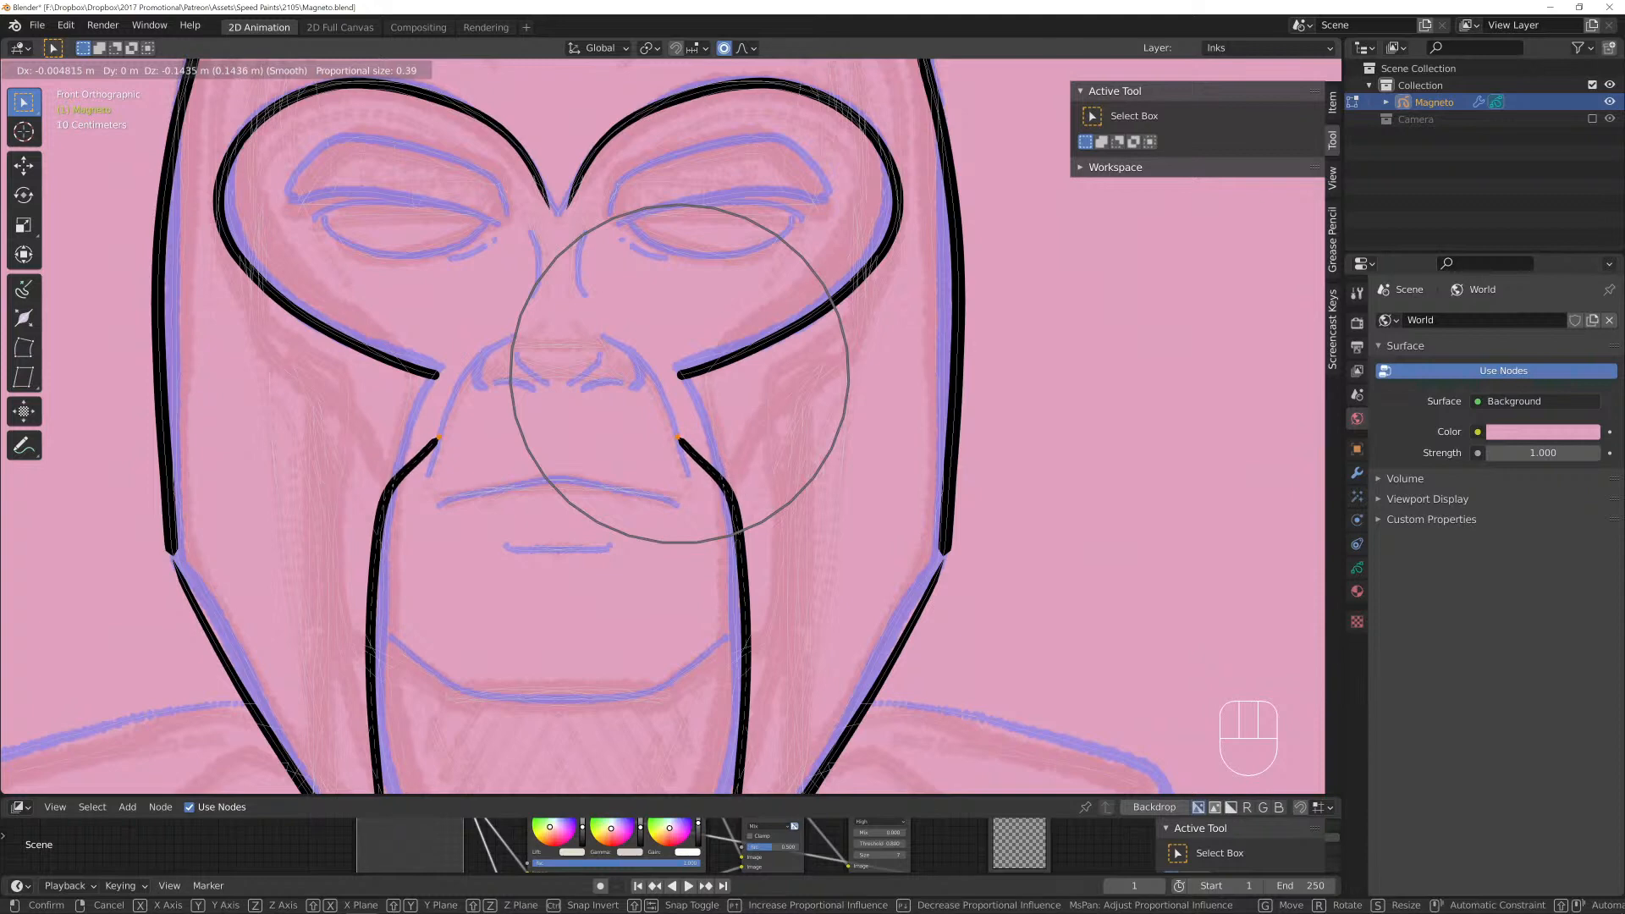
key(Escape)
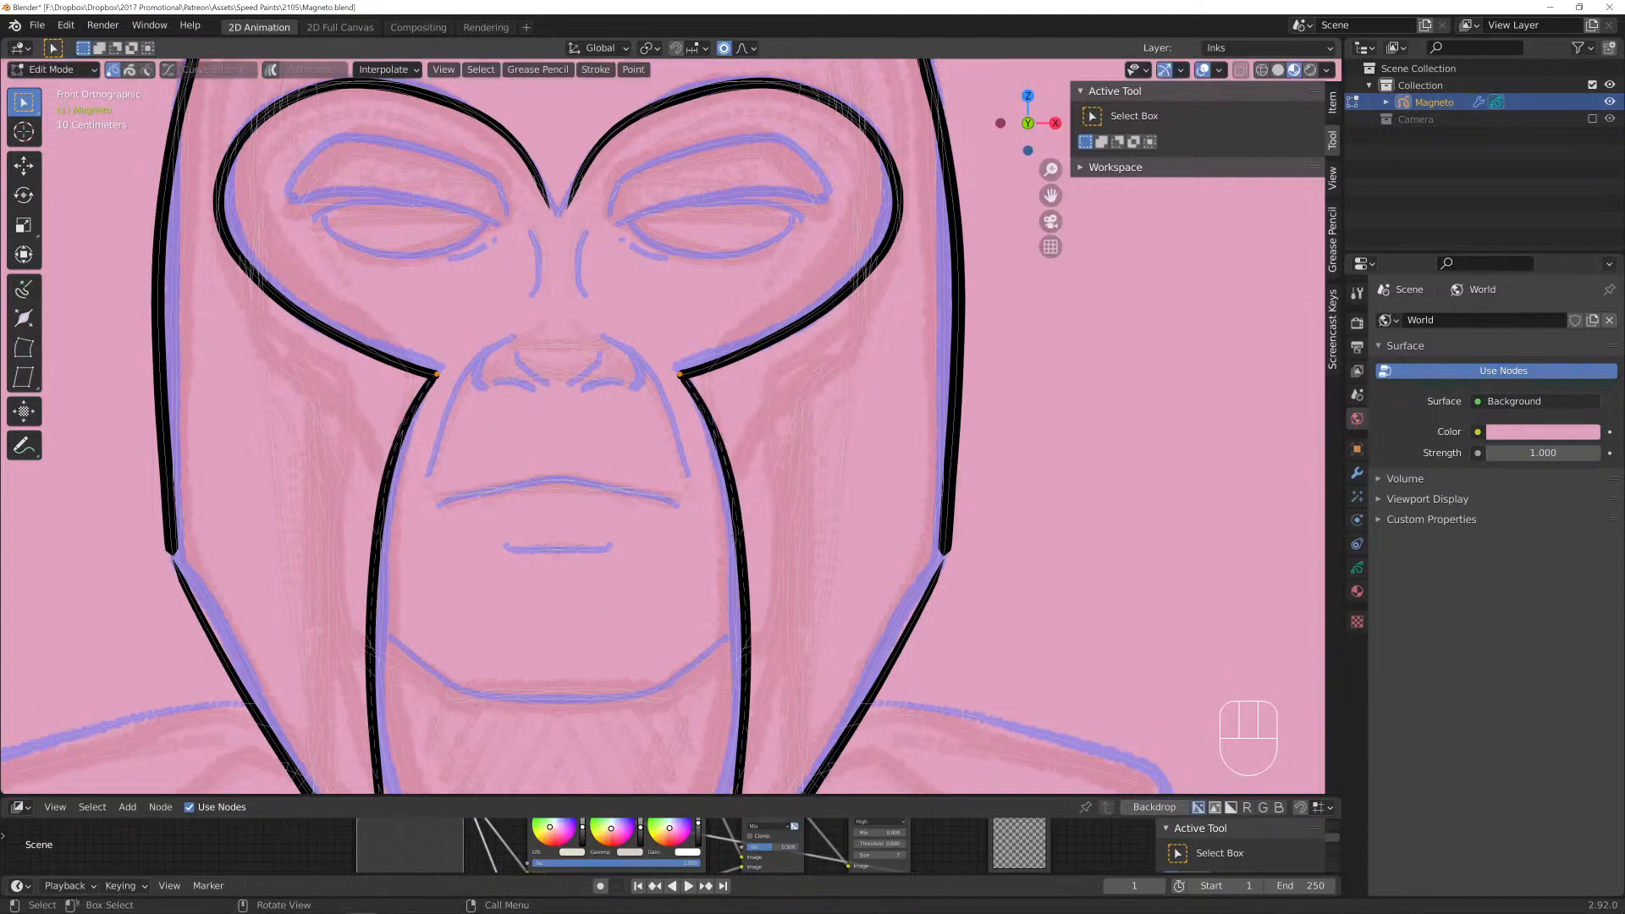
Delete the point at the upper end of the helmet's lower jaw stroke, near the outline's corner.
shift+middle_drag(719, 525, 622, 329)
scroll(621, 330, up, 3)
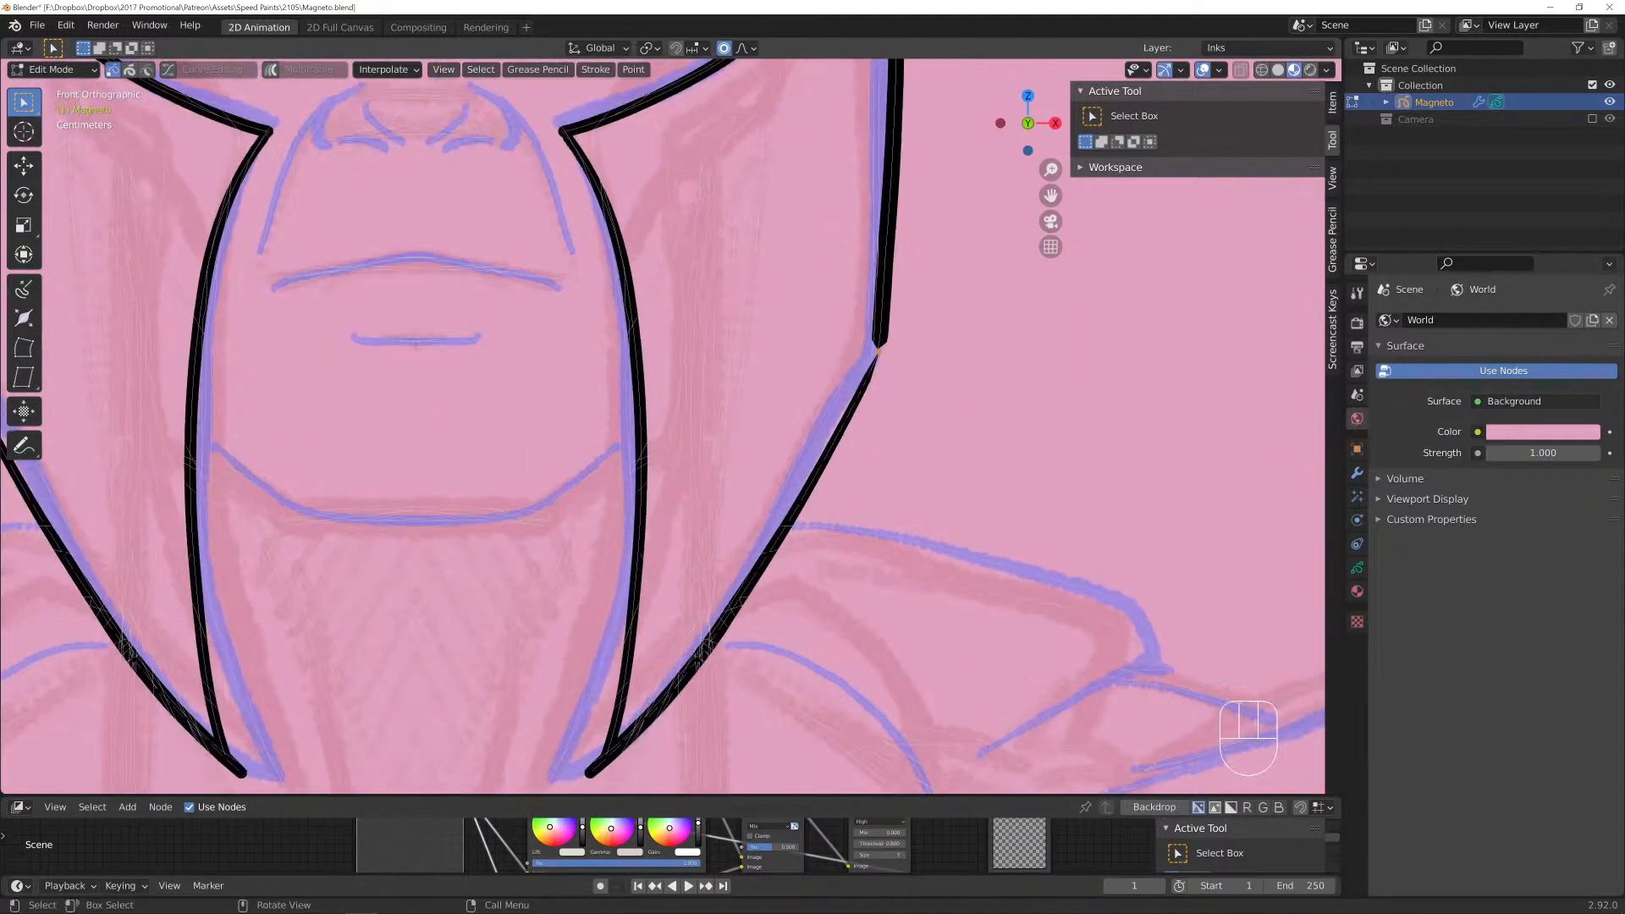
key(x)
click(888, 358)
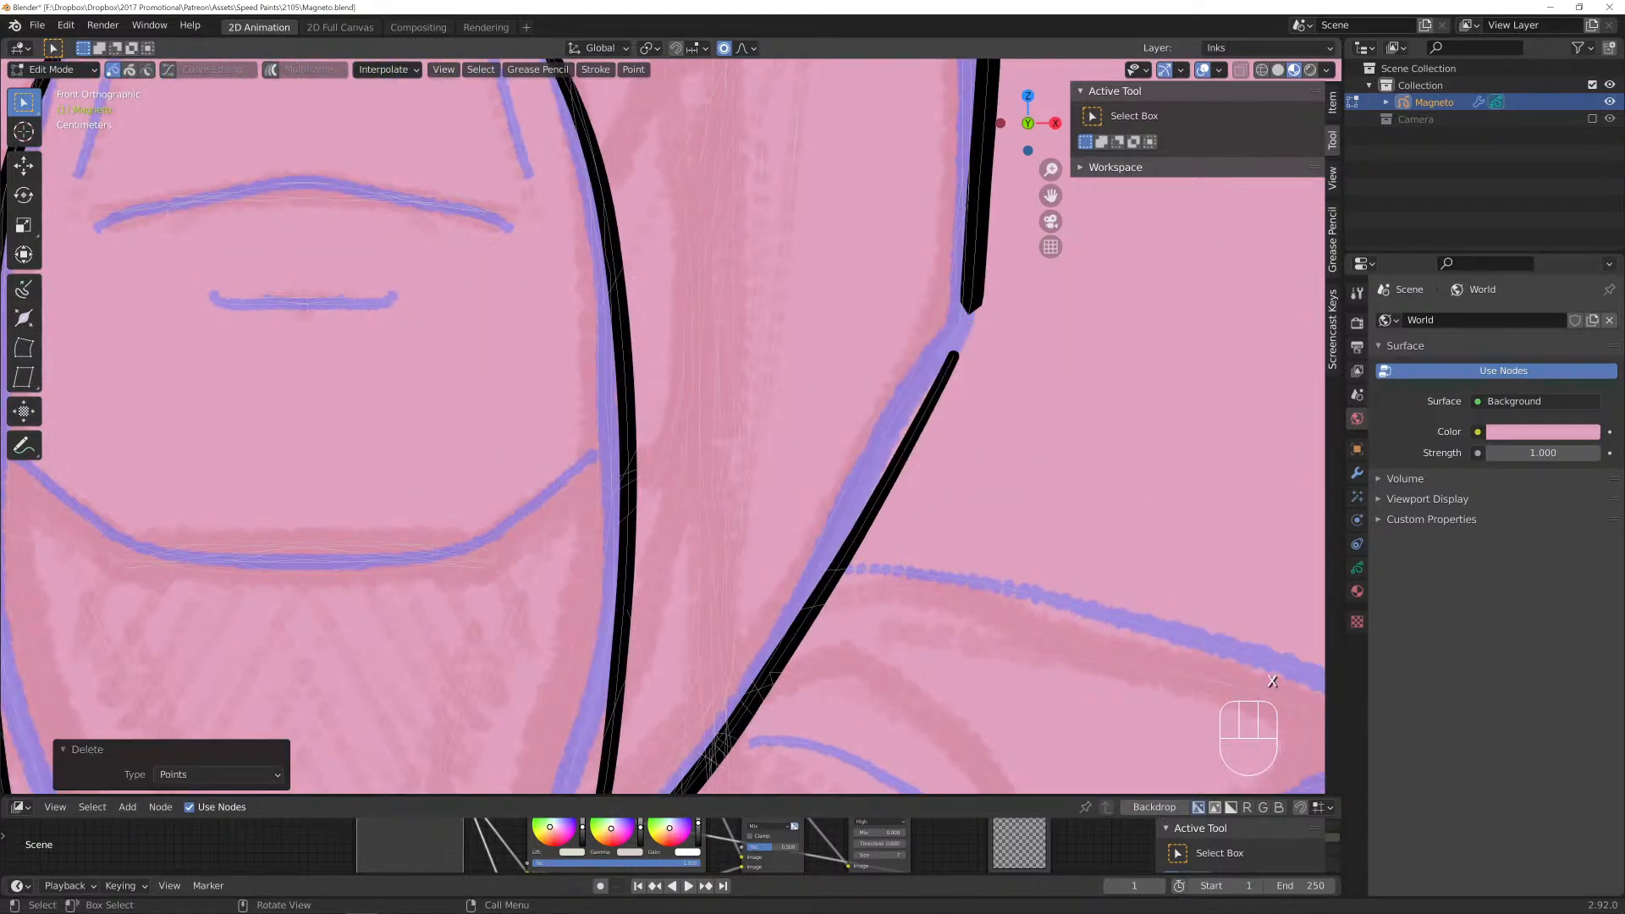
Move the upper end of the helmet's lower jaw stroke to meet the outline's corner and thin the lines at that joint.
key(g)
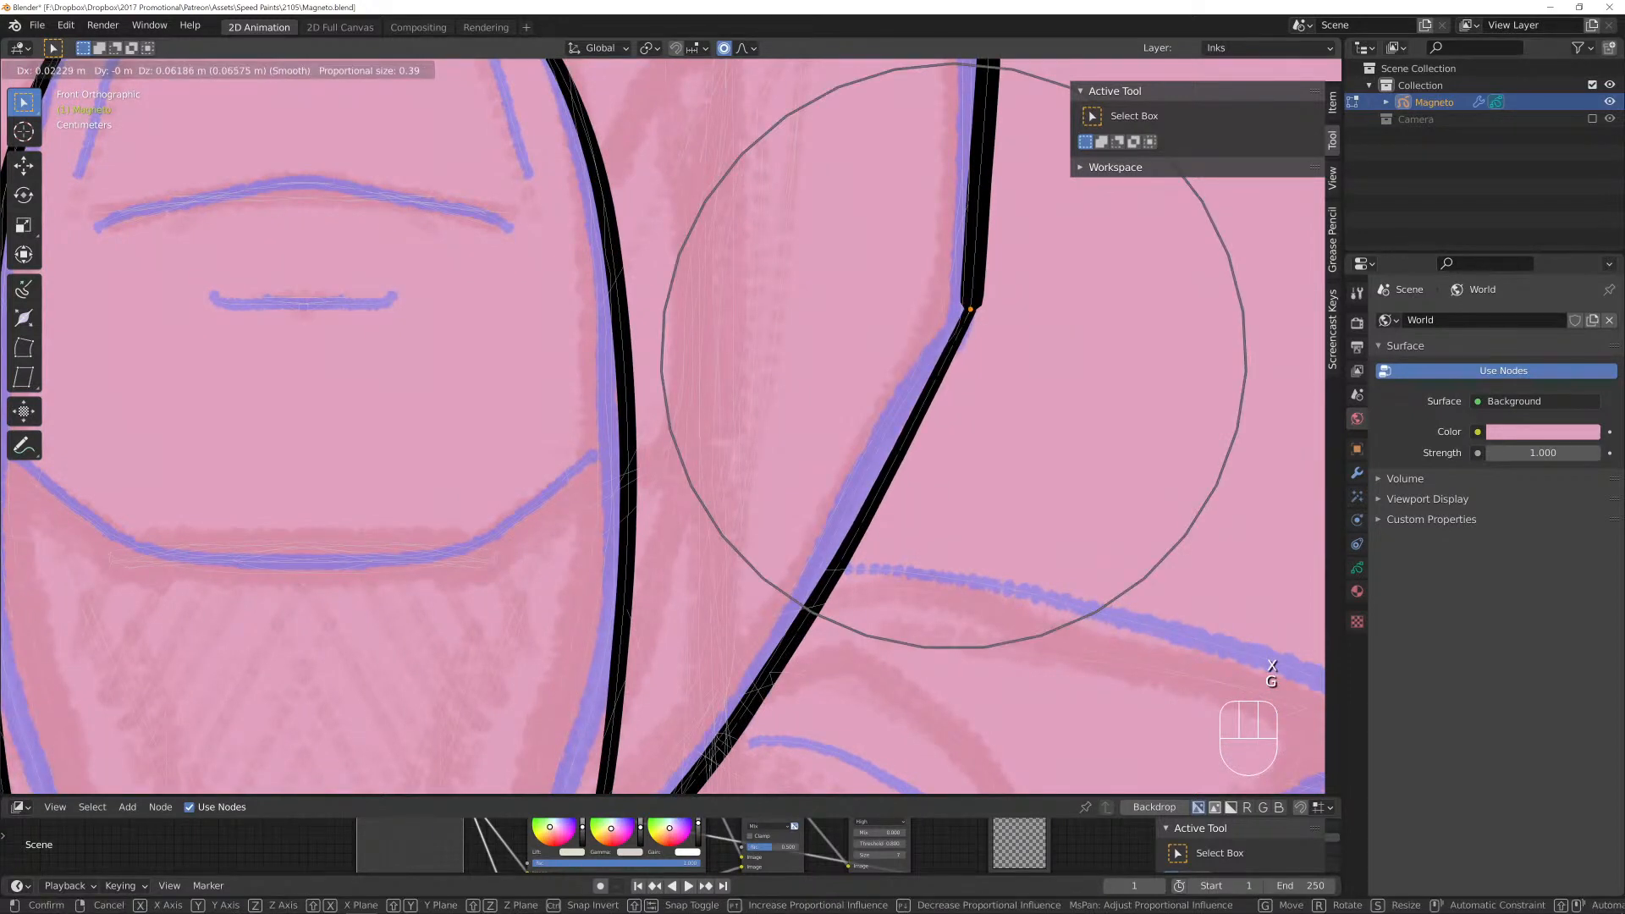
click(971, 305)
key(alt+s)
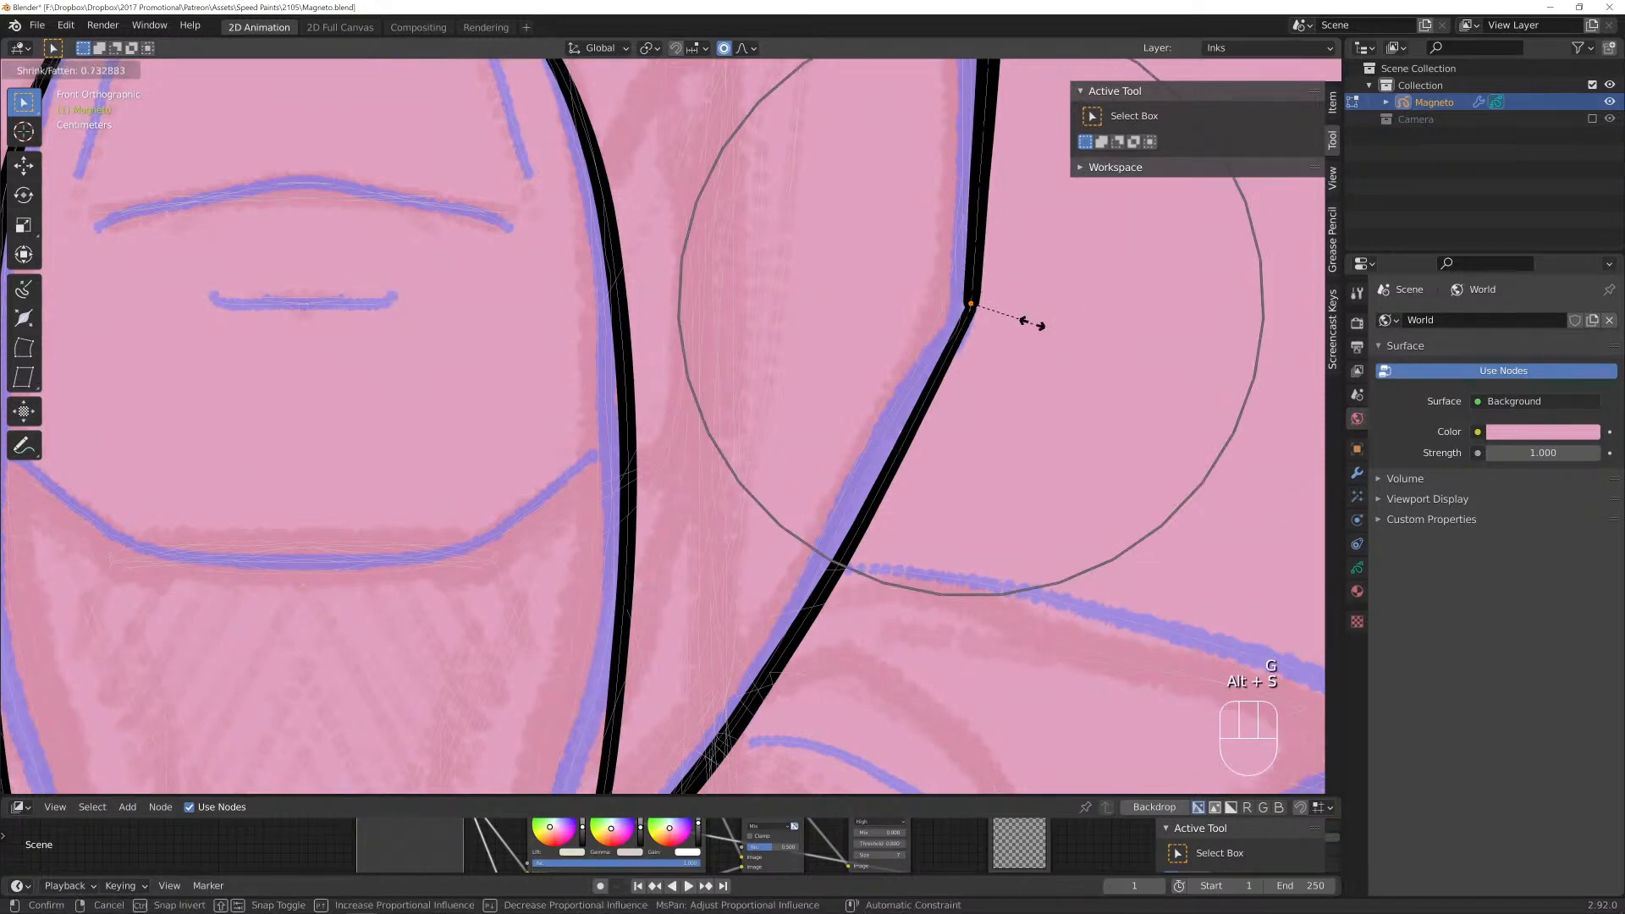
click(1036, 326)
Adjust the point where the cheek and jaw strokes meet at the helmet's lower tip and thin the line there.
scroll(660, 423, down, 6)
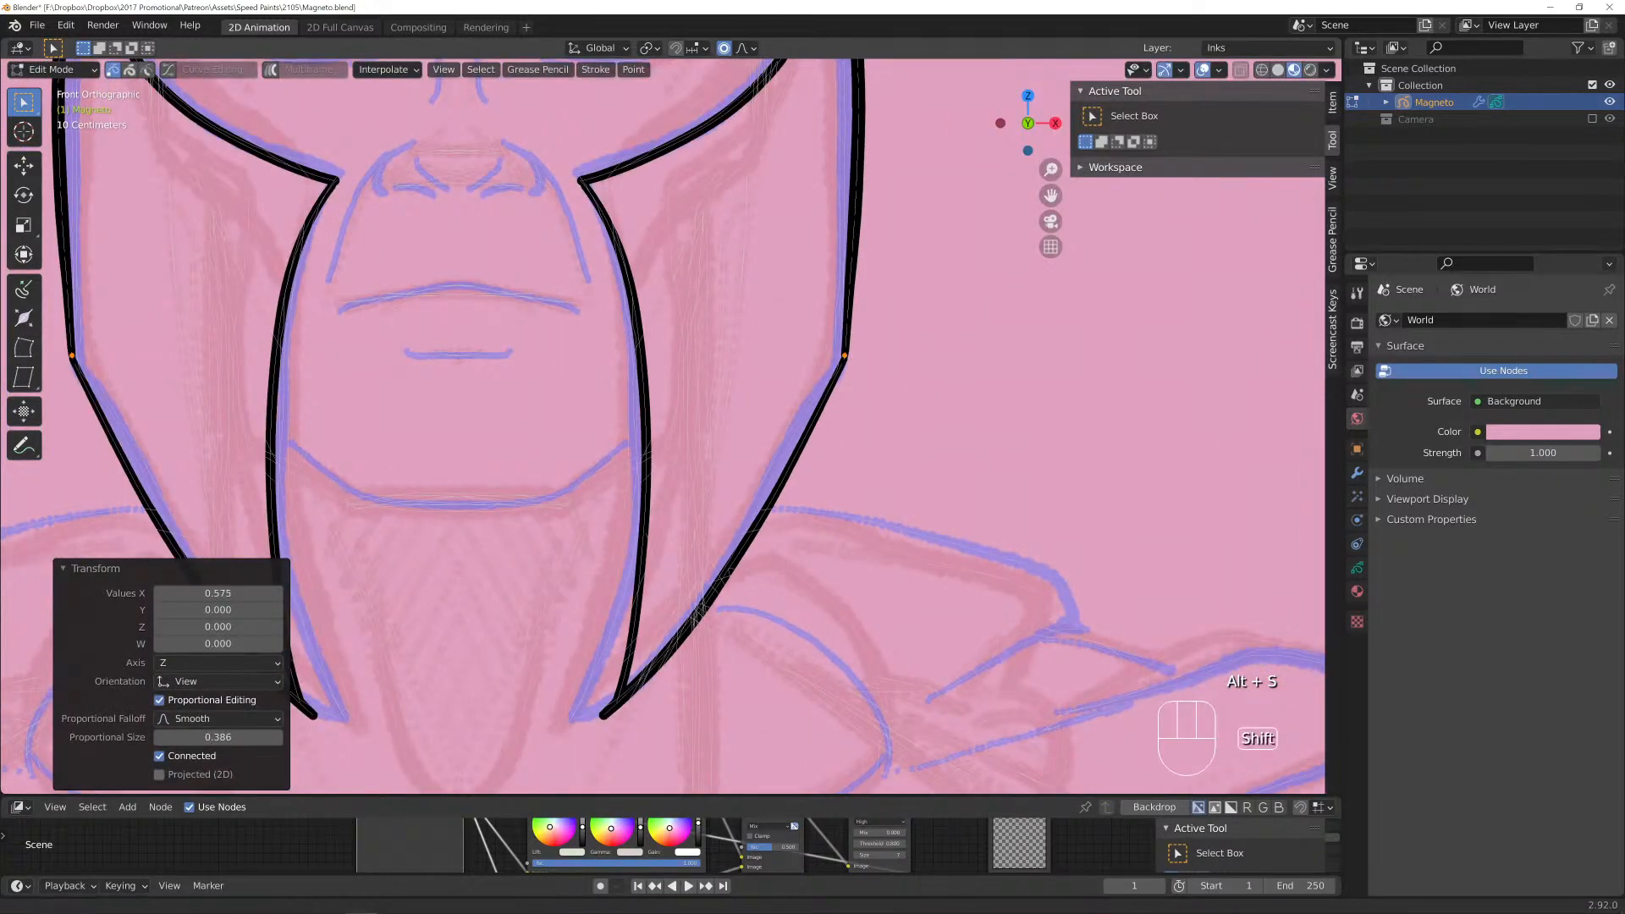
scroll(660, 423, up, 2)
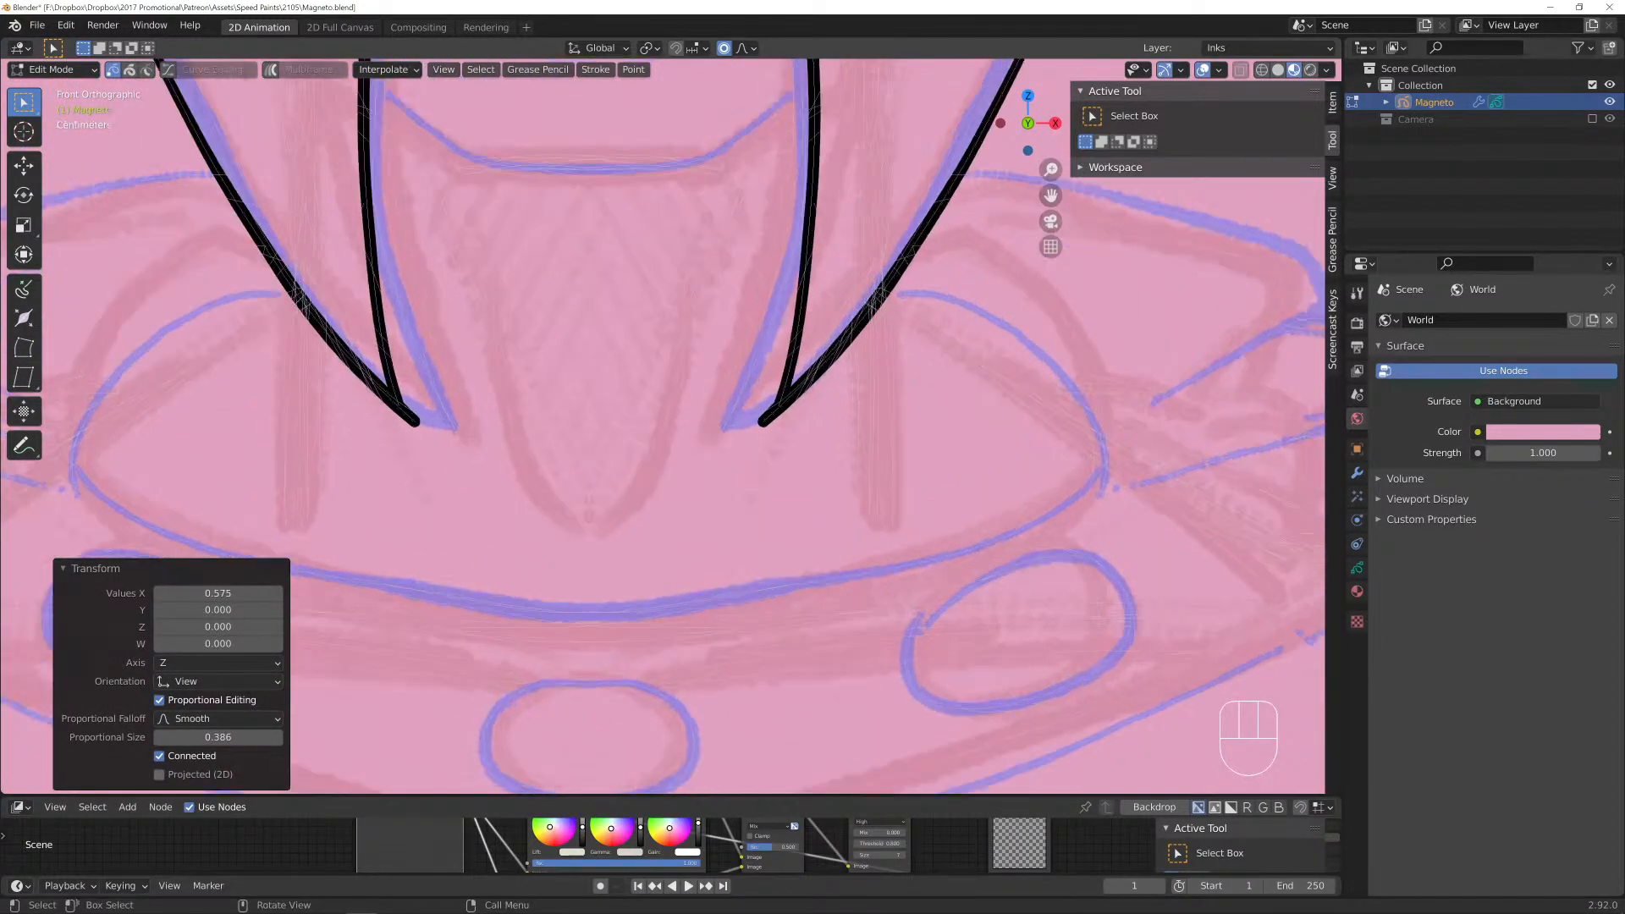
key(g)
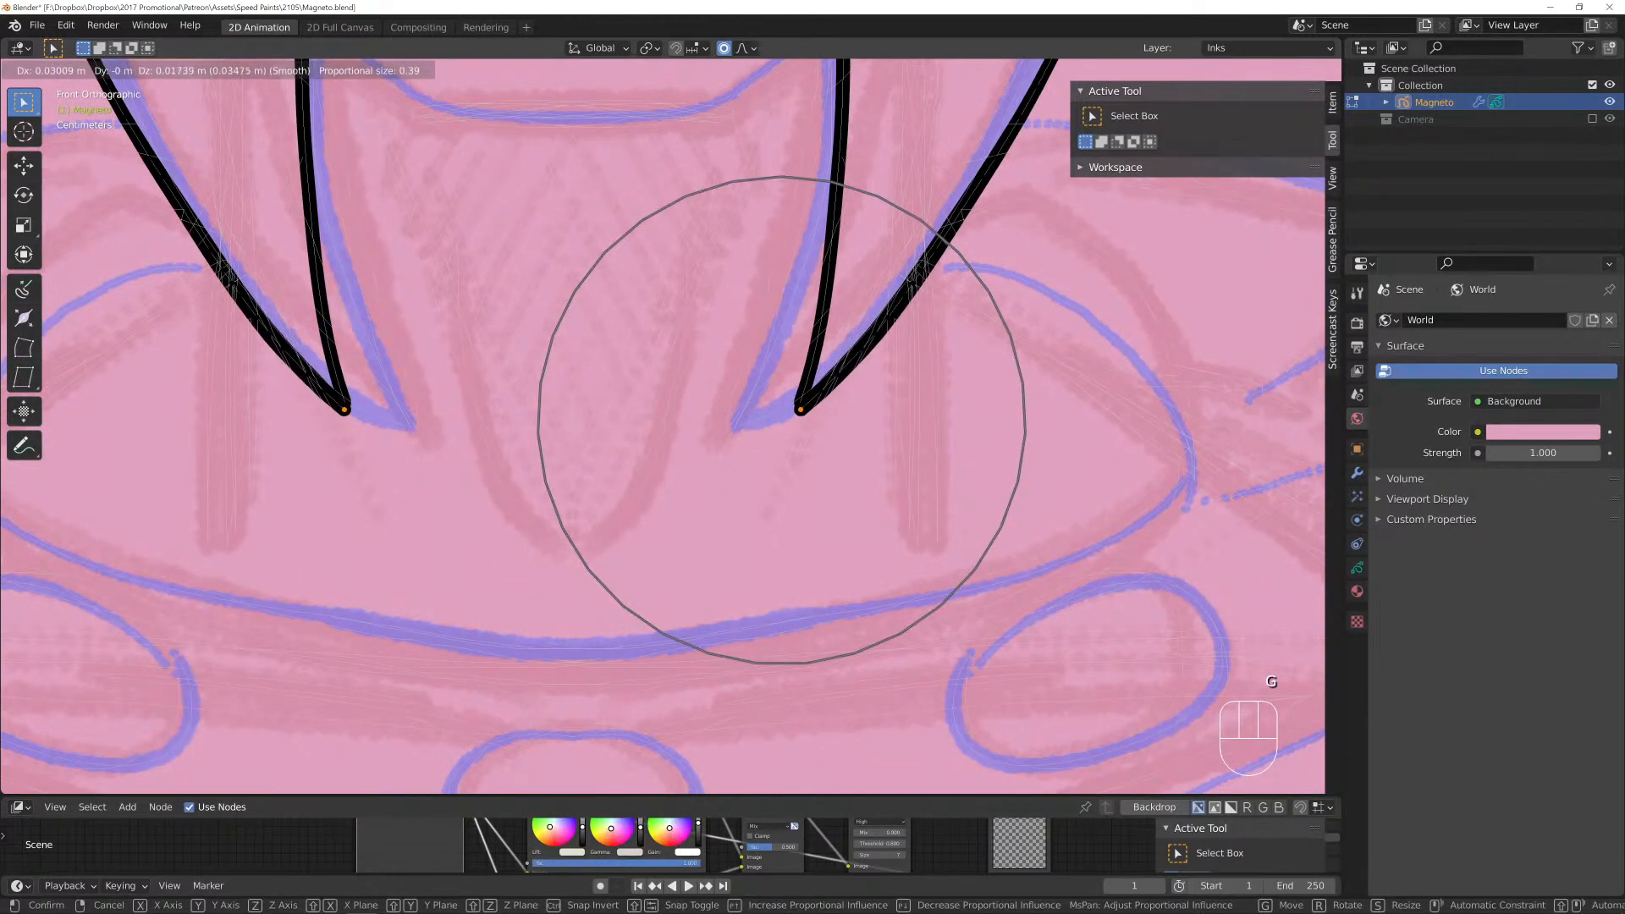
click(887, 402)
key(alt+s)
click(887, 402)
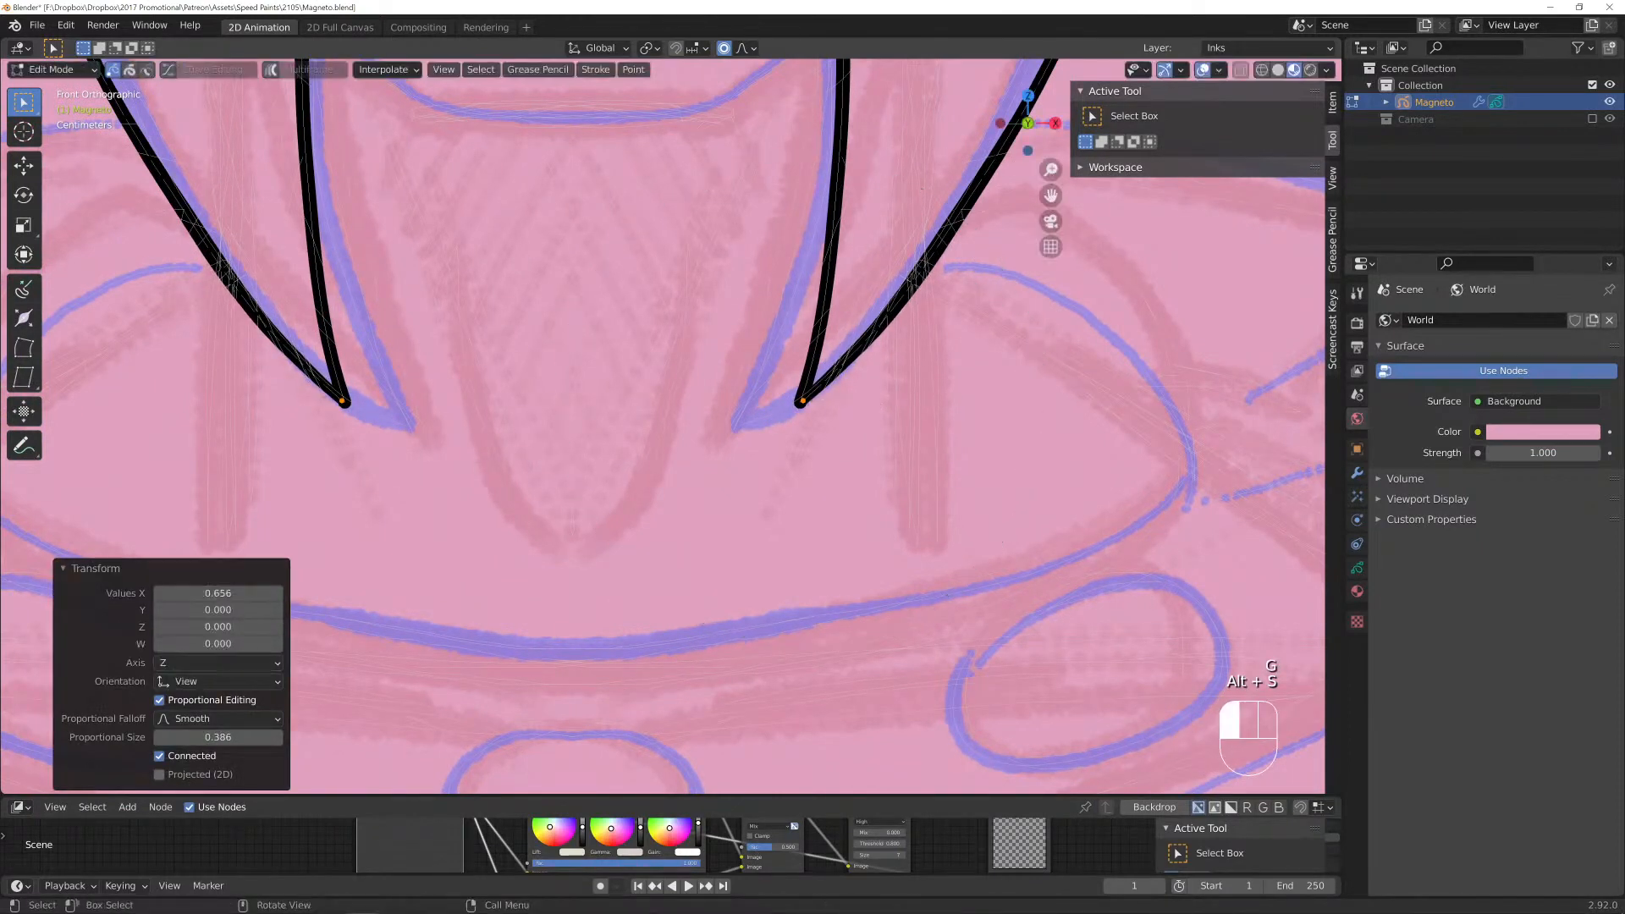
key(alt+s)
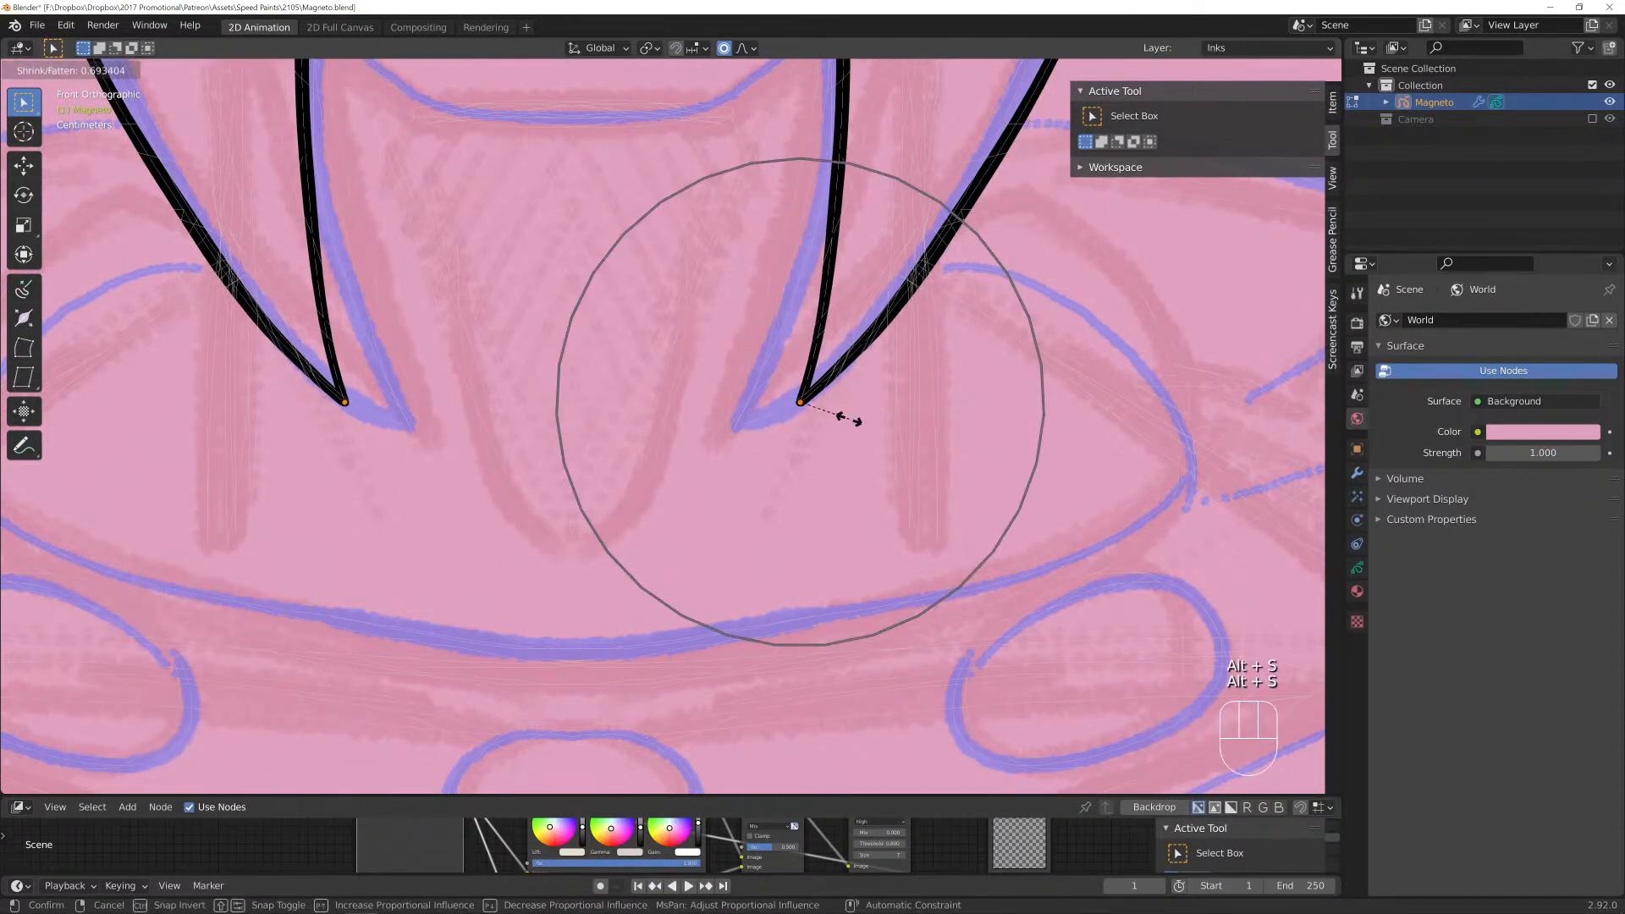
click(843, 419)
Move the inner end of the eye opening stroke onto the centre line between the brows and return to Draw Mode.
scroll(842, 419, down, 3)
shift+middle_drag(842, 419, 842, 593)
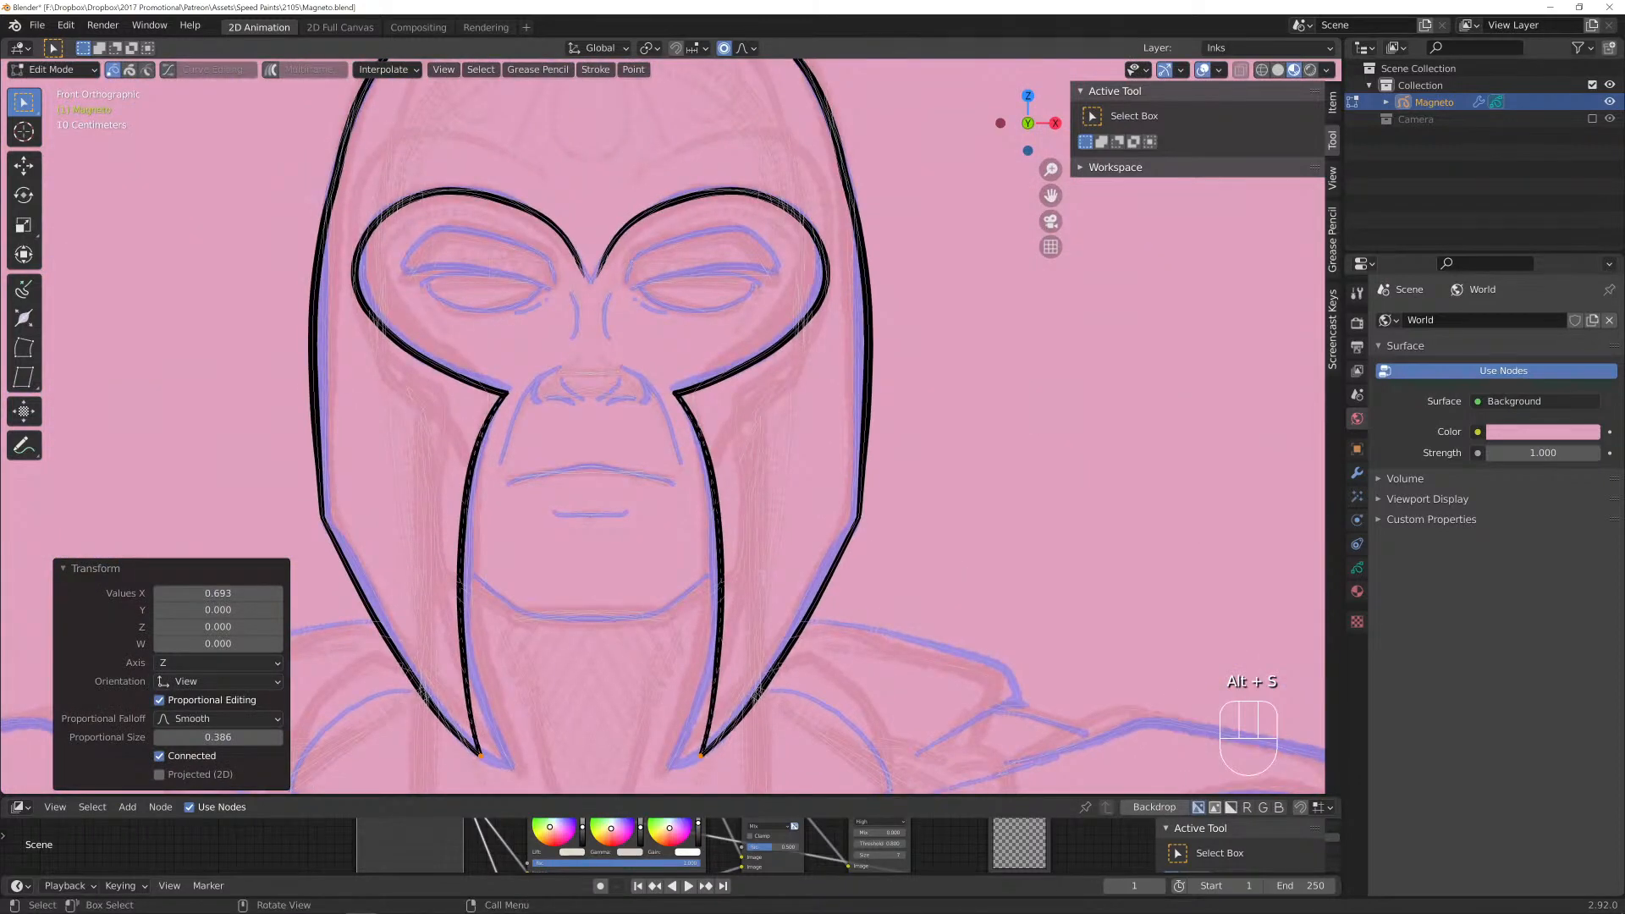
scroll(660, 423, up, 4)
scroll(660, 407, up, 1)
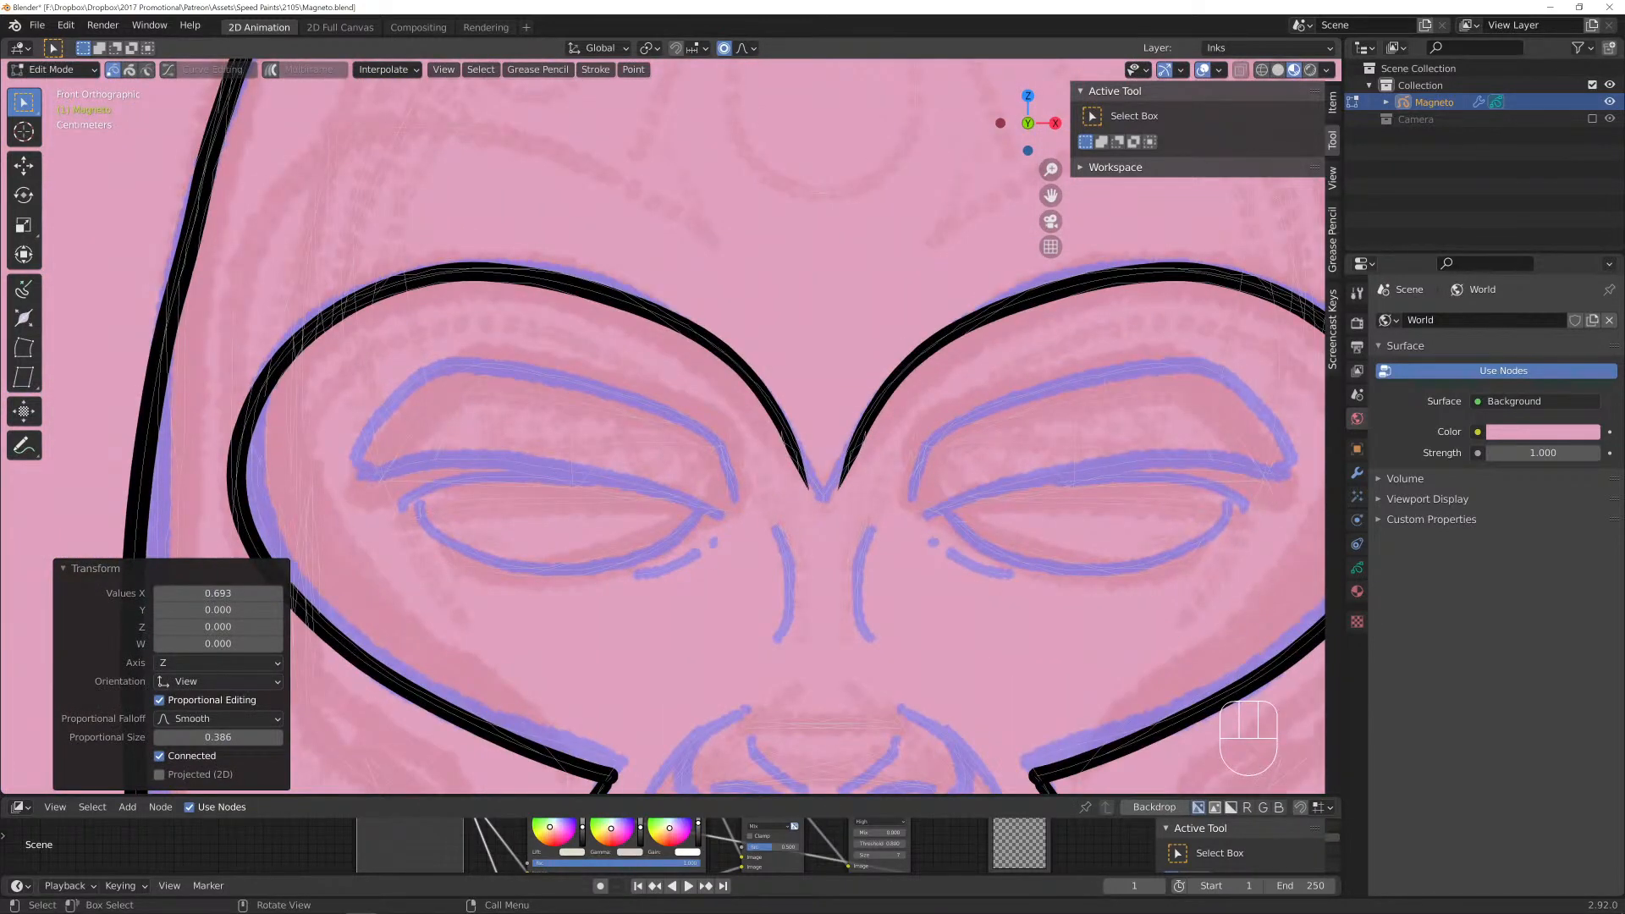
key(g)
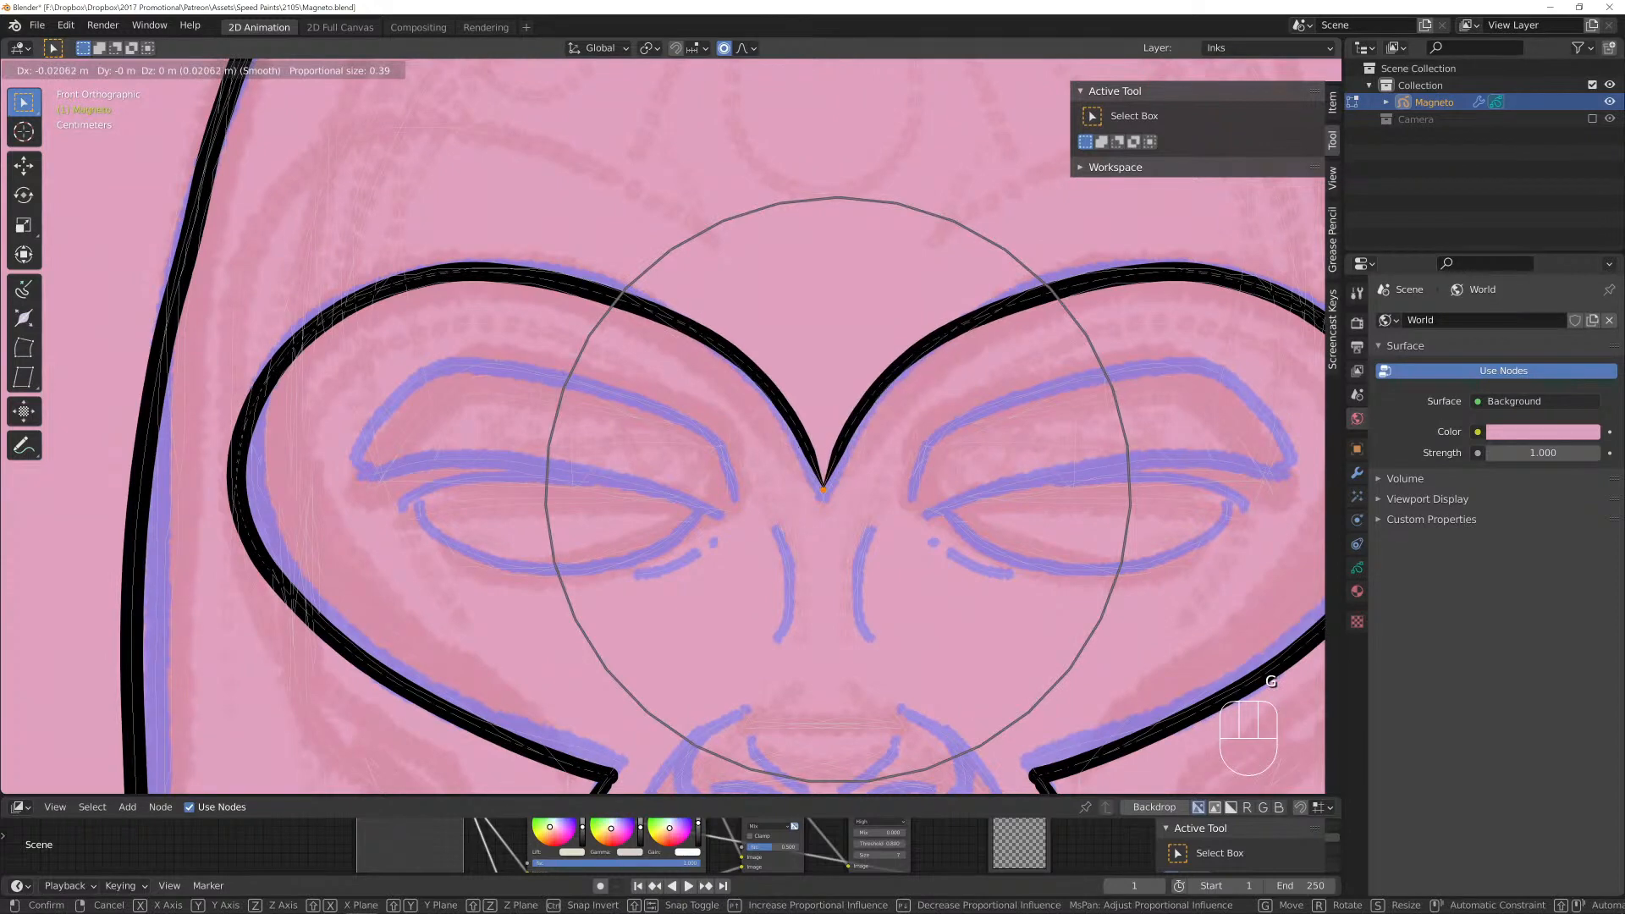
click(822, 489)
key(Tab)
Ink the nose: the nostril, the nostril wing, the side of the bridge and a small mark above the tip.
scroll(804, 406, down, 3)
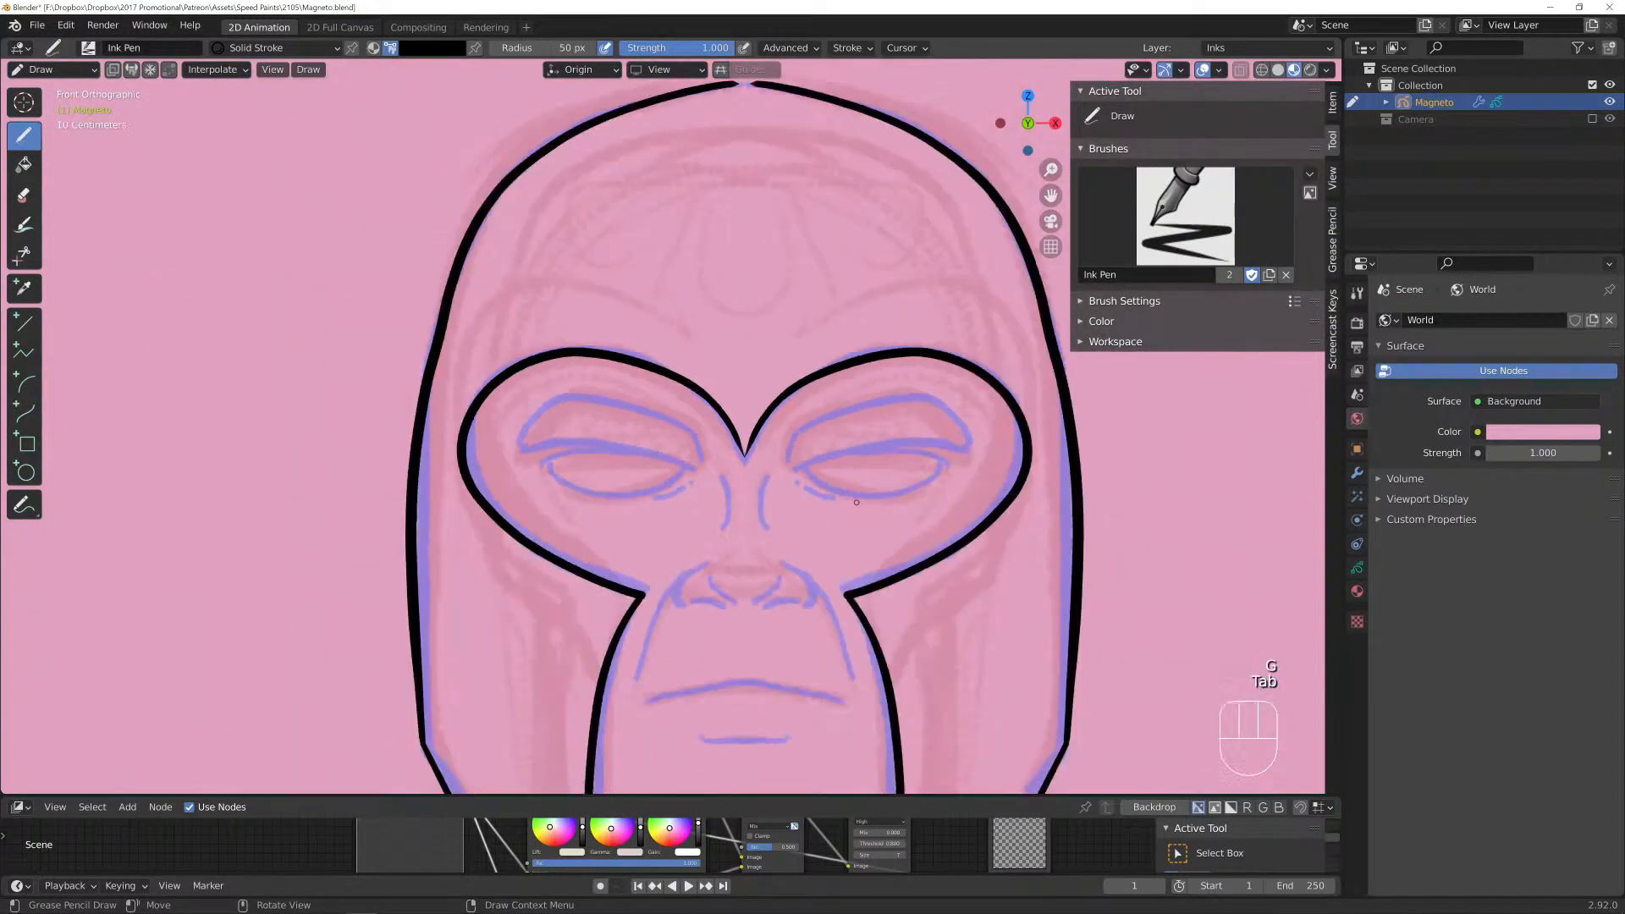
mouse_move(917, 473)
shift+middle_down()
mouse_move(771, 418)
mouse_move(801, 479)
shift+middle_up()
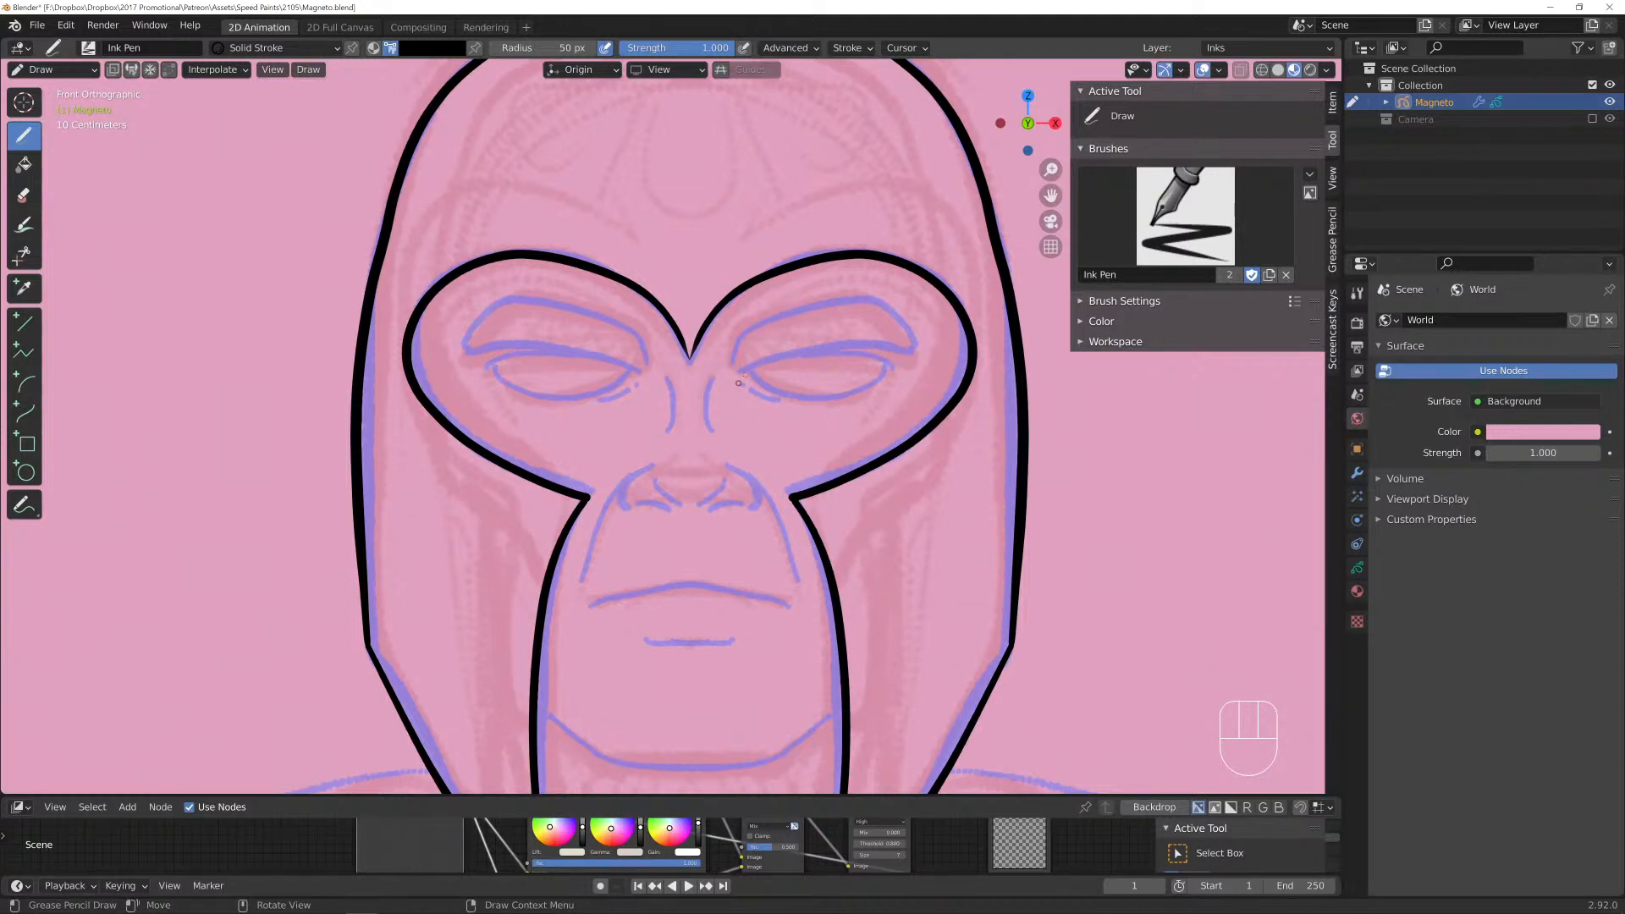
scroll(716, 545, up, 1)
mouse_move(731, 482)
mouse_down()
mouse_move(715, 514)
mouse_move(755, 532)
mouse_up()
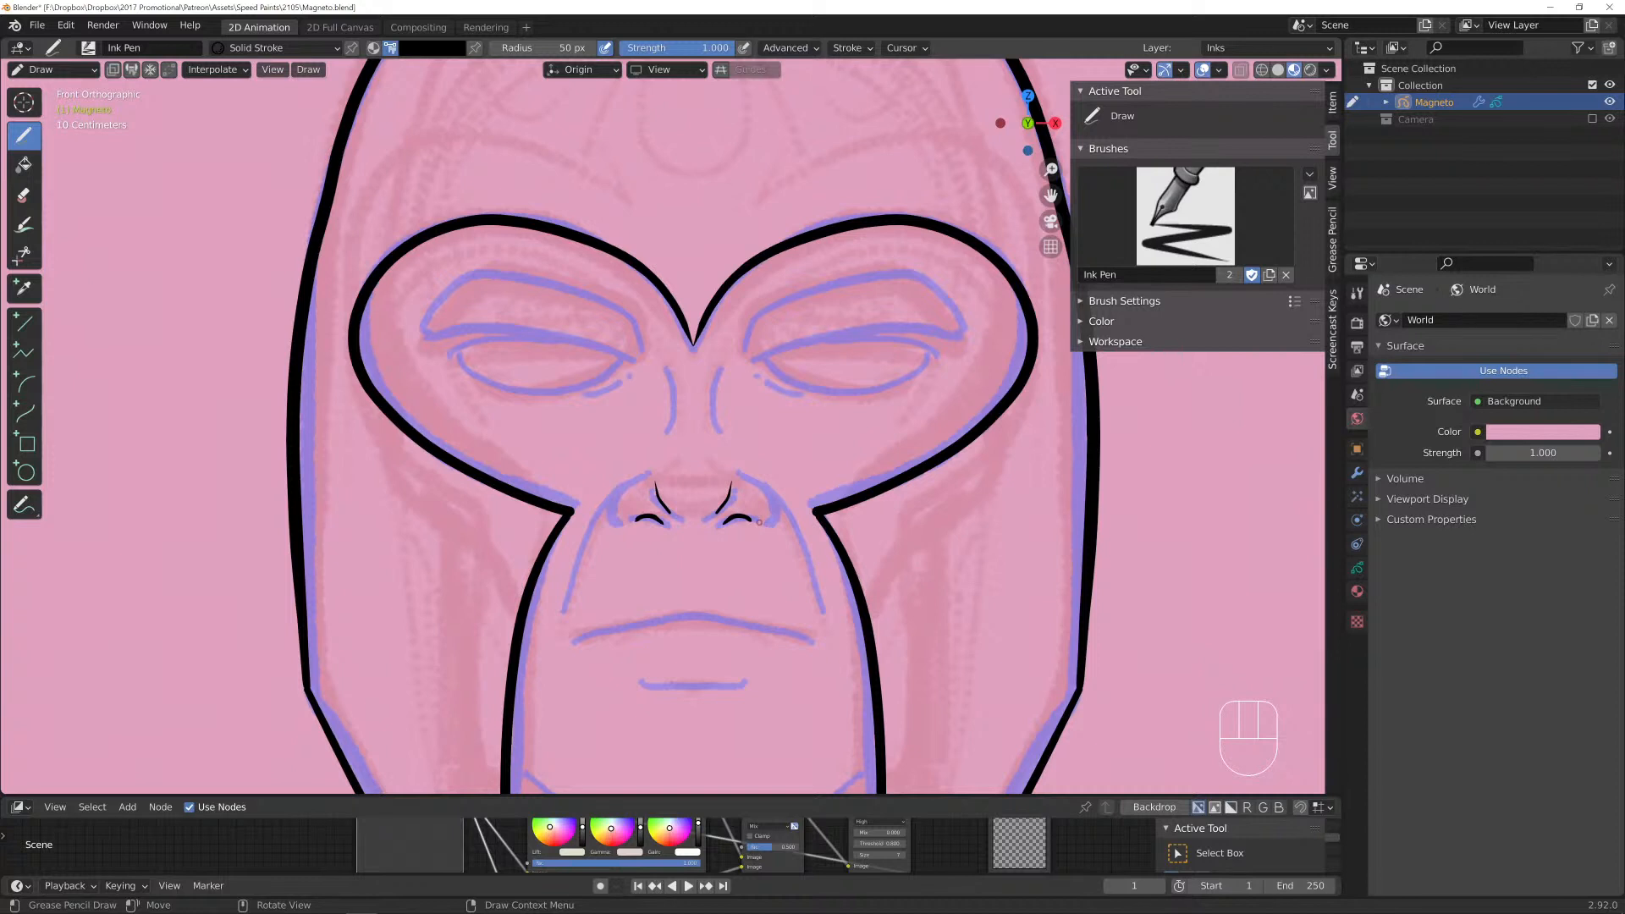
mouse_move(739, 472)
mouse_down()
mouse_move(775, 516)
mouse_move(764, 539)
mouse_up()
drag(728, 359, 715, 437)
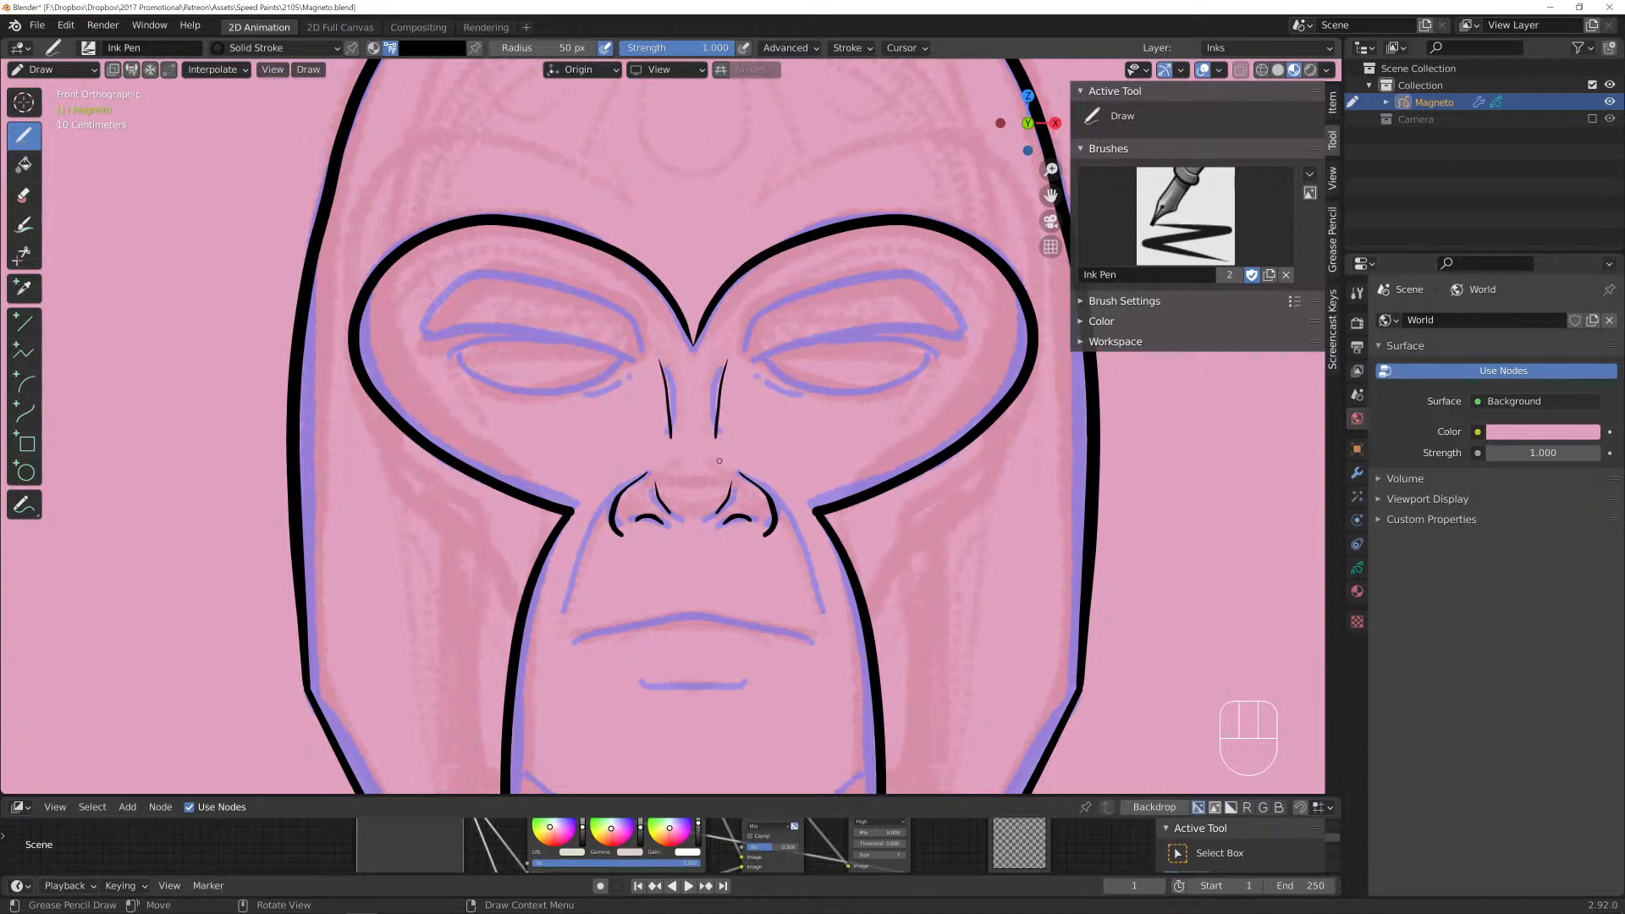
click(719, 460)
Ink the eyebrow's outline with thin hair lines inside it, and the eye with the crease beneath it.
mouse_move(738, 364)
mouse_down()
mouse_move(841, 332)
mouse_move(957, 337)
mouse_up()
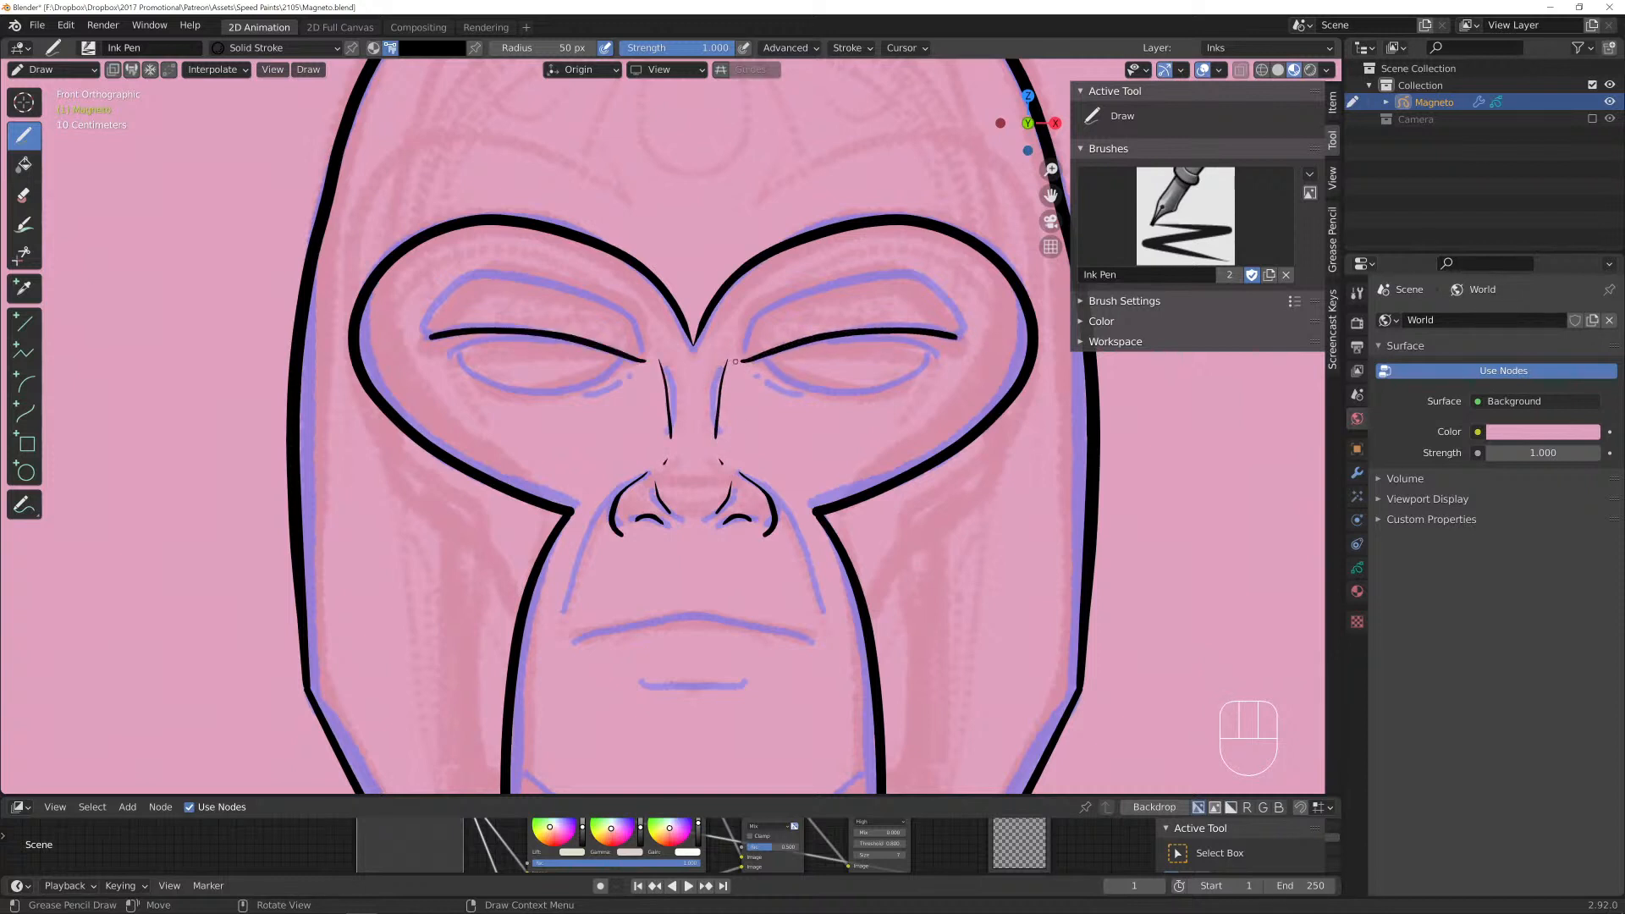
mouse_move(736, 361)
mouse_down()
mouse_move(766, 309)
mouse_move(926, 268)
mouse_move(962, 292)
mouse_move(961, 338)
mouse_up()
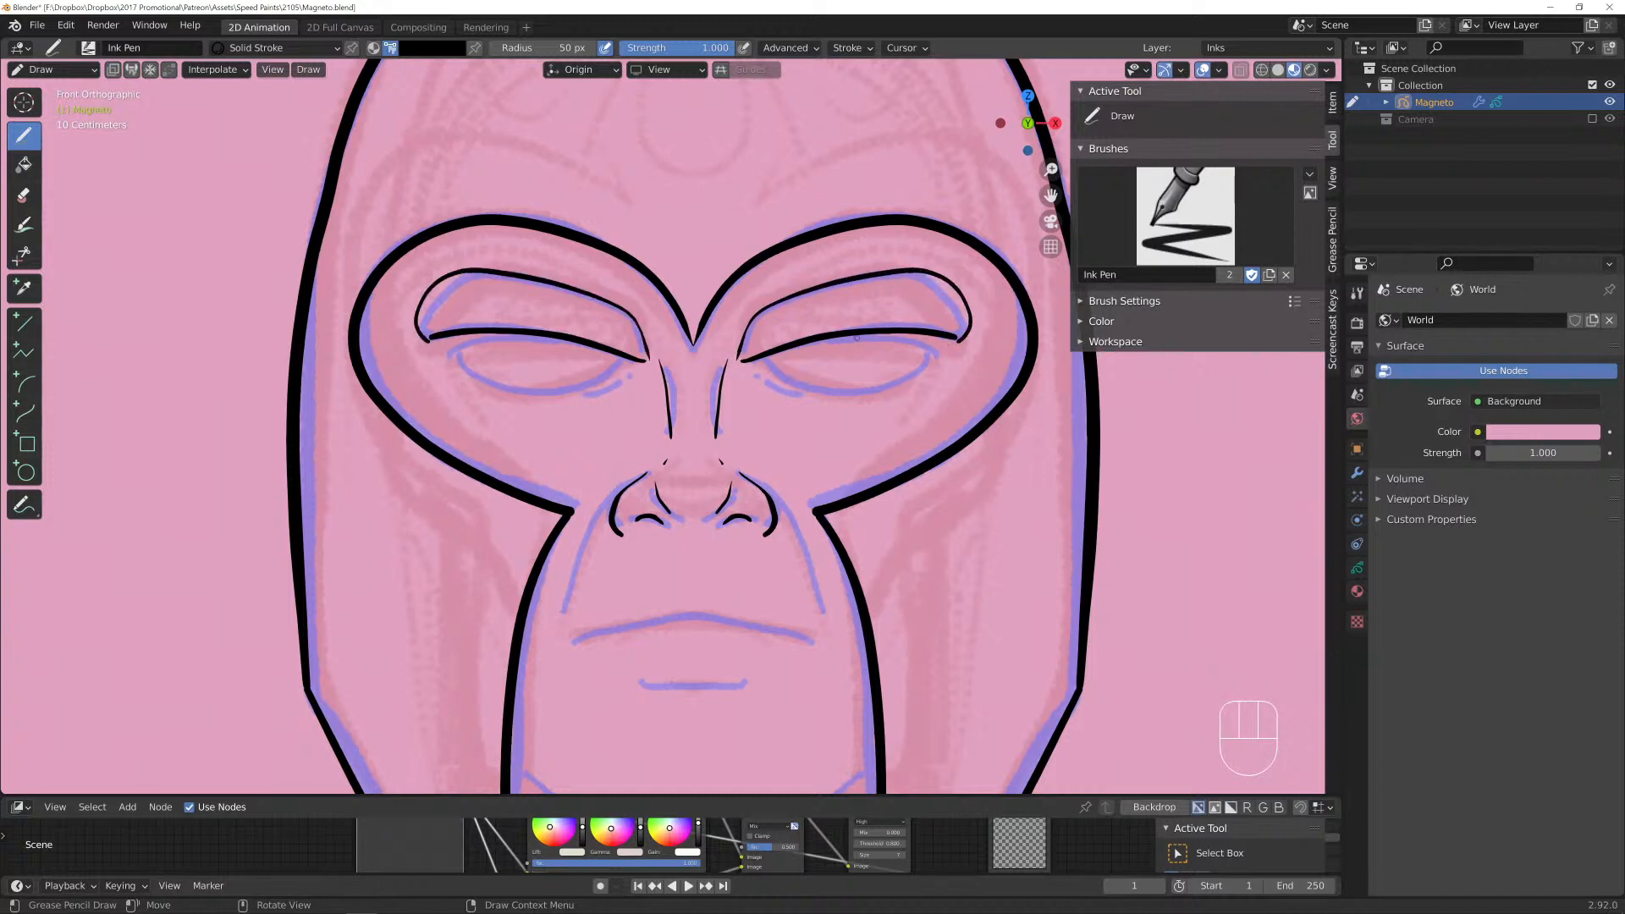
drag(793, 345, 829, 281)
mouse_move(809, 339)
mouse_down()
mouse_move(848, 280)
mouse_move(836, 306)
mouse_move(931, 281)
mouse_move(926, 325)
mouse_up()
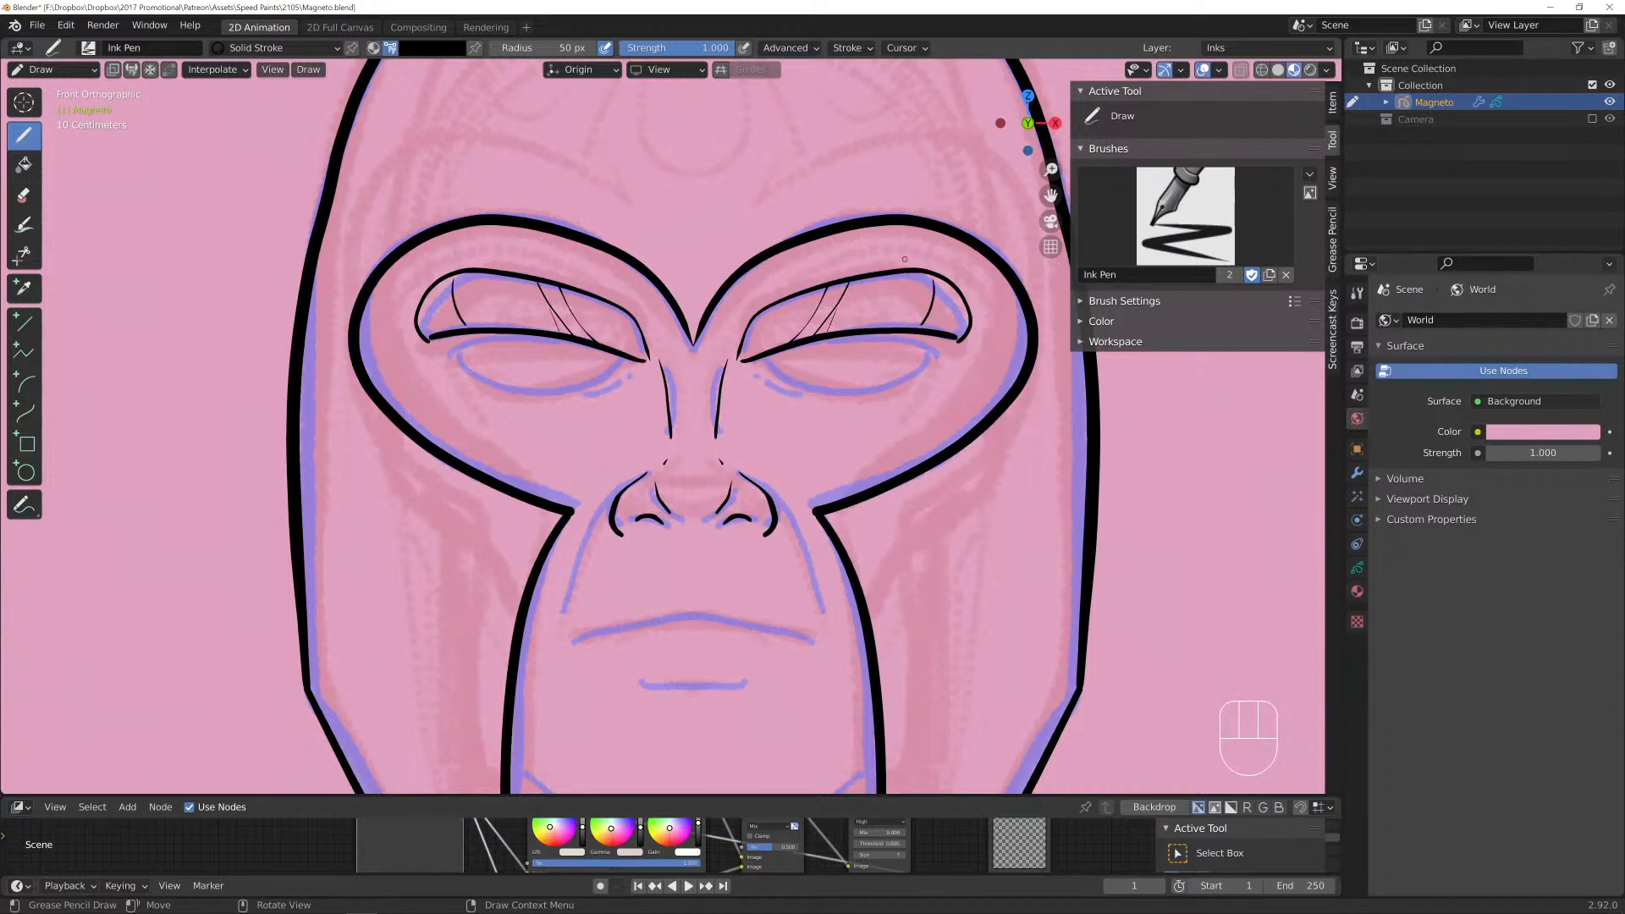
key(ctrl+z)
drag(945, 279, 939, 337)
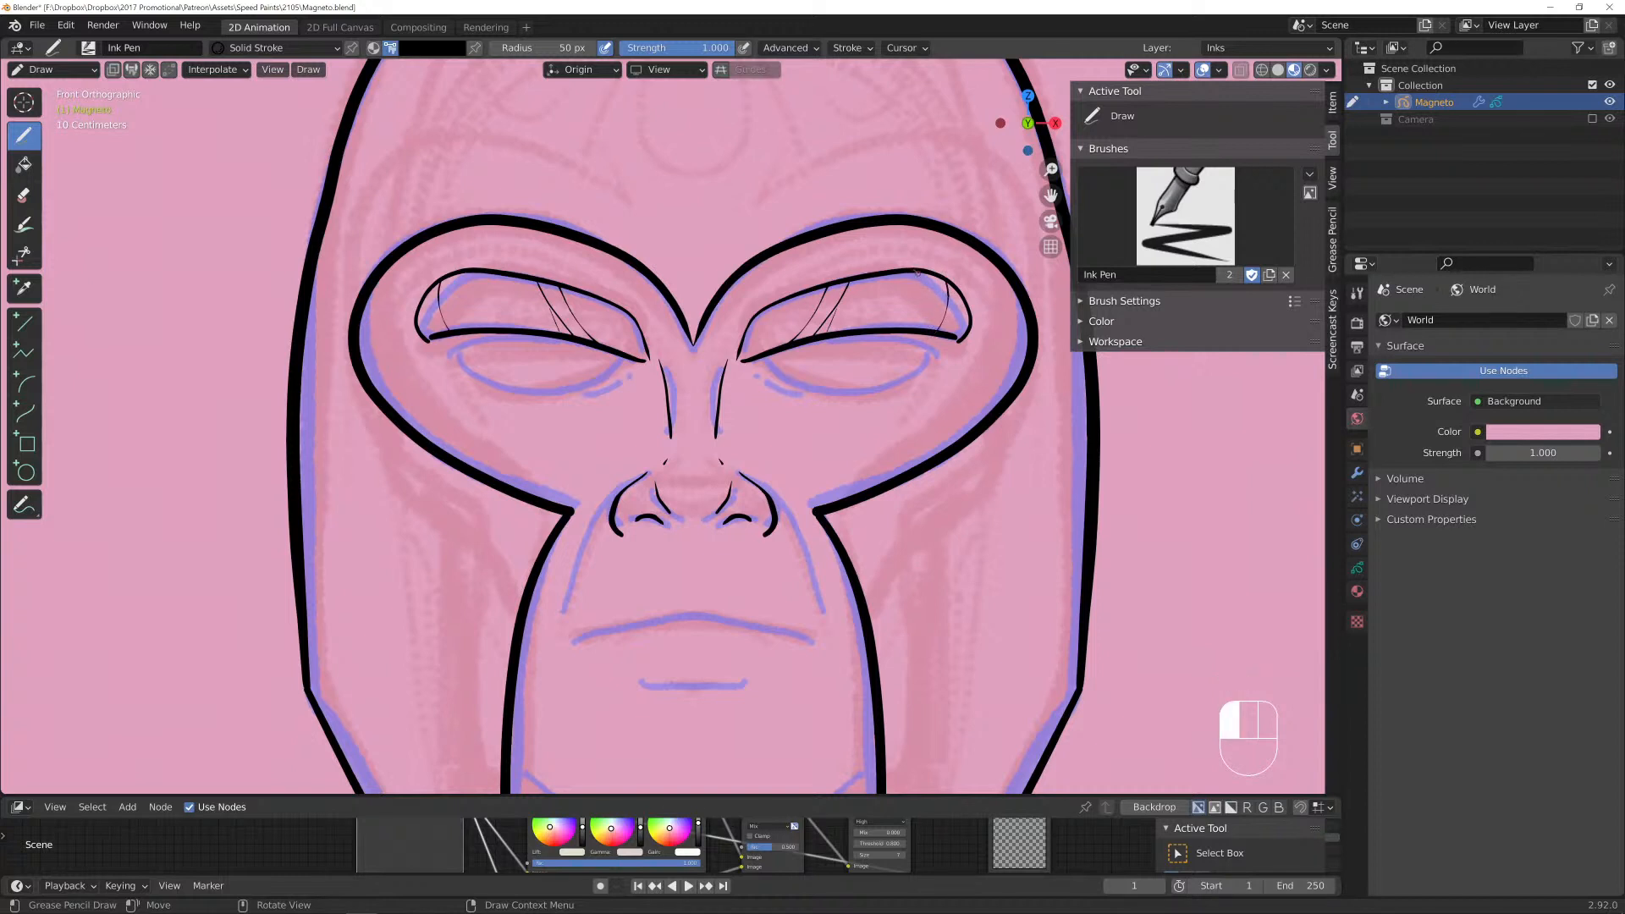
drag(918, 271, 907, 336)
drag(896, 273, 901, 333)
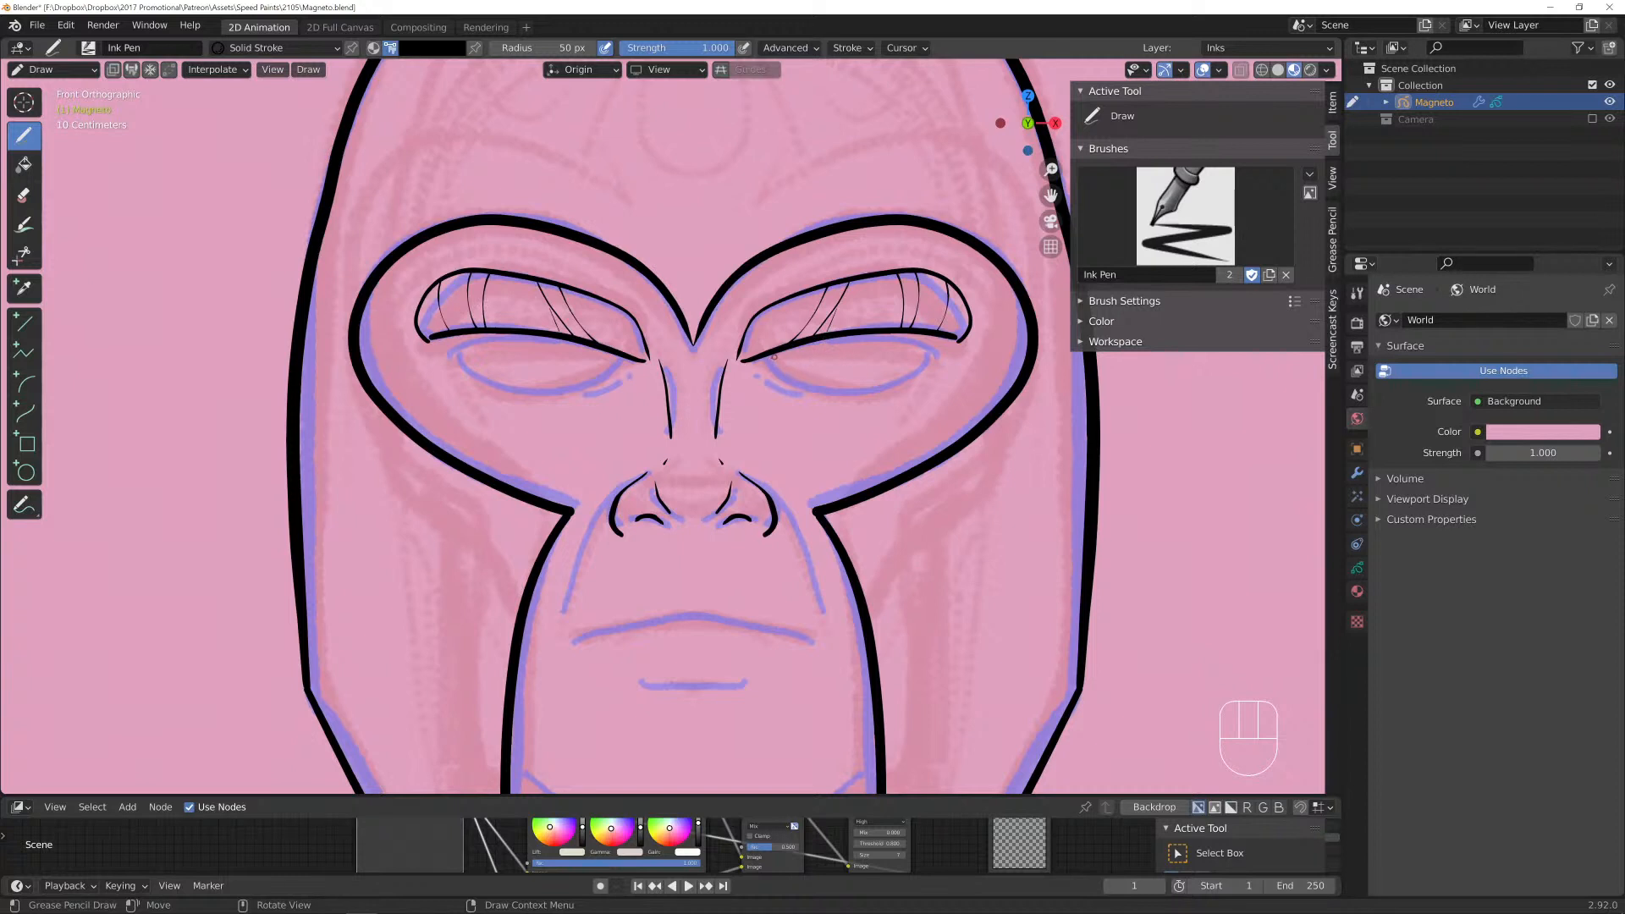
mouse_move(772, 364)
mouse_down()
mouse_move(897, 338)
mouse_move(931, 357)
mouse_move(826, 397)
mouse_move(768, 360)
mouse_move(755, 374)
mouse_move(837, 409)
mouse_up()
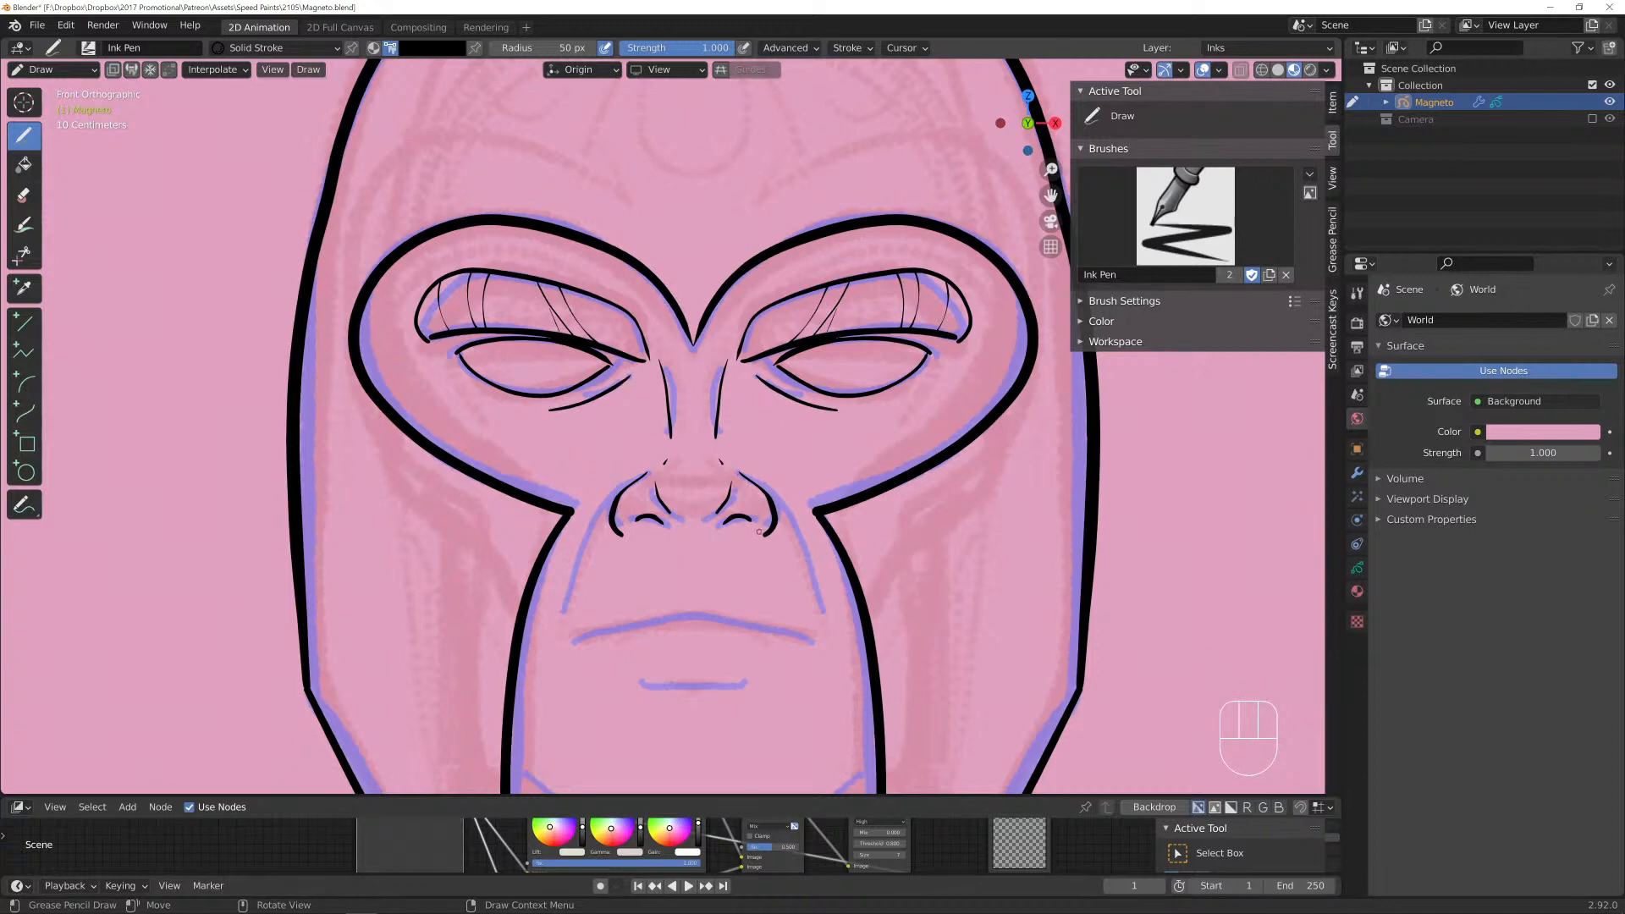
Ink the fold running from the nose past the mouth, the mouth line and the curve under the lower lip.
scroll(759, 582, up, 1)
shift+middle_drag(759, 582, 726, 438)
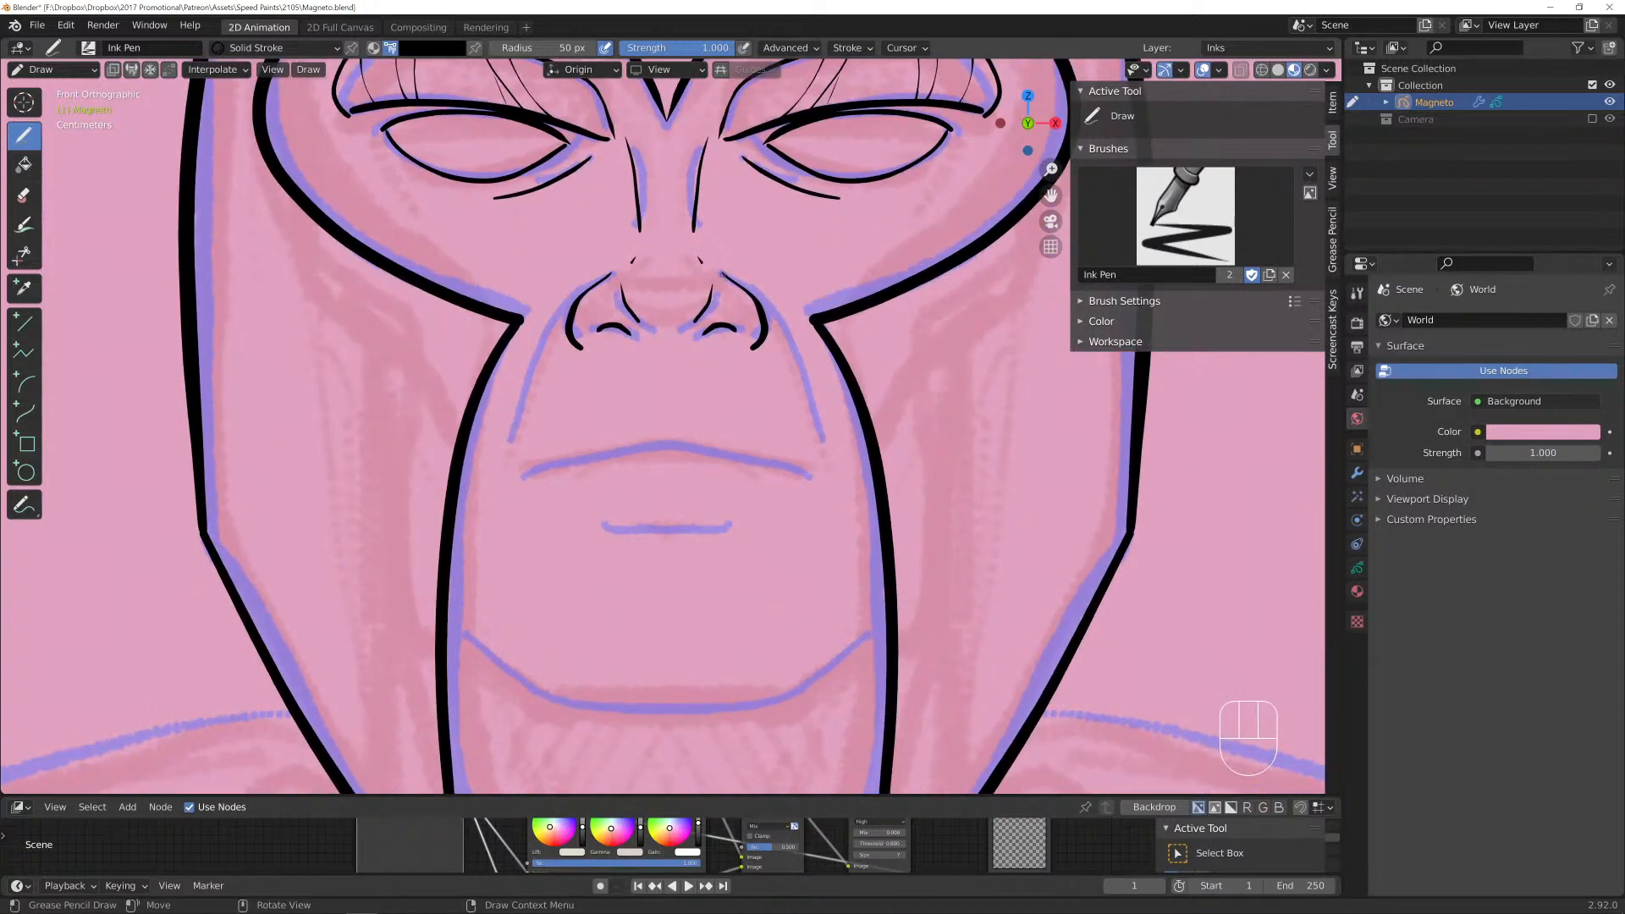
mouse_move(722, 271)
mouse_down()
mouse_move(789, 347)
mouse_move(830, 469)
mouse_up()
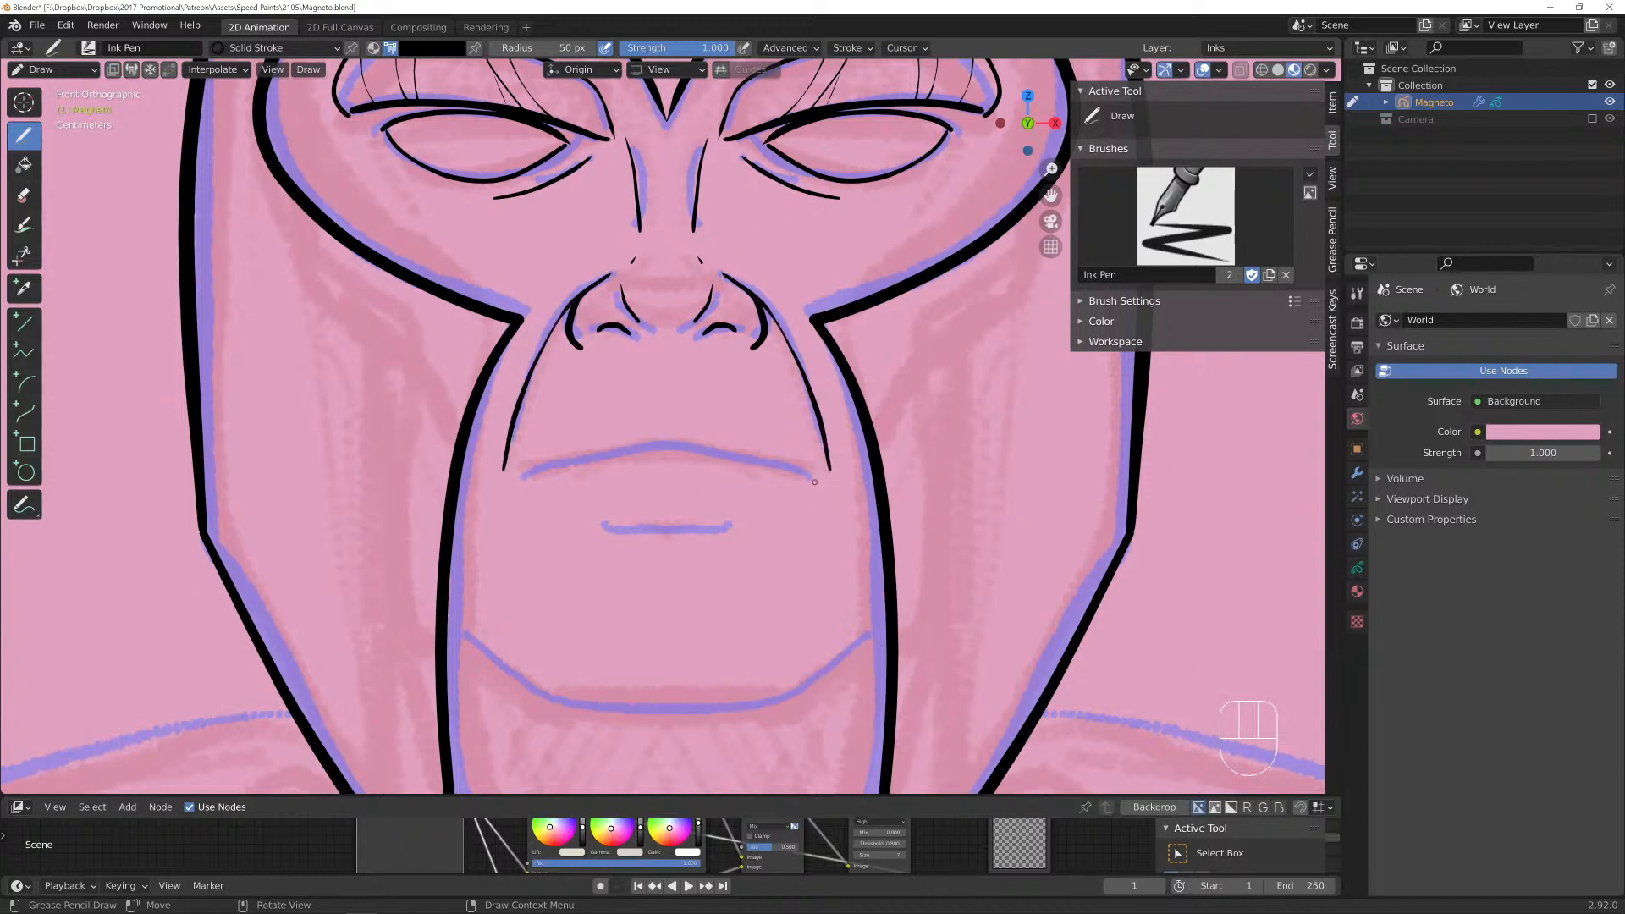
drag(815, 475, 664, 441)
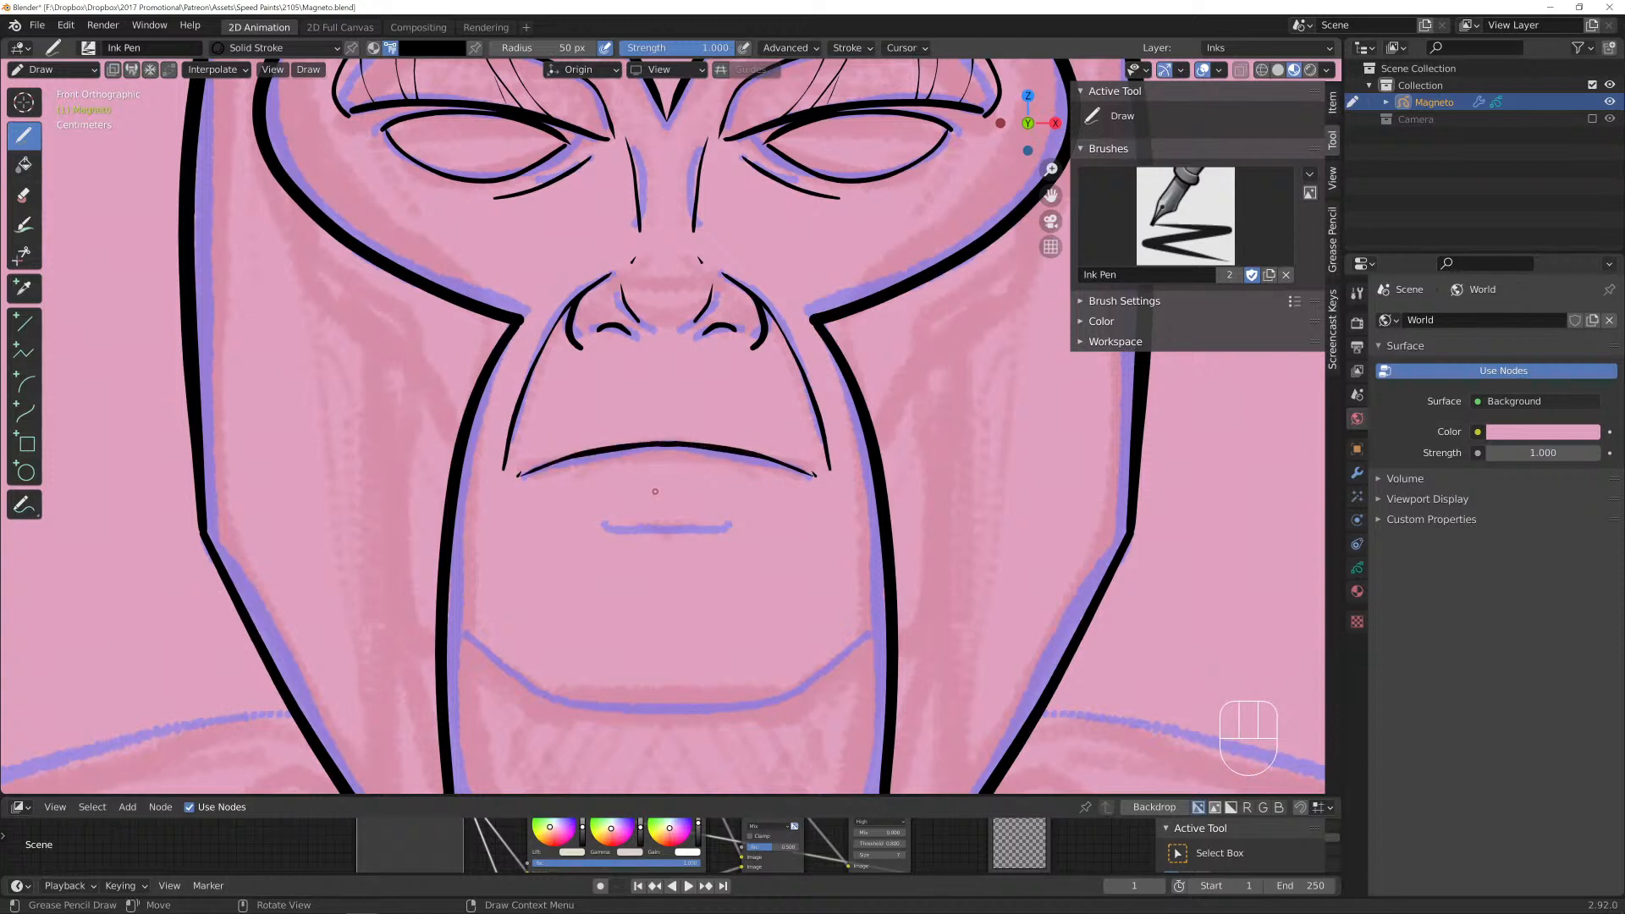
drag(738, 520, 656, 545)
In Edit Mode, reduce the proportional editing size to about 0.08 and reshape the nostril stroke by moving its ends.
key(Tab)
key(g)
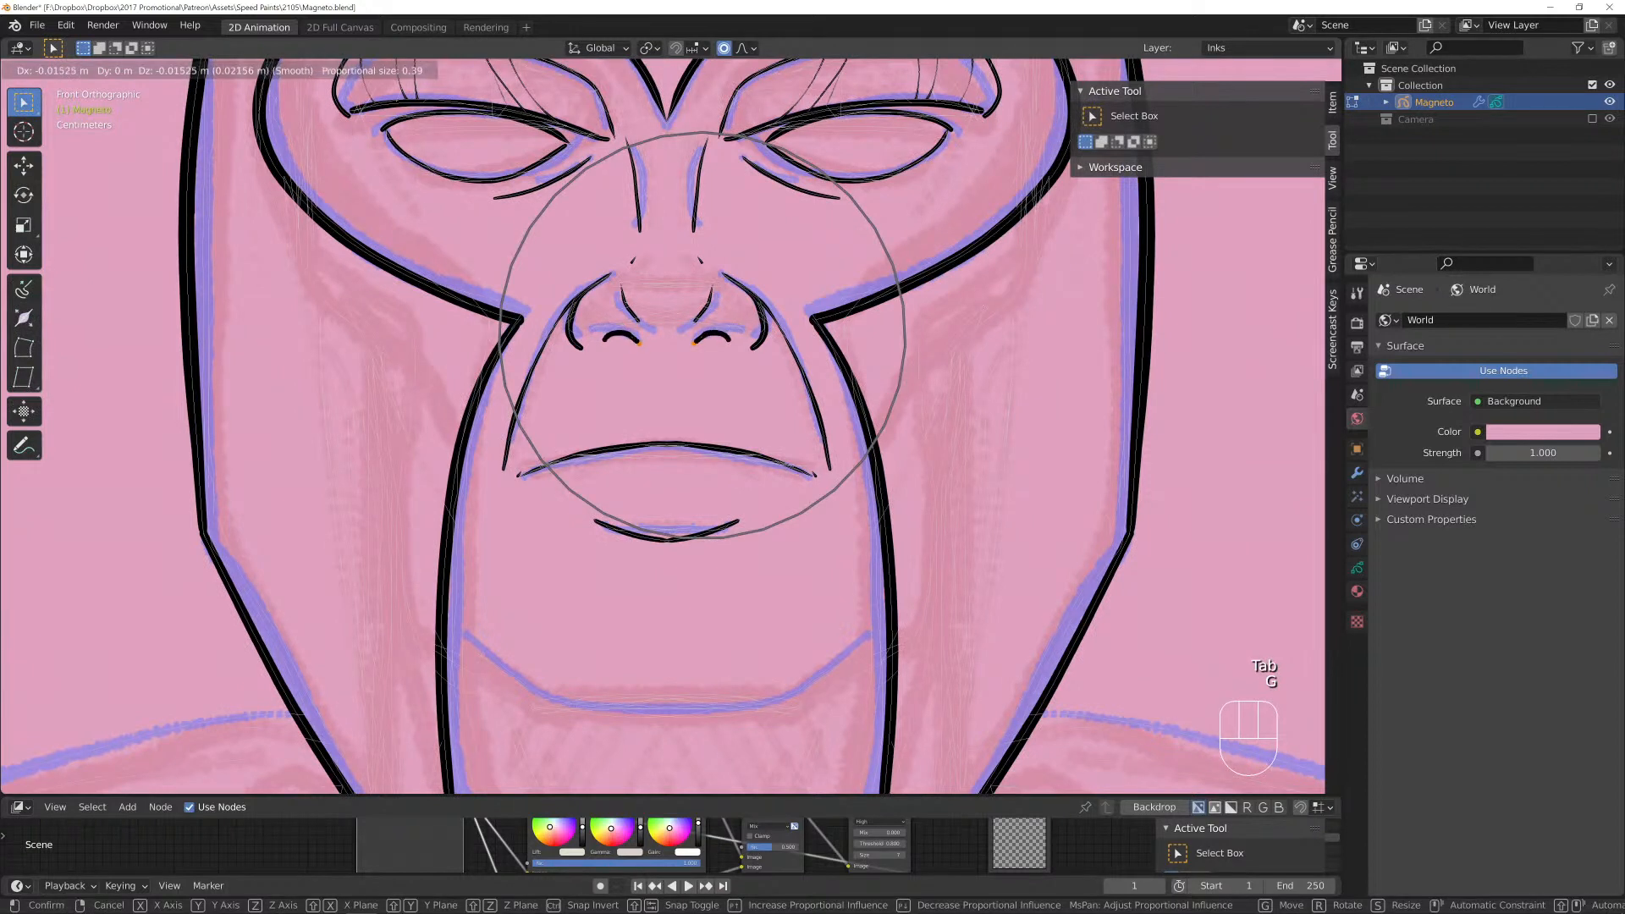
scroll(700, 335, up, 8)
scroll(701, 335, up, 7)
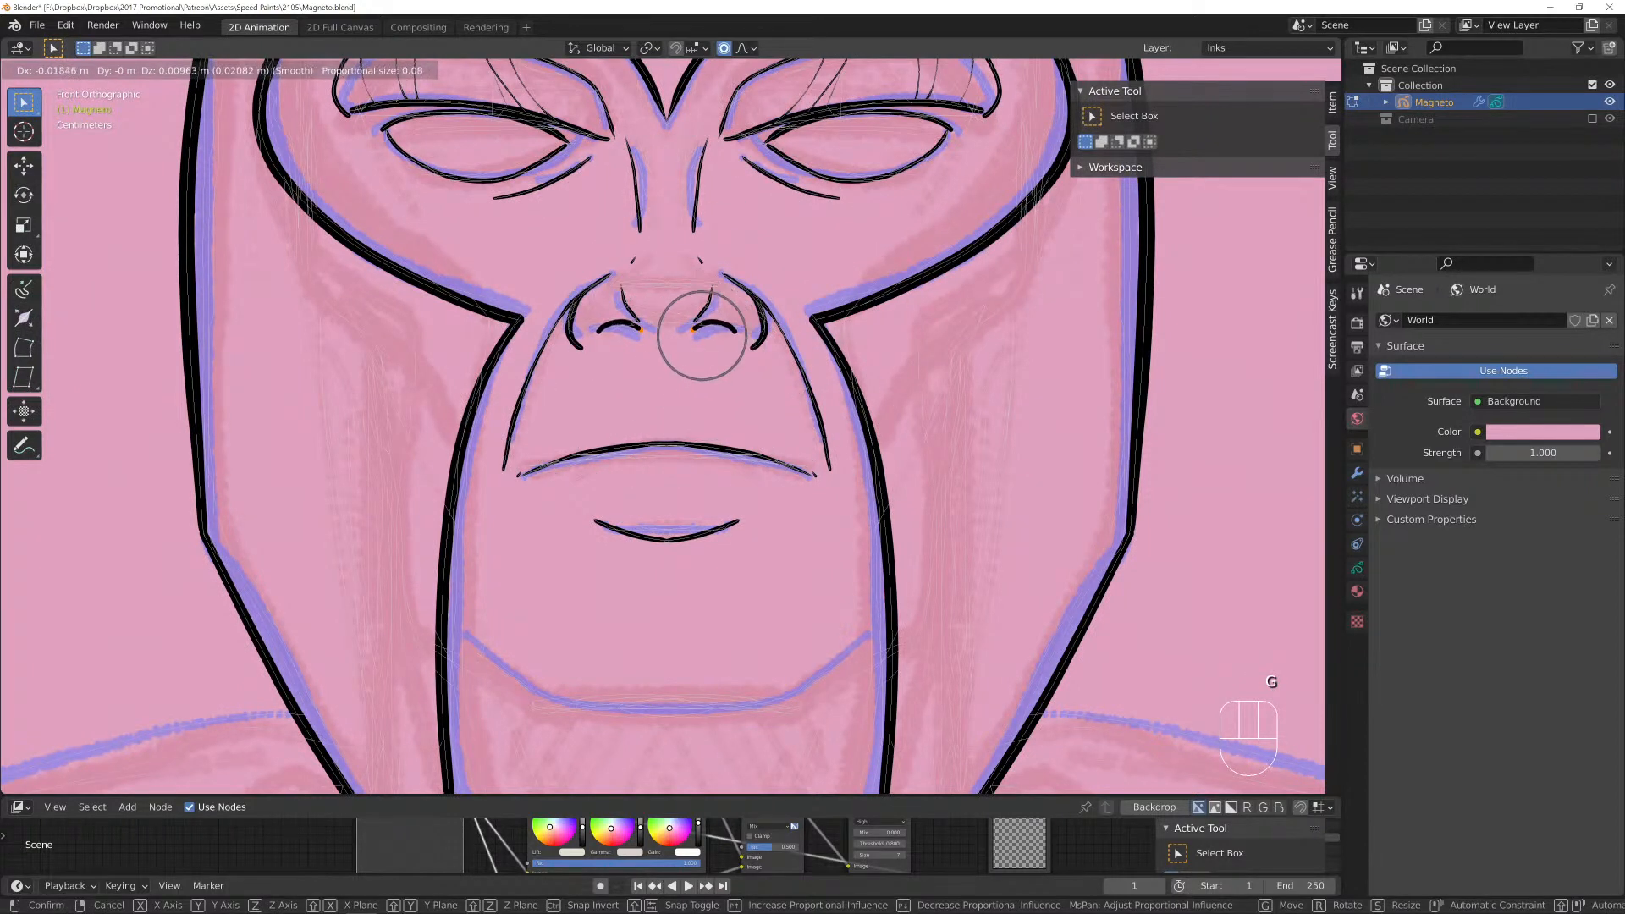
click(701, 335)
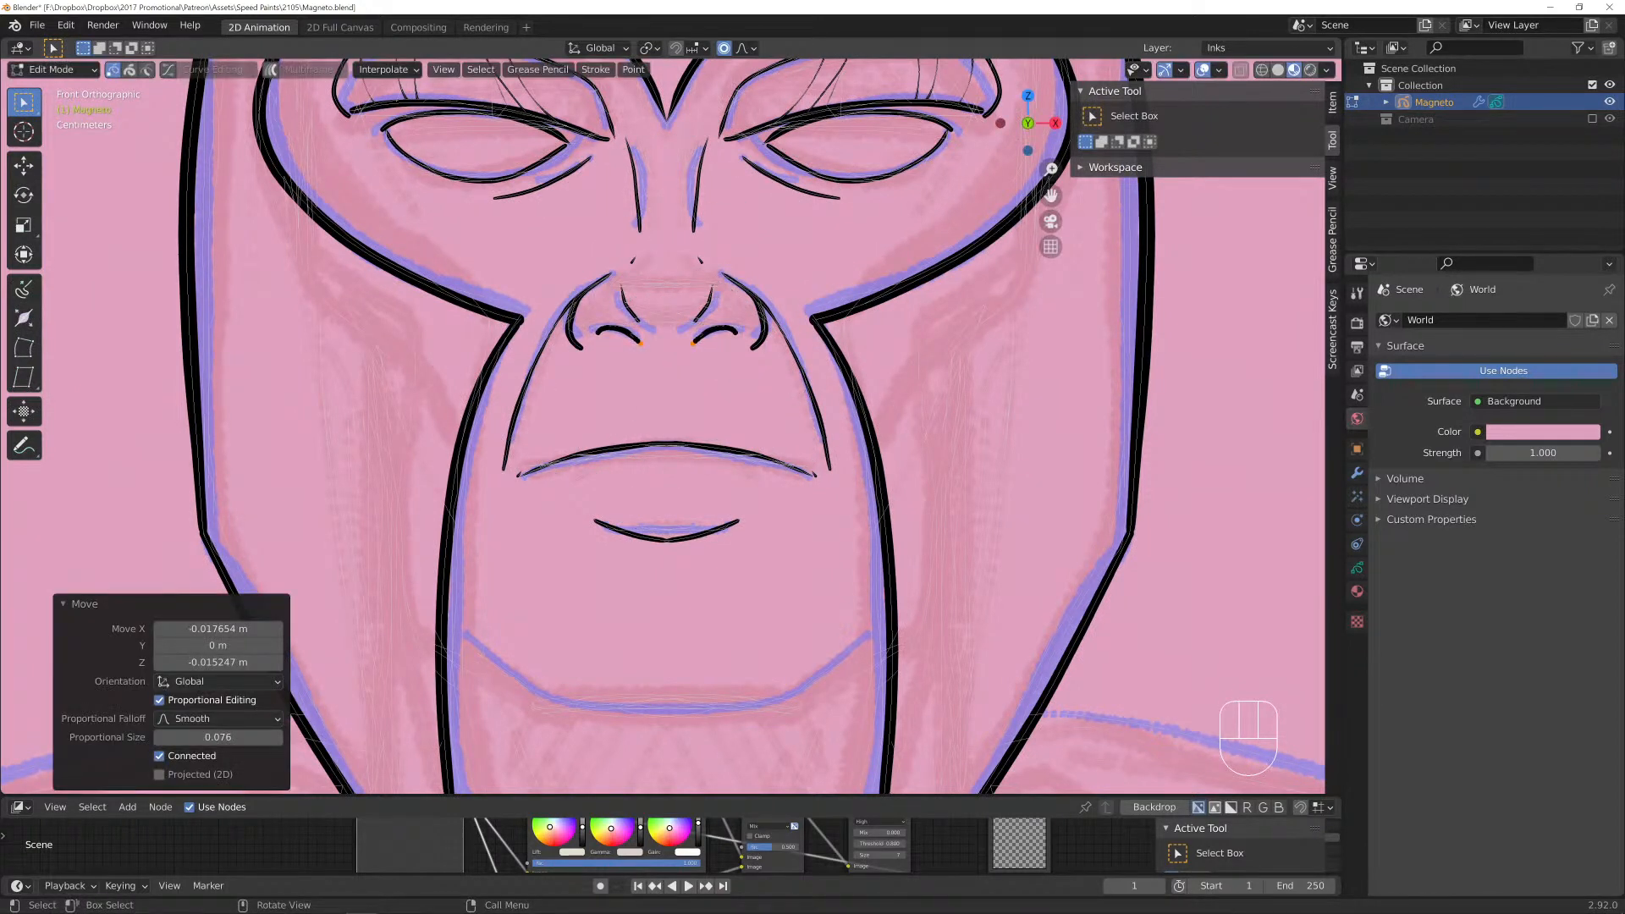
key(g)
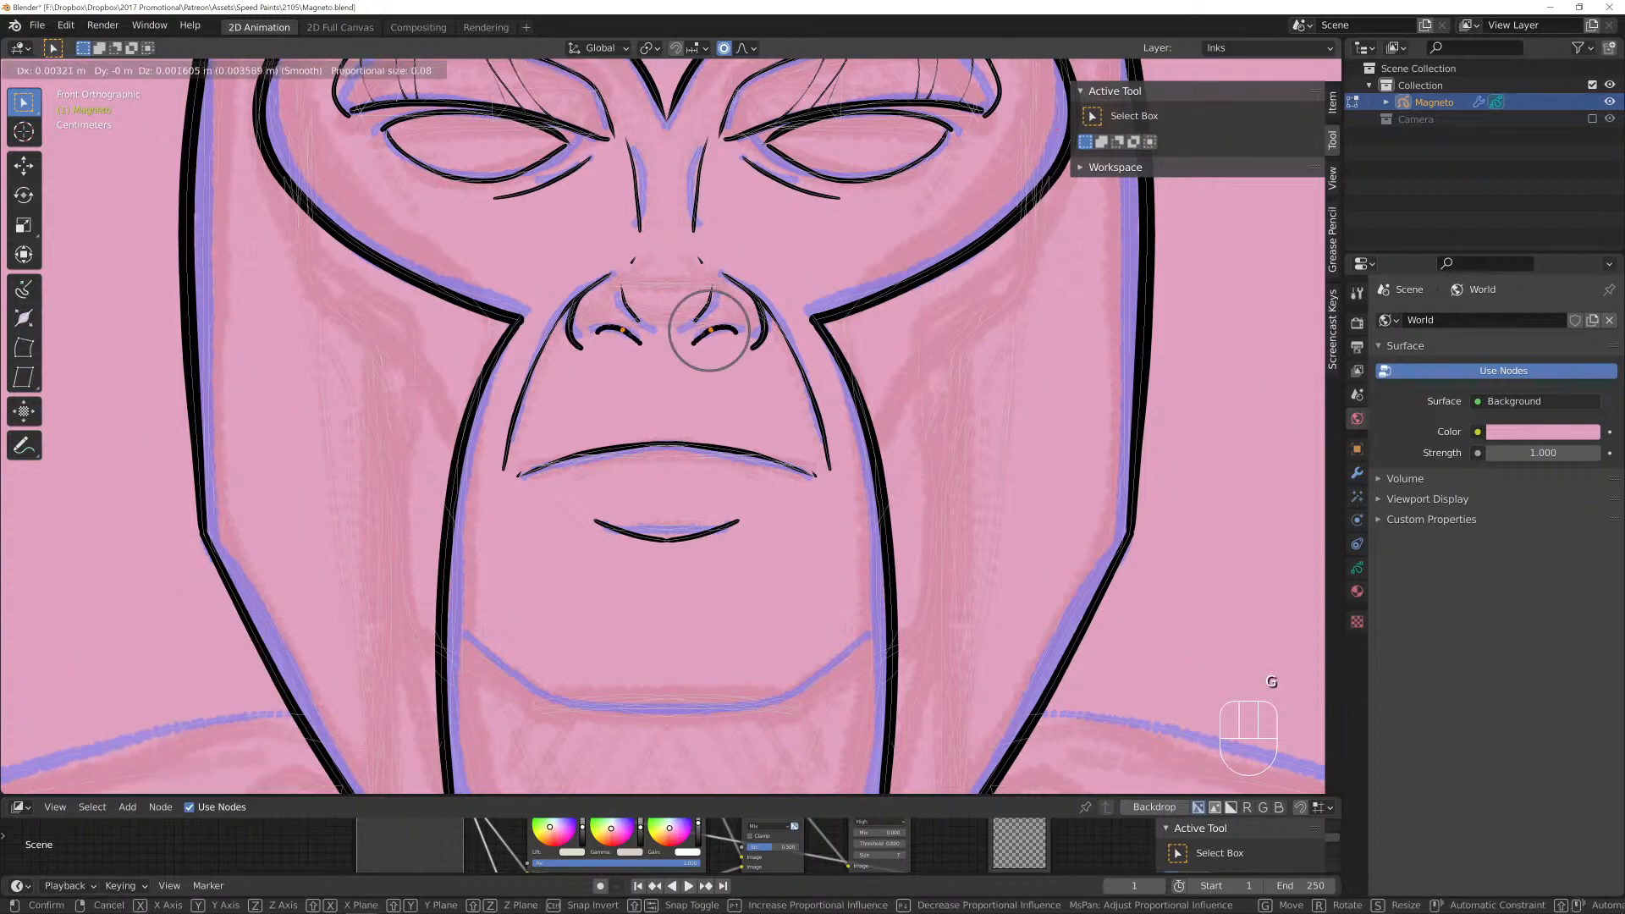
click(709, 330)
Adjust the thickness of the nostril wing stroke at its lower end and along its outer side, and return to Draw Mode.
key(ctrl+z)
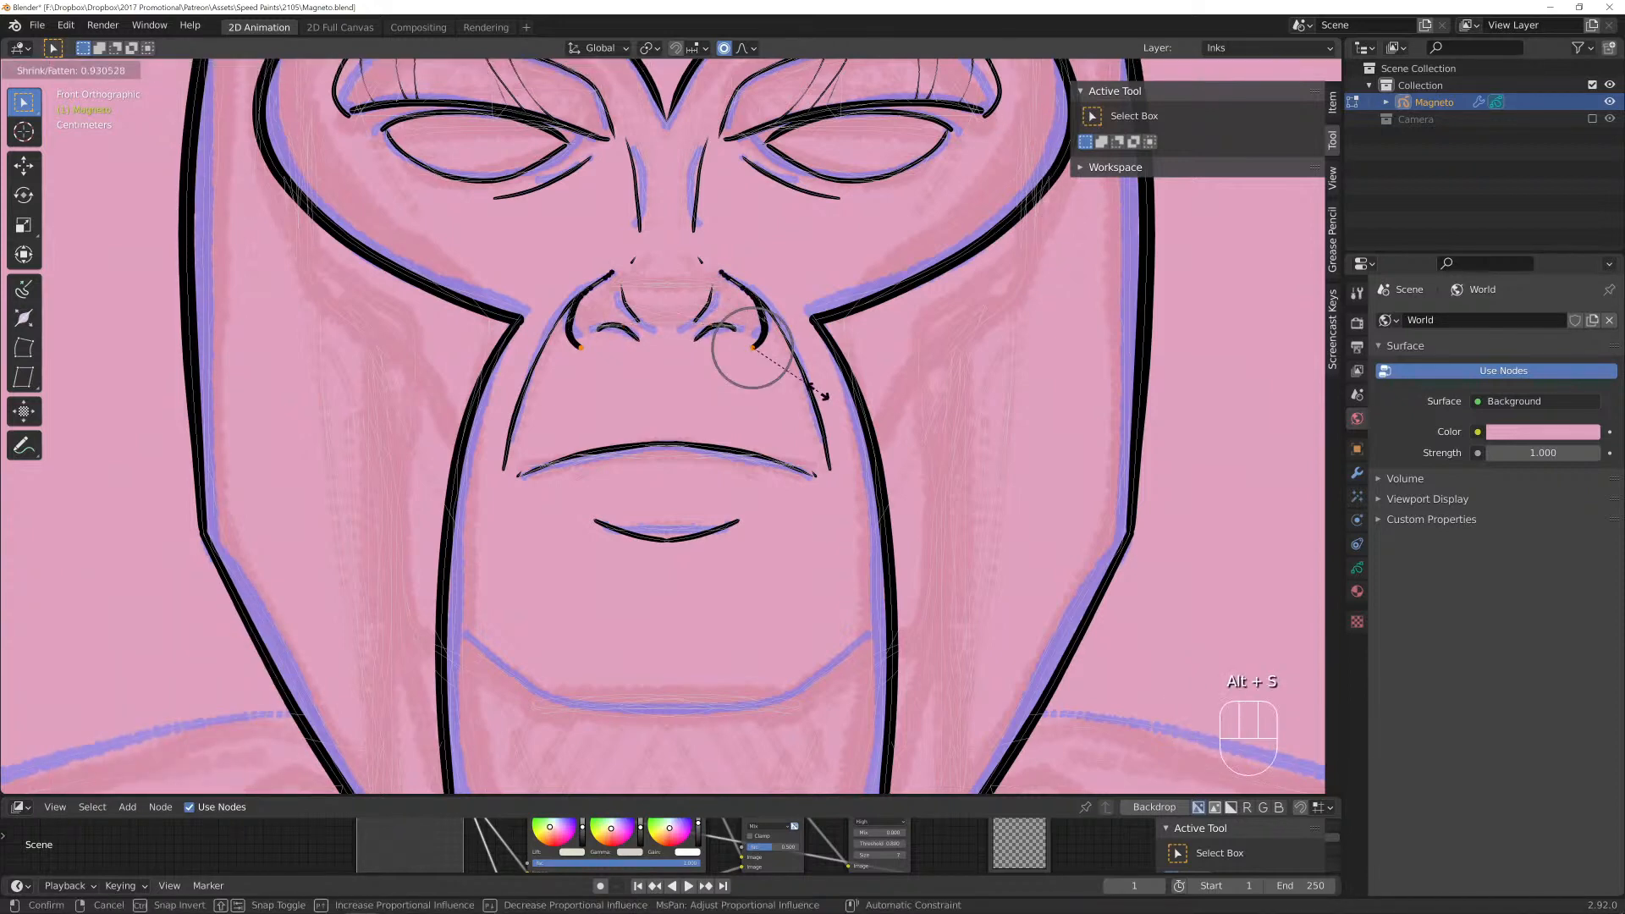
click(795, 381)
key(alt+s)
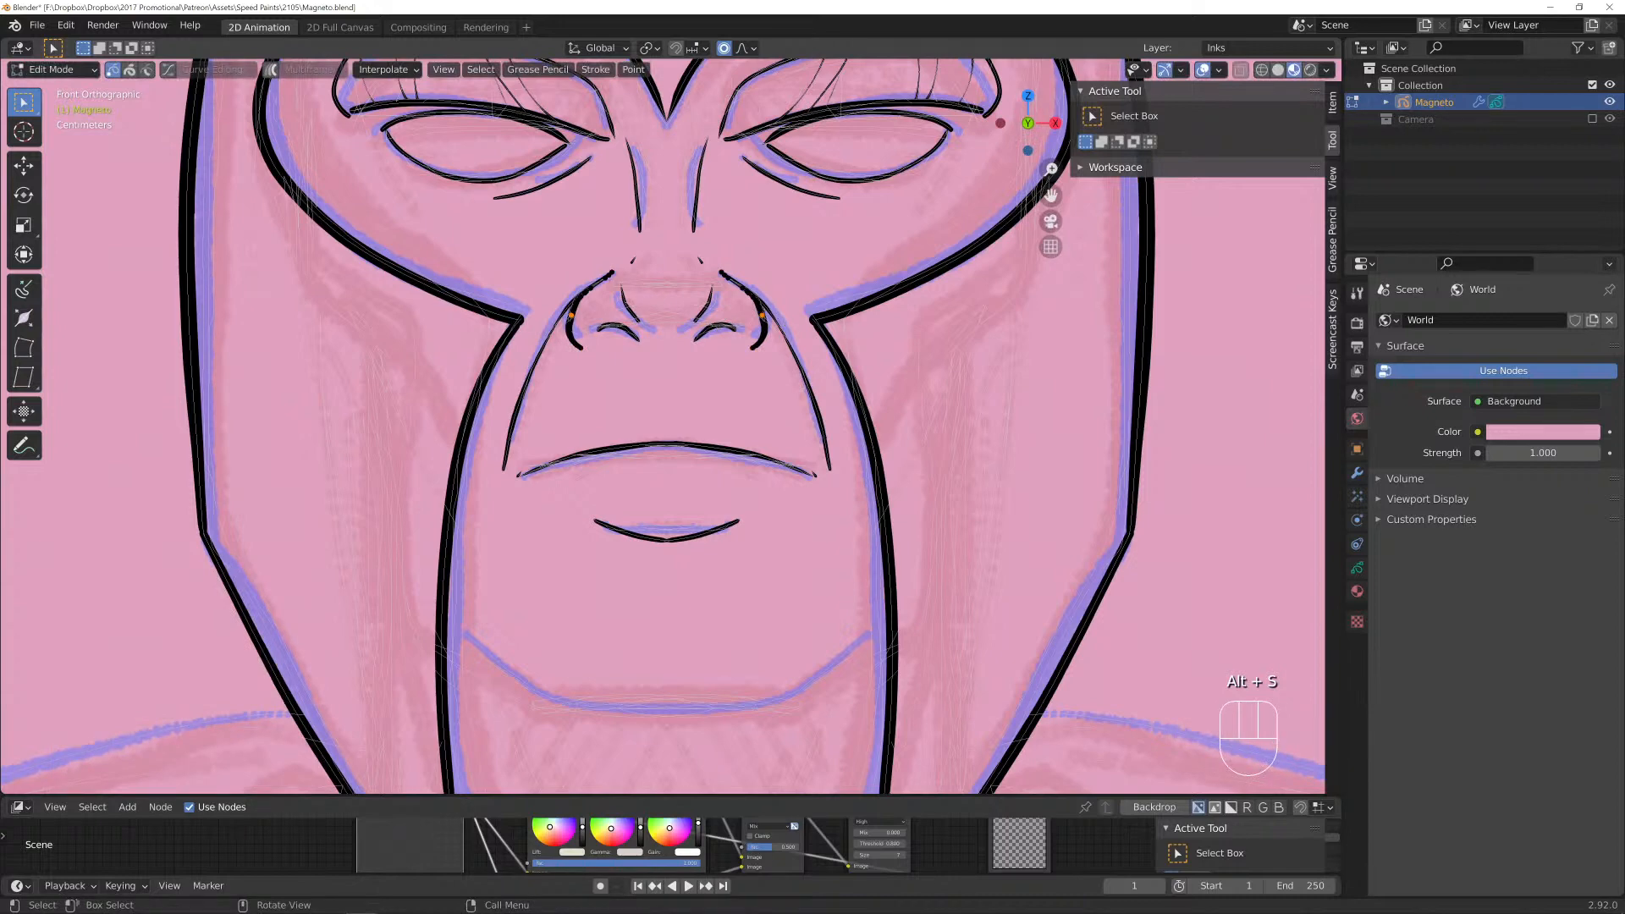
click(799, 343)
key(Tab)
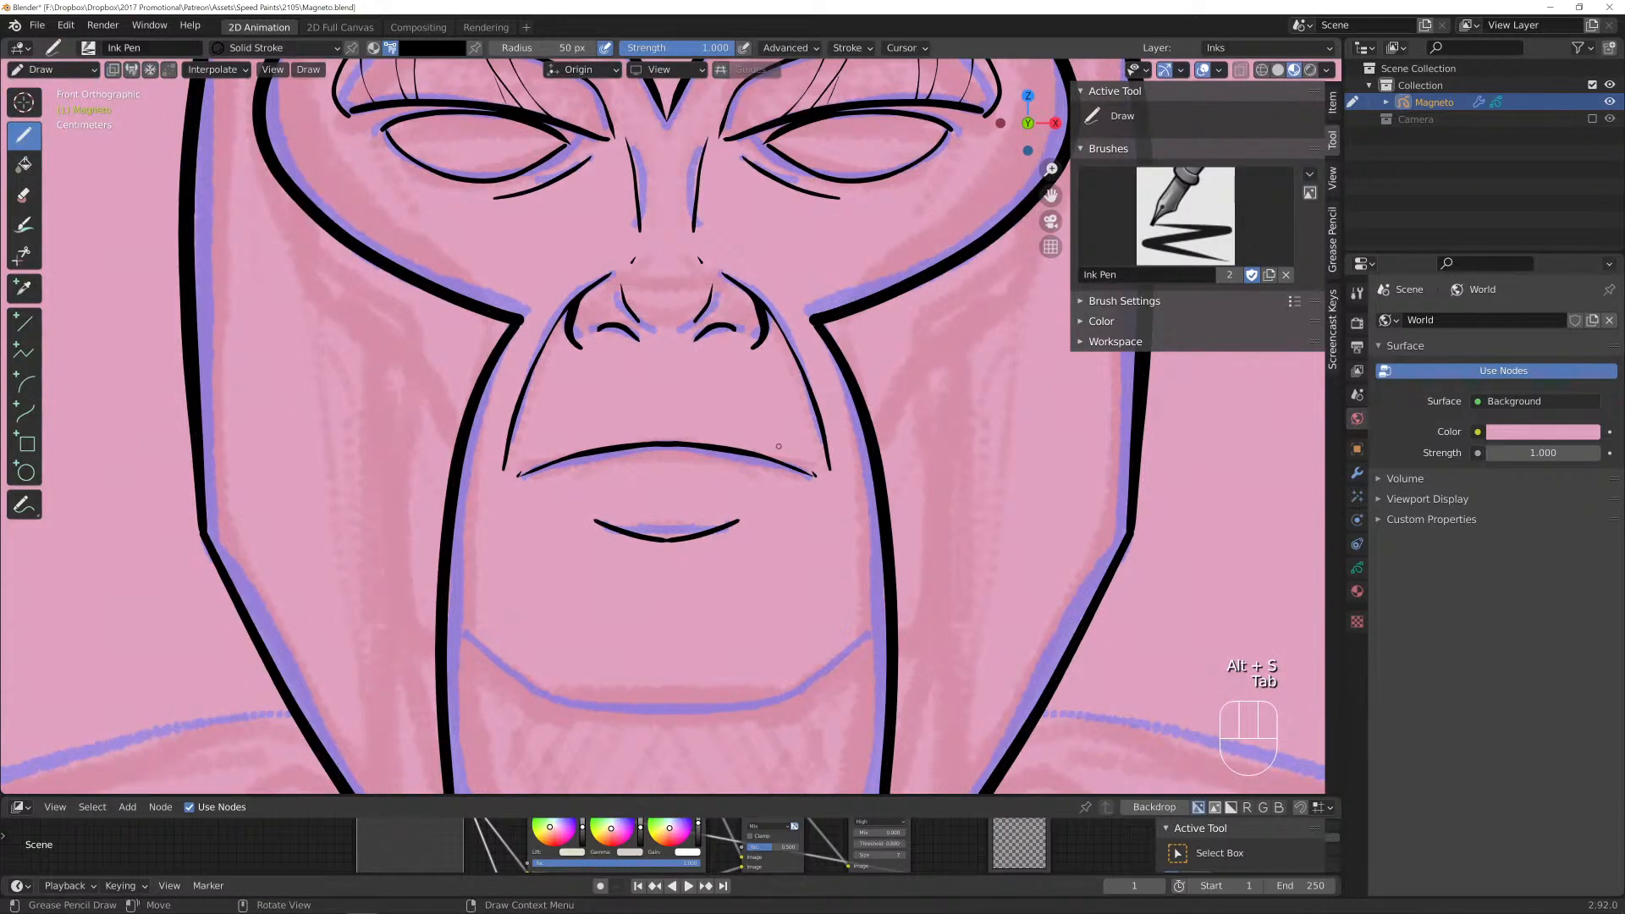
Ink the upper and lower edges of the cape's collar band and the oval ornament at its centre.
scroll(707, 456, down, 3)
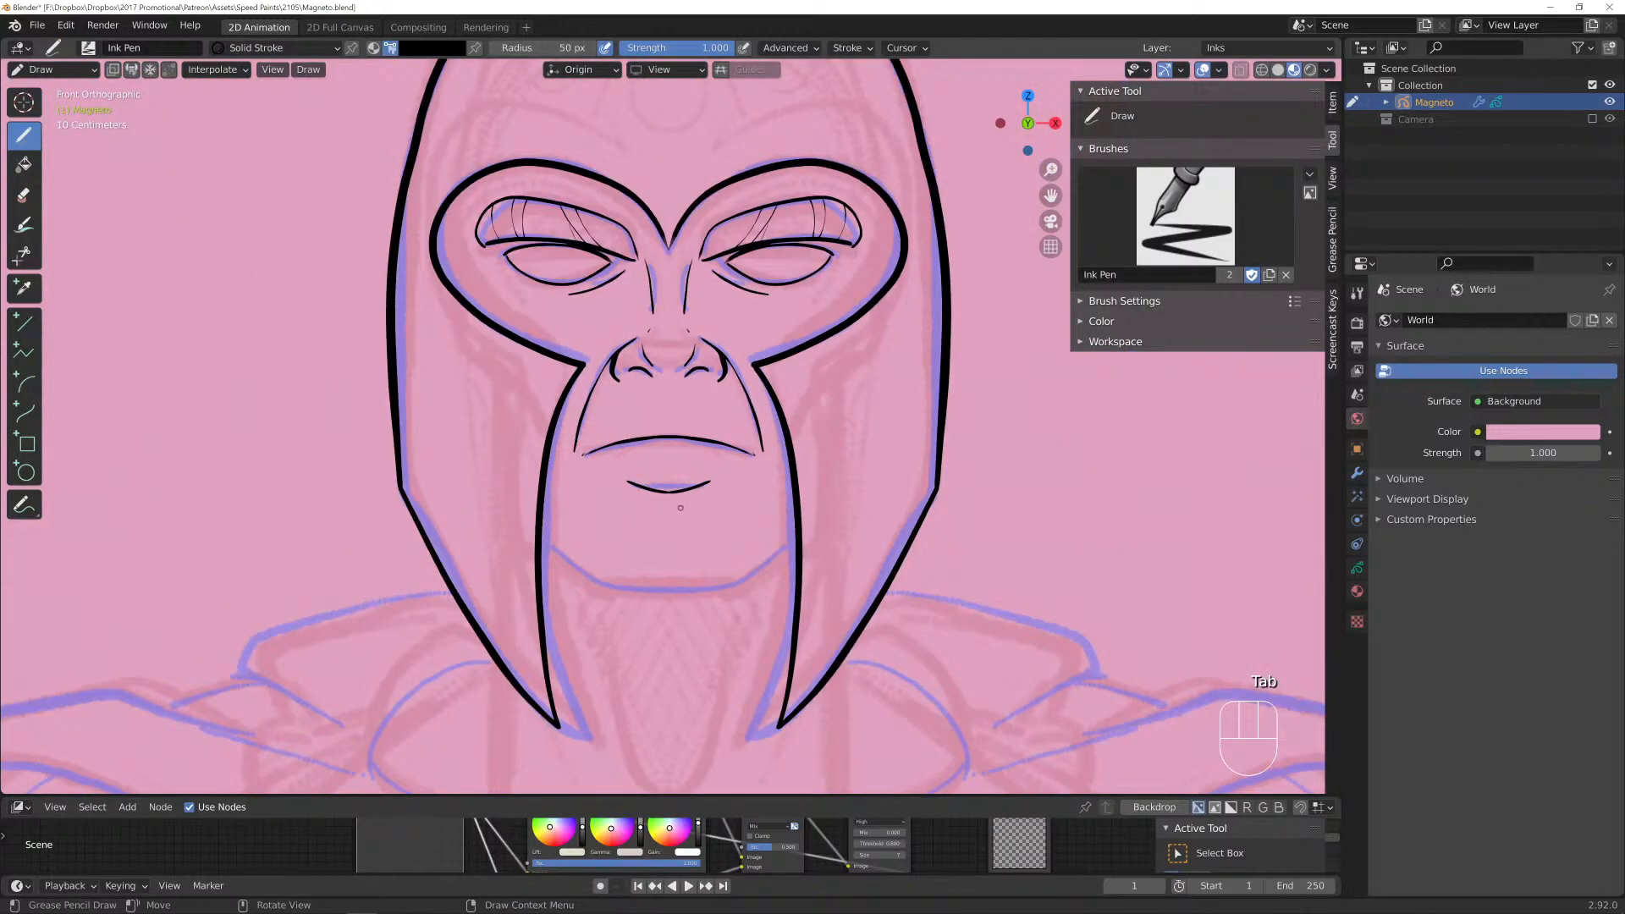
shift+middle_drag(696, 506, 719, 331)
scroll(718, 331, down, 3)
scroll(694, 554, up, 1)
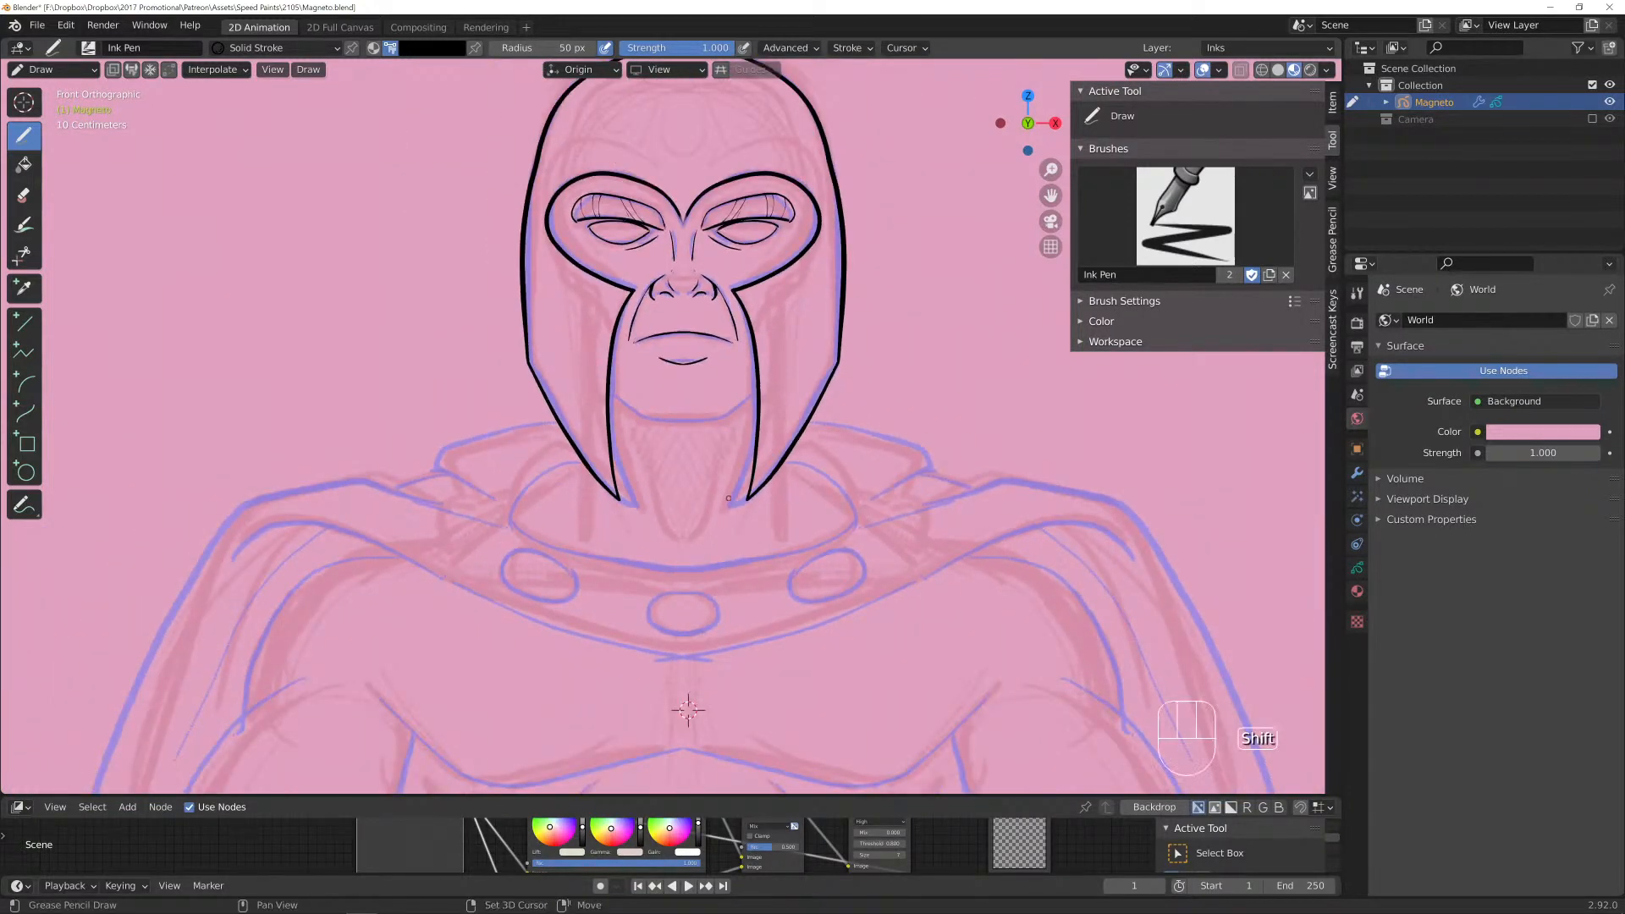
shift+middle_drag(694, 555, 695, 326)
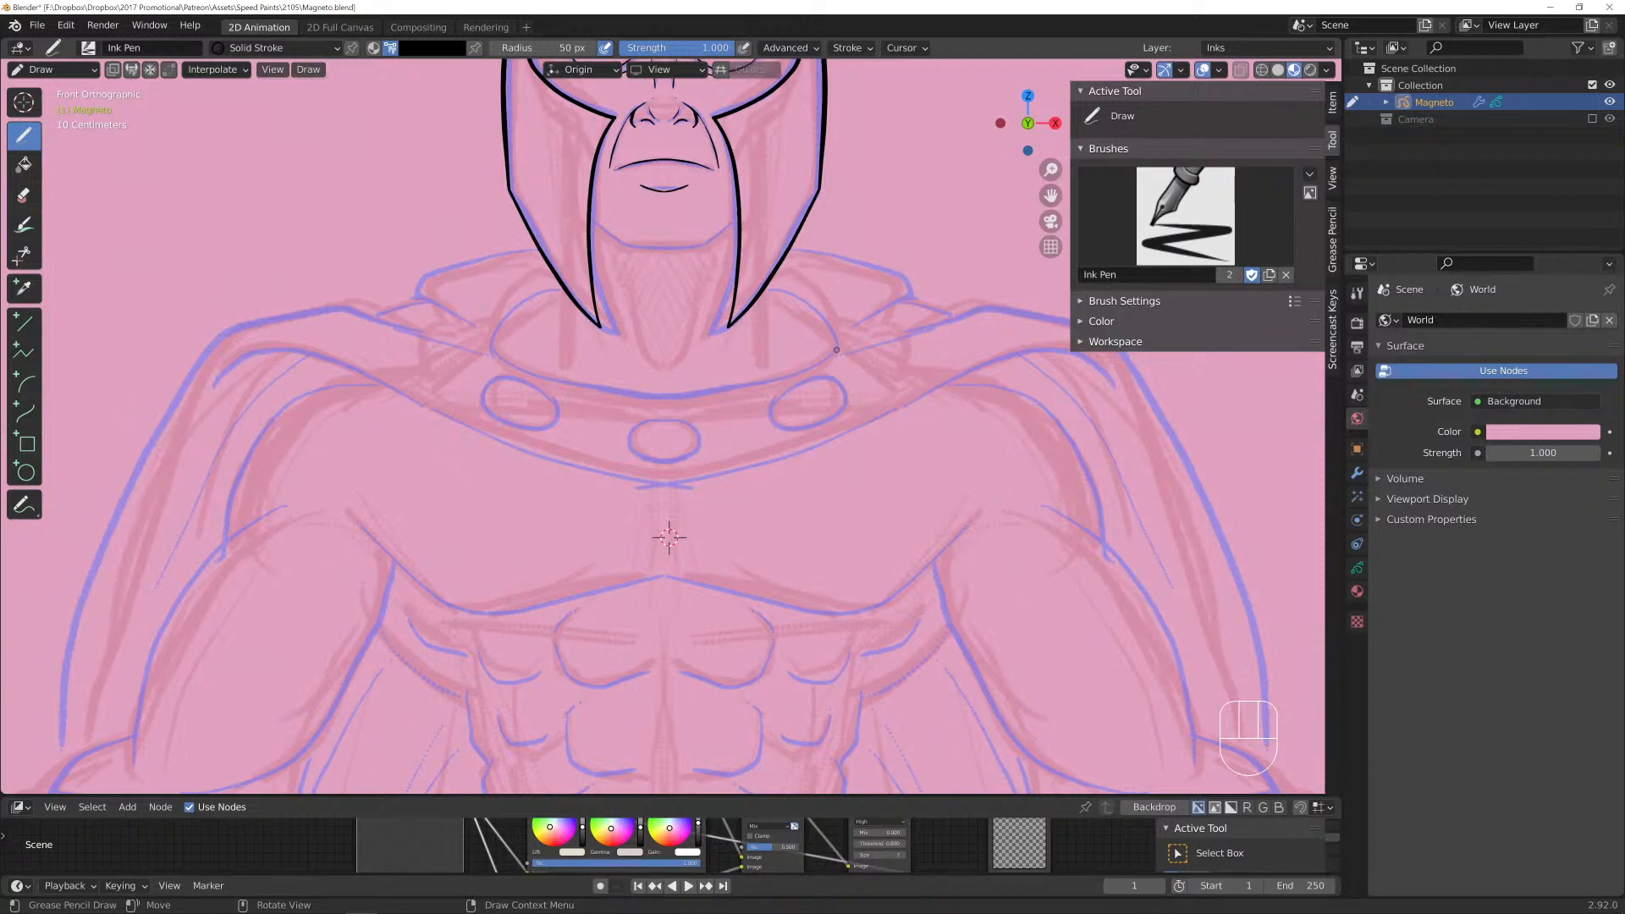
mouse_move(838, 349)
mouse_down()
mouse_move(671, 400)
mouse_move(491, 350)
mouse_up()
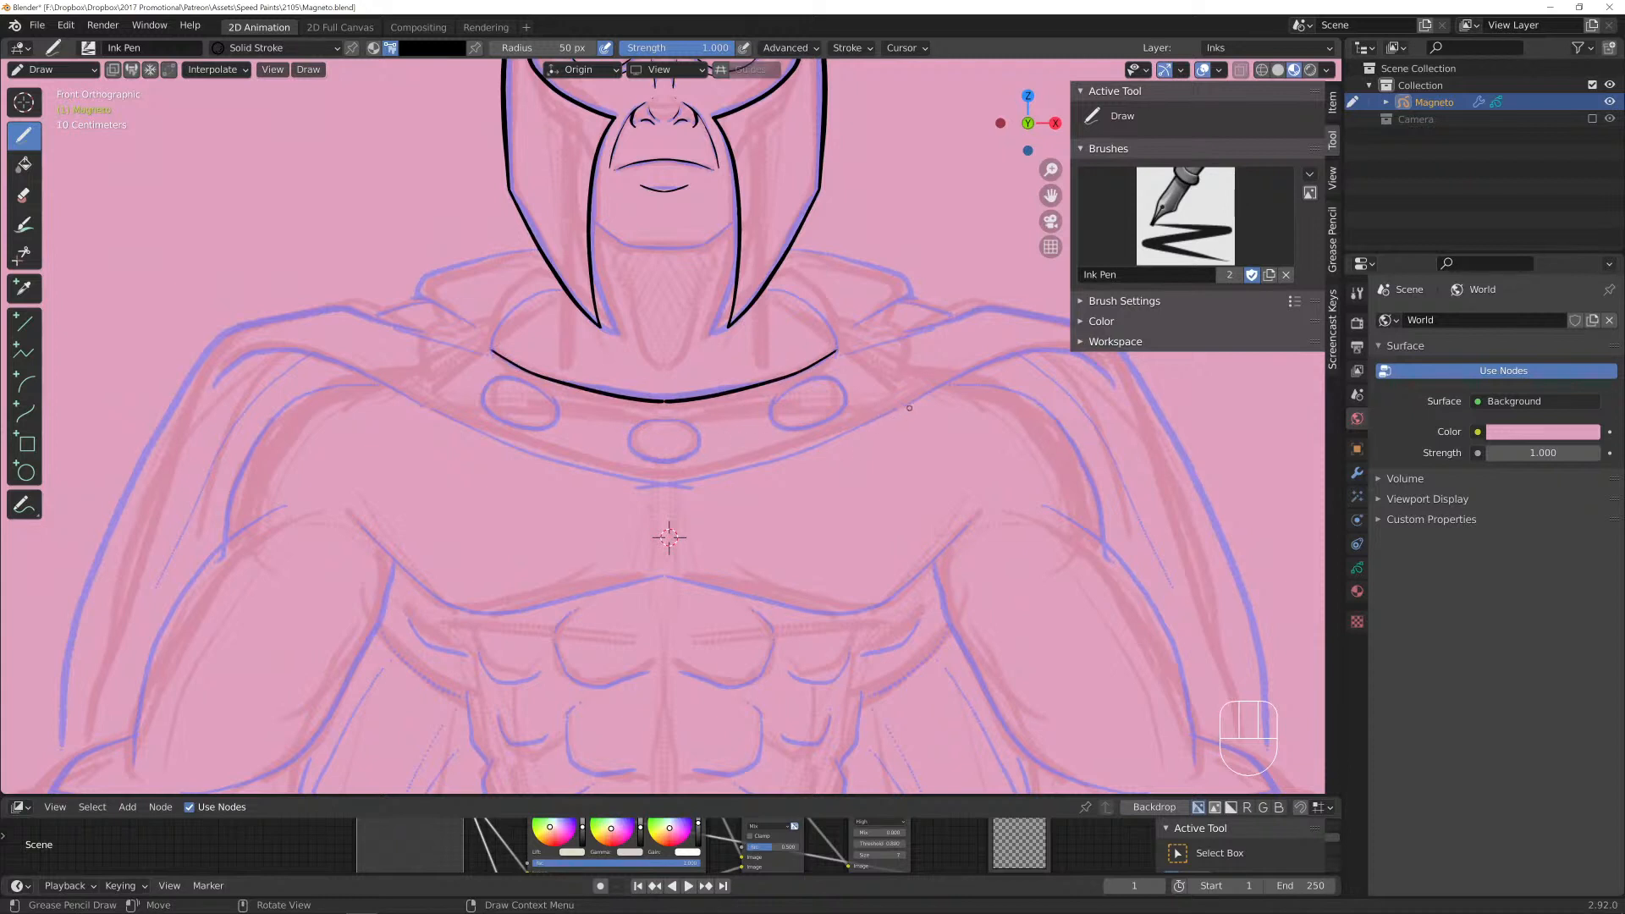
mouse_move(906, 402)
mouse_down()
mouse_move(653, 477)
mouse_move(426, 406)
mouse_up()
mouse_move(666, 420)
mouse_down()
mouse_move(701, 440)
mouse_move(659, 463)
mouse_move(686, 436)
mouse_up()
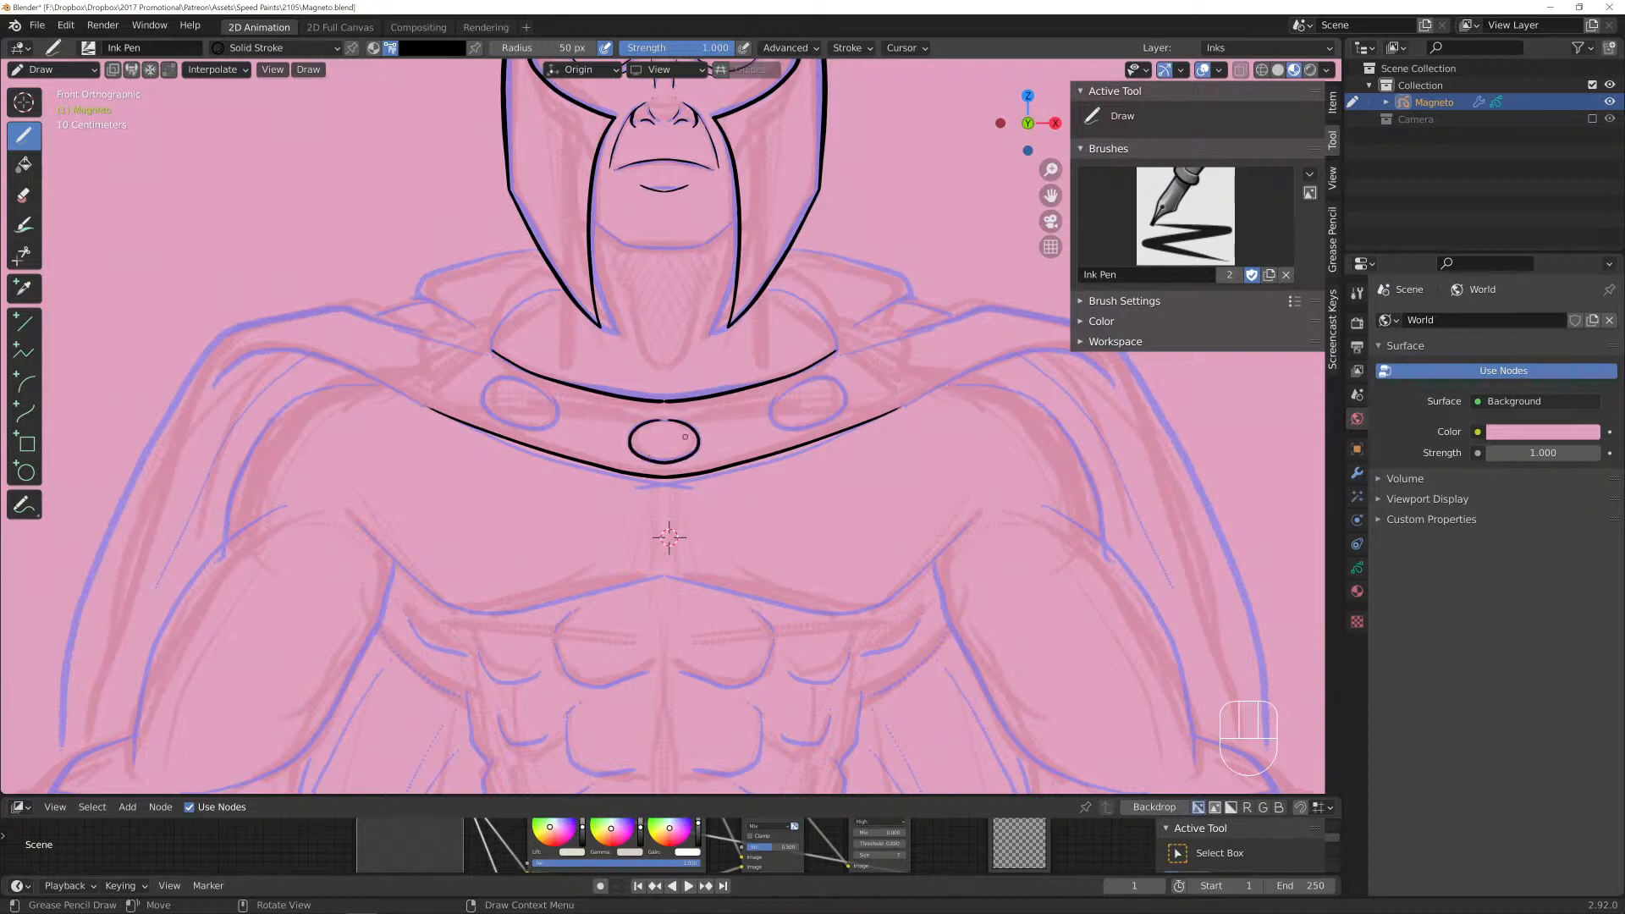
Ink the collar's two side ovals and the upper and lower cape lines running over both shoulders.
mouse_move(782, 401)
mouse_down()
mouse_move(817, 381)
mouse_move(846, 408)
mouse_move(774, 433)
mouse_move(760, 417)
mouse_move(780, 396)
mouse_up()
drag(524, 381, 518, 382)
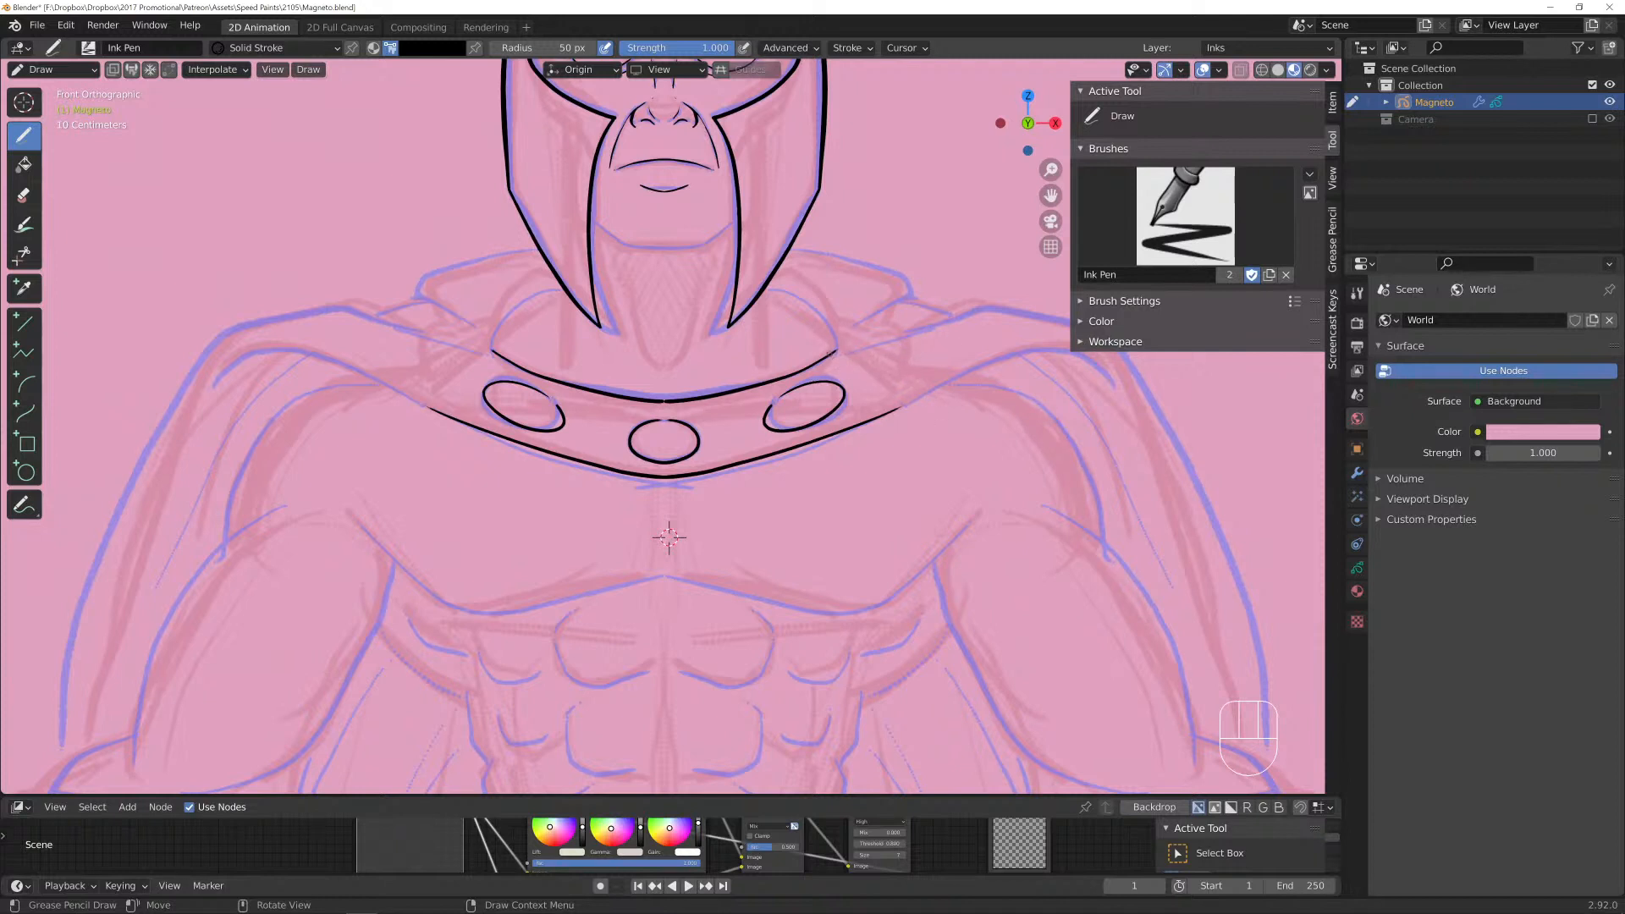
mouse_move(828, 352)
mouse_down()
mouse_move(1014, 340)
mouse_move(1107, 394)
mouse_up()
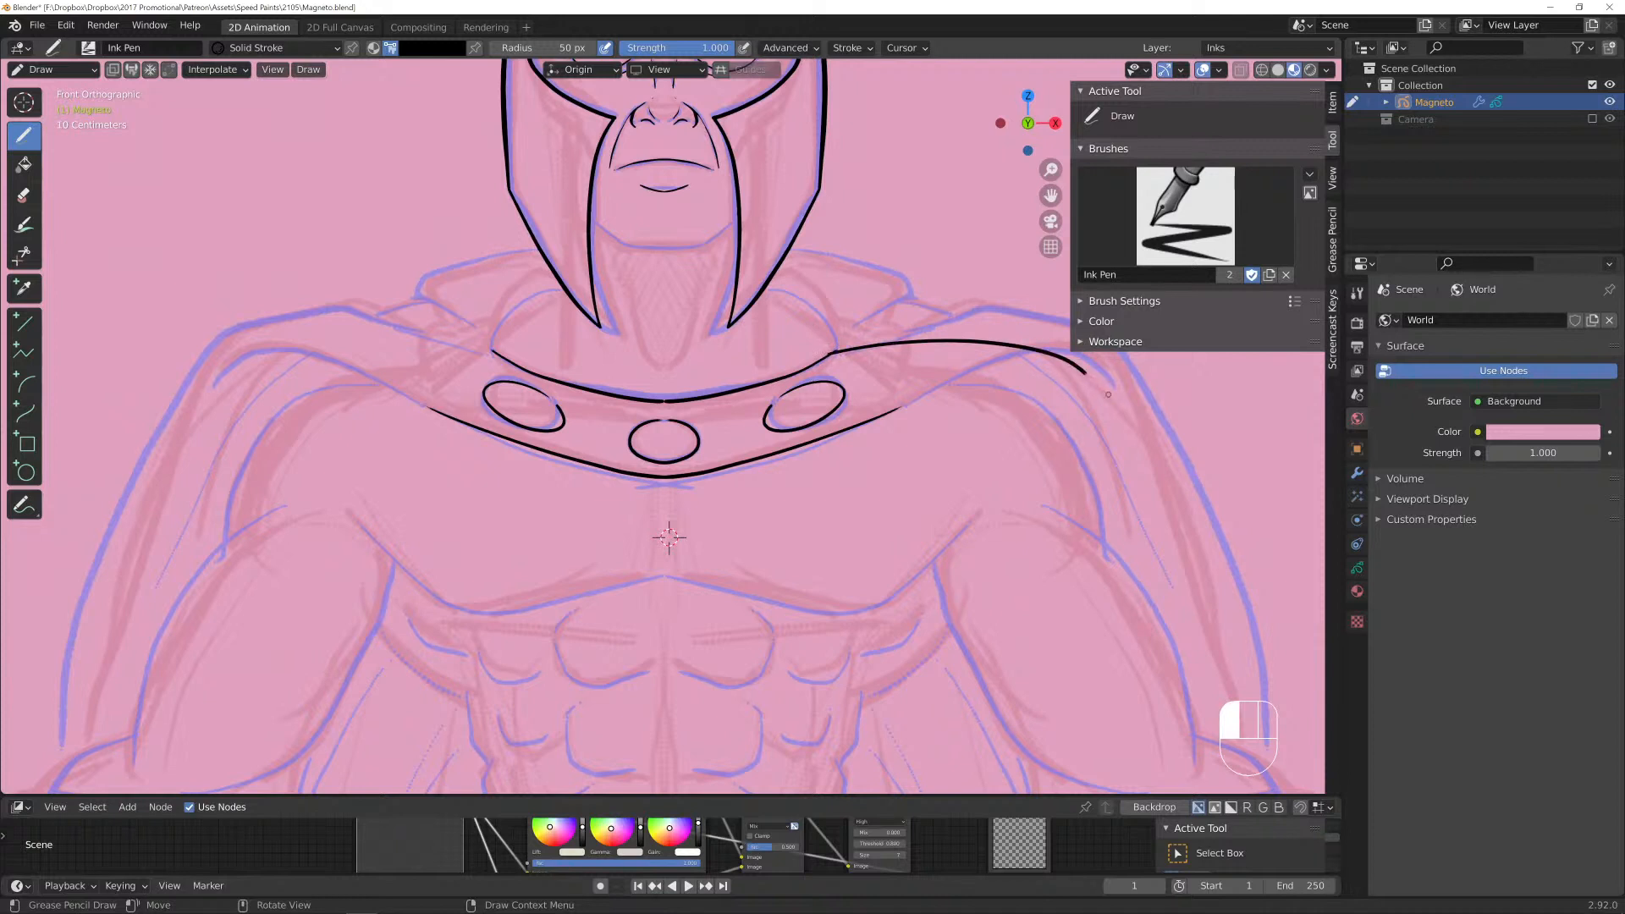
drag(500, 350, 230, 389)
mouse_move(821, 353)
mouse_down()
mouse_move(894, 321)
mouse_move(1025, 310)
mouse_up()
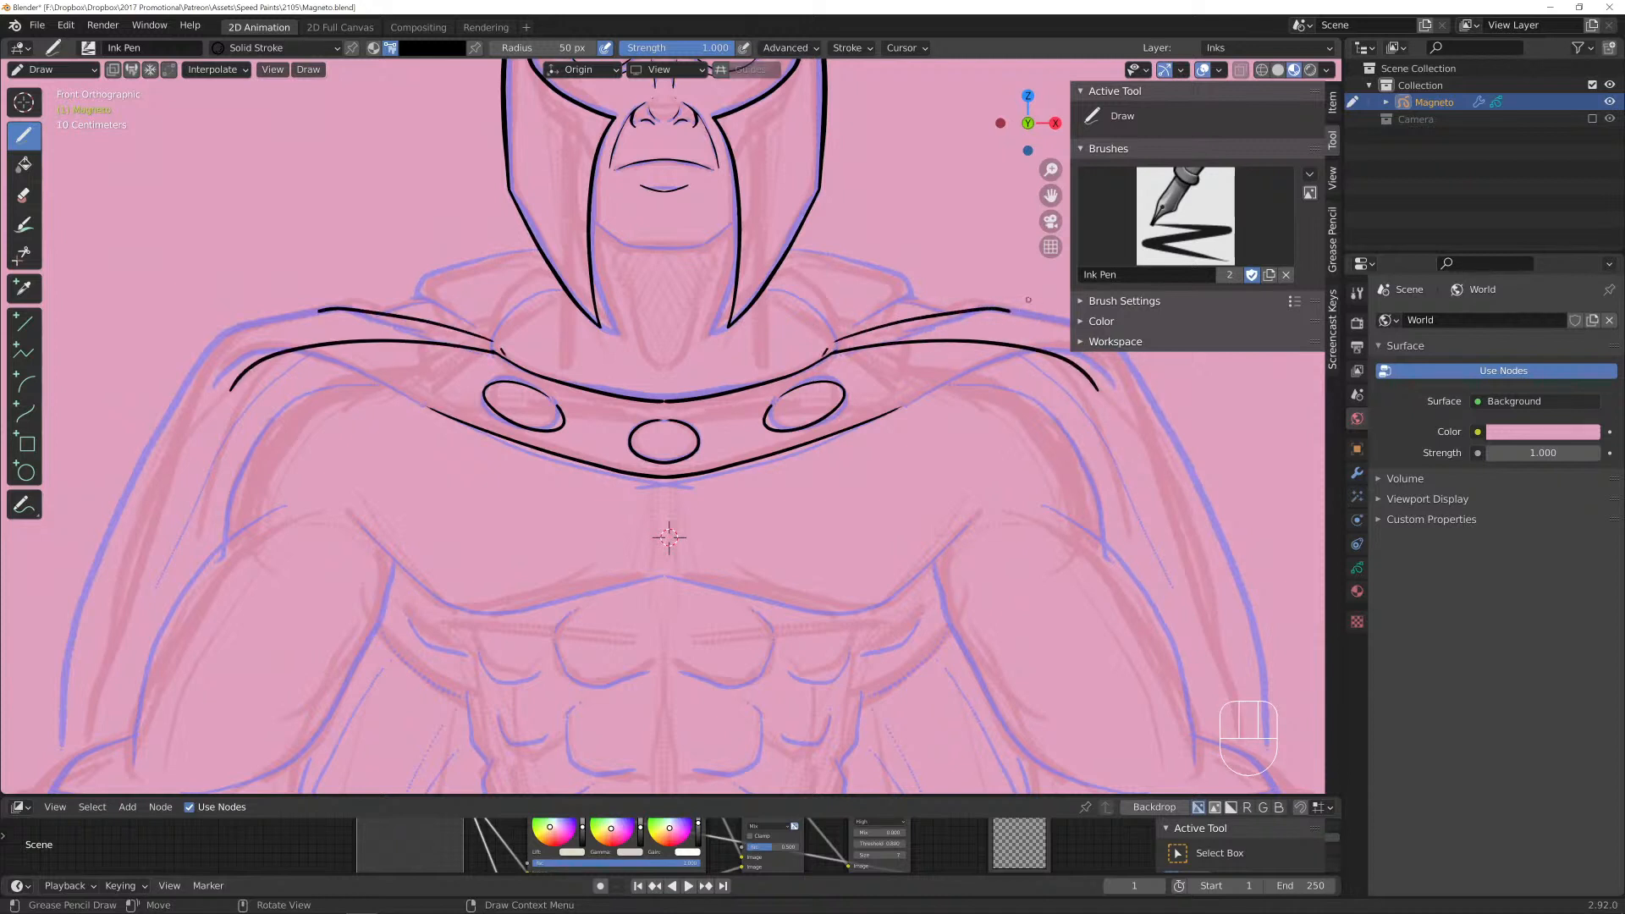
Ink the cape's lower fold from the shoulder to the collar band and the curved outline around the shoulder muscle.
mouse_move(956, 372)
shift+middle_down()
mouse_move(756, 320)
mouse_move(692, 275)
shift+middle_up()
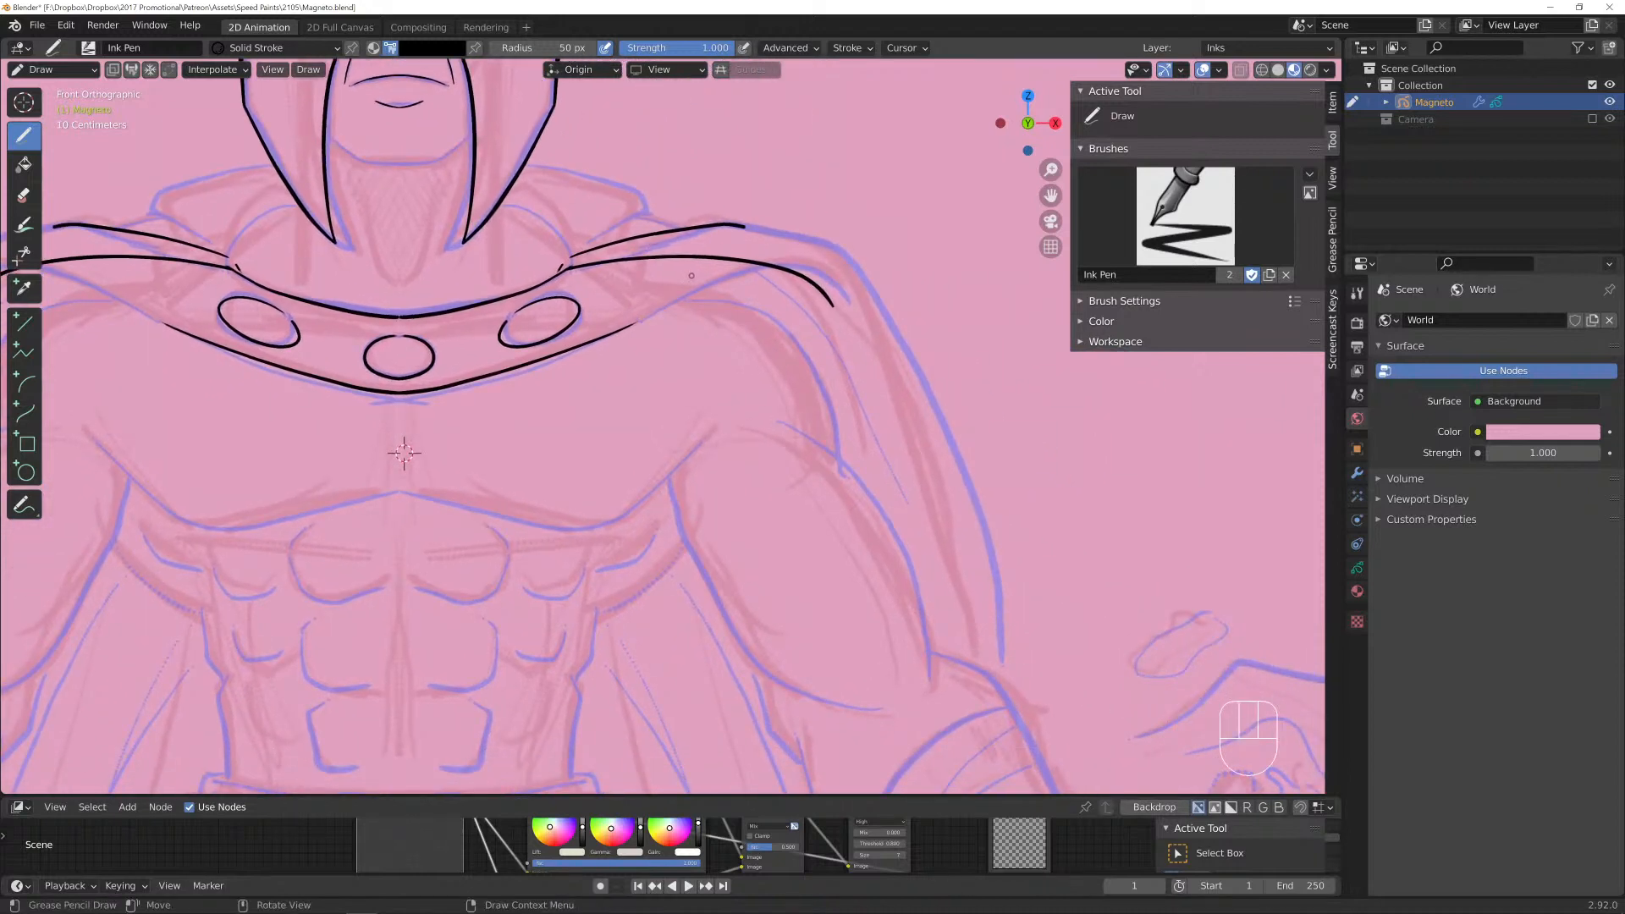
drag(665, 257, 721, 280)
mouse_move(718, 281)
mouse_down()
mouse_move(639, 320)
mouse_move(712, 288)
mouse_move(765, 304)
mouse_move(800, 343)
mouse_move(838, 445)
mouse_up()
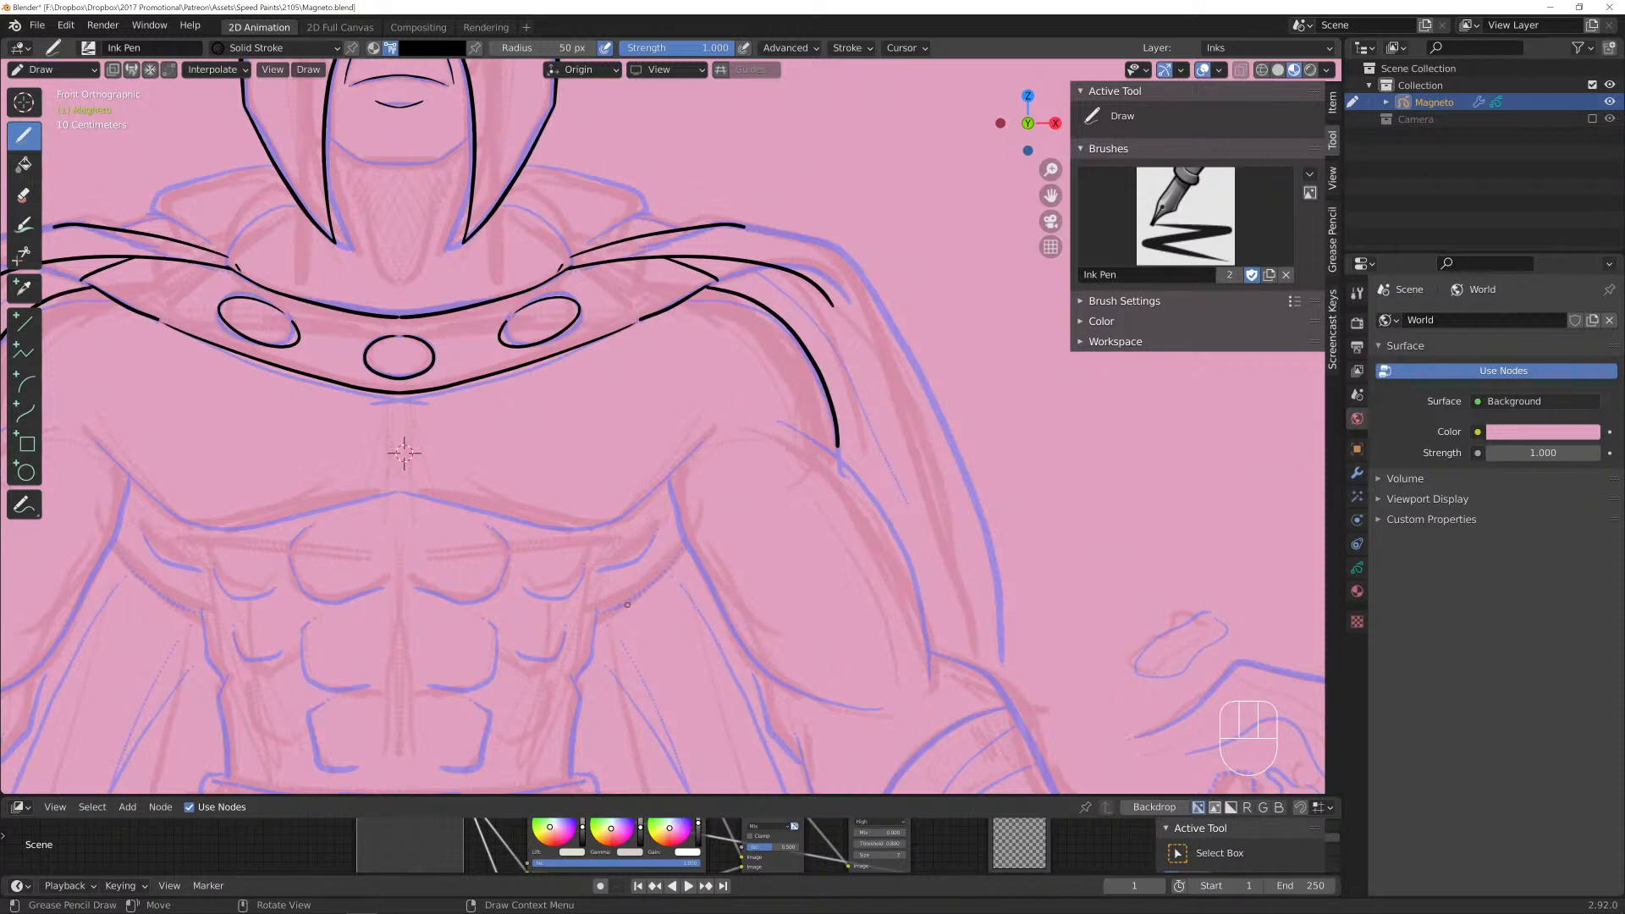
Ink the lower contour of the chest muscles on both halves, leaving a gap at the breastbone.
mouse_move(404, 453)
shift+middle_down()
mouse_move(410, 424)
mouse_move(542, 322)
shift+middle_up()
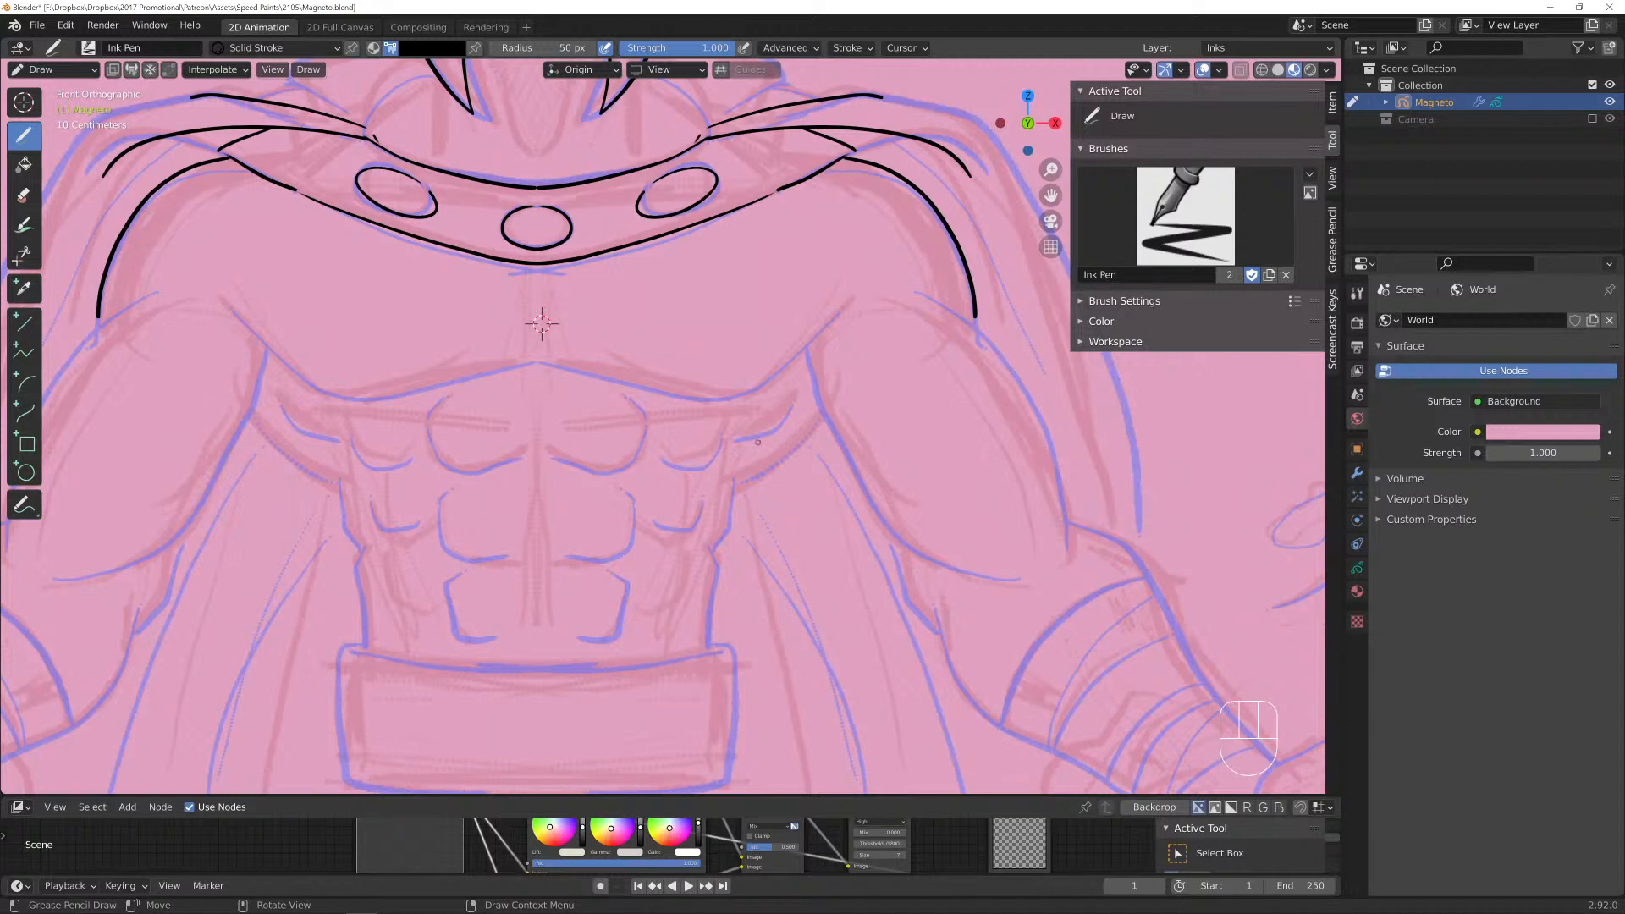
mouse_move(842, 314)
mouse_down()
mouse_move(749, 395)
mouse_move(668, 397)
mouse_move(571, 371)
mouse_up()
drag(233, 315, 503, 371)
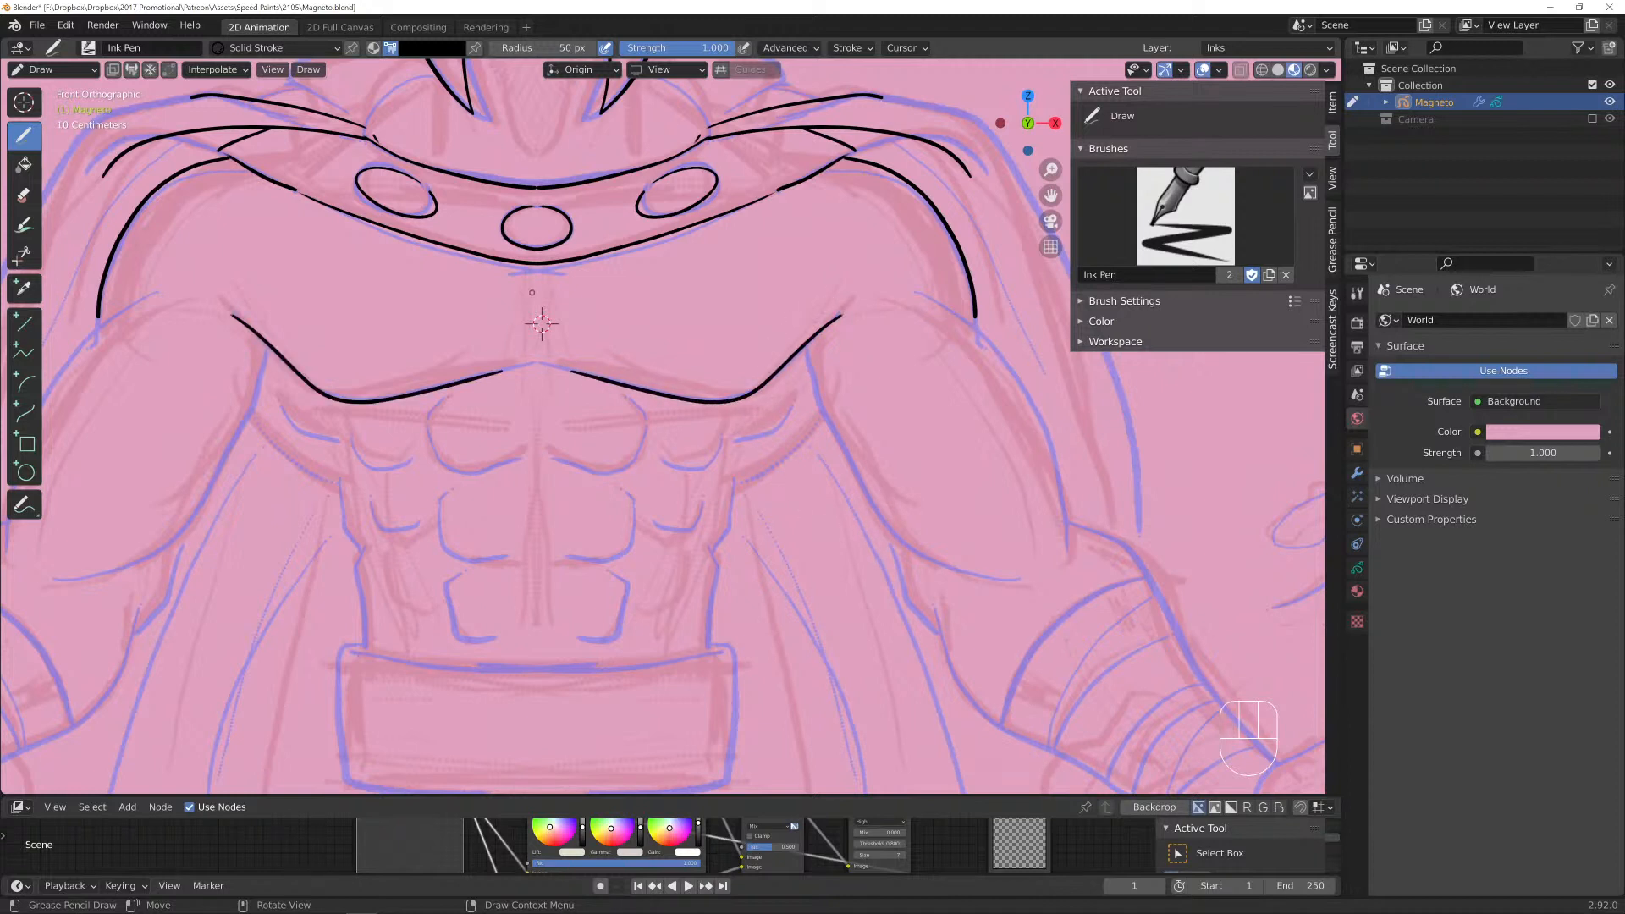
drag(543, 279, 542, 305)
drag(531, 280, 534, 303)
key(ctrl+z)
key(ctrl+z)
Ink the outer and inner contours of the upper arm, the elbow, and the side muscle lines below the armpit.
mouse_move(928, 292)
mouse_down()
mouse_move(997, 345)
mouse_move(1050, 423)
mouse_move(1067, 543)
mouse_up()
mouse_move(800, 354)
mouse_down()
mouse_move(884, 518)
mouse_move(975, 578)
mouse_up()
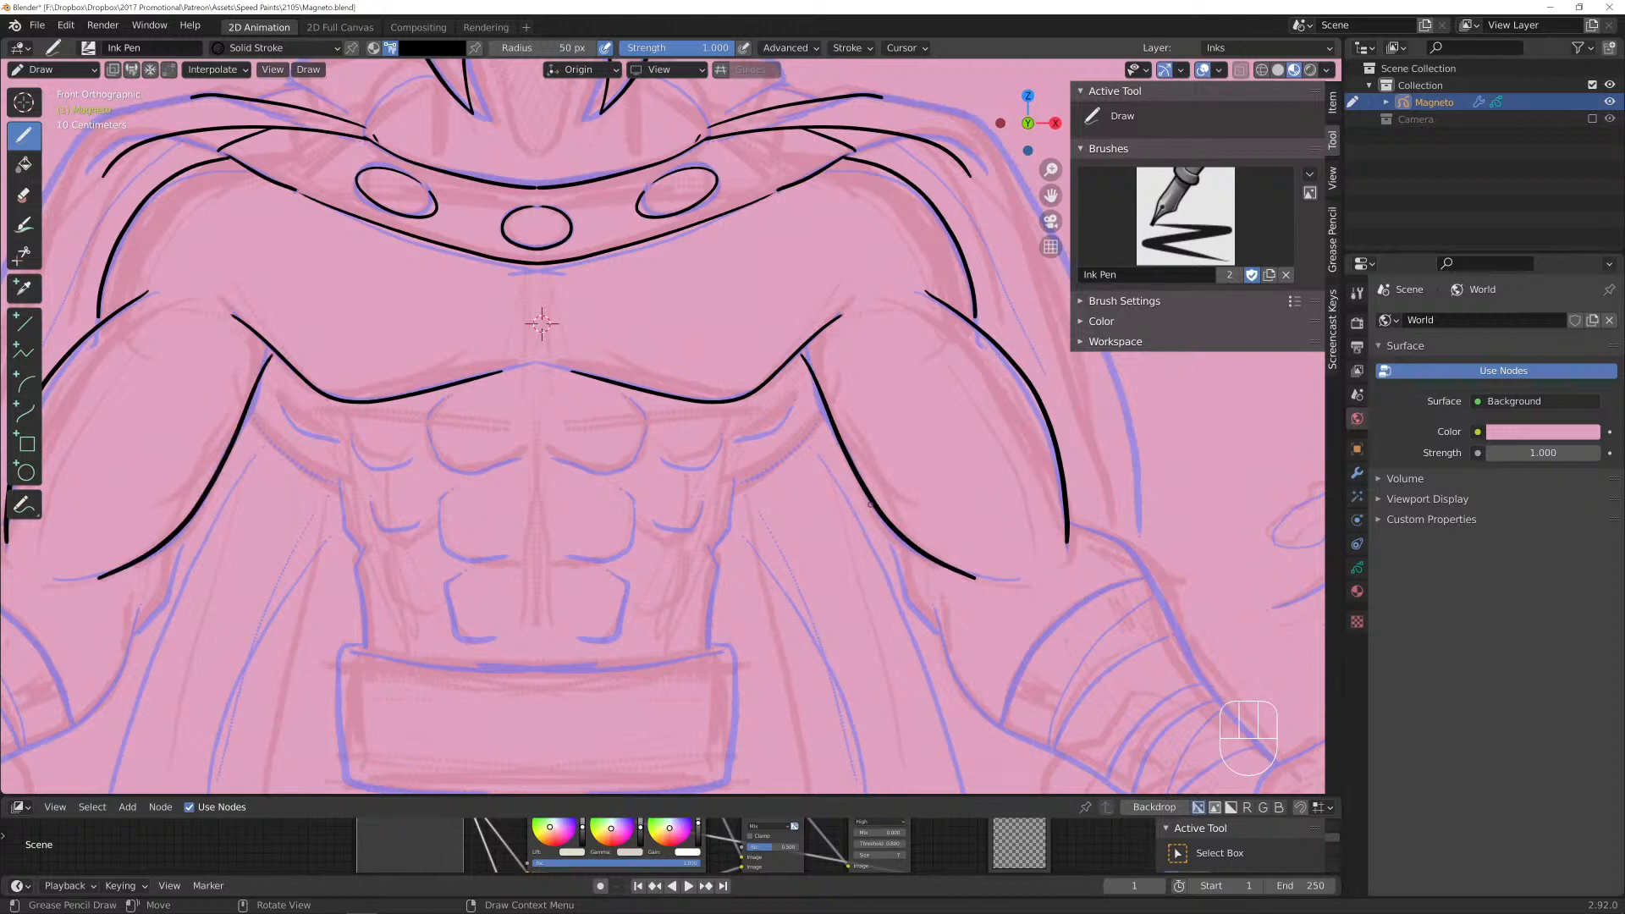
drag(820, 422, 939, 636)
drag(819, 432, 738, 489)
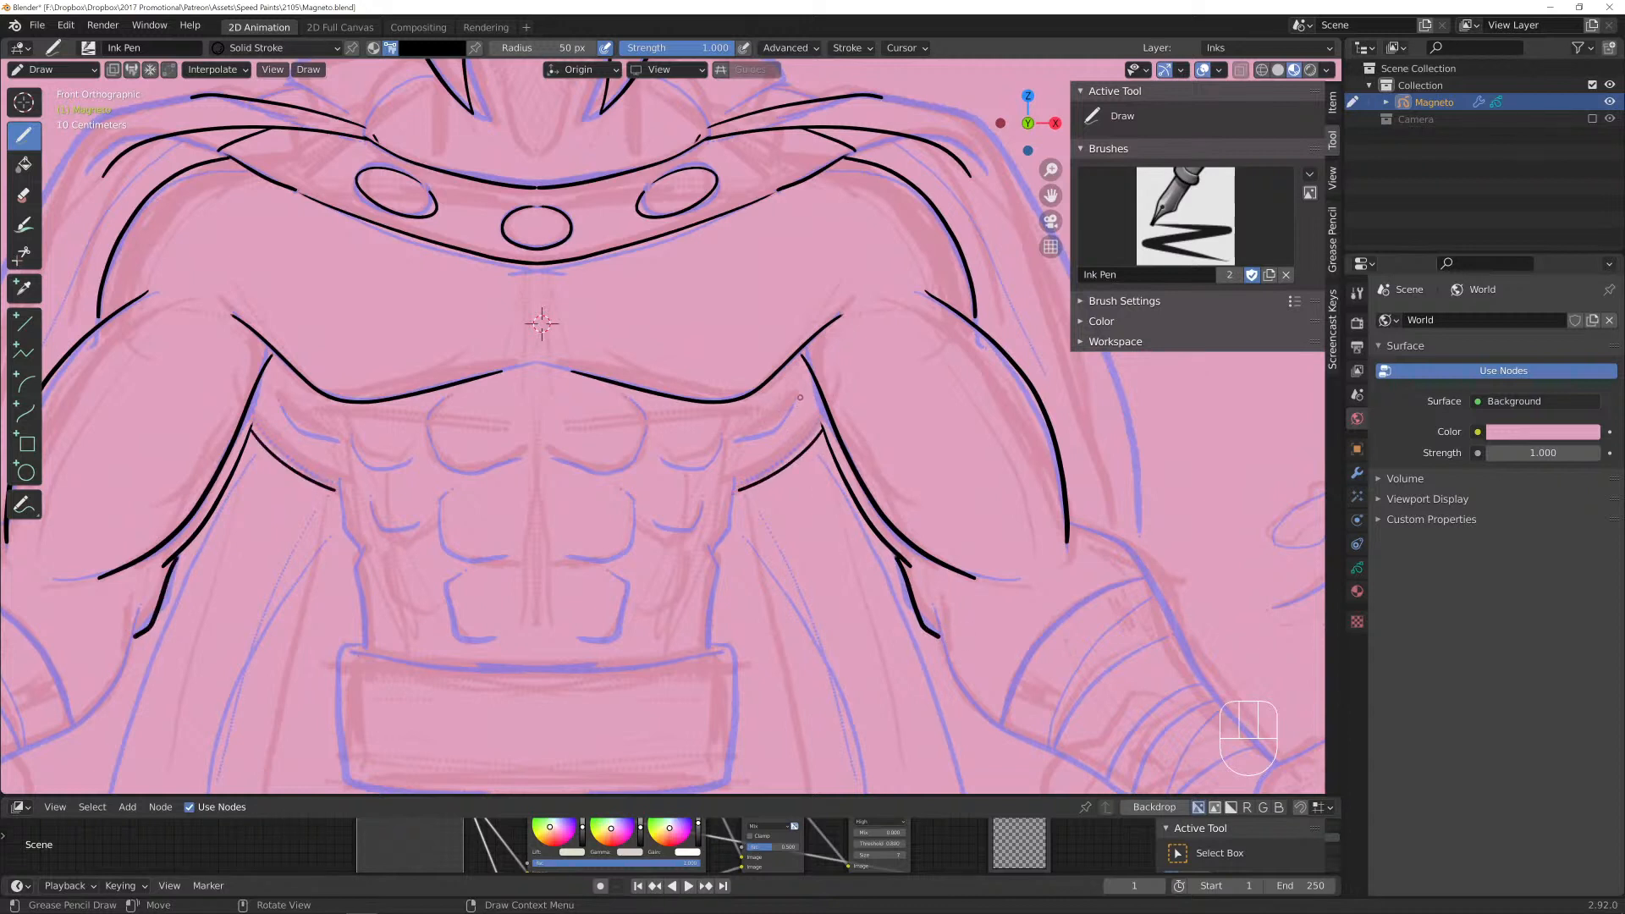
drag(800, 397, 741, 440)
Ink the thumb's outline and continue it along the palm edge towards the wrist.
mouse_move(541, 324)
shift+middle_down()
mouse_move(474, 245)
mouse_move(578, 318)
shift+middle_up()
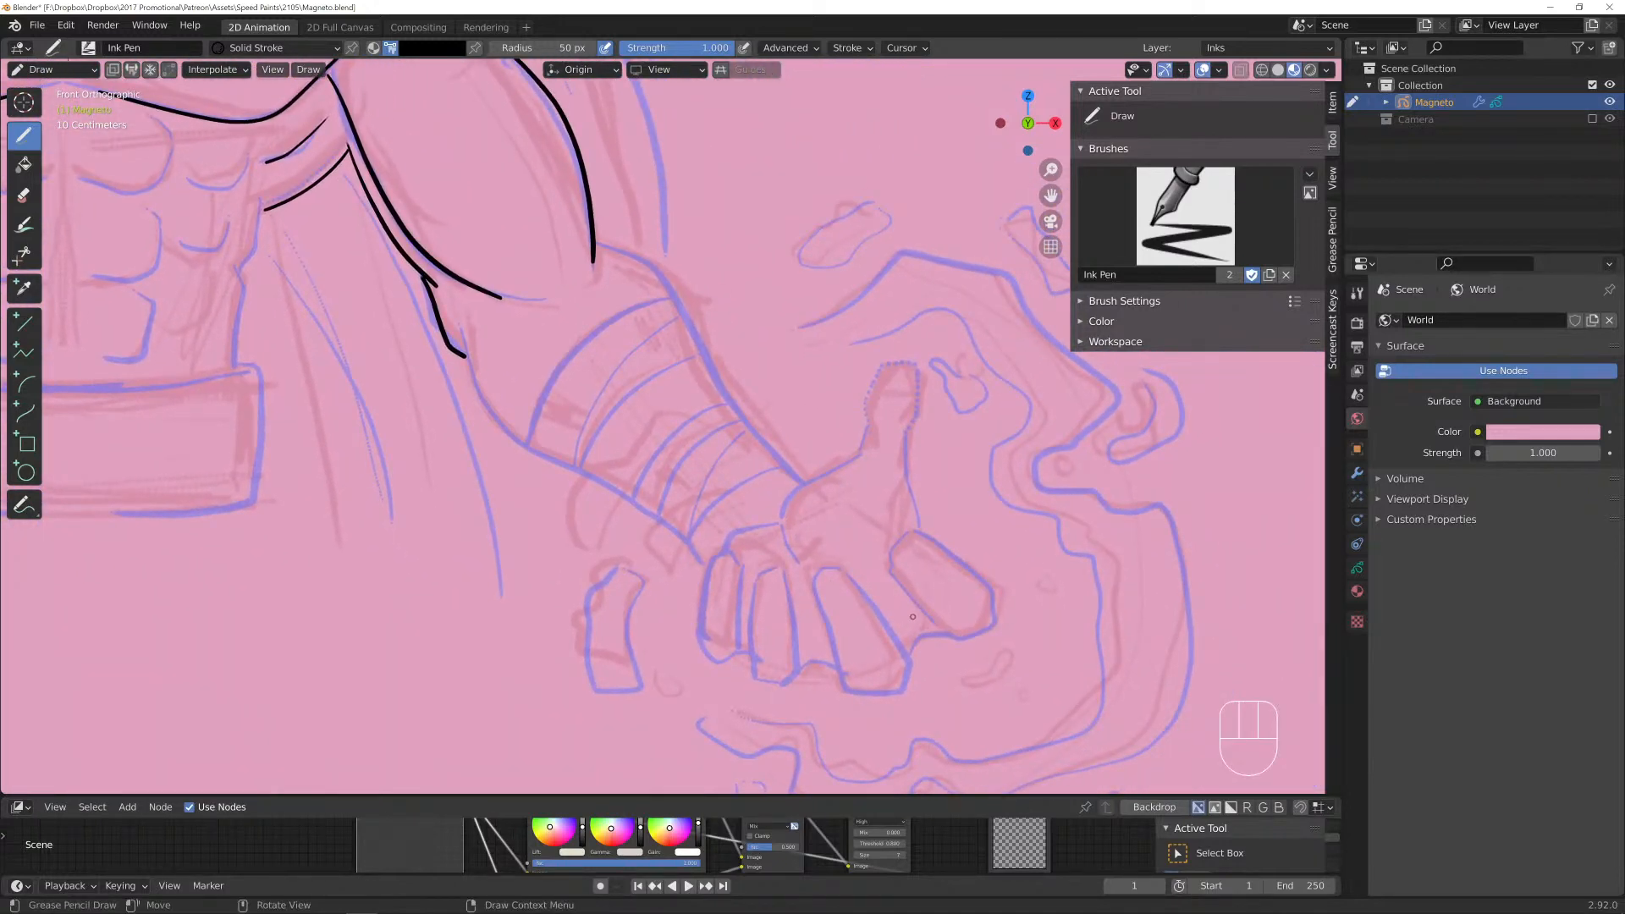
drag(868, 426, 871, 434)
mouse_move(887, 360)
mouse_down()
mouse_move(906, 355)
mouse_move(923, 389)
mouse_move(904, 436)
mouse_move(925, 527)
mouse_up()
drag(865, 423, 777, 524)
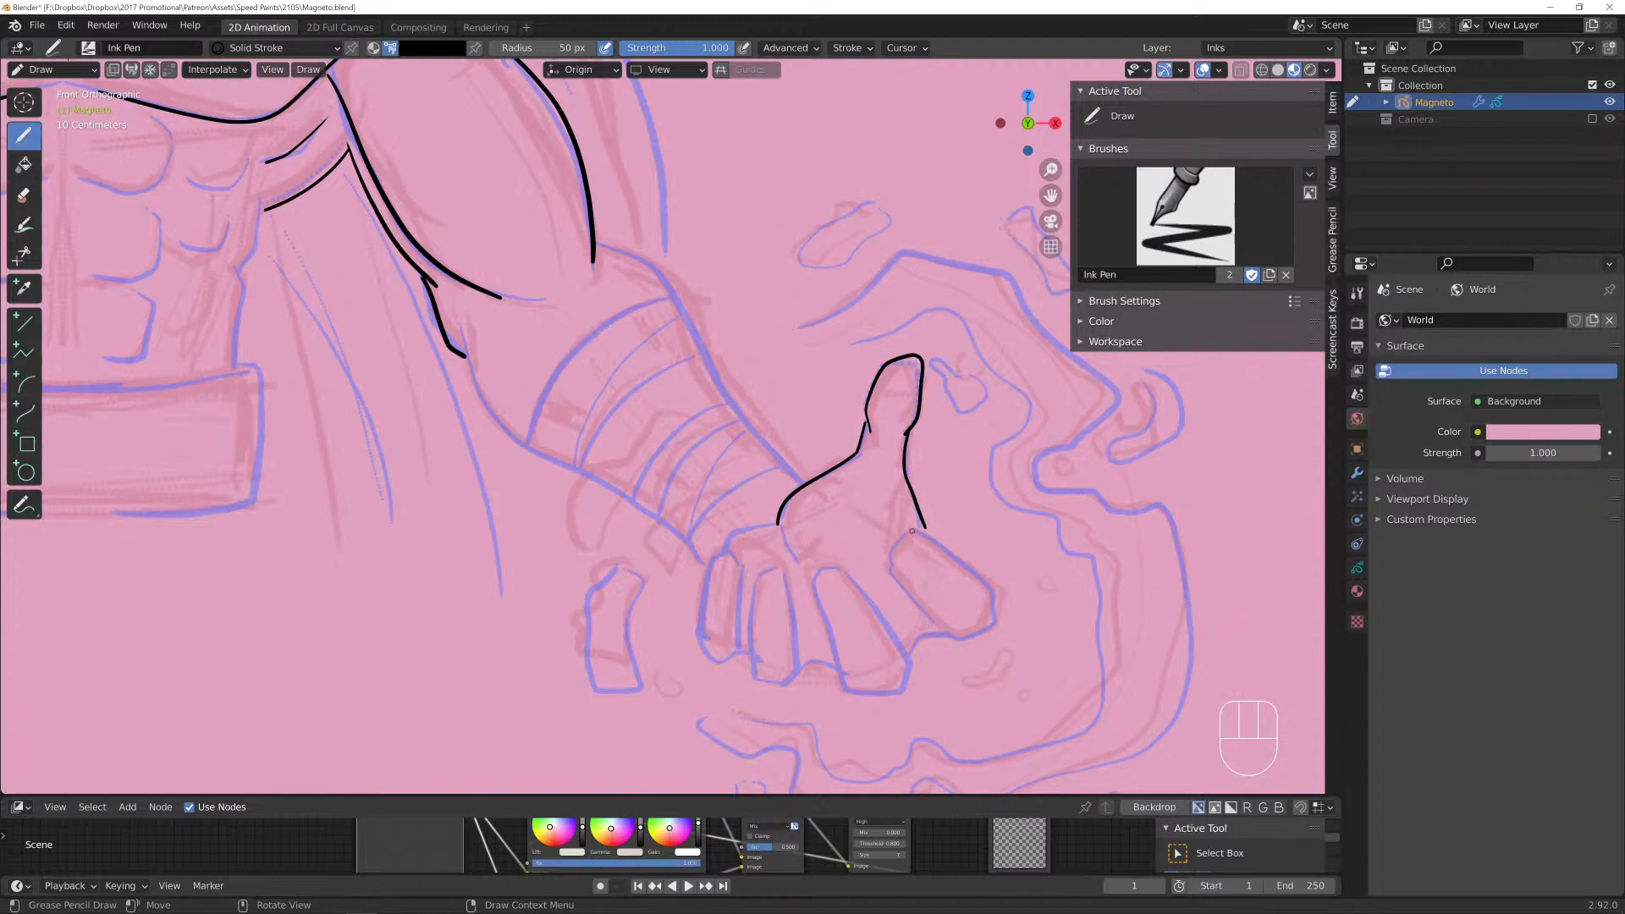
Ink the outlines of the four fingers, the palm edge above the little finger and the short lines joining the fingers.
mouse_move(912, 531)
mouse_down()
mouse_move(994, 589)
mouse_move(995, 629)
mouse_move(946, 643)
mouse_move(889, 582)
mouse_move(894, 542)
mouse_move(890, 589)
mouse_up()
mouse_move(846, 572)
mouse_down()
mouse_move(914, 681)
mouse_move(875, 697)
mouse_move(833, 659)
mouse_move(825, 573)
mouse_move(784, 592)
mouse_move(799, 663)
mouse_move(789, 690)
mouse_move(766, 688)
mouse_up()
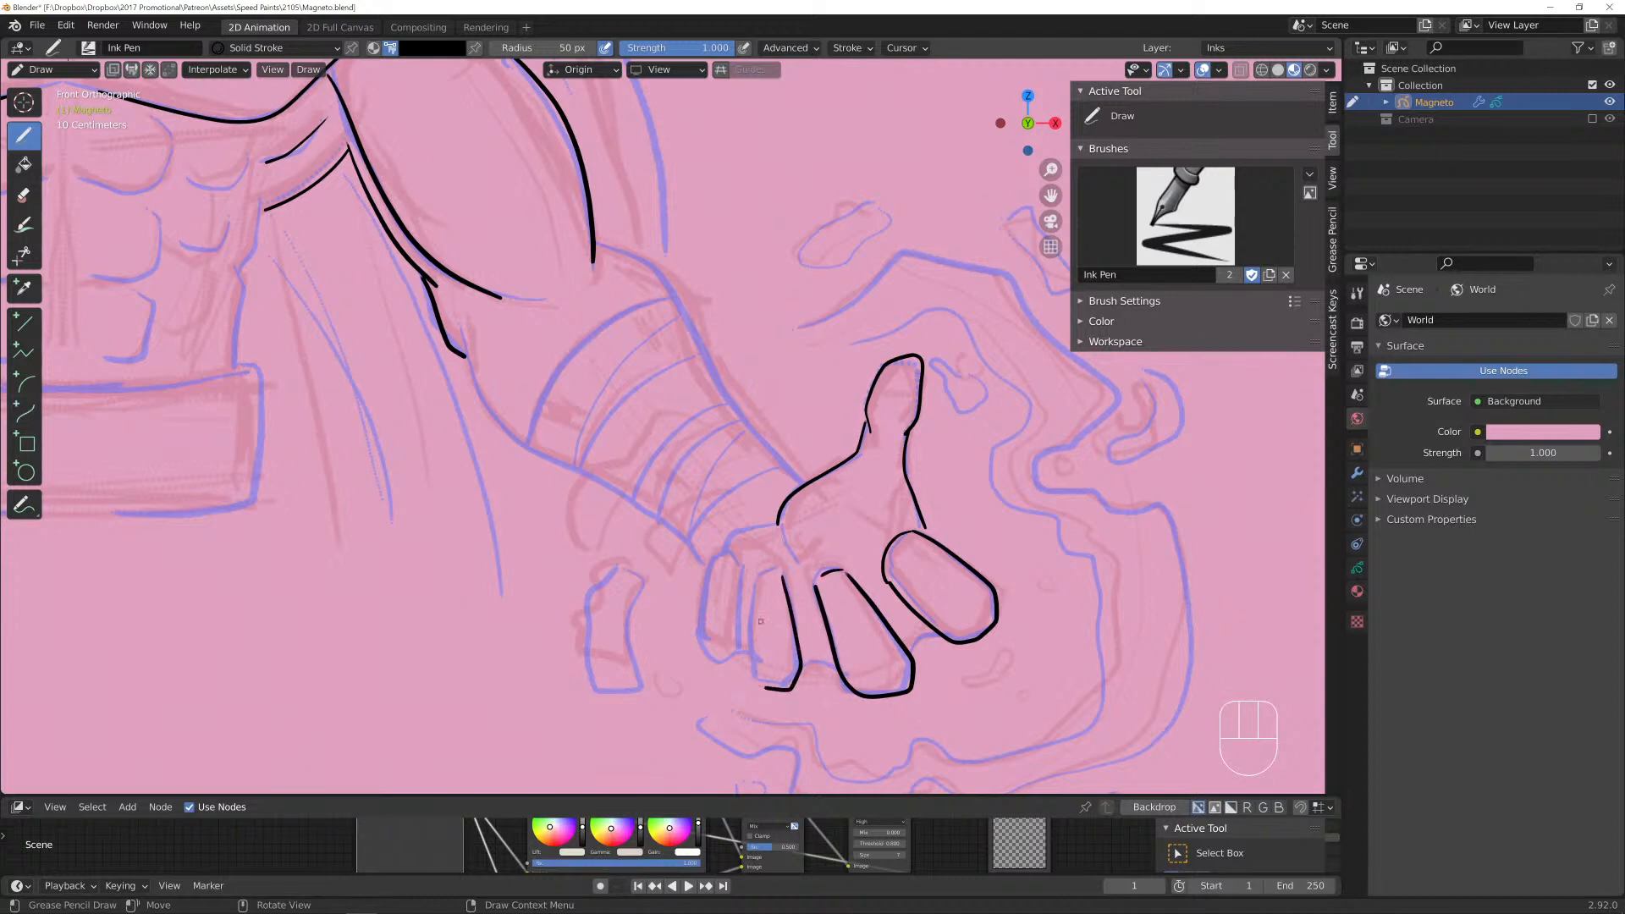
mouse_move(779, 574)
mouse_down()
mouse_move(752, 644)
mouse_move(760, 688)
mouse_up()
mouse_move(728, 555)
mouse_down()
mouse_move(739, 652)
mouse_move(715, 669)
mouse_move(699, 622)
mouse_move(743, 530)
mouse_move(722, 552)
mouse_up()
mouse_move(766, 659)
mouse_down()
mouse_move(843, 662)
mouse_move(952, 627)
mouse_up()
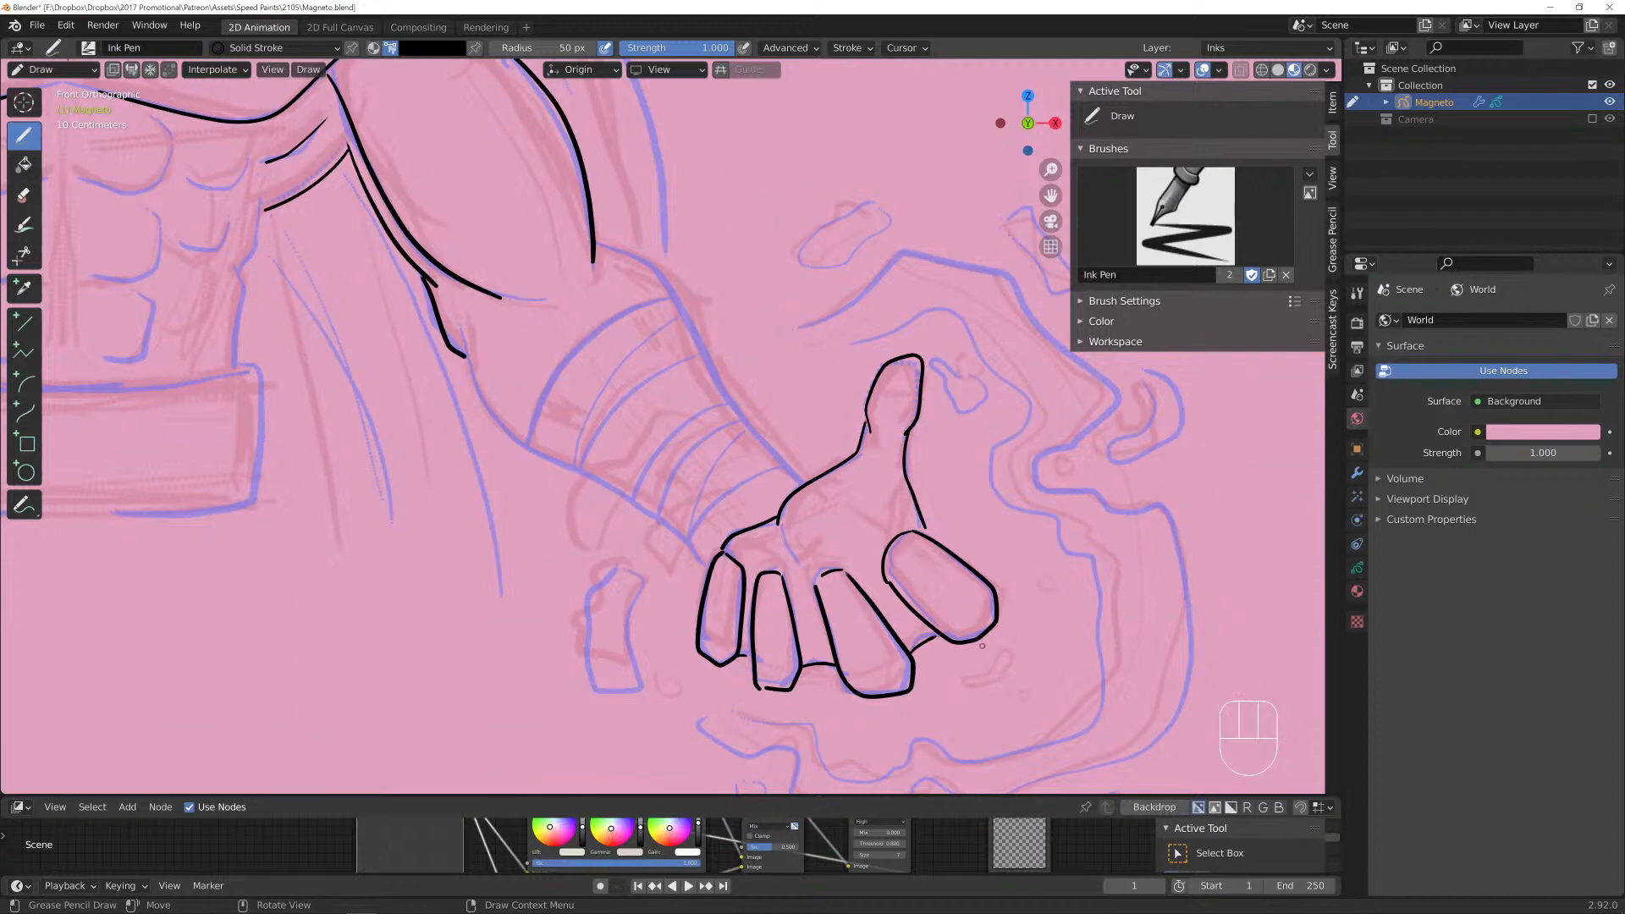
In Edit Mode, move the open end of the middle finger's upper stroke to meet the finger's side stroke.
scroll(831, 547, up, 4)
mouse_move(1068, 653)
shift+middle_down()
mouse_move(1014, 599)
mouse_move(767, 483)
mouse_move(712, 482)
shift+middle_up()
scroll(768, 483, up, 2)
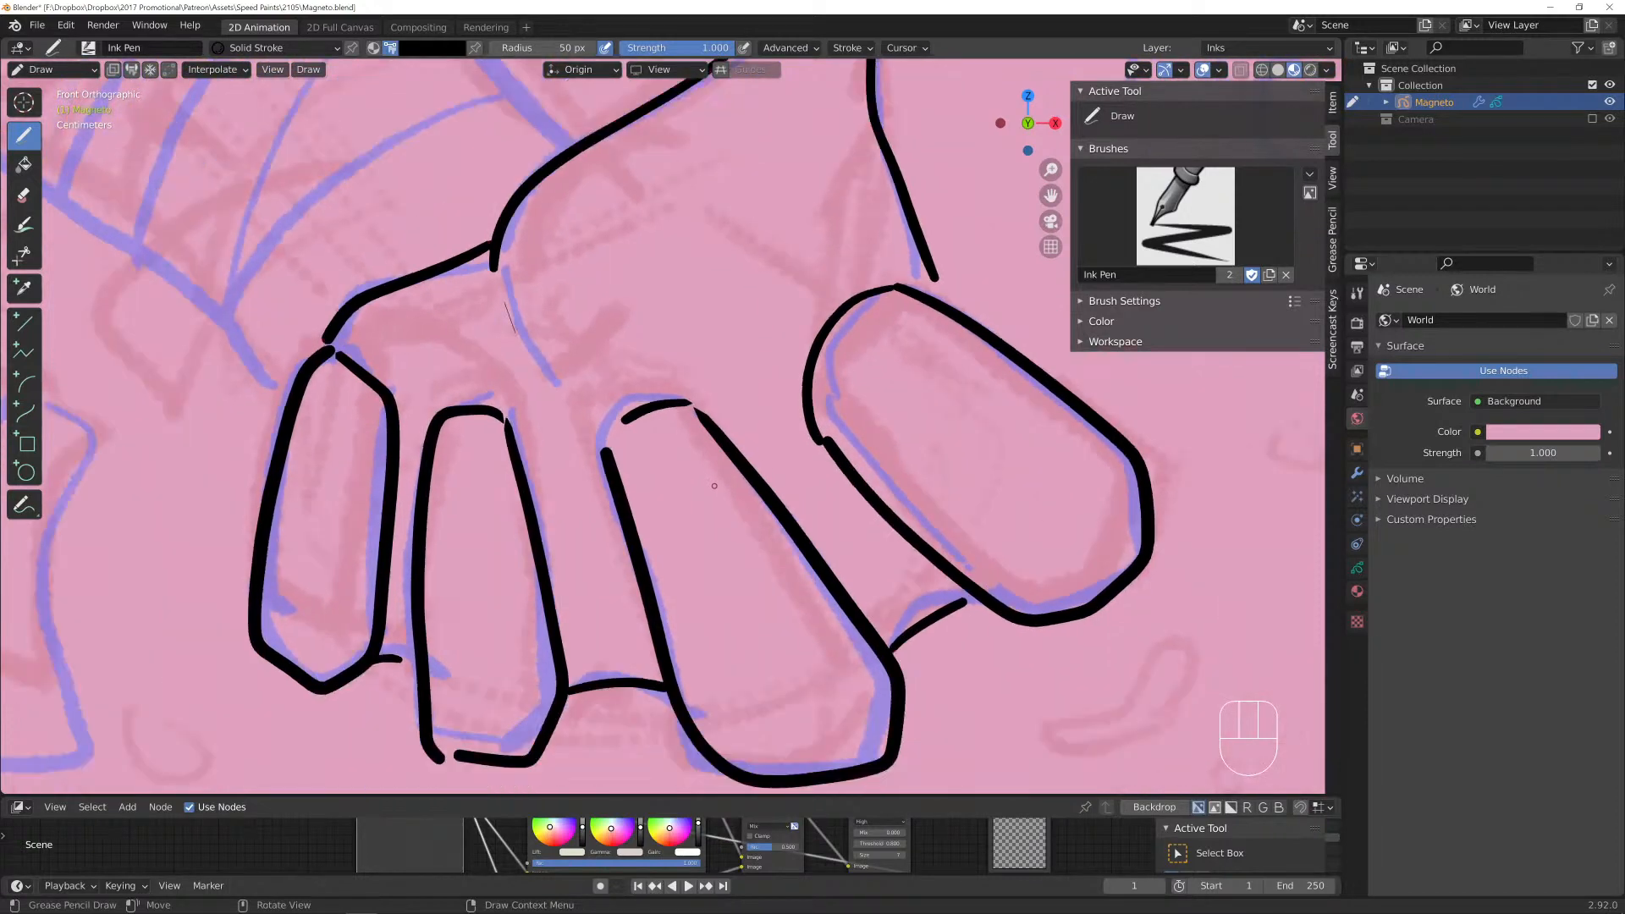
key(Tab)
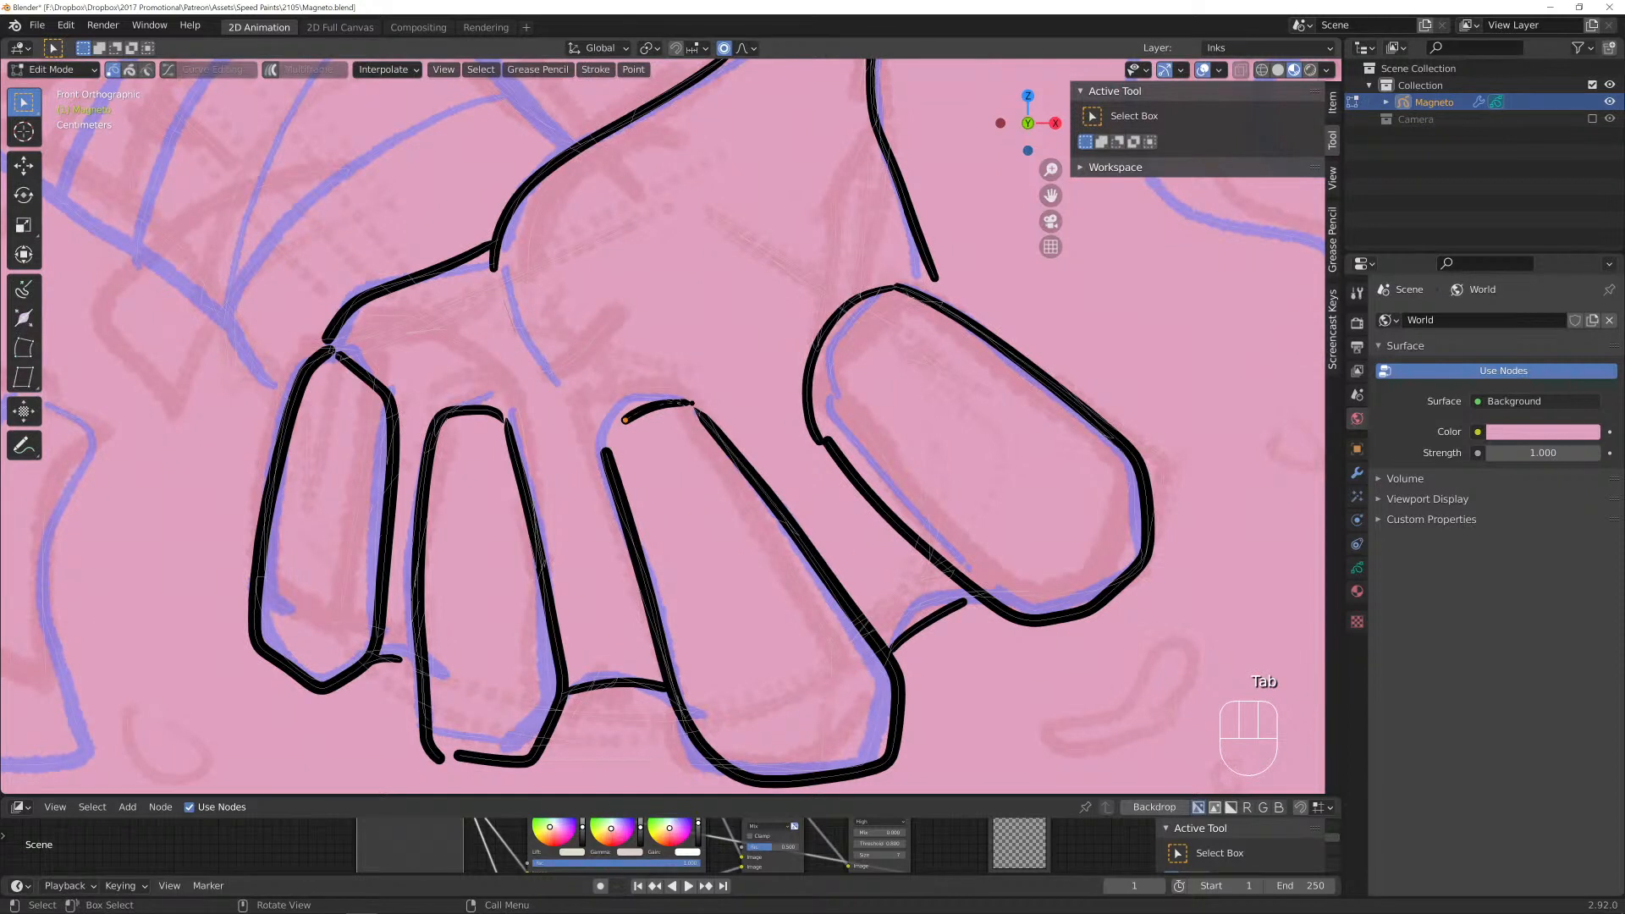
key(g)
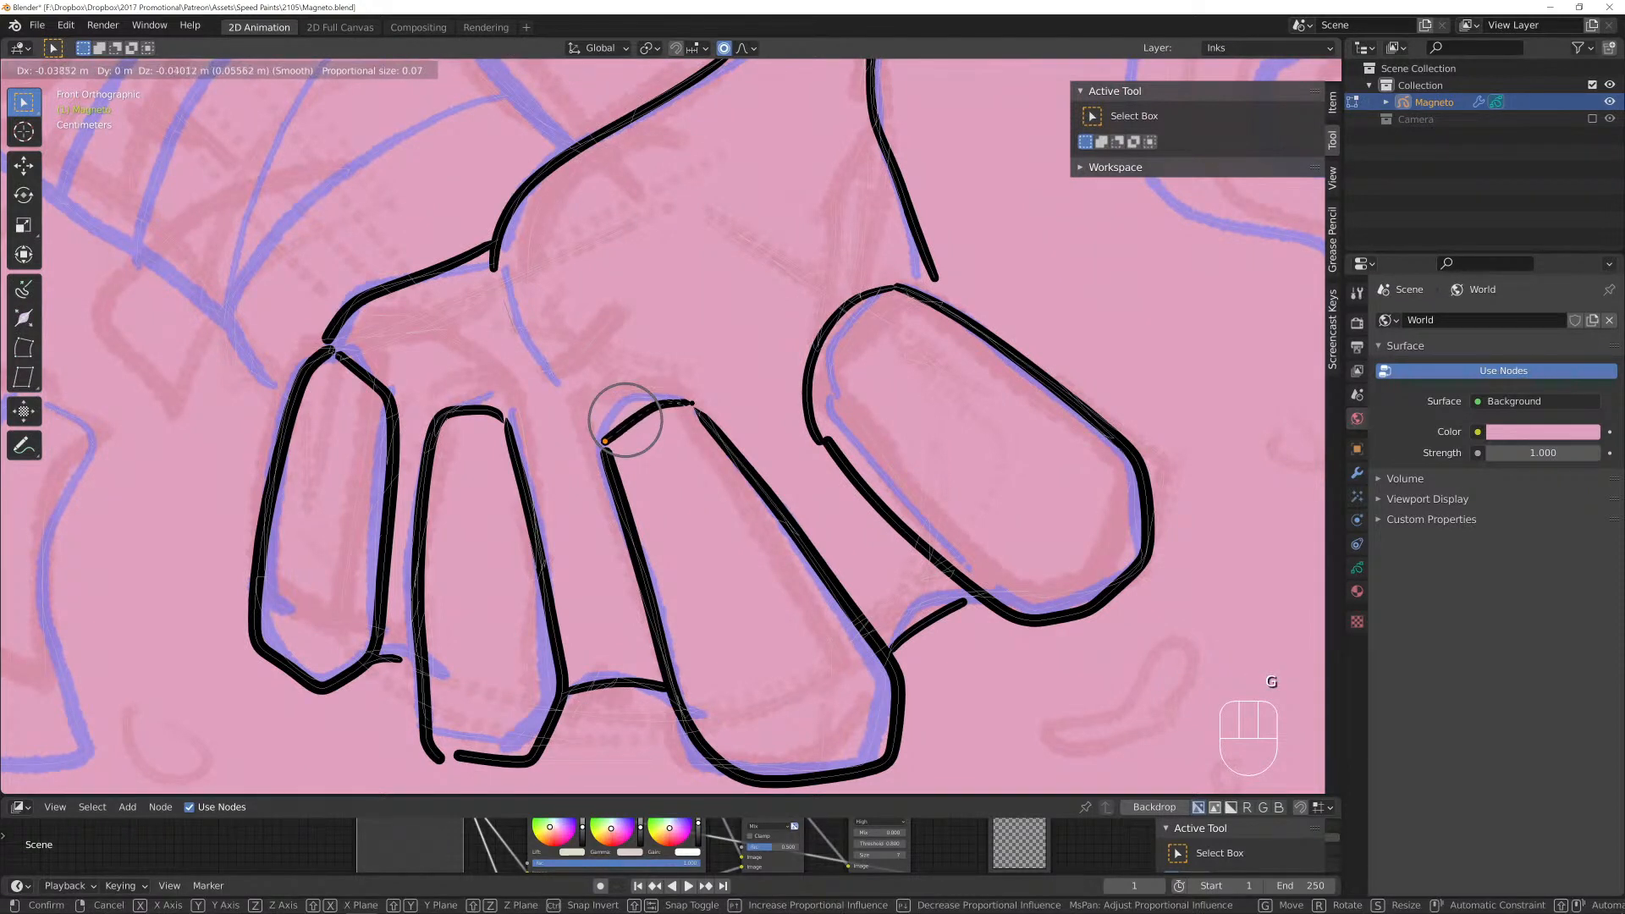
key(Return)
key(g)
key(Return)
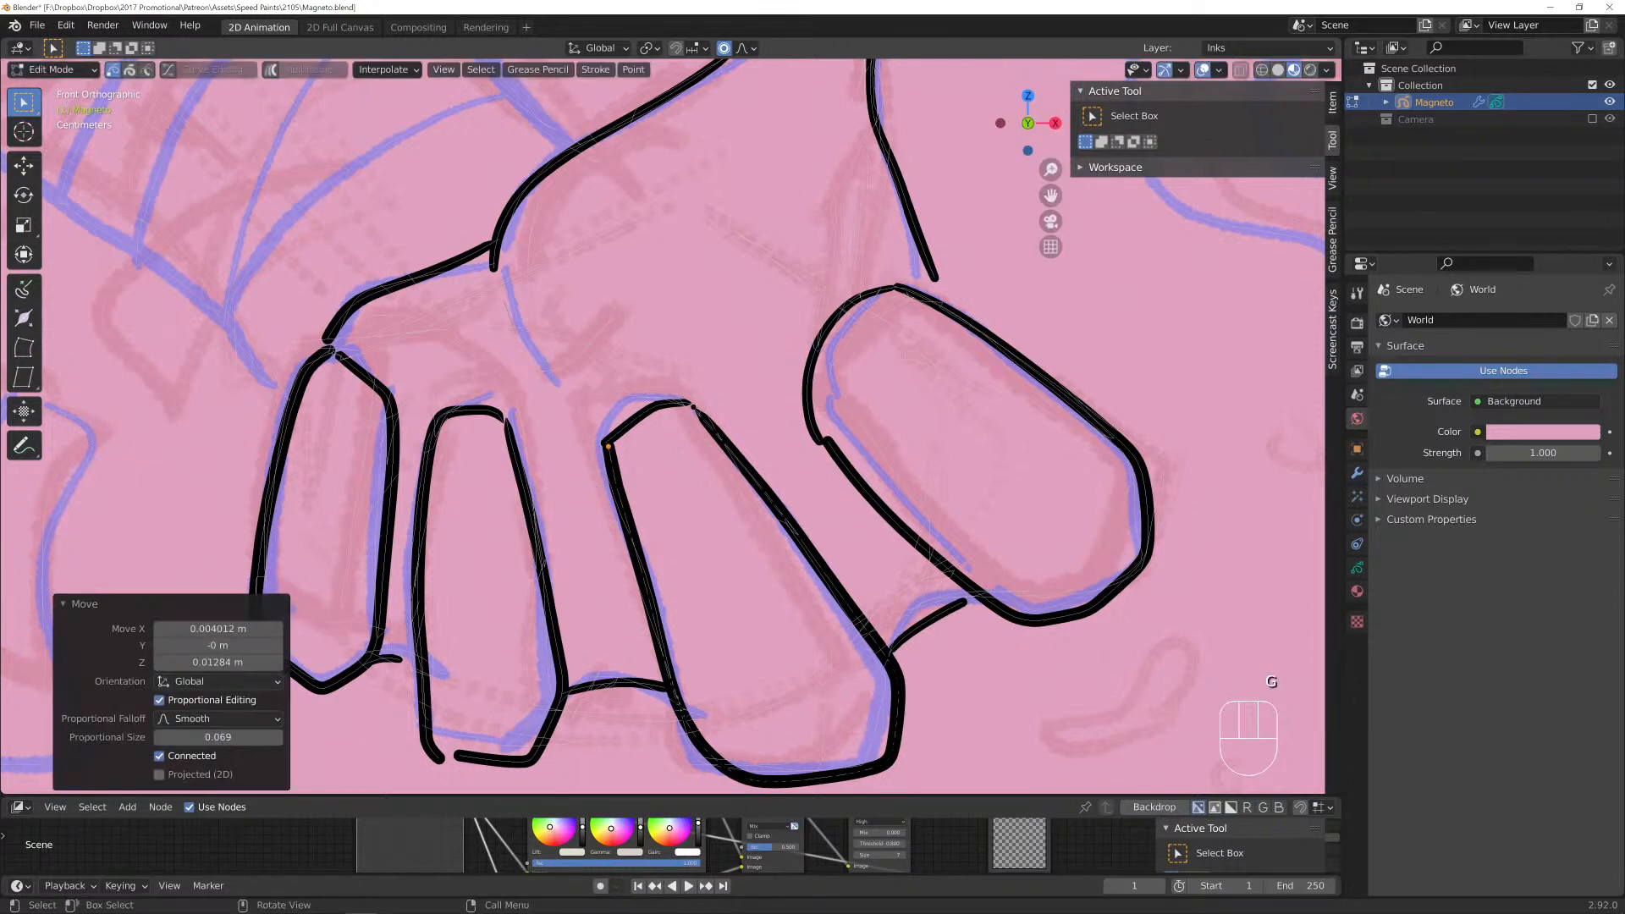
Delete the end point at the top of the middle finger and move the side stroke's end to close the outline.
click(692, 403)
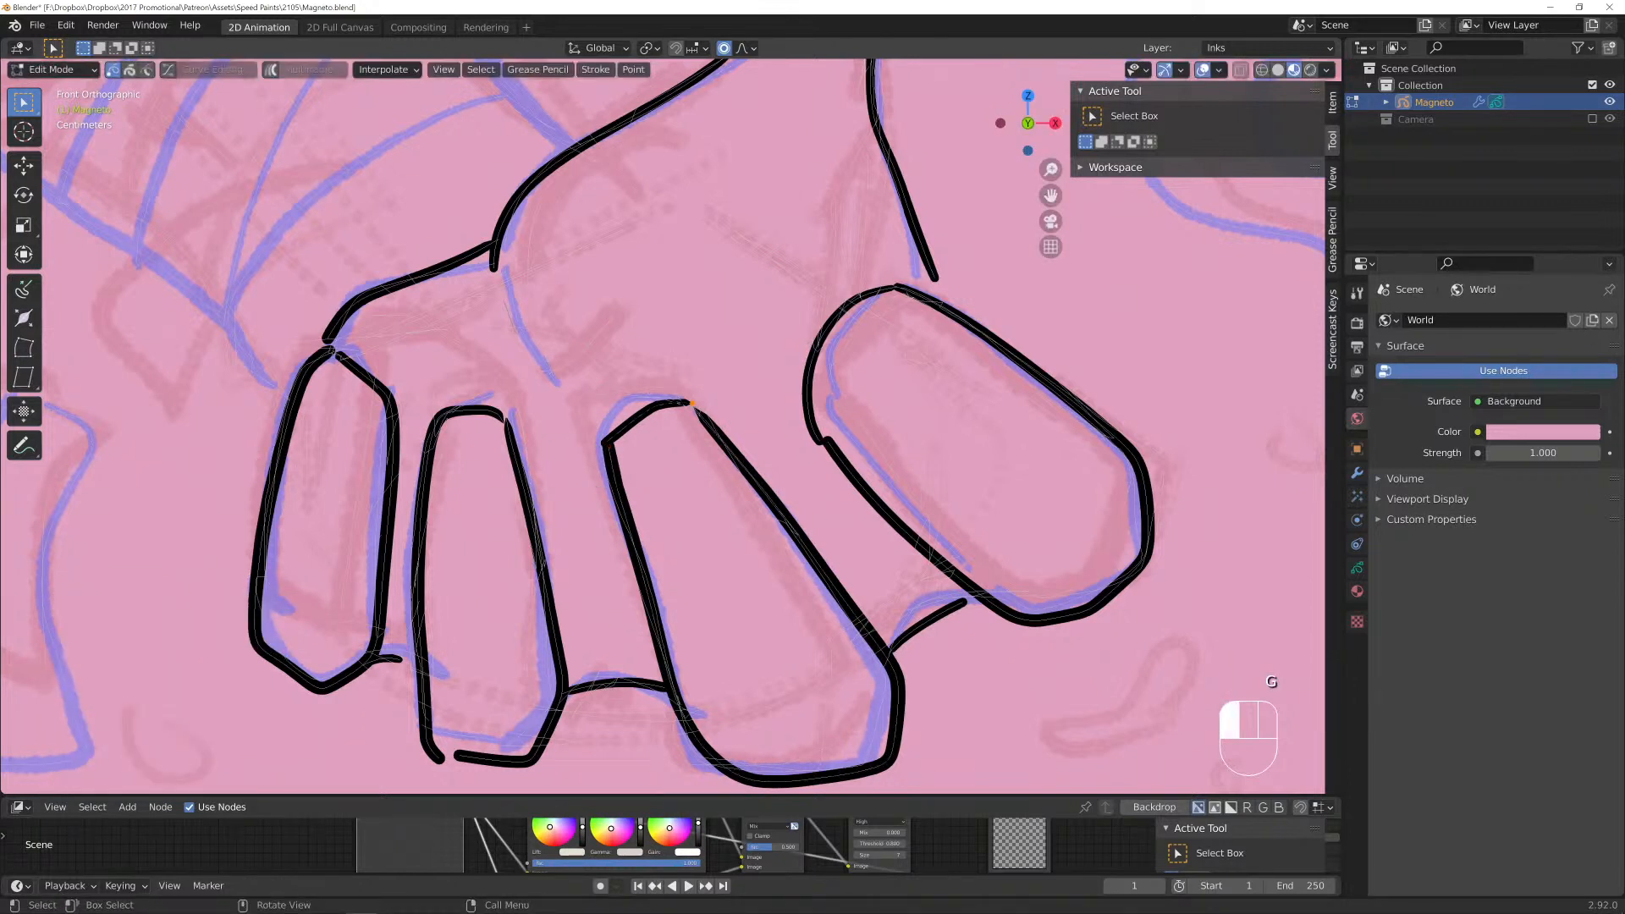
key(x)
click(693, 406)
click(703, 417)
key(g)
click(687, 404)
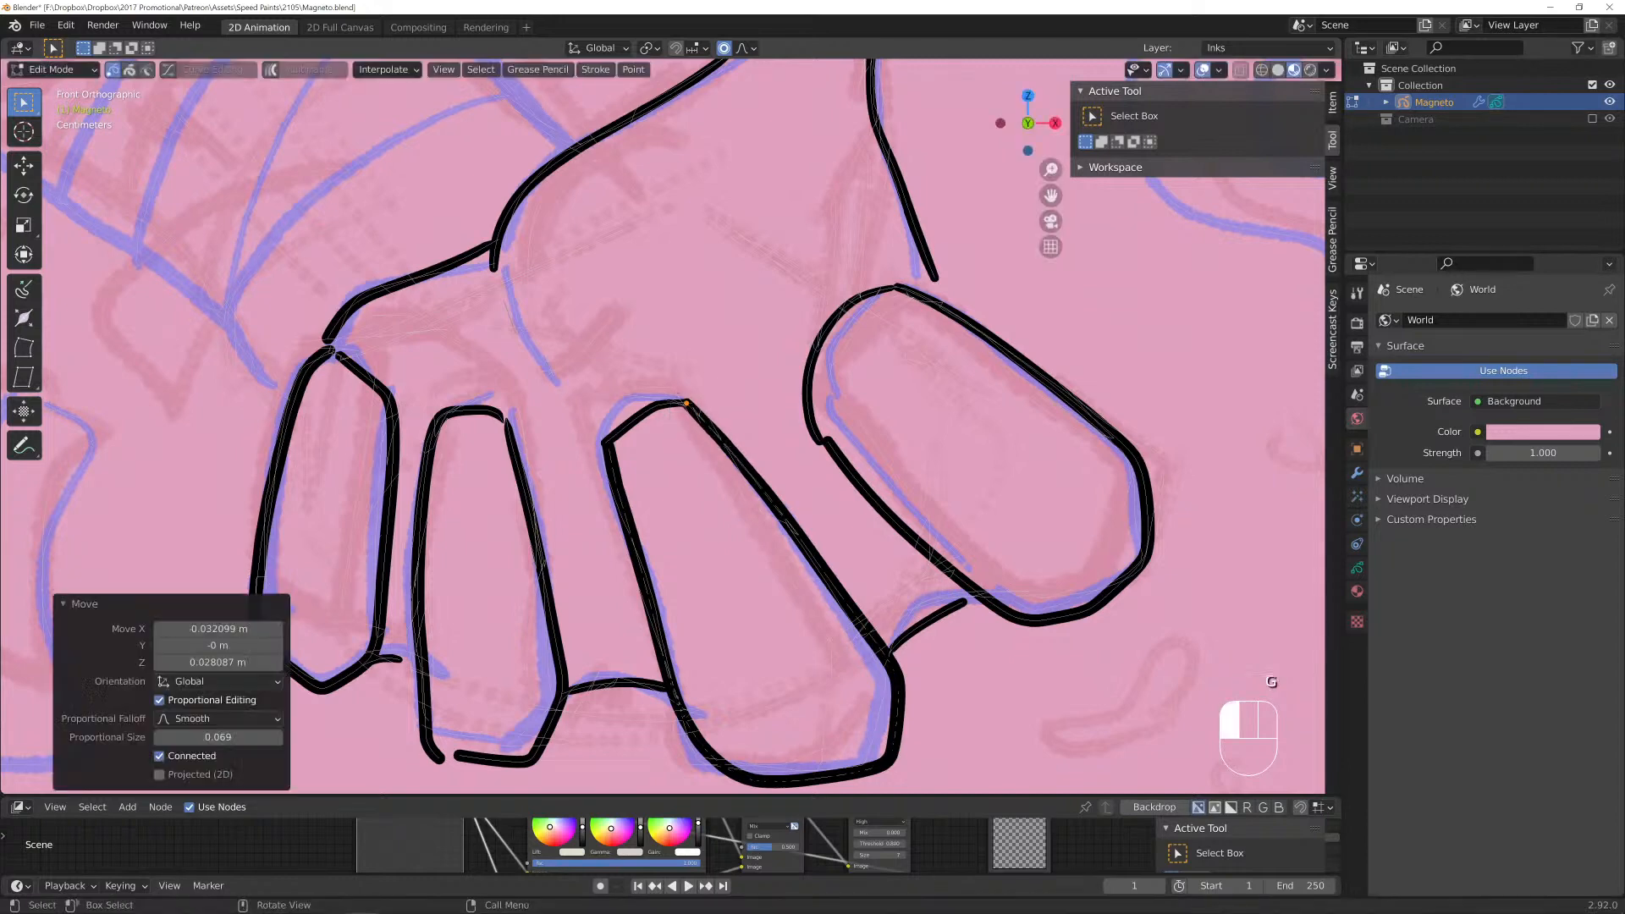
Lengthen the middle fingertip by moving its lowest point down with a proportional editing size of about 0.24.
shift+middle_drag(686, 404, 663, 100)
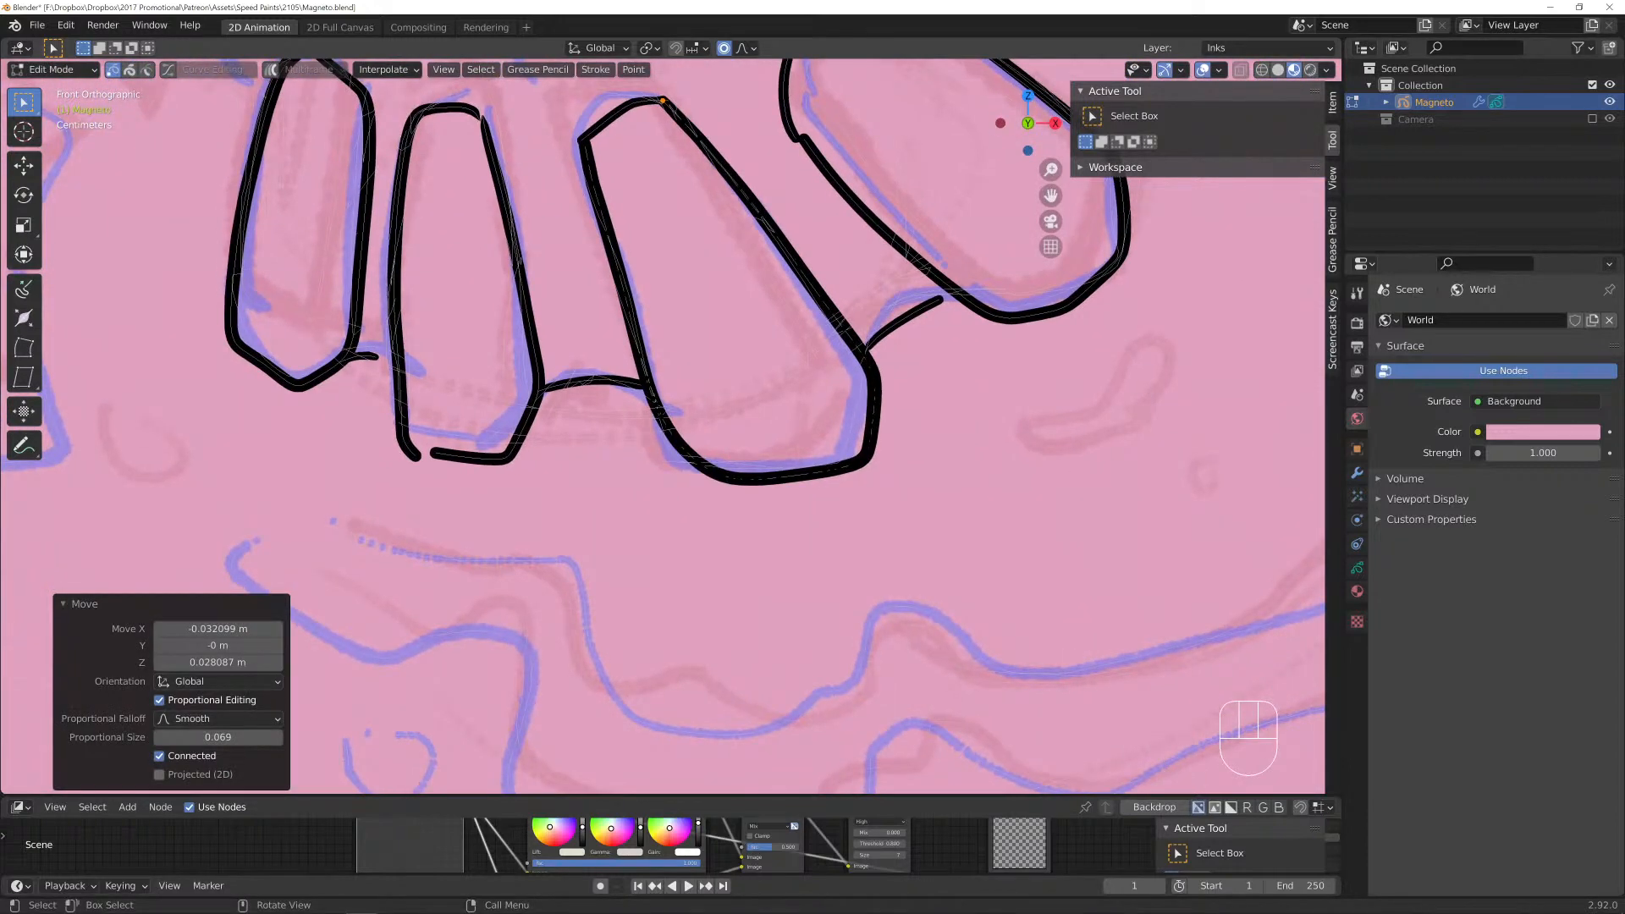
click(766, 480)
key(g)
scroll(762, 486, down, 5)
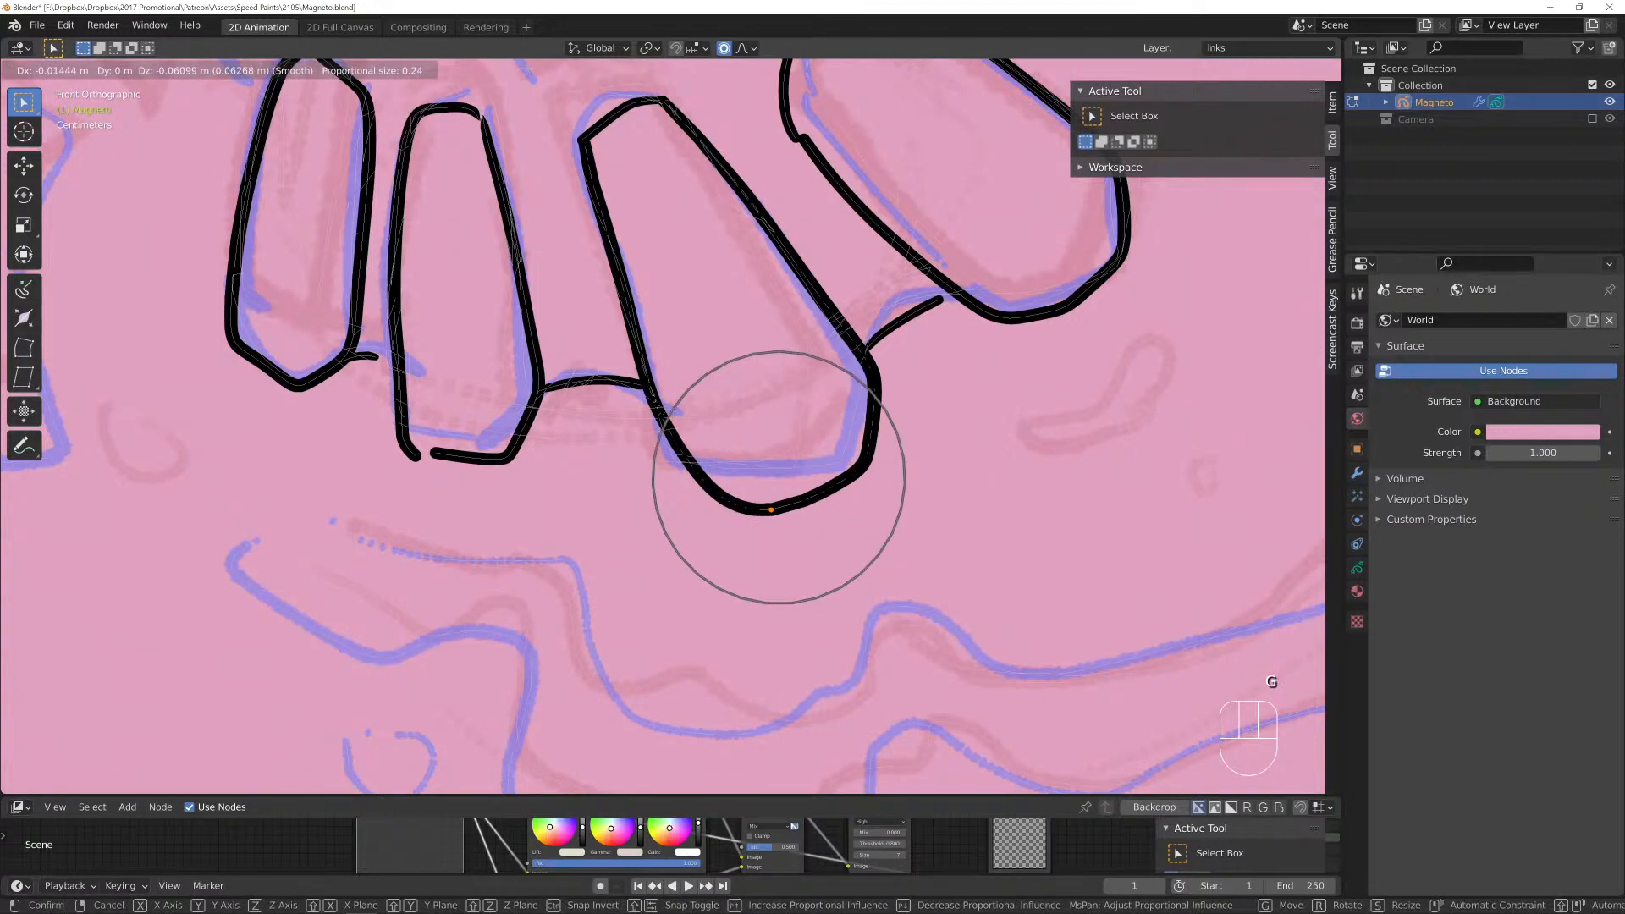
click(770, 511)
Move the end of the line between the middle and index fingers onto the index finger's outline.
click(939, 298)
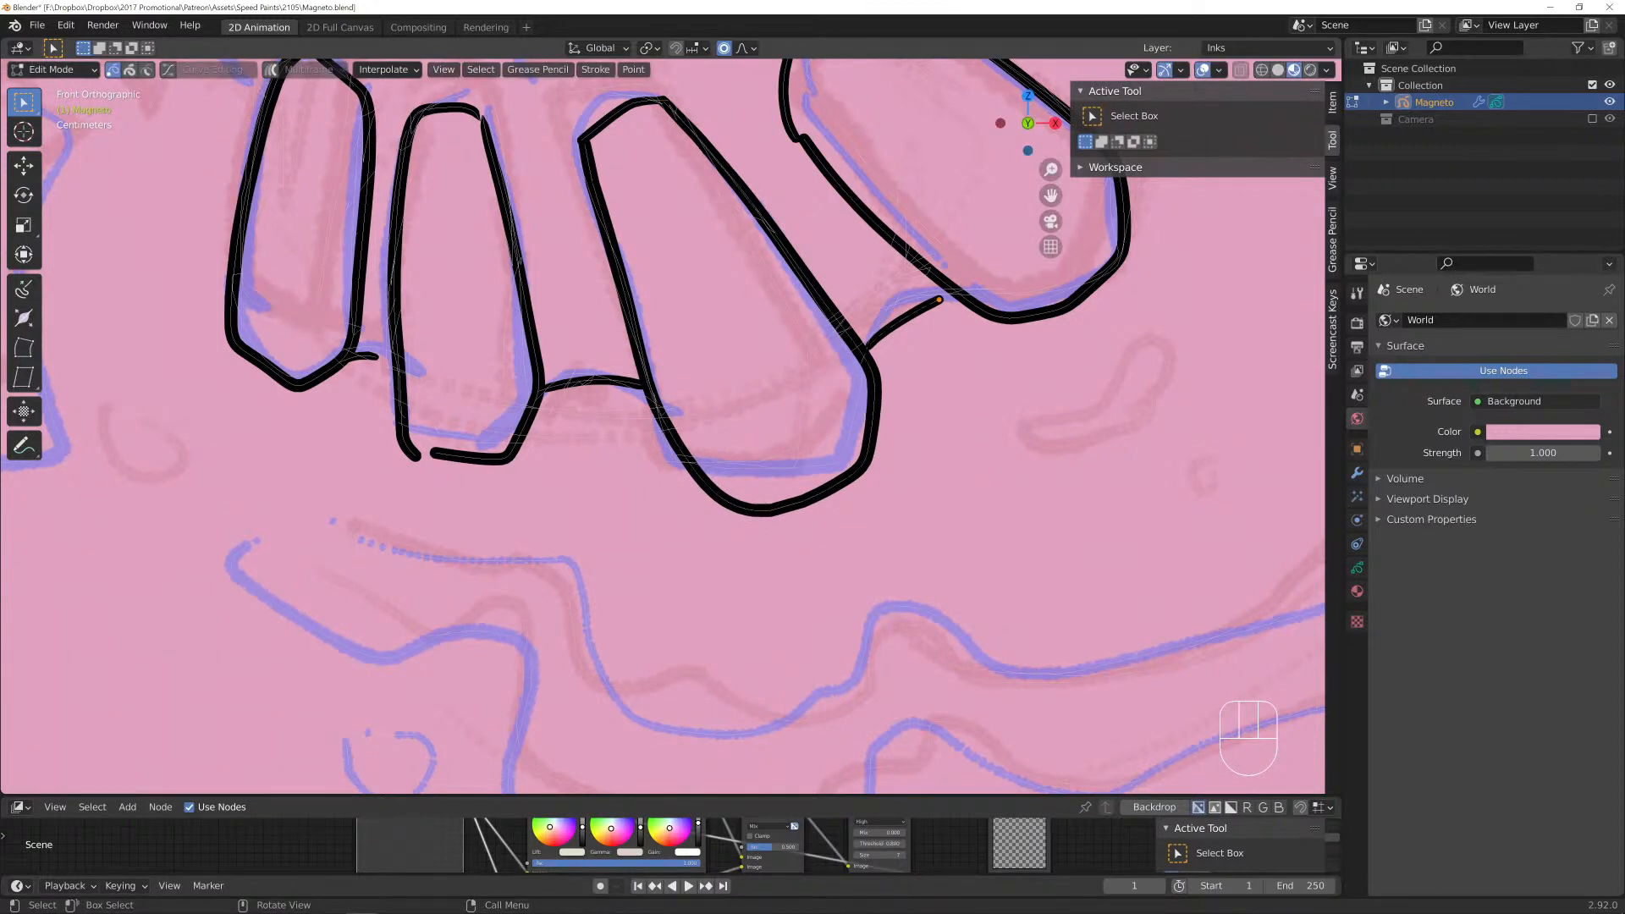
key(g)
click(948, 288)
Delete the whole curved stroke at the upper end of the index finger.
shift+middle_drag(948, 288, 872, 550)
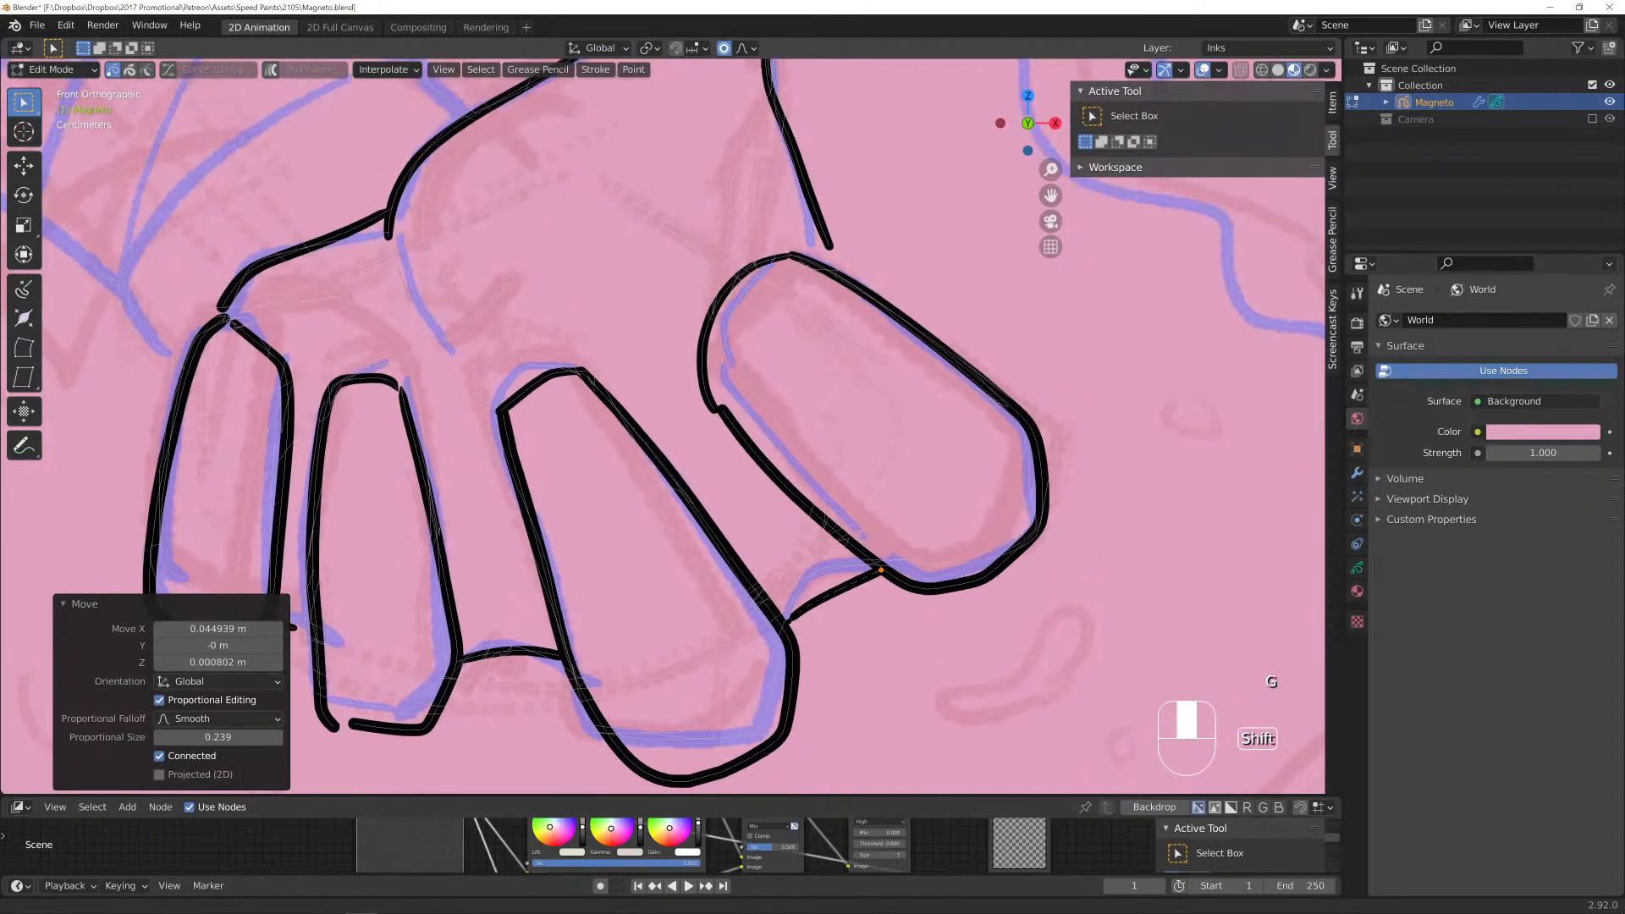
click(703, 347)
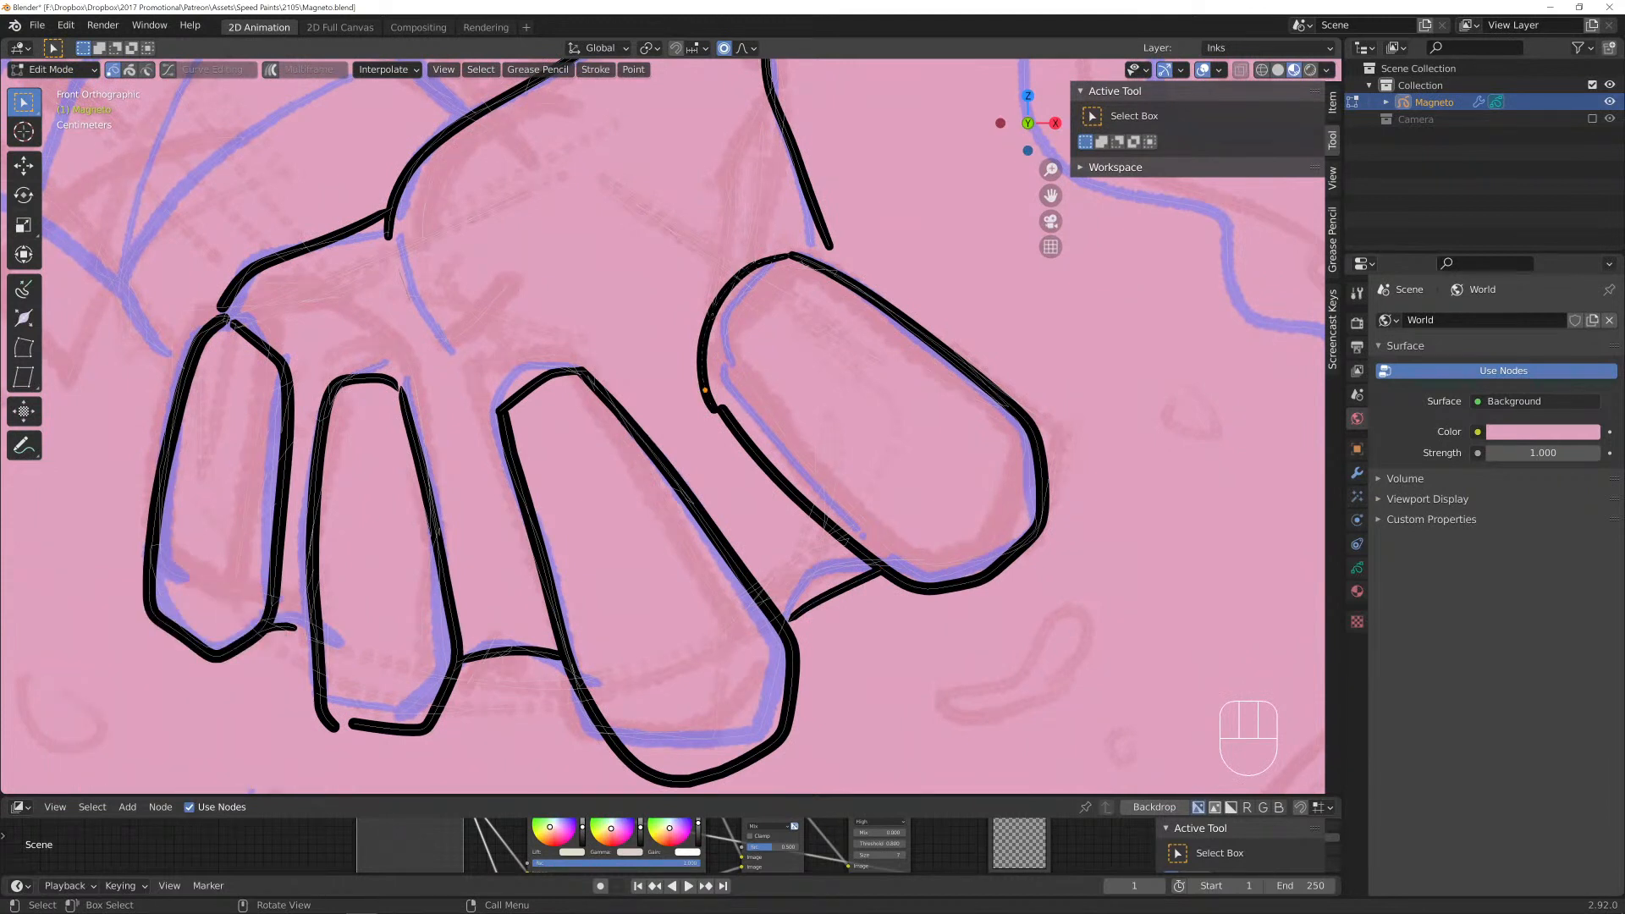
key(l)
key(x)
key(Return)
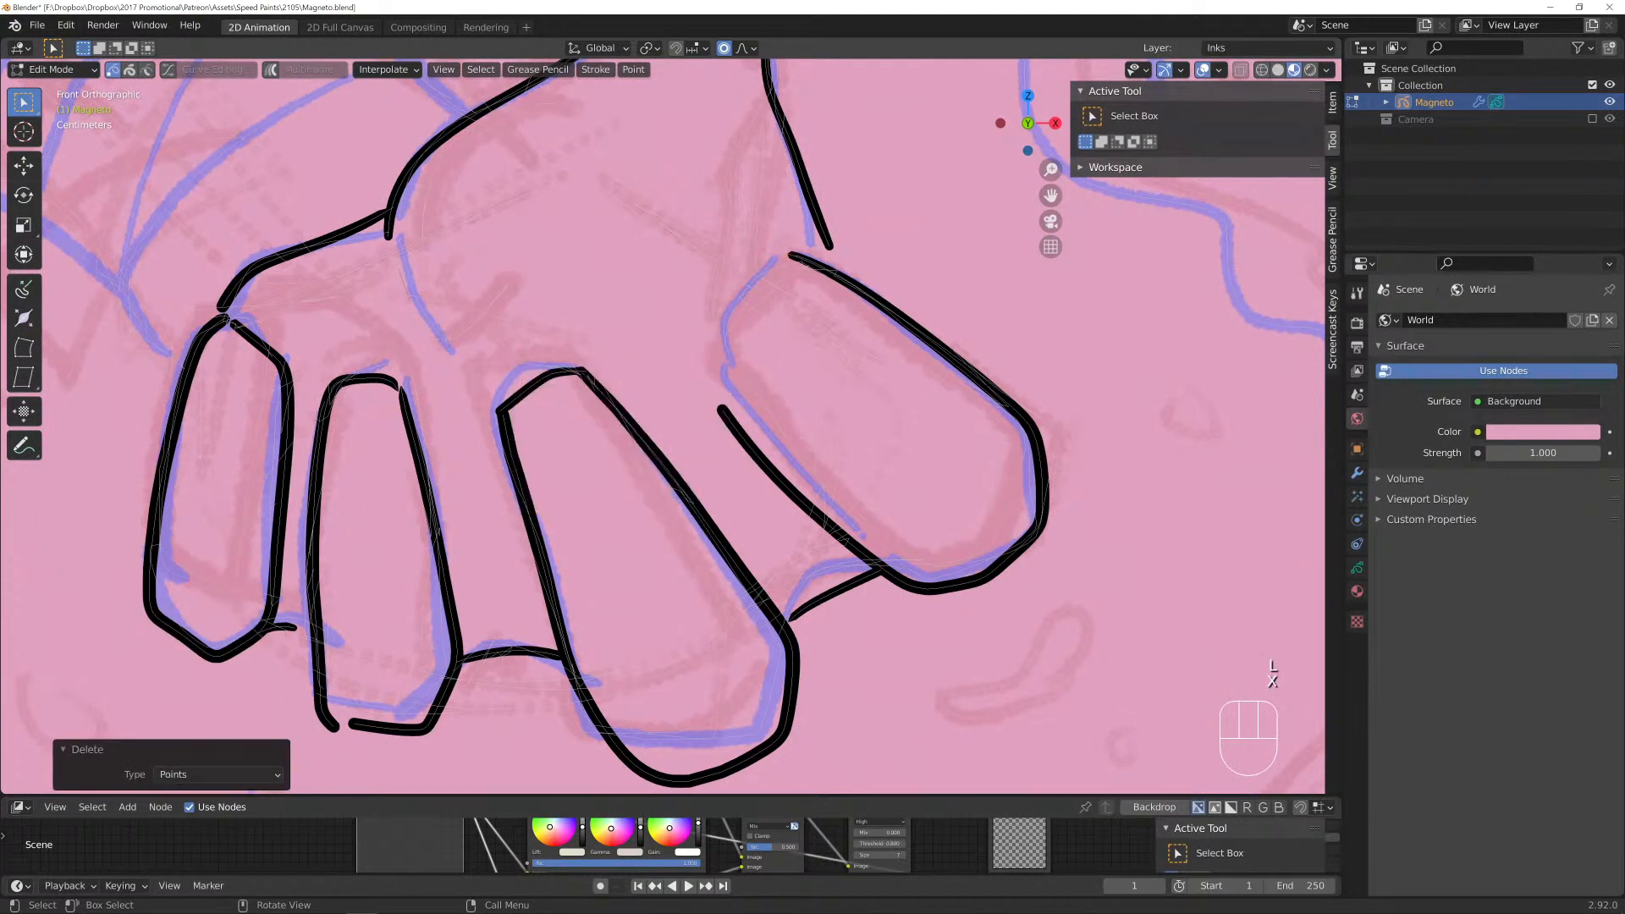
Extrude new points from the index finger's inner side stroke around its upper end to meet the outer side stroke.
key(e)
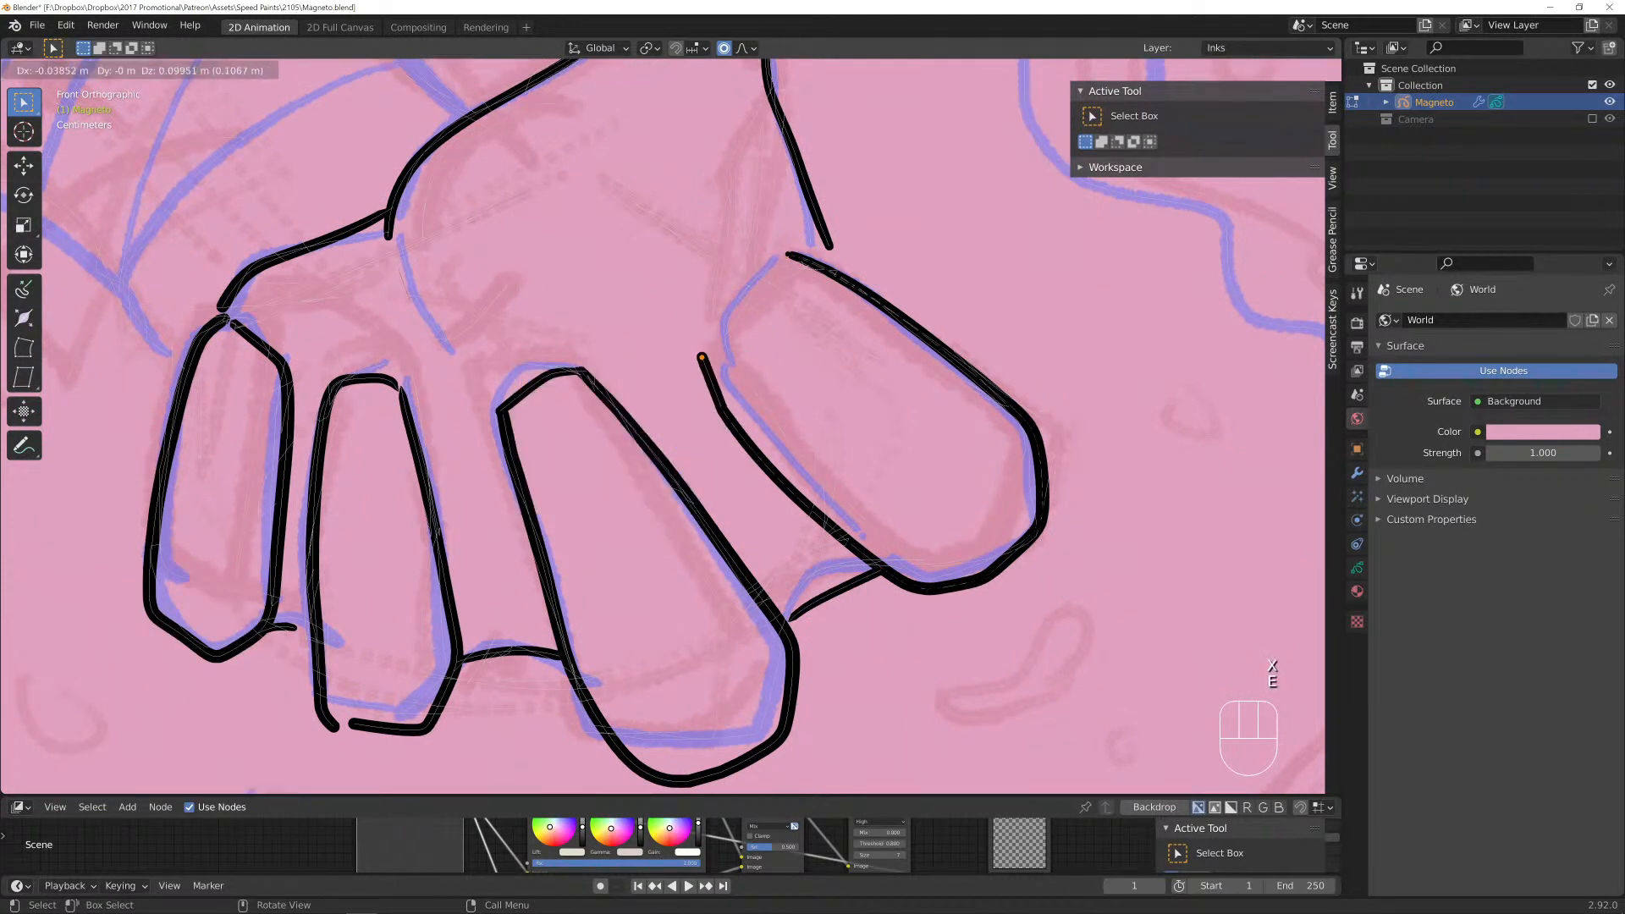
click(694, 366)
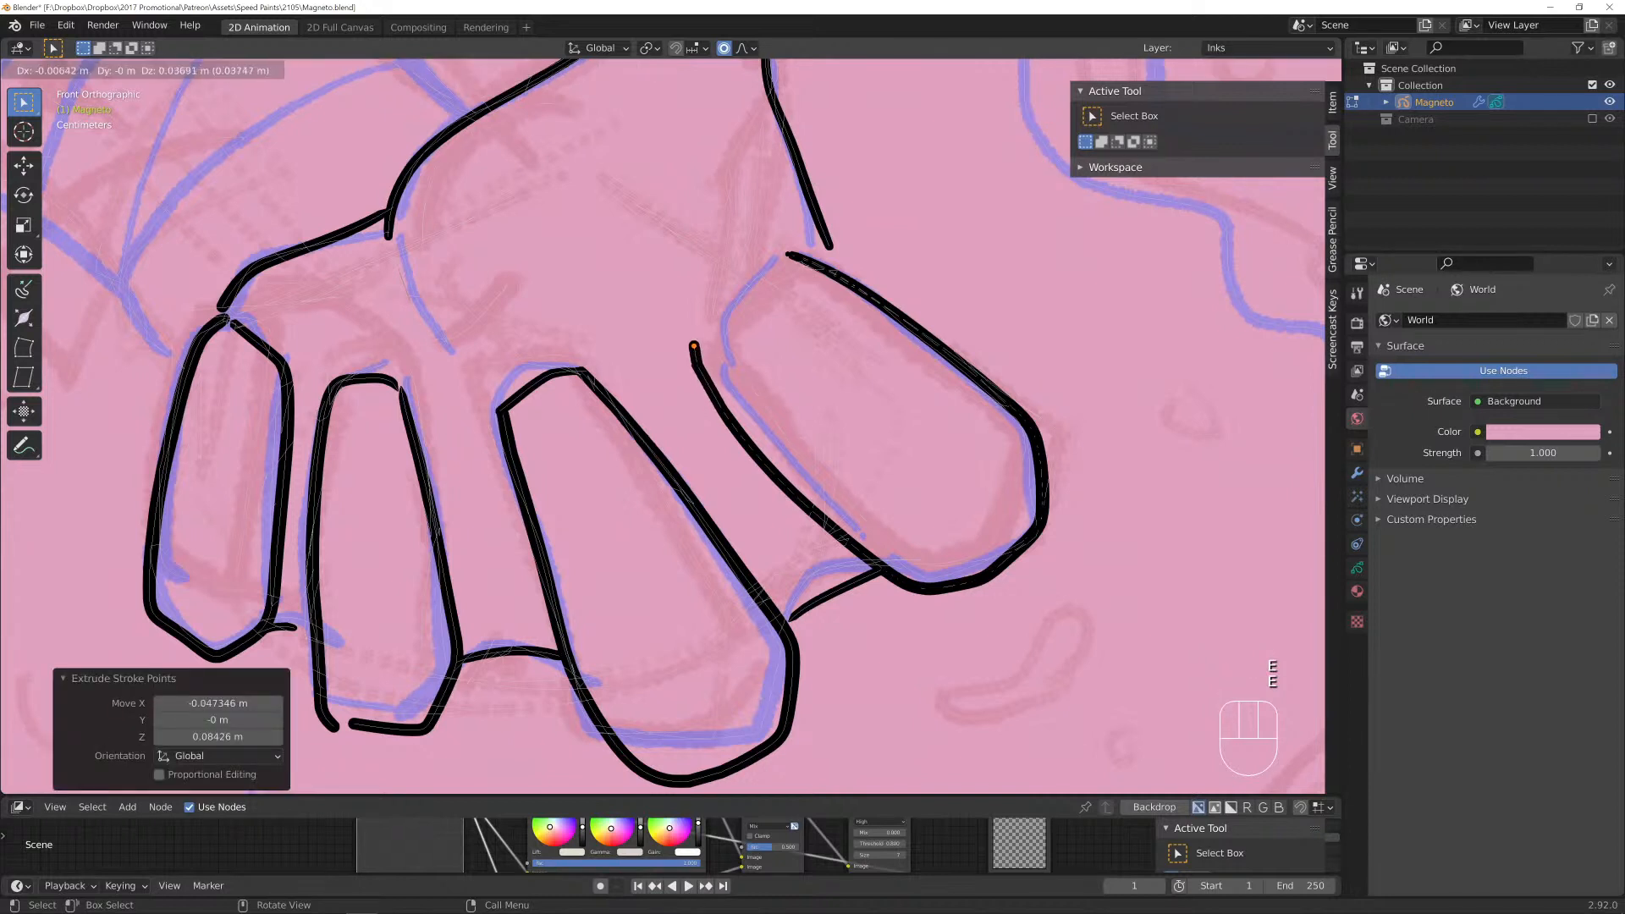
key(e)
click(700, 281)
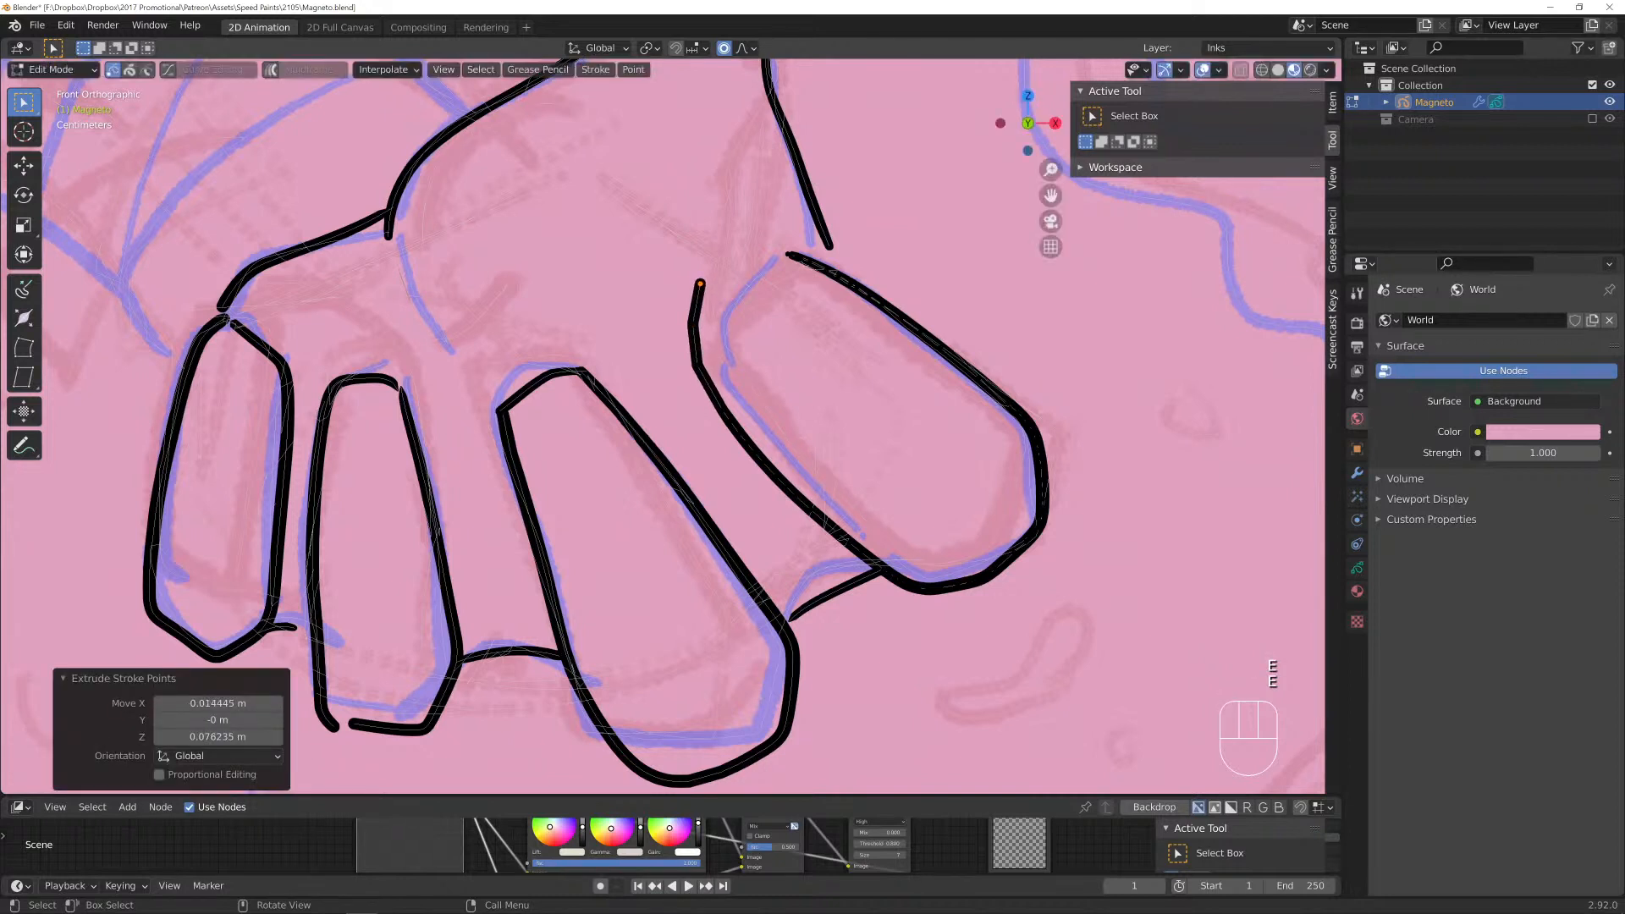
key(e)
click(749, 249)
key(e)
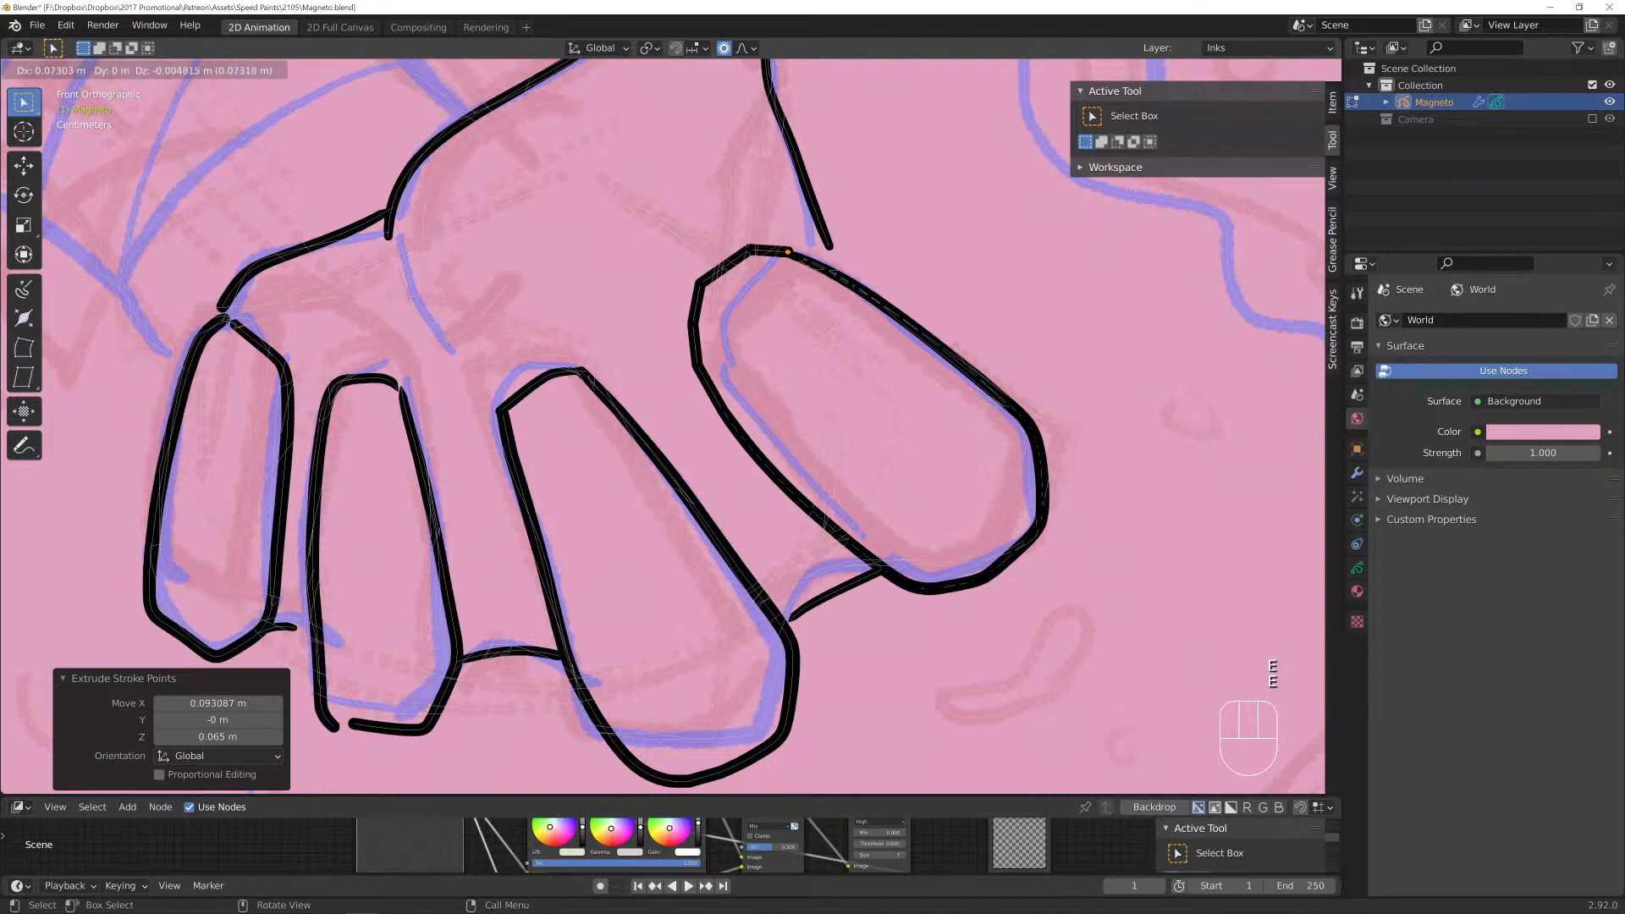
click(778, 250)
key(e)
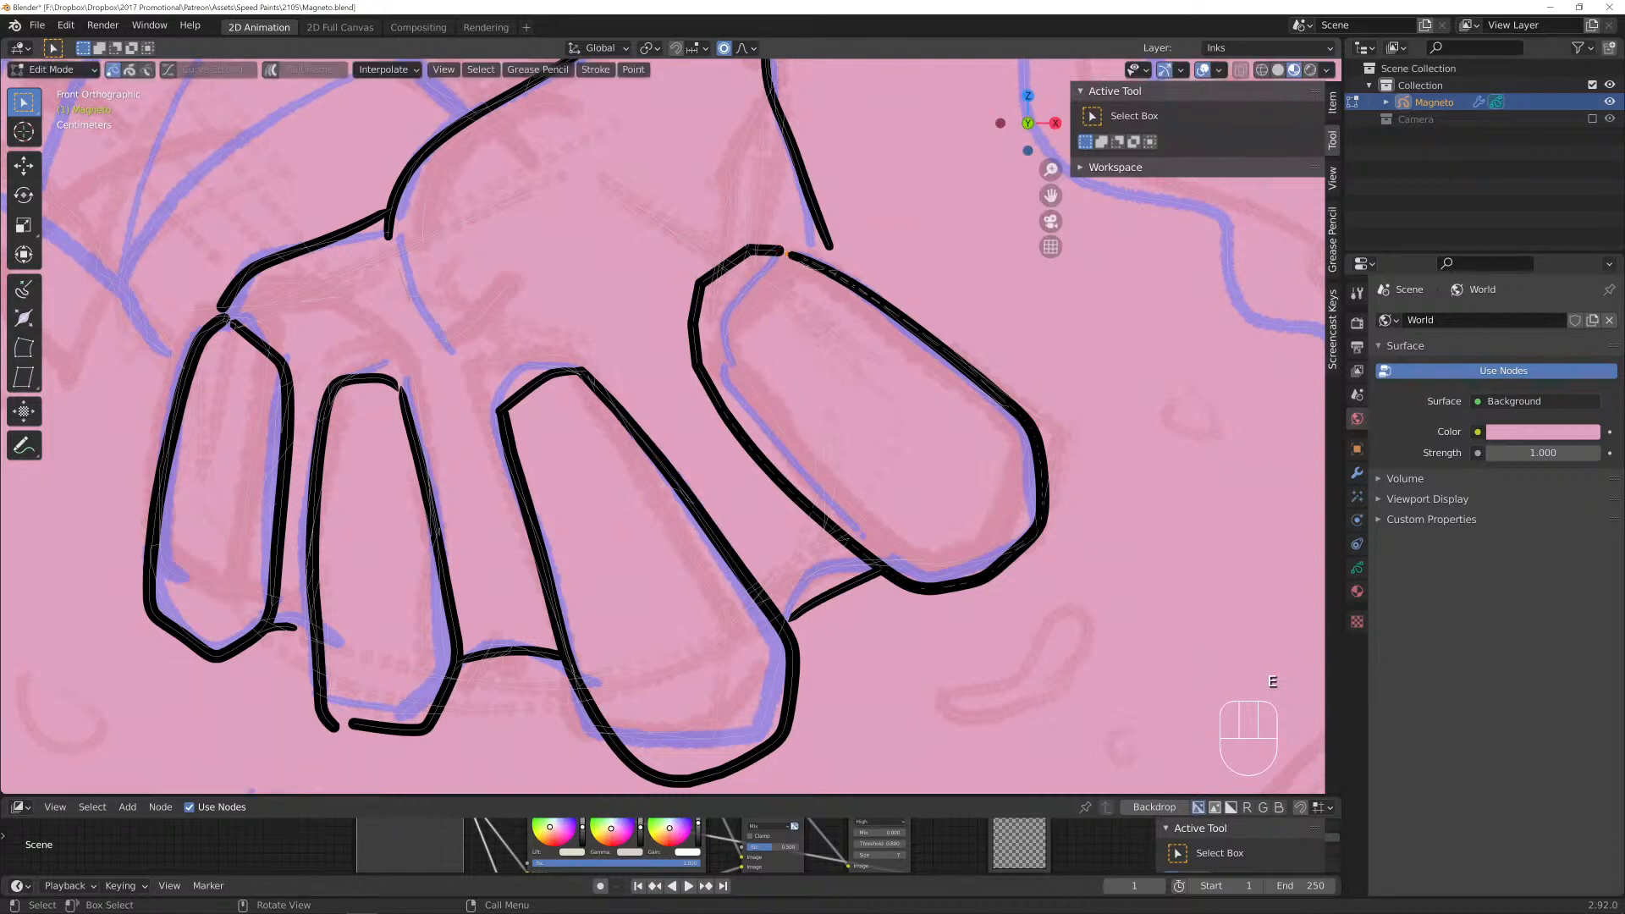
Join the index finger's outer stroke to the extruded end using a proportional size of about 0.03, and extend the thumb line onto the finger.
key(x)
click(787, 252)
key(g)
right_click(790, 253)
key(g)
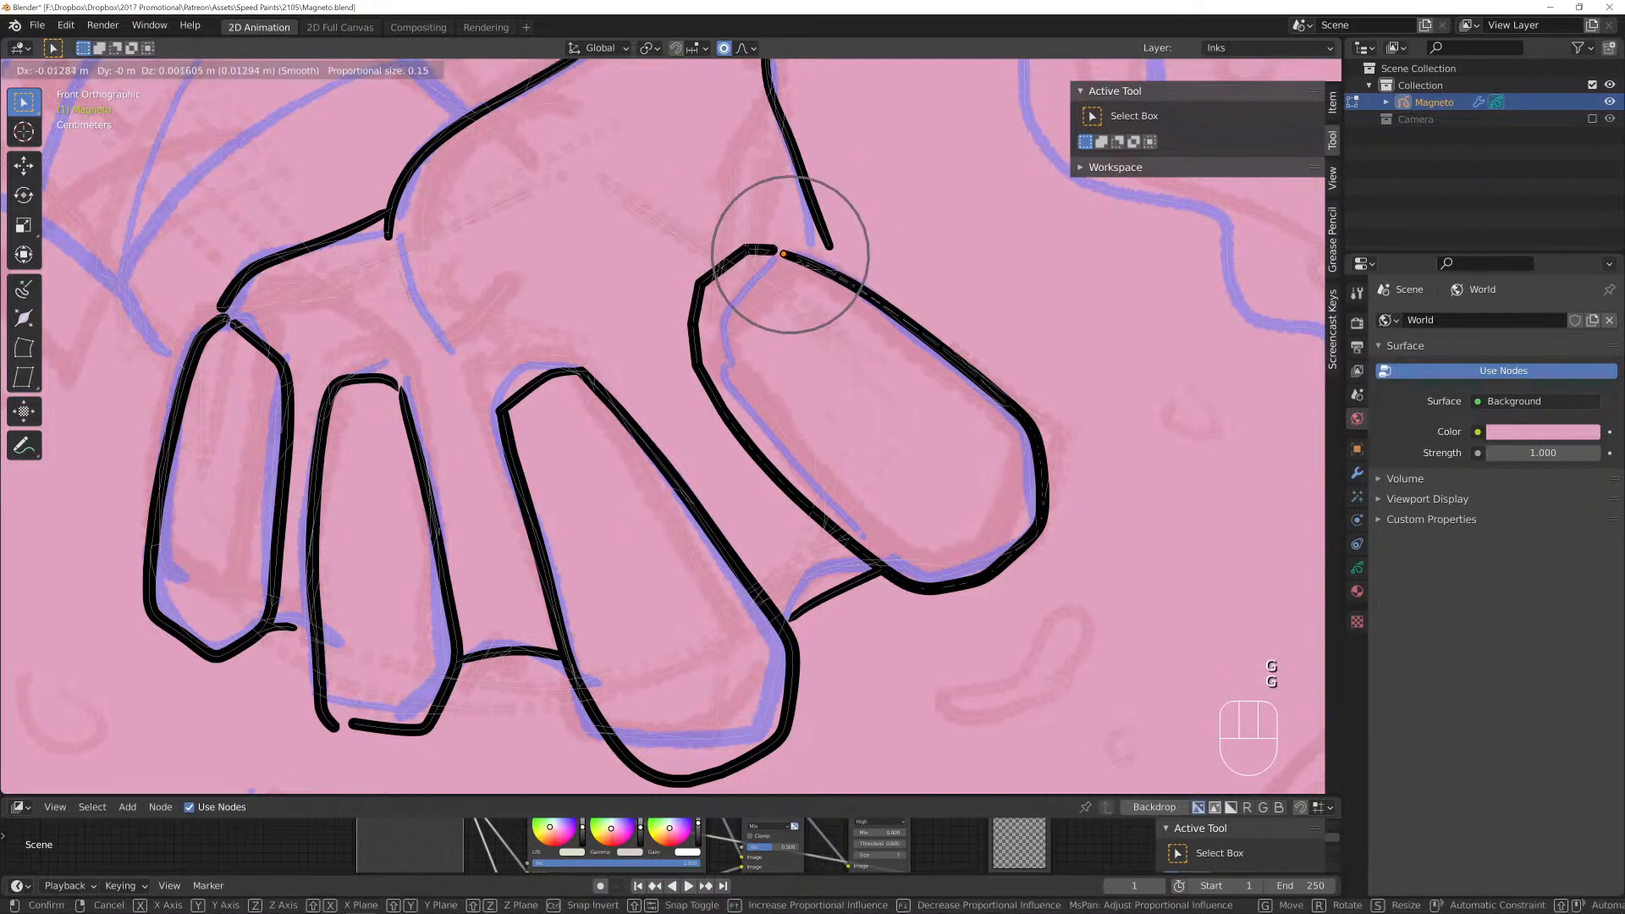
scroll(789, 254, up, 17)
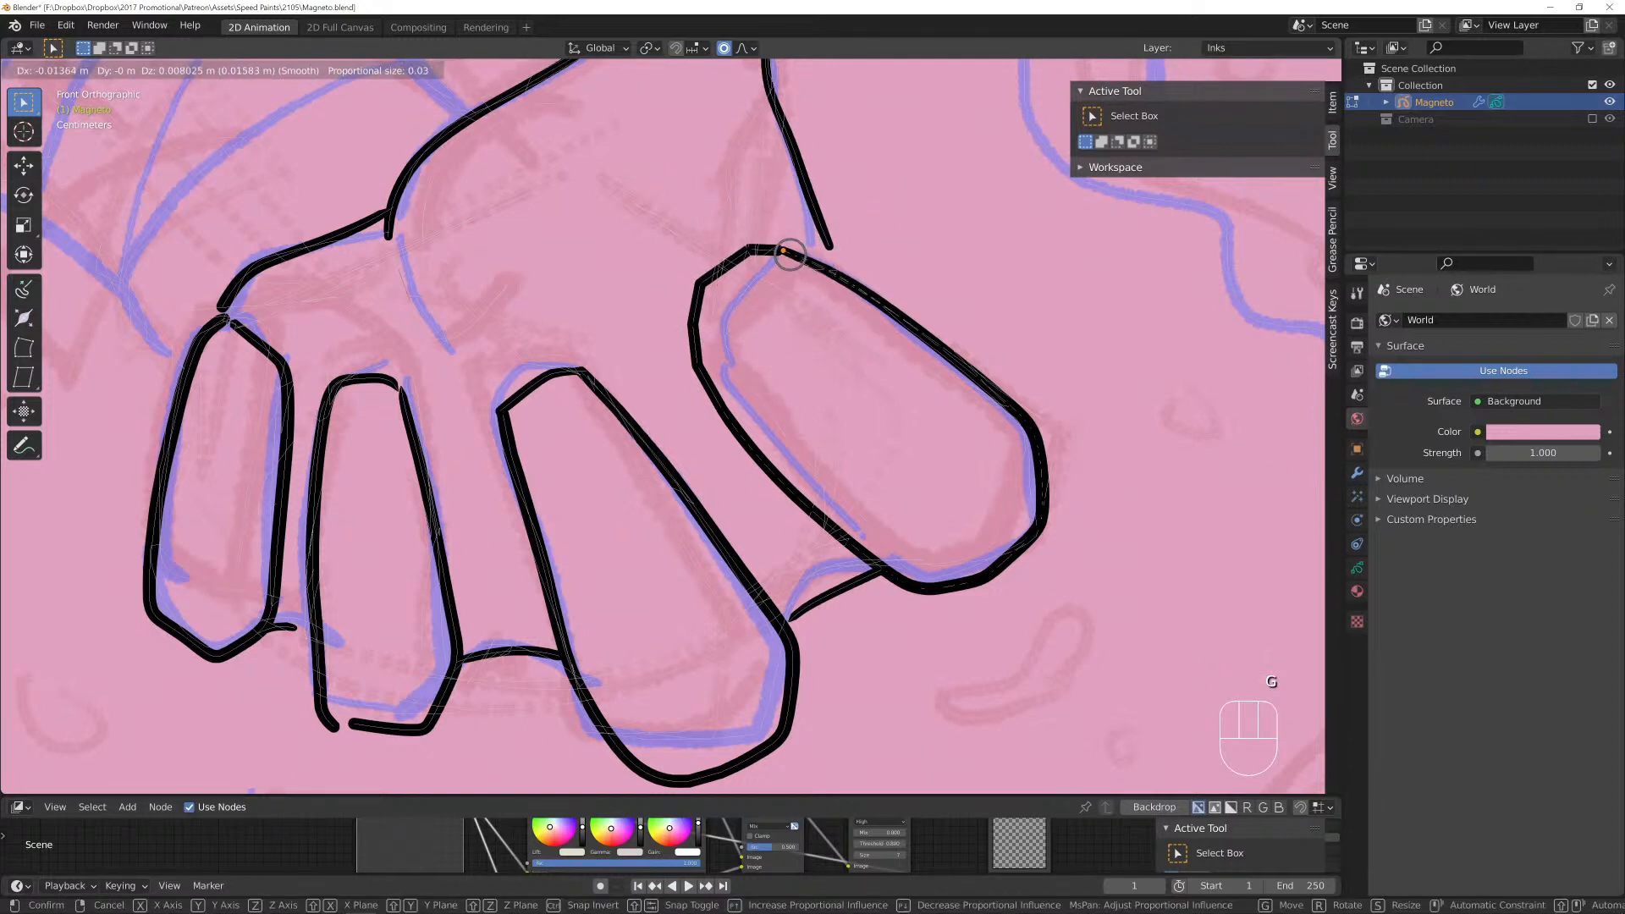
click(789, 254)
key(g)
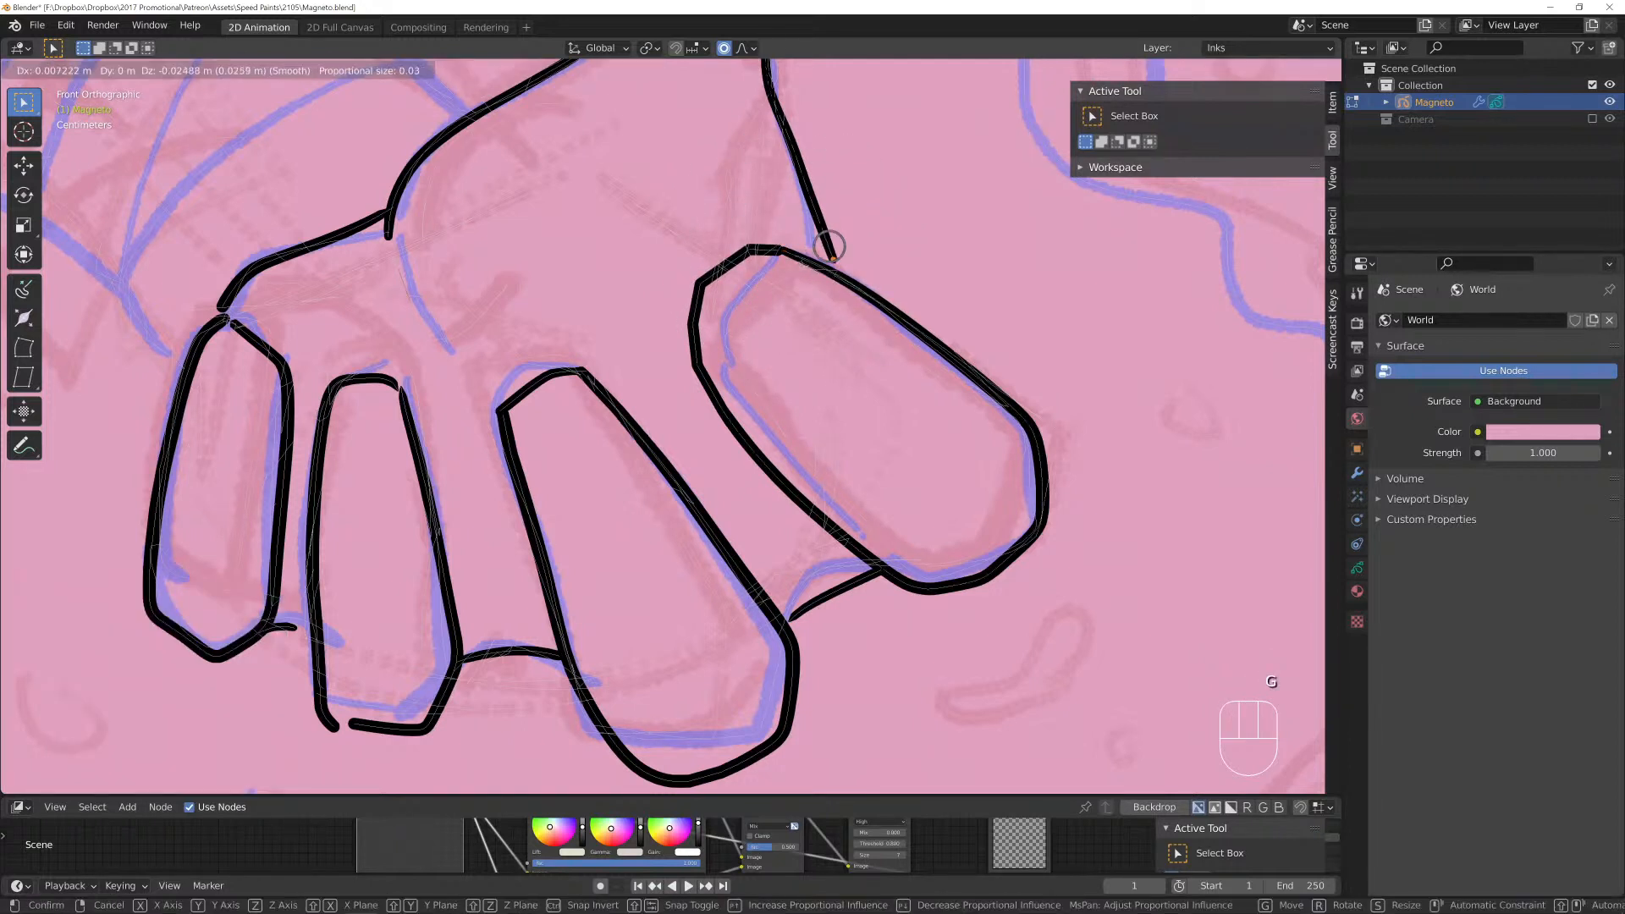
key(Return)
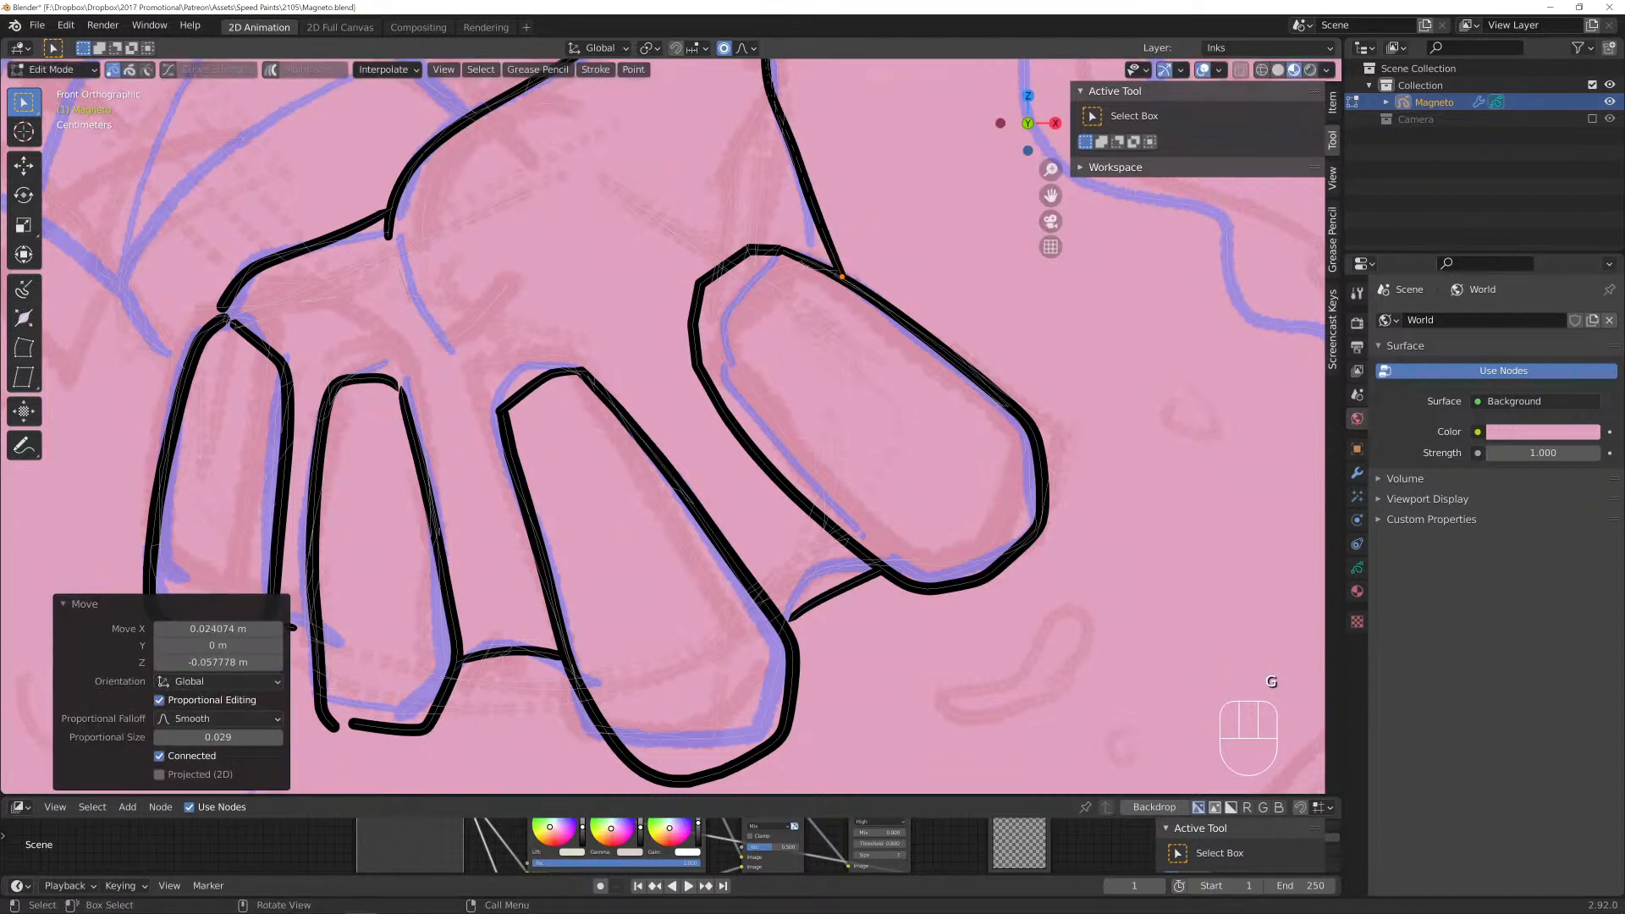
Delete the end point of the line between the middle and index fingers and move its new end onto the middle finger's outline.
click(677, 617)
key(x)
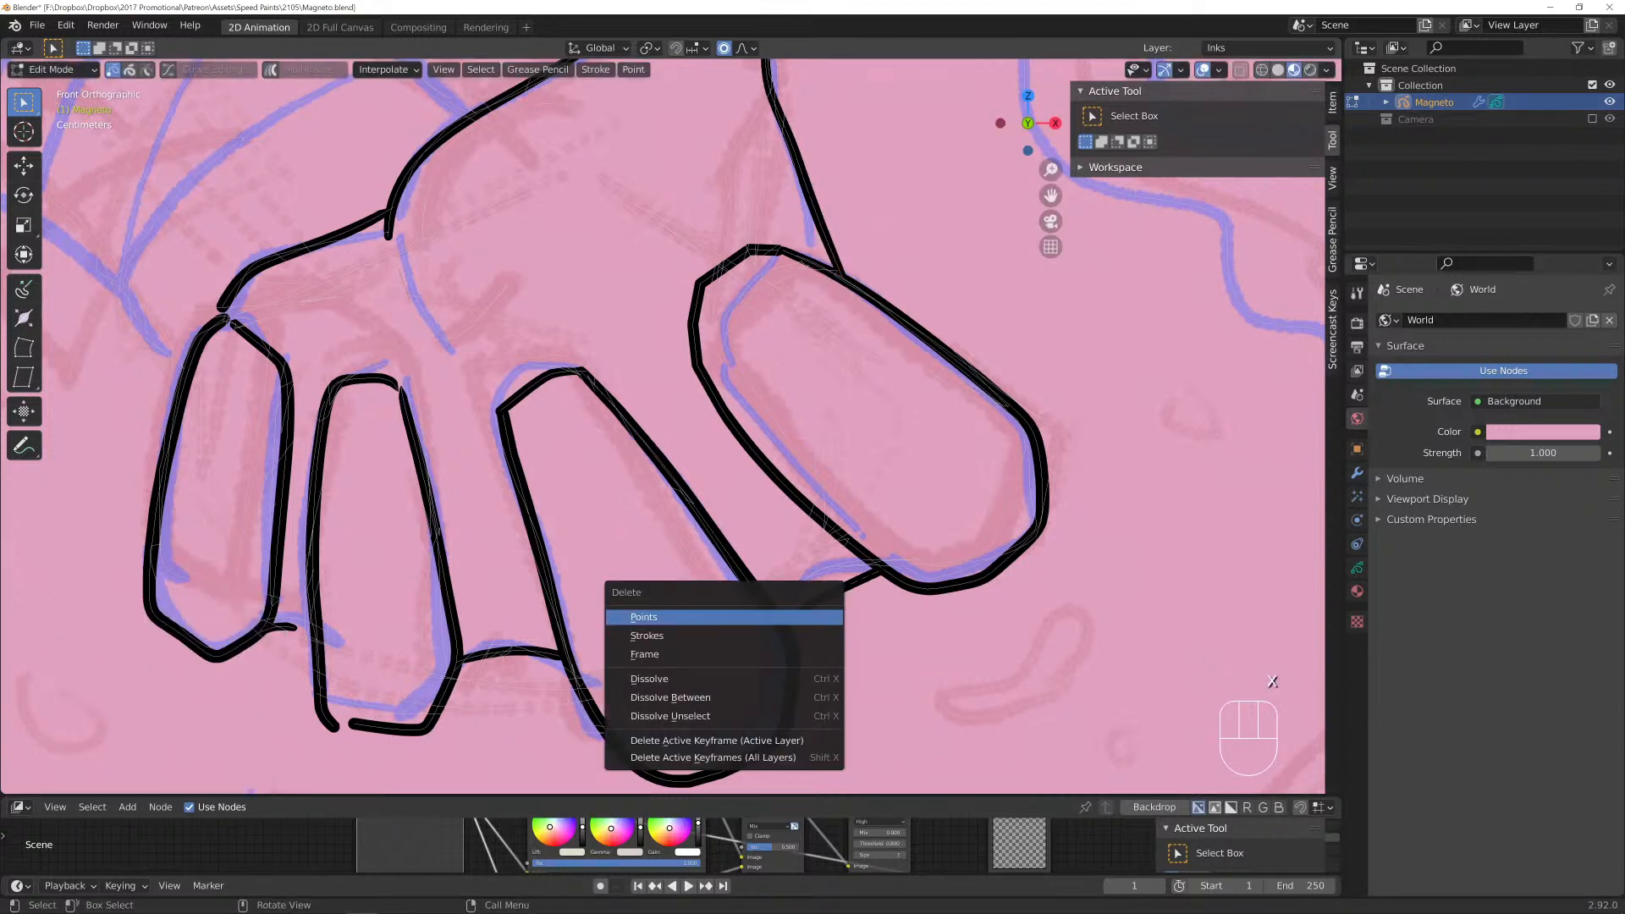
click(677, 617)
key(g)
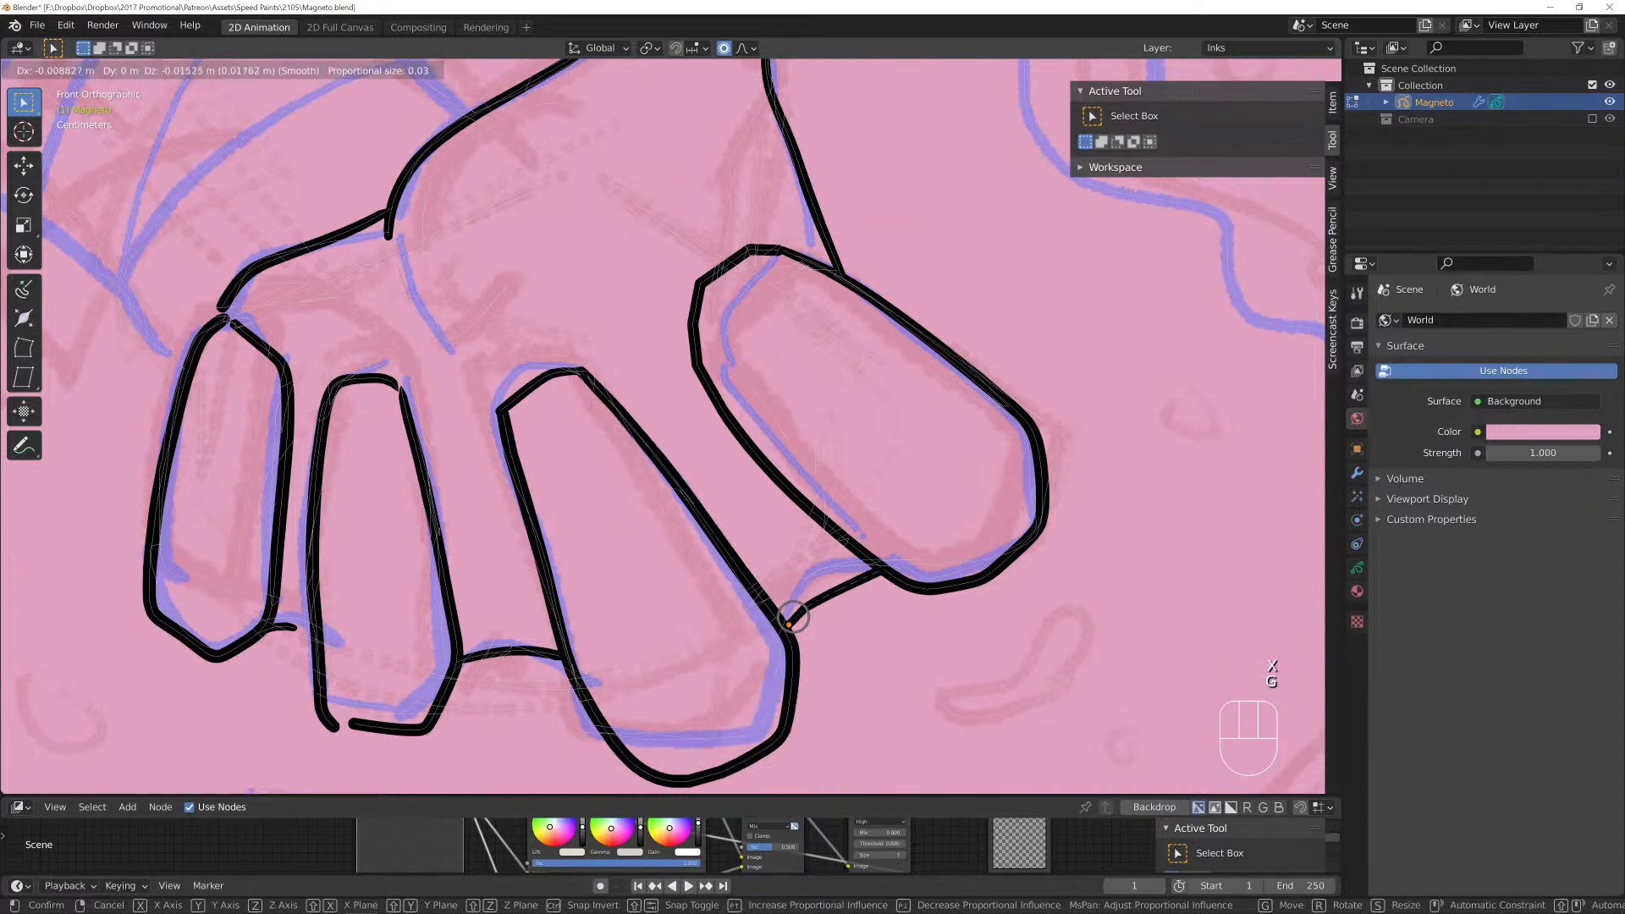
click(793, 617)
Bow the lines joining the index, middle and ring fingers upward using a proportional size of about 0.12.
key(g)
scroll(829, 591, down, 9)
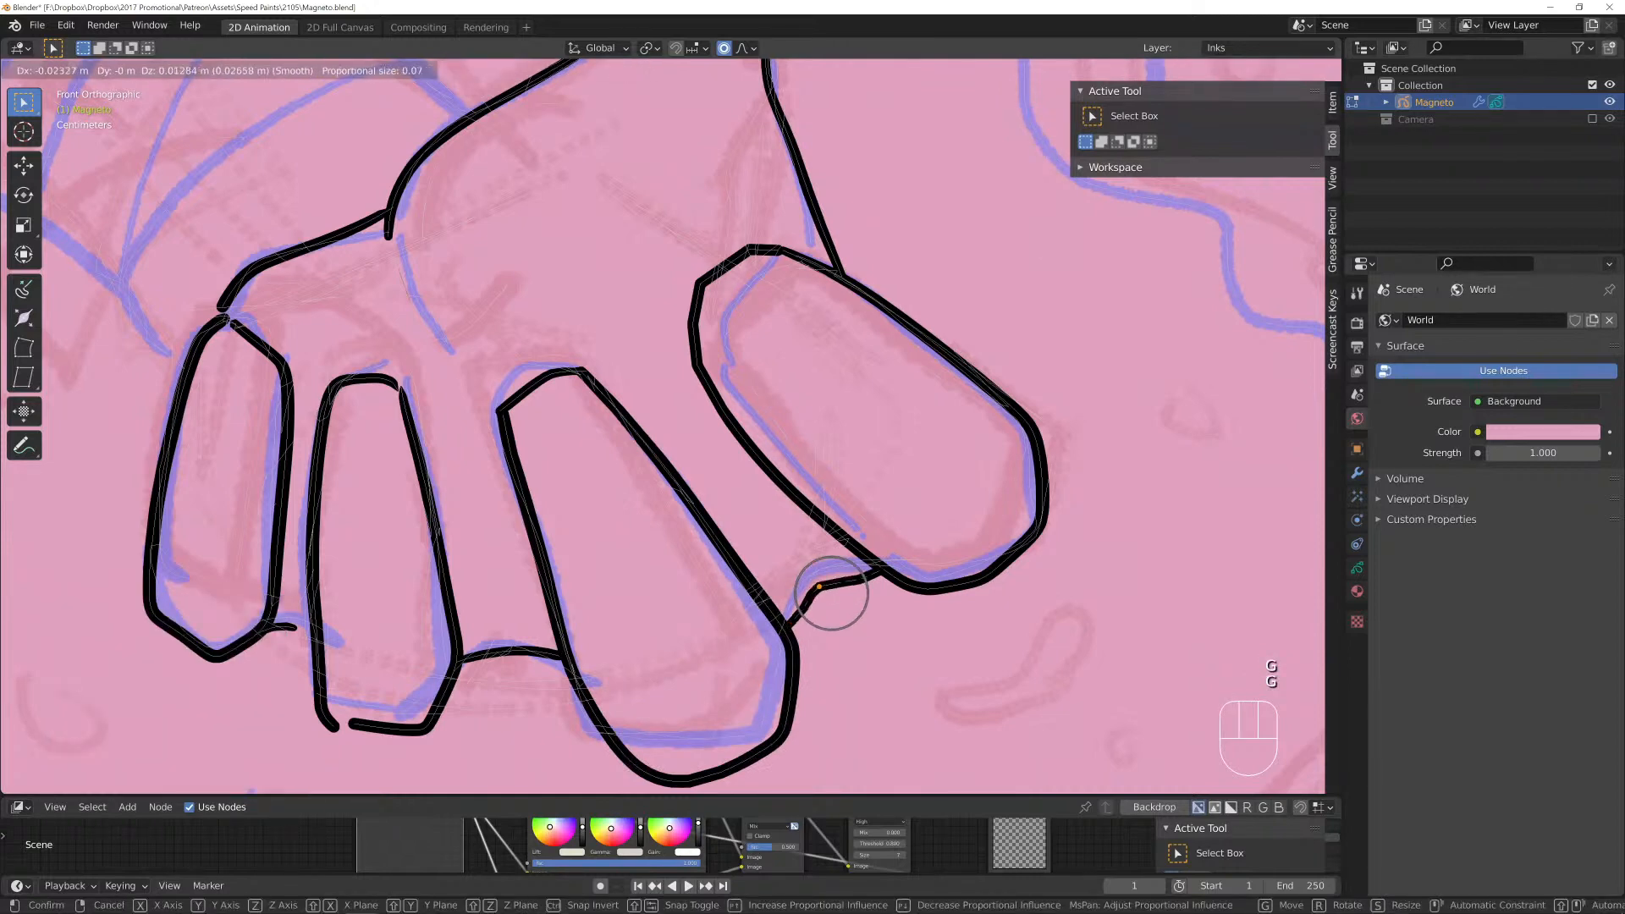
scroll(830, 590, down, 6)
click(829, 591)
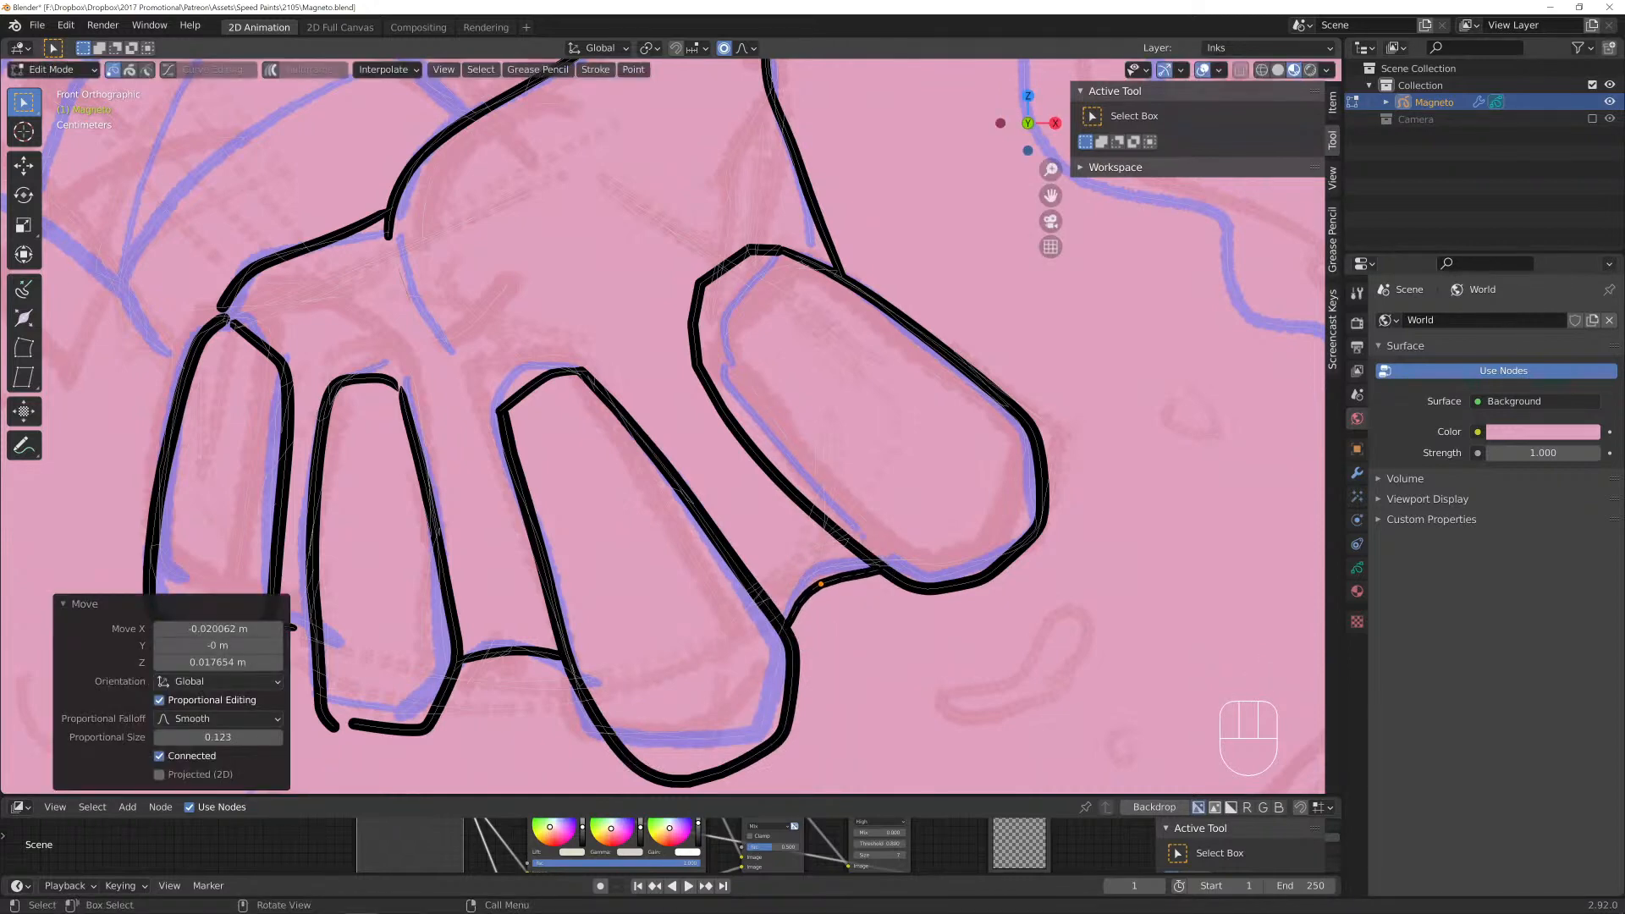
click(512, 651)
key(g)
click(514, 644)
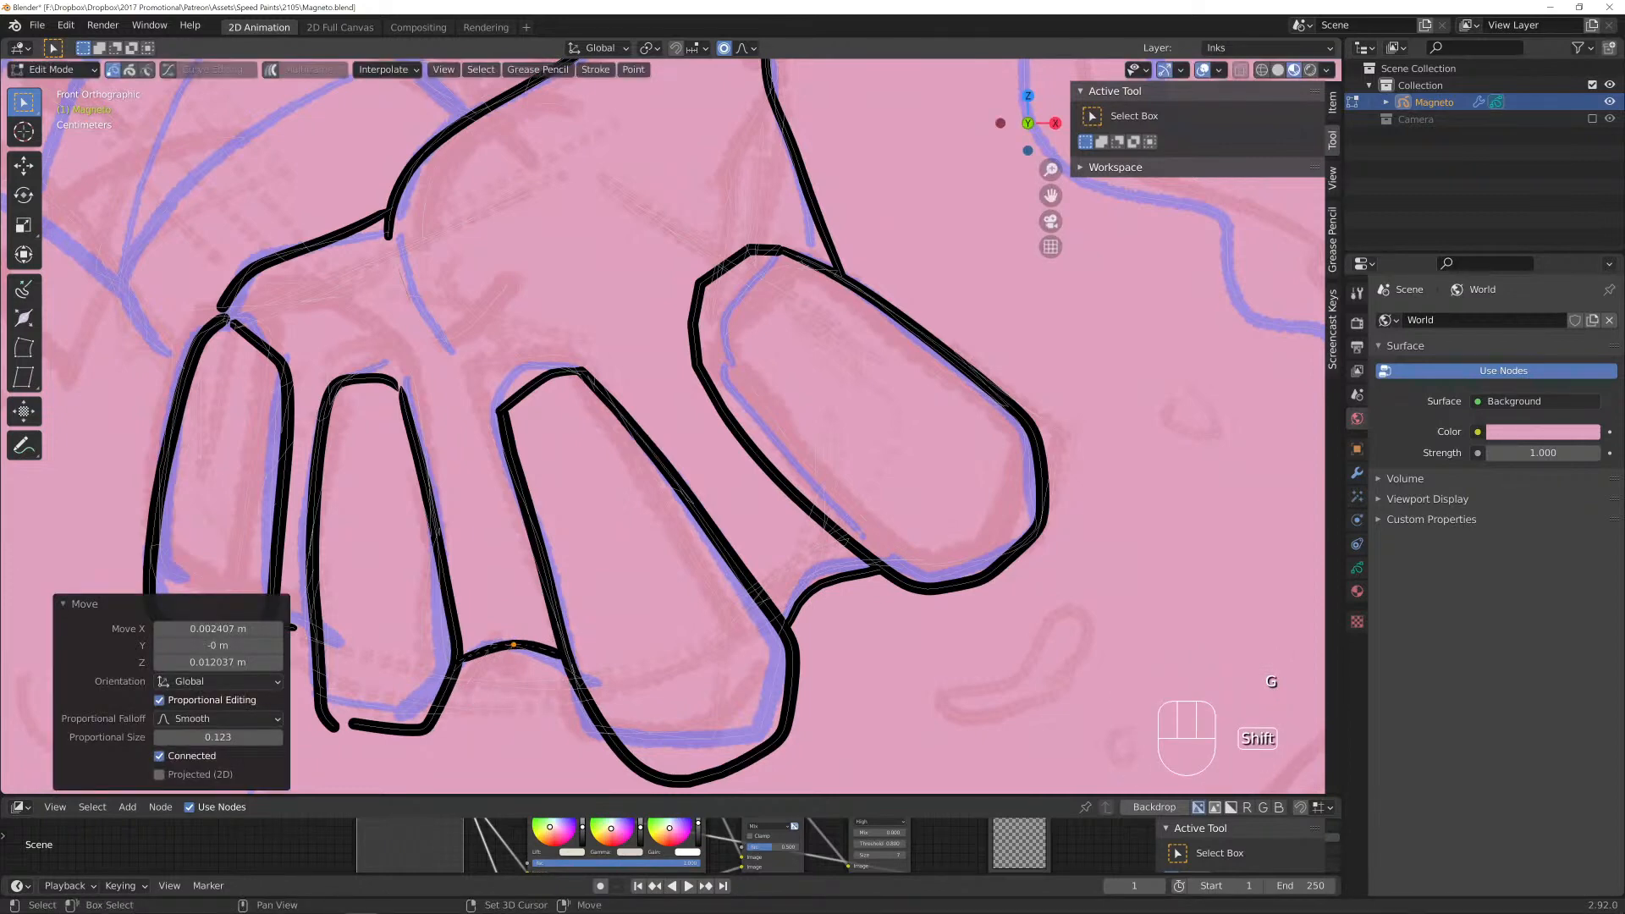
Close the gap in the ring finger's lower outline by moving the open stroke end onto the side stroke's end.
shift+middle_drag(514, 644, 725, 471)
scroll(726, 471, up, 3)
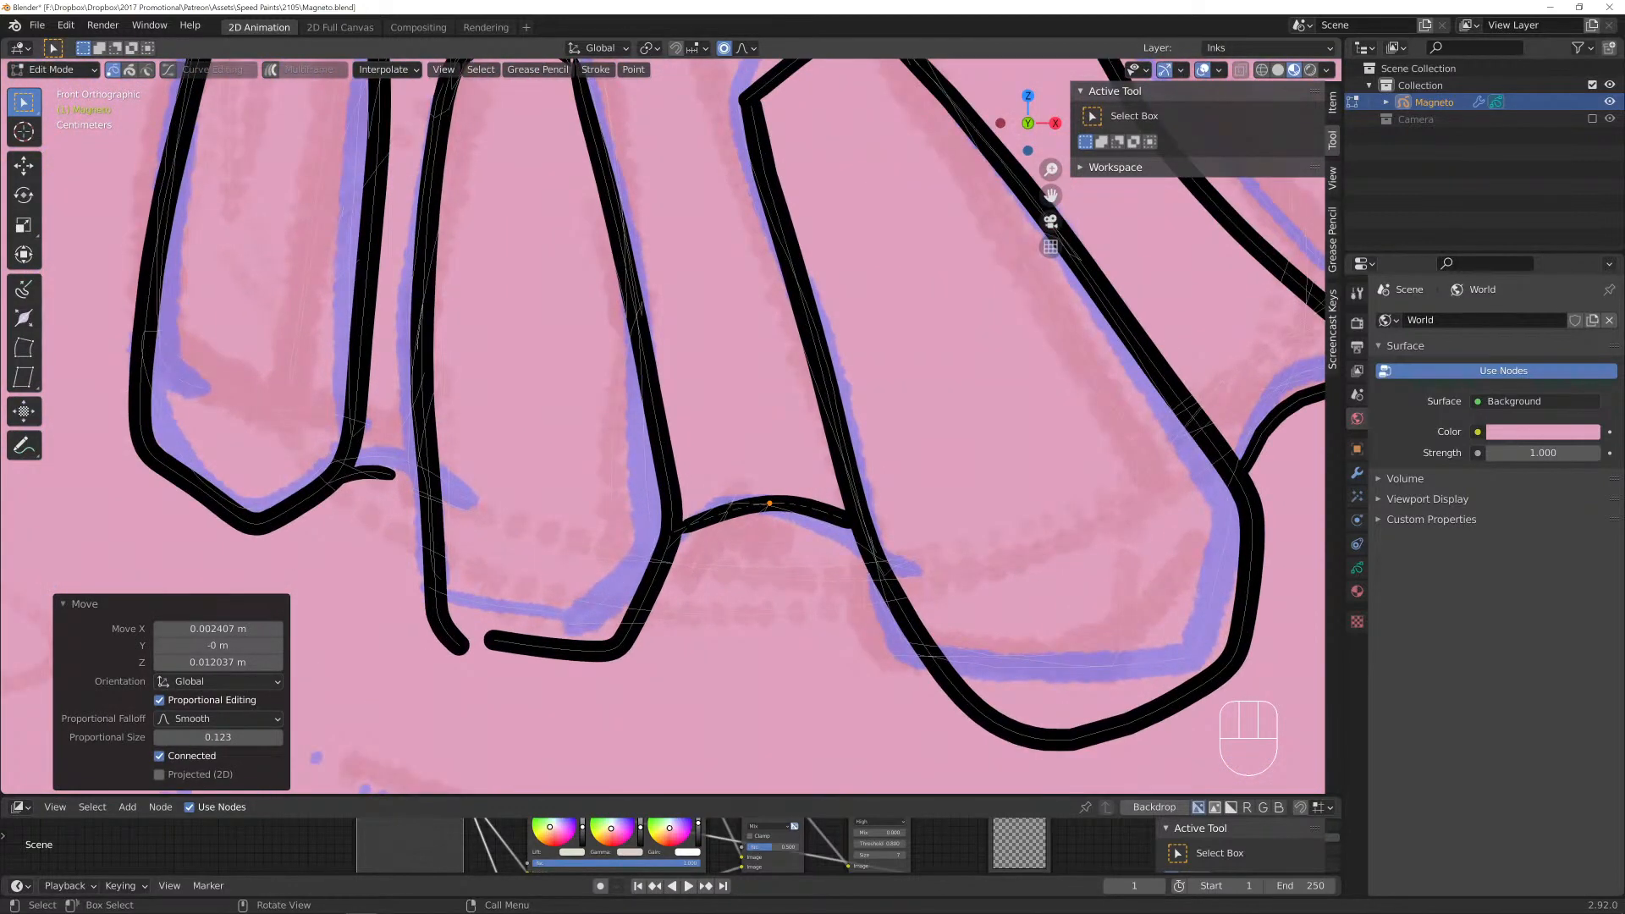
click(491, 643)
key(g)
click(466, 651)
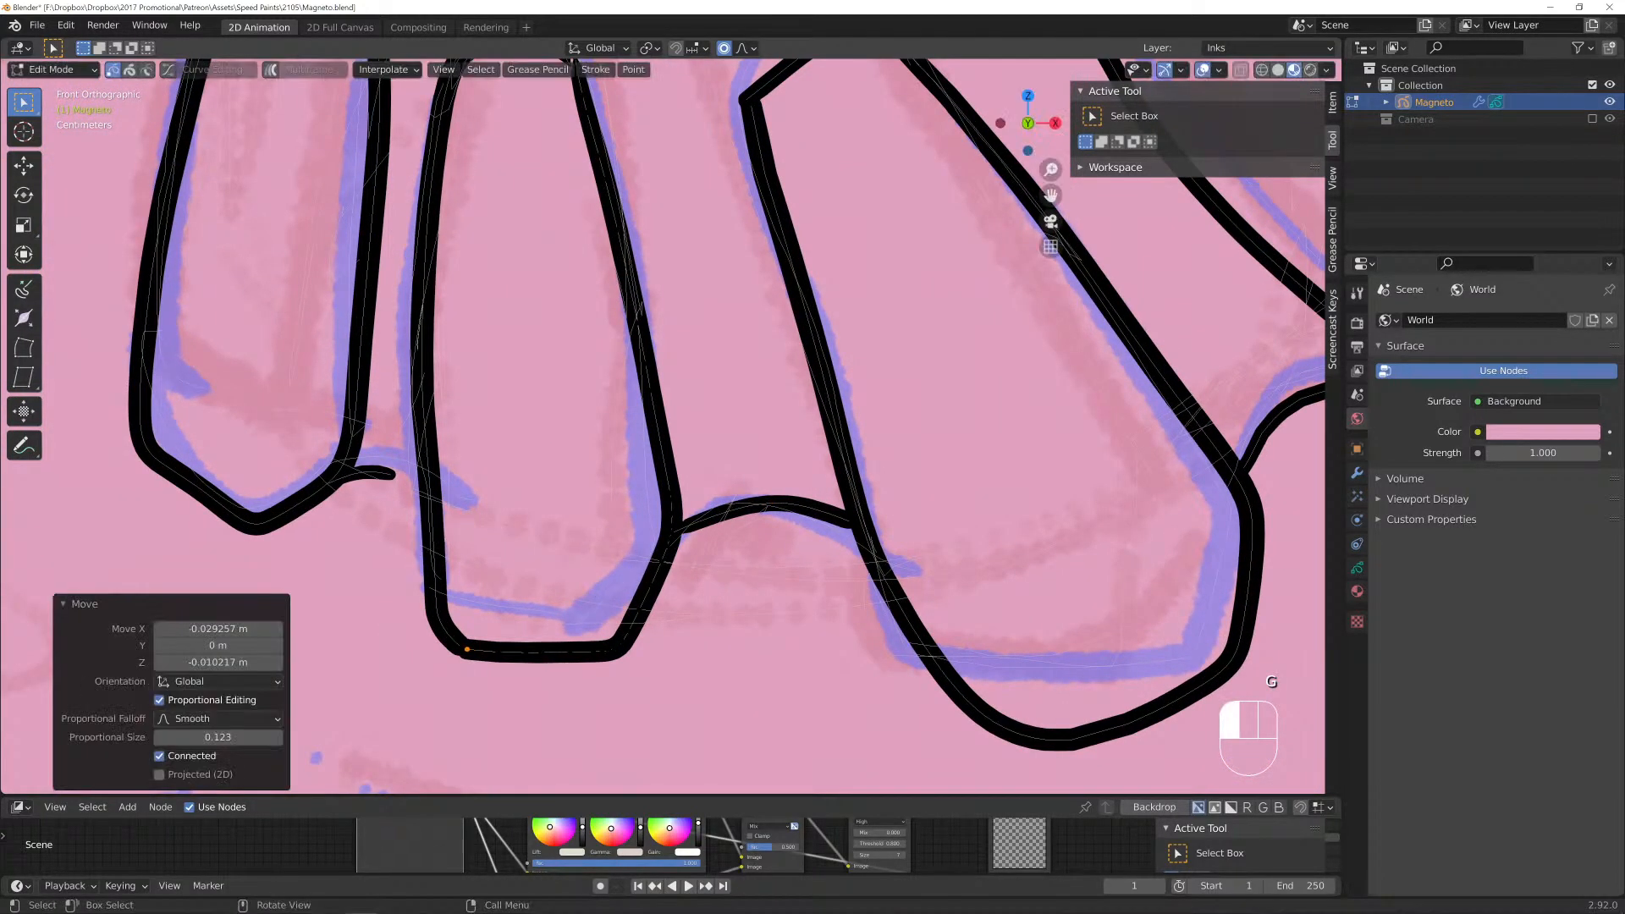
Extend the line between the little and ring fingers onto the ring finger's outline using a proportional size of about 0.08.
shift+middle_drag(466, 650, 541, 716)
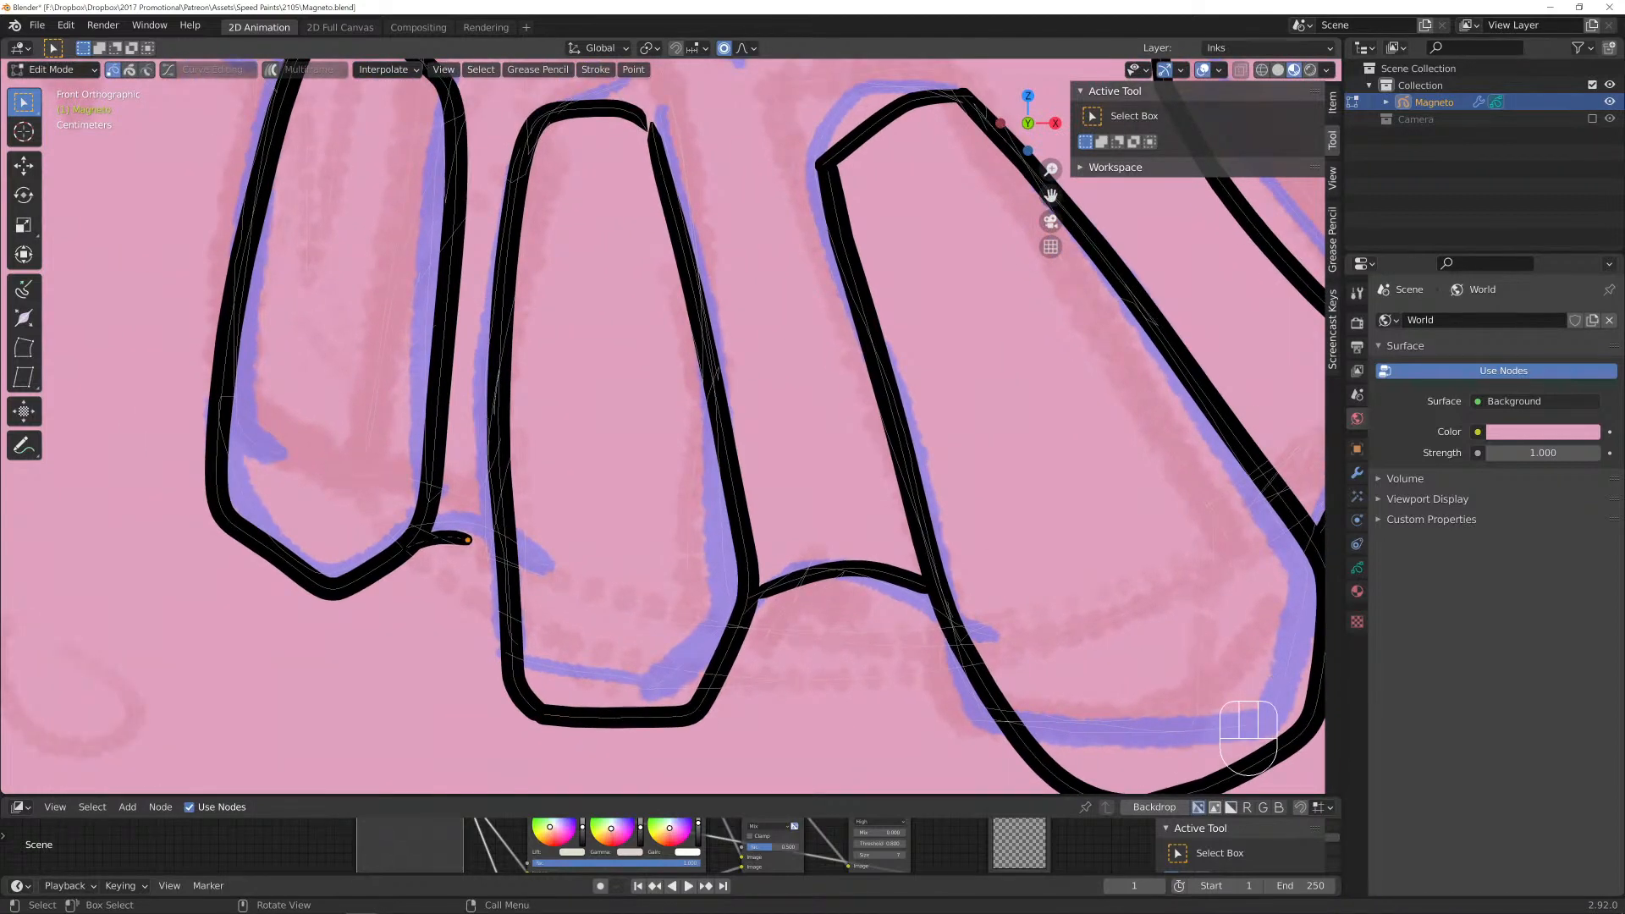
key(g)
scroll(468, 539, up, 2)
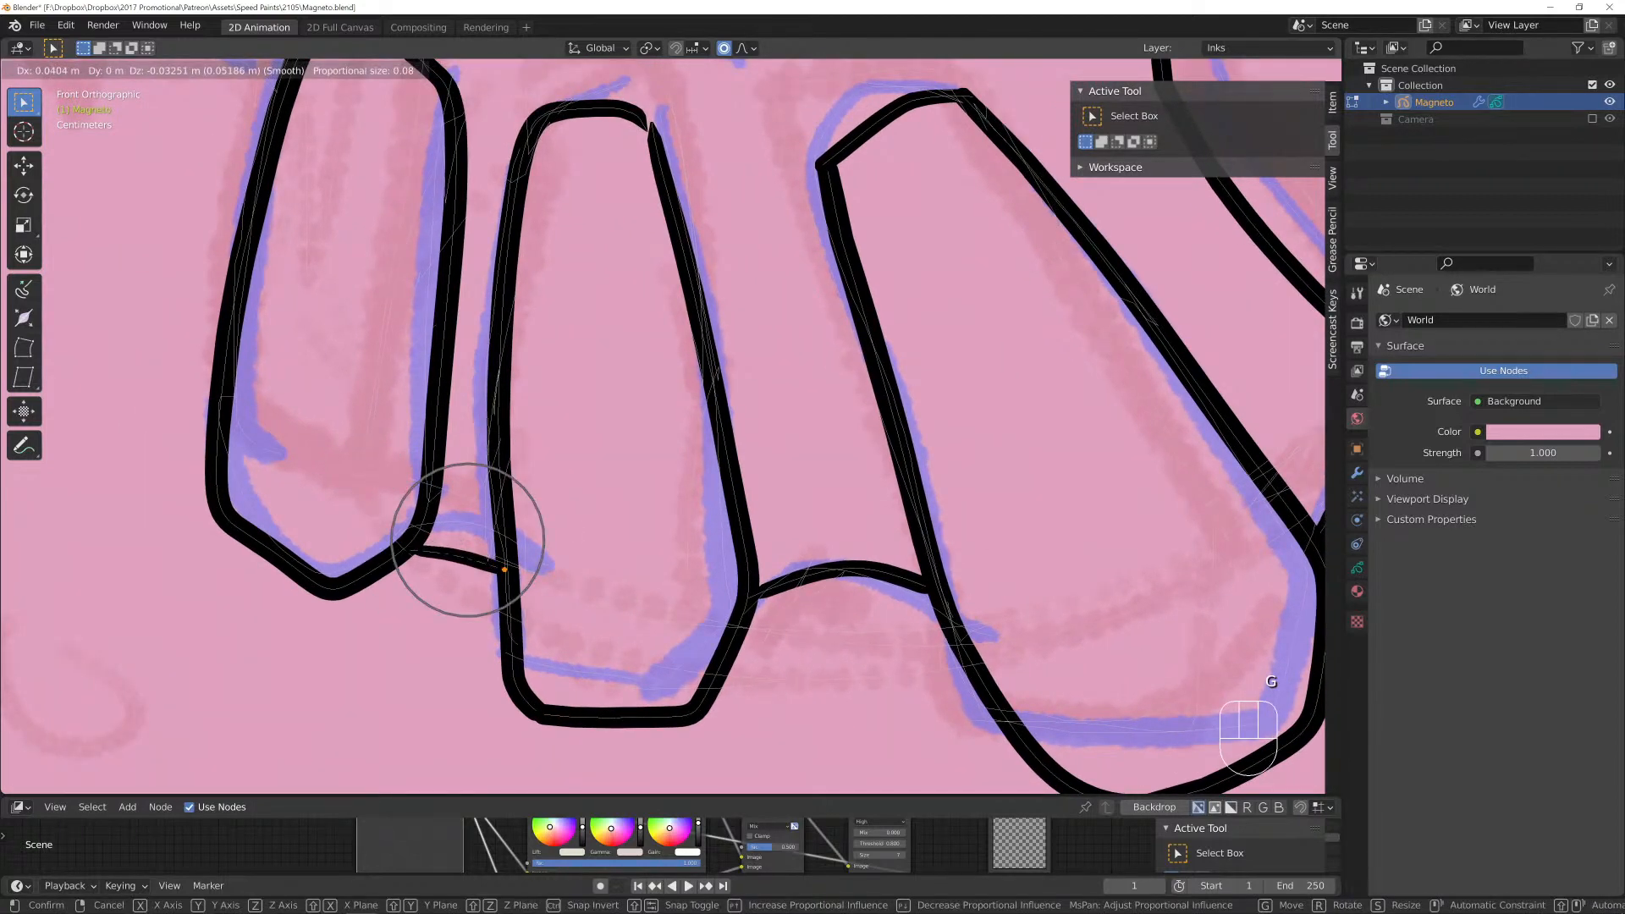
click(468, 539)
Join the two strokes at the ring finger's upper corner and show the Grease Pencil layer settings.
shift+middle_drag(468, 539, 483, 766)
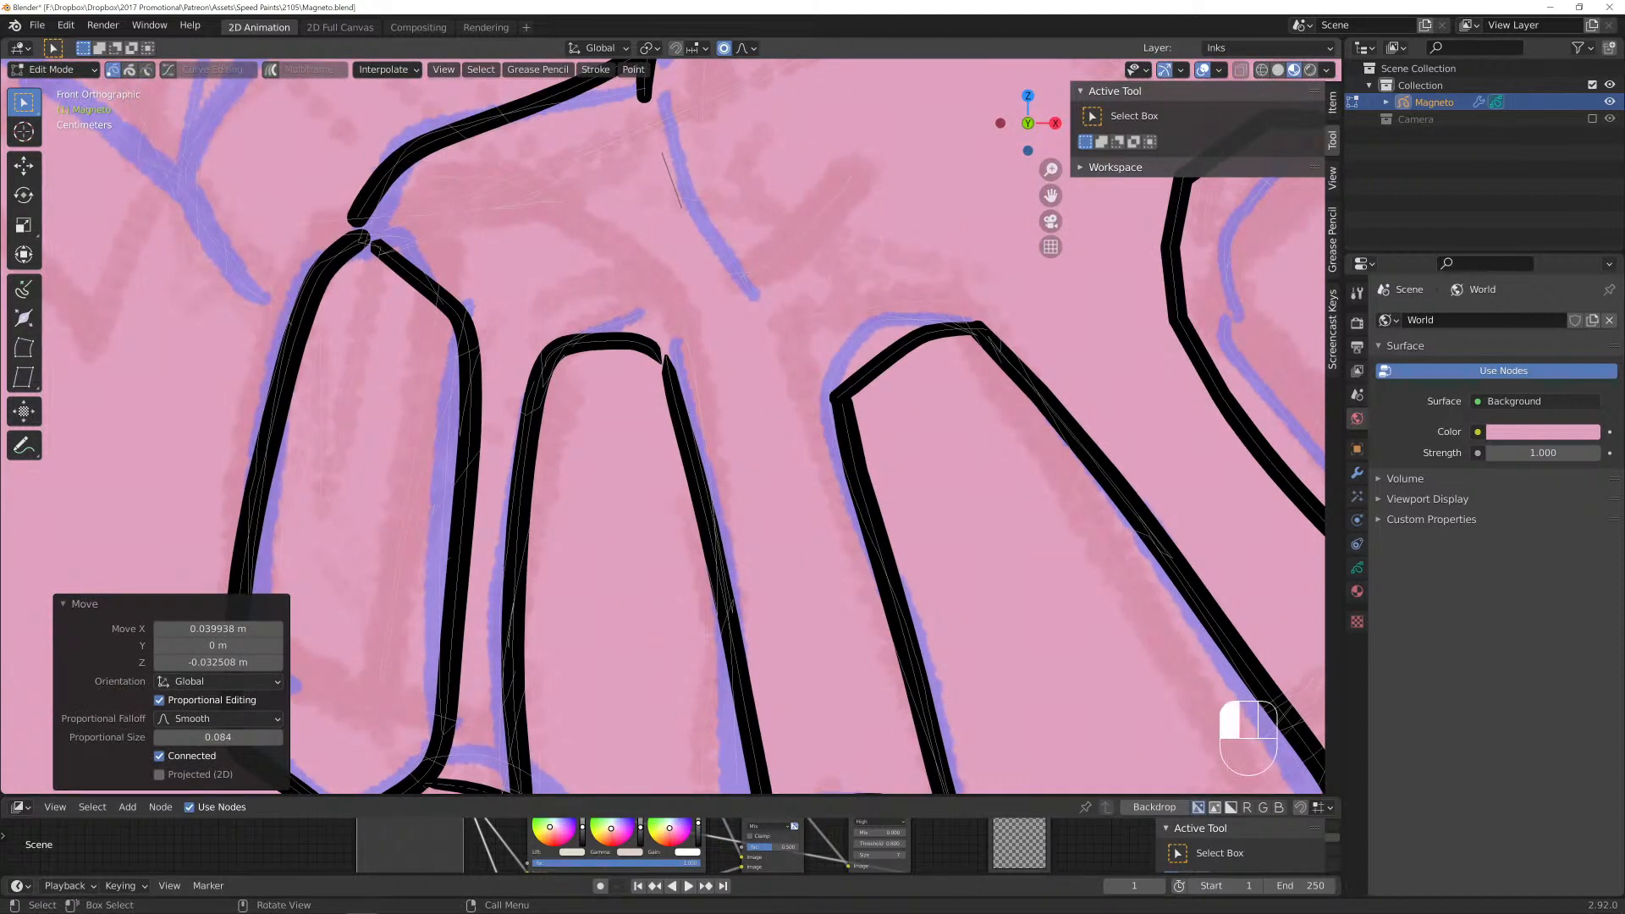
click(664, 357)
key(g)
click(660, 351)
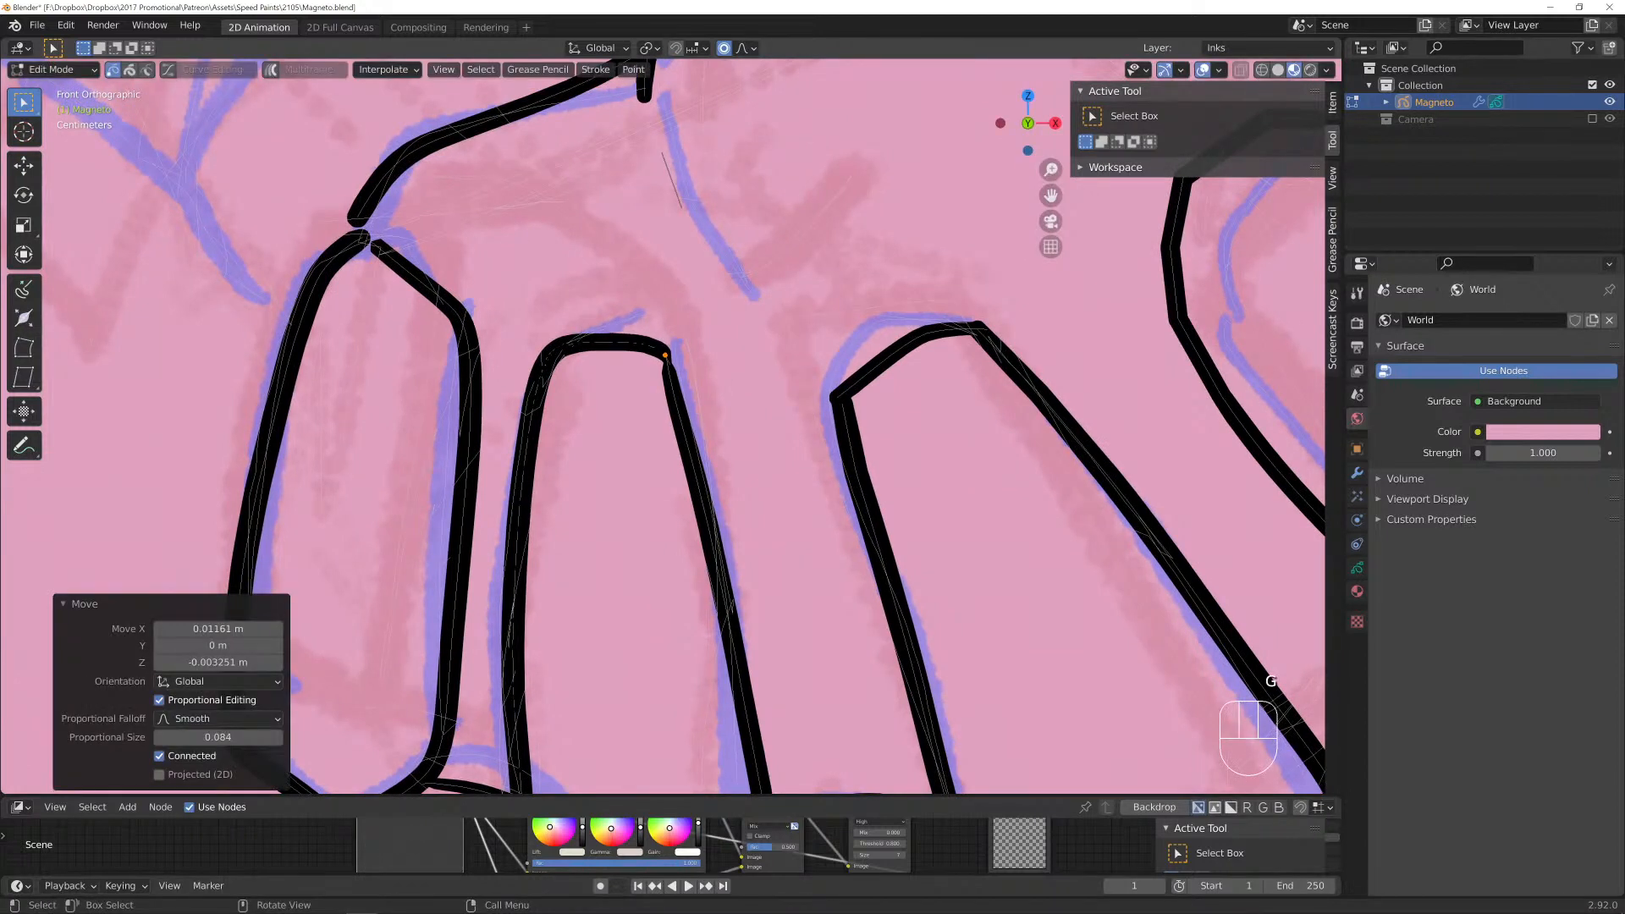
click(1357, 567)
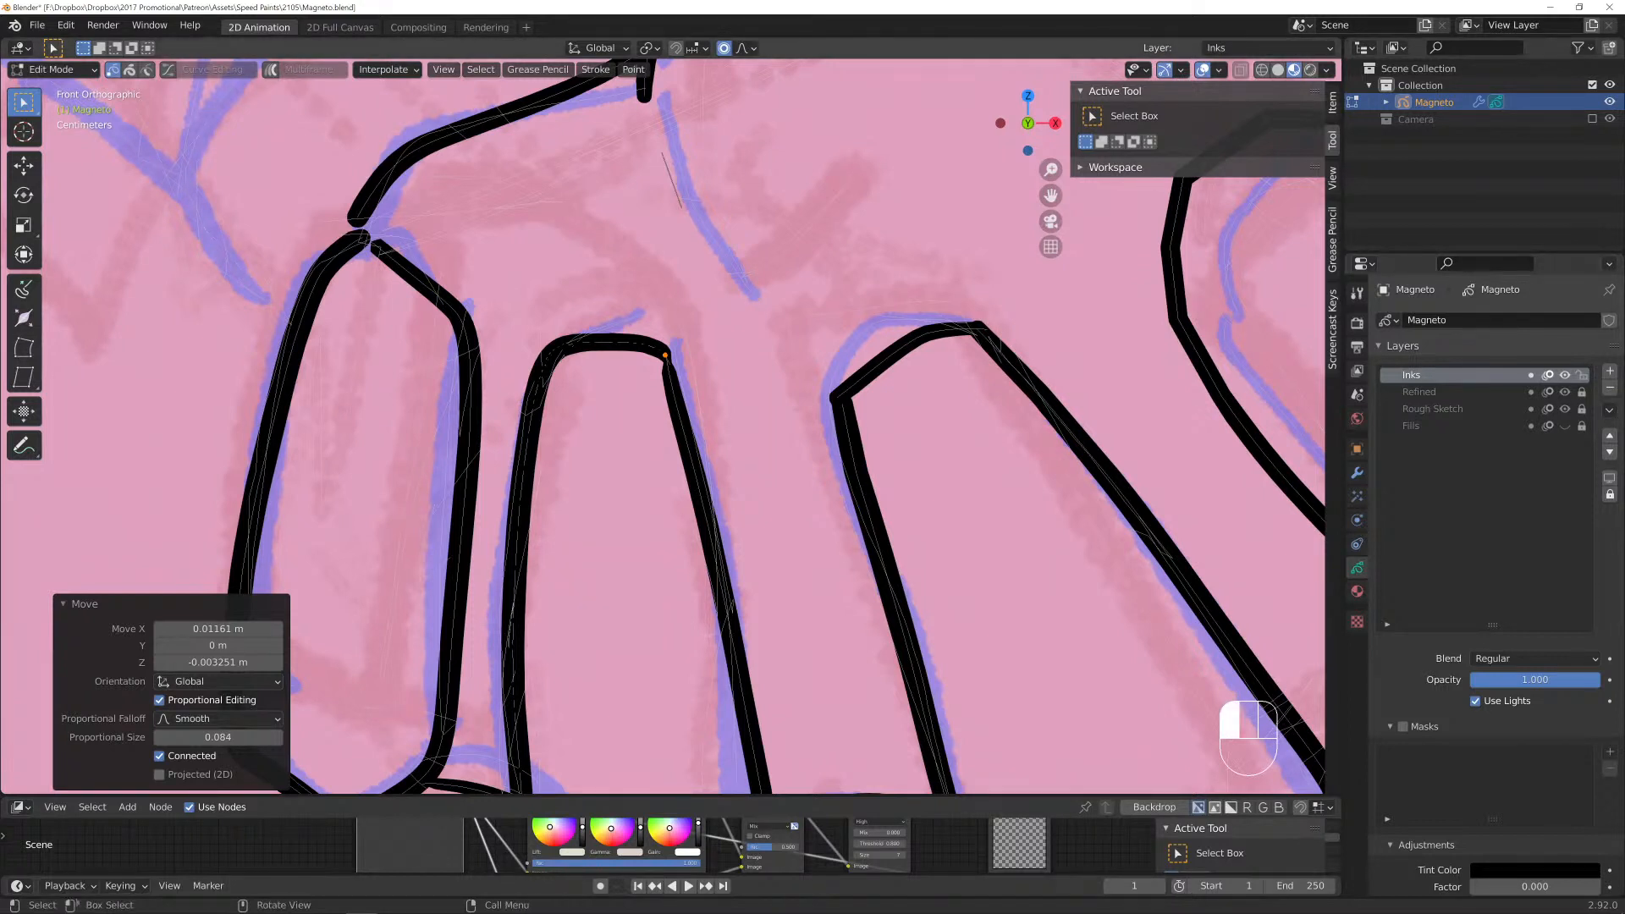
Delete surplus points at the ring finger's upper corner and reposition the stroke end to form a clean join.
key(x)
click(541, 366)
click(667, 360)
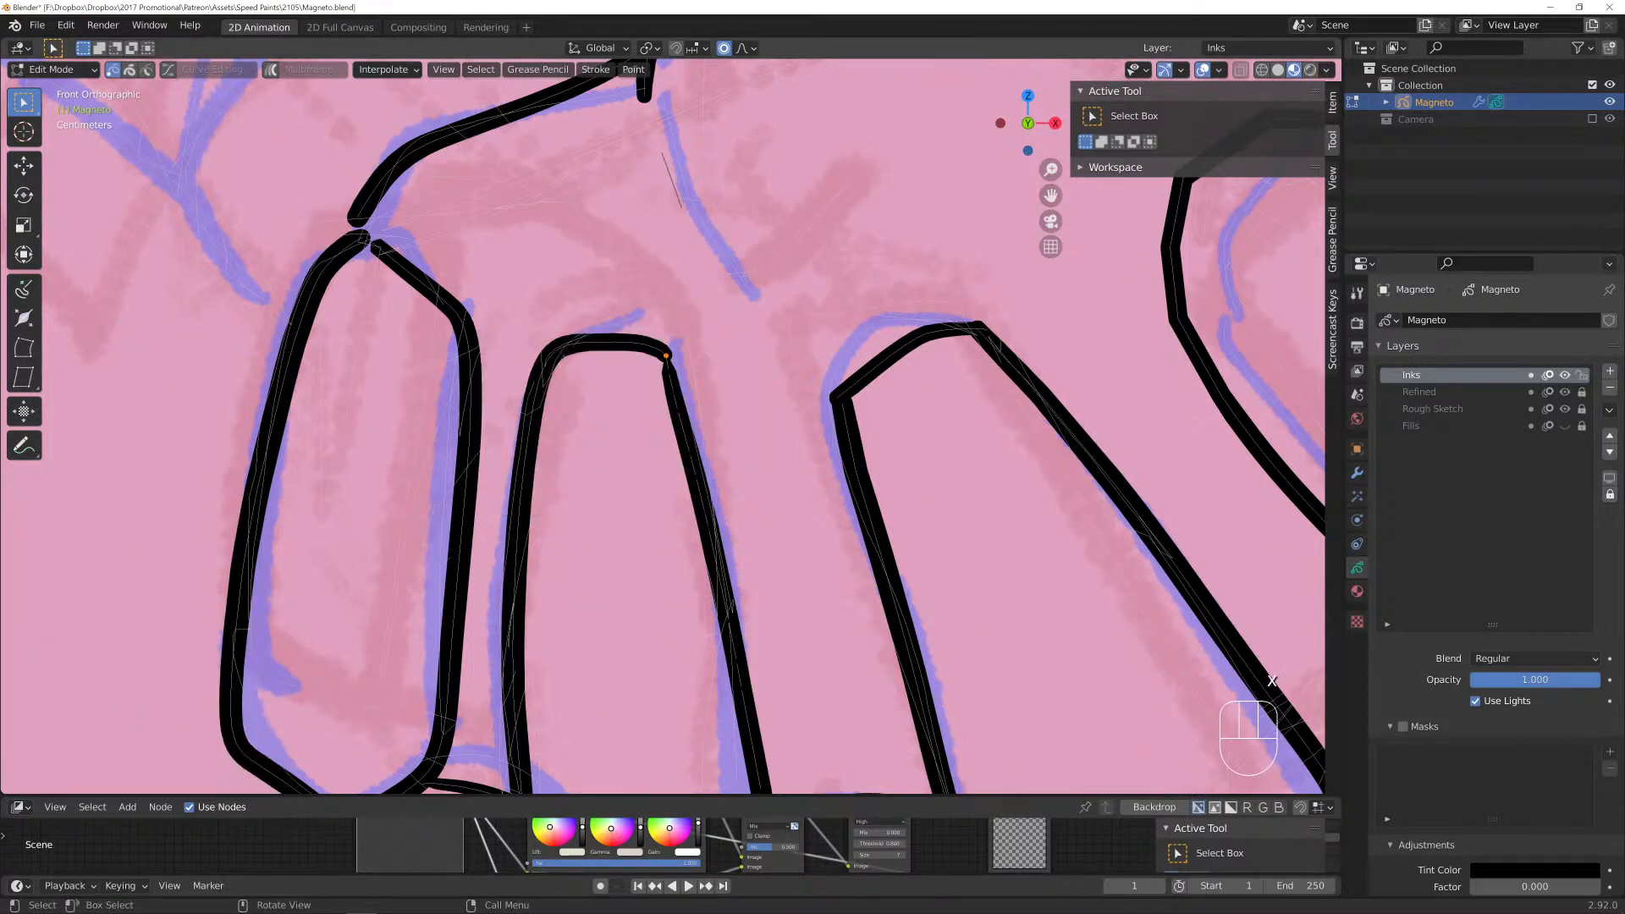
key(x)
click(542, 363)
key(g)
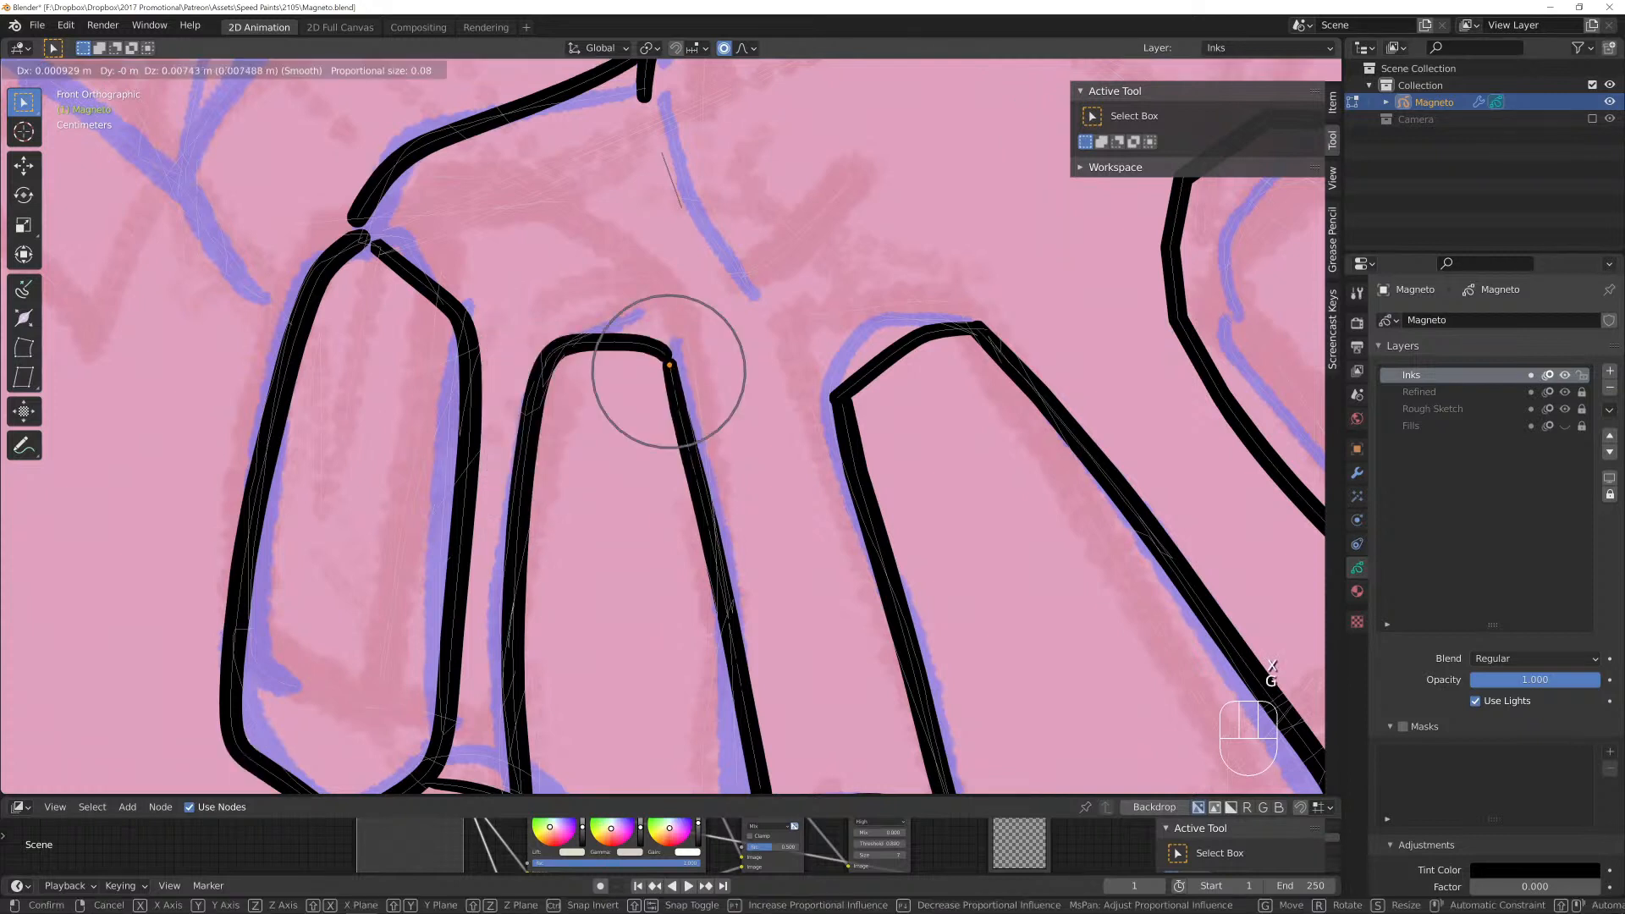
click(666, 359)
Delete the surplus point at the little finger's upper end and join its two side strokes using a proportional size of 0.020.
click(362, 237)
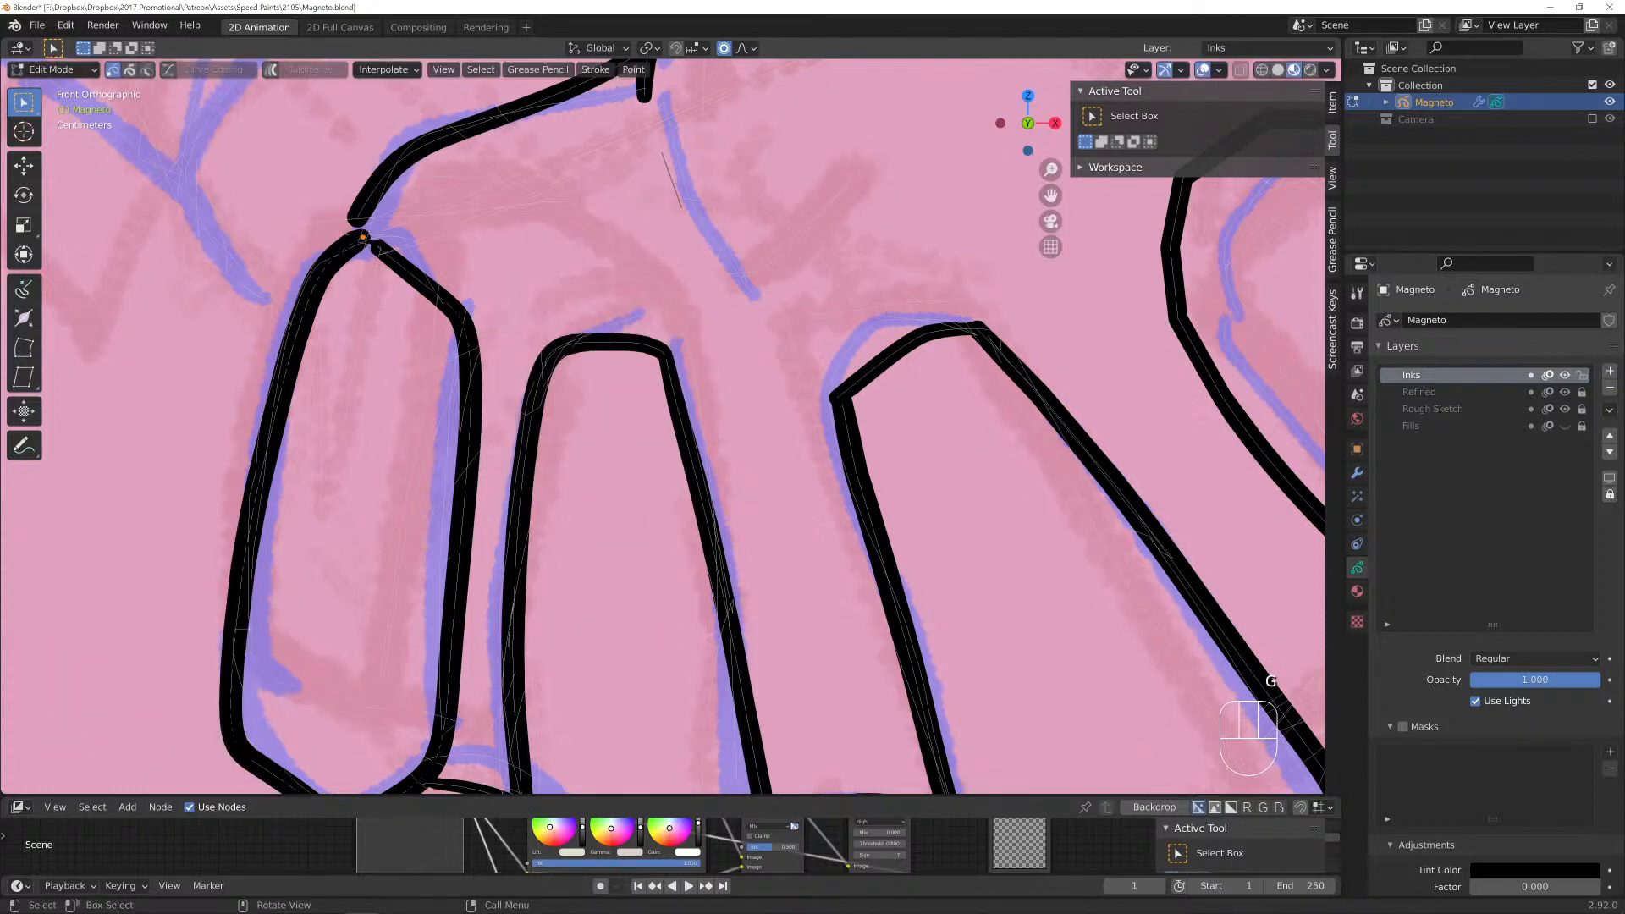
key(g)
right_click(363, 237)
key(x)
click(373, 243)
click(375, 245)
key(g)
scroll(373, 244, up, 3)
click(364, 240)
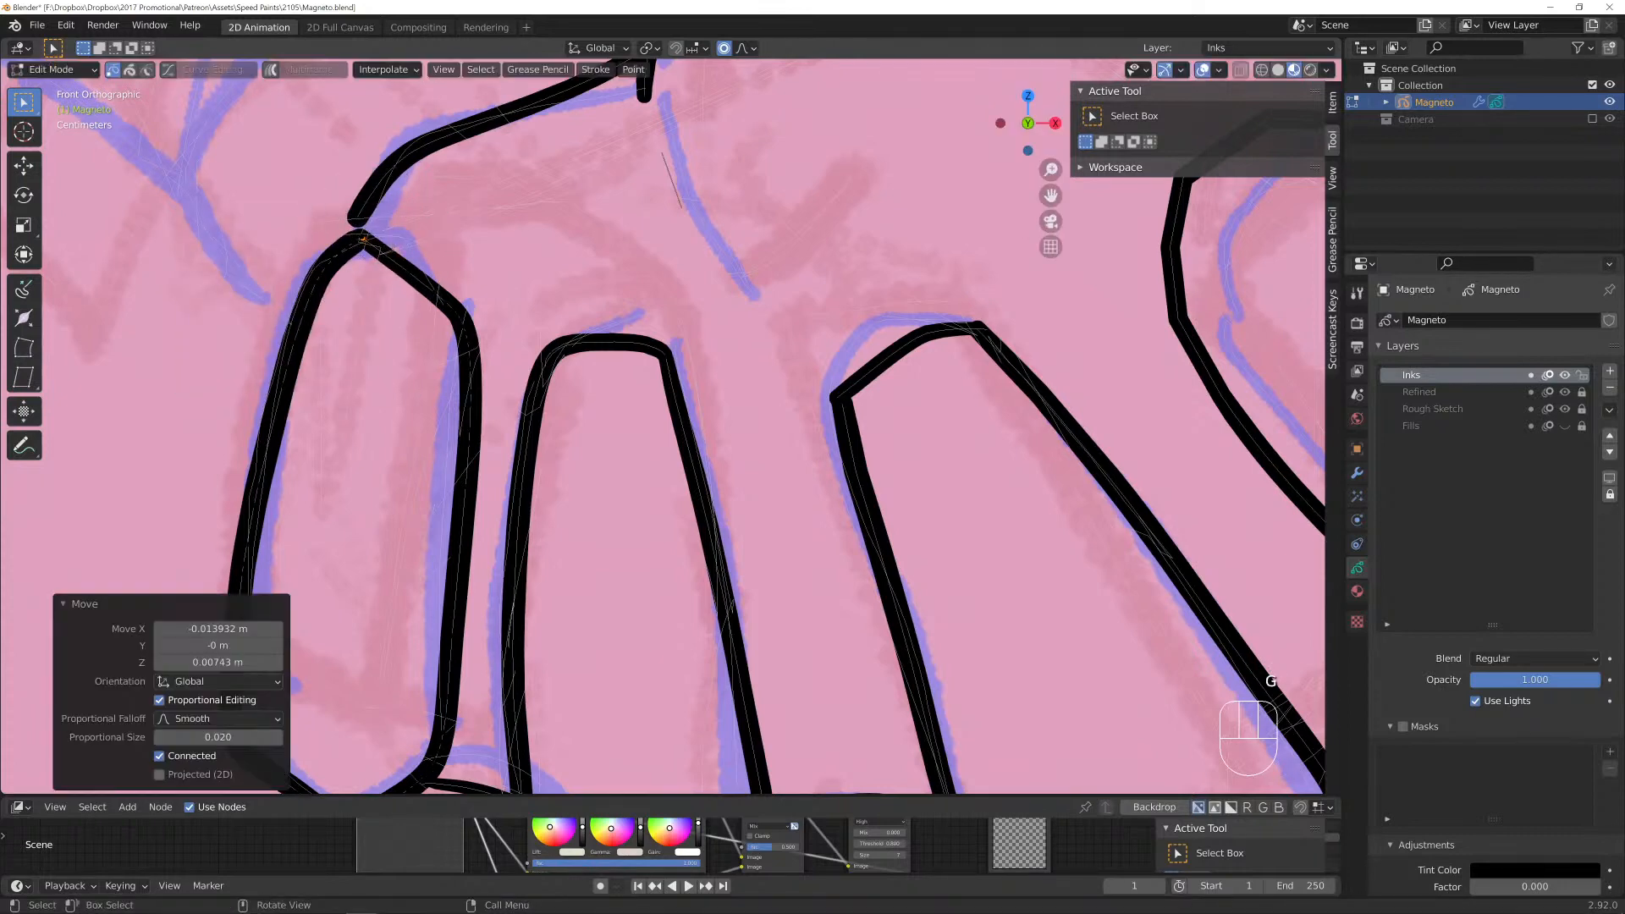
Move the end of the palm's edge line onto the upper end of the little finger's outline.
scroll(663, 426, down, 4)
scroll(578, 344, up, 4)
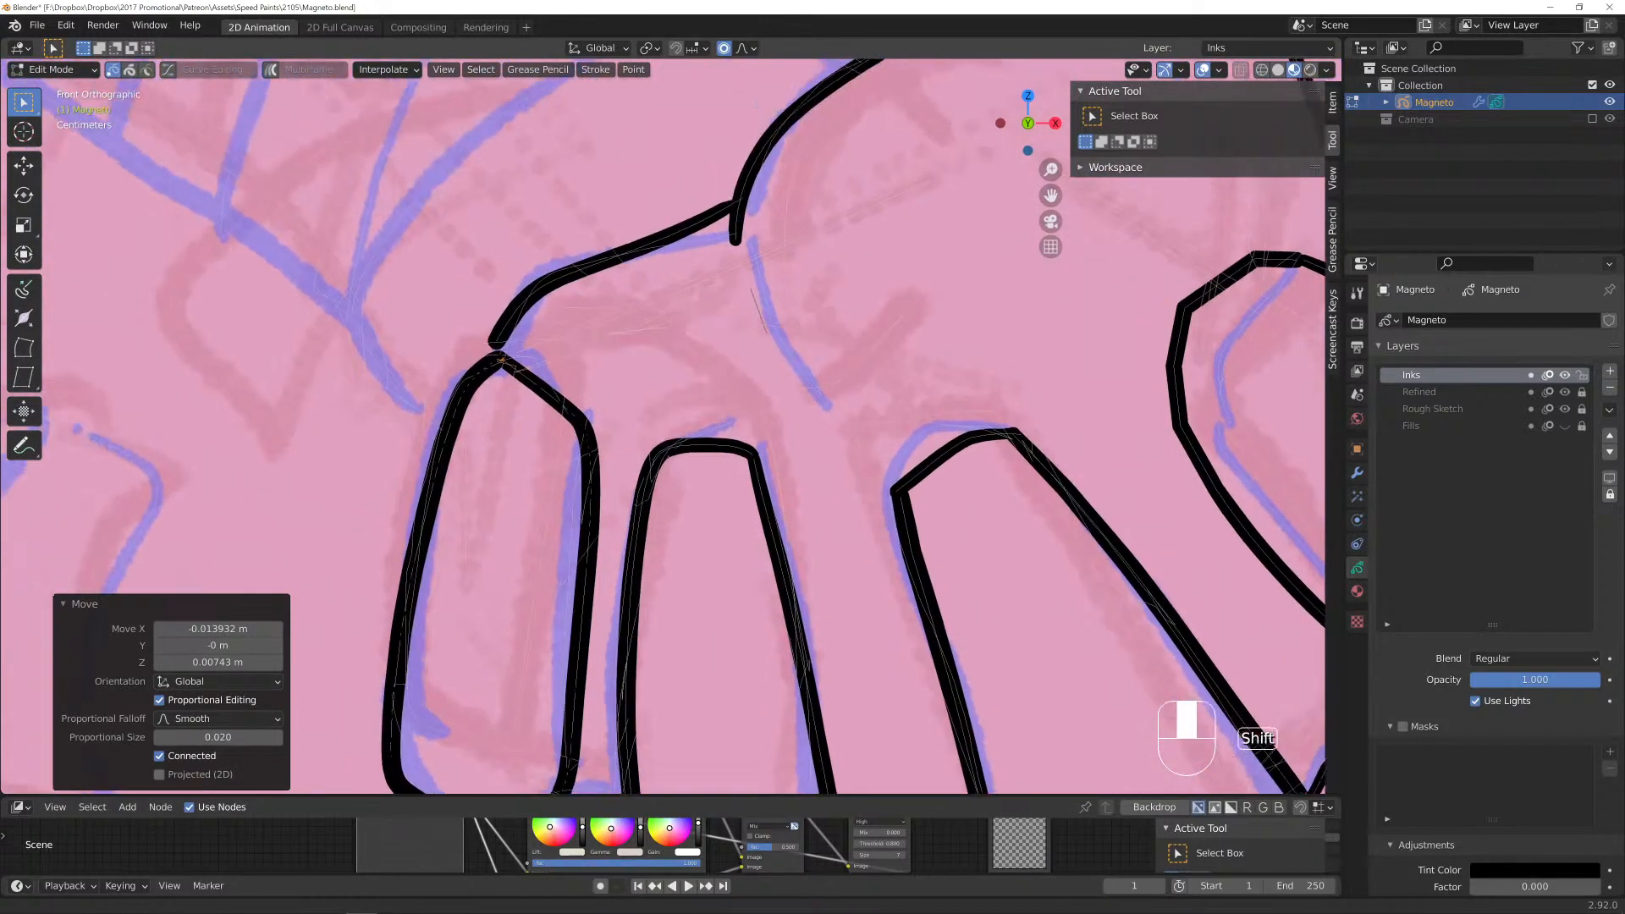
key(g)
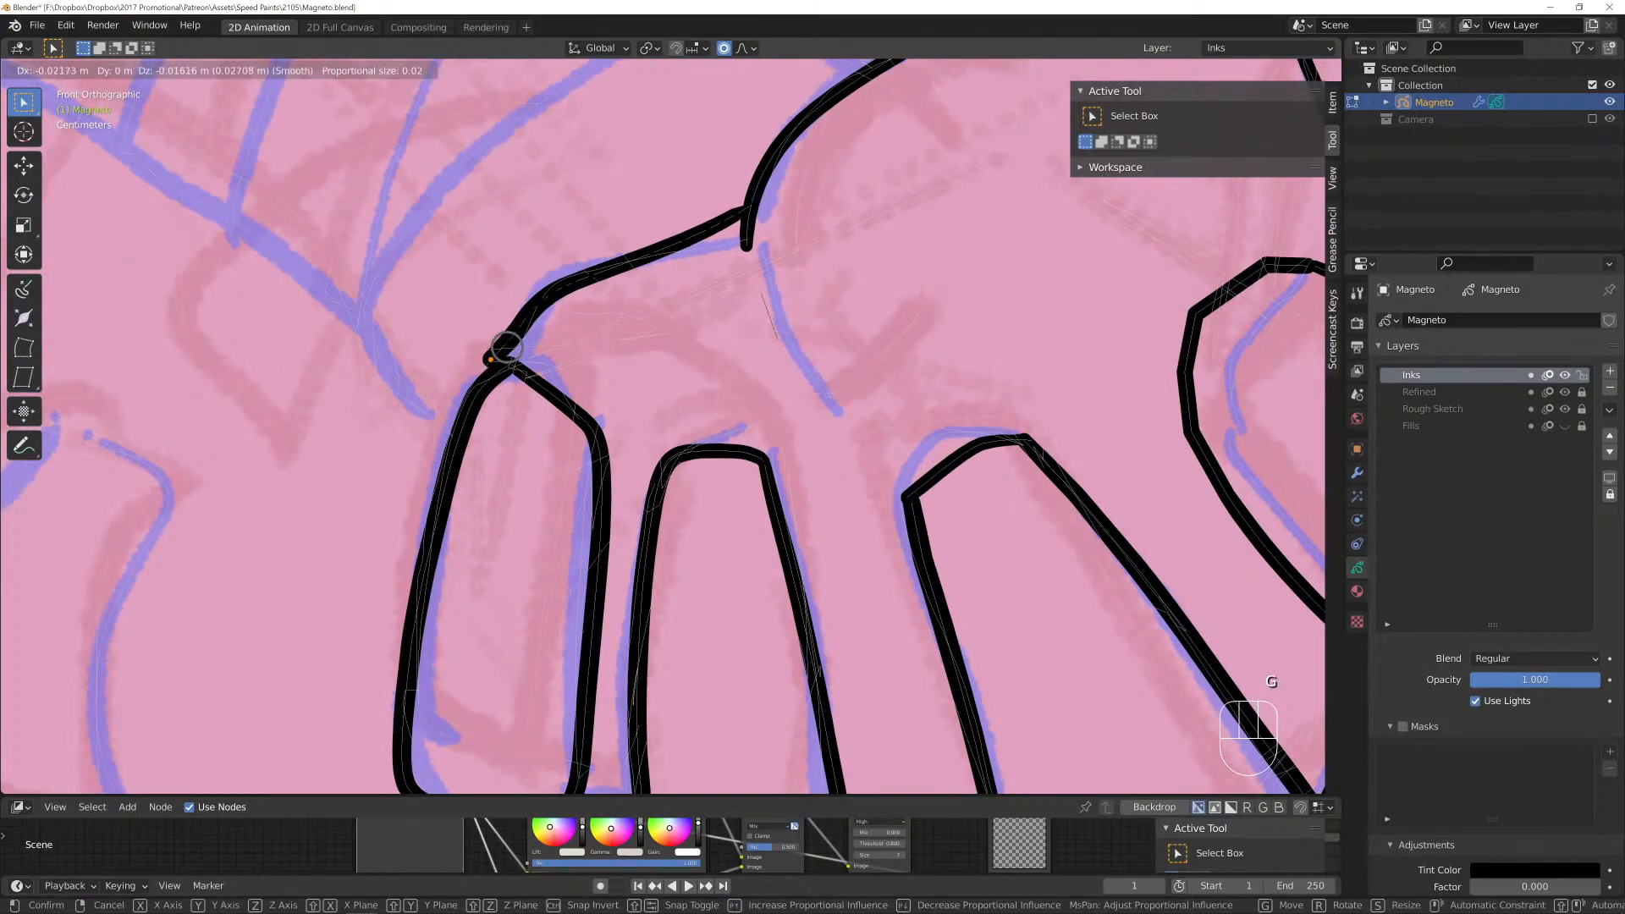
key(Return)
Bow the palm's edge above the little finger outward using a proportional size of about 0.2.
click(649, 246)
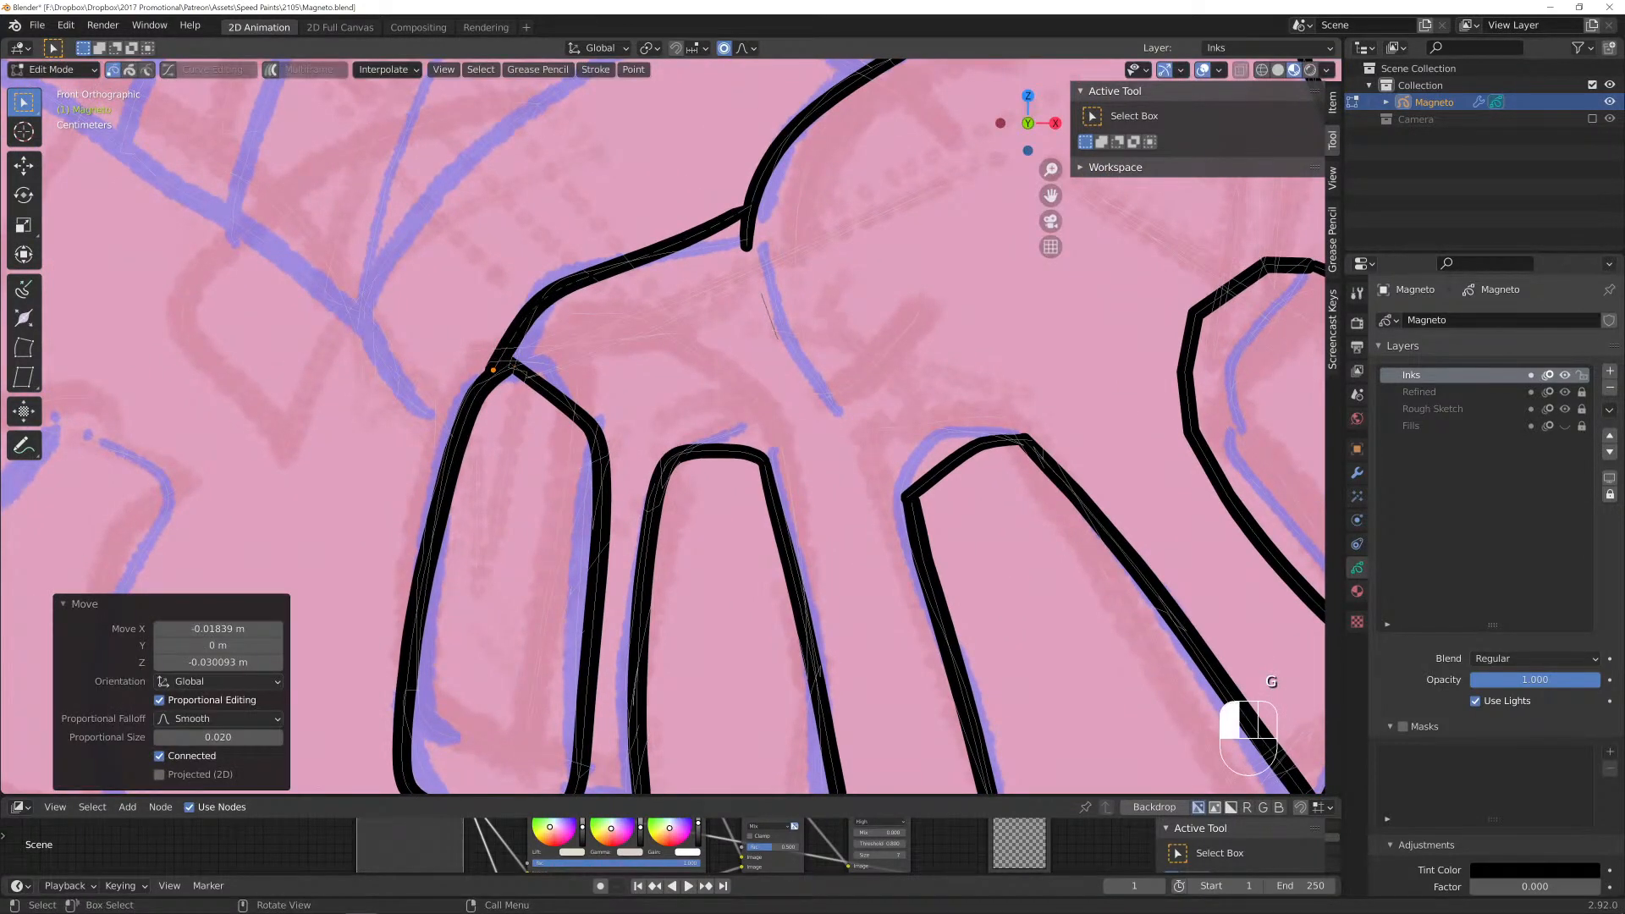
key(g)
scroll(650, 248, down, 10)
scroll(652, 247, down, 14)
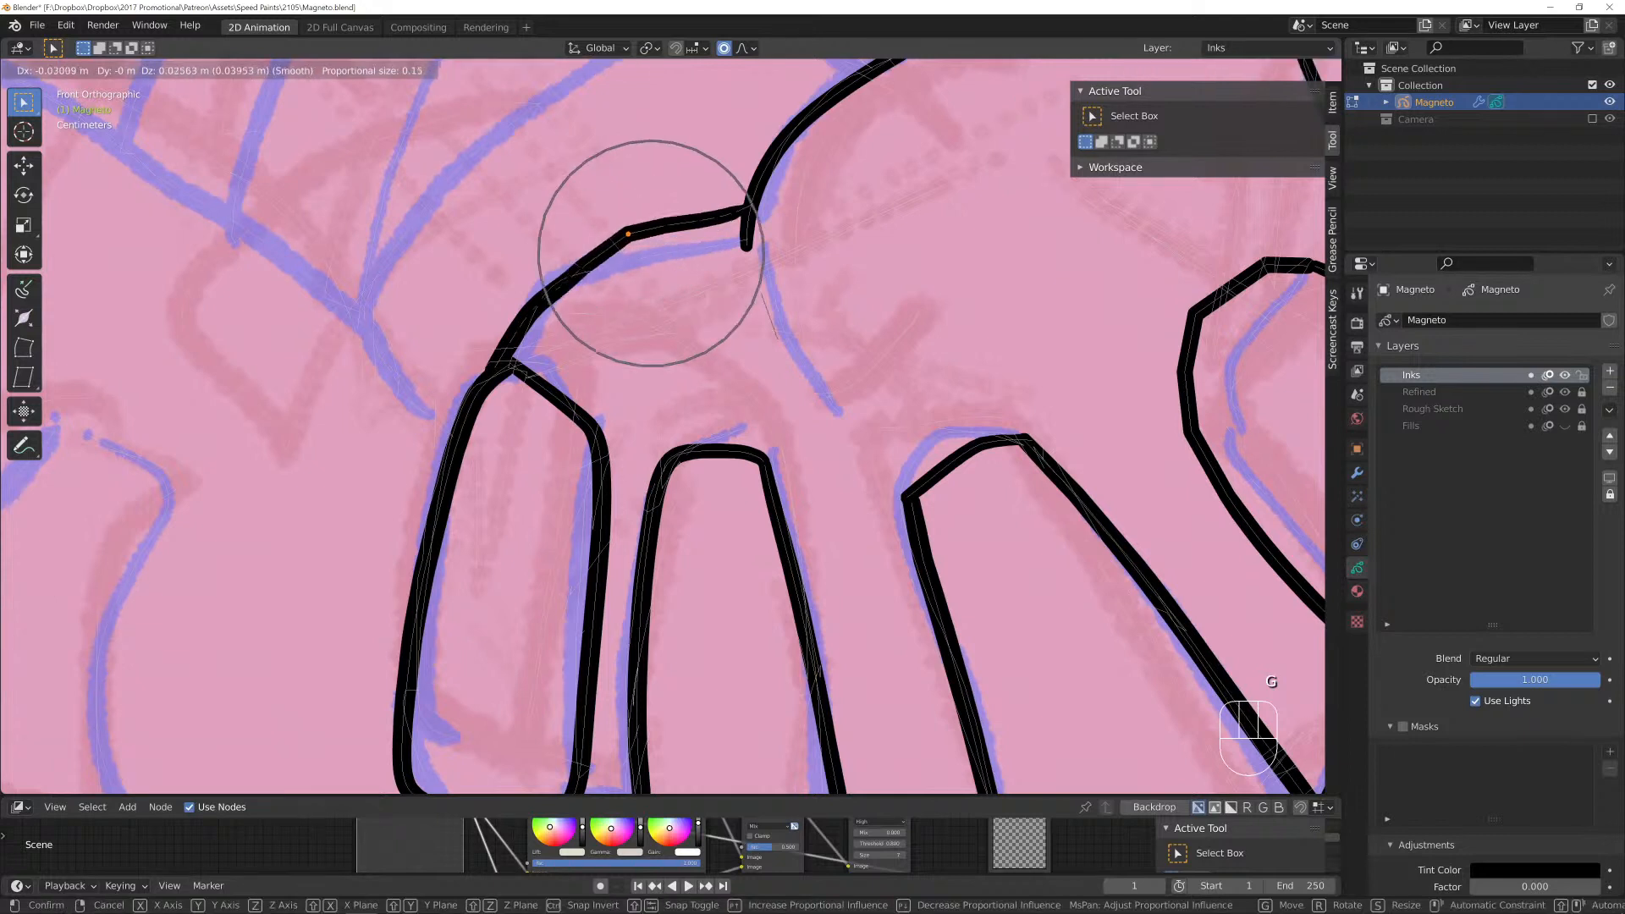
click(624, 239)
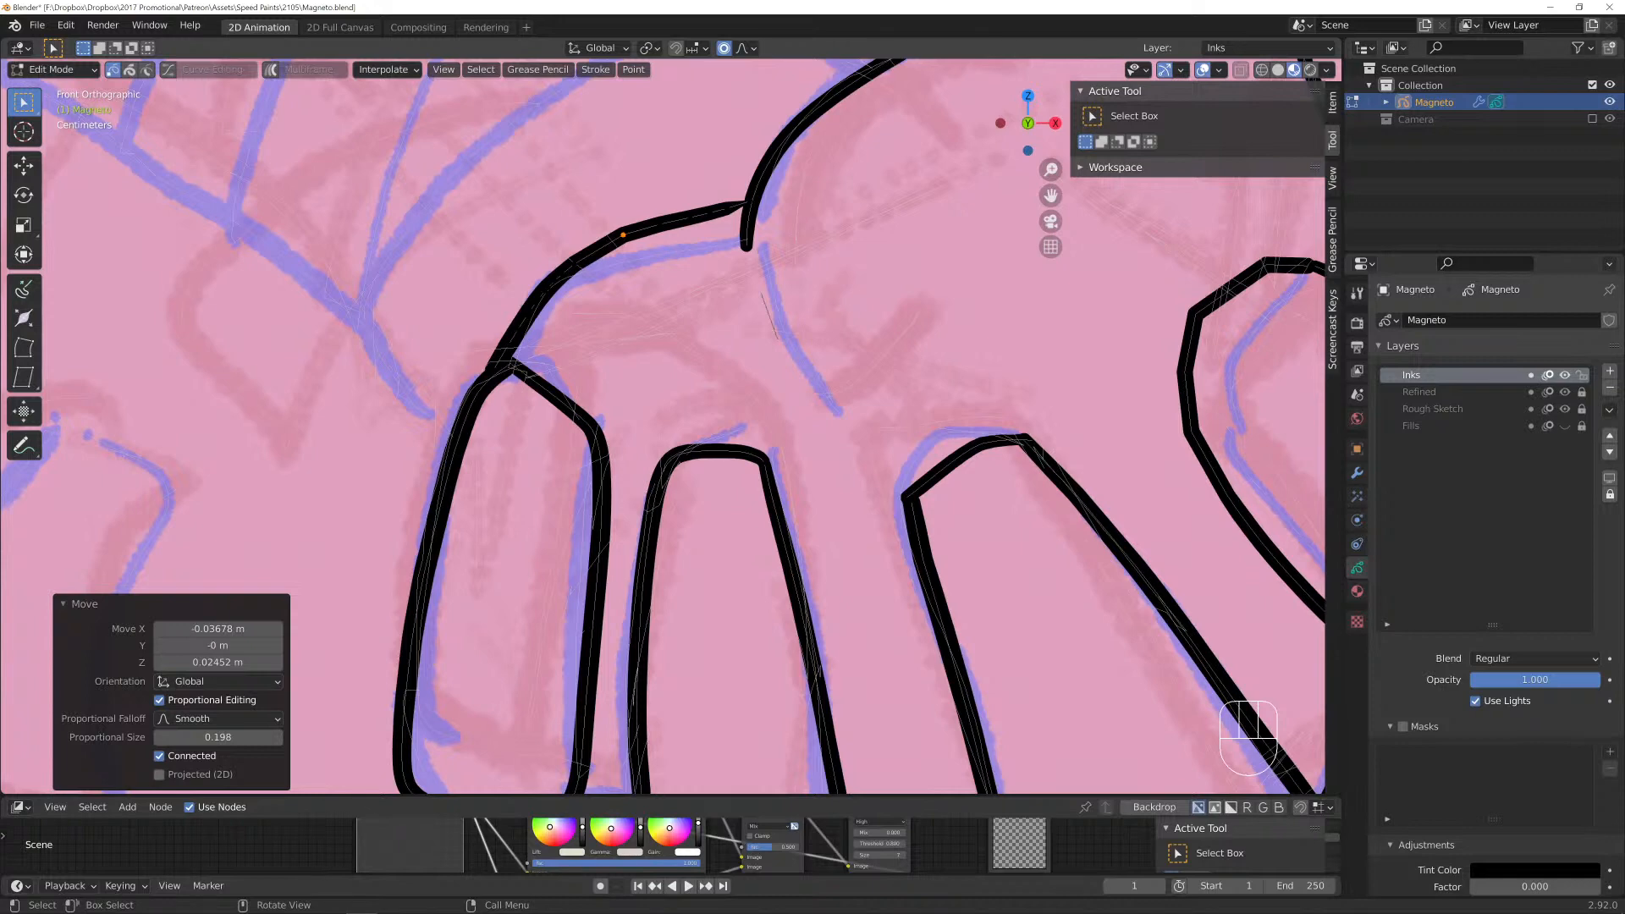
Switch to Draw mode and ink the forearm's upper and lower outlines from the elbow to the hand.
scroll(663, 427, down, 6)
mouse_move(663, 426)
shift+middle_down()
mouse_move(723, 481)
mouse_move(760, 673)
mouse_move(794, 633)
mouse_move(752, 634)
shift+middle_up()
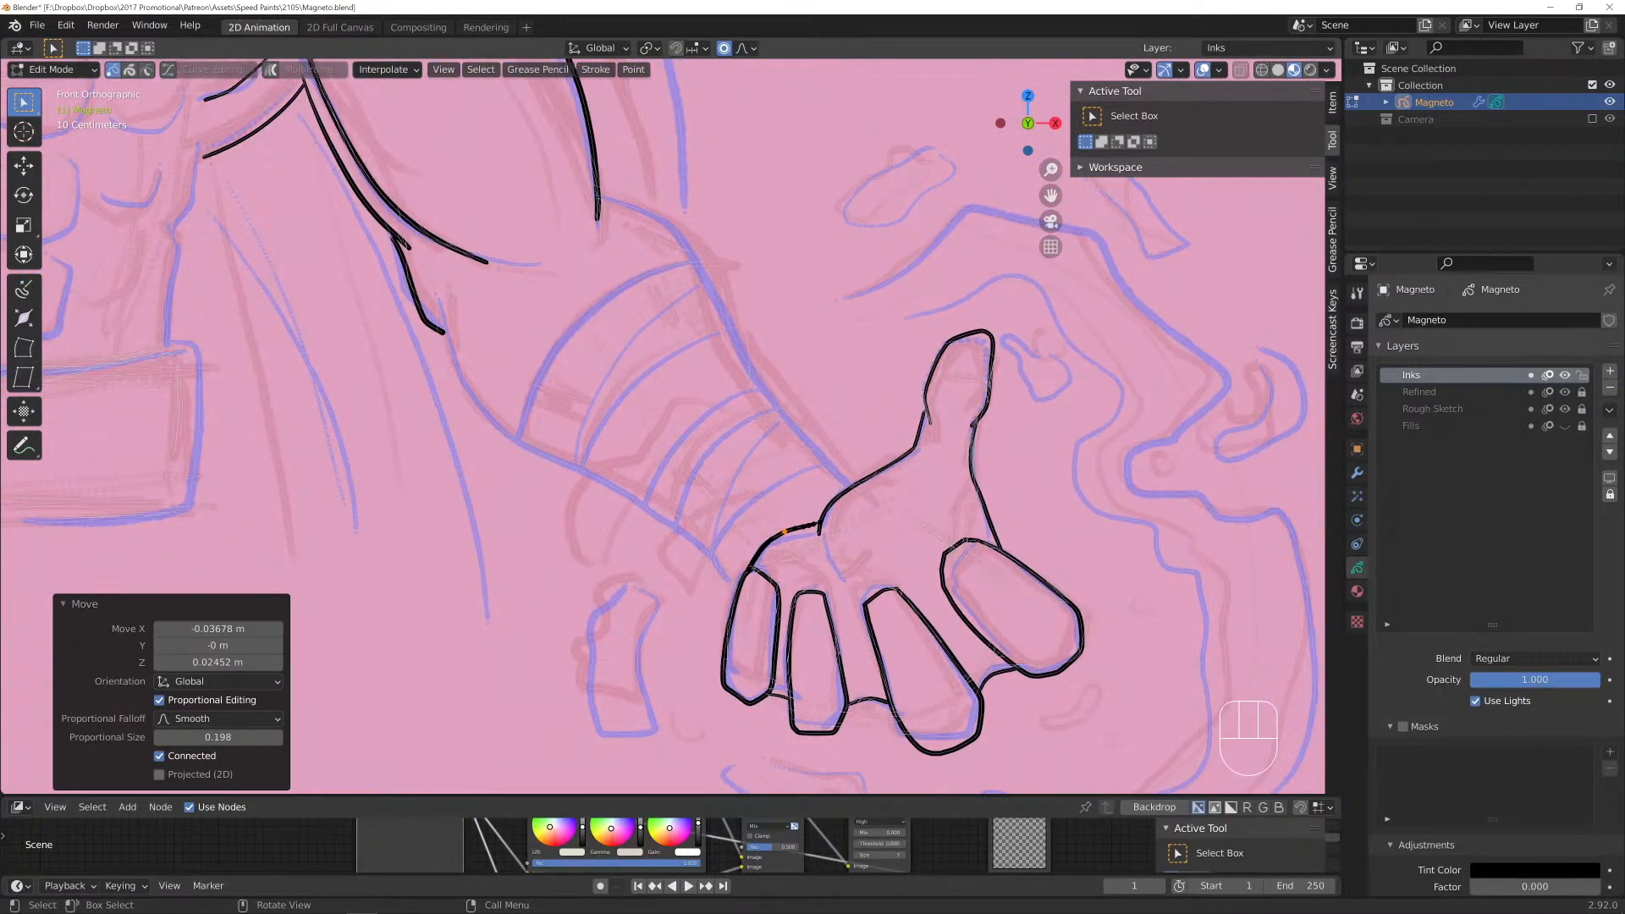
click(51, 69)
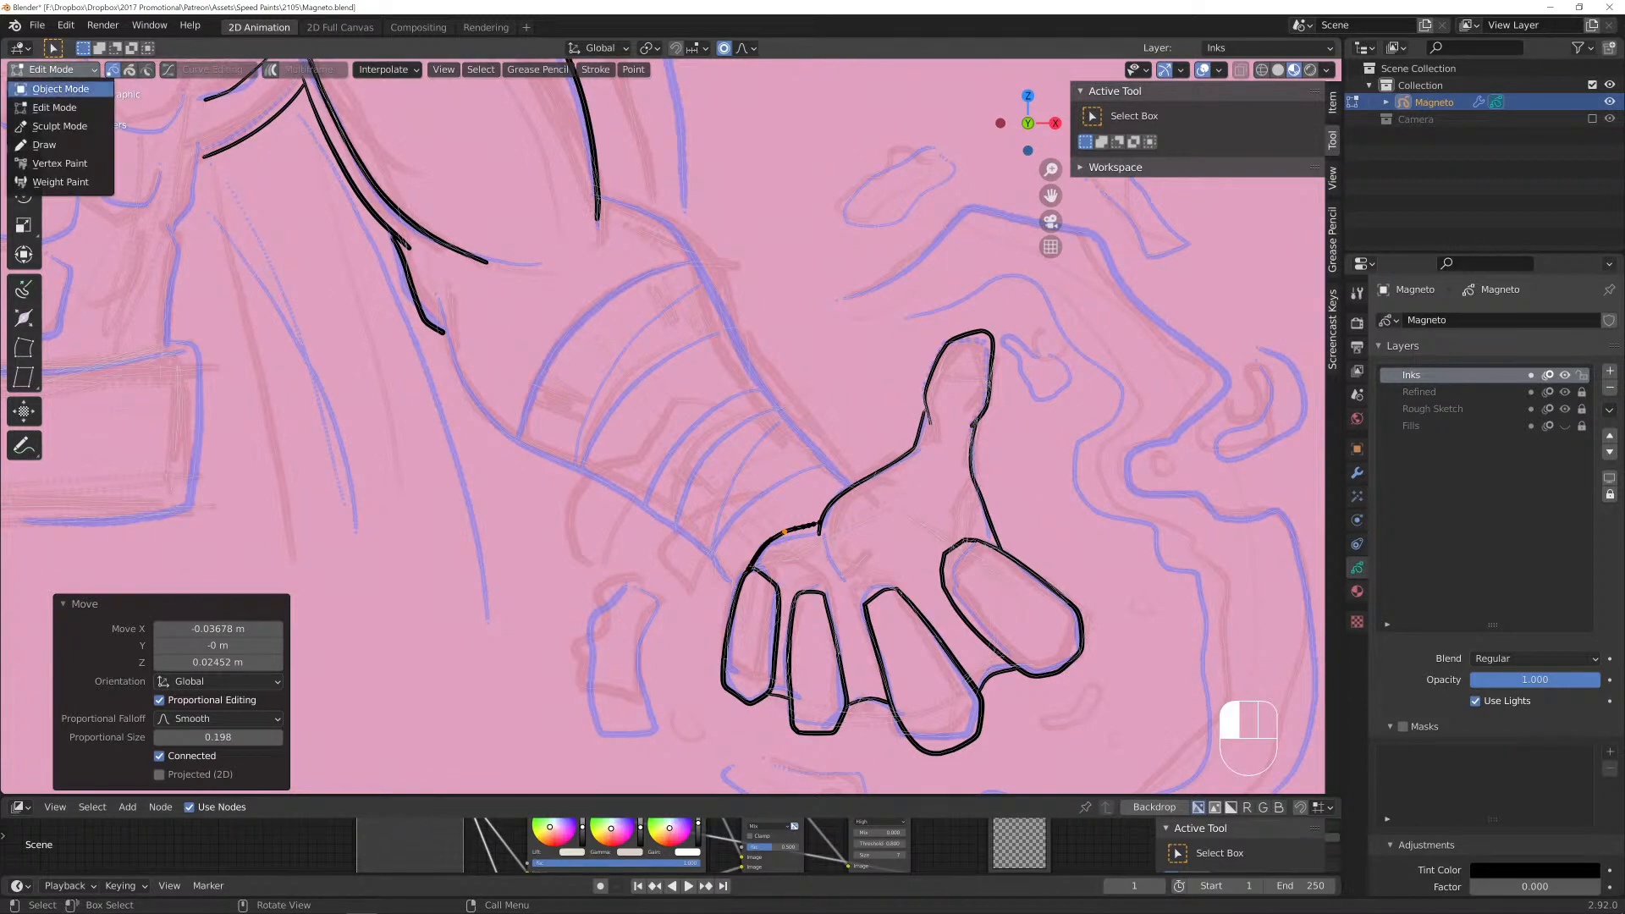
click(51, 144)
mouse_move(594, 193)
mouse_down()
mouse_move(669, 223)
mouse_move(847, 489)
mouse_up()
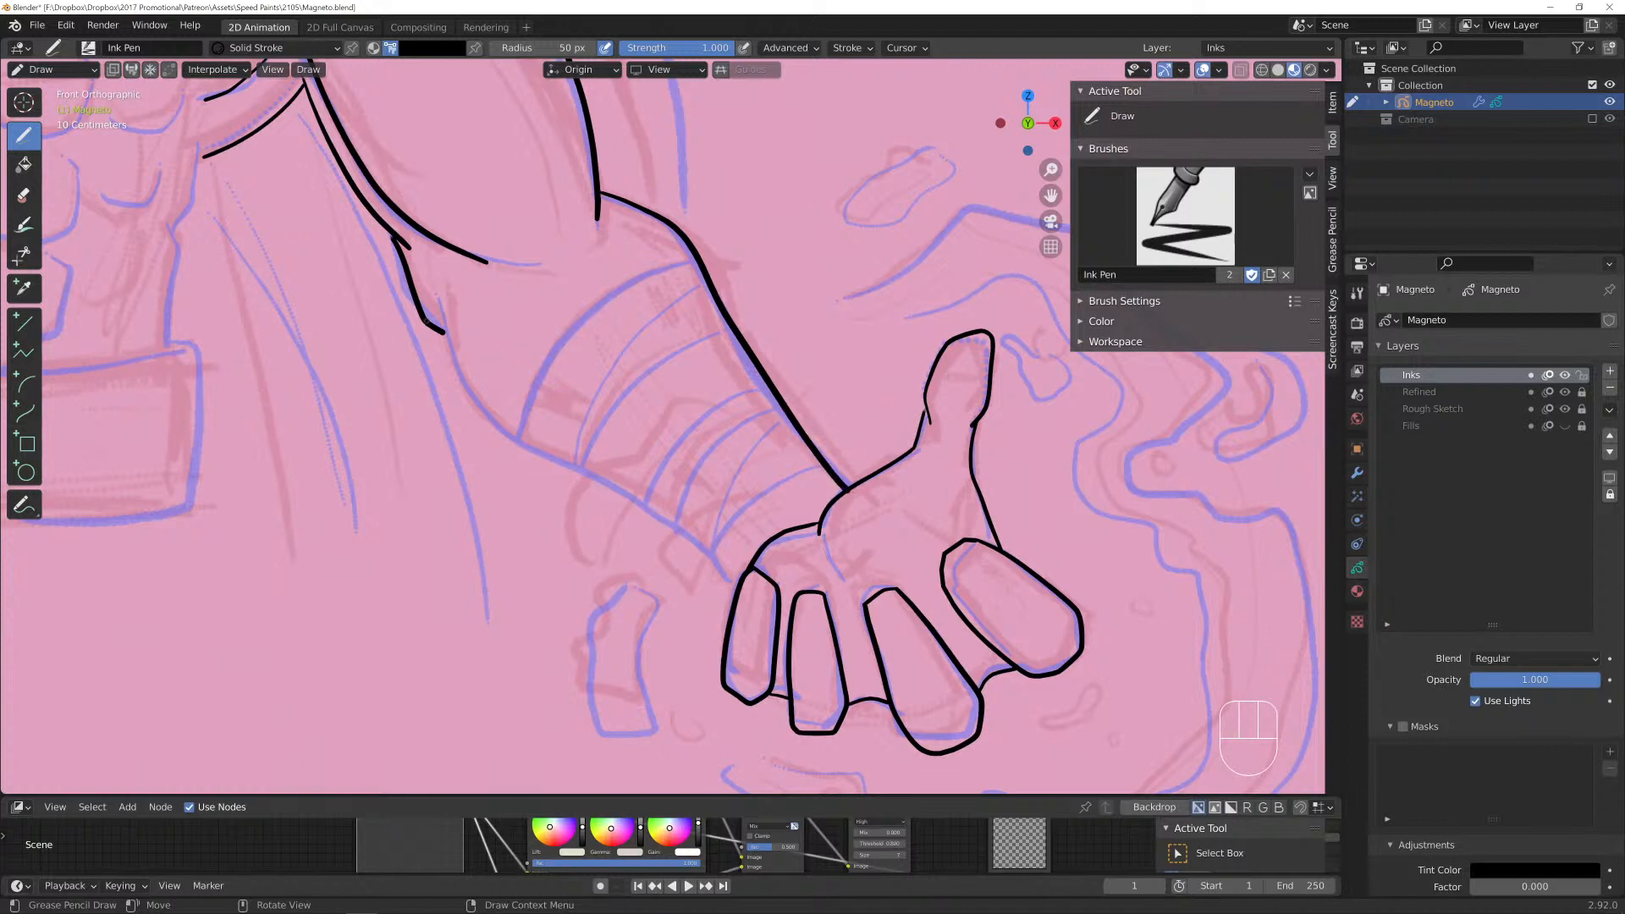
mouse_move(429, 294)
mouse_down()
mouse_move(483, 412)
mouse_move(743, 596)
mouse_up()
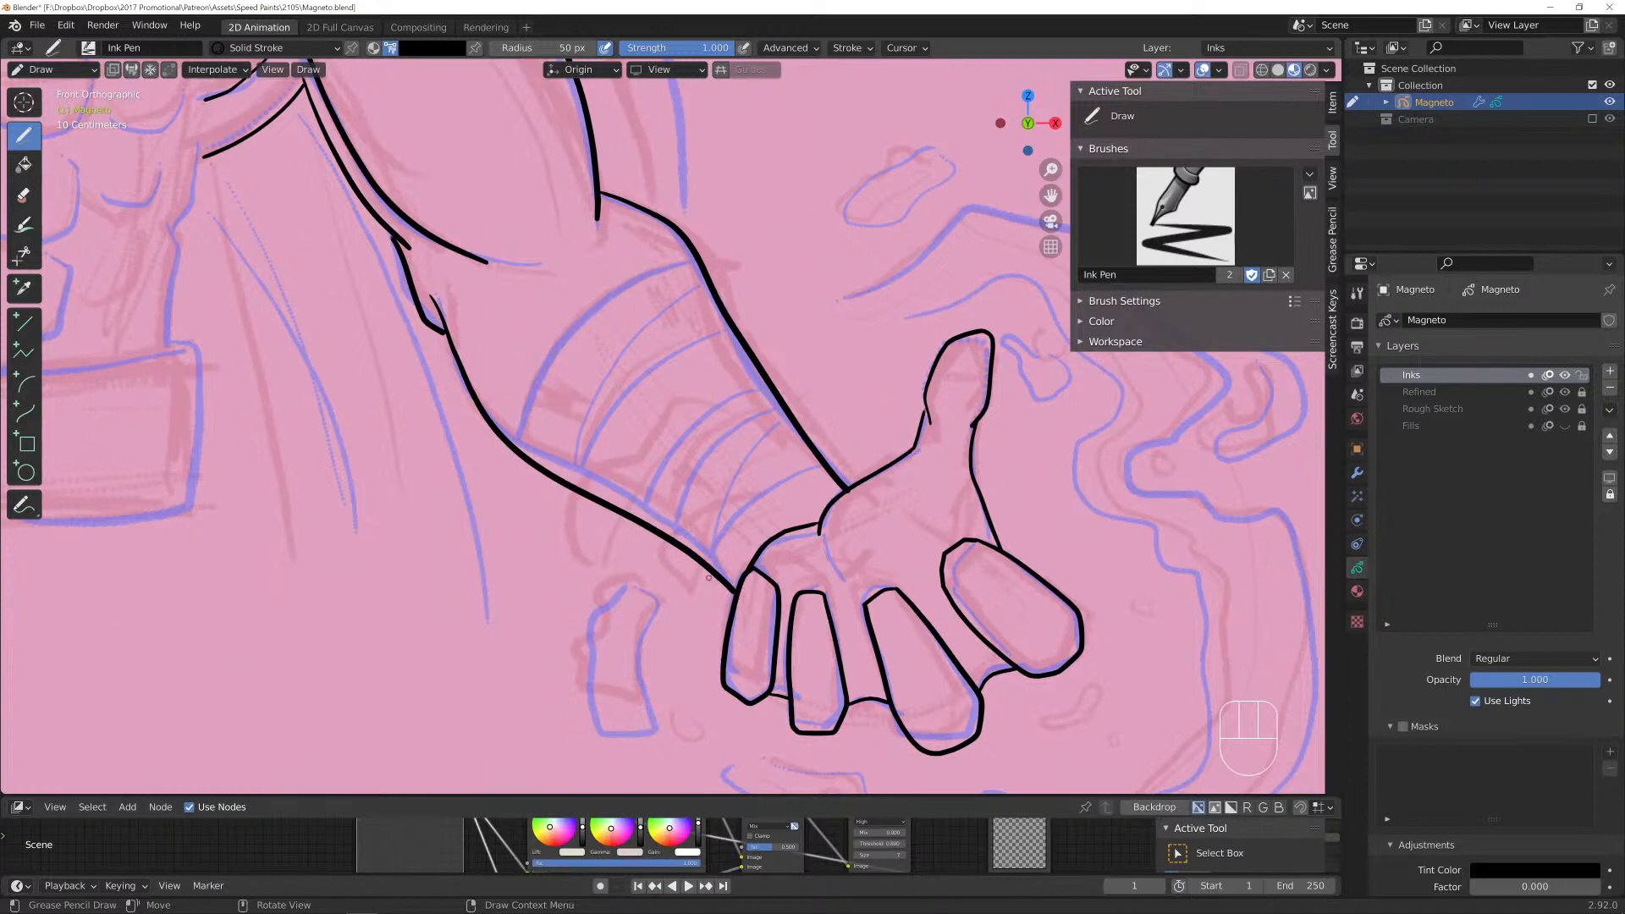
Ink the side contour of the torso from below the chest down to the belt.
scroll(630, 444, down, 3)
shift+middle_drag(630, 443, 686, 457)
scroll(729, 359, up, 5)
scroll(673, 465, up, 2)
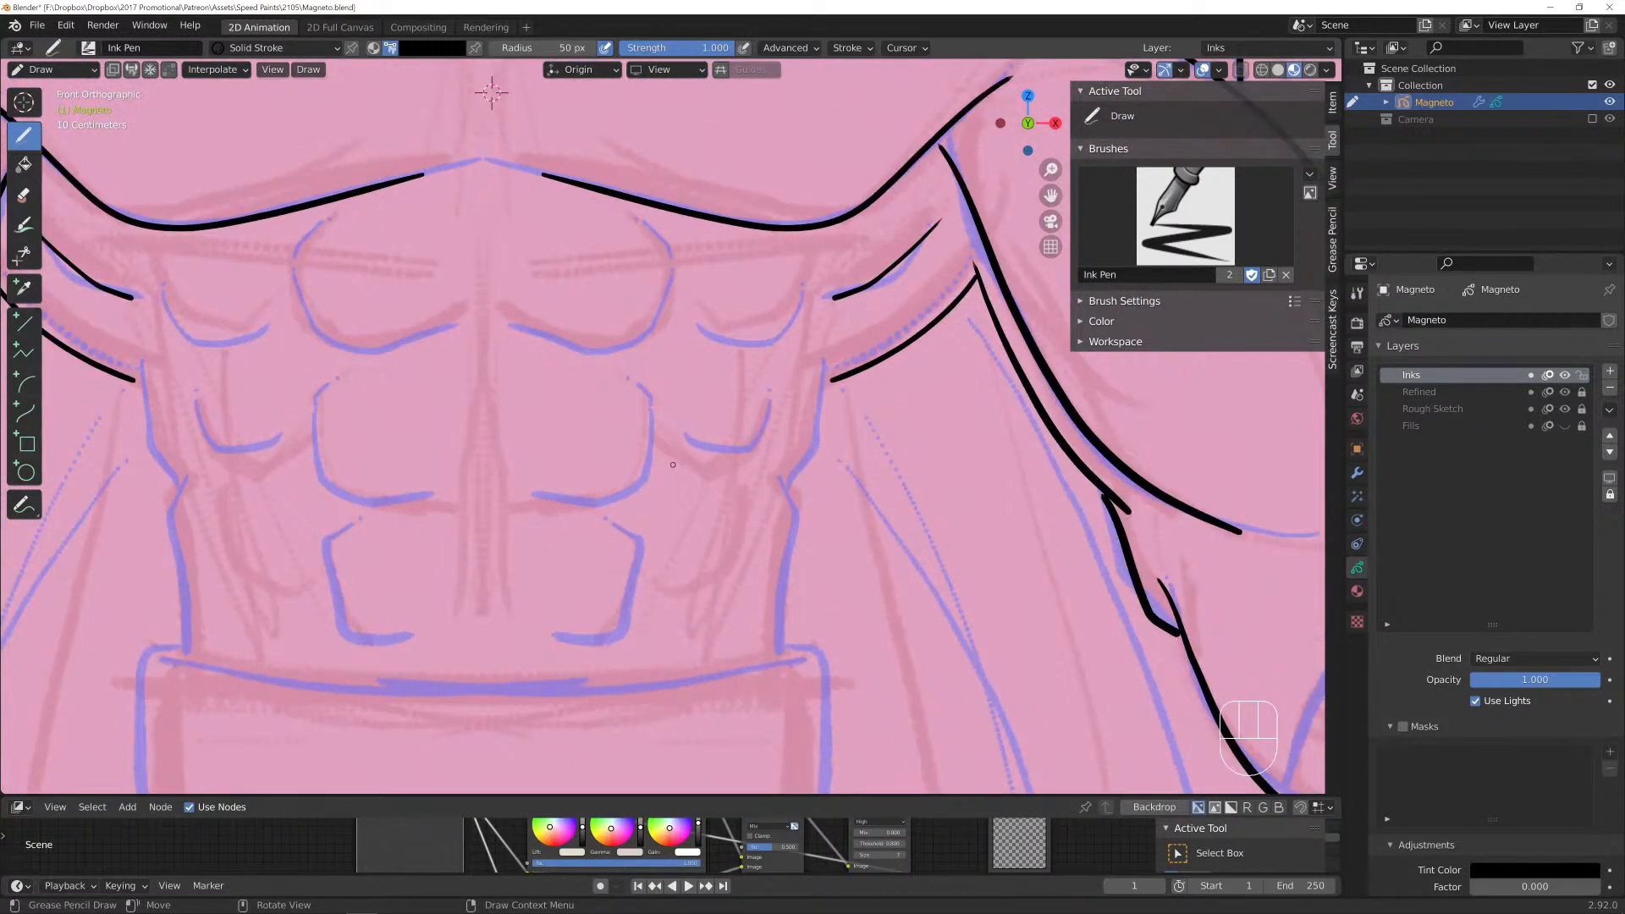
mouse_move(836, 365)
mouse_down()
mouse_move(802, 508)
mouse_move(796, 661)
mouse_up()
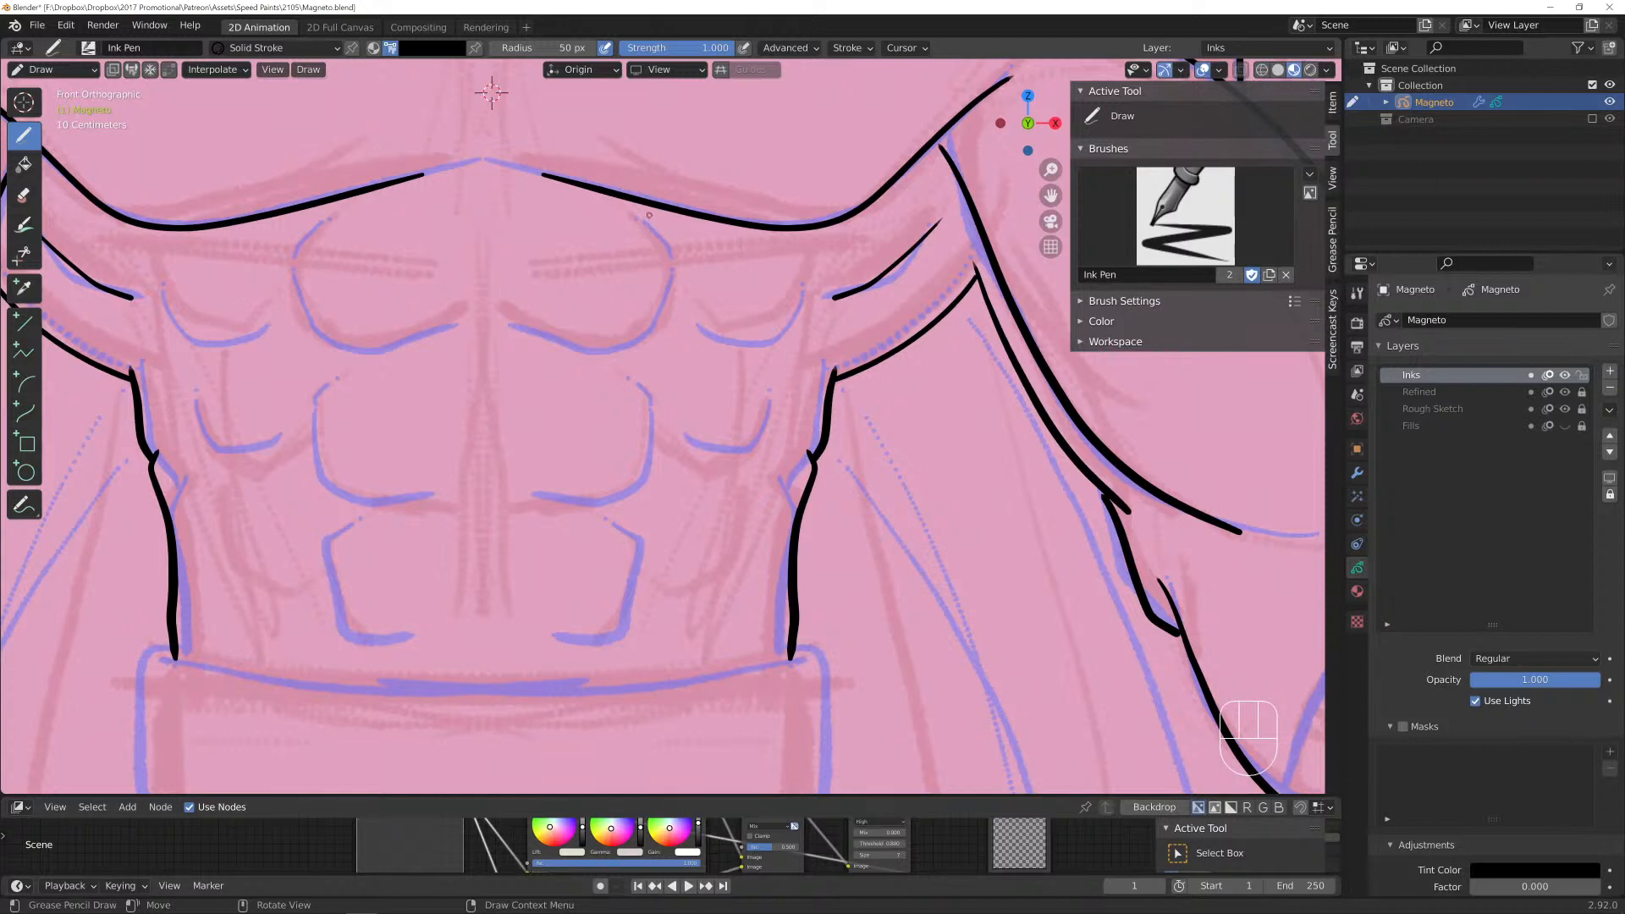
Ink the three rows of abdominal muscles and the smaller muscle curves along the side of the torso.
mouse_move(647, 218)
mouse_down()
mouse_move(680, 249)
mouse_move(650, 347)
mouse_move(535, 333)
mouse_up()
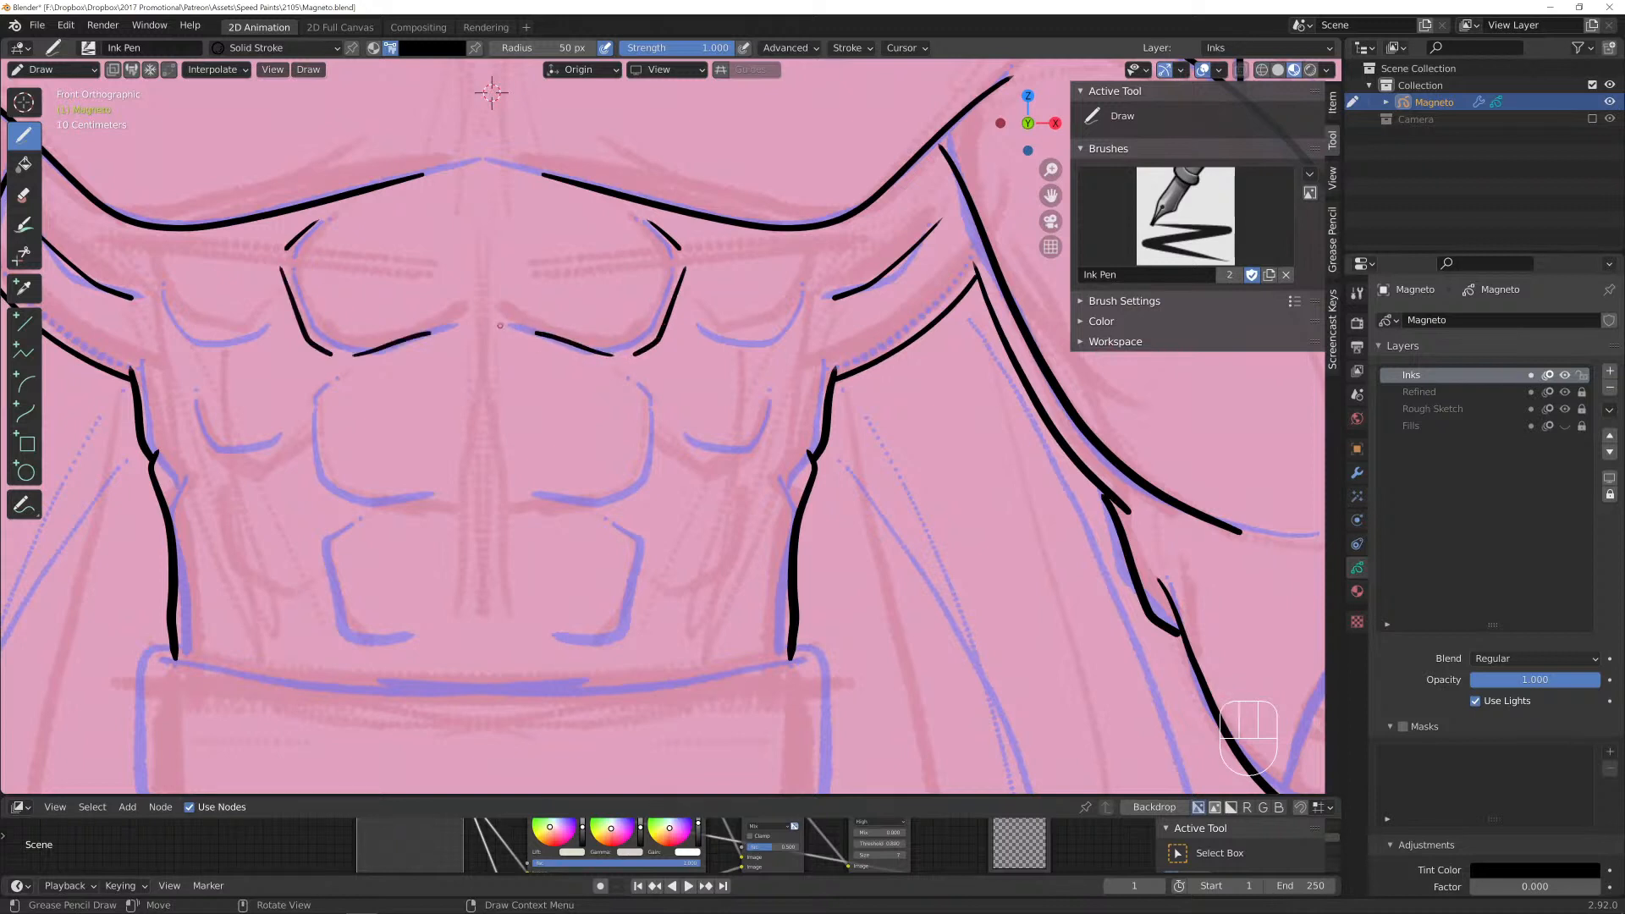
drag(631, 376, 643, 389)
mouse_move(649, 400)
mouse_down()
mouse_move(645, 478)
mouse_move(622, 500)
mouse_move(536, 494)
mouse_move(632, 544)
mouse_move(620, 627)
mouse_move(561, 647)
mouse_up()
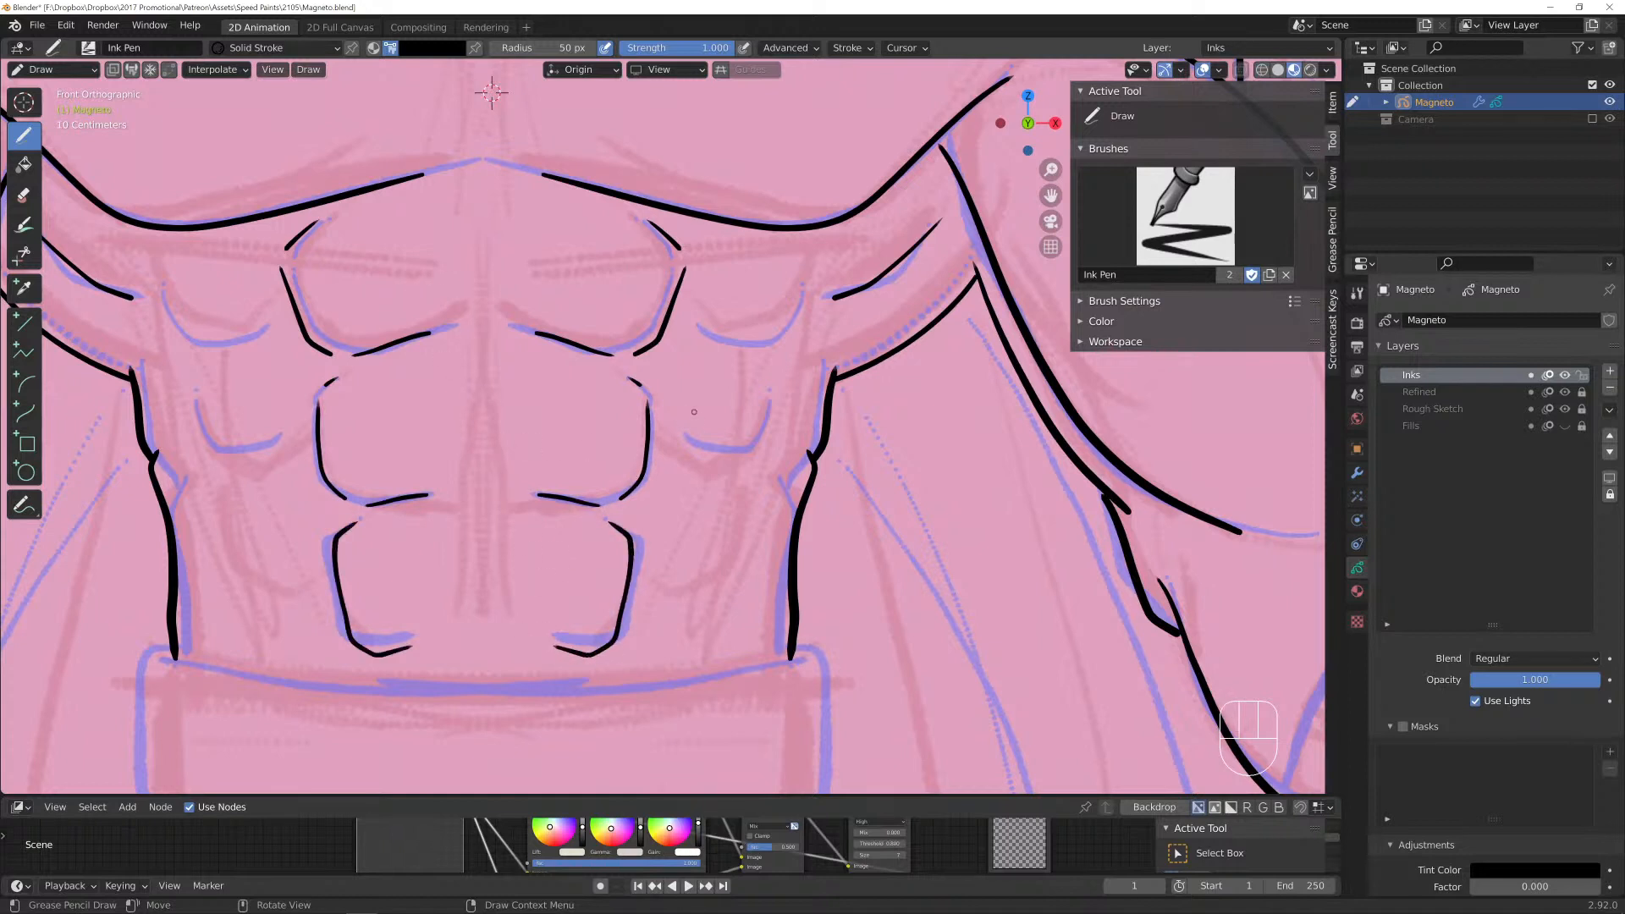
mouse_move(799, 274)
mouse_down()
mouse_move(796, 312)
mouse_move(759, 359)
mouse_move(711, 350)
mouse_move(744, 453)
mouse_move(694, 455)
mouse_move(719, 518)
mouse_move(691, 573)
mouse_move(661, 568)
mouse_up()
Ink the belt's curved upper edge, its side and its lower edge to the centre line.
scroll(631, 572, down, 3)
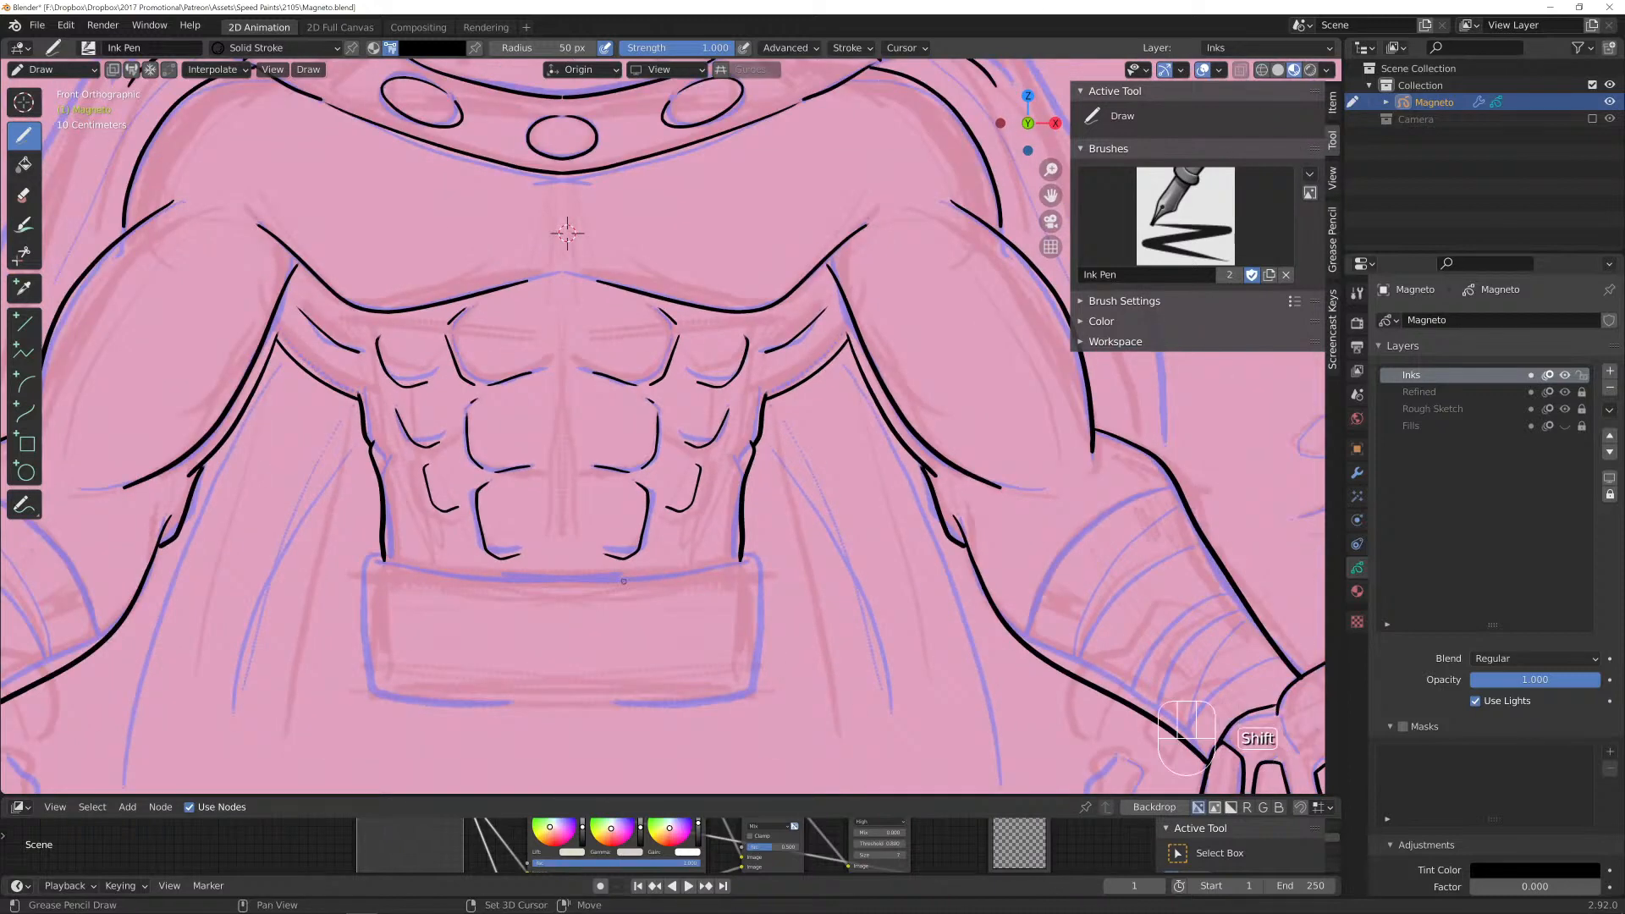
scroll(643, 508, up, 2)
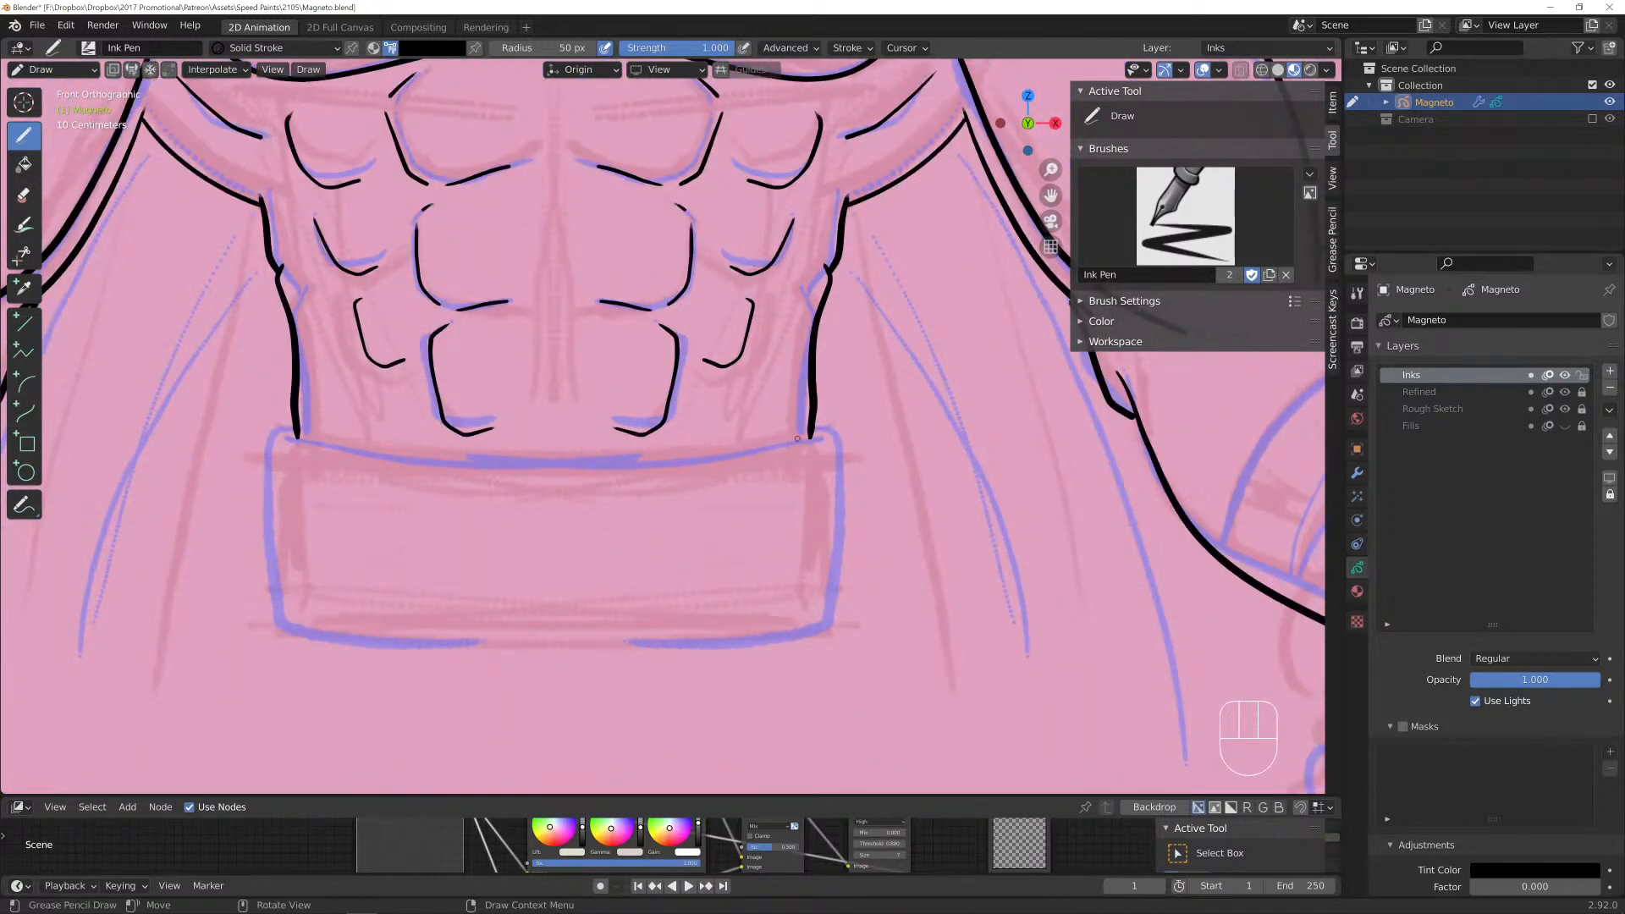
drag(818, 436, 560, 477)
mouse_move(813, 435)
mouse_down()
mouse_move(825, 426)
mouse_move(842, 470)
mouse_move(836, 584)
mouse_move(786, 653)
mouse_move(483, 665)
mouse_up()
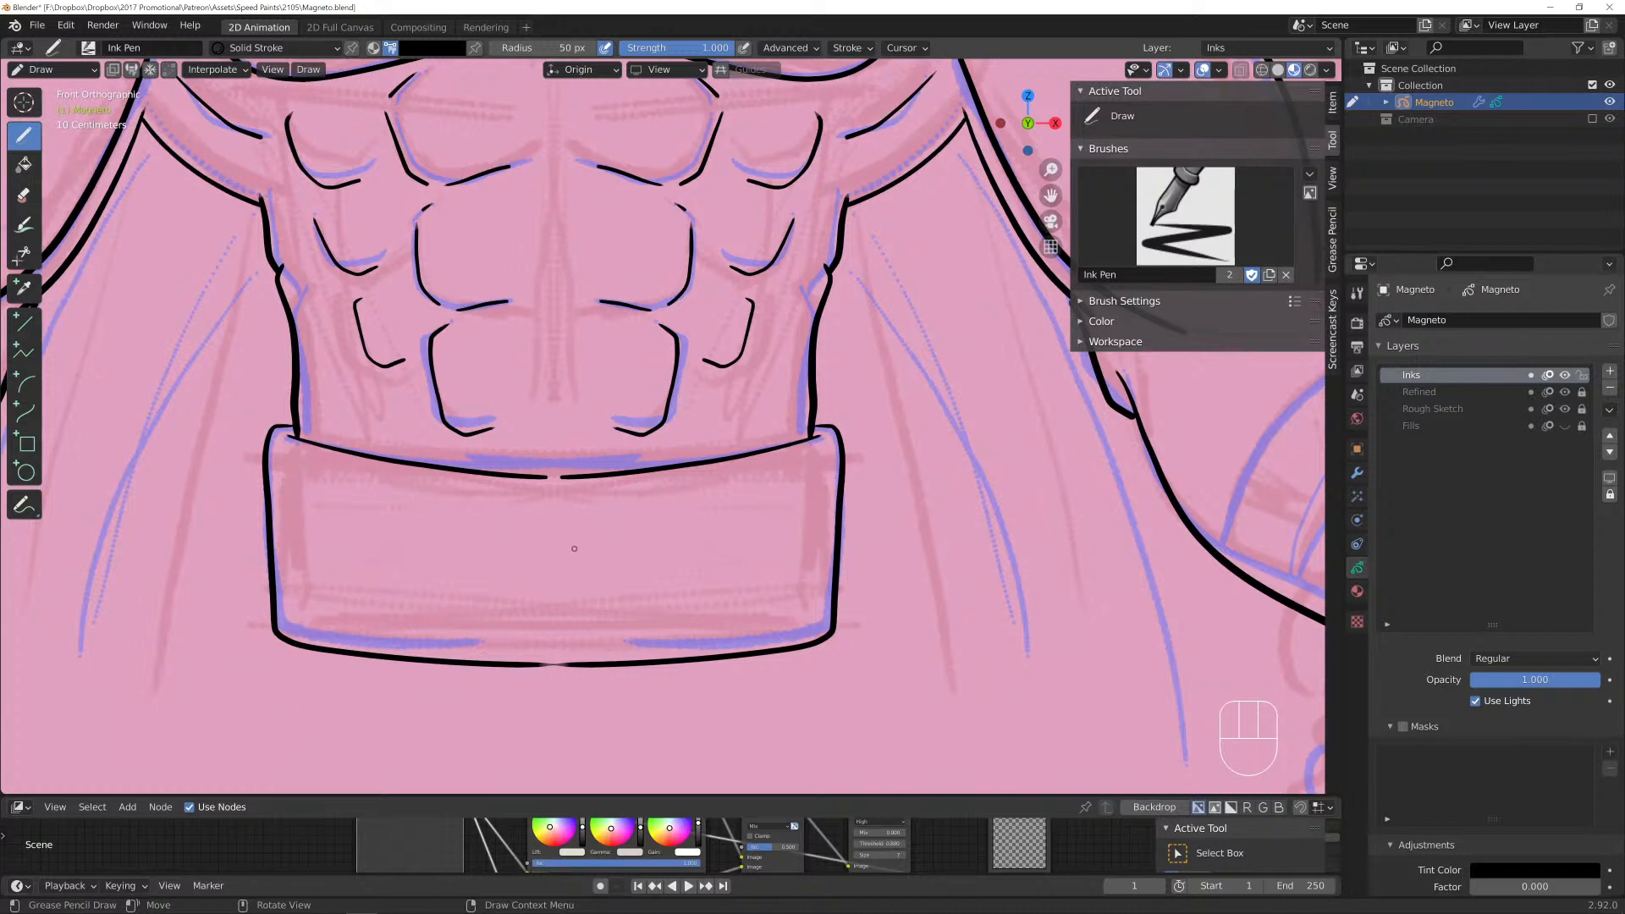
In Edit Mode, move the centre end of the belt's upper edge stroke so the mirrored halves meet at the middle.
scroll(574, 548, up, 4)
key(Tab)
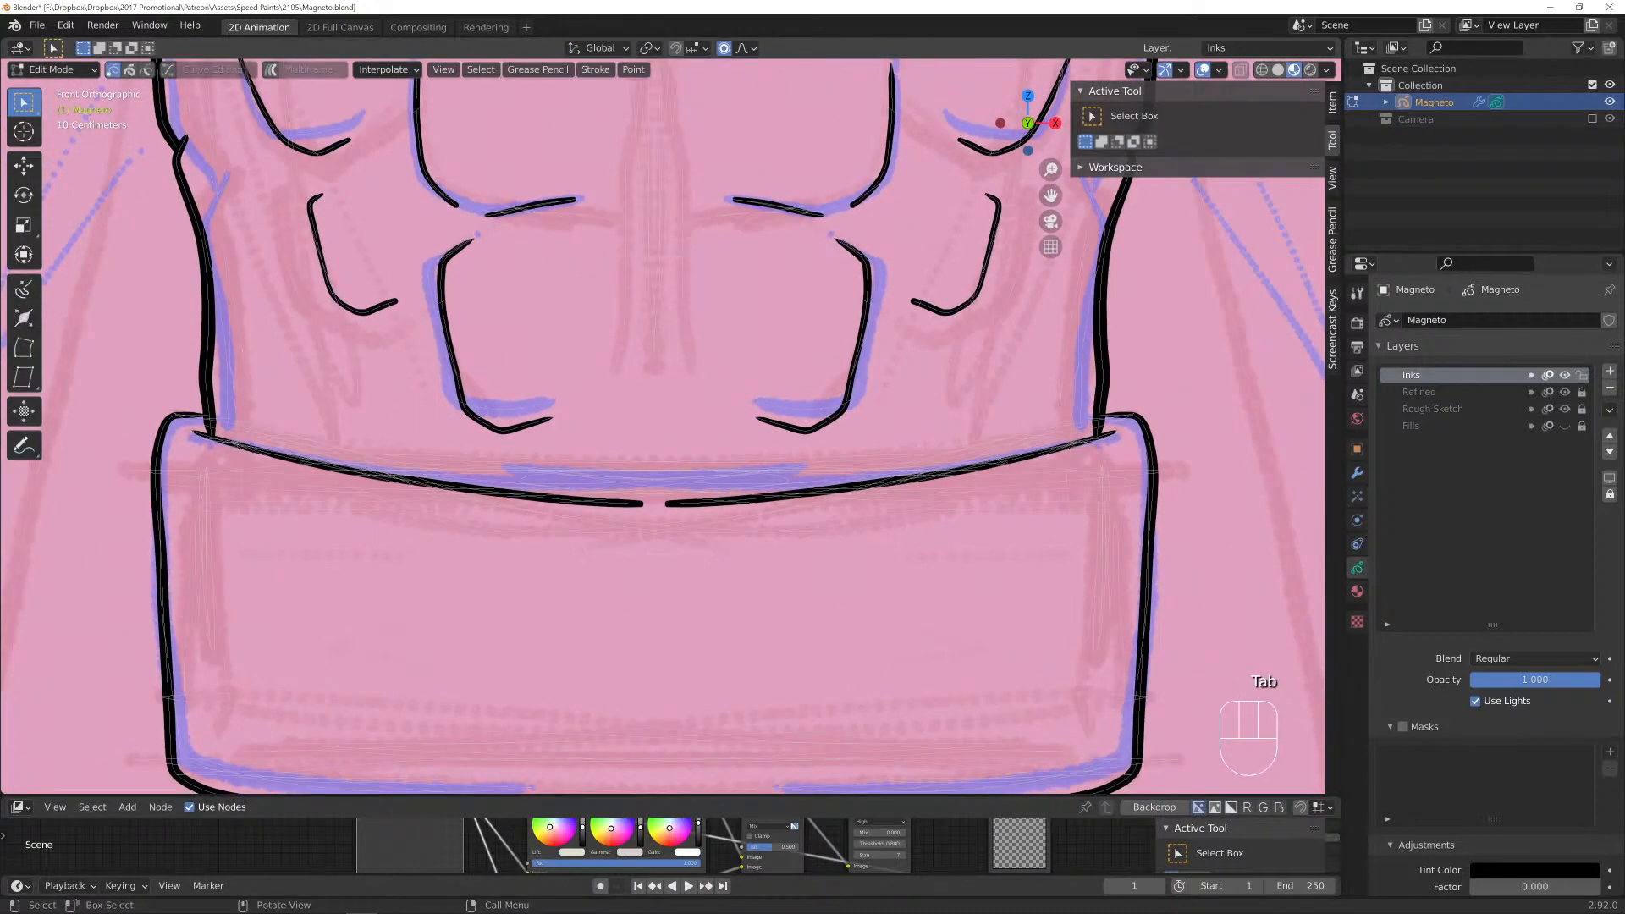
drag(628, 492, 680, 515)
key(g)
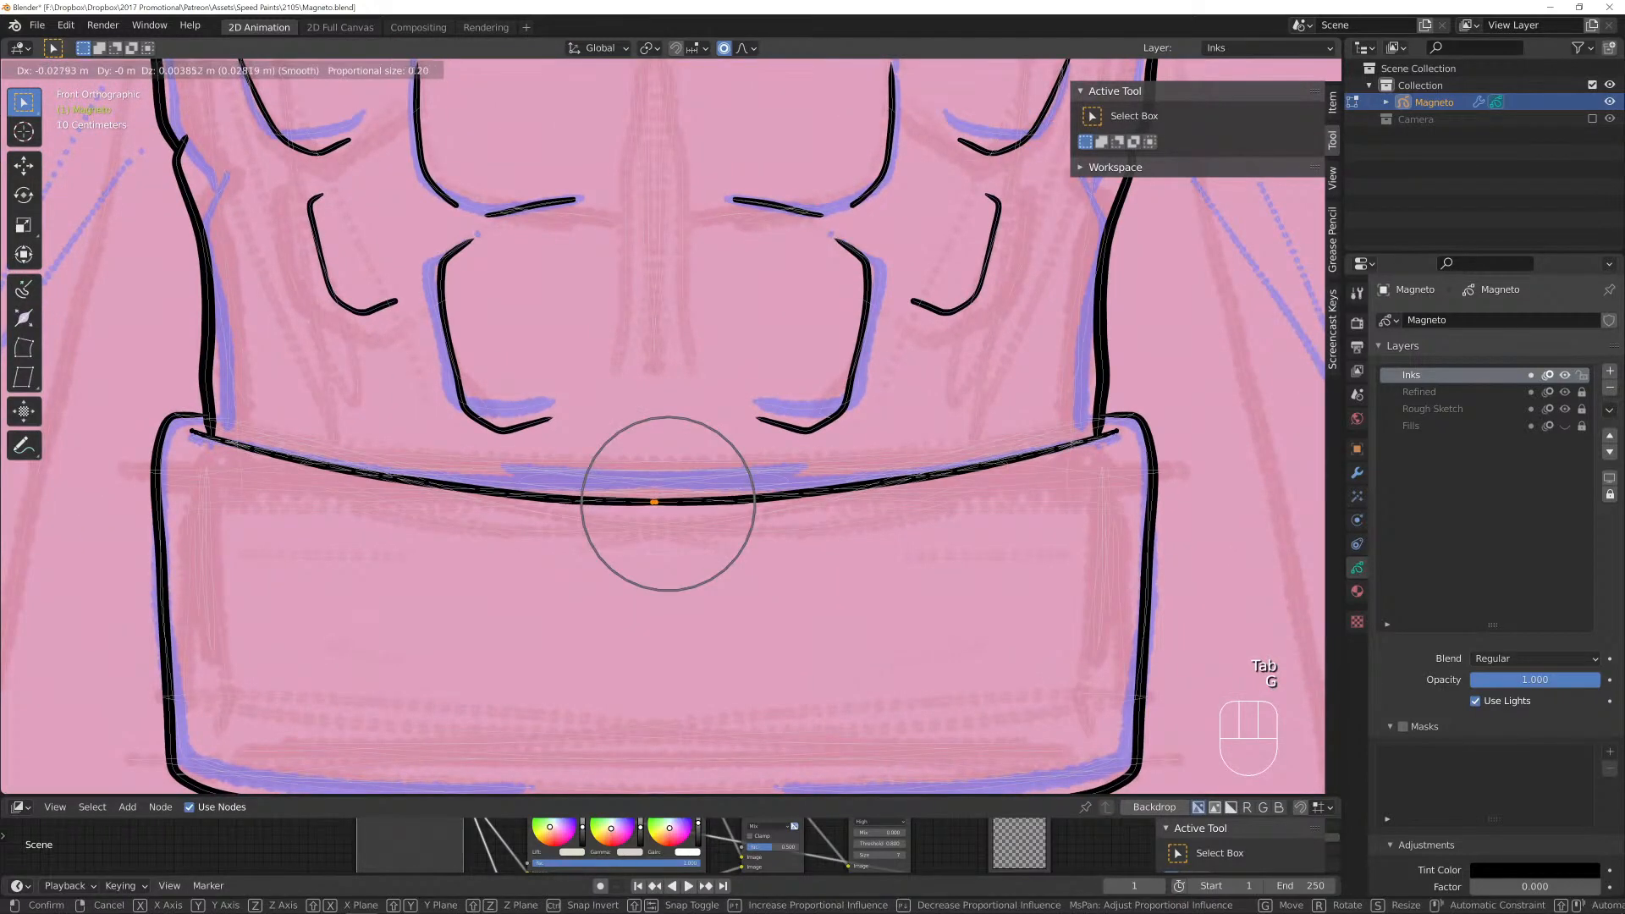
click(668, 503)
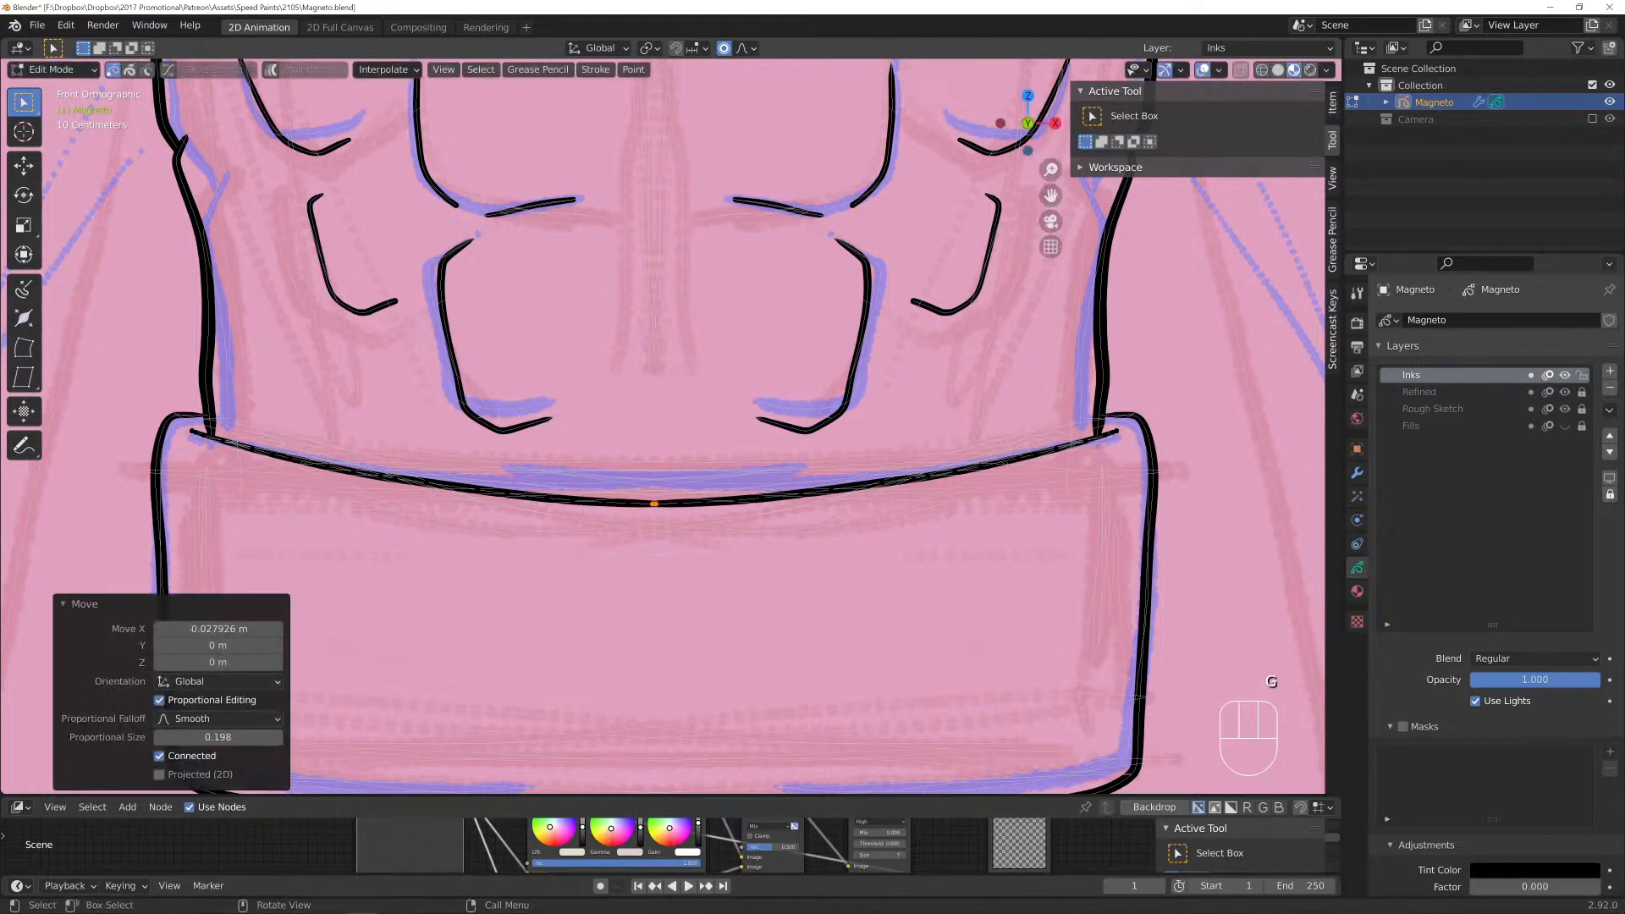
In Edit Mode, delete the centre end point of the belt's lower edge and move the new end to the middle so the mirrored halves meet.
mouse_move(668, 503)
shift+middle_down()
mouse_move(607, 359)
mouse_move(623, 268)
shift+middle_up()
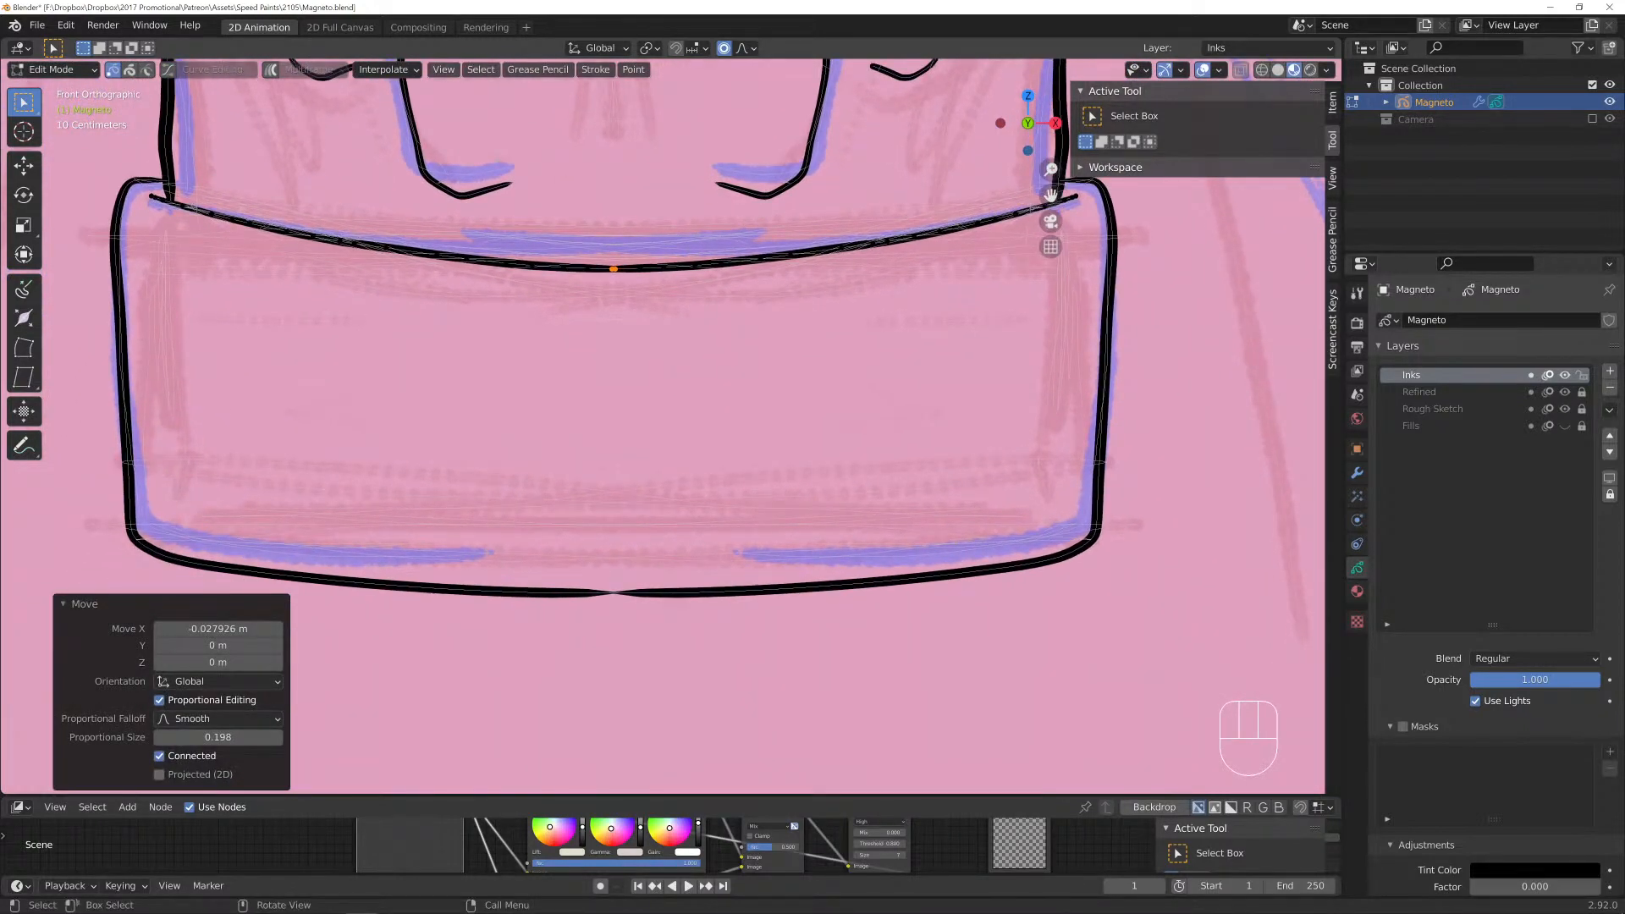
click(611, 593)
key(x)
click(611, 592)
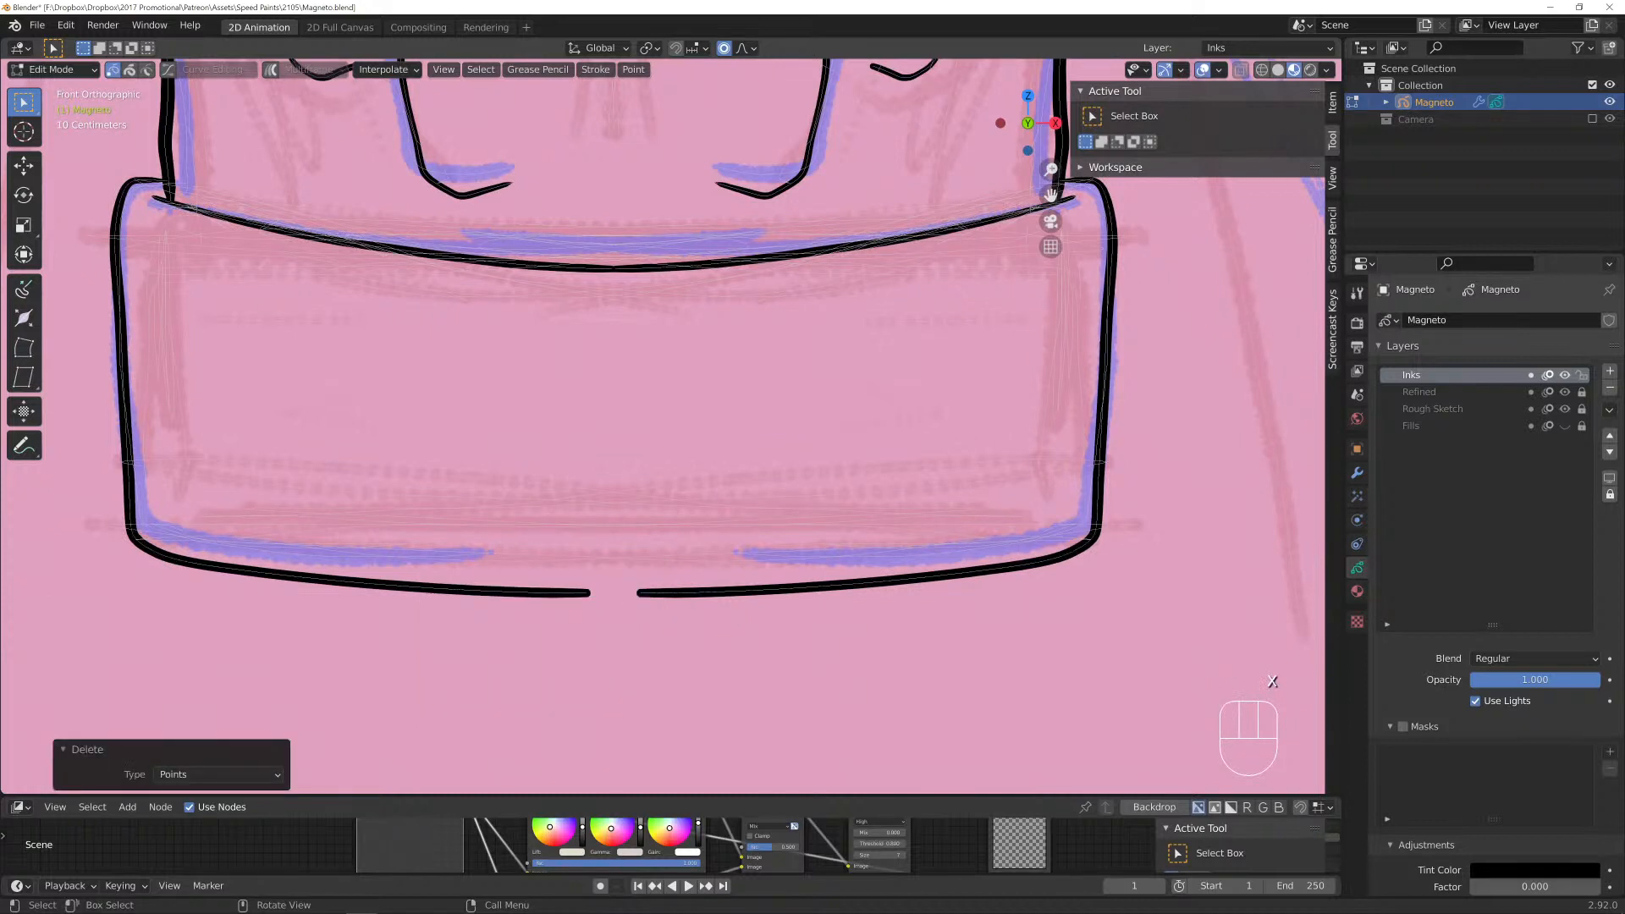
key(g)
scroll(613, 592, down, 4)
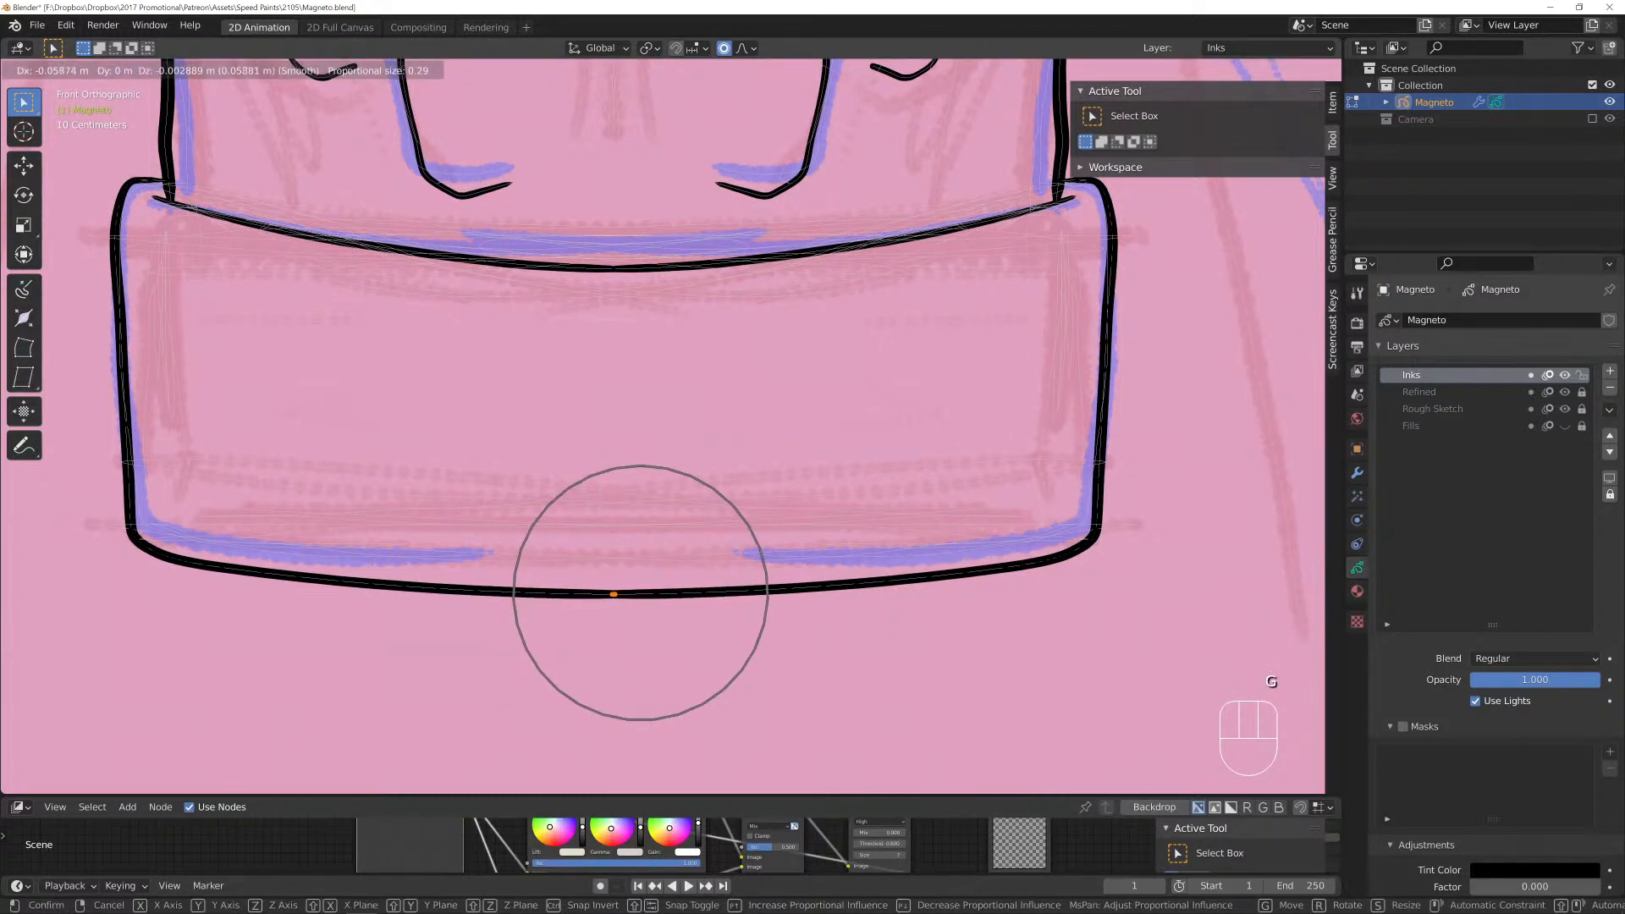
key(Return)
key(Tab)
In Edit Mode, move the upper end of the elbow contour onto the inner arm line and thin the overlapping stroke end.
scroll(812, 501, down, 3)
shift+middle_drag(797, 404, 580, 654)
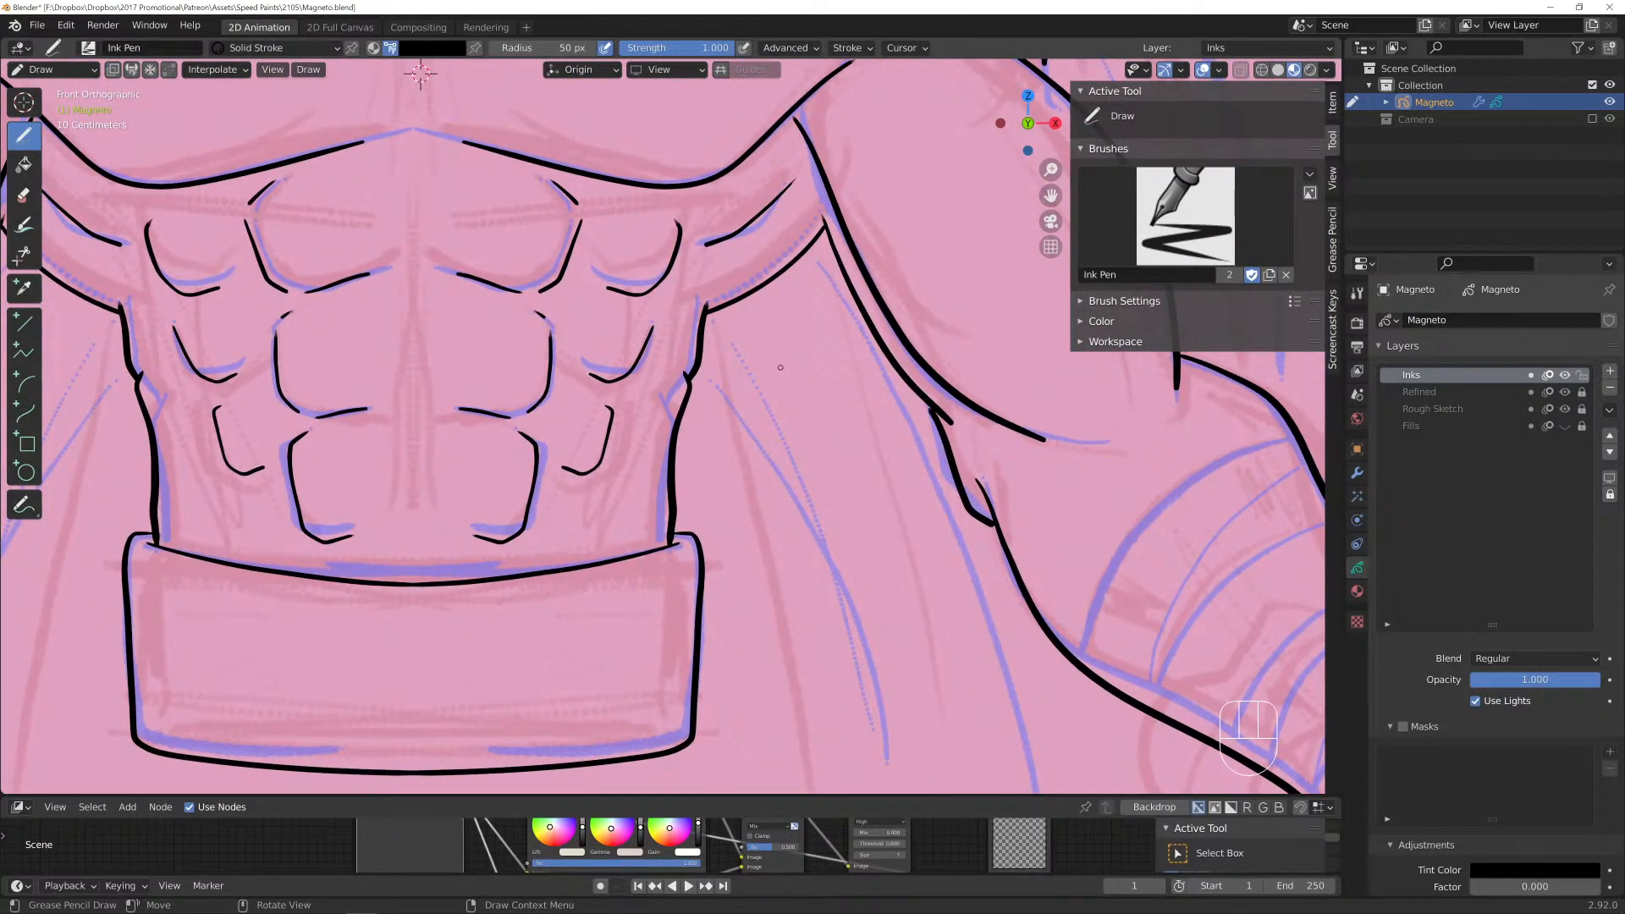
scroll(779, 364, down, 1)
shift+middle_drag(780, 368, 551, 592)
scroll(656, 470, up, 5)
key(Tab)
click(626, 385)
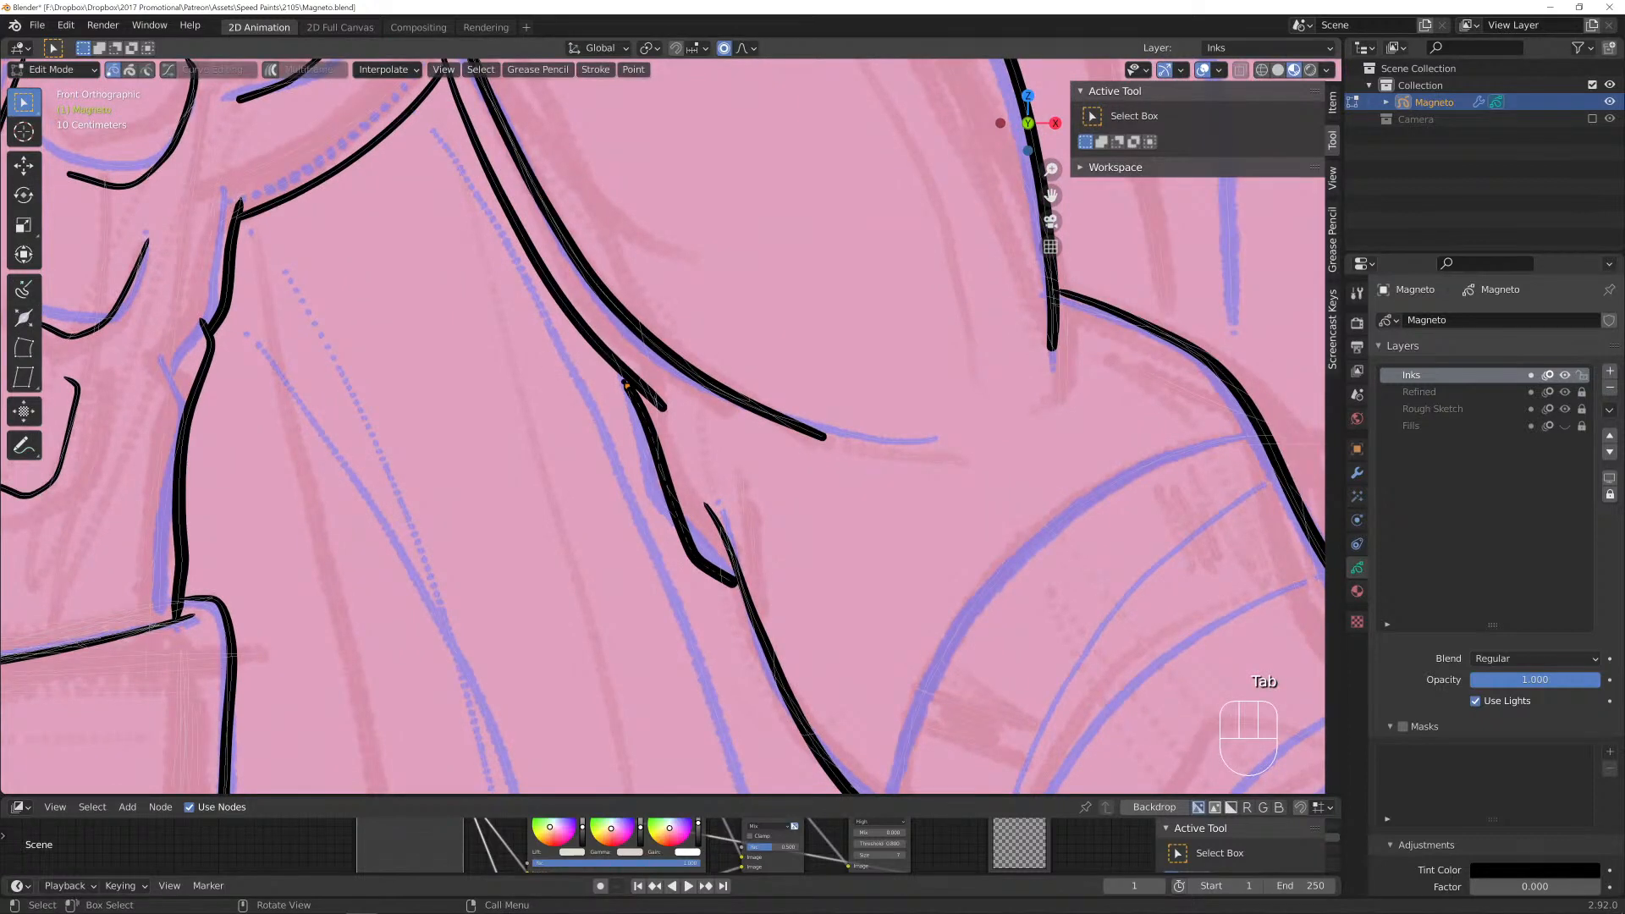
key(g)
click(663, 407)
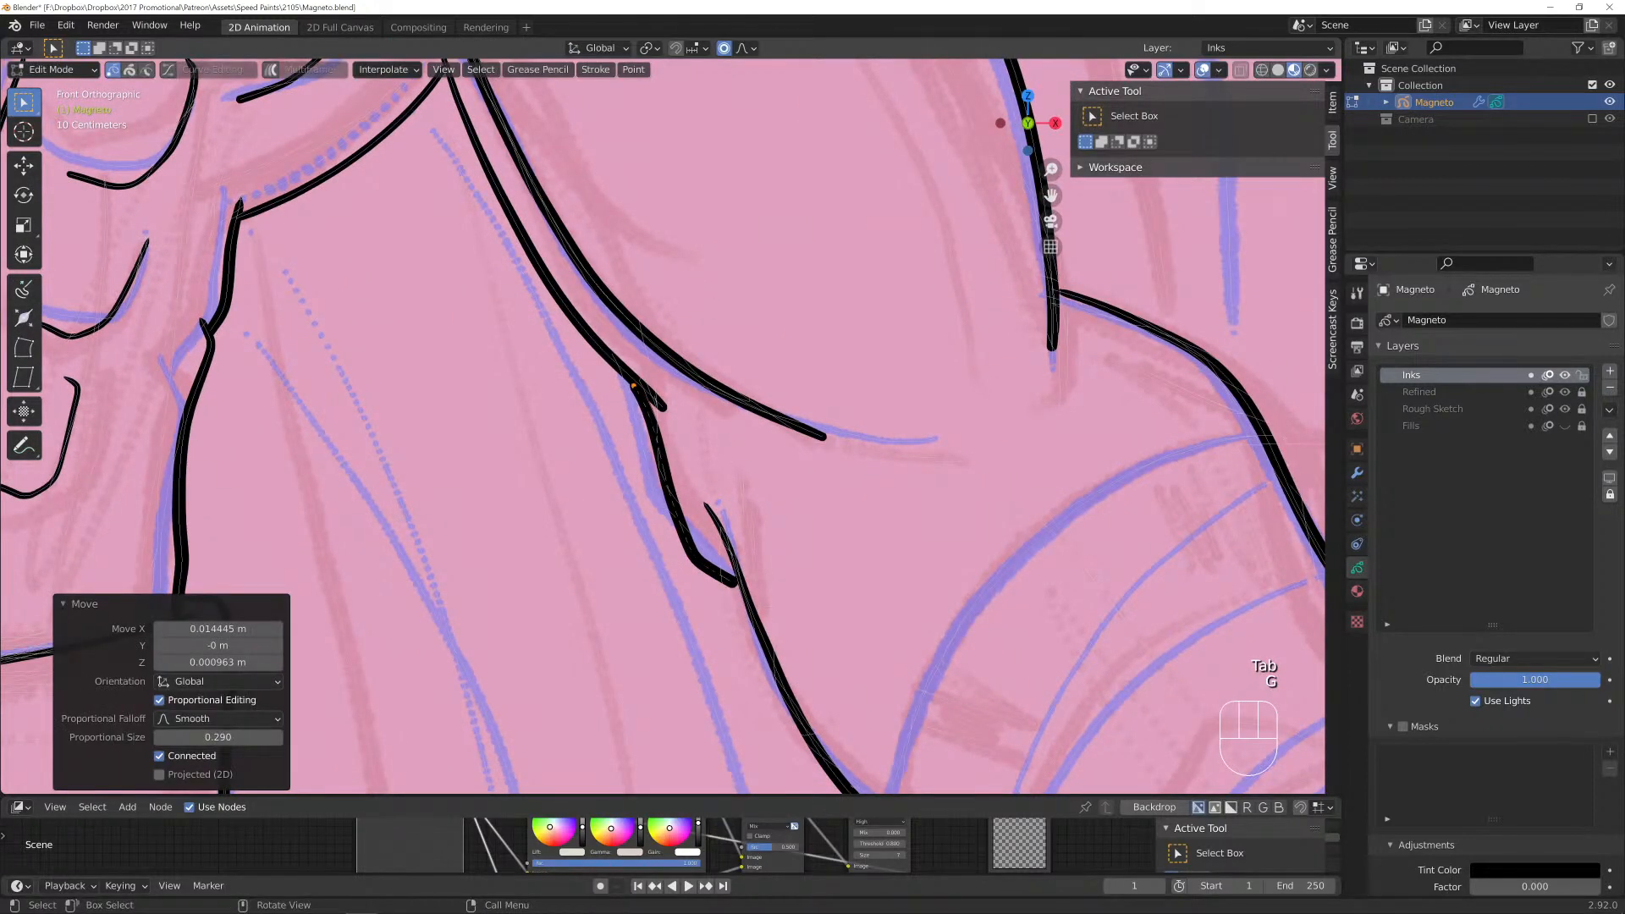
key(g)
click(666, 411)
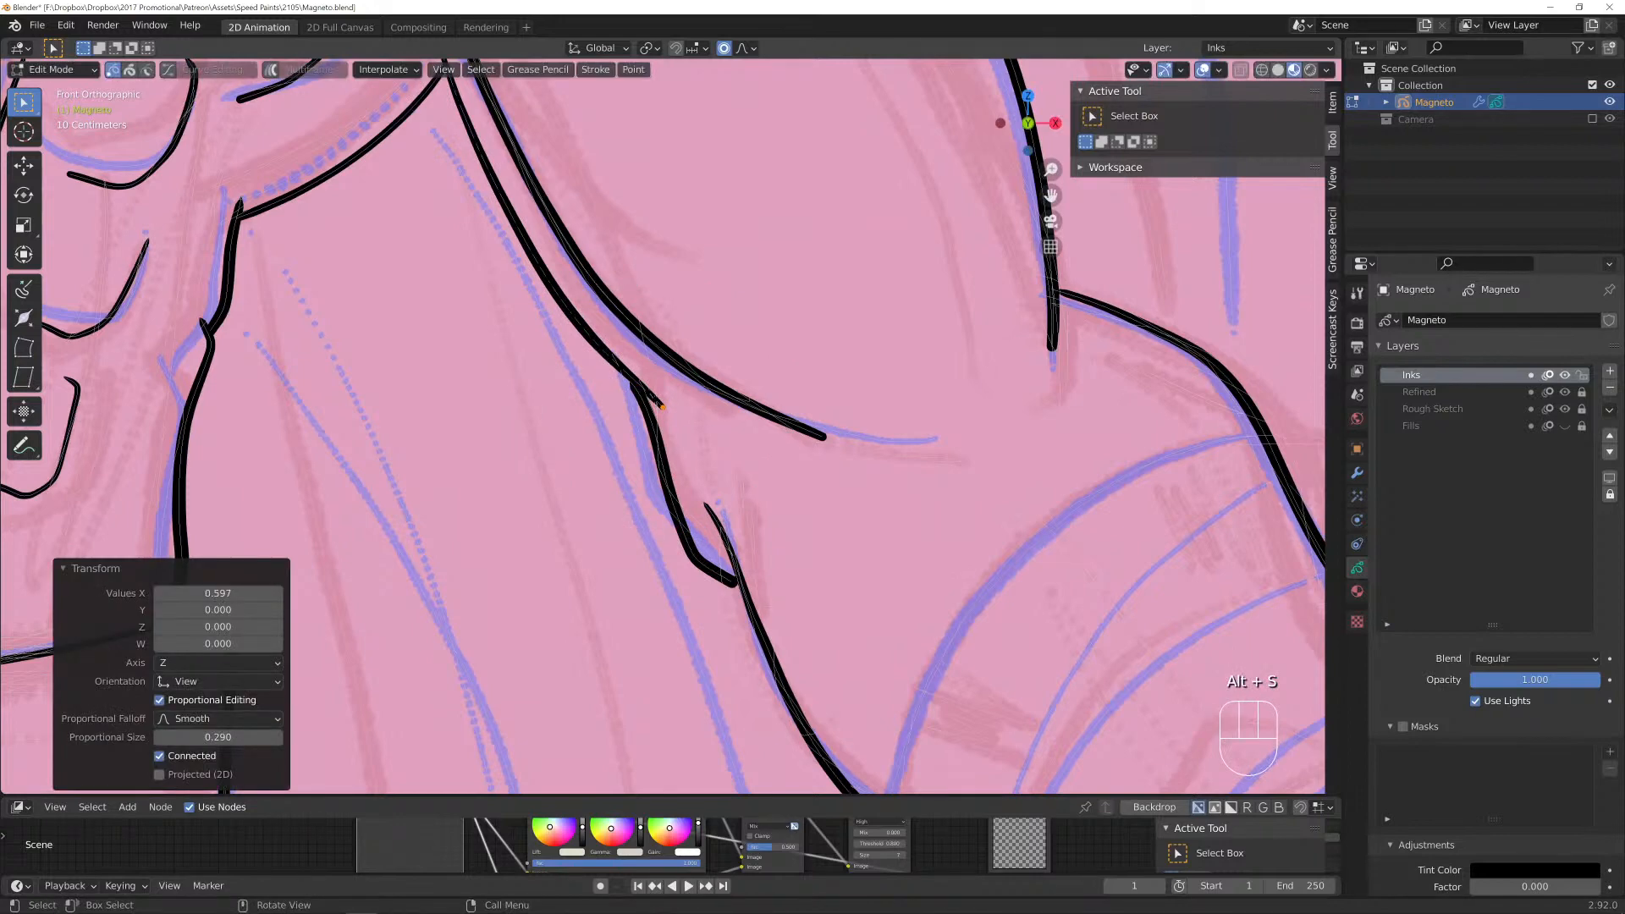
Taper the lower ends of the inner and outer upper-arm contour strokes by reducing their end-point thickness.
click(822, 436)
key(alt+s)
click(850, 442)
click(1052, 347)
key(alt+s)
click(1070, 360)
key(Tab)
scroll(592, 381, down, 3)
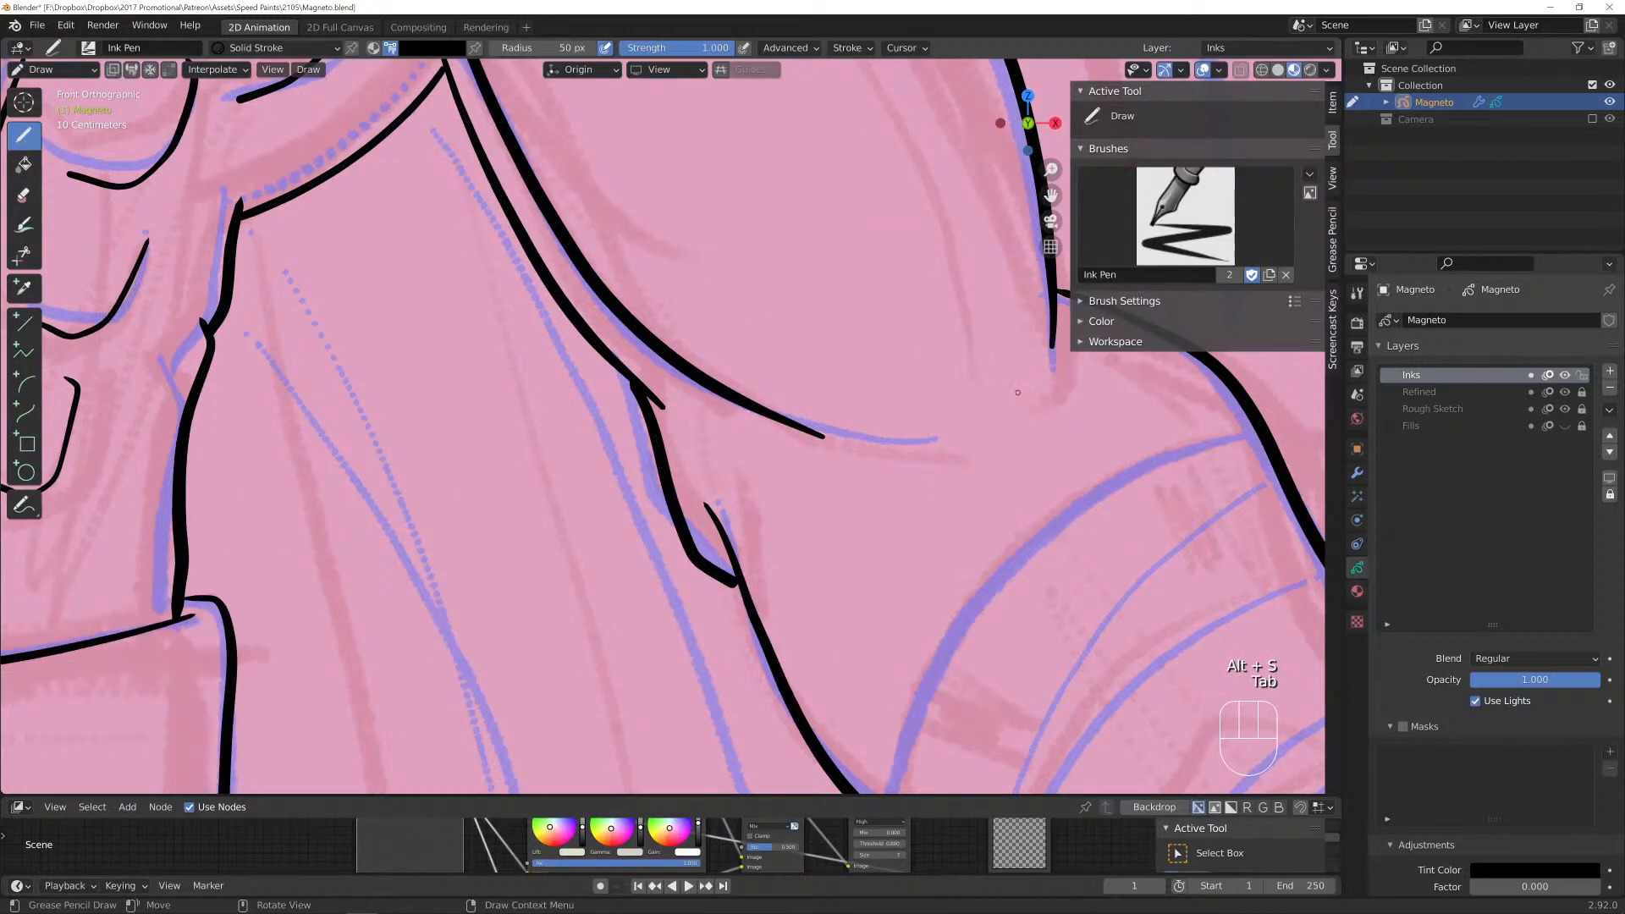
In Edit Mode, move the inner arm stroke's top end onto the chest line at the armpit and pull back the chest line's outer end.
shift+scroll(711, 368, up, 3)
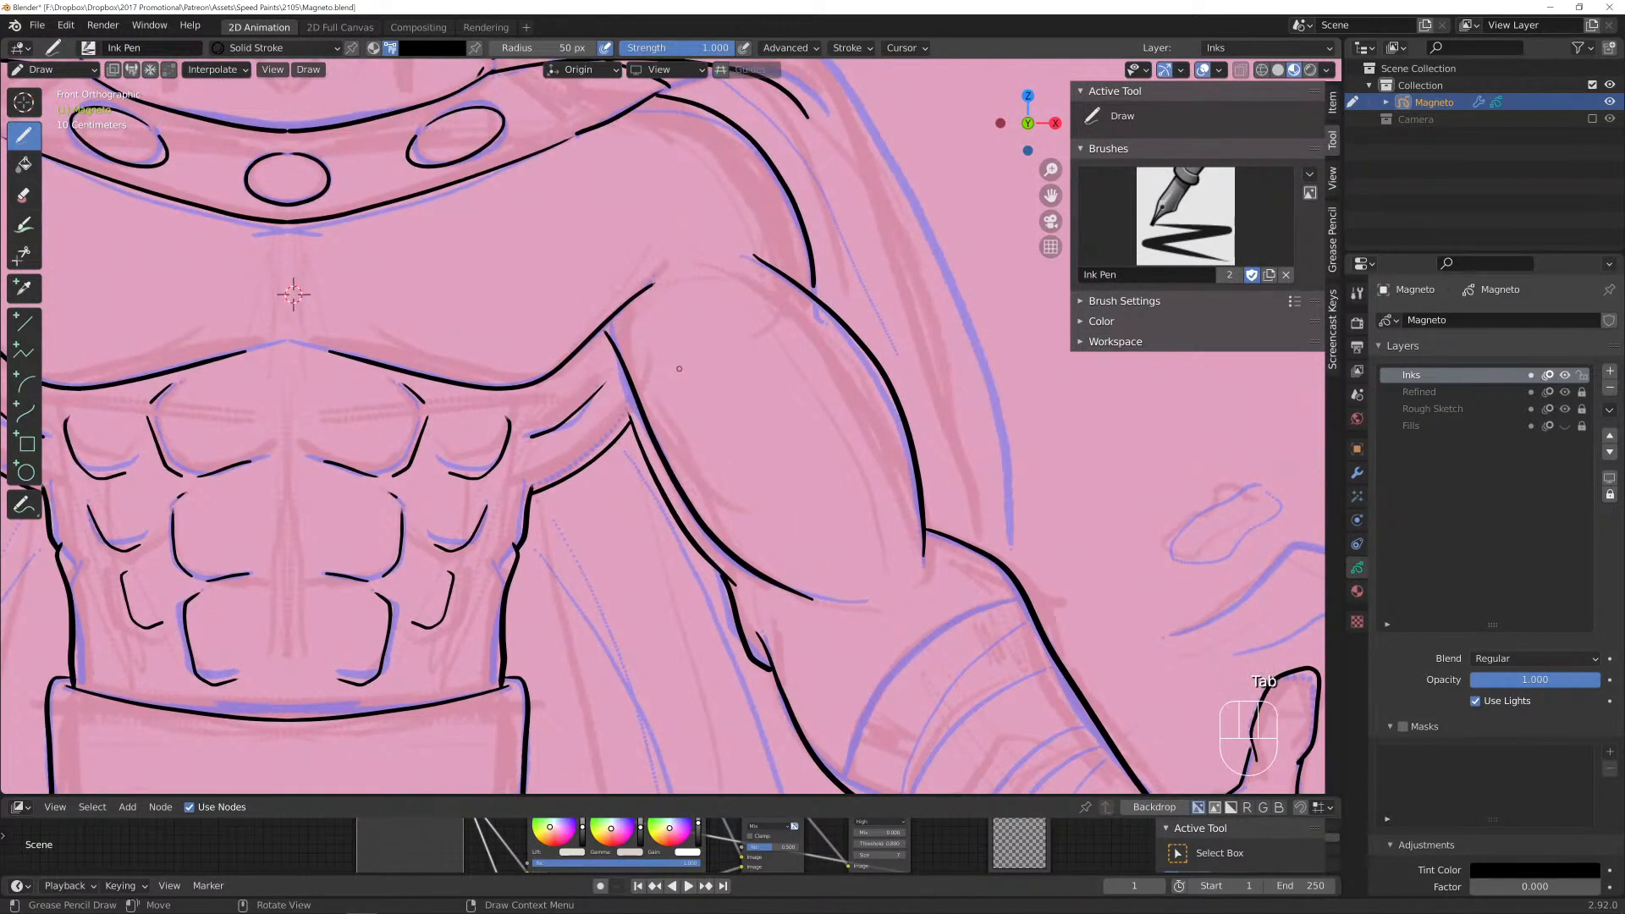
scroll(643, 352, up, 3)
scroll(640, 347, down, 3)
scroll(640, 347, up, 4)
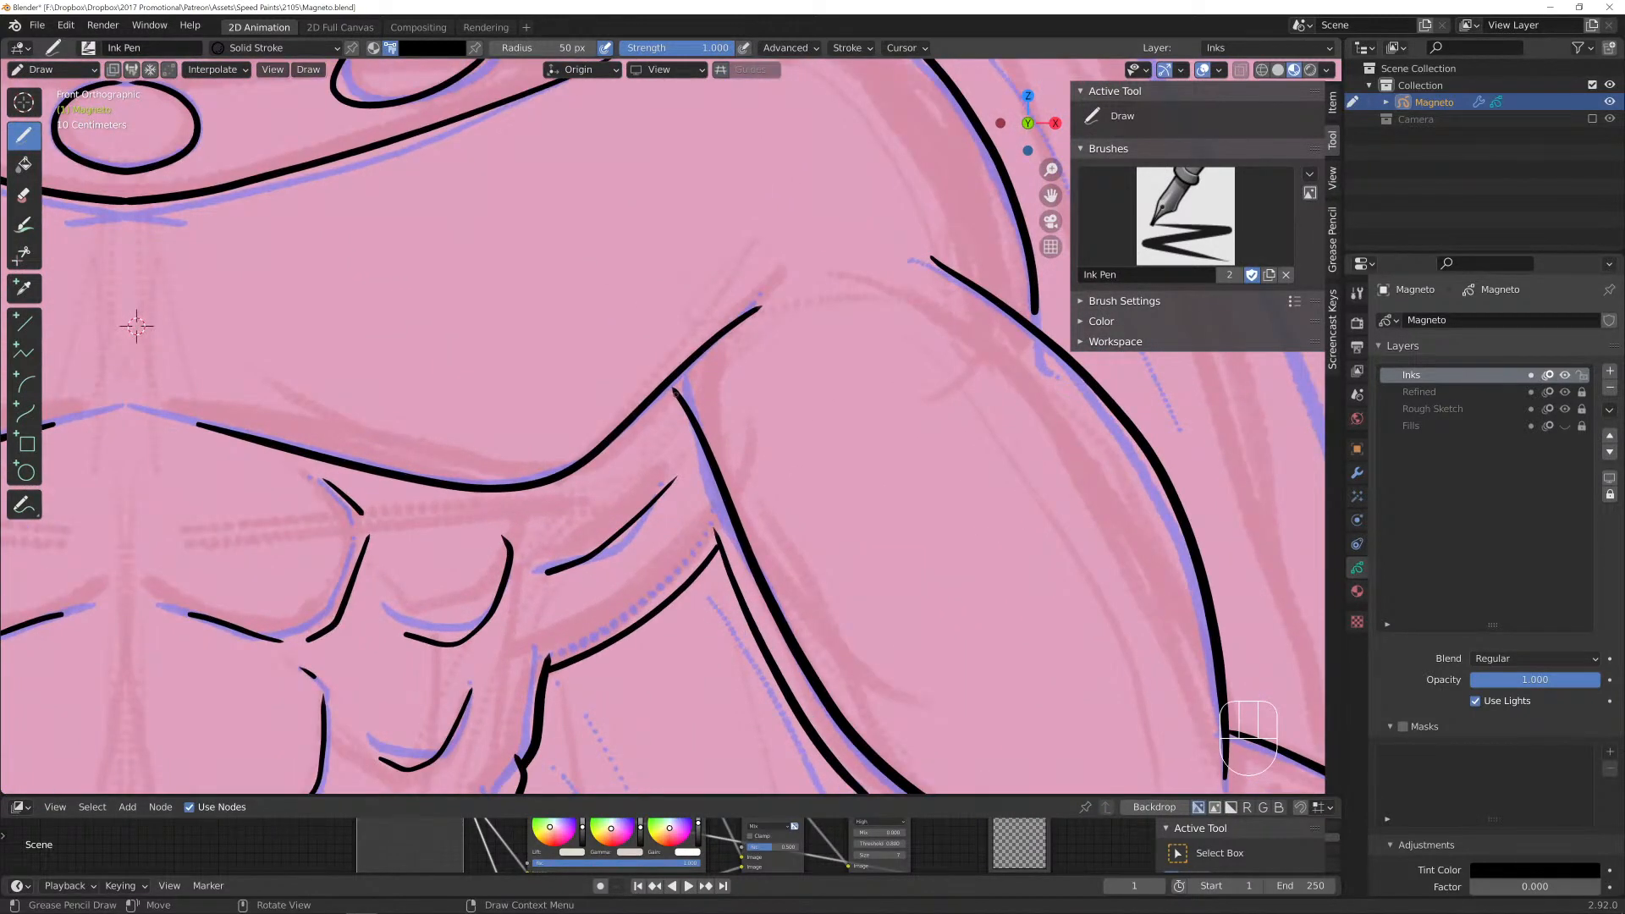
key(Tab)
key(g)
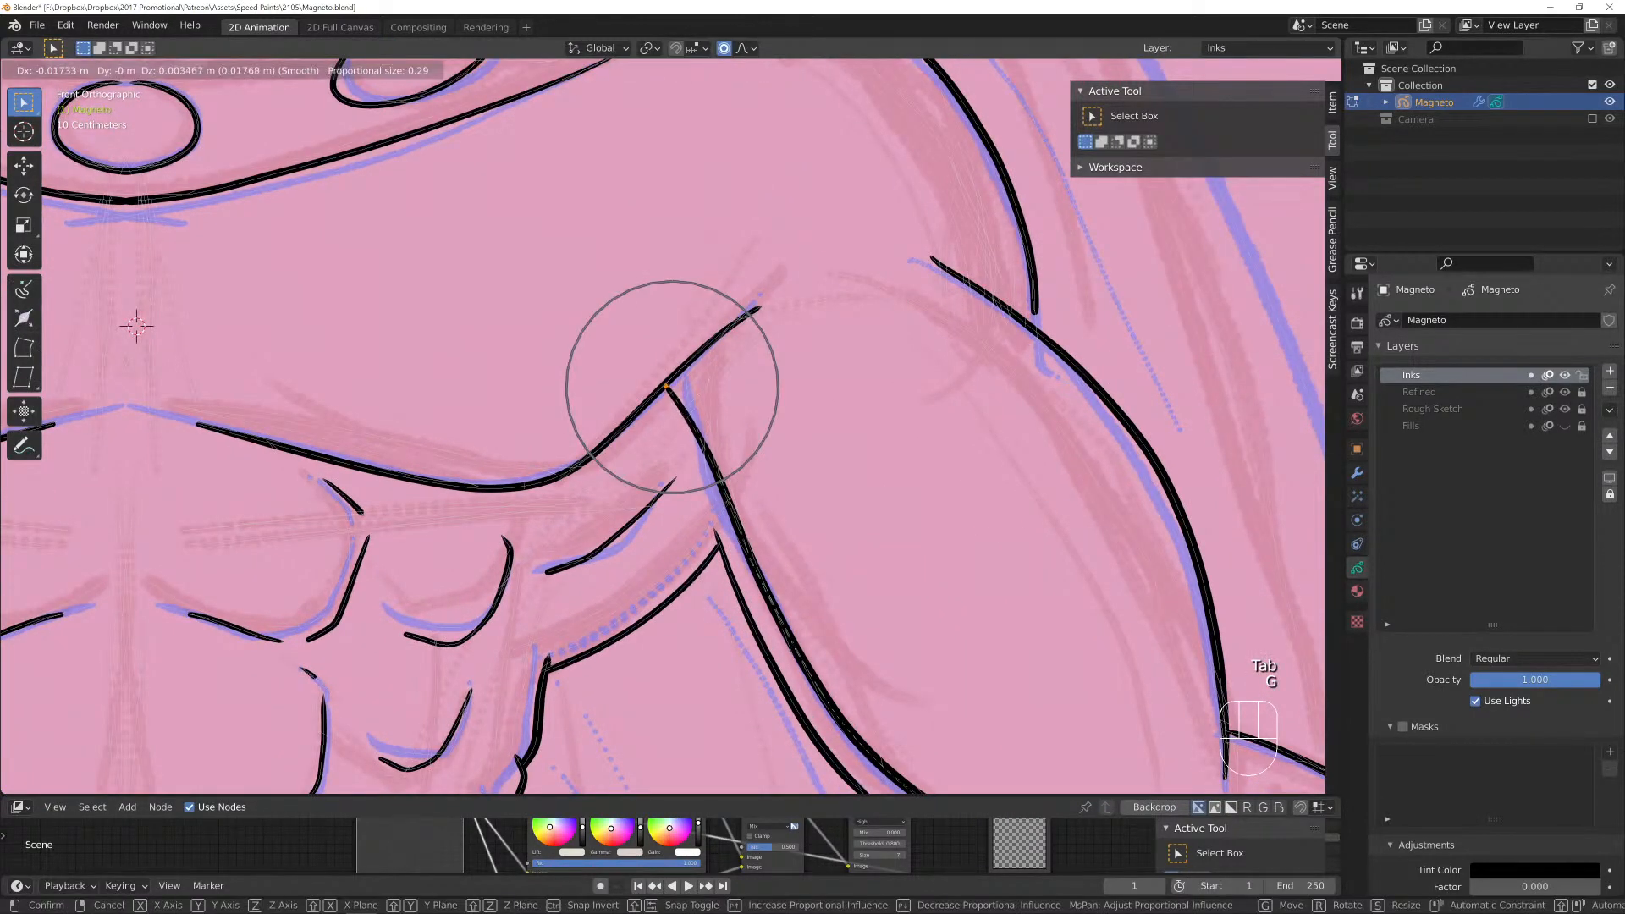
click(667, 387)
click(762, 305)
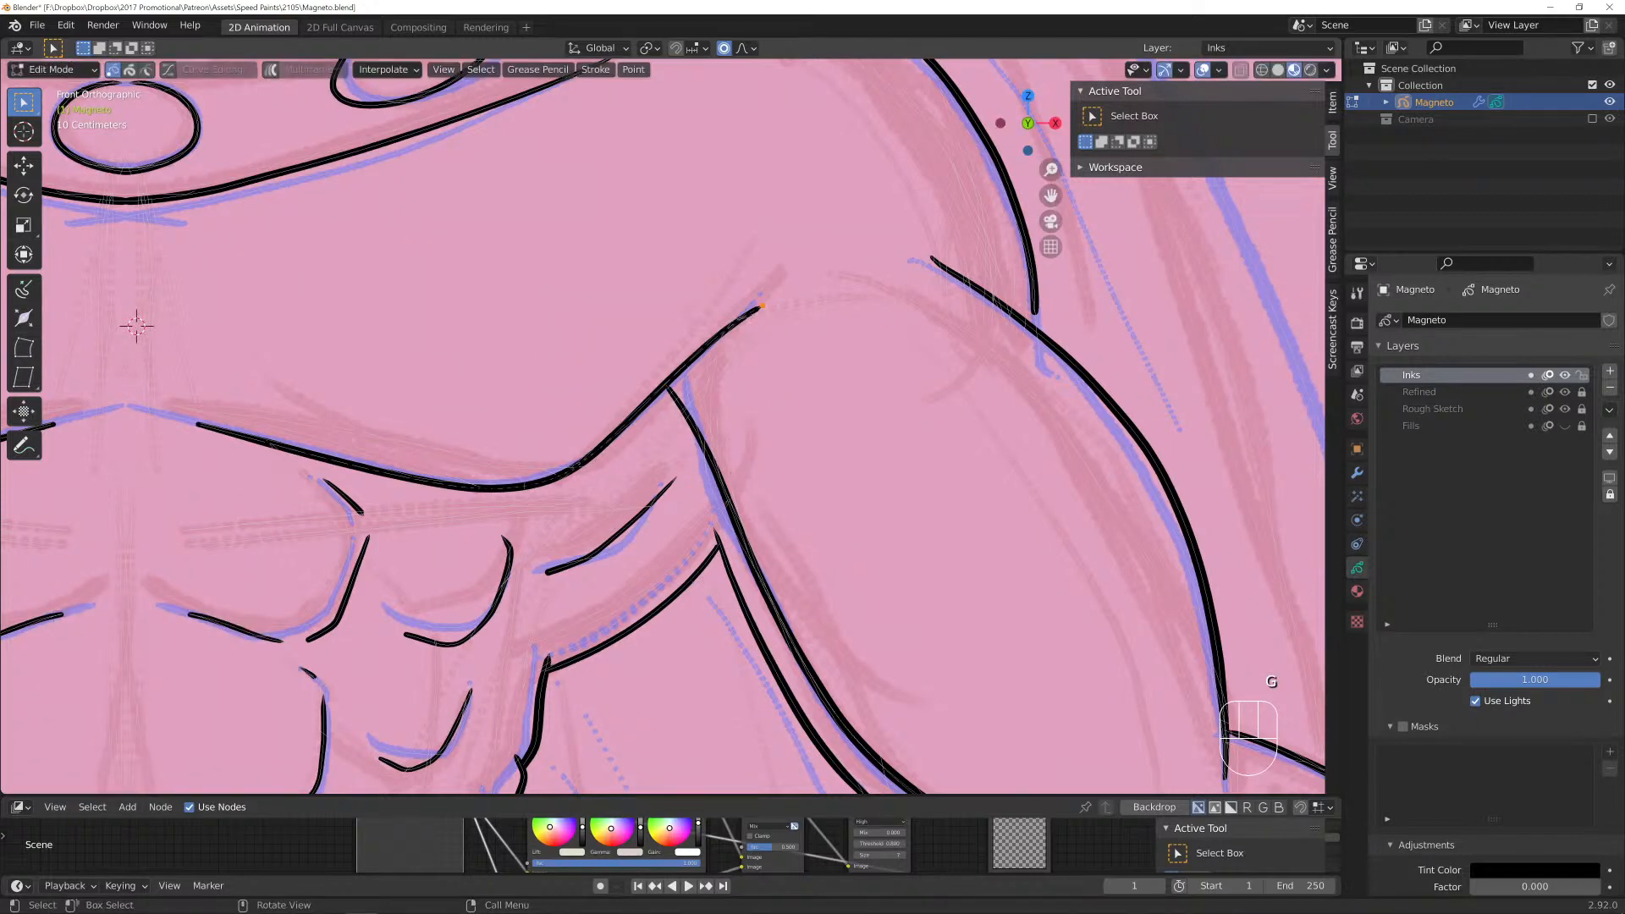
key(g)
scroll(757, 312, down, 5)
click(750, 319)
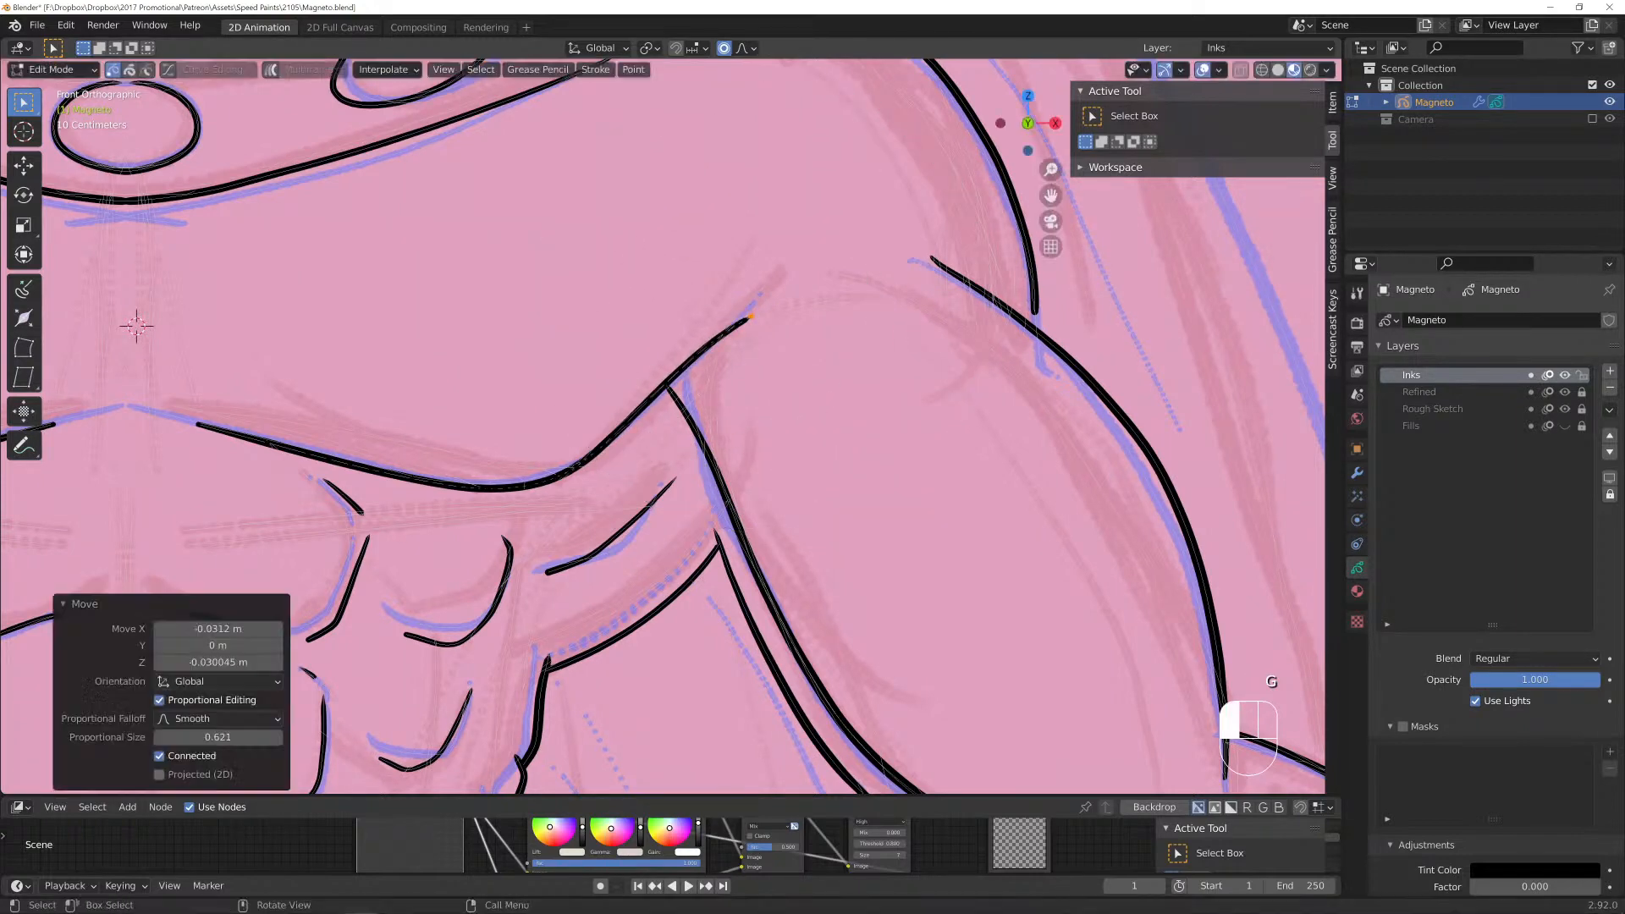
Move the shoulder contour's lower end onto the upper-arm line, push its curve slightly outward, and return to Draw Mode.
key(Tab)
scroll(135, 327, down, 3)
key(Tab)
scroll(225, 342, up, 2)
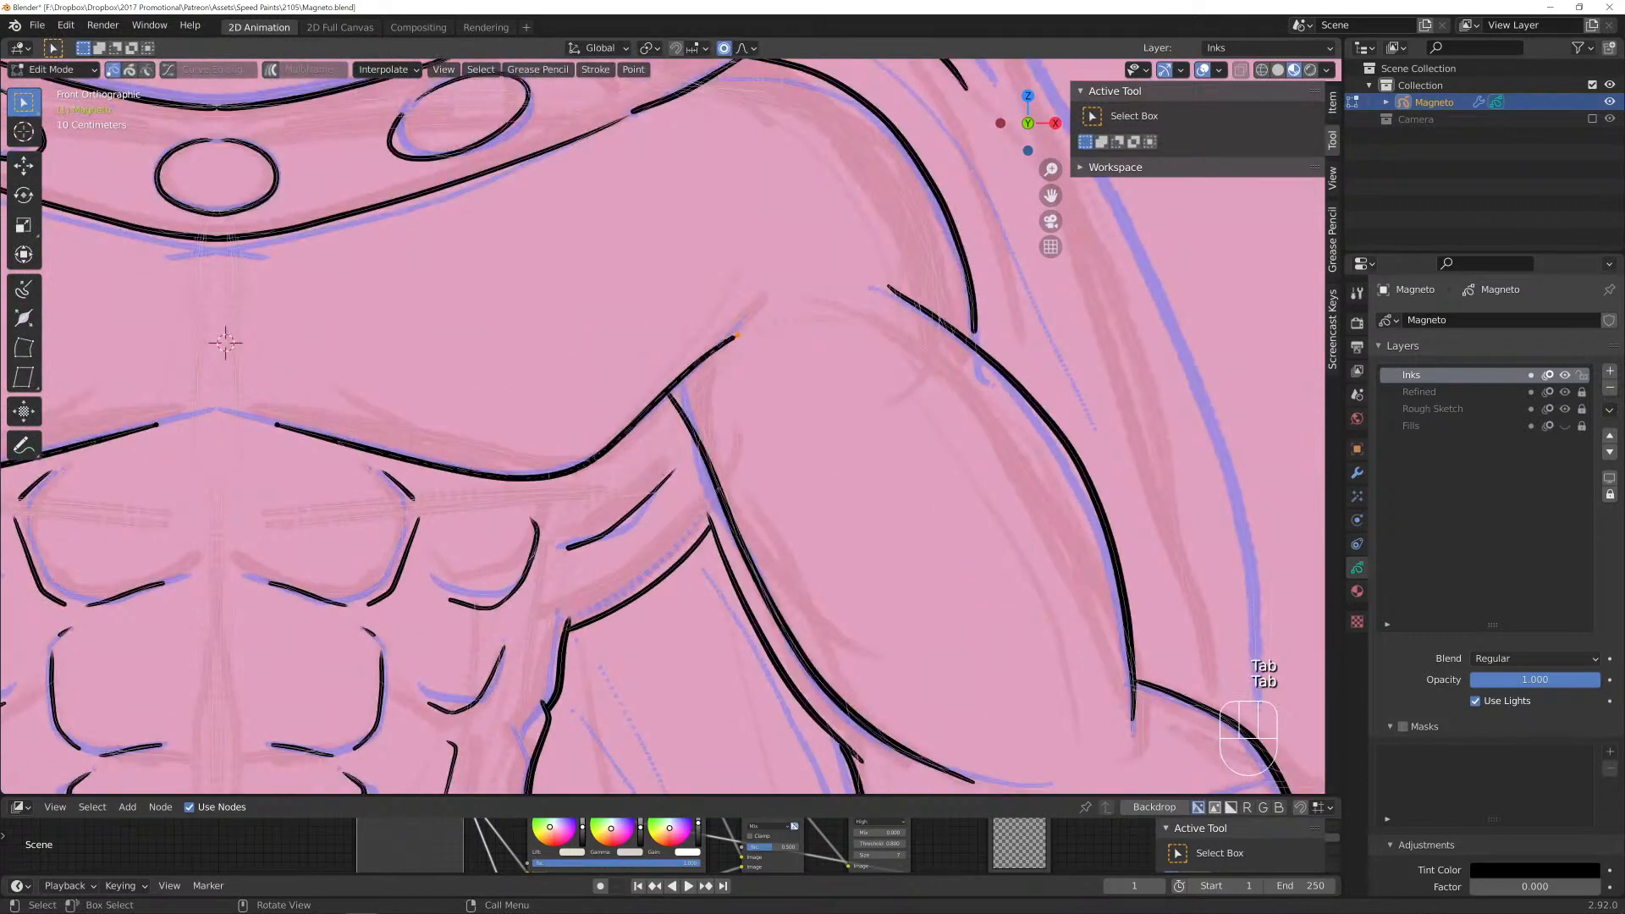
key(g)
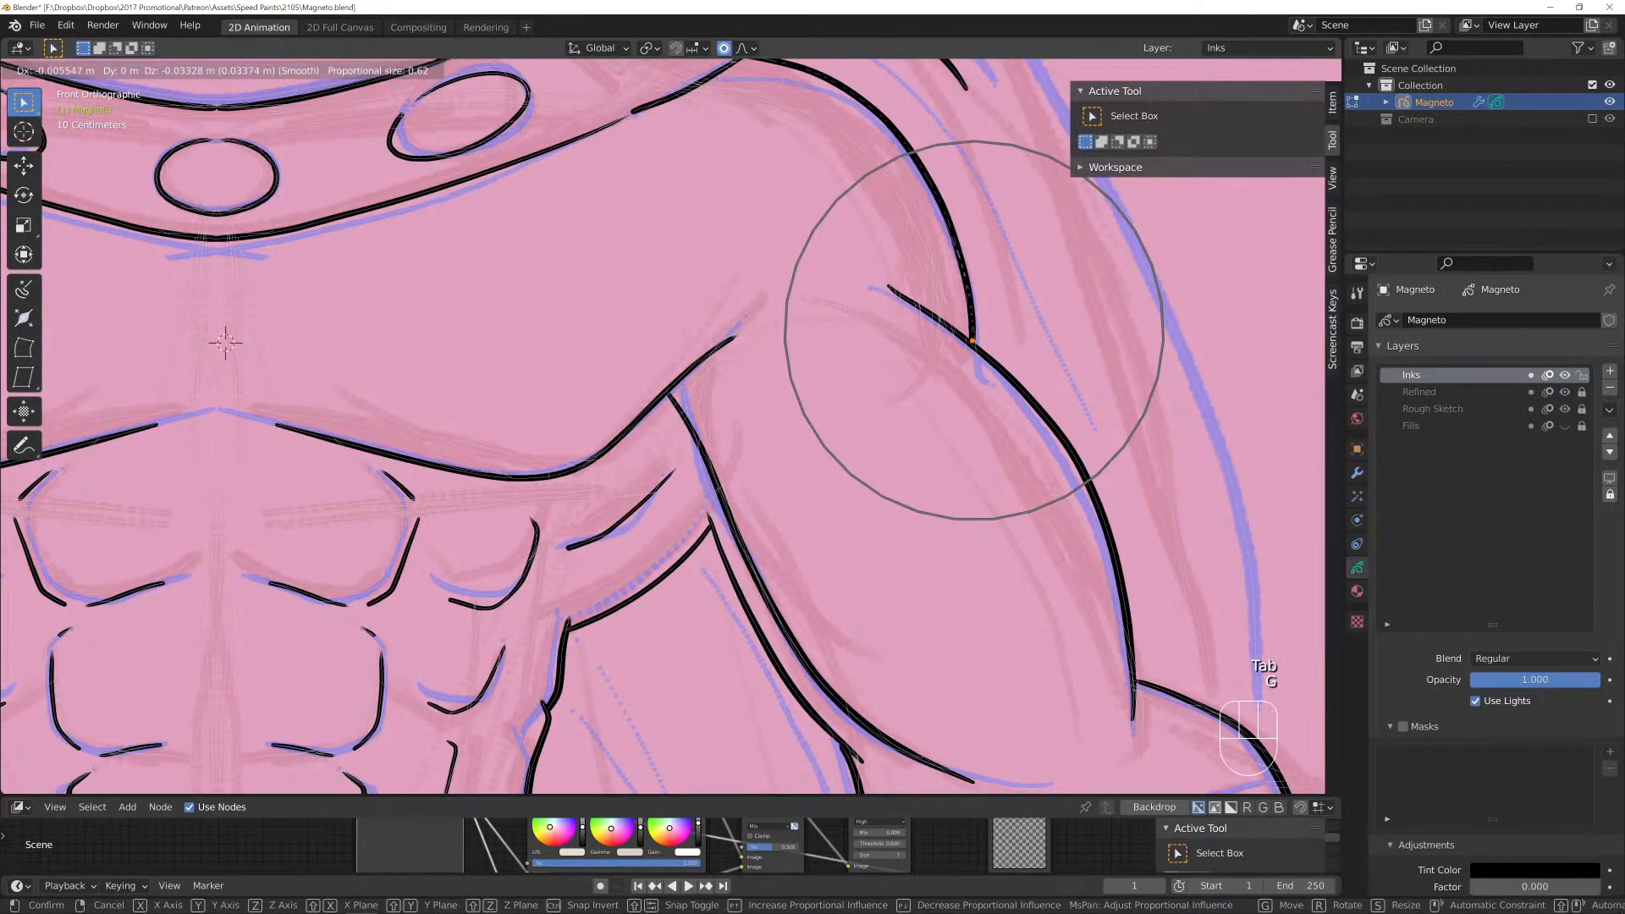
click(972, 341)
click(909, 145)
key(g)
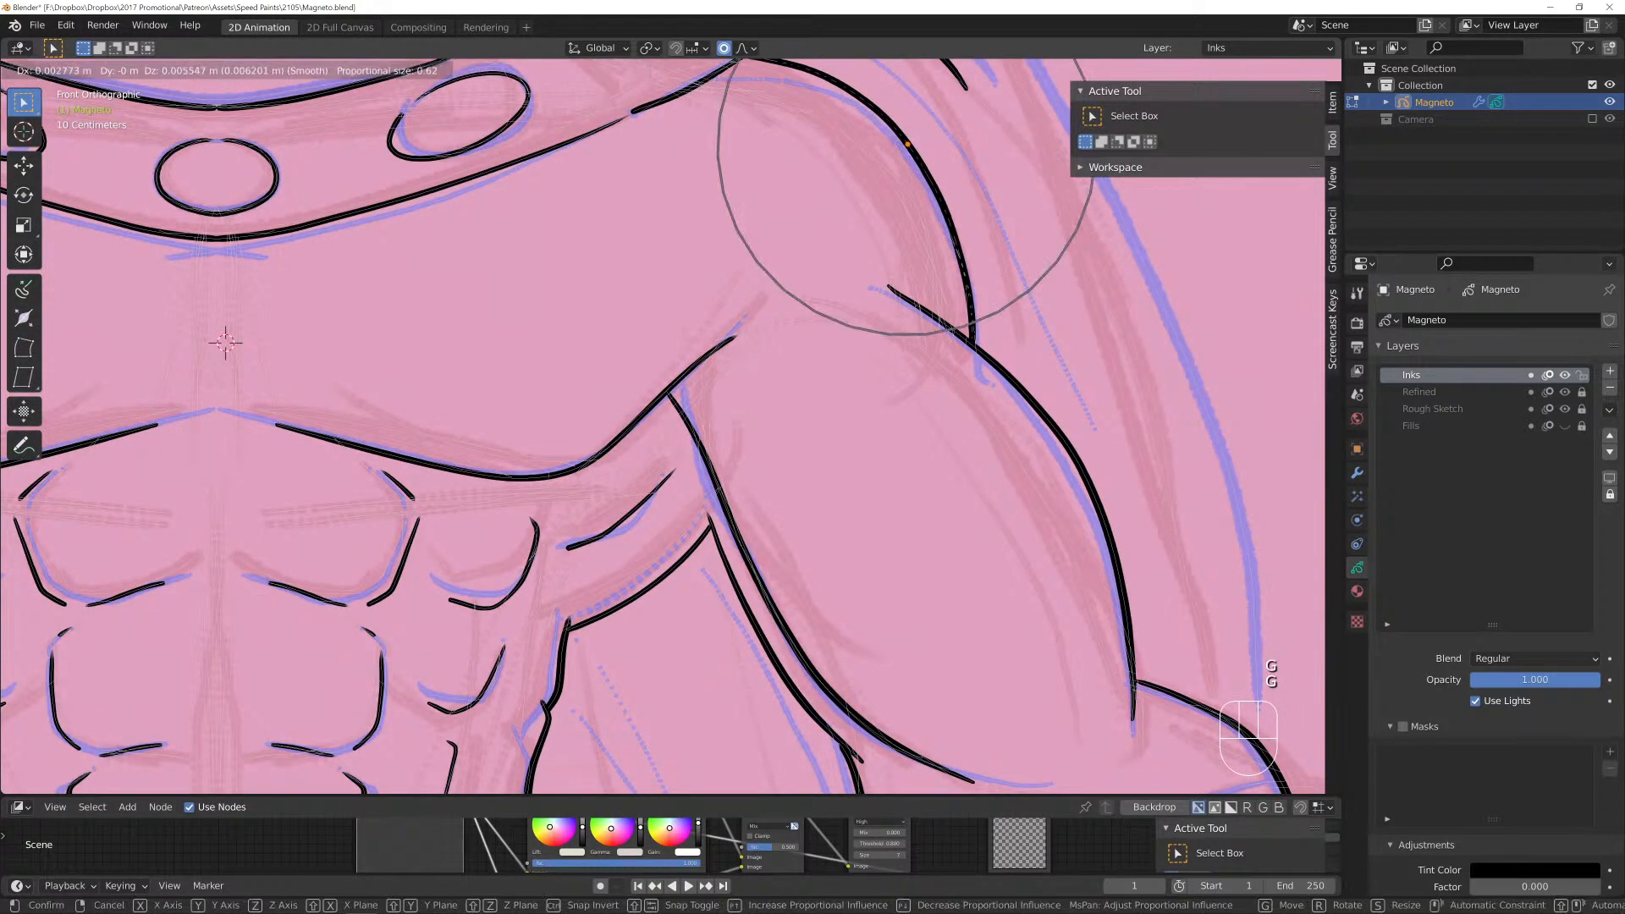
click(913, 143)
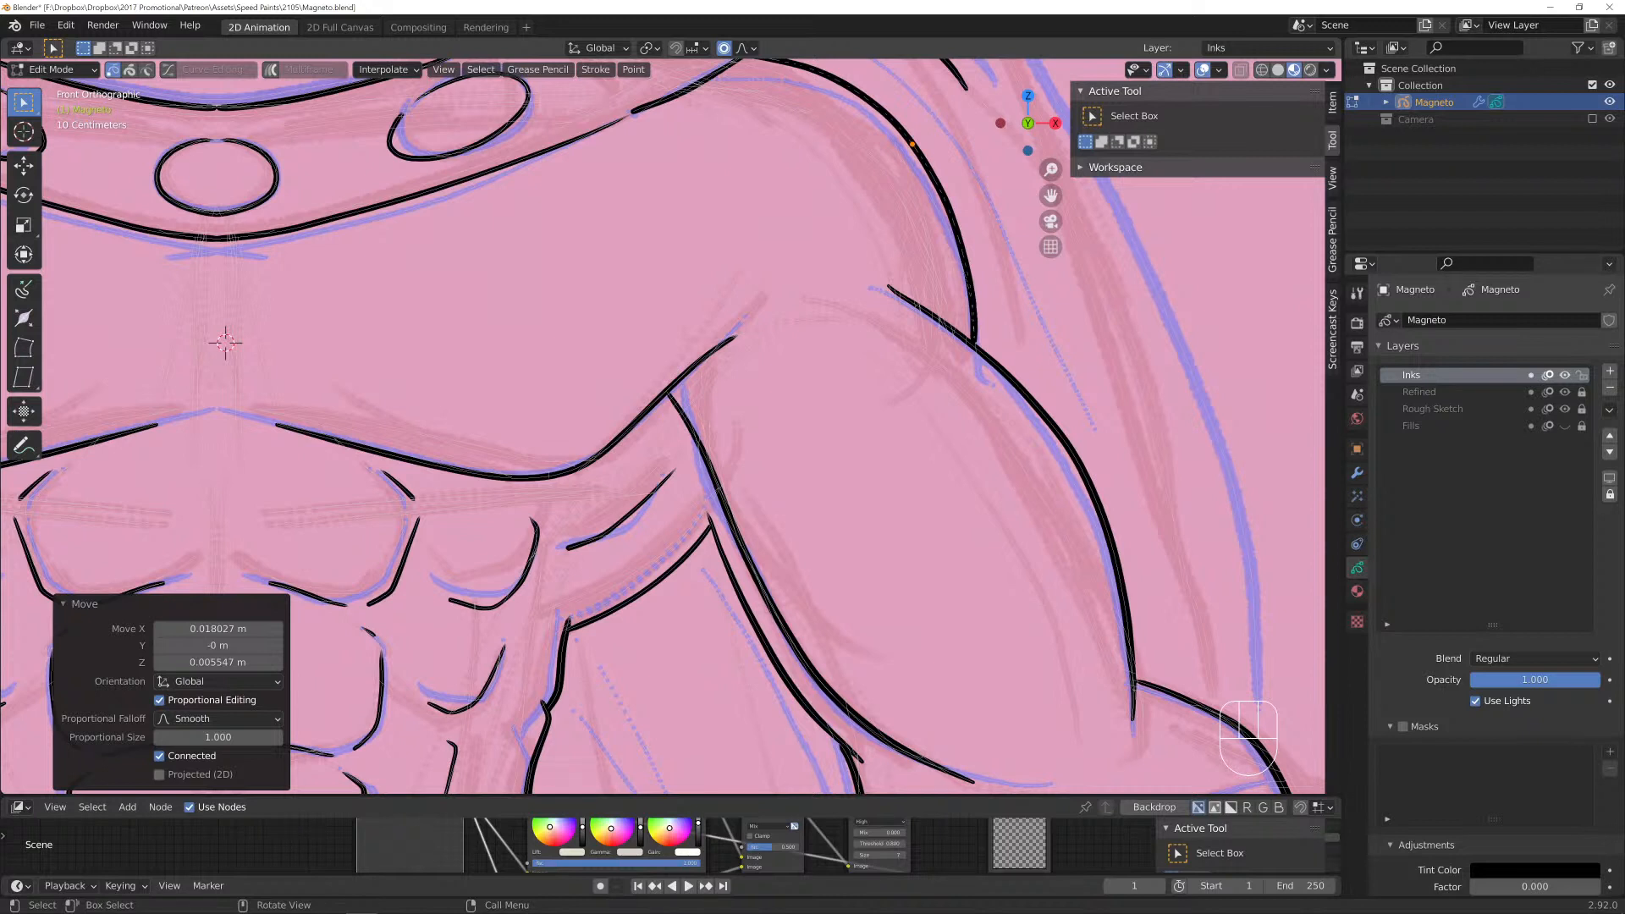
scroll(671, 426, down, 3)
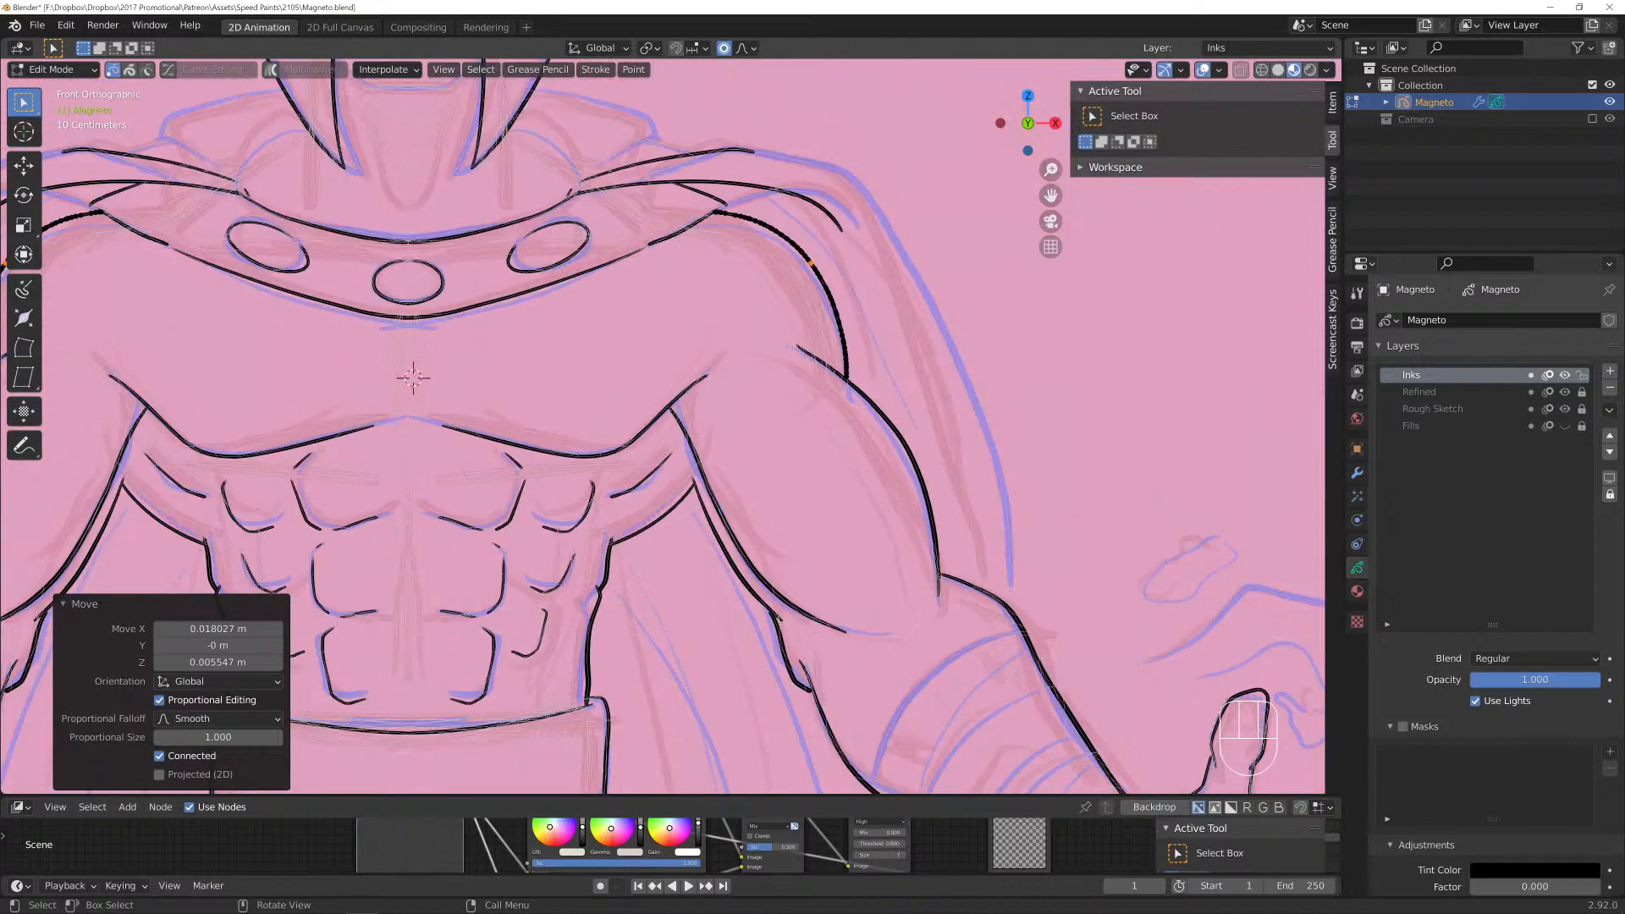
shift+middle_drag(671, 427, 666, 600)
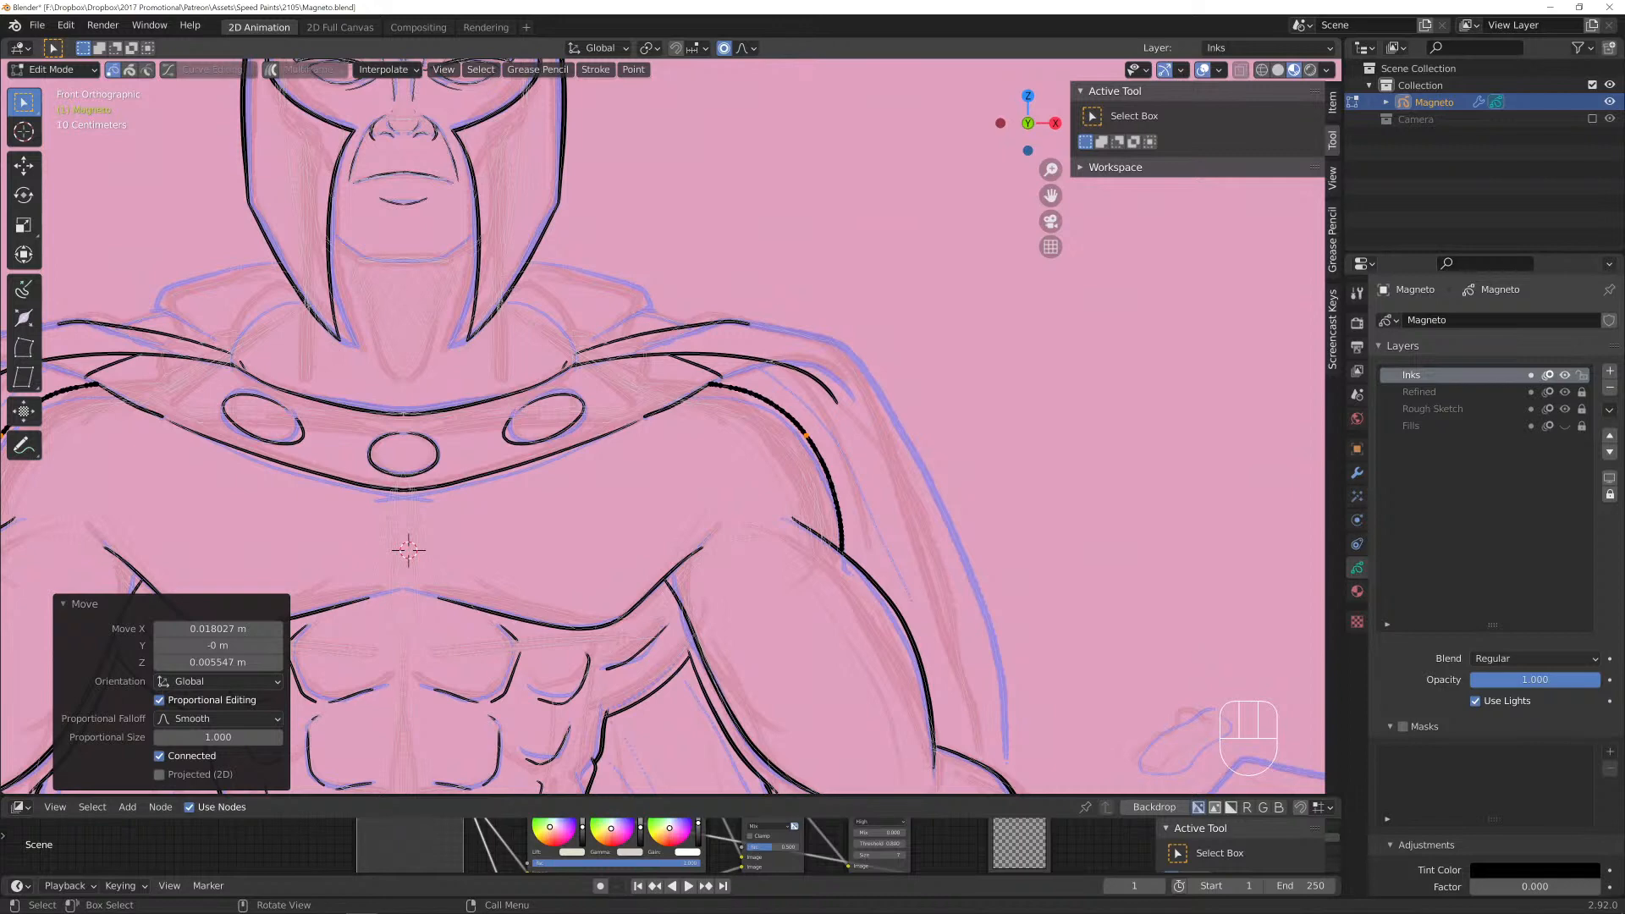
click(51, 70)
click(46, 147)
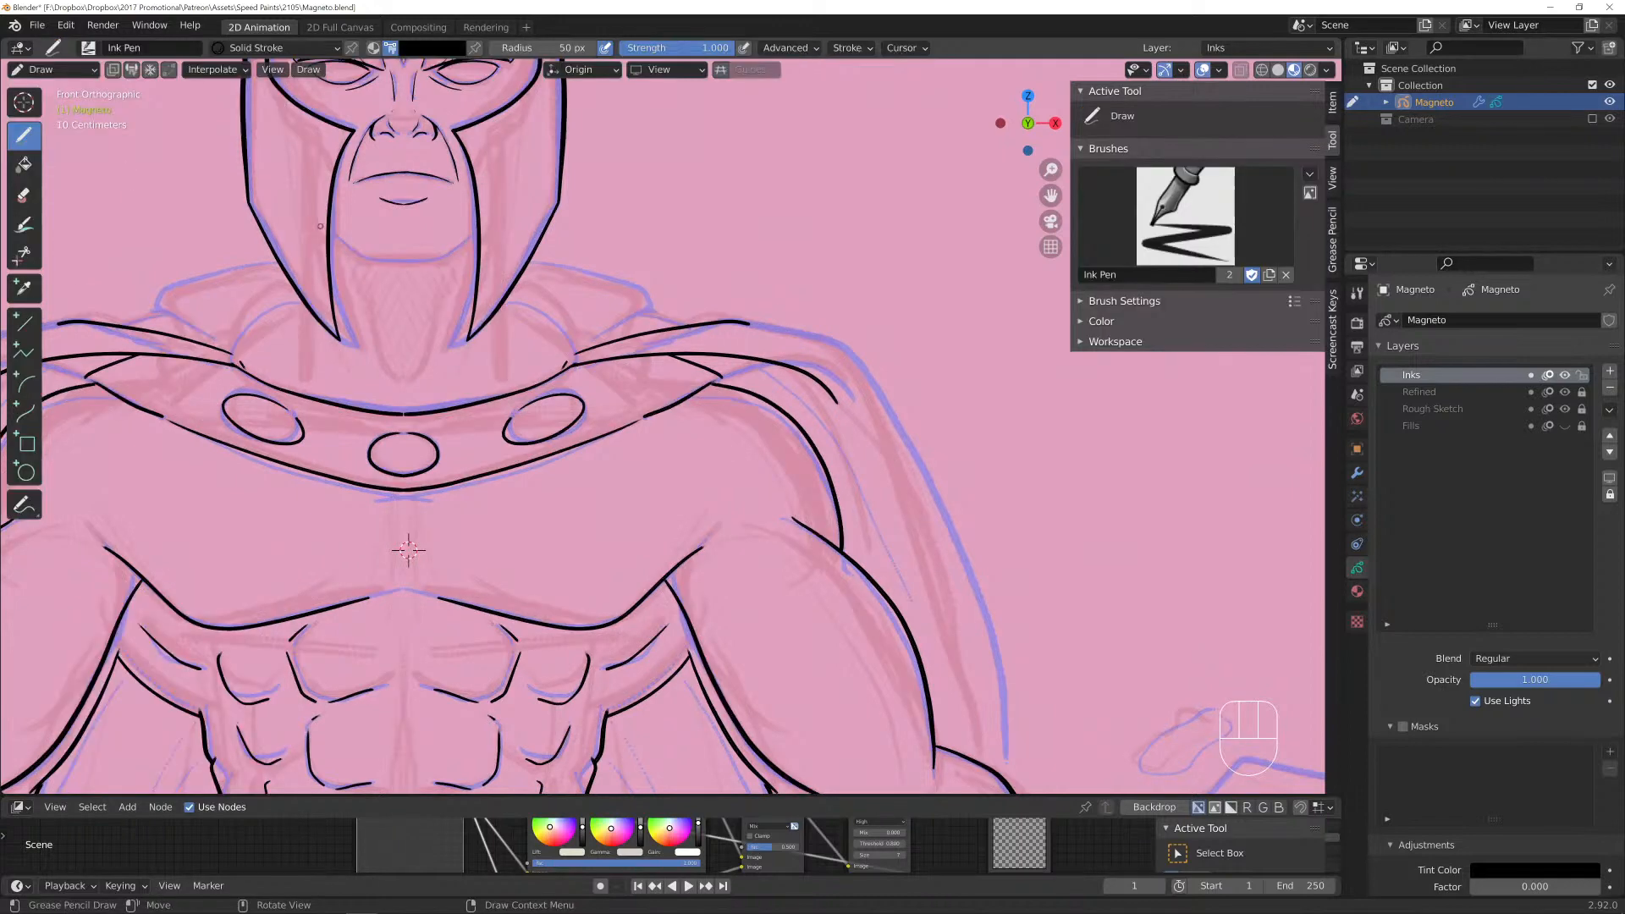
Ink the raised cape collar beside the neck, its fold lines, and the curved neckline opening beneath the helmet.
mouse_move(533, 262)
mouse_down()
mouse_move(672, 311)
mouse_move(550, 348)
mouse_up()
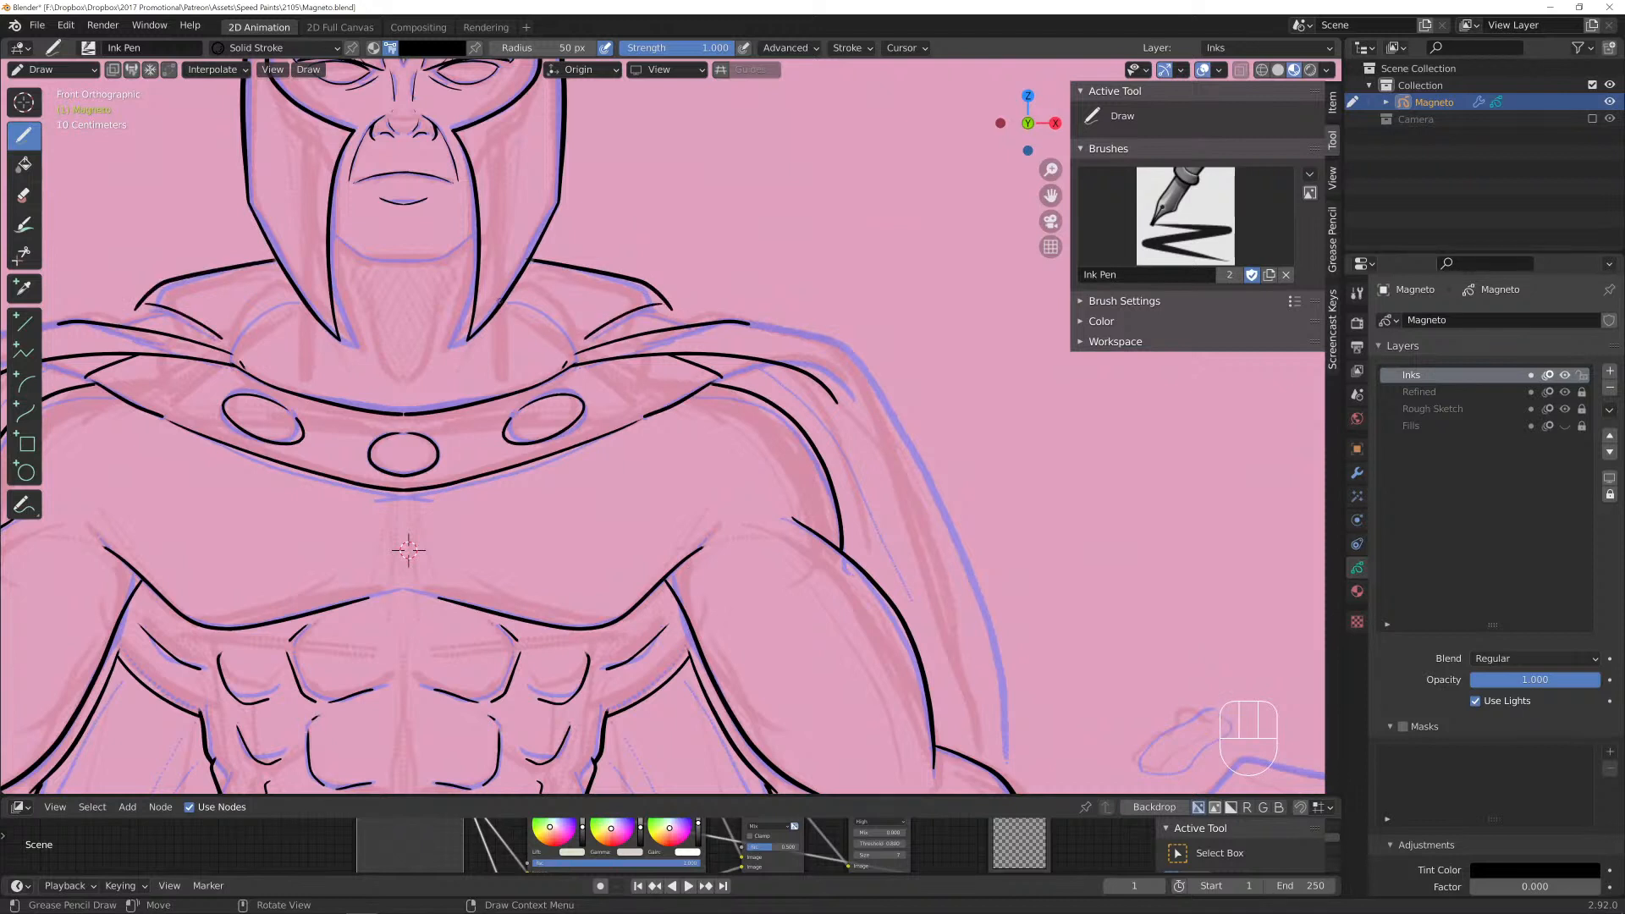
mouse_move(495, 300)
mouse_down()
mouse_move(546, 323)
mouse_move(565, 370)
mouse_up()
drag(658, 307, 728, 326)
Ink the cape's outer edge from the top of the shoulder down to the forearm.
scroll(791, 395, down, 2)
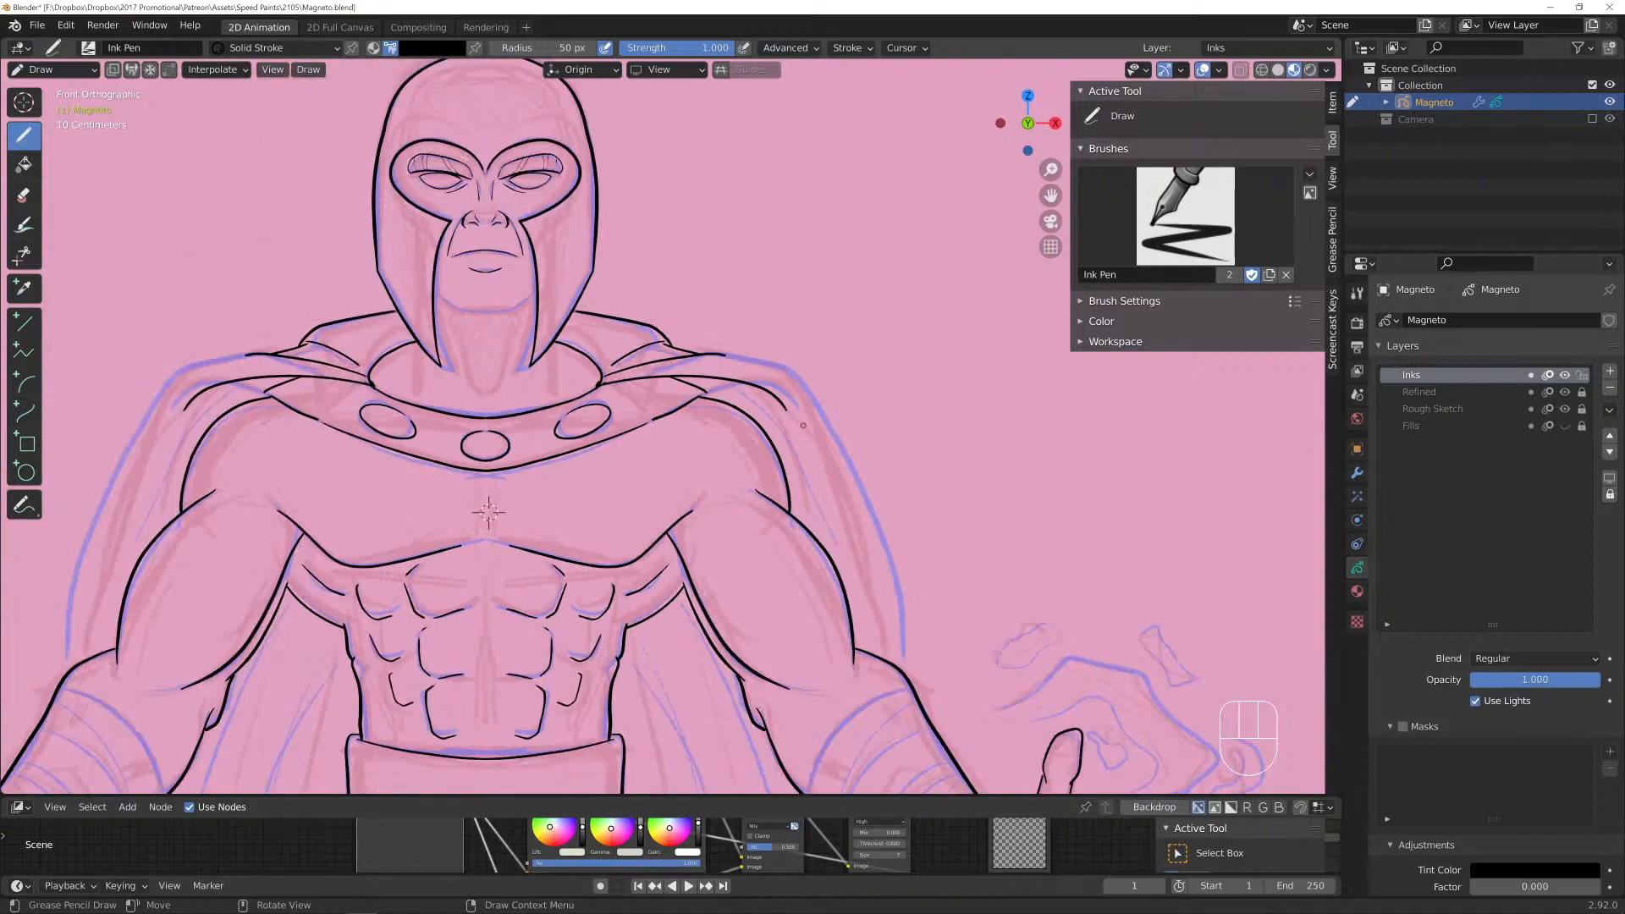
shift+middle_drag(848, 473, 797, 313)
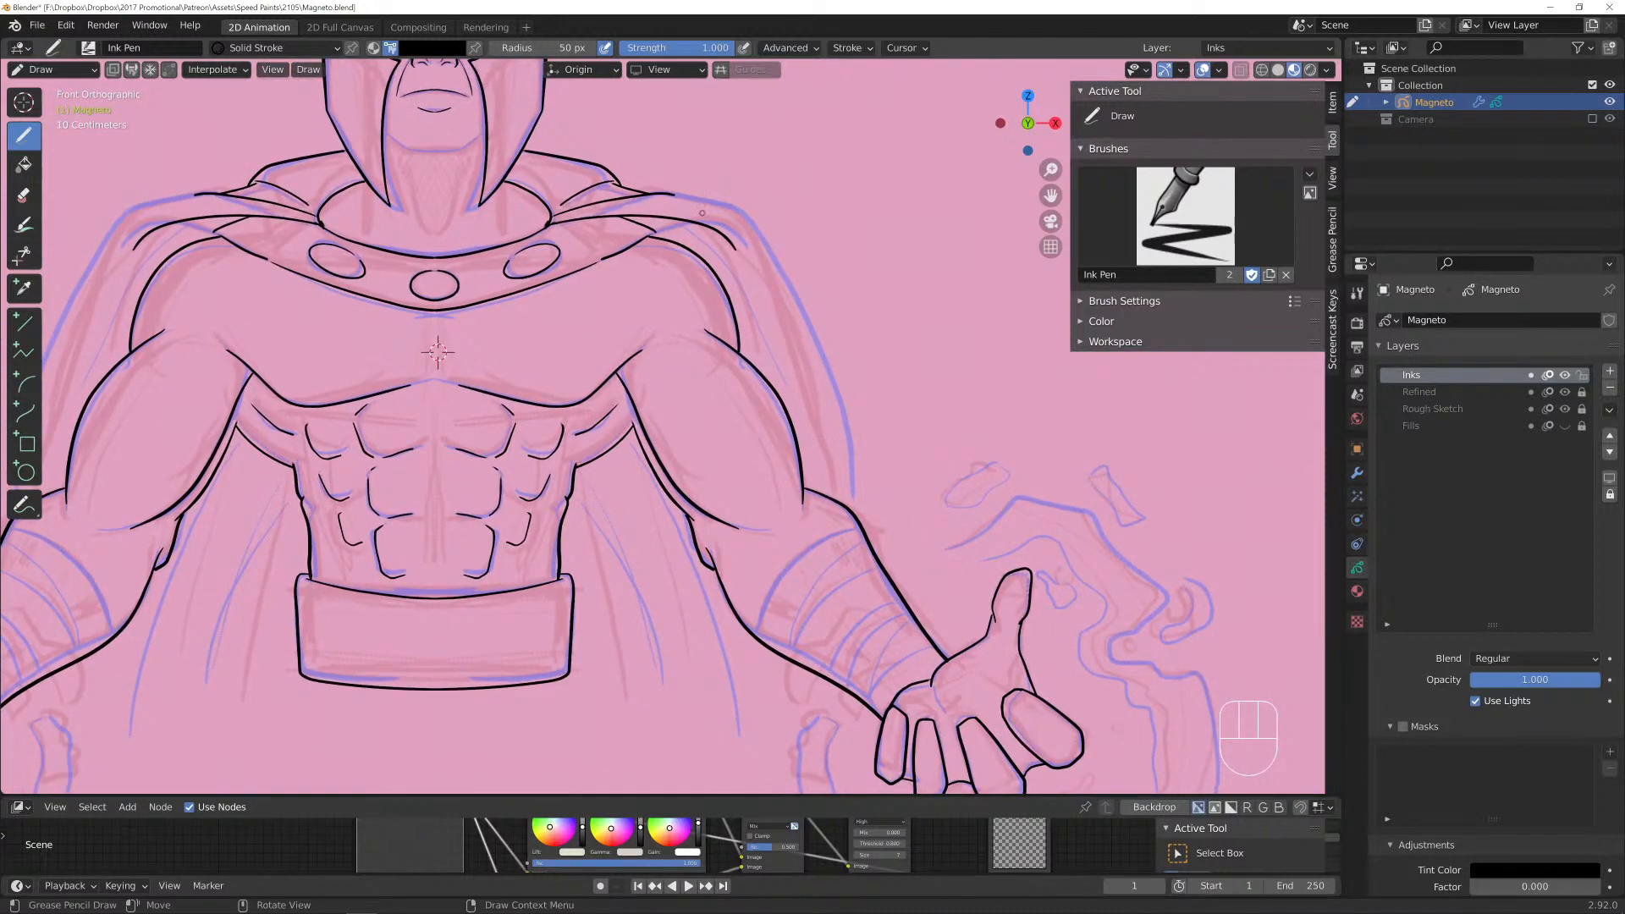
mouse_move(673, 194)
mouse_down()
mouse_move(746, 218)
mouse_move(796, 290)
mouse_move(833, 365)
mouse_move(878, 559)
mouse_up()
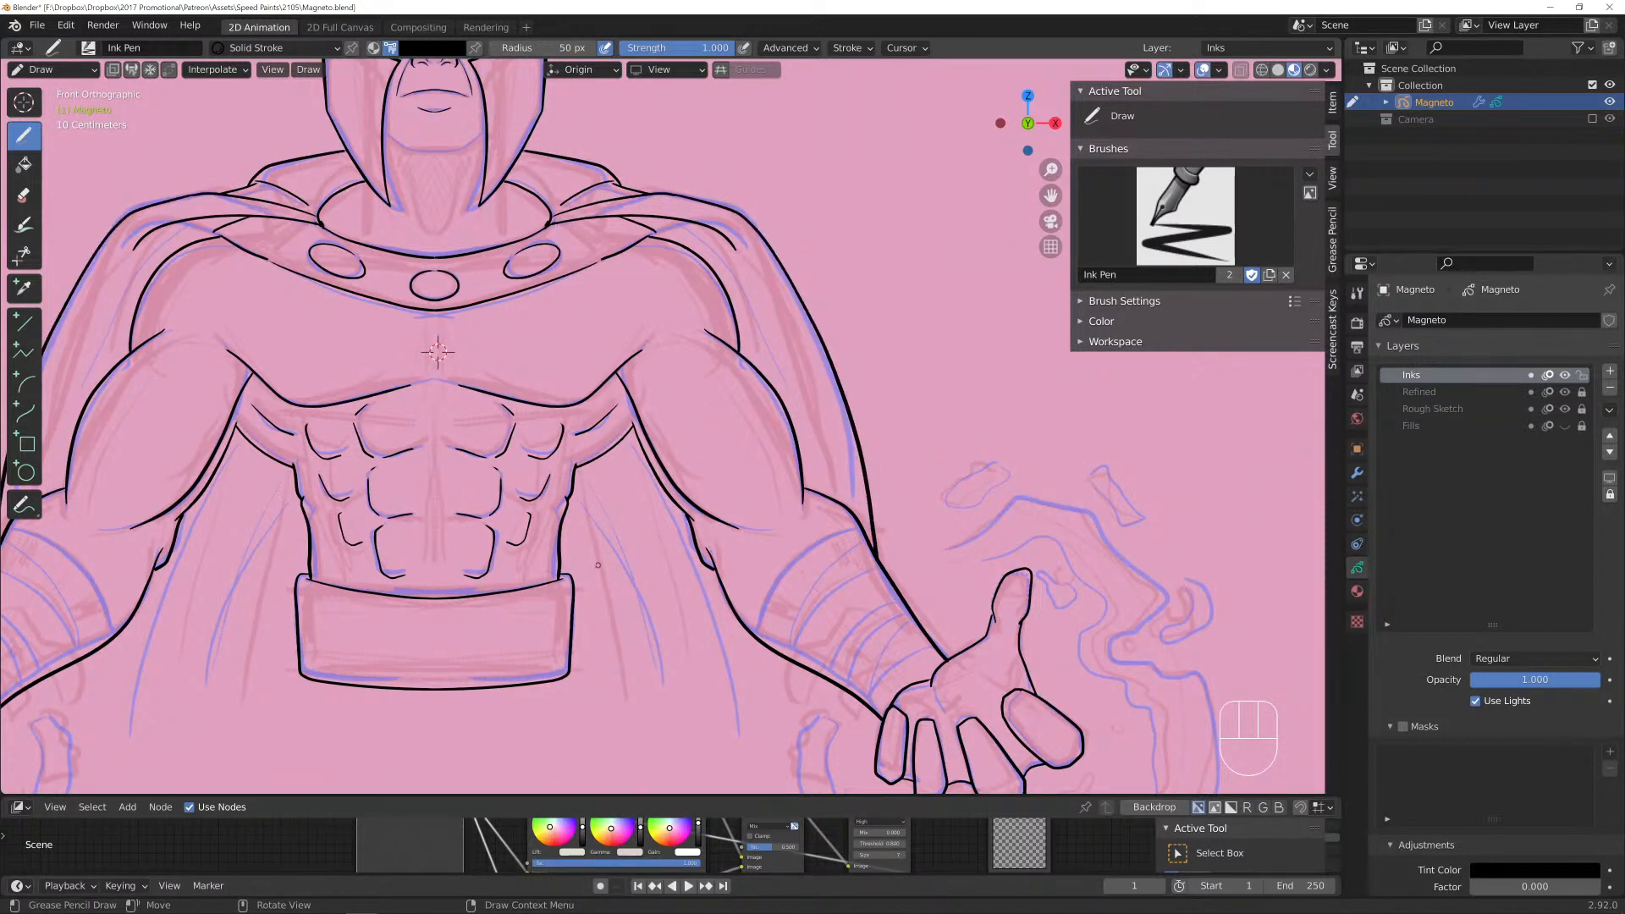
Ink the long cape fold lines hanging between the torso and the arms, plus a short fold mark below the forearm.
shift+middle_drag(597, 565, 690, 399)
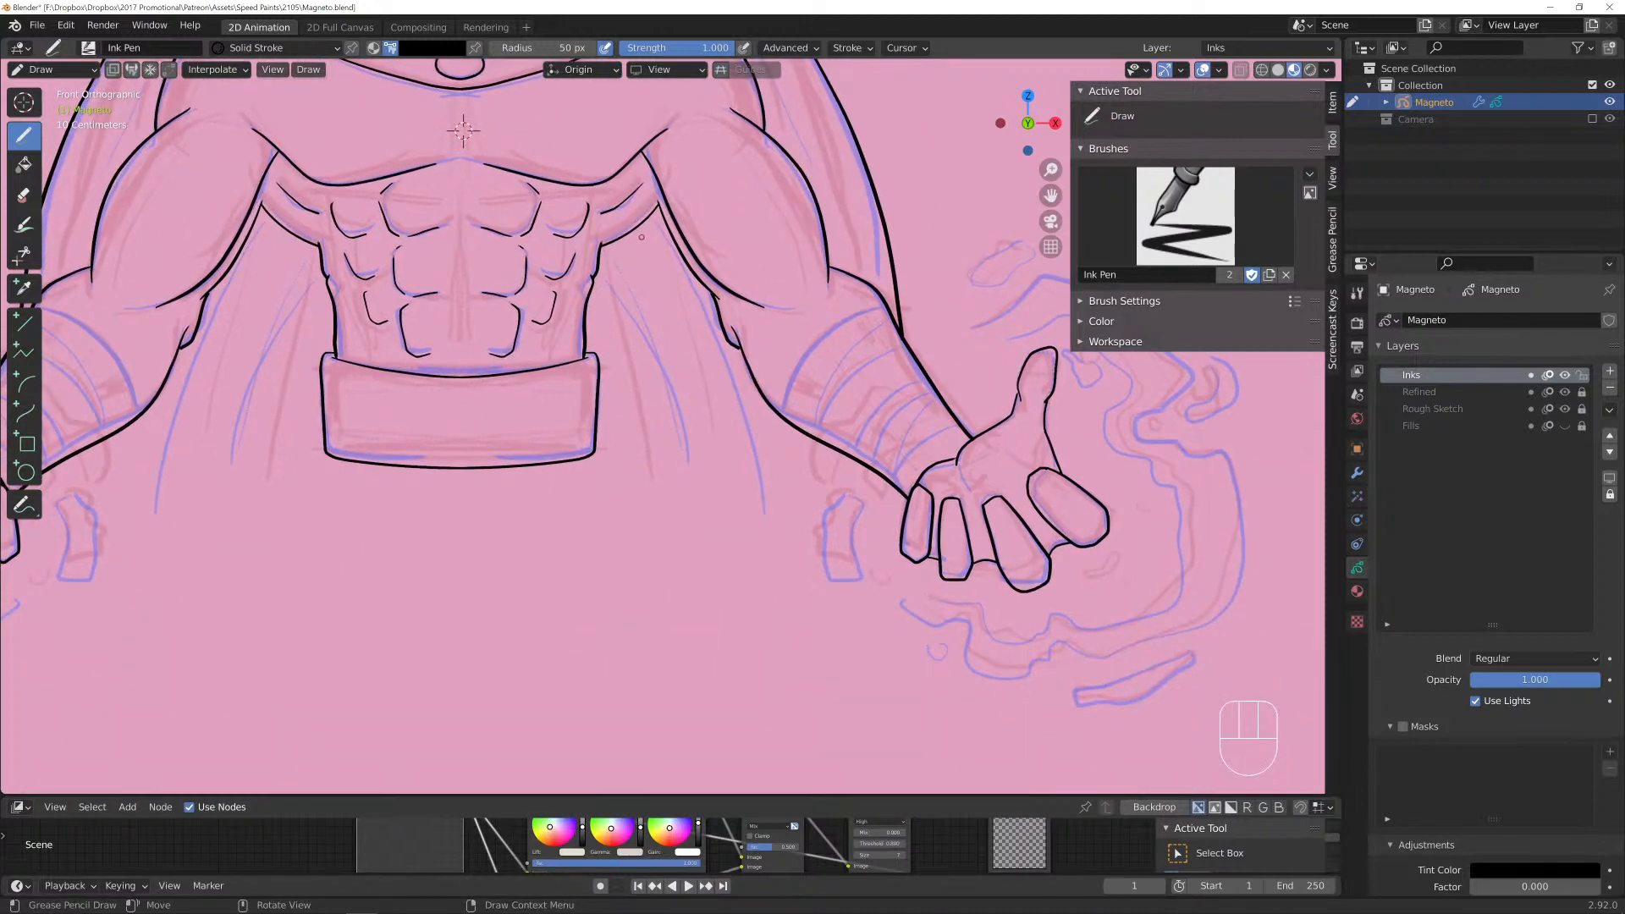
drag(647, 220, 737, 453)
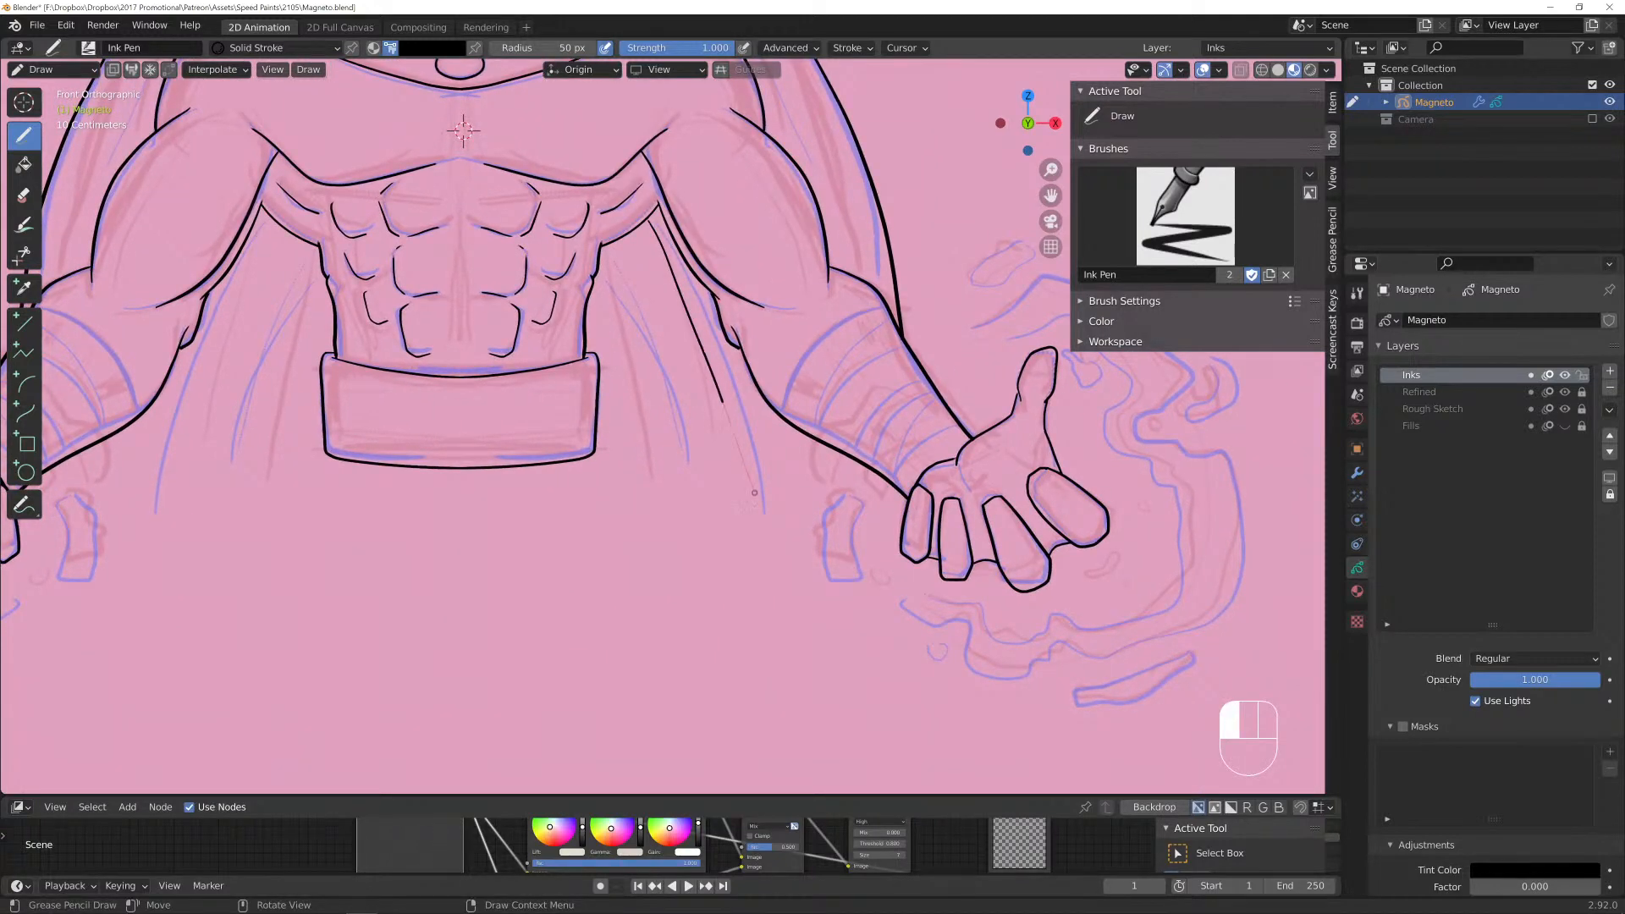
drag(272, 221, 180, 455)
drag(635, 247, 680, 414)
drag(288, 237, 241, 413)
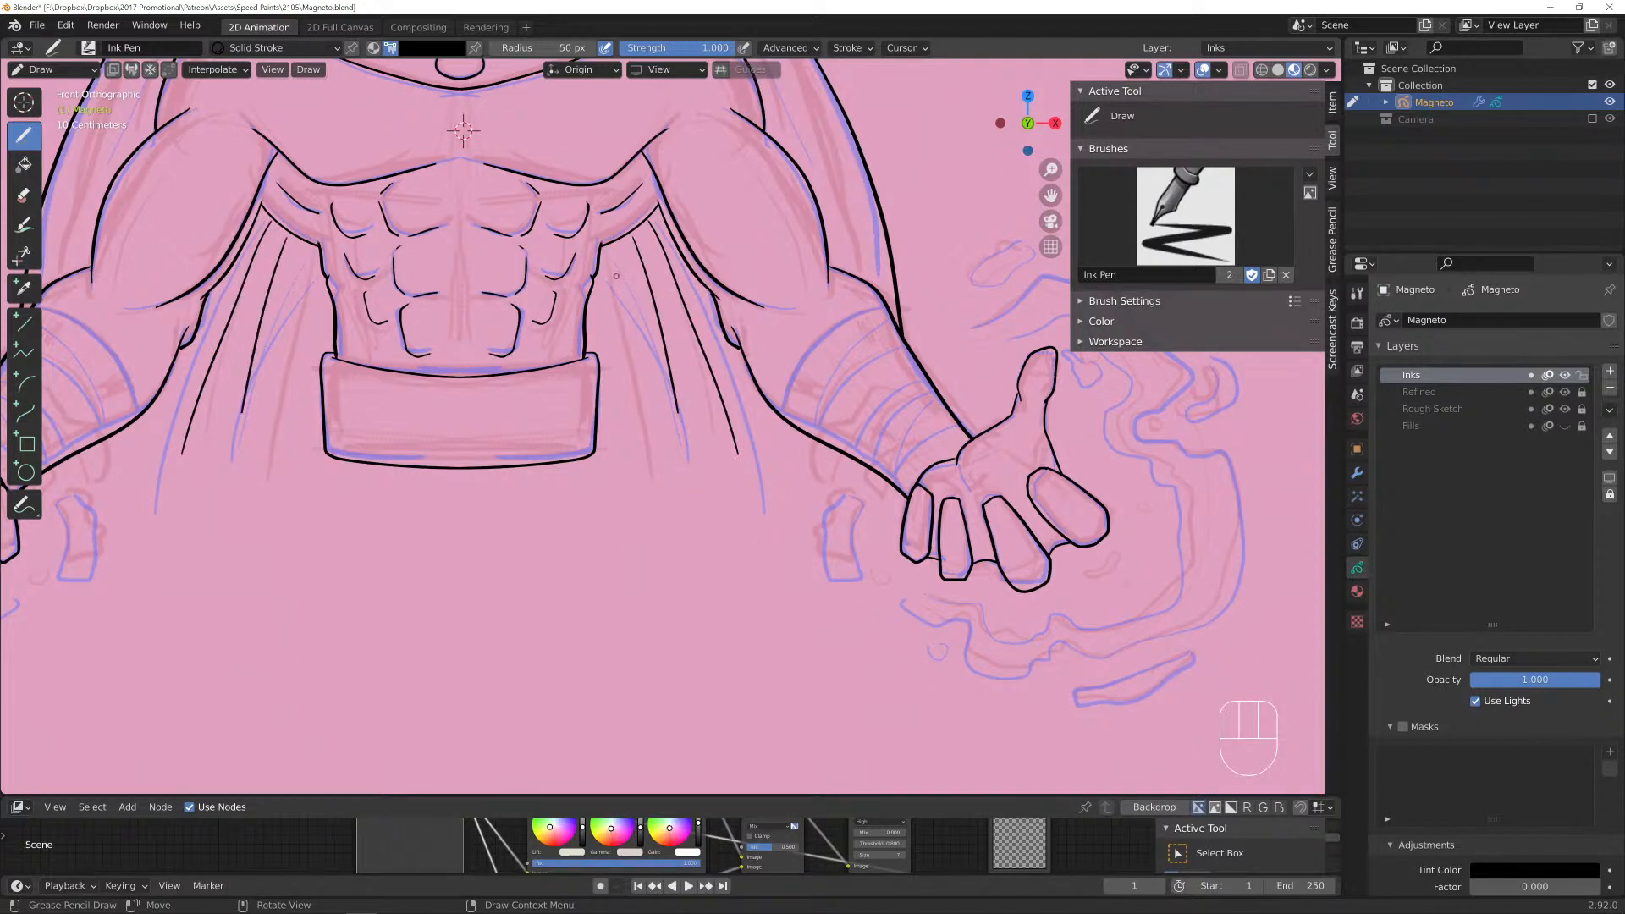
drag(606, 253, 640, 430)
drag(314, 254, 282, 411)
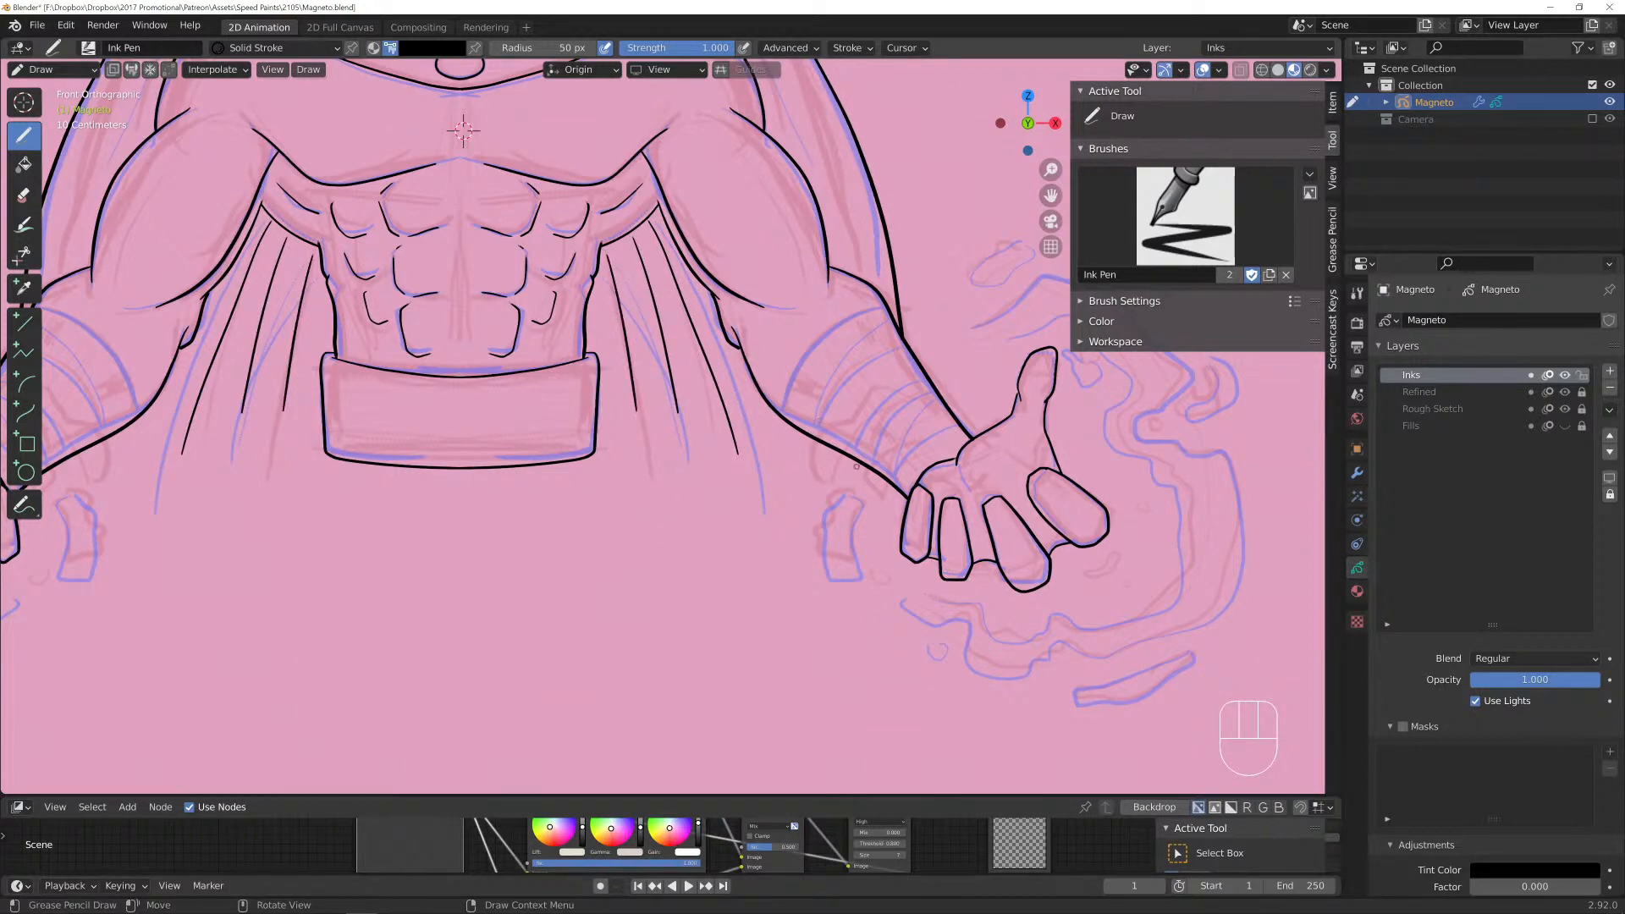
drag(815, 442, 819, 469)
Ink the jawline below the mouth, running between the inner edges of the helmet's cheek guards.
scroll(677, 441, down, 5)
shift+middle_drag(677, 407, 686, 499)
scroll(708, 496, up, 4)
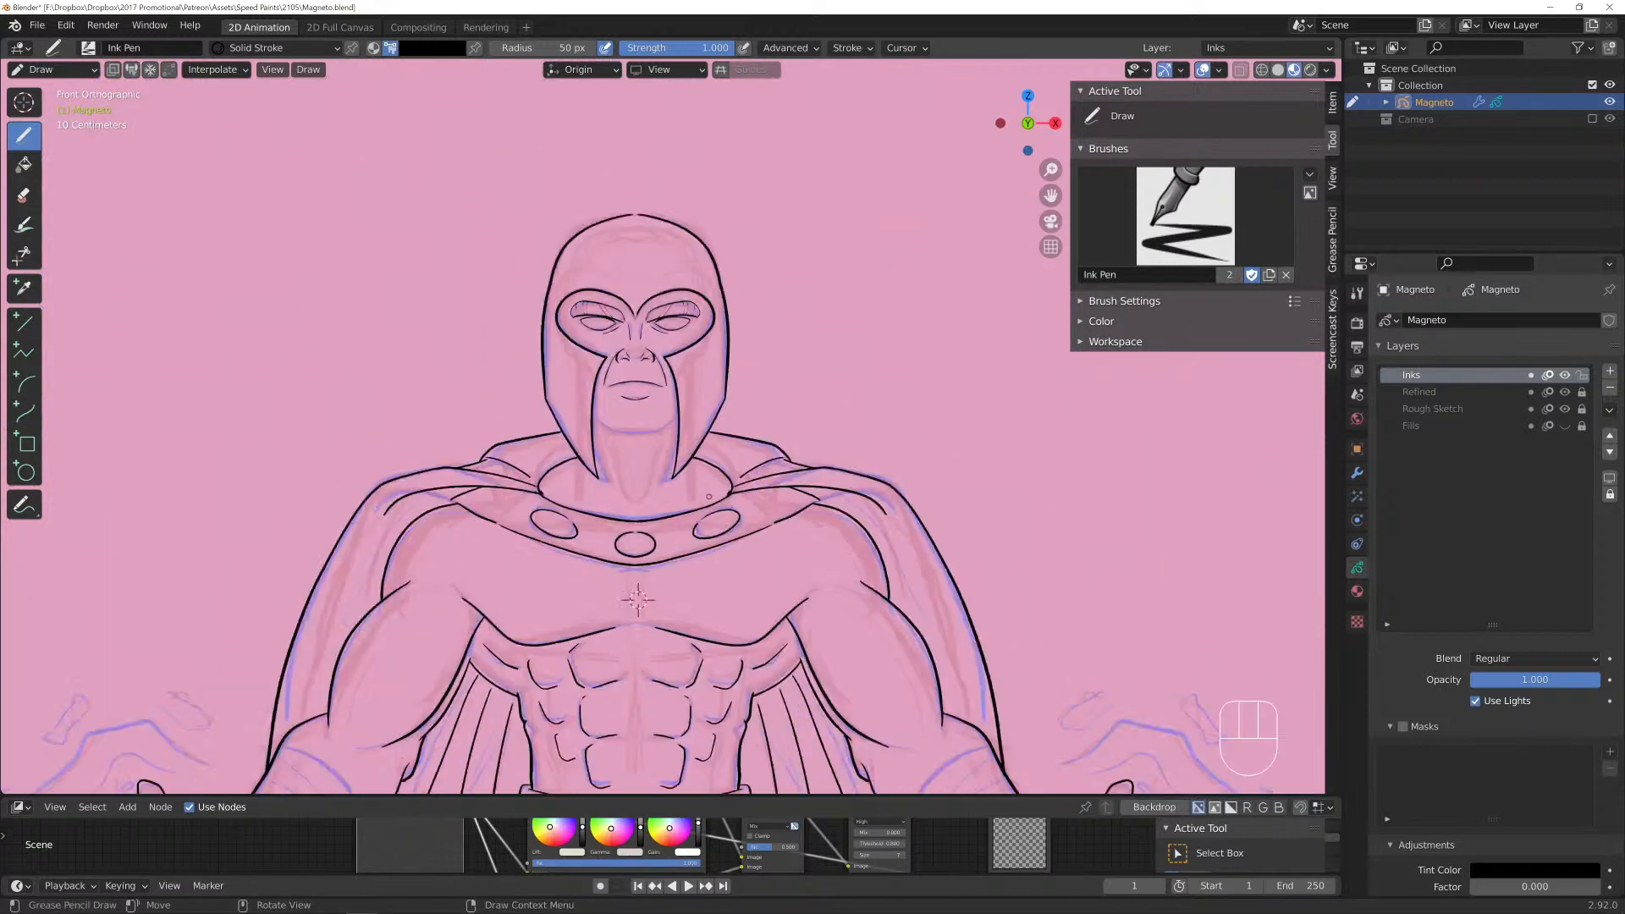
scroll(709, 496, up, 6)
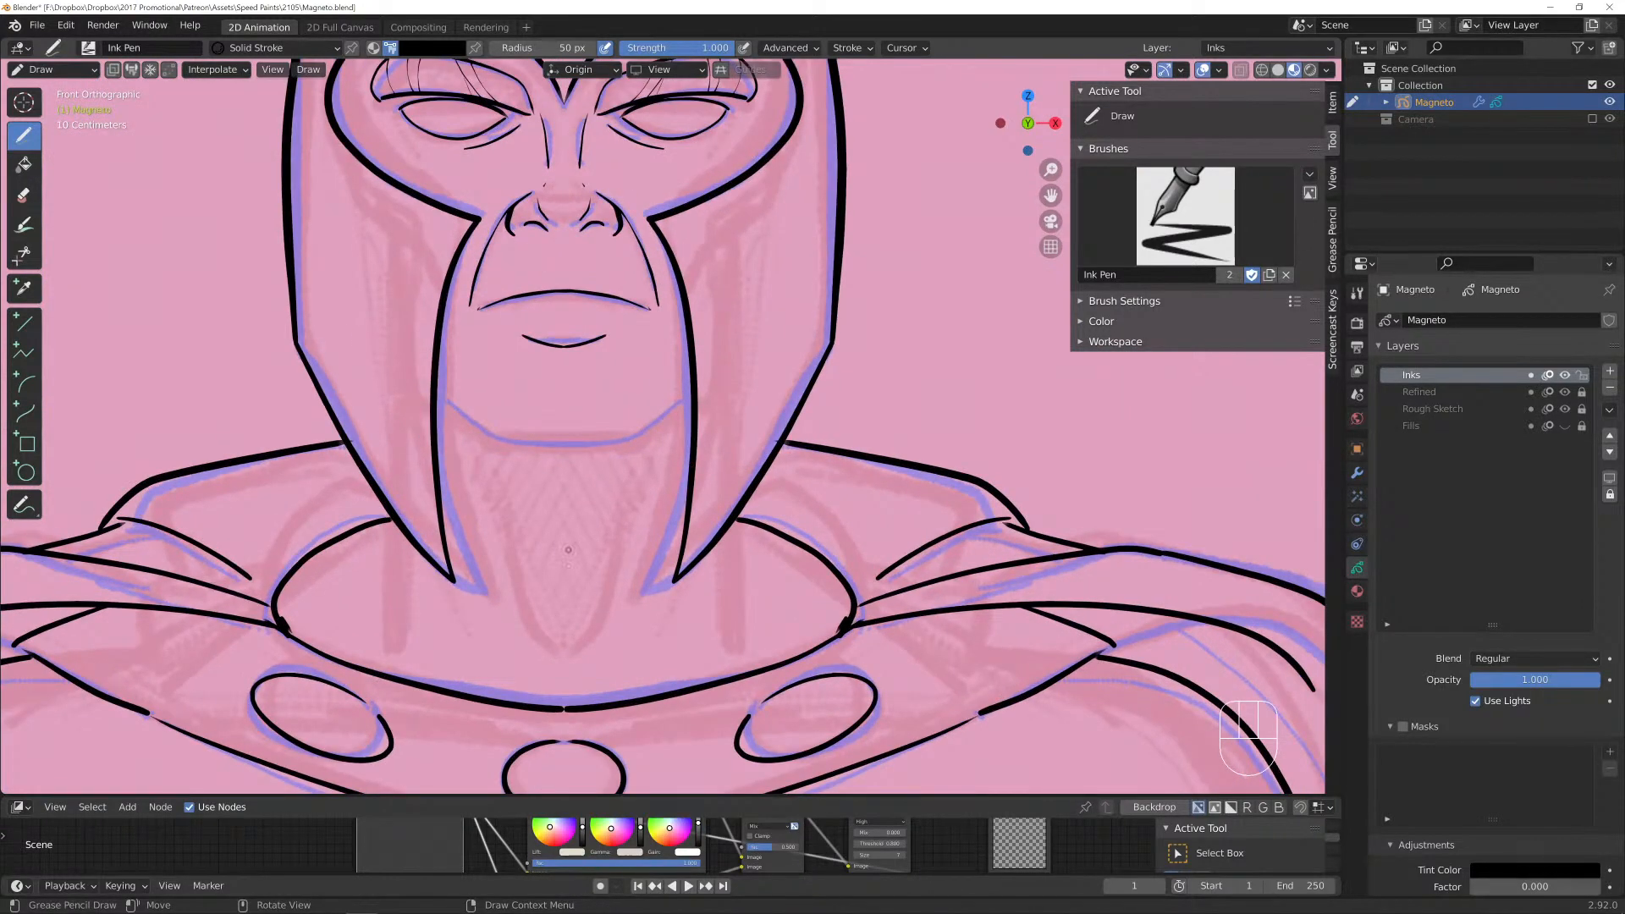
mouse_move(691, 383)
mouse_down()
mouse_move(628, 440)
mouse_move(559, 447)
mouse_move(525, 446)
mouse_move(437, 386)
mouse_up()
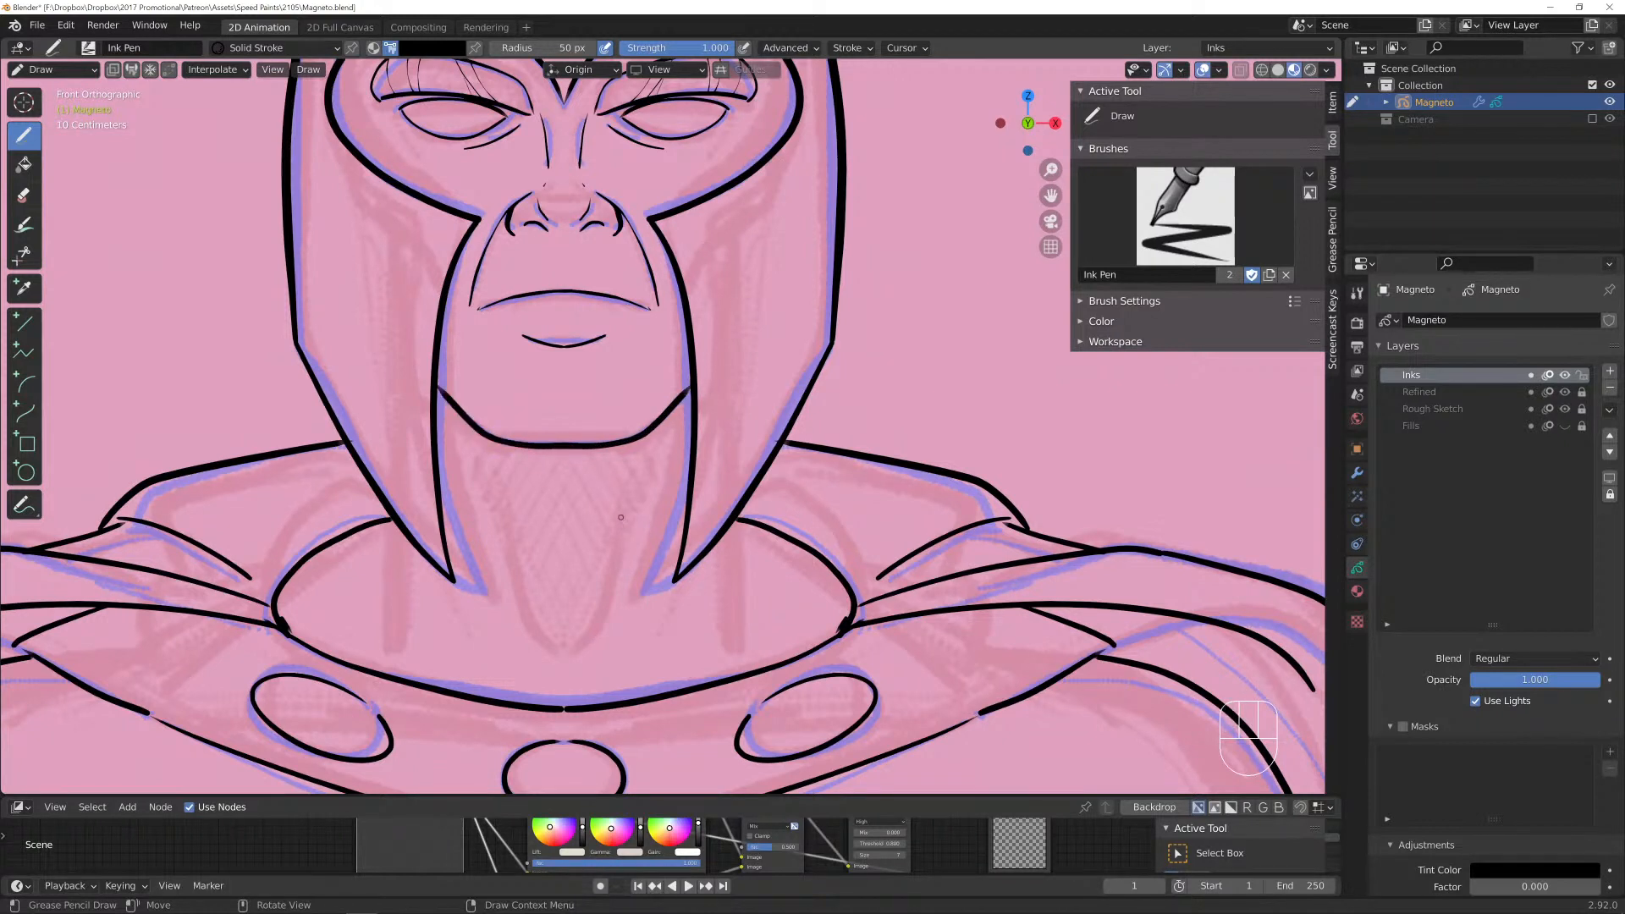
Ink the inner throat lines and the outer neck muscle lines between the helmet and the collar.
drag(620, 518, 599, 609)
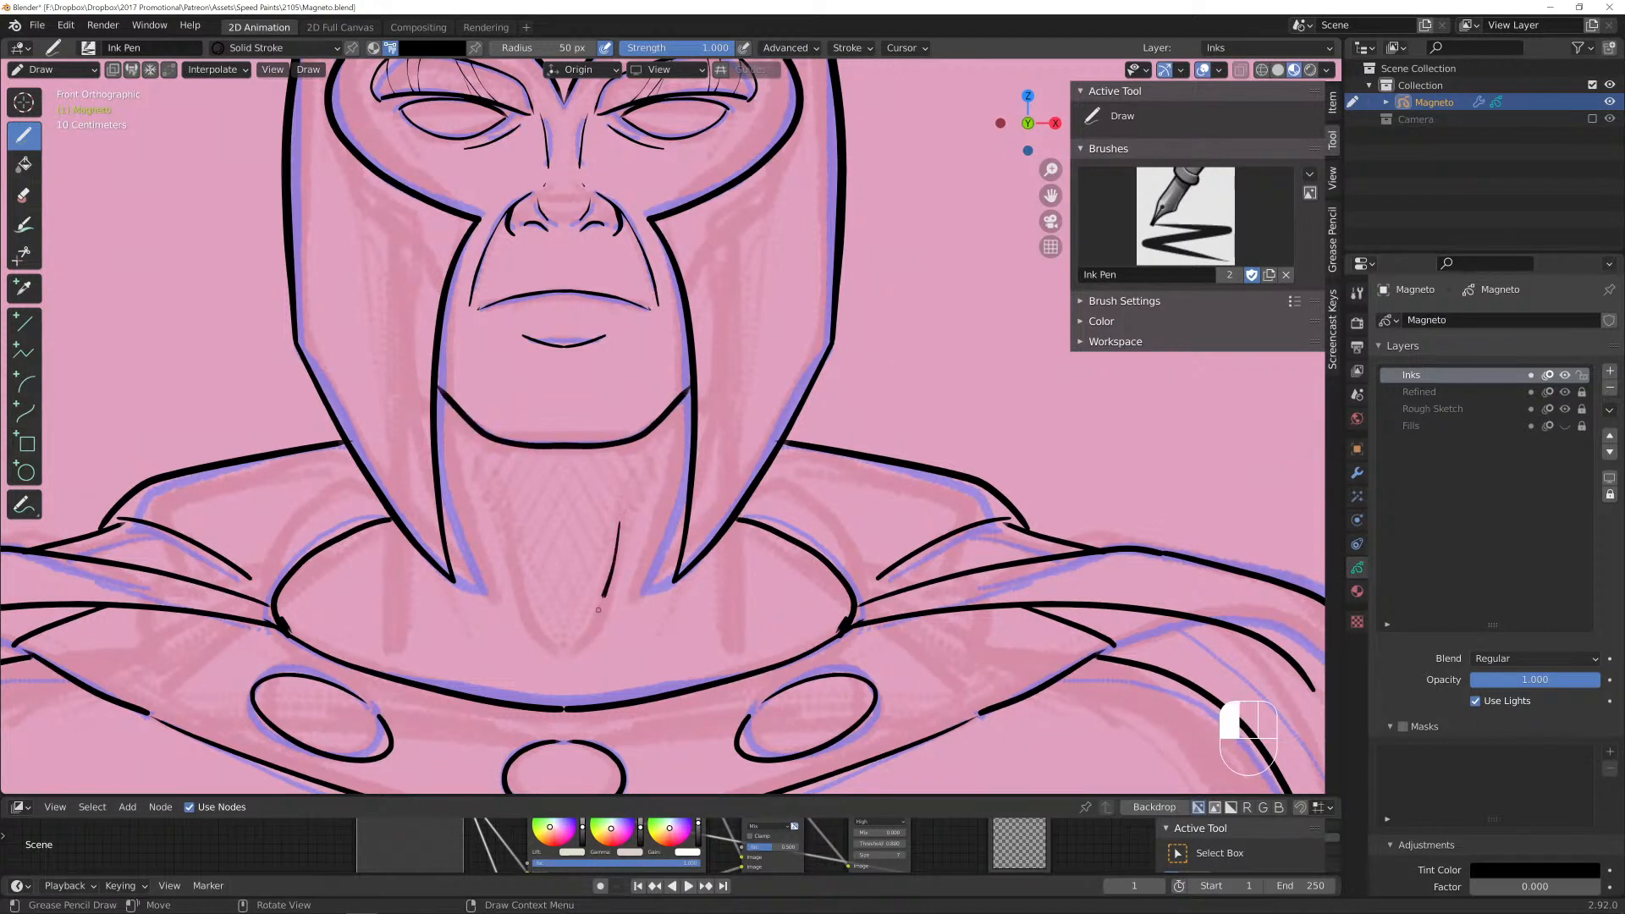
click(578, 670)
drag(730, 518, 756, 624)
drag(398, 521, 372, 622)
drag(733, 523, 737, 525)
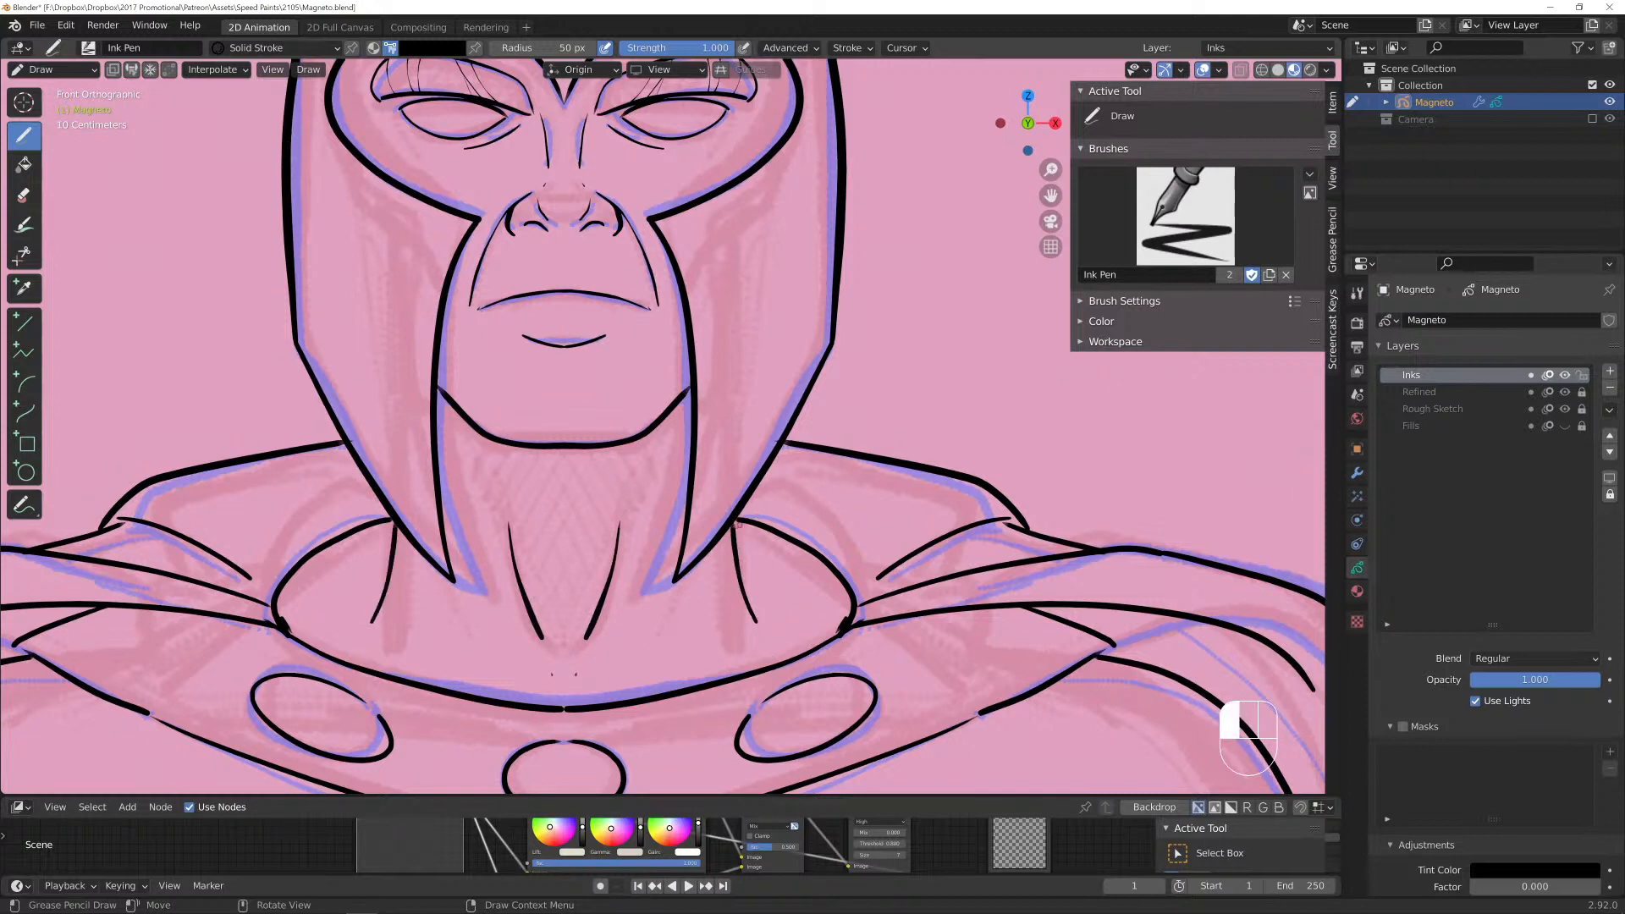
Zoom out to the whole figure and save the Magneto.blend file.
ctrl+middle_drag(762, 509, 787, 427)
scroll(787, 427, down, 1)
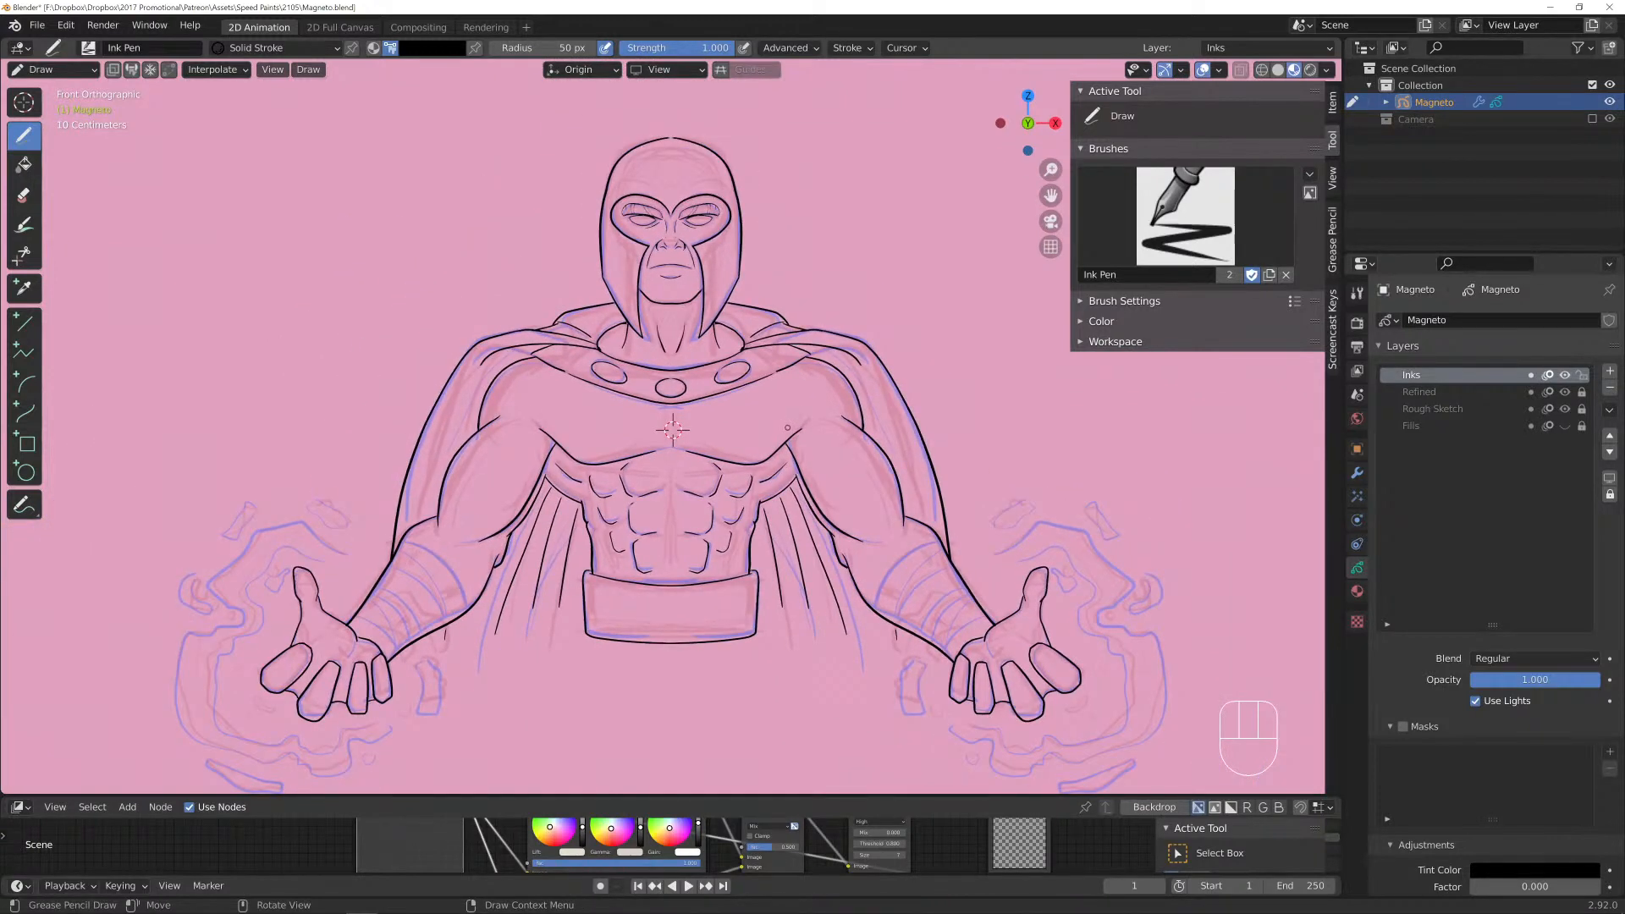
key(ctrl+s)
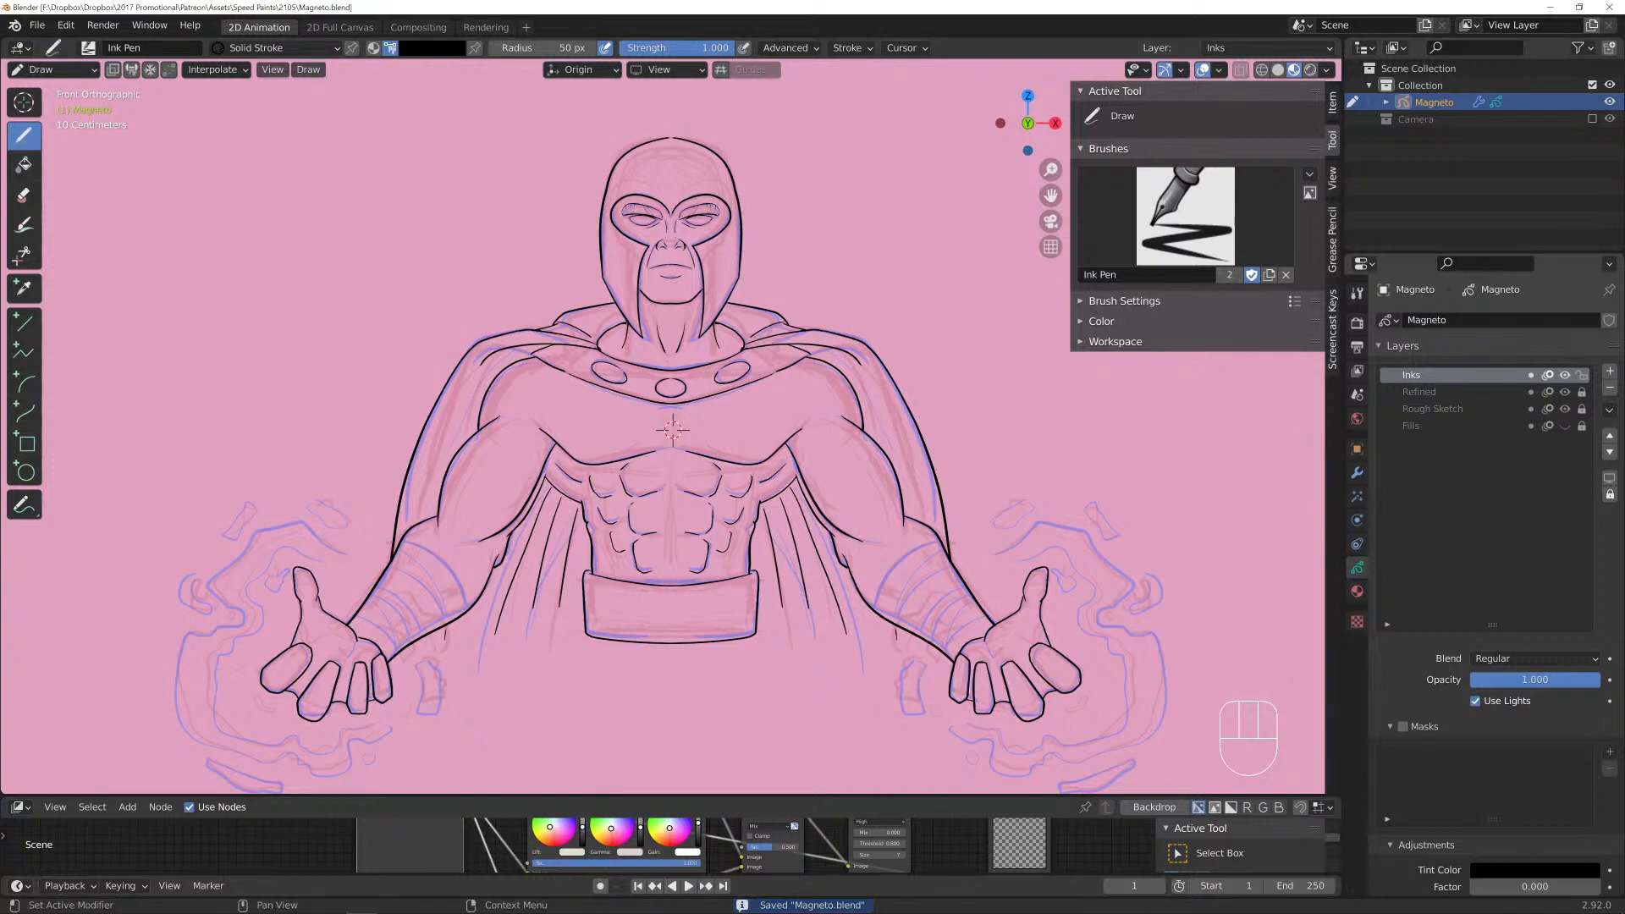
Hide the Refined and Rough Sketch layers and unlock both of them.
click(1565, 391)
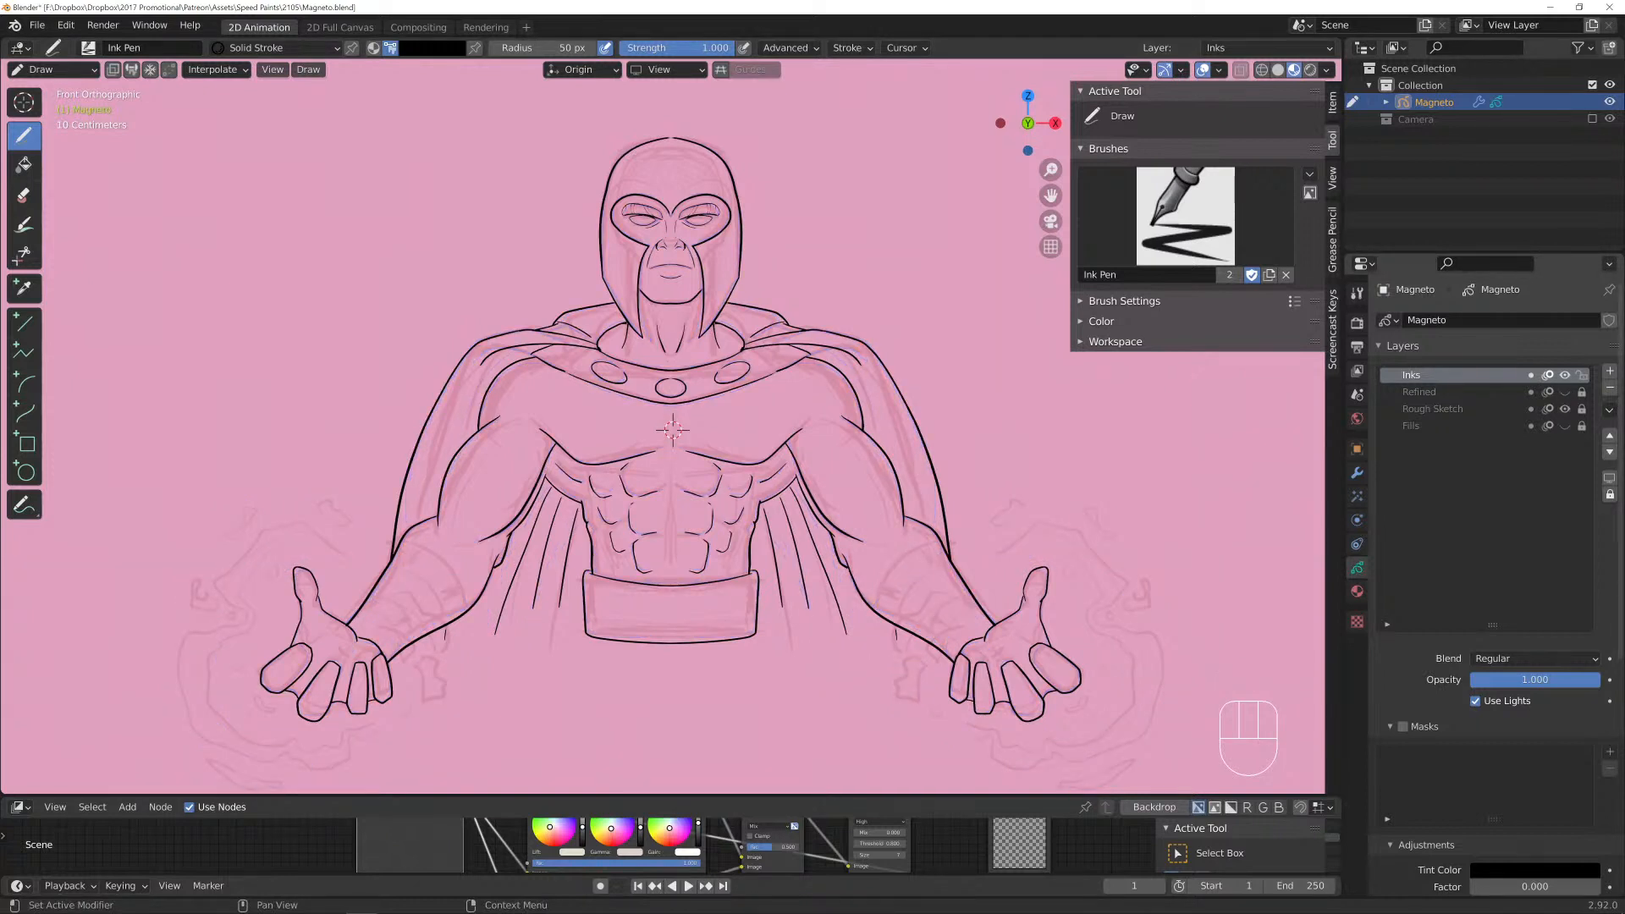
click(1565, 409)
click(1582, 409)
click(1582, 392)
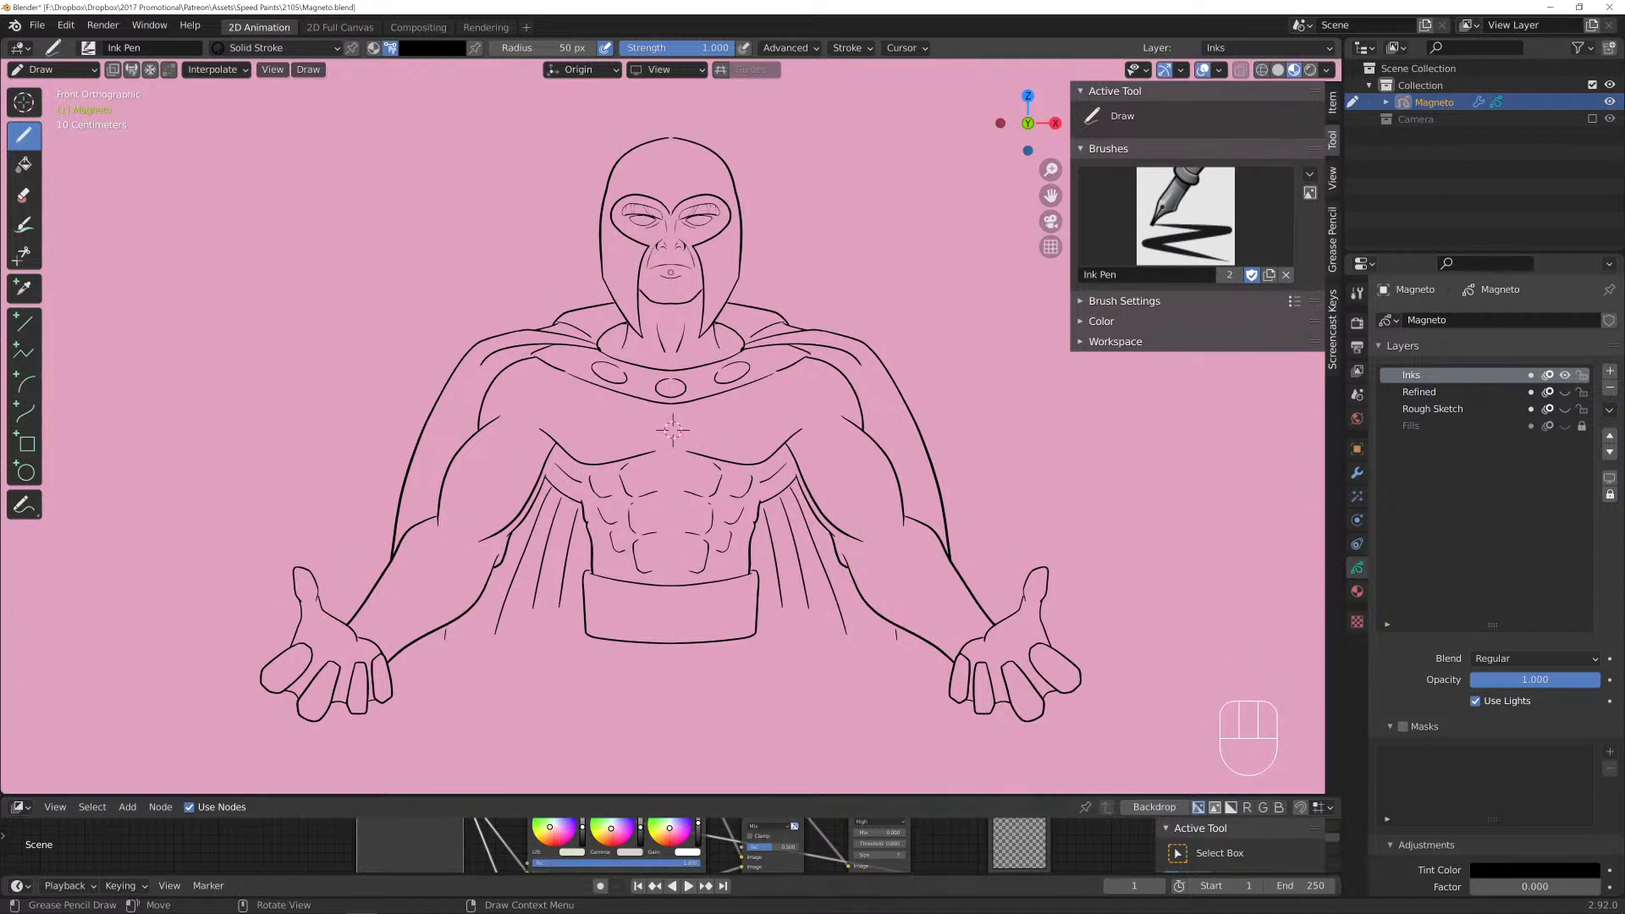
Close the gap at the crown of the helmet outline in Edit Mode by deleting the tapered end points and moving the new ends together.
scroll(673, 430, up, 5)
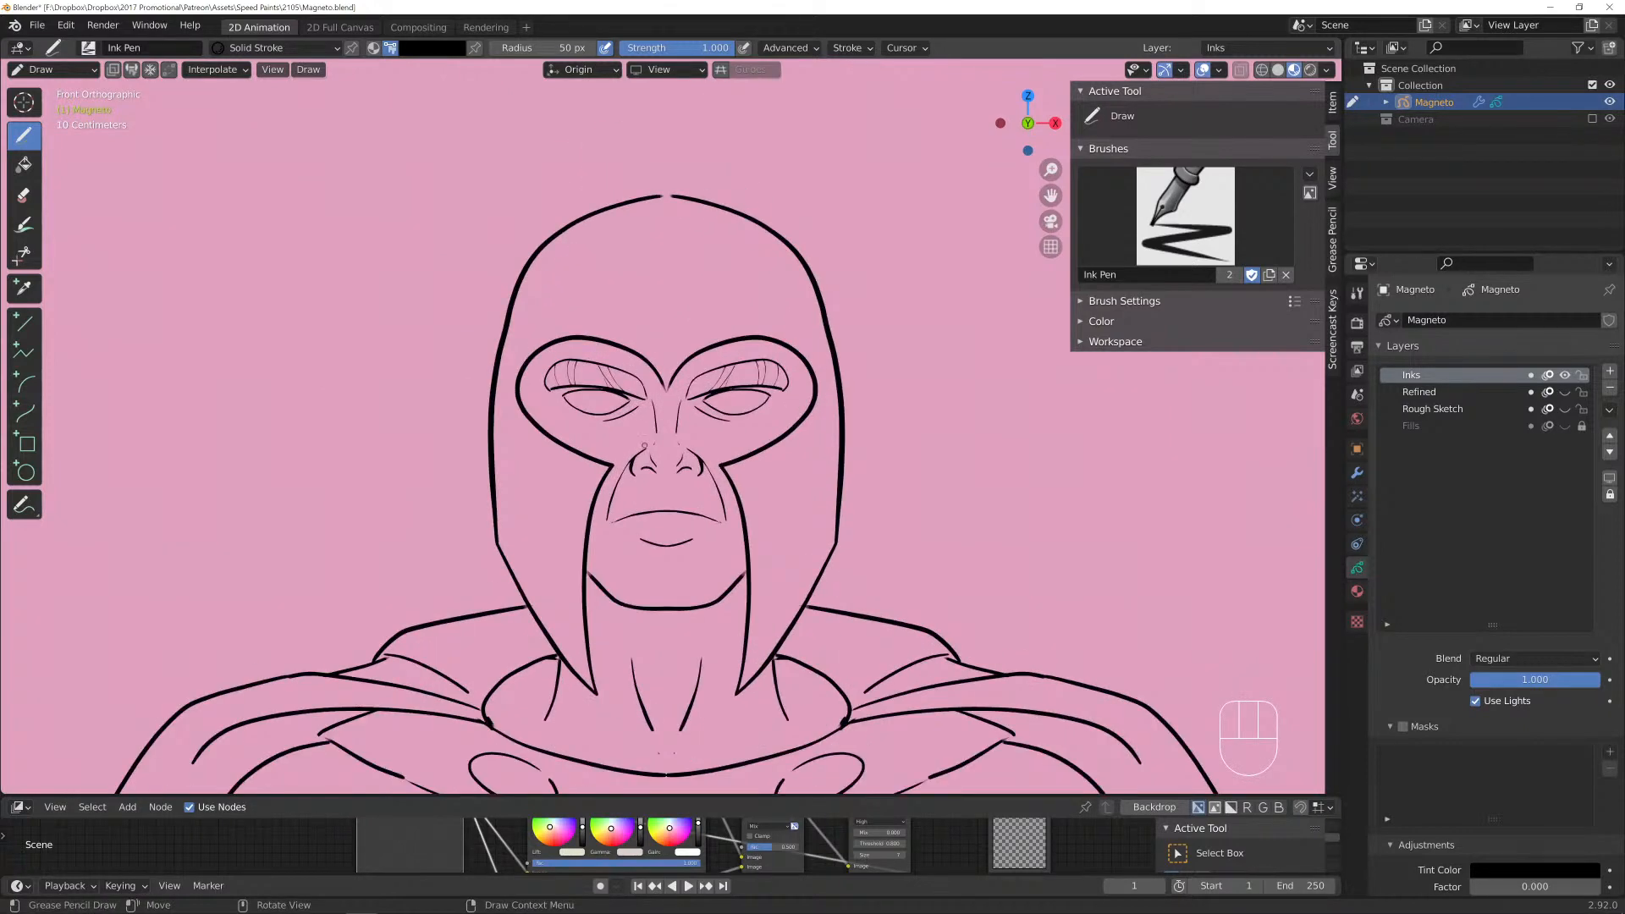
key(Tab)
scroll(656, 152, up, 5)
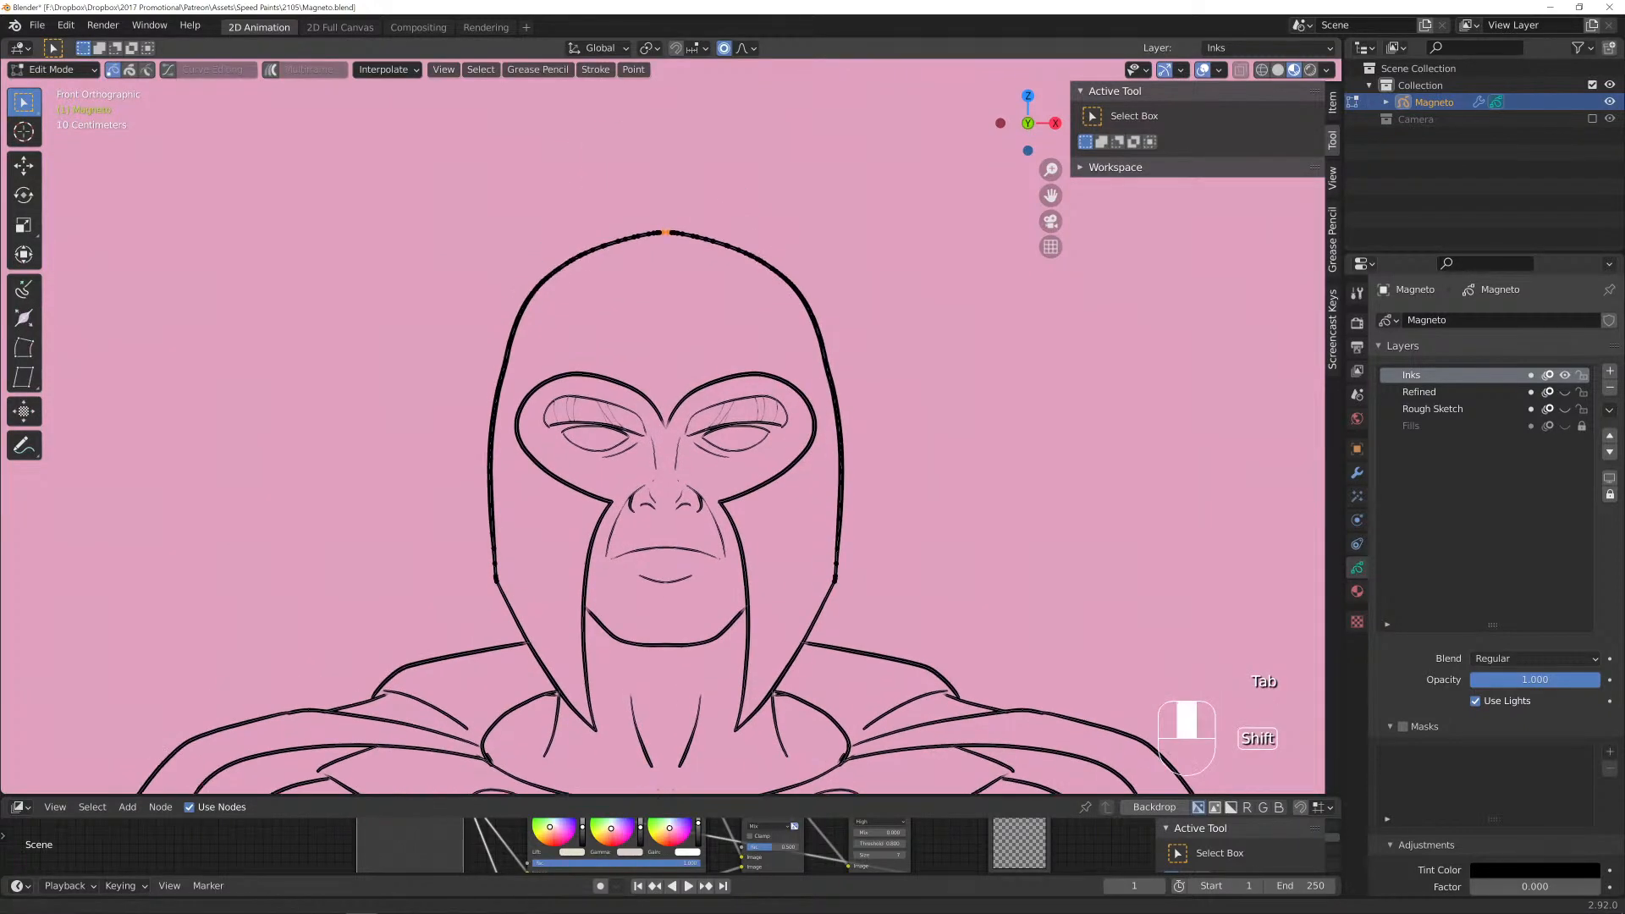
key(x)
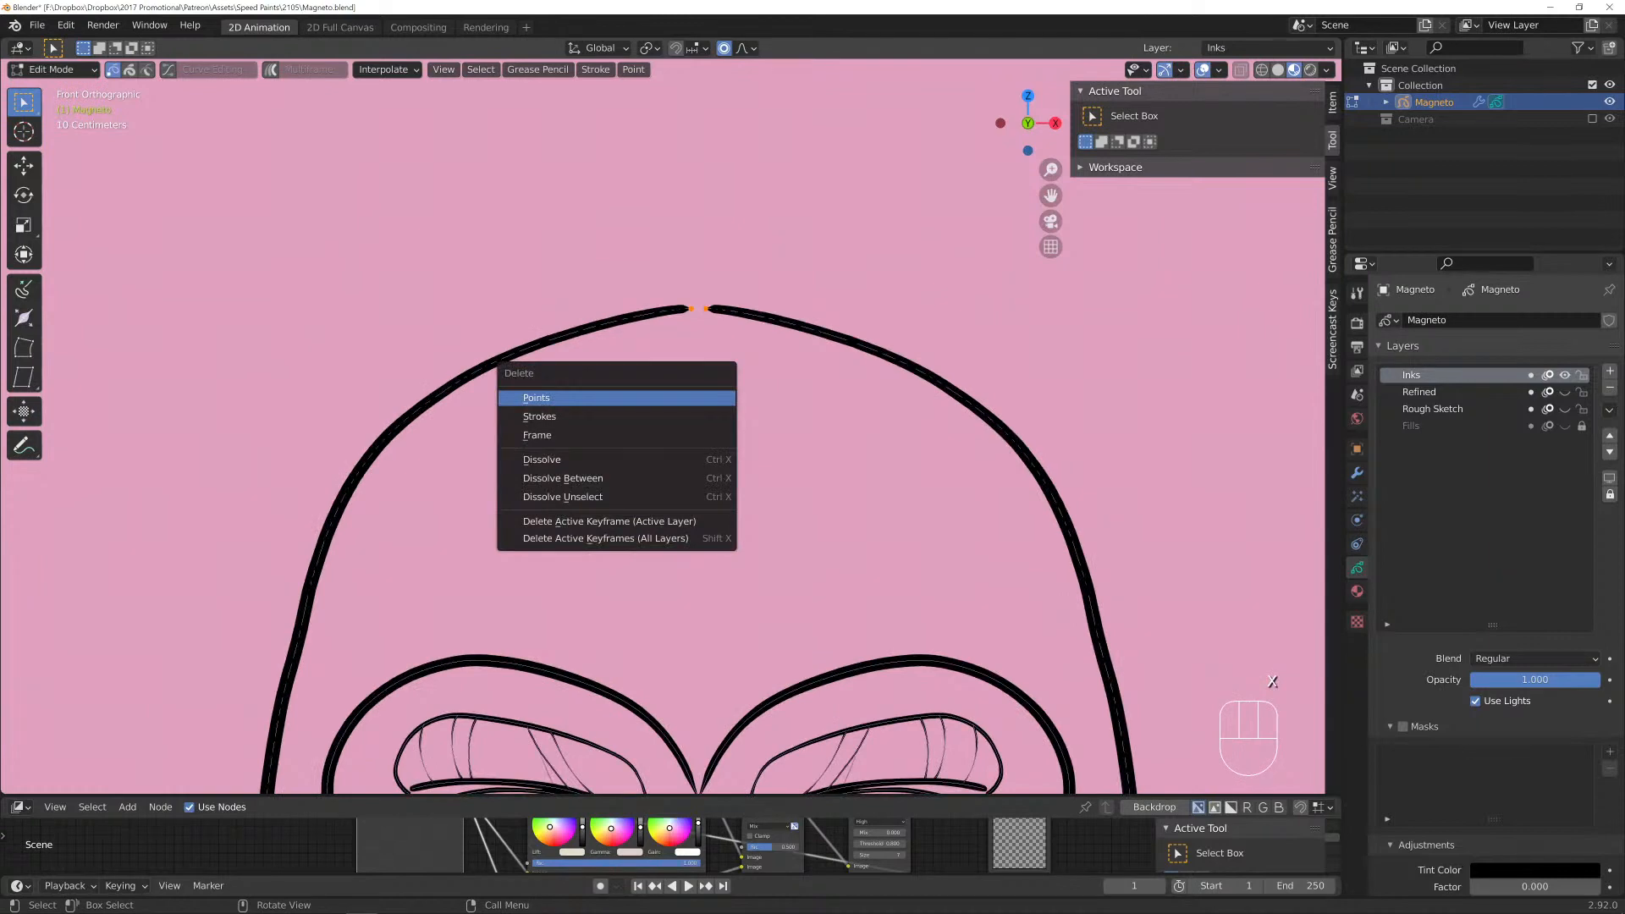
click(617, 391)
key(g)
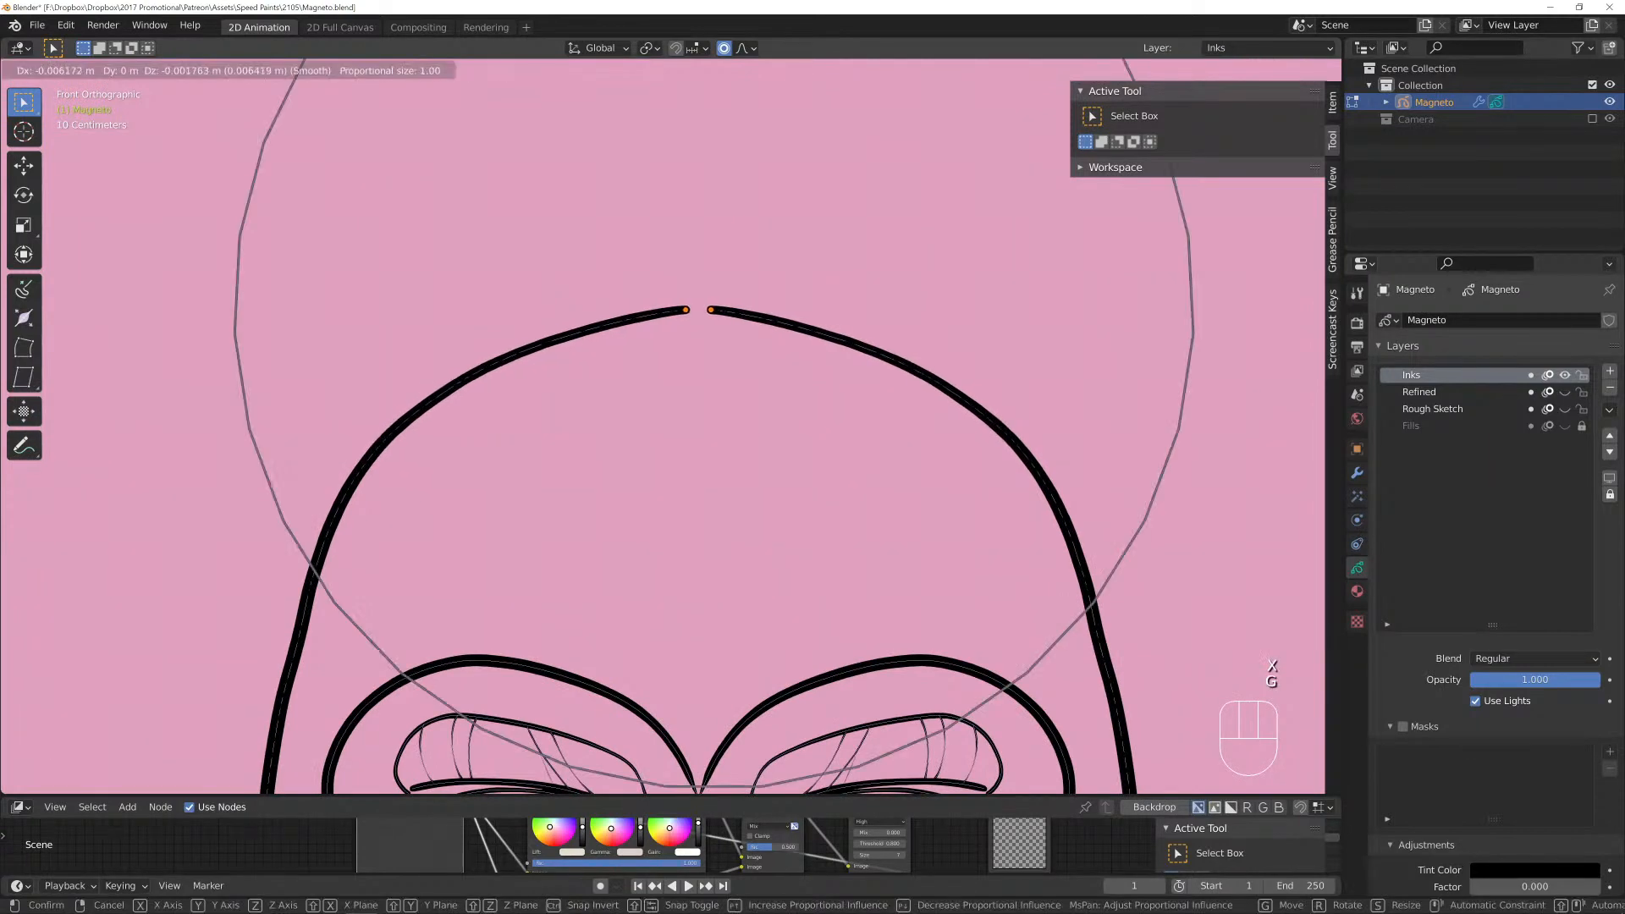
click(698, 320)
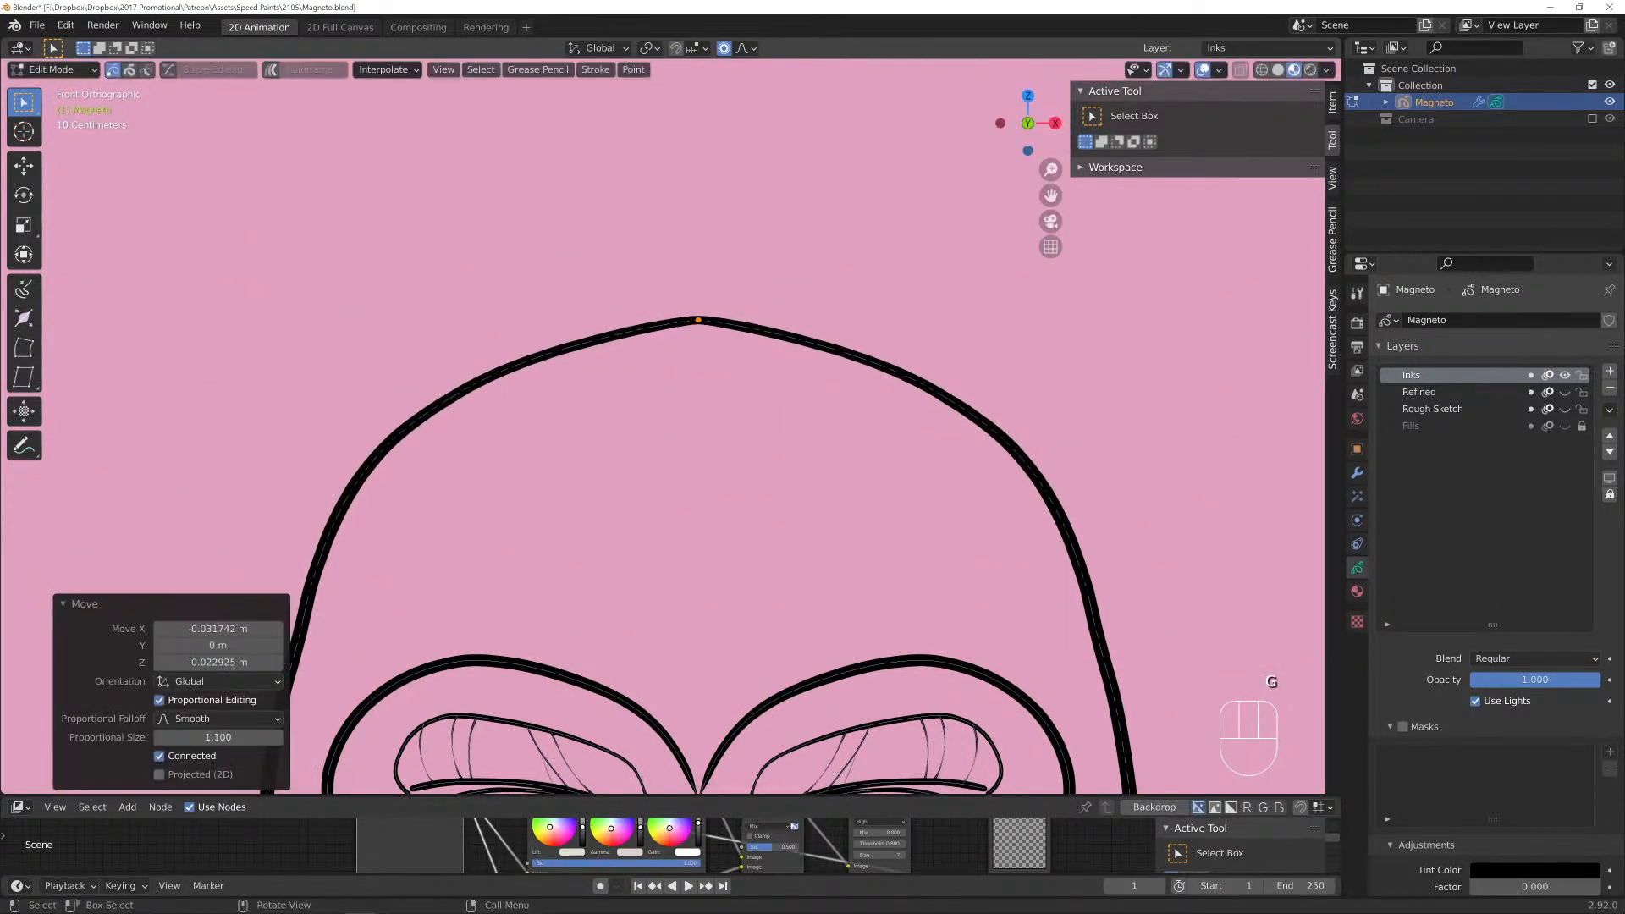
Move the helmet outline's side point beside the eye opening slightly outward with proportional editing.
scroll(660, 423, down, 2)
shift+middle_drag(677, 423, 504, 78)
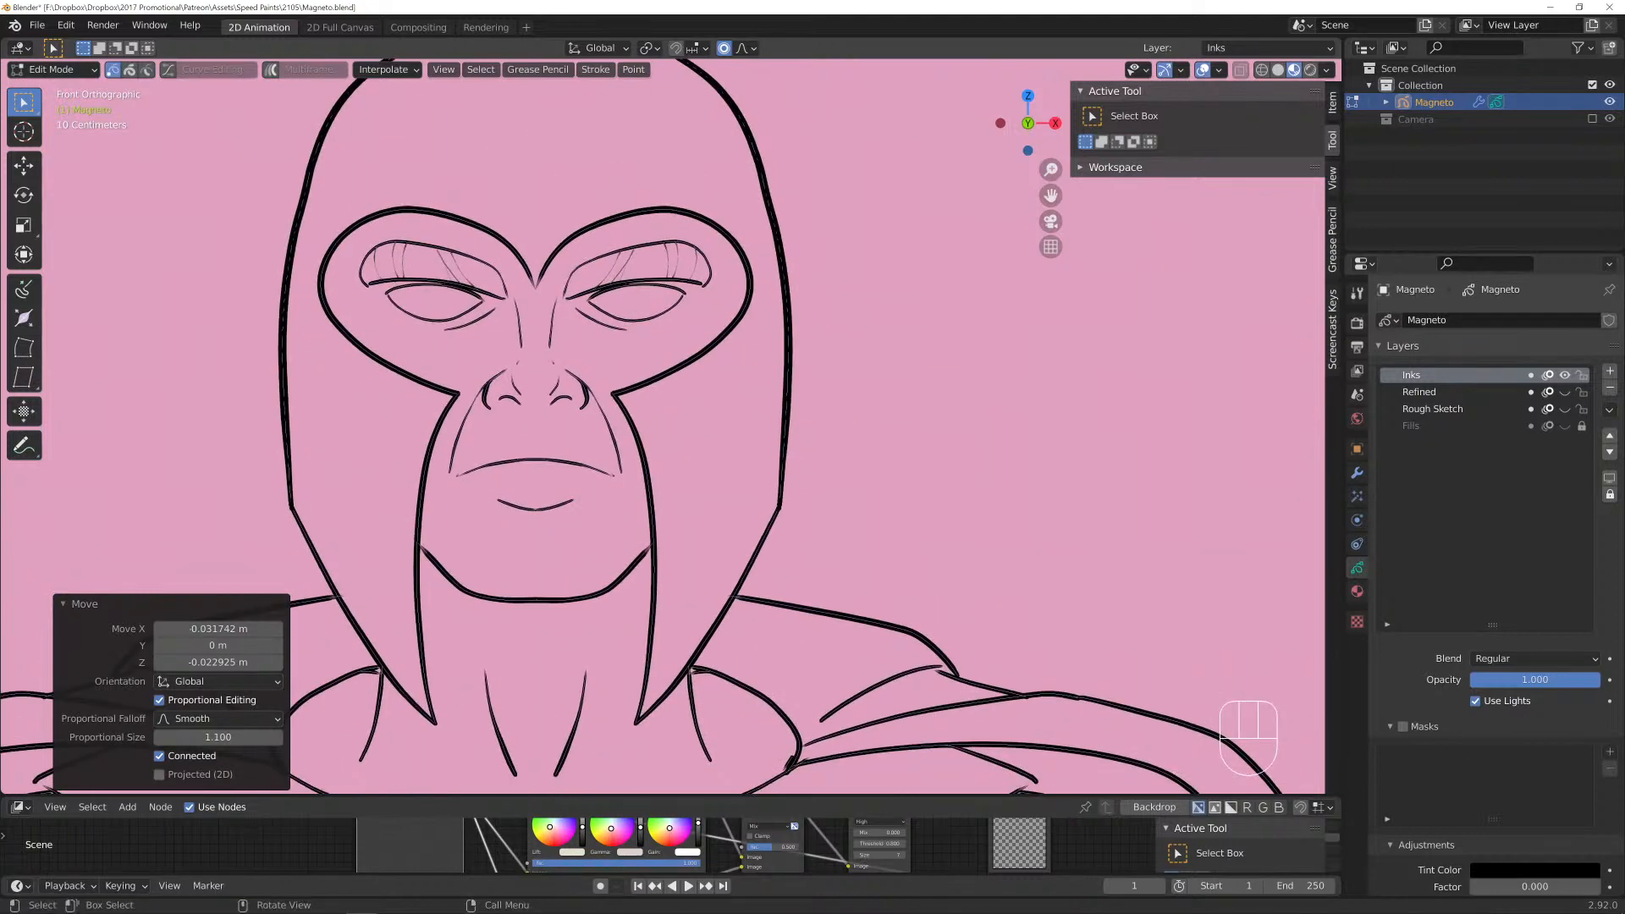
click(769, 209)
key(g)
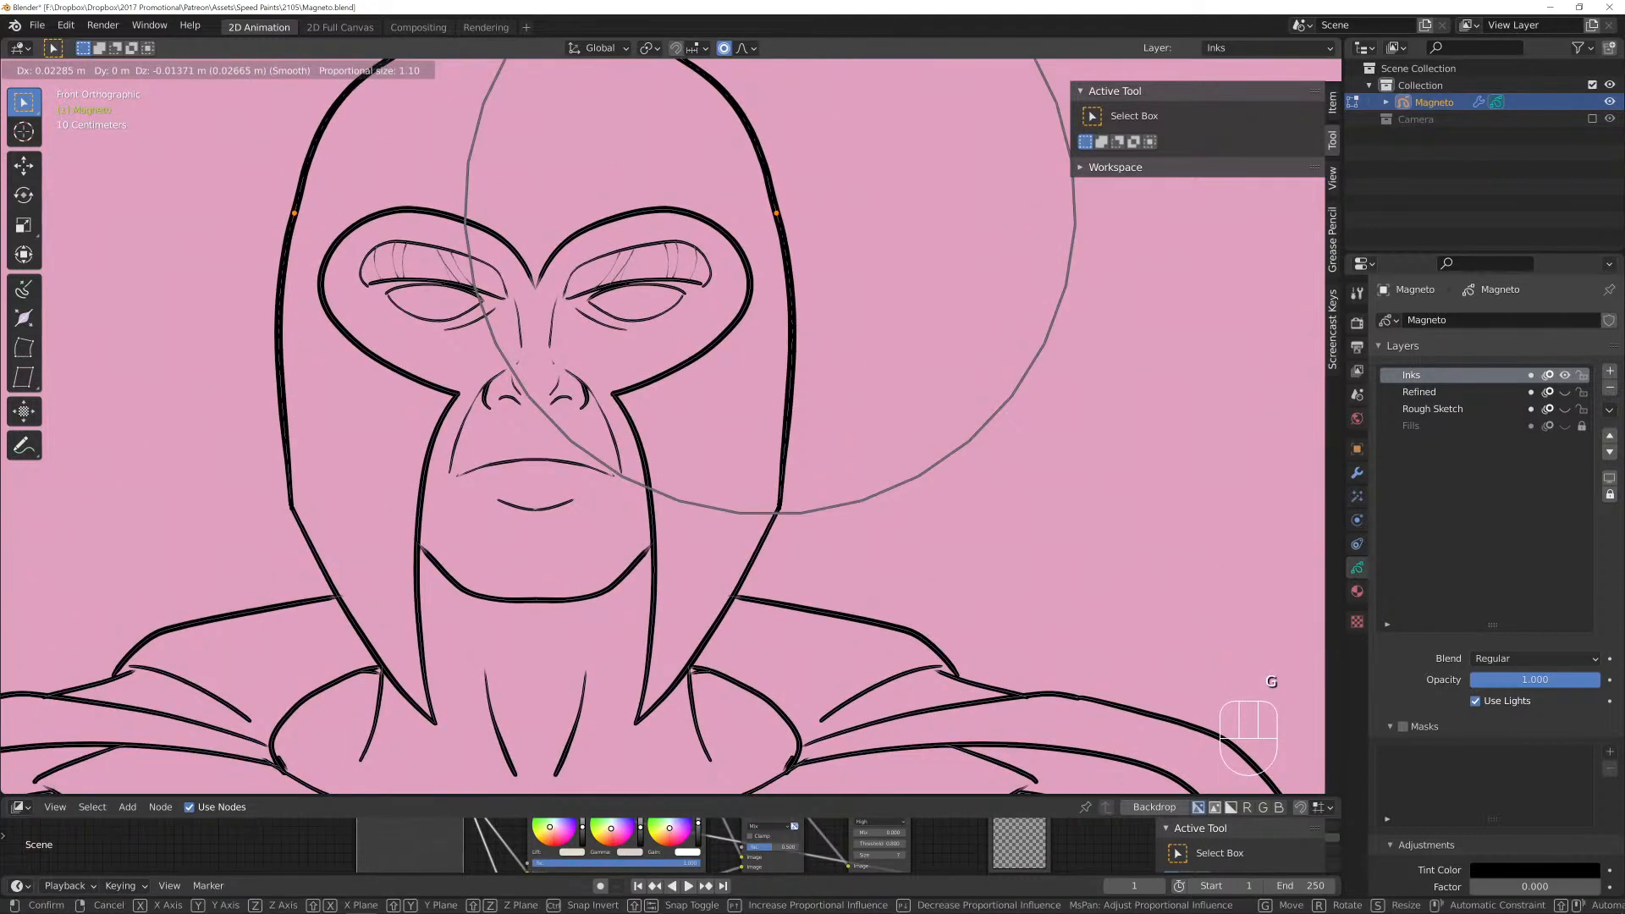
key(Return)
Move the helmet's cheek corner points outward to widen the lower part of the helmet, and return to Draw Mode.
click(779, 506)
key(g)
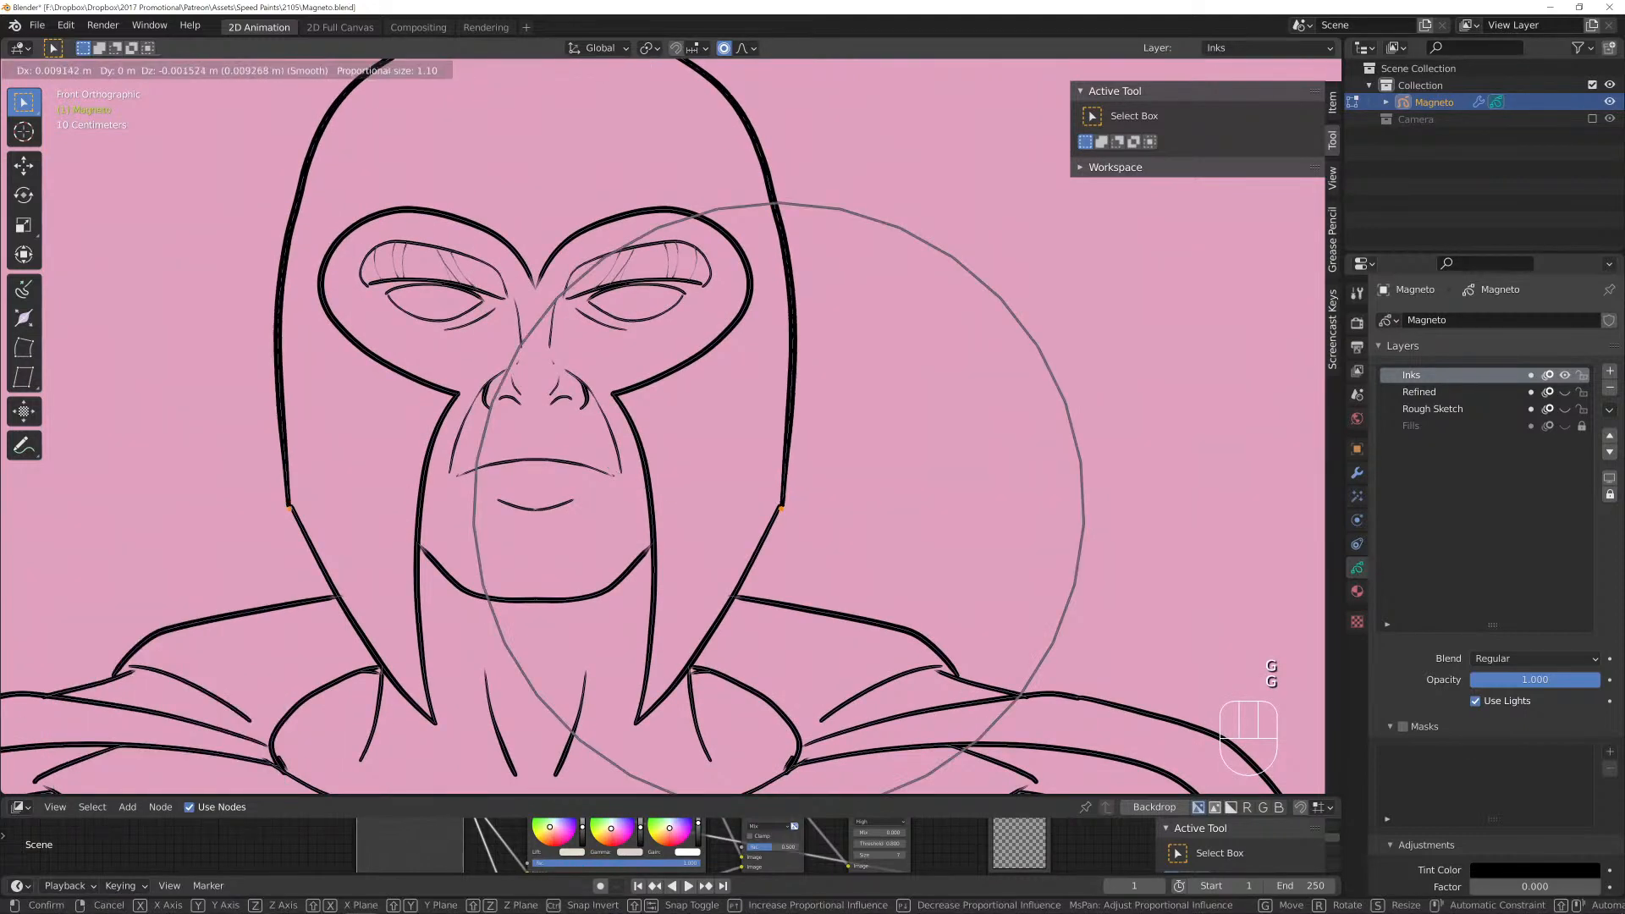
key(Return)
key(g)
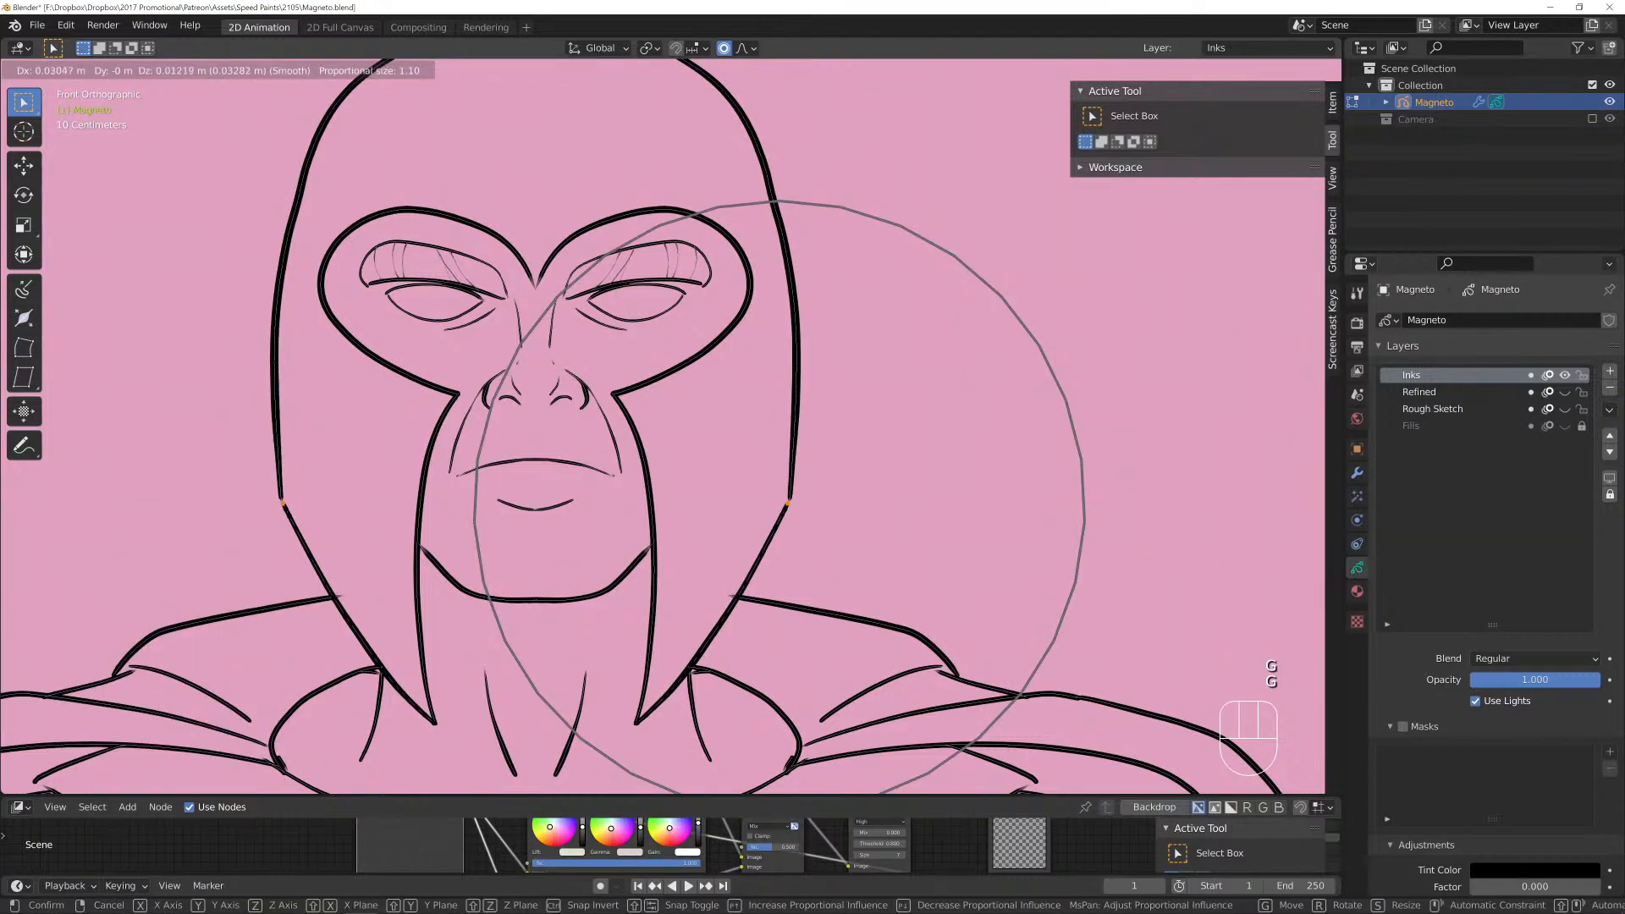
click(791, 500)
key(Tab)
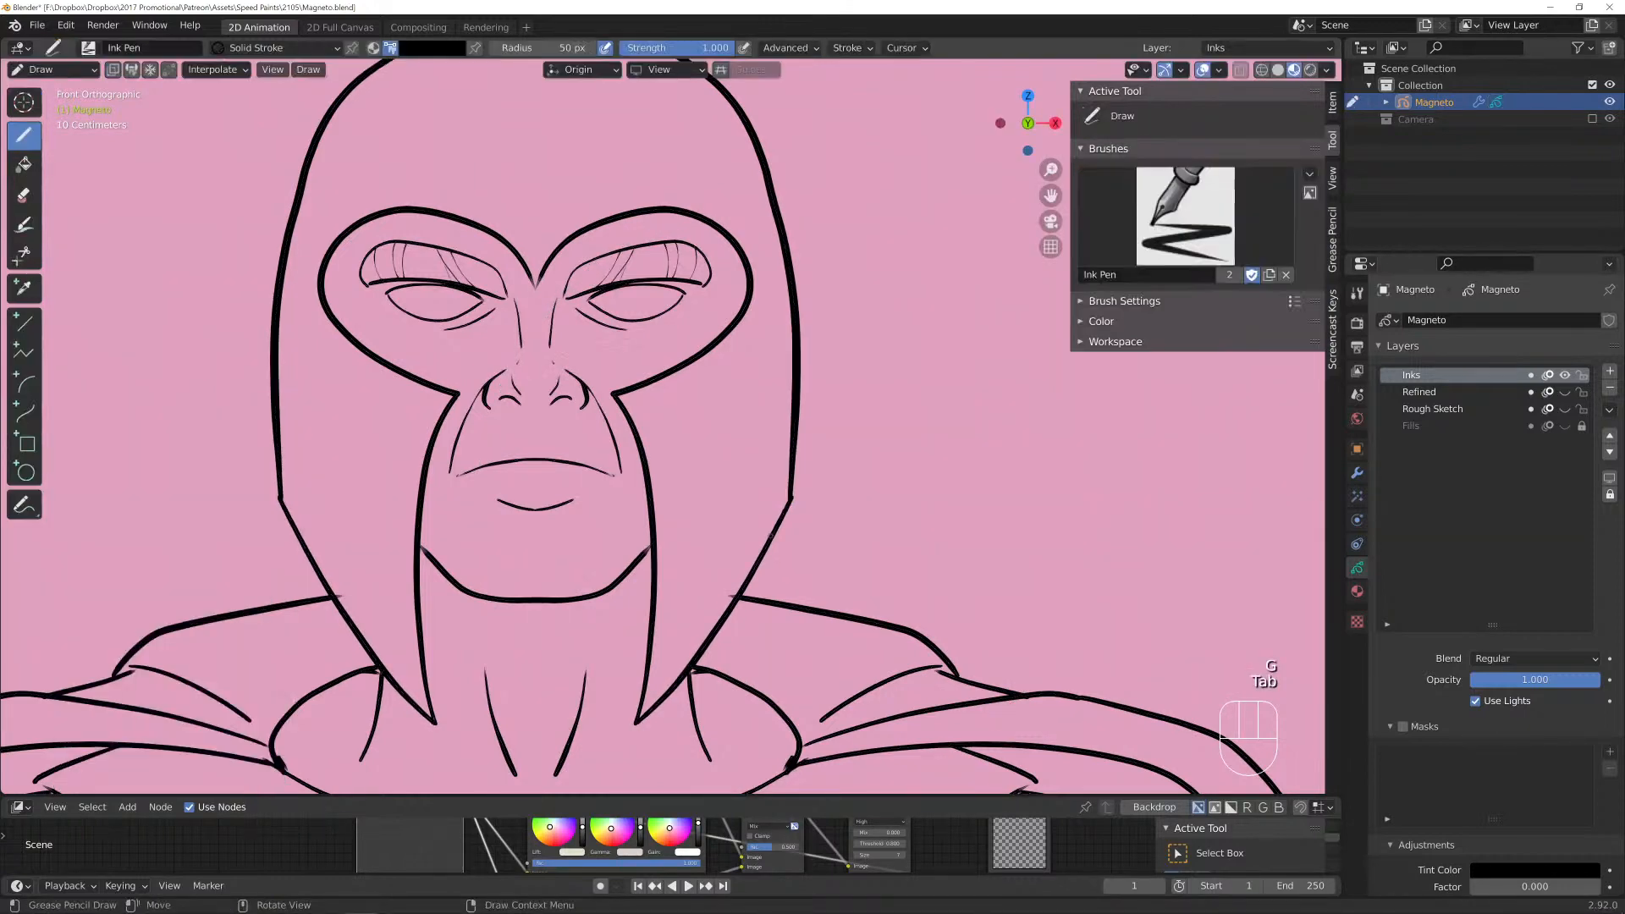
Tidy the helmet's cheek corner in Edit Mode by nudging its end points into alignment and scaling the line thickness there by 1.384.
scroll(772, 538, up, 8)
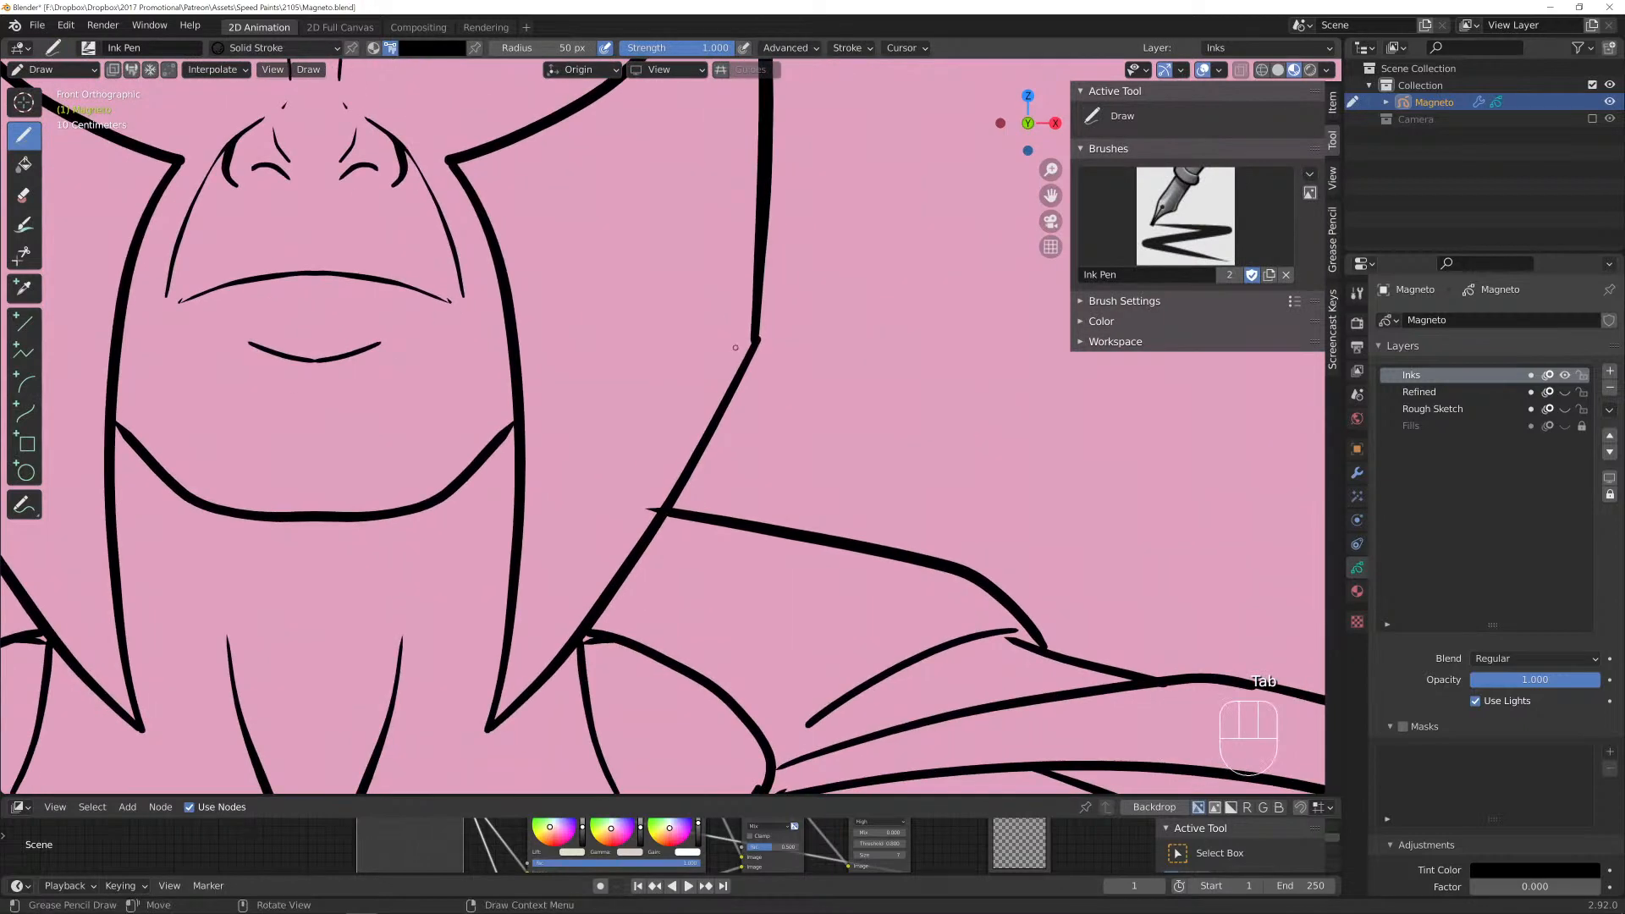
key(Tab)
key(g)
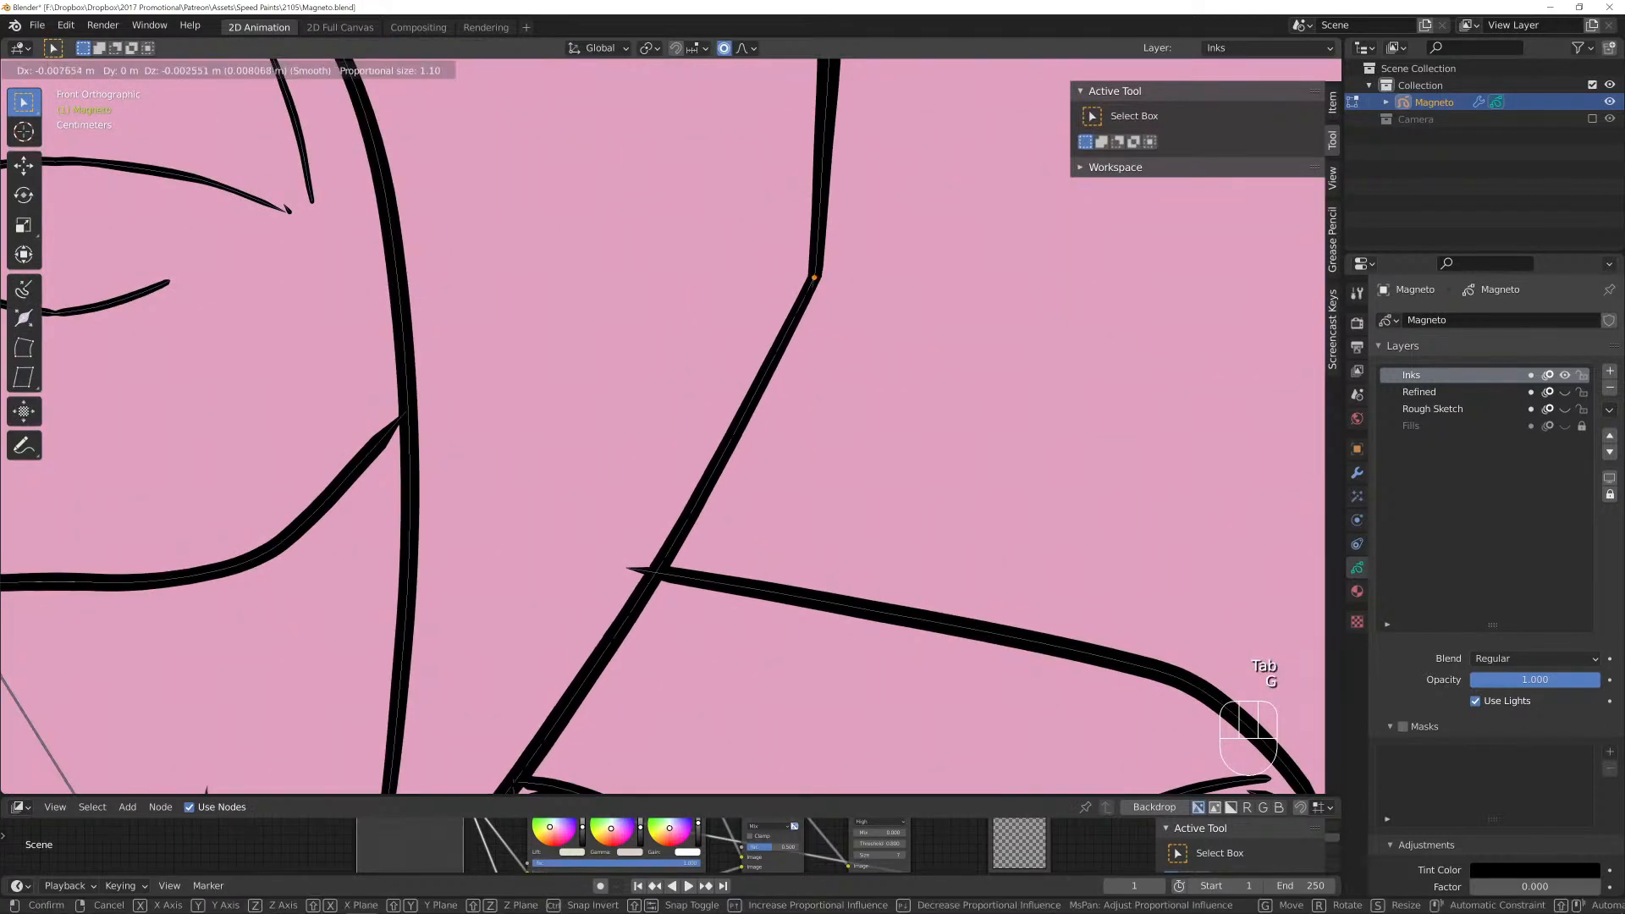
key(Return)
key(g)
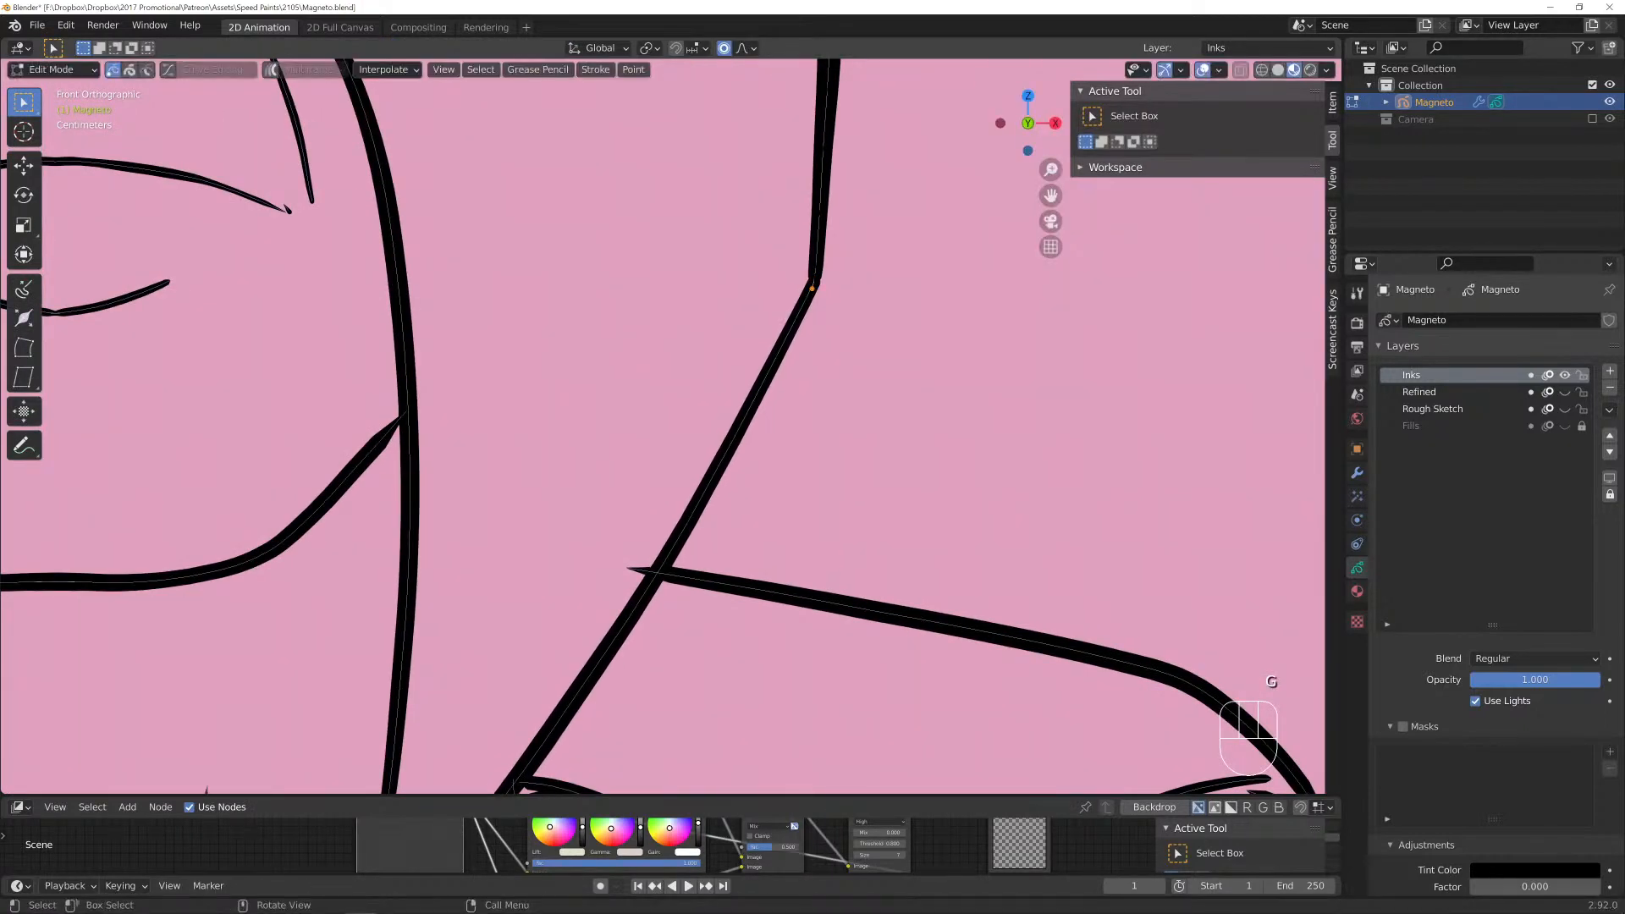
key(x)
click(834, 296)
click(814, 282)
key(g)
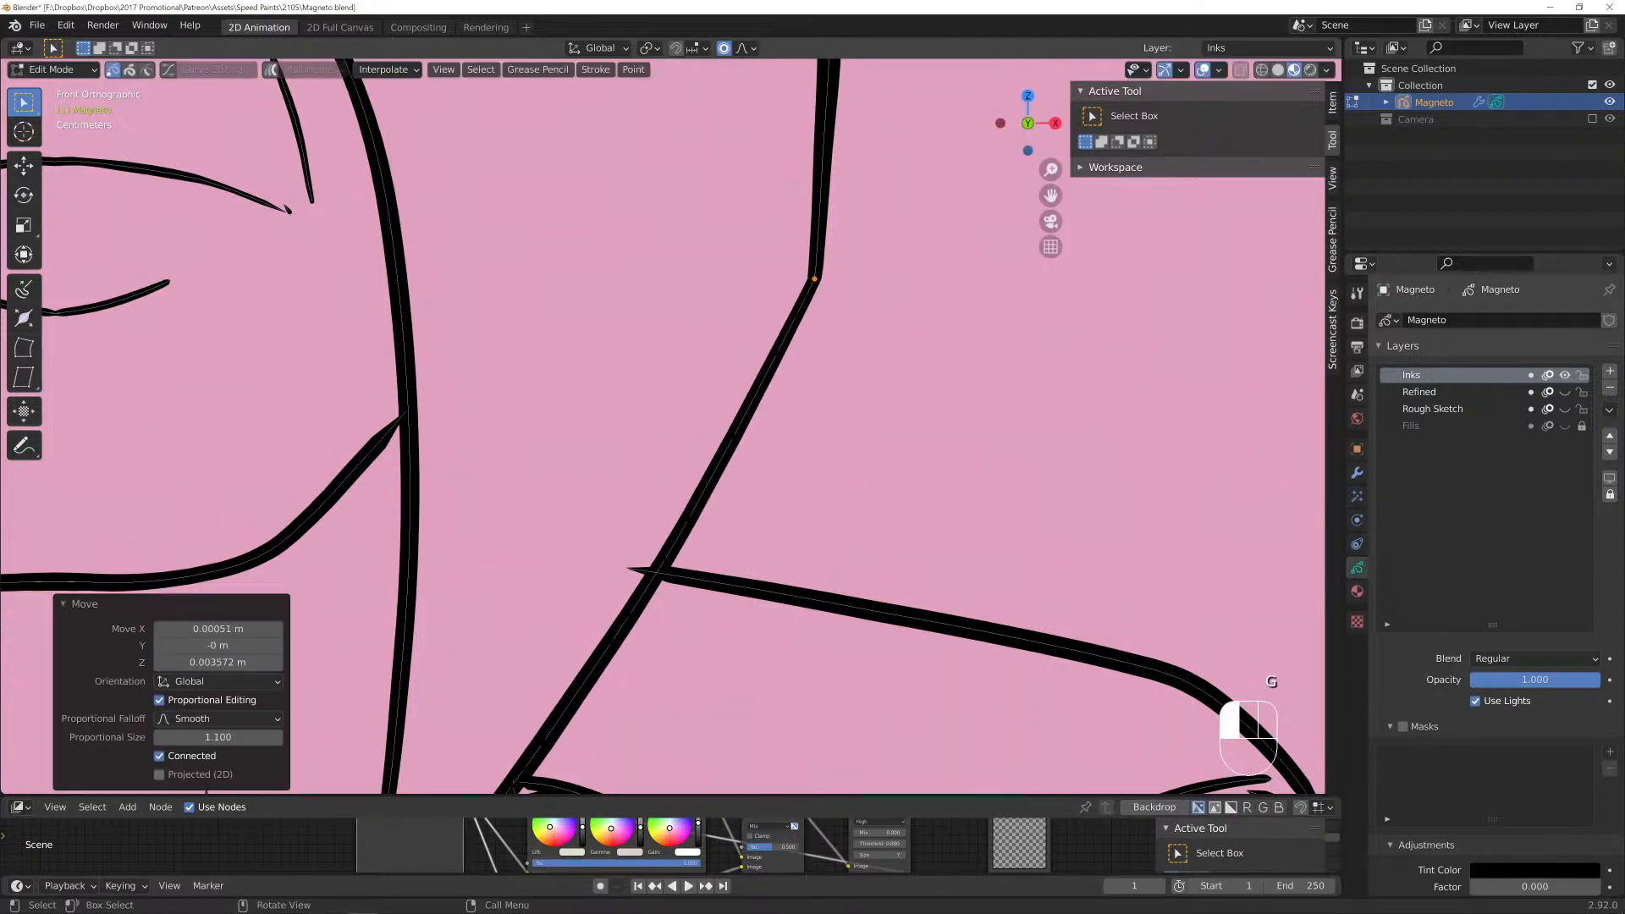
key(Return)
key(alt+s)
click(874, 338)
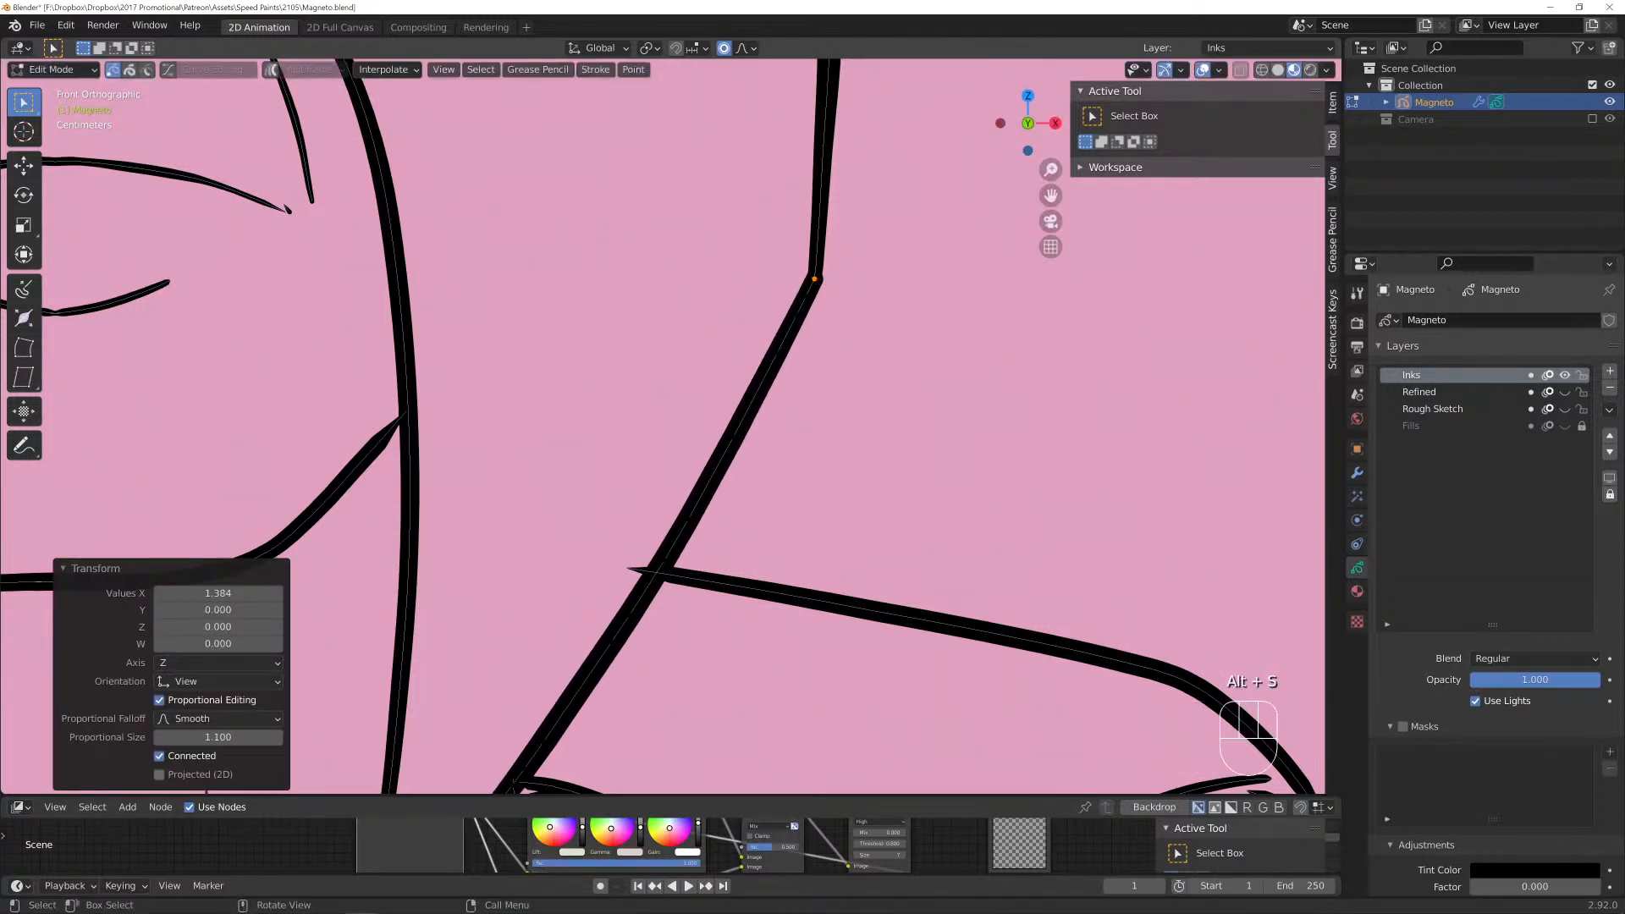
Delete the pointed overshoot of the cape collar line inside the helmet and move its new end onto the helmet edge.
click(628, 570)
key(g)
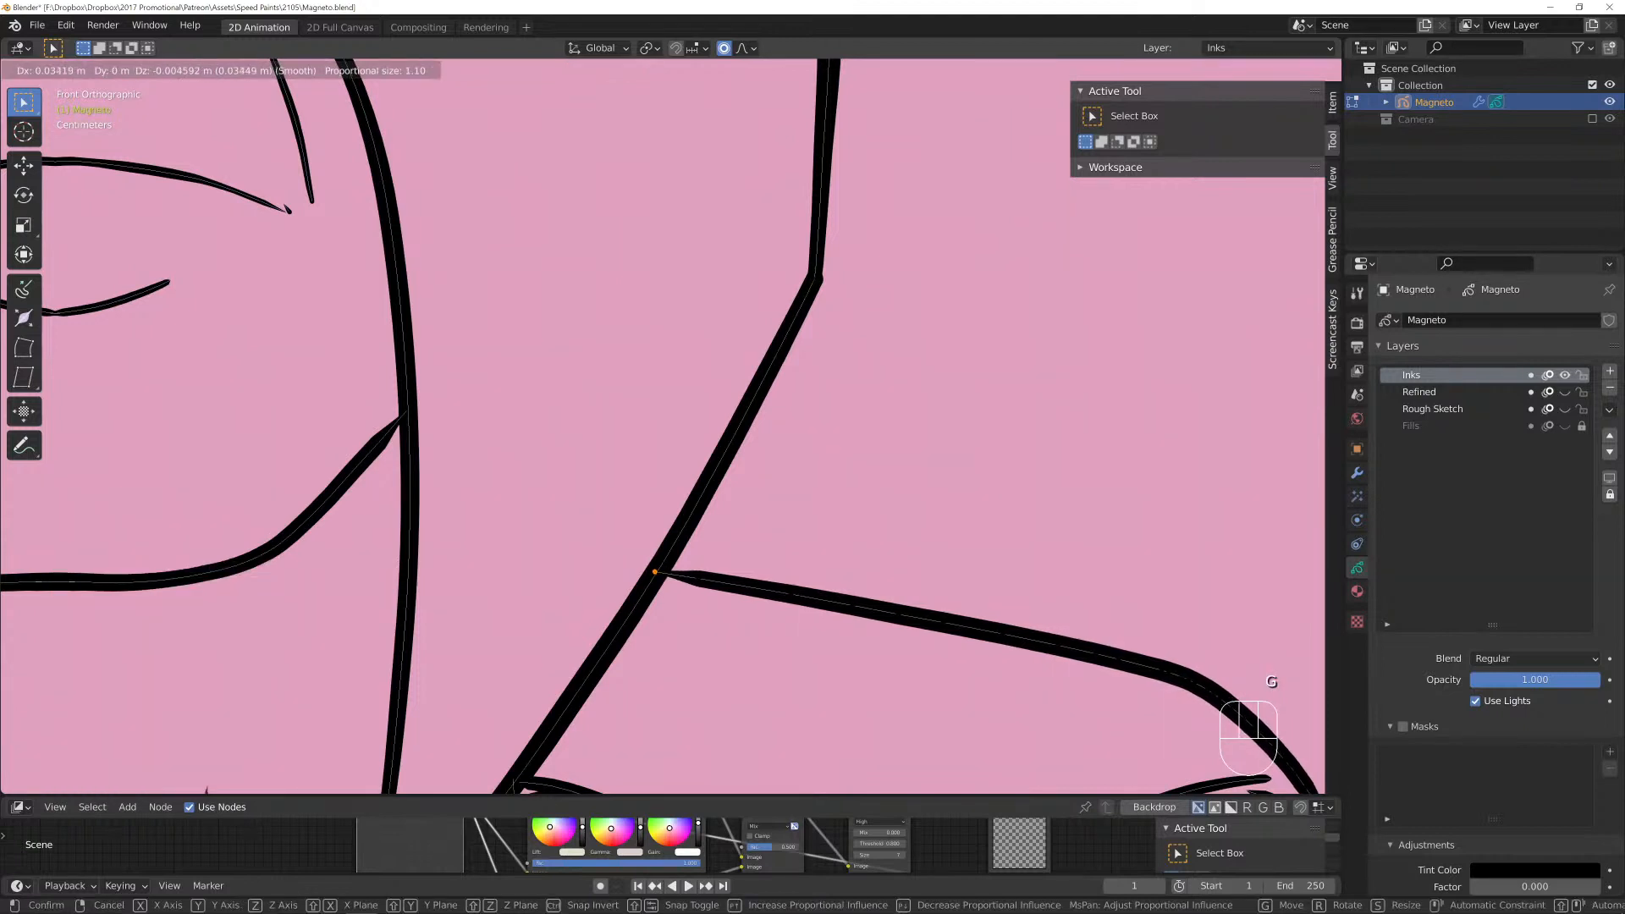
click(699, 576)
key(x)
click(708, 548)
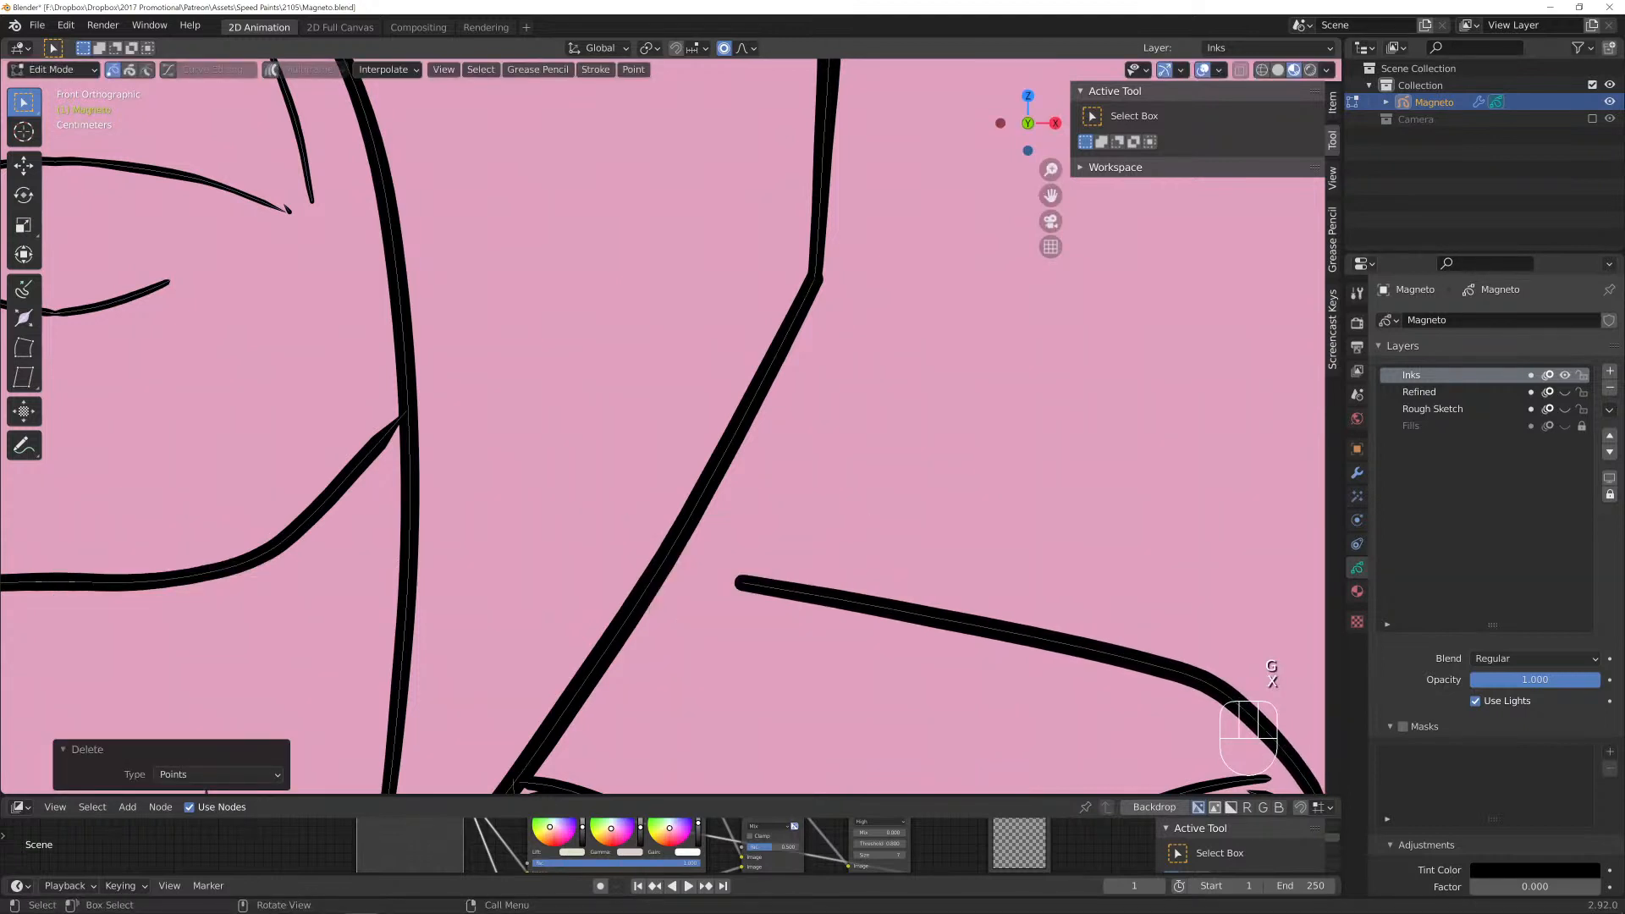
key(g)
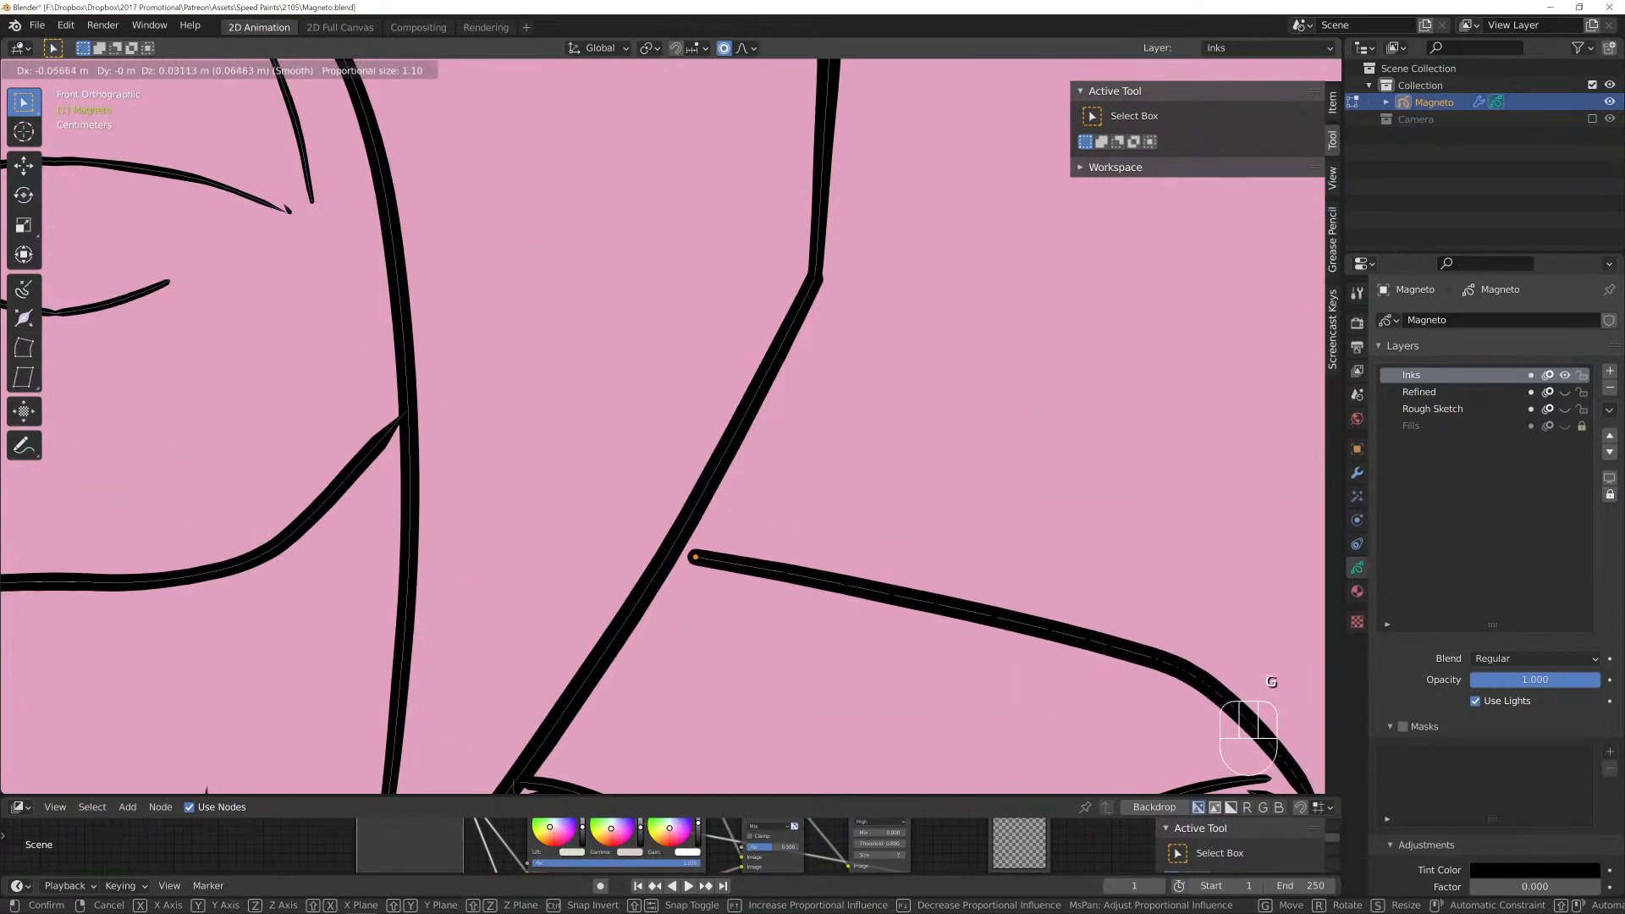
scroll(742, 583, down, 5)
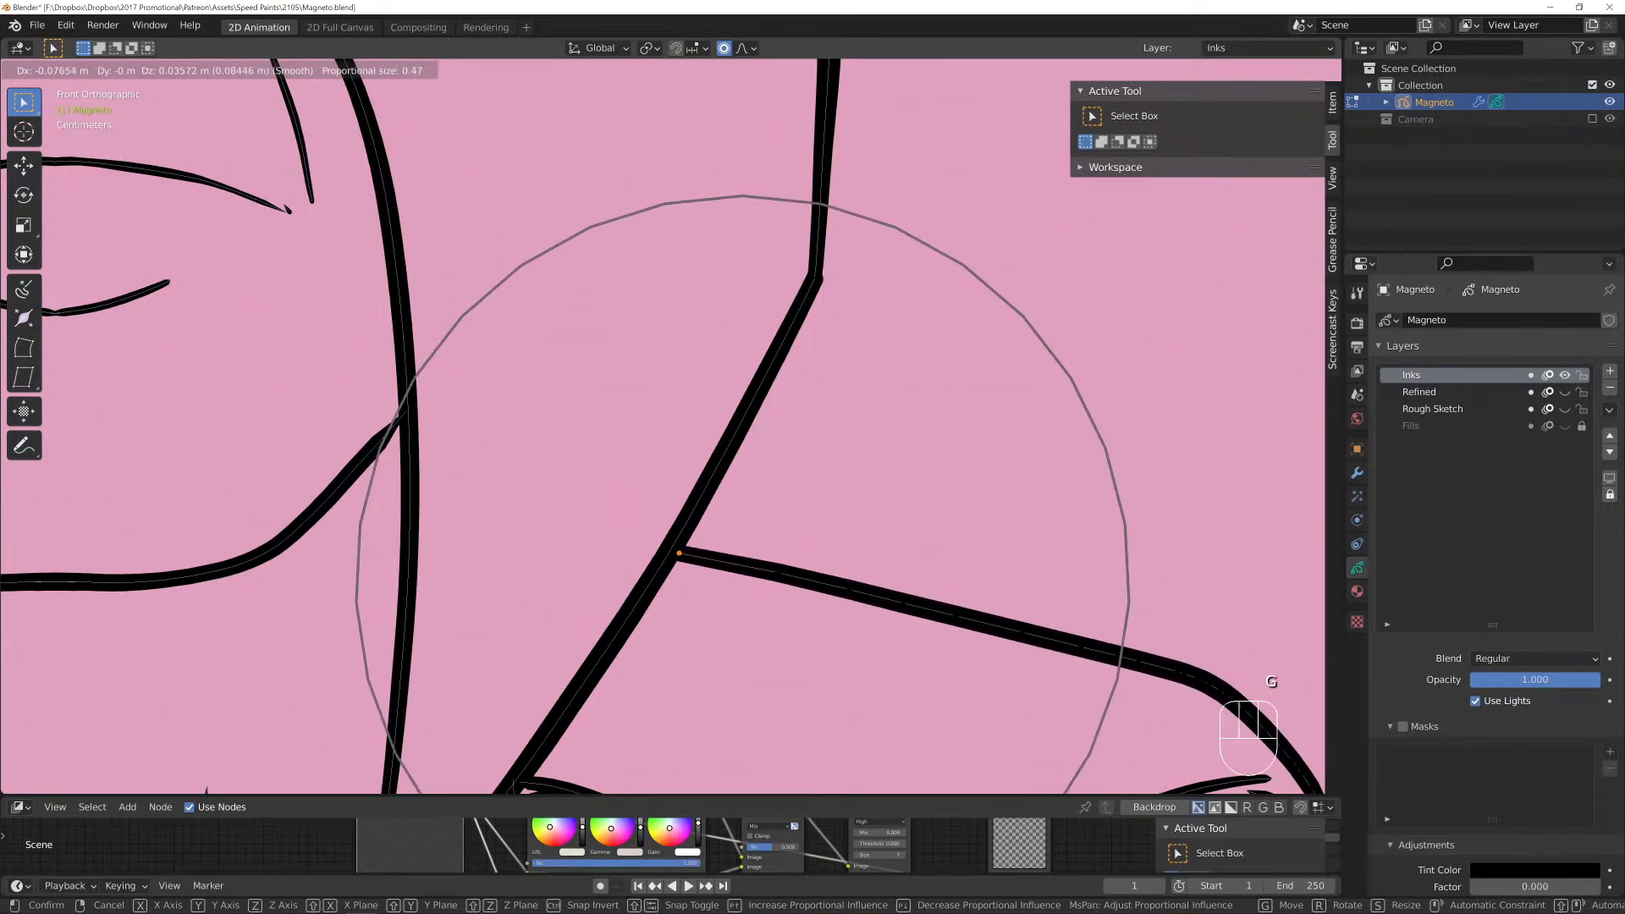
click(682, 556)
Move the outer end and the bend of the raised cape collar line outward along the shoulder, using a proportional size of 0.386.
scroll(683, 556, down, 4)
shift+middle_drag(682, 557, 566, 402)
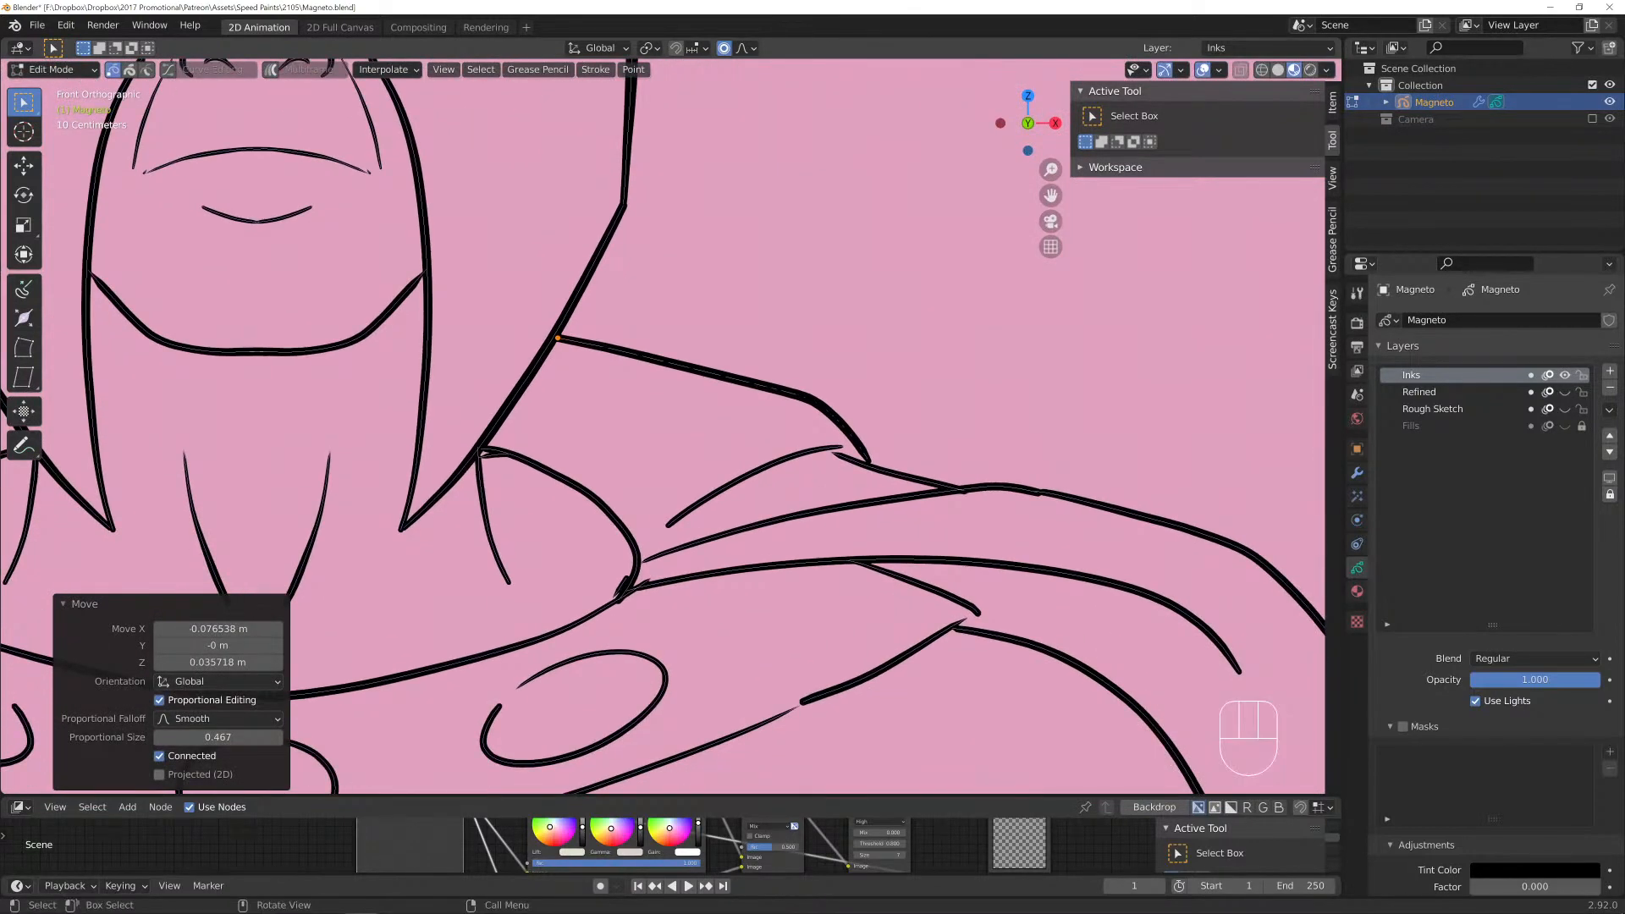
scroll(566, 402, up, 2)
click(956, 477)
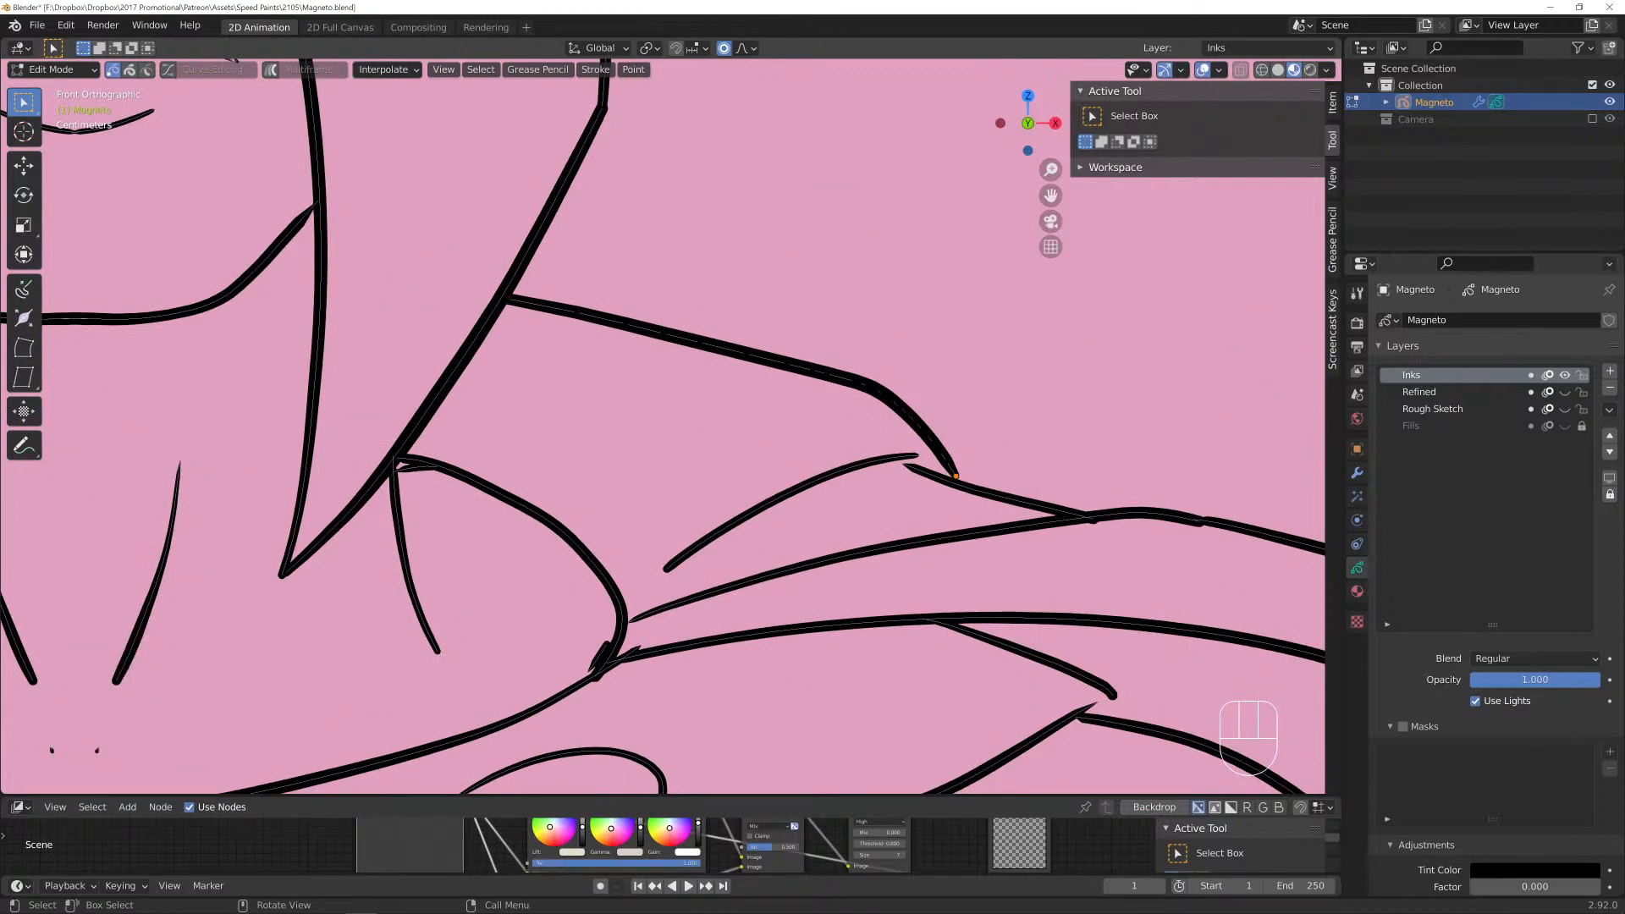
key(g)
click(978, 489)
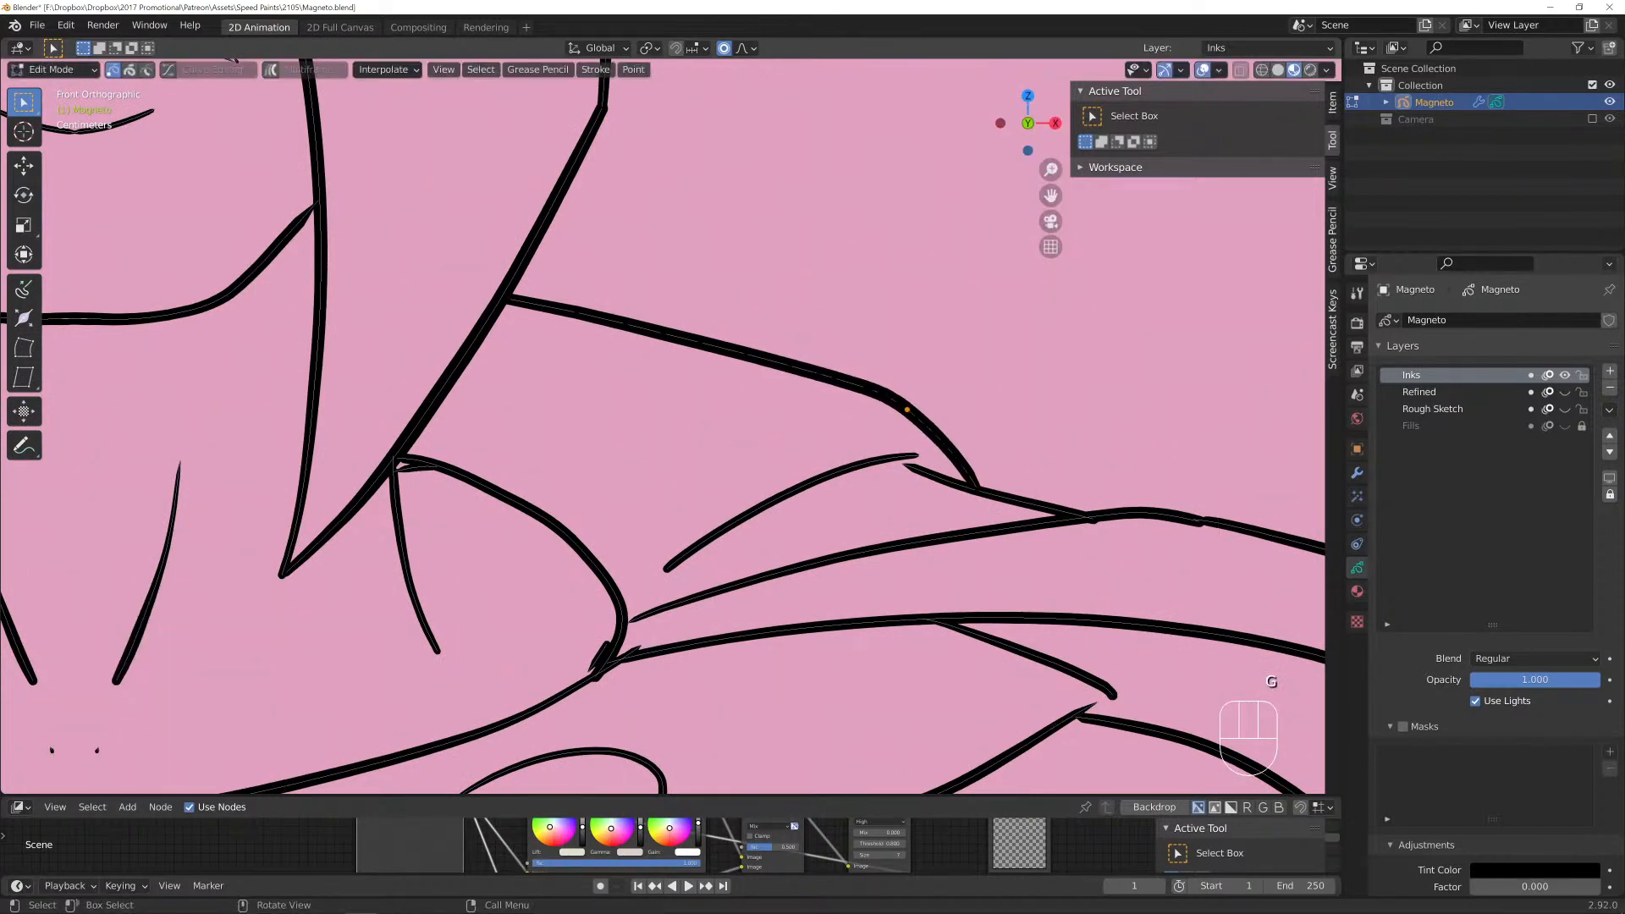
key(g)
scroll(906, 409, down, 3)
click(938, 411)
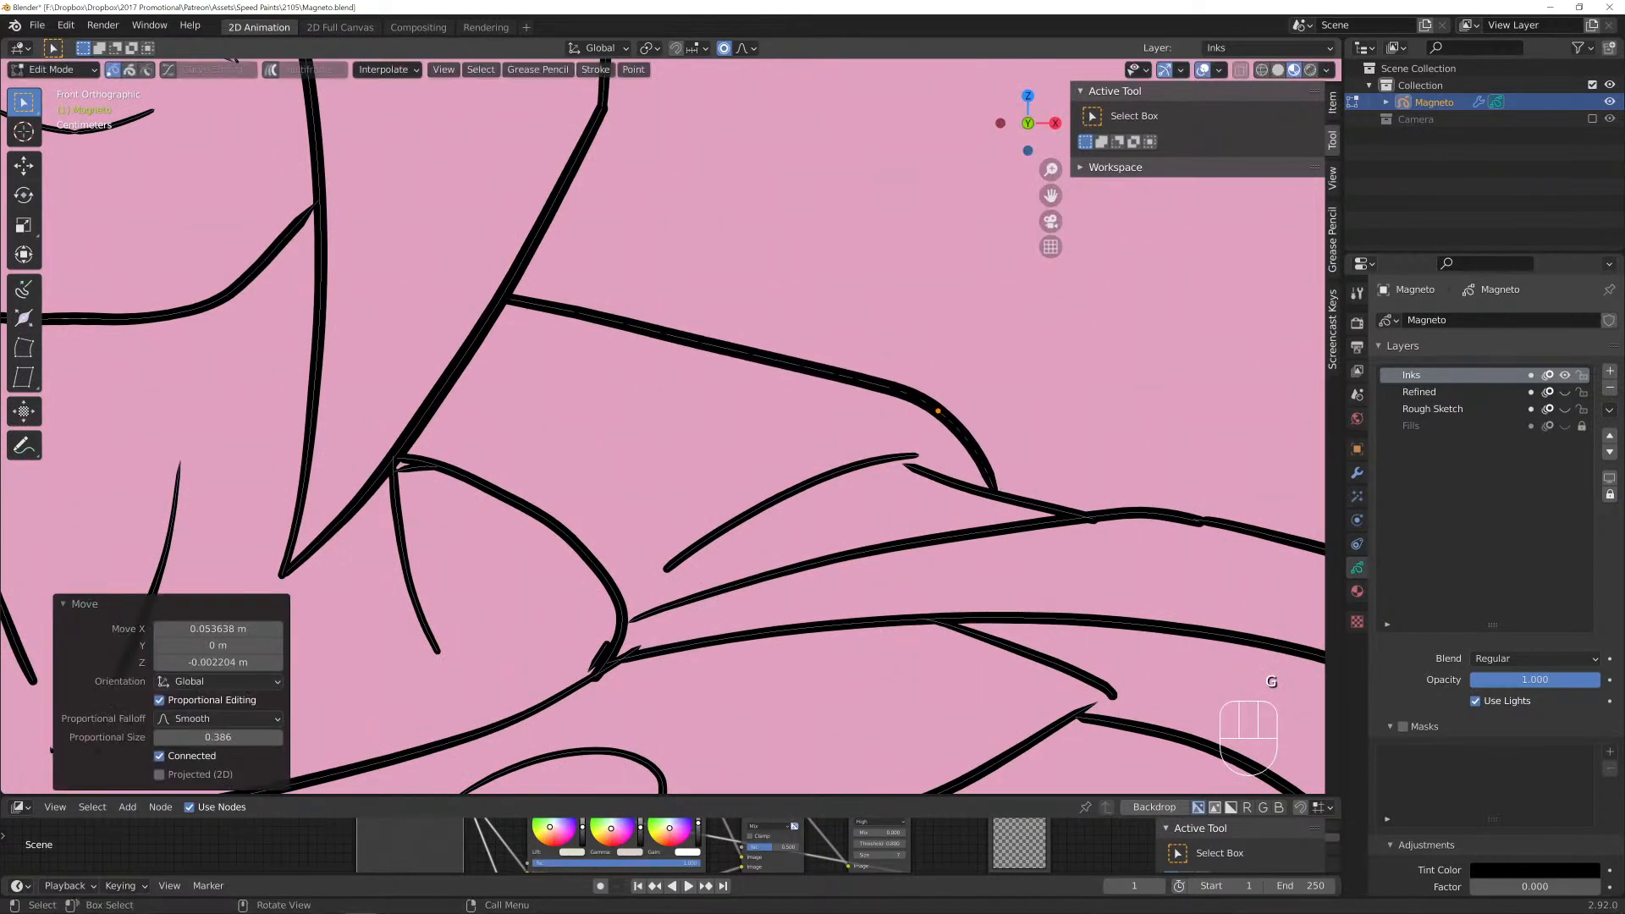
Extend the upper cape fold's outer tip, trim the start of the adjoining shoulder line and move it onto the fold.
key(g)
click(936, 455)
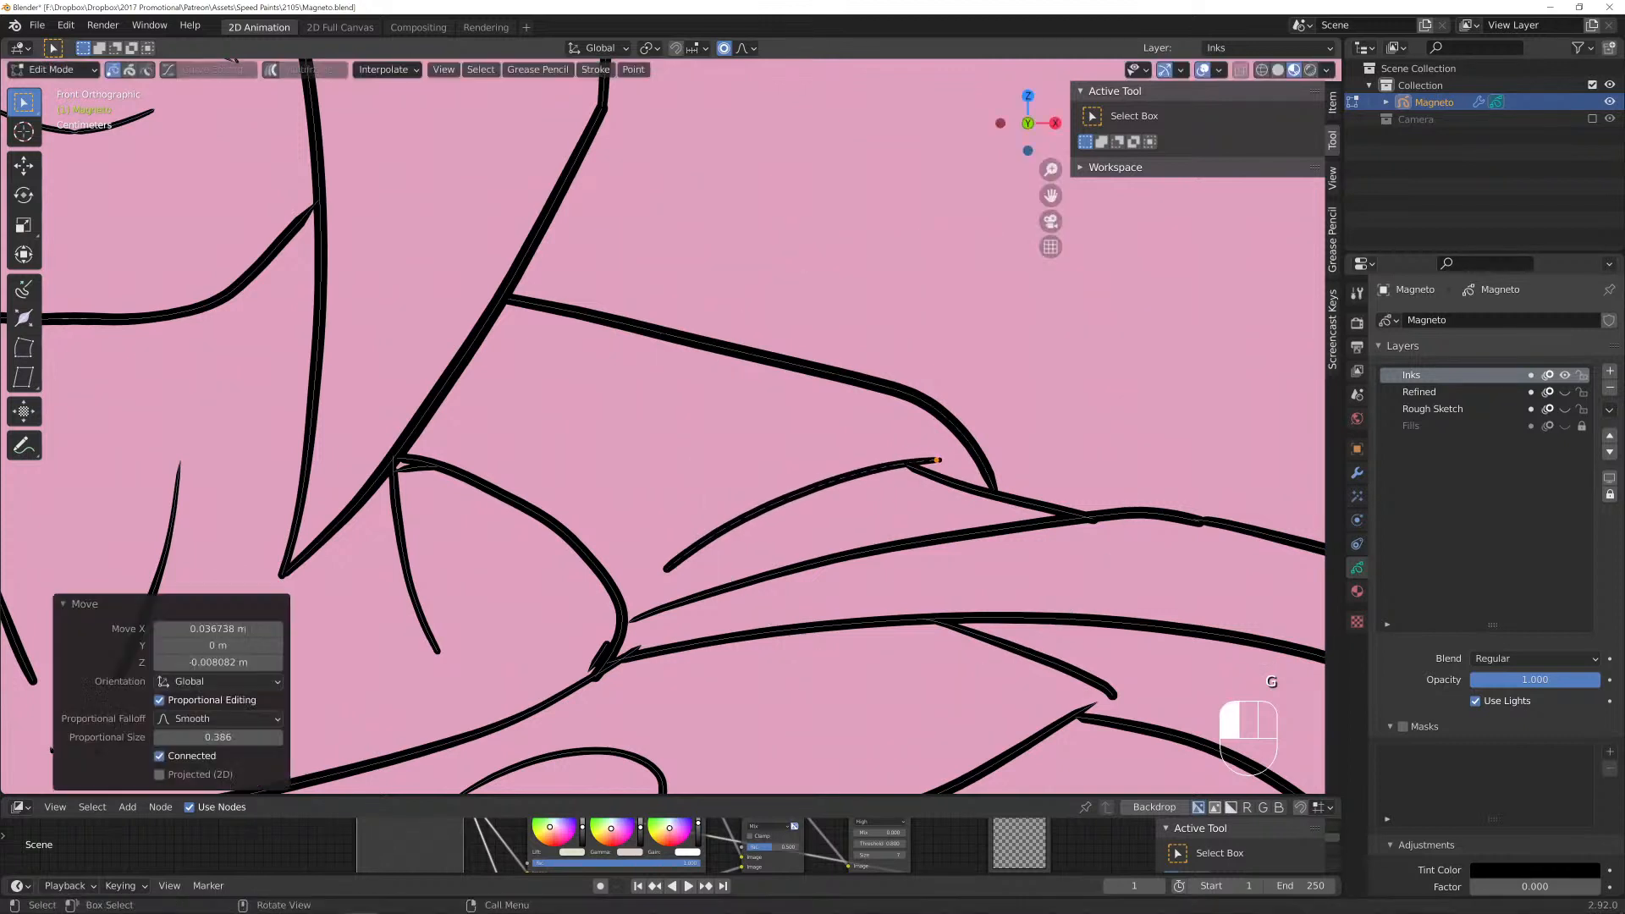
click(838, 470)
key(x)
click(838, 467)
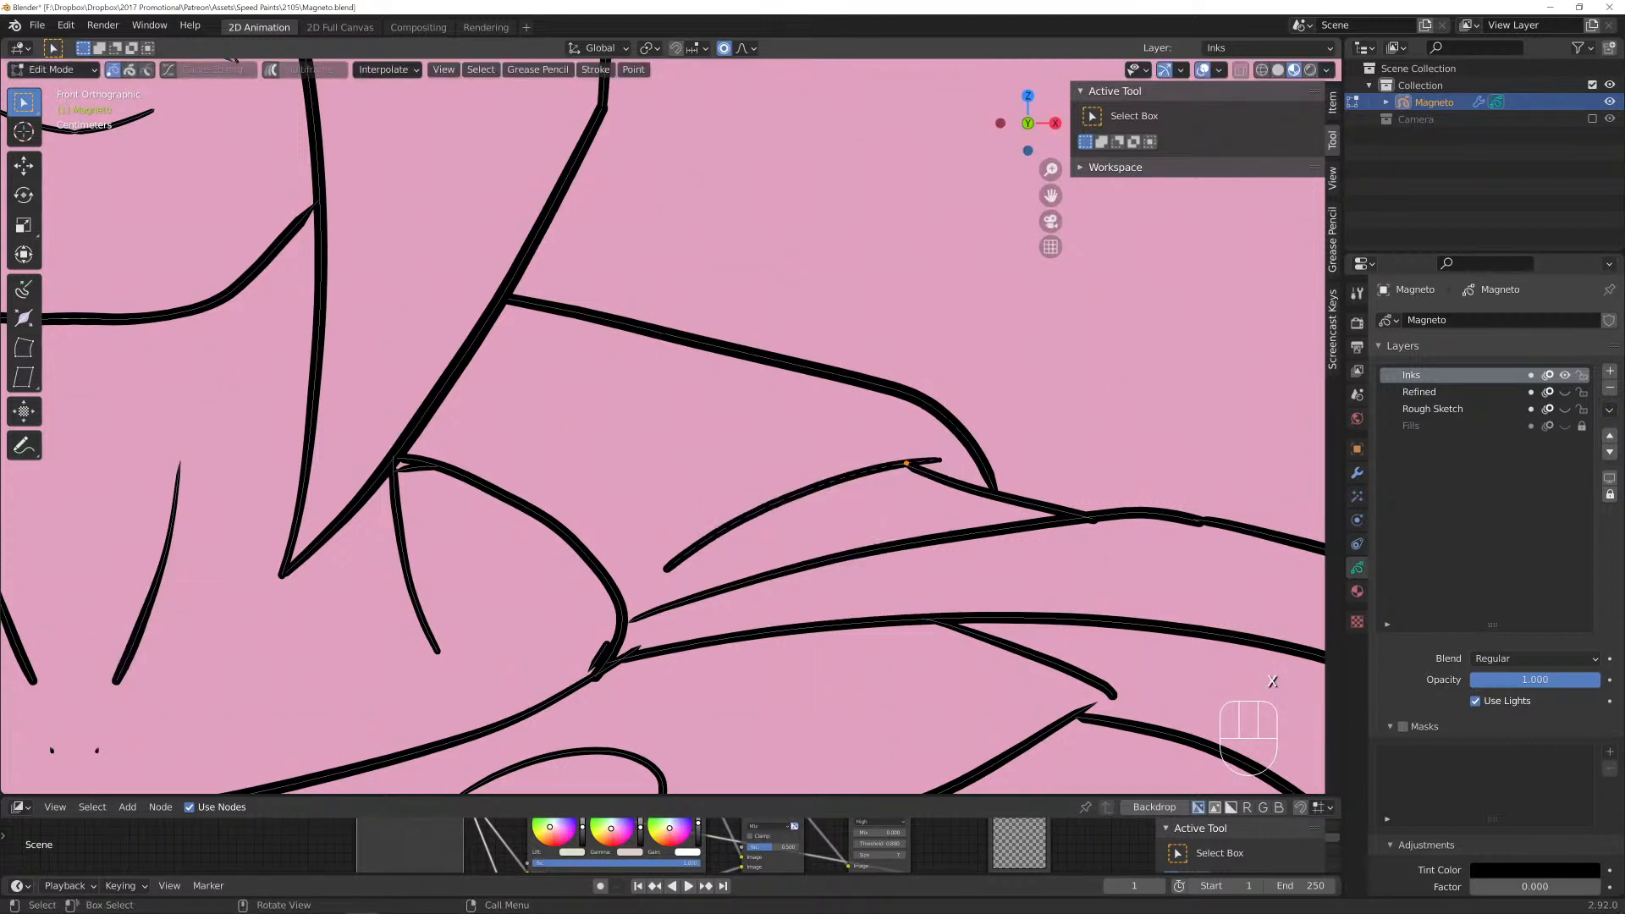
click(906, 464)
click(907, 464)
key(x)
click(834, 465)
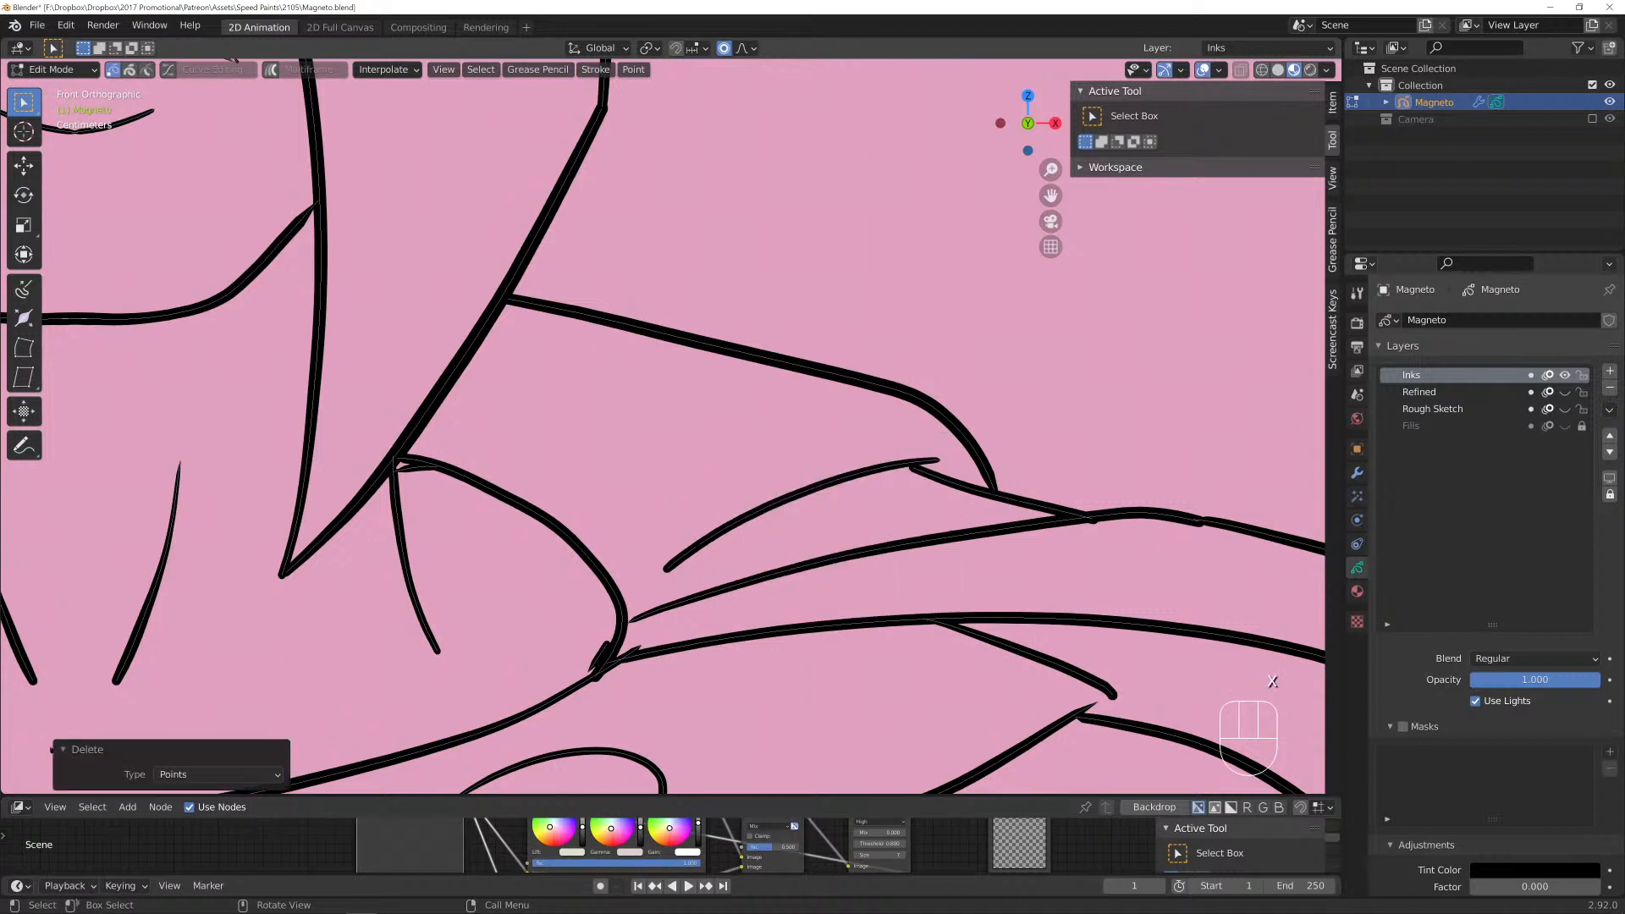
key(g)
click(909, 465)
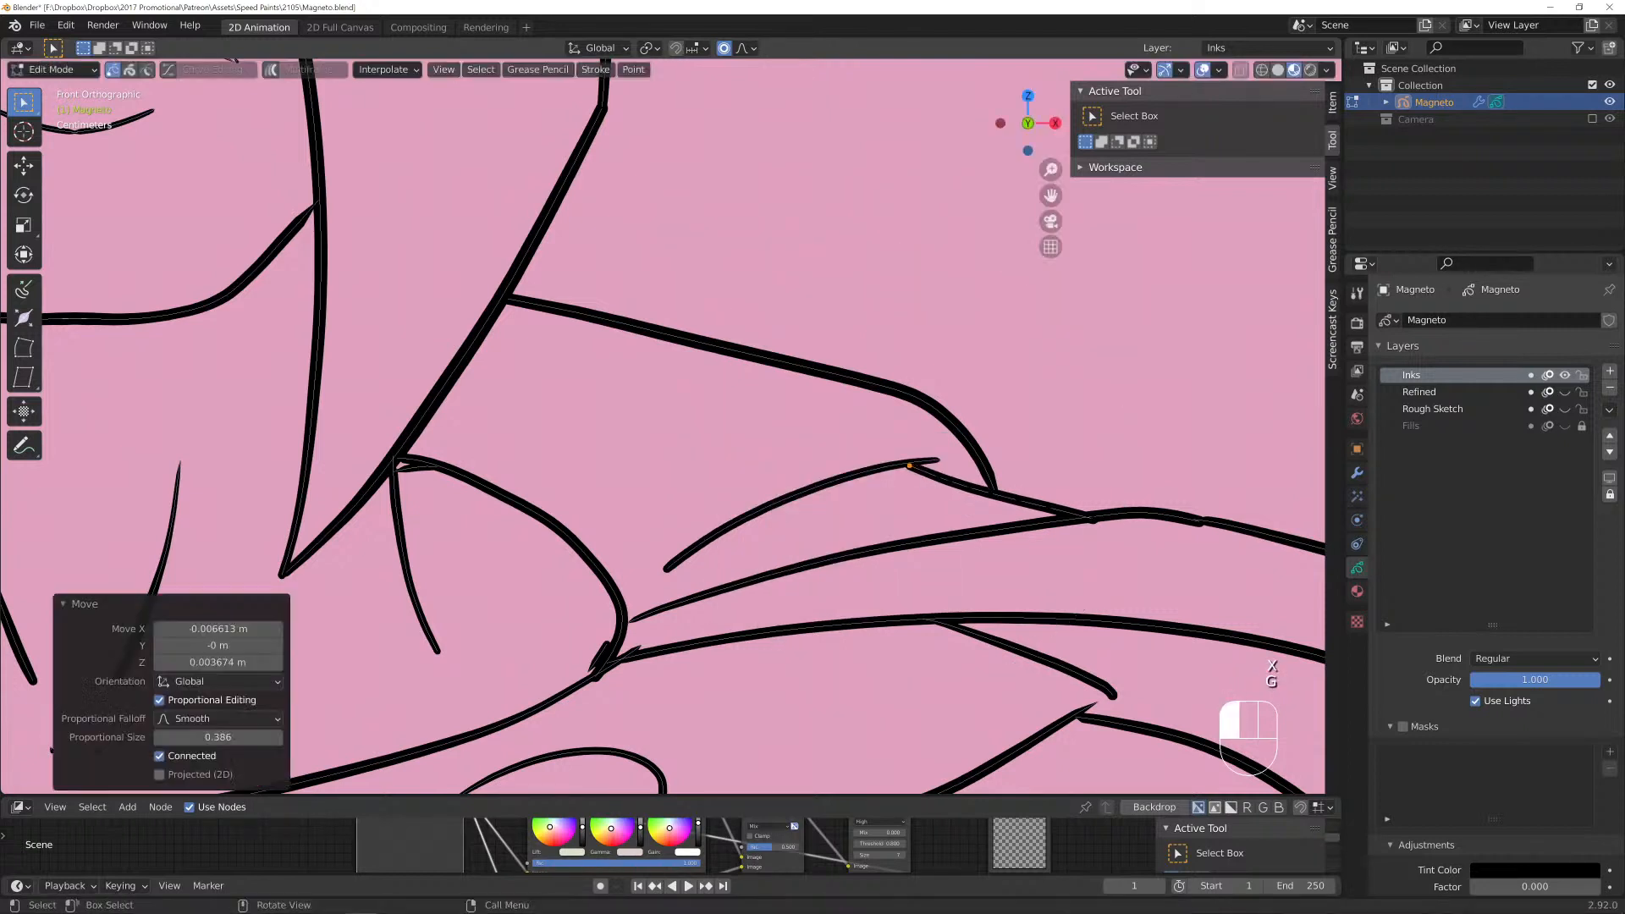
Extend the inner end of the upper cape fold line toward the neck opening, using a proportional size of 0.467.
key(g)
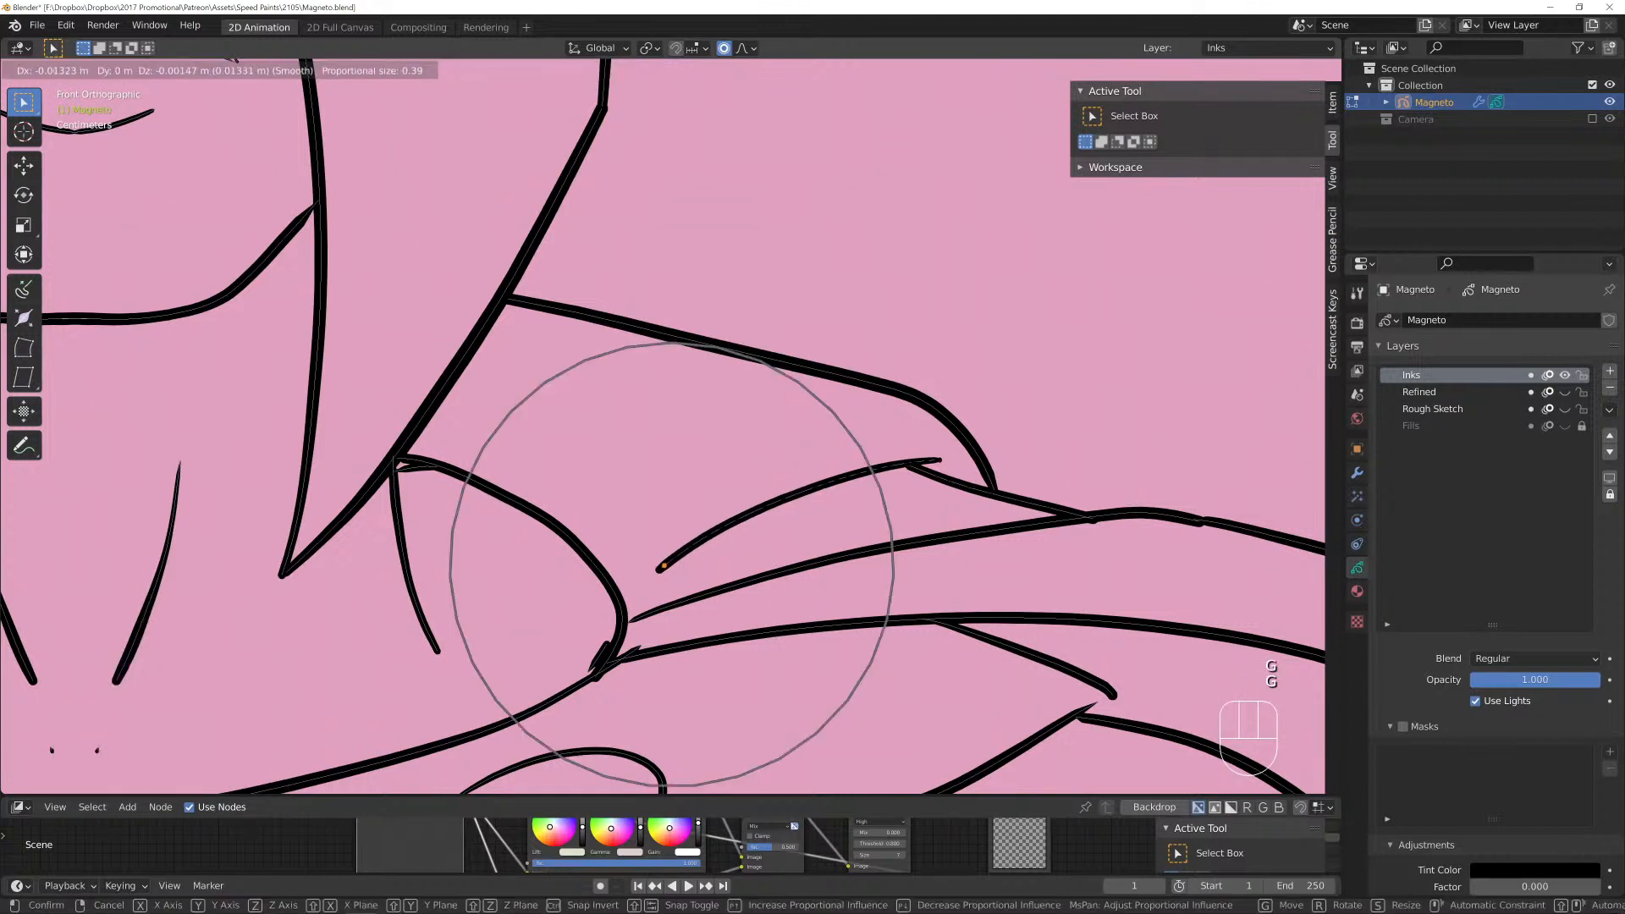
scroll(633, 573, down, 2)
key(Return)
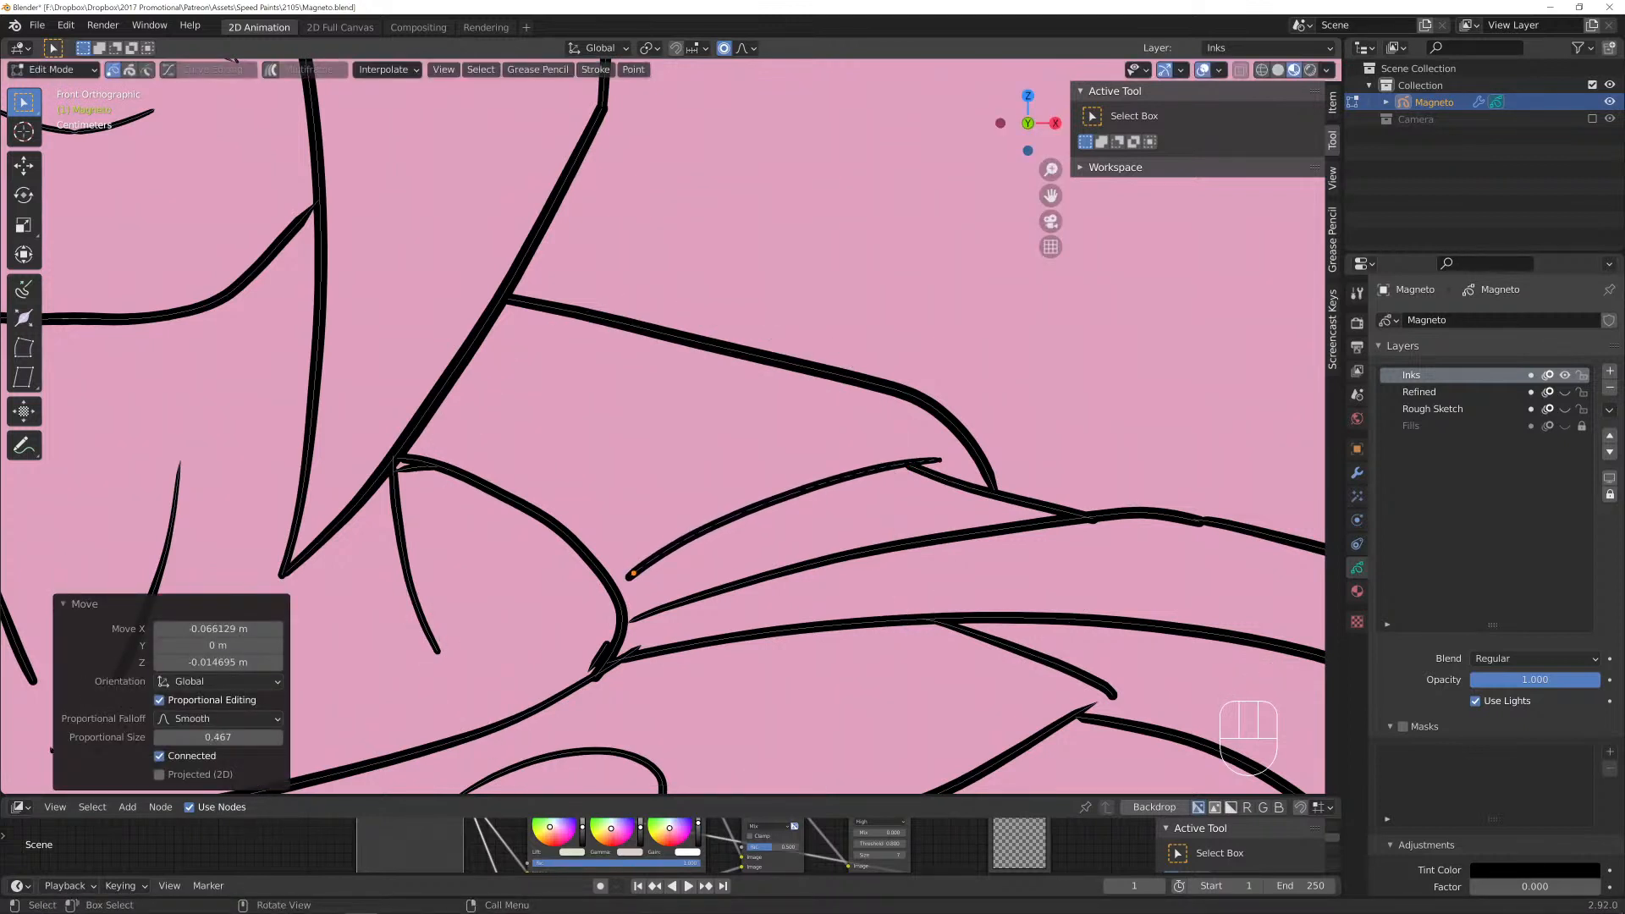
Delete the short stray stroke at the neck opening's outer corner and move the lower cape fold's inner end toward that corner.
scroll(633, 574, down, 3)
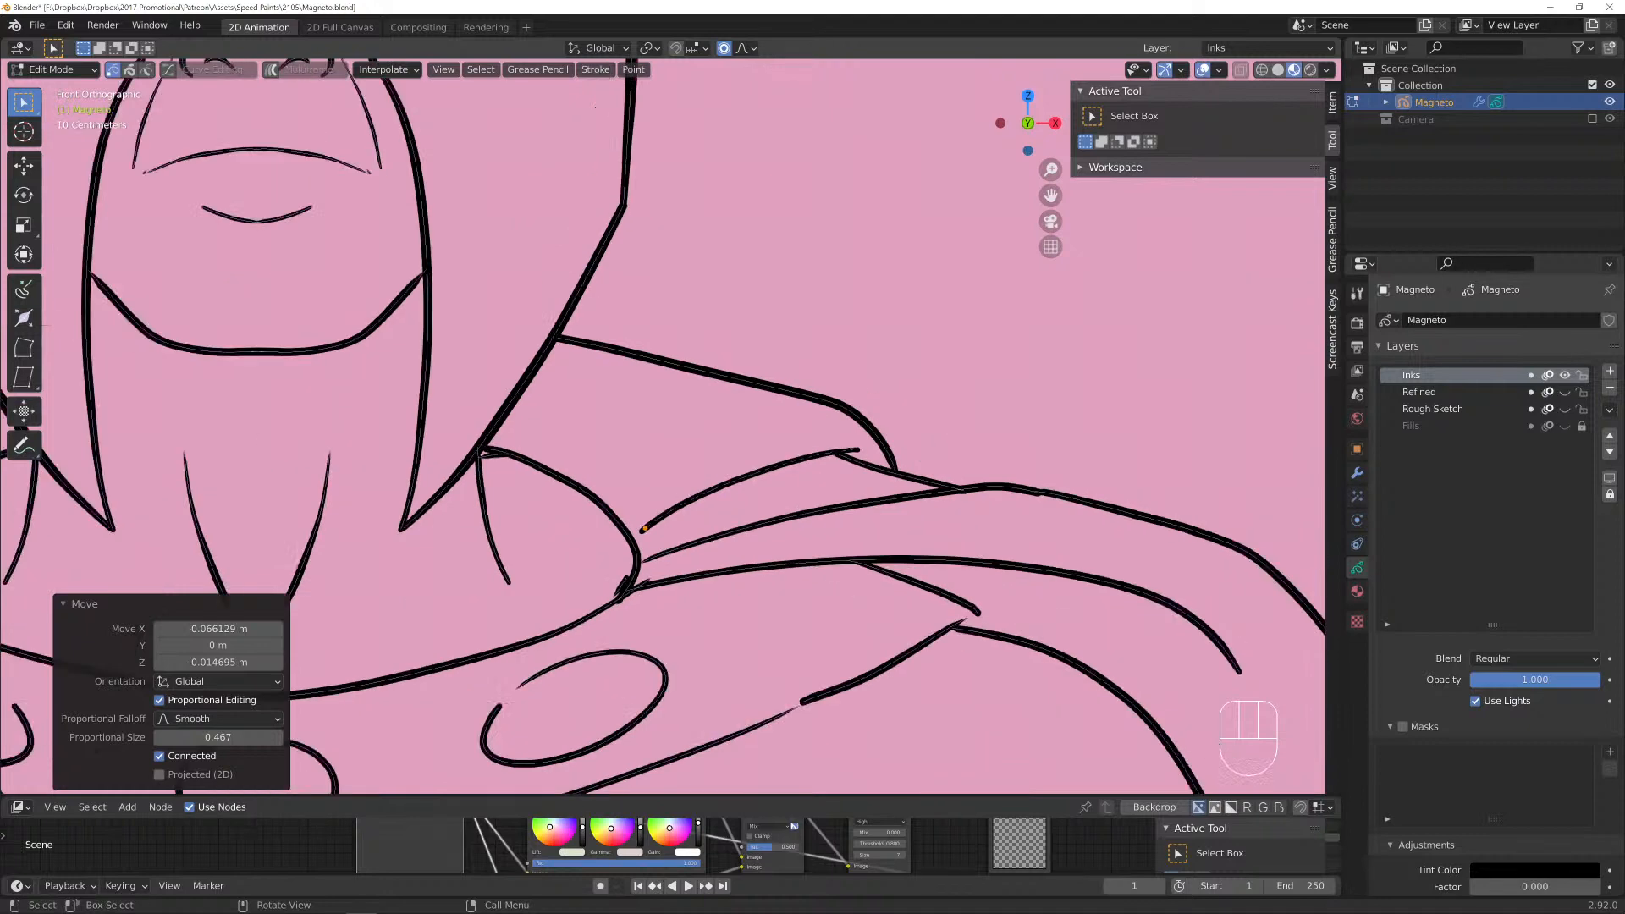
shift+middle_drag(633, 574, 799, 484)
scroll(799, 483, up, 2)
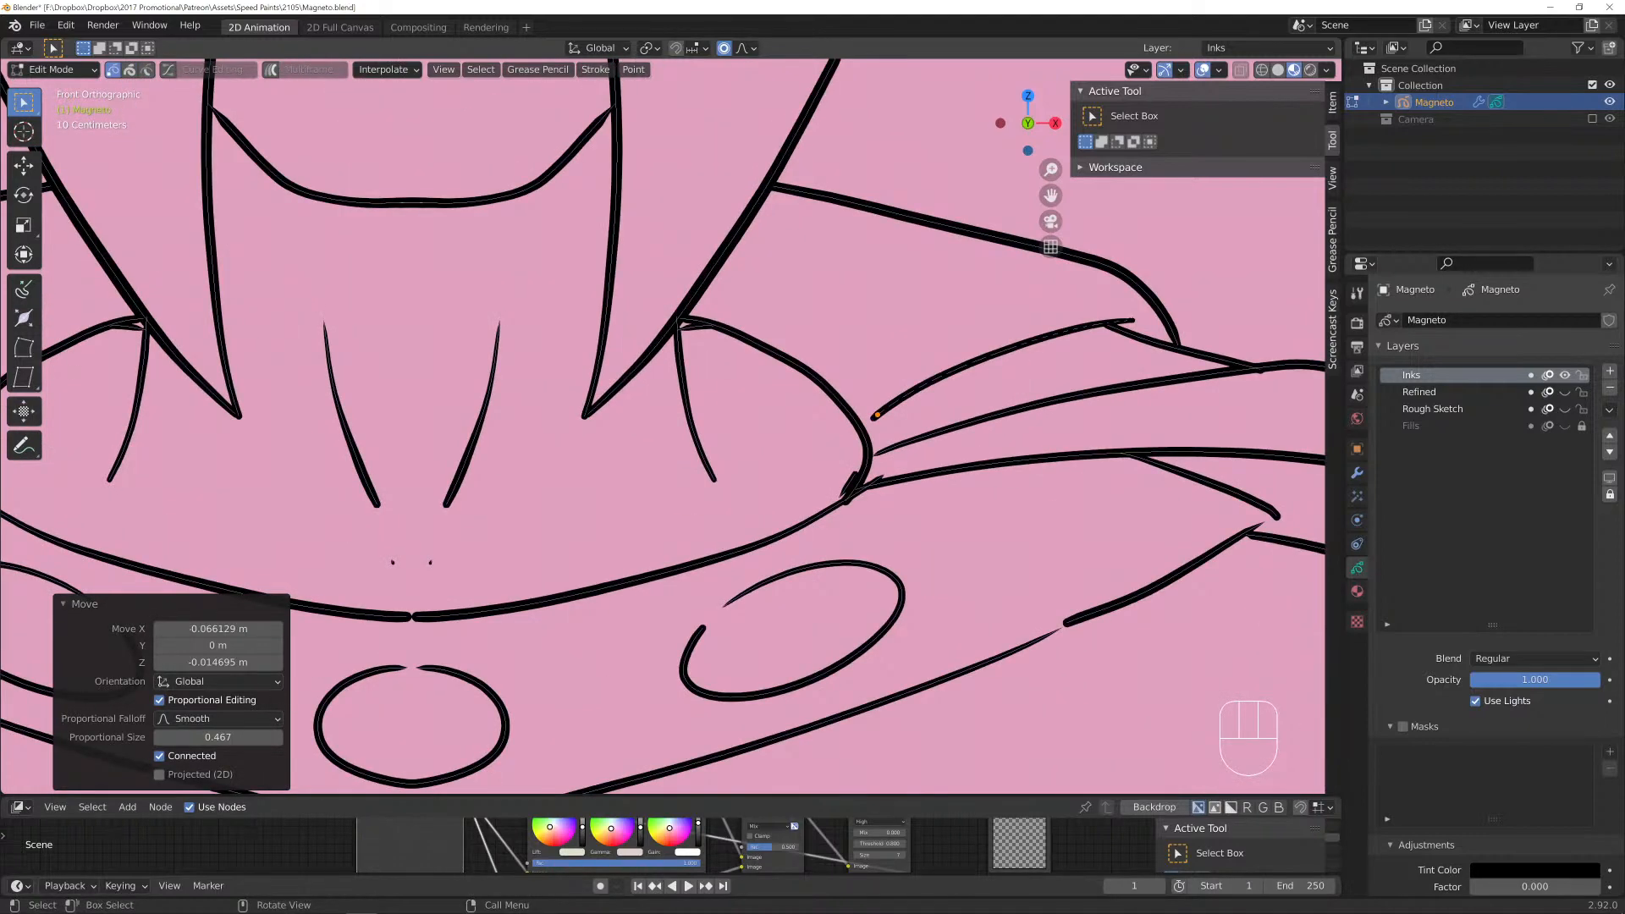
click(845, 490)
key(x)
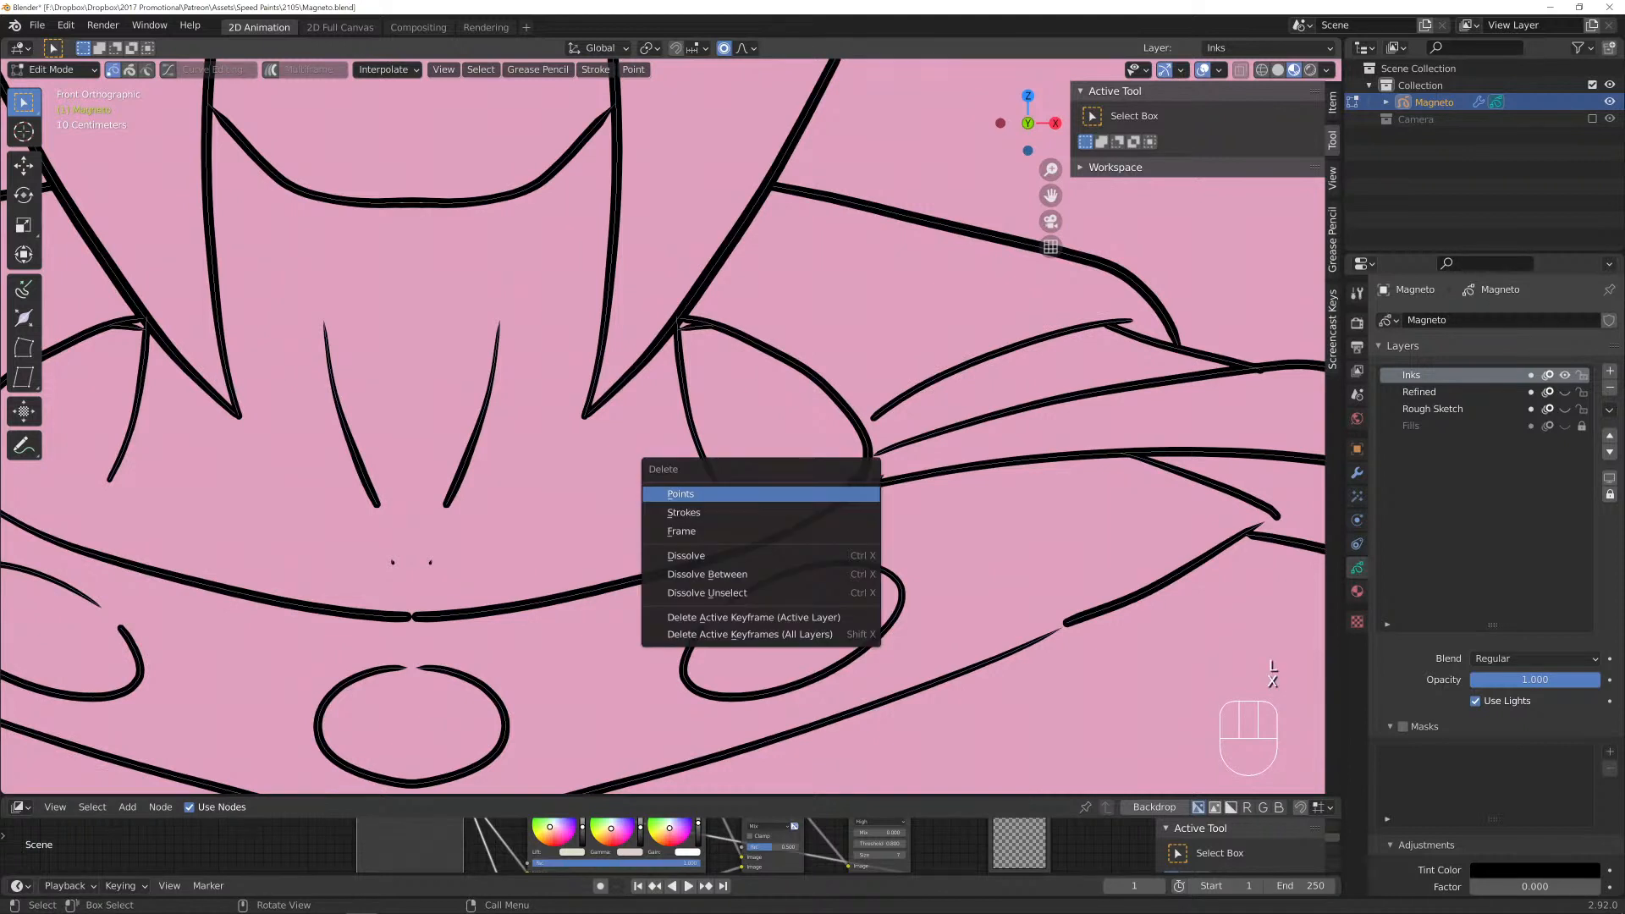
click(845, 490)
click(872, 479)
key(g)
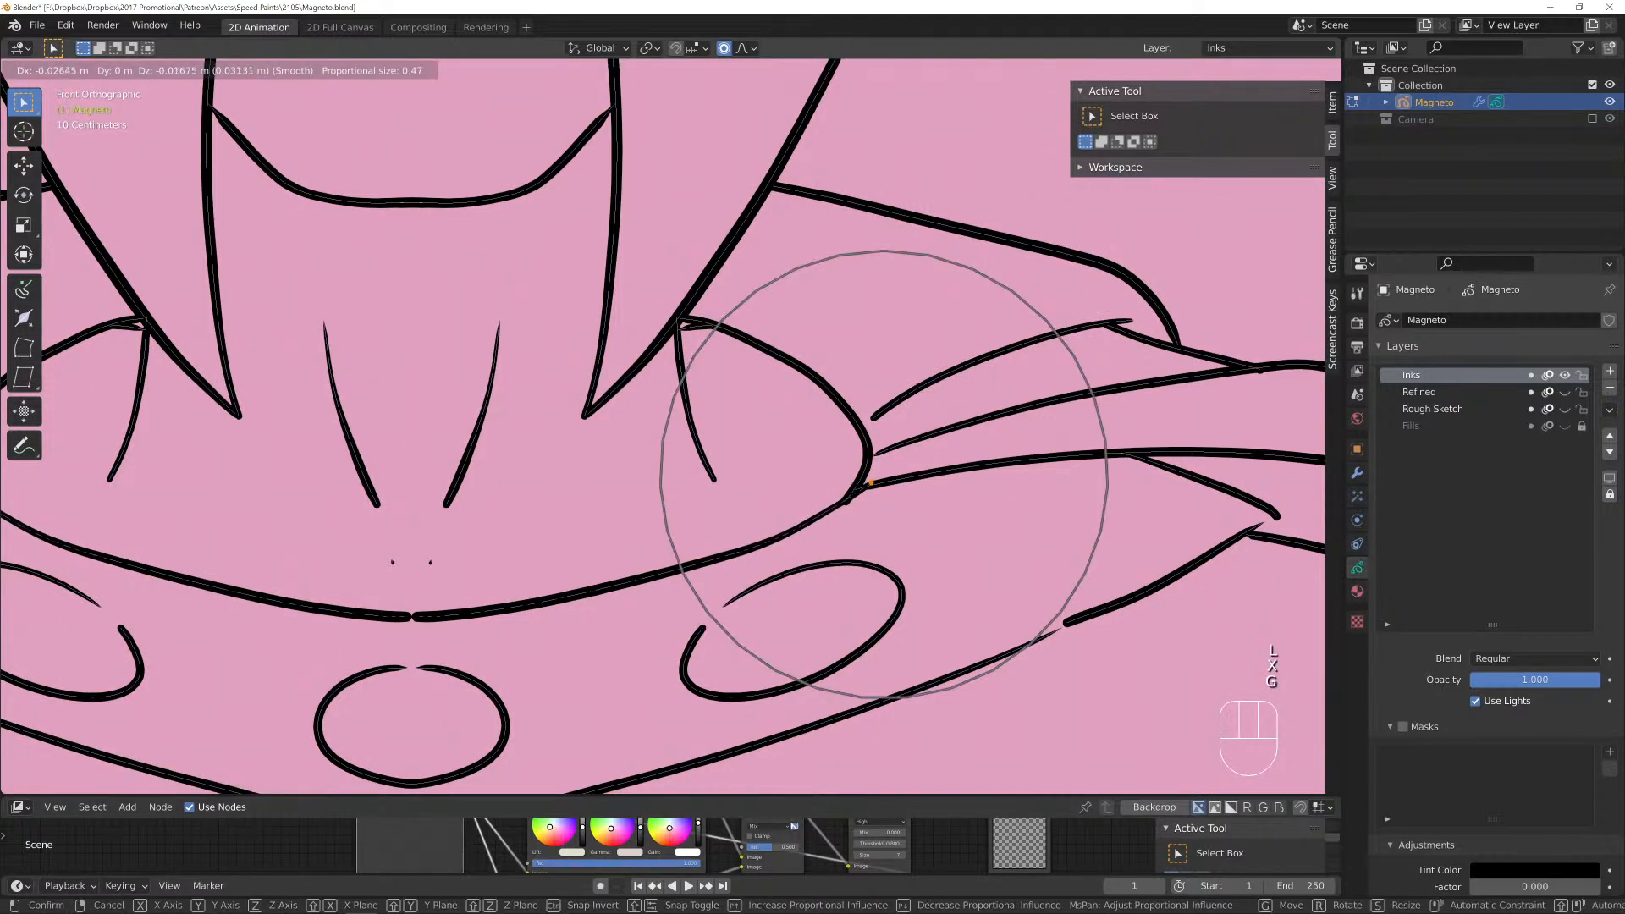
click(867, 484)
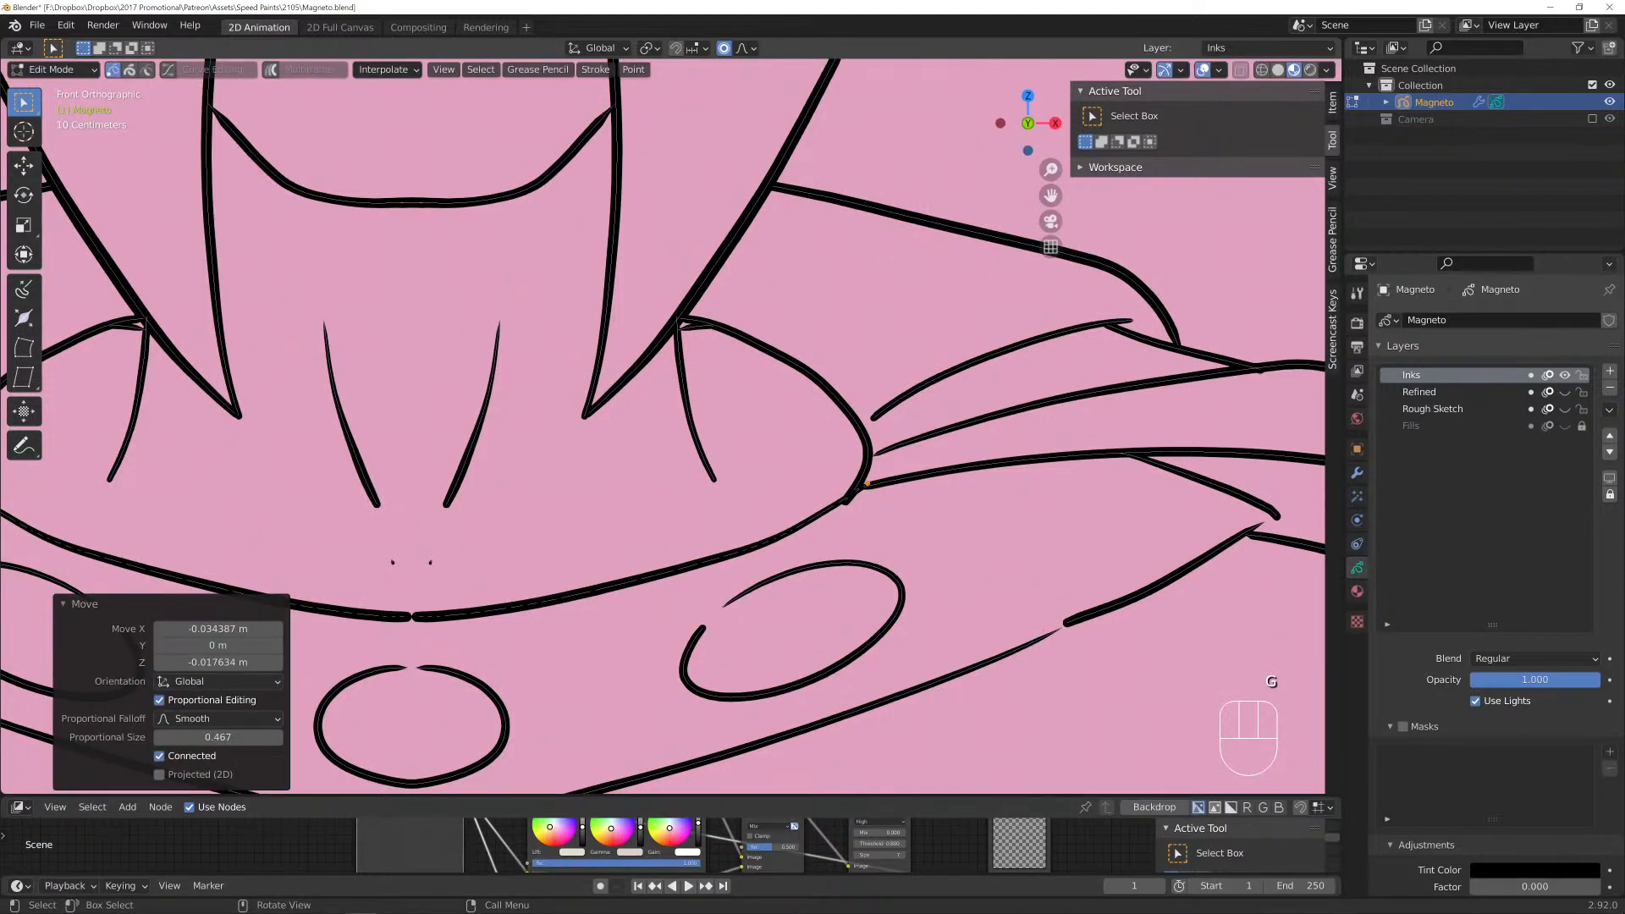
Shift the lower end of the neck opening curve outward, delete its end point and move the new end onto the corner joint.
key(ctrl+z)
key(g)
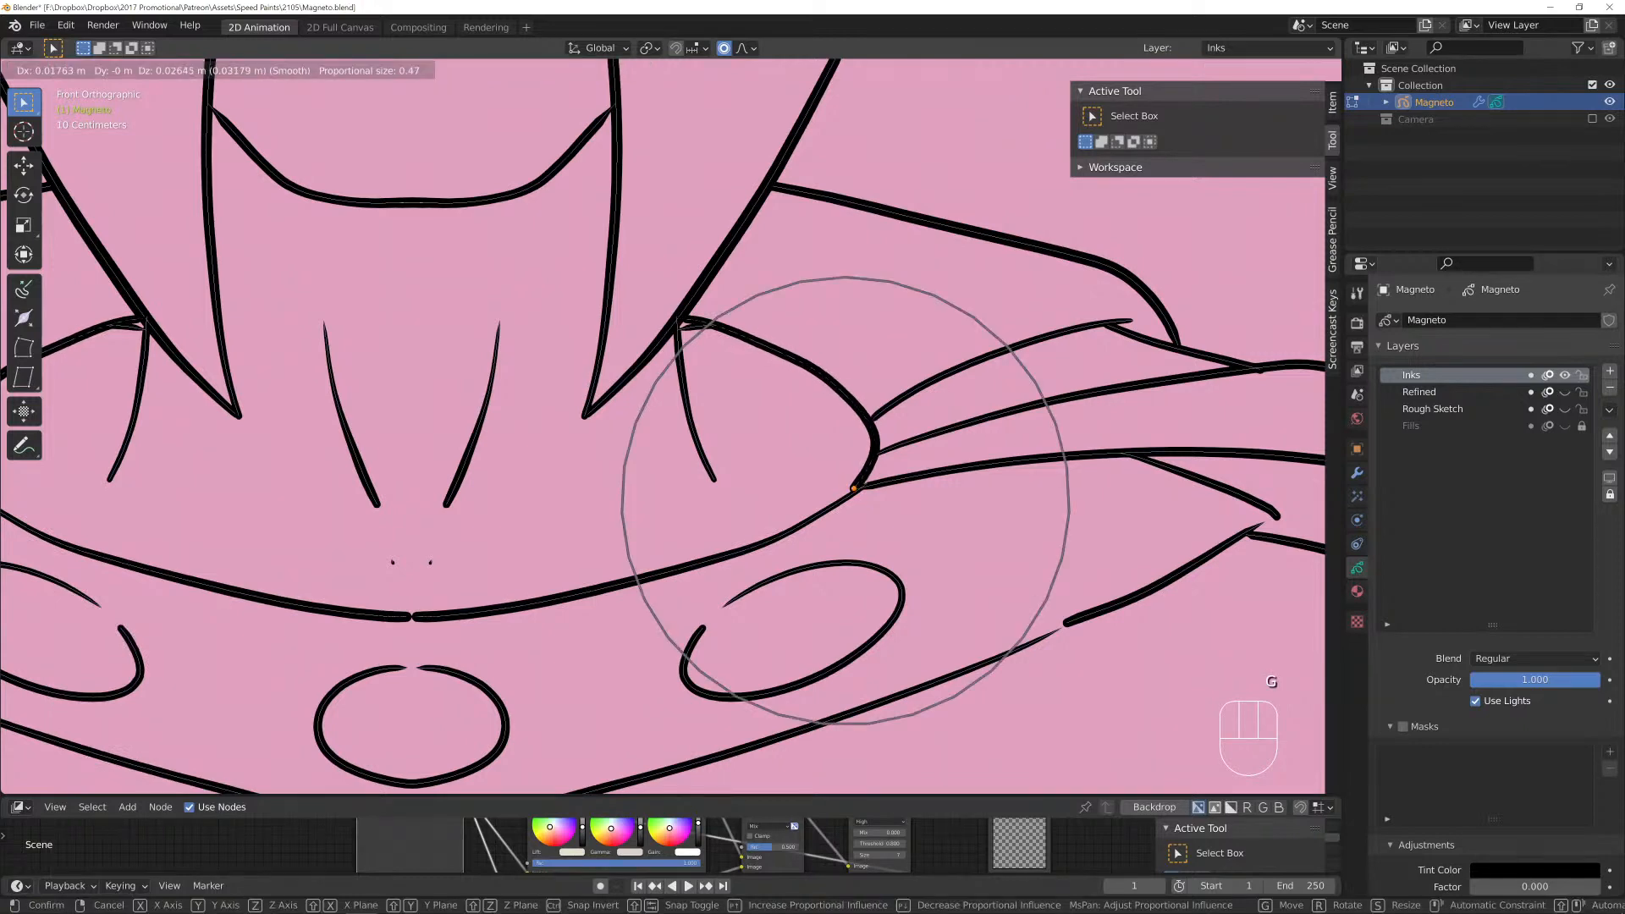
key(Return)
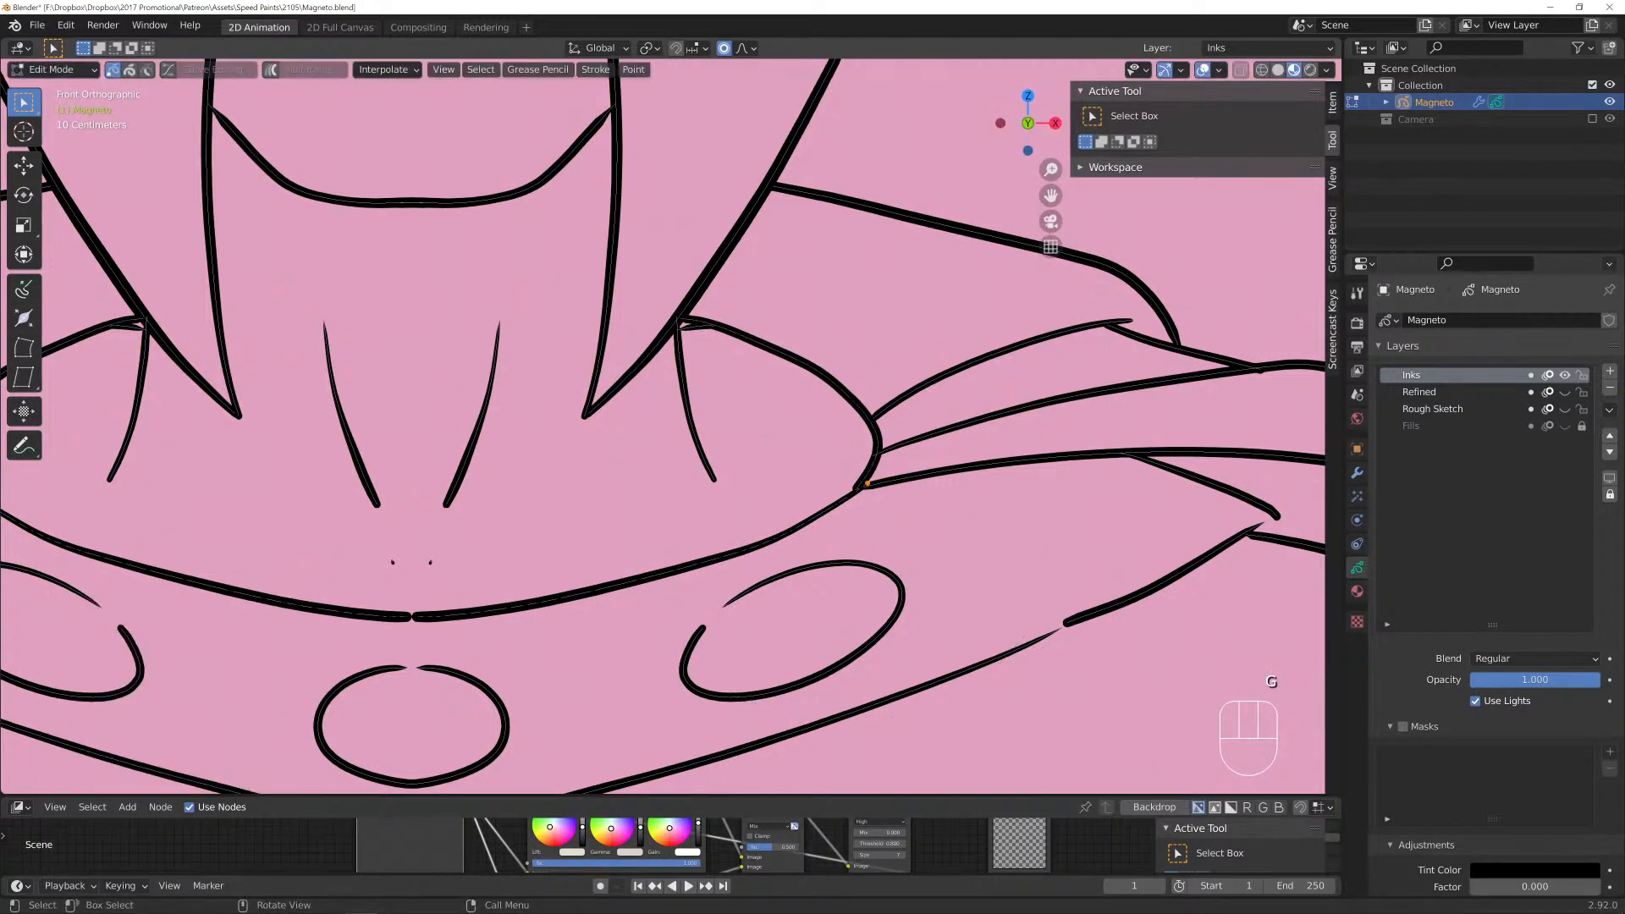
key(x)
click(860, 493)
key(g)
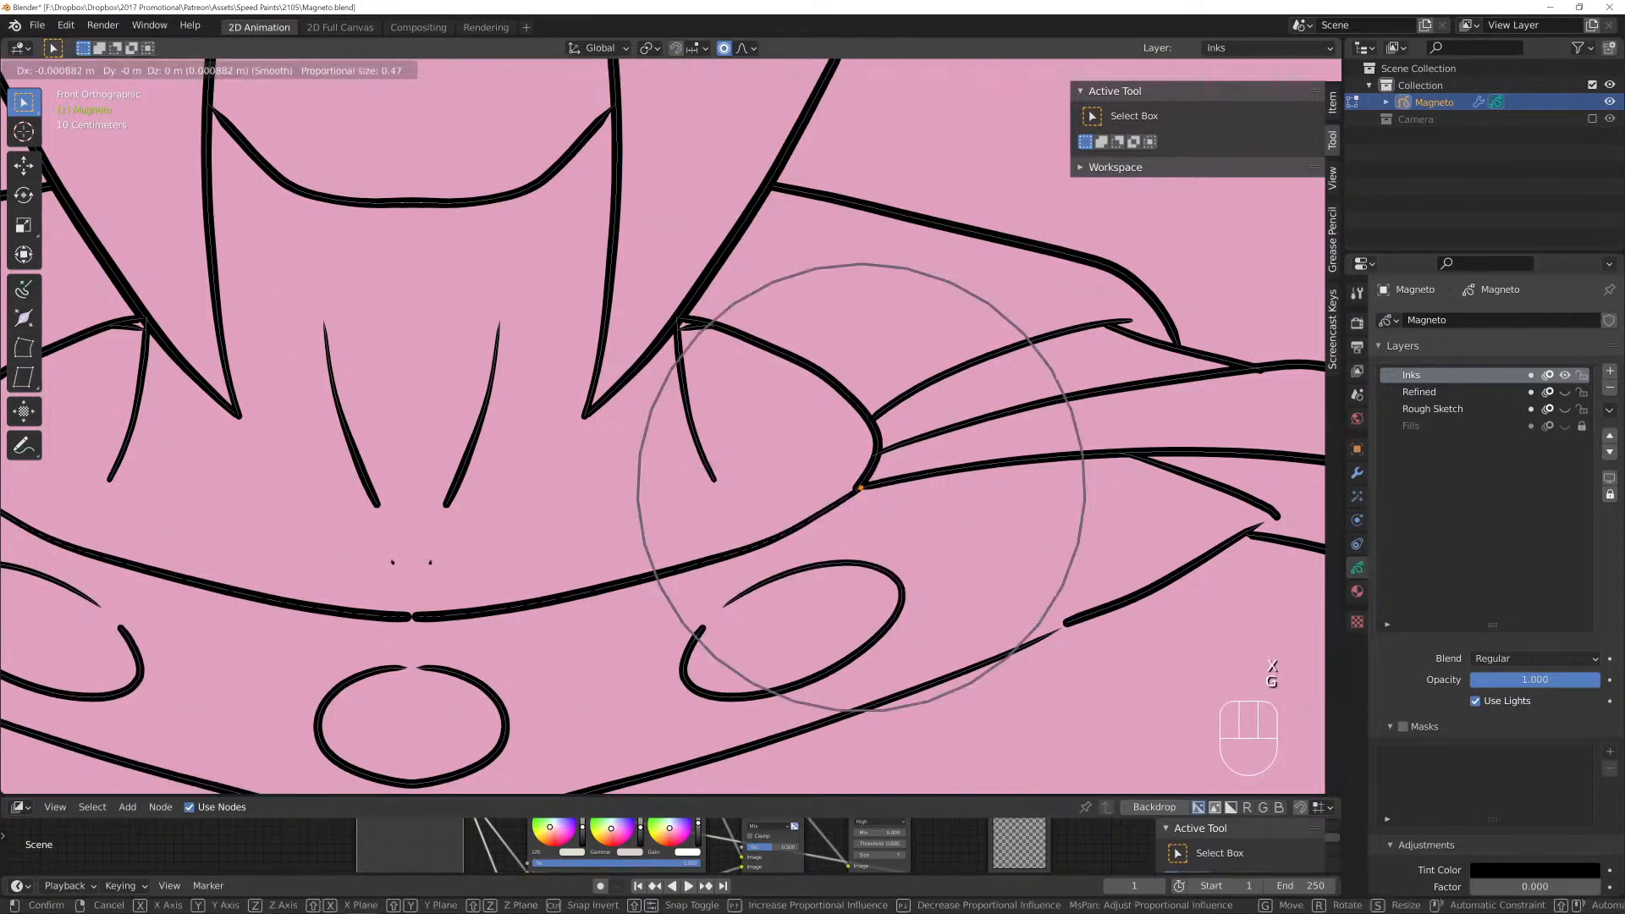
click(858, 489)
Extrude the outer tip of the short cape fold down onto the shoulder line below it.
scroll(660, 423, down, 3)
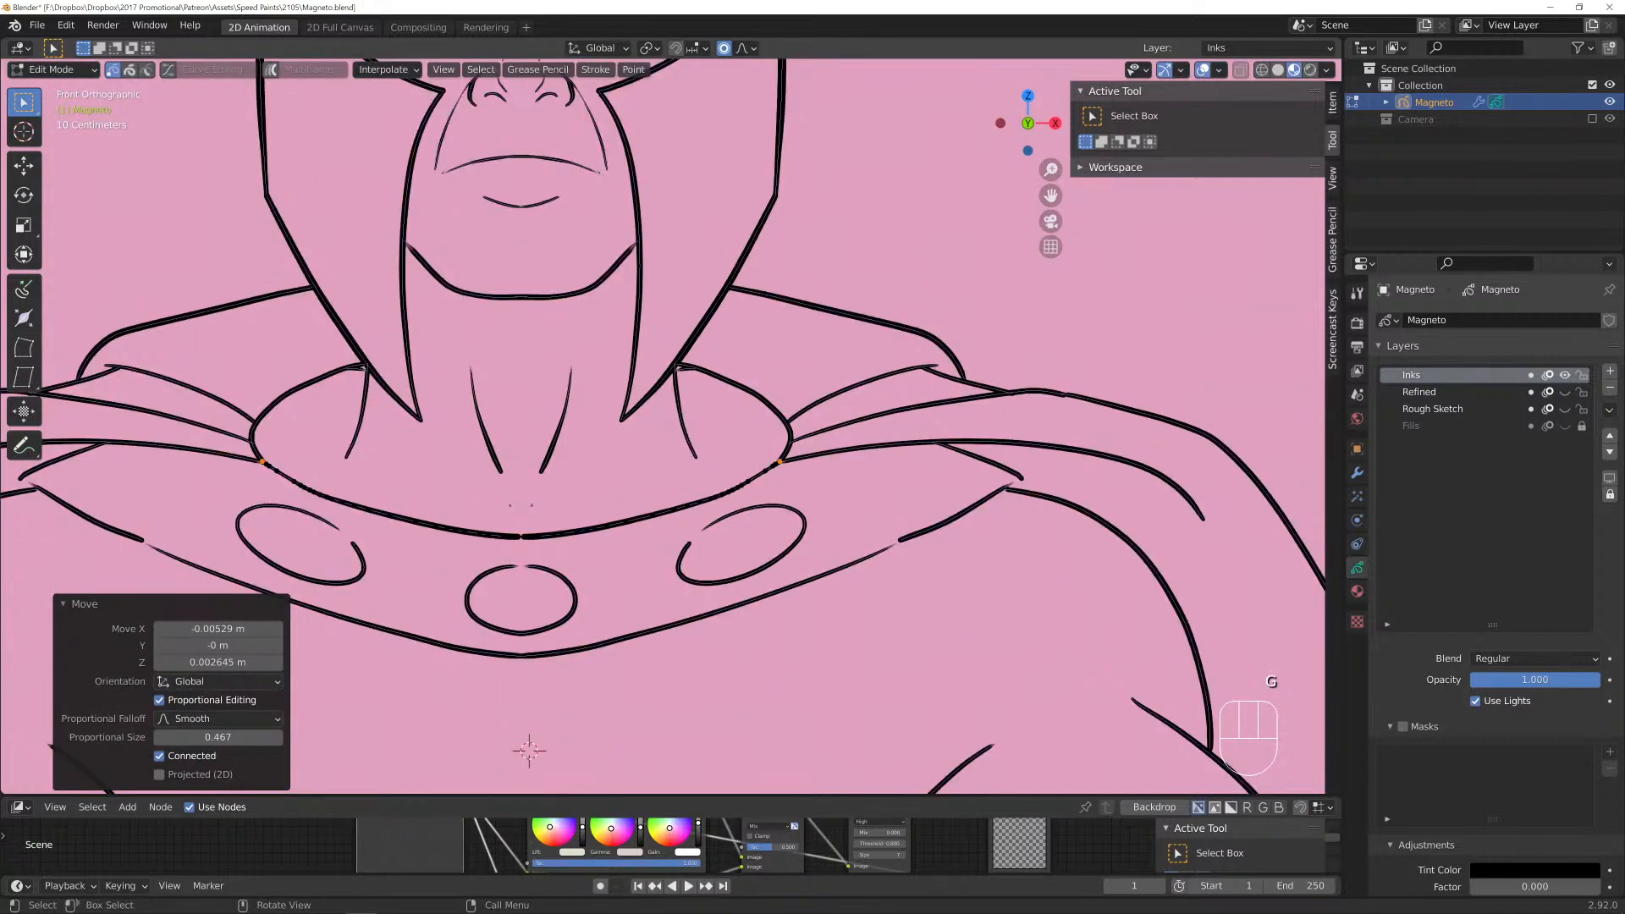
scroll(660, 423, up, 4)
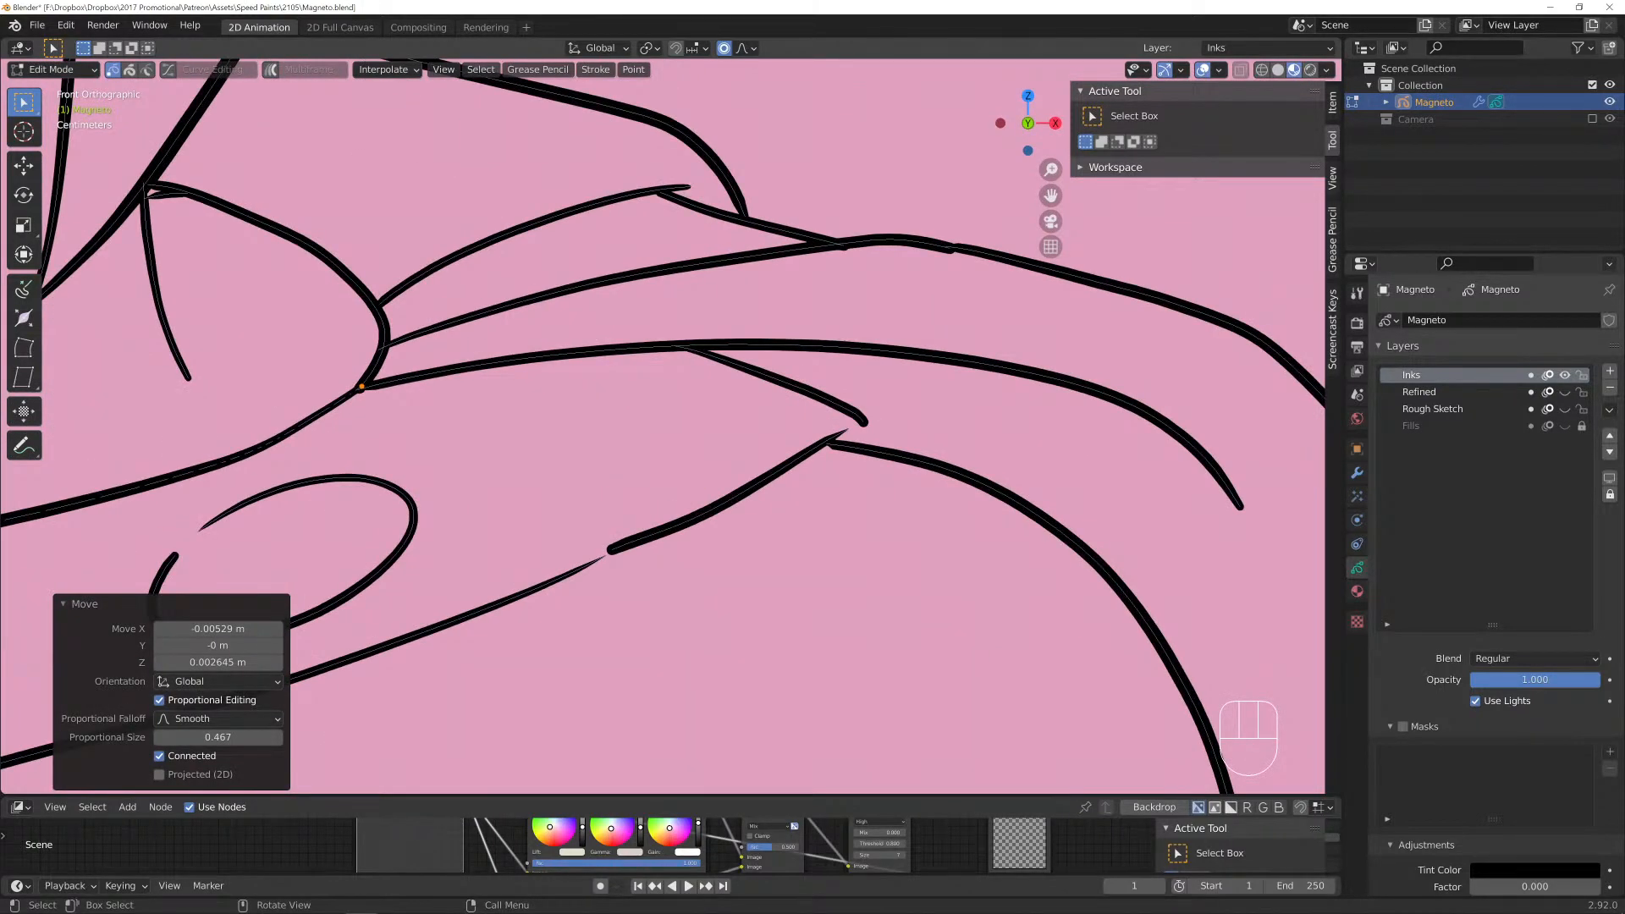
click(863, 421)
key(e)
click(876, 444)
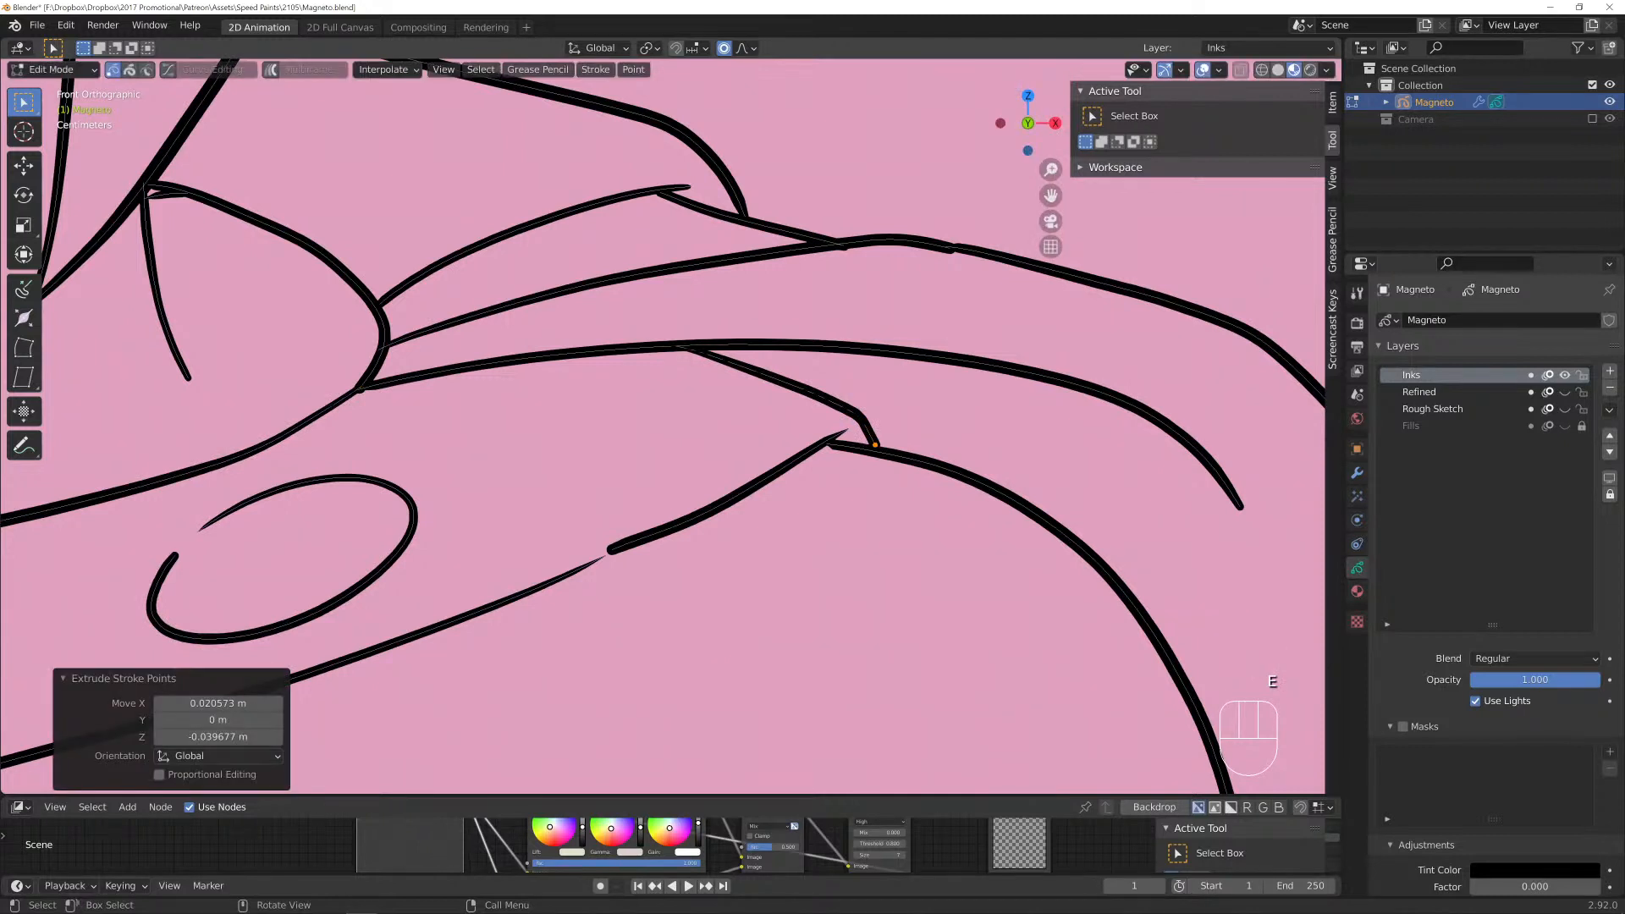
Delete the separate outer segment of the lower collar edge, trim the remaining line's tapered end and stretch it to the shoulder line.
key(l)
key(x)
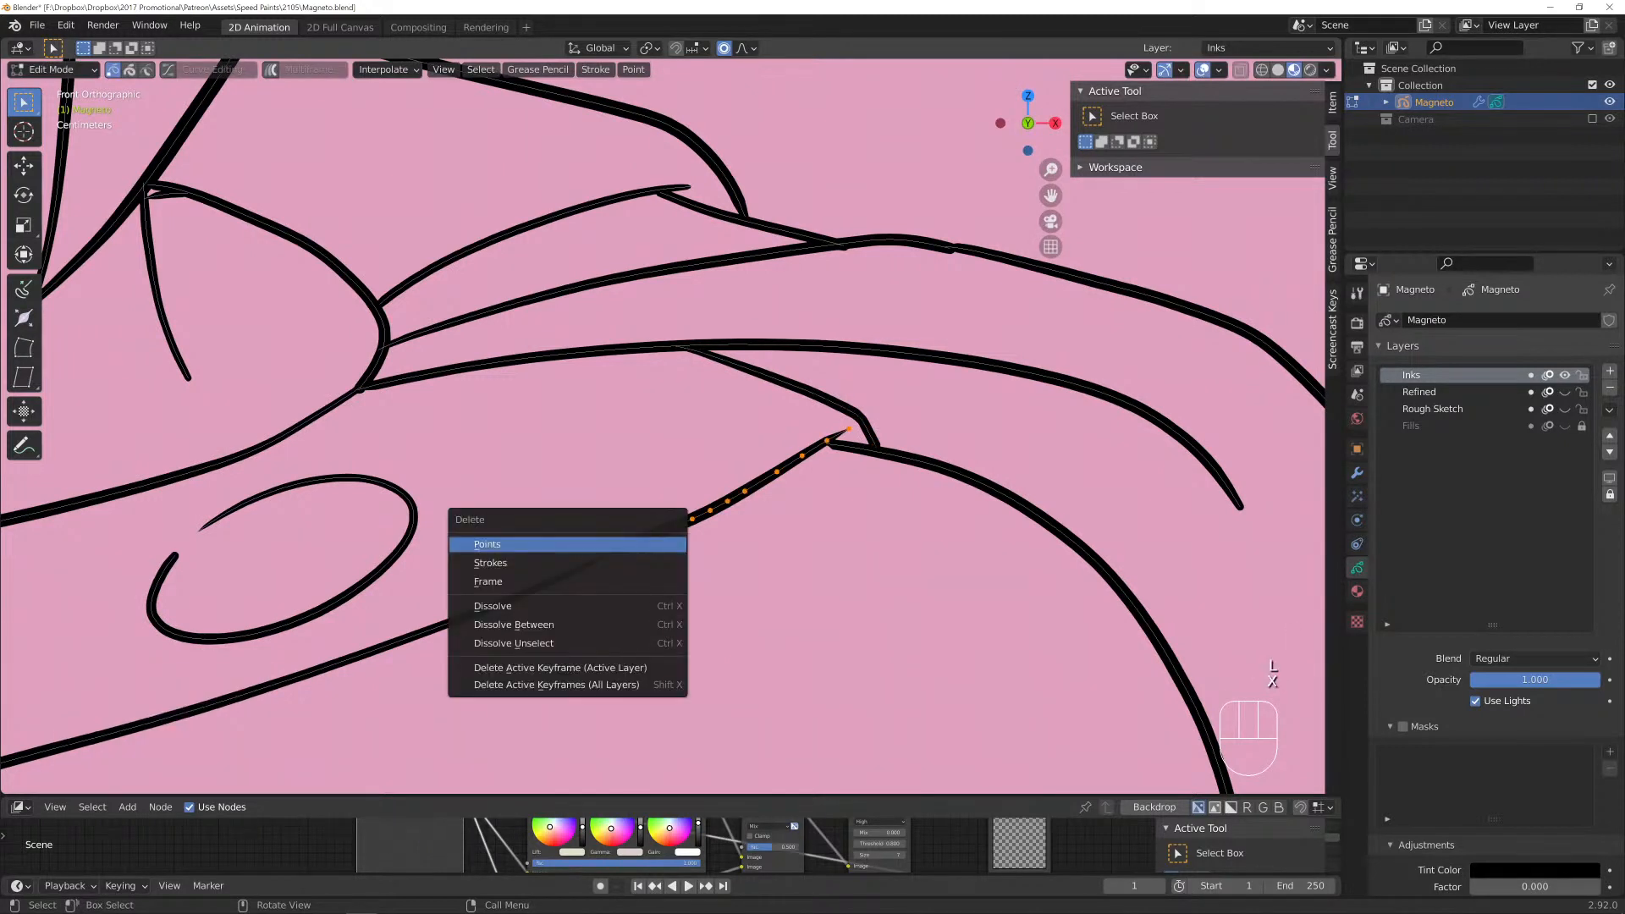
click(568, 546)
click(605, 556)
key(x)
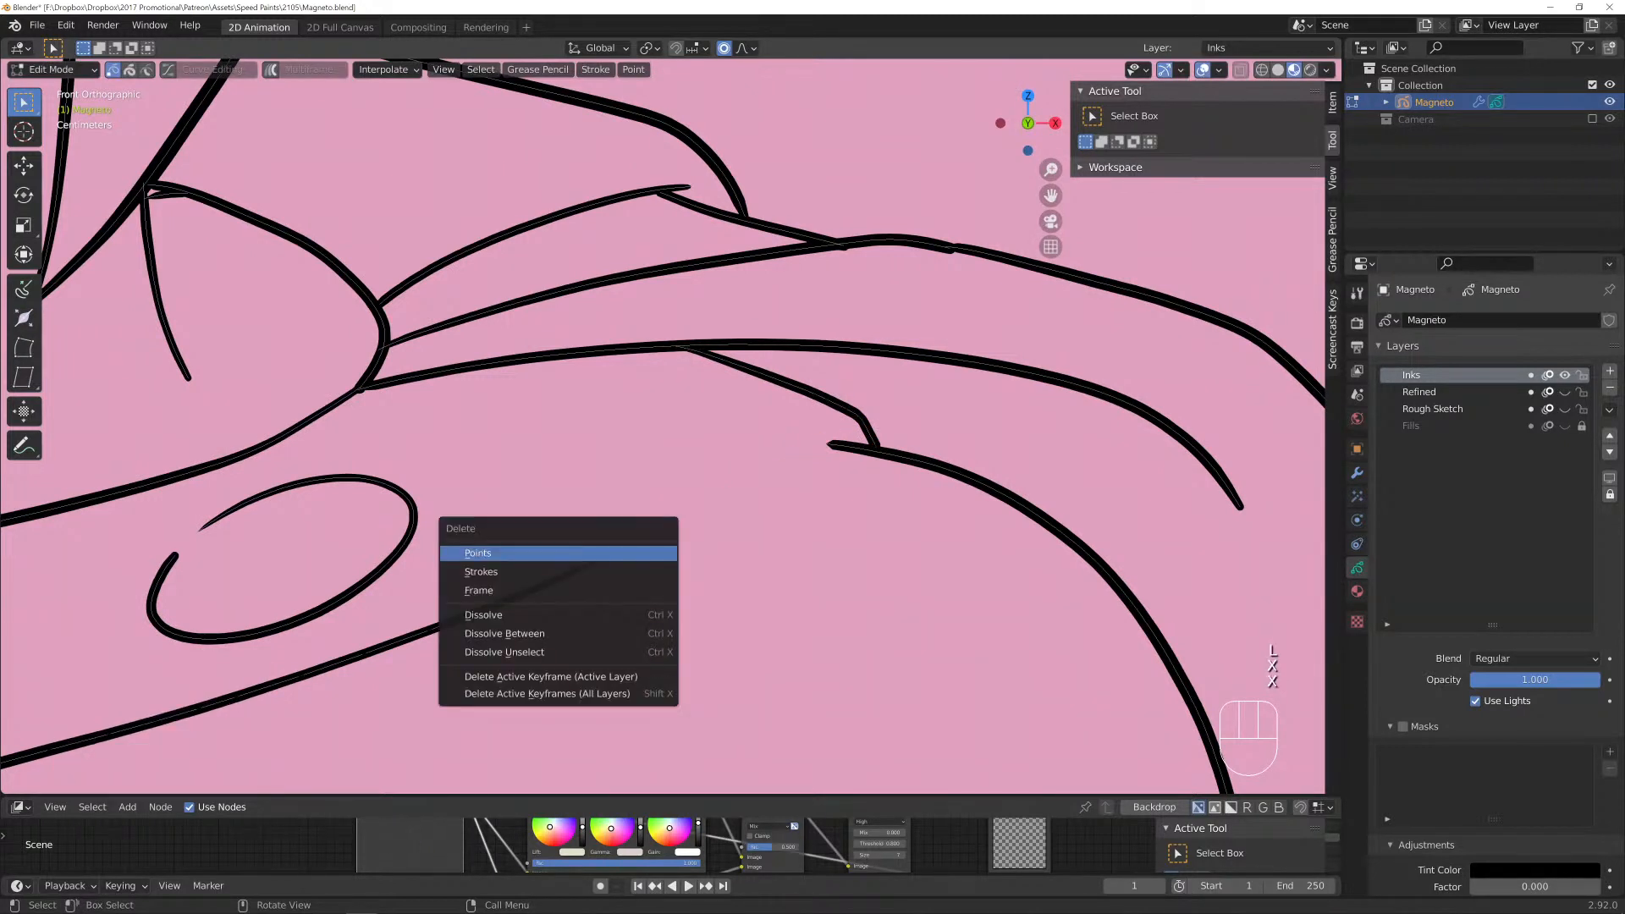
click(568, 546)
click(585, 565)
key(g)
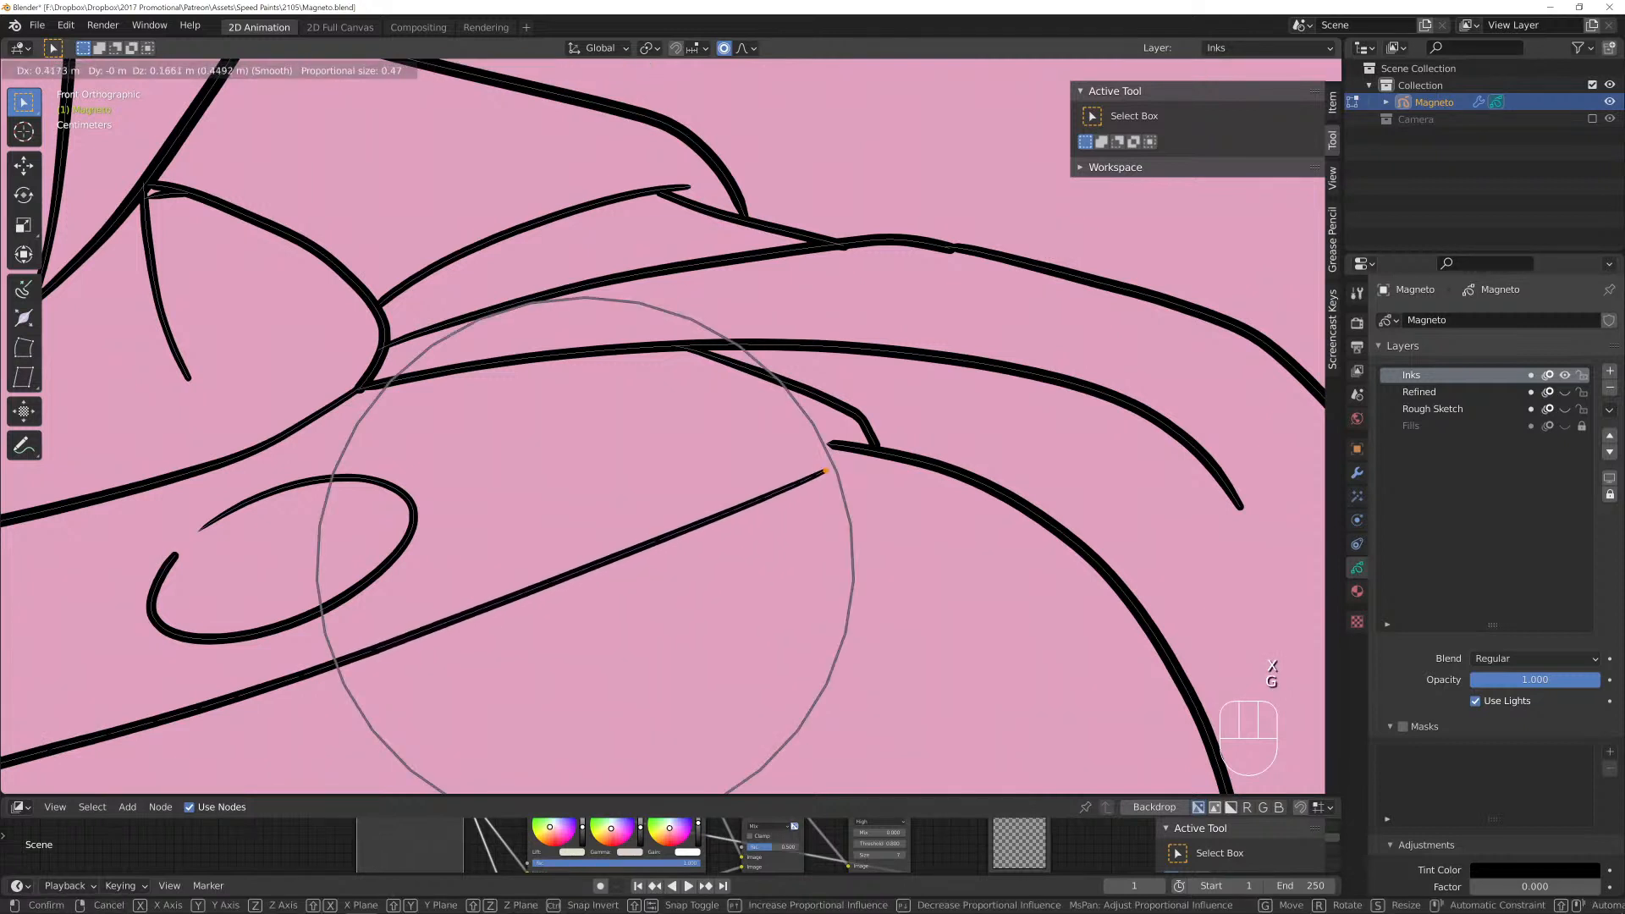
click(843, 437)
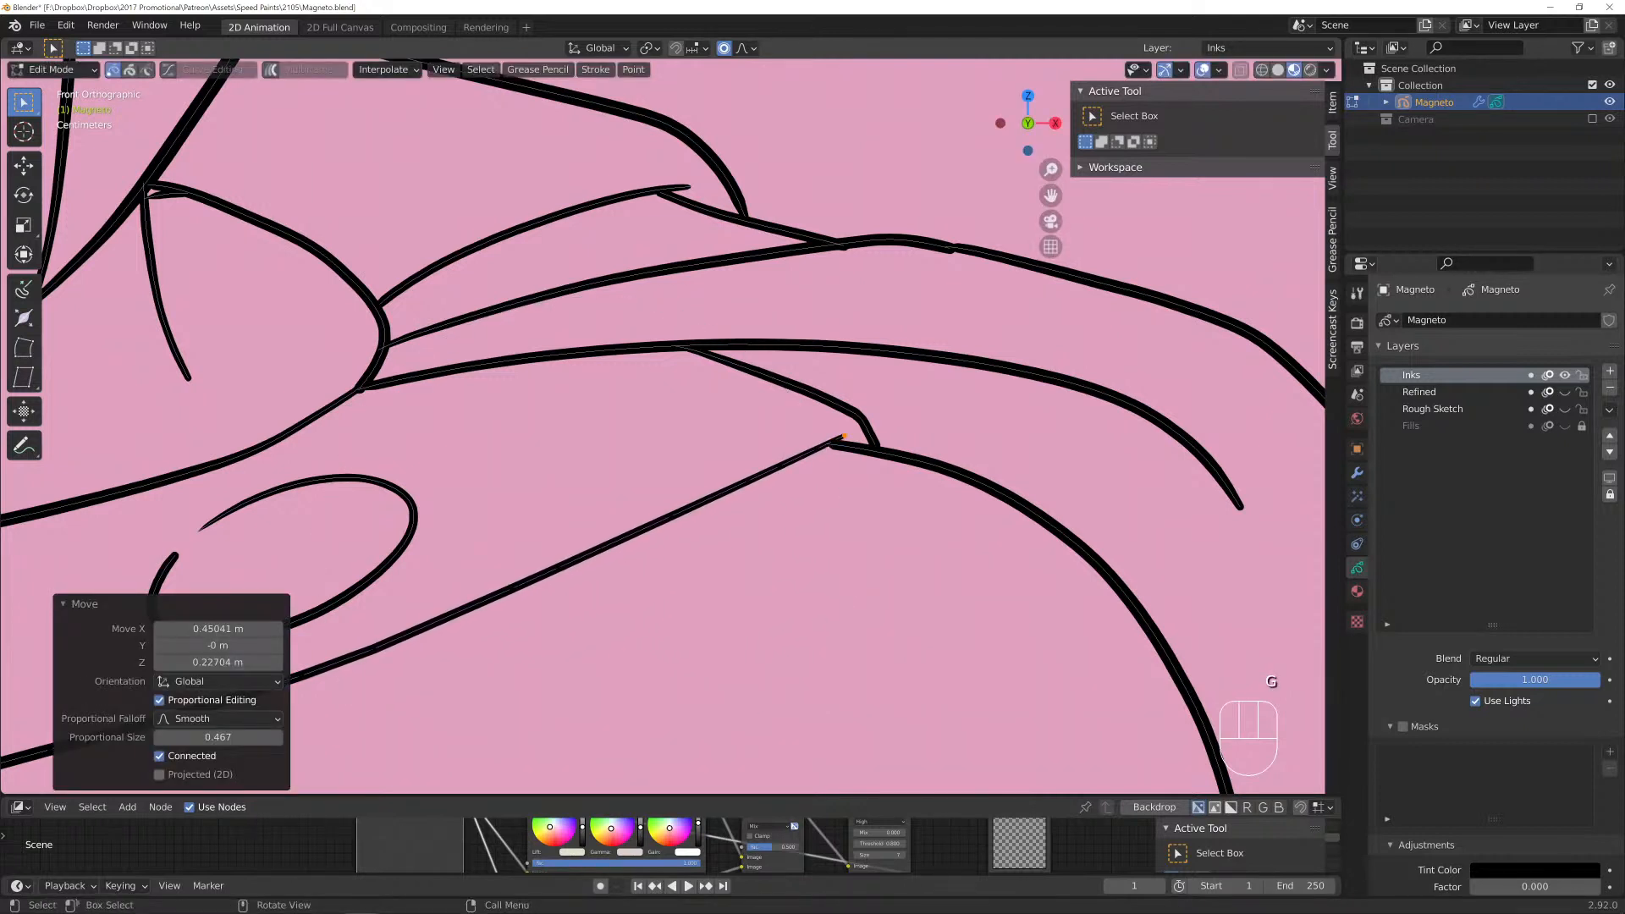
Delete the overshooting first point of the shoulder line and move its new end onto the lower collar edge.
click(833, 441)
key(x)
click(833, 446)
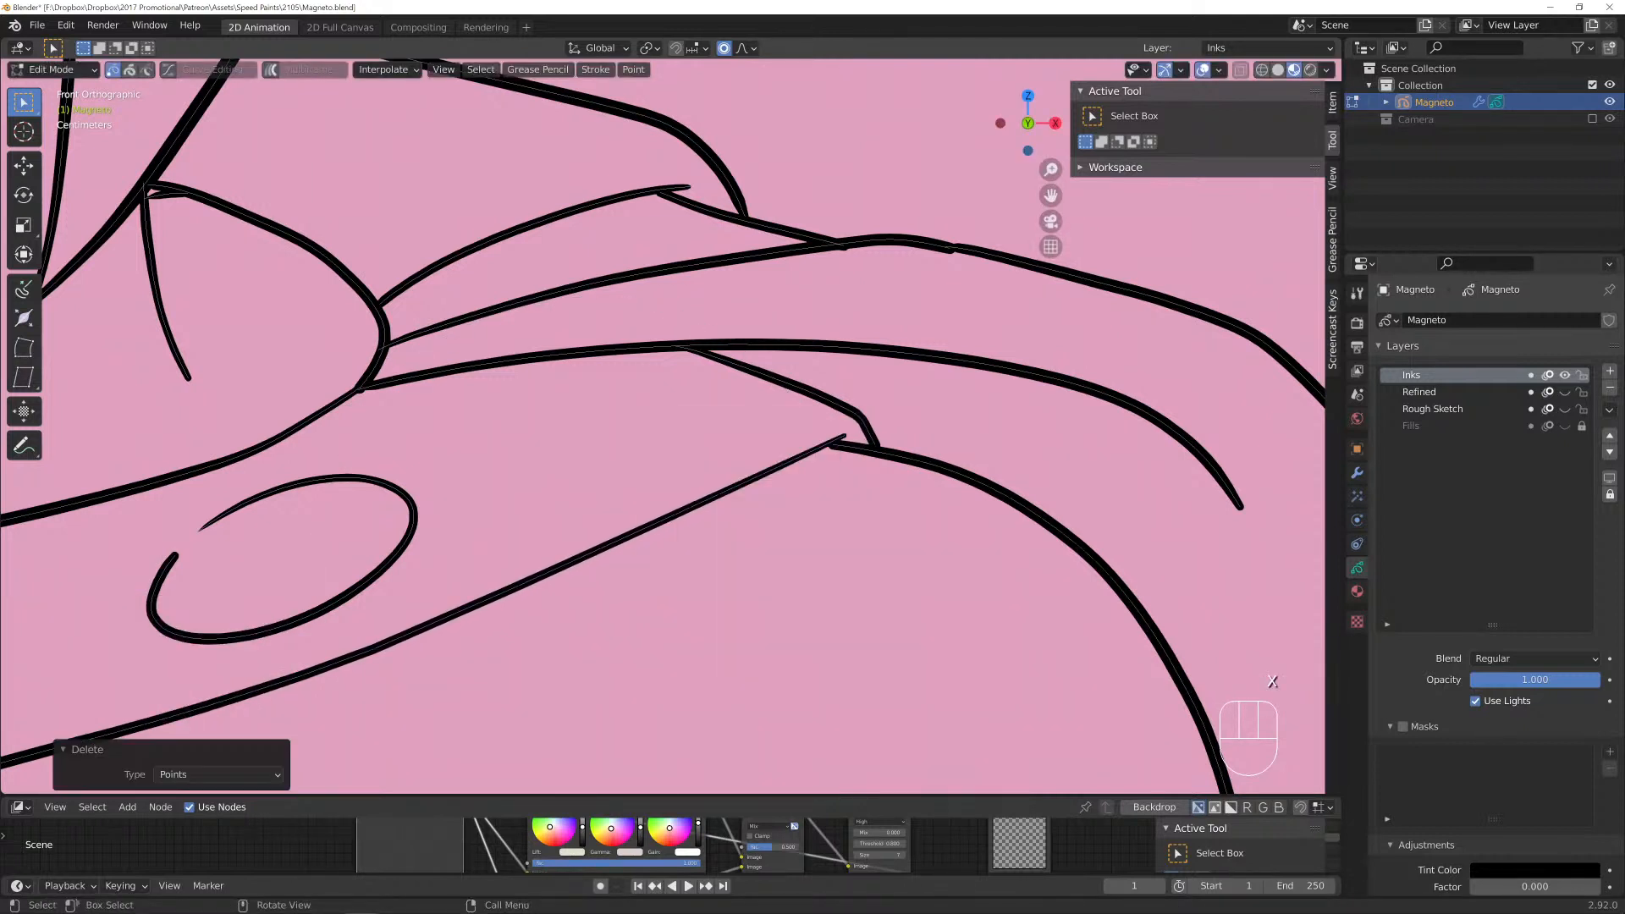
key(g)
key(Return)
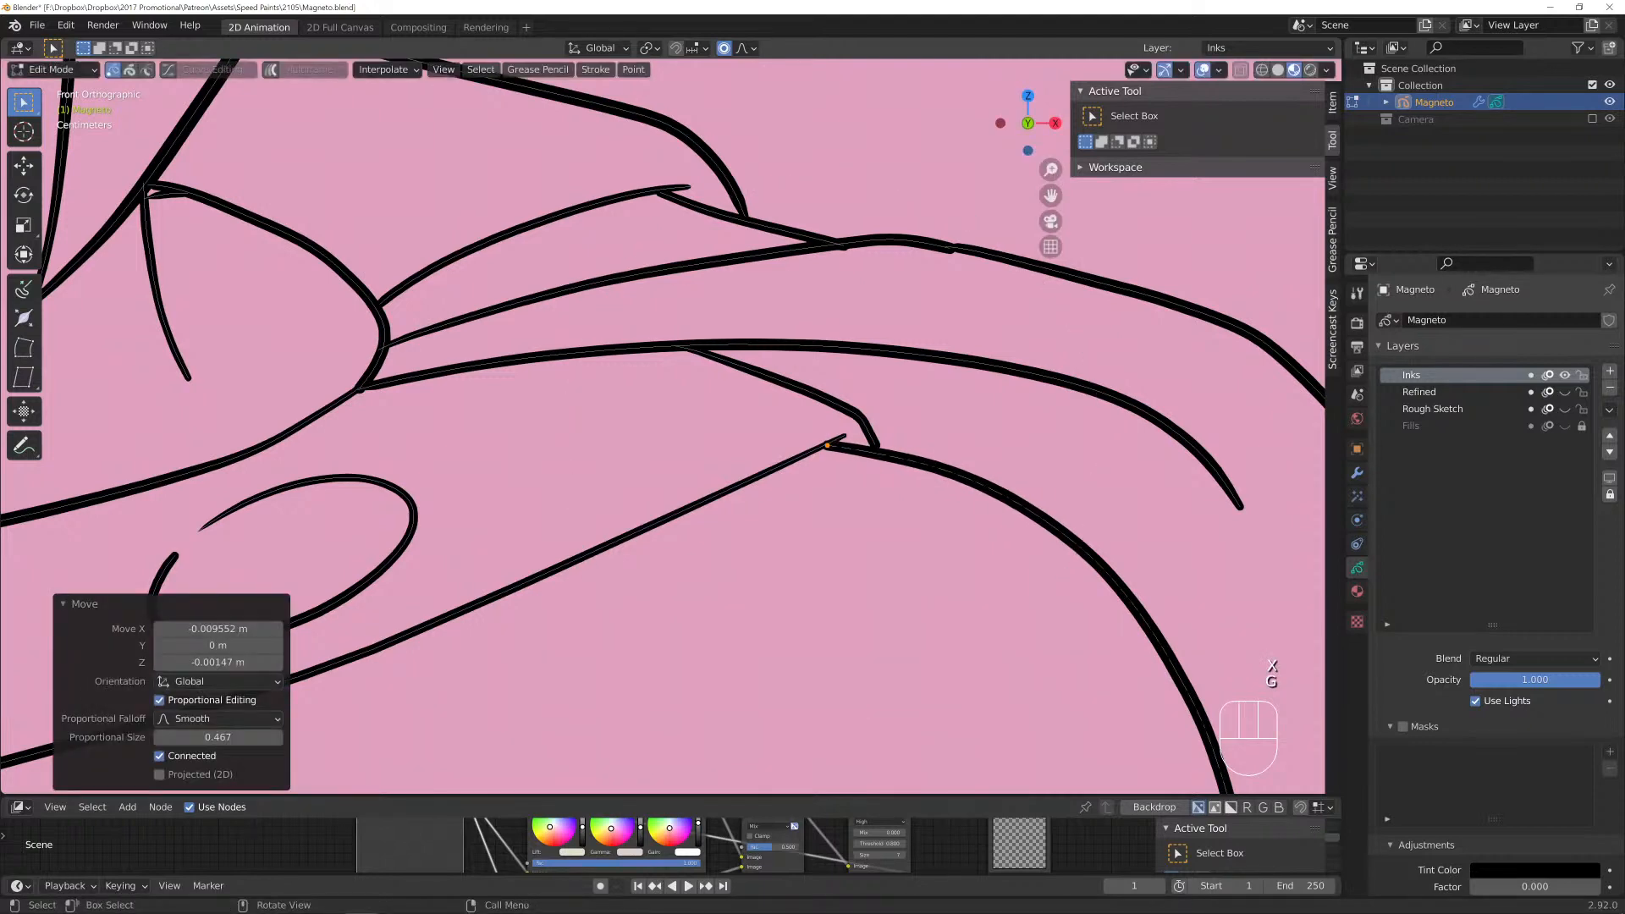
Delete the two stray dots beneath the neck lines.
scroll(275, 638, down, 5)
shift+middle_drag(275, 638, 615, 582)
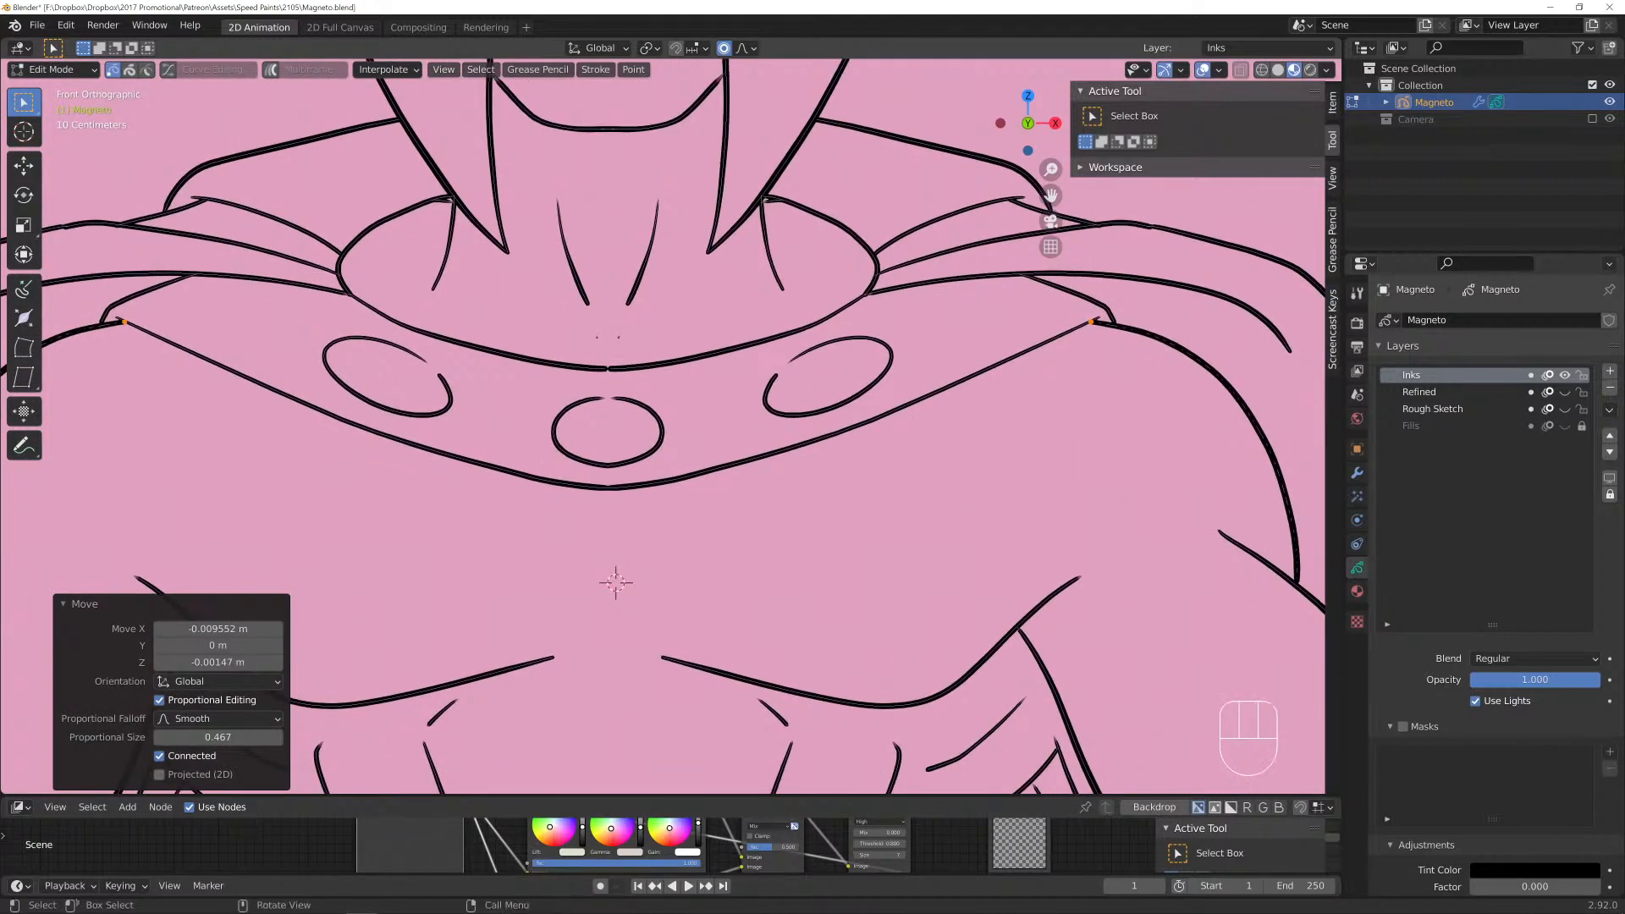
click(596, 337)
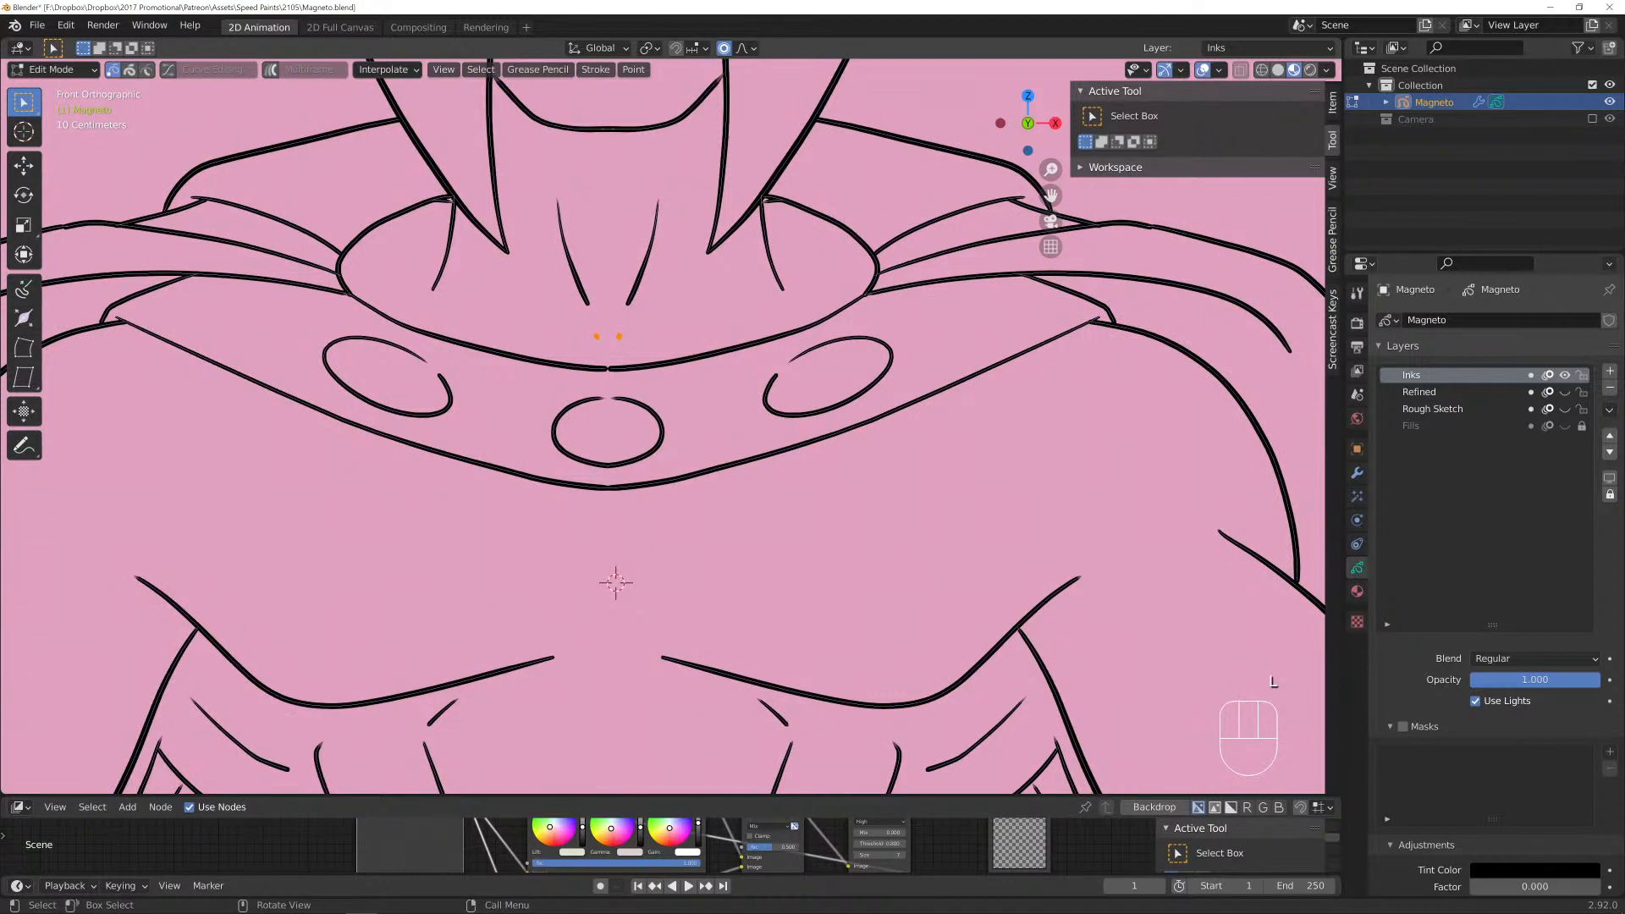
key(x)
click(615, 583)
Move the two mirrored ends of the upper collar line together at the centre to close the gap.
scroll(617, 581, up, 3)
shift+middle_drag(570, 689, 644, 779)
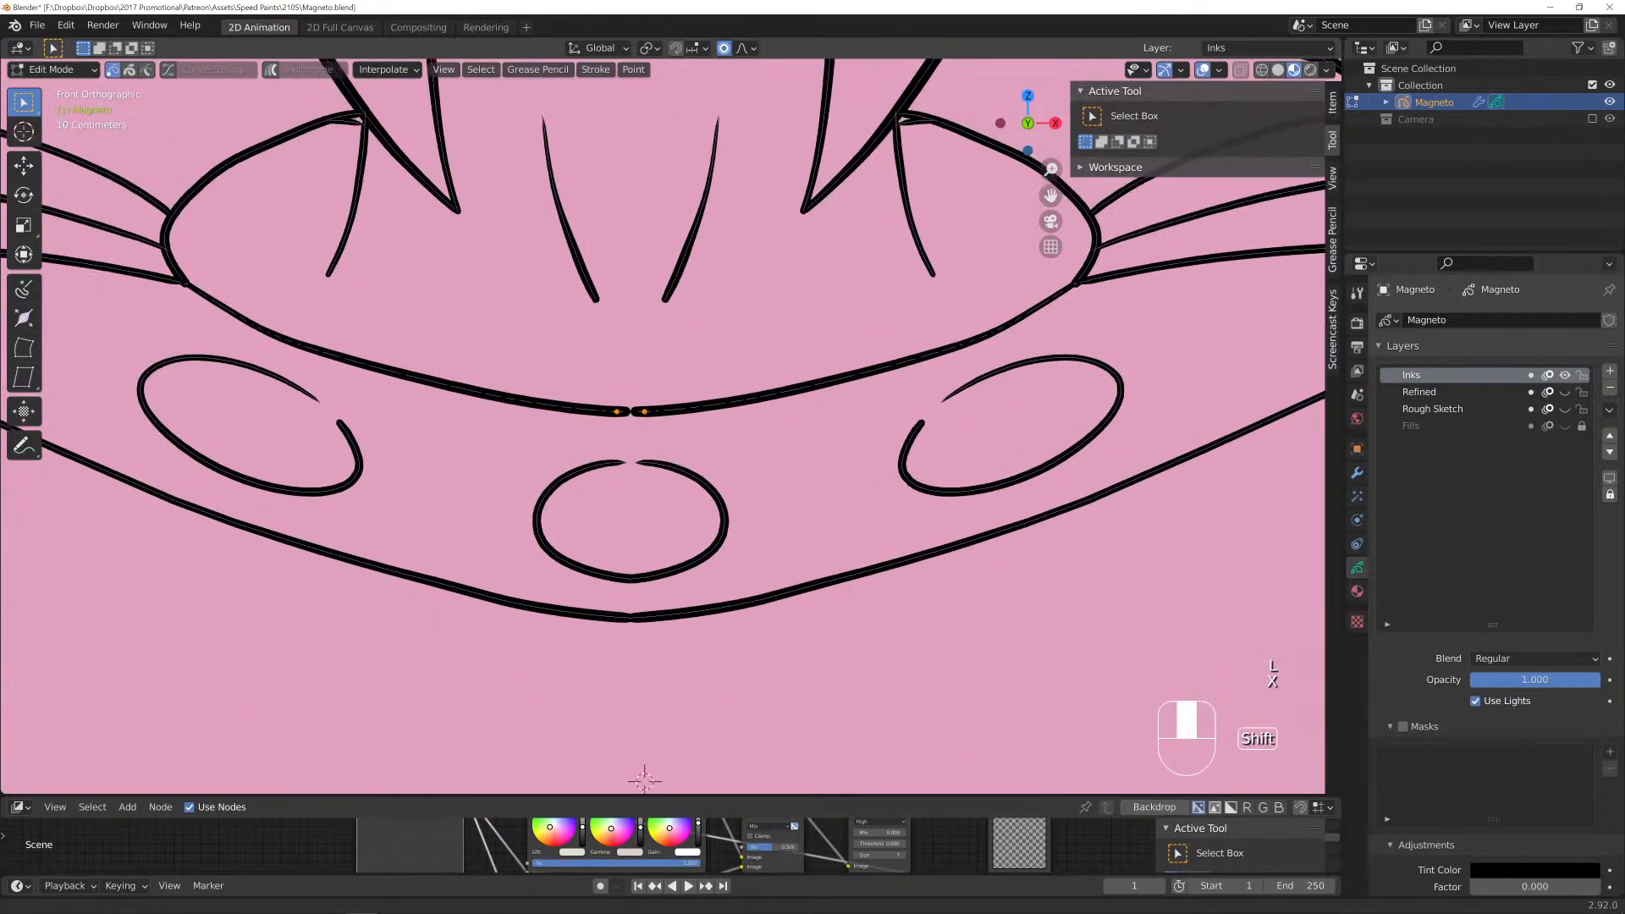
scroll(631, 407, up, 2)
key(g)
key(Return)
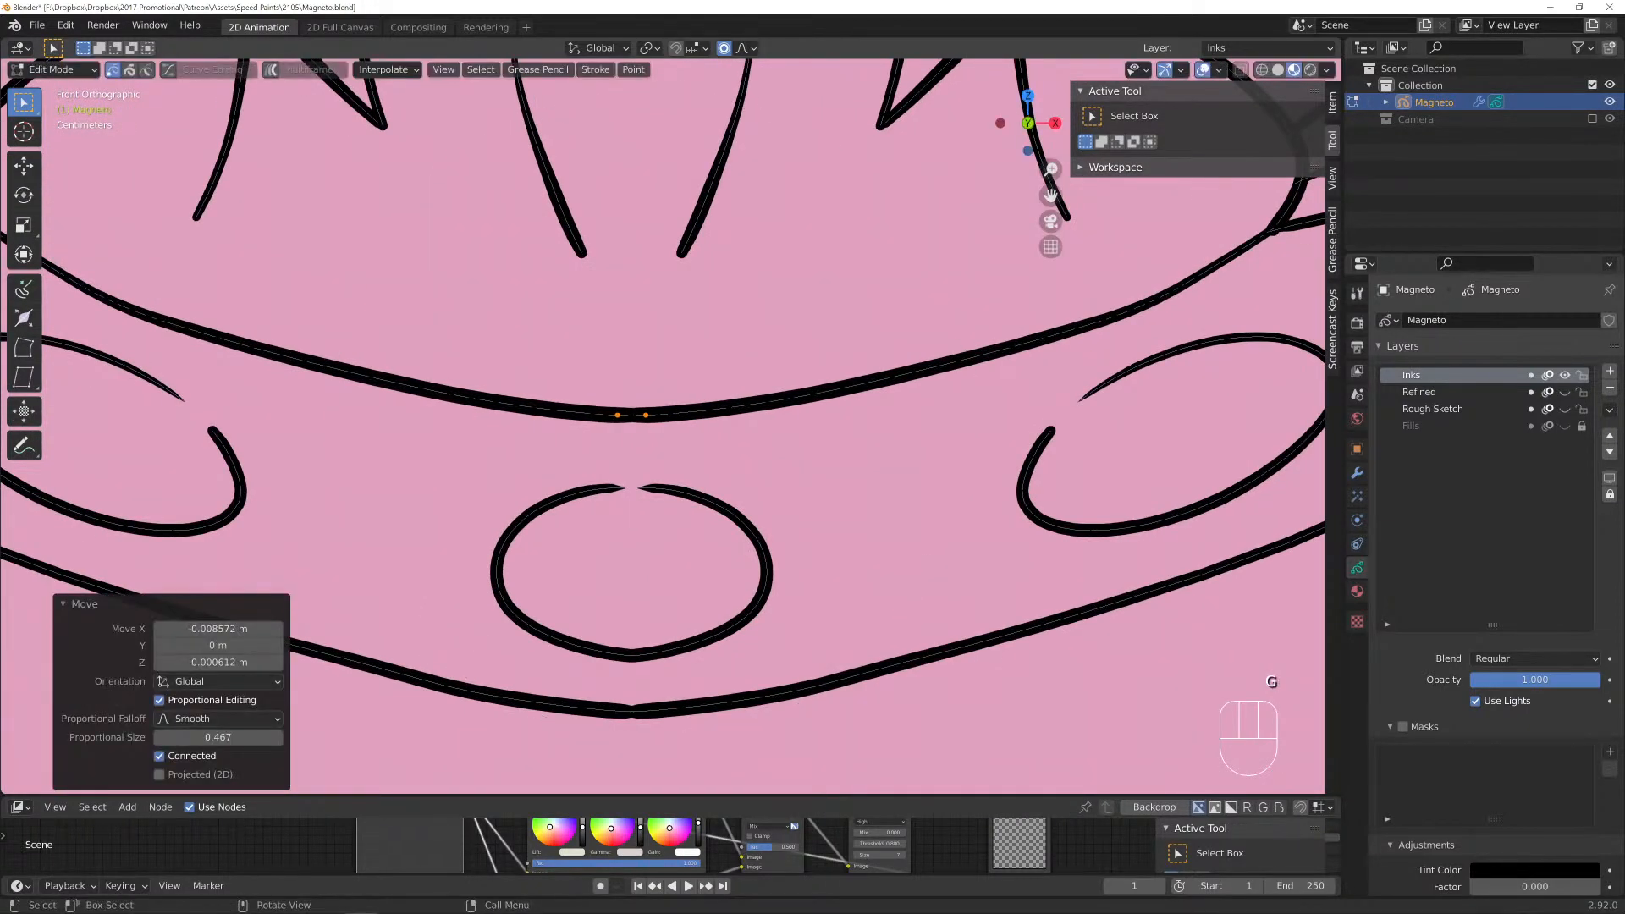
Delete the tapered top points of the central collar circle and move its new ends together at the centre.
click(639, 488)
key(x)
click(639, 488)
click(651, 489)
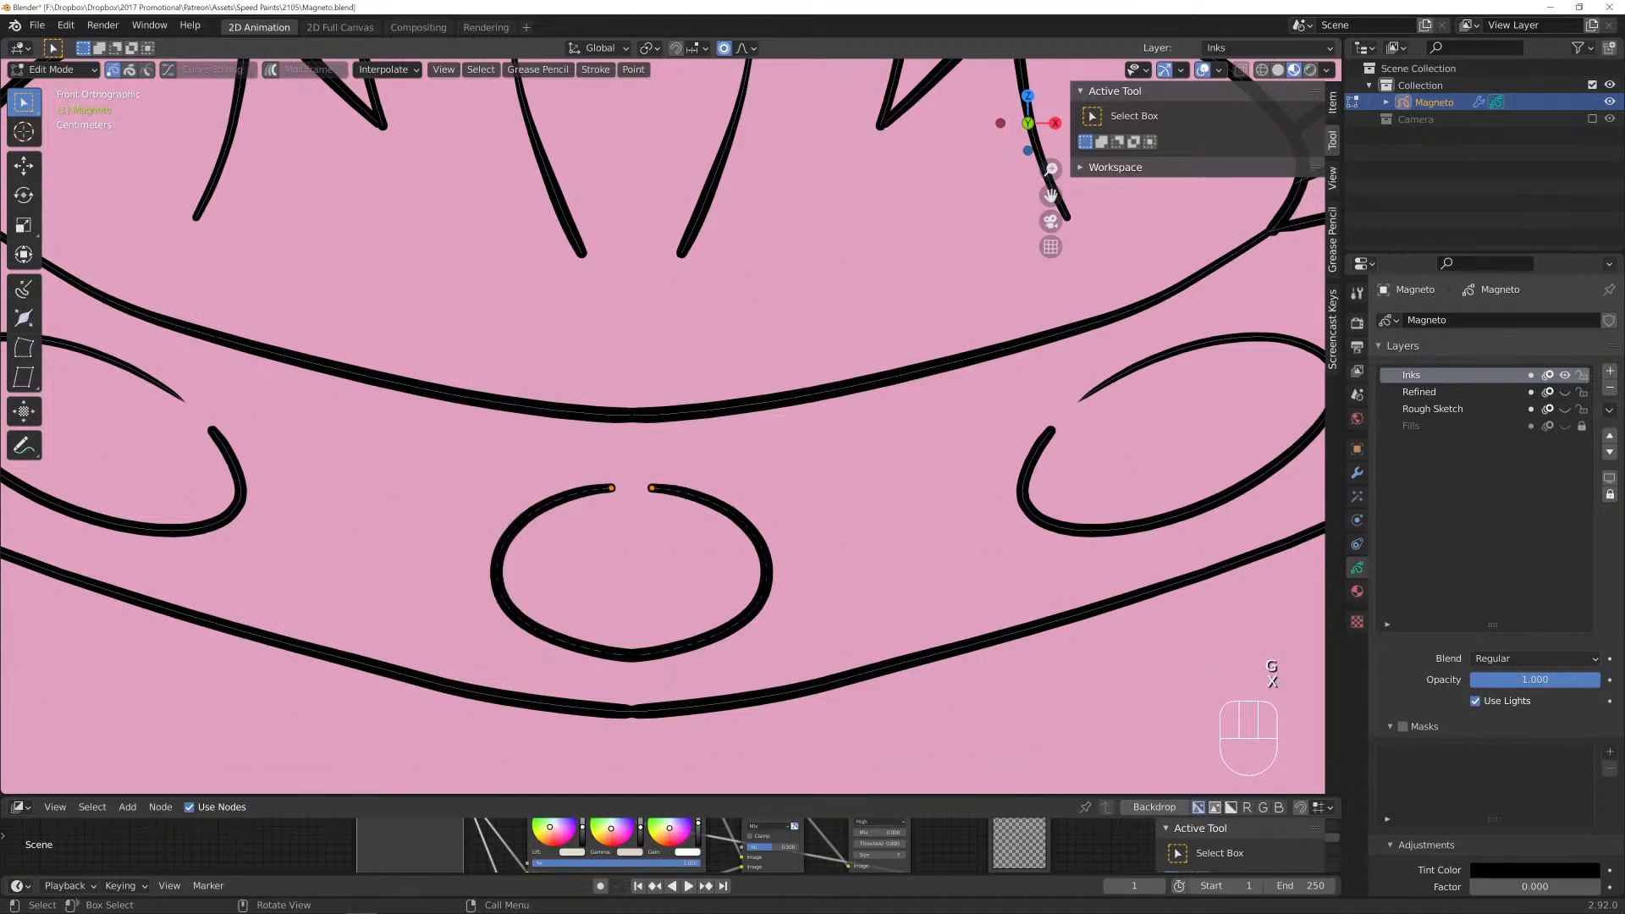
key(g)
click(632, 490)
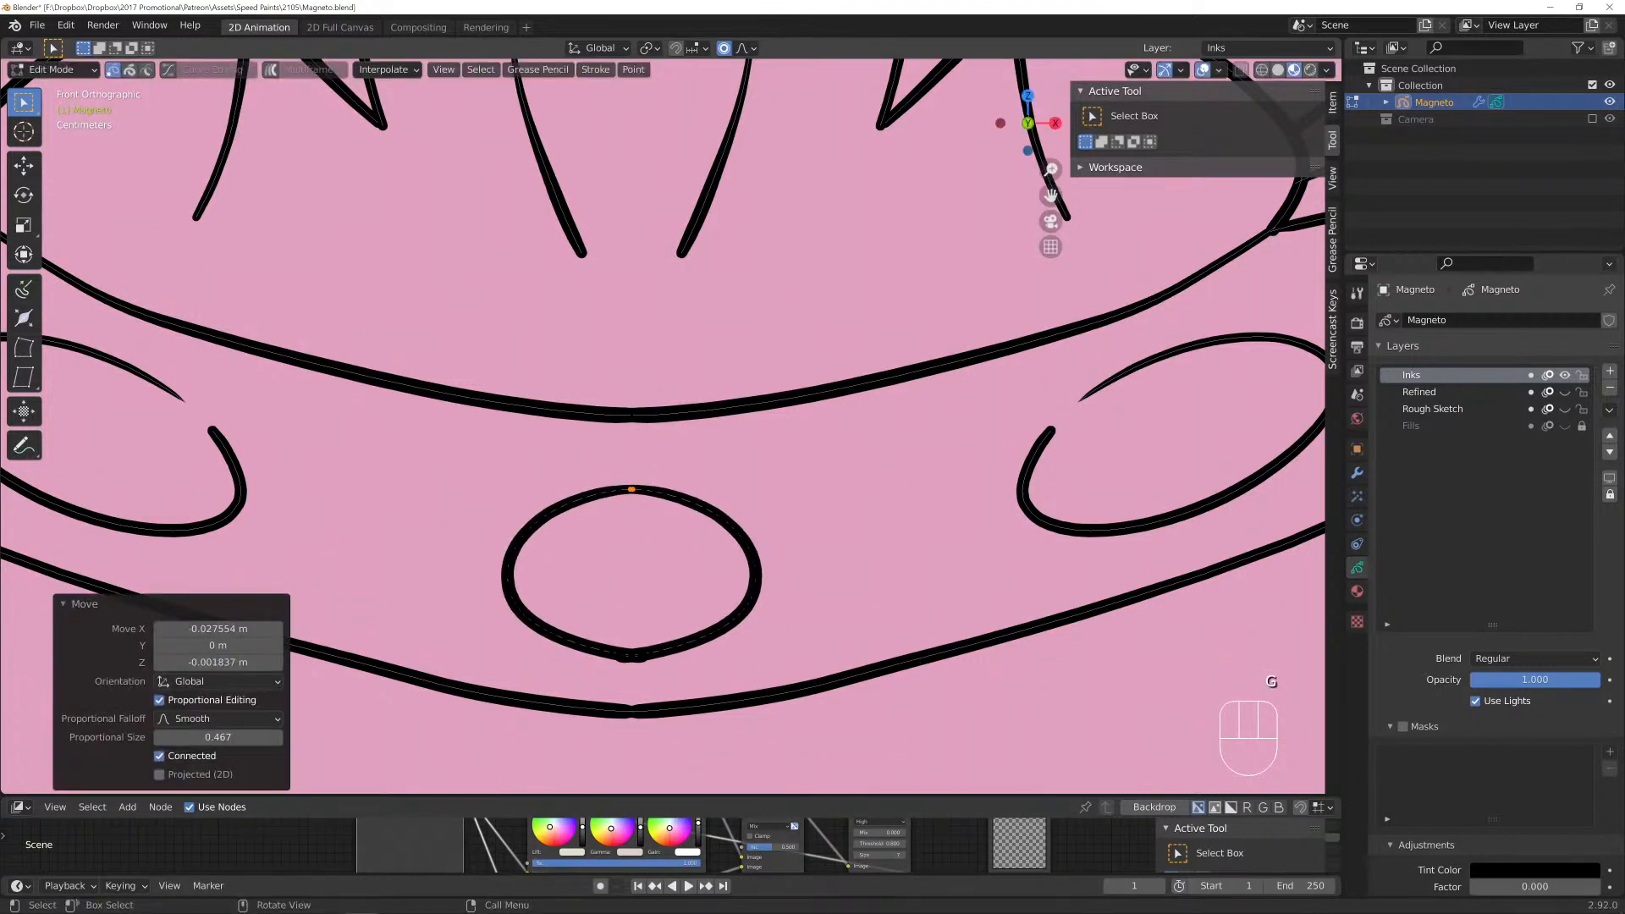
Adjust the bottom joint of the central circle and rejoin its top ends, using a proportional size of 0.180 for the top.
click(631, 656)
key(g)
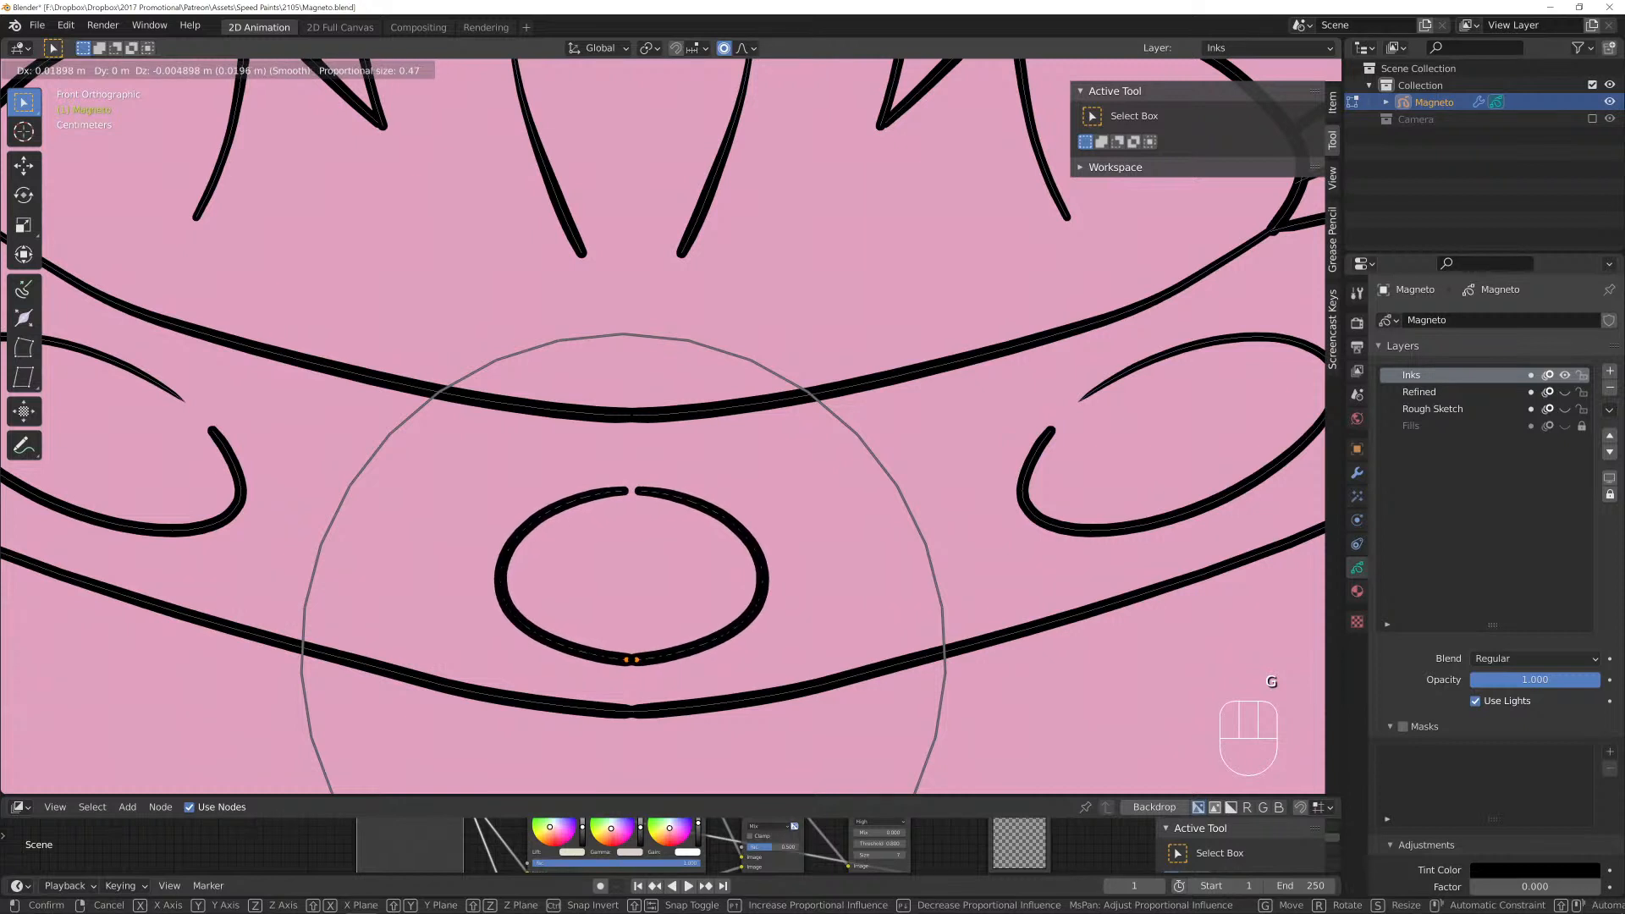
click(631, 659)
click(631, 490)
key(g)
scroll(638, 486, up, 10)
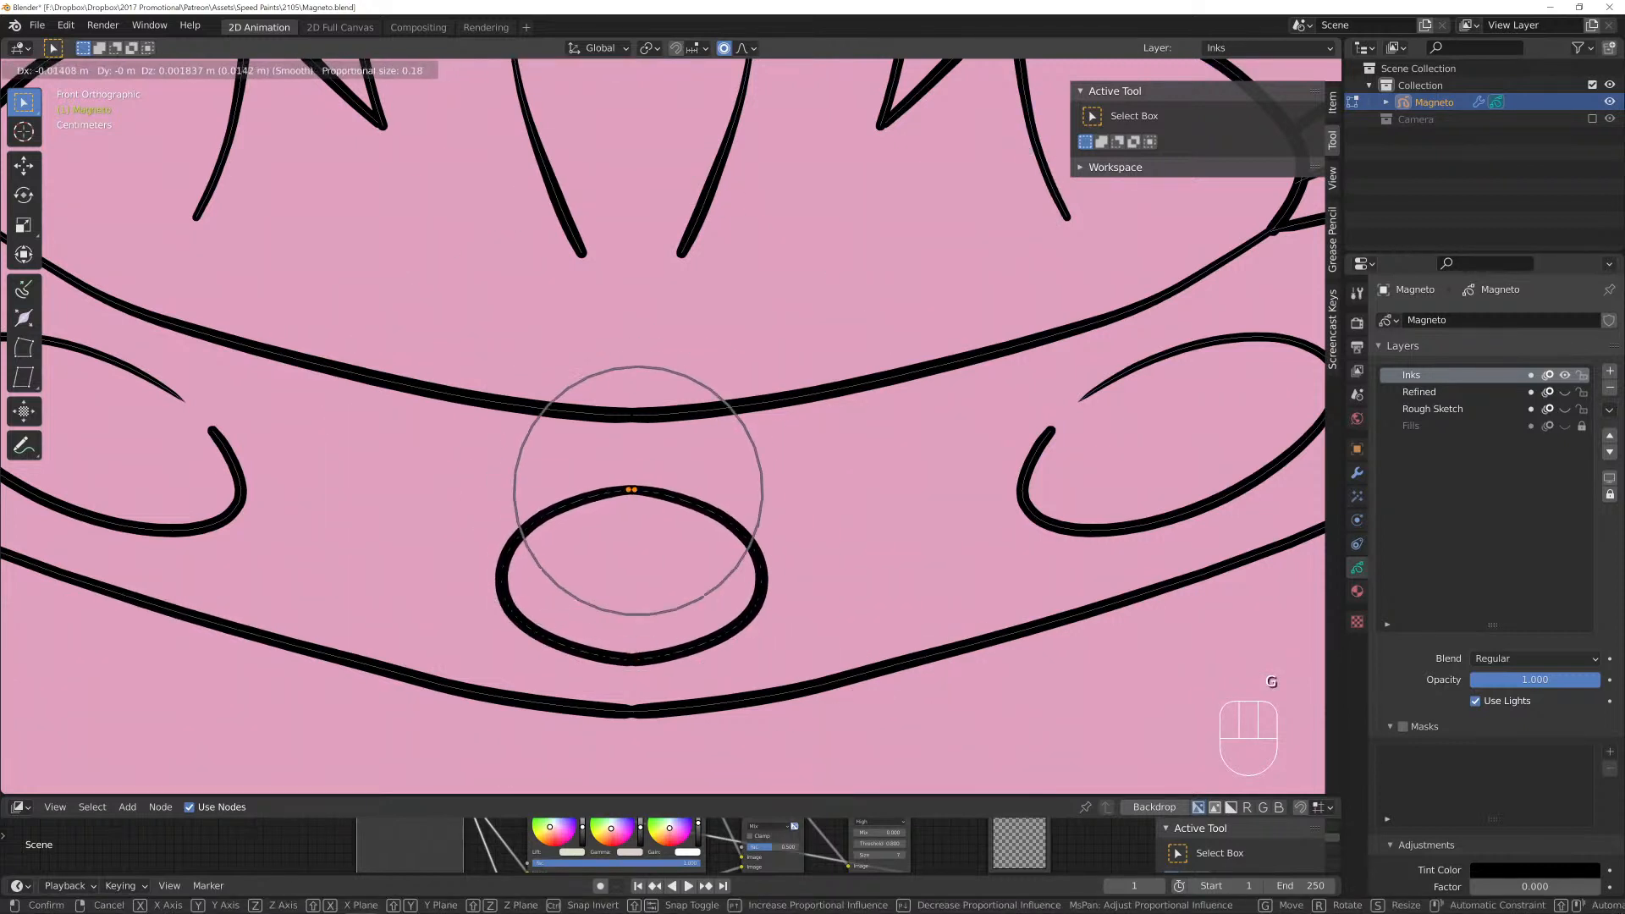
click(638, 486)
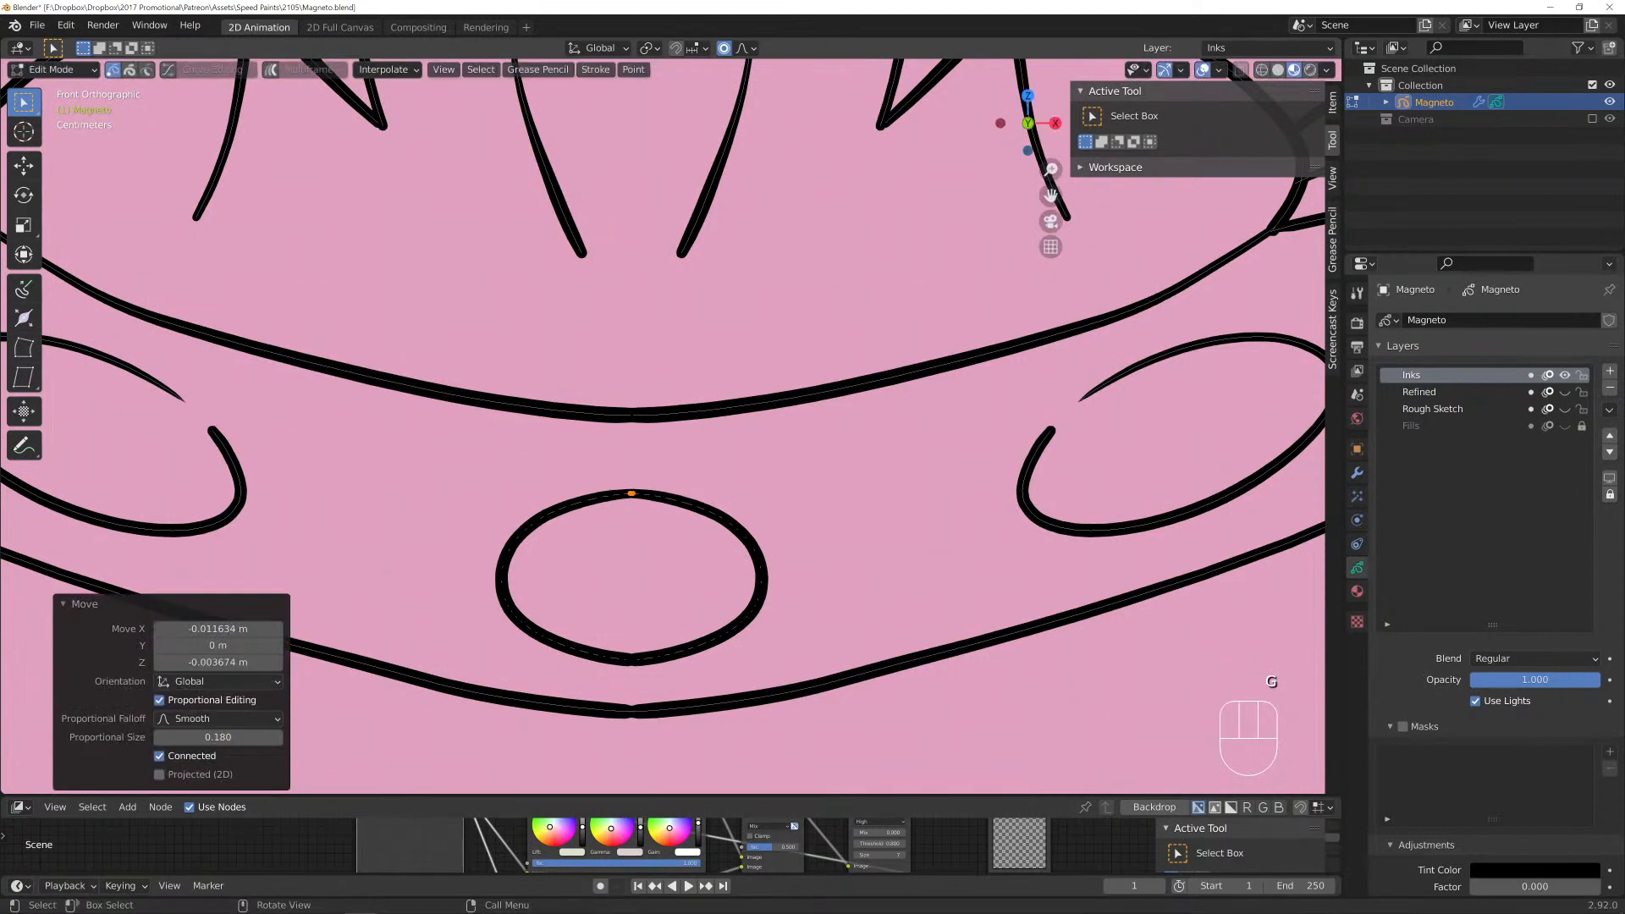
click(1051, 431)
key(g)
right_click(1052, 430)
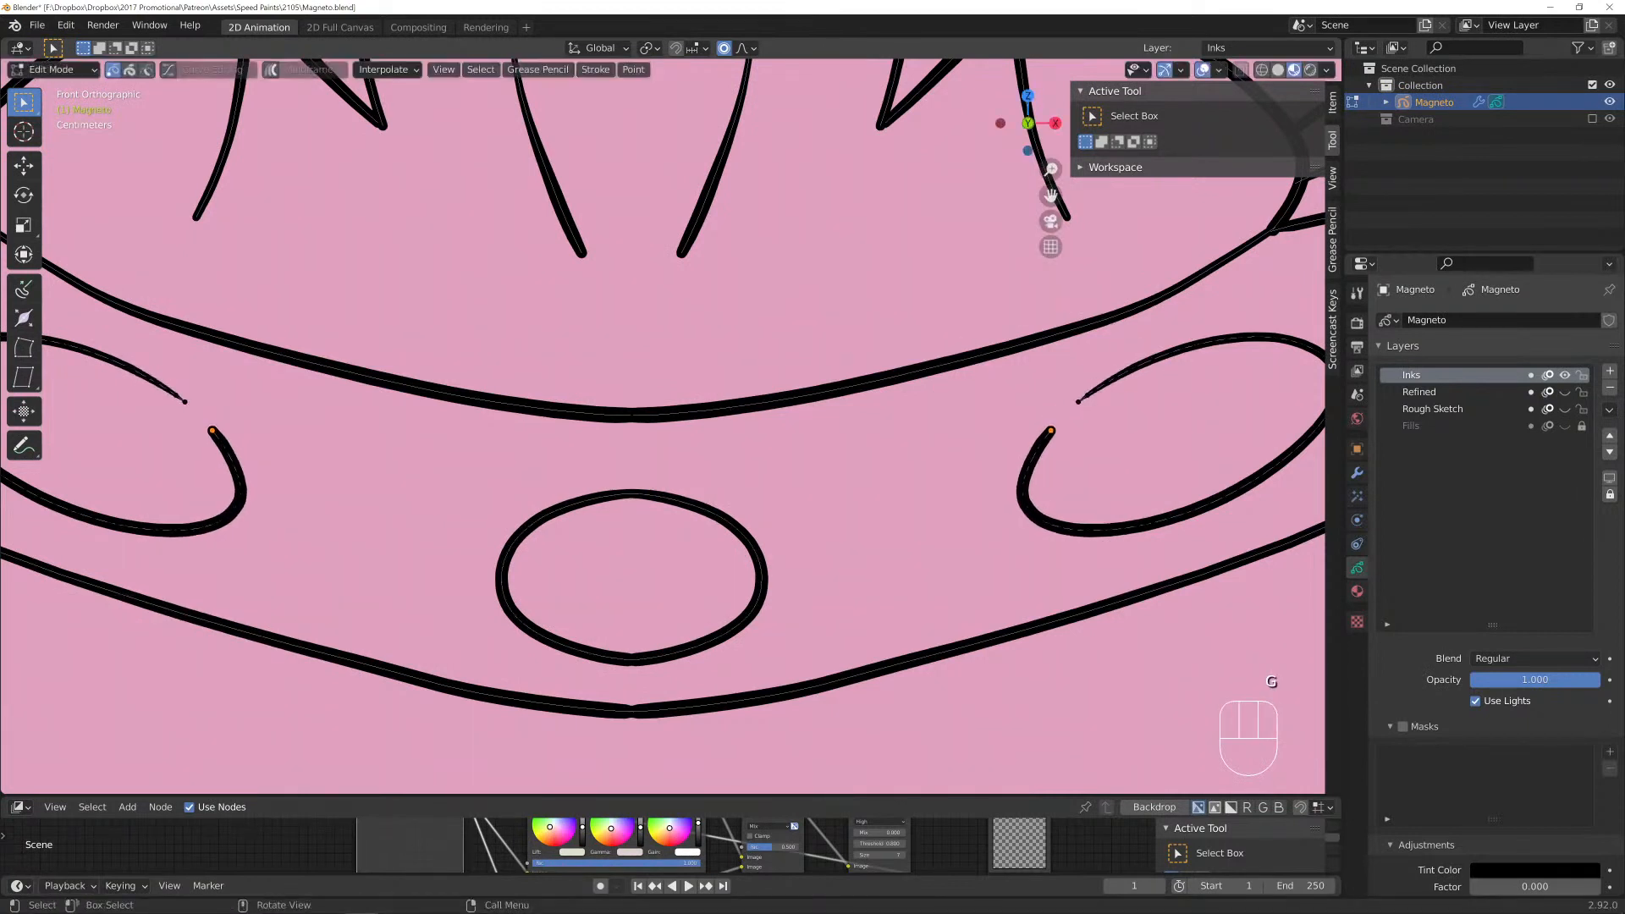
right_click(1052, 403)
Move the side oval's tapered end onto its thick end with a proportional size of 0.076, and try to fatten the joint.
click(1052, 403)
key(g)
scroll(1067, 406, up, 8)
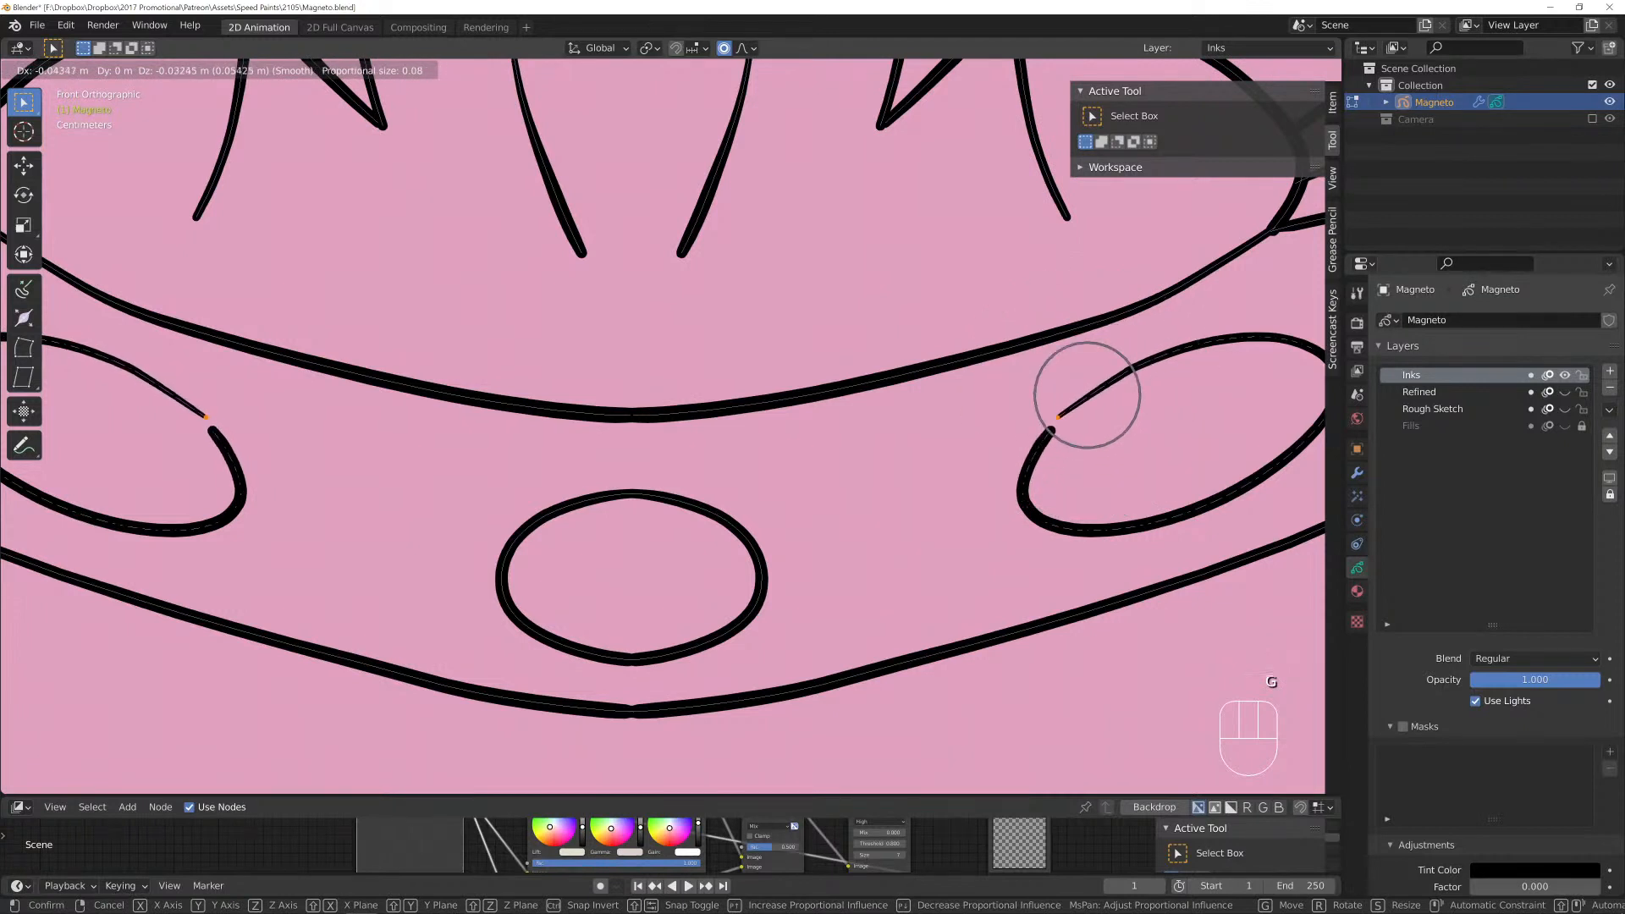
click(1087, 395)
key(alt+s)
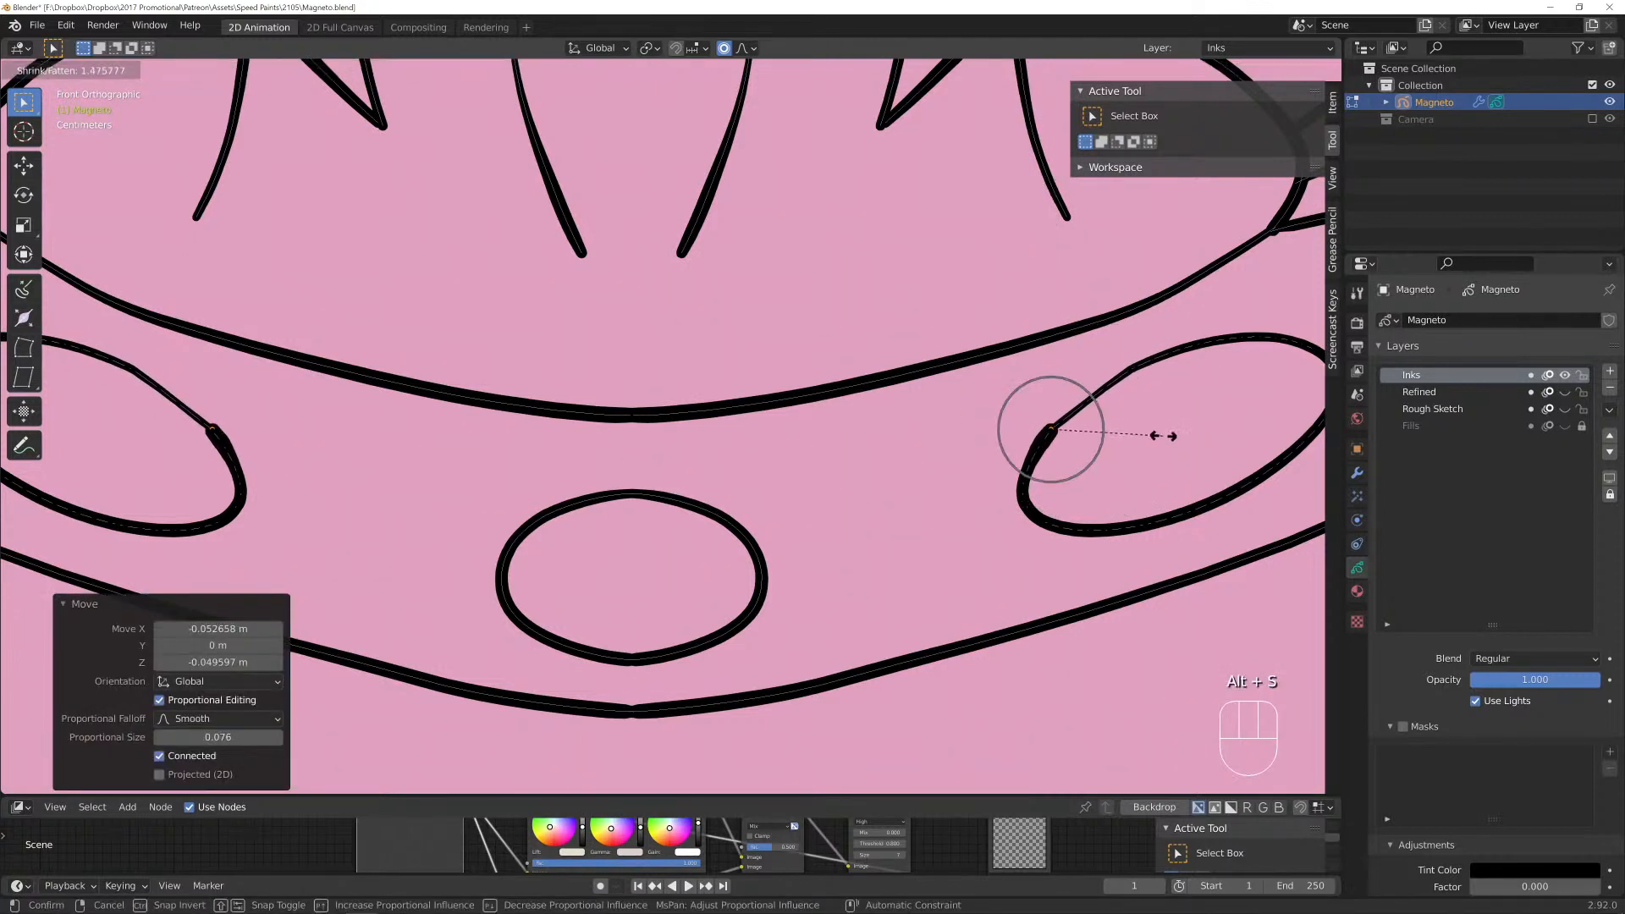
right_click(1168, 436)
Thicken the mirrored chest line at its lowest point by about 2.1 with Shrink/Fatten, using a proportional size of 1.000.
key(Tab)
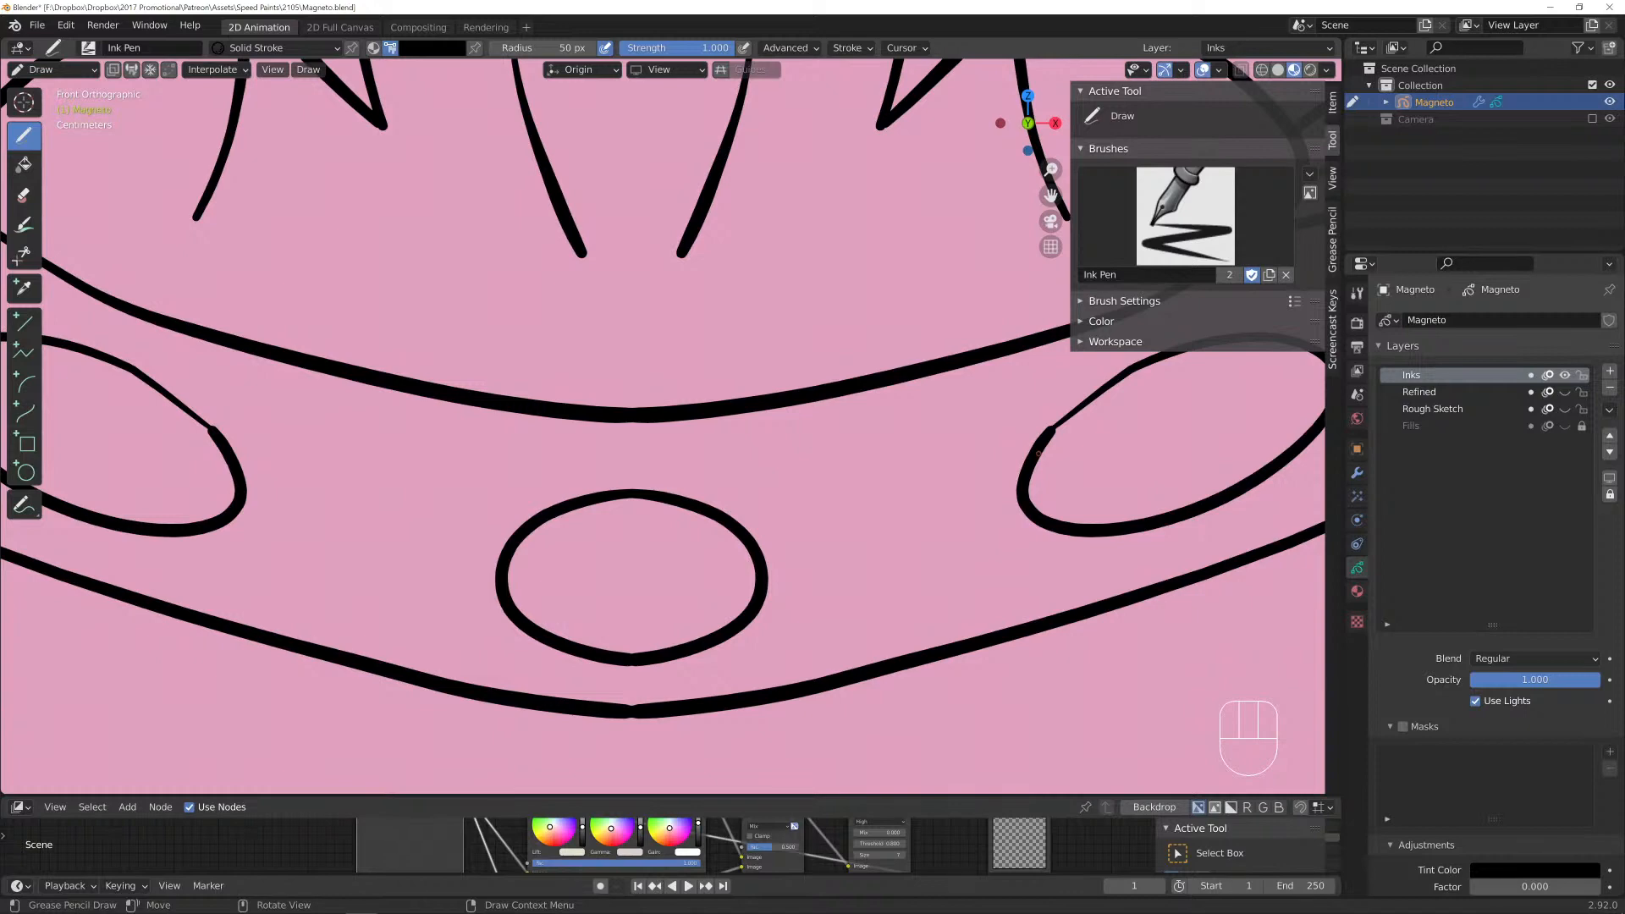
scroll(663, 671, down, 5)
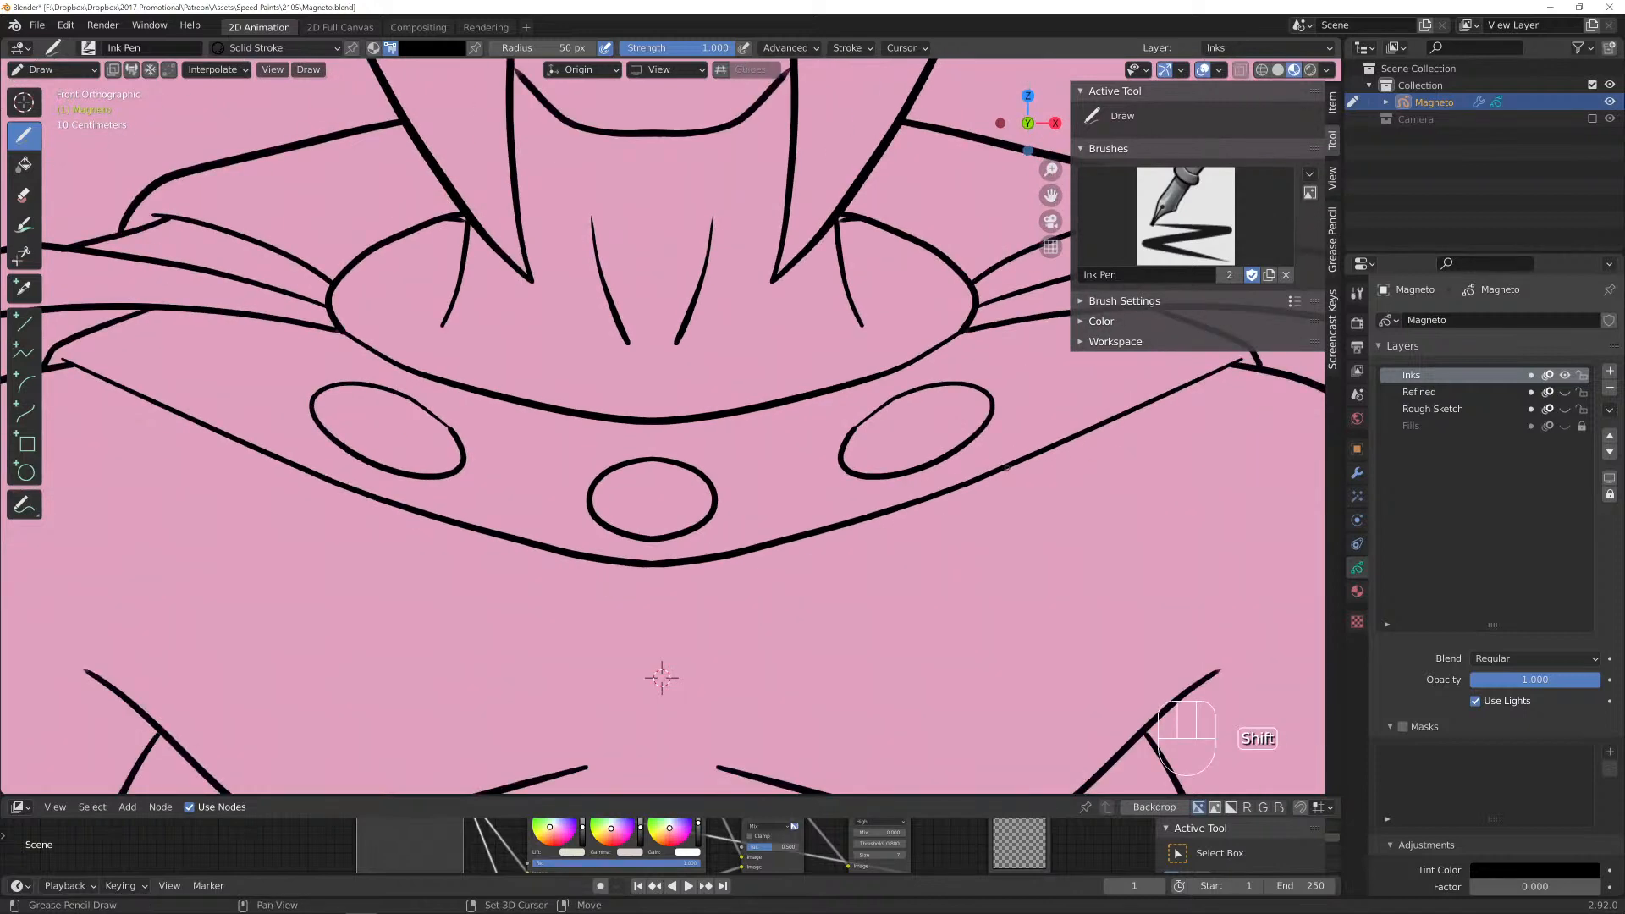
mouse_move(664, 672)
shift+middle_down()
mouse_move(398, 634)
mouse_move(567, 384)
shift+middle_up()
scroll(567, 383, down, 5)
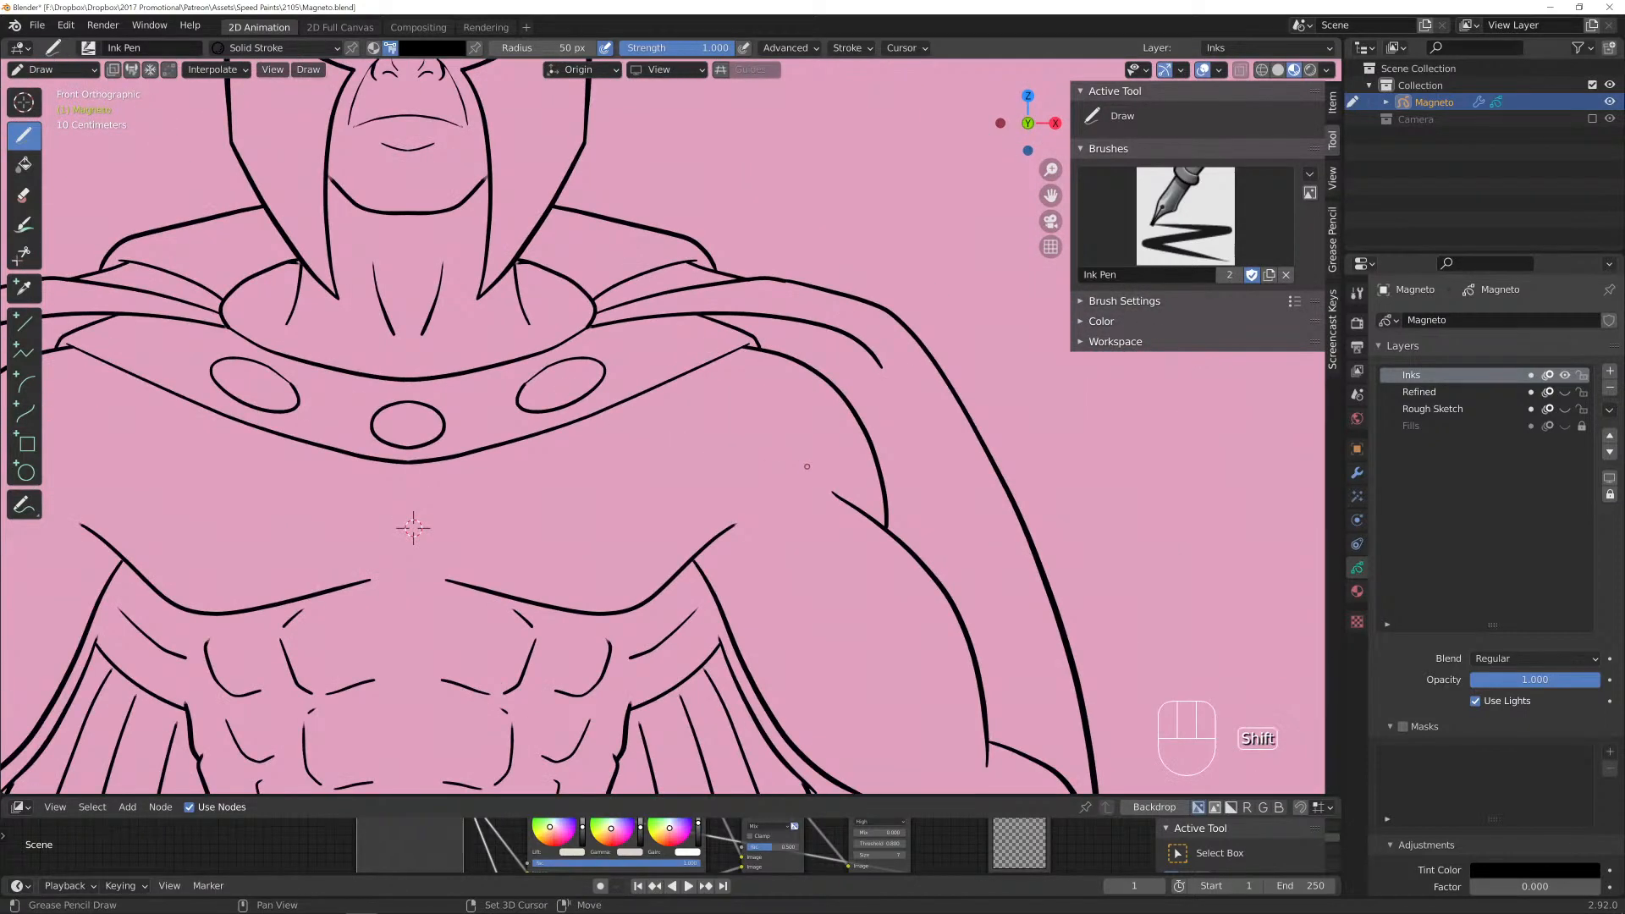
shift+middle_drag(806, 462, 895, 292)
scroll(613, 398, up, 2)
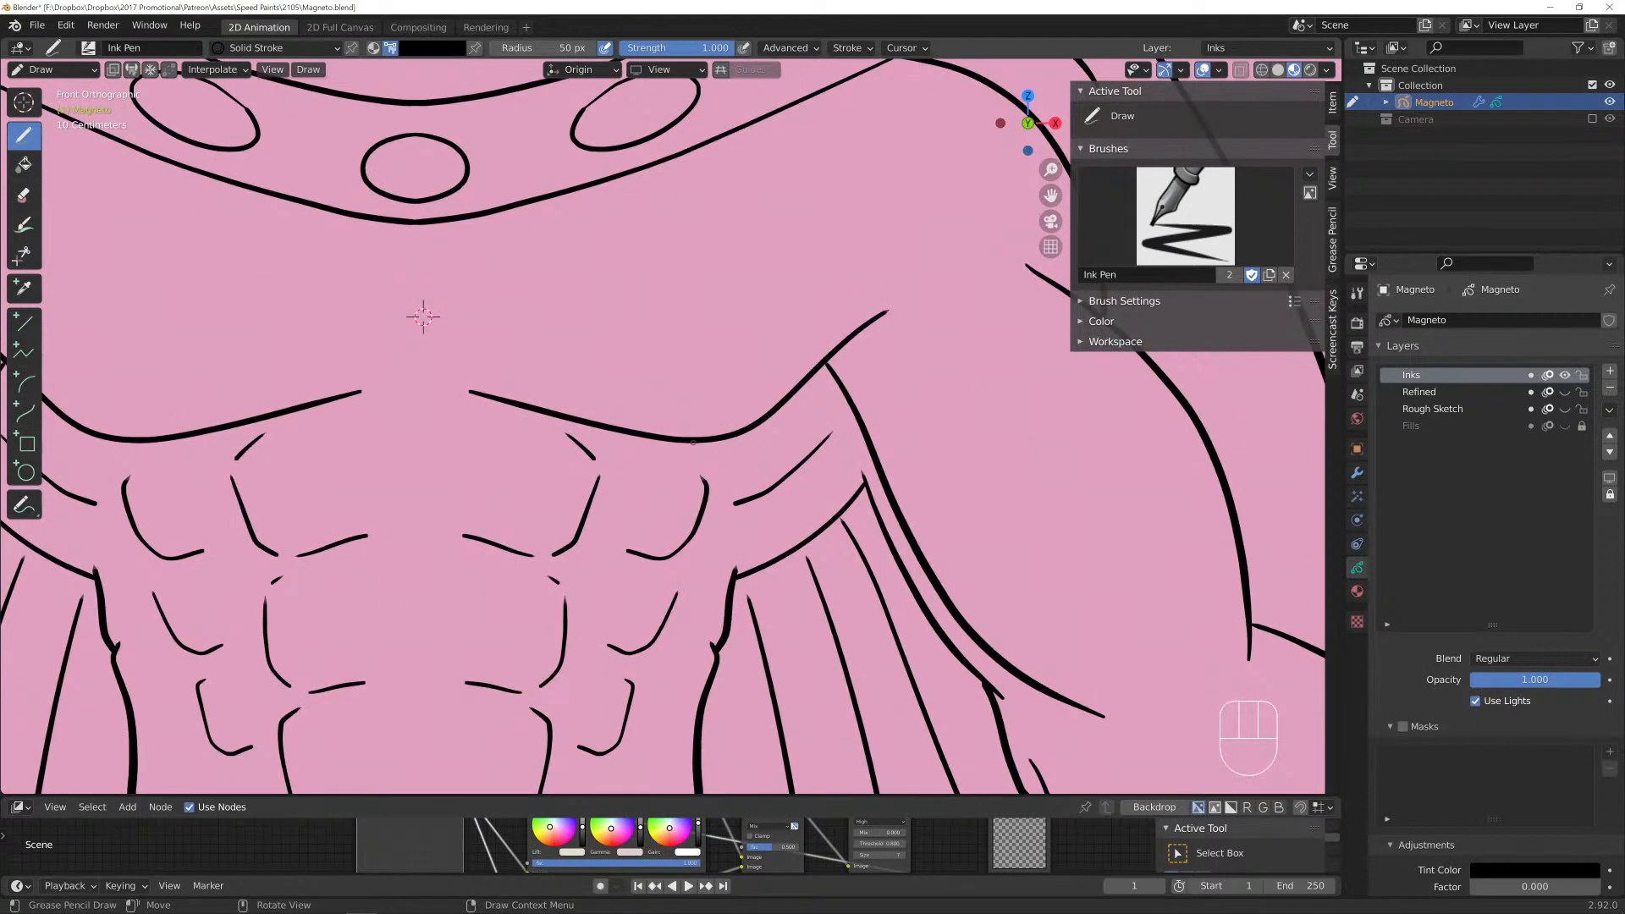
key(Tab)
key(alt+s)
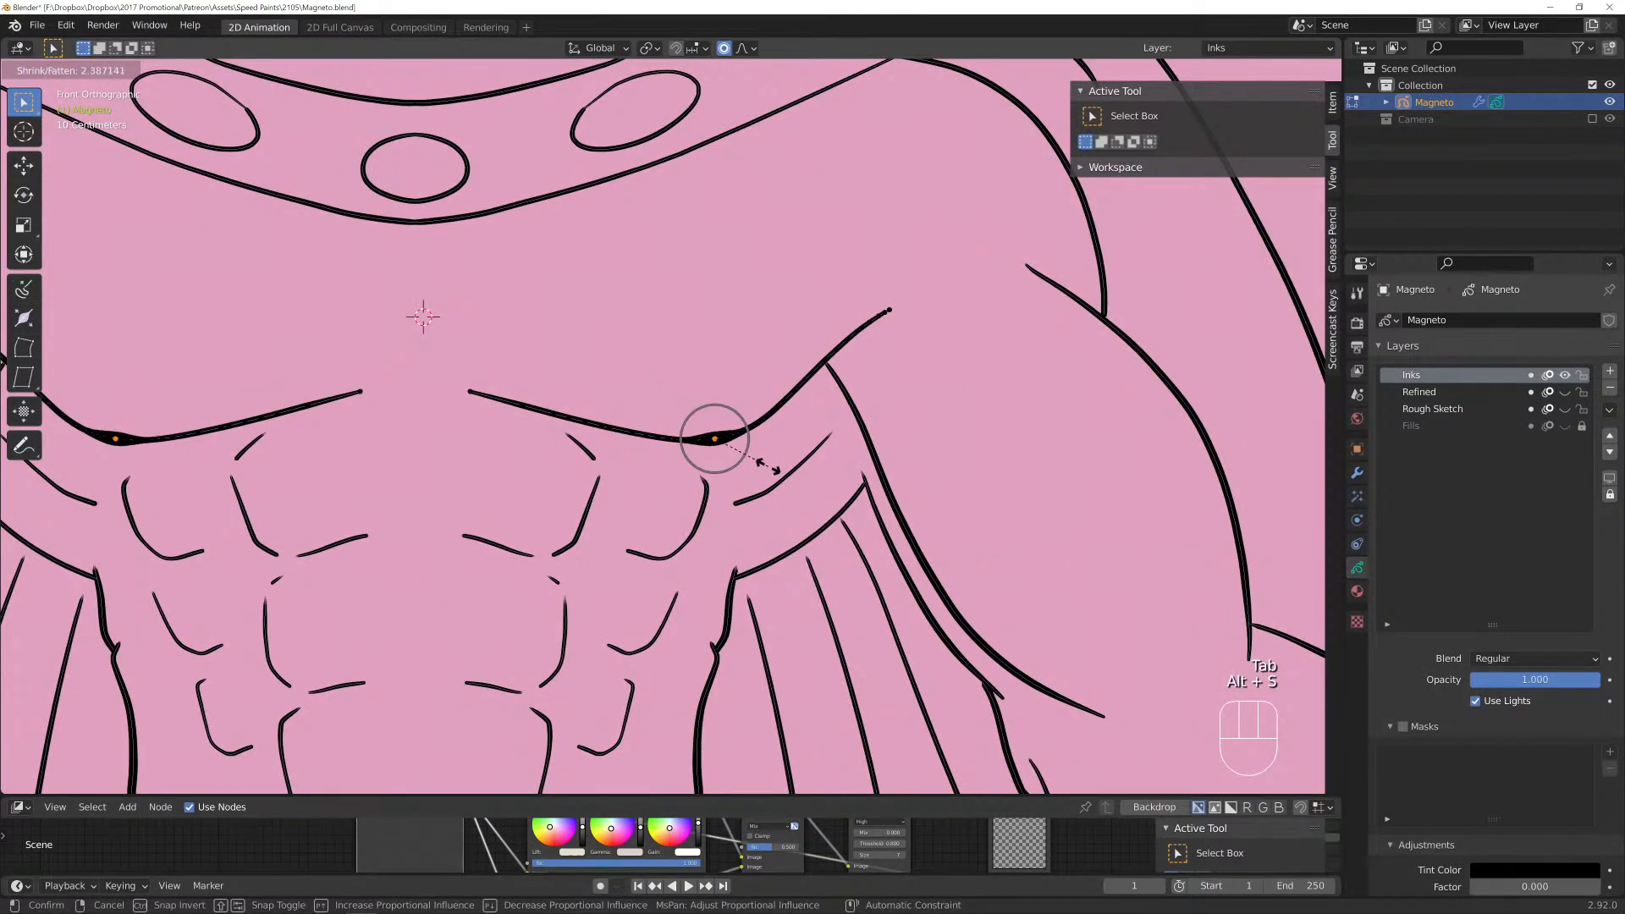
scroll(767, 464, down, 20)
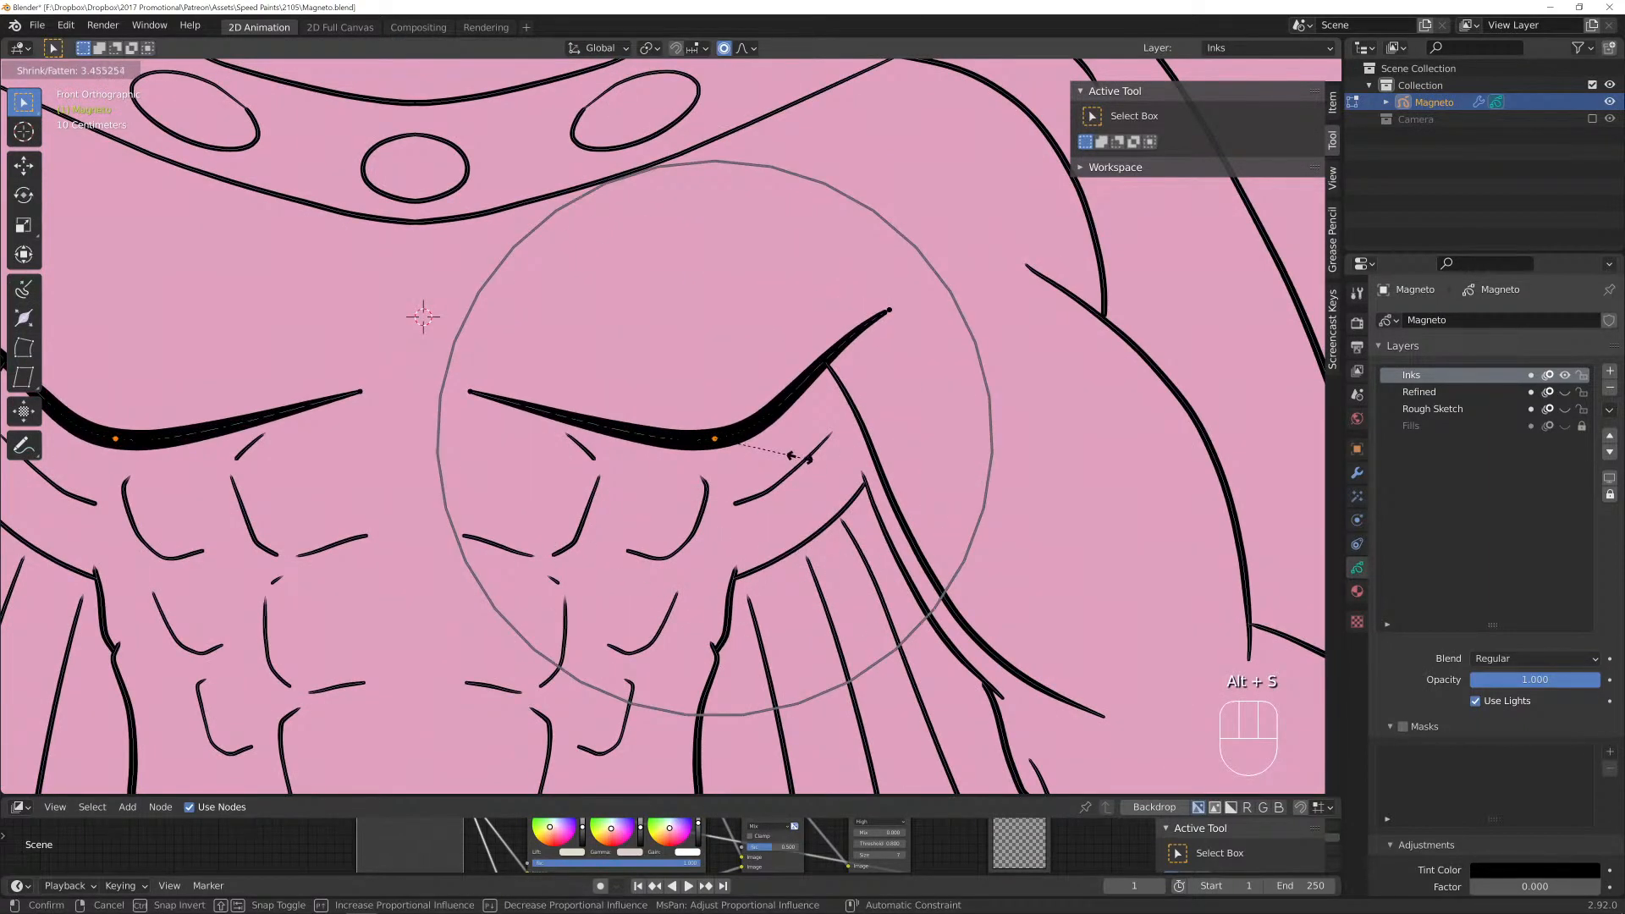
click(772, 444)
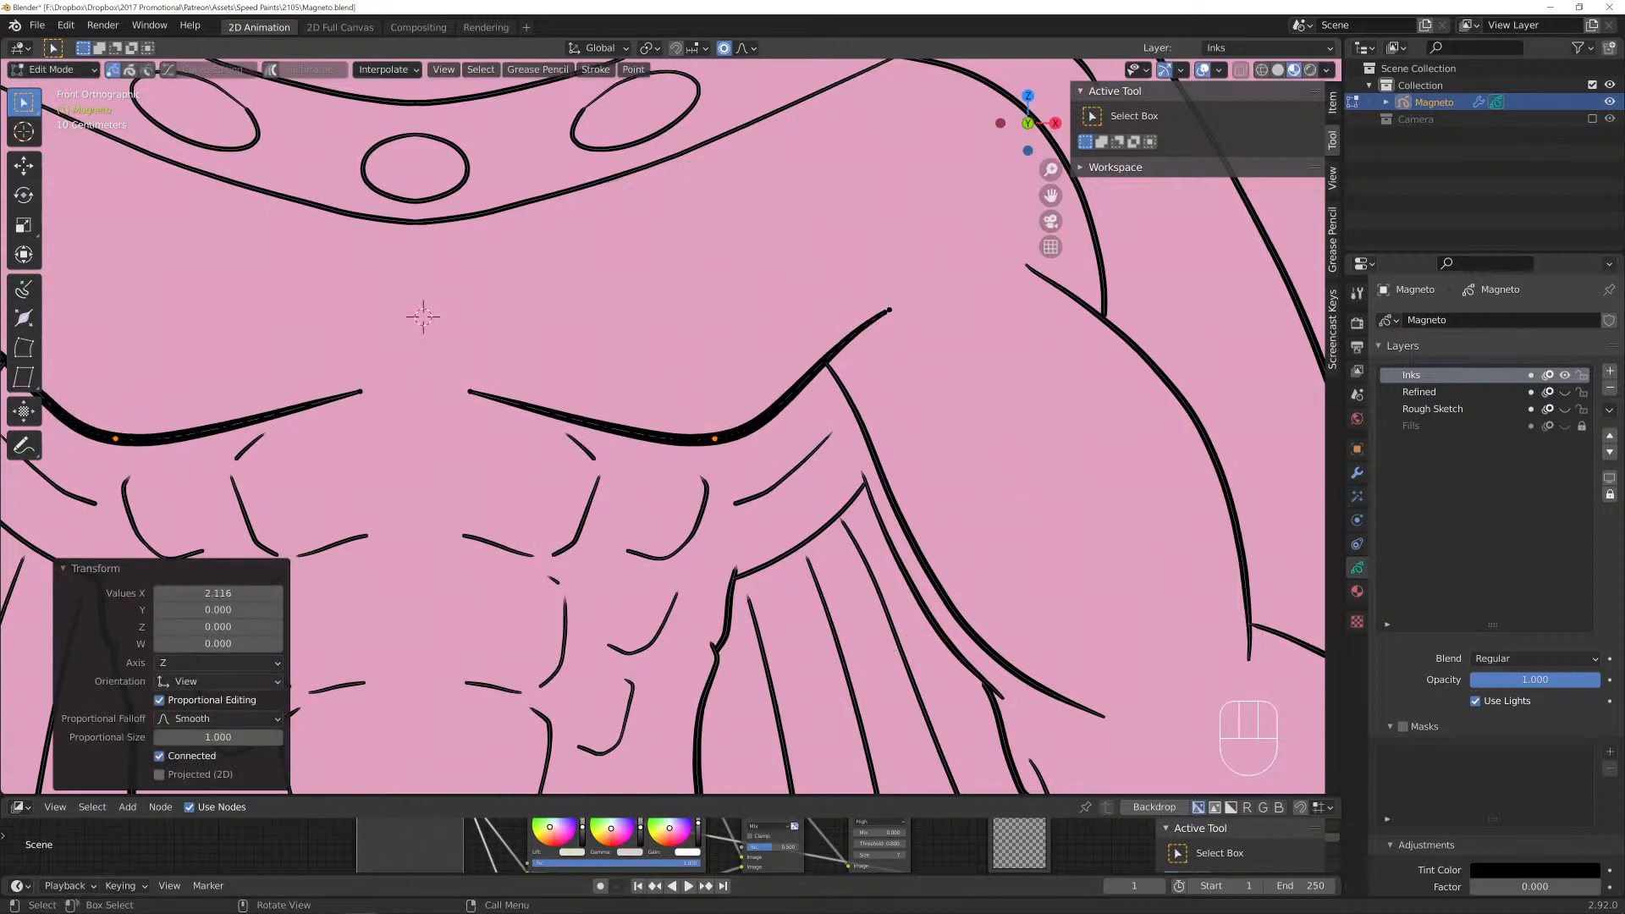
Fatten the inner upper-arm line below the armpit by about 1.35 and the outer upper-arm line by about 1.8.
click(914, 544)
key(alt+s)
click(1038, 573)
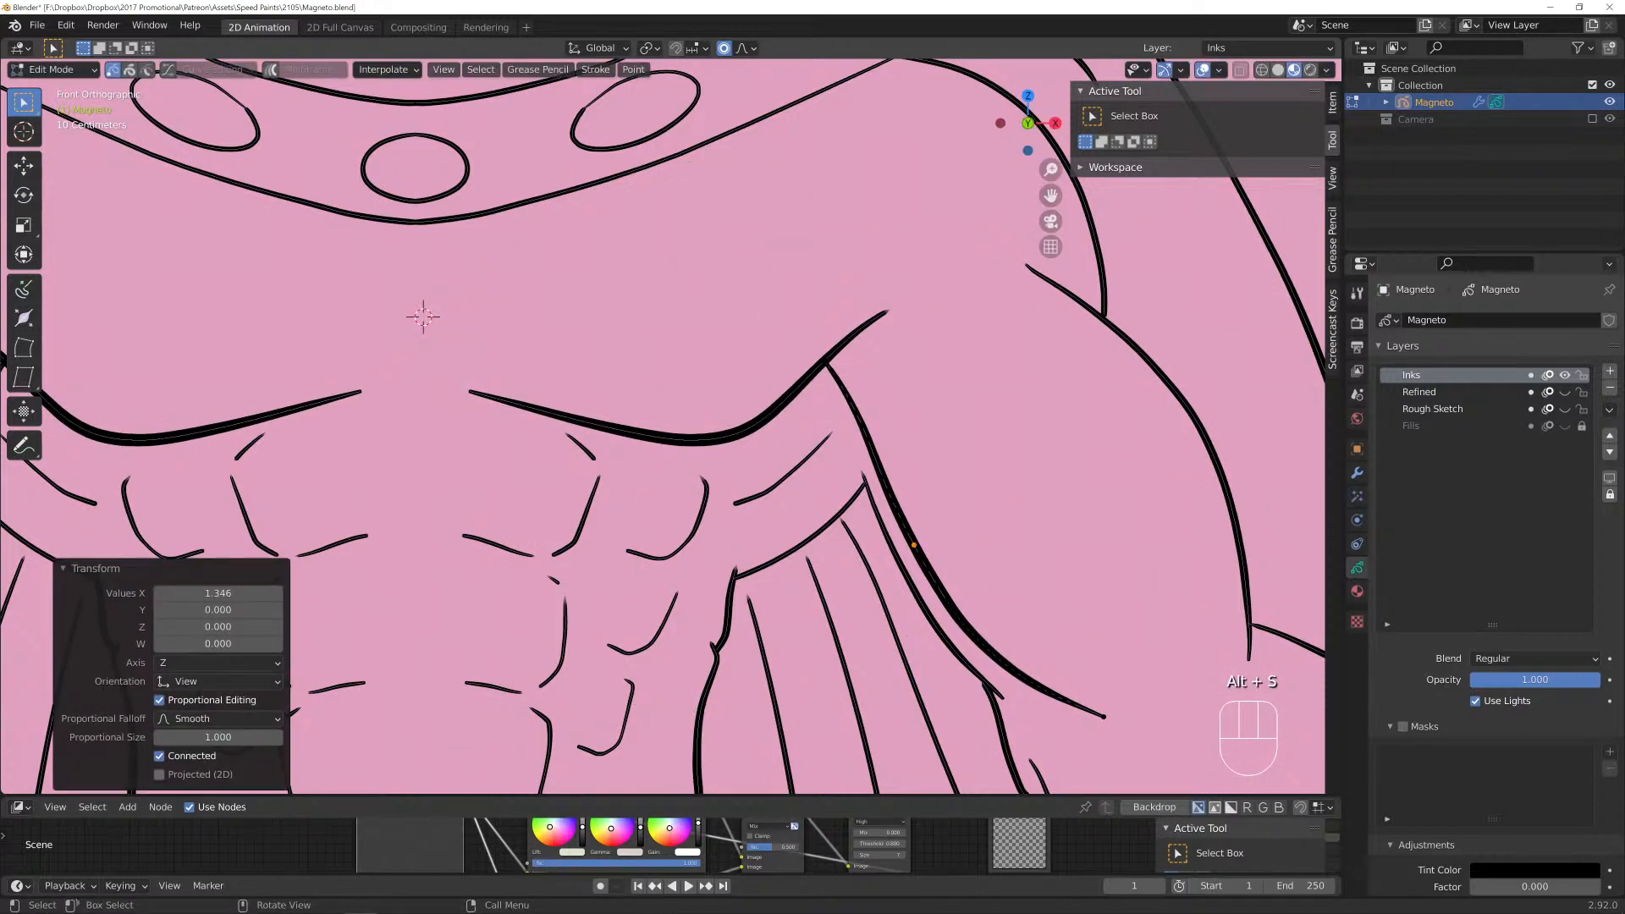
click(1207, 444)
key(alt+s)
click(1206, 462)
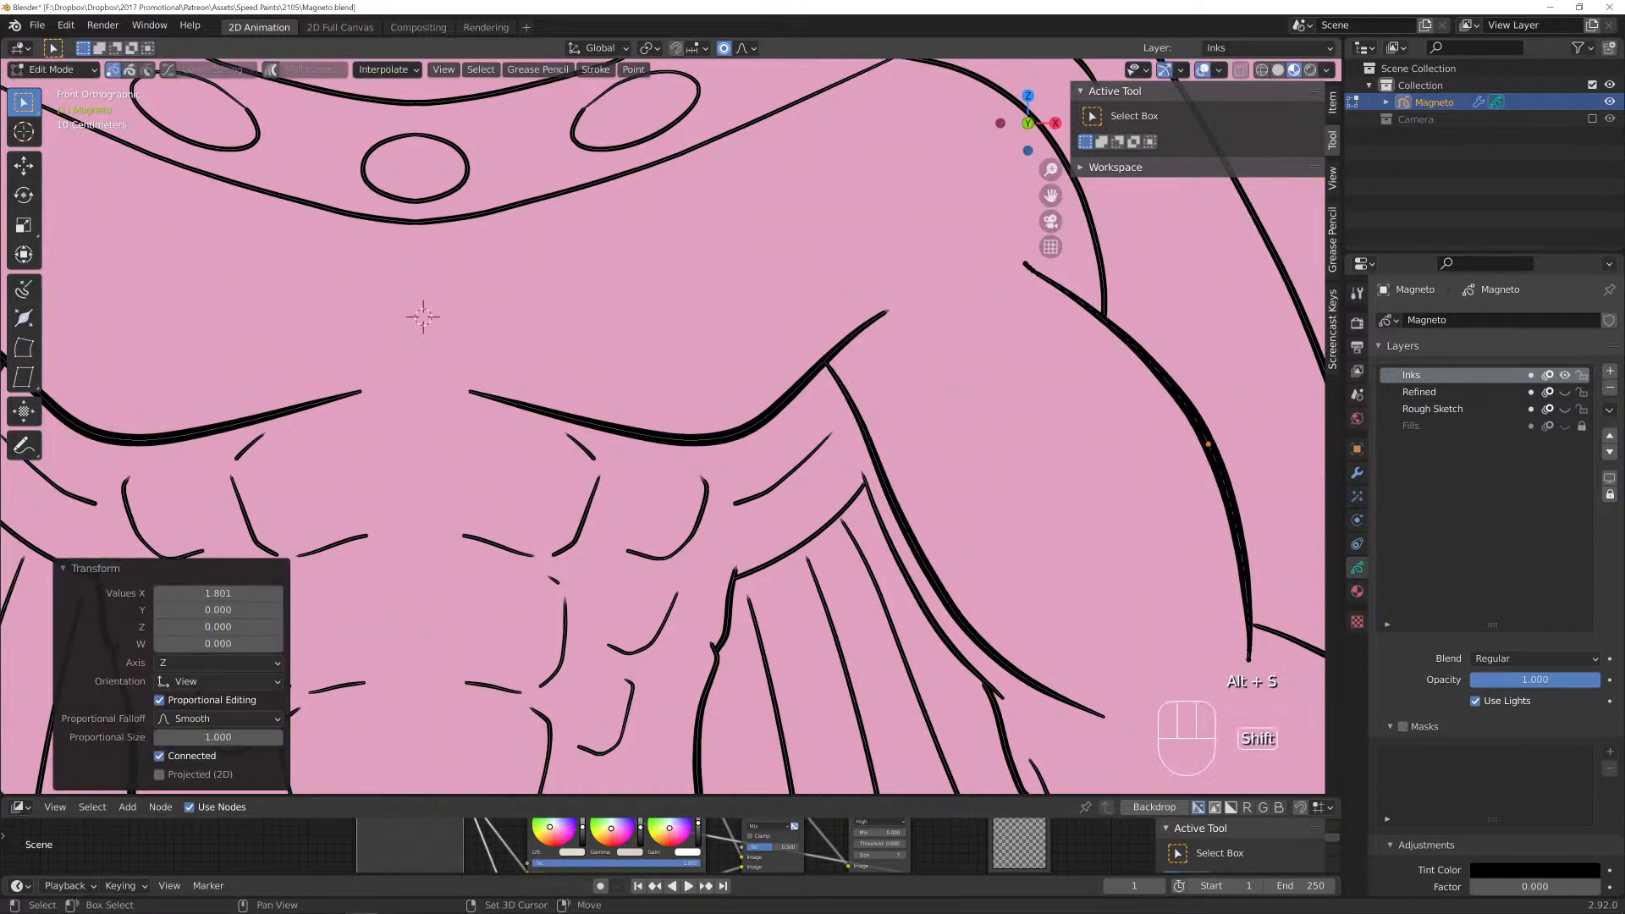
Thicken the curved shoulder line between the collar and the upper arm by about 1.4.
shift+middle_drag(846, 423, 689, 609)
click(915, 365)
key(alt+s)
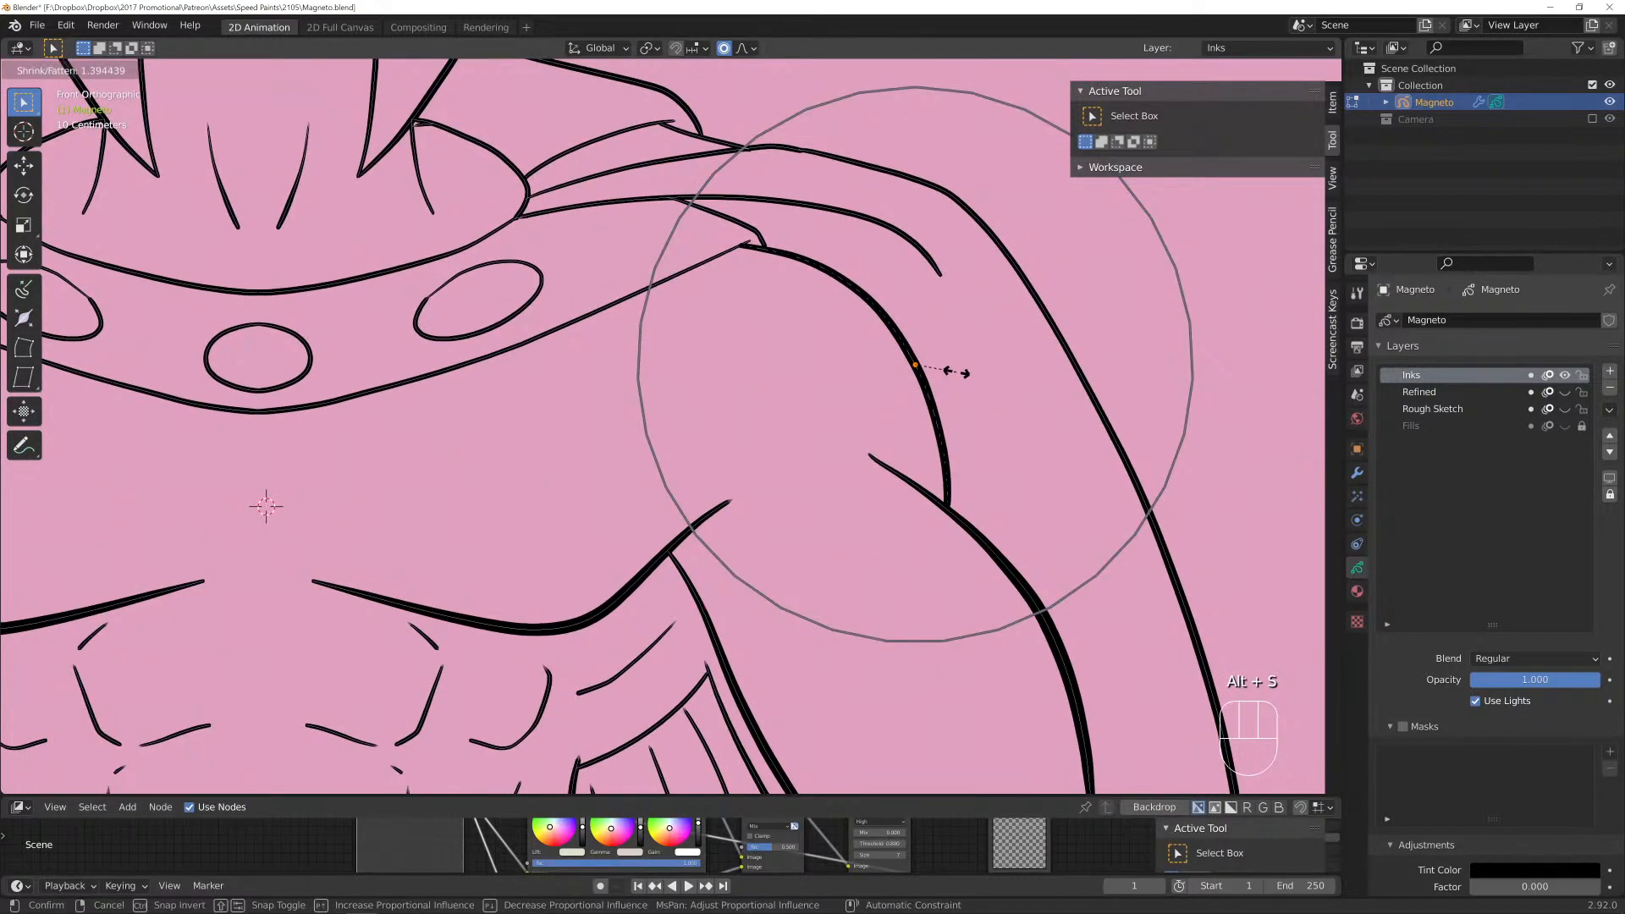
click(965, 373)
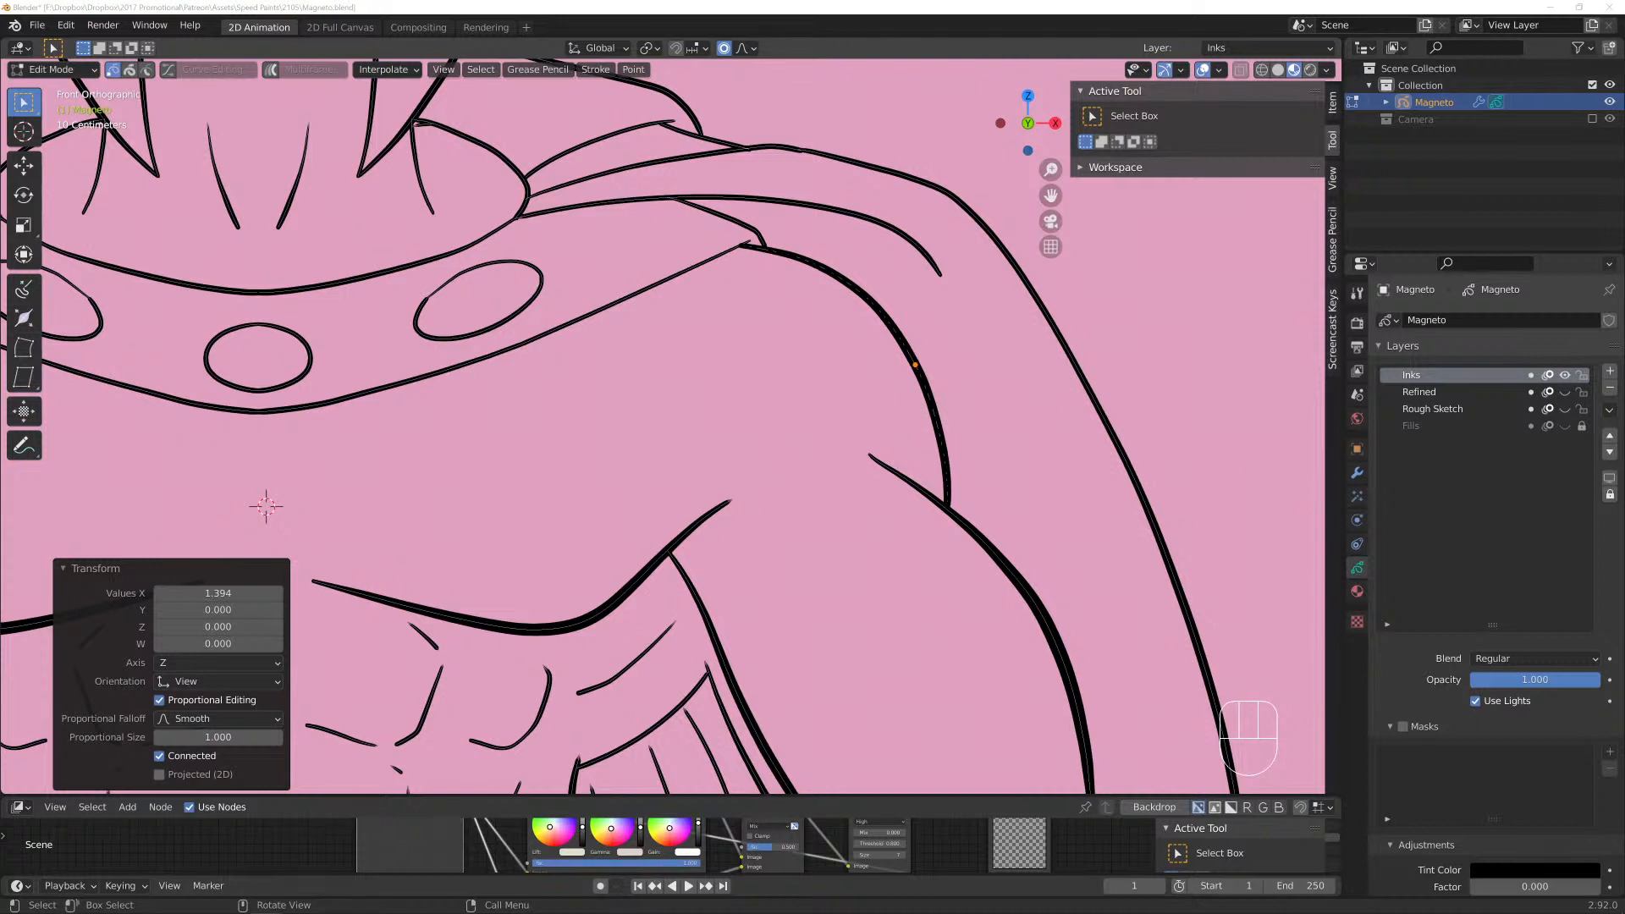
Thicken the cape's outer line along the arm by about 1.7, using a proportional size of 1.611.
scroll(677, 423, down, 4)
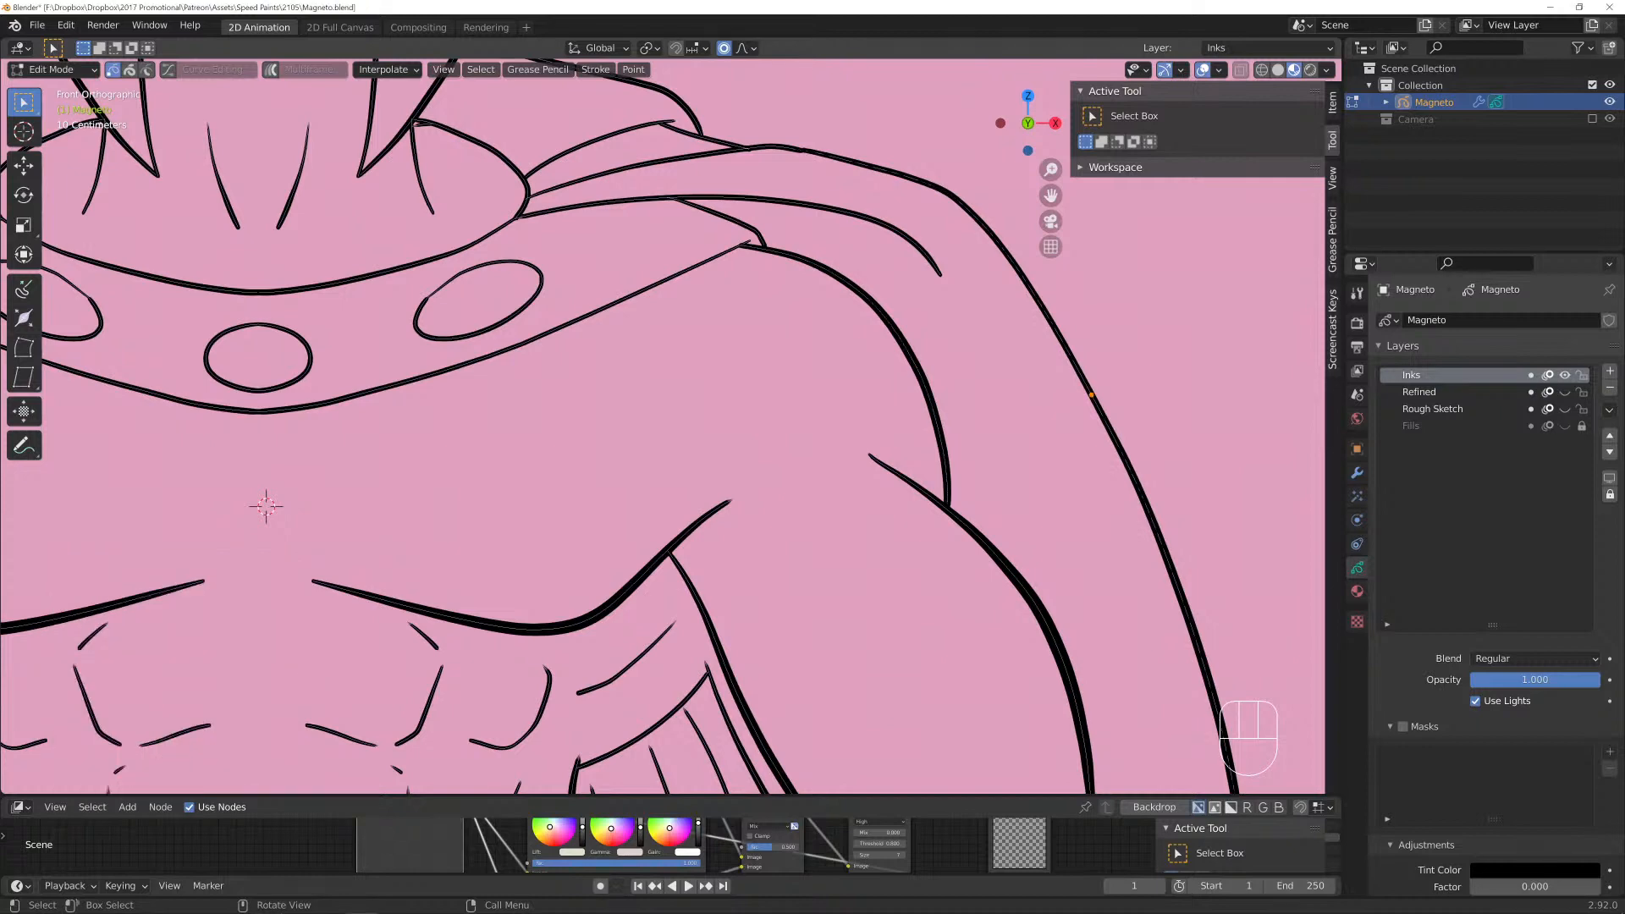
shift+middle_drag(727, 440, 679, 402)
key(alt+s)
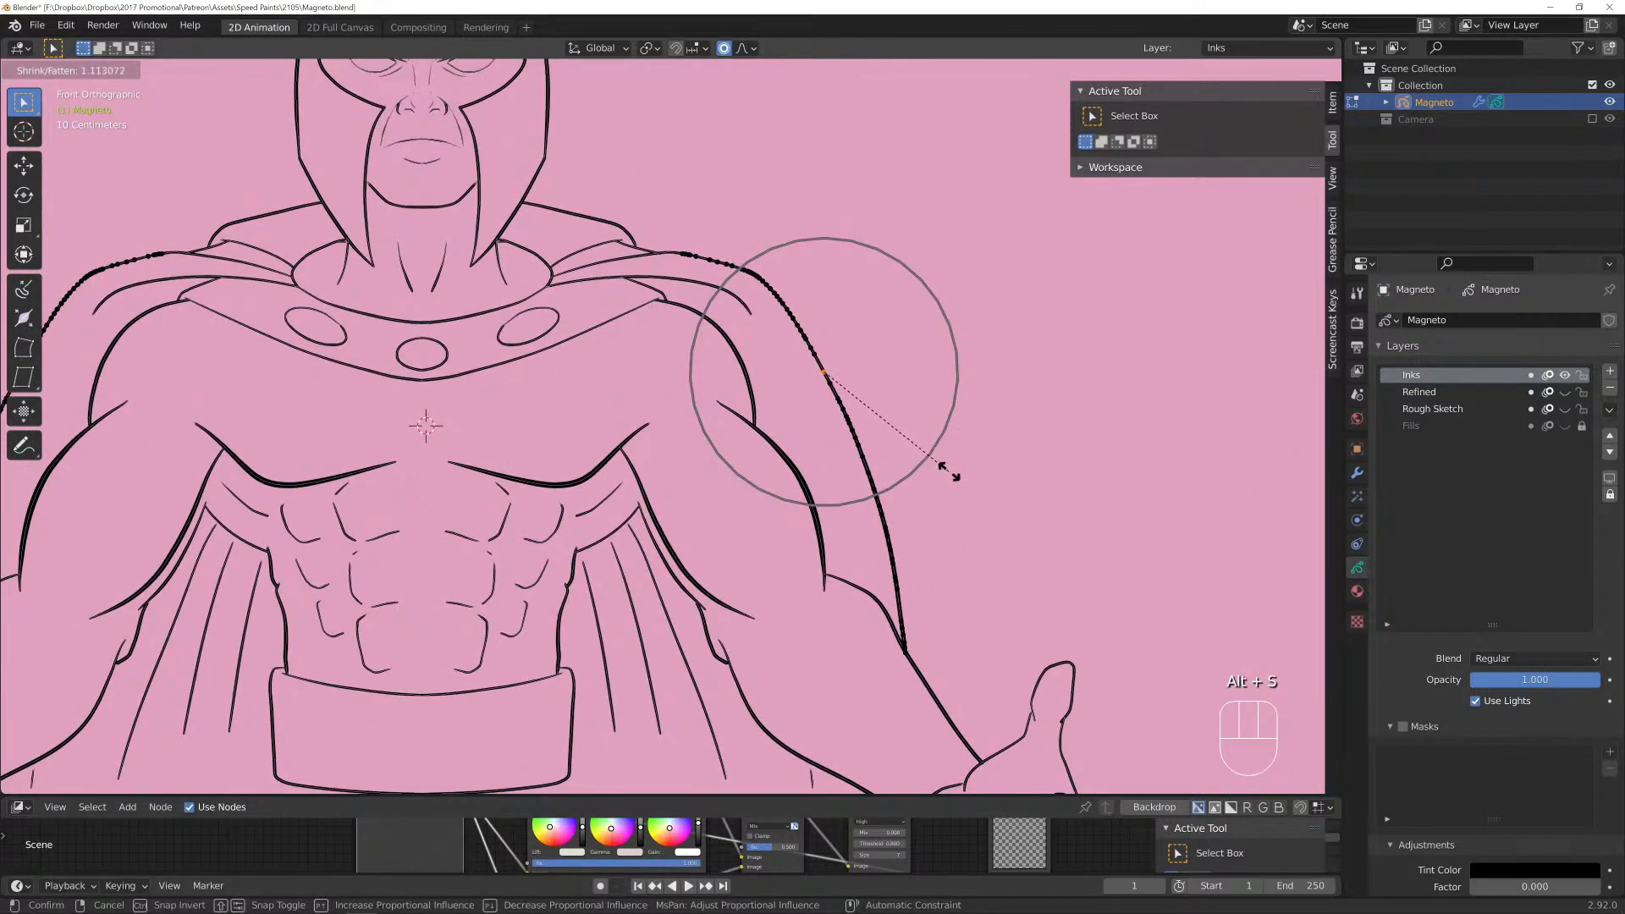
scroll(998, 483, up, 5)
click(1032, 499)
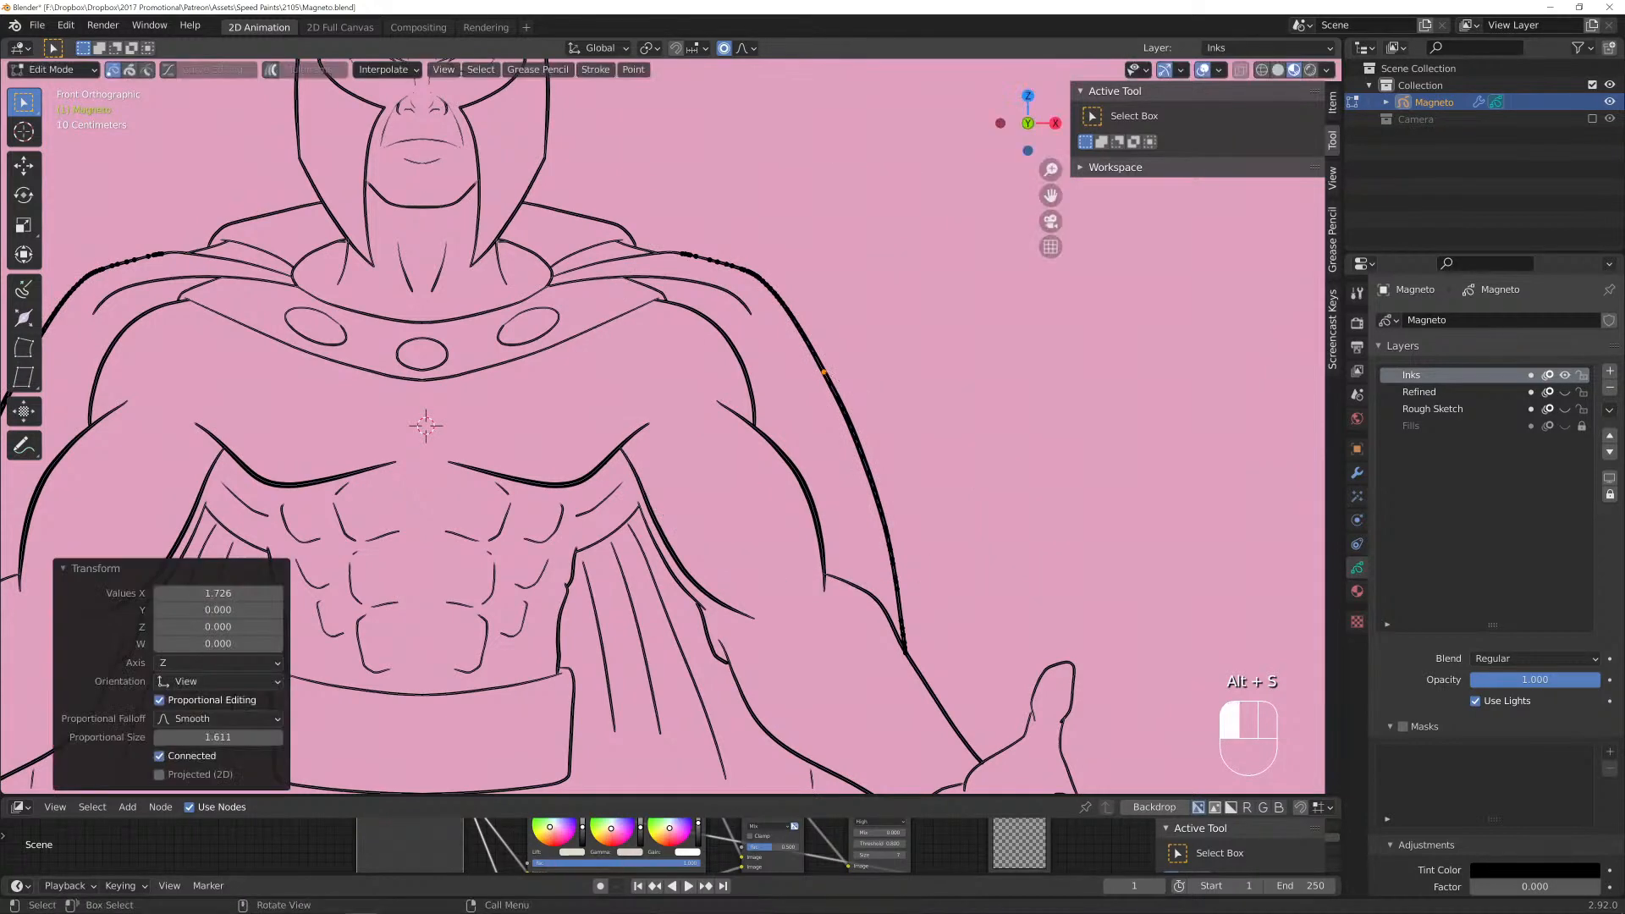
Fatten the outer forearm line near the cape's end and nudge its point down by about 0.013 m.
shift+middle_drag(1015, 593, 943, 375)
scroll(943, 375, up, 3)
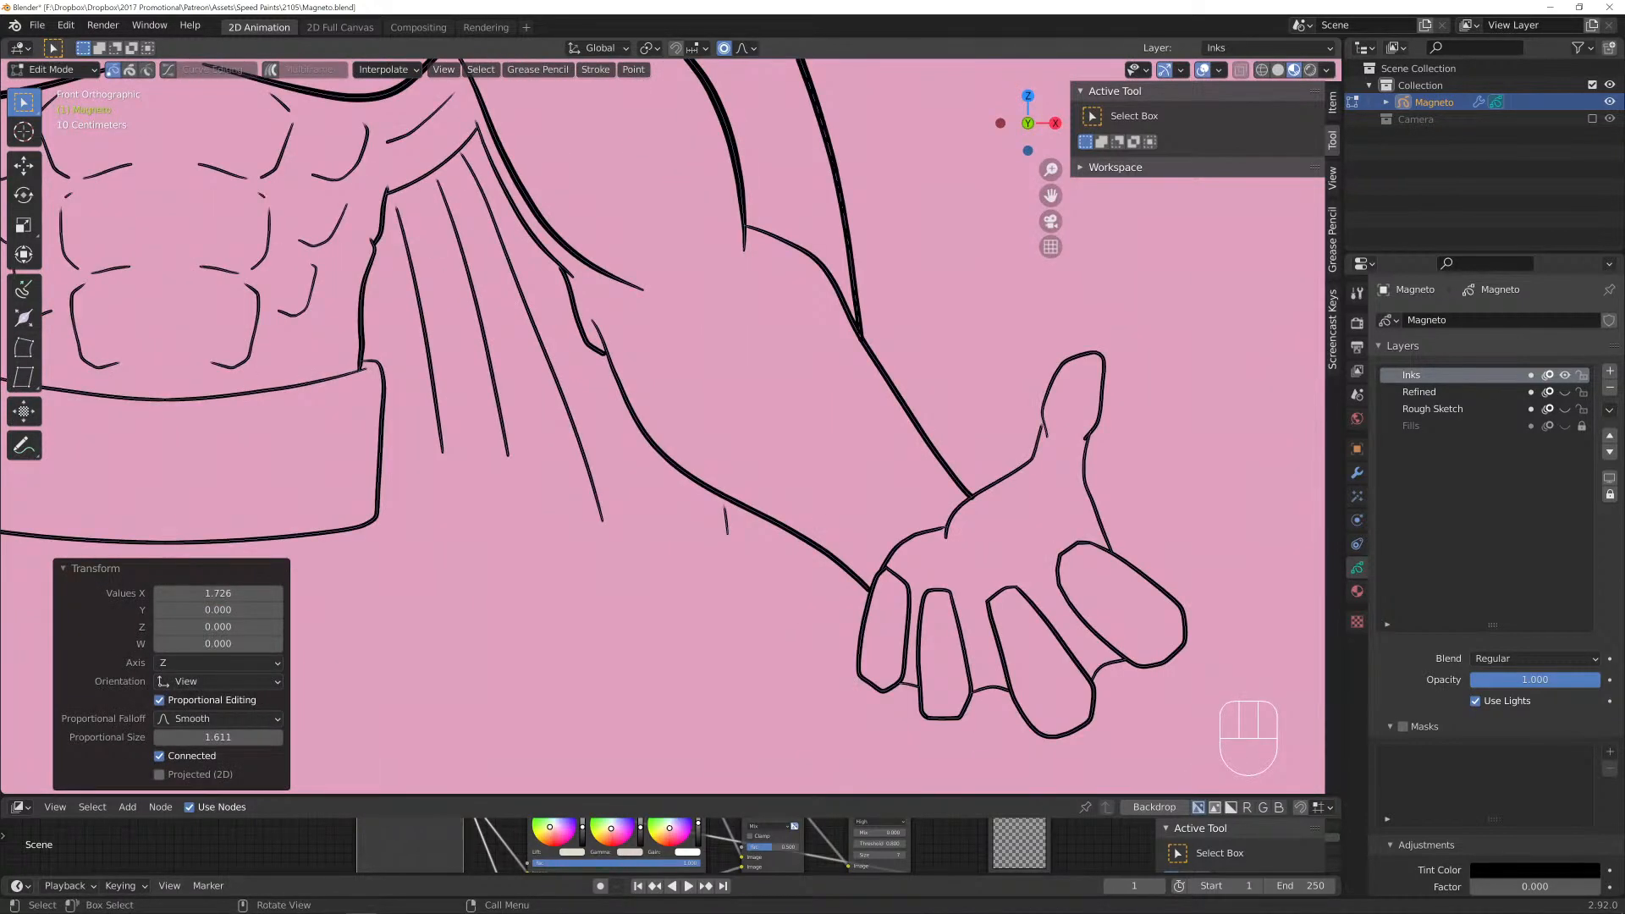
click(868, 348)
key(alt+s)
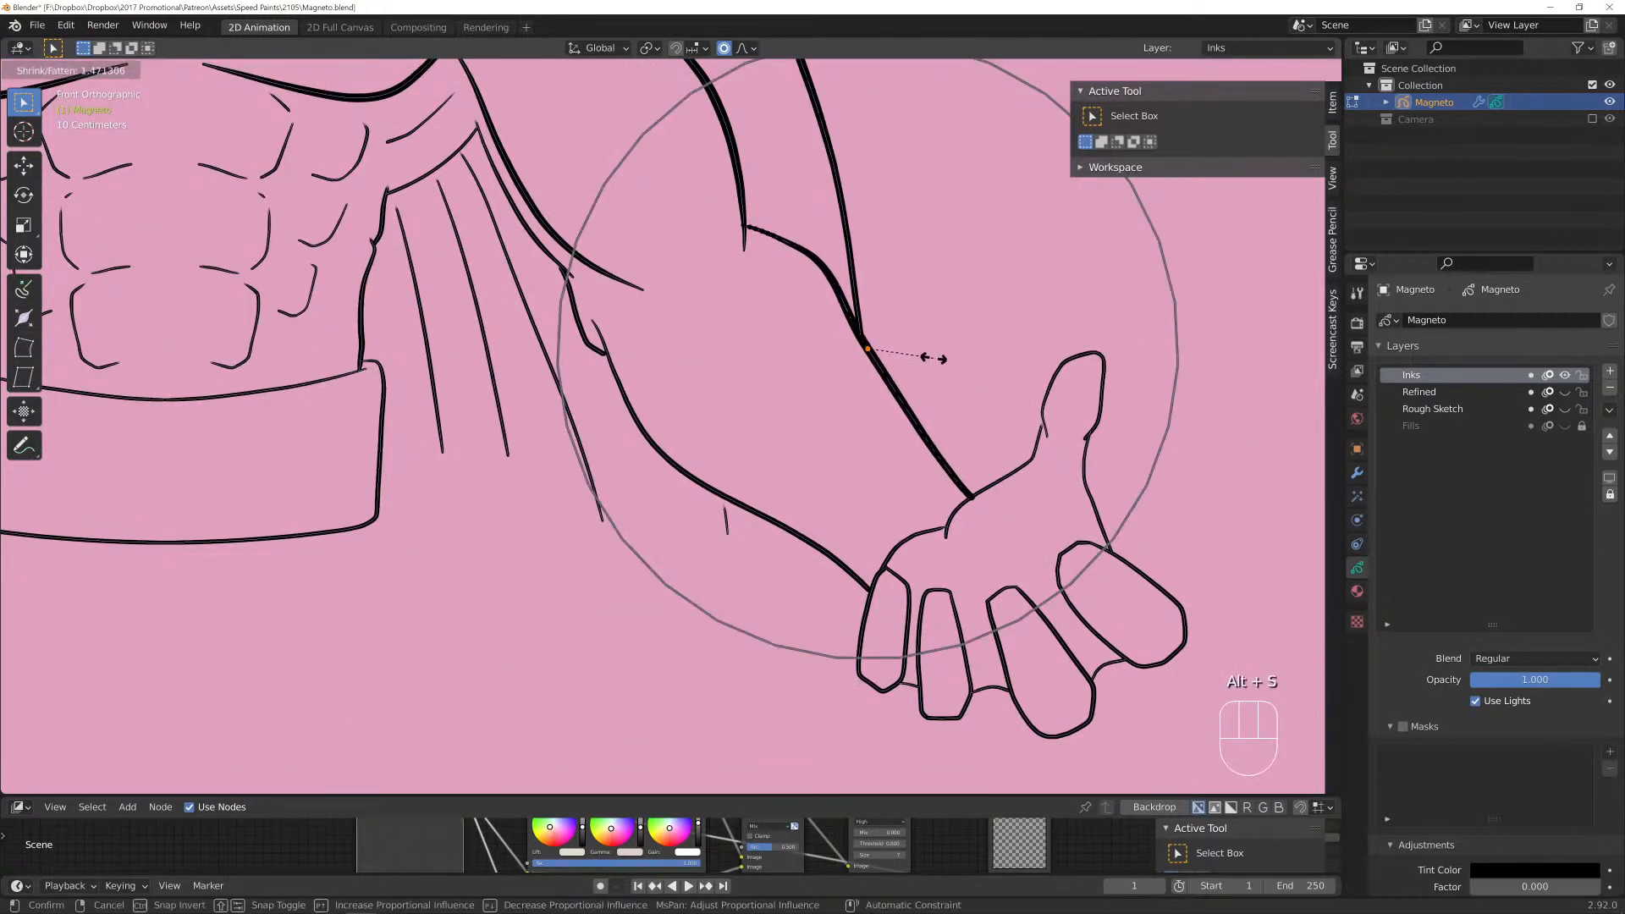
click(926, 352)
key(g)
click(926, 354)
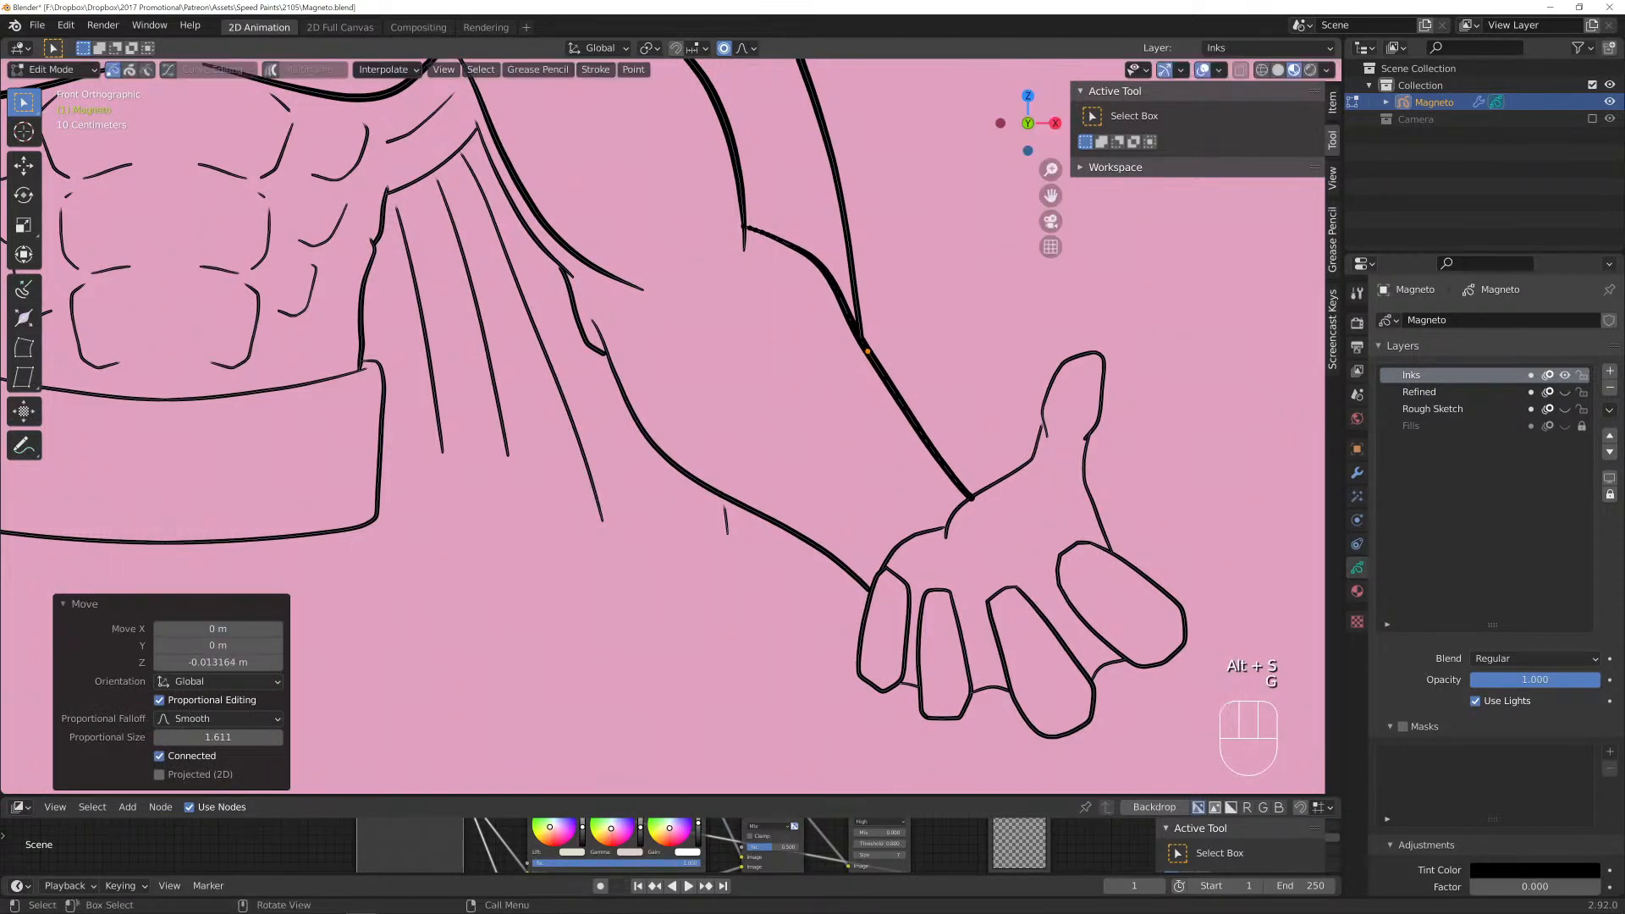
Move the forearm line's lower end onto the hand outline so they join cleanly at the wrist.
scroll(663, 426, up, 3)
shift+middle_drag(1189, 546, 509, 444)
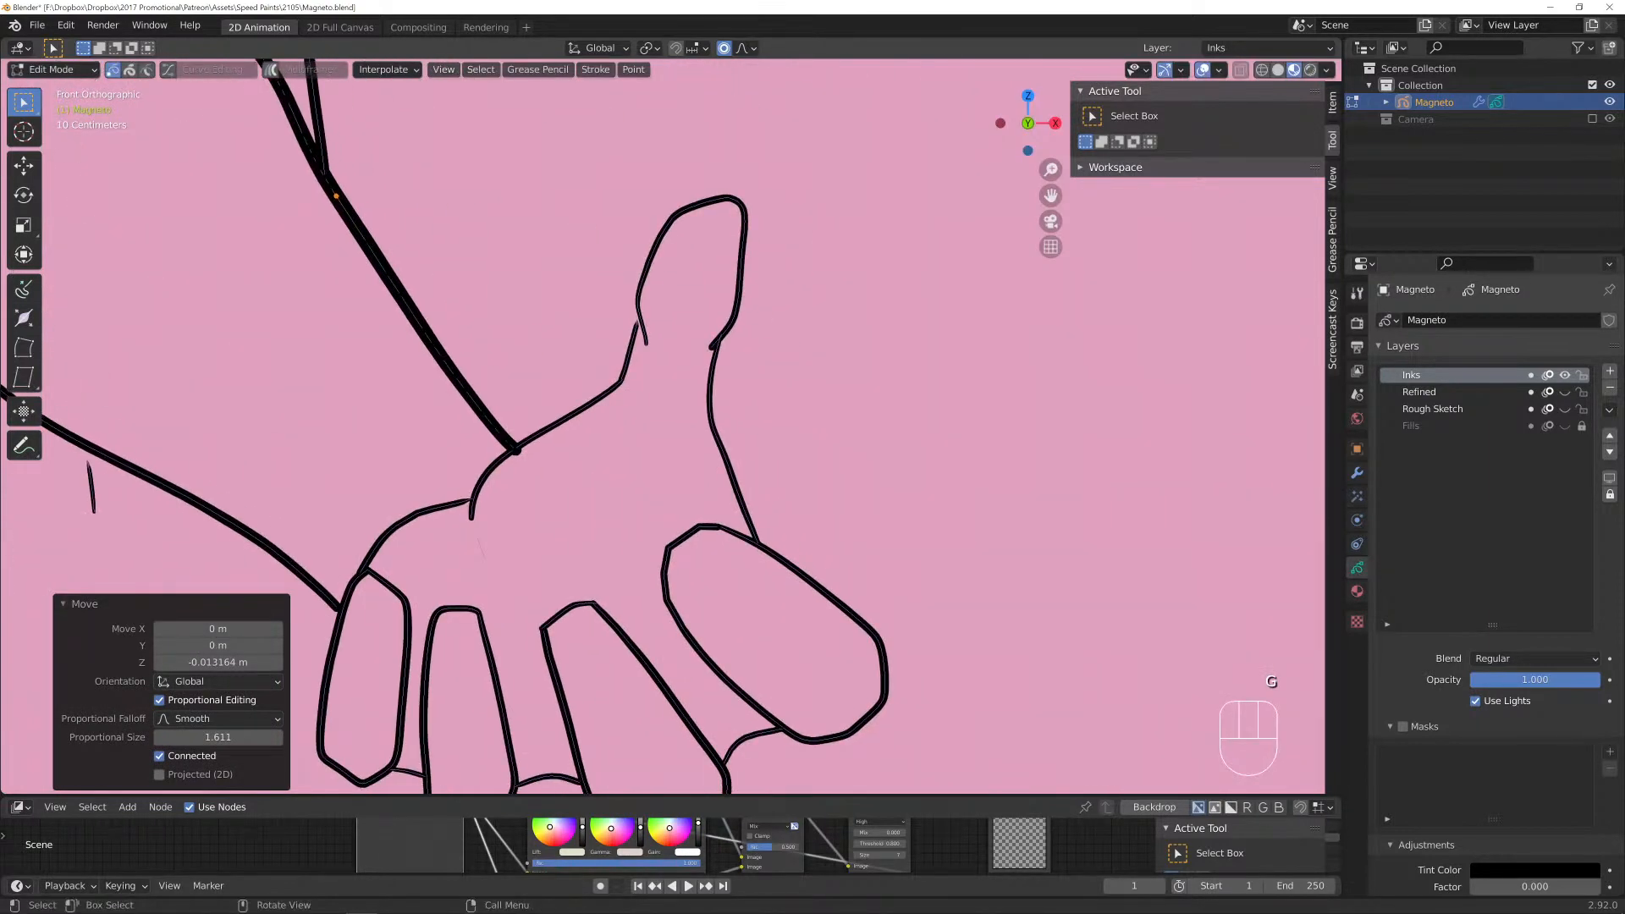
click(509, 443)
key(g)
click(516, 450)
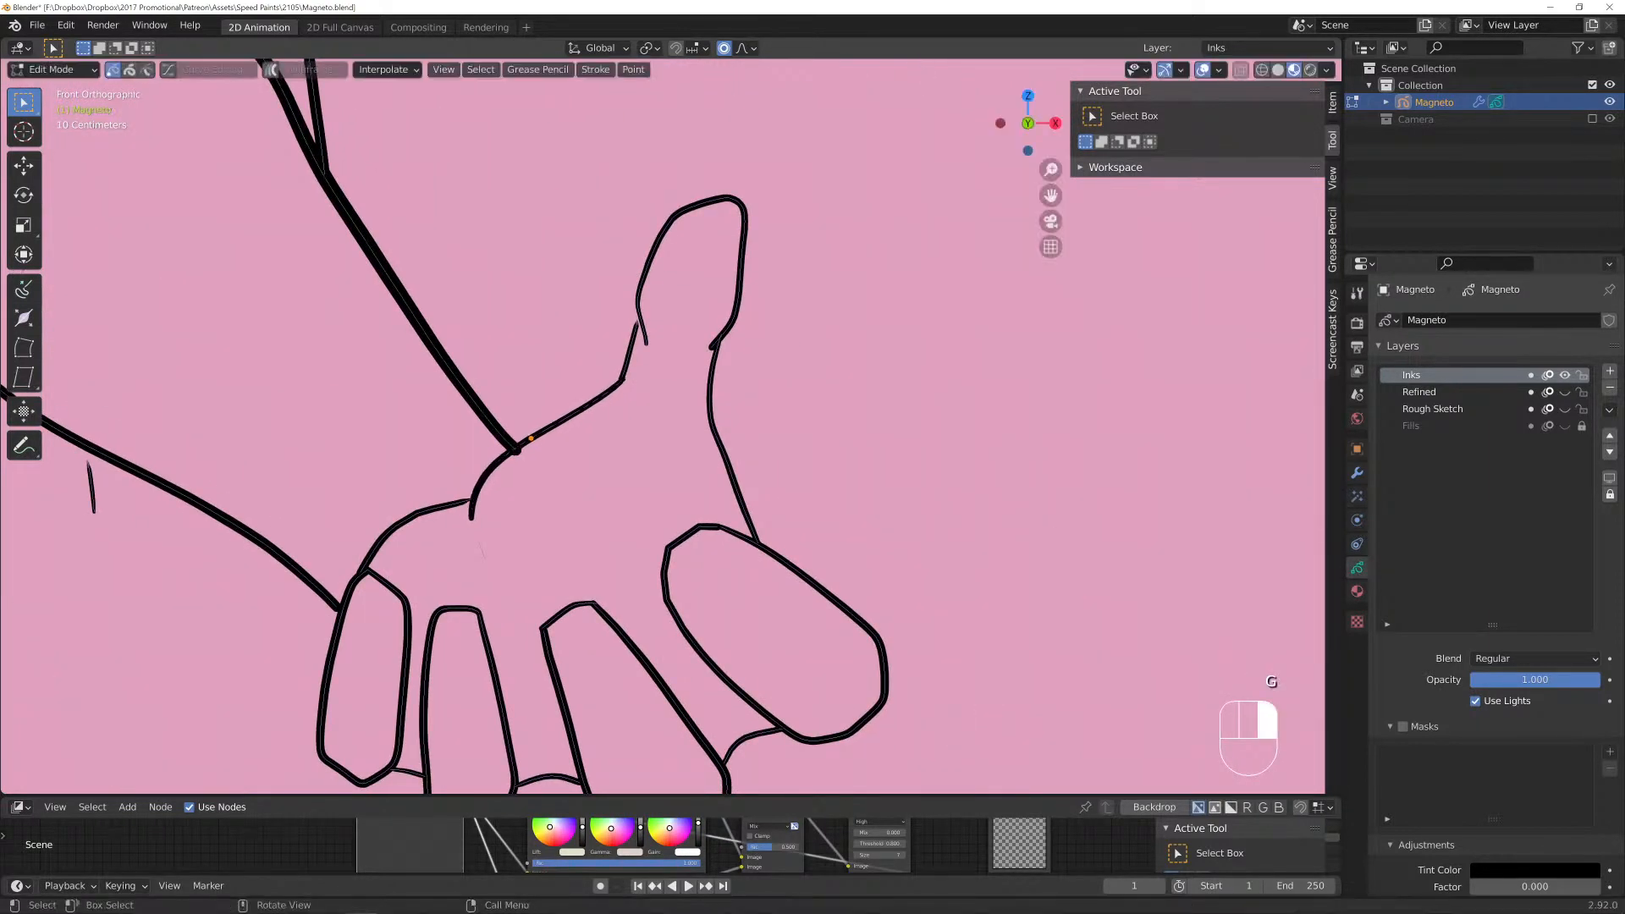
key(g)
click(514, 446)
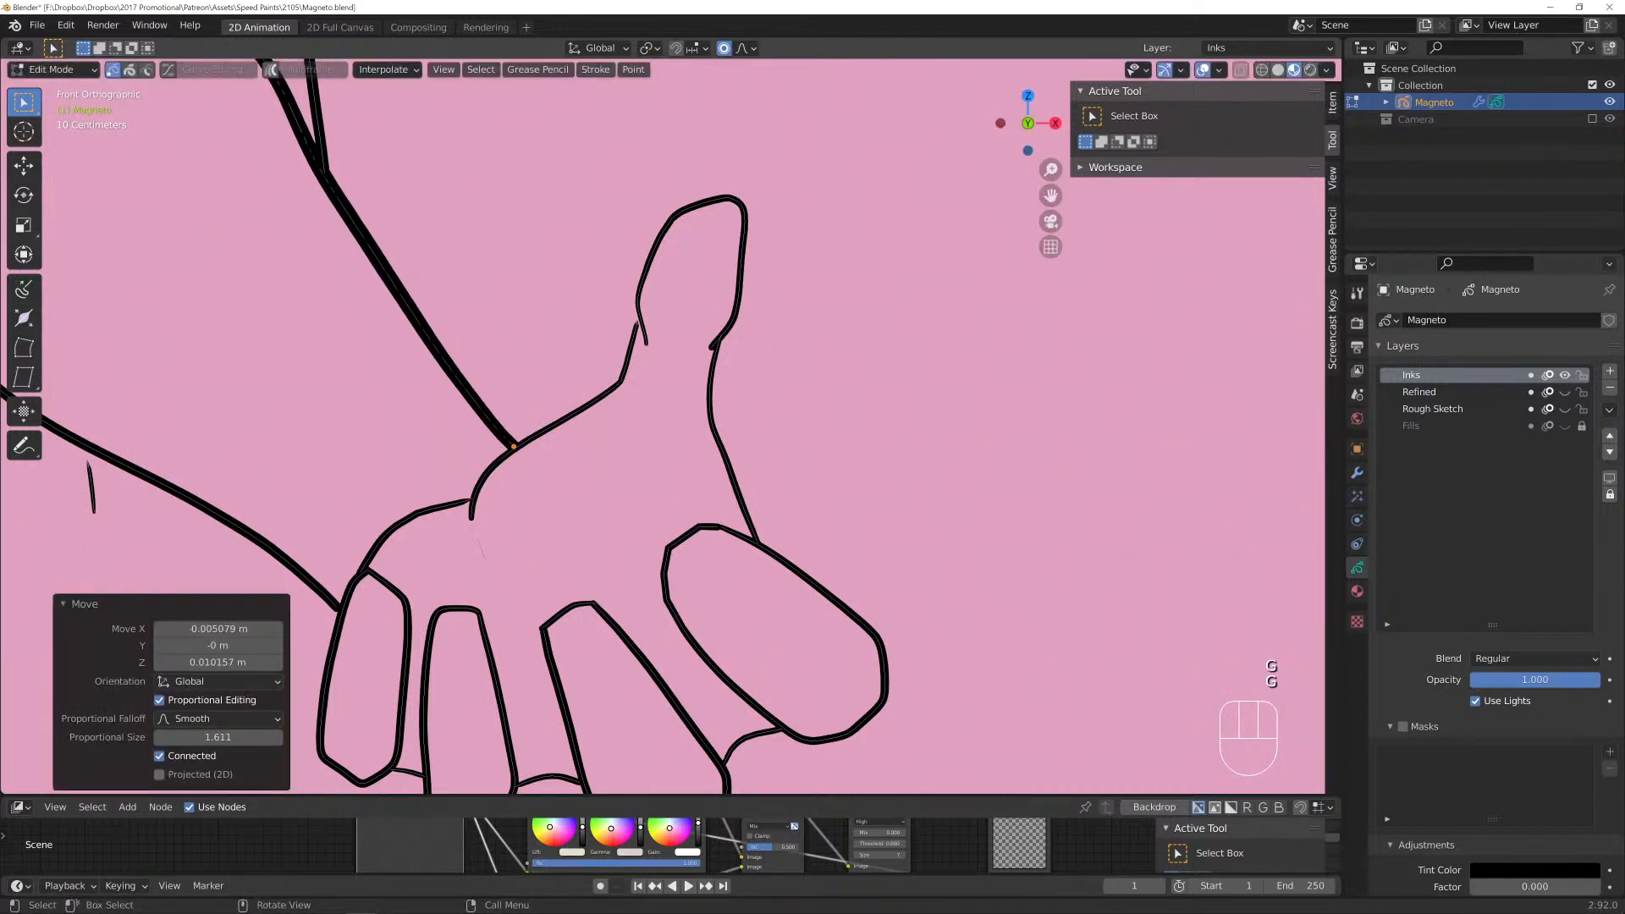
Delete the overlapping end points of the palm outline between its bend and the base of the thumb.
click(639, 325)
key(g)
click(642, 330)
key(l)
key(x)
click(645, 335)
click(622, 381)
key(x)
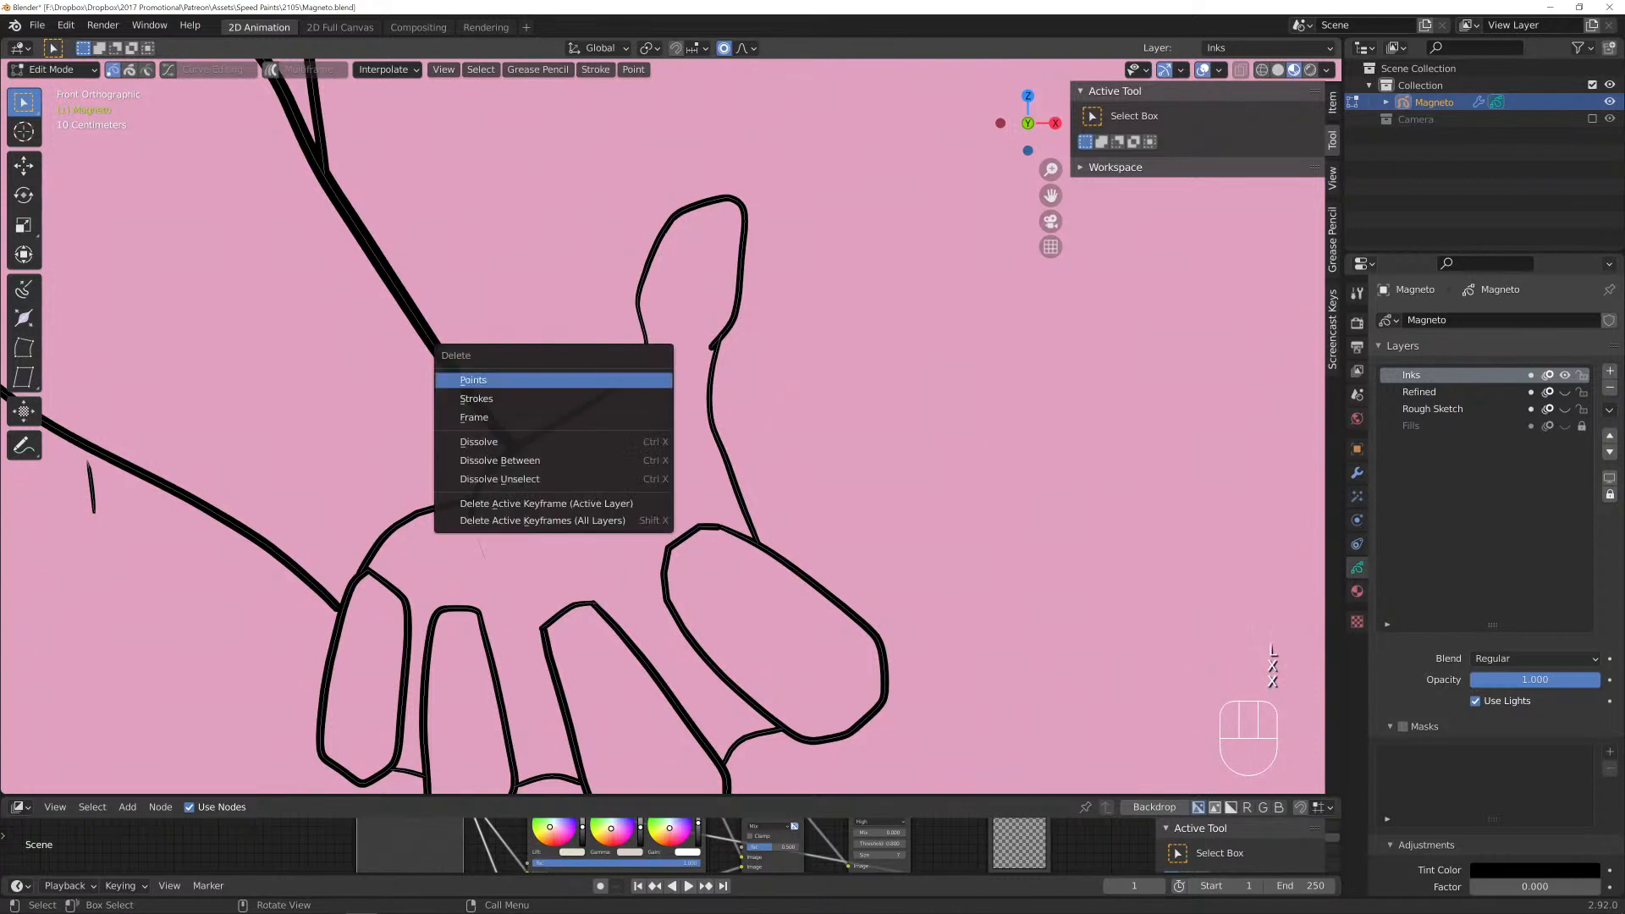
click(623, 380)
Extrude the palm outline's end point about 0.069 m in X and 0.145 m in Z to meet the thumb line.
click(623, 382)
click(621, 382)
key(e)
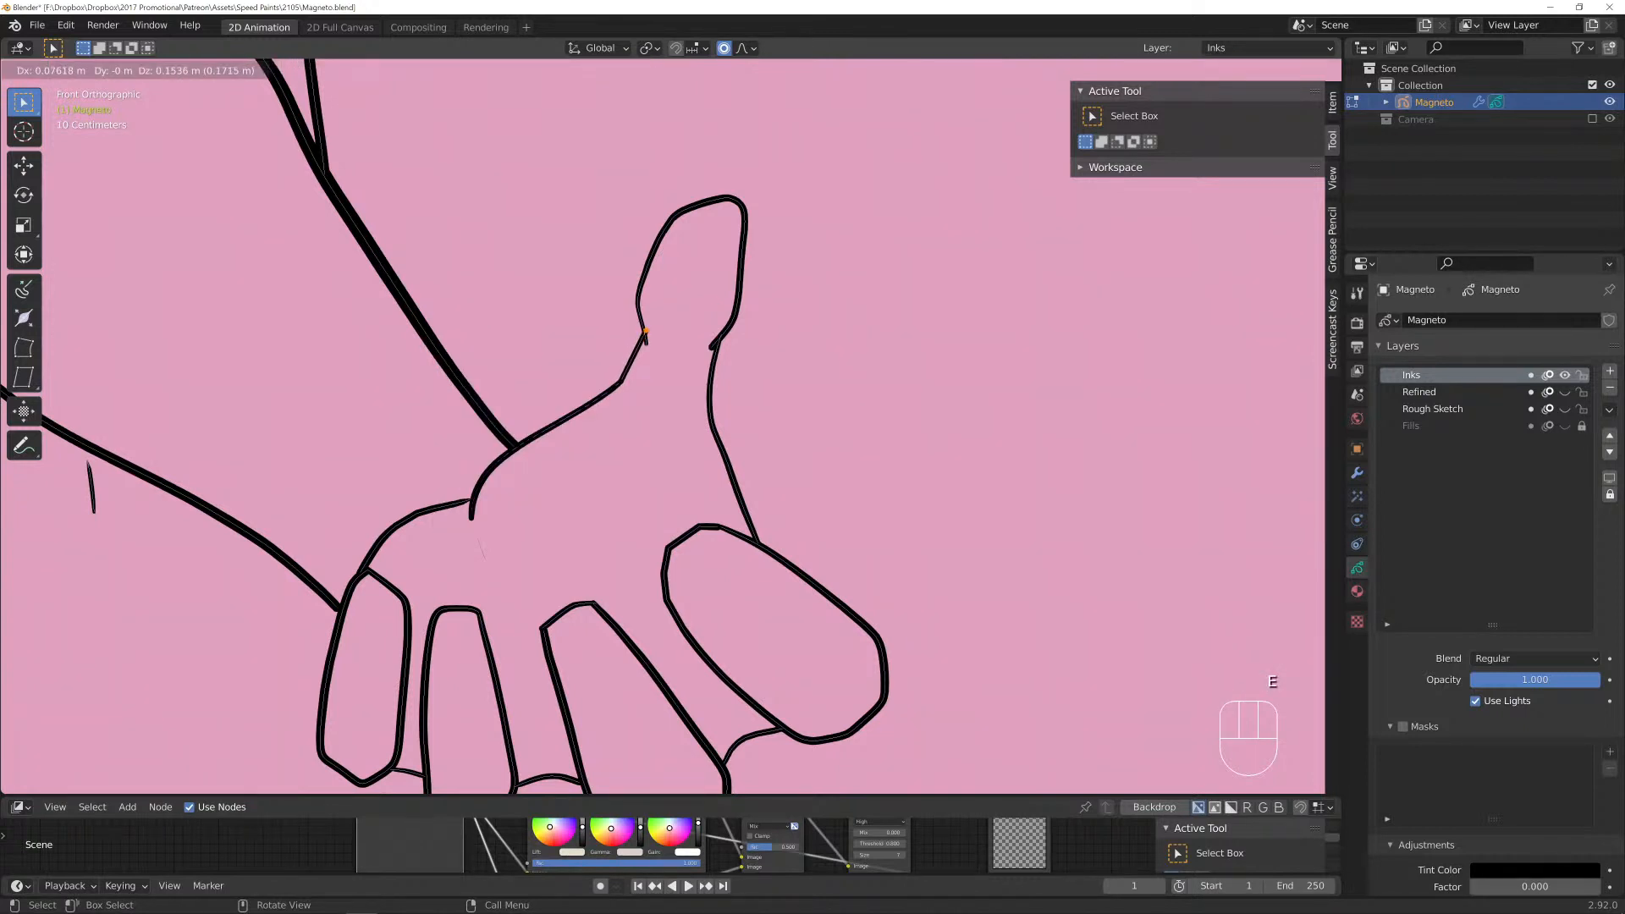
click(641, 330)
Subdivide the new segment between the palm bend and the thumb base with one cut.
scroll(642, 330, up, 3)
shift+middle_drag(642, 330, 683, 391)
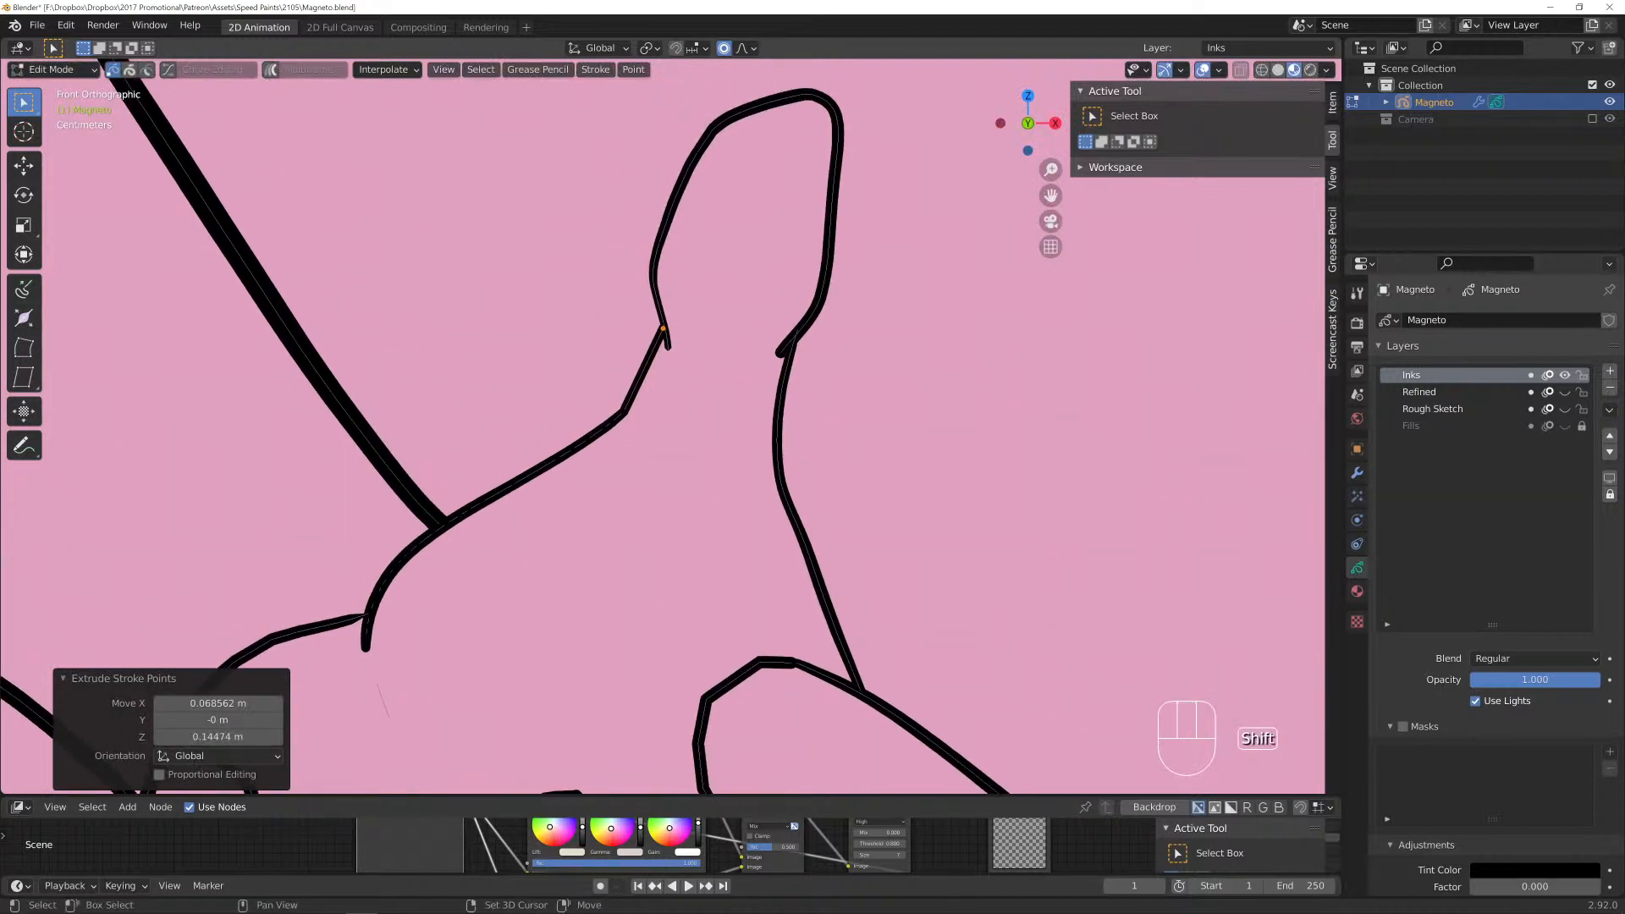
click(624, 412)
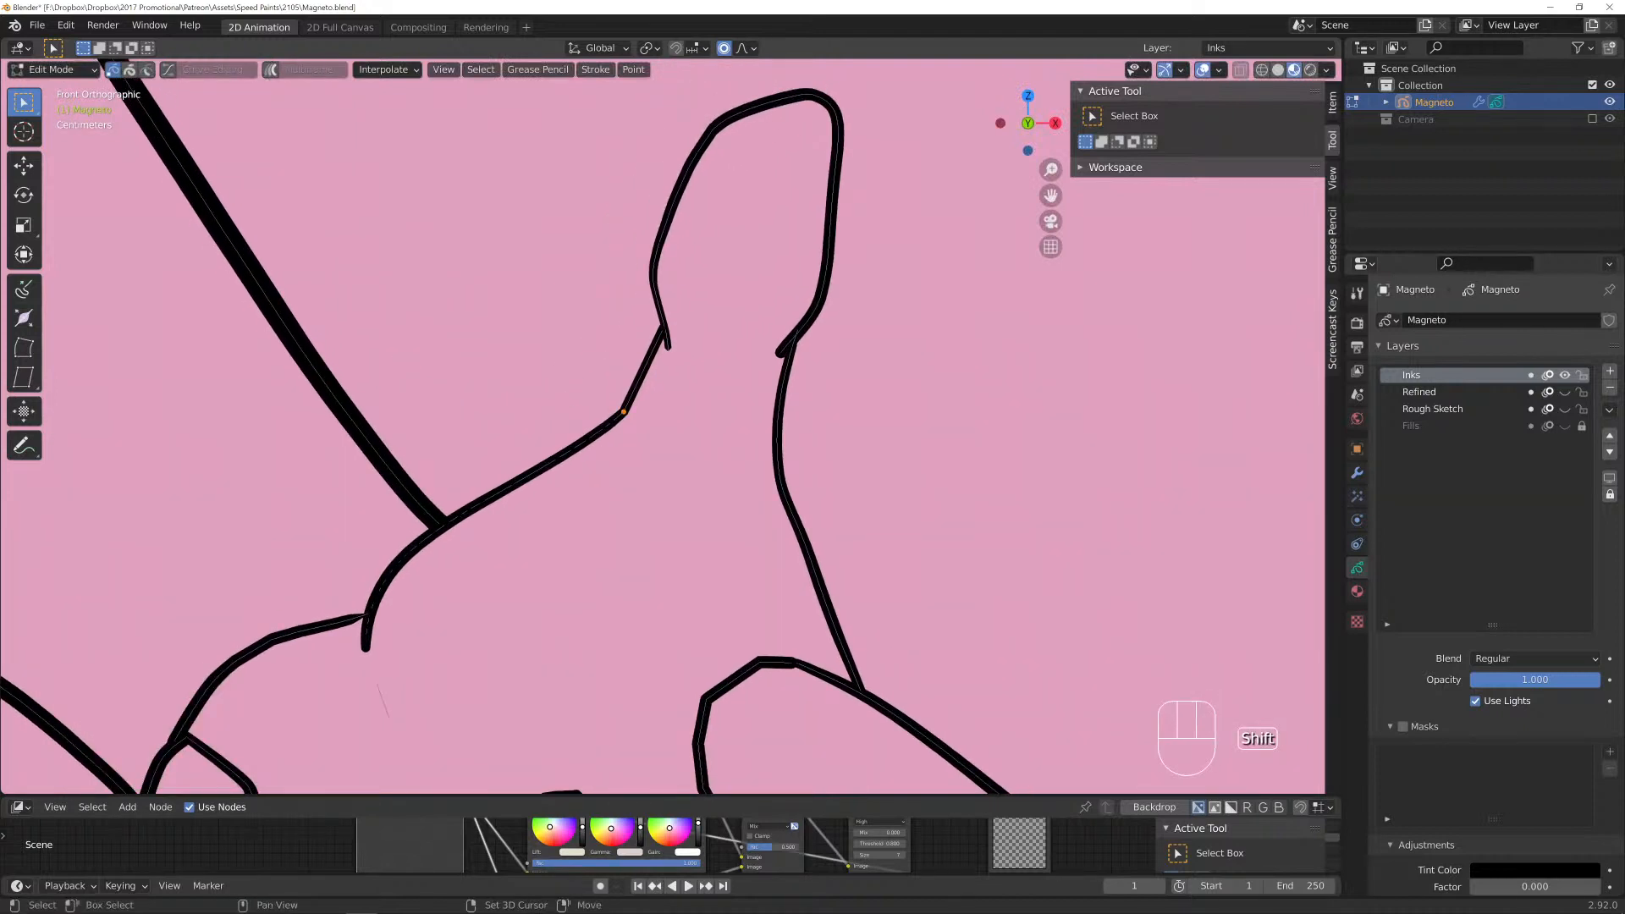
shift+click(662, 329)
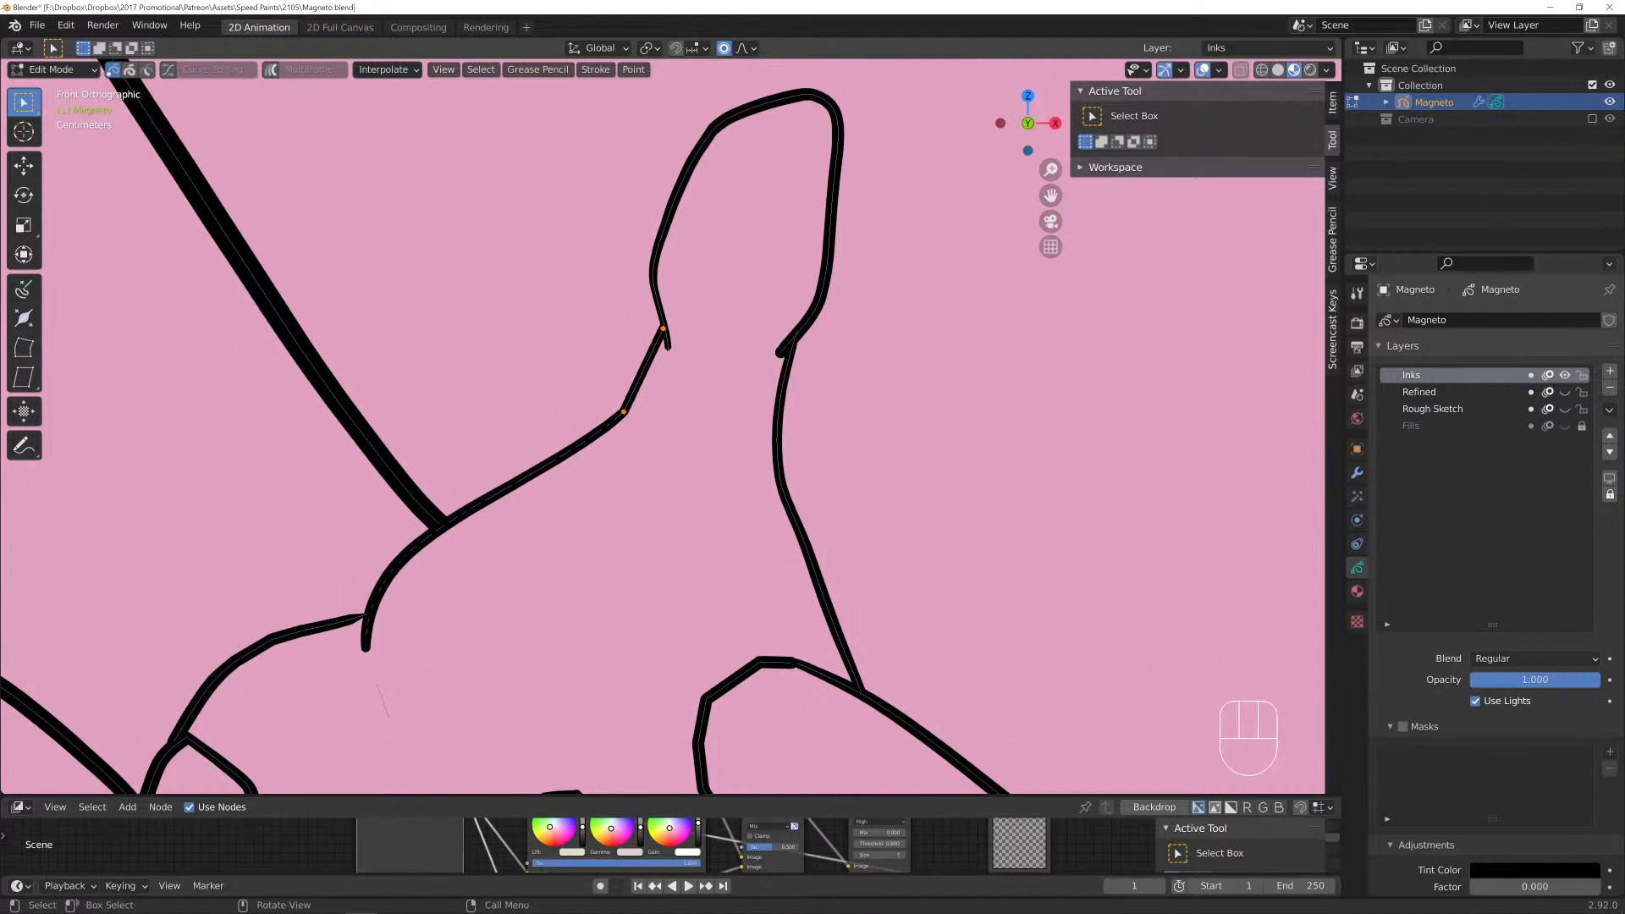
right_click(585, 385)
click(584, 392)
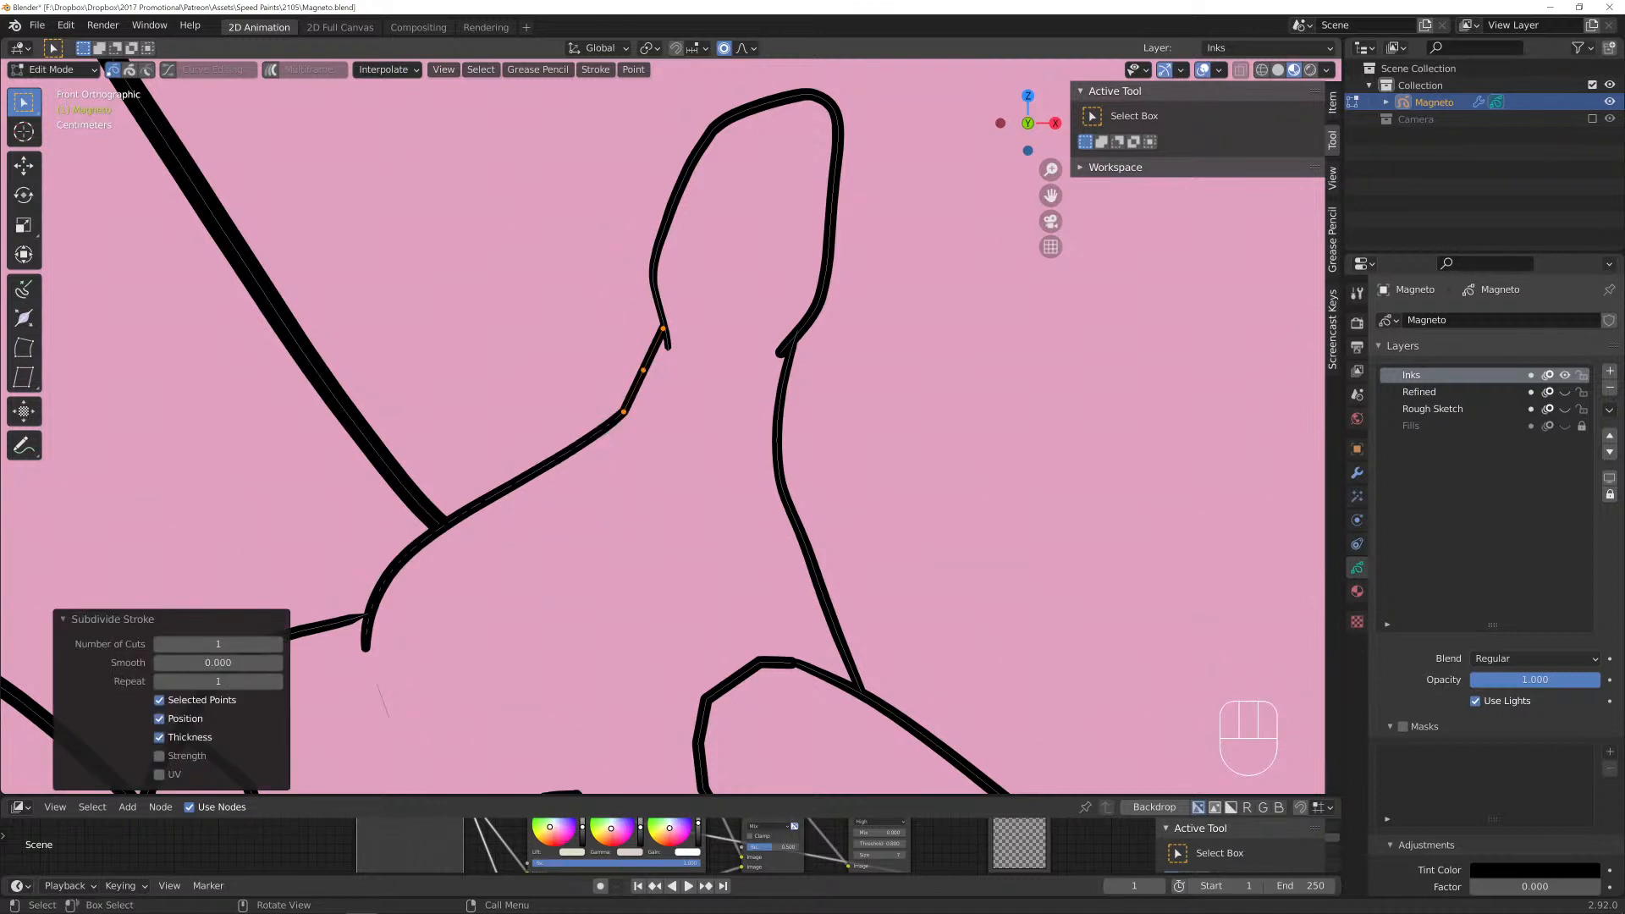
Subdivide and smooth the selected wrist-line points at the thumb's base, and nudge that curve with a smaller proportional influence.
right_click(584, 366)
click(584, 368)
click(634, 70)
click(669, 113)
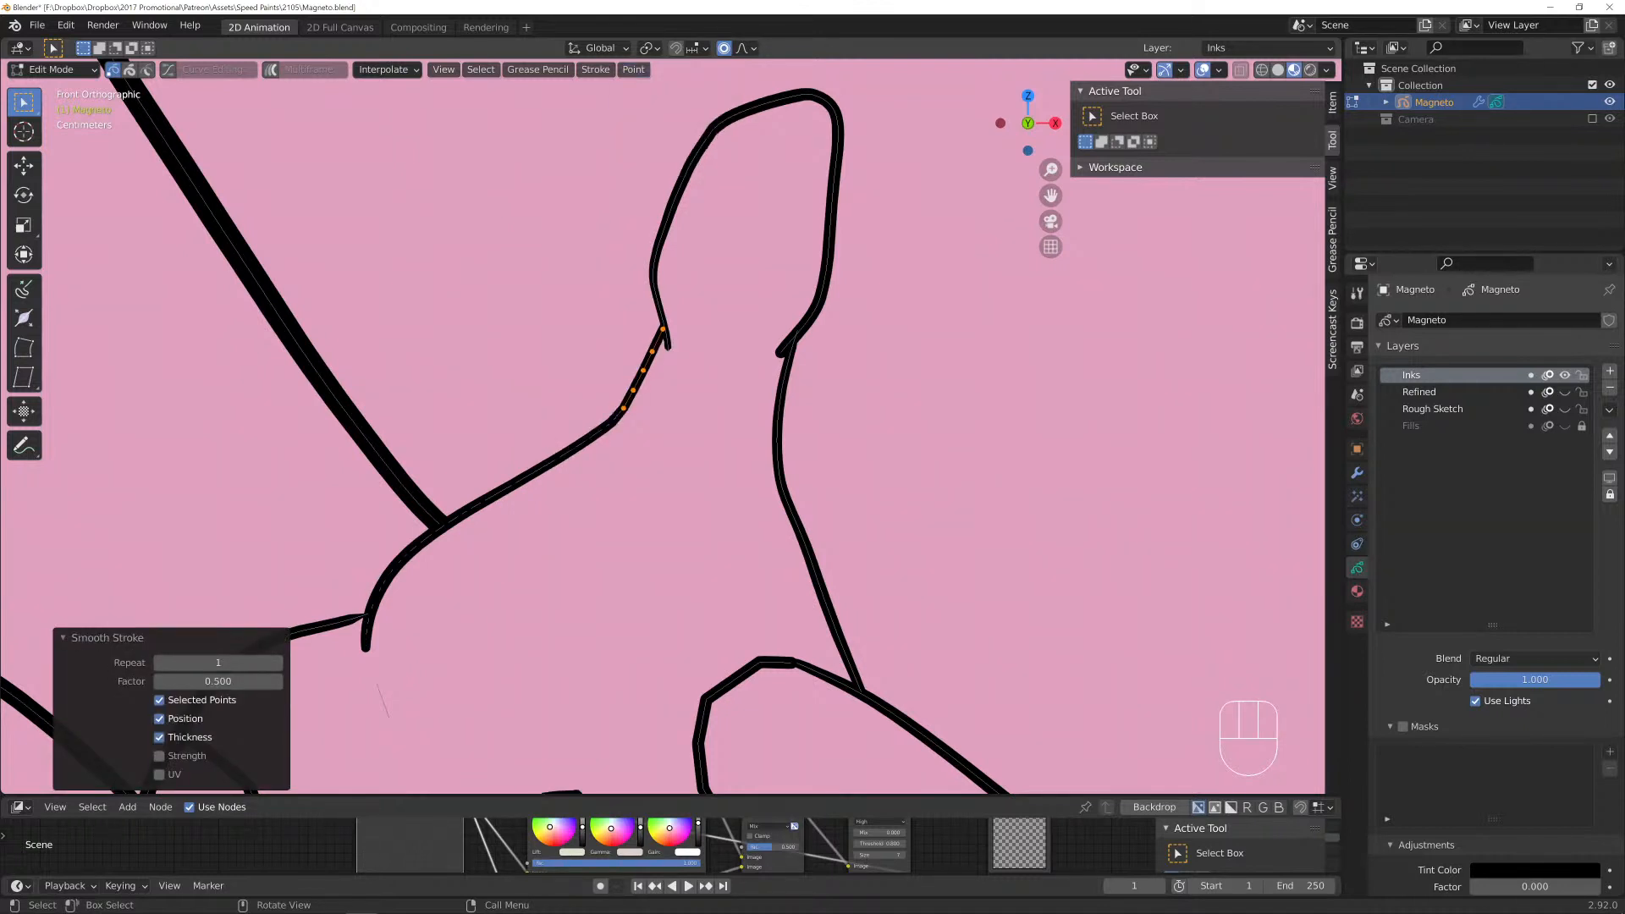
key(g)
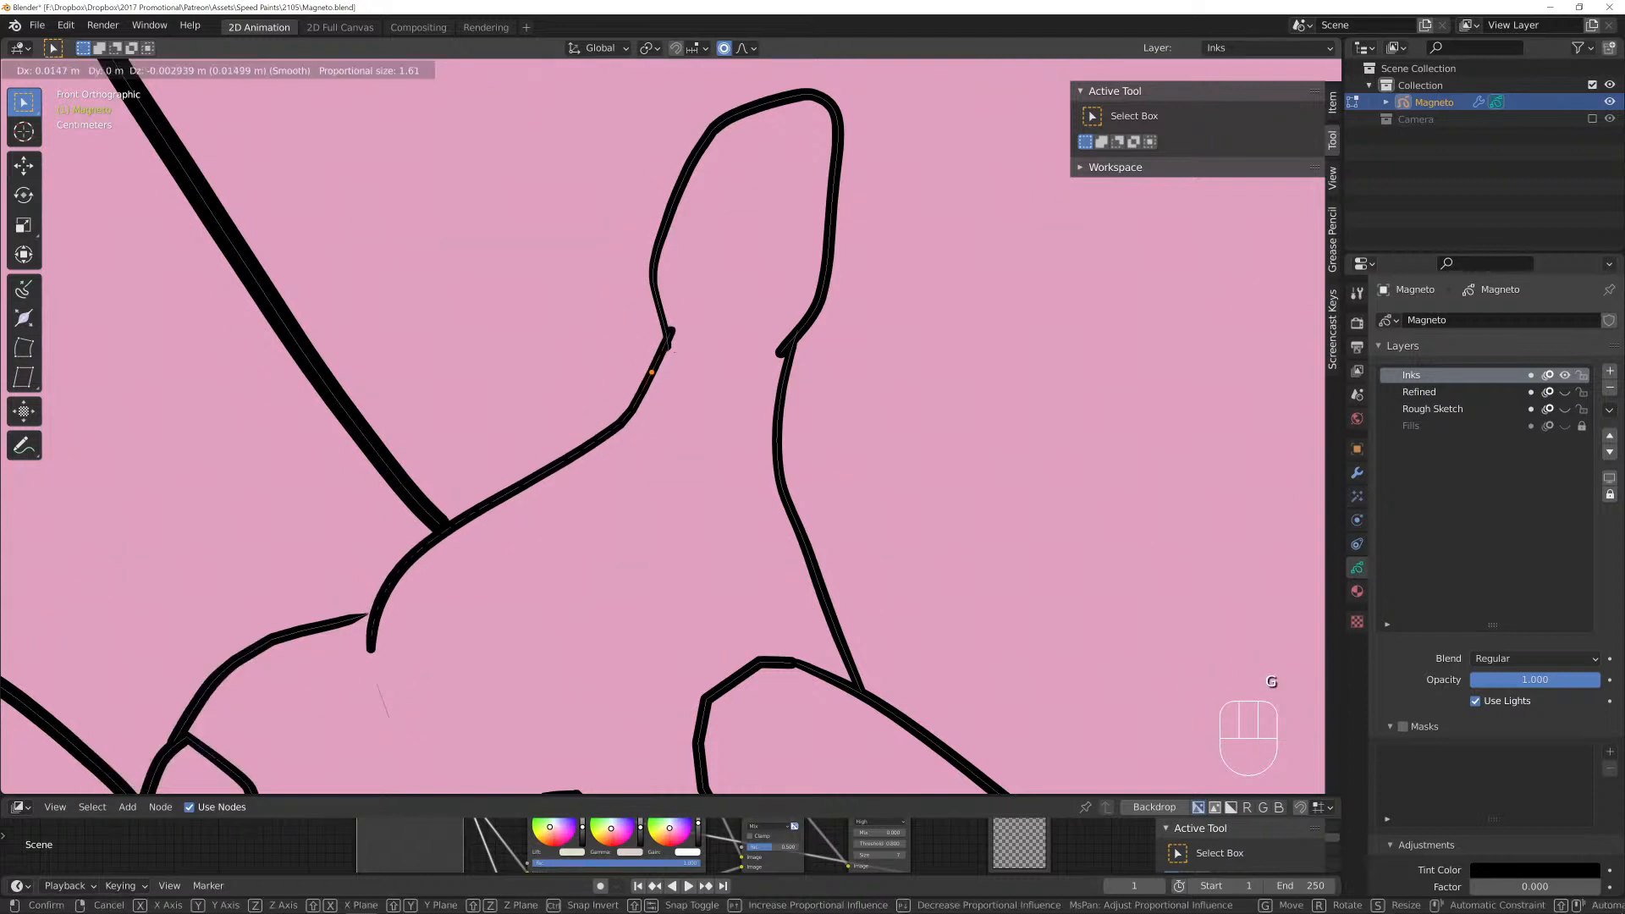
scroll(643, 370, up, 20)
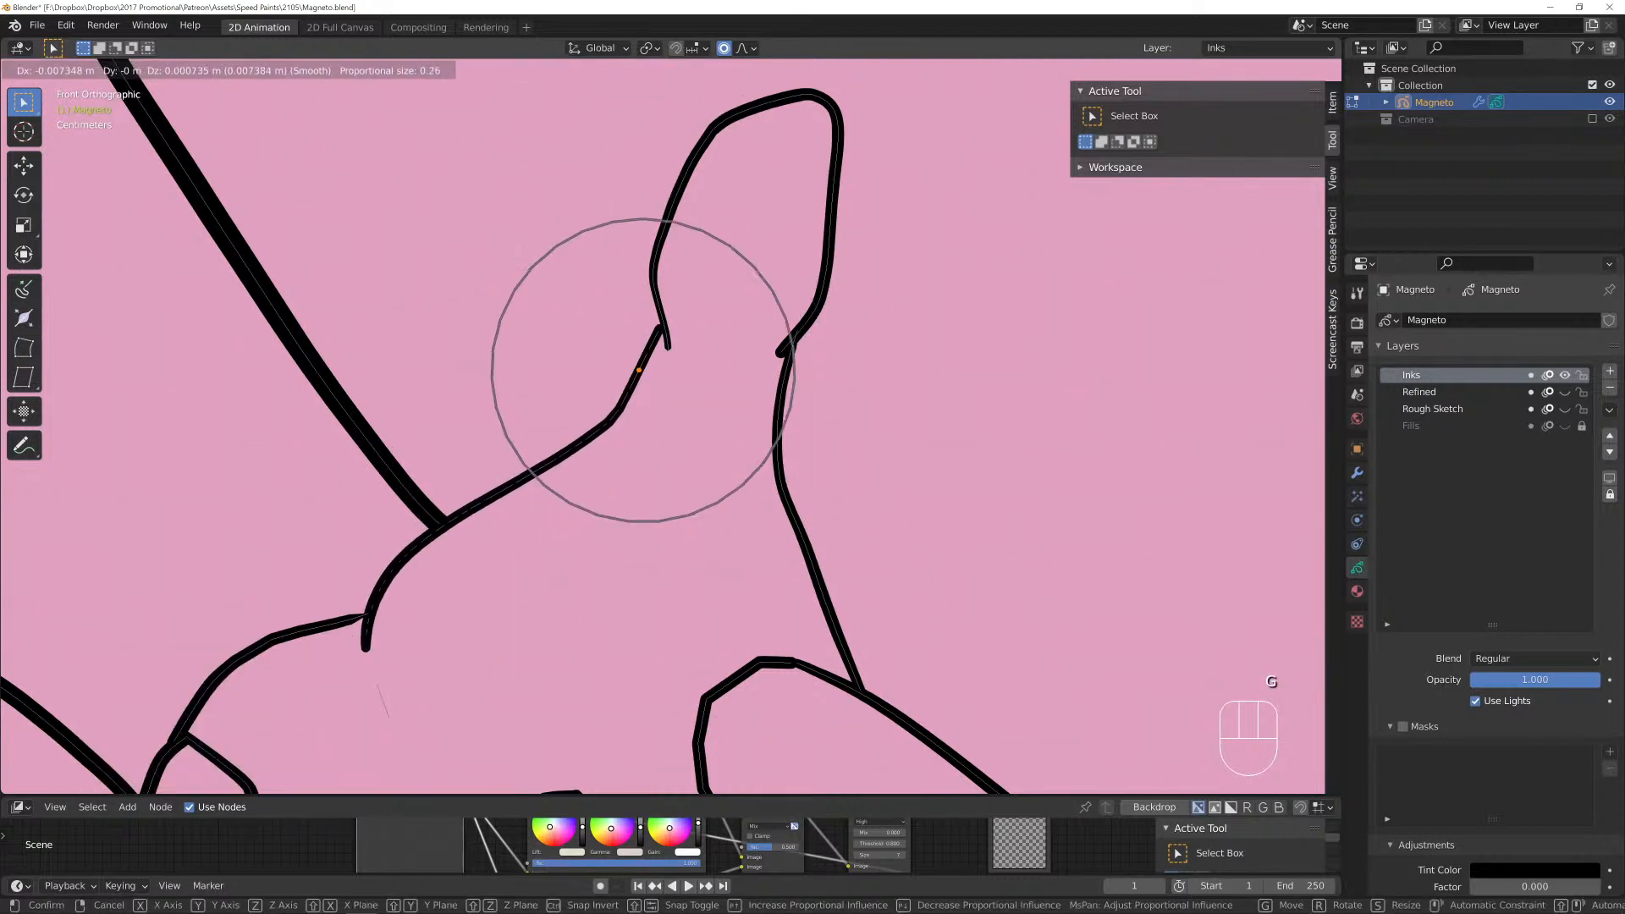
Move the inner end of the thumb outline down past the wrist line and taper its thickness.
click(667, 347)
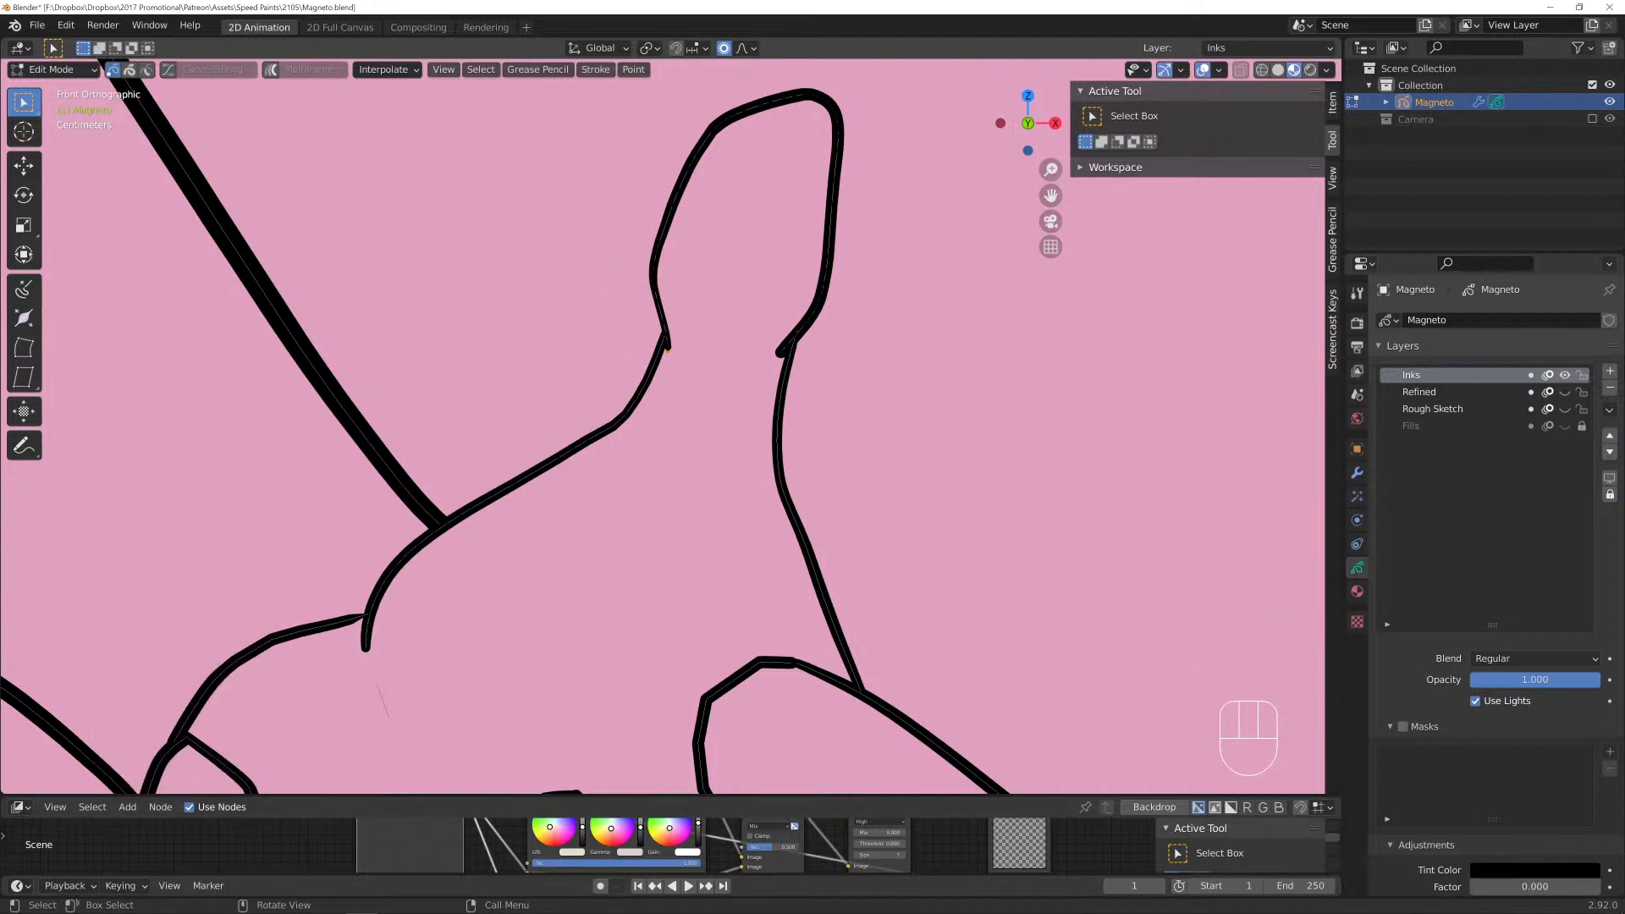
key(g)
click(669, 359)
key(alt+s)
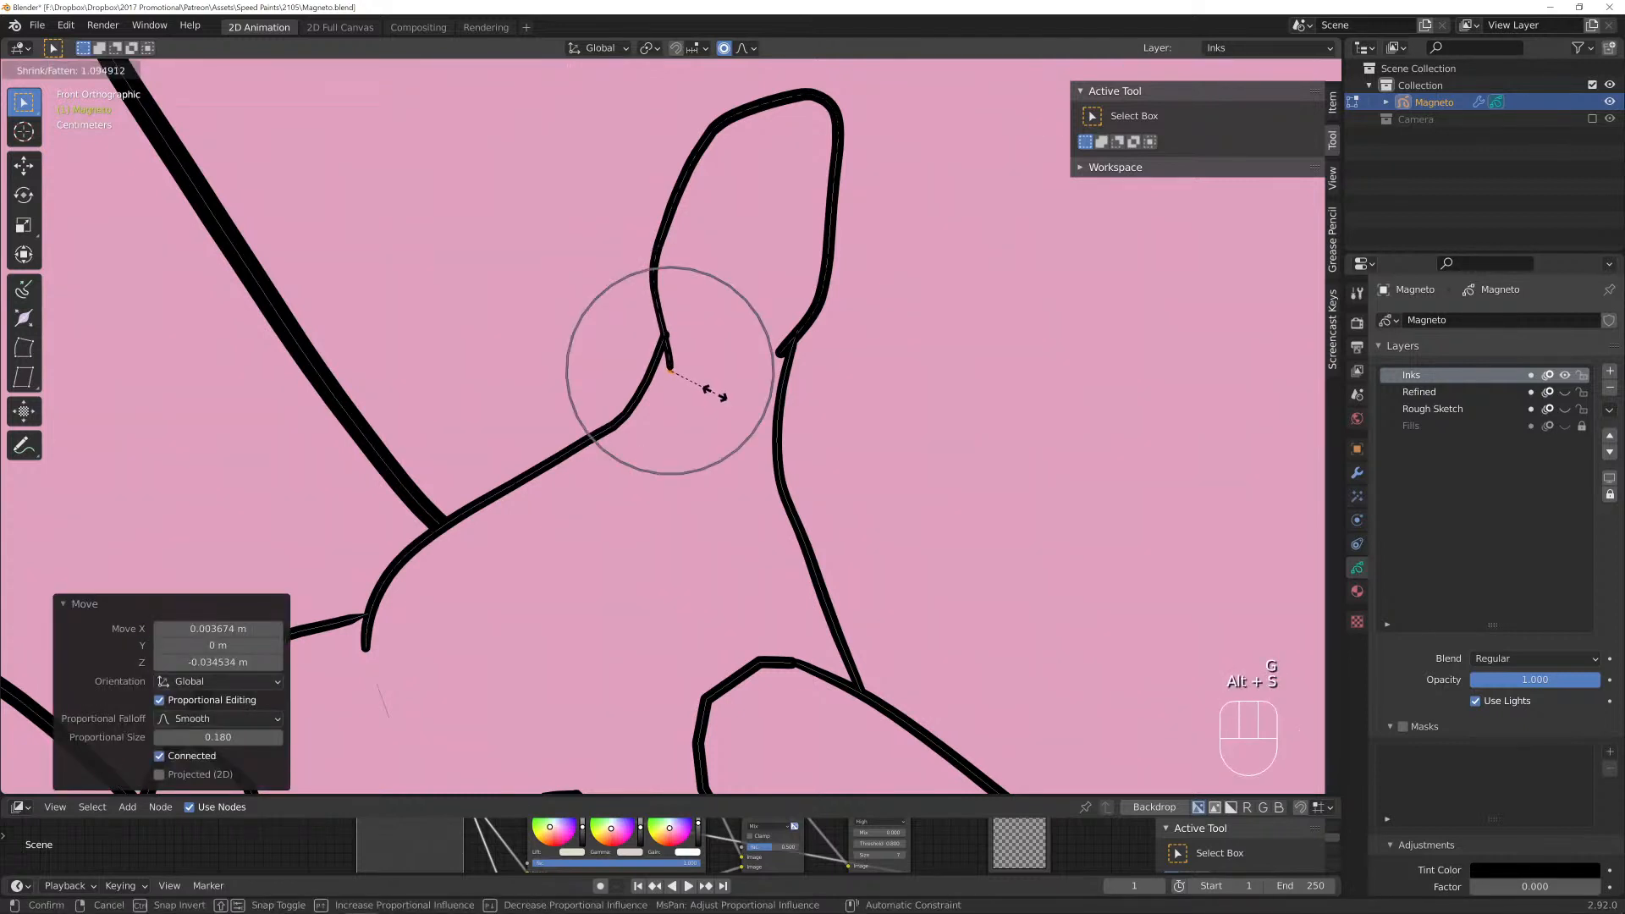
click(700, 388)
Adjust the line thickness at the thumb outline's left bend and thin its other end by a factor of 0.729.
click(652, 277)
key(alt+s)
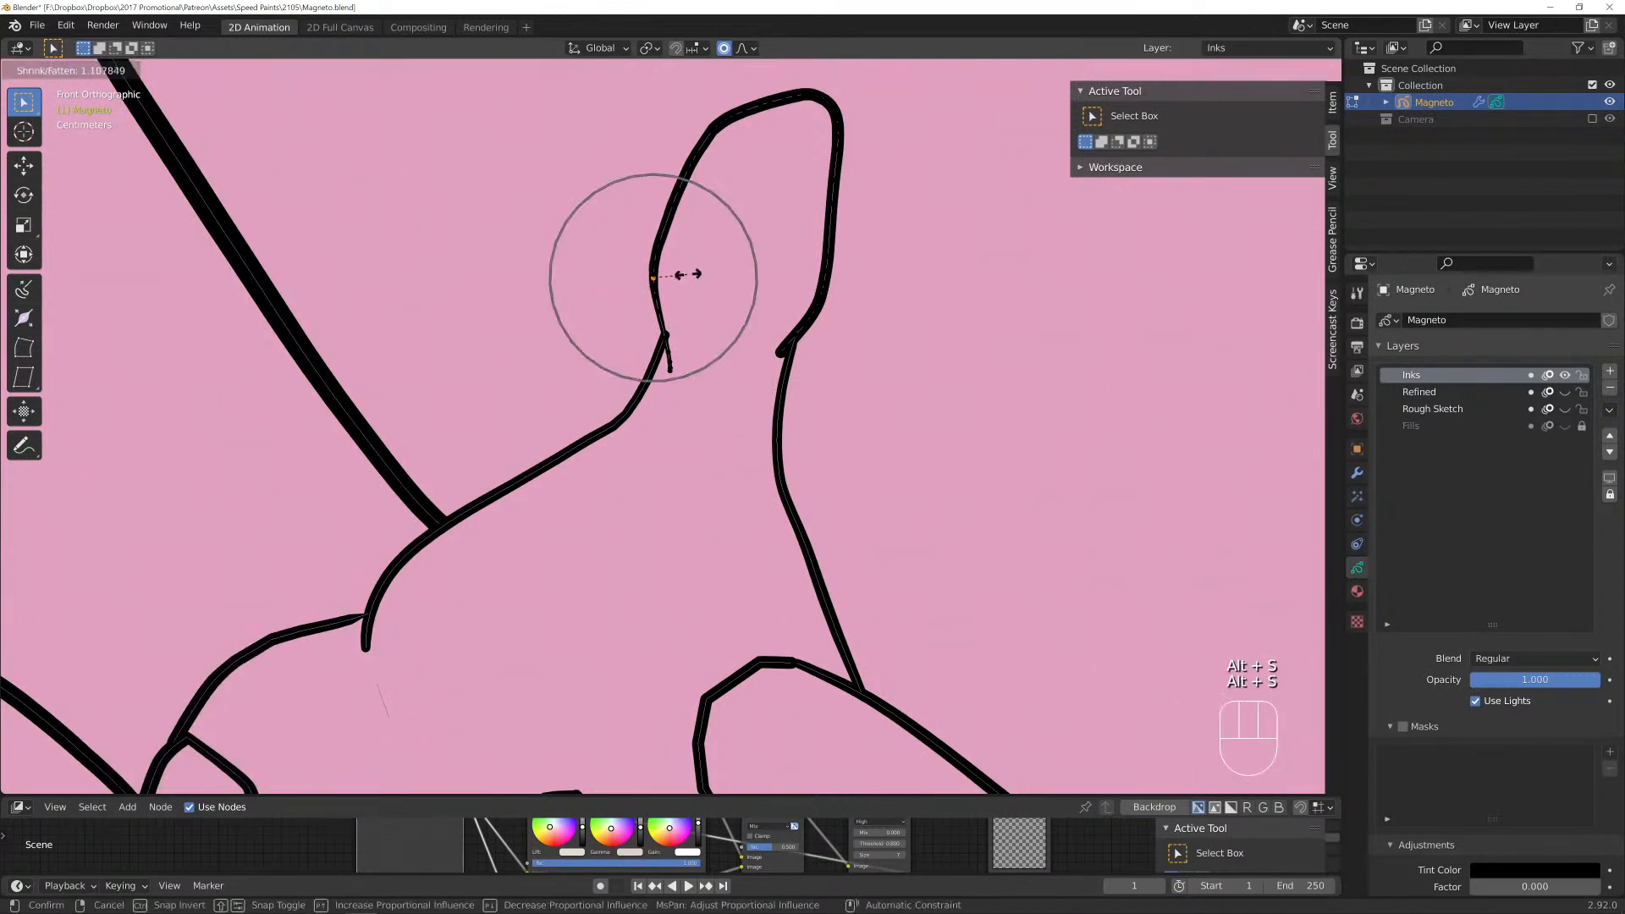
click(700, 272)
click(780, 352)
key(alt+s)
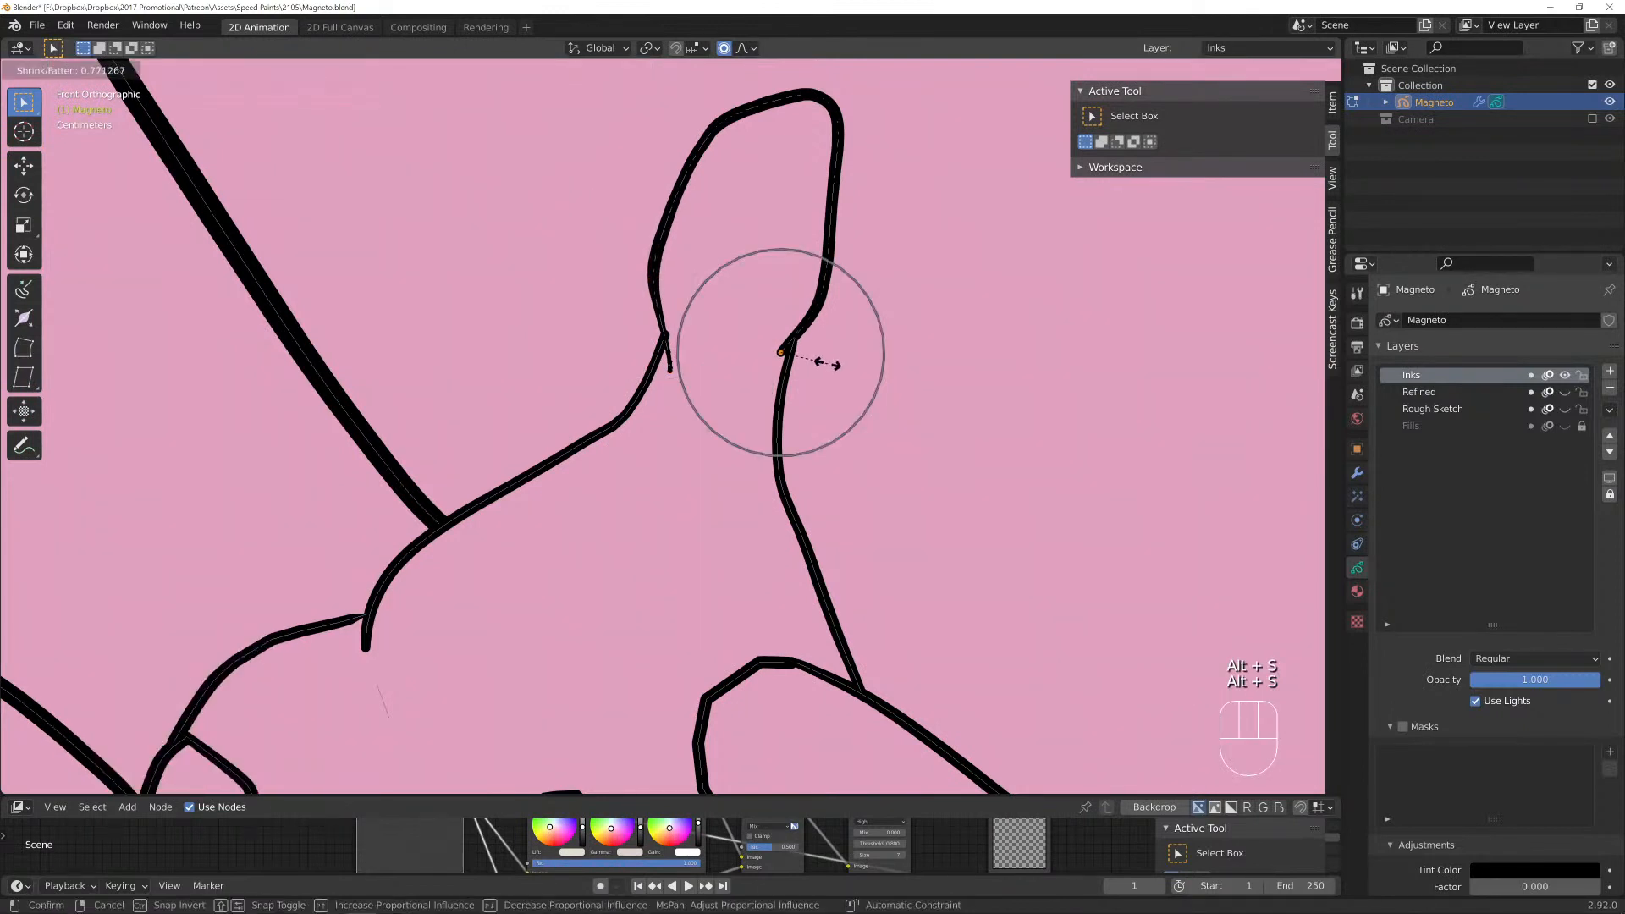
click(826, 365)
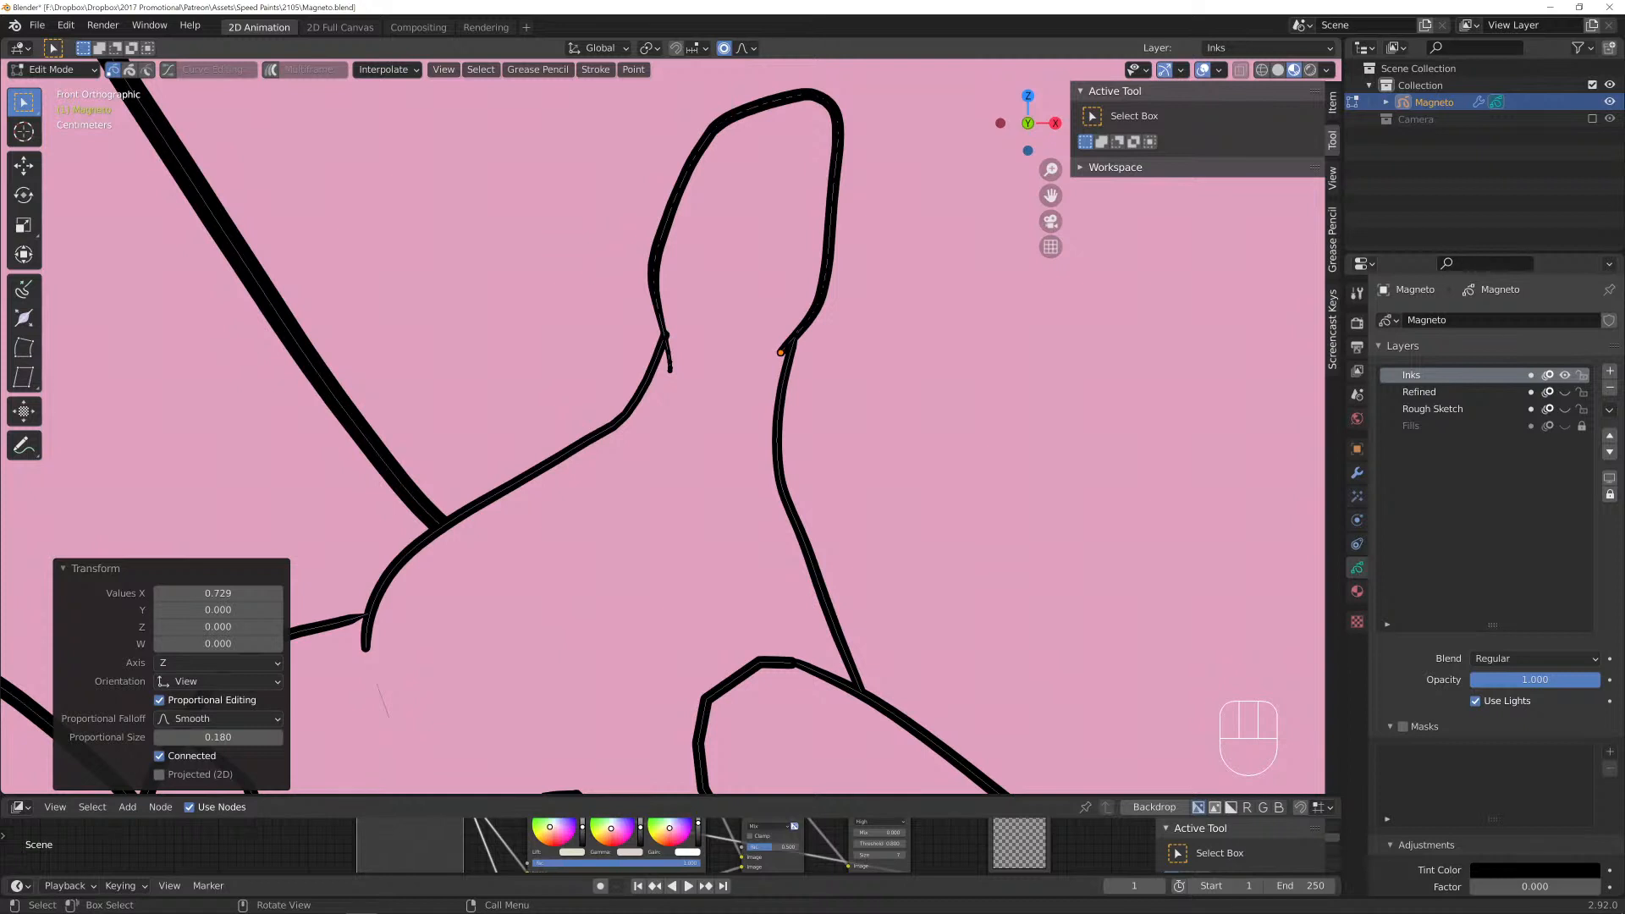
Adjust the line thickness at the end point of the index finger's outline near the palm.
shift+middle_drag(762, 550, 724, 221)
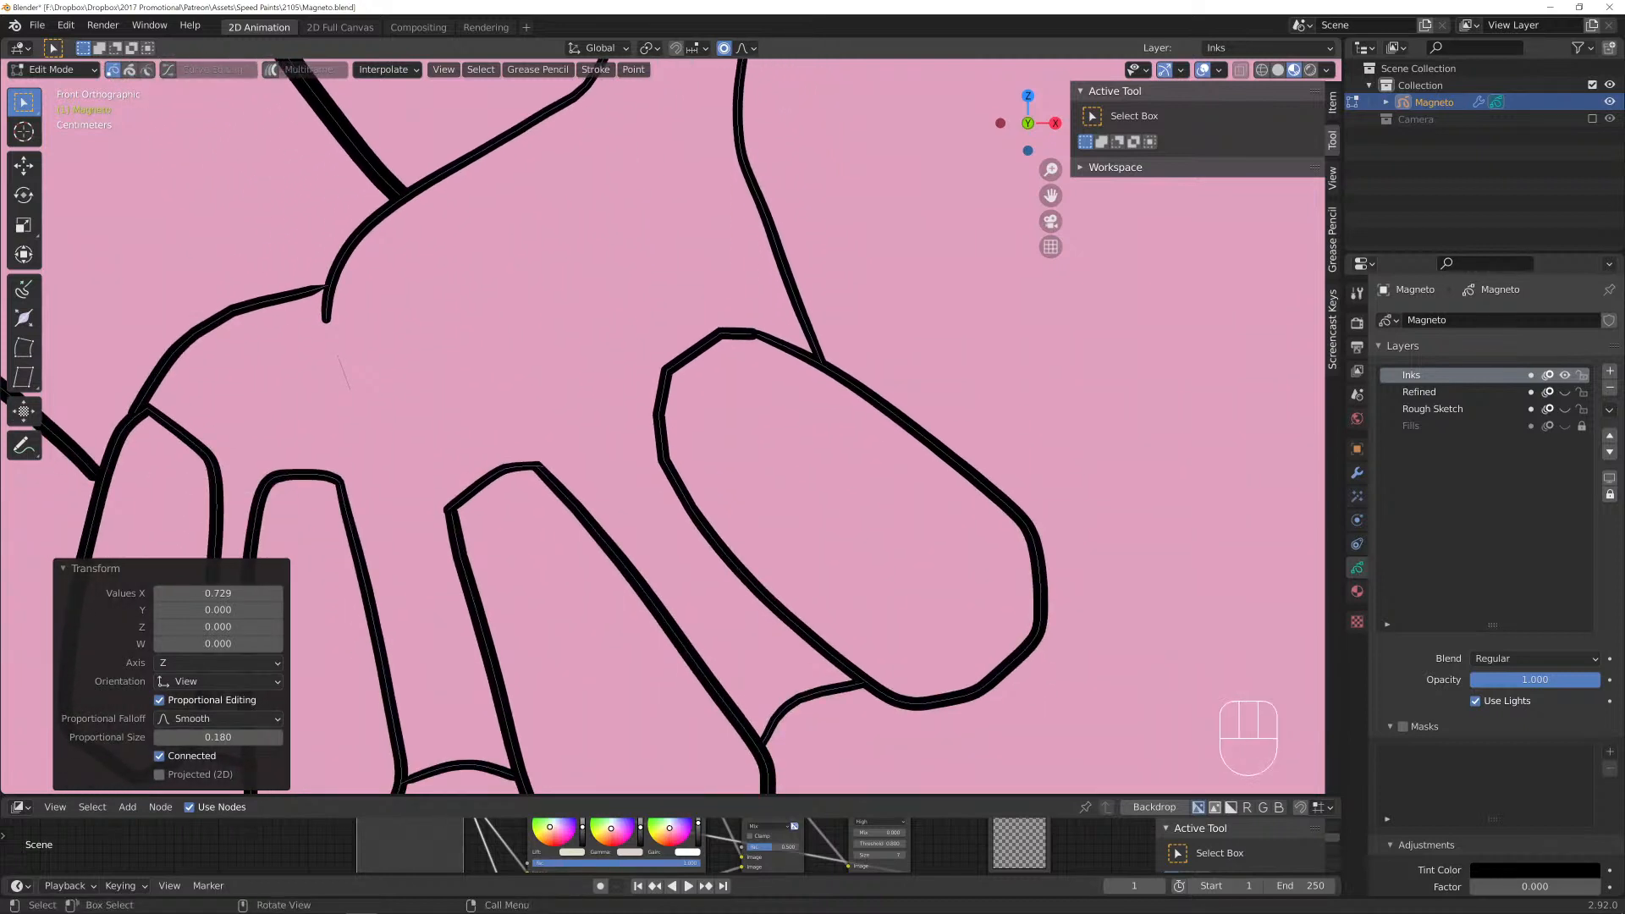
click(751, 334)
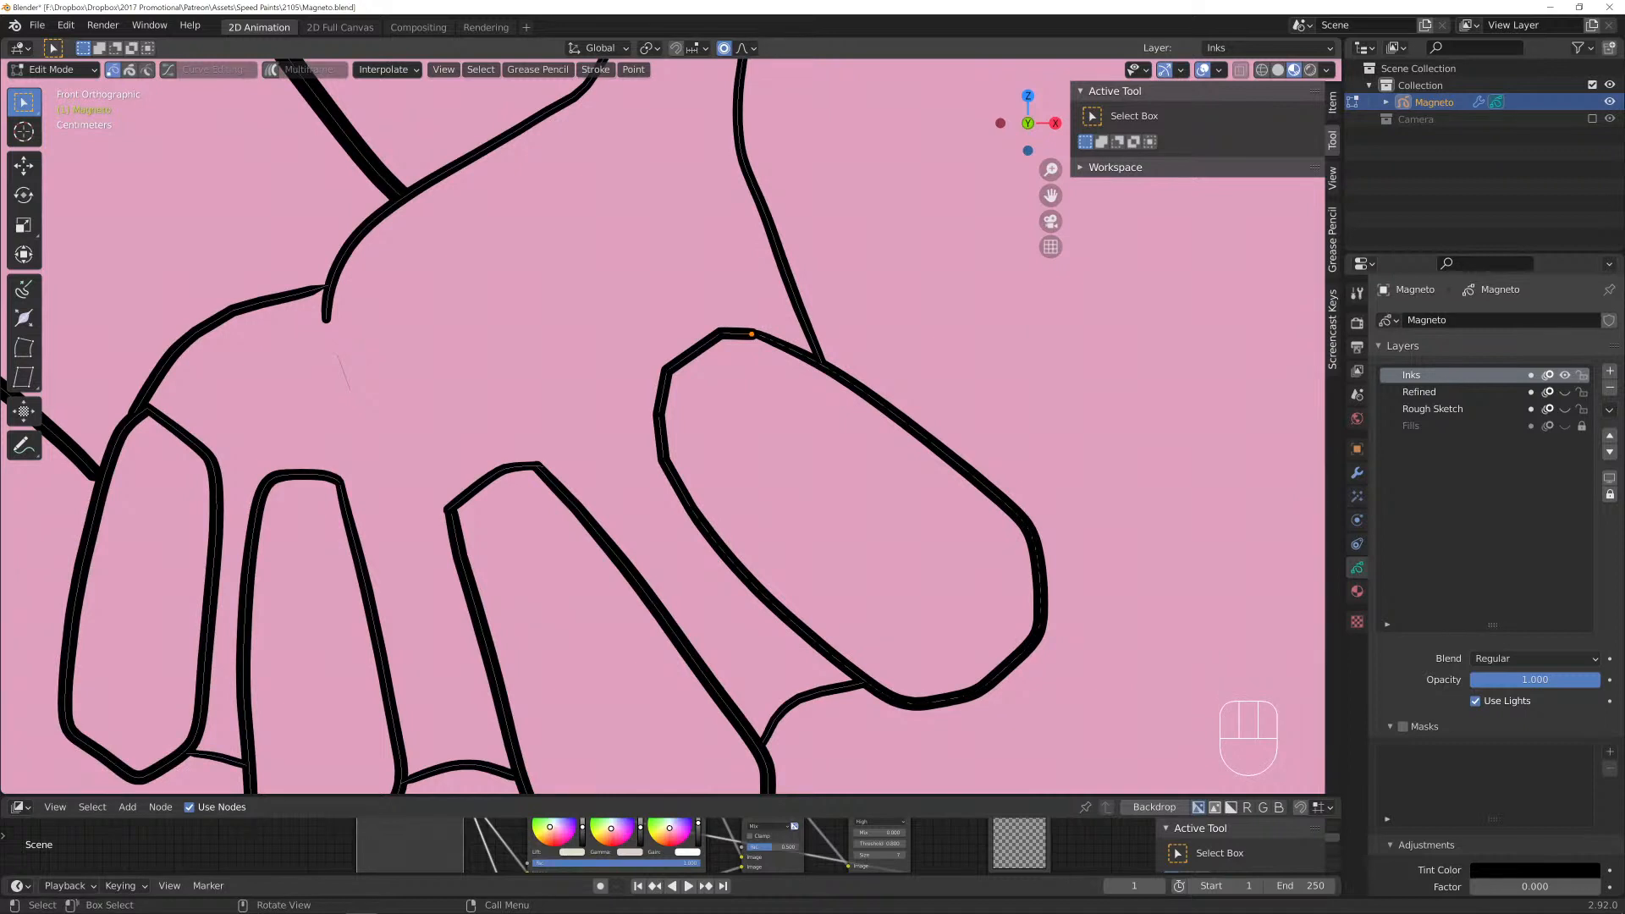
key(alt+s)
click(838, 352)
Subdivide the points around the palm end of the index finger's outline twice and smooth them.
click(721, 333)
shift+click(667, 371)
shift+click(662, 460)
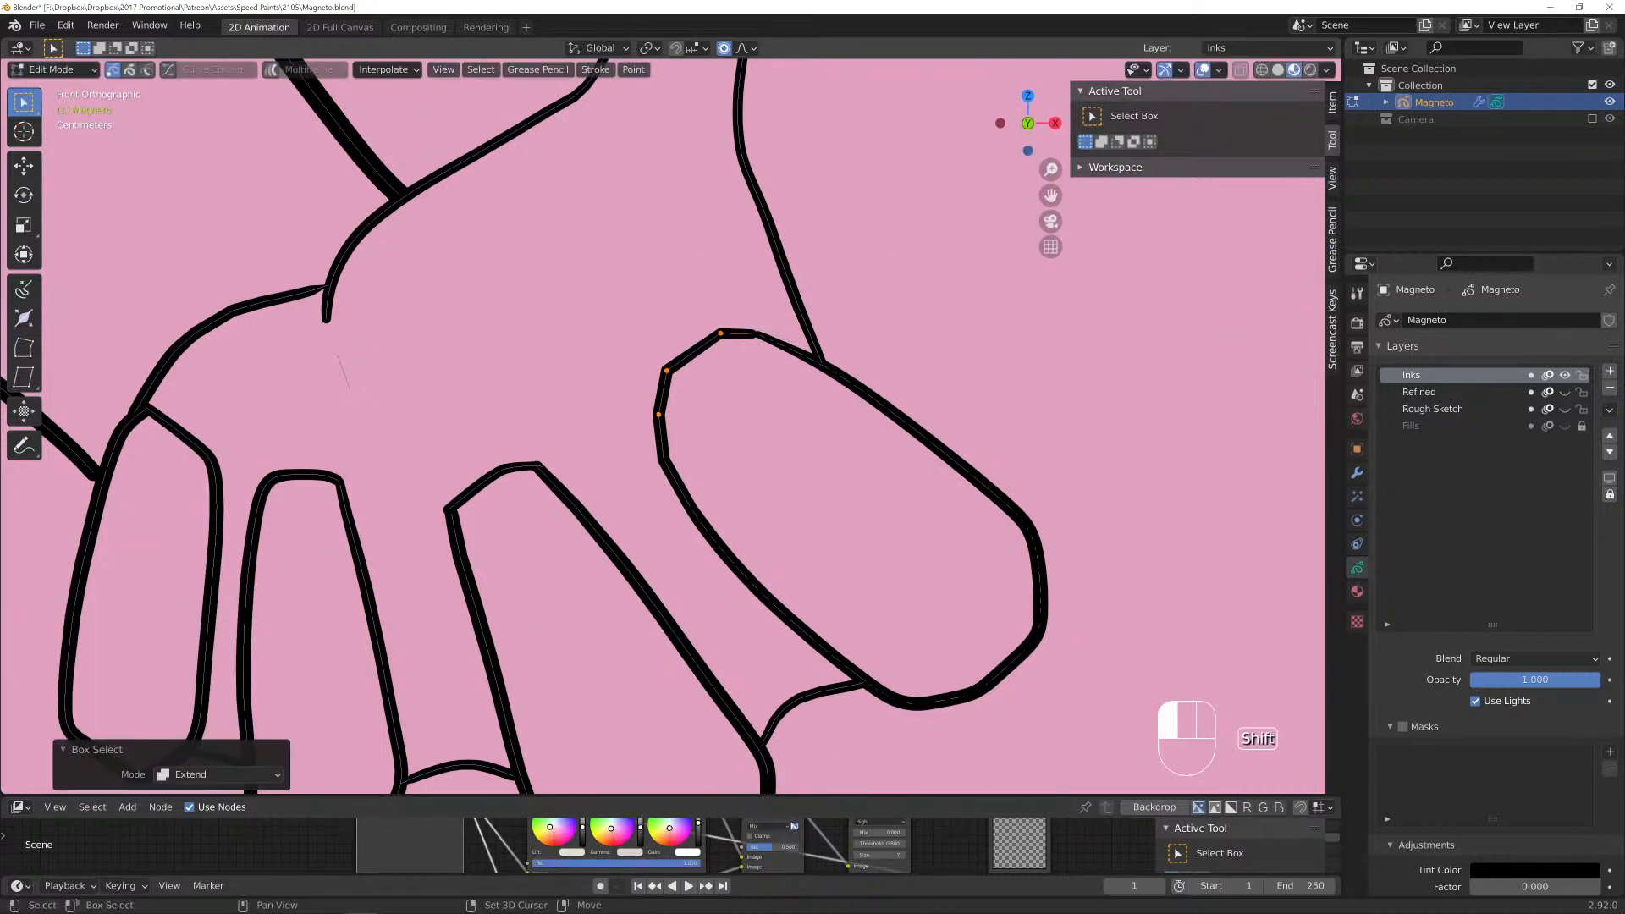
right_click(711, 392)
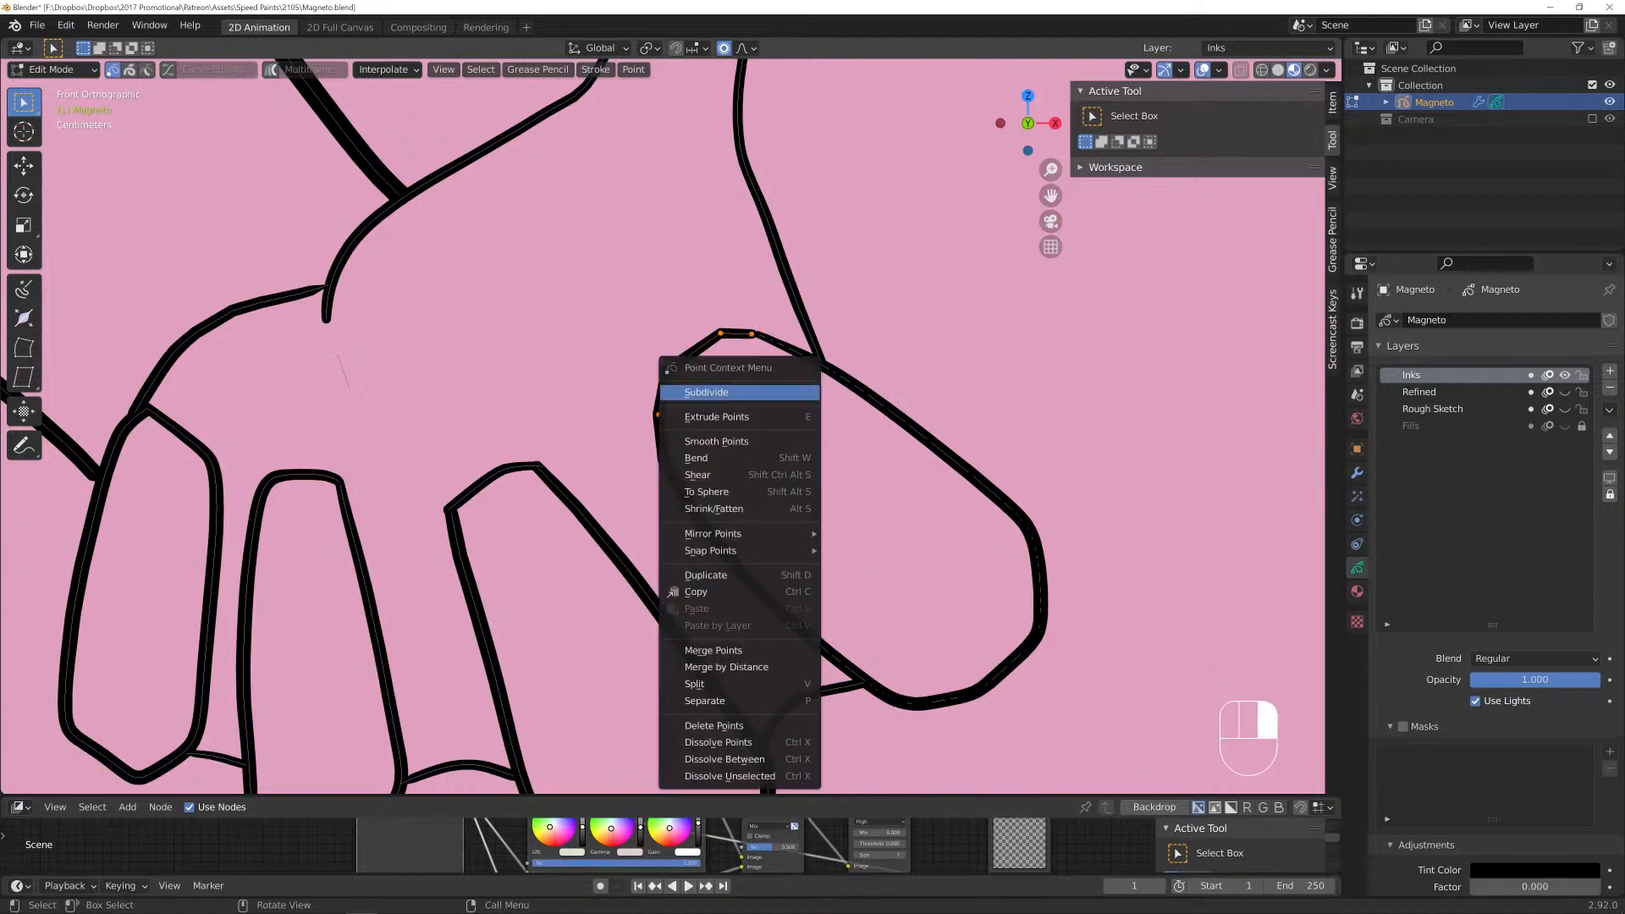
click(711, 392)
right_click(684, 354)
click(683, 353)
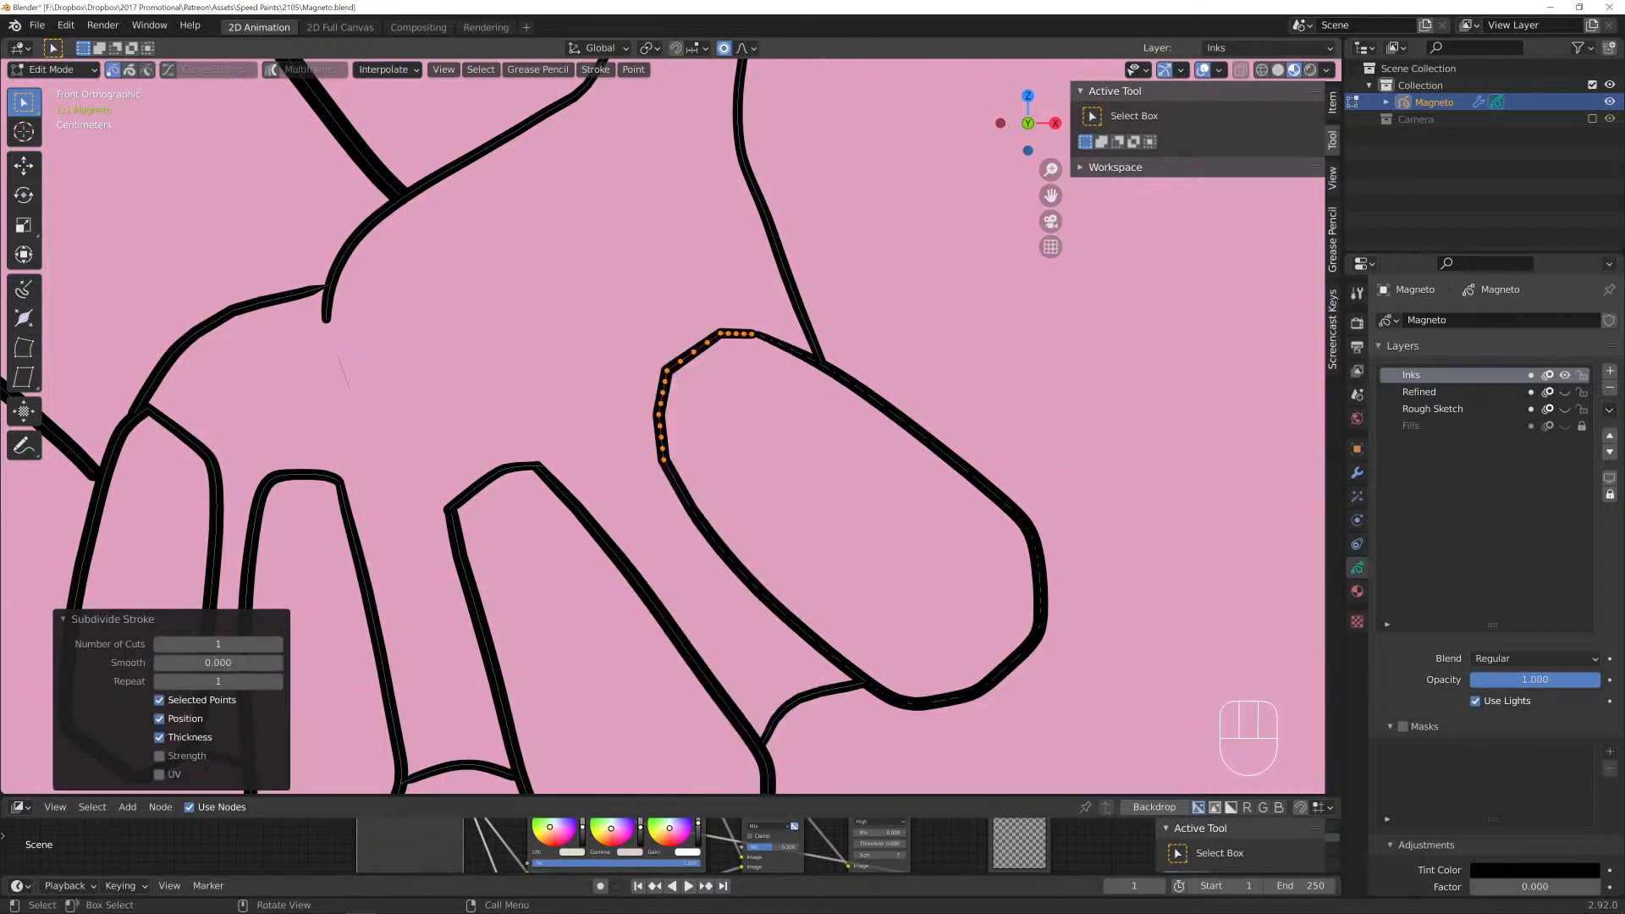
click(634, 70)
click(668, 113)
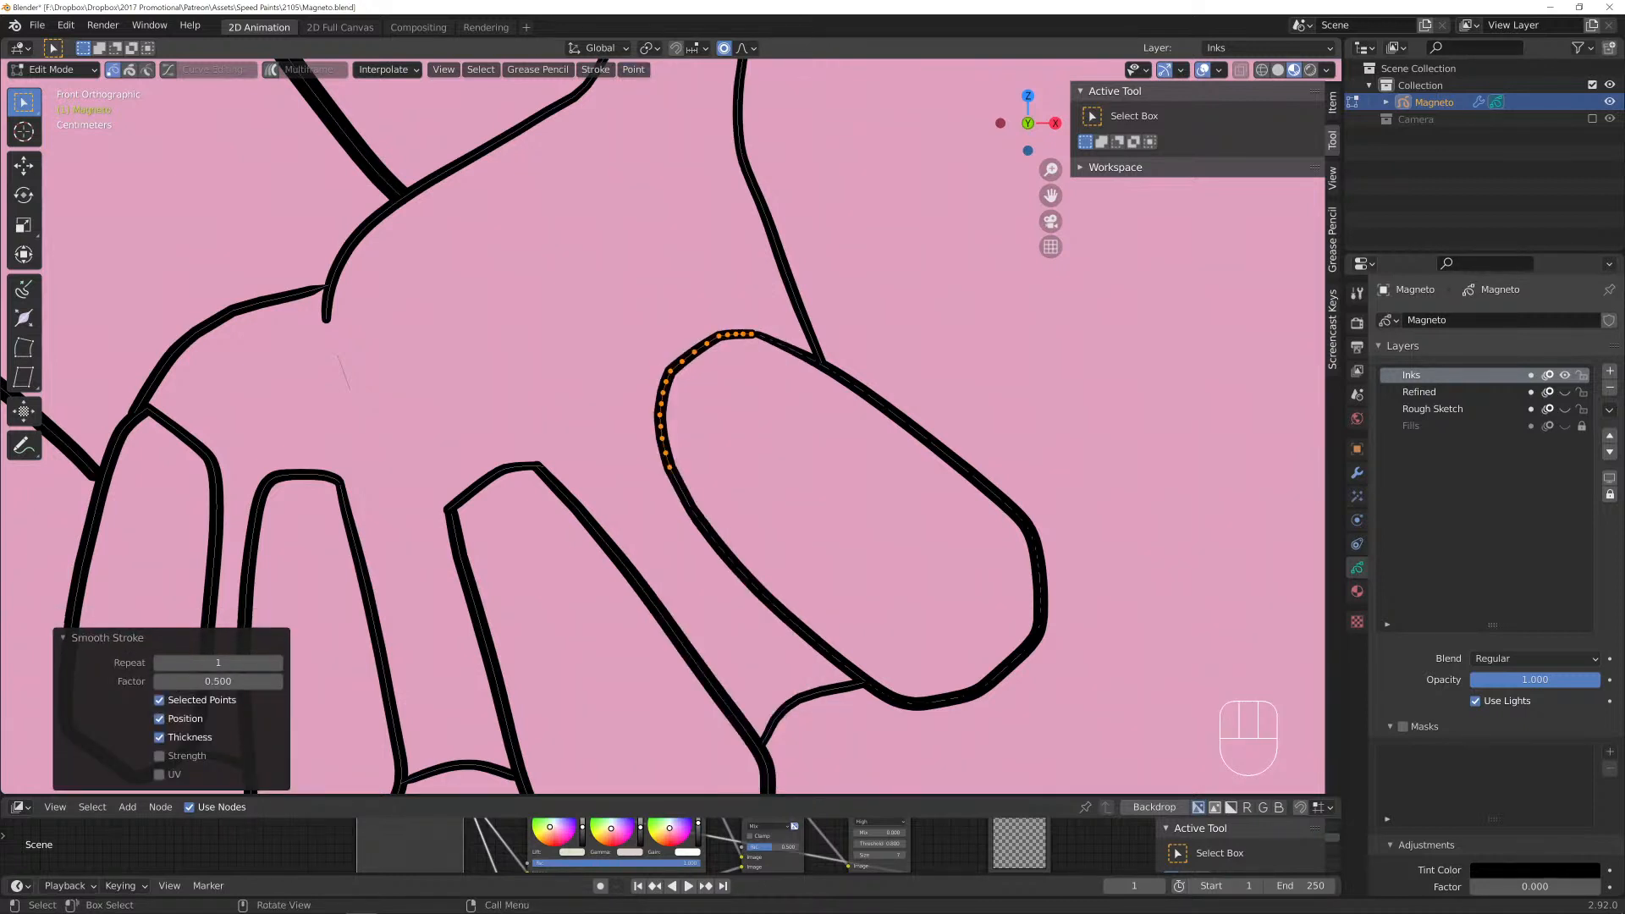
Nudge the rounded corner and end point of the index finger's outline into a cleaner curve, and save the file.
click(243, 667)
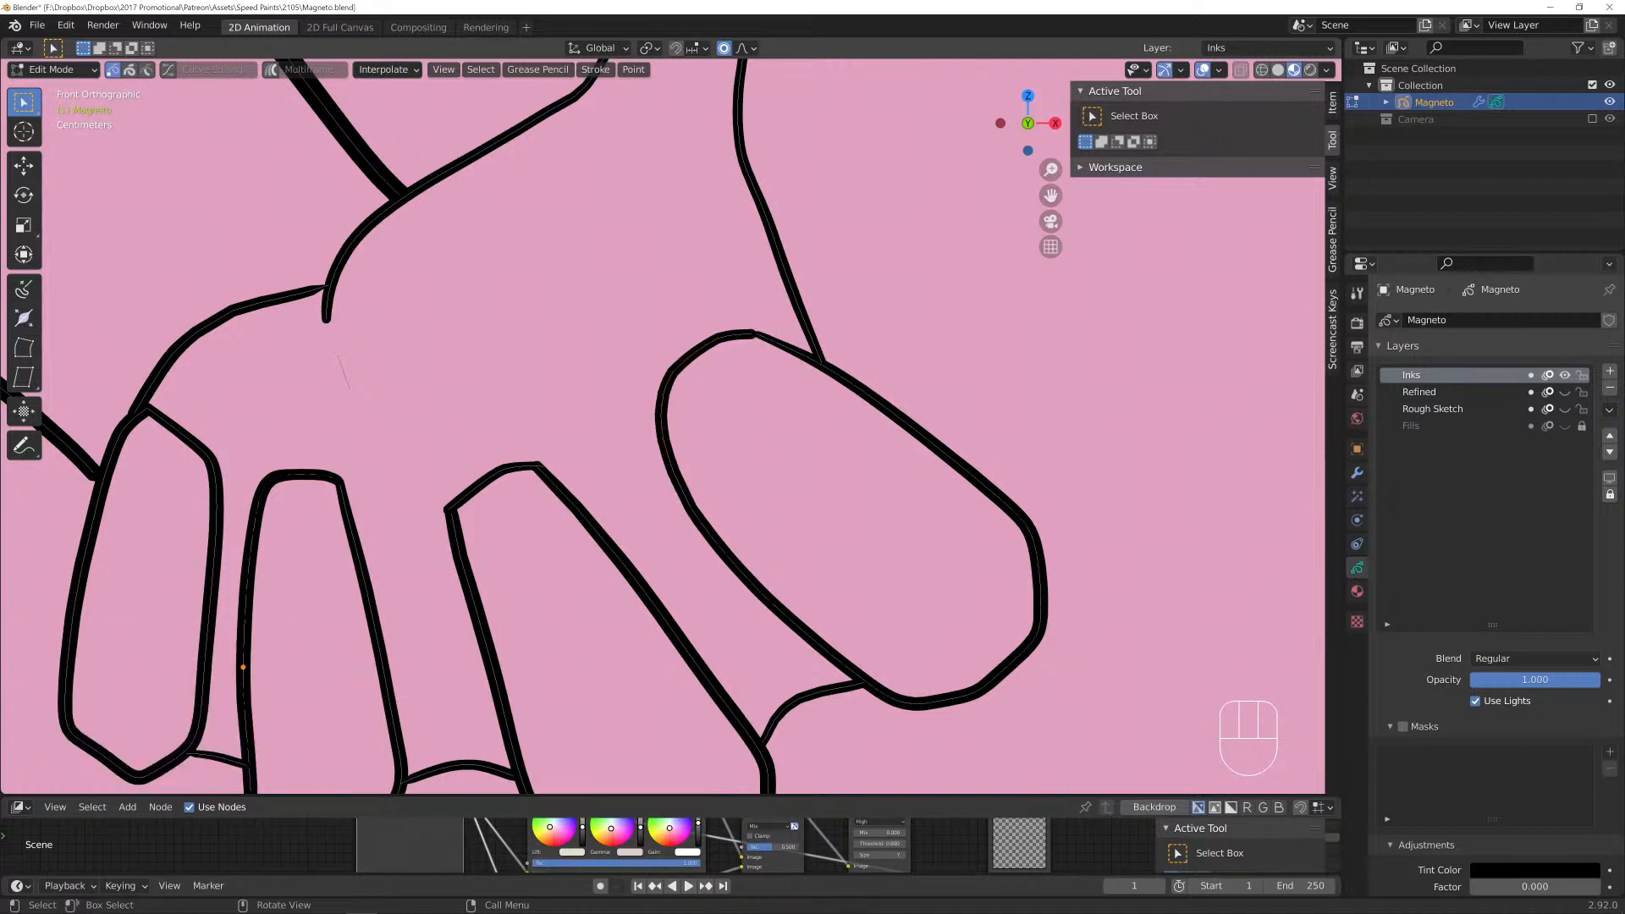
key(g)
click(677, 353)
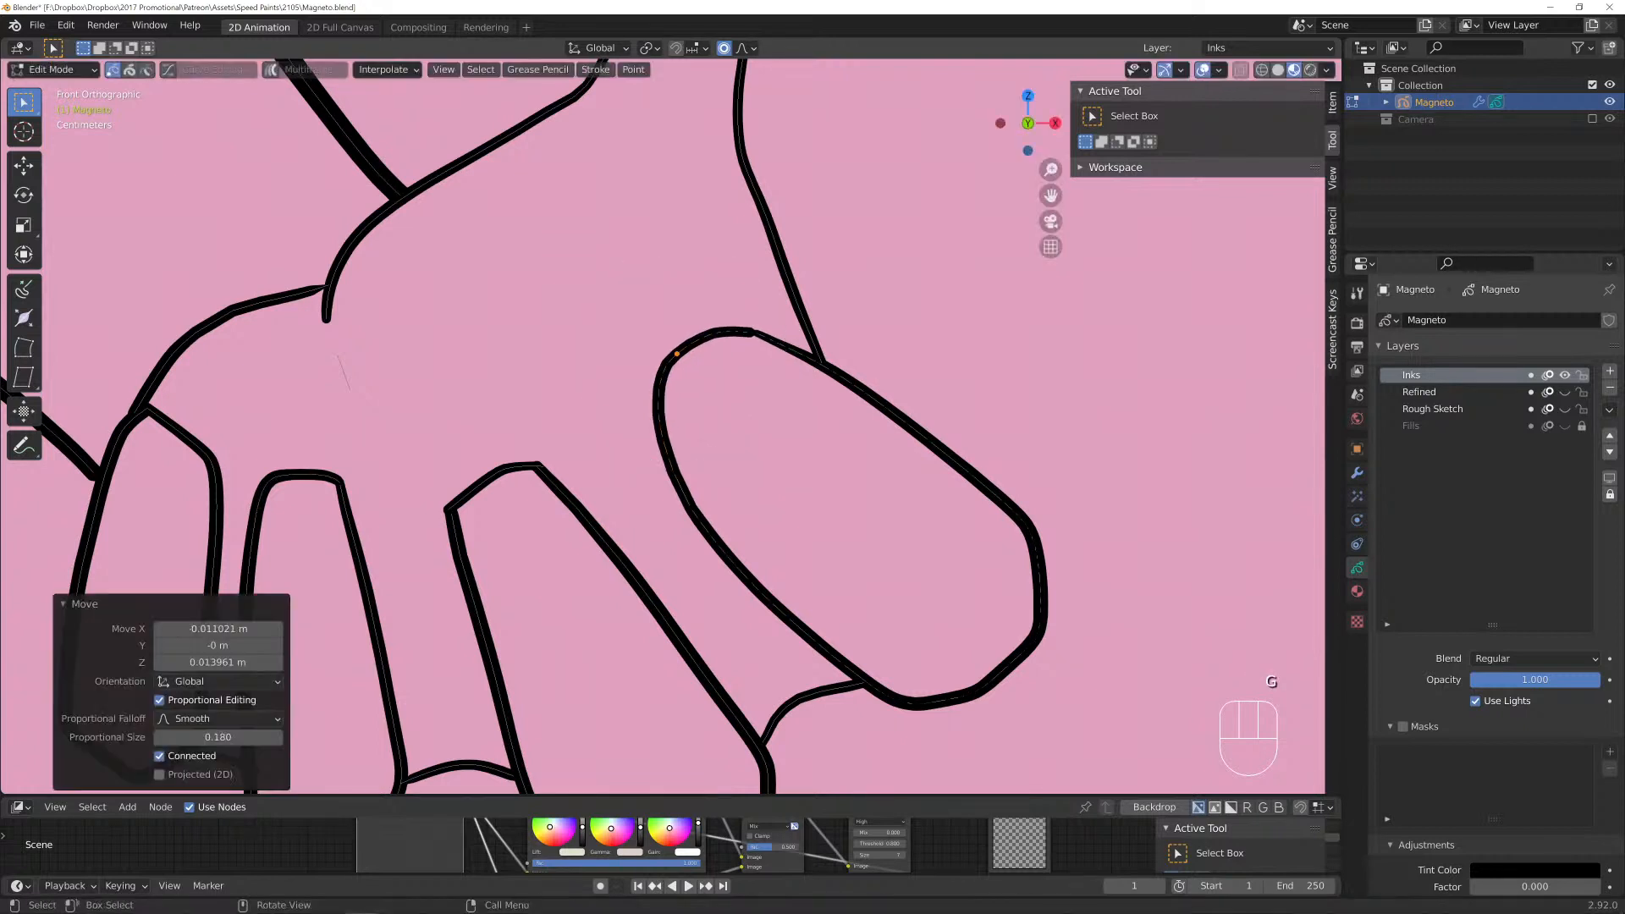
click(756, 333)
key(g)
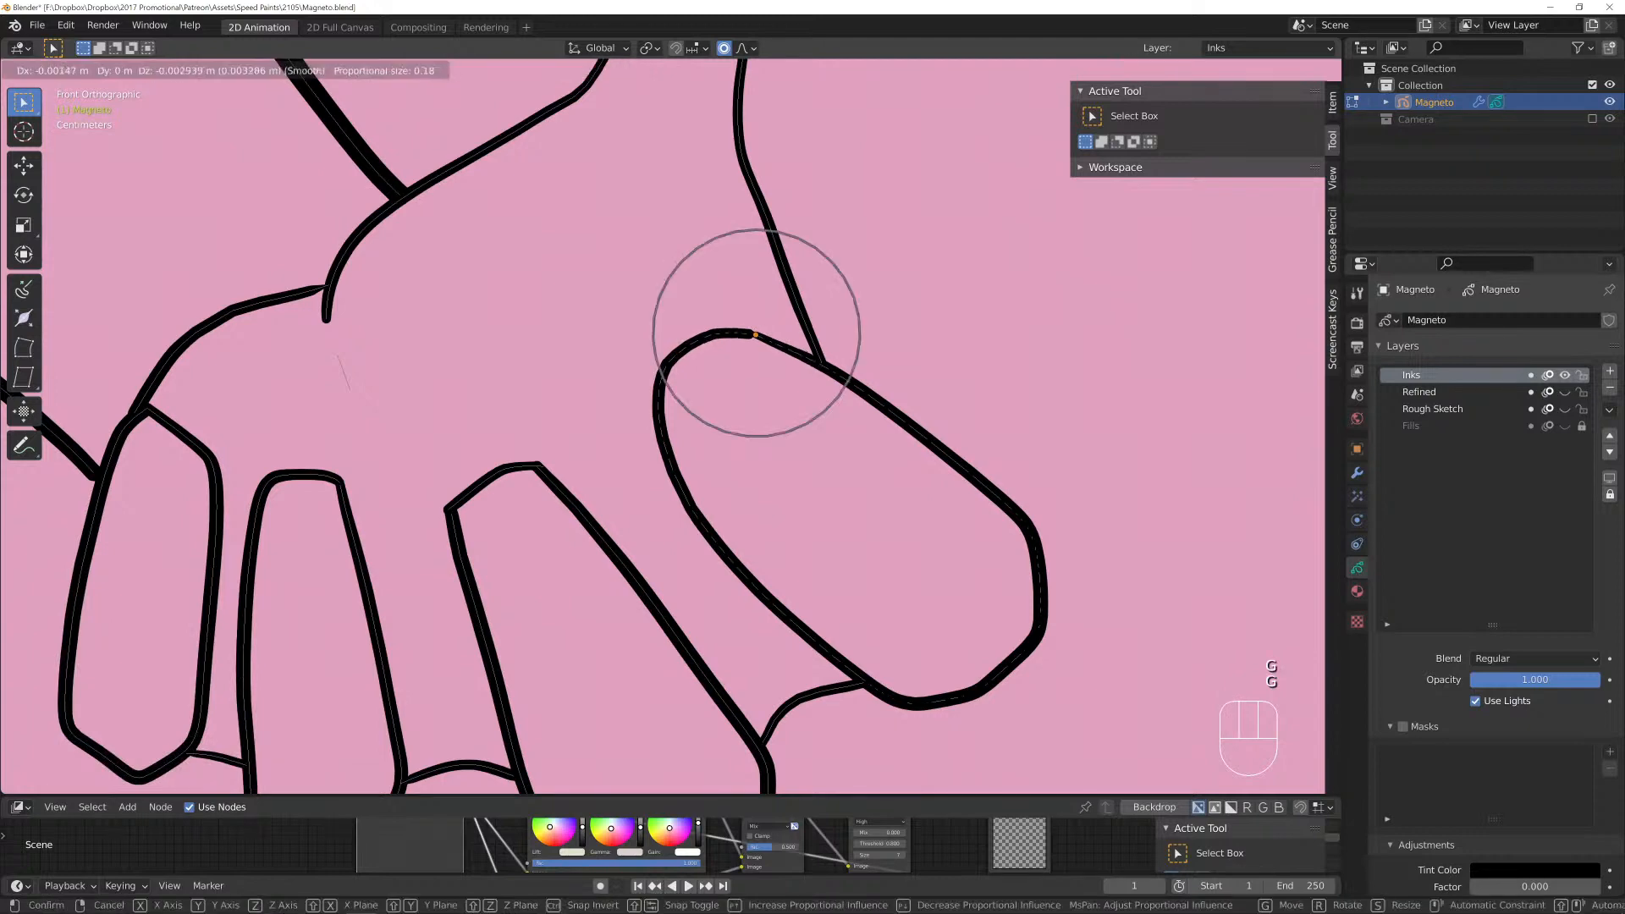
click(755, 336)
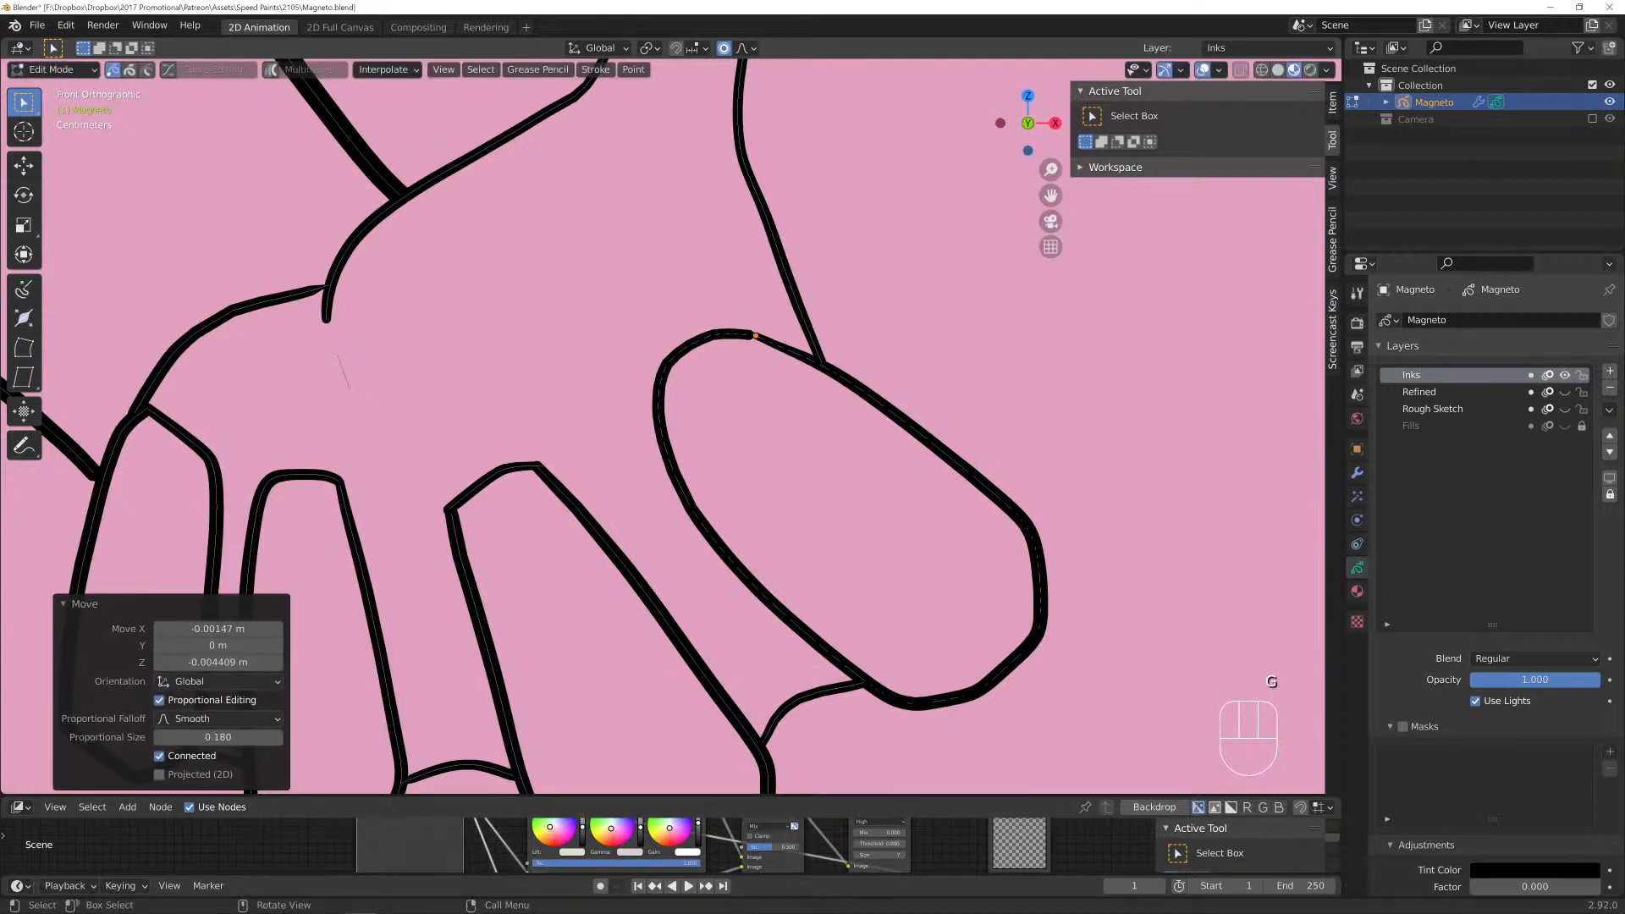
scroll(998, 279, down, 3)
key(ctrl+s)
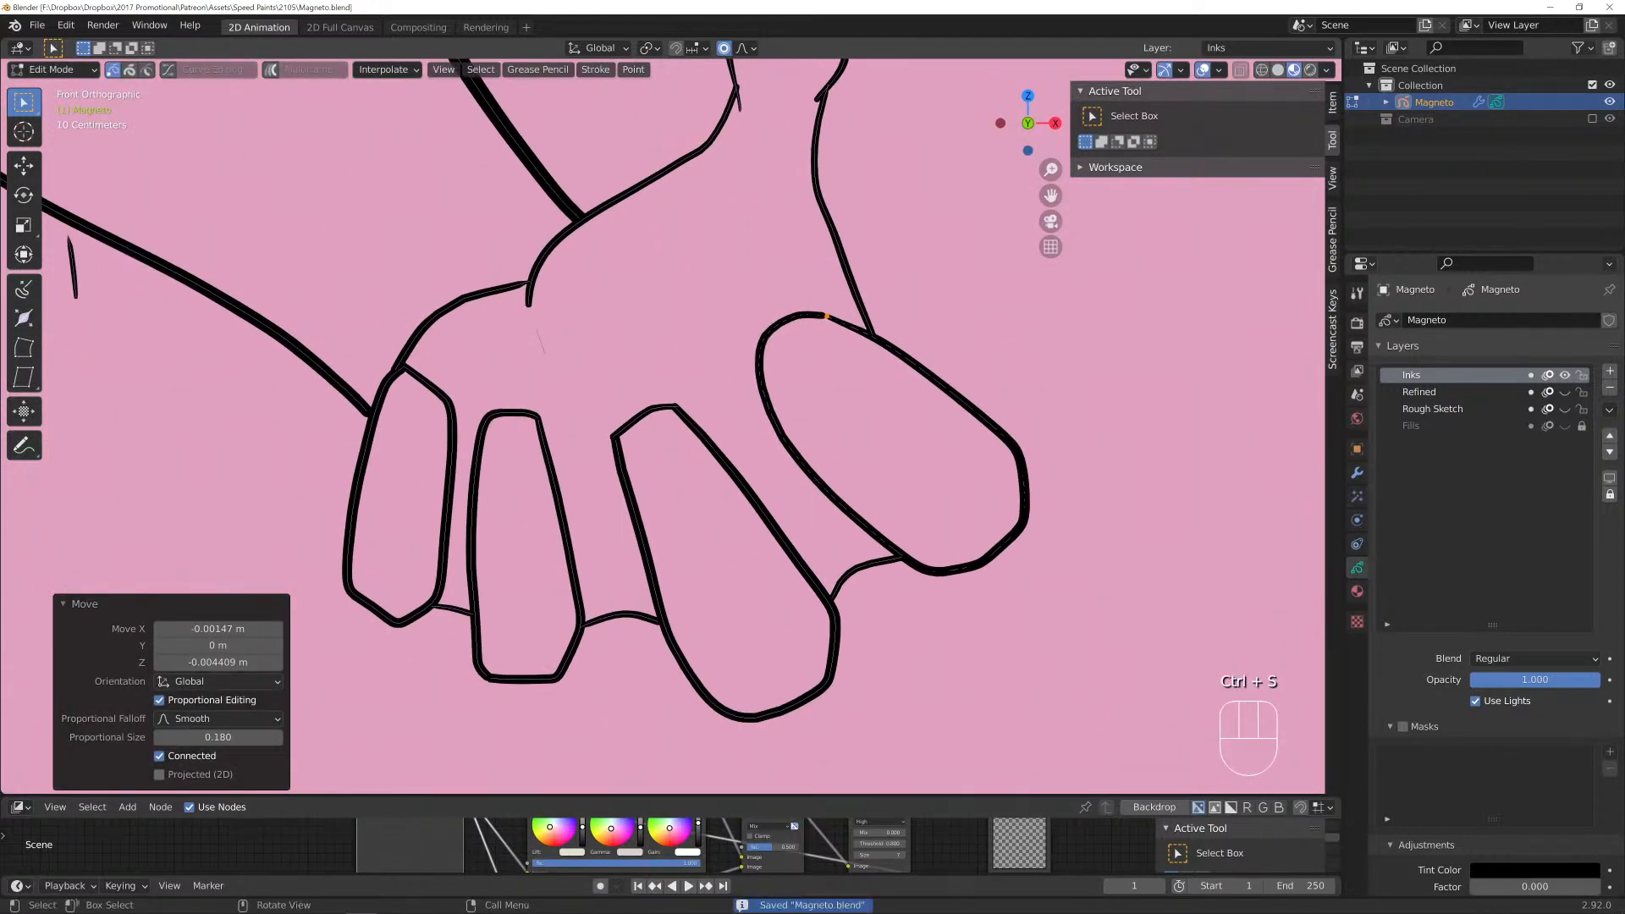
Shift the upper point of the little finger's outline towards the palm and extend the hand contour's end down to meet it.
key(Tab)
scroll(575, 400, up, 4)
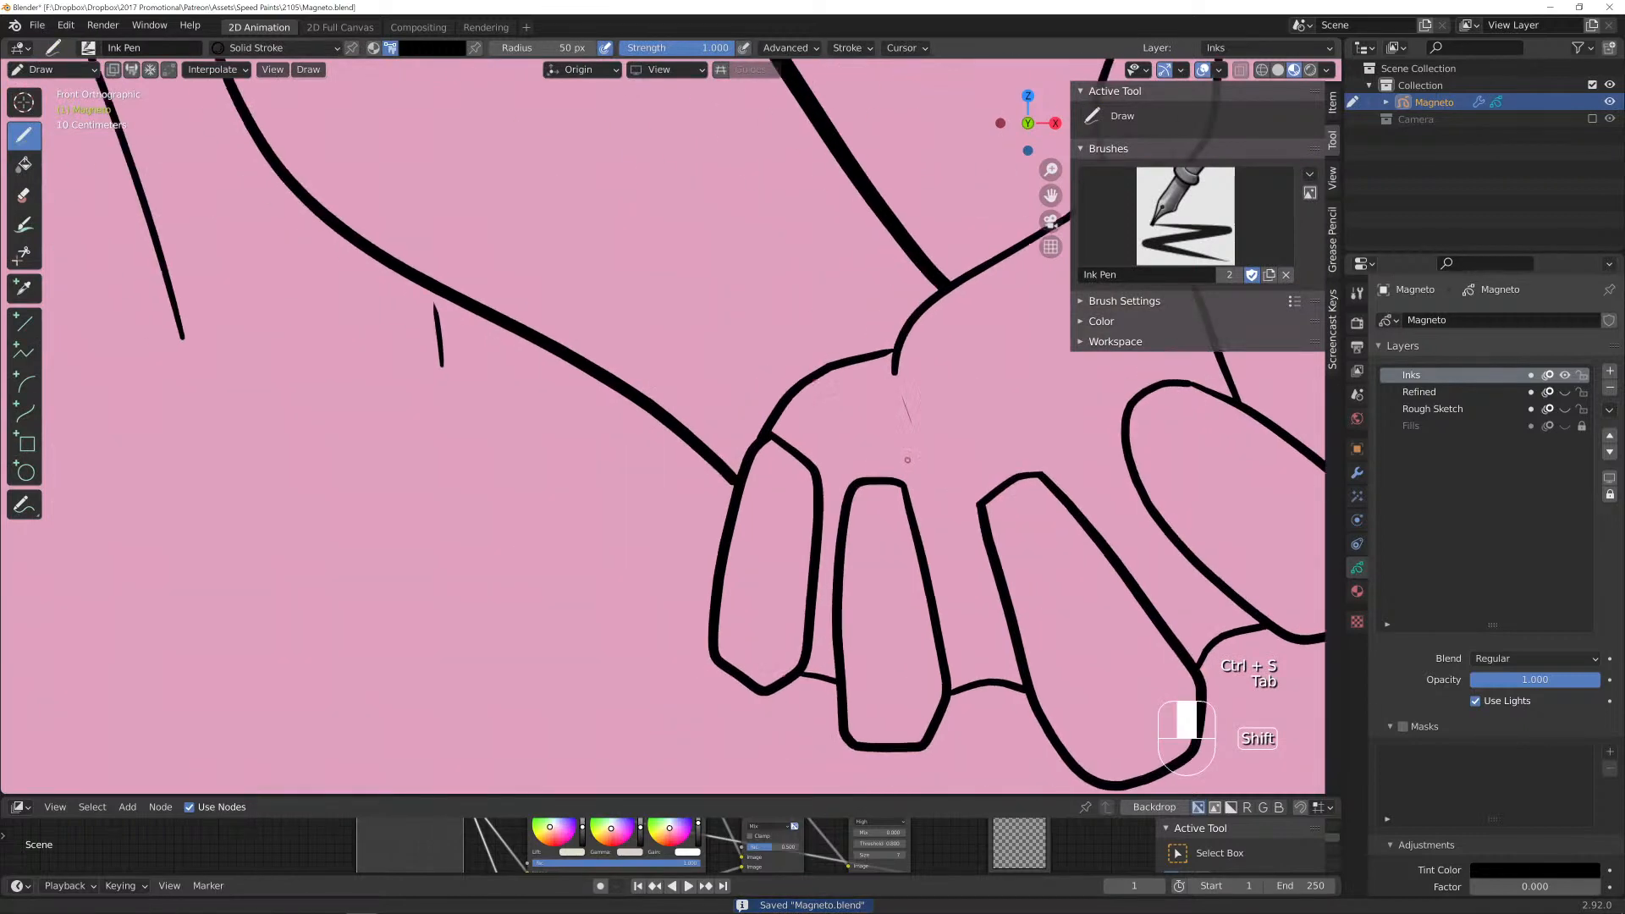
key(Tab)
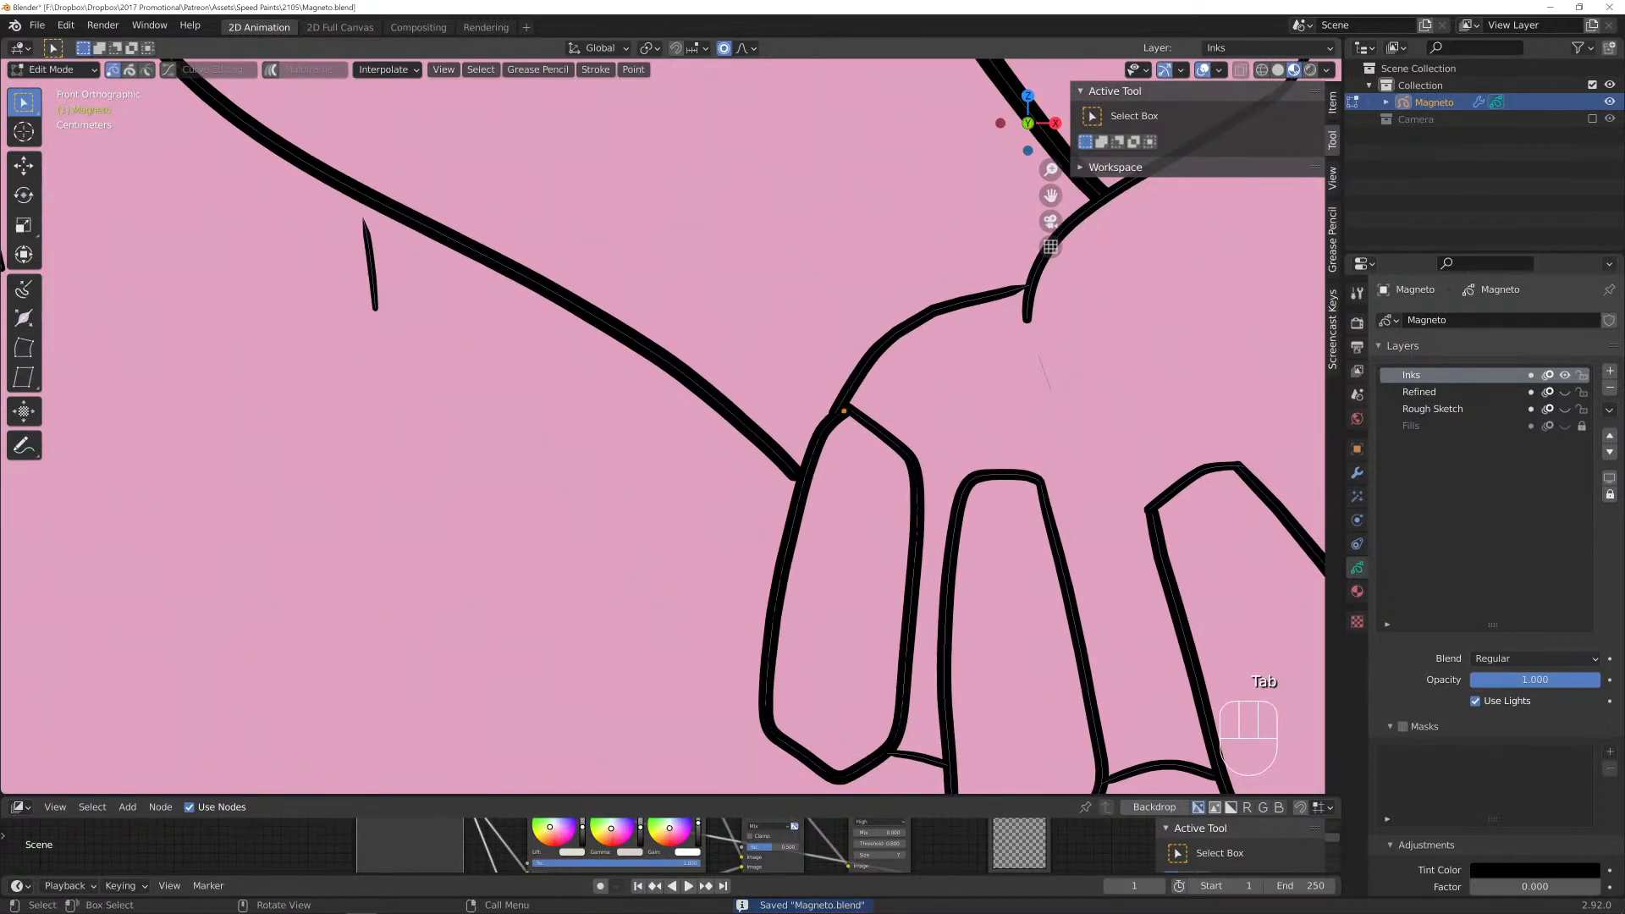
key(g)
click(880, 423)
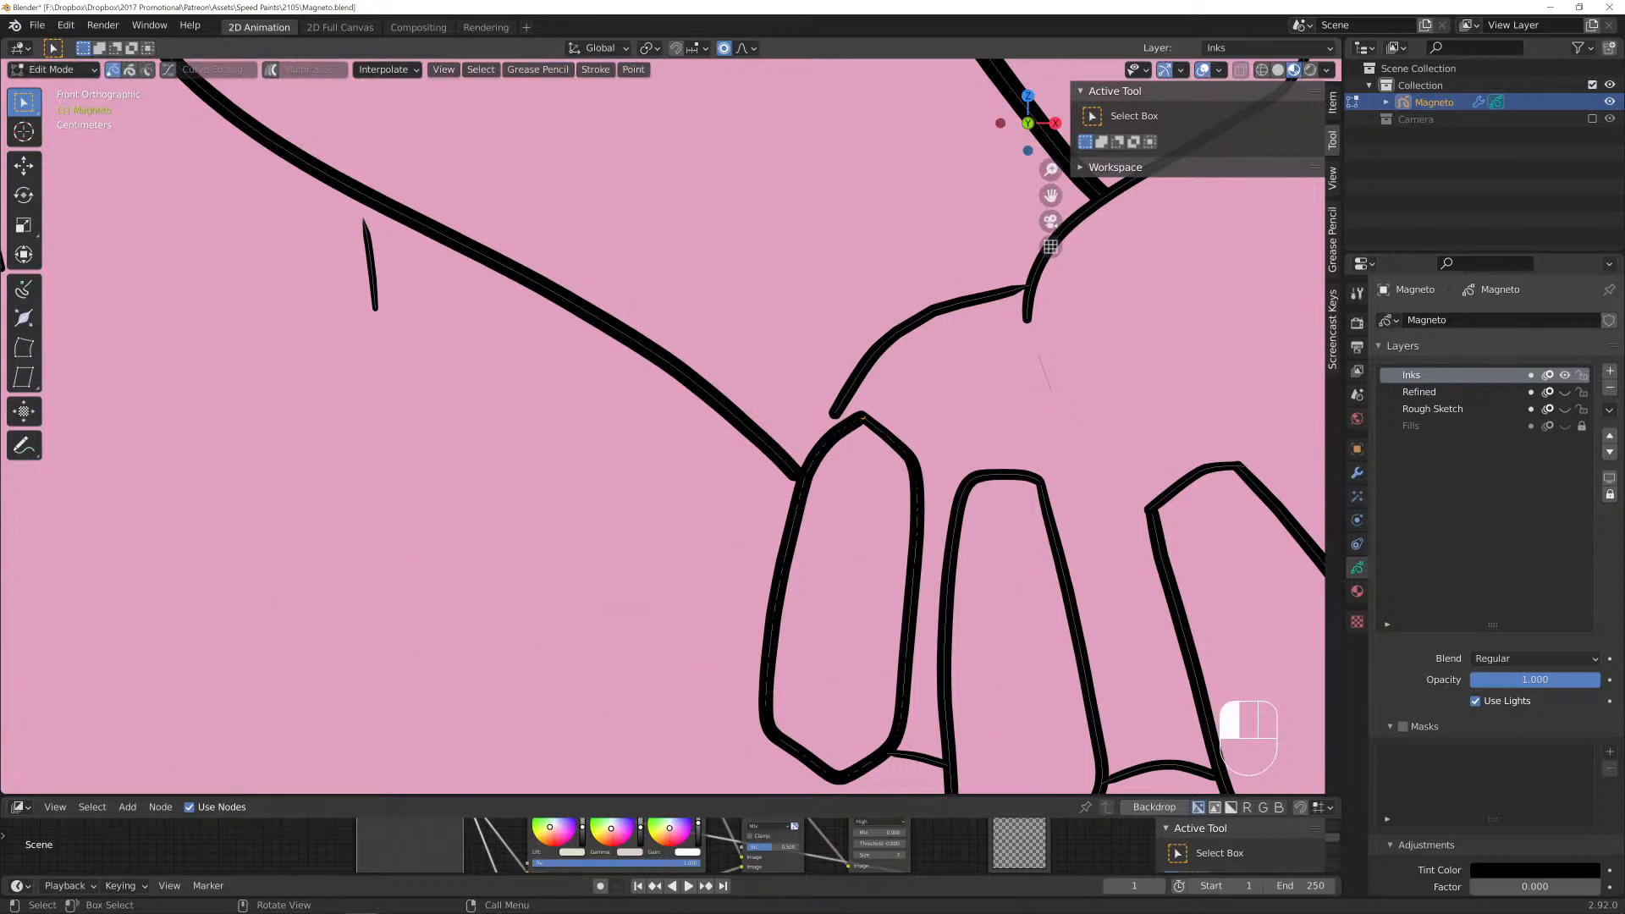
click(835, 413)
key(g)
click(829, 428)
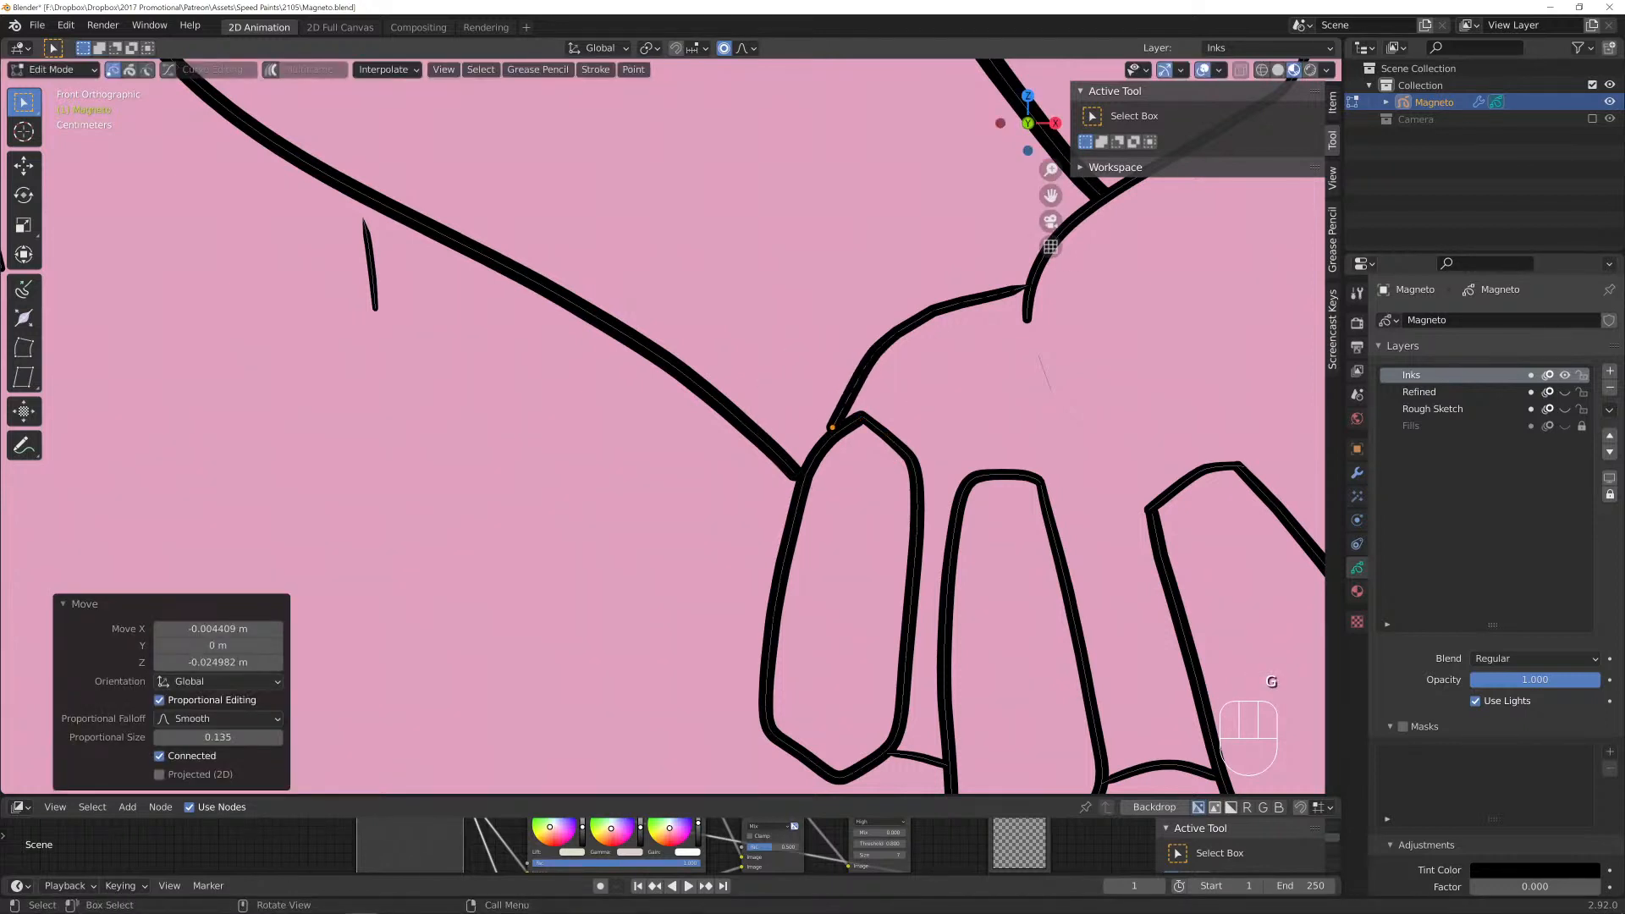
Pull the ends of the lower forearm line and the hand contour onto the little finger's outline, and return to drawing.
click(805, 474)
key(g)
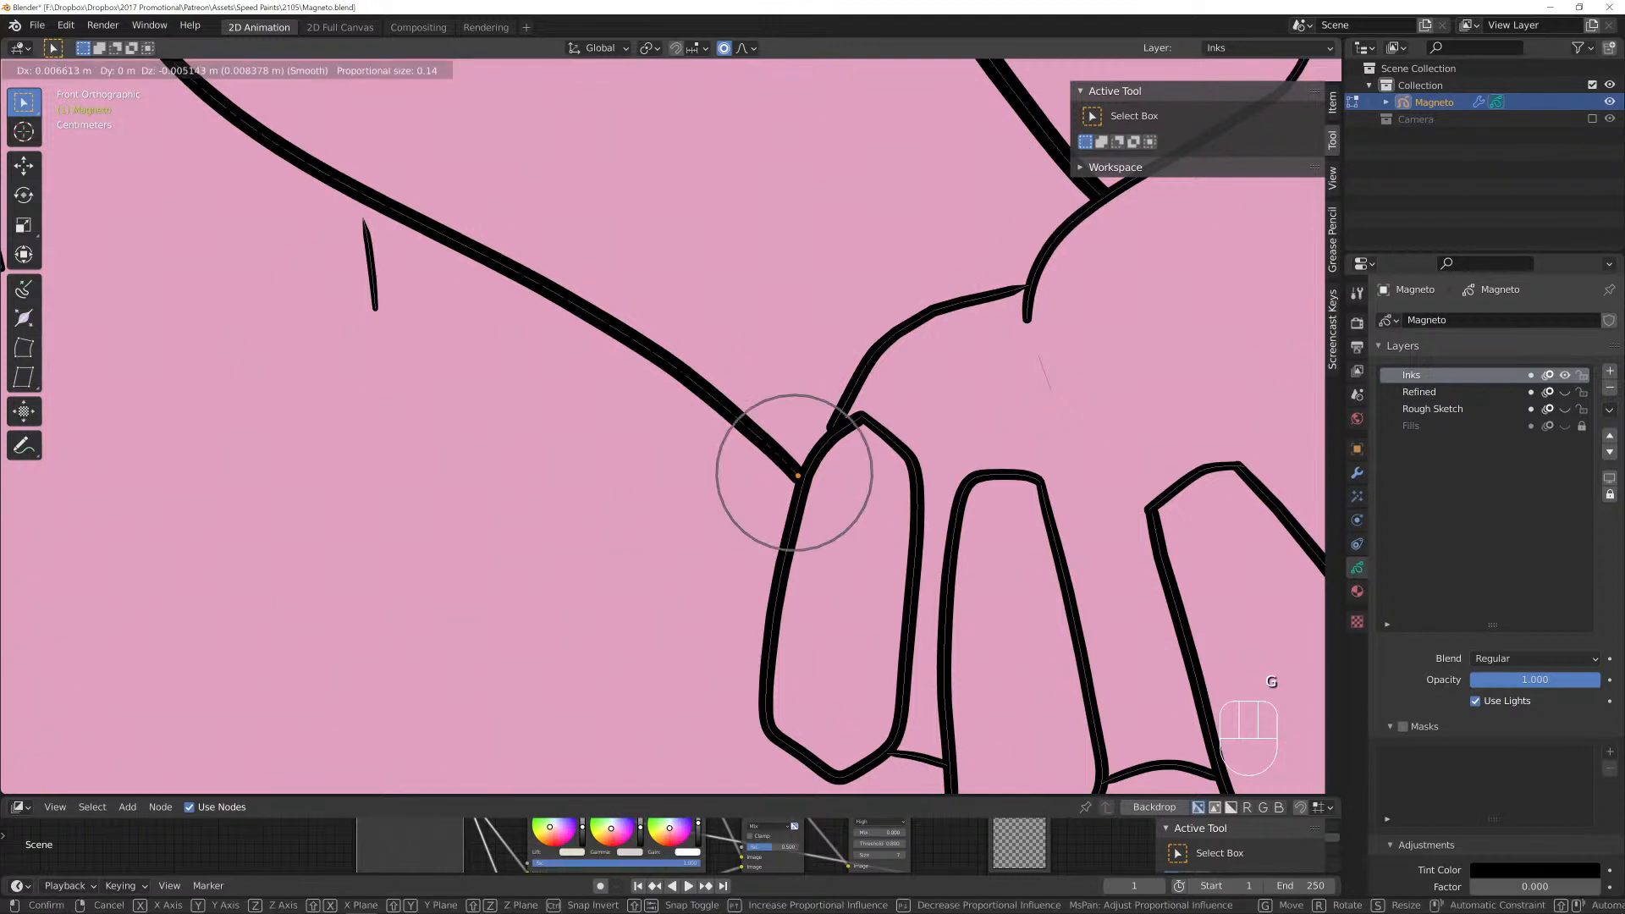
click(798, 478)
key(g)
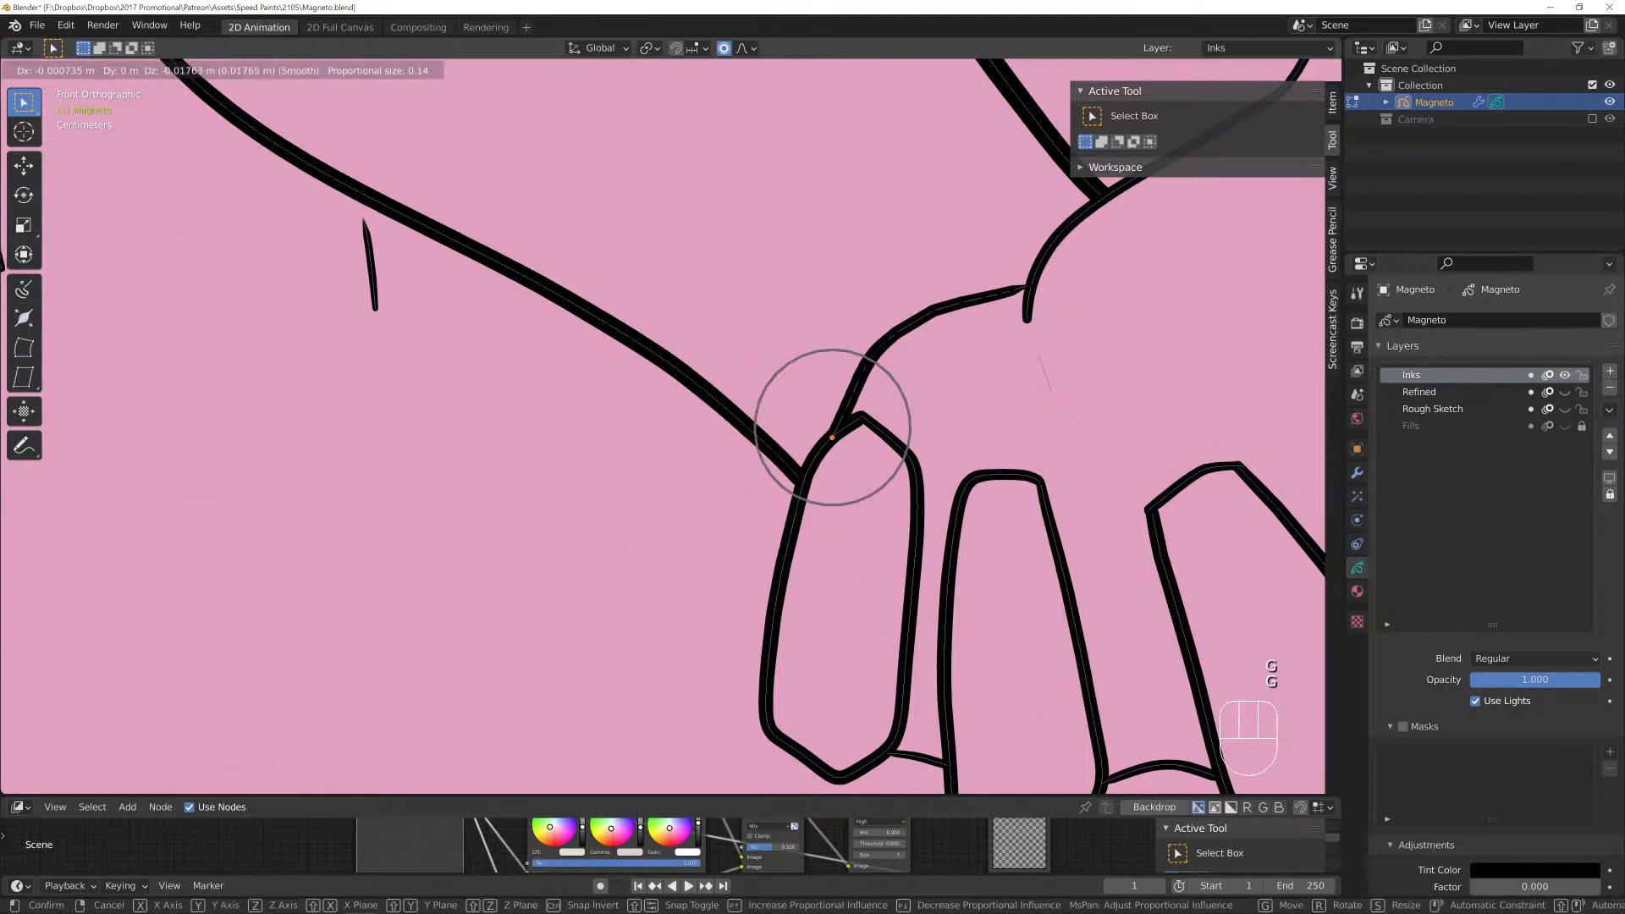
click(832, 437)
key(Tab)
Edit the curved fold line below the armpit so its upper end meets the torso contour.
scroll(832, 437, down, 5)
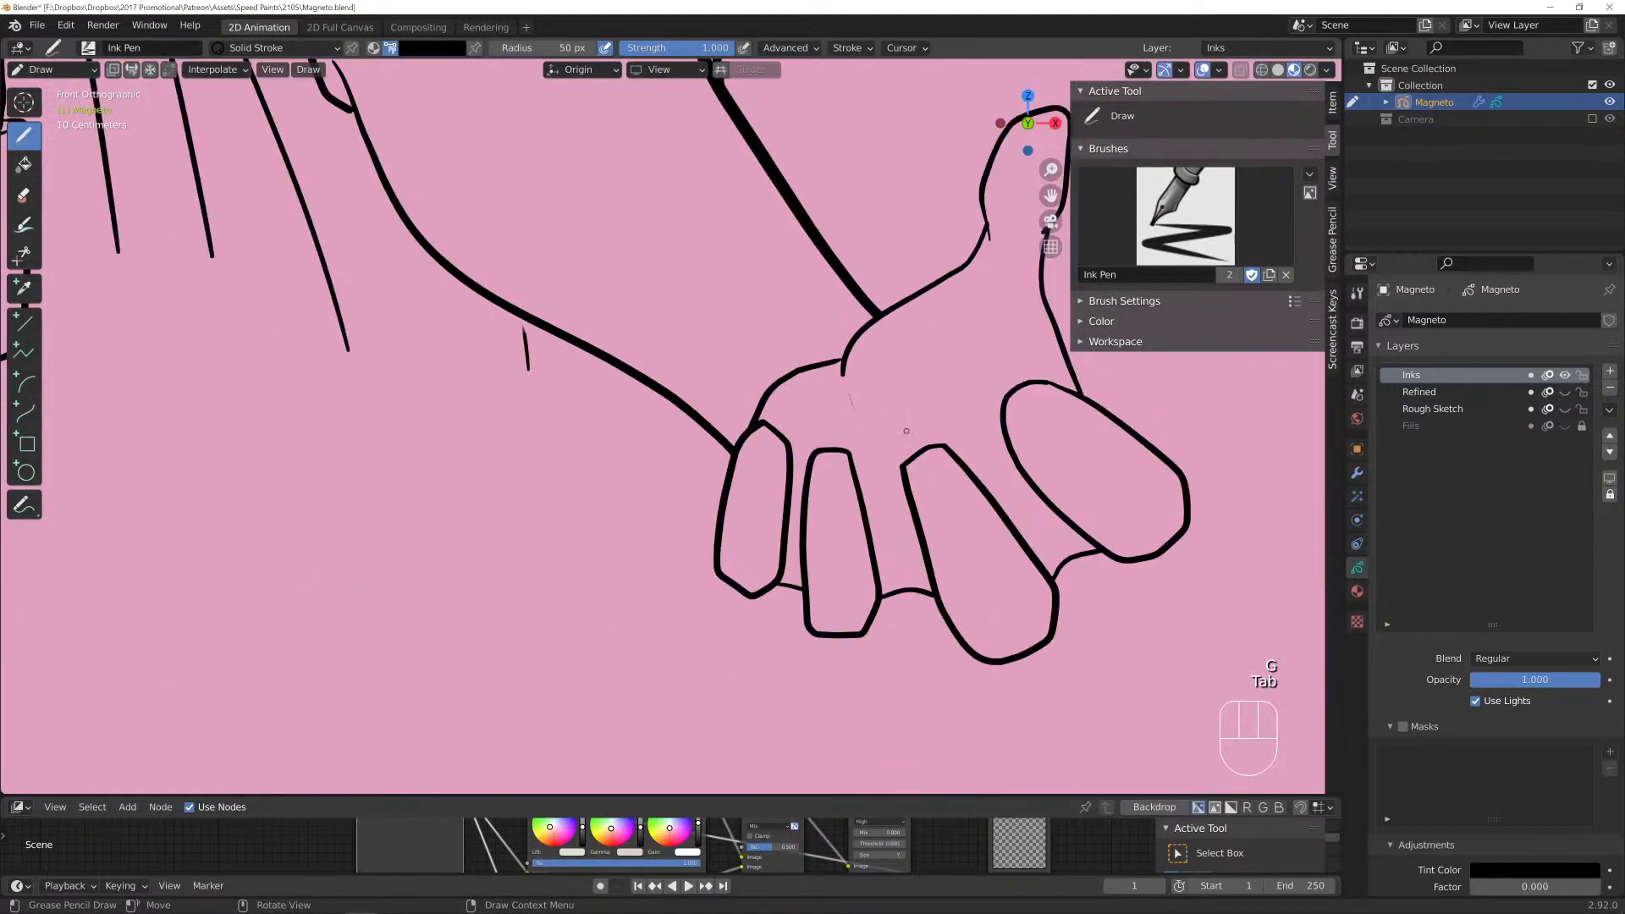
mouse_move(525, 373)
shift+middle_down()
mouse_move(800, 660)
mouse_move(774, 685)
mouse_move(758, 656)
shift+middle_up()
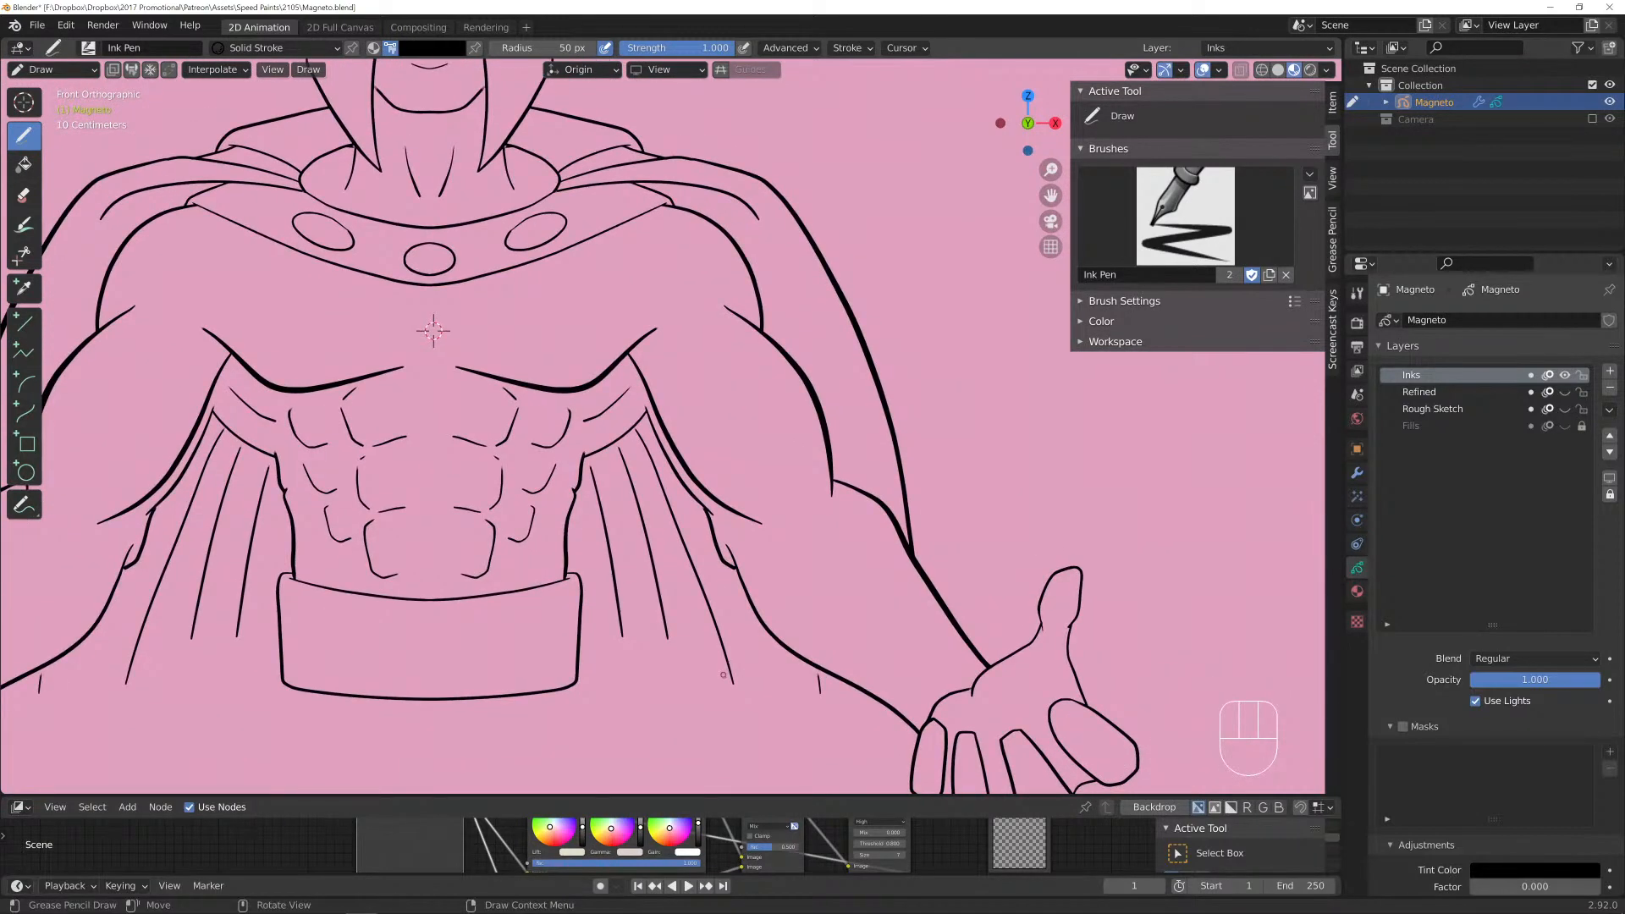
scroll(434, 330, up, 5)
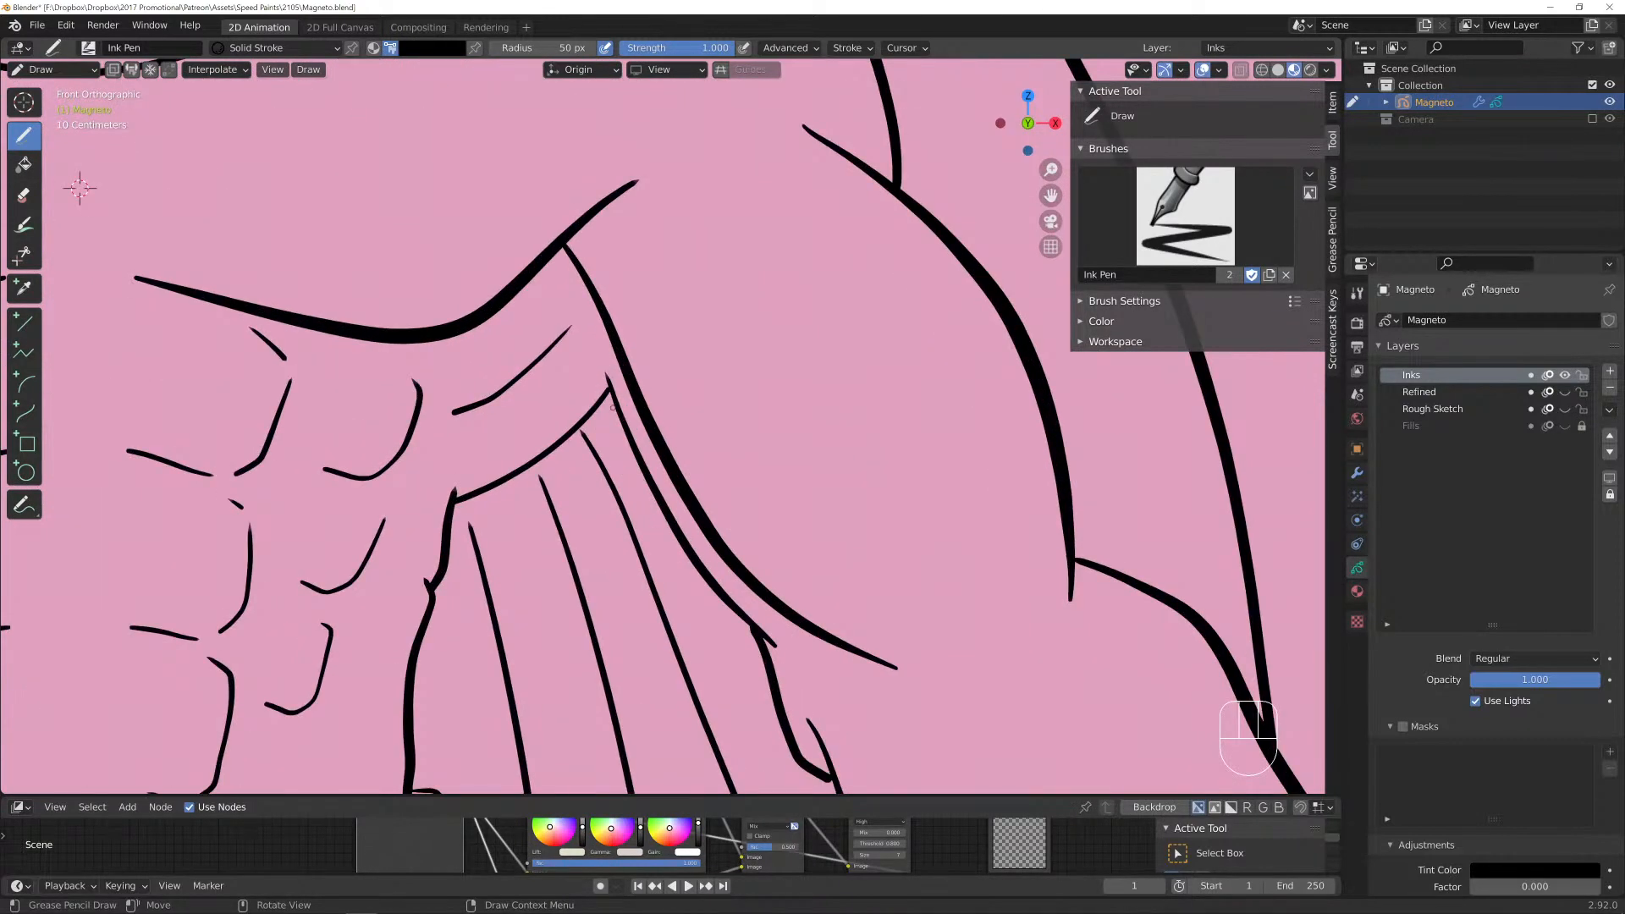
shift+middle_drag(75, 177, 113, 267)
key(Tab)
click(643, 464)
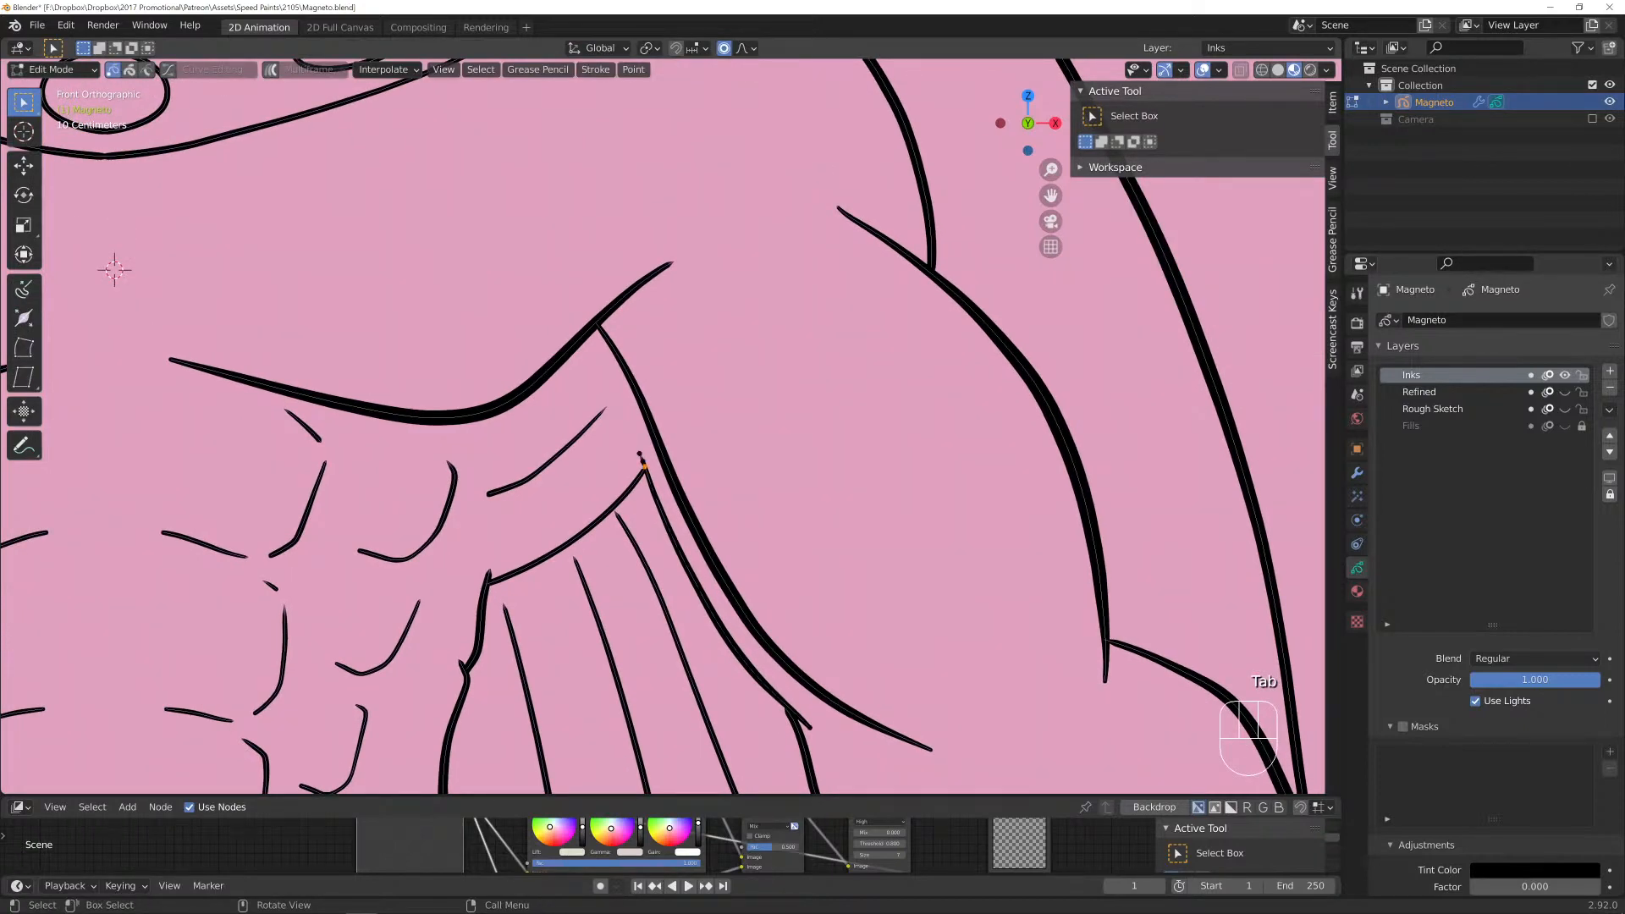
key(g)
click(650, 440)
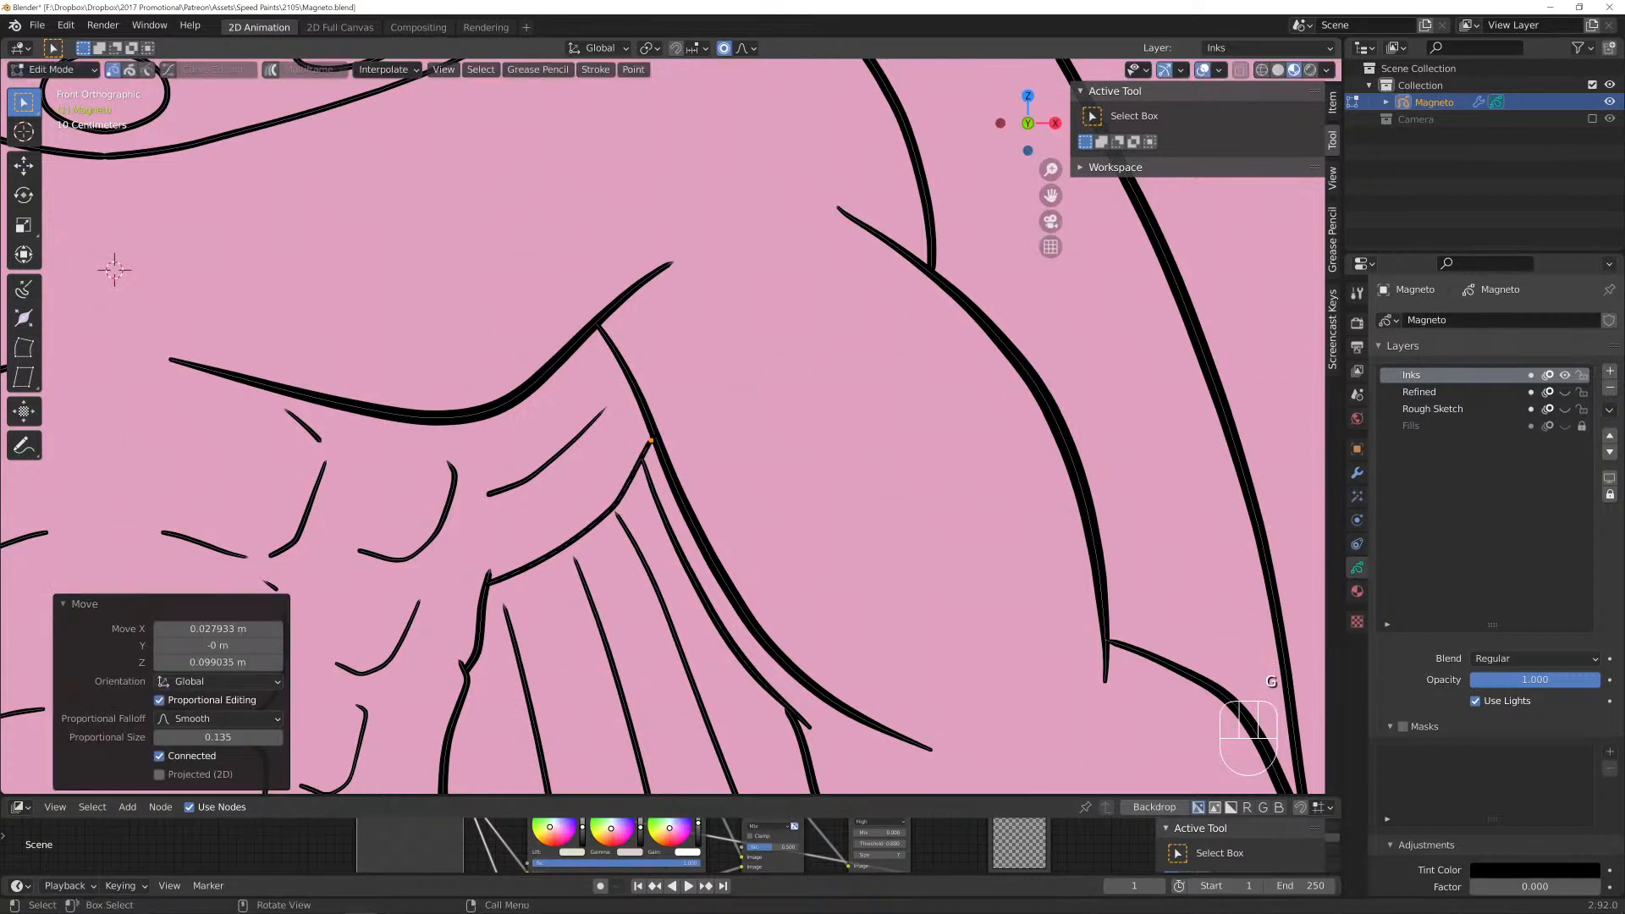
Move and rotate the upper end of the outer cape line so it joins the torso contour below the armpit.
key(g)
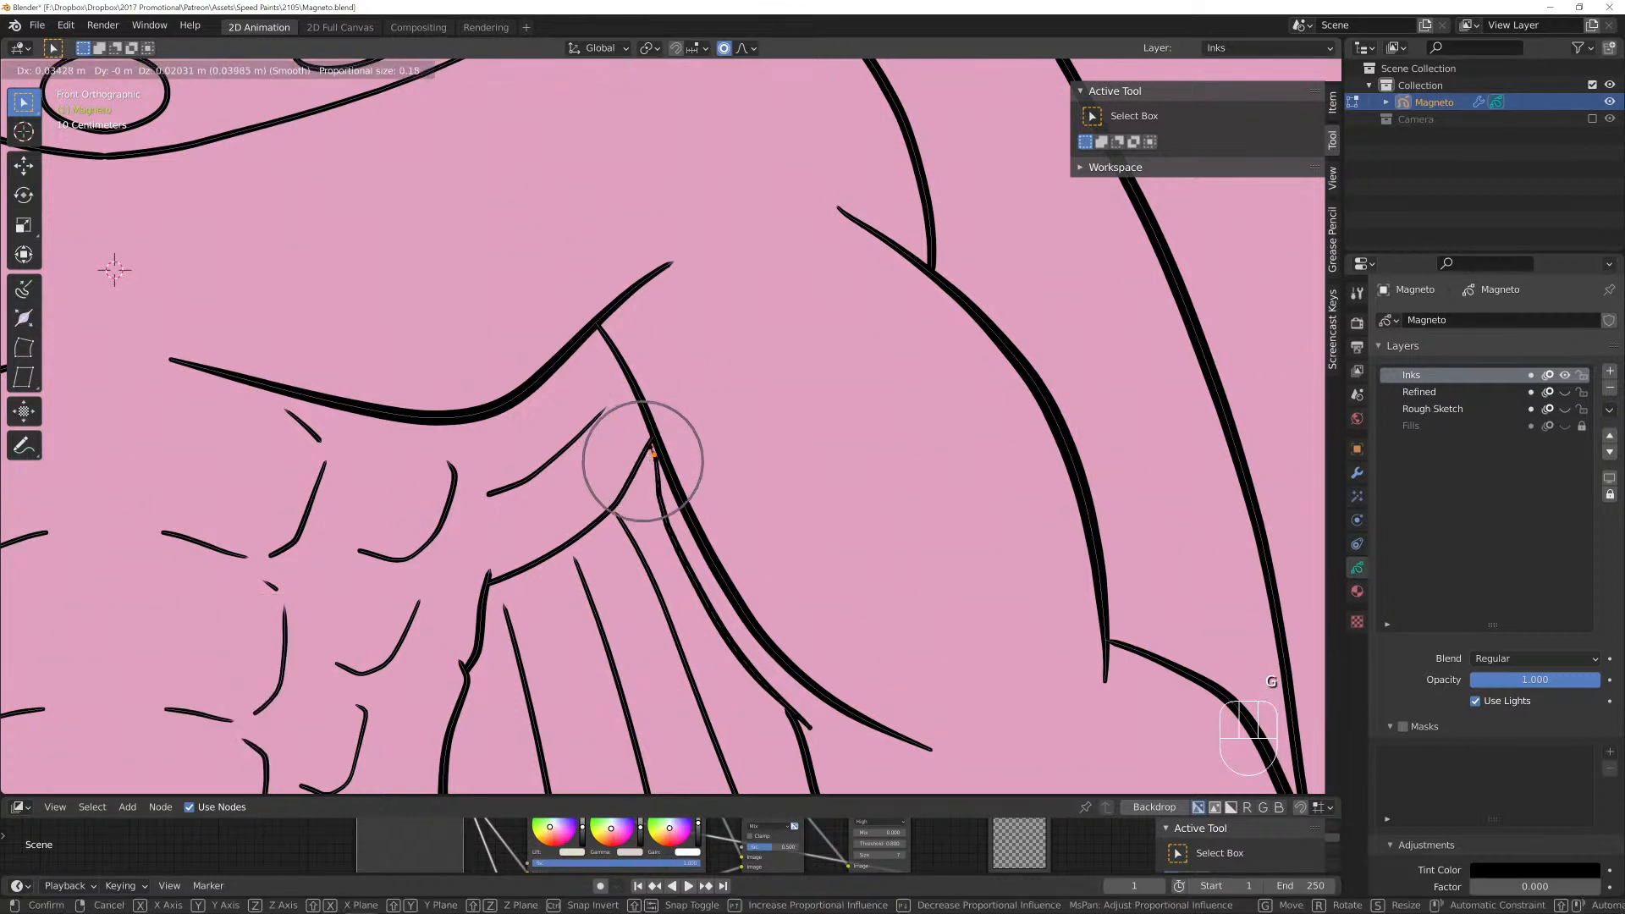
click(653, 453)
key(r)
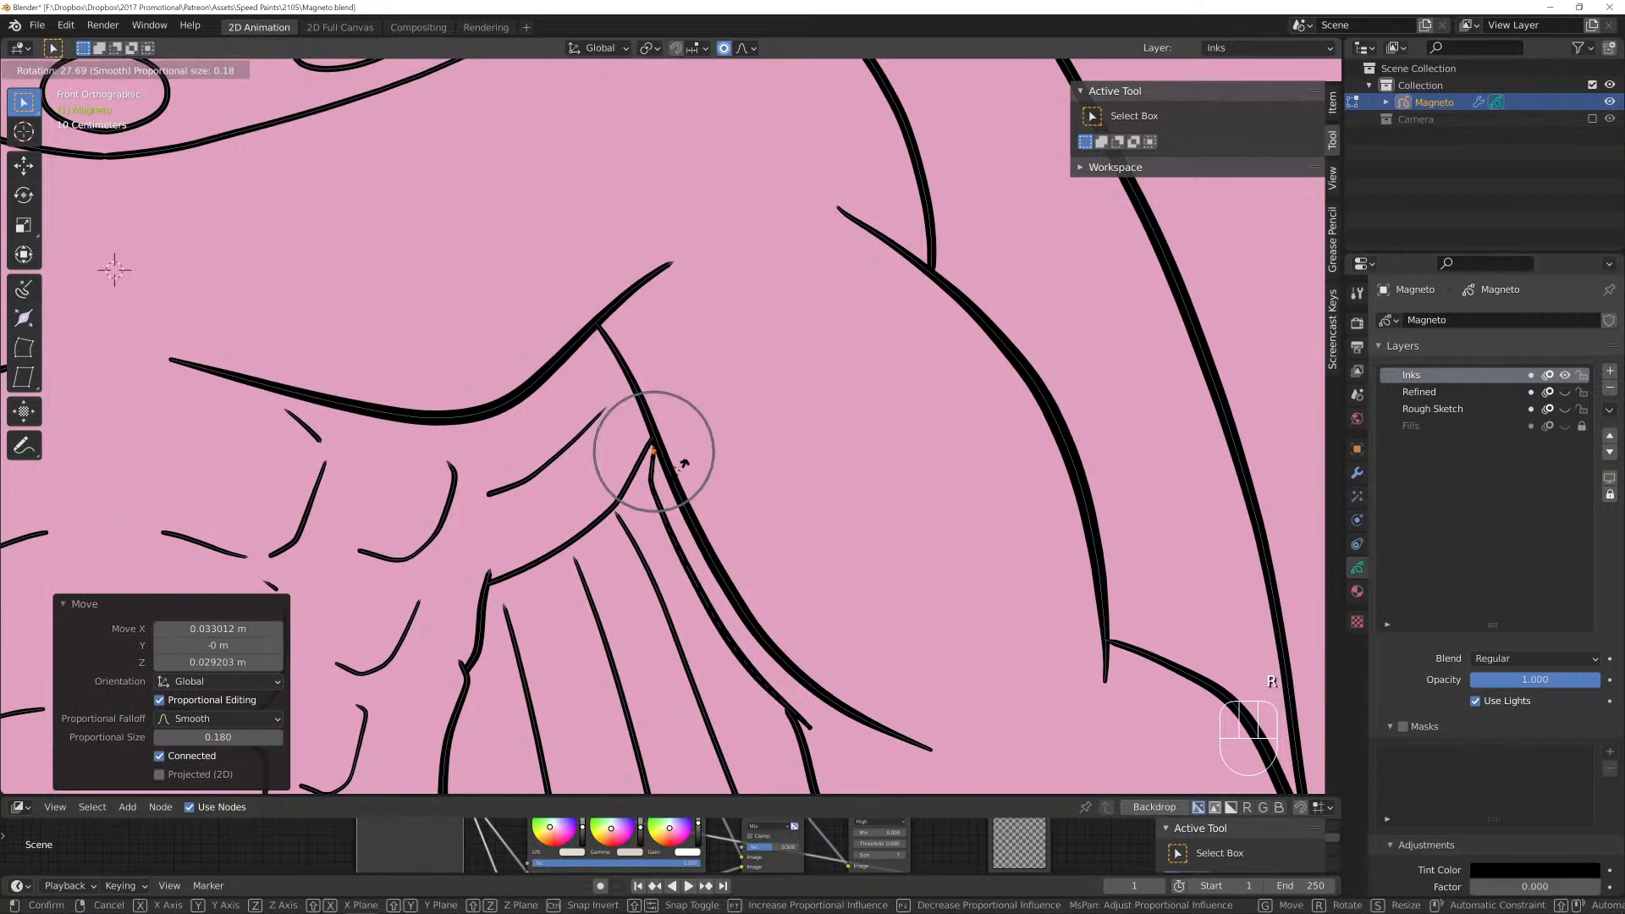
click(684, 463)
key(g)
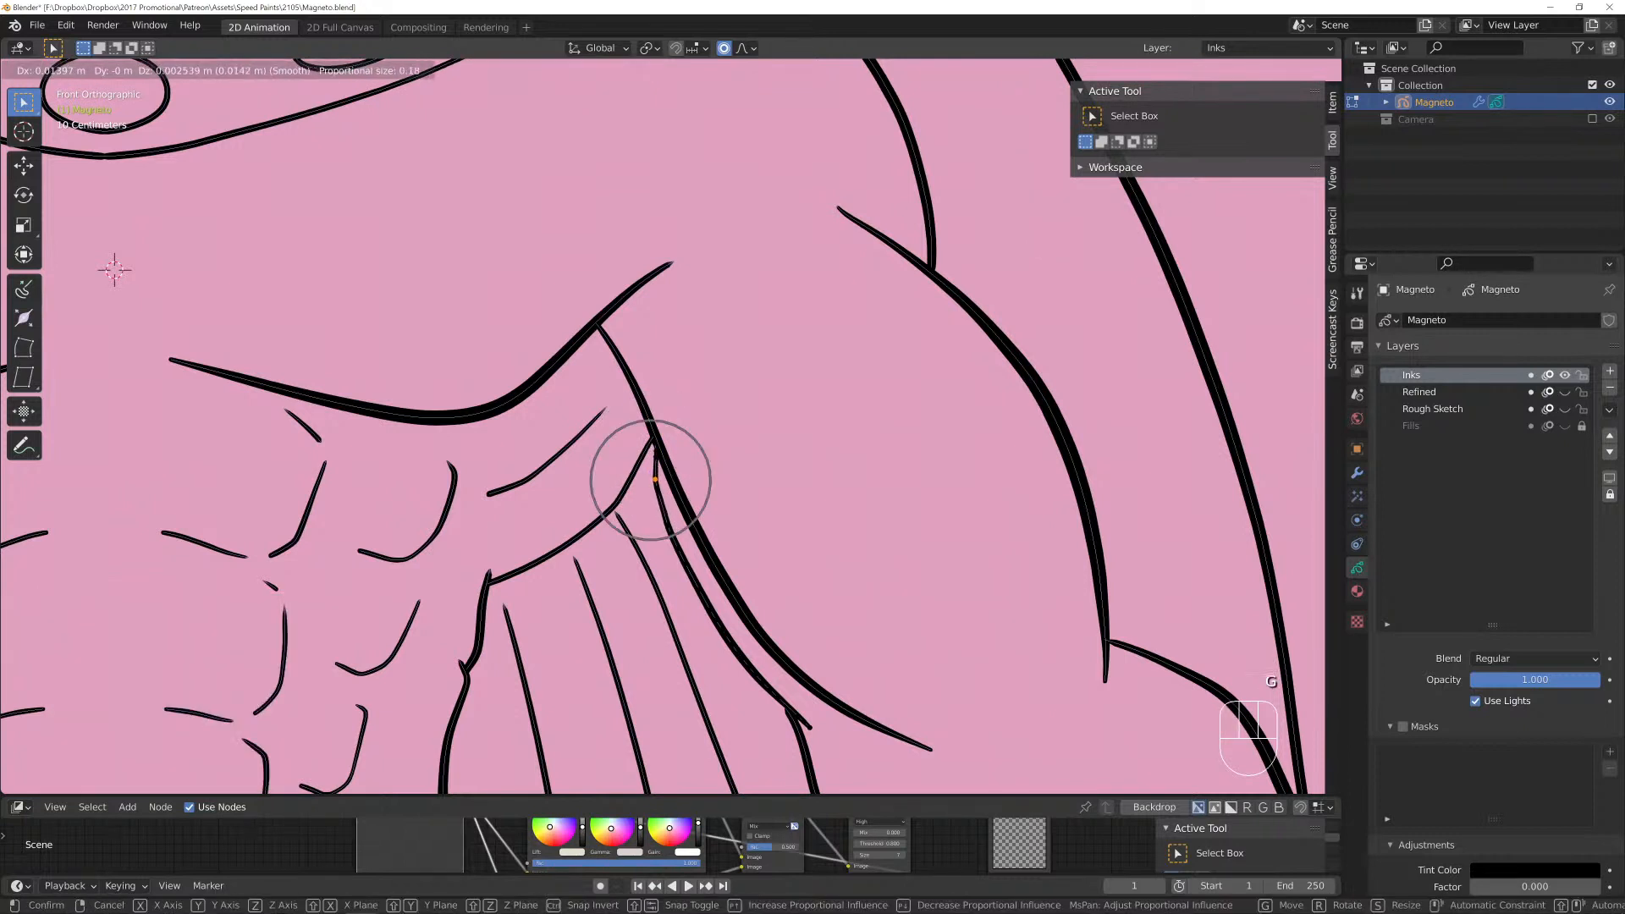
click(656, 480)
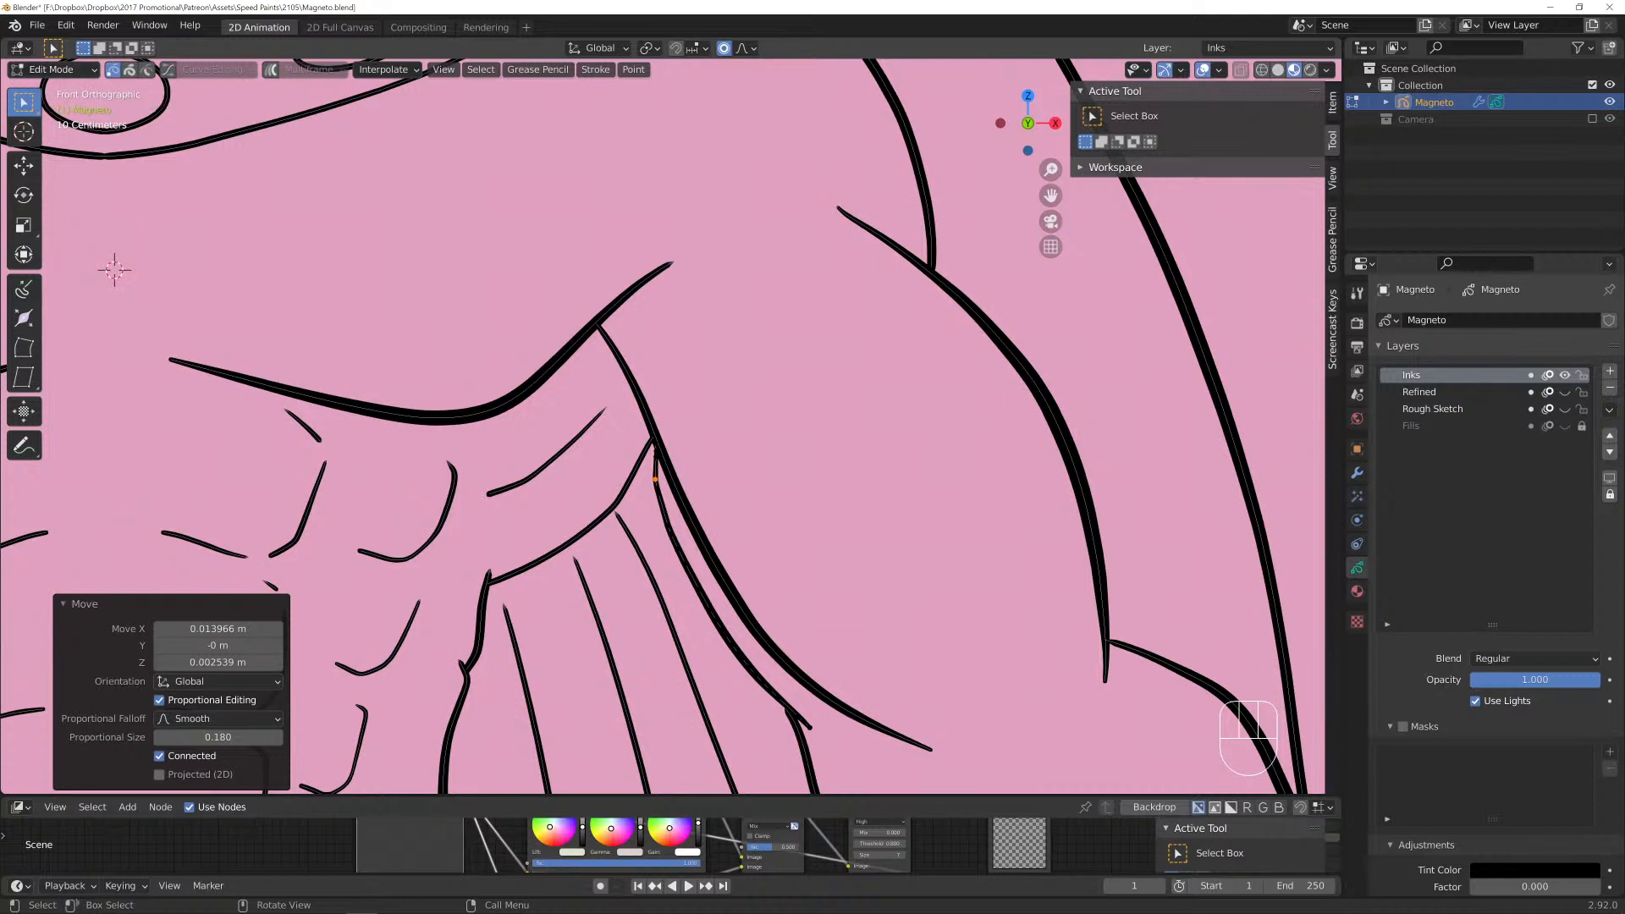
click(640, 401)
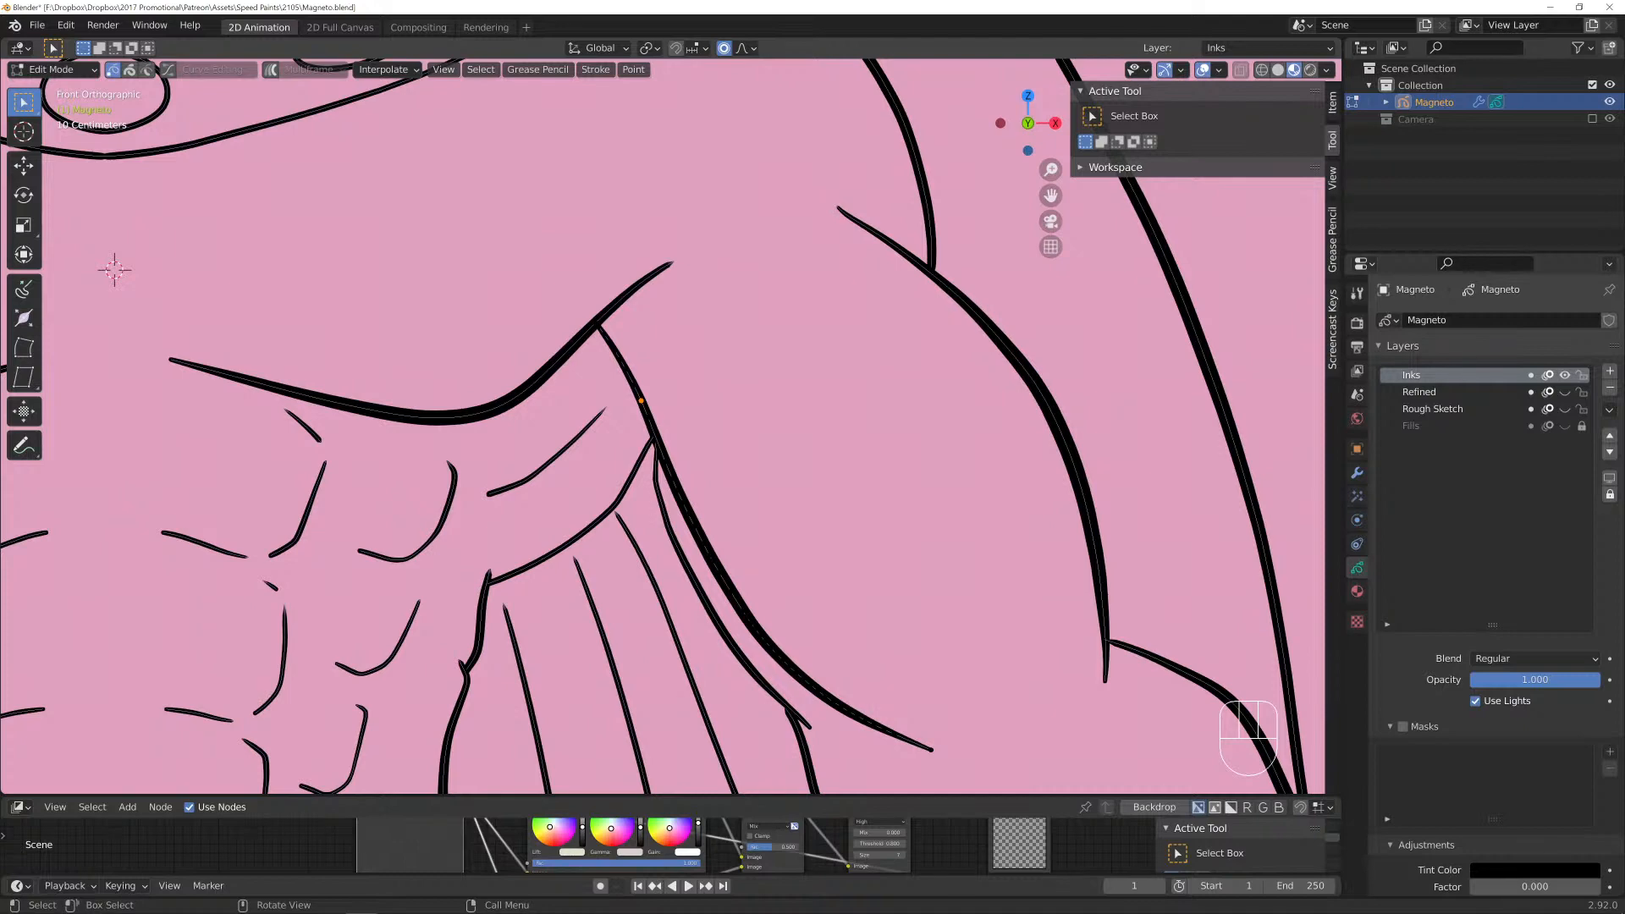
Select the entire helmet dome outline and apply stroke smoothing to it twice.
scroll(743, 300, down, 6)
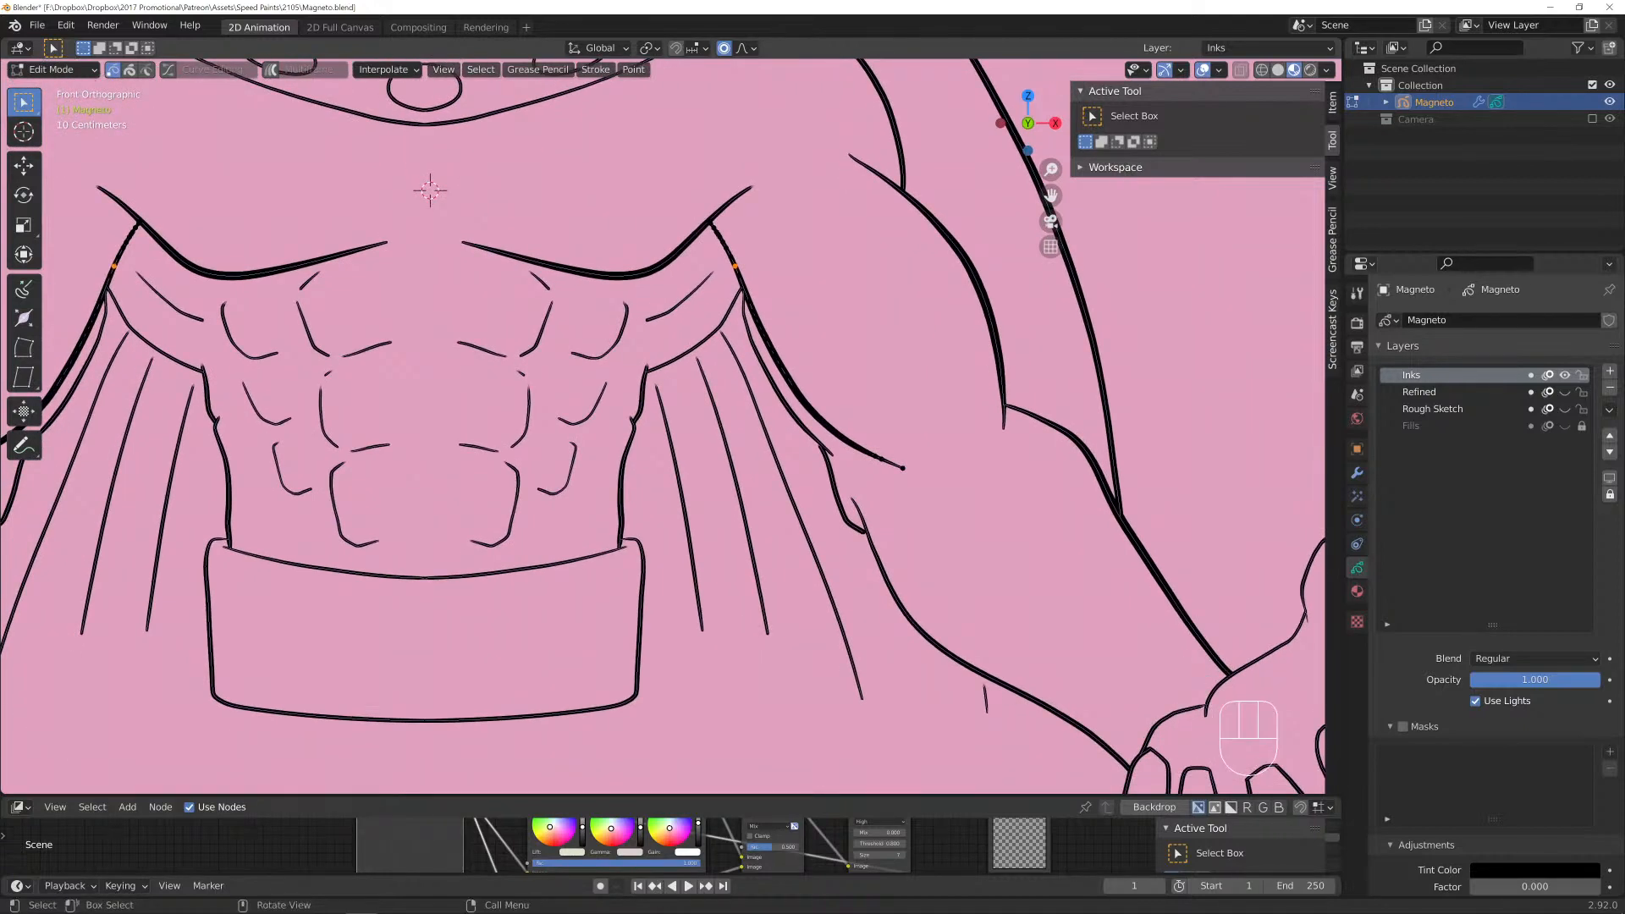
shift+middle_drag(742, 300, 782, 572)
scroll(662, 425, up, 4)
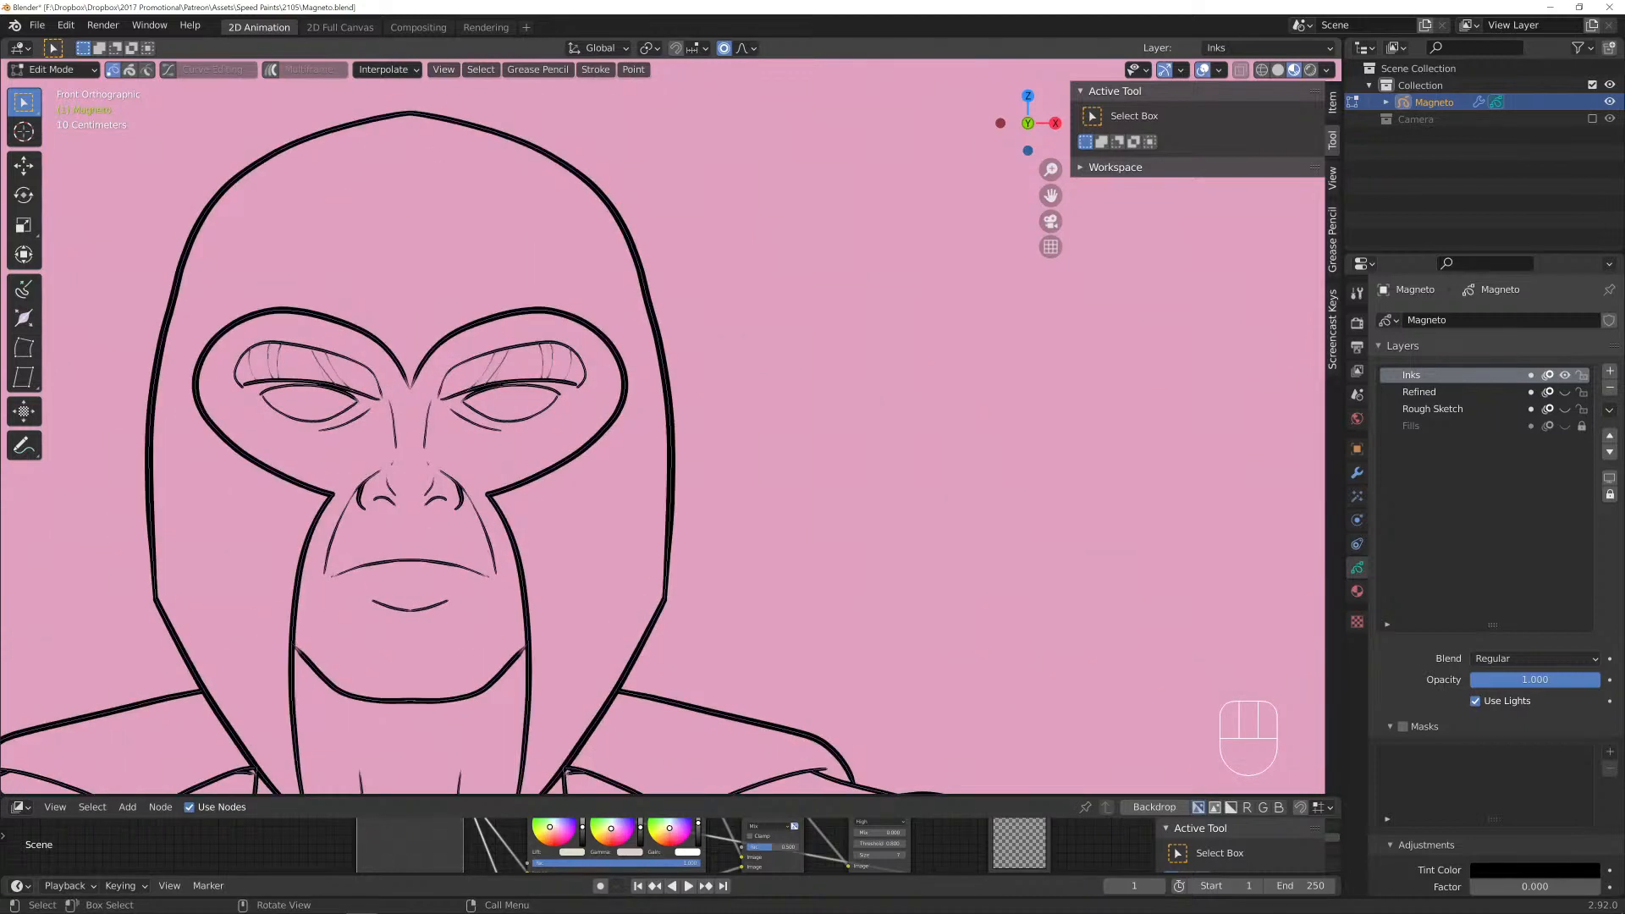
key(l)
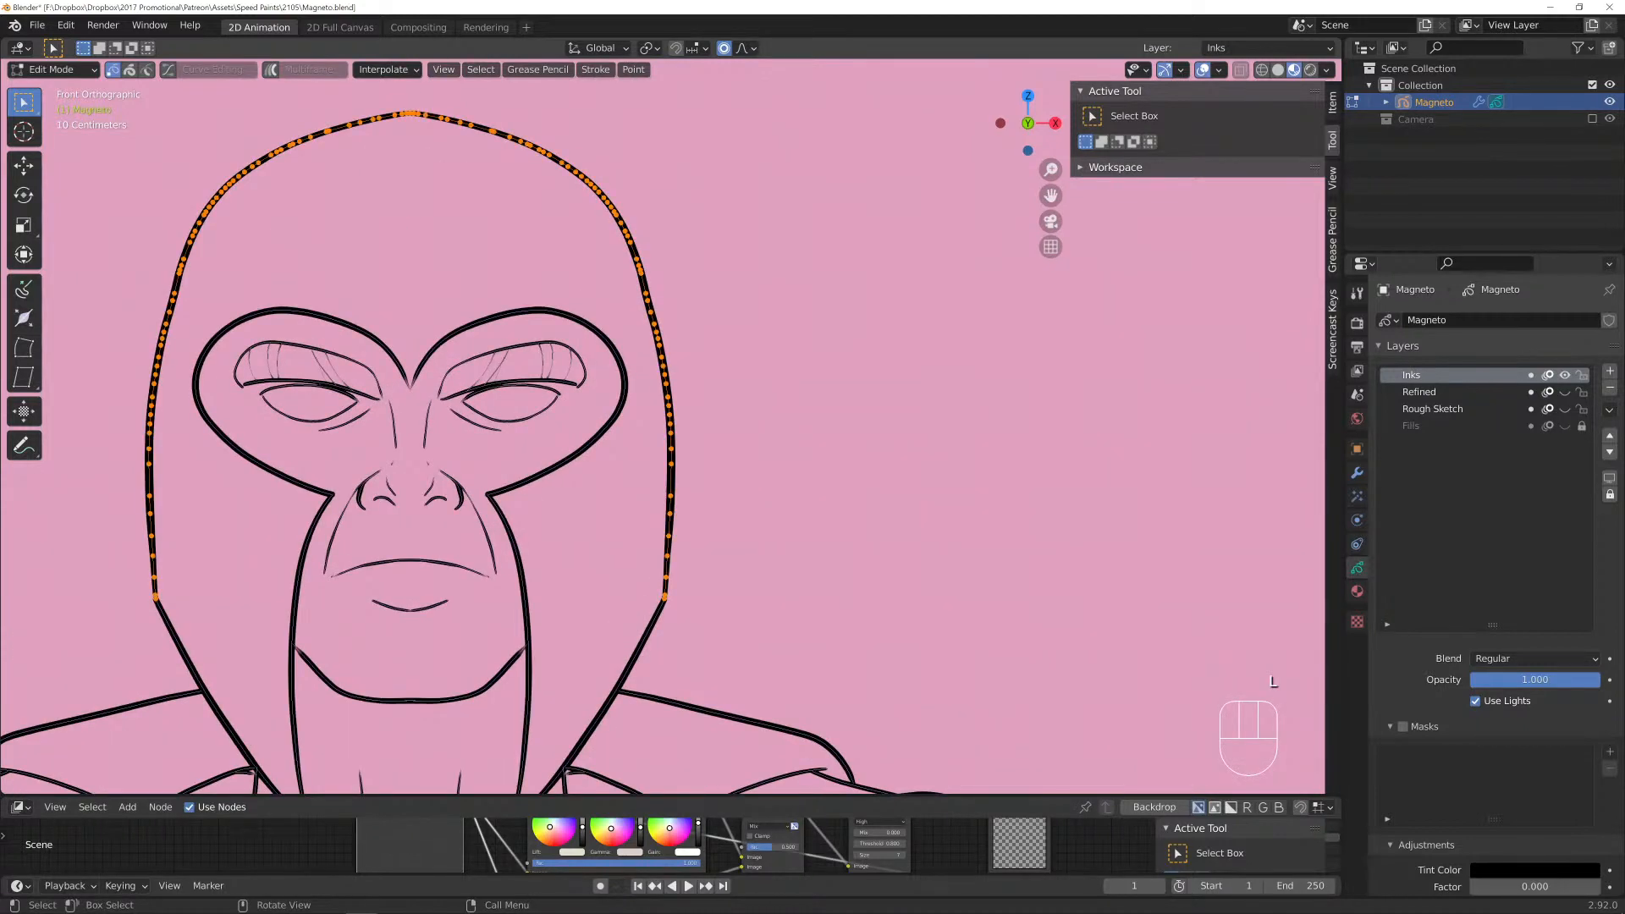
click(633, 69)
click(669, 113)
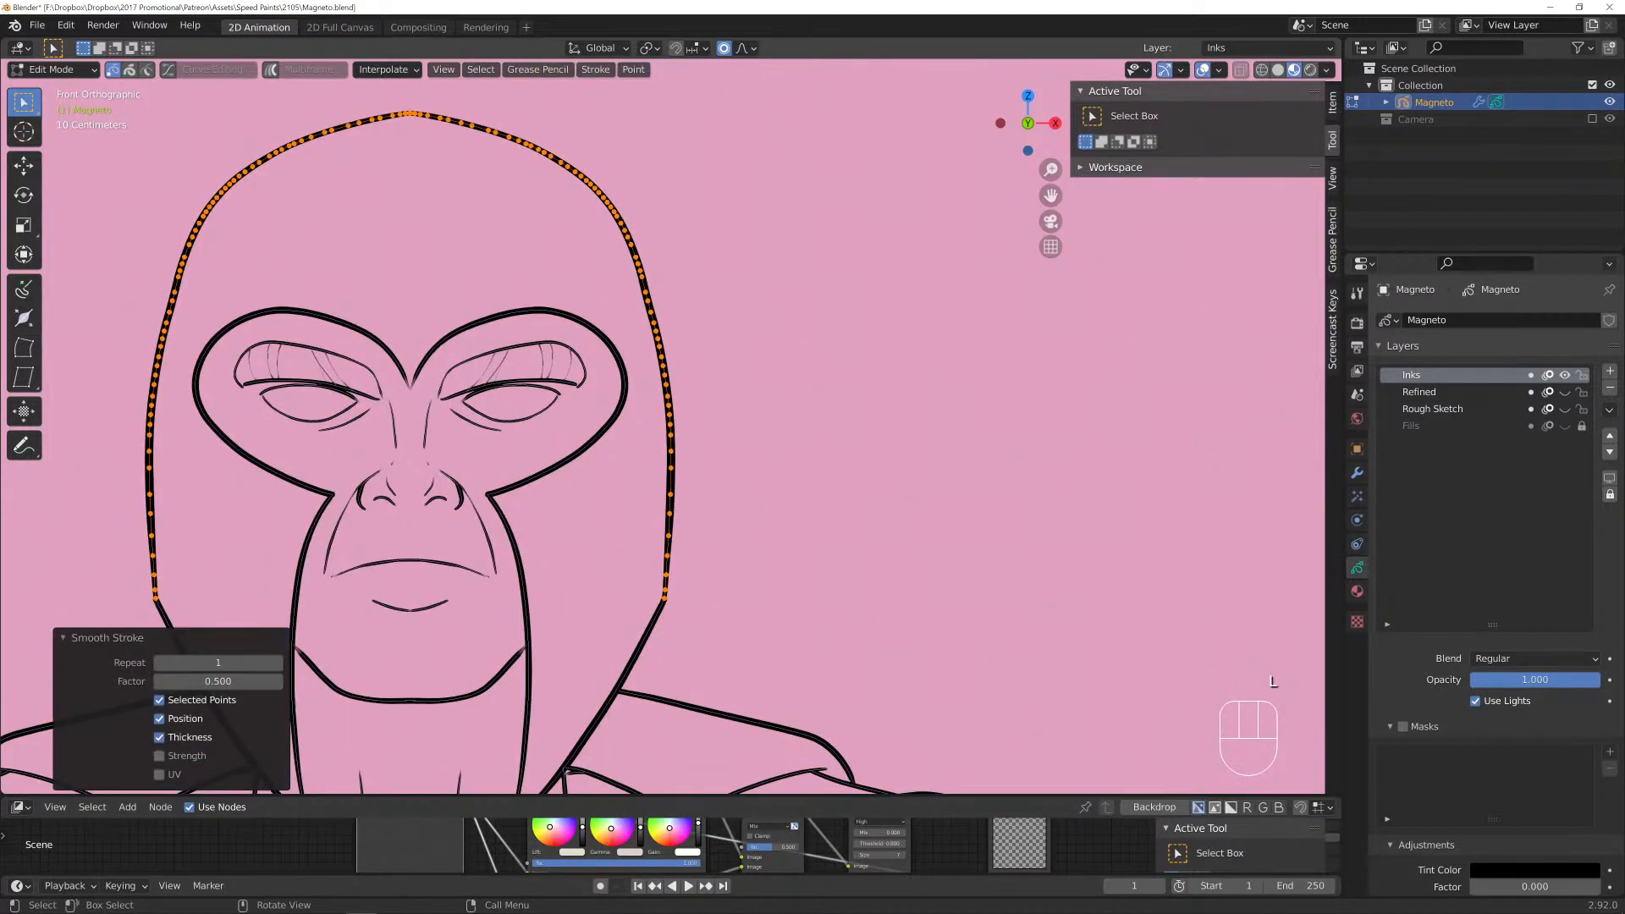
click(278, 663)
click(278, 662)
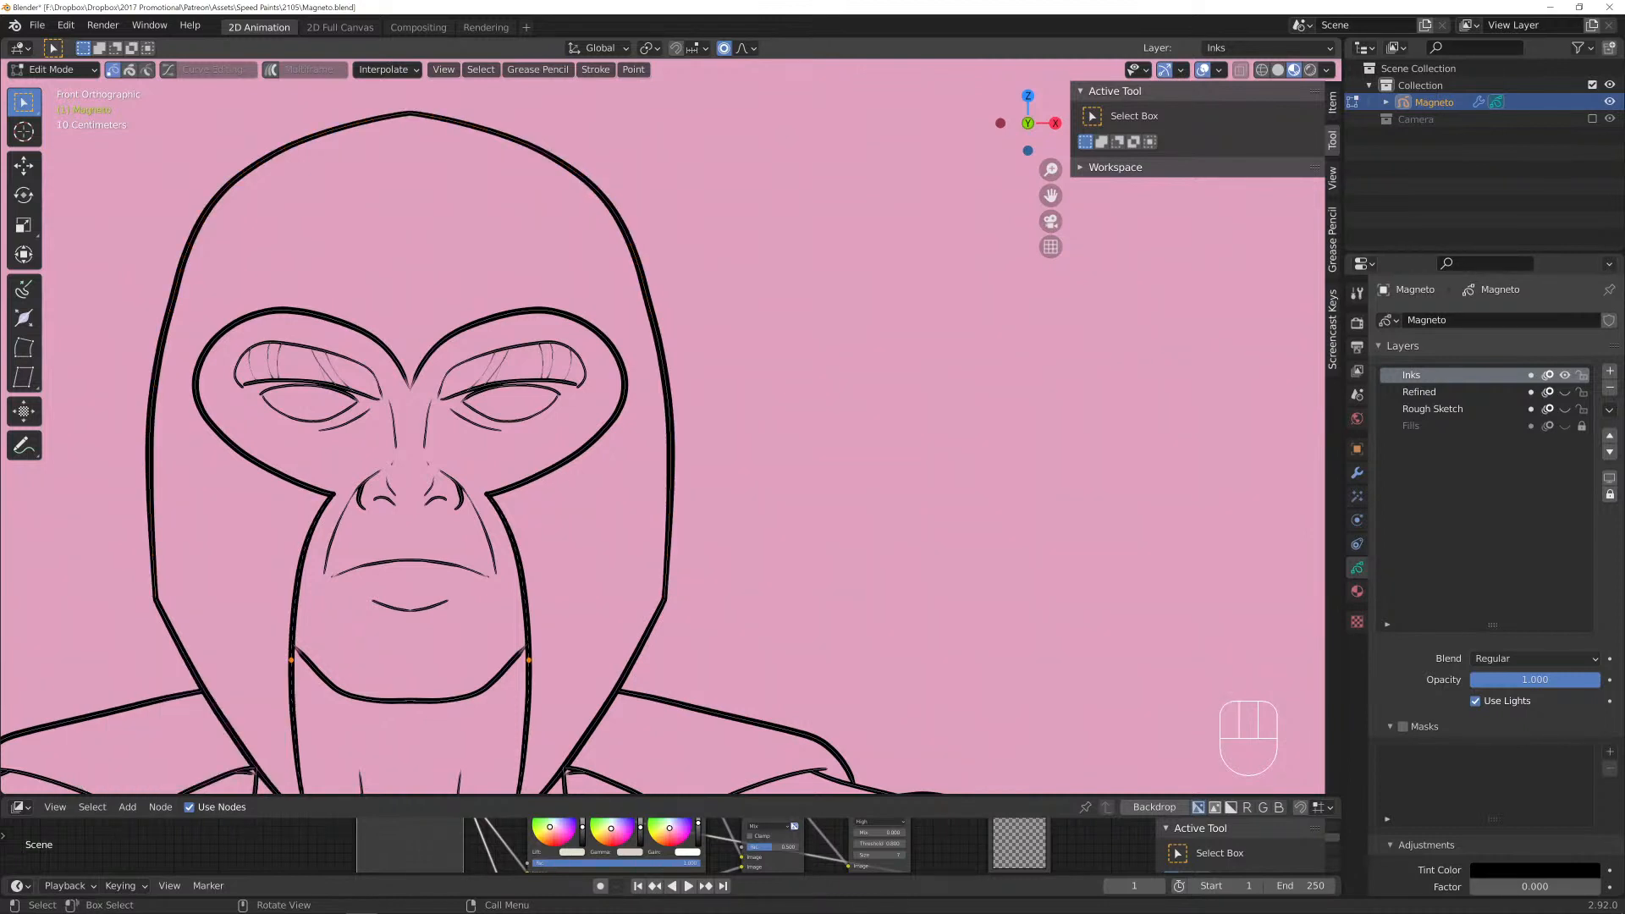
key(l)
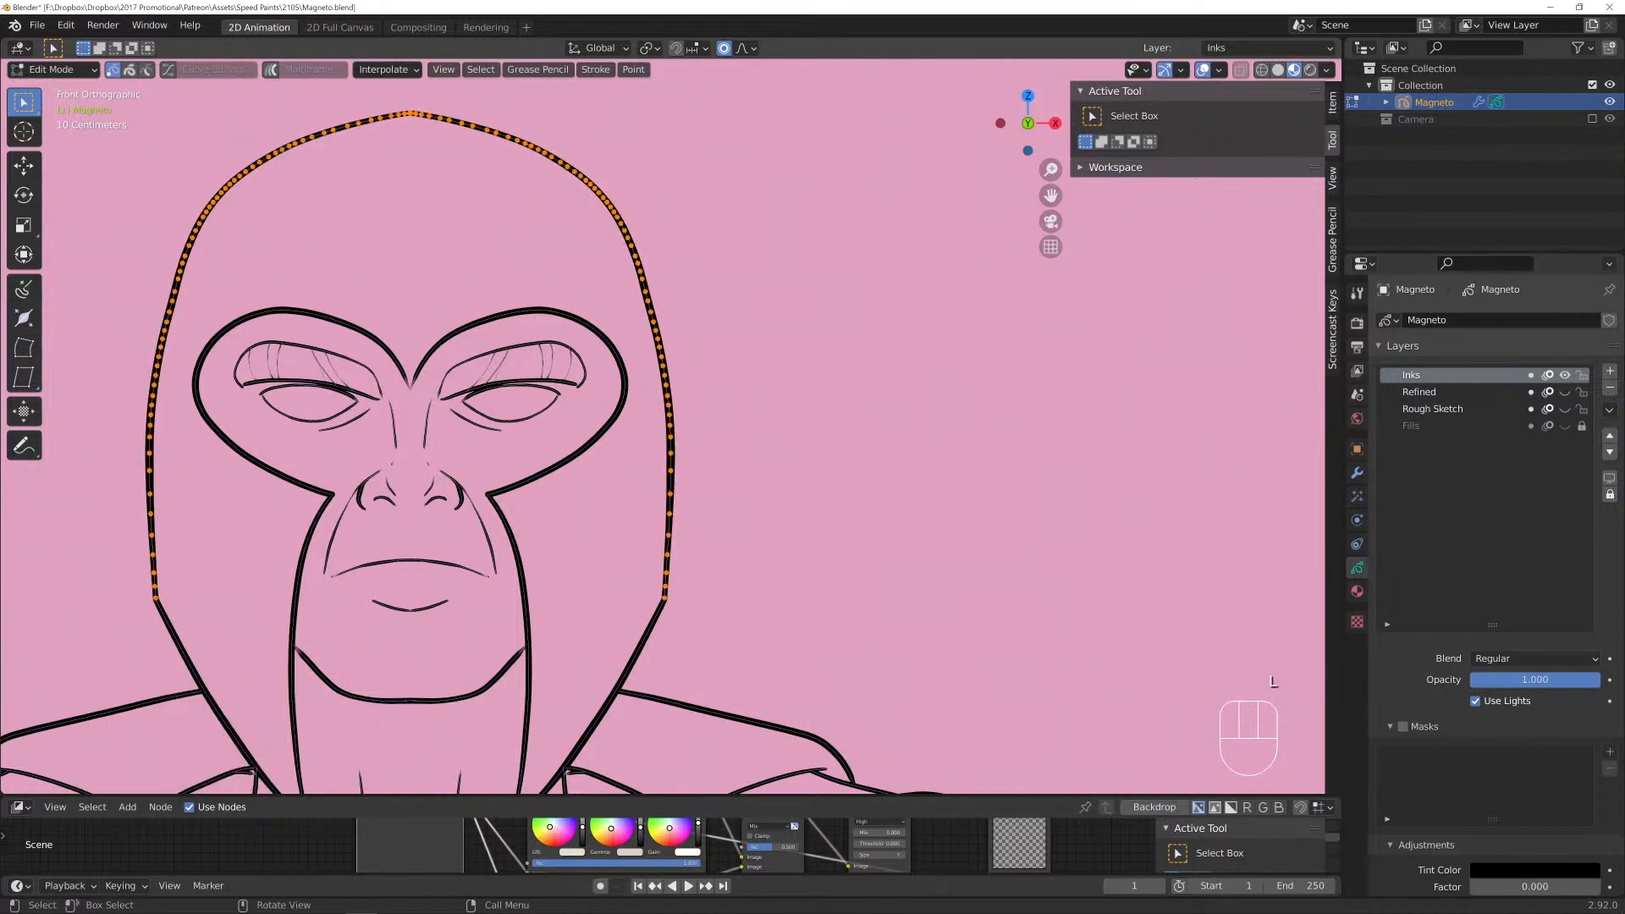
click(633, 69)
click(674, 113)
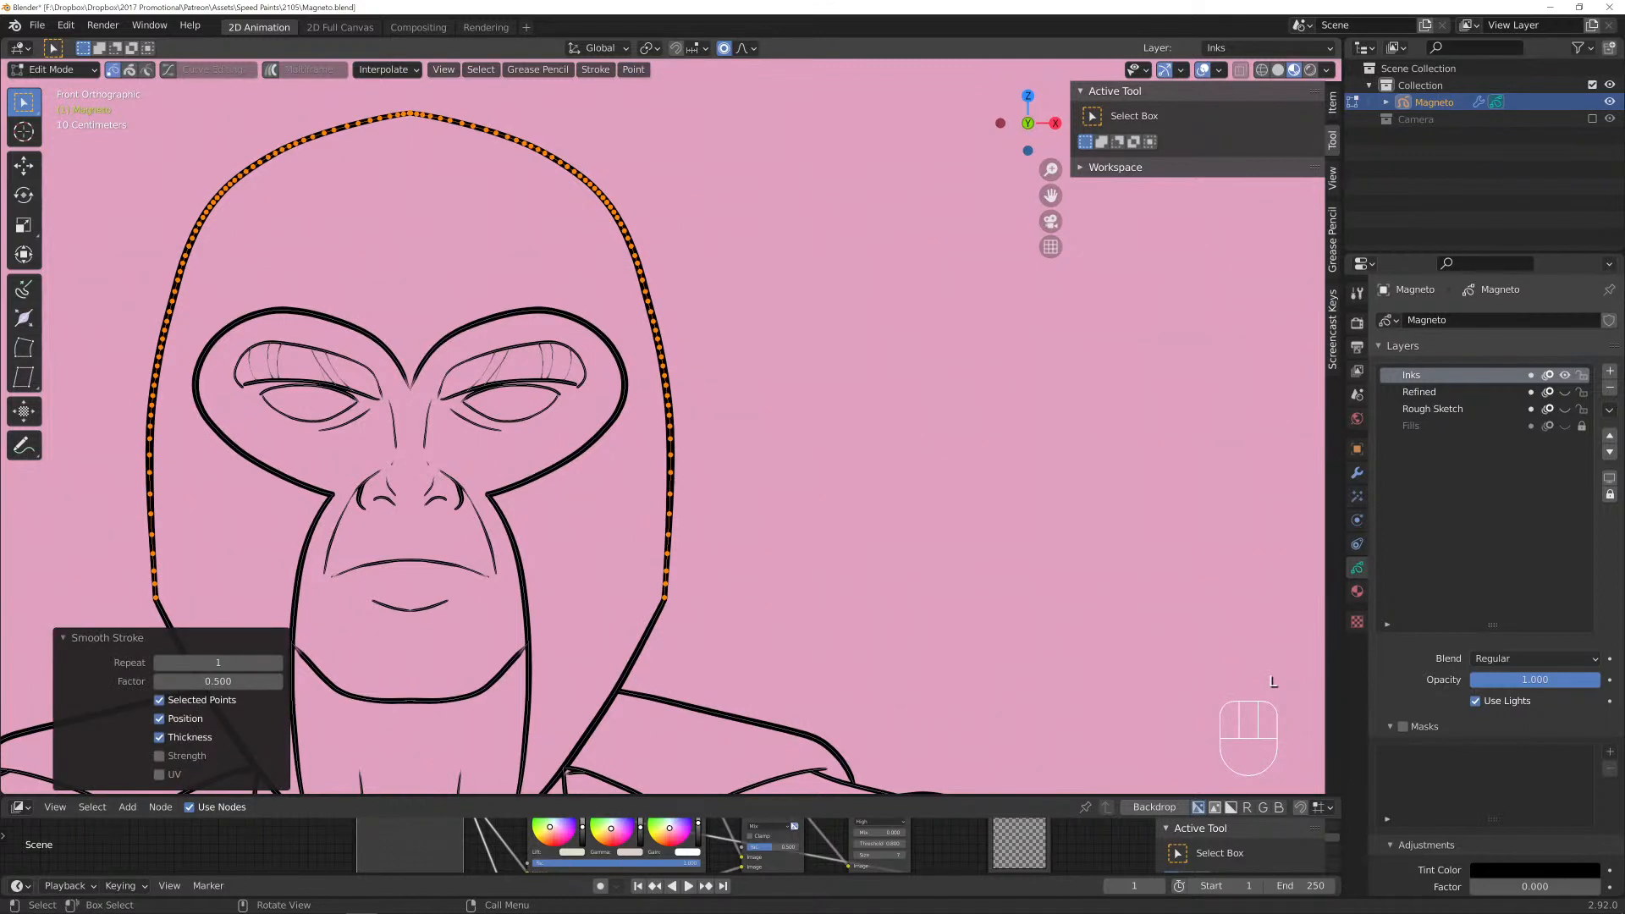
click(291, 659)
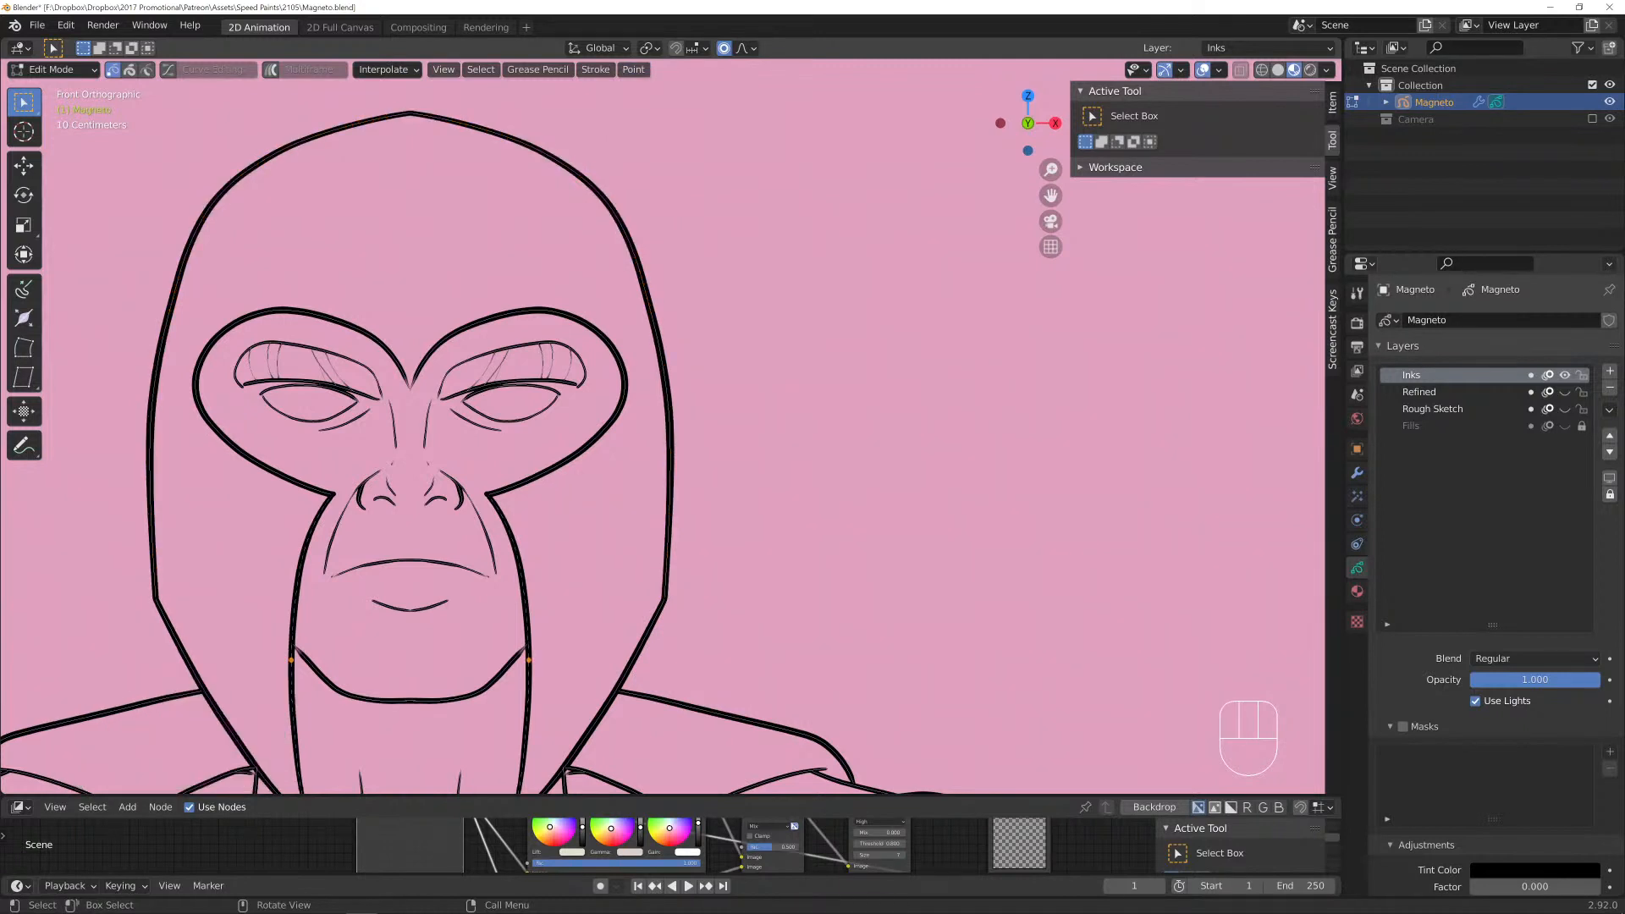
Lower the helmet outline's centre peak slightly with proportional editing, and return to drawing.
click(410, 112)
key(g)
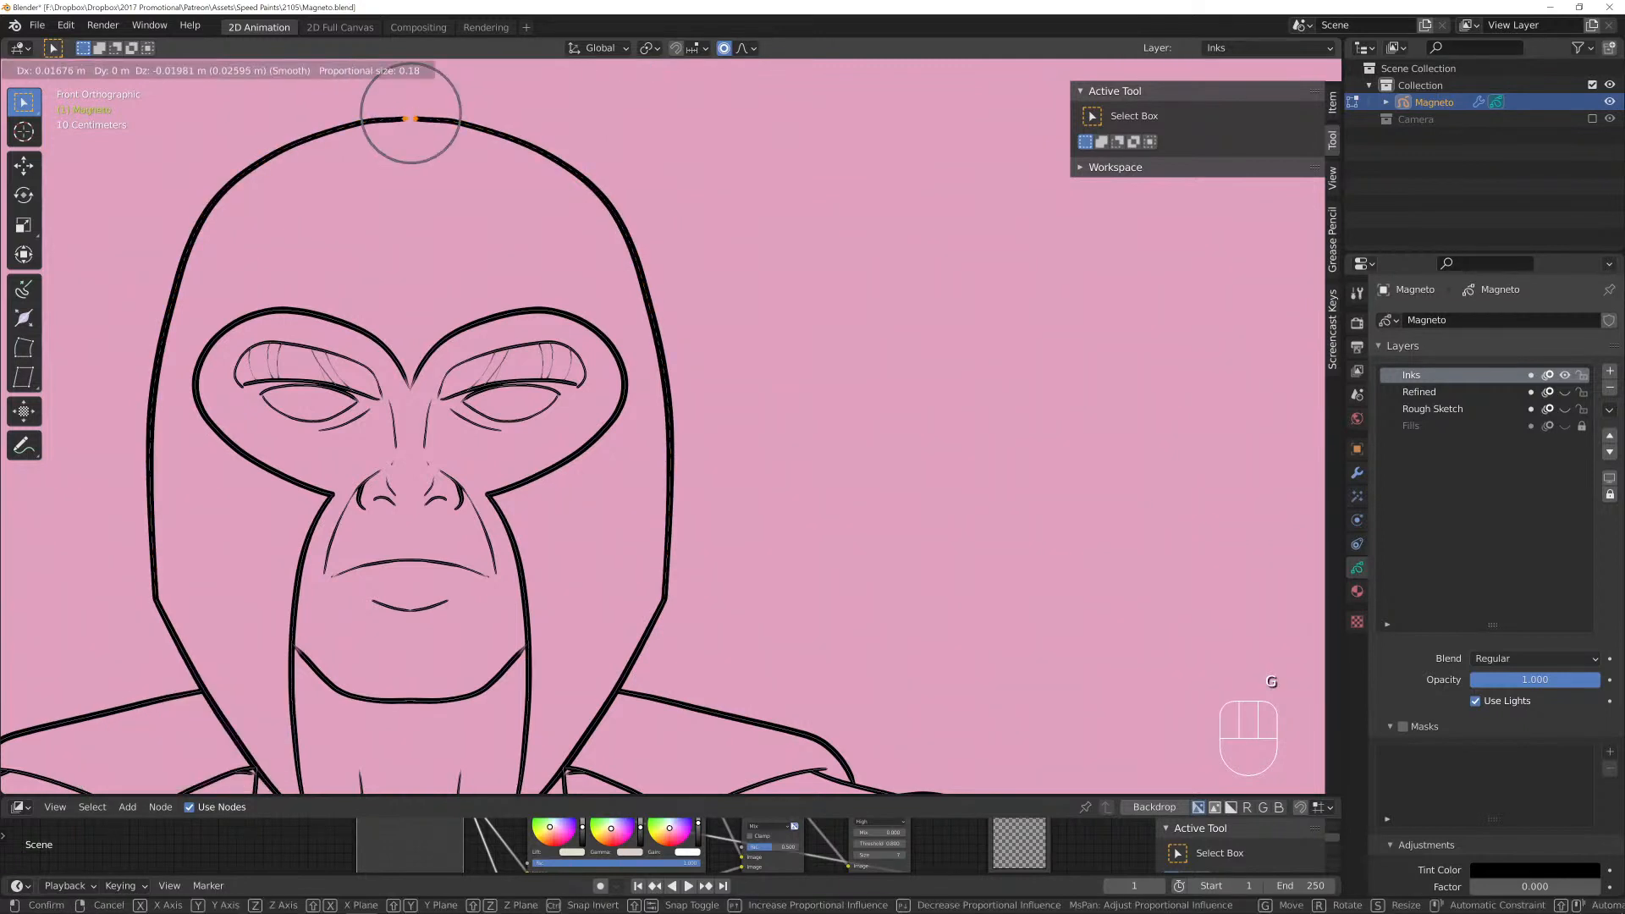
click(410, 116)
key(Tab)
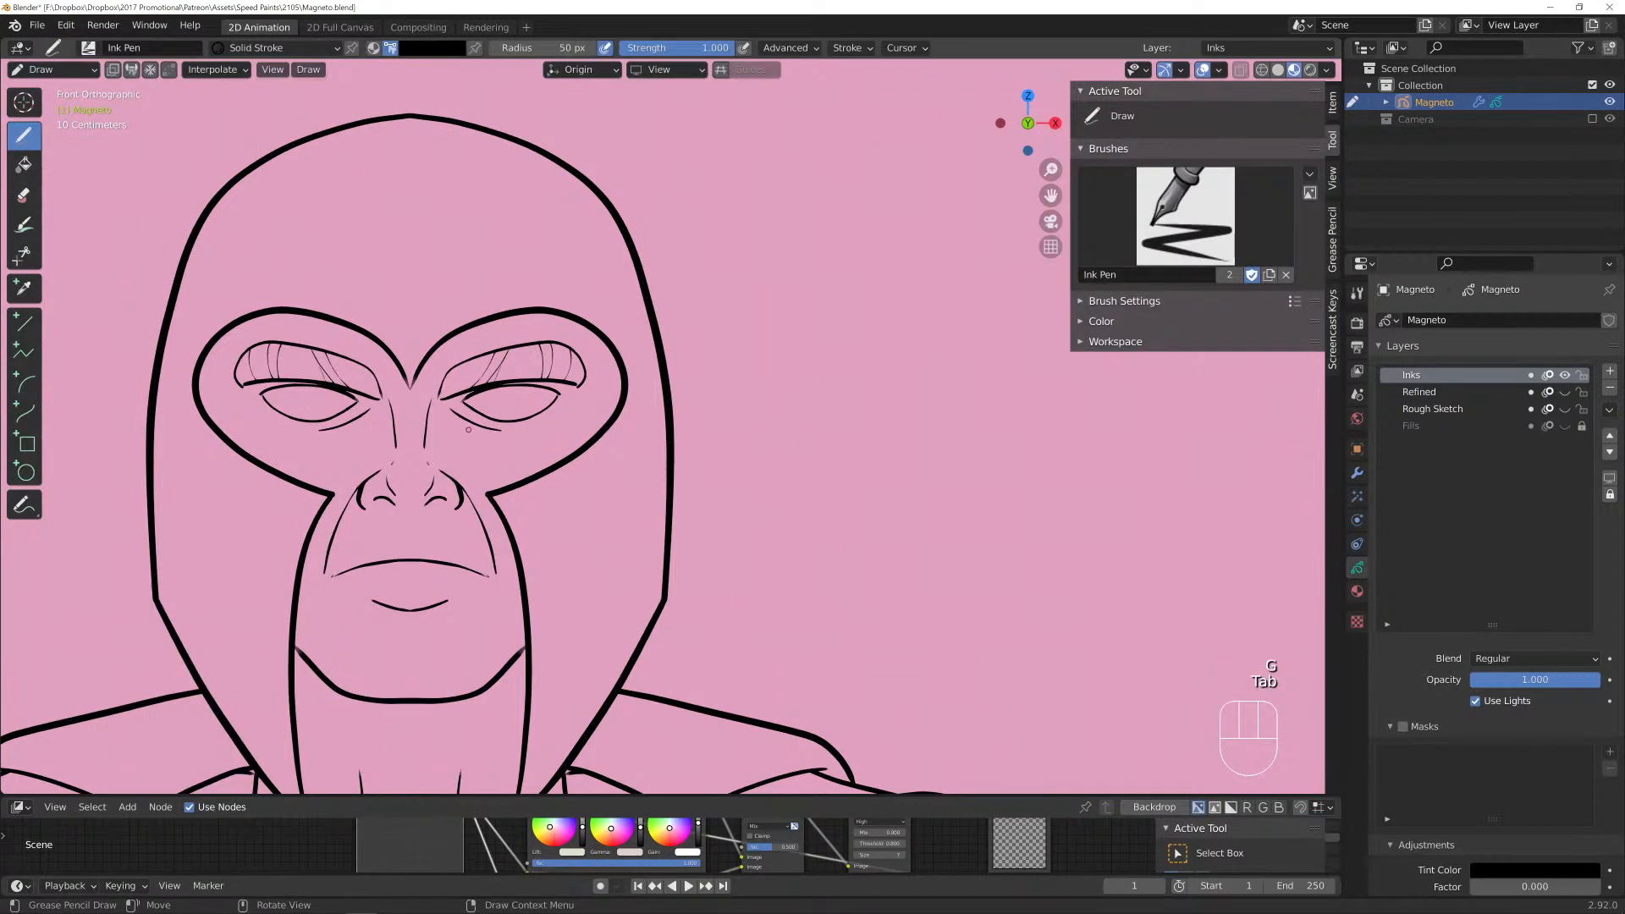
Thicken the belt's side outline just below its upper corner by a factor of about 1.58 with proportional falloff.
scroll(560, 669, down, 5)
mouse_move(560, 668)
shift+middle_down()
mouse_move(559, 316)
mouse_move(551, 338)
shift+middle_up()
scroll(560, 317, up, 3)
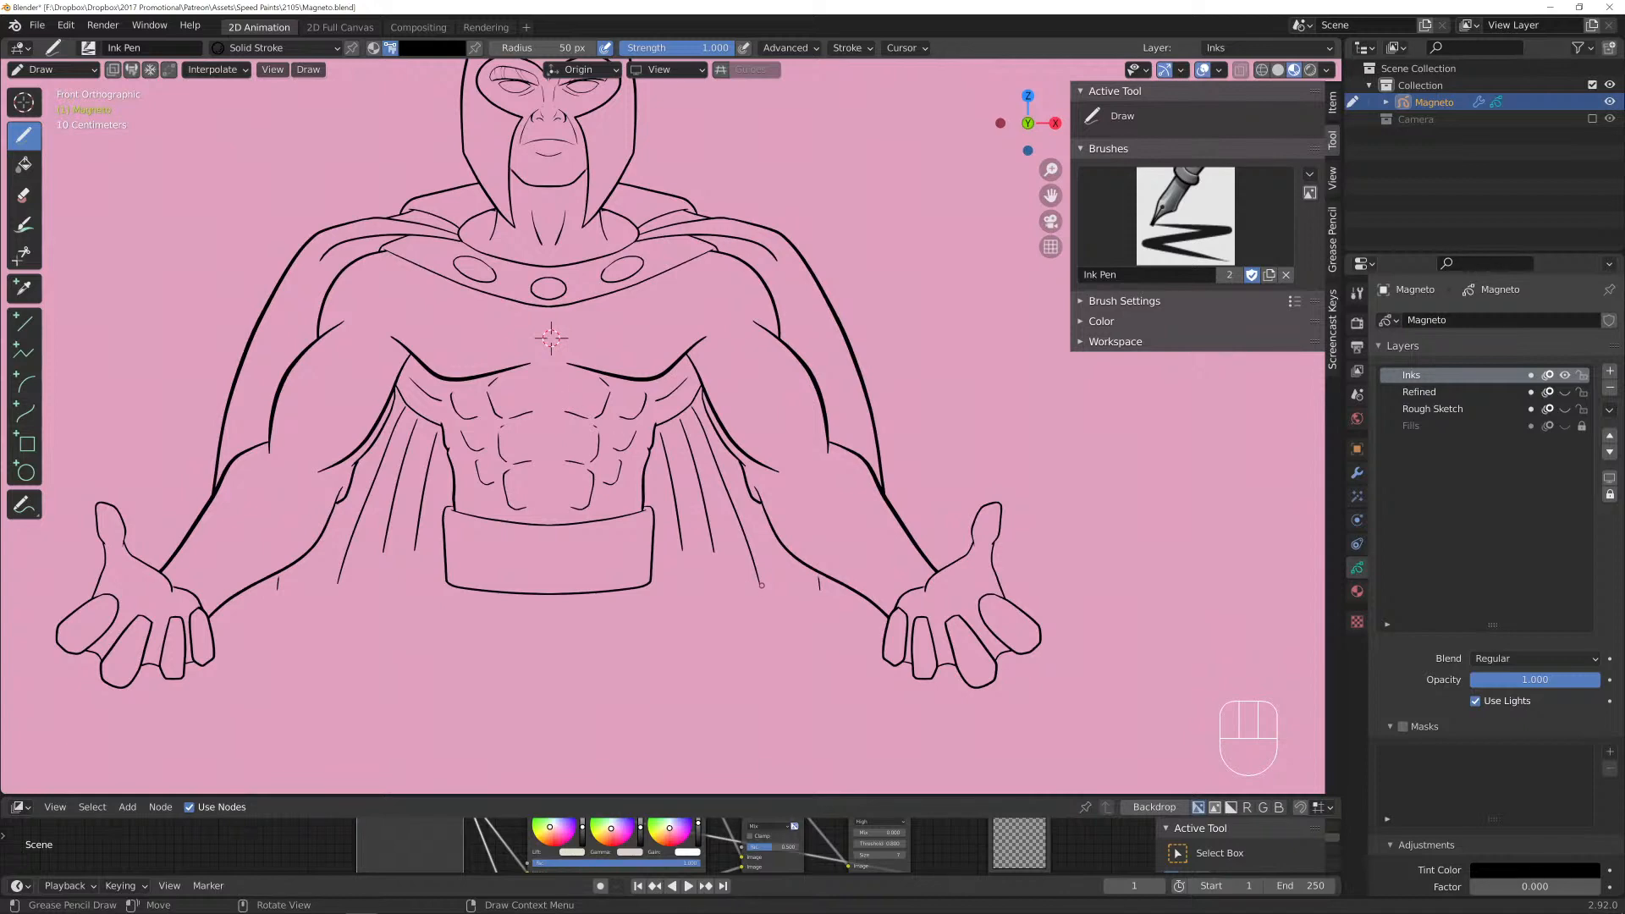
scroll(762, 584, up, 5)
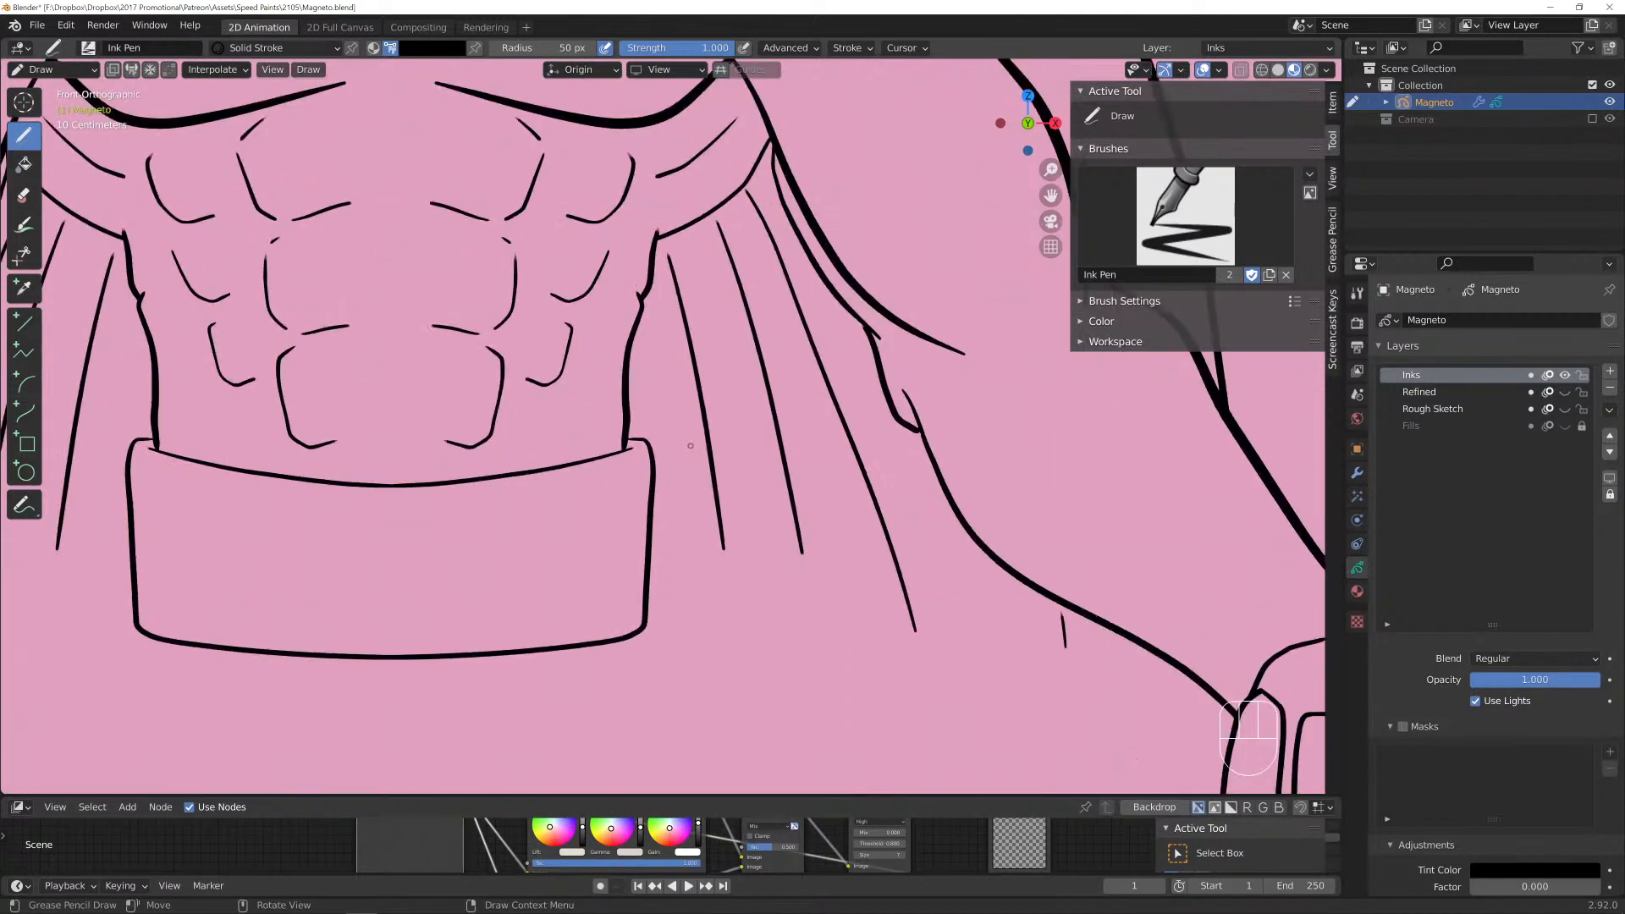
scroll(691, 446, up, 1)
key(Tab)
key(alt+s)
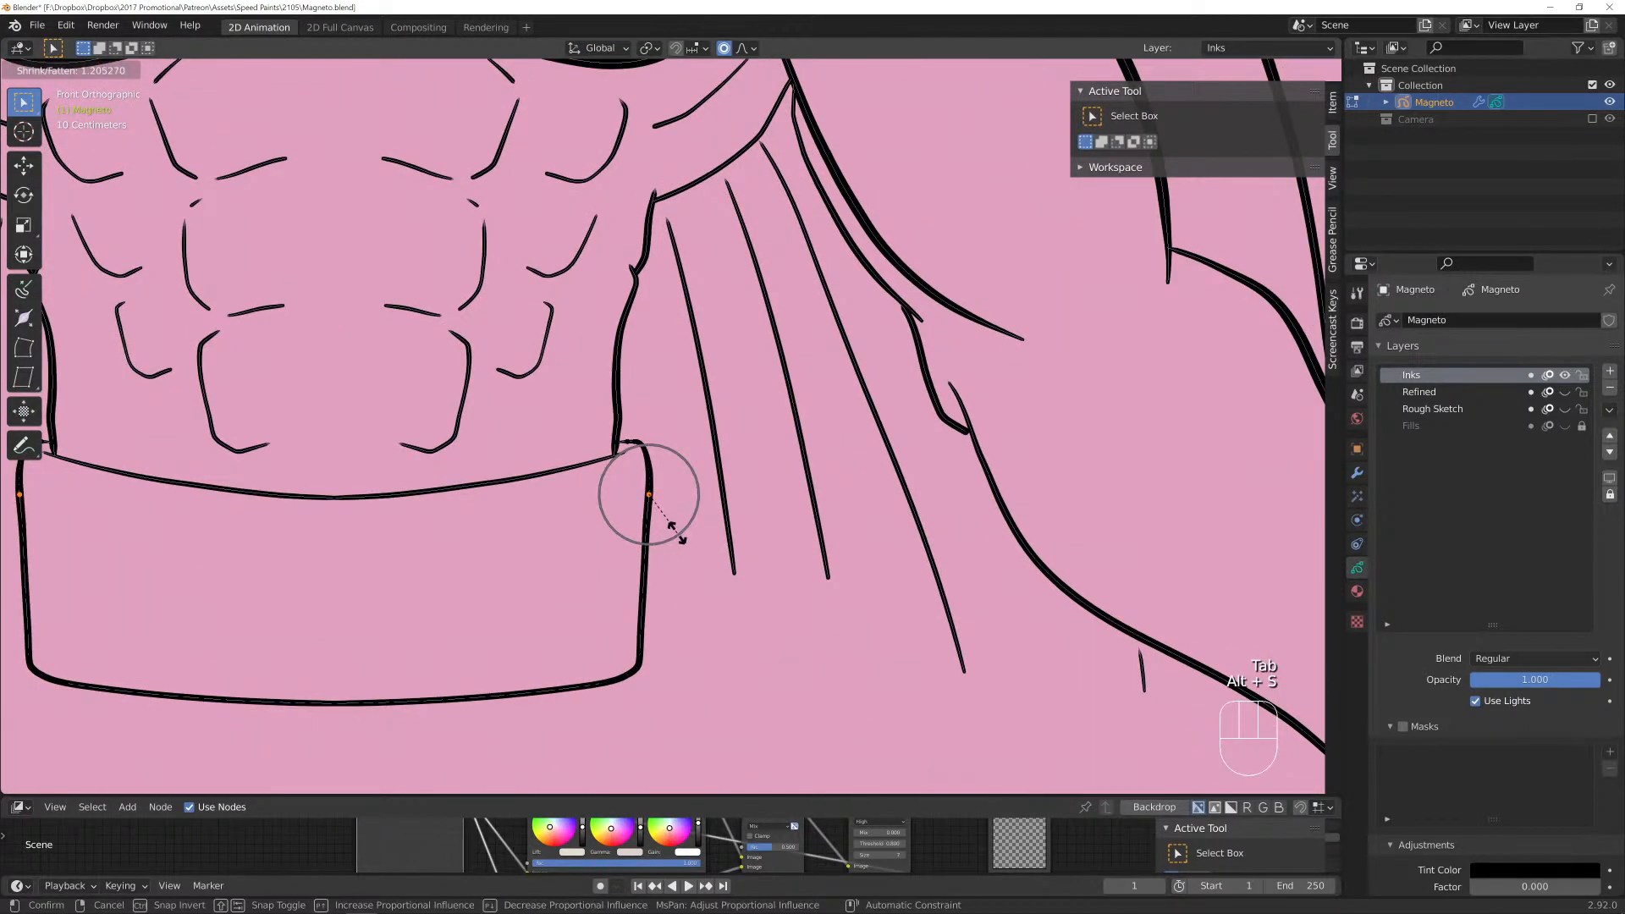
scroll(678, 544, down, 8)
click(675, 551)
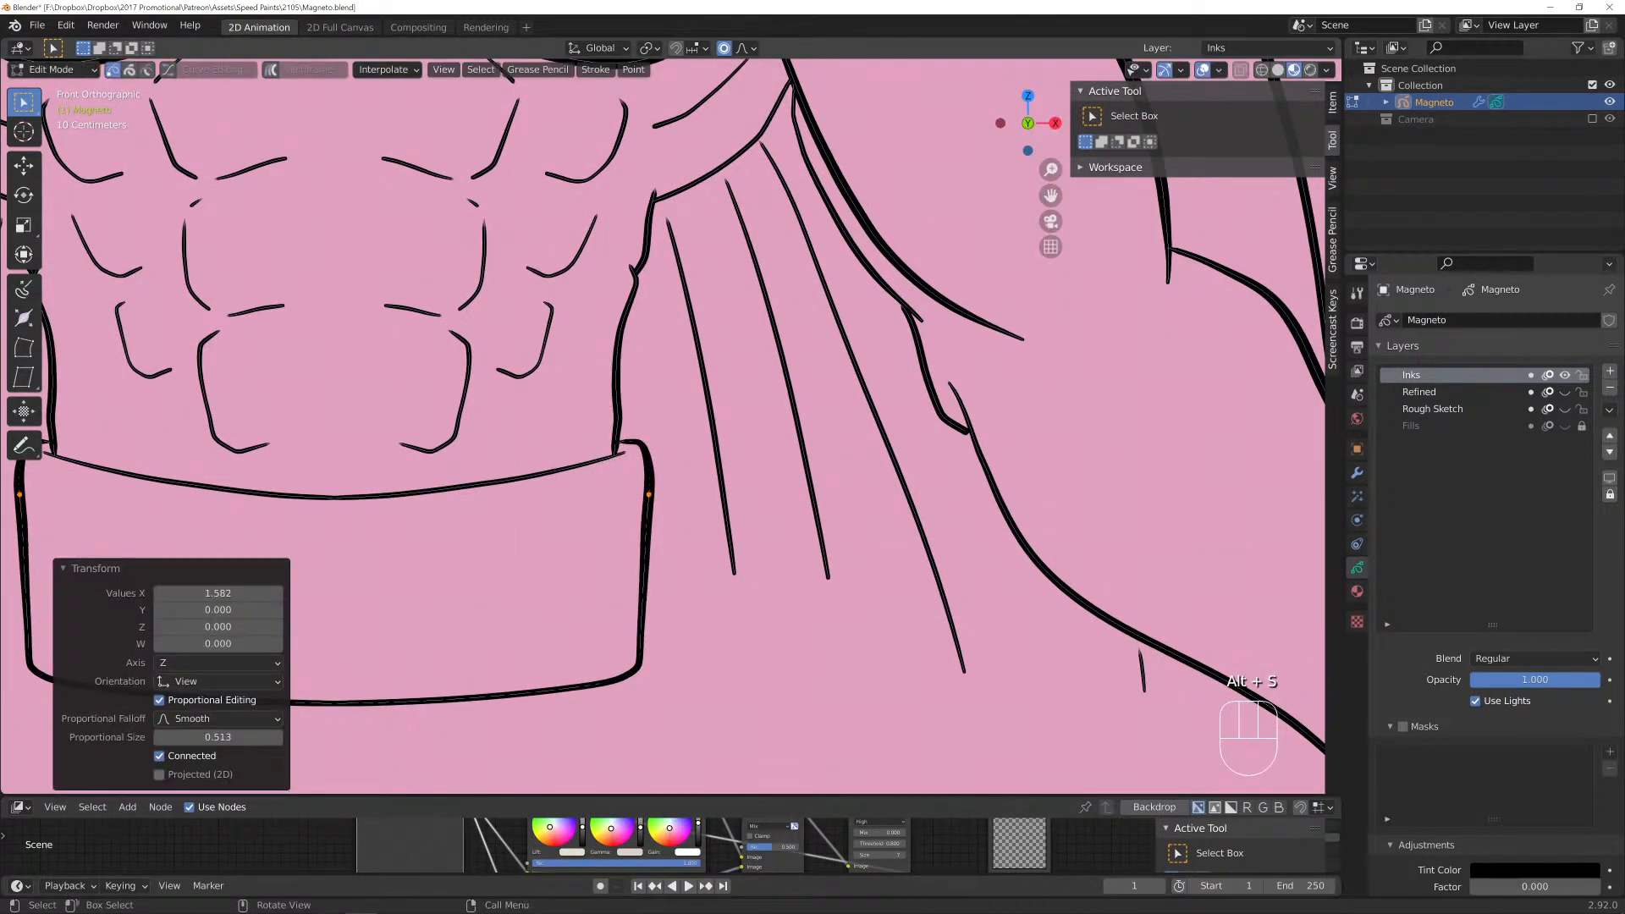
Thicken the curved fold line running from the armpit to the top of the waist contour.
click(692, 184)
key(alt+s)
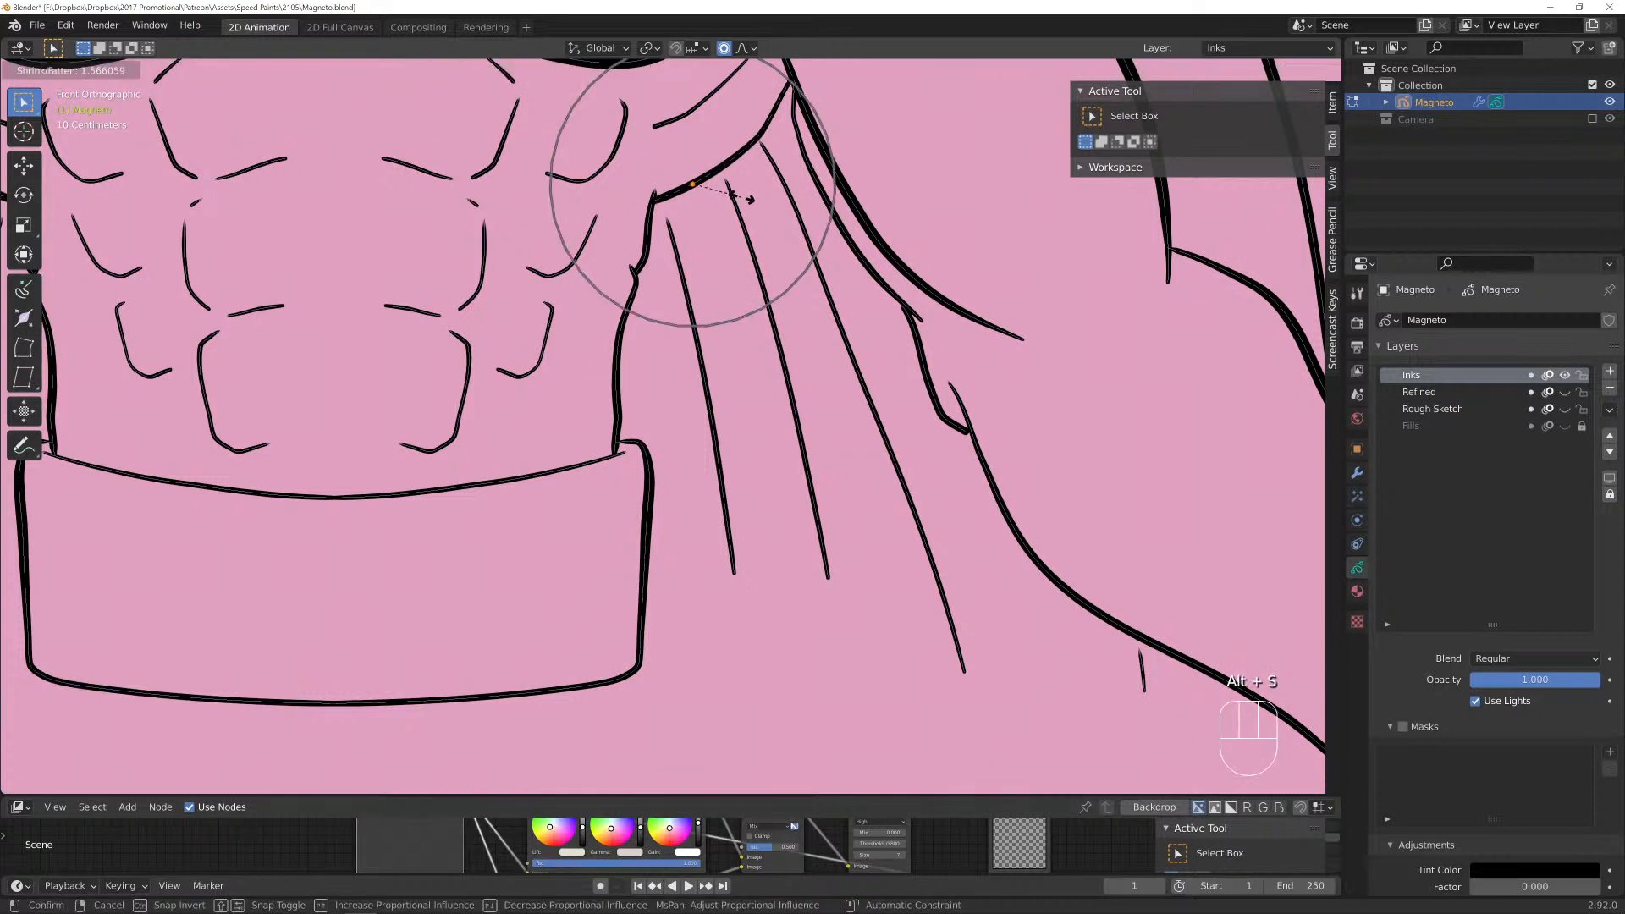
click(744, 196)
Thicken the upper section of the waist contour and its lower section above the belt, the latter by about 1.37.
click(645, 253)
key(alt+s)
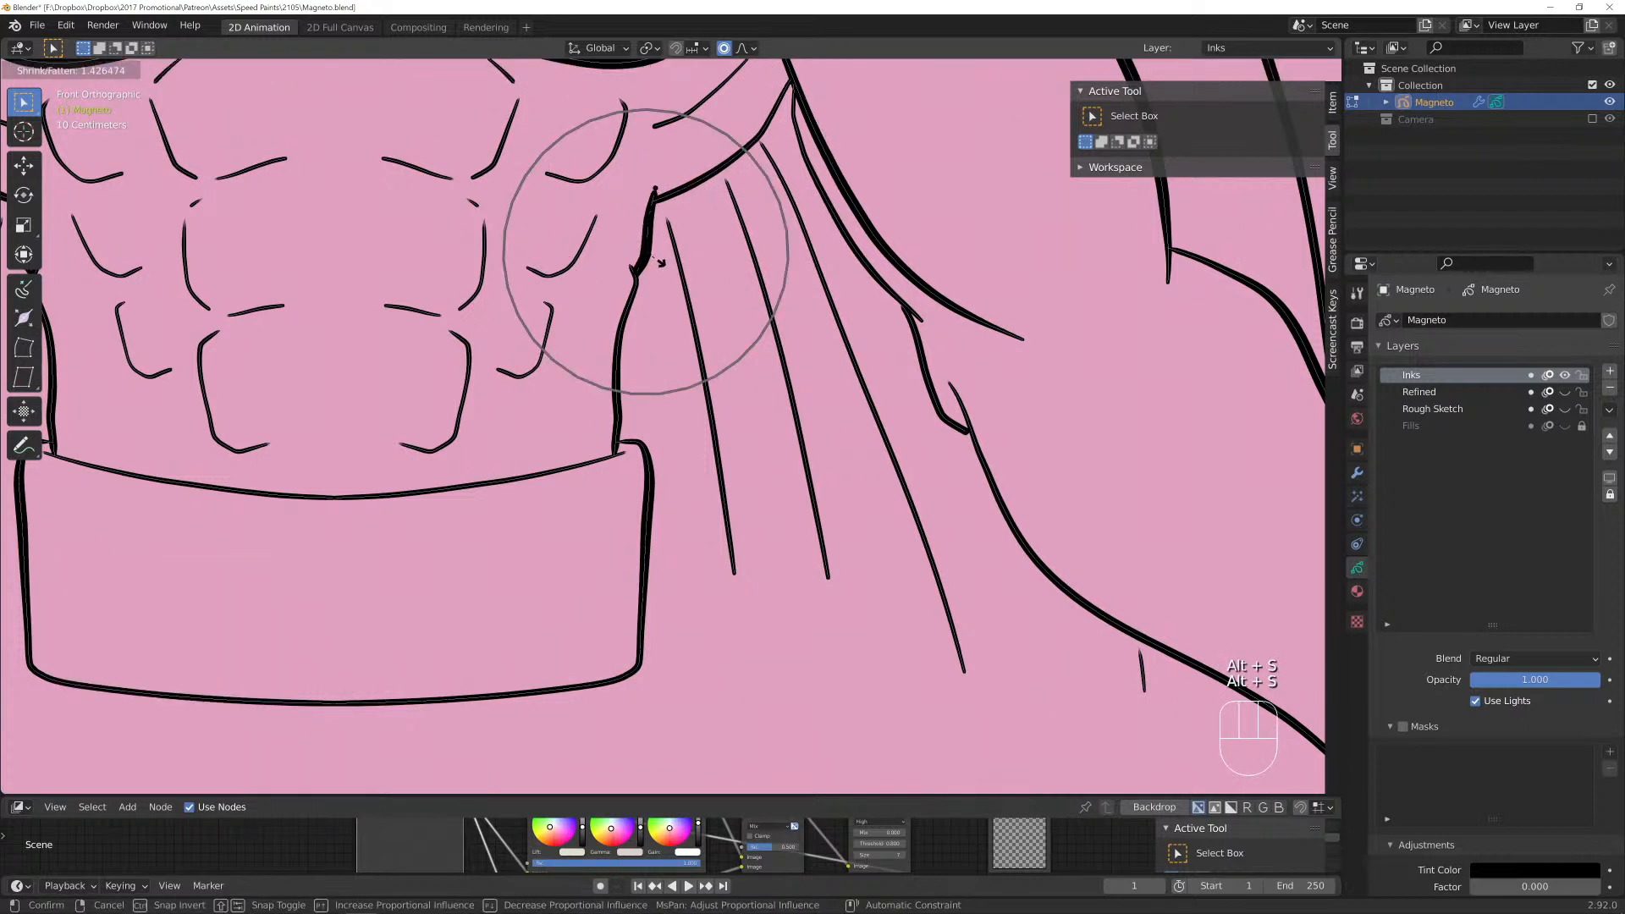
click(657, 263)
click(615, 381)
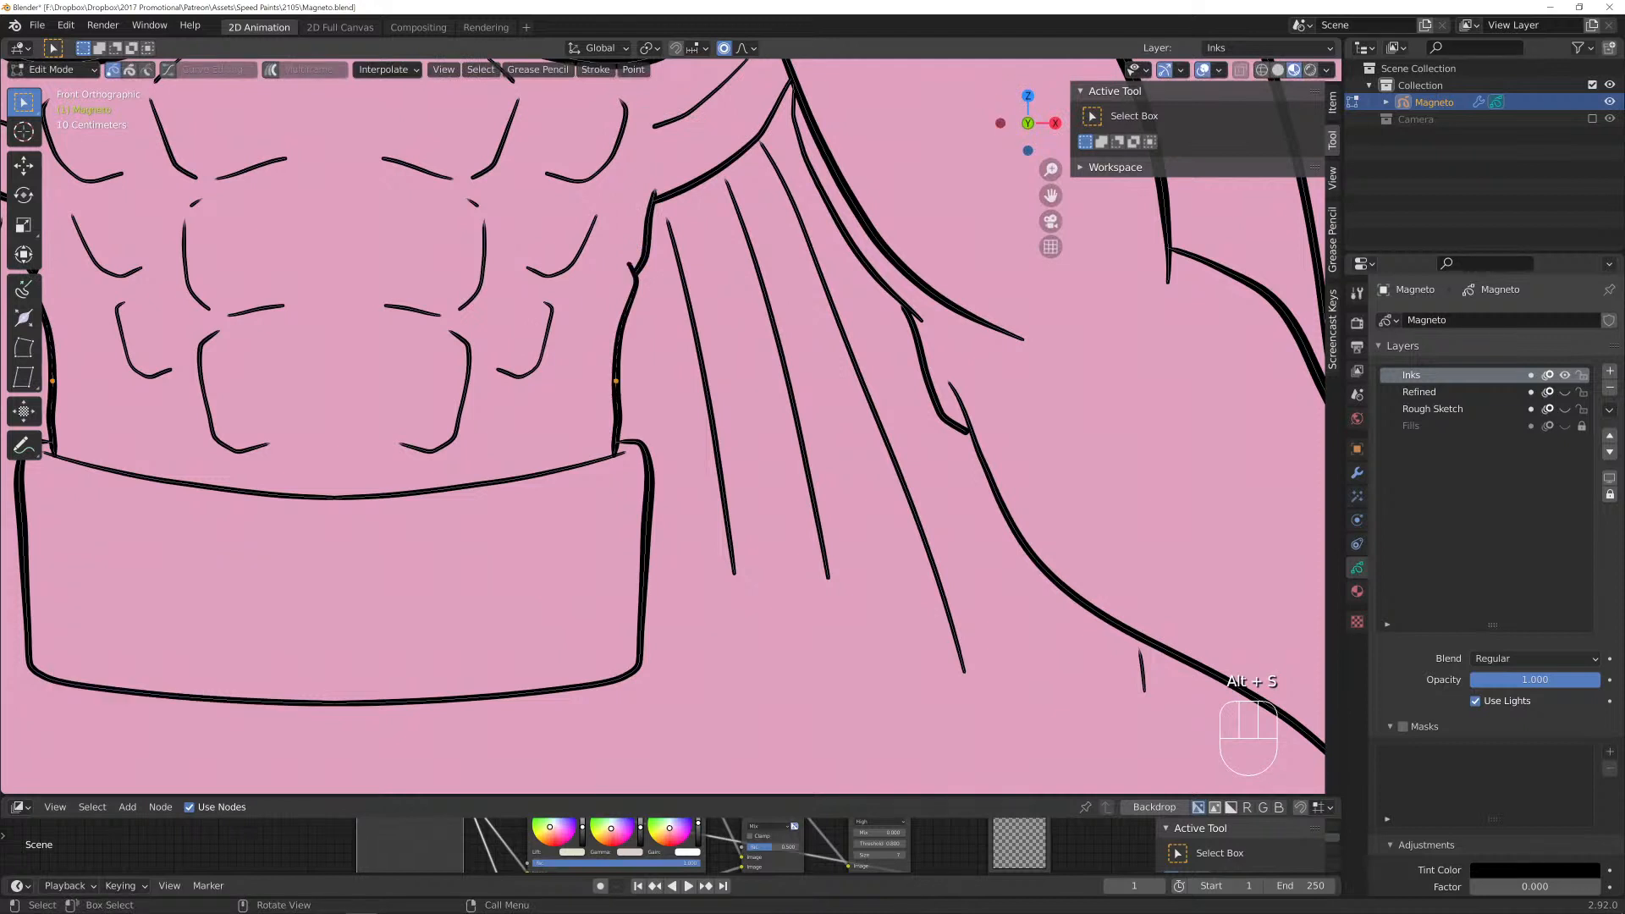
key(alt+s)
click(635, 364)
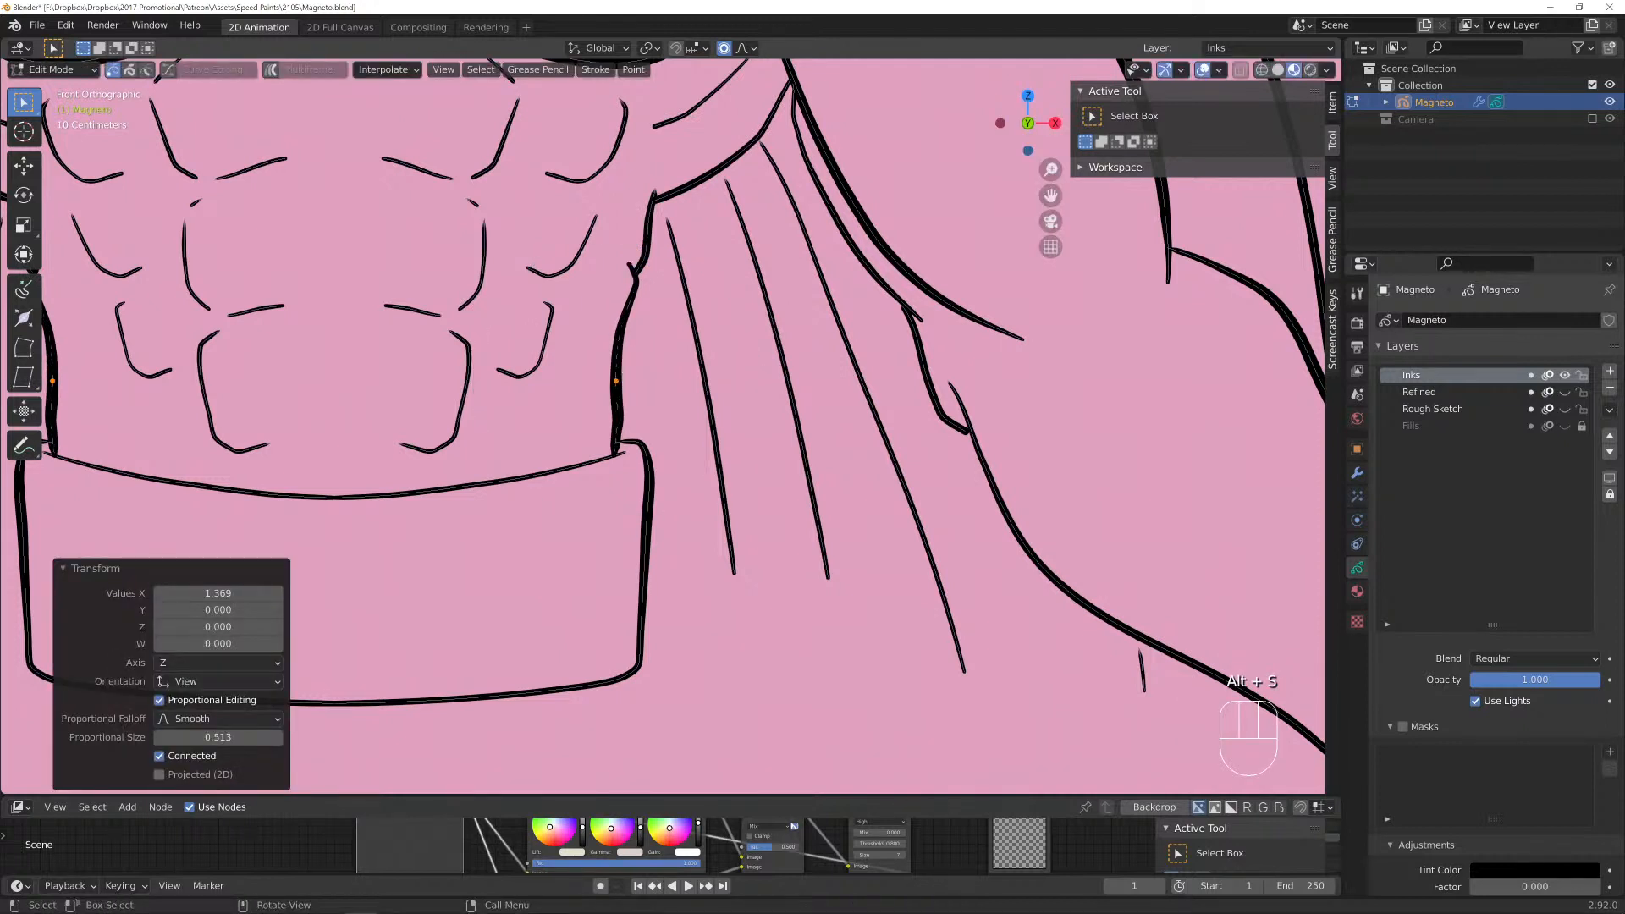
Move the upper ends of the two inner cape folds closer together just below the curved armpit line.
click(667, 219)
key(g)
scroll(677, 212, down, 5)
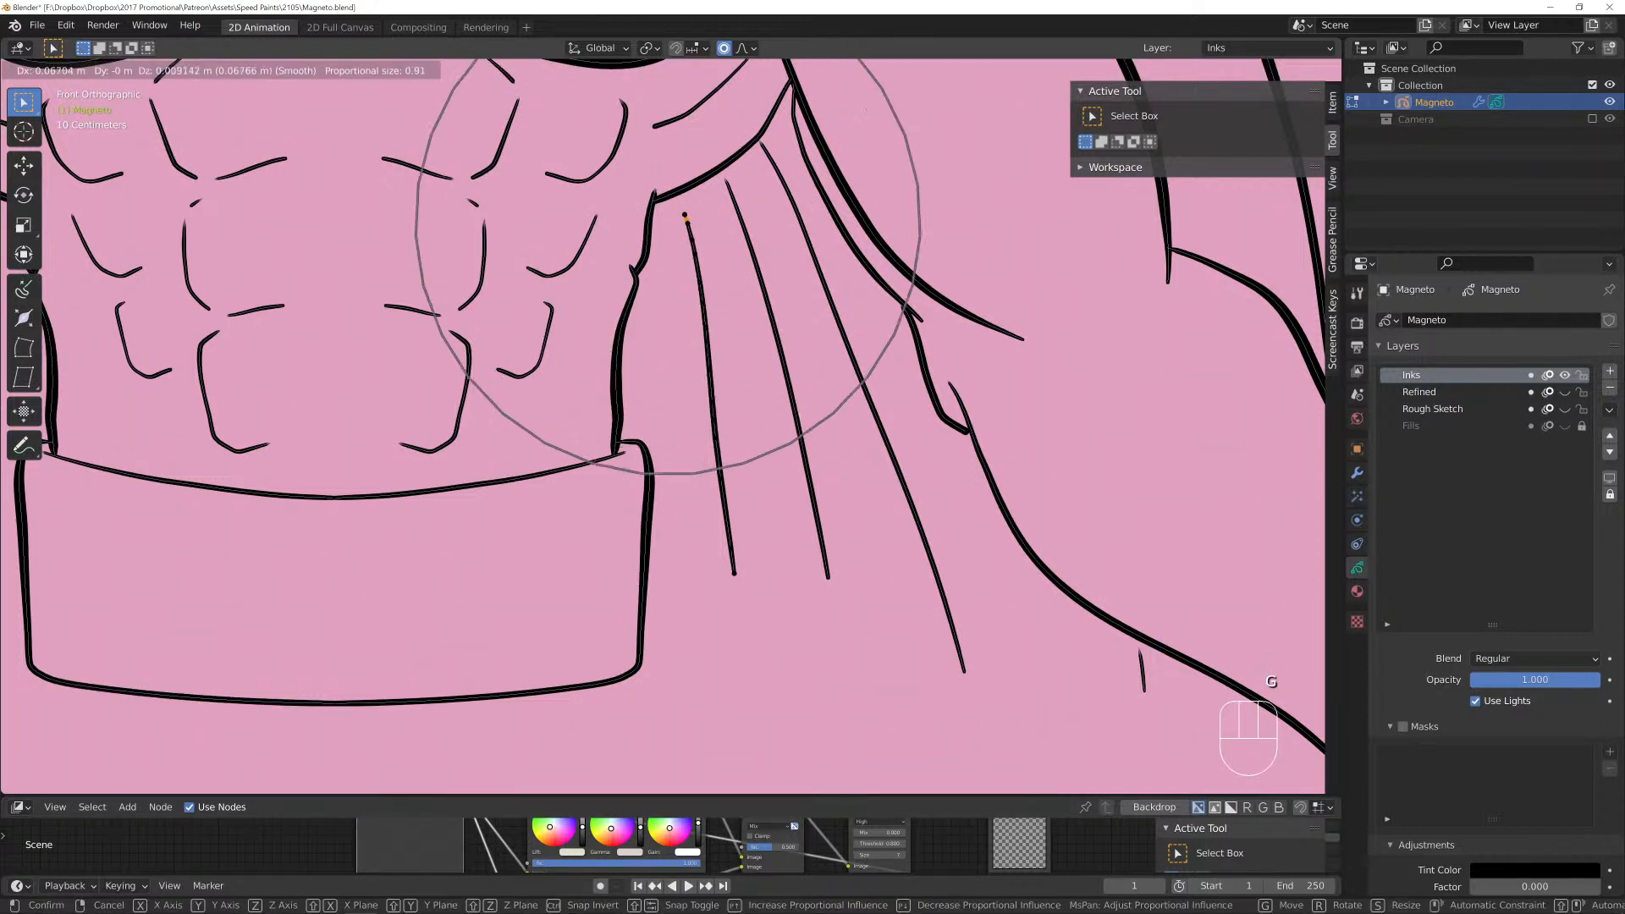
click(690, 201)
key(g)
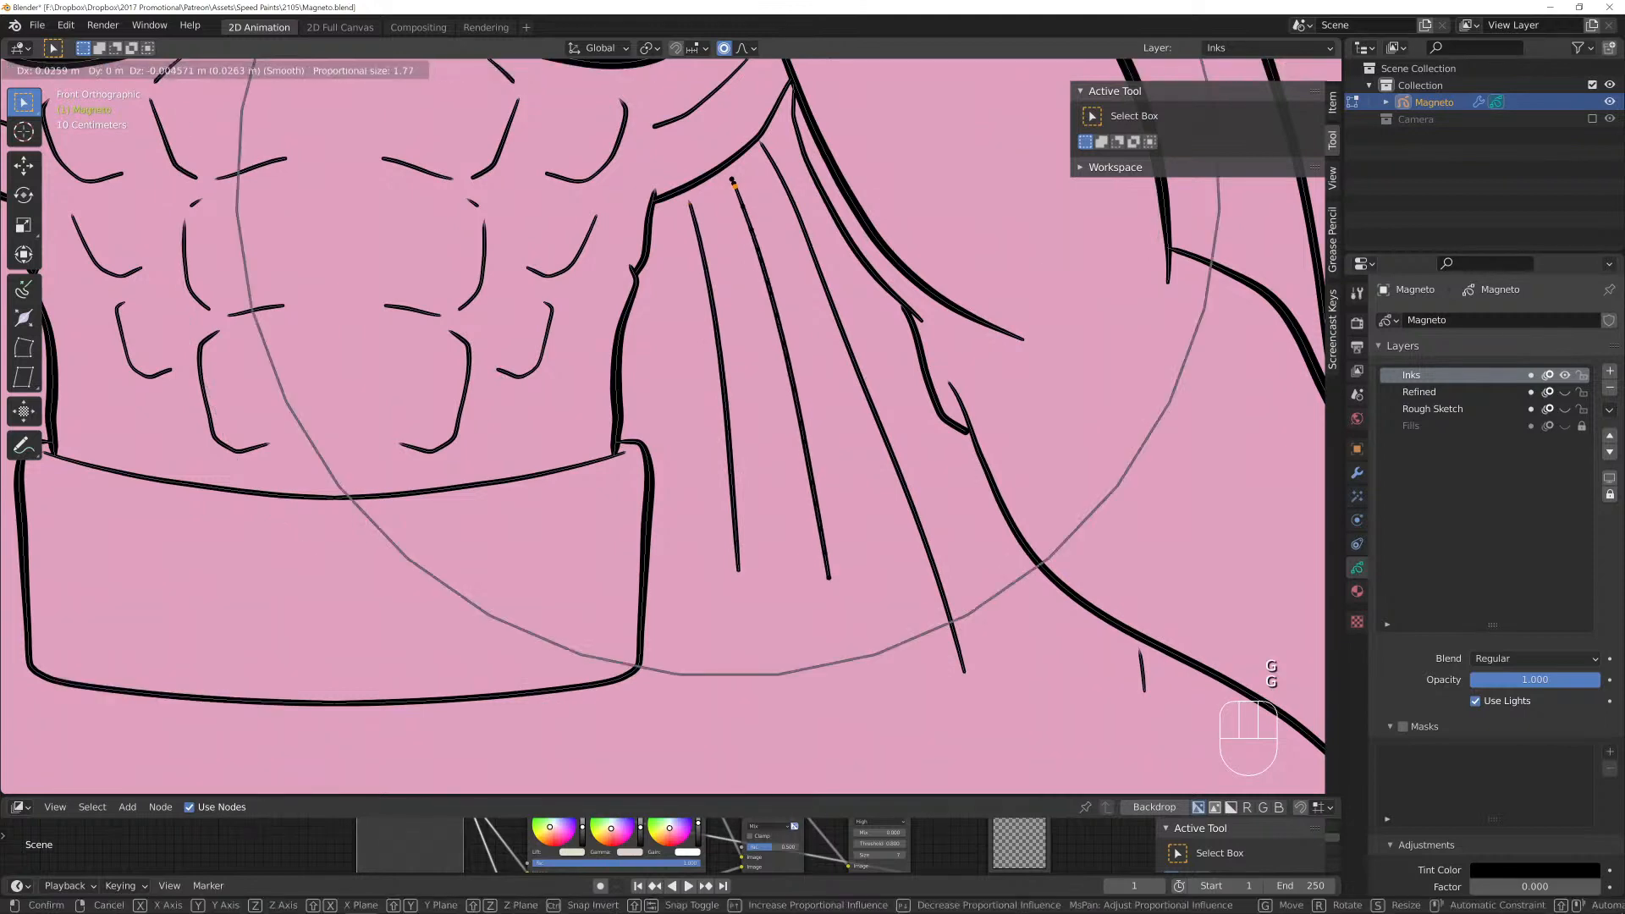
click(708, 188)
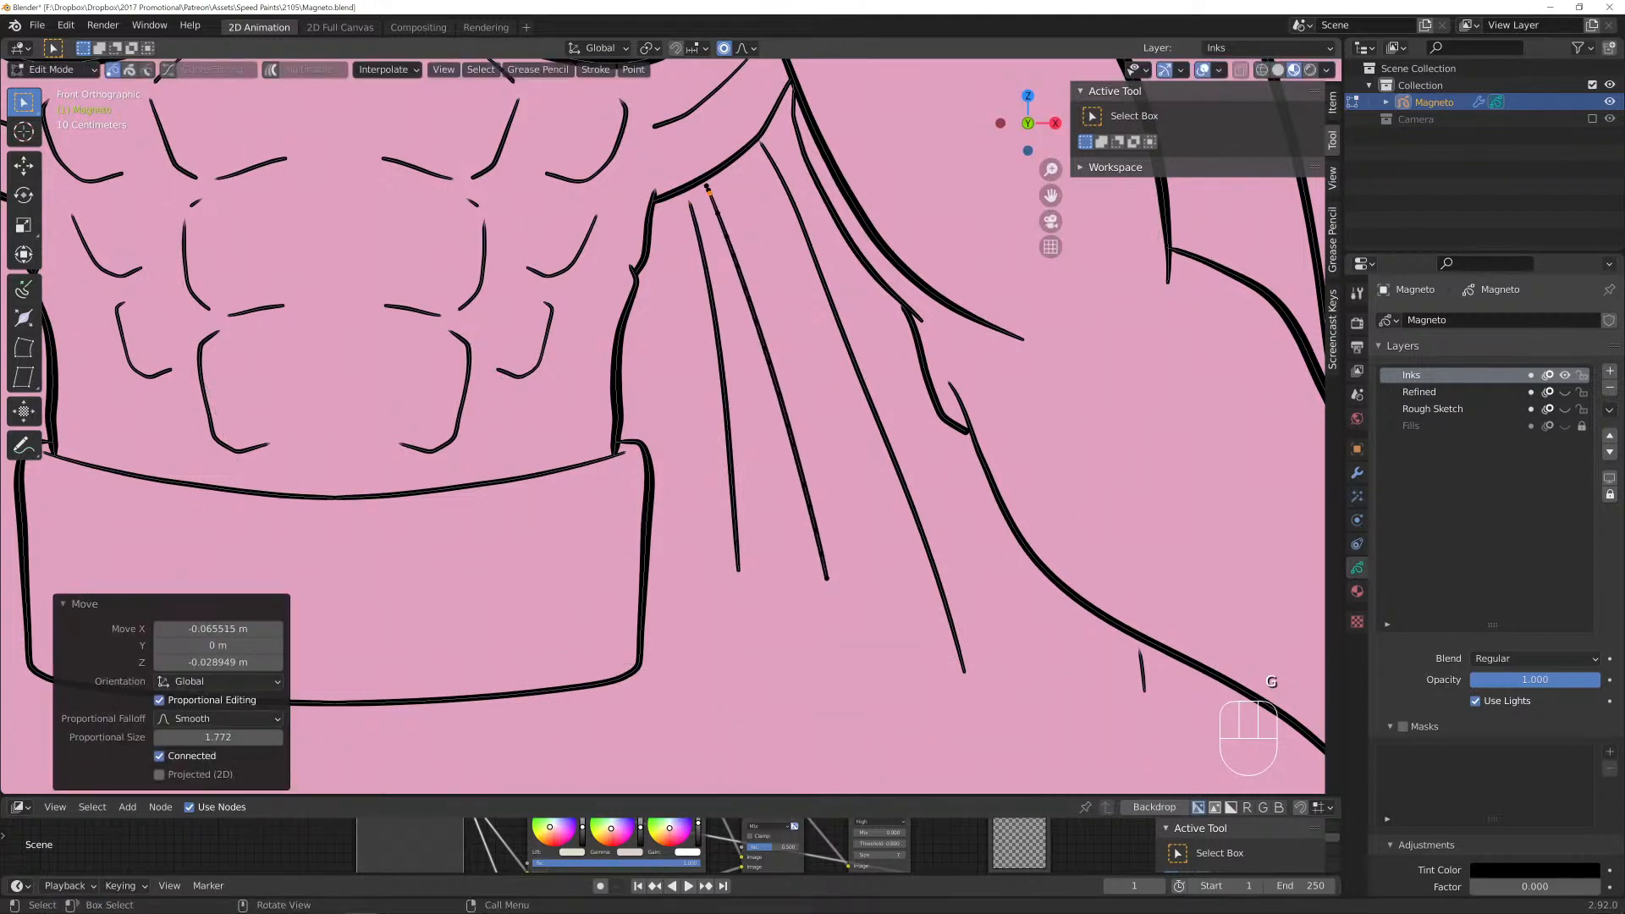
Extend the outer cape fold's lower end downward and nudge its middle slightly outward to reshape the curve.
click(965, 673)
key(g)
scroll(965, 677, down, 4)
click(957, 699)
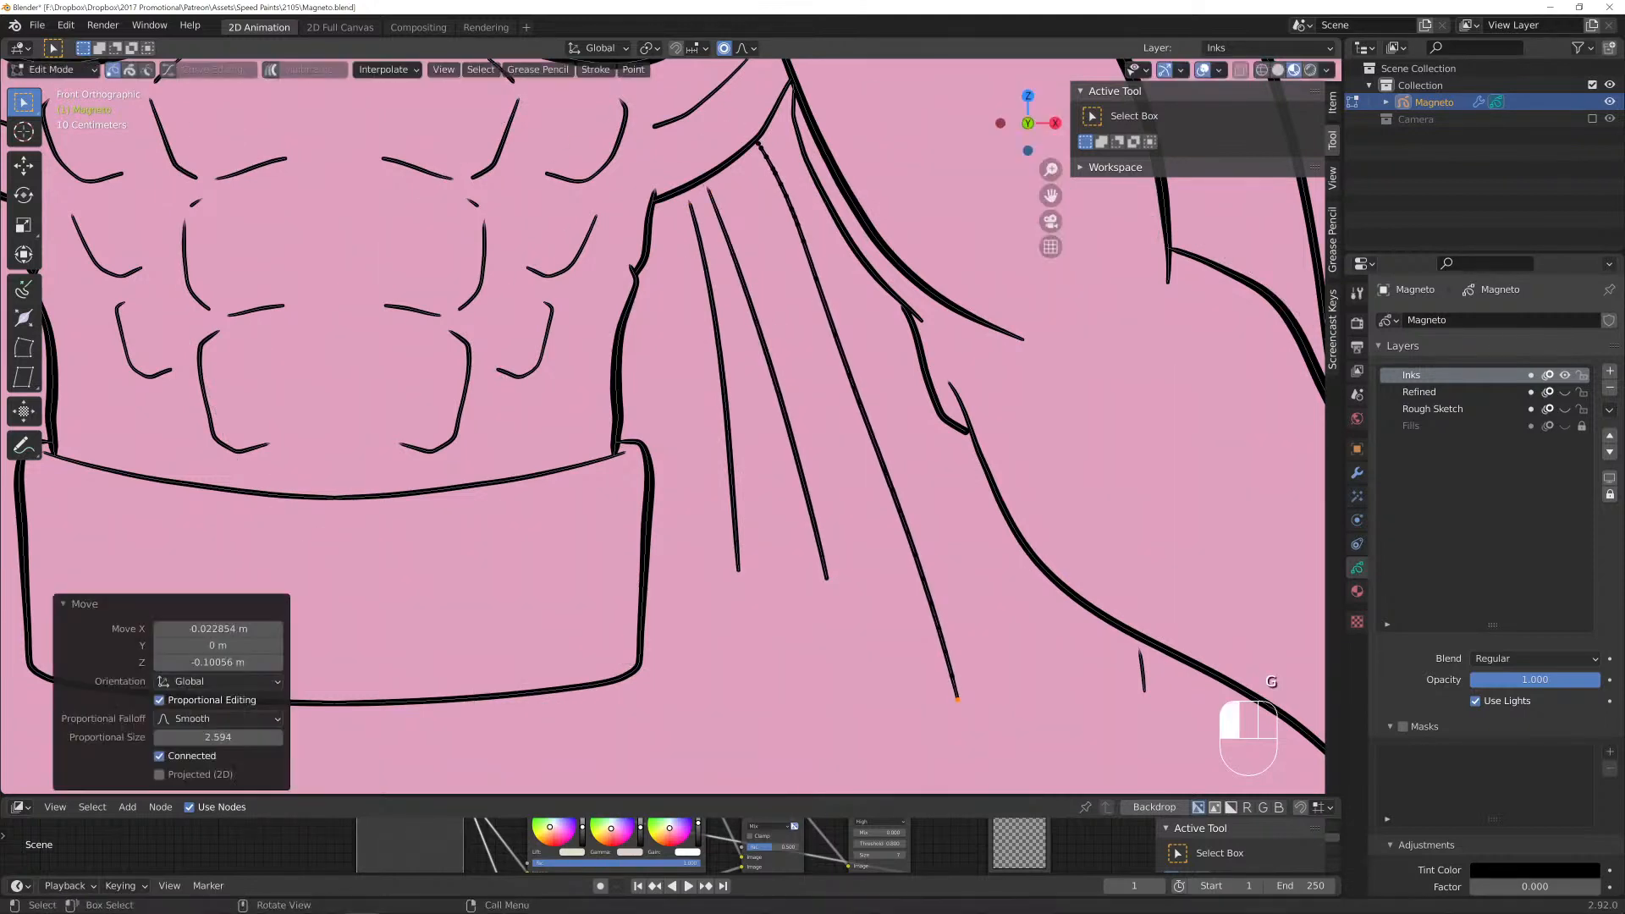
click(865, 400)
key(g)
scroll(869, 404, up, 12)
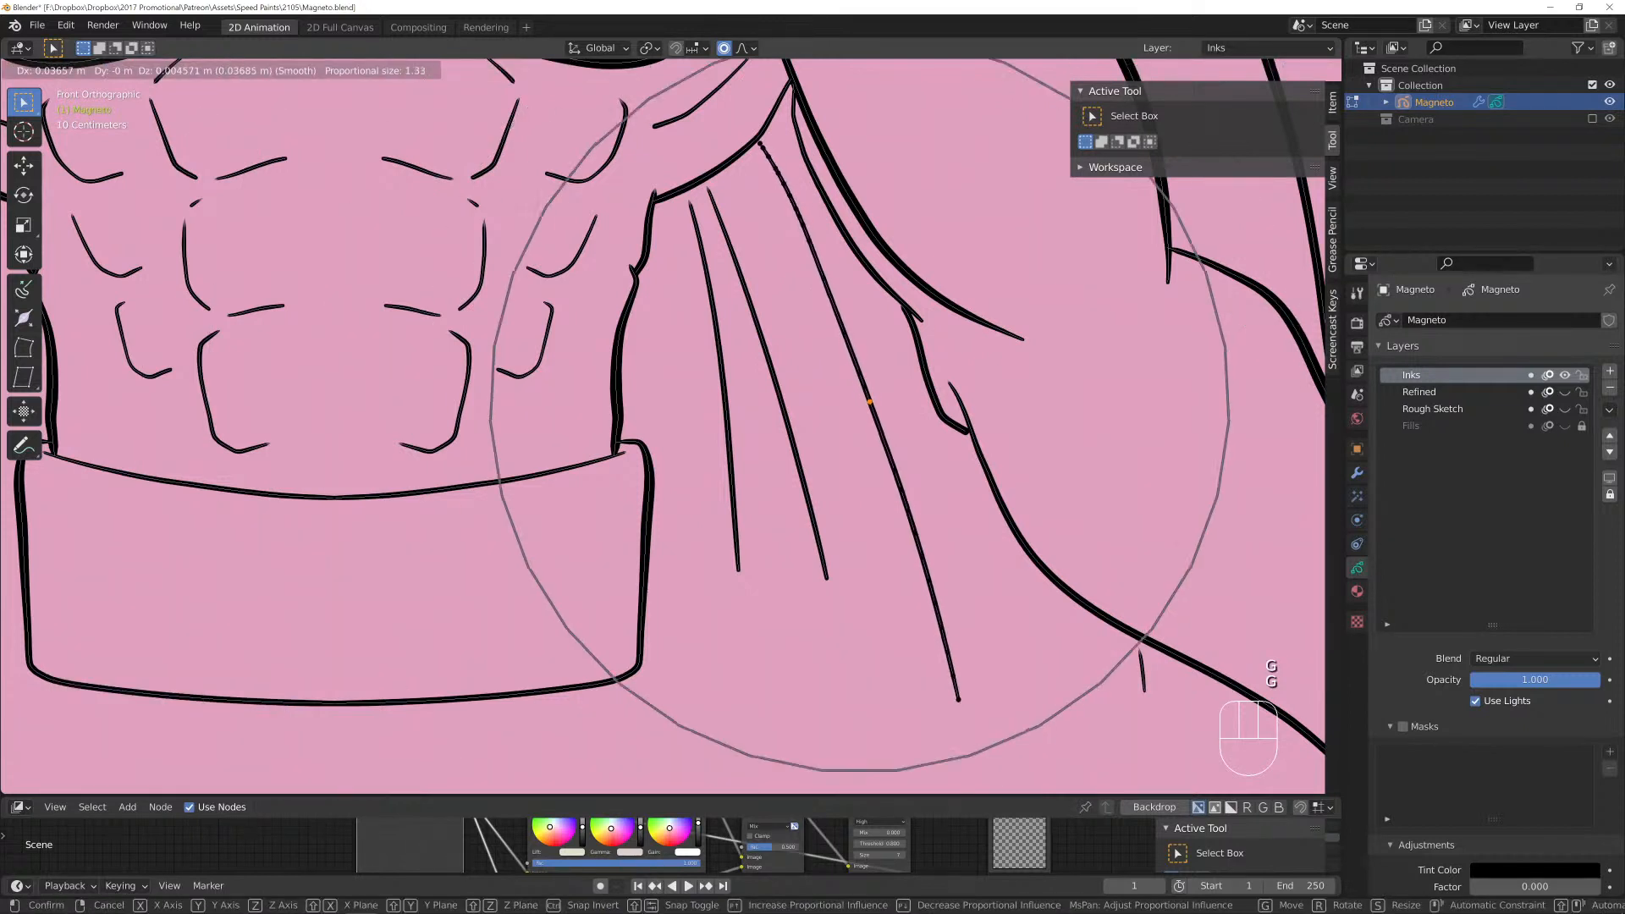
click(869, 404)
Nudge the stroke point at the elbow so the cape edge meets the forearm contour, and return to drawing.
click(971, 430)
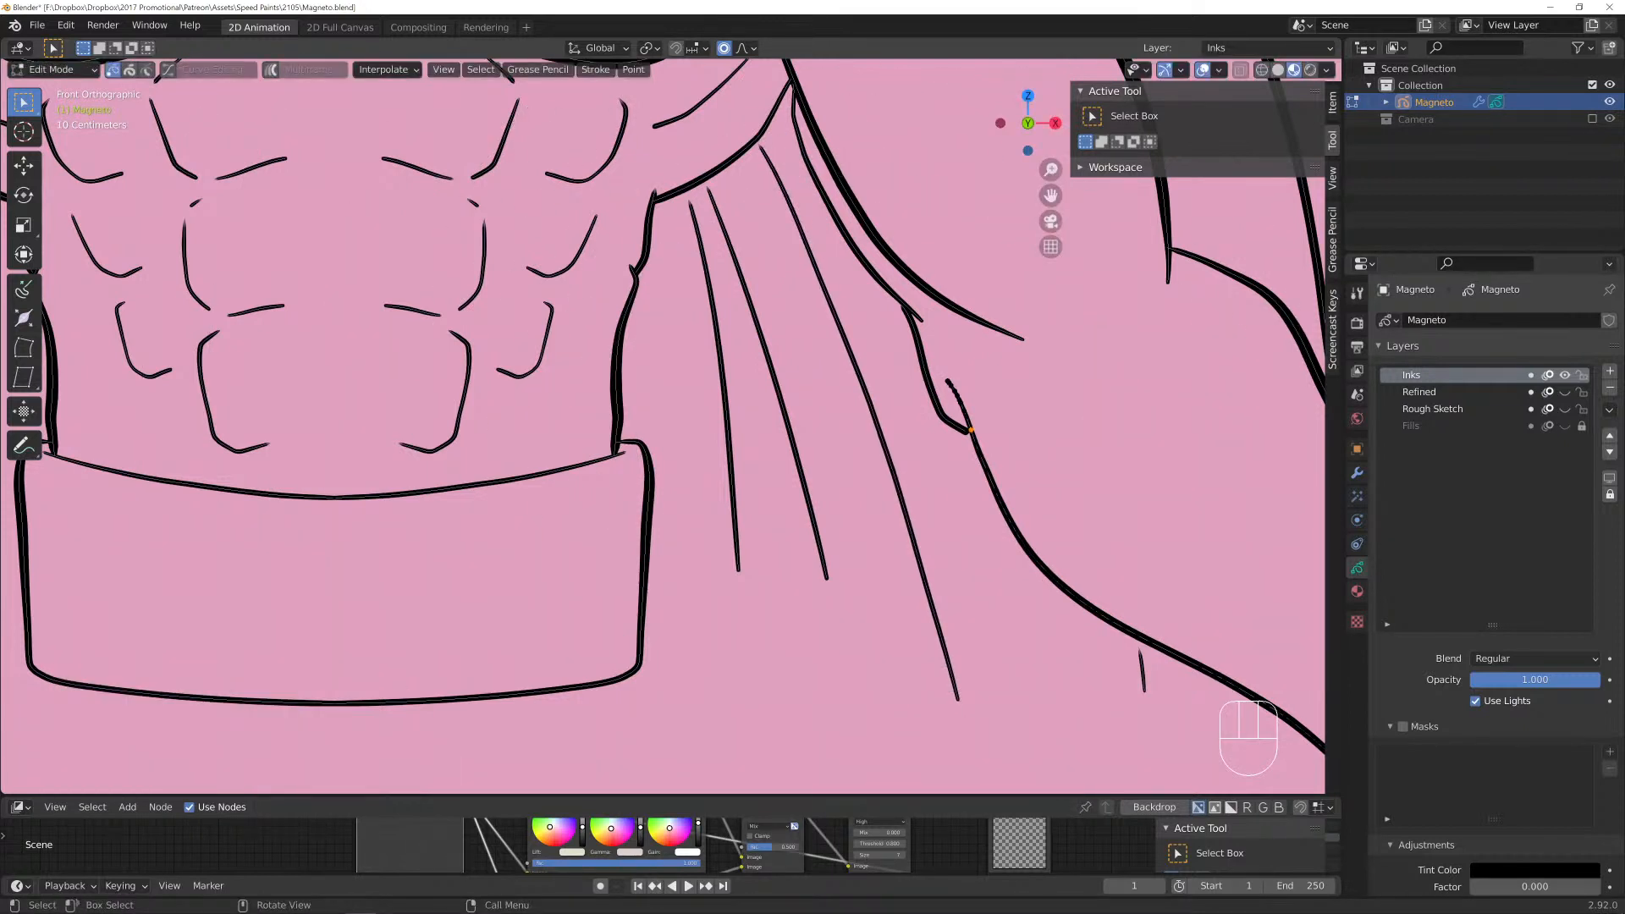
key(g)
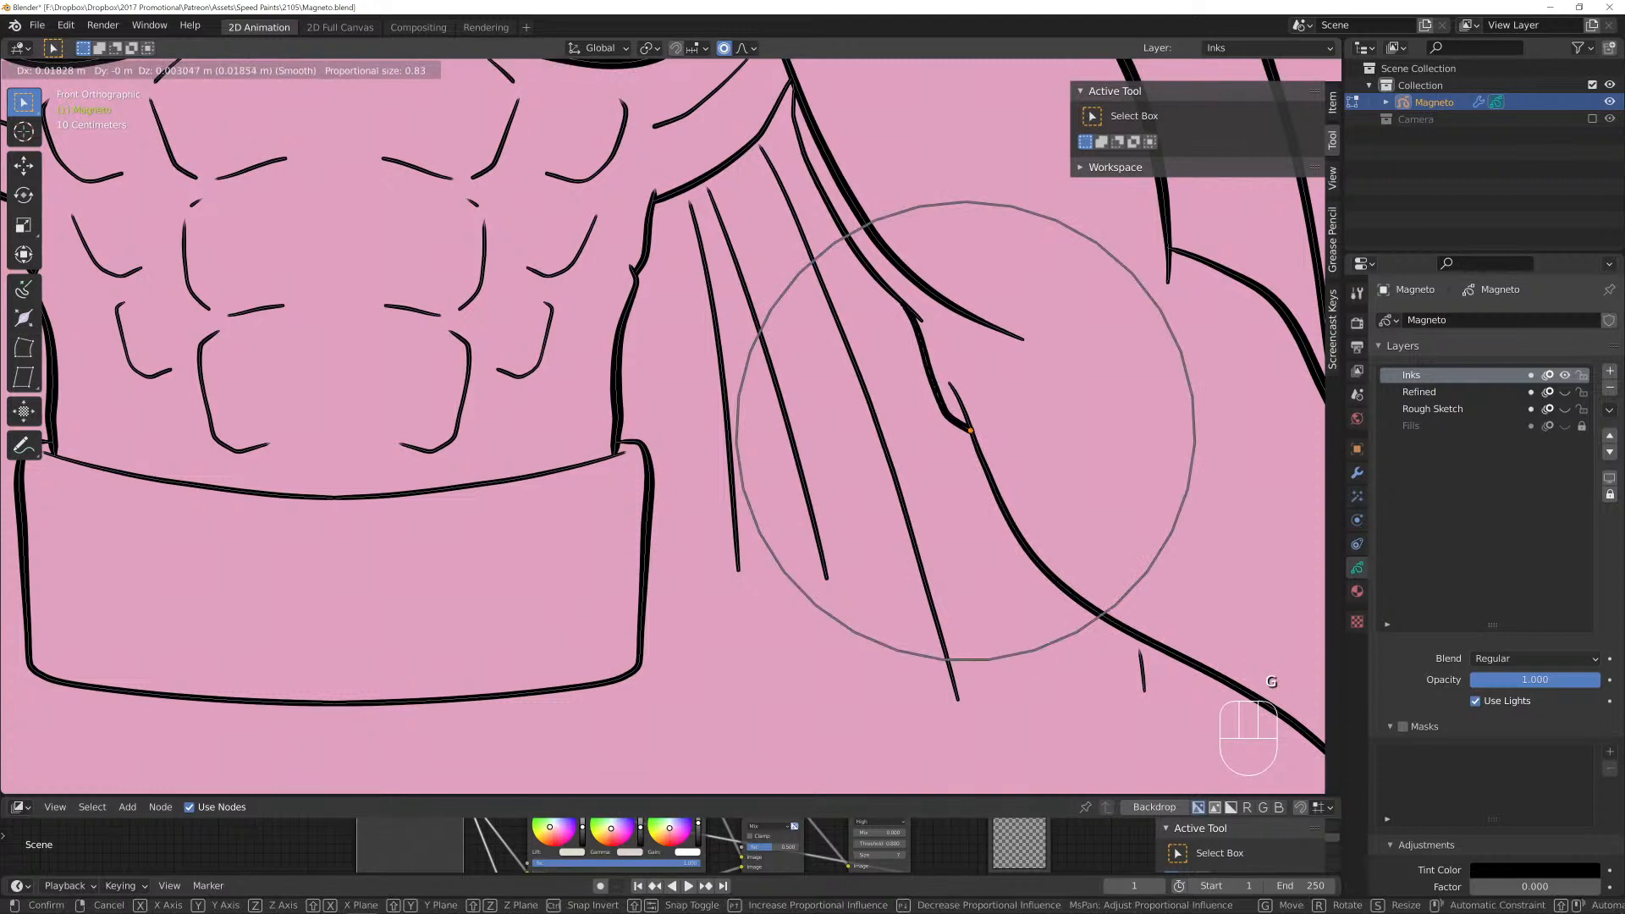
key(Return)
key(Tab)
key(Tab)
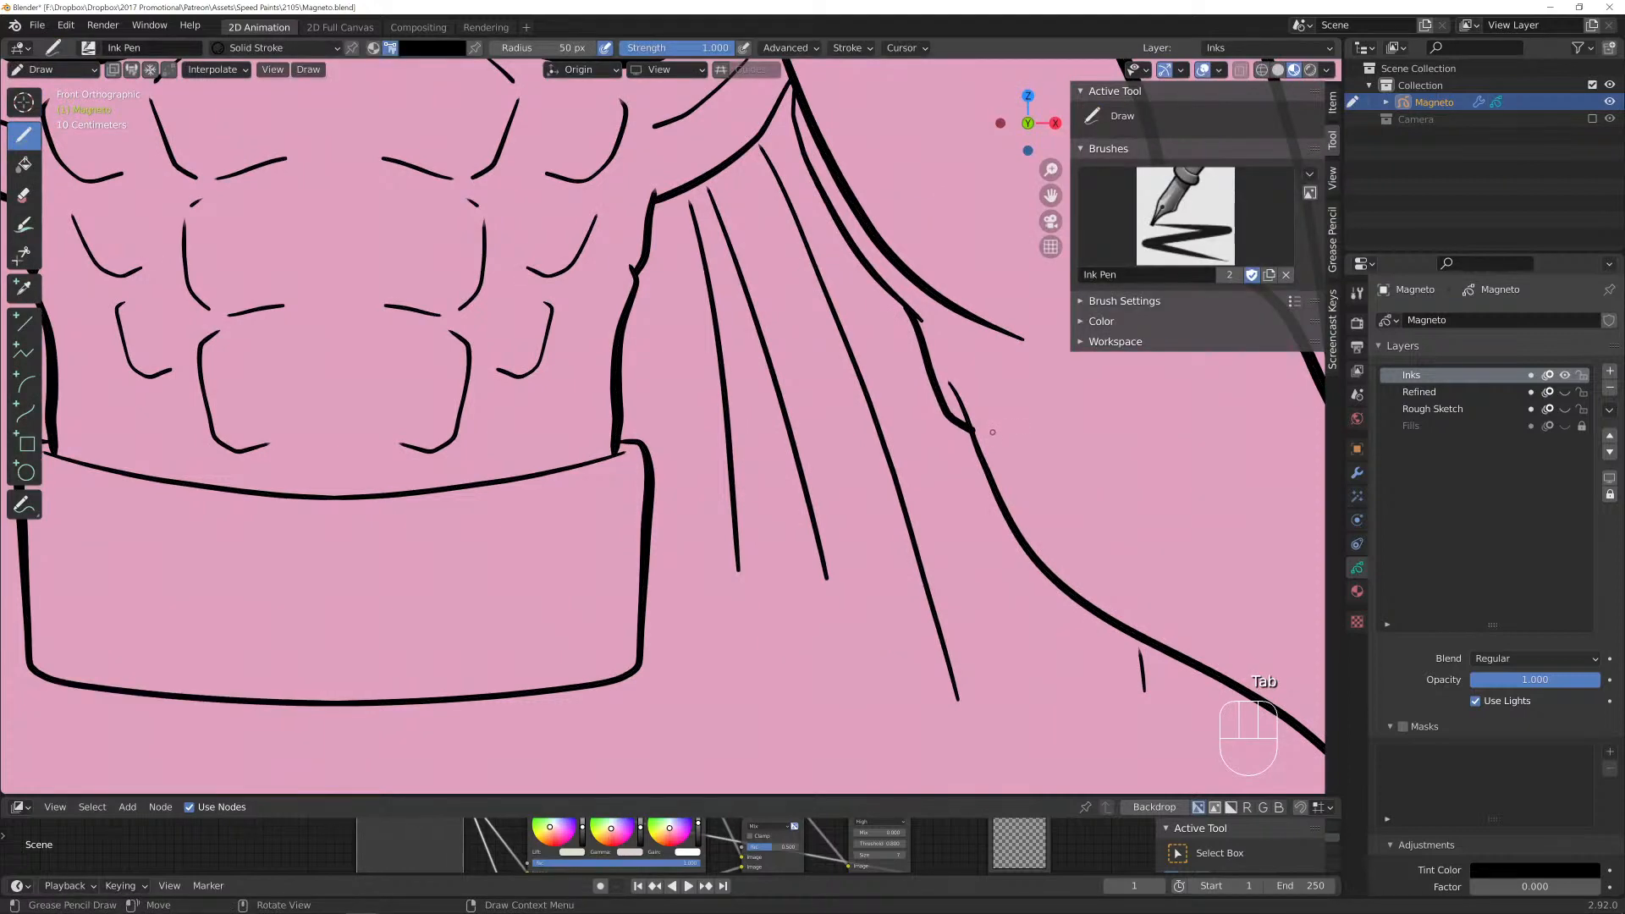
key(g)
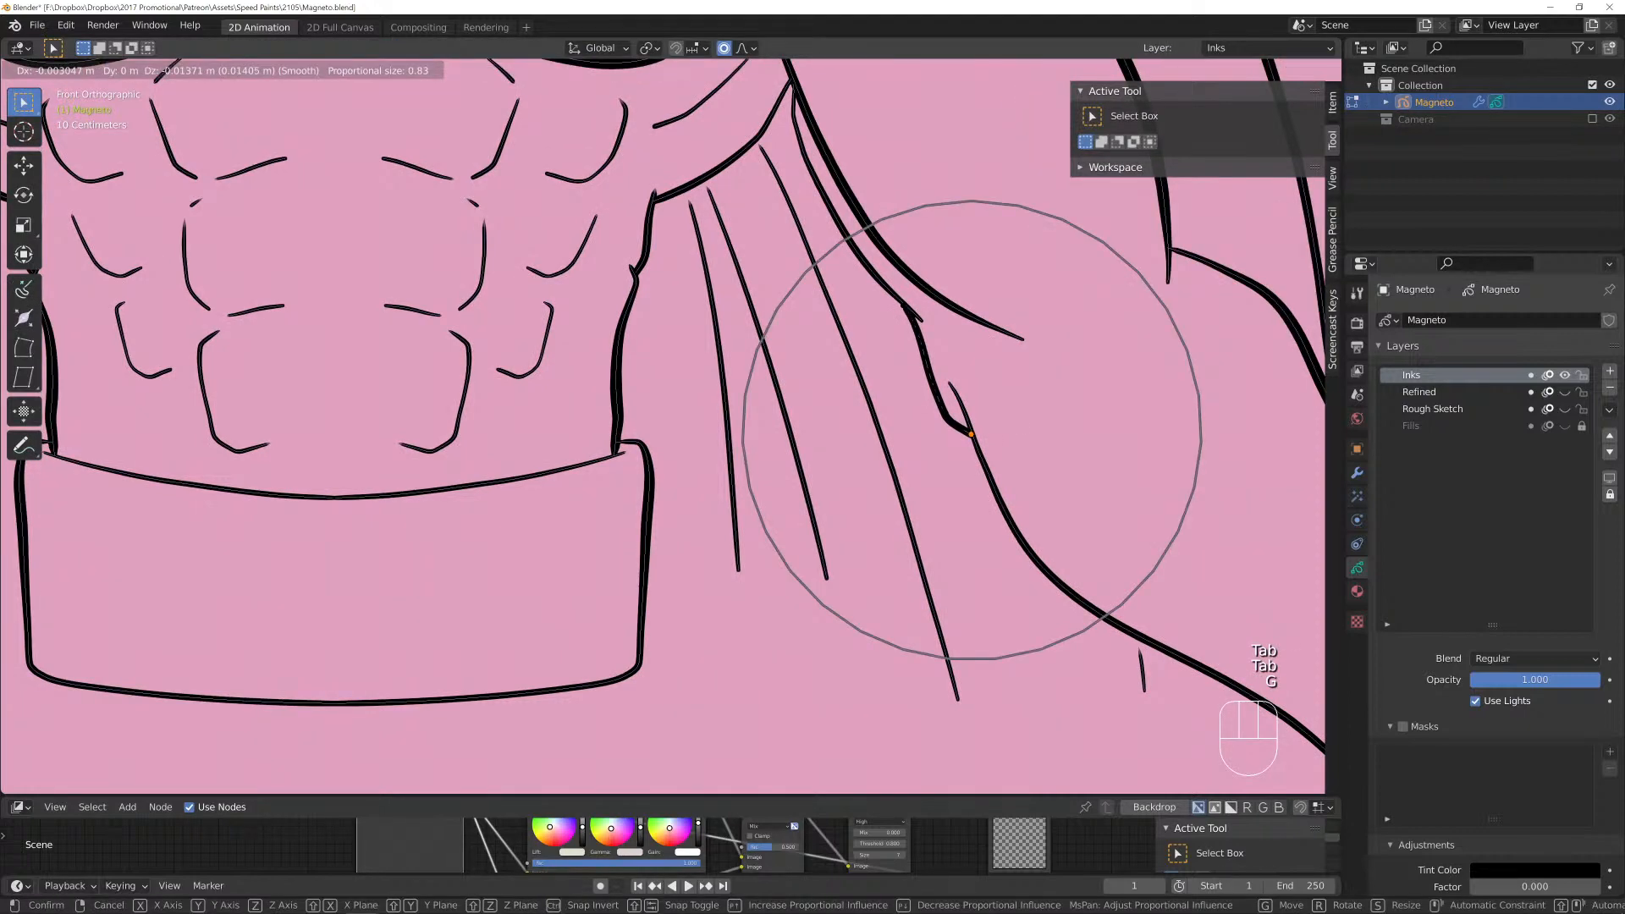
key(Tab)
Add a new Grease Pencil layer above Inks and lock the Refined and Rough Sketch layers.
scroll(989, 410, down, 3)
shift+middle_drag(931, 381, 790, 463)
scroll(791, 464, up, 1)
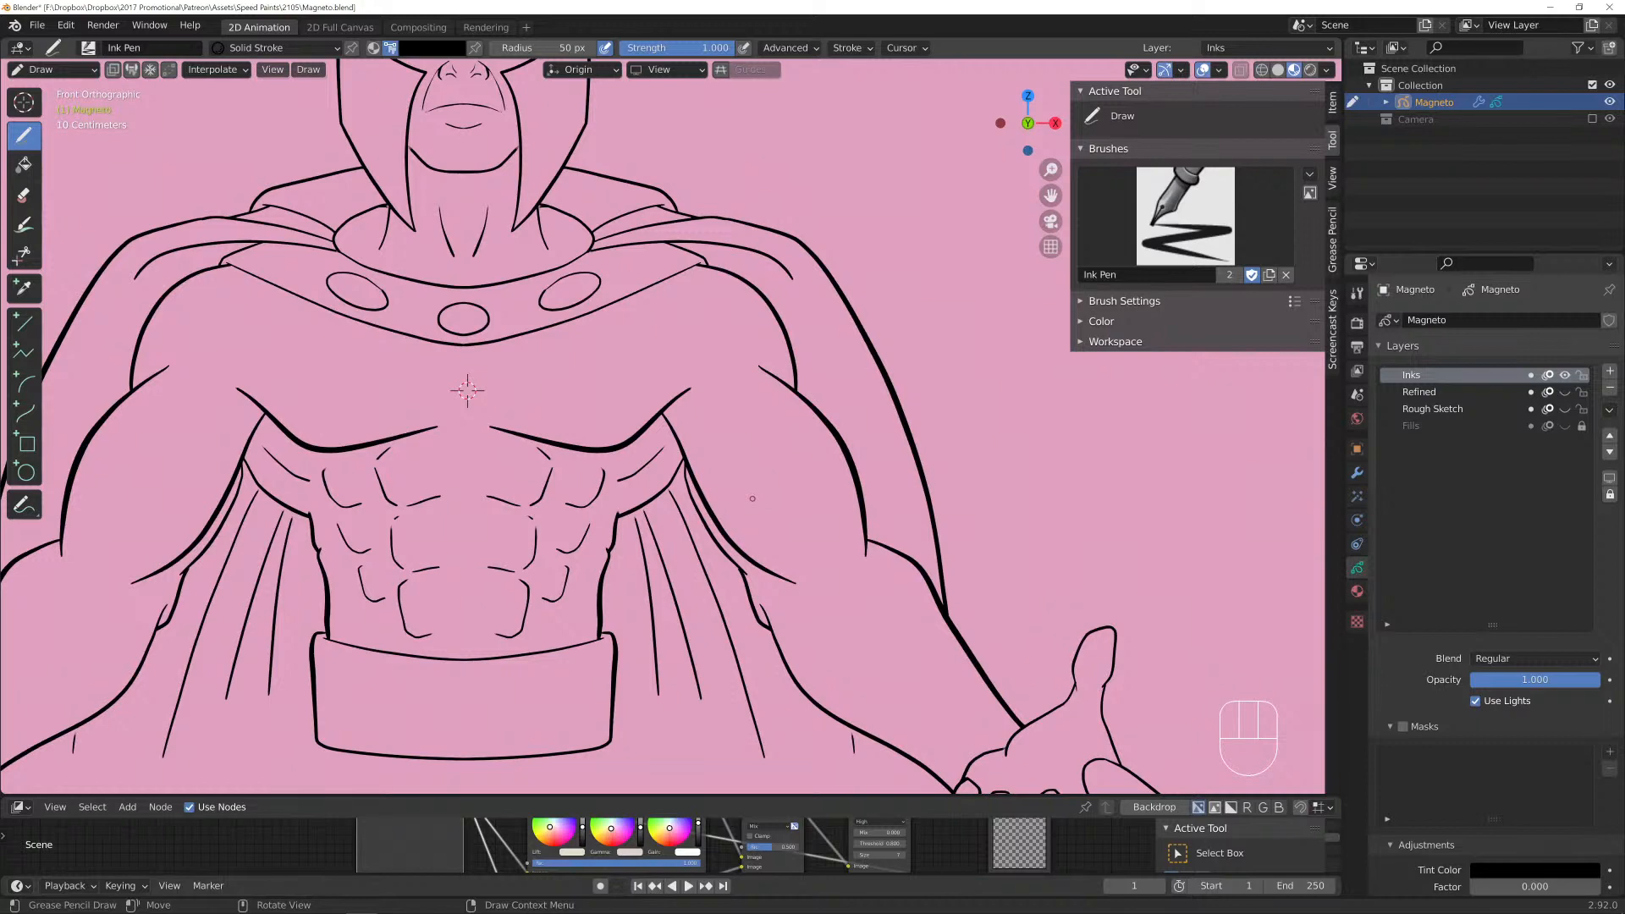
shift+middle_drag(652, 549, 665, 445)
scroll(667, 446, down, 2)
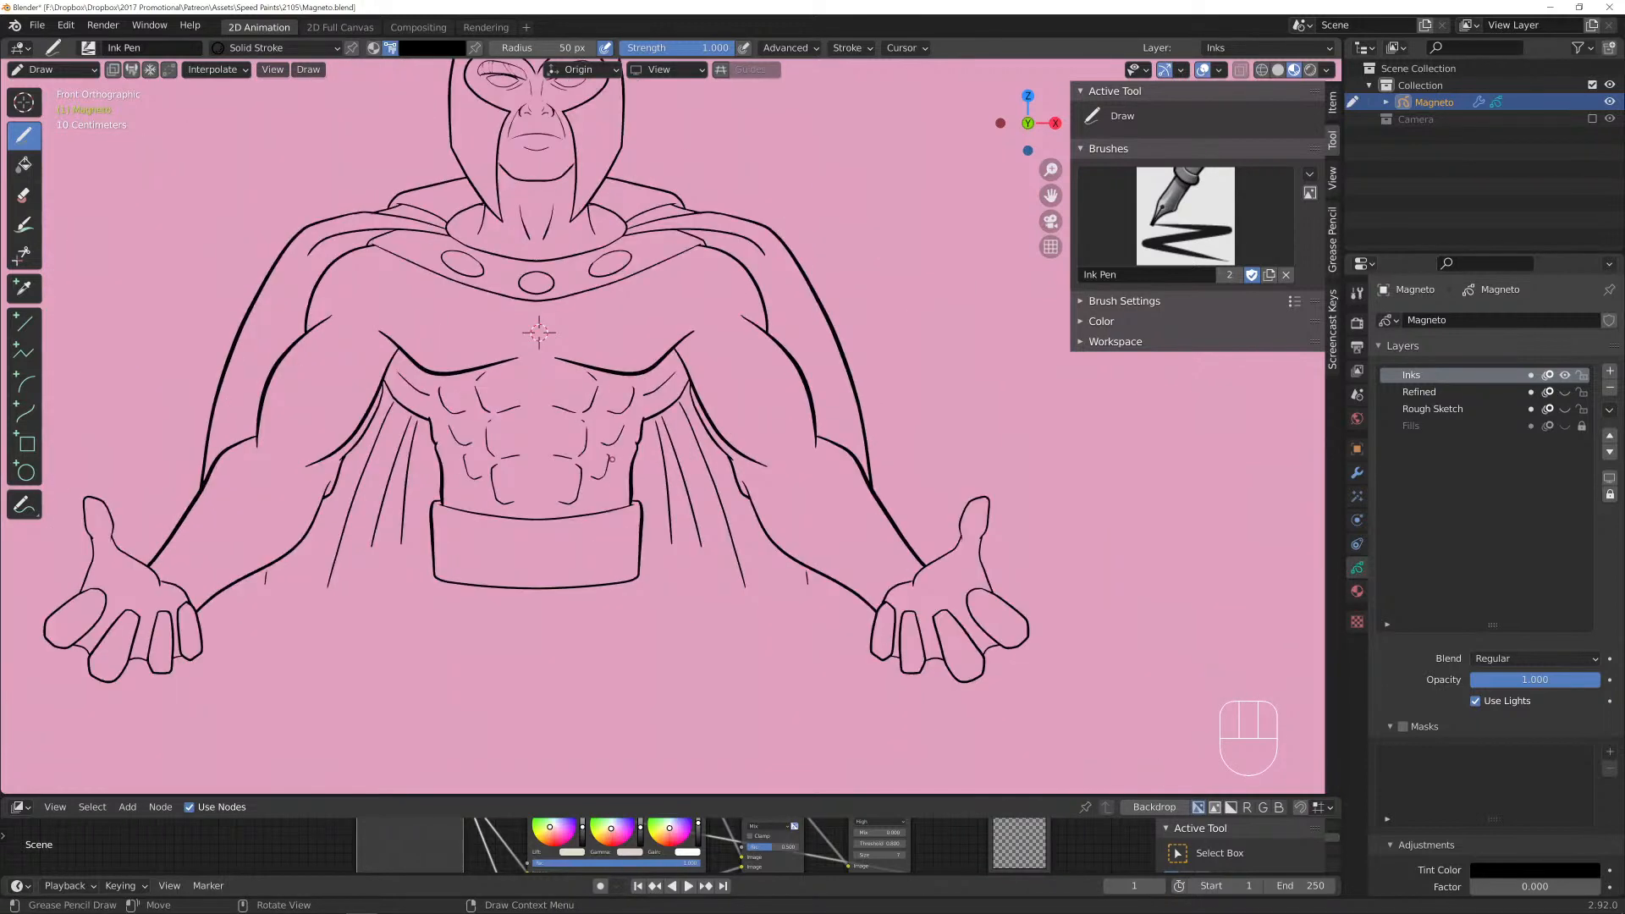
shift+middle_drag(538, 331, 634, 428)
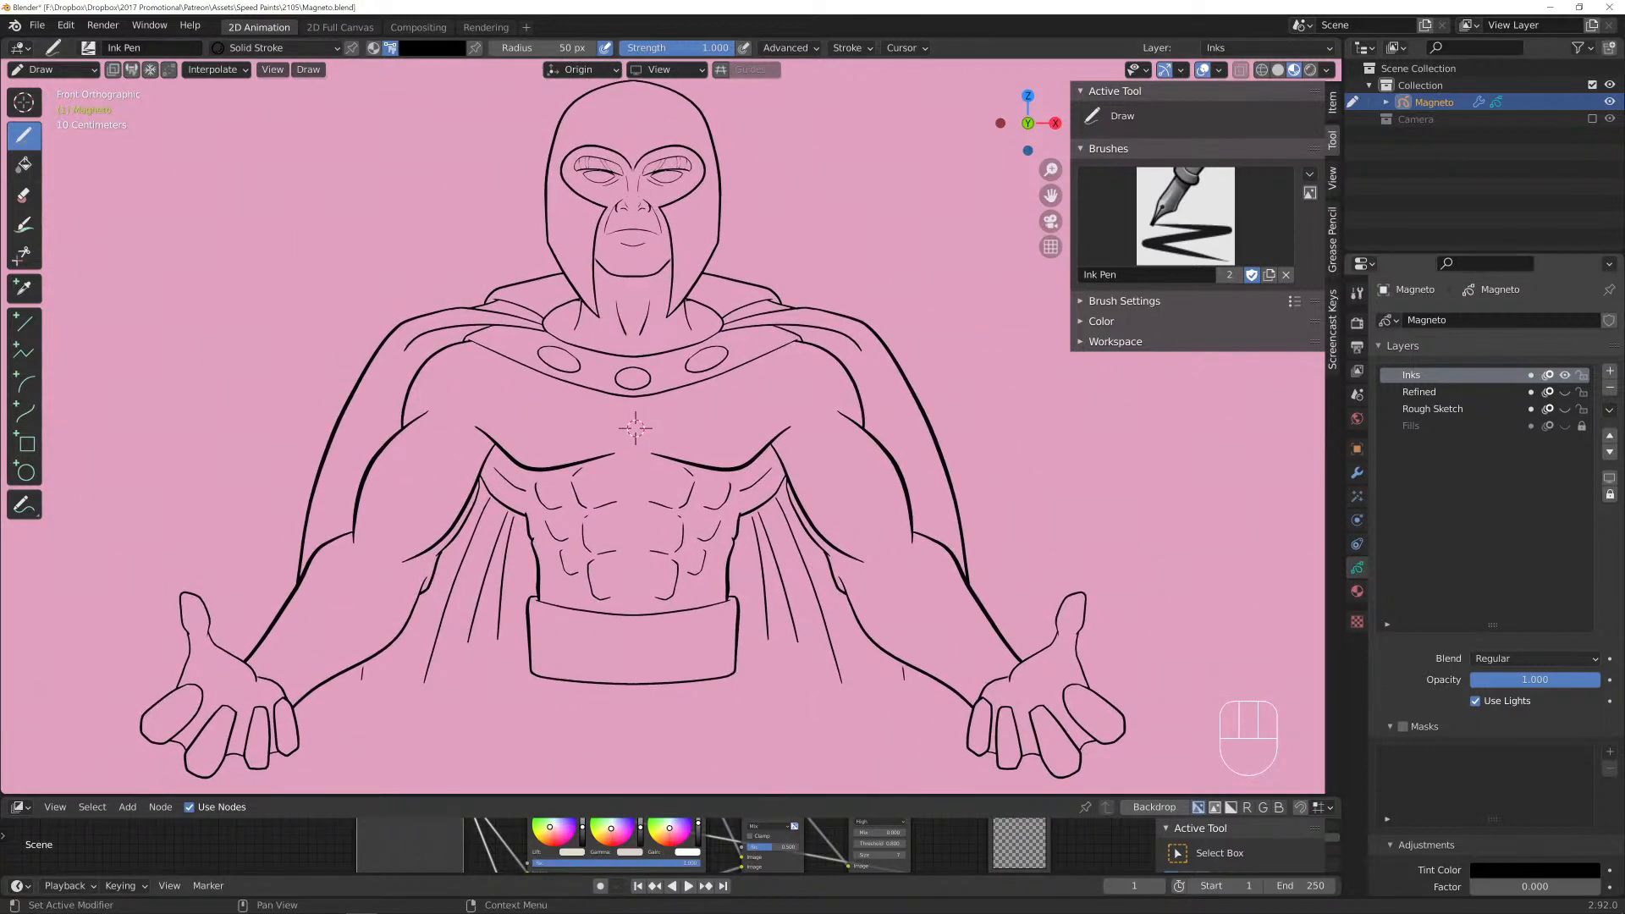
click(1610, 371)
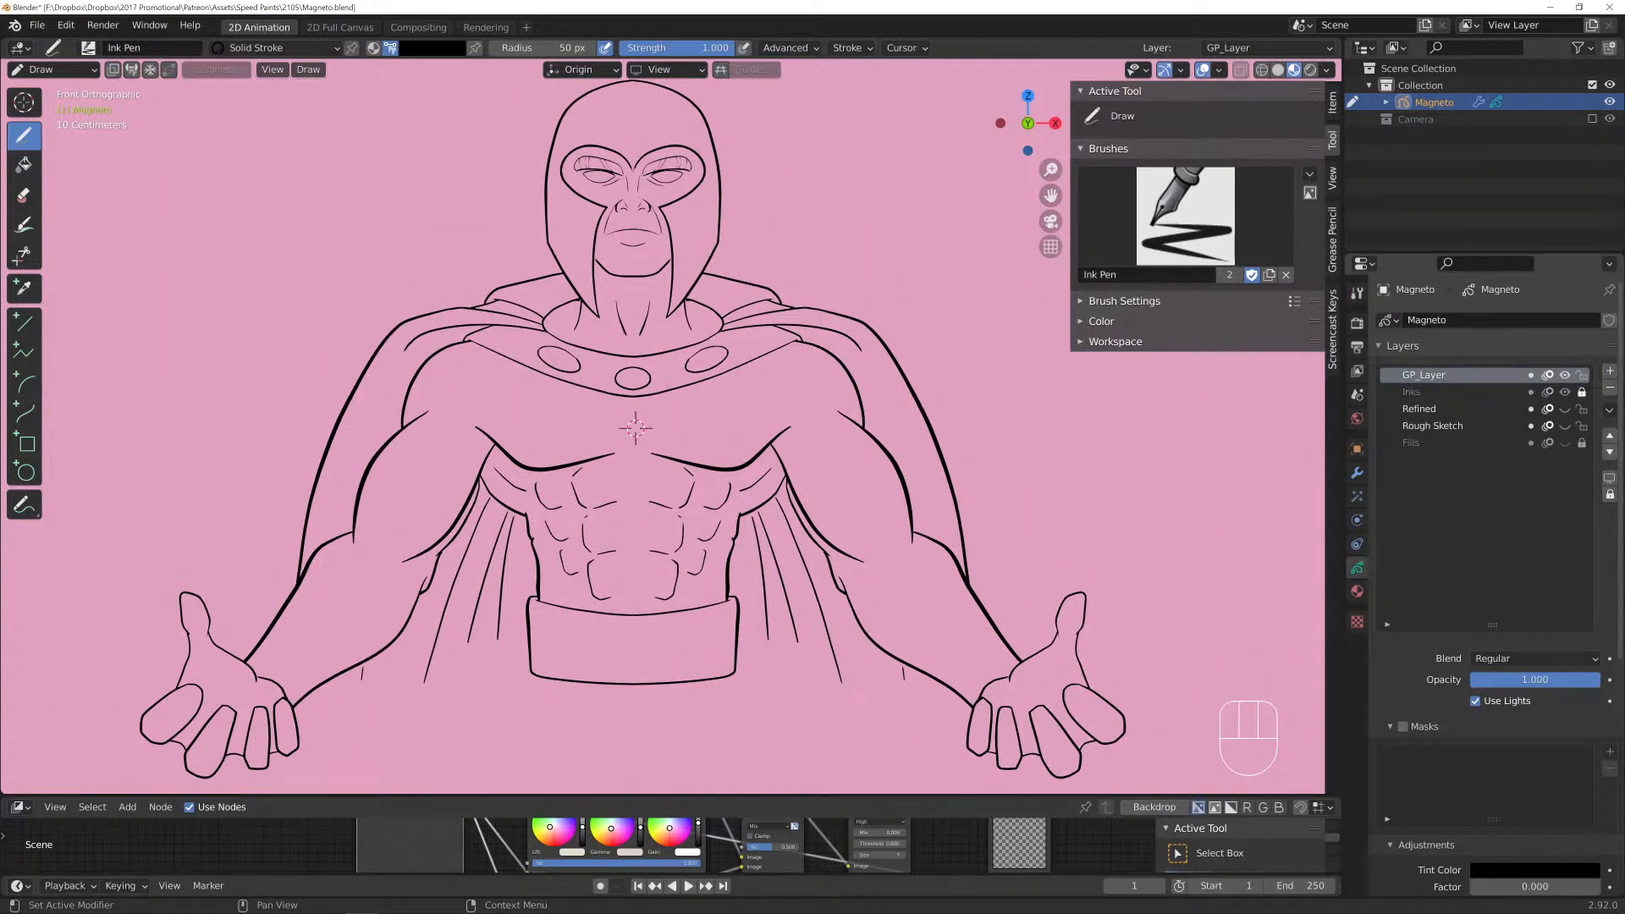
click(1581, 409)
click(1581, 426)
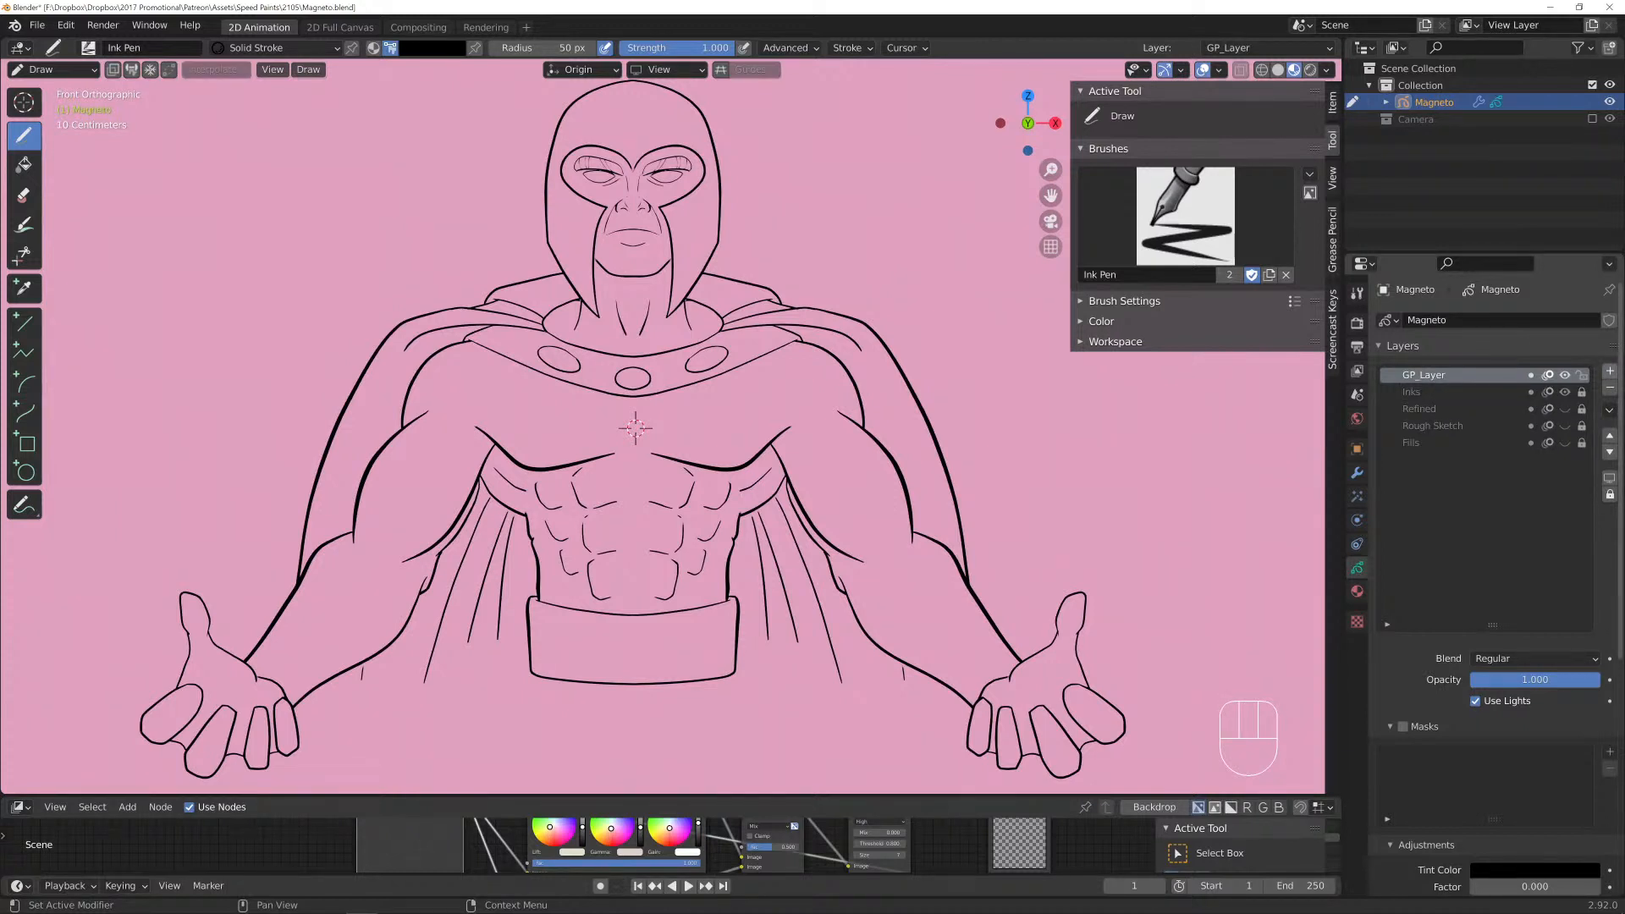
Rename the new layer Inkspots.
double_click(1423, 375)
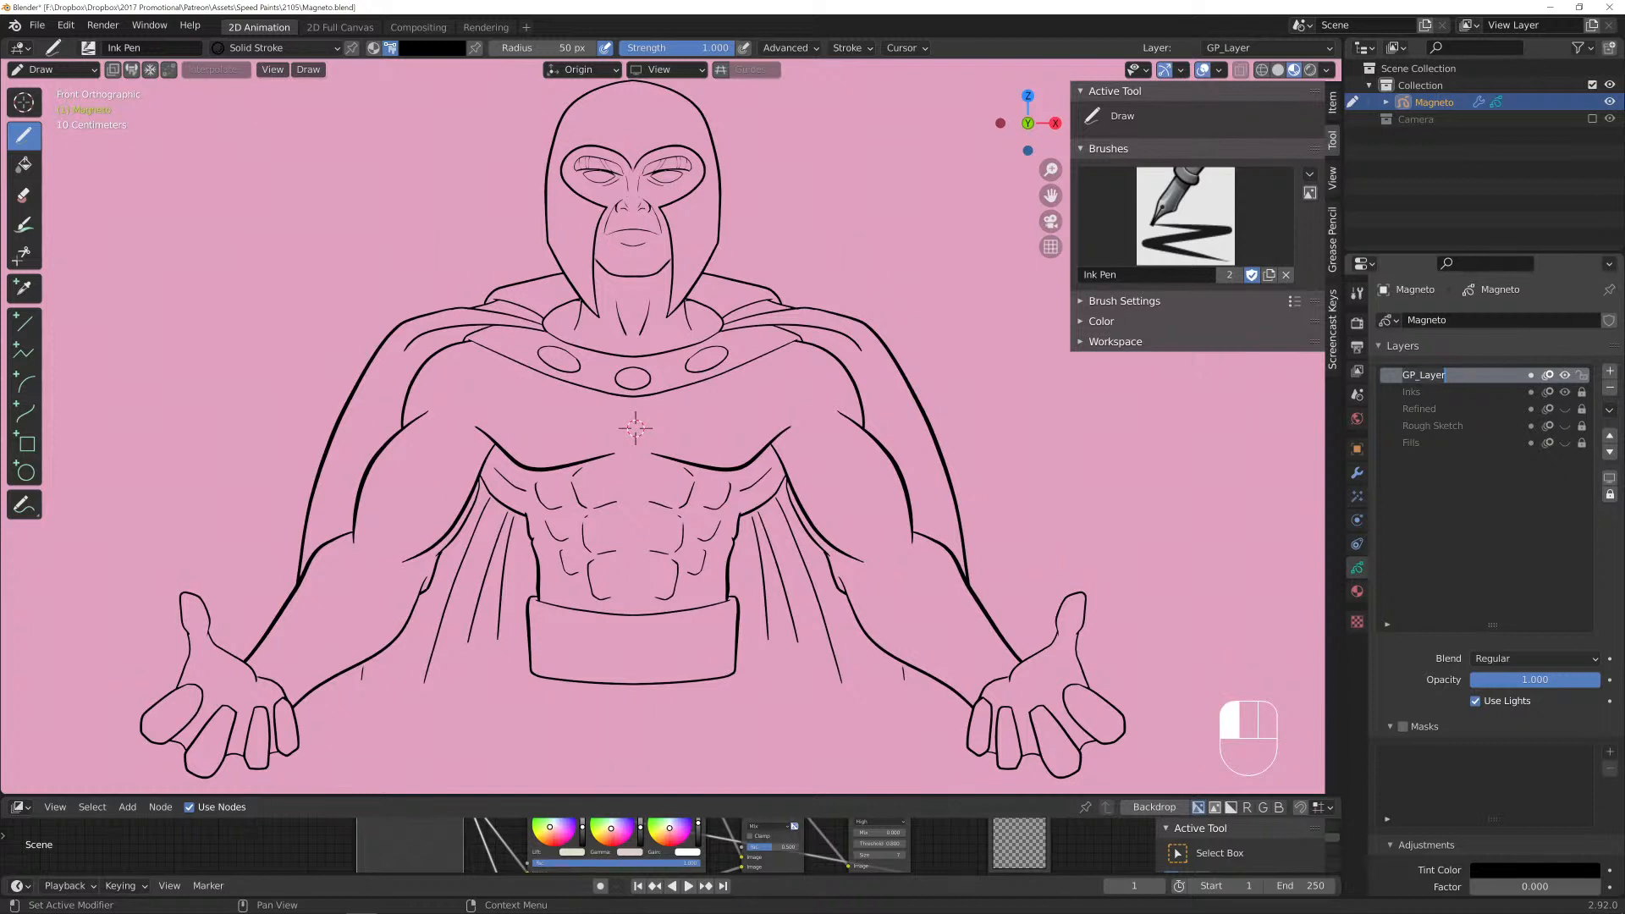
key(BackSpace)
text(Inkspots)
key(Return)
Make the Rough Sketch layer visible as a shading guide behind the inked head.
scroll(635, 427, up, 3)
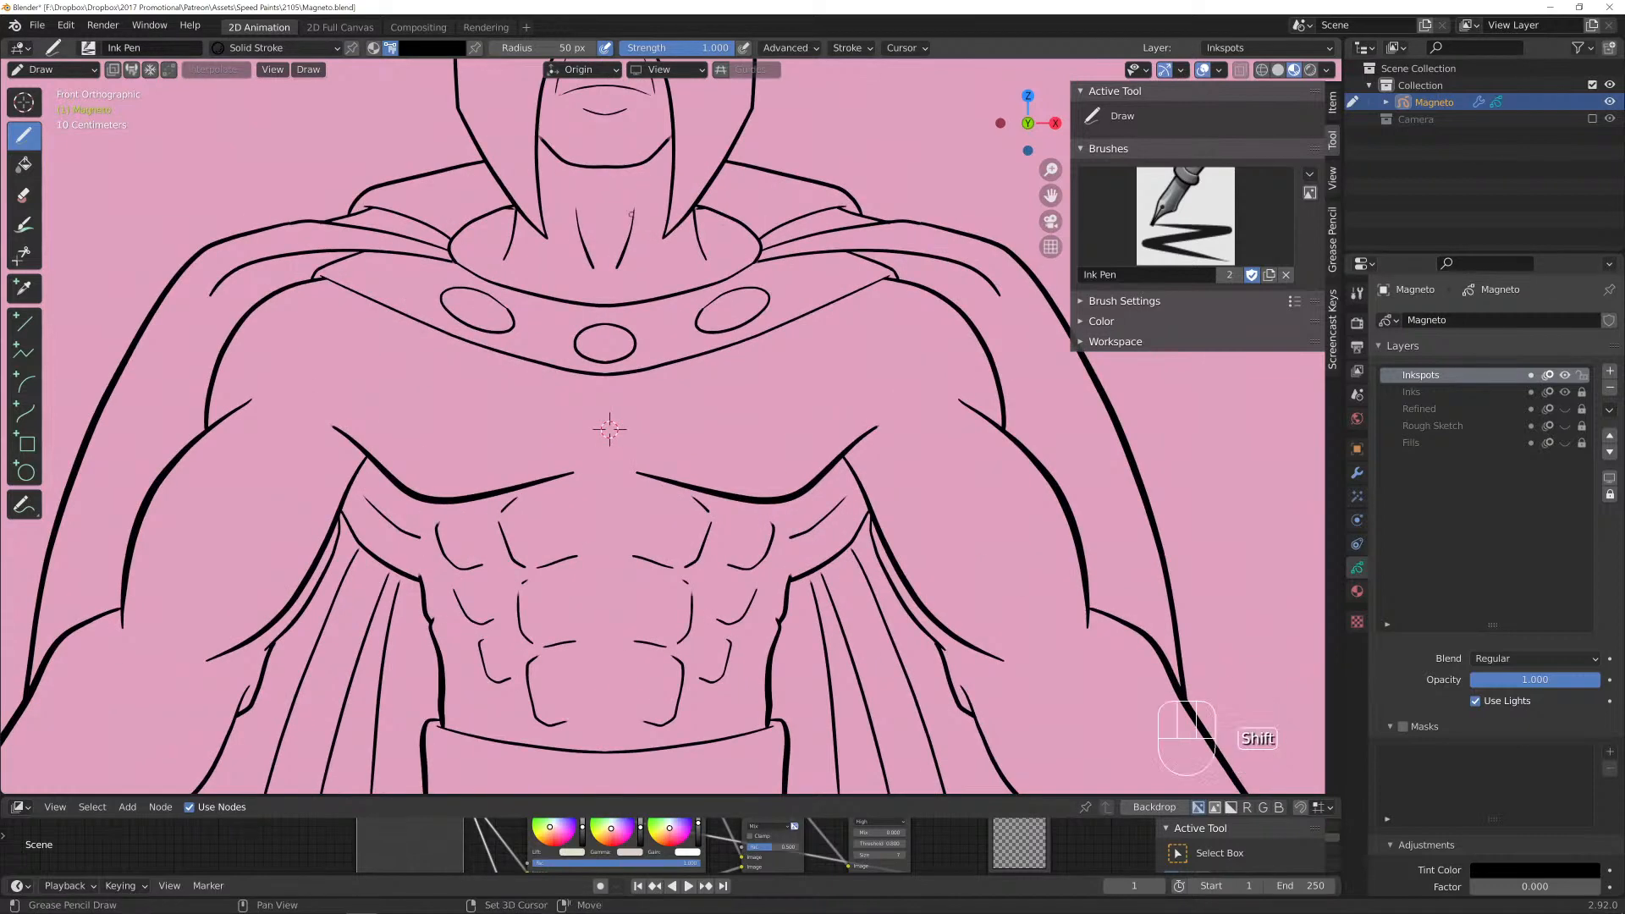
shift+middle_drag(610, 454, 610, 768)
scroll(610, 769, up, 1)
shift+scroll(602, 400, up, 4)
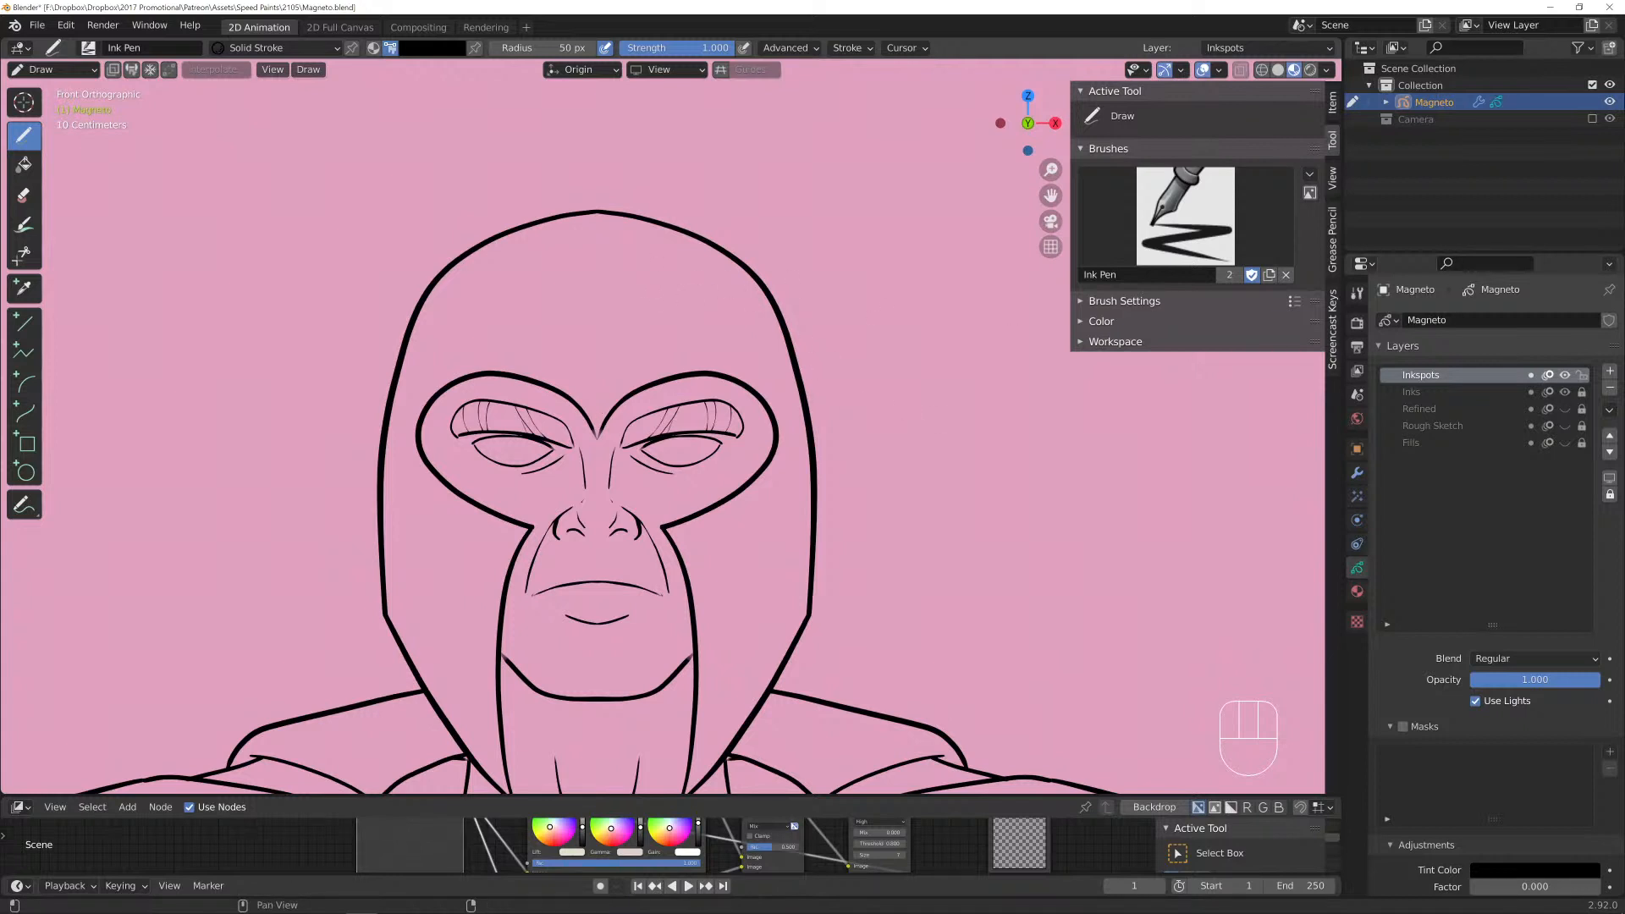
click(1565, 425)
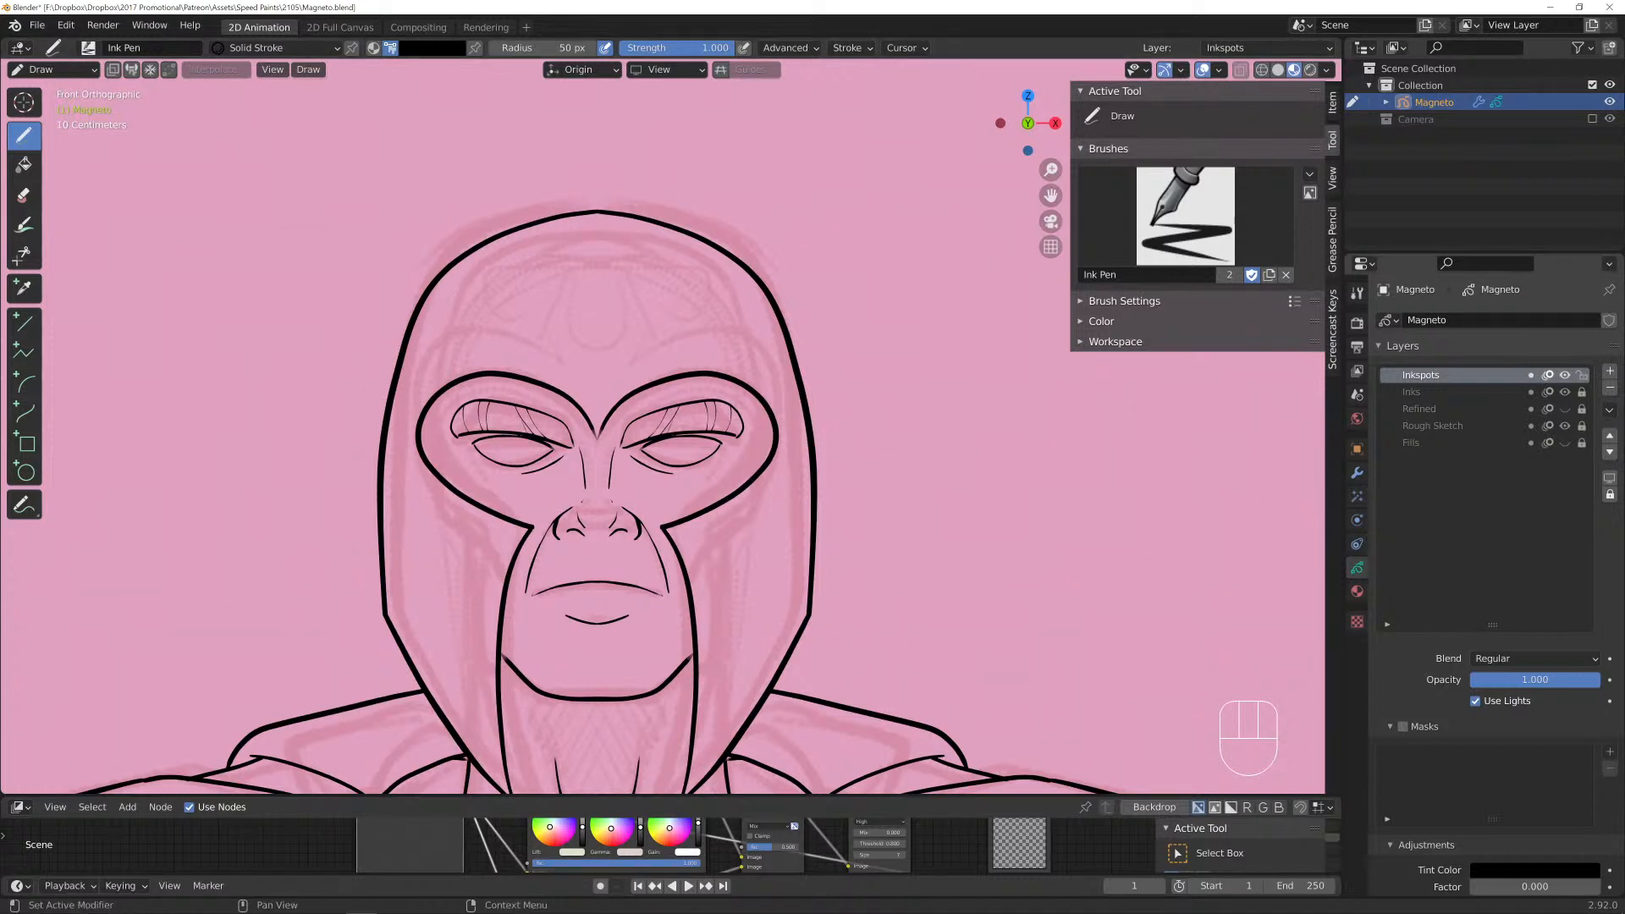
Apply the Magneto object's Mirror modifier in Object Mode and return to Draw mode.
click(1357, 472)
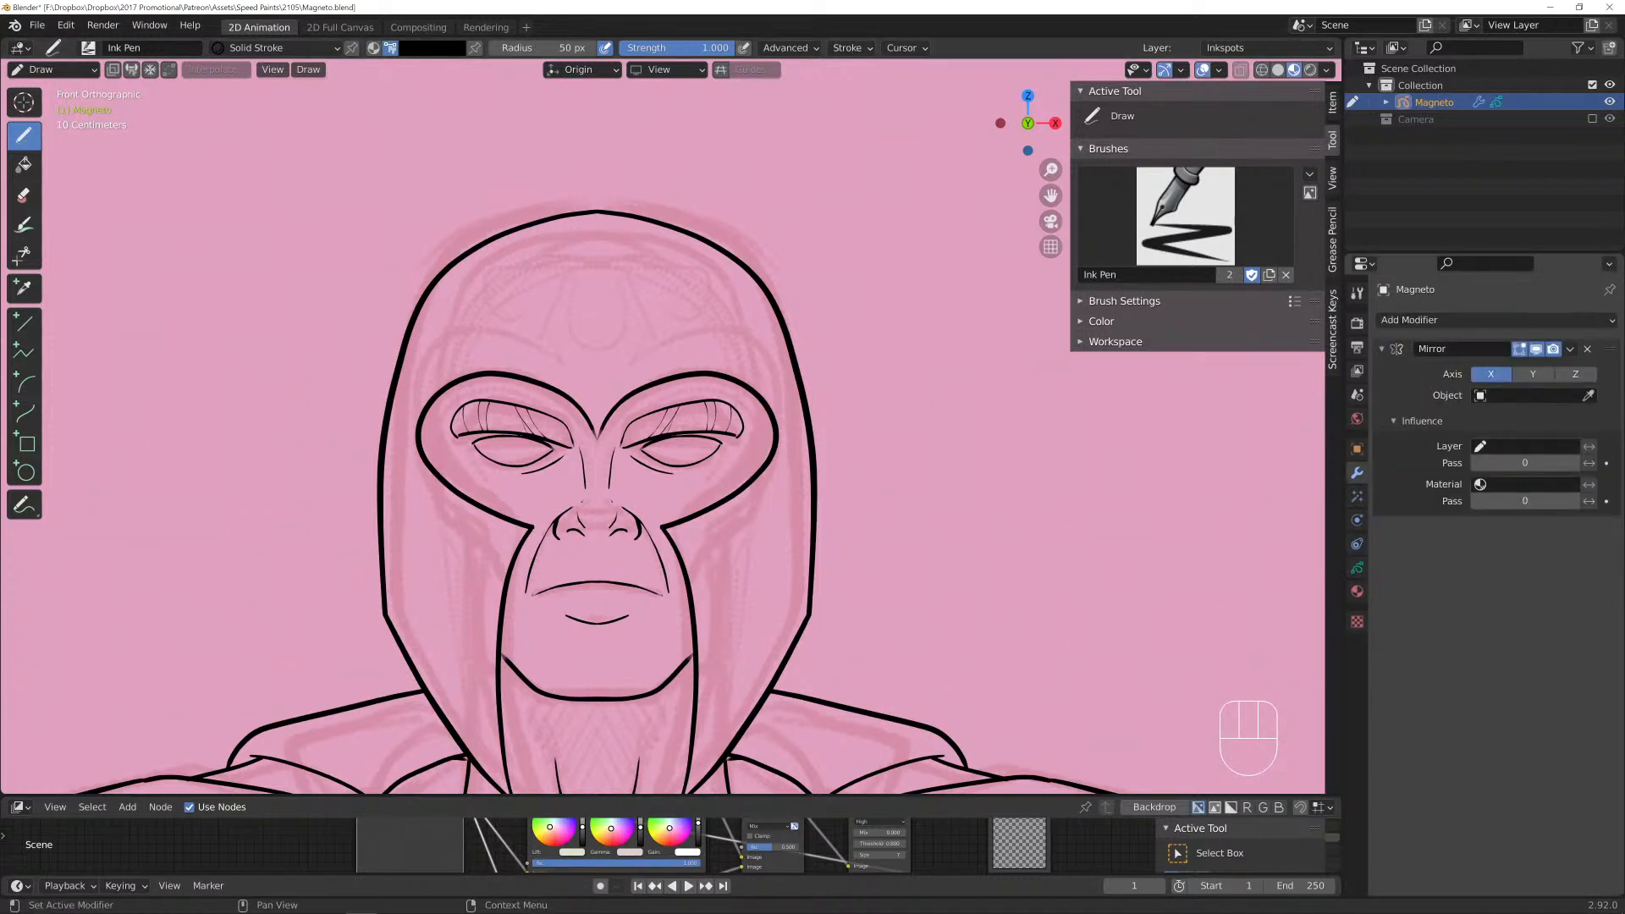
click(1570, 348)
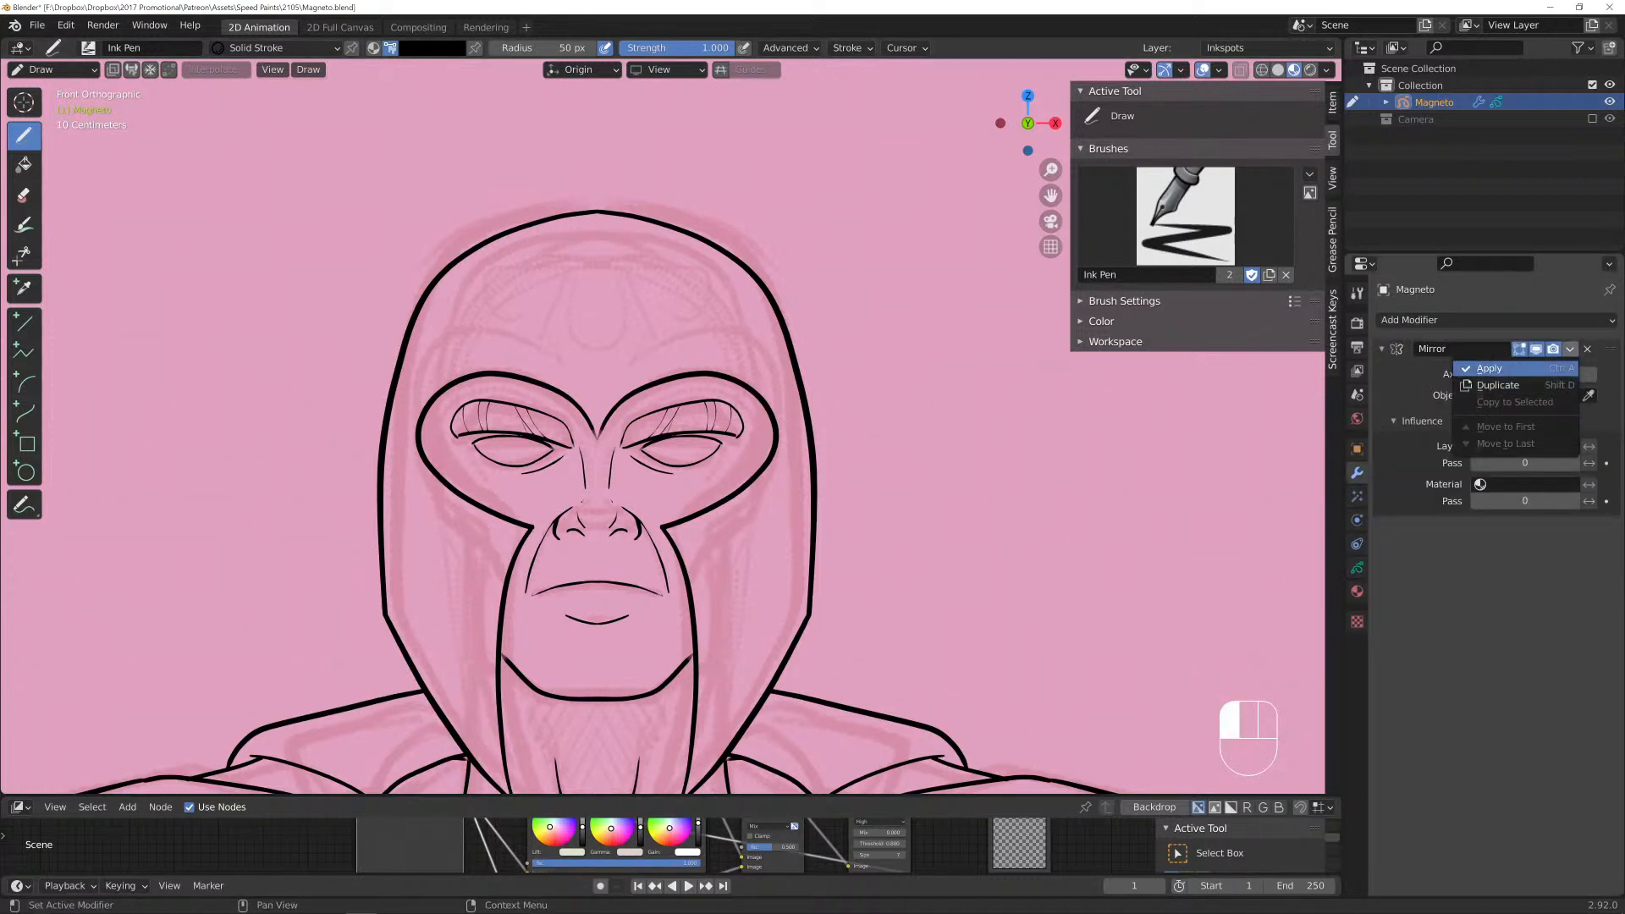
click(1489, 365)
click(52, 69)
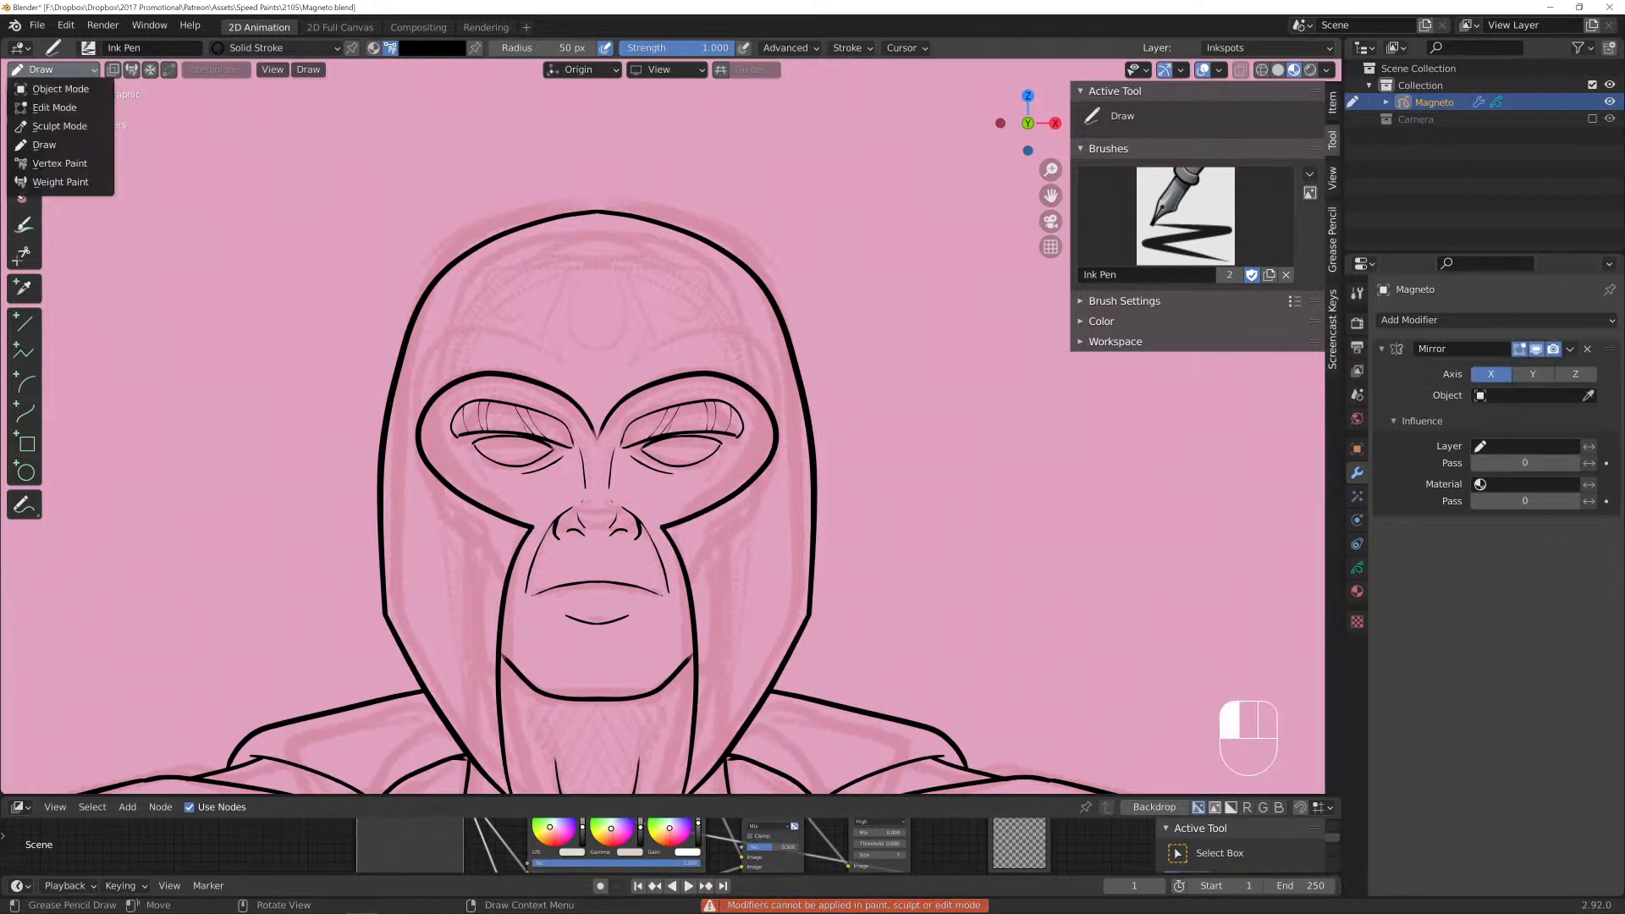
click(38, 90)
click(1570, 349)
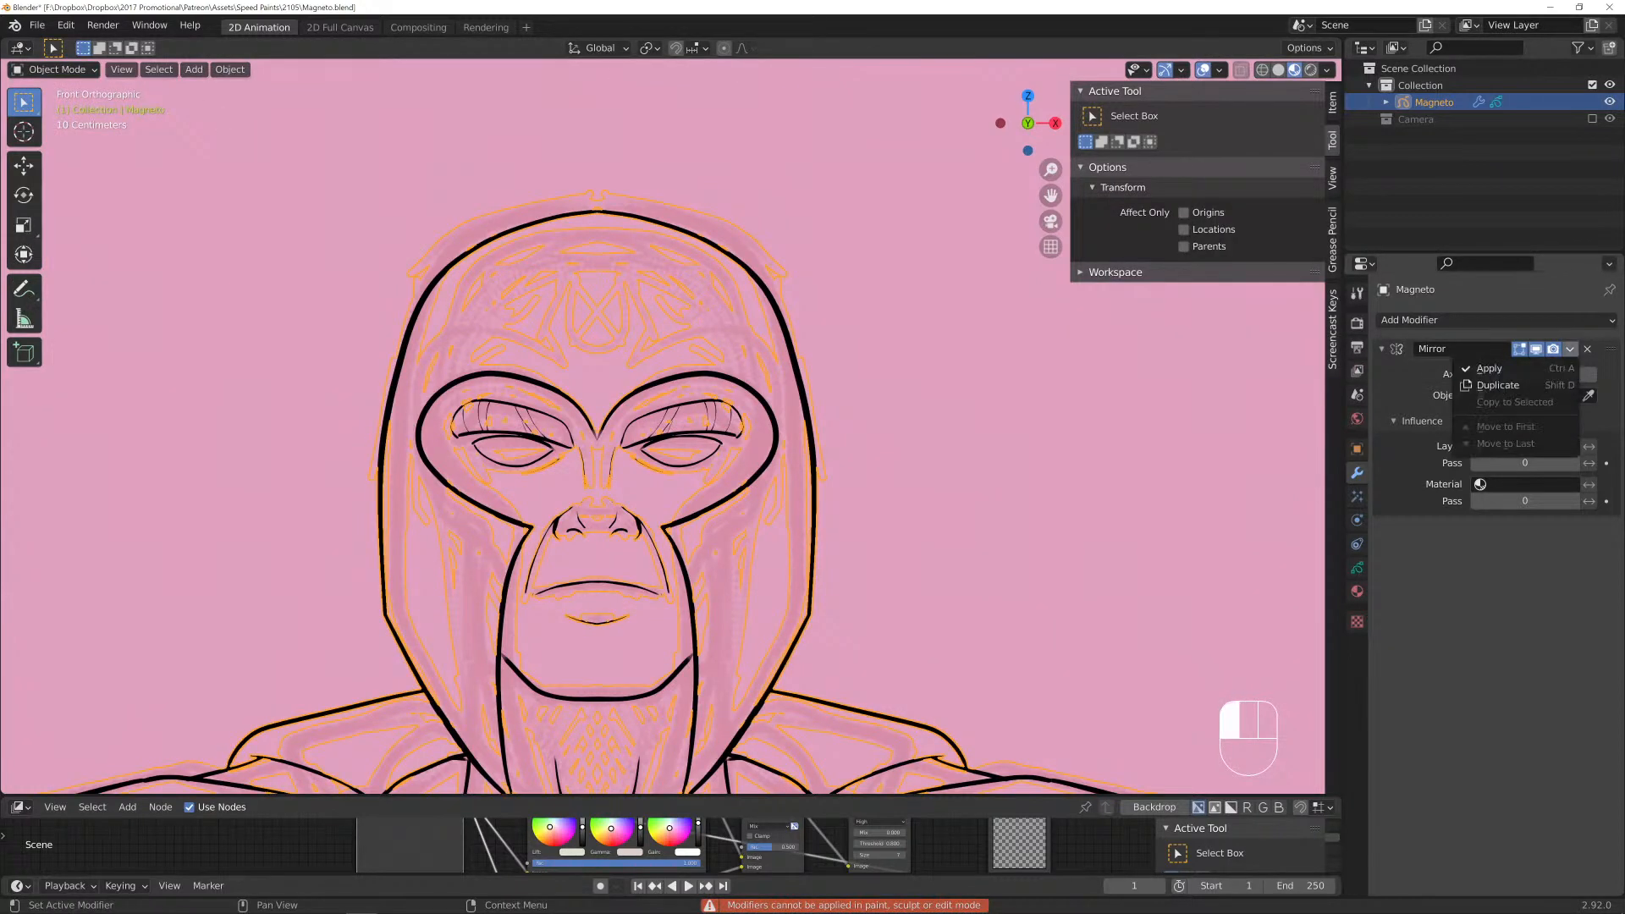
click(1490, 365)
click(53, 70)
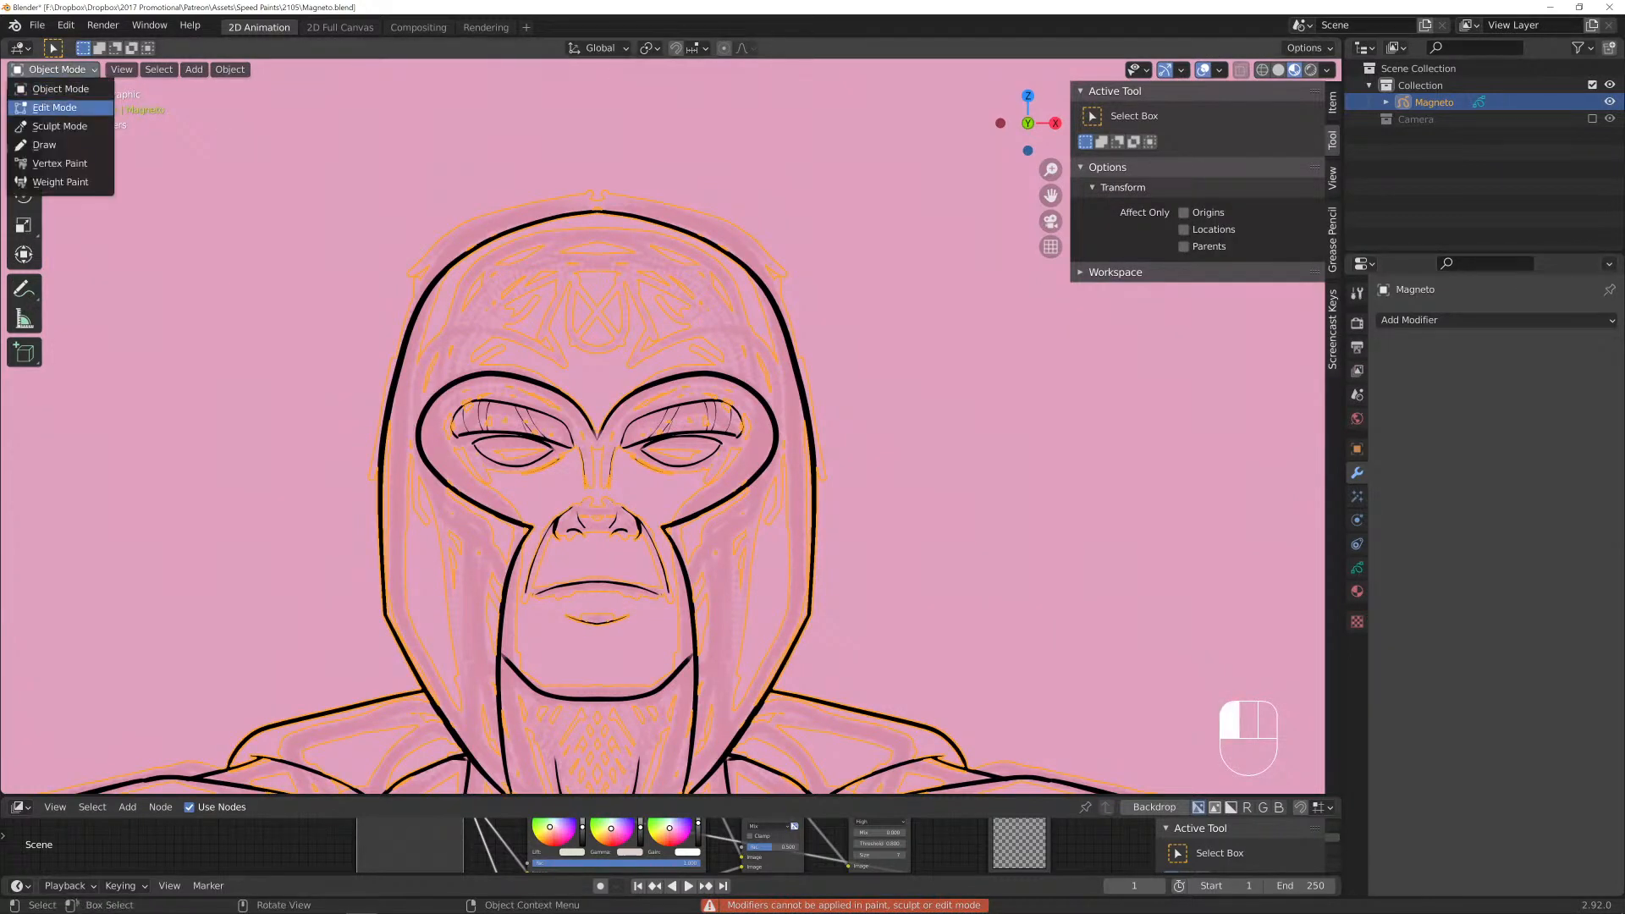
click(51, 145)
drag(652, 299, 672, 315)
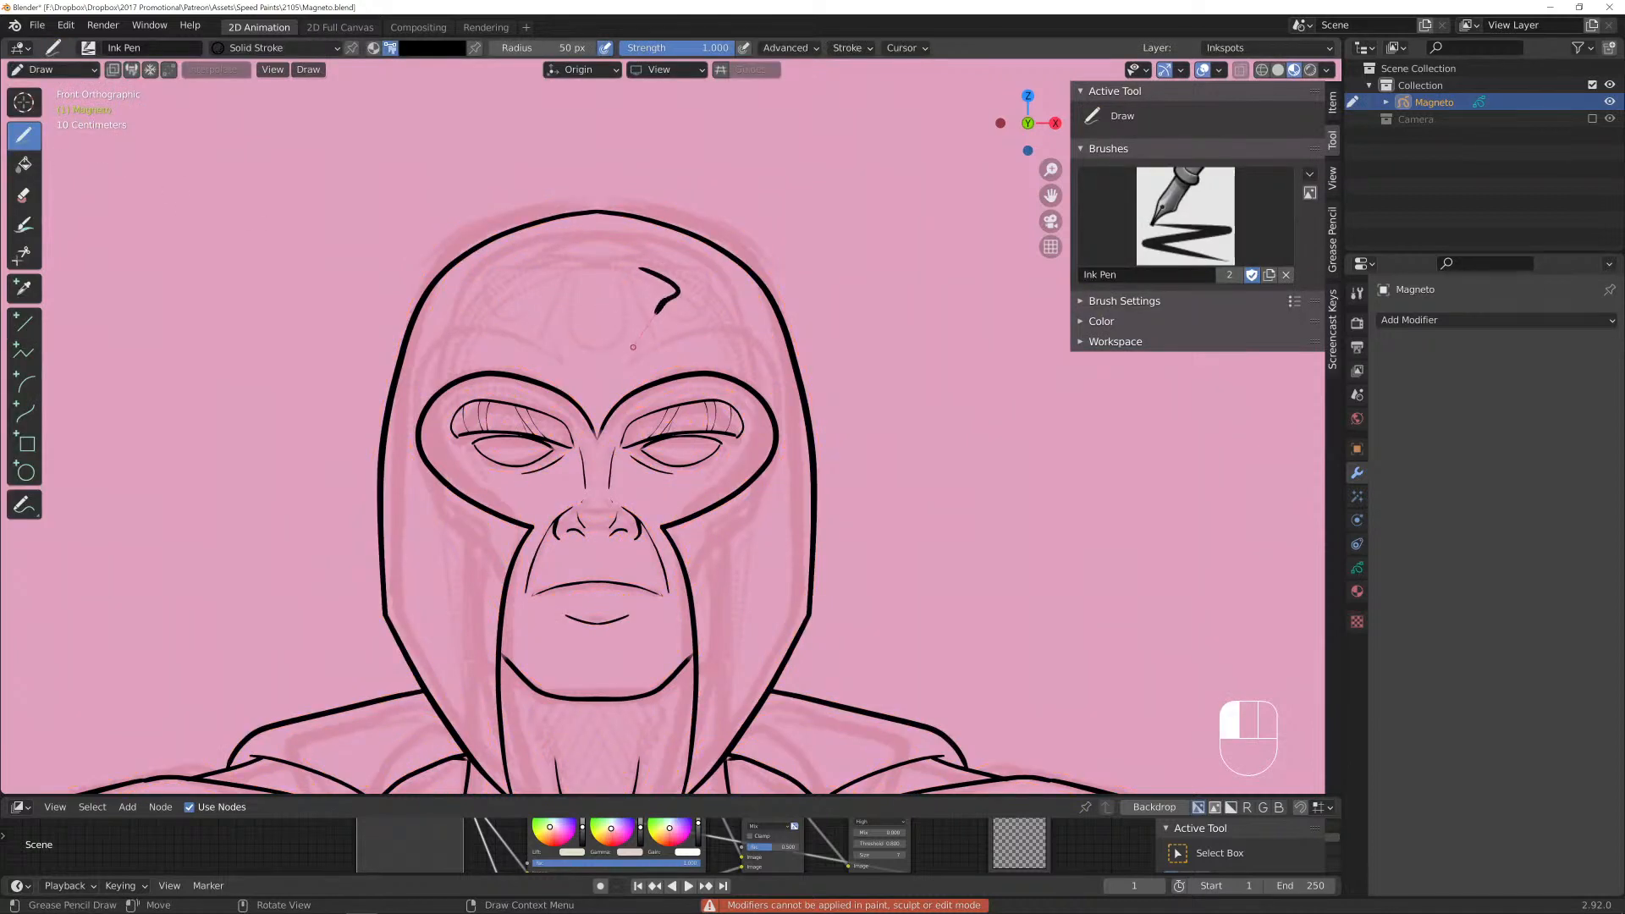
key(ctrl+z)
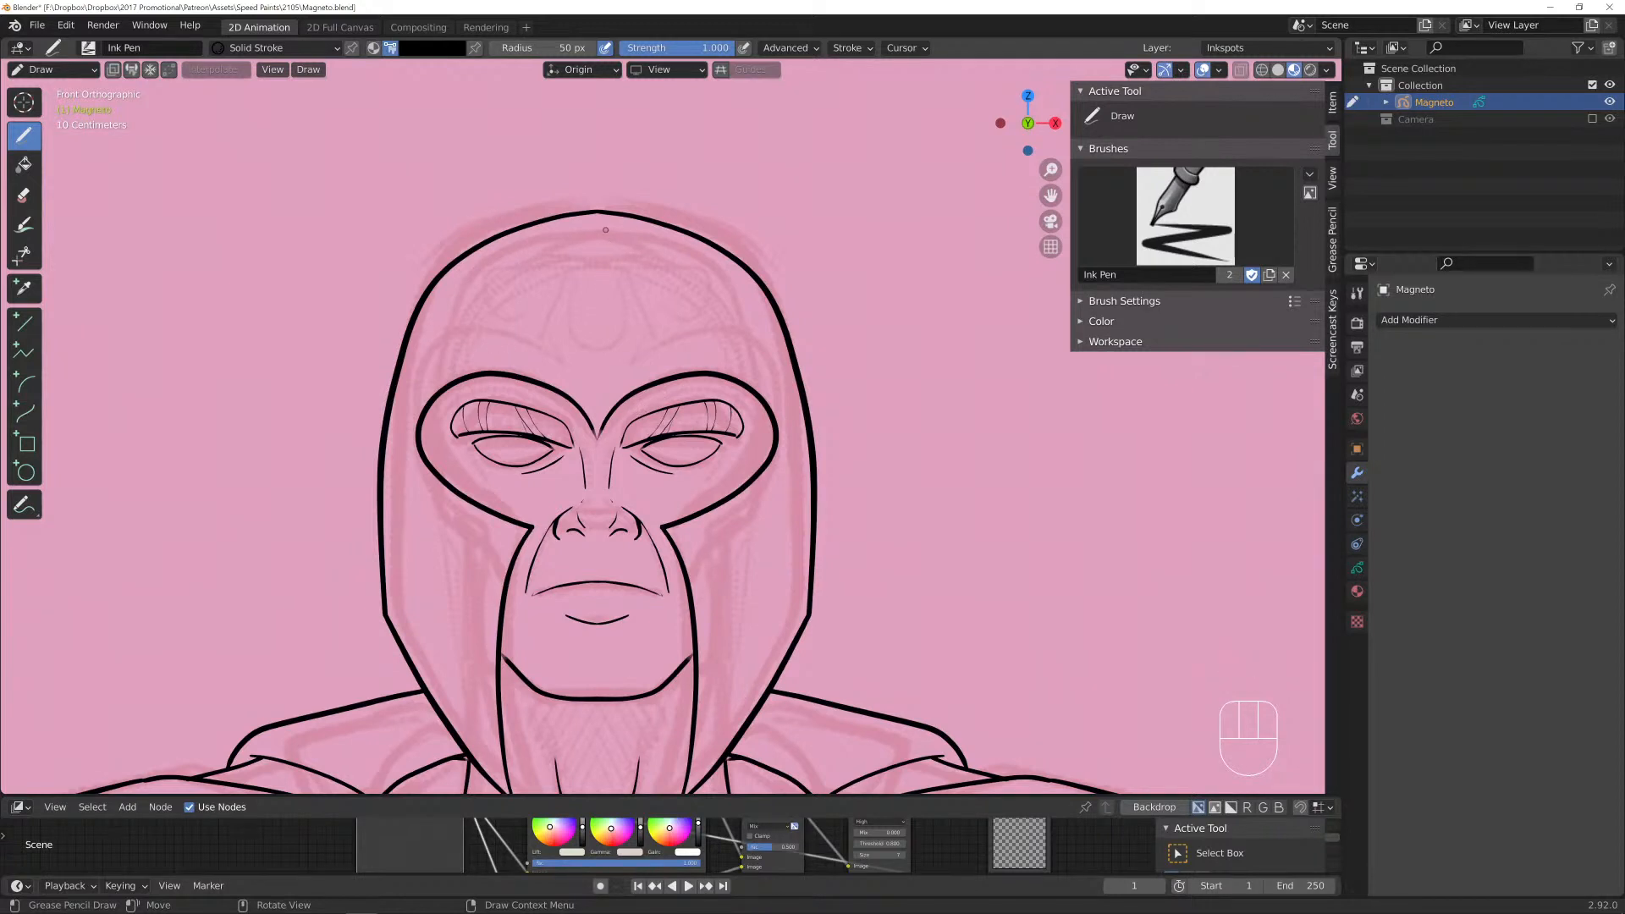
mouse_move(603, 229)
mouse_down()
mouse_move(709, 262)
mouse_move(690, 330)
mouse_move(783, 366)
mouse_move(791, 637)
mouse_up()
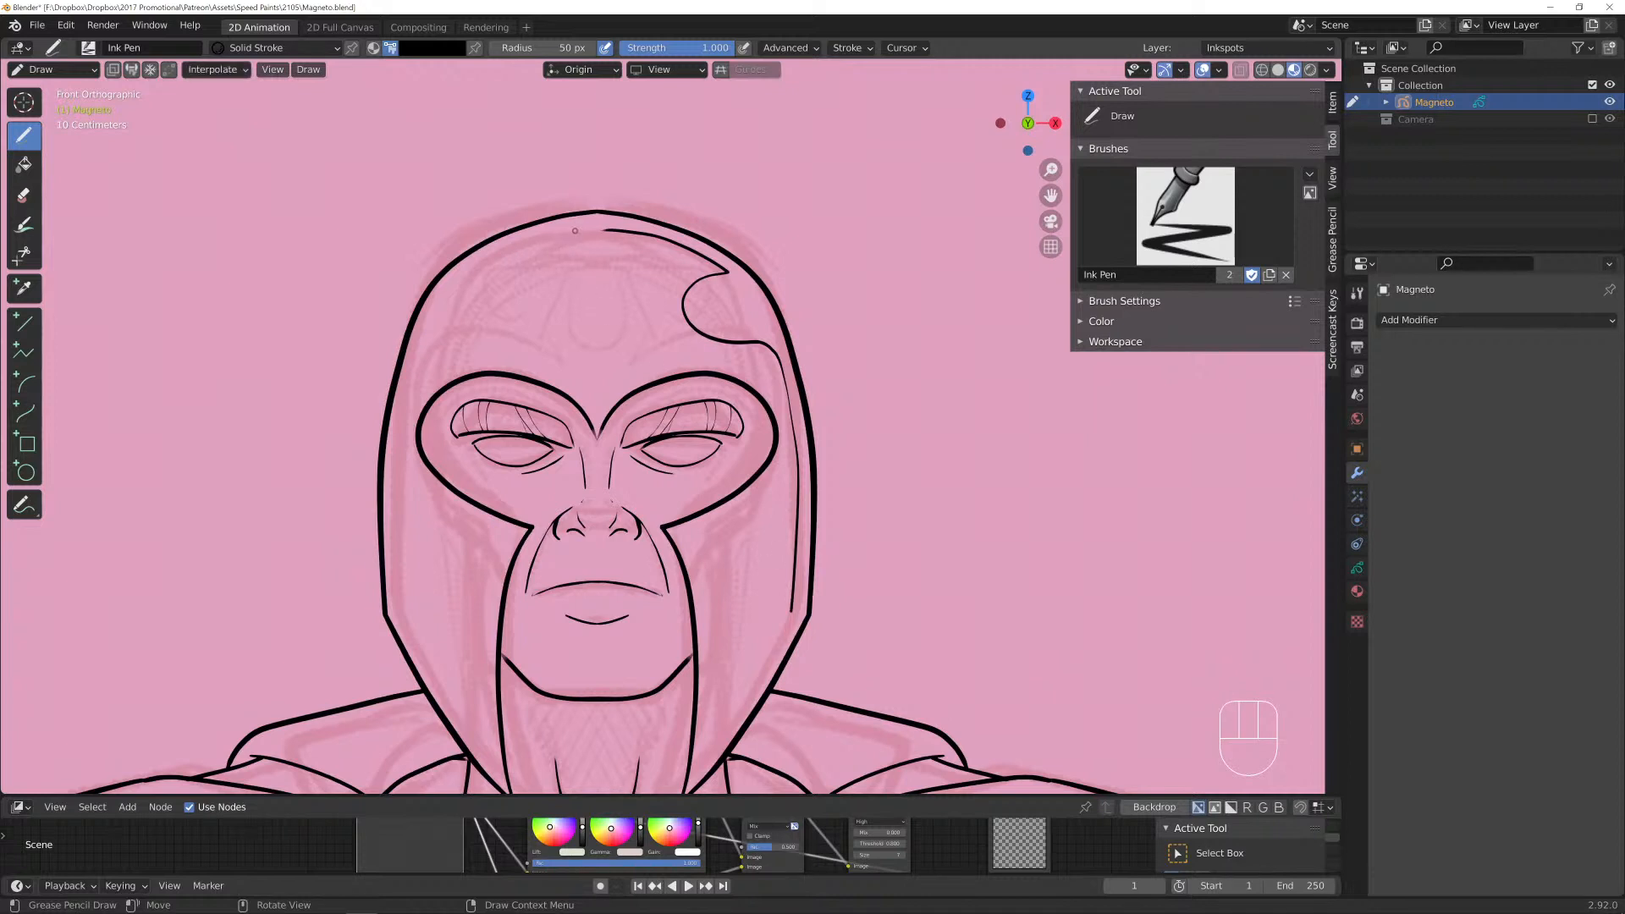
mouse_move(593, 230)
mouse_down()
mouse_move(512, 247)
mouse_move(404, 408)
mouse_move(394, 467)
mouse_move(423, 627)
mouse_up()
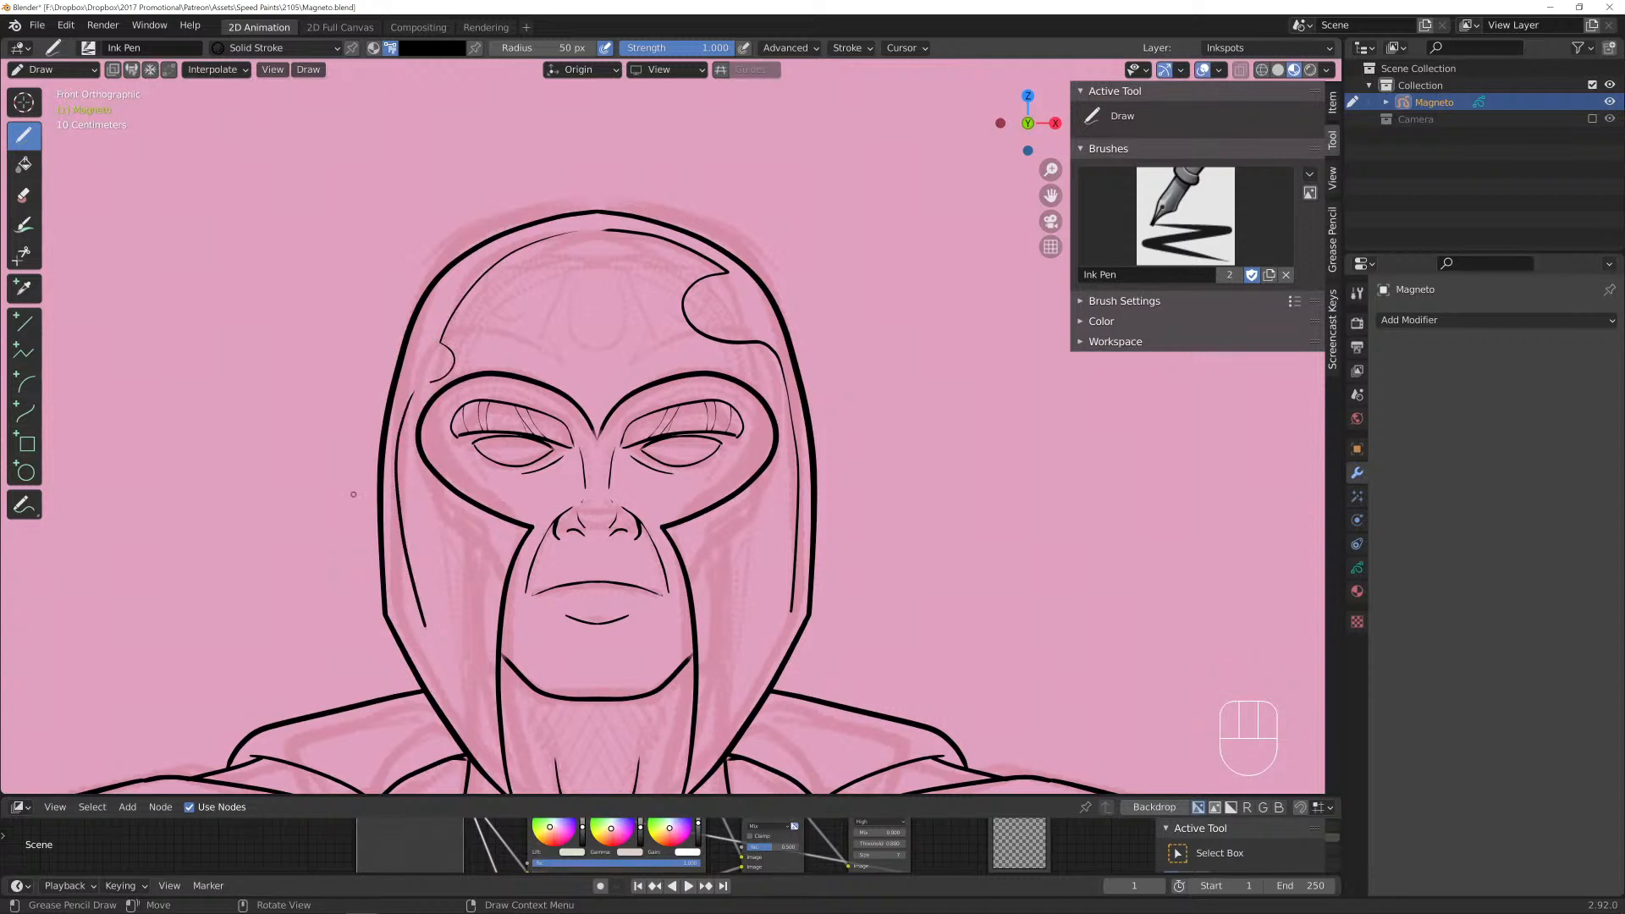
key(ctrl+z)
key(ctrl+z)
key(ctrl+z)
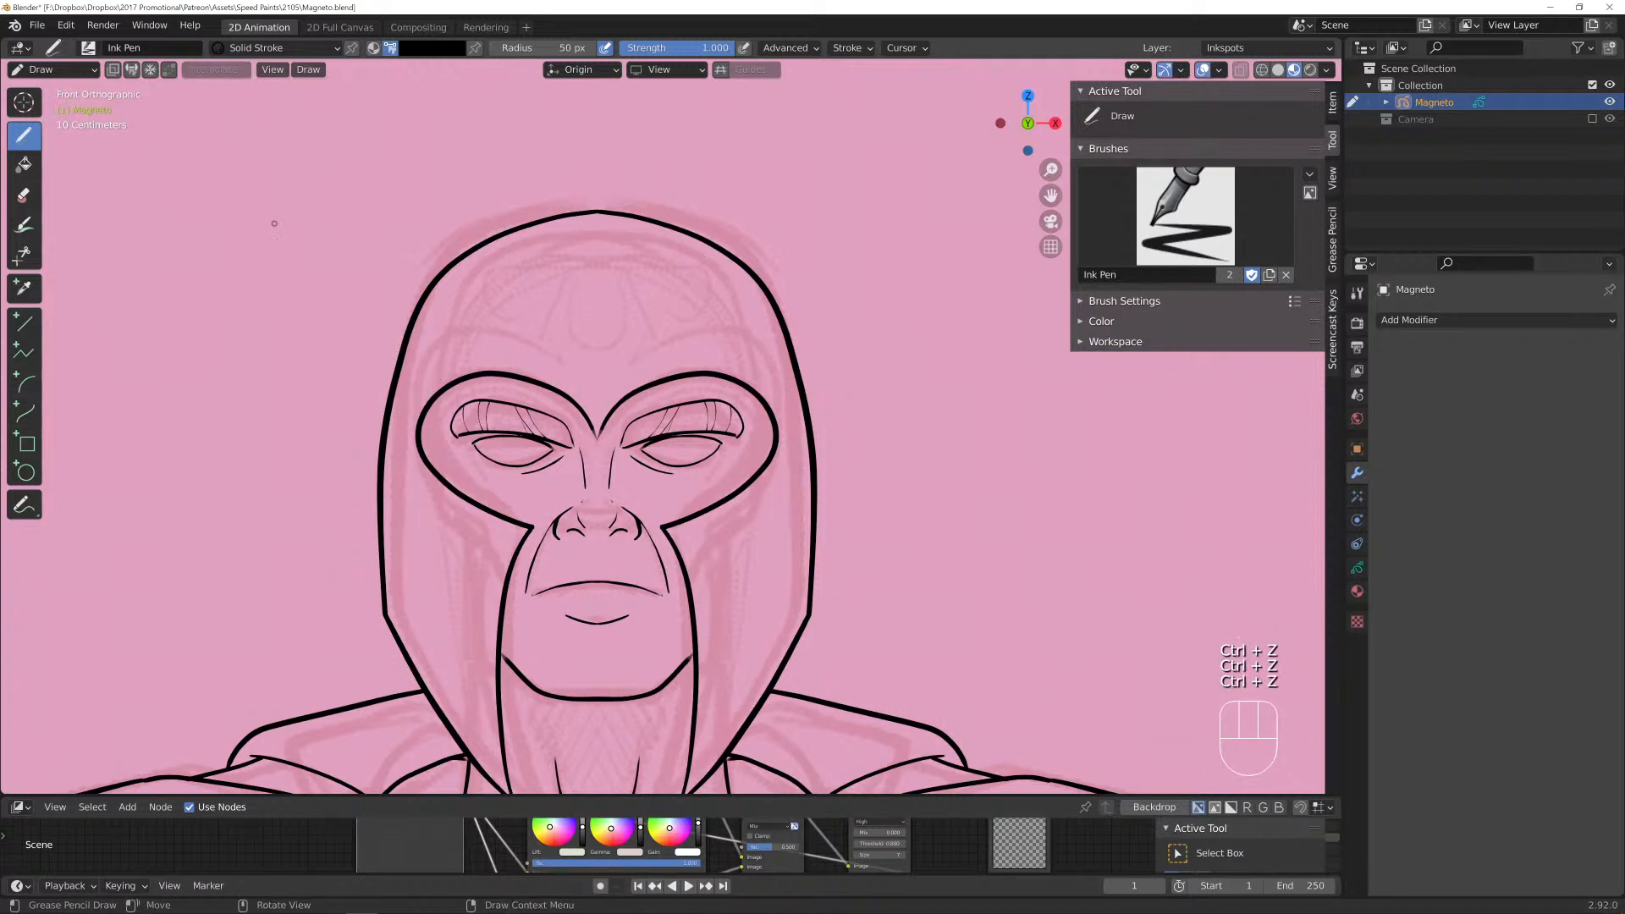
Switch the Ink Pen's material to Solid Fill and show the color settings with the brush preview collapsed.
mouse_move(279, 48)
mouse_down()
mouse_move(220, 85)
mouse_move(221, 119)
mouse_up()
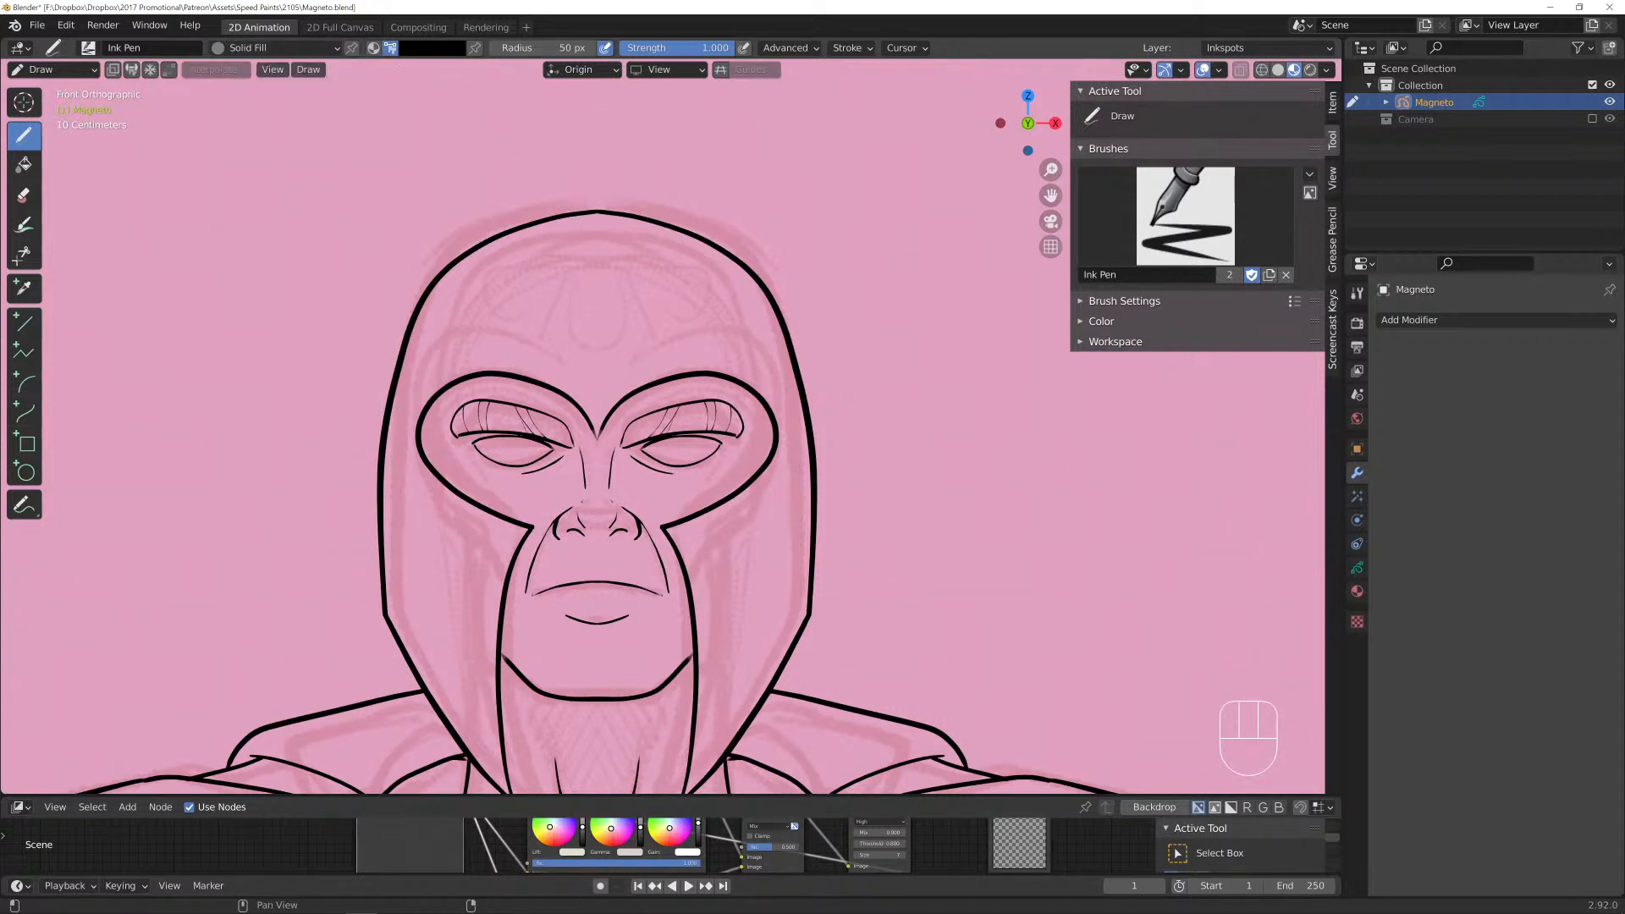
click(1102, 321)
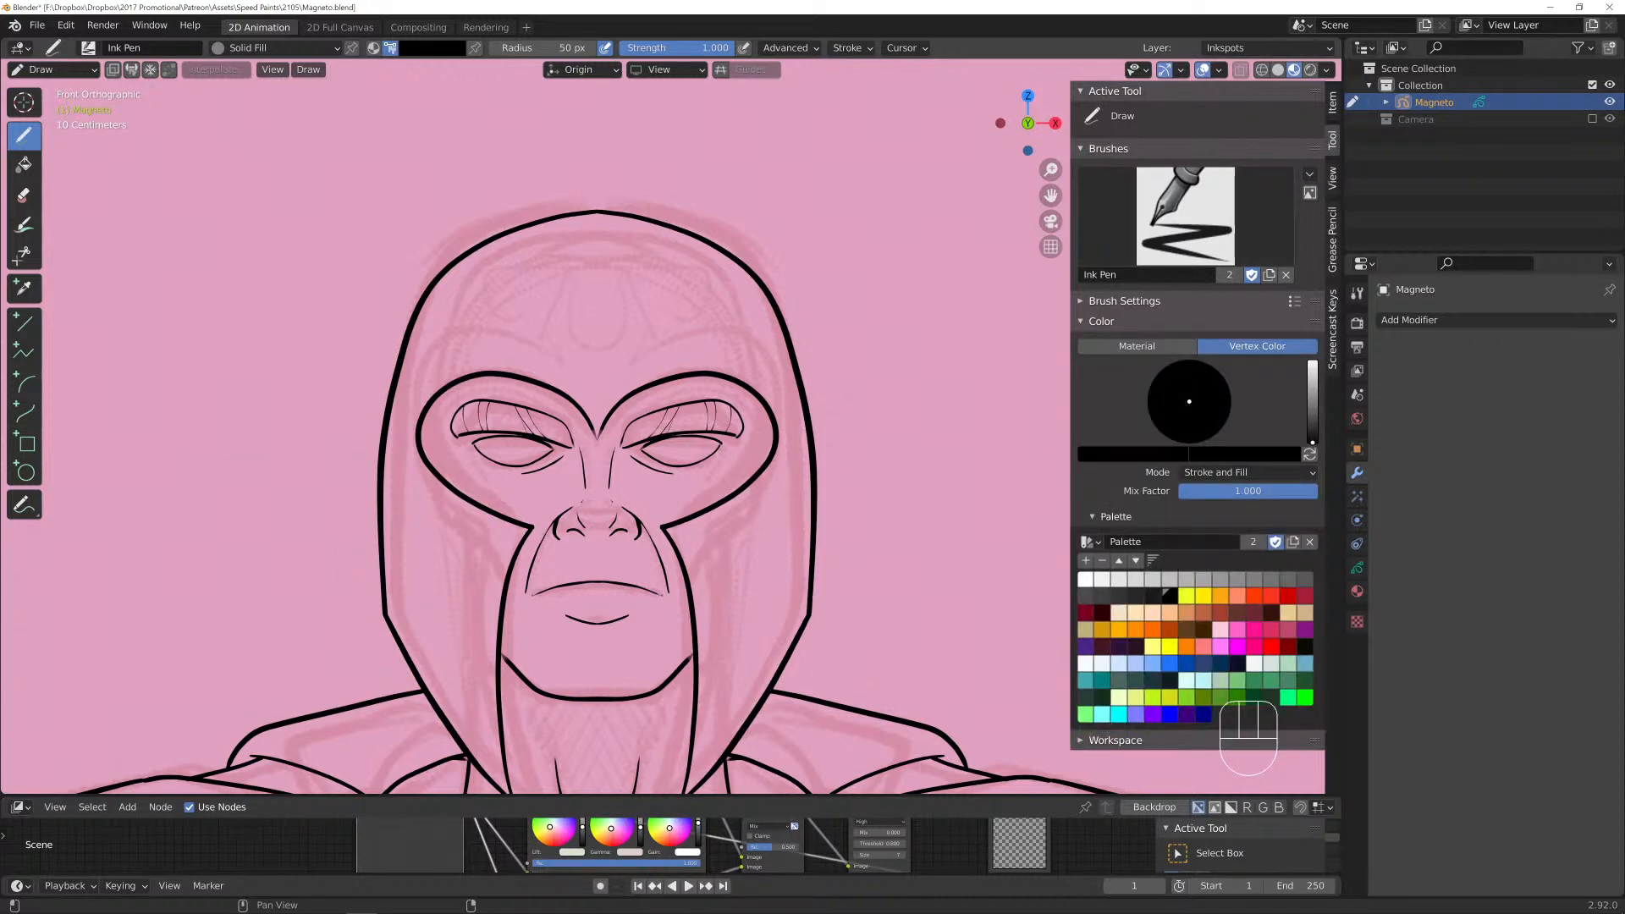
click(1105, 148)
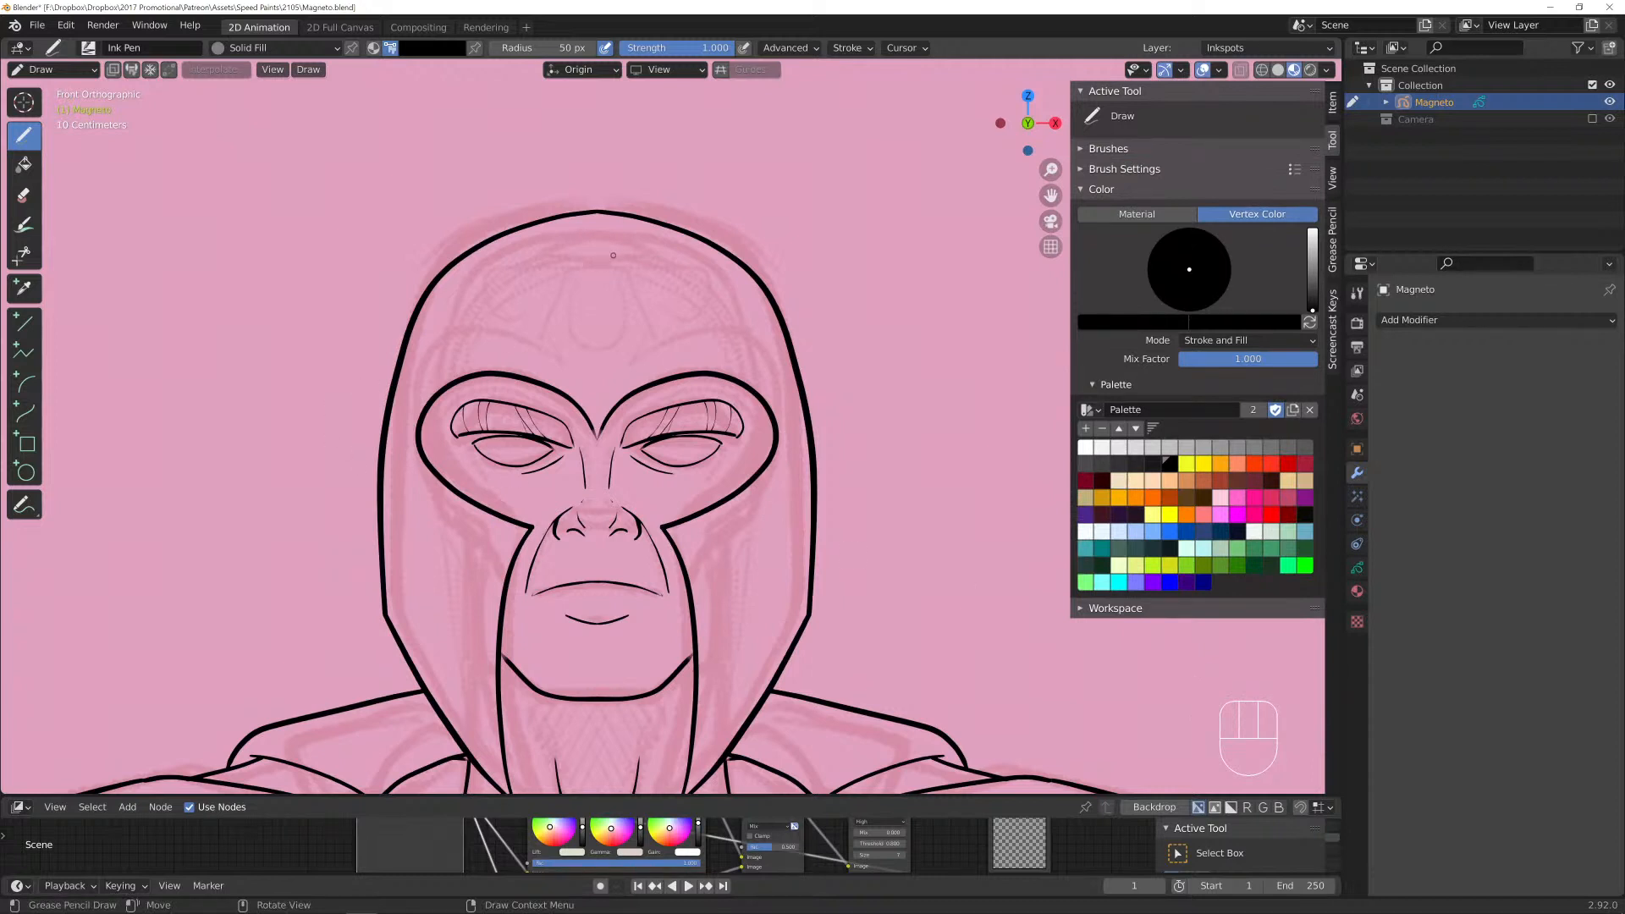
Draw a black filled shadow shape over the helmet's forehead and both side panels, leaving highlight notches and the face opening clear.
scroll(642, 346, up, 3)
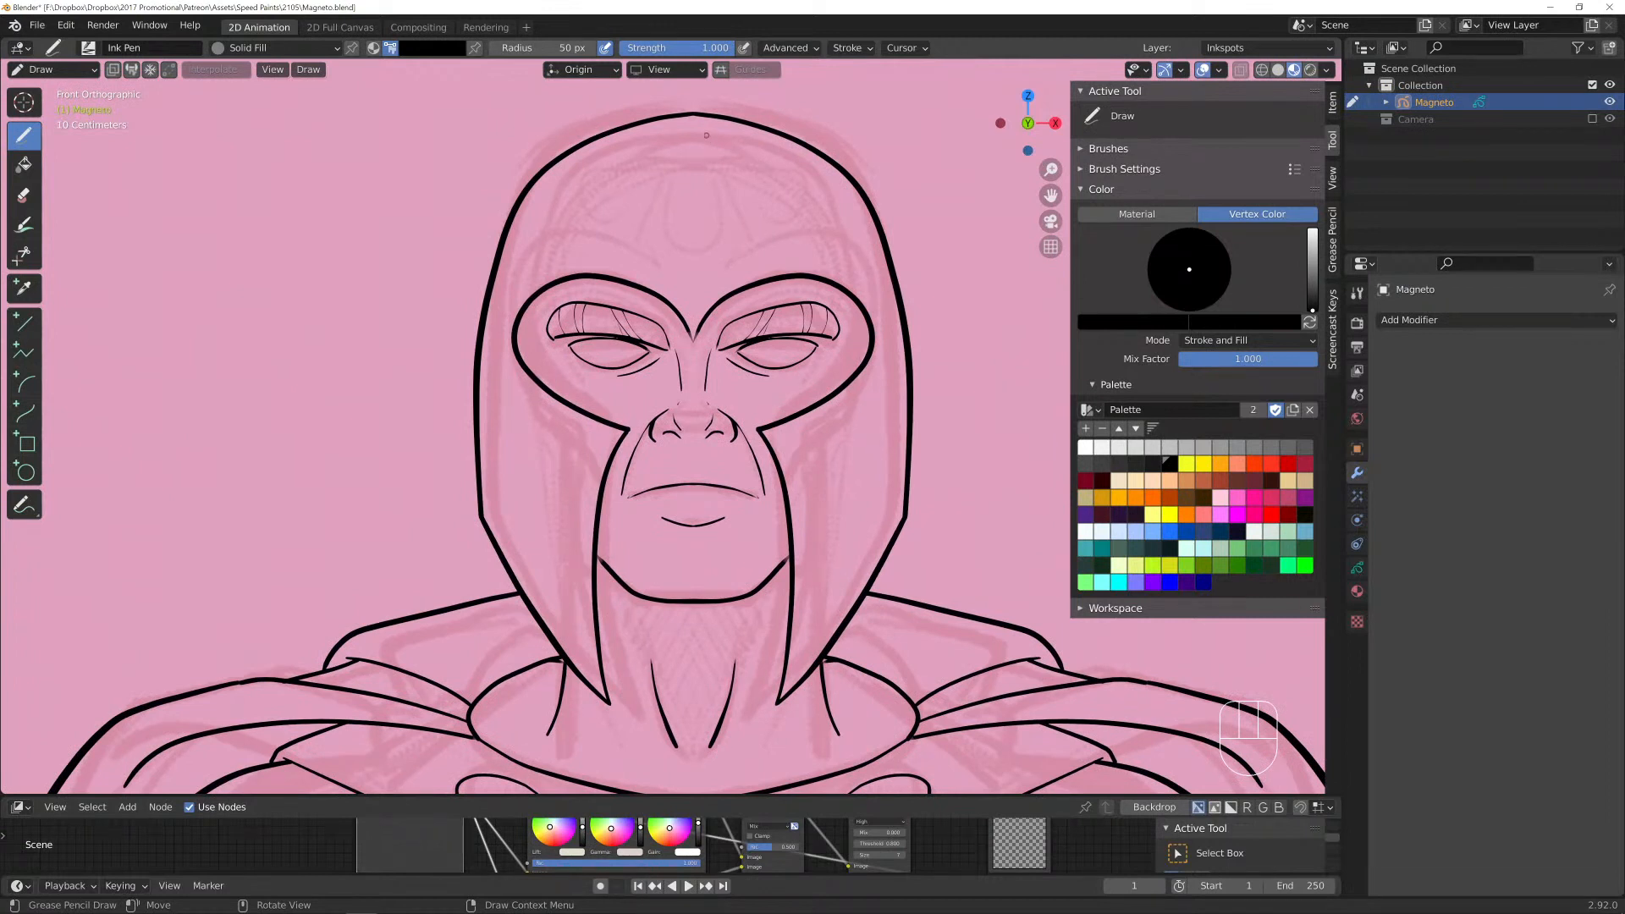
mouse_move(704, 130)
mouse_down()
mouse_move(818, 172)
mouse_move(835, 192)
mouse_move(796, 190)
mouse_move(791, 220)
mouse_move(875, 265)
mouse_move(893, 483)
mouse_move(846, 588)
mouse_move(749, 321)
mouse_move(711, 139)
mouse_up()
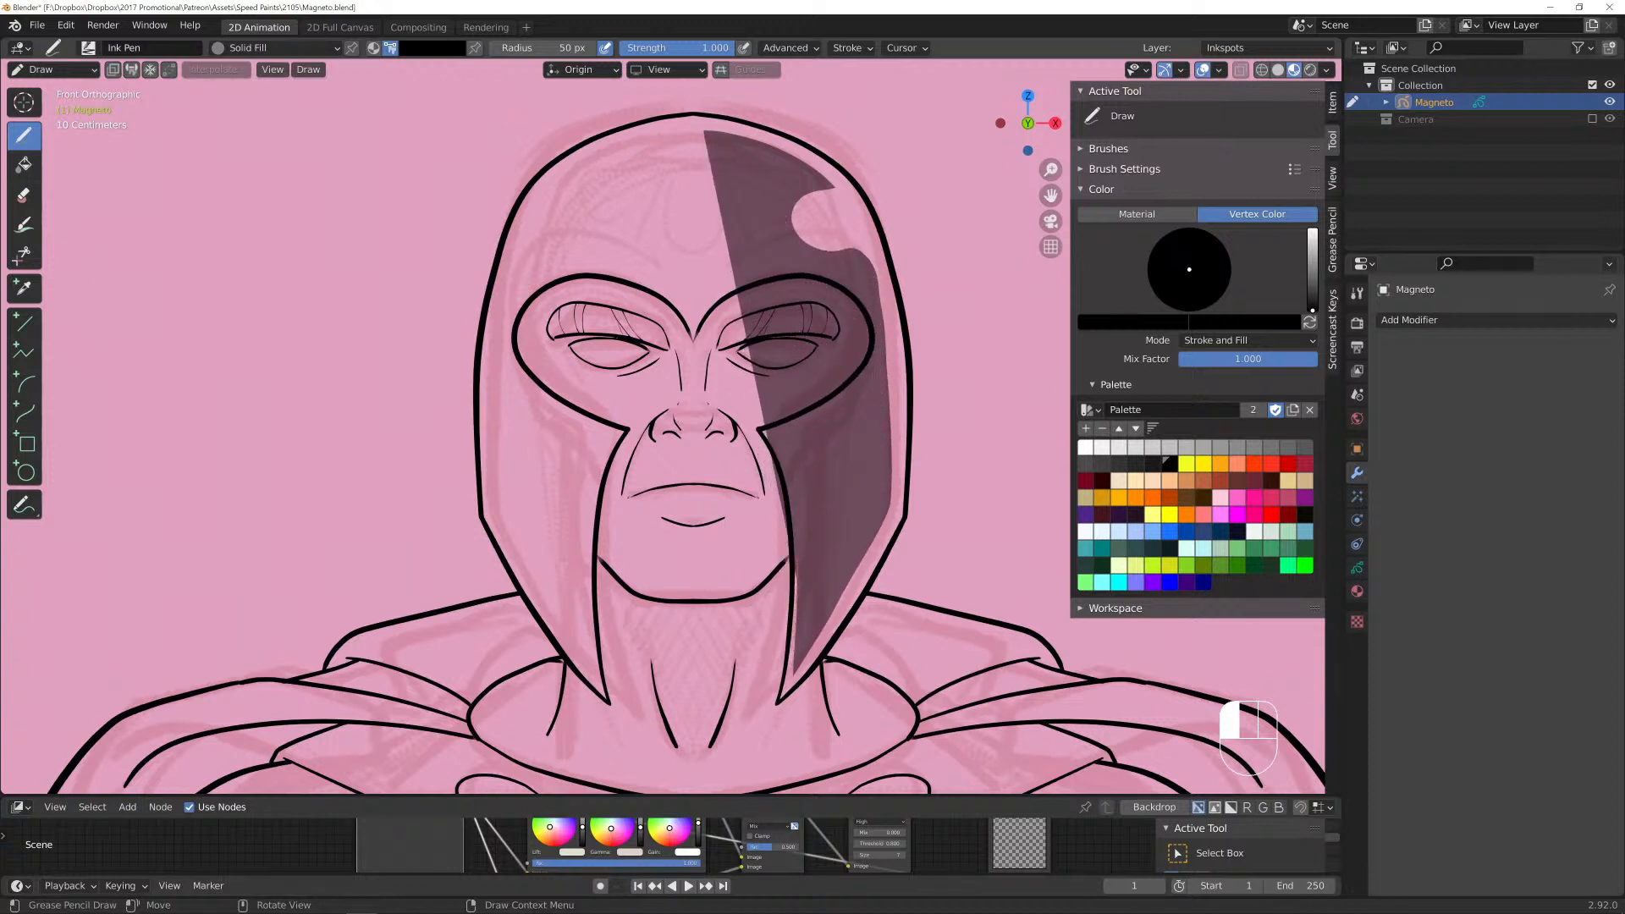
mouse_move(783, 451)
mouse_down()
mouse_move(875, 354)
mouse_move(865, 296)
mouse_move(575, 276)
mouse_move(520, 301)
mouse_move(531, 364)
mouse_move(592, 443)
mouse_move(533, 525)
mouse_move(551, 647)
mouse_move(588, 673)
mouse_move(515, 489)
mouse_move(533, 588)
mouse_move(492, 513)
mouse_move(495, 390)
mouse_move(593, 194)
mouse_move(678, 144)
mouse_move(588, 245)
mouse_move(563, 182)
mouse_move(692, 127)
mouse_up()
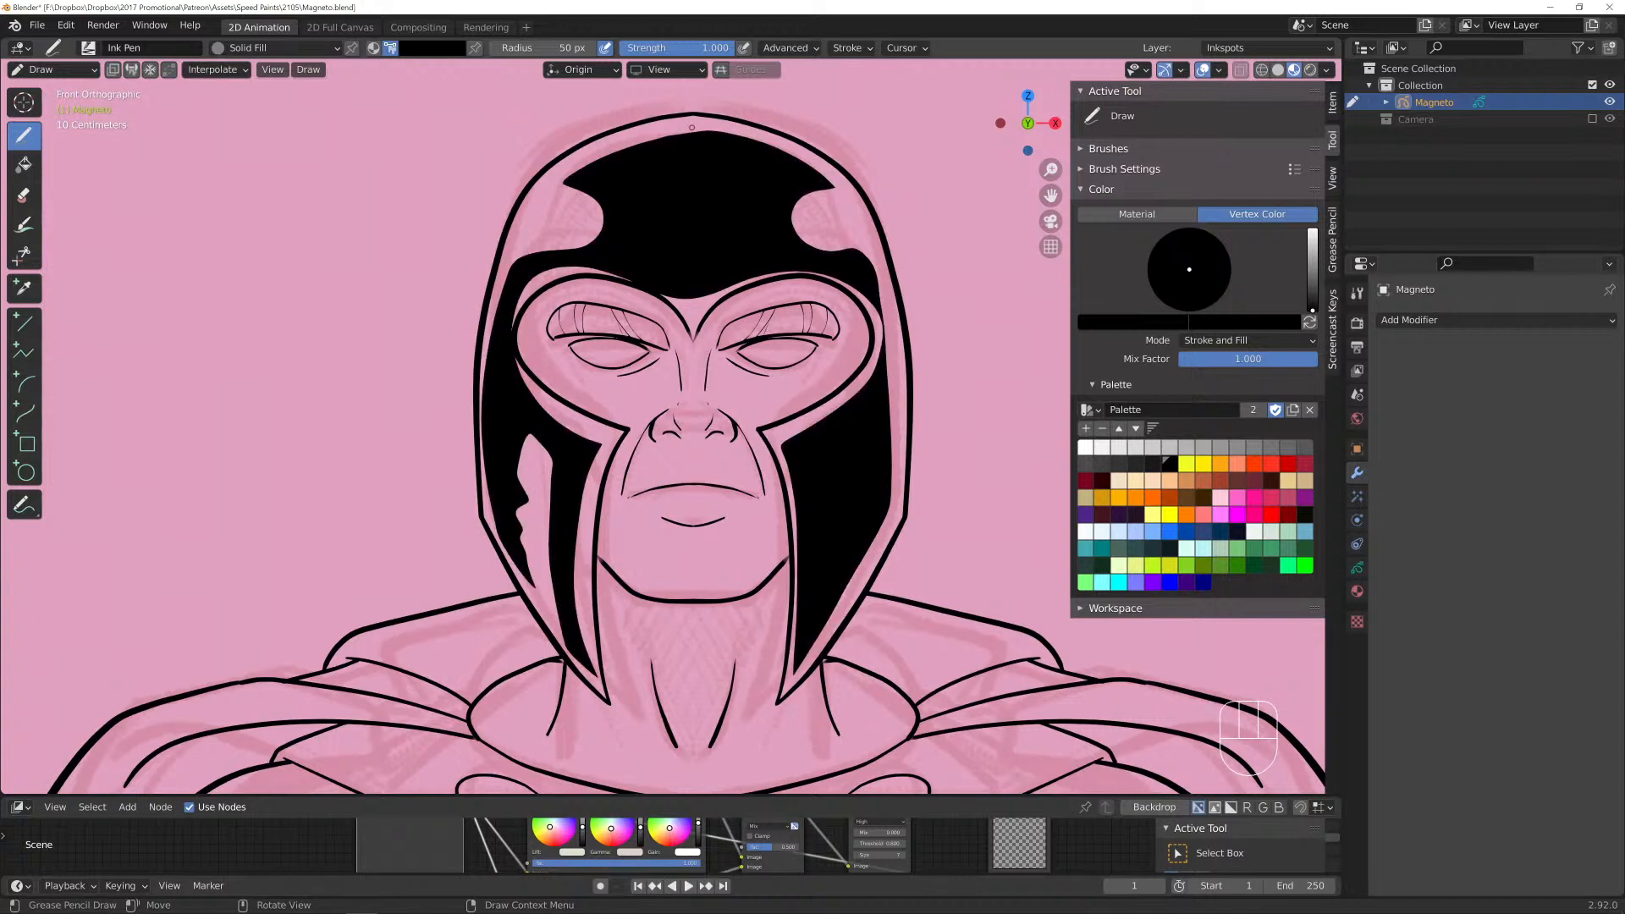
Close the helmet shadow stroke in Edit Mode and lower the Inkspots layer opacity to 0.849.
key(Tab)
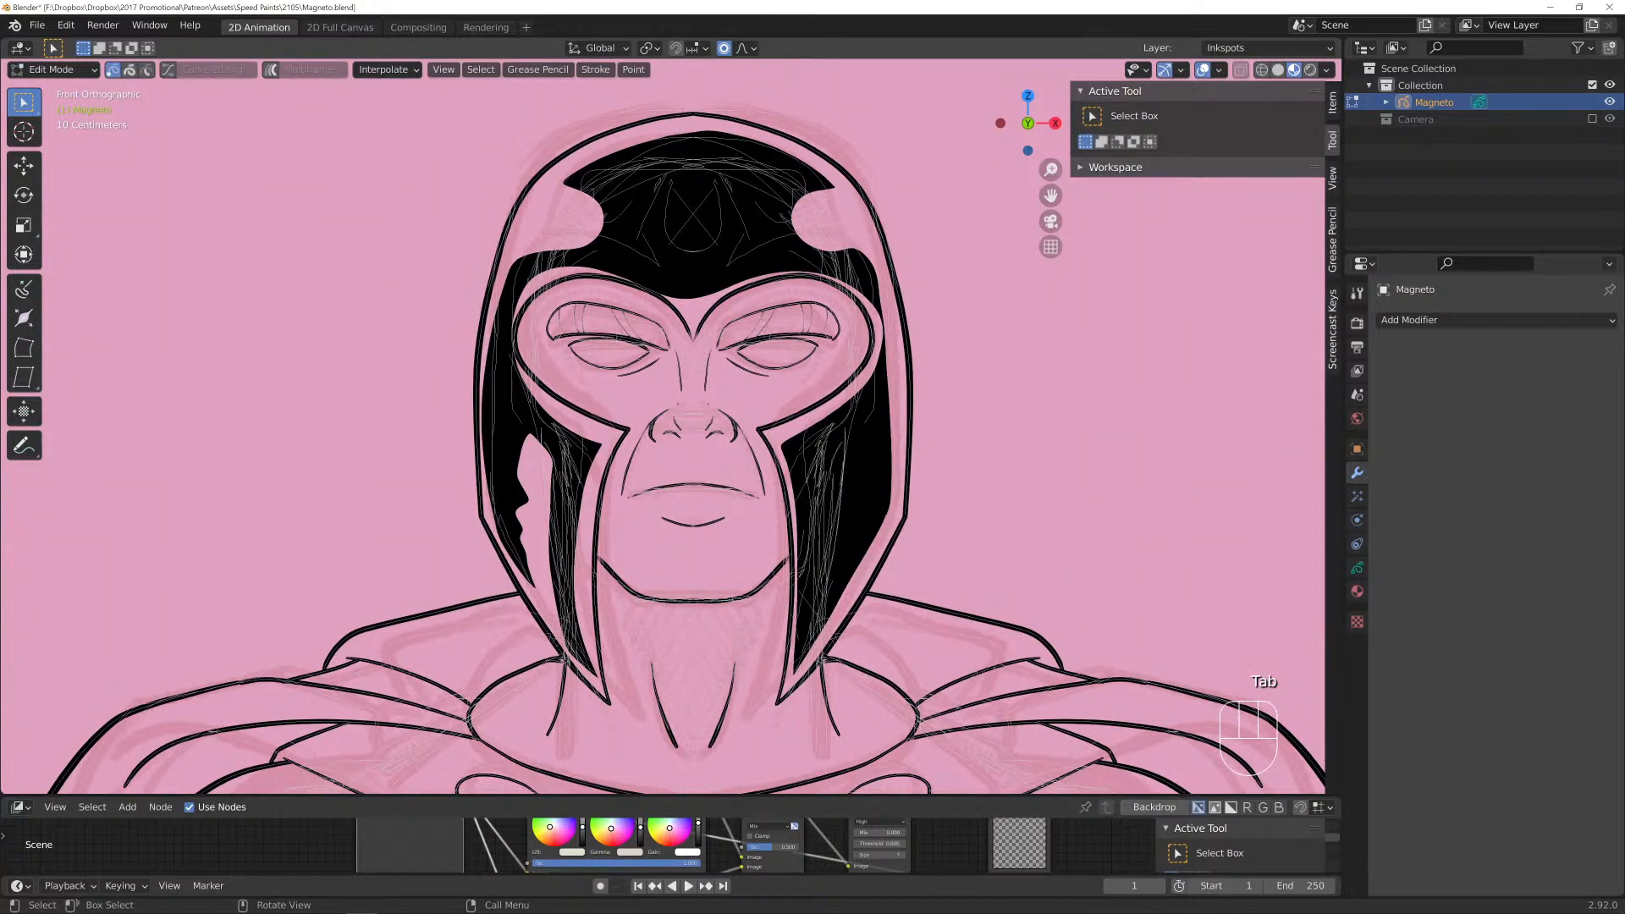
key(l)
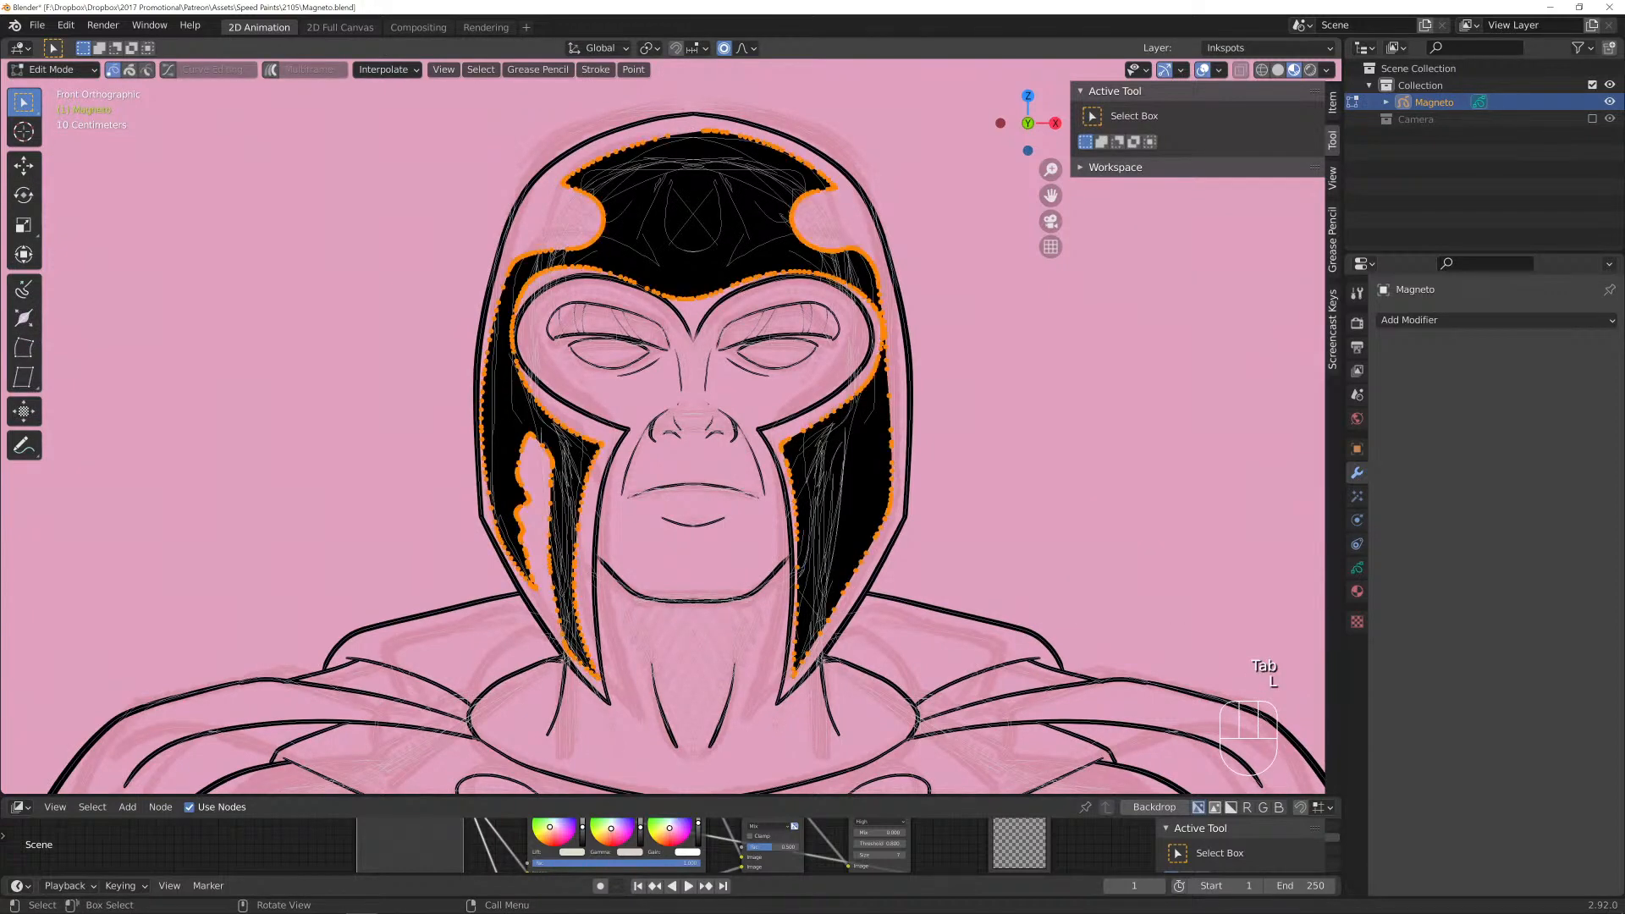
key(f)
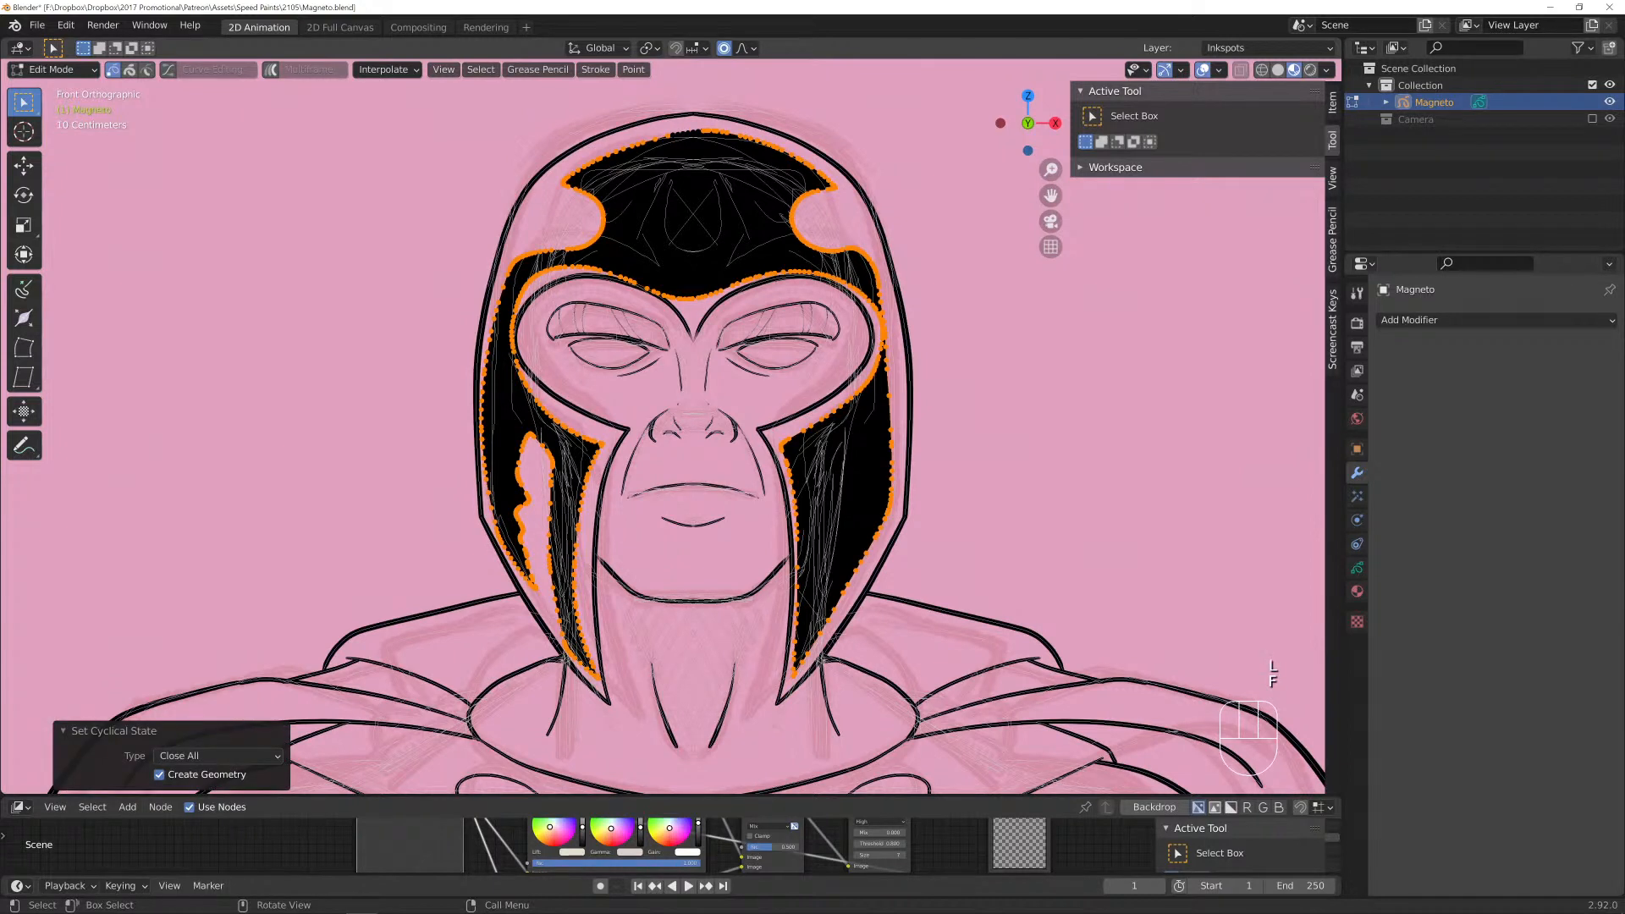
click(1357, 567)
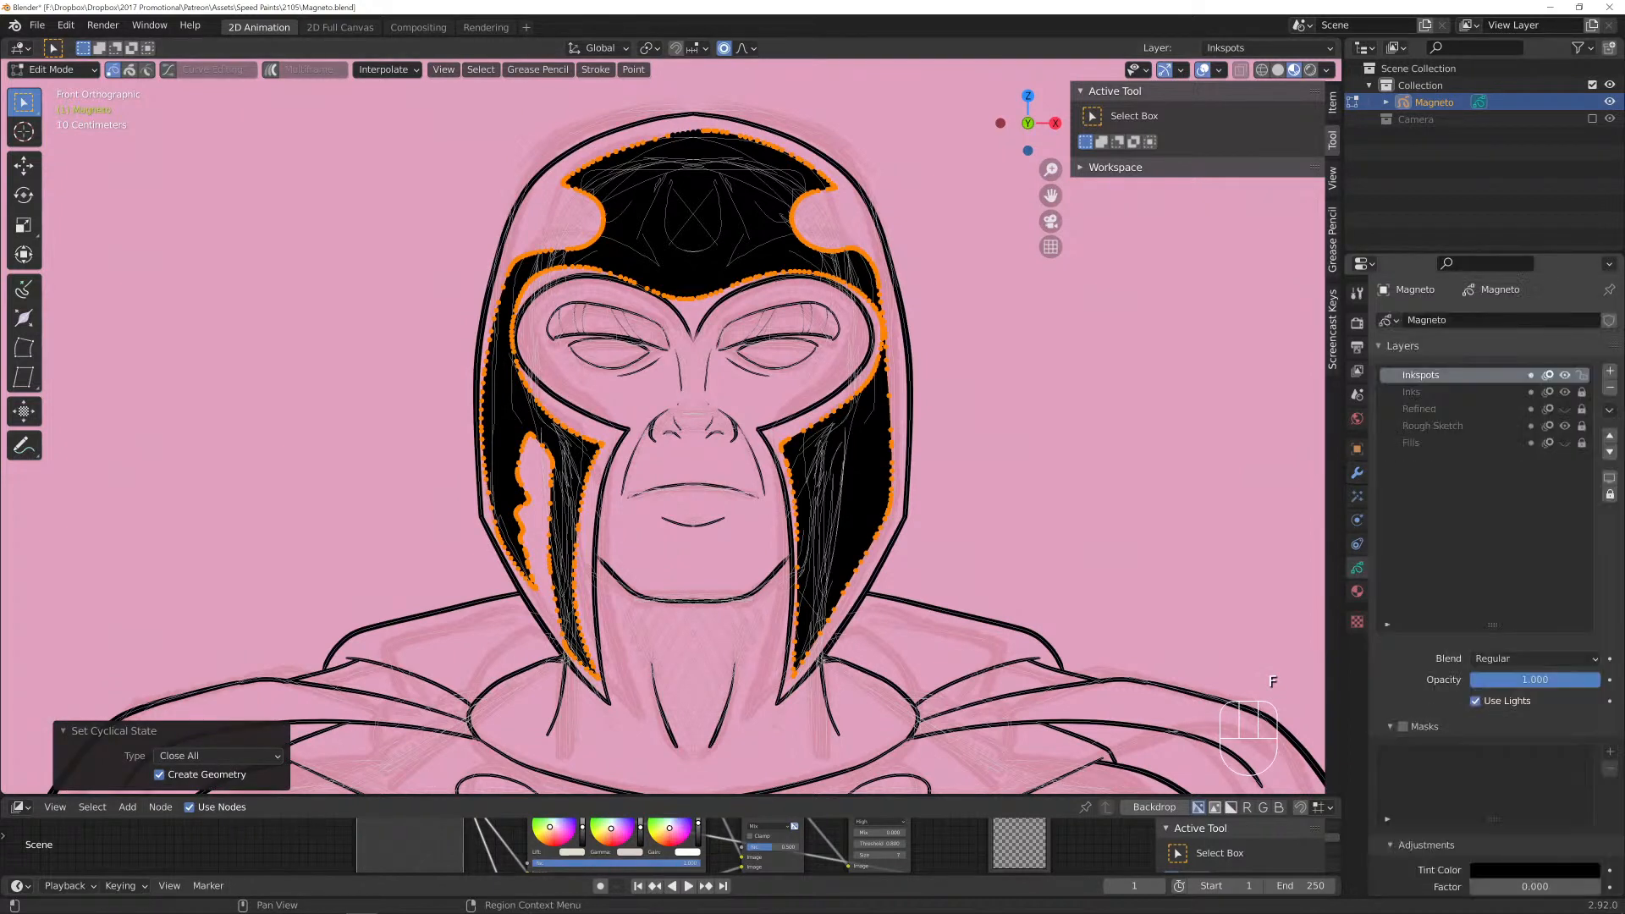
drag(1535, 680, 1515, 680)
Nudge the shadow fill's lower edge slightly upward at the brow center and above the right eye opening using proportional editing.
scroll(644, 457, up, 2)
shift+middle_drag(677, 339, 568, 582)
scroll(567, 559, up, 2)
click(479, 499)
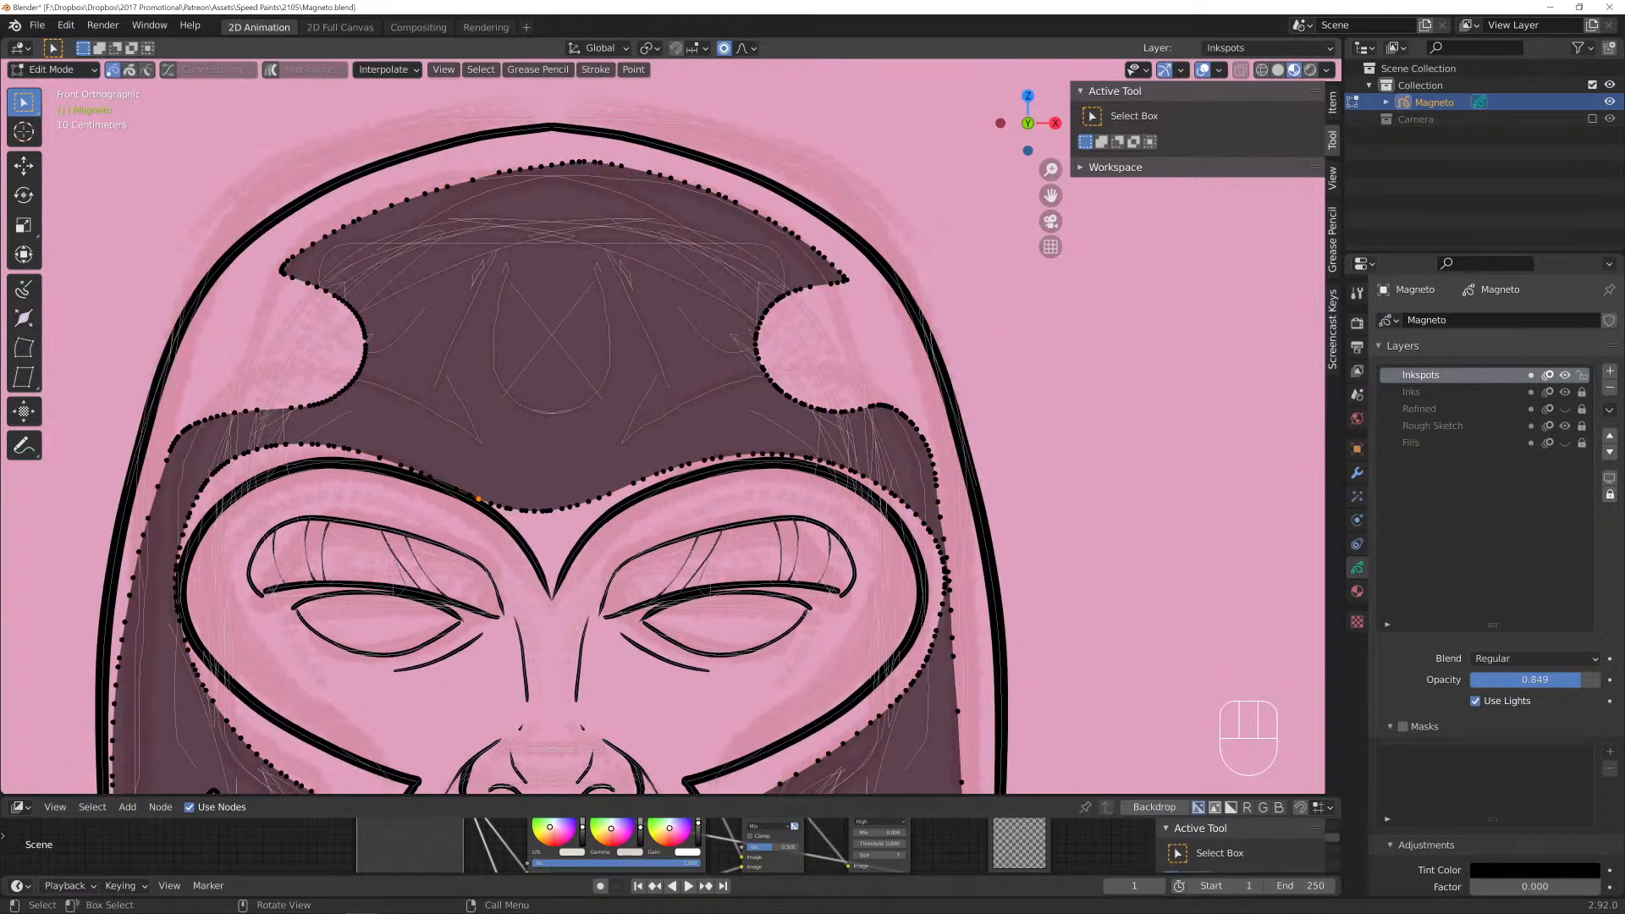
key(g)
click(491, 490)
click(852, 470)
key(g)
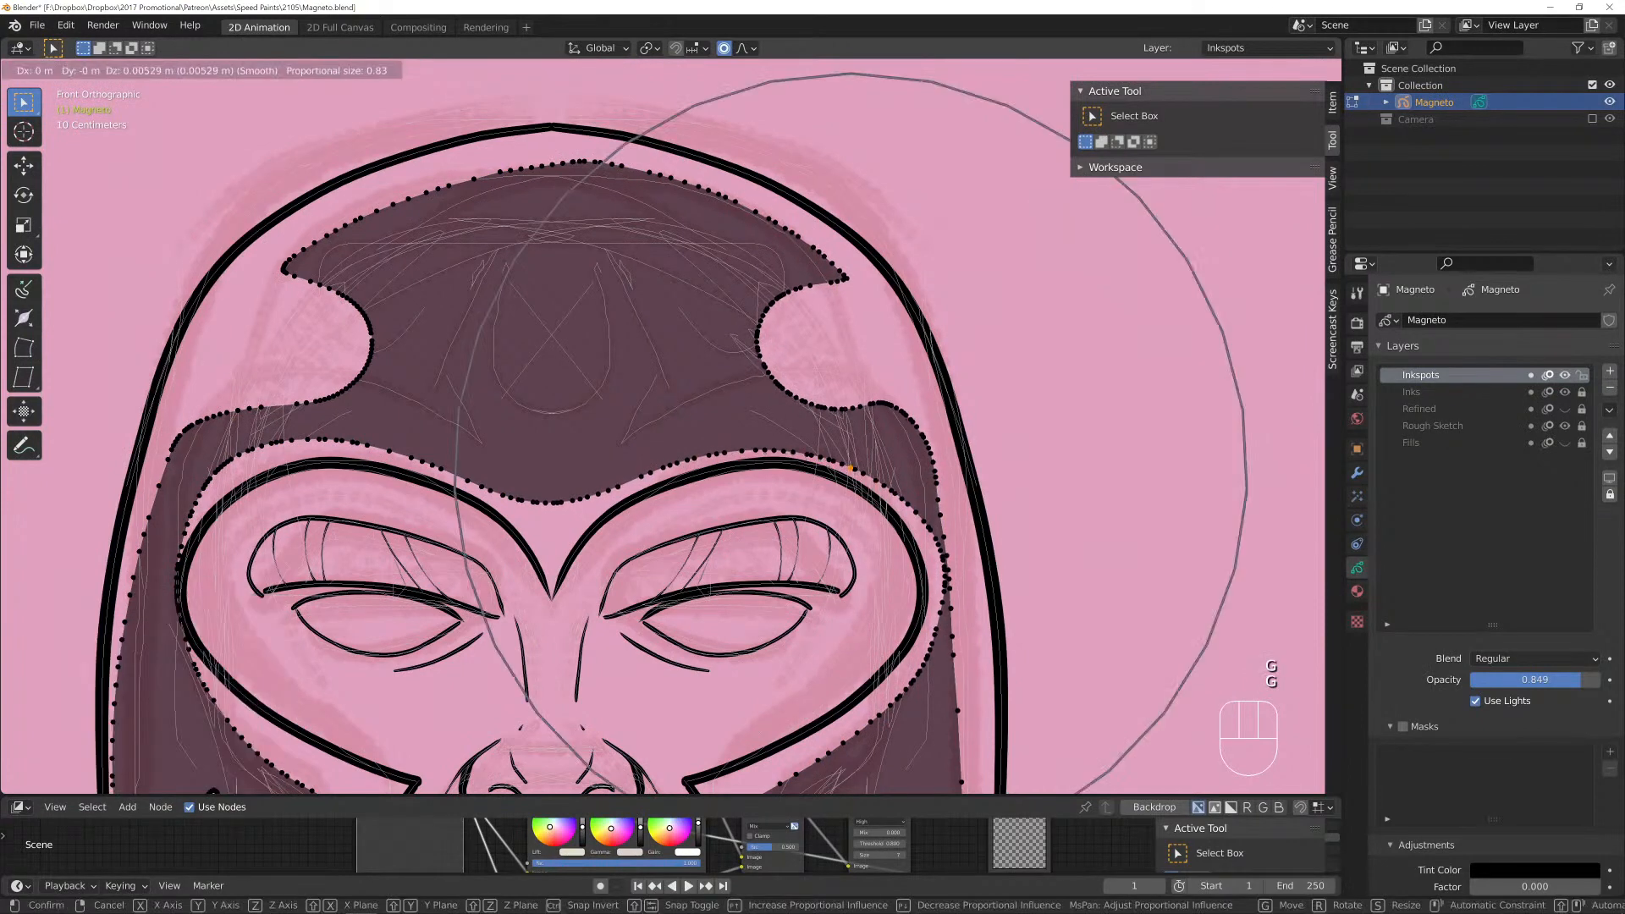
click(851, 462)
Shift the shadow fill's top peak up and left under the helmet crest, reducing the proportional editing size to about 0.51.
scroll(662, 265, up, 3)
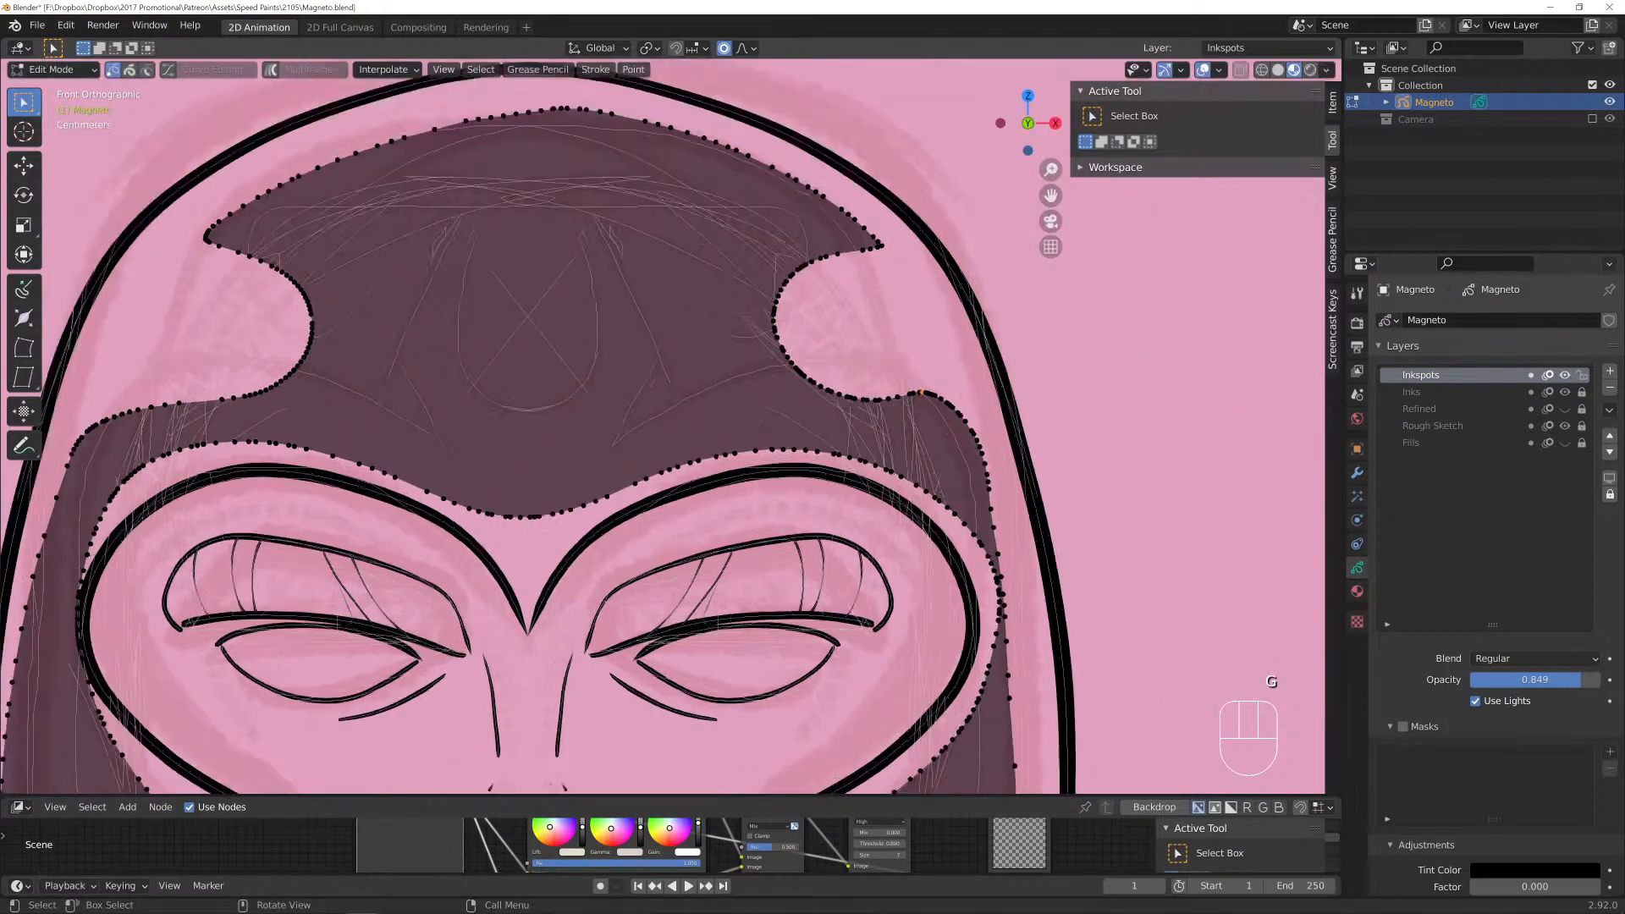
shift+middle_drag(660, 271, 796, 431)
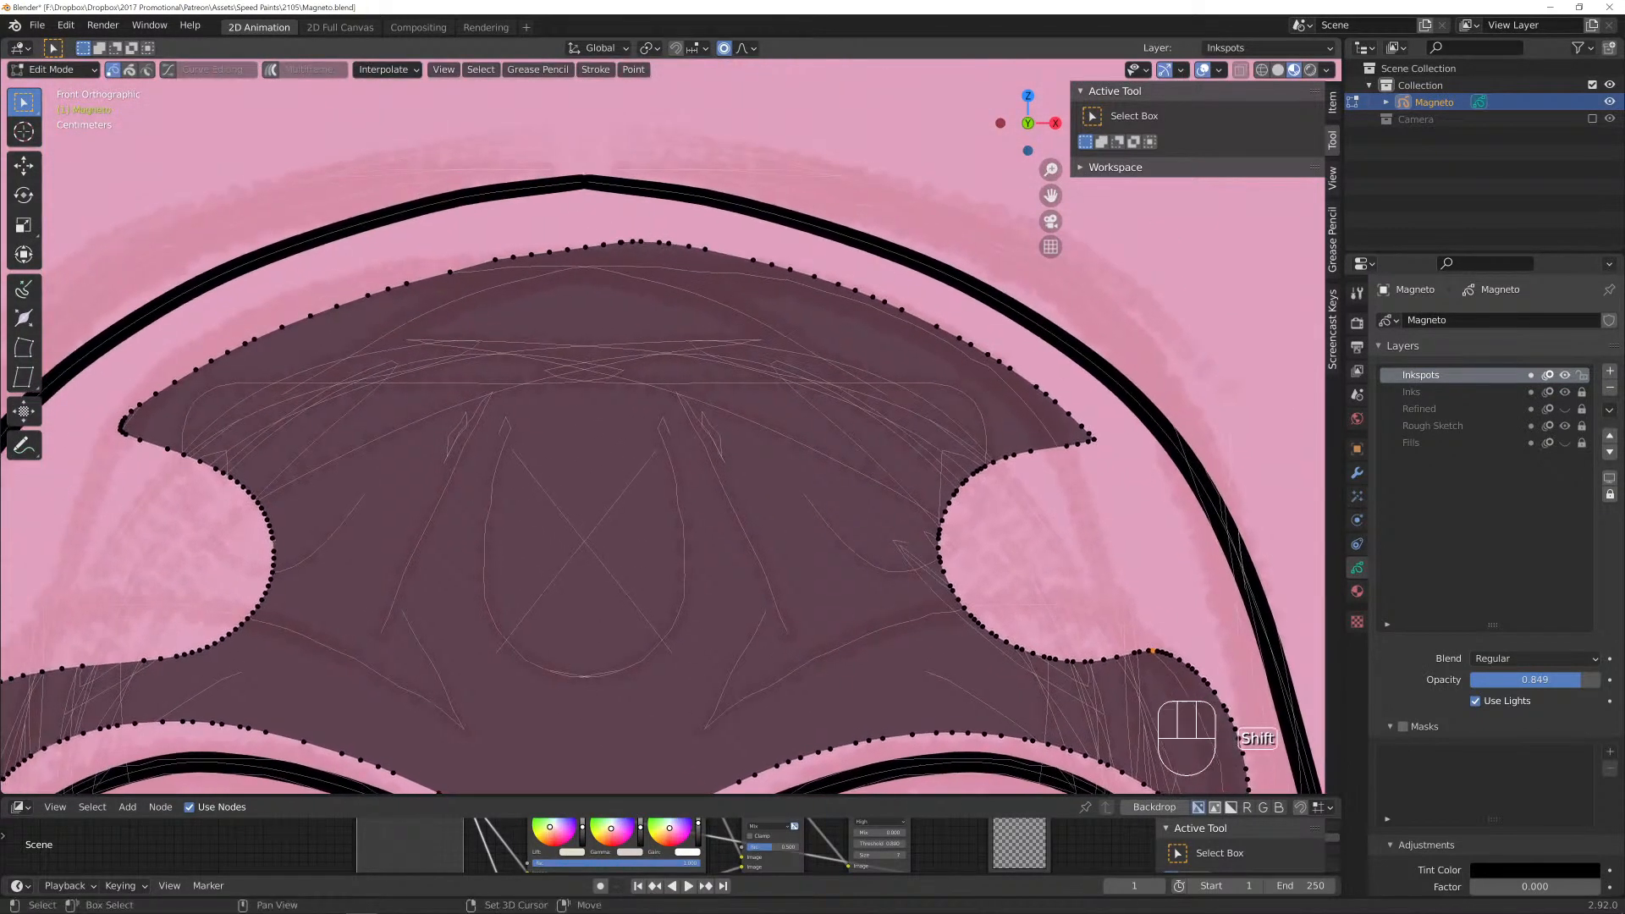
click(619, 241)
key(g)
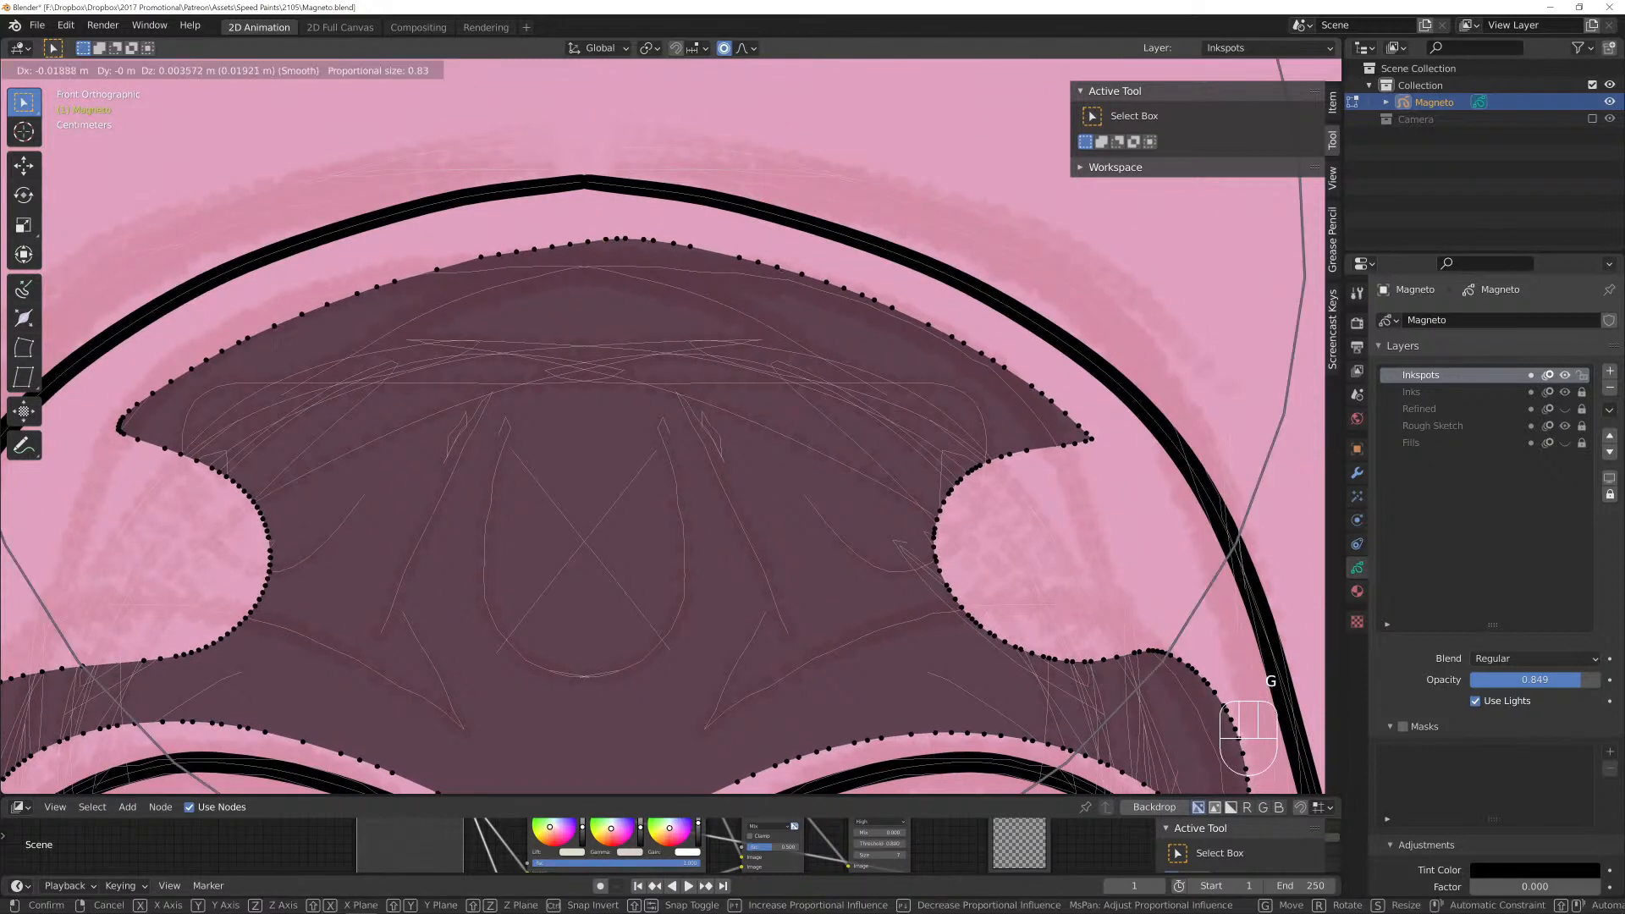
scroll(619, 241, down, 3)
scroll(613, 237, down, 3)
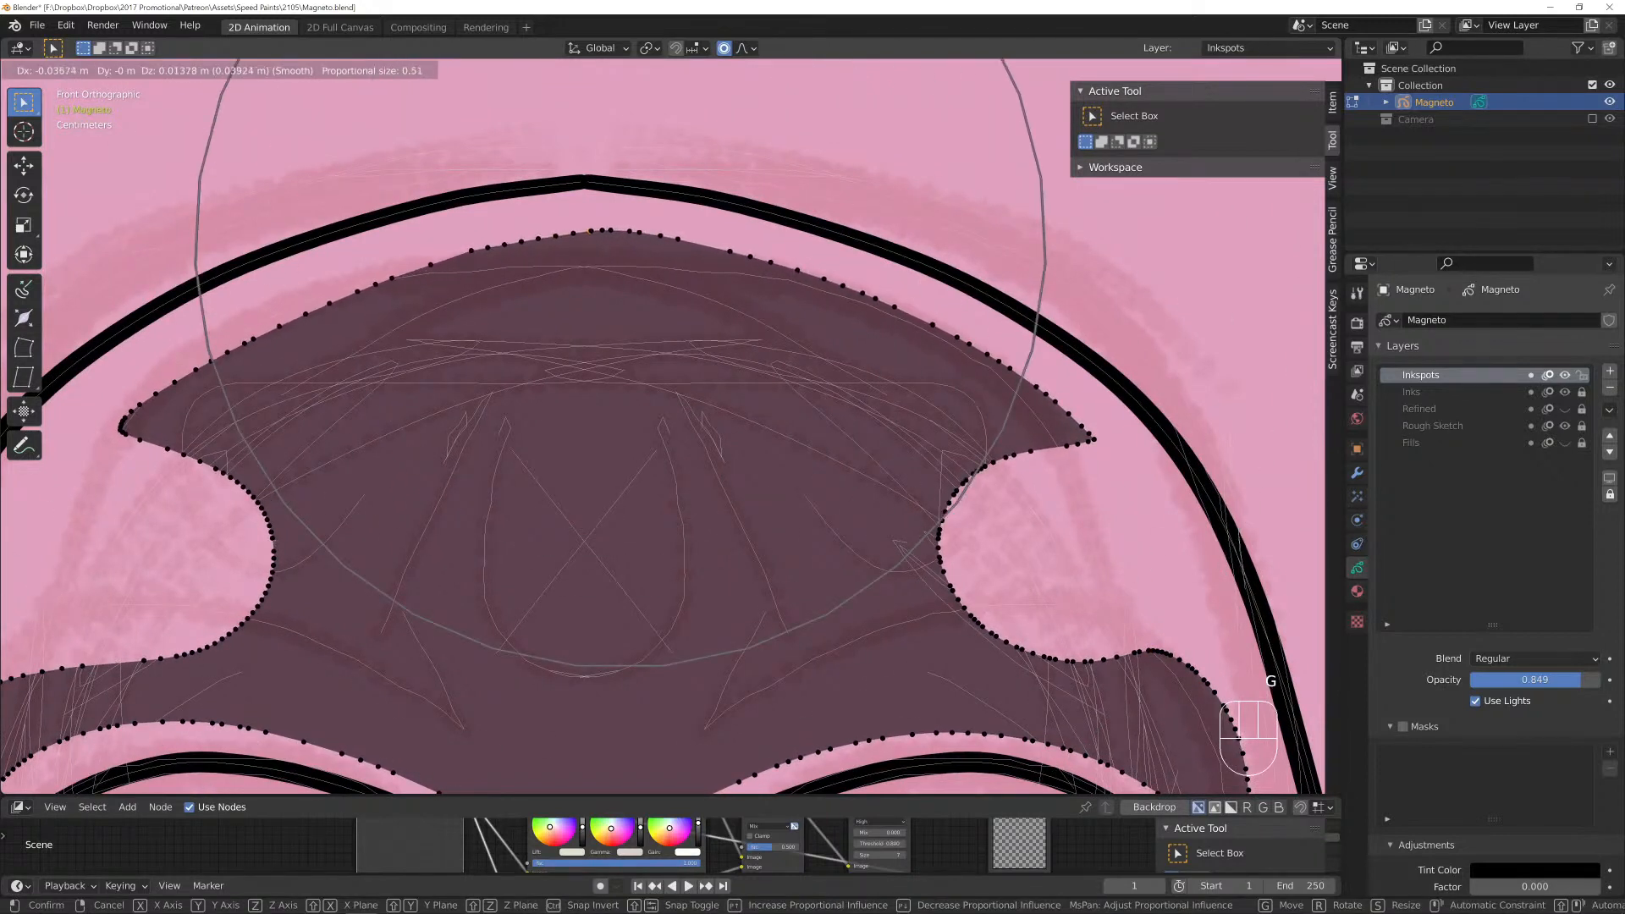
click(614, 237)
Nudge the pointed tip above the right highlight notch slightly outward with a proportional size of 0.350.
click(1094, 438)
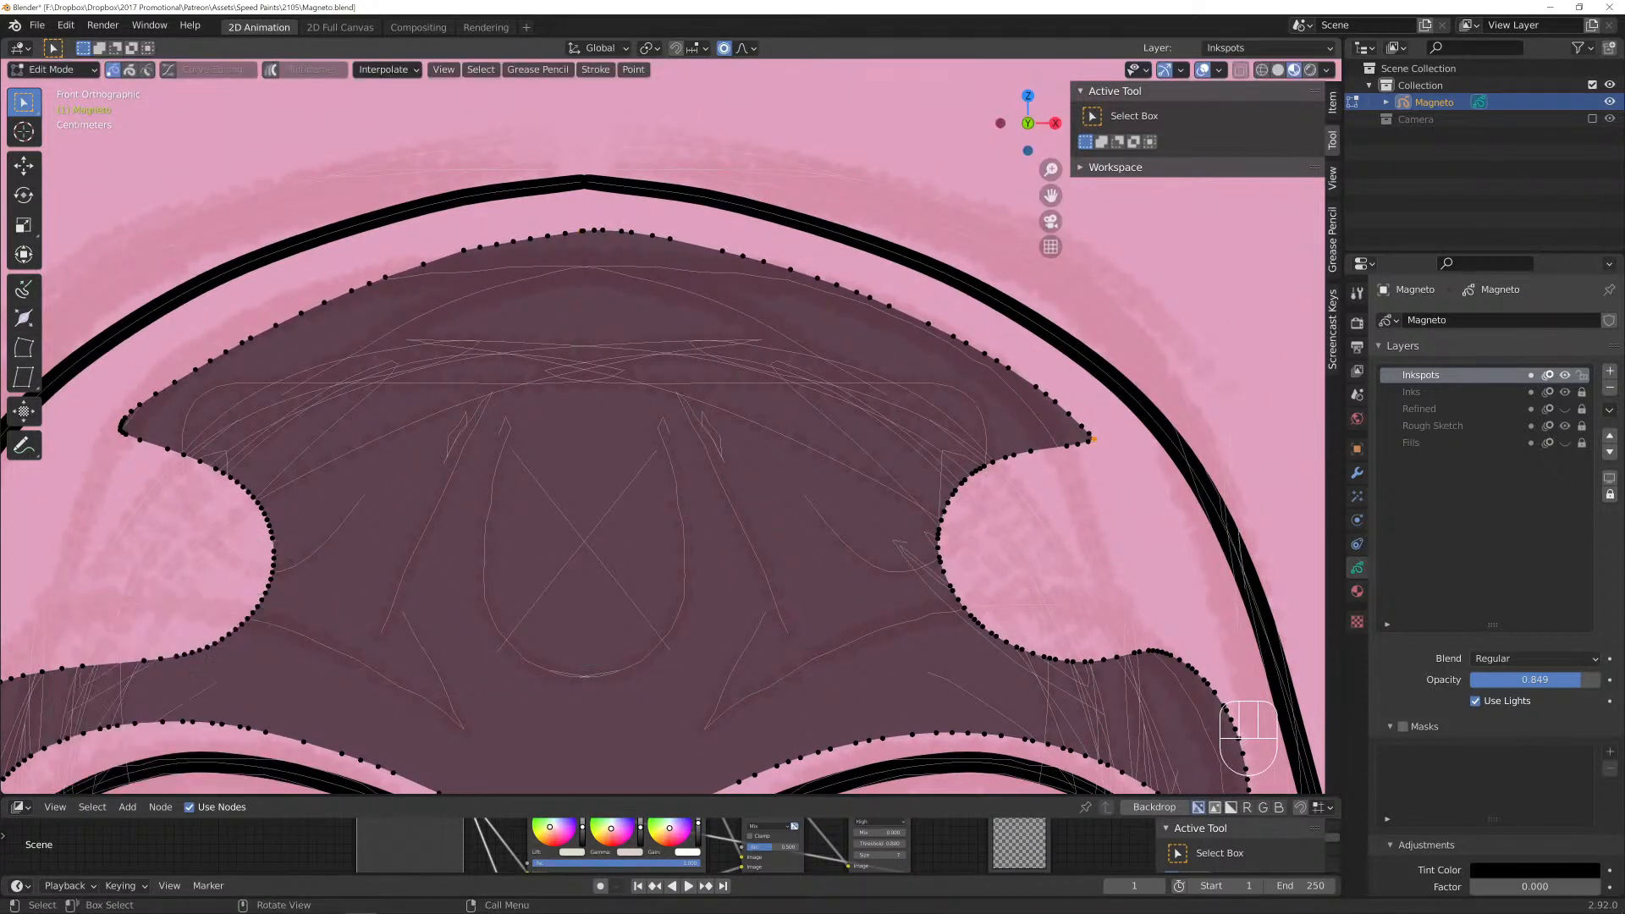
key(g)
scroll(1094, 438, up, 3)
click(1096, 439)
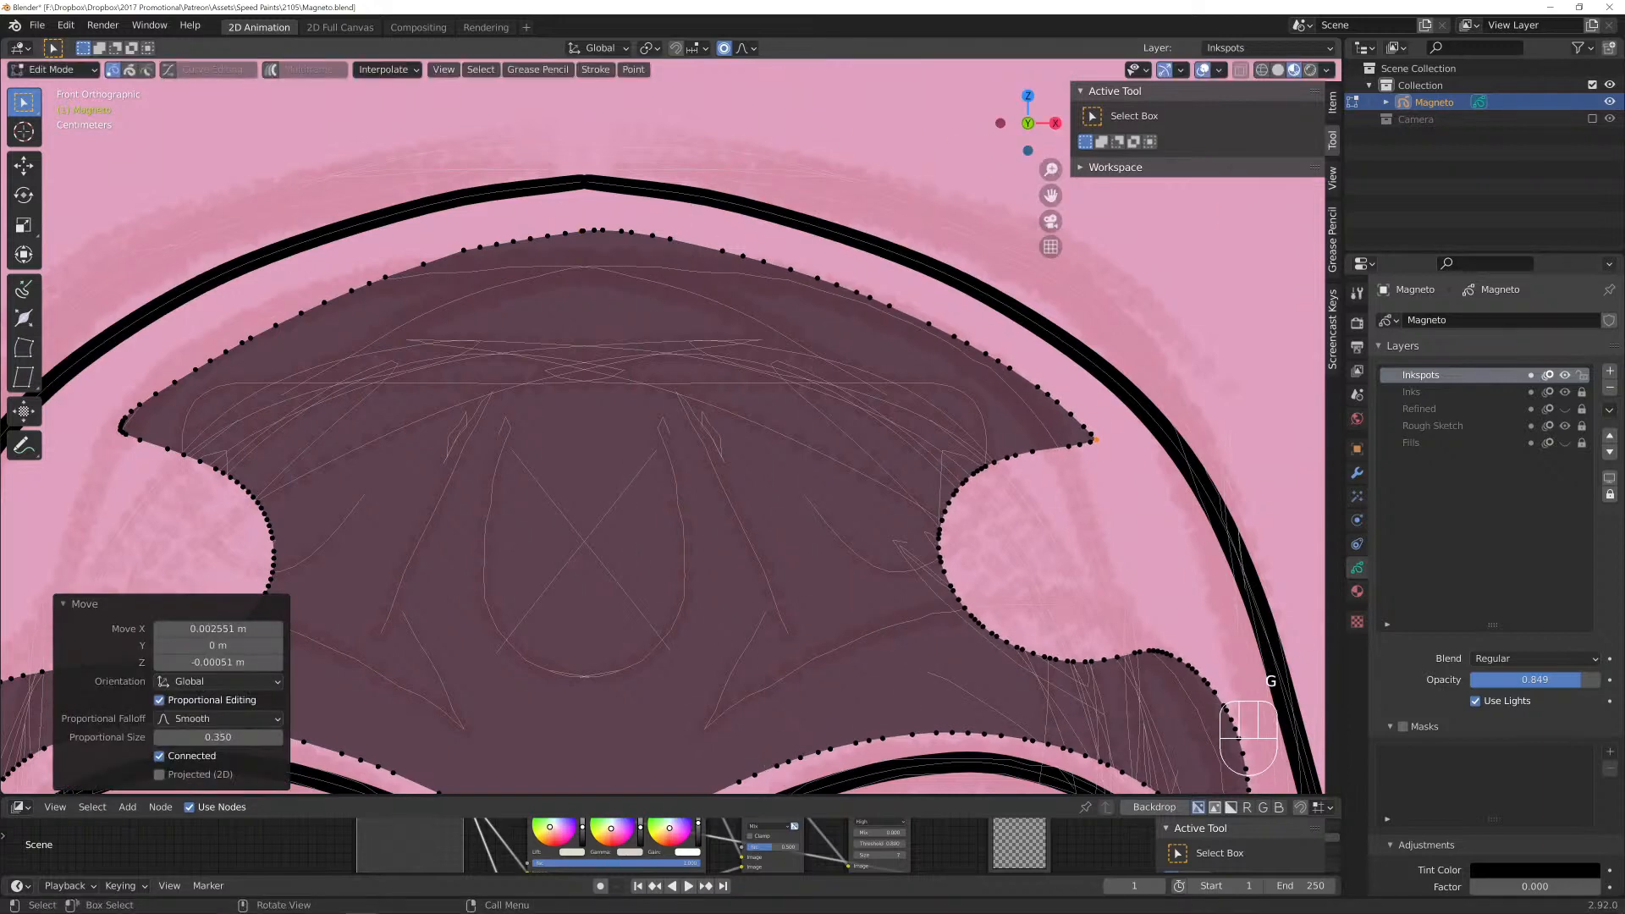
Pull the shadow's rounded corner below the right highlight notch up into a point and nudge its outer edge outward, using proportional sizes of about 0.05–0.06.
click(1165, 651)
shift+middle_drag(1165, 652, 1073, 561)
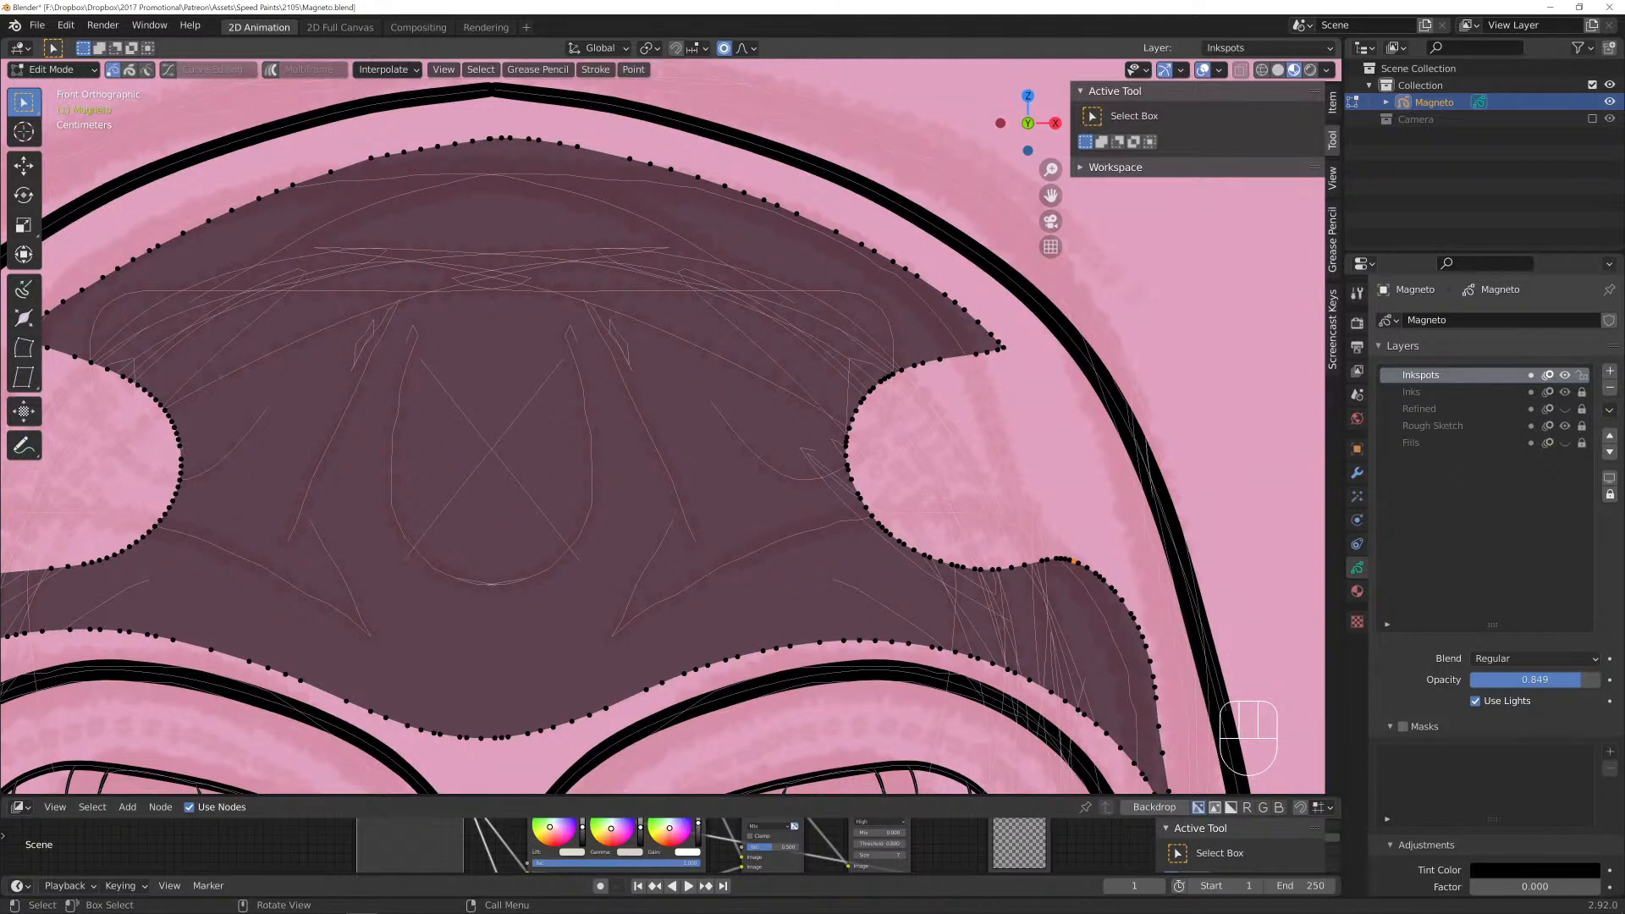
key(g)
scroll(1074, 560, up, 20)
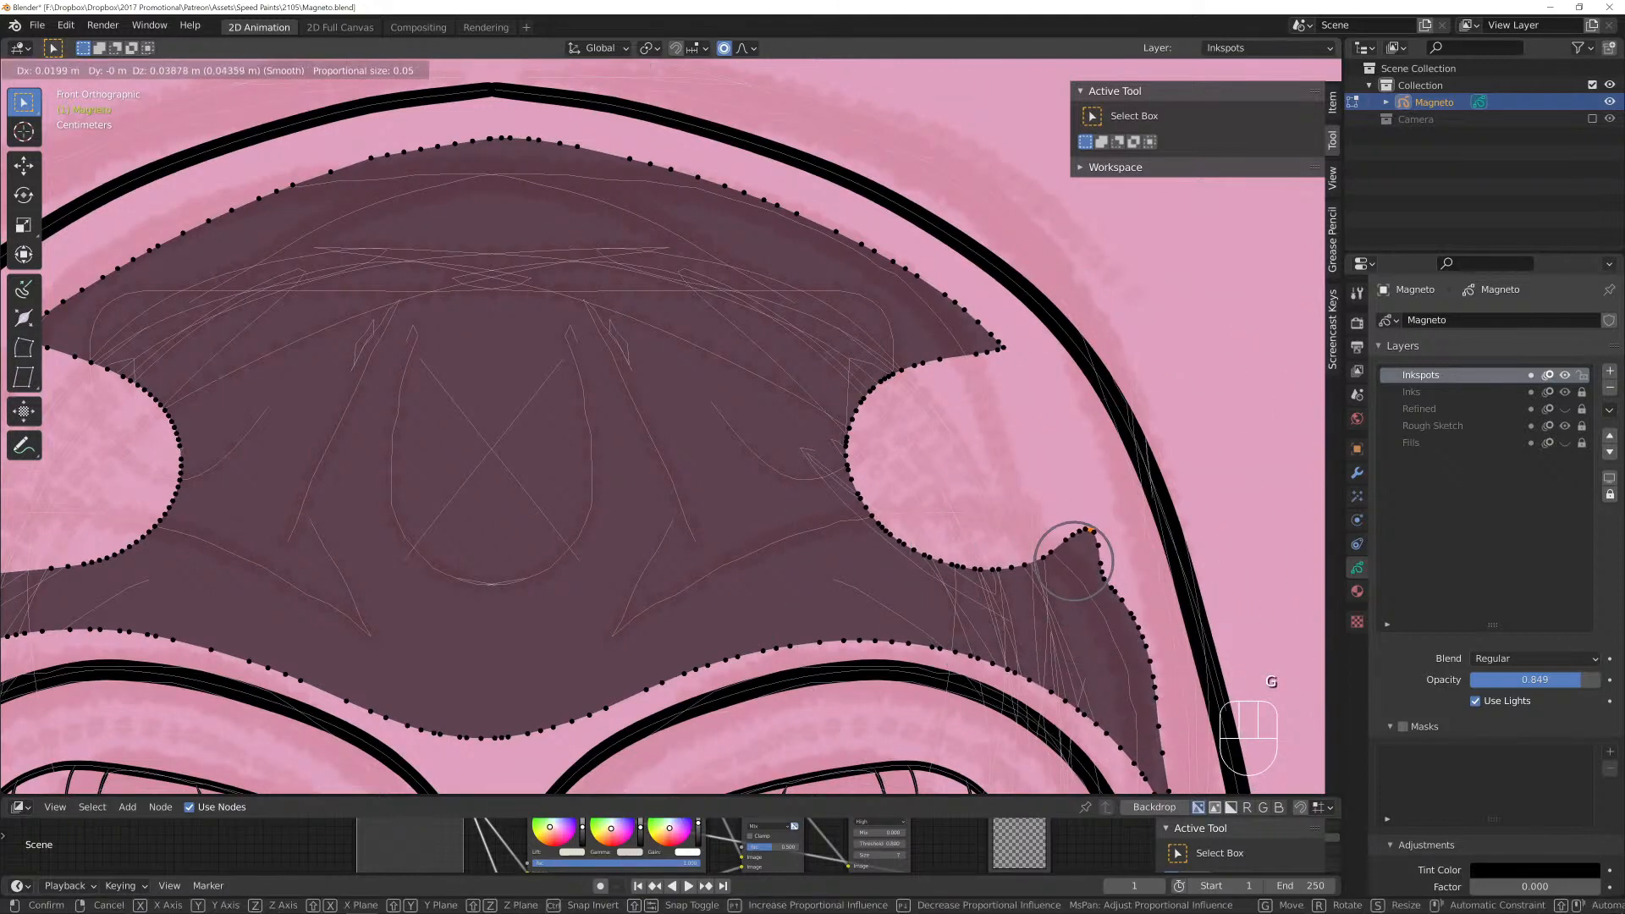
click(1074, 561)
key(g)
scroll(1082, 561, down, 4)
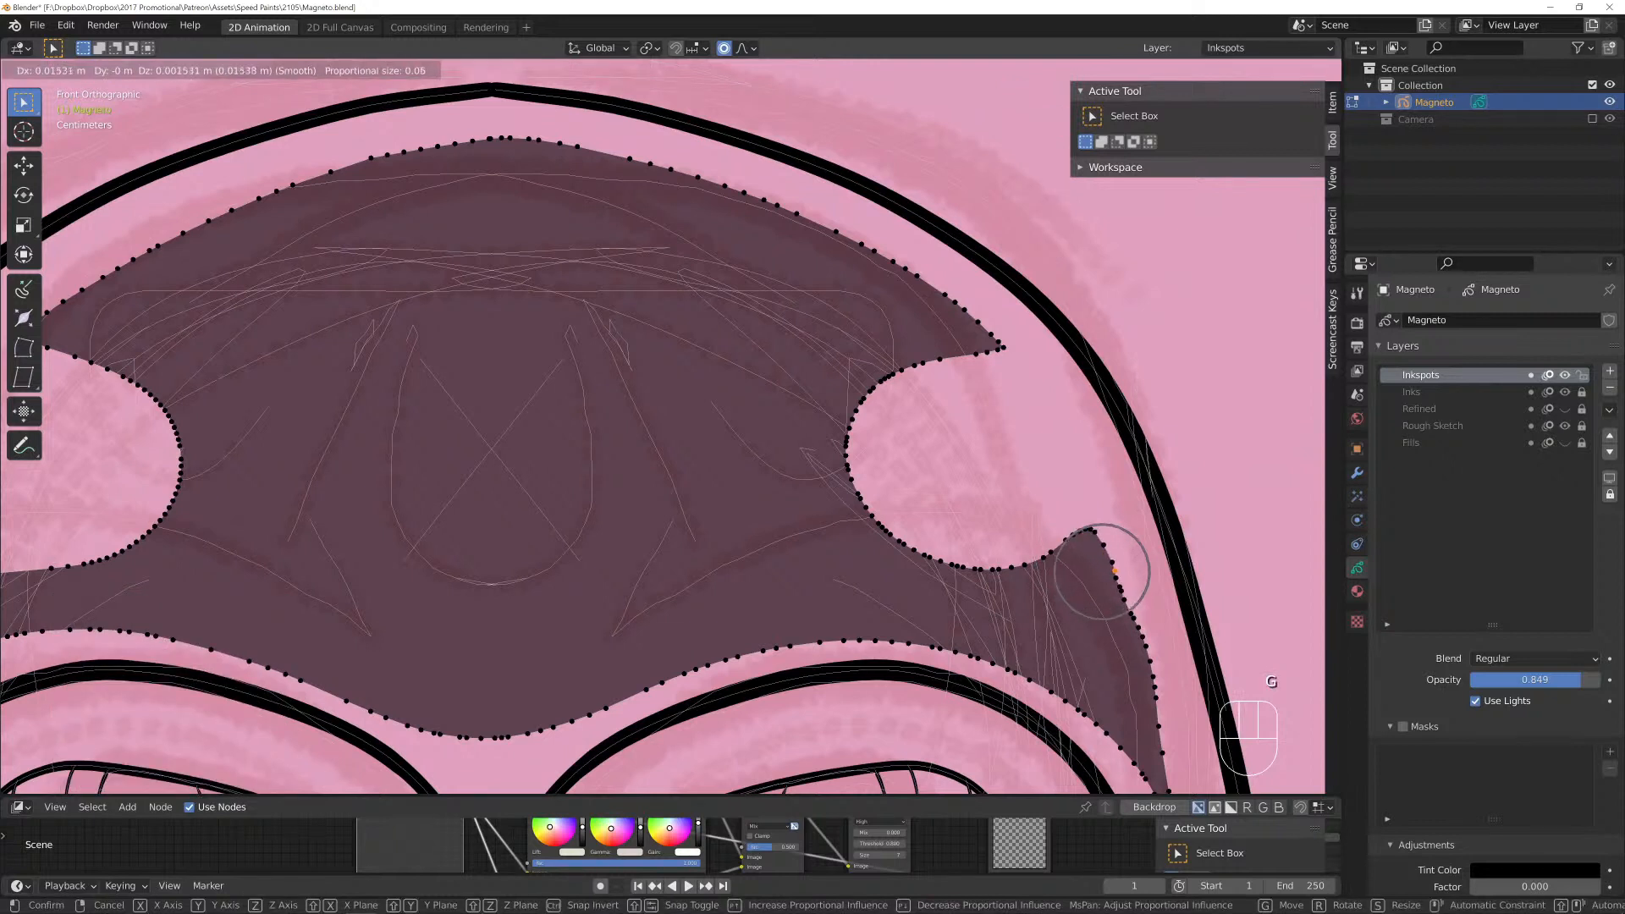
click(1088, 560)
Dissolve the surplus stroke point beside the new tip below the right highlight notch.
click(1087, 531)
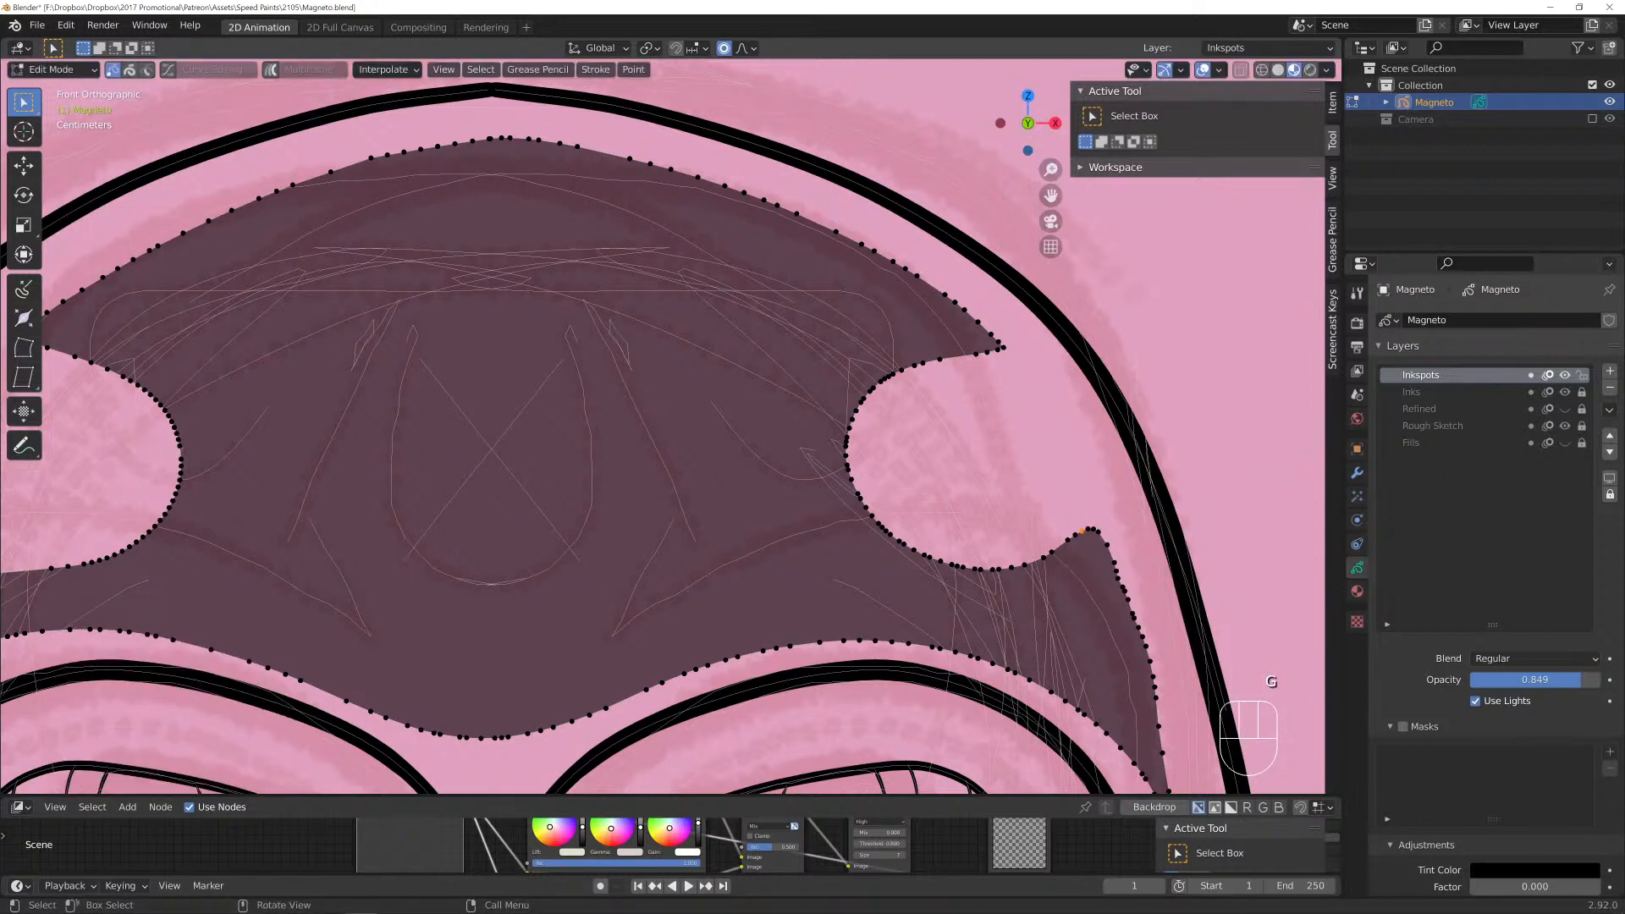
key(x)
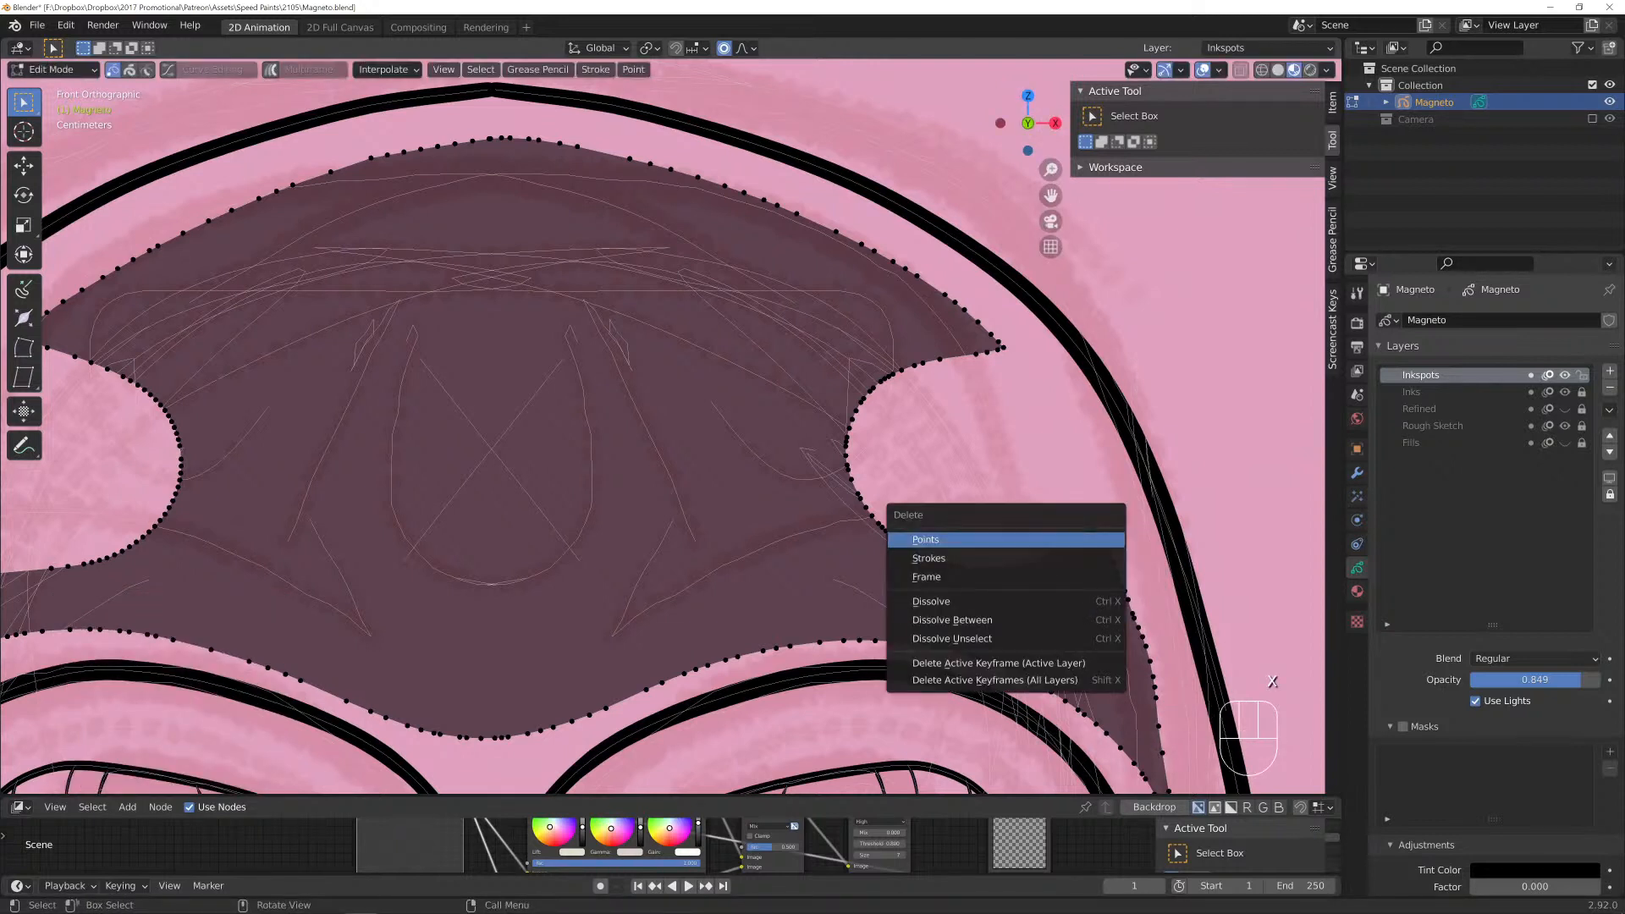
click(973, 602)
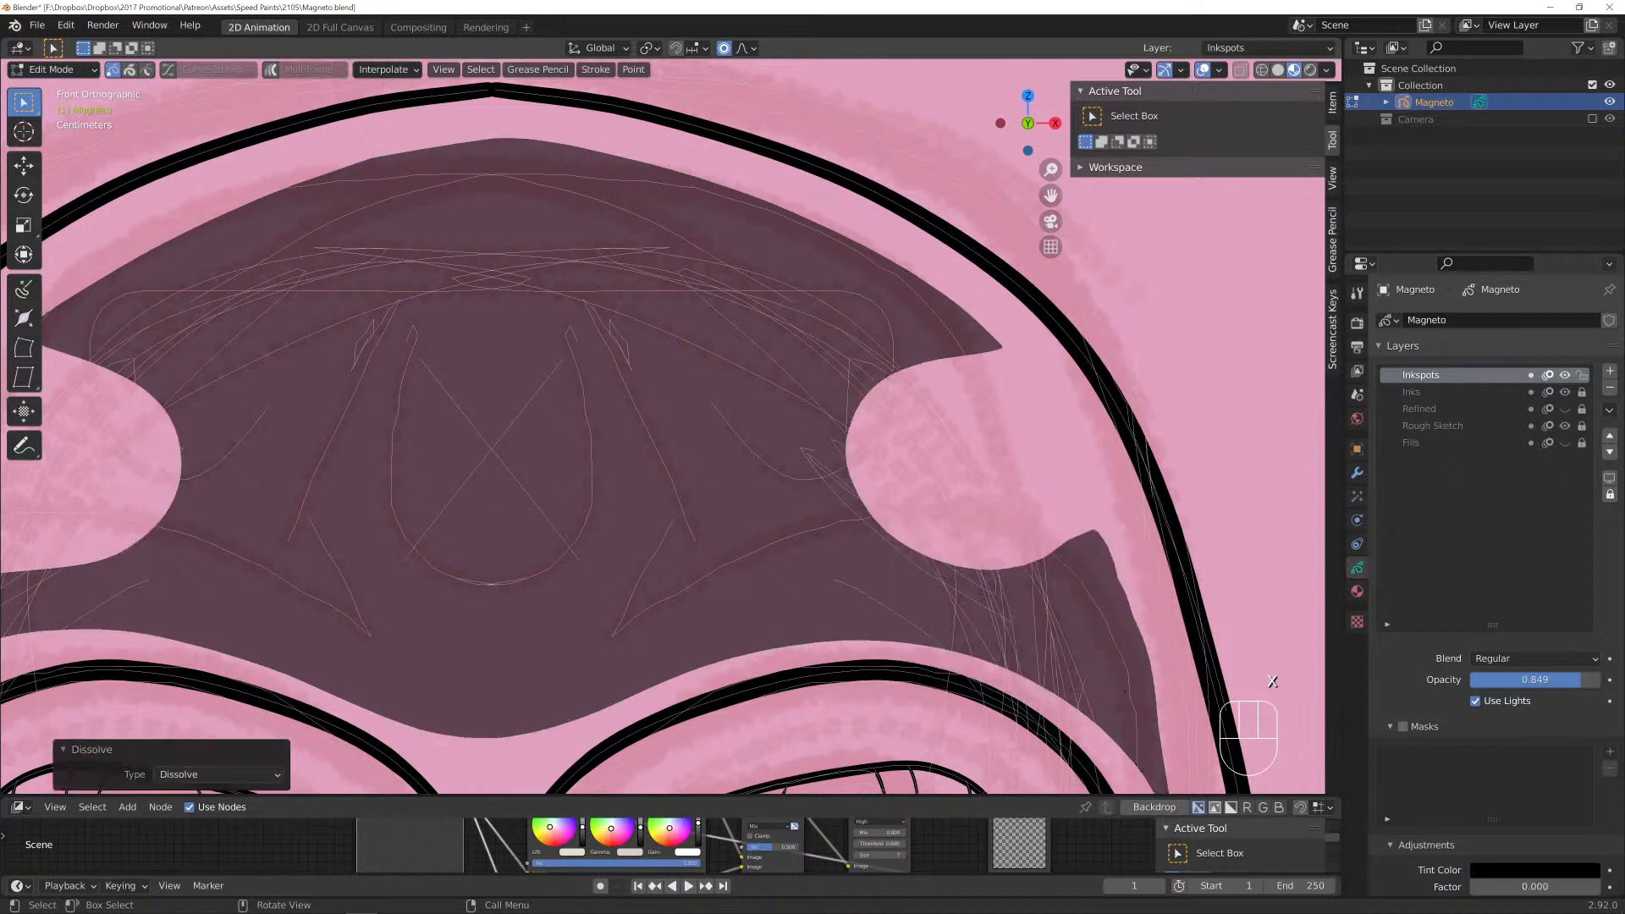
Smooth both edges beside the new tip and nudge the outer edge below it slightly inward and up, ending with a proportional size of 0.102.
click(1072, 547)
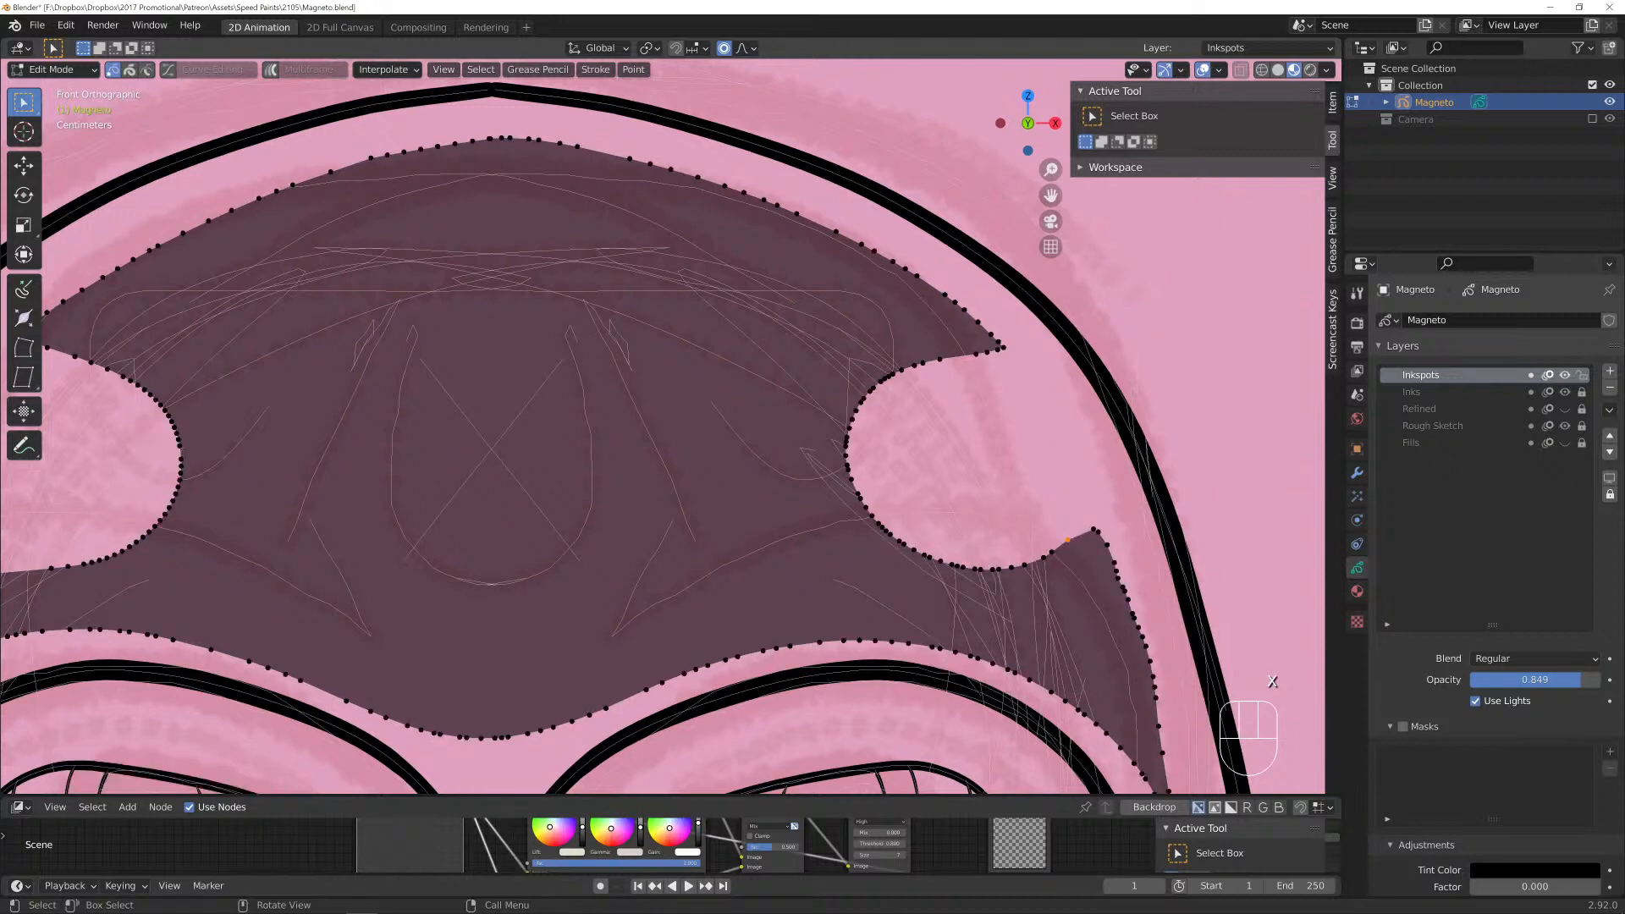
key(g)
scroll(1068, 540, up, 4)
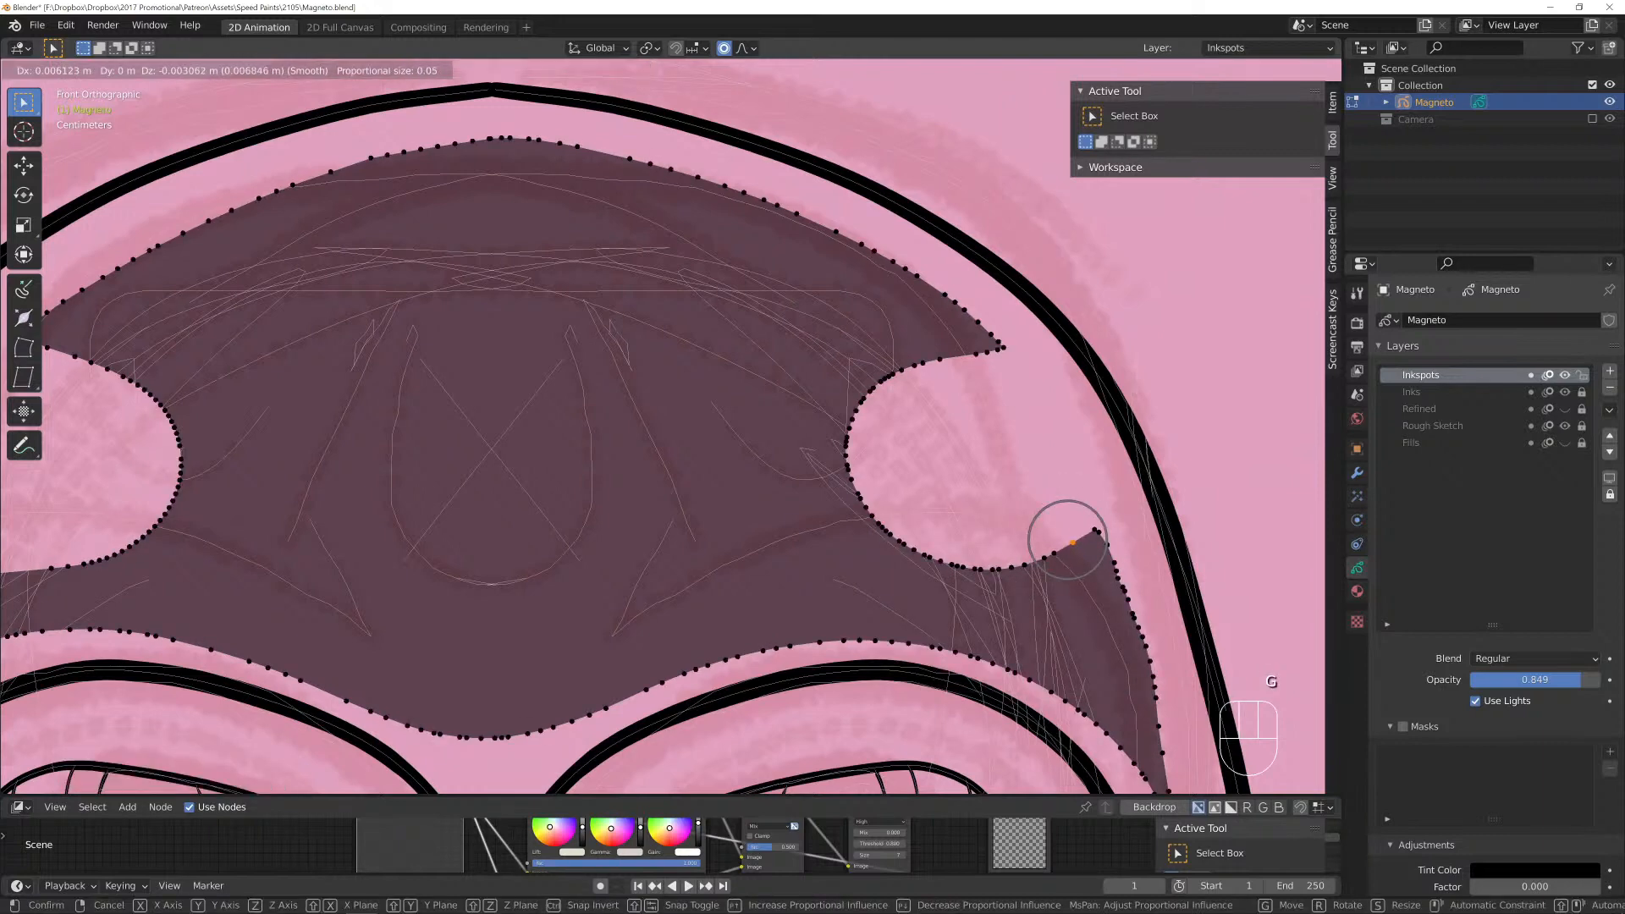
click(1103, 546)
key(g)
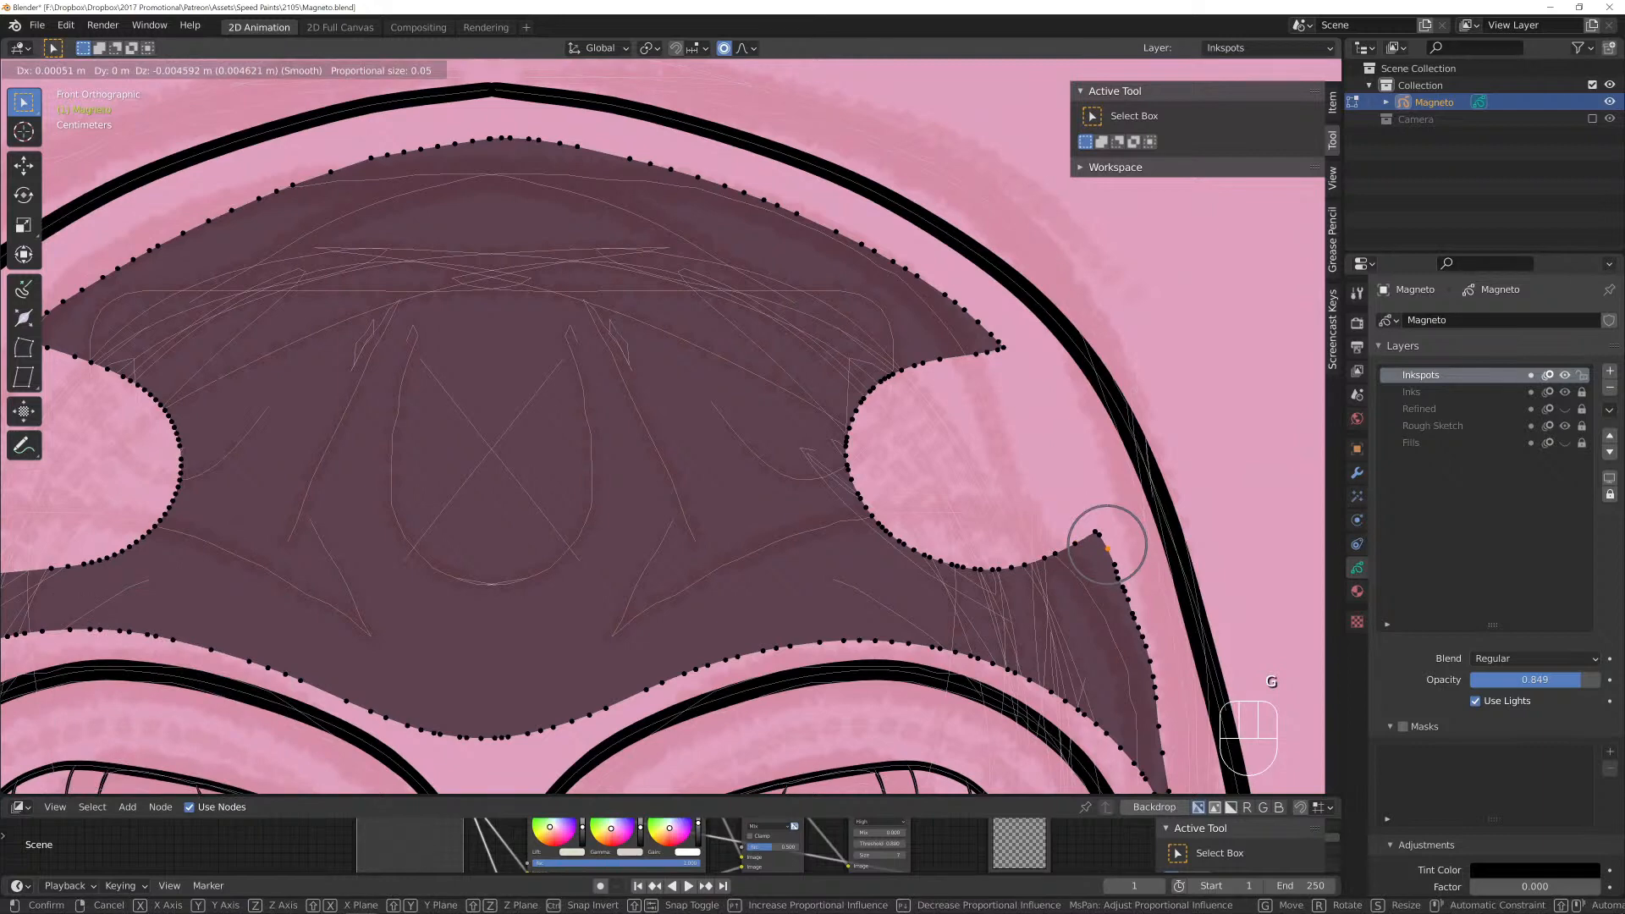
click(1108, 546)
key(g)
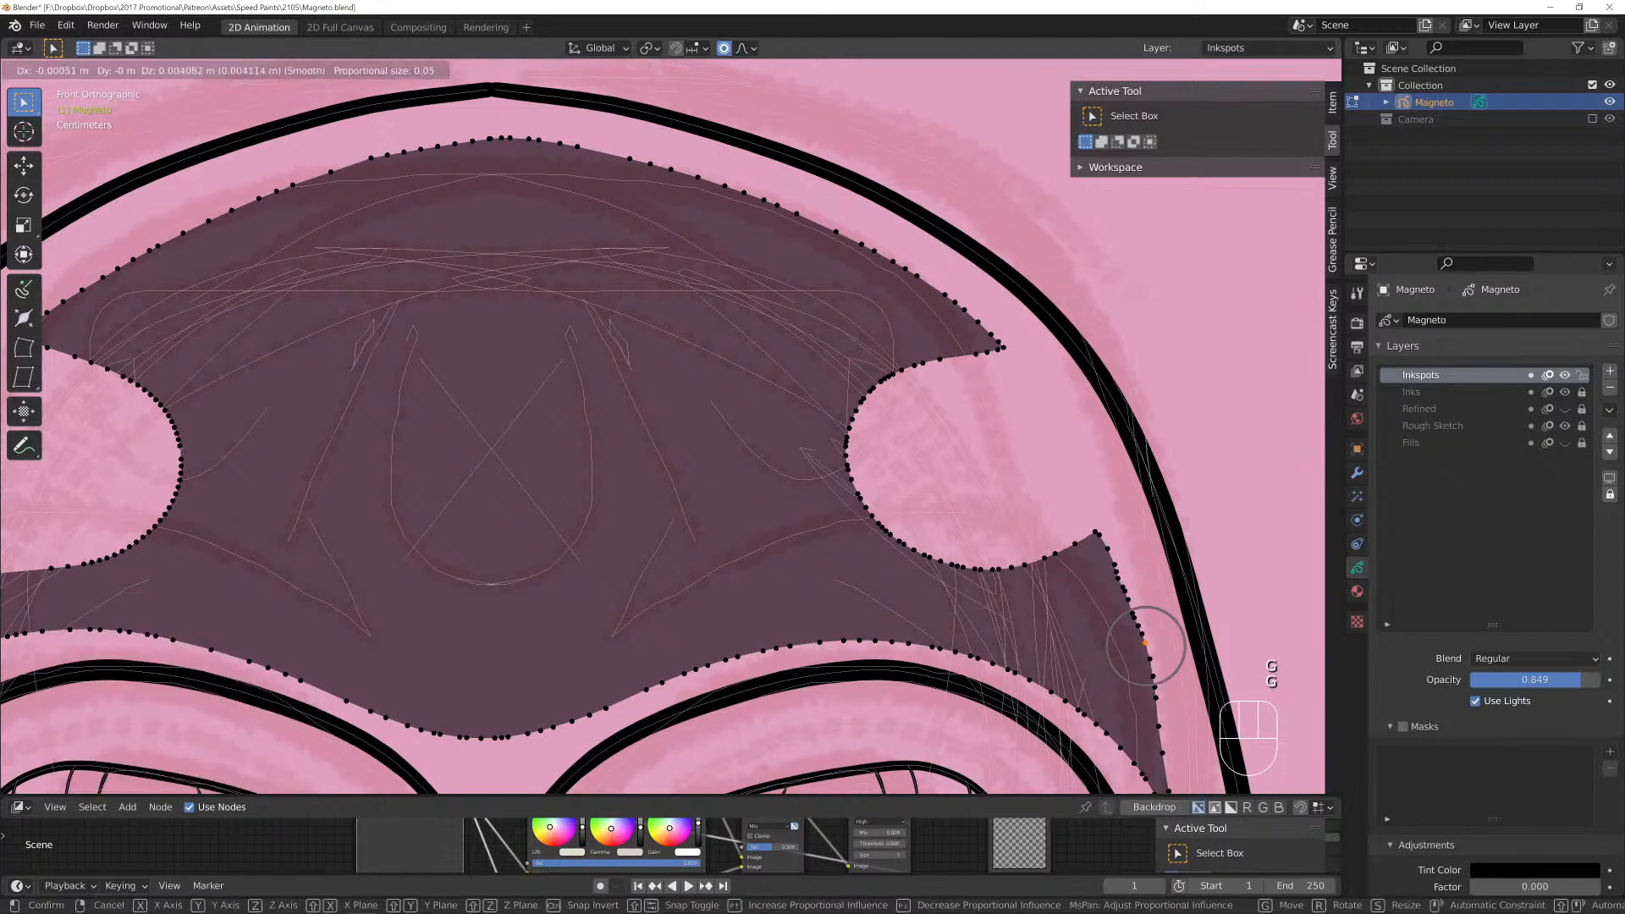
scroll(1143, 635, down, 8)
click(1145, 641)
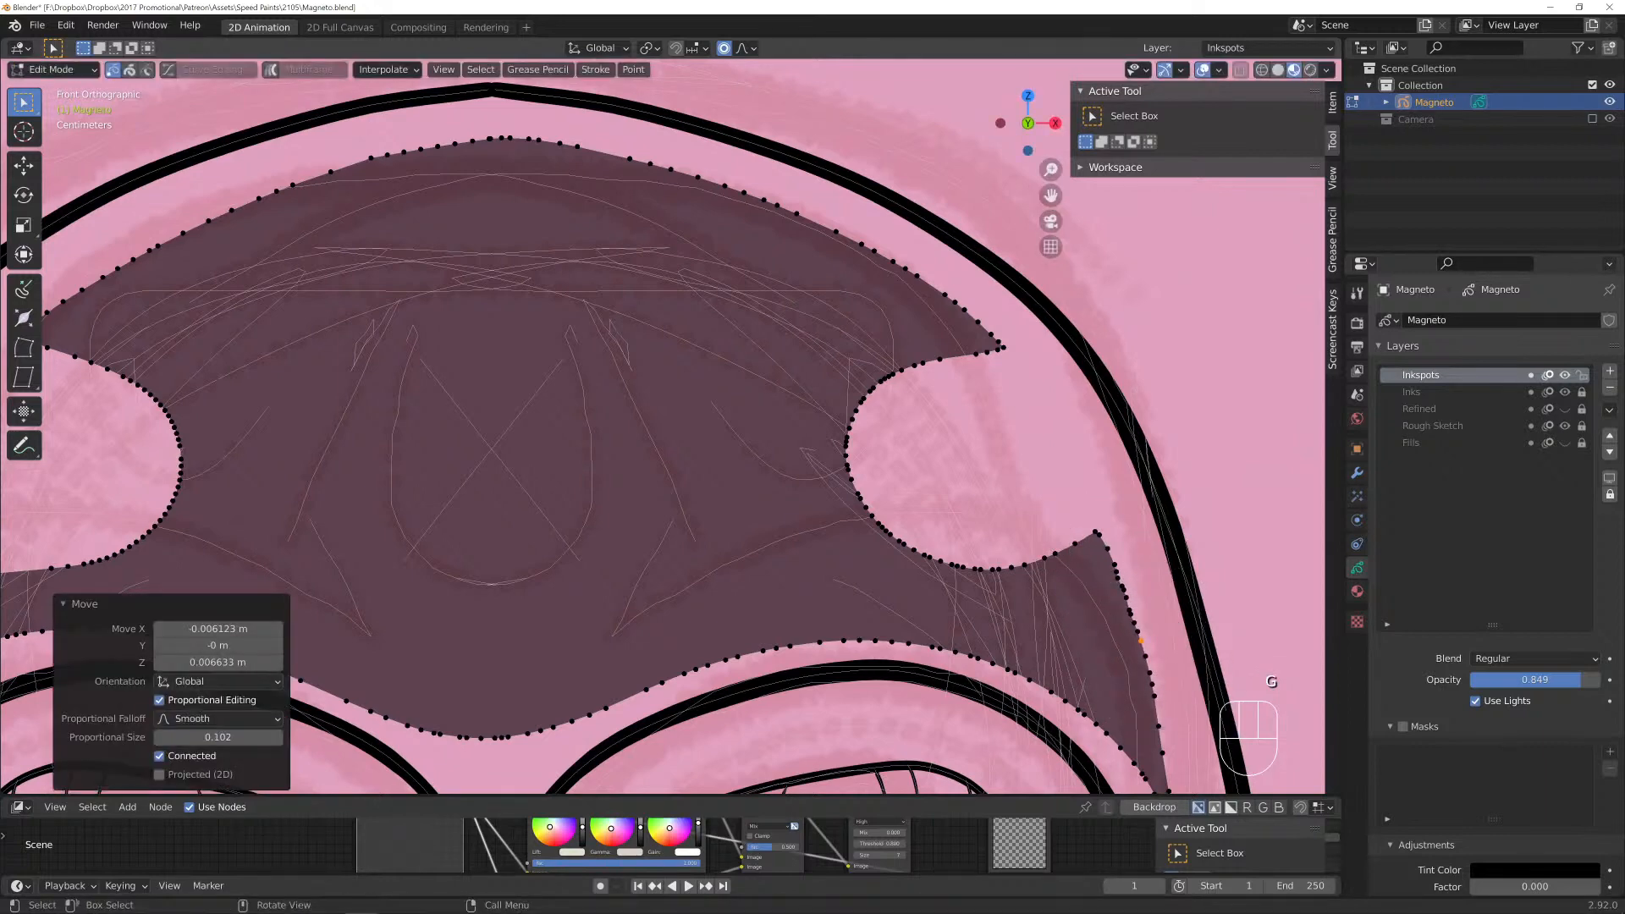
Extend the right cheek shadow's inner corner up and toward the nose with a proportional size of about 0.15.
mouse_move(1144, 640)
shift+middle_down()
mouse_move(1132, 472)
mouse_move(1155, 533)
shift+middle_up()
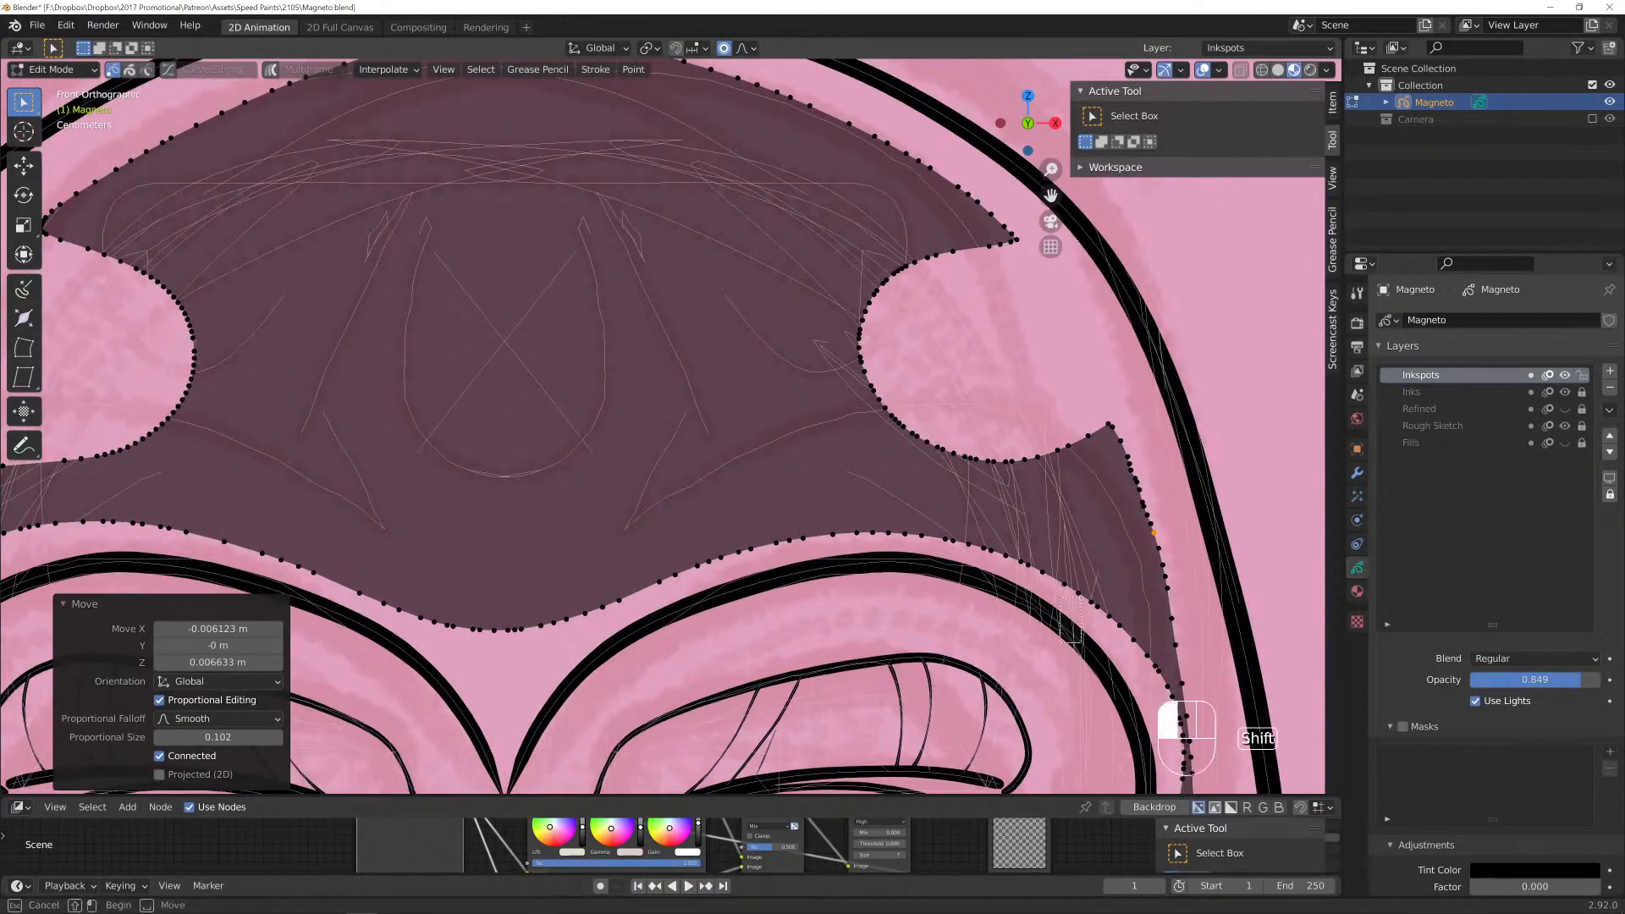
shift+drag(1026, 491, 1081, 597)
scroll(1083, 596, down, 3)
key(alt+a)
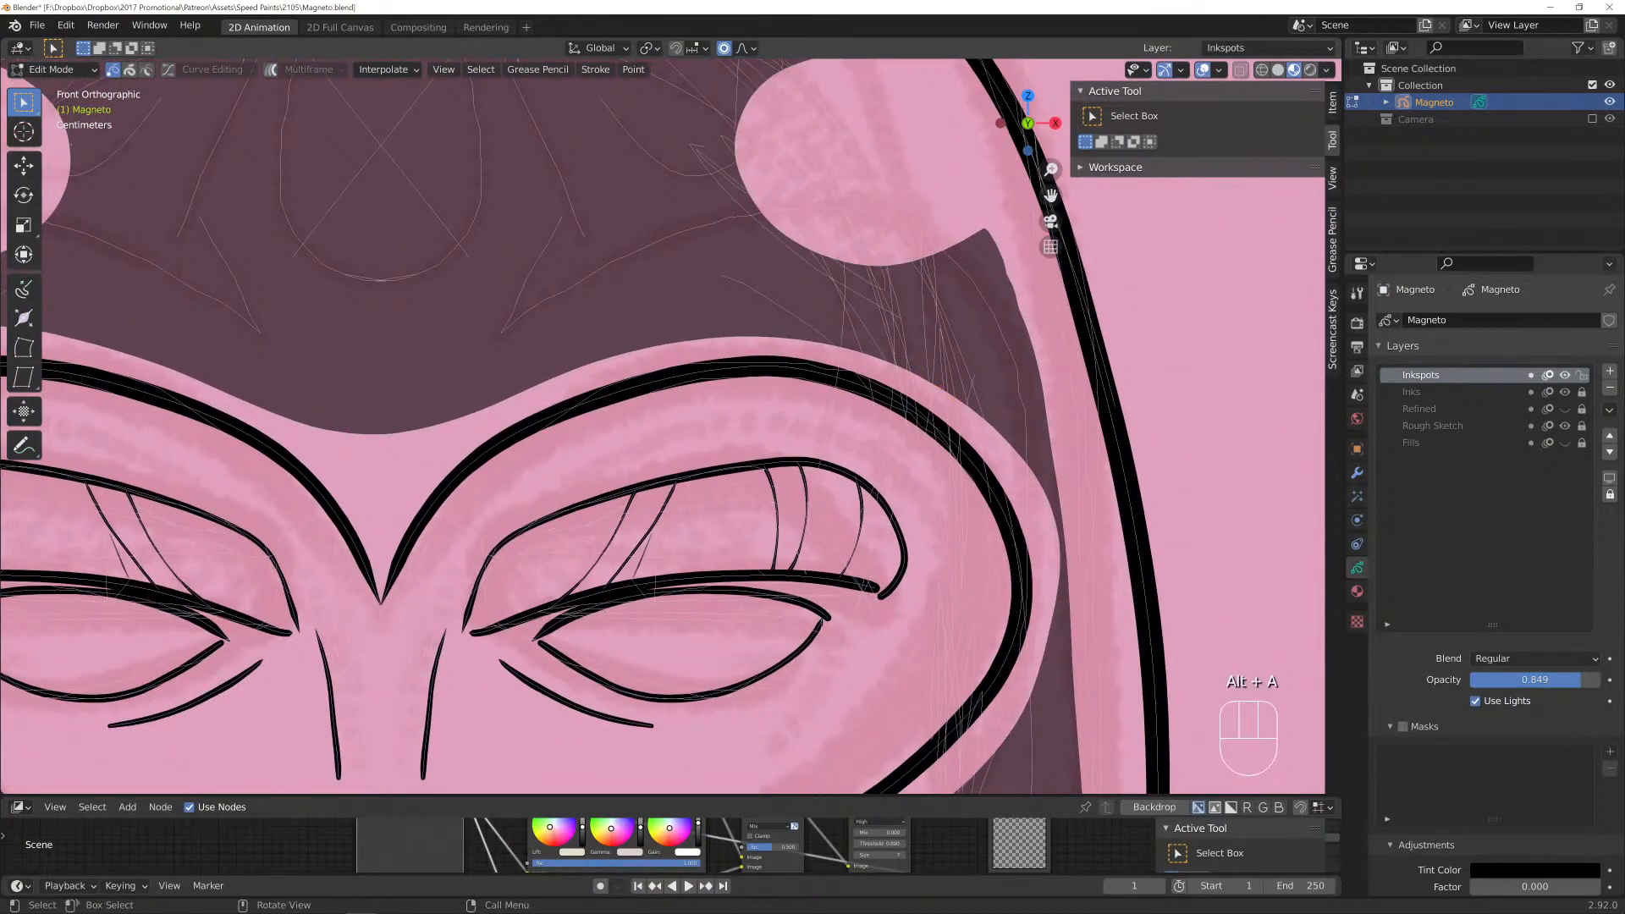
scroll(1083, 597, down, 5)
mouse_move(1083, 596)
middle_down()
mouse_move(999, 584)
mouse_move(1041, 593)
mouse_move(1092, 373)
mouse_move(1026, 448)
middle_up()
key(KP_1)
scroll(1041, 593, up, 1)
scroll(1075, 406, up, 2)
scroll(669, 415, up, 2)
click(791, 383)
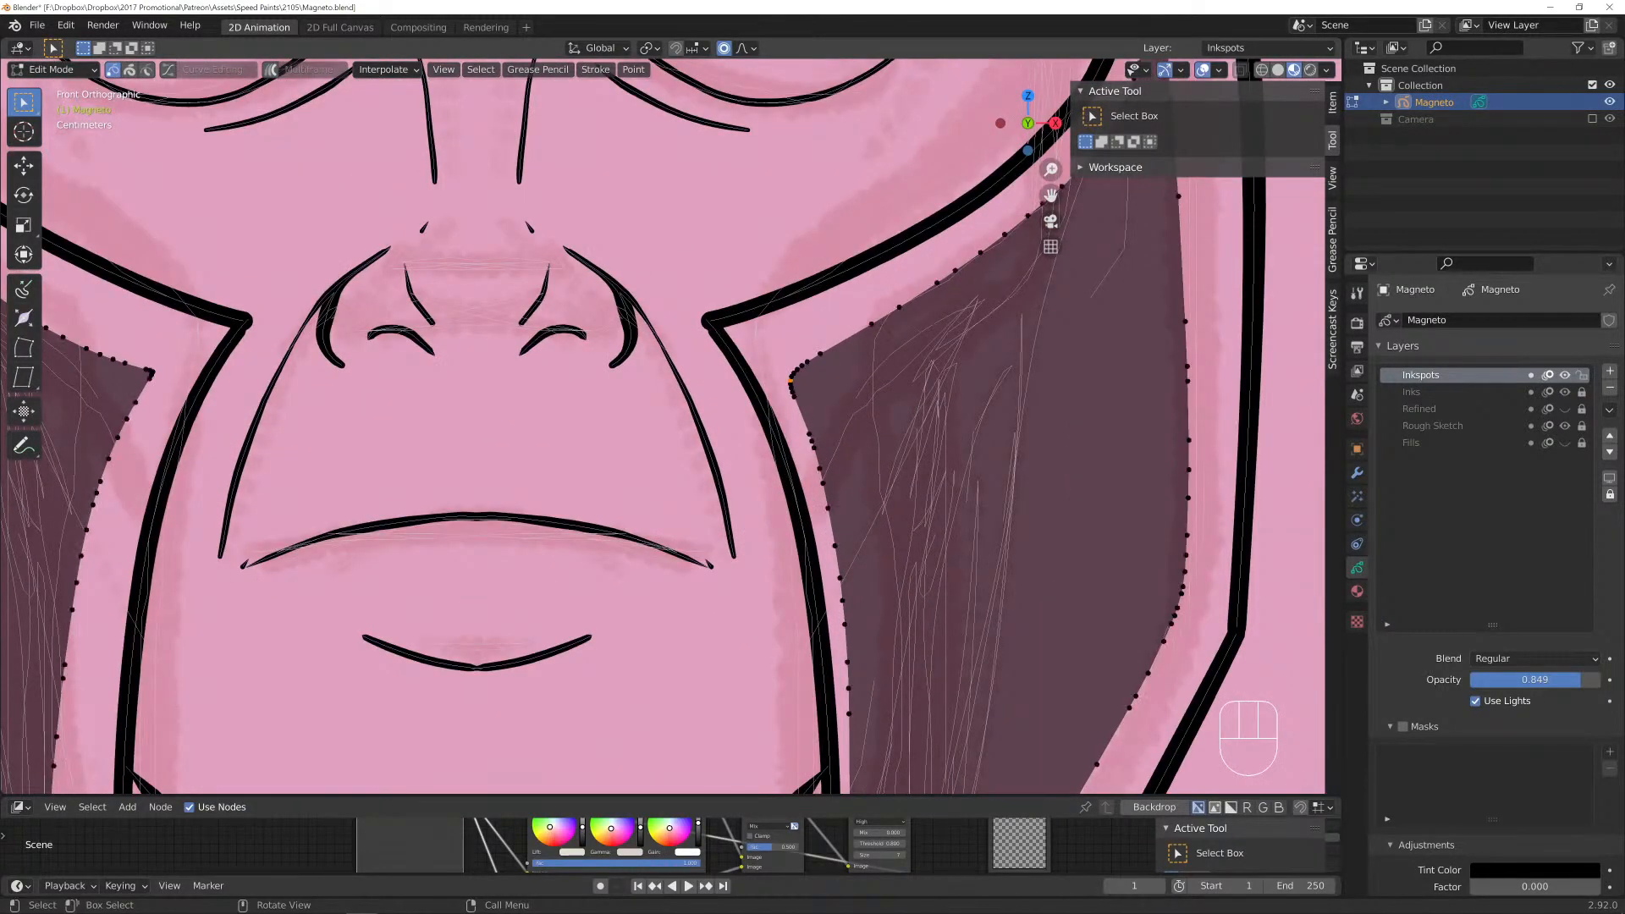
key(g)
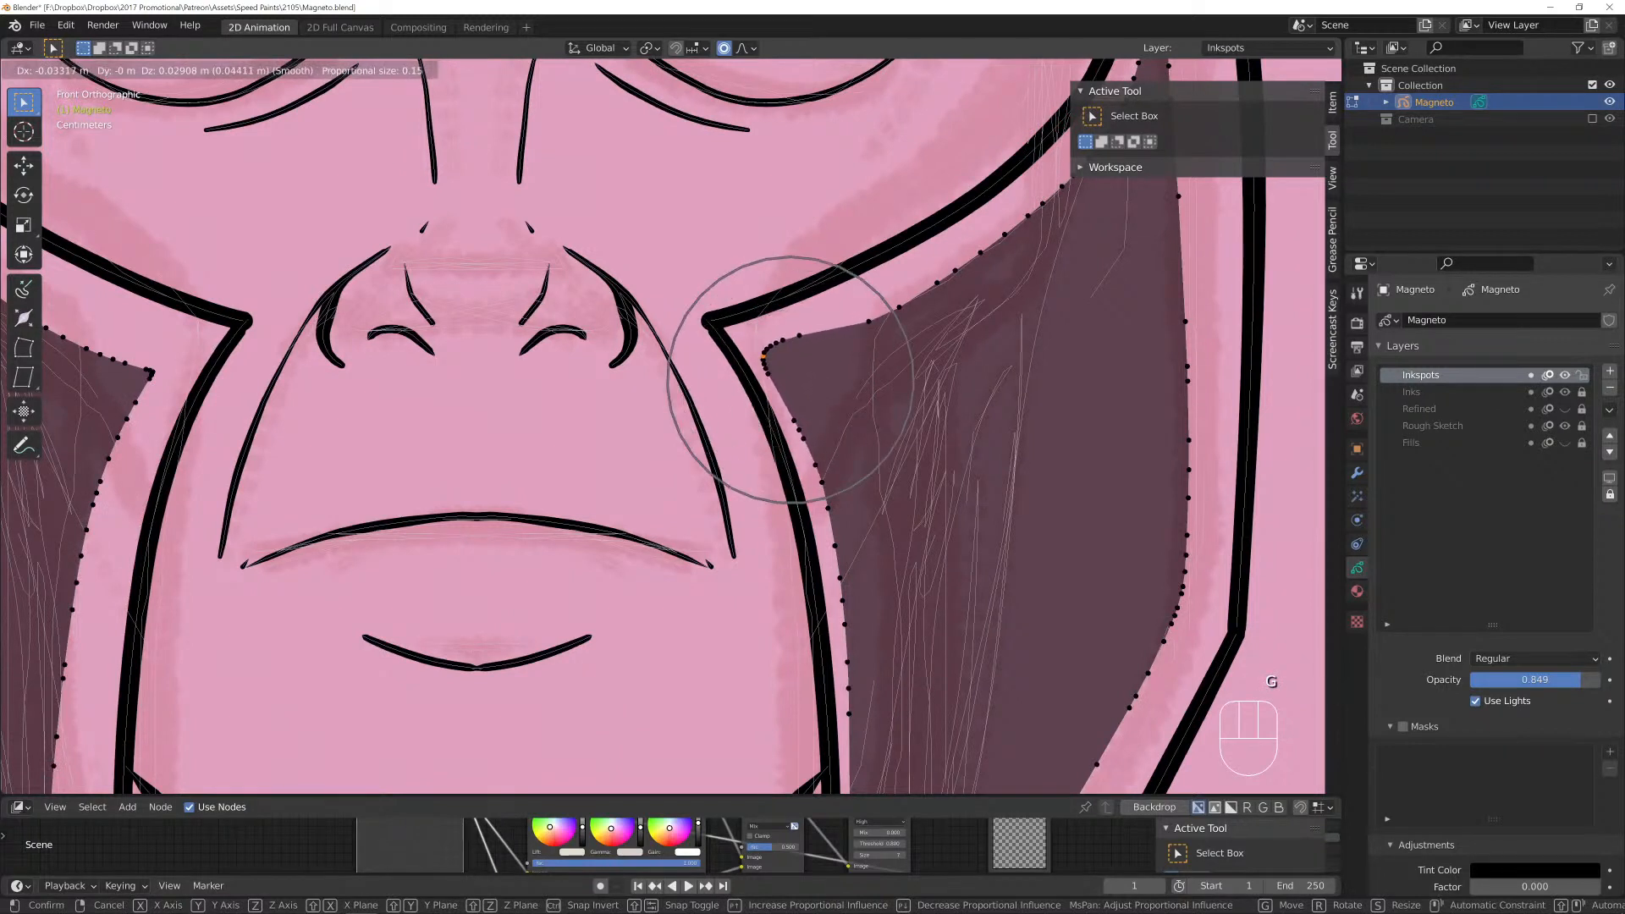
key(Return)
Dissolve the clustered points above the right cheek shadow's inner corner and pull its tip farther up and inward with a proportional size of 0.063.
click(769, 347)
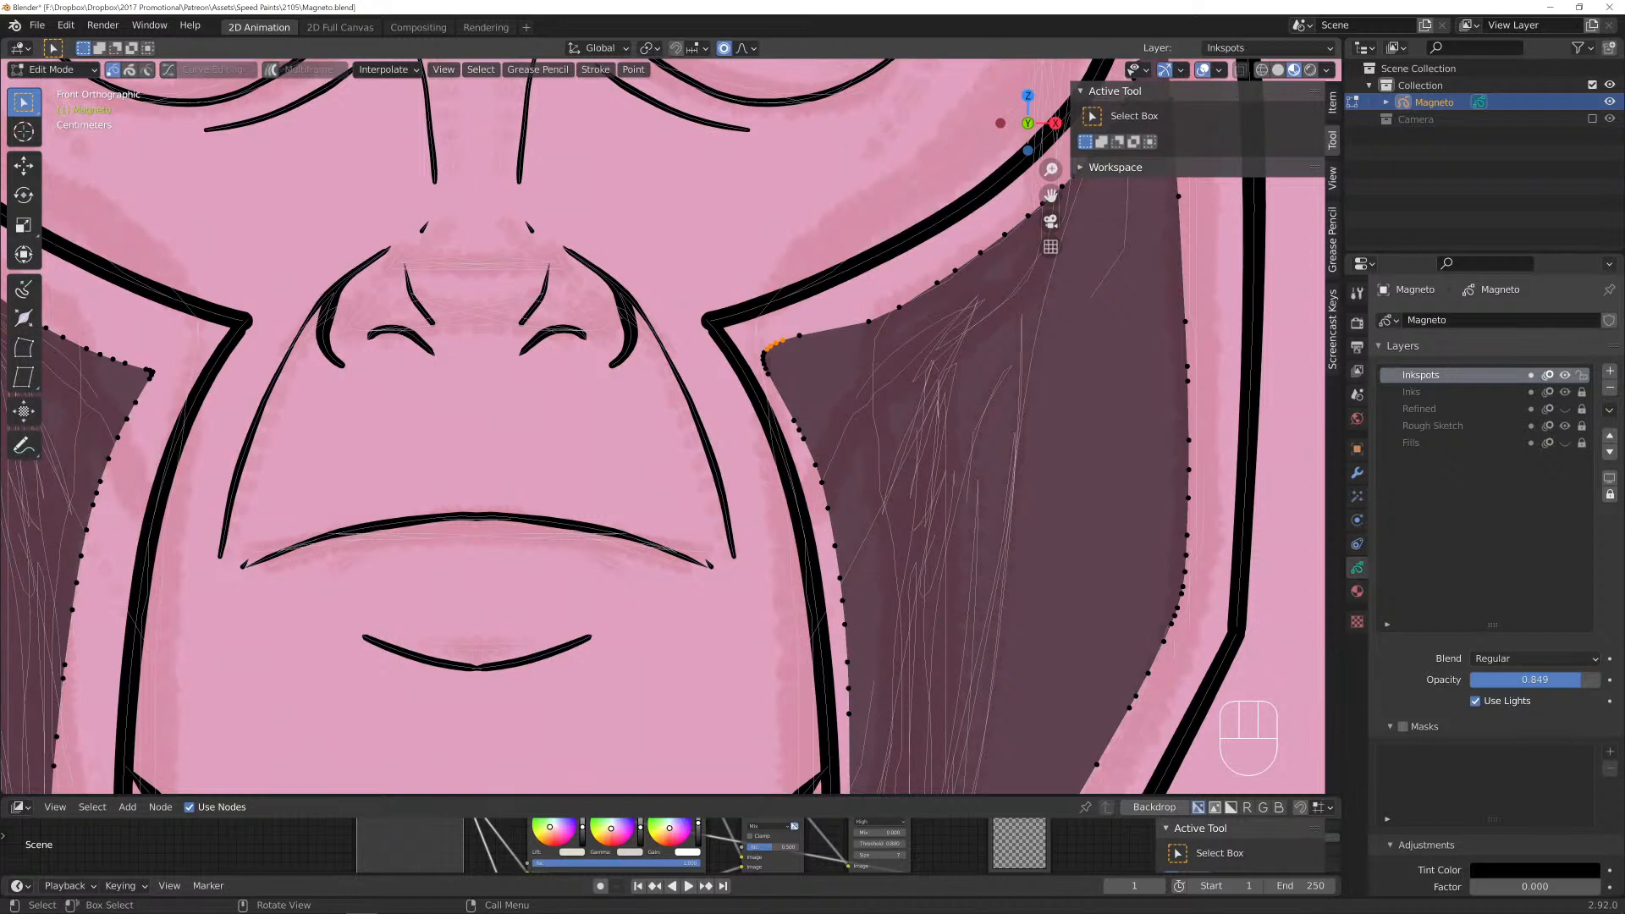
key(x)
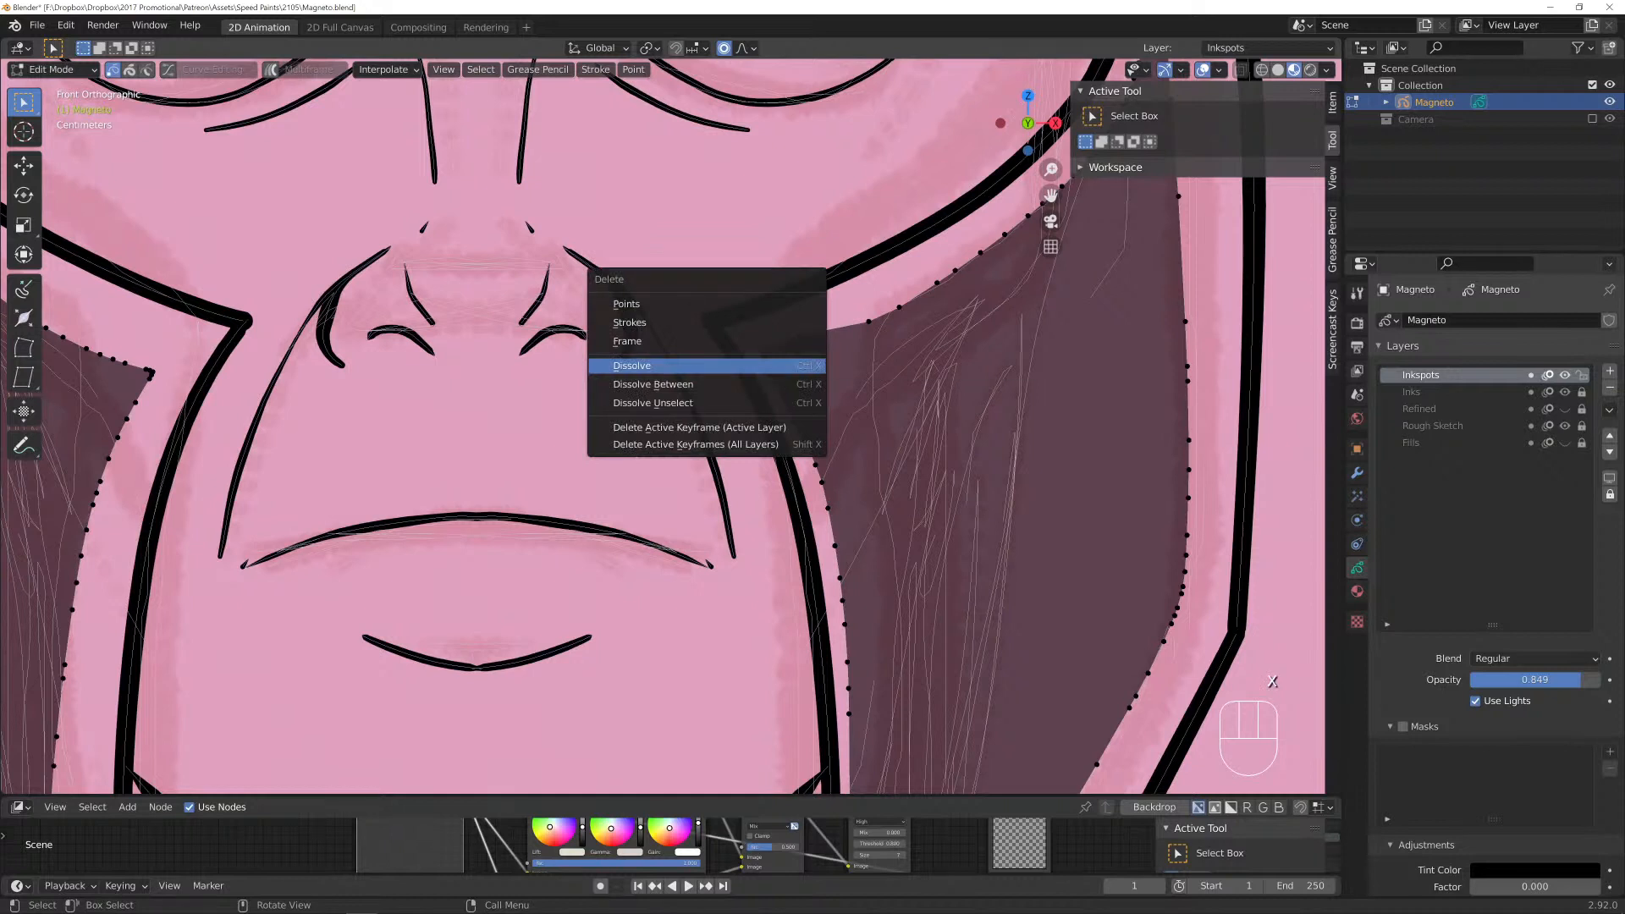
click(632, 365)
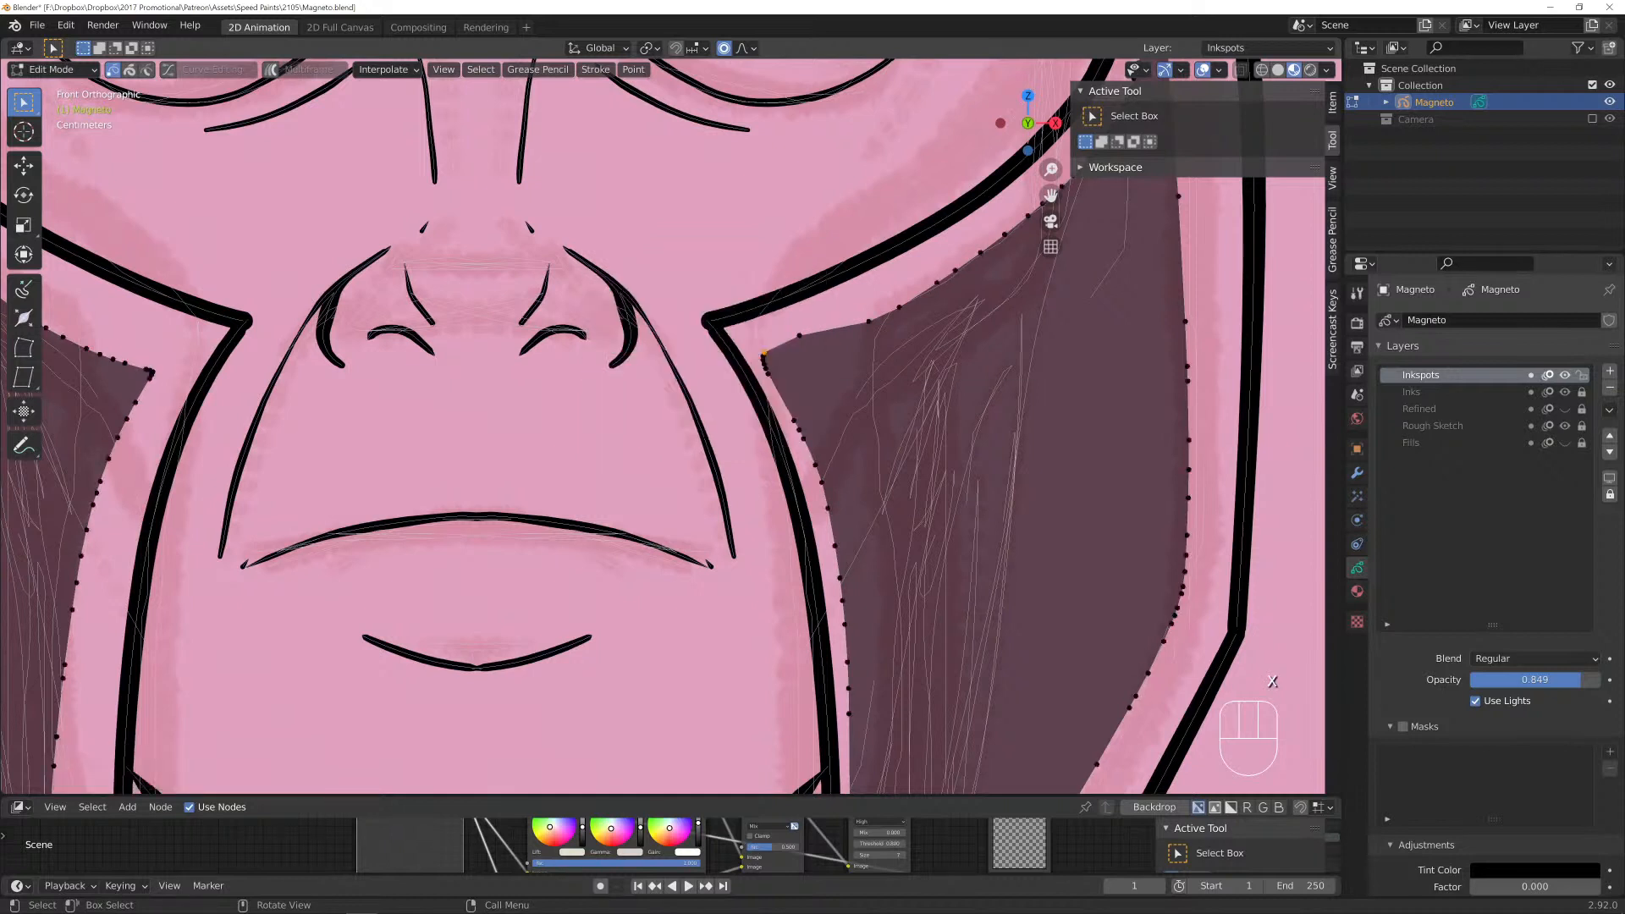
key(g)
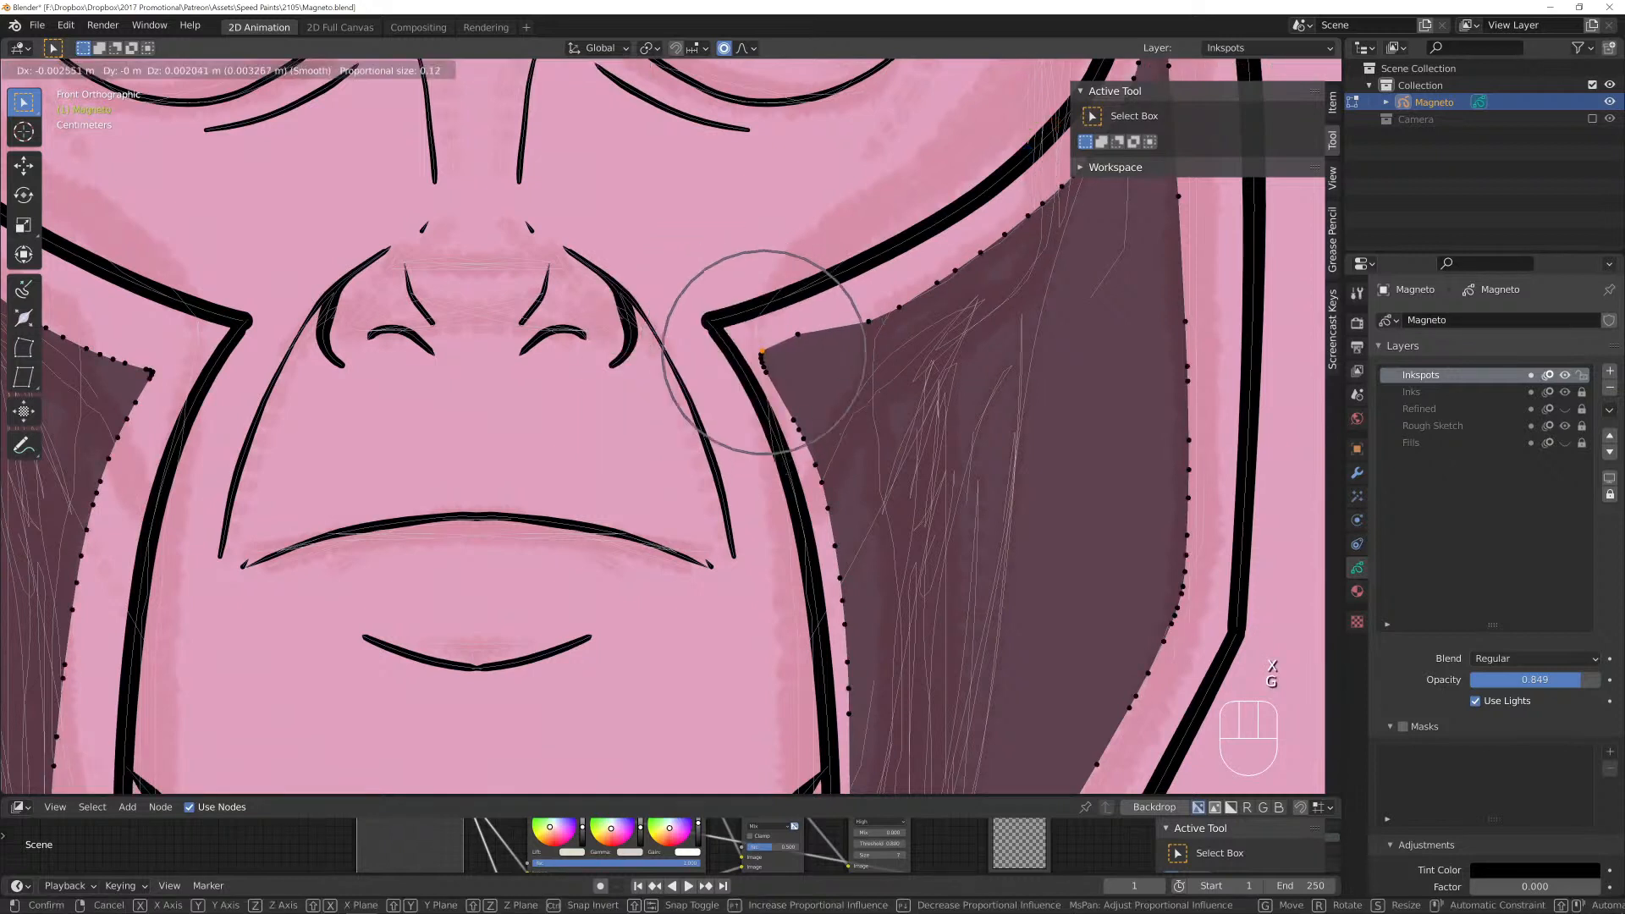
click(753, 341)
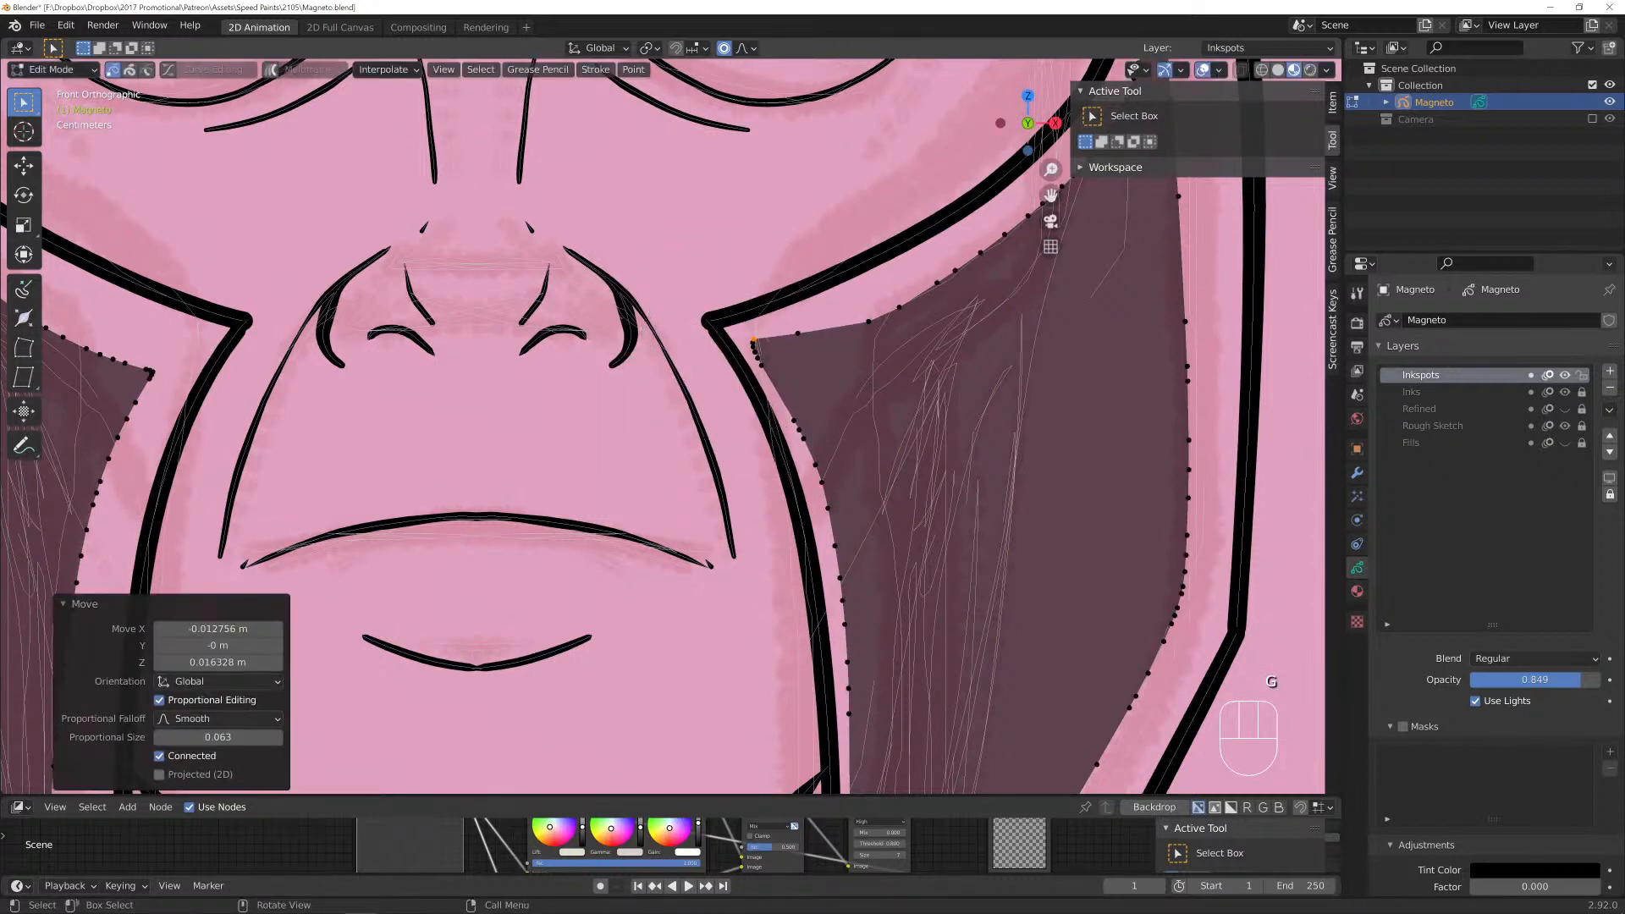
Dissolve the clustered points below the right cheek shadow's inner tip and nudge the adjacent edges slightly with a proportional size of 0.063.
key(shift)
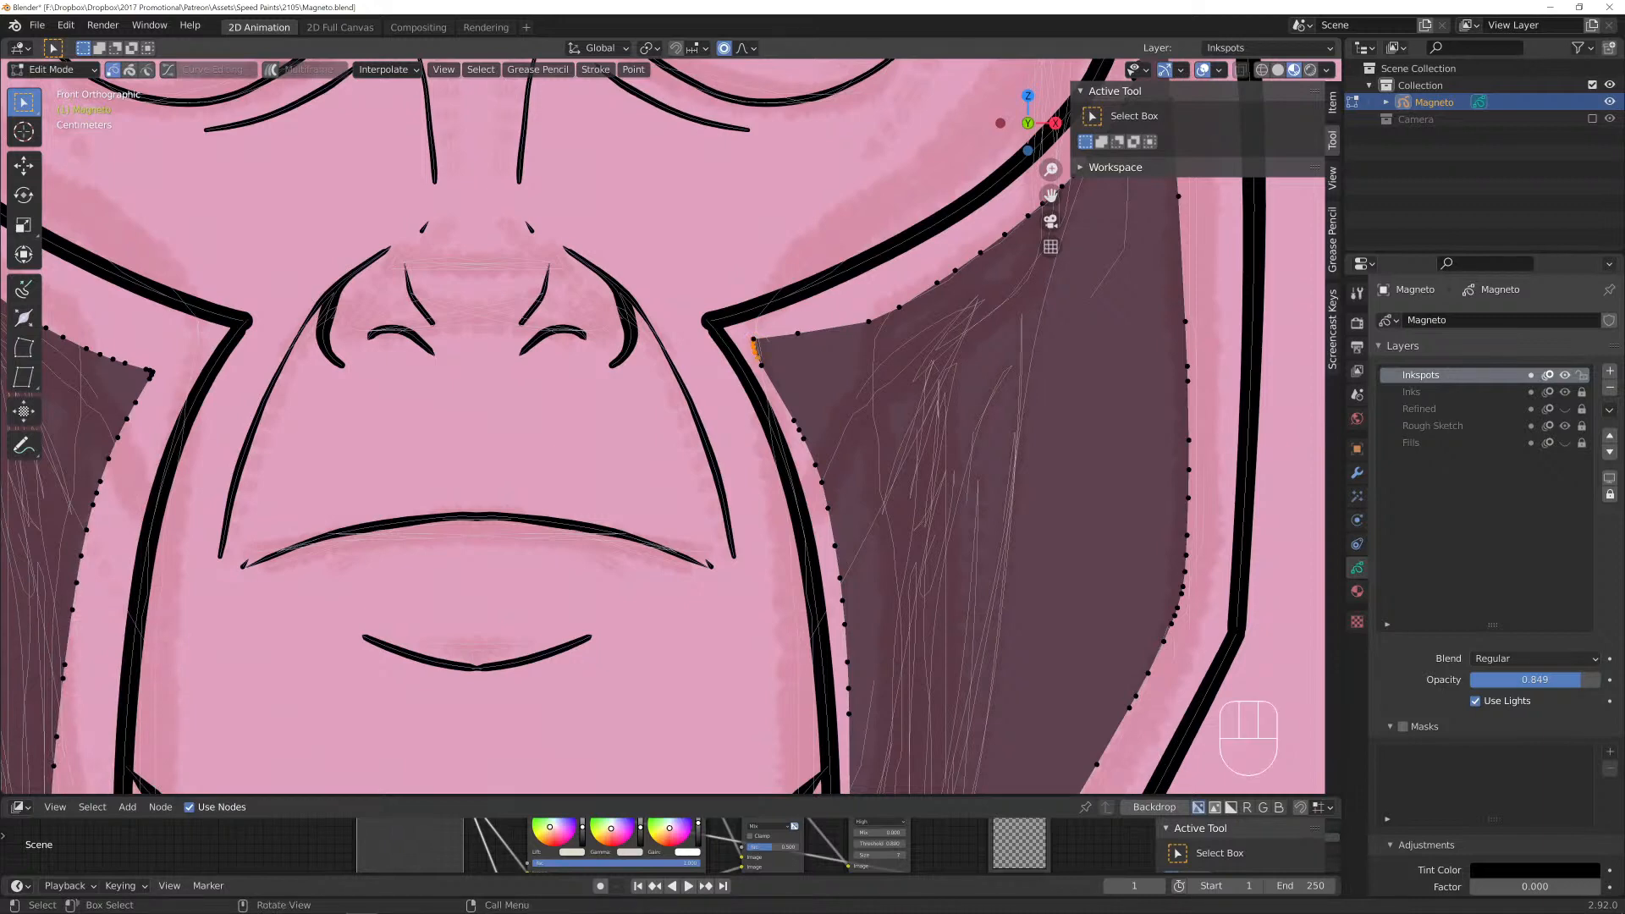
key(x)
click(643, 363)
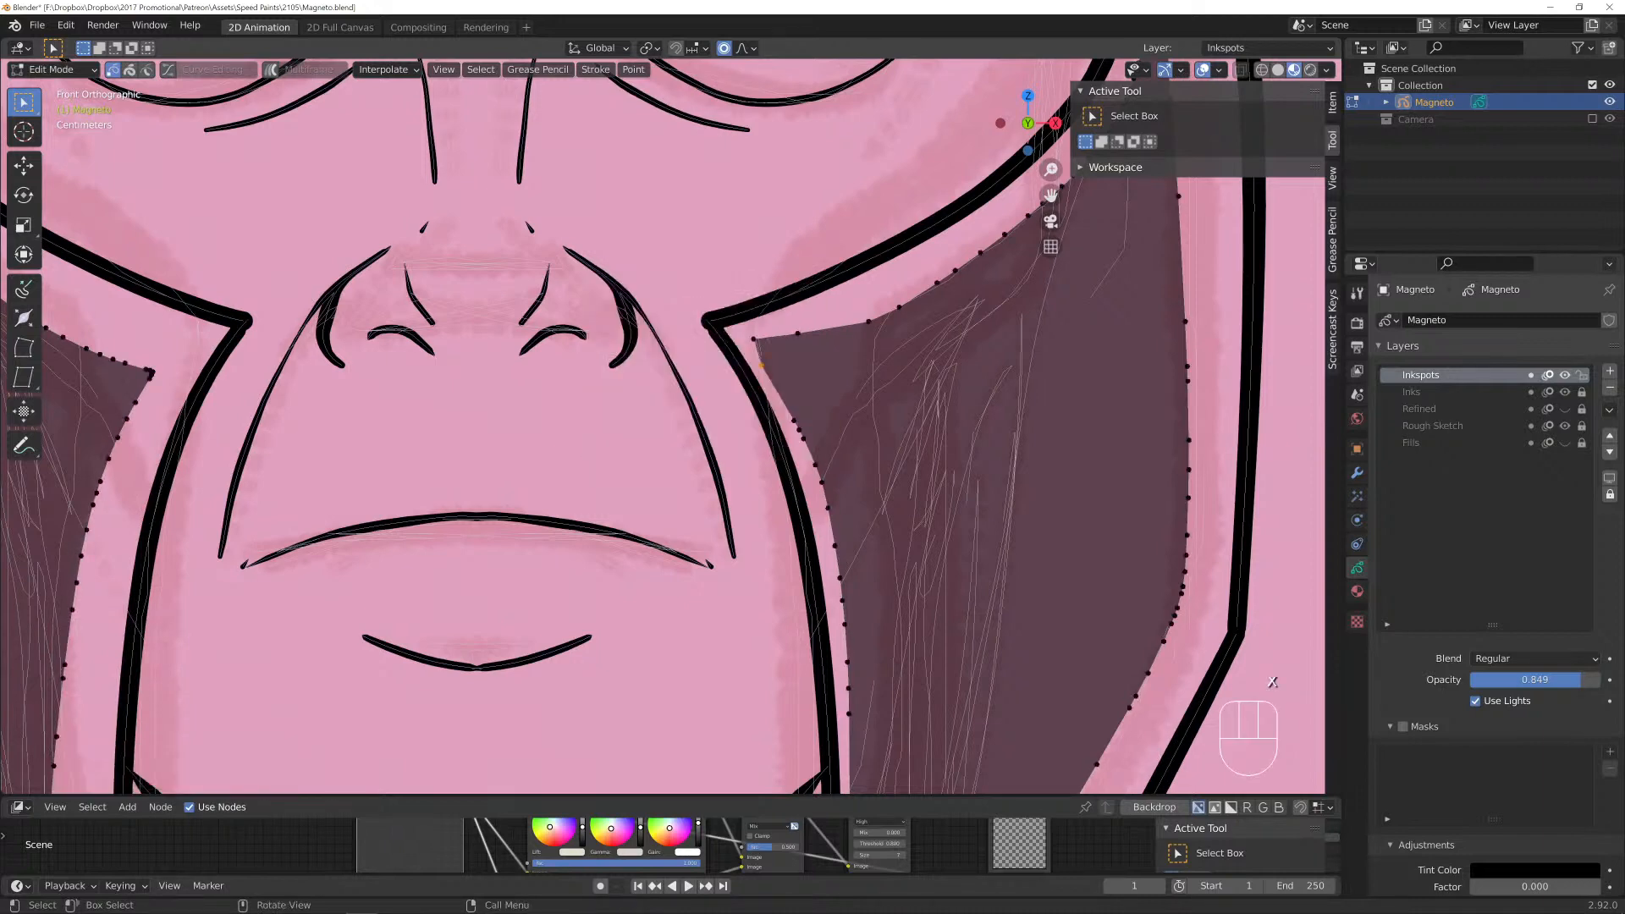
key(g)
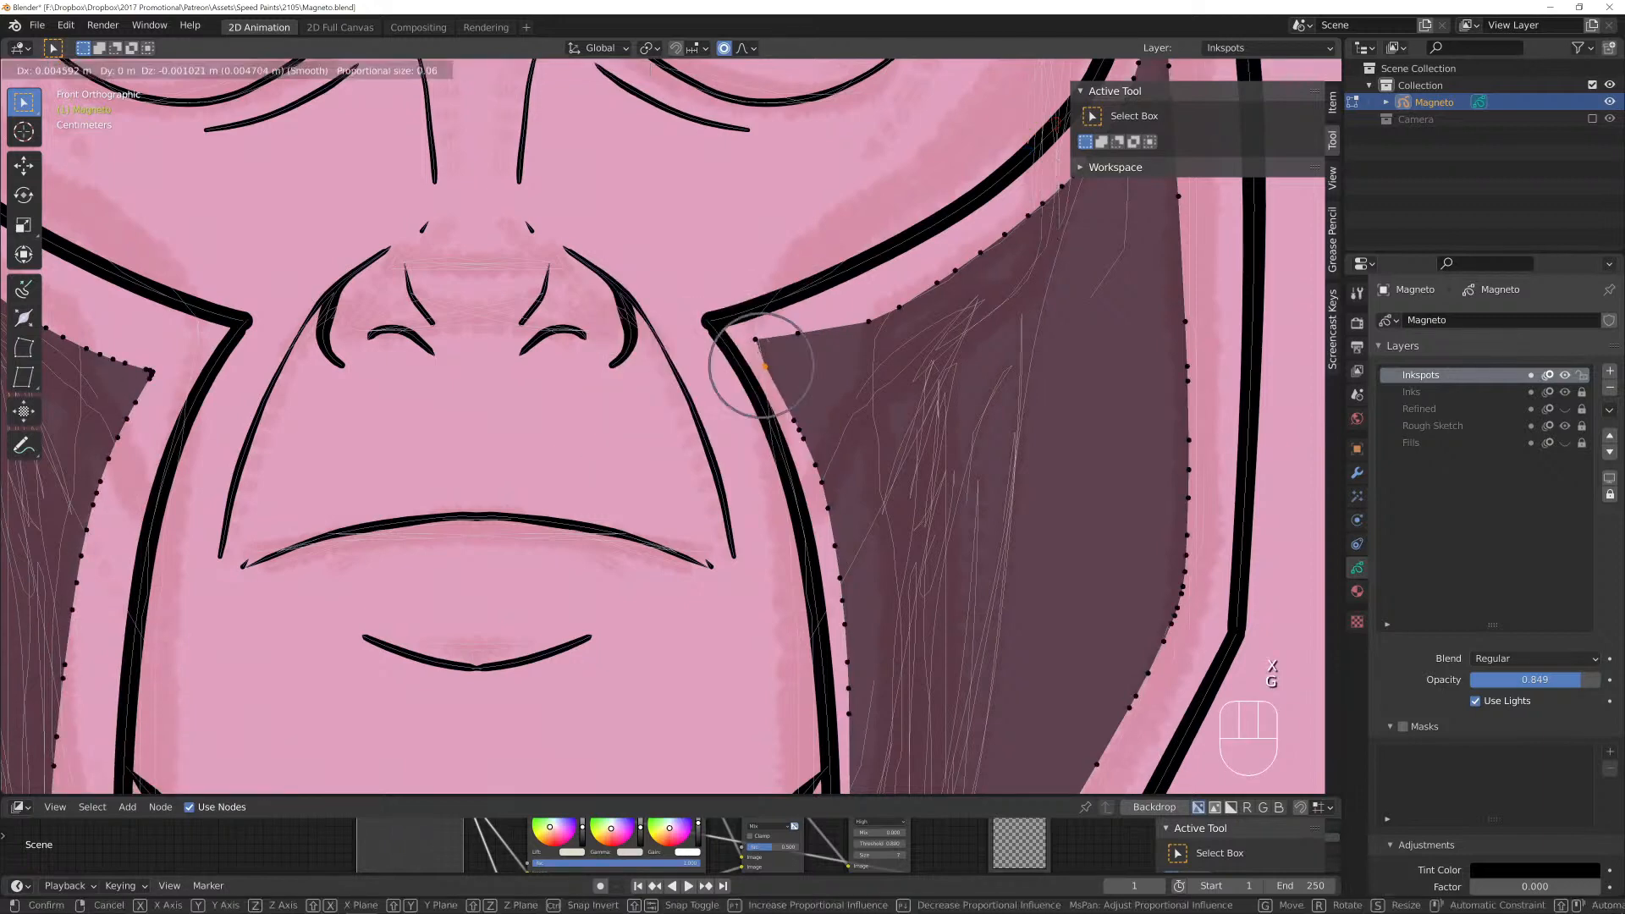
click(798, 332)
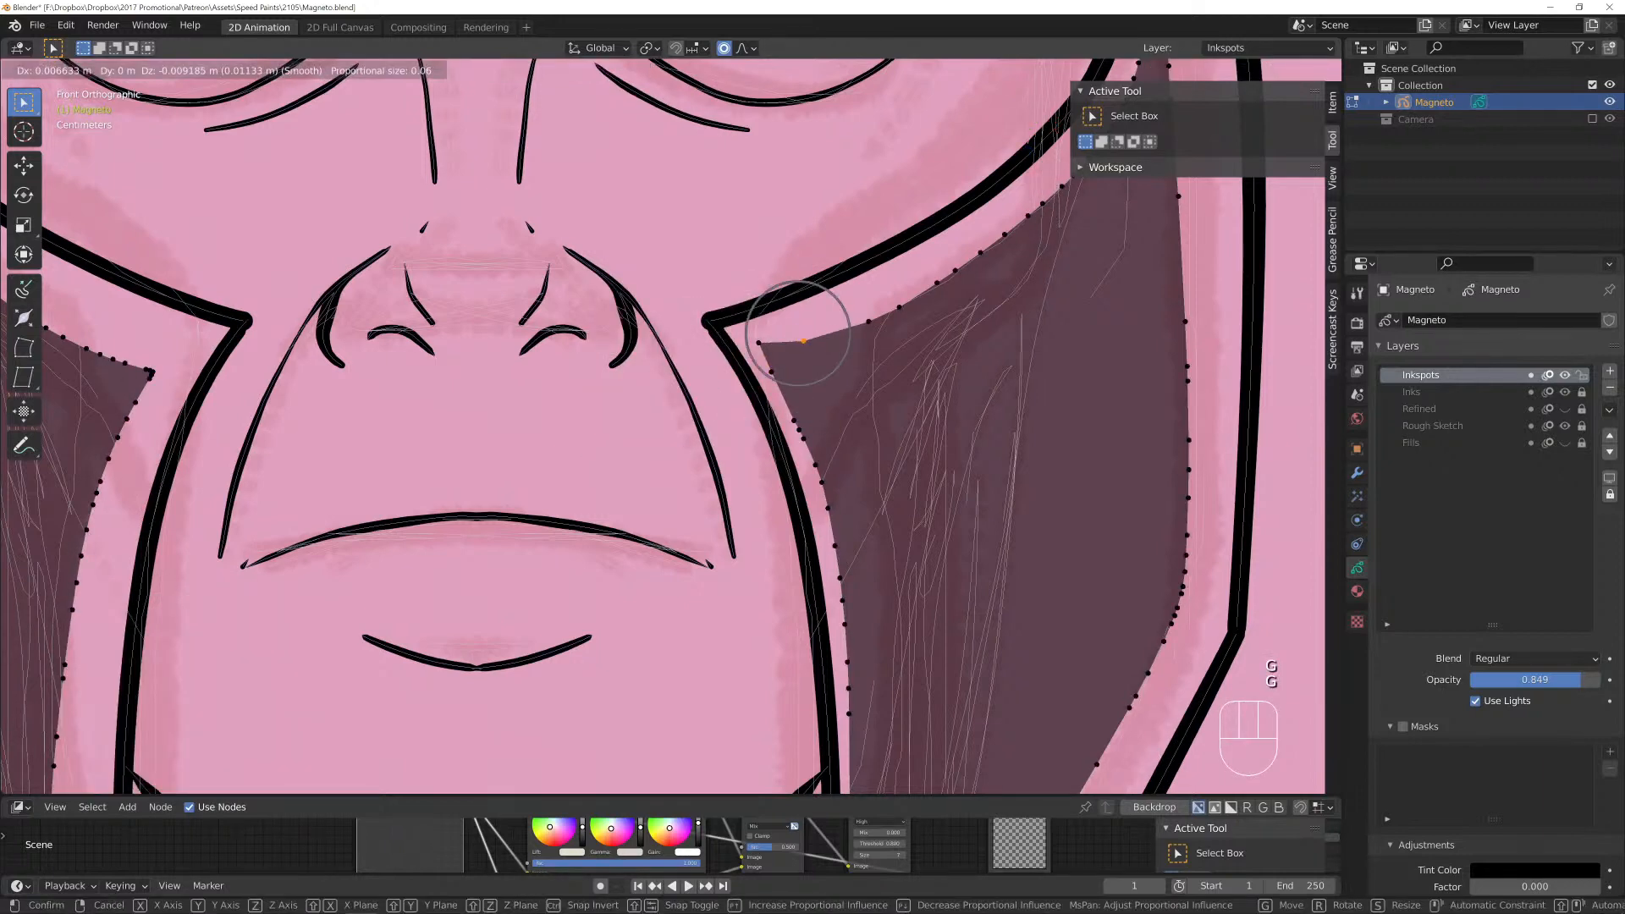
shift+middle_drag(798, 333, 778, 135)
Push the right cheek shadow's lower outer edge outward toward the helmet outline with a proportional size of 0.513.
shift+middle_drag(762, 507, 562, 254)
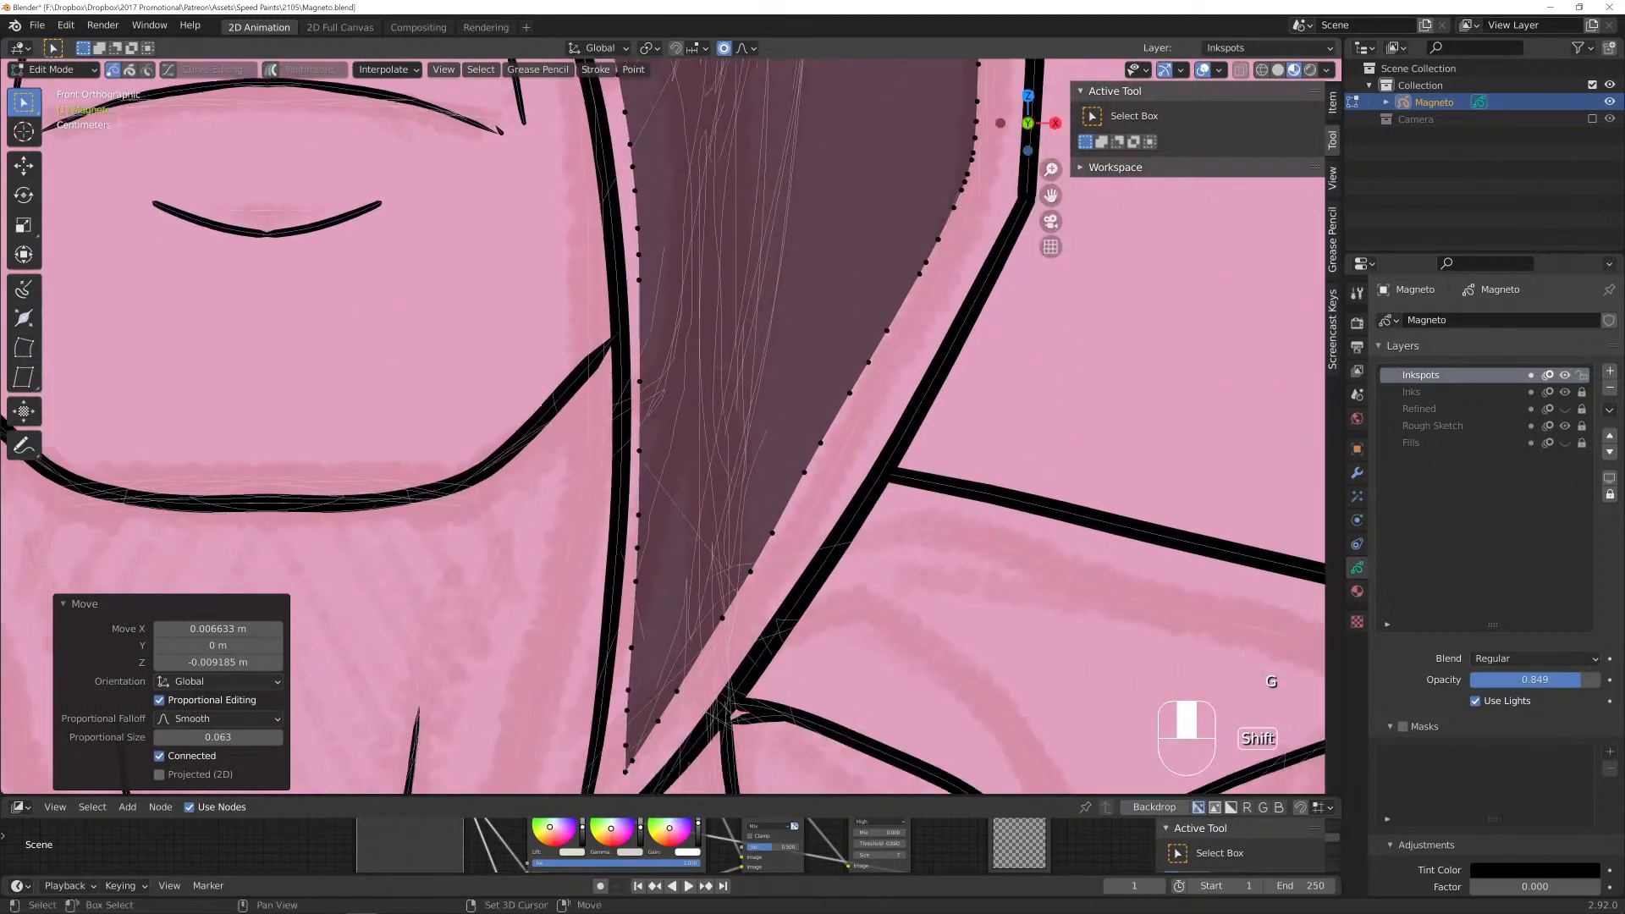
scroll(563, 254, down, 2)
click(820, 362)
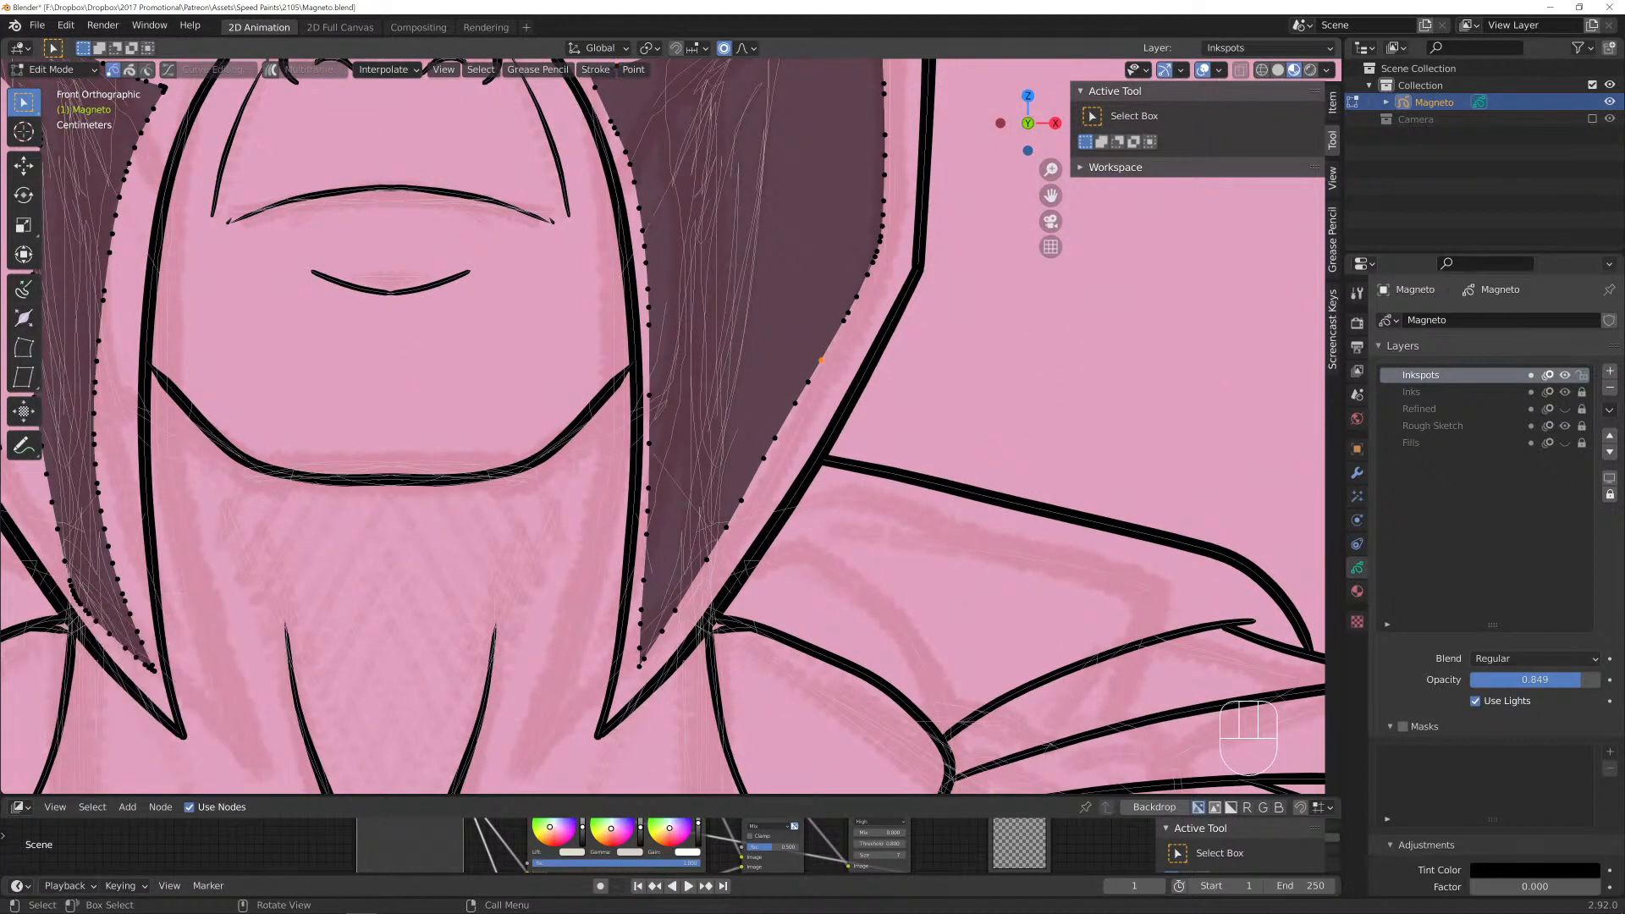
key(g)
scroll(827, 364, down, 15)
scroll(827, 364, down, 3)
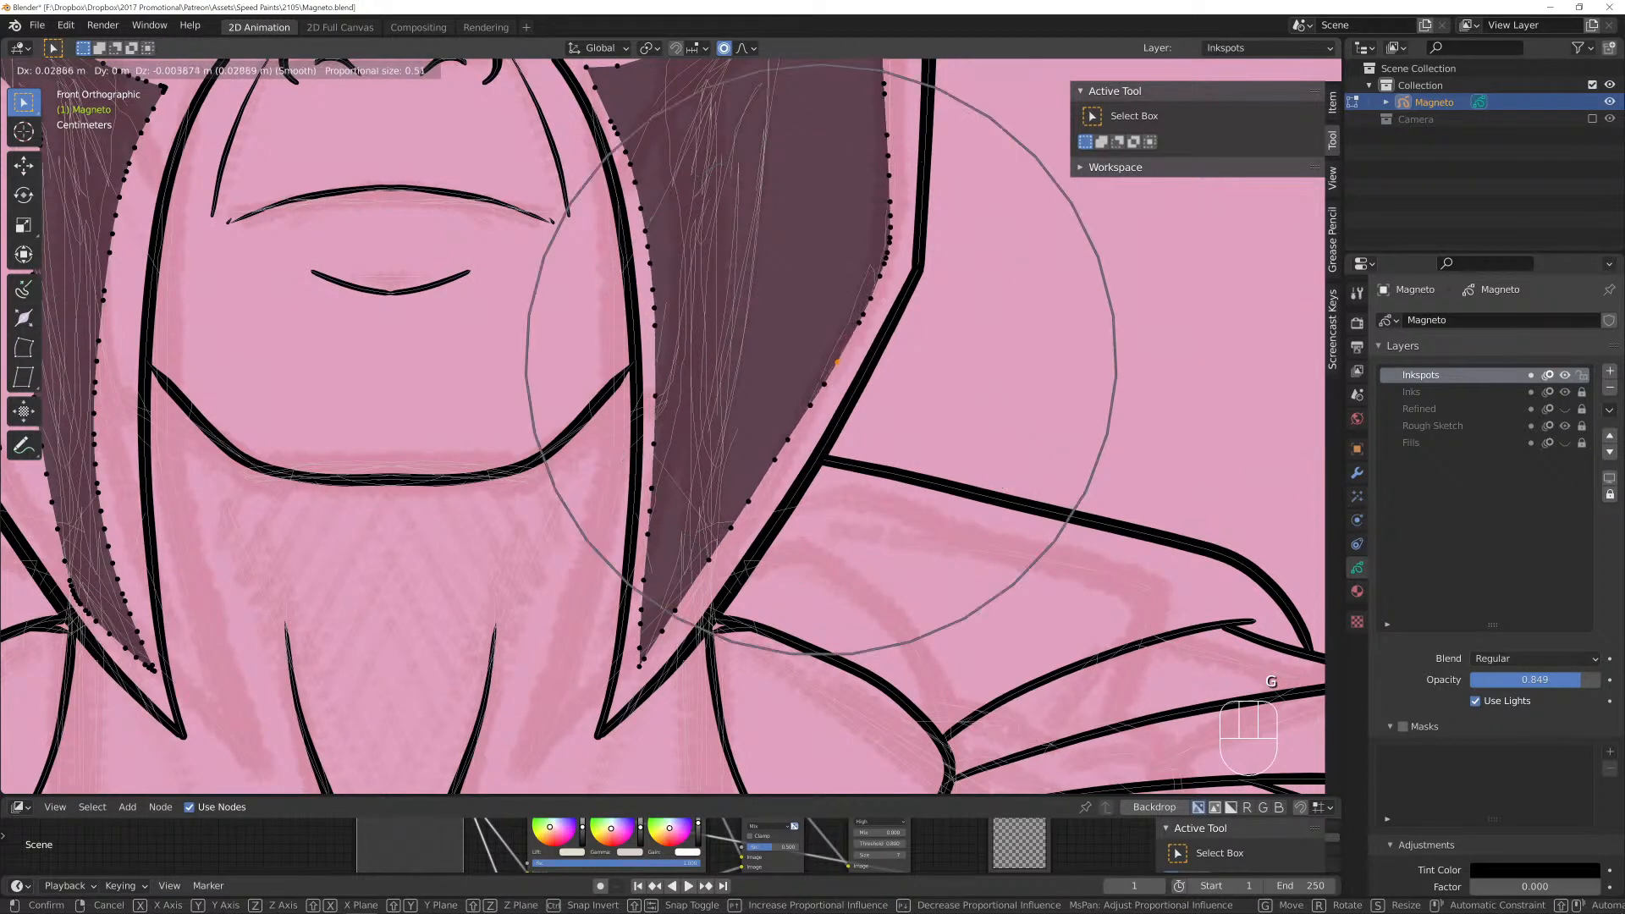
key(Return)
Pull the inner edge of the left cheek shadow's highlight cutout toward the face into a corner with a proportional size of 0.076.
scroll(827, 364, down, 2)
scroll(827, 364, up, 4)
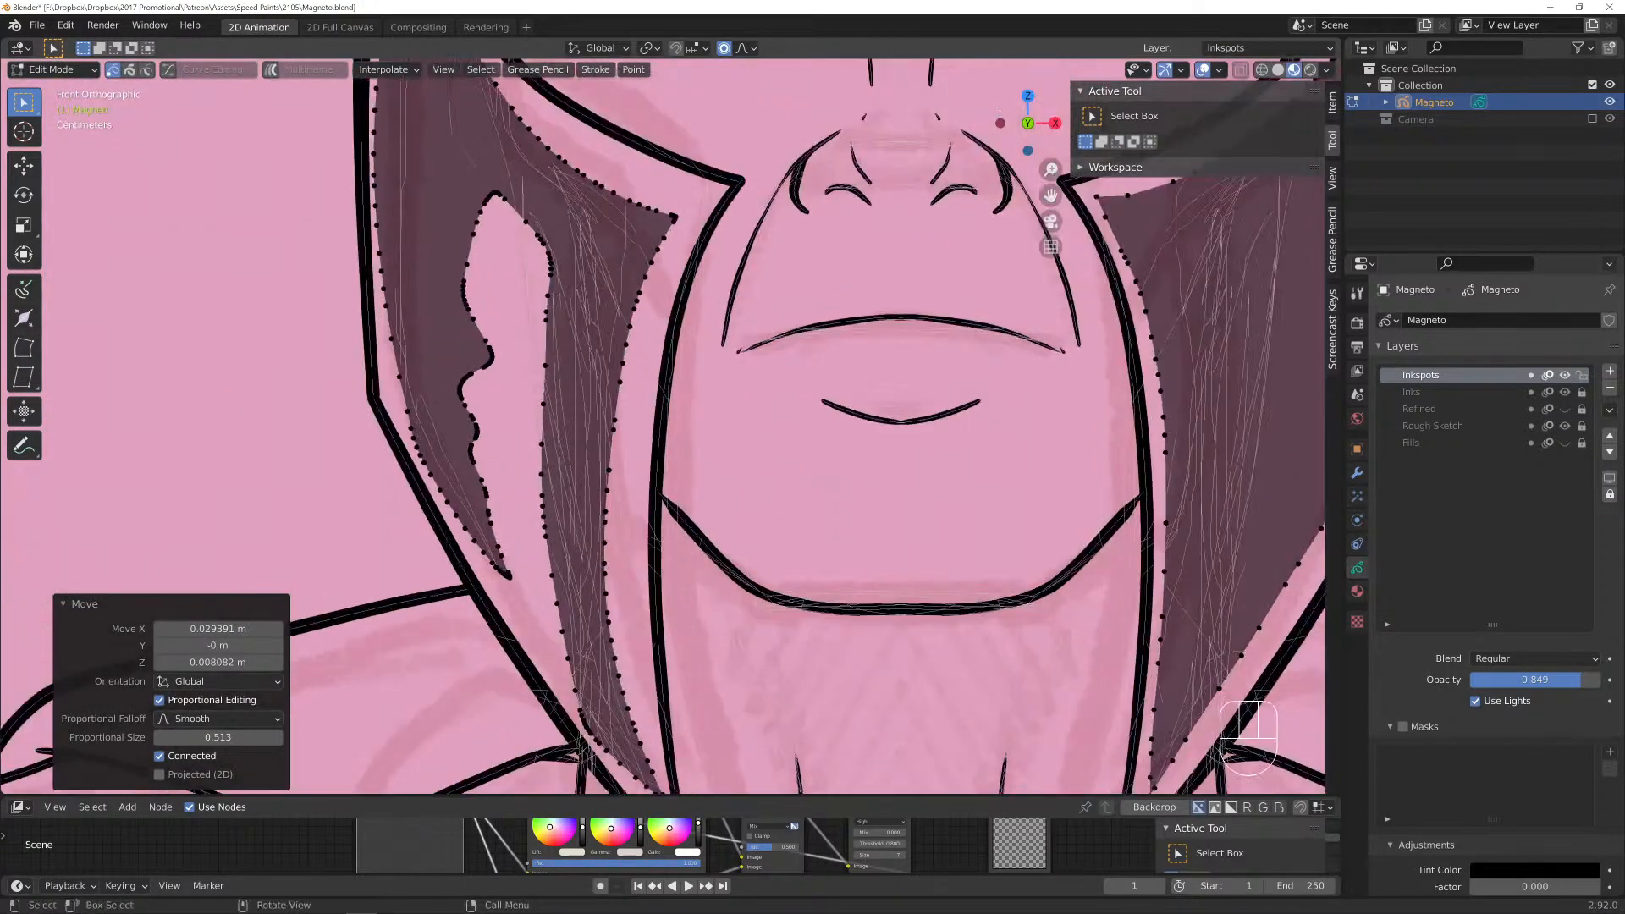
shift+middle_drag(827, 364, 1039, 440)
scroll(663, 428, up, 2)
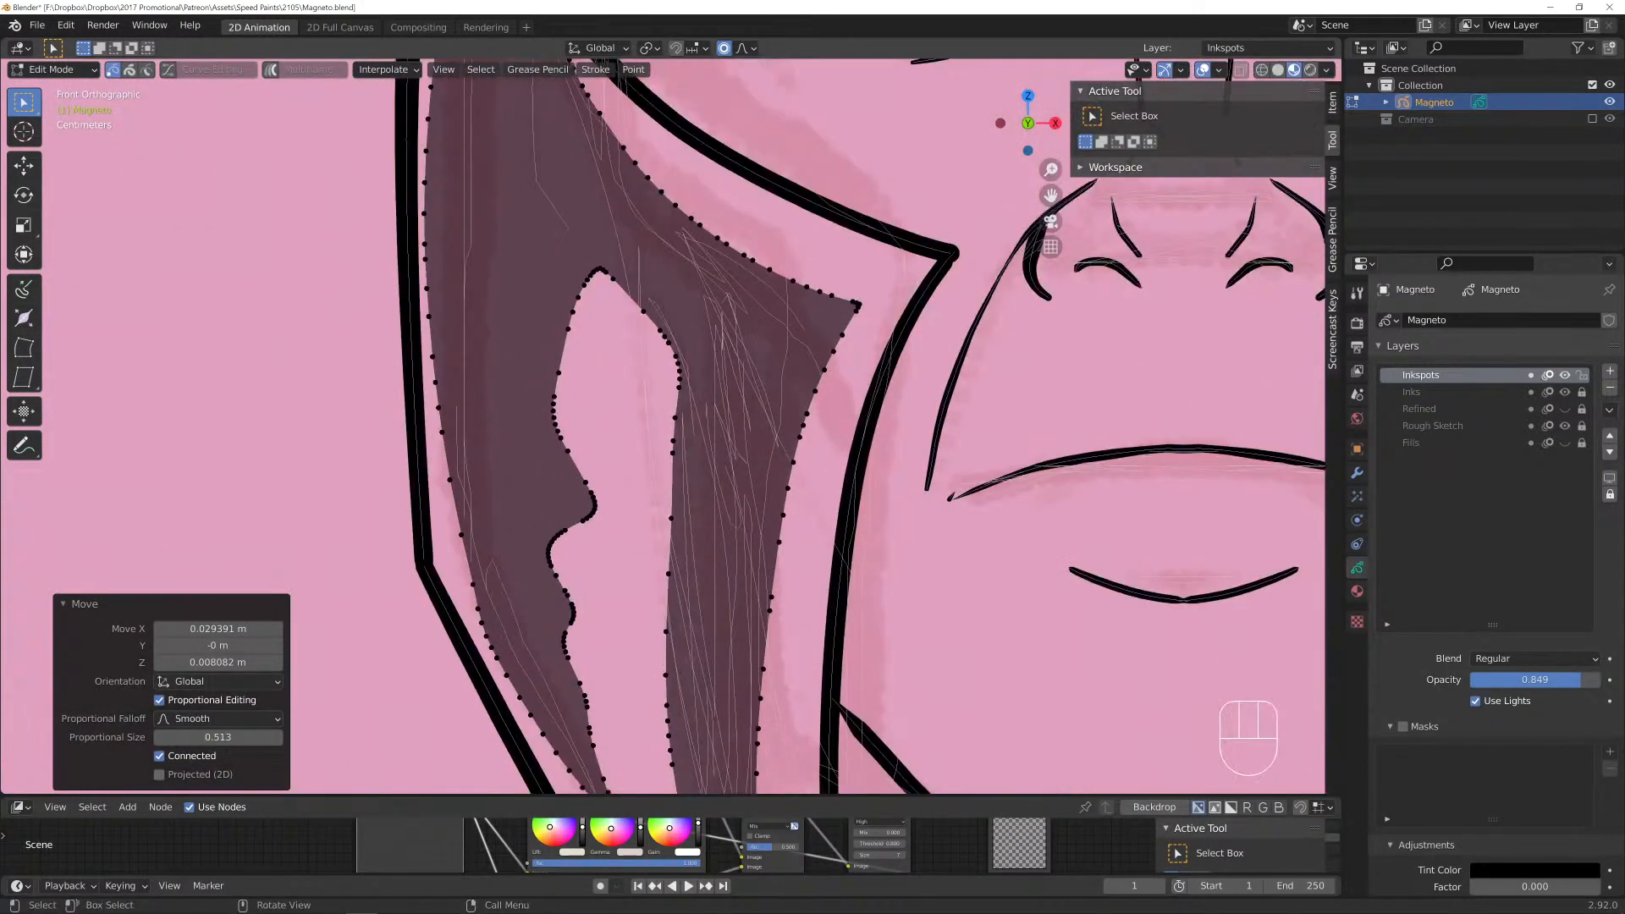
click(678, 364)
key(g)
scroll(711, 347, up, 6)
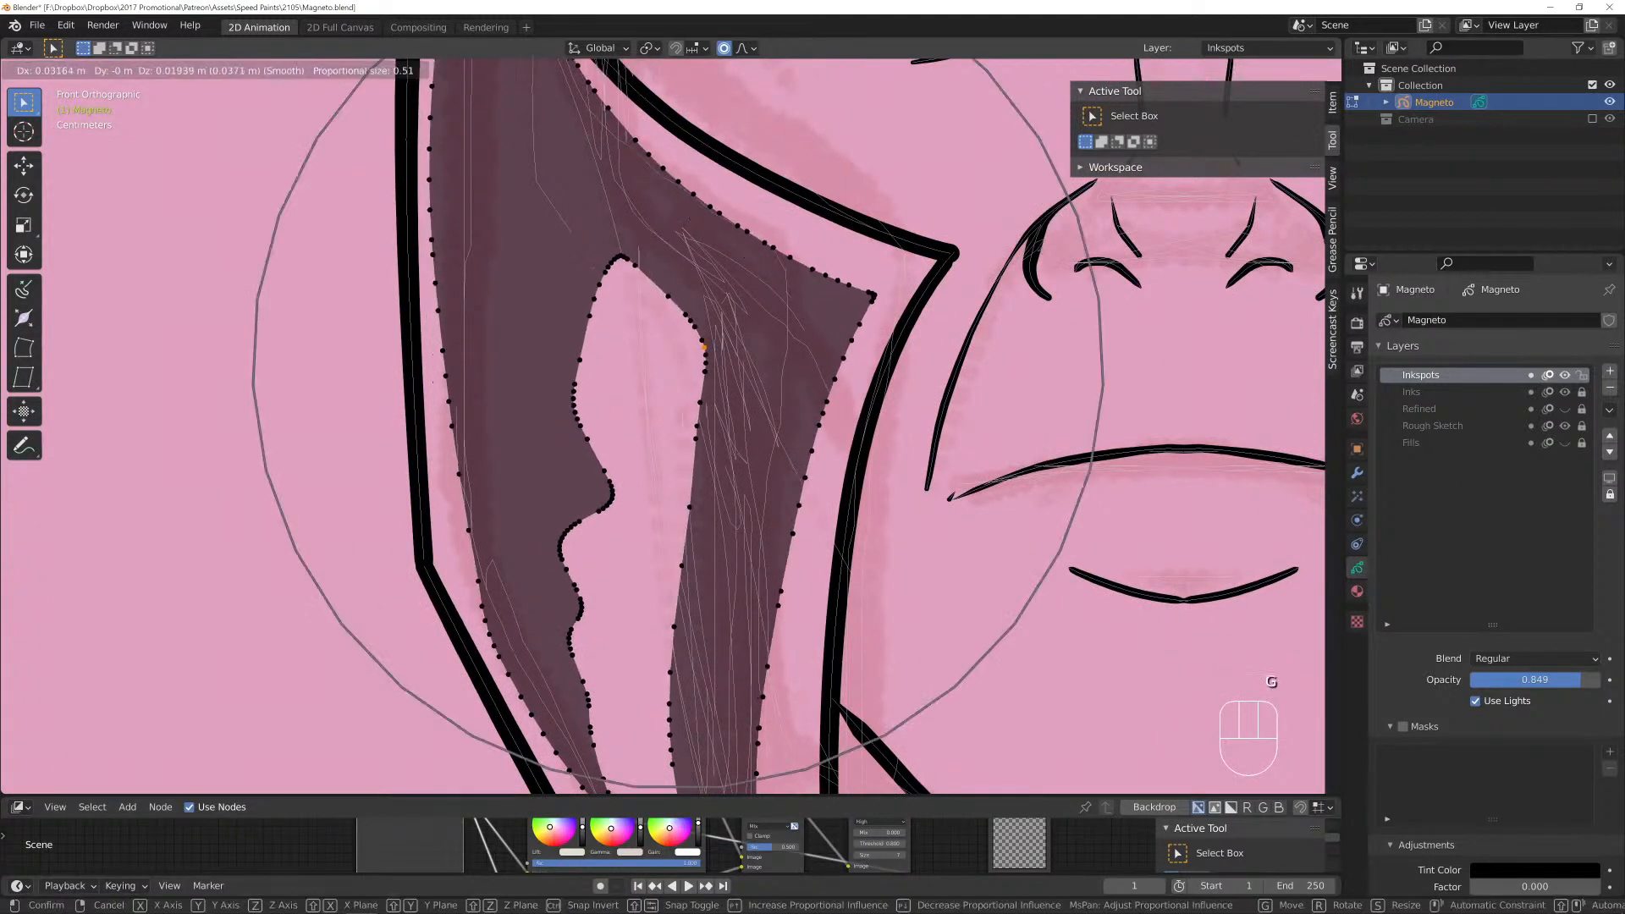
scroll(711, 347, up, 5)
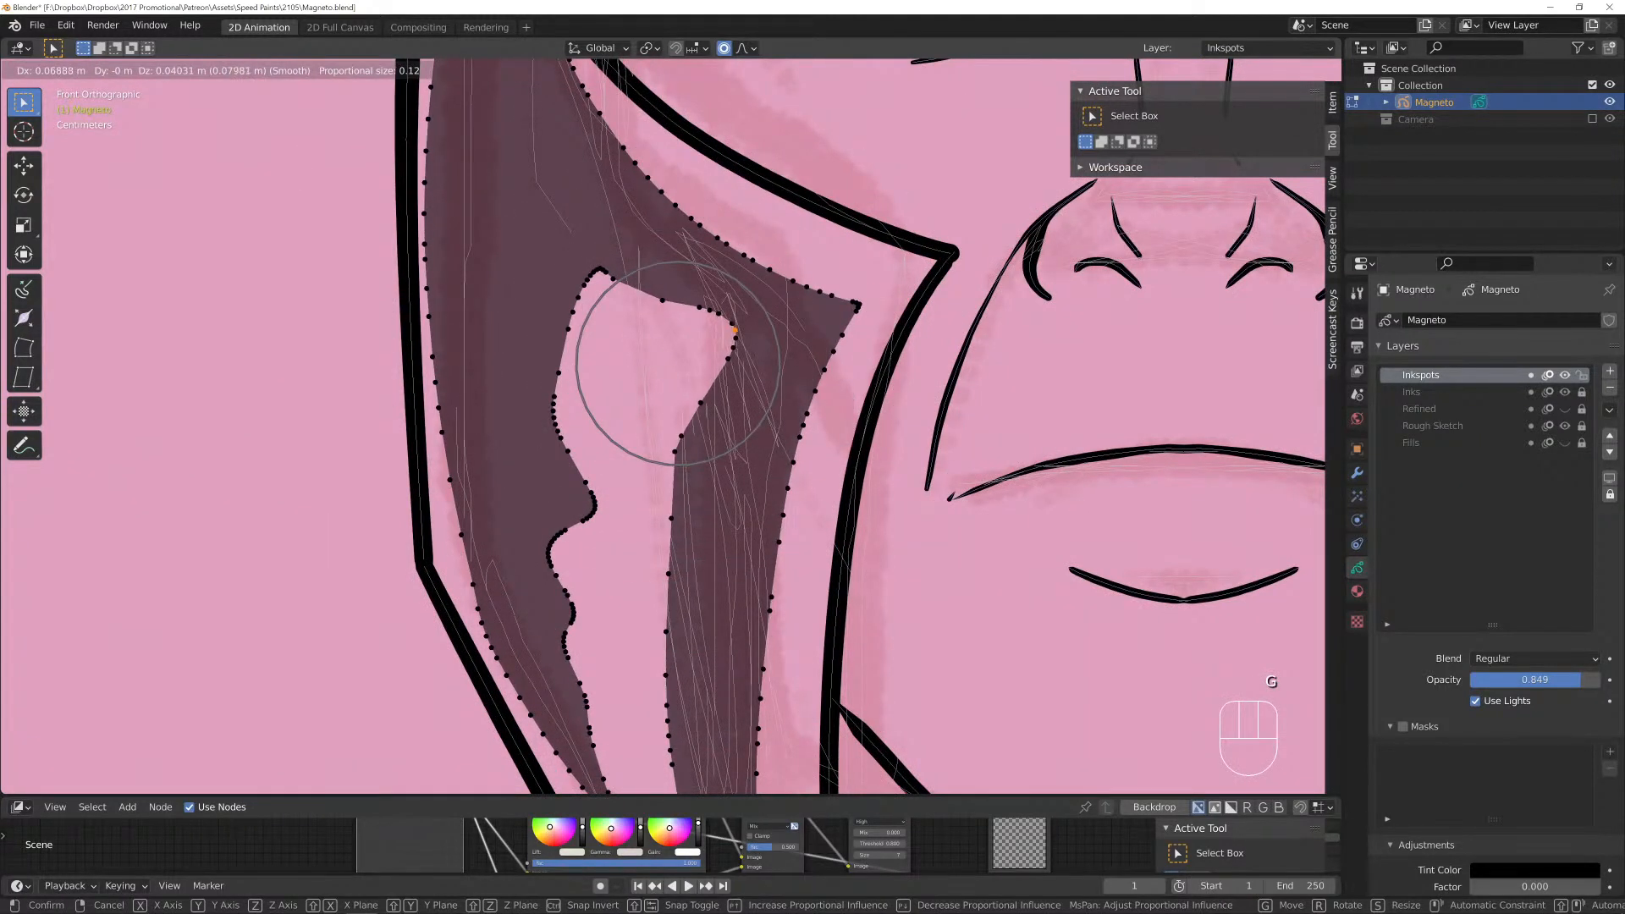
click(734, 334)
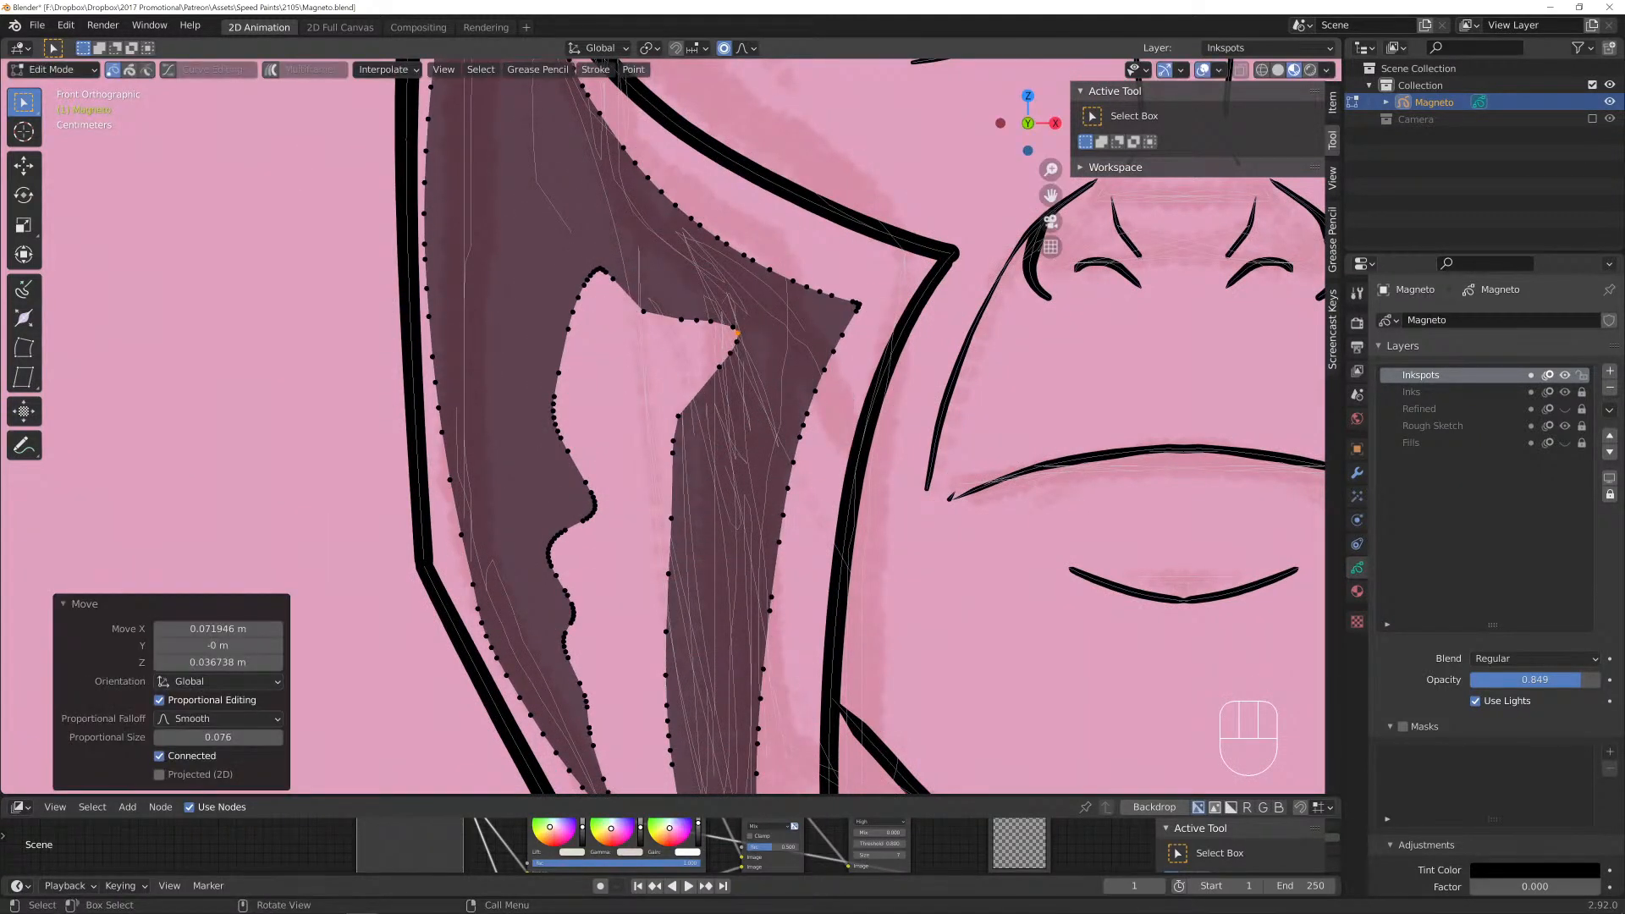
Raise the left highlight cutout's upper edge with a proportional size of 0.123, and shift its rounded peak upward.
click(643, 311)
key(g)
scroll(660, 288, down, 5)
click(659, 288)
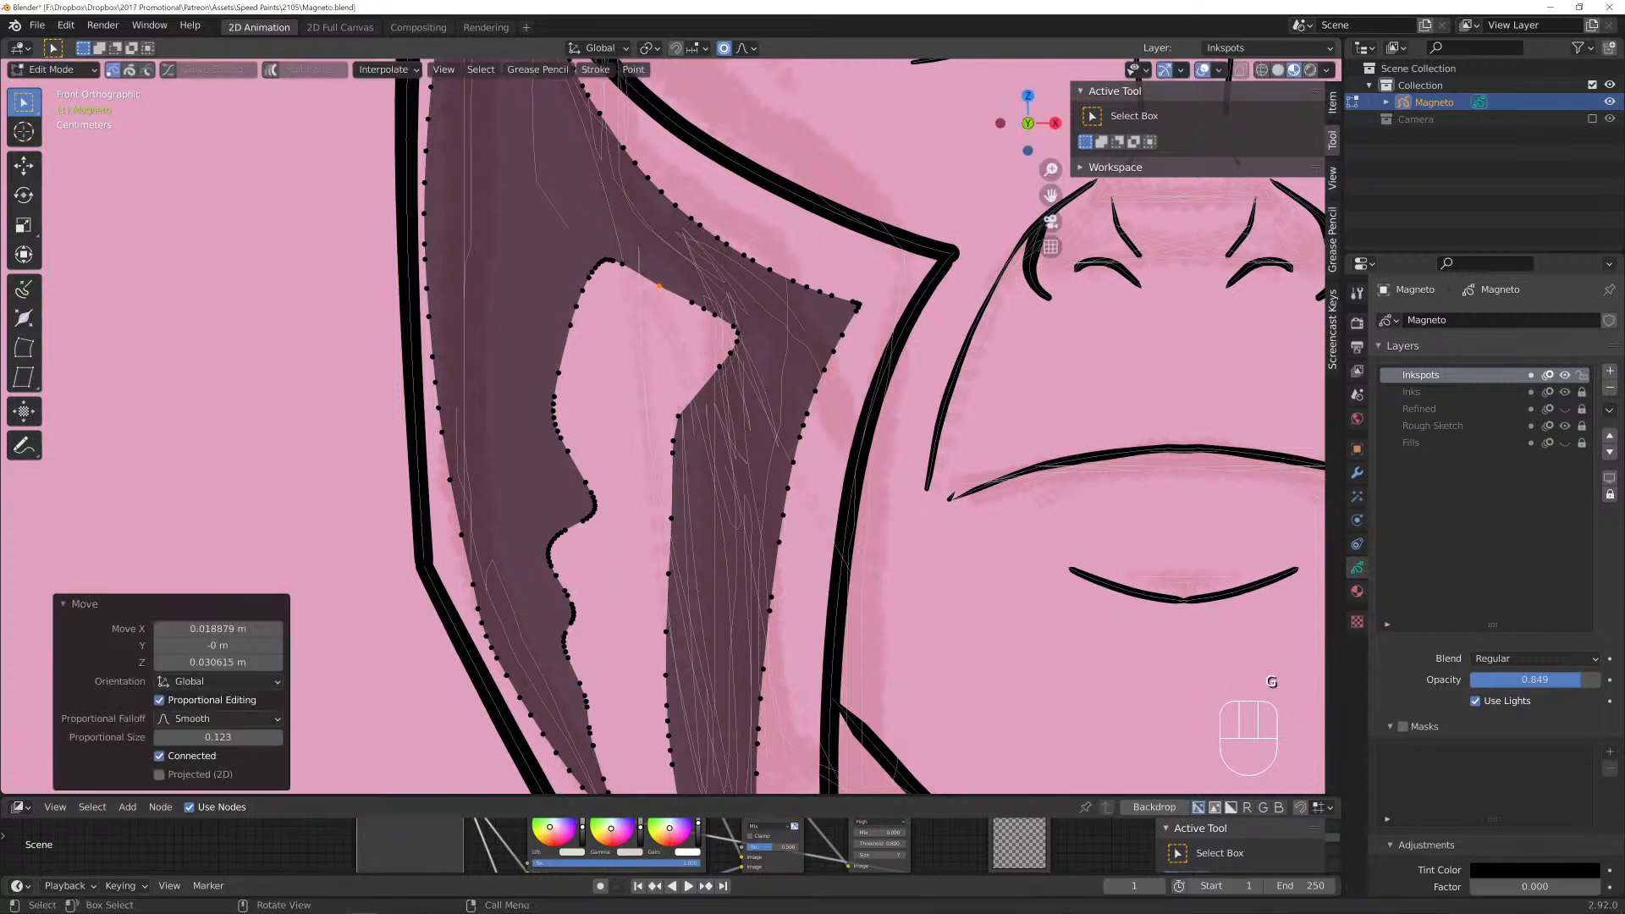
click(605, 260)
key(g)
scroll(601, 245, up, 4)
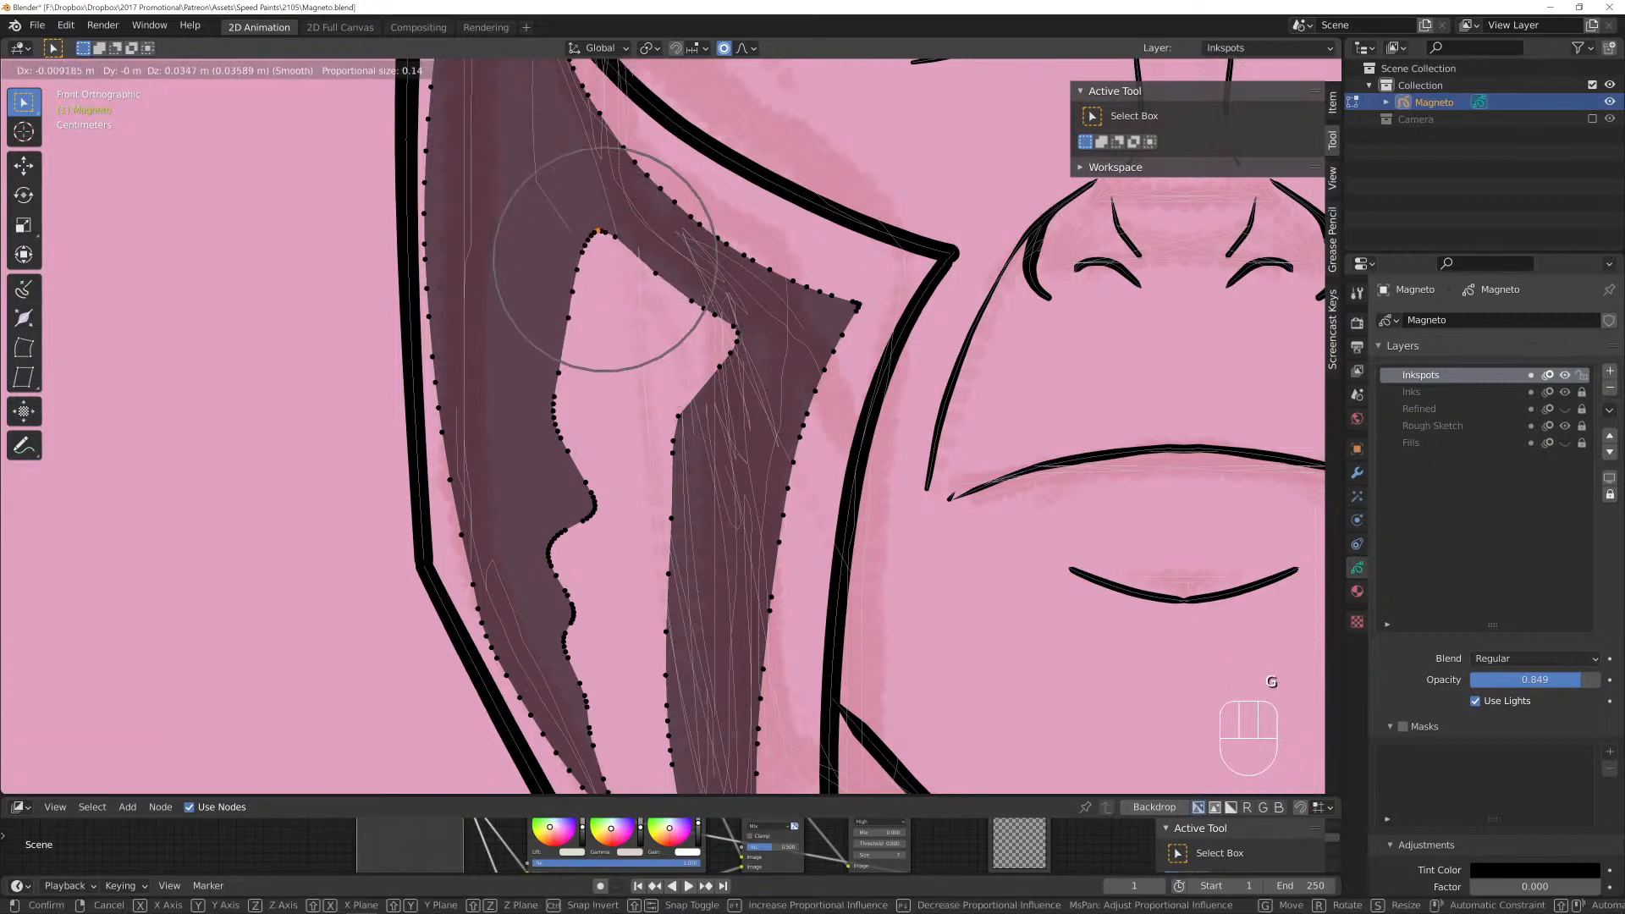
click(605, 281)
Nudge the left highlight cutout's outer edge slightly outward and up below the peak with a proportional size of 0.135.
click(563, 311)
key(g)
scroll(565, 313, down, 6)
click(565, 315)
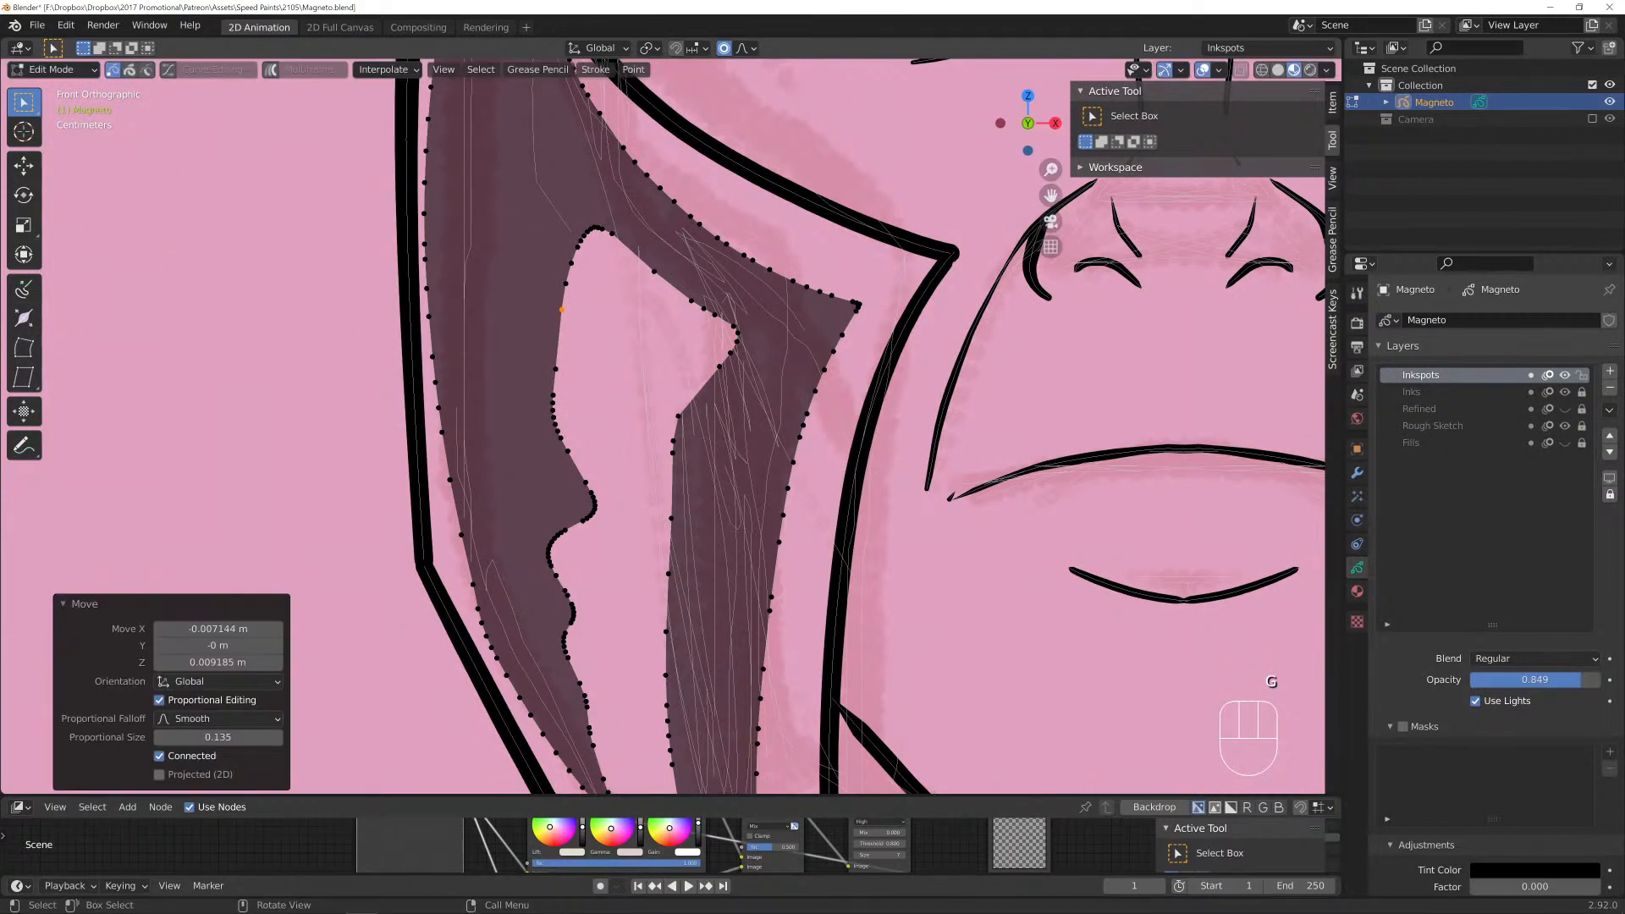
Shift the upper bump of the left highlight cutout's wavy edge up and outward, and raise its inner-edge corner with a proportional size of 0.135.
click(596, 506)
key(g)
click(584, 490)
click(678, 417)
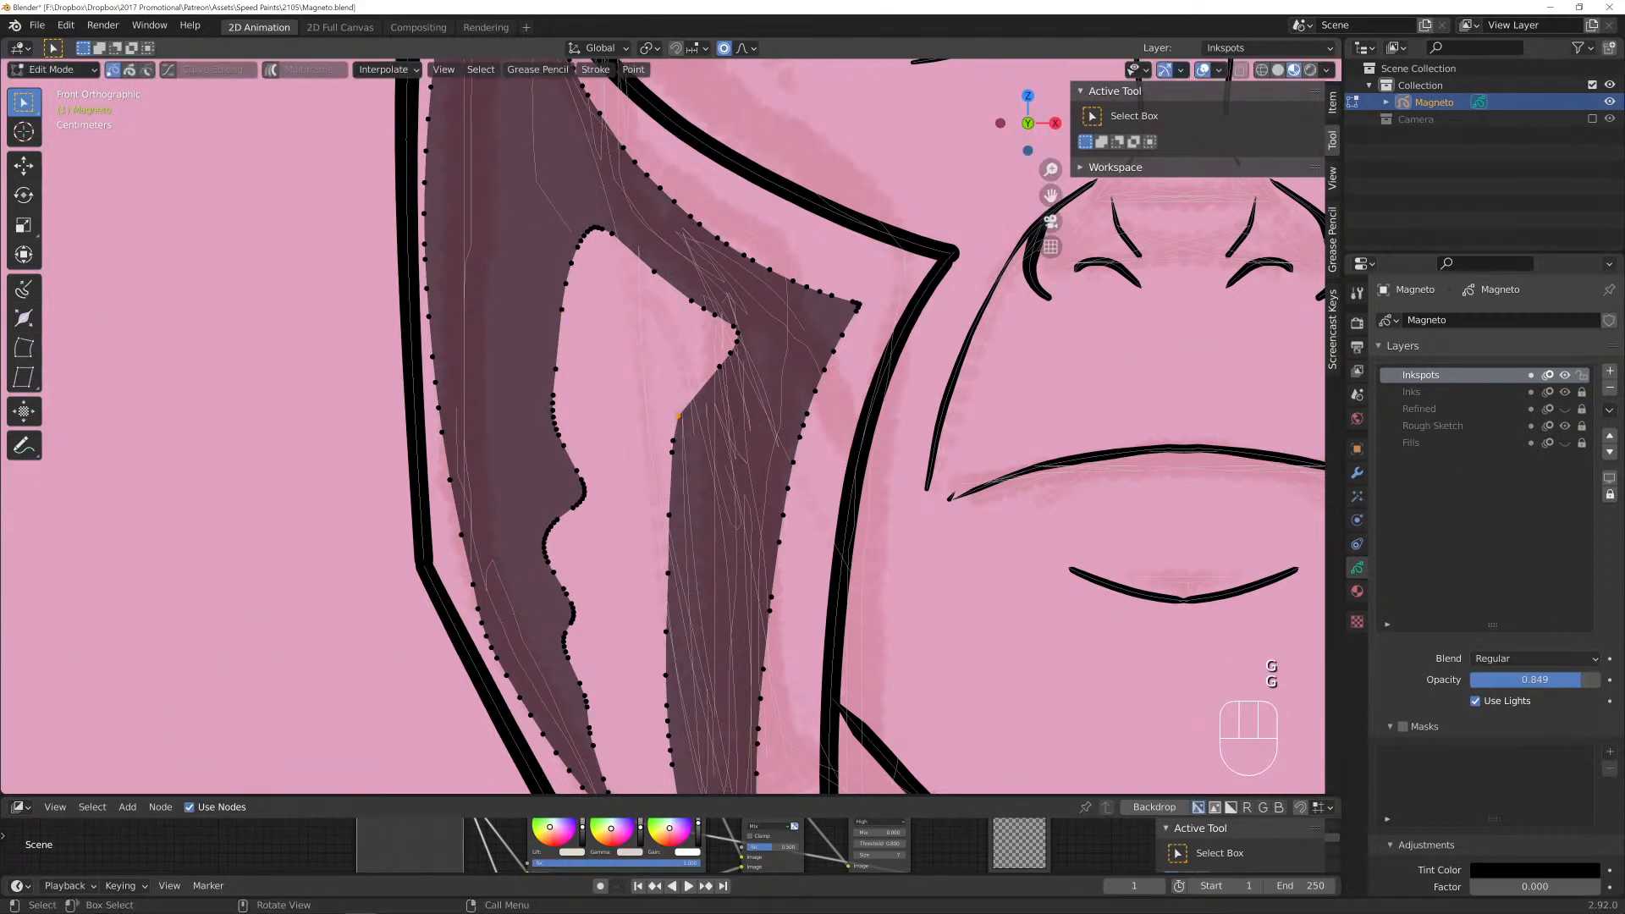
key(g)
click(679, 395)
Pull the left cheek shadow's outer edge into a corner beside the helmet outline's bend with a proportional size of 0.112.
scroll(679, 395, down, 4)
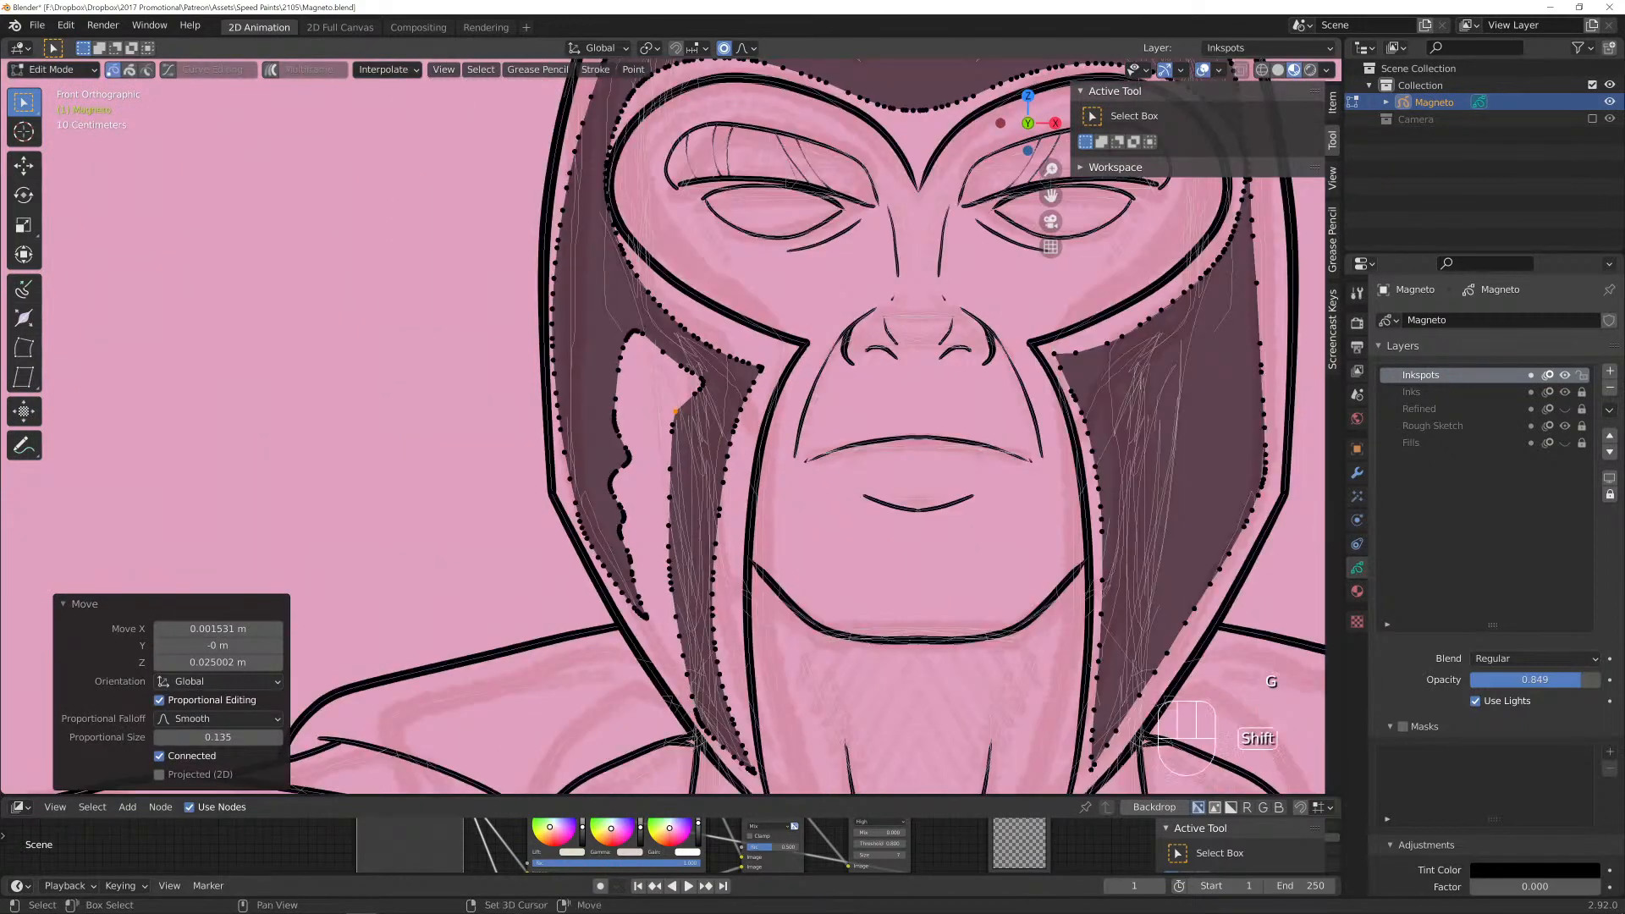
shift+middle_drag(679, 395, 762, 321)
scroll(847, 423, up, 5)
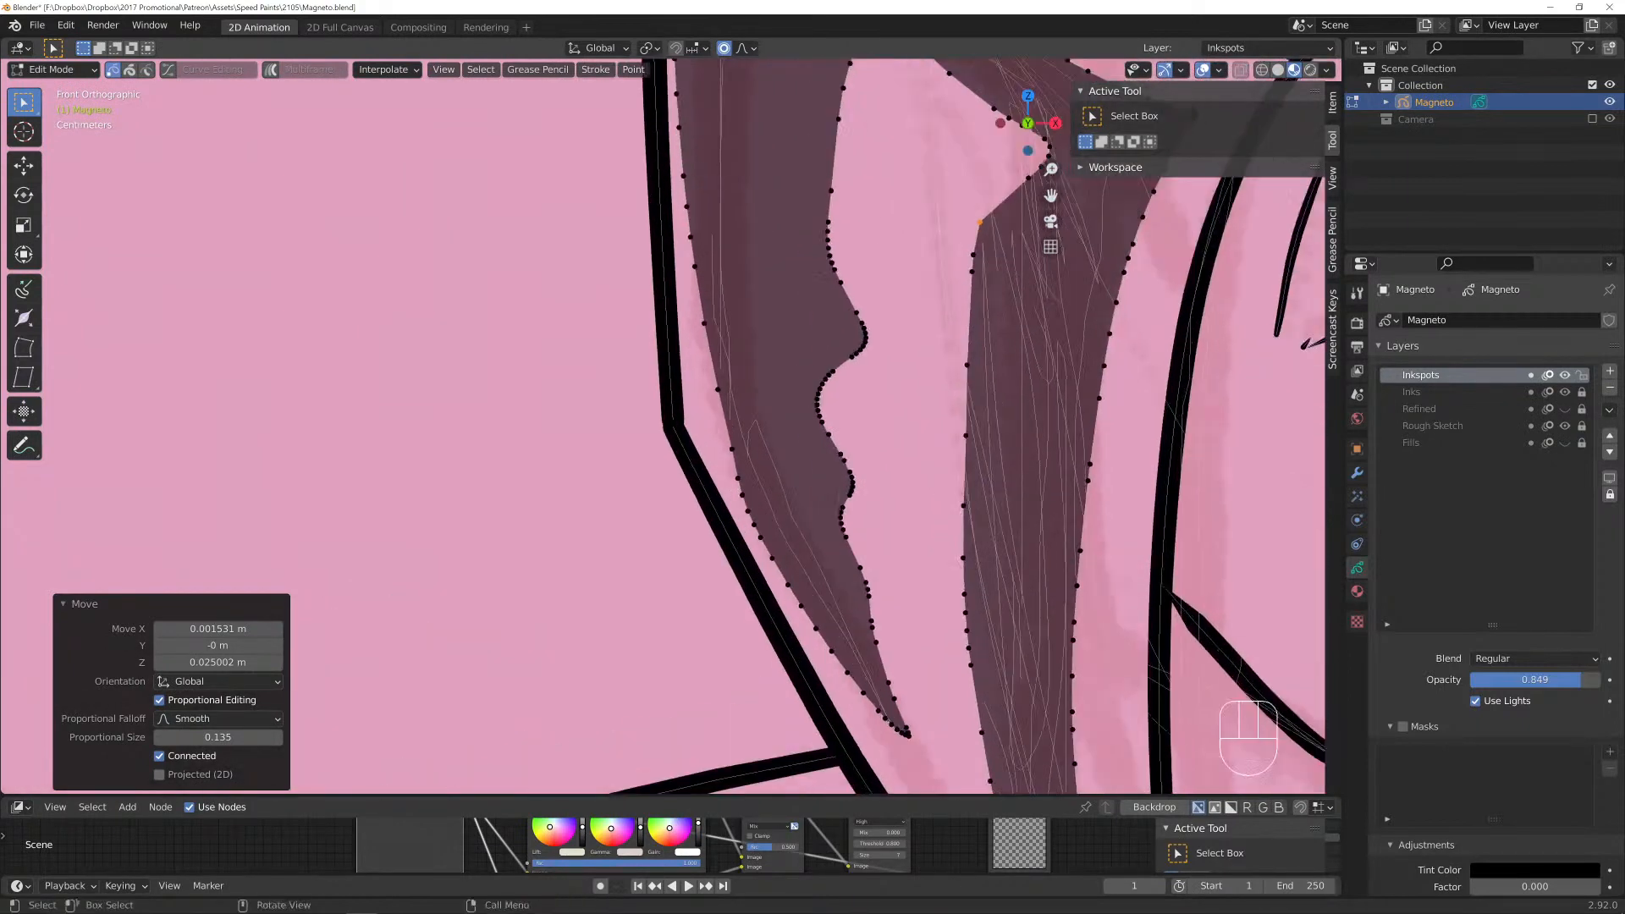
click(731, 449)
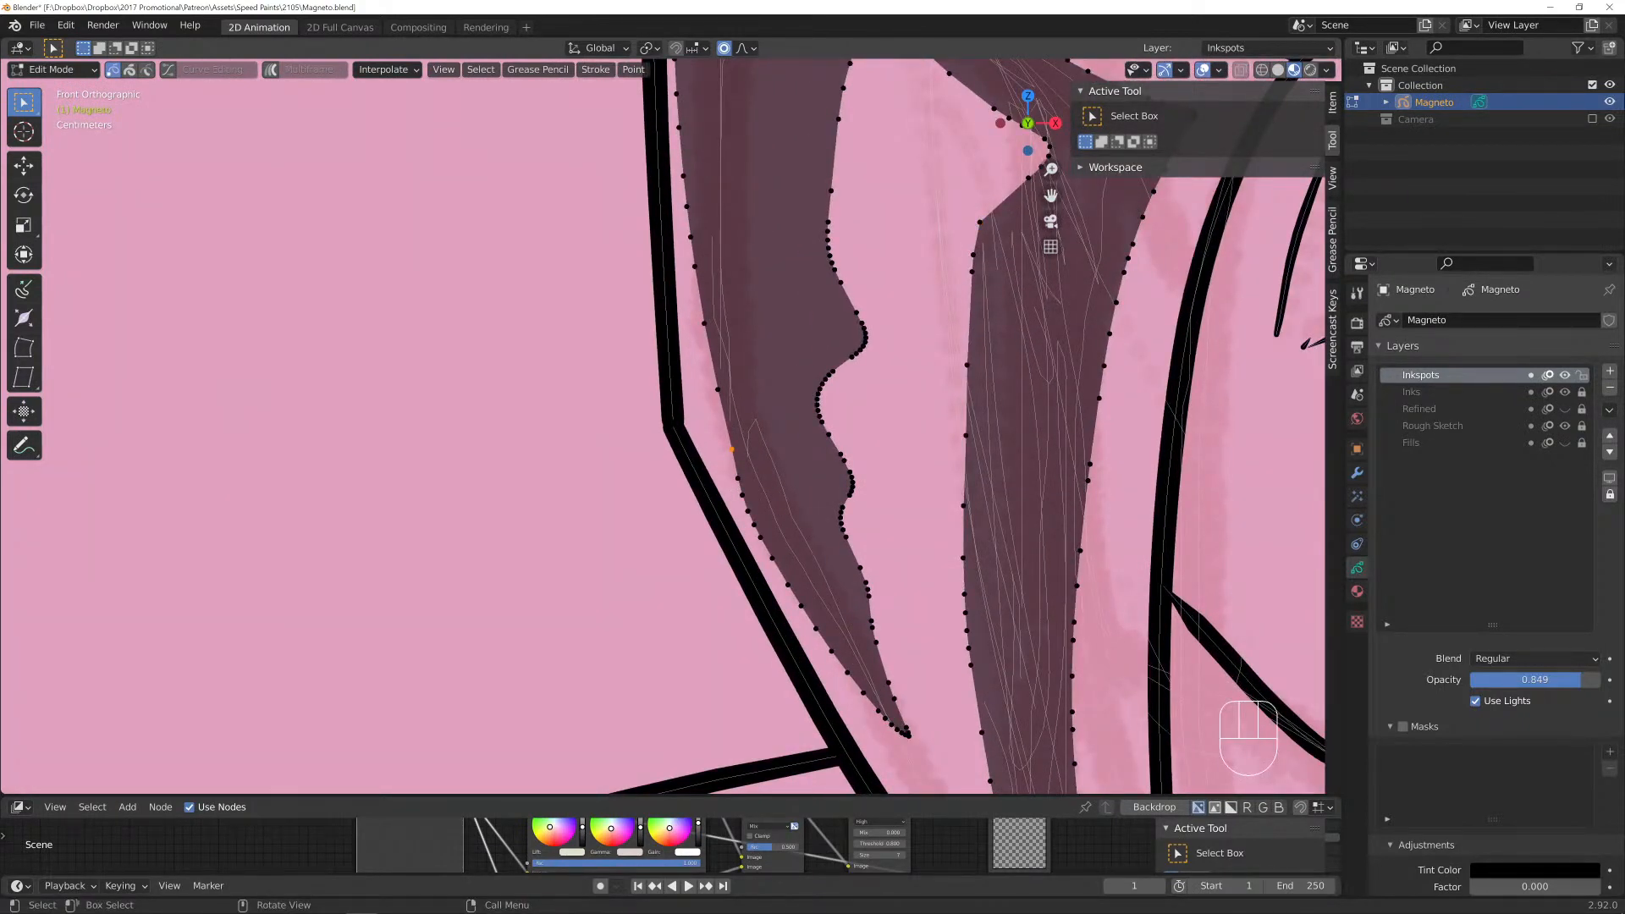
key(g)
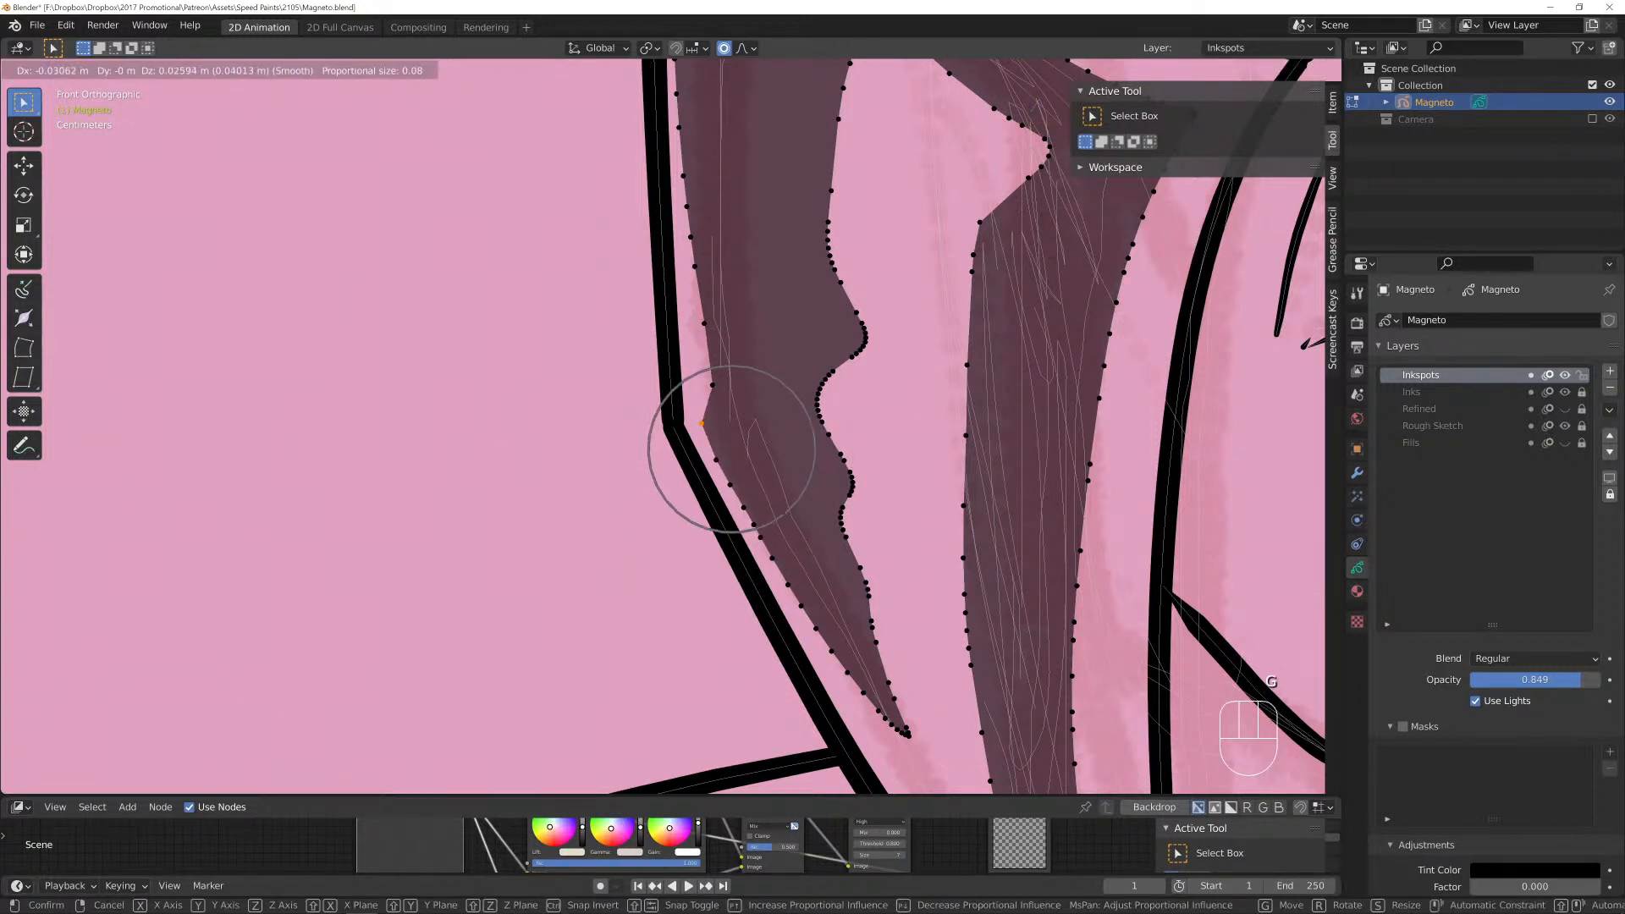
click(700, 420)
key(g)
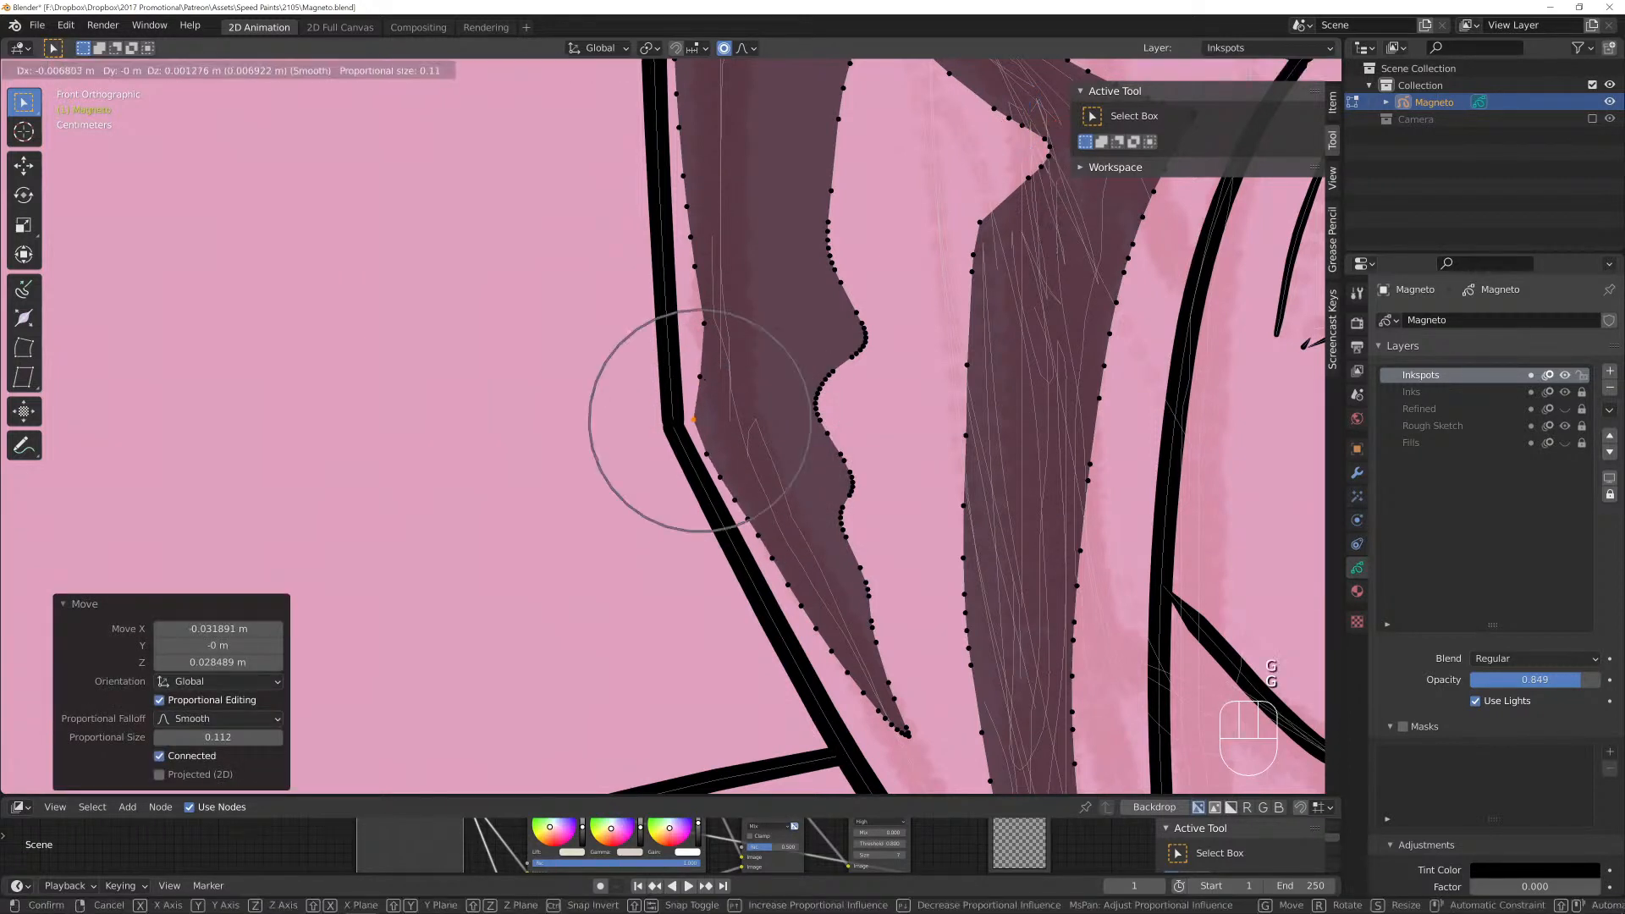
scroll(677, 380, up, 3)
right_click(677, 381)
Nudge the left cheek shadow's outer edge just above the corner outward and up with a proportional size of 0.057.
key(g)
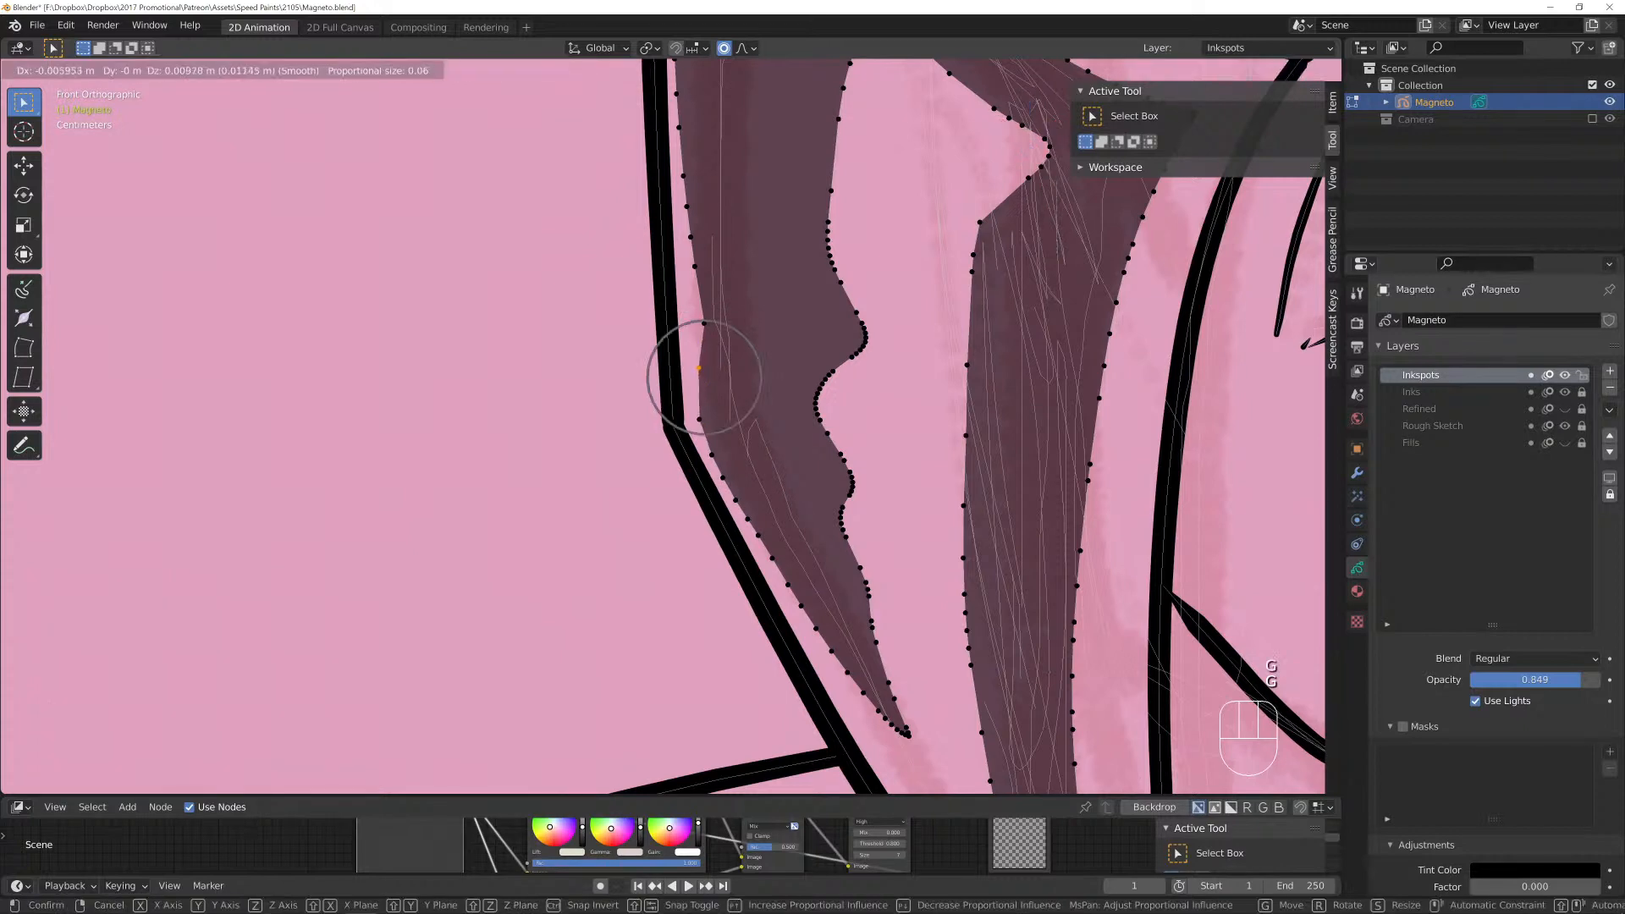
key(Return)
key(g)
click(699, 311)
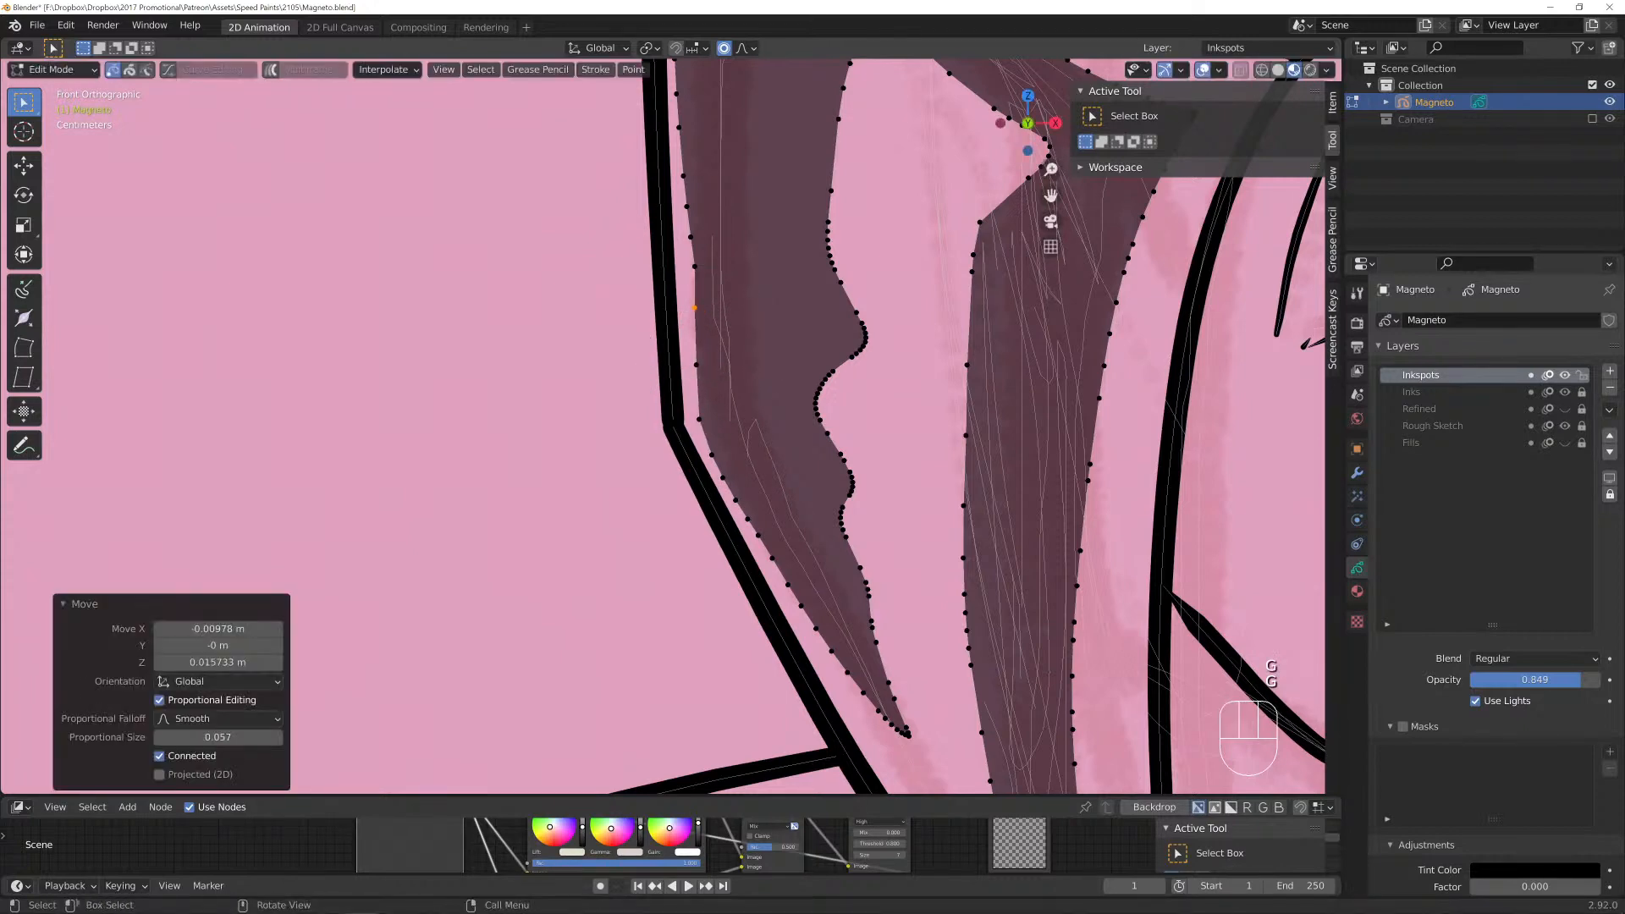
Raise the notch beneath the upper bump on the left cutout's wavy edge with a proportional size of 0.084.
key(g)
scroll(818, 369, down, 3)
click(817, 369)
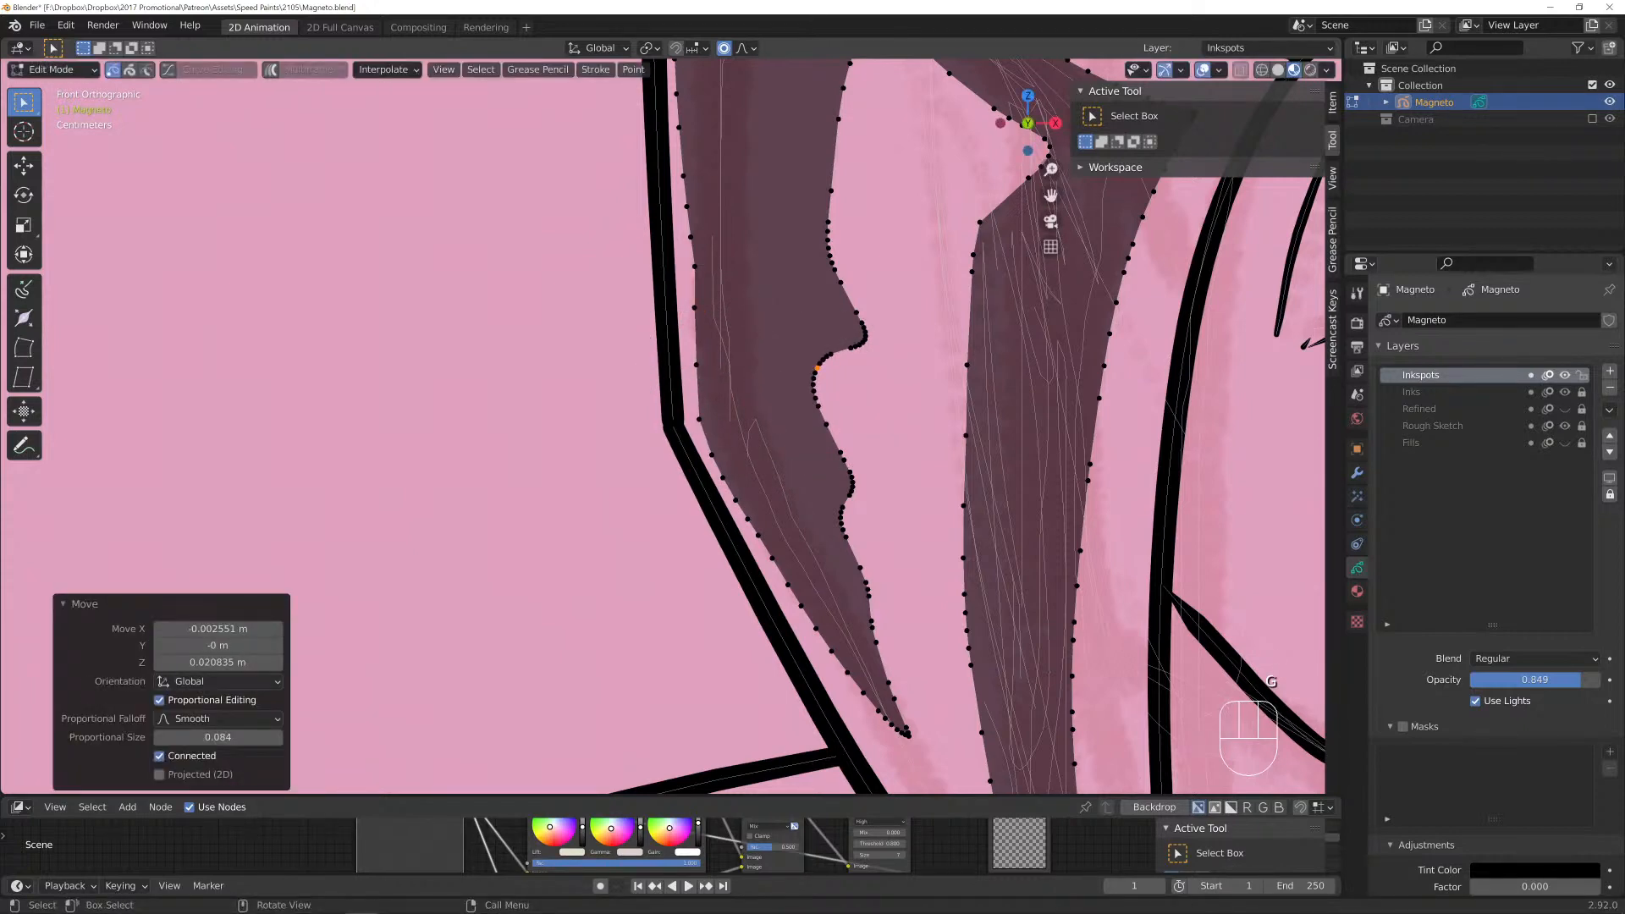
Extend the lower tips of both left cheek shadow prongs downward along the helmet outline.
click(909, 733)
shift+middle_drag(909, 734, 961, 551)
key(g)
scroll(774, 385, down, 3)
click(779, 419)
key(g)
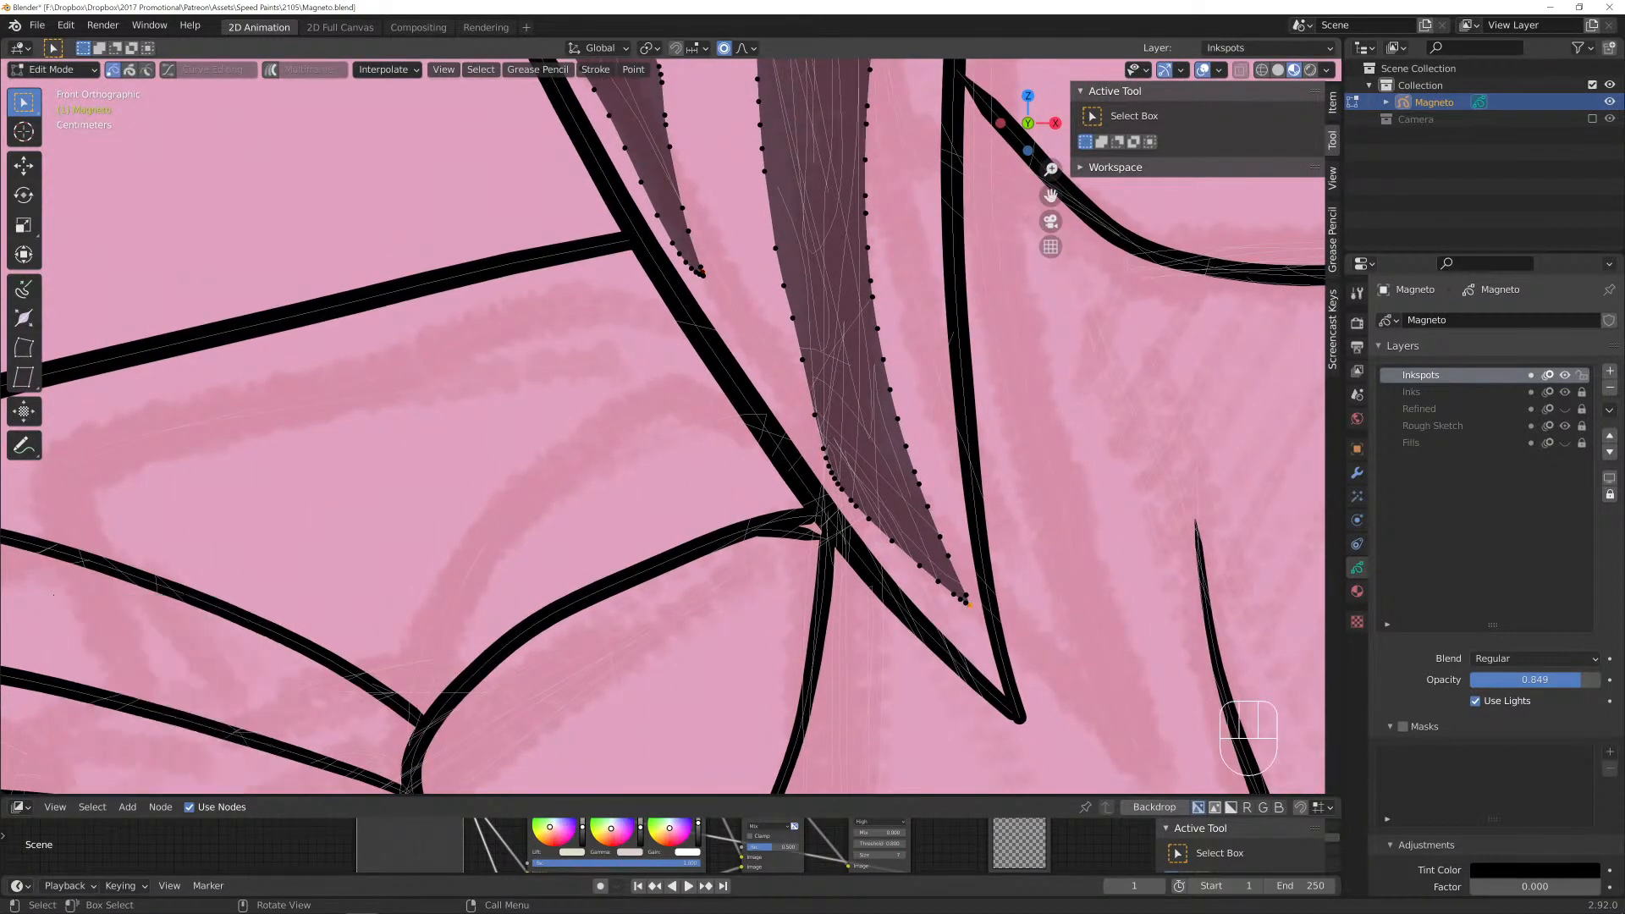
click(975, 644)
Reshape the left cheek shadow's inner prong above its tip, shifting the lower bend up and outward and adjusting both side edges.
click(829, 467)
key(g)
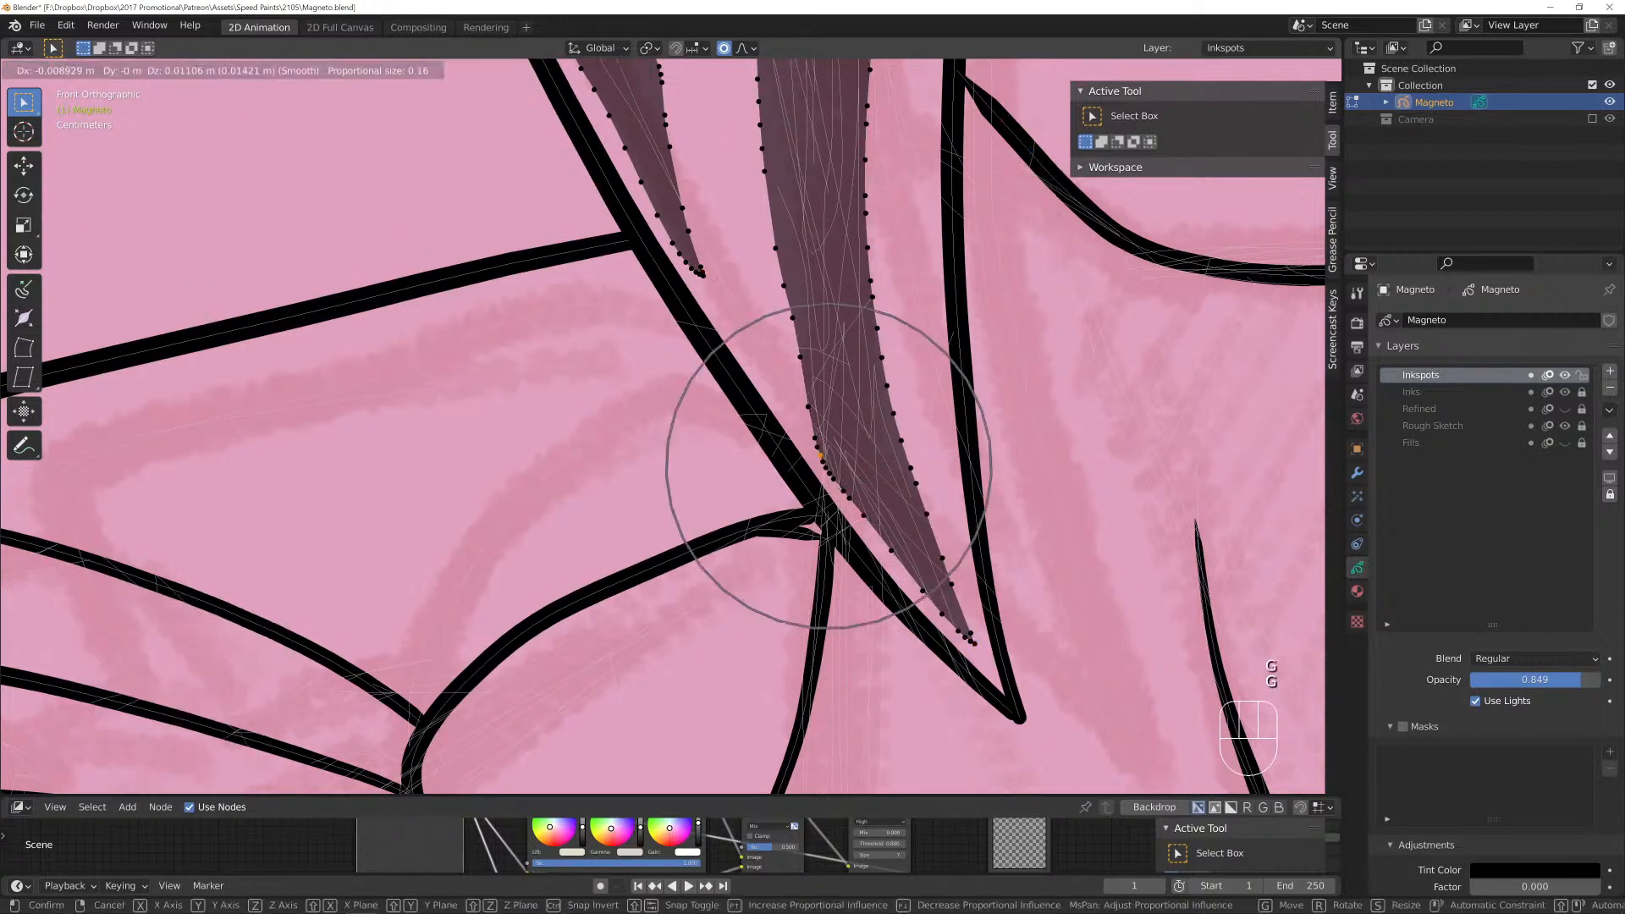
click(830, 466)
click(879, 315)
key(g)
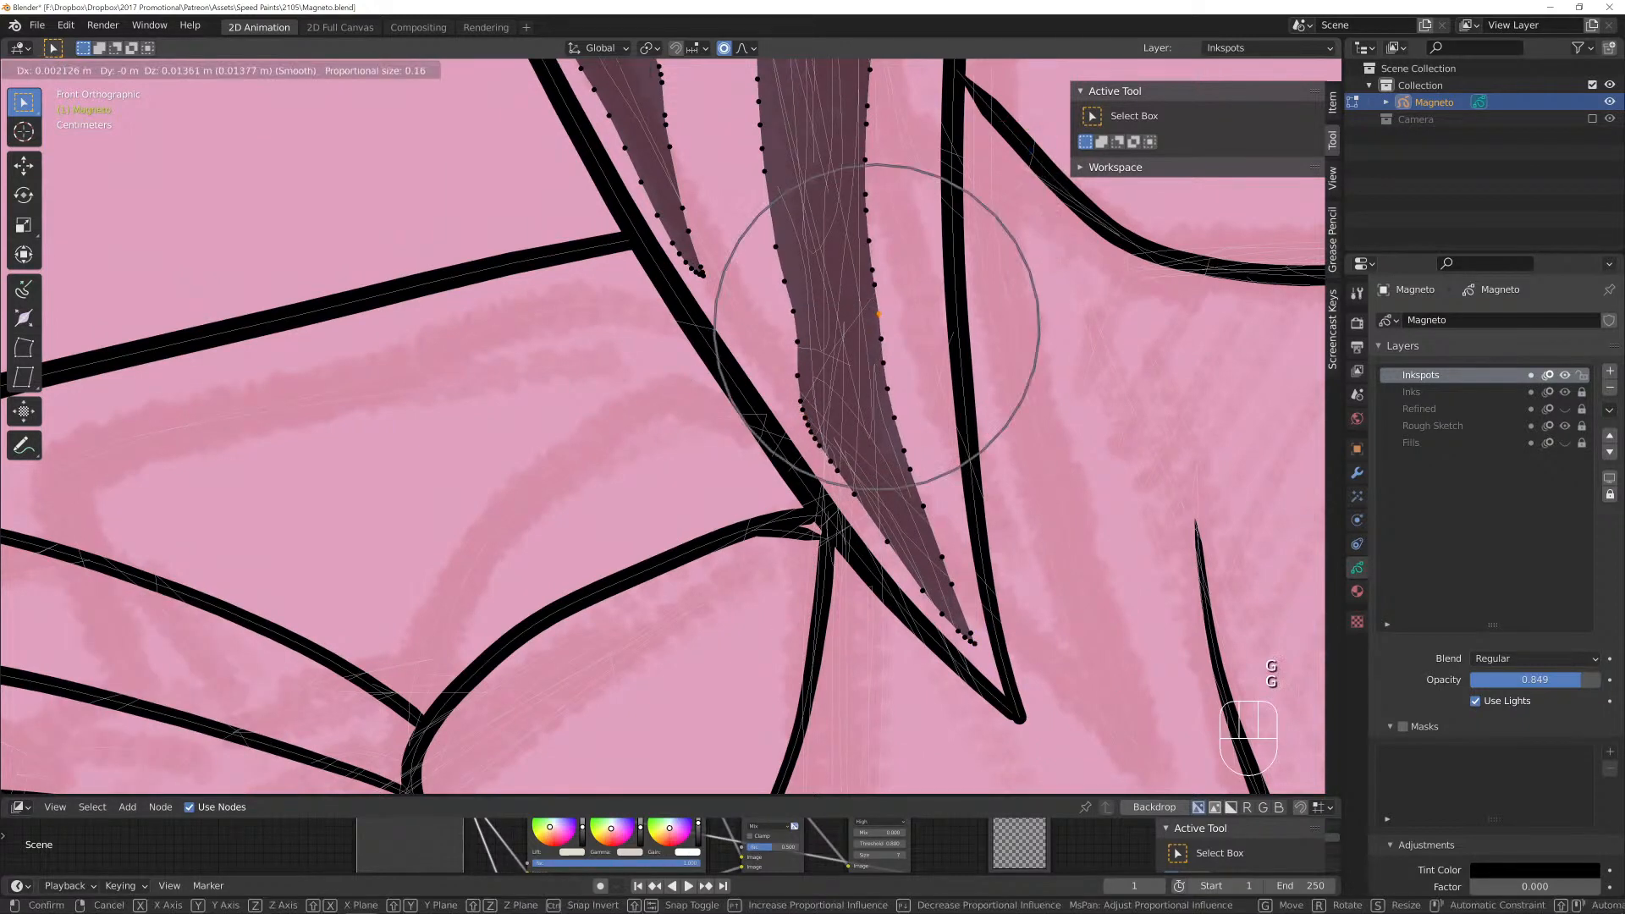
click(879, 311)
click(796, 326)
key(g)
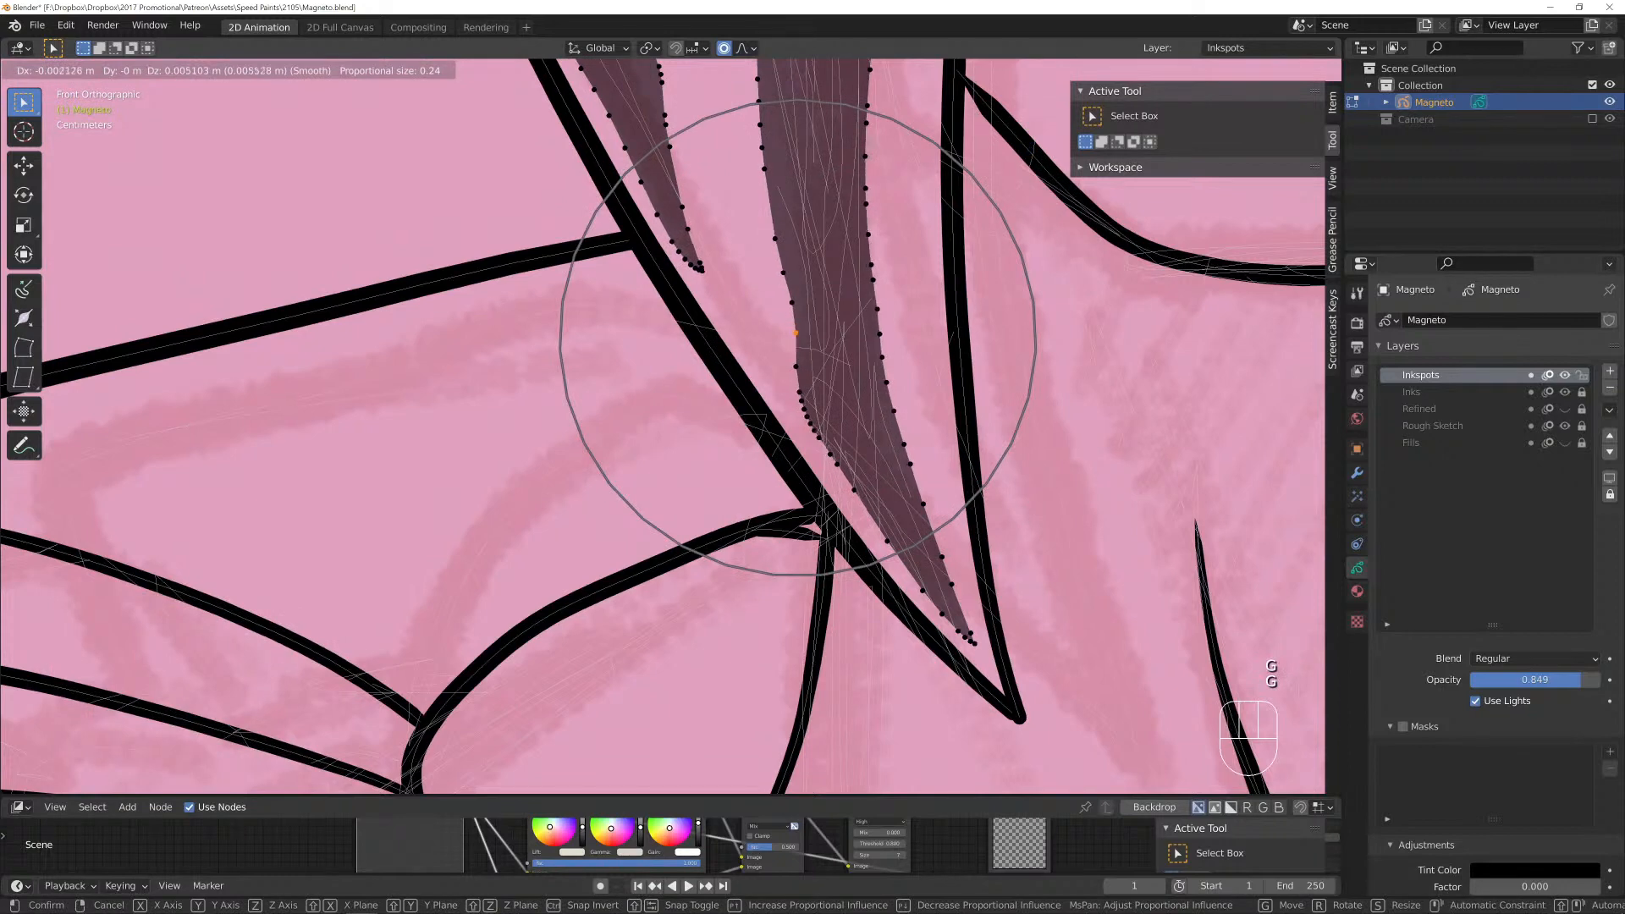
click(796, 326)
Raise the forehead shadow's top edge toward the helmet outline on both sides of the peak with a proportional size of 0.386.
mouse_move(795, 326)
shift+middle_down()
mouse_move(580, 529)
mouse_move(728, 521)
mouse_move(707, 594)
shift+middle_up()
scroll(567, 535, down, 5)
key(Tab)
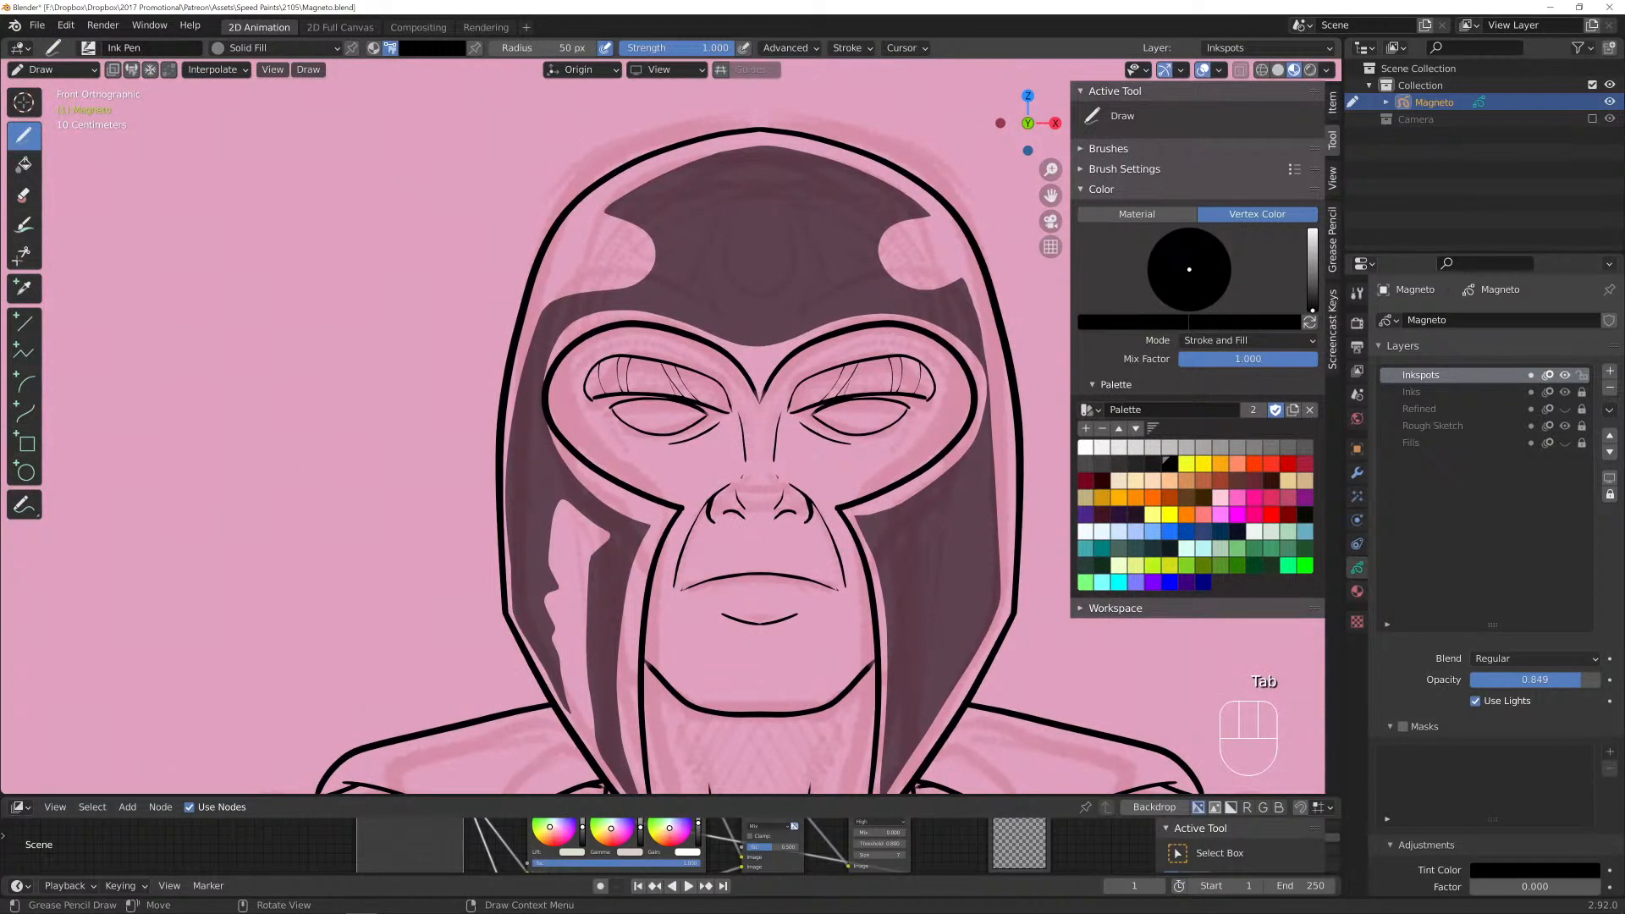
scroll(663, 428, up, 4)
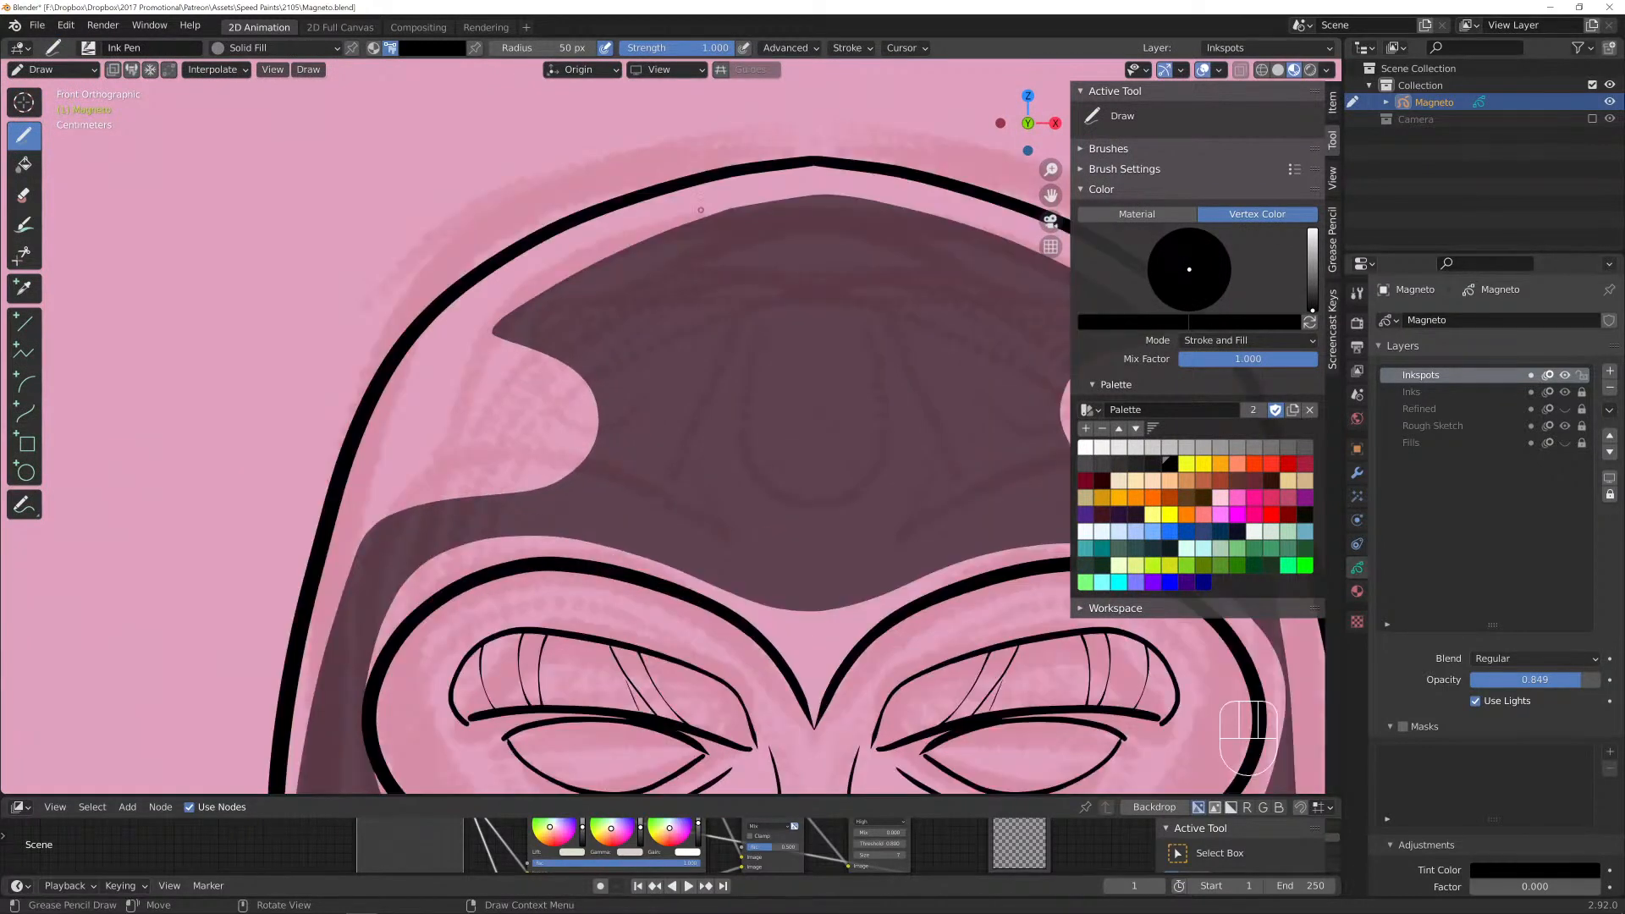
key(Tab)
key(g)
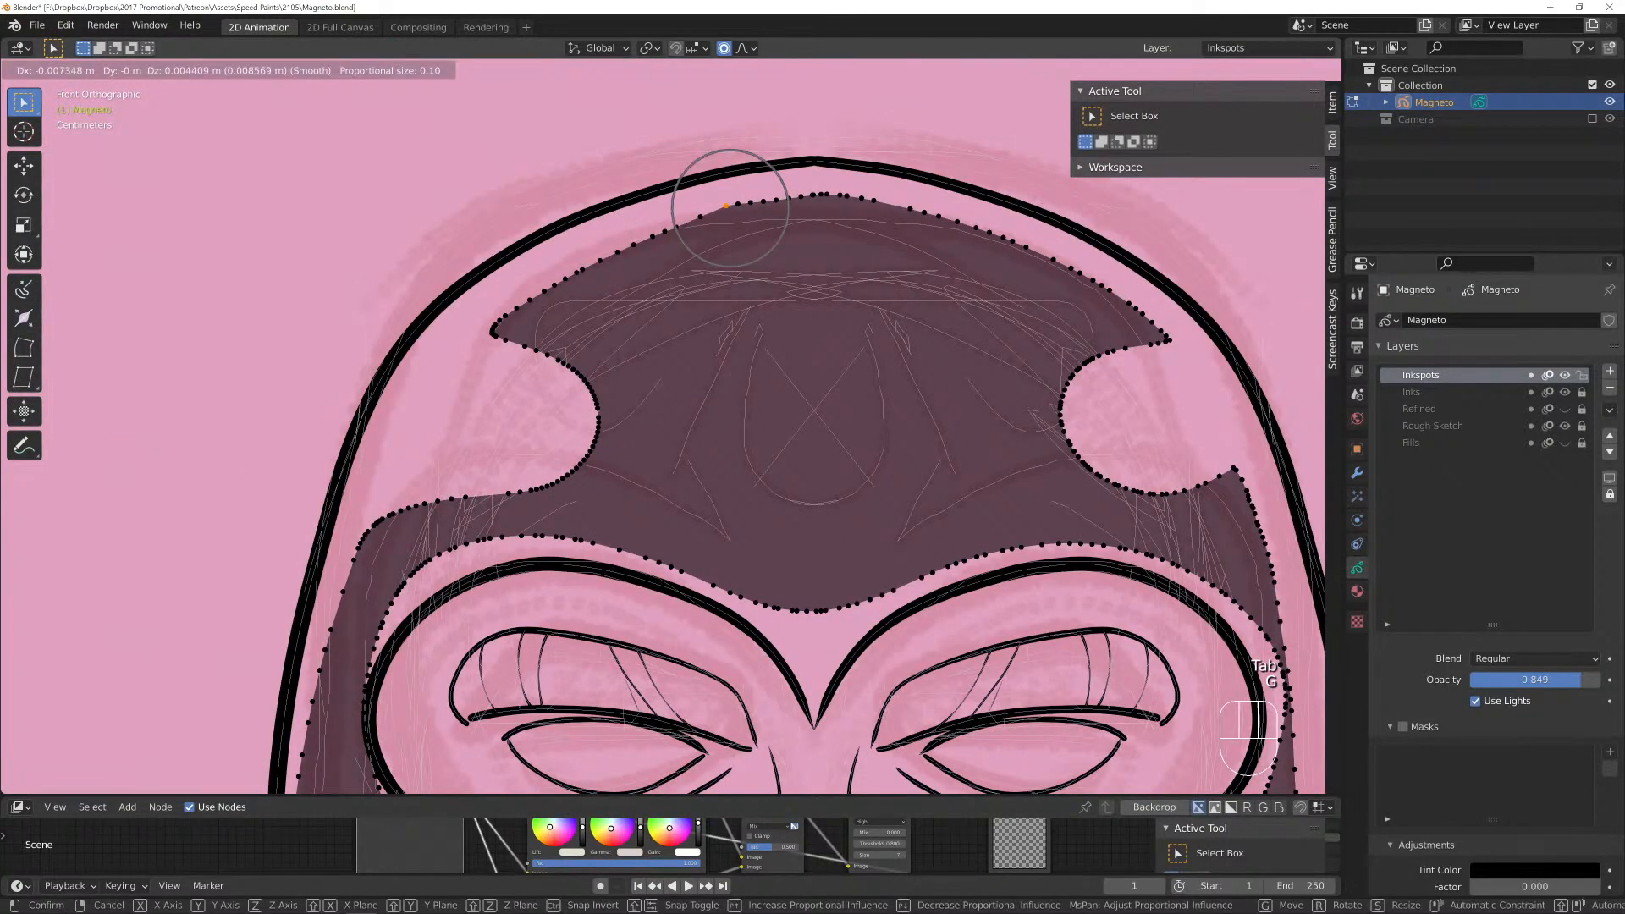
scroll(720, 208, down, 4)
scroll(720, 207, down, 4)
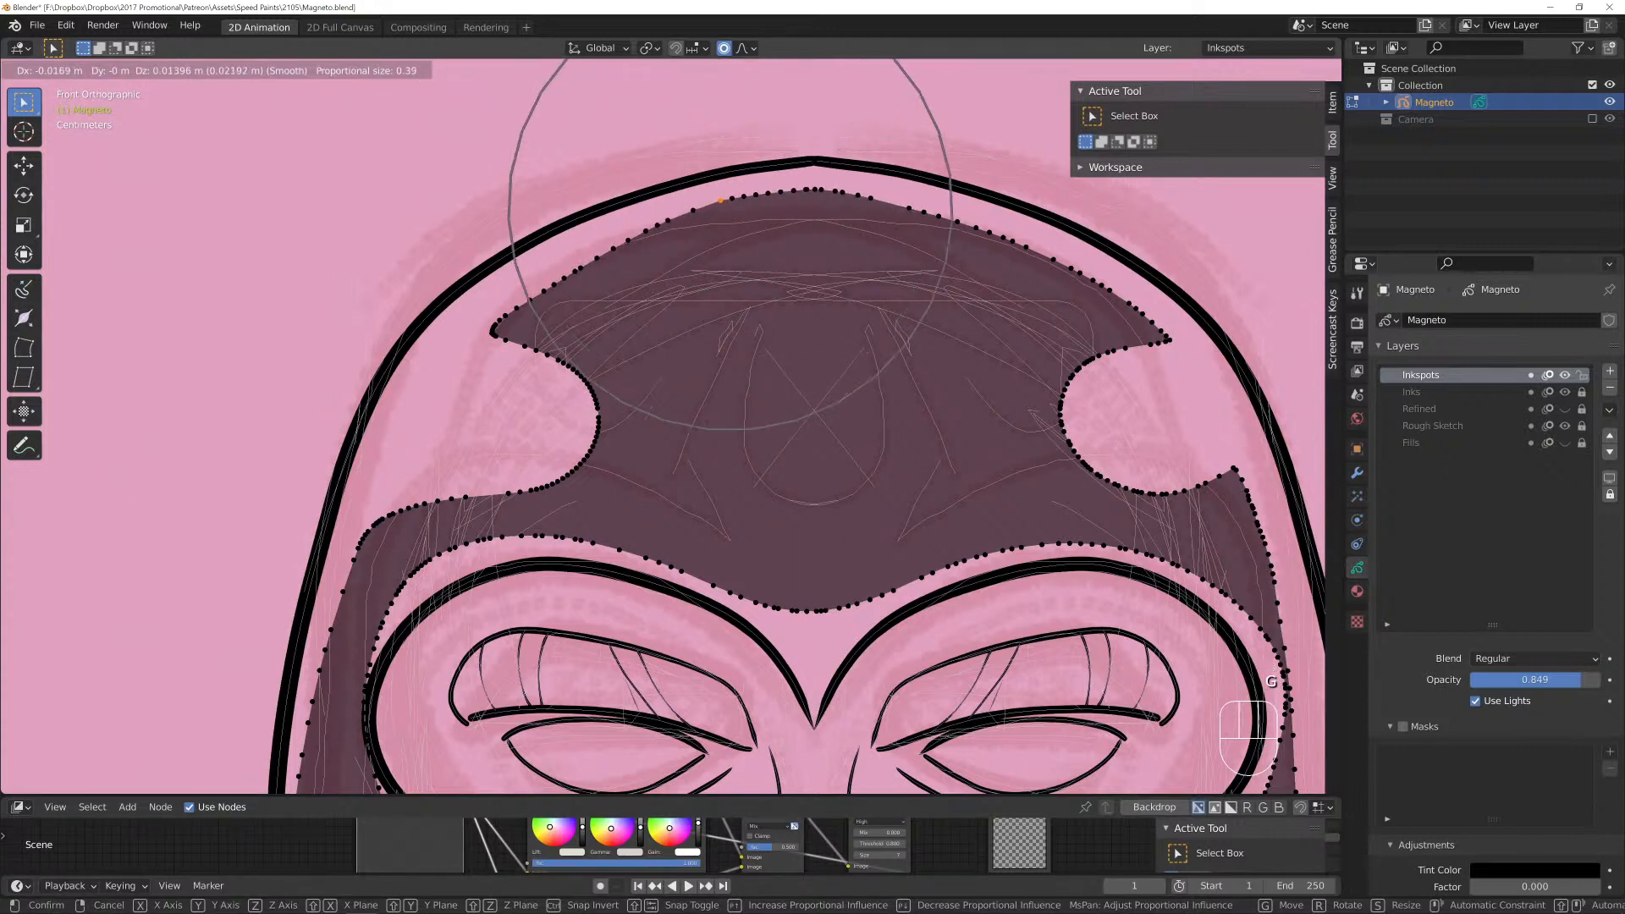
click(721, 201)
click(995, 224)
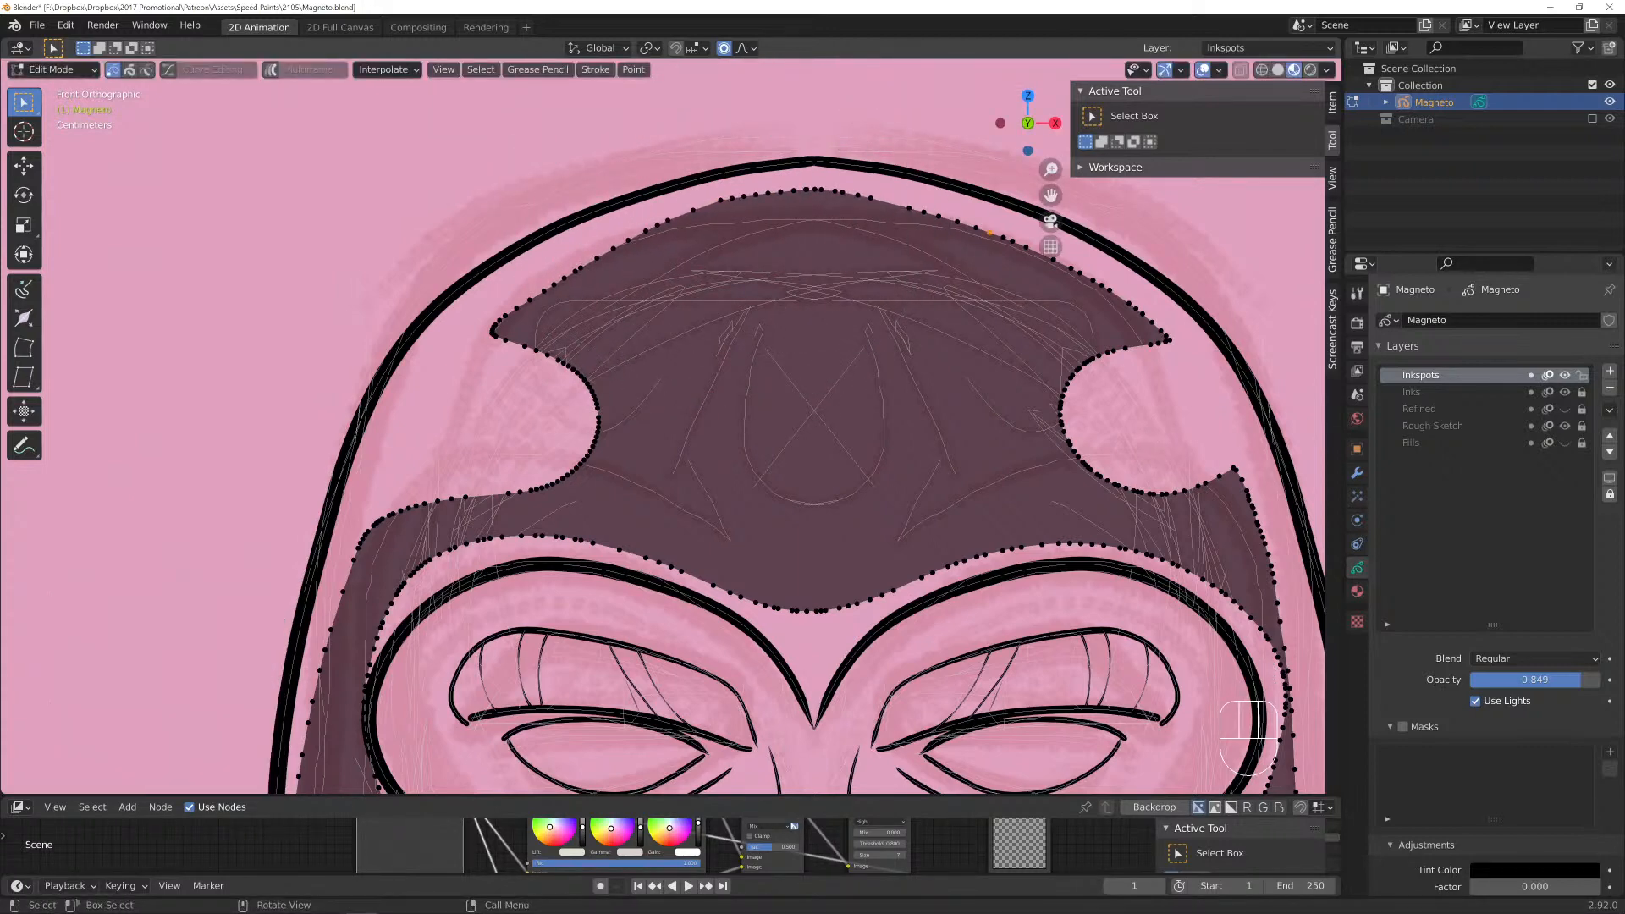
key(g)
click(999, 227)
Stretch the forehead shadow's left tip outward with a proportional size of 0.08, and raise the edge beneath it with 0.10.
scroll(660, 424, up, 3)
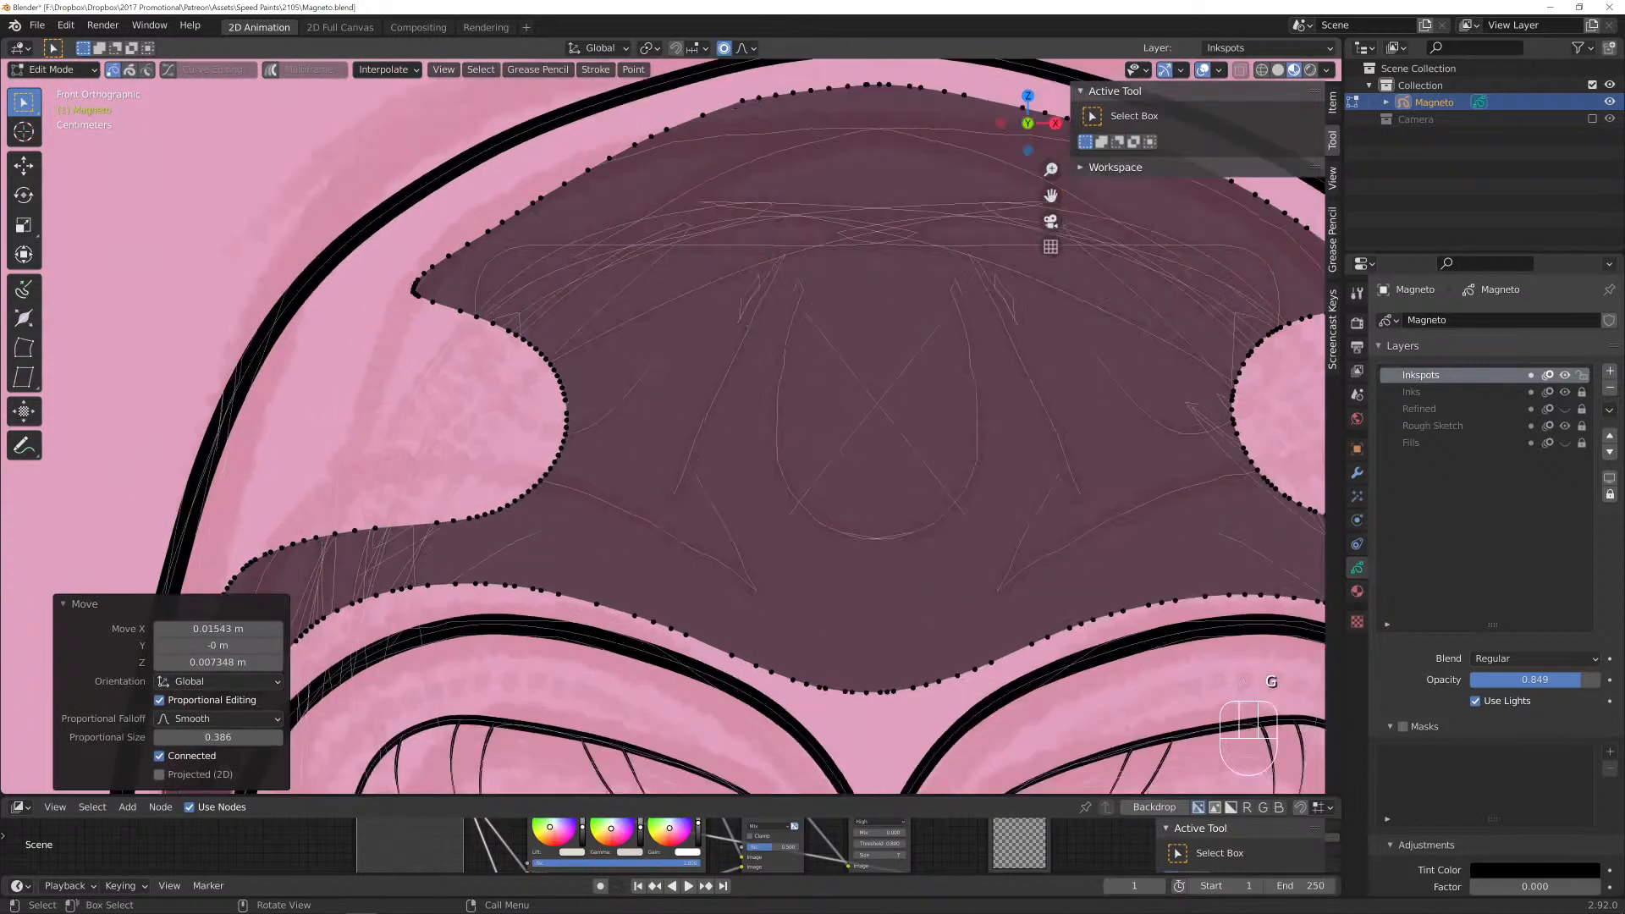
click(724, 297)
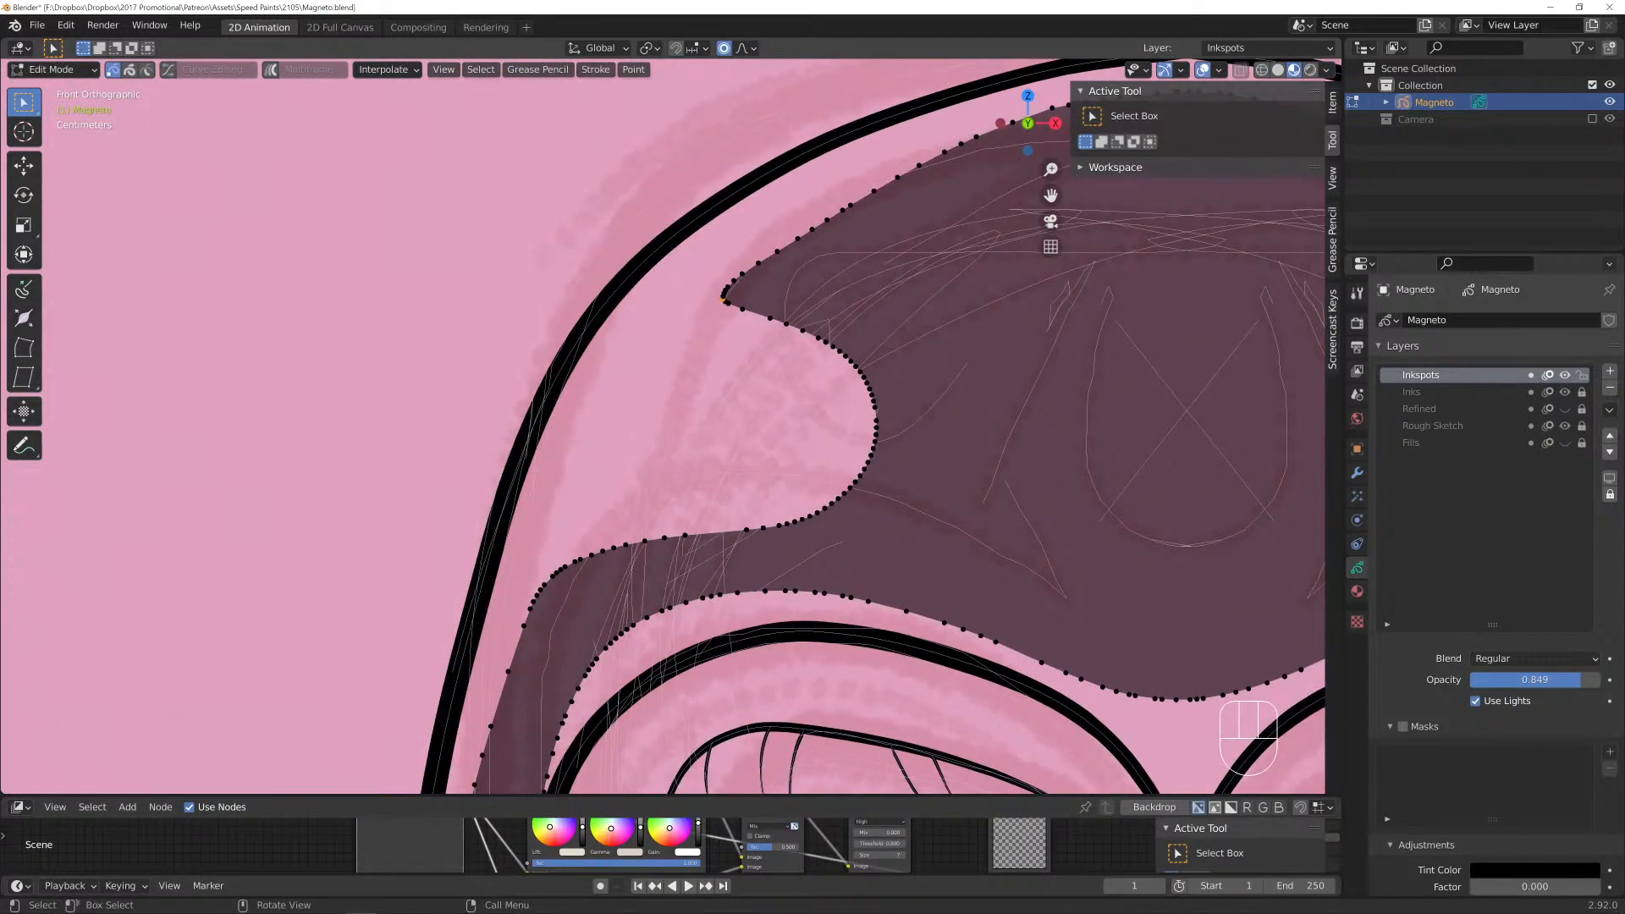
key(g)
scroll(711, 302, up, 12)
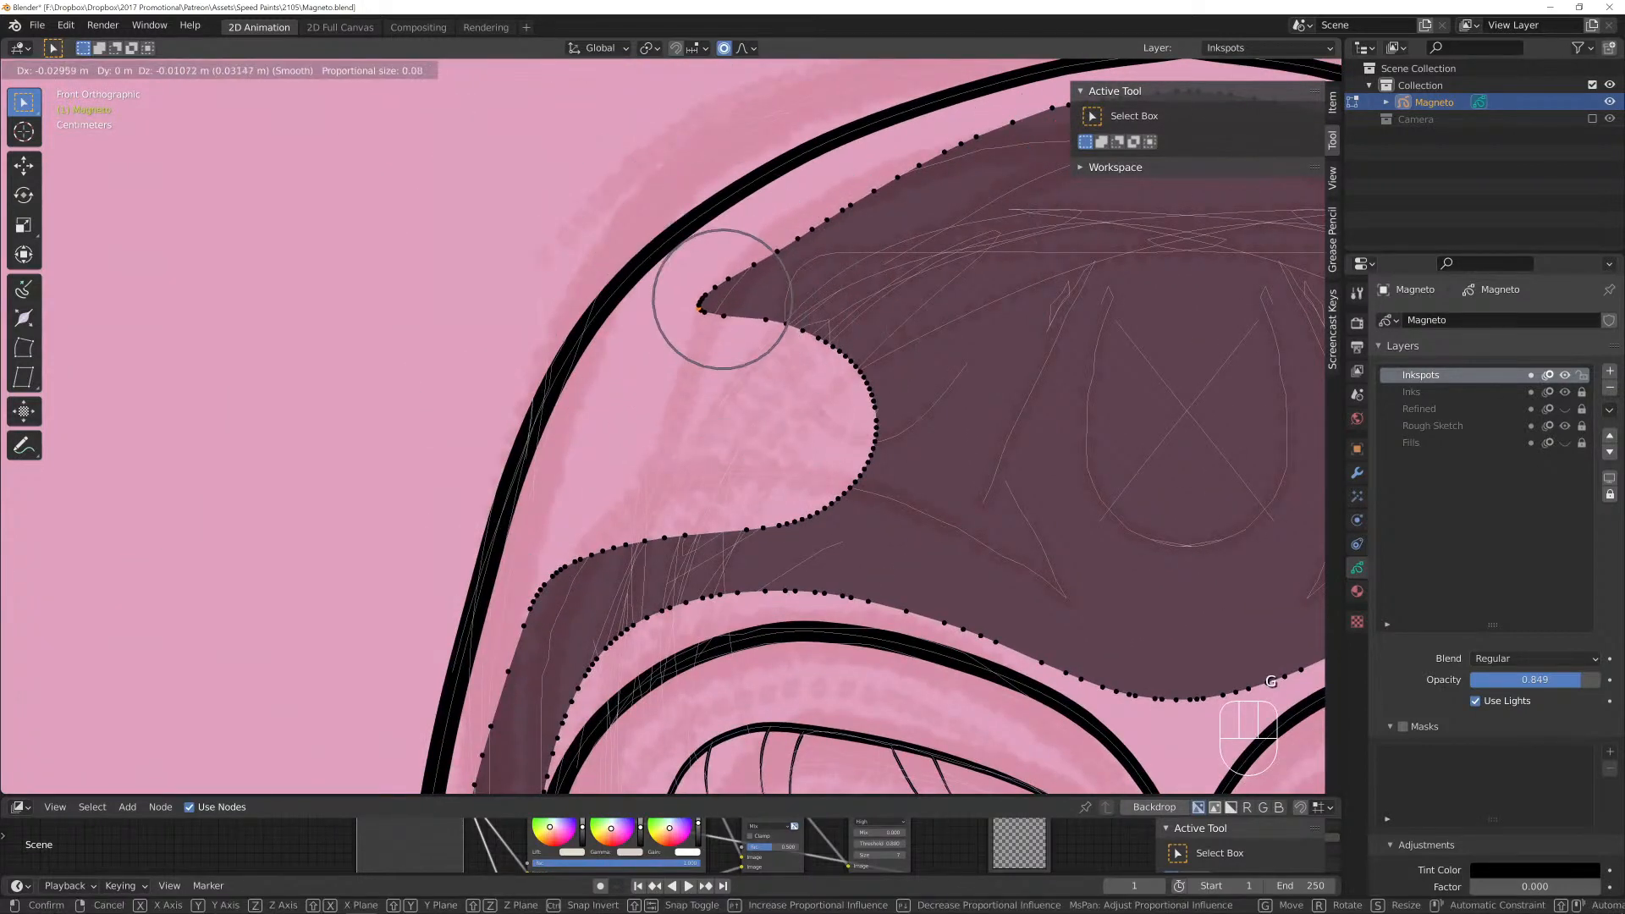
click(711, 304)
click(762, 317)
key(g)
scroll(761, 317, up, 3)
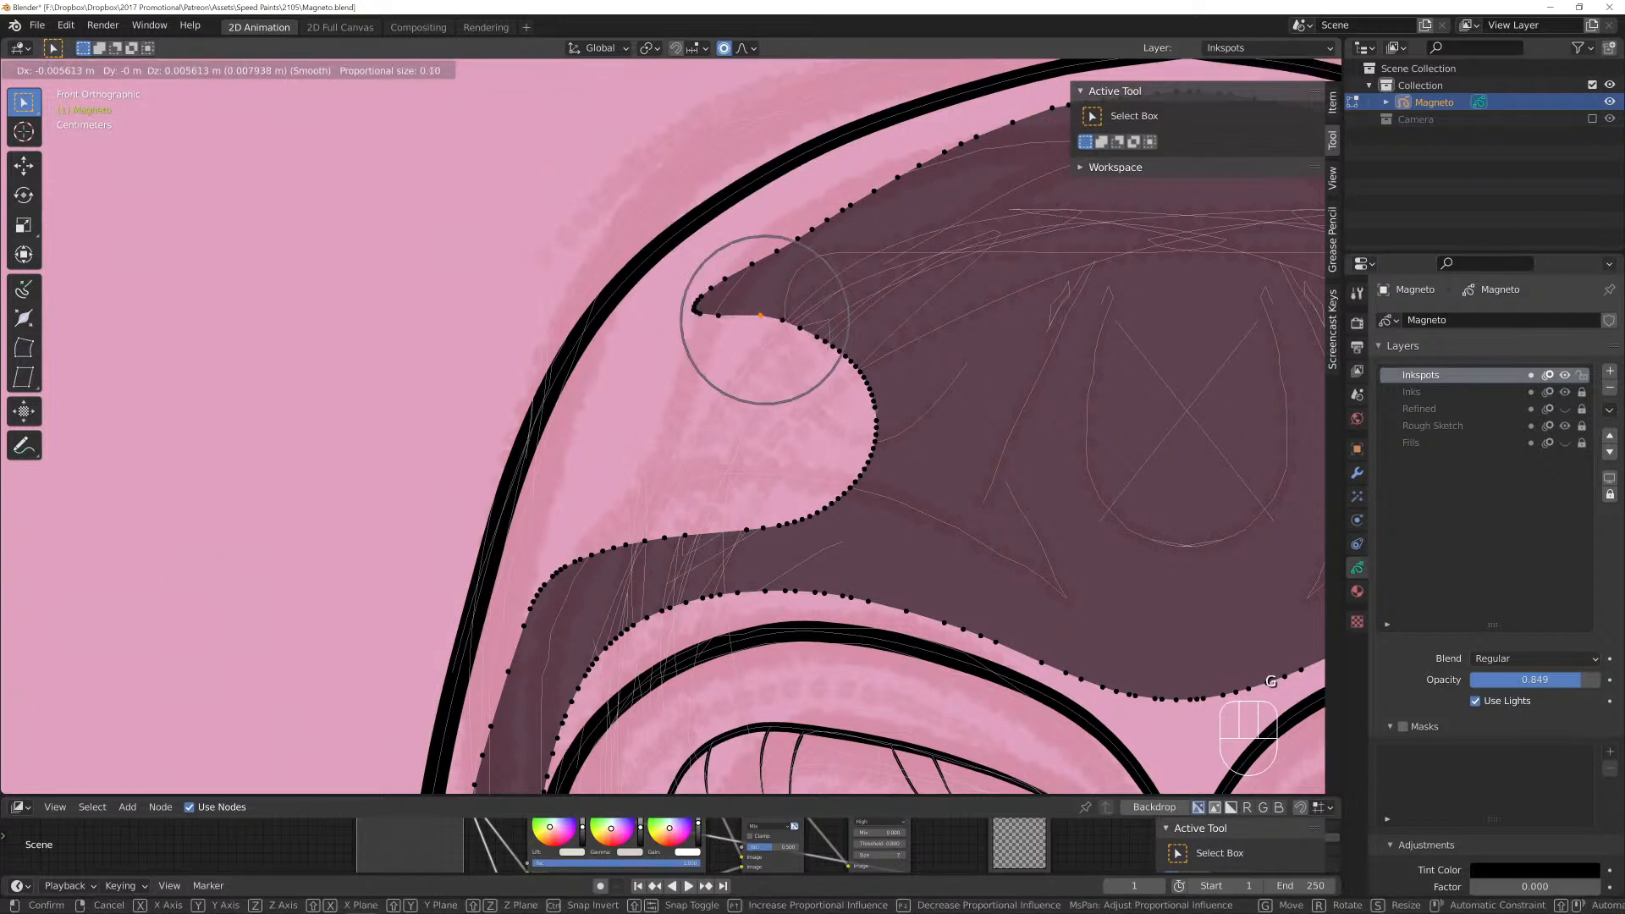
click(733, 318)
click(733, 317)
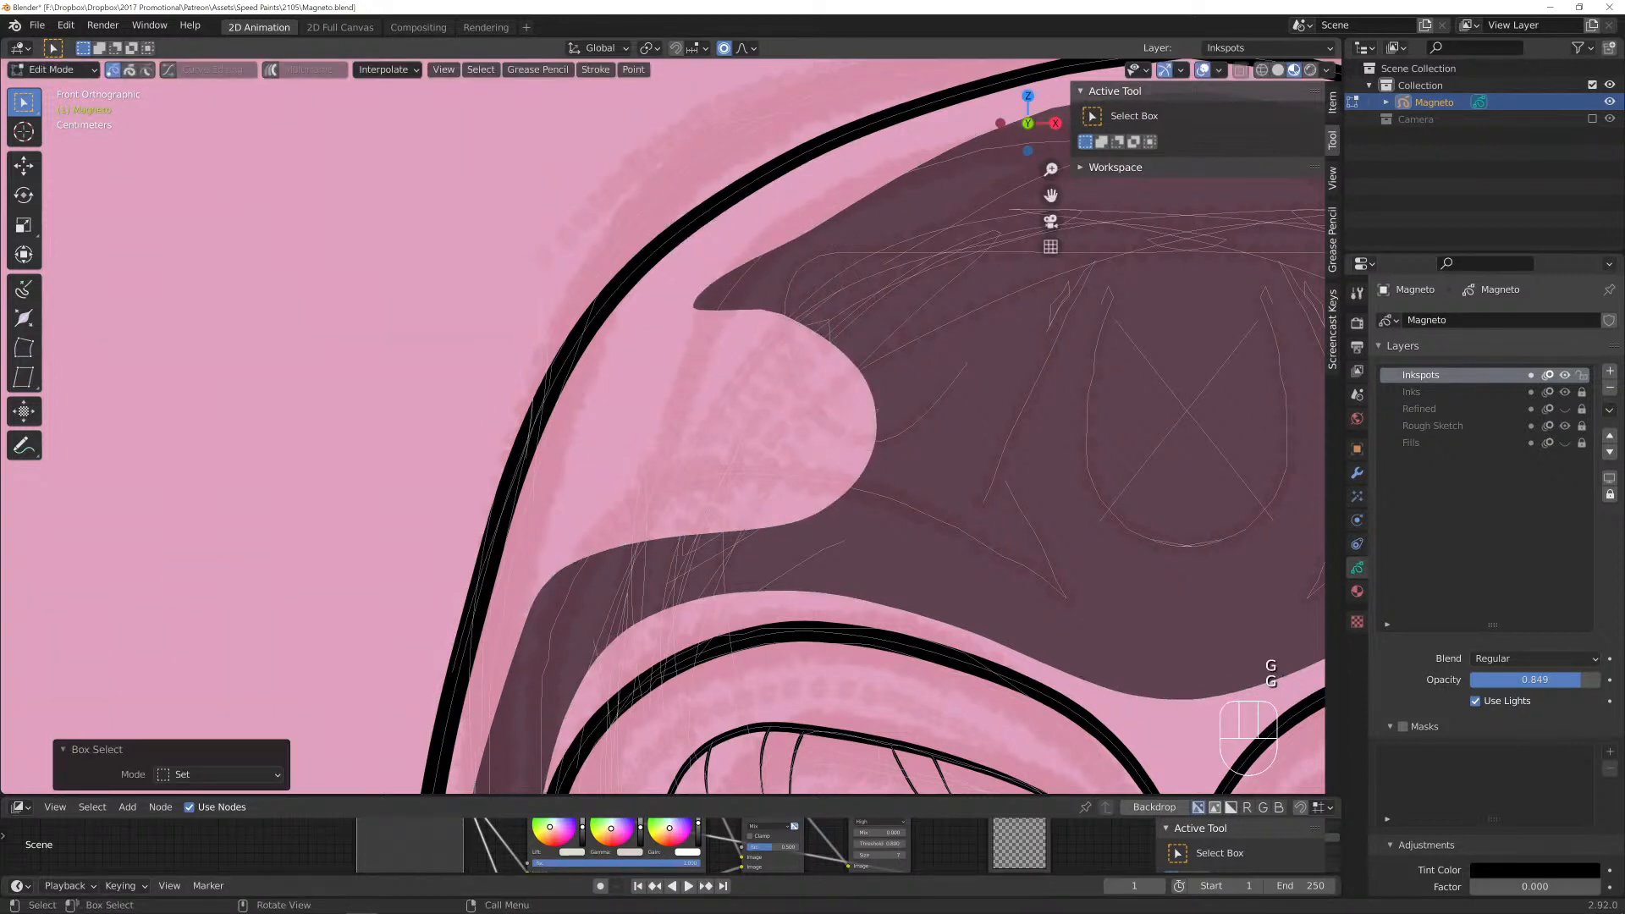
Push the forehead shadow's upper edge above the left tip outward with a proportional size of 0.20.
click(817, 213)
key(g)
scroll(818, 213, down, 3)
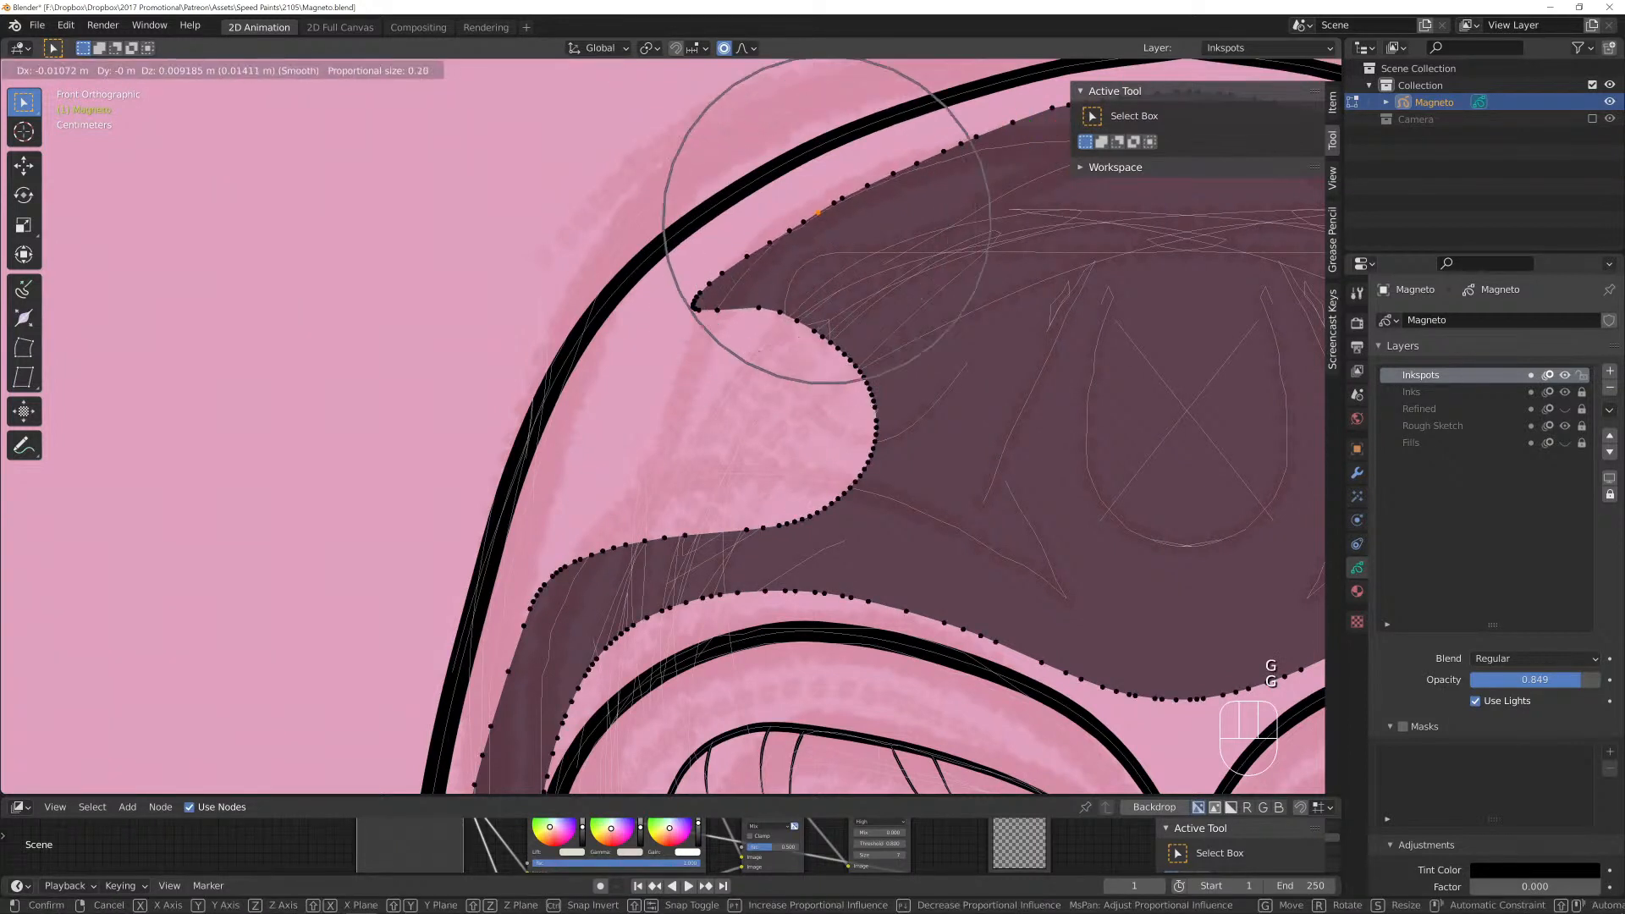
click(818, 212)
Dissolve the extra point at the forehead shadow's left tip.
click(698, 308)
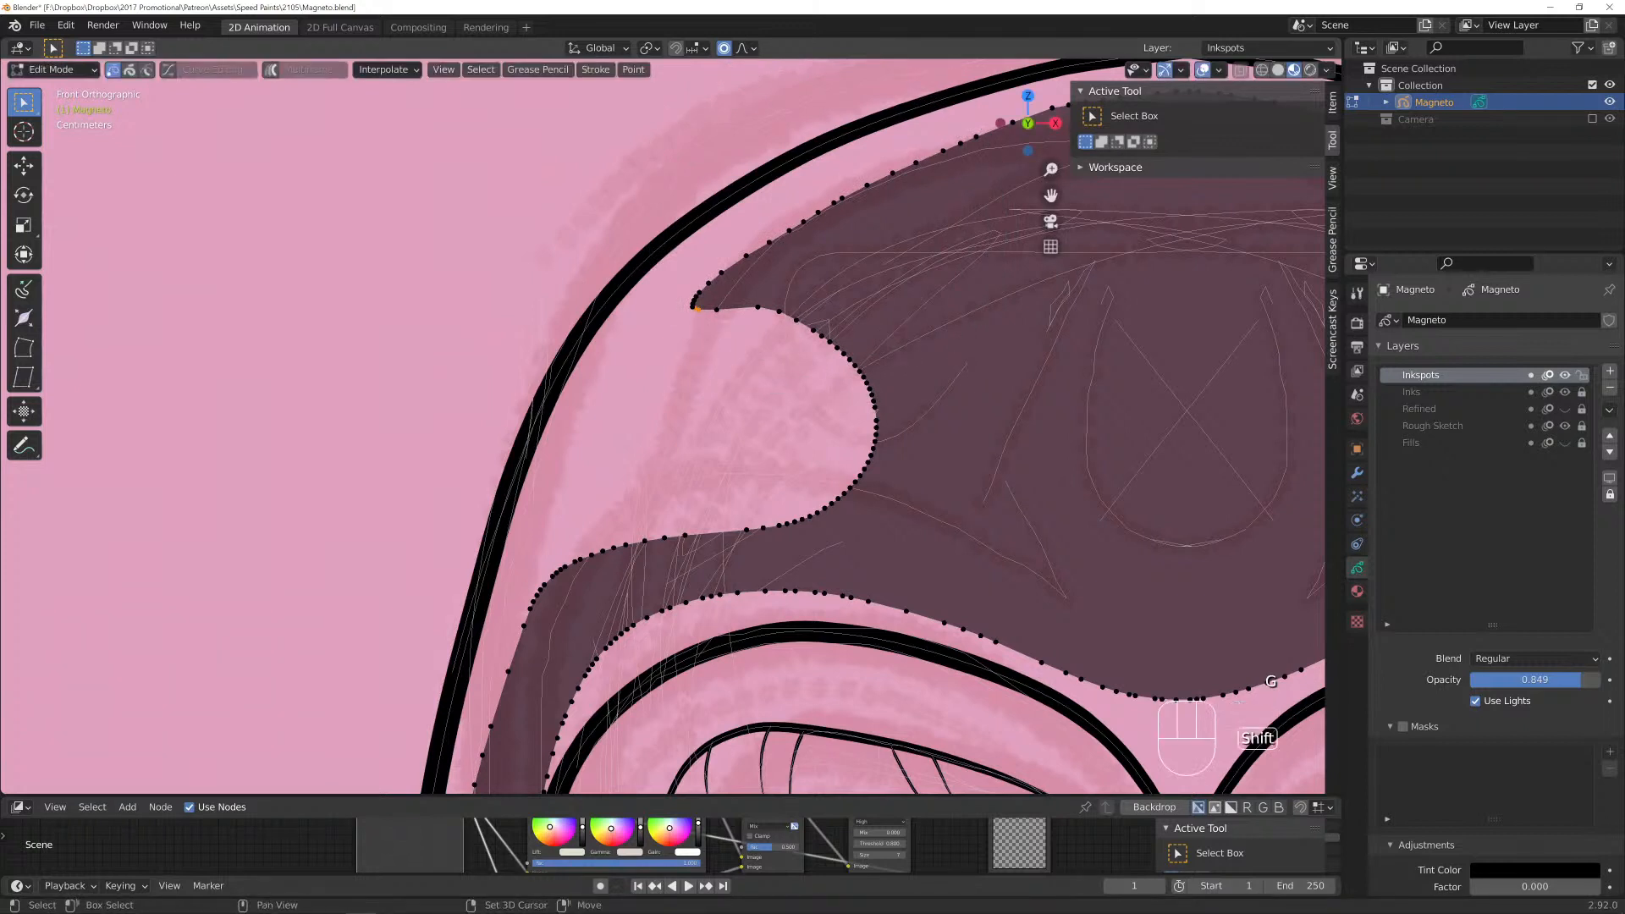
key(x)
click(699, 310)
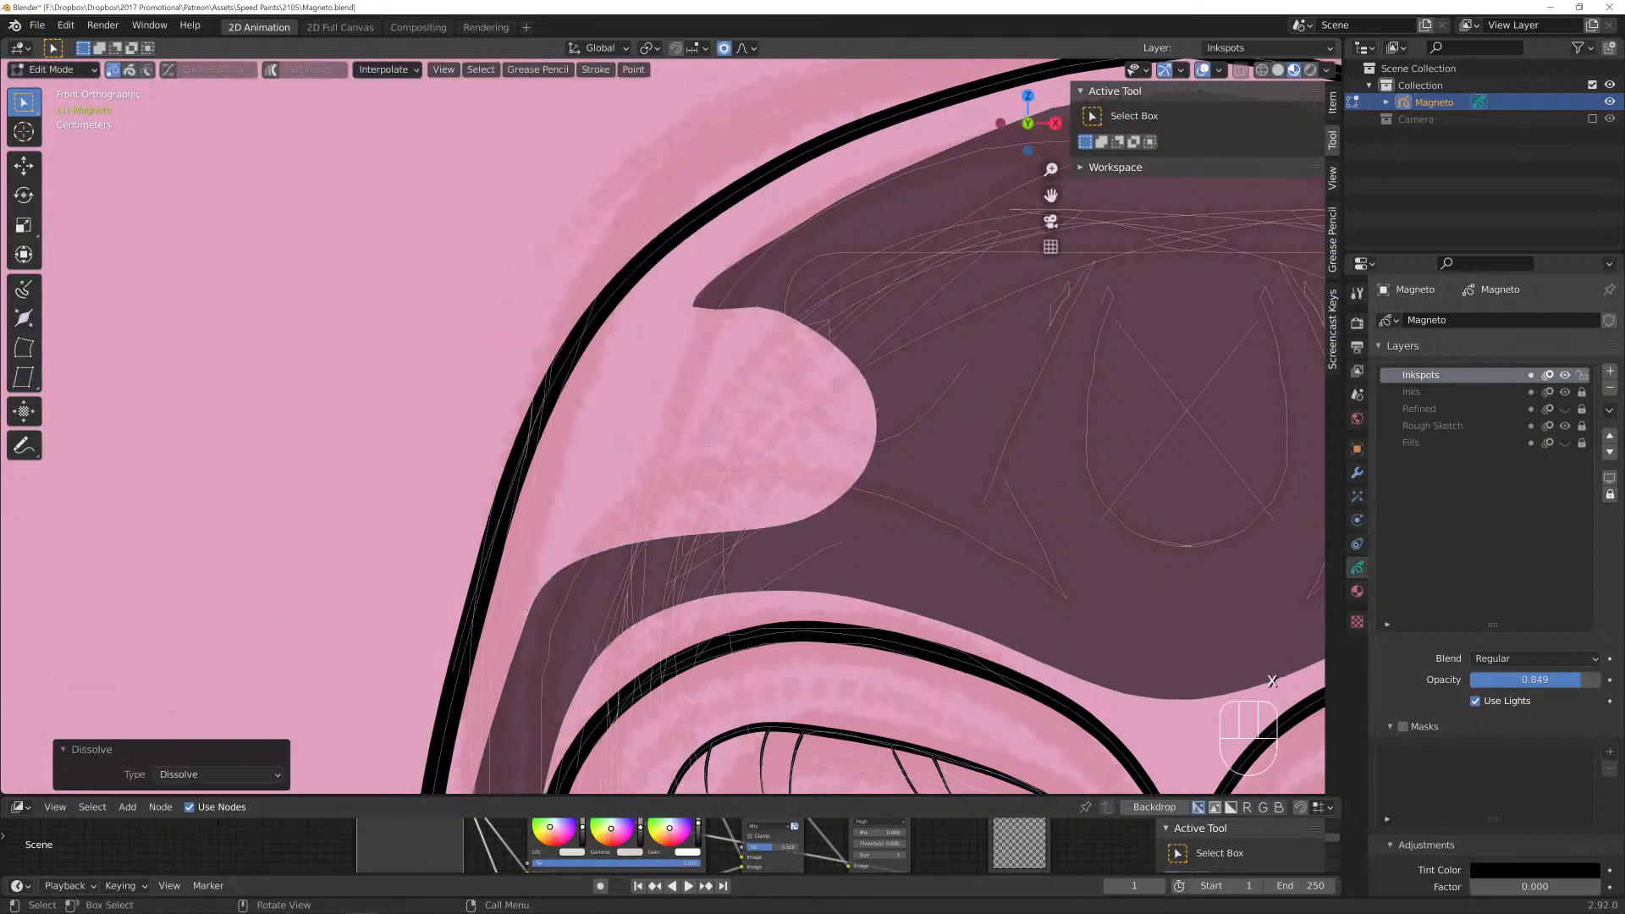
Move the forehead shadow's left tip outward and down to sharpen it, and smooth the edge beneath it with a proportional size of 0.10.
click(692, 308)
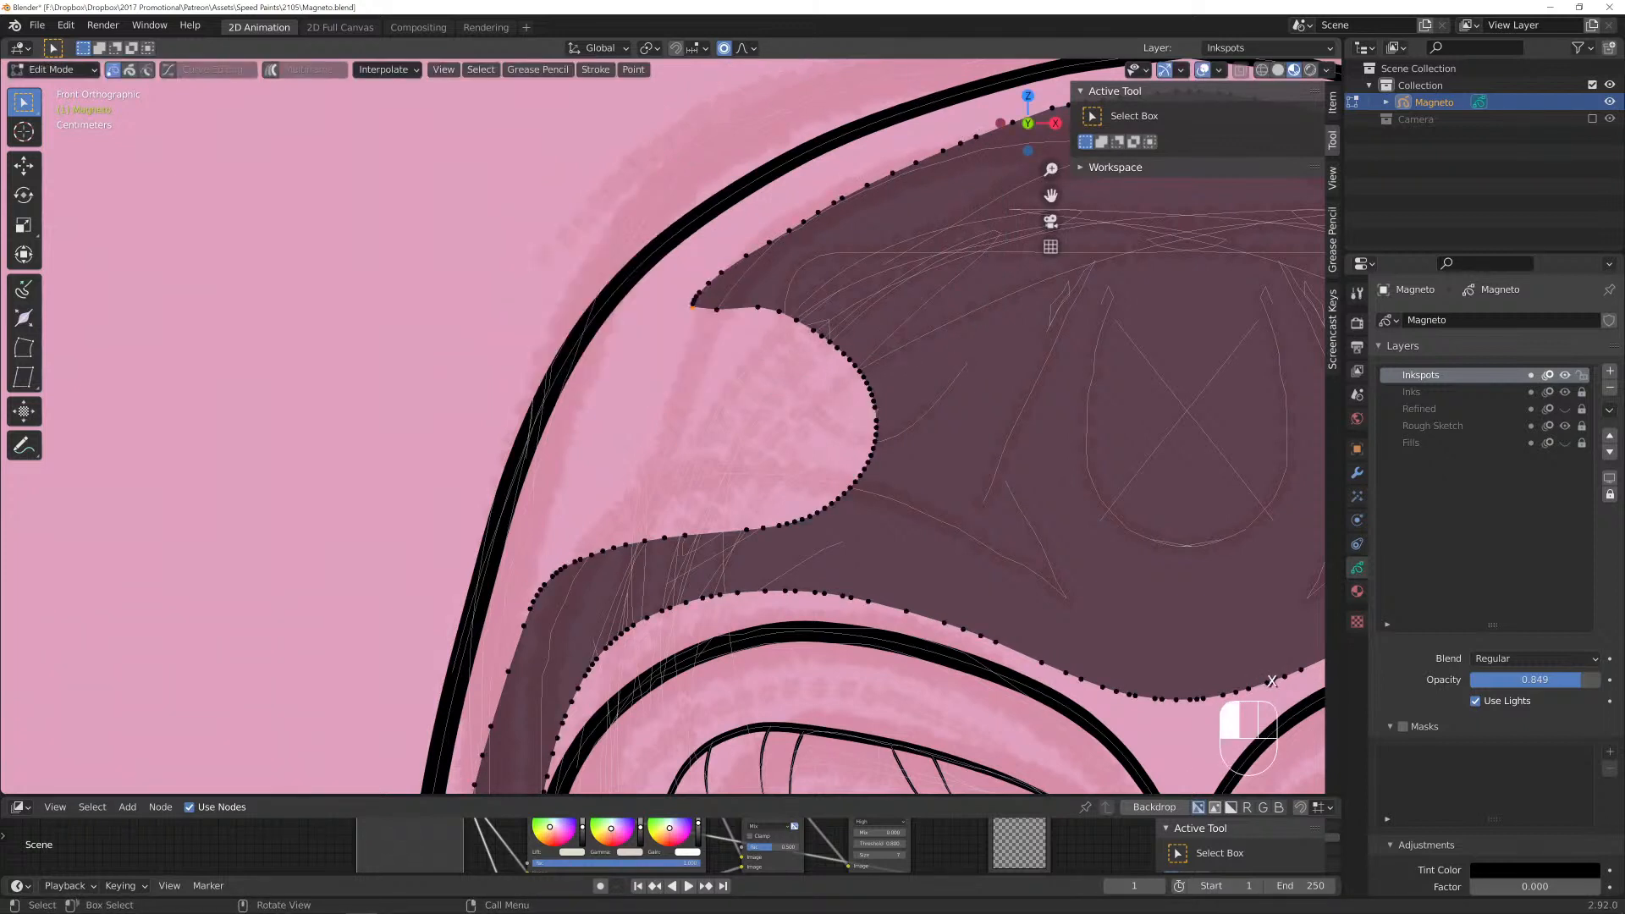
key(g)
scroll(703, 306, up, 4)
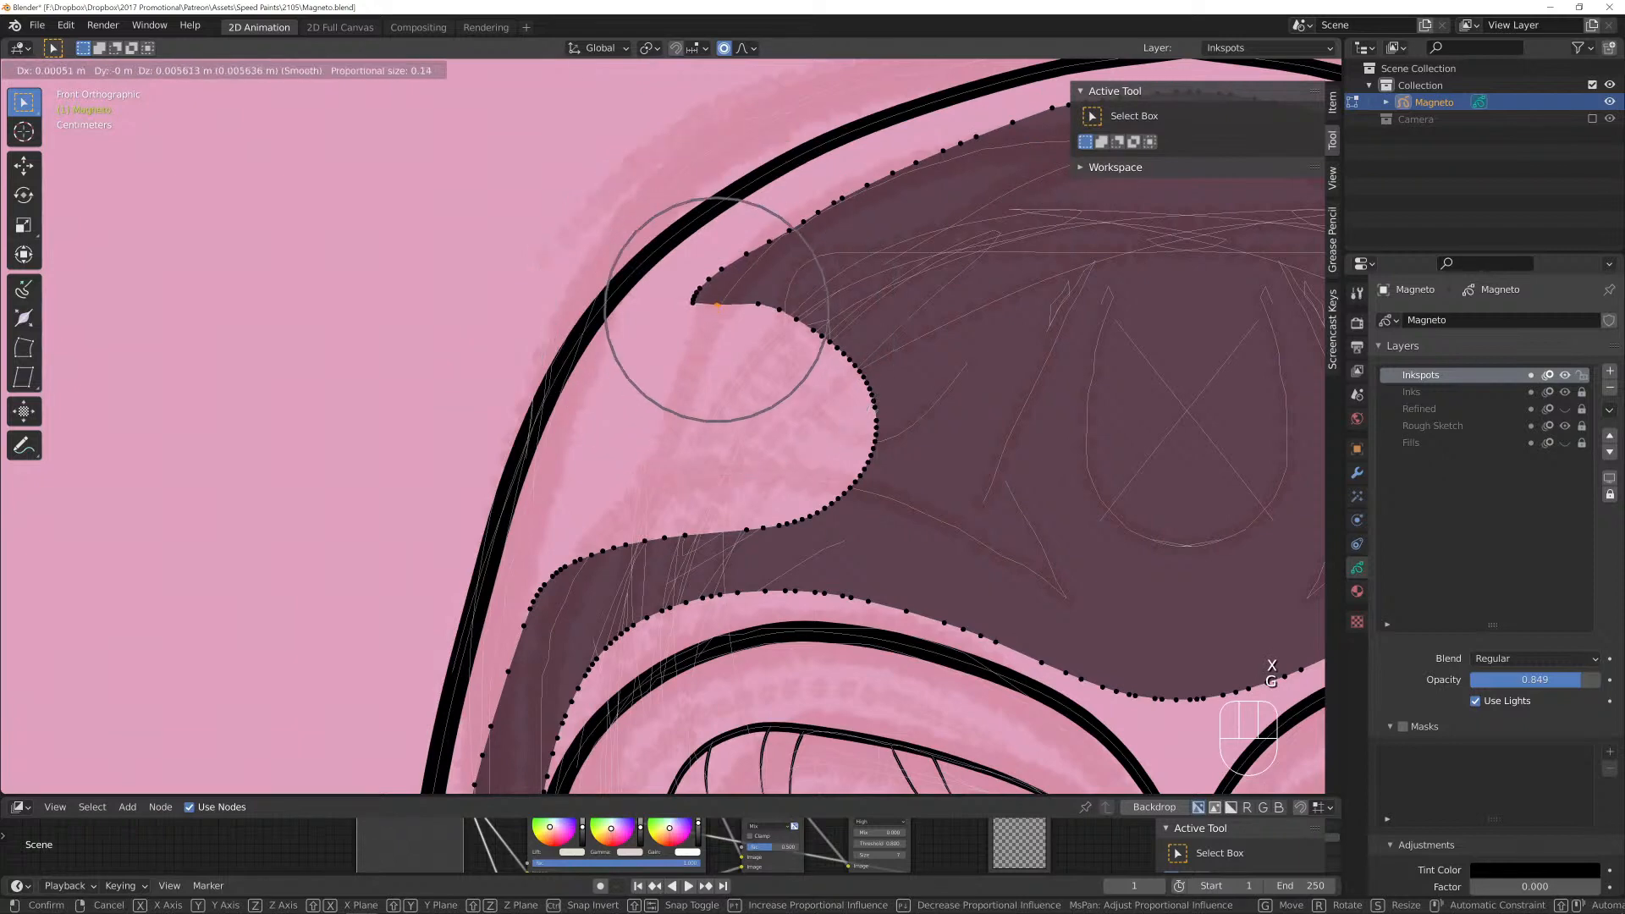
click(717, 303)
key(g)
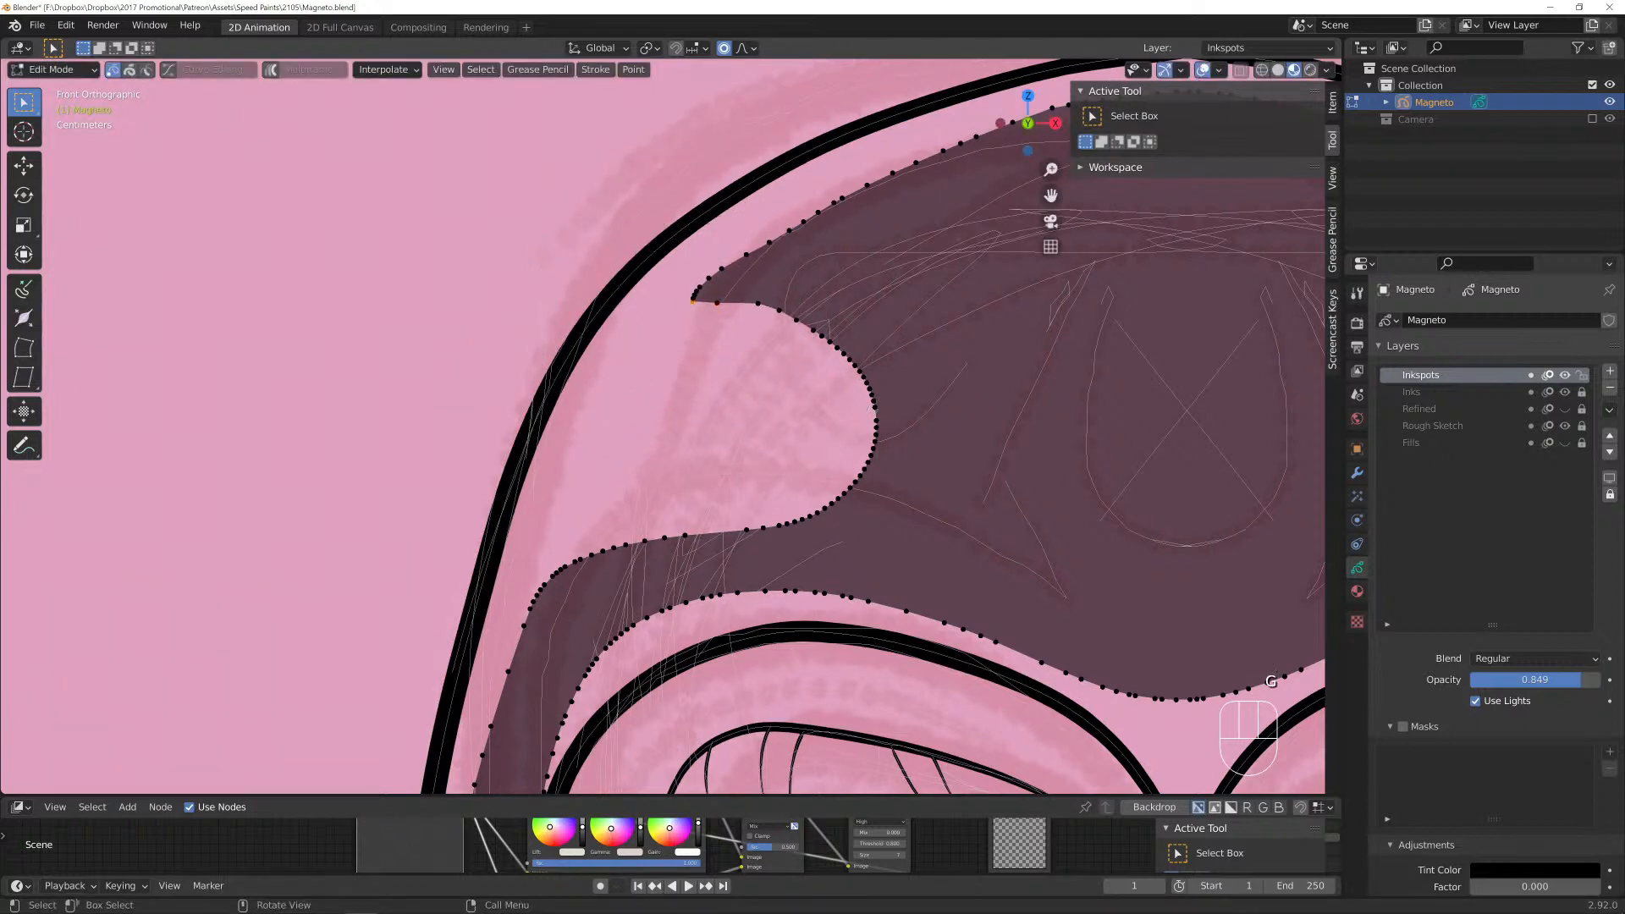
click(682, 308)
click(757, 305)
key(g)
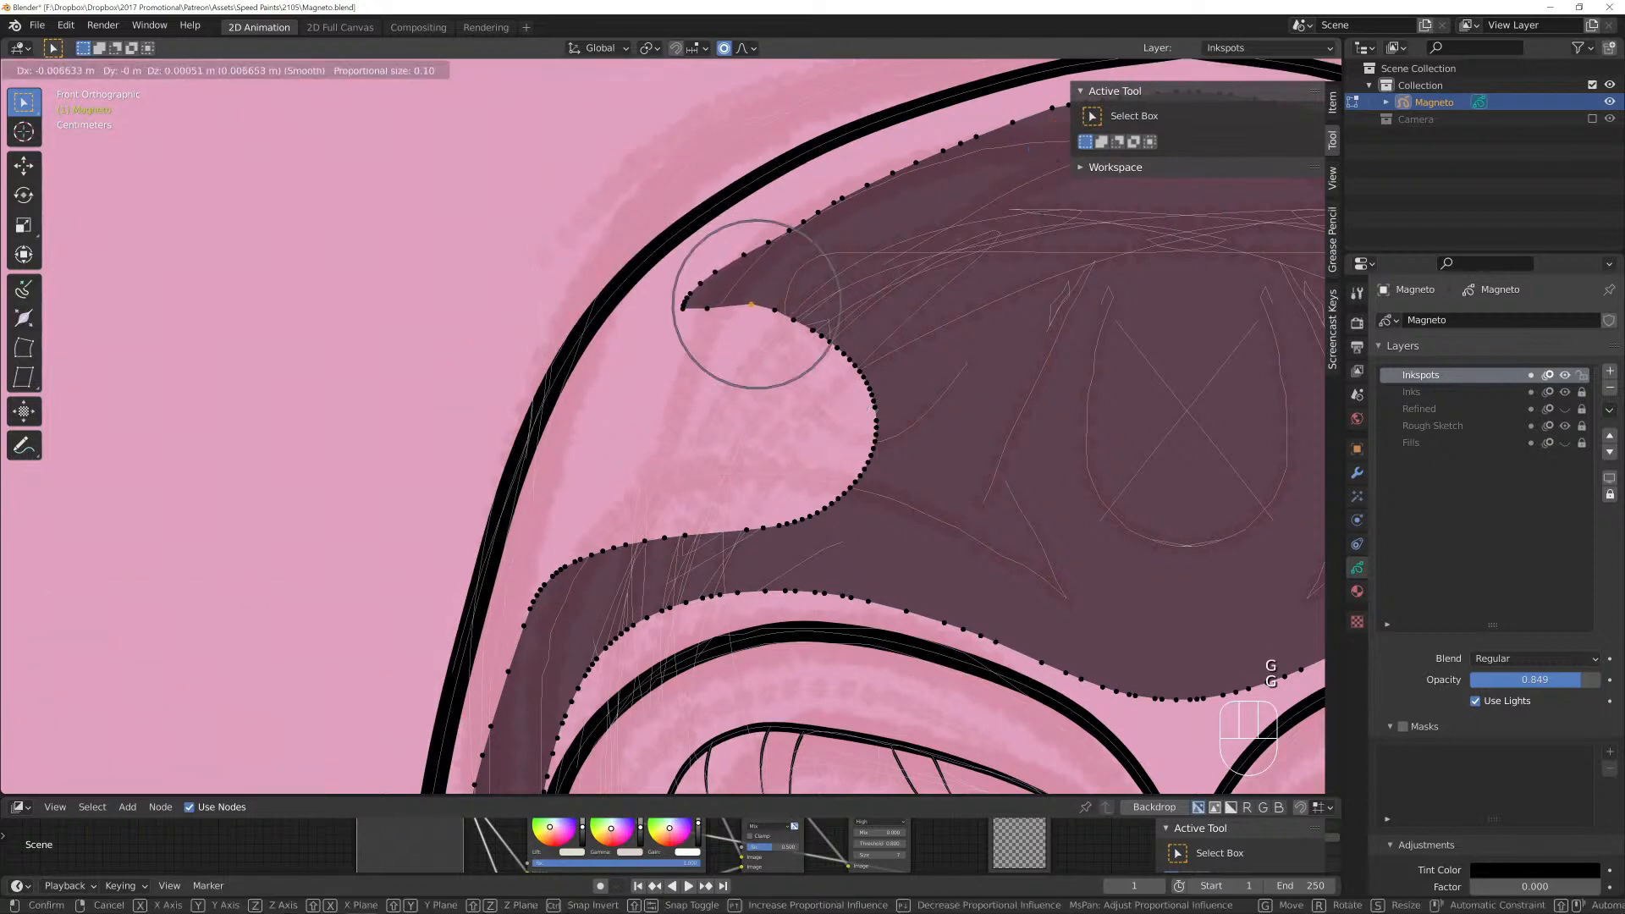
click(750, 307)
Raise the upper curve of the forehead shadow's left round cutout with a proportional size of 0.218.
click(850, 360)
key(g)
scroll(851, 362, down, 5)
scroll(852, 362, down, 3)
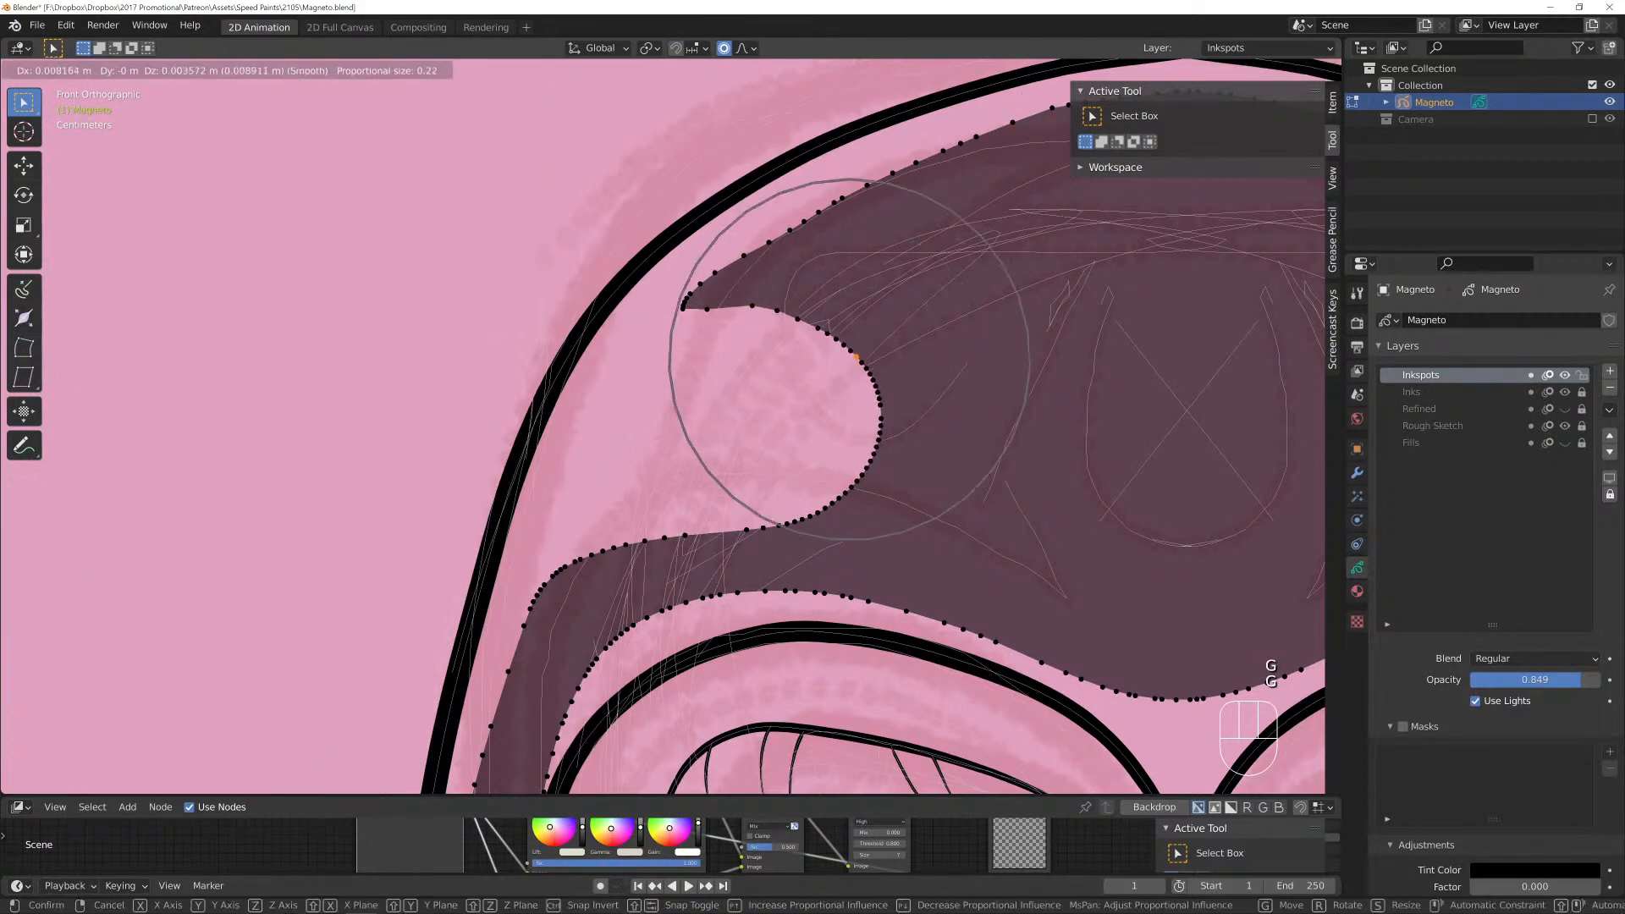
click(855, 345)
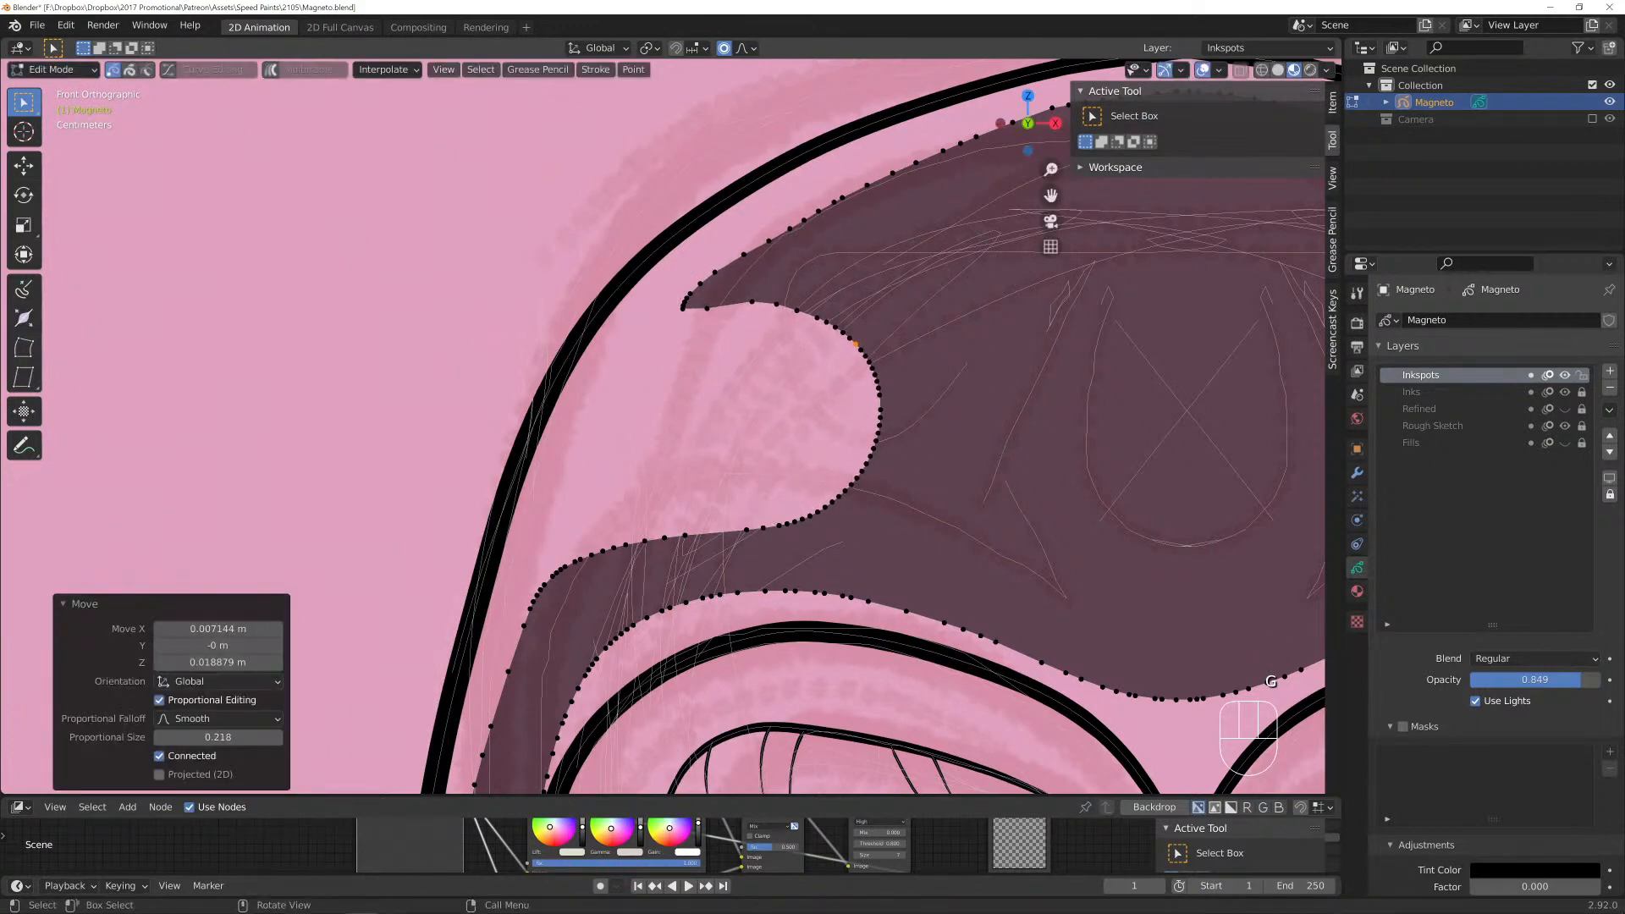
Pull the outer corner of the helmet shadow below the left round cutout up into a peak with a proportional size of 0.09.
drag(1050, 195, 1194, 69)
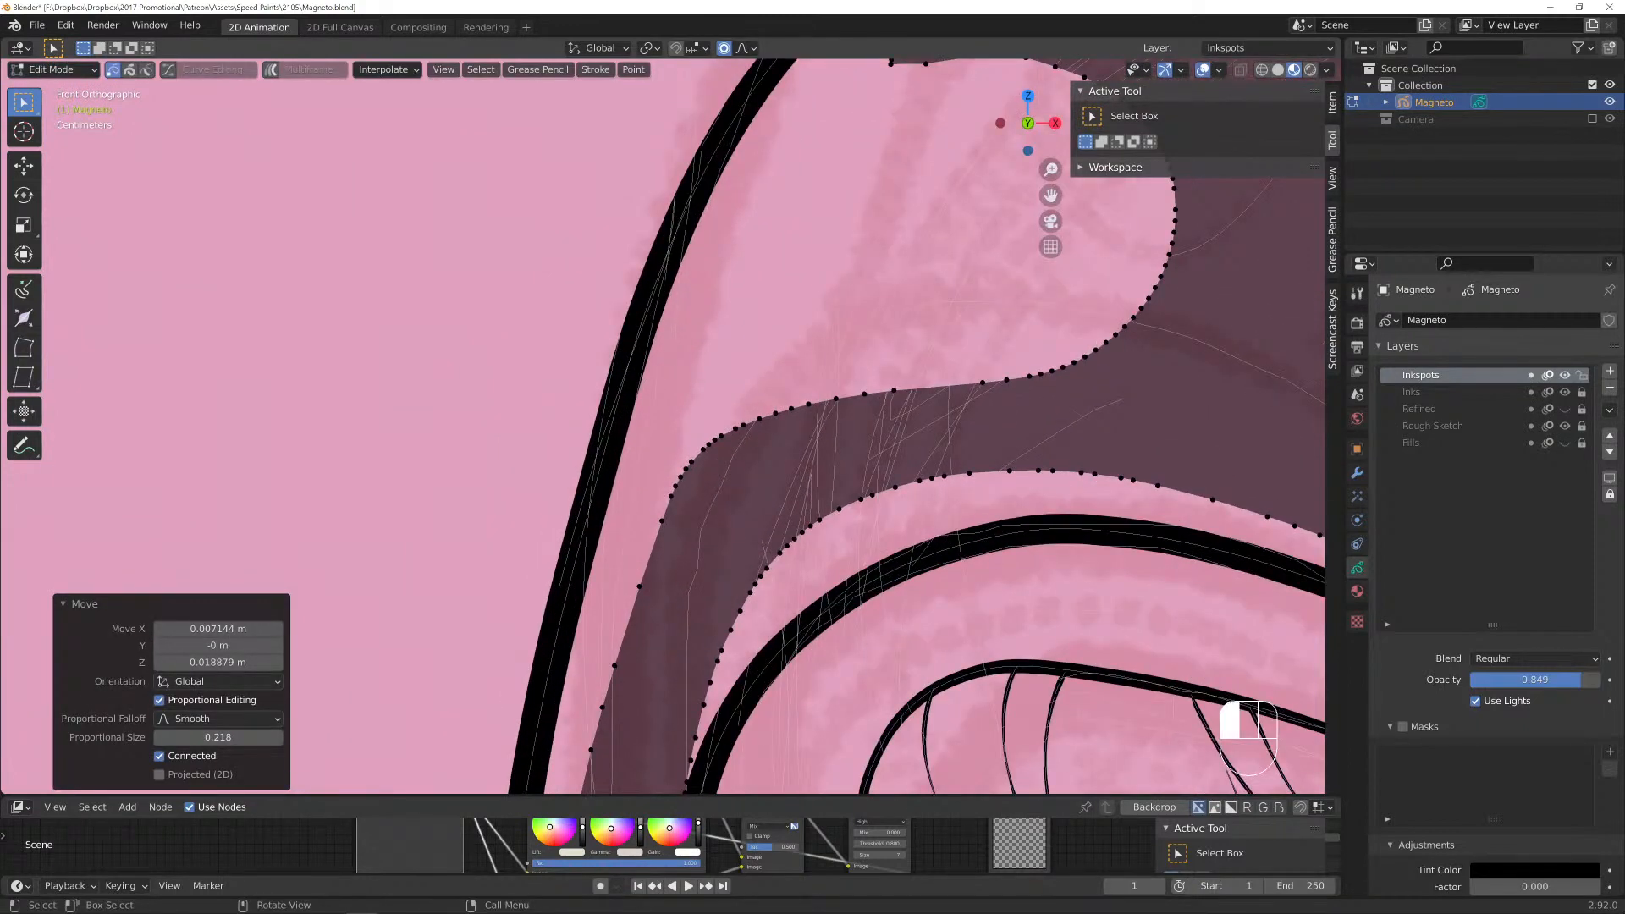
key(g)
scroll(758, 417, up, 8)
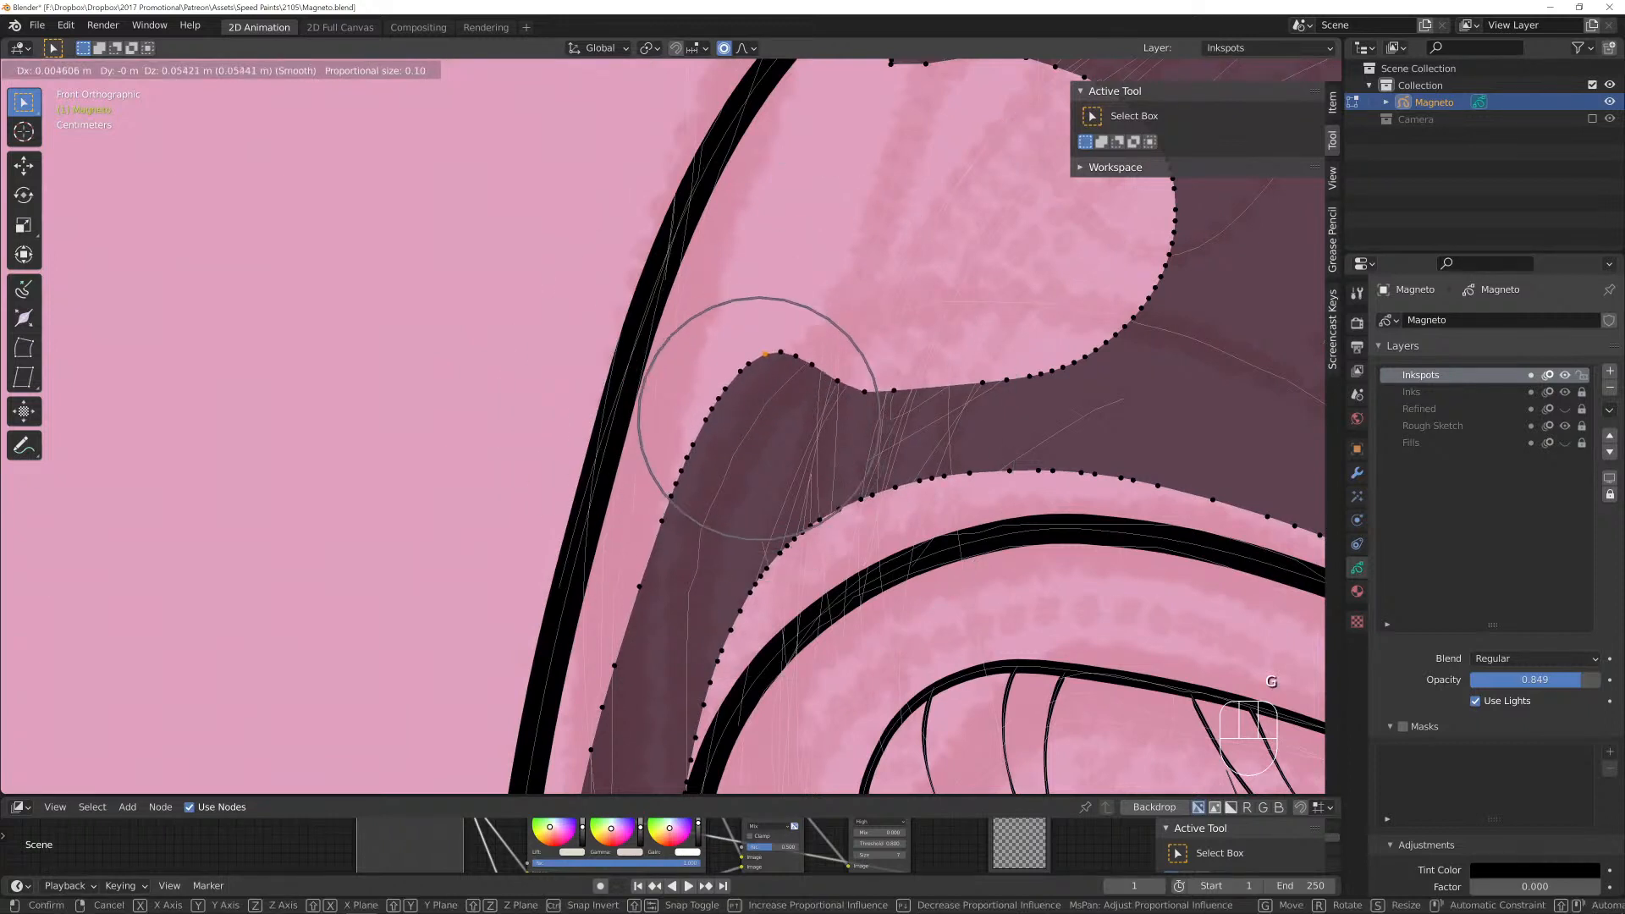
scroll(758, 417, up, 1)
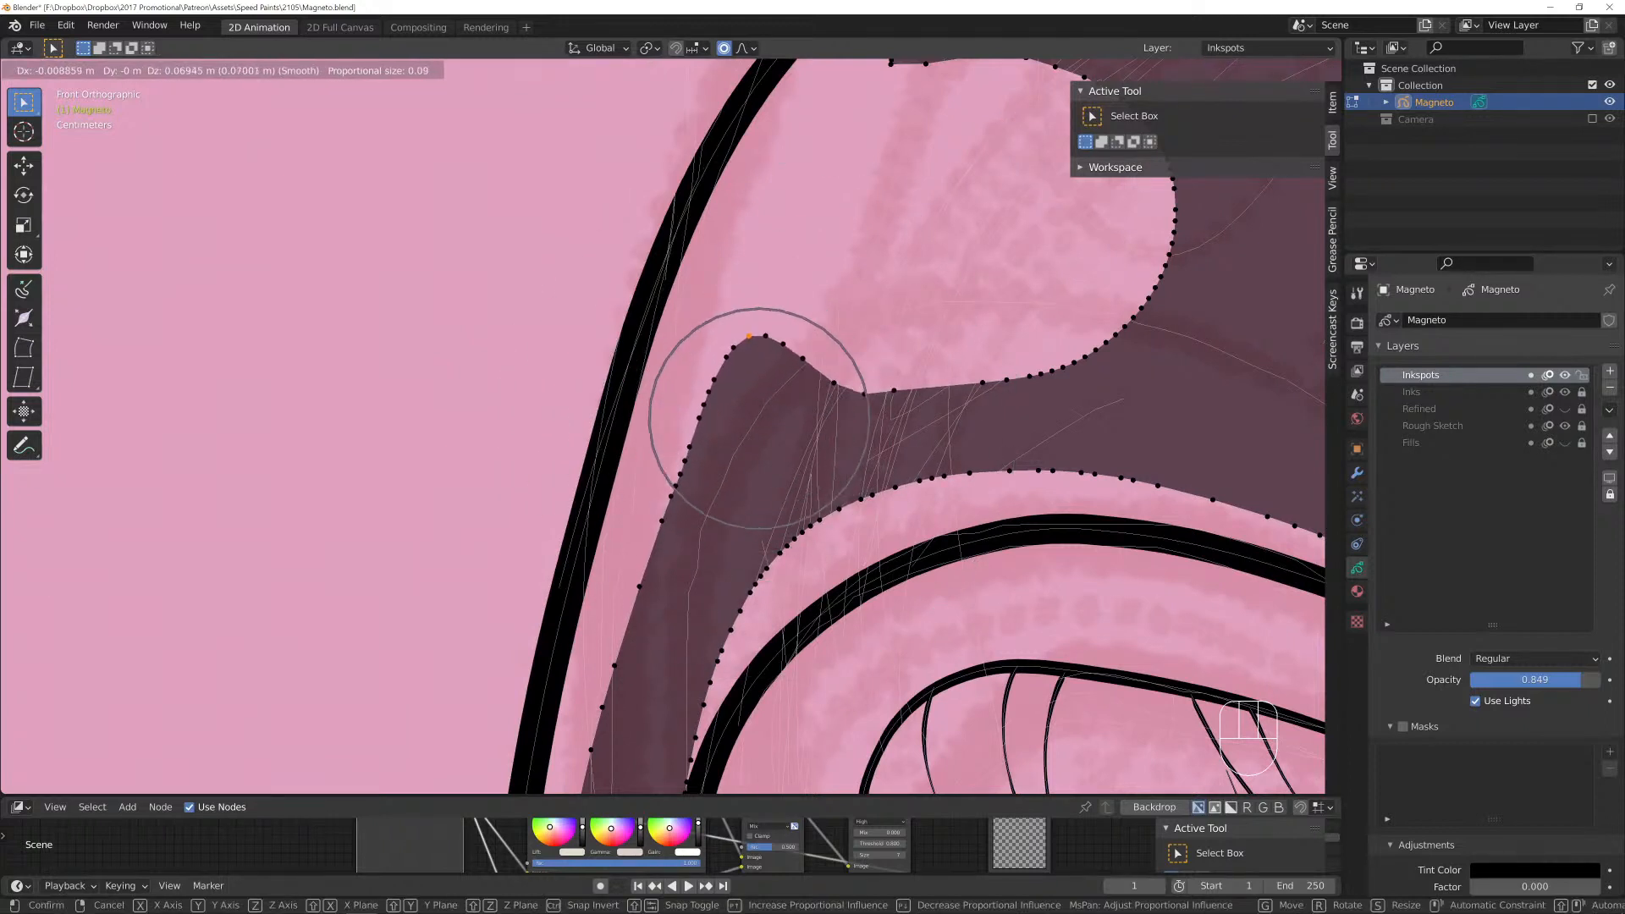
click(758, 417)
Smooth the cutout's lower edge beside the new peak by moving two of its points with a proportional size of 0.09.
click(927, 393)
key(g)
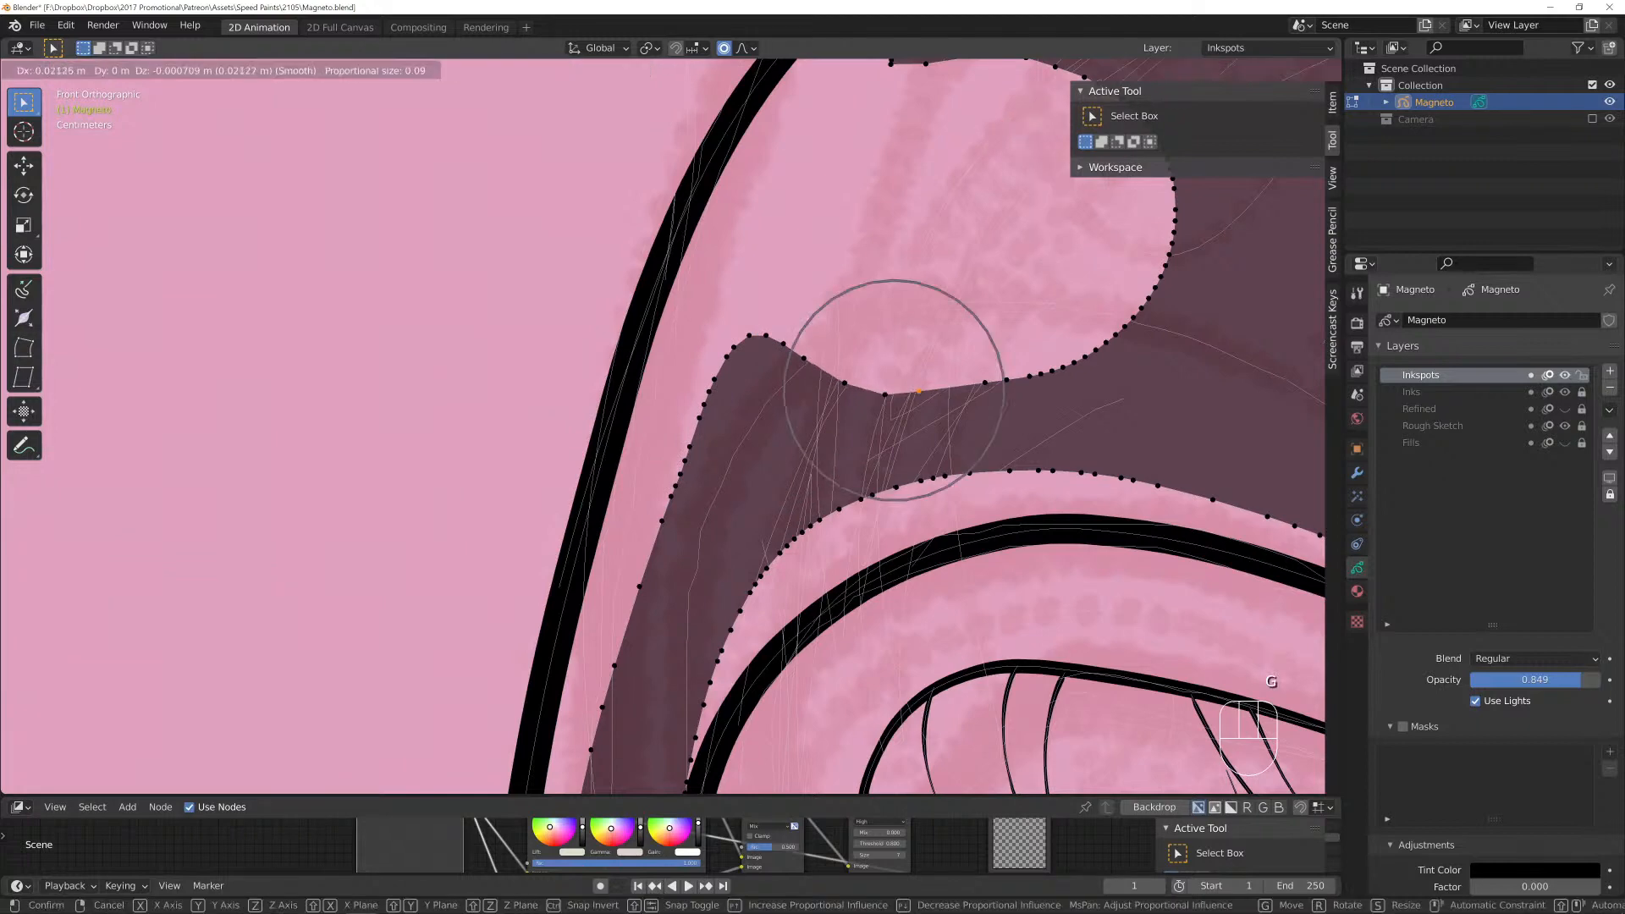
click(938, 392)
click(803, 371)
key(g)
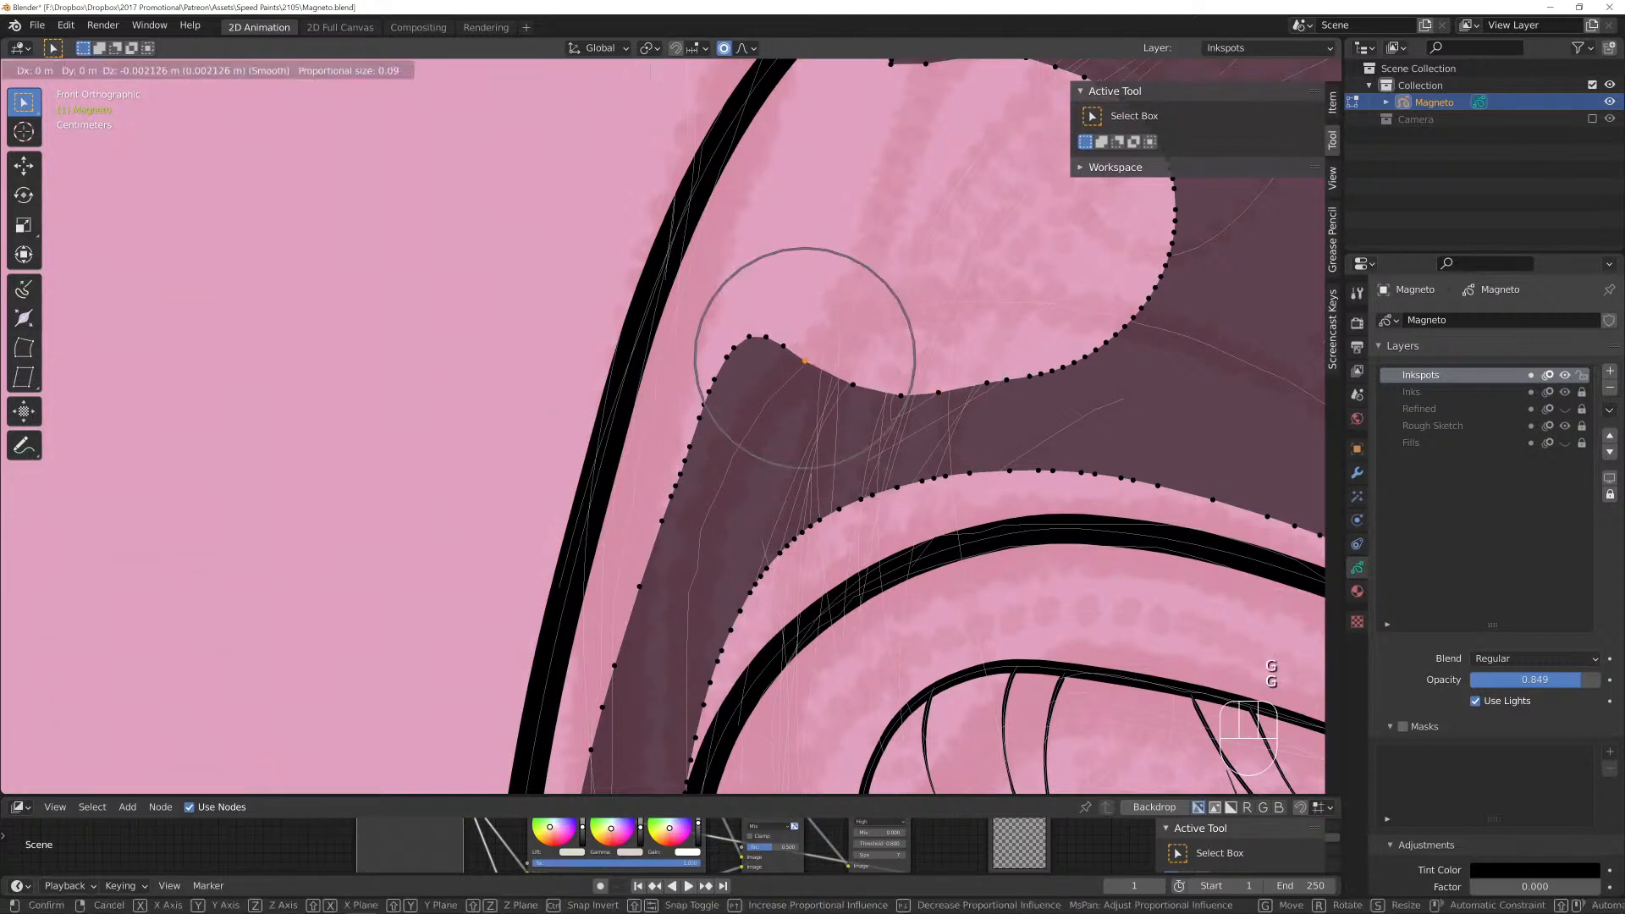
click(805, 375)
Raise the peak's tip with a proportional size of 0.027 to sharpen it, and adjust its outer edge with a size of 0.036.
click(749, 343)
key(g)
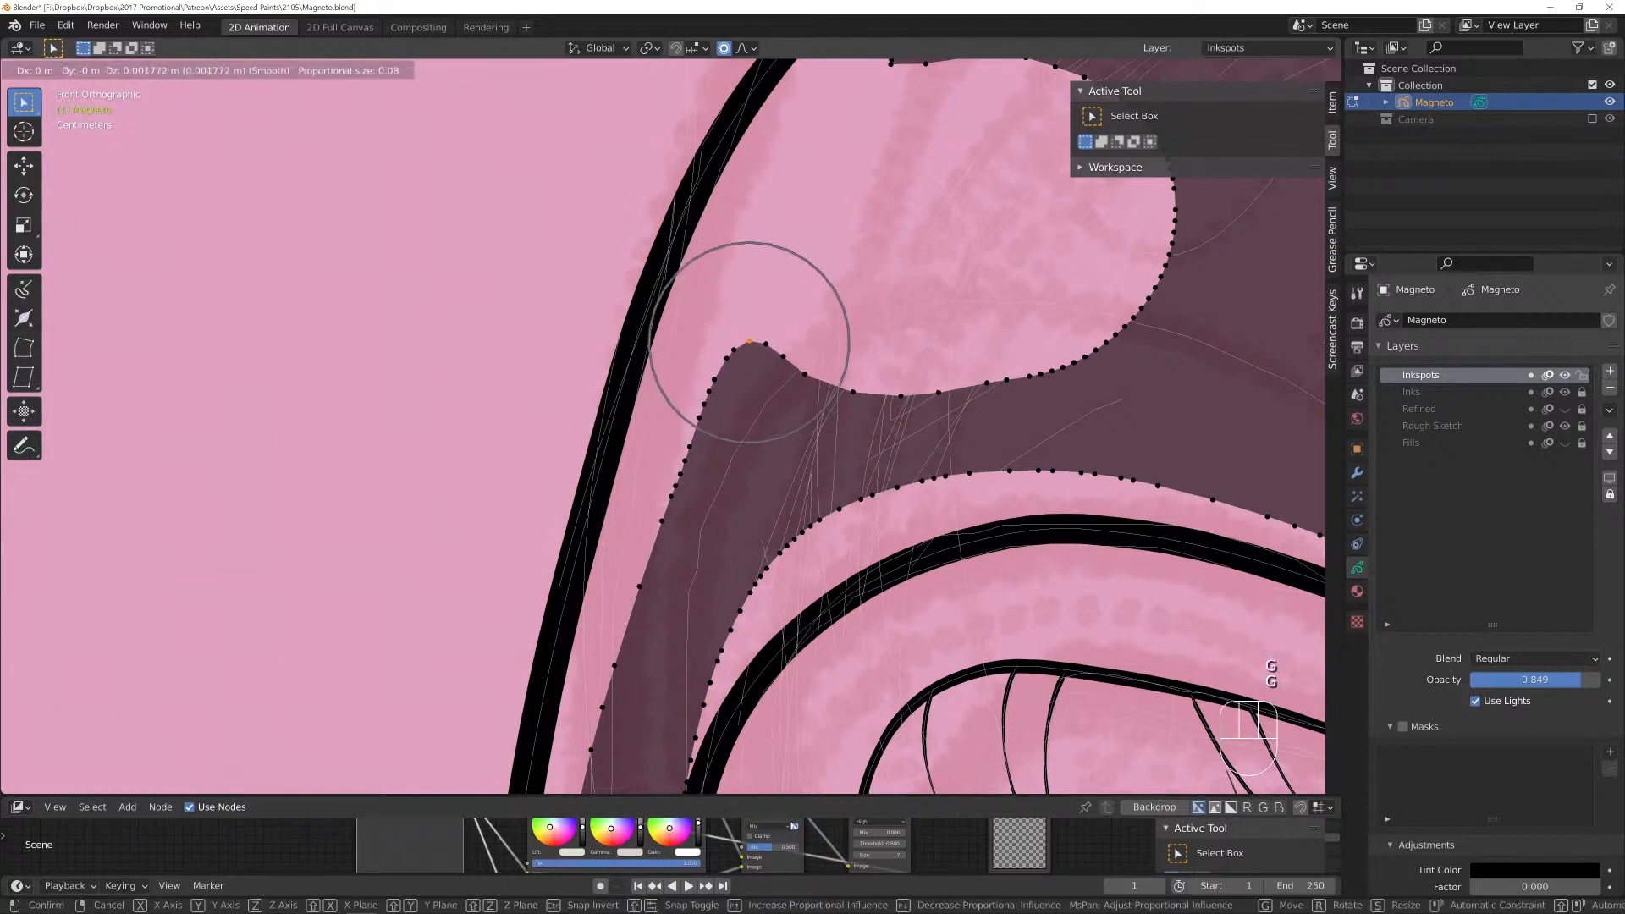
scroll(753, 343, up, 6)
click(750, 343)
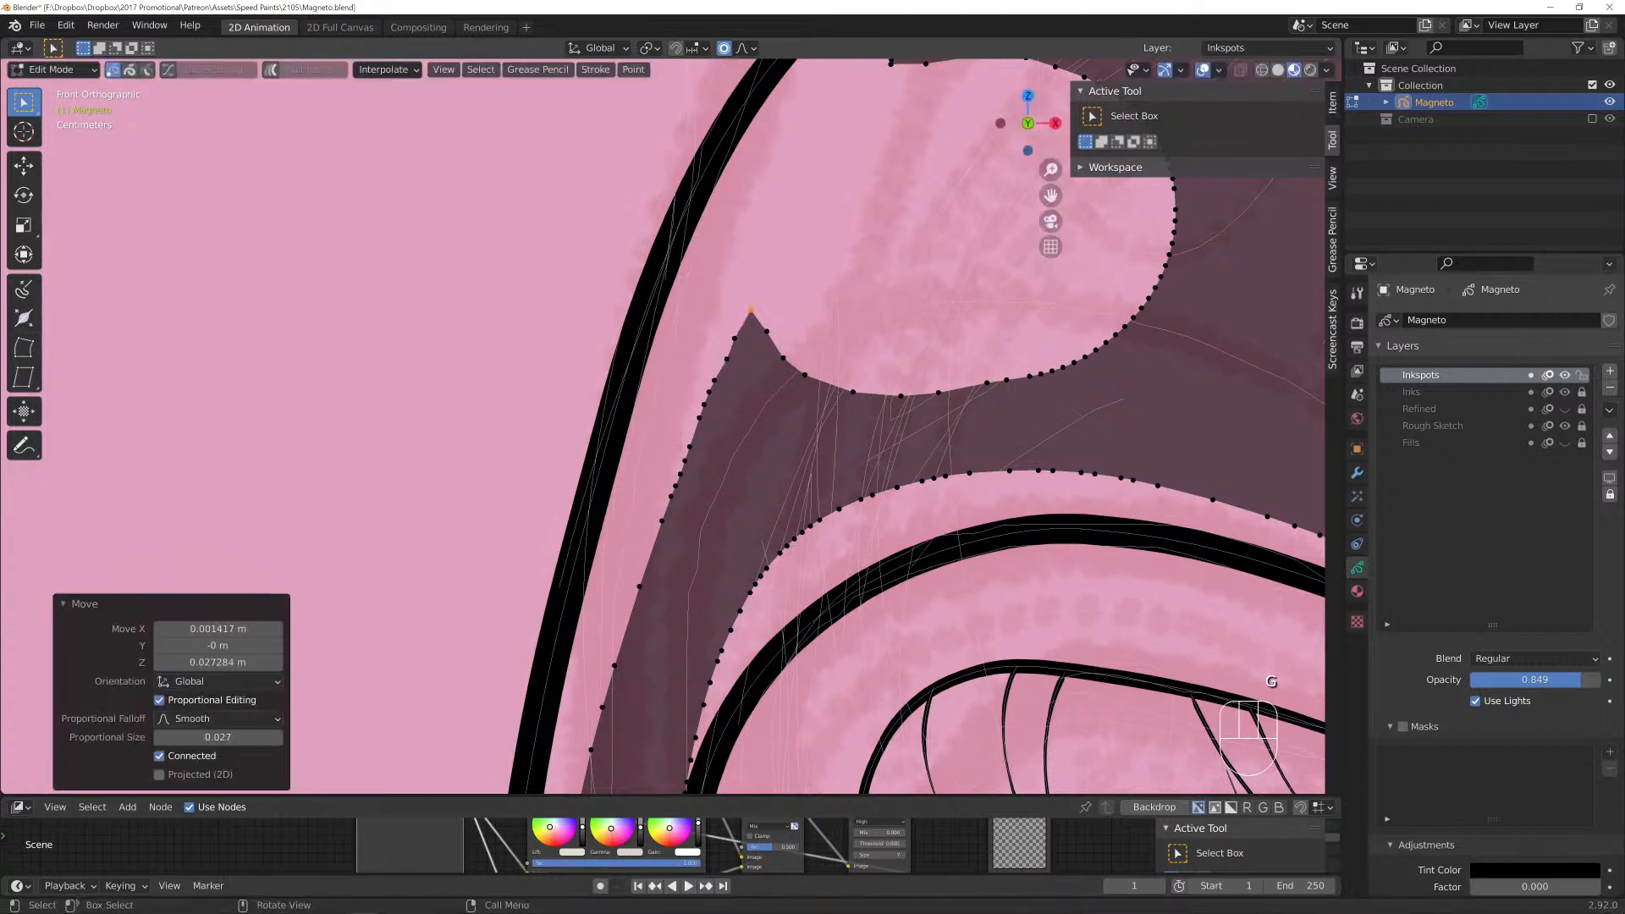
click(724, 358)
key(g)
scroll(723, 356, down, 3)
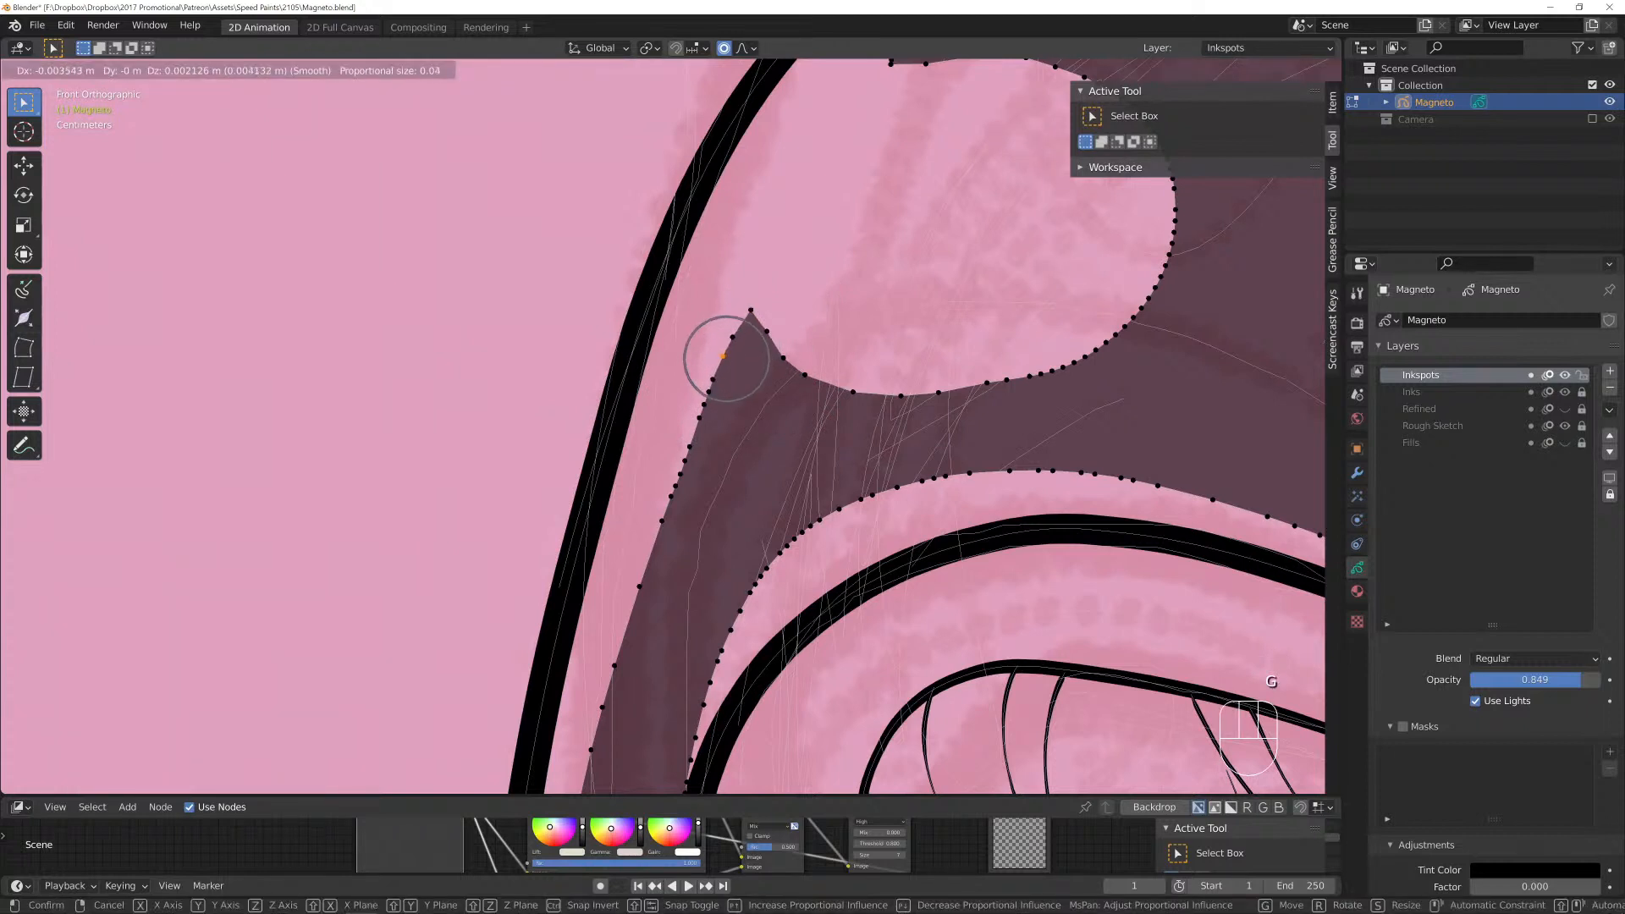
click(722, 357)
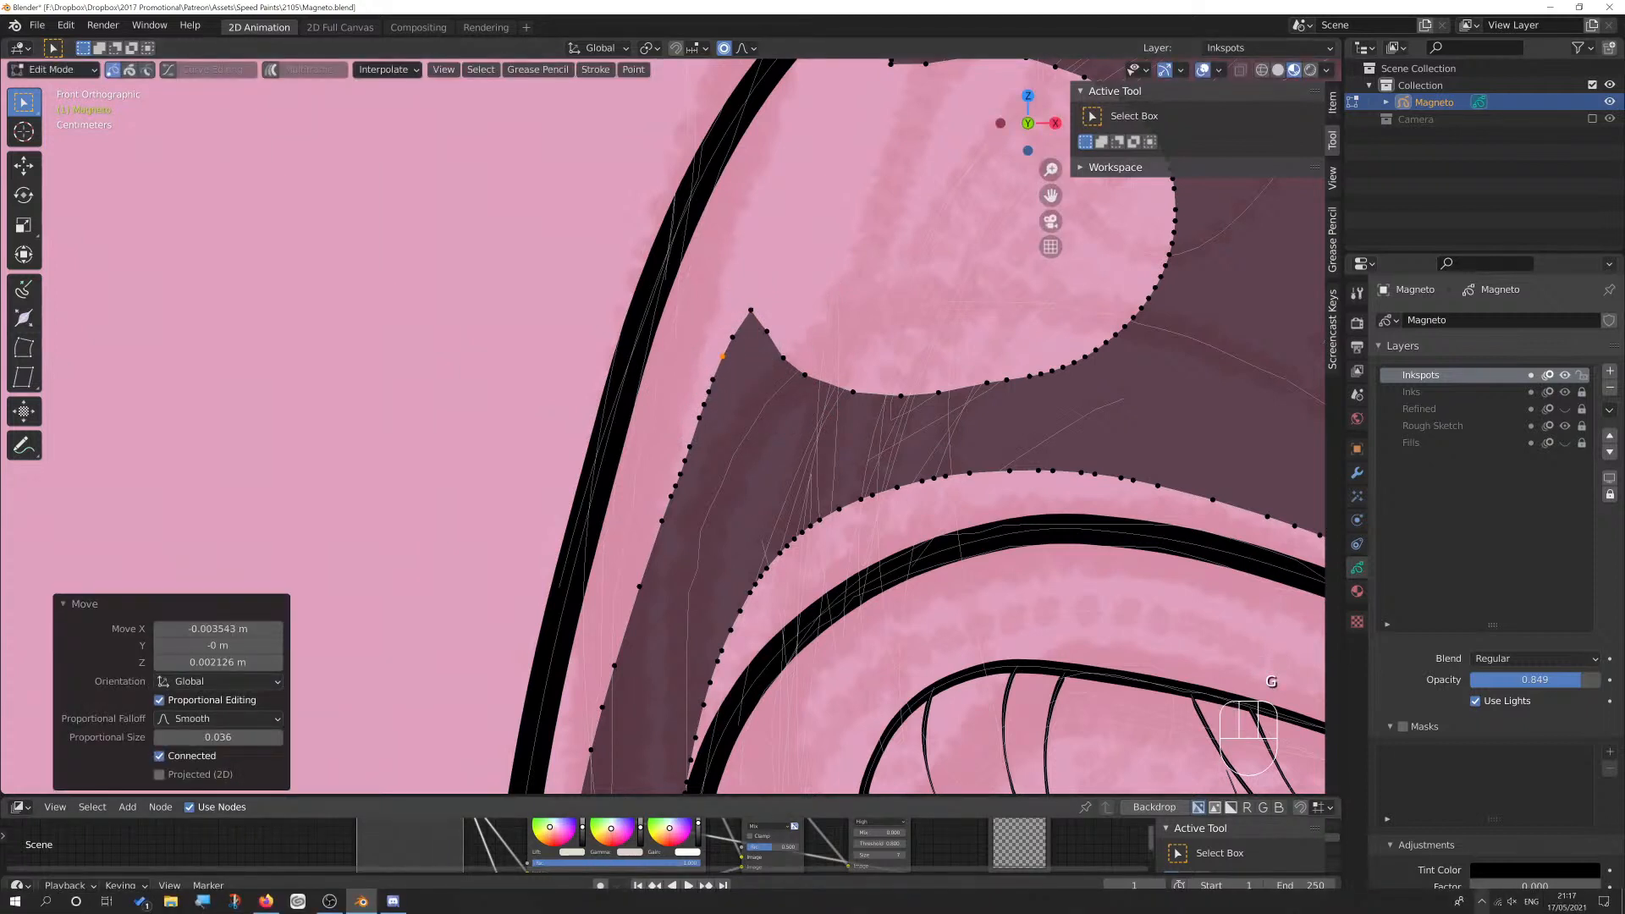
Return the Magneto object to Draw mode and save the file.
scroll(813, 423, down, 3)
shift+middle_drag(813, 423, 745, 364)
scroll(810, 656, down, 3)
key(Tab)
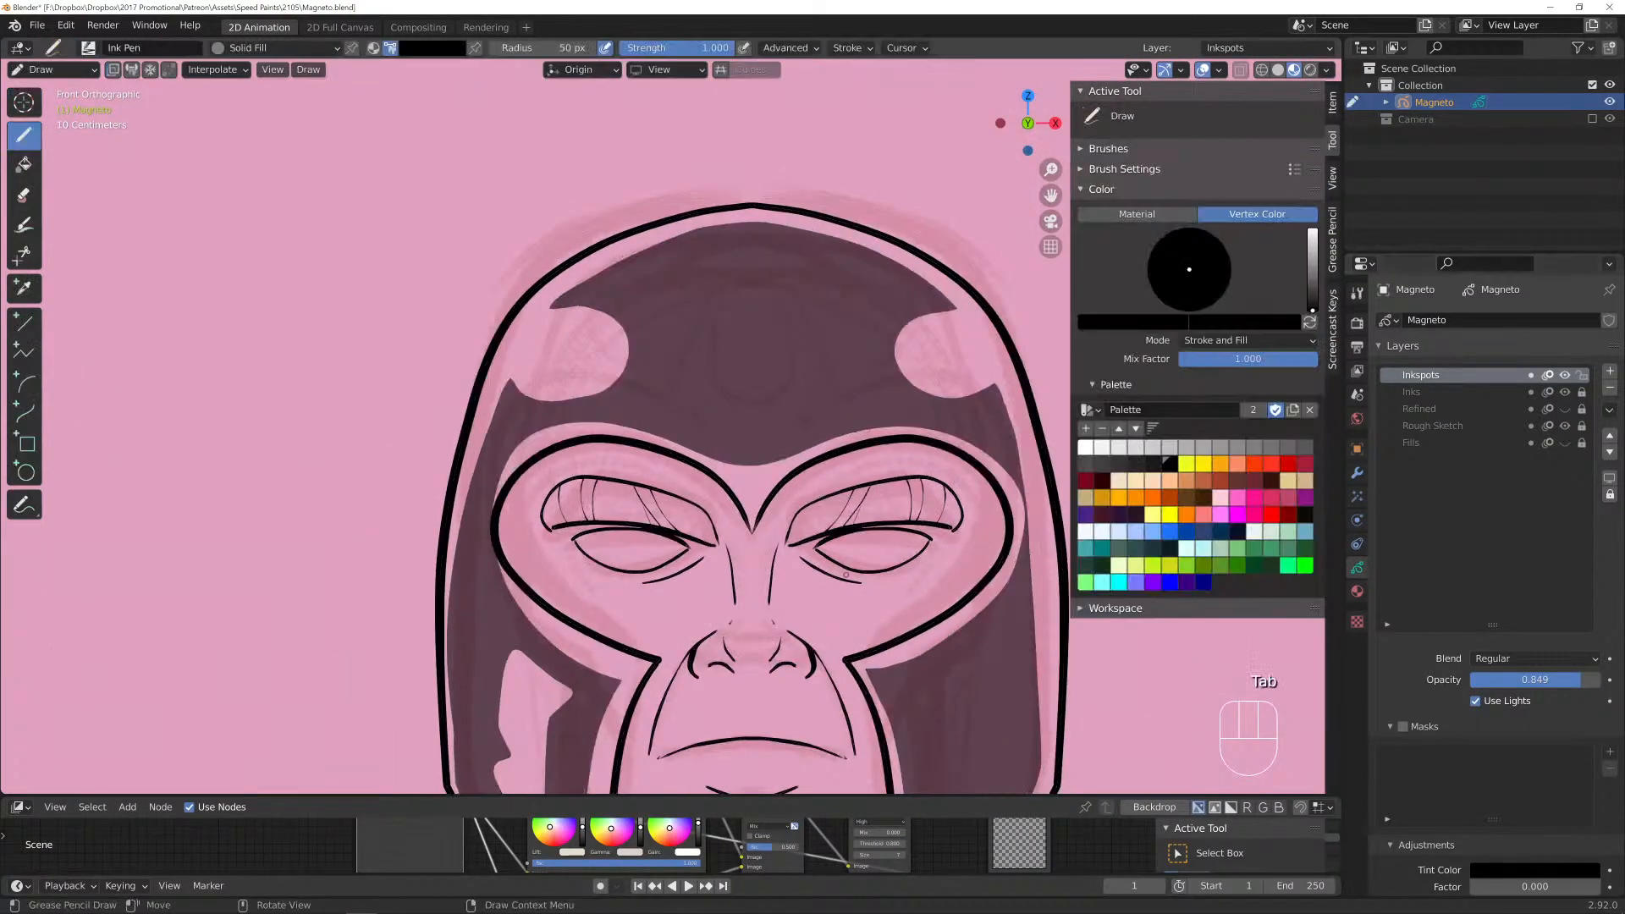
scroll(810, 656, down, 3)
shift+middle_drag(745, 762, 675, 352)
scroll(736, 483, down, 2)
key(Escape)
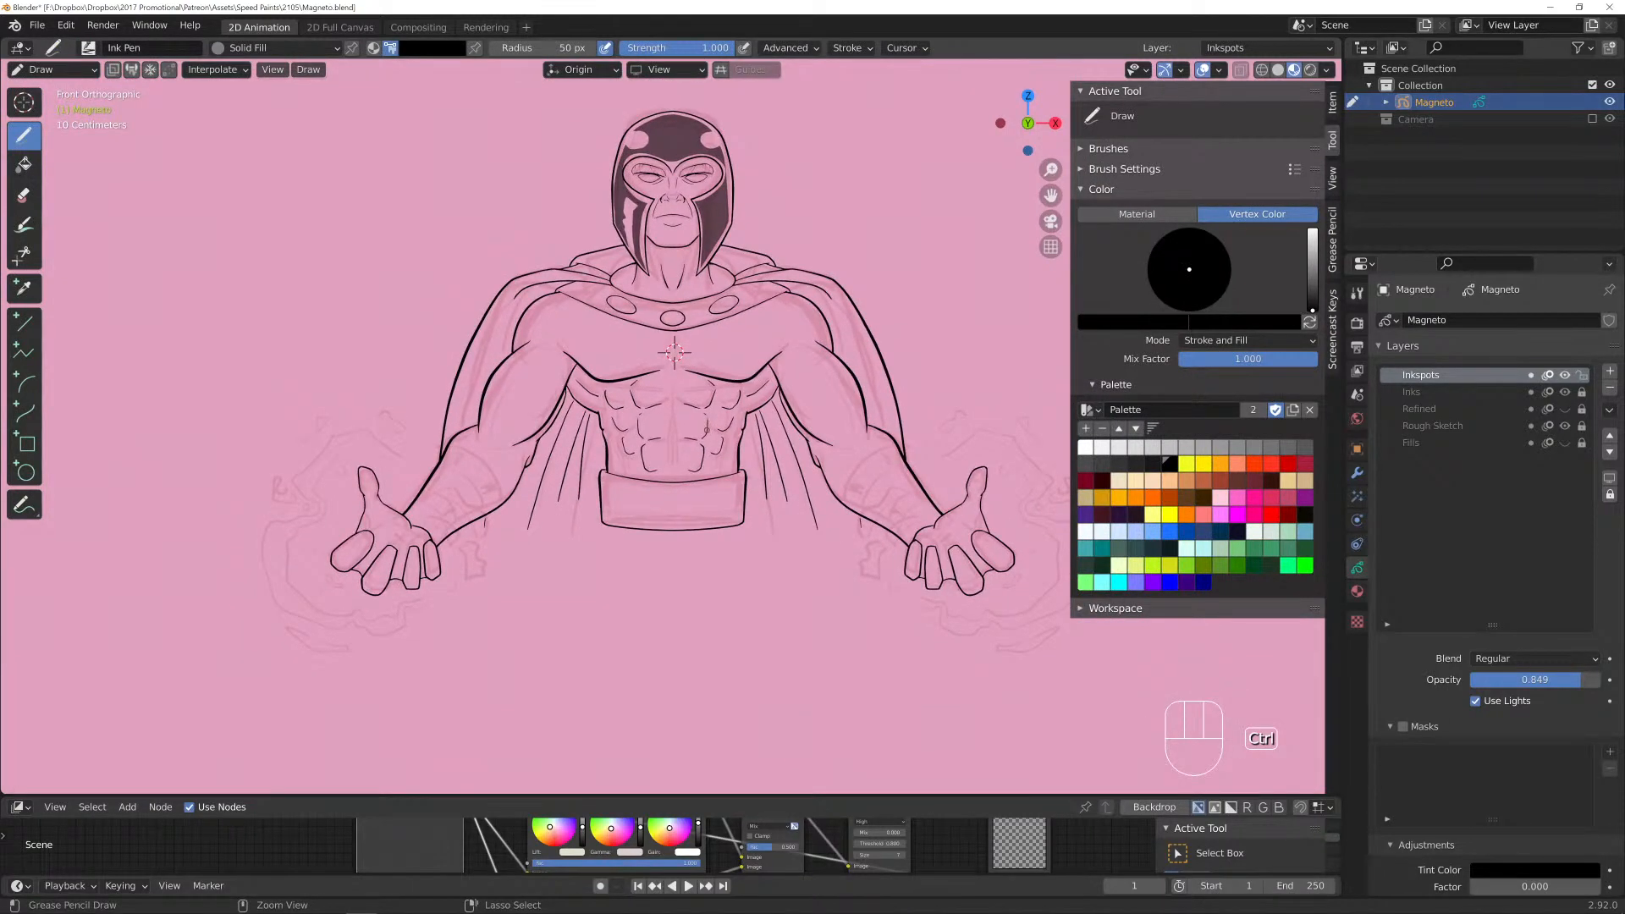
key(ctrl+s)
Set the Inkspots layer's opacity to 1.000.
drag(1535, 680, 1576, 680)
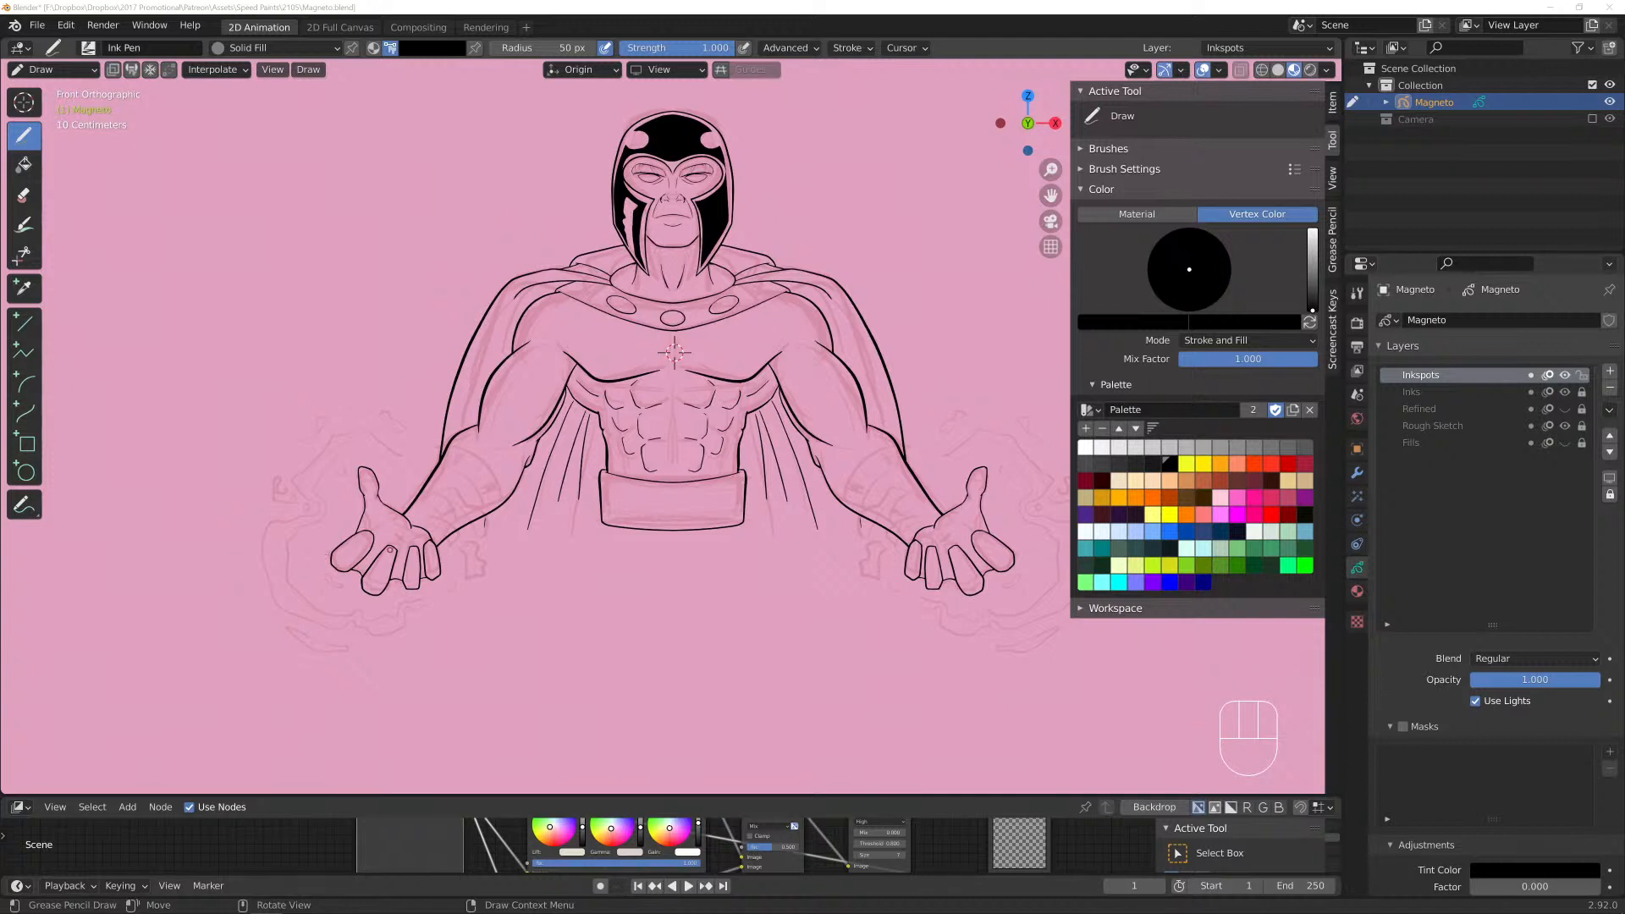
drag(396, 567, 400, 572)
drag(391, 548, 394, 560)
middle_drag(682, 463, 638, 475)
key(KP_1)
Unlock the Inks layer and lock the Inkspots layer.
scroll(709, 506, up, 2)
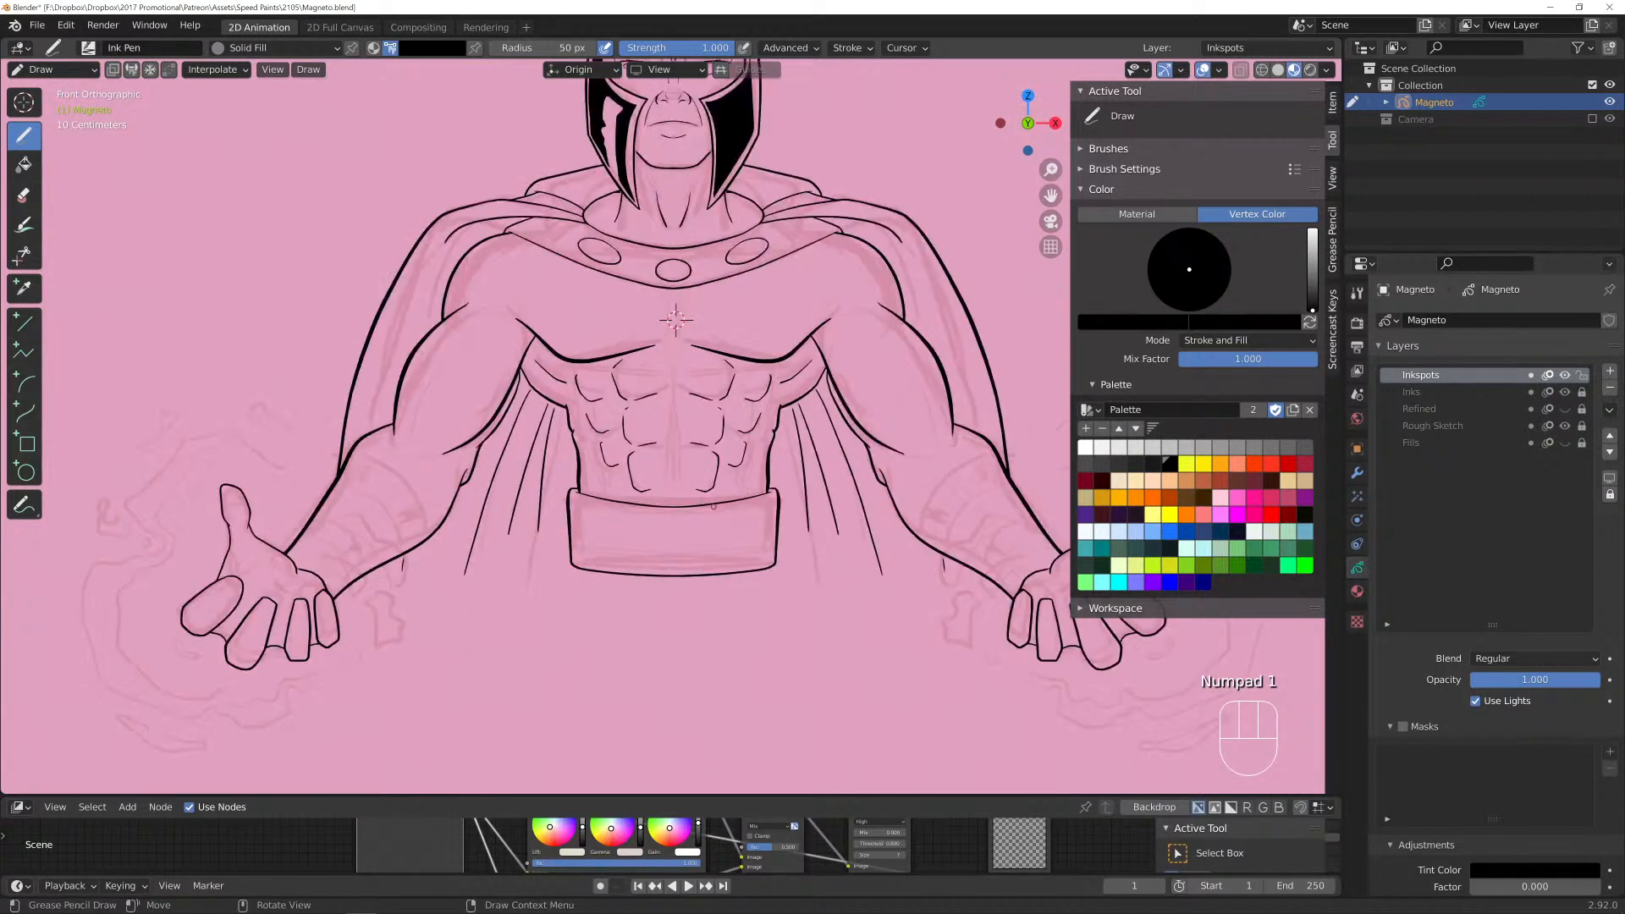
shift+middle_drag(788, 534, 511, 478)
scroll(511, 478, up, 2)
scroll(512, 478, up, 1)
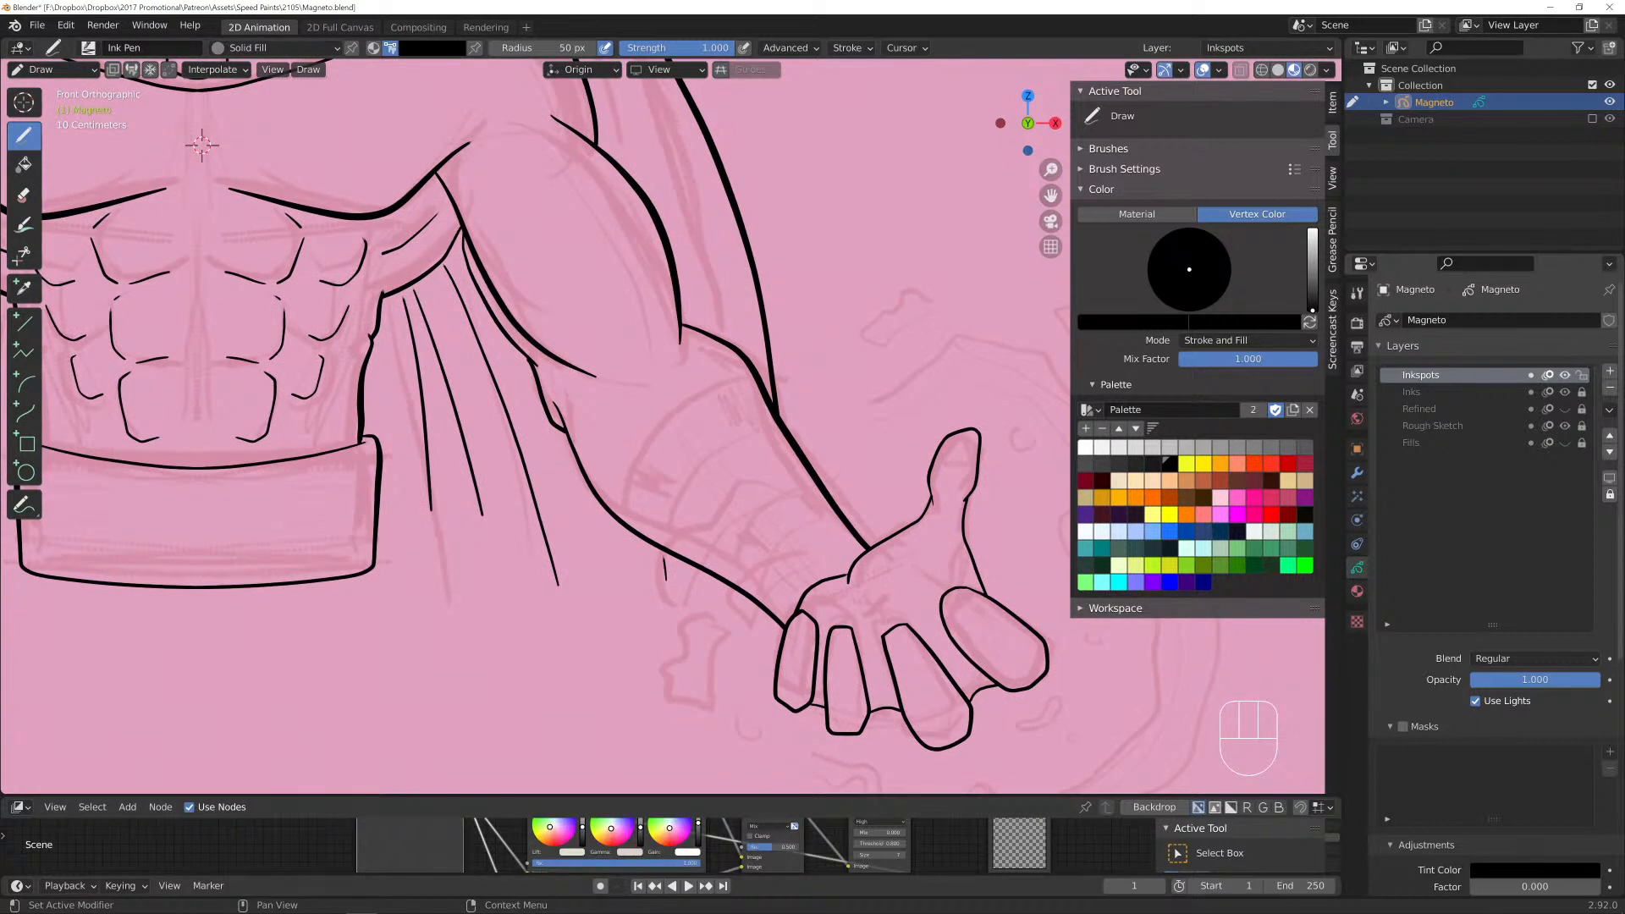
click(1581, 392)
click(1581, 375)
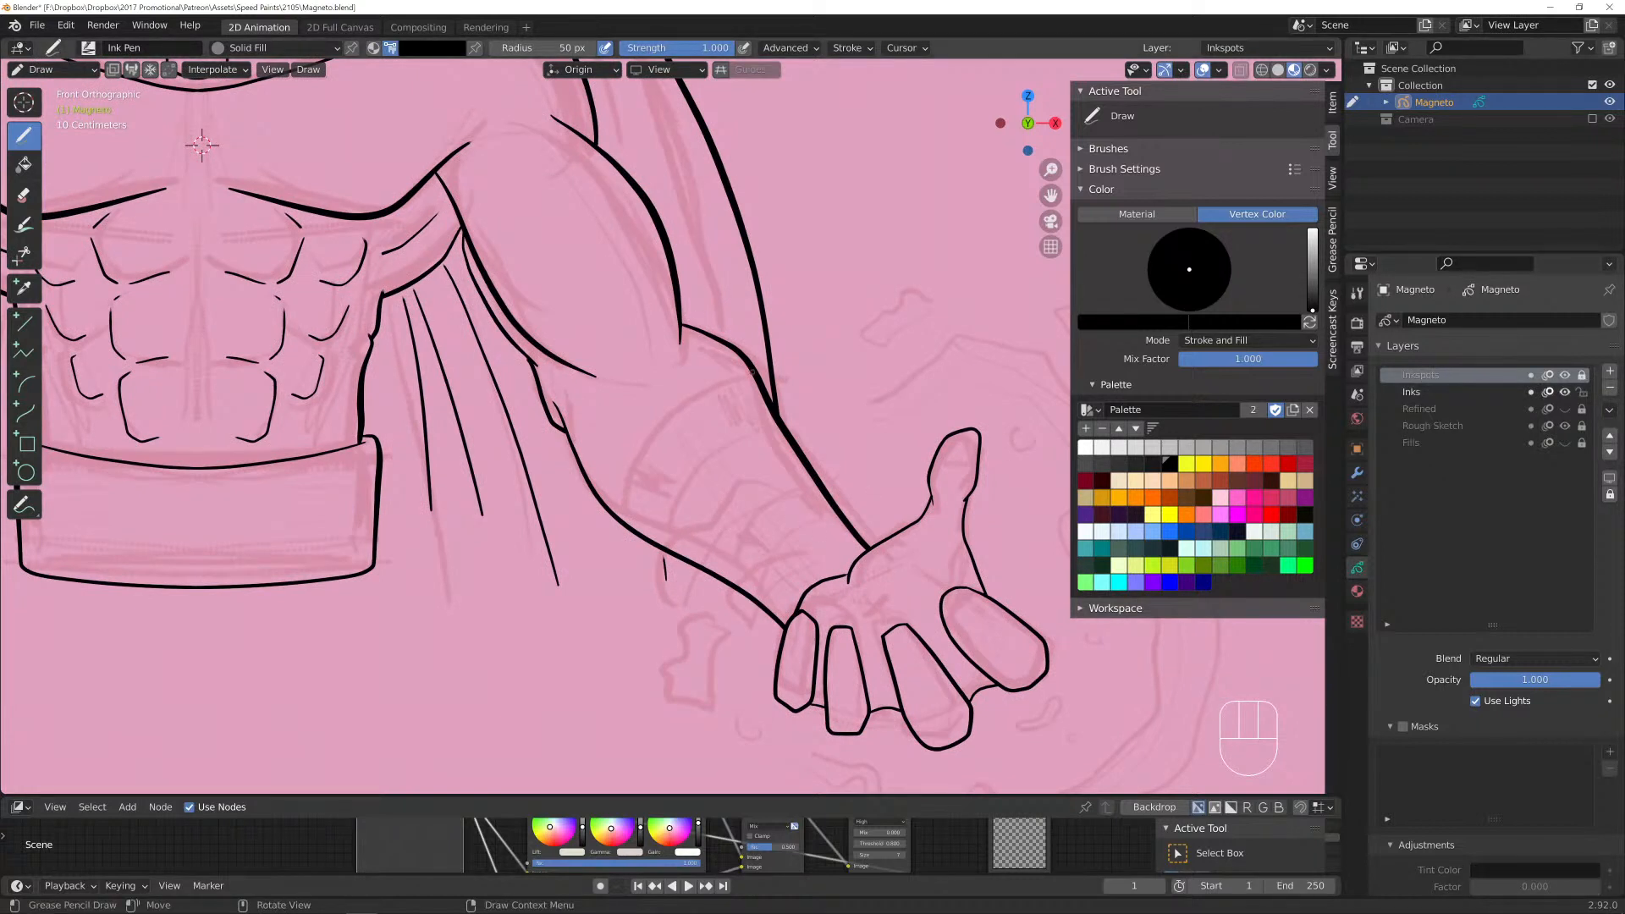
Set the Ink Pen's Stabilize Stroke radius to 40 px.
click(851, 47)
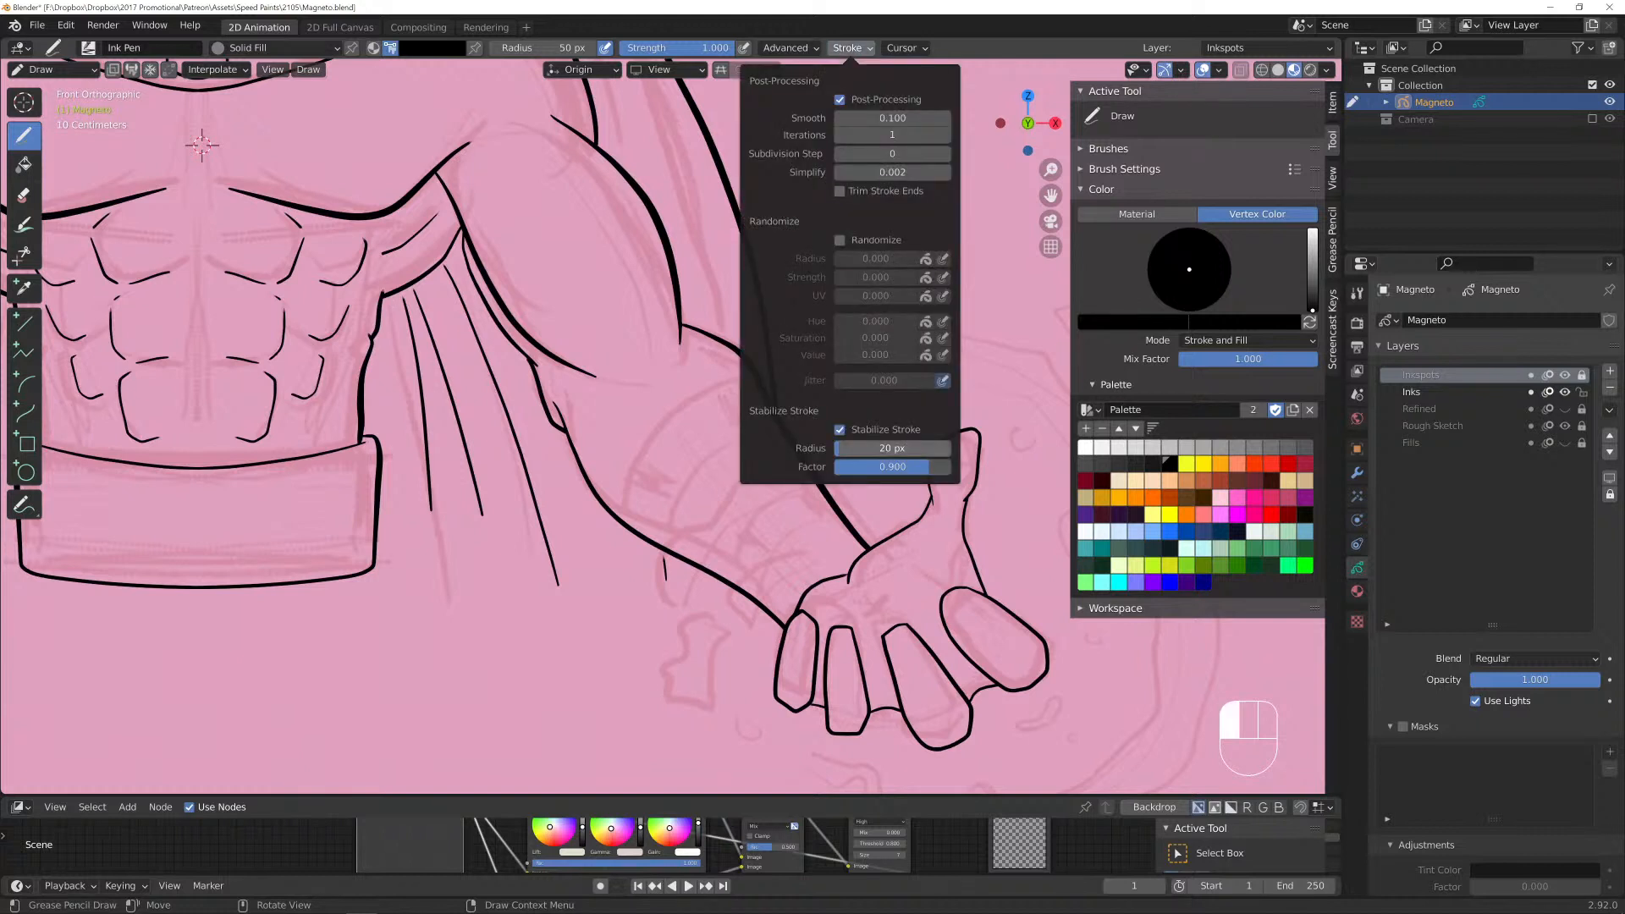
click(849, 47)
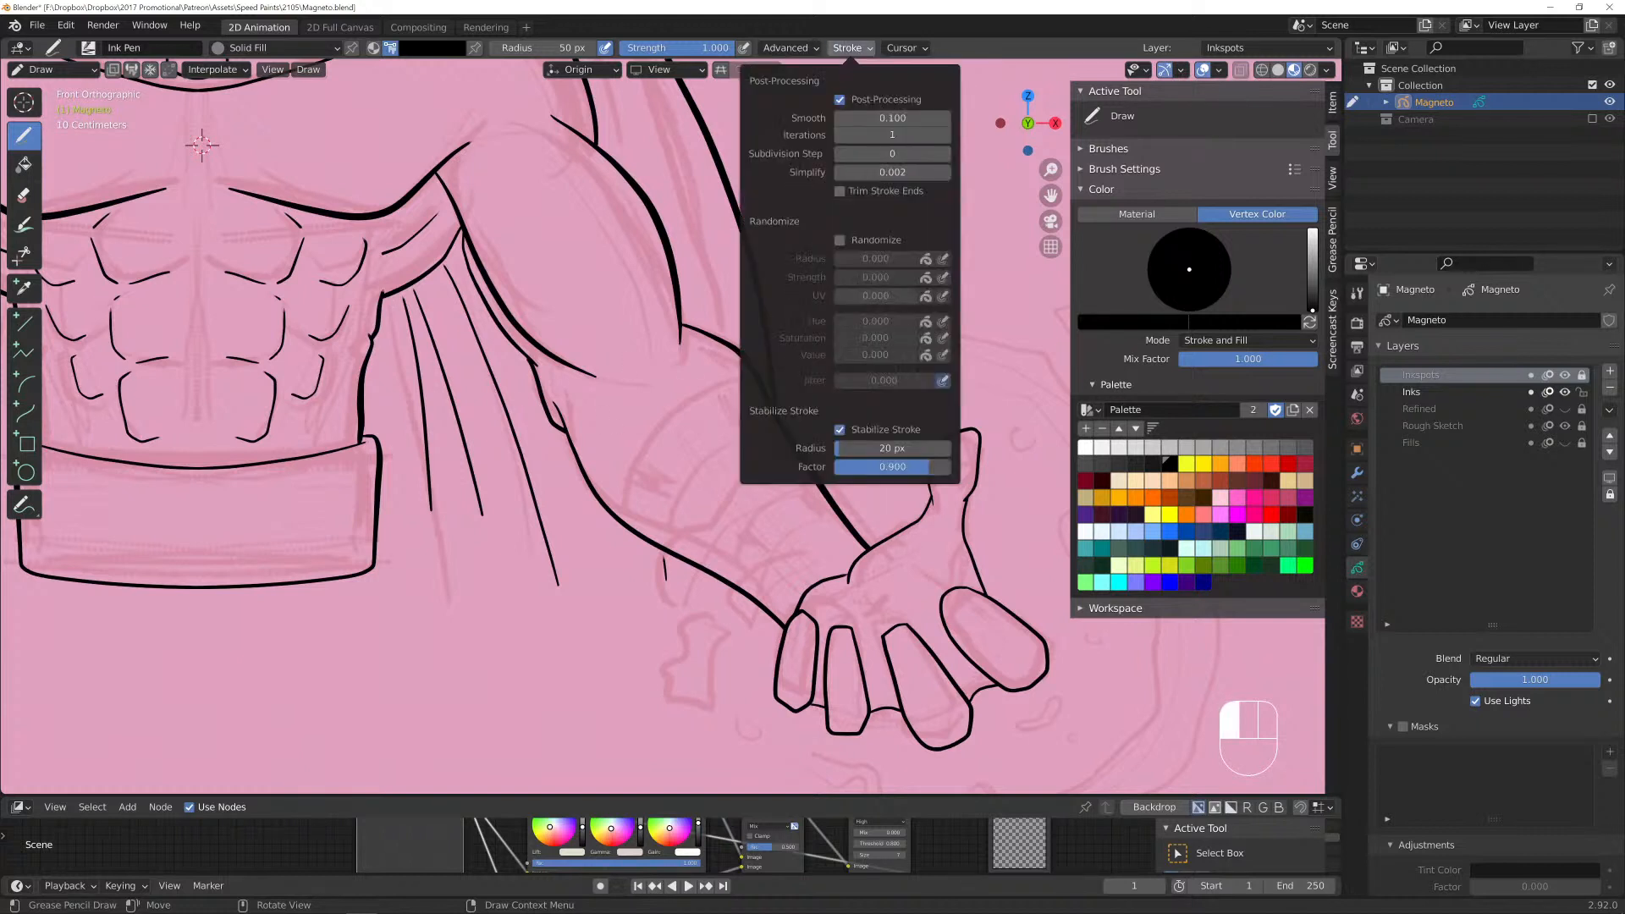
double_click(872, 448)
text(10)
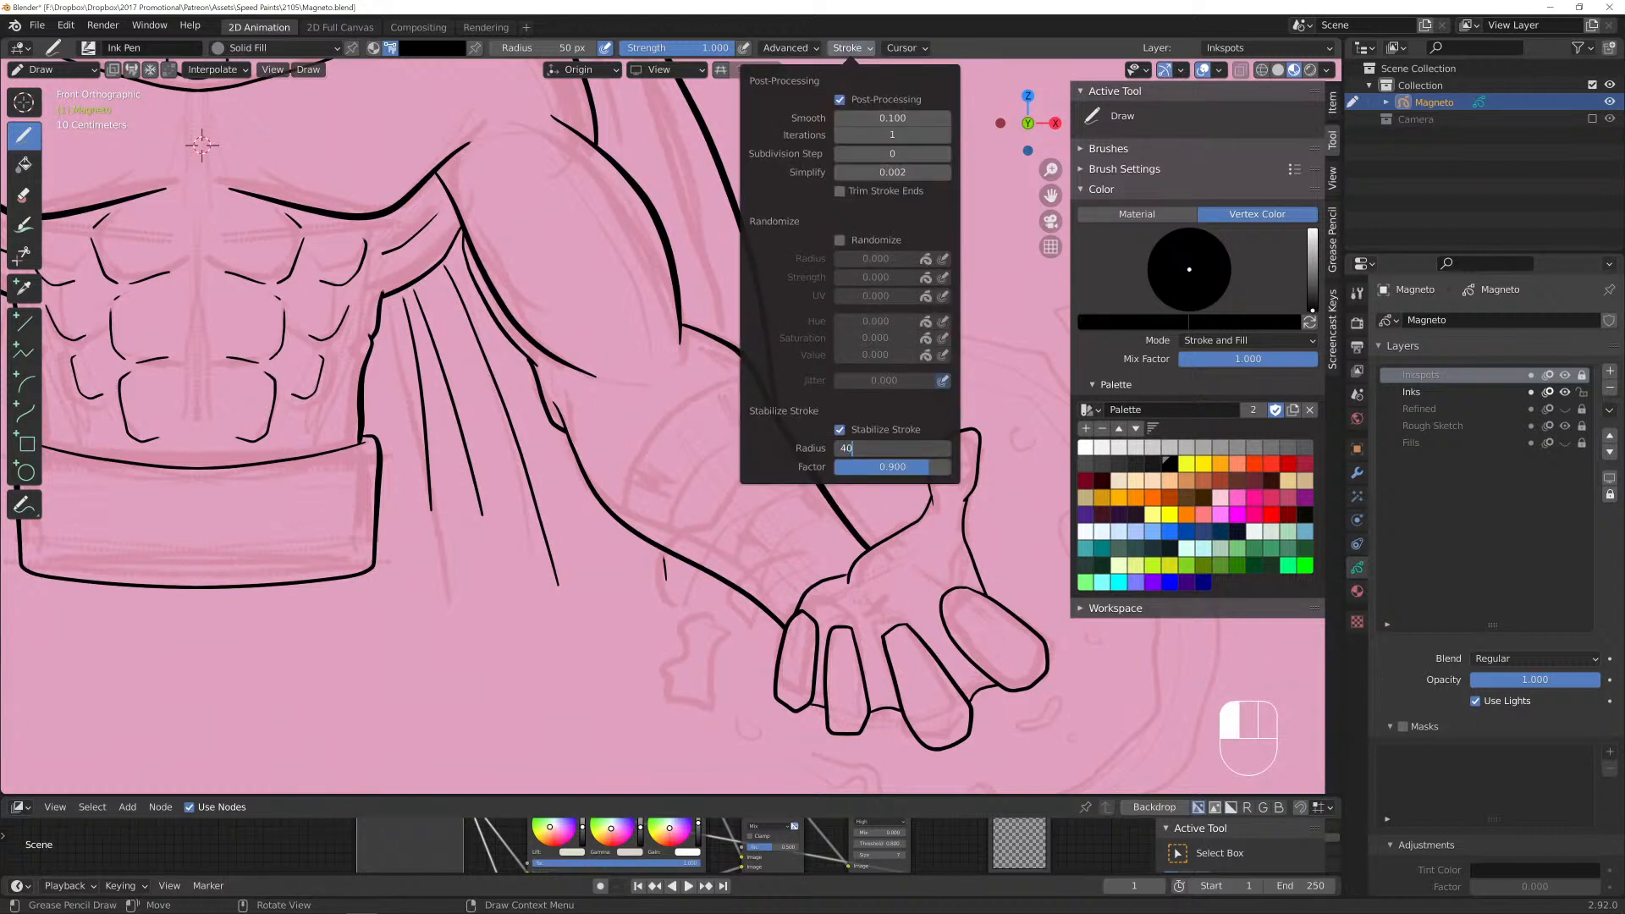
key(Return)
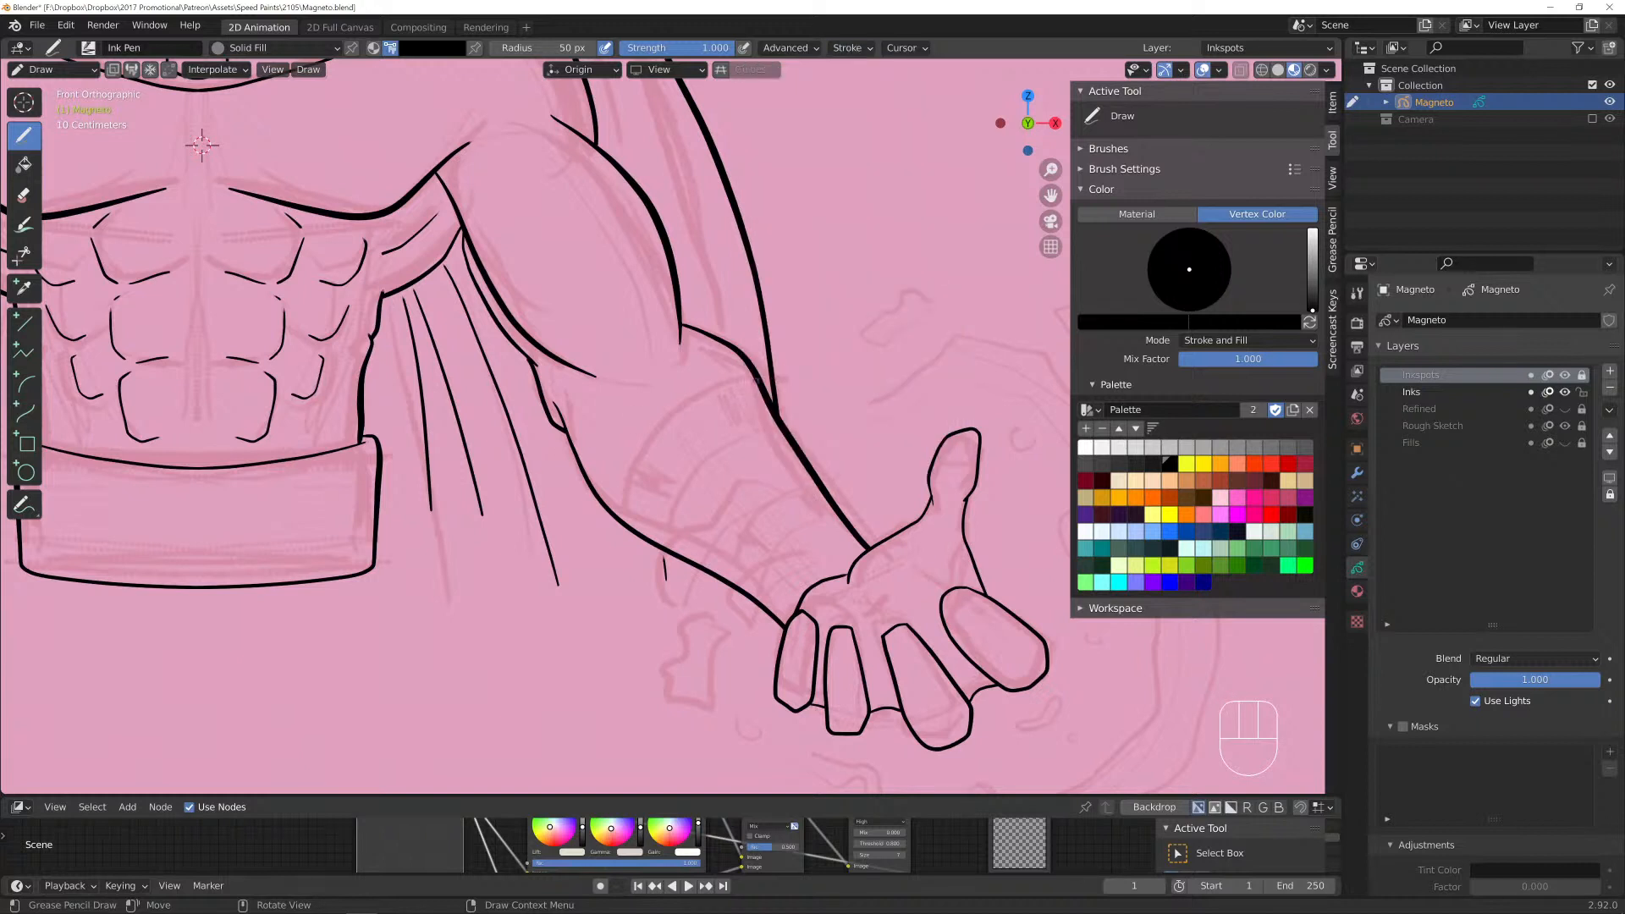
Make Inks the active layer and switch the Ink Pen's material to Solid Stroke.
click(779, 458)
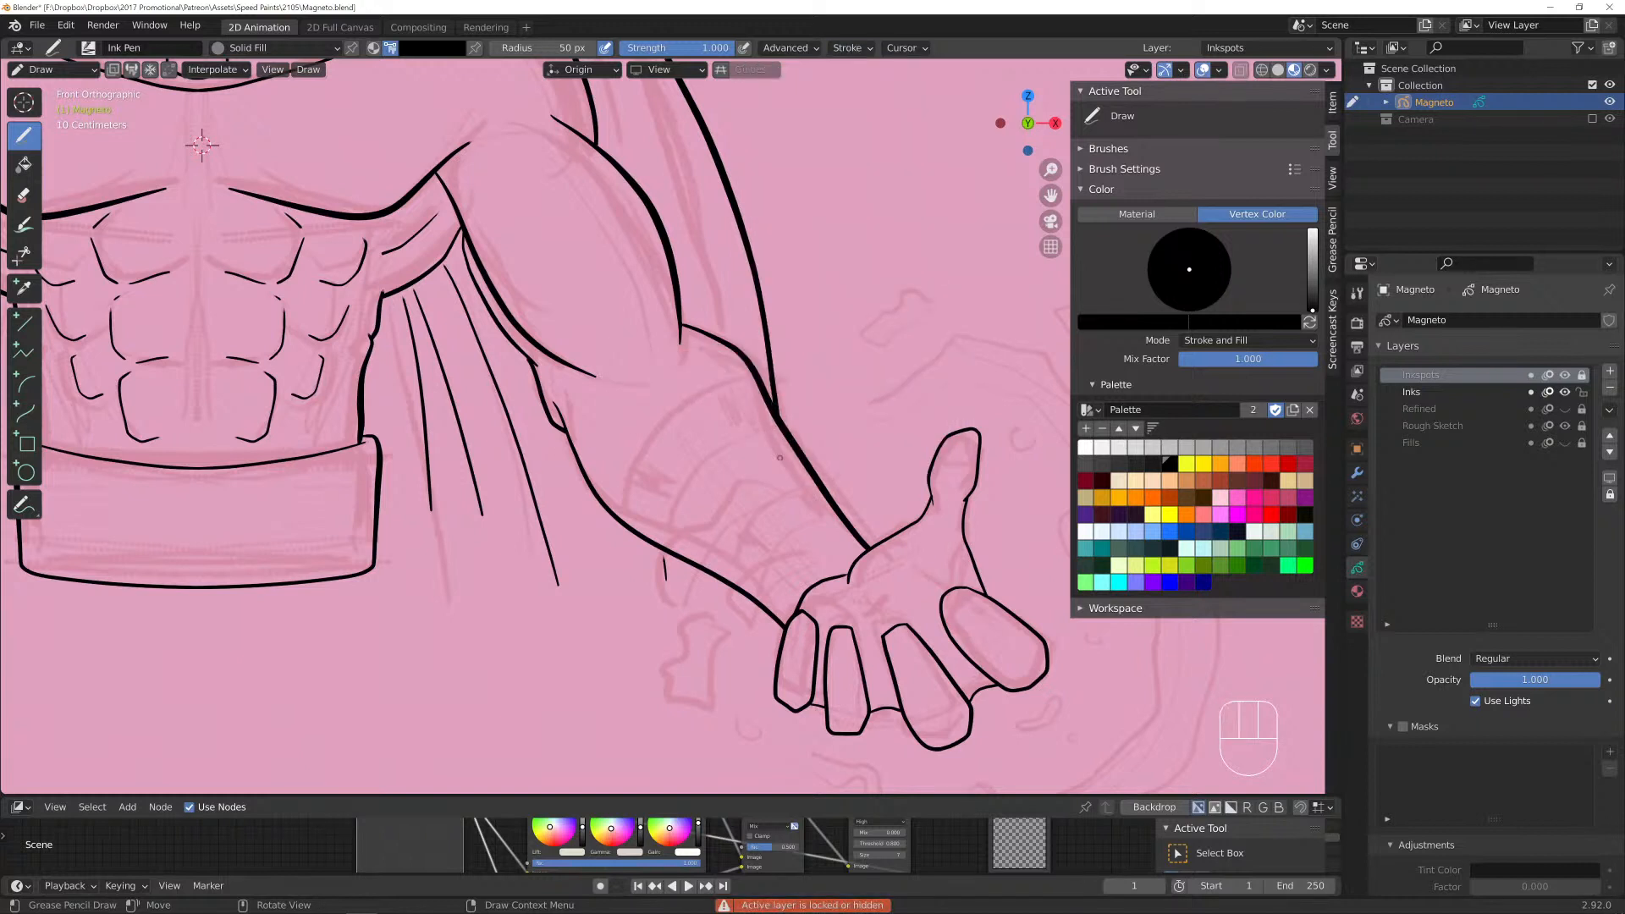
click(1438, 392)
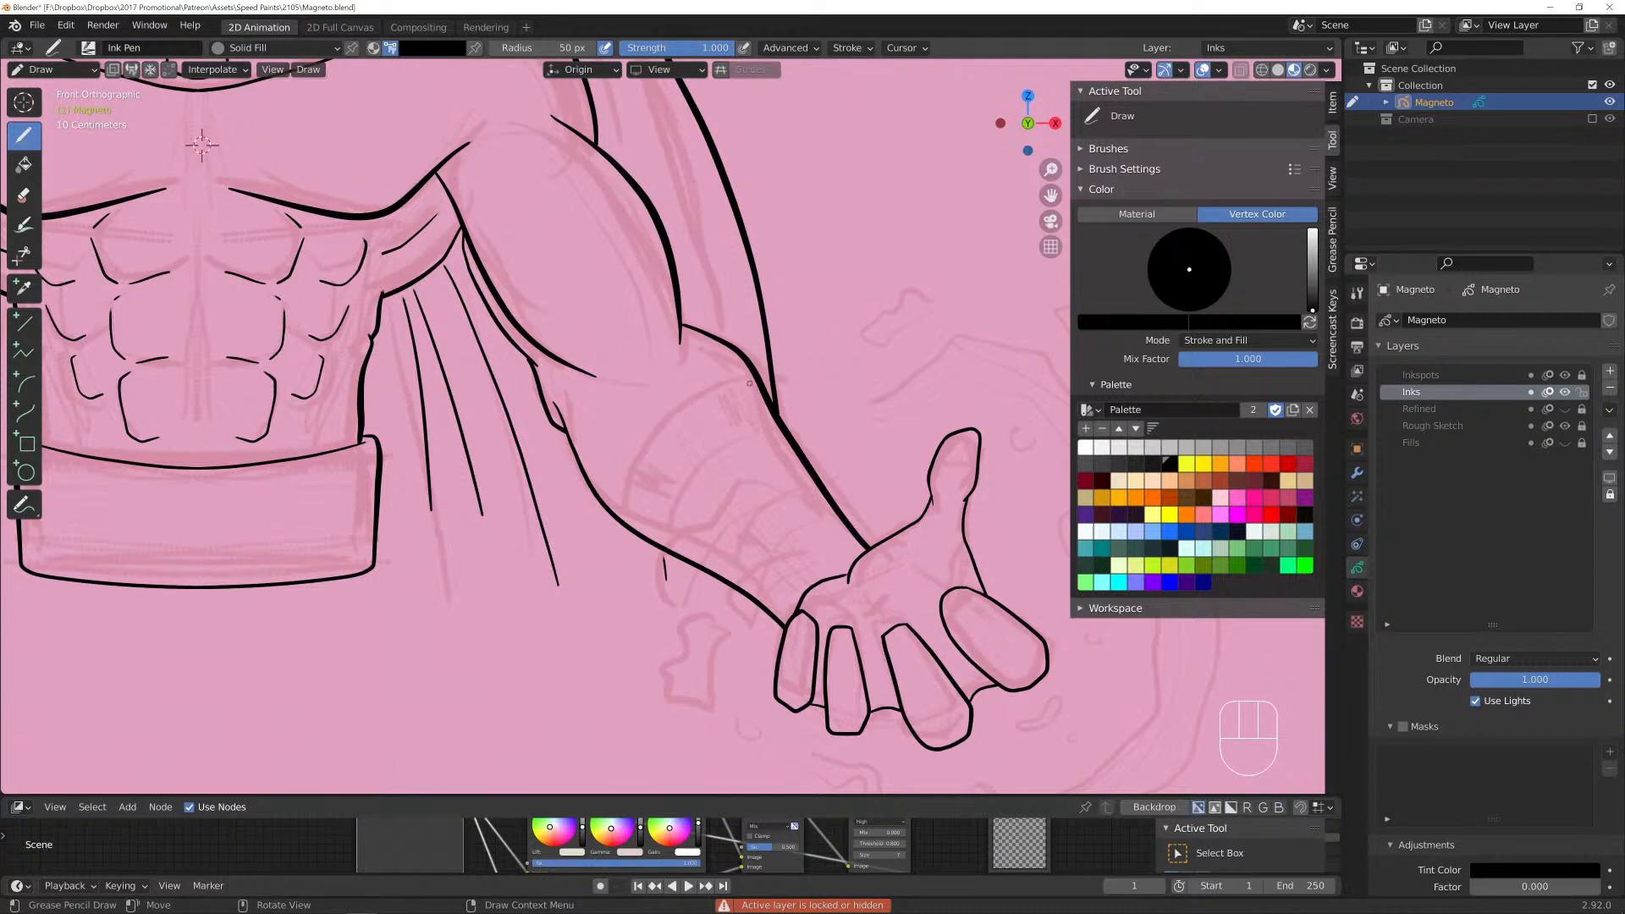
drag(749, 383, 657, 426)
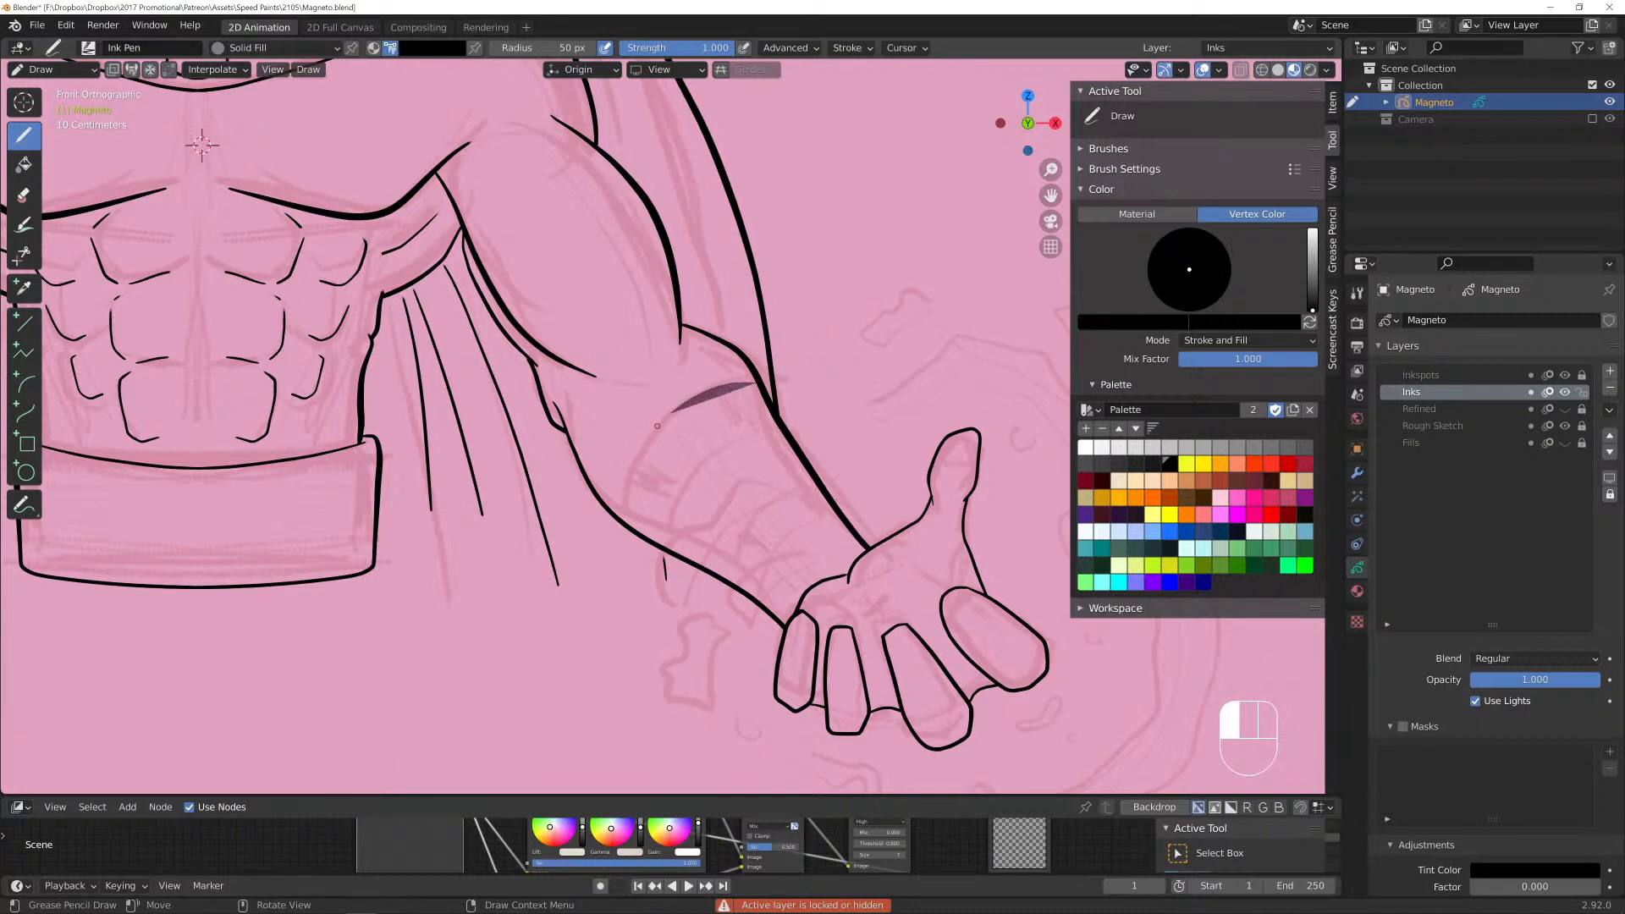
key(ctrl+z)
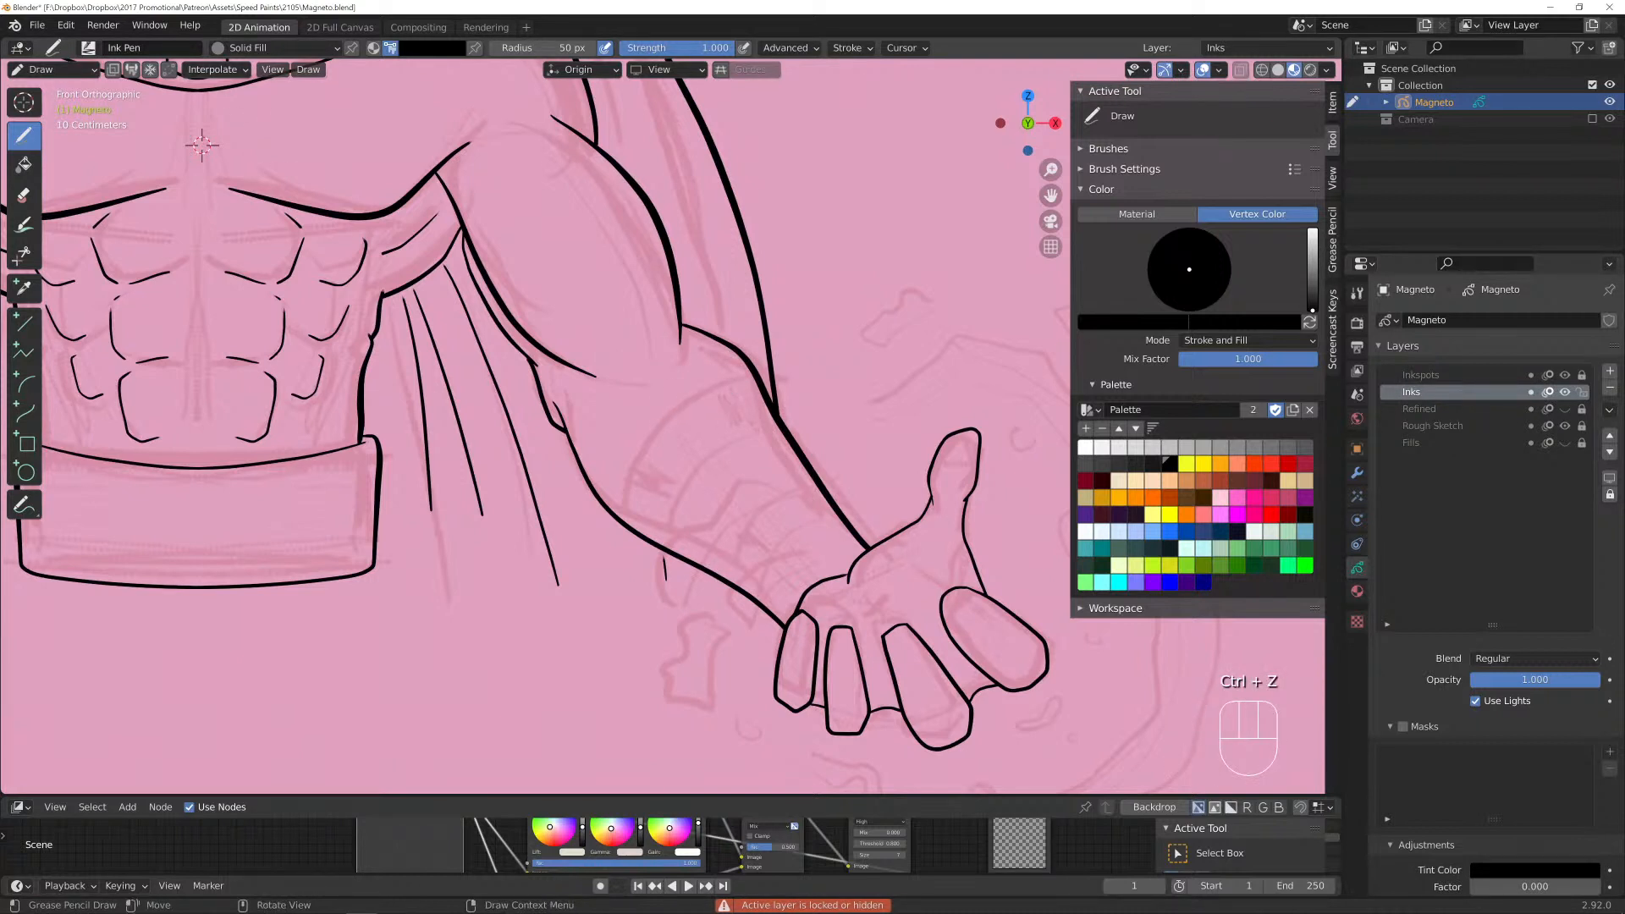
click(279, 48)
click(204, 84)
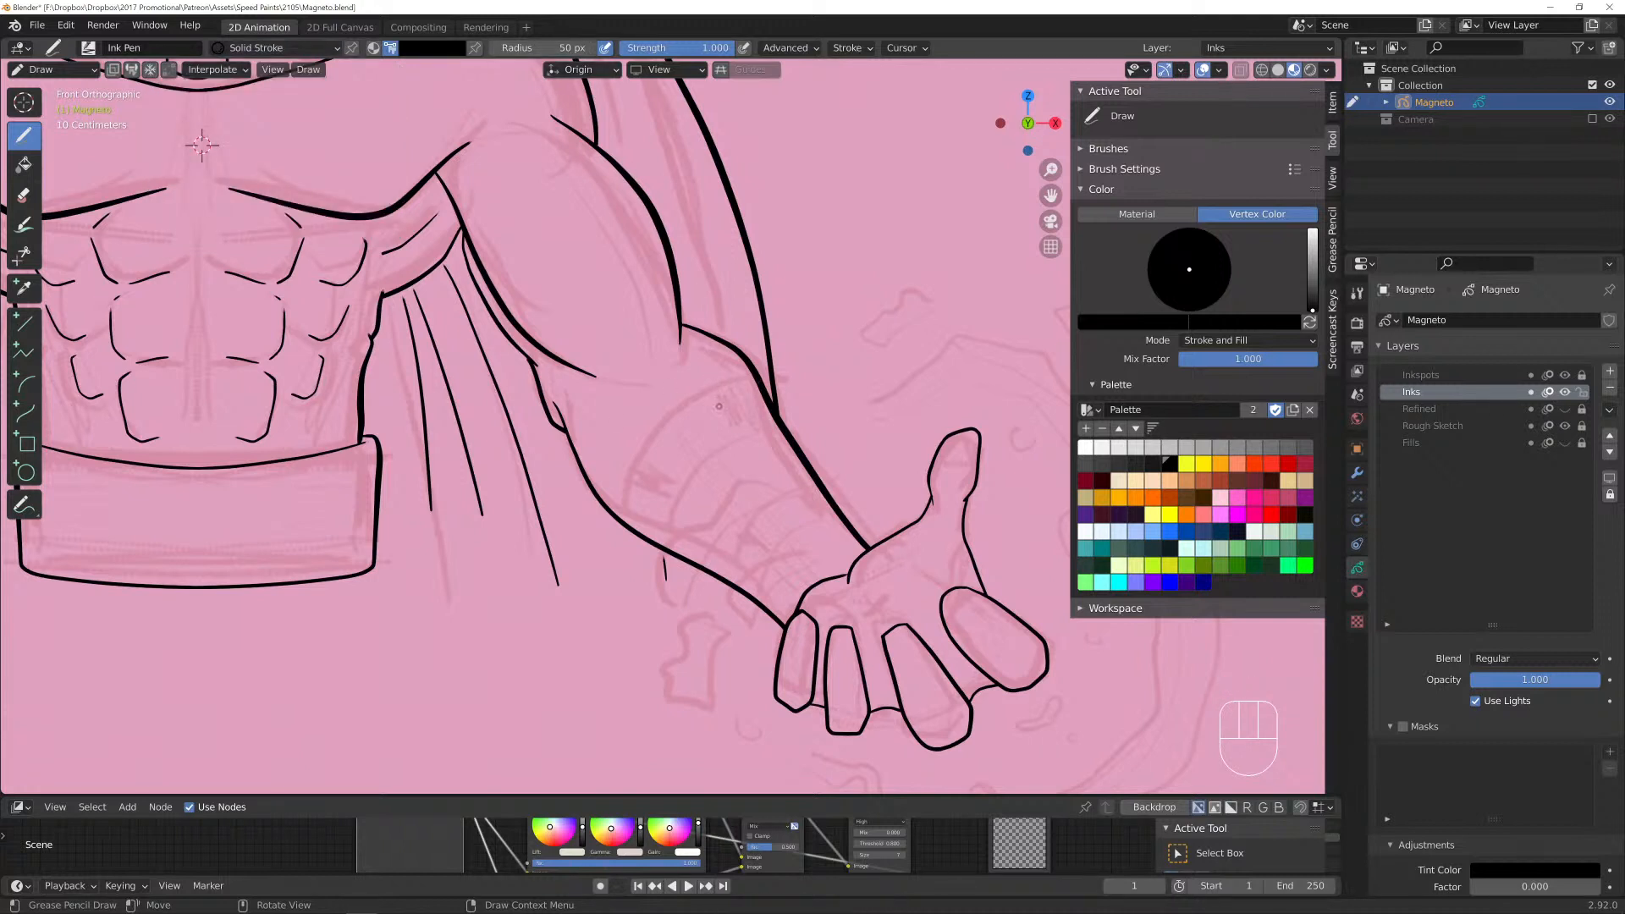
Ink the curved top edge of the glove and the band line below it across the right-hand forearm, following the sketch.
mouse_move(755, 376)
mouse_down()
mouse_move(646, 430)
mouse_move(596, 518)
mouse_up()
click(849, 48)
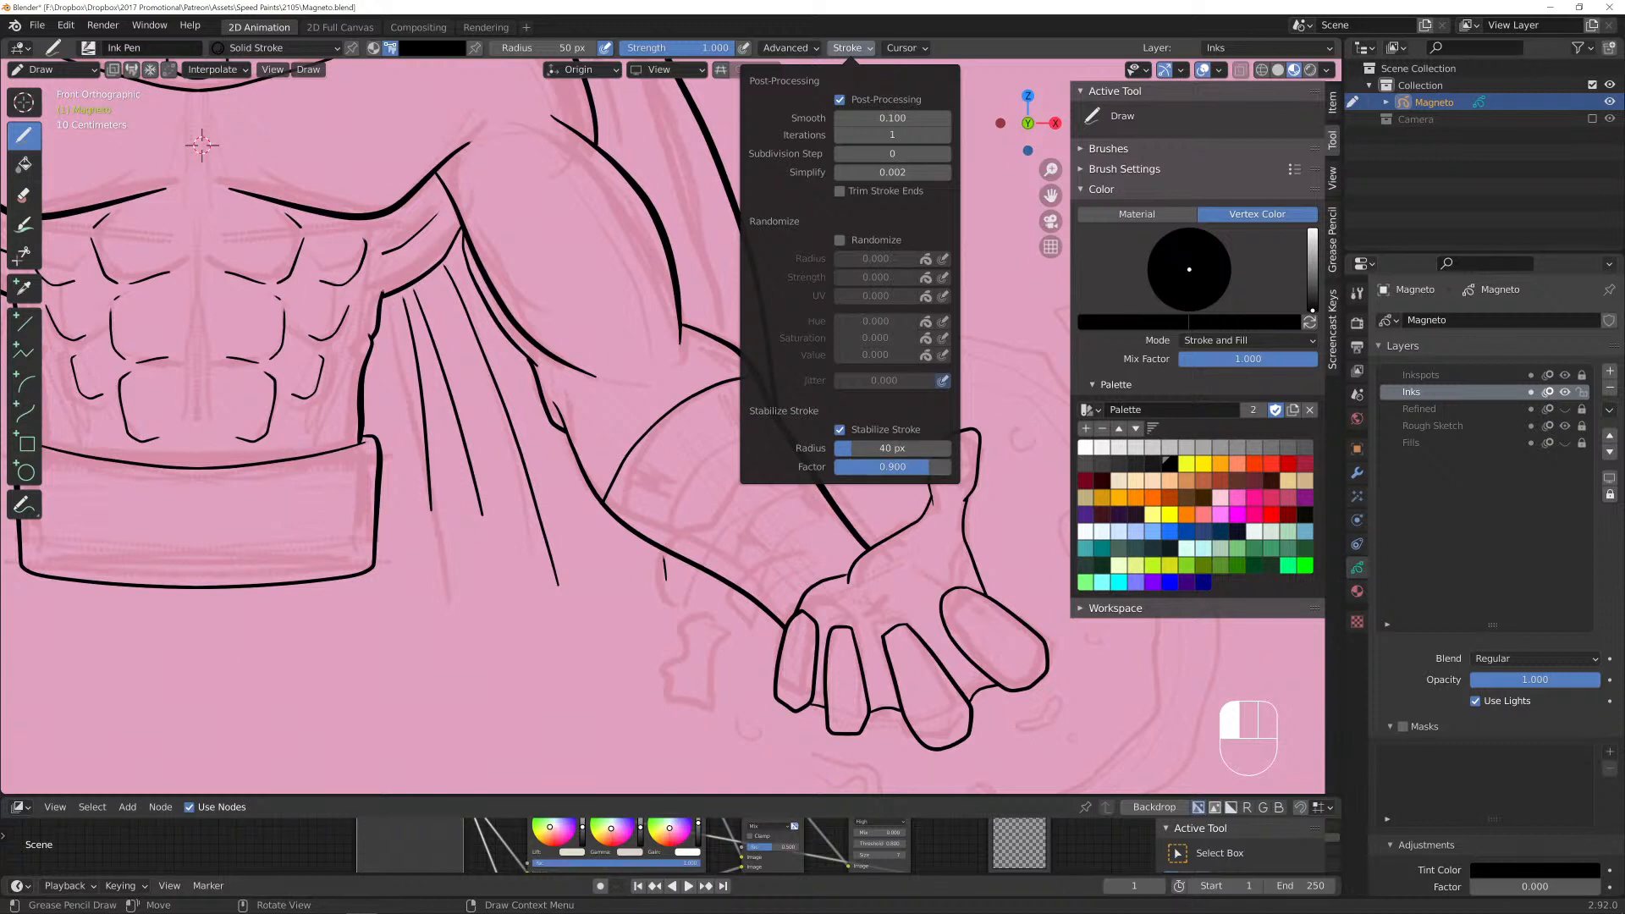
scroll(804, 415, up, 4)
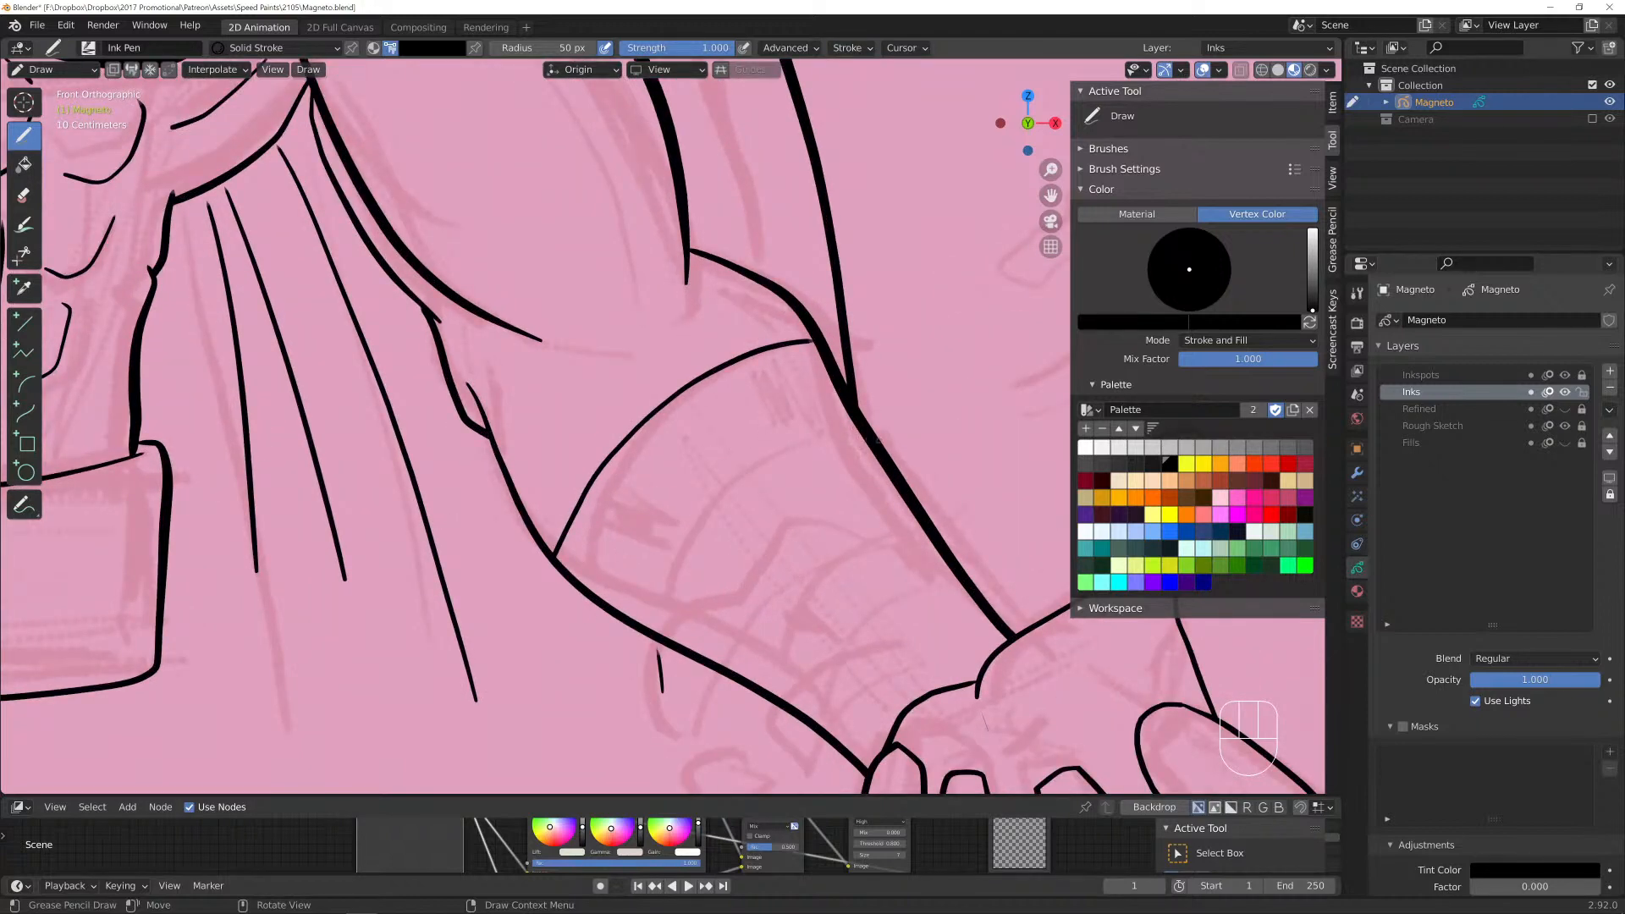
mouse_move(863, 428)
mouse_down()
mouse_move(734, 505)
mouse_move(639, 640)
mouse_up()
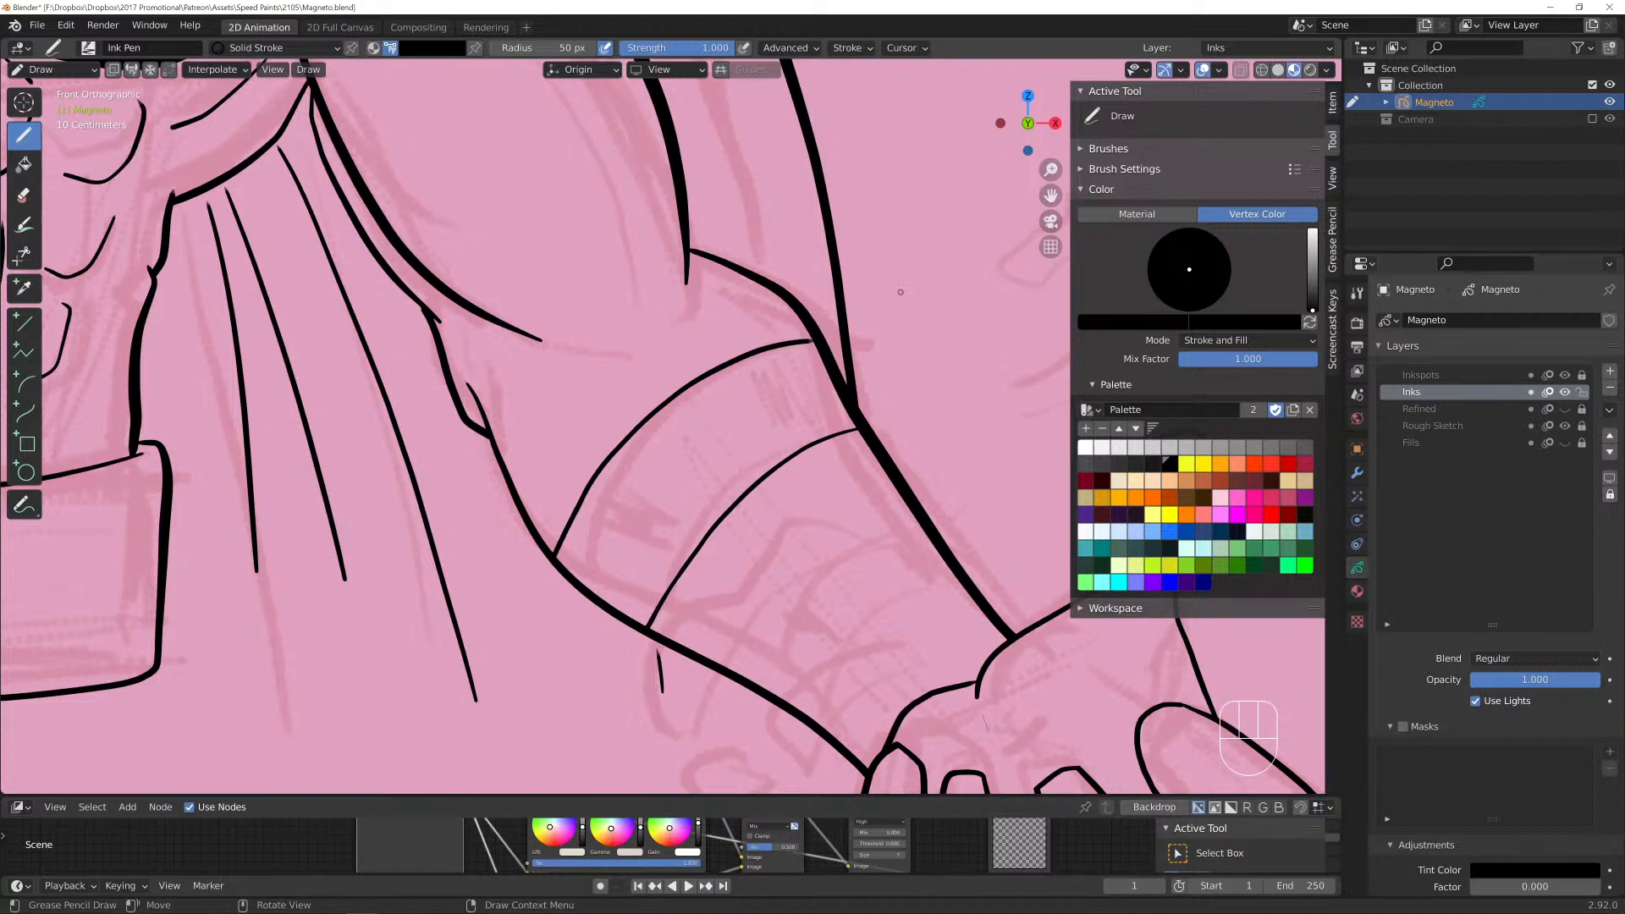
Ink four more curved band lines across the right-hand forearm down to the wrist.
click(852, 48)
mouse_move(885, 468)
mouse_down()
mouse_move(770, 526)
mouse_move(668, 655)
mouse_up()
mouse_move(929, 539)
mouse_down()
mouse_move(813, 608)
mouse_move(747, 694)
mouse_up()
mouse_move(984, 611)
mouse_down()
mouse_move(913, 638)
mouse_move(802, 737)
mouse_up()
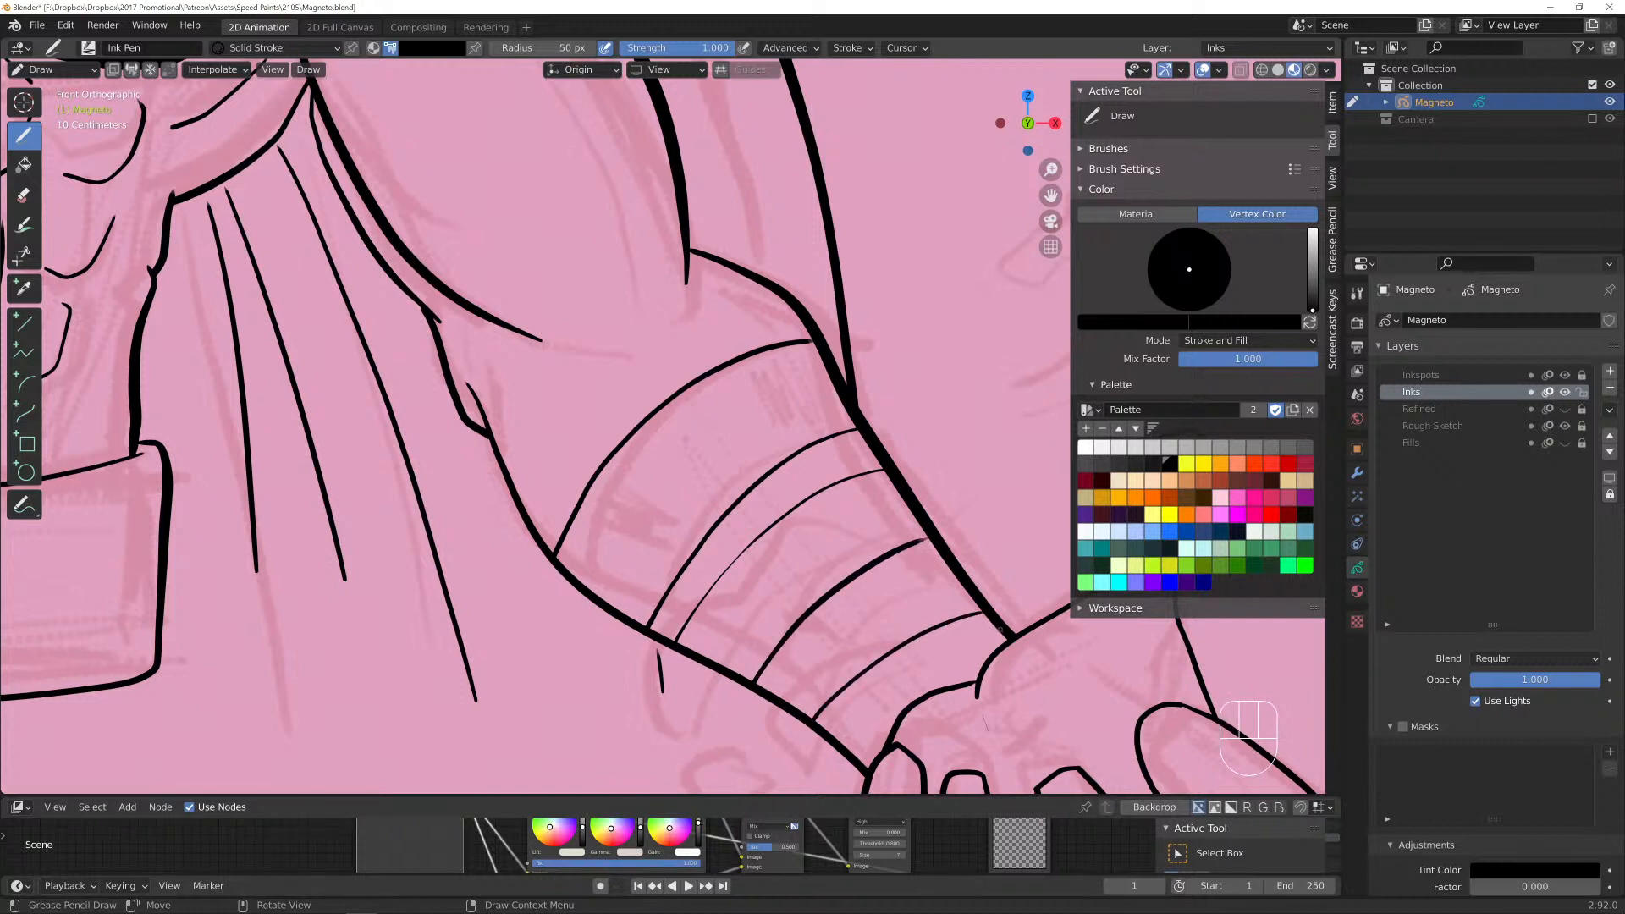
mouse_move(1001, 631)
mouse_down()
mouse_move(896, 676)
mouse_move(815, 744)
mouse_up()
Ink five curved glove band lines across the left-hand forearm, from below the elbow to the wrist.
scroll(346, 231, down, 5)
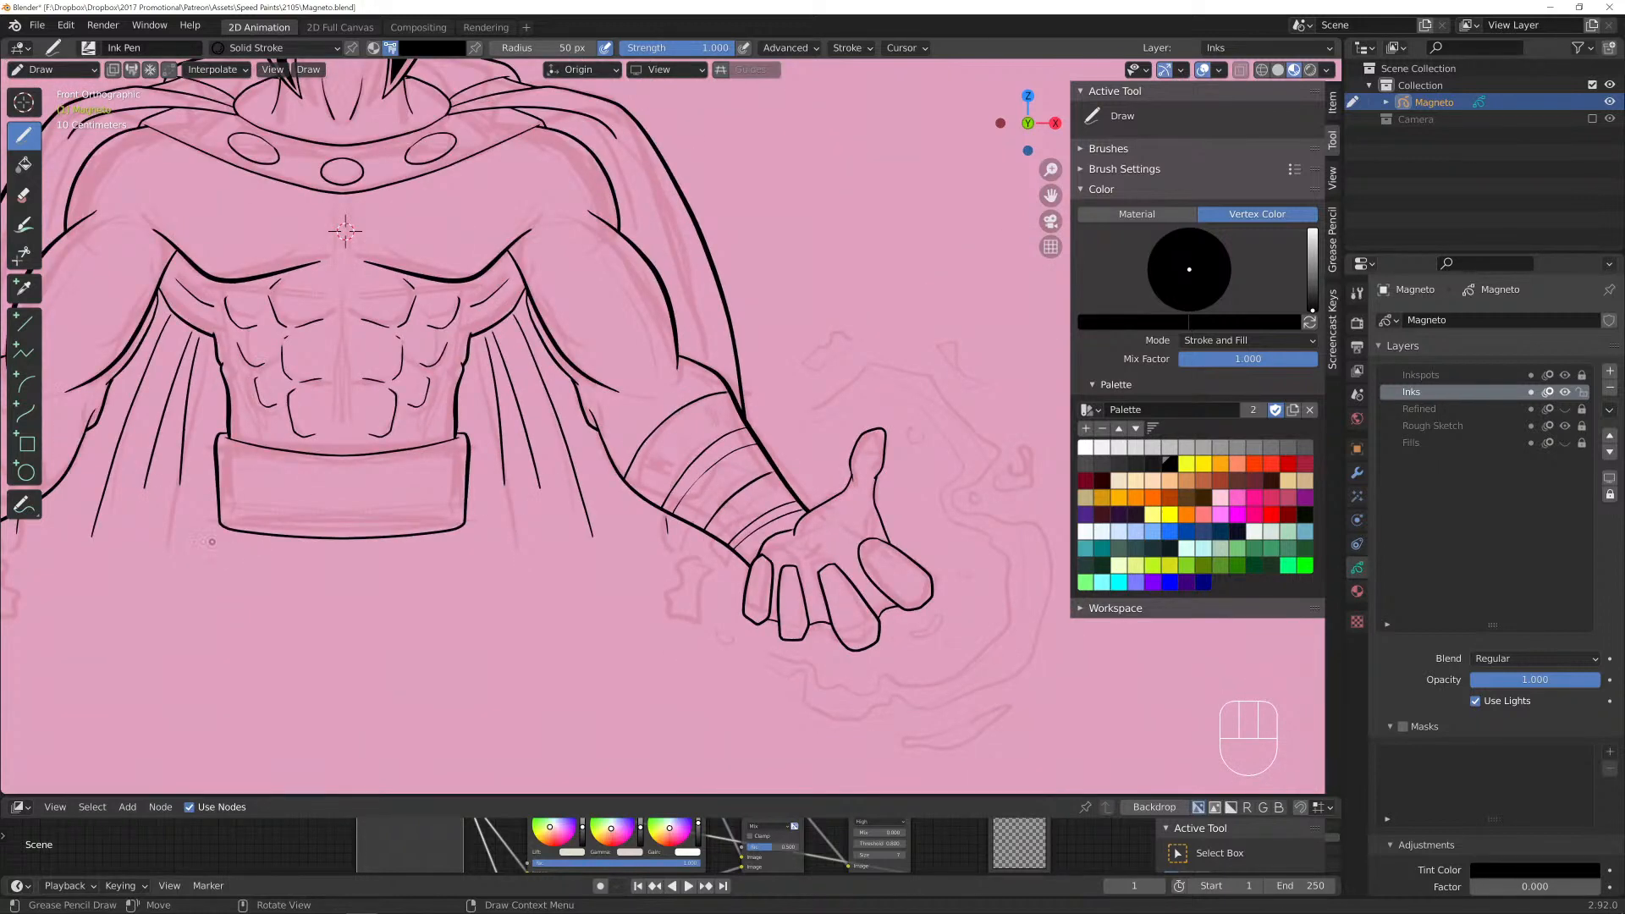
shift+middle_drag(211, 542, 806, 486)
scroll(697, 456, up, 2)
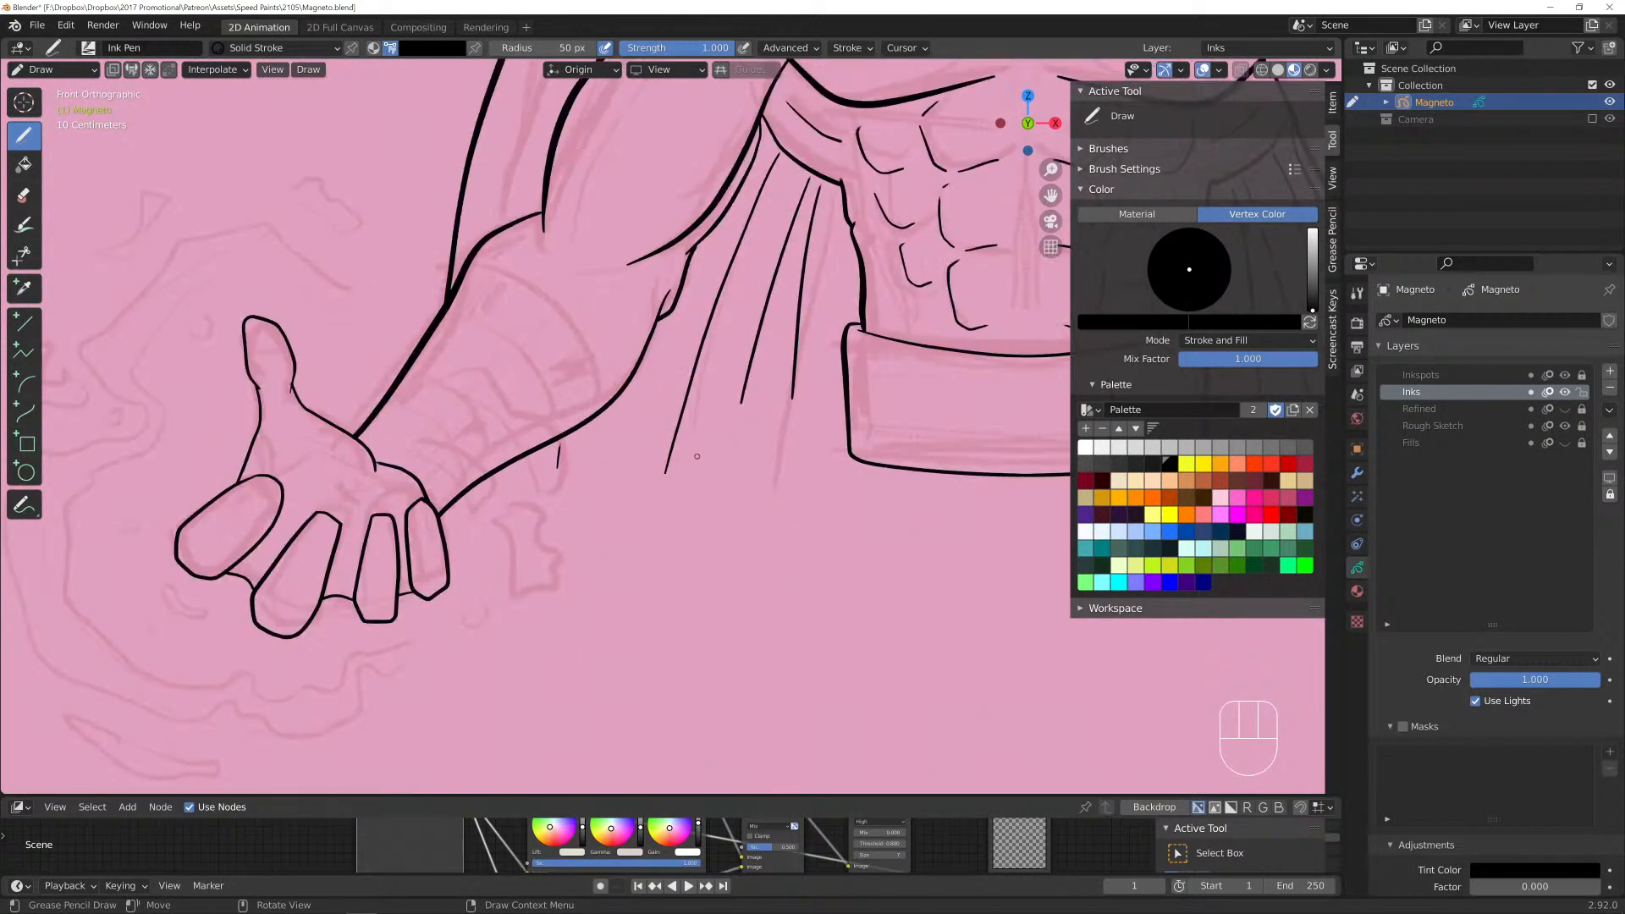
mouse_move(470, 270)
mouse_down()
mouse_move(549, 293)
mouse_move(617, 412)
mouse_up()
mouse_move(437, 318)
mouse_down()
mouse_move(531, 372)
mouse_move(558, 453)
mouse_up()
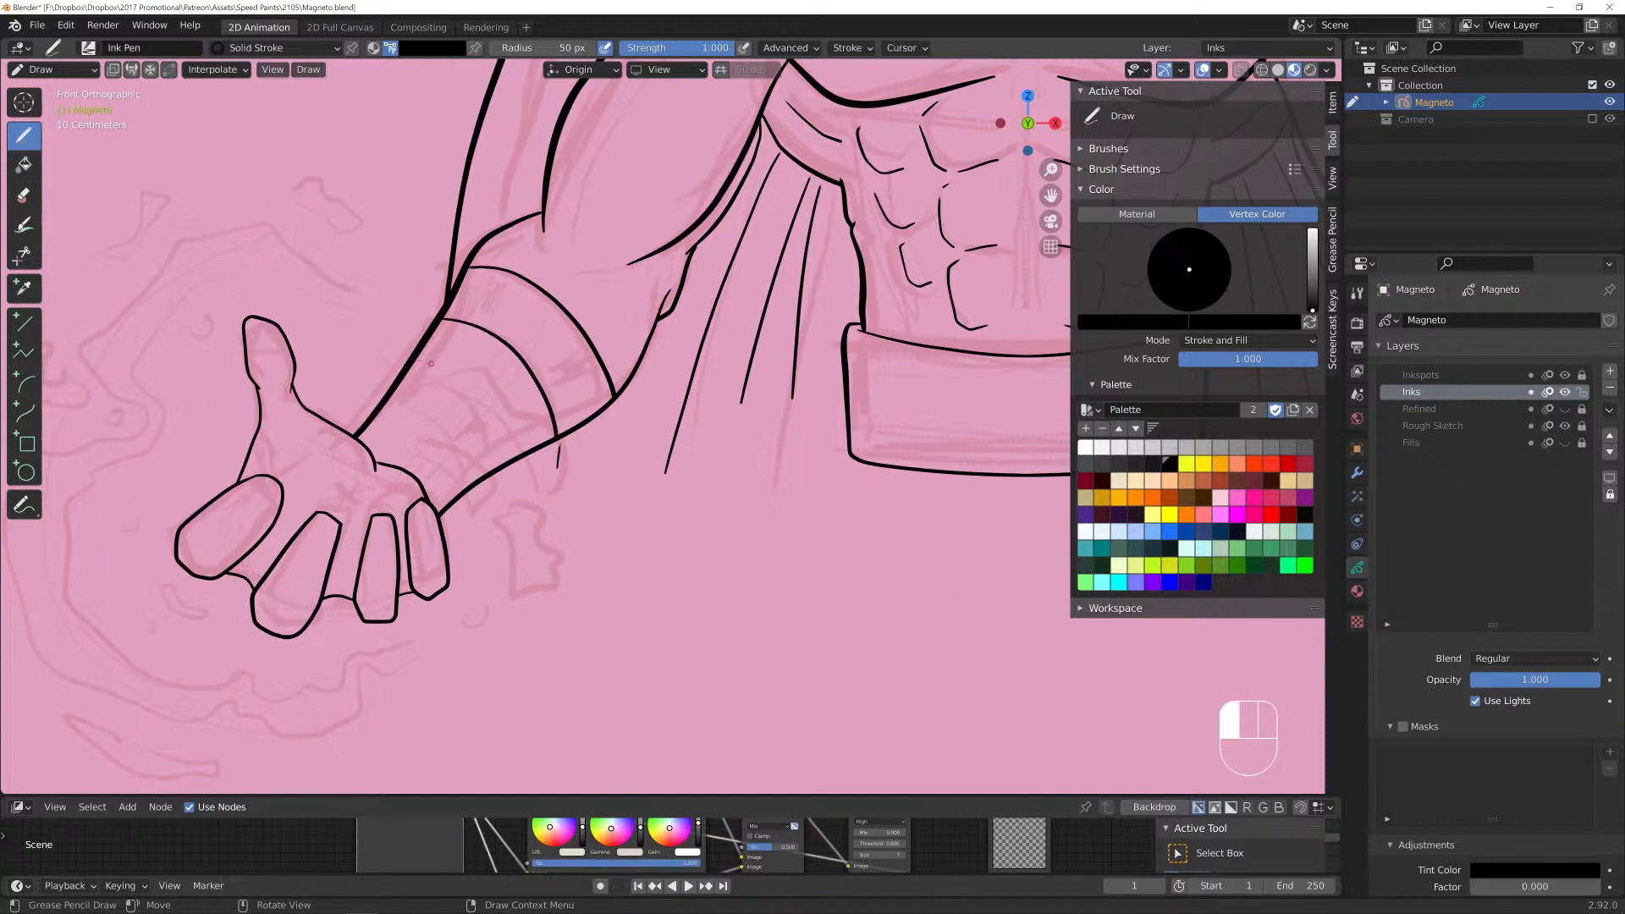
mouse_move(415, 359)
mouse_down()
mouse_move(509, 422)
mouse_move(526, 469)
mouse_up()
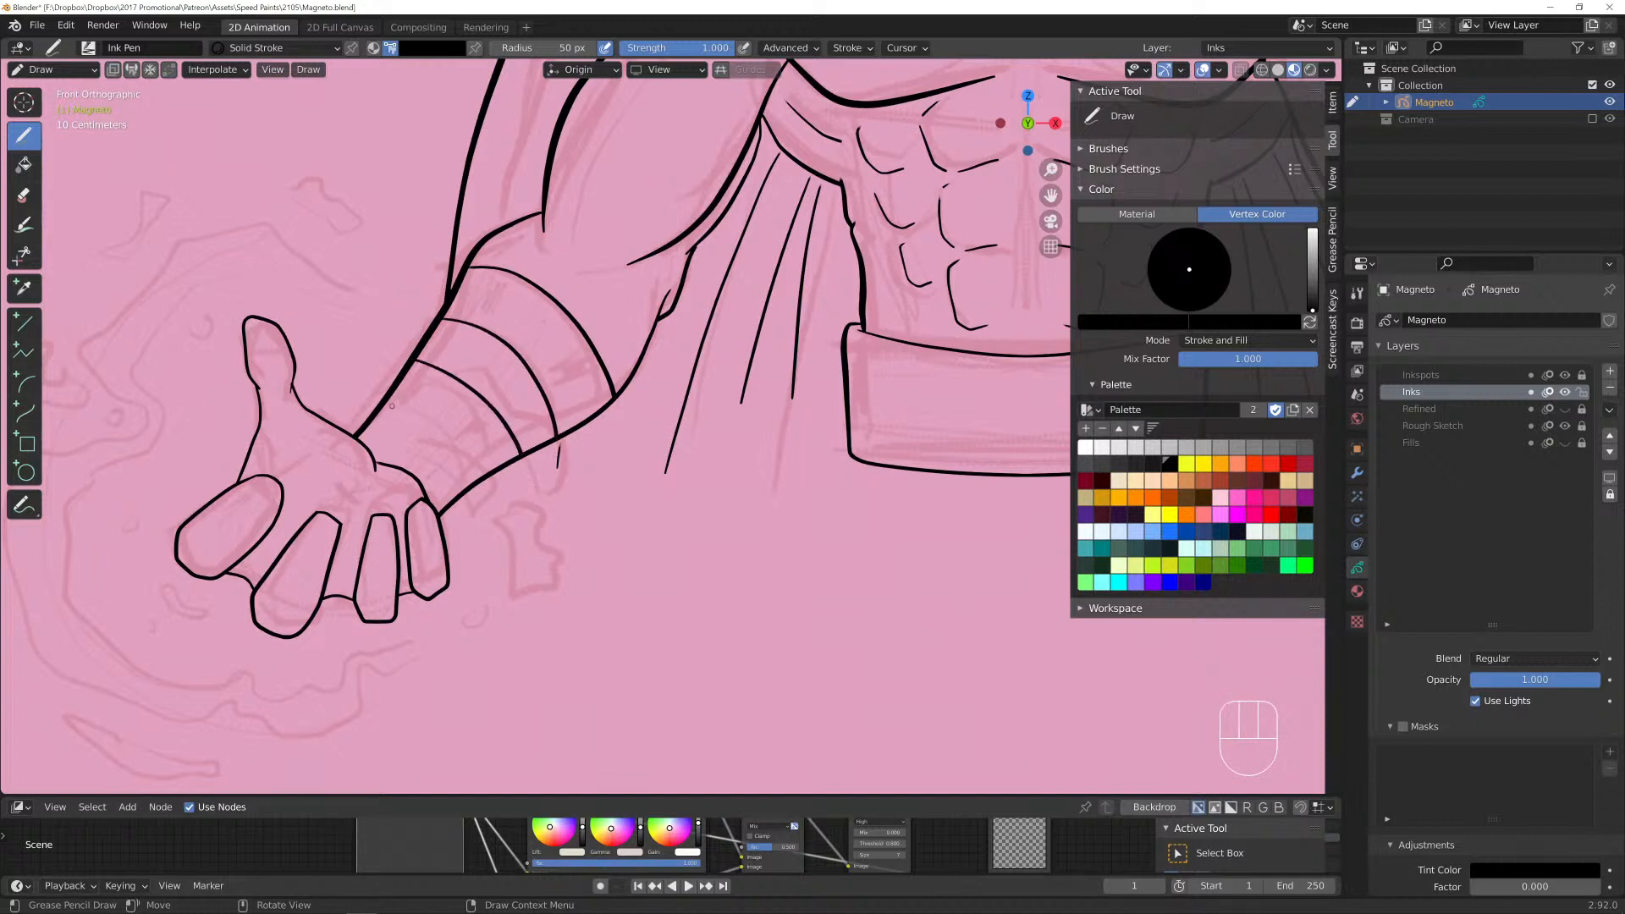
mouse_move(383, 401)
mouse_down()
mouse_move(444, 421)
mouse_move(488, 483)
mouse_up()
mouse_move(356, 437)
mouse_down()
mouse_move(414, 461)
mouse_move(448, 520)
mouse_up()
scroll(583, 404, down, 5)
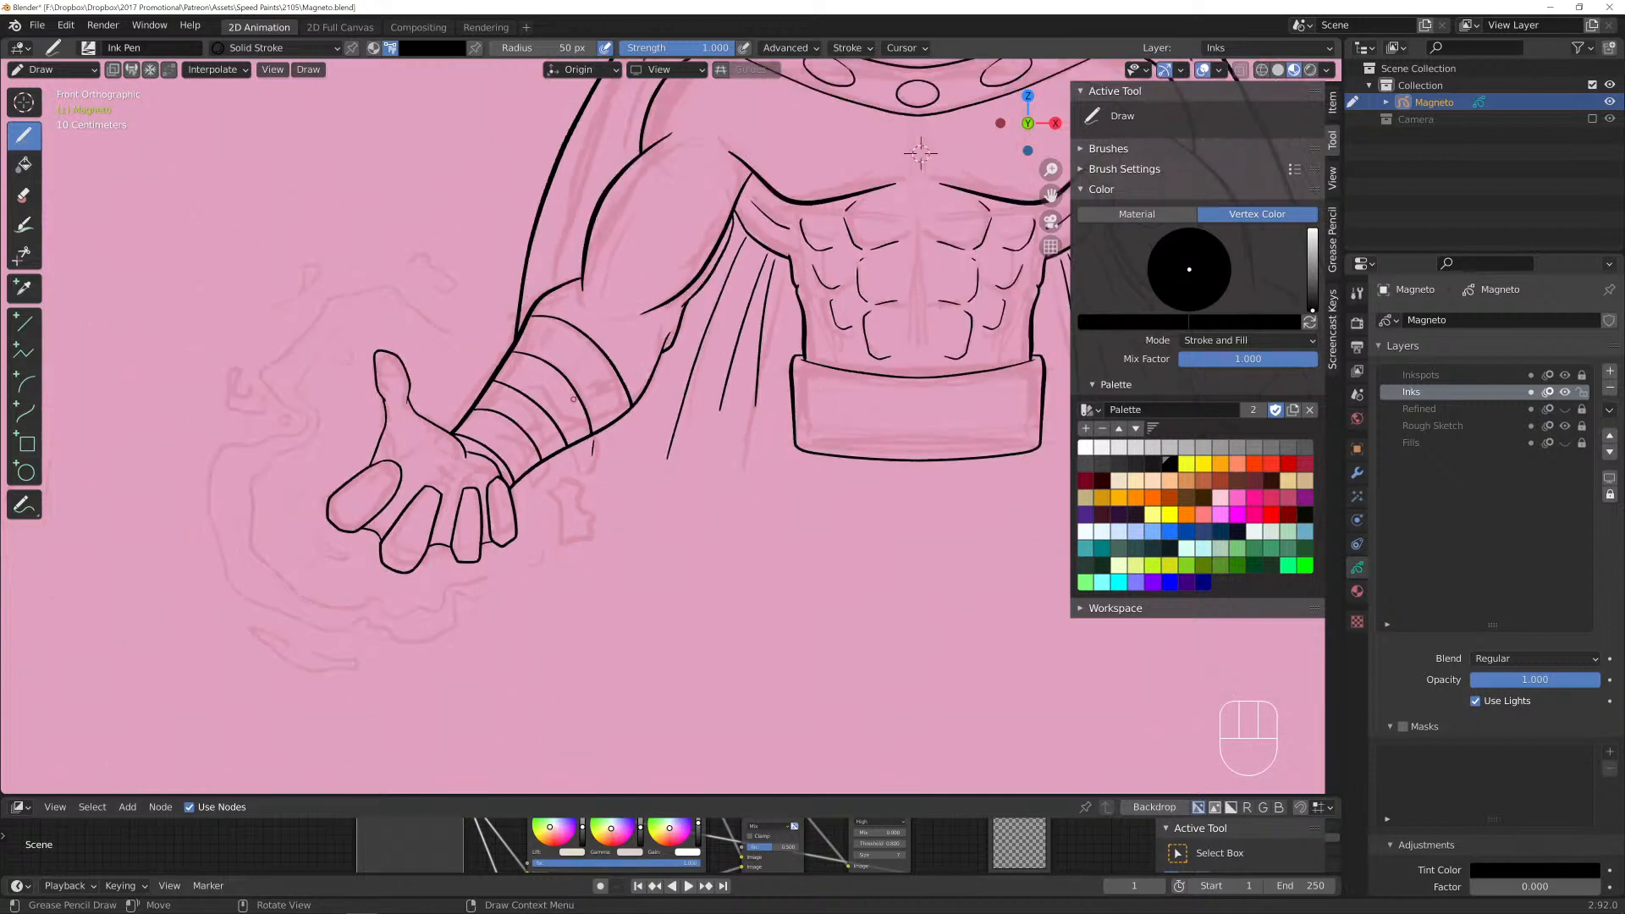
shift+middle_drag(582, 404, 392, 402)
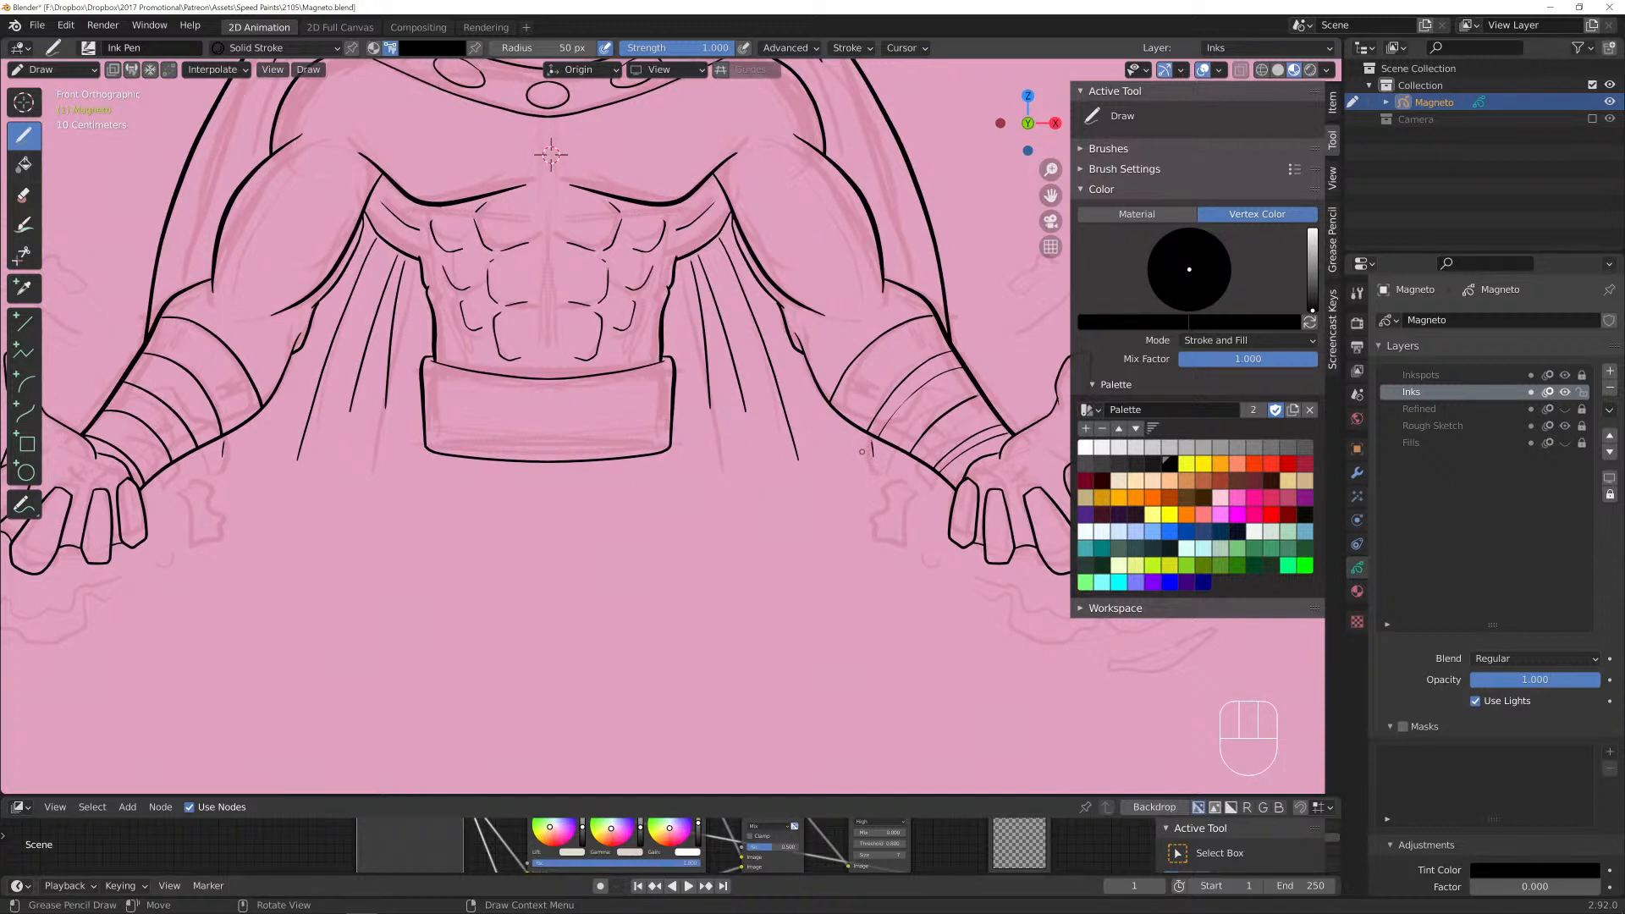
shift+middle_drag(622, 61, 733, 480)
scroll(732, 480, up, 3)
mouse_move(656, 703)
shift+middle_down()
mouse_move(196, 537)
mouse_move(143, 494)
shift+middle_up()
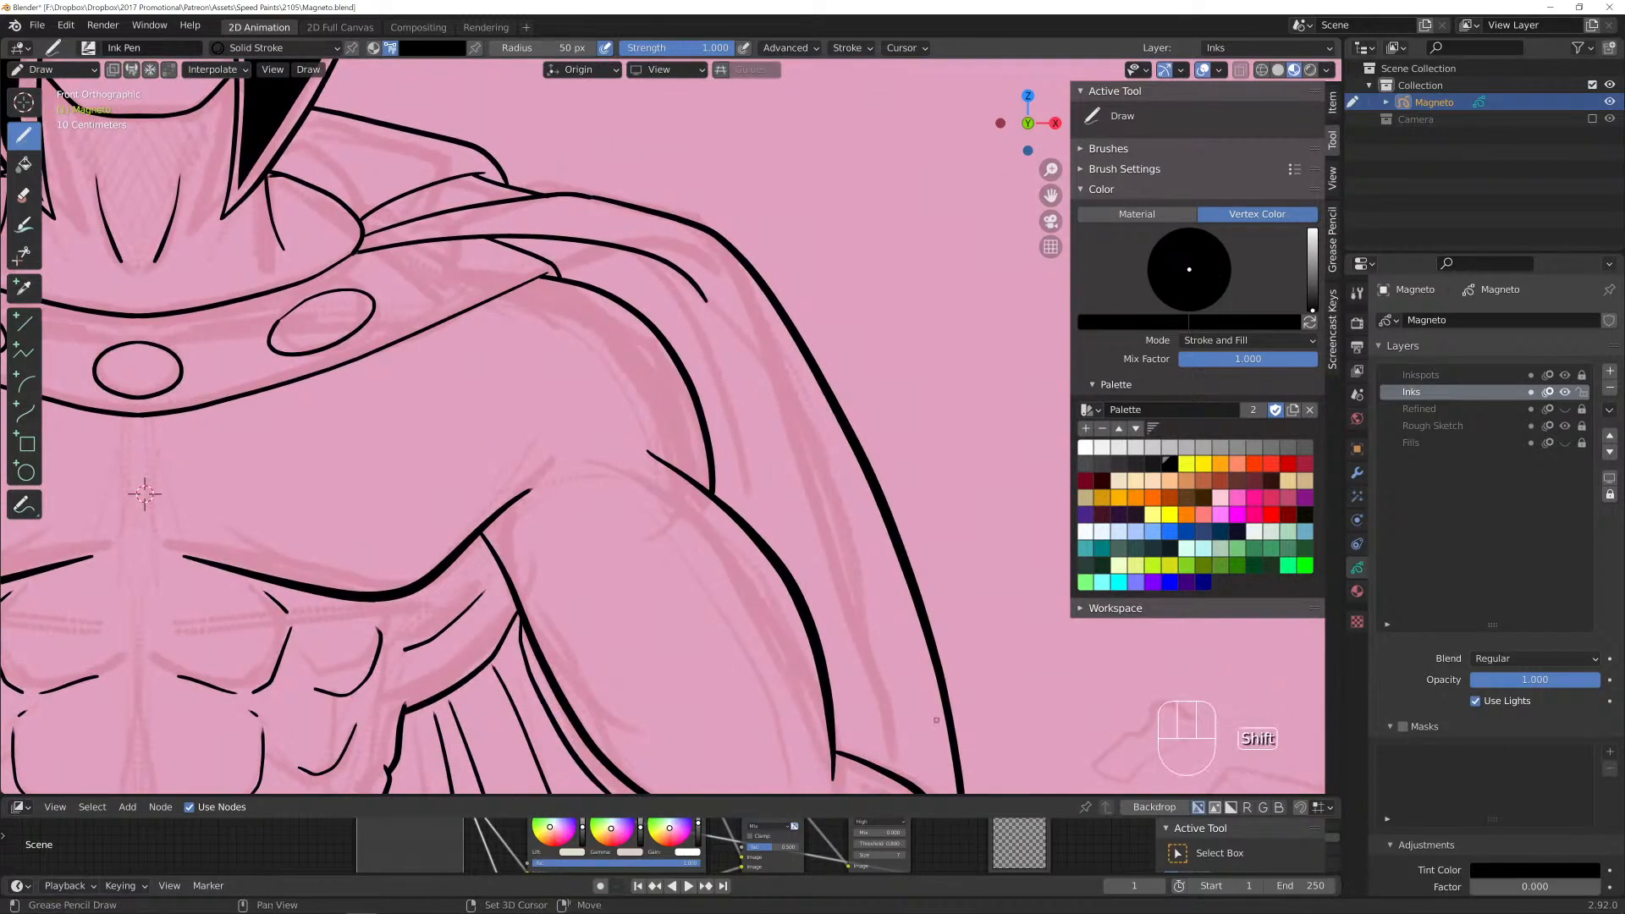
Examine the inked figure from gloves to helmet, checking the pose and proportions in both front and back views.
shift+middle_drag(905, 706, 719, 191)
scroll(847, 449, down, 1)
shift+middle_drag(847, 449, 733, 211)
mouse_move(187, 383)
shift+middle_down()
mouse_move(729, 587)
mouse_move(775, 686)
mouse_move(474, 542)
mouse_move(78, 390)
mouse_move(168, 426)
shift+middle_up()
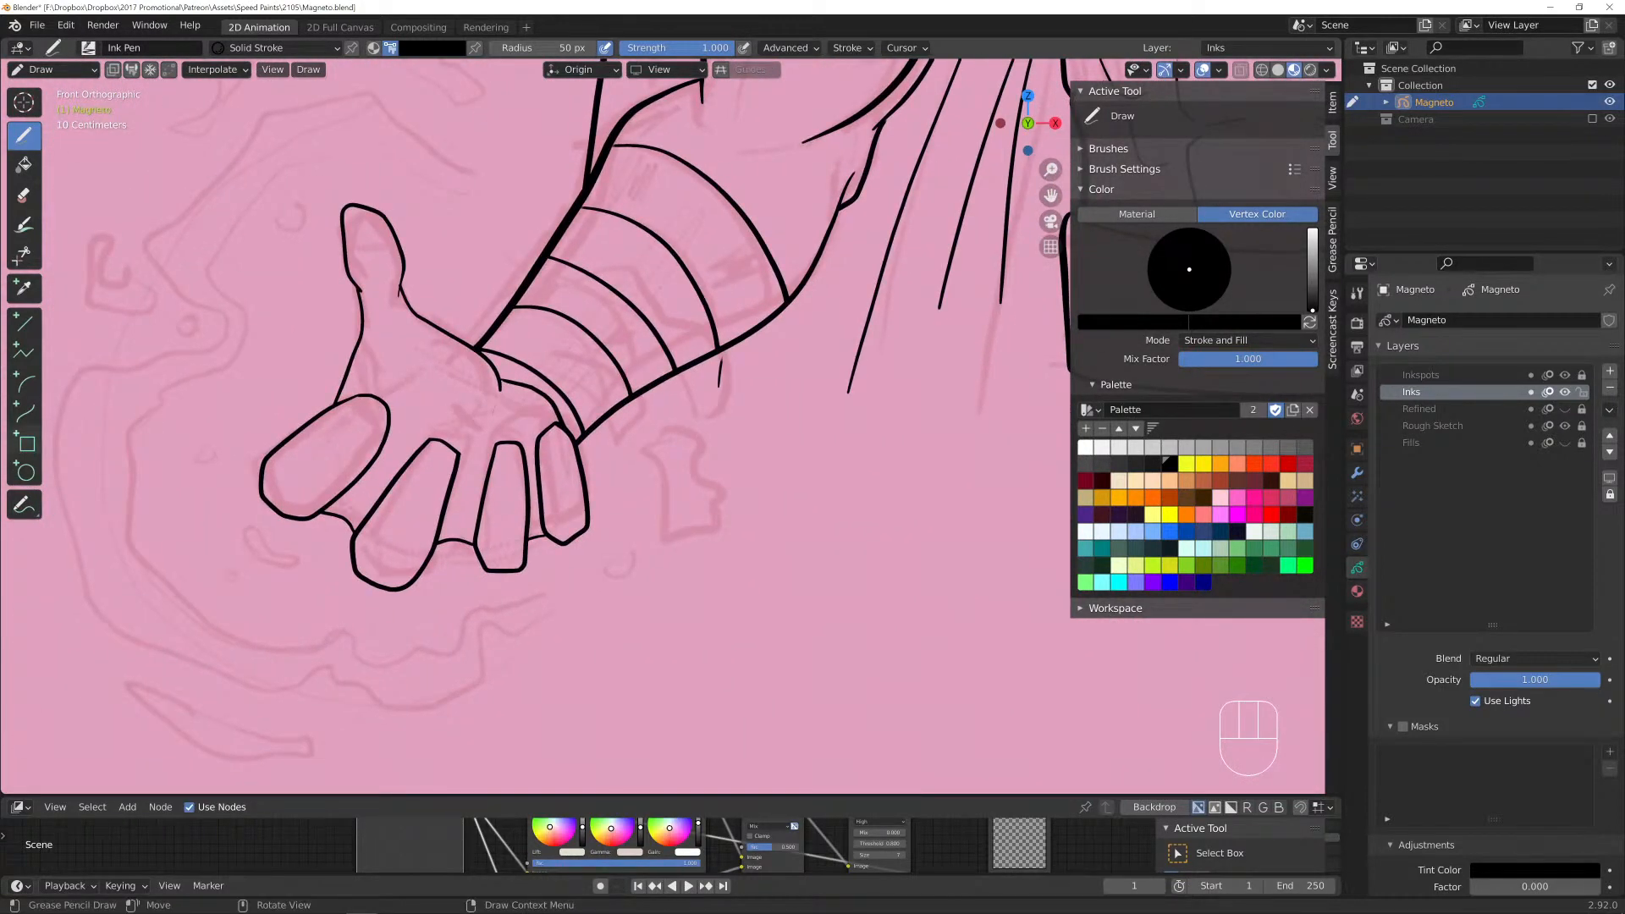
scroll(649, 457, down, 4)
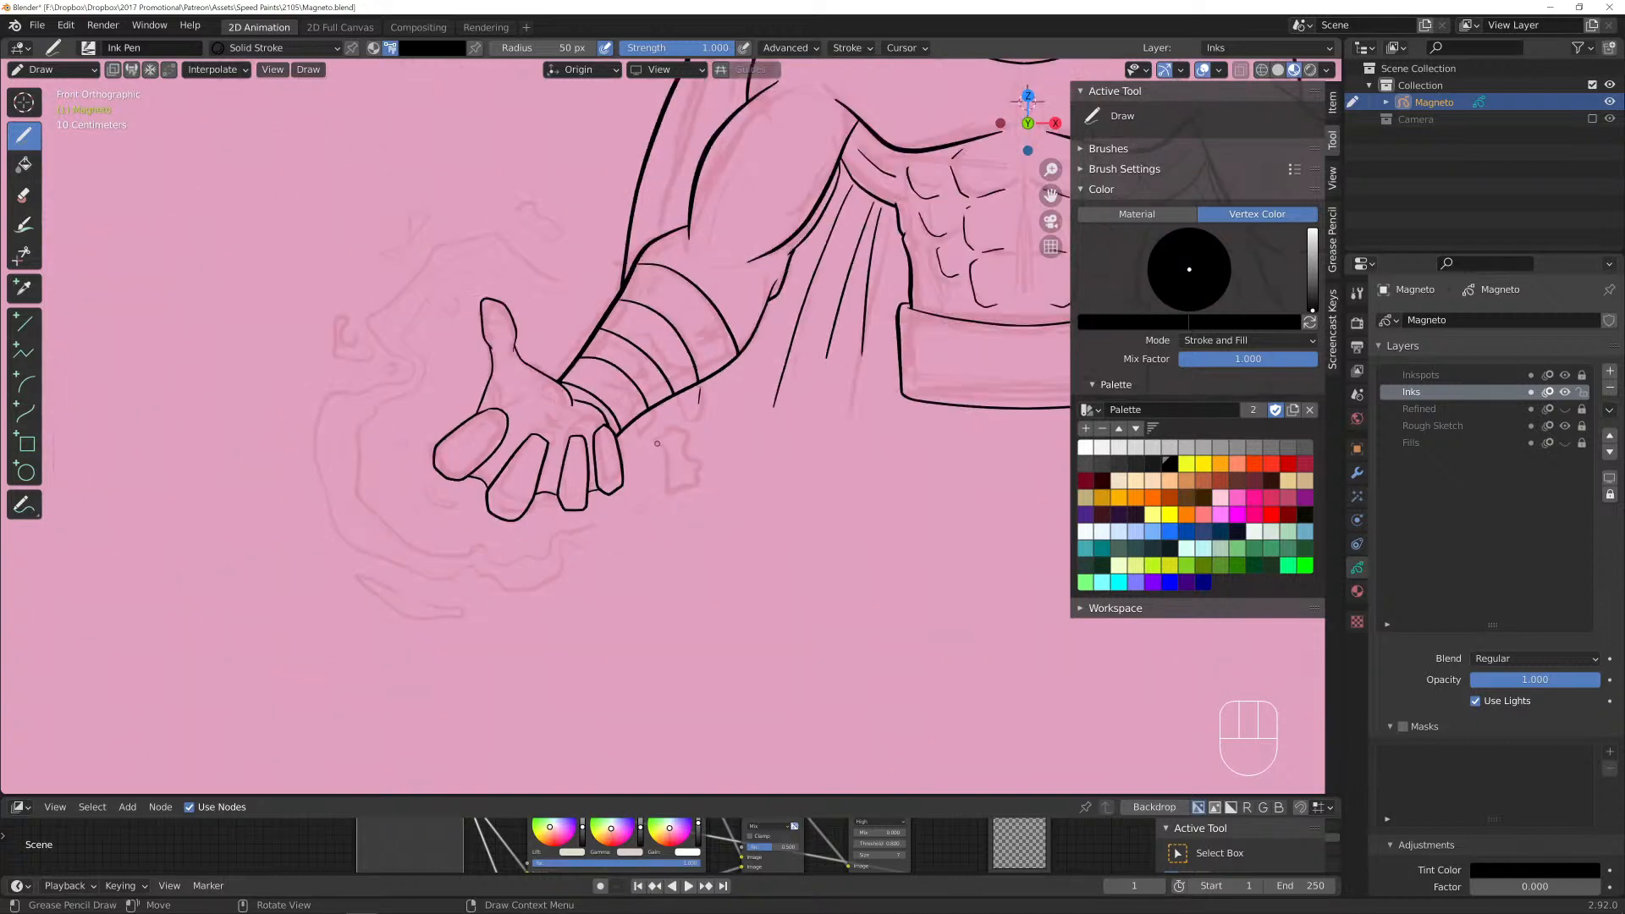
shift+middle_drag(786, 422, 367, 490)
scroll(367, 490, down, 6)
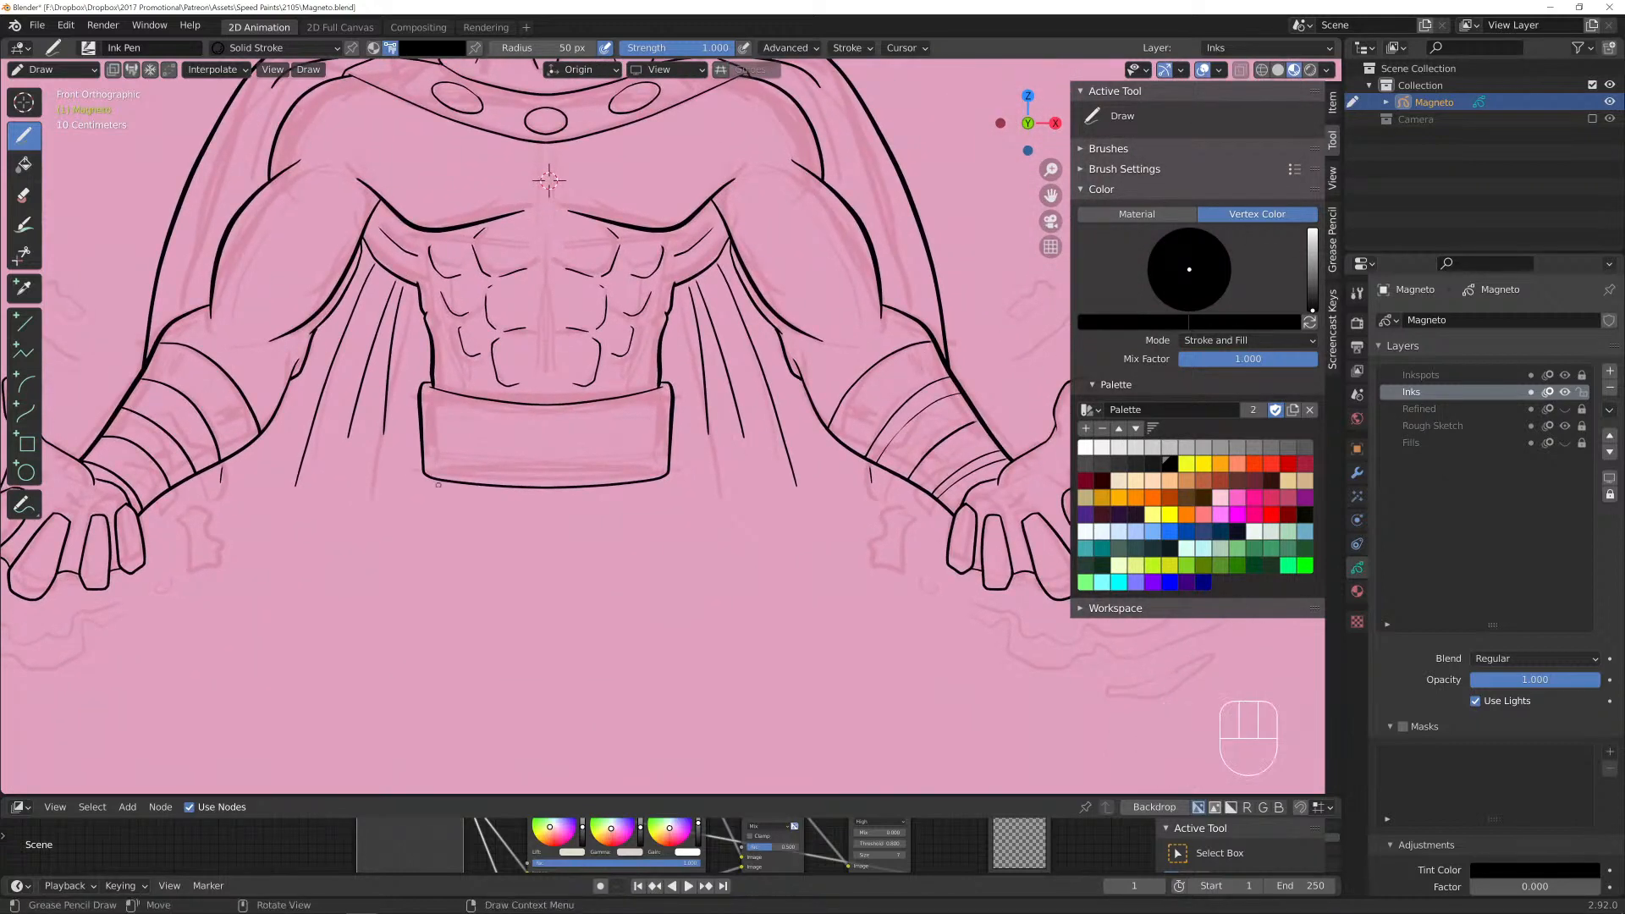
shift+middle_drag(633, 479, 639, 585)
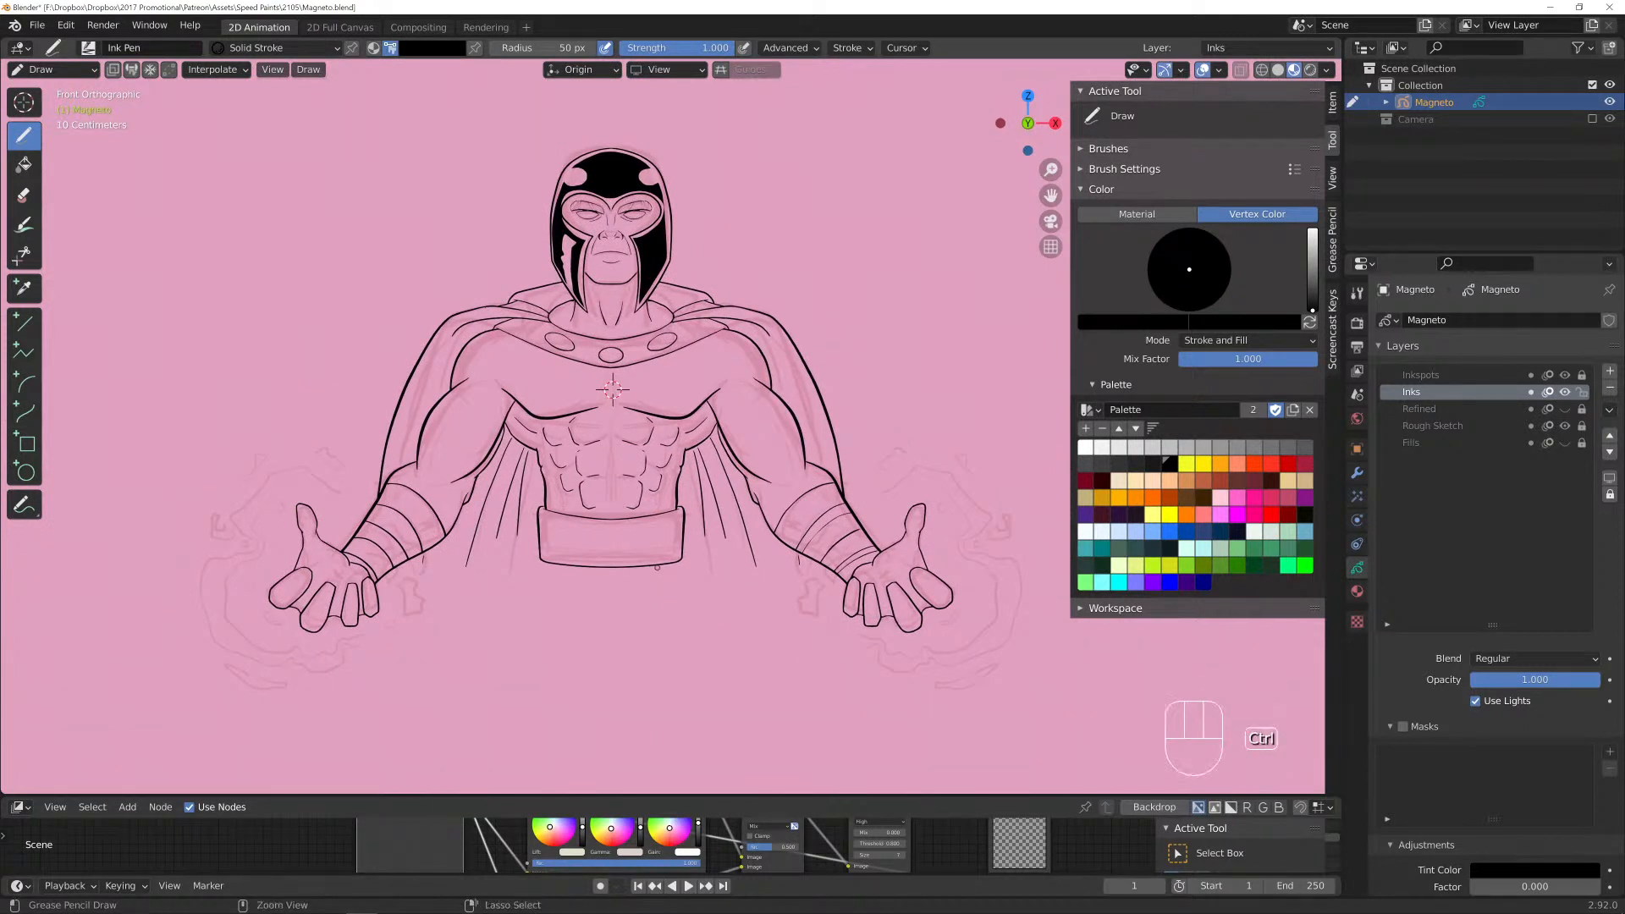
key(ctrl+KP_1)
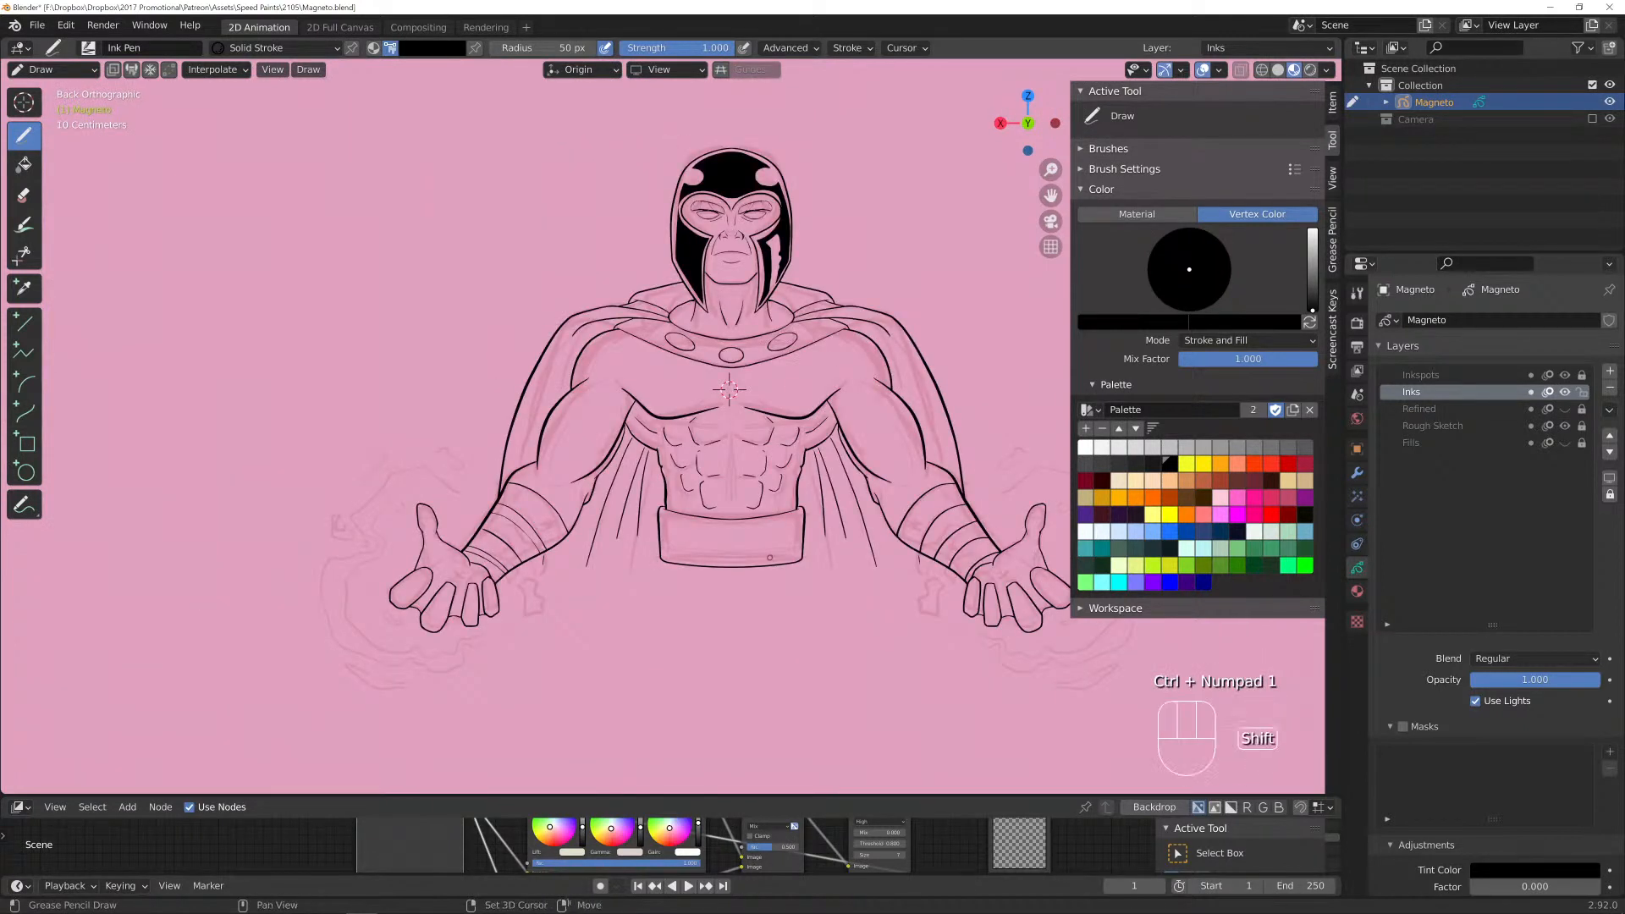
mouse_move(657, 565)
shift+middle_down()
mouse_move(584, 503)
mouse_move(588, 522)
shift+middle_up()
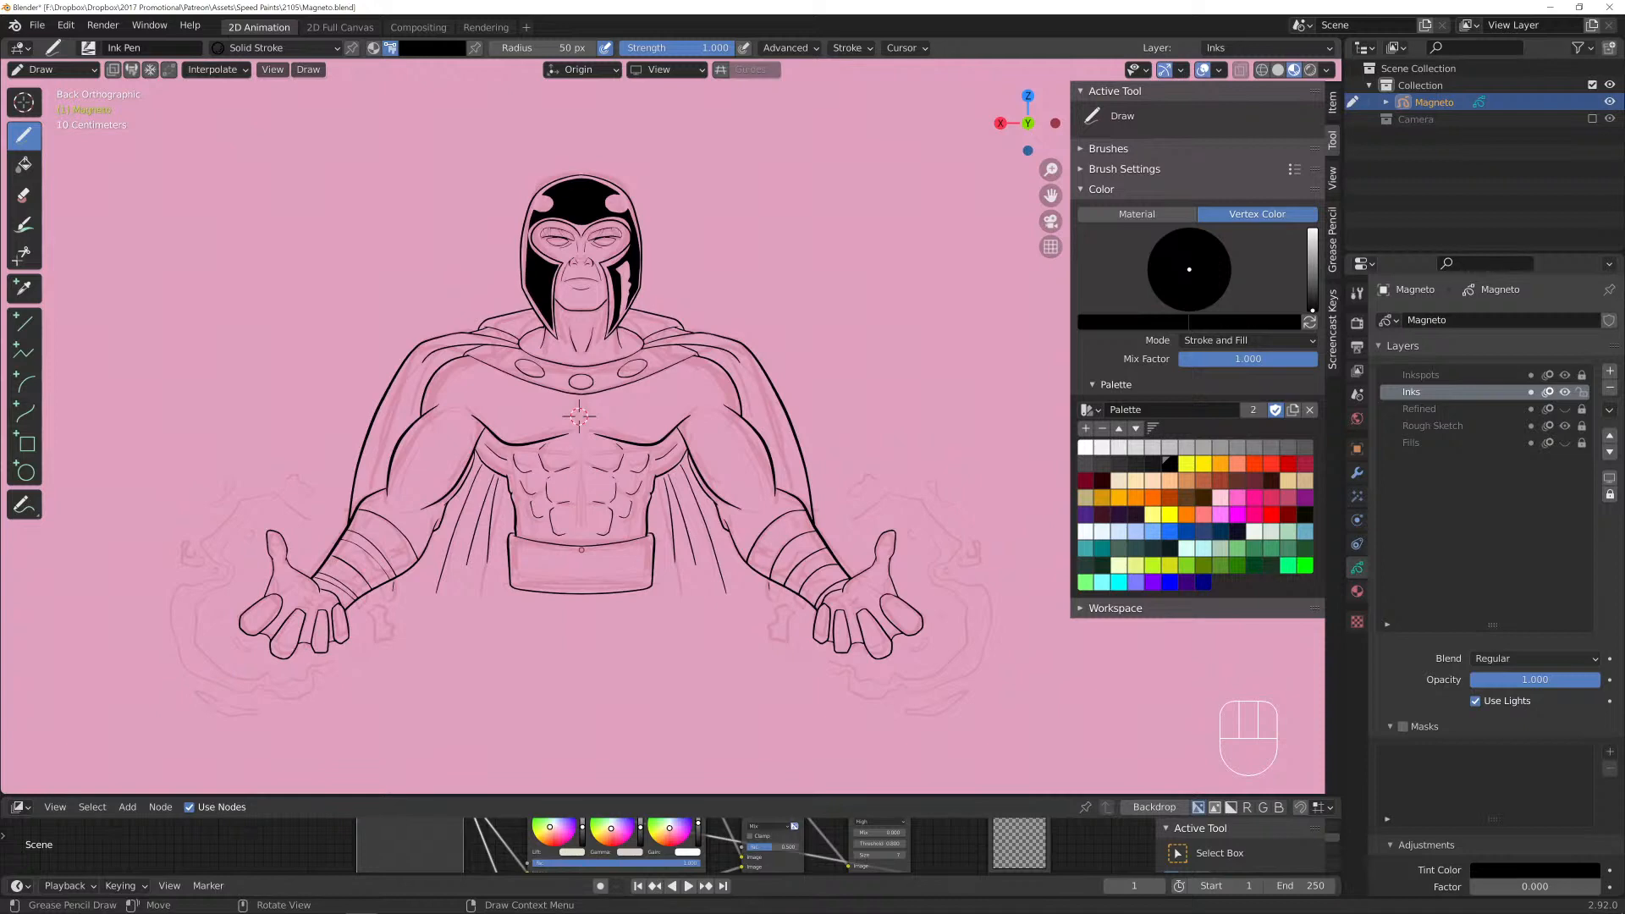
key(KP_1)
mouse_move(668, 407)
shift+middle_down()
mouse_move(668, 362)
mouse_move(567, 286)
shift+middle_up()
scroll(584, 309, up, 1)
scroll(567, 286, up, 1)
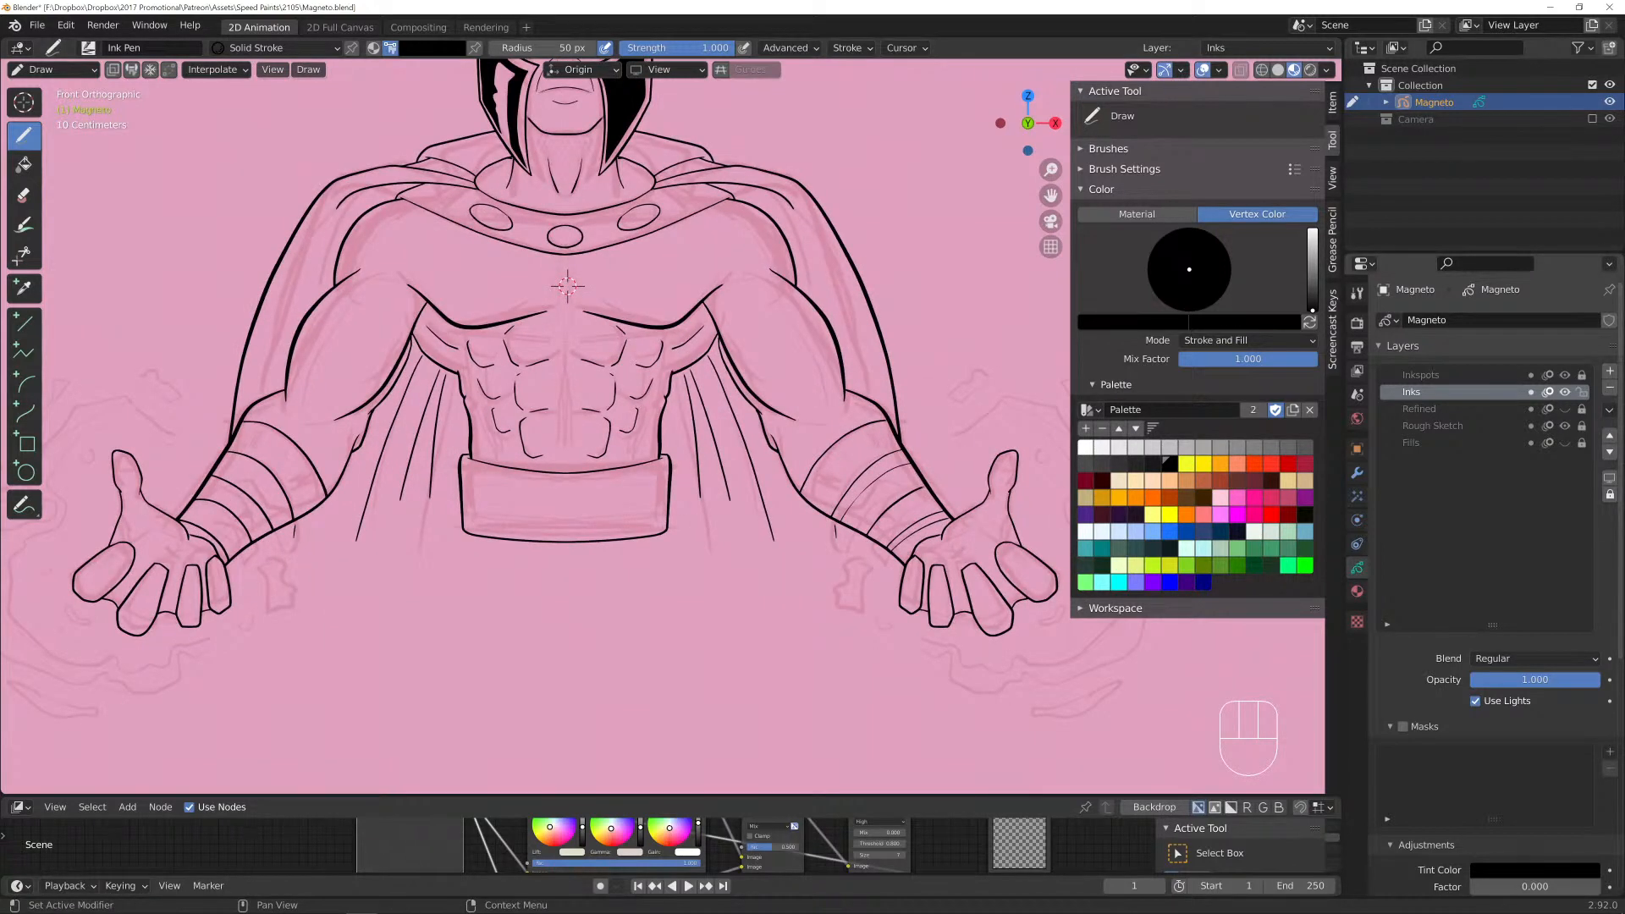
Add a new layer between Inks and Refined and name it "colors".
click(1419, 408)
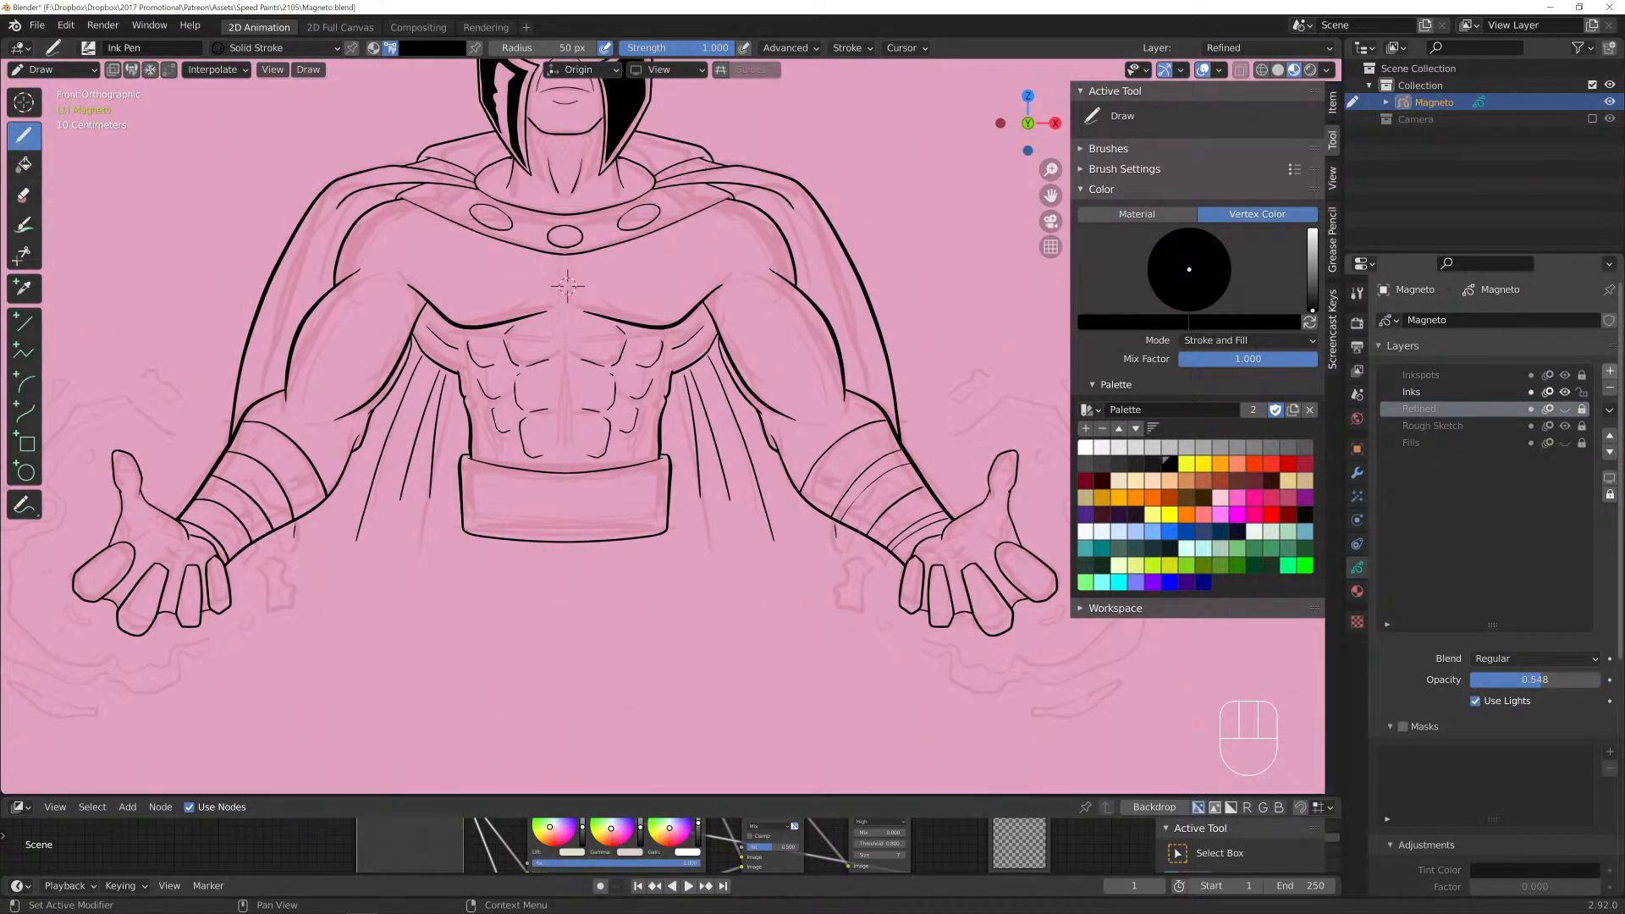
click(1610, 371)
double_click(1423, 409)
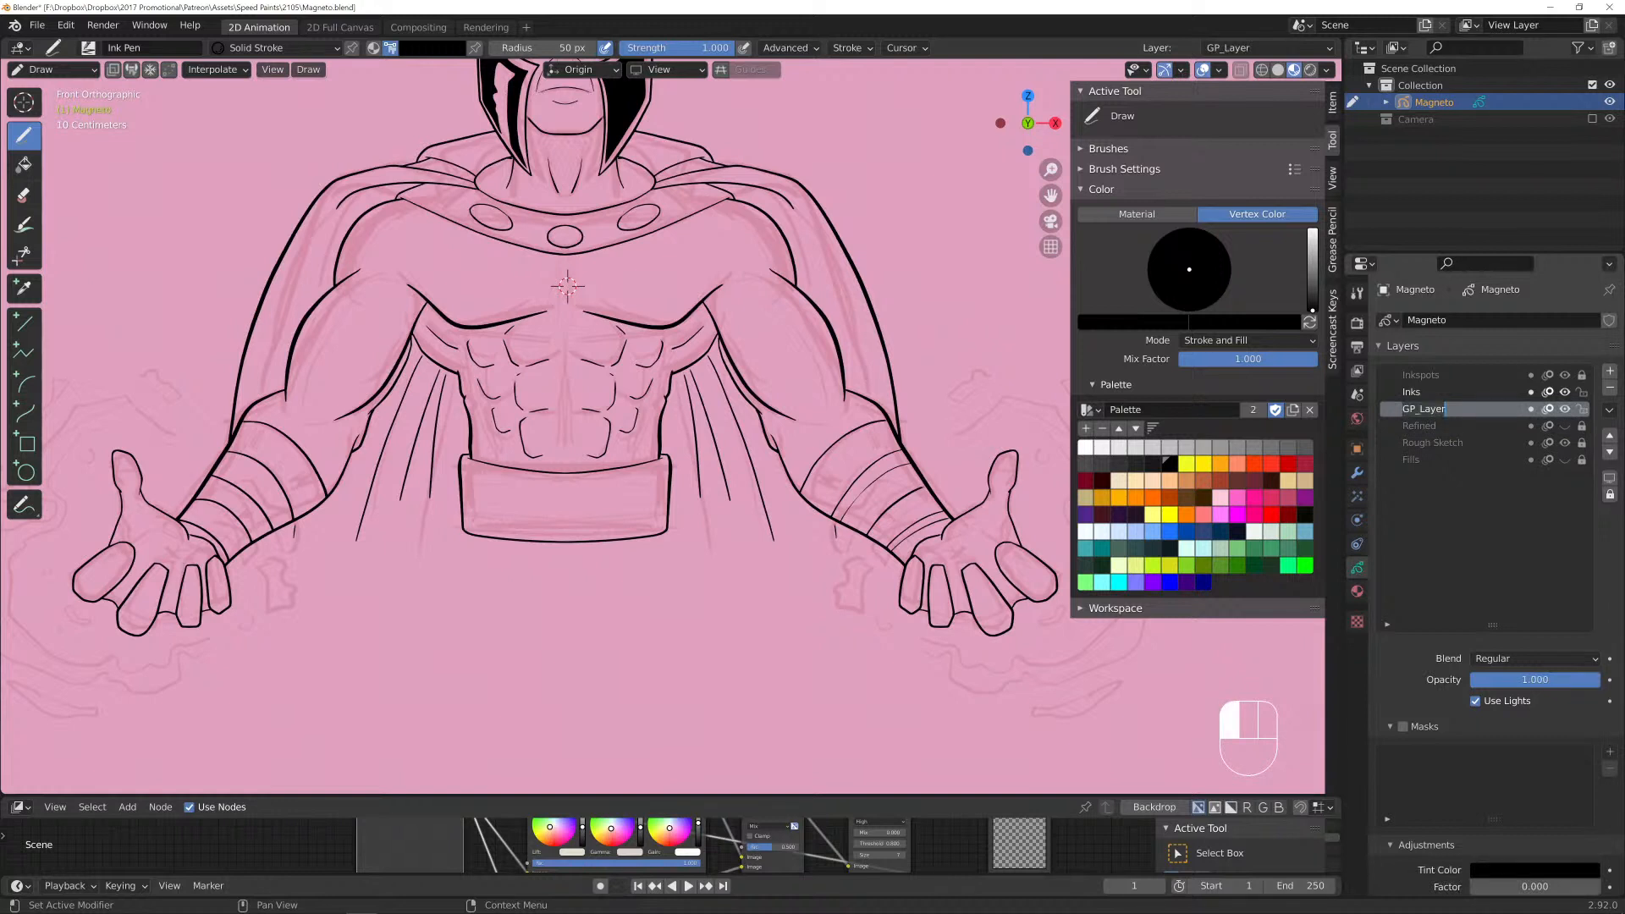
text(colors)
key(Return)
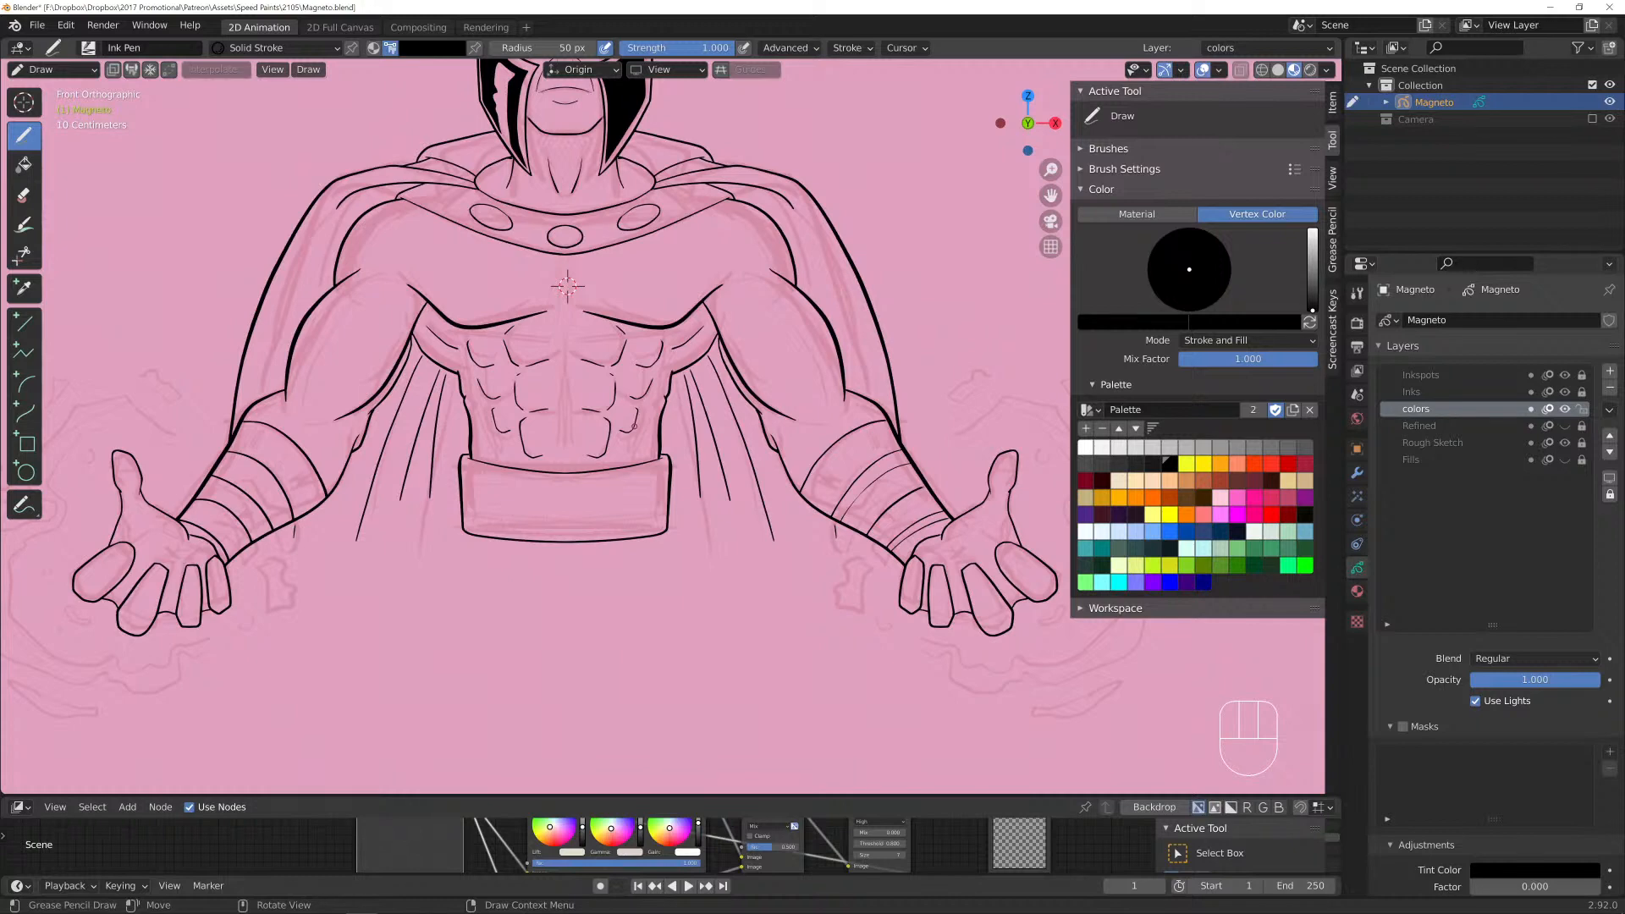
Activate the Fill tool with the whole figure in view and choose dark red from the palette as its colour.
shift+middle_drag(634, 427, 652, 586)
scroll(734, 555, down, 2)
scroll(609, 439, up, 1)
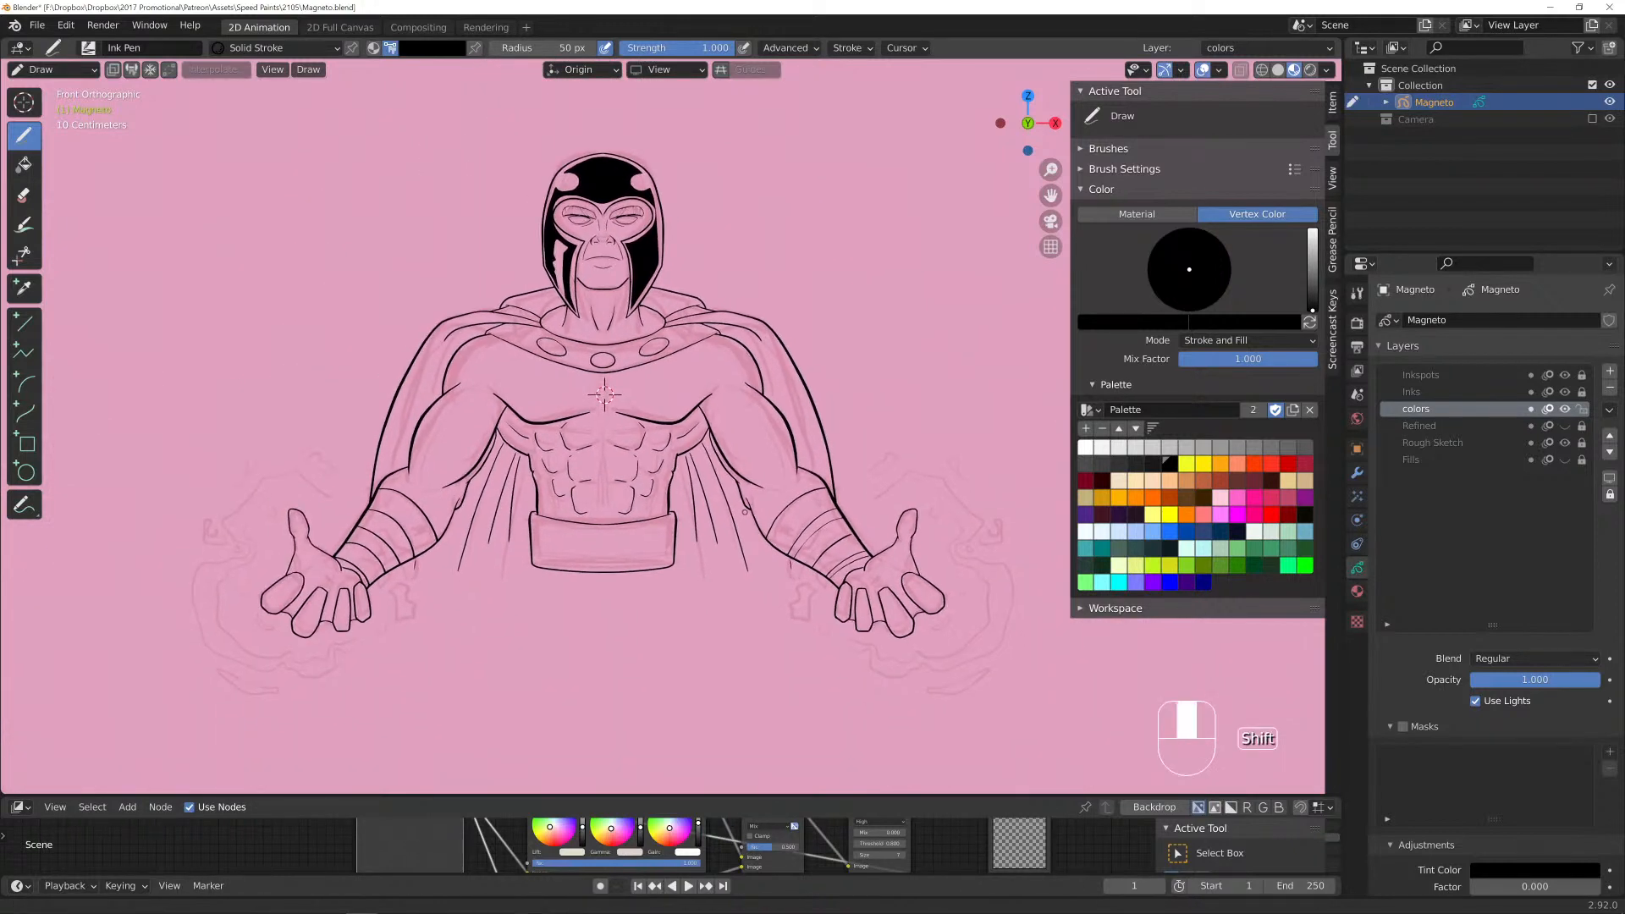
shift+middle_drag(609, 439, 591, 385)
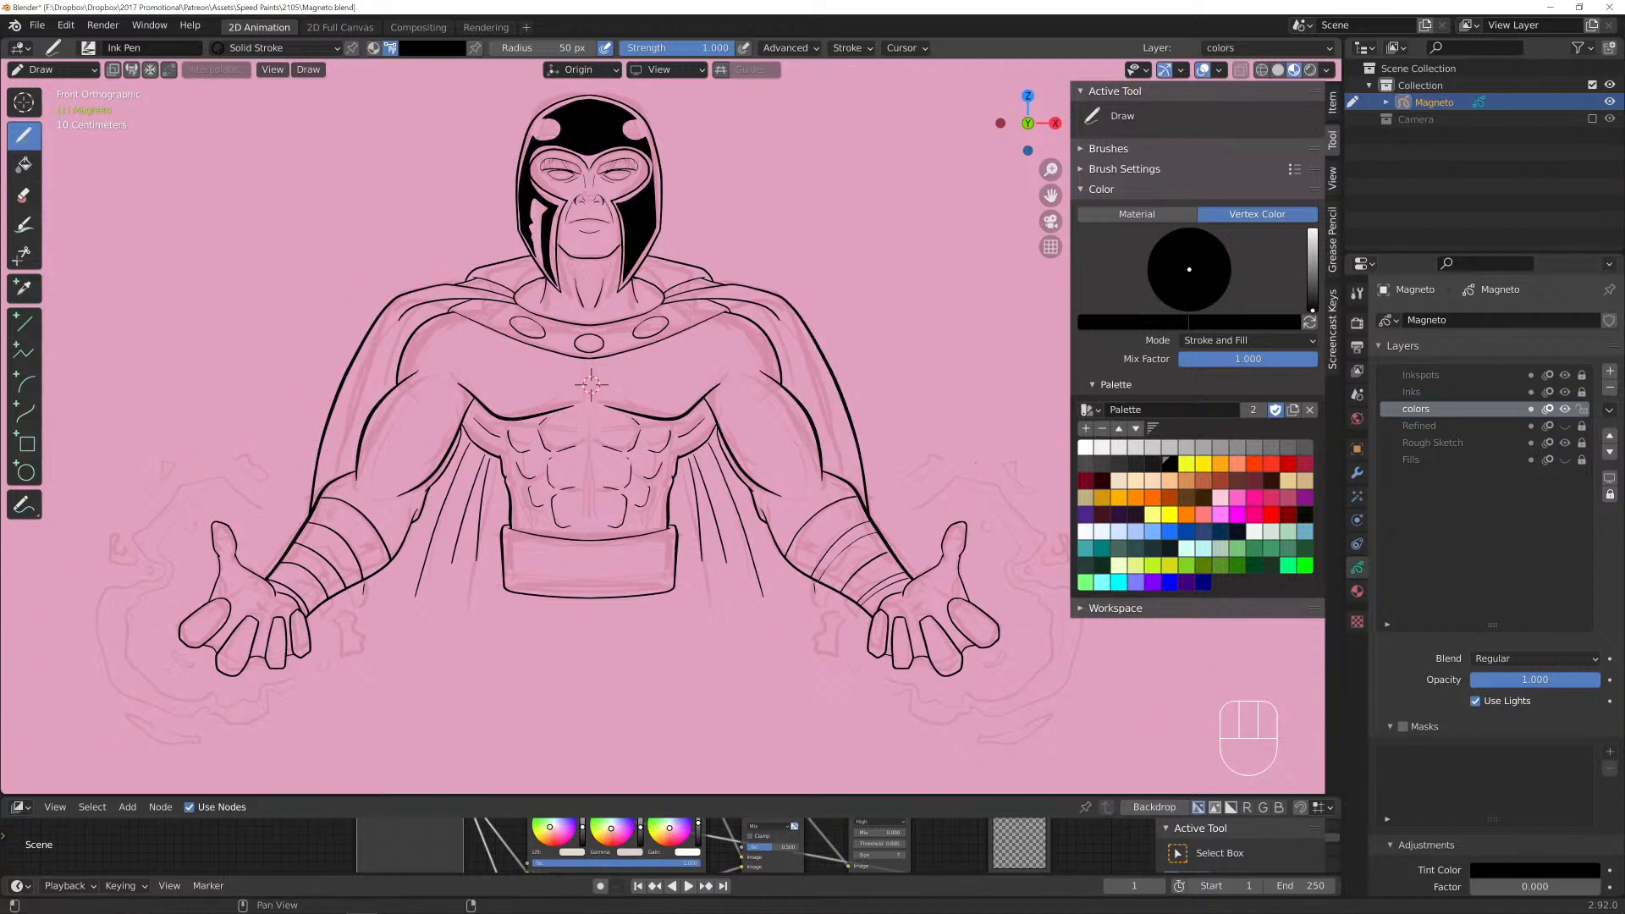
click(24, 164)
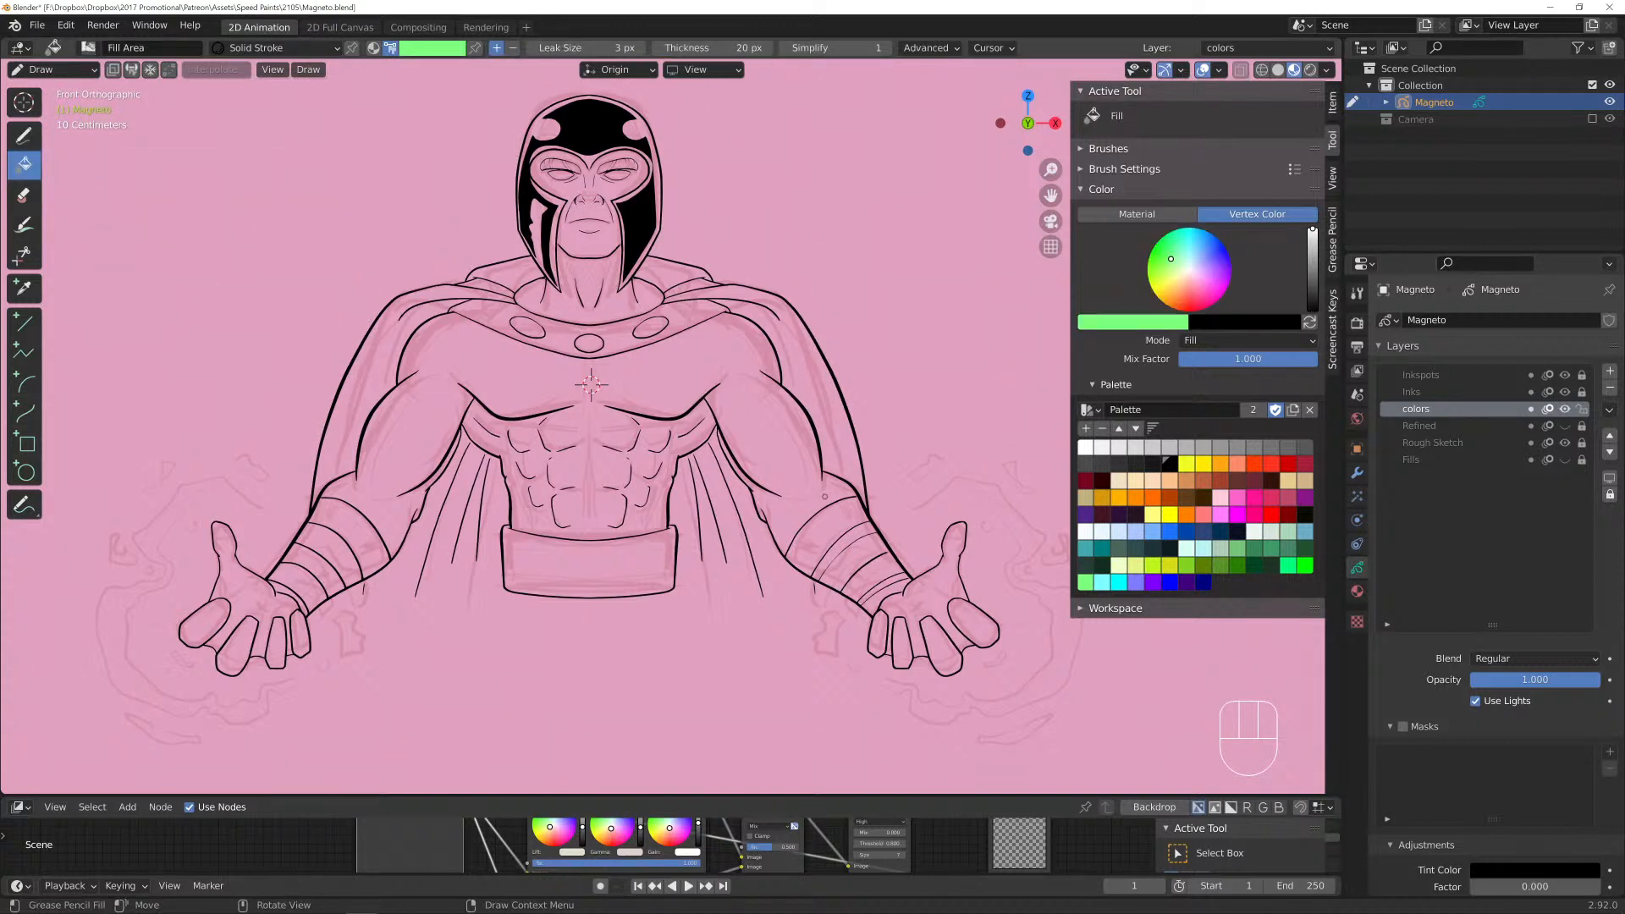
click(1086, 481)
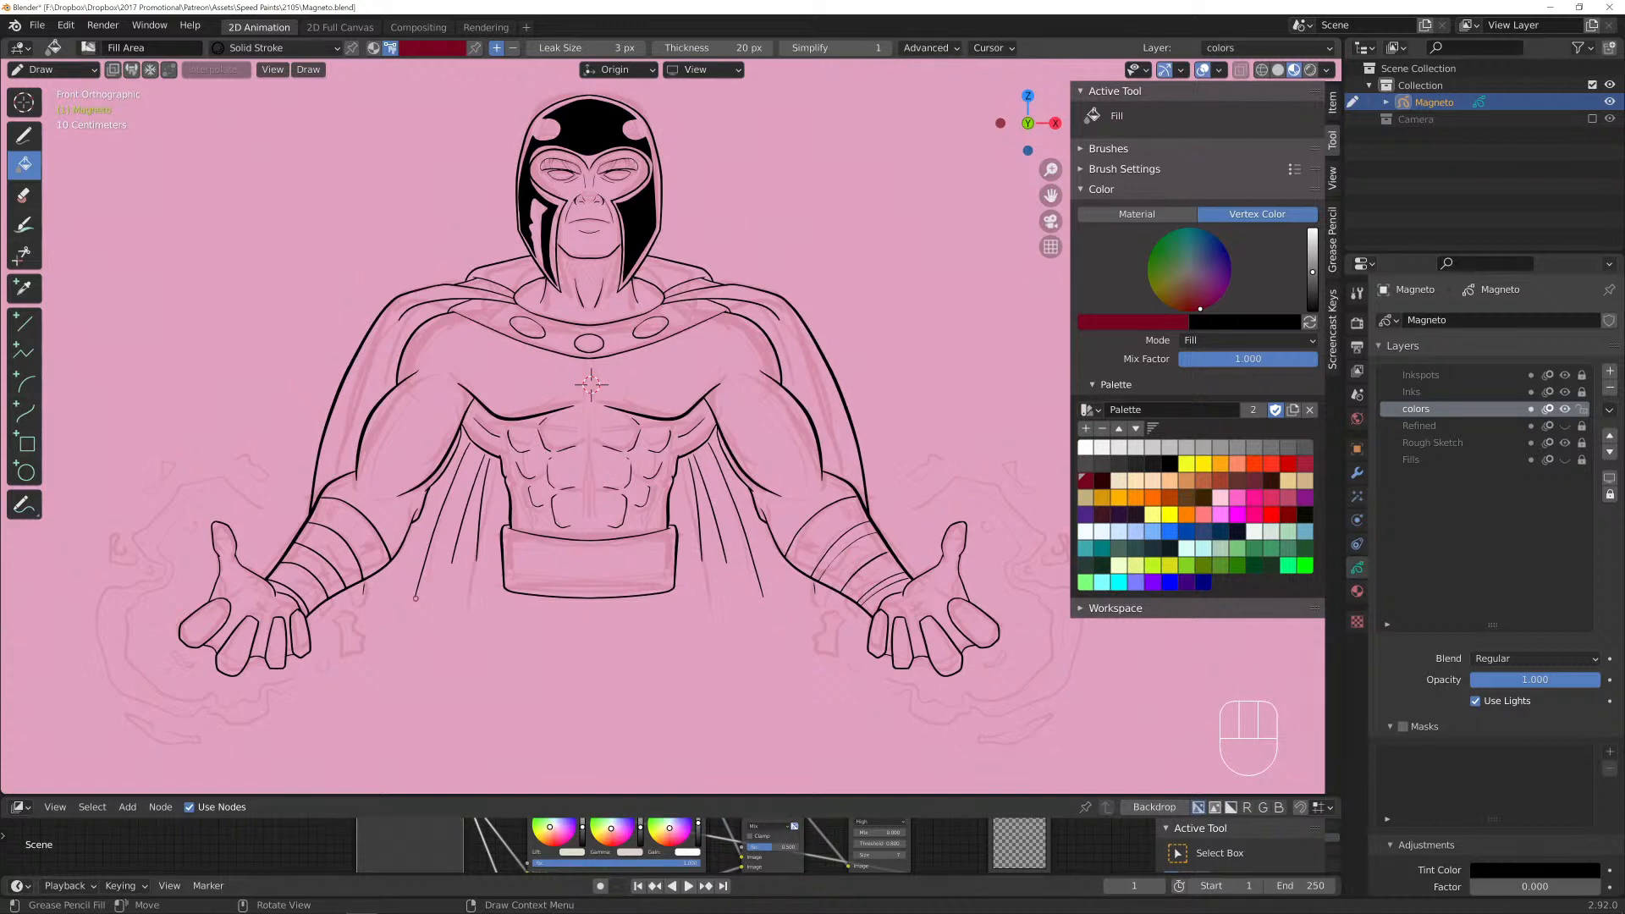
Try dark red fills with reversed direction around the figure's silhouette, using the Solid Stroke material and undoing the first attempt.
ctrl+click(350, 576)
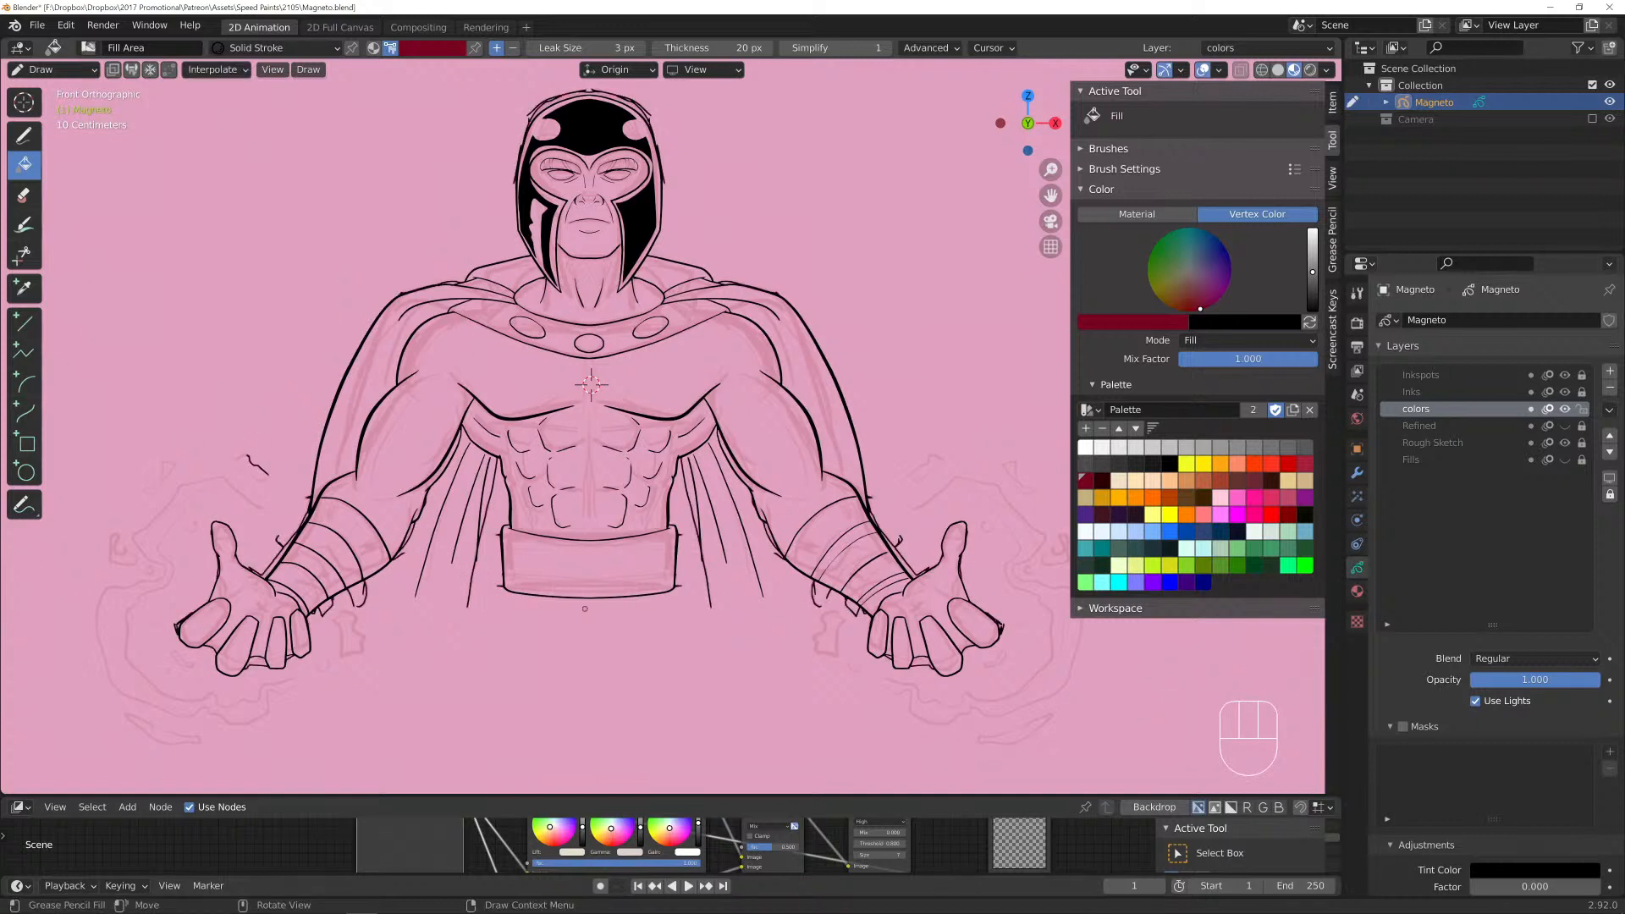
key(ctrl+z)
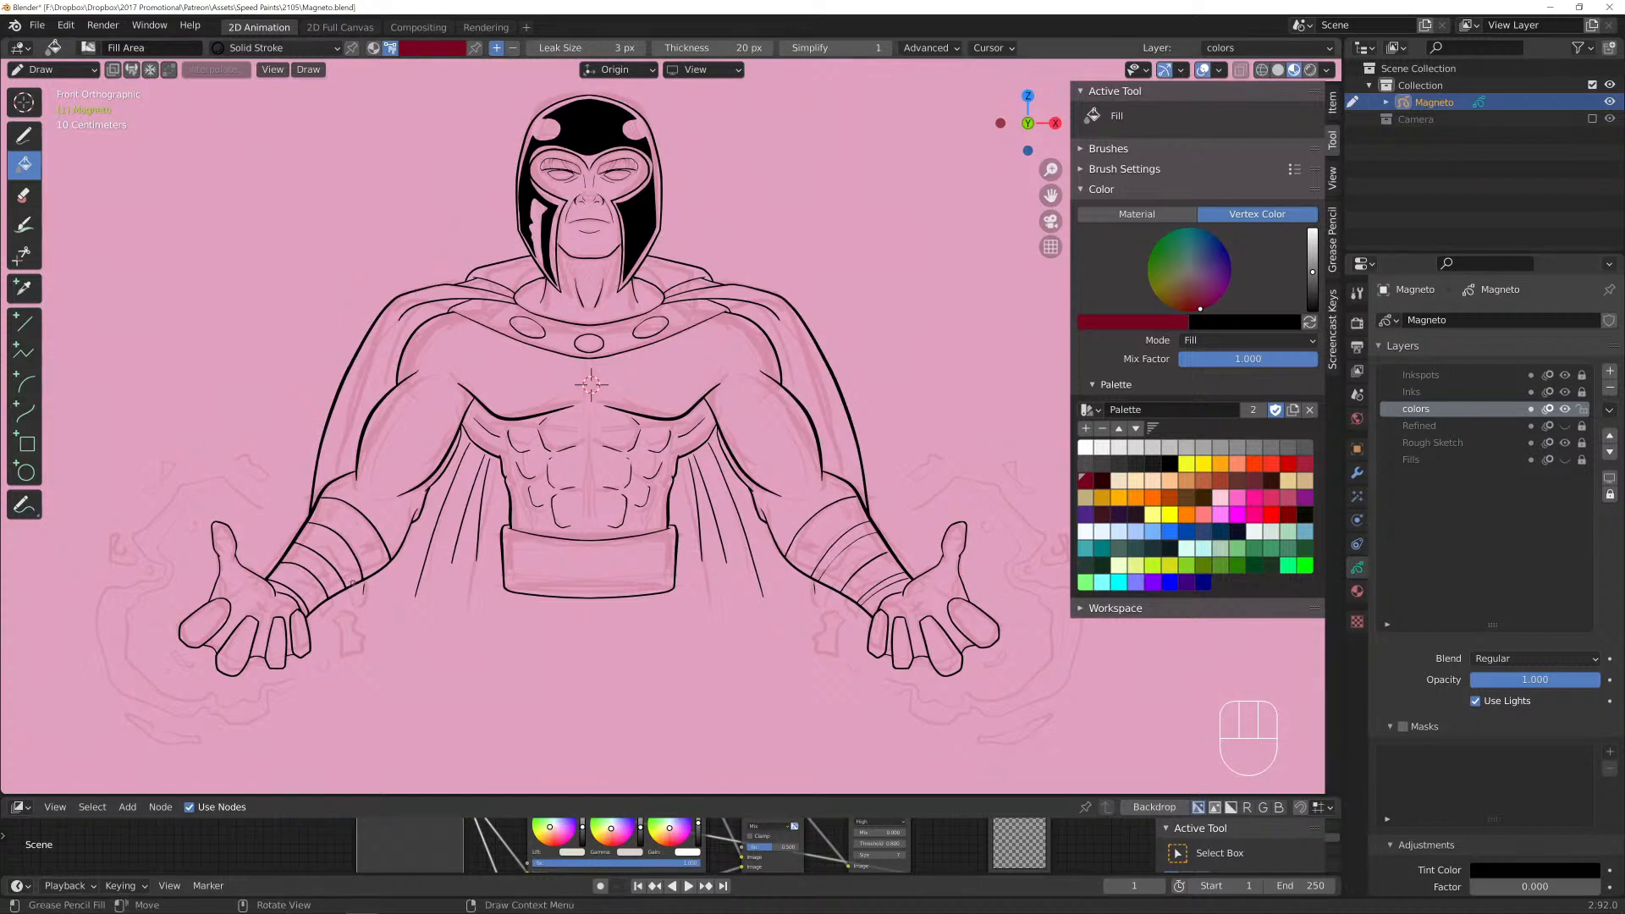
key(ctrl)
ctrl+click(591, 384)
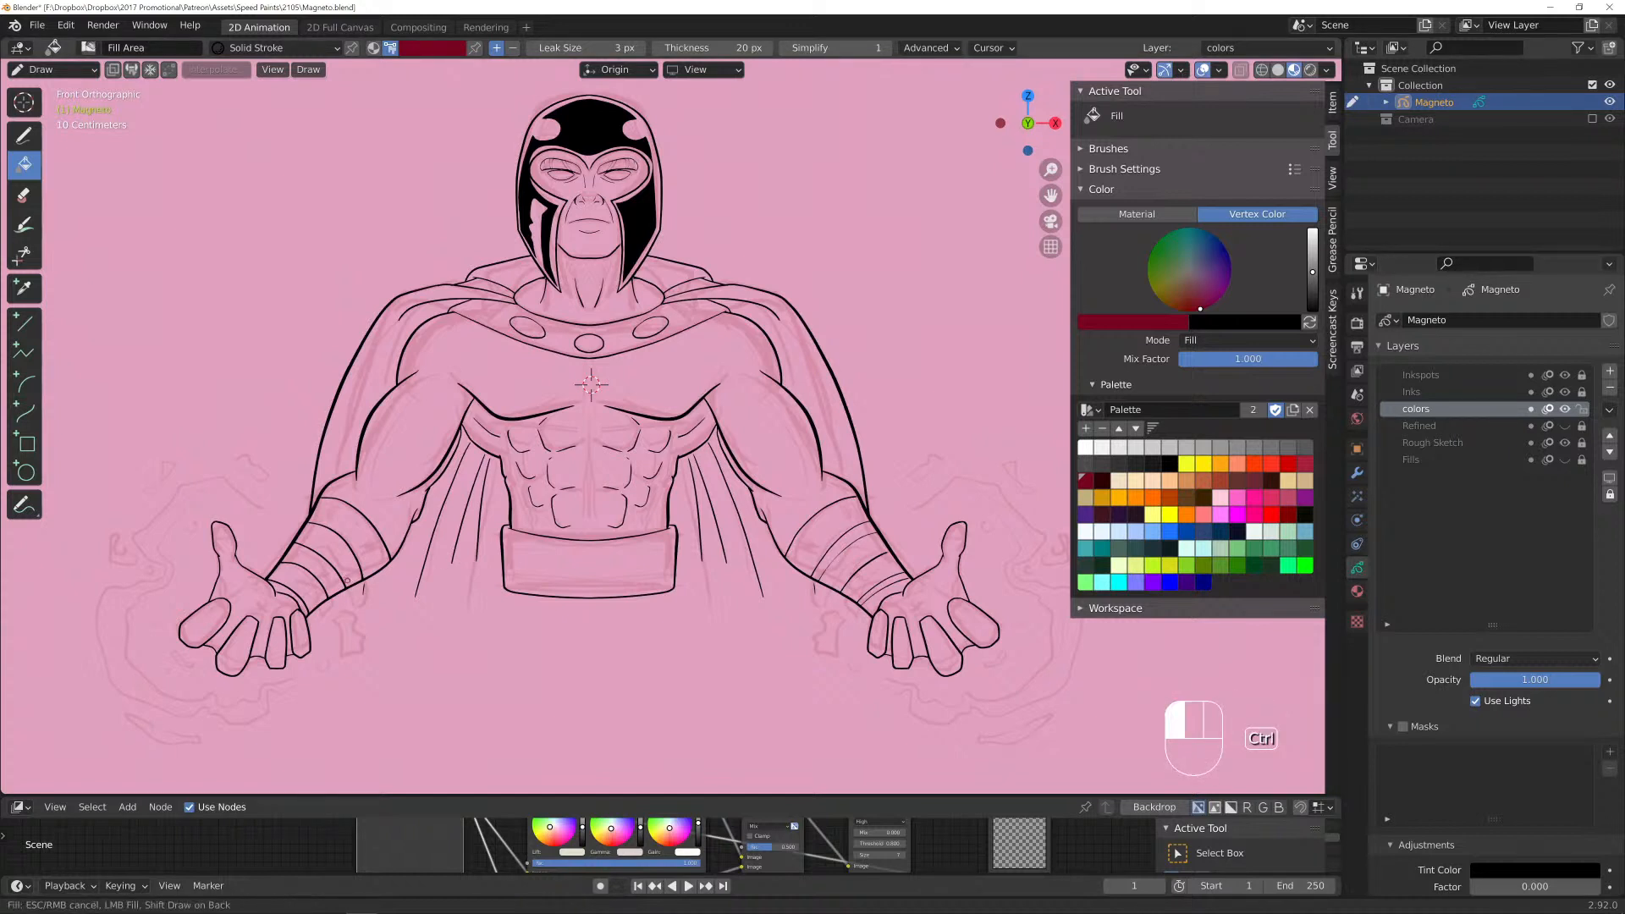
ctrl+drag(480, 588, 675, 584)
key(ctrl)
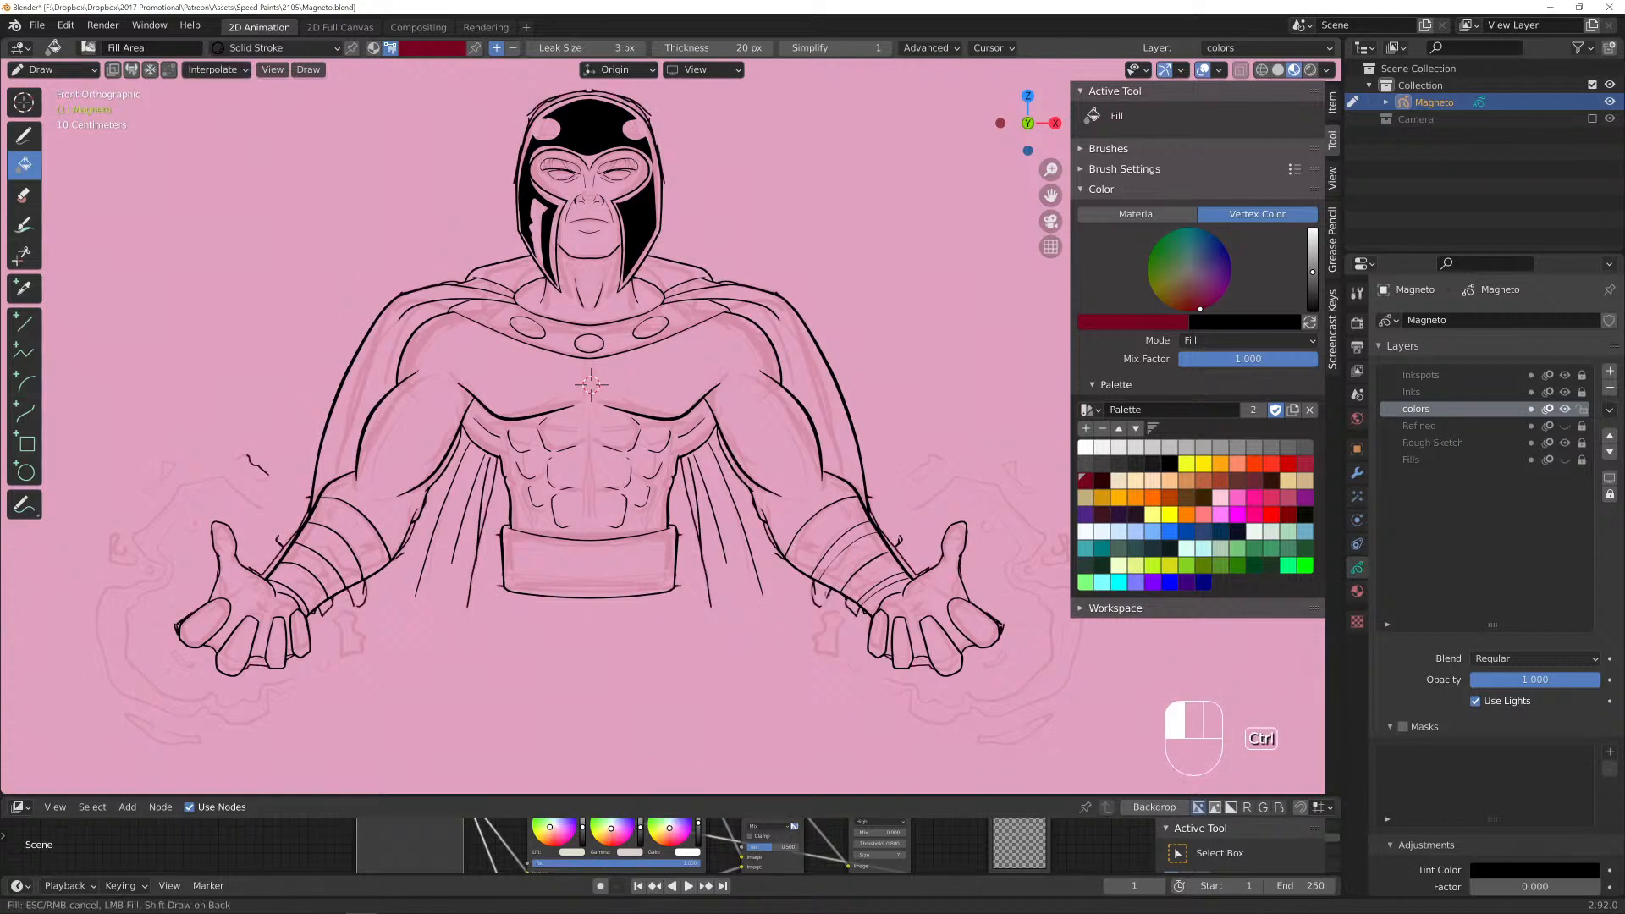
ctrl+drag(247, 457, 237, 460)
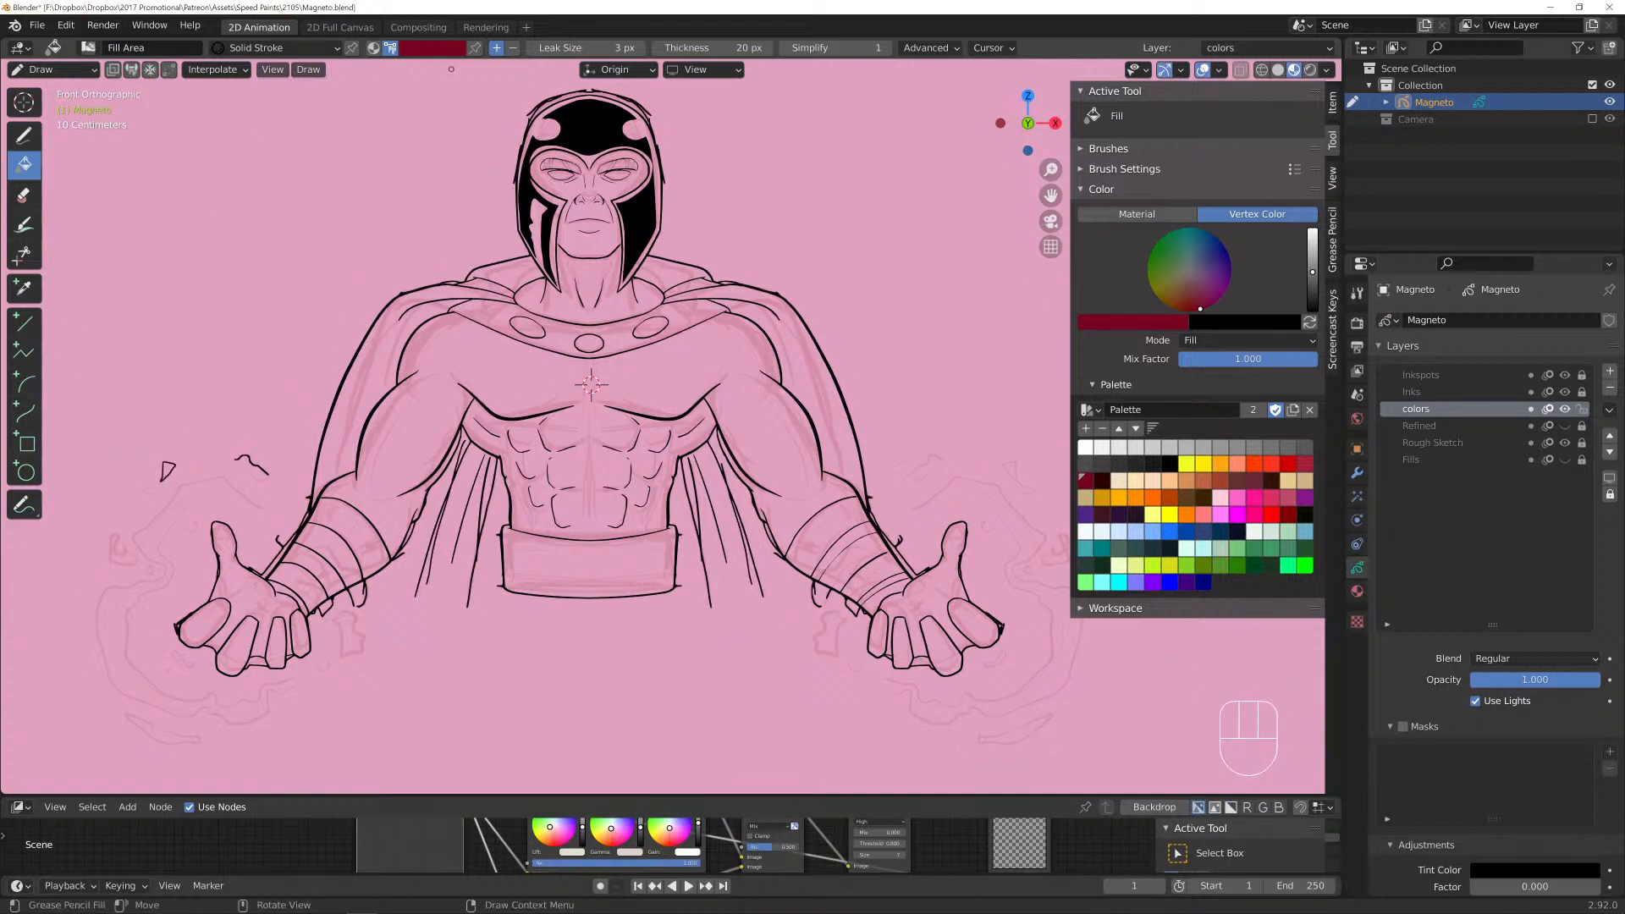
Set the fill direction to inverted and test it with one fill outside the figure, undoing that fill.
click(512, 47)
click(591, 385)
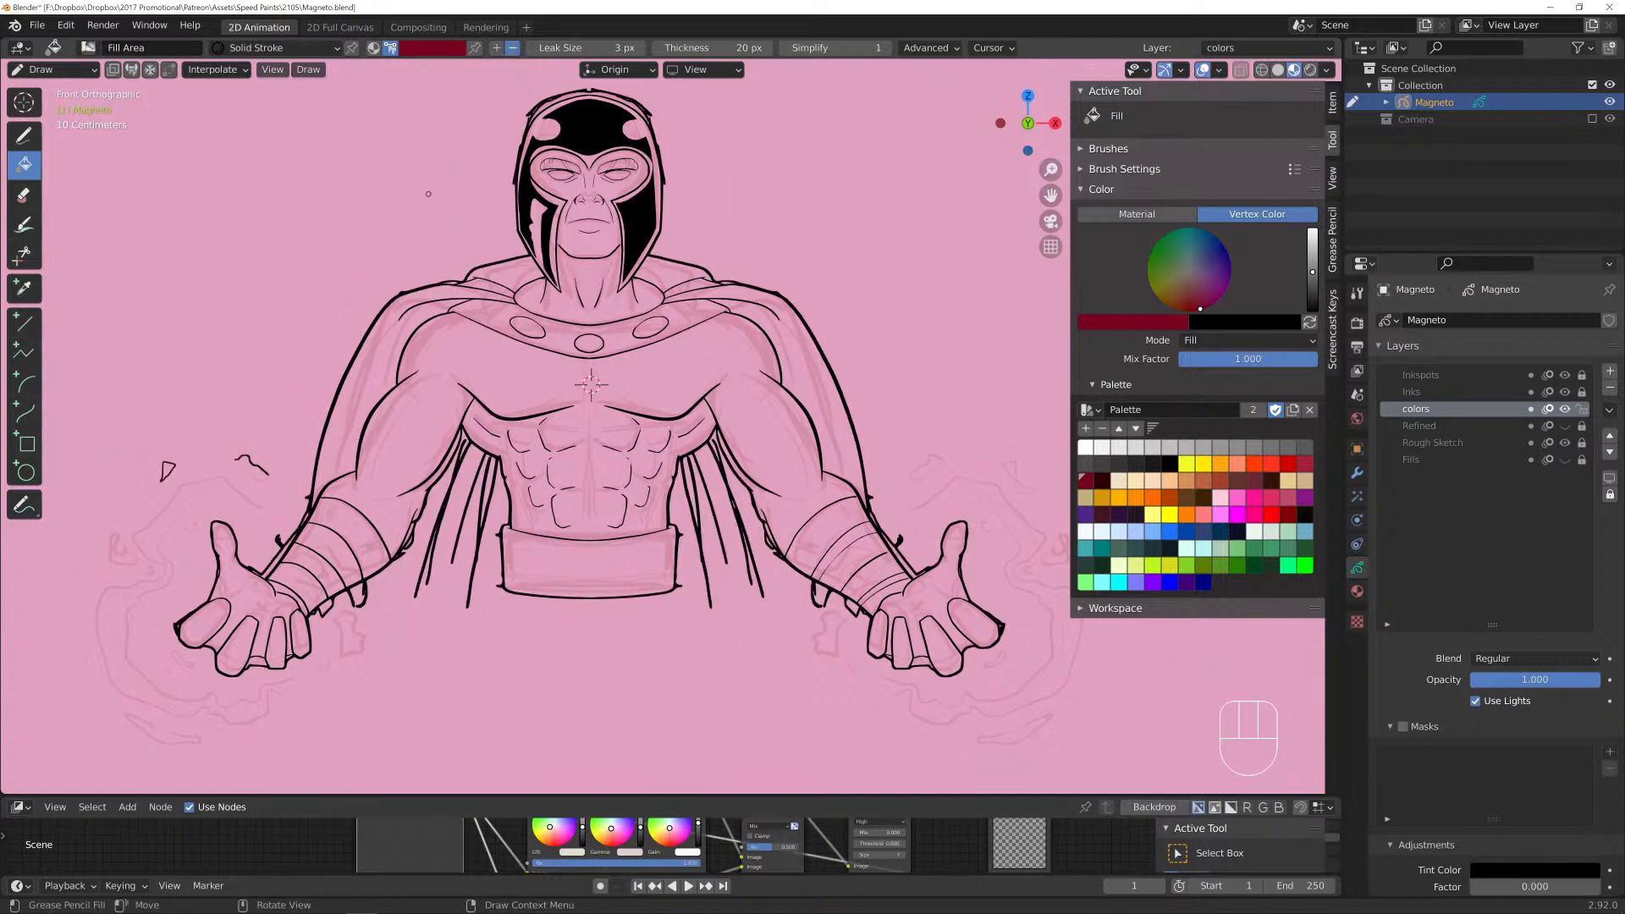
key(ctrl+z)
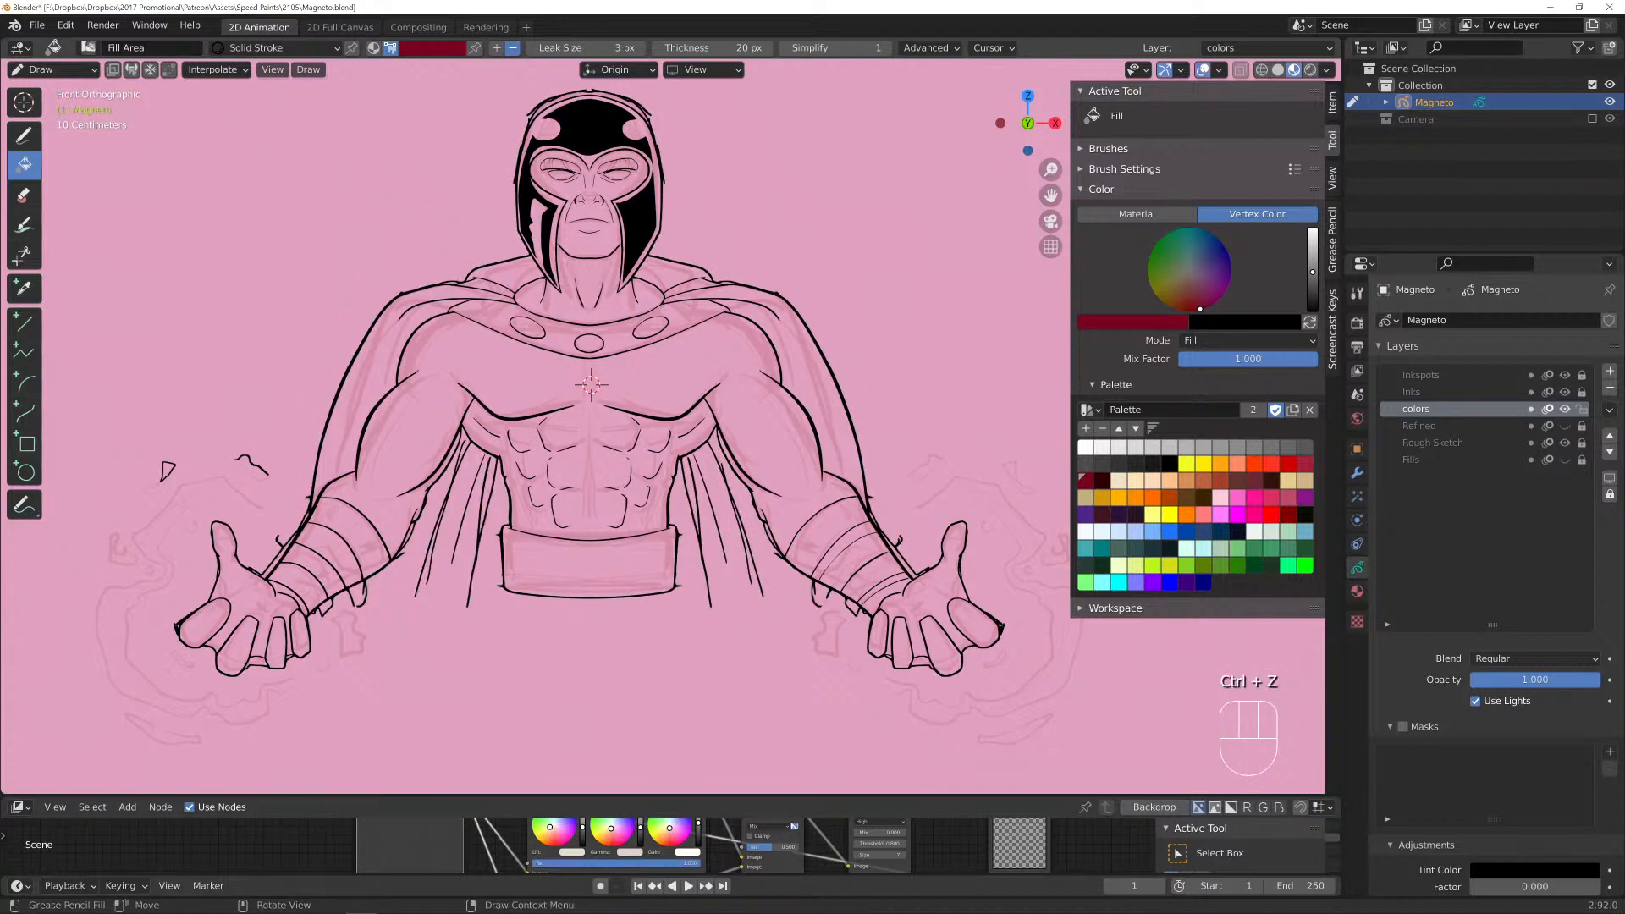
Try an inverted silhouette fill with the Solid Fill material, and undo all test fills along with the material change.
click(279, 47)
click(212, 119)
click(591, 384)
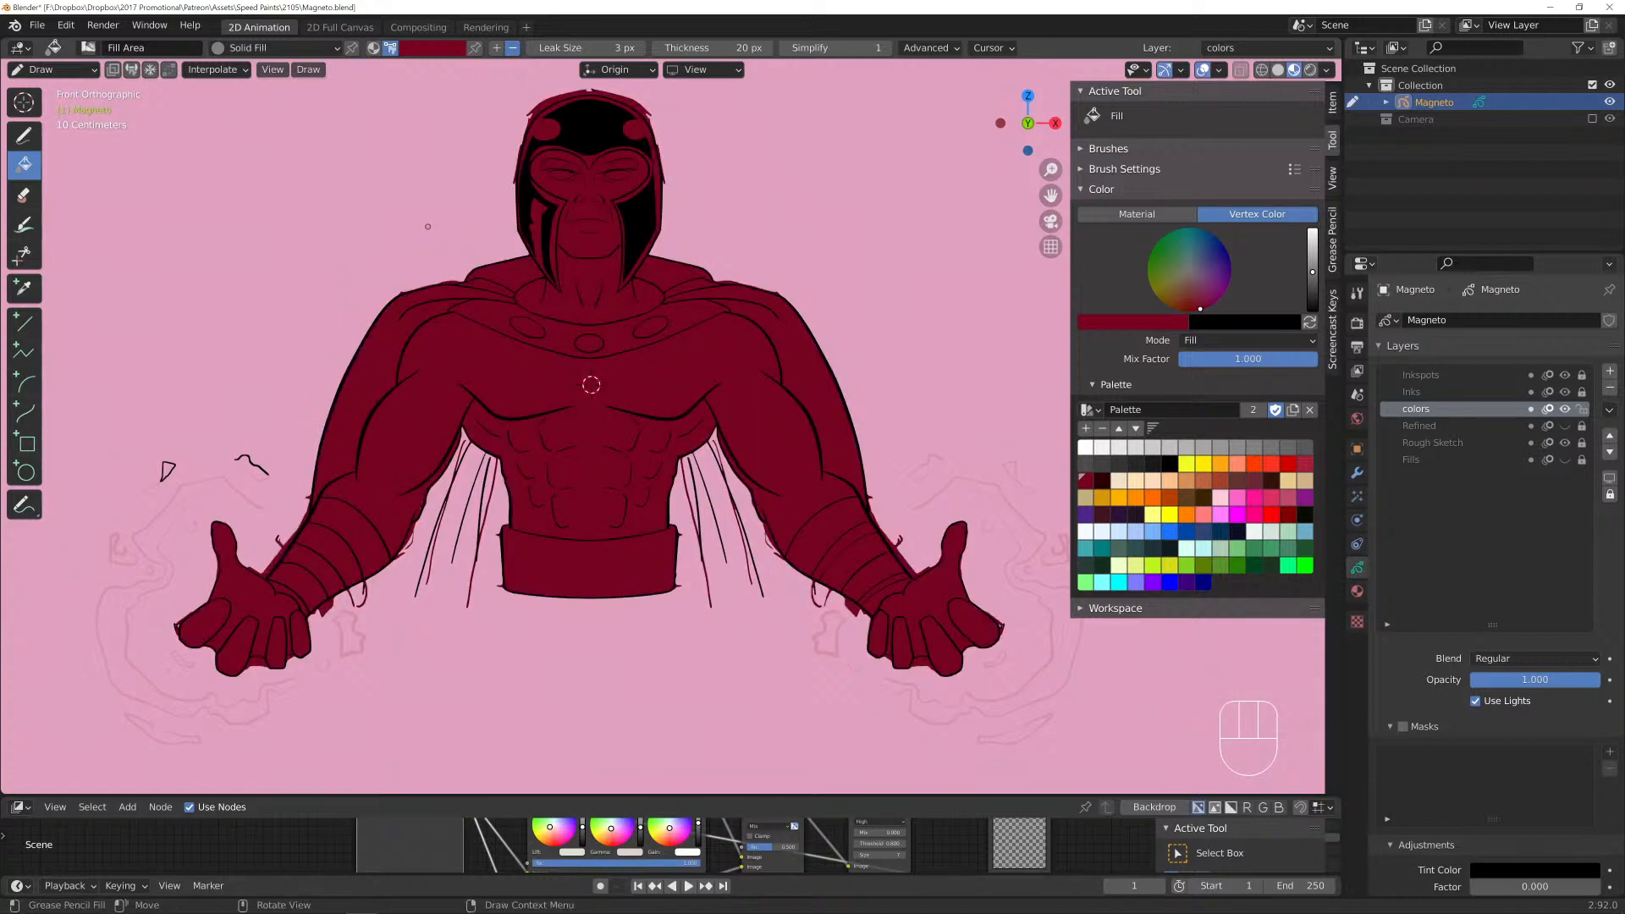
key(ctrl+z)
key(ctrl+z)
key(ctrl+z)
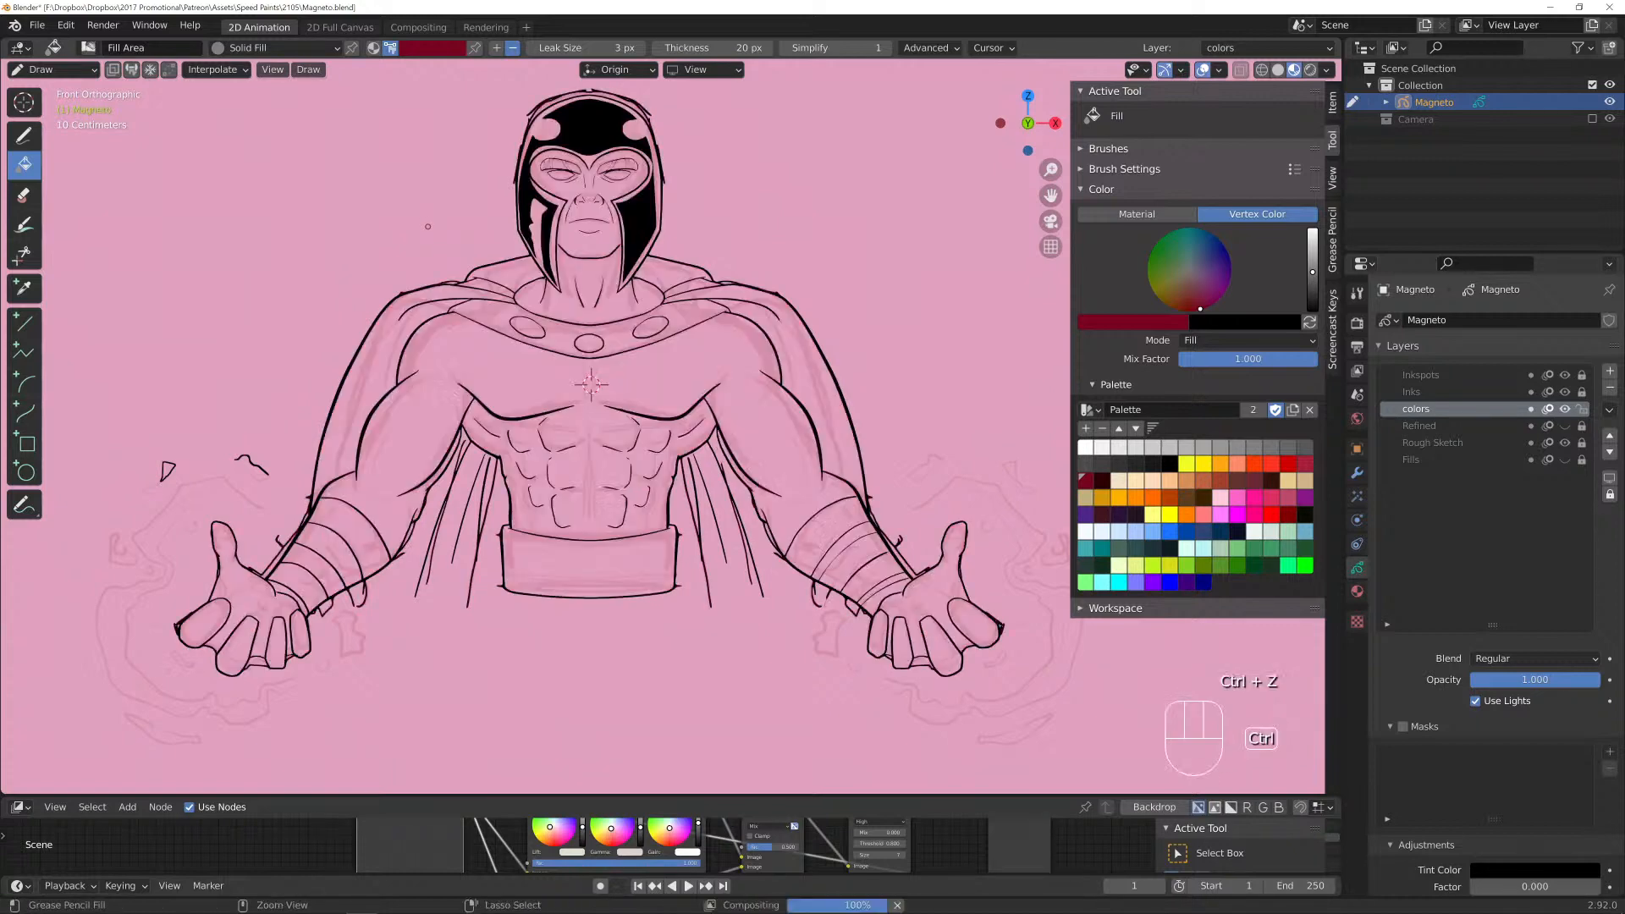
key(ctrl+z)
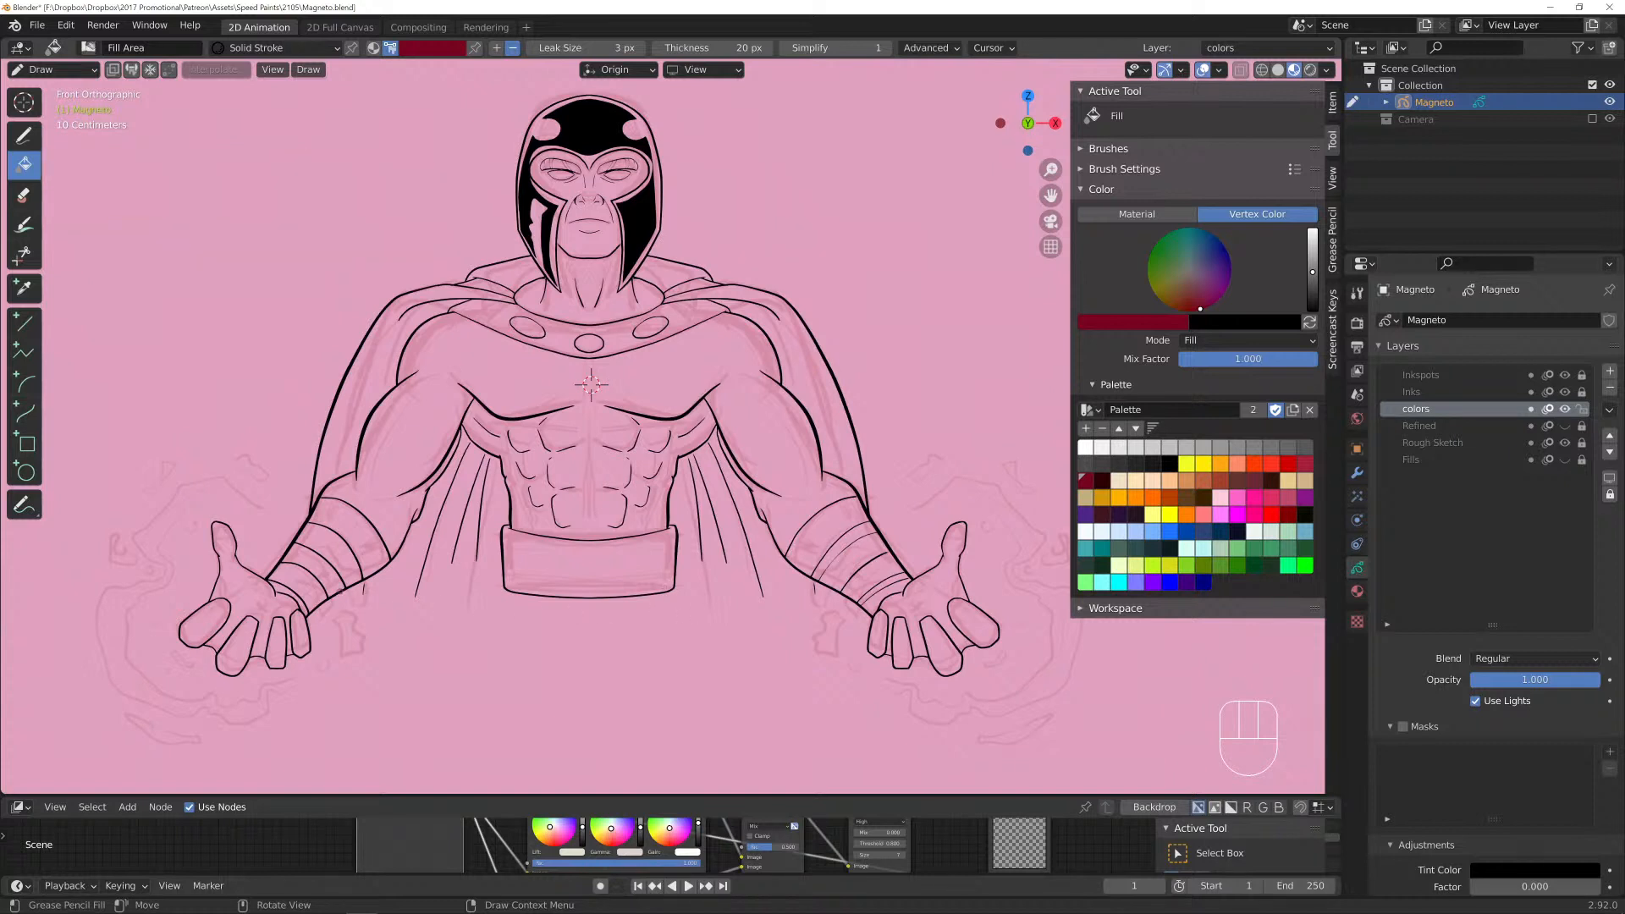
Fill the small gap at the left-hand wrist using the Solid Stroke material, undoing the other trial fills.
key(ctrl)
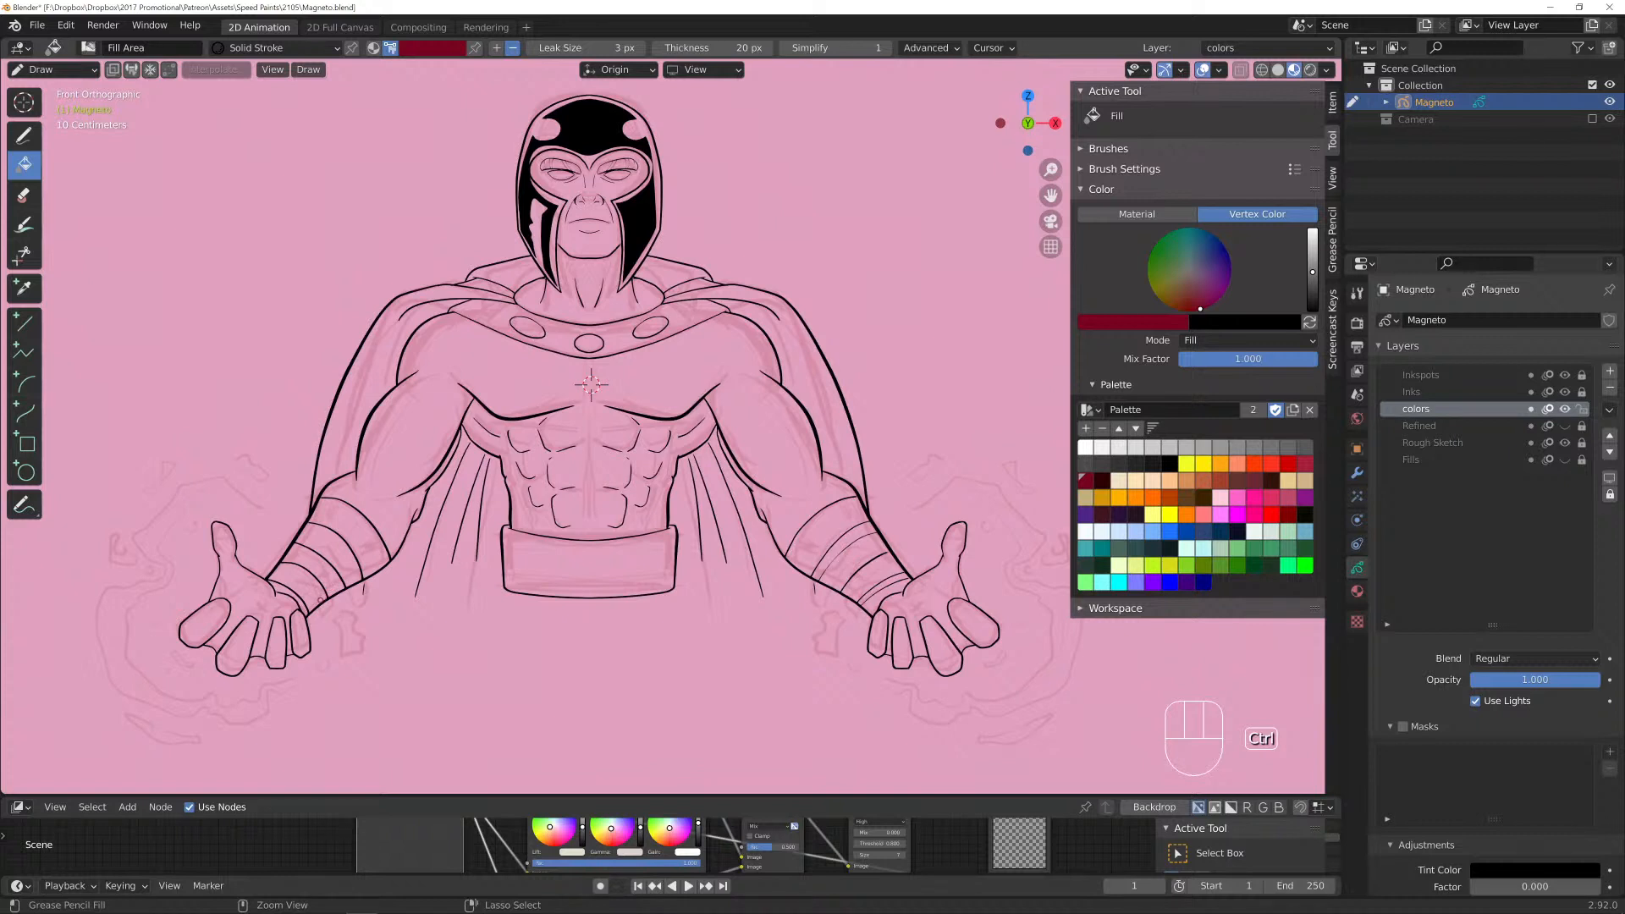
ctrl+click(332, 603)
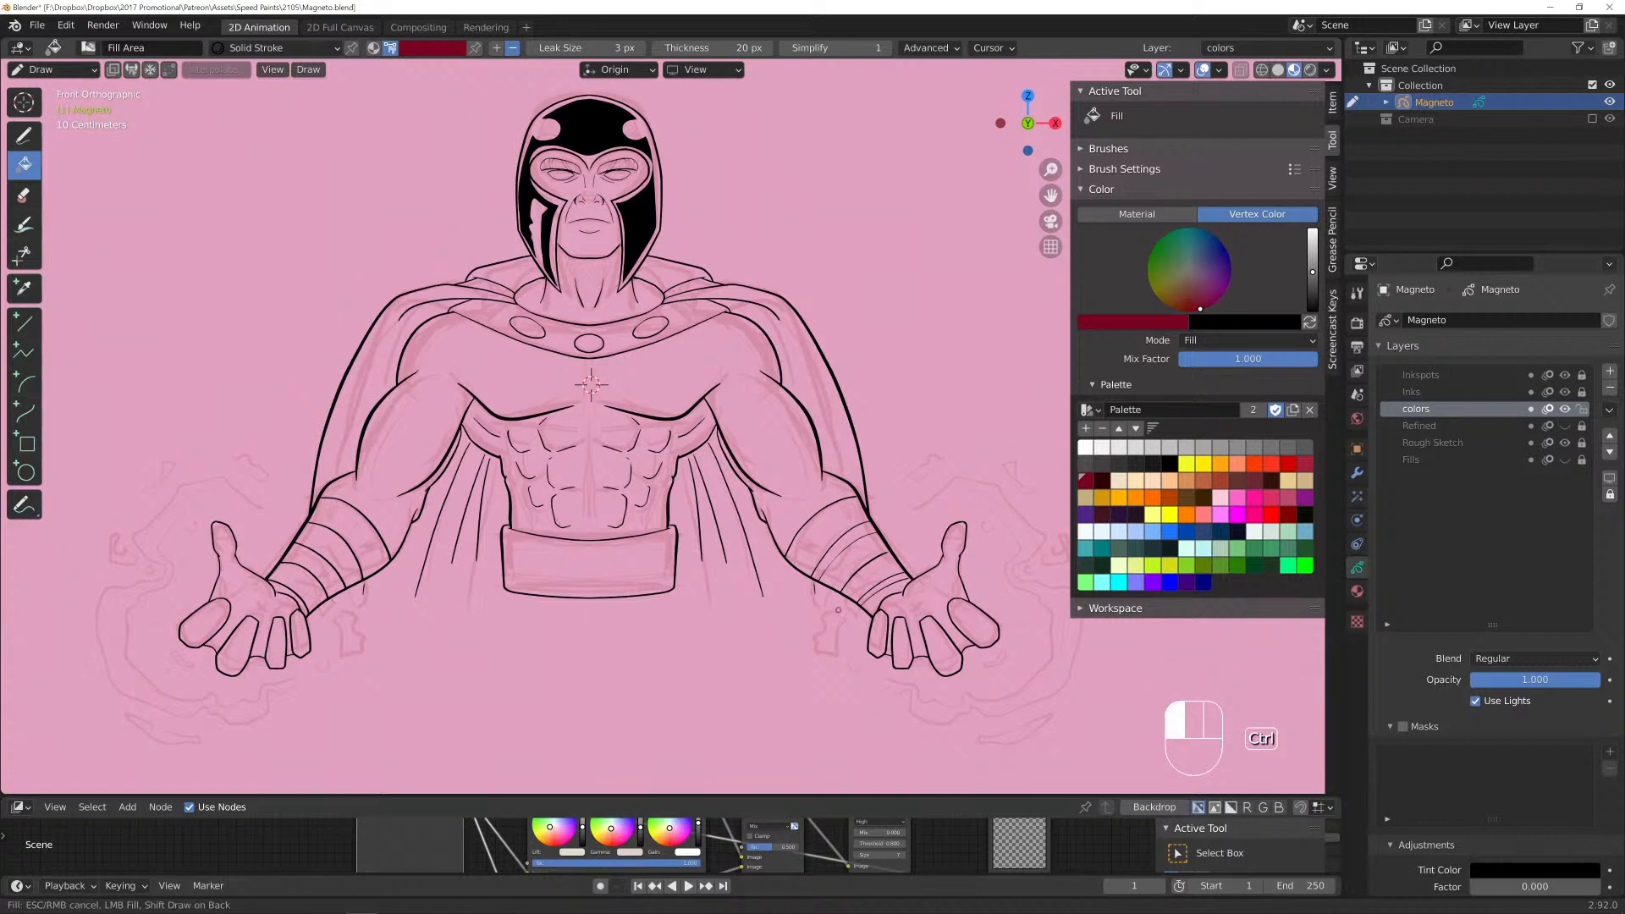
key(ctrl+z)
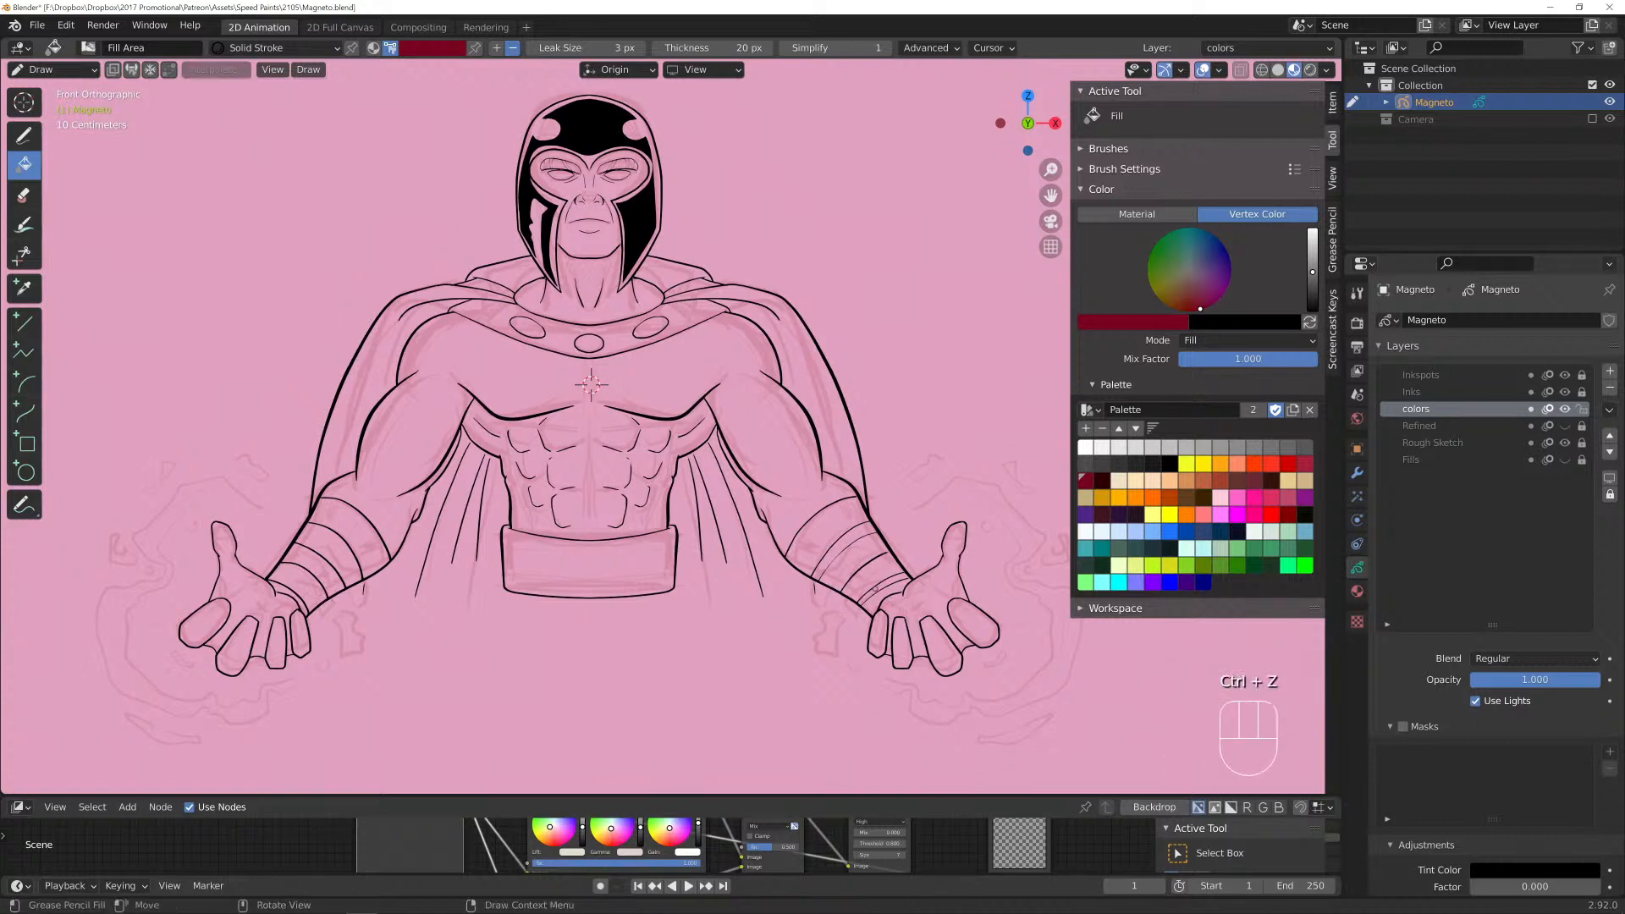
key(ctrl)
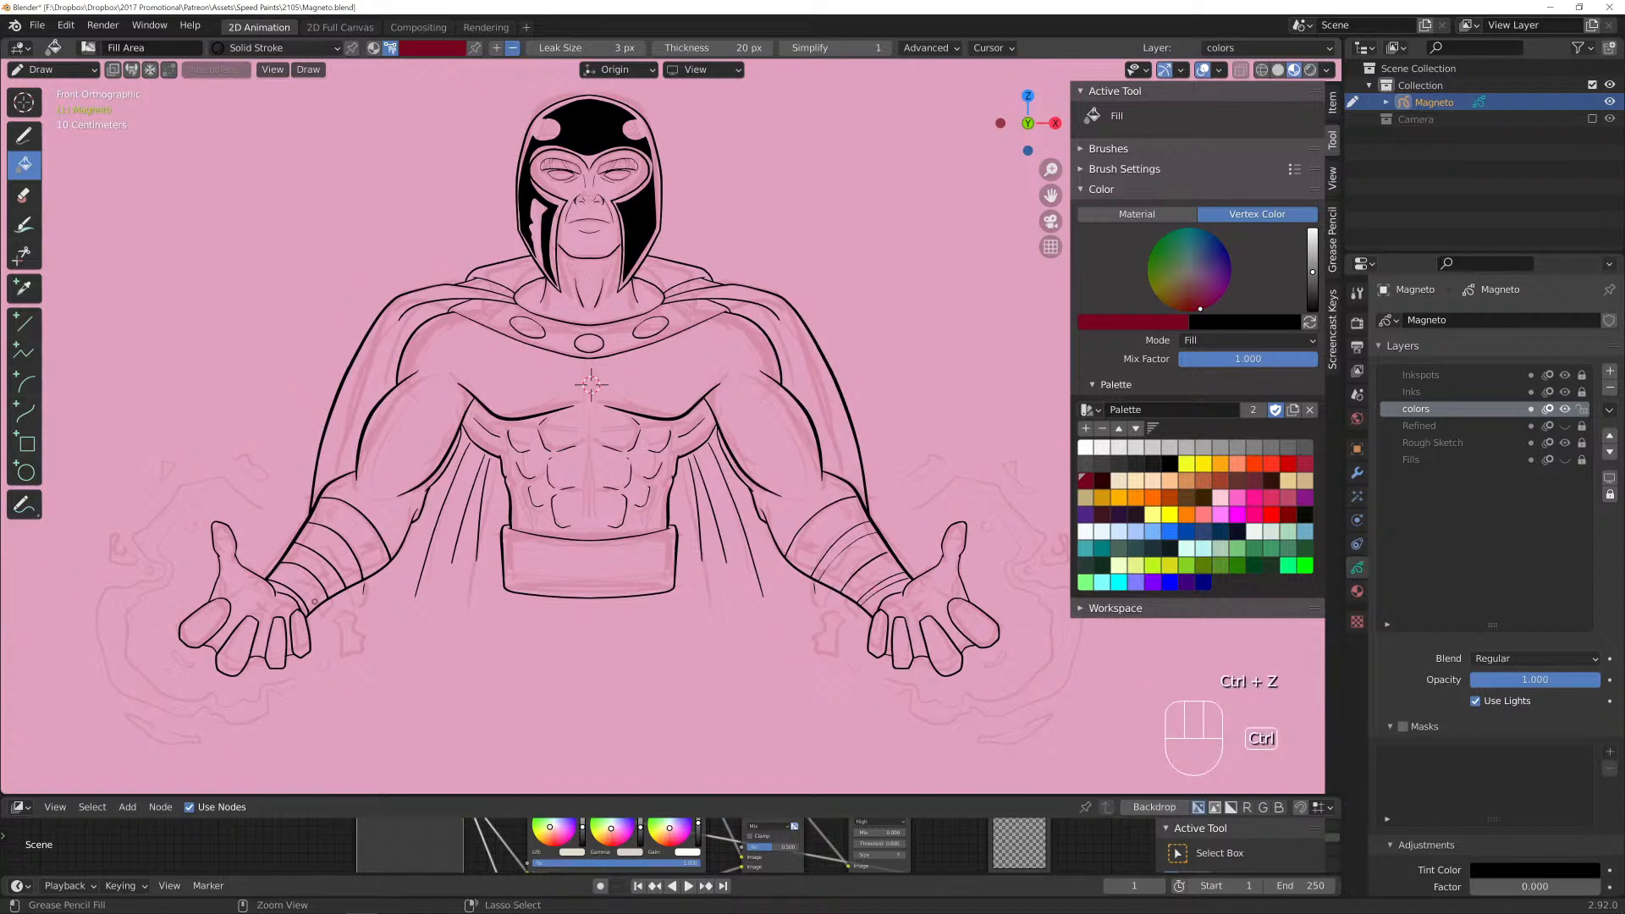
ctrl+click(478, 623)
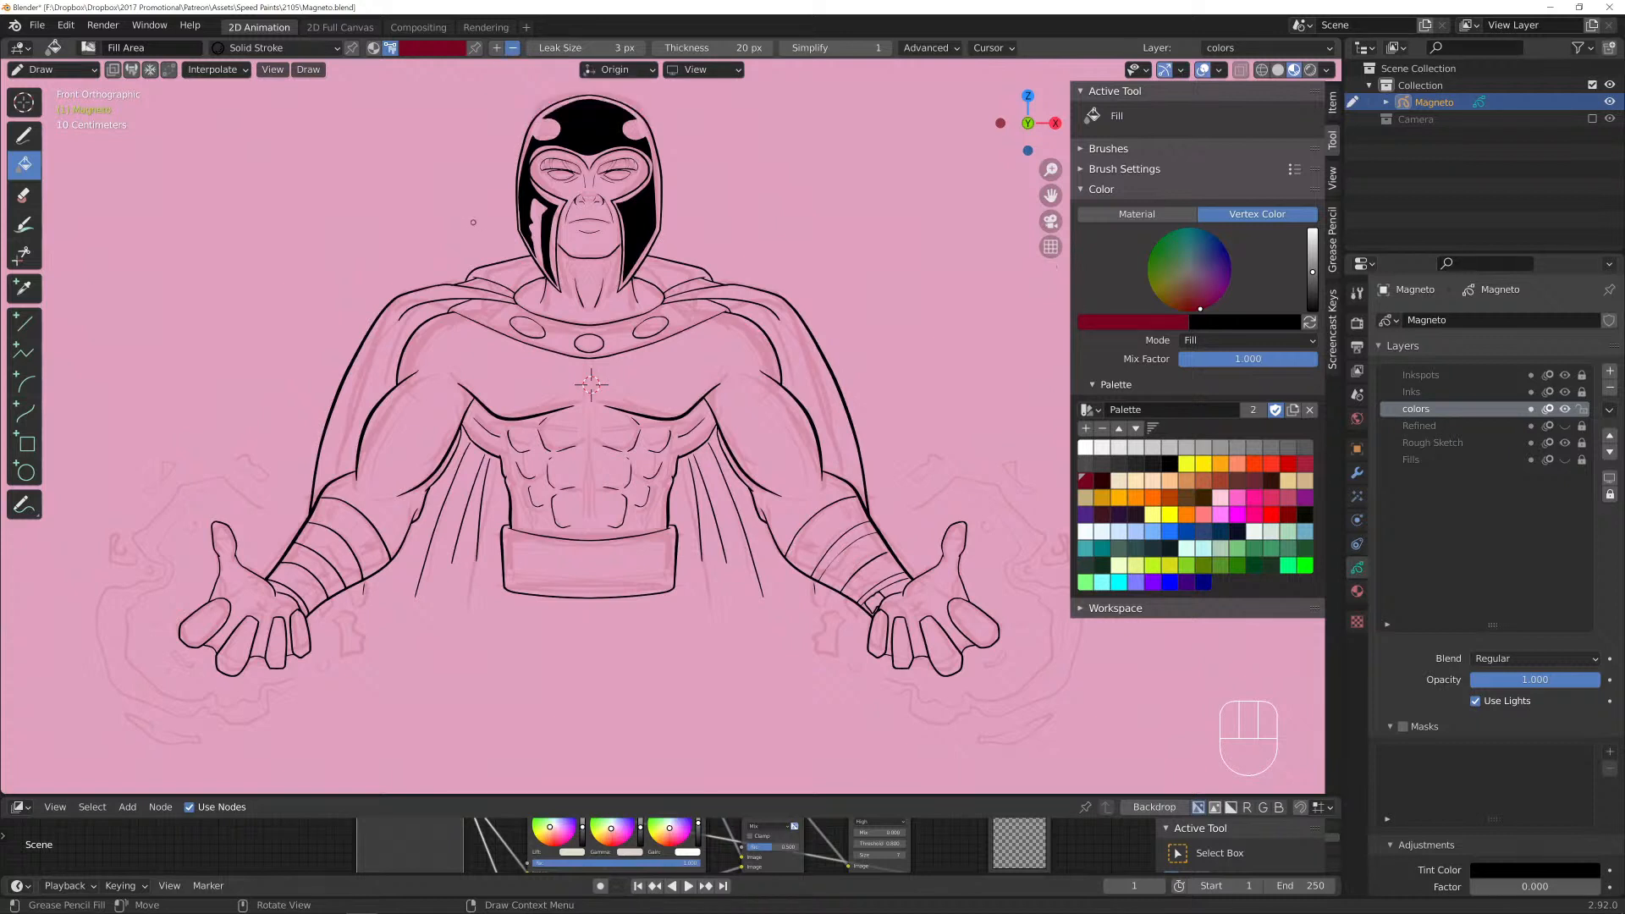
click(394, 208)
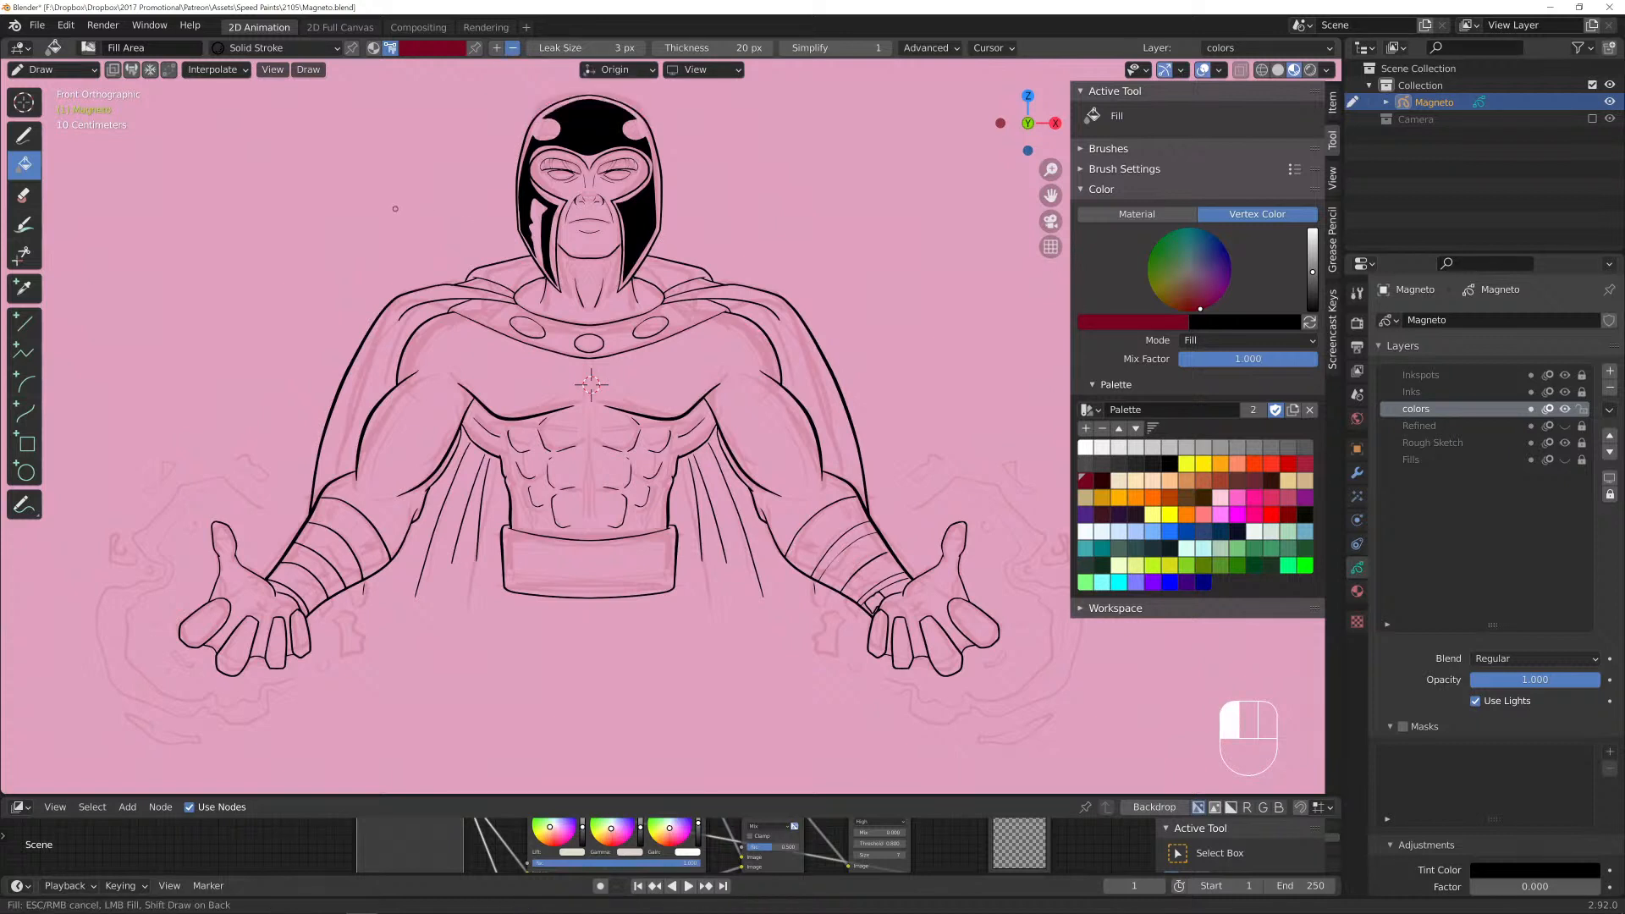
key(ctrl+z)
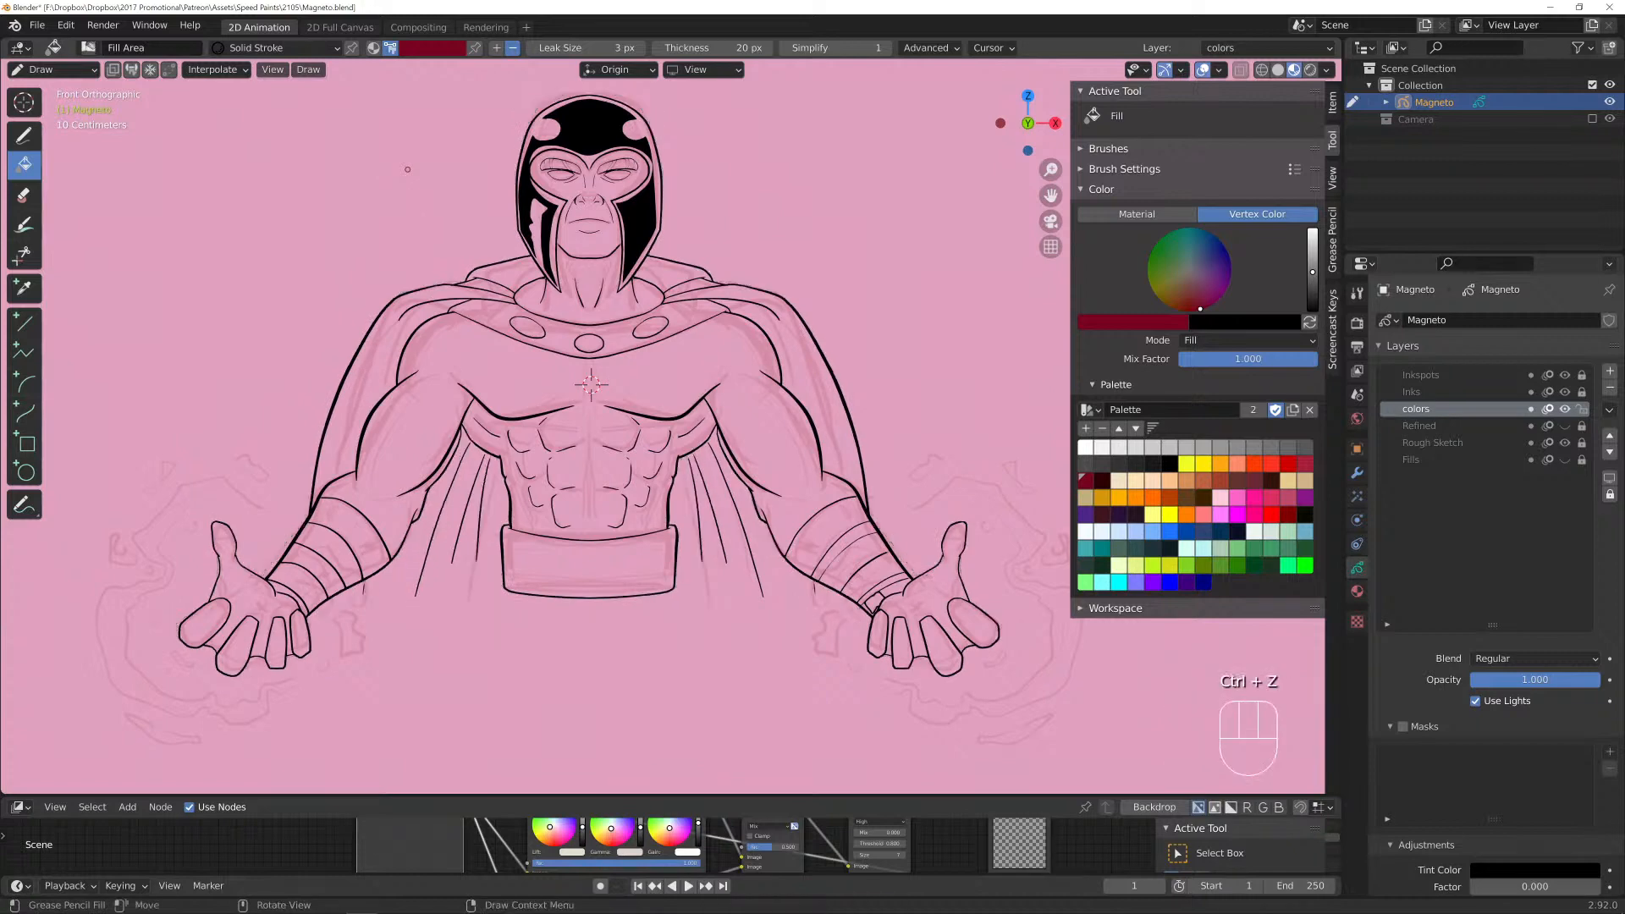
Try filling the whole silhouette dark red with the Solid Fill material again, and undo both the fill and material change.
click(271, 47)
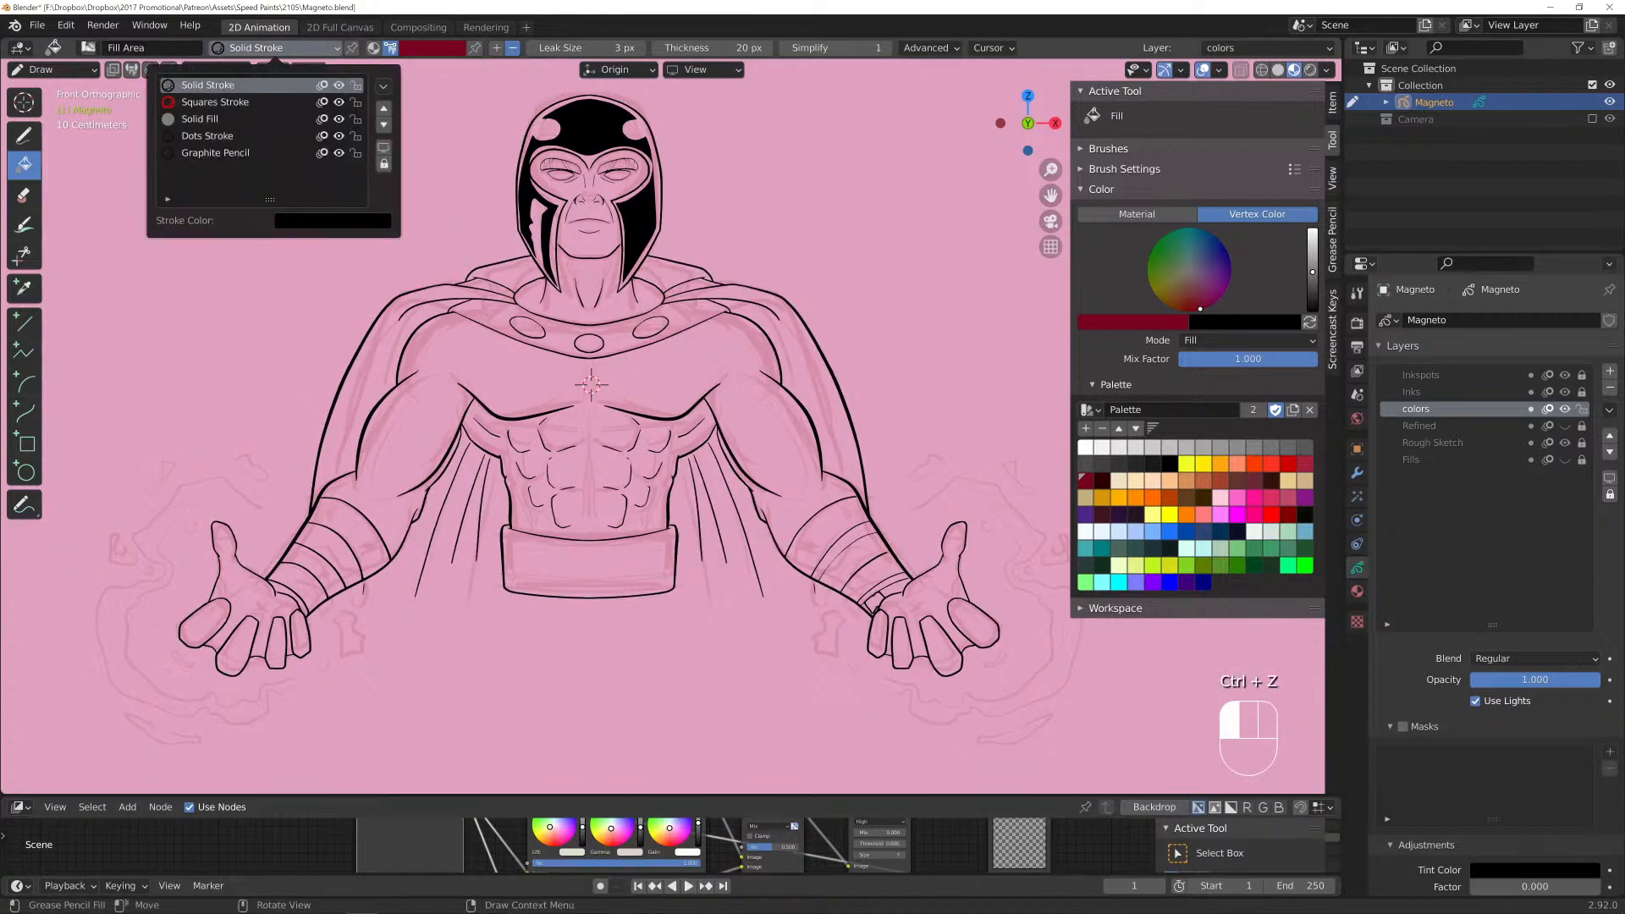
click(200, 118)
click(591, 385)
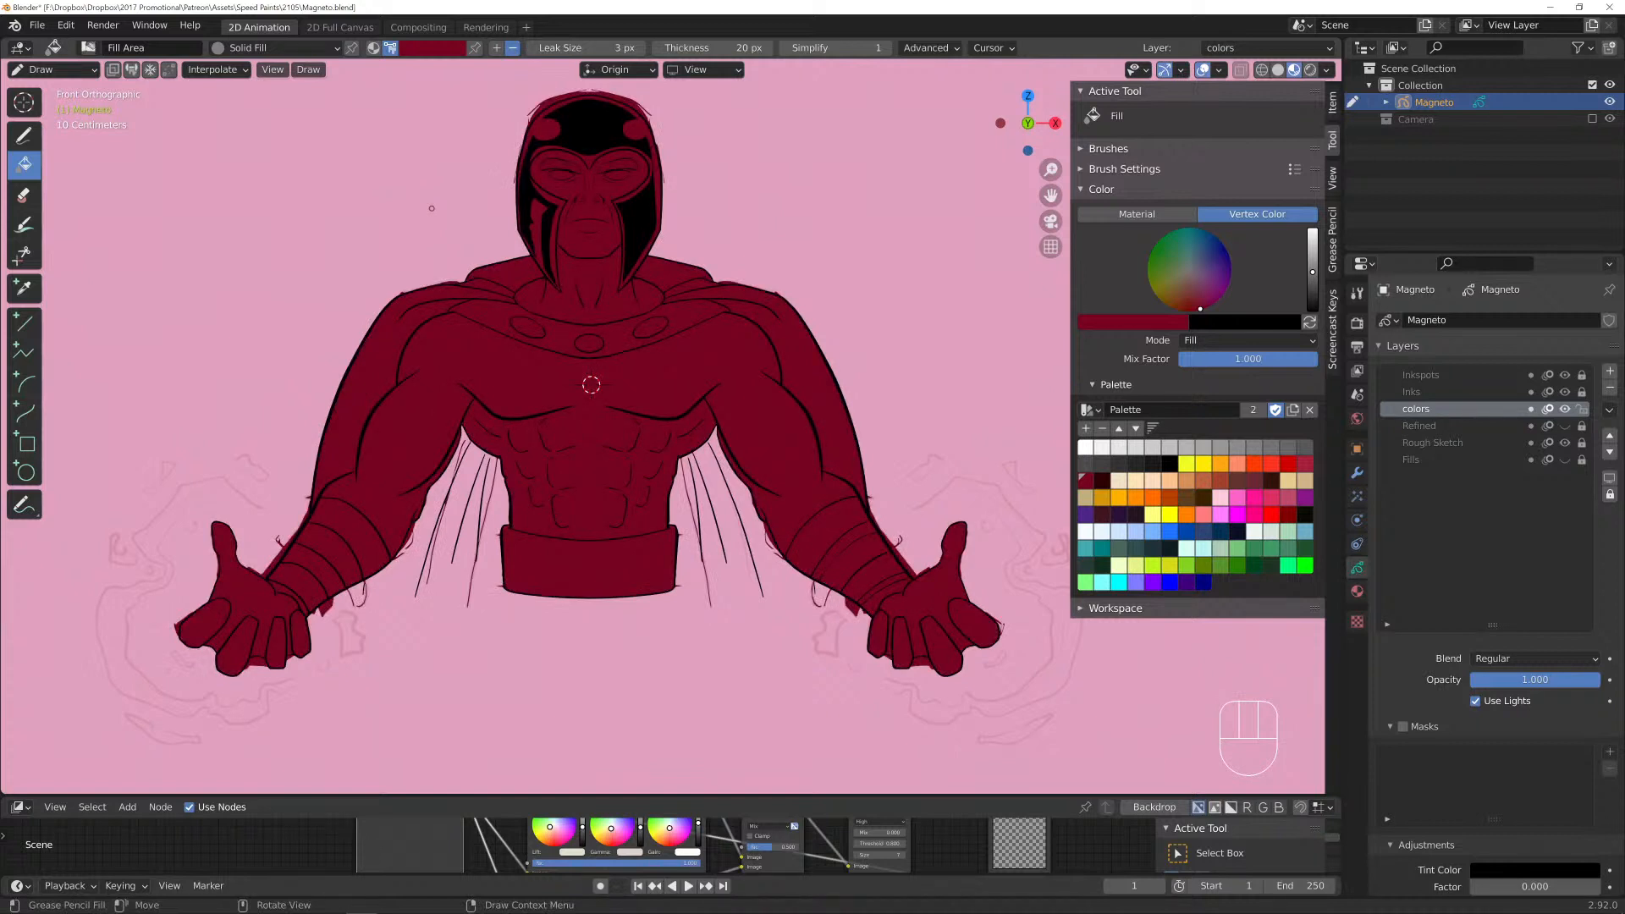
key(ctrl+z)
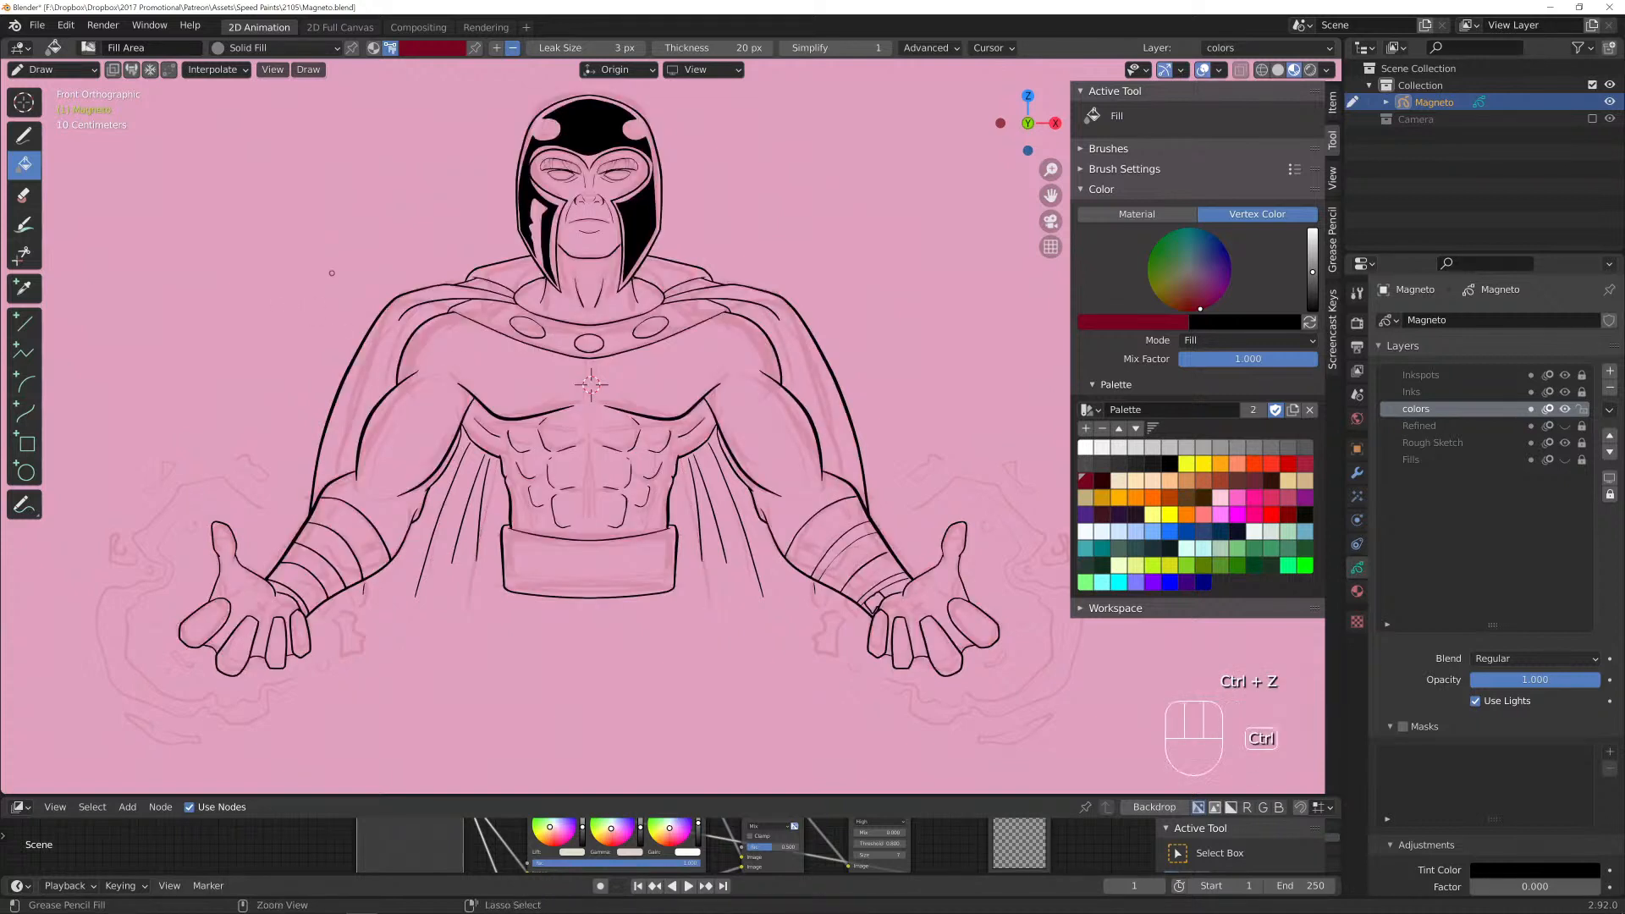
key(ctrl+z)
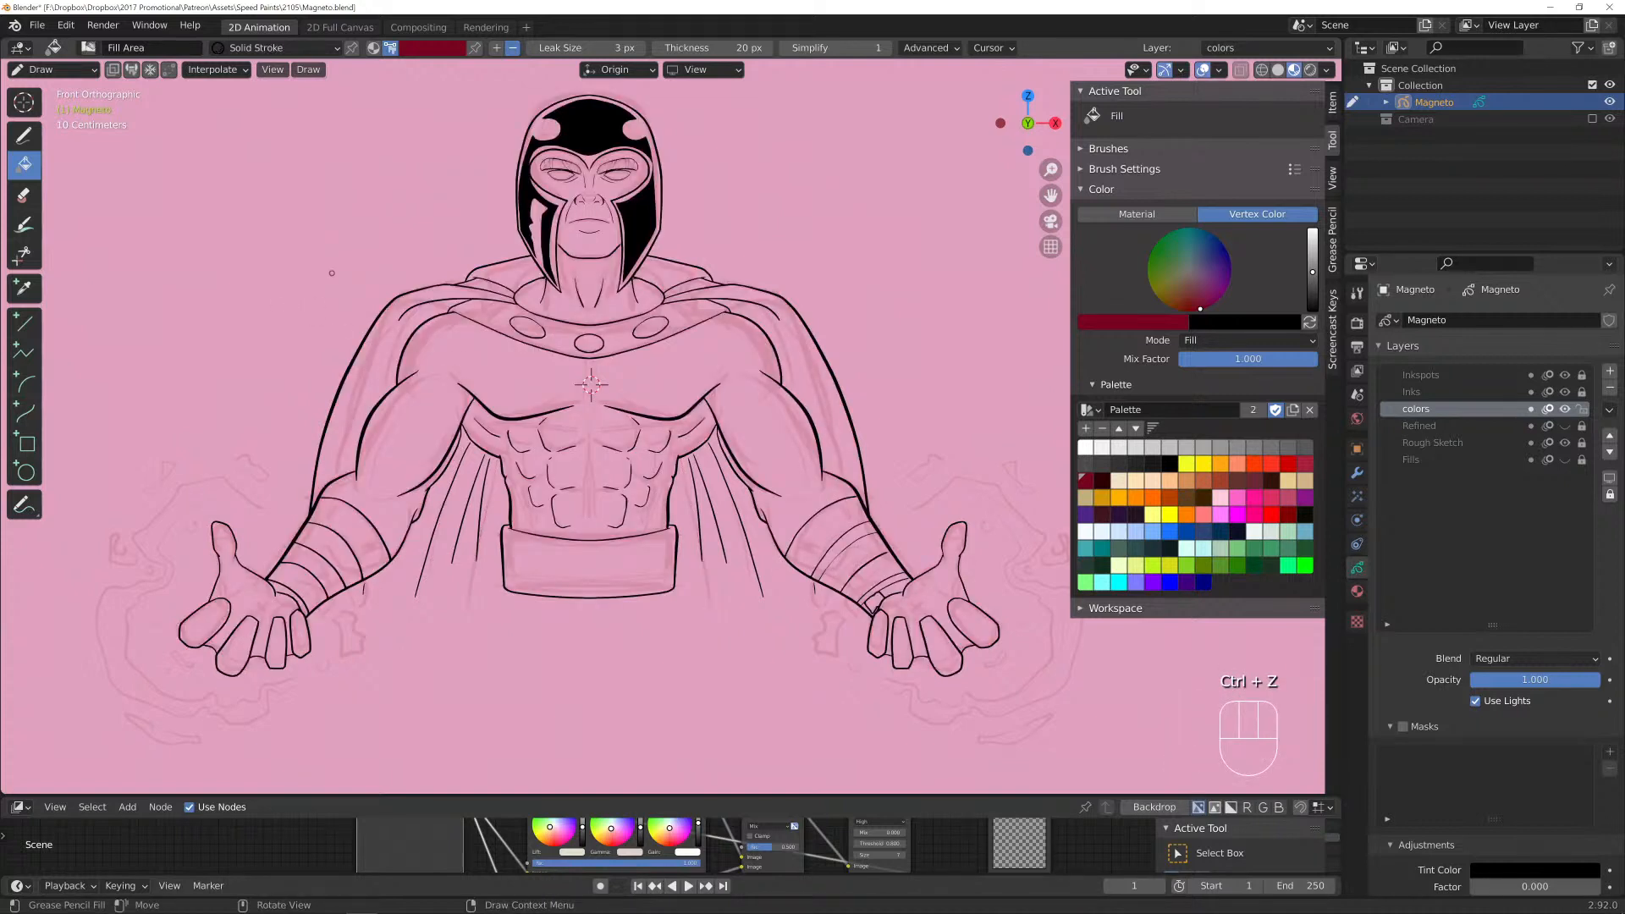
Fill the small gap at the right-hand wrist and the whole figure silhouette dark red with the Solid Fill material.
click(280, 48)
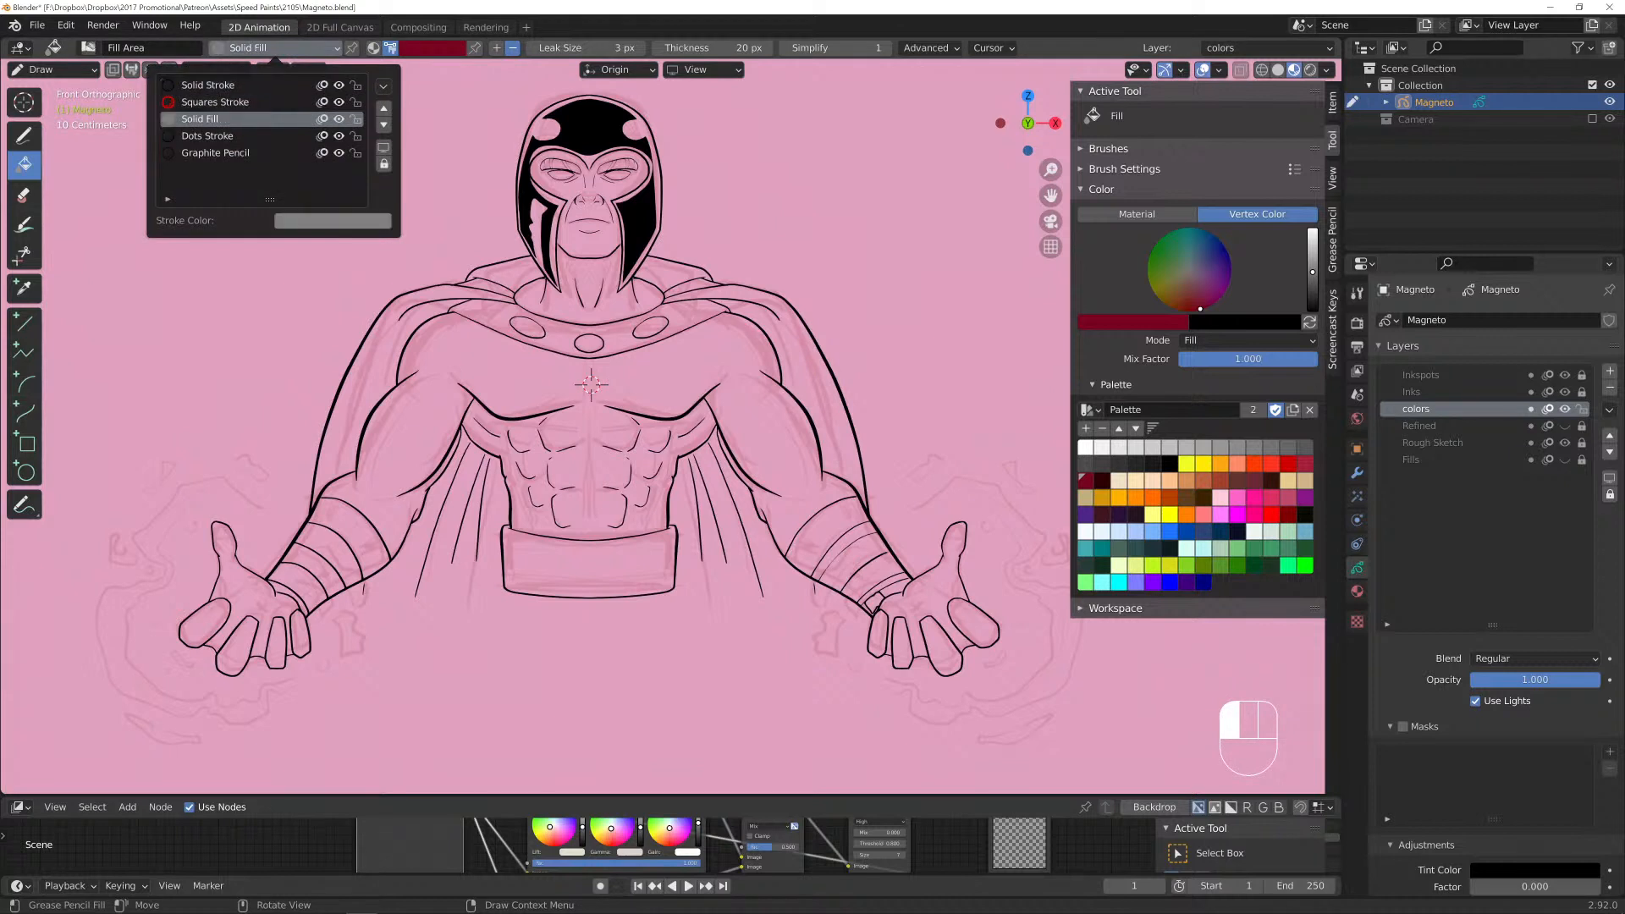
click(220, 120)
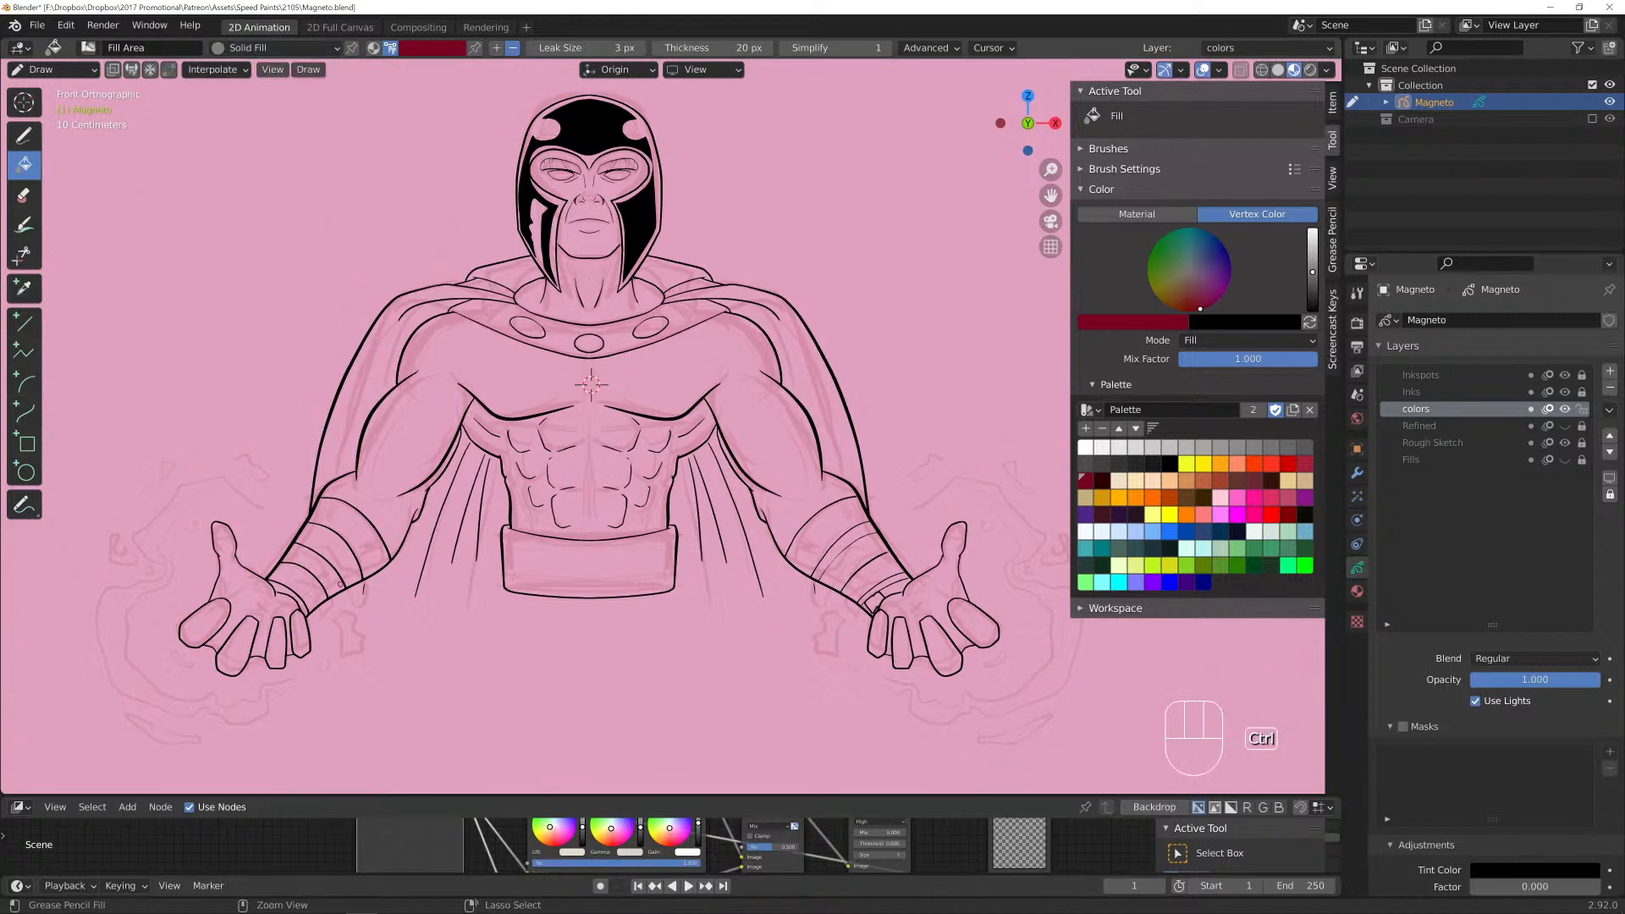
ctrl+click(332, 589)
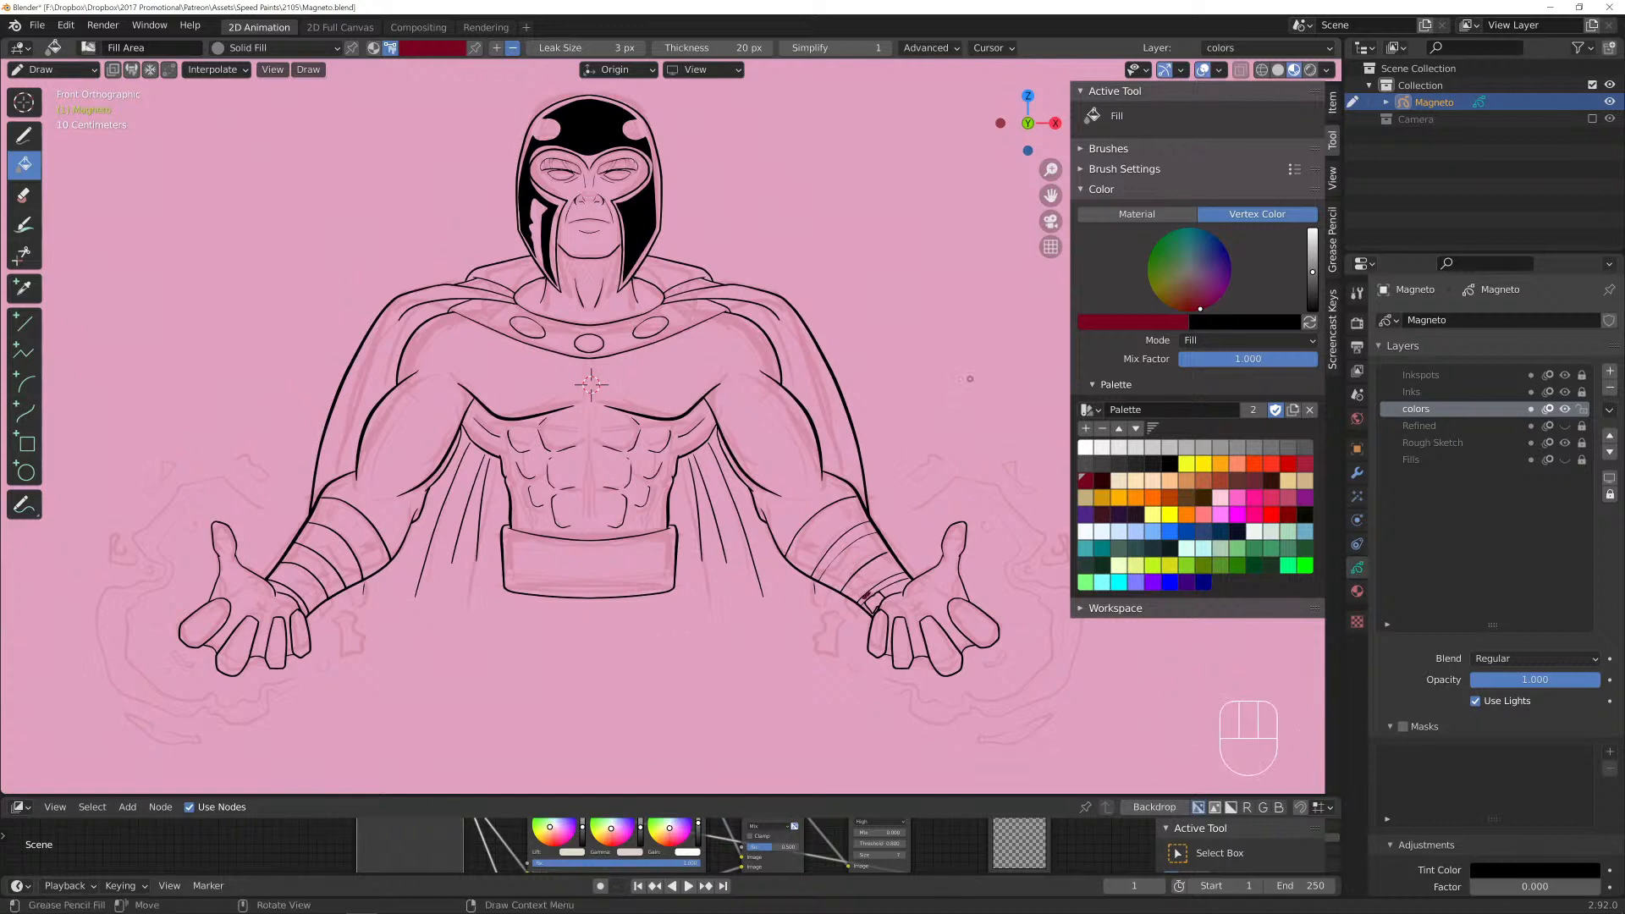
click(886, 261)
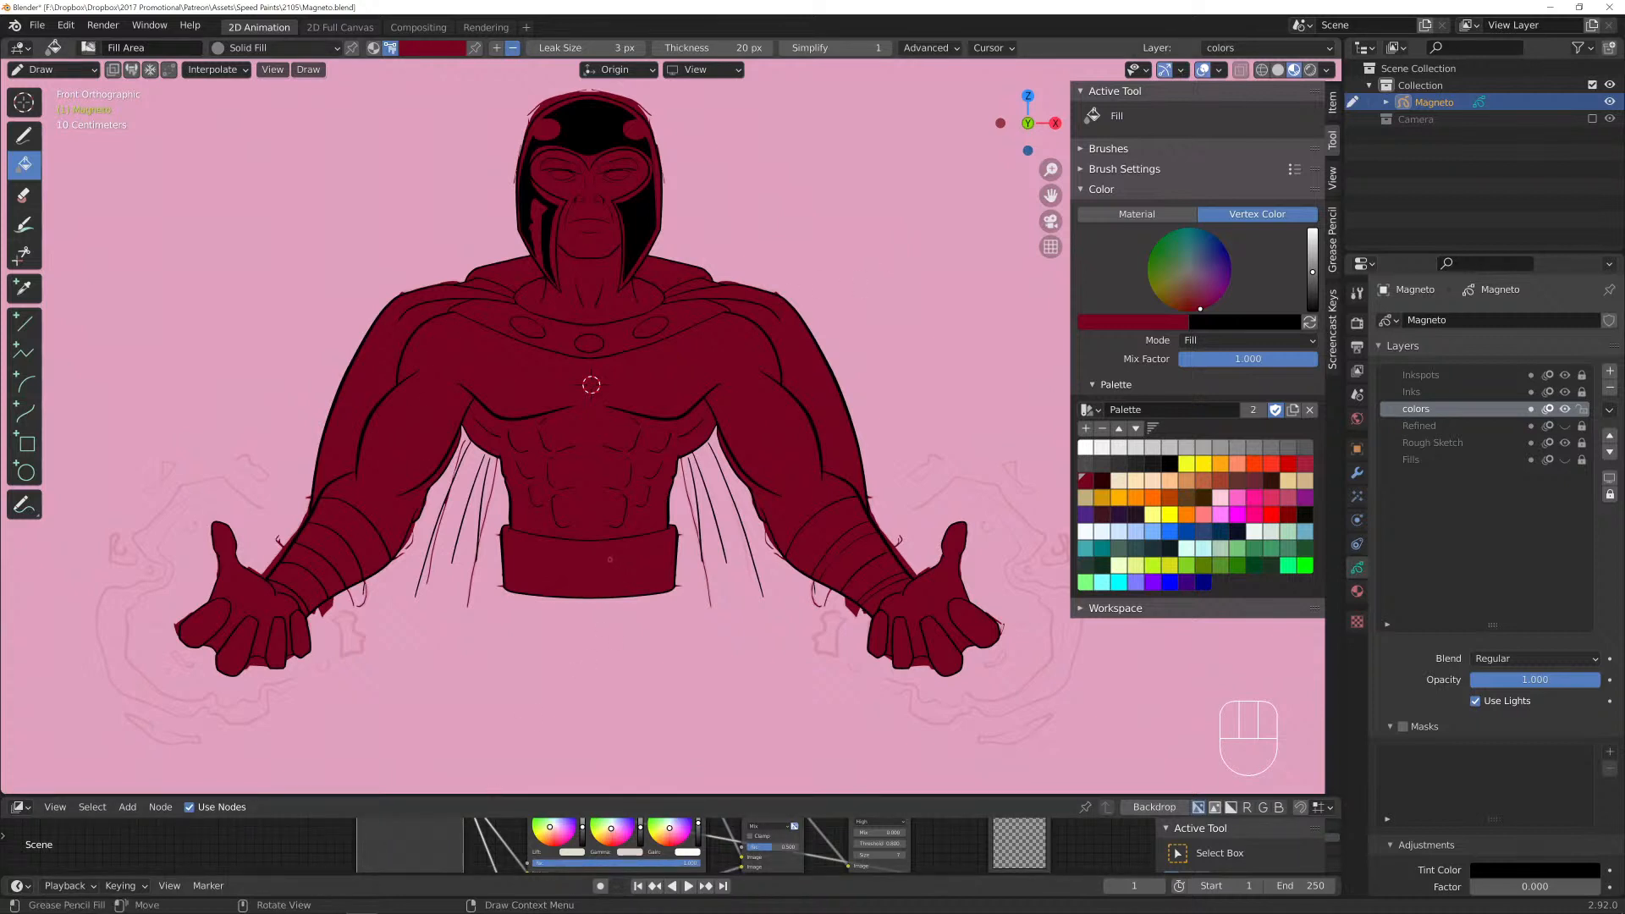
scroll(591, 385, up, 2)
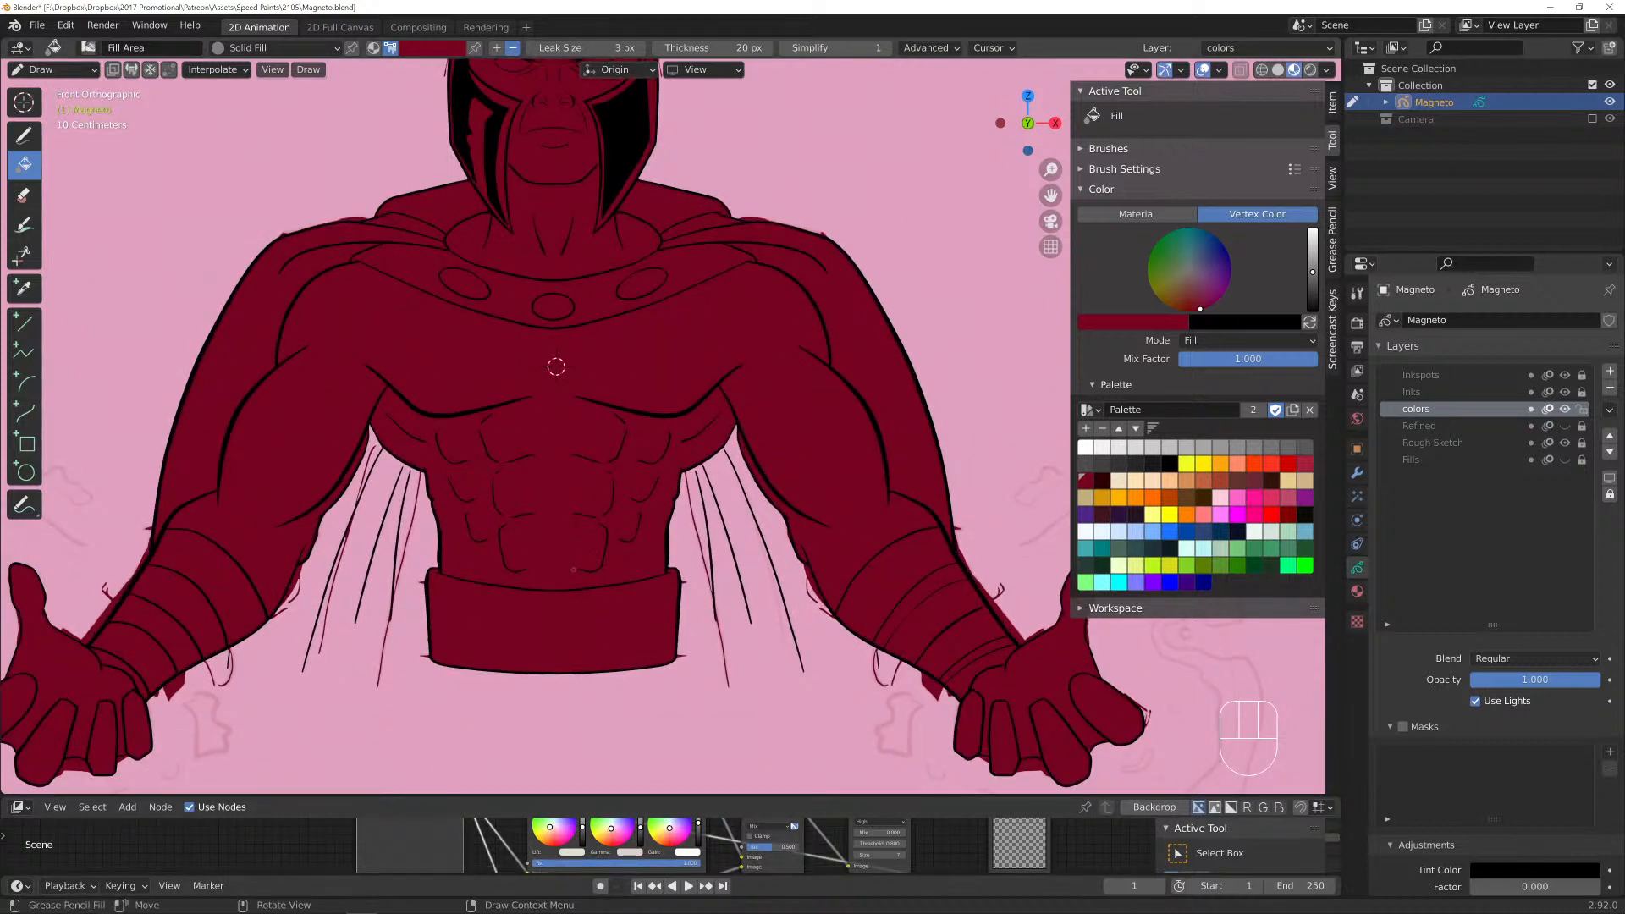
scroll(556, 367, down, 1)
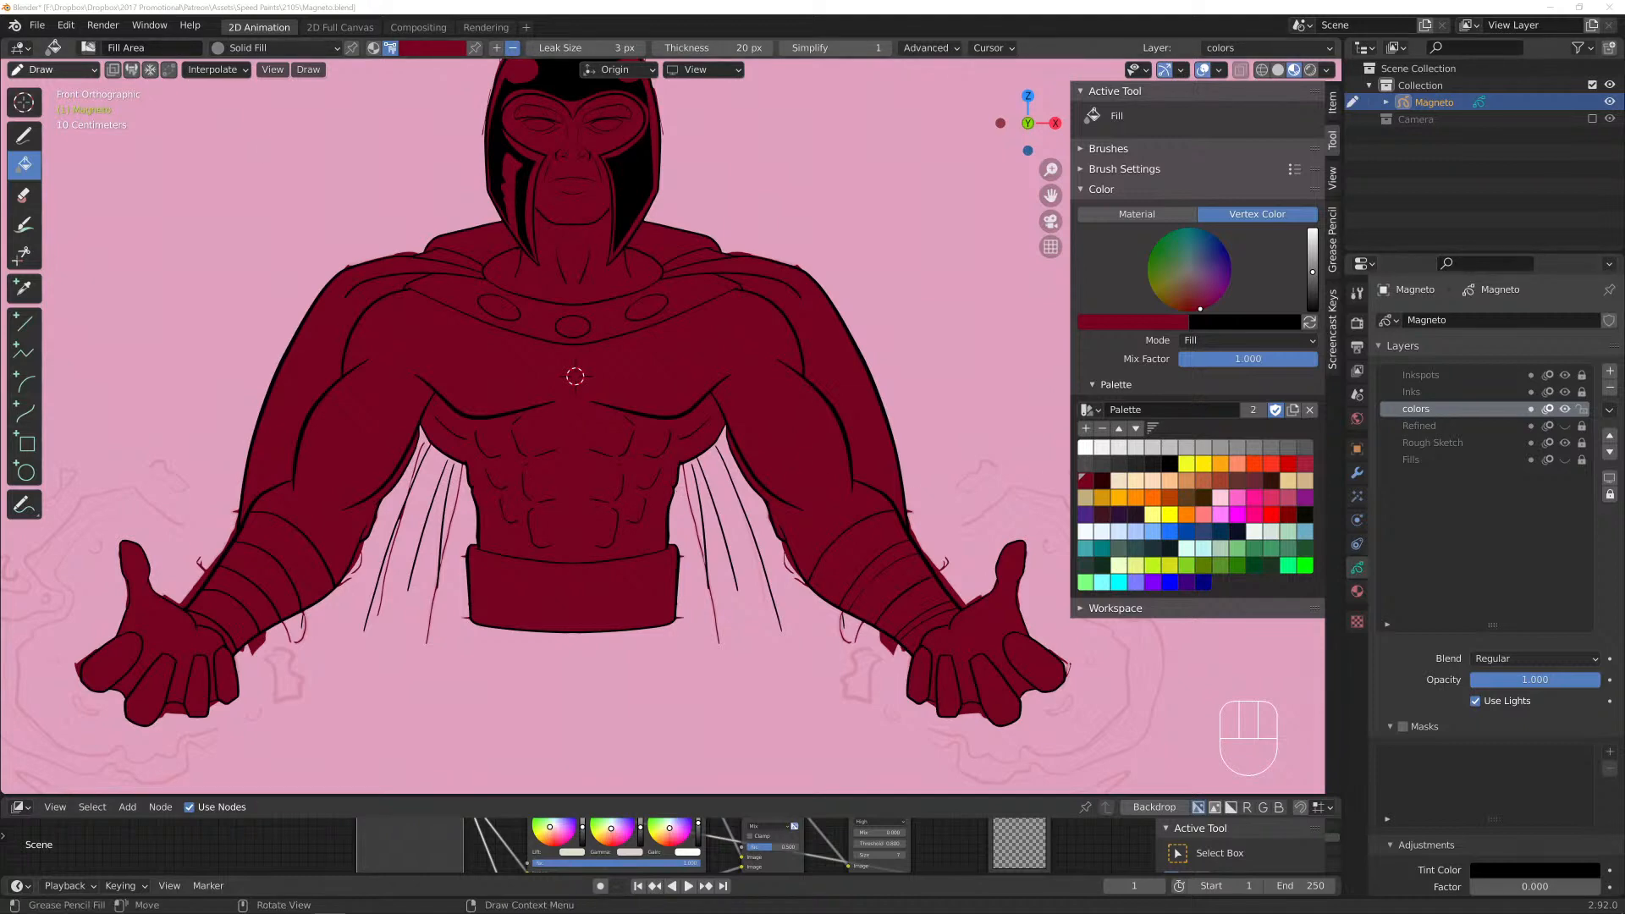
Switch to Edit Mode, select the dark red fill's entire linked outline, and clear the selection.
click(53, 69)
click(42, 108)
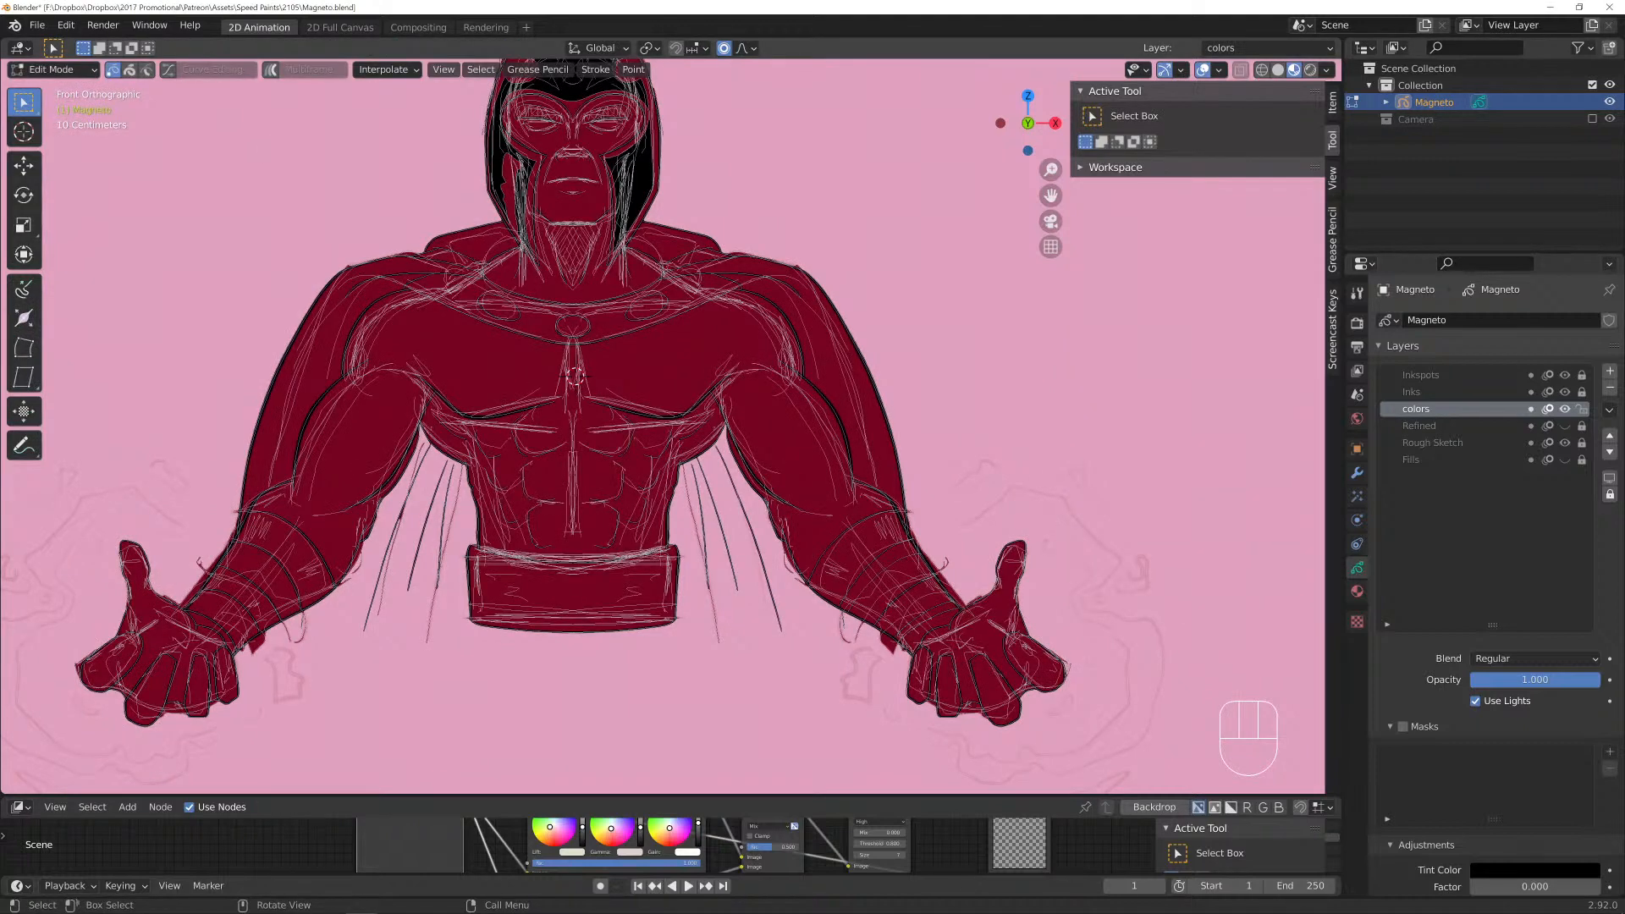
click(716, 630)
key(a)
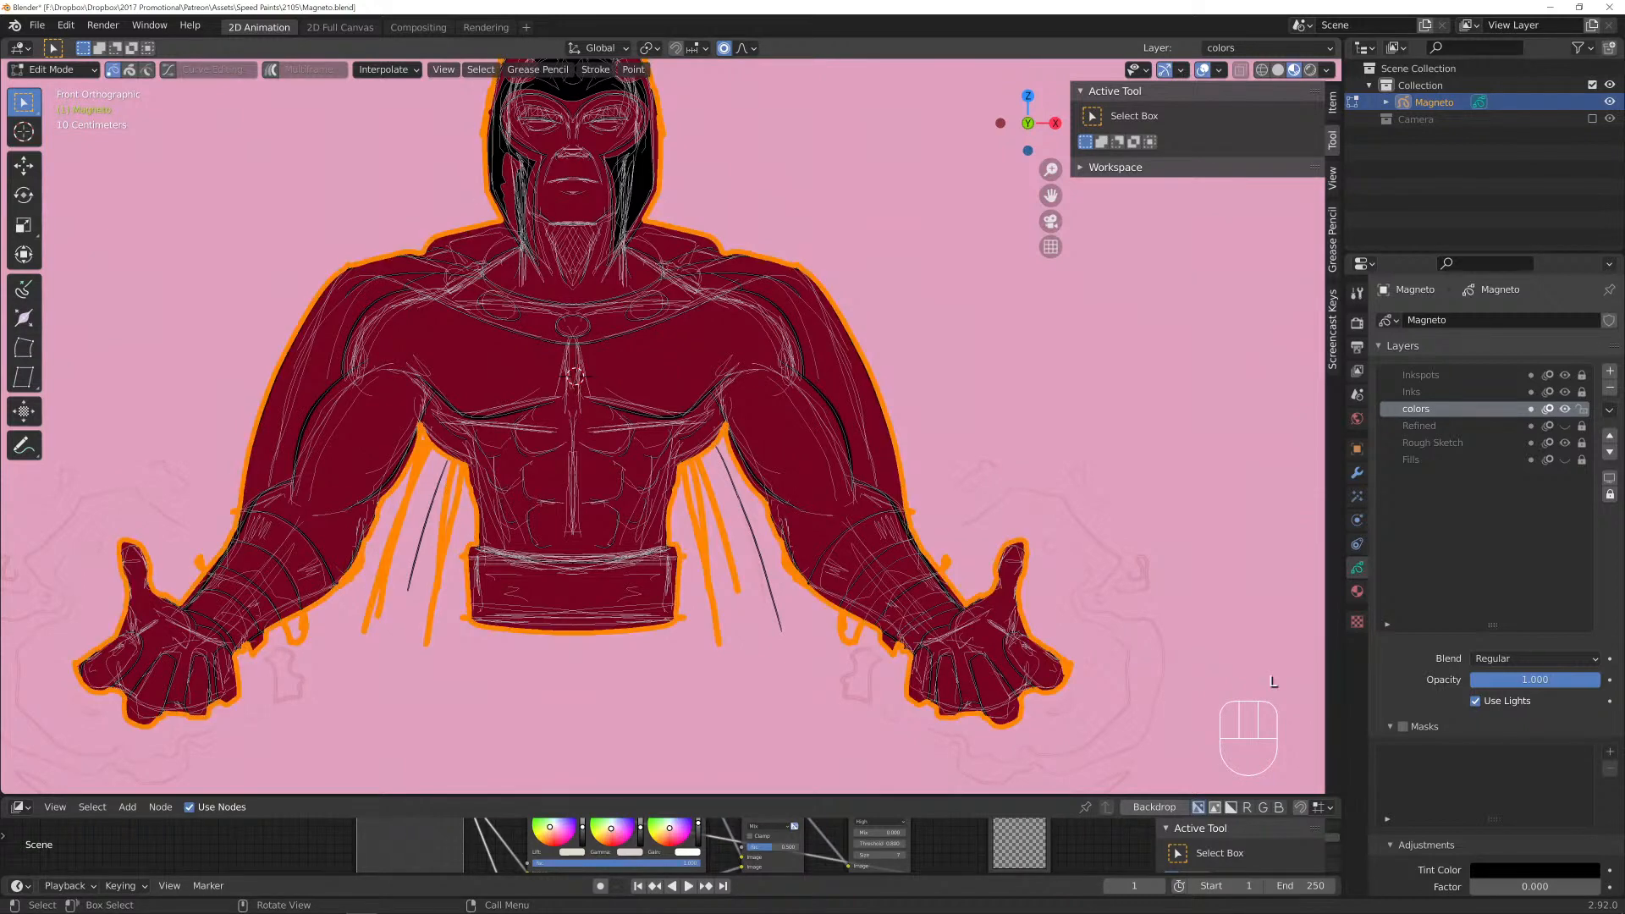
scroll(663, 426, up, 3)
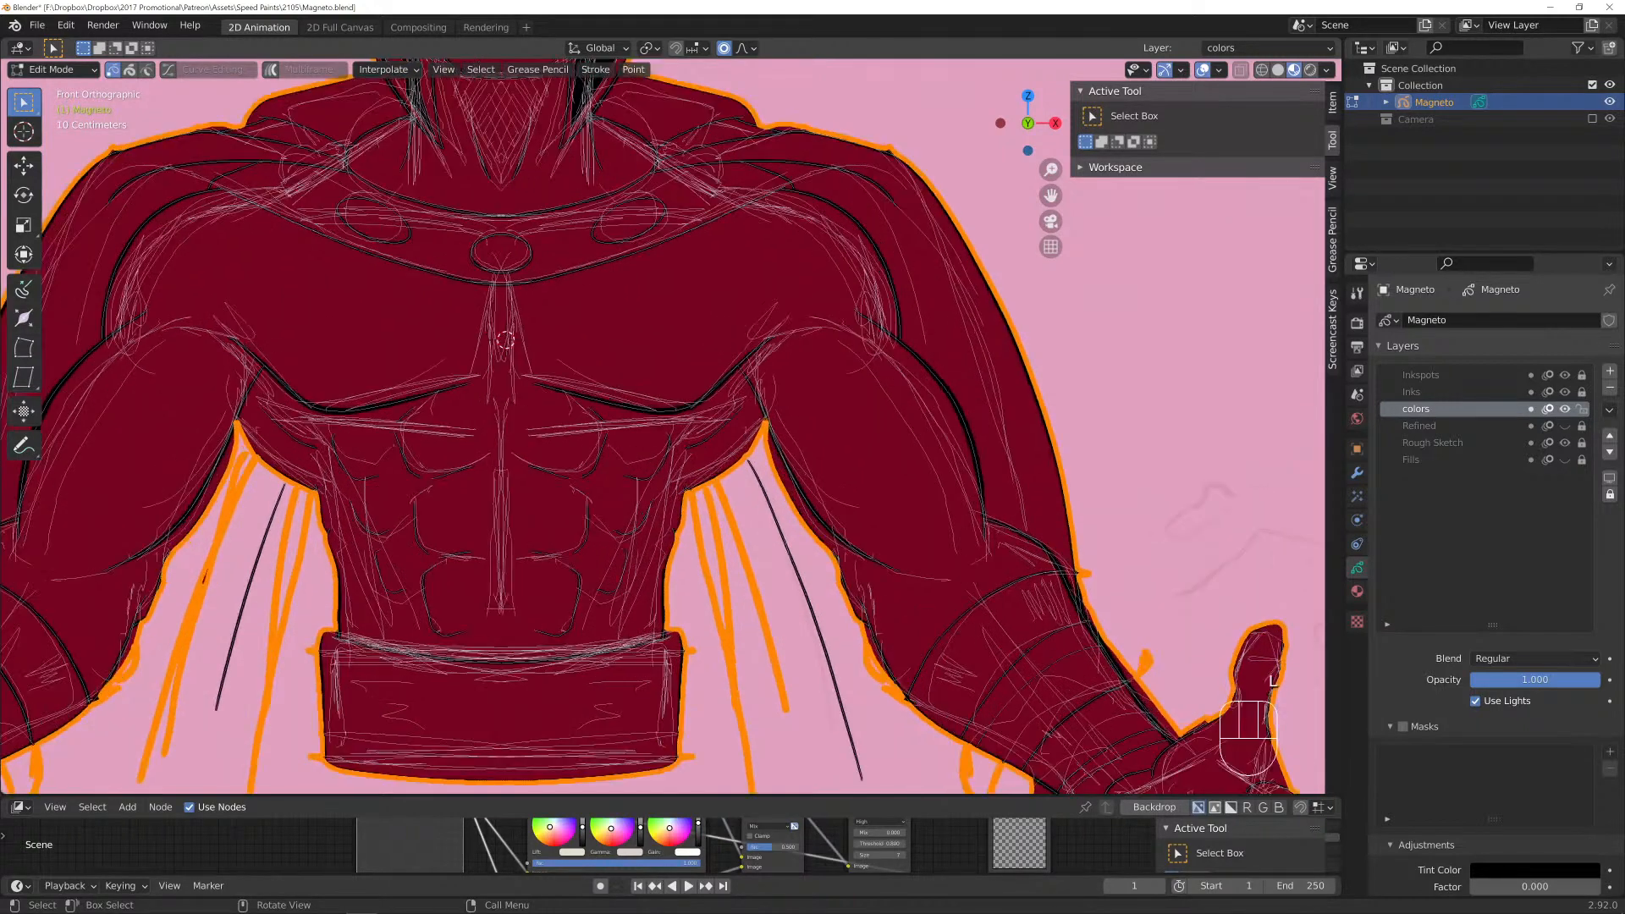
shift+middle_drag(663, 507, 669, 348)
key(c)
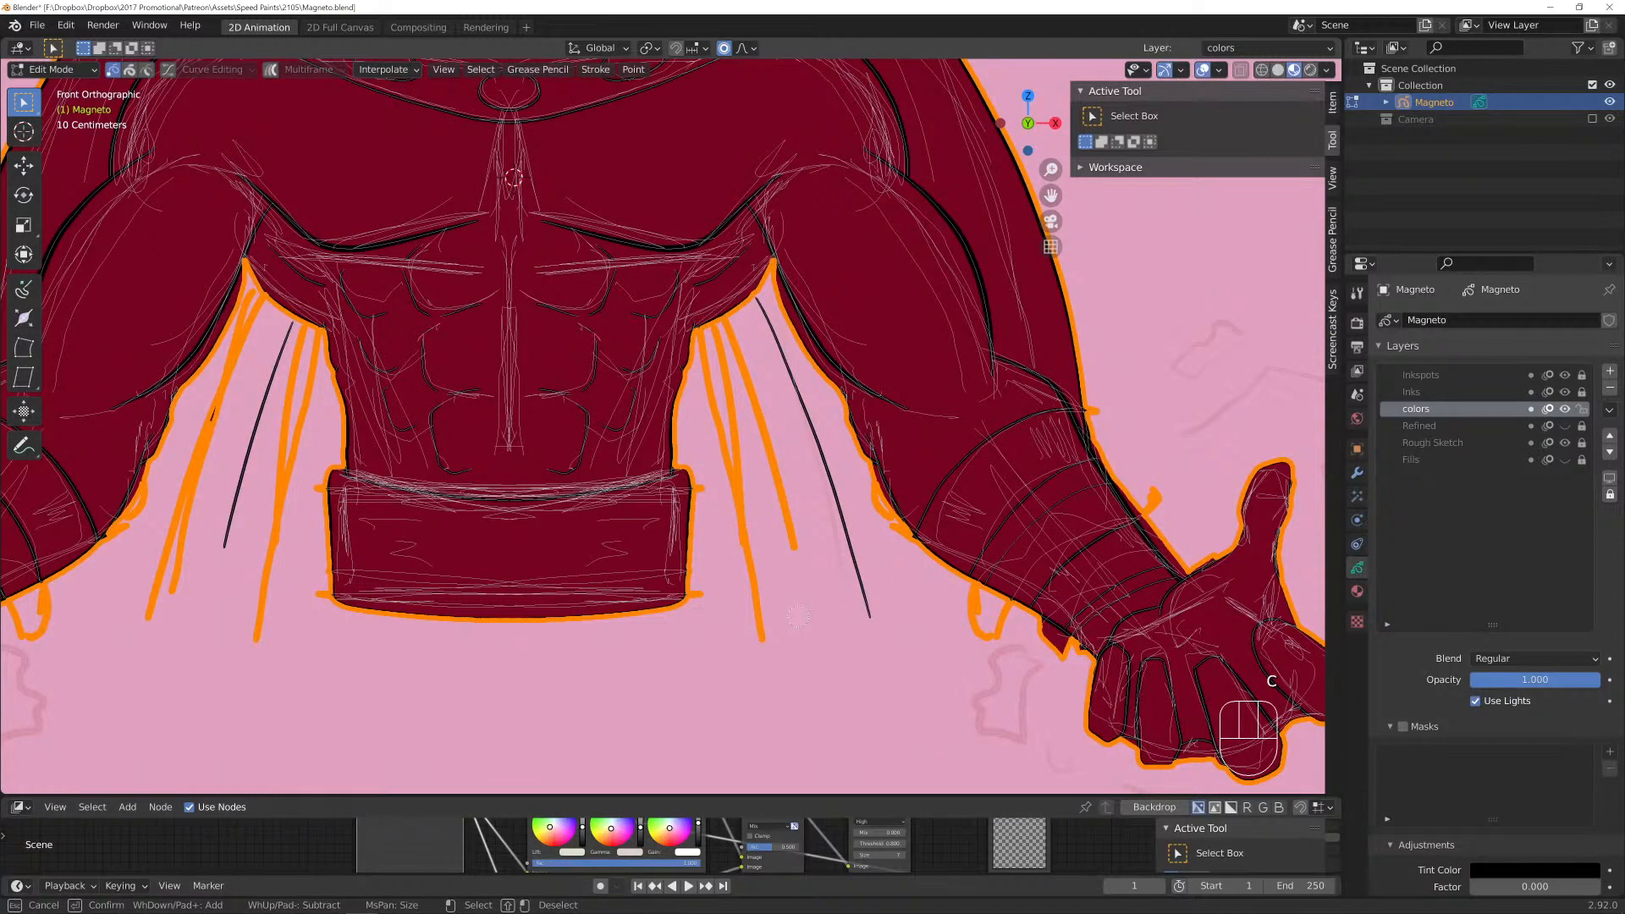
key(alt+a)
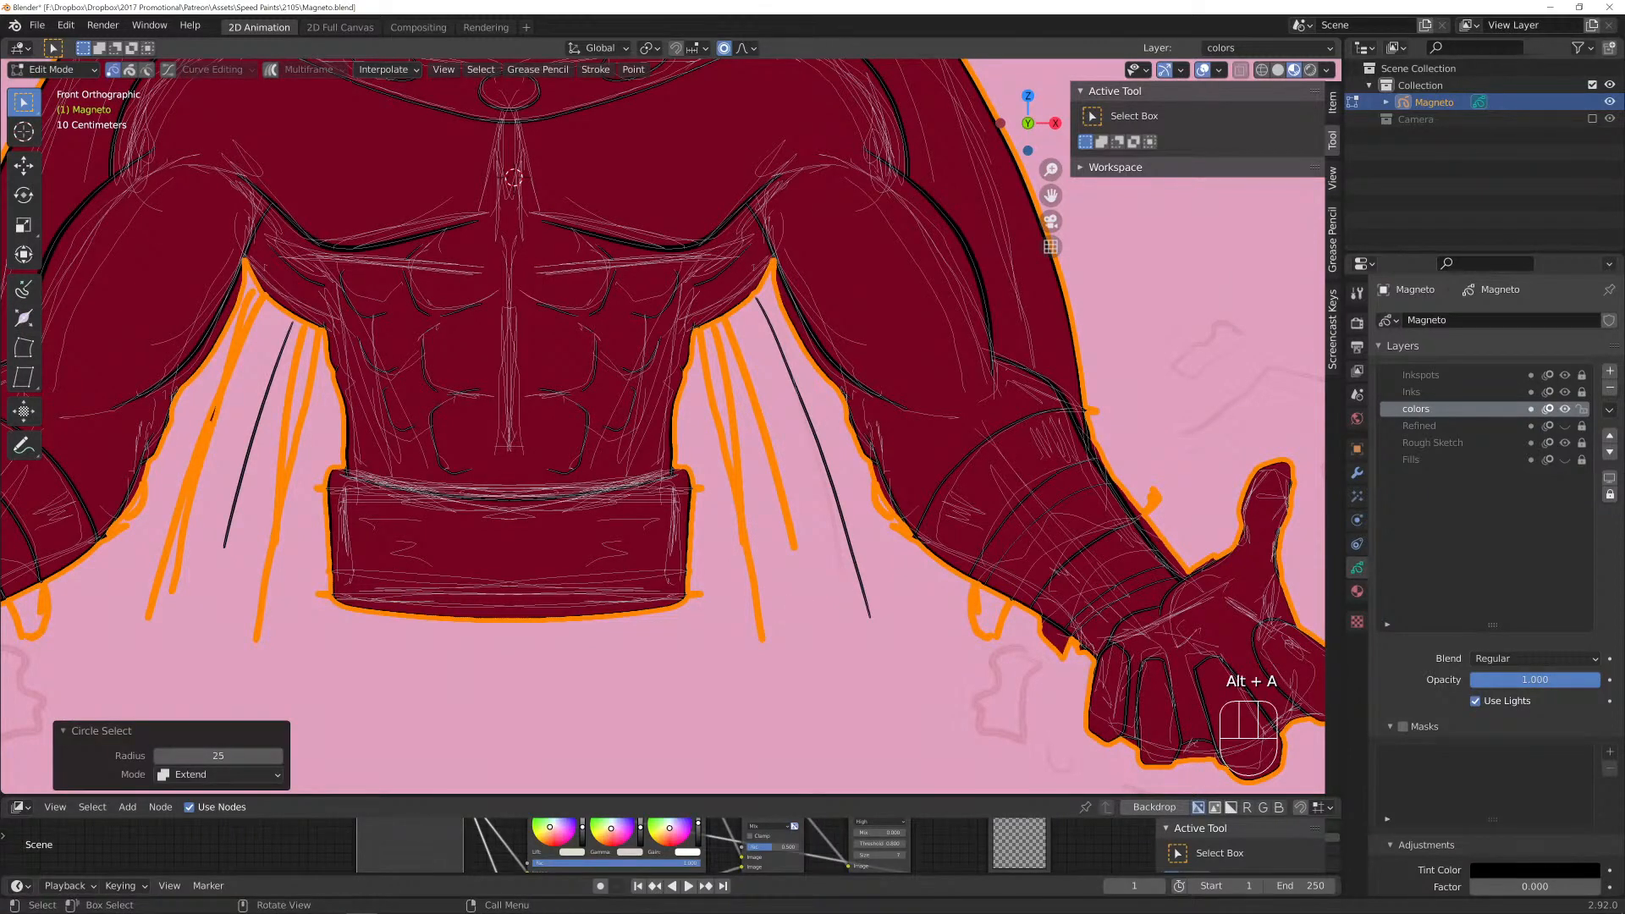
key(alt+a)
Circle-select the fill points running along the cape folds between the torso and the right-hand arm, and dissolve them.
key(c)
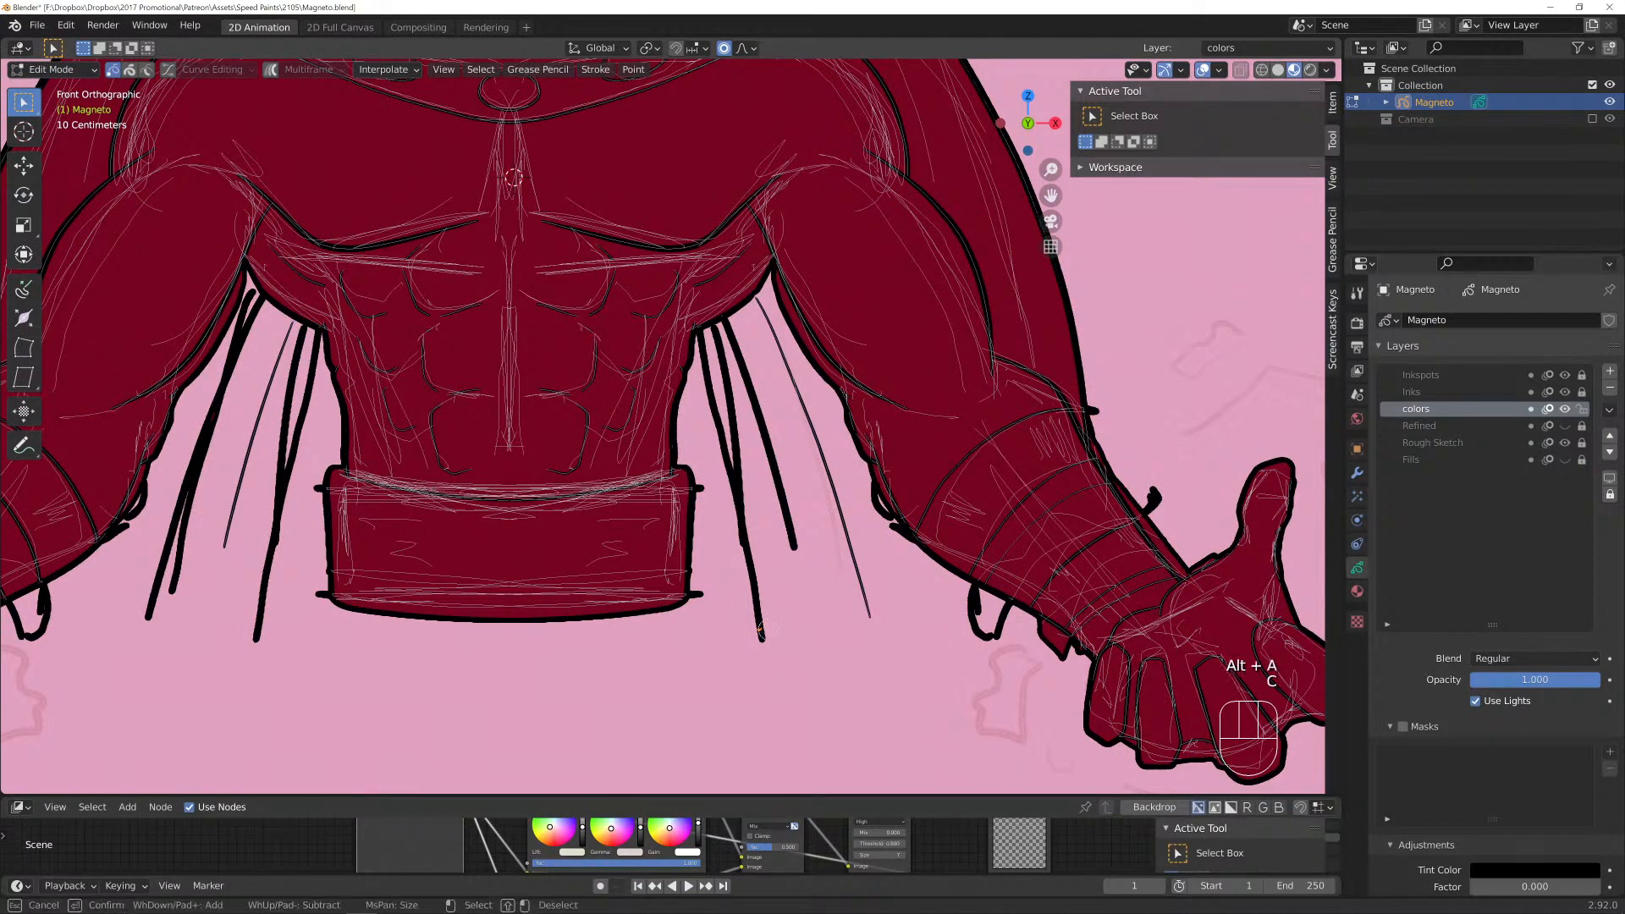
mouse_move(770, 631)
mouse_down()
mouse_move(725, 370)
mouse_move(793, 526)
mouse_move(768, 518)
mouse_up()
scroll(768, 518, up, 4)
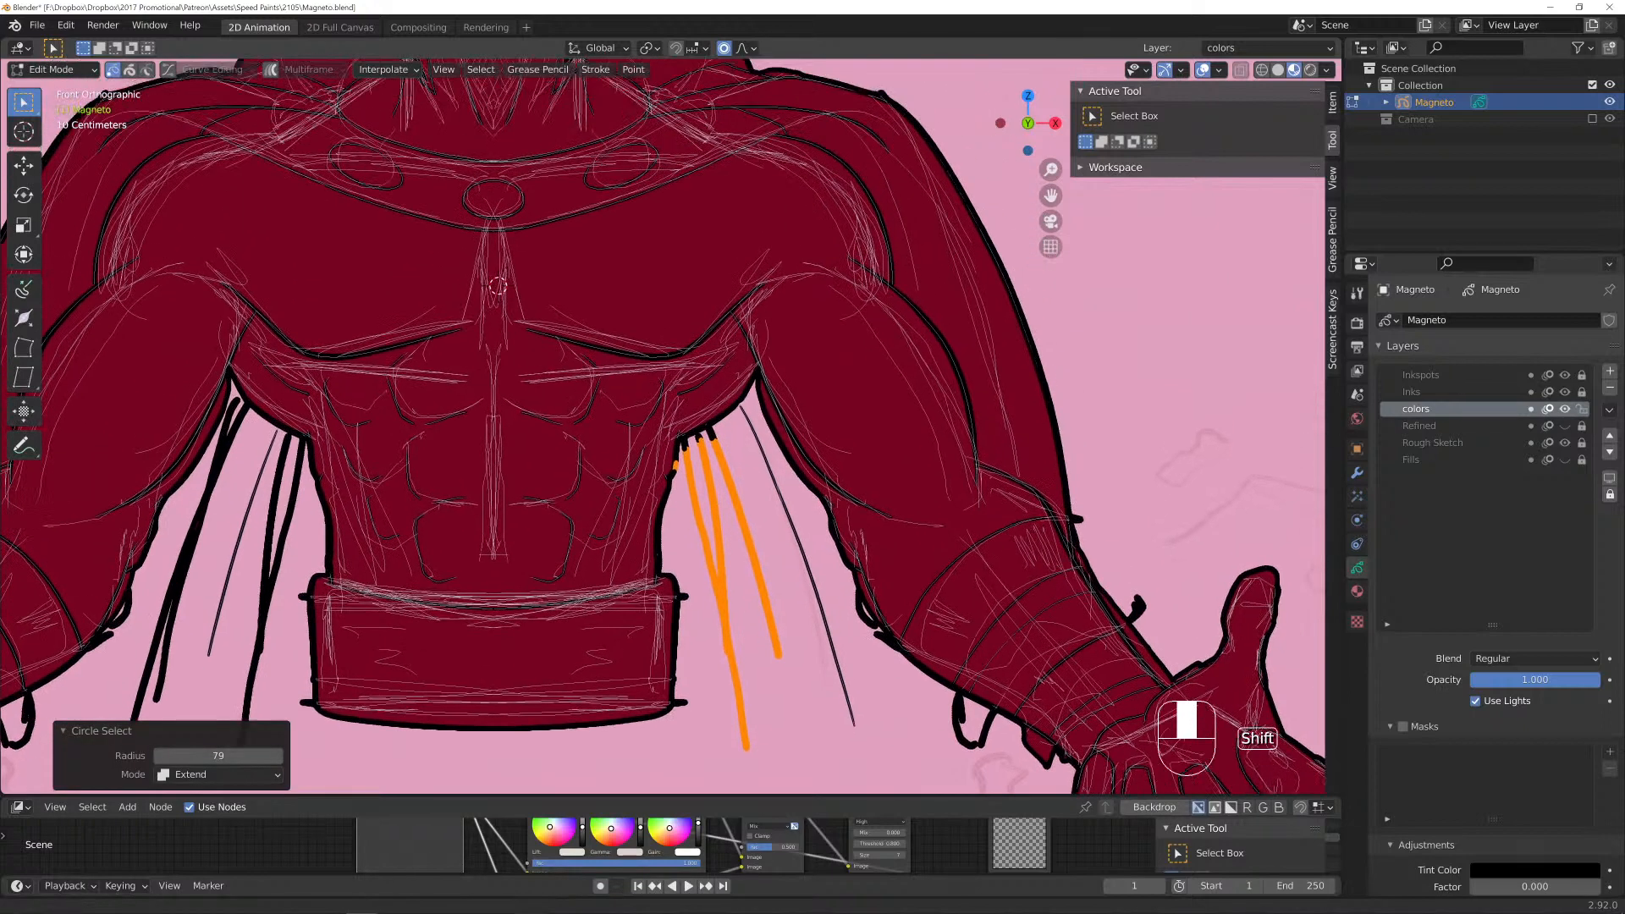
key(x)
click(635, 523)
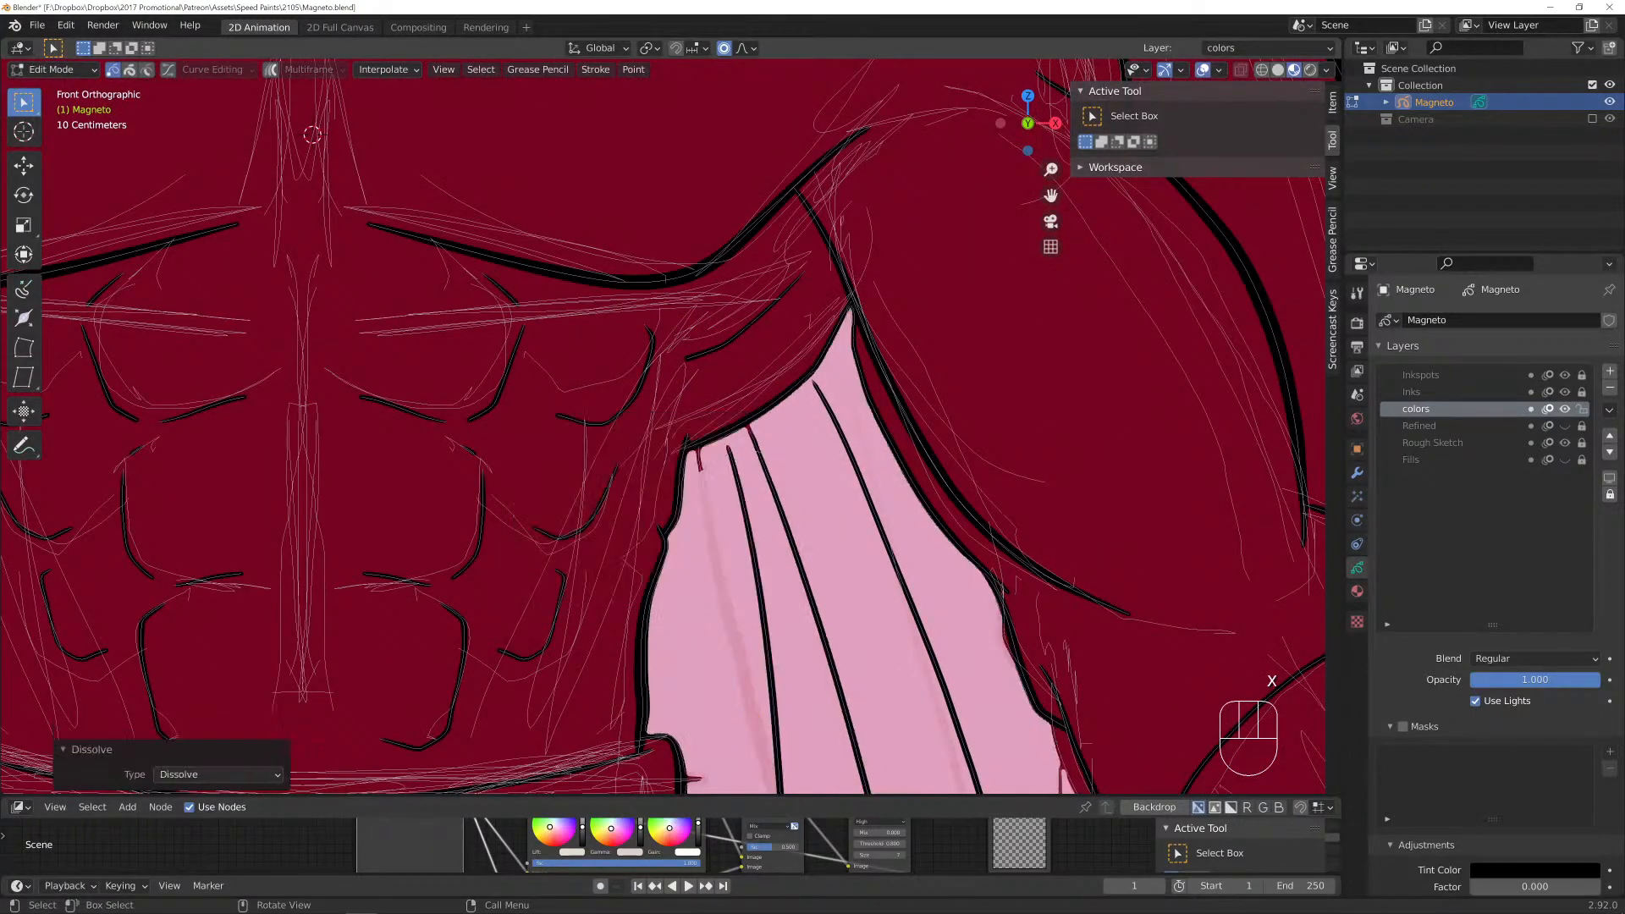
Delete the leftover fill points at the upper end of the first inked cape fold beside the torso's right-hand edge.
key(ctrl+z)
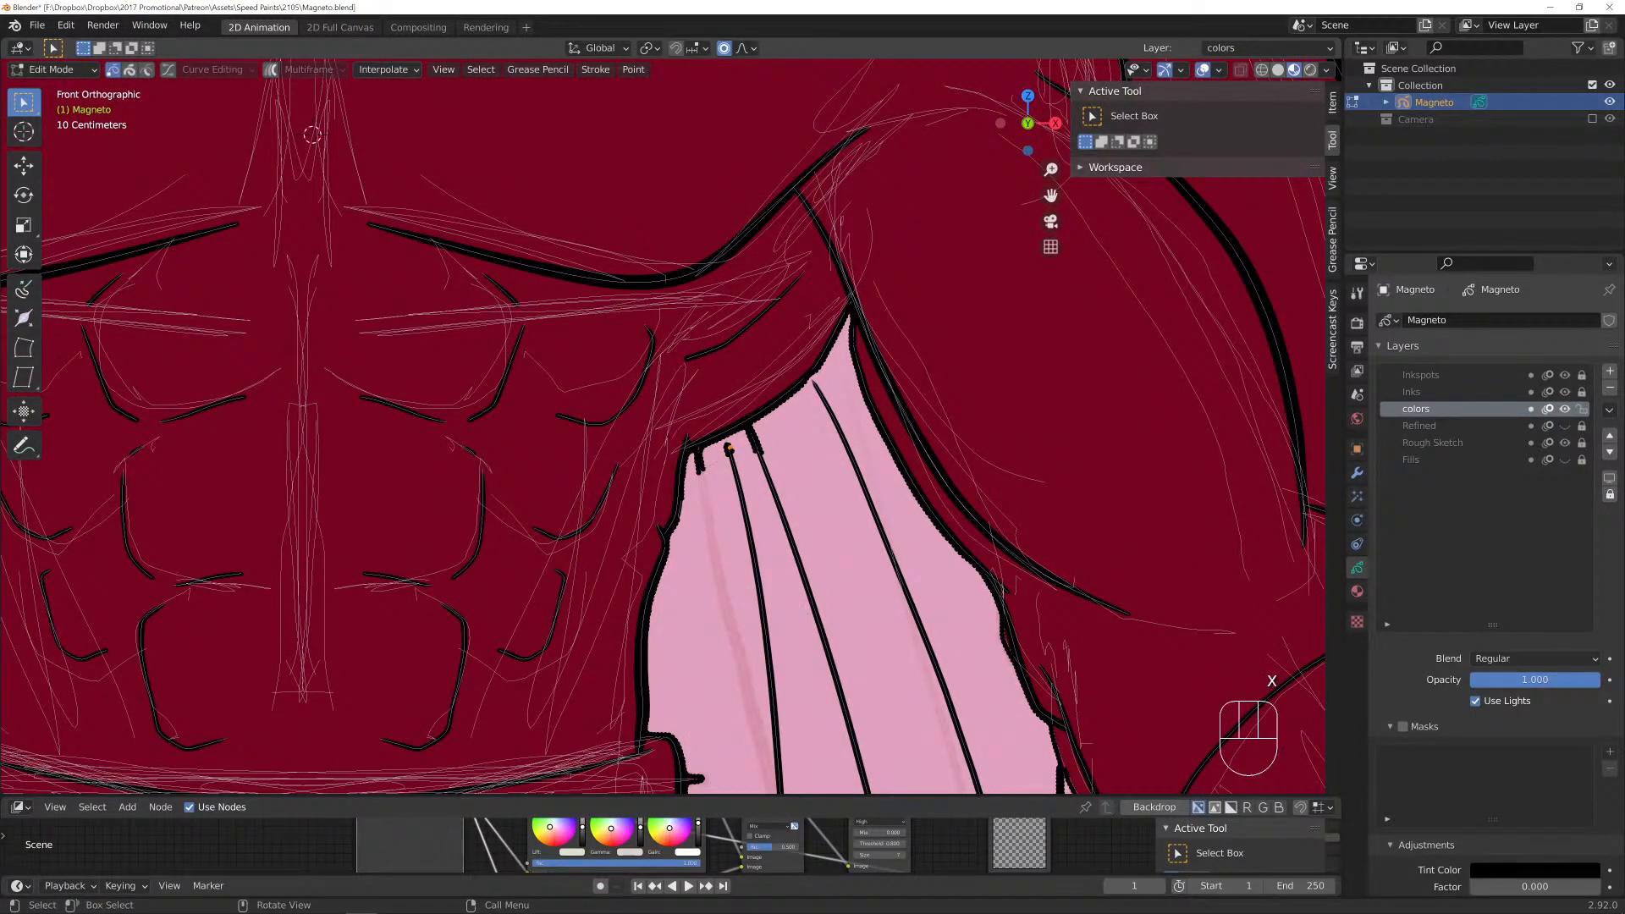
key(l)
scroll(711, 385, up, 4)
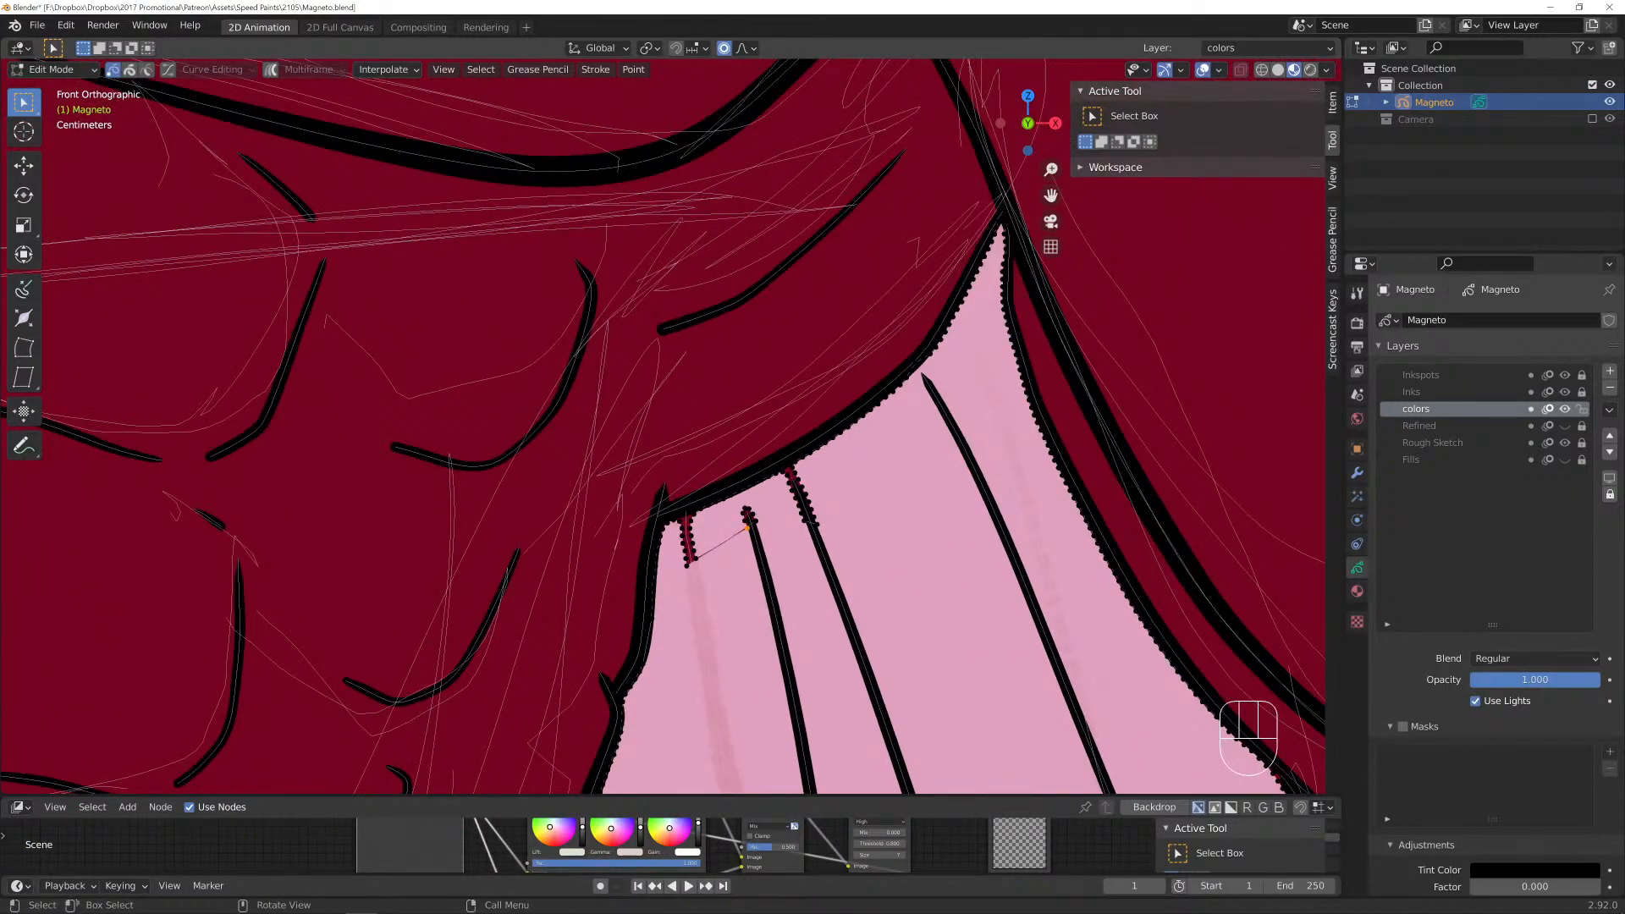
key(b)
drag(734, 499, 703, 539)
key(x)
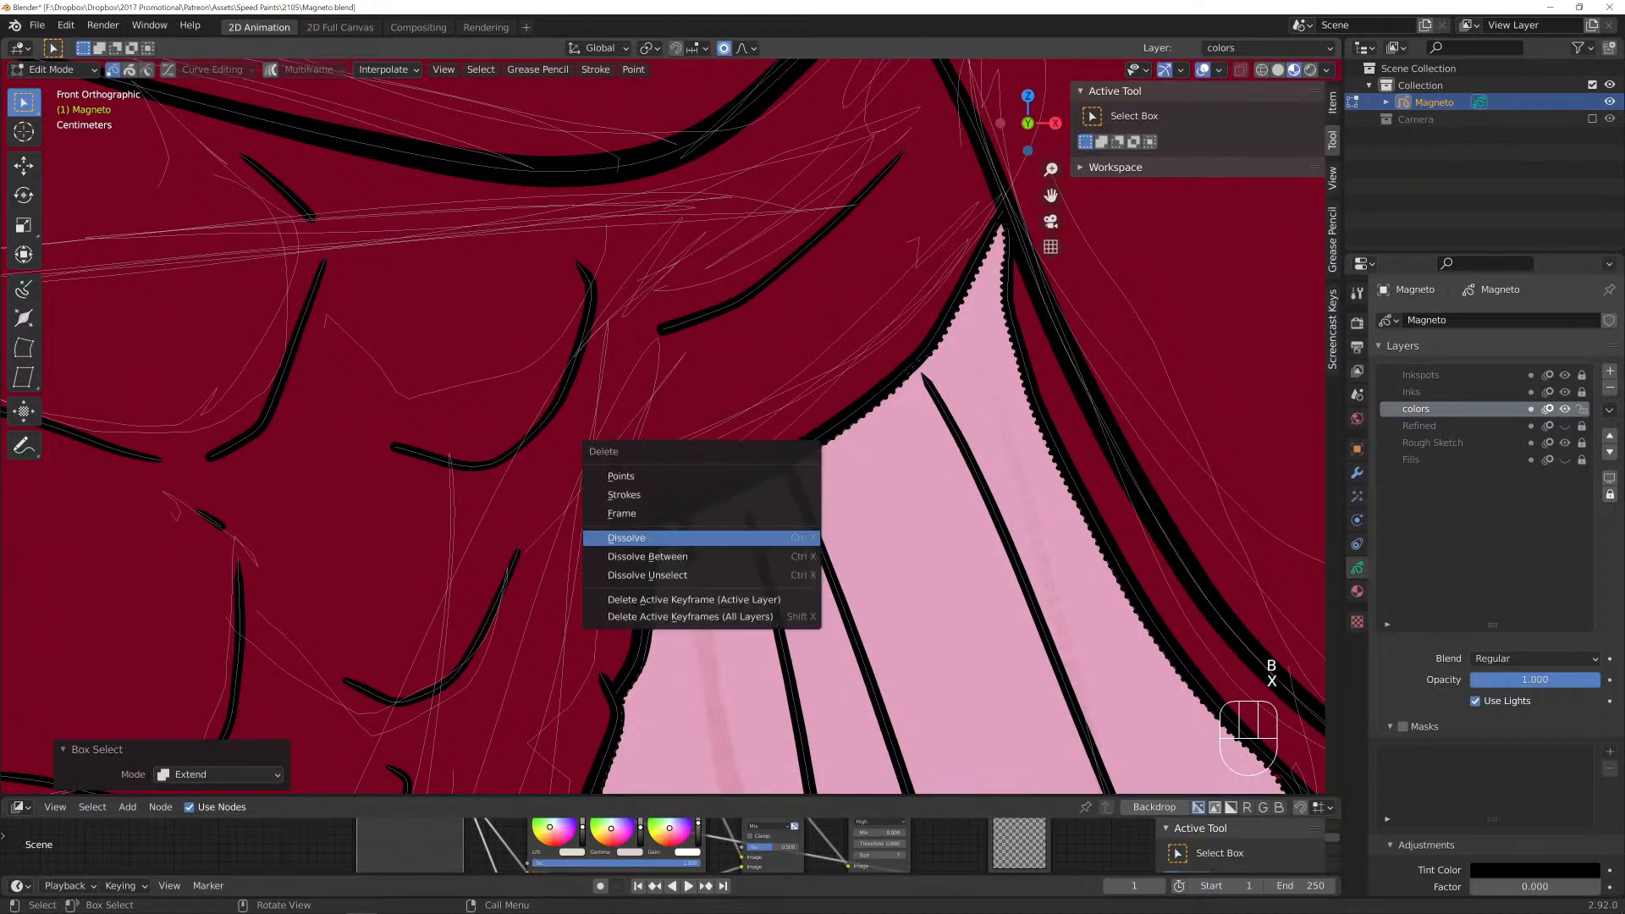
click(626, 475)
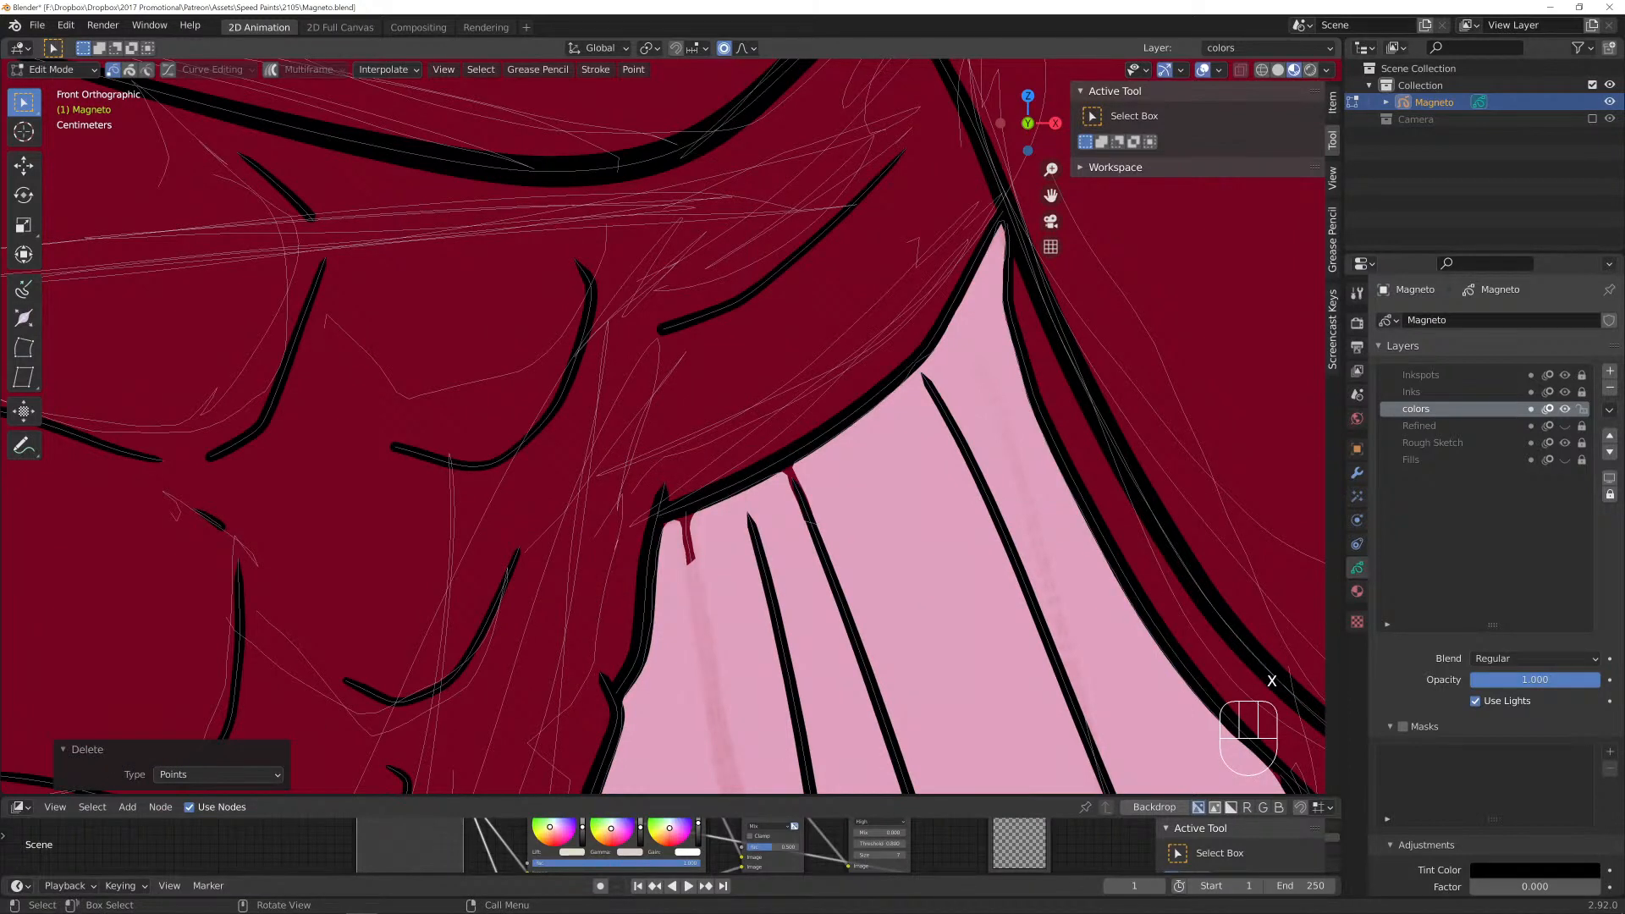
Delete the red spur's points at the torso's right-hand edge and move the remaining point up to the ink line.
click(692, 550)
key(c)
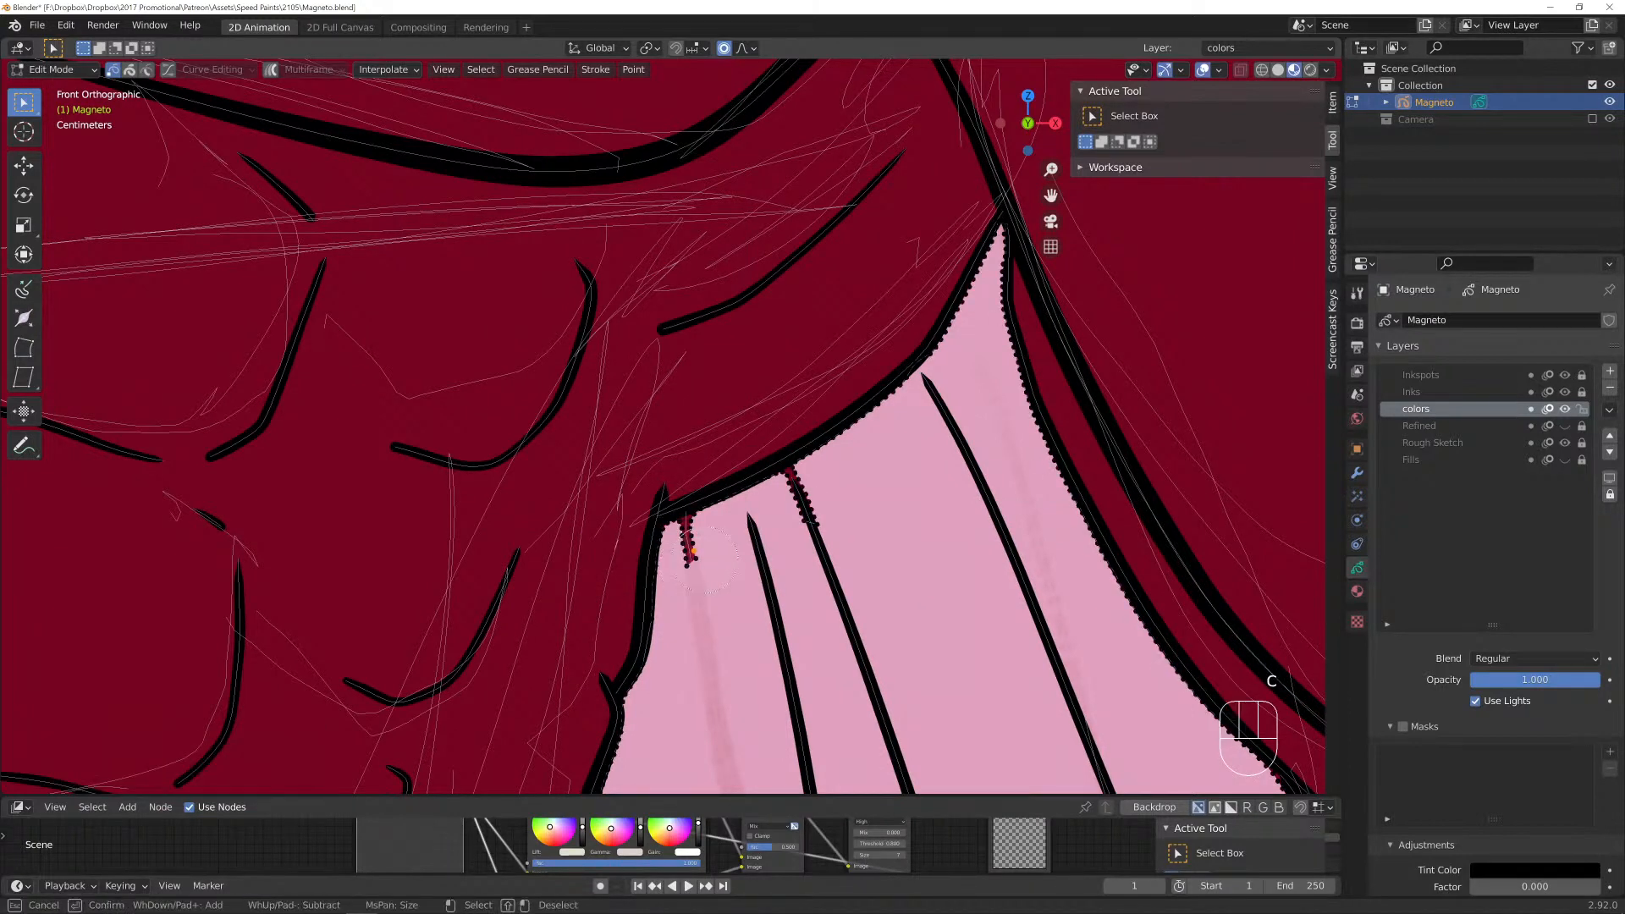
drag(692, 555, 686, 513)
right_click(686, 513)
key(x)
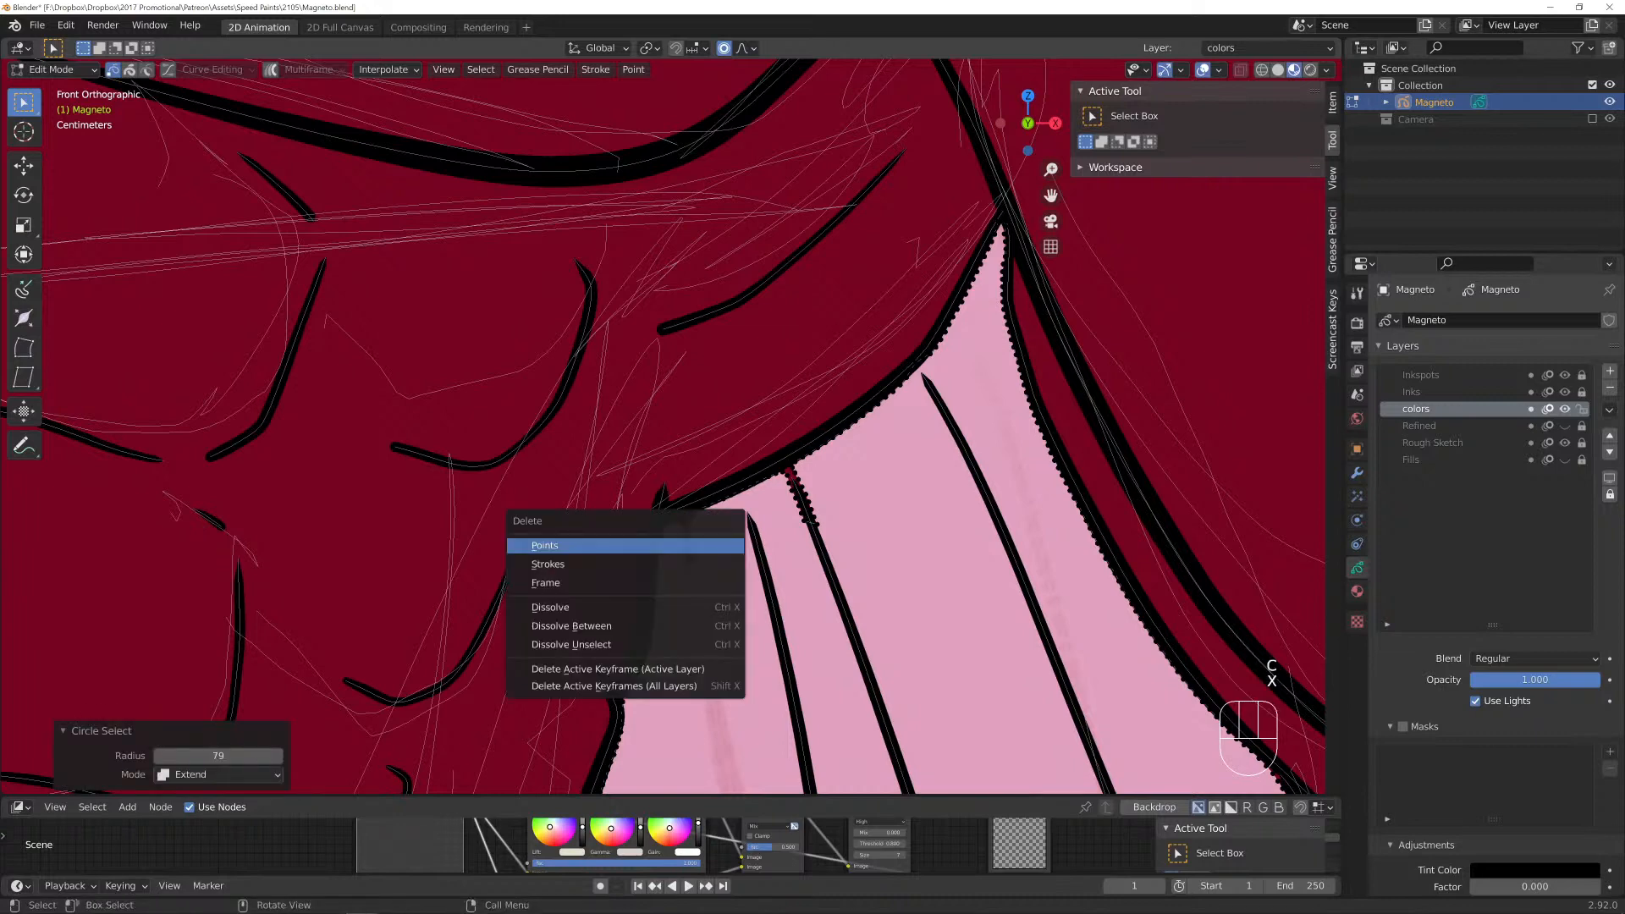
click(643, 545)
key(g)
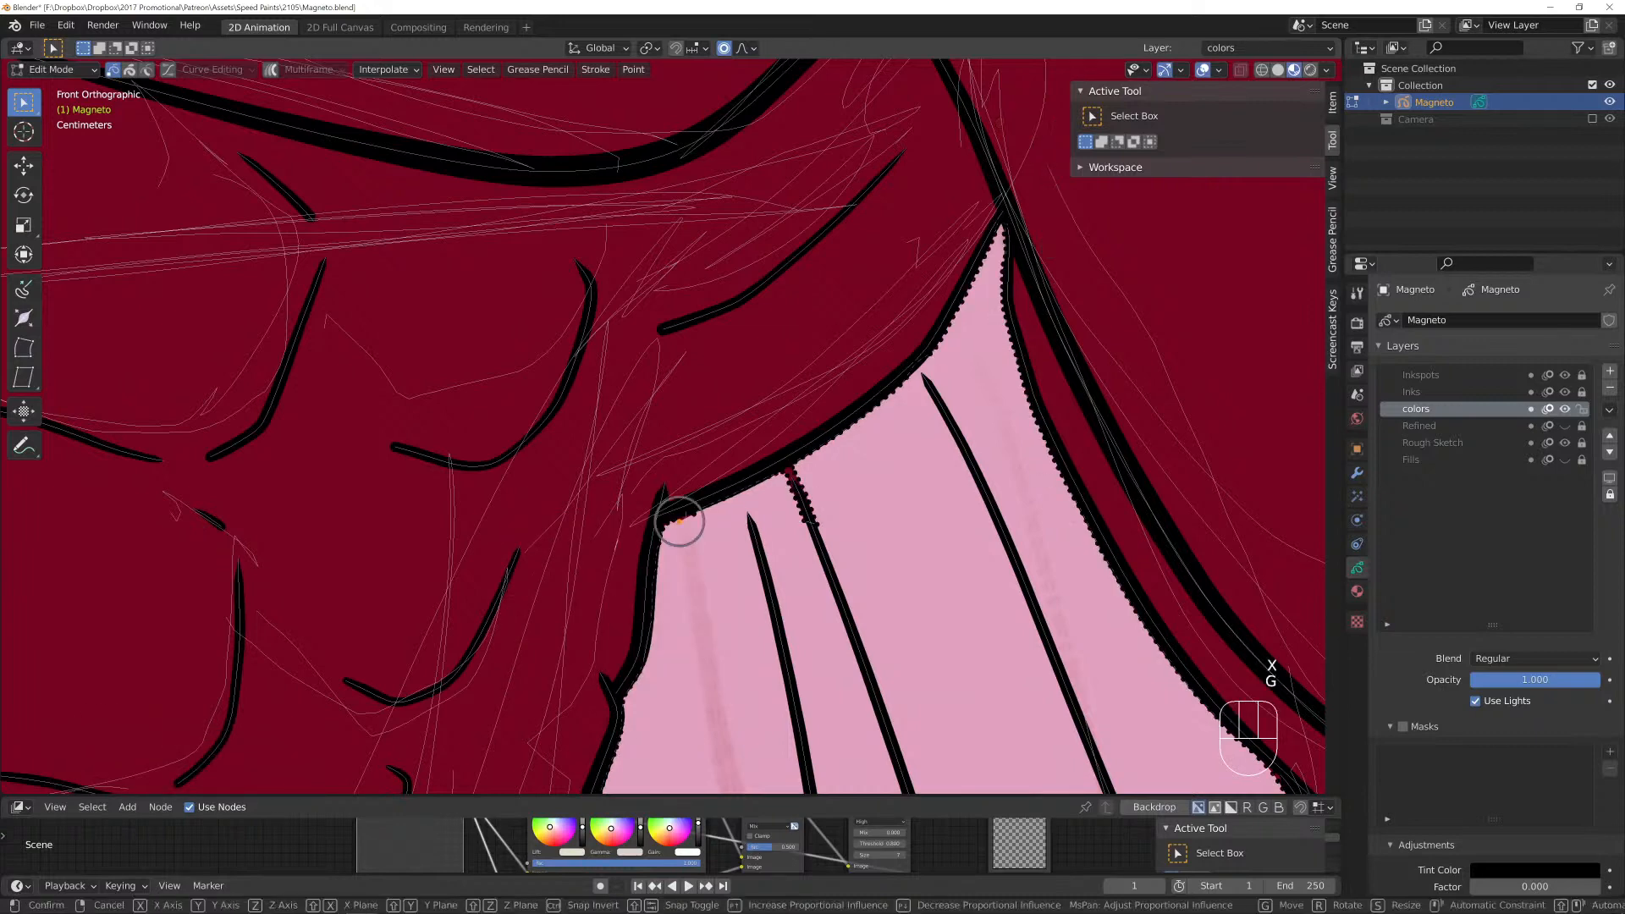
click(678, 519)
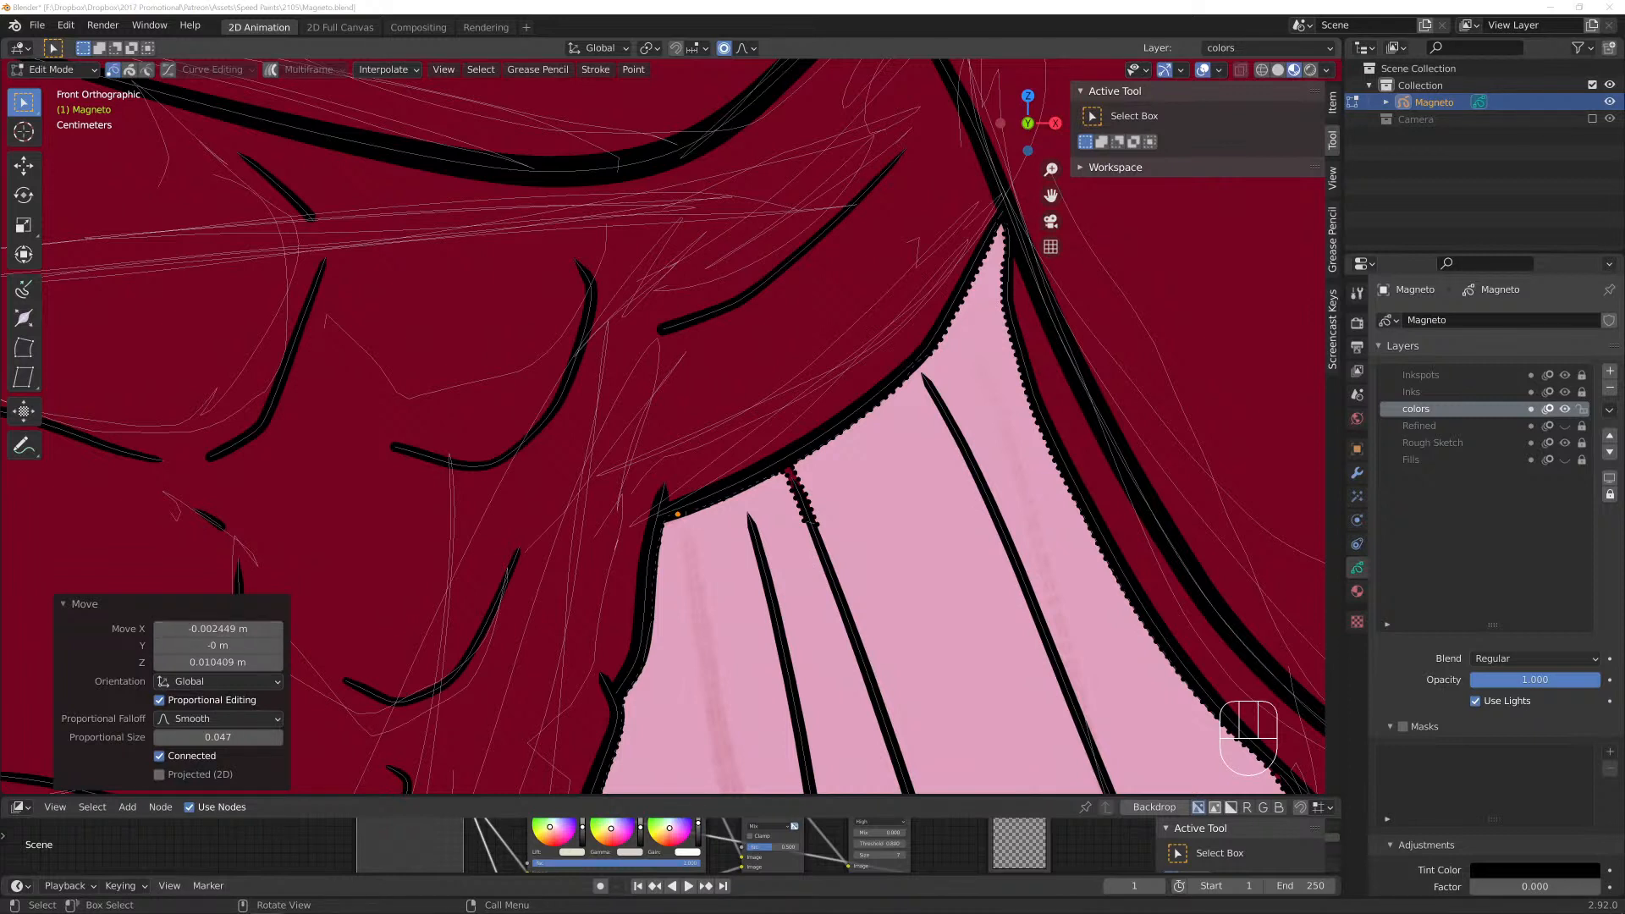
Delete the remaining red spur's points at the top of the second cape fold, and check the cleaned fill in Draw Mode.
key(c)
mouse_move(811, 518)
mouse_down()
mouse_move(798, 484)
mouse_move(808, 502)
mouse_up()
right_click(808, 501)
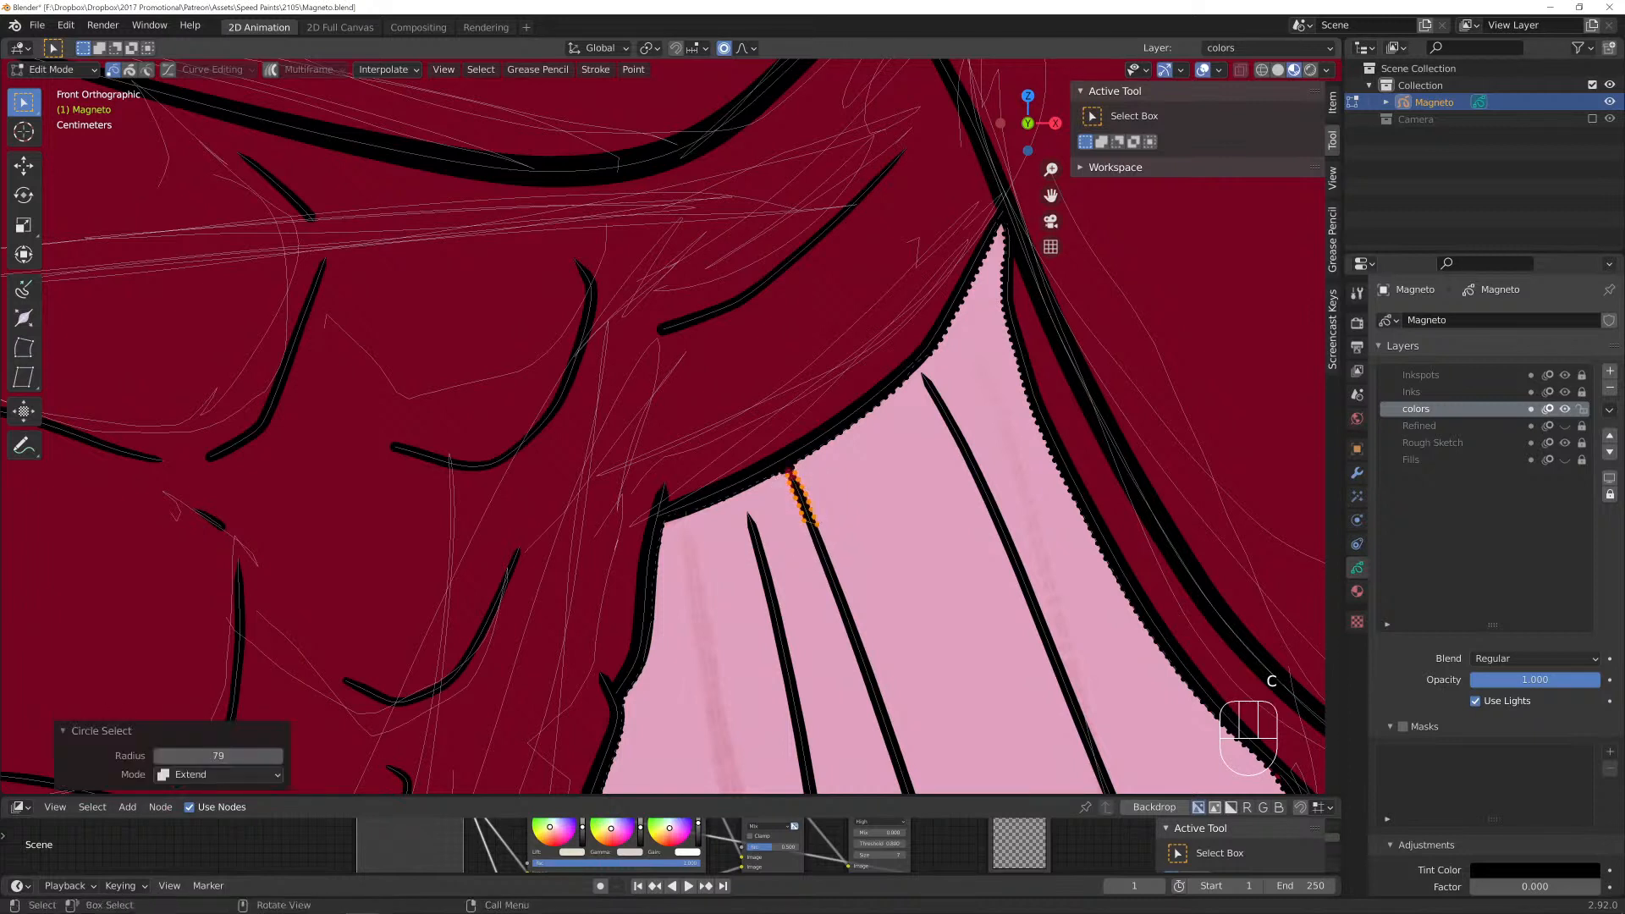
key(x)
click(727, 501)
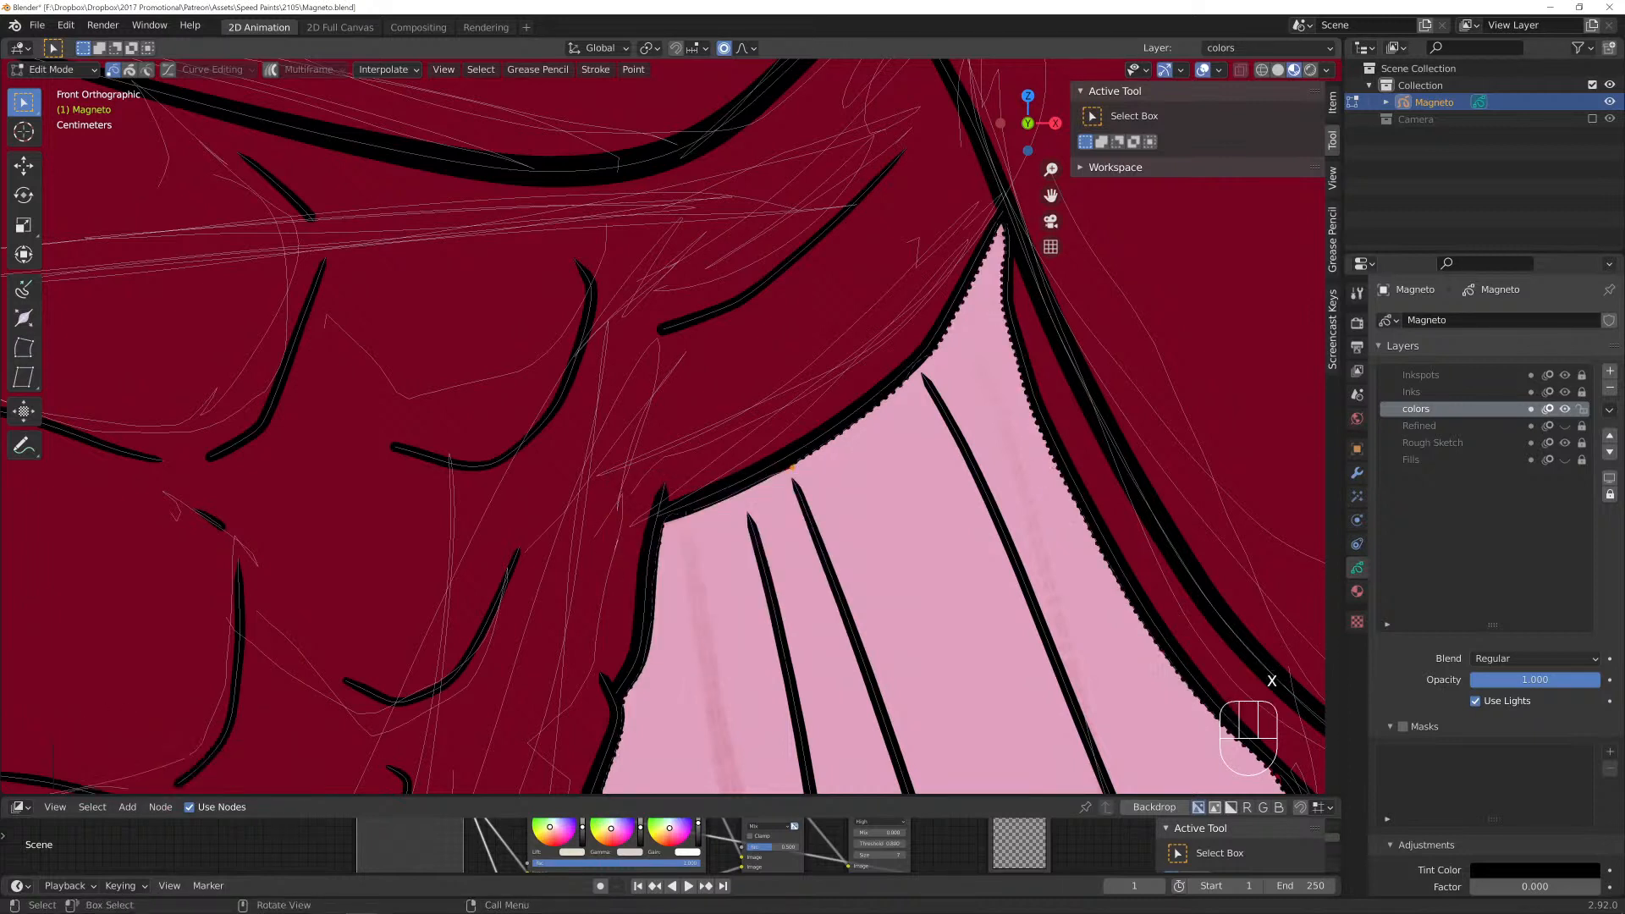
key(x)
key(Tab)
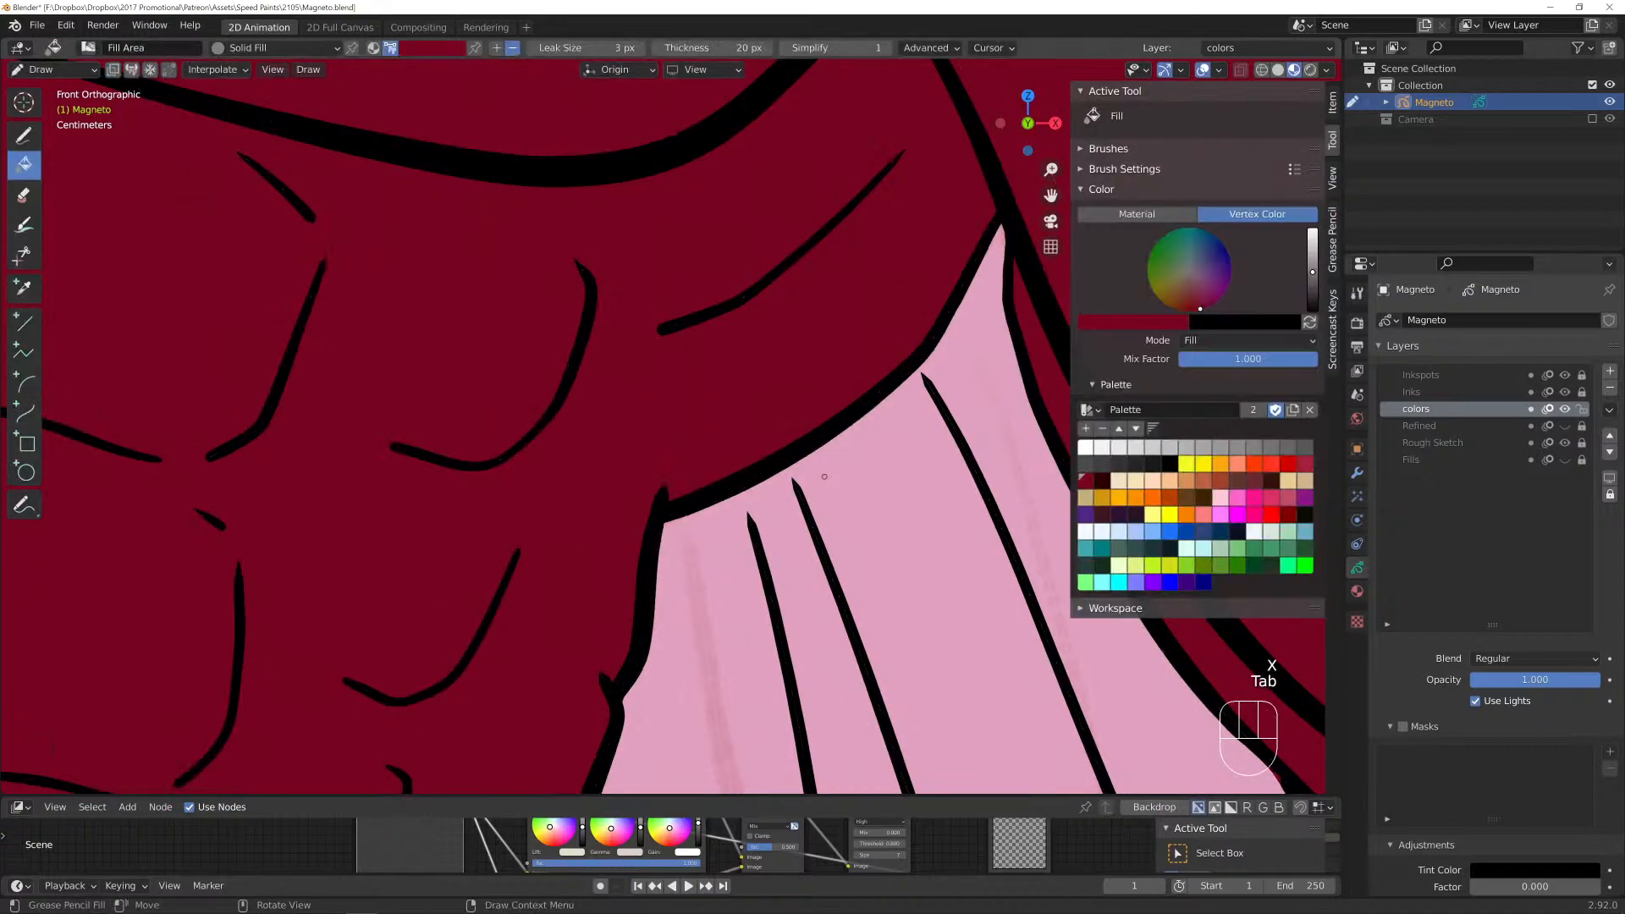
key(Tab)
Dissolve the fill points along the cape folds between the left-hand arm and the torso, plus the stray tips at the belt's edge.
scroll(663, 423, down, 5)
shift+middle_drag(474, 424, 850, 422)
scroll(663, 427, up, 5)
scroll(760, 570, down, 5)
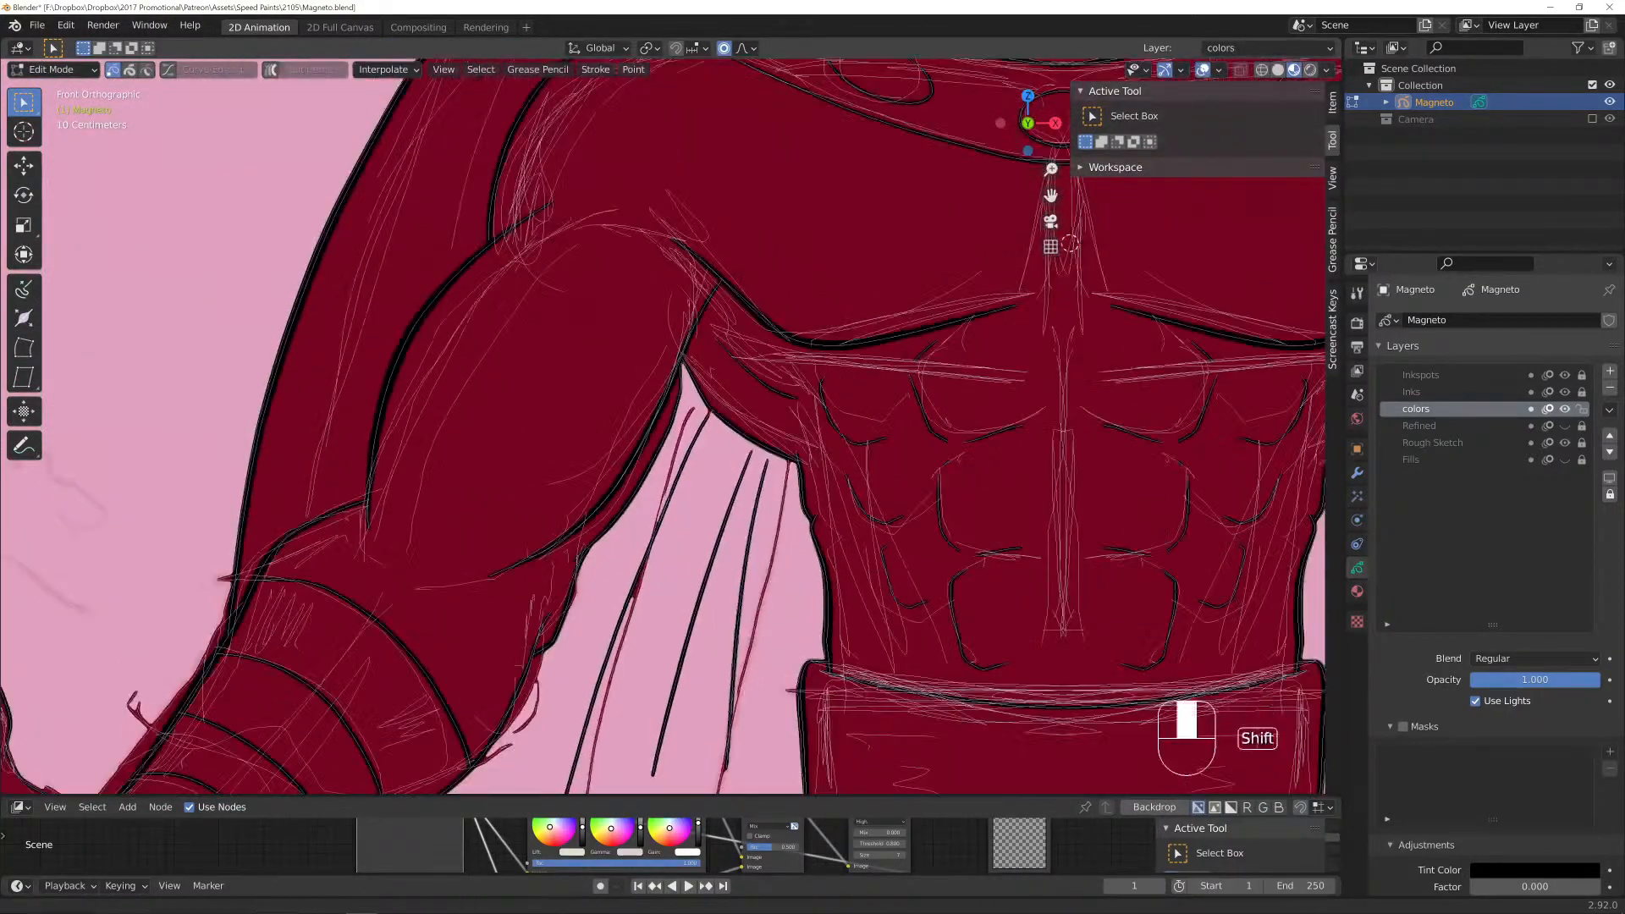
shift+middle_drag(760, 634, 760, 570)
key(Tab)
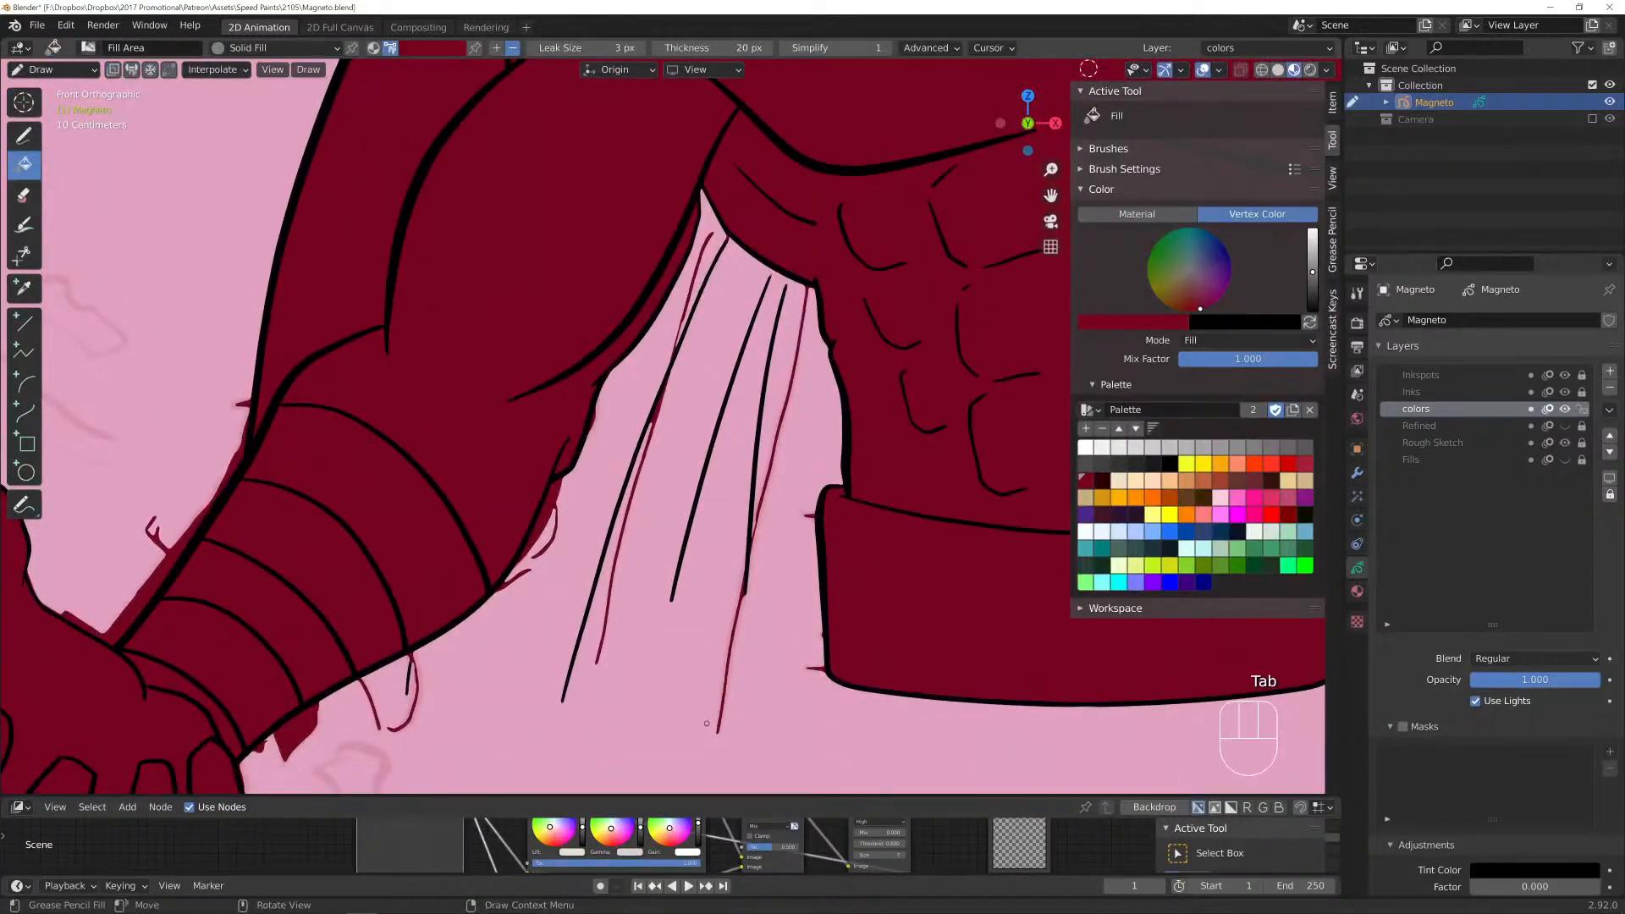
key(Tab)
key(c)
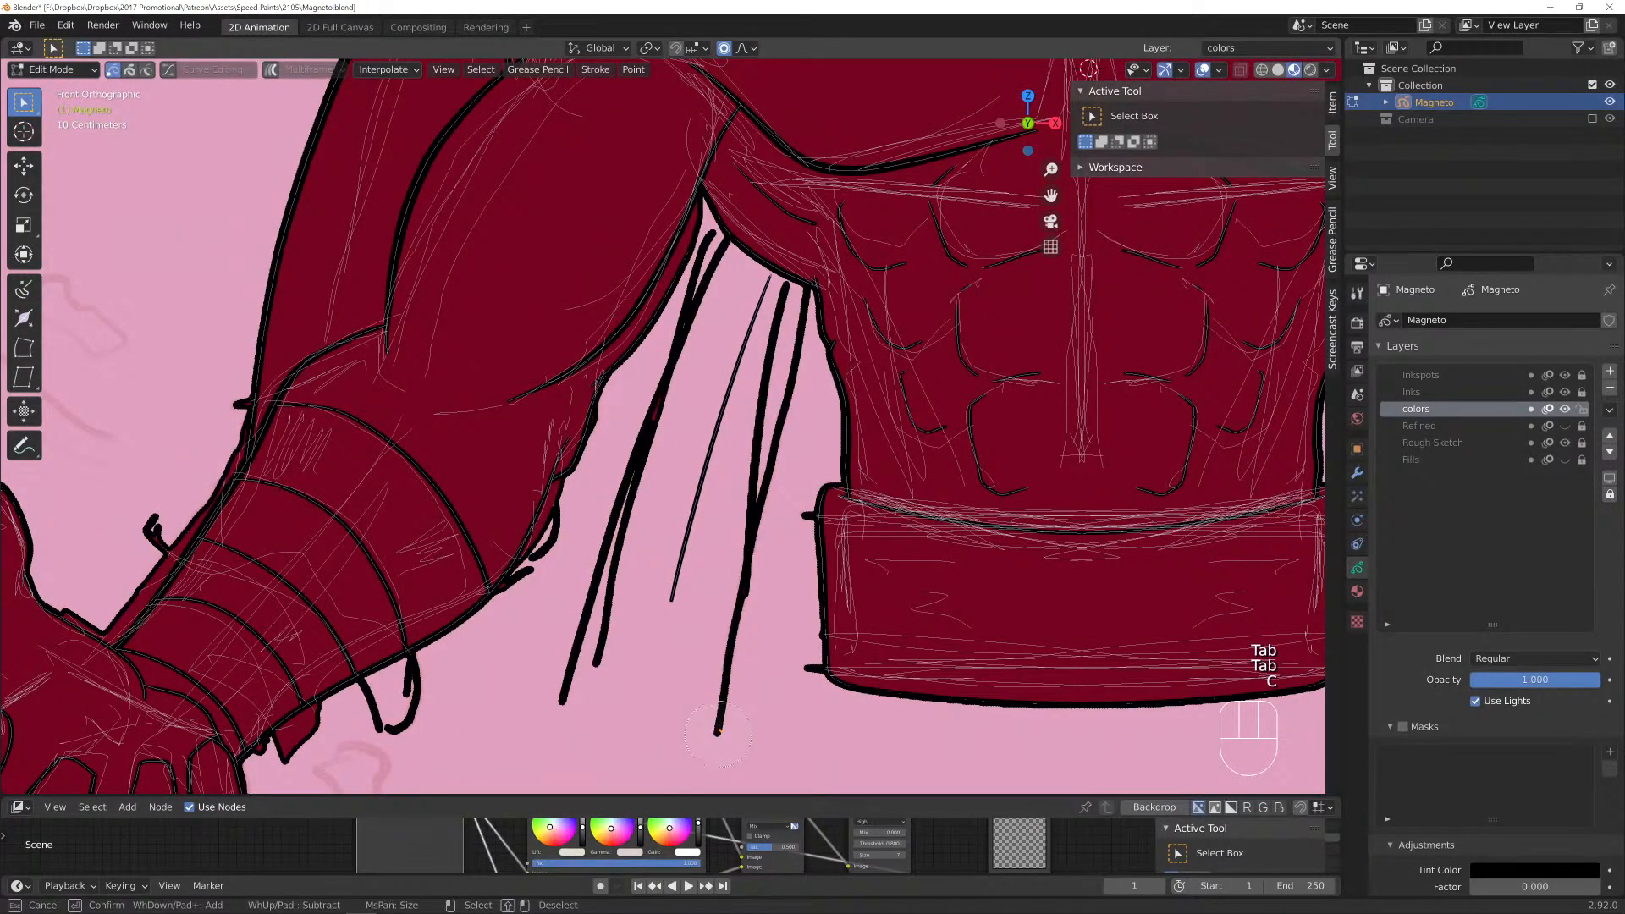
drag(717, 732, 785, 286)
drag(677, 342, 571, 690)
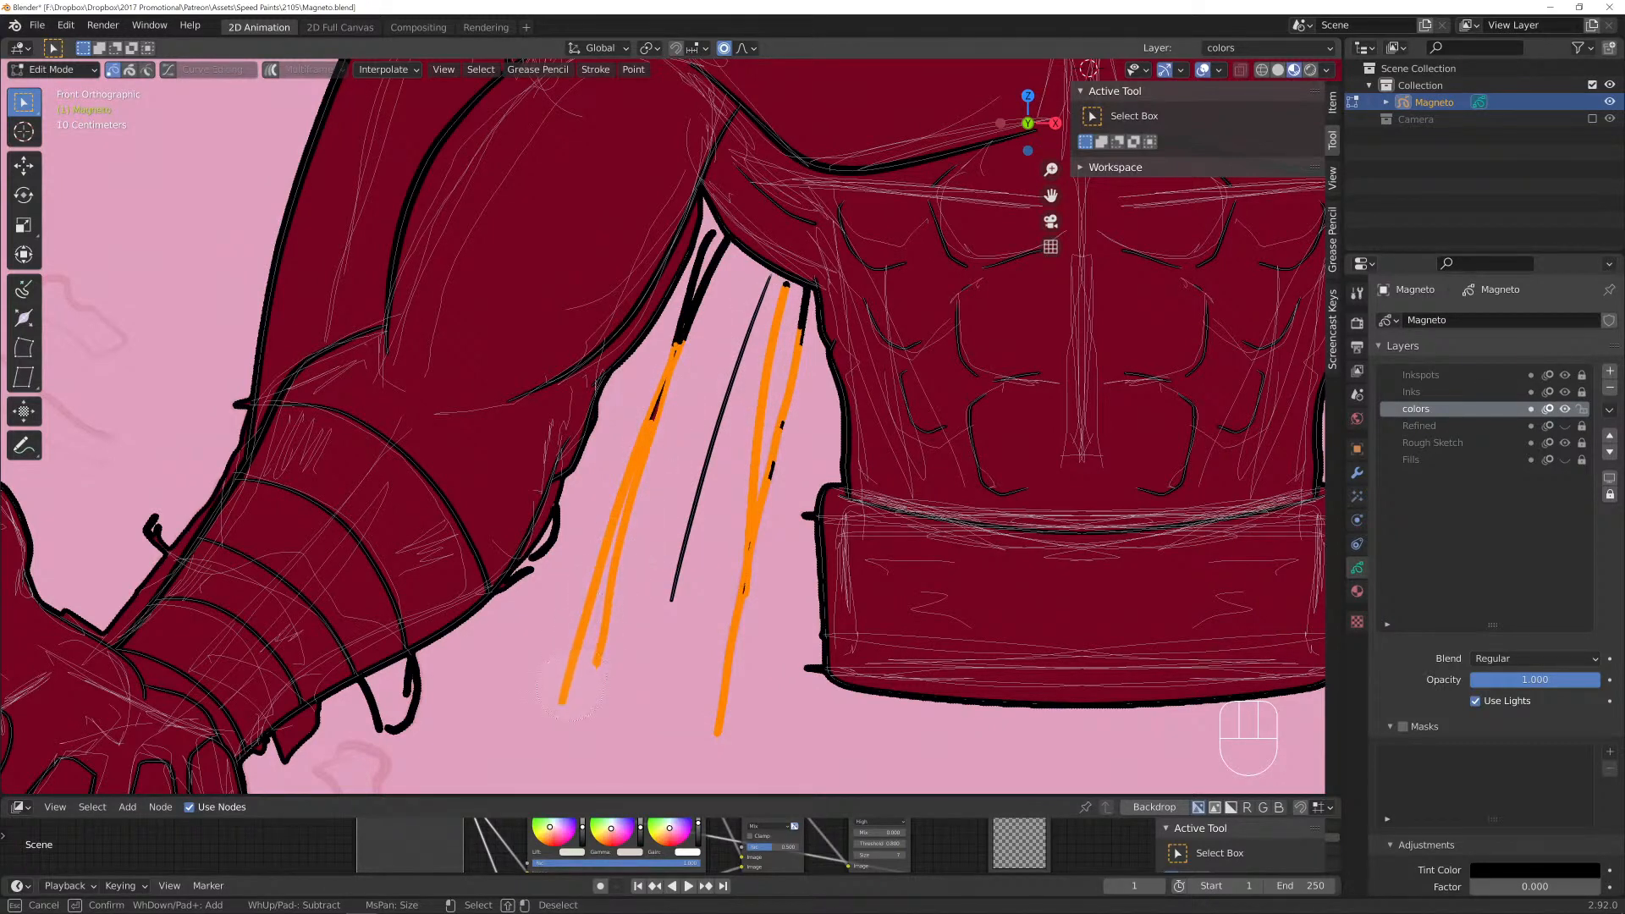
drag(710, 562, 769, 431)
drag(766, 516, 779, 512)
drag(760, 605, 787, 671)
shift+middle_click(752, 579)
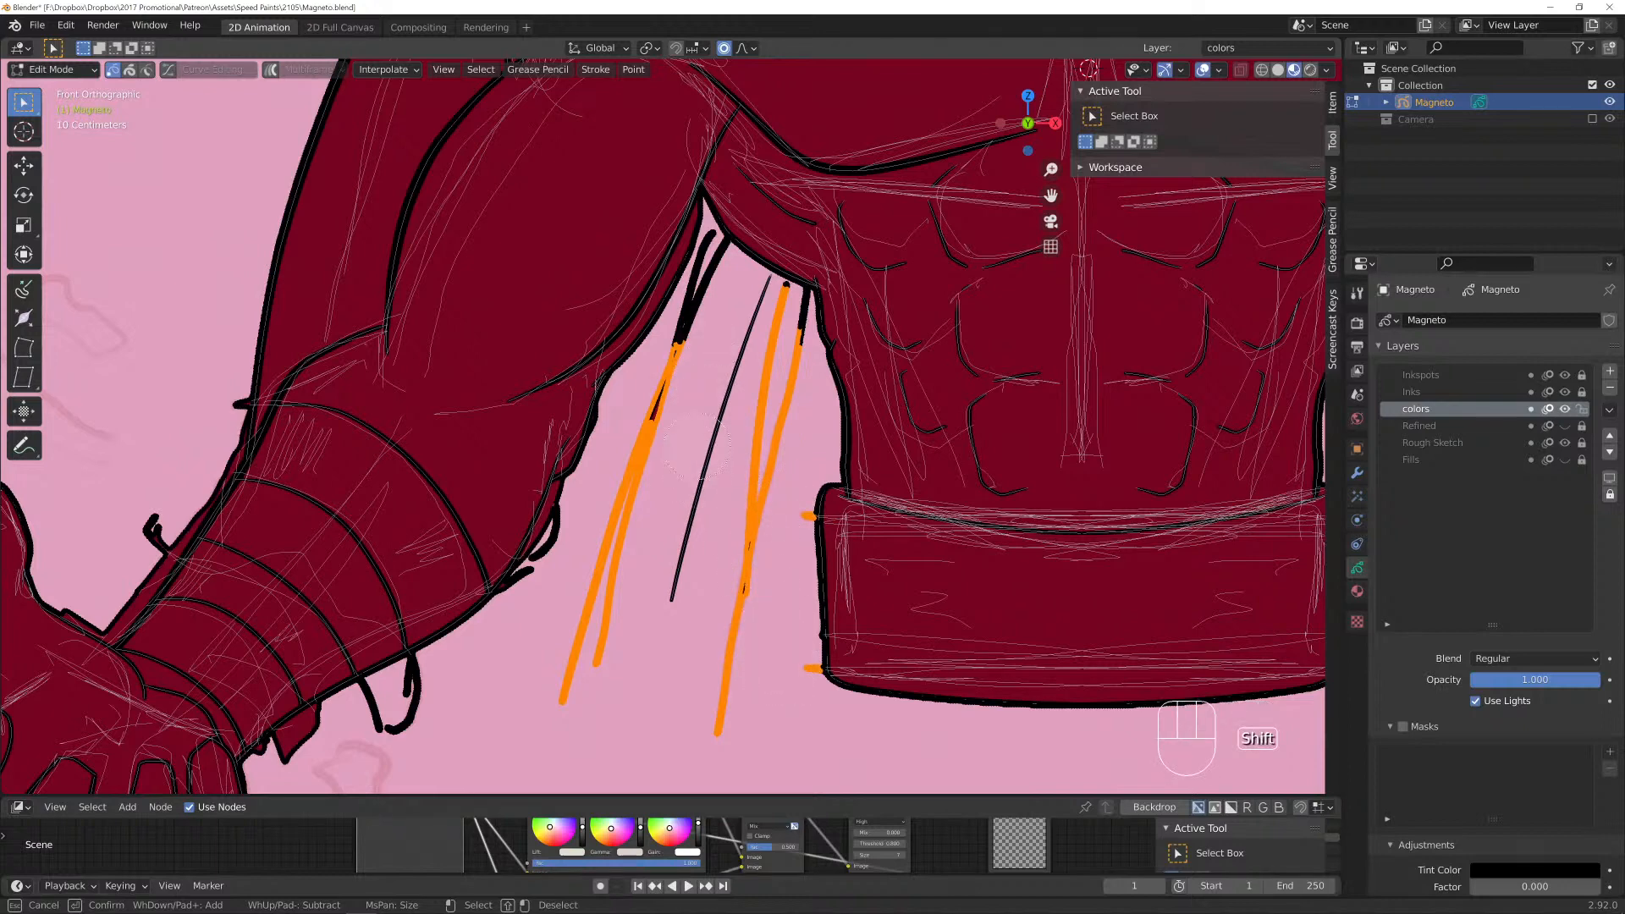
key(Escape)
scroll(762, 406, up, 3)
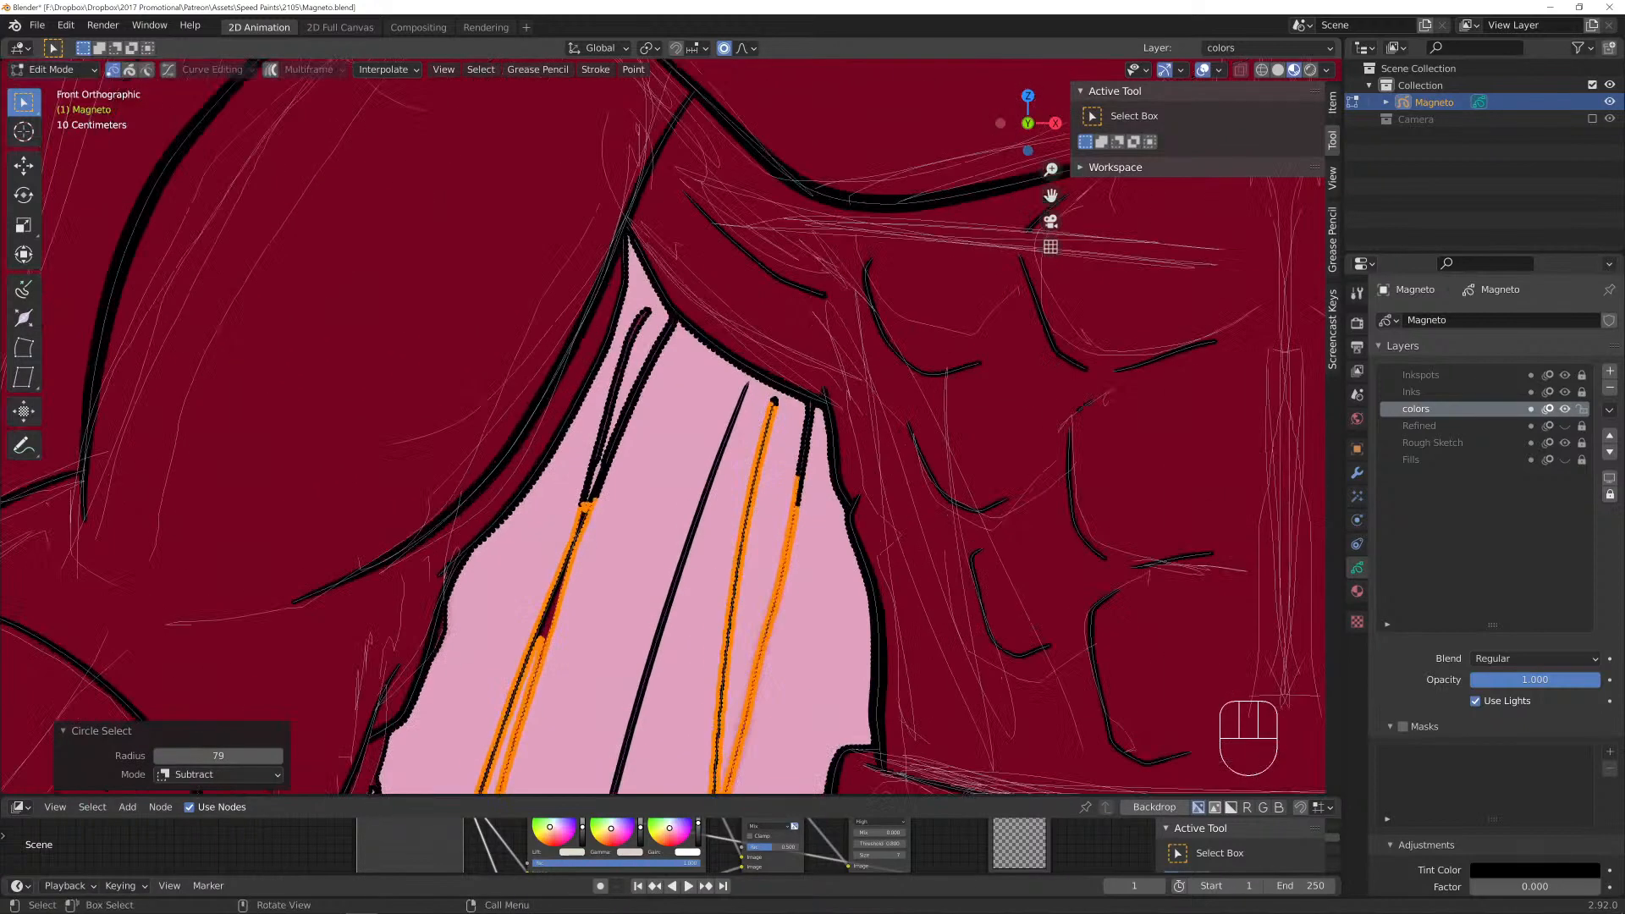
key(c)
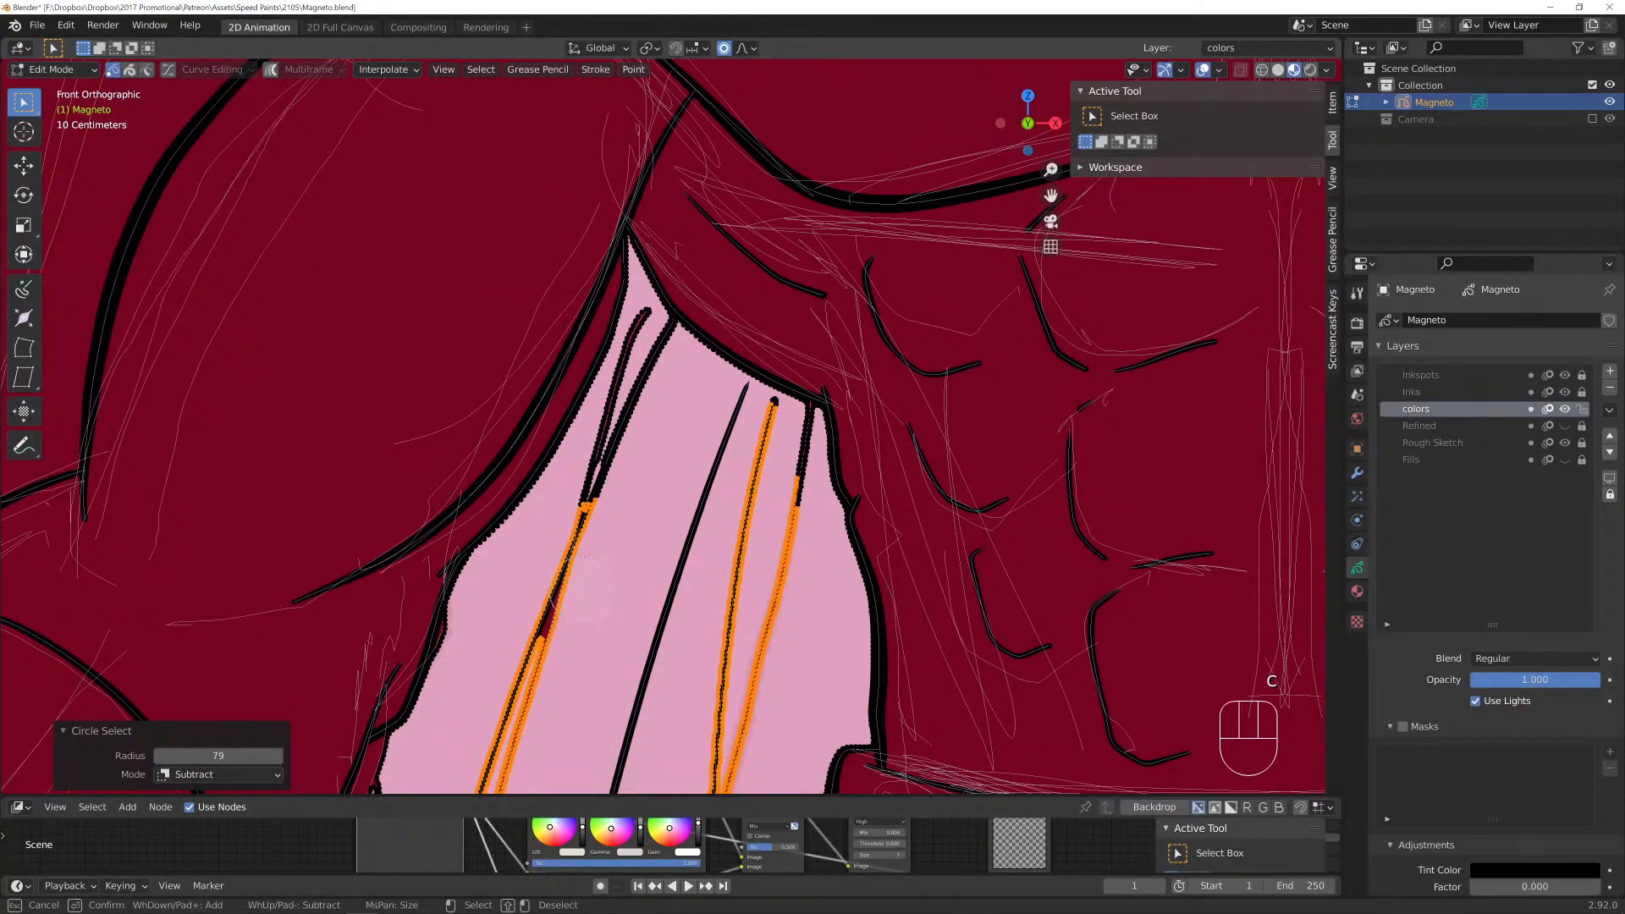
mouse_move(552, 604)
mouse_down()
mouse_move(597, 478)
mouse_move(630, 452)
mouse_move(648, 364)
mouse_up()
right_click(647, 364)
key(x)
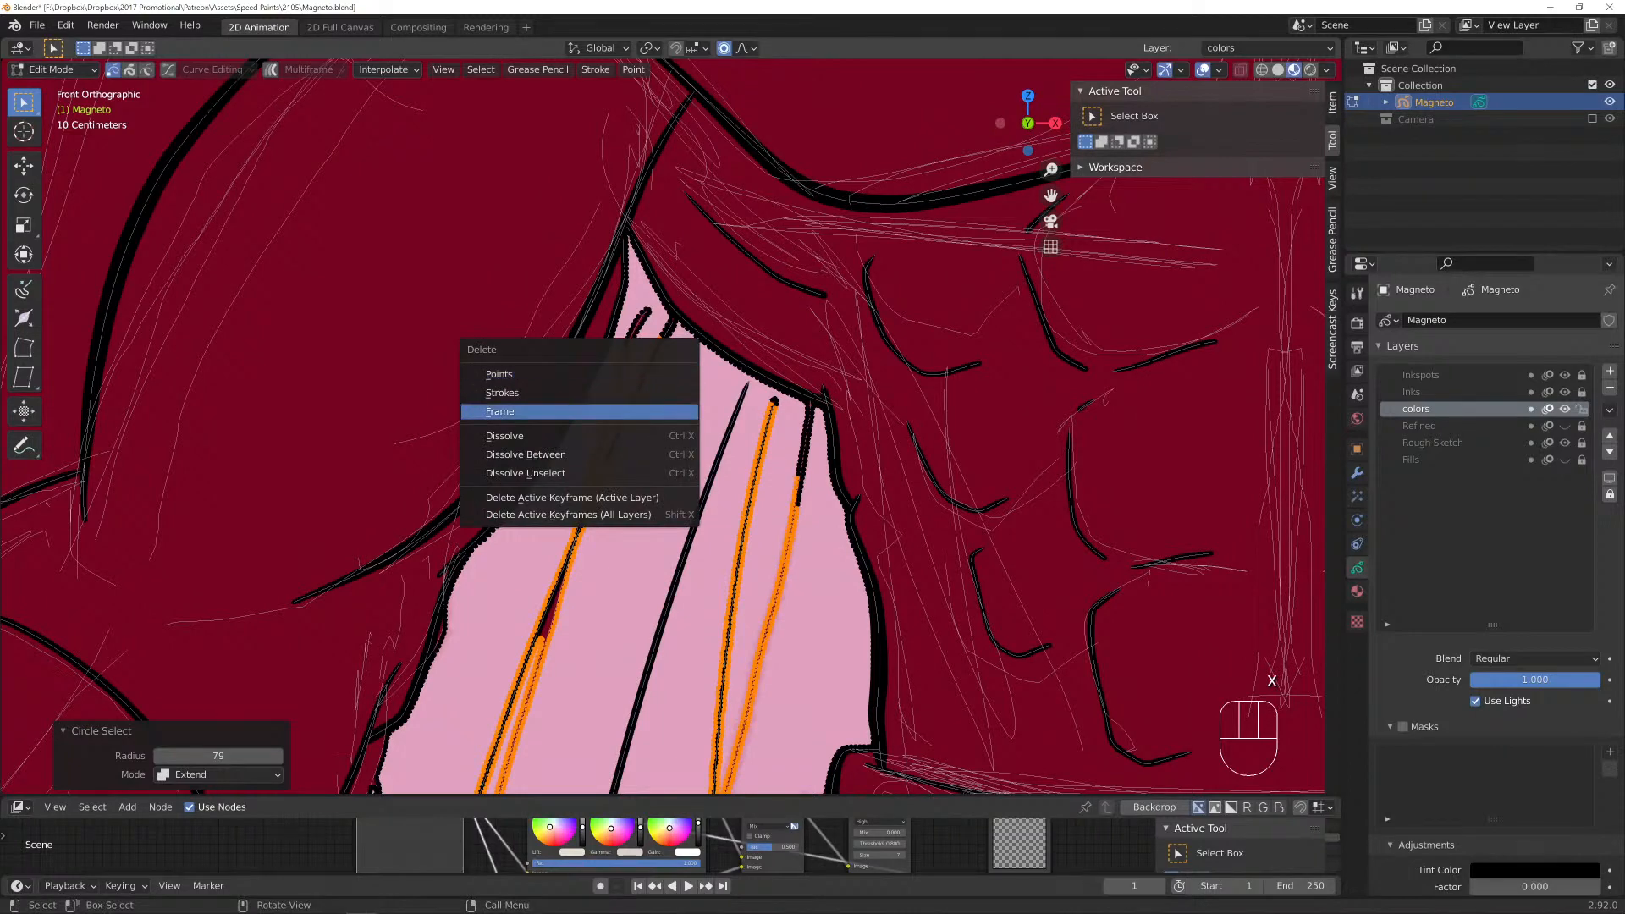
click(508, 437)
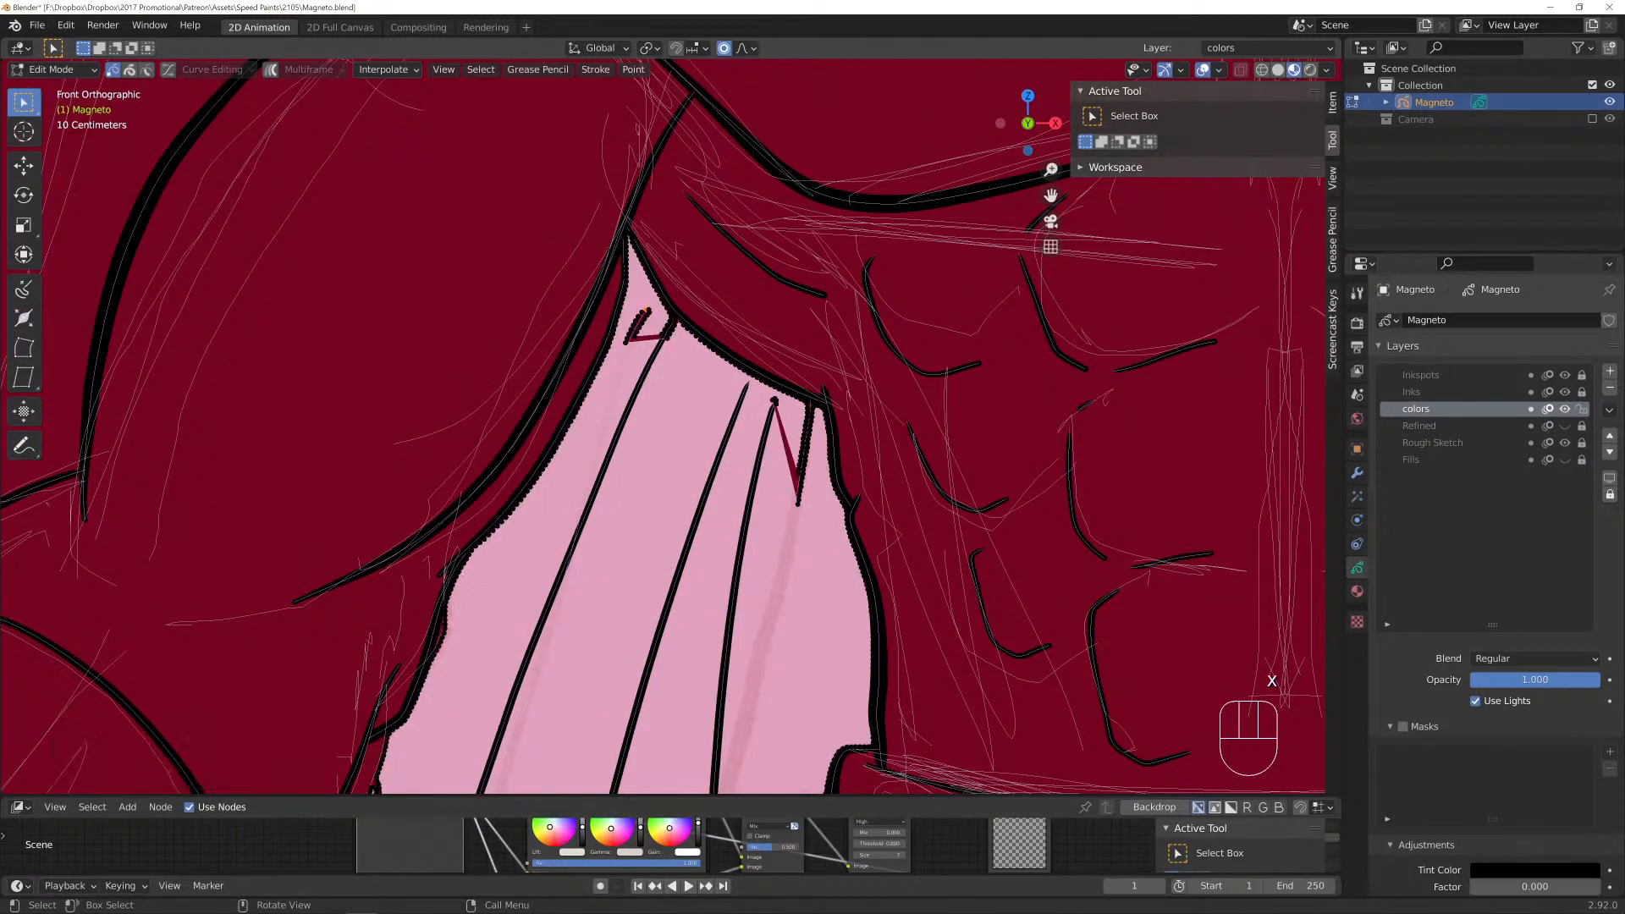
Delete the leftover red spurs' points at the upper ends of the cape folds between the left-hand arm and the torso.
key(c)
mouse_move(643, 314)
mouse_down()
mouse_move(635, 326)
mouse_move(662, 339)
mouse_move(675, 318)
mouse_up()
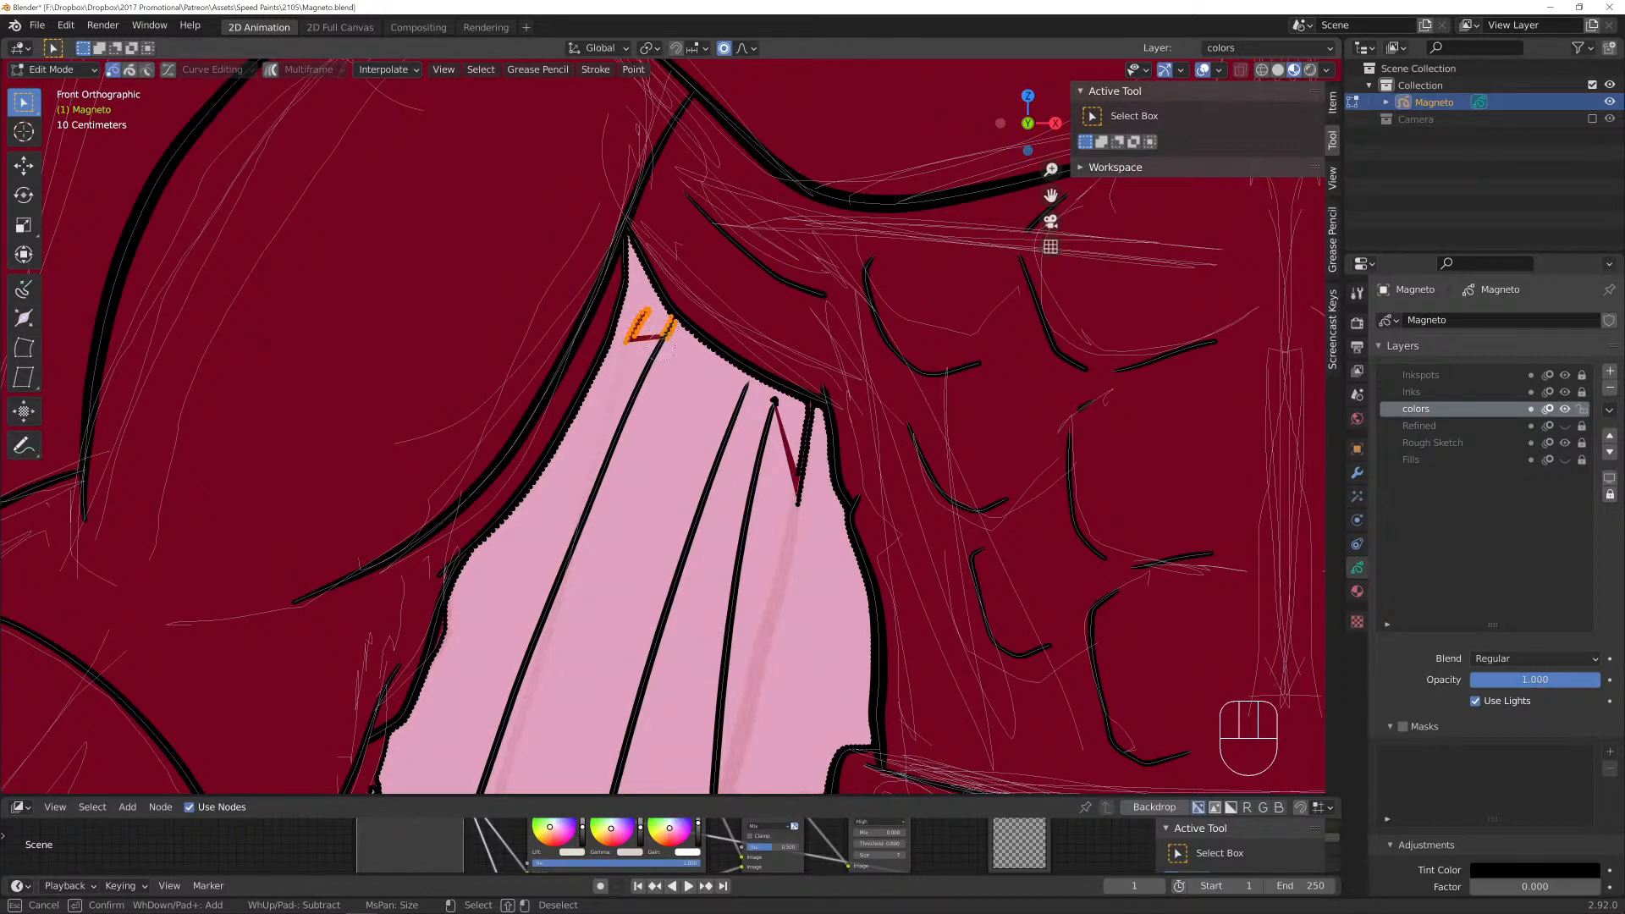
mouse_move(773, 404)
mouse_down()
mouse_move(798, 491)
mouse_move(802, 424)
mouse_up()
right_click(802, 420)
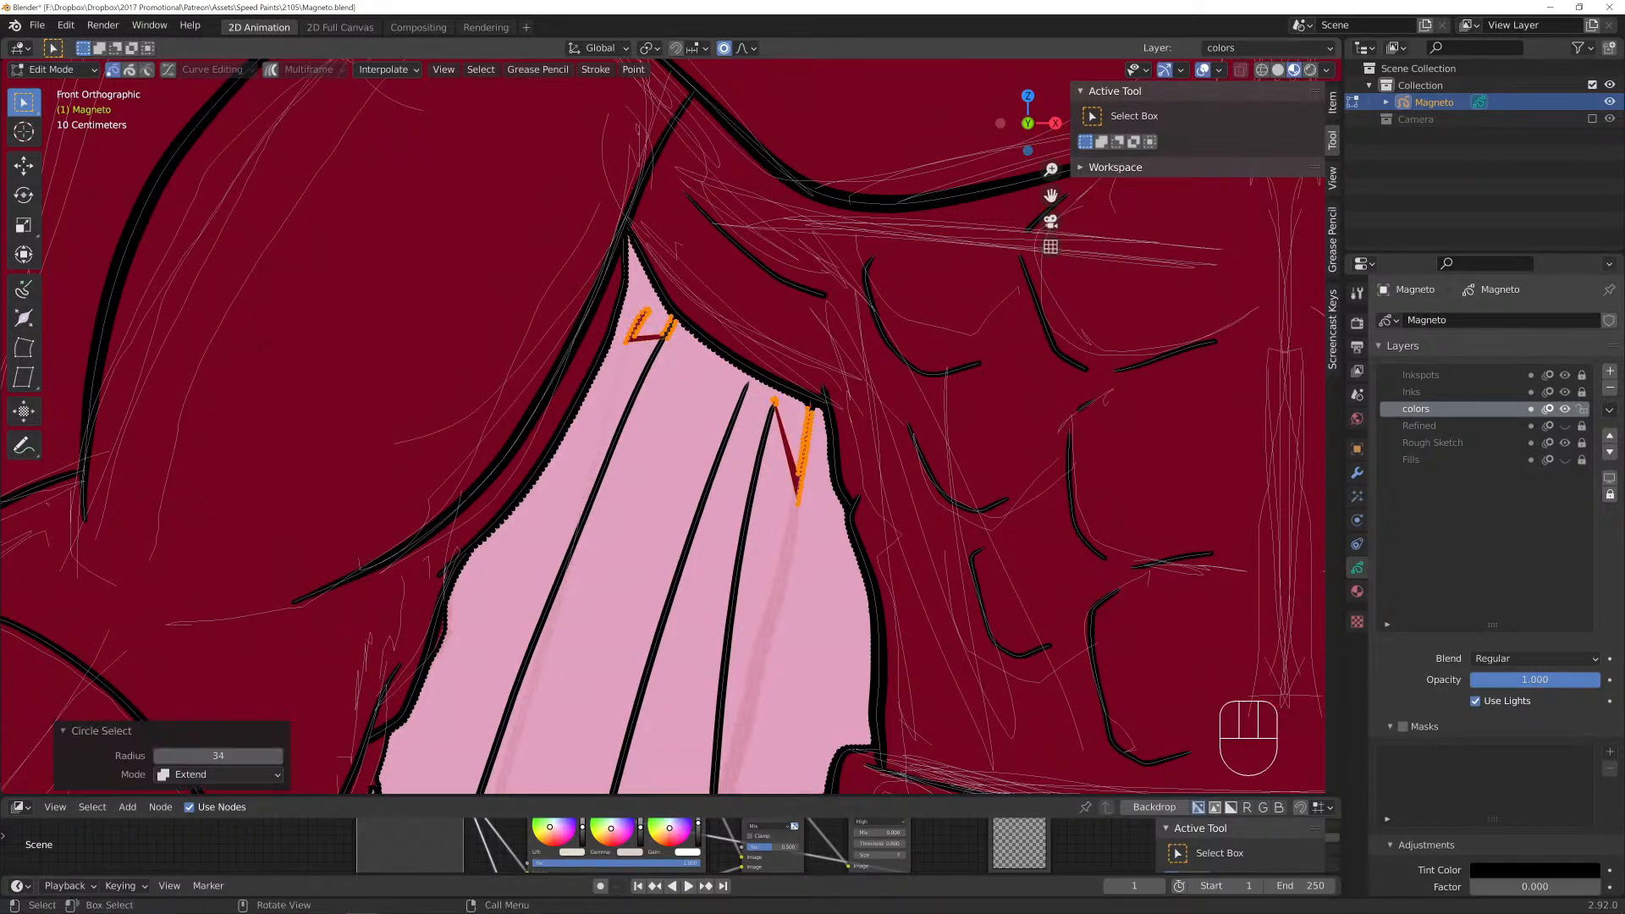
key(x)
click(655, 396)
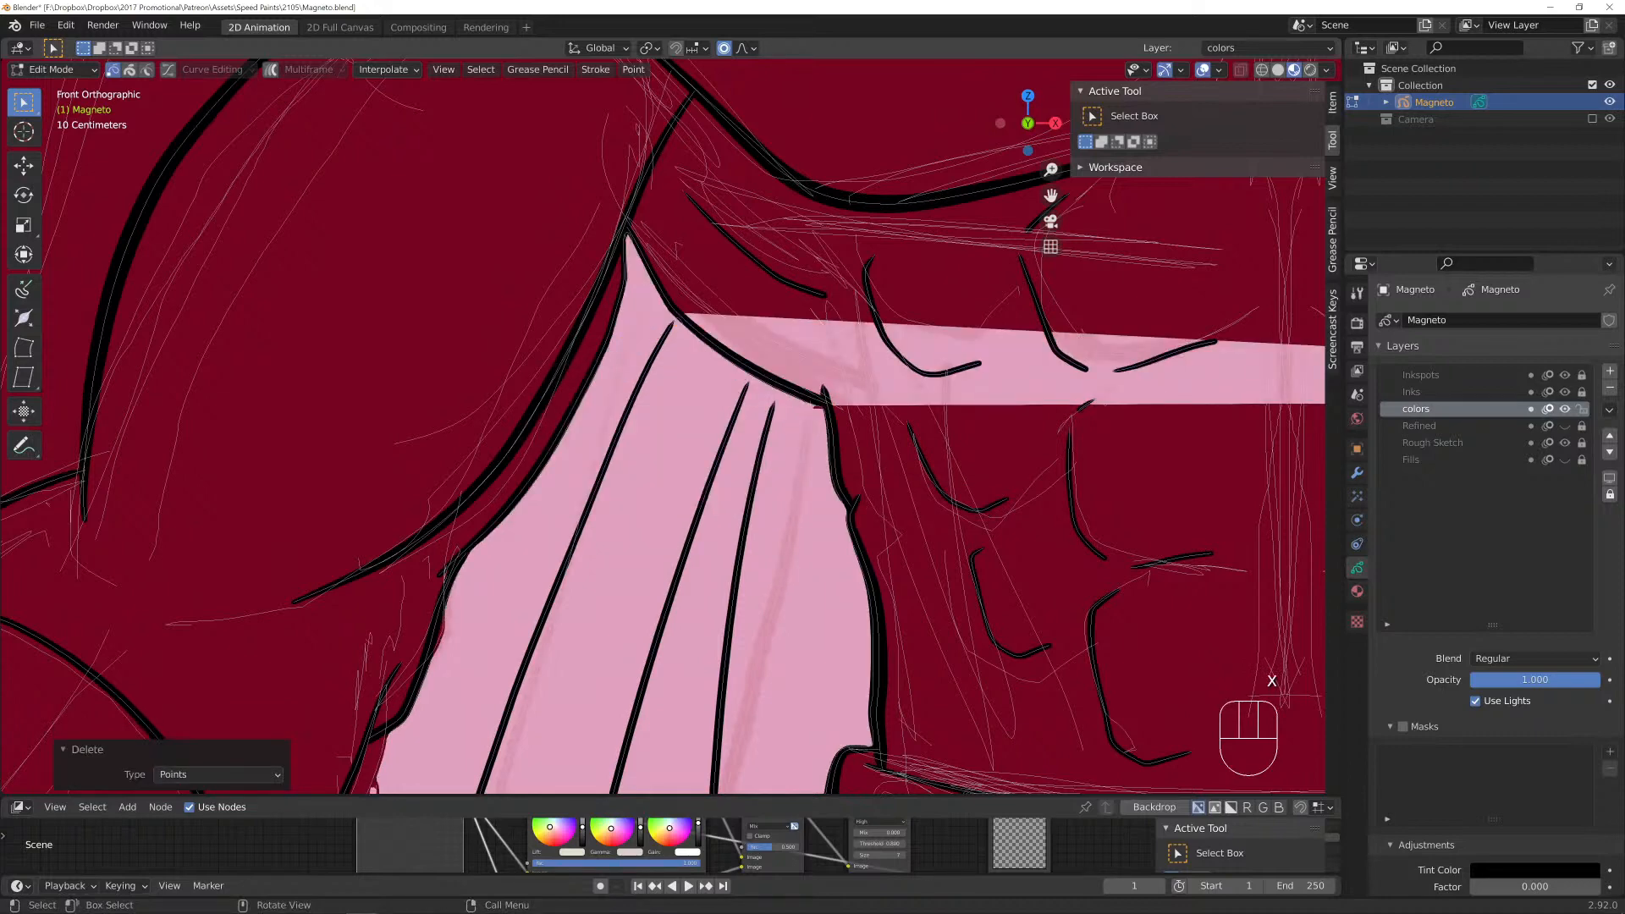
key(ctrl+z)
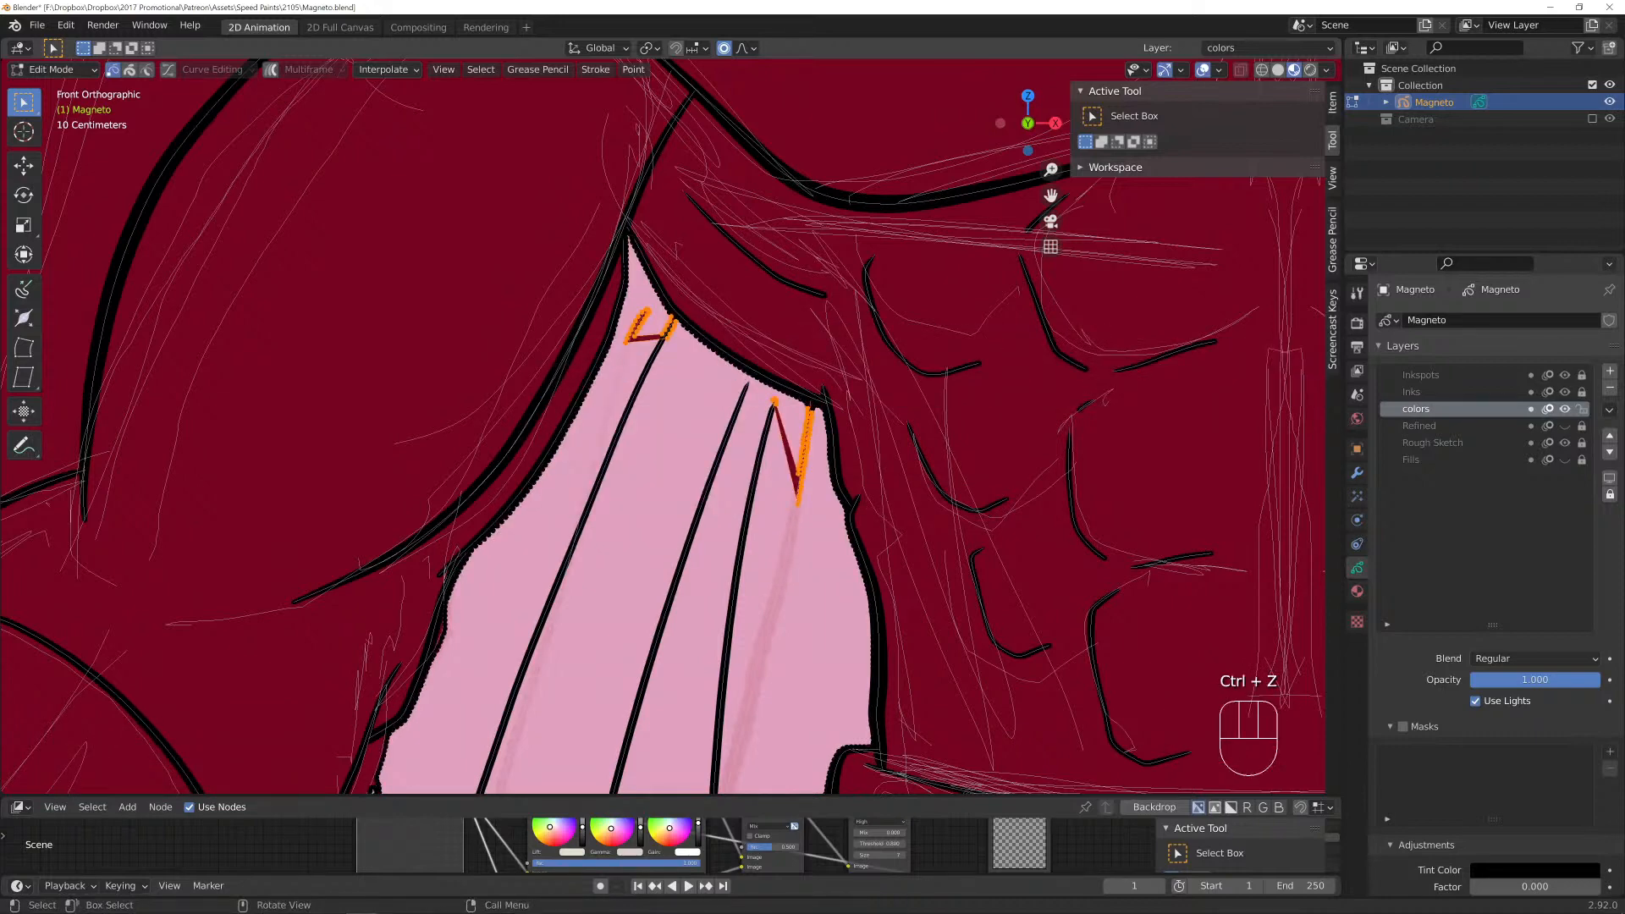
key(shift)
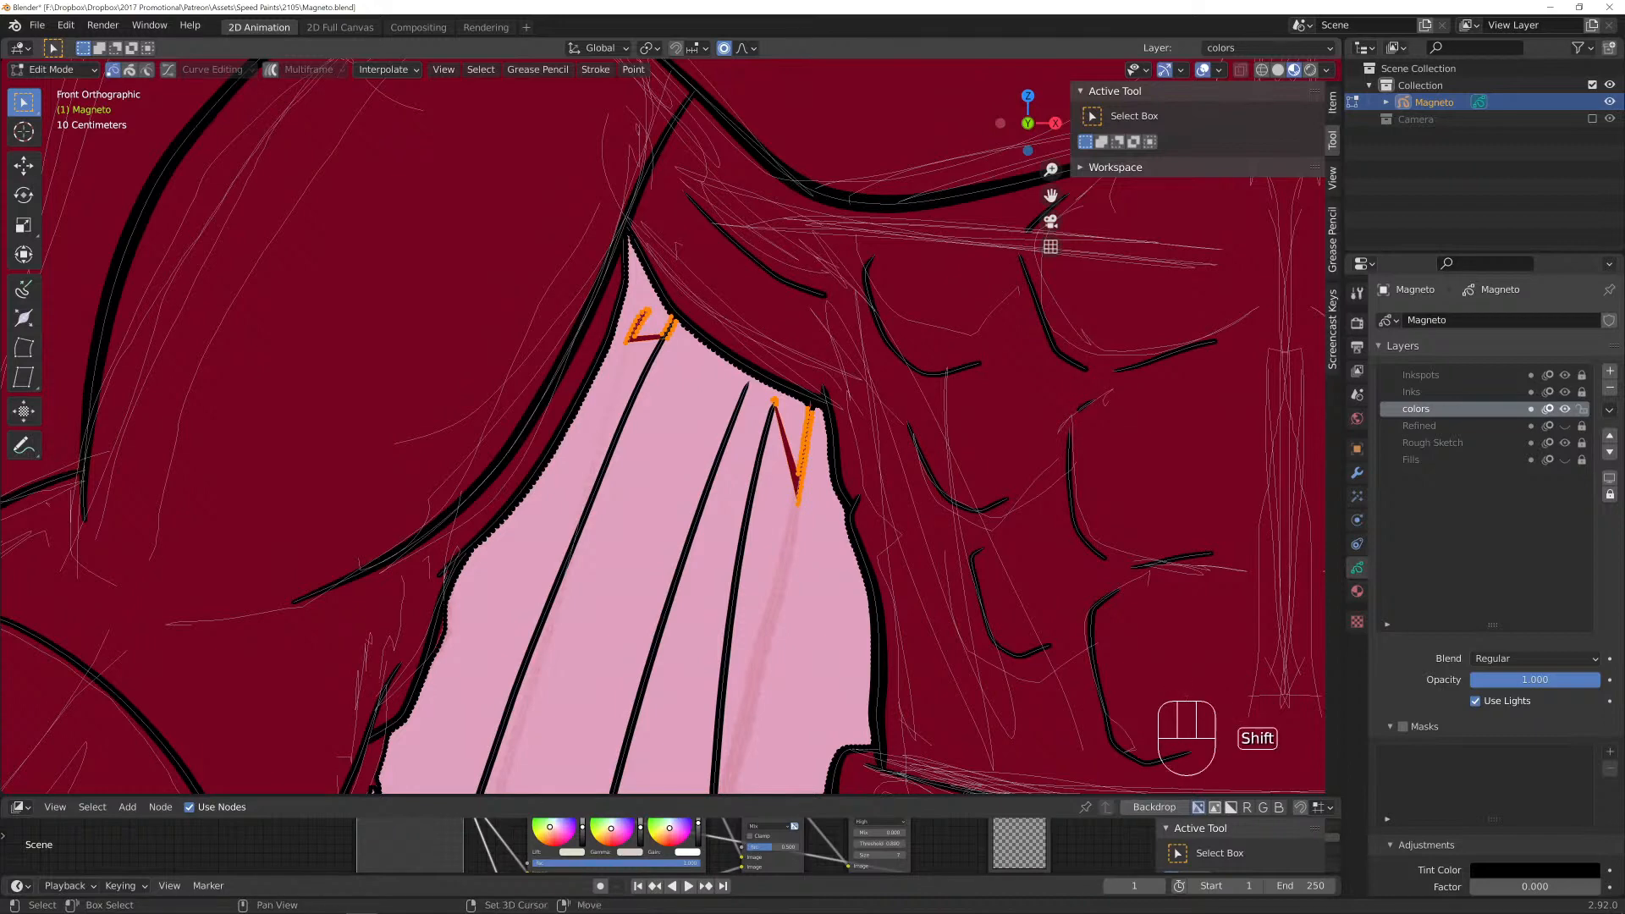
key(x)
click(592, 348)
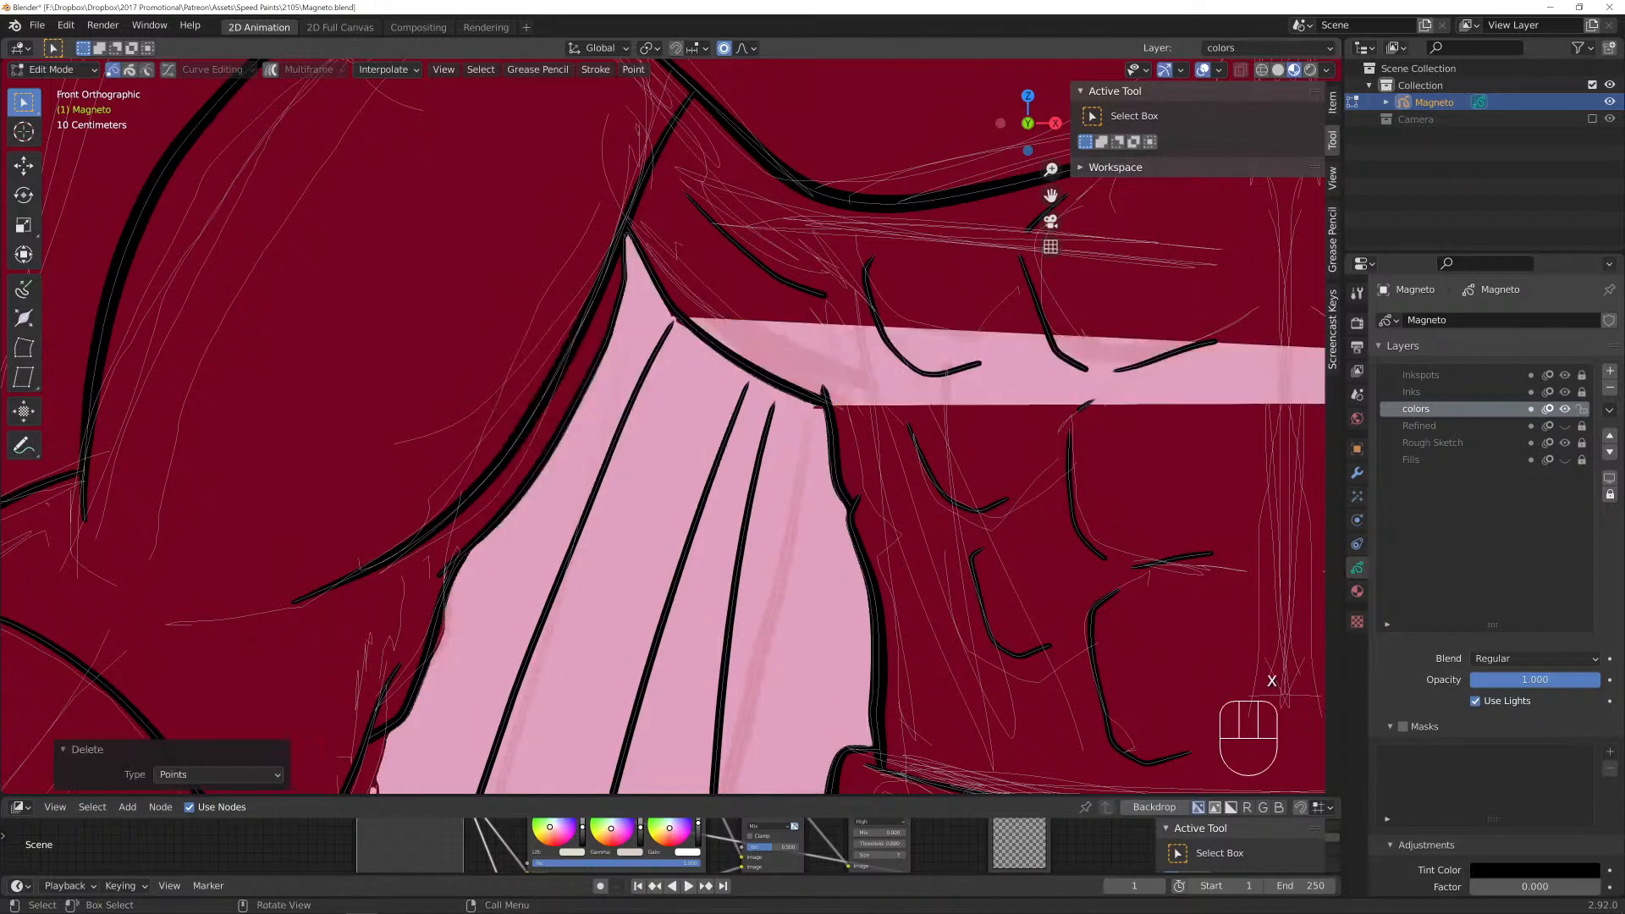
scroll(765, 198, down, 4)
scroll(765, 198, up, 2)
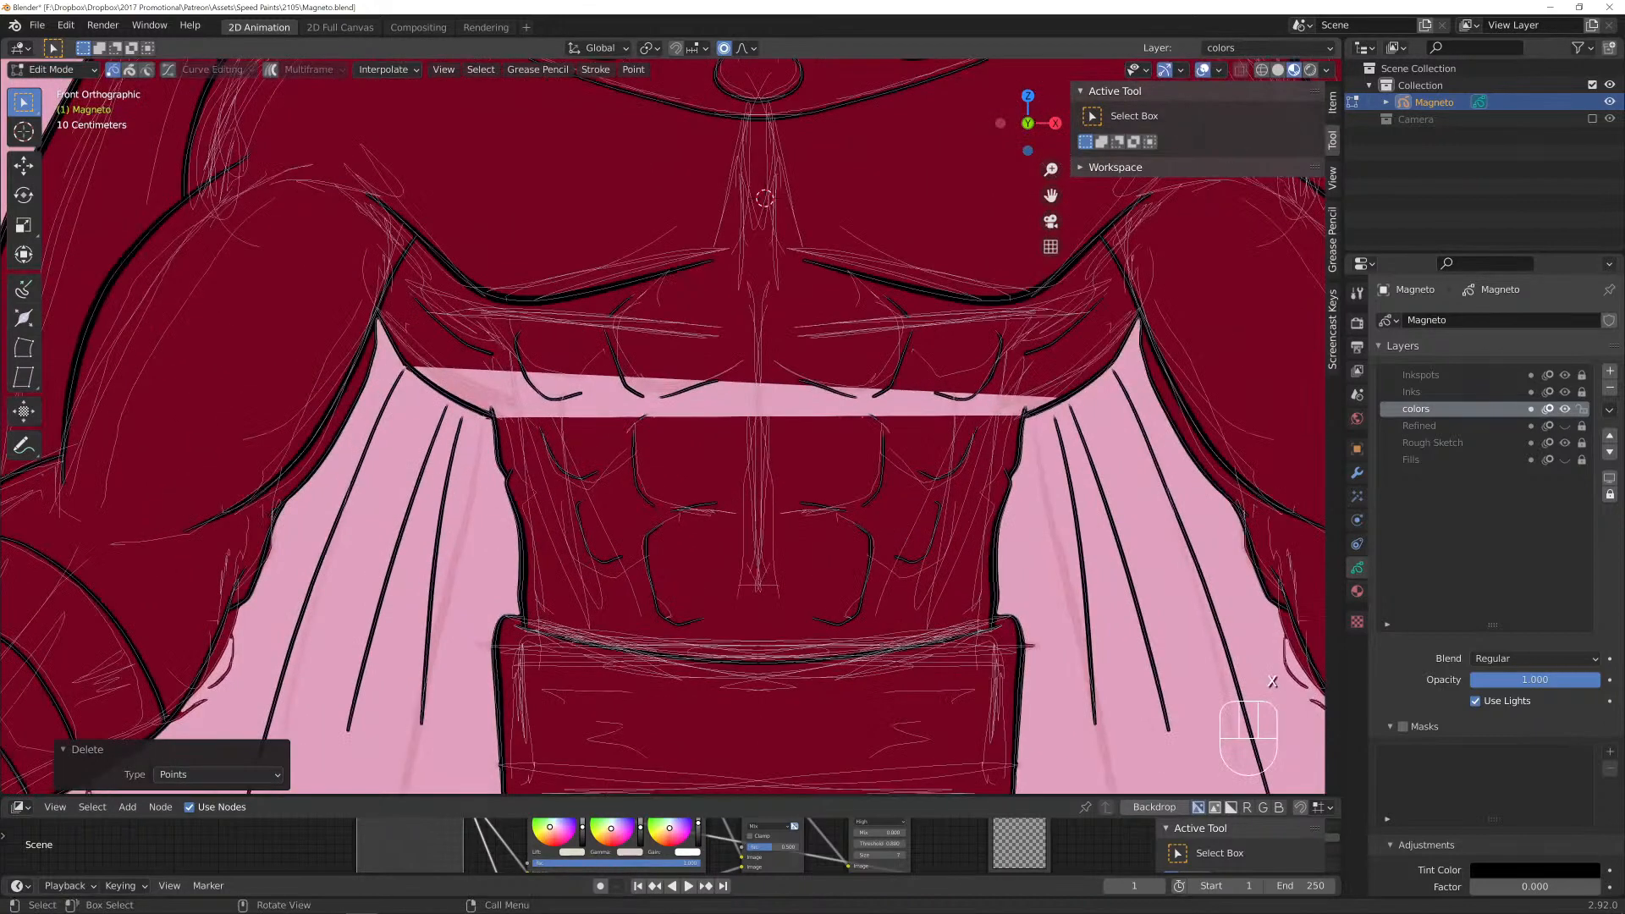
Delete the short detached fill stroke along the ink line beneath the left-hand armpit.
click(449, 395)
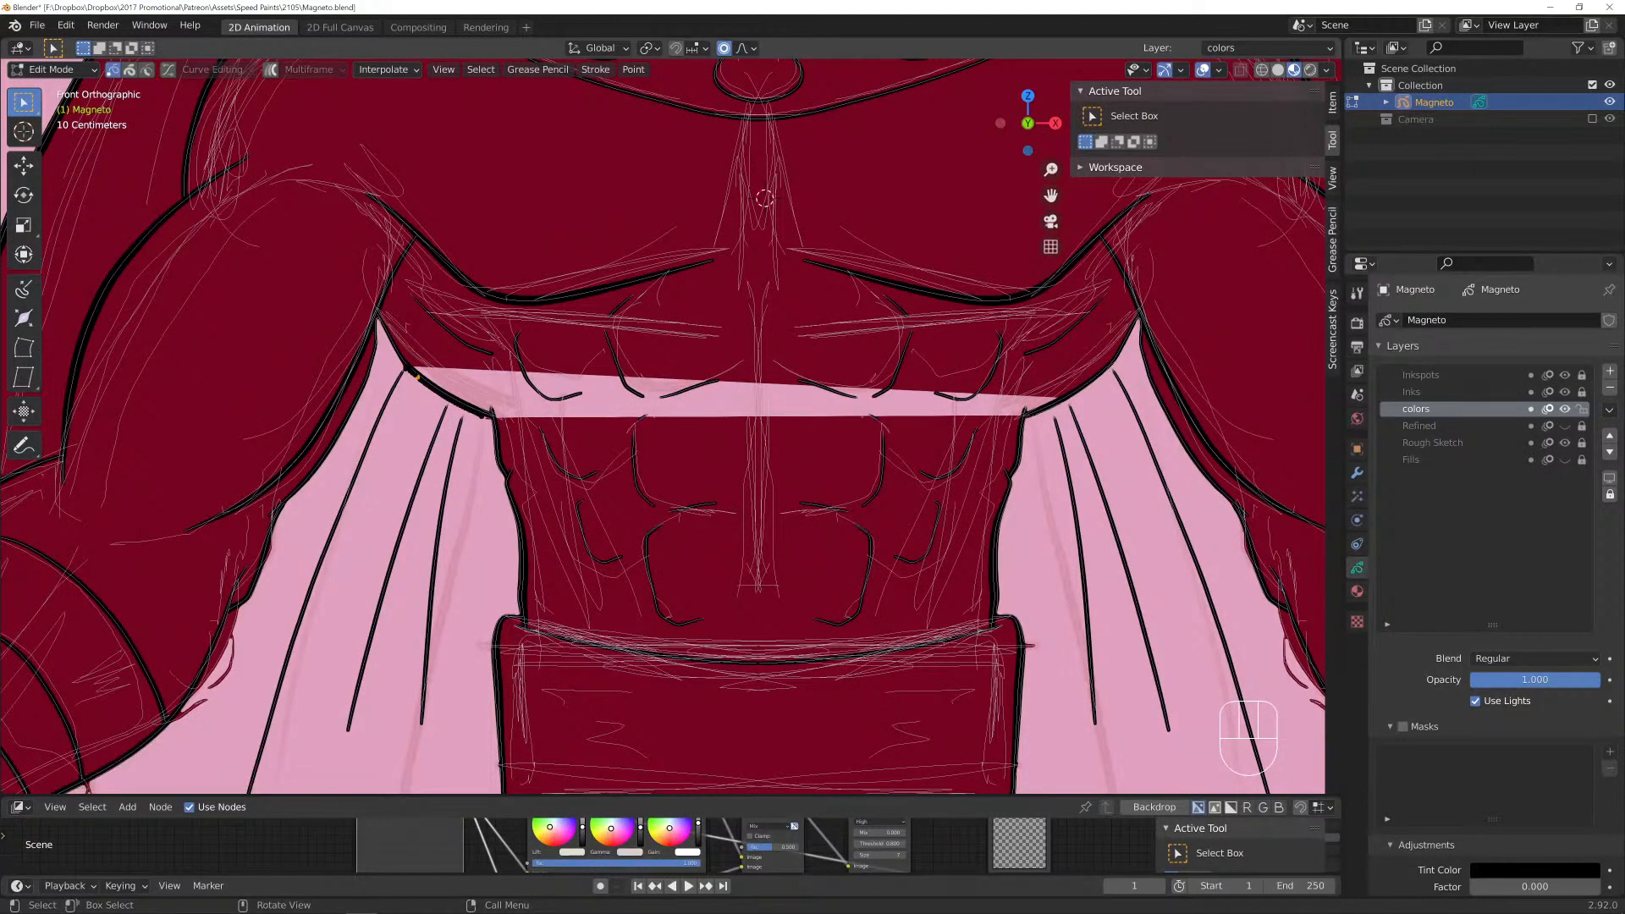
key(l)
key(x)
click(449, 394)
Try to close the open fill stroke across the torso from the left-hand armpit, then undo it.
click(403, 368)
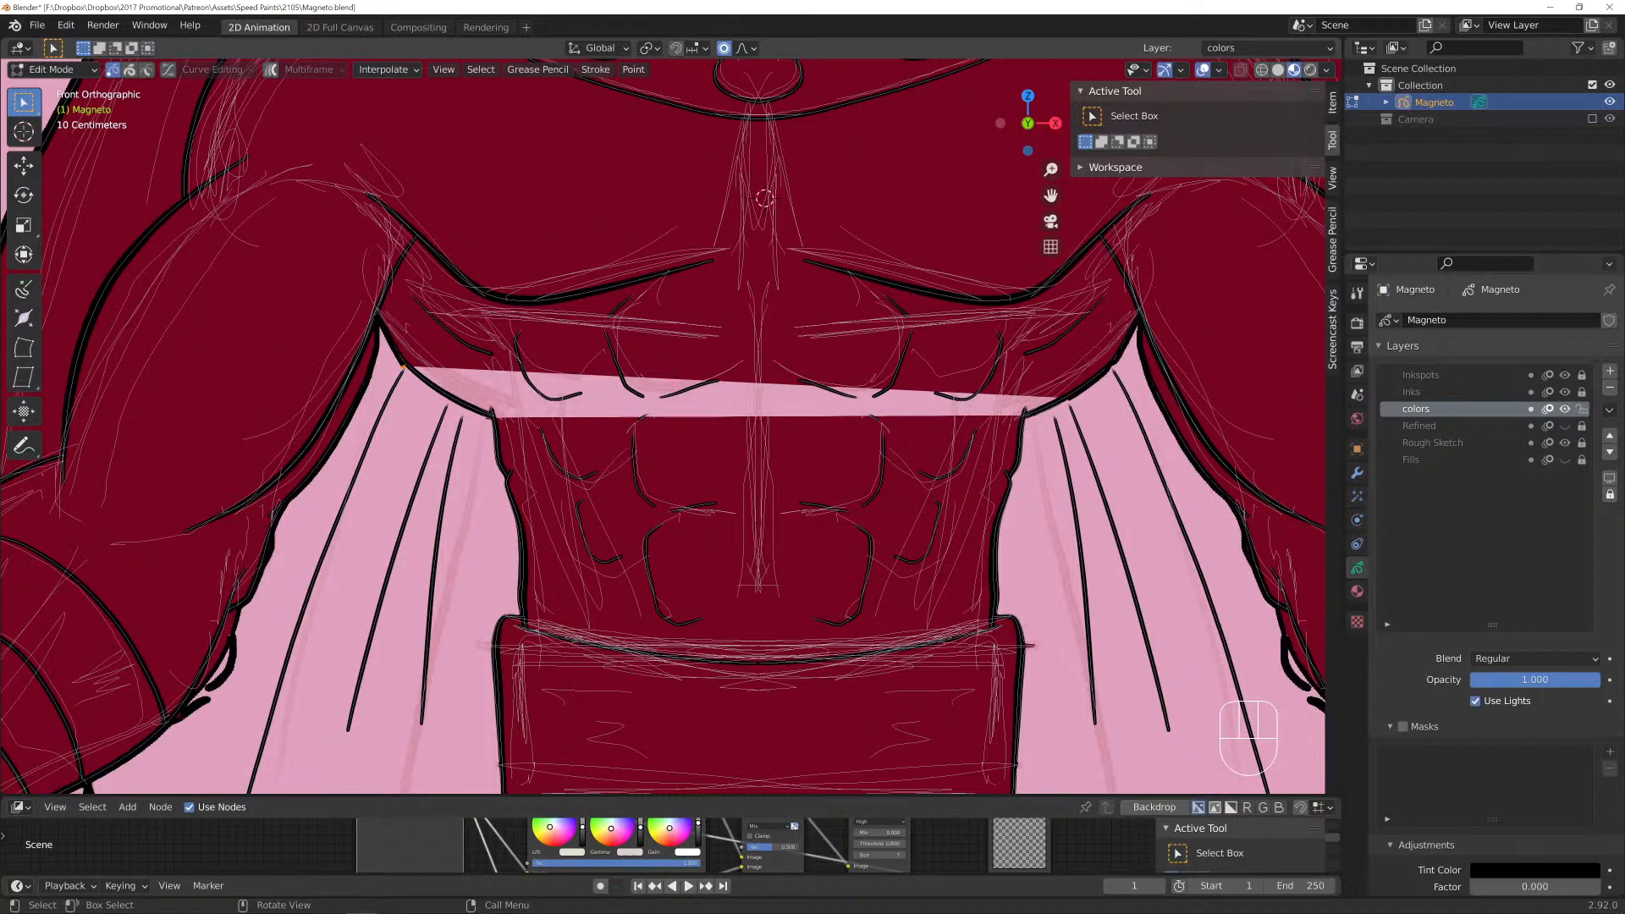
key(f)
click(1038, 410)
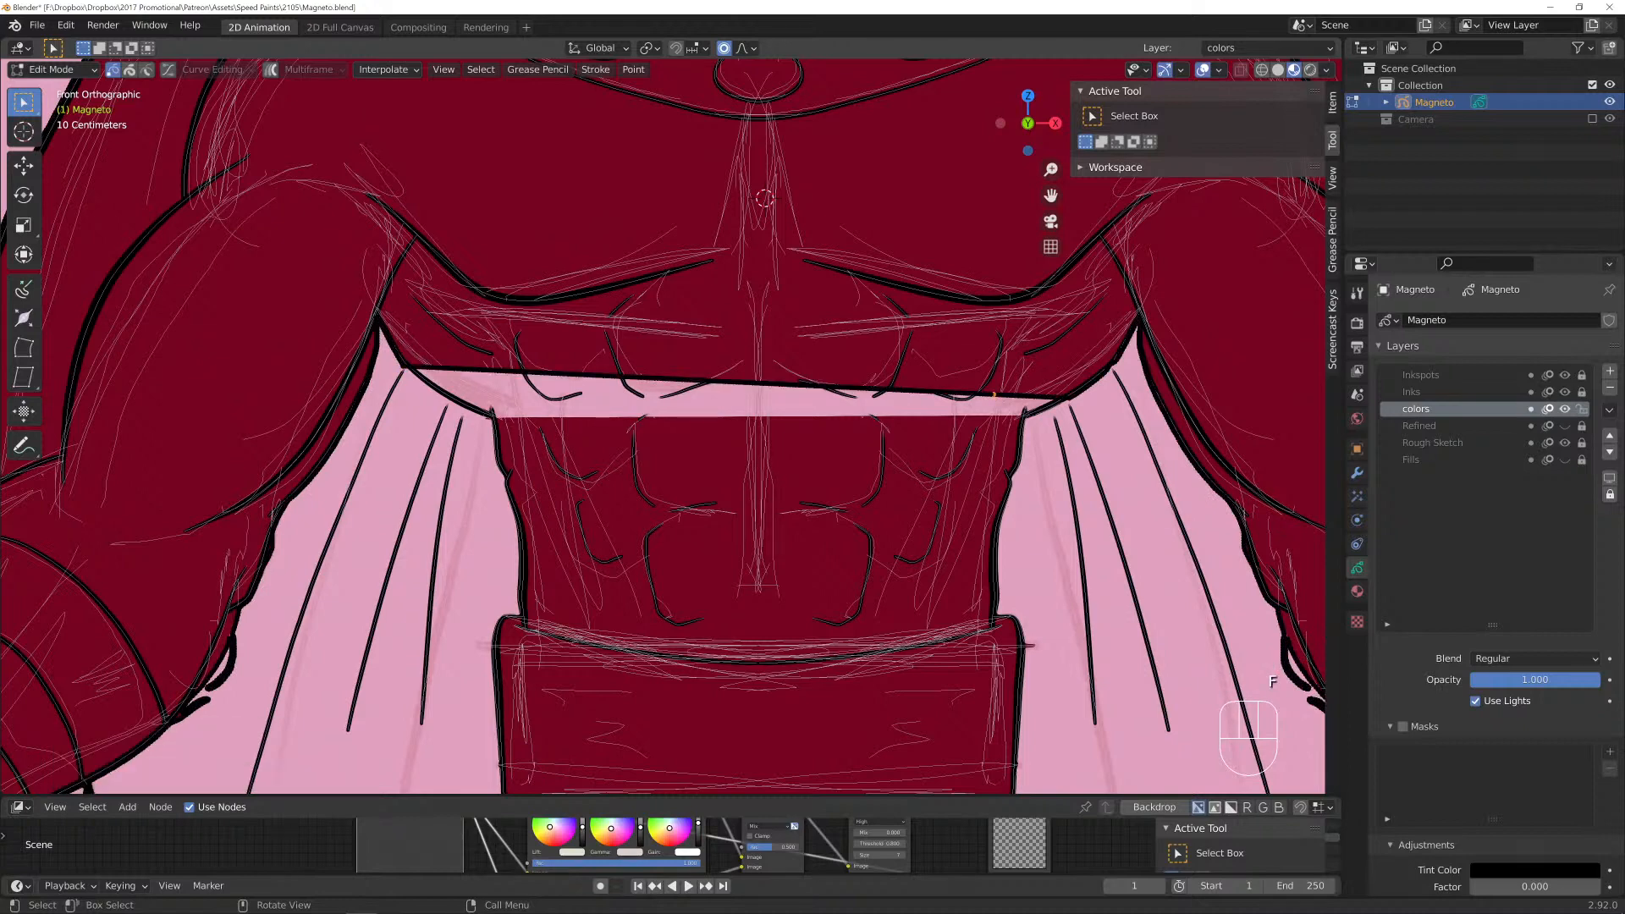
click(1027, 416)
key(l)
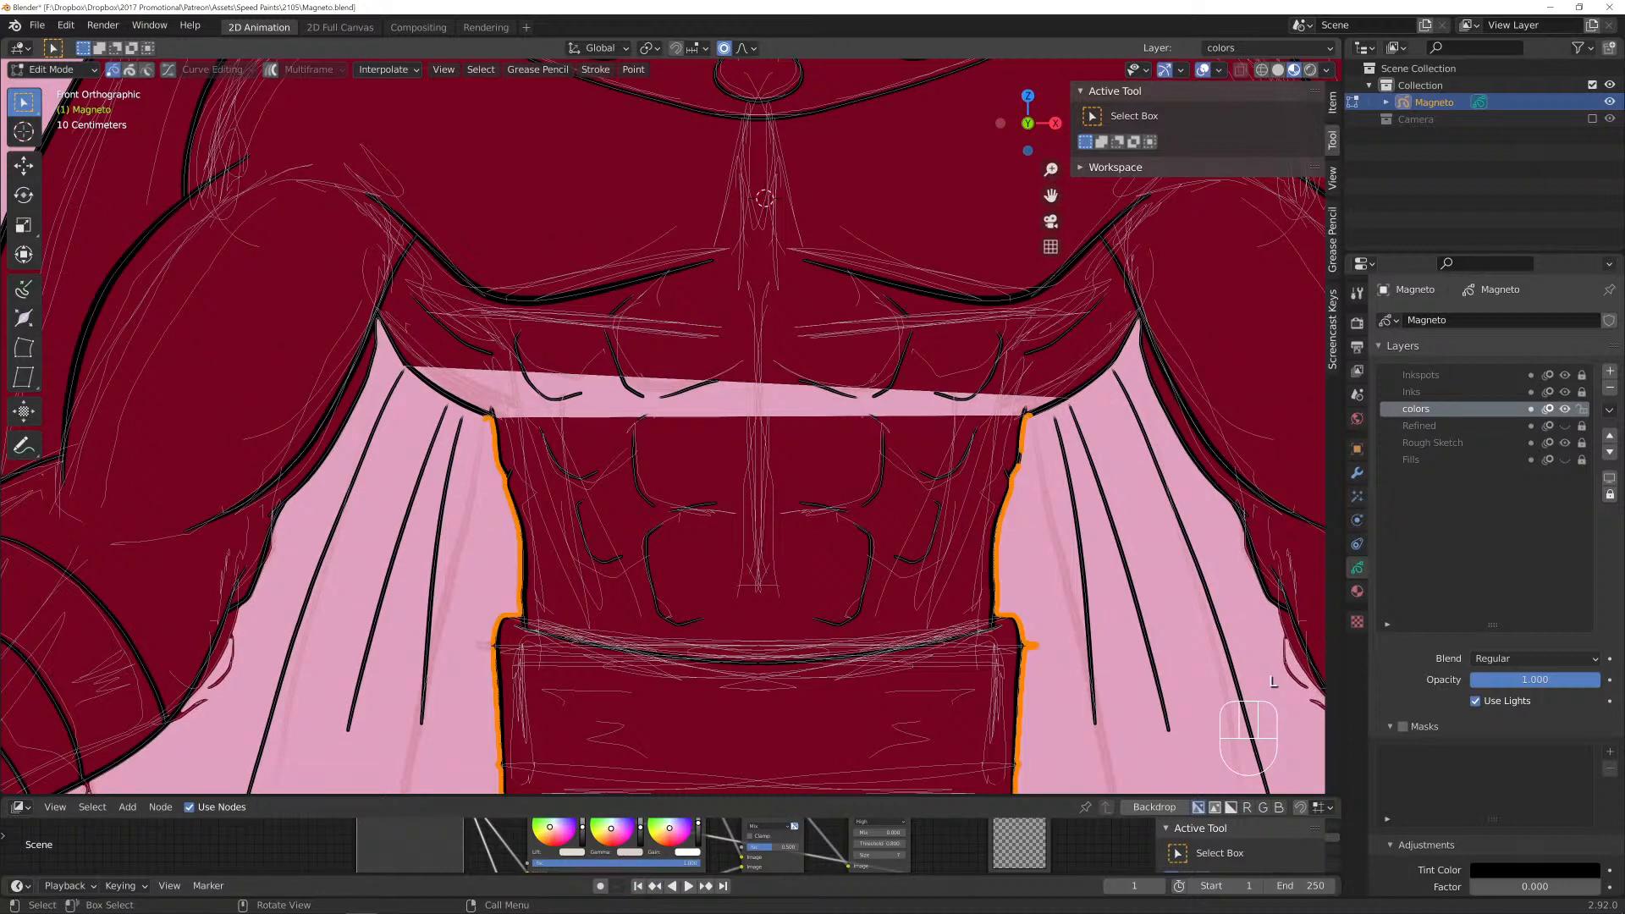
click(1070, 398)
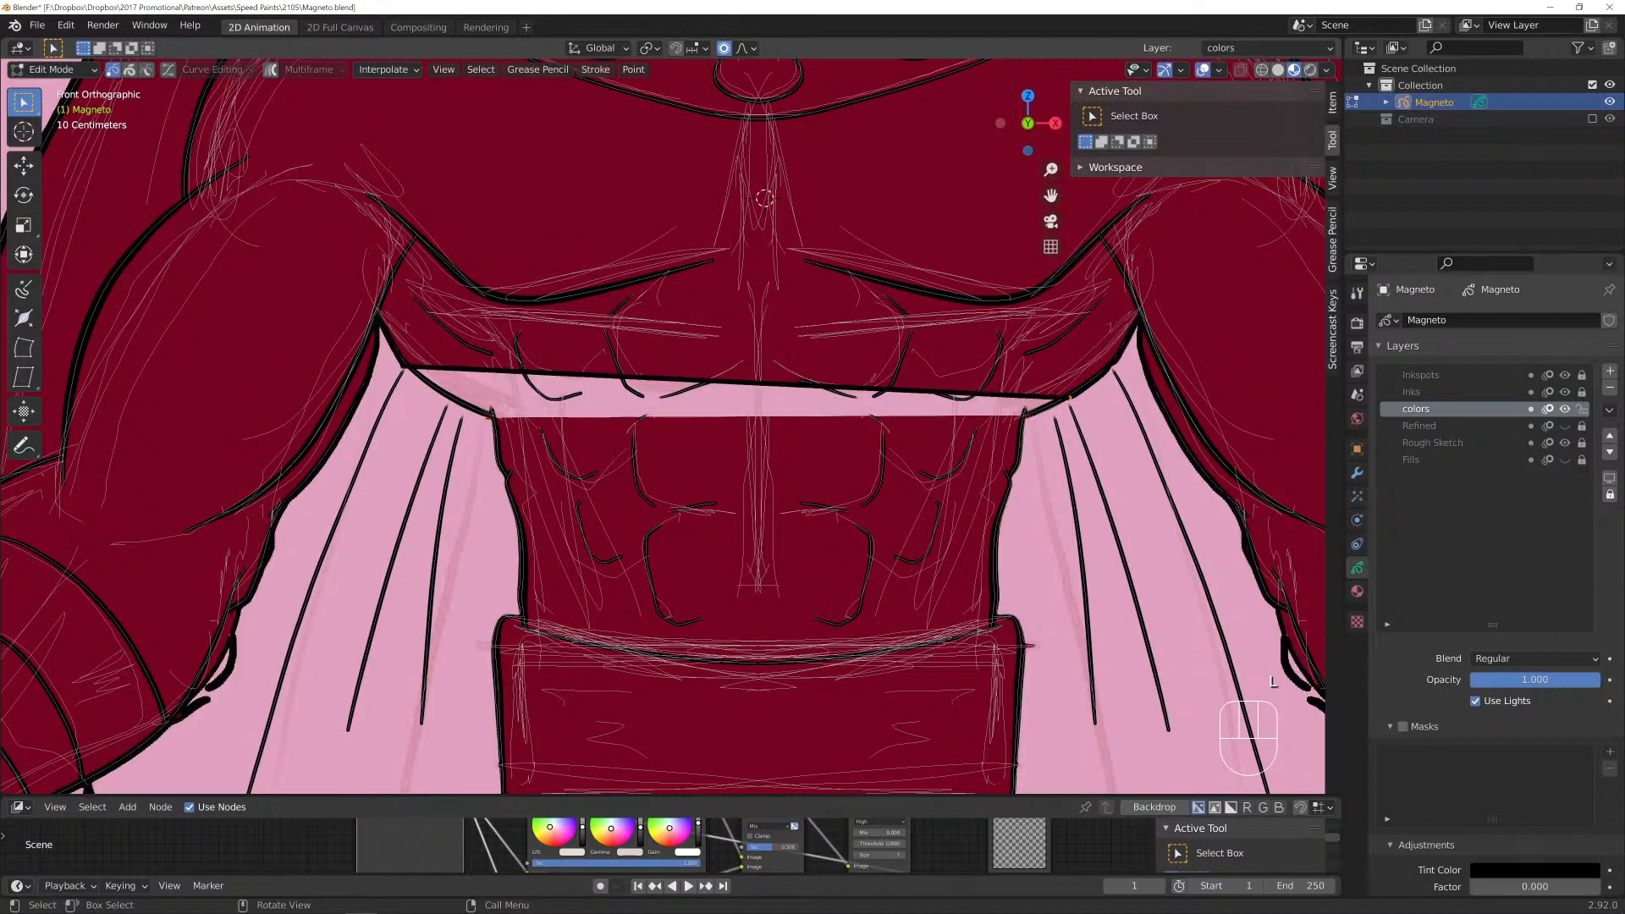
key(ctrl+z)
key(ctrl+z)
key(ctrl+z)
key(ctrl+z)
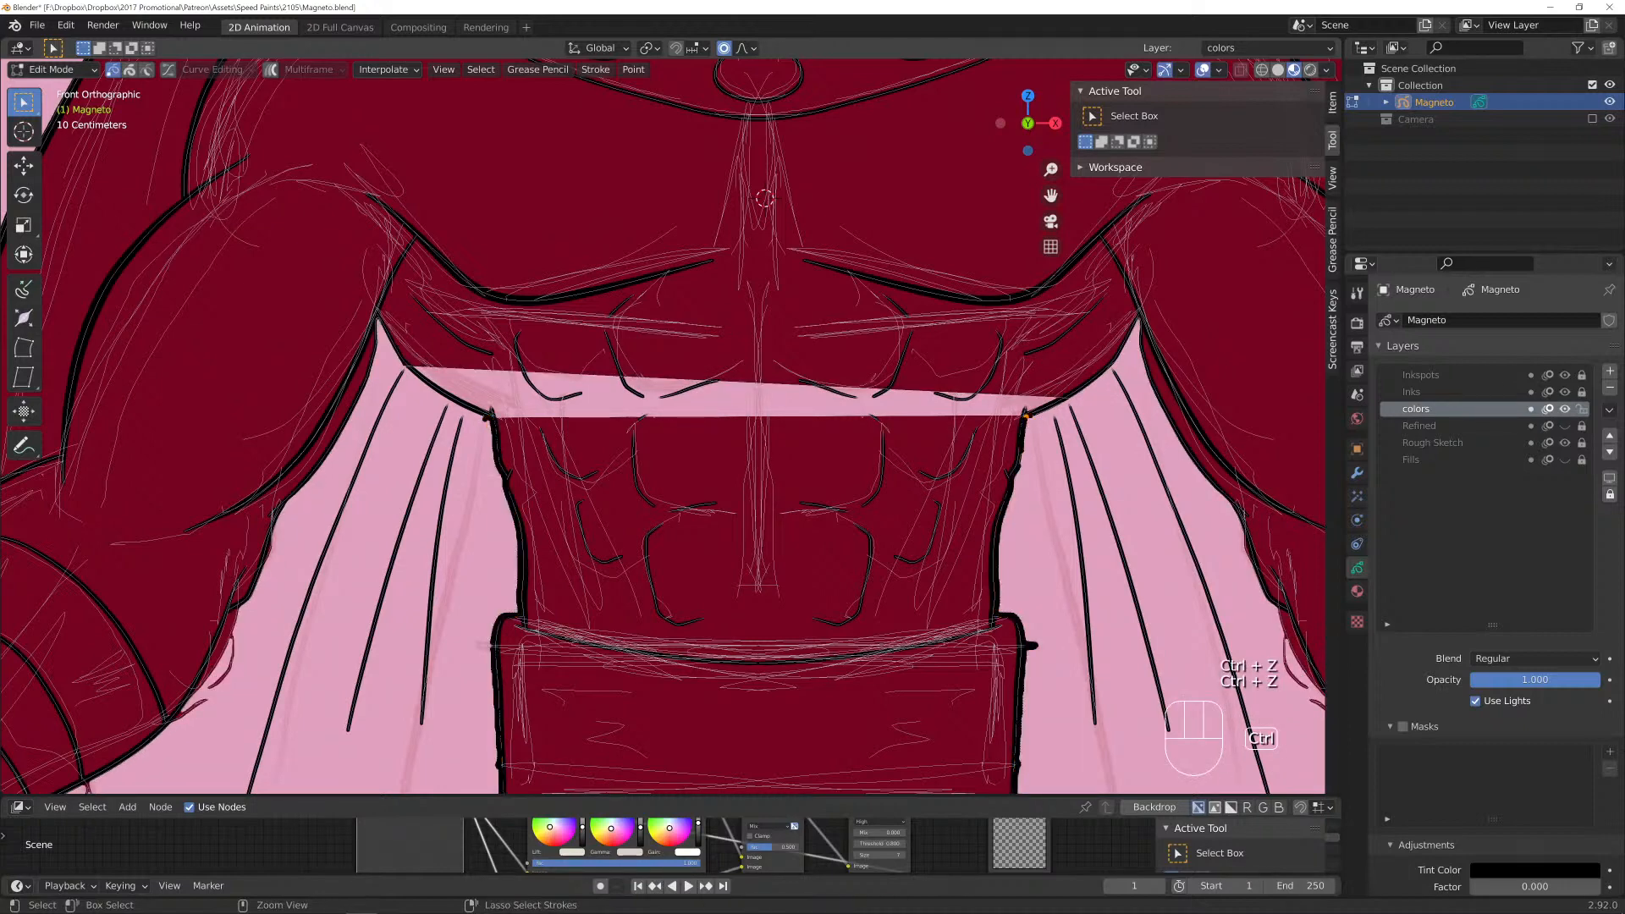
key(ctrl+z)
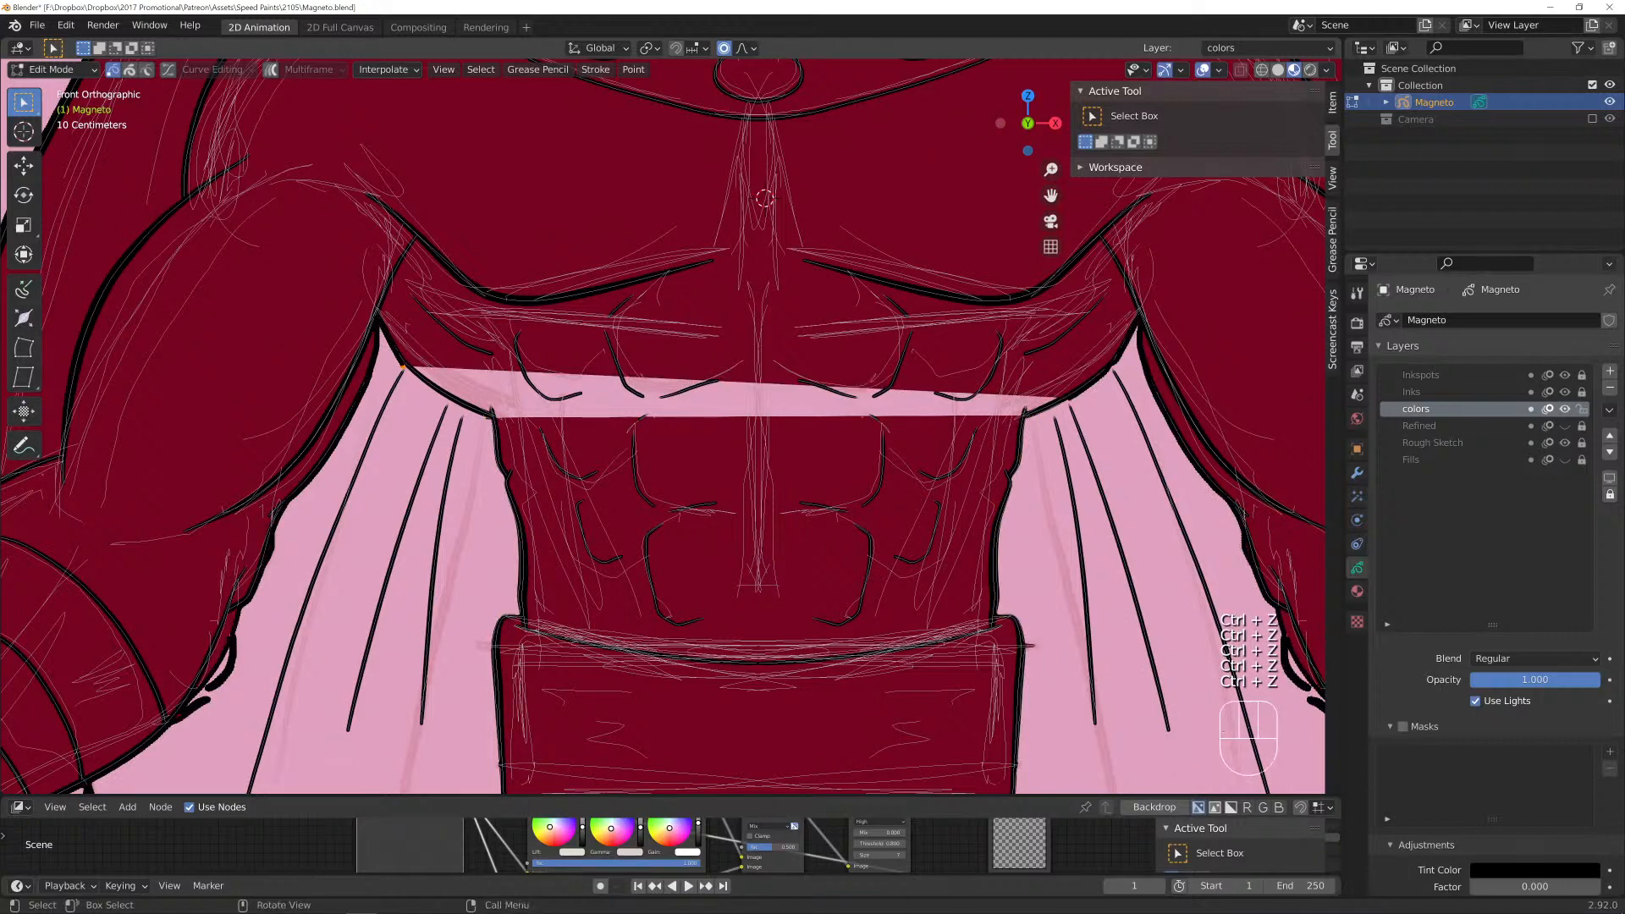
key(ctrl+z)
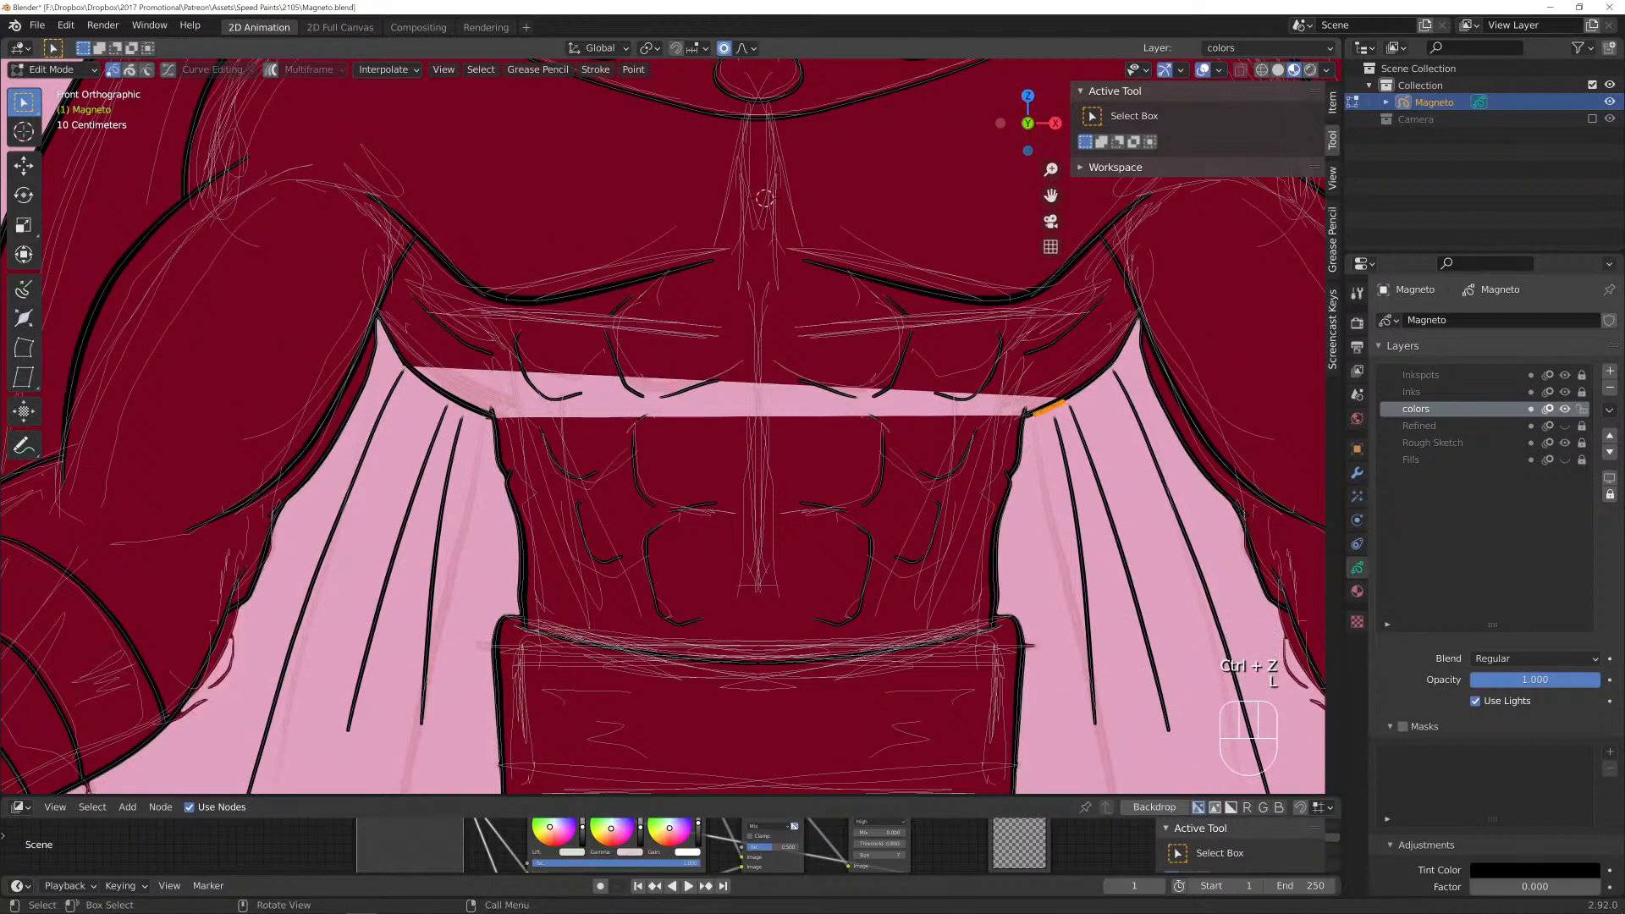
Delete the short detached fill stroke along the ink line beneath the right-hand armpit.
key(x)
click(1049, 416)
key(ctrl+z)
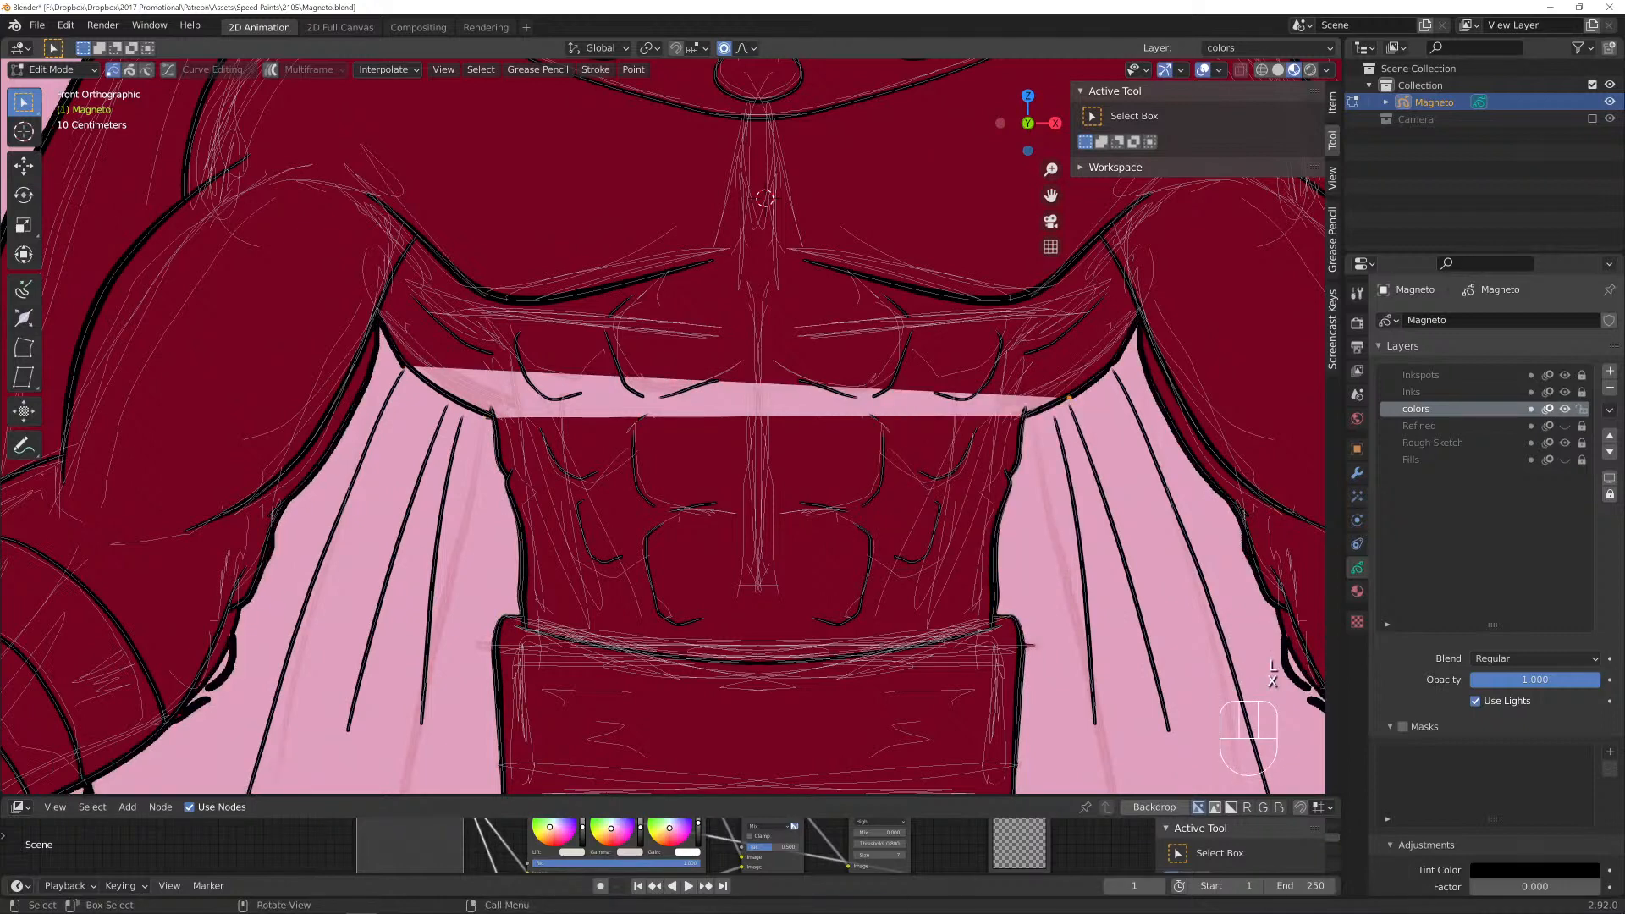
Move the upper fill's open end points to the torso's side corners, fit the left-hand edge to the ink, and check in Draw Mode.
key(g)
key(Return)
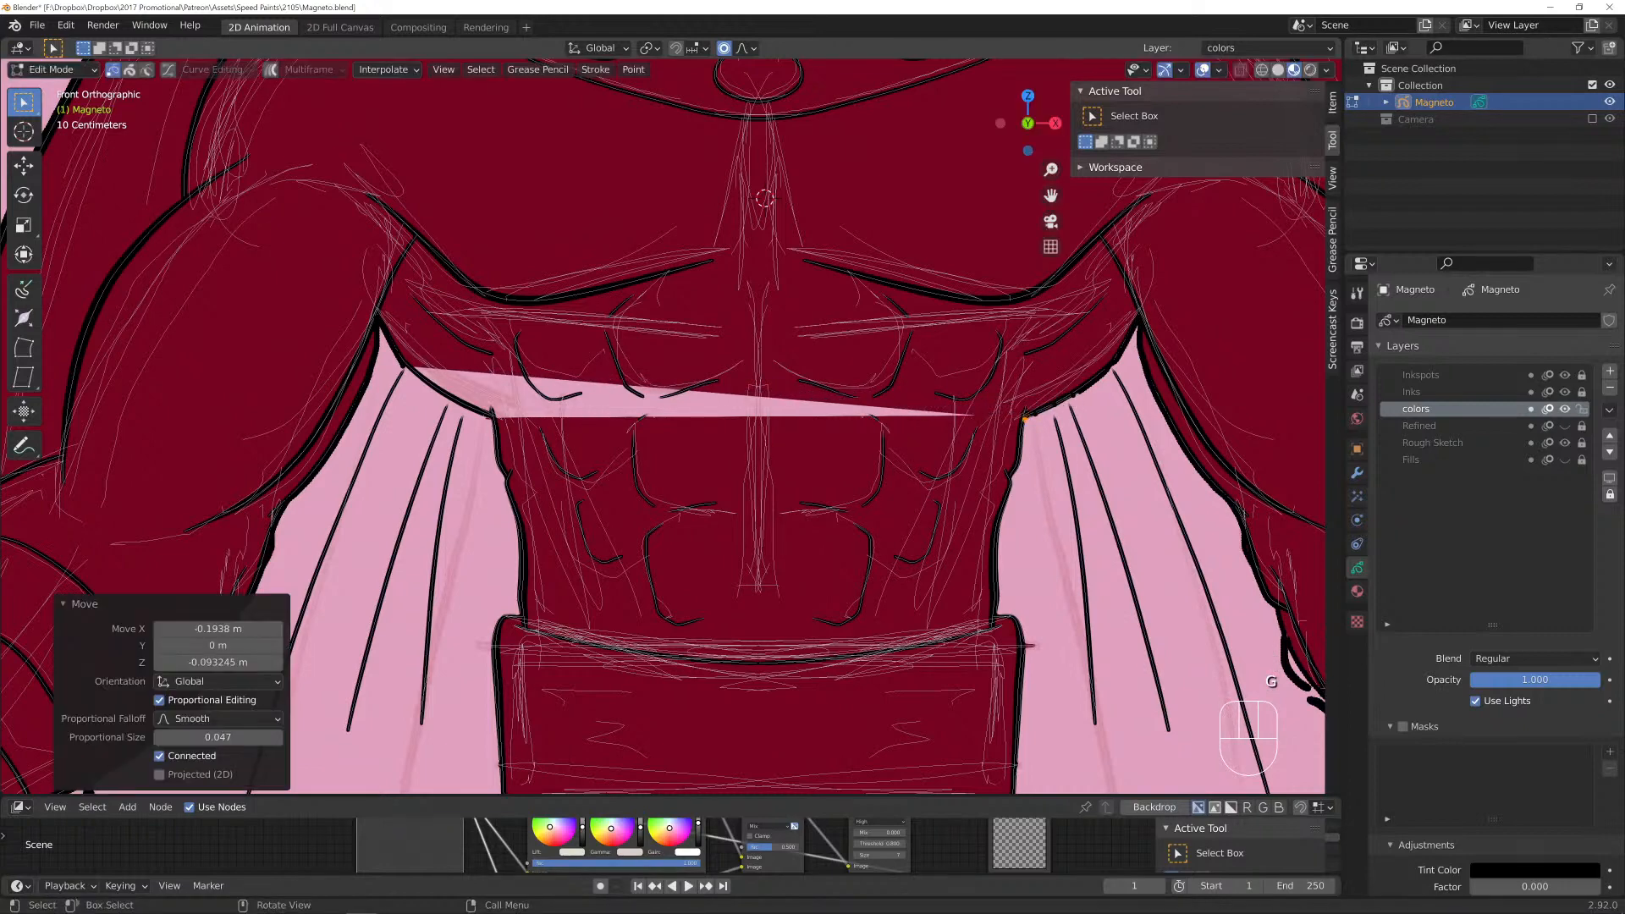
key(g)
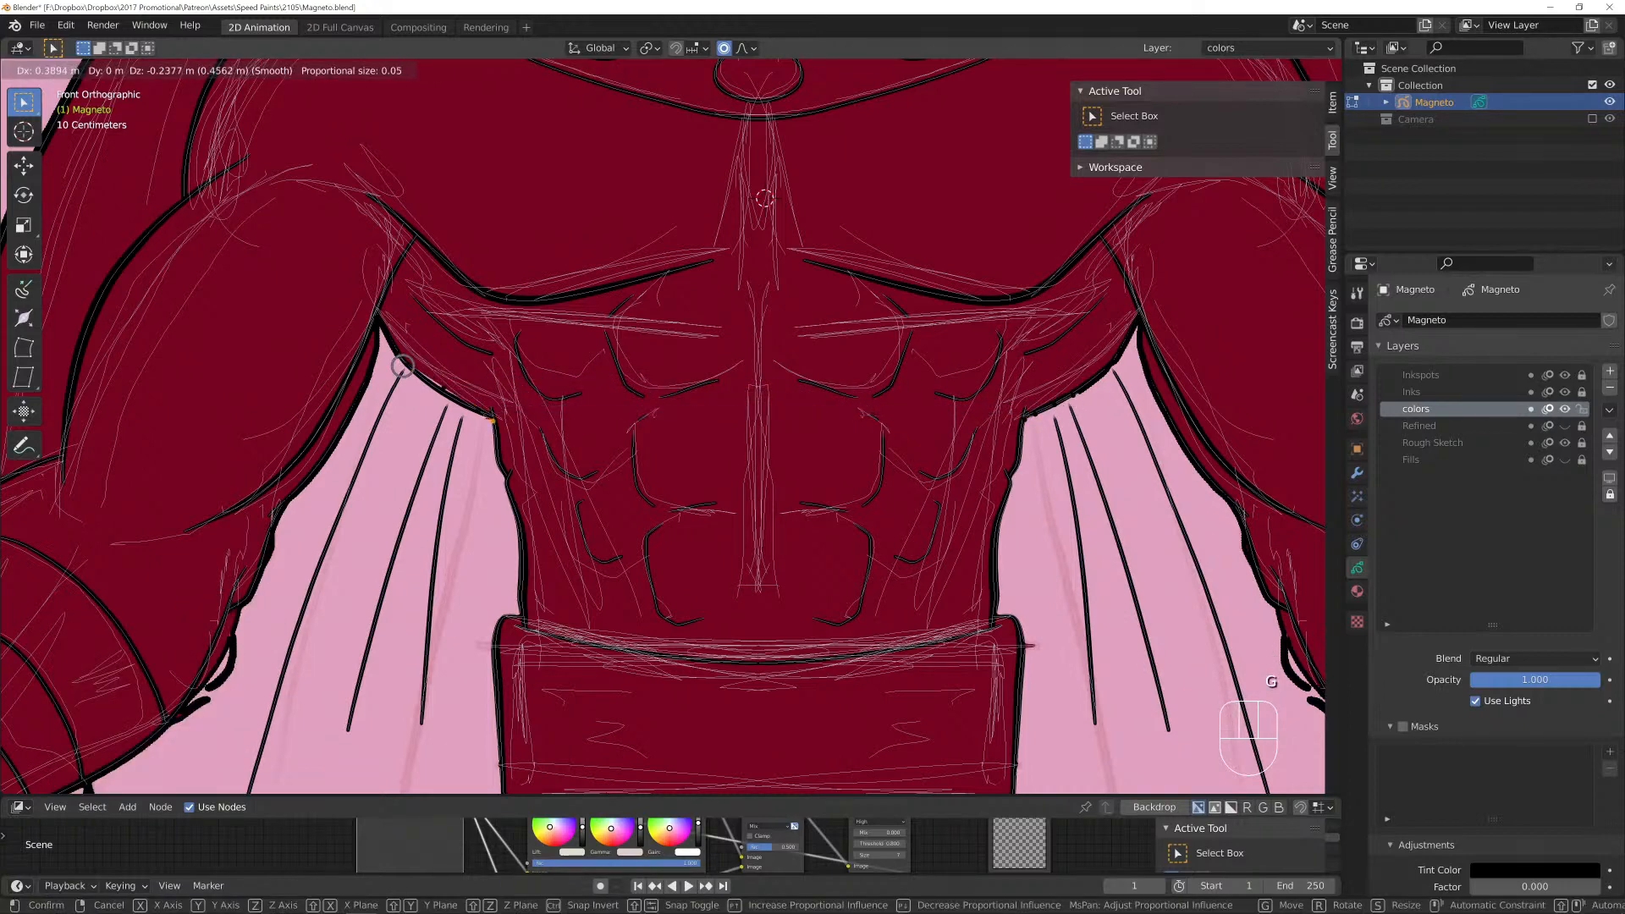
click(402, 366)
key(g)
click(355, 338)
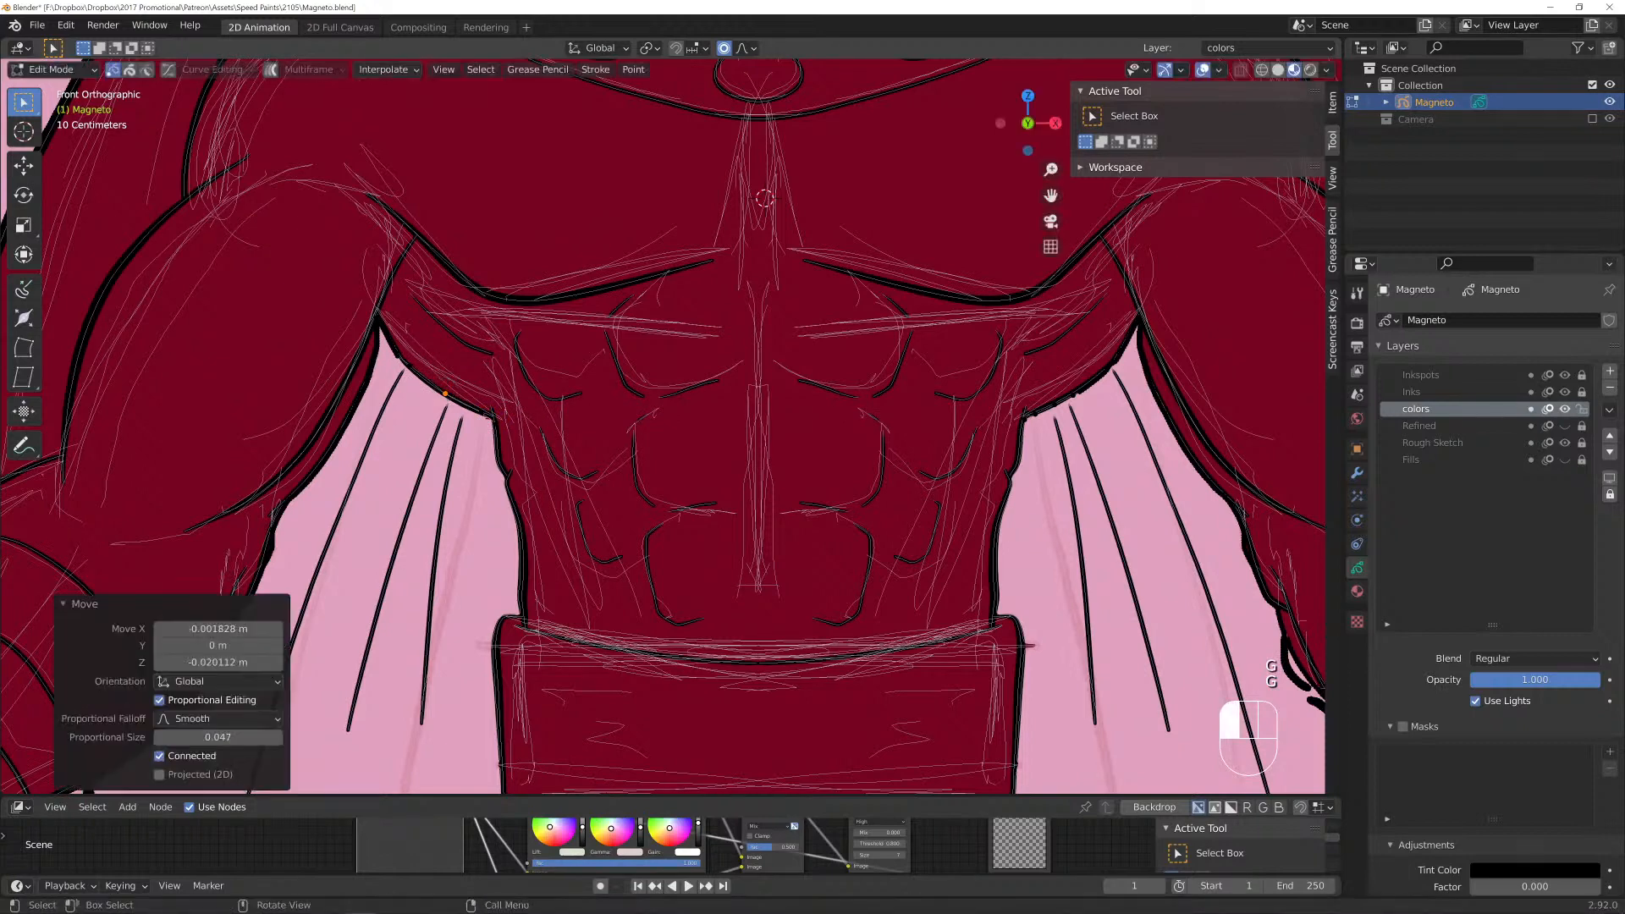
scroll(765, 197, down, 6)
key(Tab)
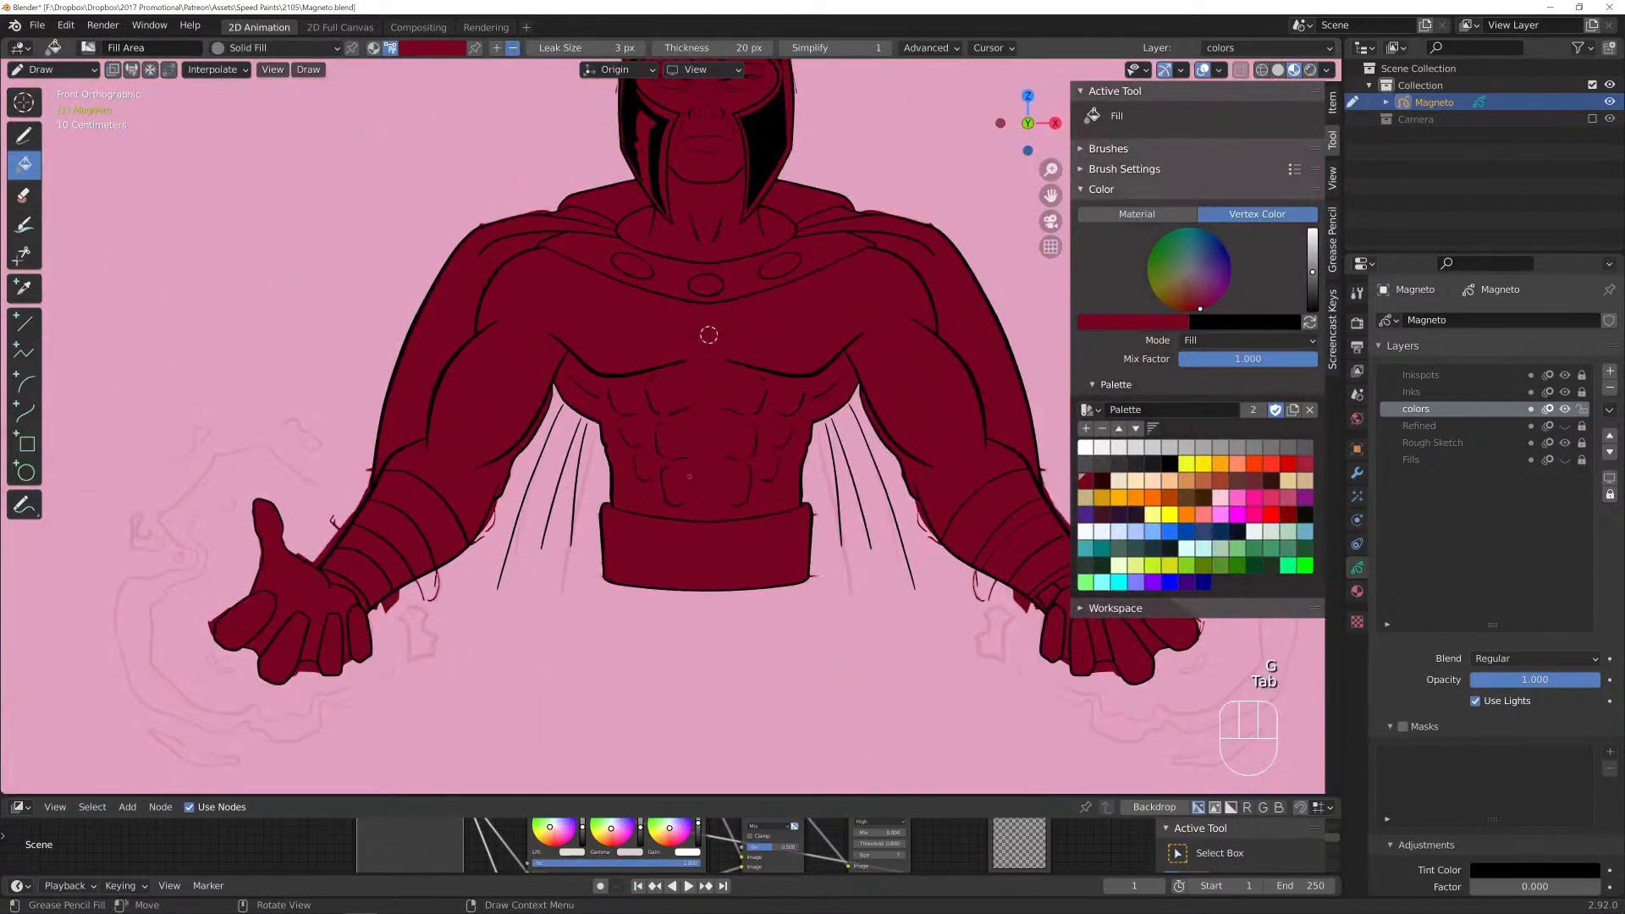
shift+middle_drag(702, 350, 680, 473)
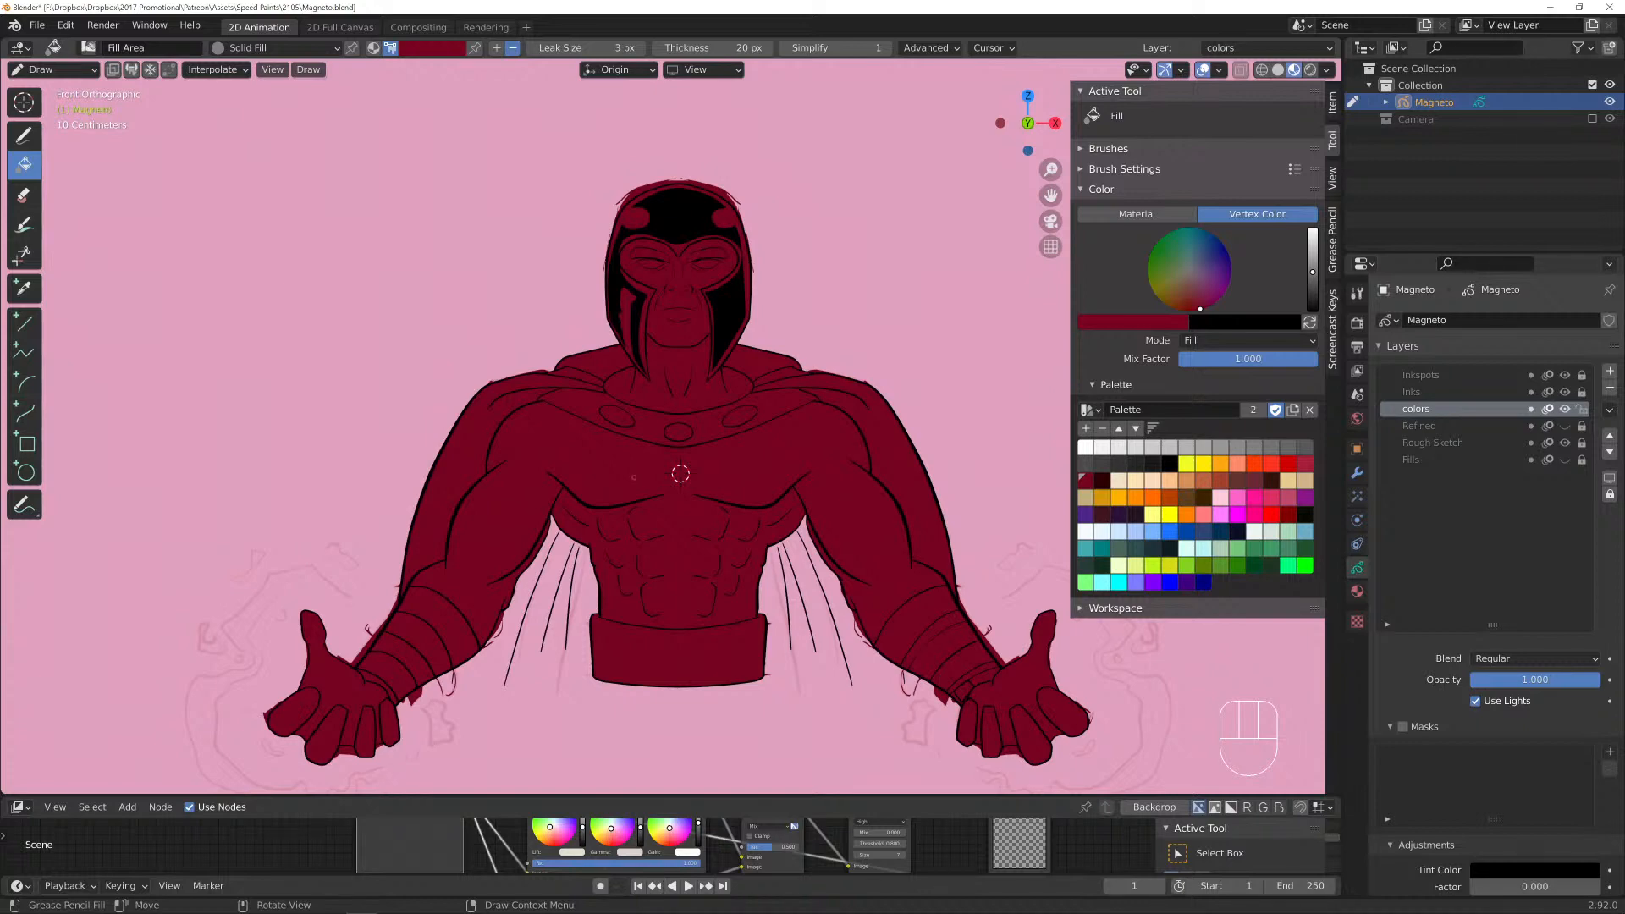
scroll(680, 473, up, 3)
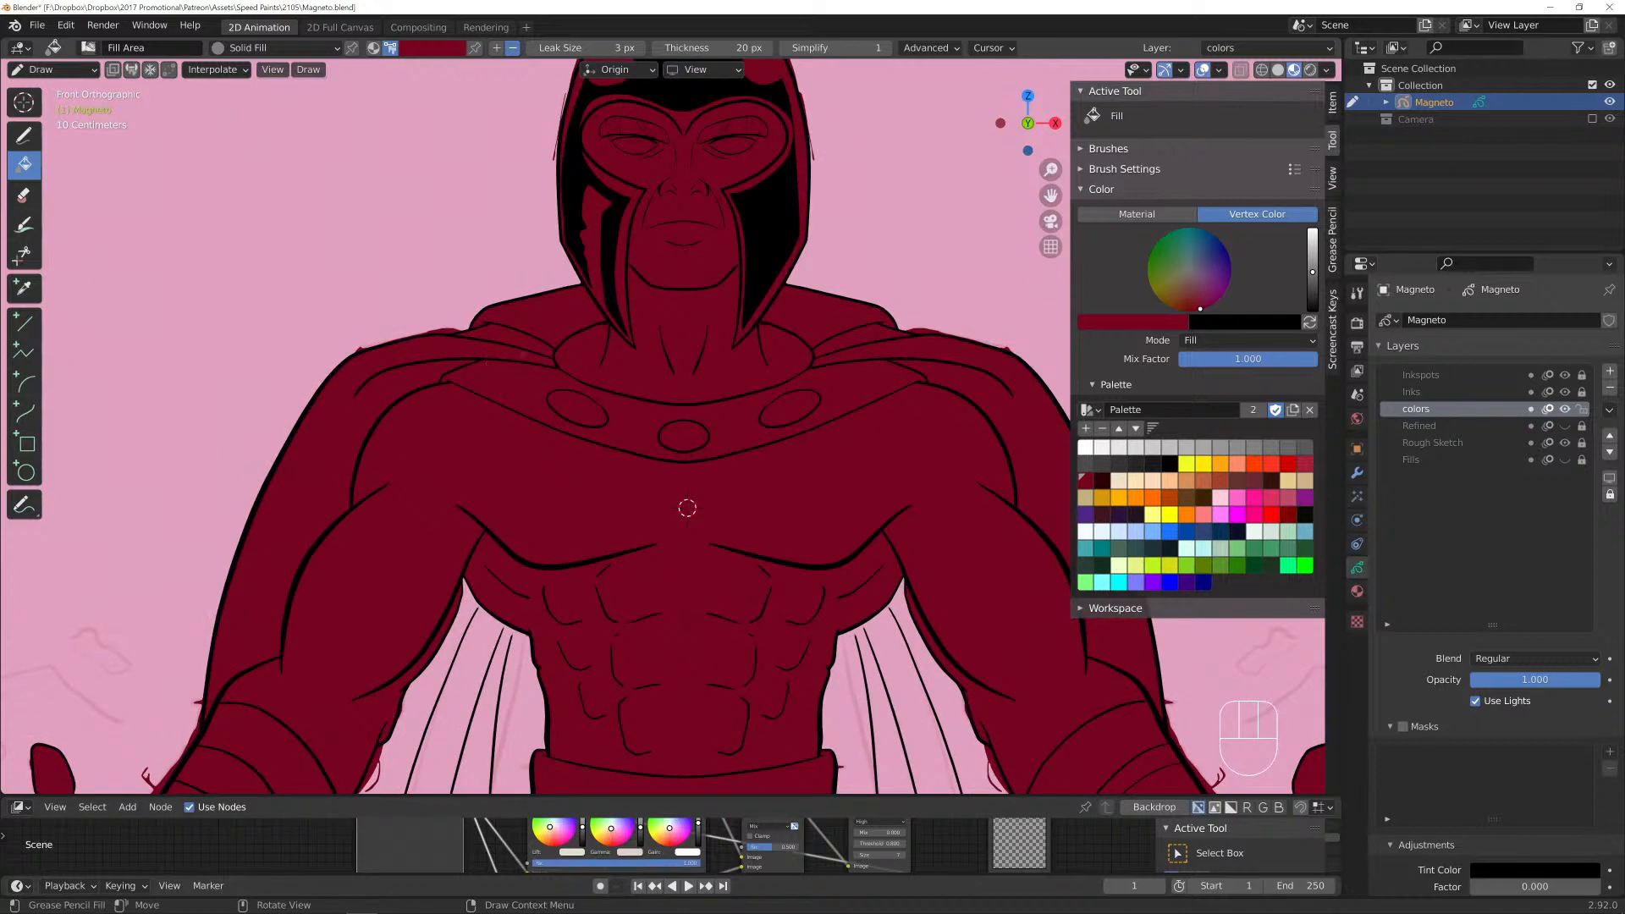
scroll(687, 508, down, 2)
Dissolve the stray spur's fill points on the outer edge of the right-hand forearm, above the wrist.
mouse_move(681, 470)
shift+middle_down()
mouse_move(618, 210)
mouse_move(366, 254)
shift+middle_up()
scroll(347, 241, up, 1)
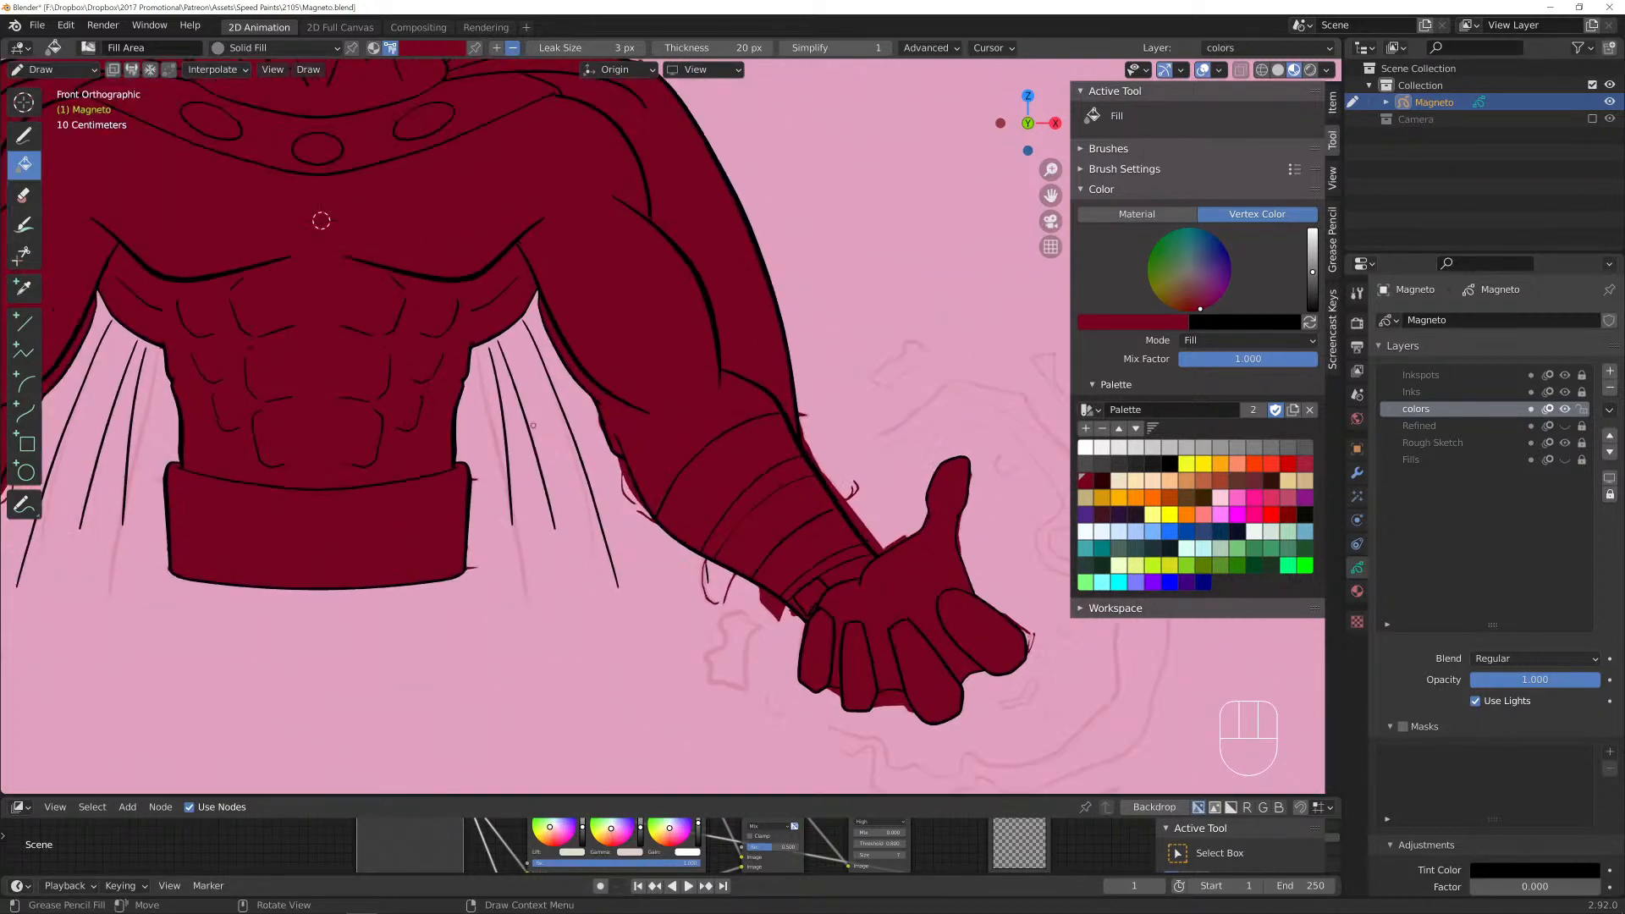
scroll(252, 178, up, 1)
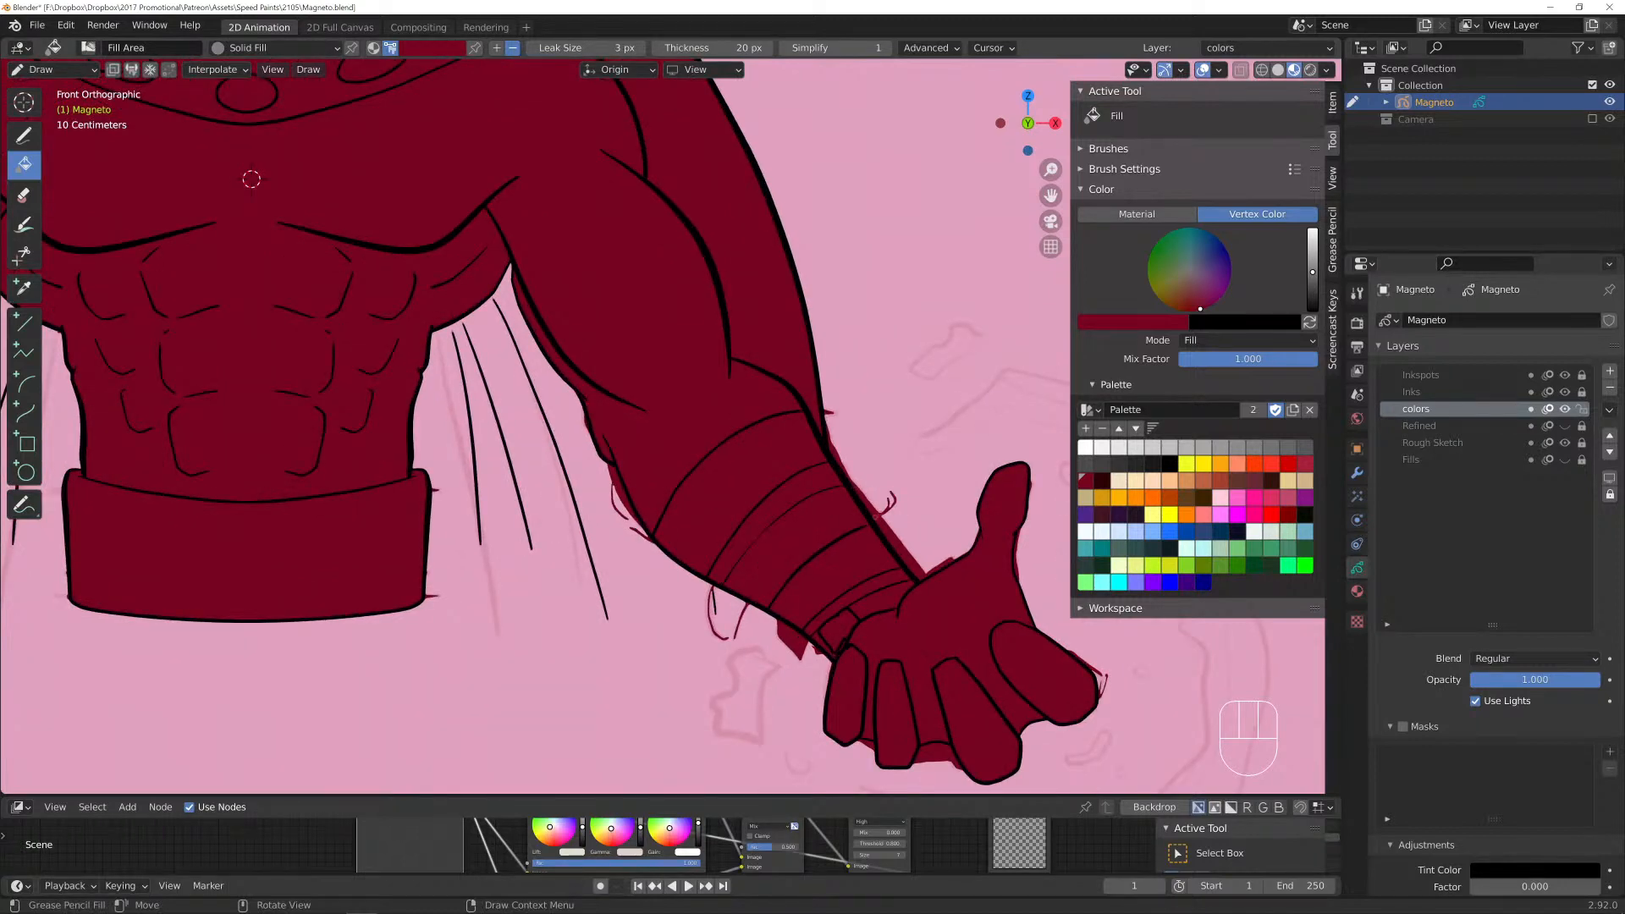
key(Tab)
key(c)
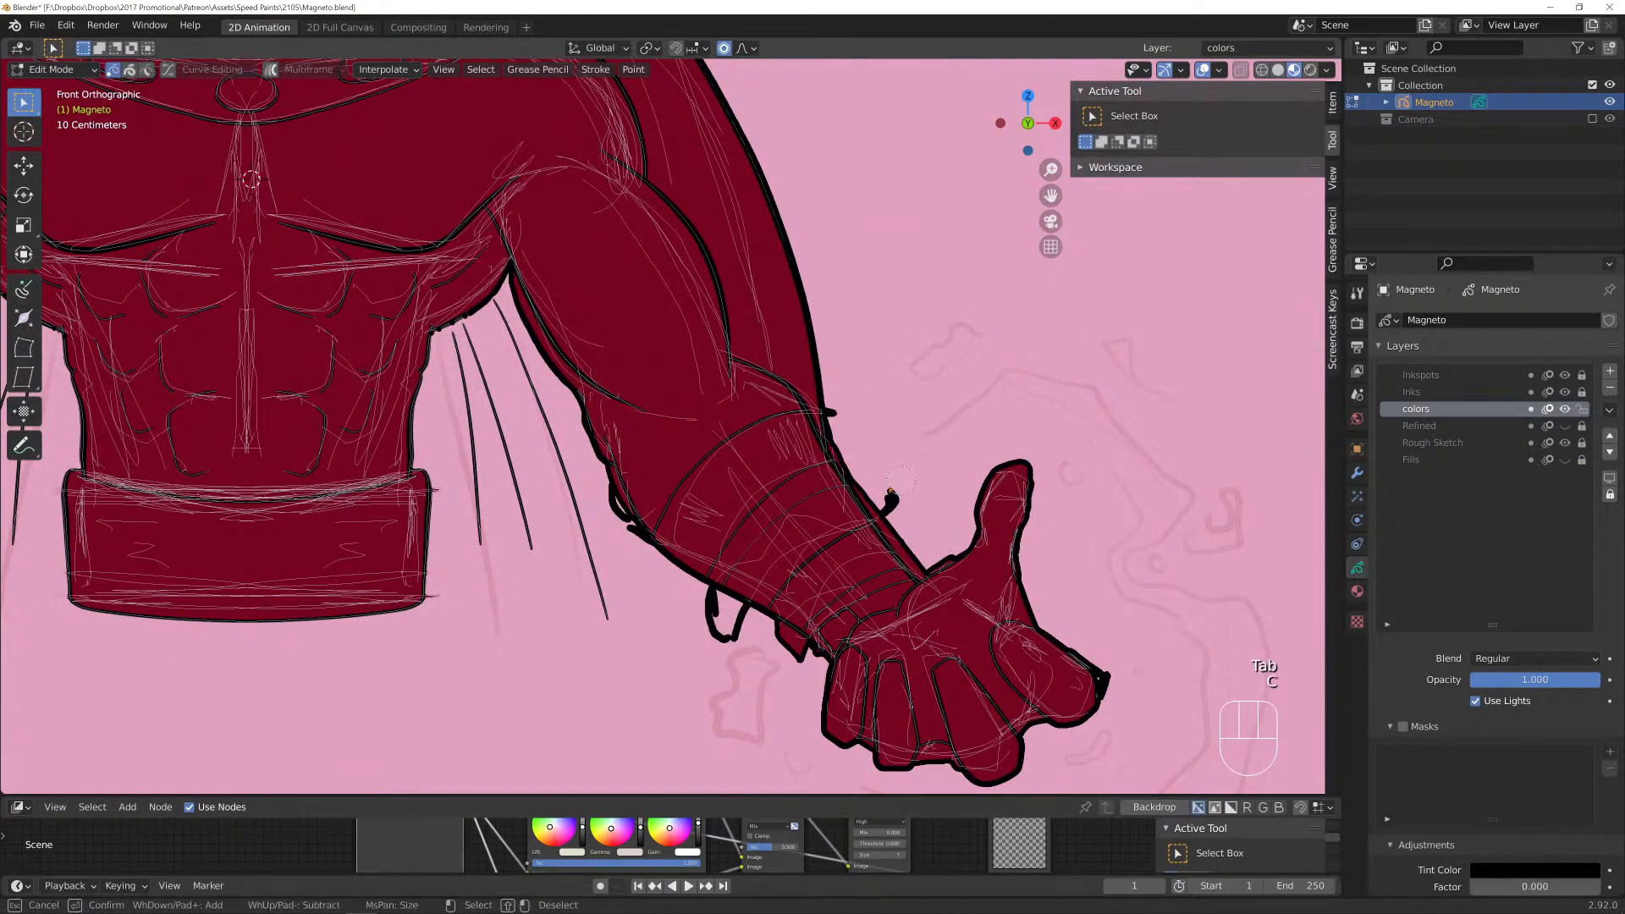
drag(894, 494, 882, 519)
right_click(882, 518)
key(x)
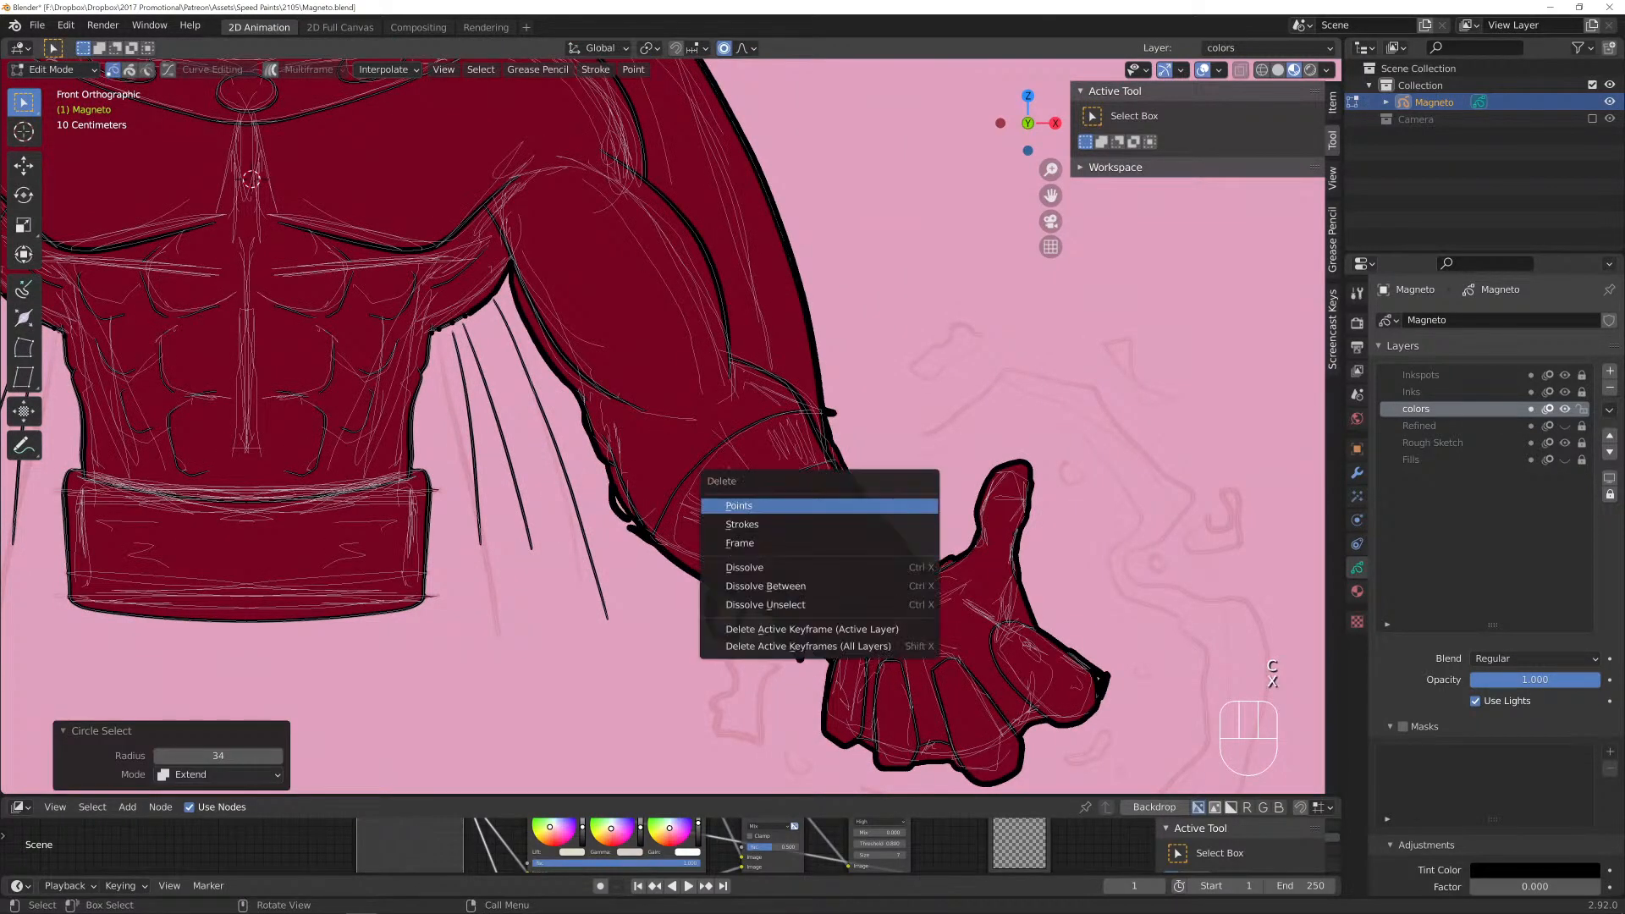
click(880, 567)
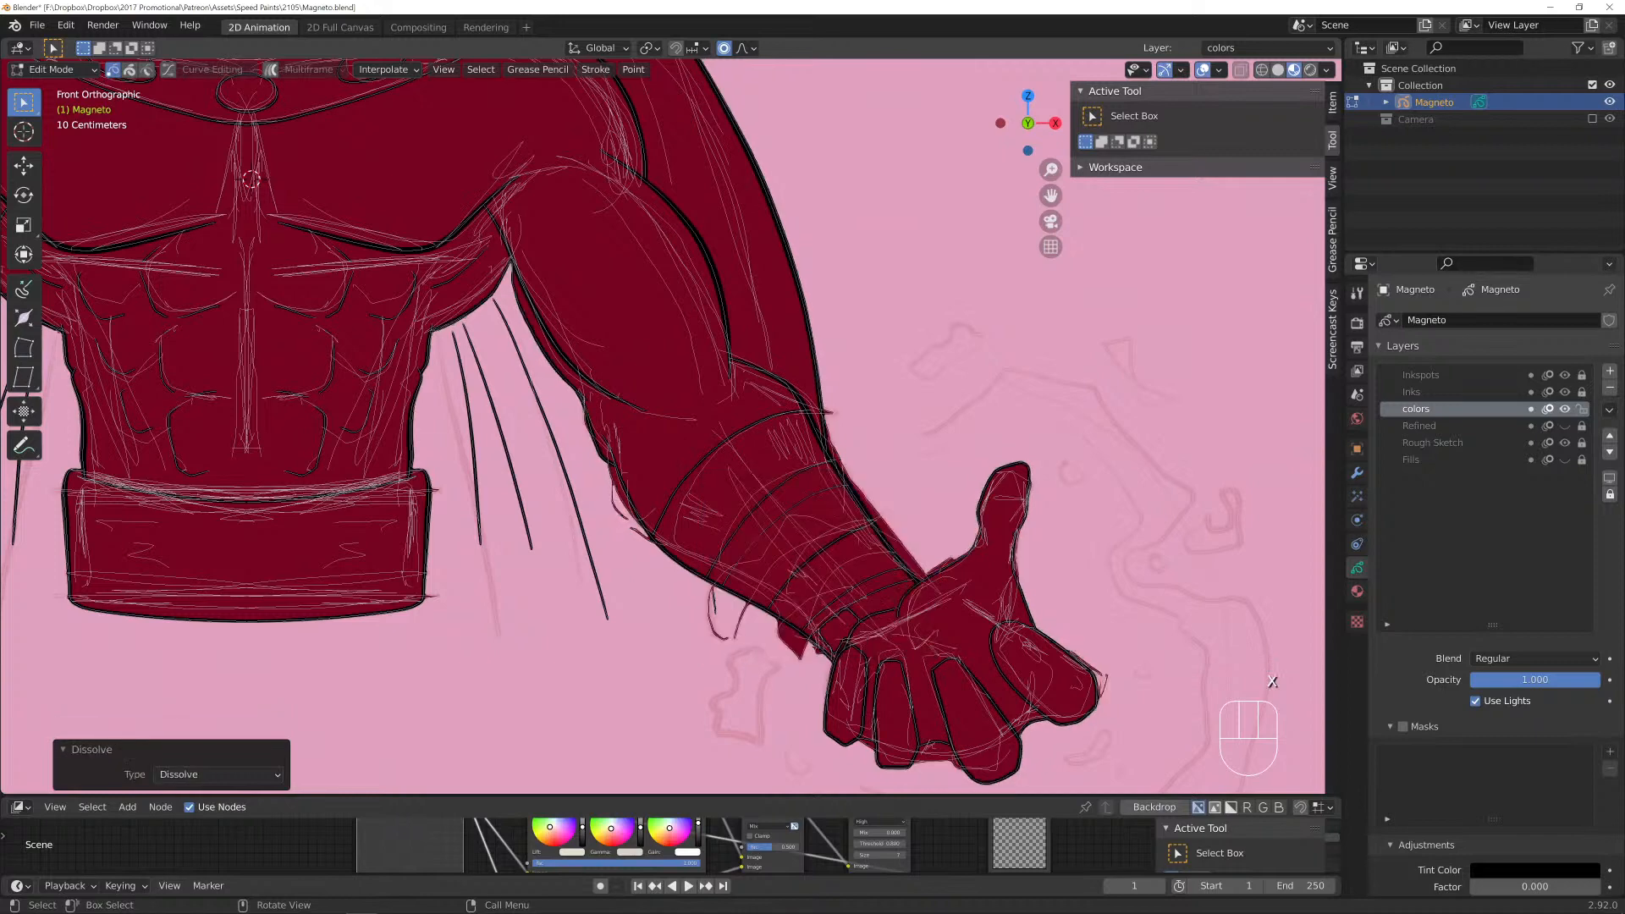
key(ctrl+z)
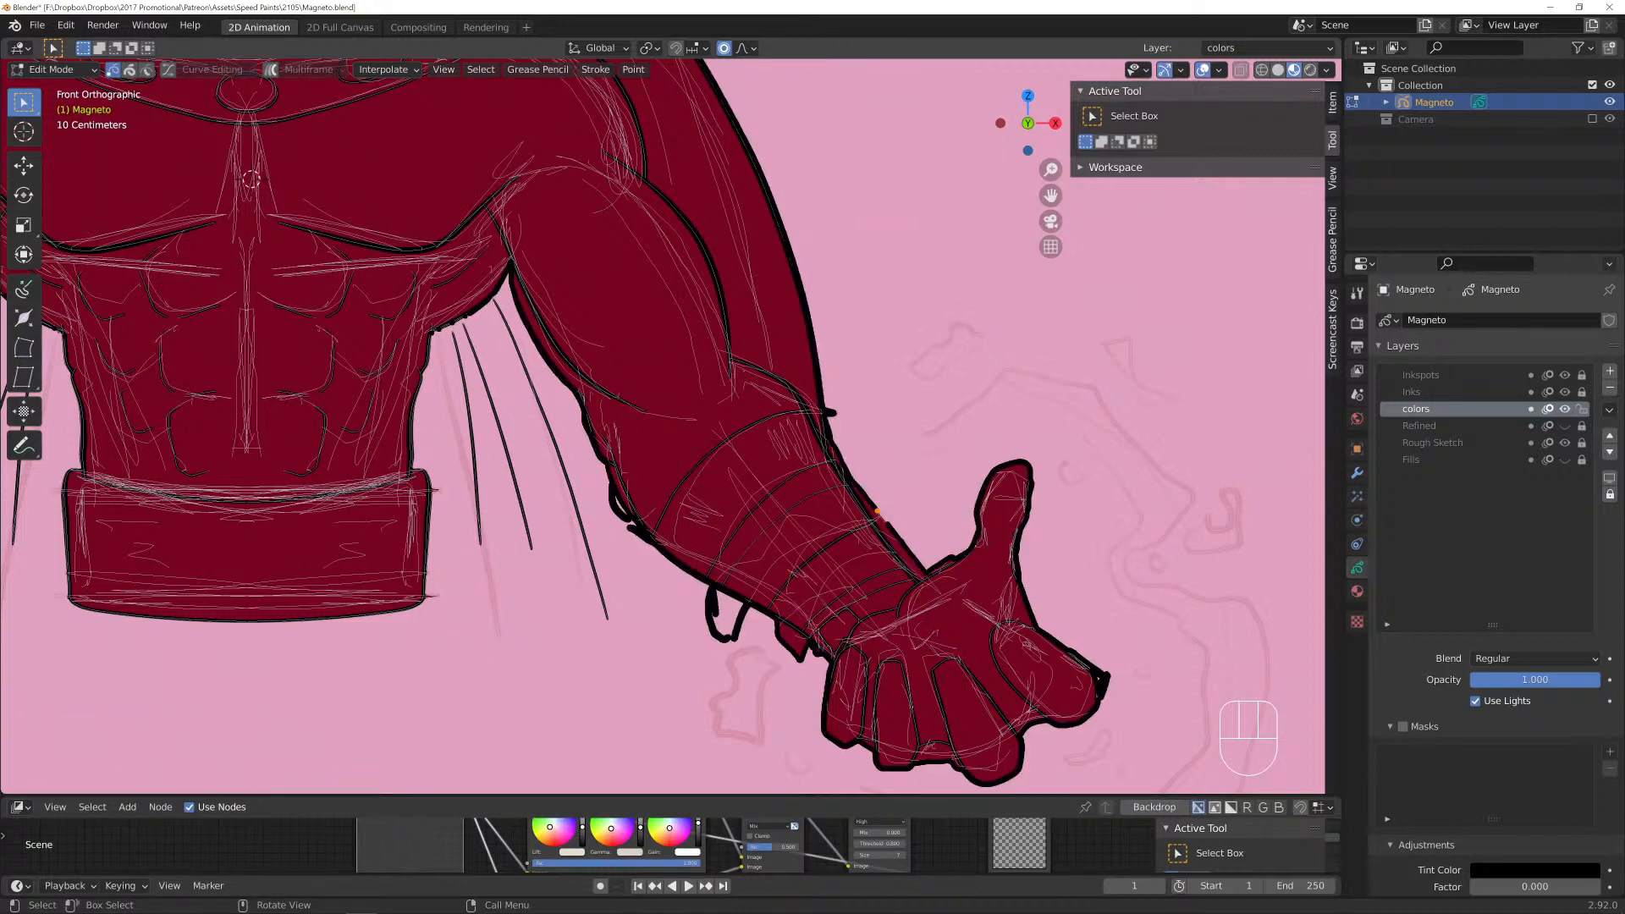
Pull the remaining outer forearm point in to the ink line using proportional editing with a size of 0.75.
key(g)
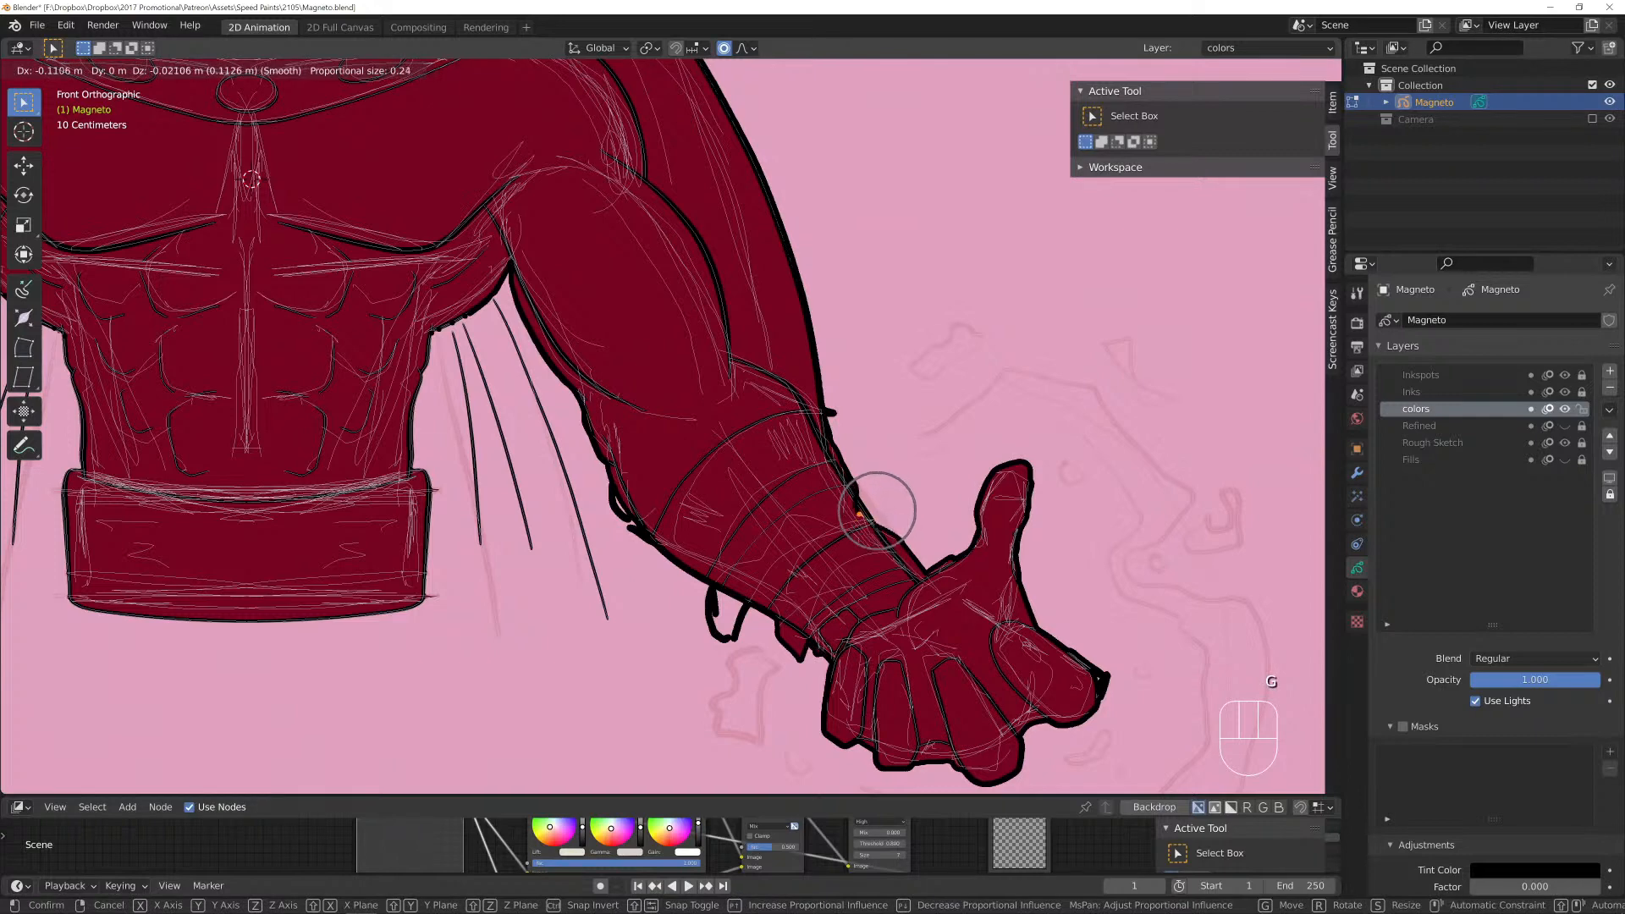
scroll(877, 511, up, 12)
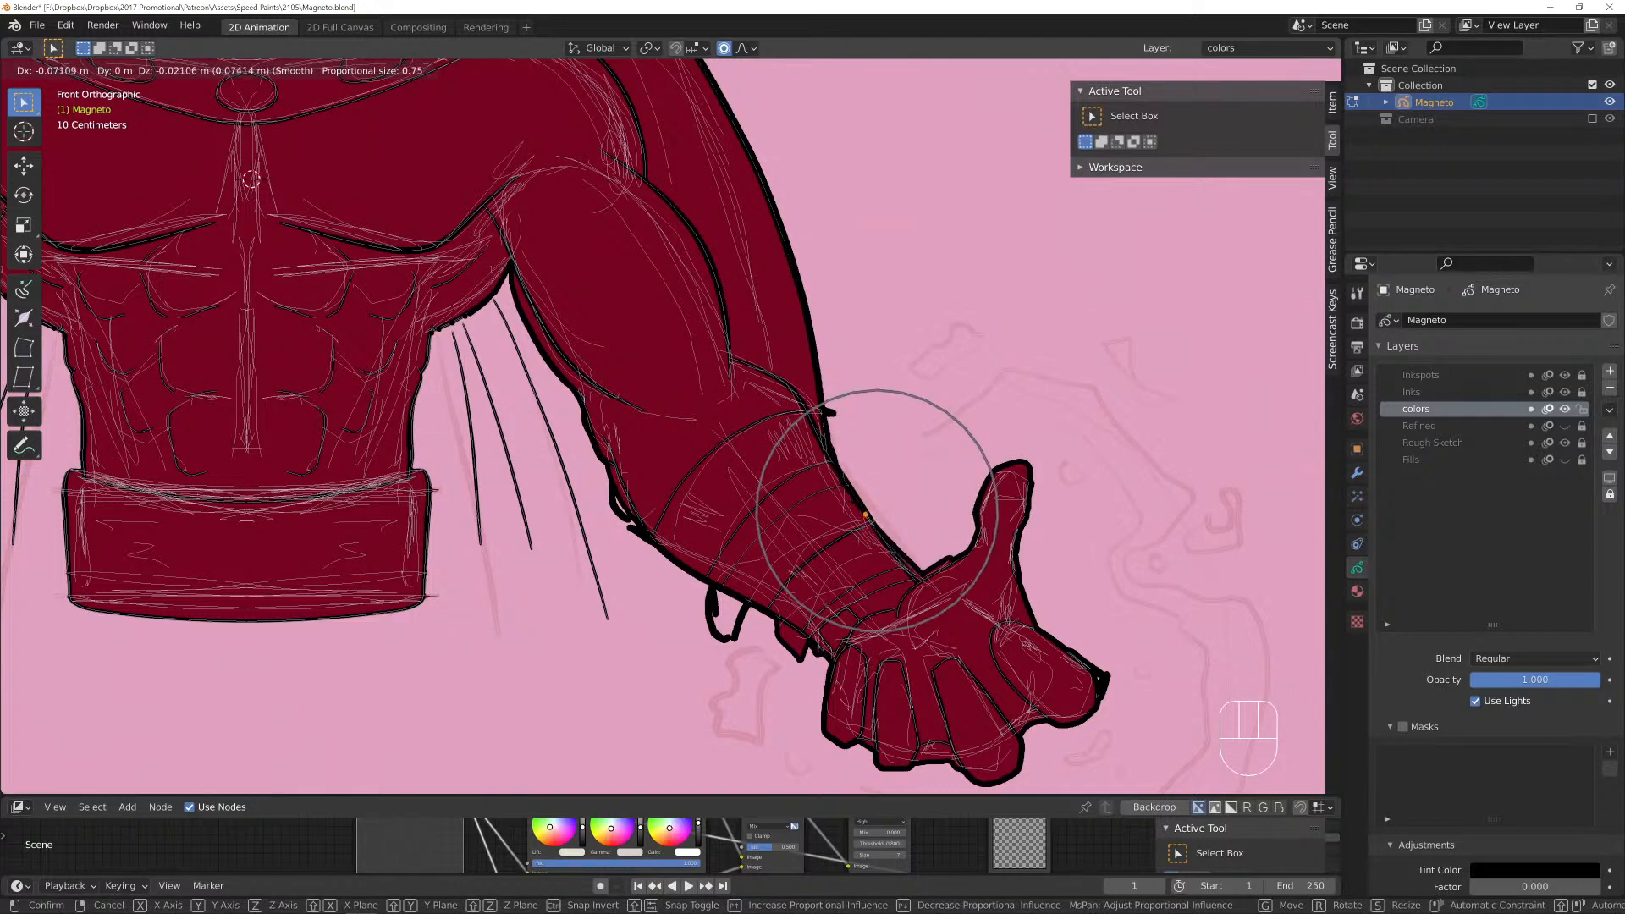
click(872, 508)
Dissolve the small spur's fill points where the glove's upper edge meets the outer side of the right-hand forearm.
scroll(872, 508, up, 4)
shift+middle_drag(872, 508, 859, 515)
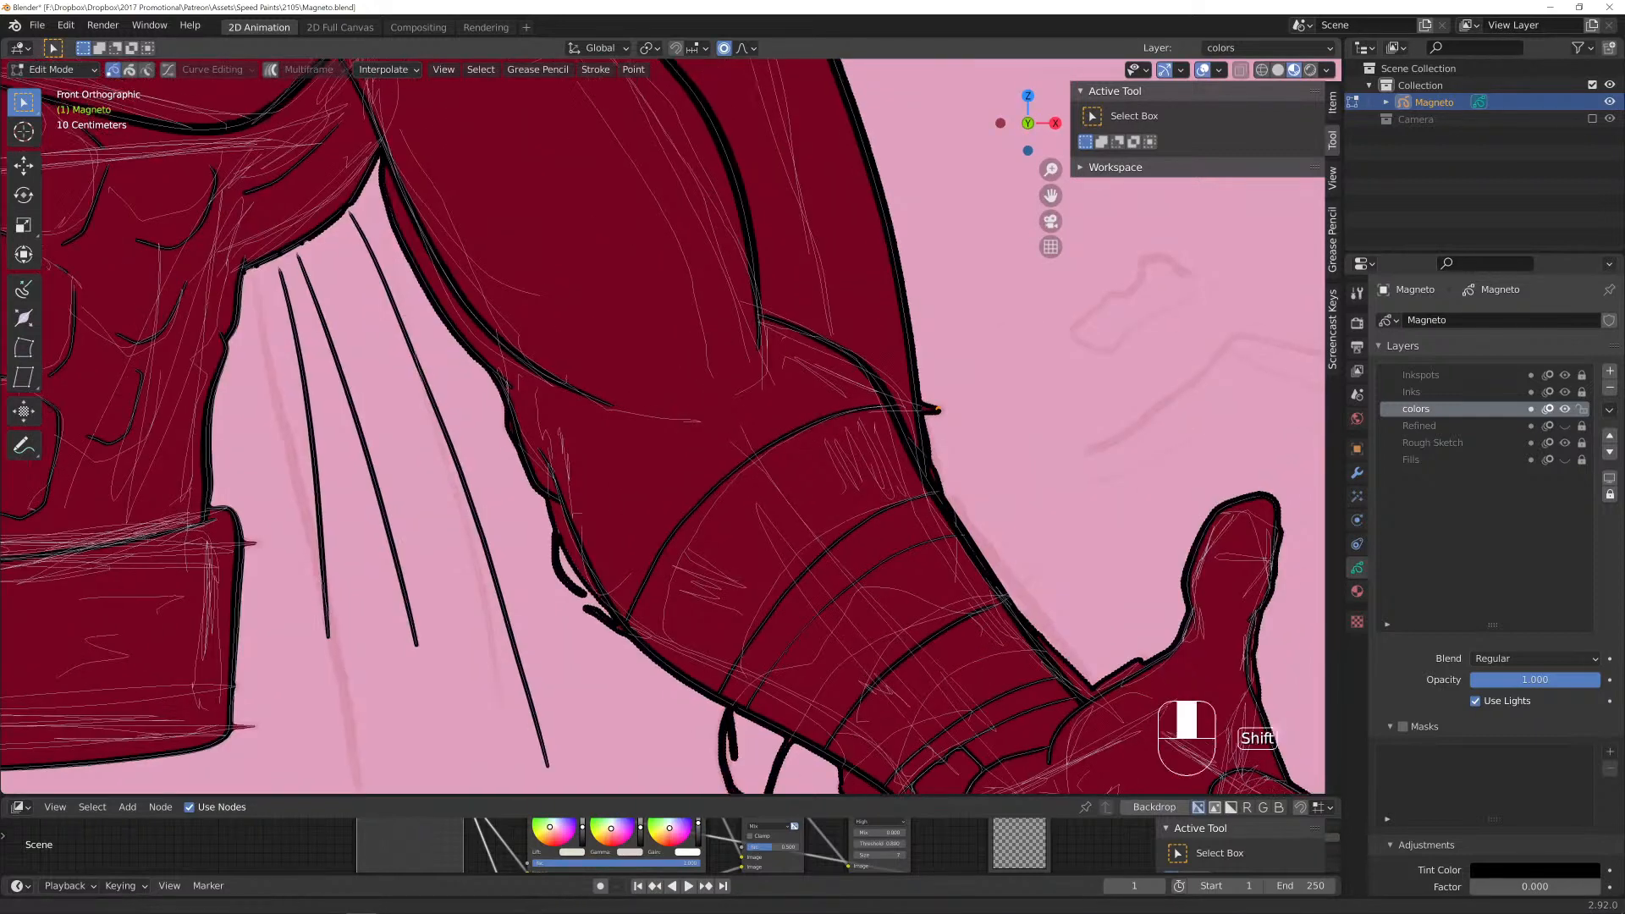
scroll(859, 515, up, 3)
key(c)
drag(1031, 459, 1015, 451)
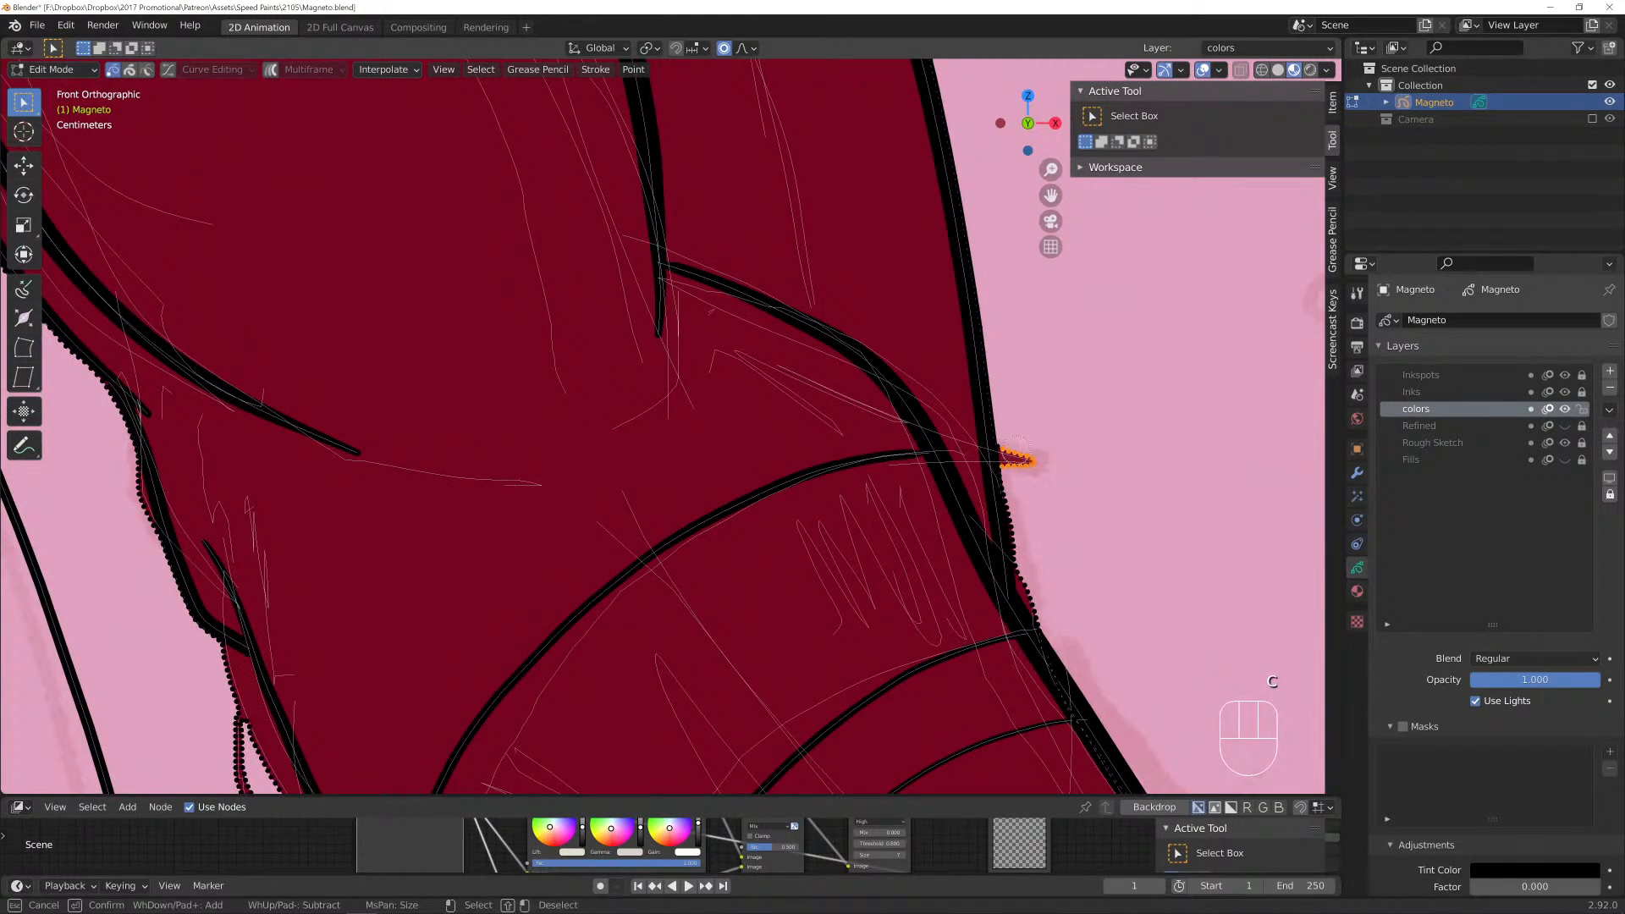
key(Escape)
key(x)
key(Return)
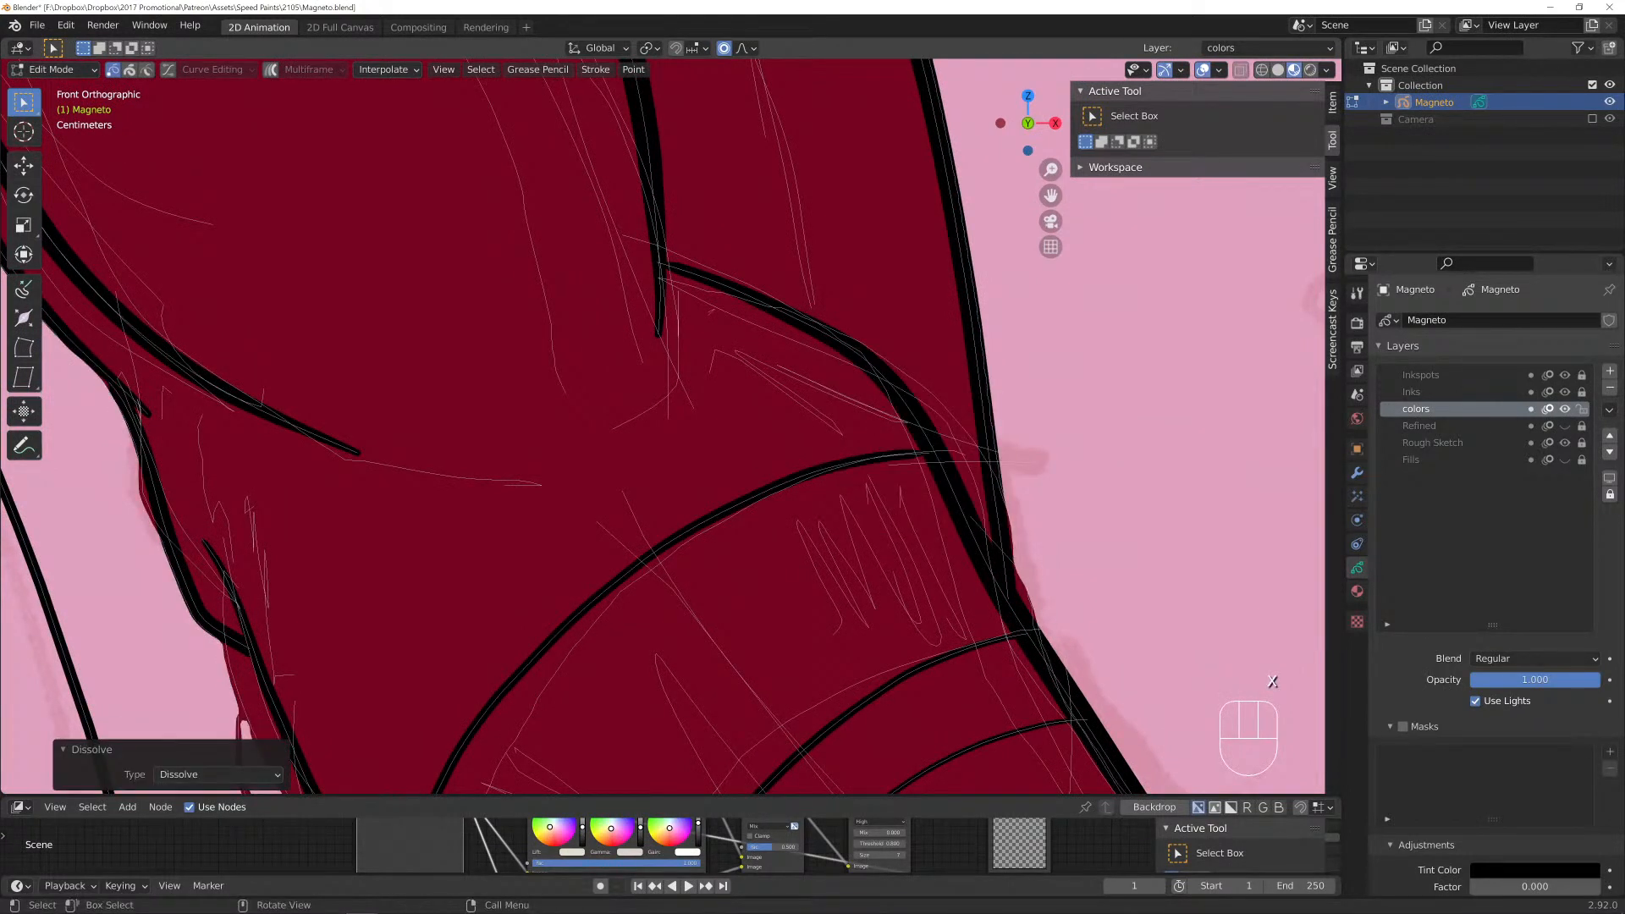
Pull the fill point bulging past the right-hand forearm's upper outer edge onto the ink with proportional size 0.26.
click(1021, 579)
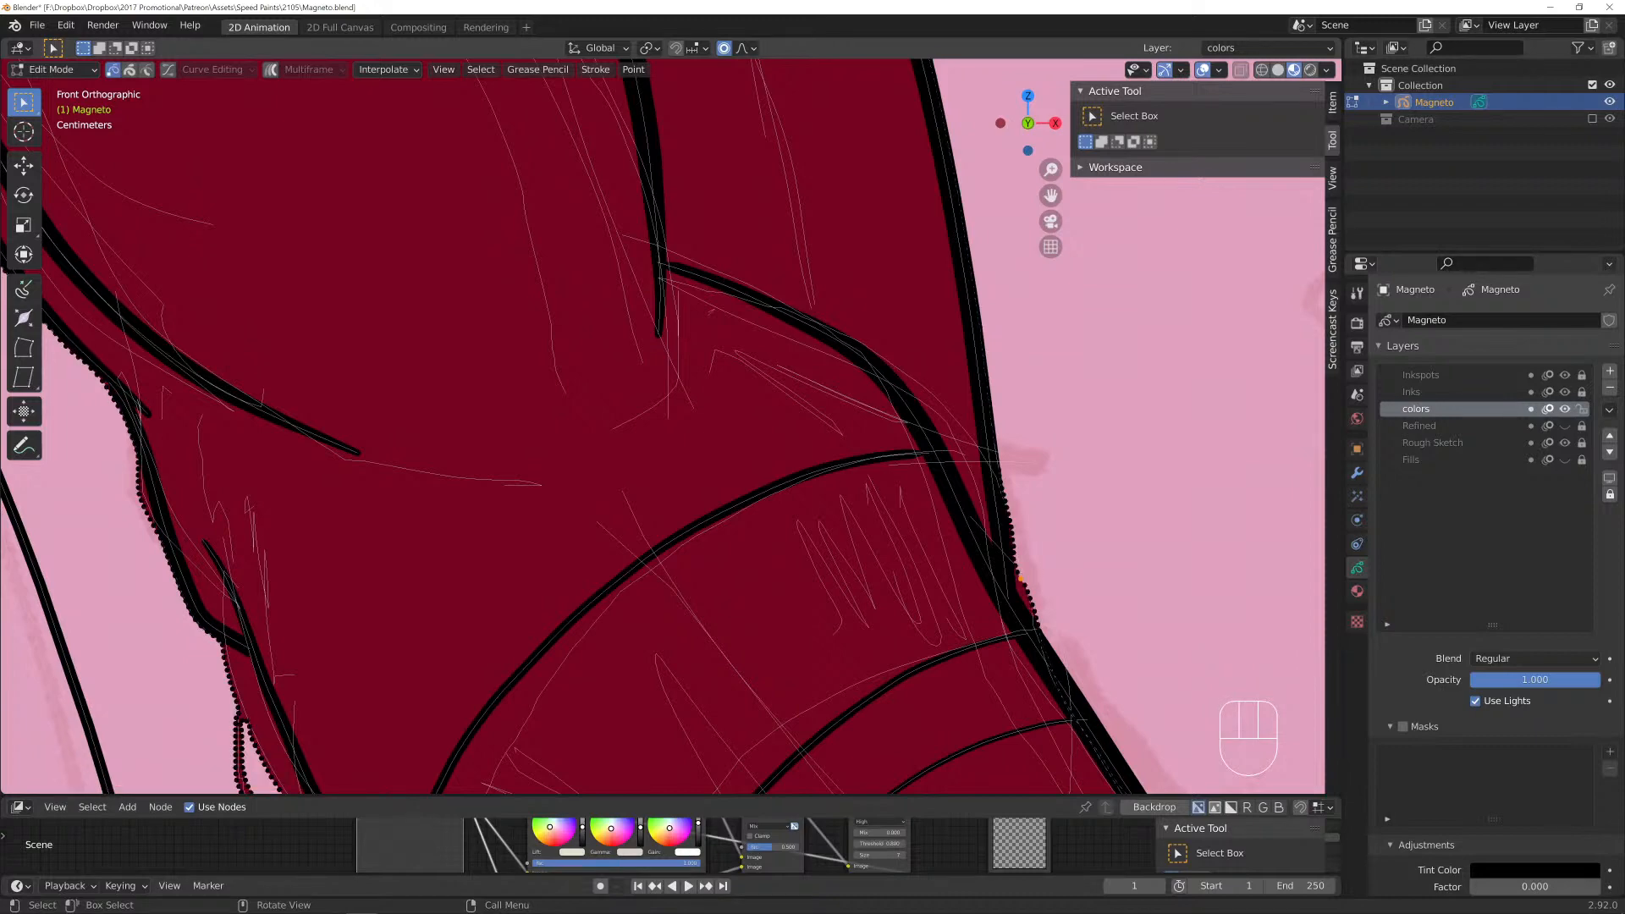
key(g)
scroll(1020, 578, up, 5)
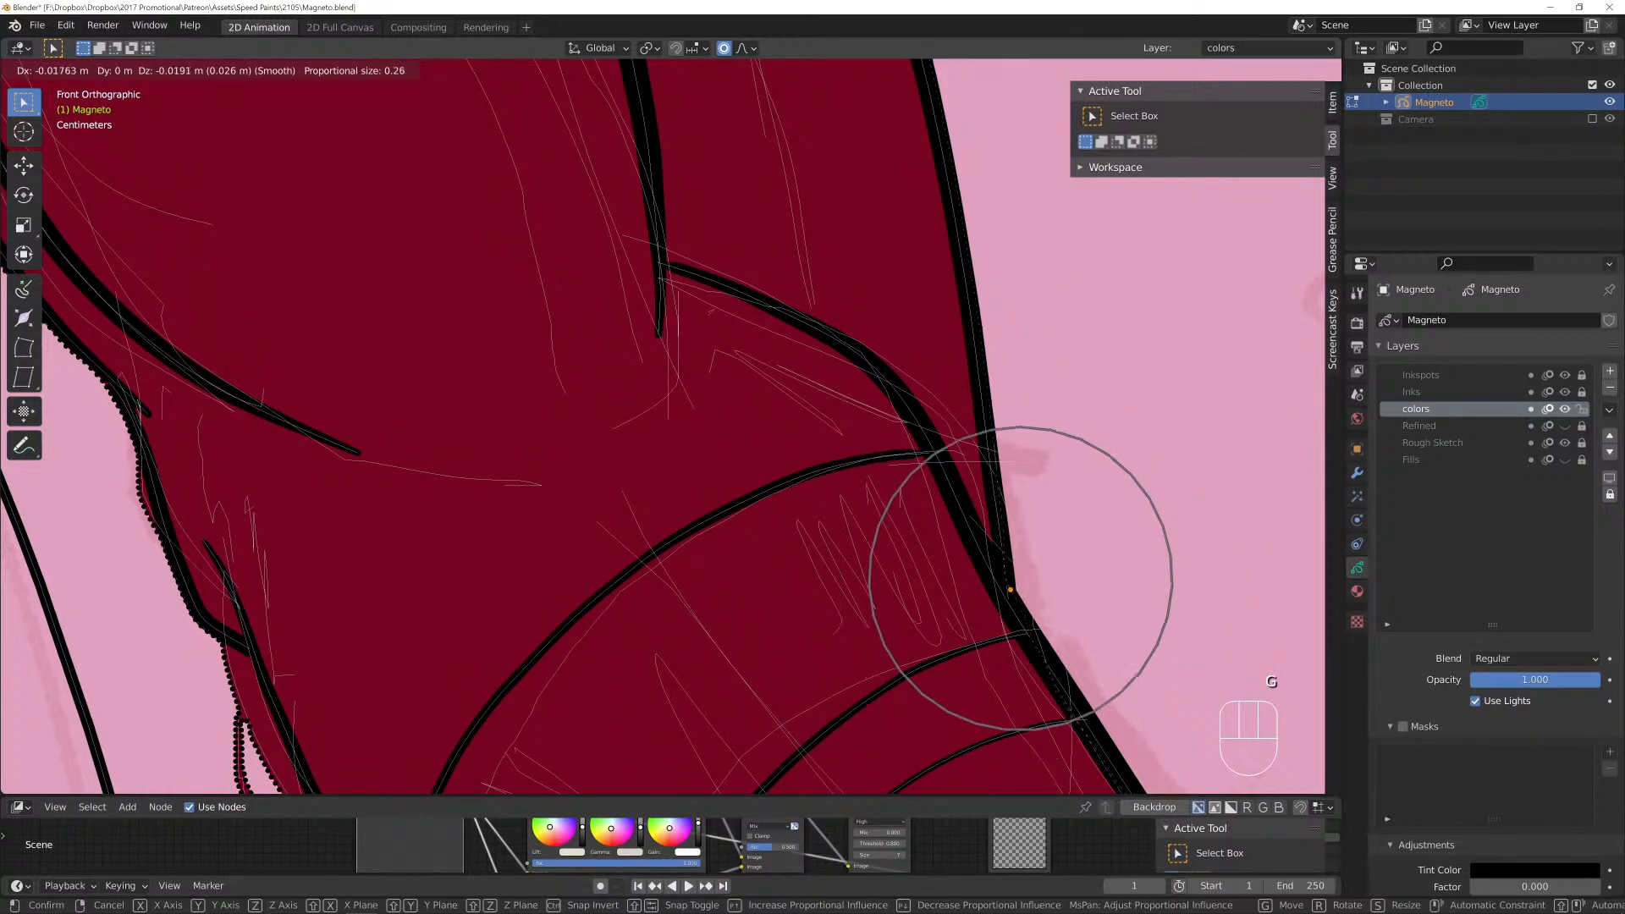
click(1020, 578)
Move the fill point in the crook between wrist and thumb into the ink corner with proportional size 0.24.
scroll(1019, 578, down, 3)
shift+middle_drag(1020, 578, 637, 422)
scroll(663, 426, up, 4)
click(881, 465)
key(g)
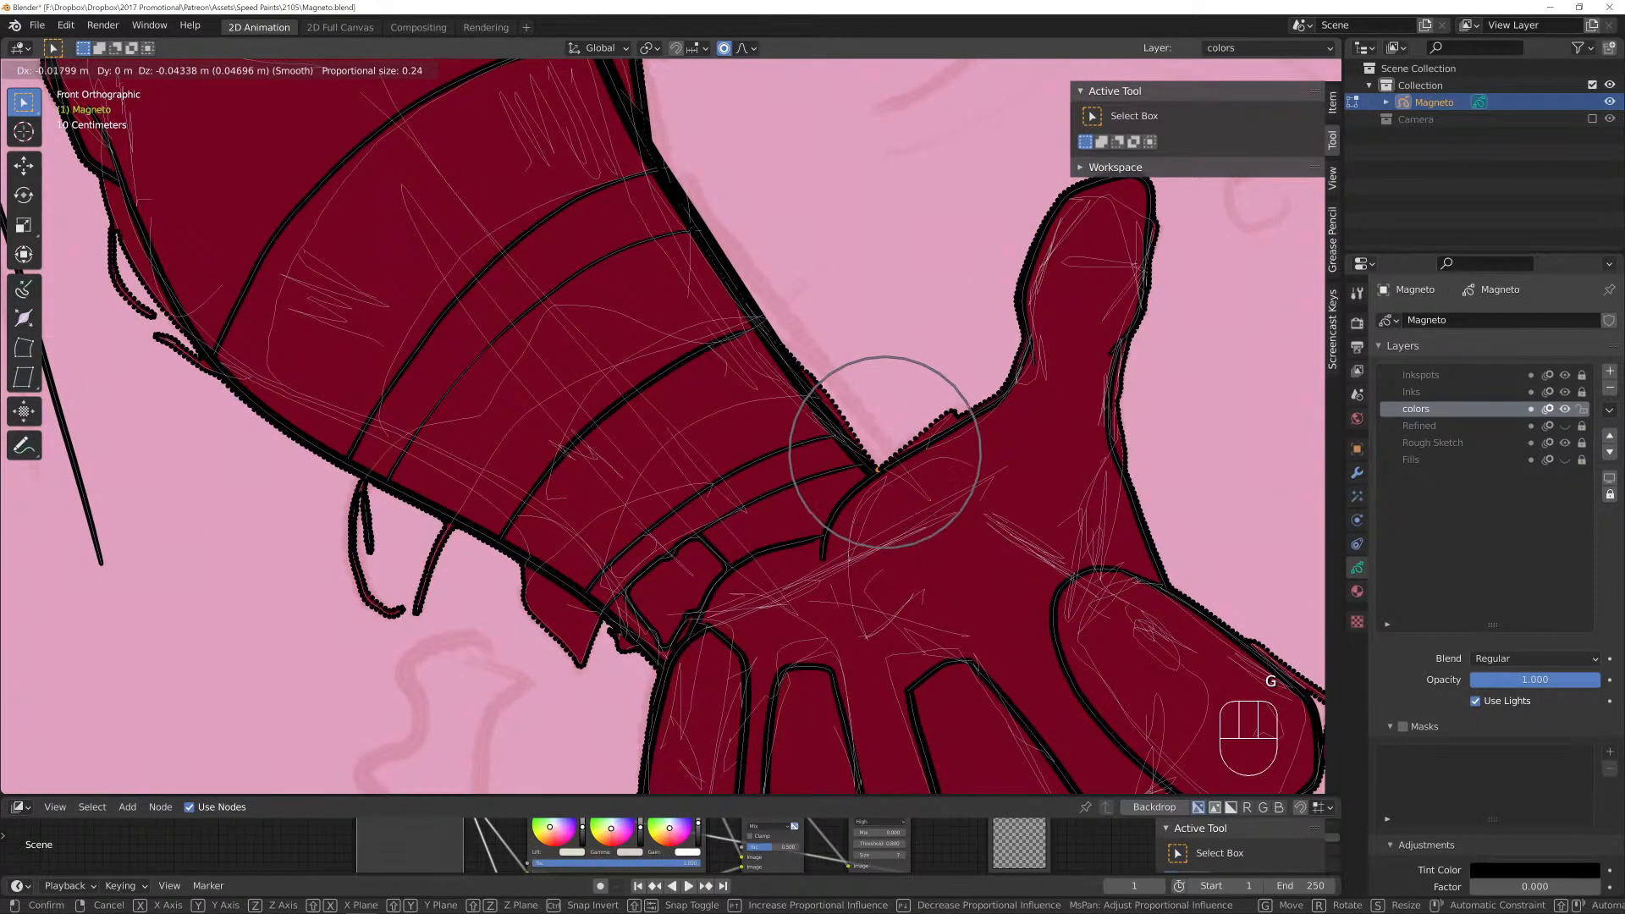
click(873, 472)
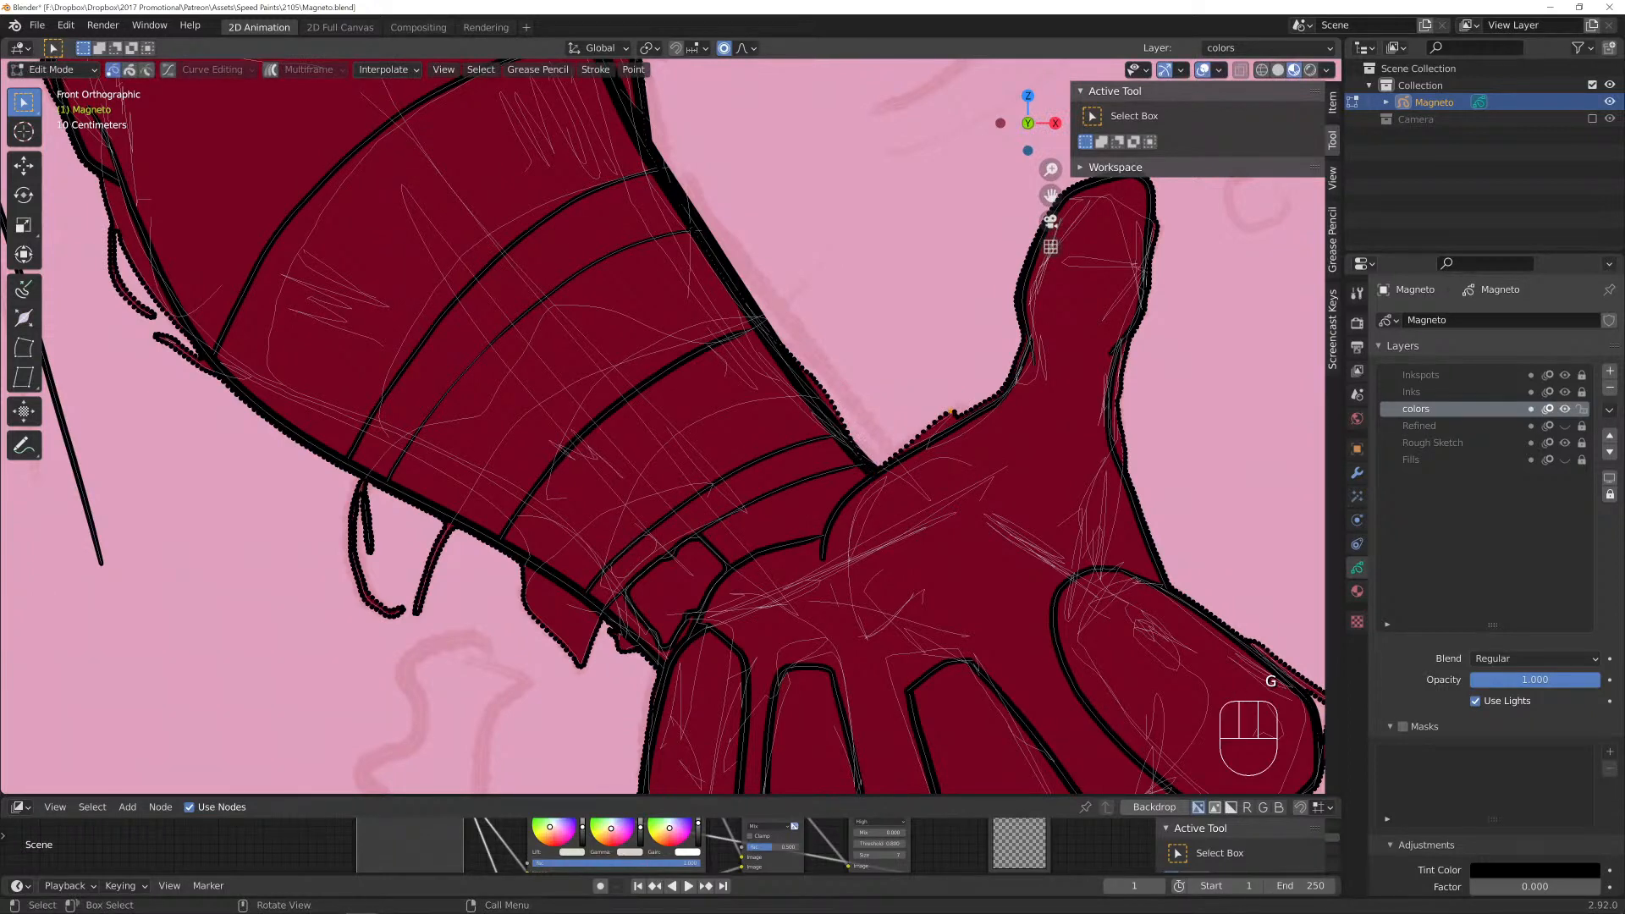
Dissolve the bulging fill points along the glove edge below the thumb and fit the remaining point to the ink with proportional size 0.32.
key(c)
drag(957, 414, 907, 439)
key(x)
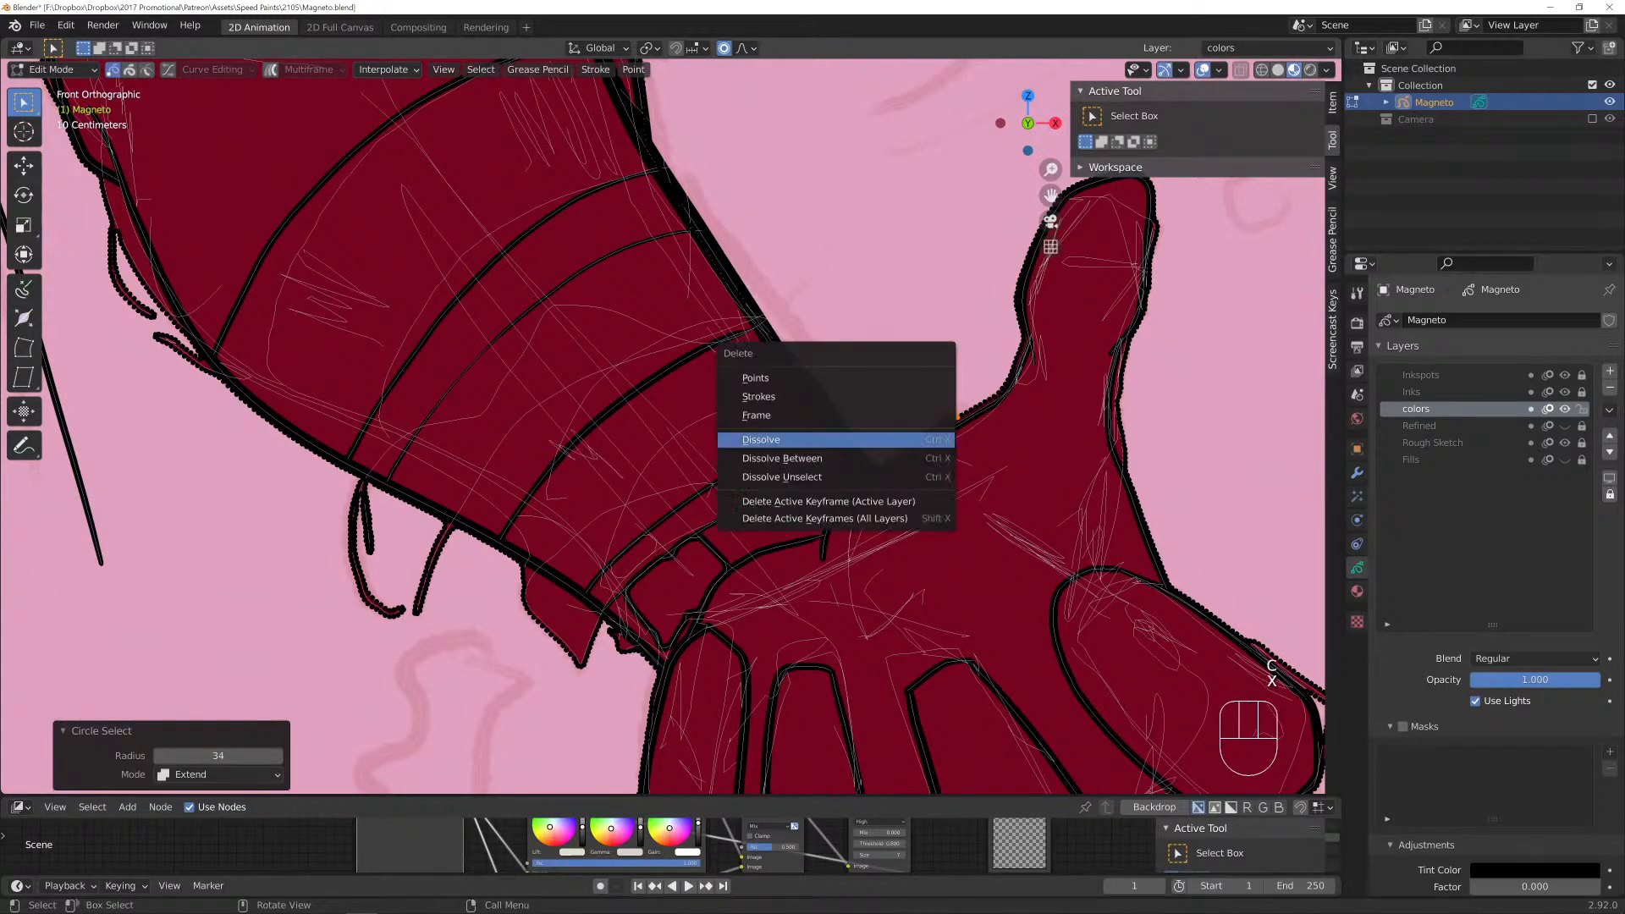
click(906, 439)
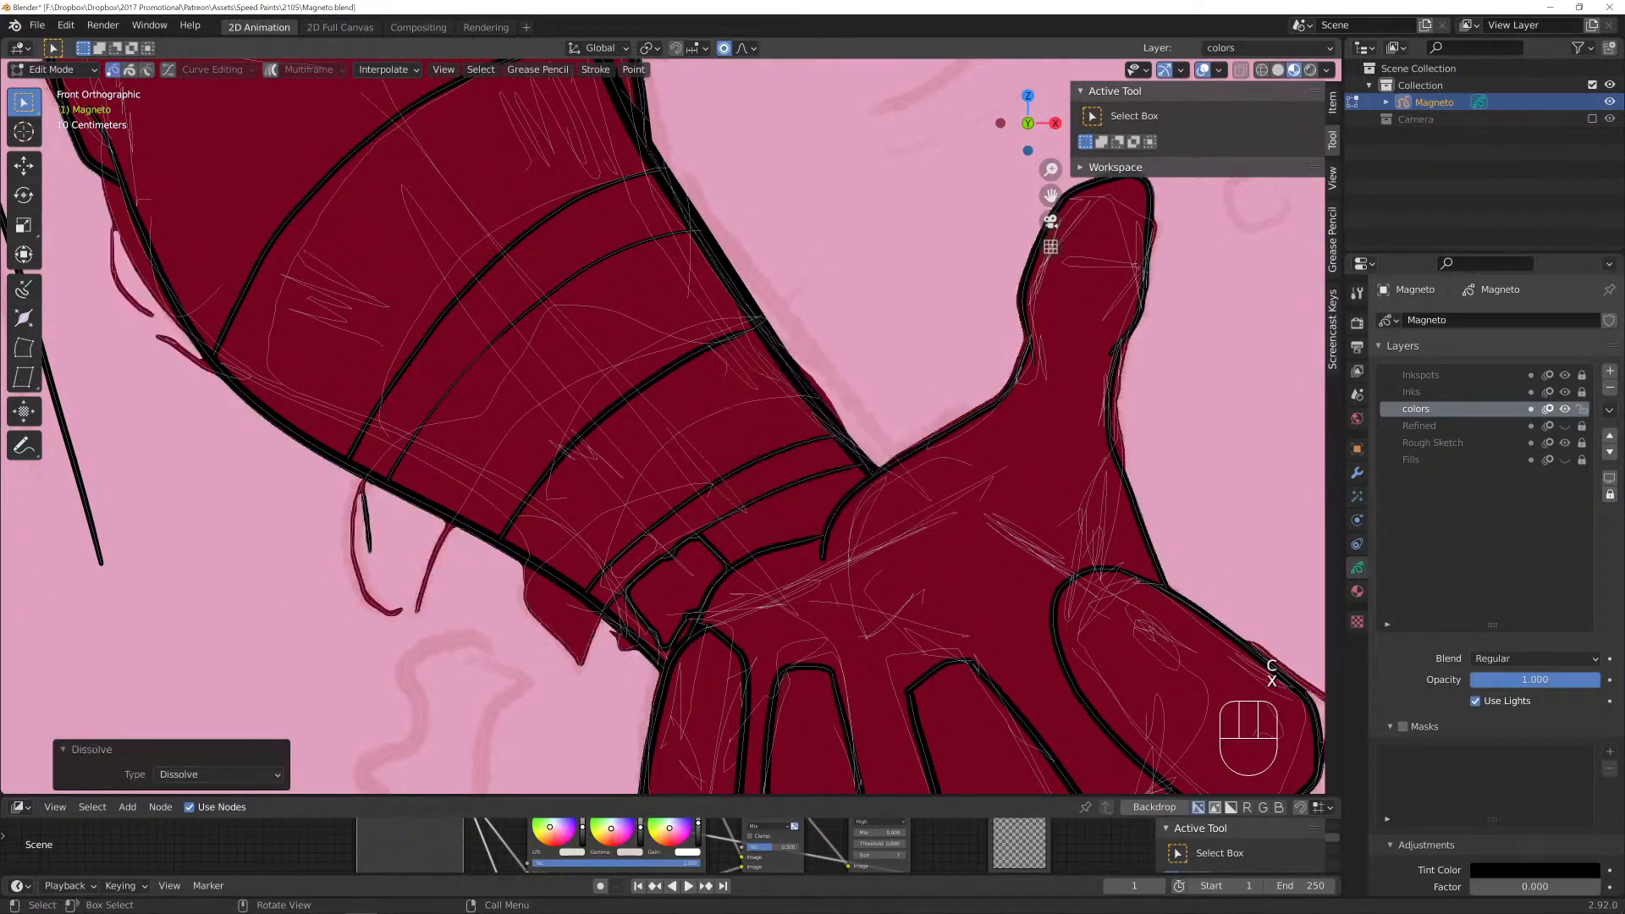
click(961, 414)
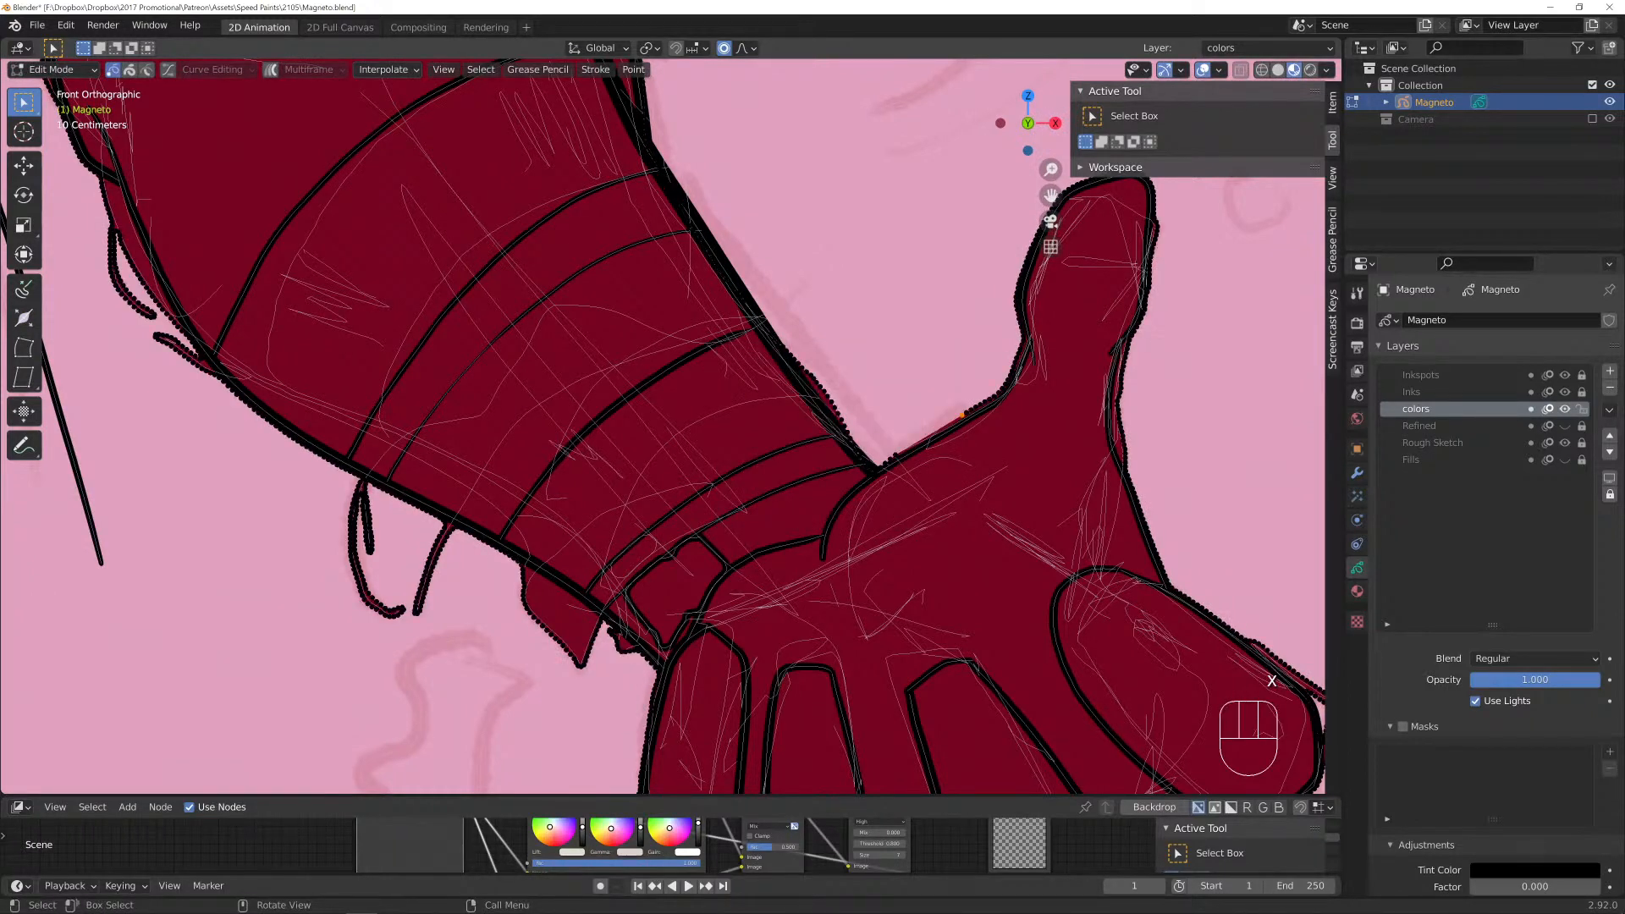
key(g)
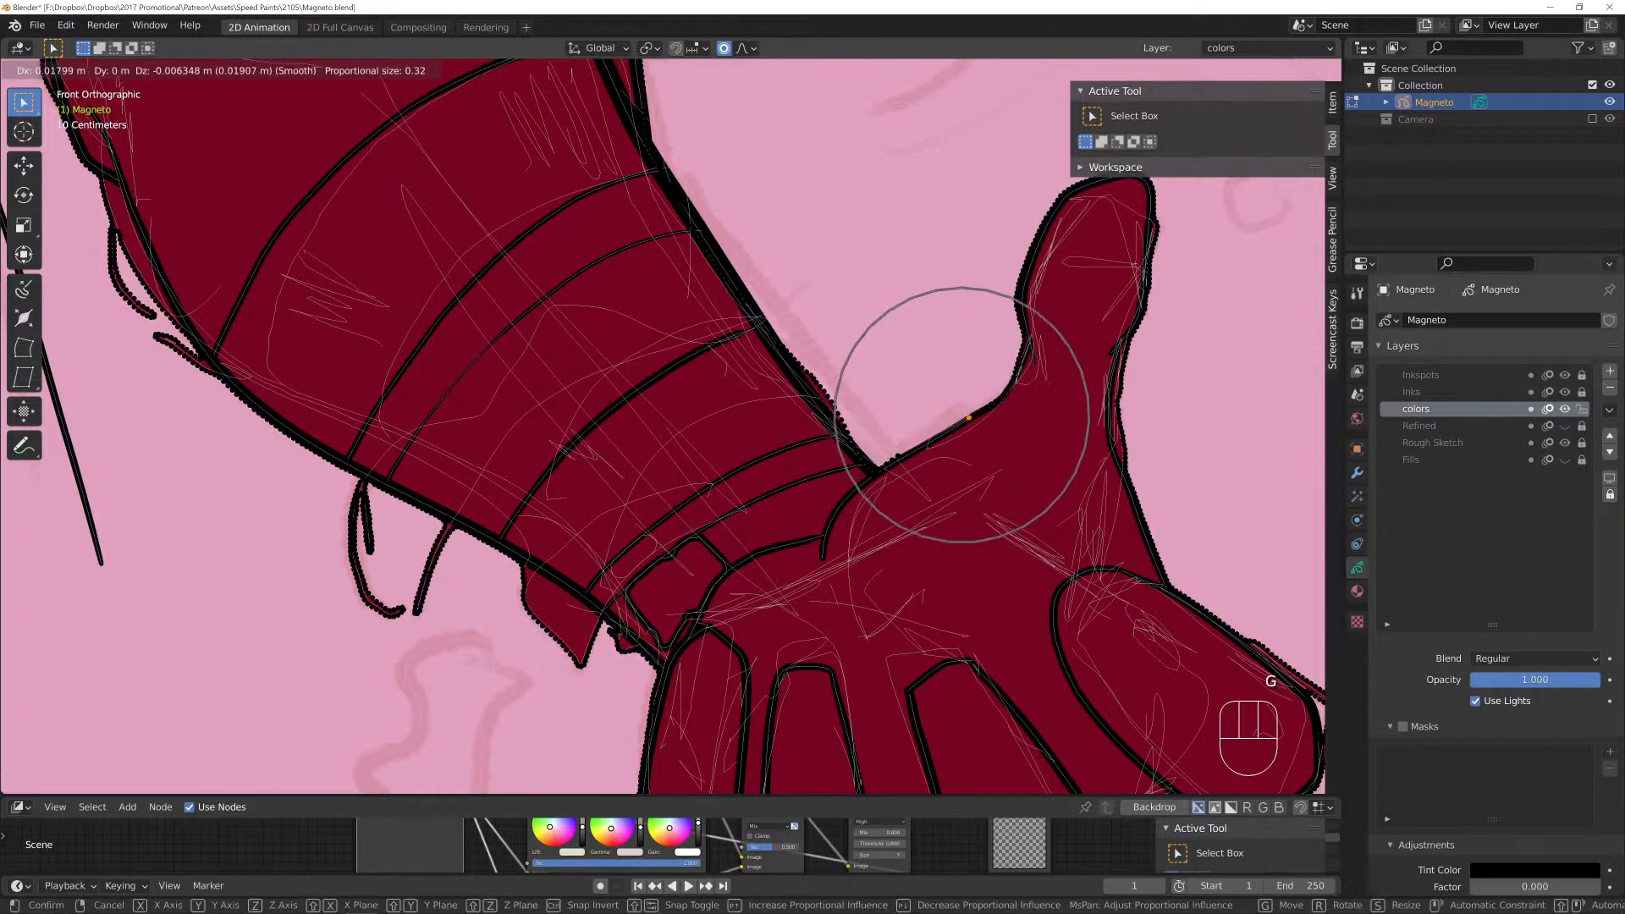
click(969, 417)
Pull the outer forearm fill edge just above the wrist onto the ink with proportional size 0.29.
click(831, 402)
key(g)
scroll(824, 407, down, 4)
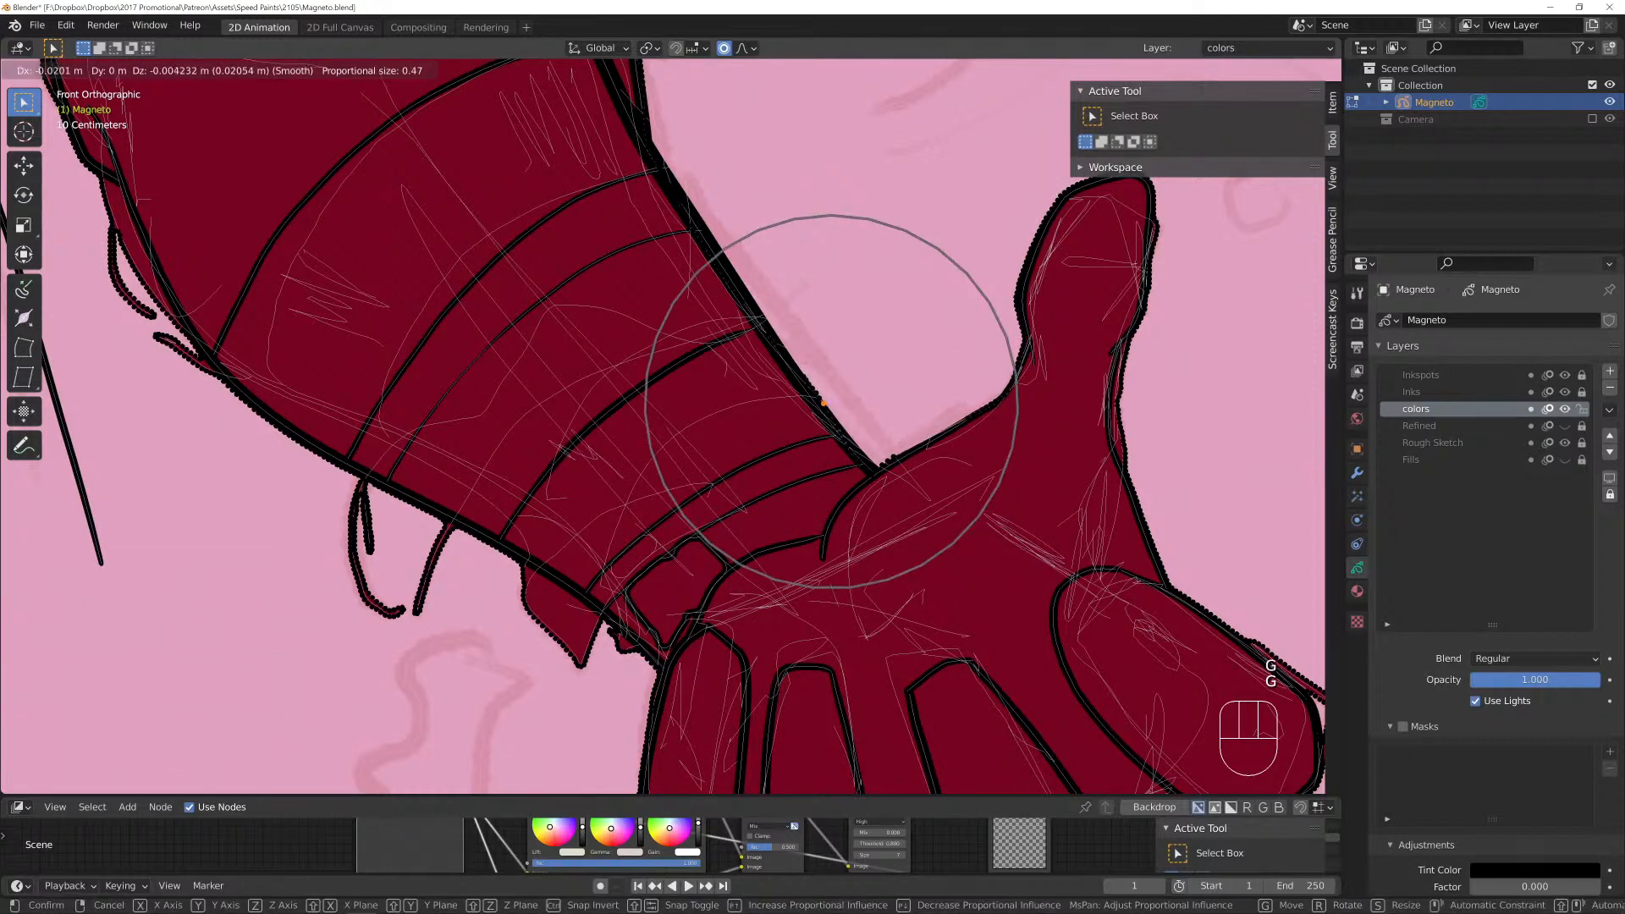
scroll(824, 408, up, 5)
click(824, 408)
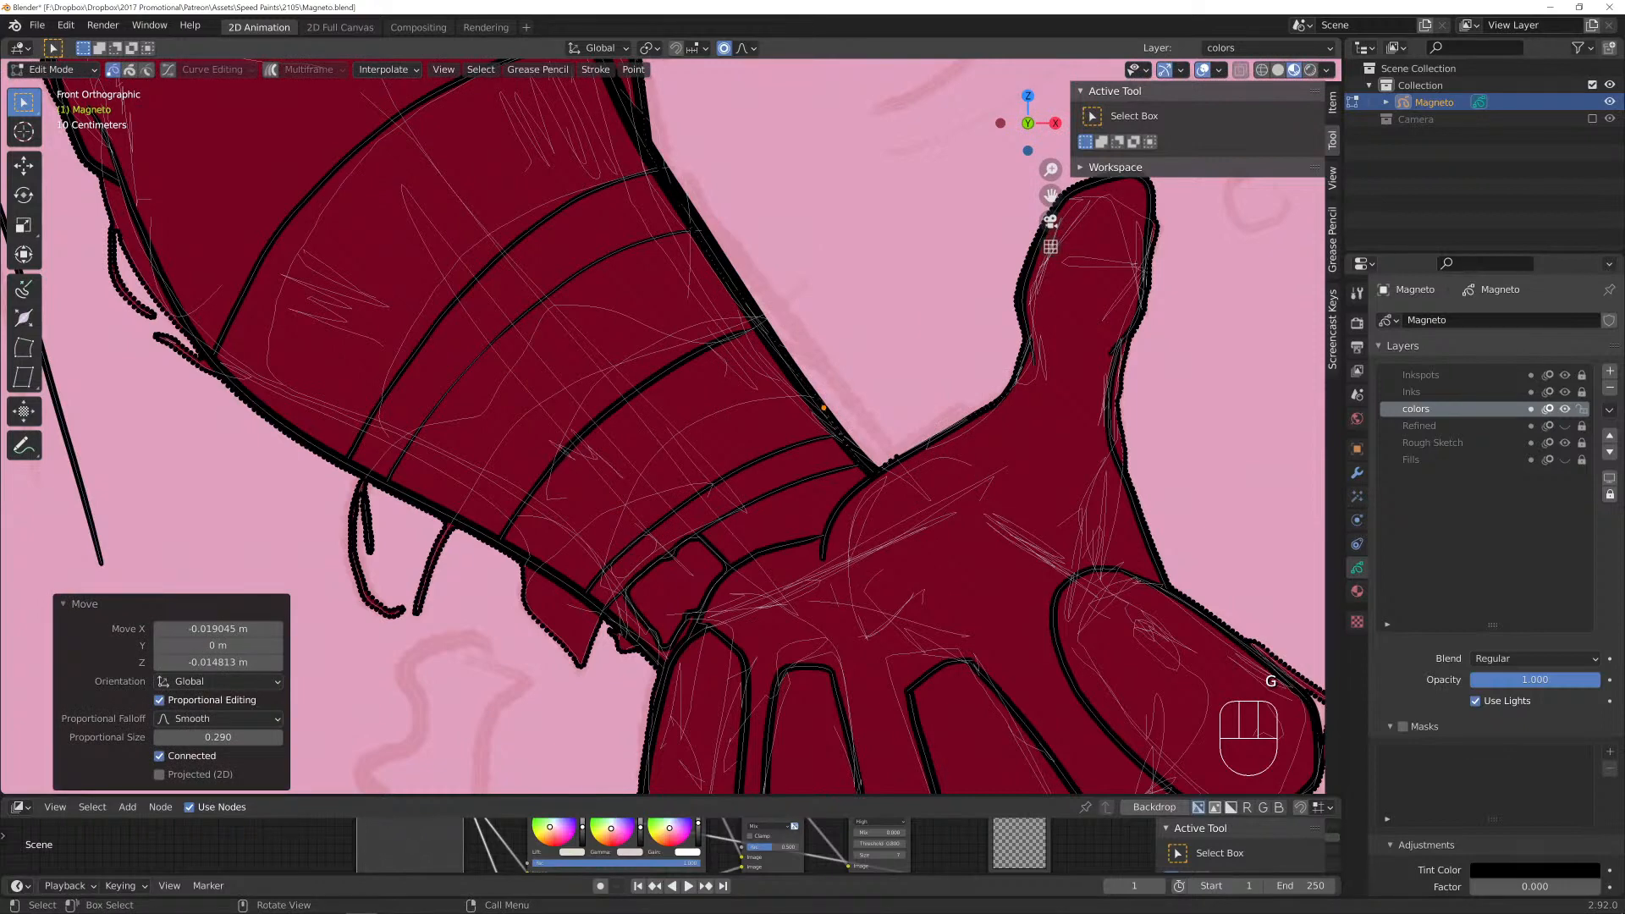
Dissolve the two stray fill strips hanging off the inner edge of the right-hand forearm near the elbow.
shift+middle_drag(824, 408, 1207, 522)
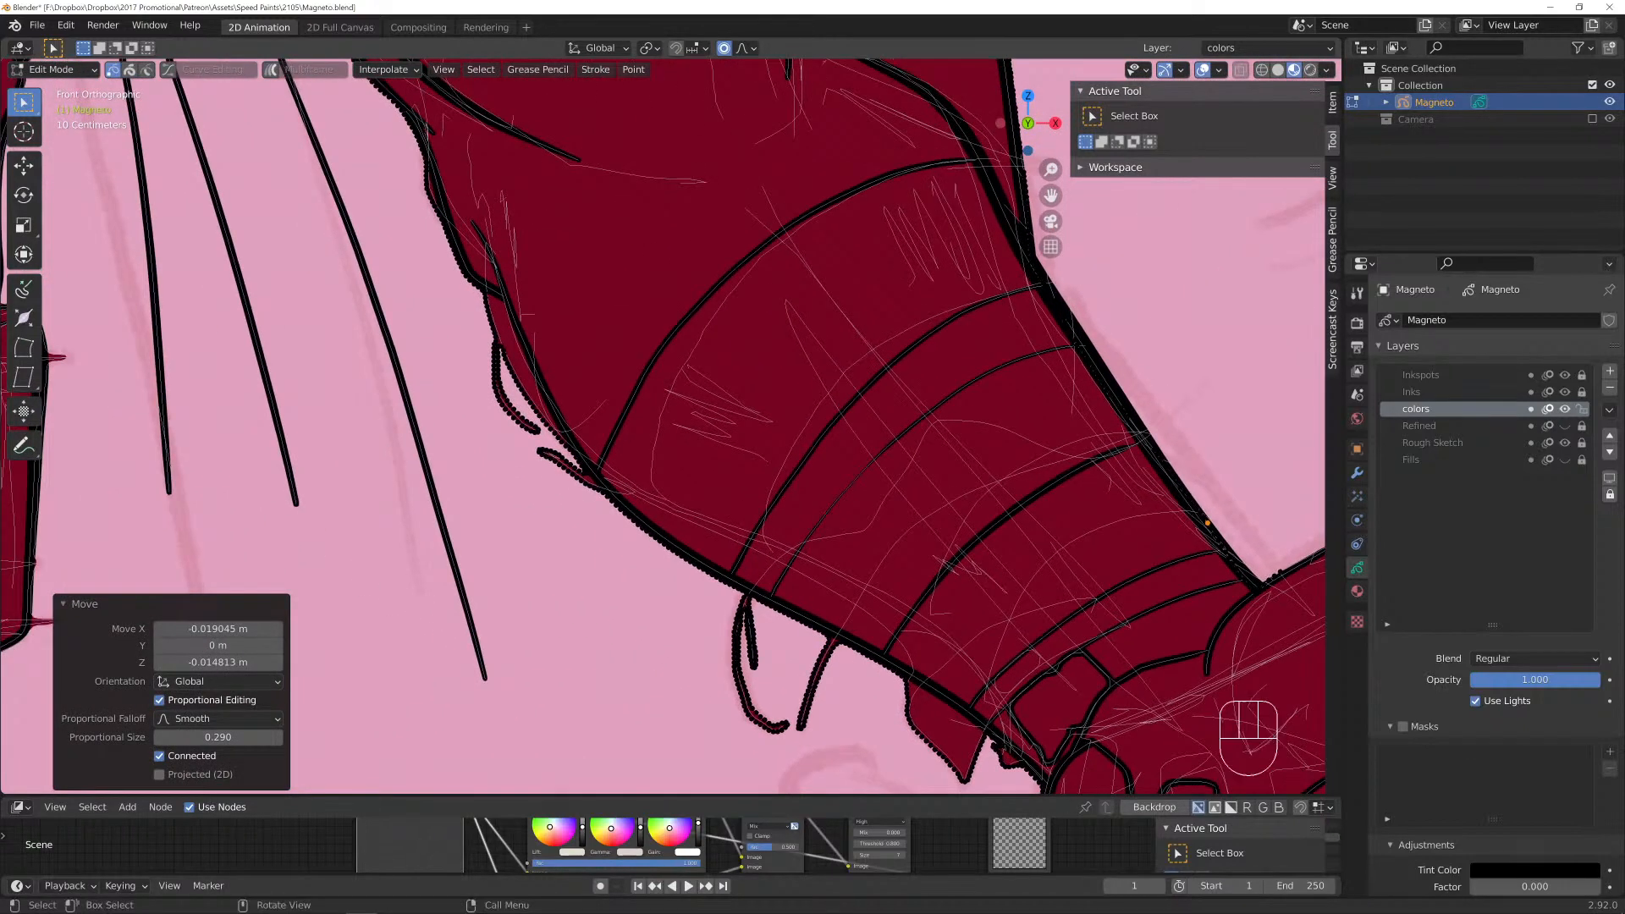
key(c)
click(503, 398)
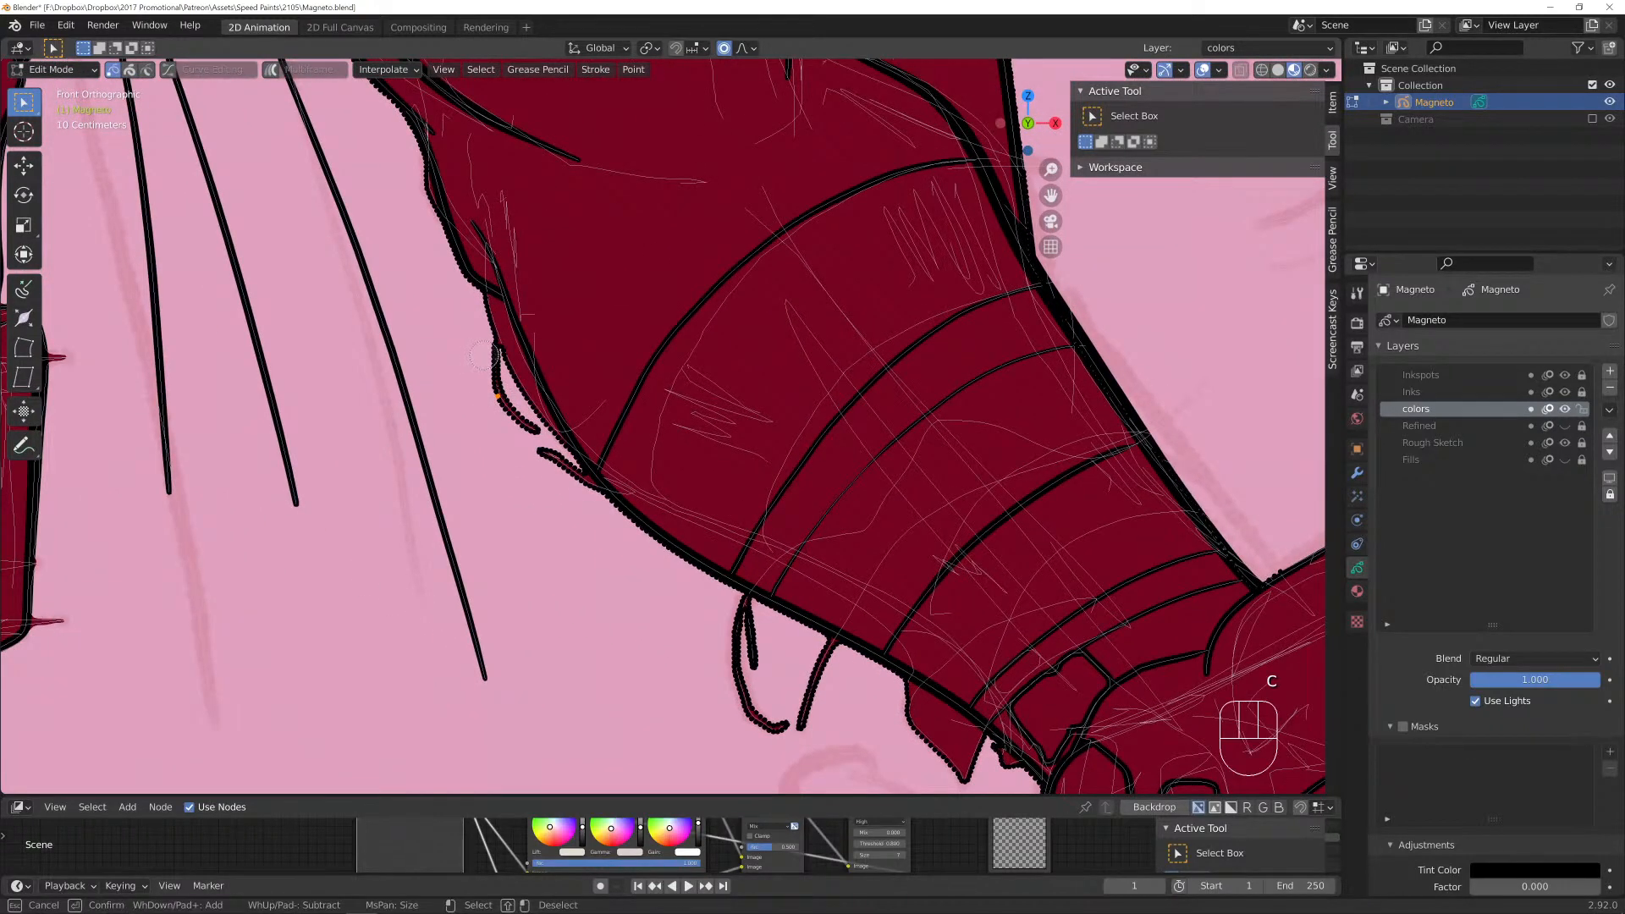
drag(486, 354, 567, 484)
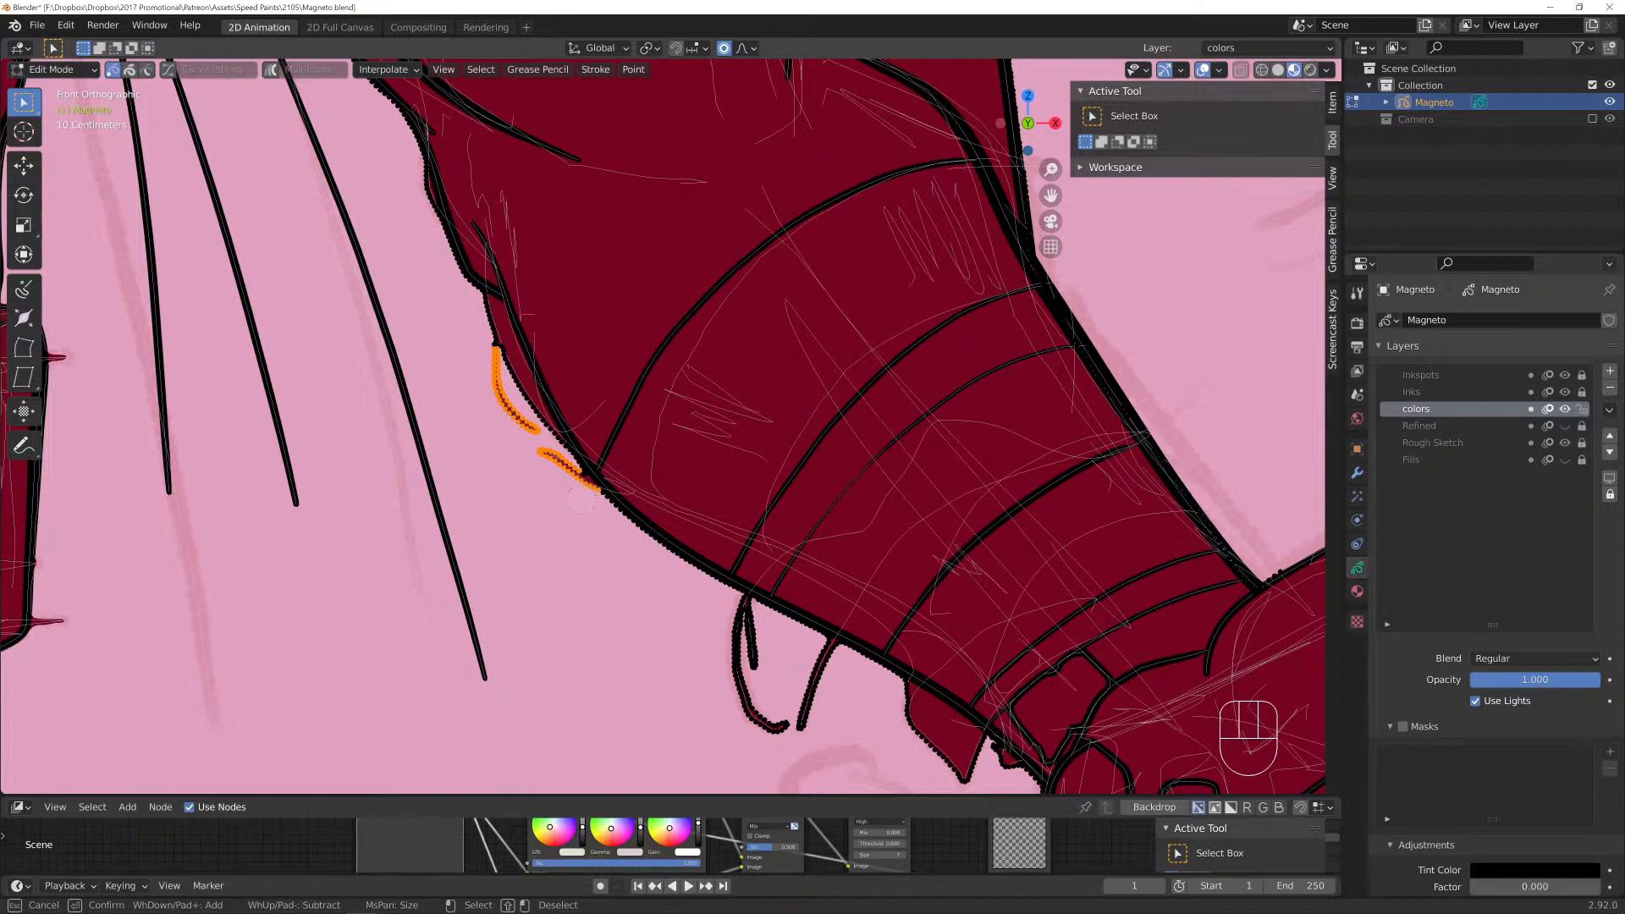
right_click(581, 501)
key(x)
key(Return)
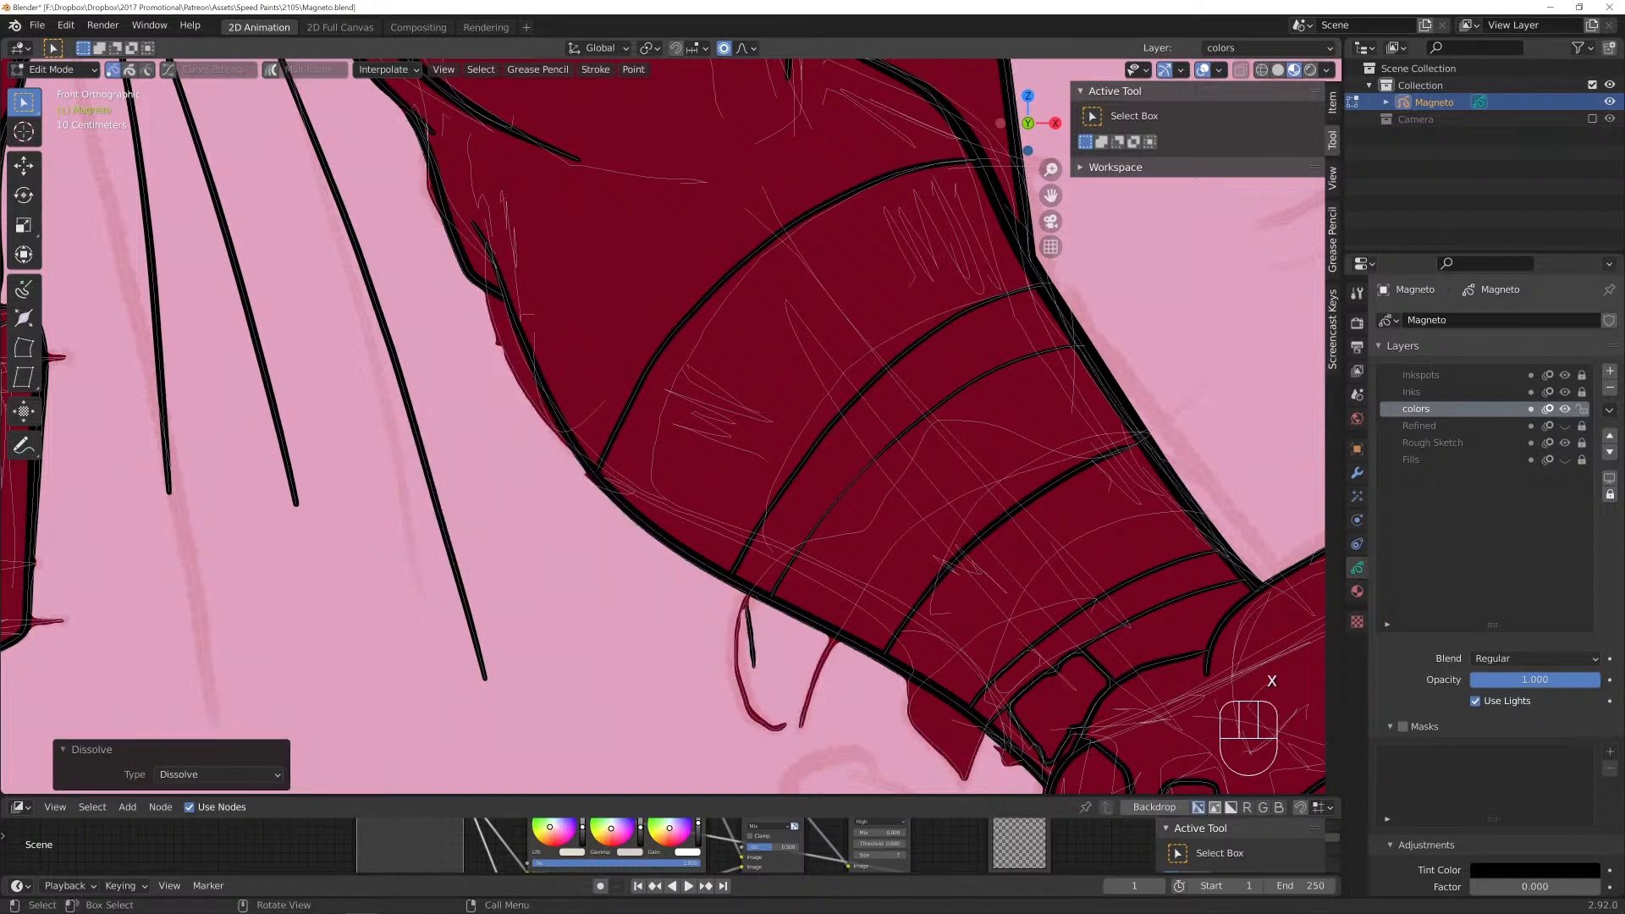
Dissolve the small leftover fill spur on the forearm's inner edge just below the sleeve fold.
click(498, 346)
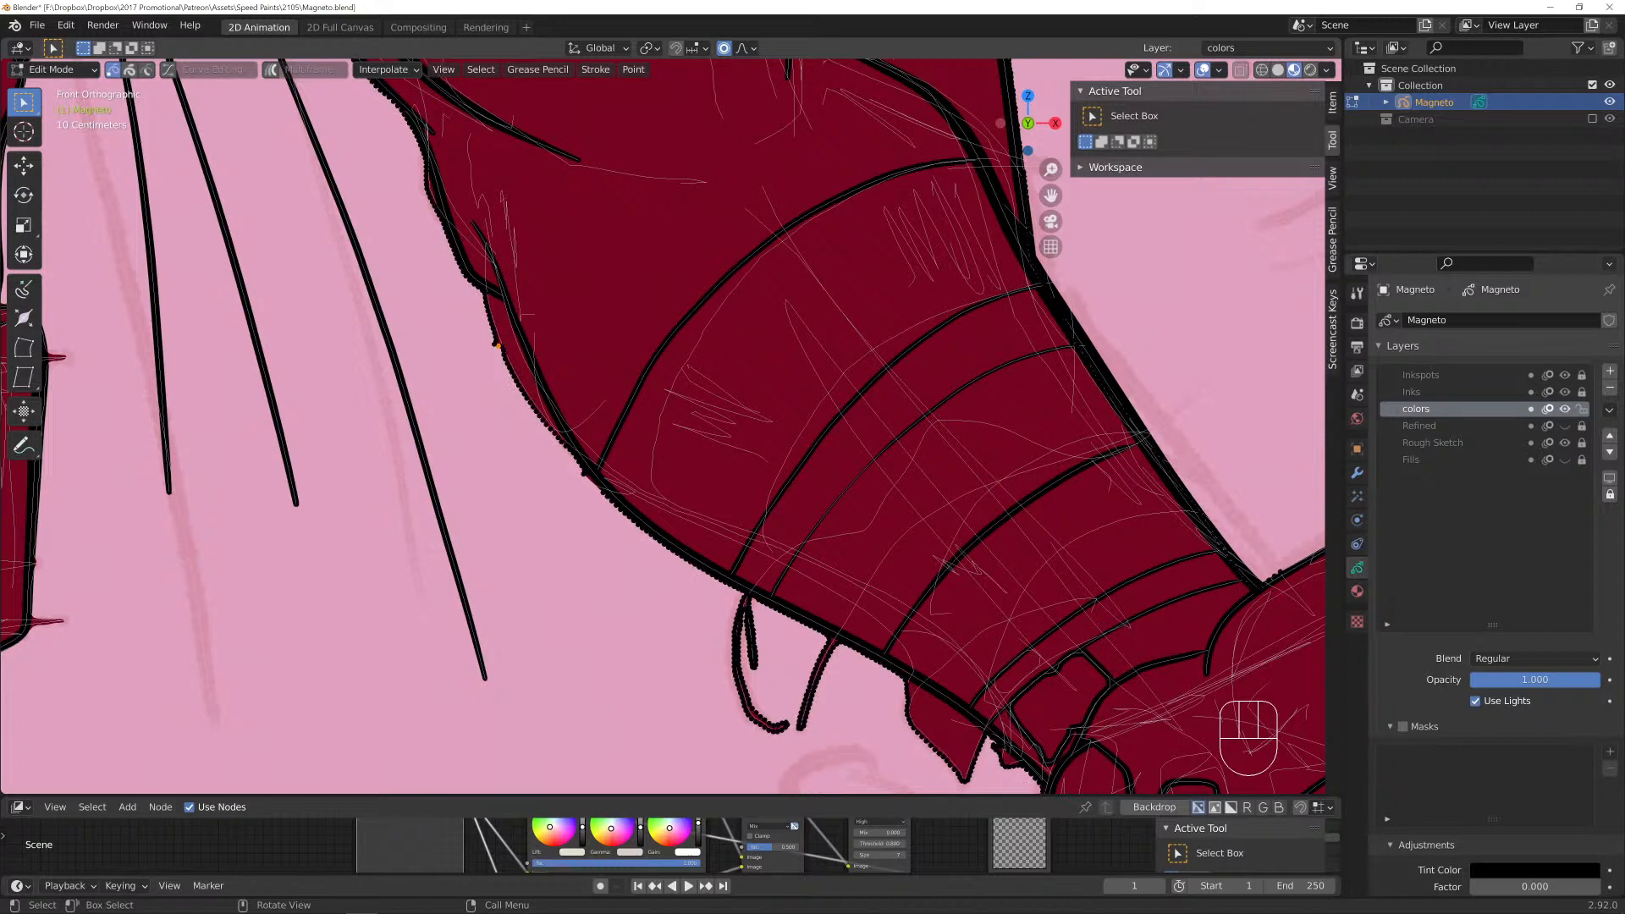
key(c)
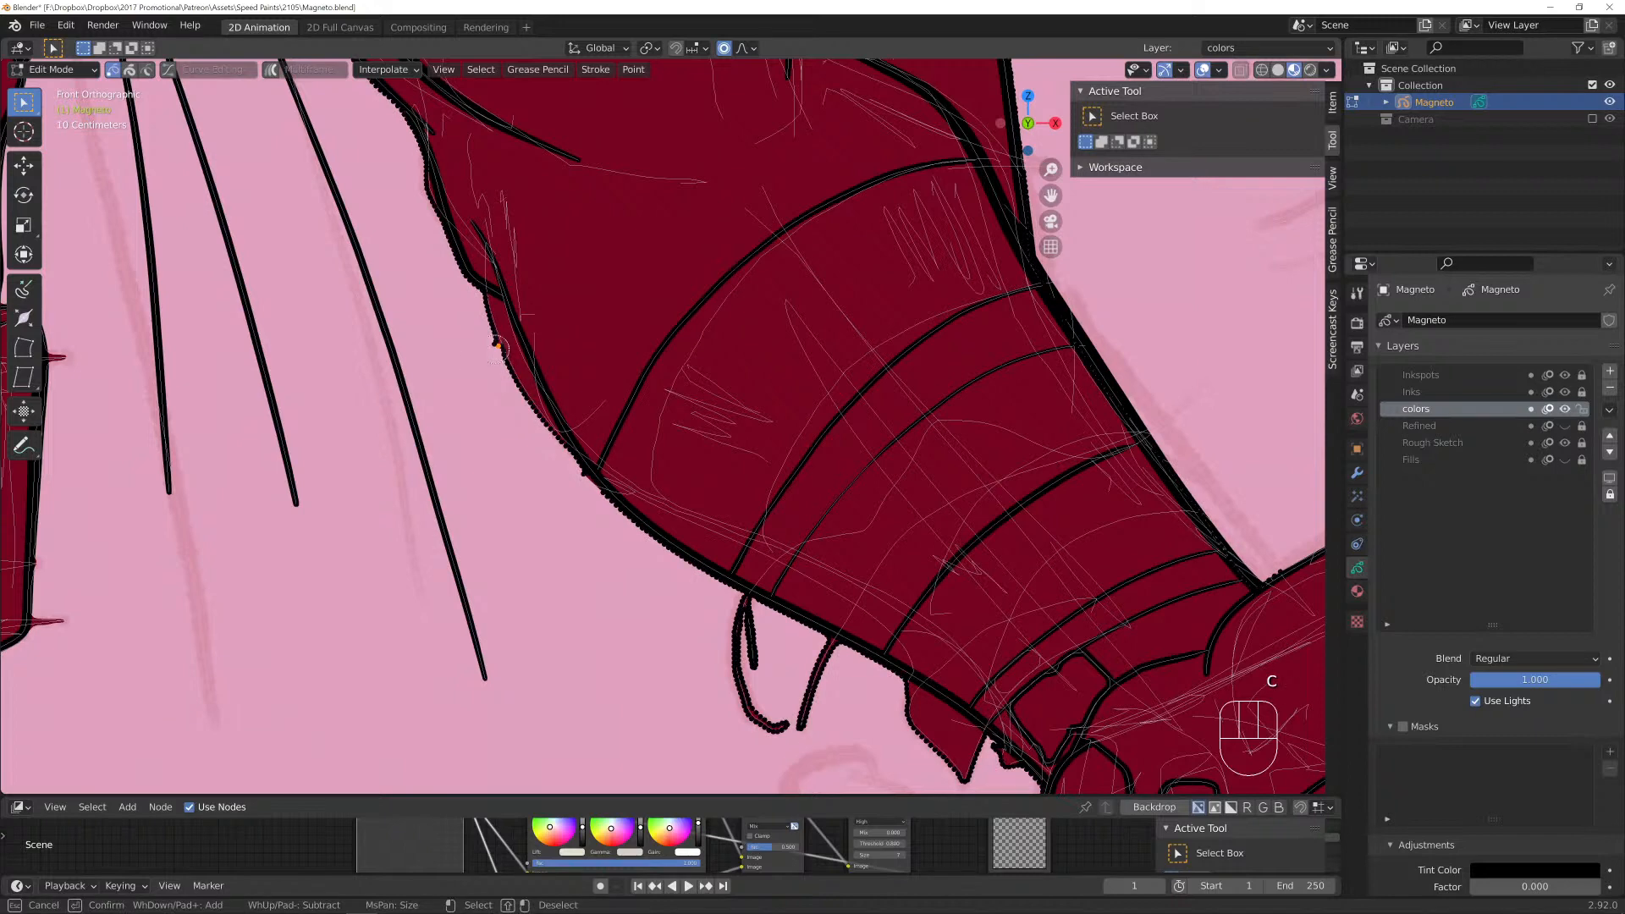
drag(498, 345, 494, 326)
right_click(493, 327)
key(x)
key(Return)
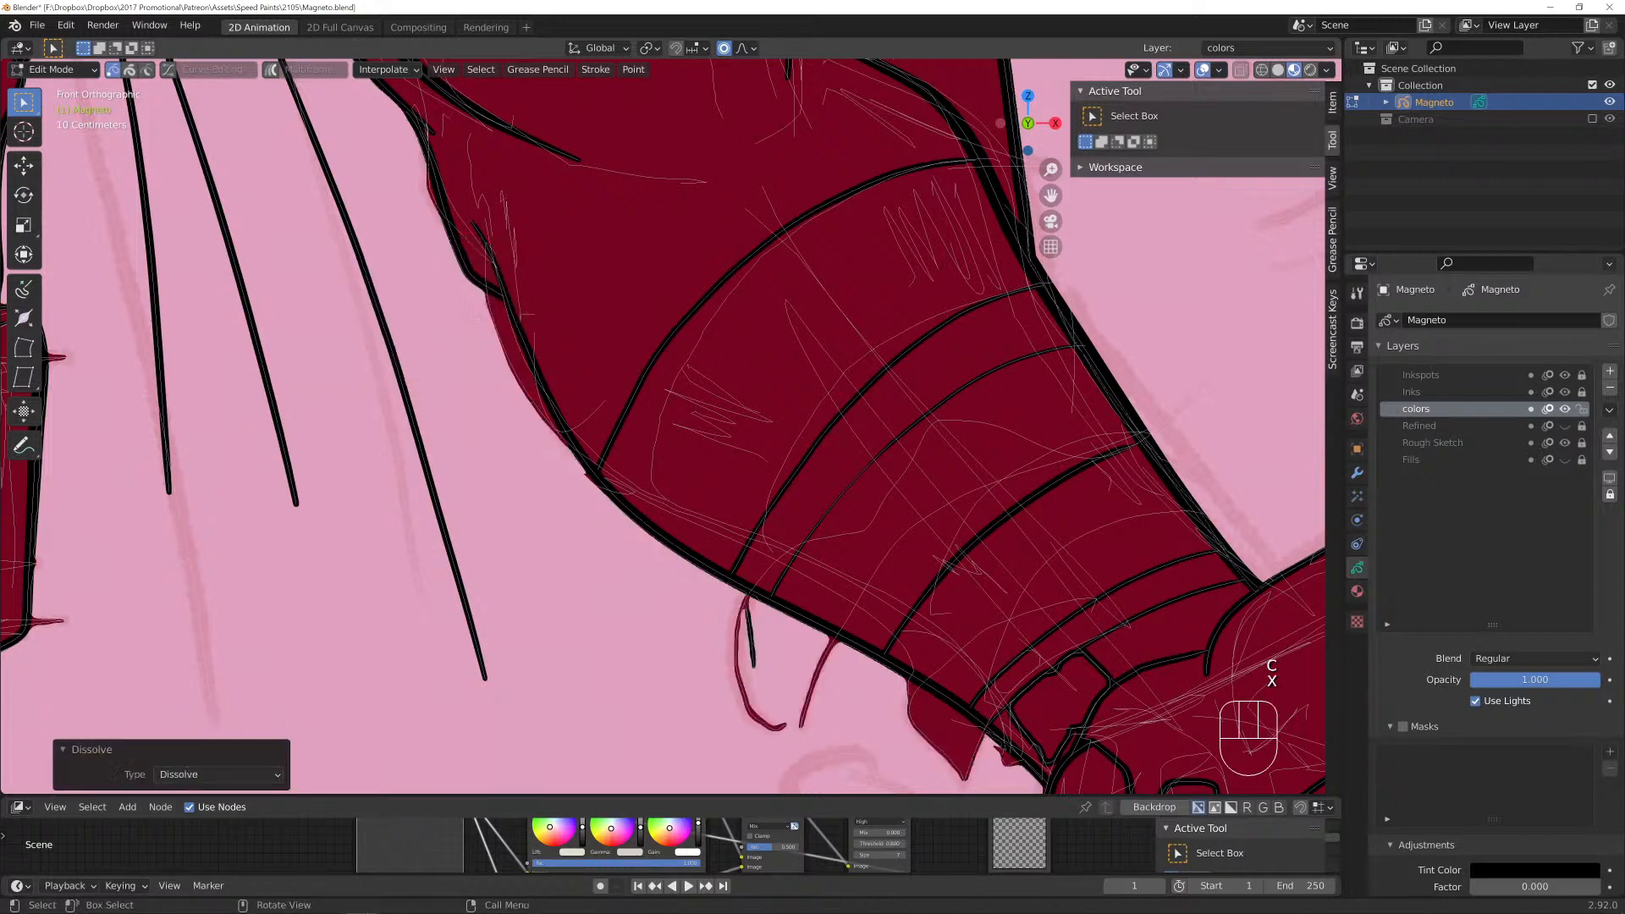
Move the fill points along the forearm's inner edge below the sleeve fold onto the ink line using proportional editing.
click(489, 305)
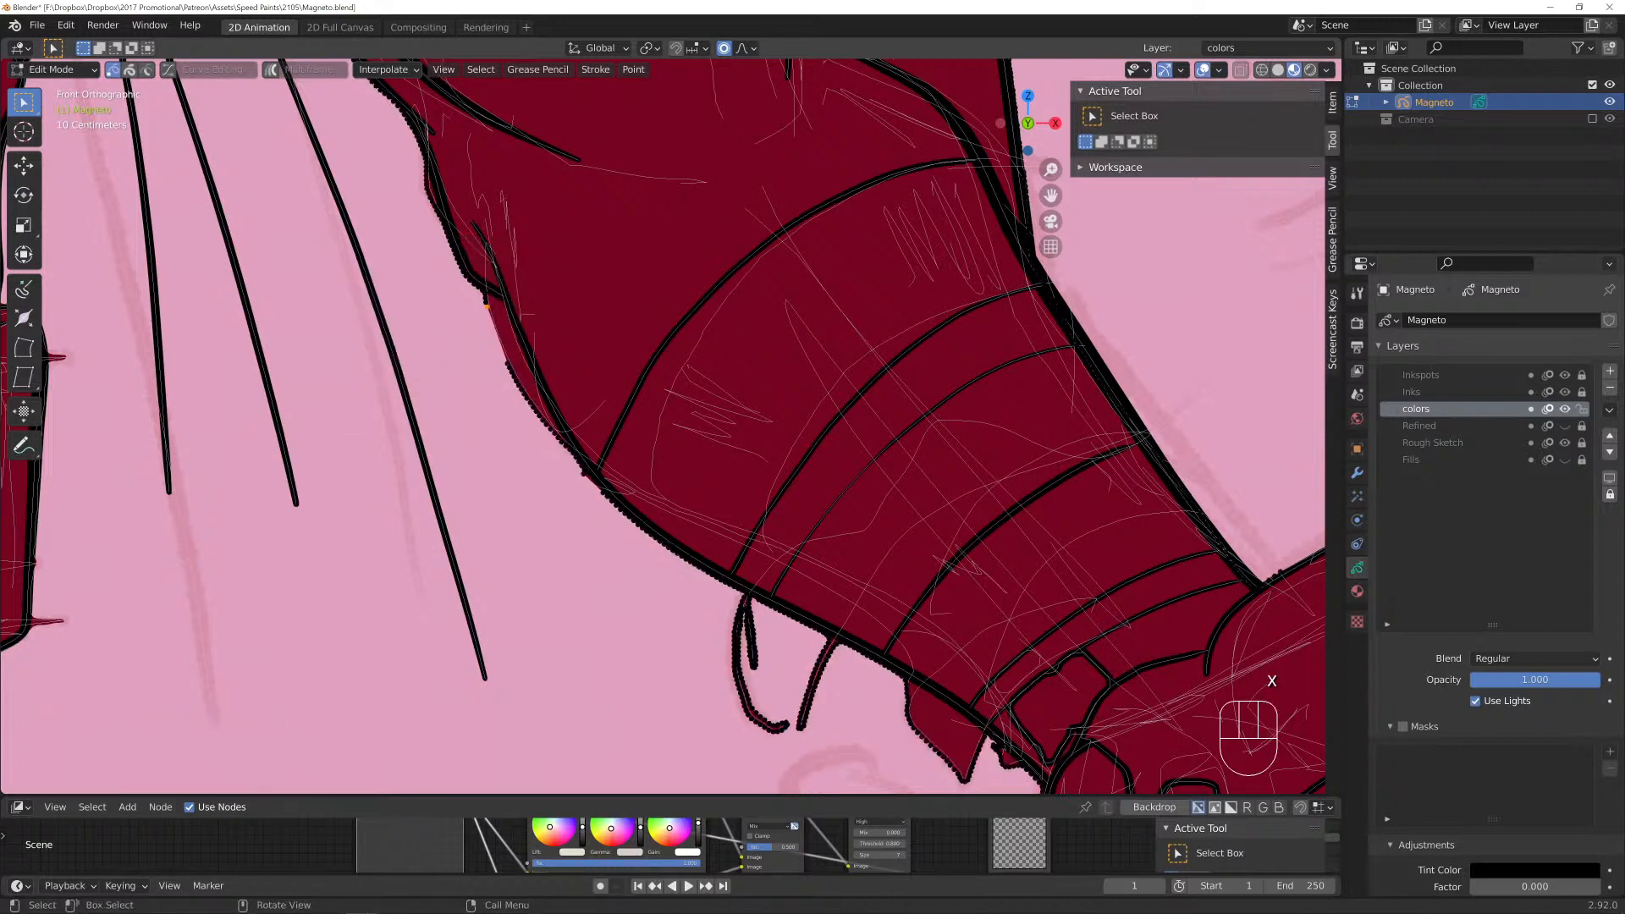
key(g)
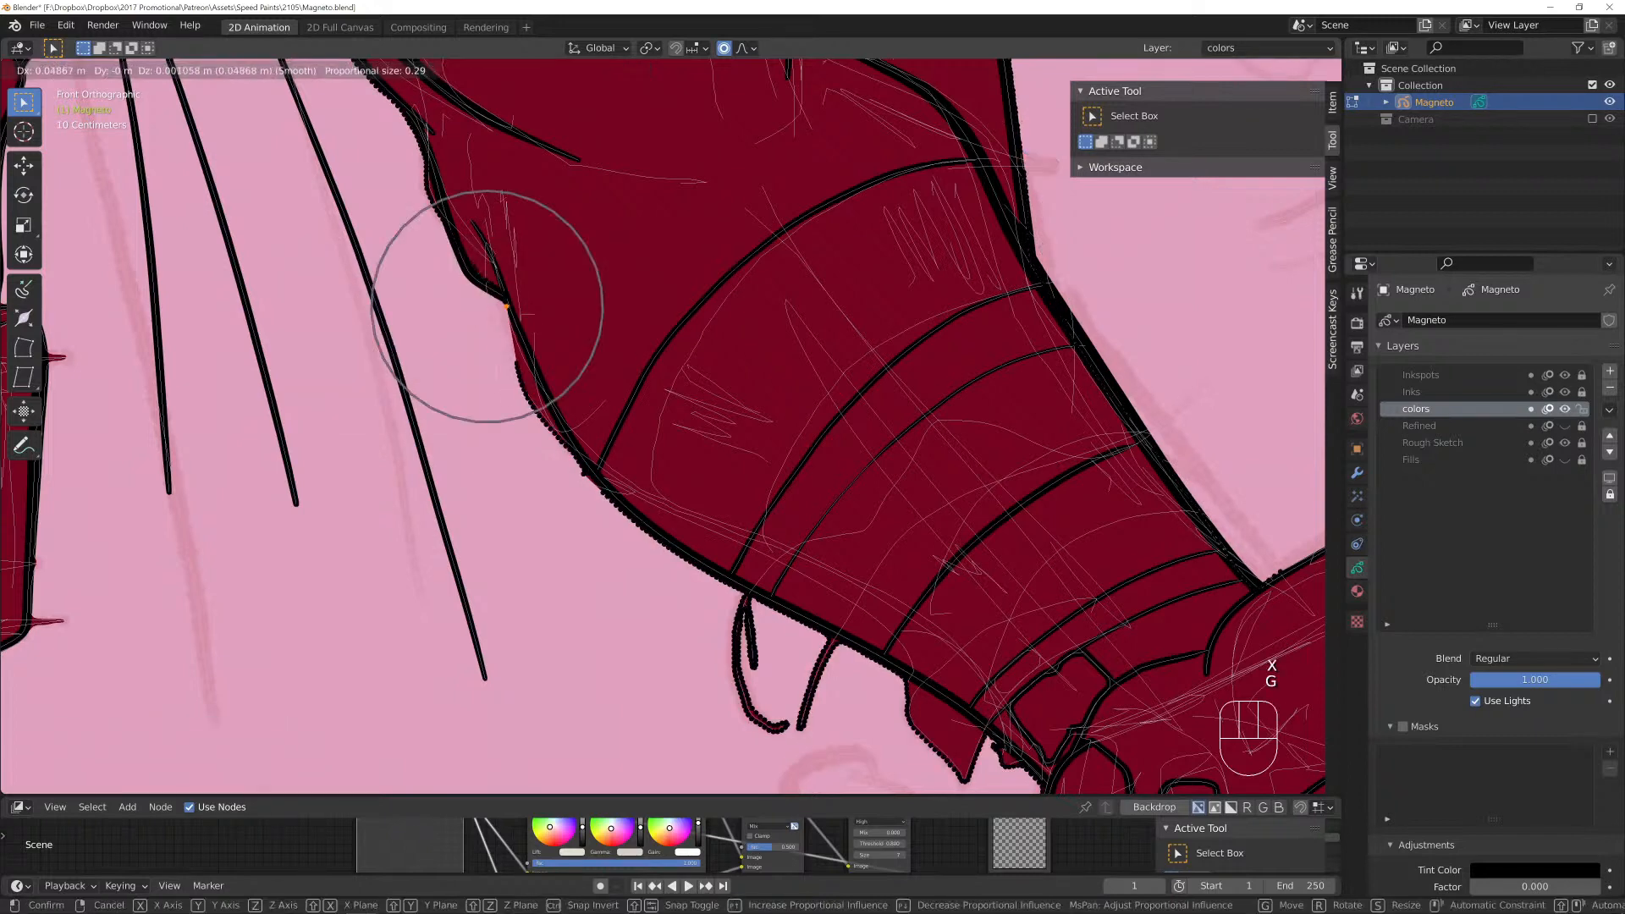
click(509, 311)
key(g)
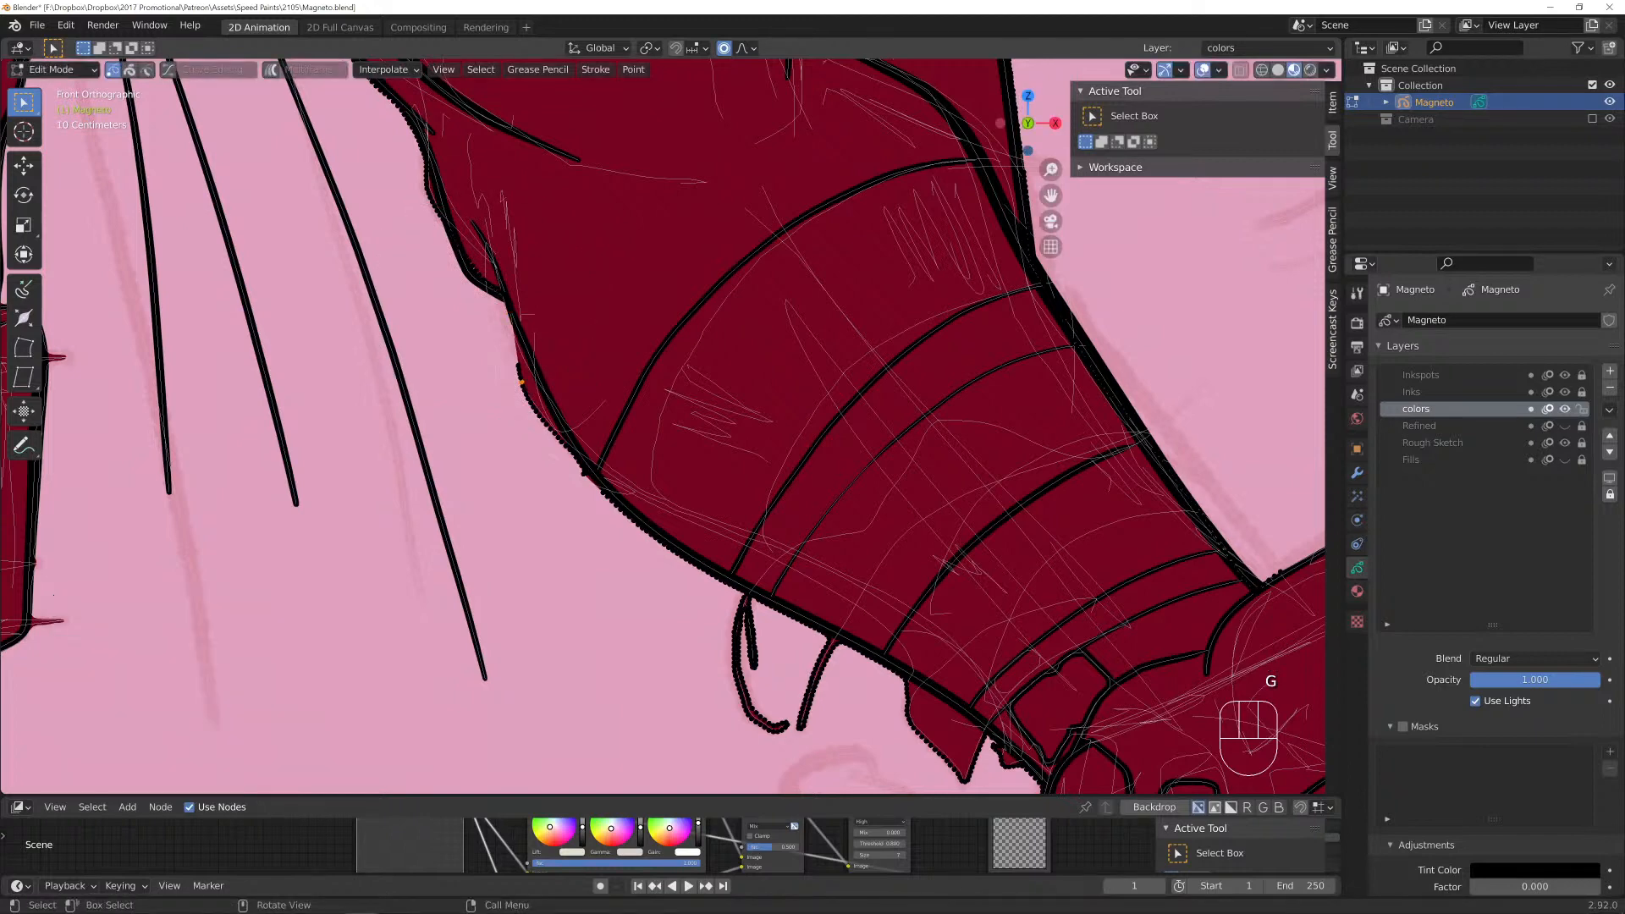
scroll(538, 366, up, 7)
scroll(539, 365, down, 7)
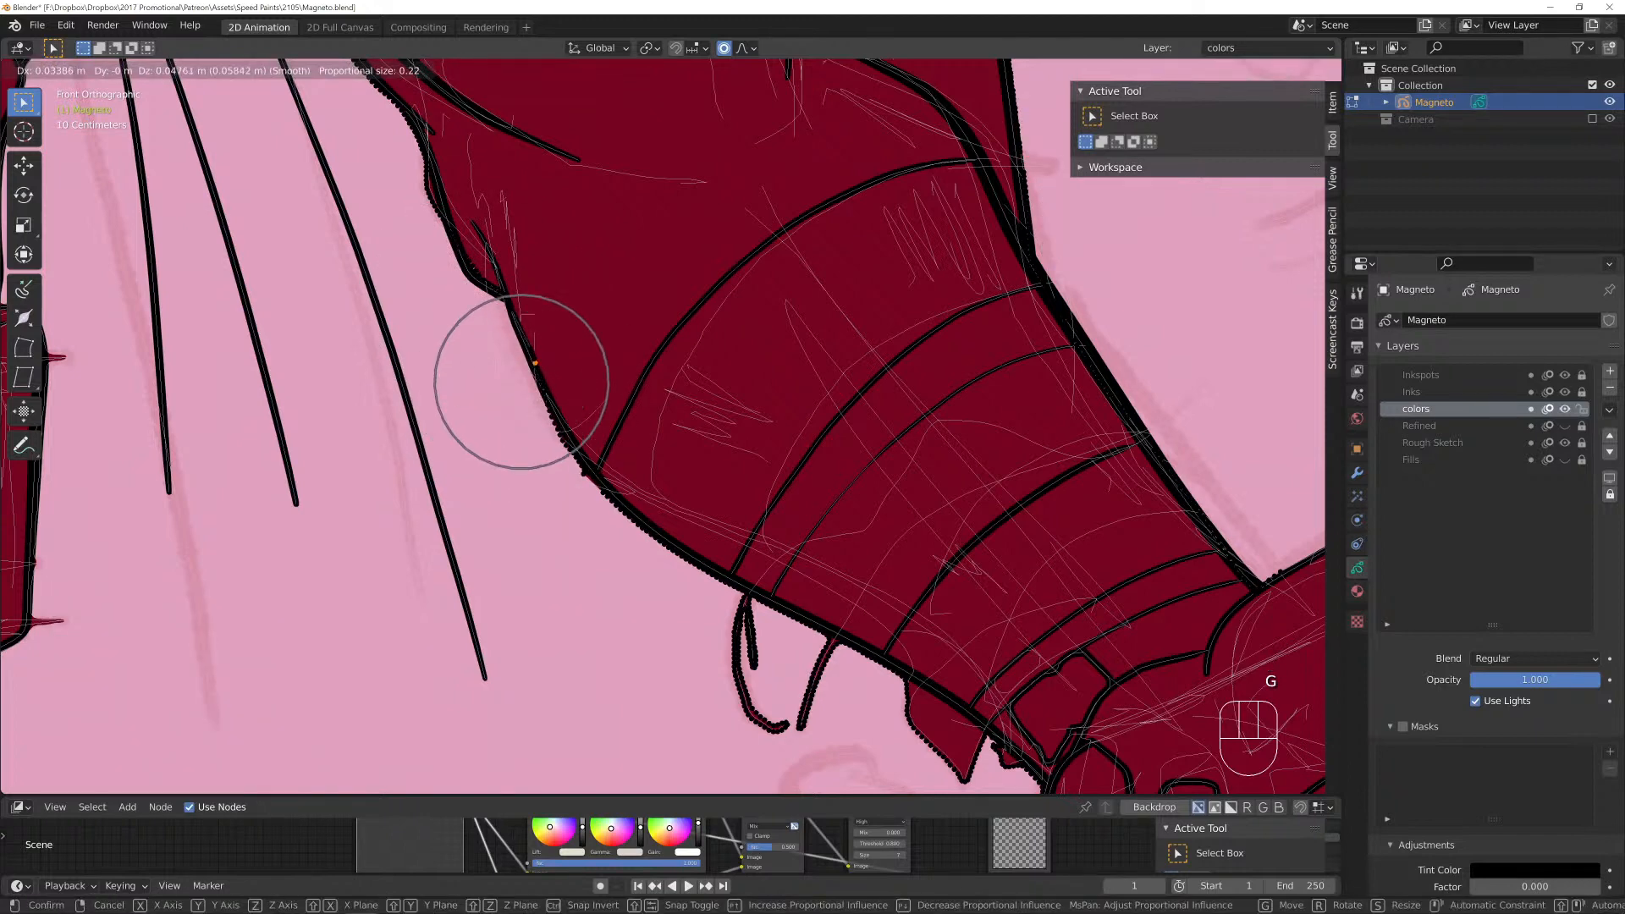
click(531, 362)
key(g)
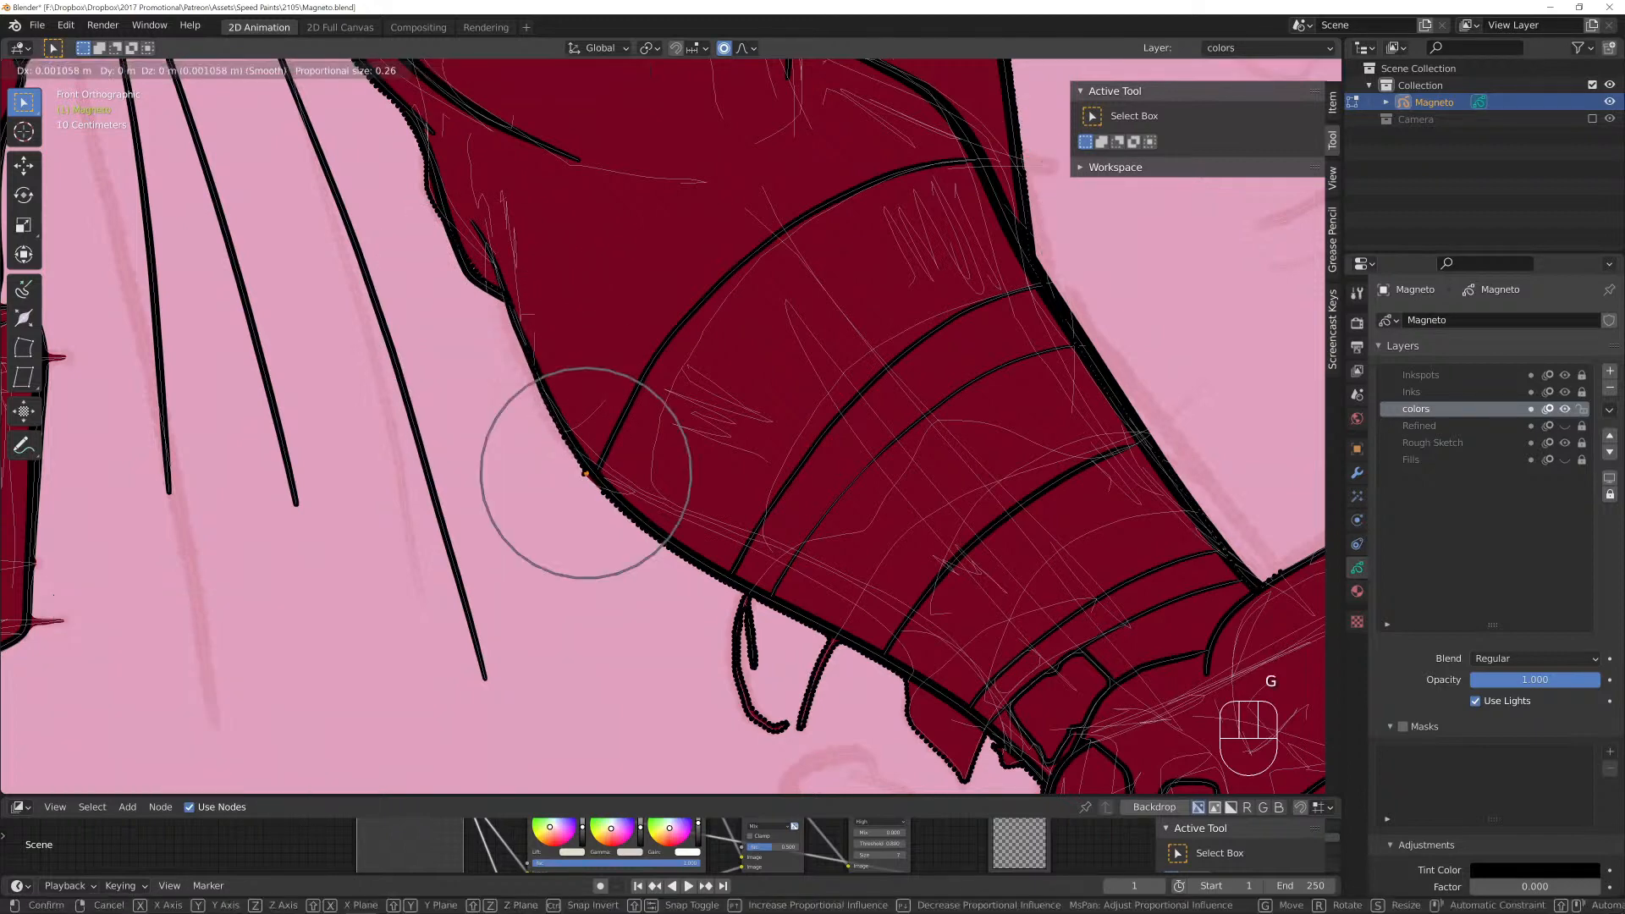
click(581, 461)
Dissolve the stray fill loop, strand and flap points hanging below the forearm's lower edge near the wrist.
shift+middle_drag(847, 424, 684, 181)
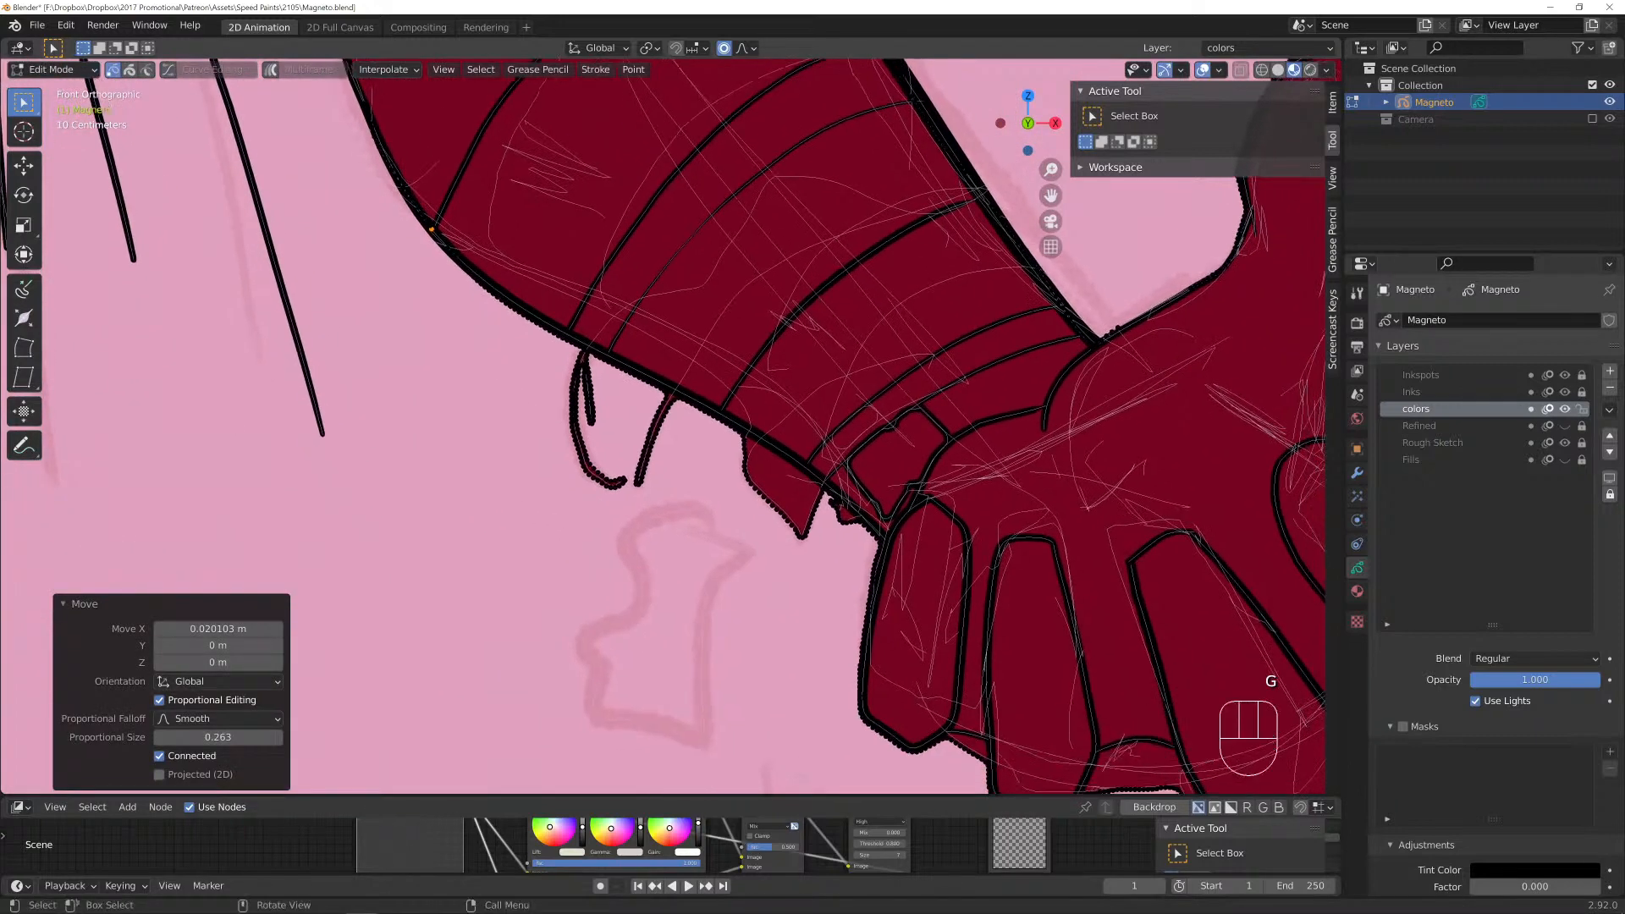
key(c)
mouse_move(639, 479)
mouse_down()
mouse_move(584, 474)
mouse_move(583, 362)
mouse_up()
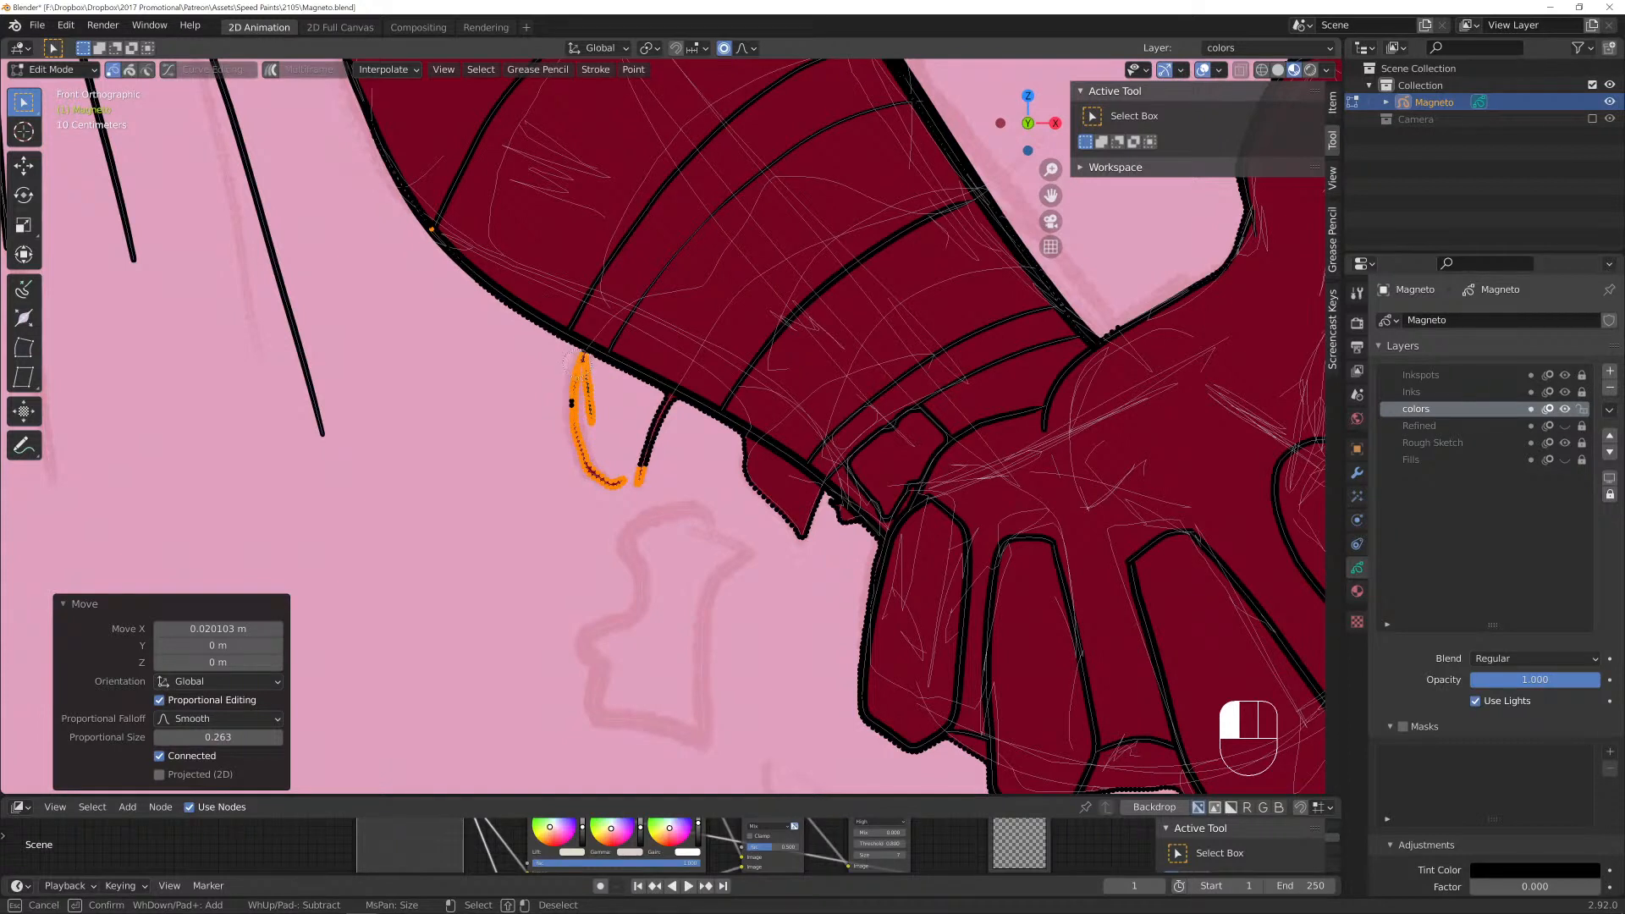
drag(641, 463, 673, 394)
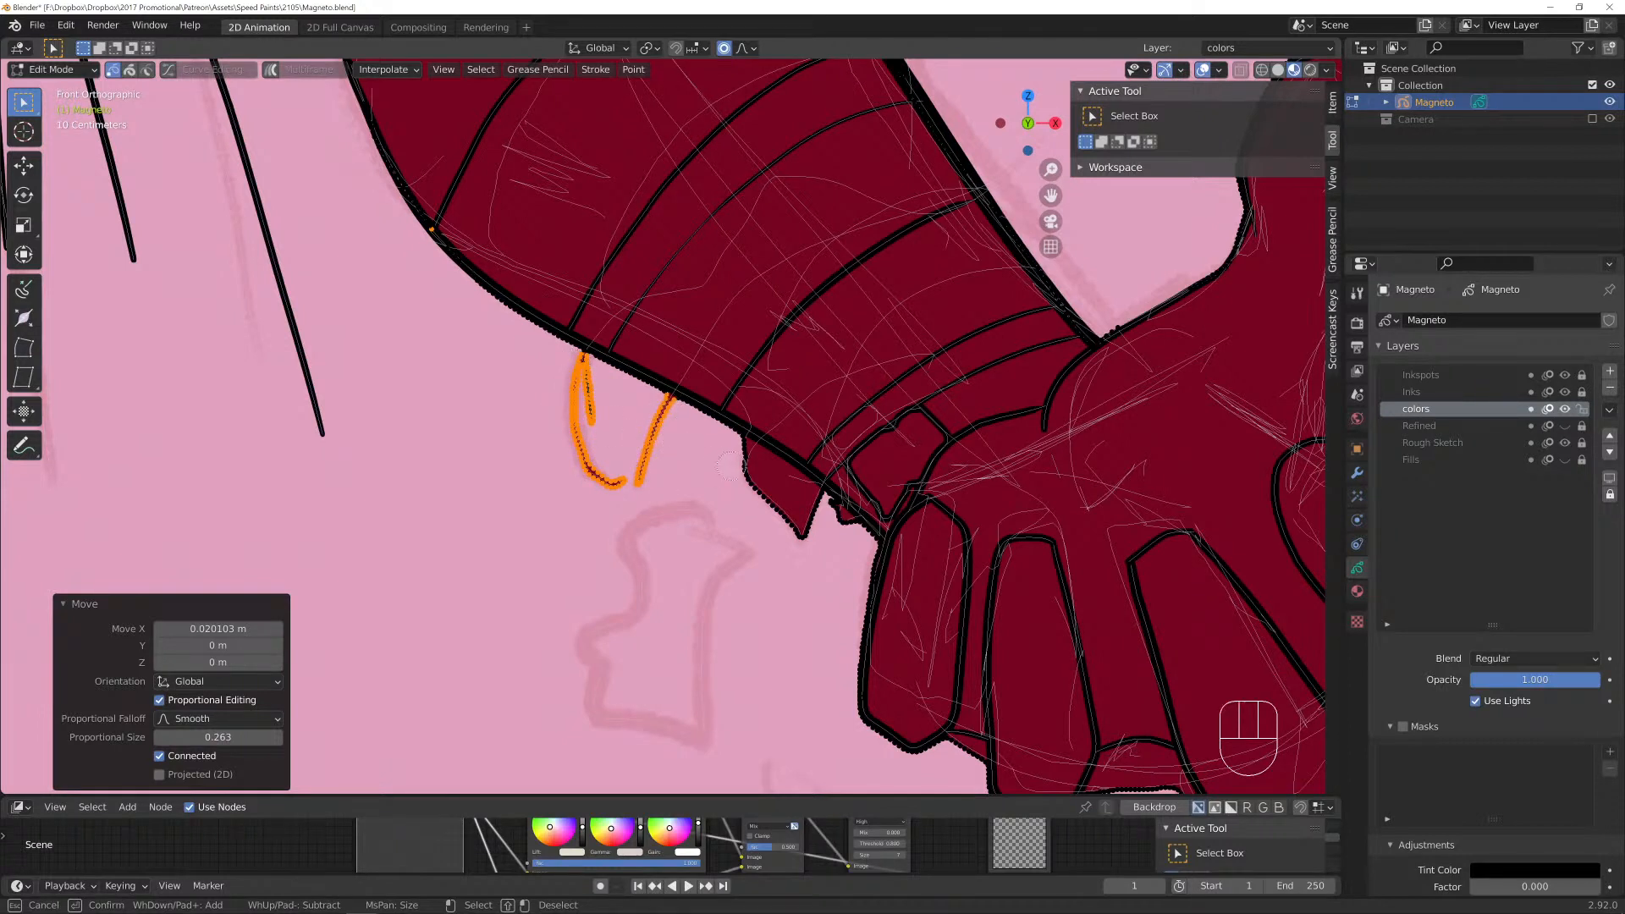
mouse_move(743, 457)
mouse_down()
mouse_move(794, 528)
mouse_move(811, 501)
mouse_move(846, 529)
mouse_up()
key(x)
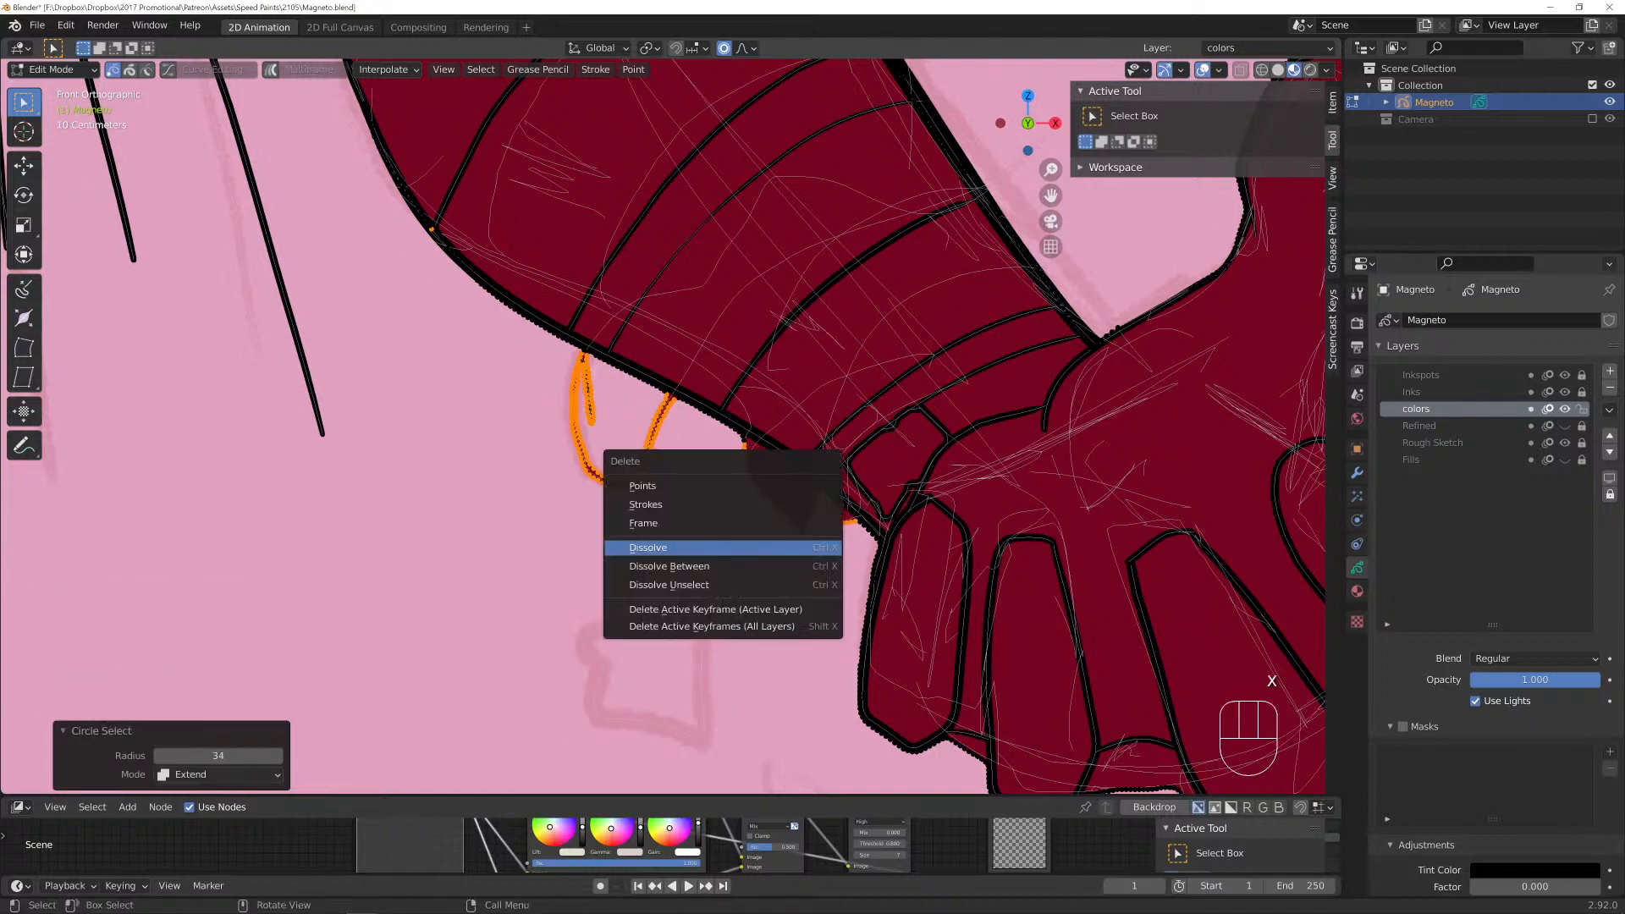
click(846, 543)
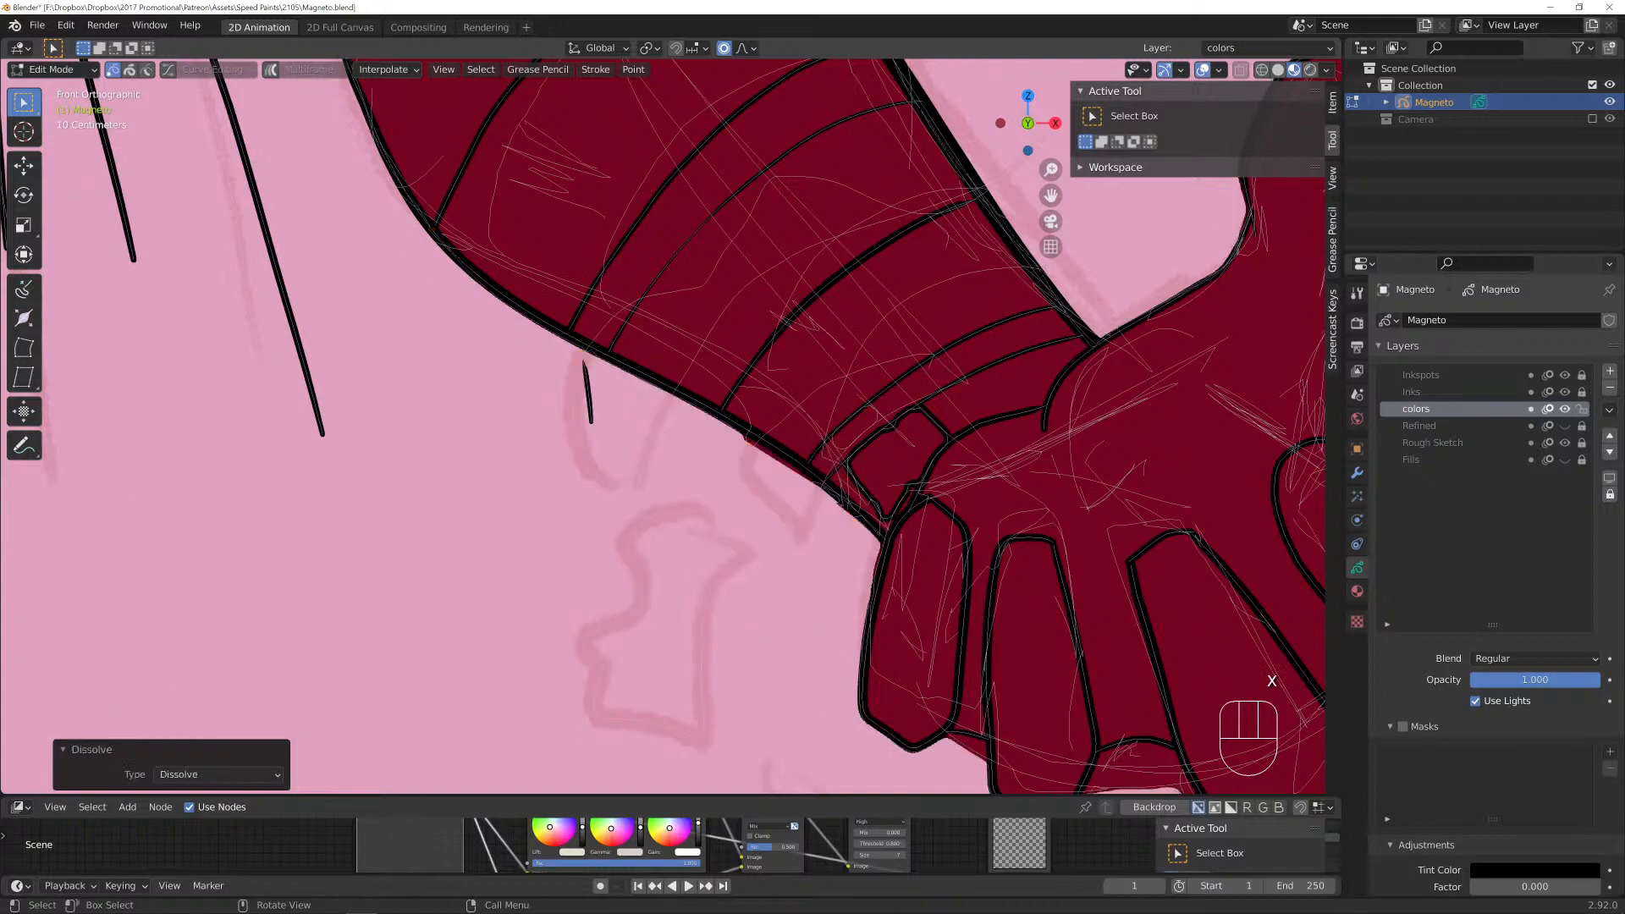
Fit the remaining fill points on the forearm's lower edge to the ink and dissolve the leftover point near the glove.
click(604, 360)
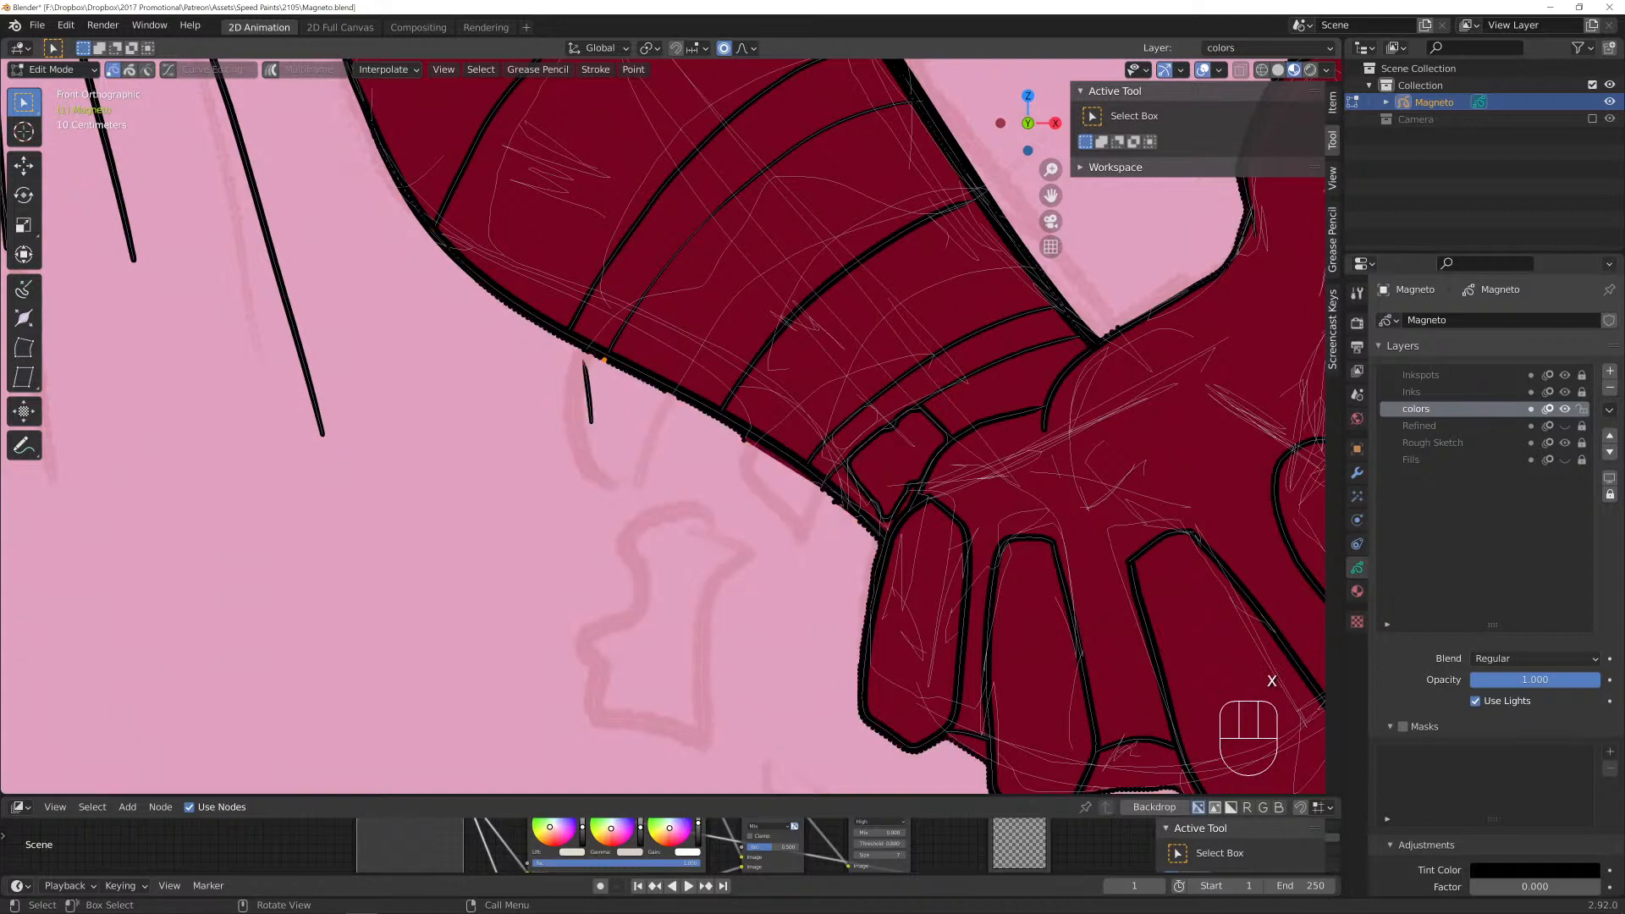
key(g)
scroll(743, 440, up, 4)
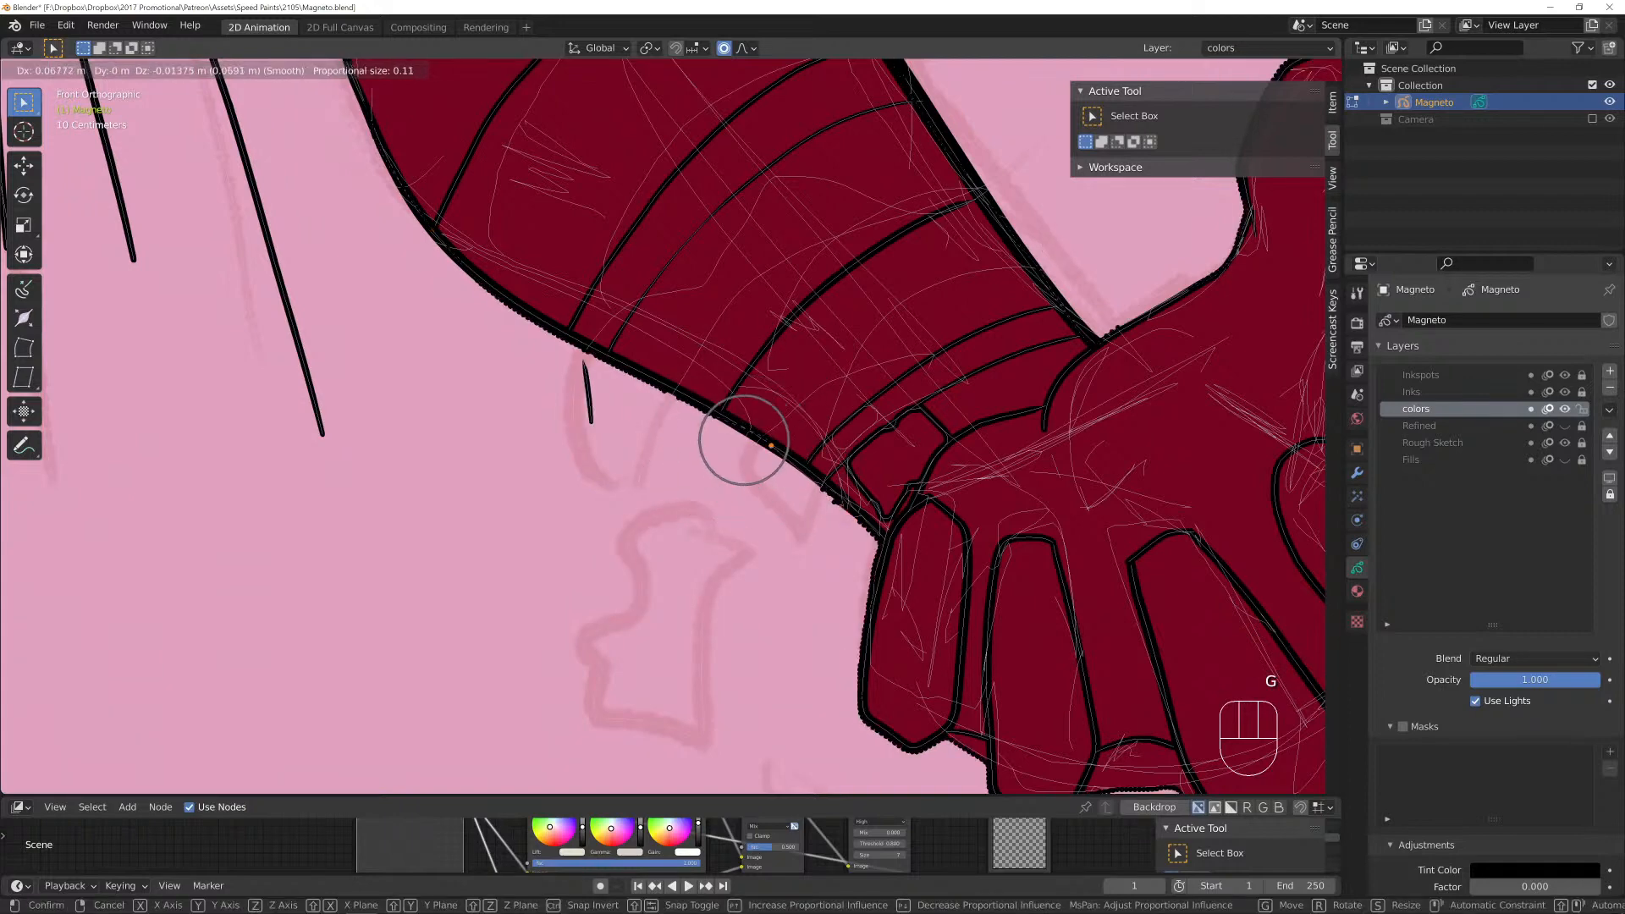
click(743, 440)
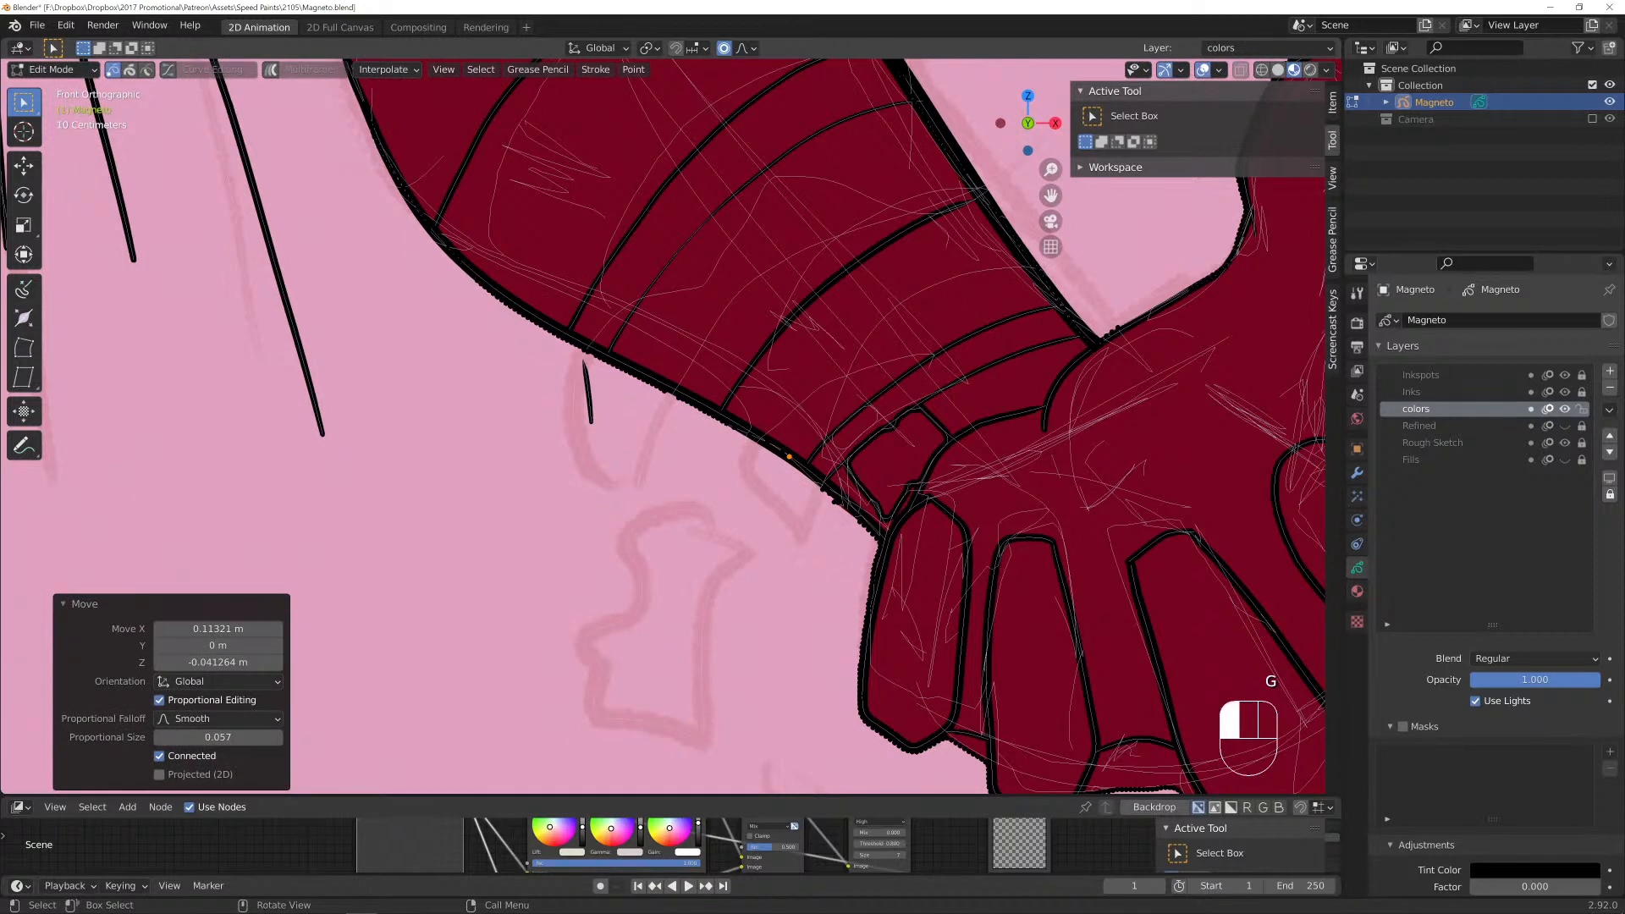
key(g)
click(817, 481)
key(x)
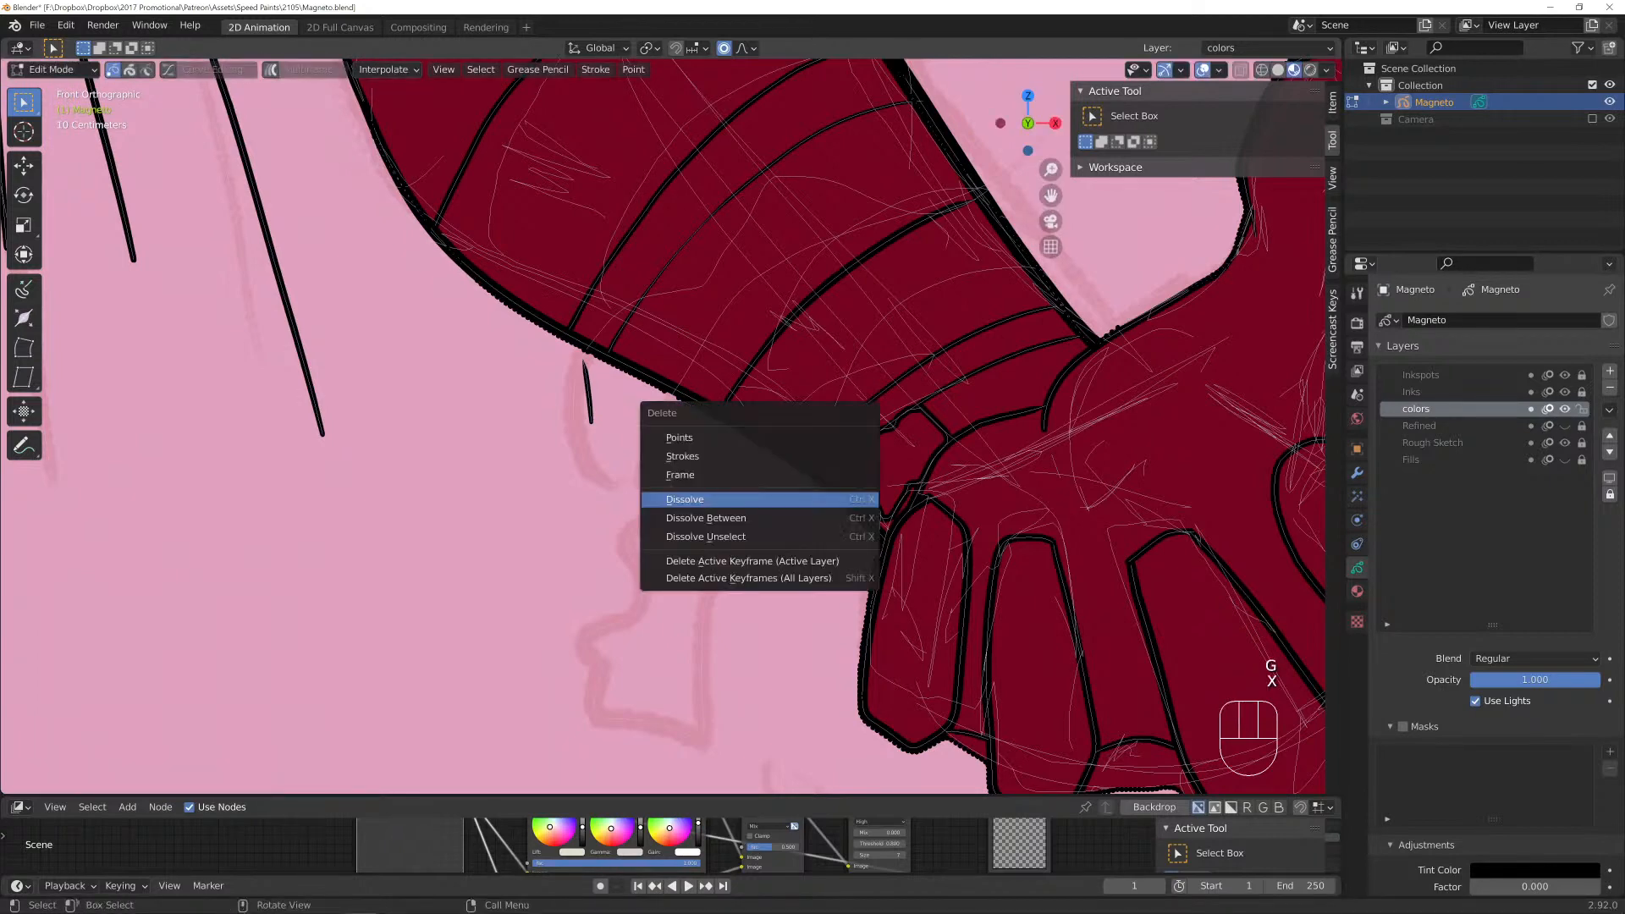
click(816, 490)
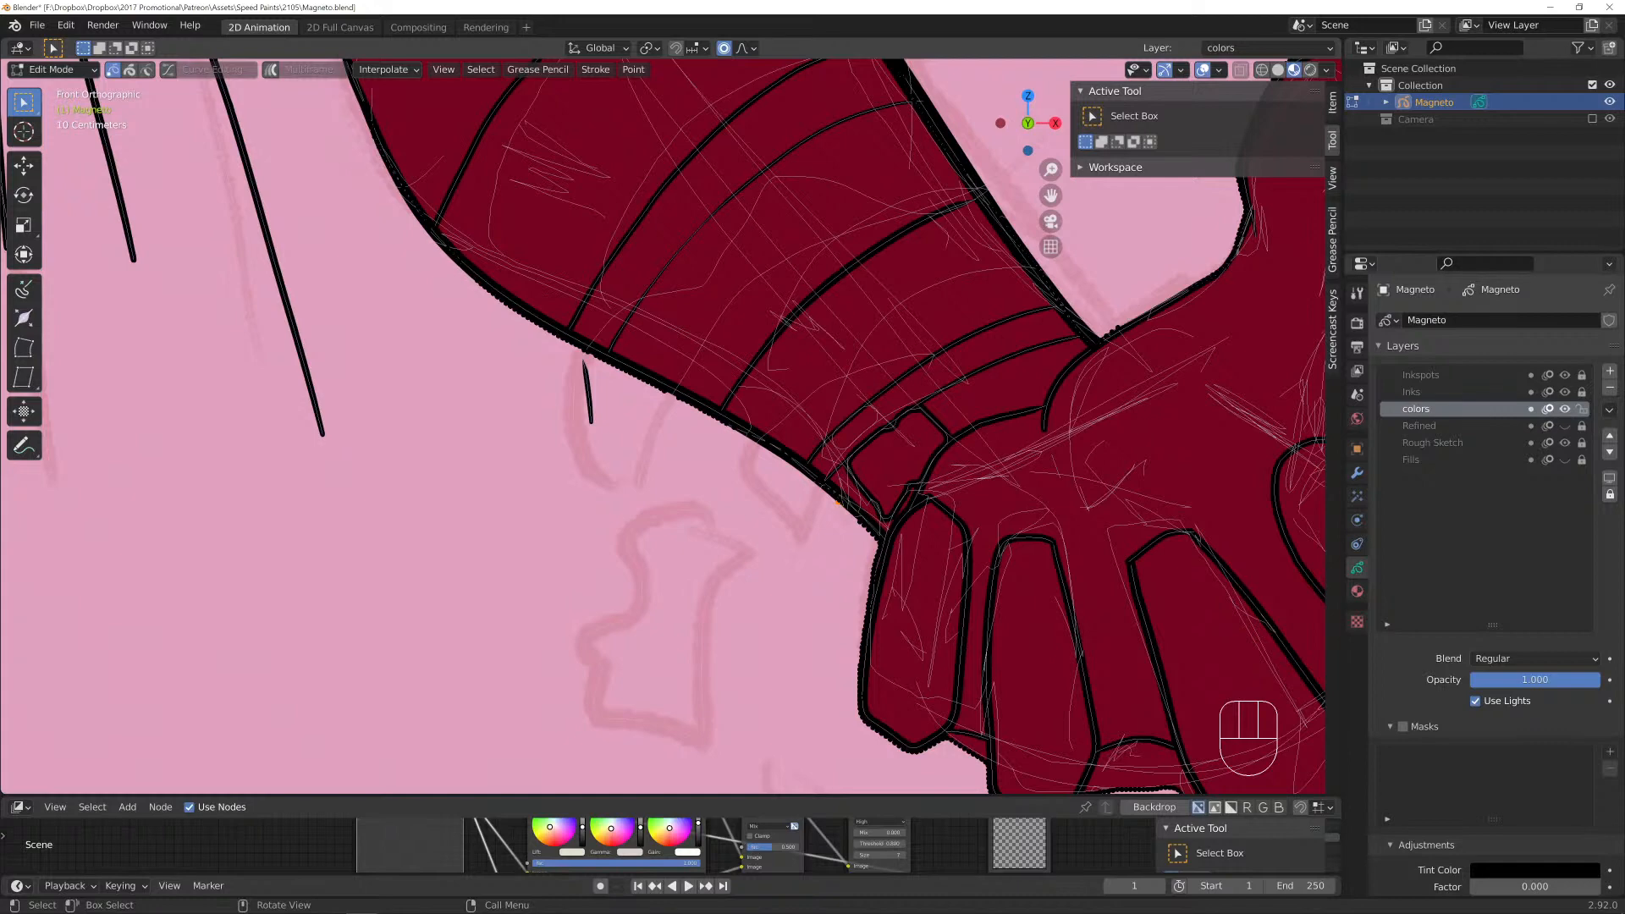
Dissolve the upper stray fill spike sticking out from the belt's right edge just below its corner.
scroll(663, 427, down, 2)
shift+middle_drag(423, 339, 915, 546)
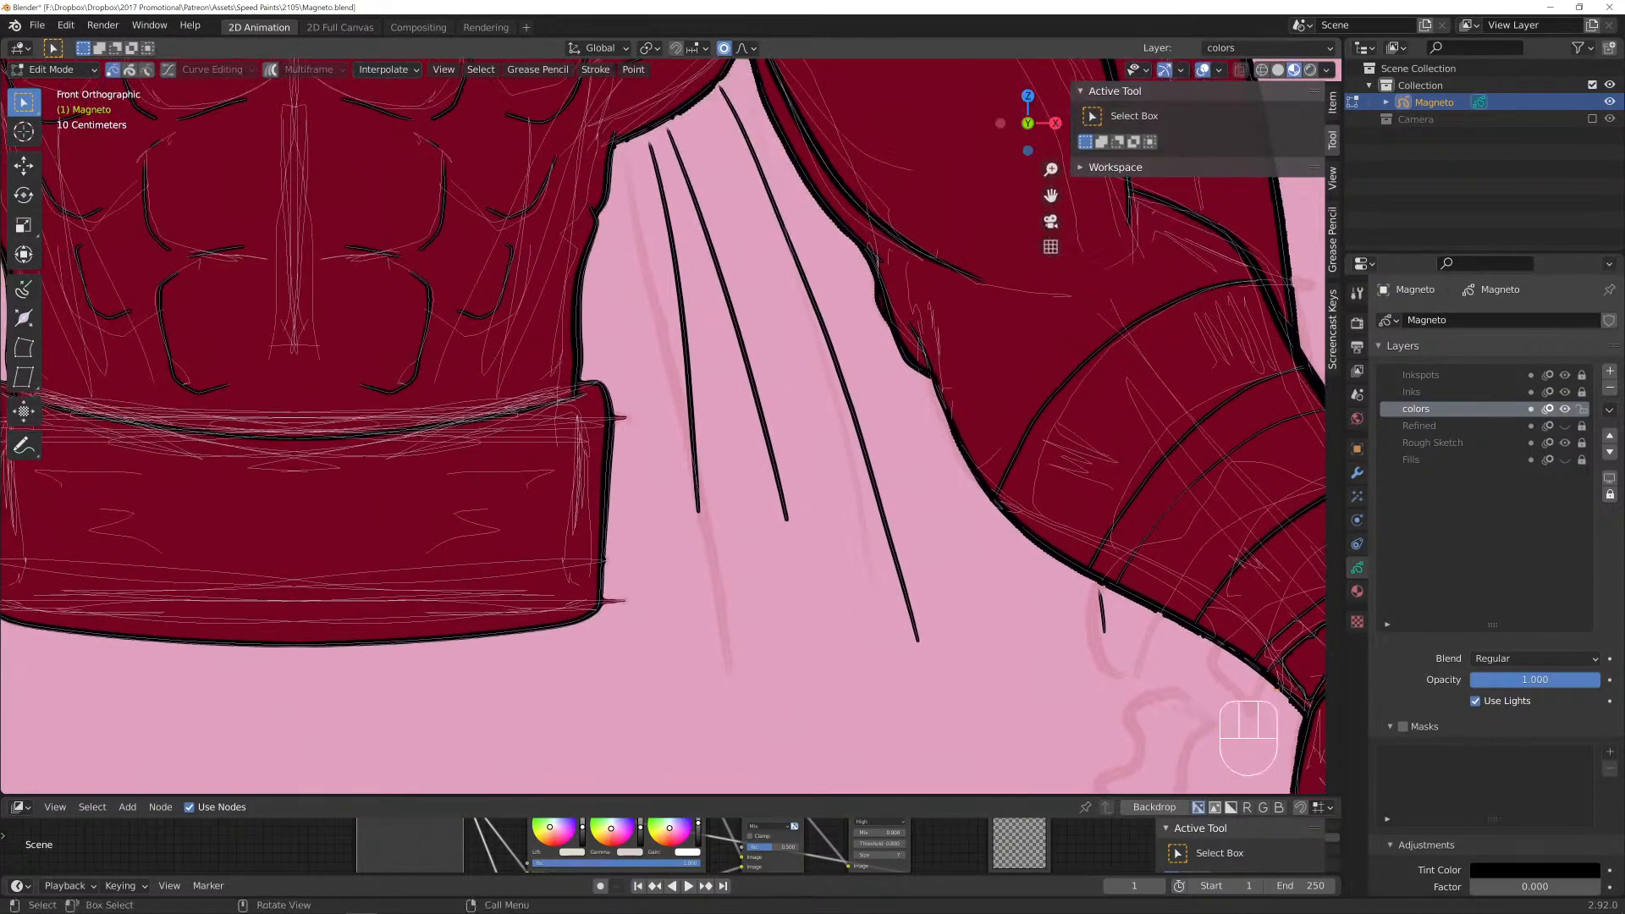
scroll(664, 427, down, 2)
scroll(664, 426, up, 2)
shift+middle_drag(593, 423, 664, 364)
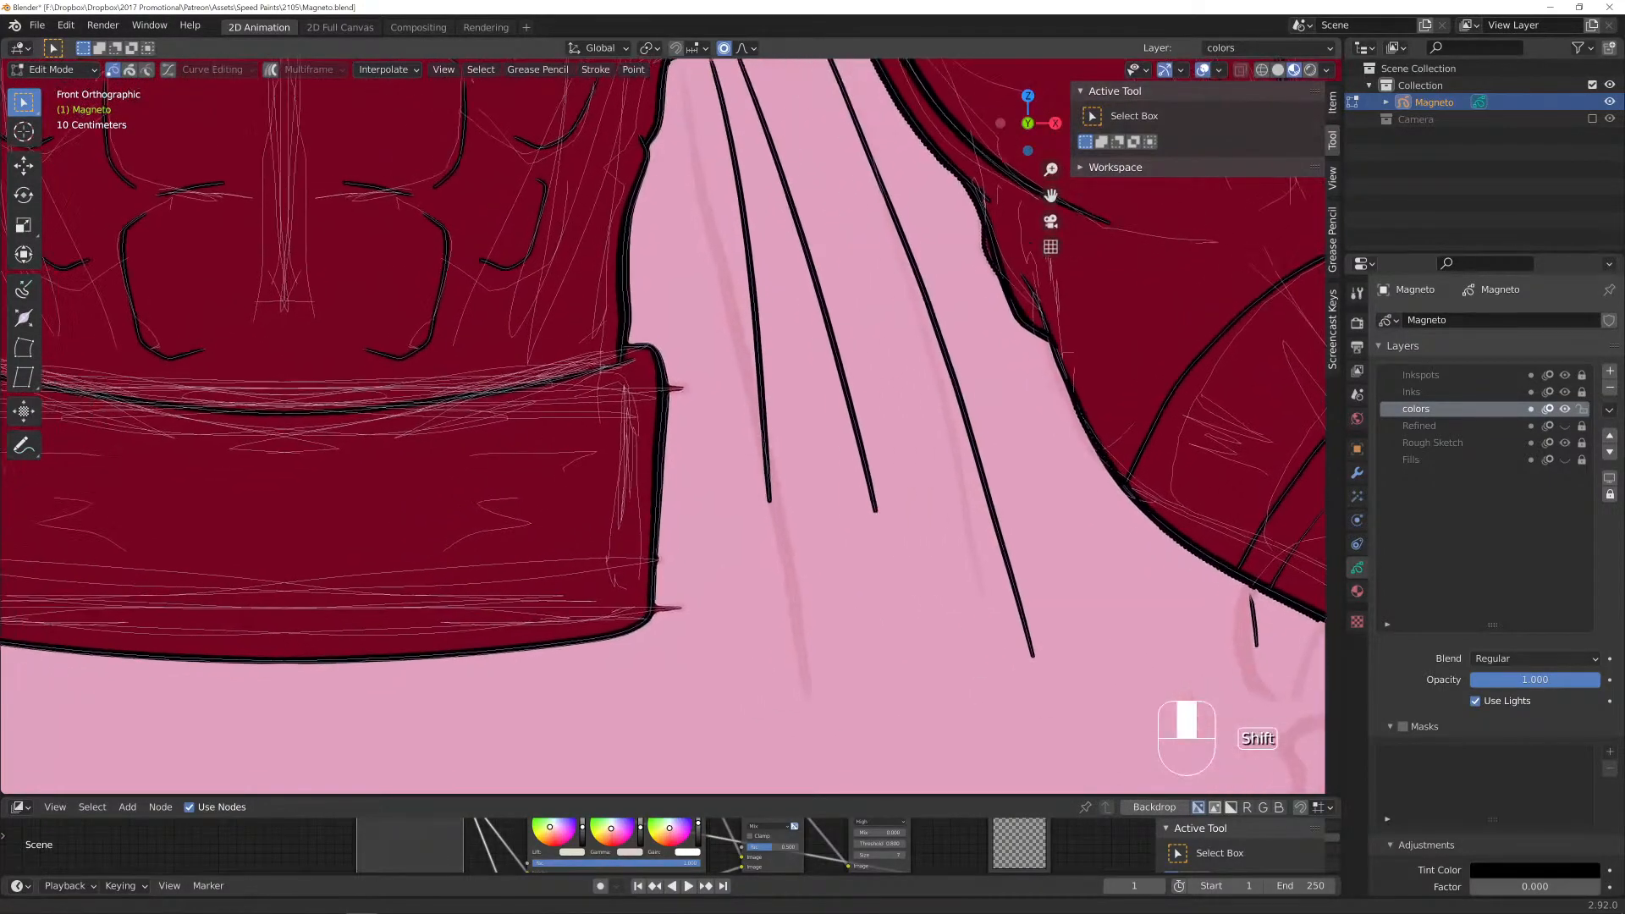
key(Tab)
key(Tab)
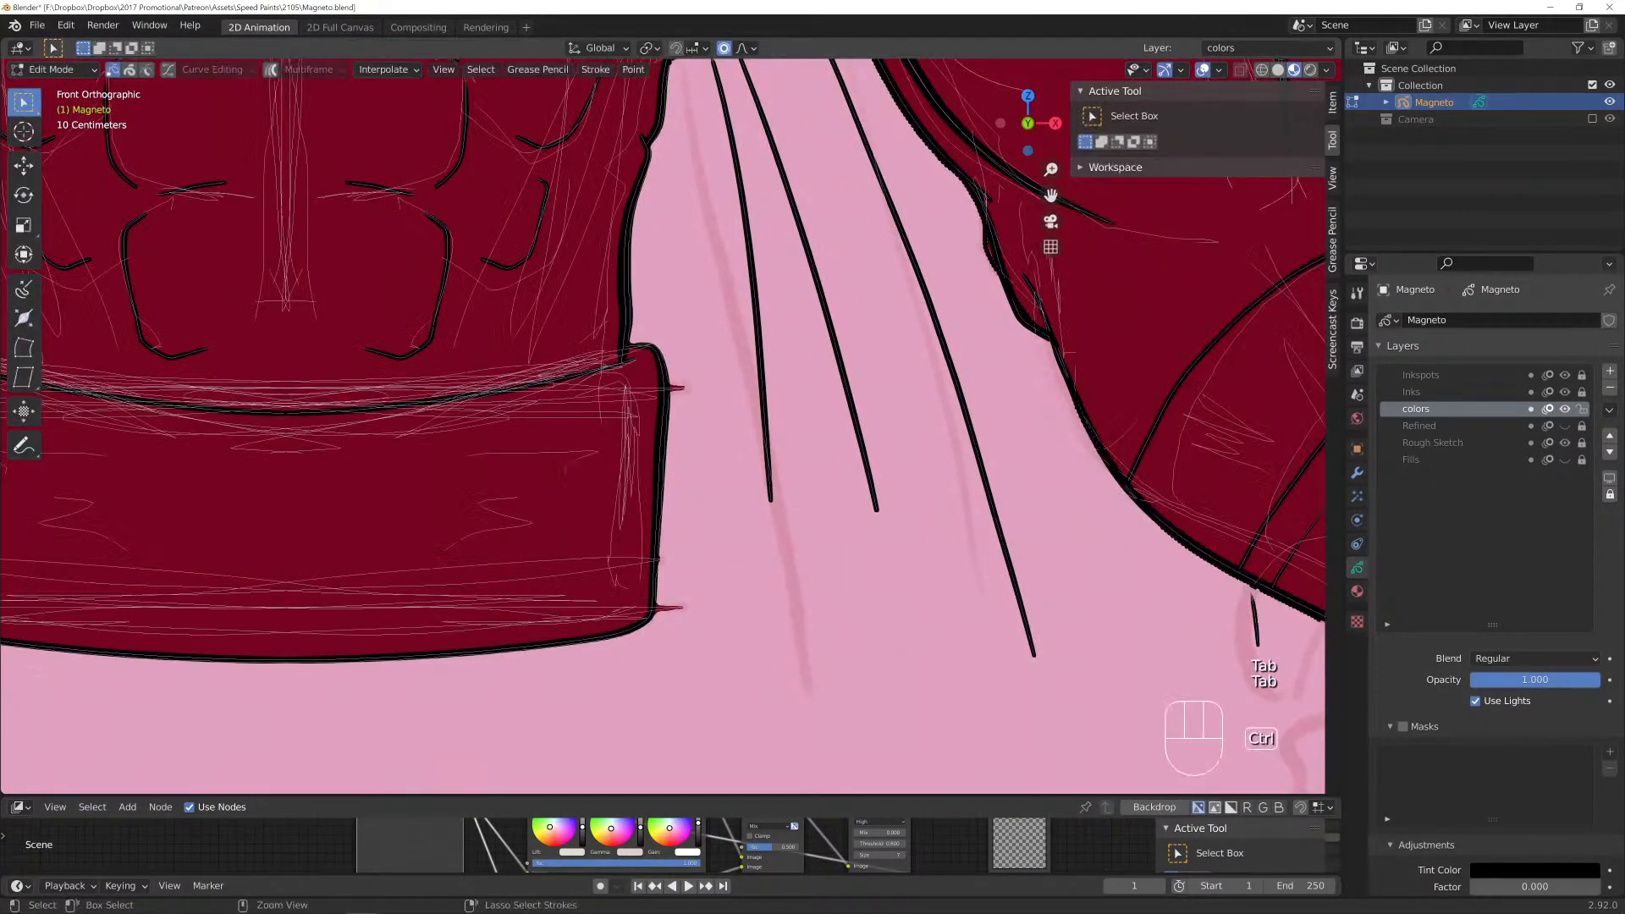
key(ctrl+z)
key(Tab)
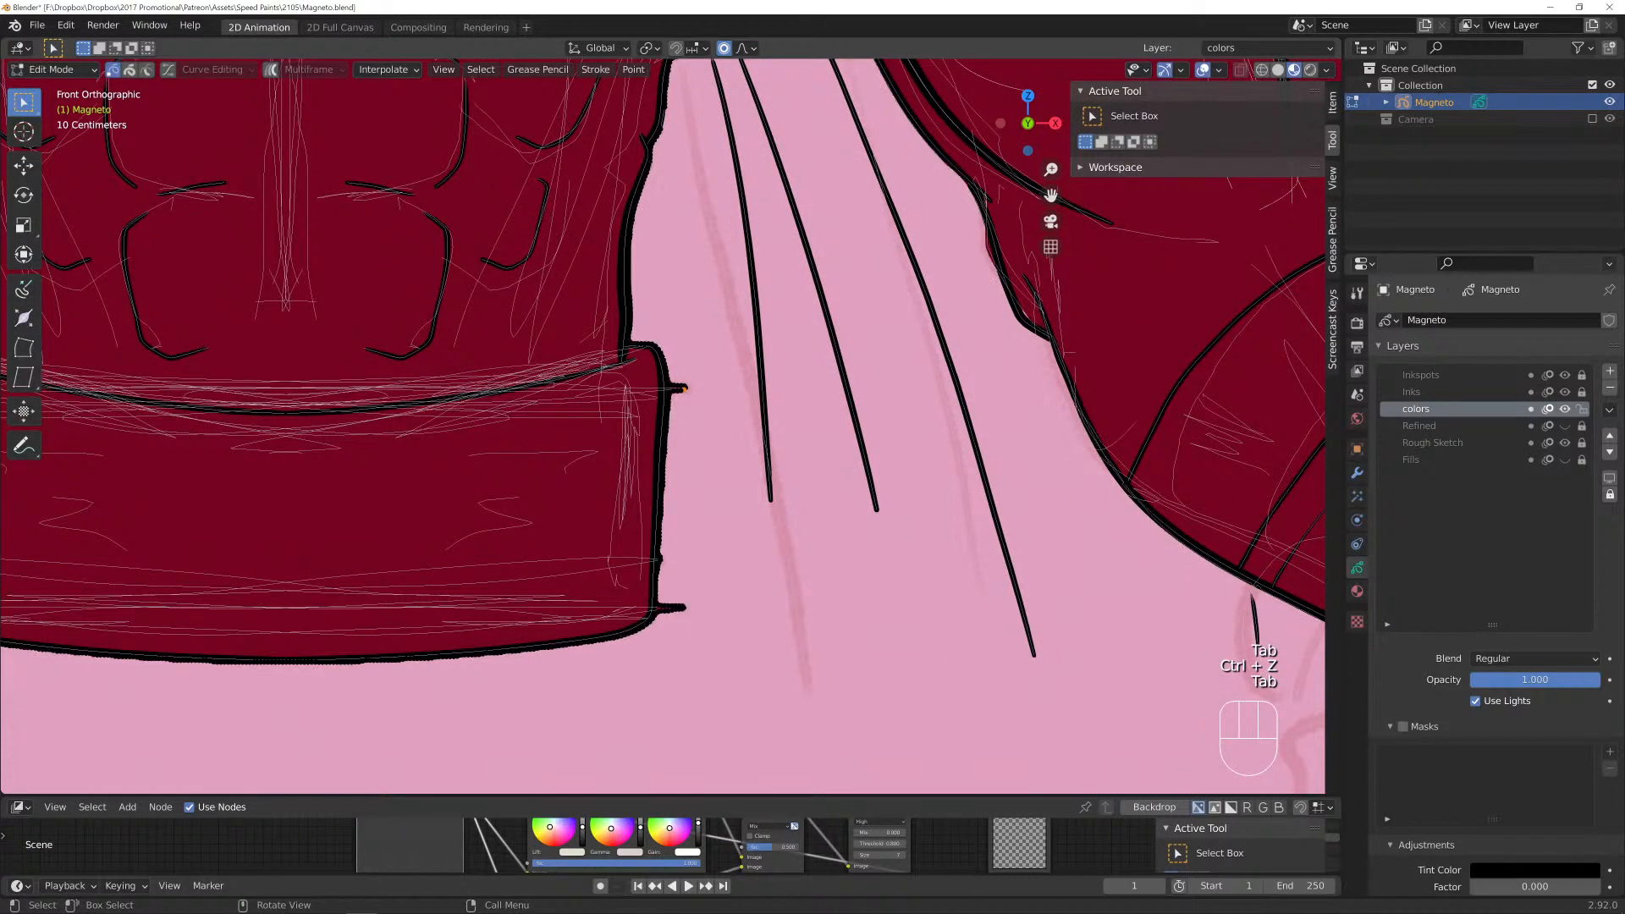
shift+middle_drag(683, 392, 745, 442)
scroll(745, 442, up, 3)
key(c)
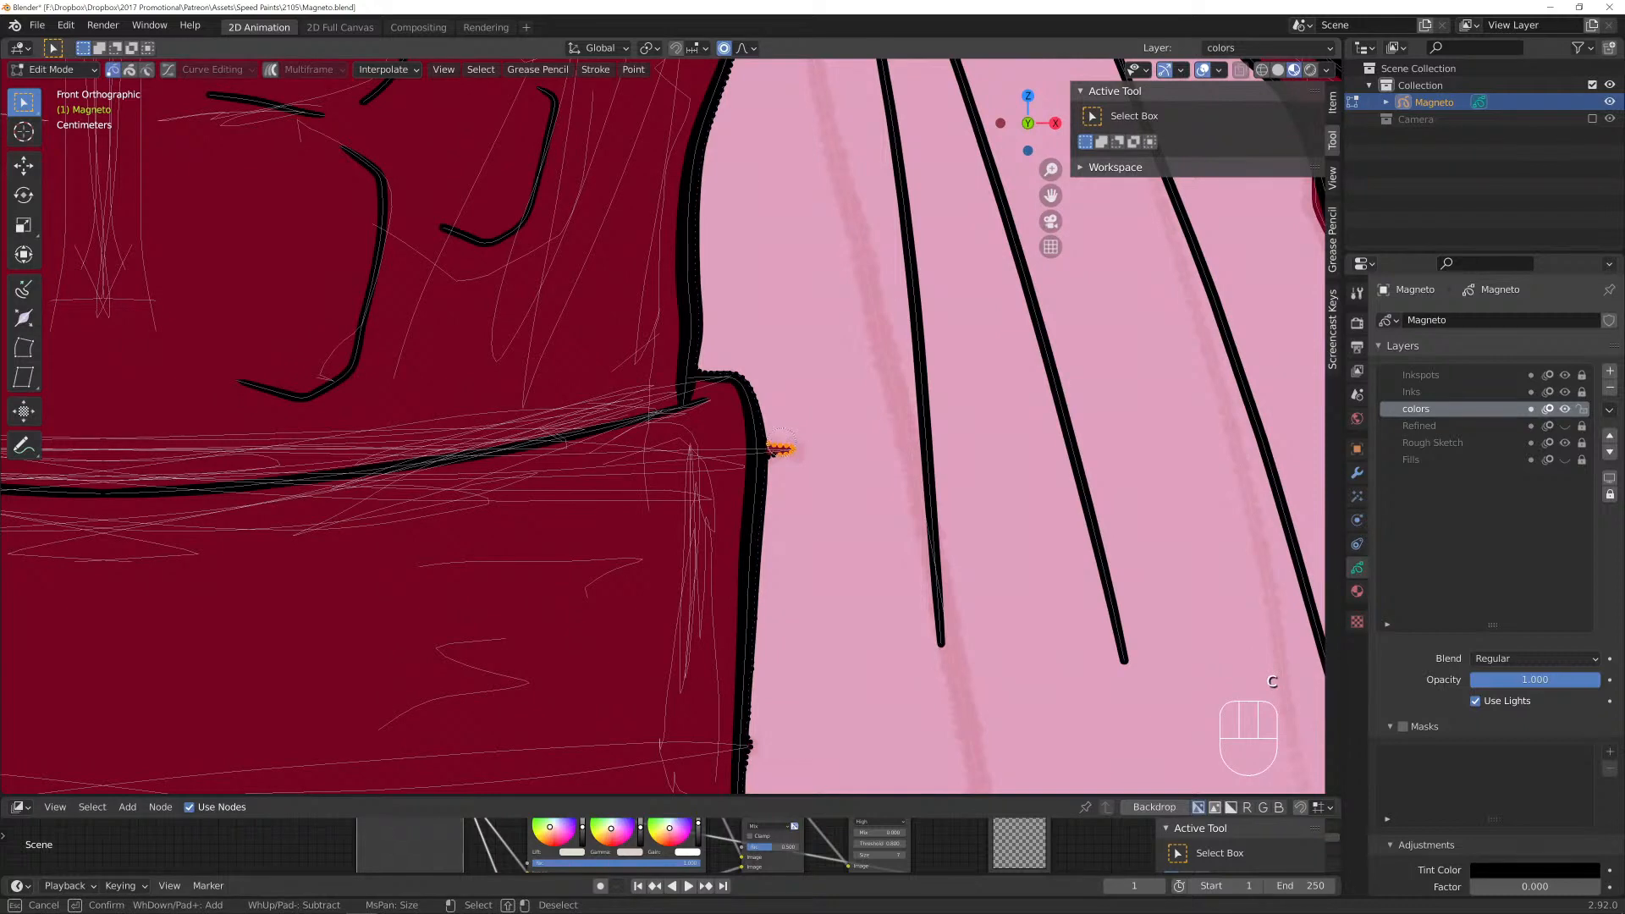
click(779, 449)
key(x)
click(772, 449)
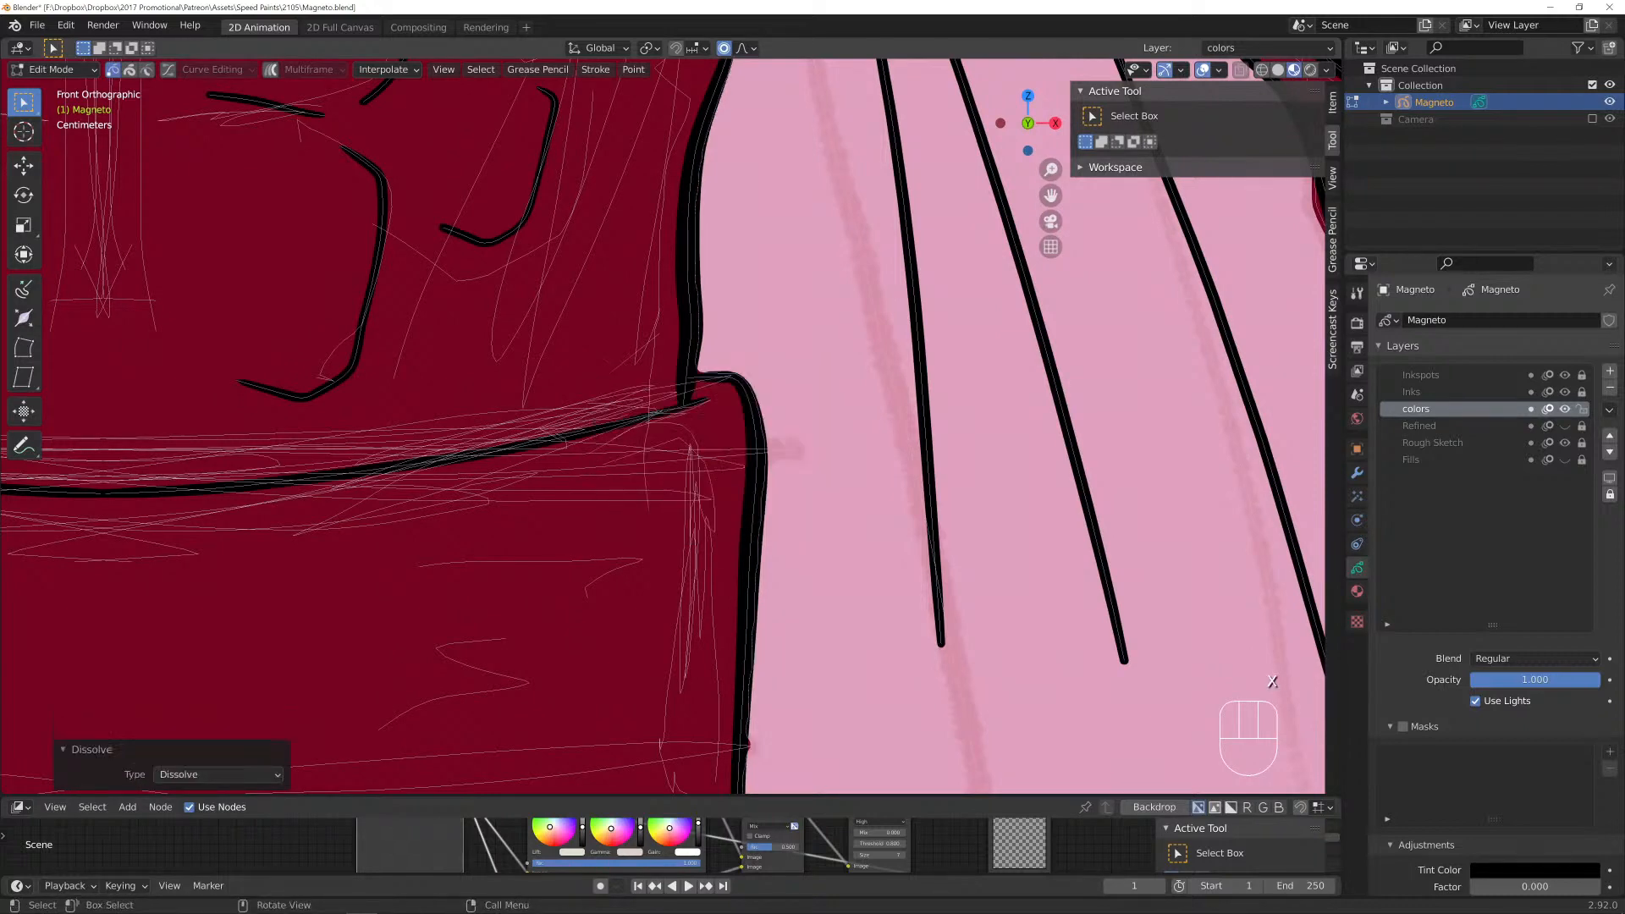
Dissolve the lower stray fill spike protruding from the belt's right edge near its bottom corner.
shift+middle_drag(772, 450, 721, 111)
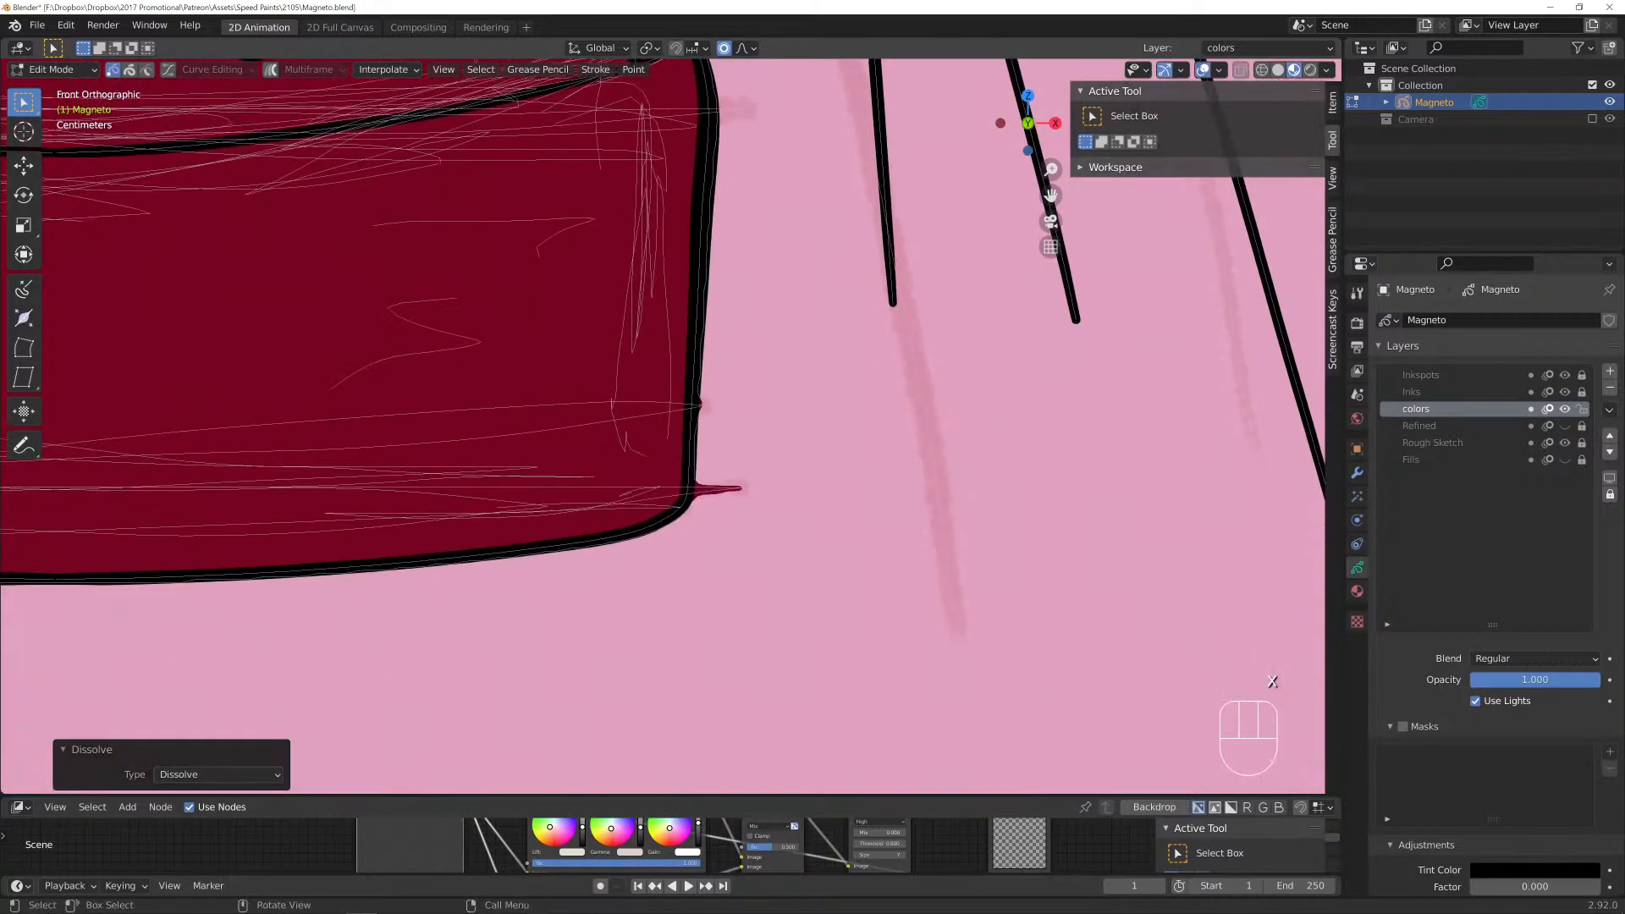
key(c)
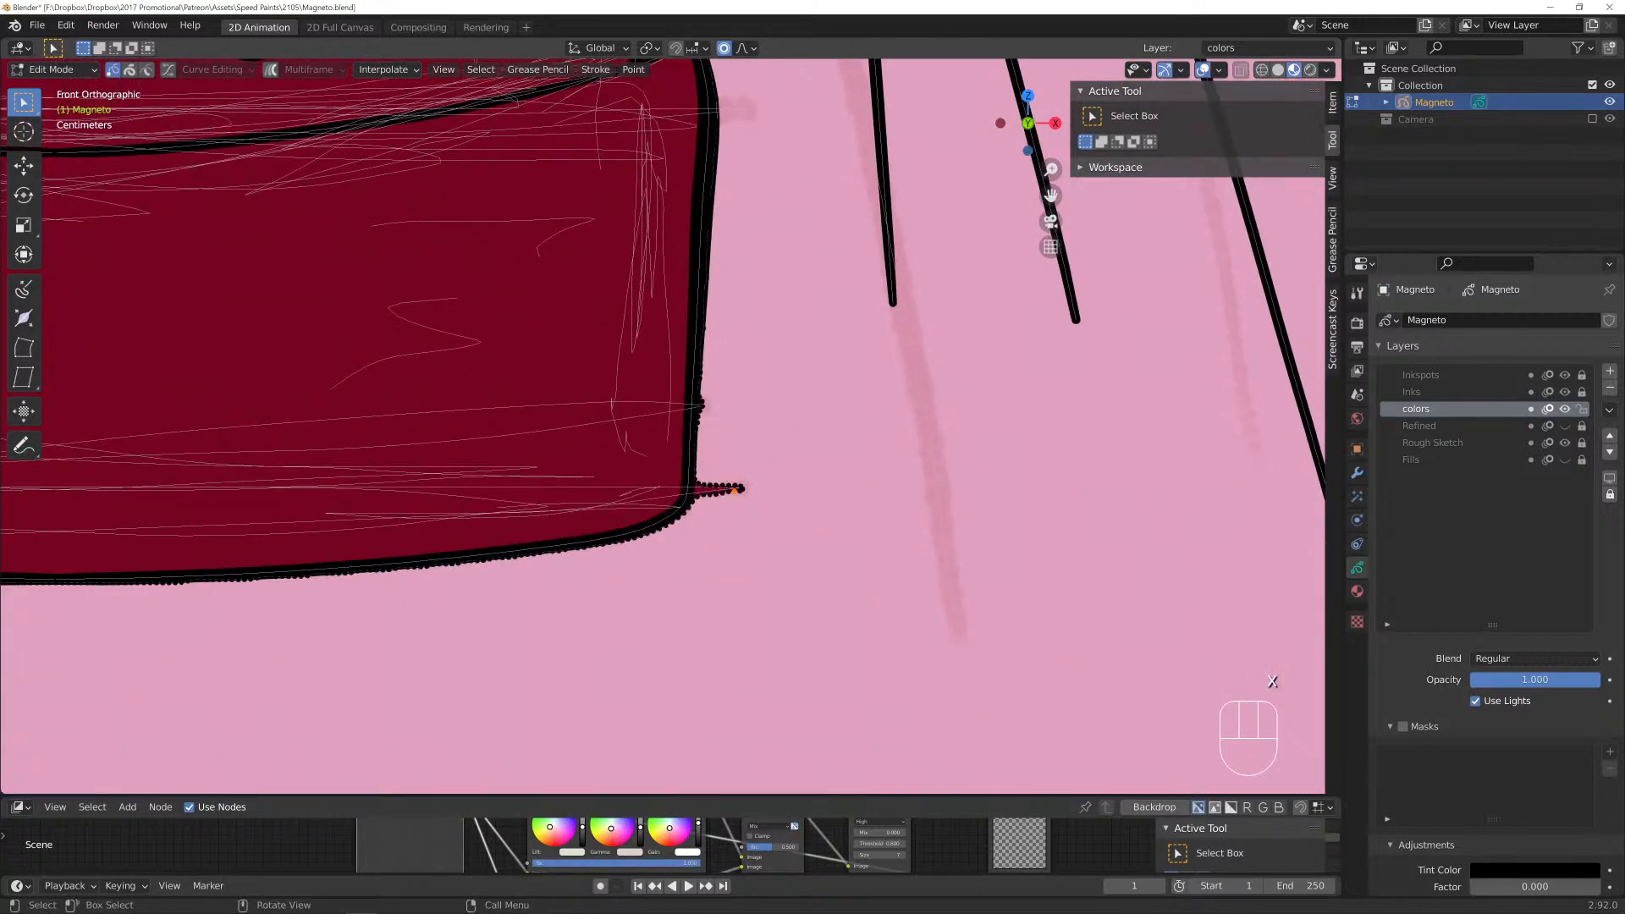
drag(740, 489, 718, 488)
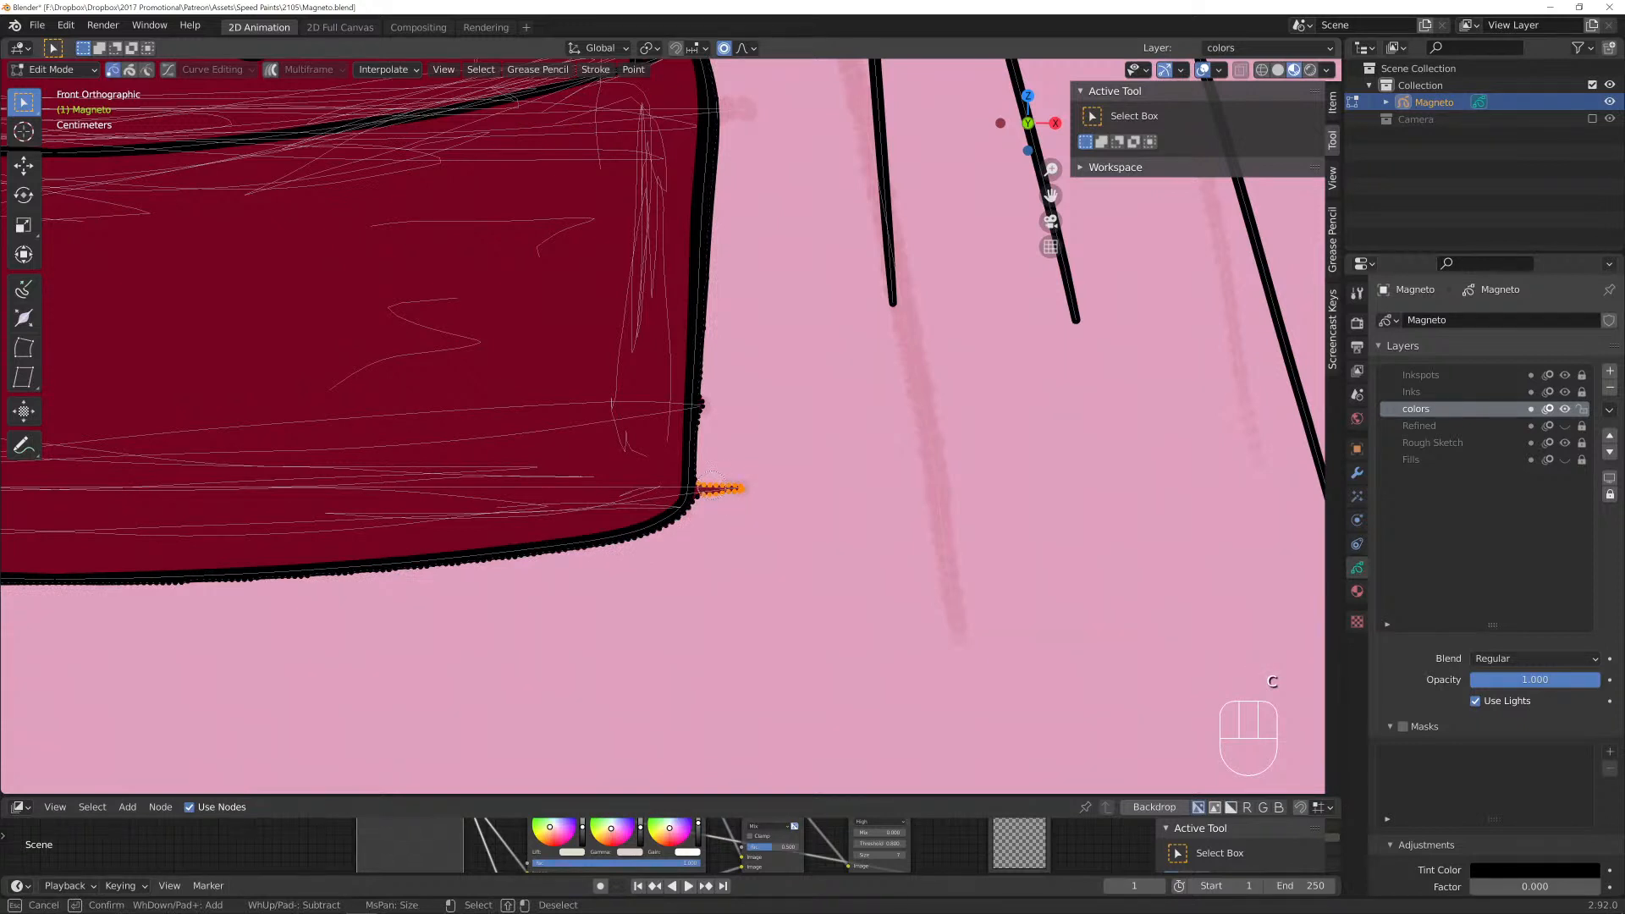
right_click(712, 500)
key(x)
click(711, 498)
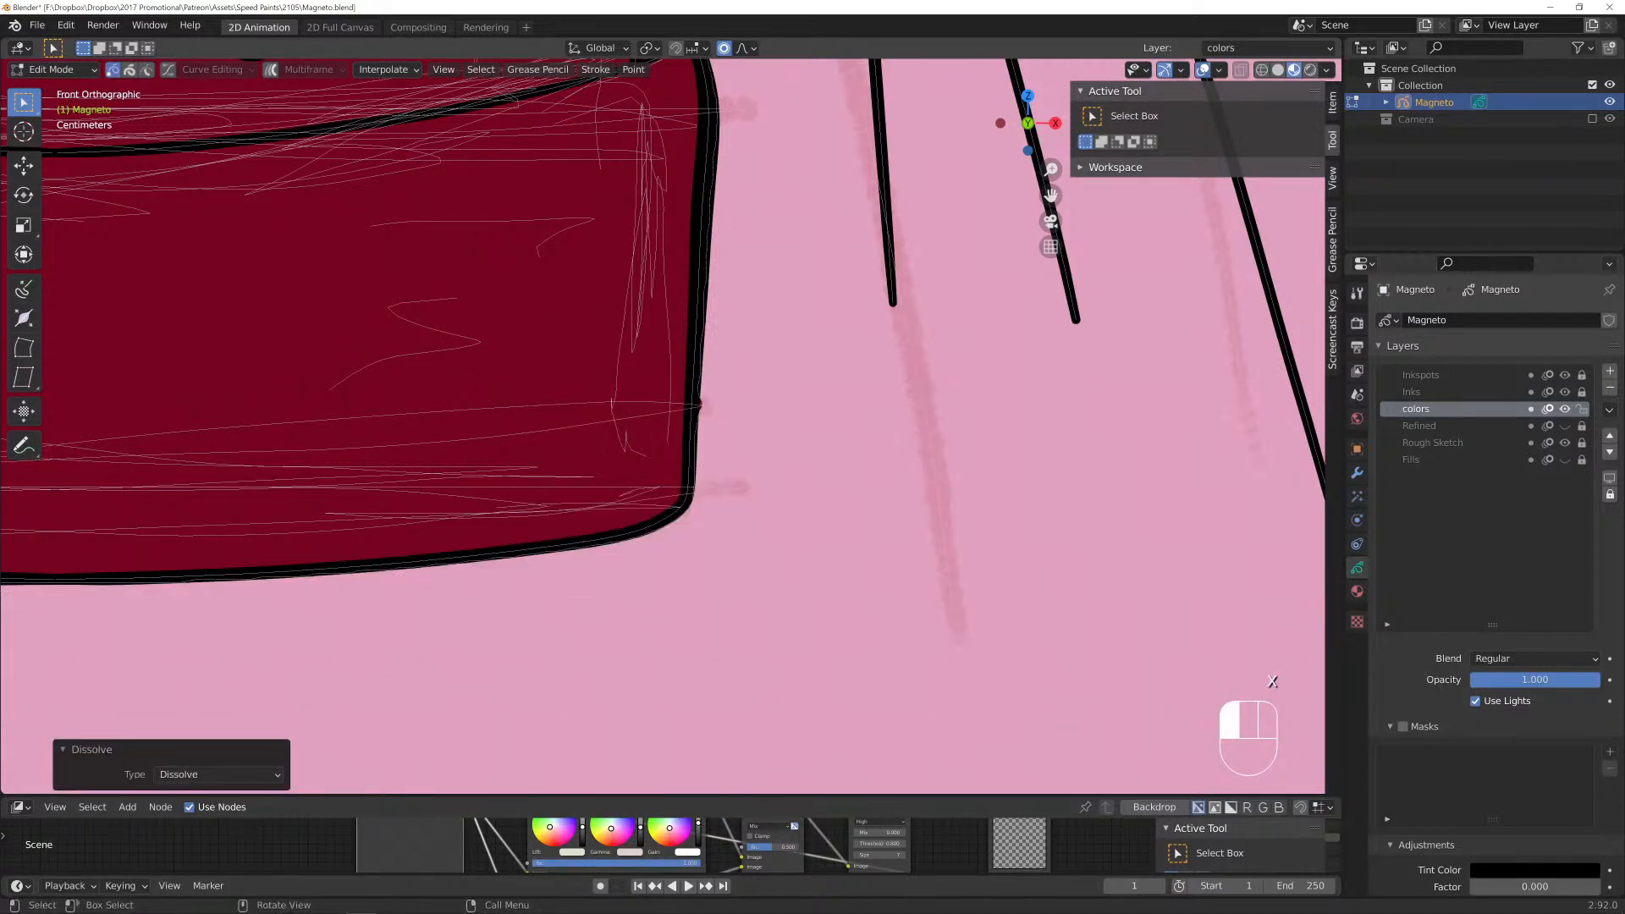
Dissolve the small leftover fill bump on the belt's right edge above the bottom corner.
click(701, 406)
shift+click(703, 403)
key(x)
click(707, 403)
scroll(707, 403, down, 4)
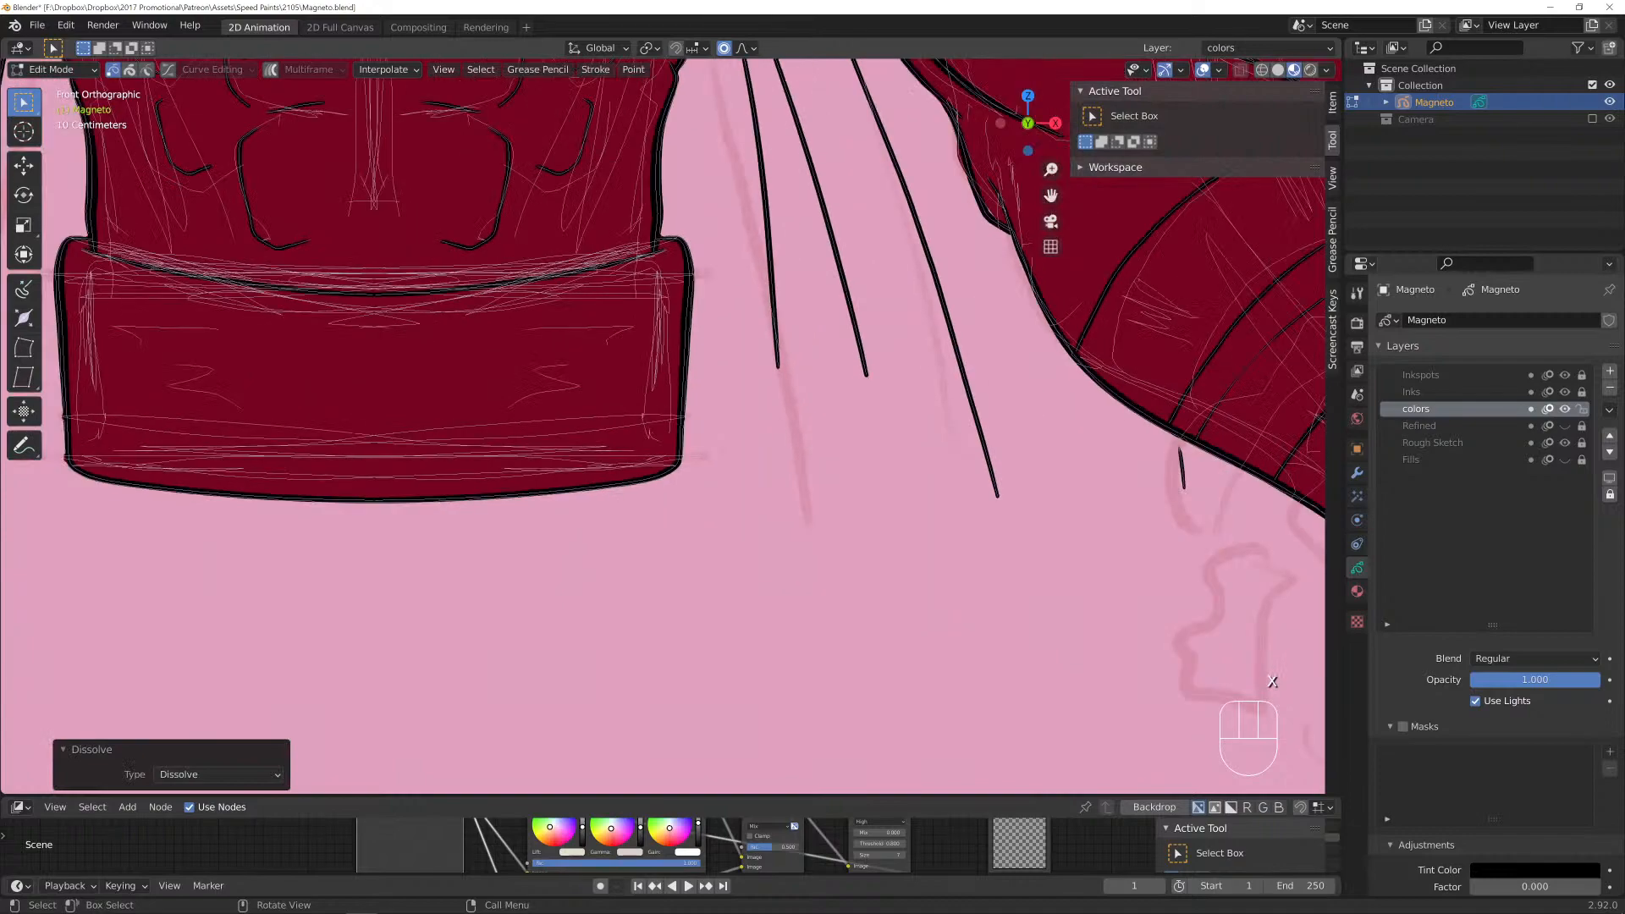
Dissolve the two small clusters of stray fill points on the belt's left edge near its bottom corner.
scroll(706, 403, down, 5)
shift+middle_drag(706, 403, 789, 399)
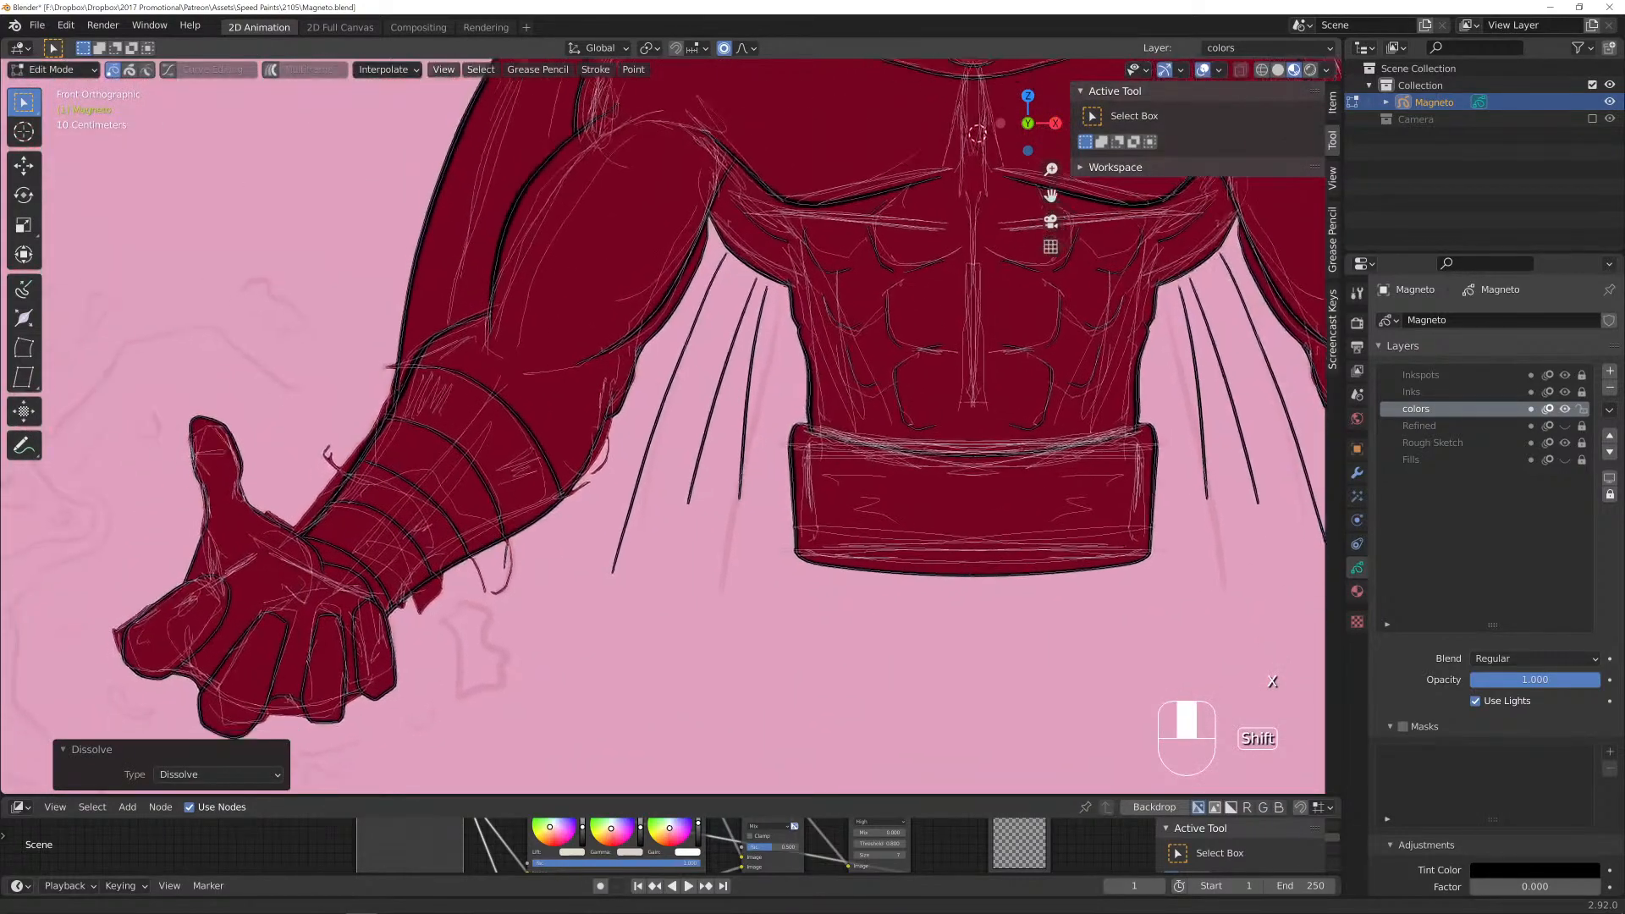
scroll(788, 398, up, 3)
scroll(763, 364, up, 8)
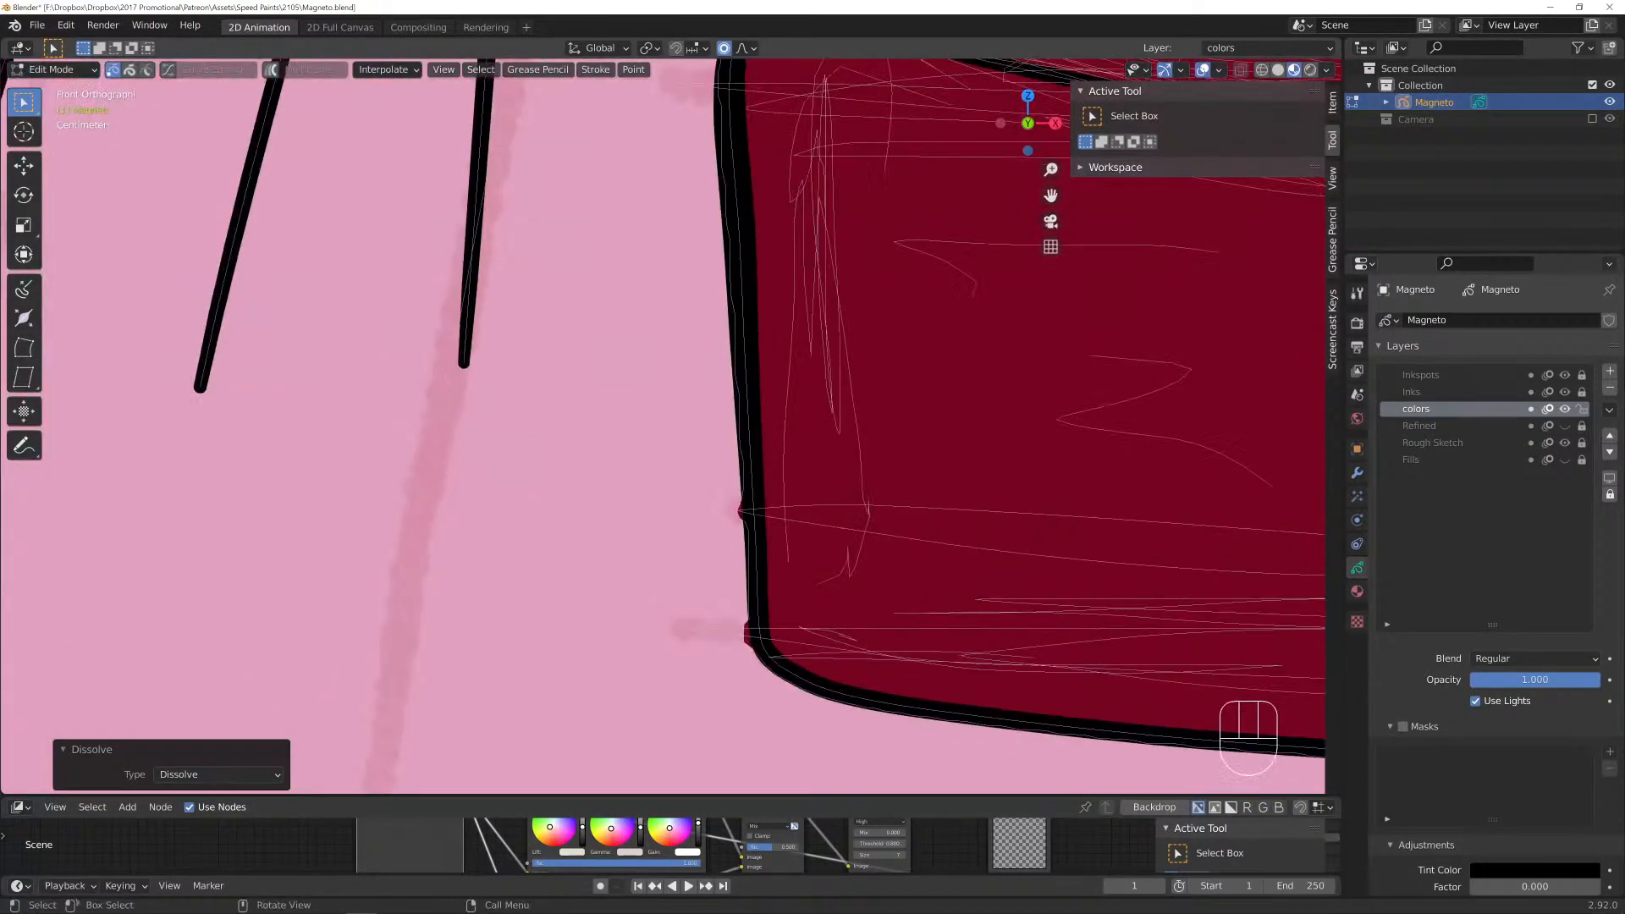
click(738, 510)
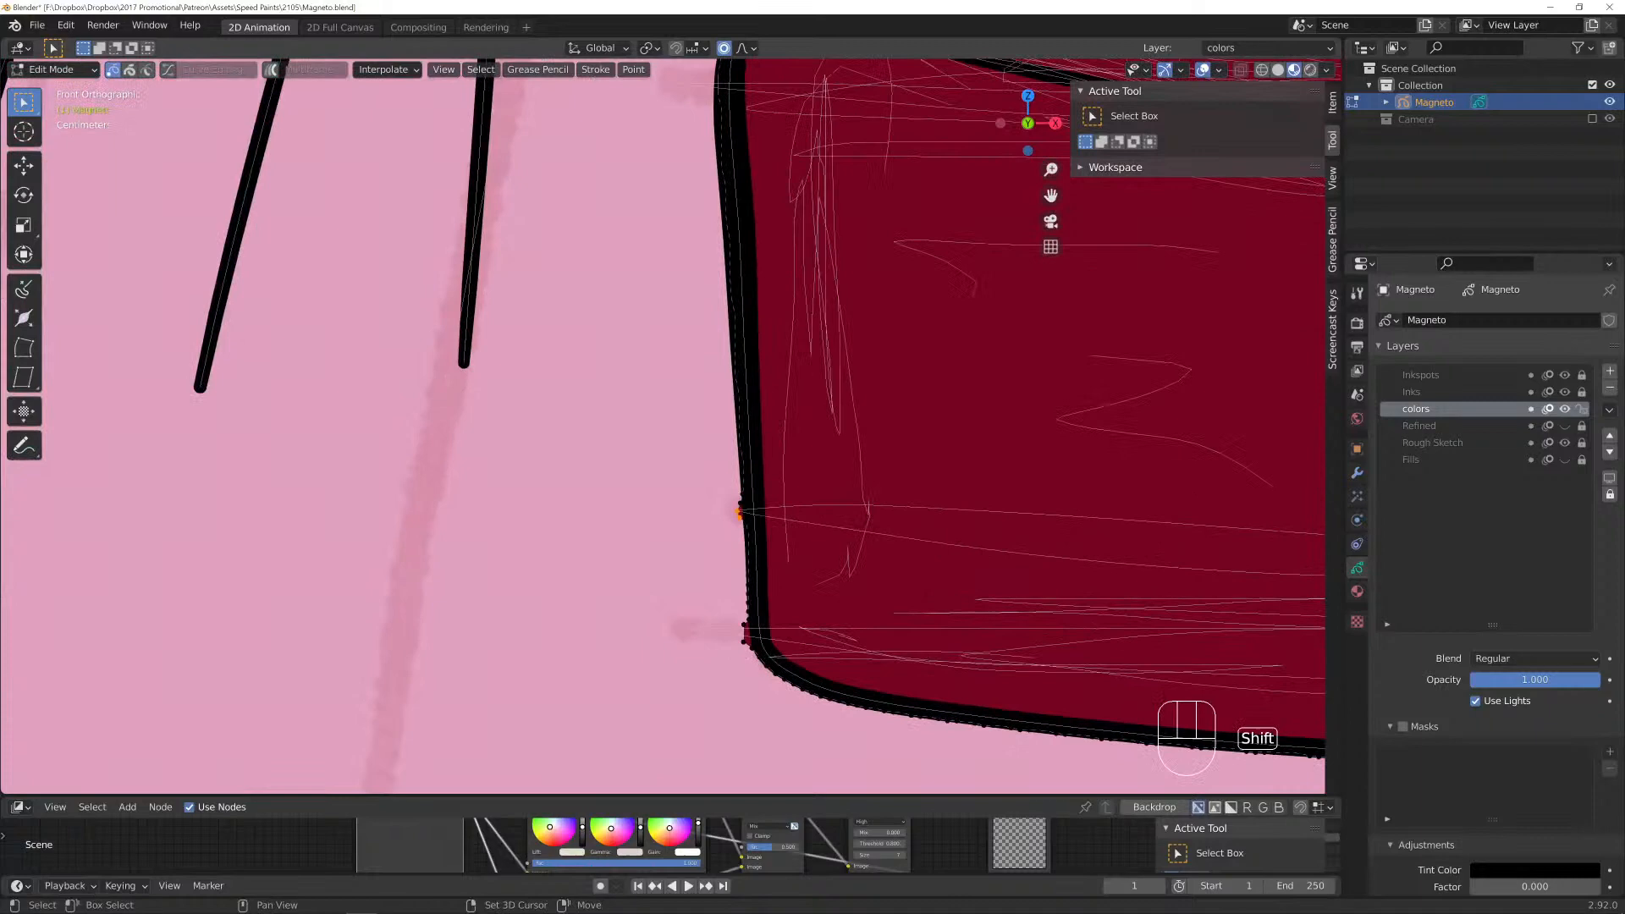
key(x)
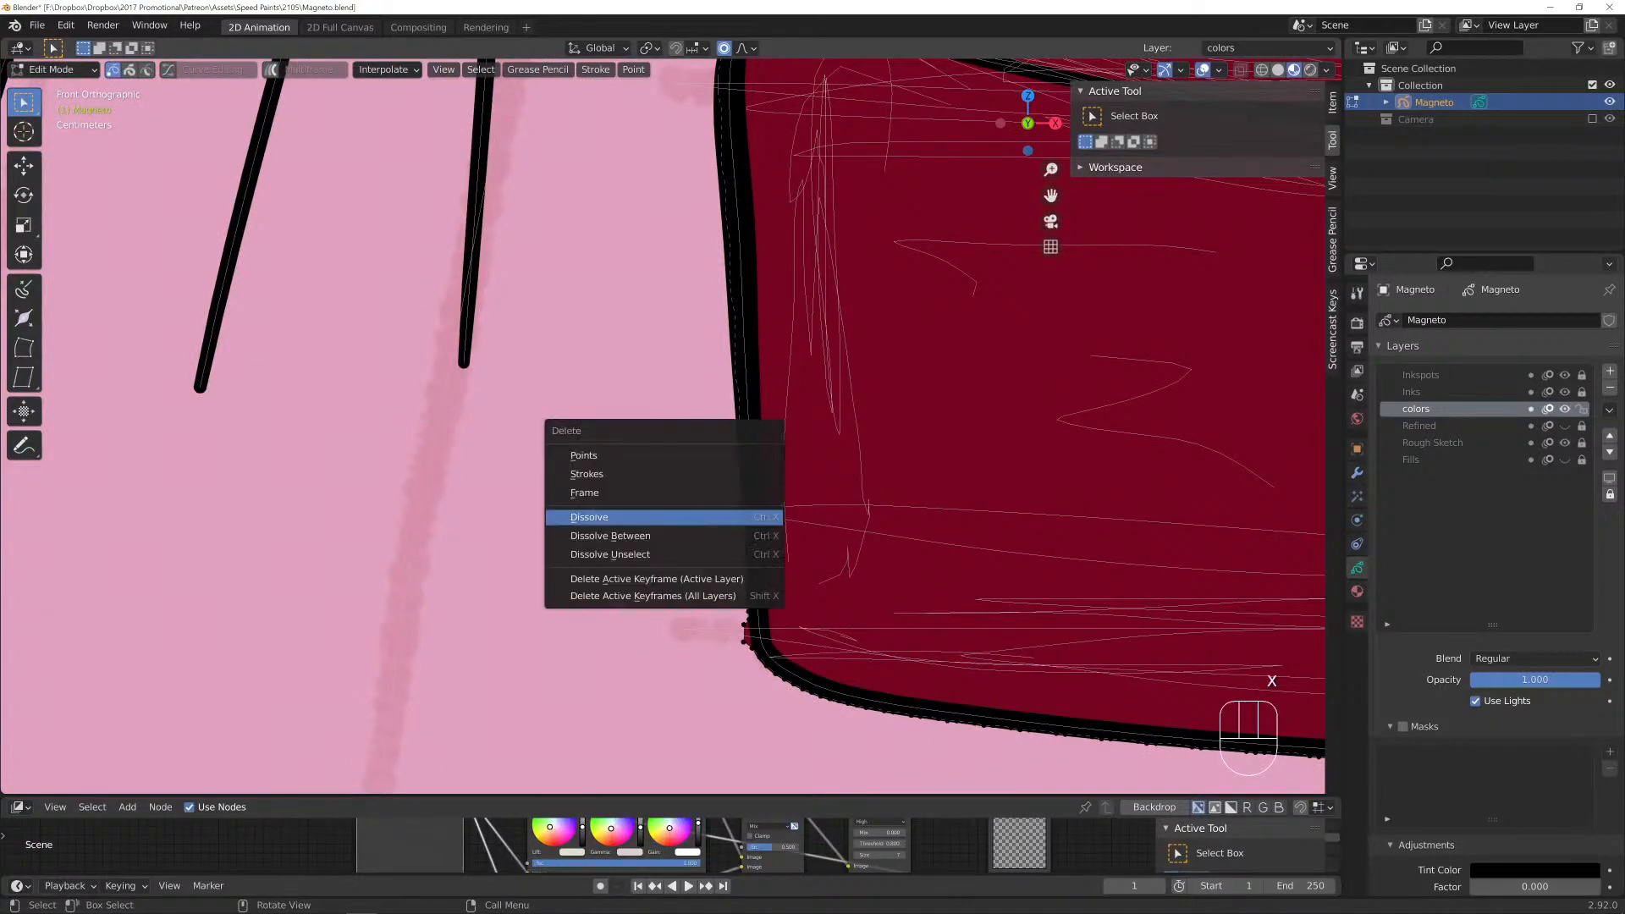
click(738, 517)
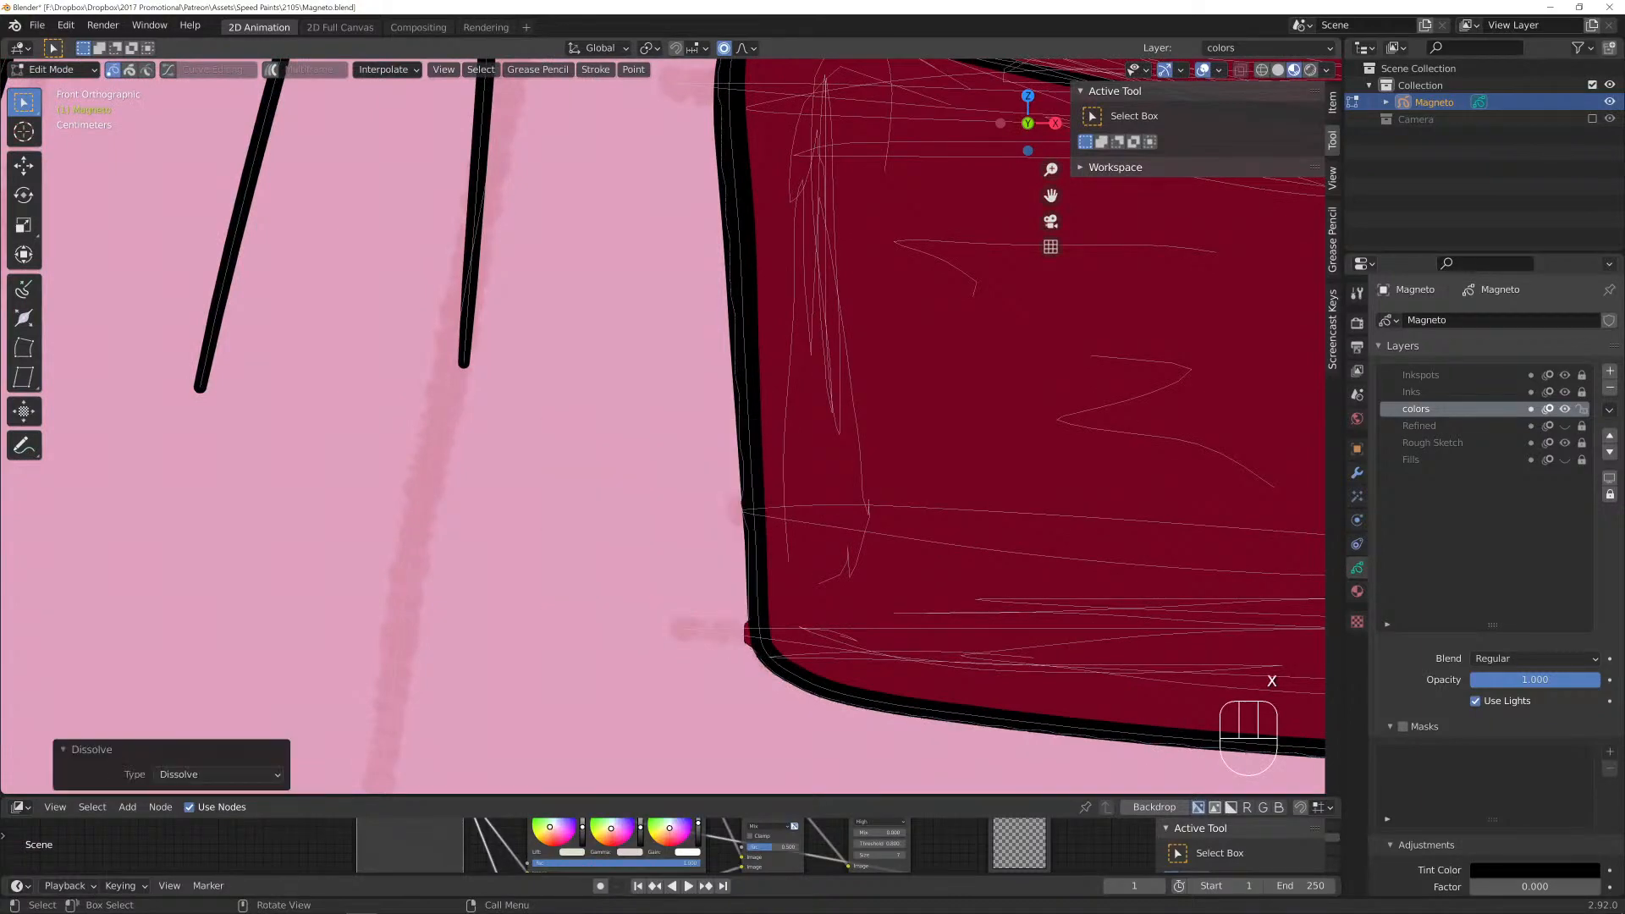
shift+click(744, 628)
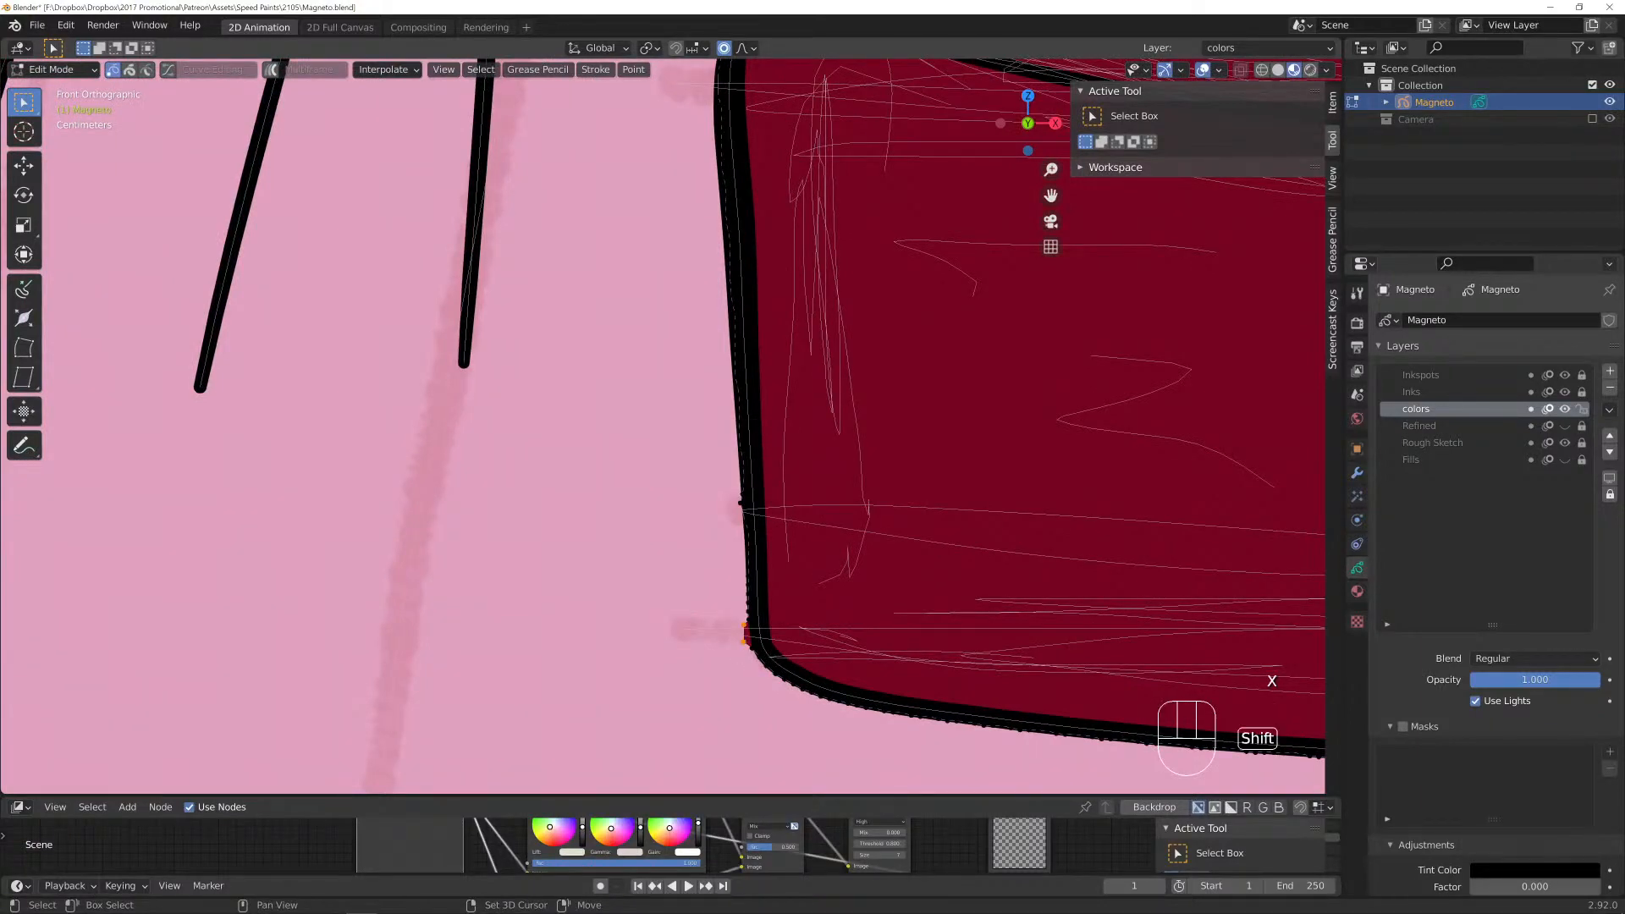
key(x)
click(745, 644)
Dissolve the two stray fill strands outside the left forearm's inner edge below the sleeve fold.
scroll(714, 445, down, 4)
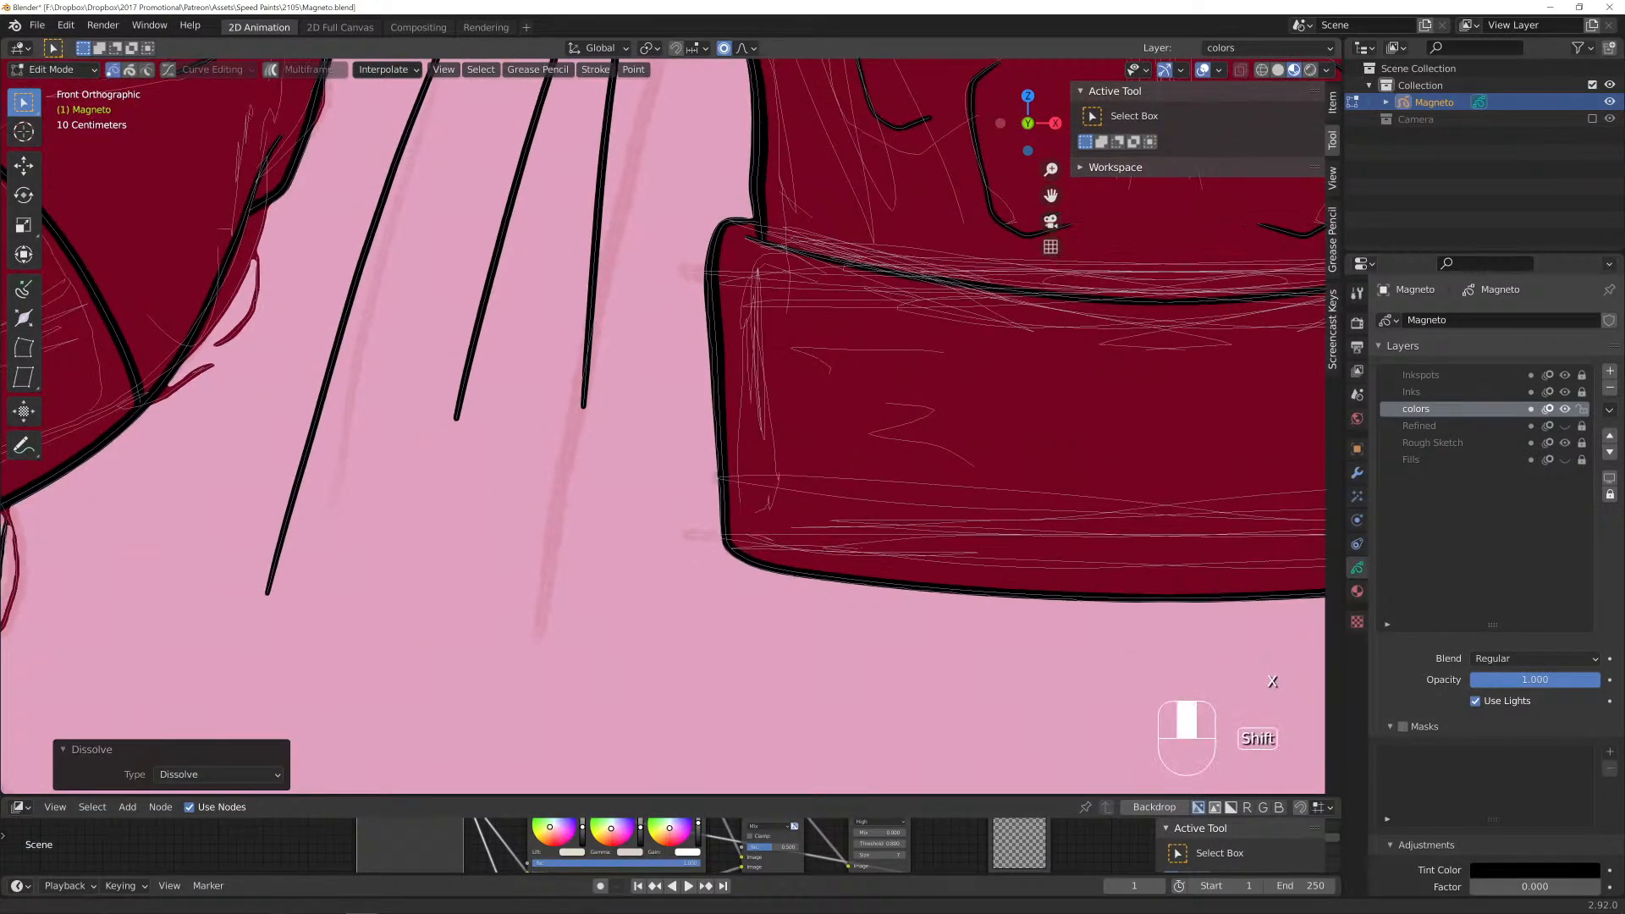
mouse_move(714, 445)
shift+middle_down()
mouse_move(1170, 581)
mouse_move(1213, 615)
shift+middle_up()
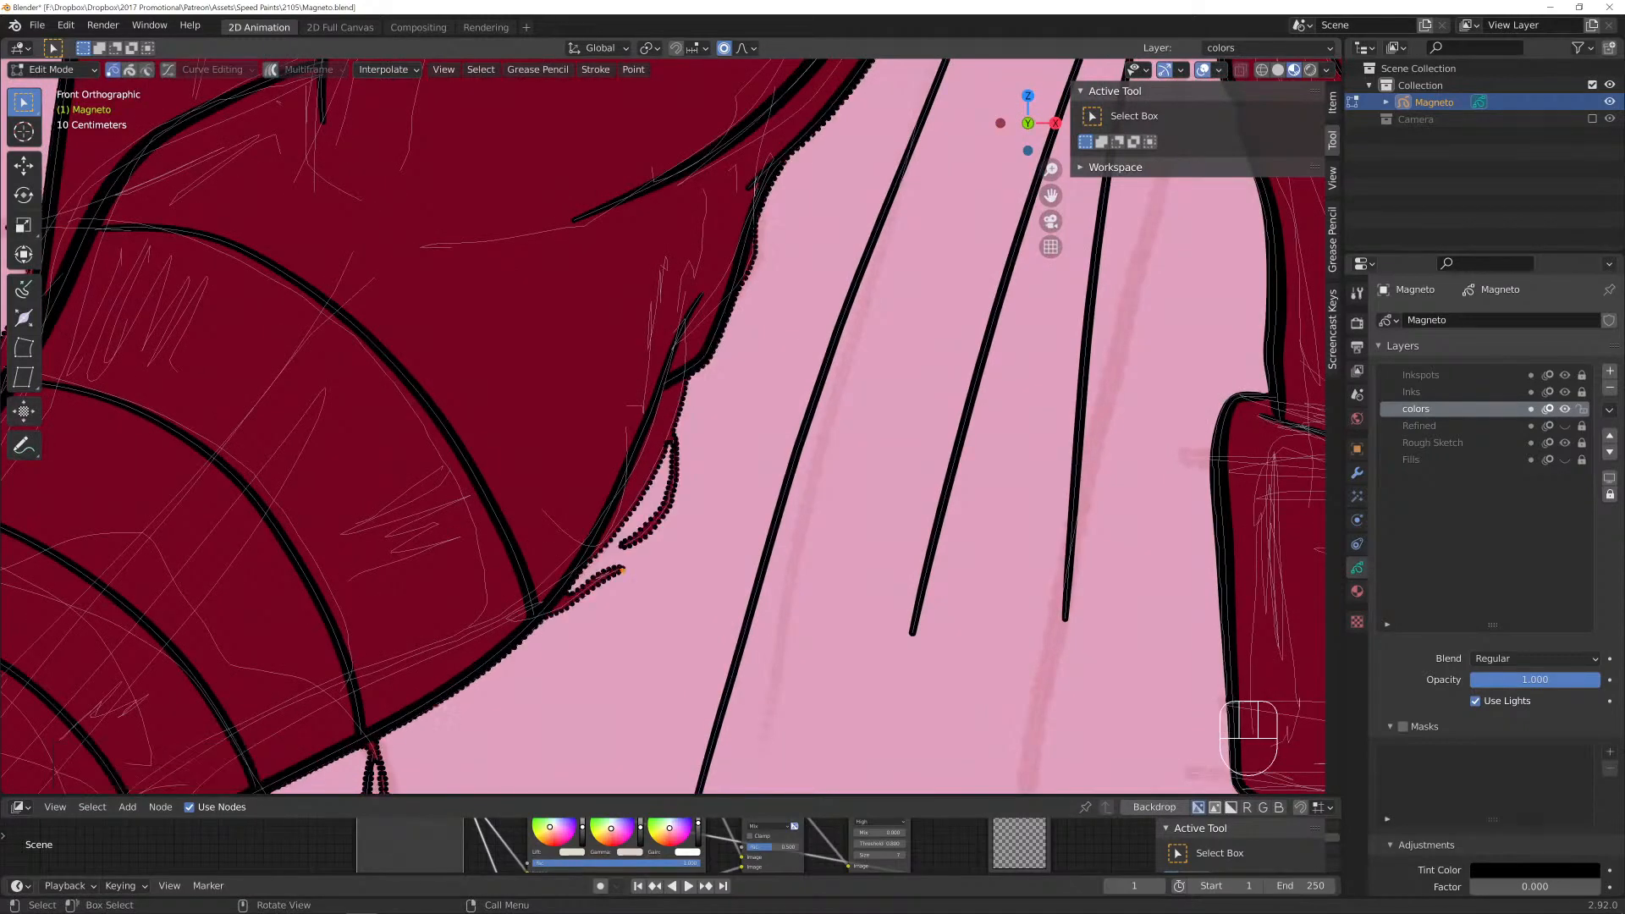
key(c)
drag(622, 569, 565, 621)
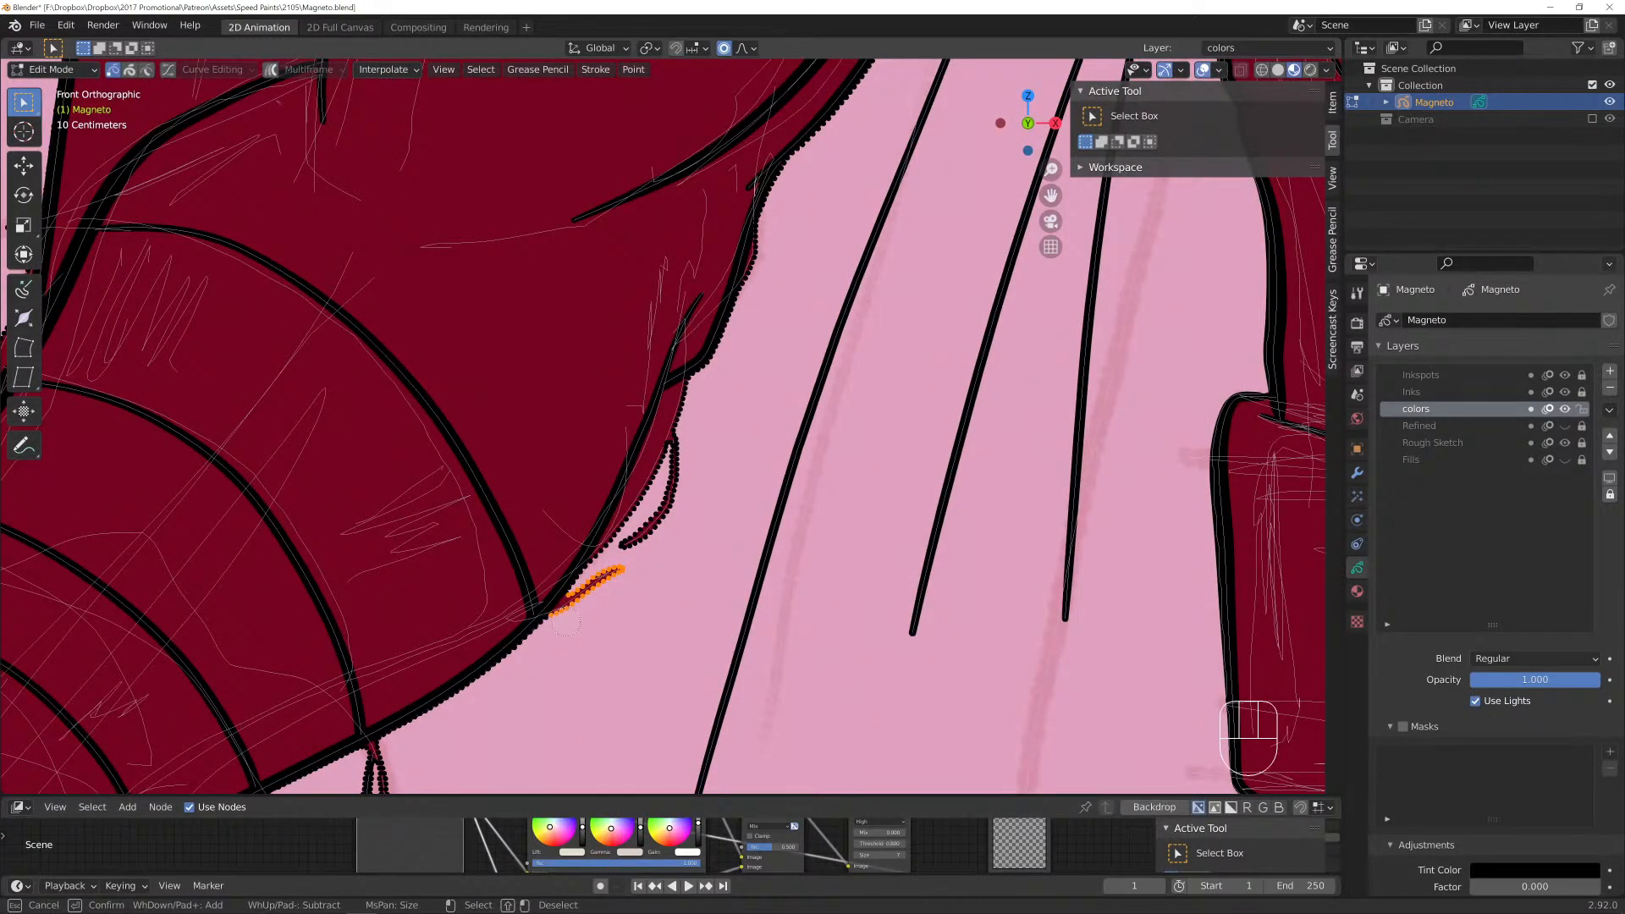
mouse_move(630, 555)
mouse_down()
mouse_move(690, 396)
mouse_move(660, 453)
mouse_up()
key(Escape)
key(x)
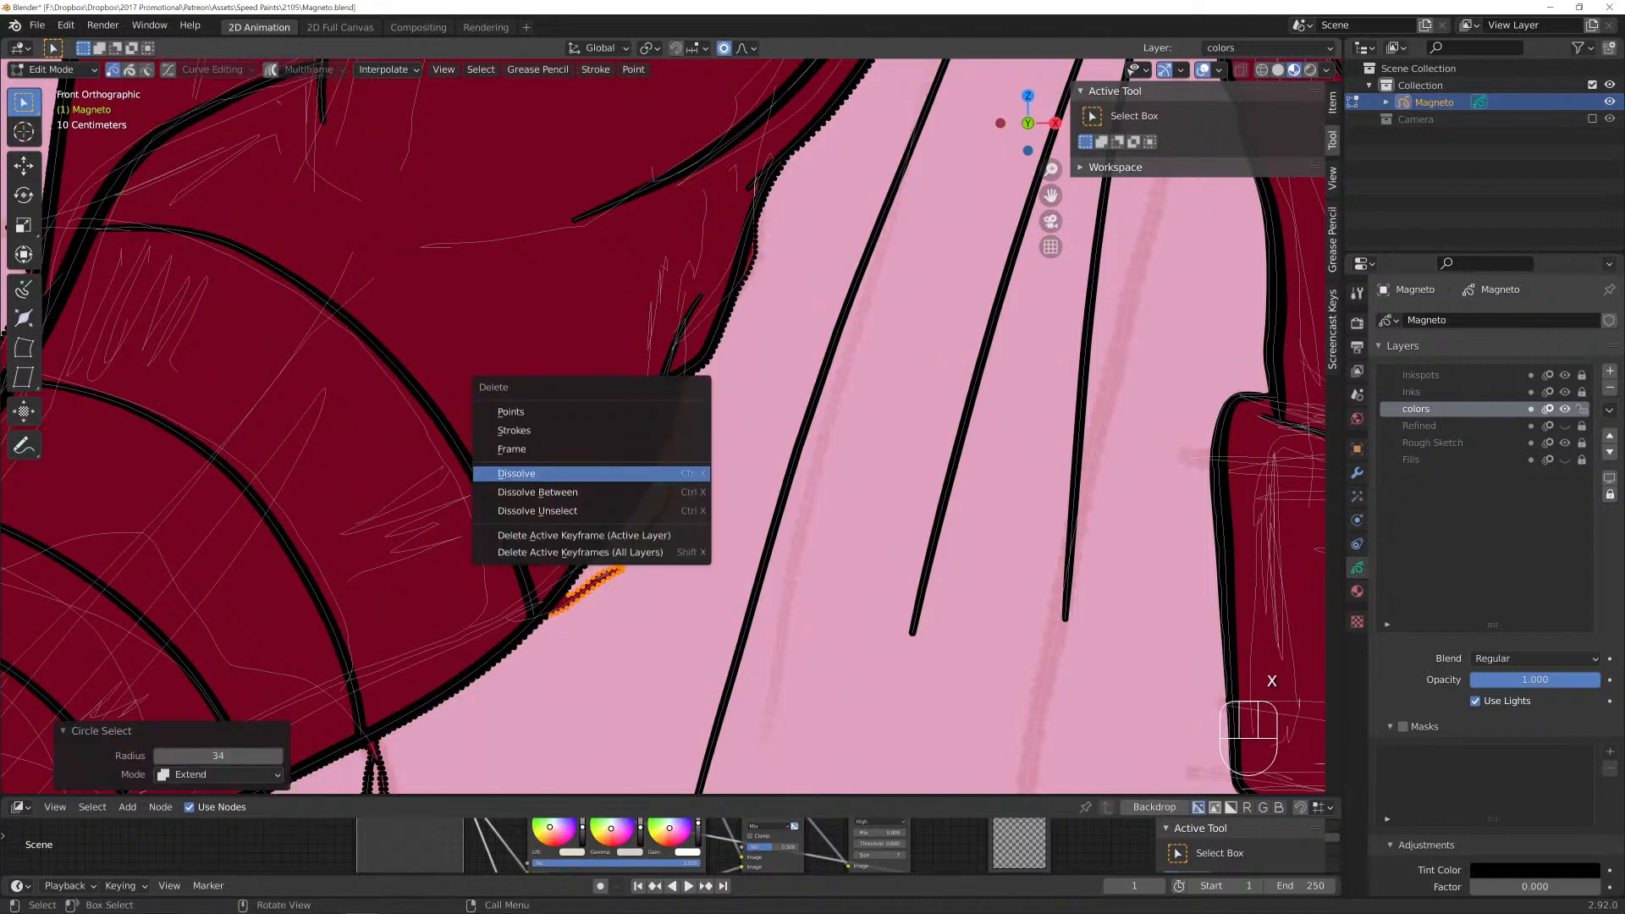
click(517, 474)
Move the fill points on the left forearm's inner edge onto the ink line below the sleeve fold using proportional editing.
click(650, 482)
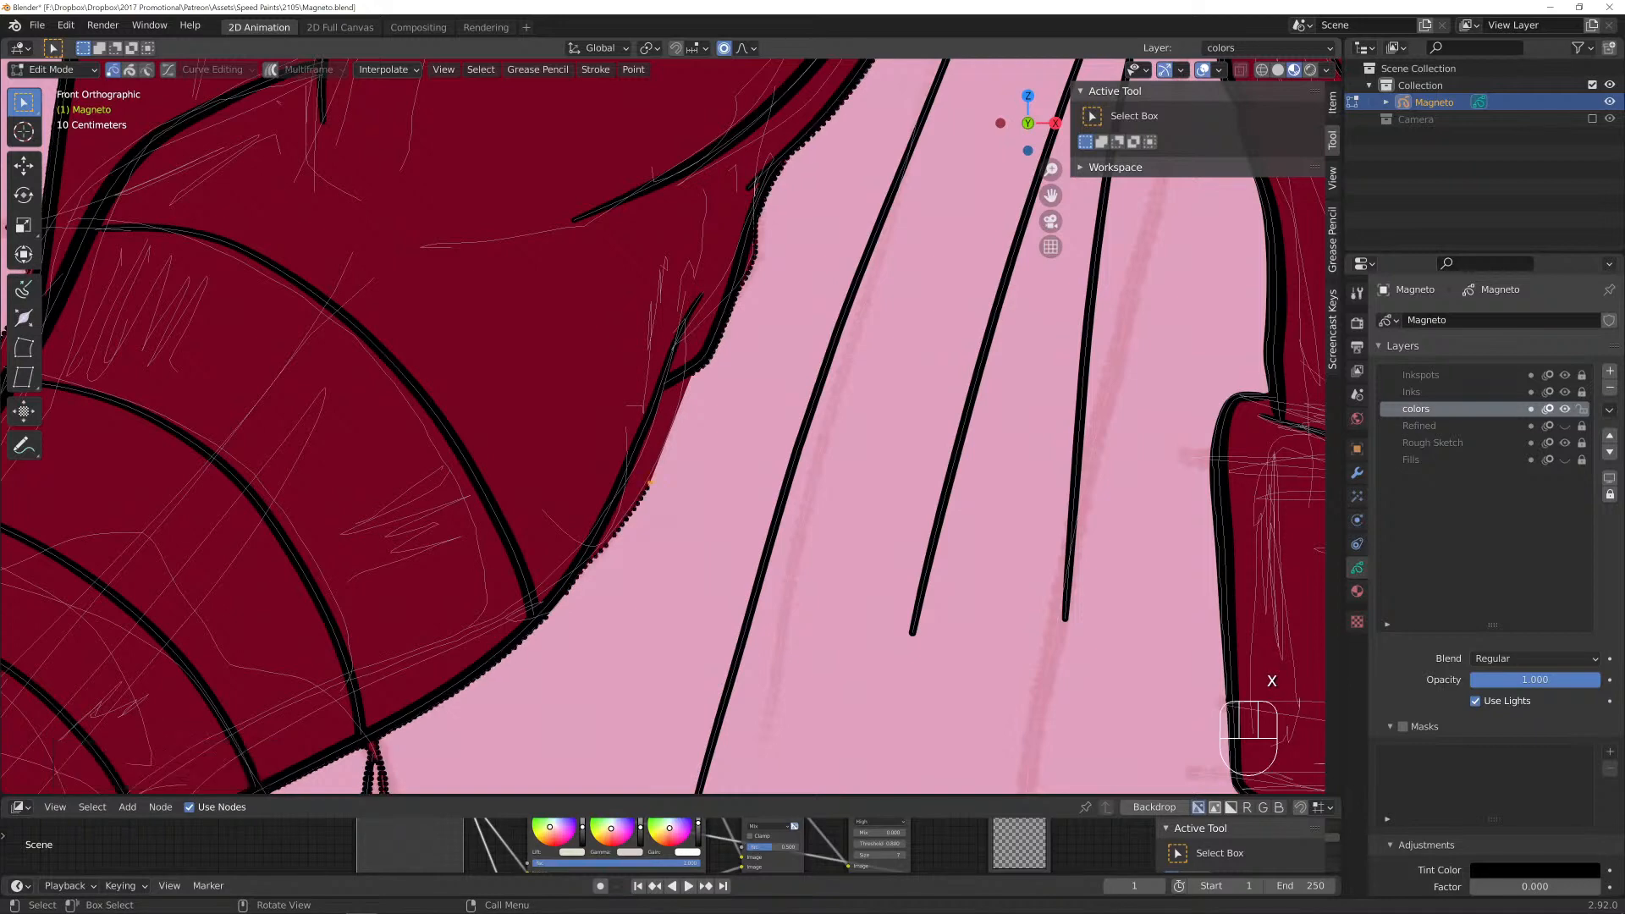
key(g)
scroll(650, 482, down, 18)
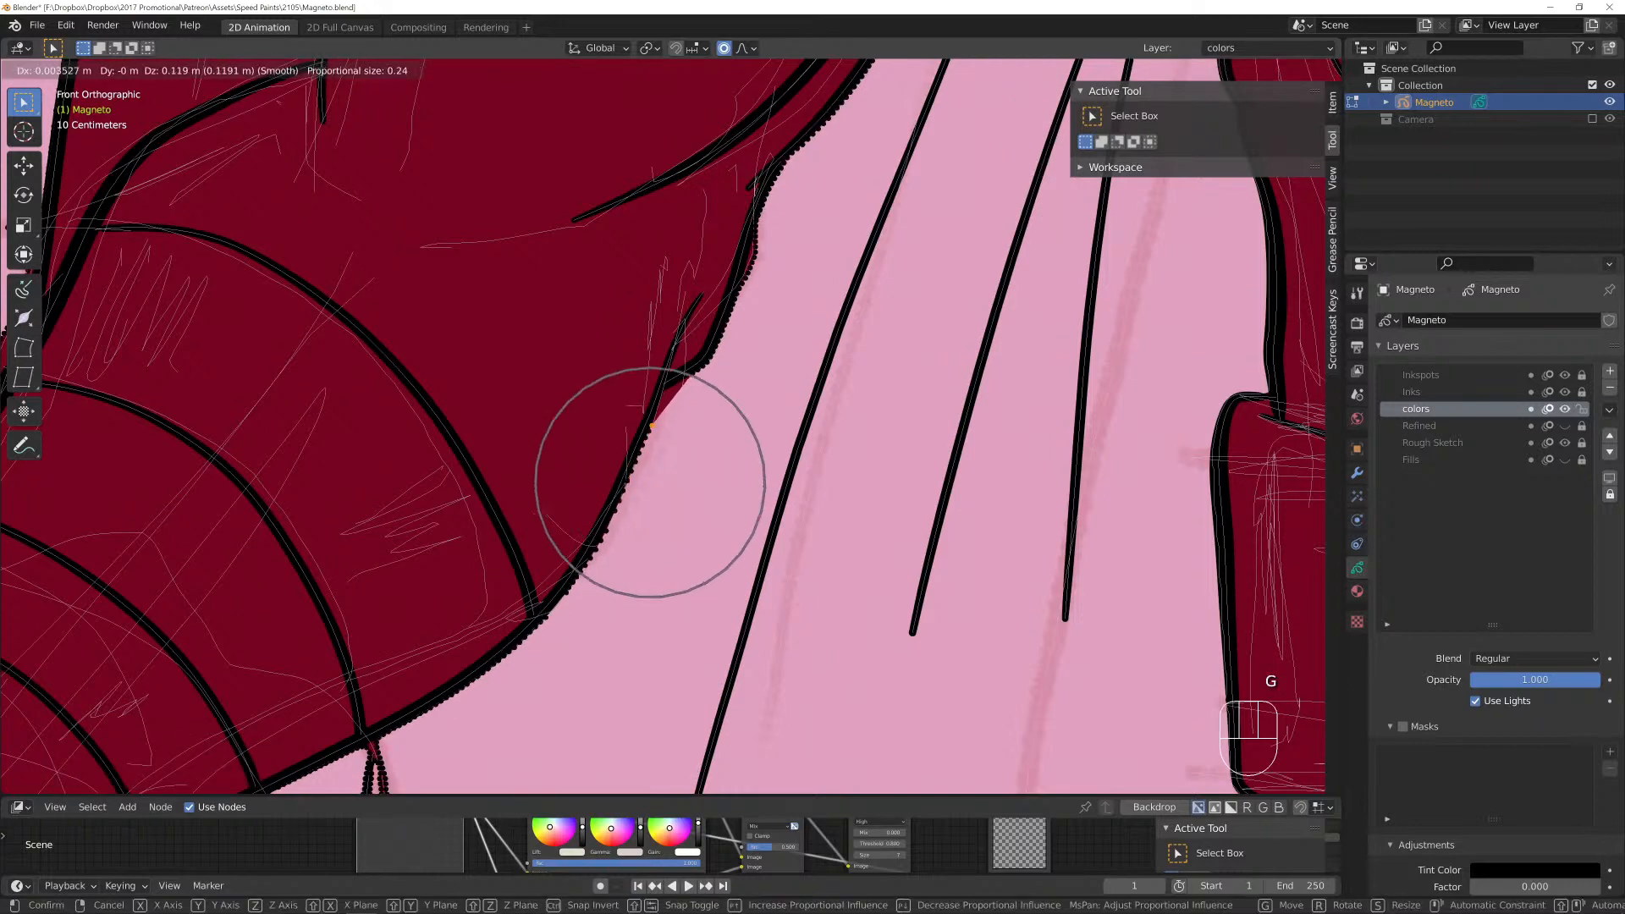
click(669, 391)
Dissolve the stray fill flap and small spur hanging below the left forearm's lower edge near the wrist.
scroll(669, 391, down, 4)
shift+middle_drag(669, 391, 906, 186)
scroll(990, 423, up, 3)
scroll(906, 186, up, 3)
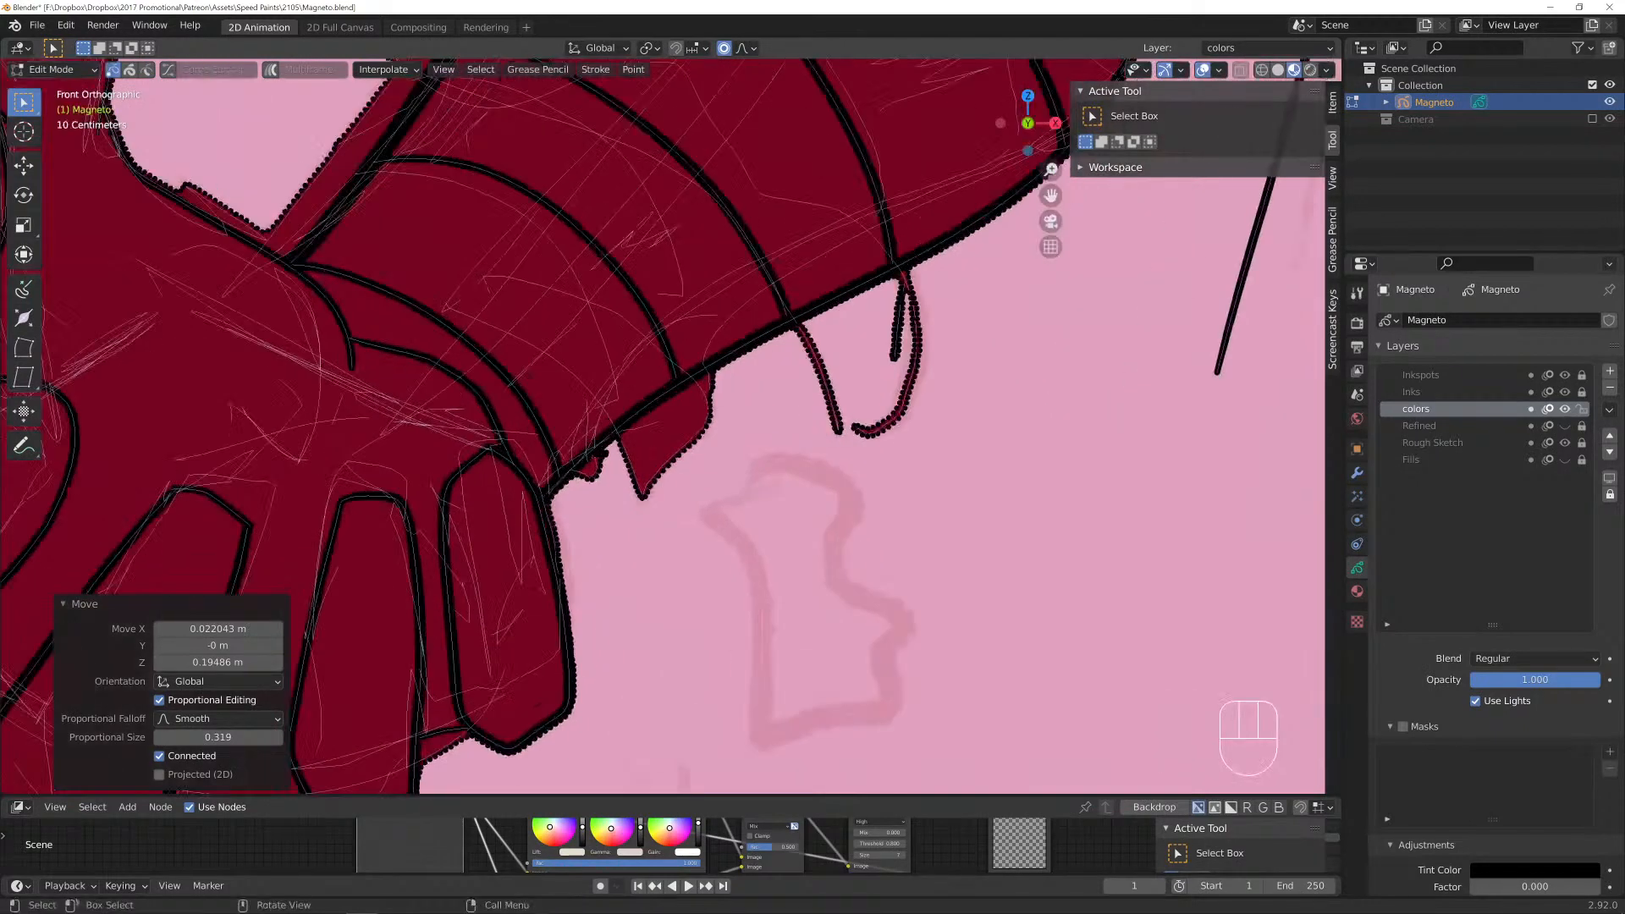
key(c)
mouse_move(648, 493)
mouse_down()
mouse_move(626, 454)
mouse_move(589, 479)
mouse_move(660, 470)
mouse_move(711, 390)
mouse_up()
right_click(711, 390)
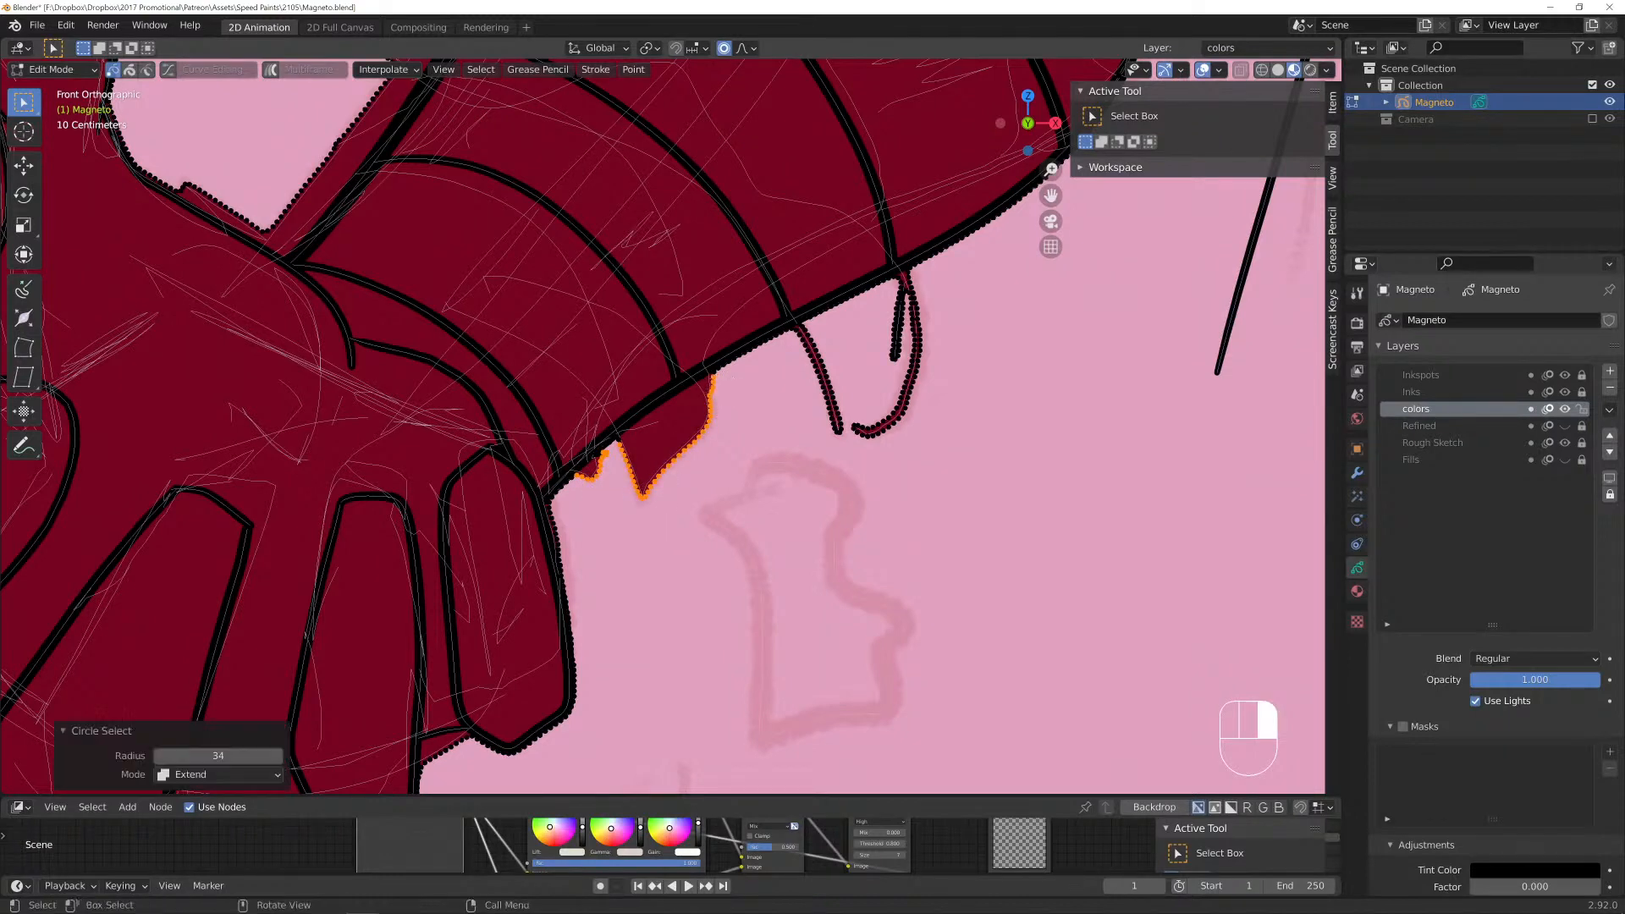
key(x)
click(711, 387)
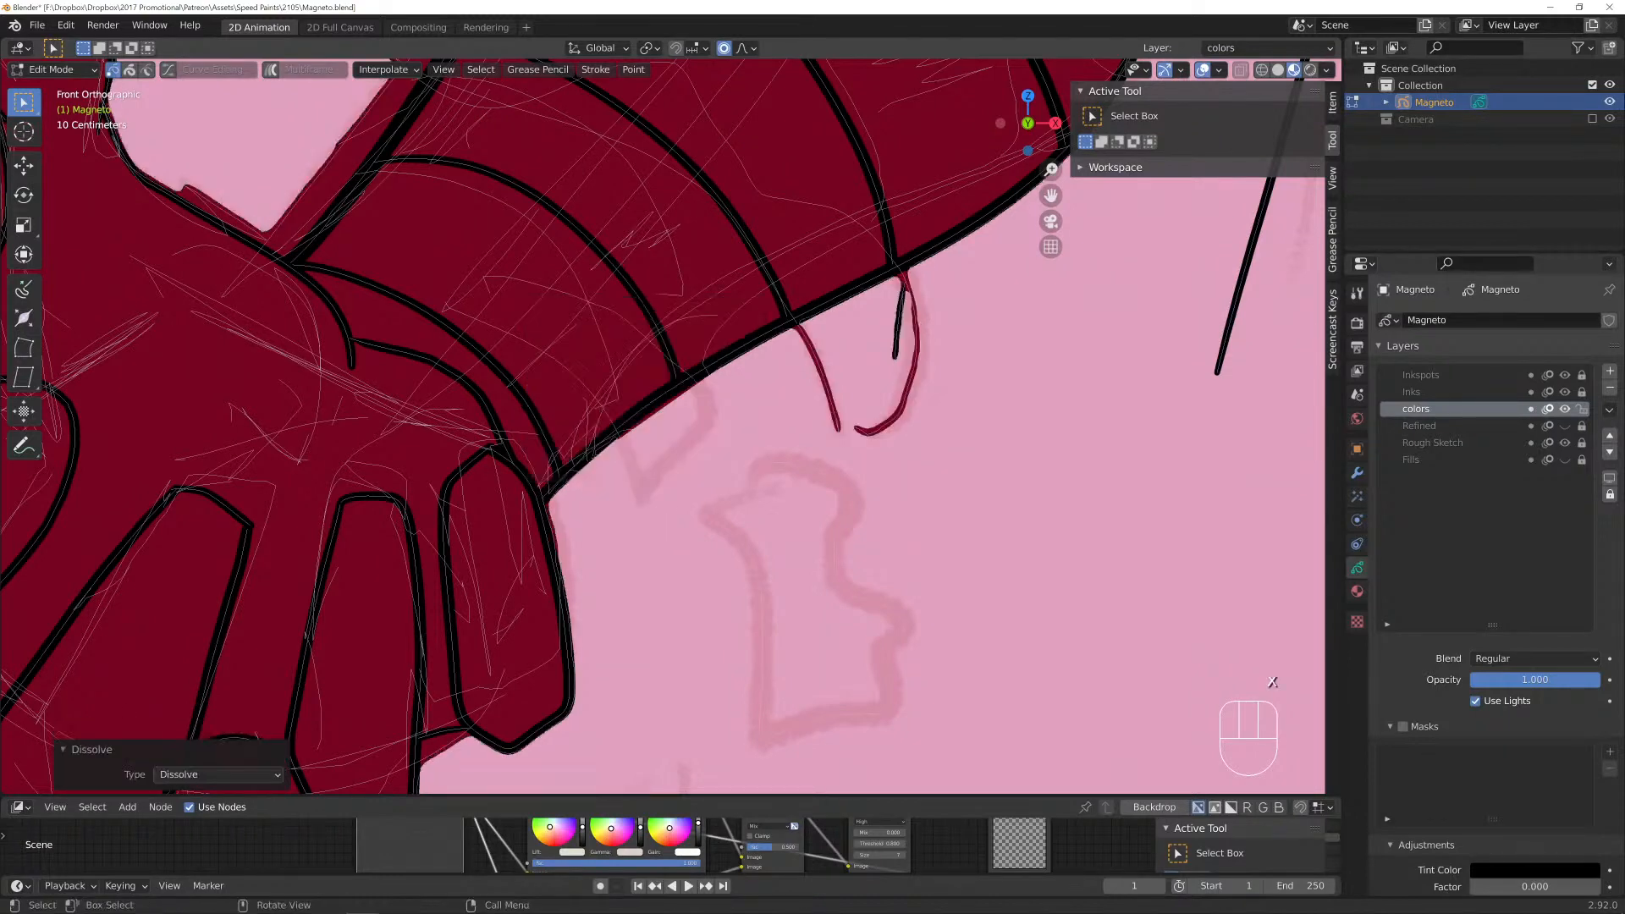
Move the fill point on the left forearm's lower edge near the wrist onto the ink line with a small proportional influence.
click(618, 440)
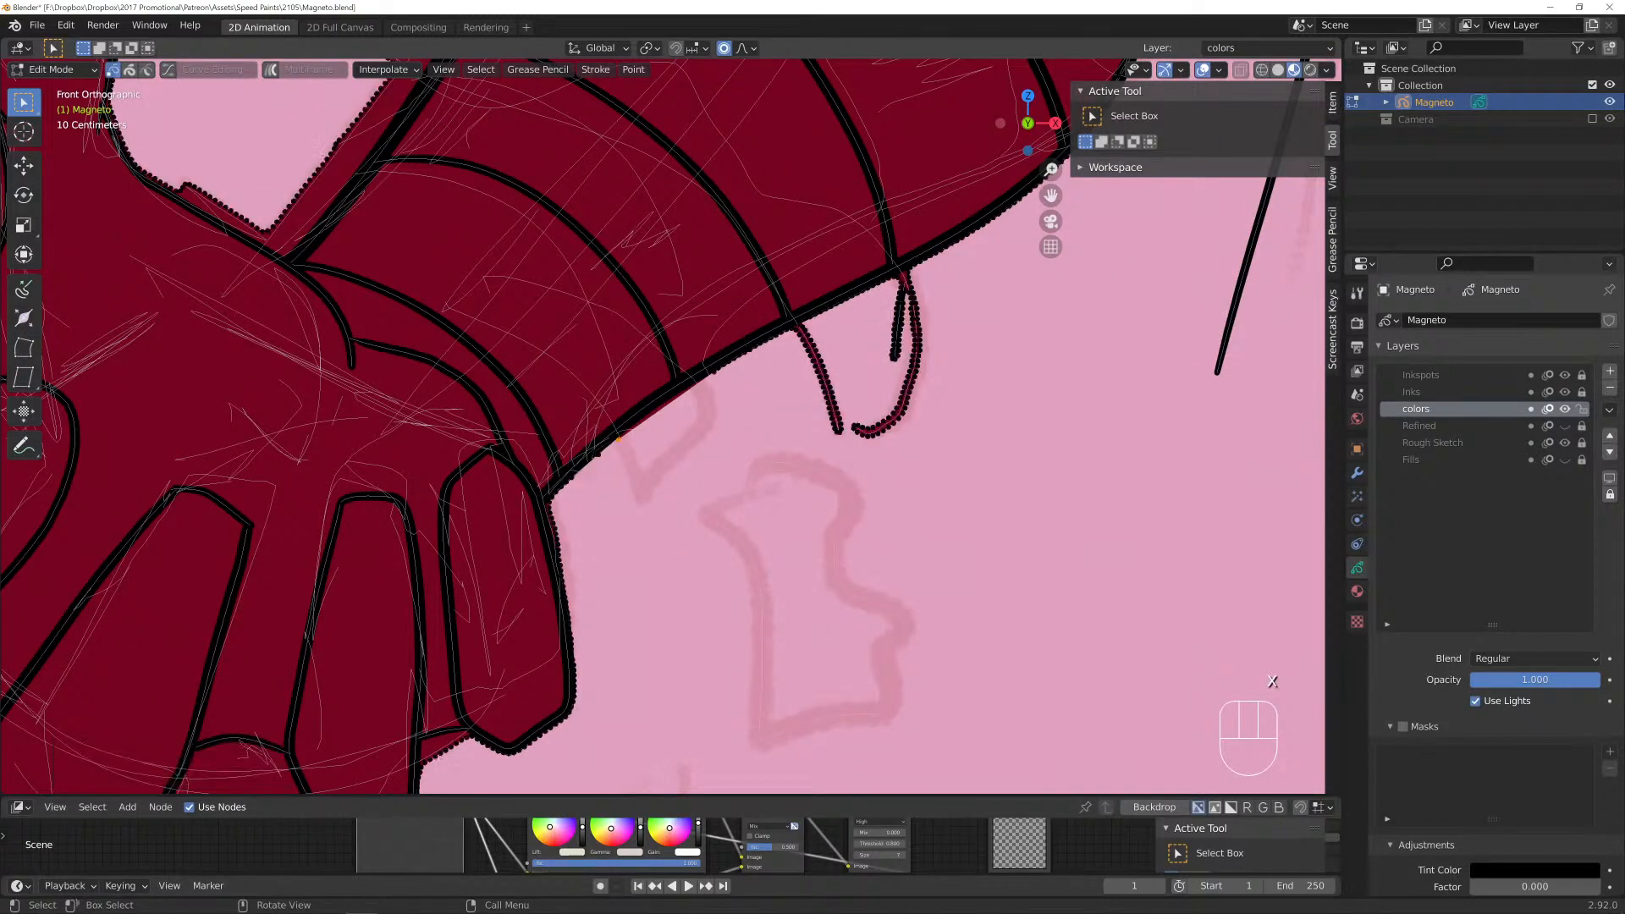
key(g)
scroll(619, 439, up, 15)
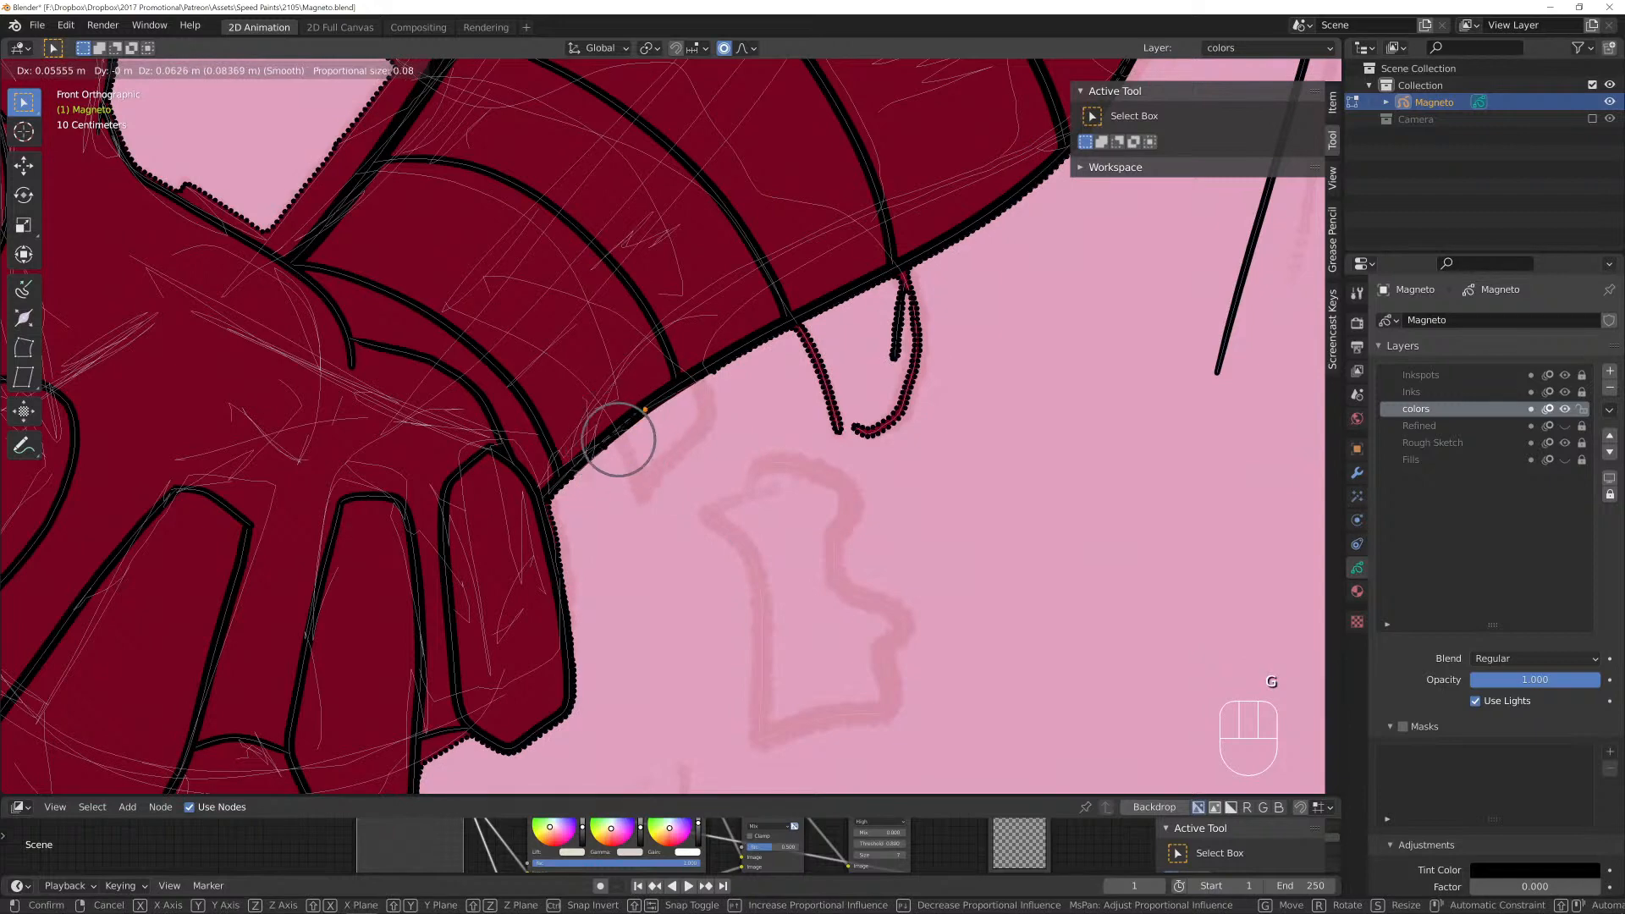
click(623, 436)
Dissolve the two curved fill strands hanging below the left forearm's lower edge.
key(c)
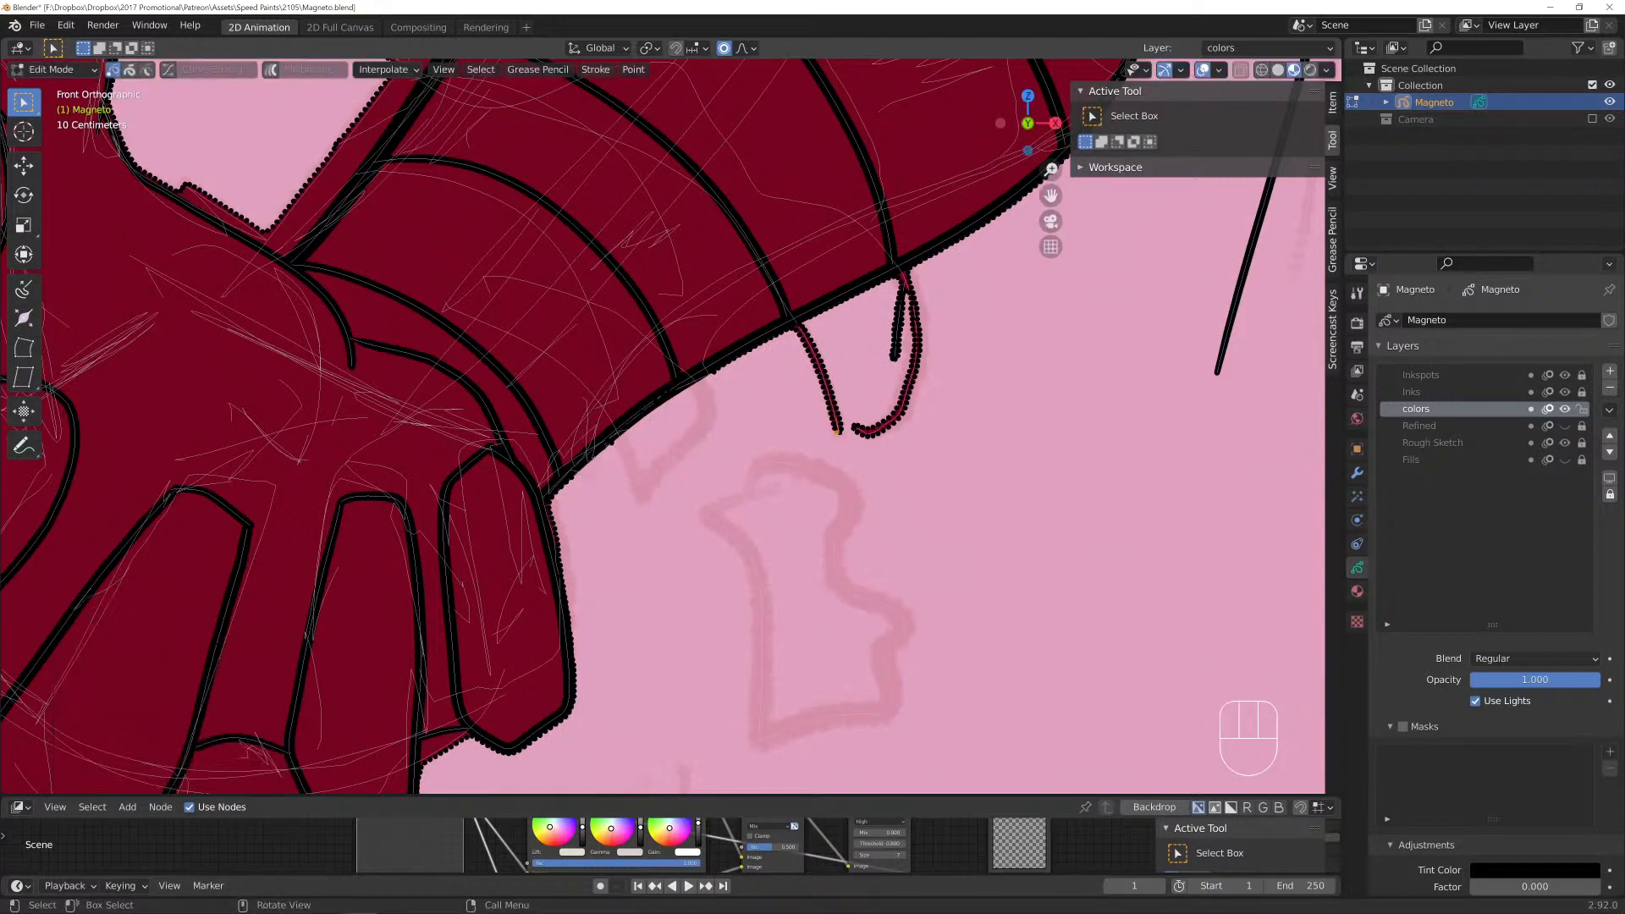
drag(838, 428, 811, 340)
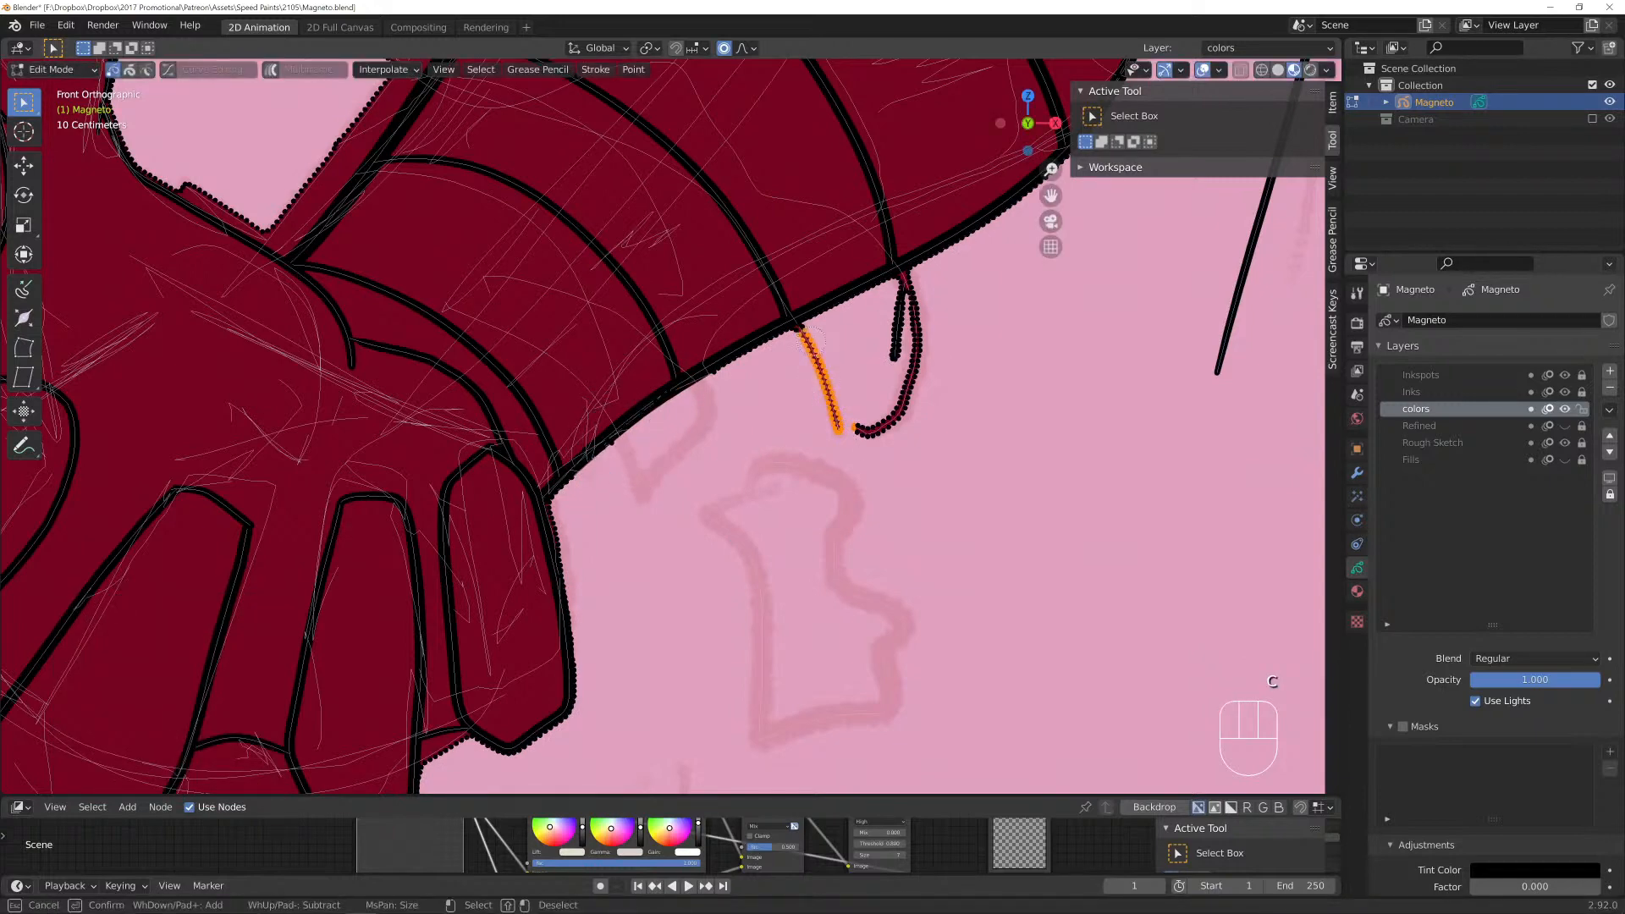
mouse_move(856, 429)
mouse_down()
mouse_move(910, 372)
mouse_move(904, 284)
mouse_move(917, 338)
mouse_move(887, 425)
mouse_up()
right_click(887, 425)
key(x)
click(887, 428)
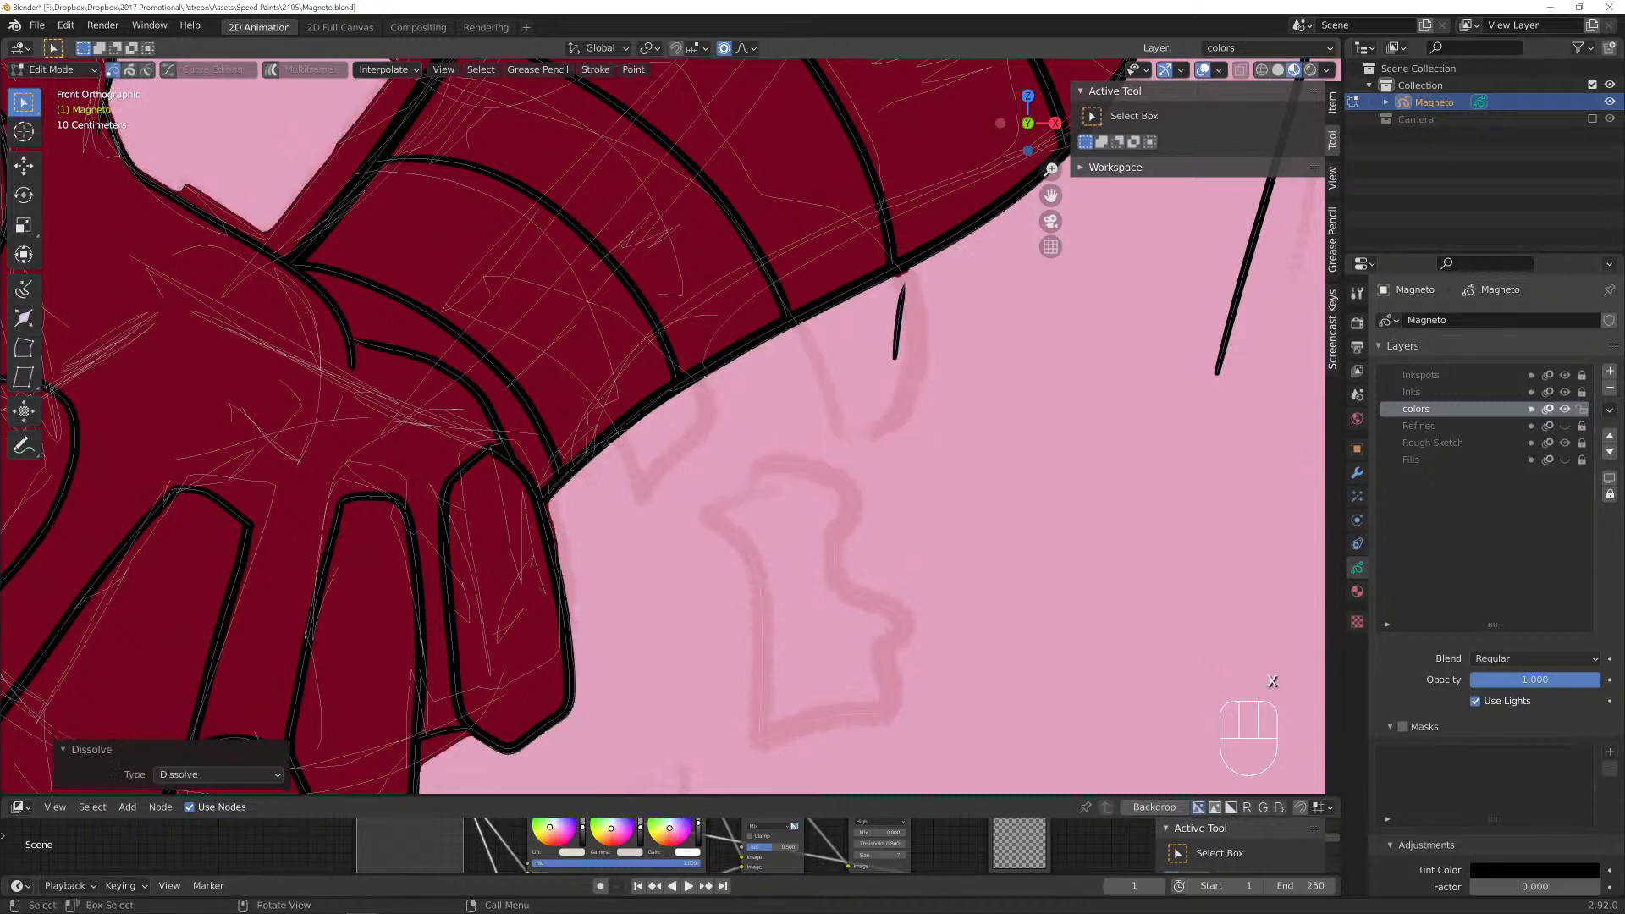
Nudge the leftover fill point above the short ink stroke onto the left forearm's lower ink line.
click(904, 272)
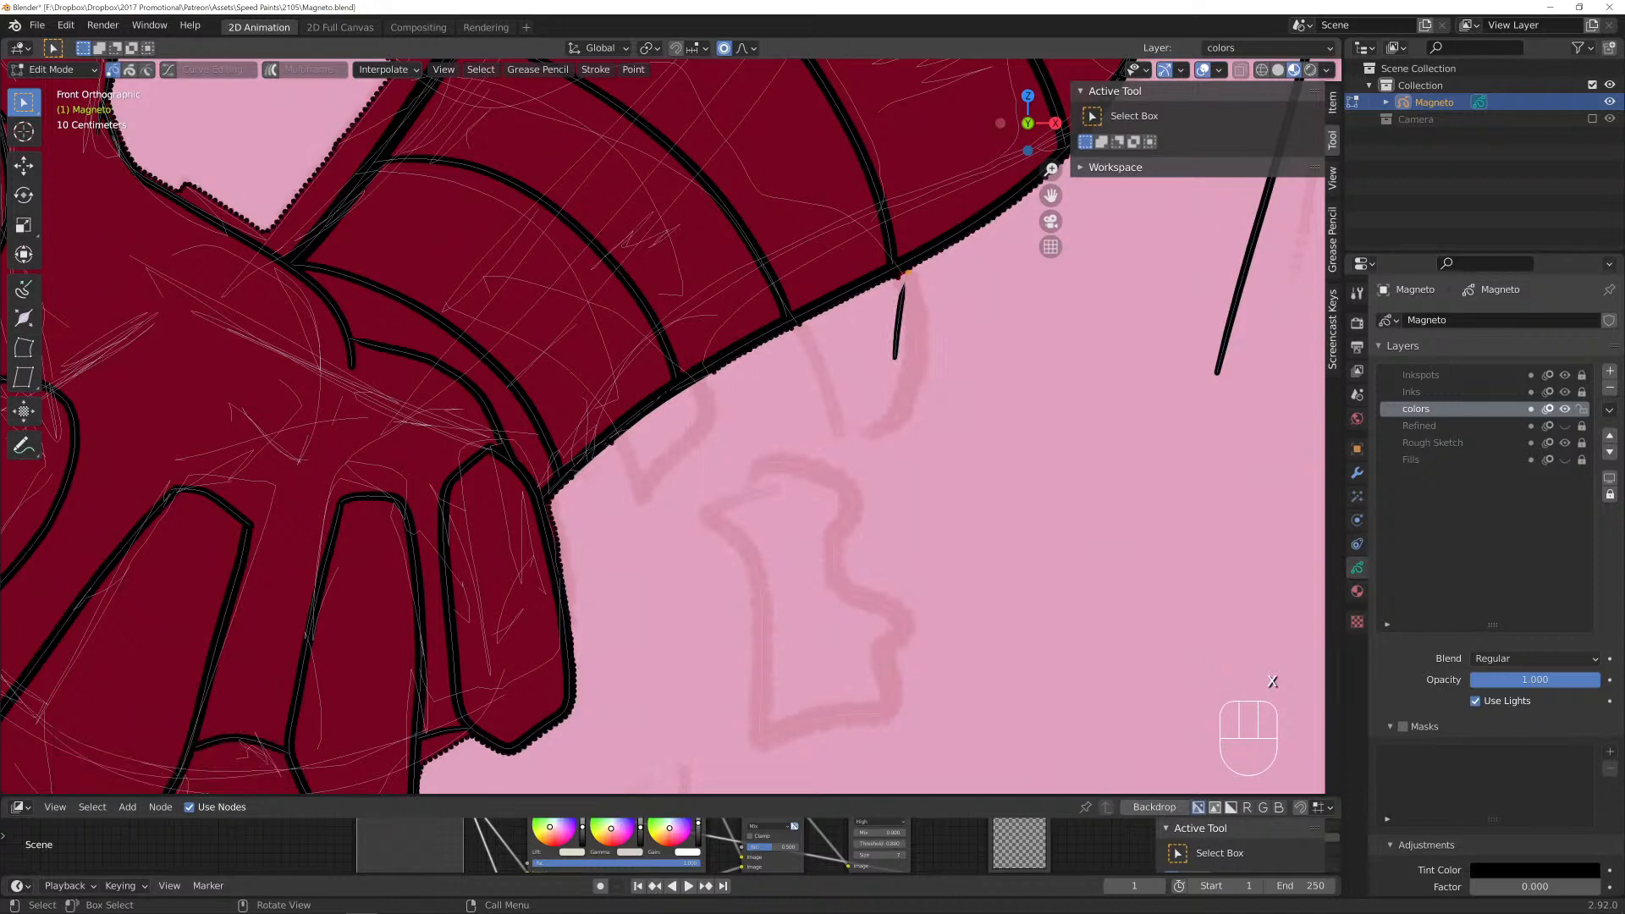
key(g)
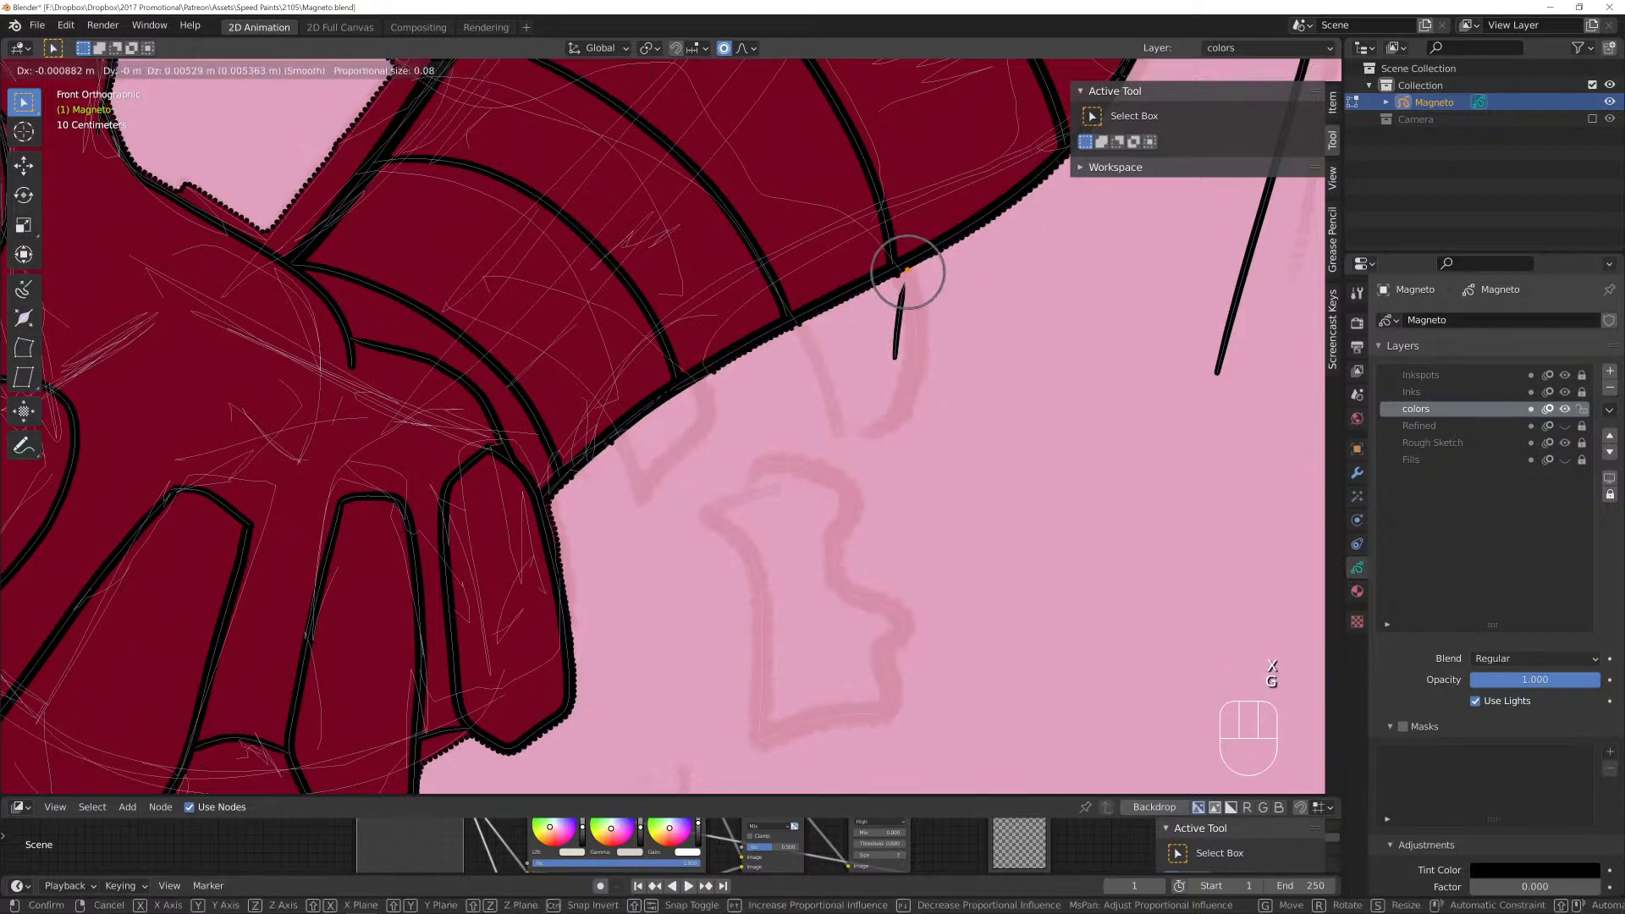
click(904, 271)
Dissolve the small stray fill bump in the crook between the left hand's thumb and forearm.
shift+middle_drag(904, 271, 1246, 532)
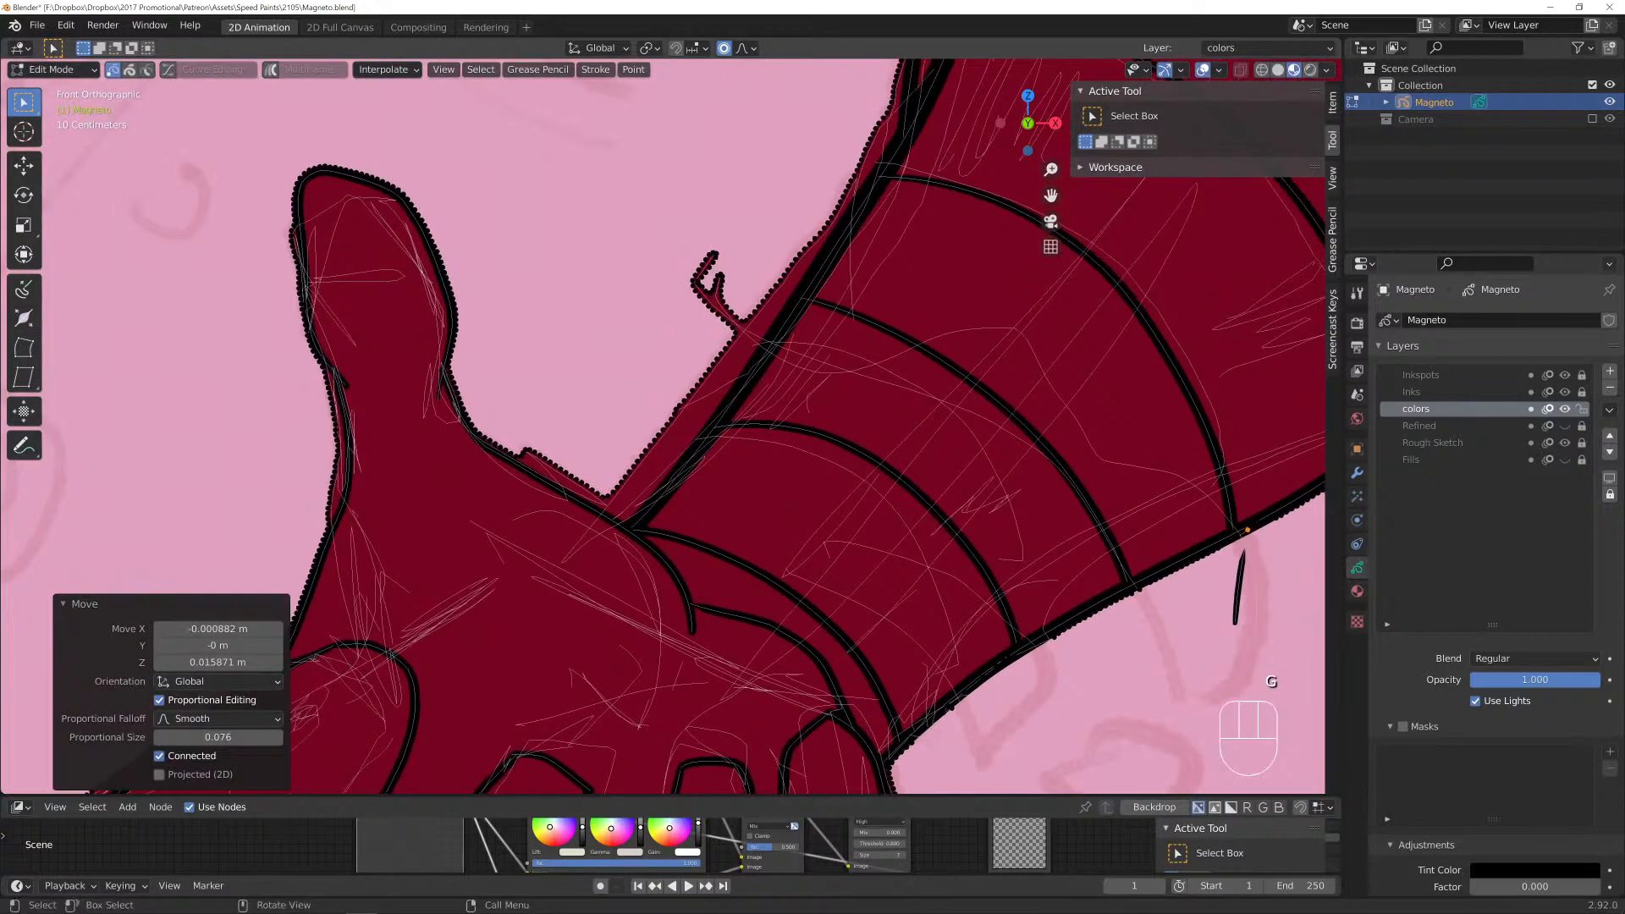
click(525, 451)
key(c)
drag(533, 440, 585, 480)
right_click(586, 481)
key(x)
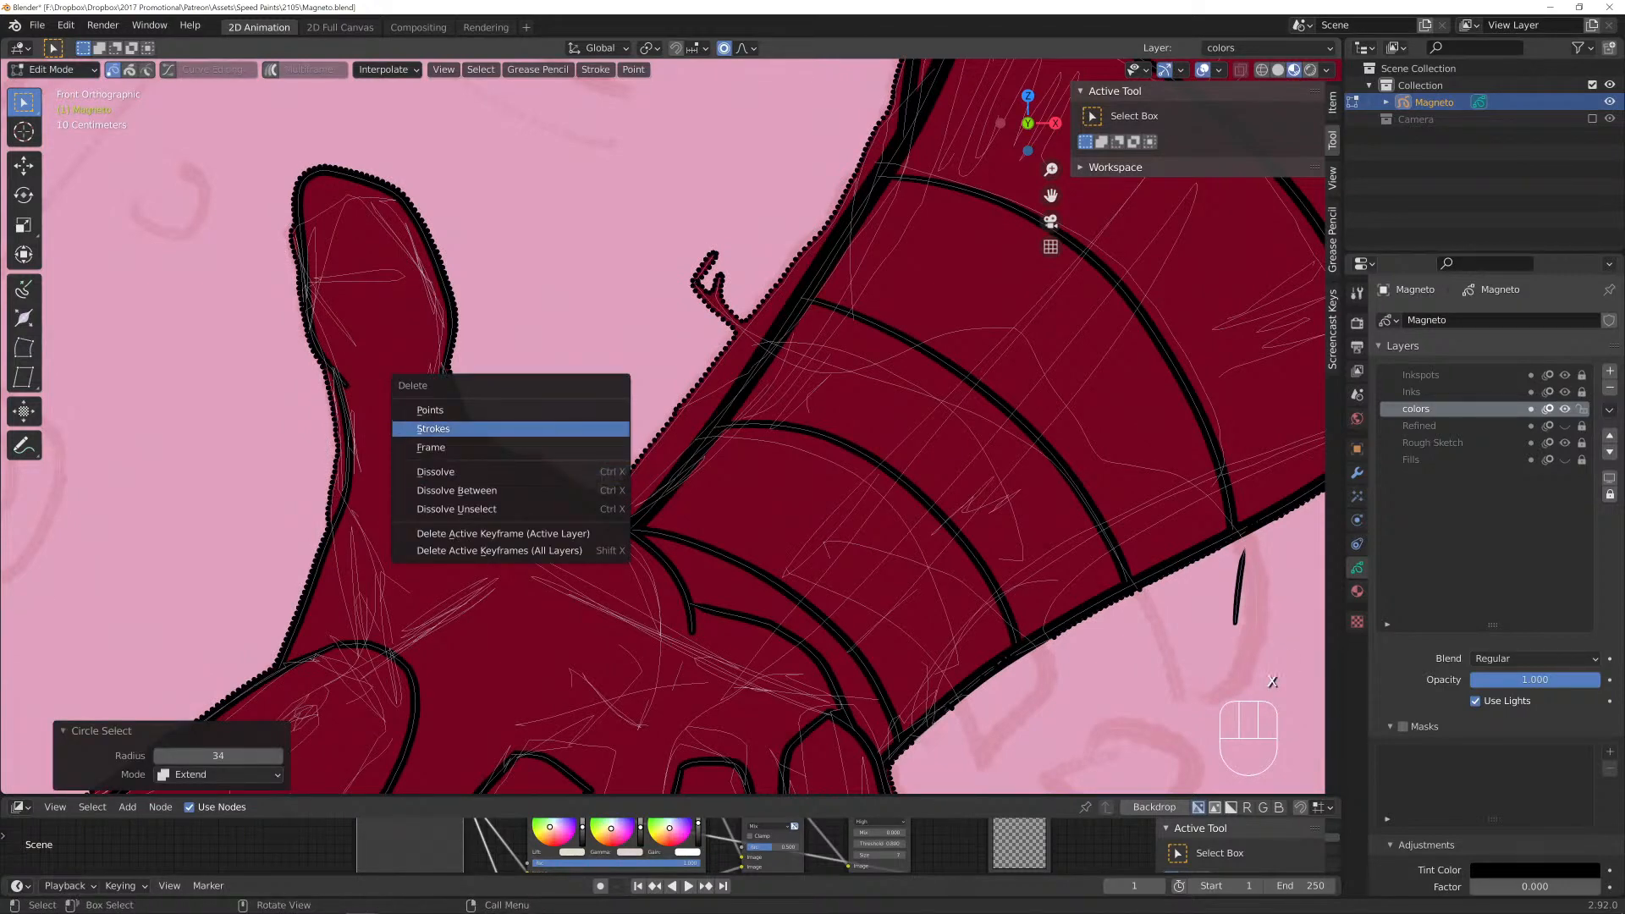
click(436, 471)
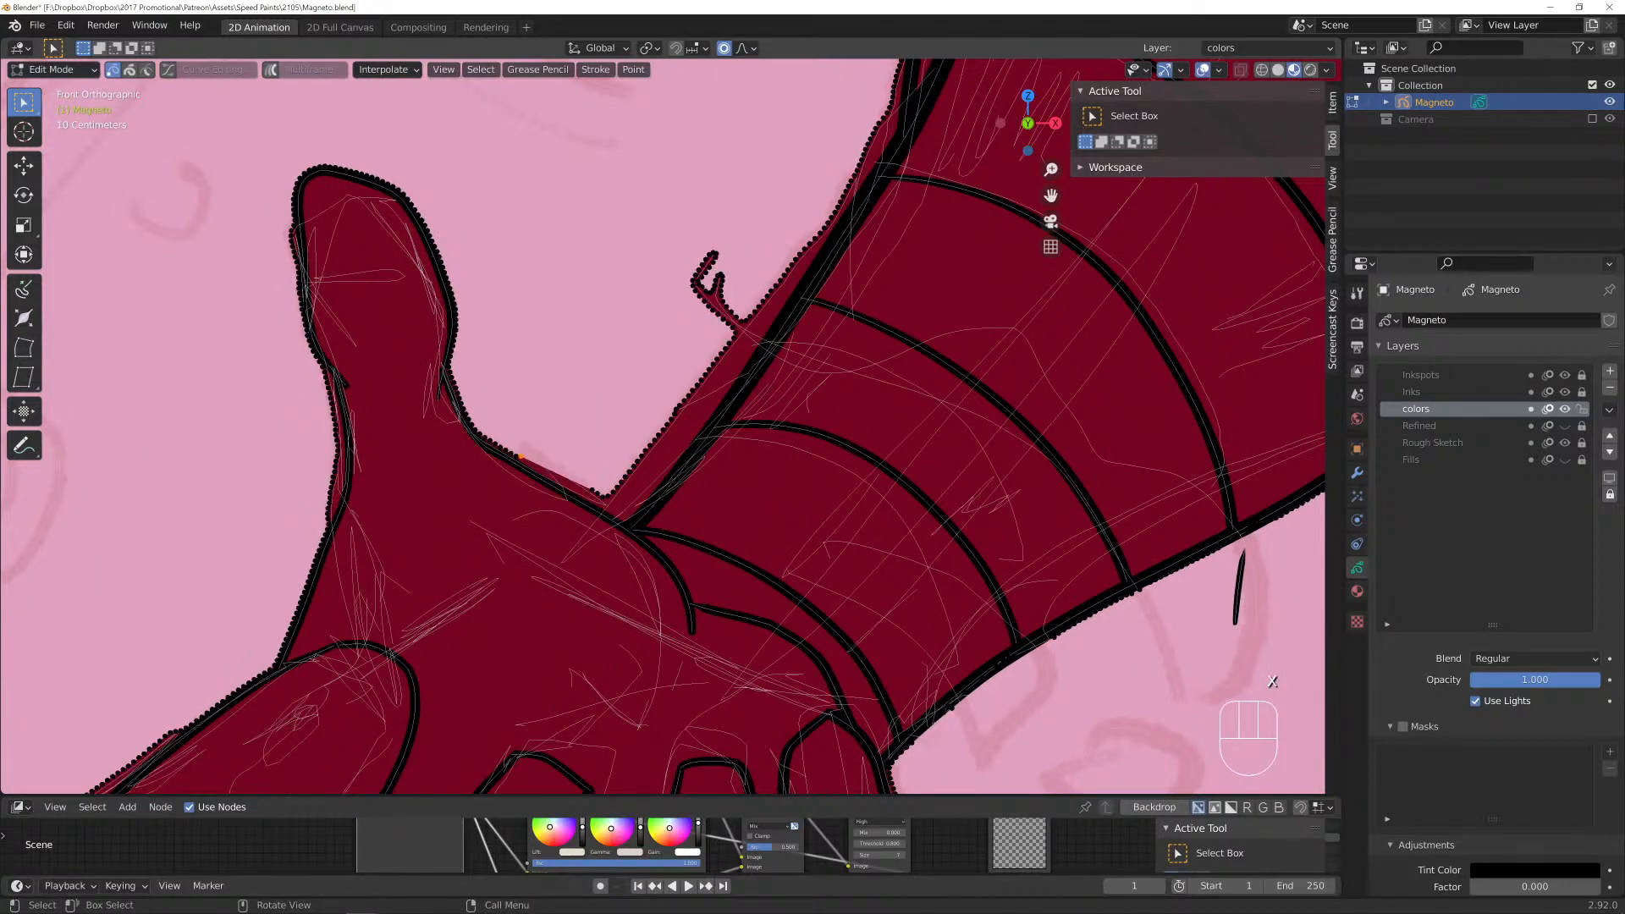
Move the leftover fill point at the thumb's inner base onto the ink line with a small proportional influence.
key(g)
click(525, 453)
key(g)
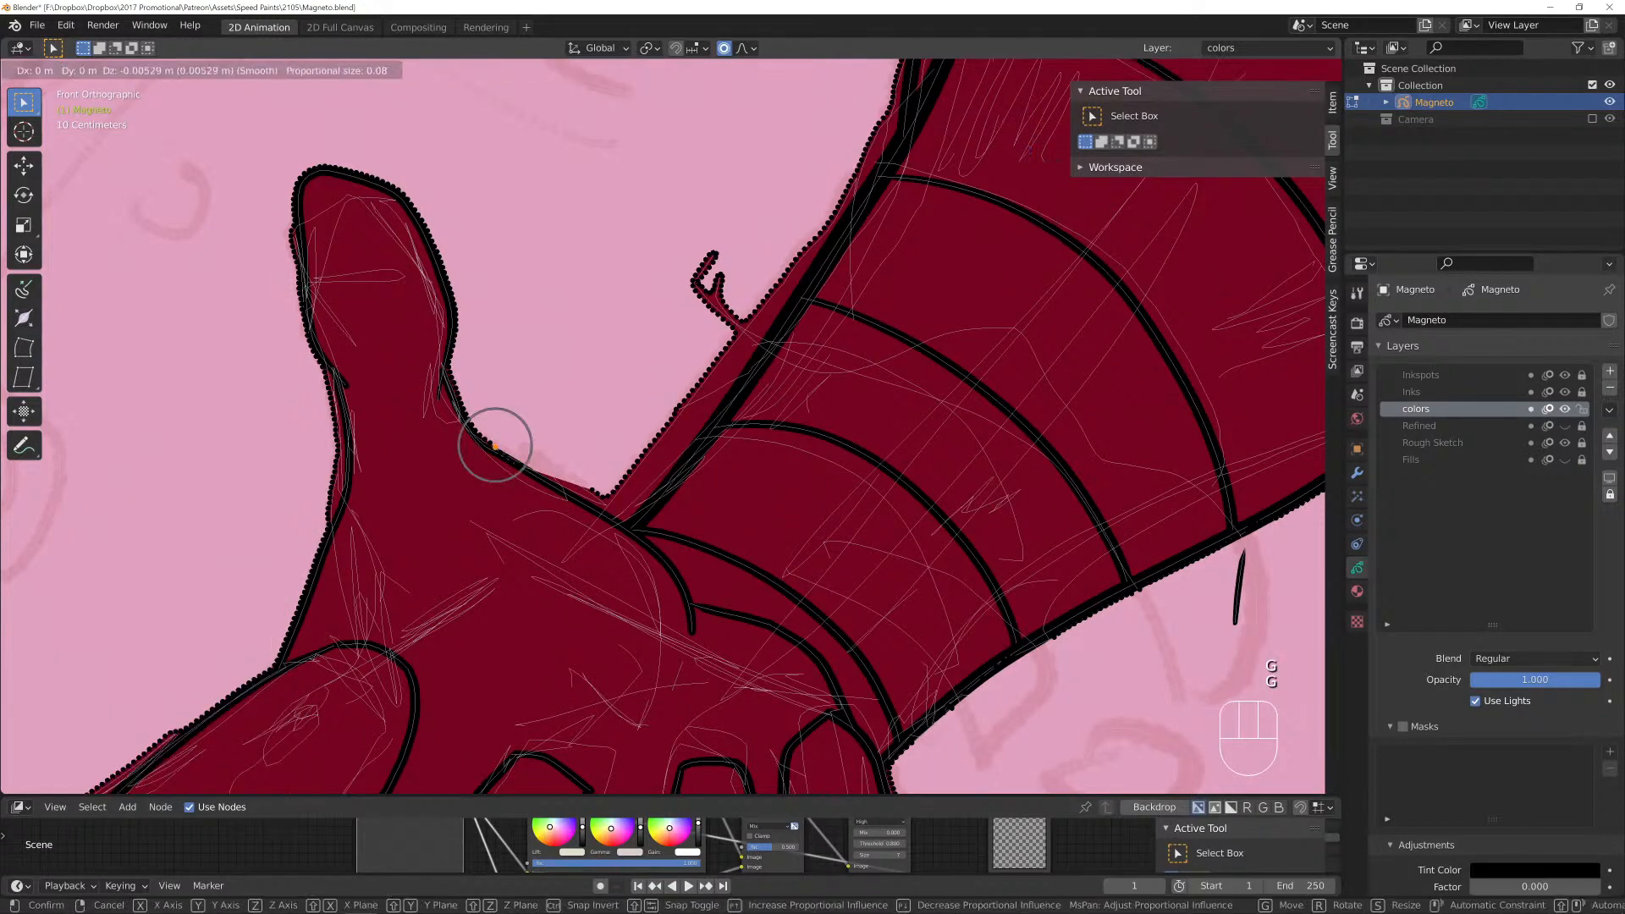
click(496, 445)
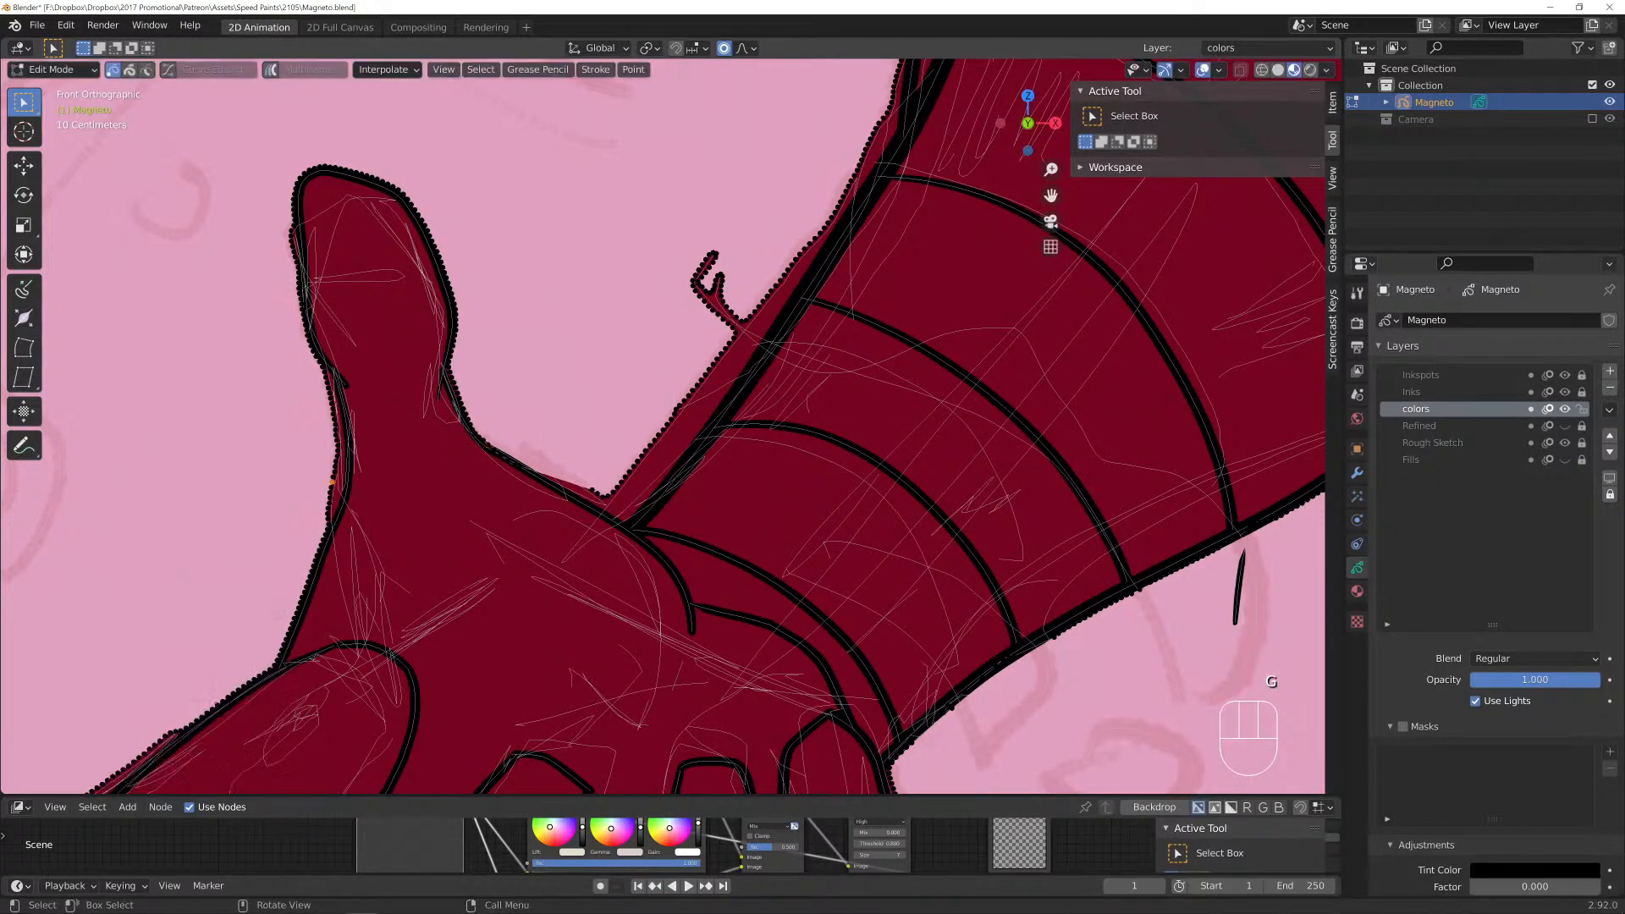
Pull the fill edge along the thumb's outer base in to the ink line with a proportional size of about 0.35.
key(g)
scroll(332, 482, down, 15)
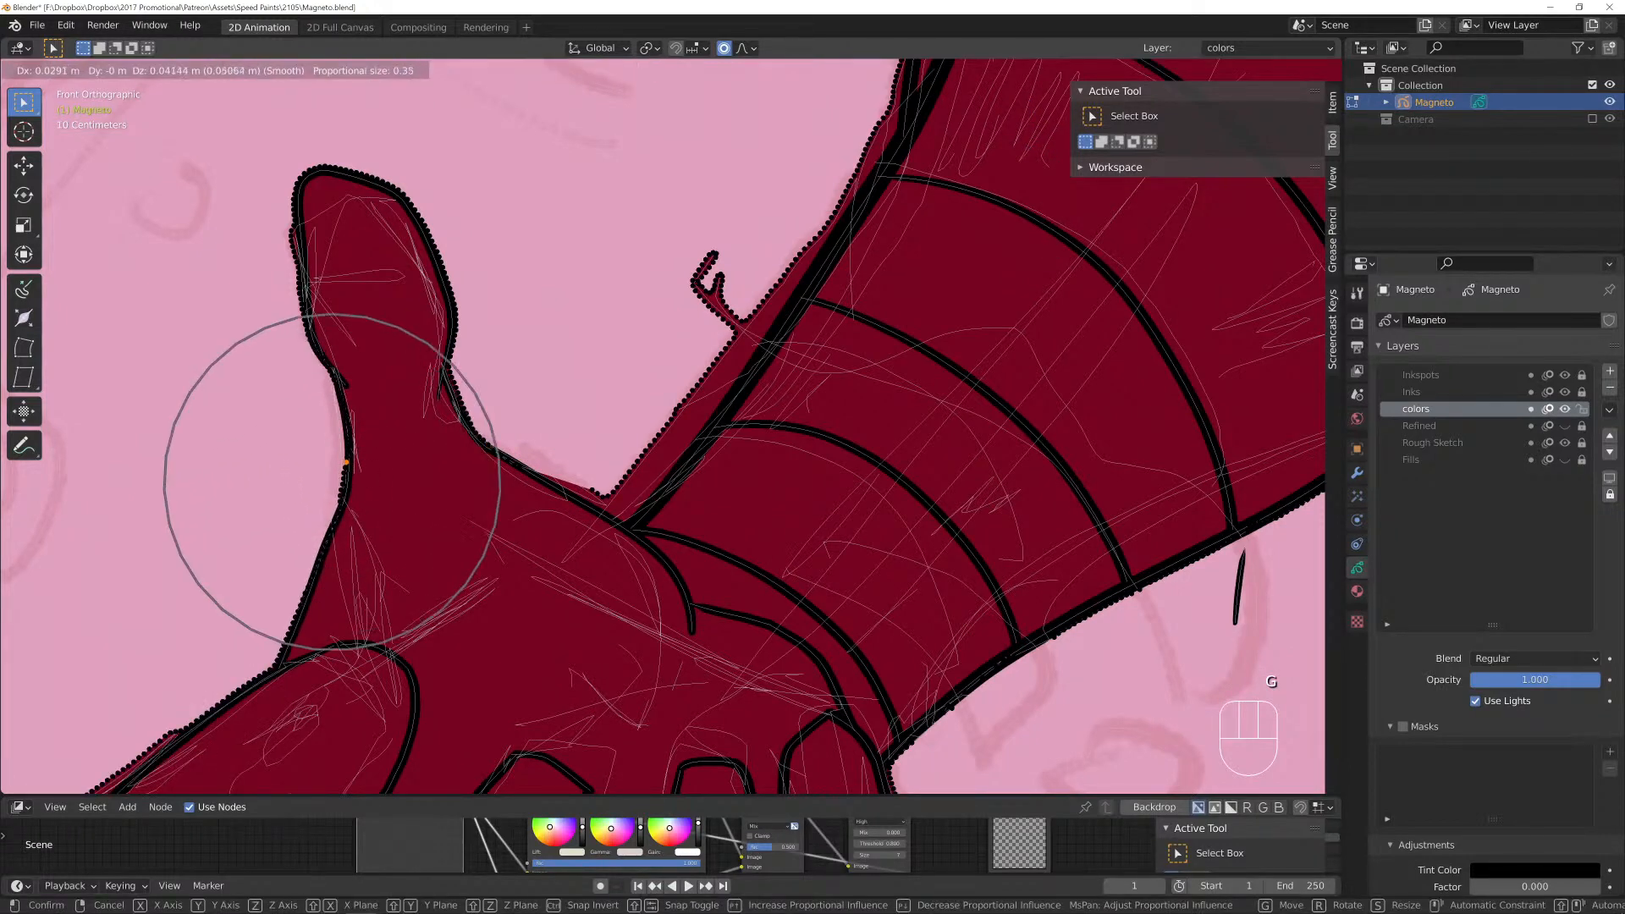
click(332, 483)
Move the fill corner between thumb and forearm onto the ink, and settle the adjoining edge point with a smaller proportional influence.
key(g)
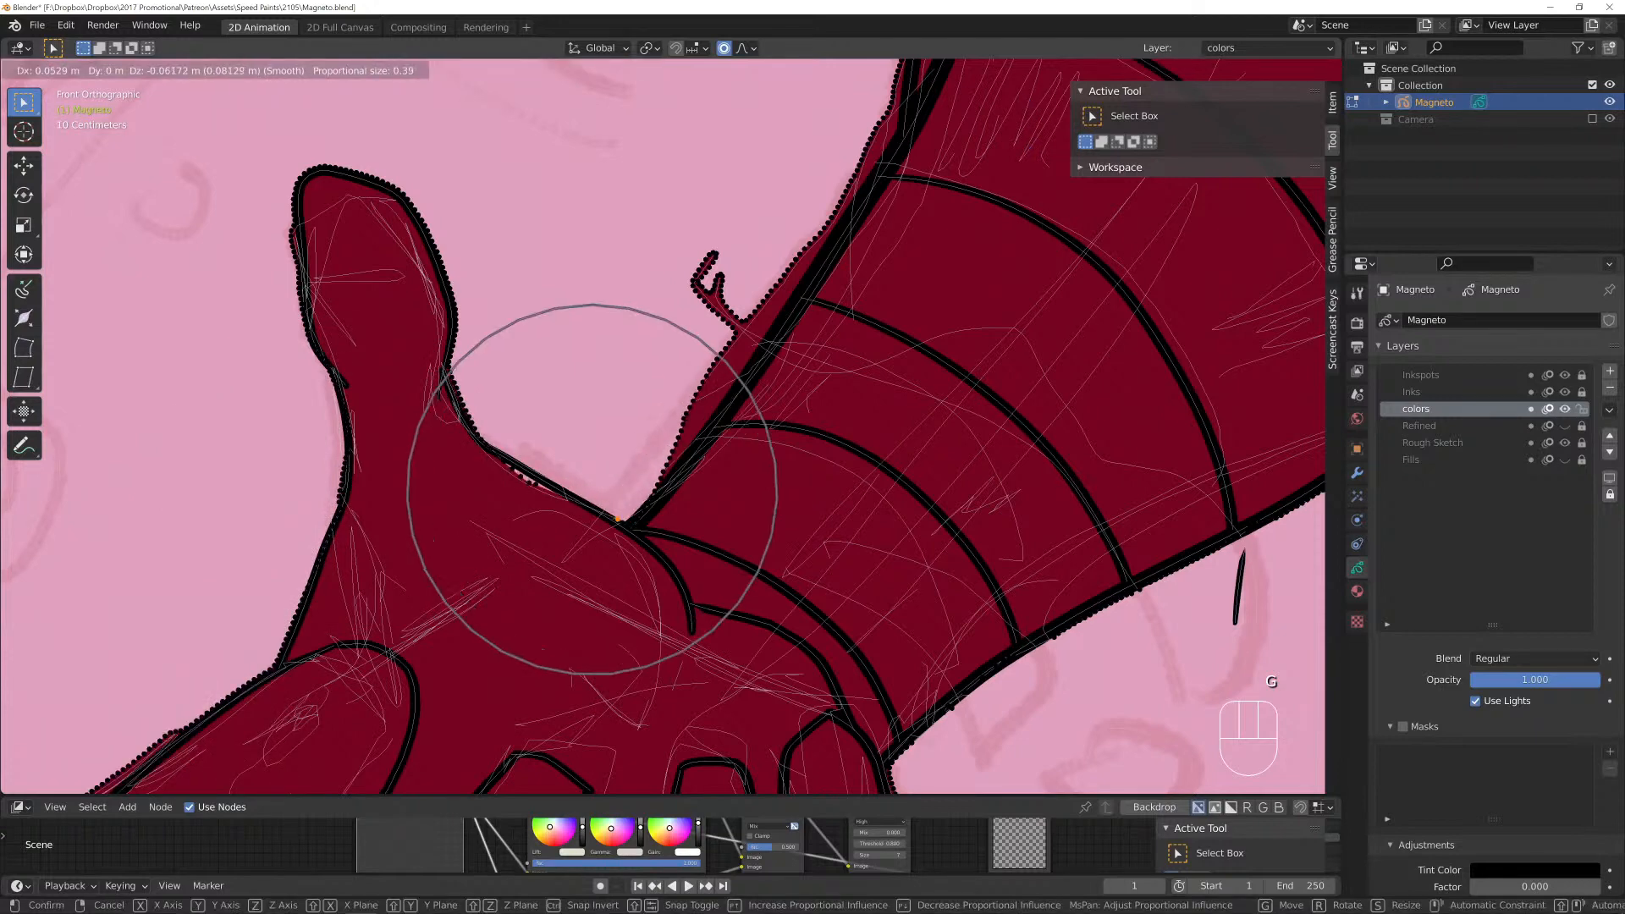
click(551, 481)
key(g)
scroll(536, 478, up, 14)
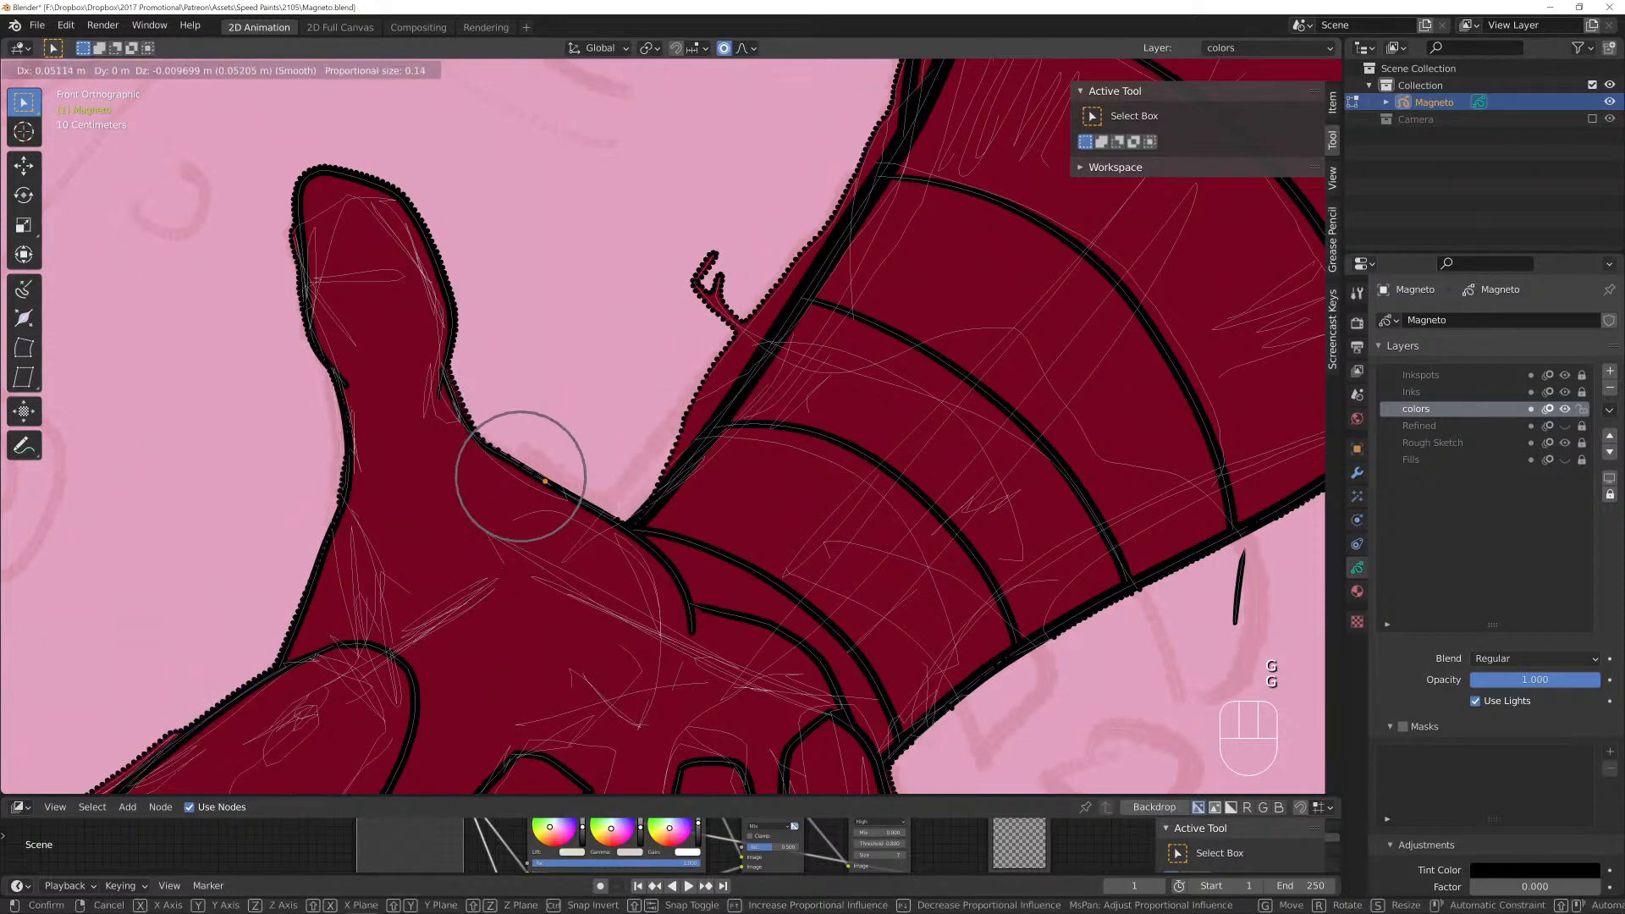
click(544, 481)
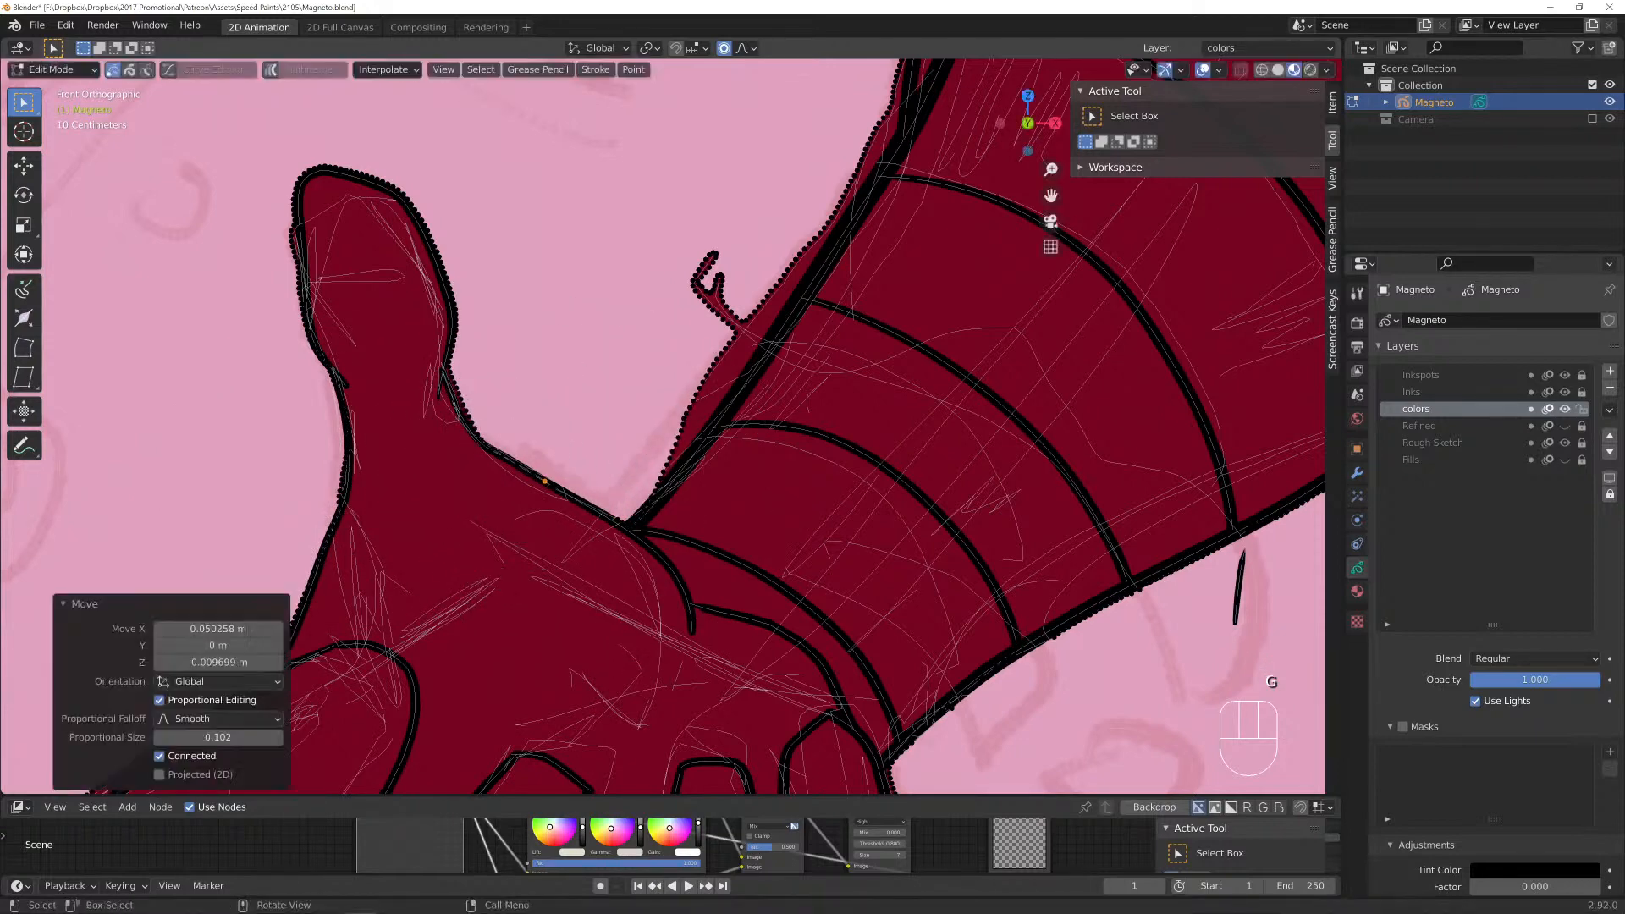
Dissolve the forked fill spur sticking out from the left forearm's upper edge near the wrist.
click(458, 398)
key(c)
click(714, 254)
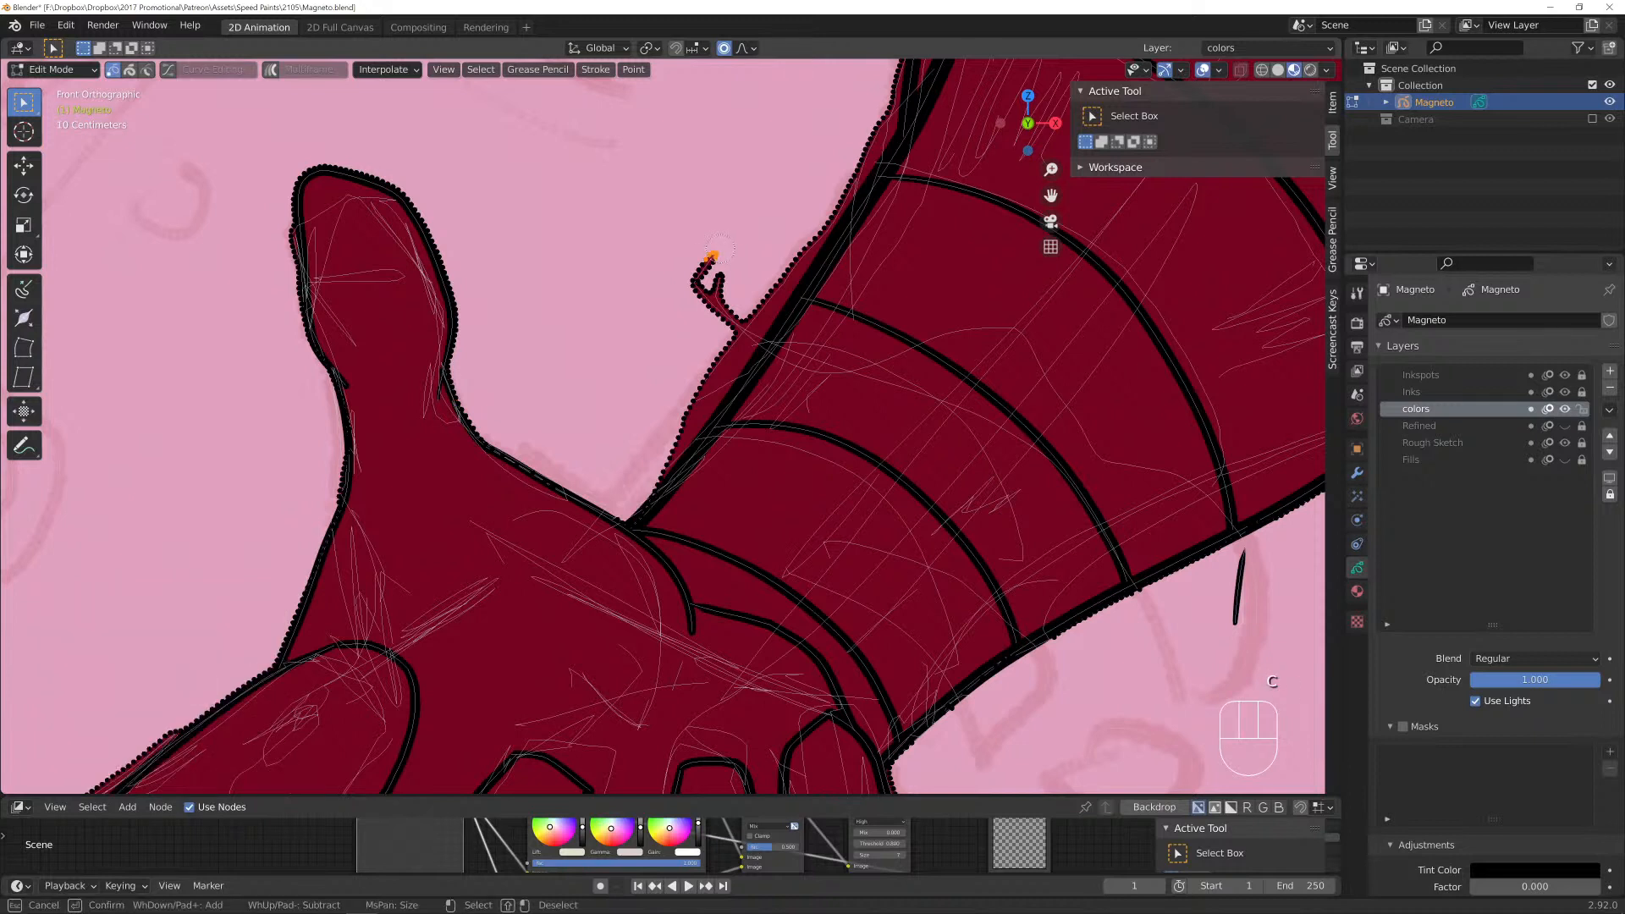
drag(699, 282, 713, 308)
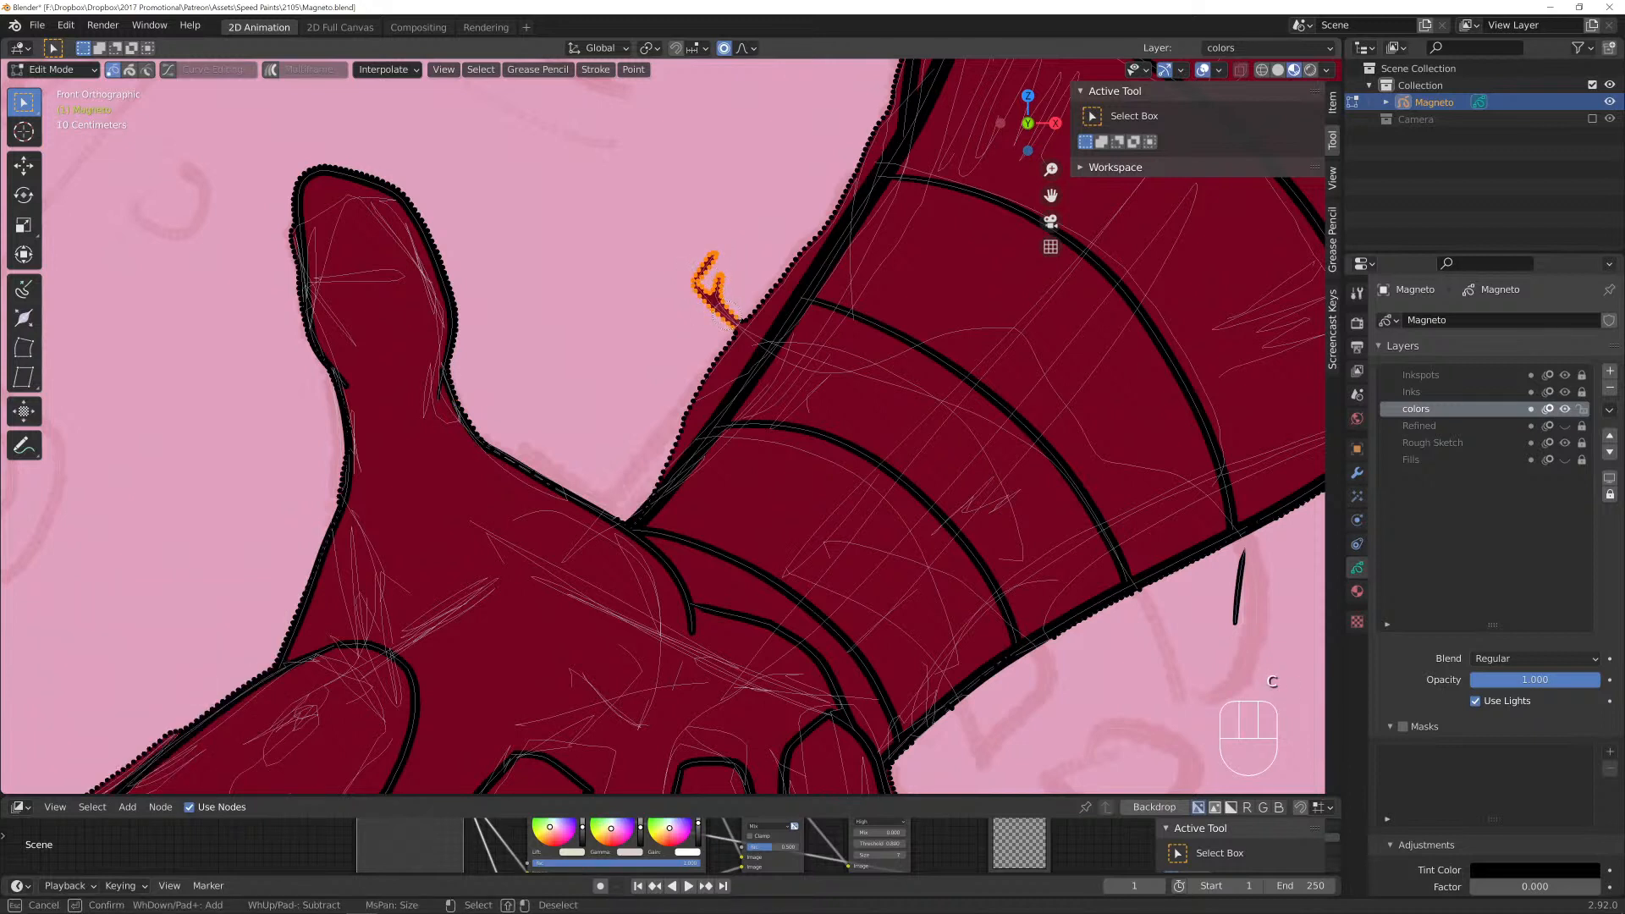
right_click(1272, 681)
key(x)
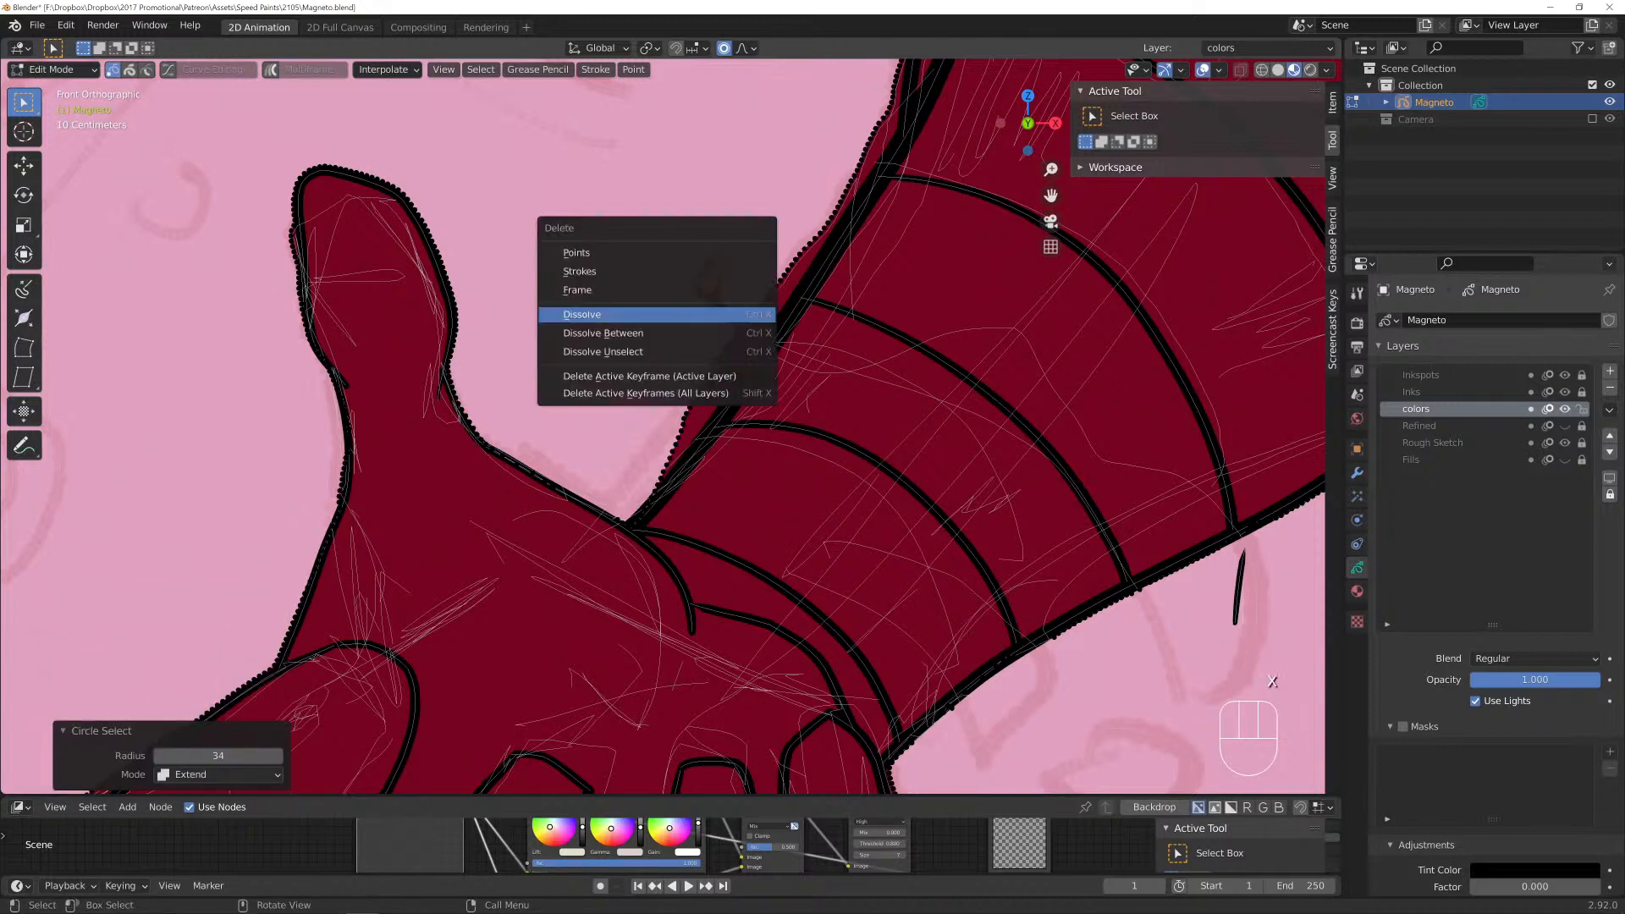
click(582, 314)
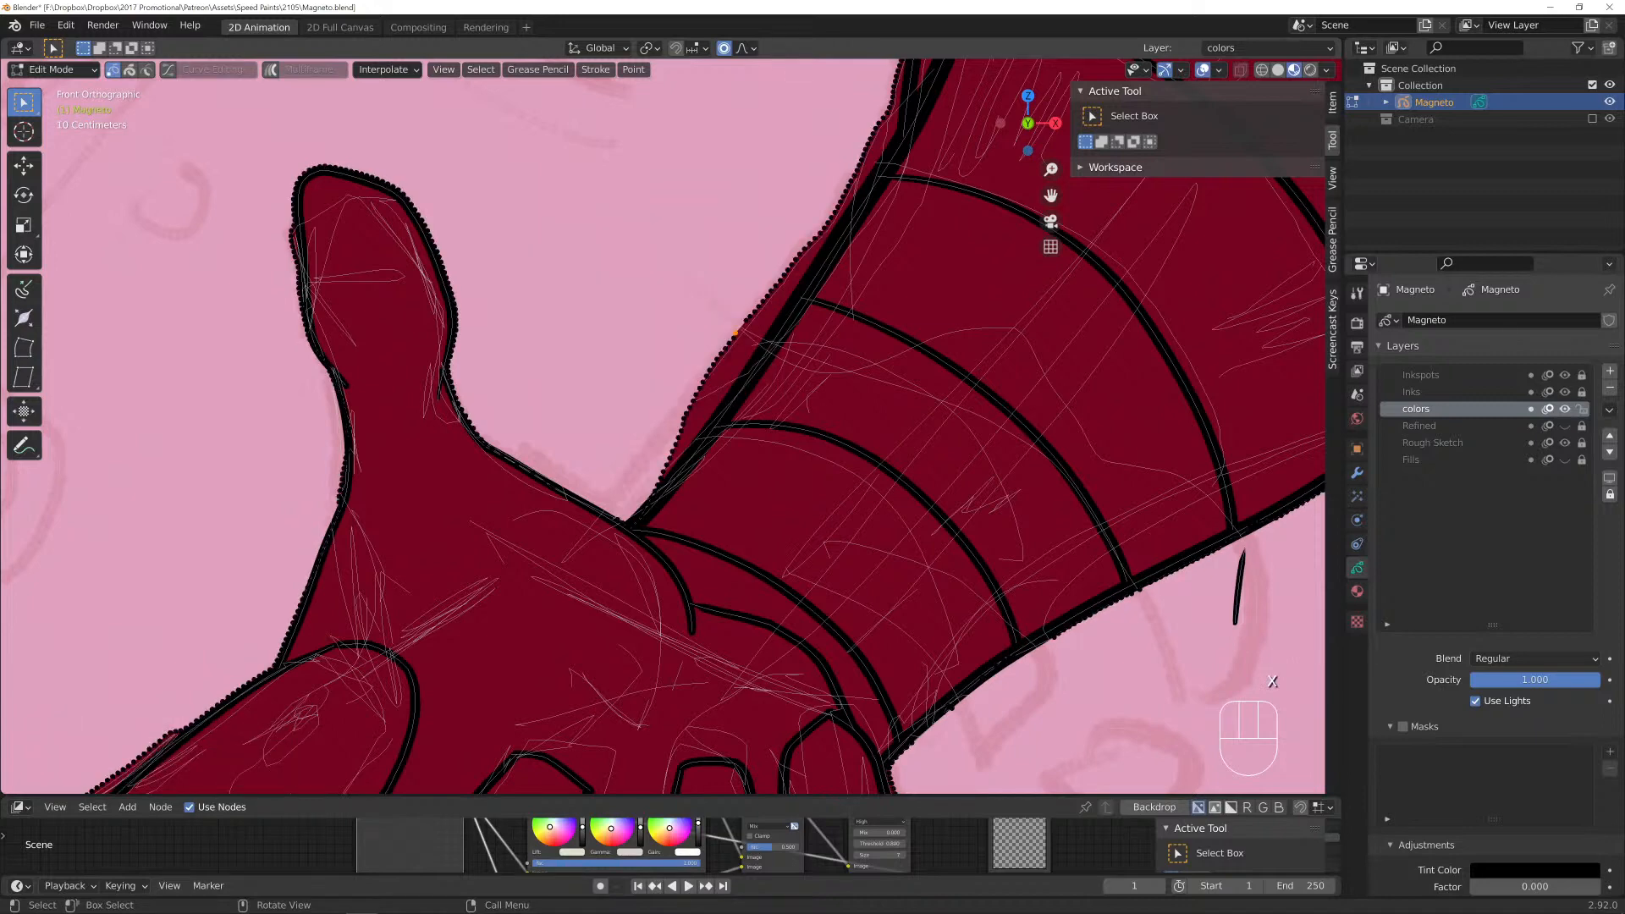
Pull the fill along the left forearm's upper edge onto the ink line with a proportional size of about 0.51.
key(g)
scroll(734, 332, down, 10)
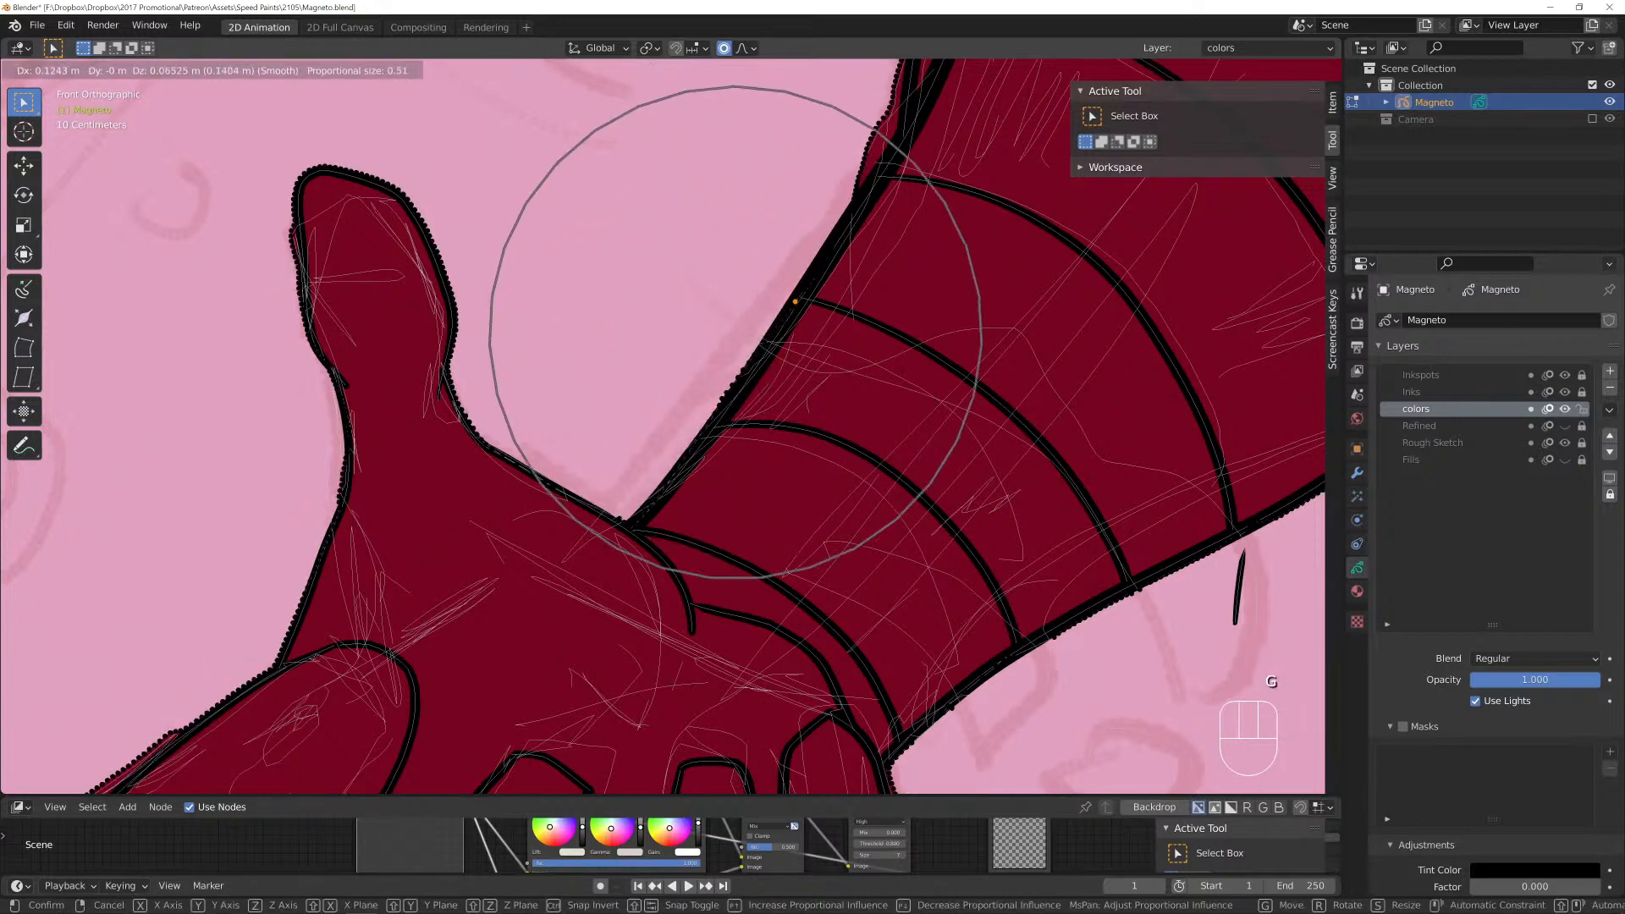
click(734, 332)
Move the bulging fill point on the forearm's upper edge below the elbow onto the ink line with a reduced proportional influence.
scroll(734, 332, up, 3)
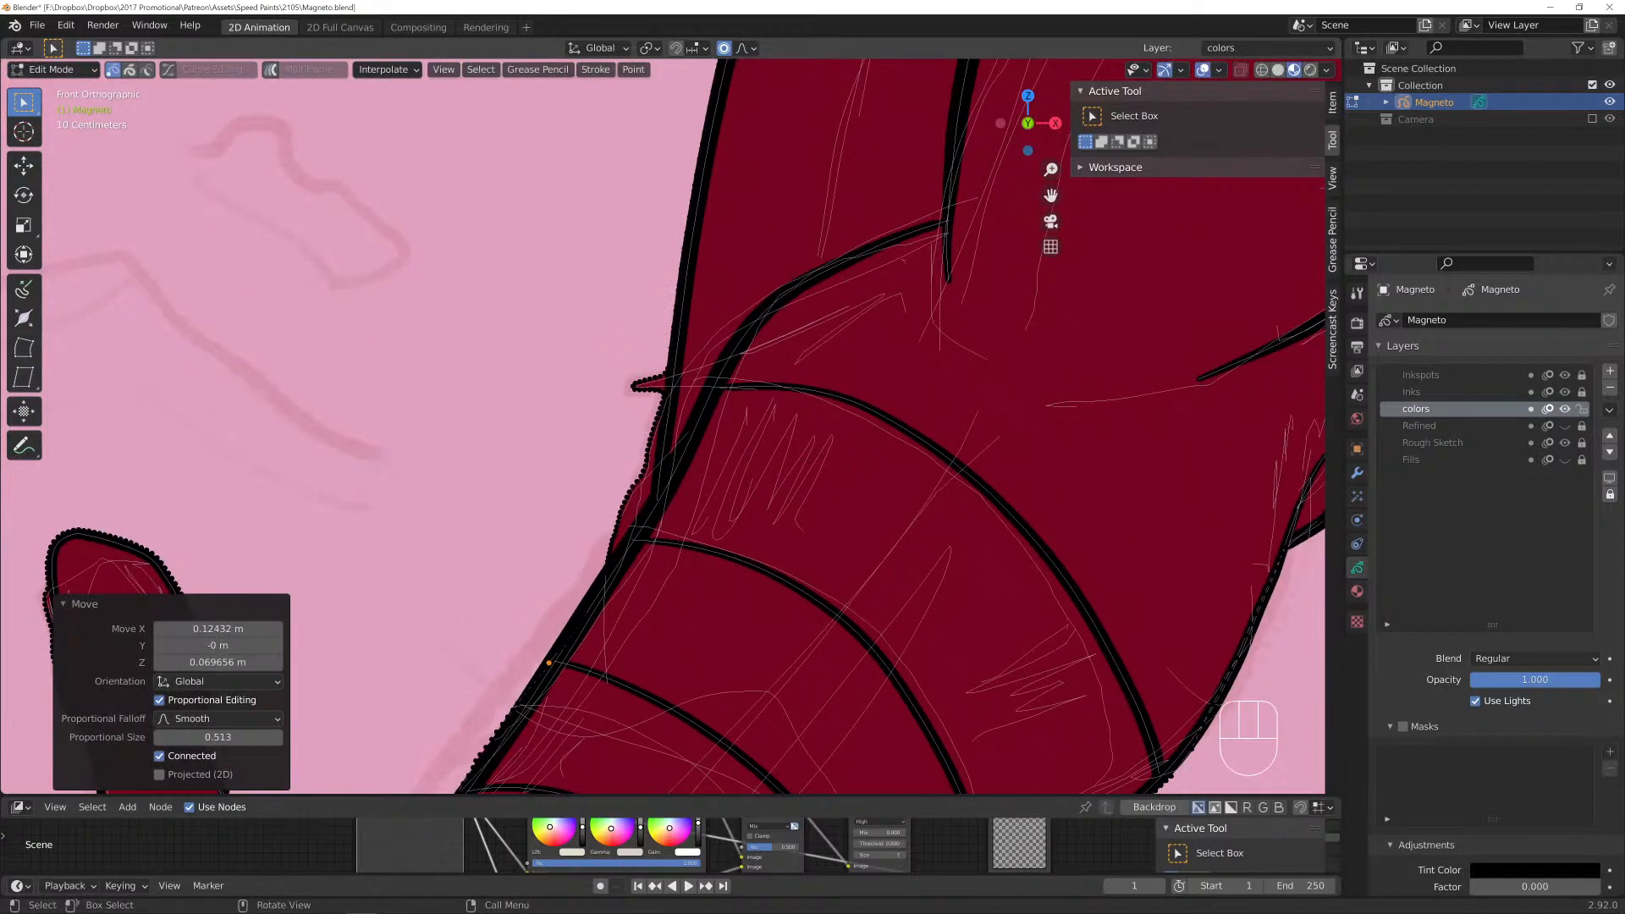
click(631, 499)
key(g)
scroll(643, 505, up, 10)
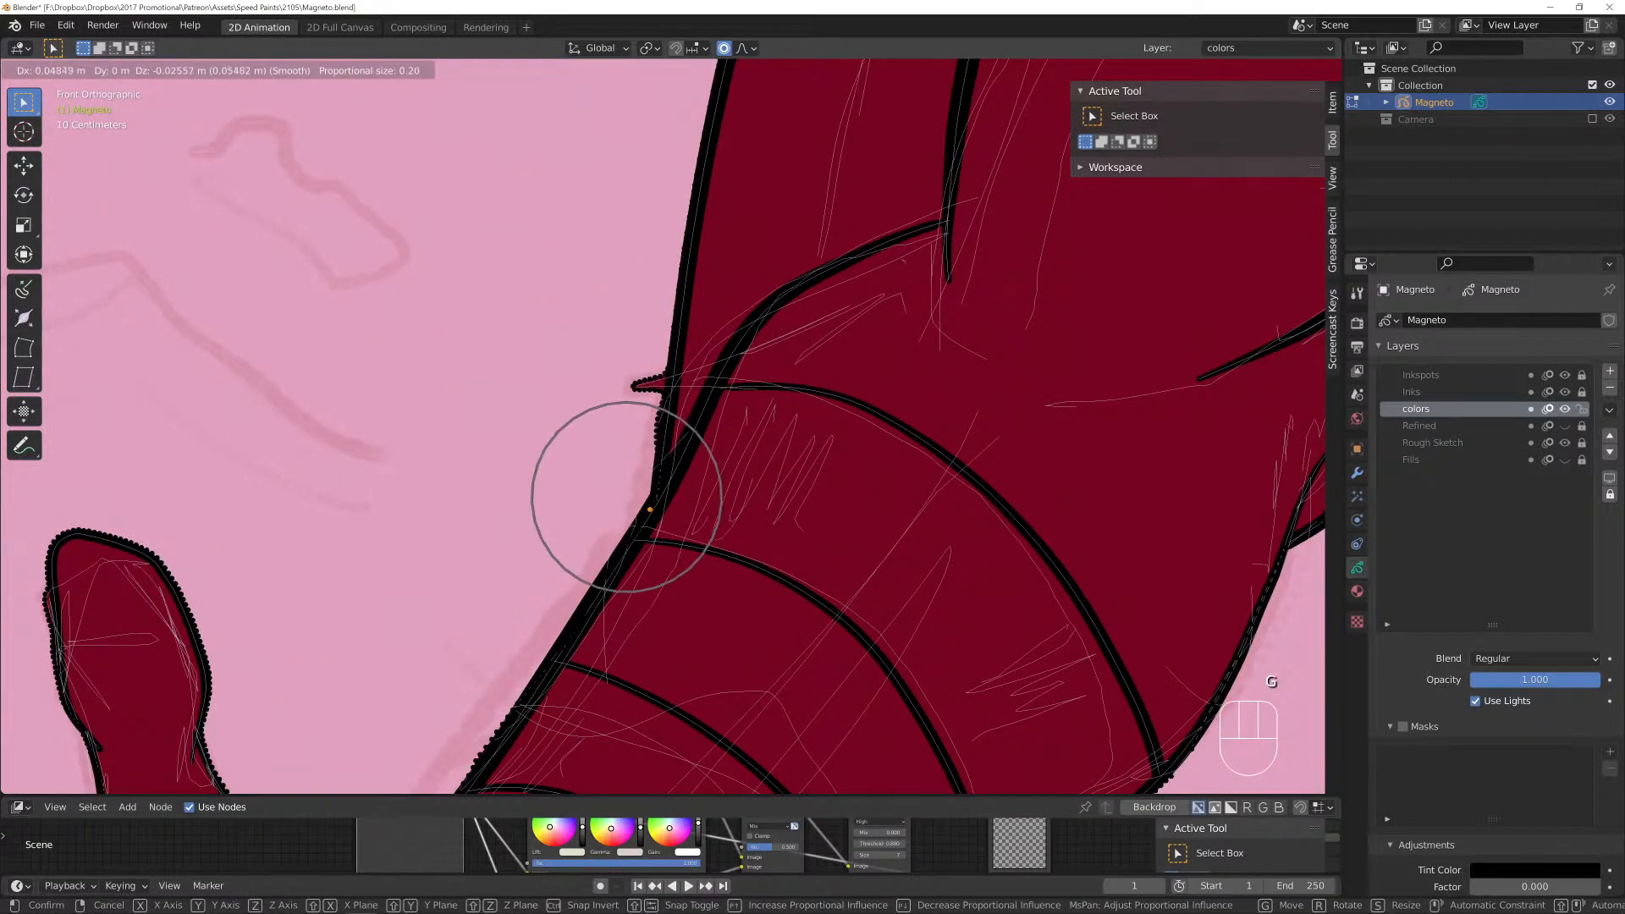
click(649, 509)
Dissolve the small pointed fill spur and neighbouring stray edge points at the left elbow.
key(c)
click(637, 386)
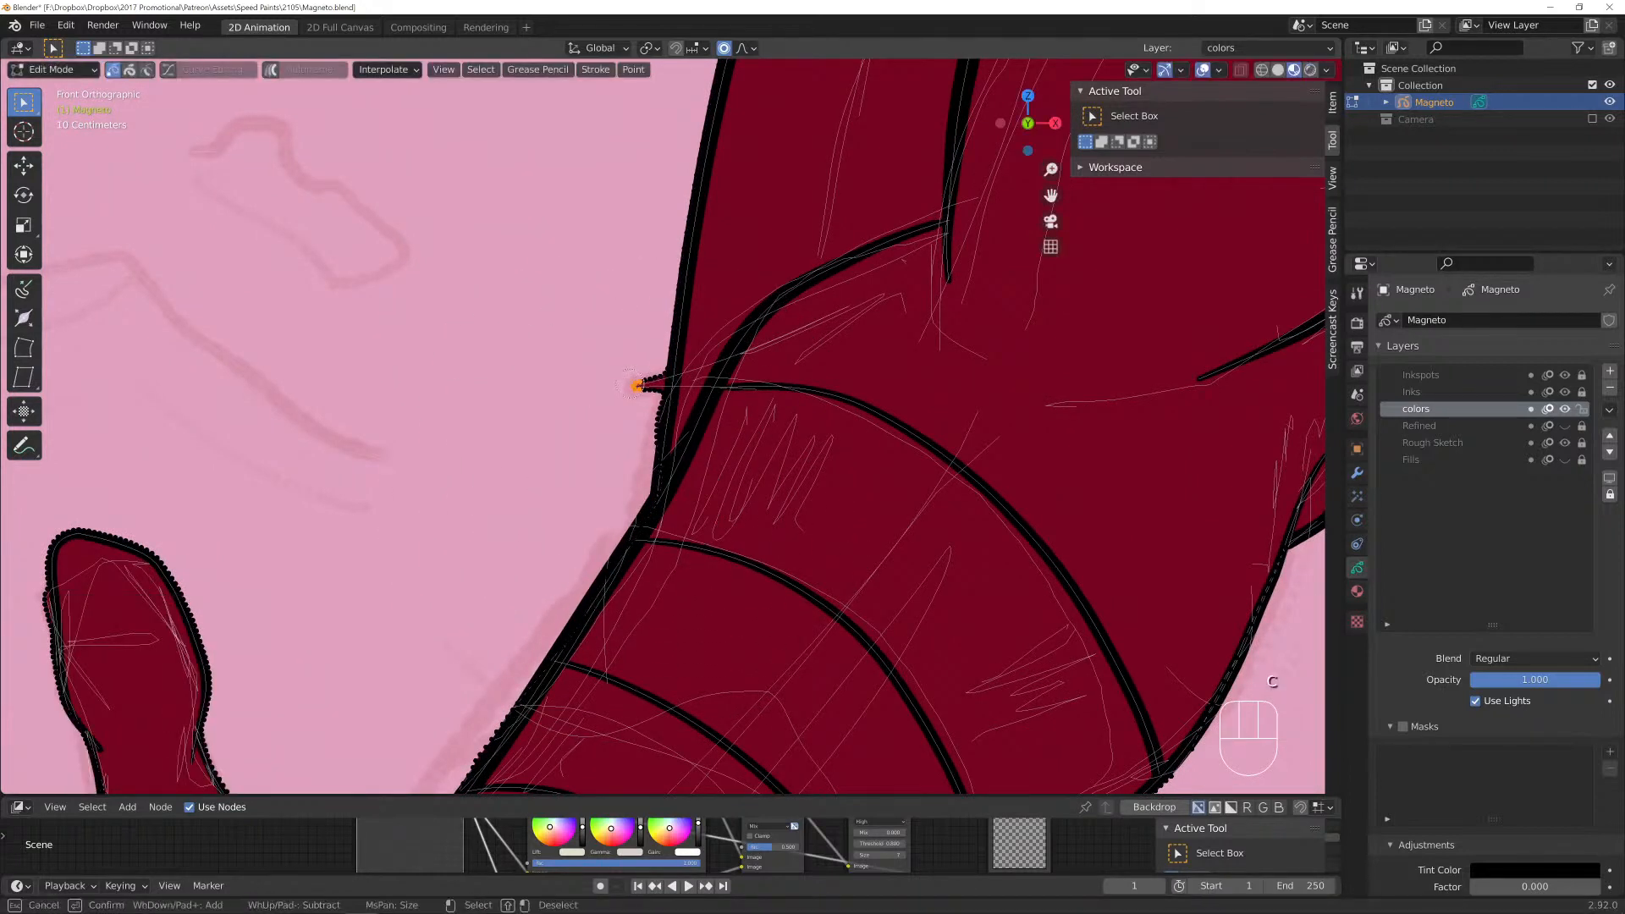
key(x)
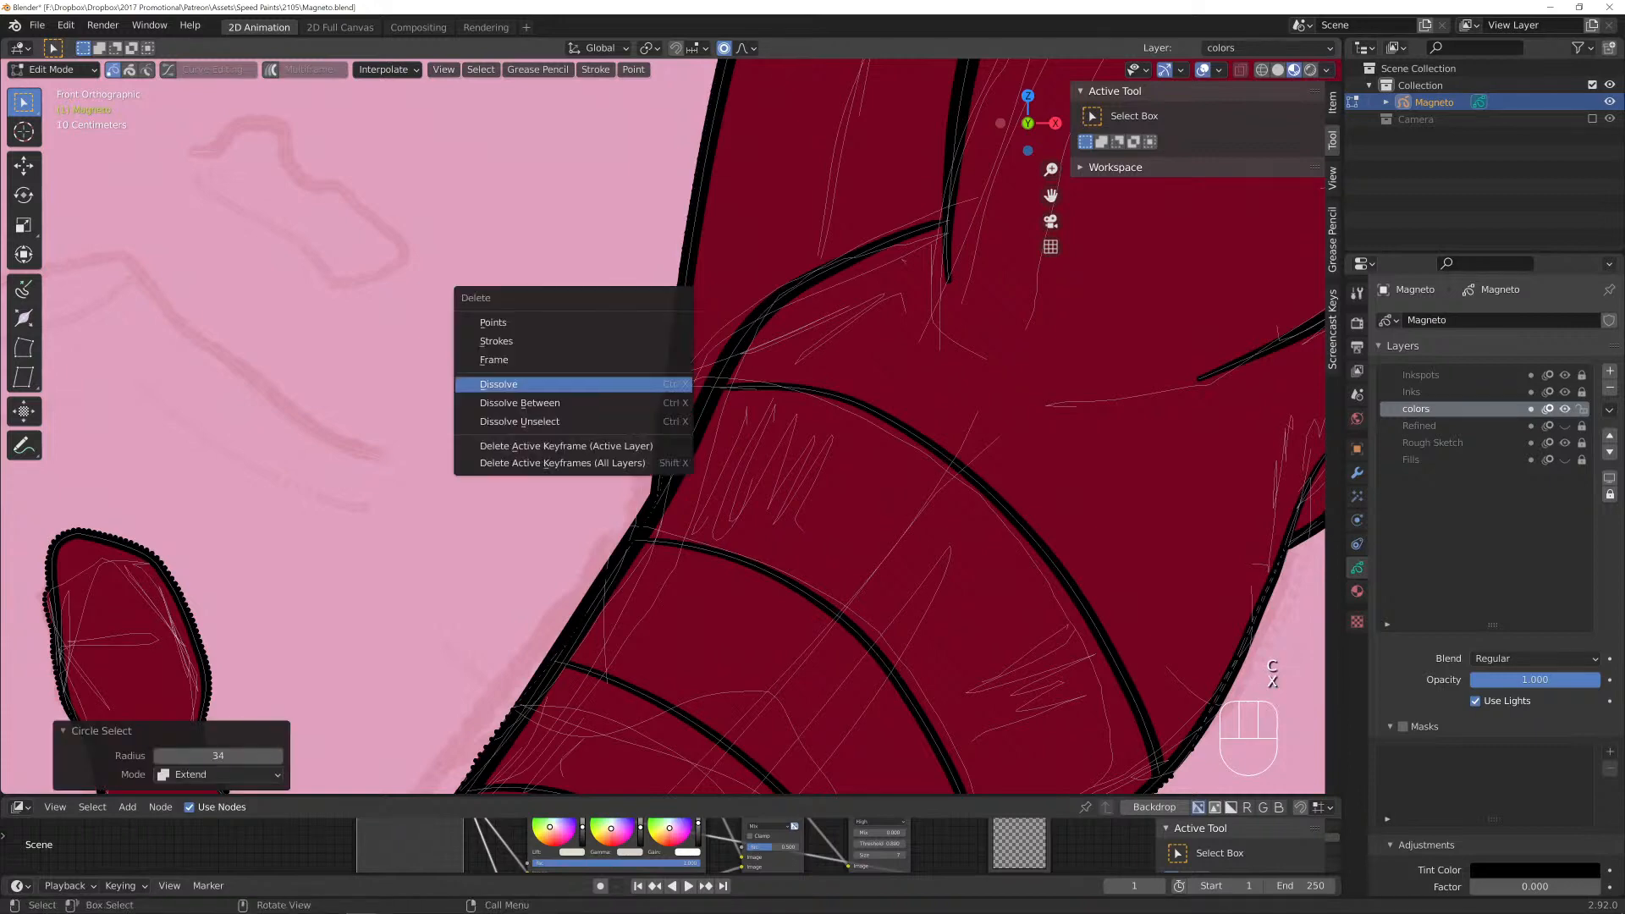
click(648, 383)
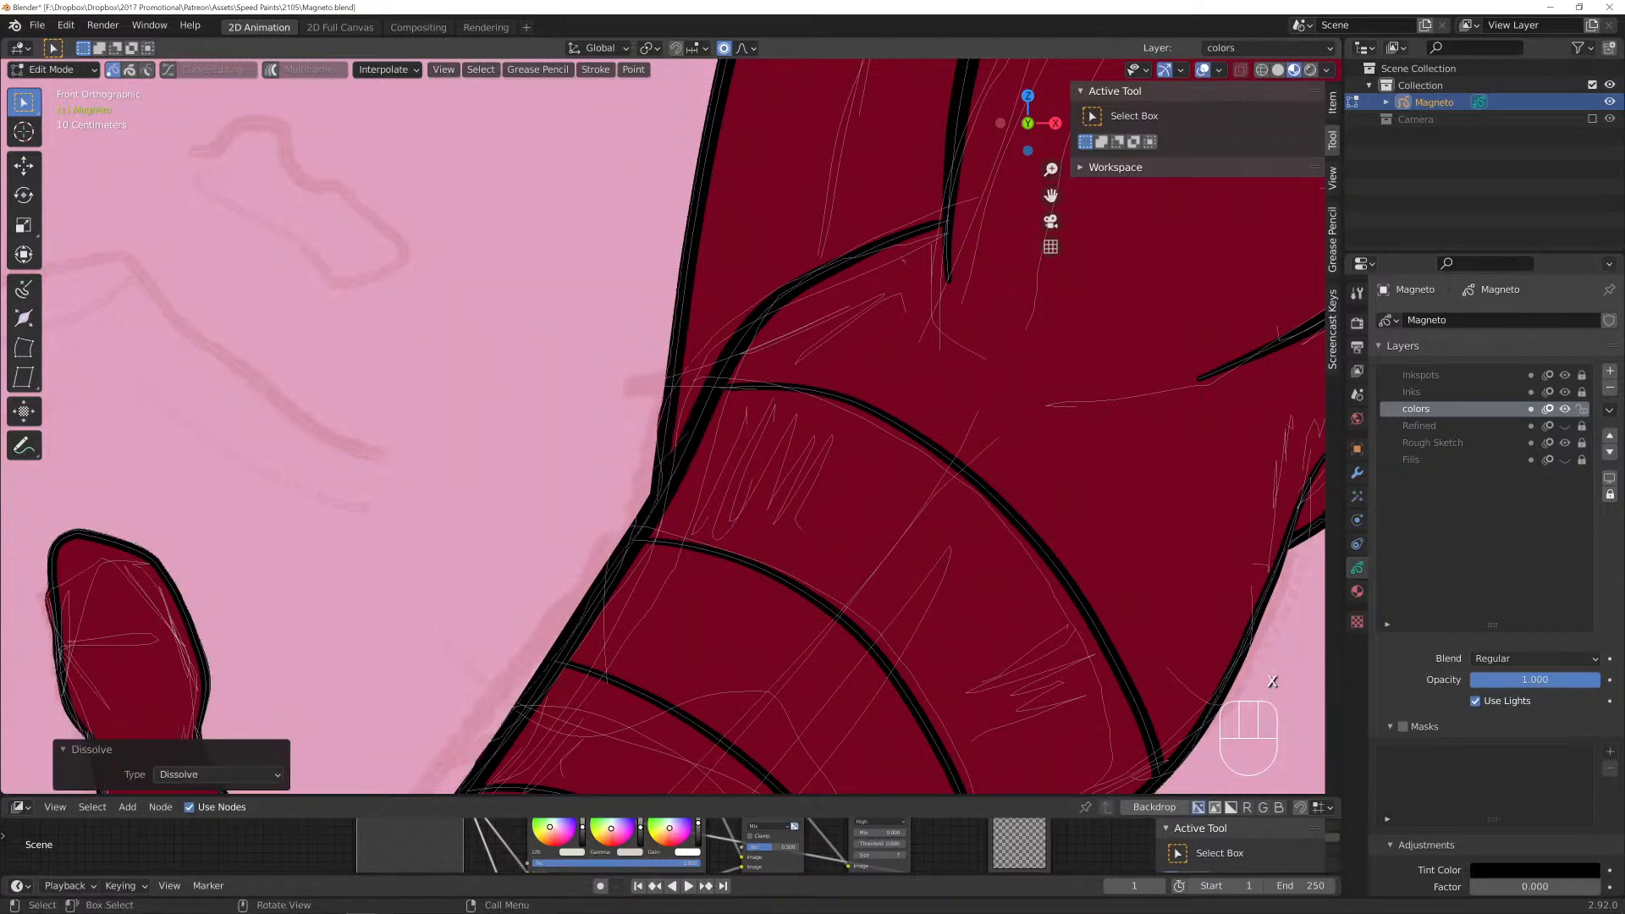
scroll(669, 423, down, 6)
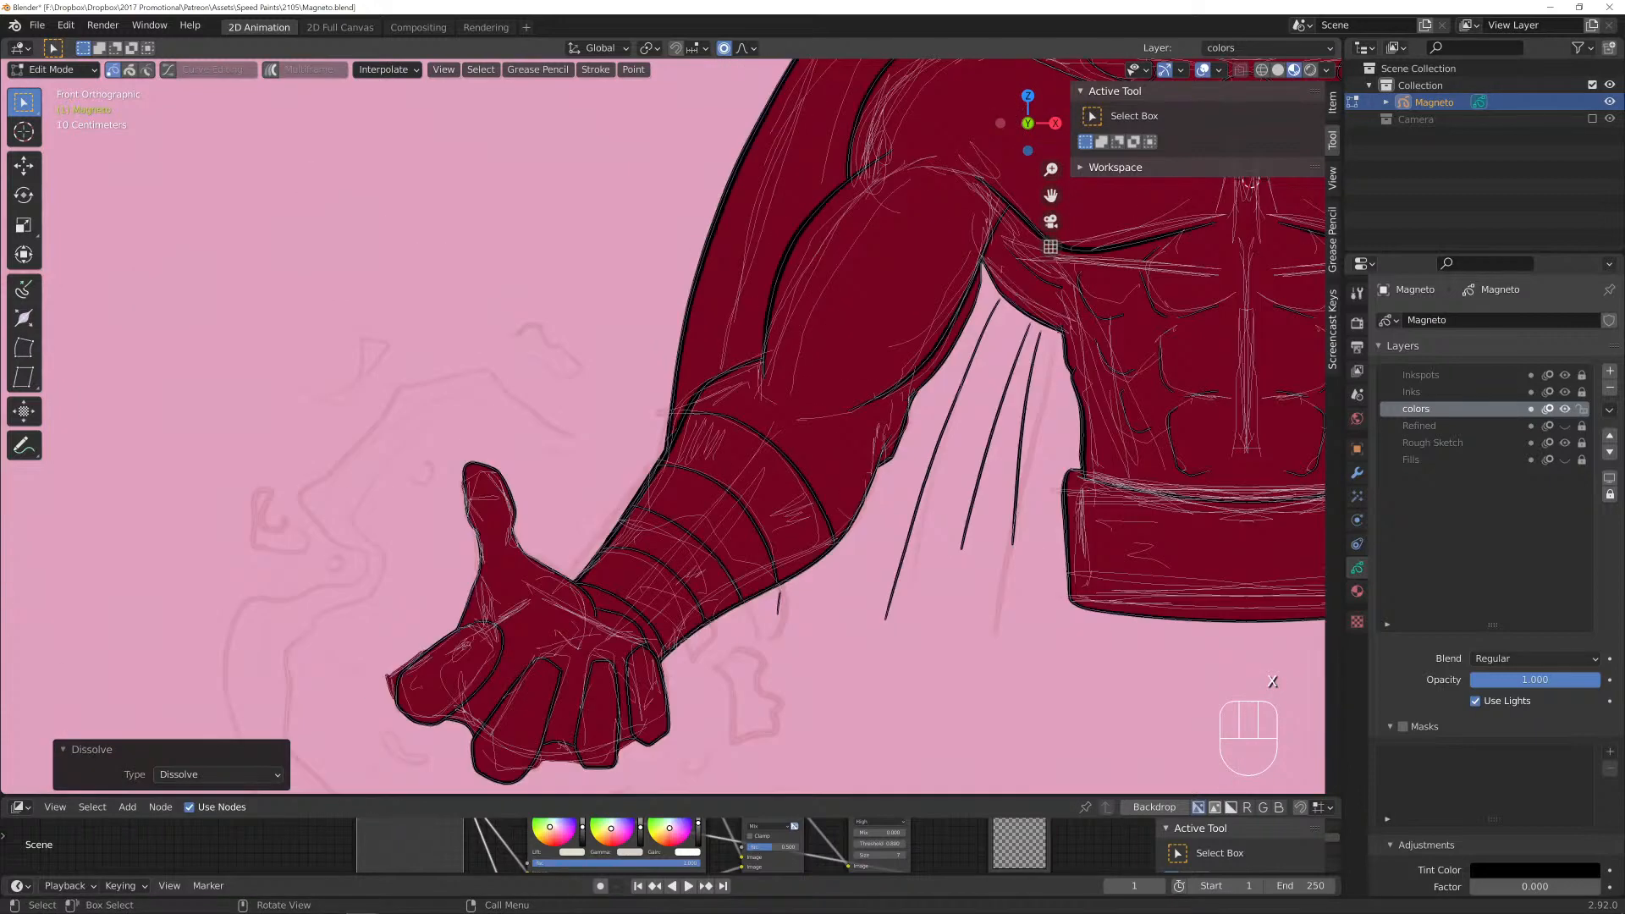
shift+middle_drag(762, 508, 1016, 436)
scroll(762, 423, up, 6)
key(Tab)
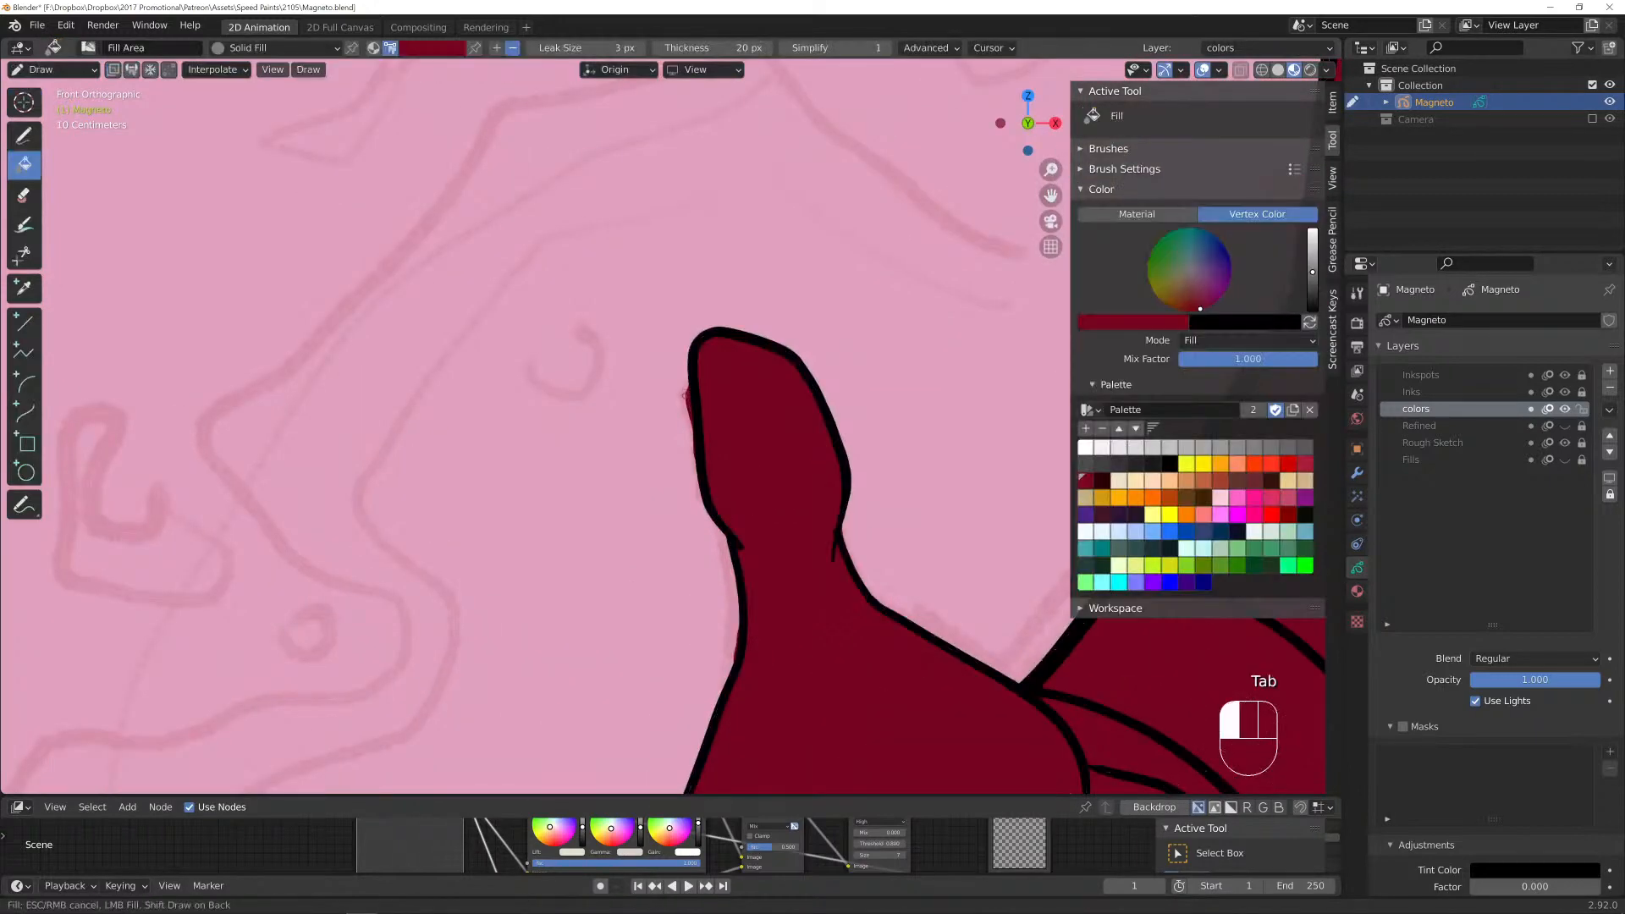
key(Tab)
key(Tab)
key(ctrl+z)
key(ctrl+z)
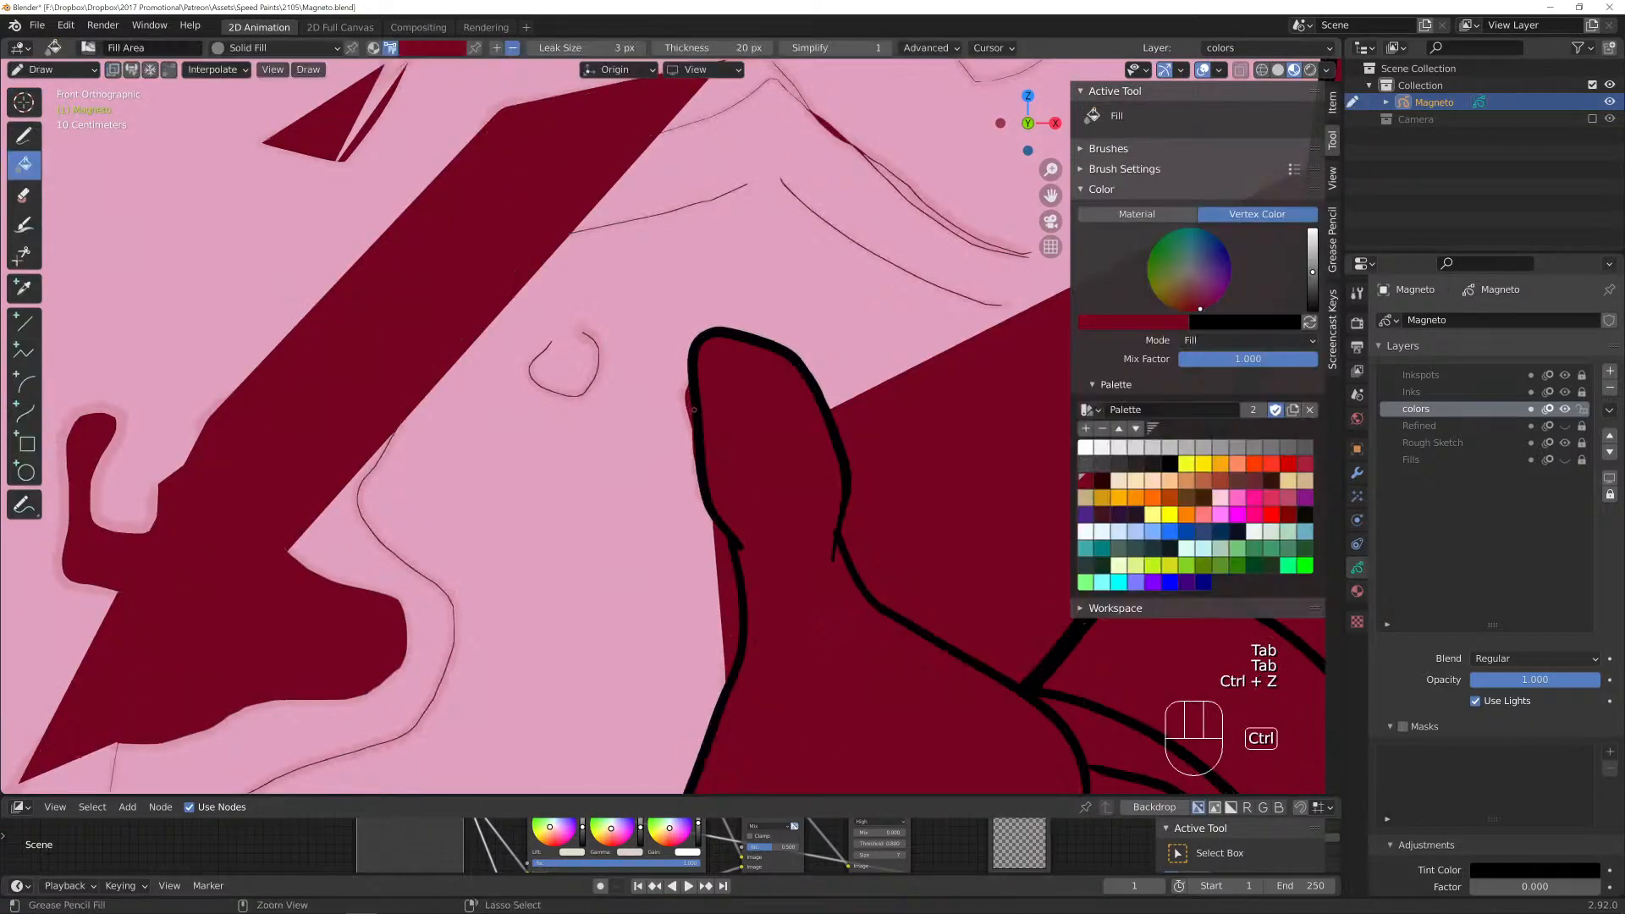
key(Tab)
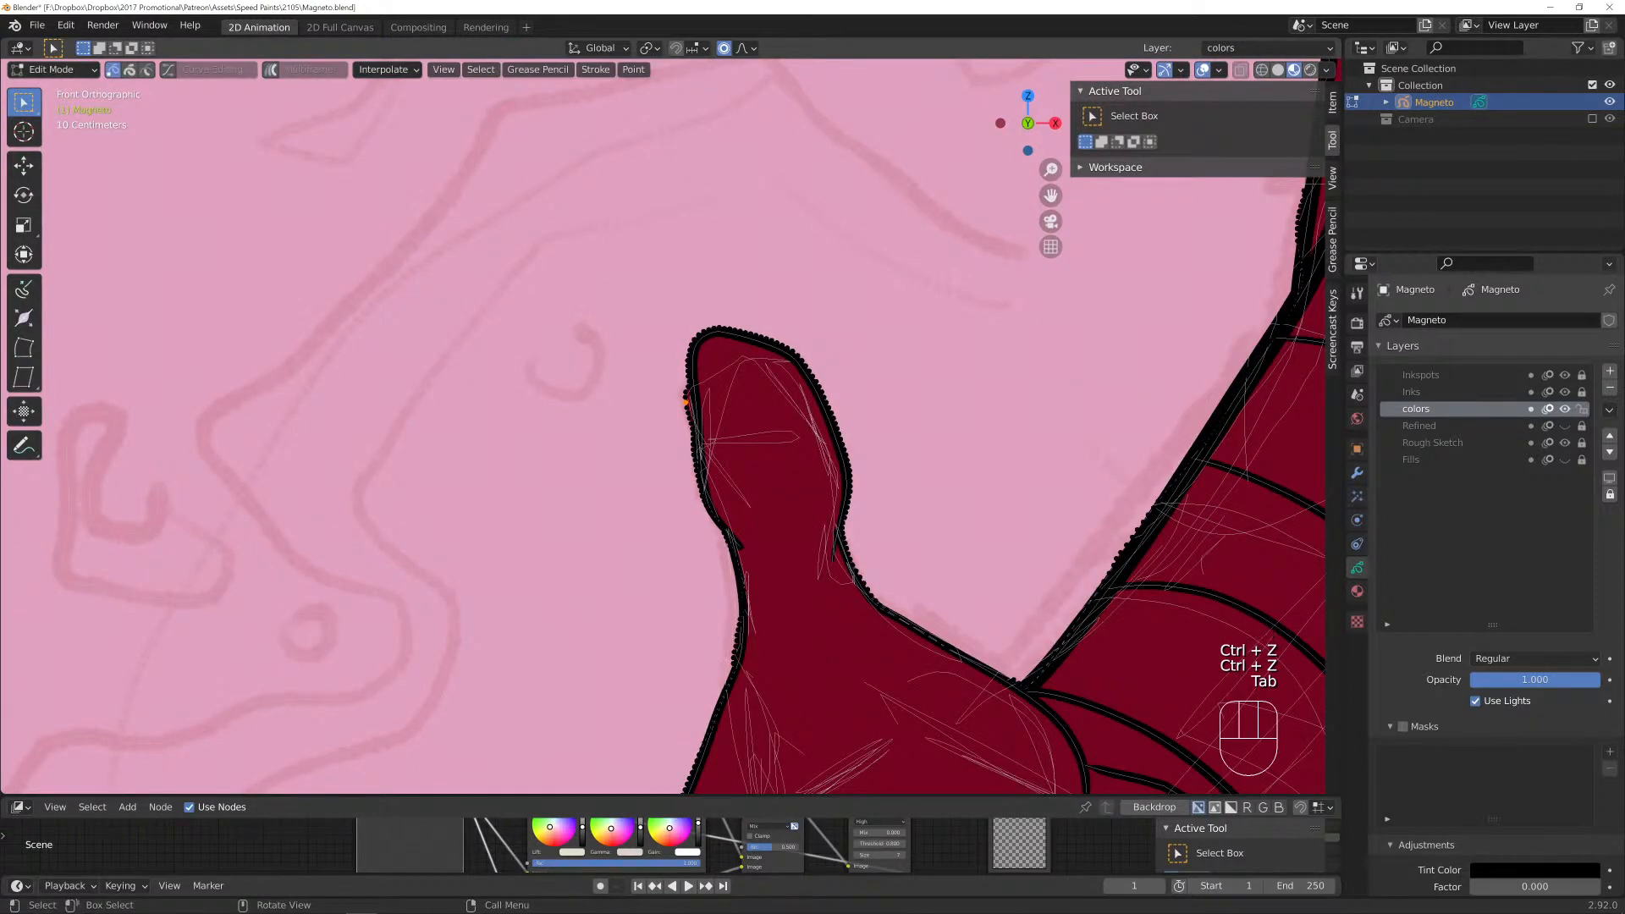
Nudge the protruding fill point on the thumb tip's outer edge onto the ink line with a proportional size of about 0.2.
key(g)
click(703, 424)
scroll(660, 423, down, 3)
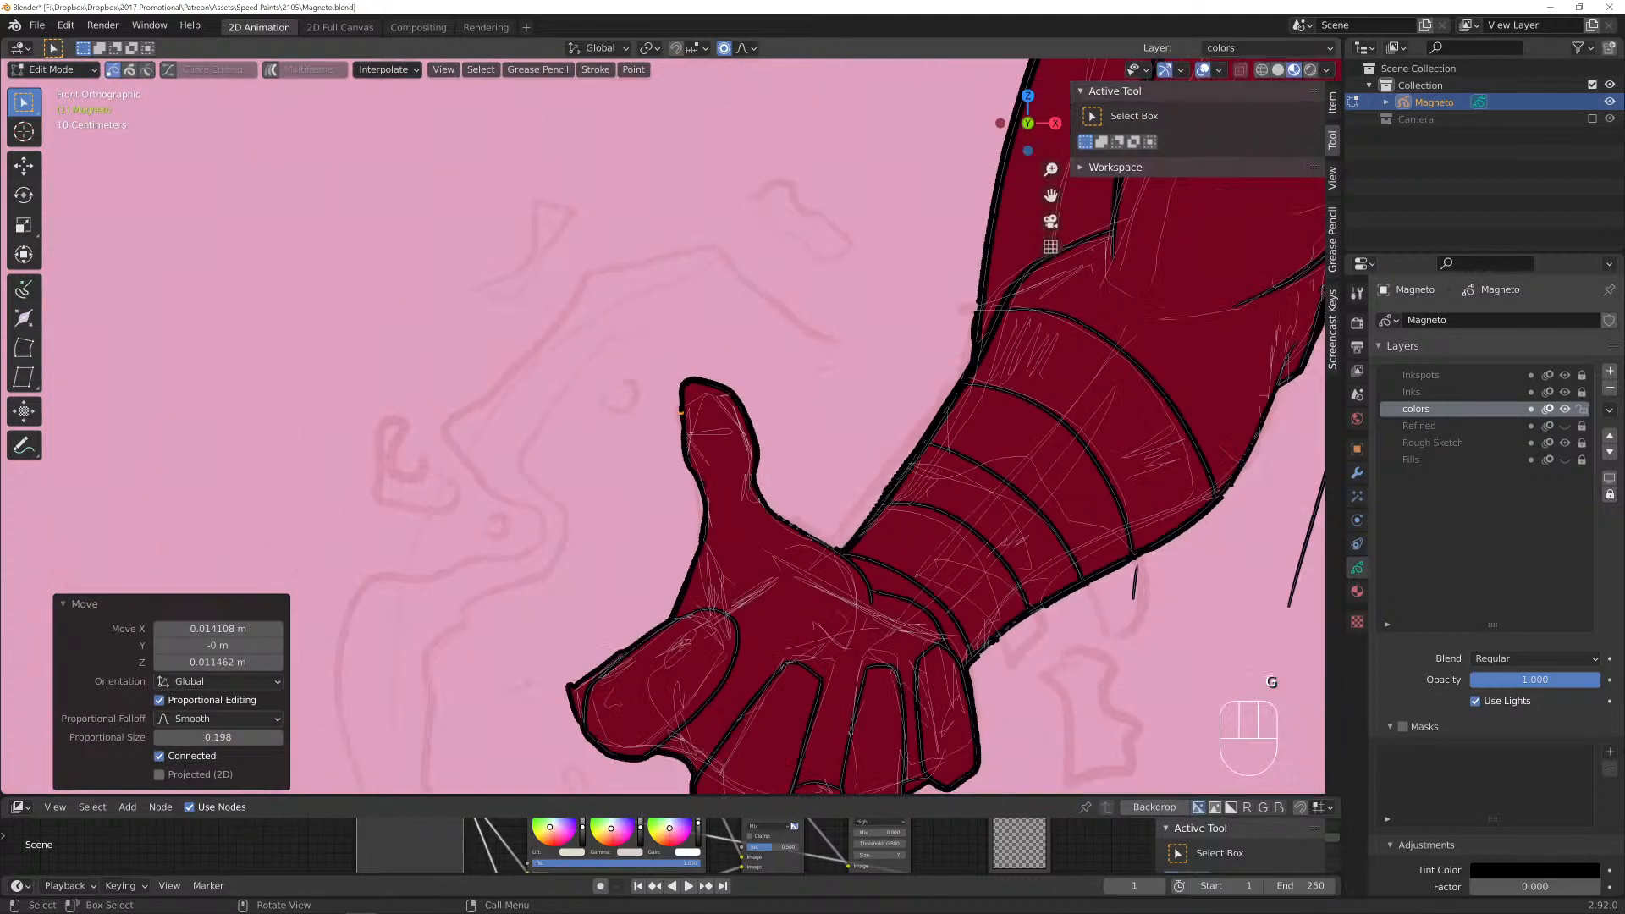
Dissolve the pointed fill flap outside the left hand's outermost fingertip and move the leftover fill point down onto the fingertip's ink line.
shift+middle_drag(660, 542, 774, 336)
scroll(673, 440, up, 4)
shift+middle_drag(678, 508, 627, 367)
scroll(663, 406, up, 1)
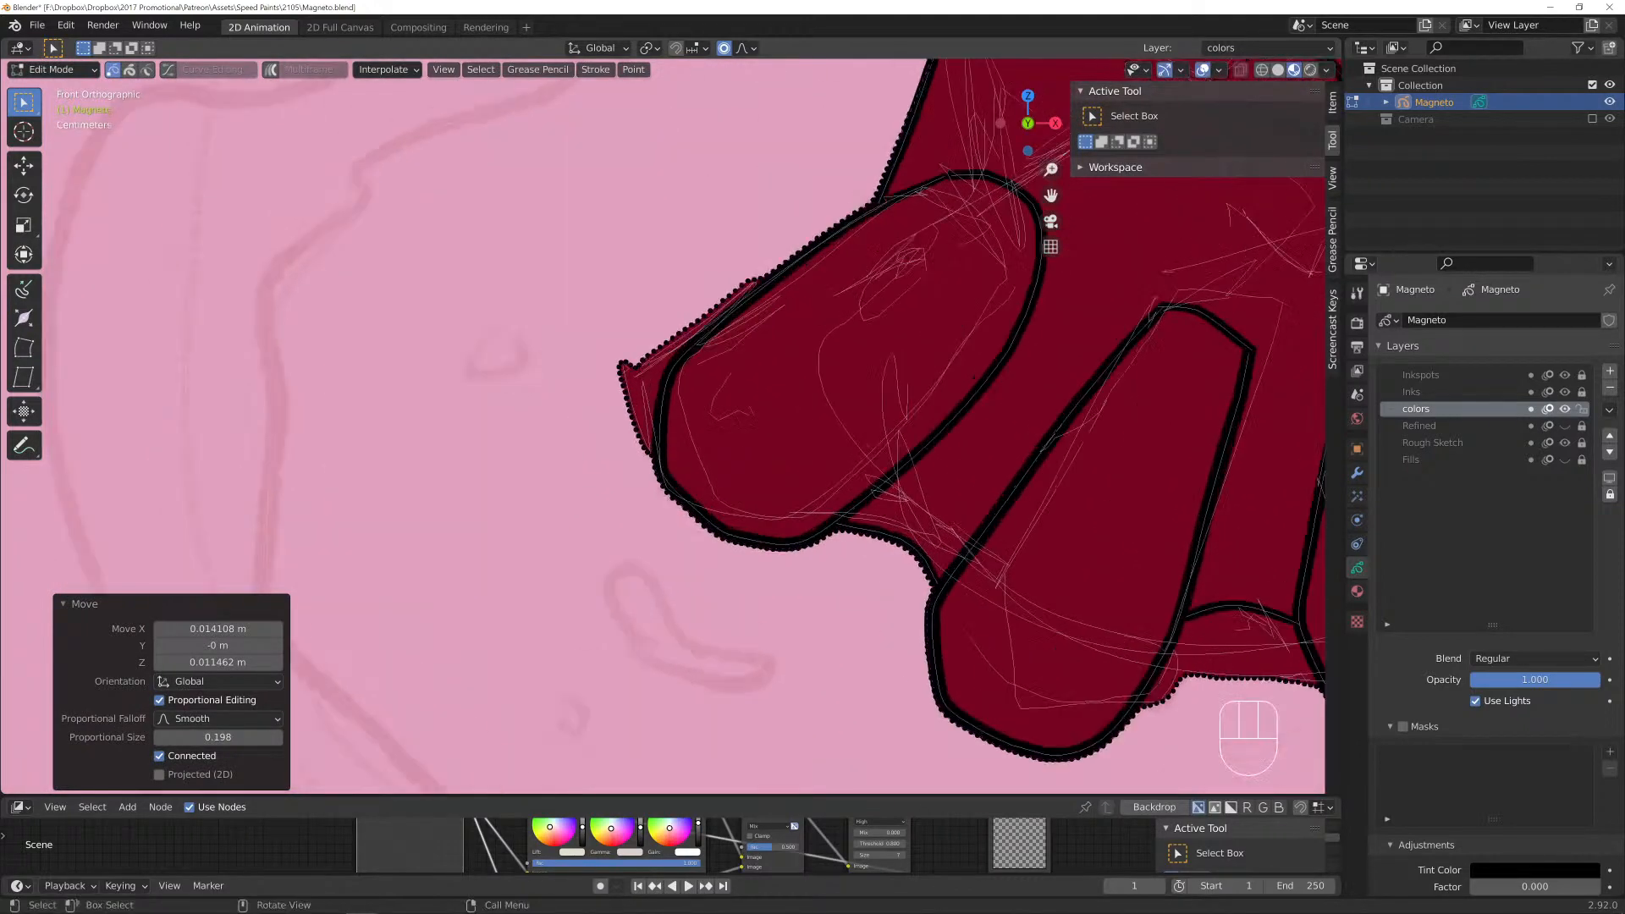
key(c)
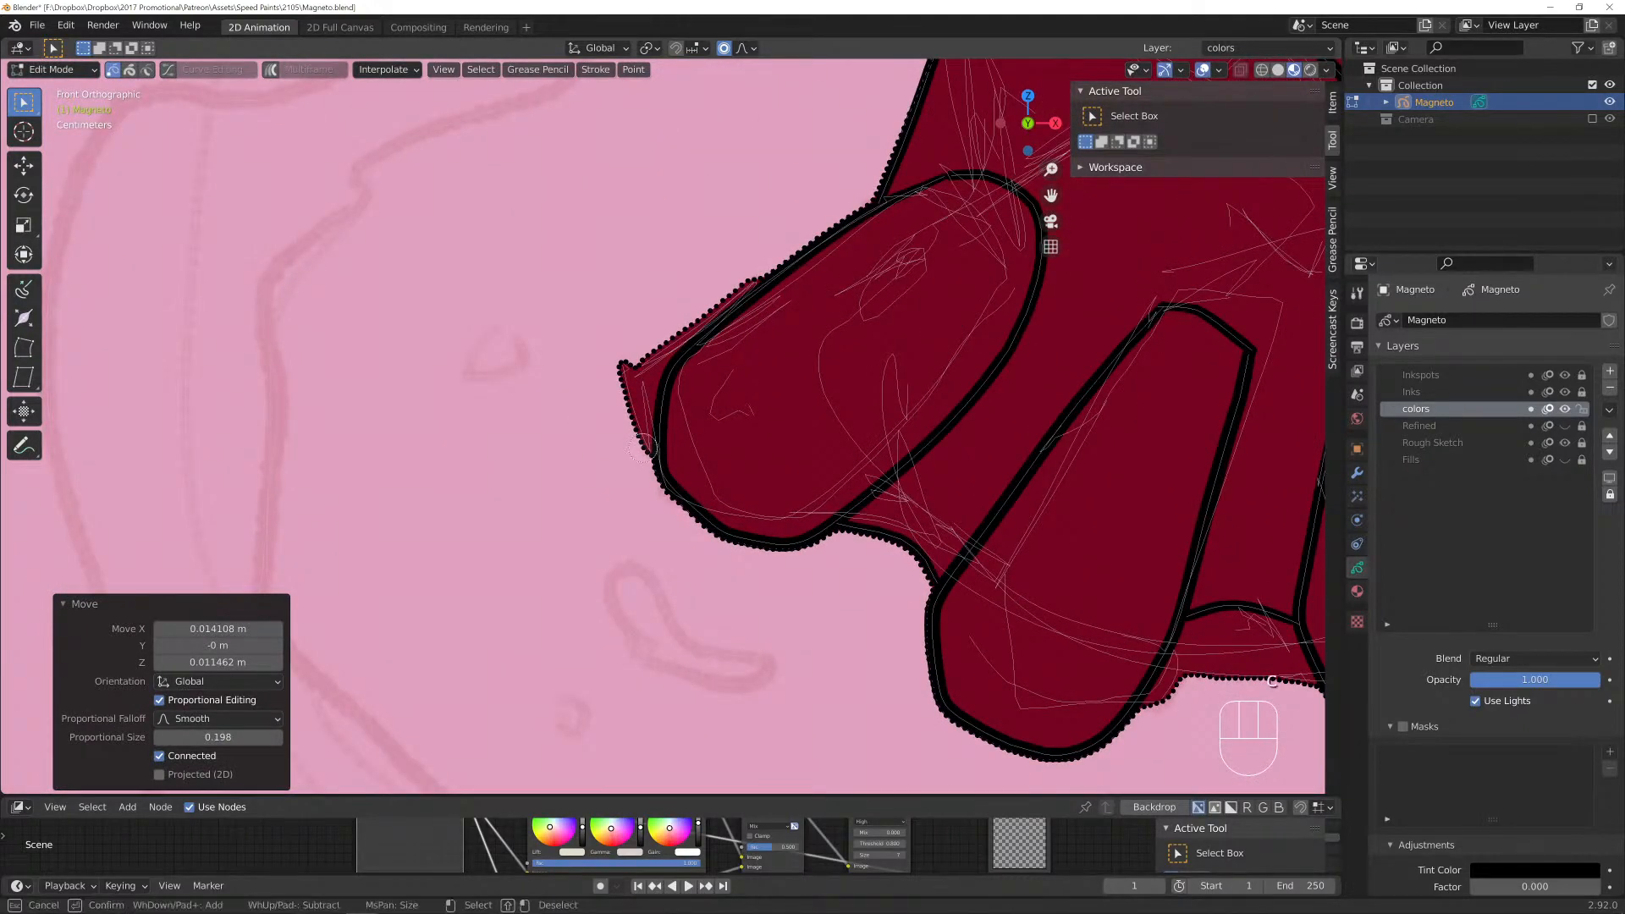
drag(650, 457, 623, 365)
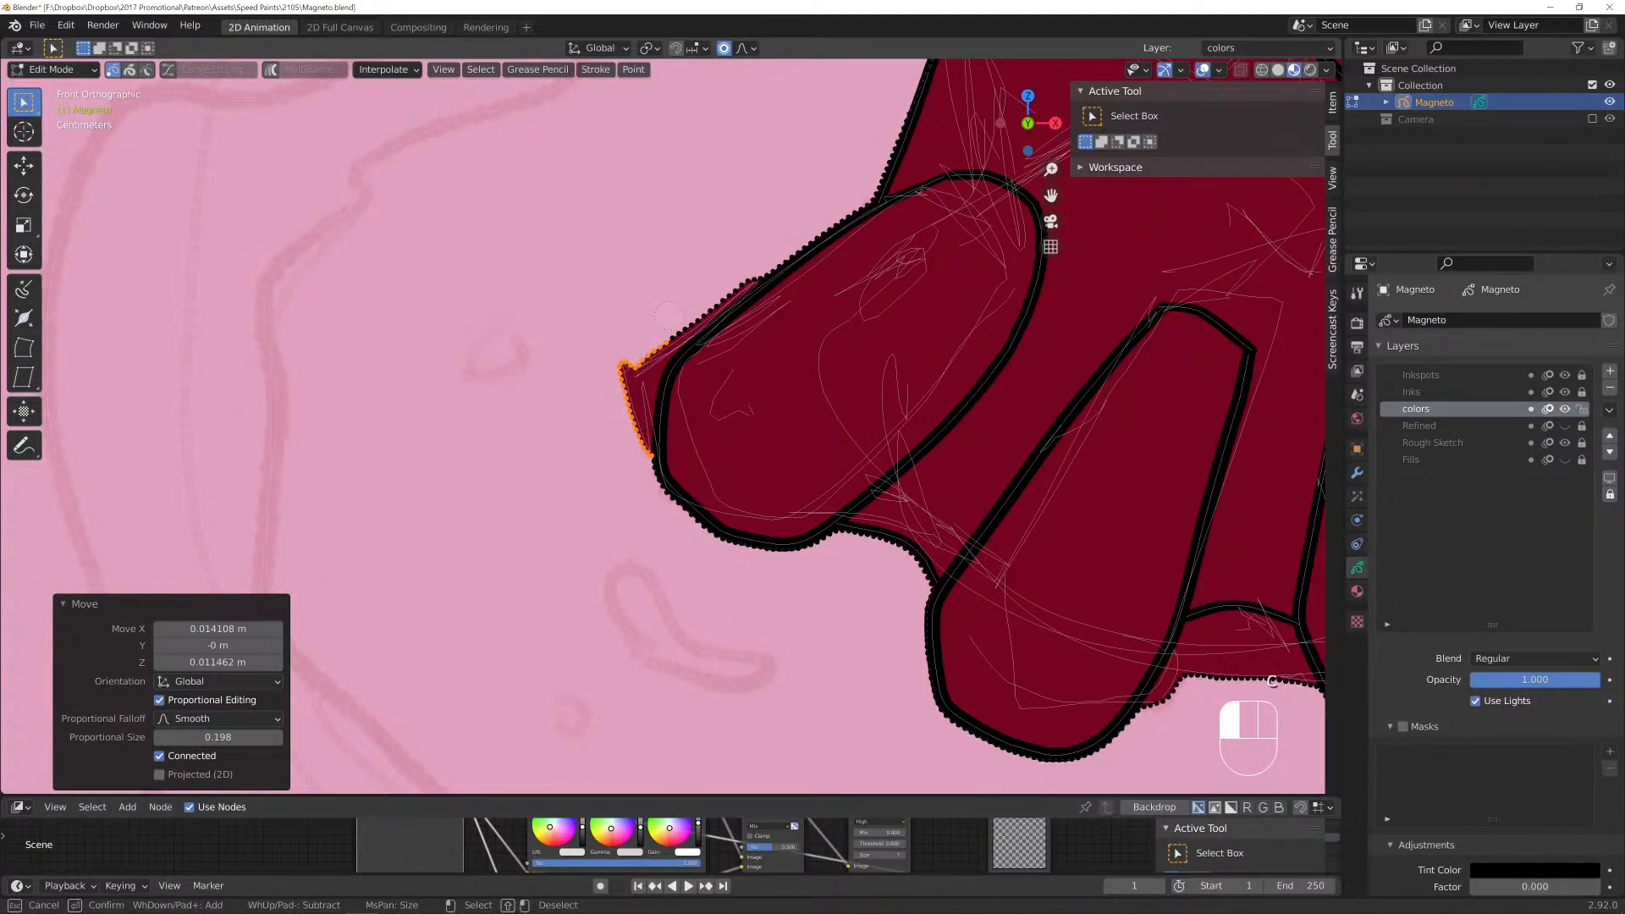
right_click(660, 326)
key(x)
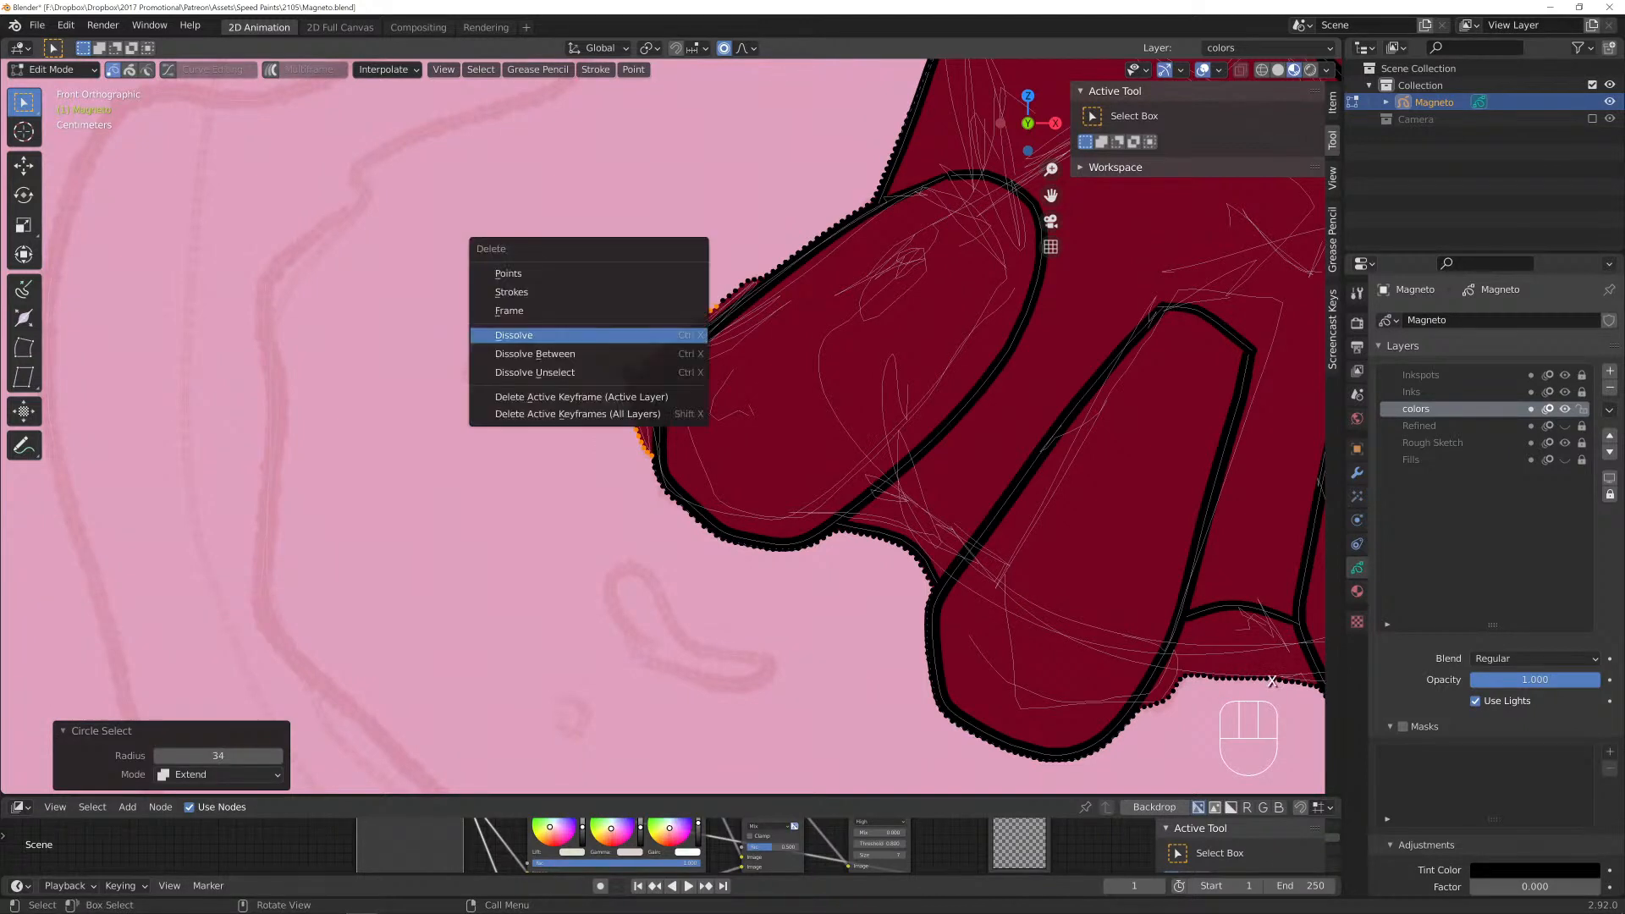
click(652, 342)
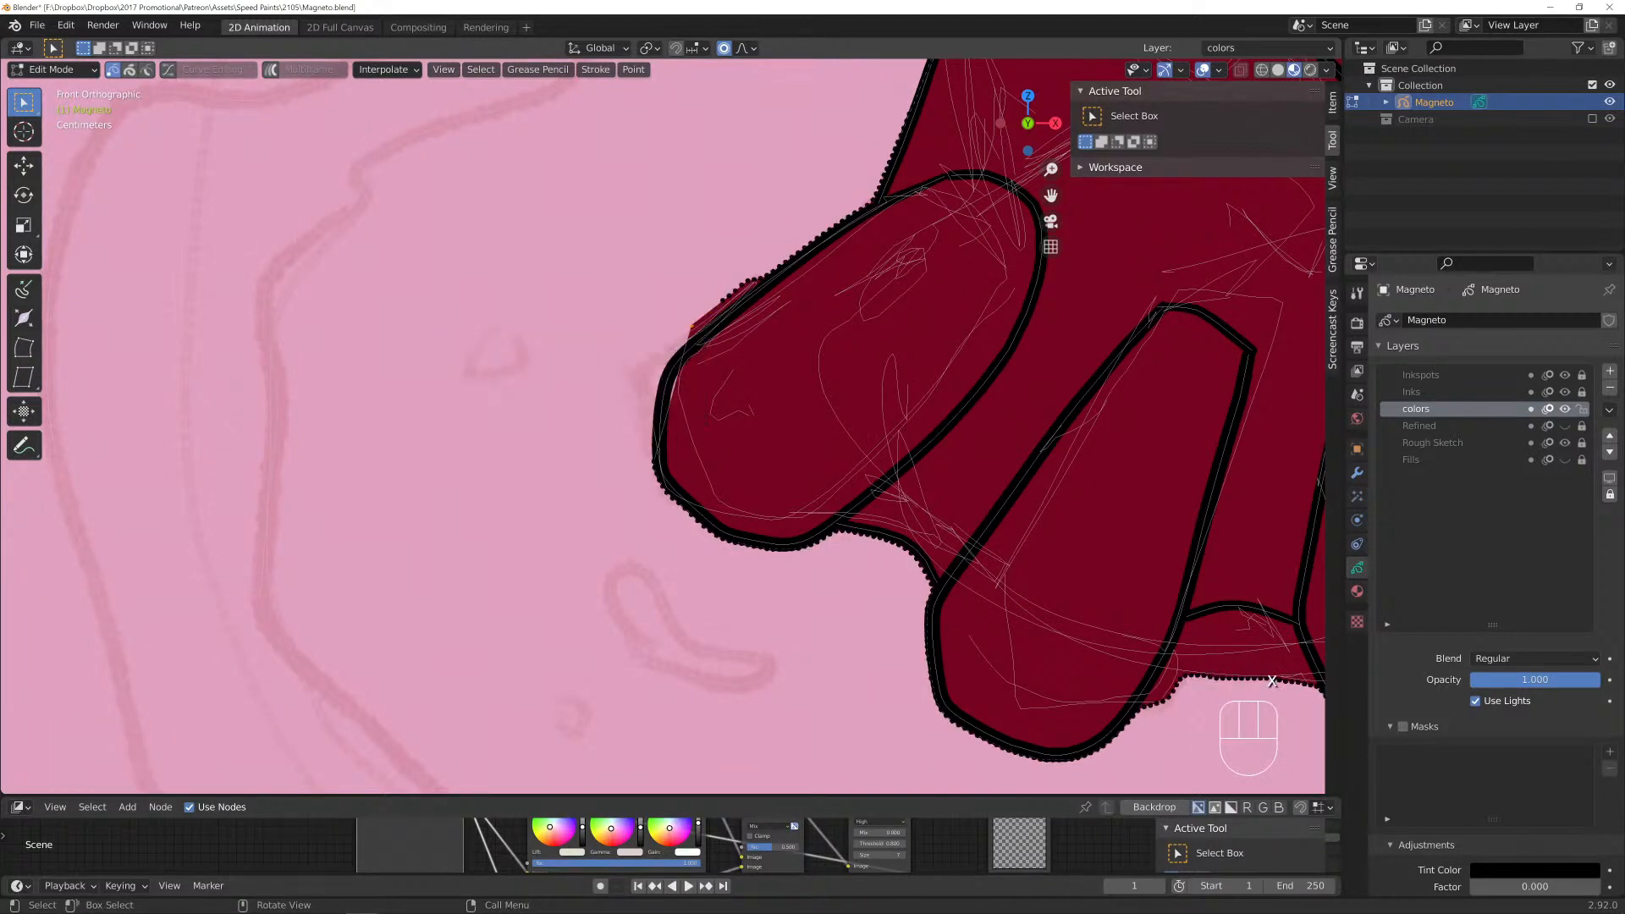
key(g)
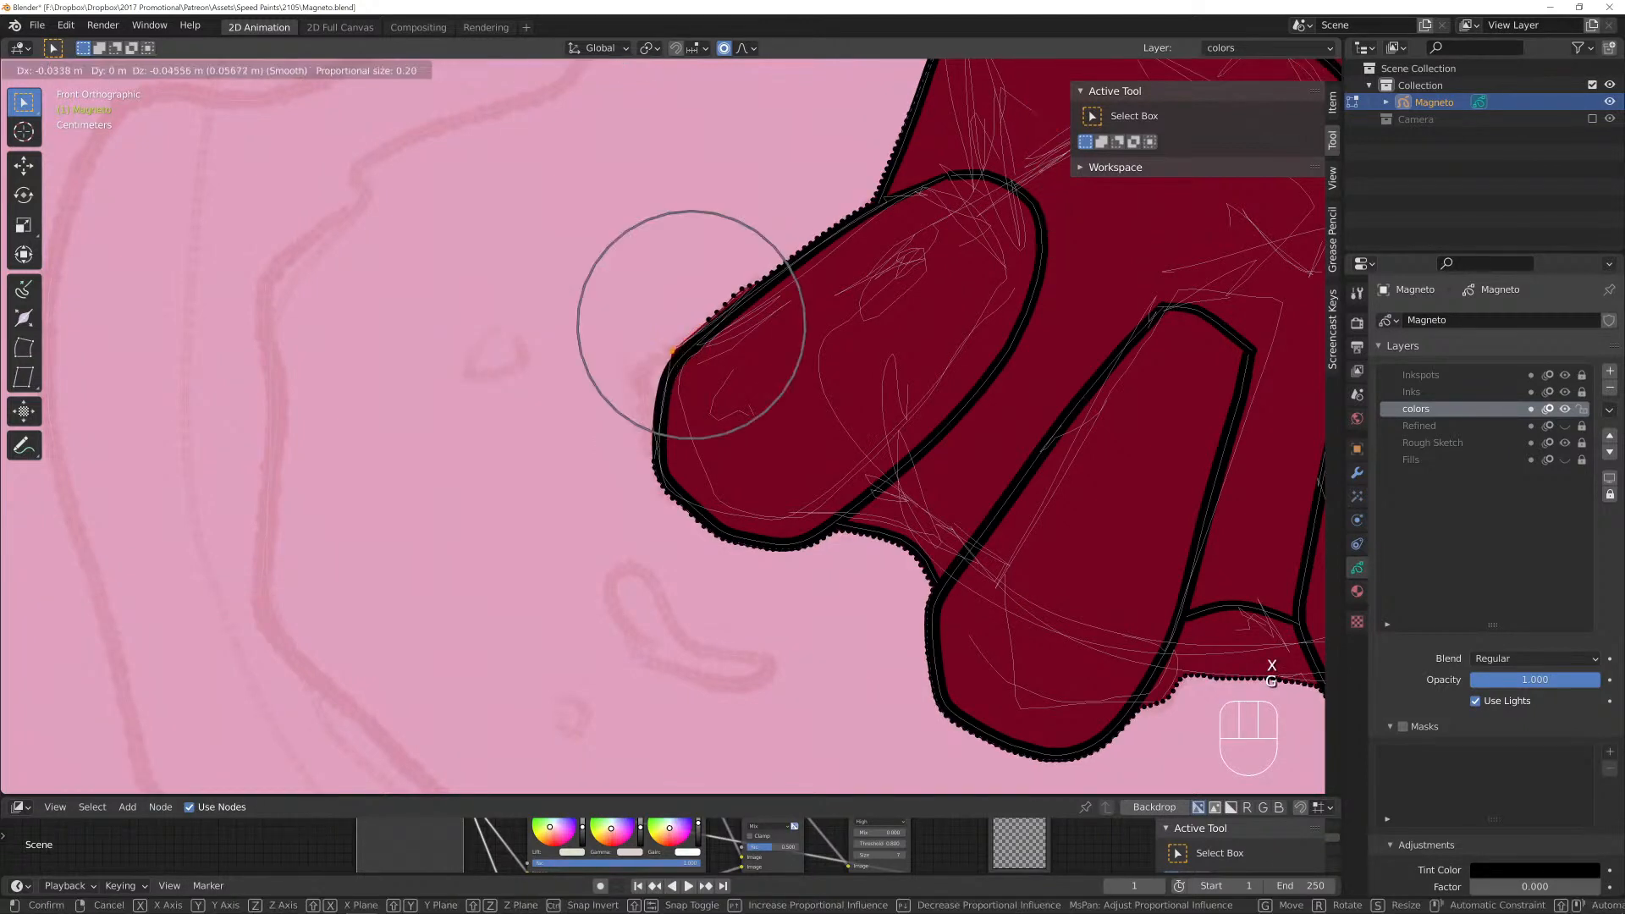
click(692, 324)
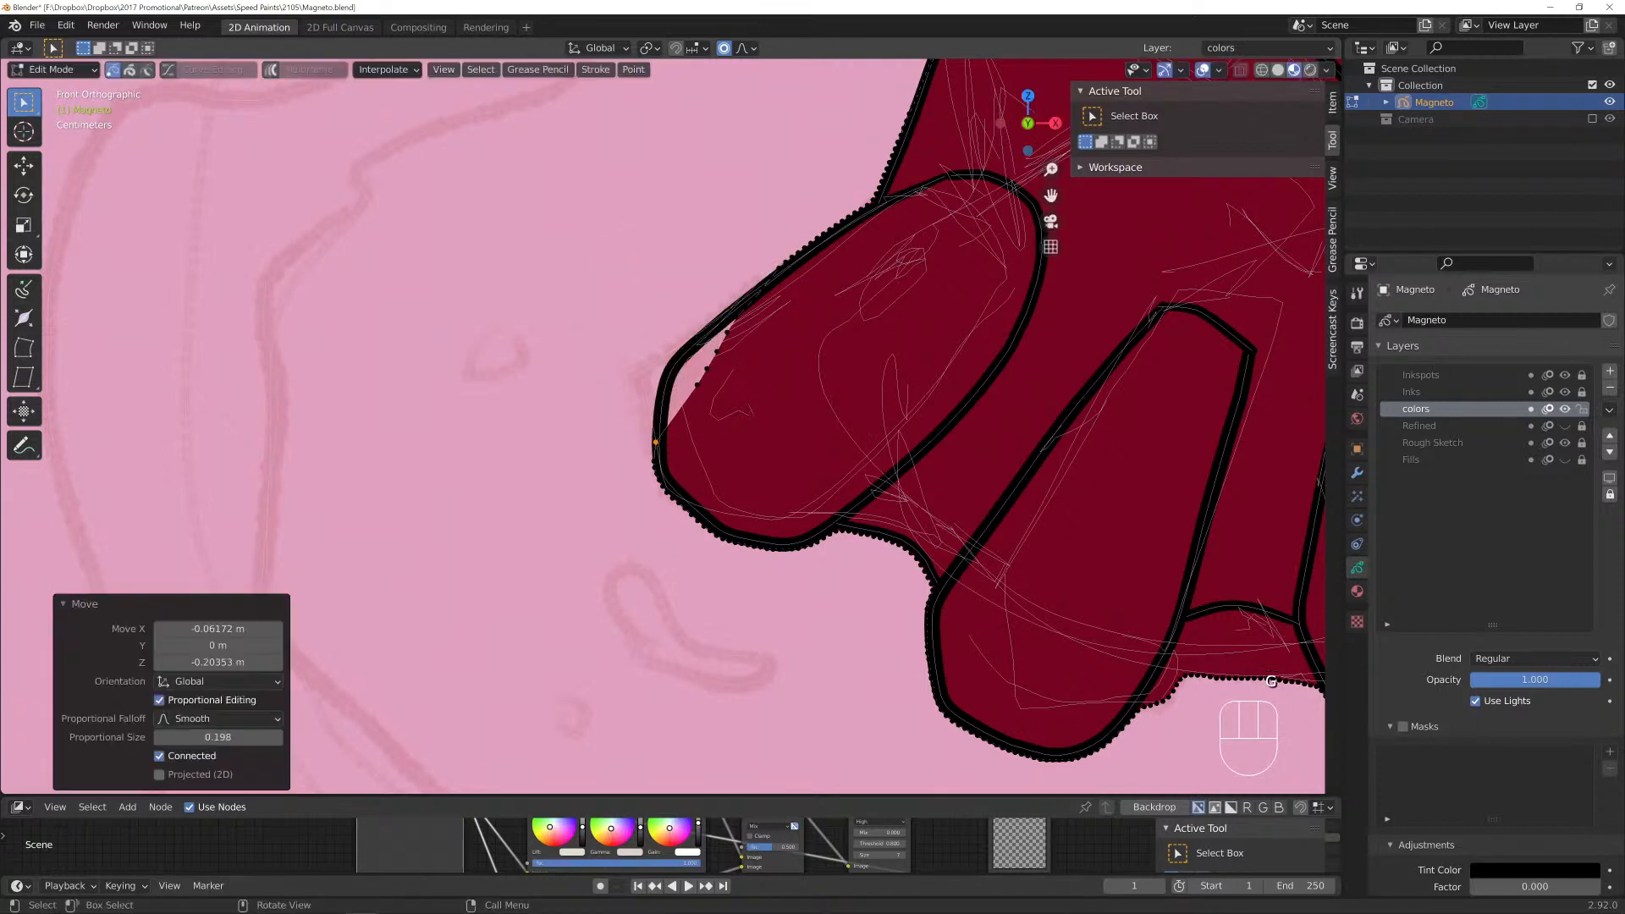
Pull the red fill's edge points out to the ink outline of the outermost finger, closing the pink gap, using connected proportional editing.
key(g)
scroll(697, 385, up, 6)
click(697, 385)
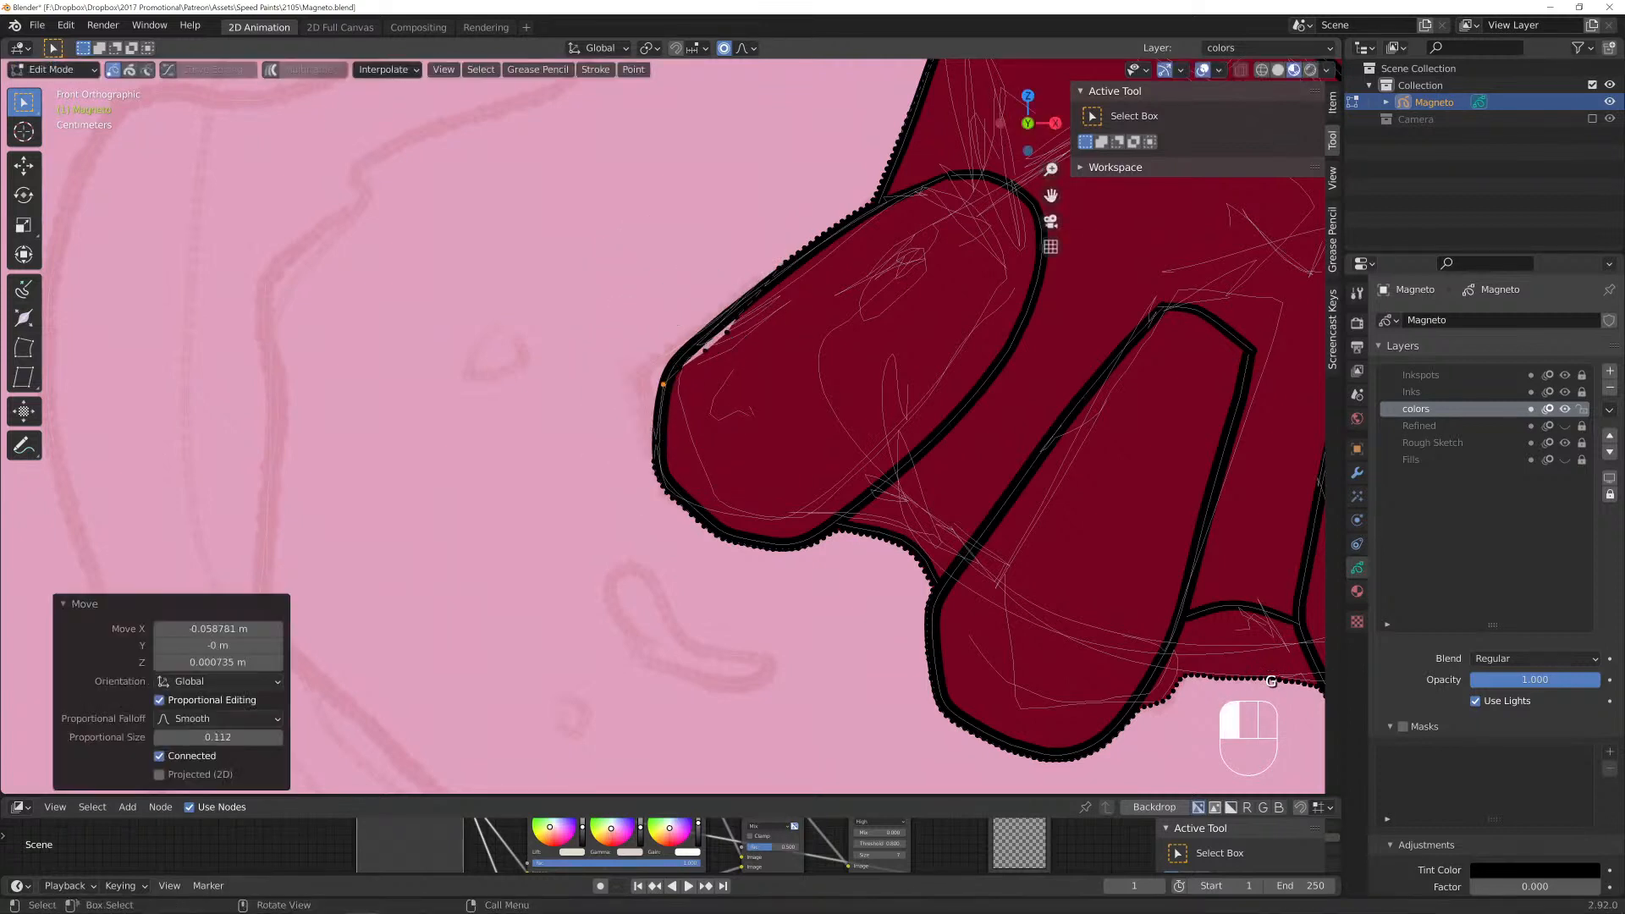
key(g)
scroll(705, 351, down, 5)
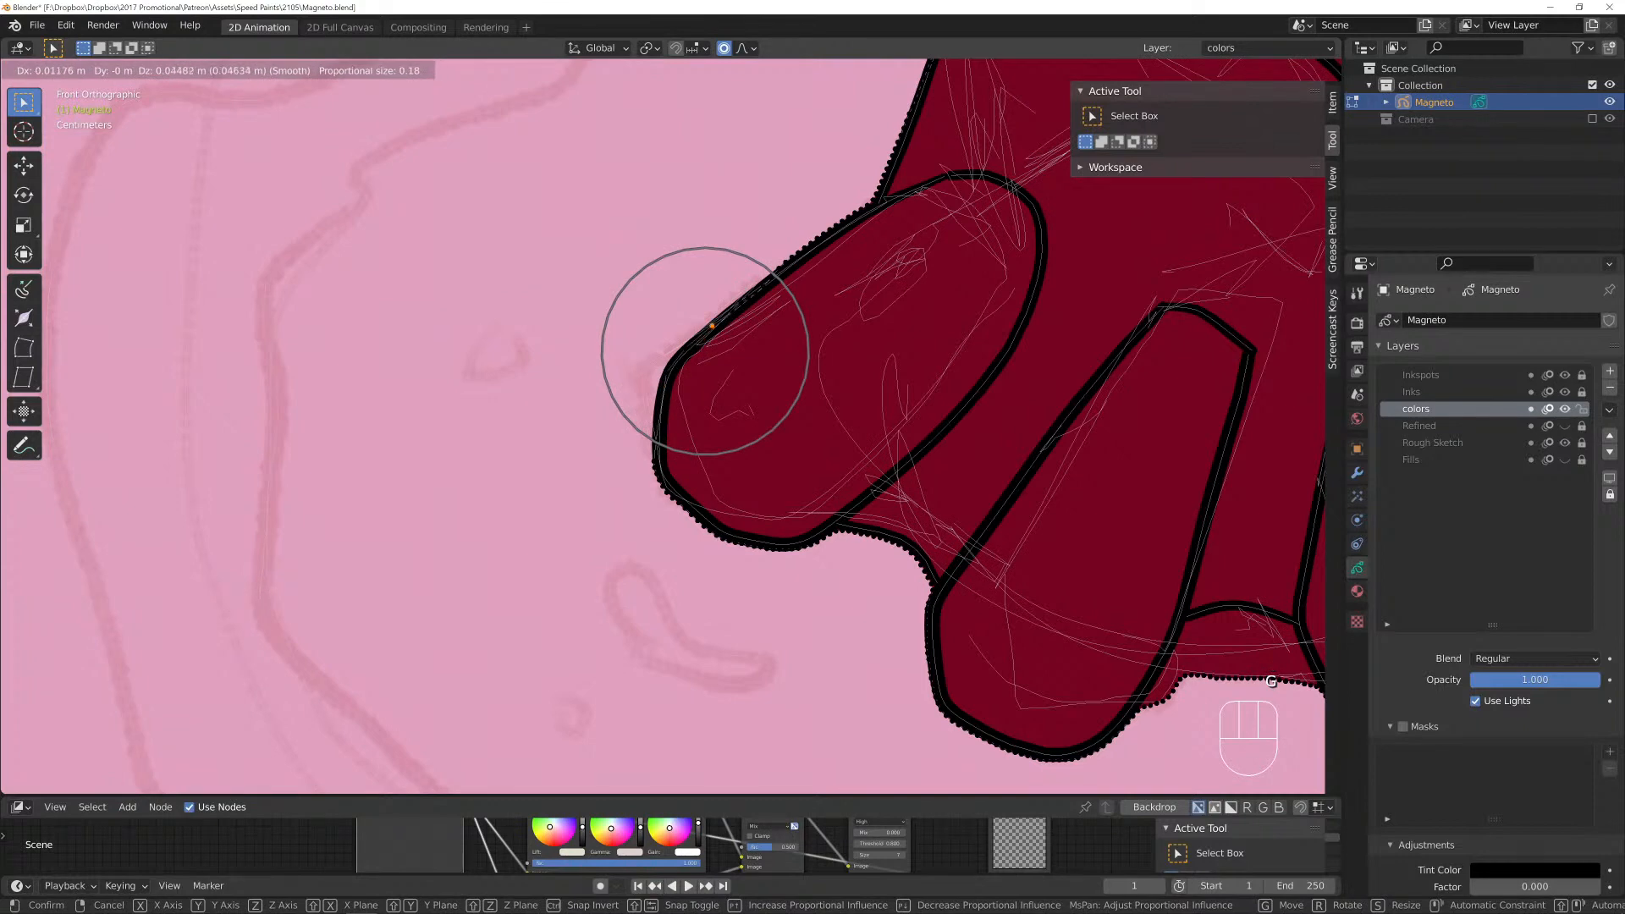
click(682, 363)
Return to Draw mode with the whole figure in view and save the file.
key(Tab)
scroll(682, 363, down, 6)
scroll(853, 363, down, 4)
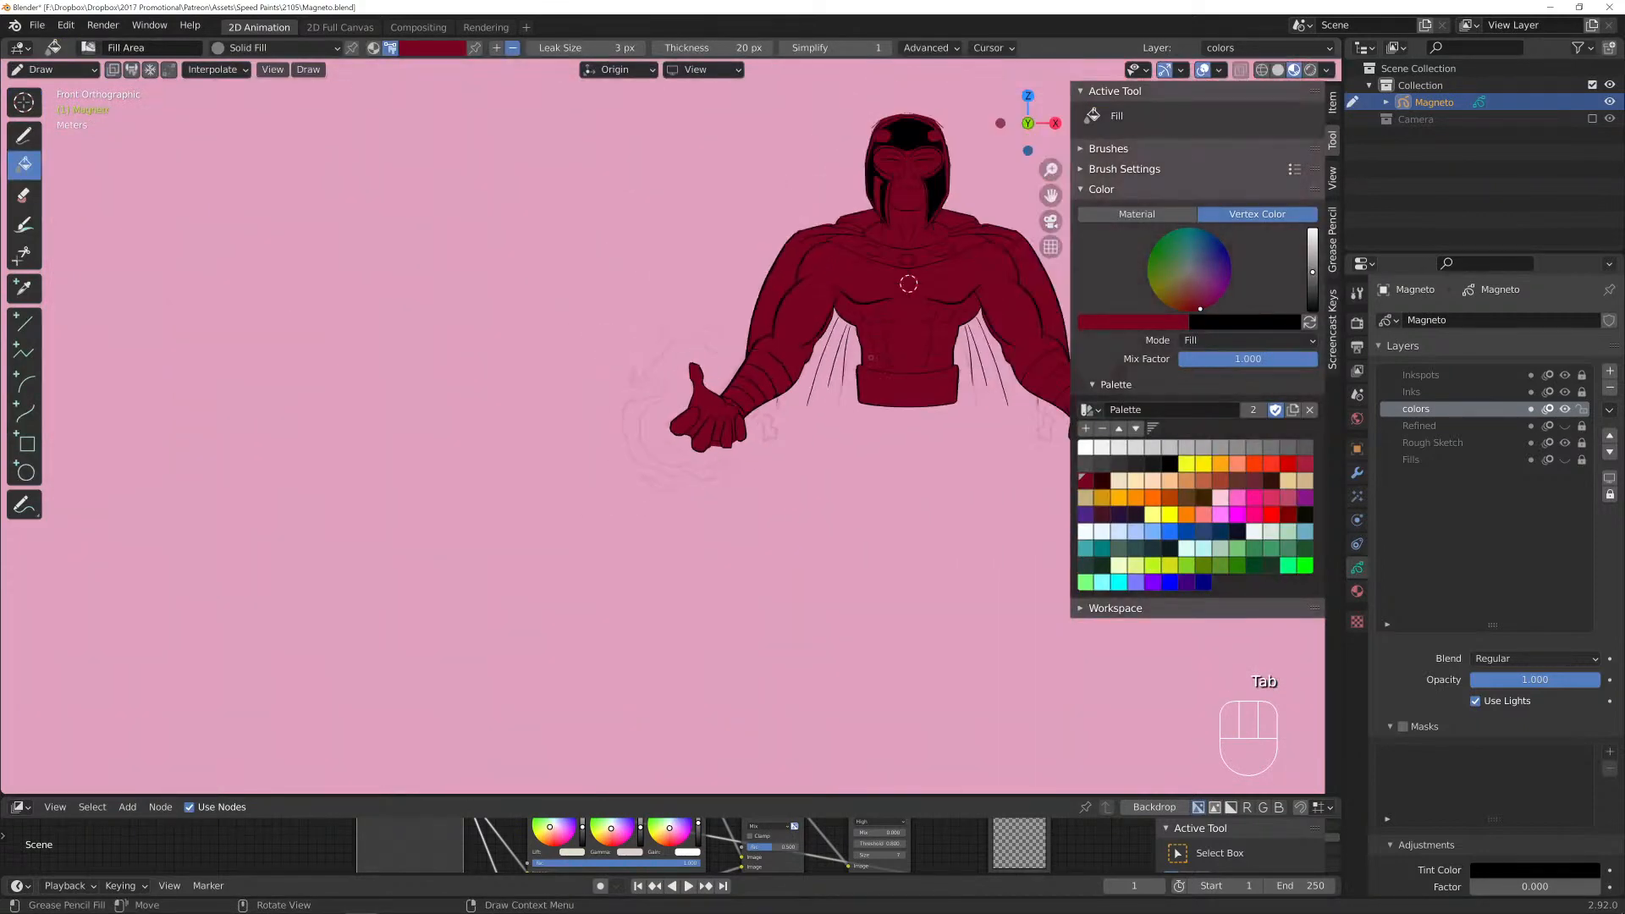
scroll(736, 345, up, 3)
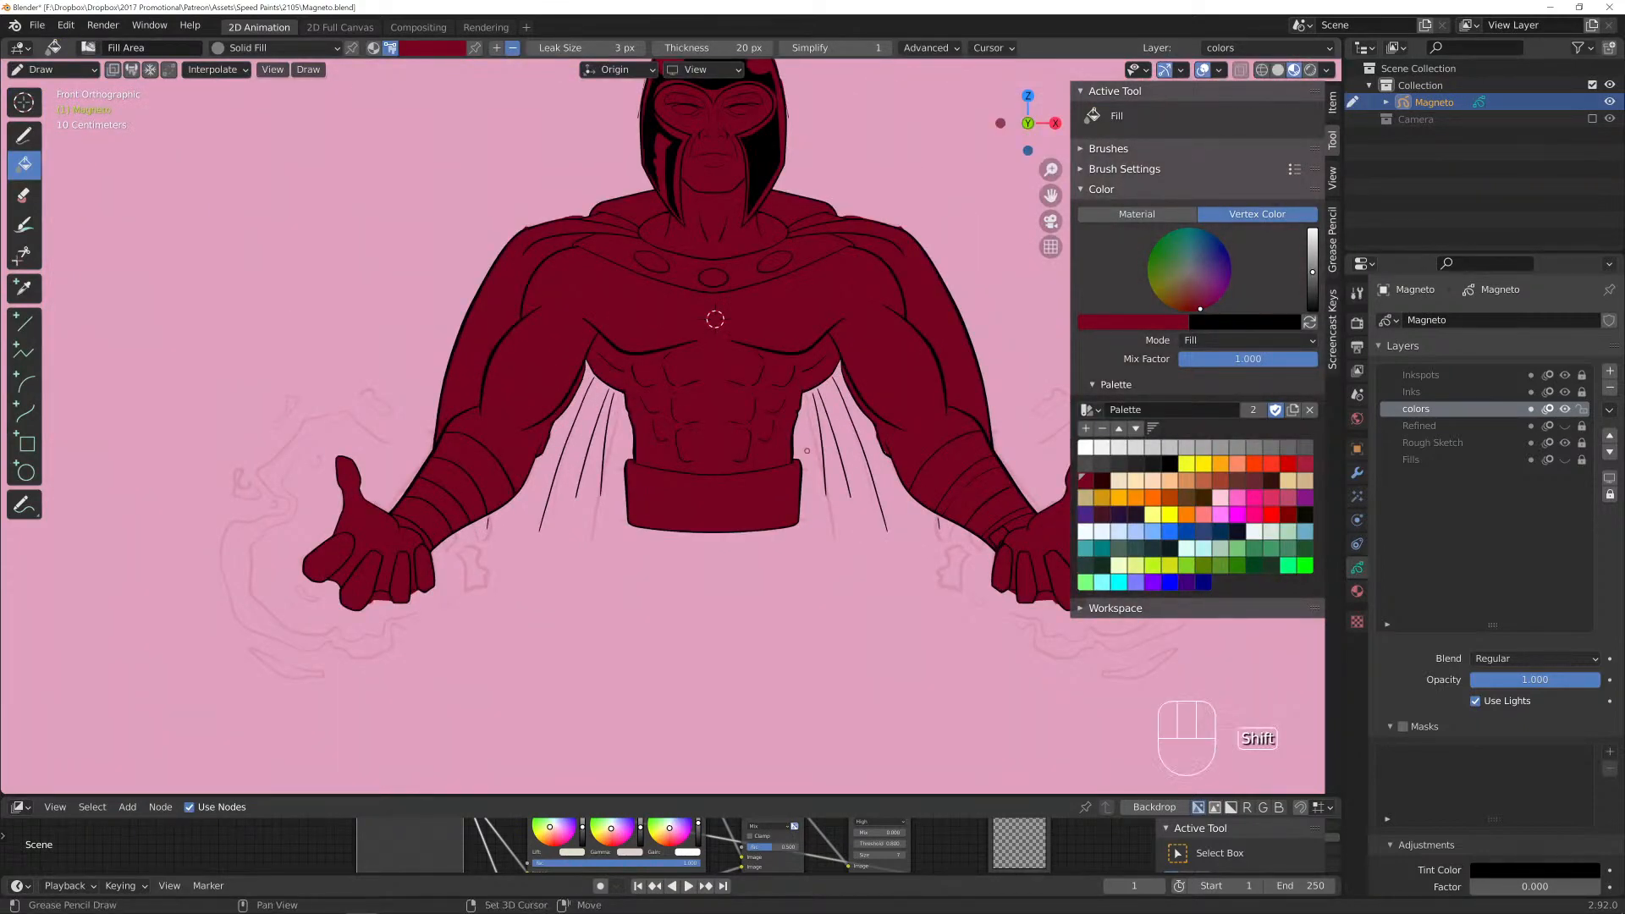
shift+middle_drag(708, 312, 672, 518)
key(ctrl+s)
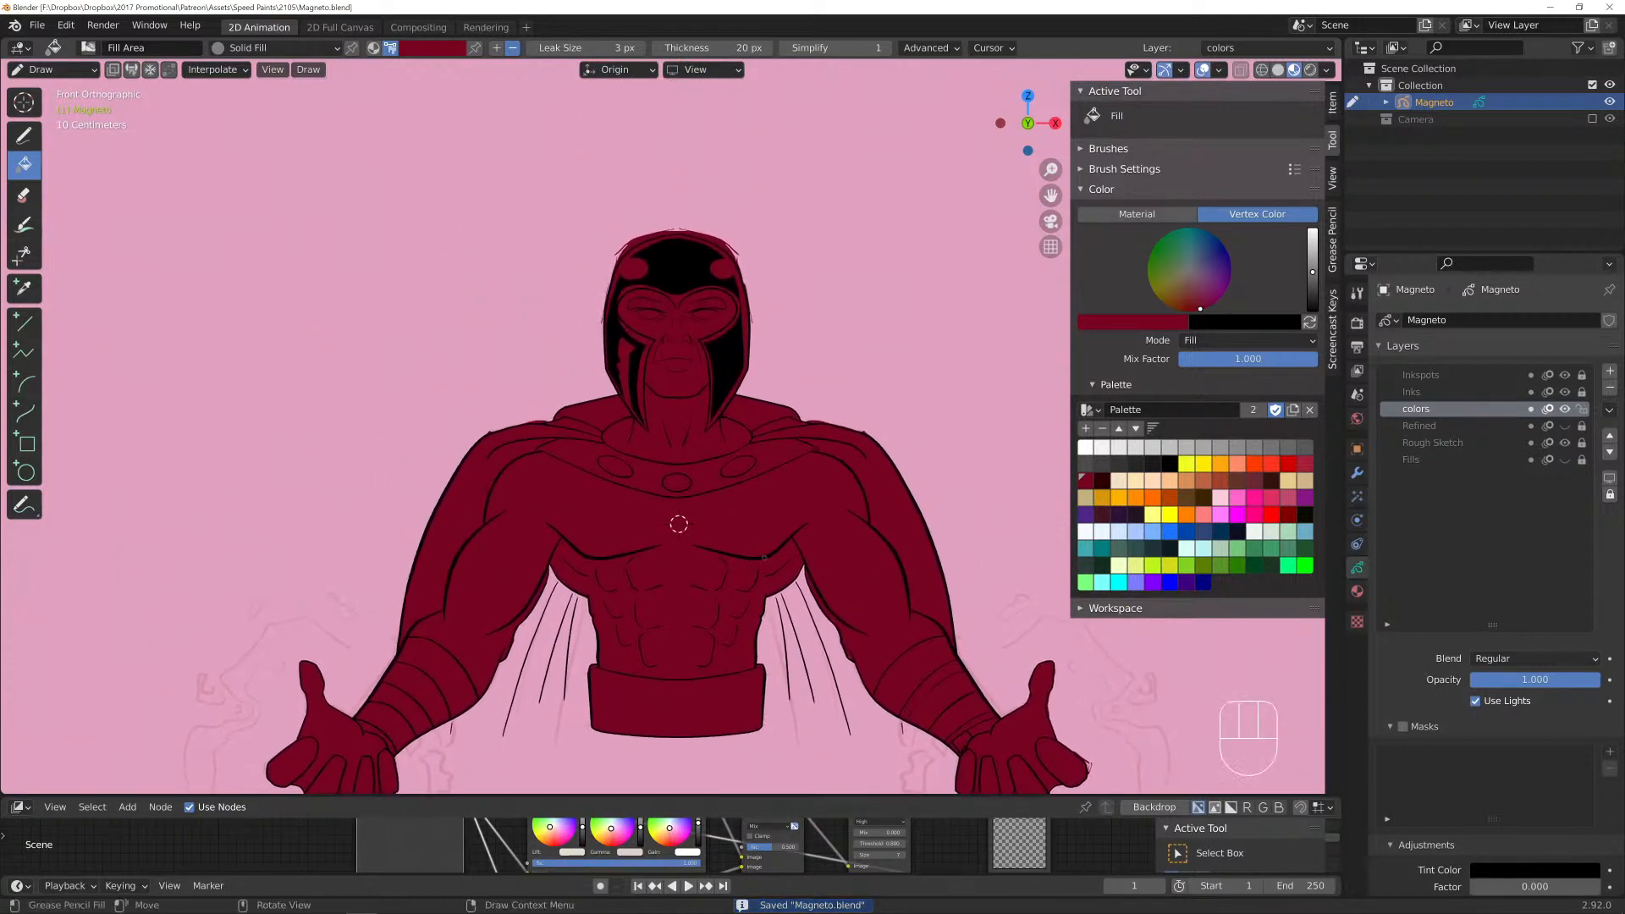
In Edit Mode, circle-select the stray fill points outside the helmet's upper-left edge and dissolve them.
scroll(678, 592, up, 5)
scroll(690, 413, up, 3)
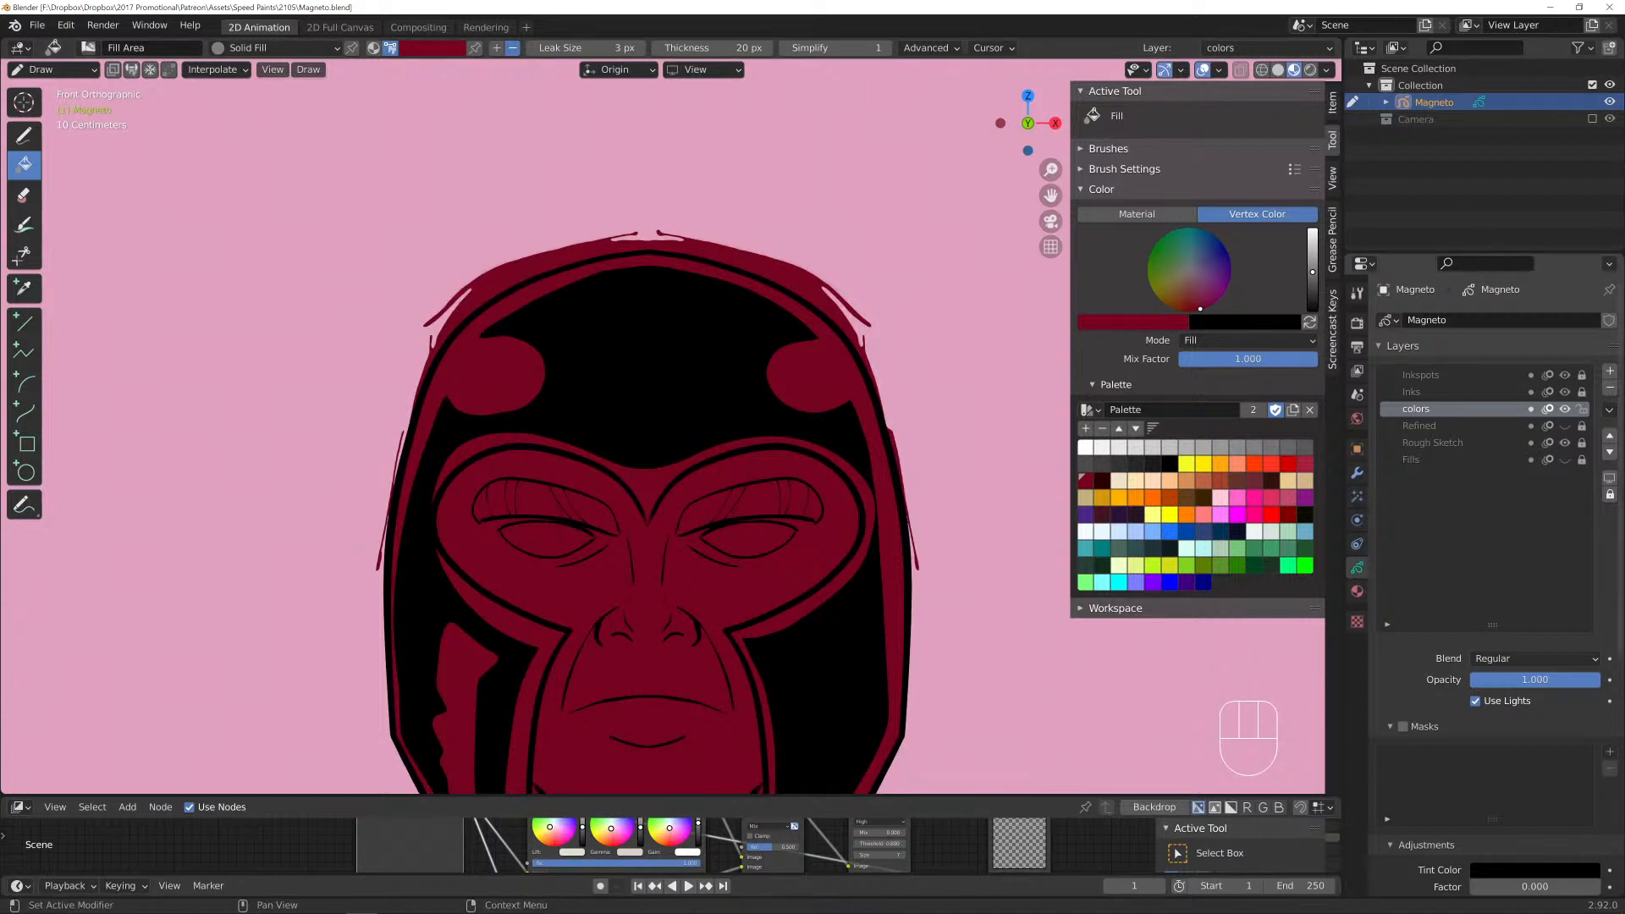
key(Tab)
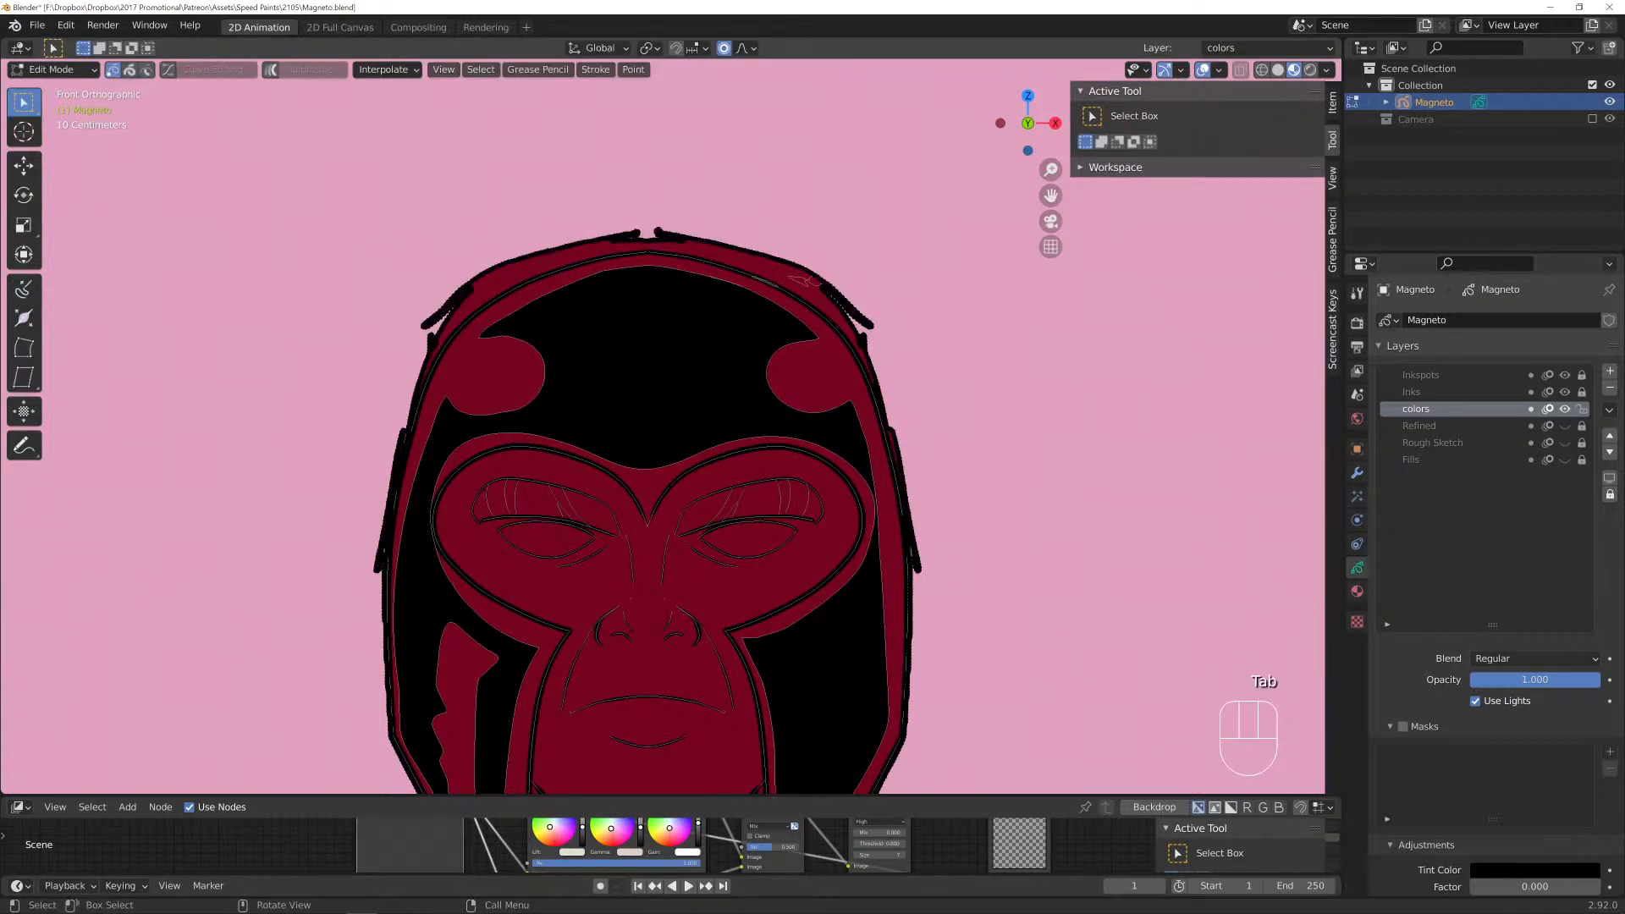
key(c)
drag(423, 326, 446, 289)
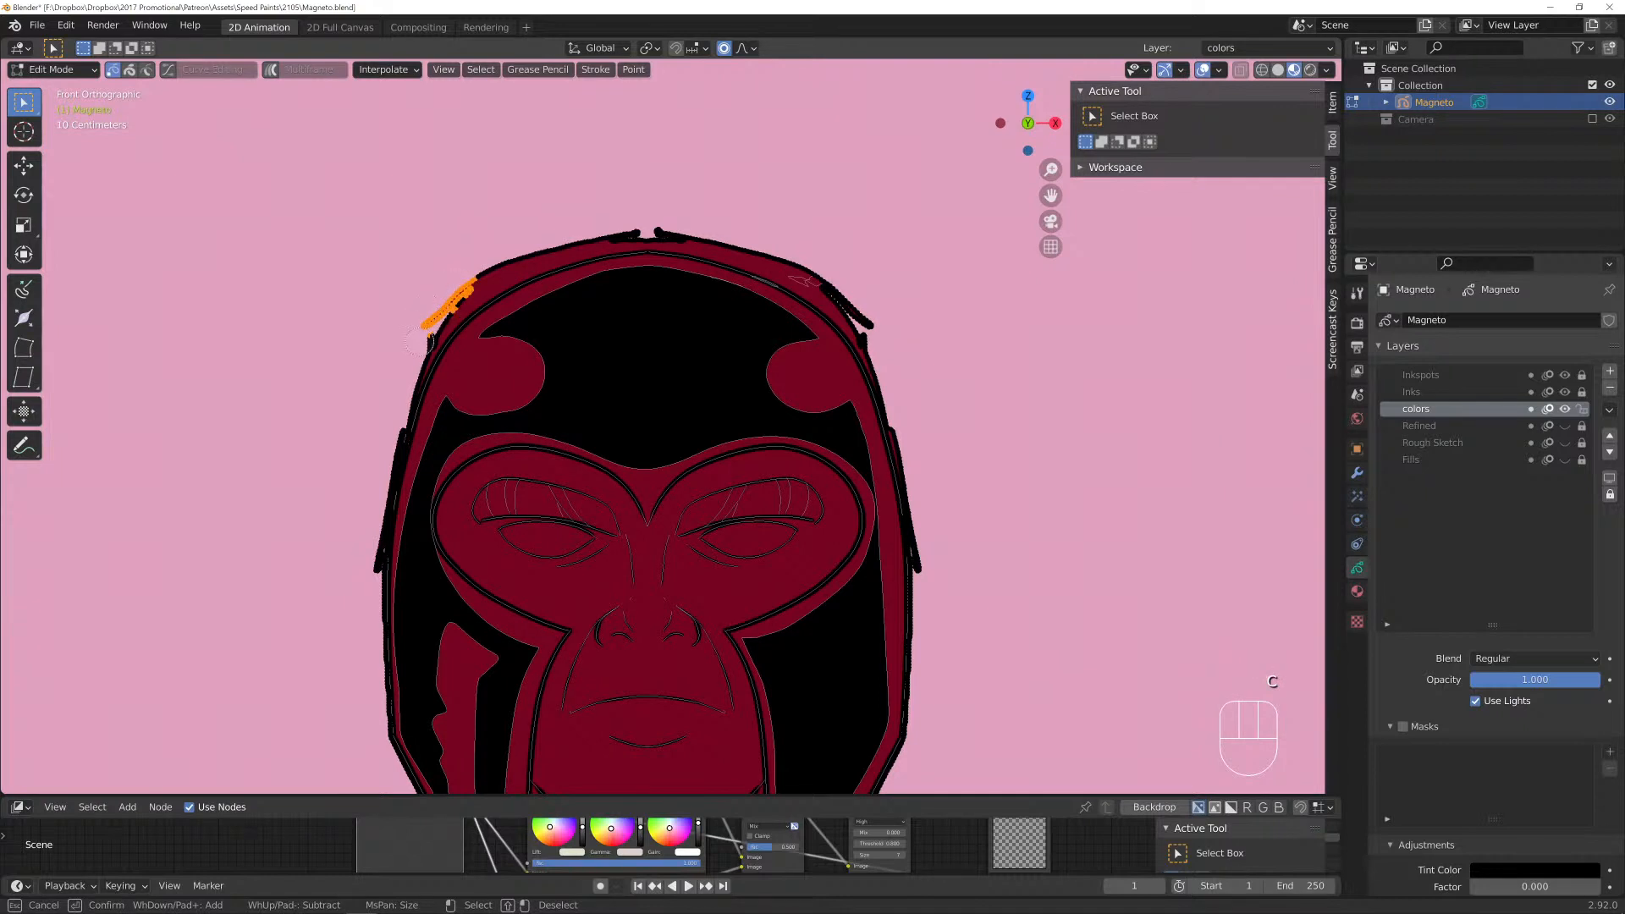
drag(454, 301, 456, 304)
right_click(429, 337)
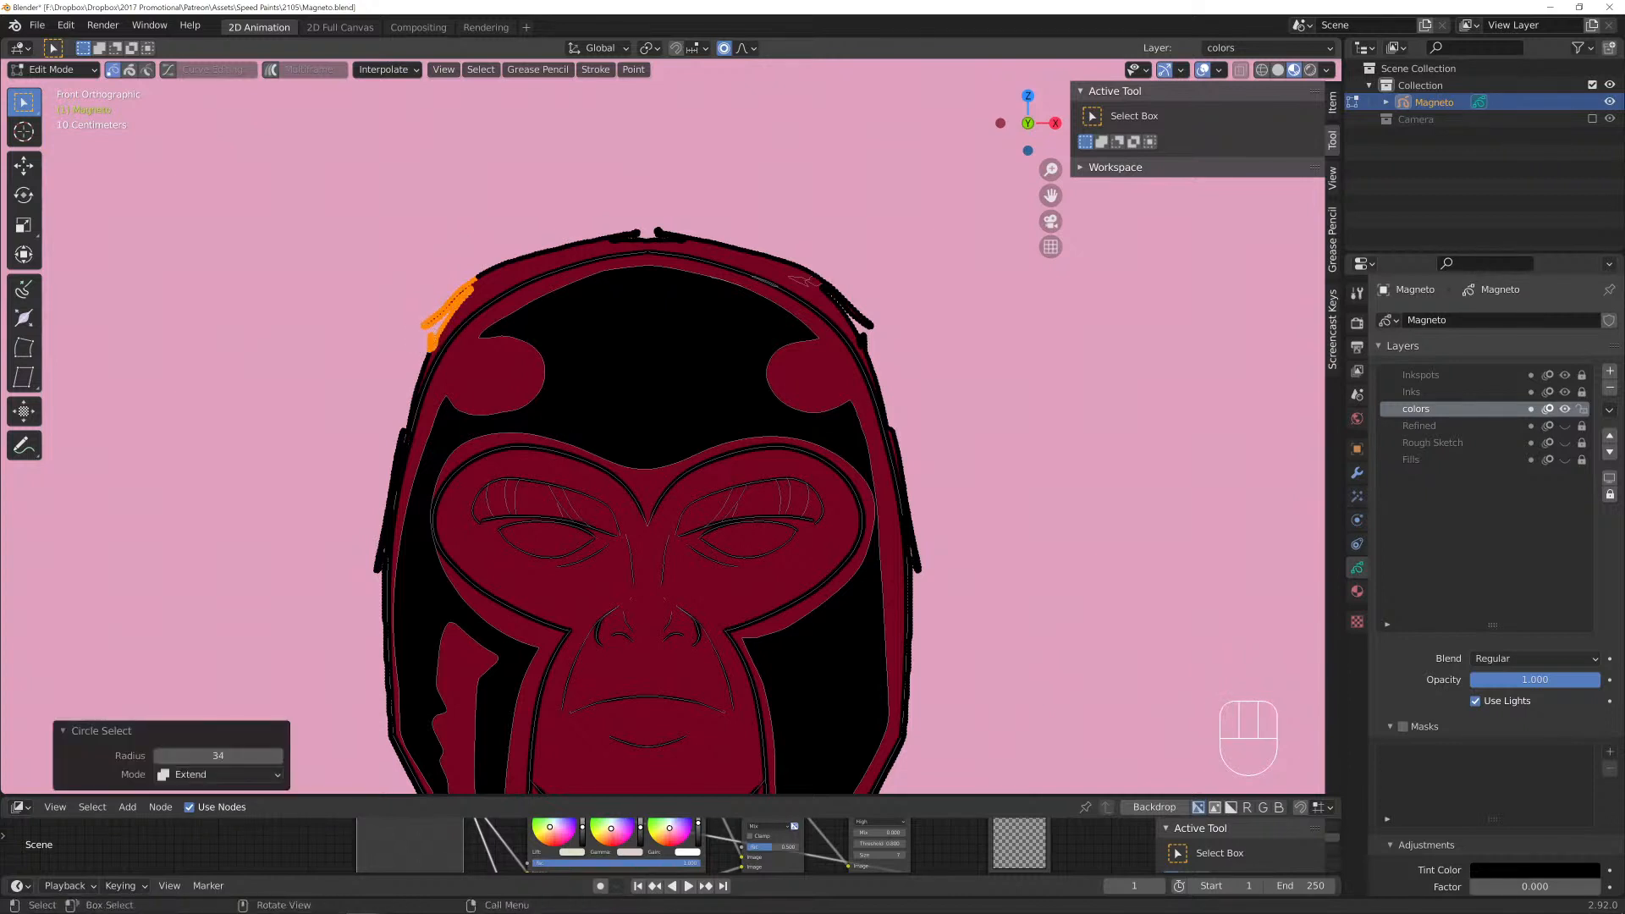
key(x)
click(423, 332)
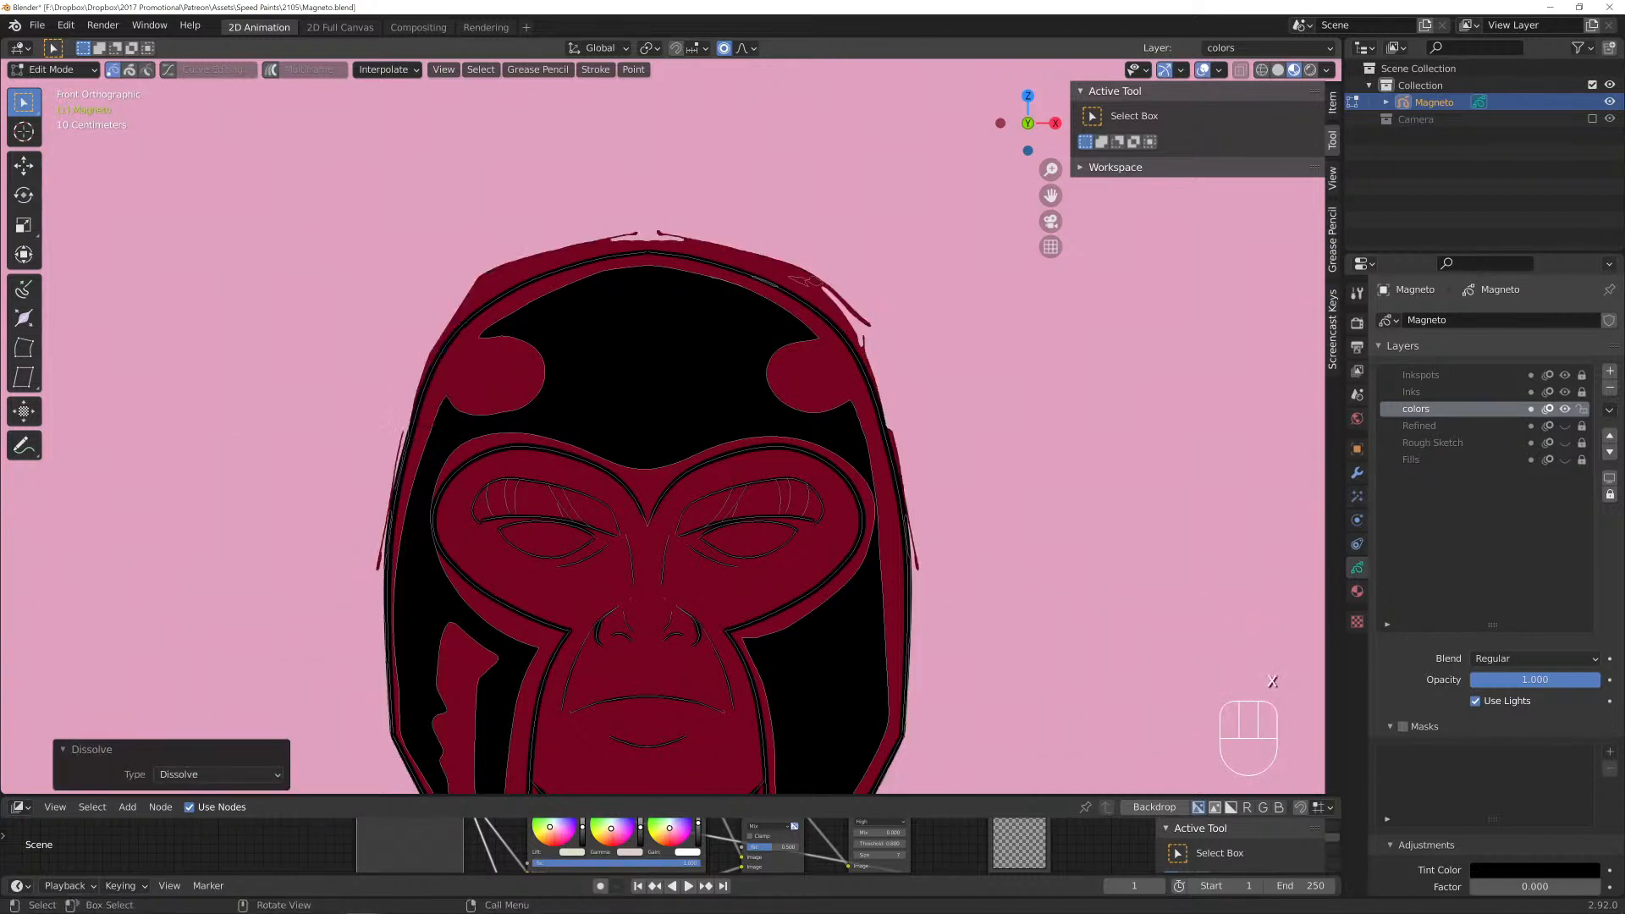
Circle-select the stray fill points along the top centre of the helmet and dissolve them.
click(481, 274)
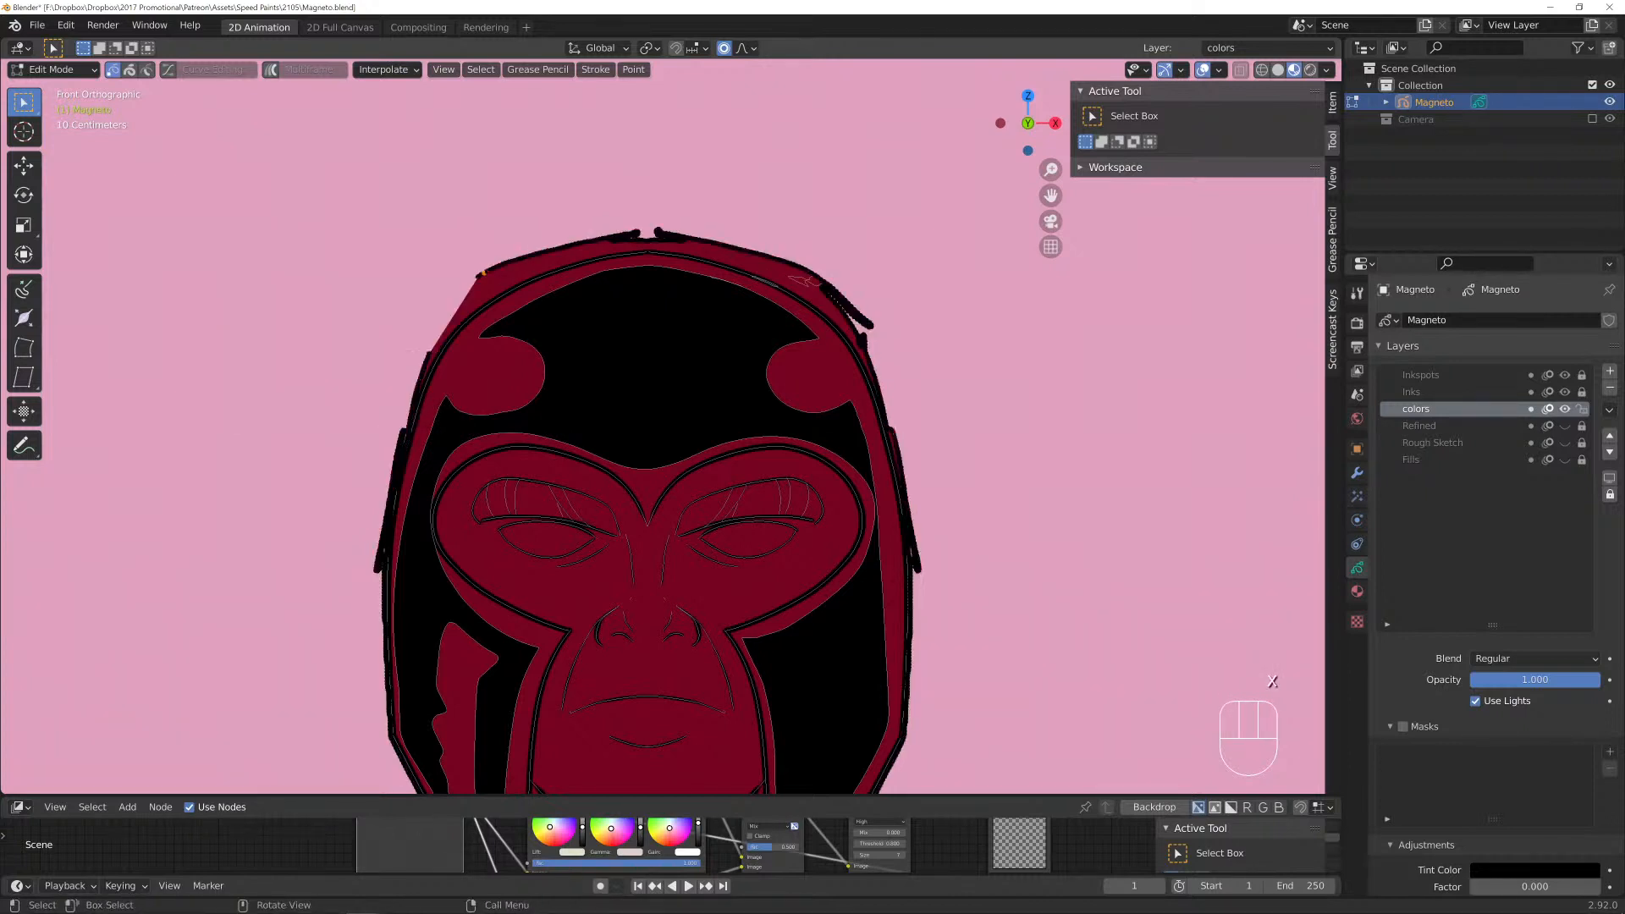
key(c)
drag(637, 234, 529, 245)
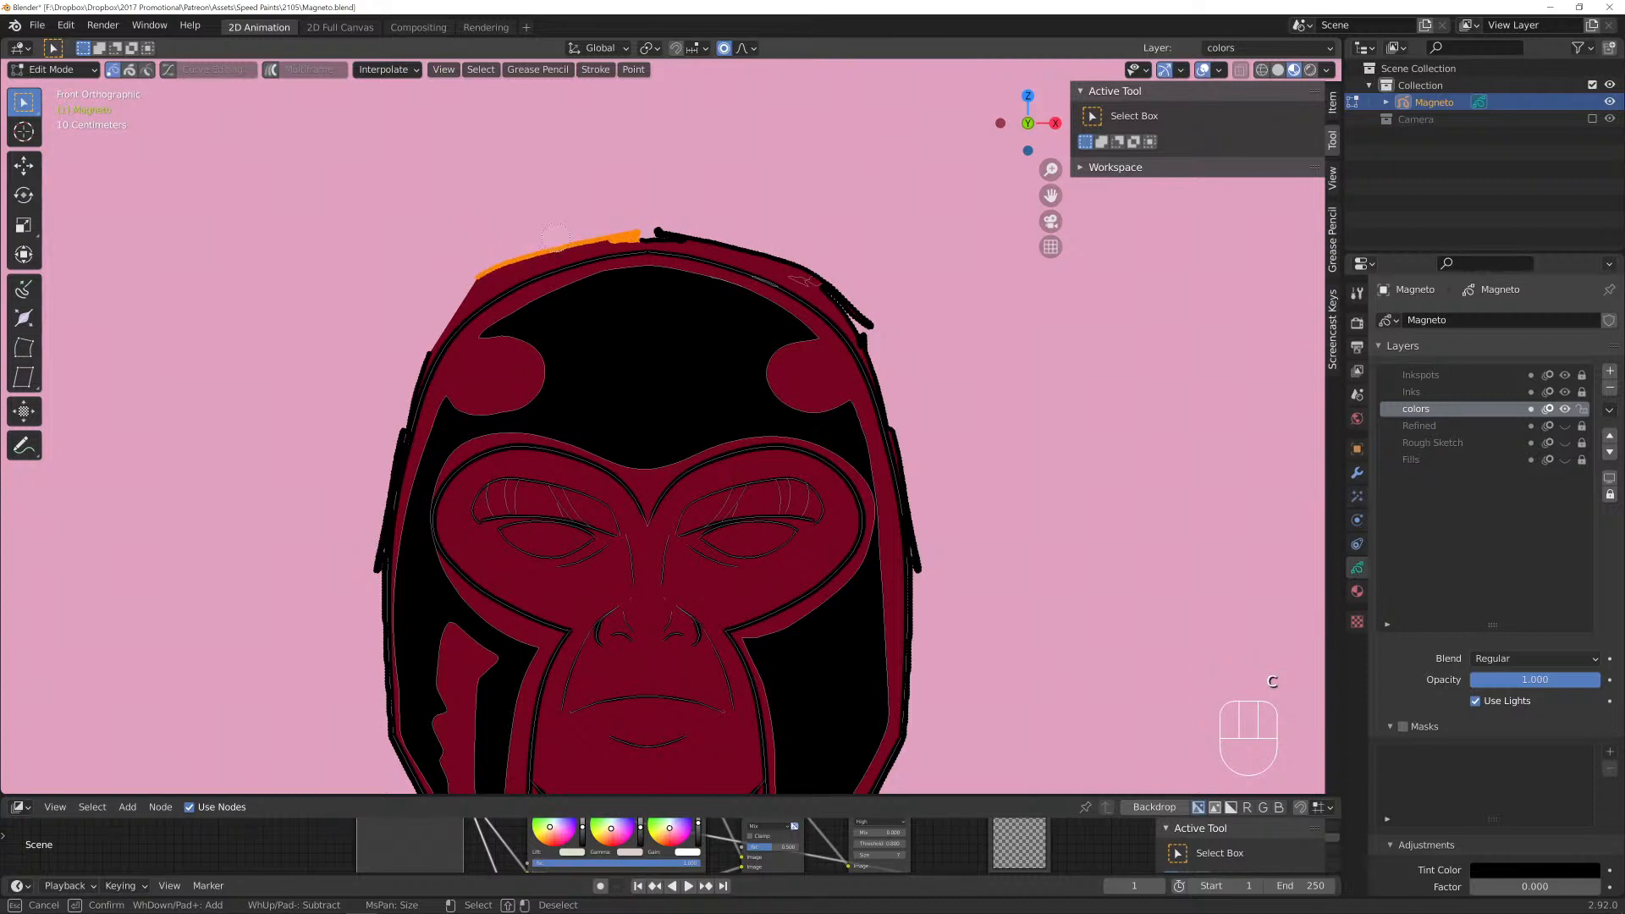
right_click(554, 238)
click(517, 259)
key(c)
drag(613, 238, 627, 231)
right_click(708, 240)
key(x)
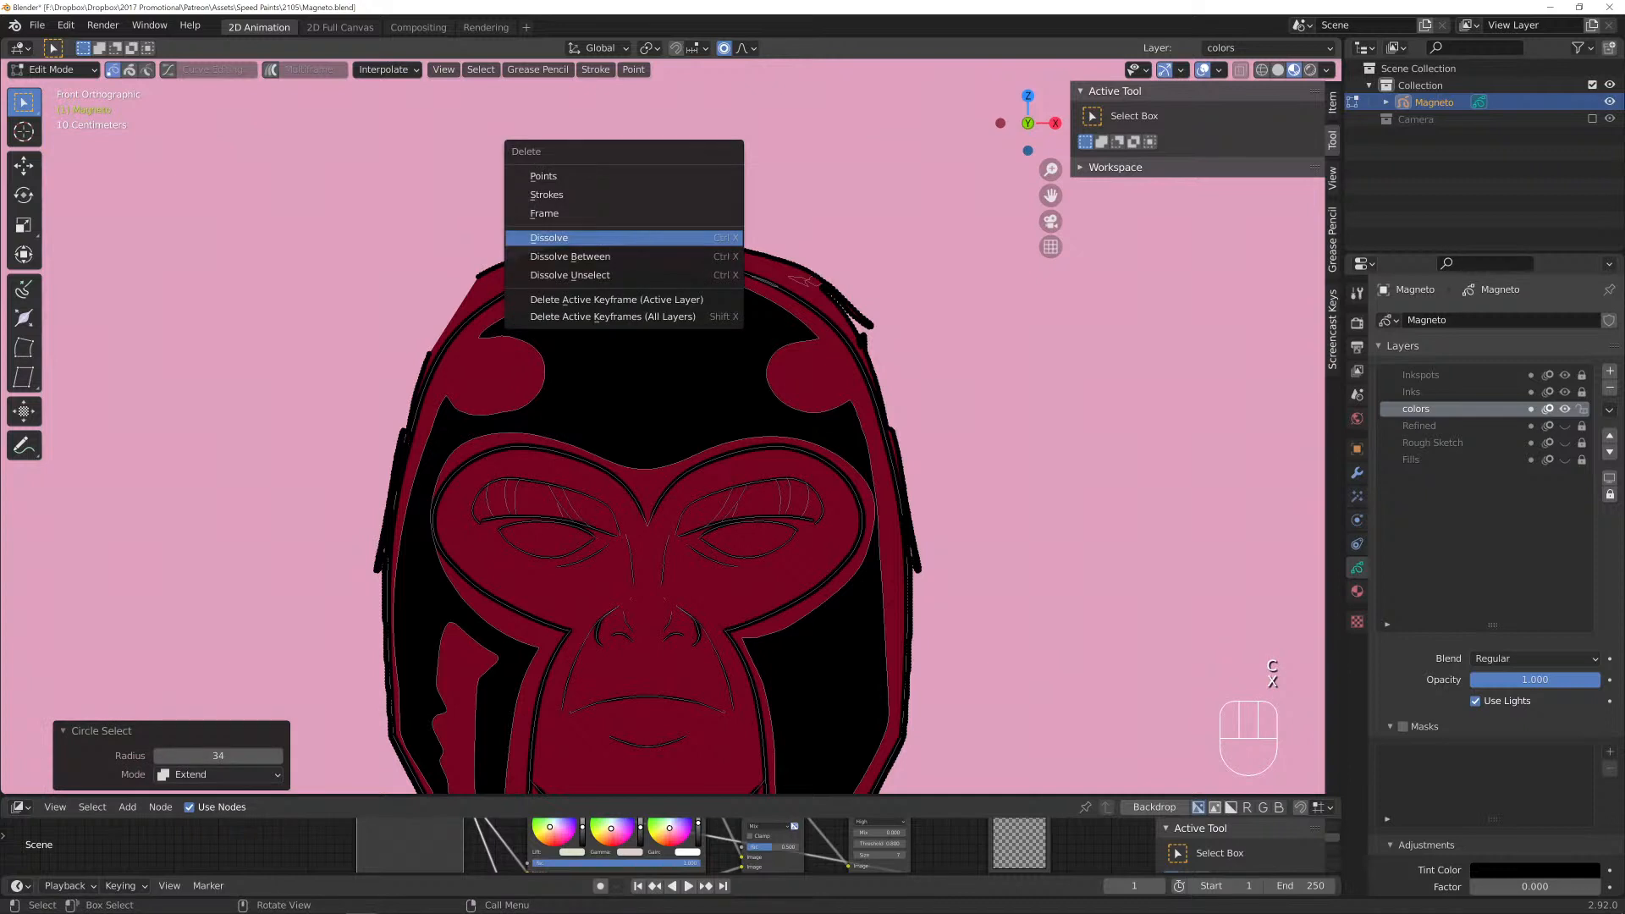
click(708, 237)
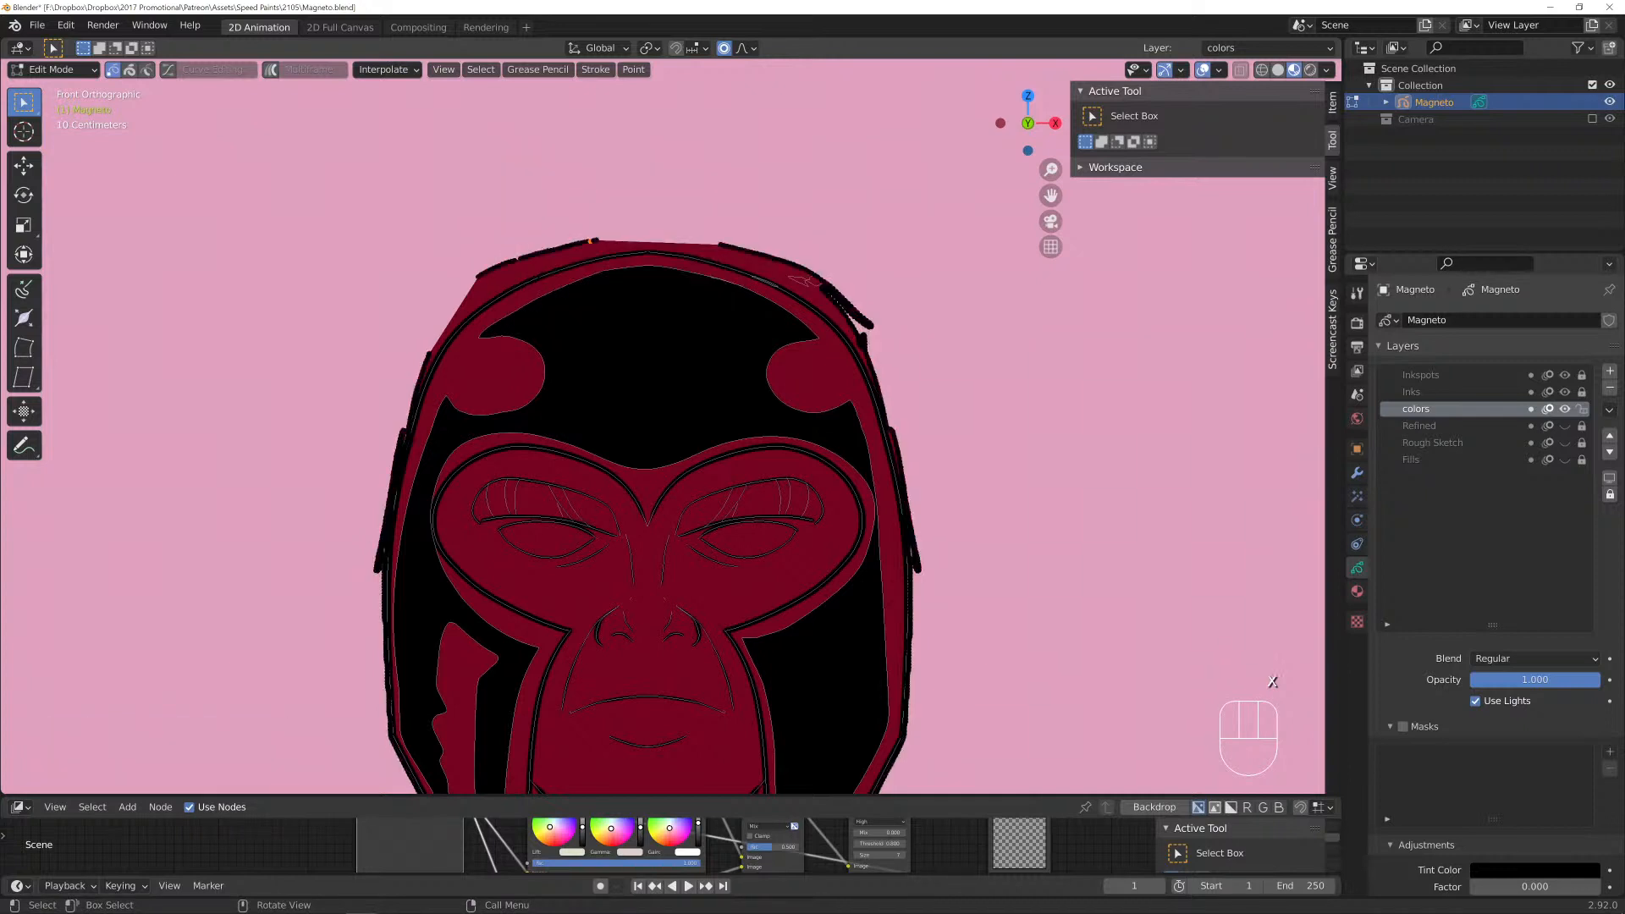
Move the fill points left of the helmet's top centre down onto the ink outline with proportional editing.
key(g)
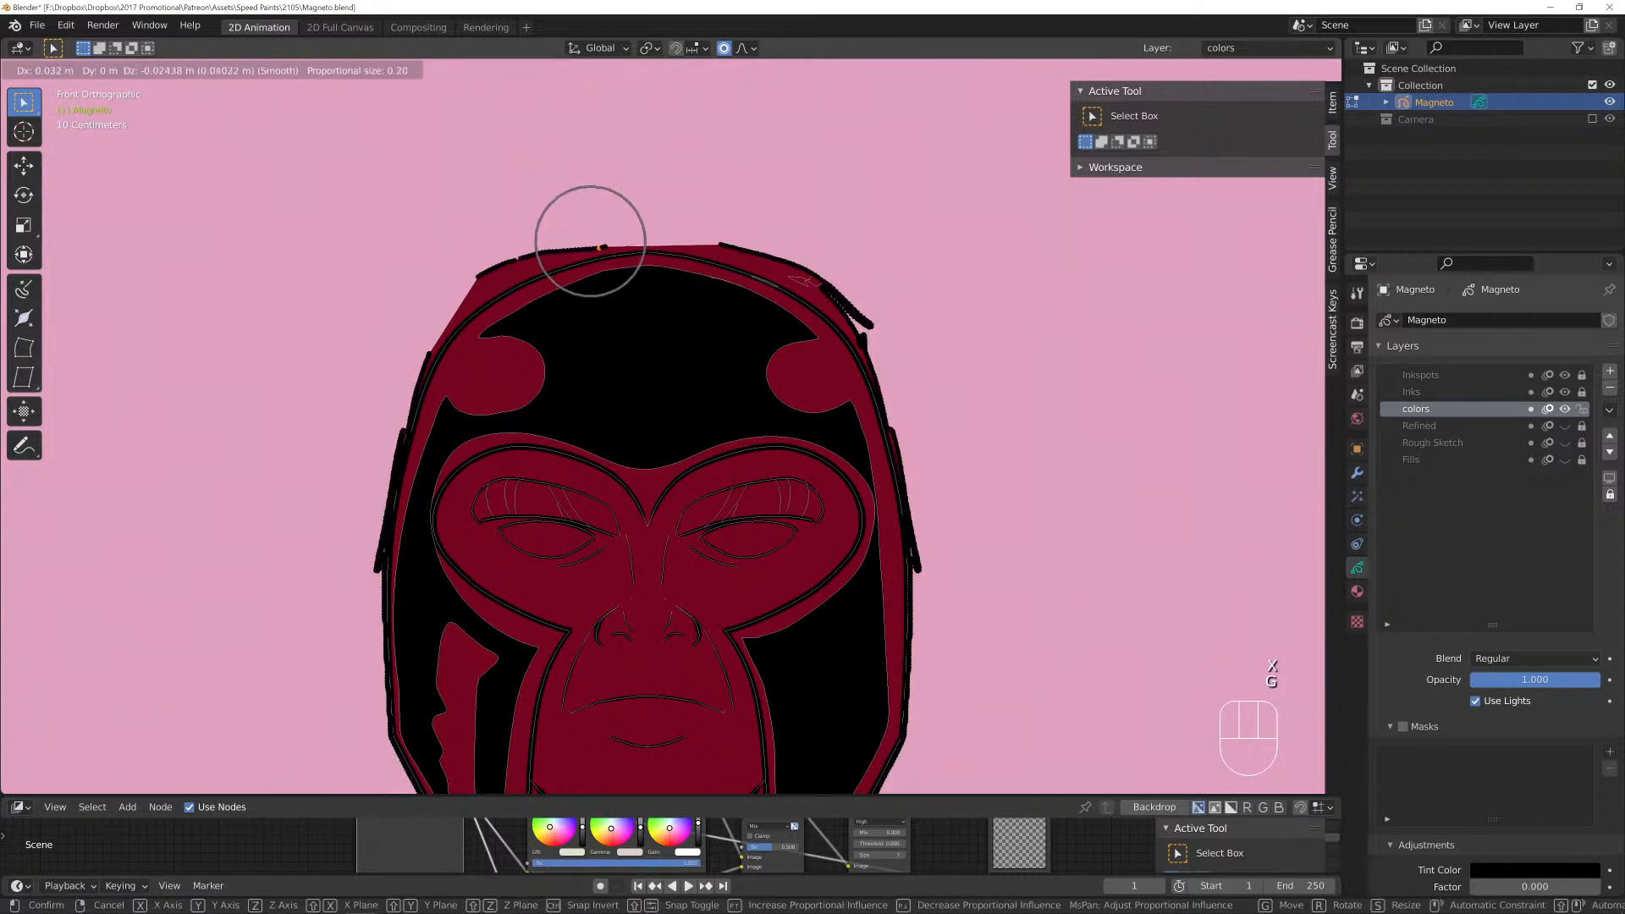
click(620, 251)
click(512, 256)
key(g)
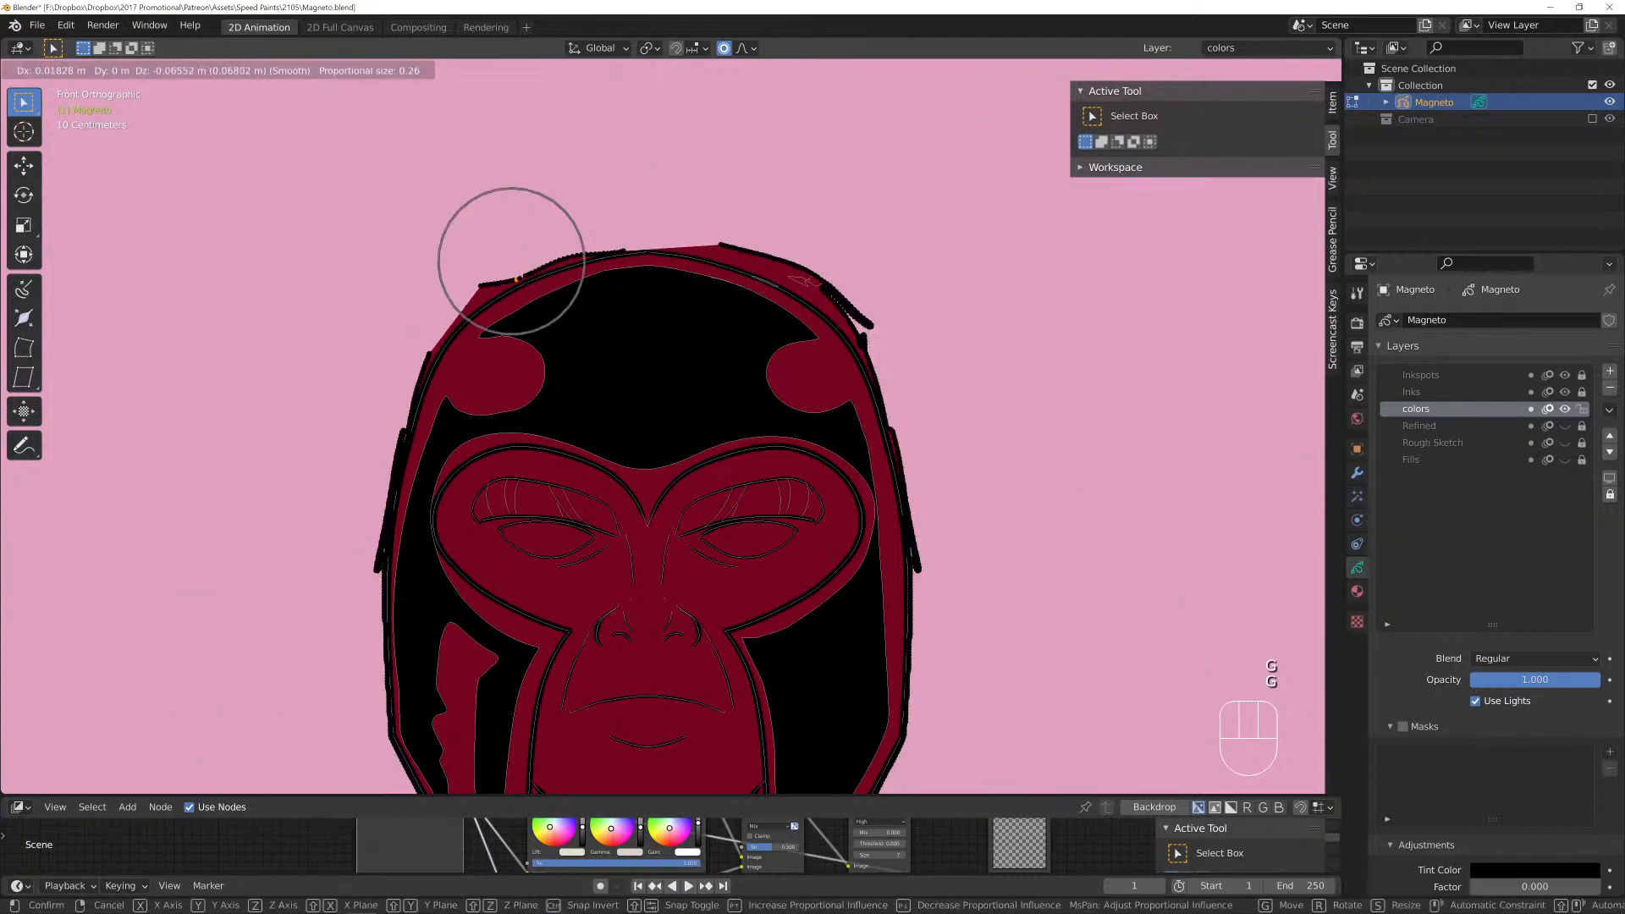
scroll(507, 261, down, 5)
click(524, 287)
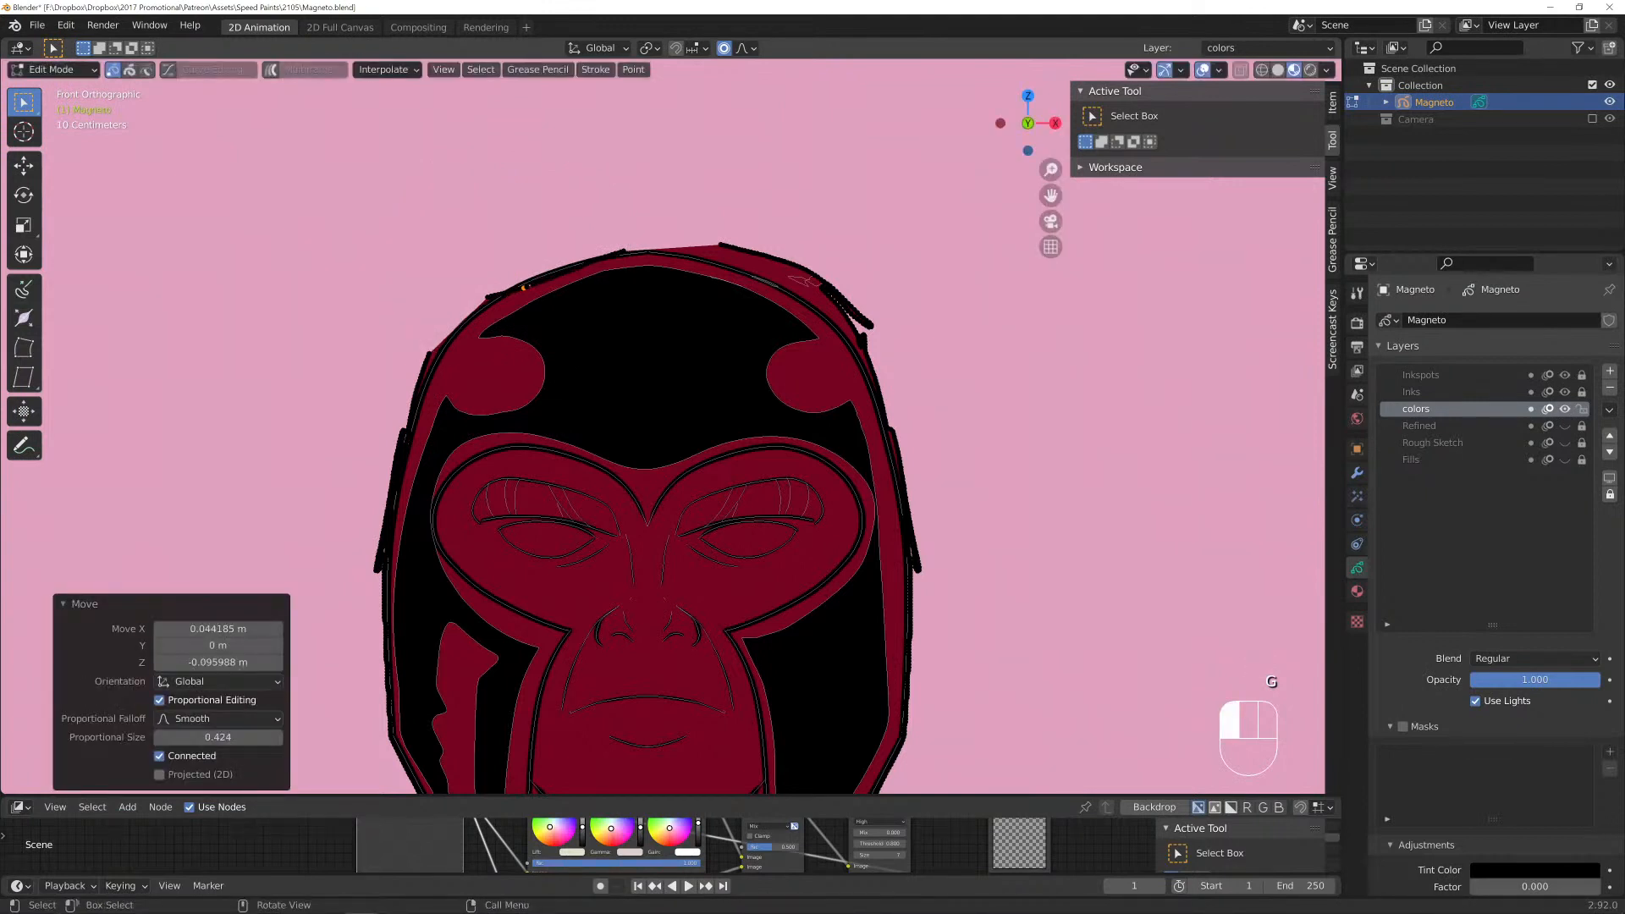
Fit the fill edge to the ink outline around the helmet's upper-left curve by moving its points with a smaller proportional size.
key(g)
scroll(486, 296, up, 9)
scroll(485, 295, up, 4)
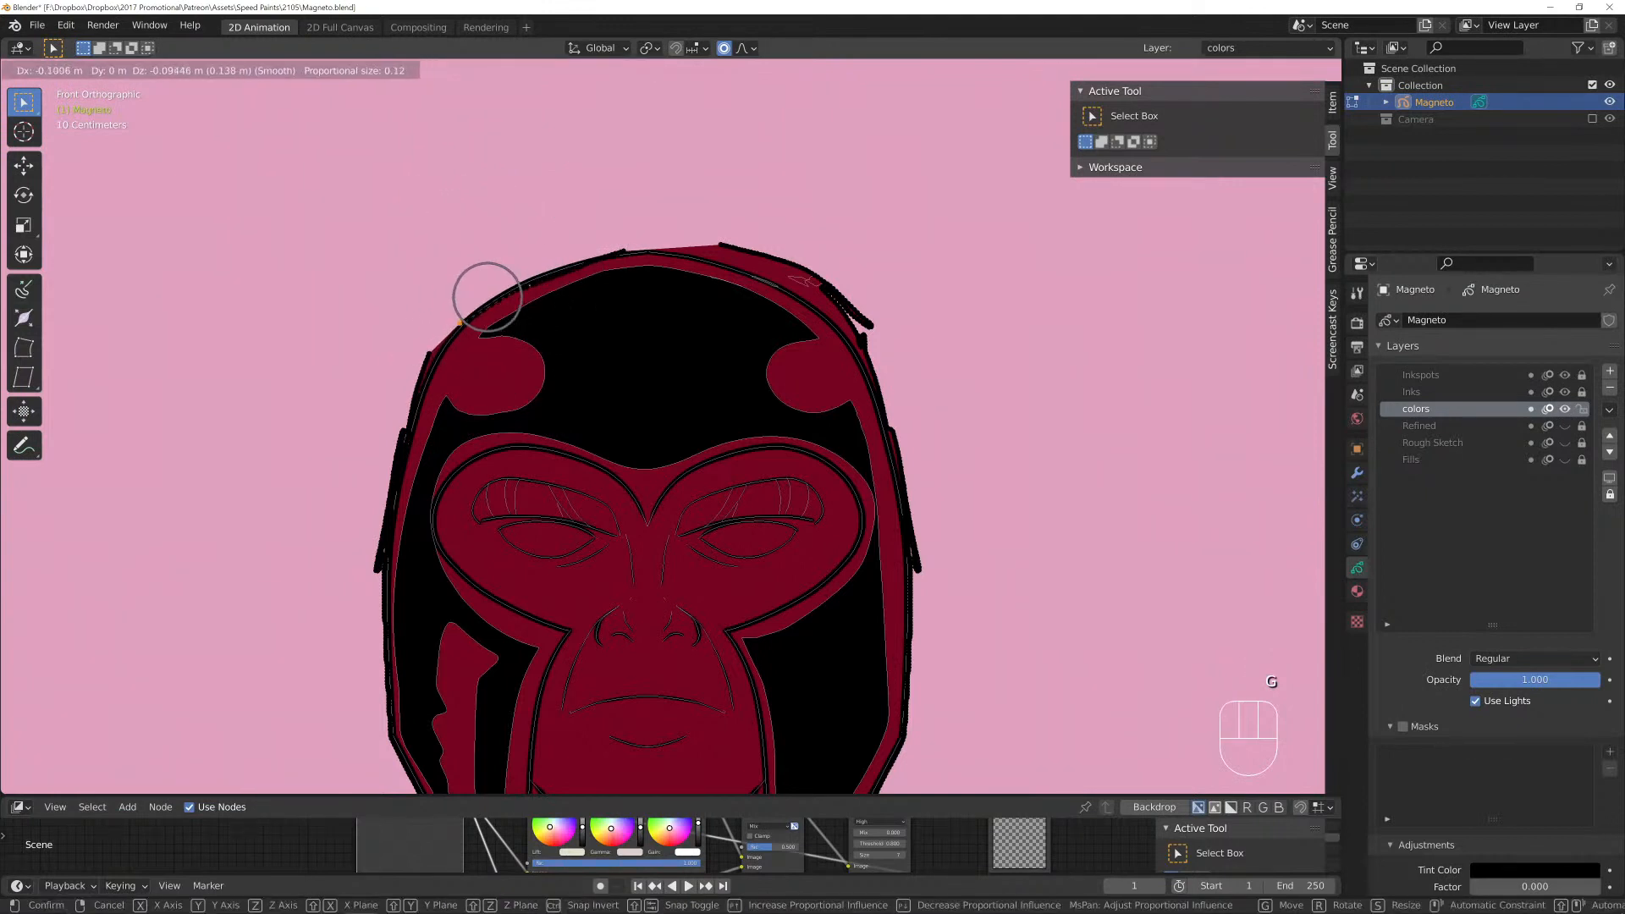
click(480, 303)
key(g)
scroll(471, 317, down, 3)
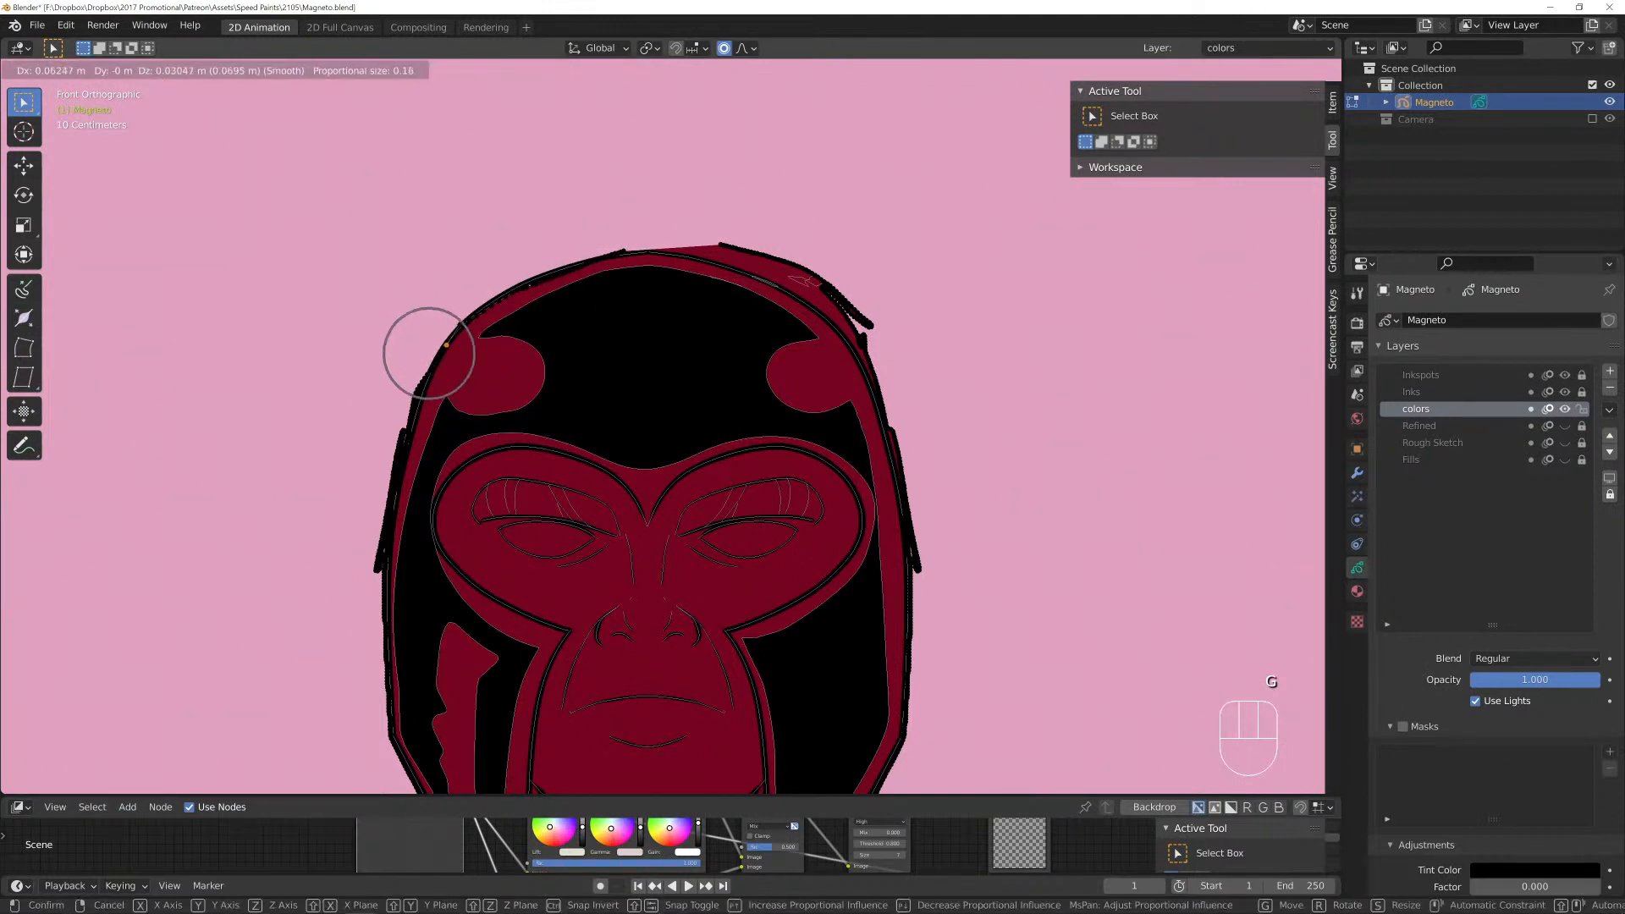
click(471, 316)
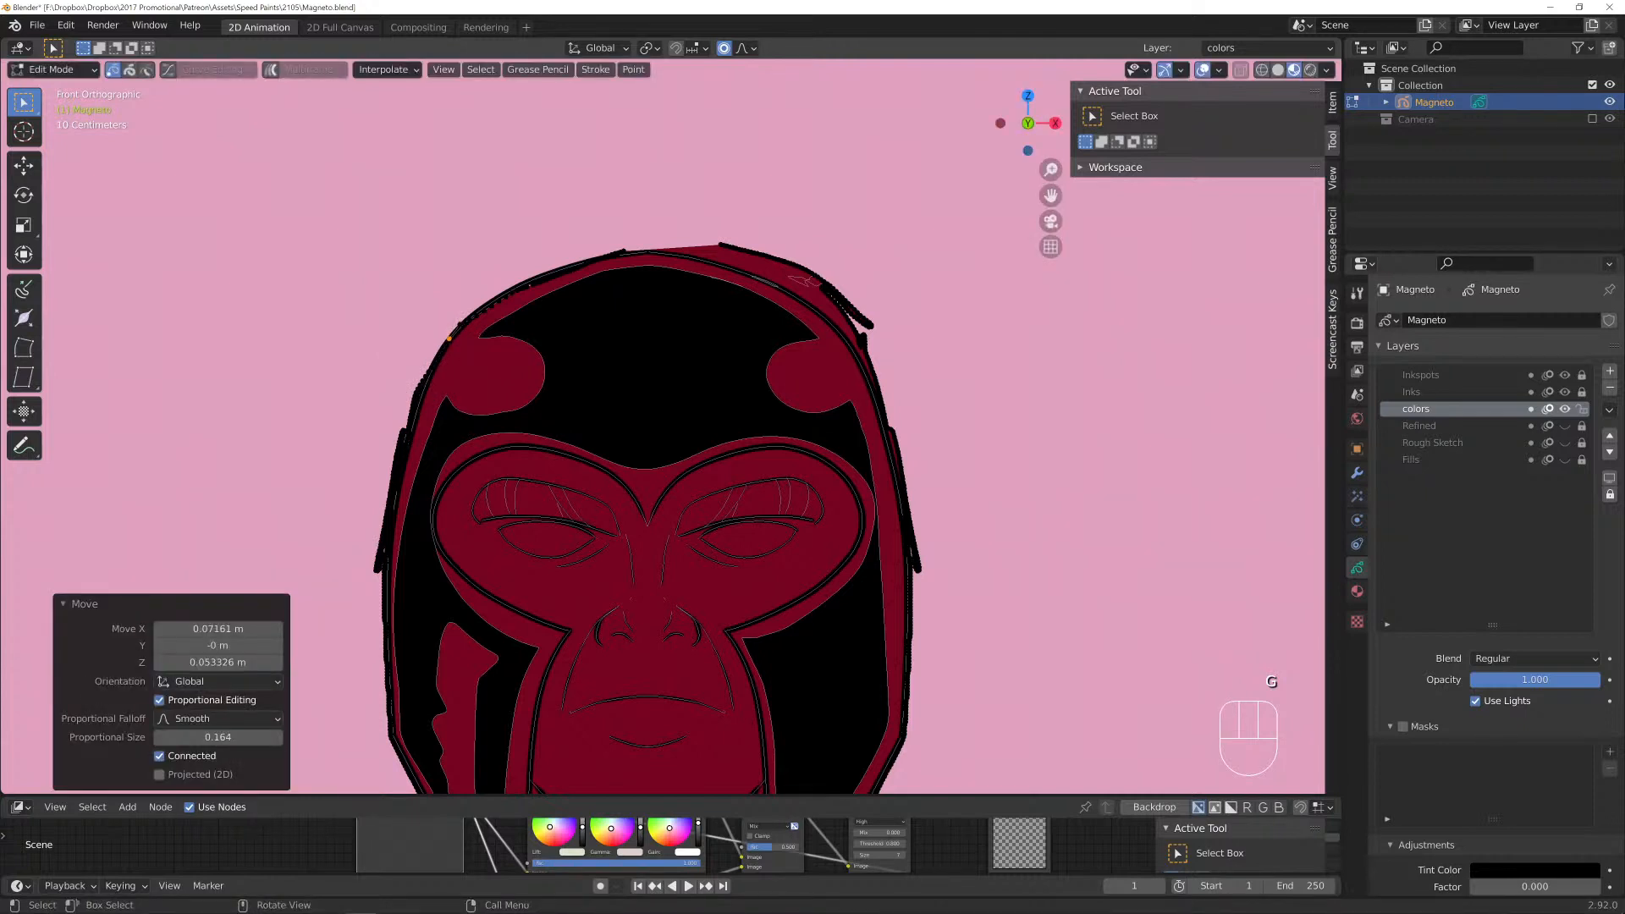
key(g)
click(421, 389)
Move the fill points right of the helmet's top centre onto the ink outline, adjusting the proportional size.
key(g)
scroll(726, 246, down, 4)
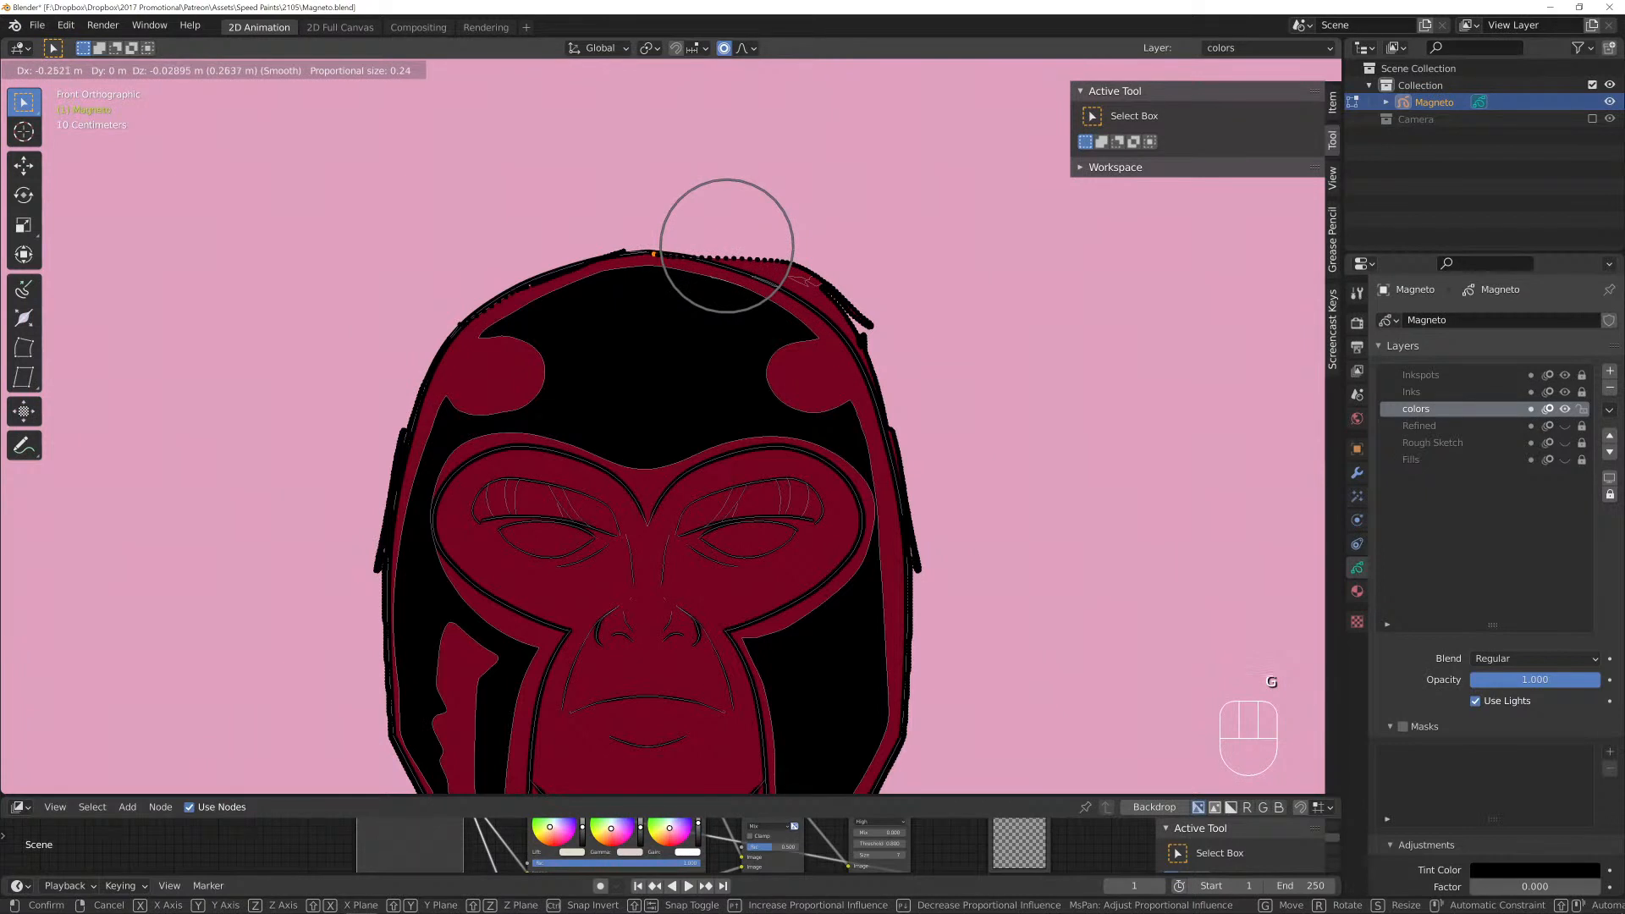
click(726, 245)
key(g)
right_click(653, 254)
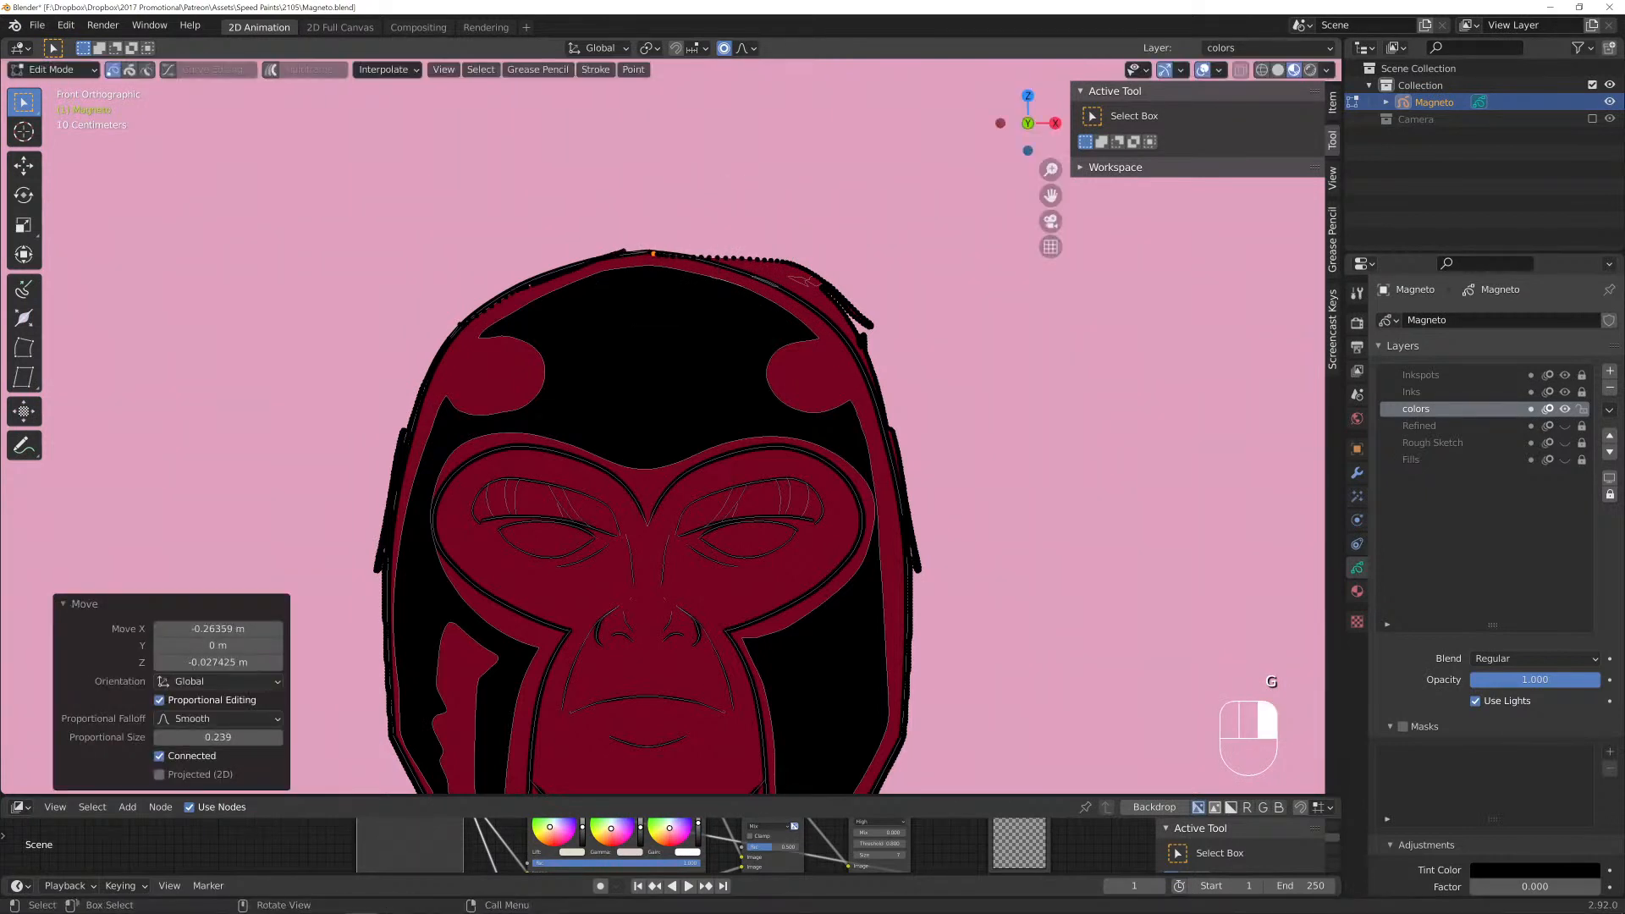
key(g)
scroll(711, 264, down, 5)
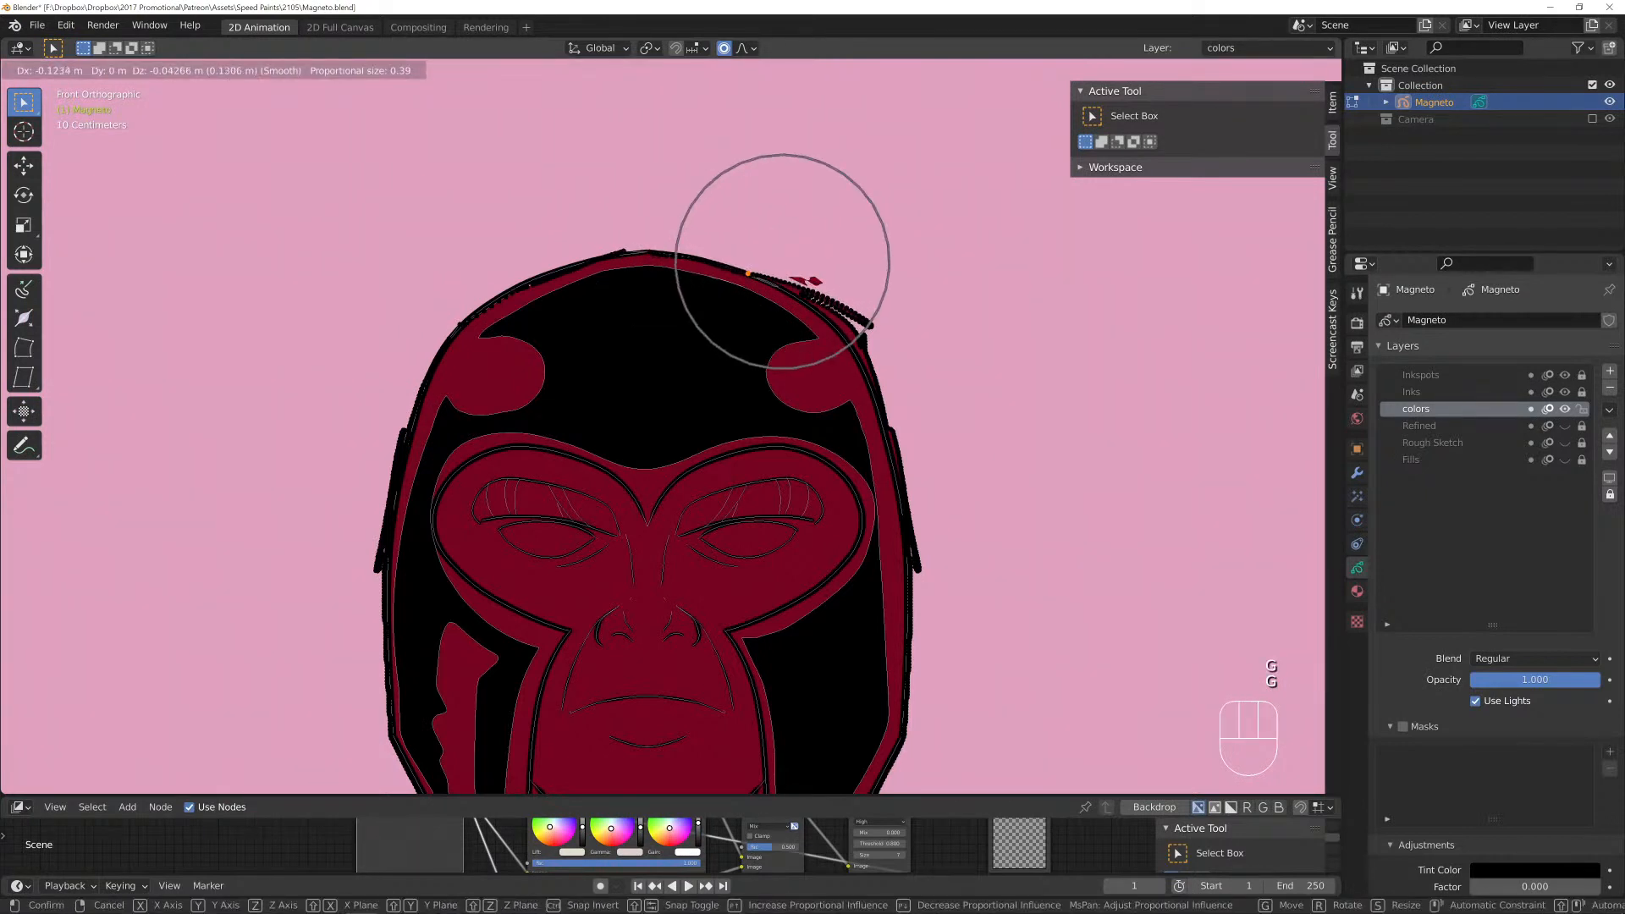
click(782, 263)
Select the small detached fill stroke outside the helmet's upper-right edge and dissolve it.
key(alt+a)
key(l)
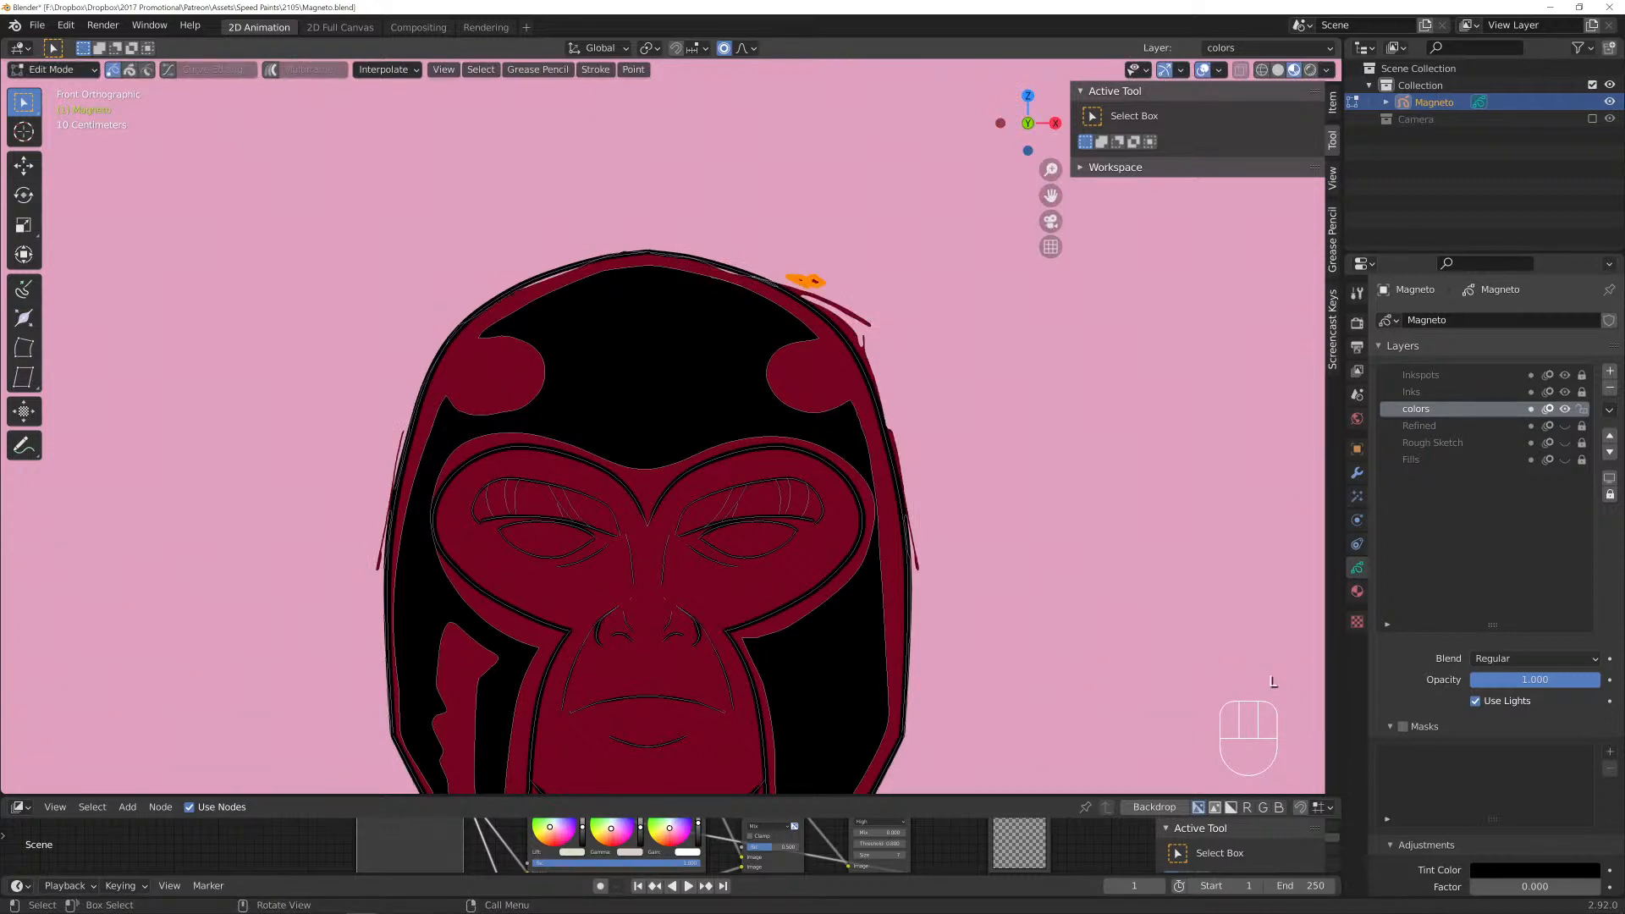
key(x)
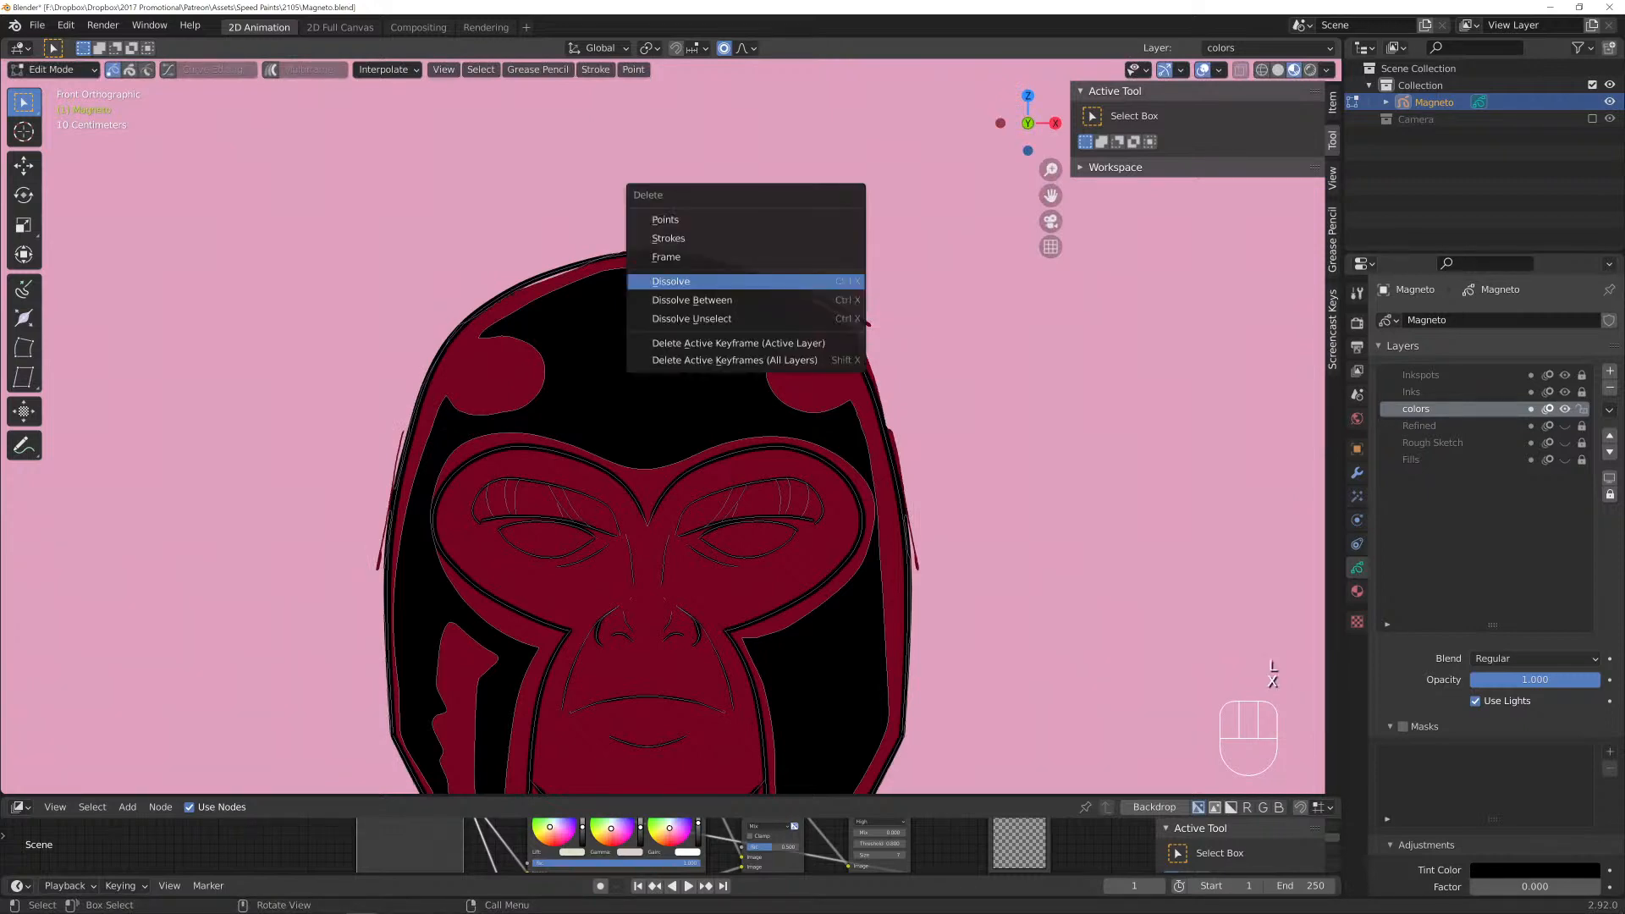
key(Return)
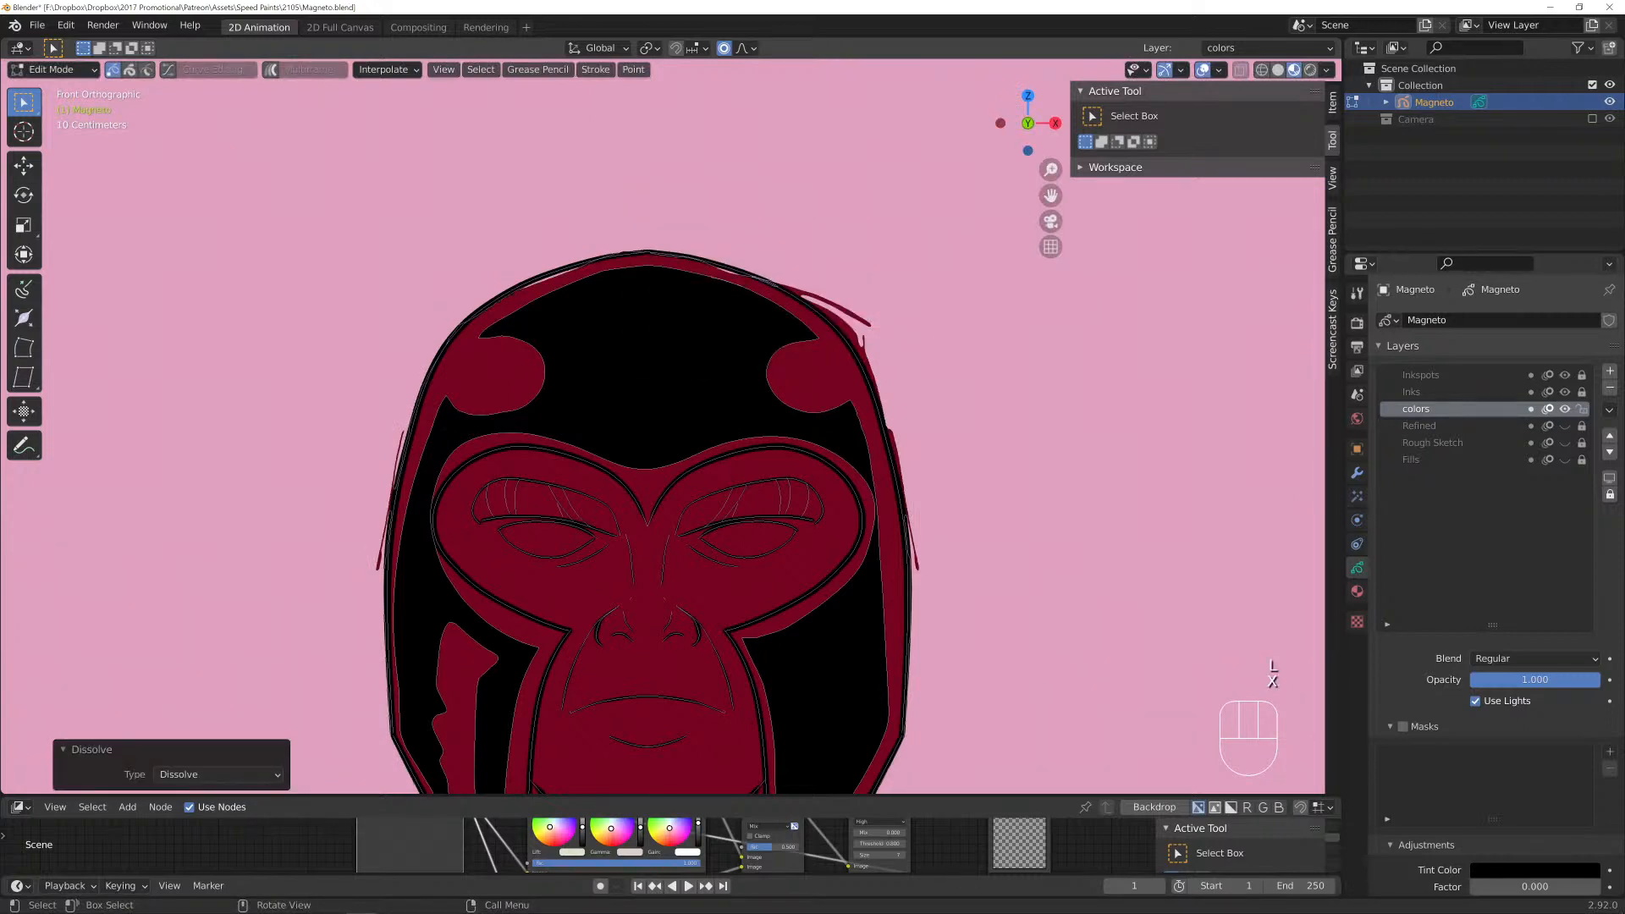
Circle-select the protruding fill points beyond the helmet's upper-right curve and dissolve them.
scroll(845, 379, up, 5)
mouse_move(845, 378)
shift+middle_down()
mouse_move(699, 336)
mouse_move(588, 480)
shift+middle_up()
key(c)
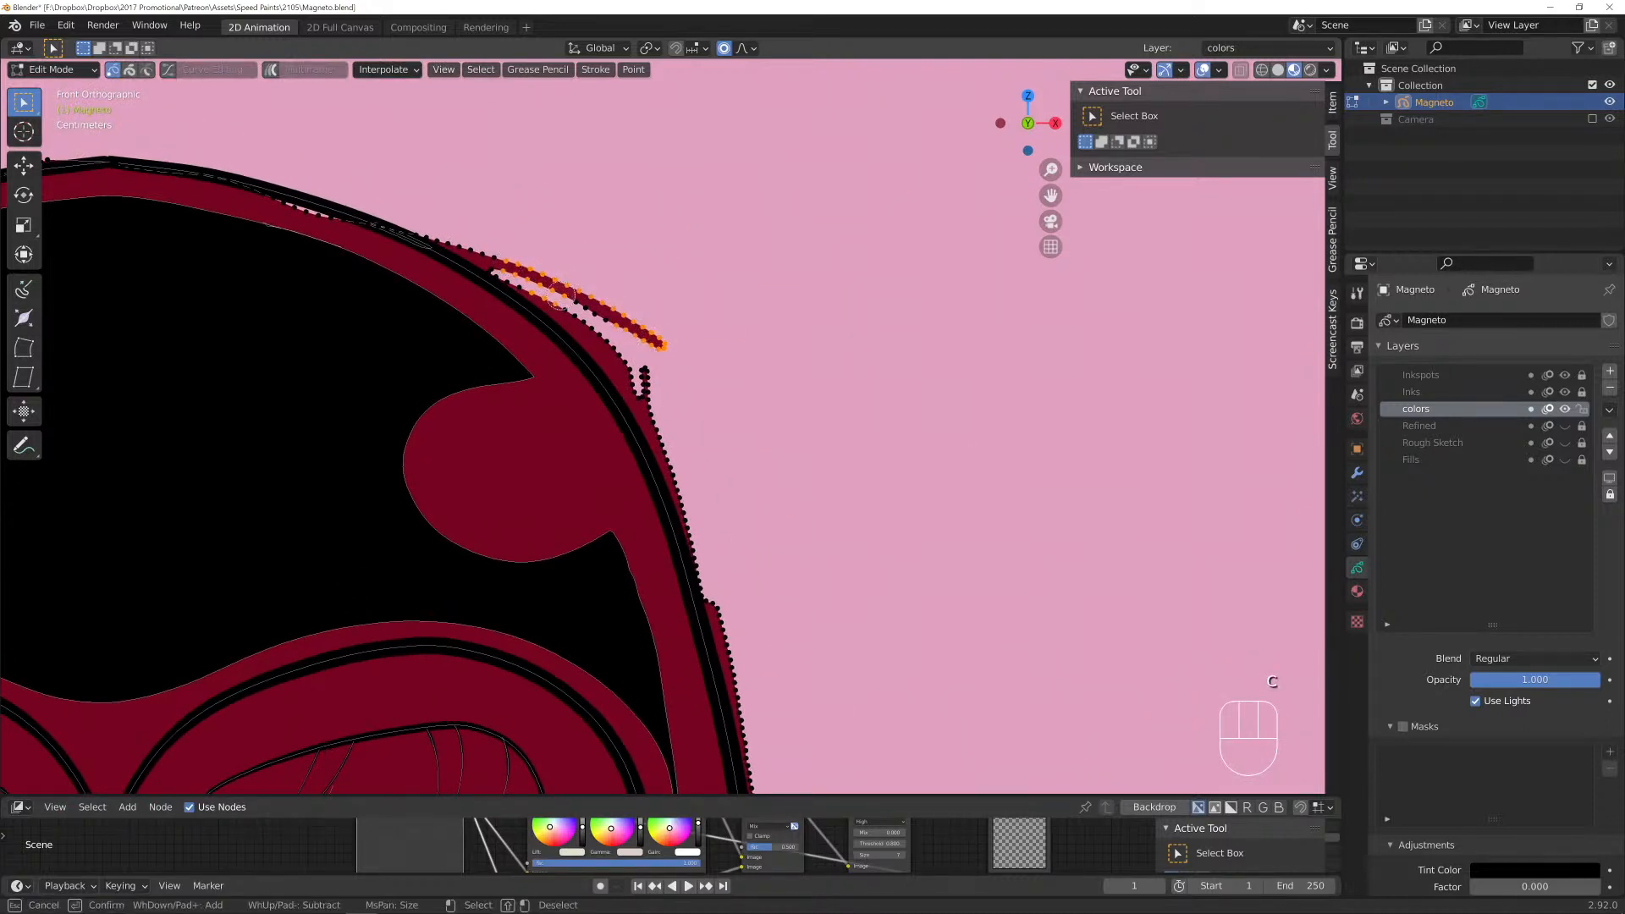
drag(559, 294, 644, 381)
right_click(645, 393)
key(x)
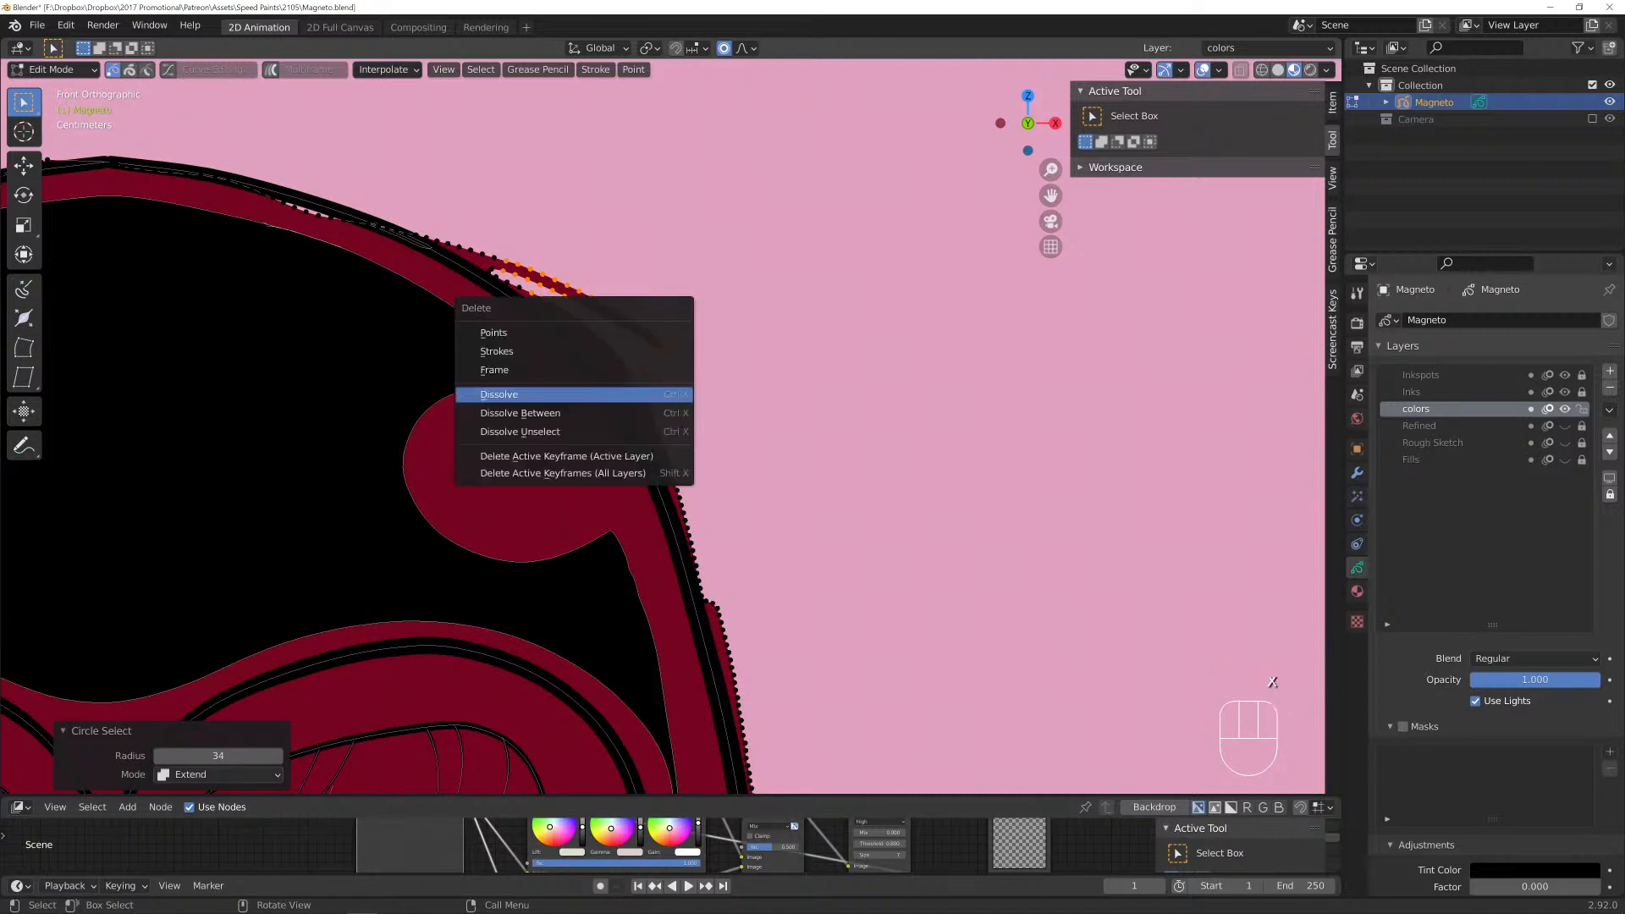
key(Down)
key(Down)
key(Down)
key(Return)
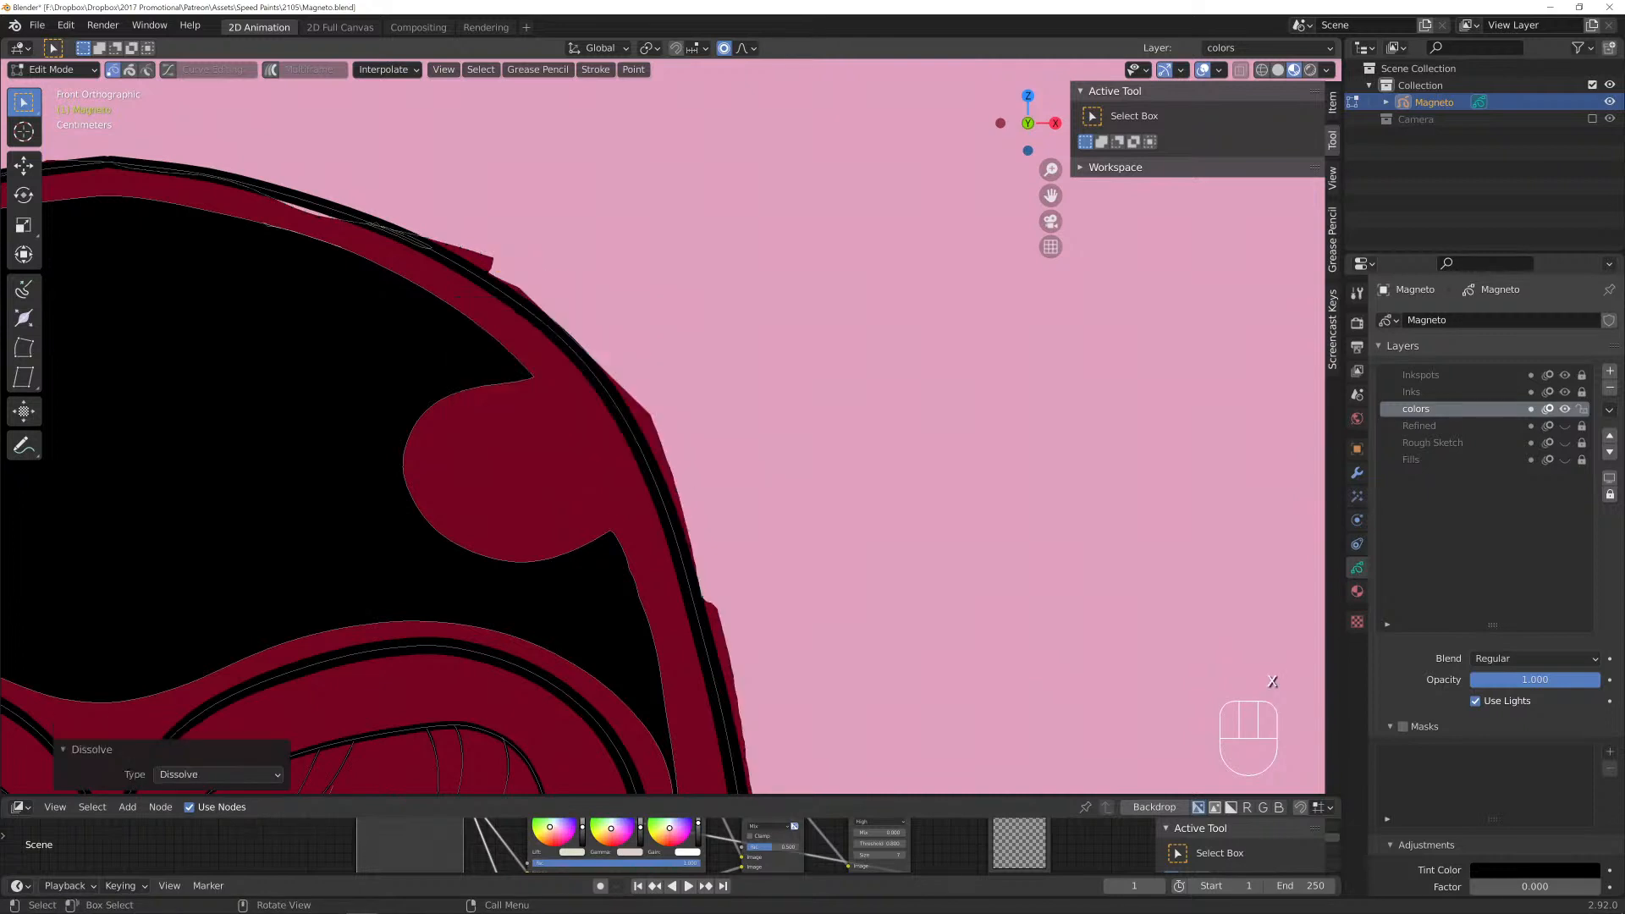
Move the protruding fill corner on the helmet's upper-right edge onto the ink outline with a reduced proportional size.
click(493, 258)
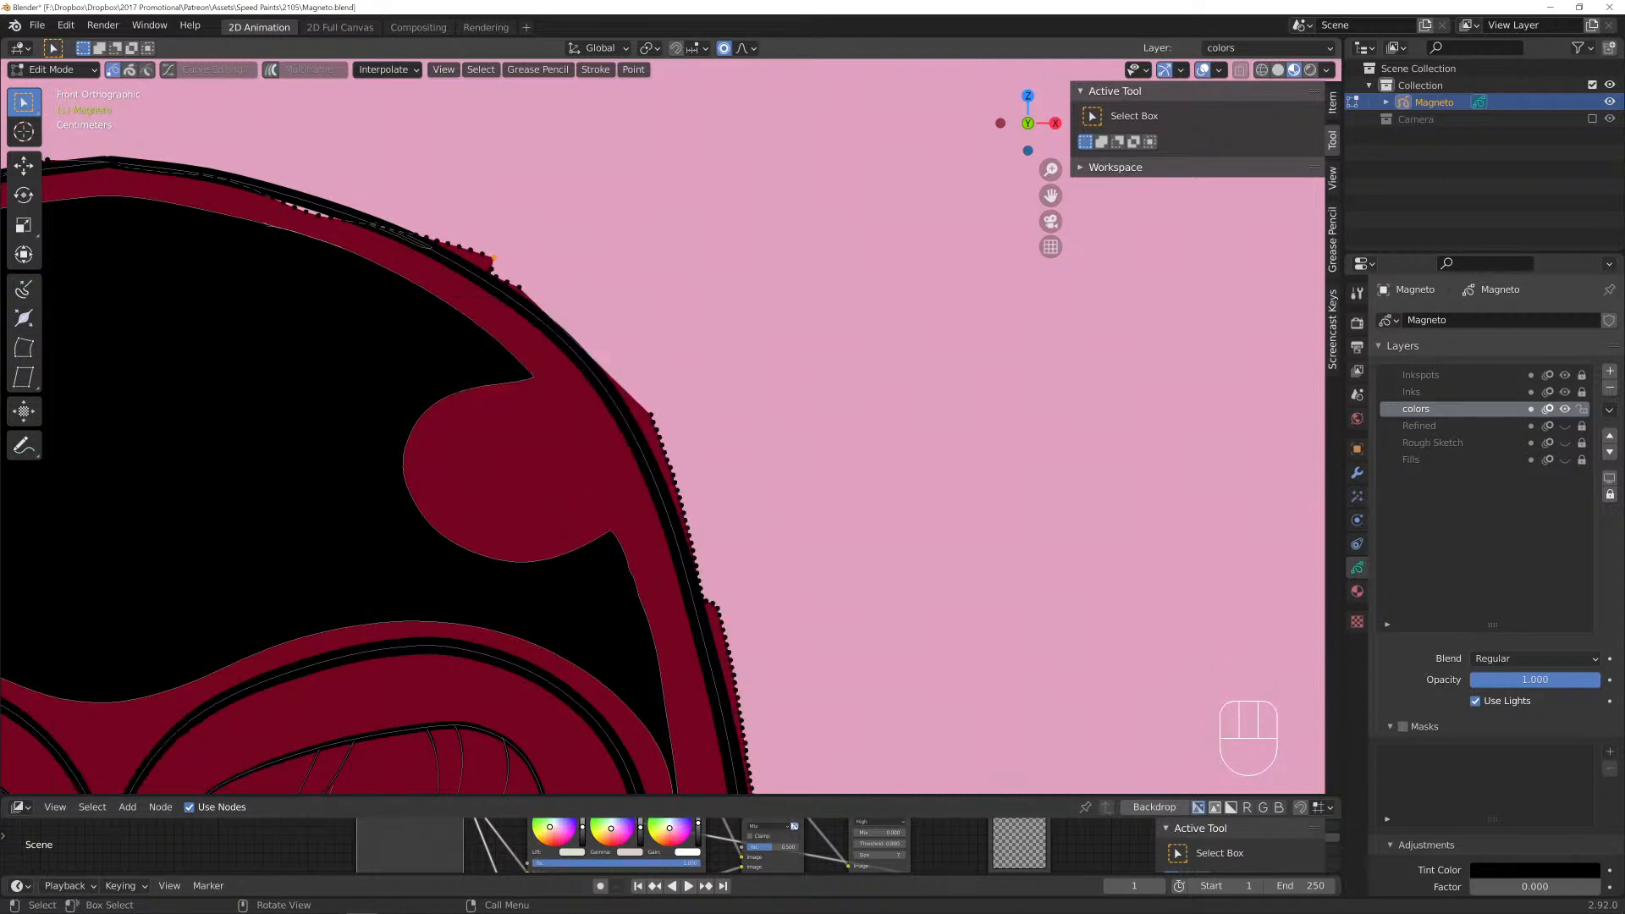
key(g)
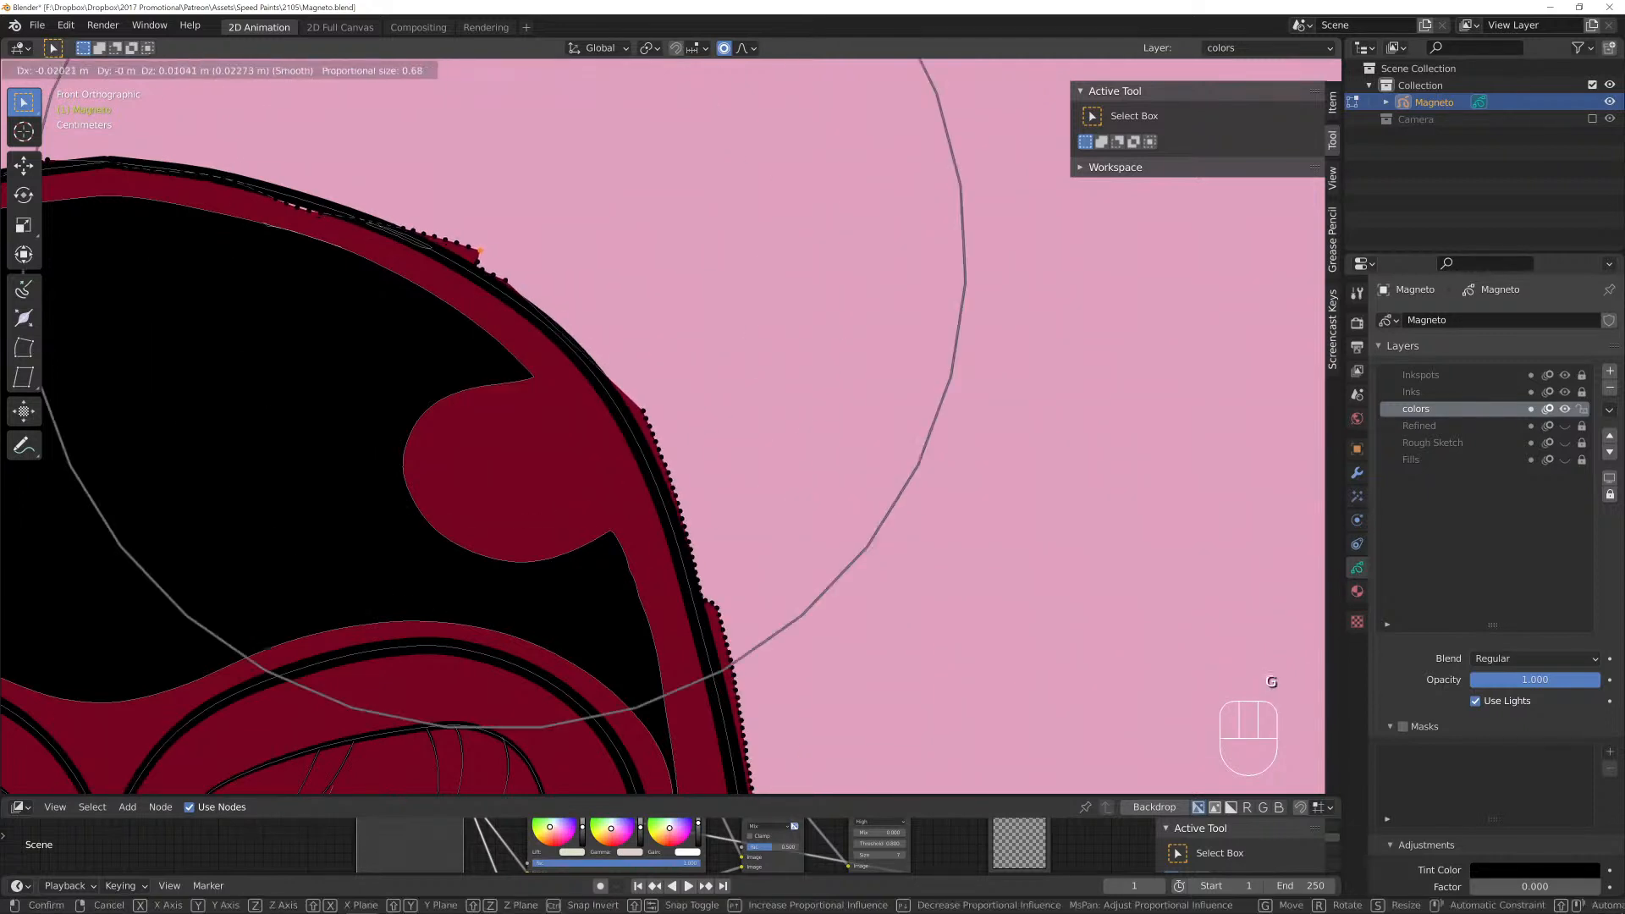
scroll(493, 256, up, 8)
scroll(491, 258, up, 5)
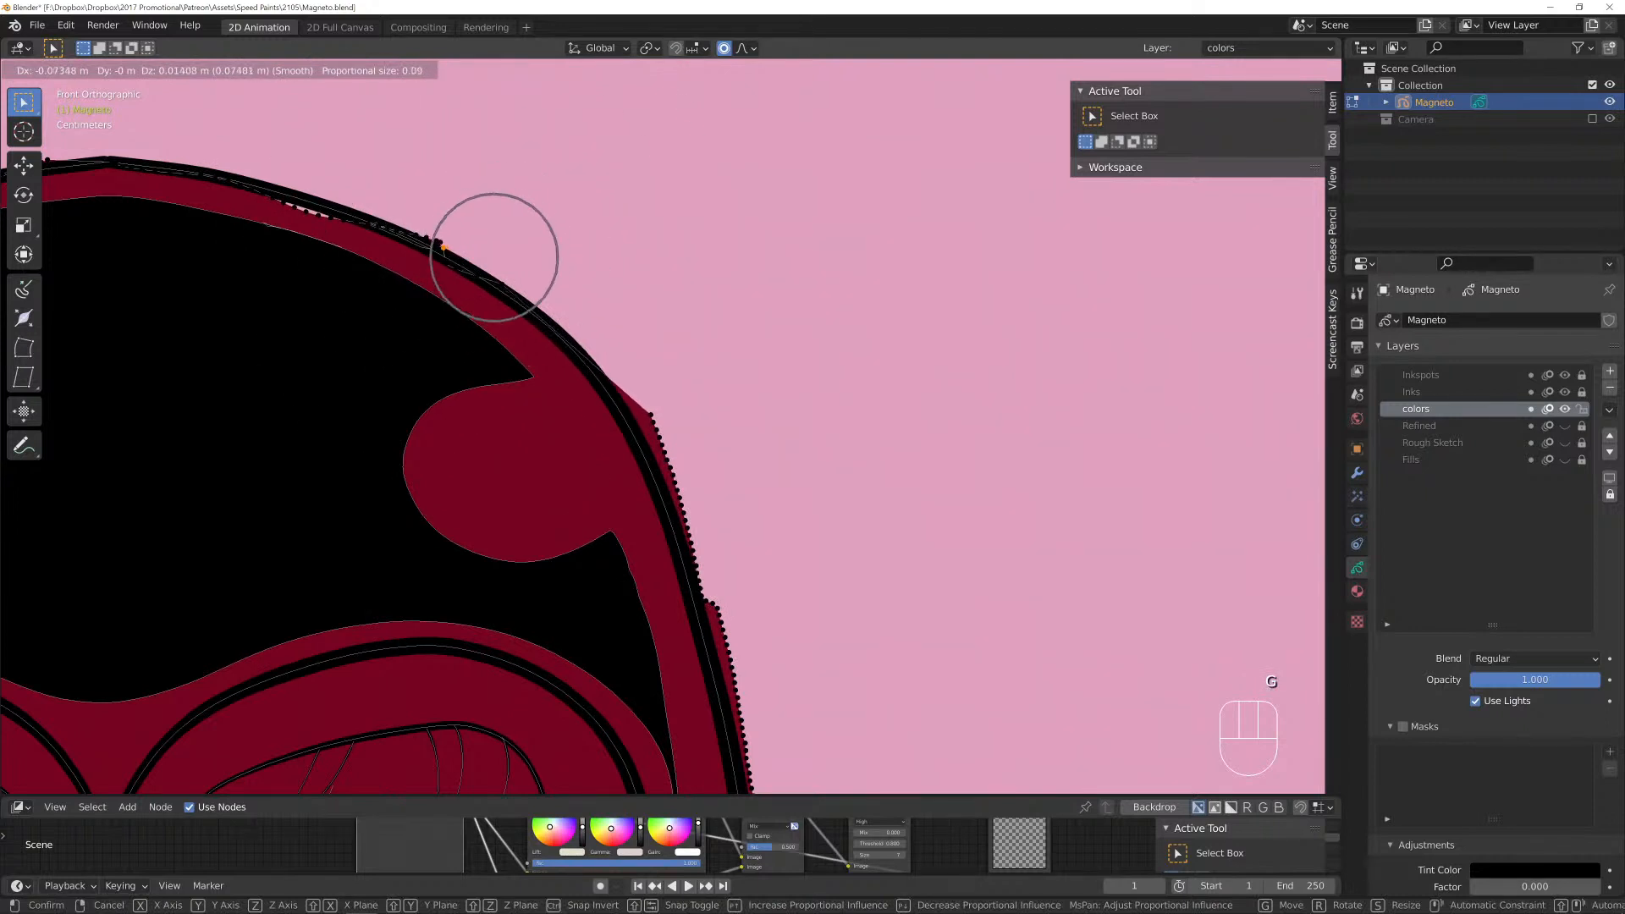
scroll(491, 258, down, 4)
click(489, 261)
Move the protruding fill points on the helmet's upper-right curve onto the ink outline, reducing the proportional size to 0.03.
click(298, 197)
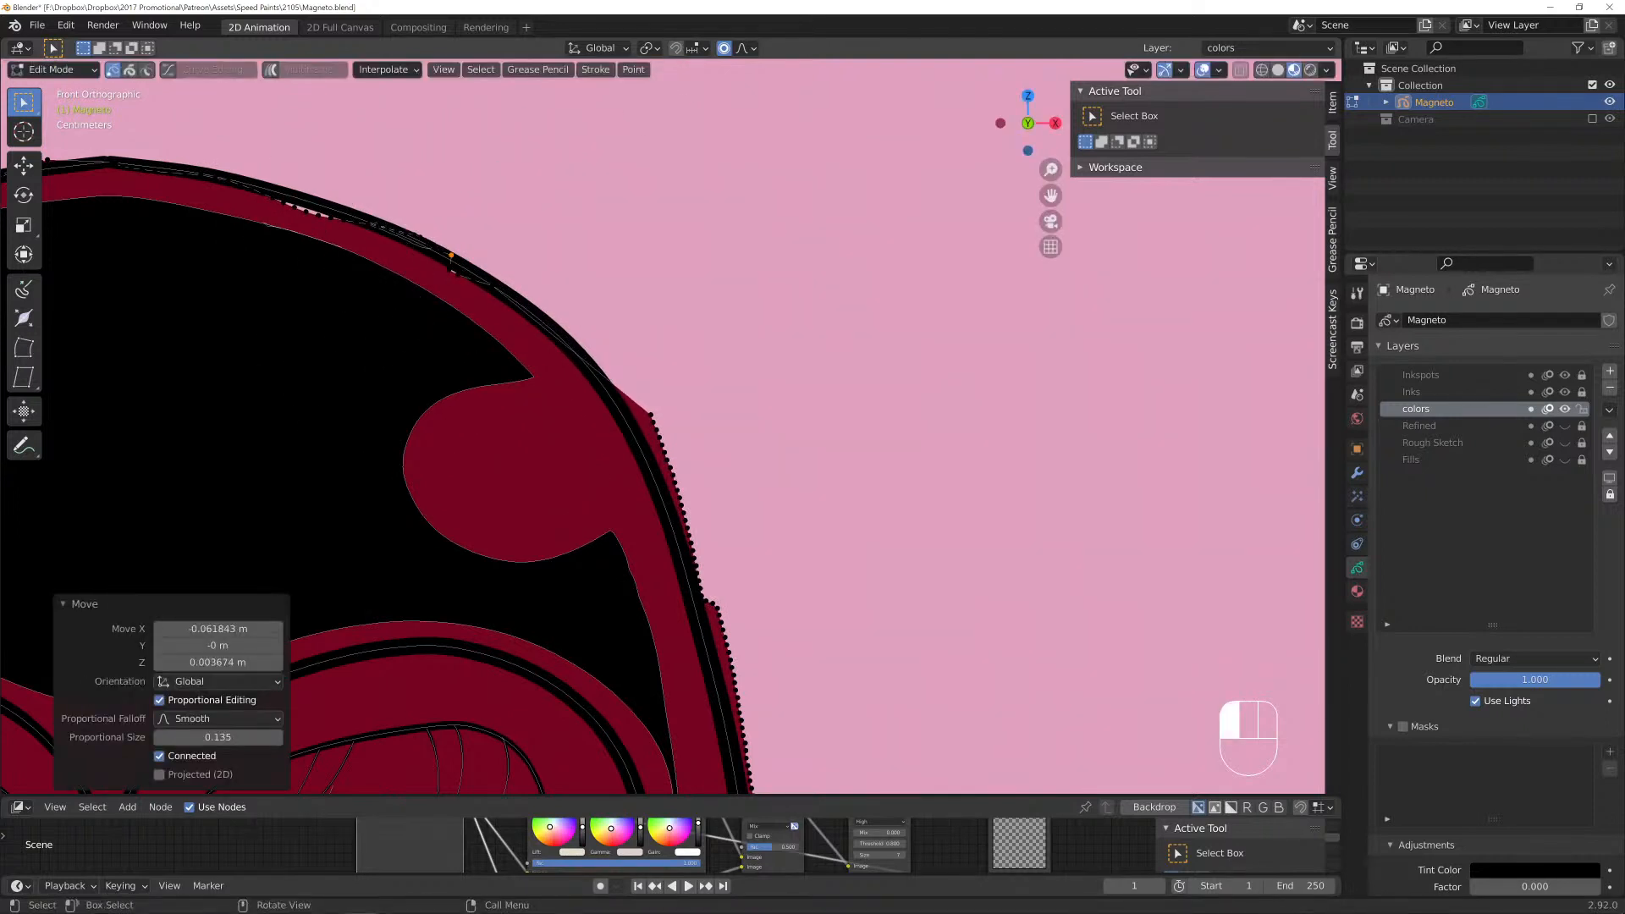
key(g)
click(299, 194)
click(451, 264)
key(g)
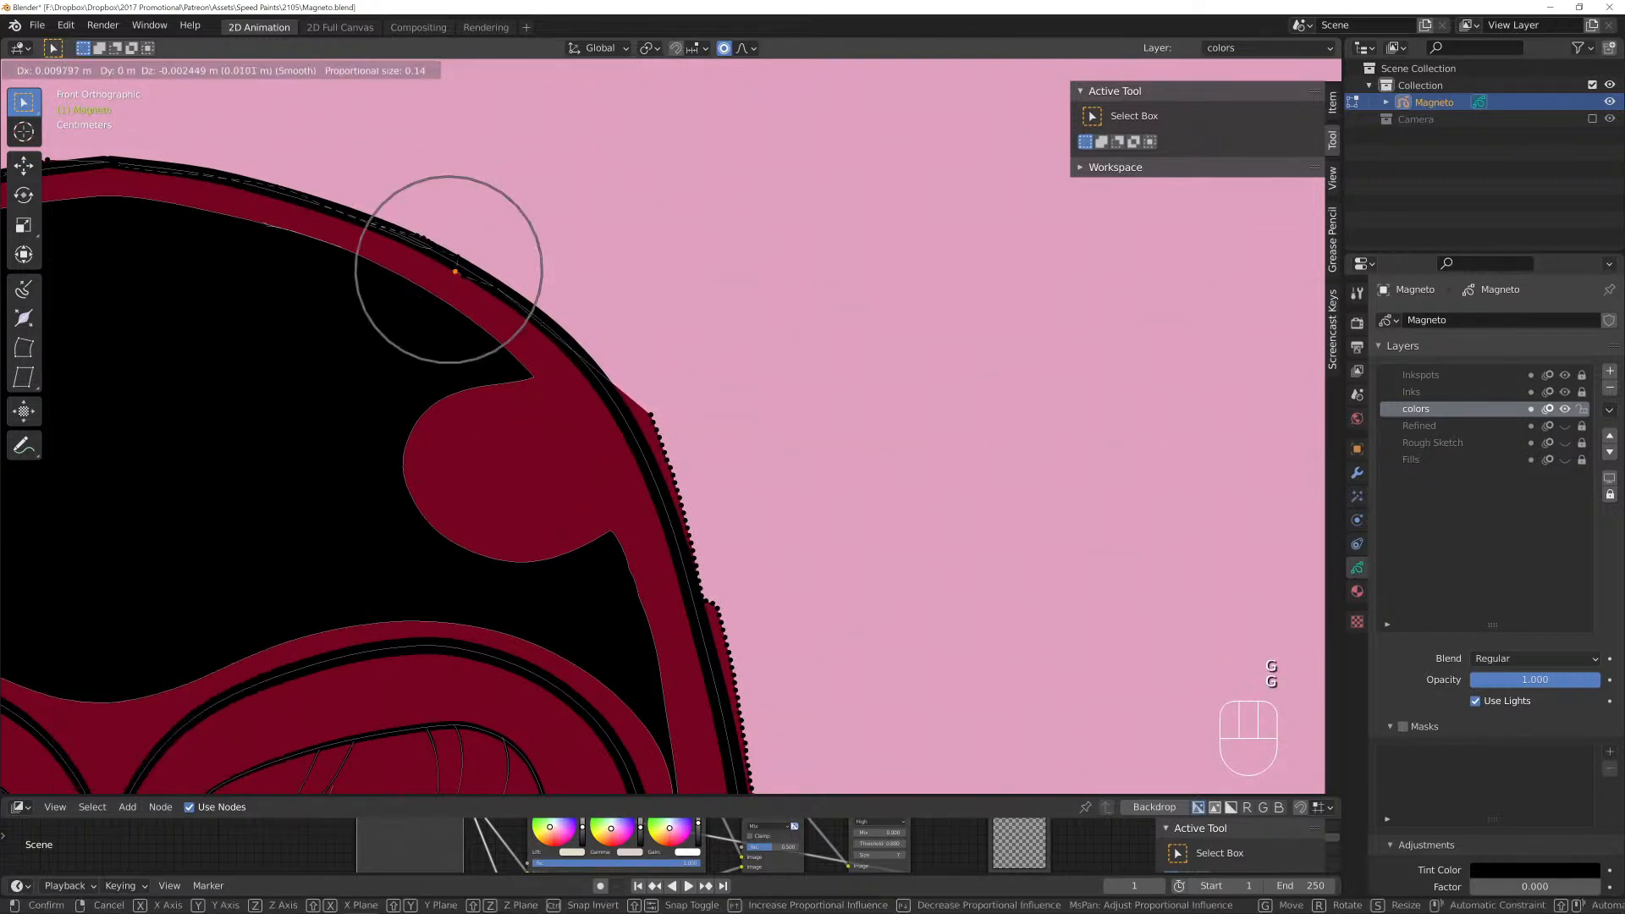
scroll(449, 270, up, 12)
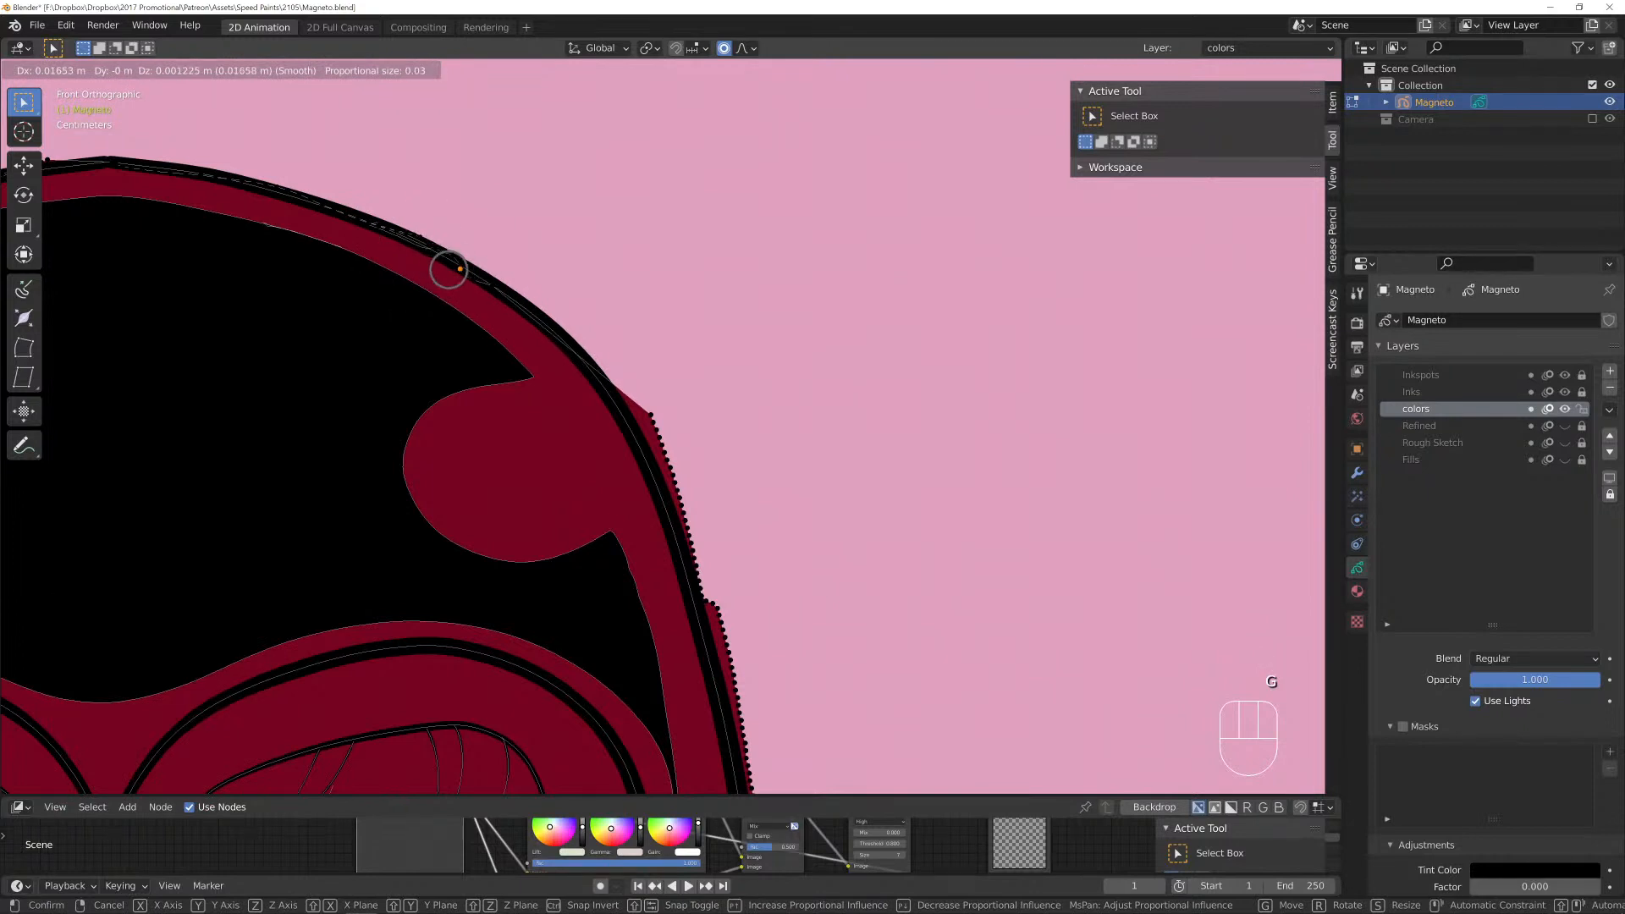
click(449, 270)
Move the fill corner at the lower end of the helmet's upper-right curve onto the ink line with proportional size 0.05.
click(653, 409)
key(g)
scroll(650, 415, down, 3)
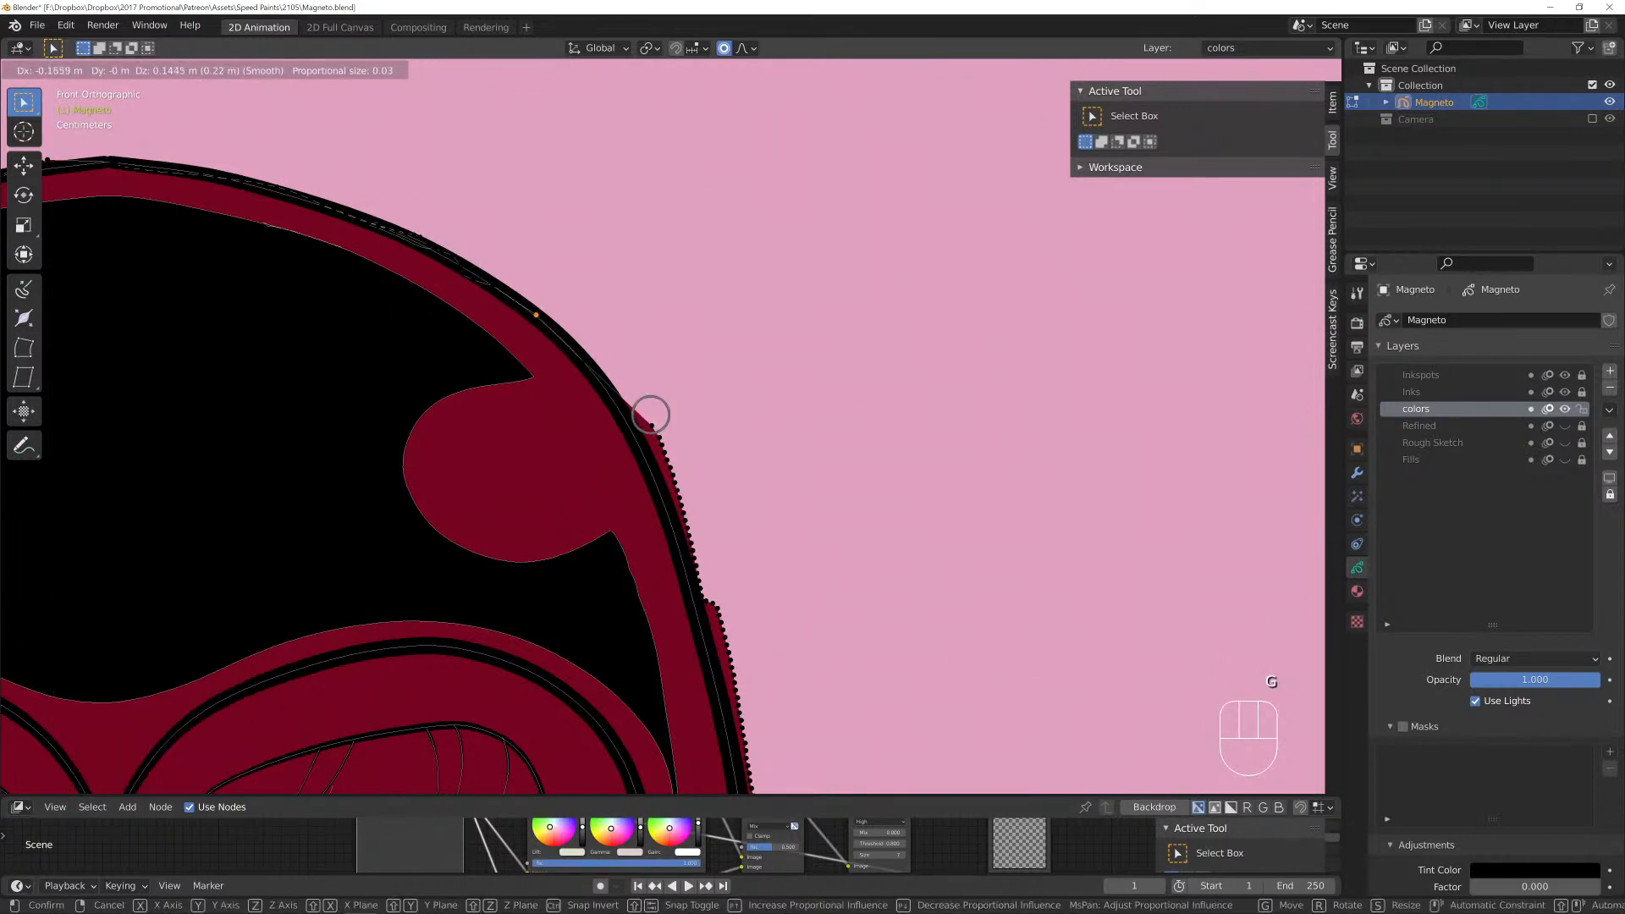
click(650, 415)
click(659, 433)
key(g)
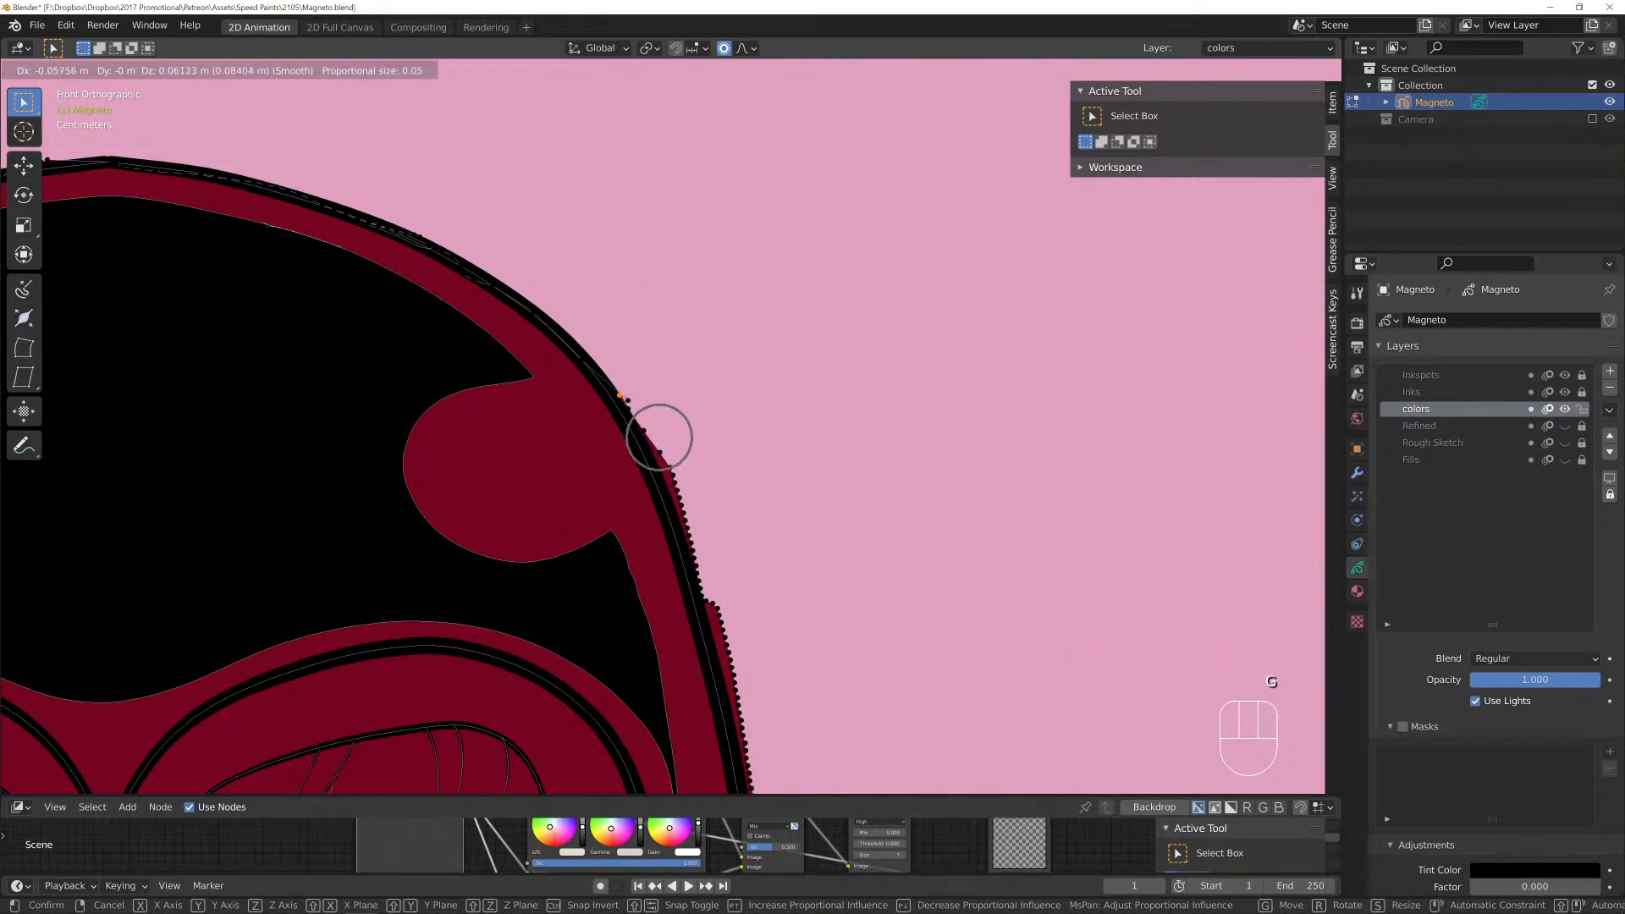
click(659, 437)
Dissolve the selected fill points and move the remaining bulge below them onto the outline with proportional size 0.198.
key(x)
click(487, 391)
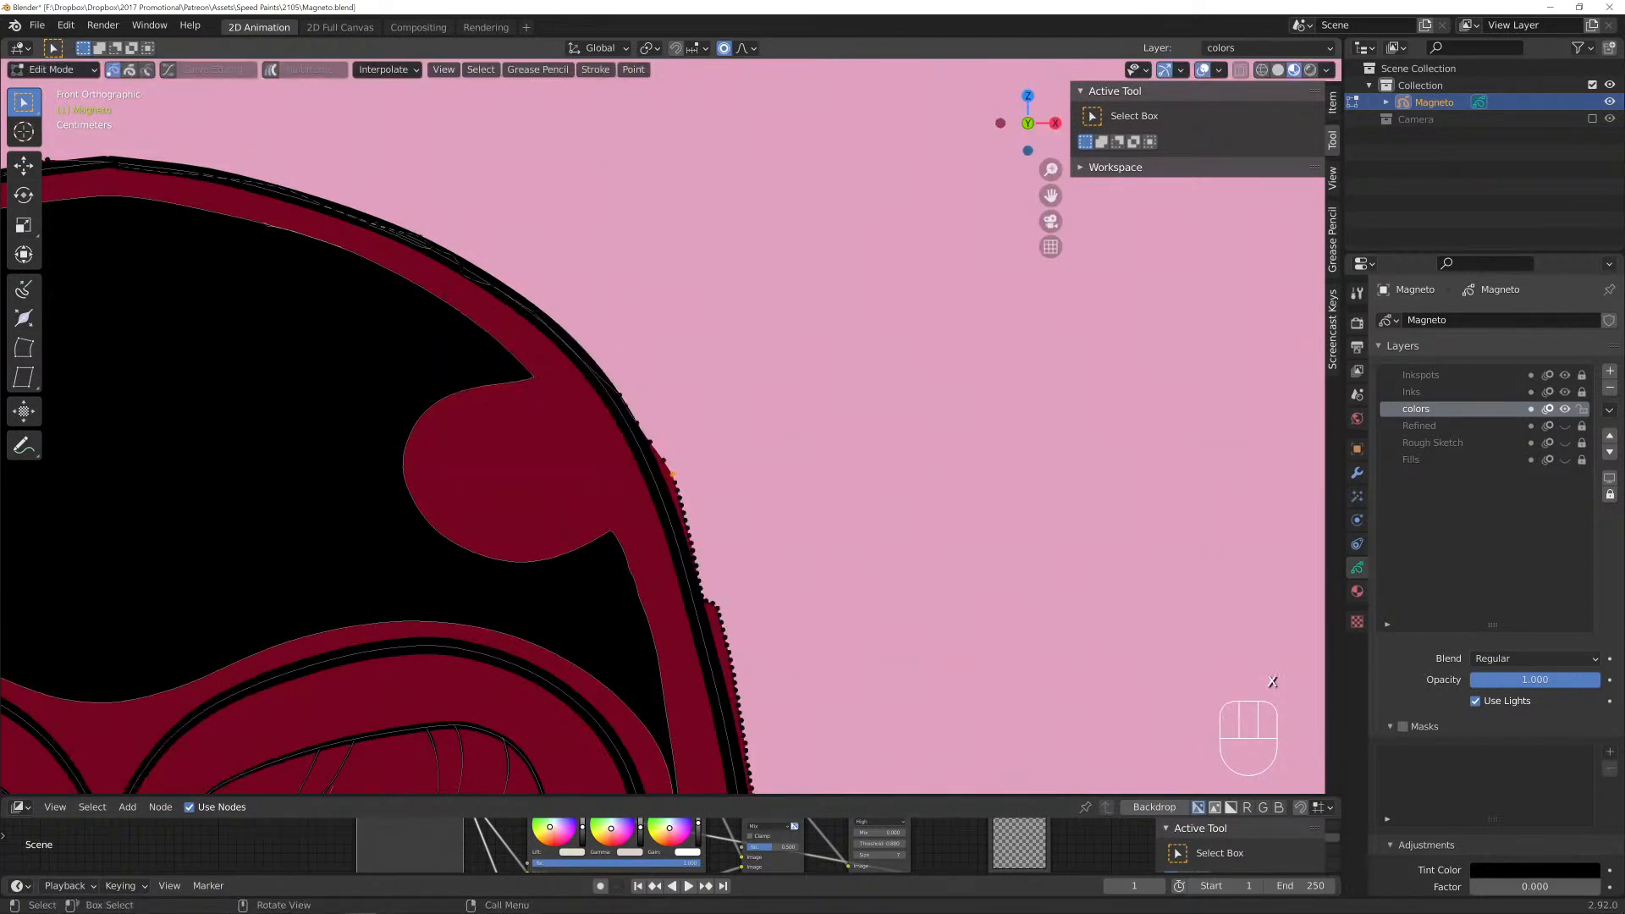
click(673, 474)
key(g)
scroll(669, 471, down, 5)
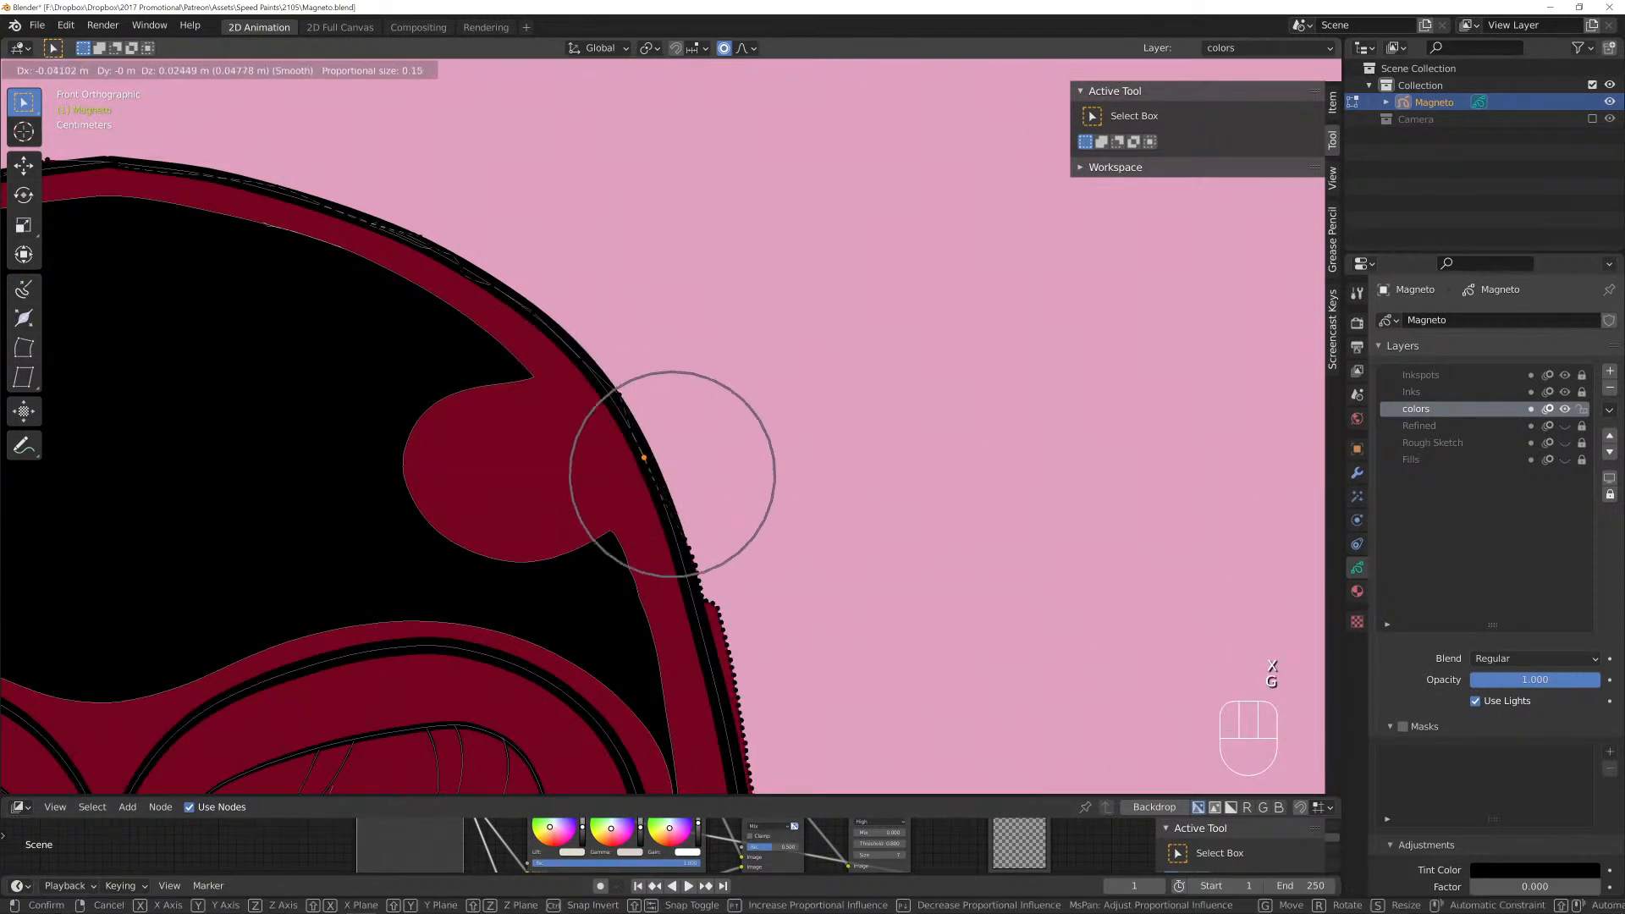
click(642, 453)
Circle-select the fill tail sticking out beyond the helmet's right side beside the eye and dissolve it.
shift+middle_drag(642, 453, 624, 184)
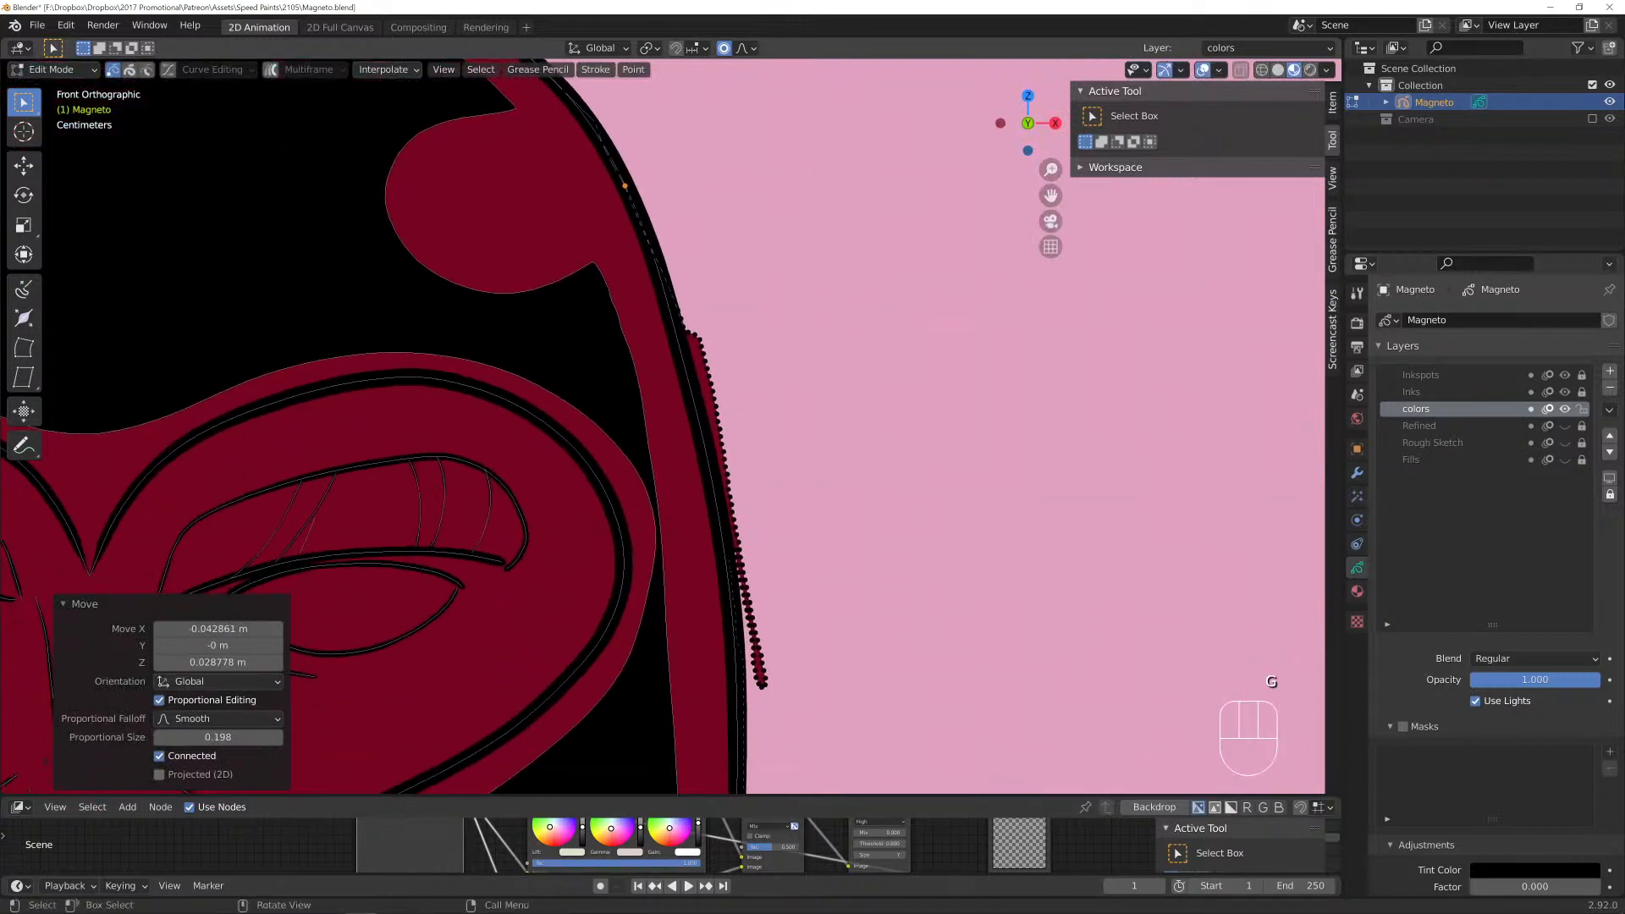
key(c)
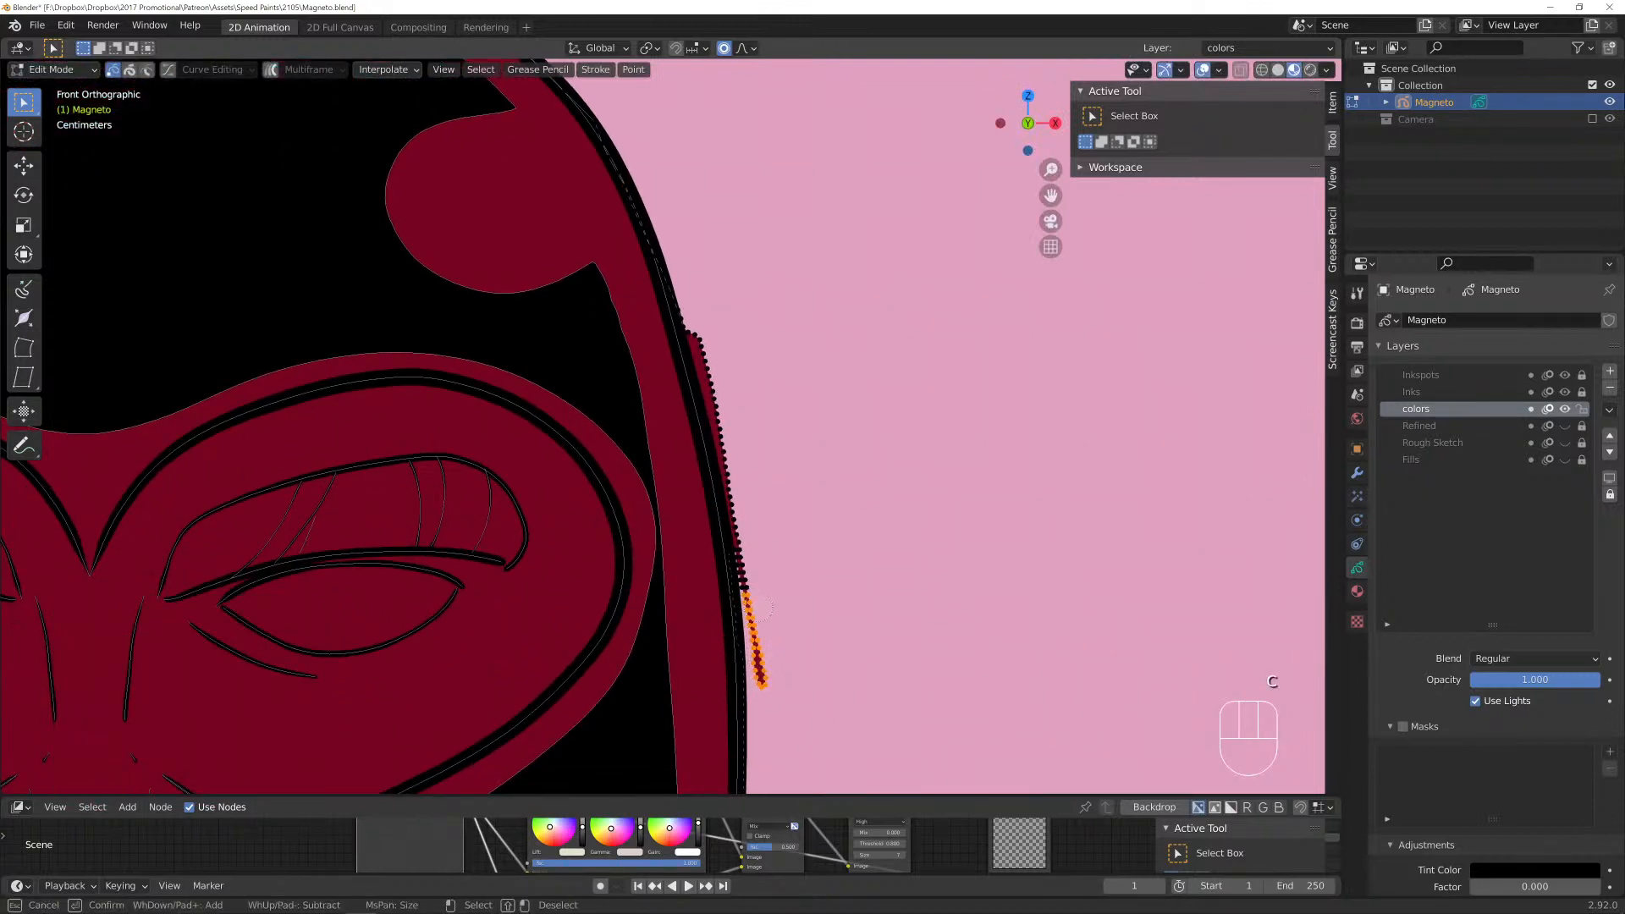
right_click(749, 554)
key(x)
click(749, 552)
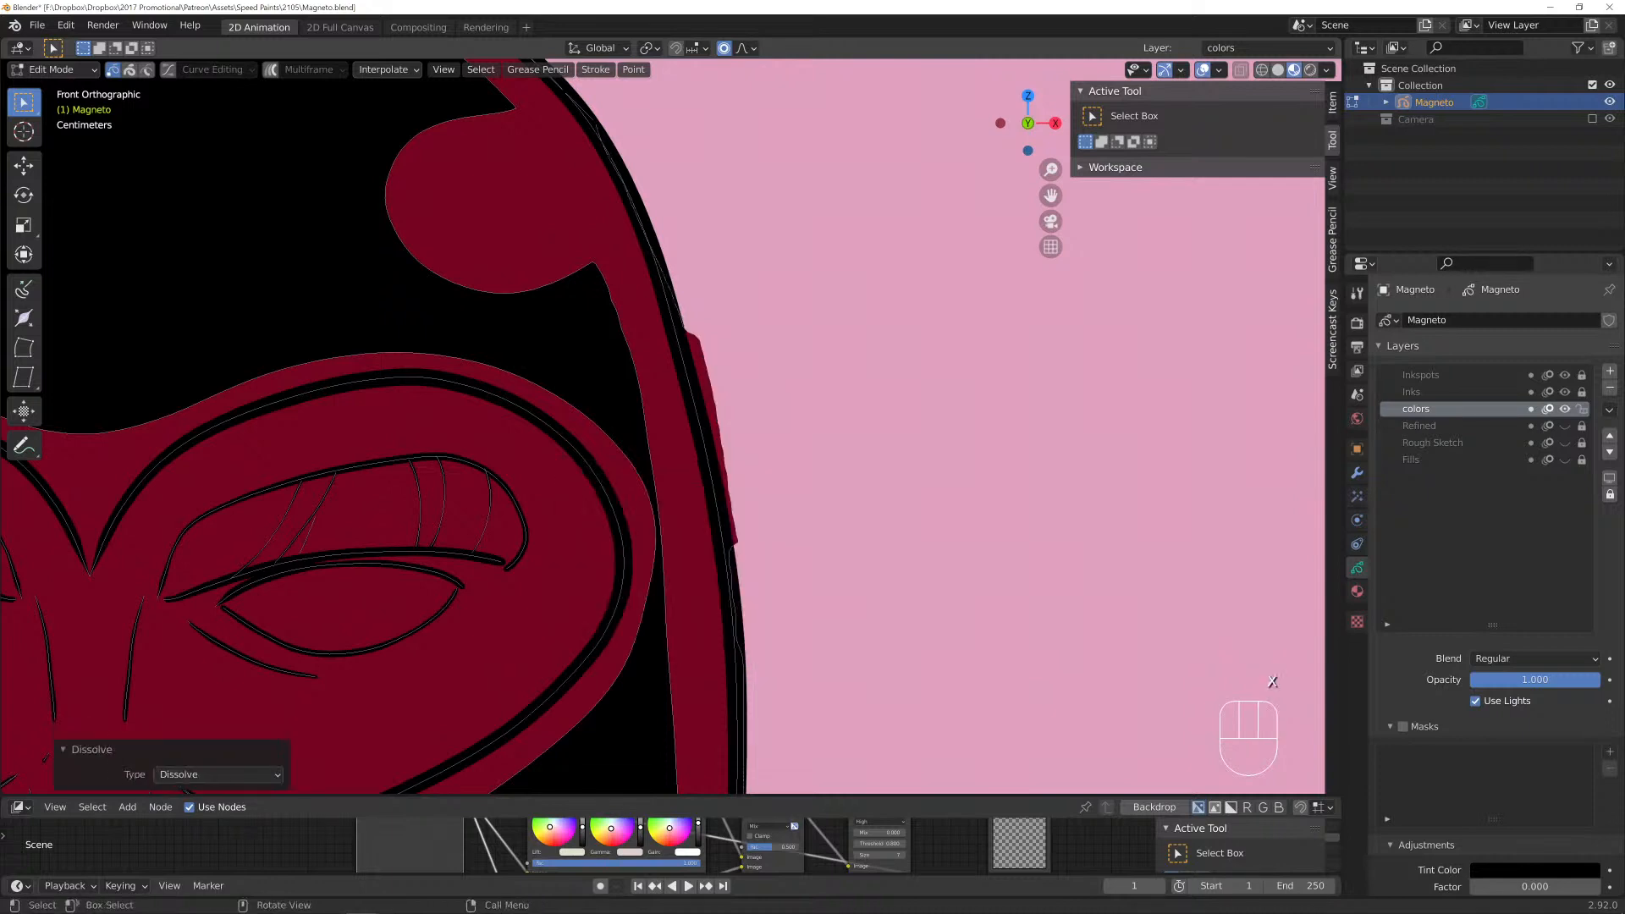
Move the lower end and the middle of the protruding fill on the helmet's right side inward onto the outline, adjusting the proportional size.
click(728, 527)
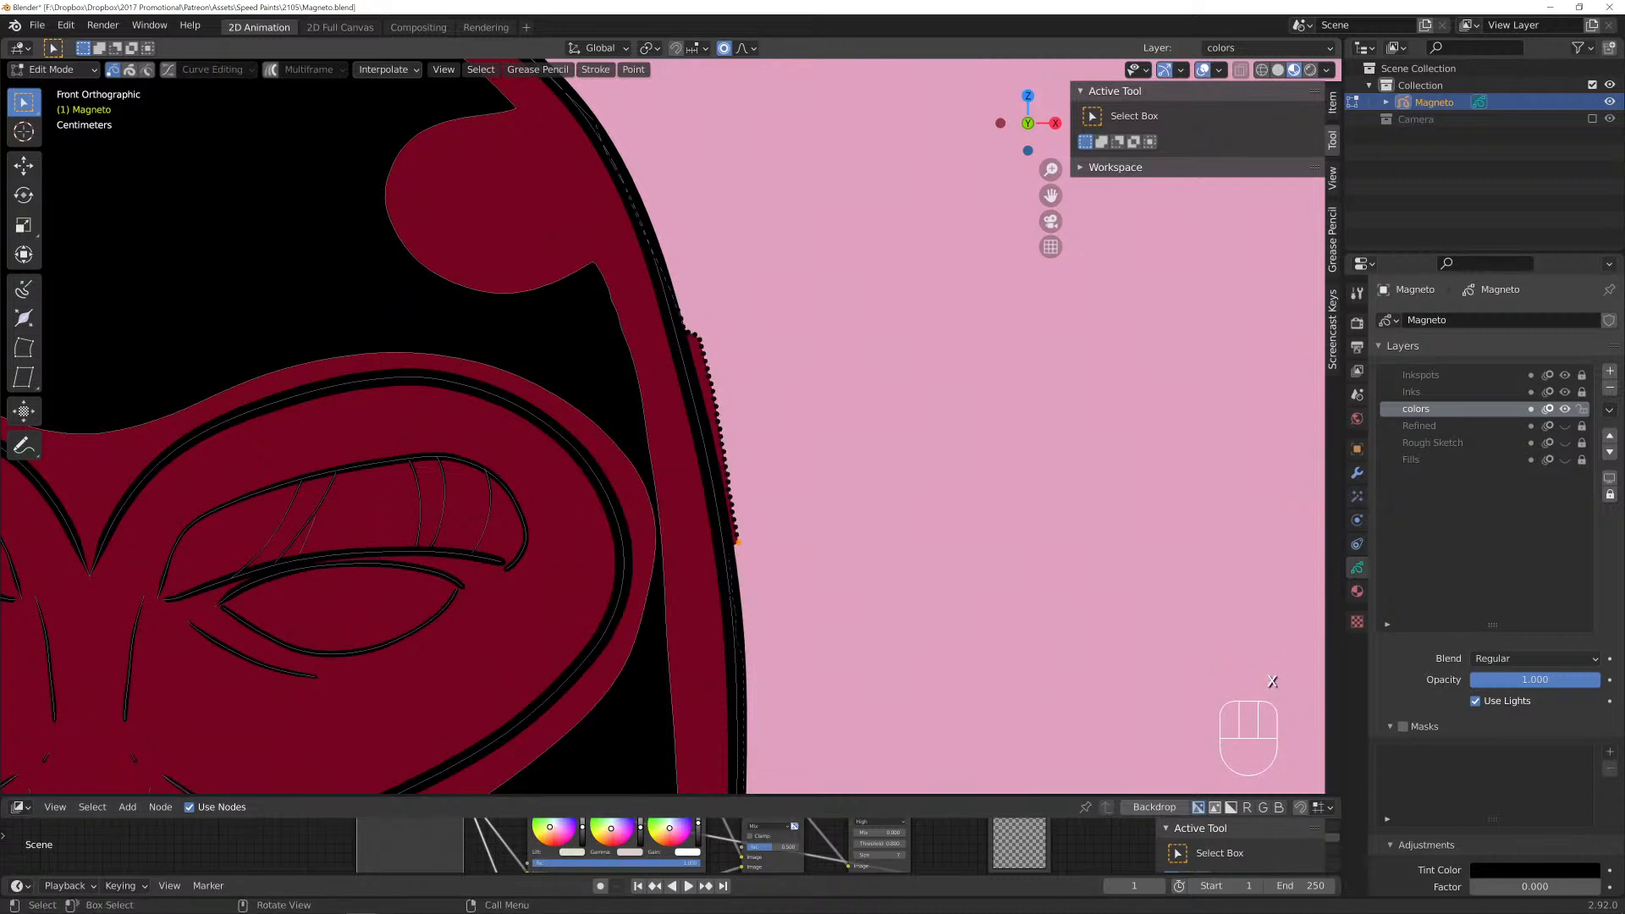
key(g)
scroll(738, 542, up, 5)
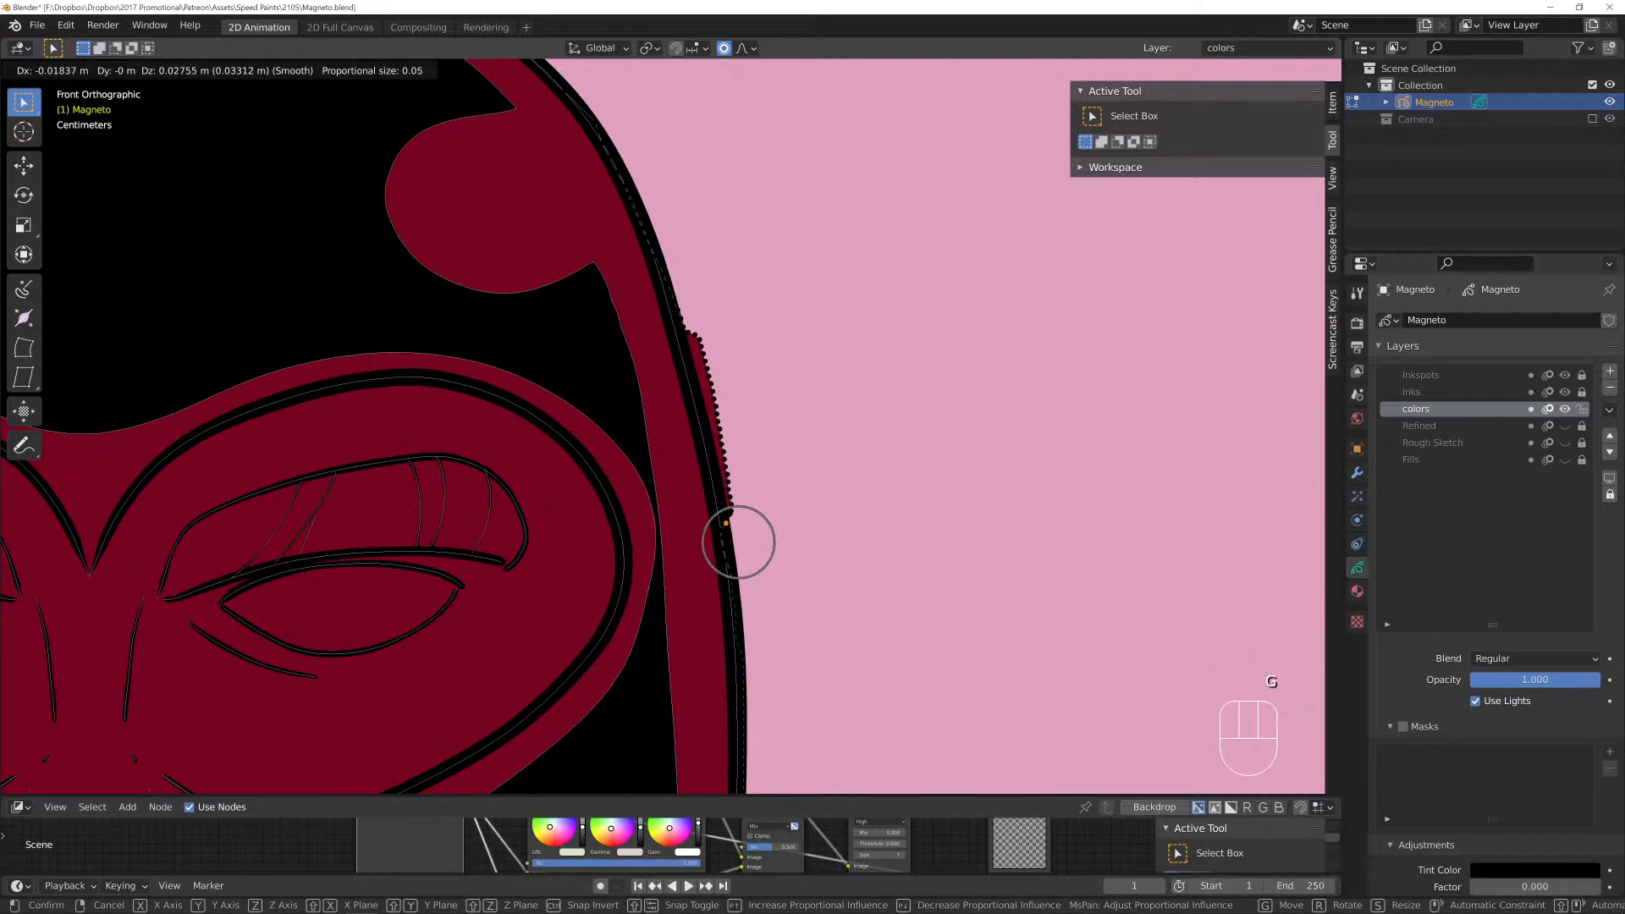
click(735, 538)
click(718, 420)
key(g)
scroll(718, 421, down, 1)
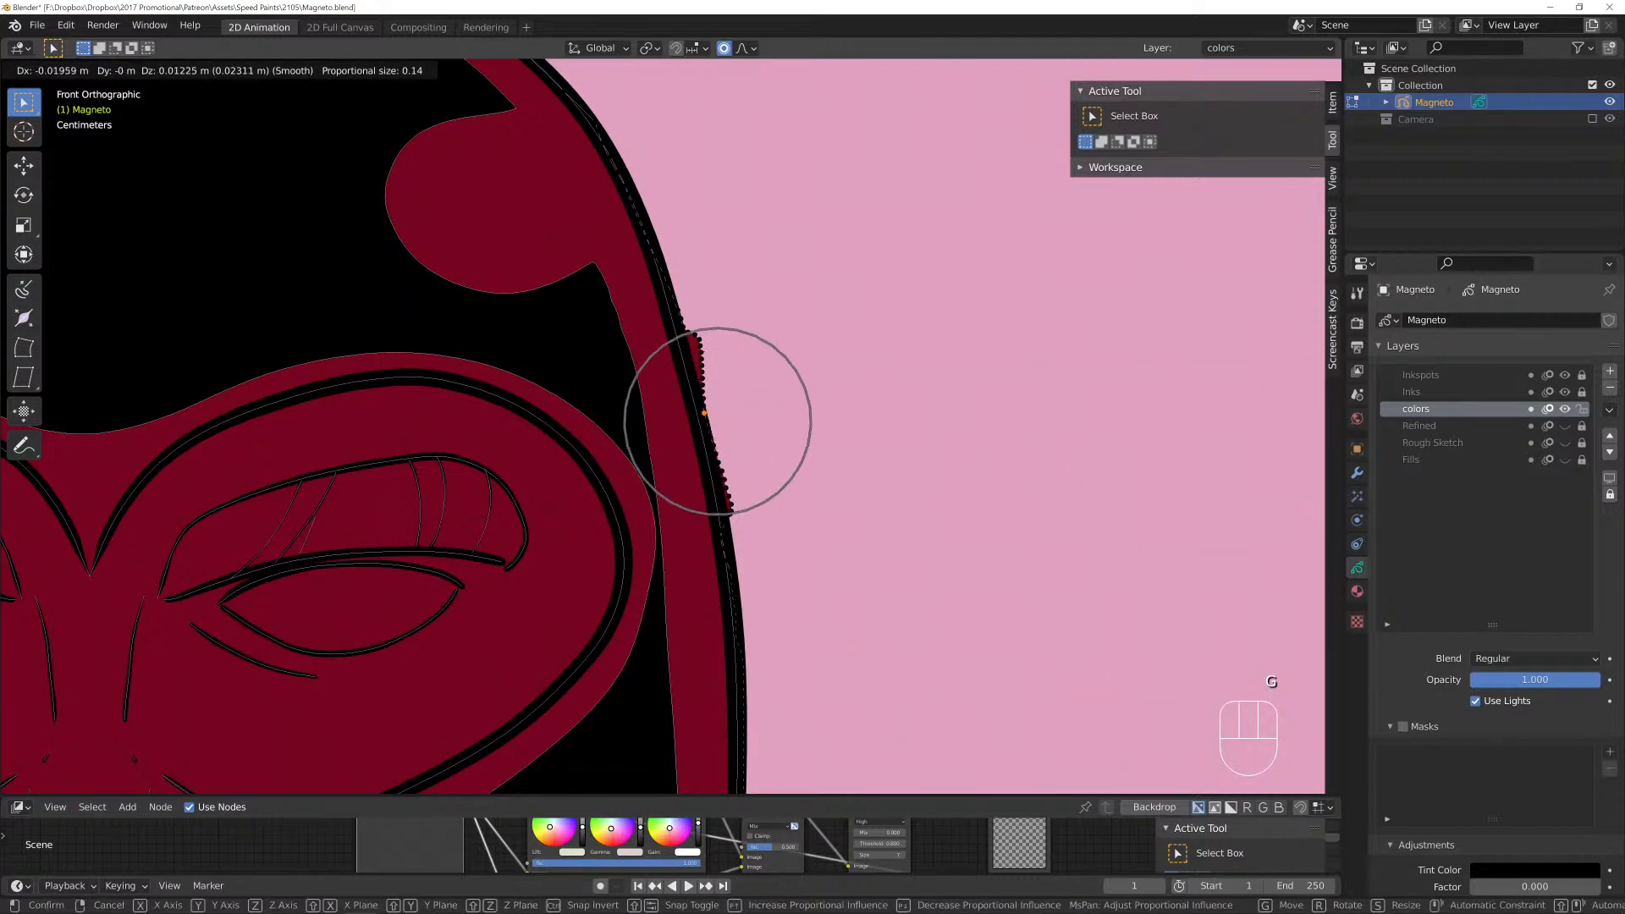
click(696, 406)
Move the upper corner and the remaining stray fill points on the helmet's right side under the outline with proportional size 0.063.
click(699, 339)
key(g)
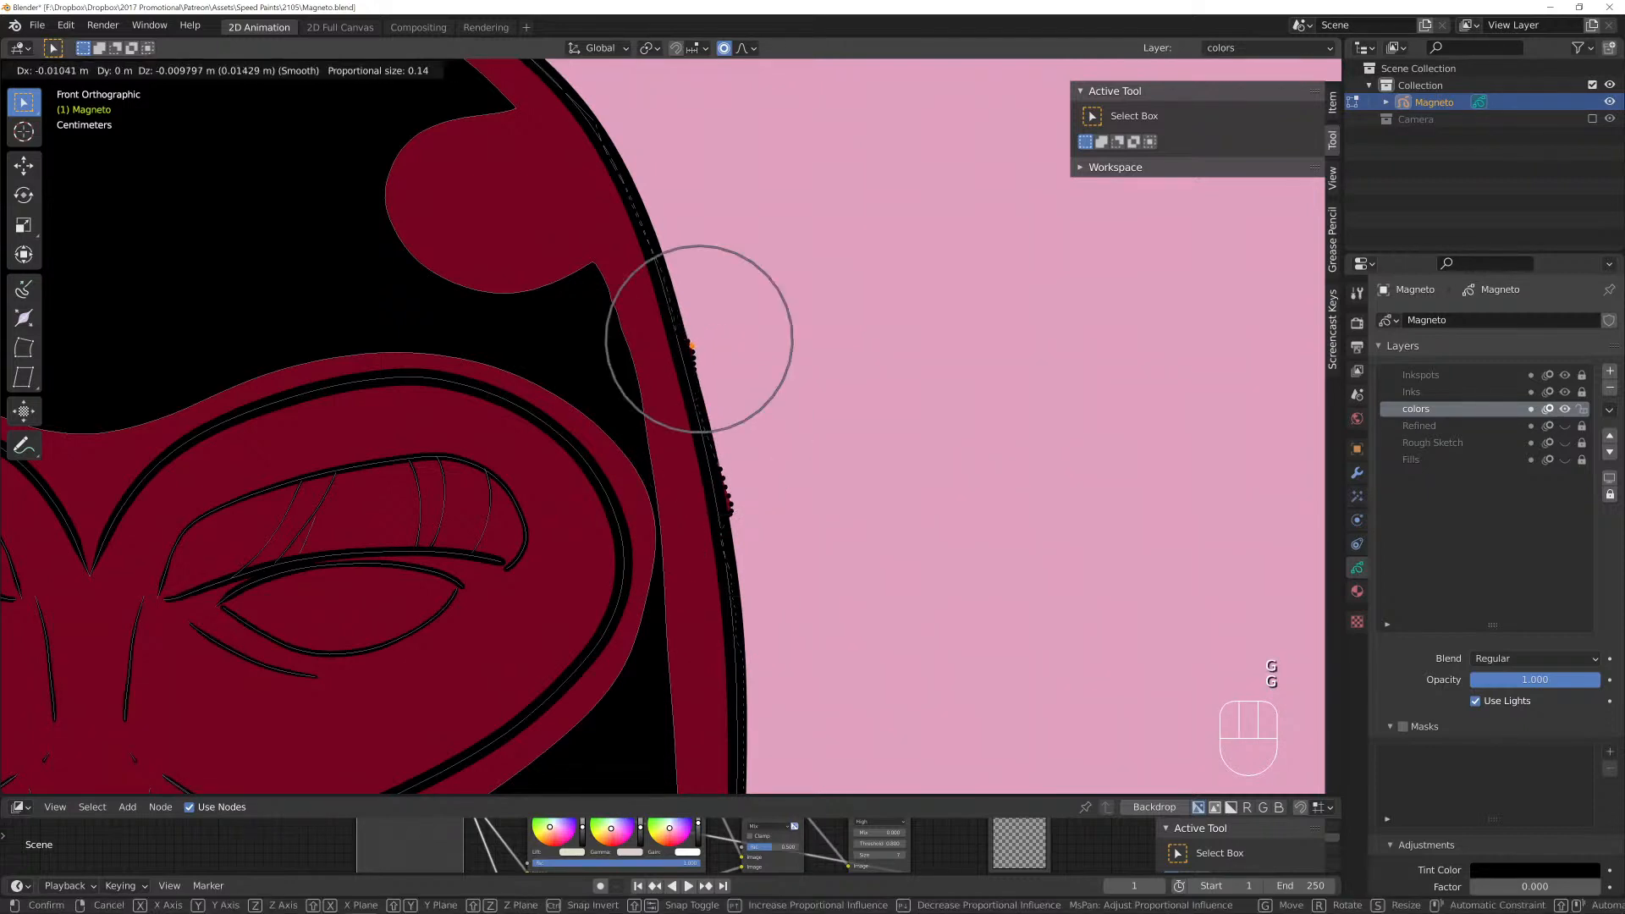
scroll(702, 339, up, 2)
click(685, 348)
click(729, 507)
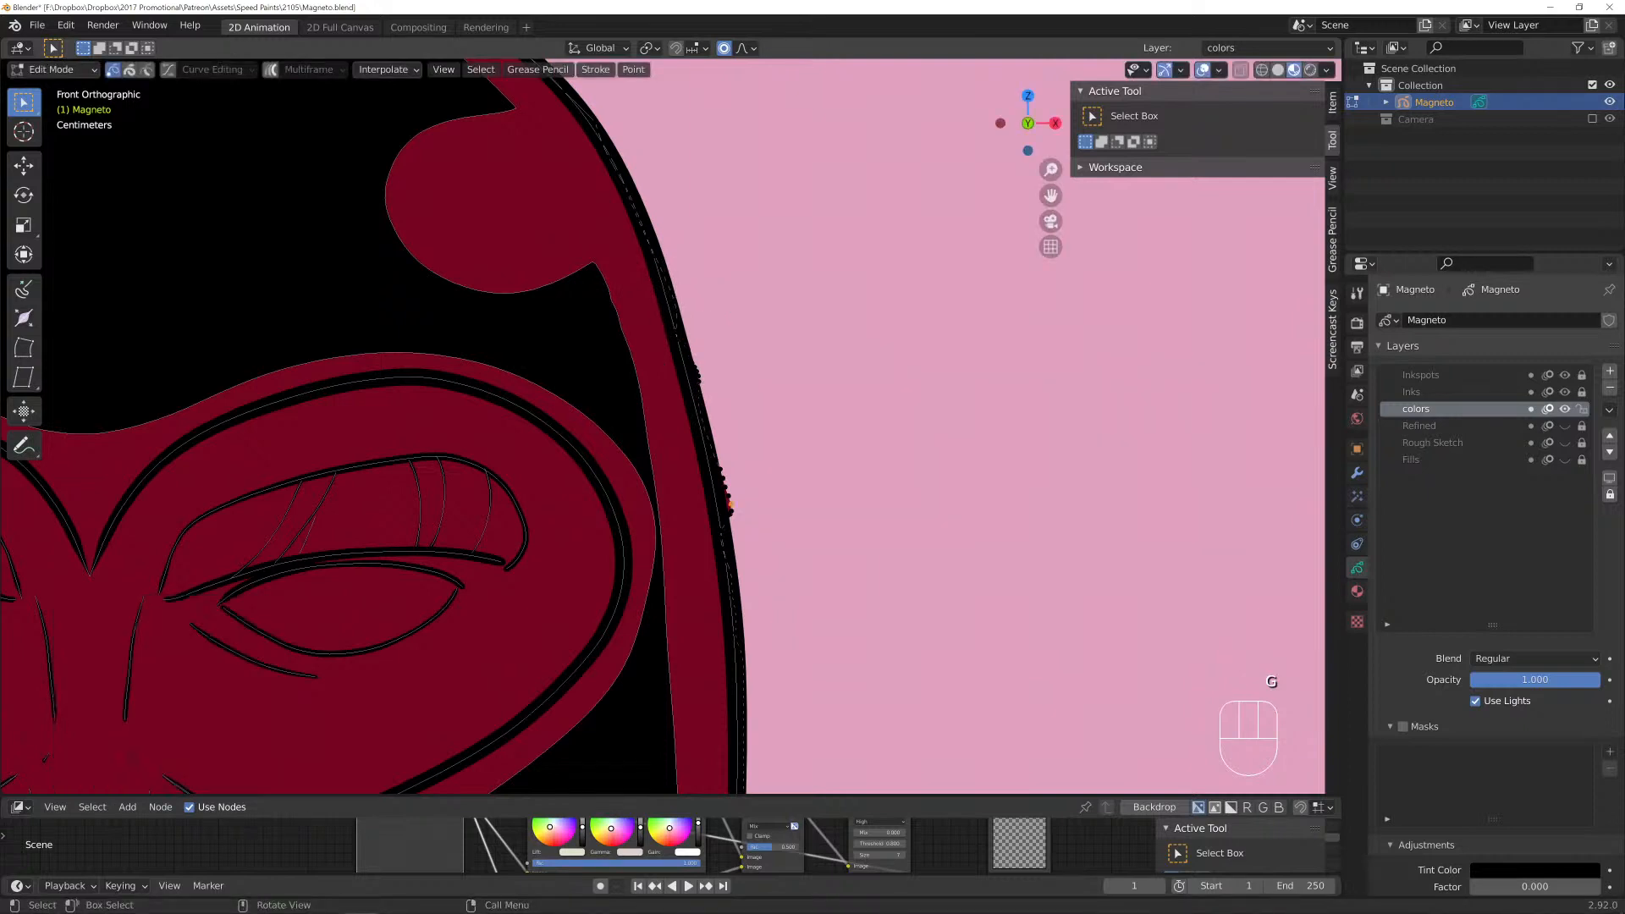
key(g)
click(719, 502)
key(g)
click(719, 502)
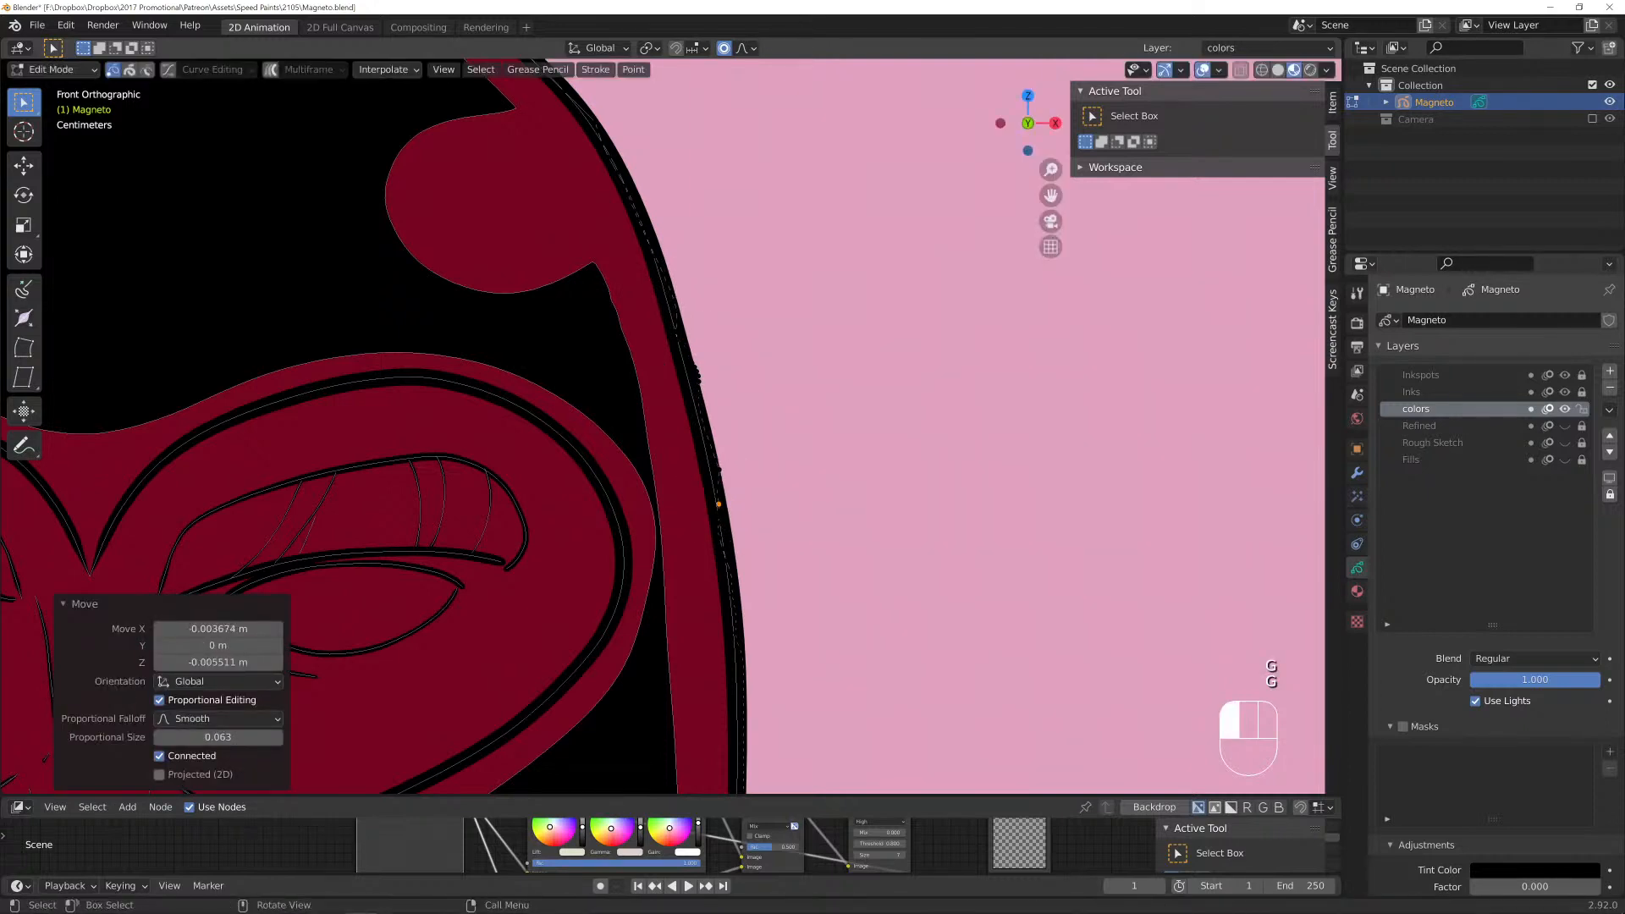
click(700, 367)
key(g)
click(694, 378)
Circle-select the fill points sticking out beyond the helmet's left side beside the eye and dissolve them.
scroll(694, 377, down, 5)
shift+middle_drag(695, 377, 1091, 457)
scroll(1092, 457, up, 2)
shift+middle_drag(677, 525, 802, 332)
scroll(802, 332, up, 3)
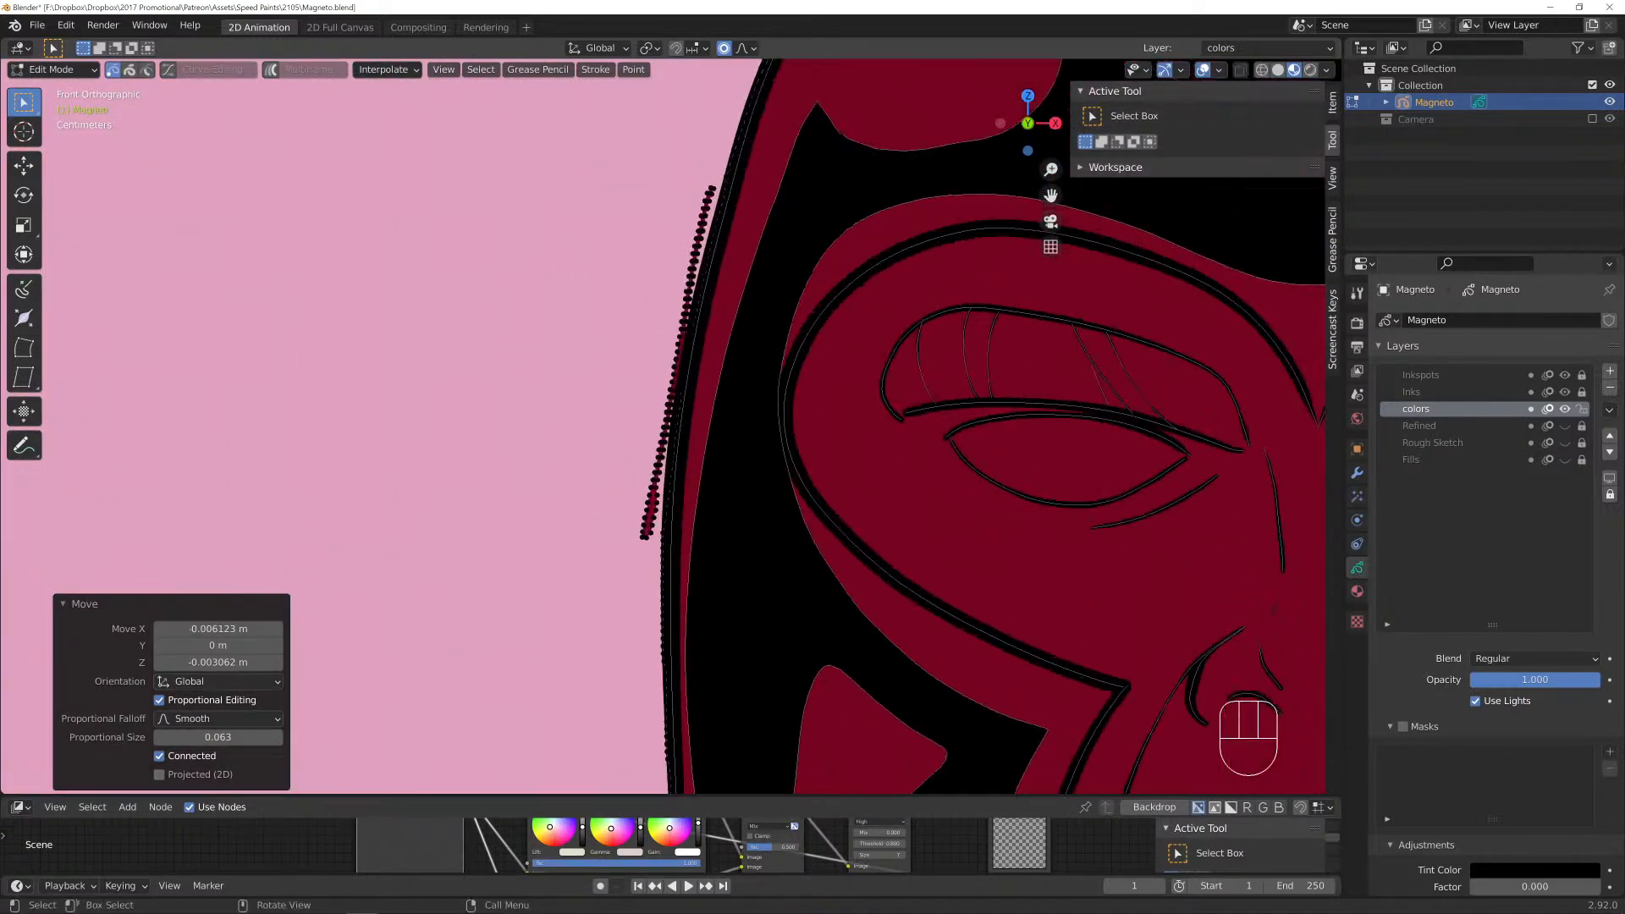
key(c)
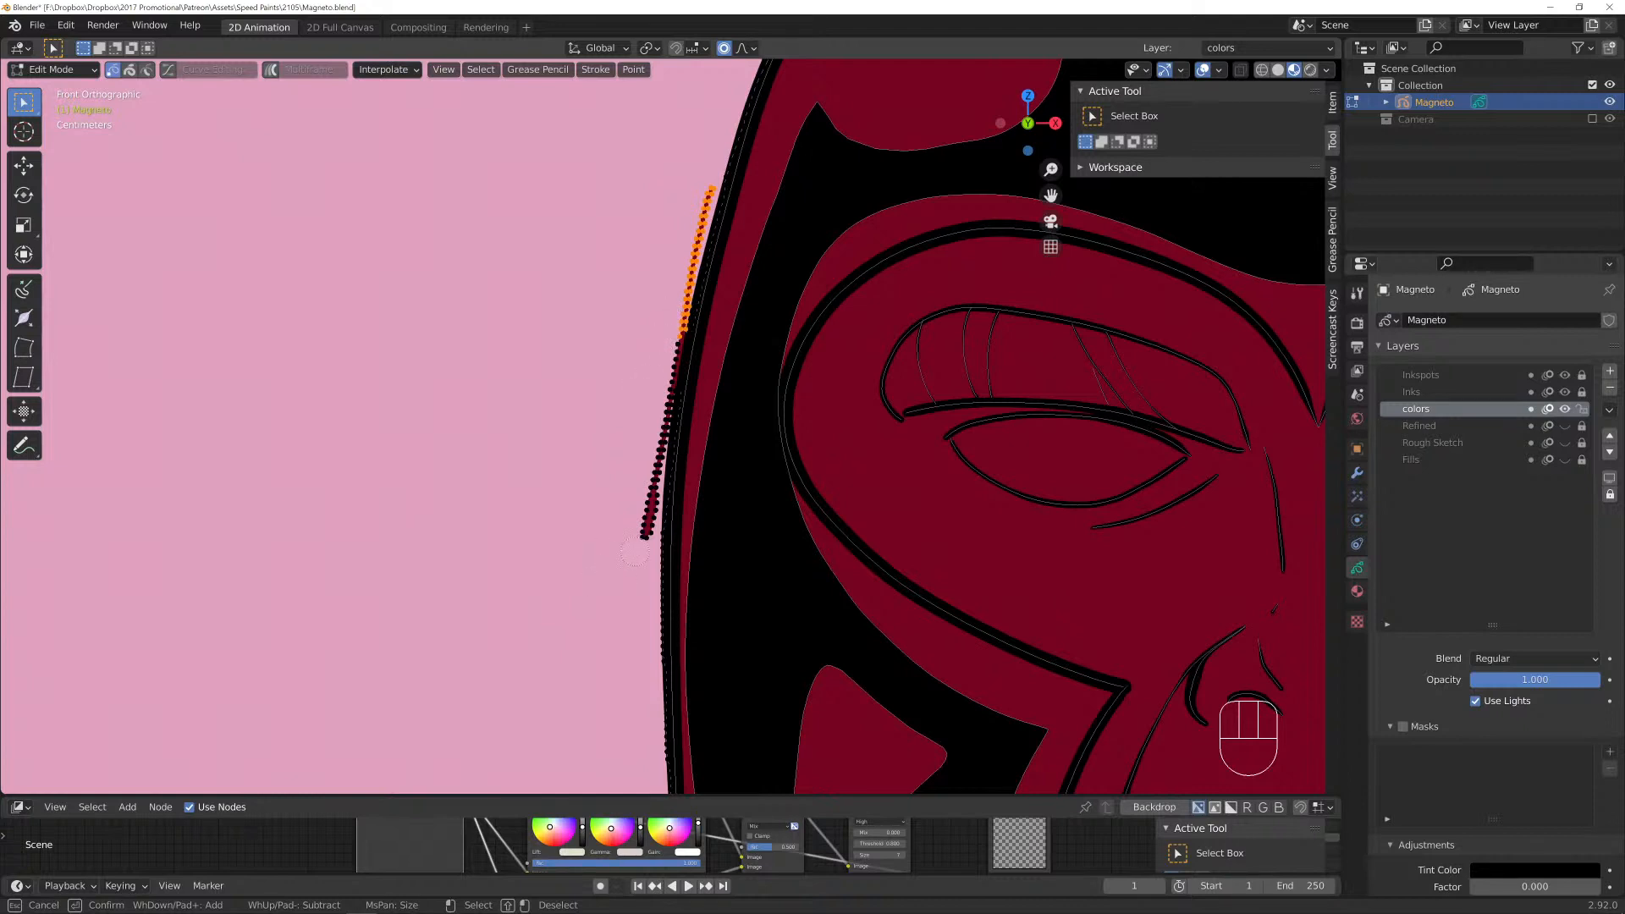
drag(635, 551, 636, 523)
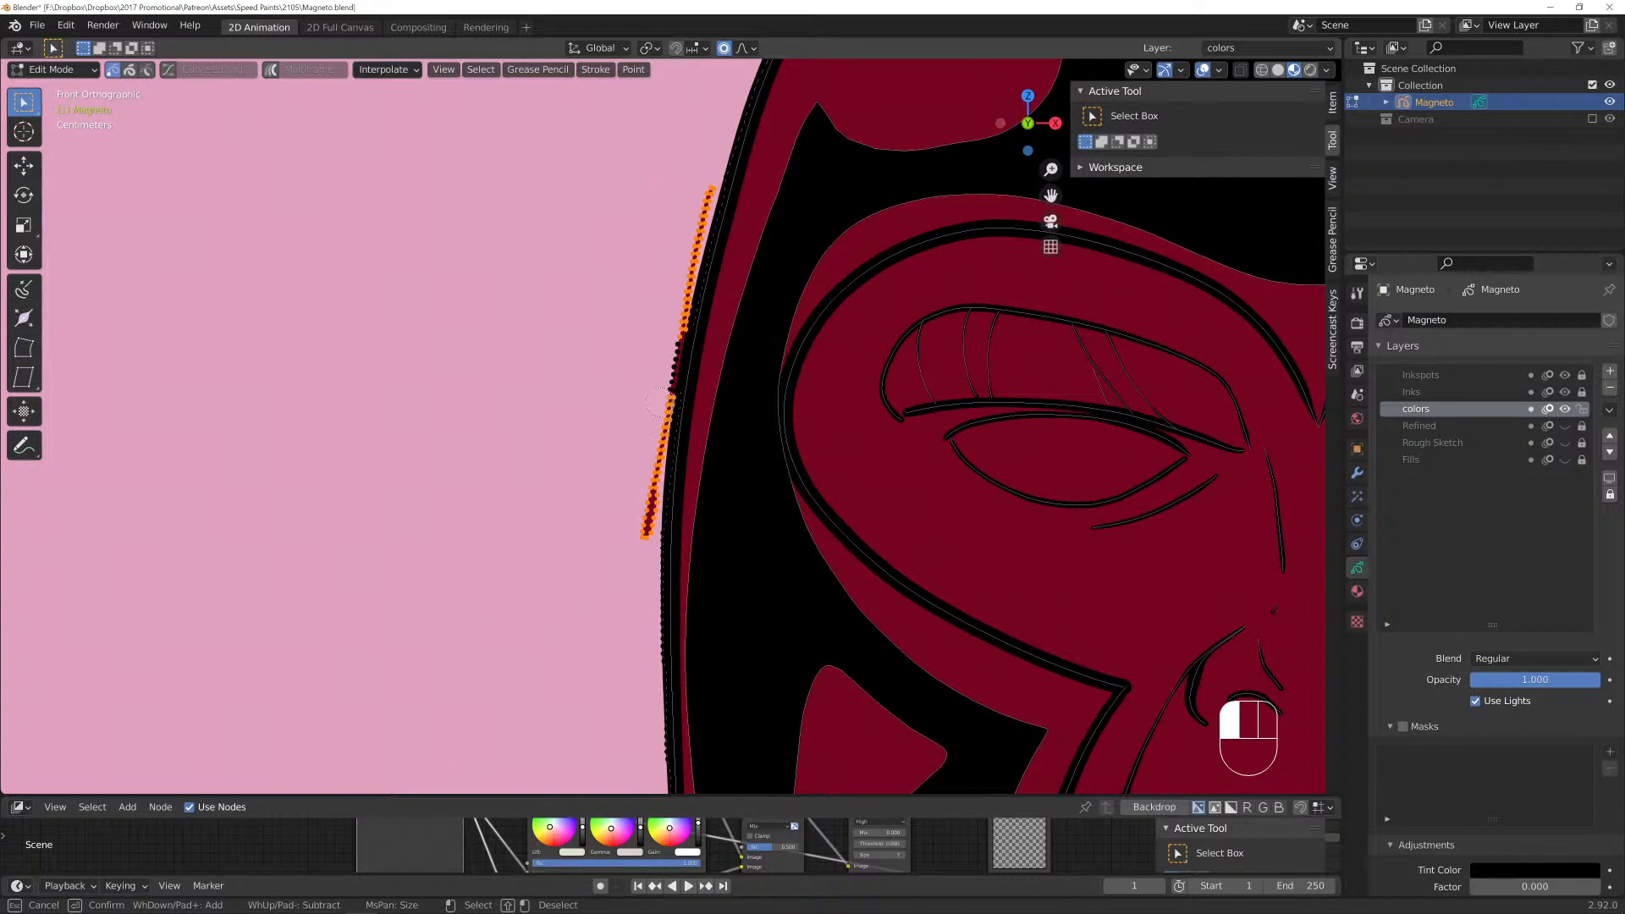
right_click(664, 345)
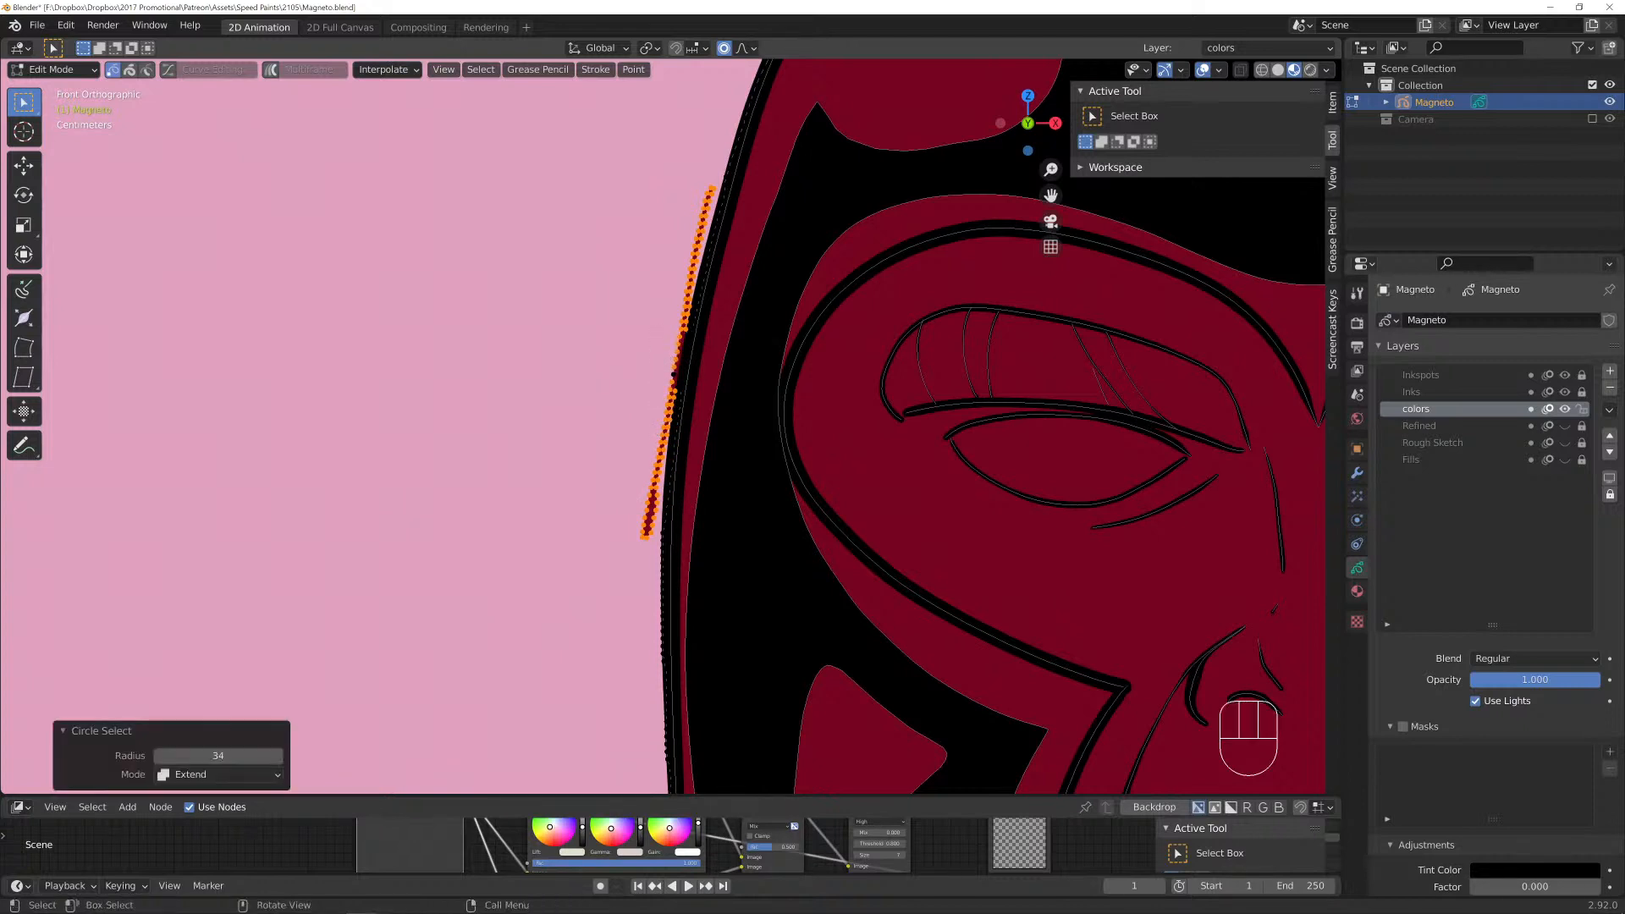
key(x)
click(664, 346)
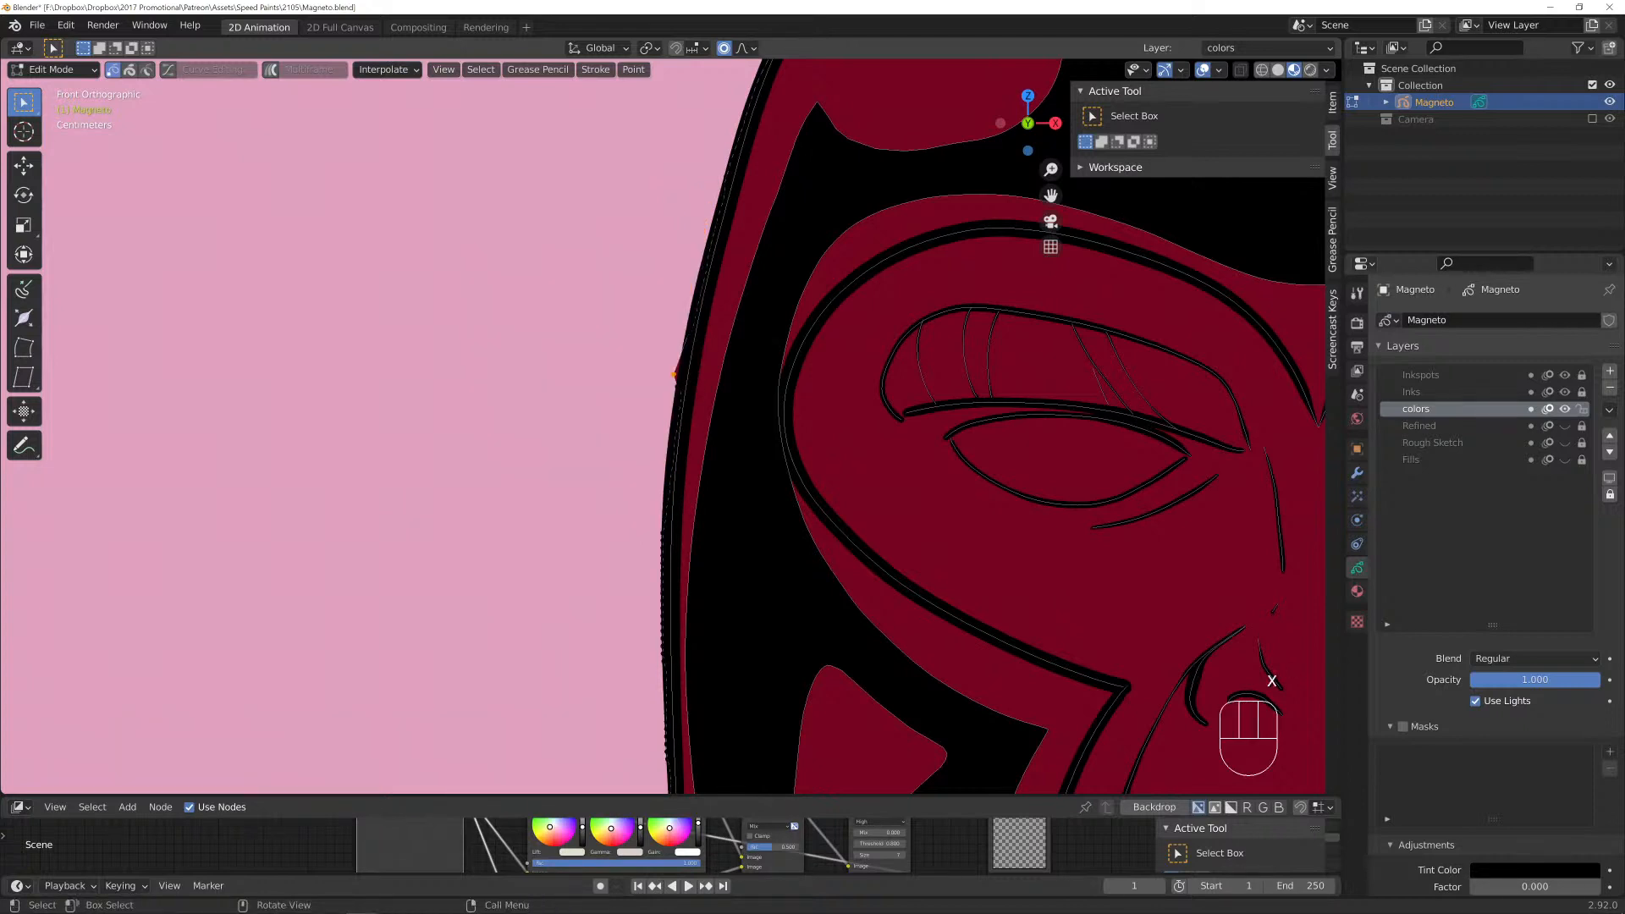
Move the leftover fill point on the helmet's left side onto the ink outline with proportional size 0.076.
key(g)
scroll(672, 374, down, 3)
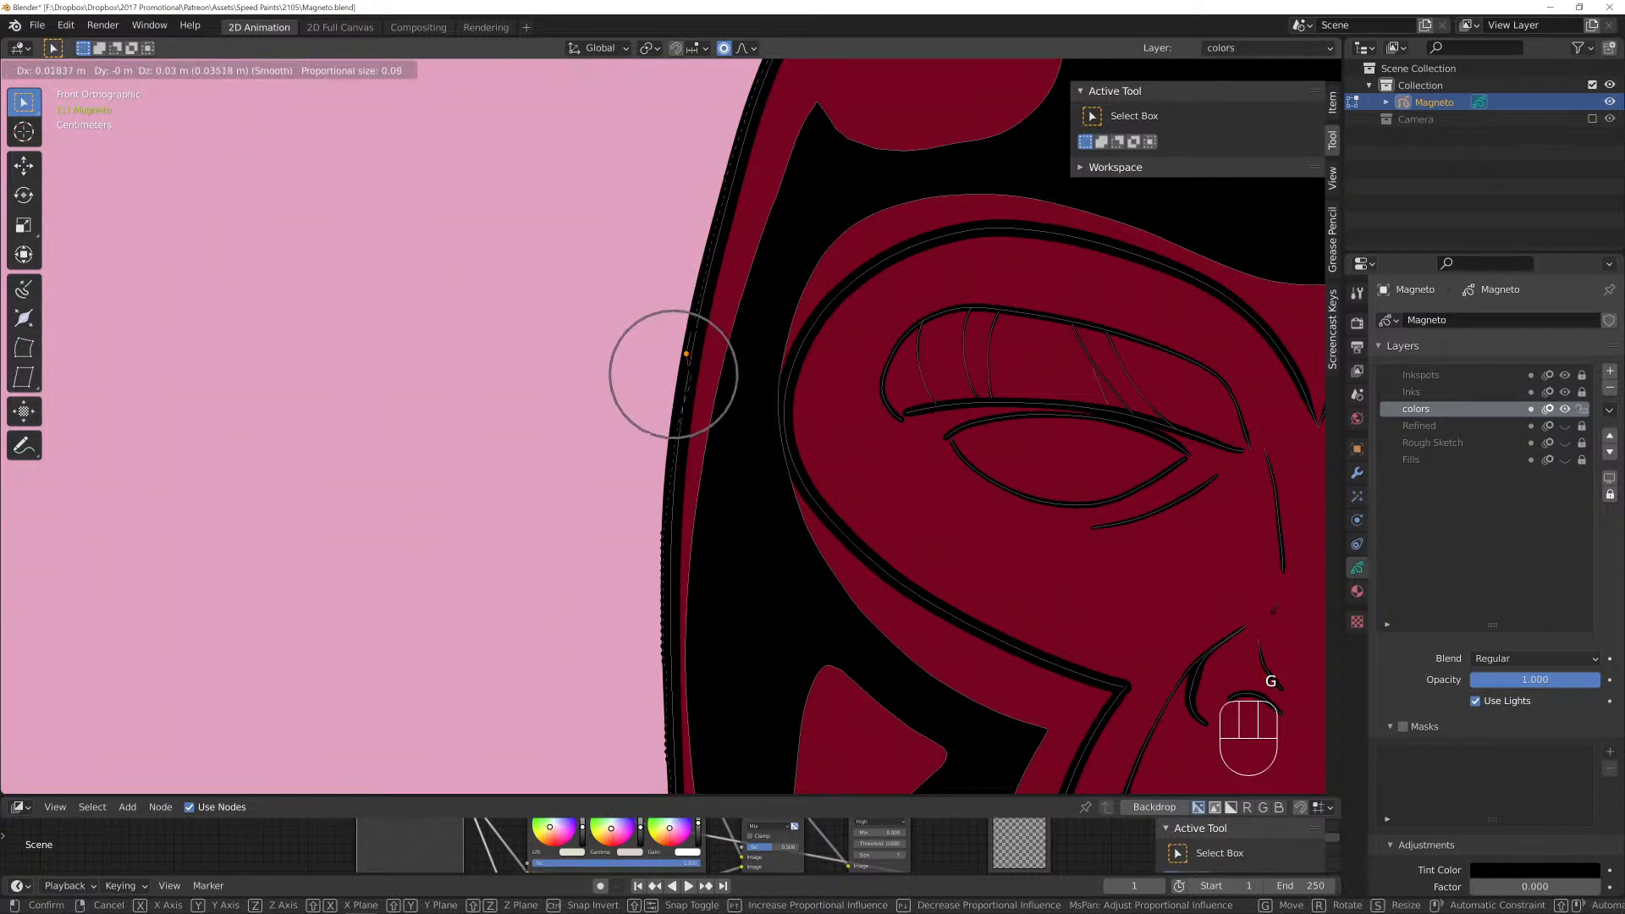
scroll(673, 374, down, 3)
scroll(673, 374, up, 4)
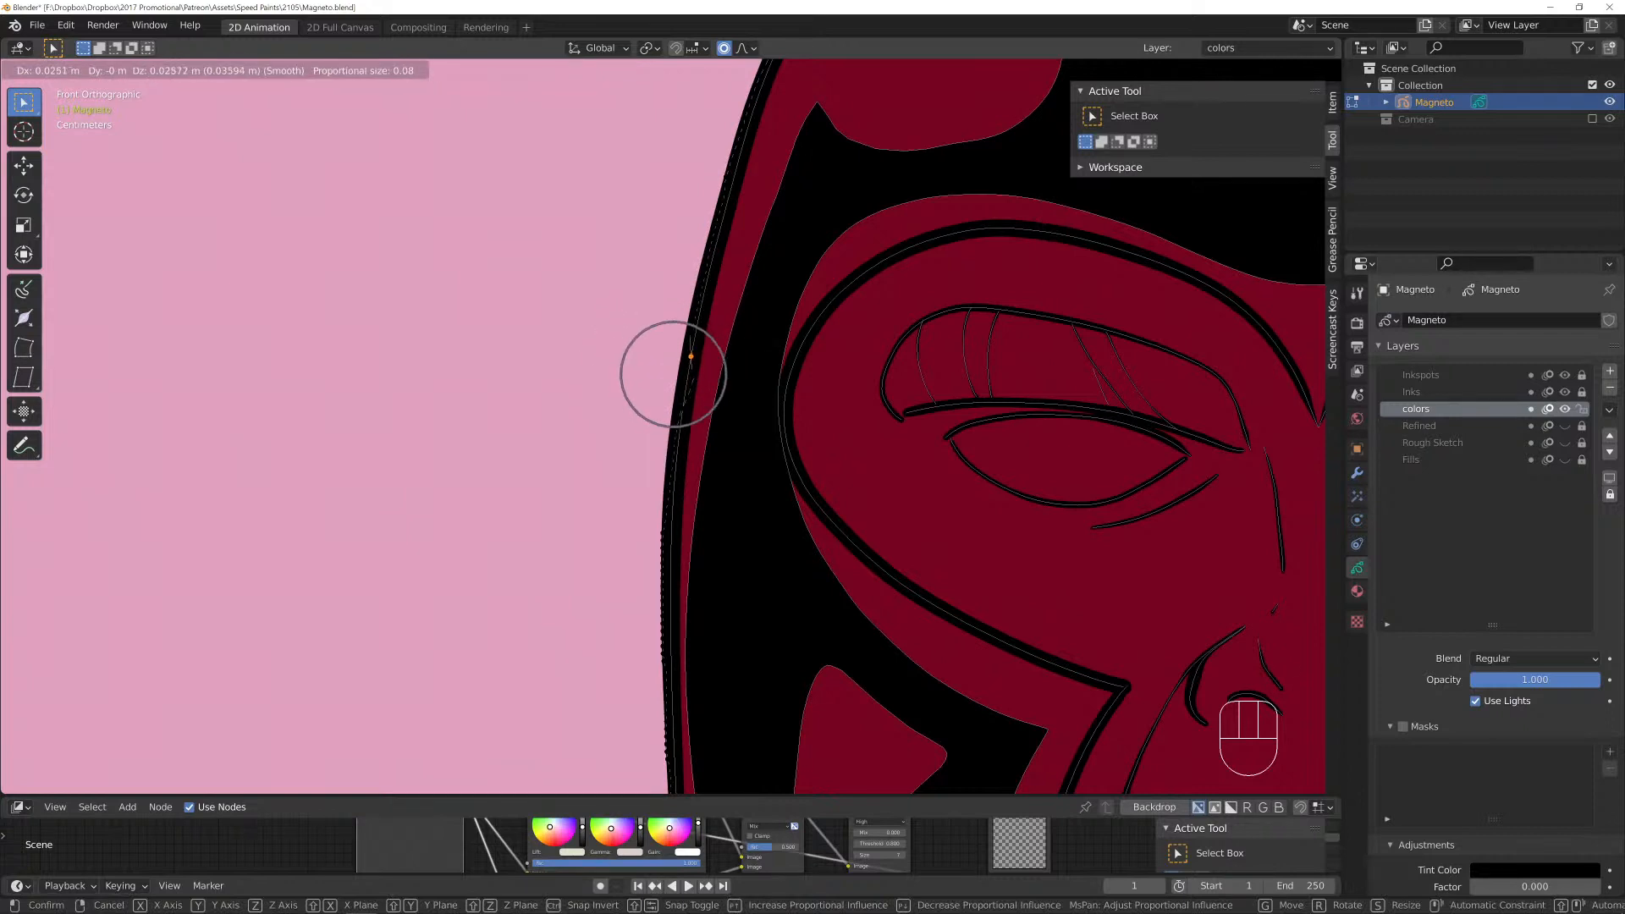
key(Return)
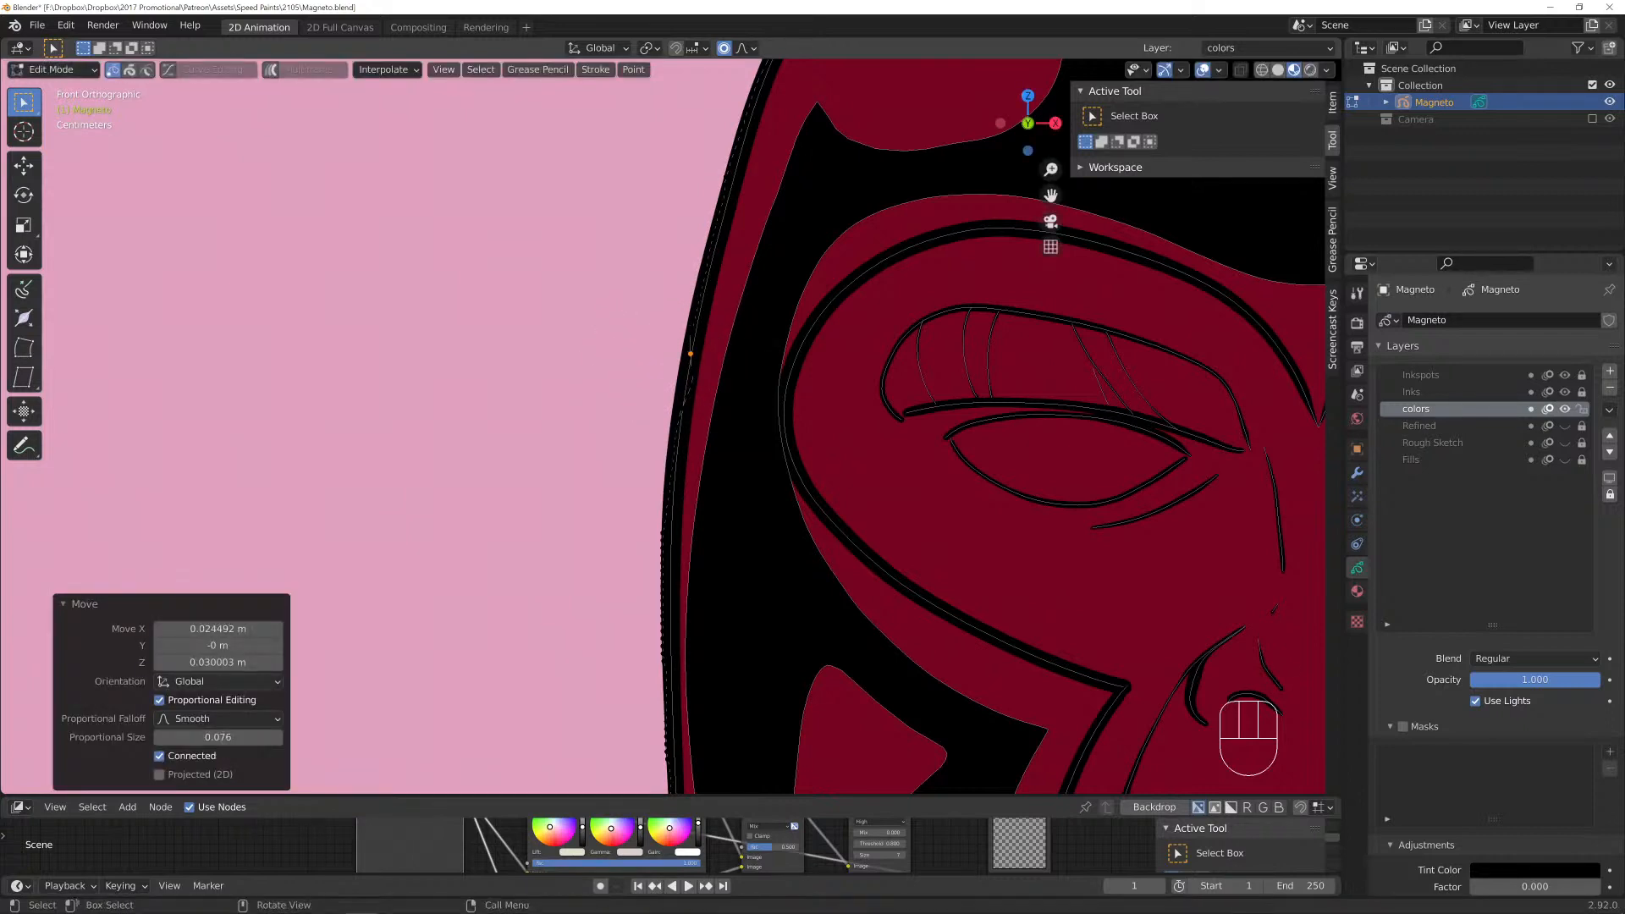
Move the fill edge left of the helmet's top centre up to the outline with a larger proportional size, closing the gap.
scroll(672, 381, down, 6)
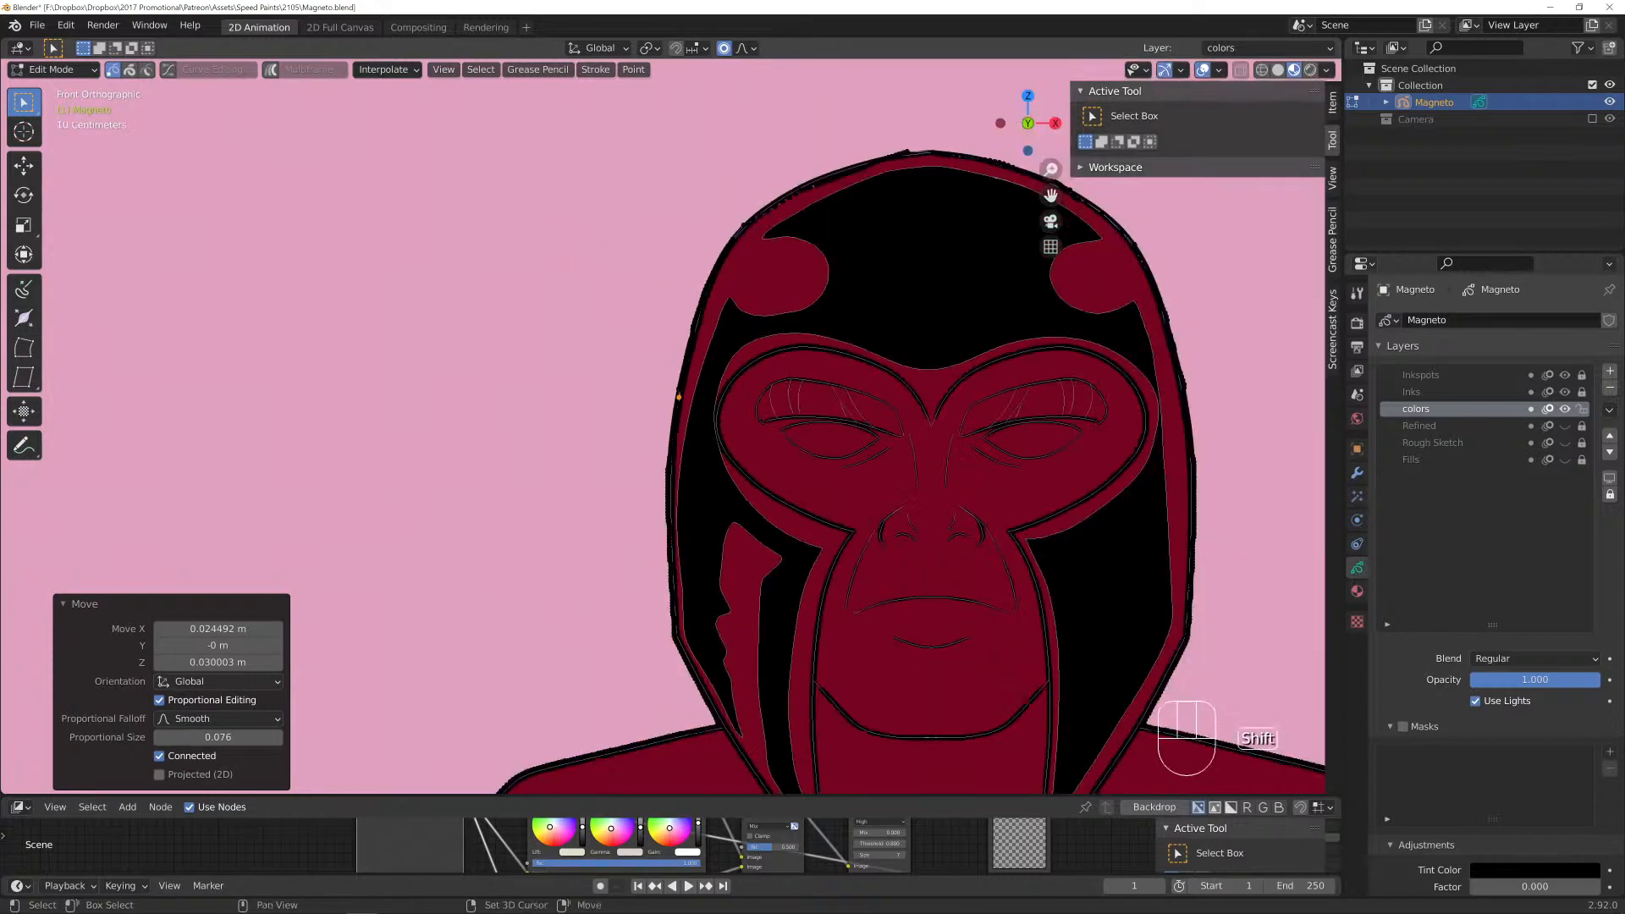
shift+middle_drag(673, 381, 523, 658)
scroll(441, 609, up, 6)
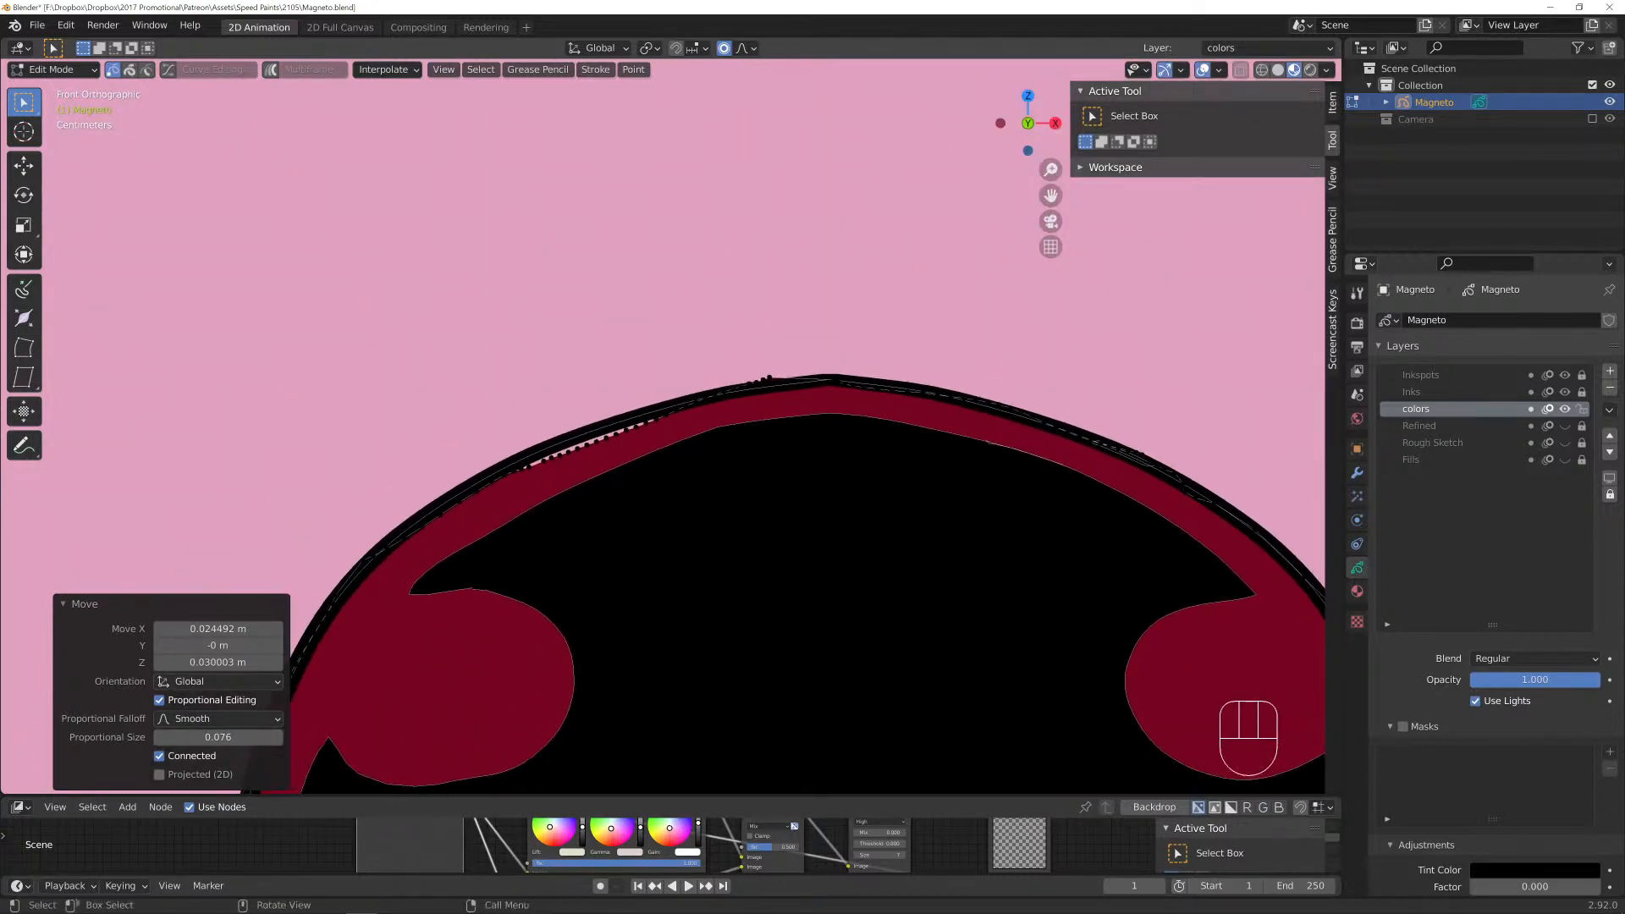
key(g)
scroll(615, 434, down, 12)
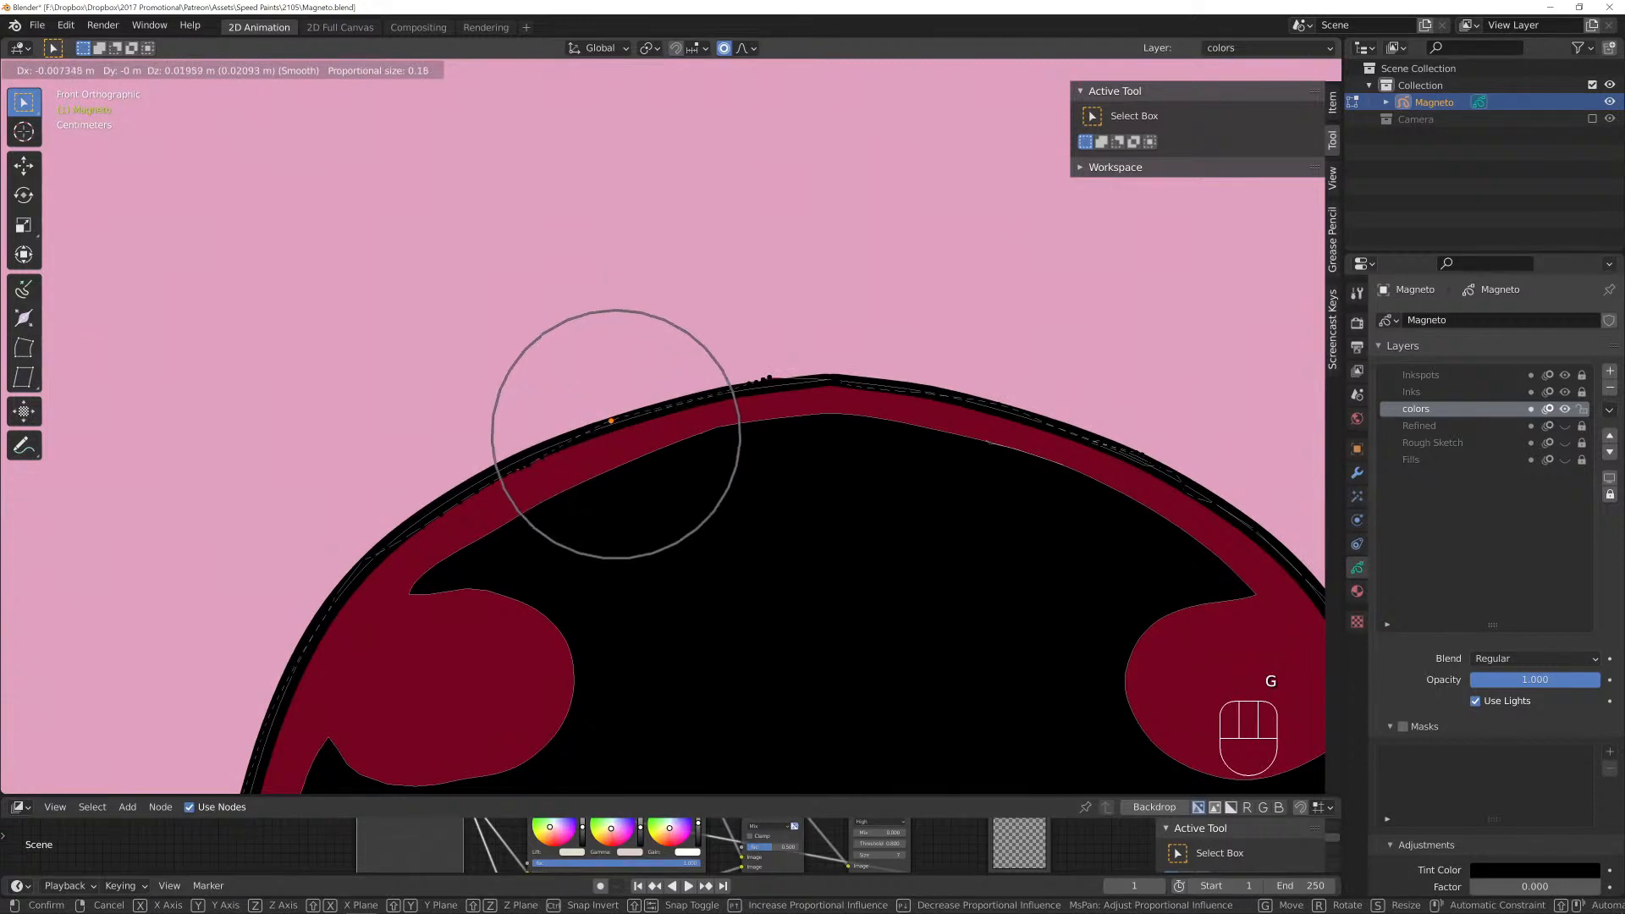
click(616, 434)
Move the protruding fill point just left of the helmet's peak onto the outline with proportional size 0.10.
click(770, 377)
key(g)
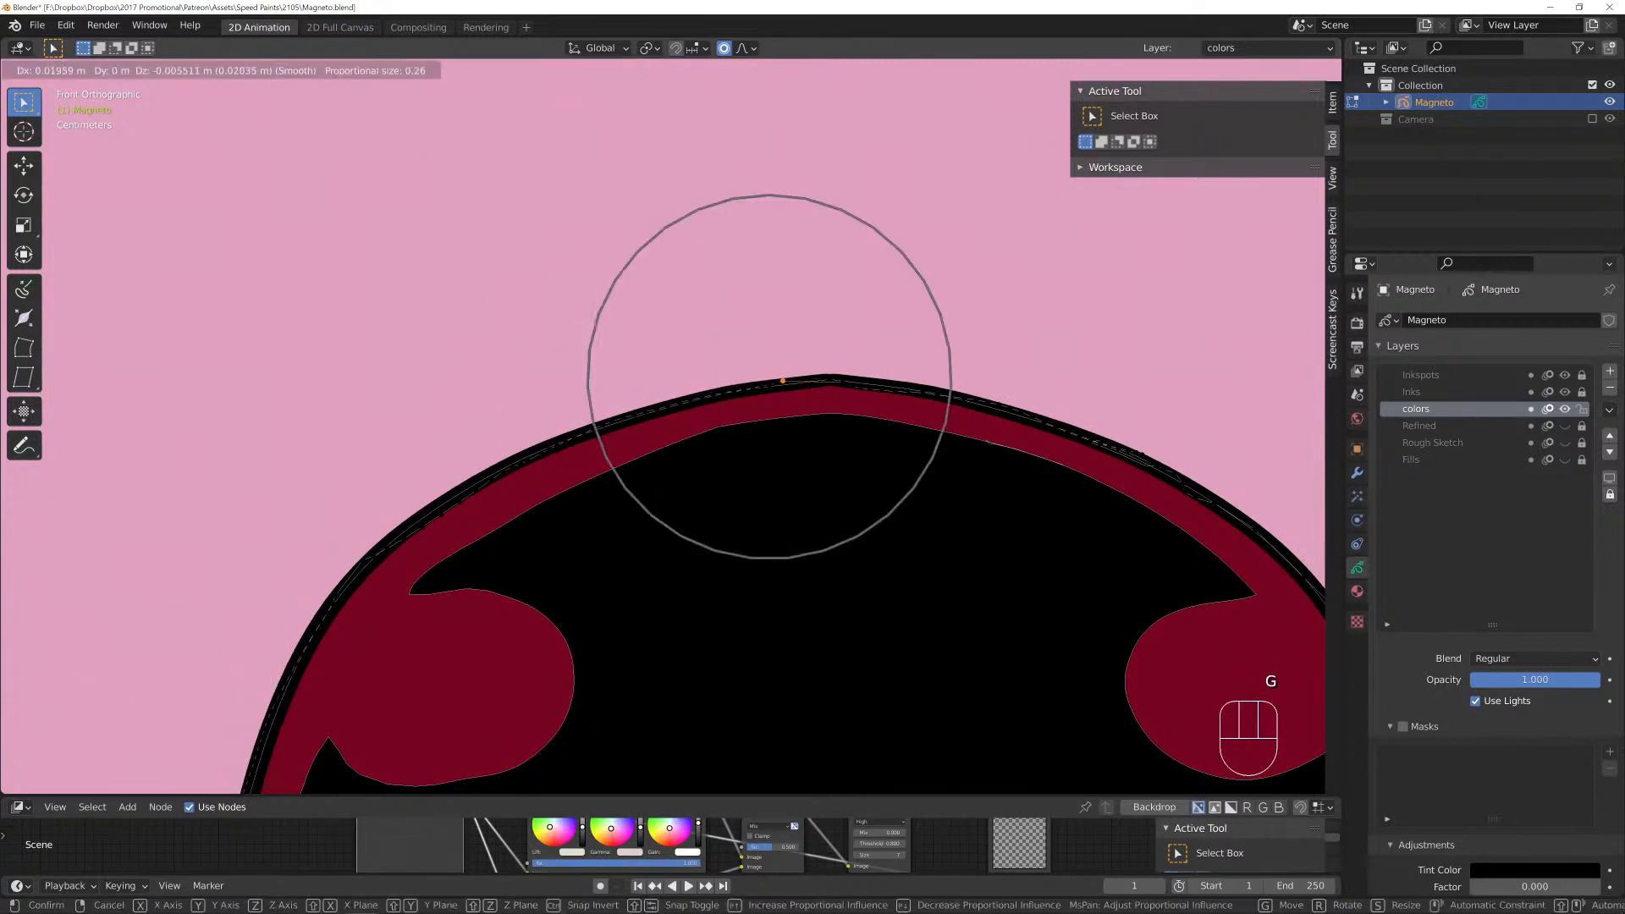
scroll(789, 380, up, 9)
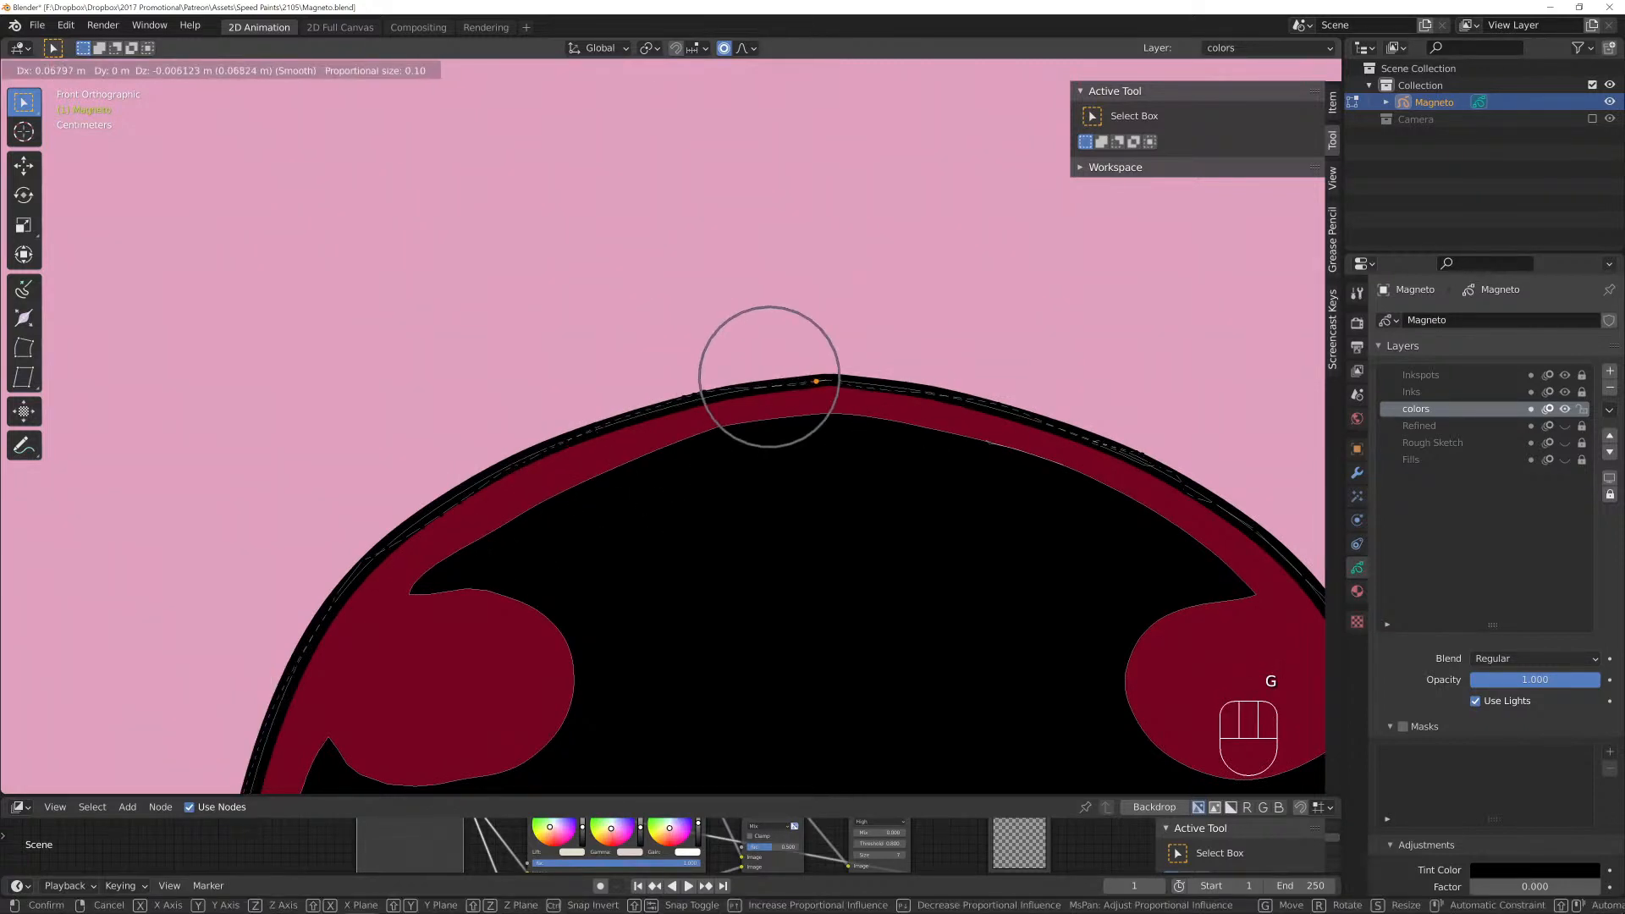
click(817, 382)
Align the fill points on the helmet's upper-left curve with the outline, using proportional sizes of 0.20 and 0.123.
click(423, 520)
key(g)
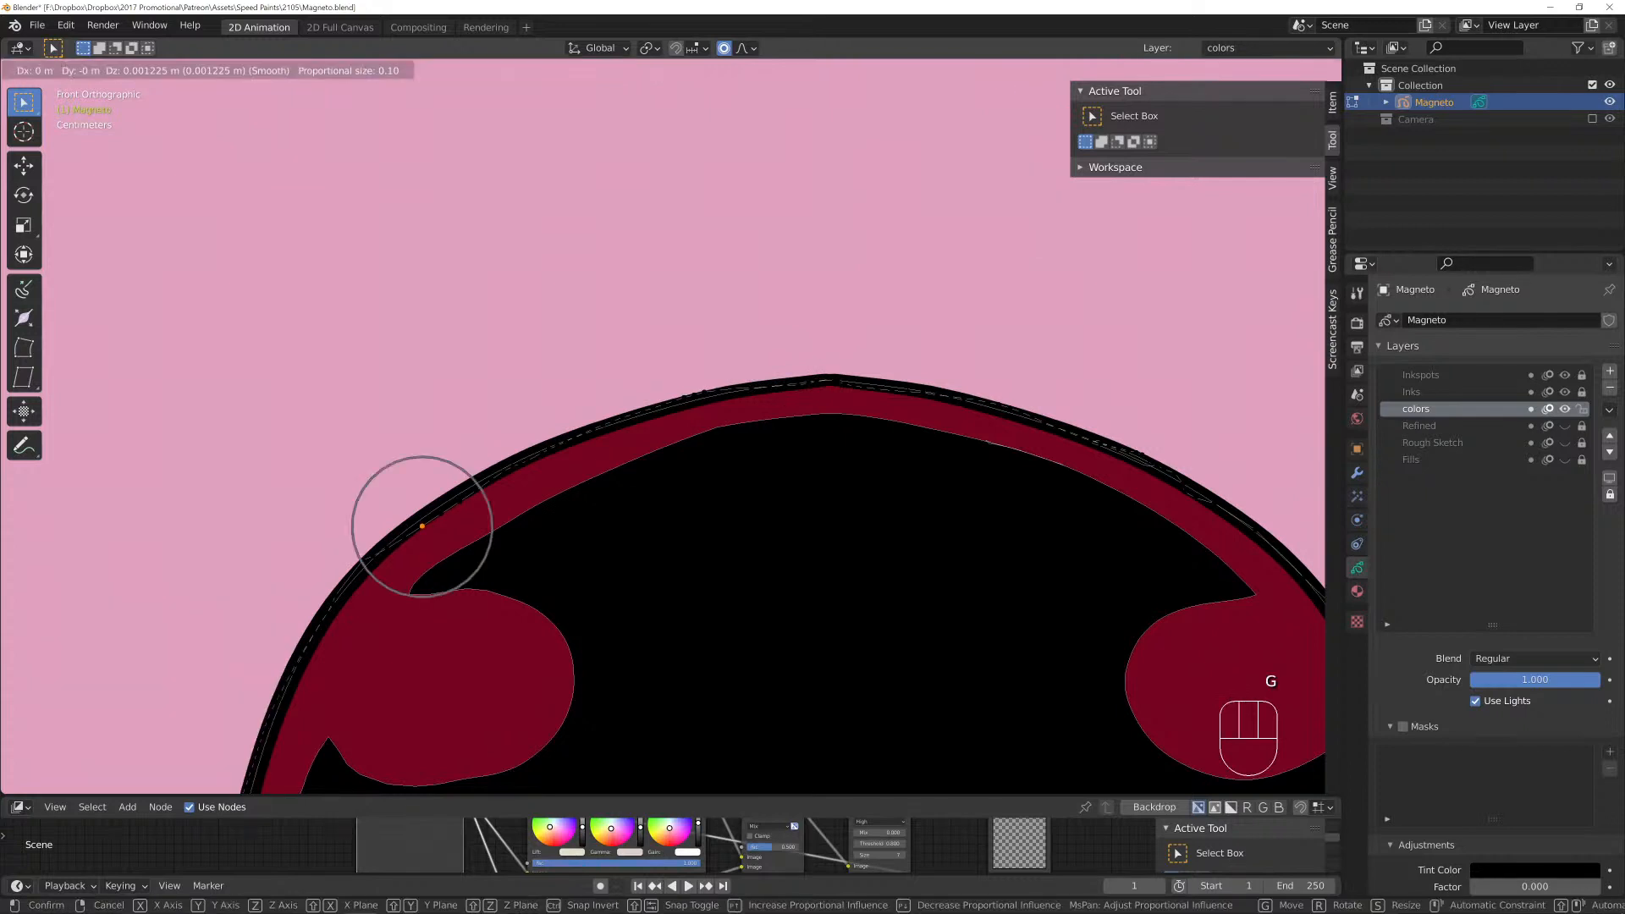
scroll(423, 516, down, 7)
click(427, 512)
key(g)
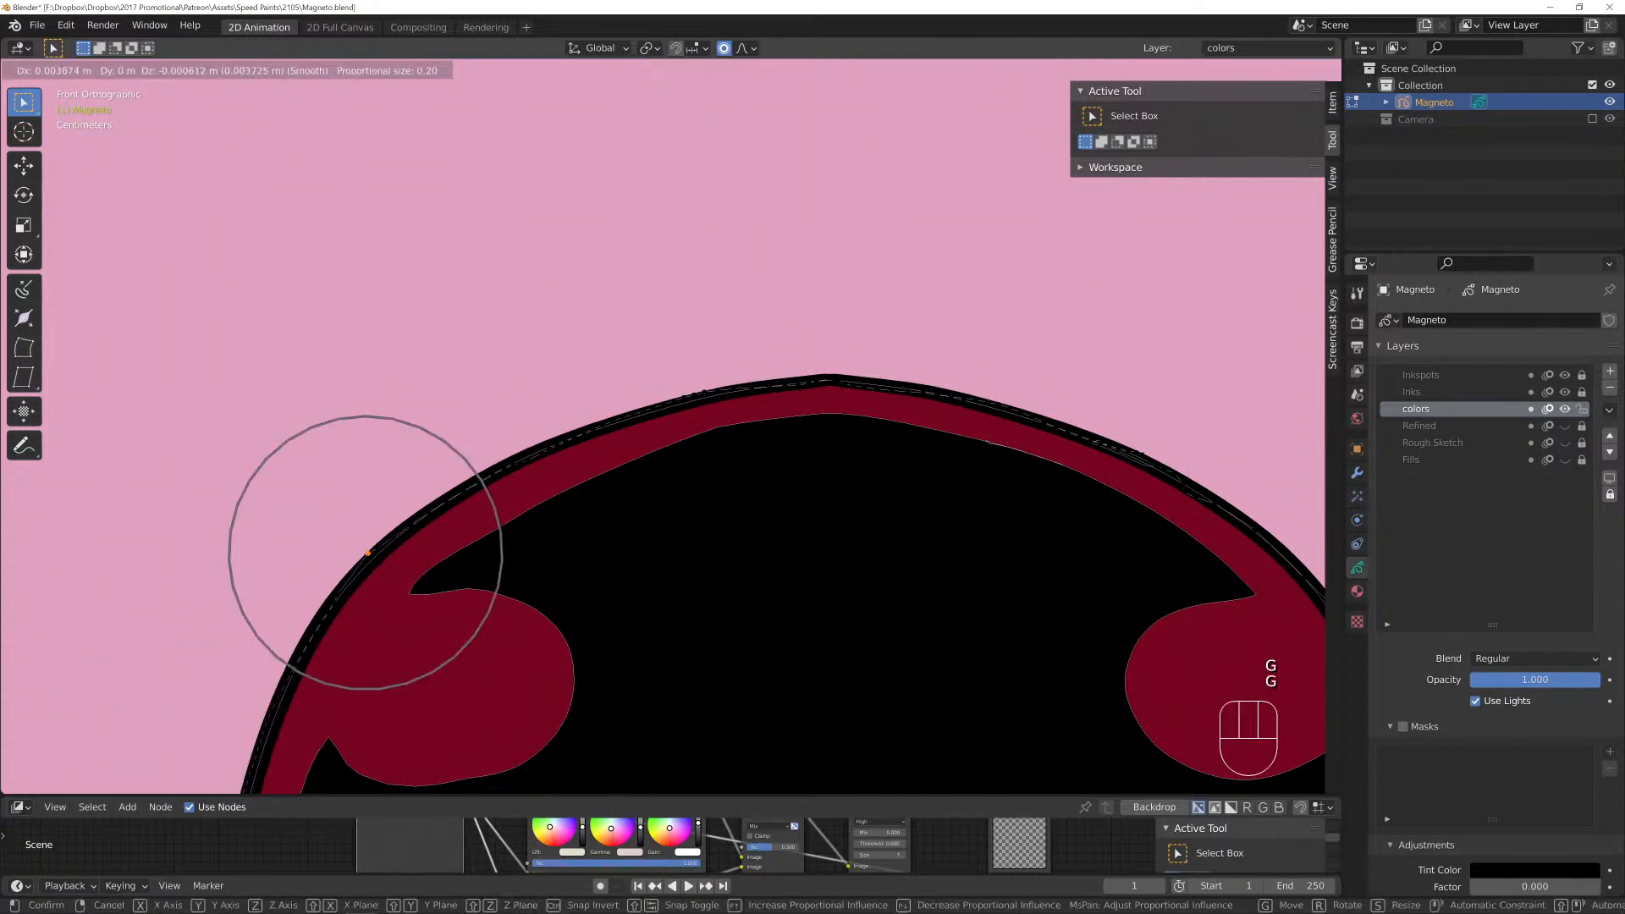
scroll(365, 552, up, 5)
click(366, 552)
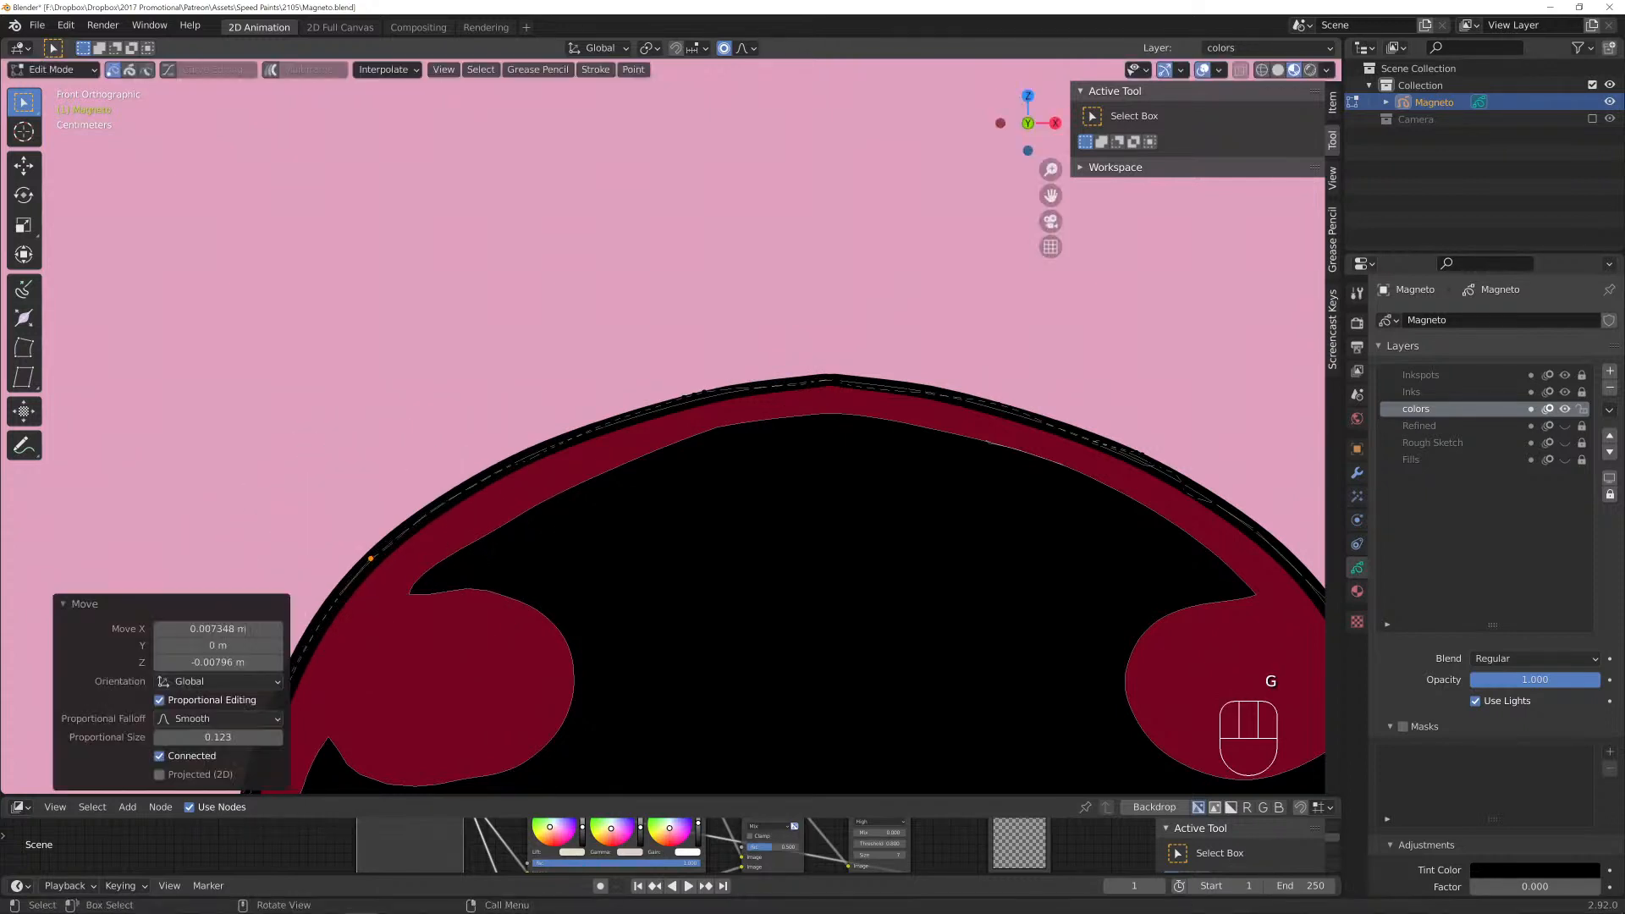
Return to Draw Mode and save the file.
key(Tab)
scroll(722, 592, down, 10)
mouse_move(723, 787)
shift+middle_down()
mouse_move(723, 648)
mouse_move(691, 548)
shift+middle_up()
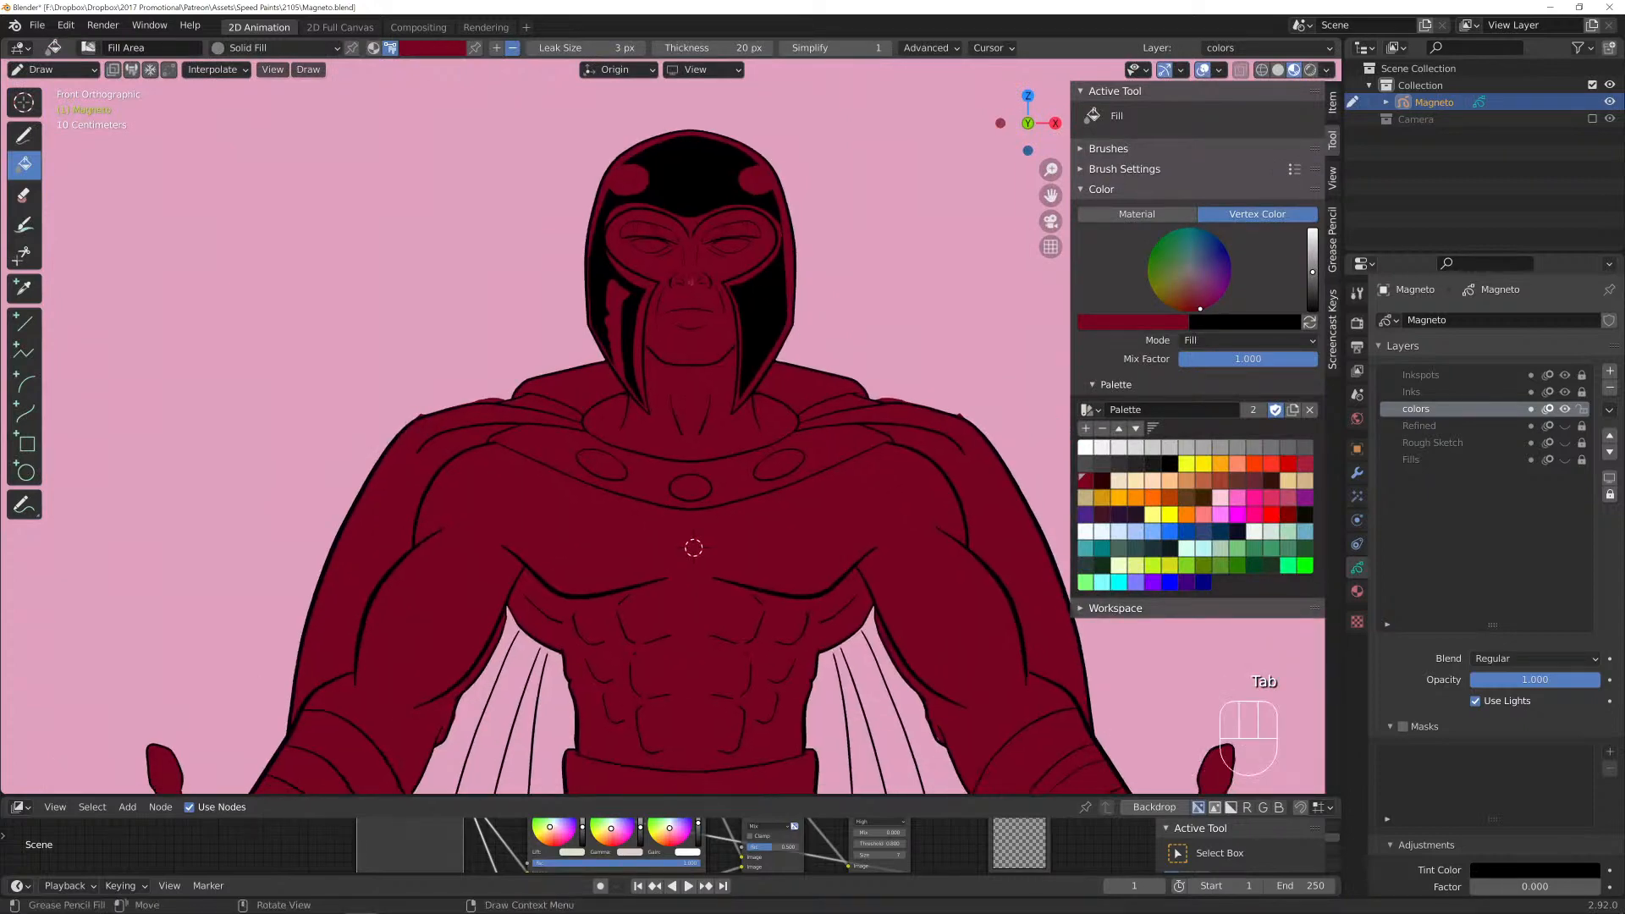
key(ctrl+s)
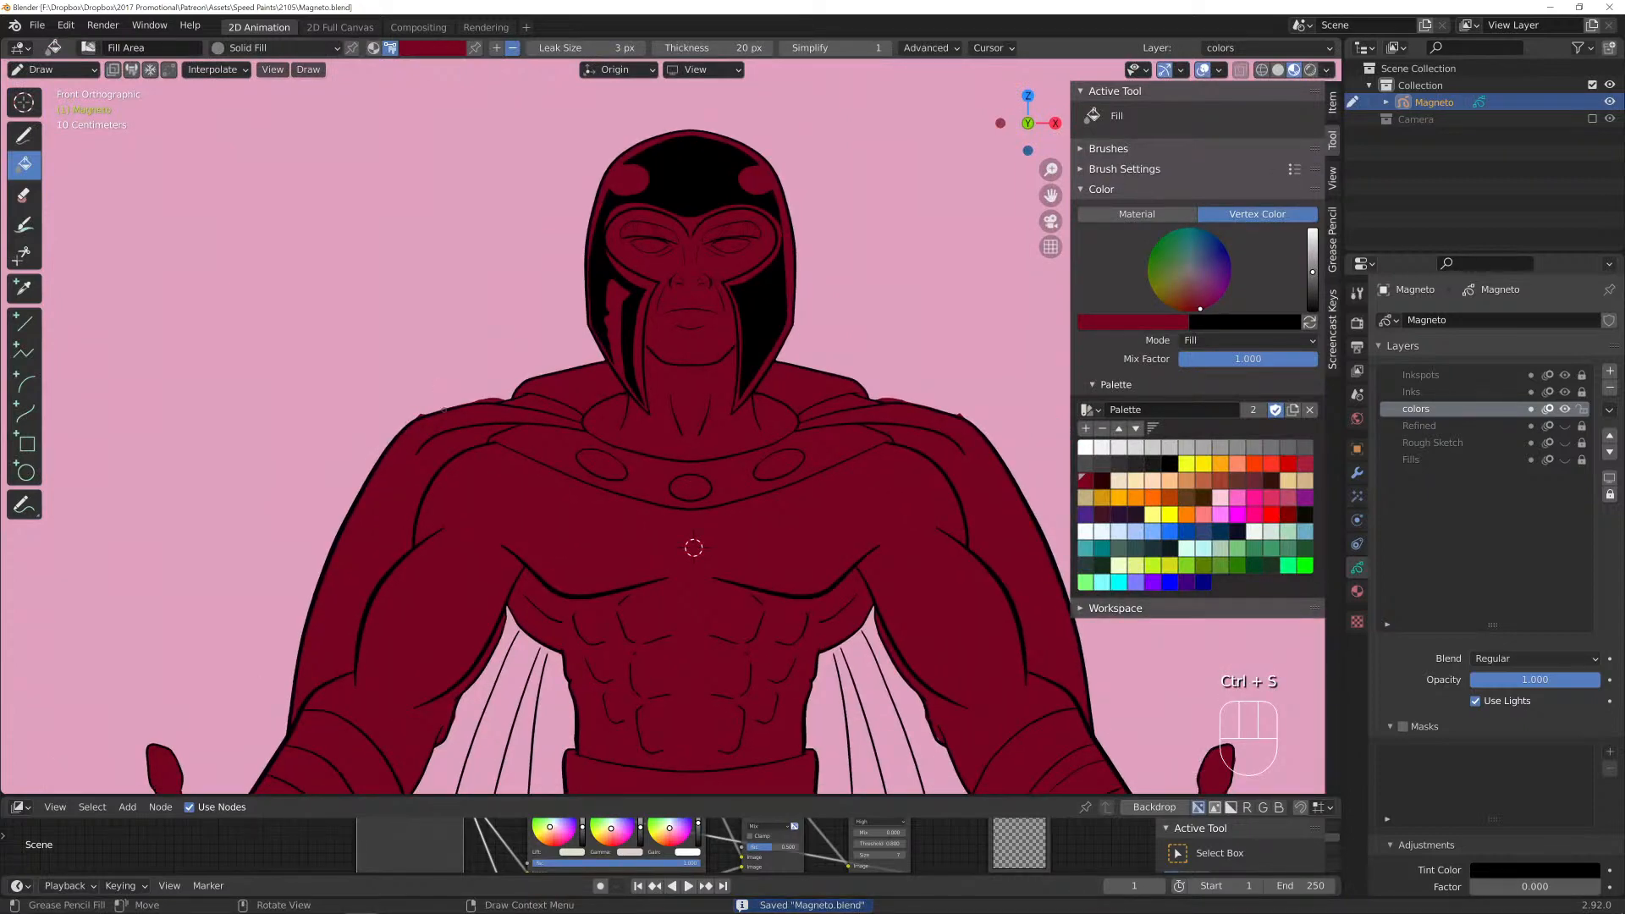
In Edit Mode, move the bulging fill edge beside the cape collar on the drawing's left shoulder onto the outline with proportional size 0.123.
scroll(693, 547, up, 3)
shift+middle_drag(714, 675, 1033, 696)
scroll(1033, 696, up, 3)
key(Tab)
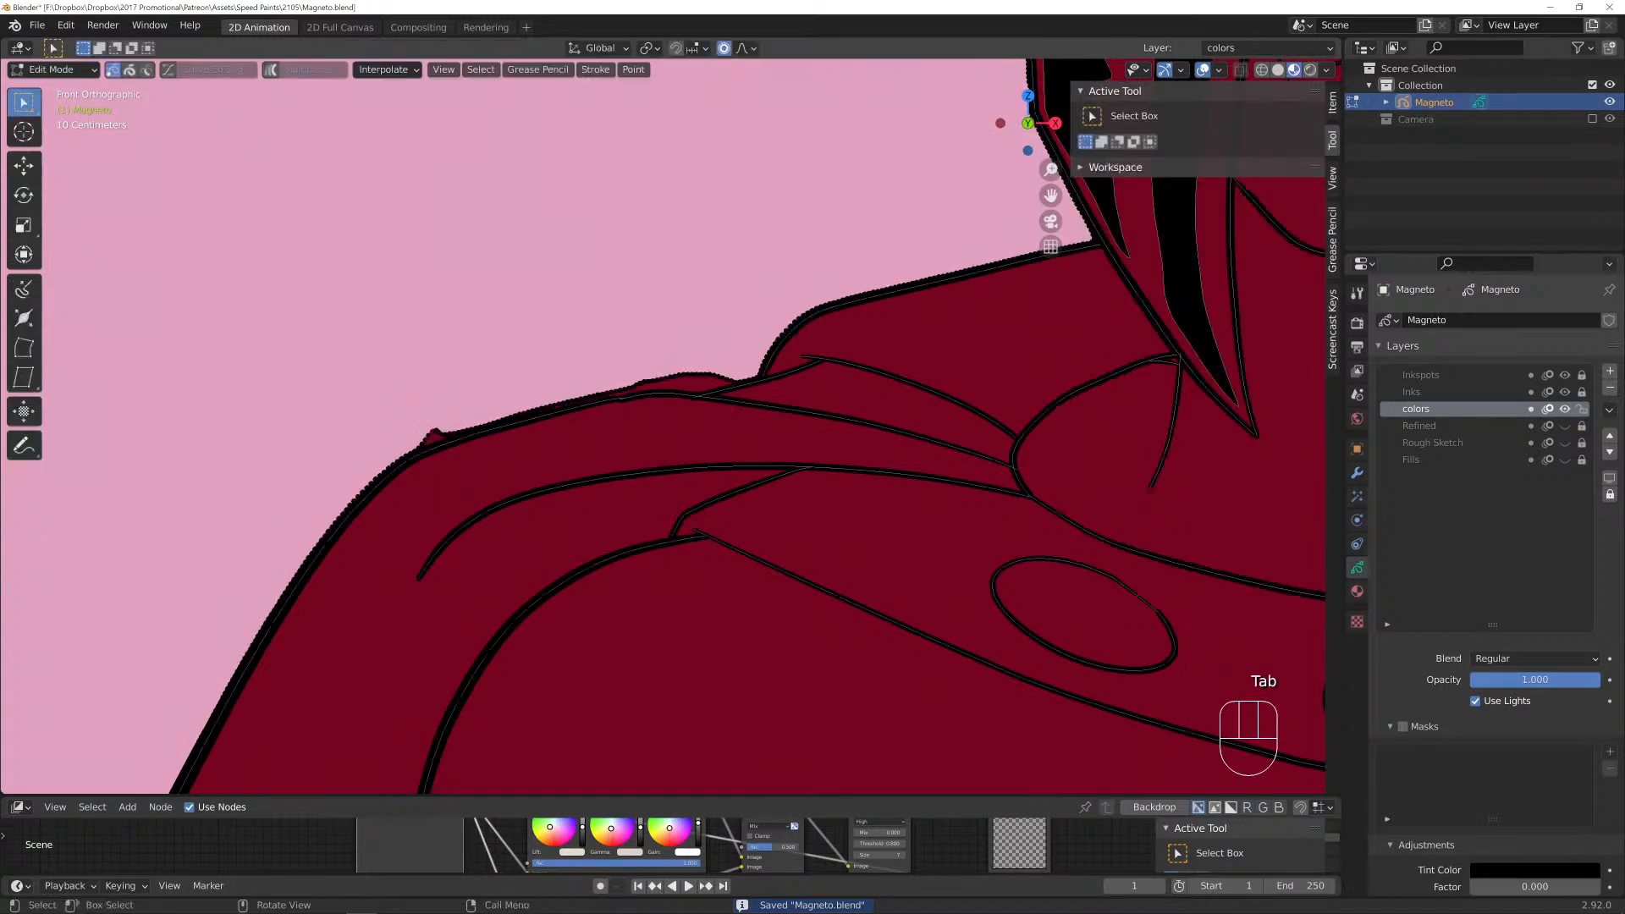
key(g)
scroll(700, 374, down, 8)
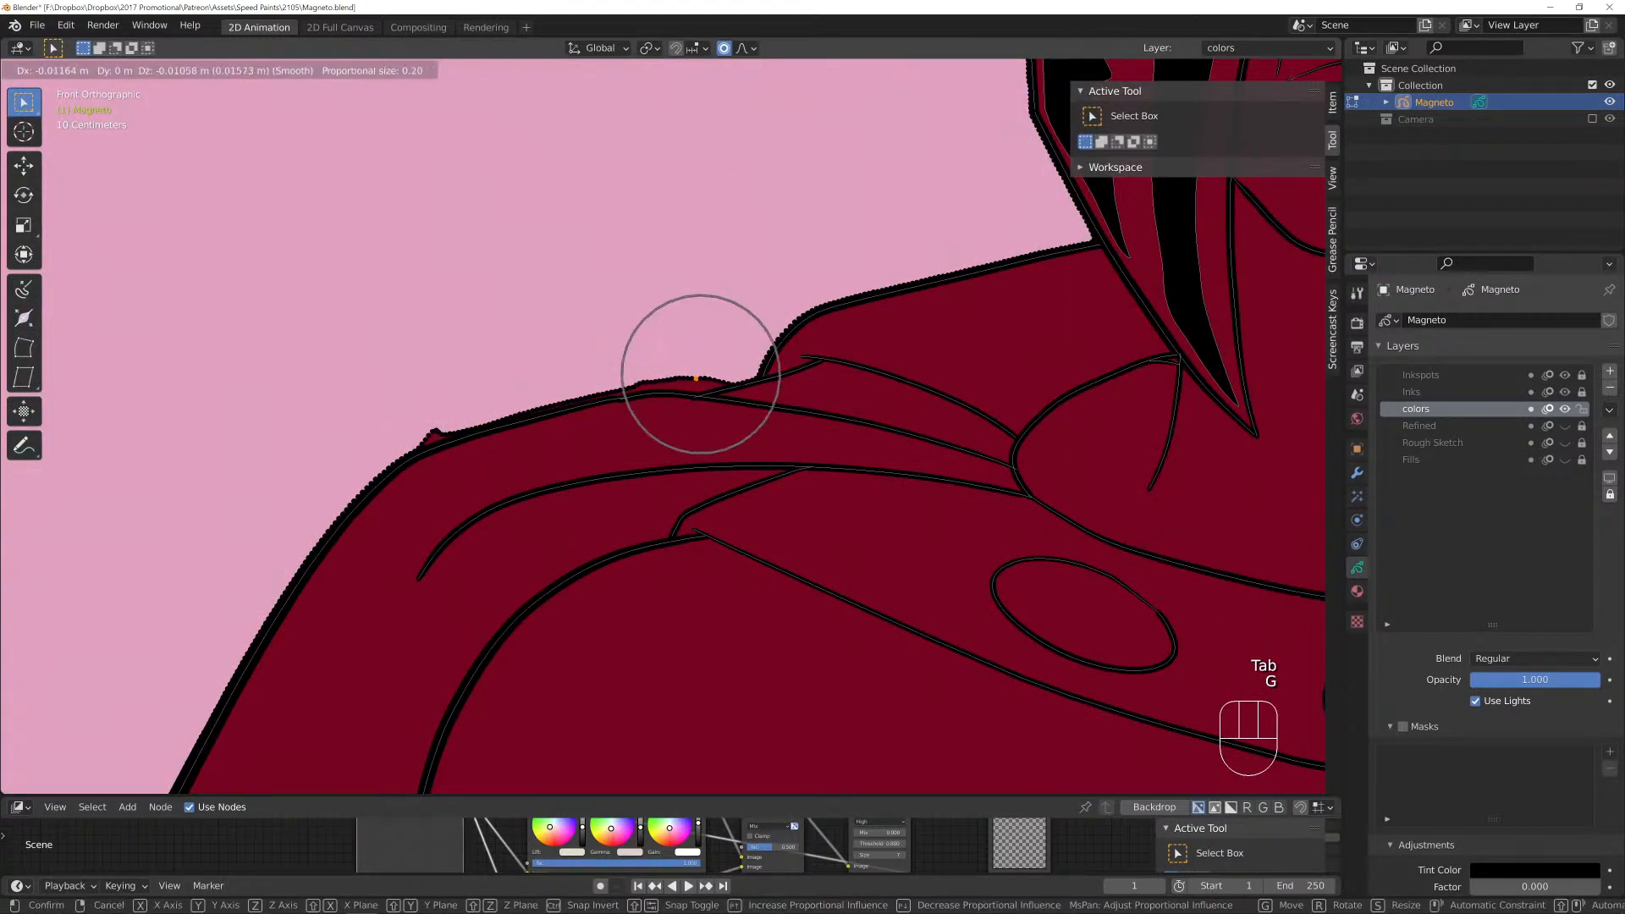
scroll(700, 374, up, 8)
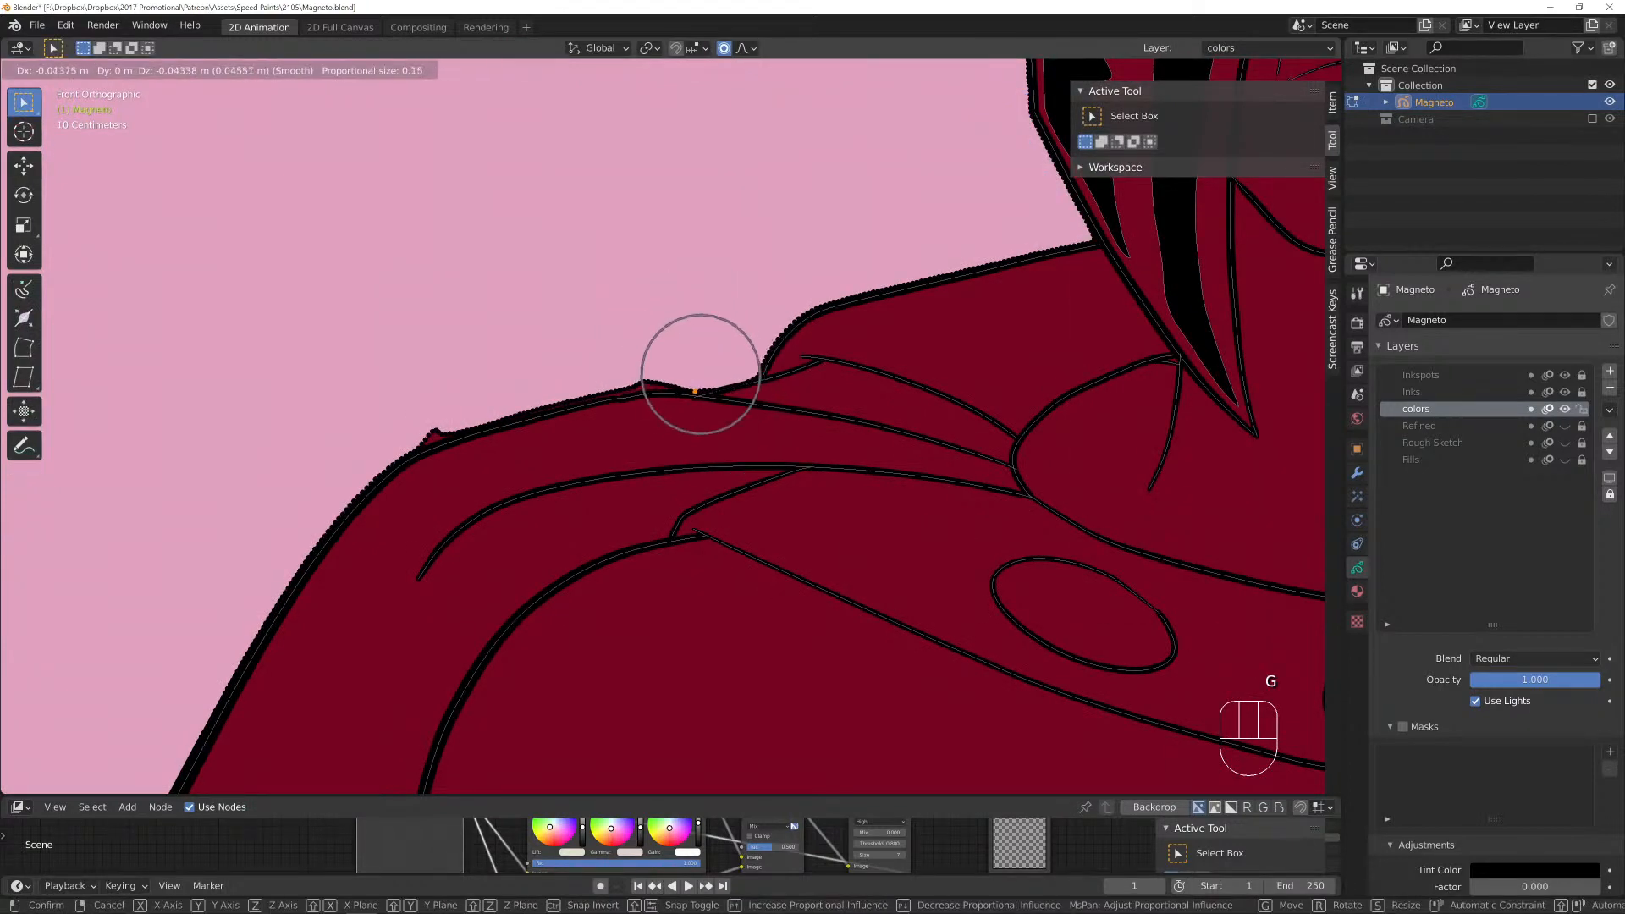
click(700, 373)
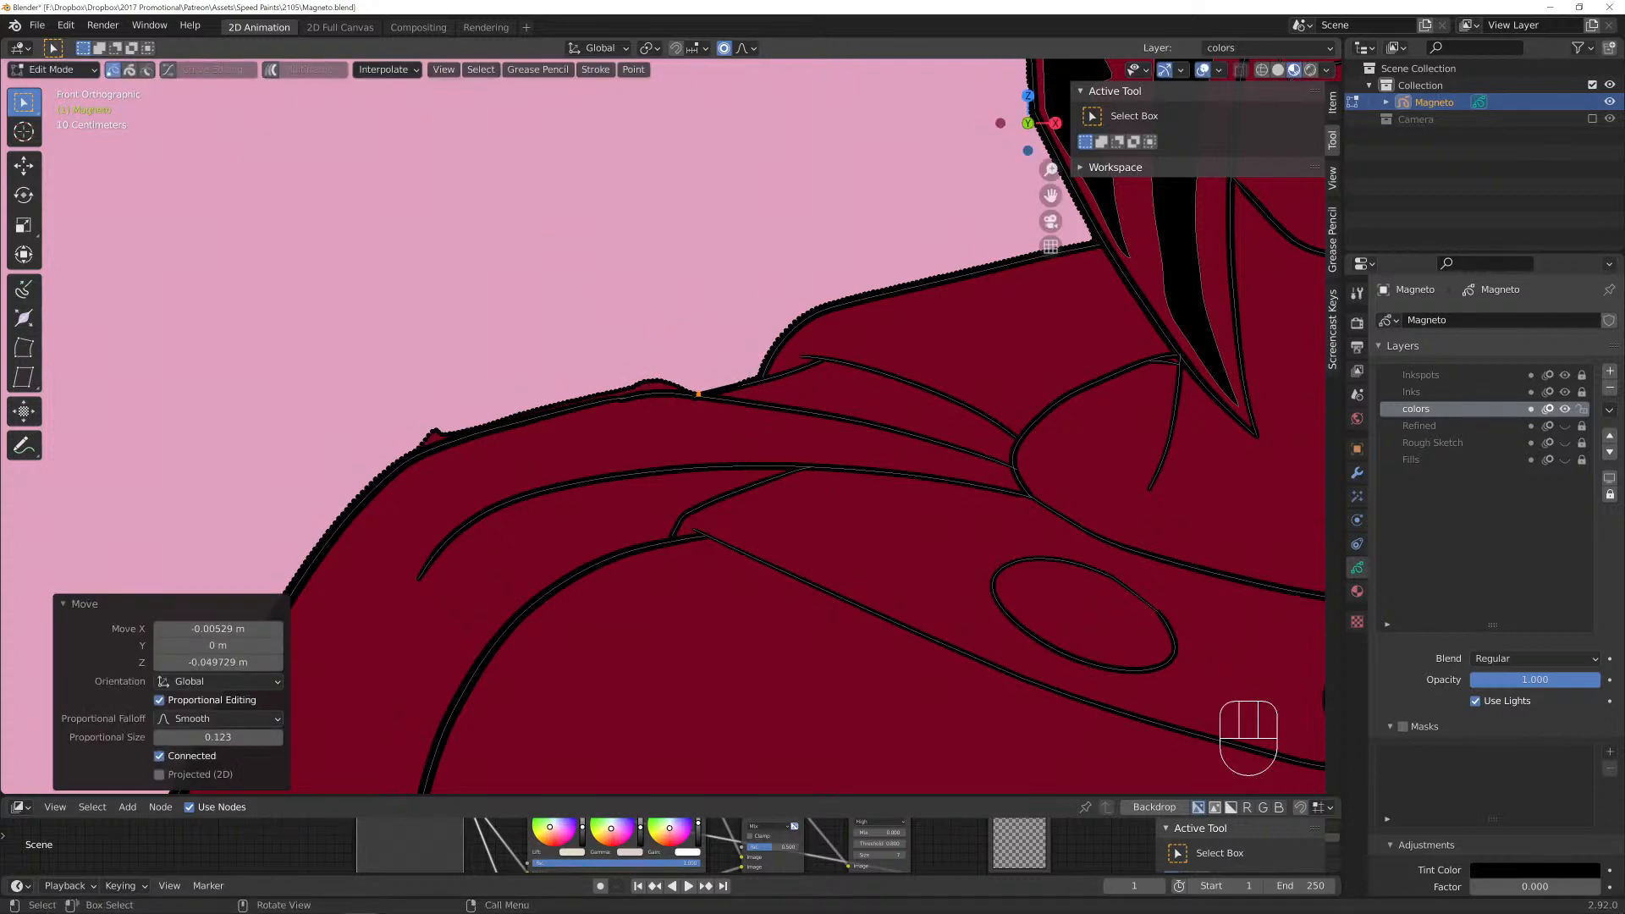
key(ctrl+z)
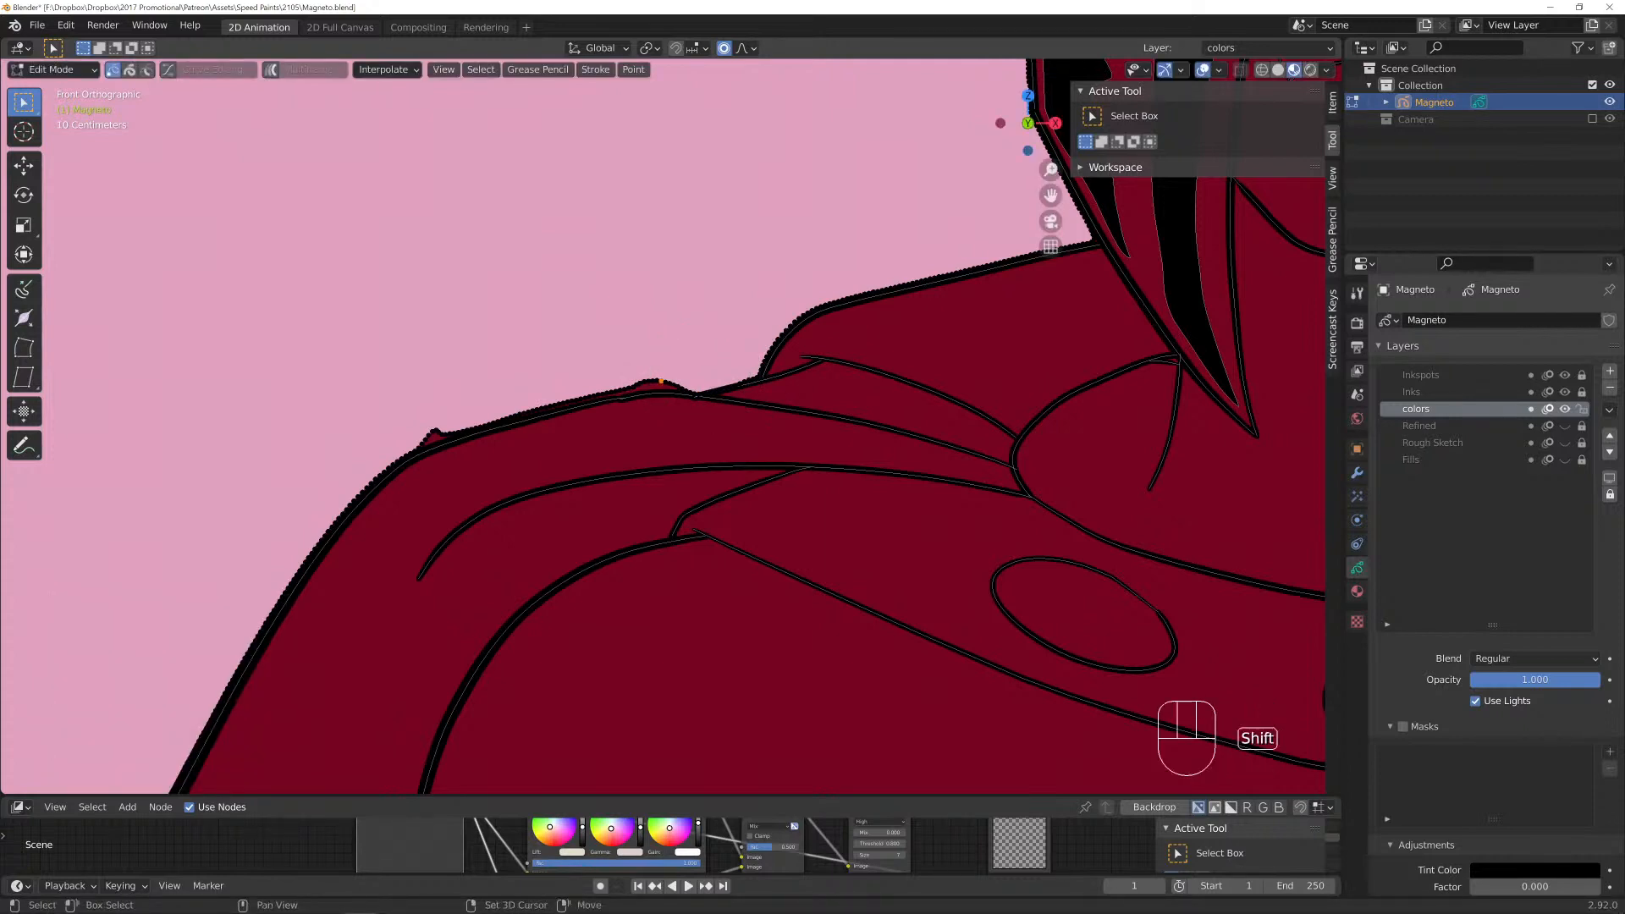
Dissolve the cluster of fill points forming a spike on the outer top edge of the drawing's left shoulder.
shift+middle_drag(661, 381, 842, 305)
scroll(842, 305, up, 3)
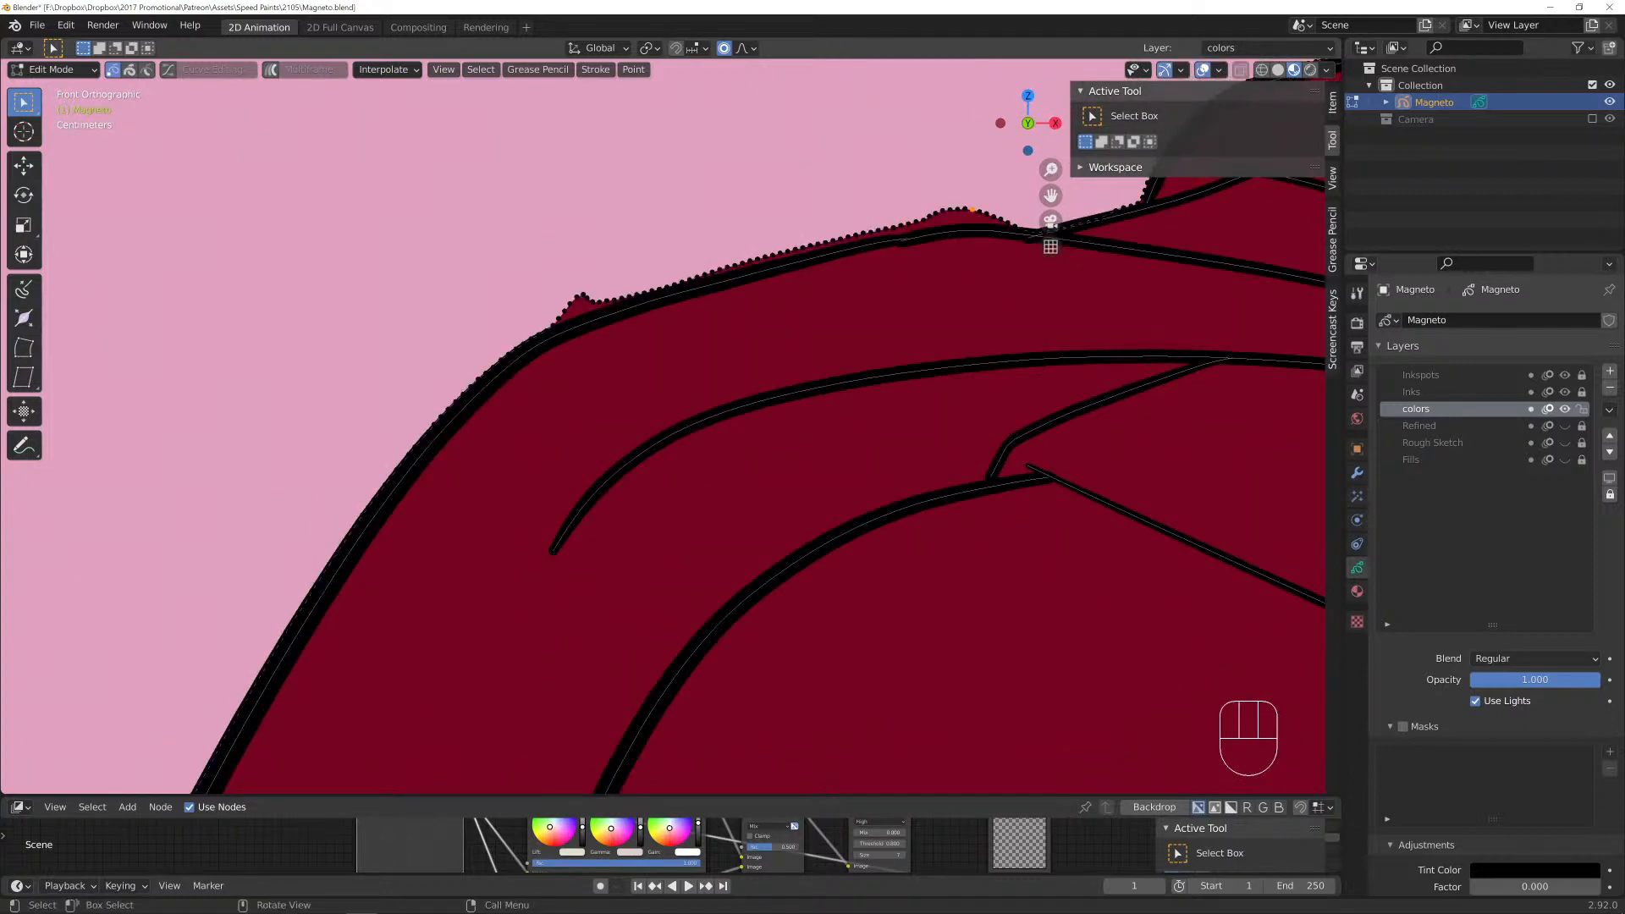
key(c)
drag(573, 304, 557, 306)
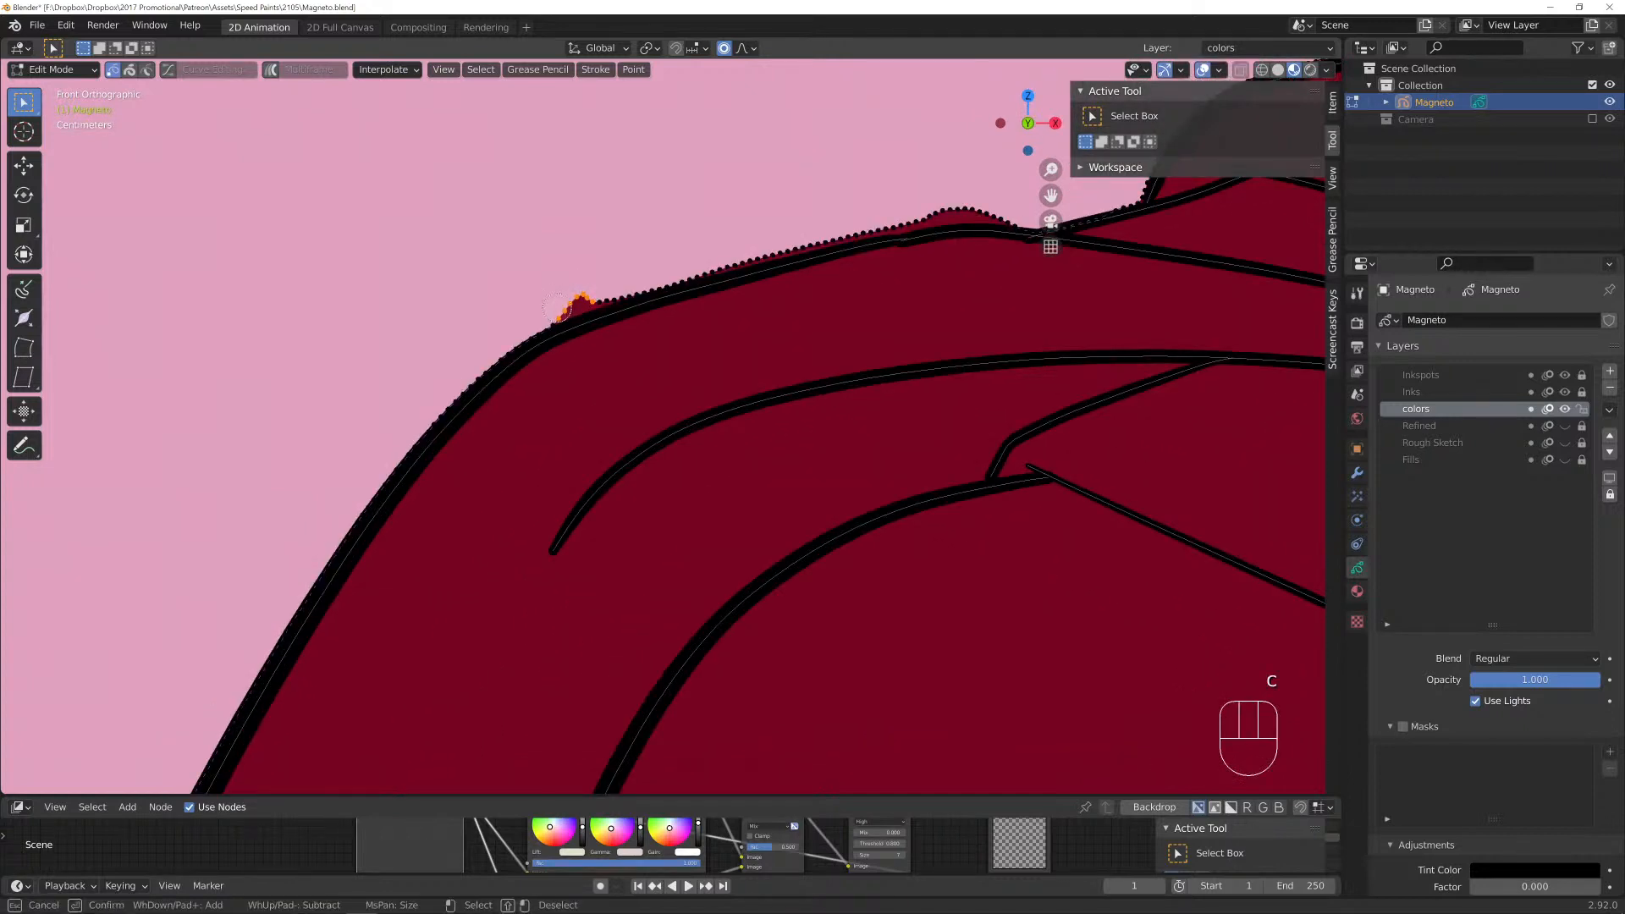
right_click(556, 306)
key(x)
click(556, 294)
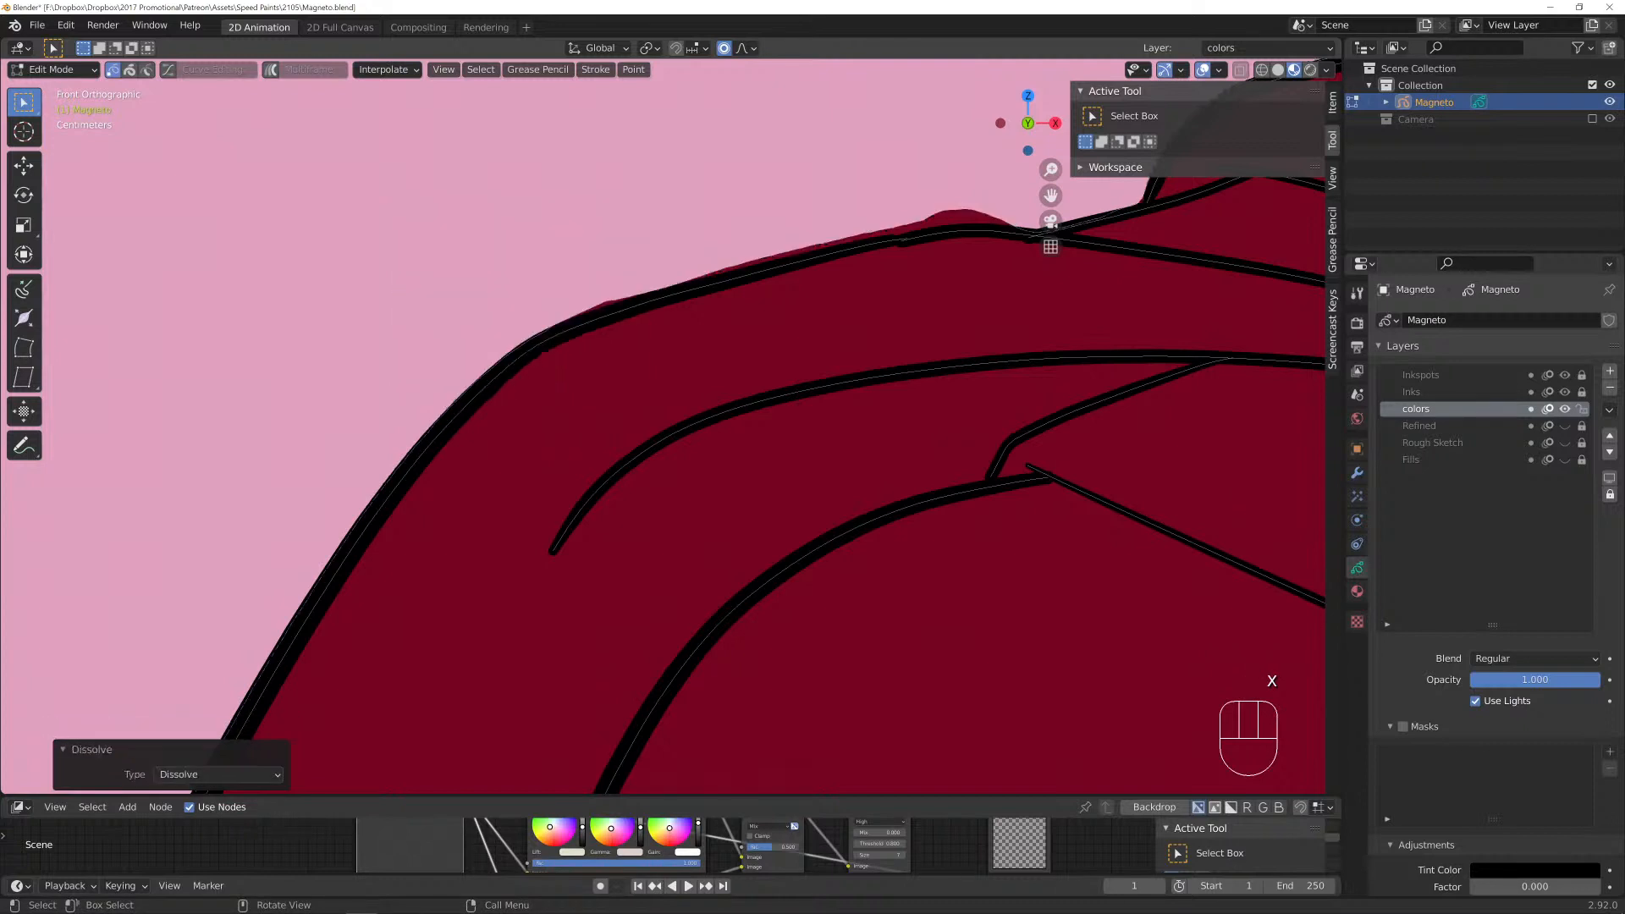
Move the fill points along the outer part of the left shoulder's top edge onto the outline, using proportional sizes 0.18 and 0.24.
click(612, 300)
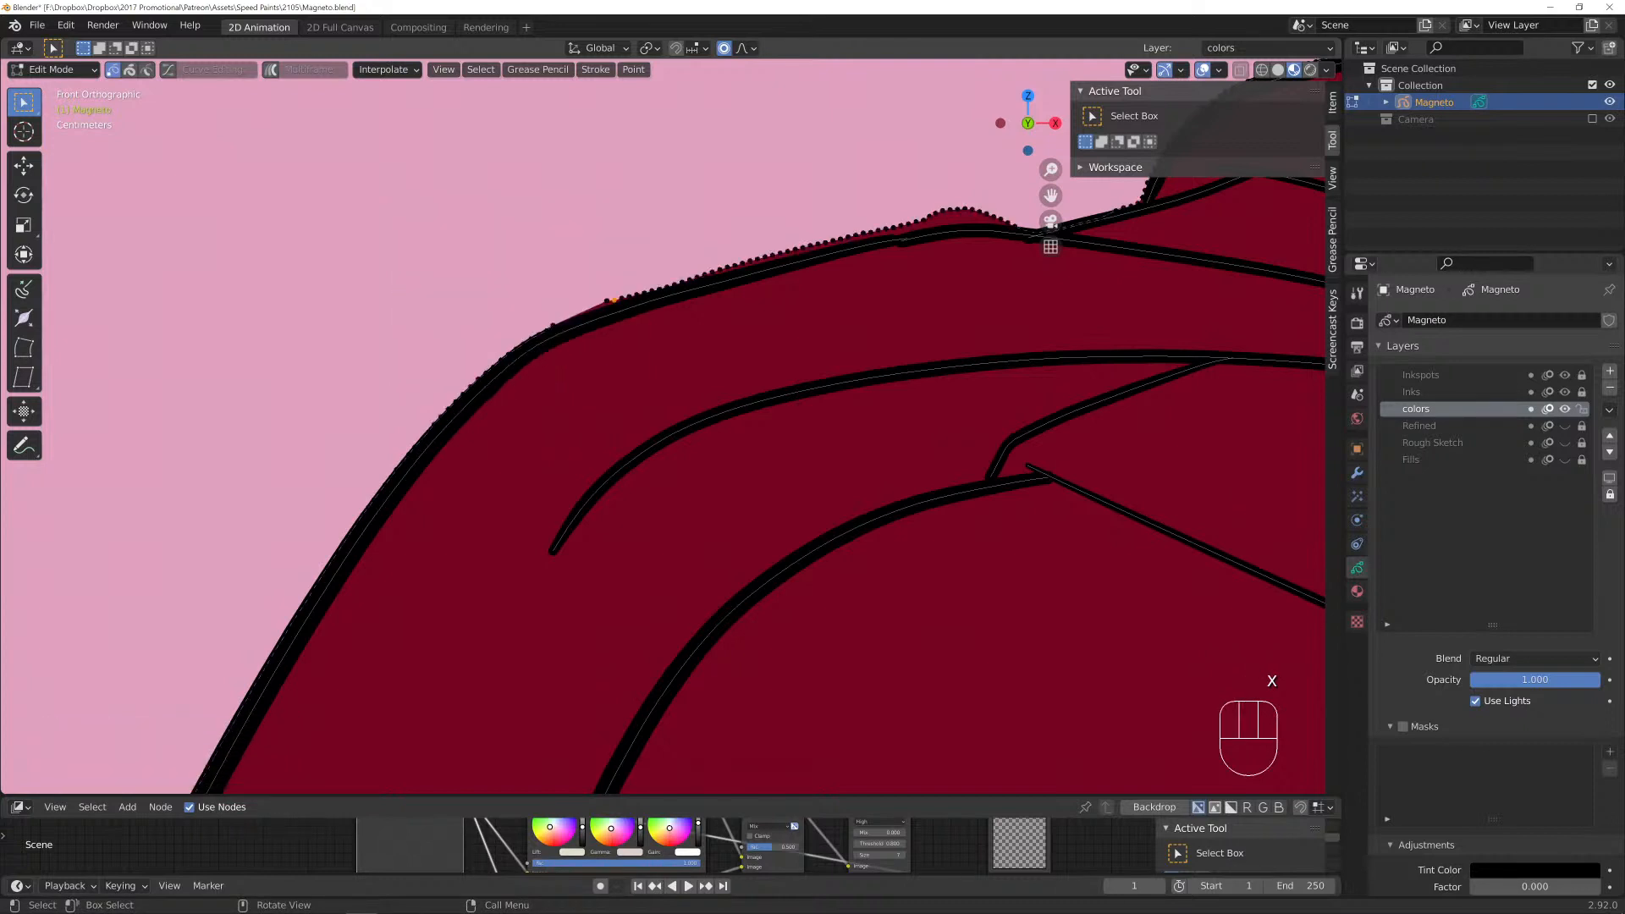
key(g)
scroll(616, 296, down, 2)
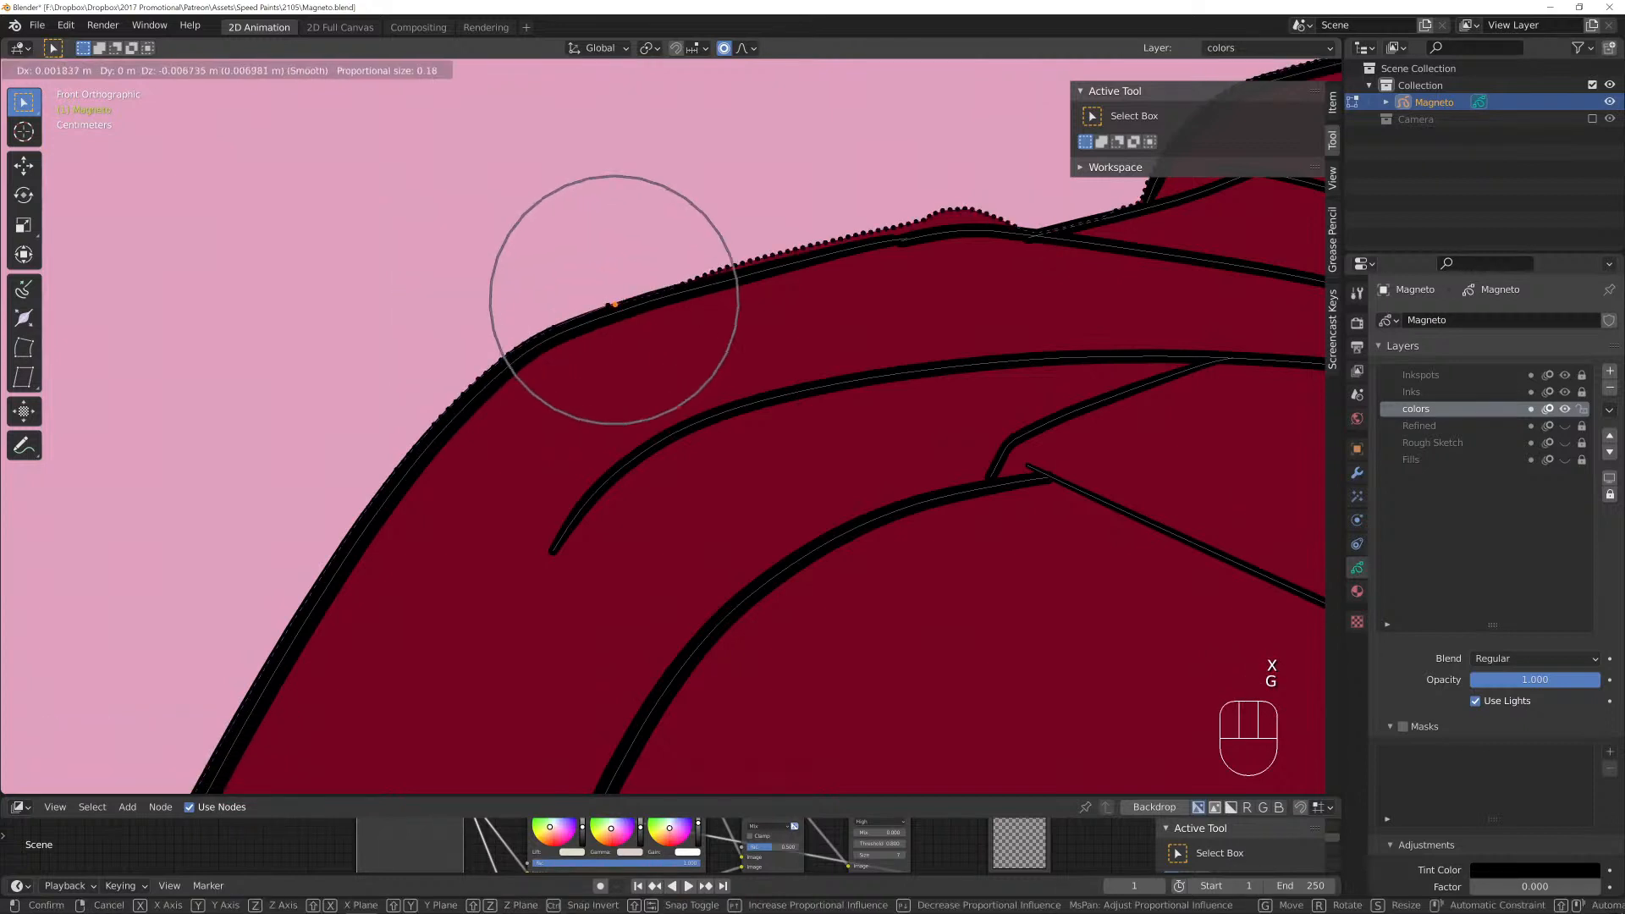
click(618, 302)
click(729, 271)
key(g)
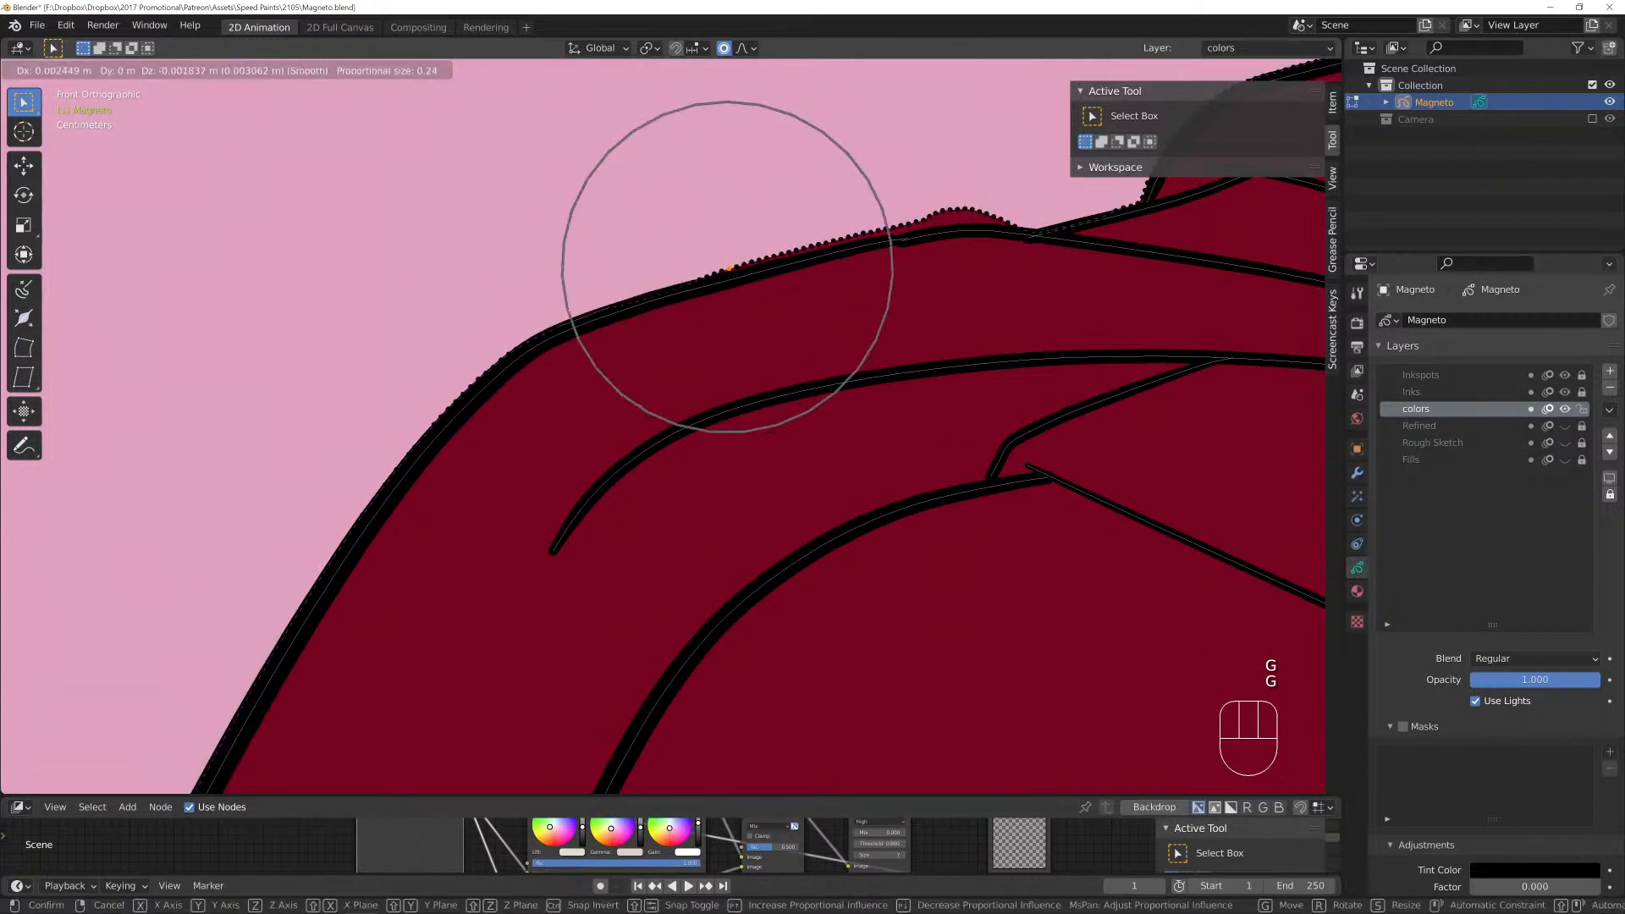
scroll(729, 271, down, 2)
click(733, 271)
Align the remaining raised fill points along the left shoulder's top edge with the outline using proportional size 0.26.
click(876, 236)
key(g)
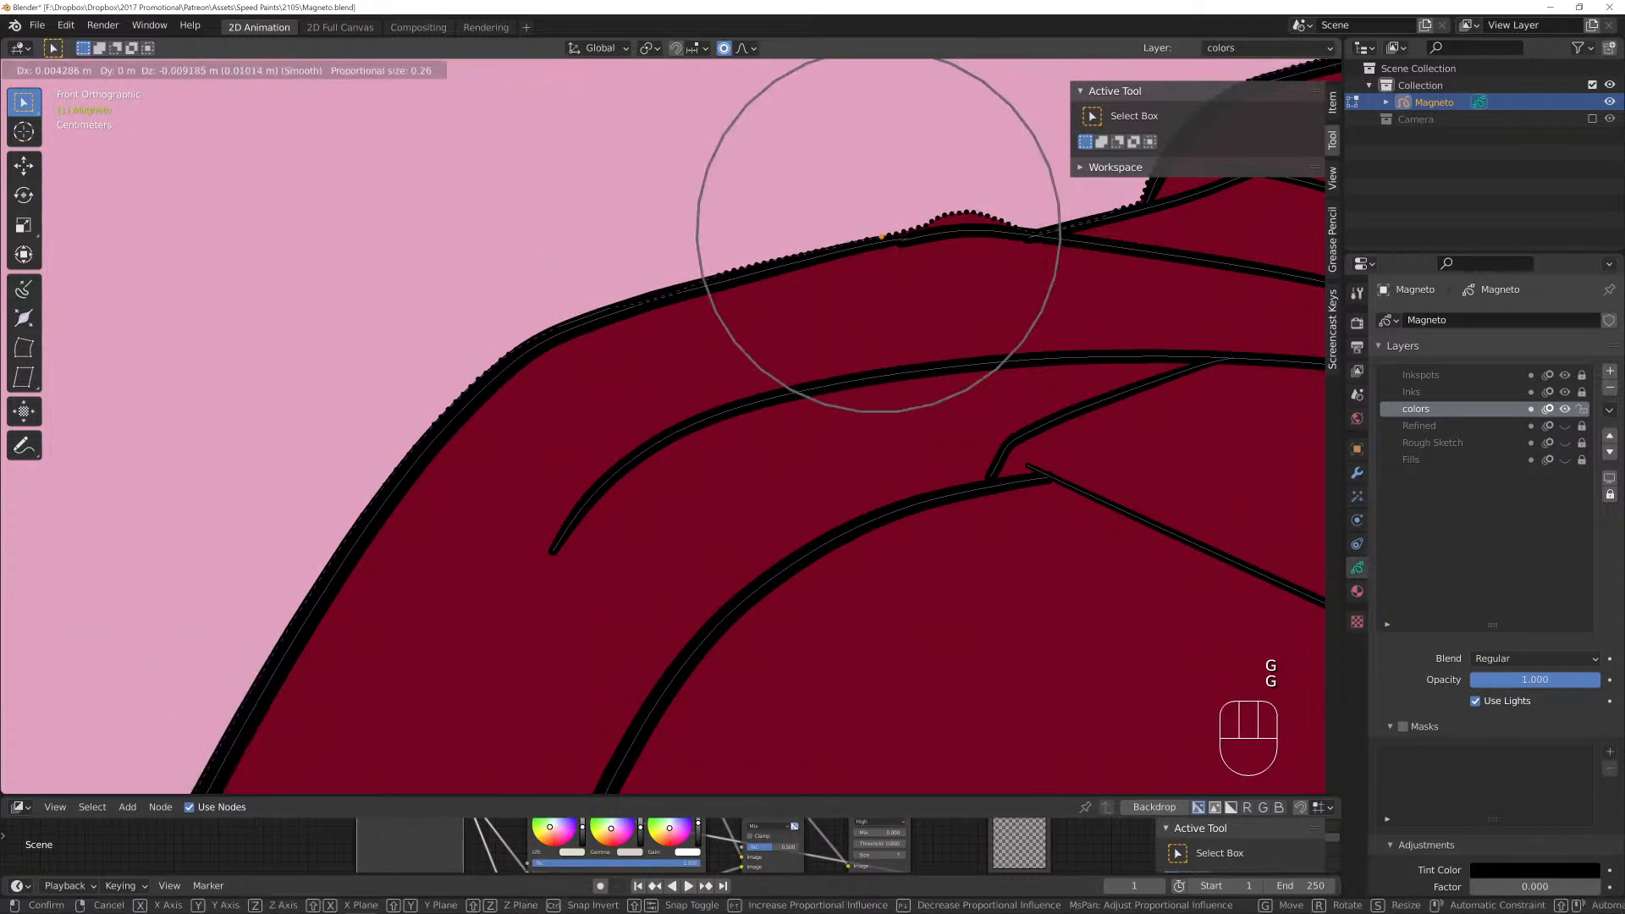
click(874, 241)
key(g)
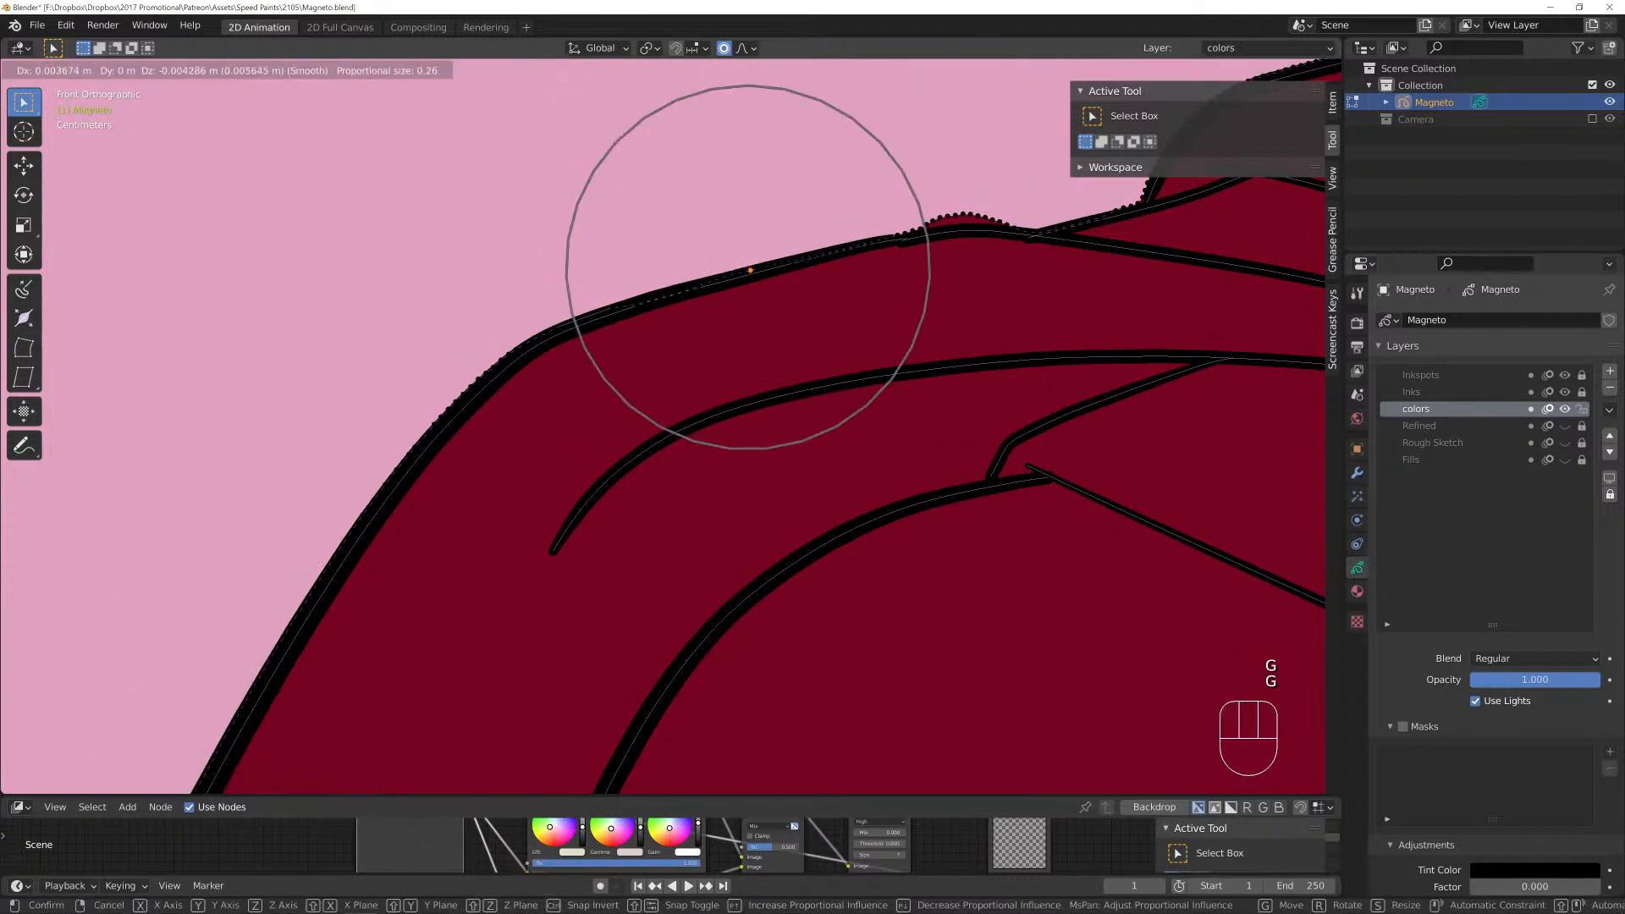
click(876, 239)
Flatten the small fill bump near the collar on the left shoulder onto the outline with proportional size 0.102.
click(963, 214)
key(g)
scroll(965, 228, up, 3)
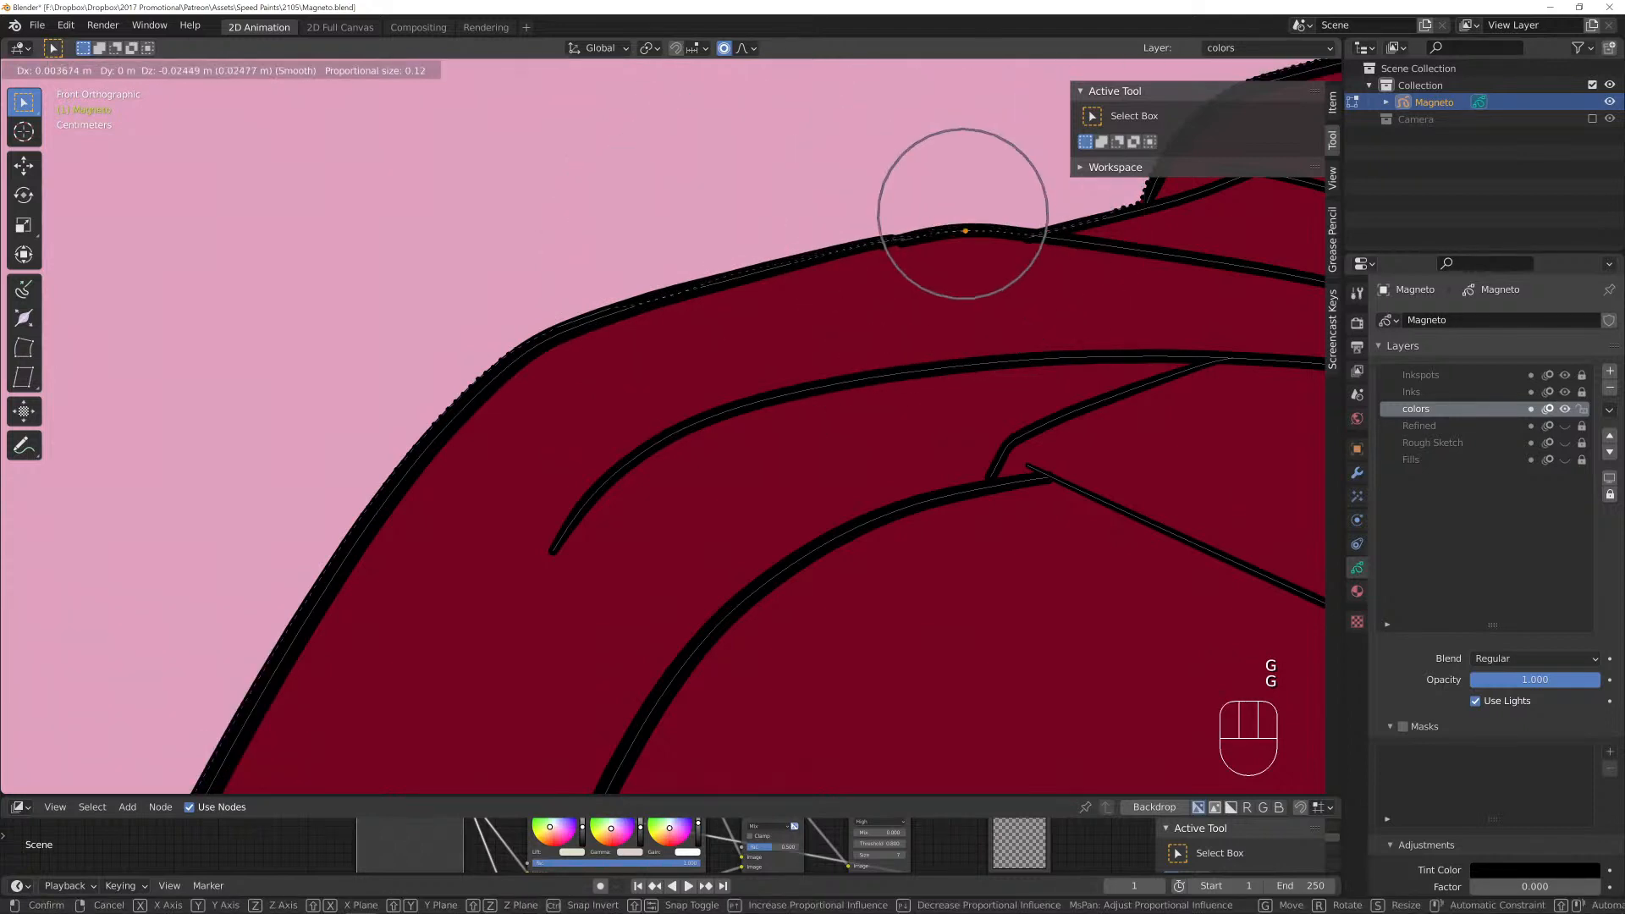
click(965, 232)
Dissolve the fill points forming the spike on the outer top edge of the drawing's right shoulder.
scroll(964, 232, down, 4)
scroll(964, 232, down, 1)
shift+middle_drag(965, 232, 237, 206)
shift+middle_drag(847, 271, 423, 306)
scroll(662, 427, up, 3)
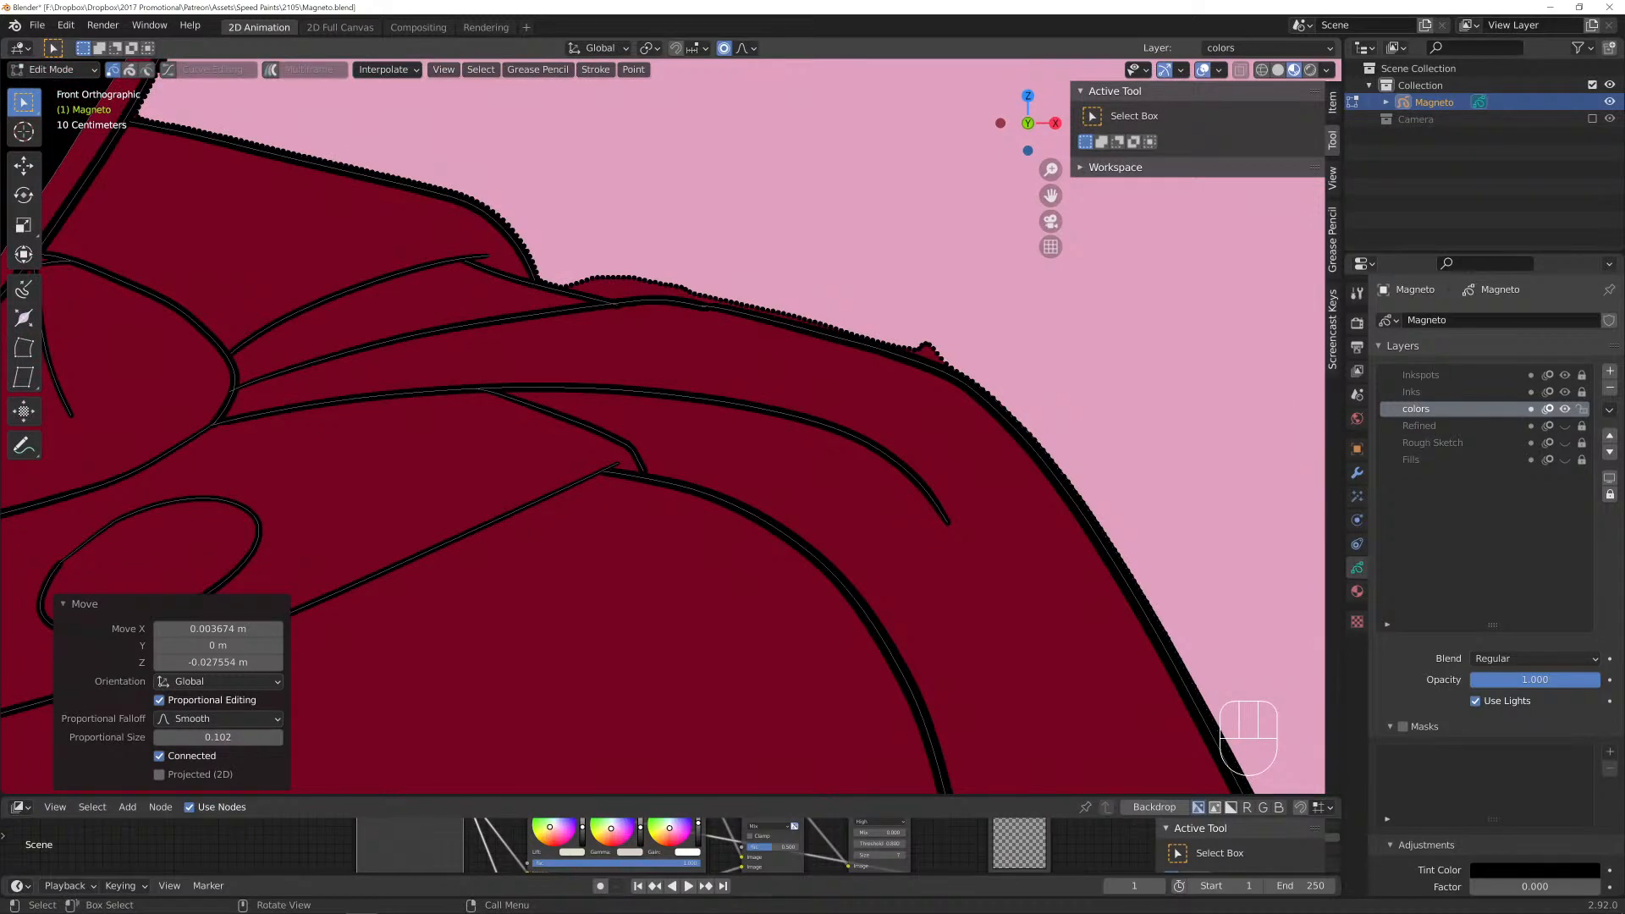
click(926, 343)
key(c)
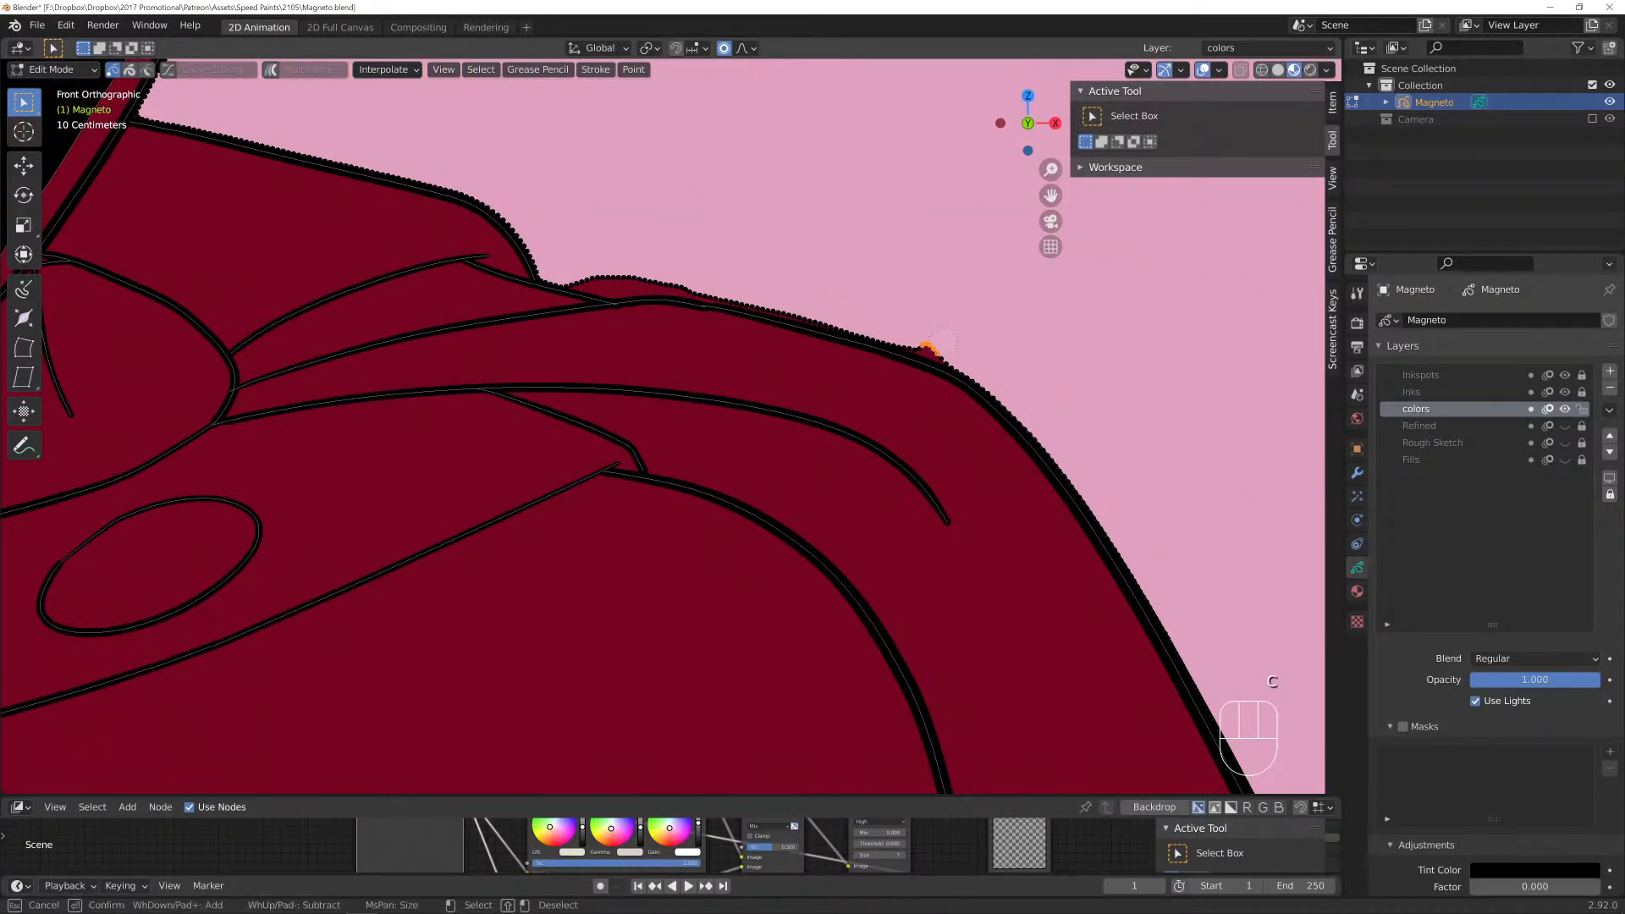
drag(943, 339, 940, 344)
right_click(931, 347)
key(x)
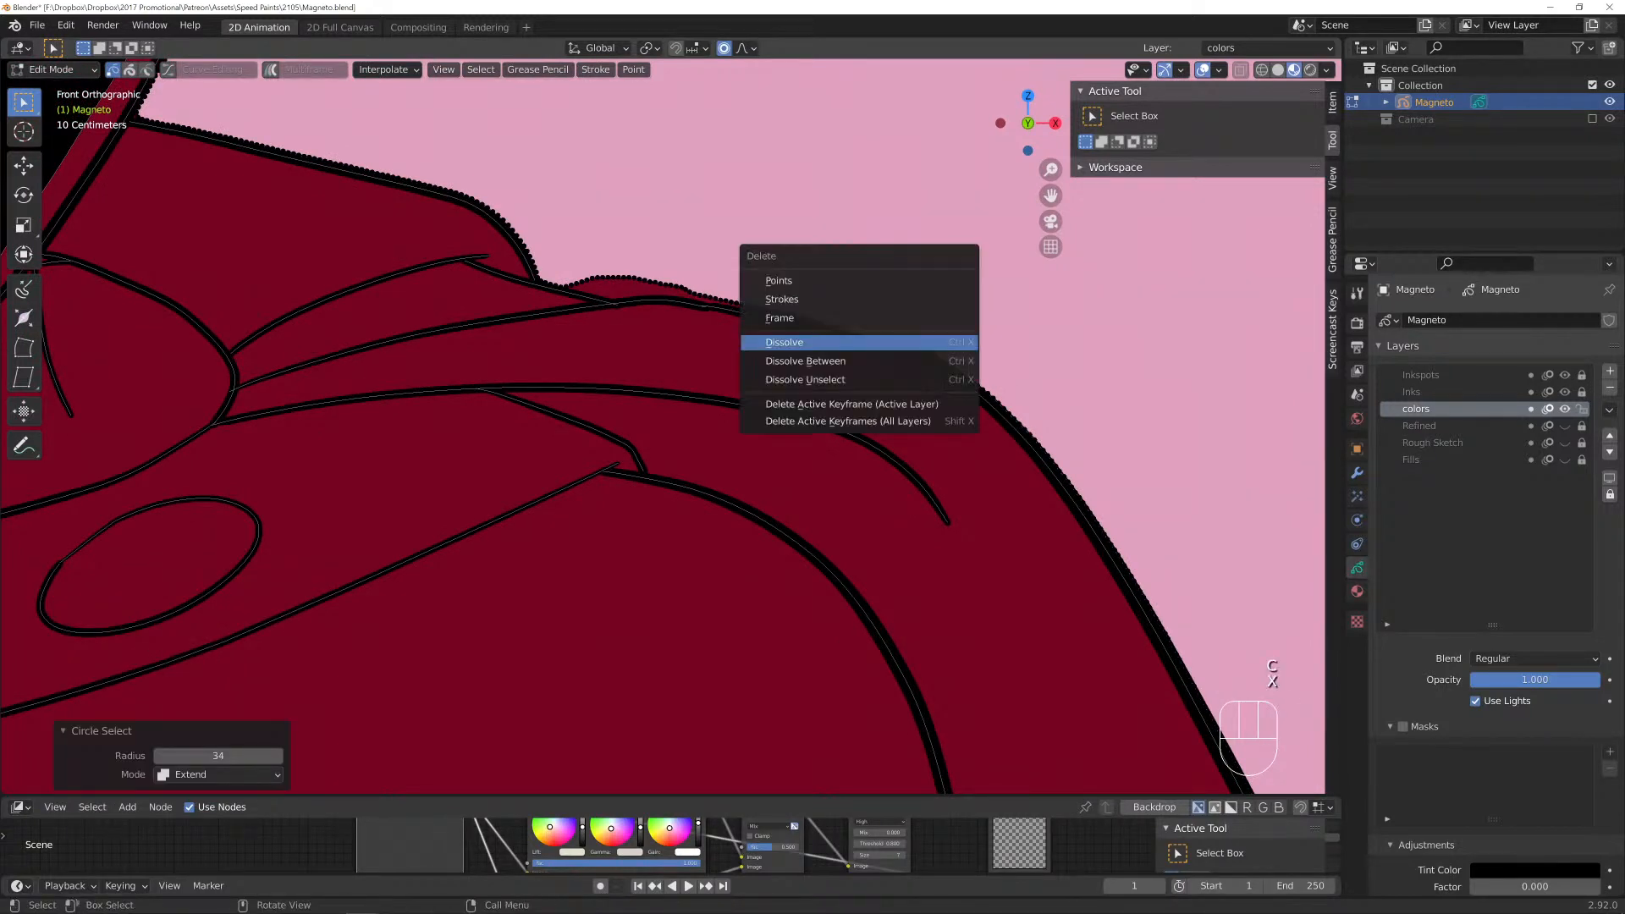
click(930, 336)
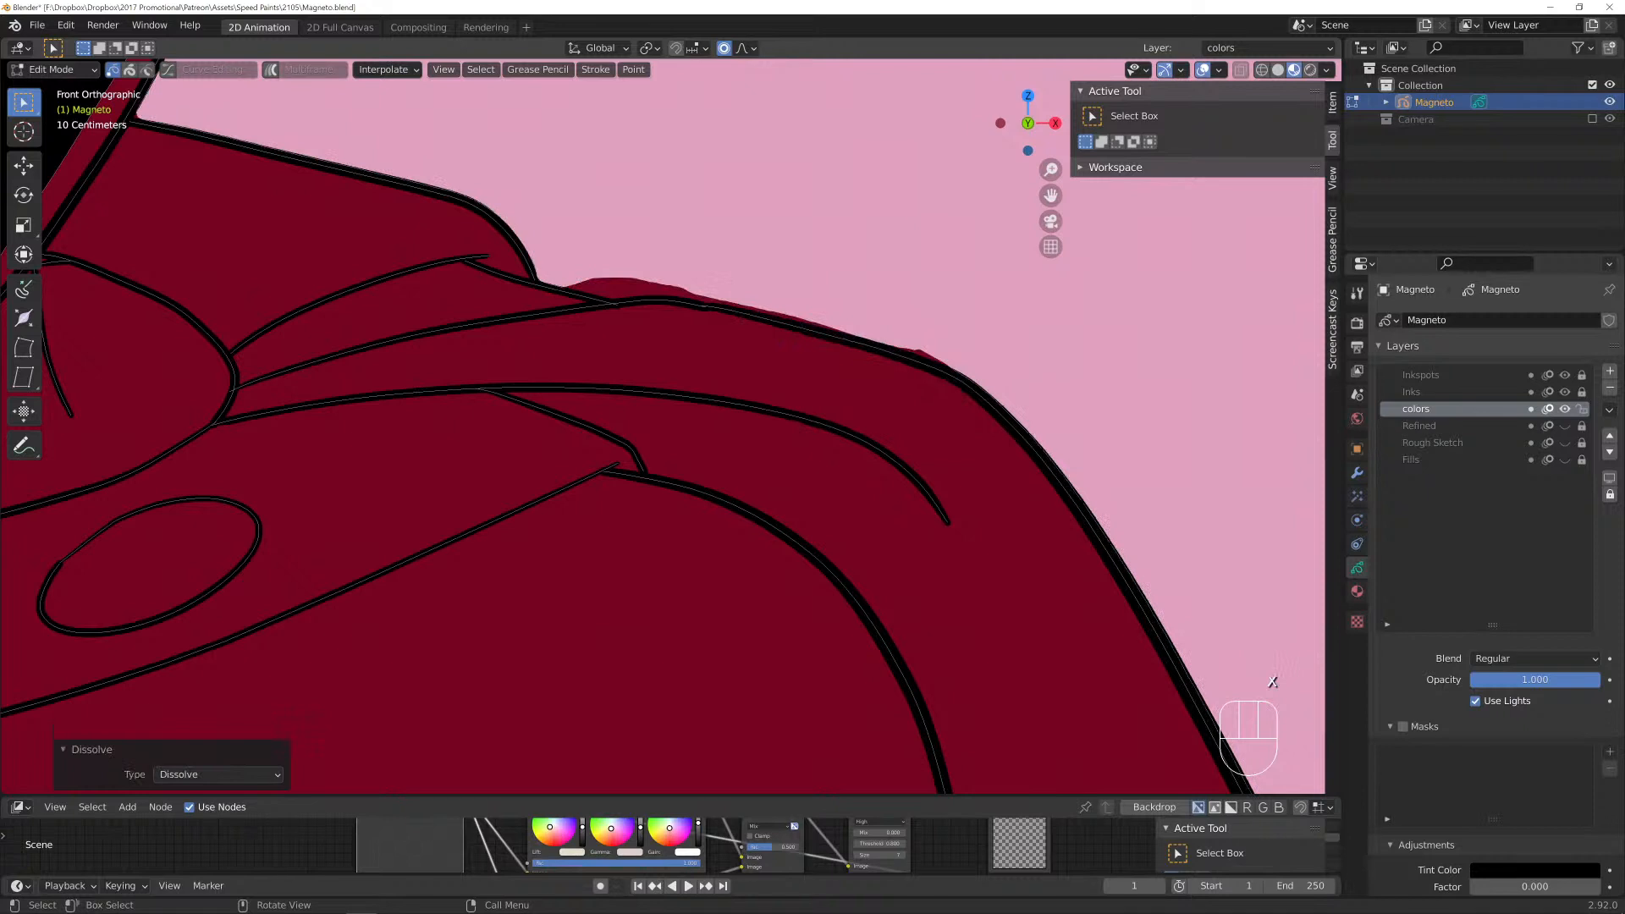
Move the fill point where the right shoulder's spike was dissolved onto the outline with proportional size 0.135.
click(921, 359)
key(g)
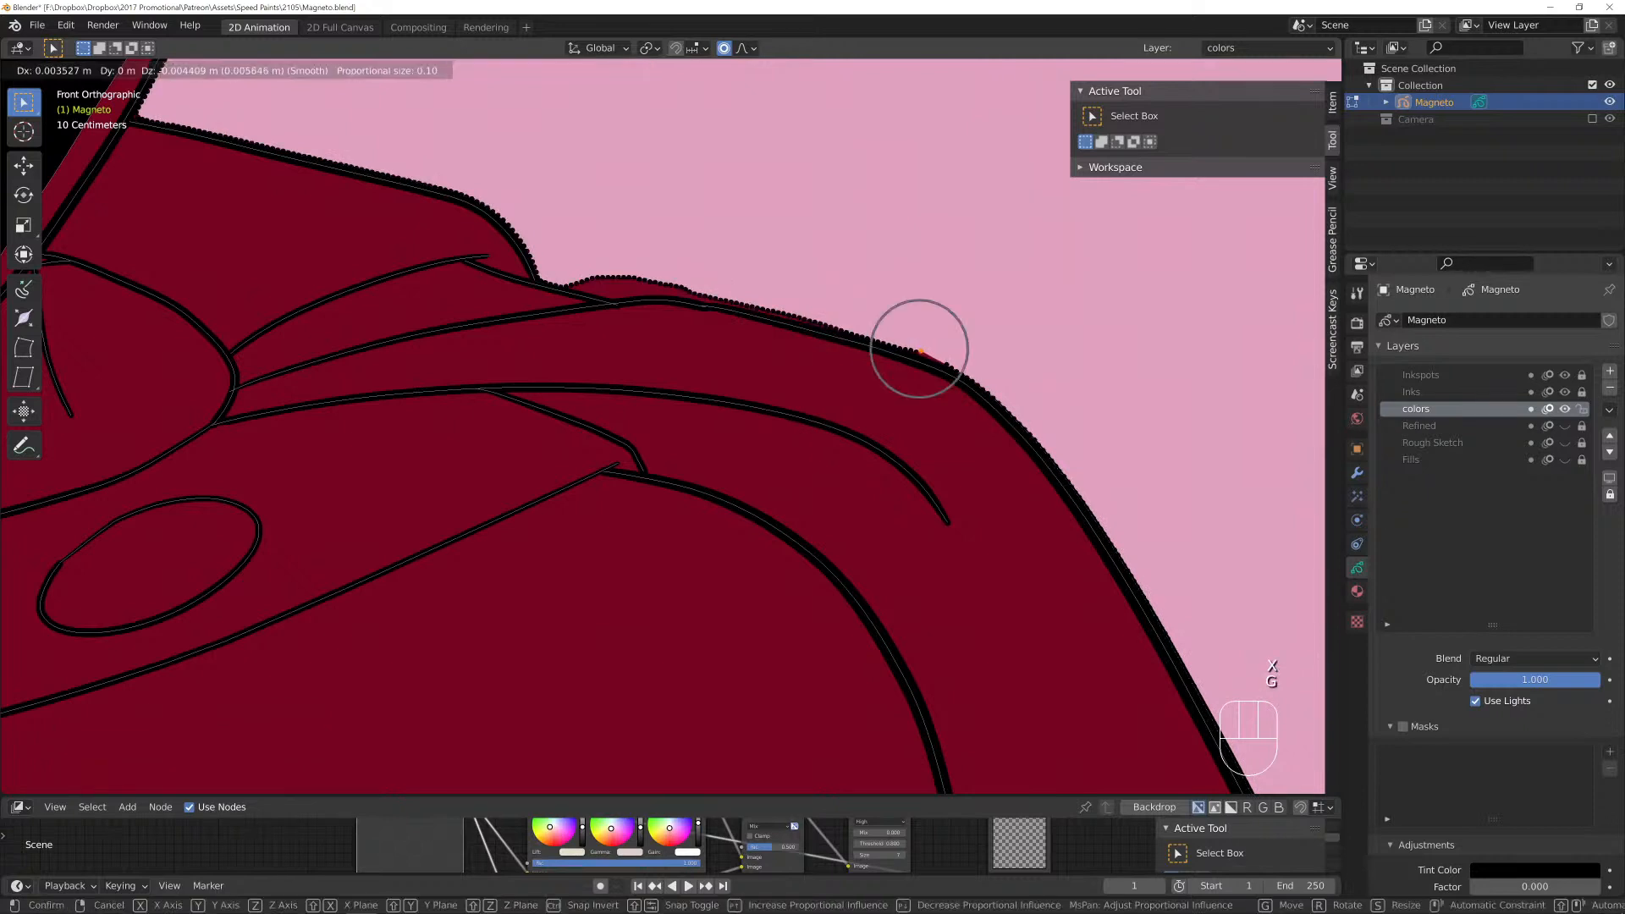
click(919, 347)
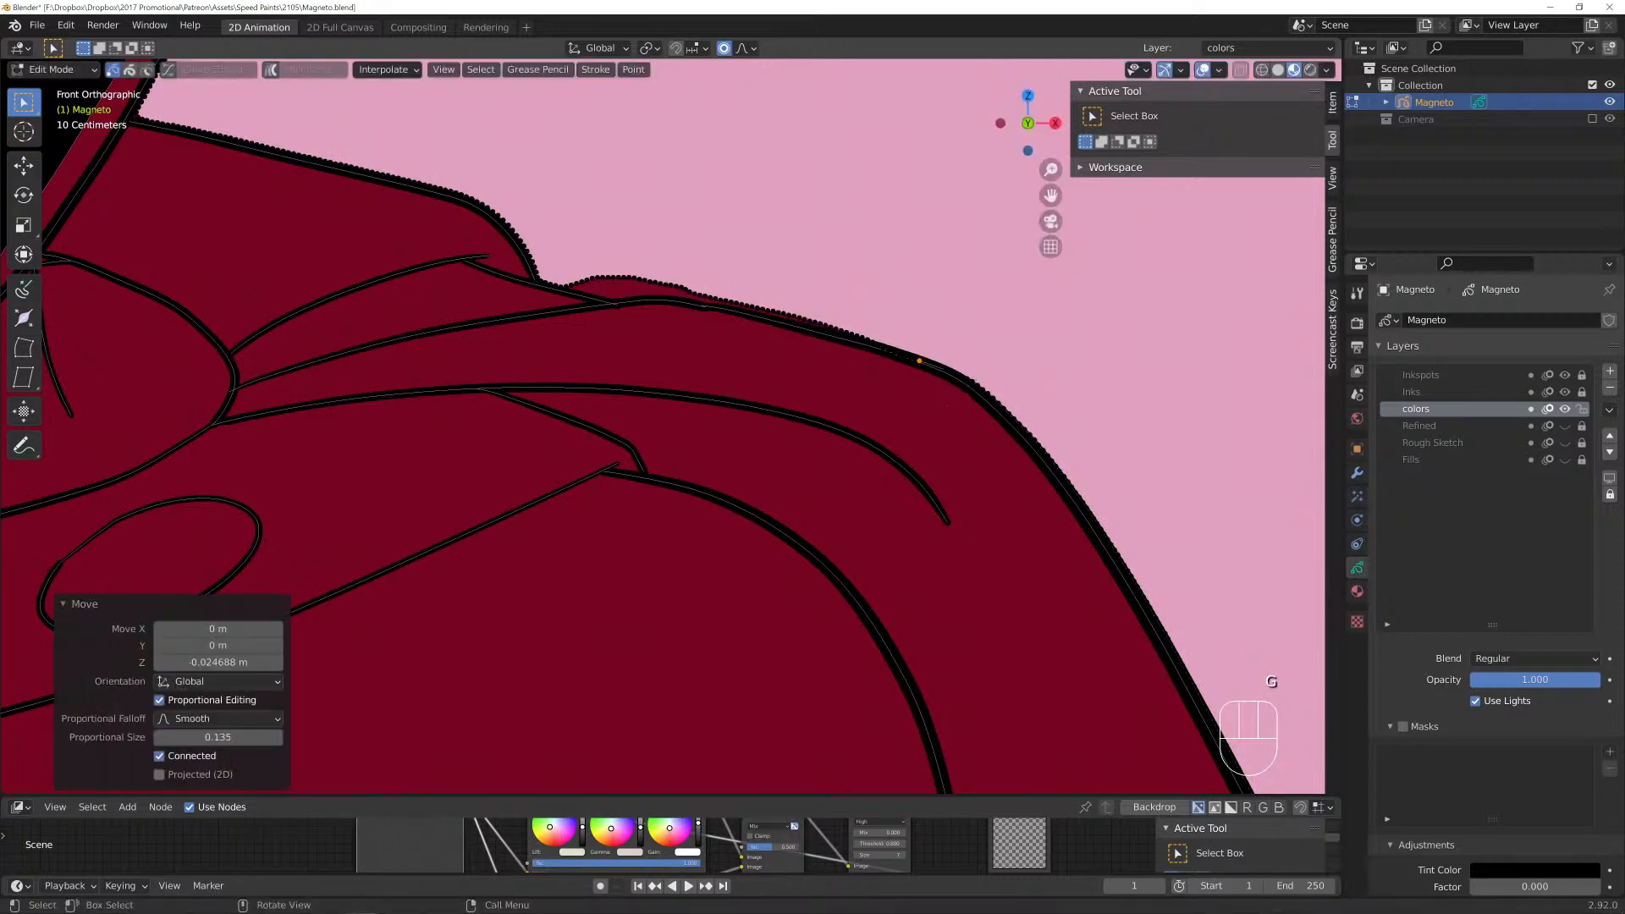
Move the bulging fill points beside the cape collar on the right shoulder onto the outline, using proportional sizes 0.14 and 0.112.
click(601, 277)
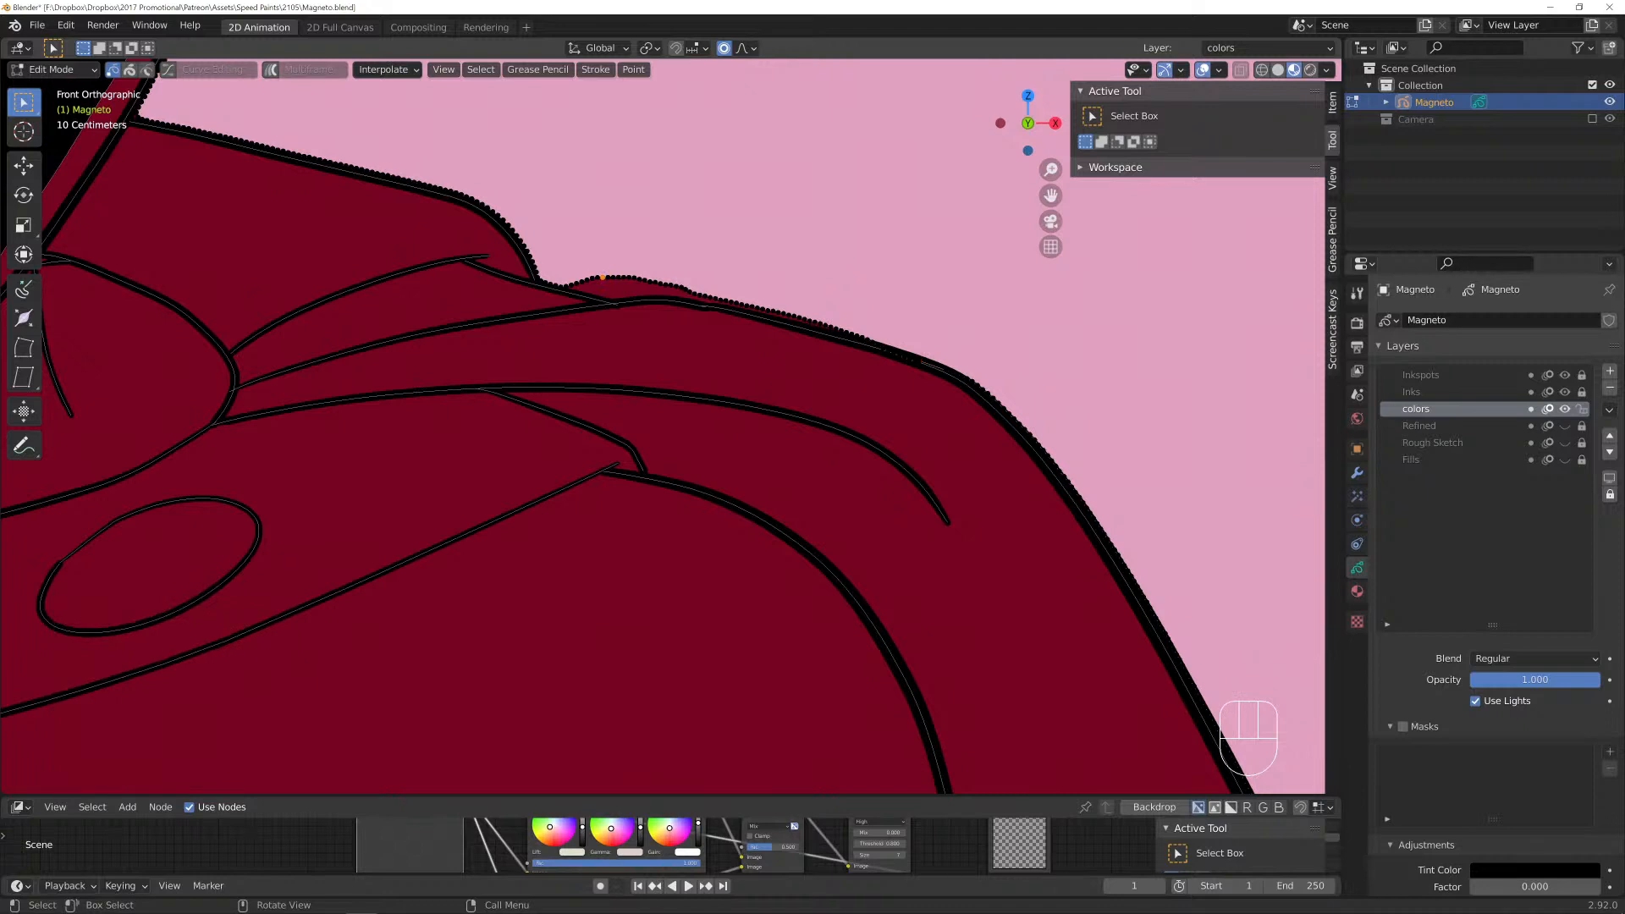
key(g)
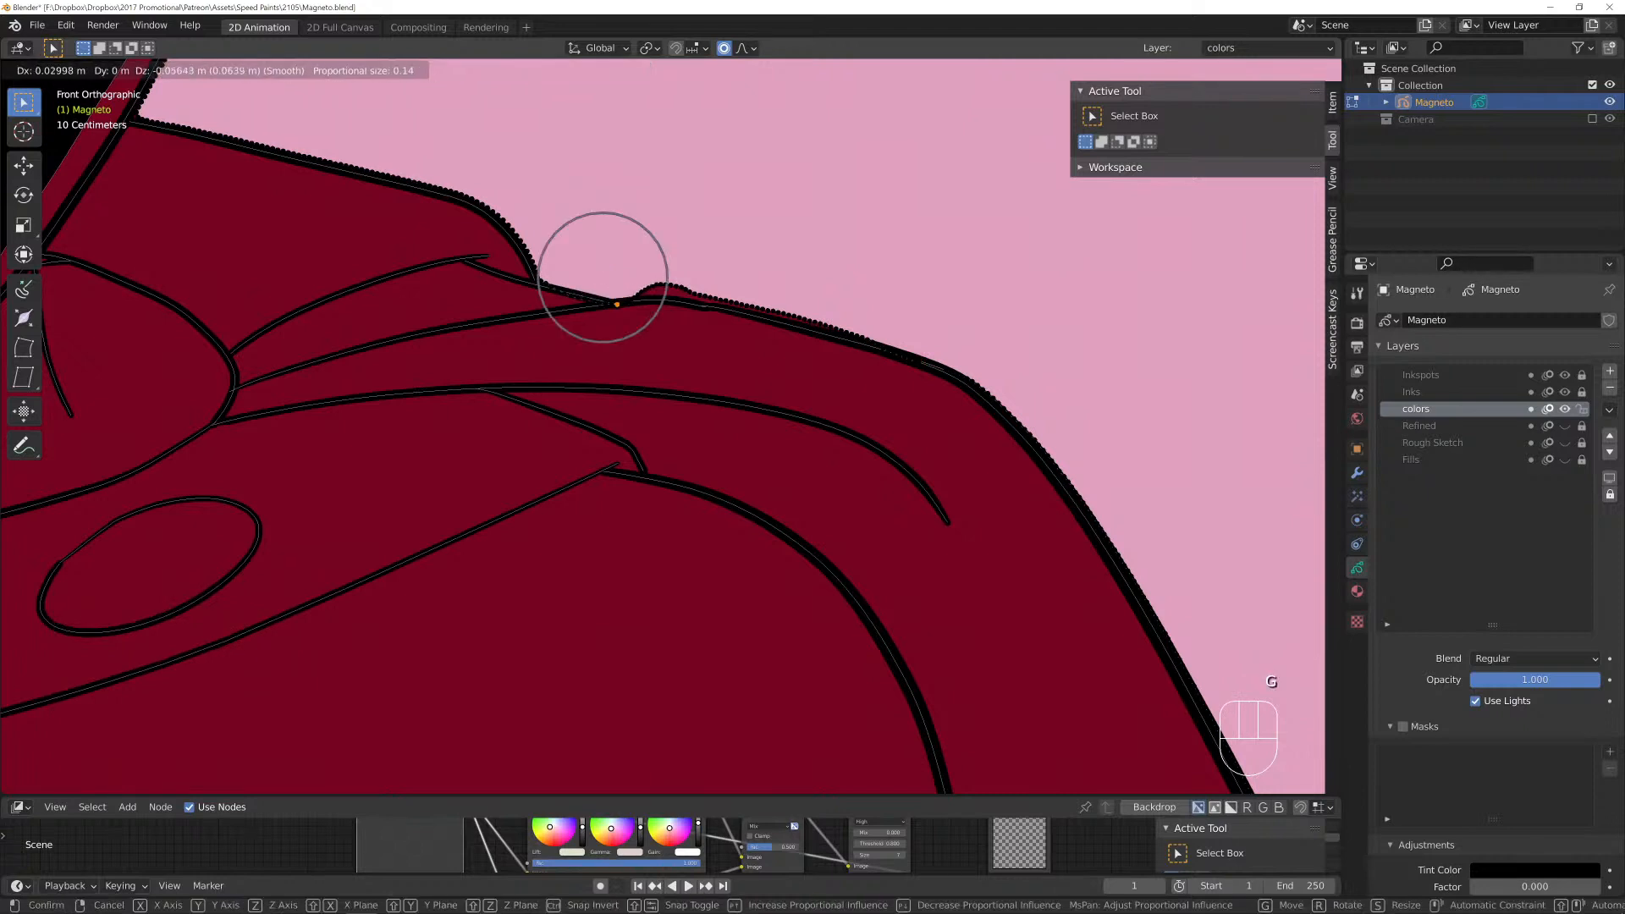
key(Return)
key(g)
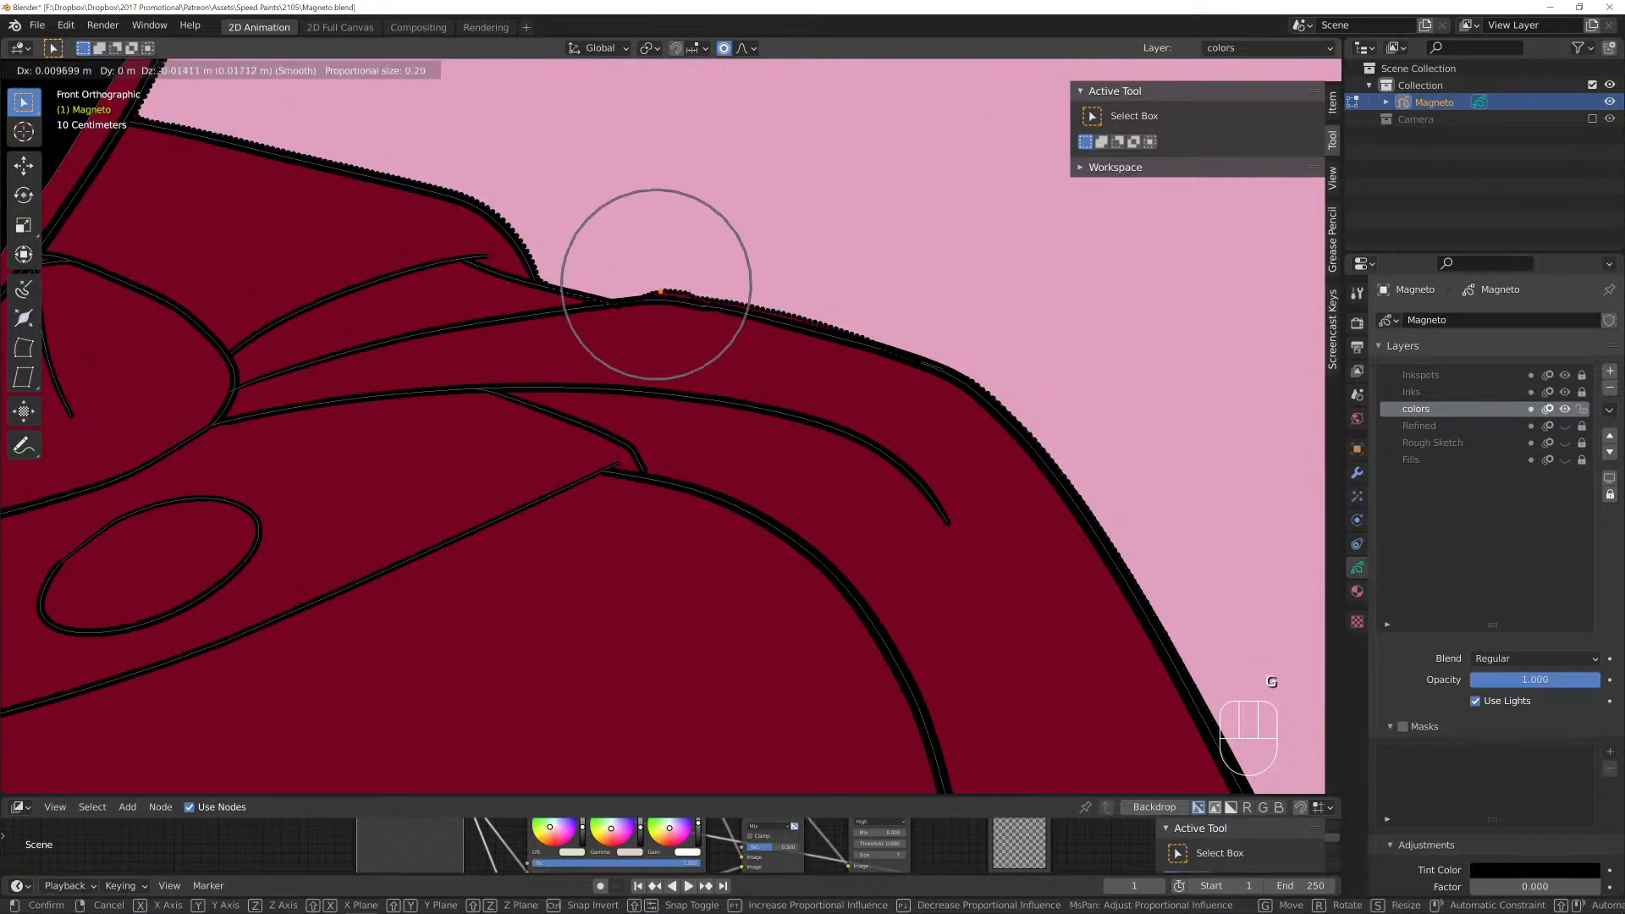
key(Return)
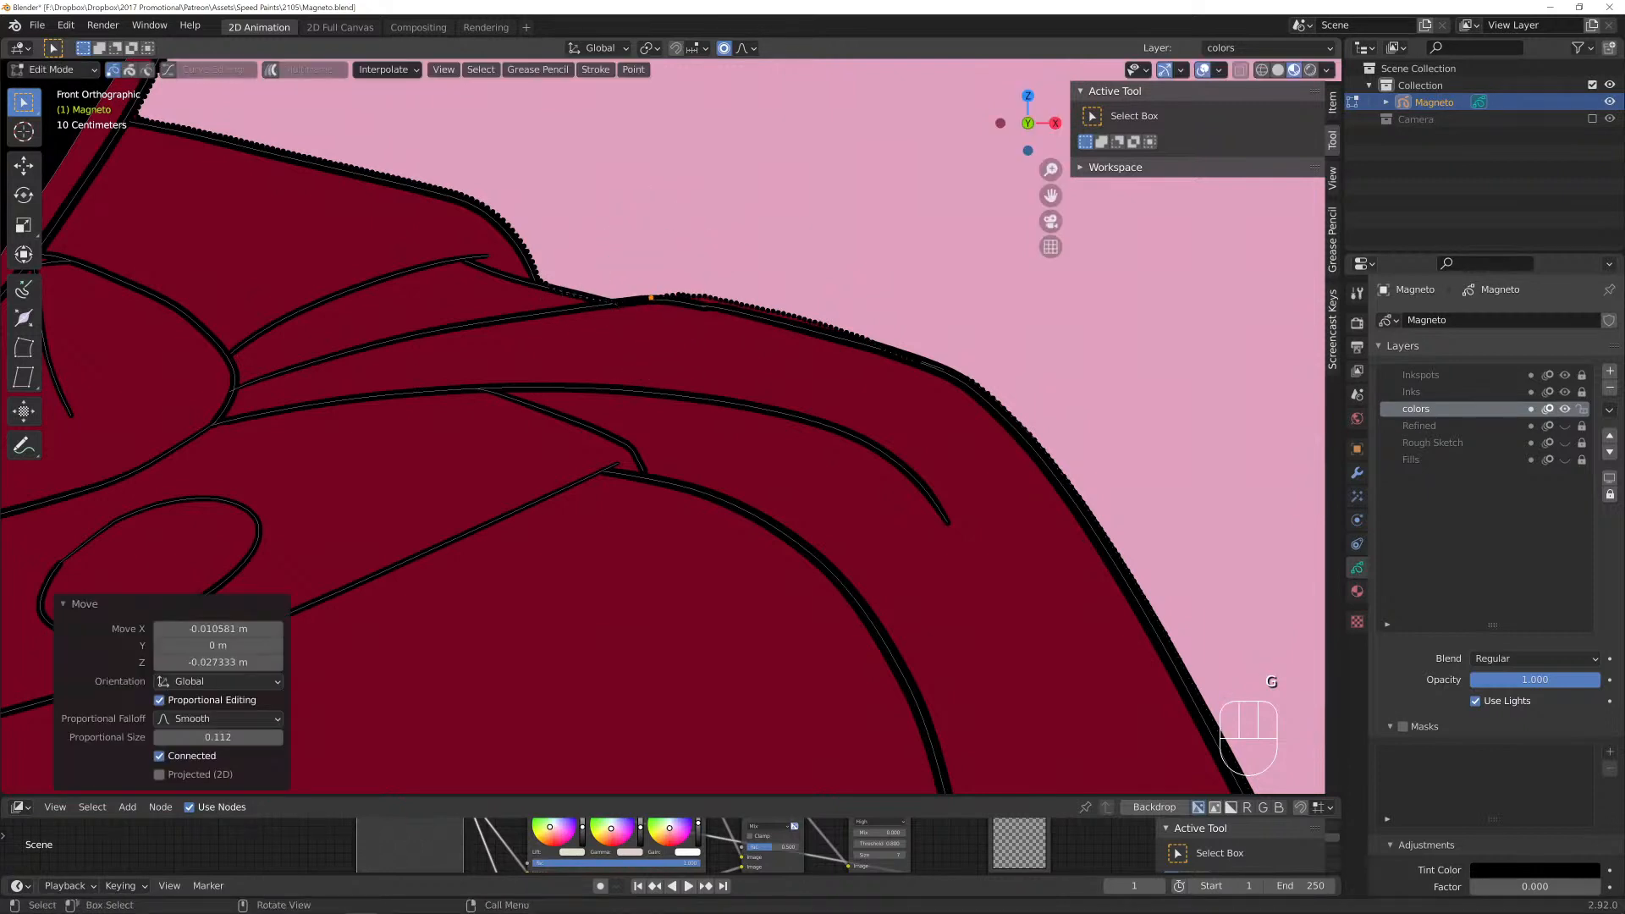
Align the long fill edge along the top of the right shoulder with the outline using proportional size 0.47.
key(g)
scroll(709, 298, down, 15)
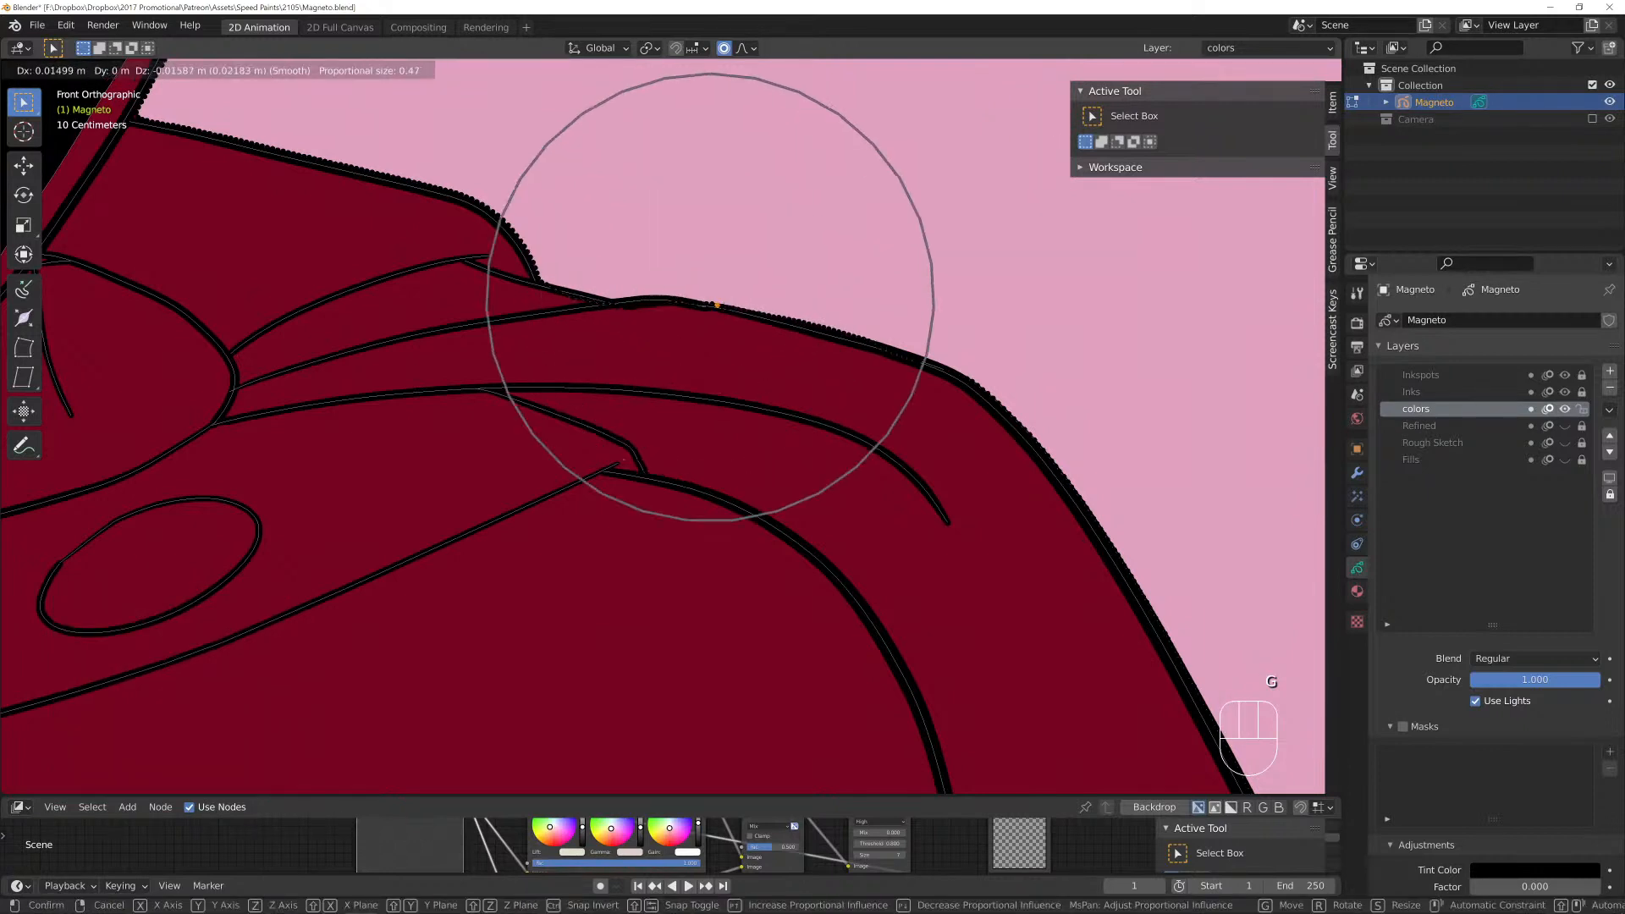
key(Return)
Return to Draw Mode, bring the whole figure into view and save the file.
key(Tab)
scroll(529, 503, down, 5)
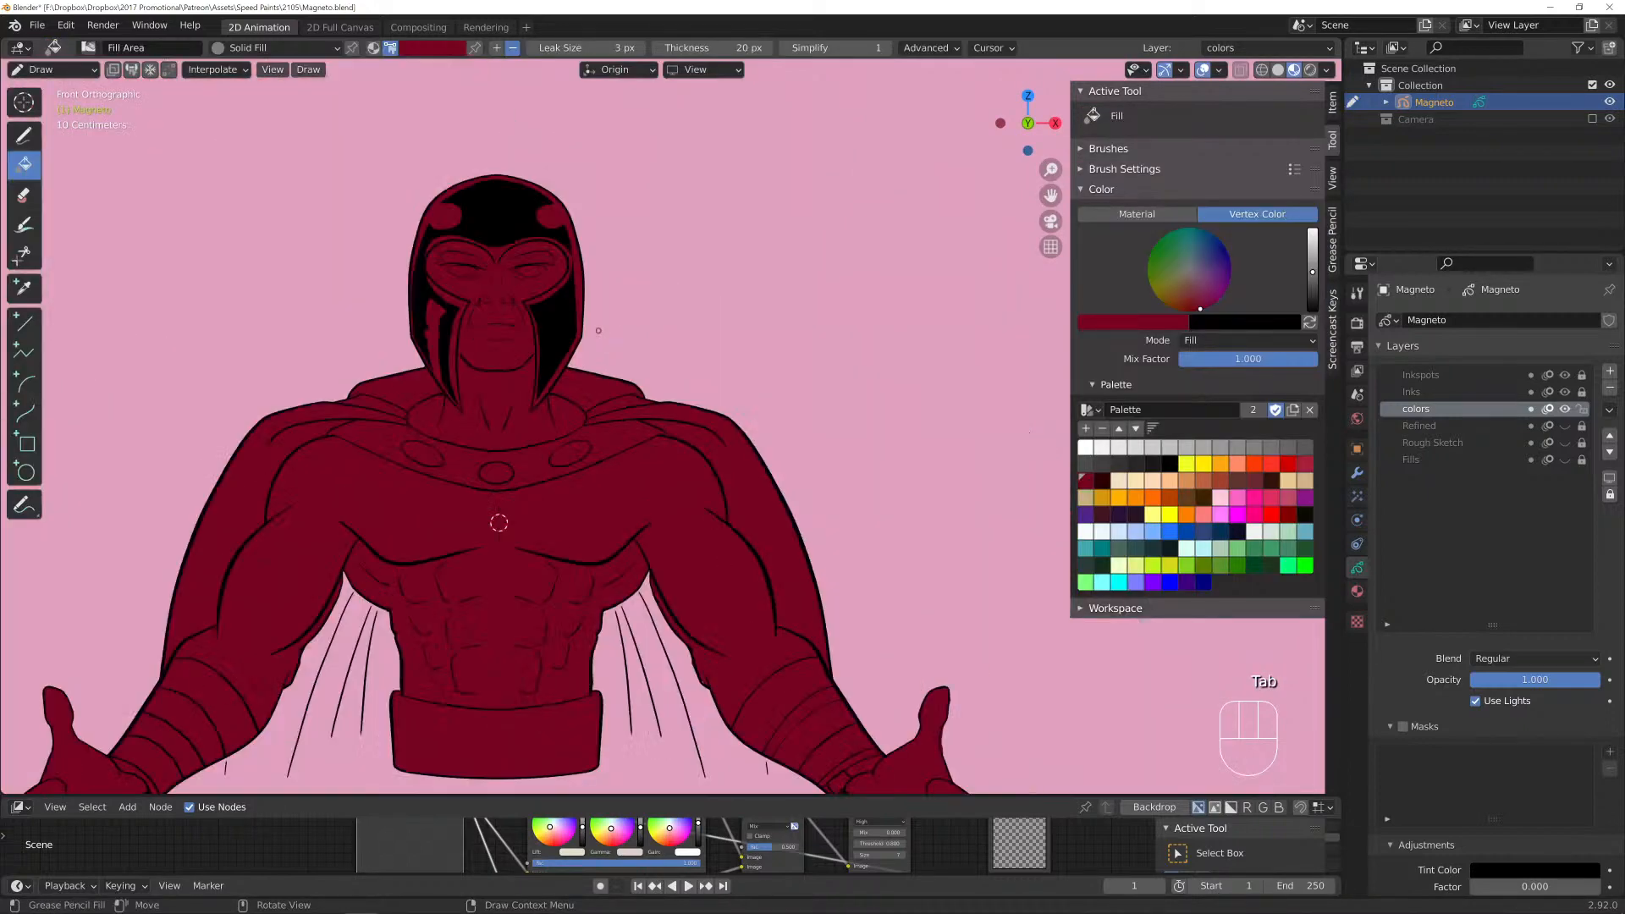
shift+scroll(529, 502, up, 2)
shift+middle_drag(529, 503, 616, 384)
key(ctrl+s)
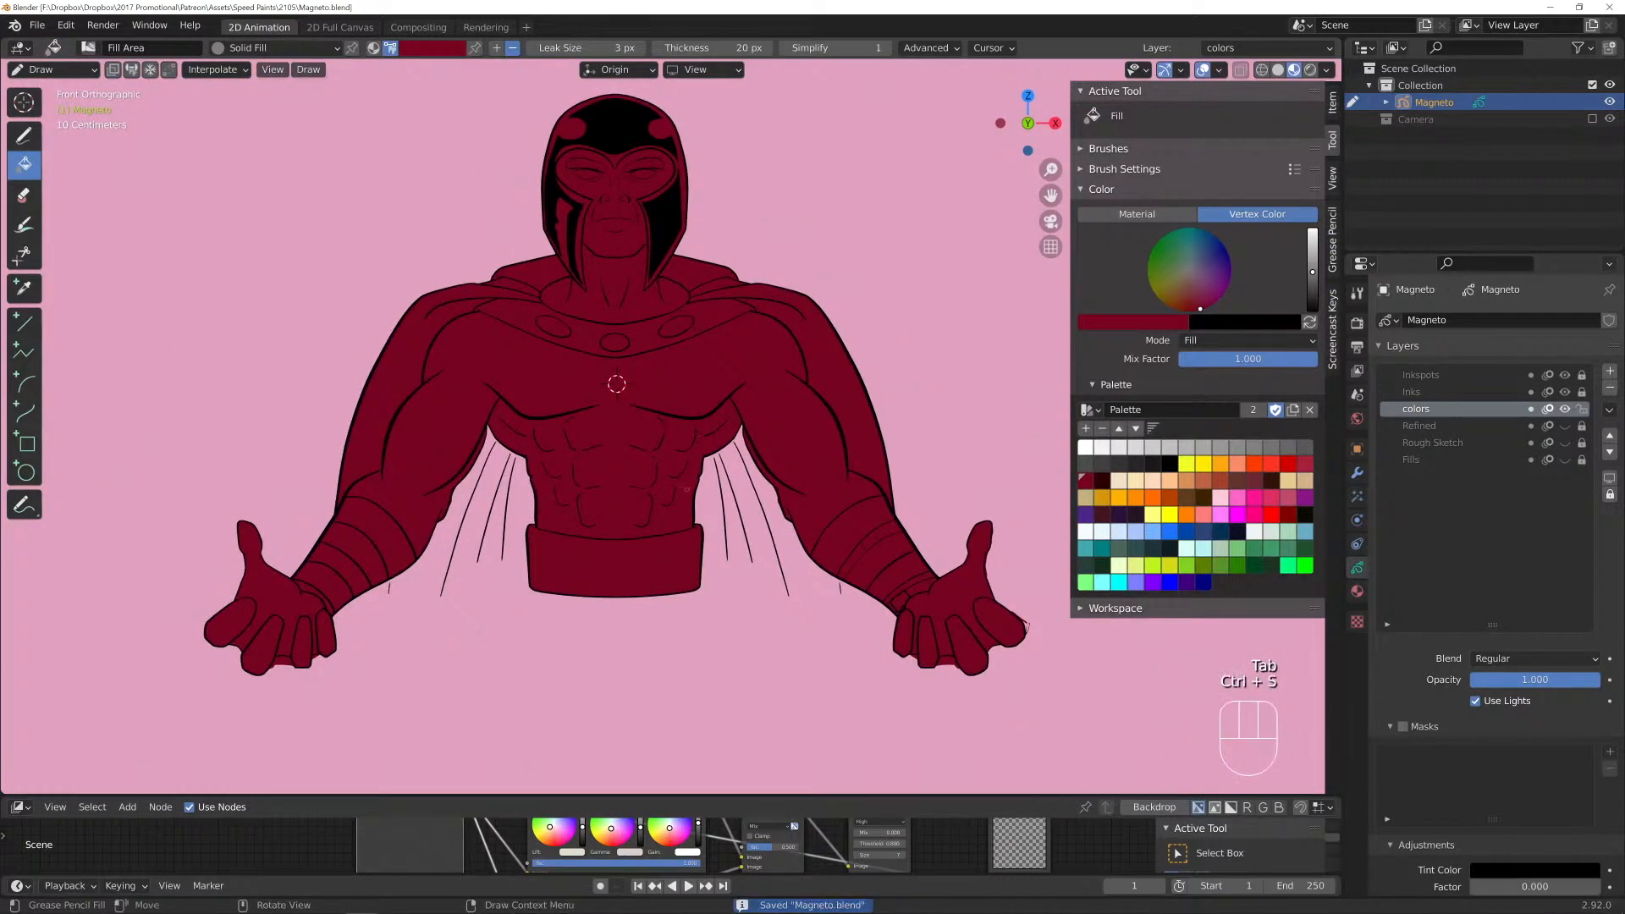
Add a new layer named Shade above the colors layer and lock the colors layer.
shift+middle_drag(616, 383, 619, 413)
click(1610, 371)
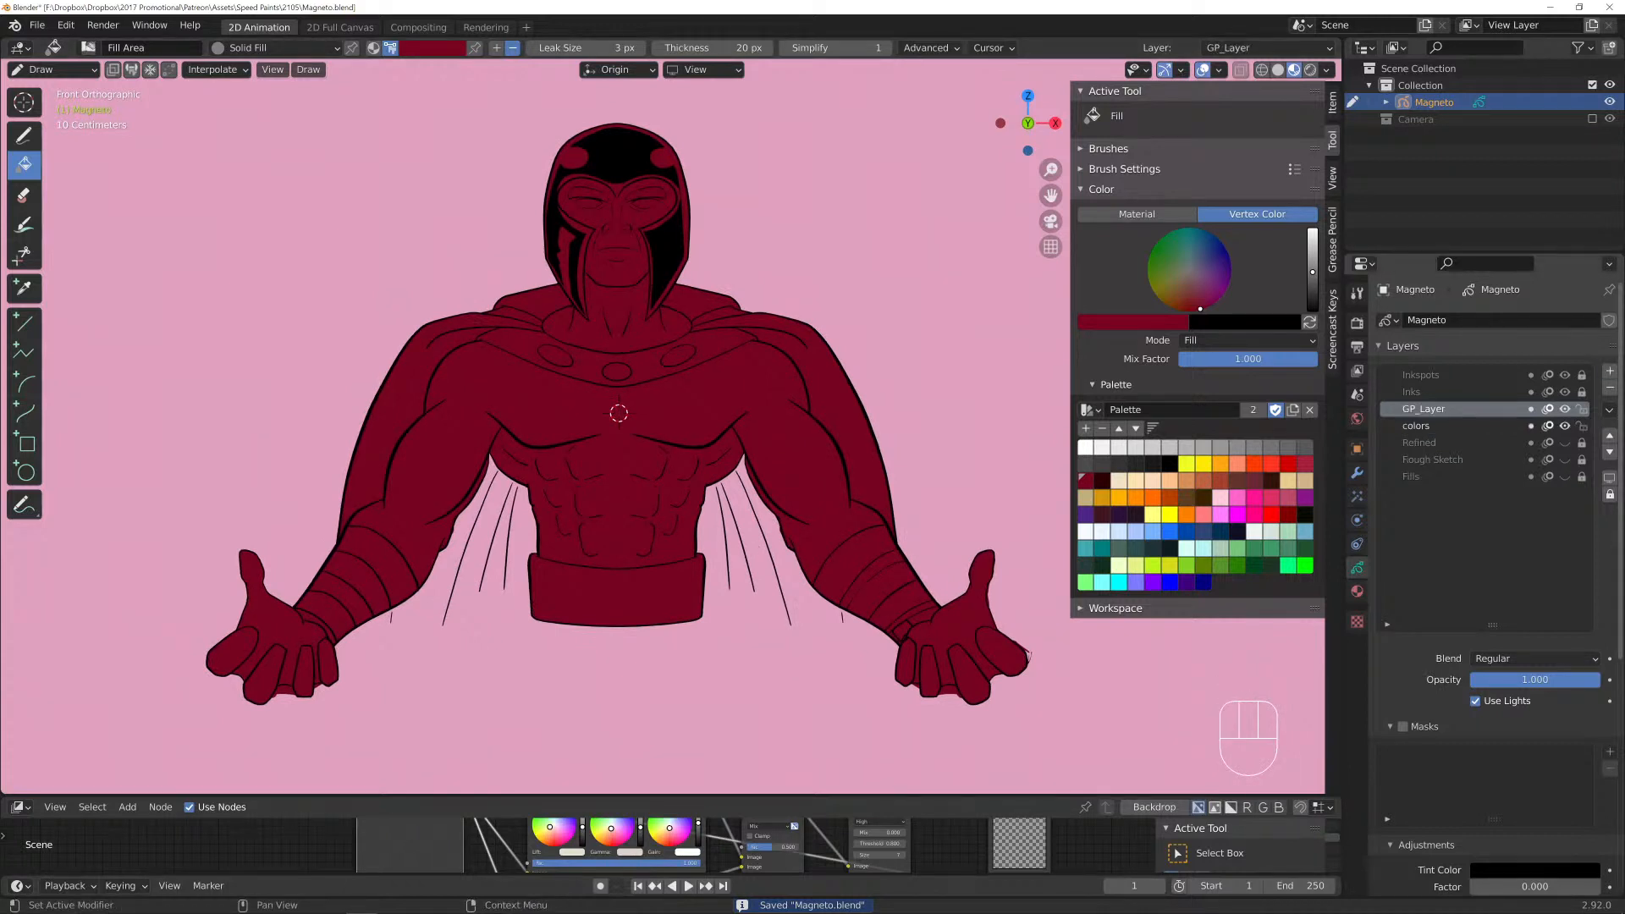
double_click(1426, 409)
text(Shade)
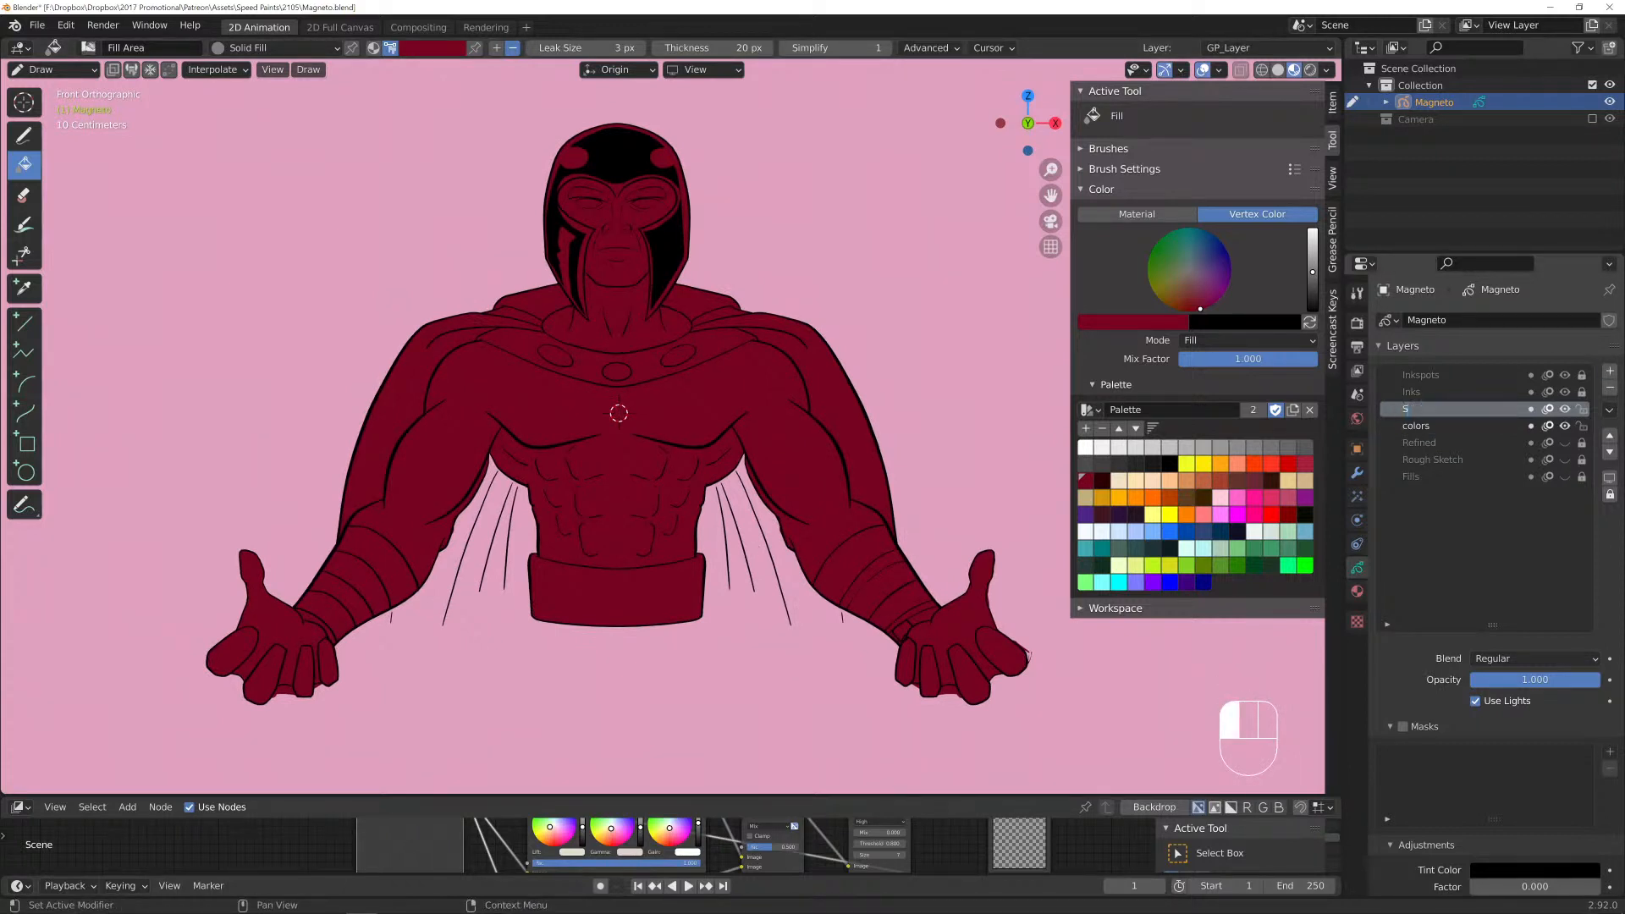
key(Return)
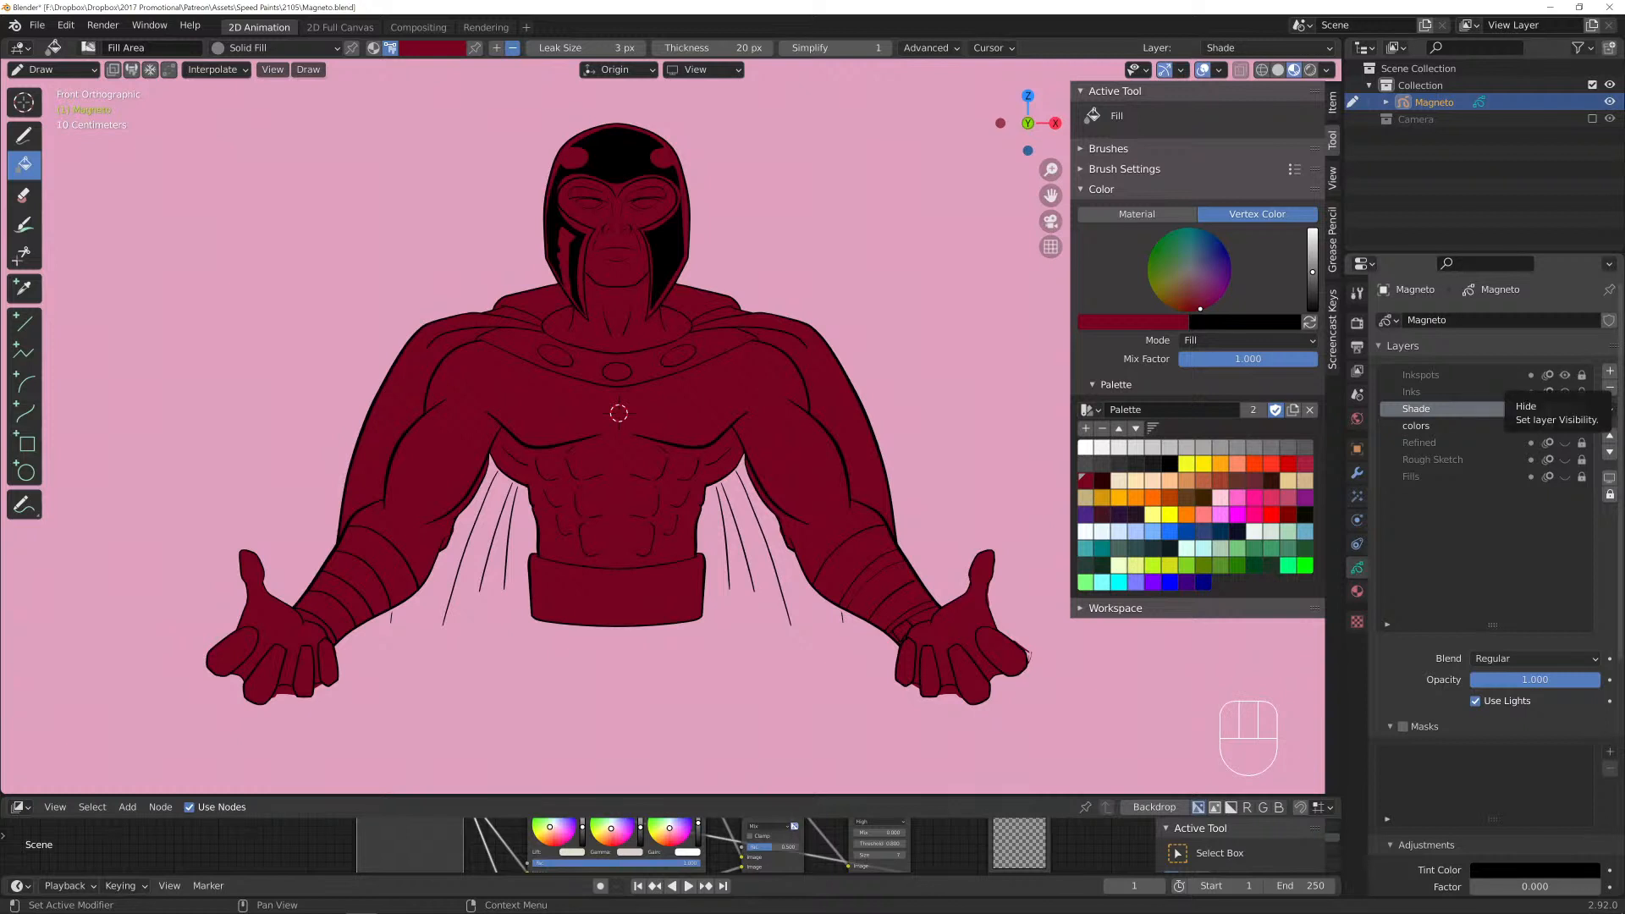
click(1582, 409)
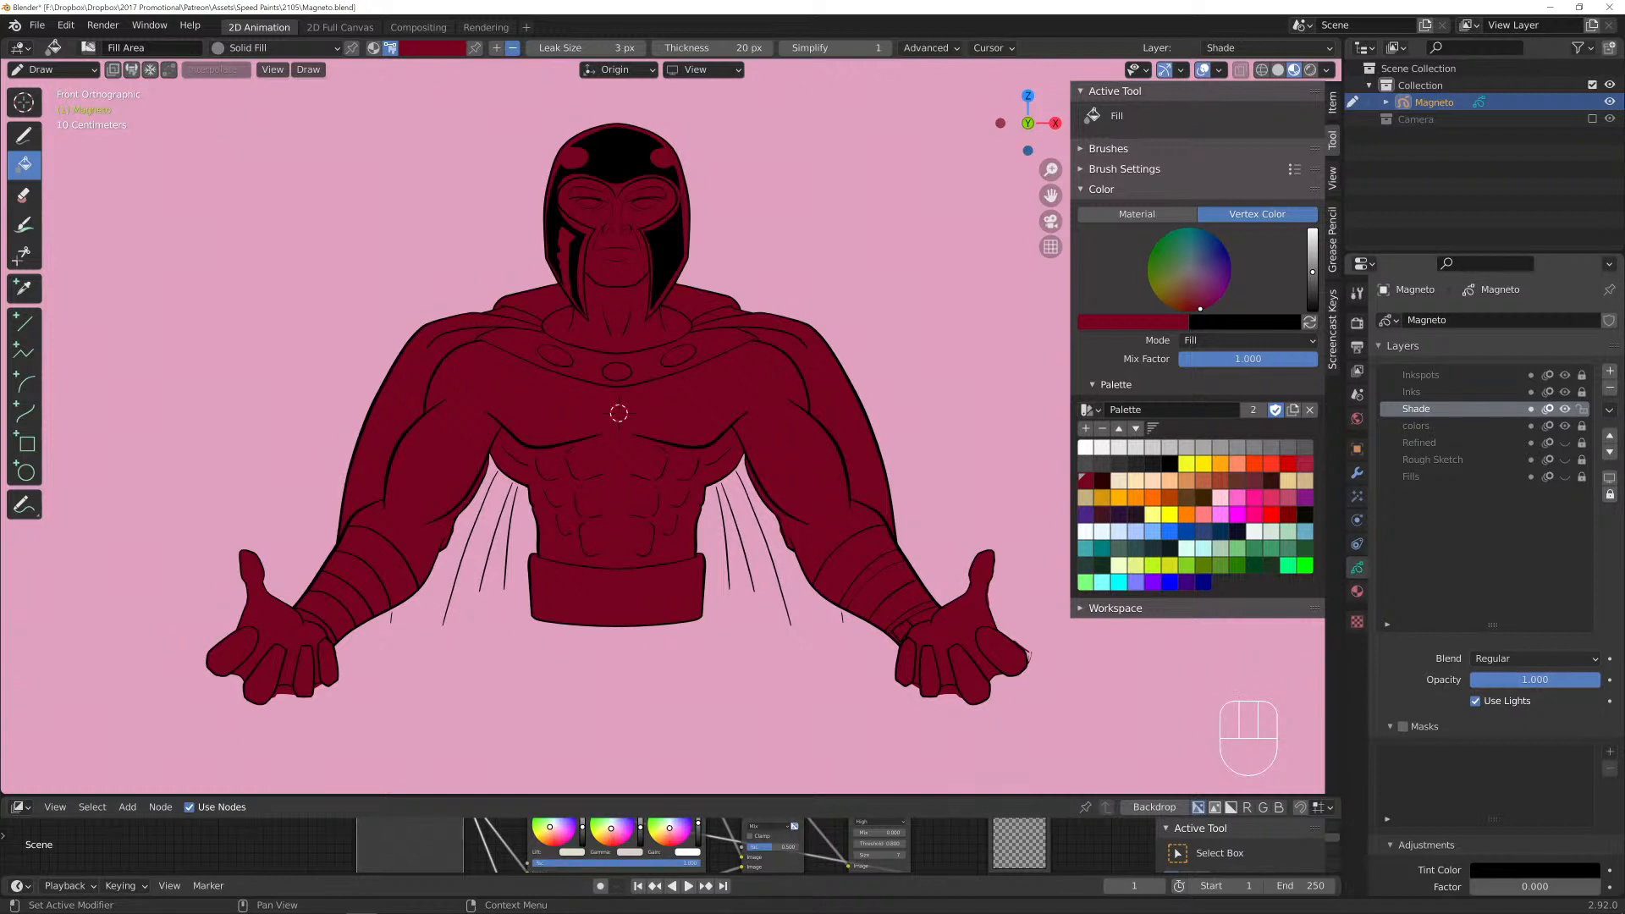
Set the Shade layer's opacity to 0.25.
drag(1596, 680, 1497, 680)
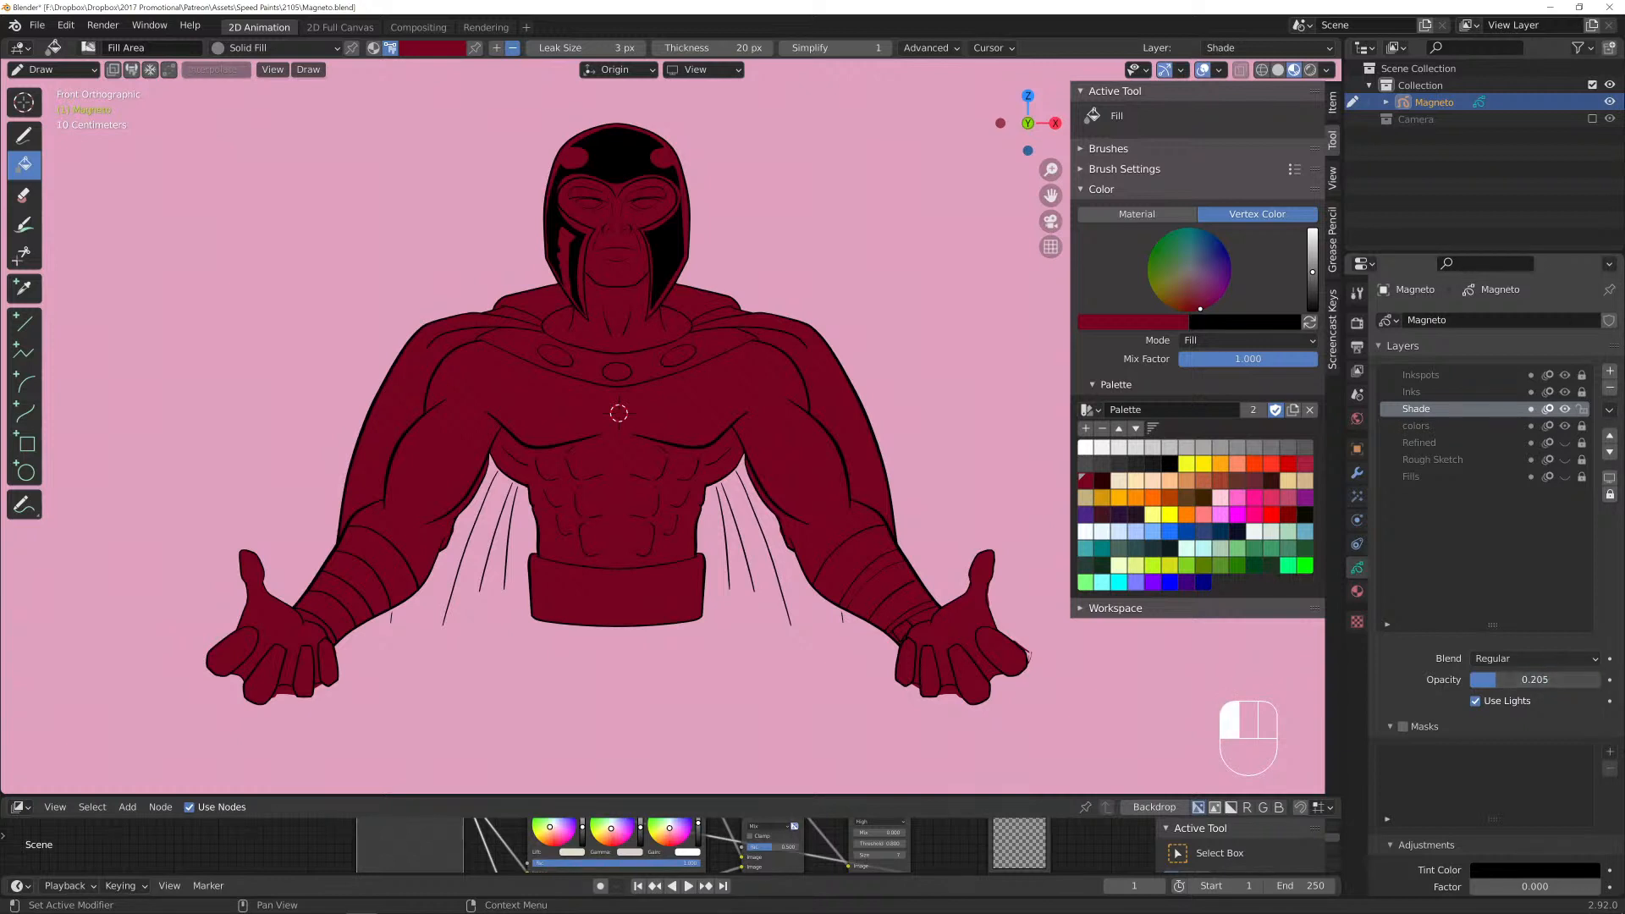
click(1534, 680)
text(2.5)
key(ctrl+a)
text(.25)
key(Return)
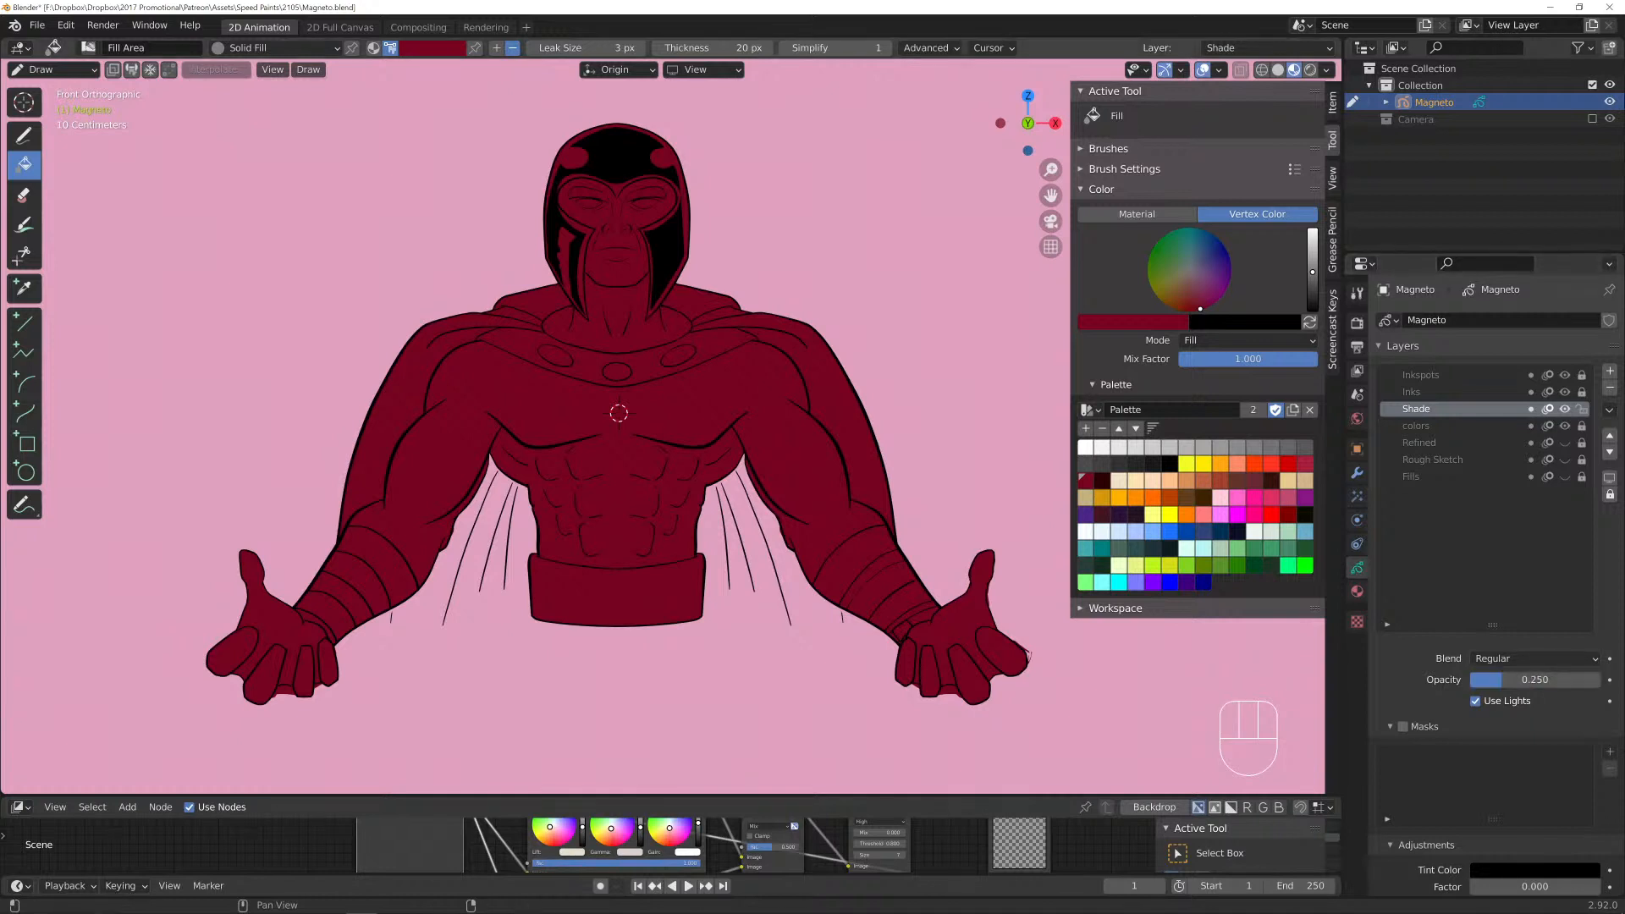
Choose black from the palette as the vertex color and switch to the Draw tool with the Ink Pen brush.
click(1170, 464)
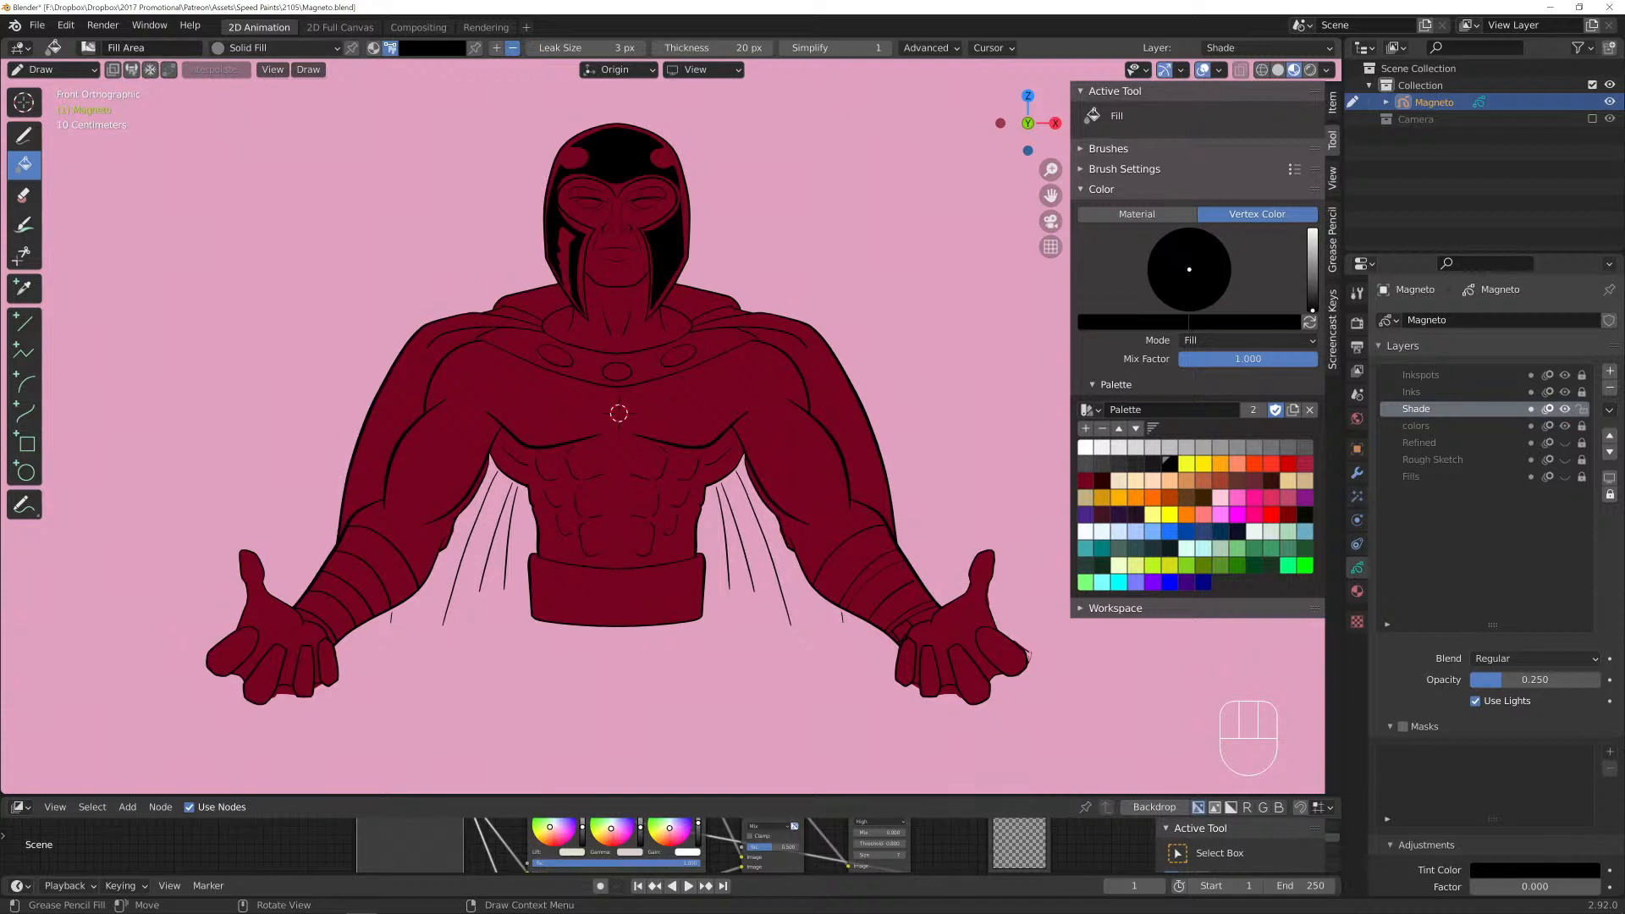
click(24, 136)
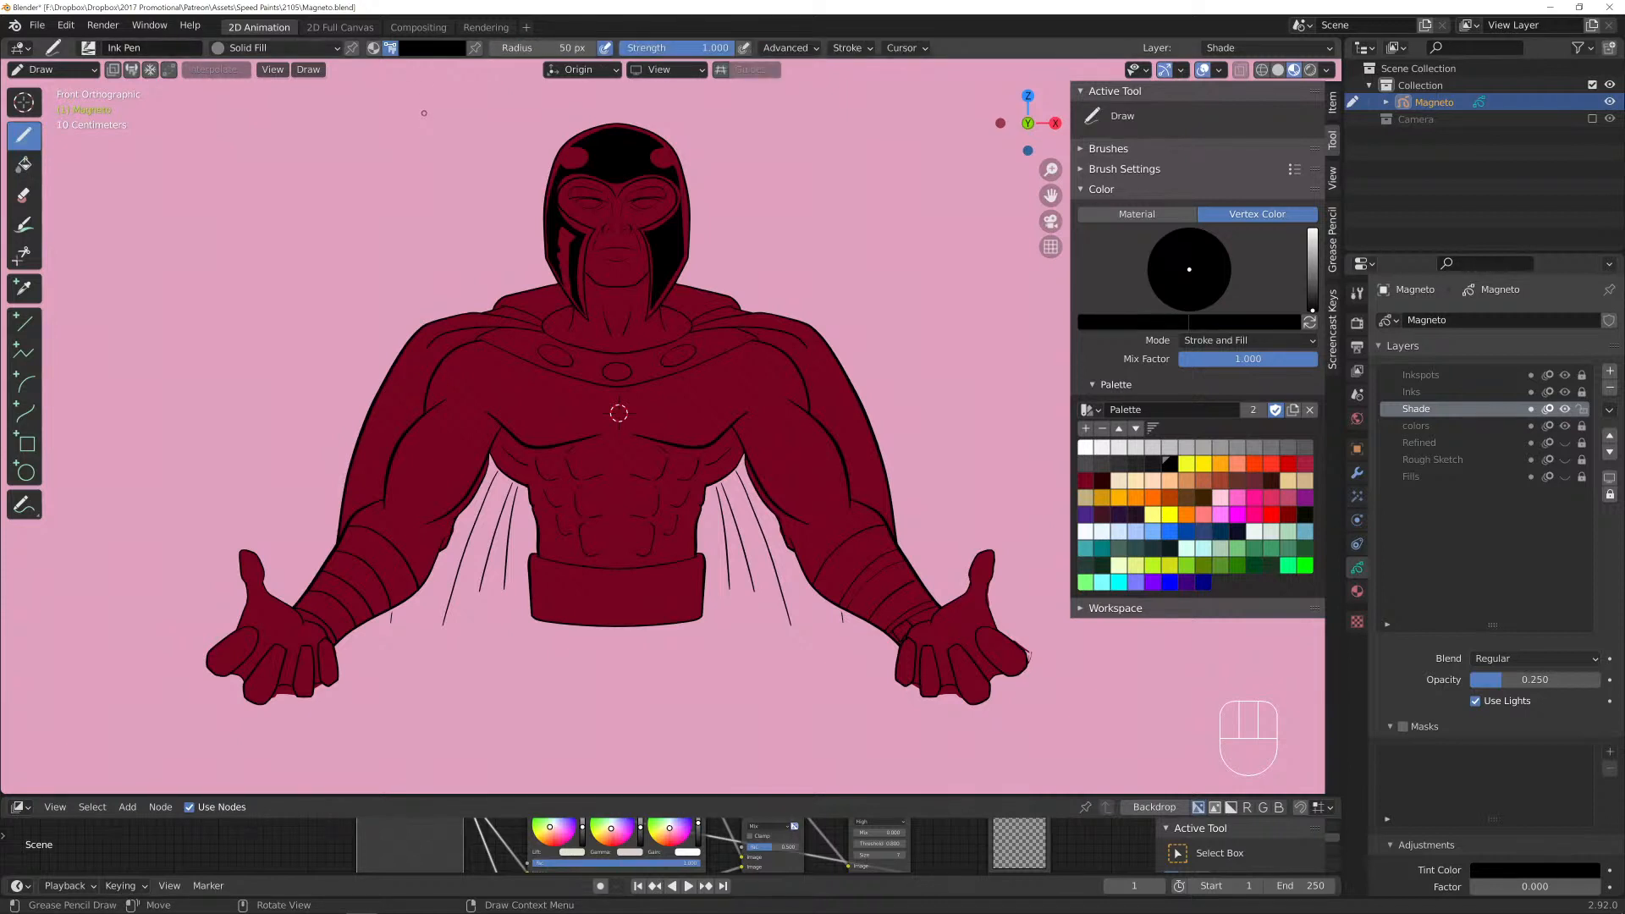
Draw a filled shadow shape under the chin, covering the neck and fitting between the helmet's lower points.
scroll(618, 413, up, 2)
scroll(596, 407, up, 3)
shift+middle_drag(596, 407, 549, 705)
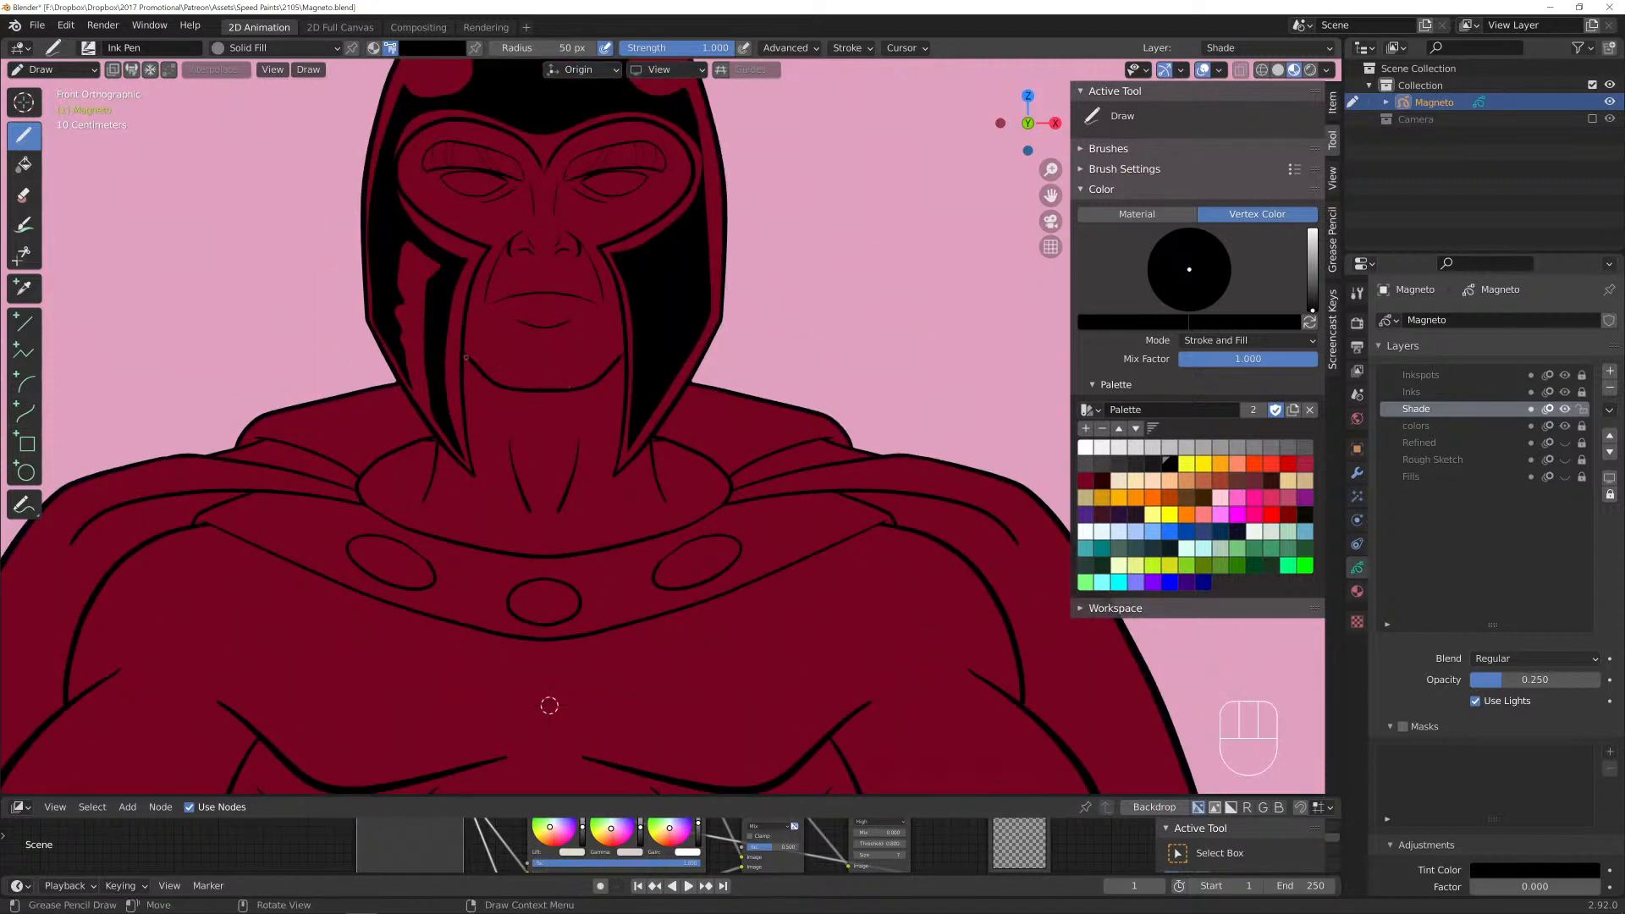
click(550, 705)
drag(478, 368, 491, 382)
mouse_move(609, 371)
mouse_down()
mouse_move(630, 348)
mouse_move(623, 406)
mouse_move(569, 489)
mouse_up()
click(458, 414)
drag(733, 471, 739, 465)
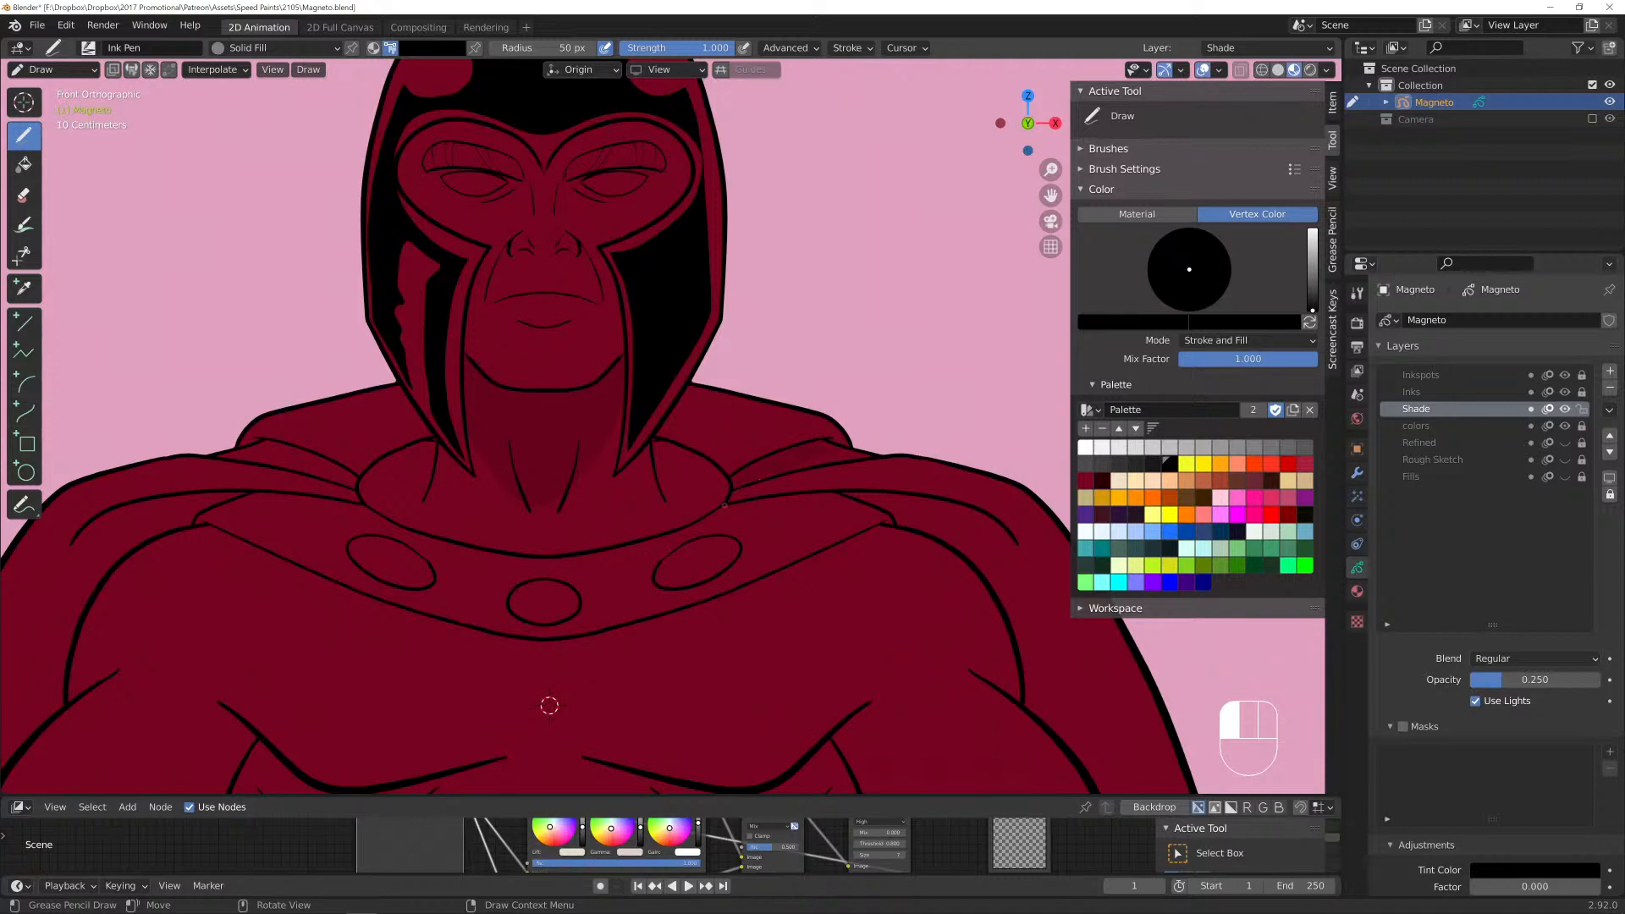
Draw filled shadows in the cape fold beside the collar and along the inner cape behind the arm on the viewer's right.
drag(724, 505, 817, 494)
scroll(549, 705, down, 3)
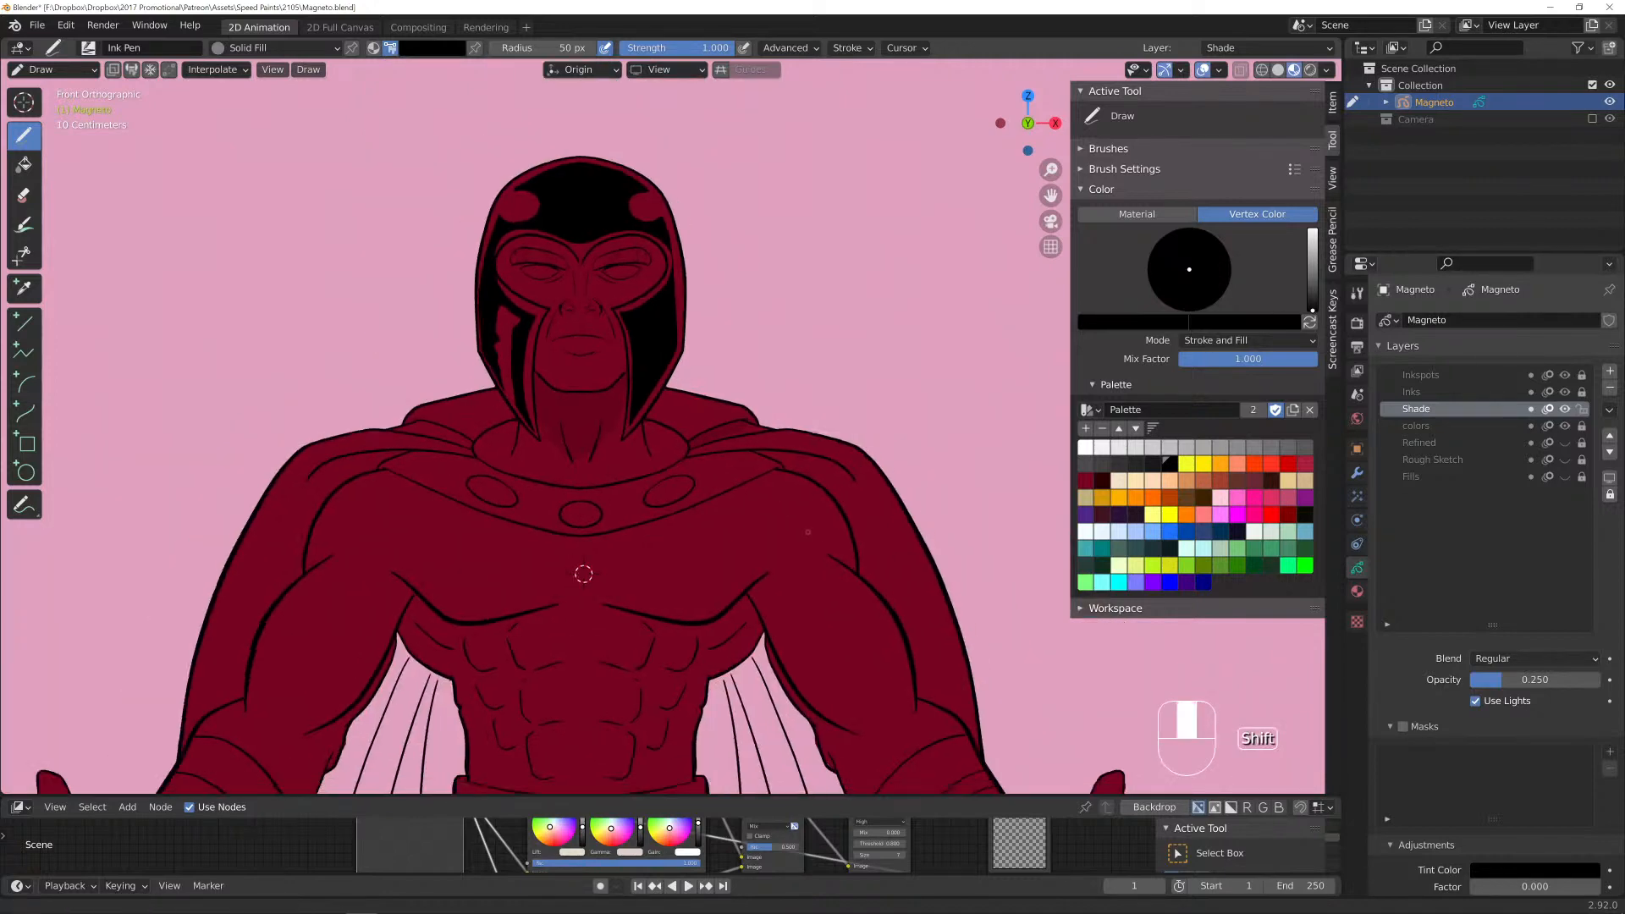
scroll(437, 346, up, 2)
mouse_move(602, 232)
mouse_down()
mouse_move(716, 254)
mouse_move(767, 338)
mouse_move(814, 500)
mouse_up()
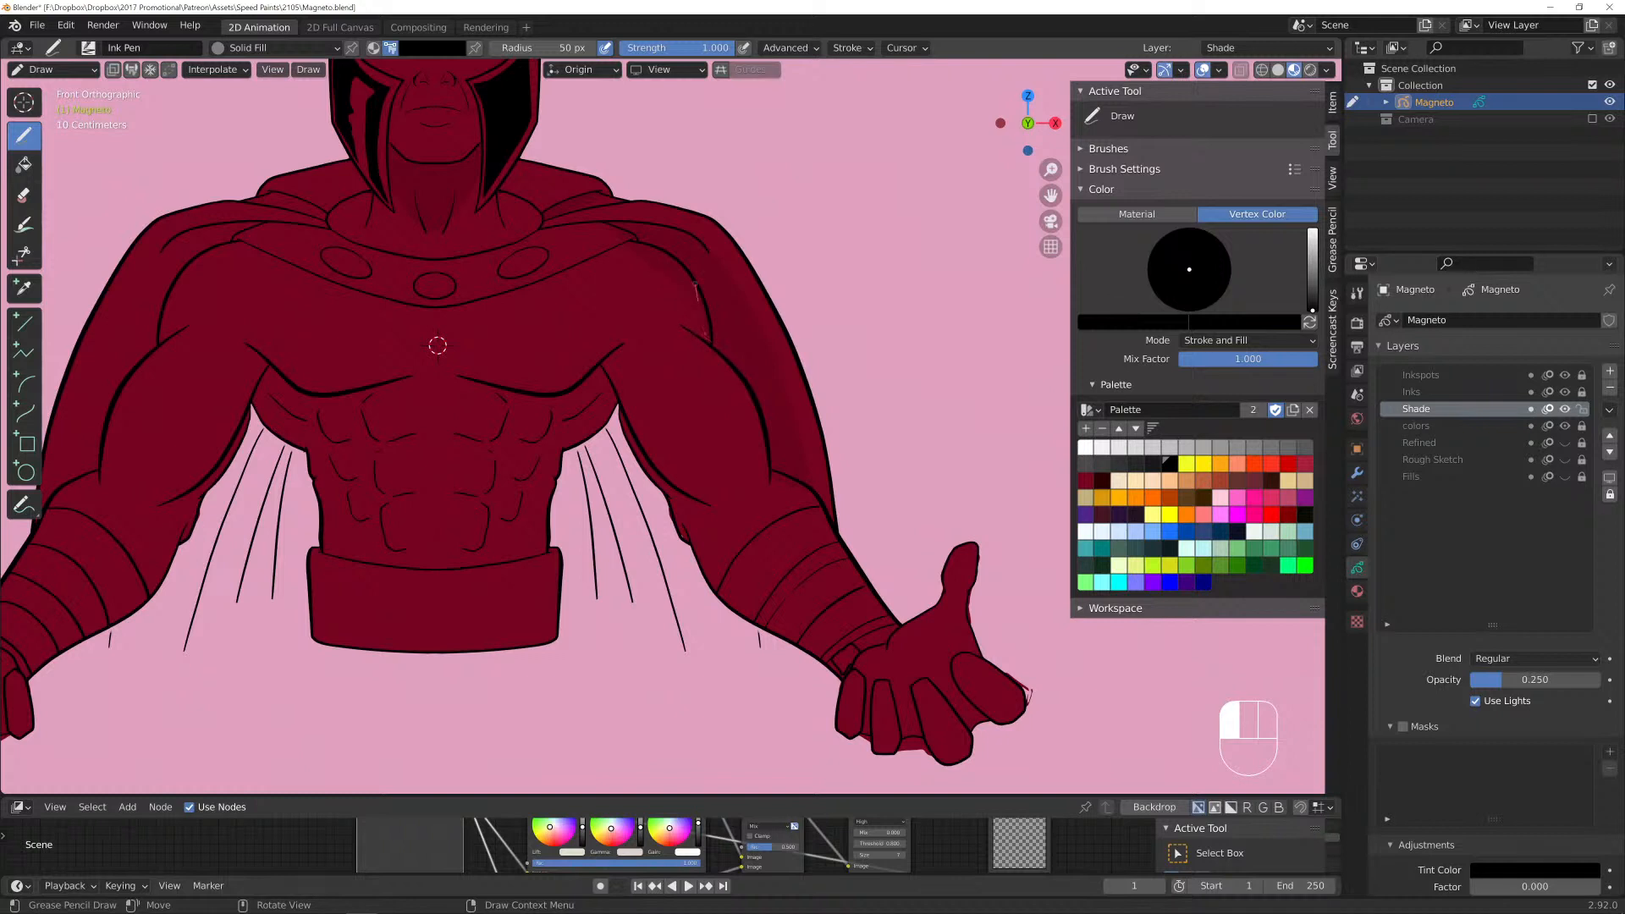
click(438, 345)
scroll(438, 345, up, 5)
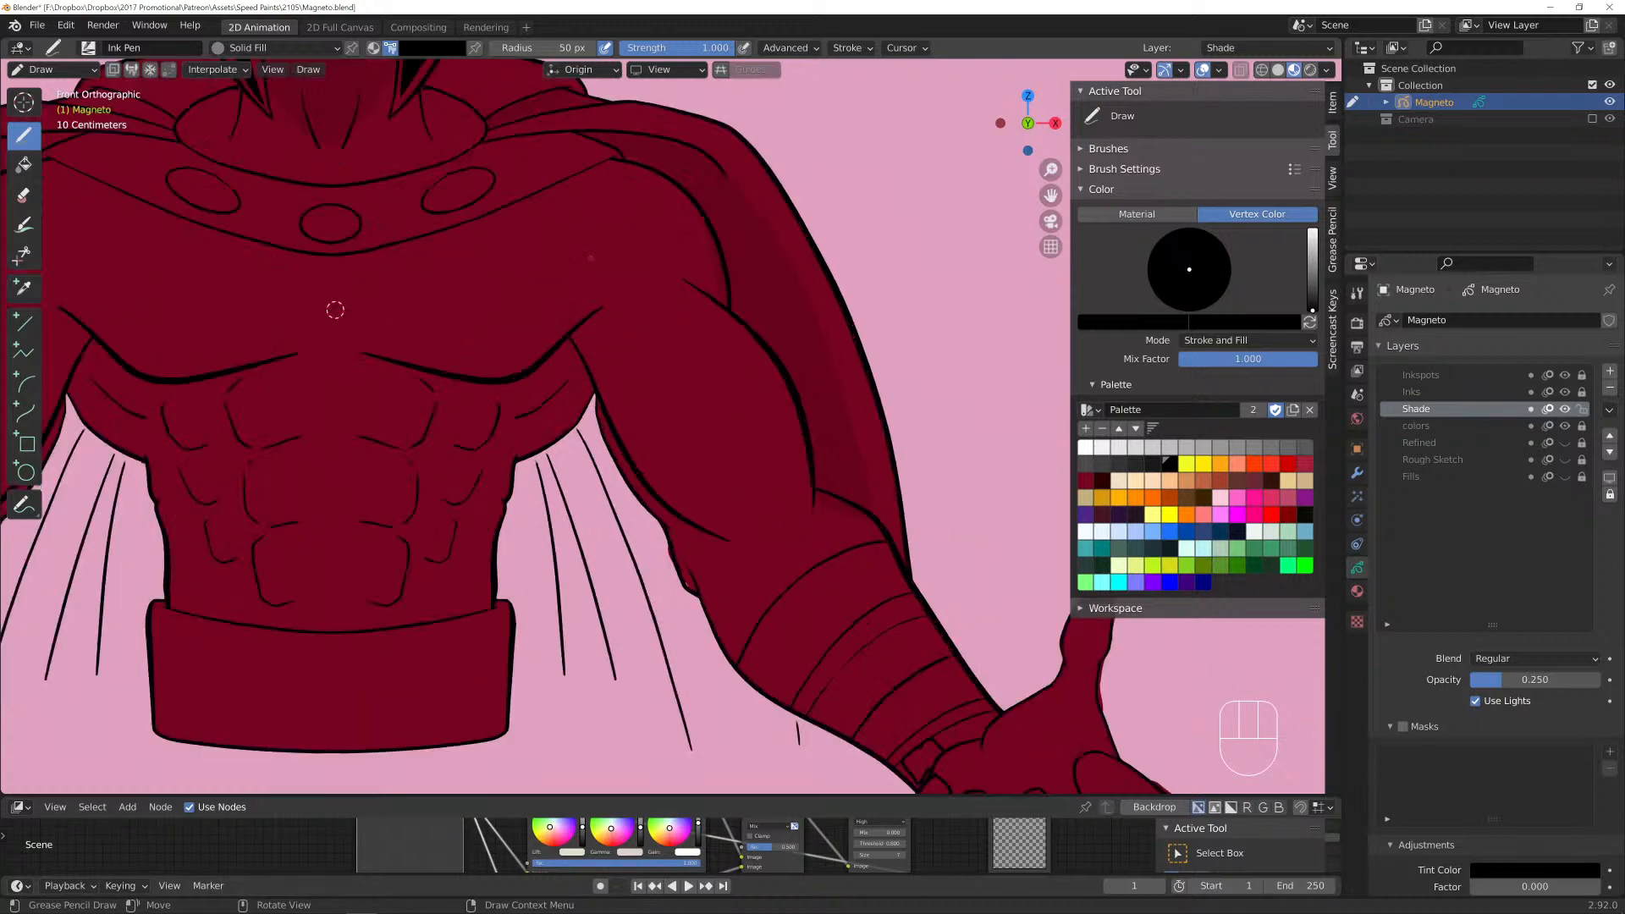
Open the drawing in front-view Edit Mode and move the cape shade's inner-edge point onto the upper-arm crease with proportional editing.
mouse_move(186, 254)
middle_down()
mouse_move(425, 261)
mouse_move(186, 257)
middle_up()
key(KP_1)
key(Tab)
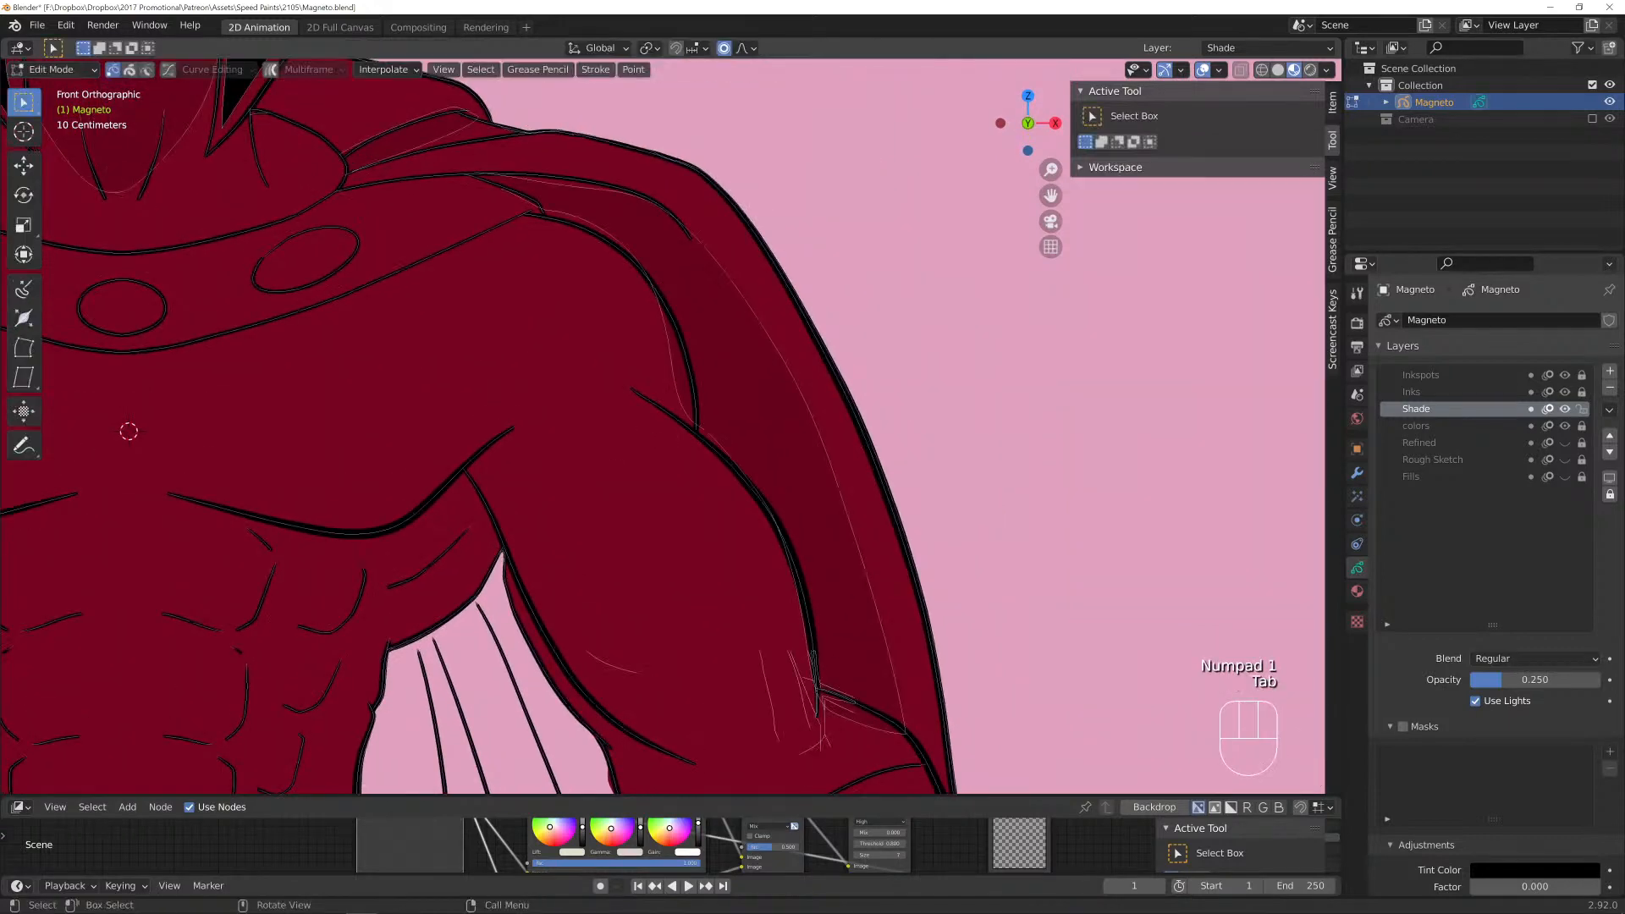
click(687, 415)
key(g)
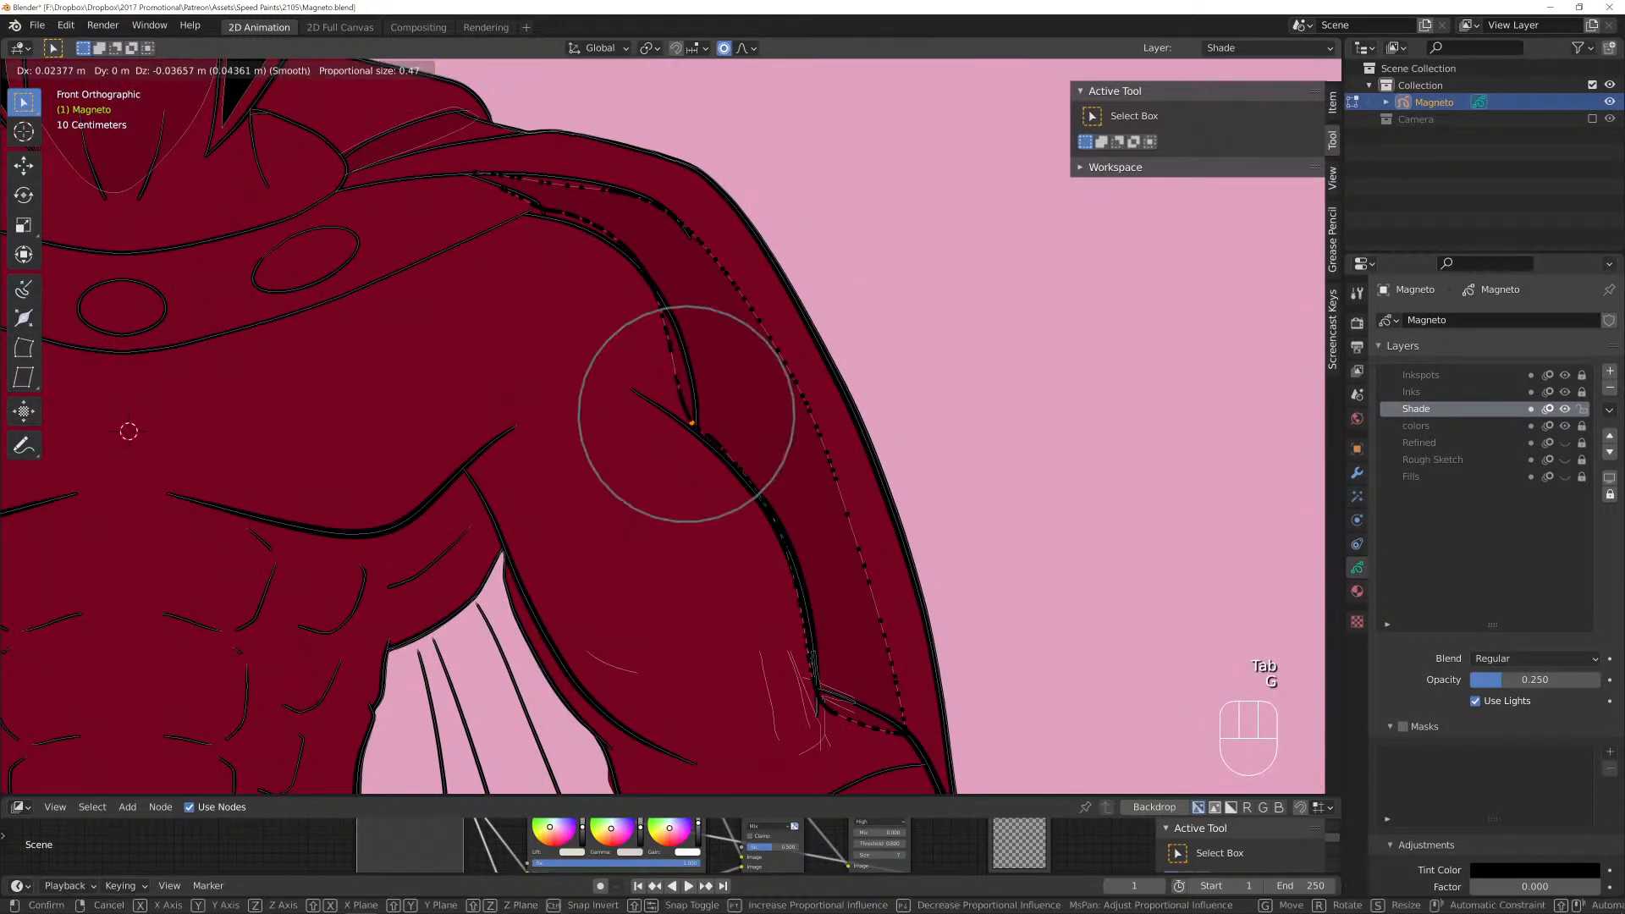
click(698, 435)
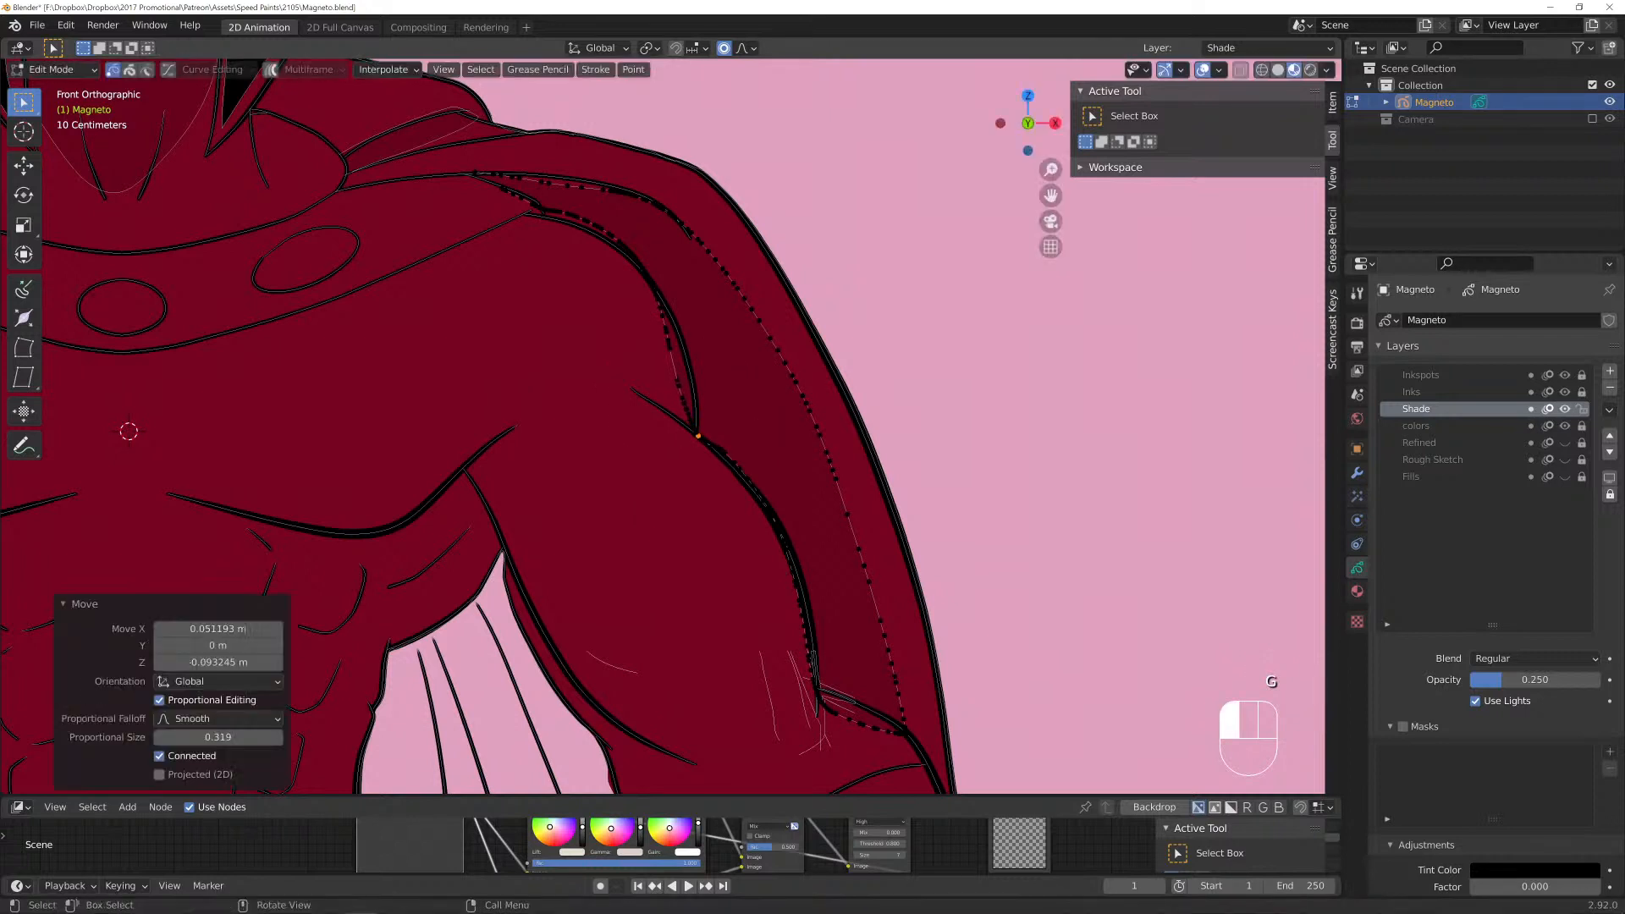
Fit the shade's inner edge to the ink lines just above and below the upper-arm crease.
key(g)
scroll(678, 377, up, 7)
scroll(678, 381, down, 11)
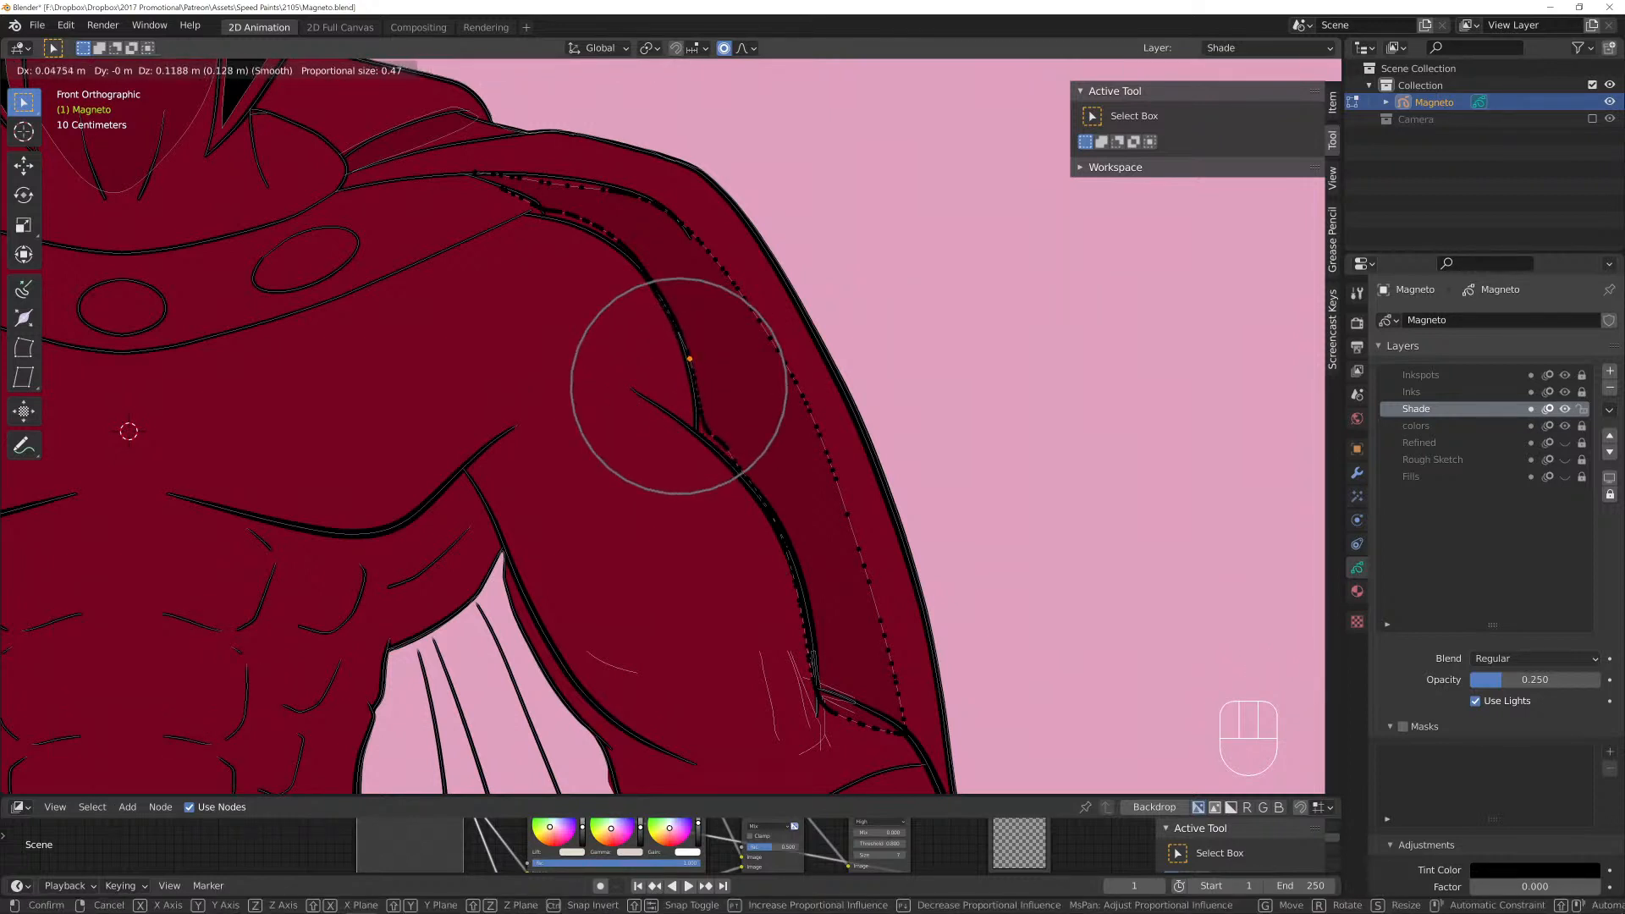
click(678, 372)
key(g)
scroll(696, 398, down, 2)
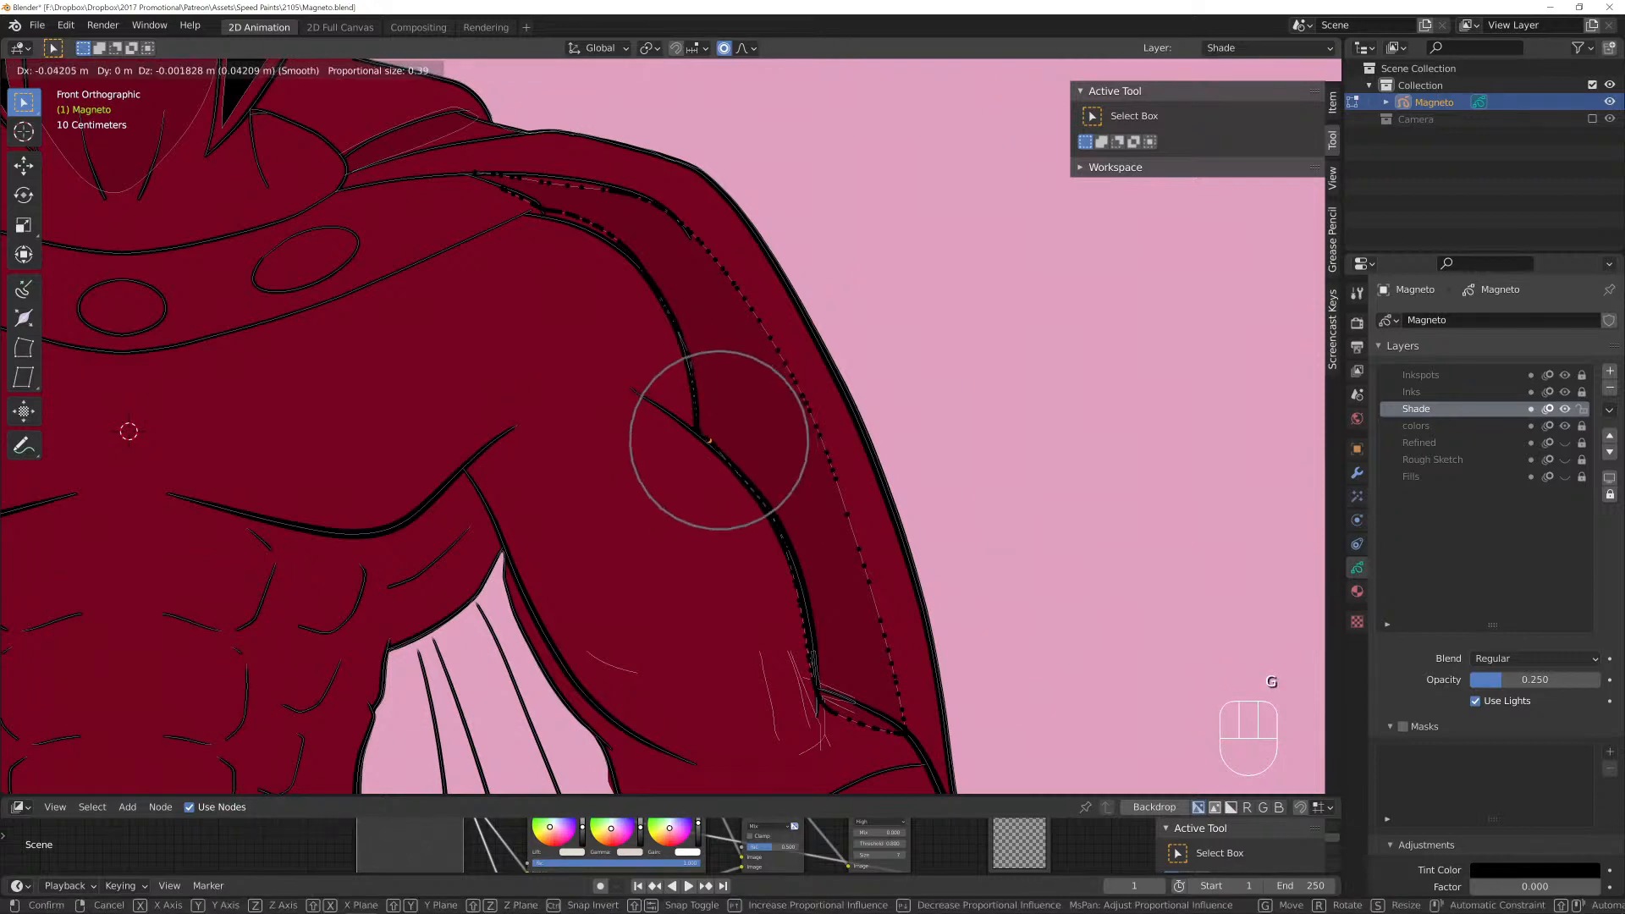
click(709, 440)
Raise the cape shade's lower edge near the elbow onto the forearm's upper ink line.
shift+middle_drag(733, 669, 713, 413)
scroll(712, 413, up, 2)
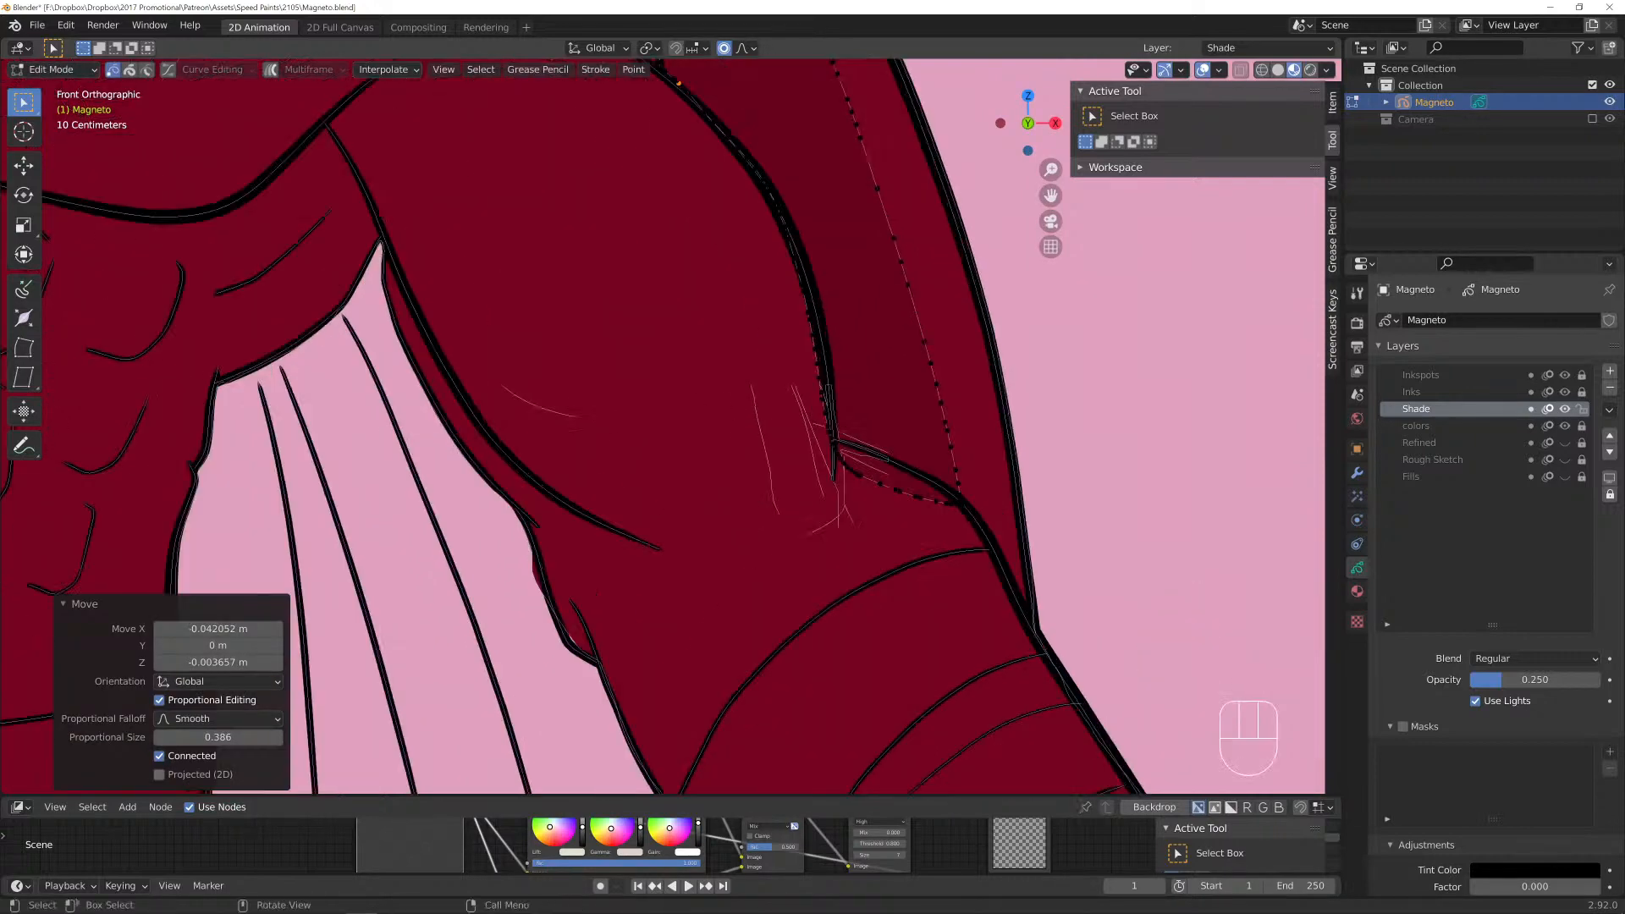
key(g)
scroll(850, 449, down, 5)
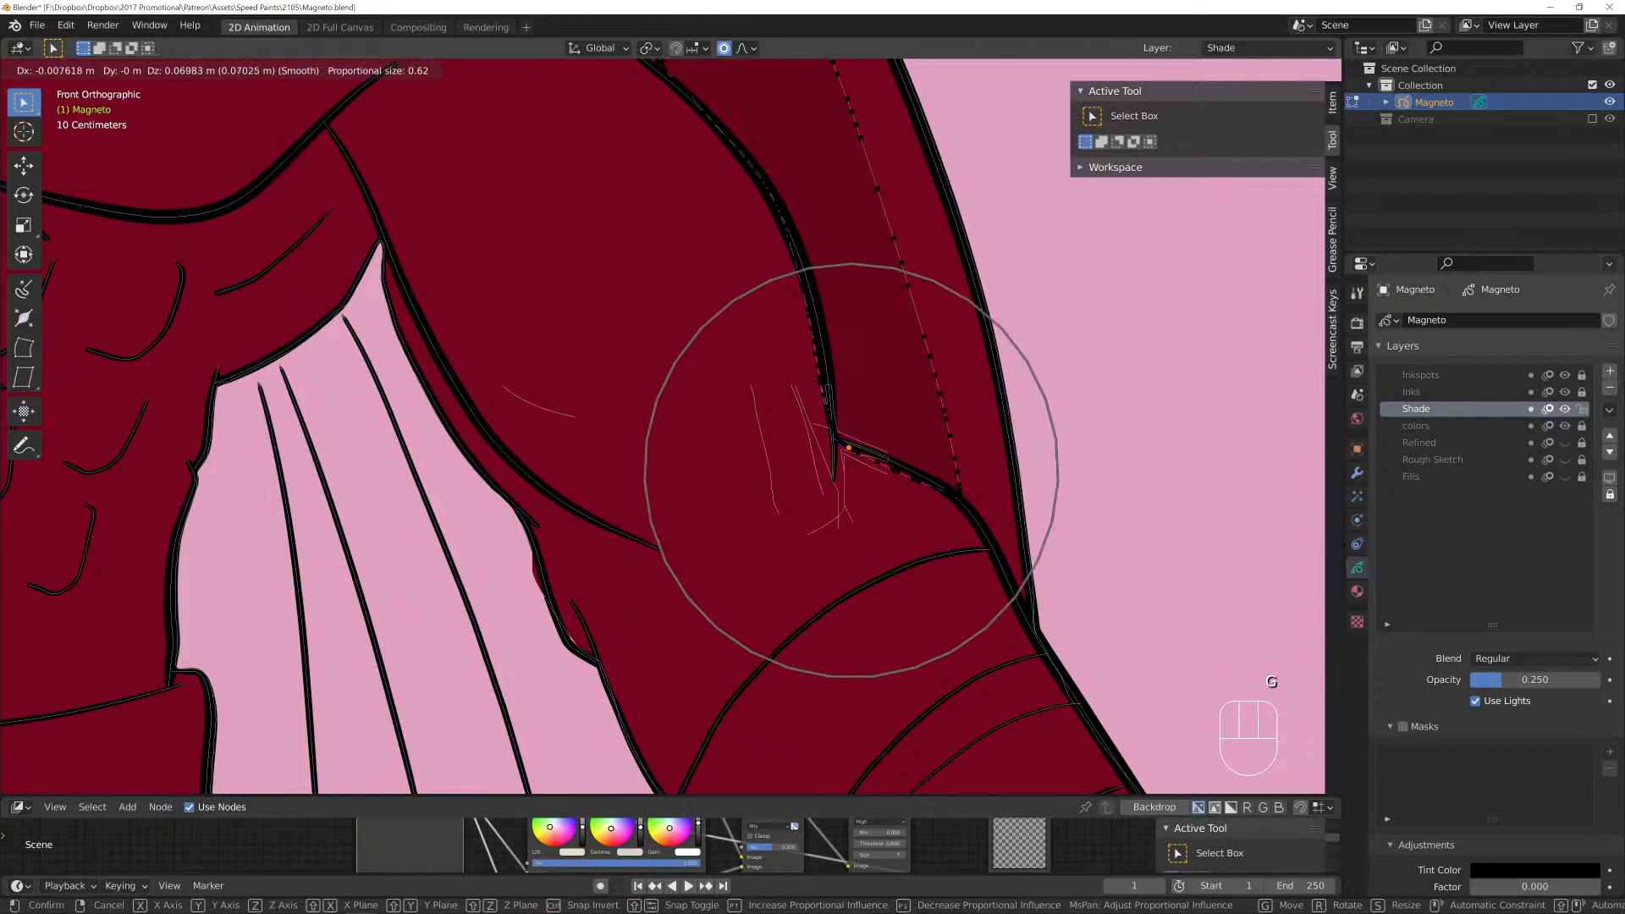
click(850, 443)
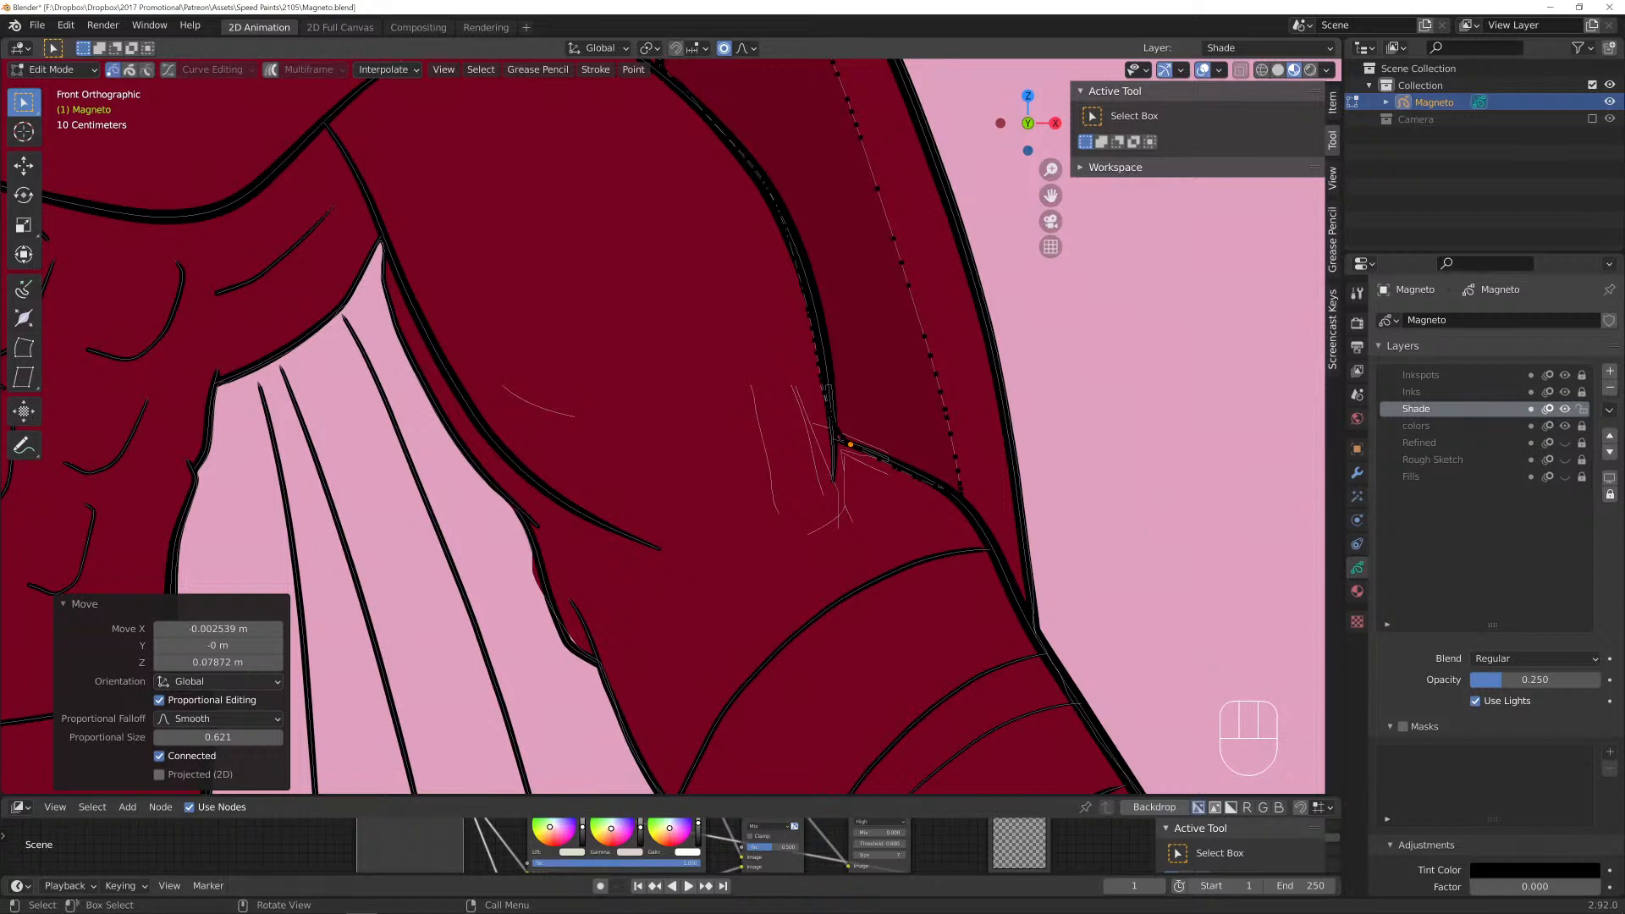
Move the shade's inner elbow corner and the edge point above it onto the arm's ink outline.
key(g)
scroll(838, 434, up, 8)
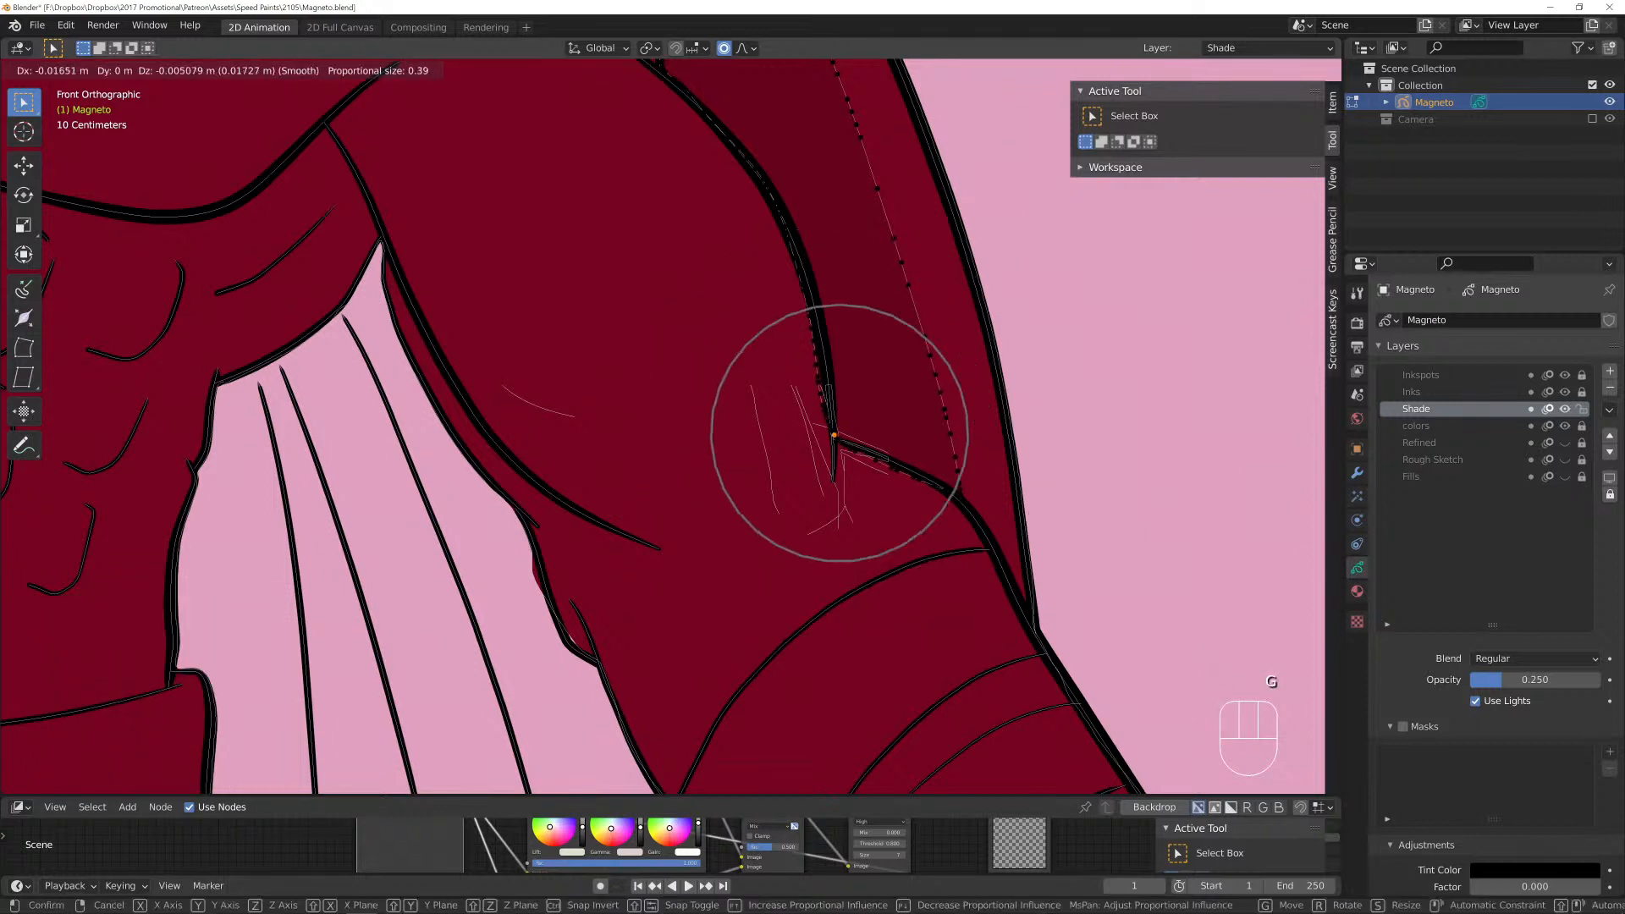
click(833, 435)
key(g)
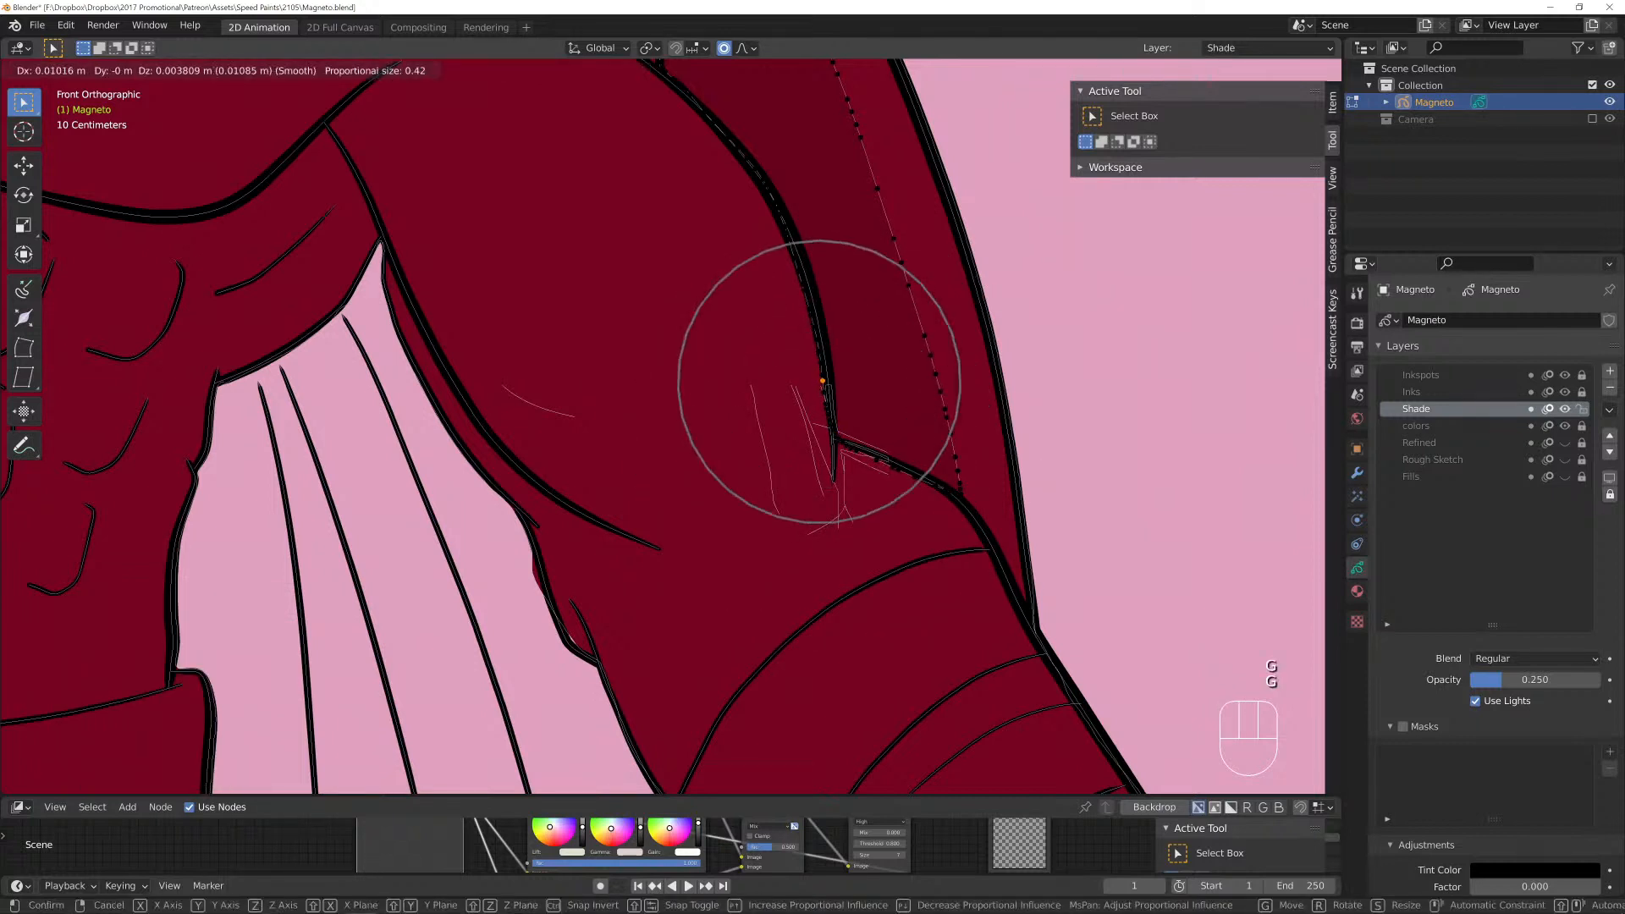
scroll(821, 376, up, 4)
click(824, 366)
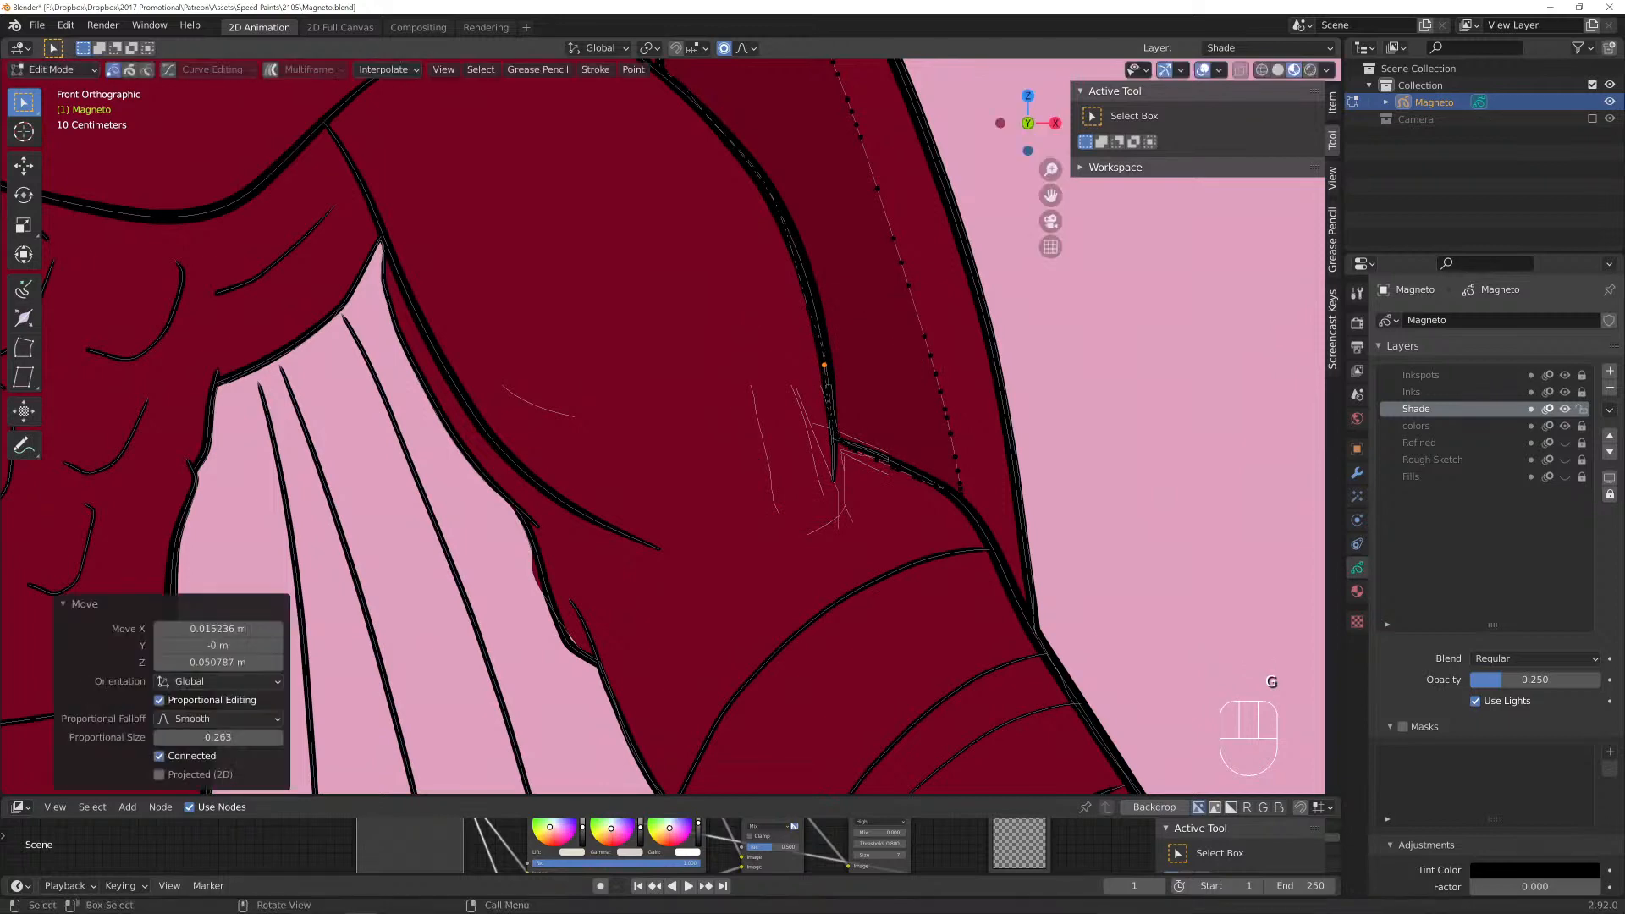
Extend the shade's outer lower tip to the forearm outline and refine its lower edge and inner elbow corner.
click(961, 492)
key(g)
click(970, 502)
click(900, 472)
key(g)
scroll(900, 472, down, 4)
click(900, 472)
click(843, 436)
key(g)
scroll(838, 438, up, 6)
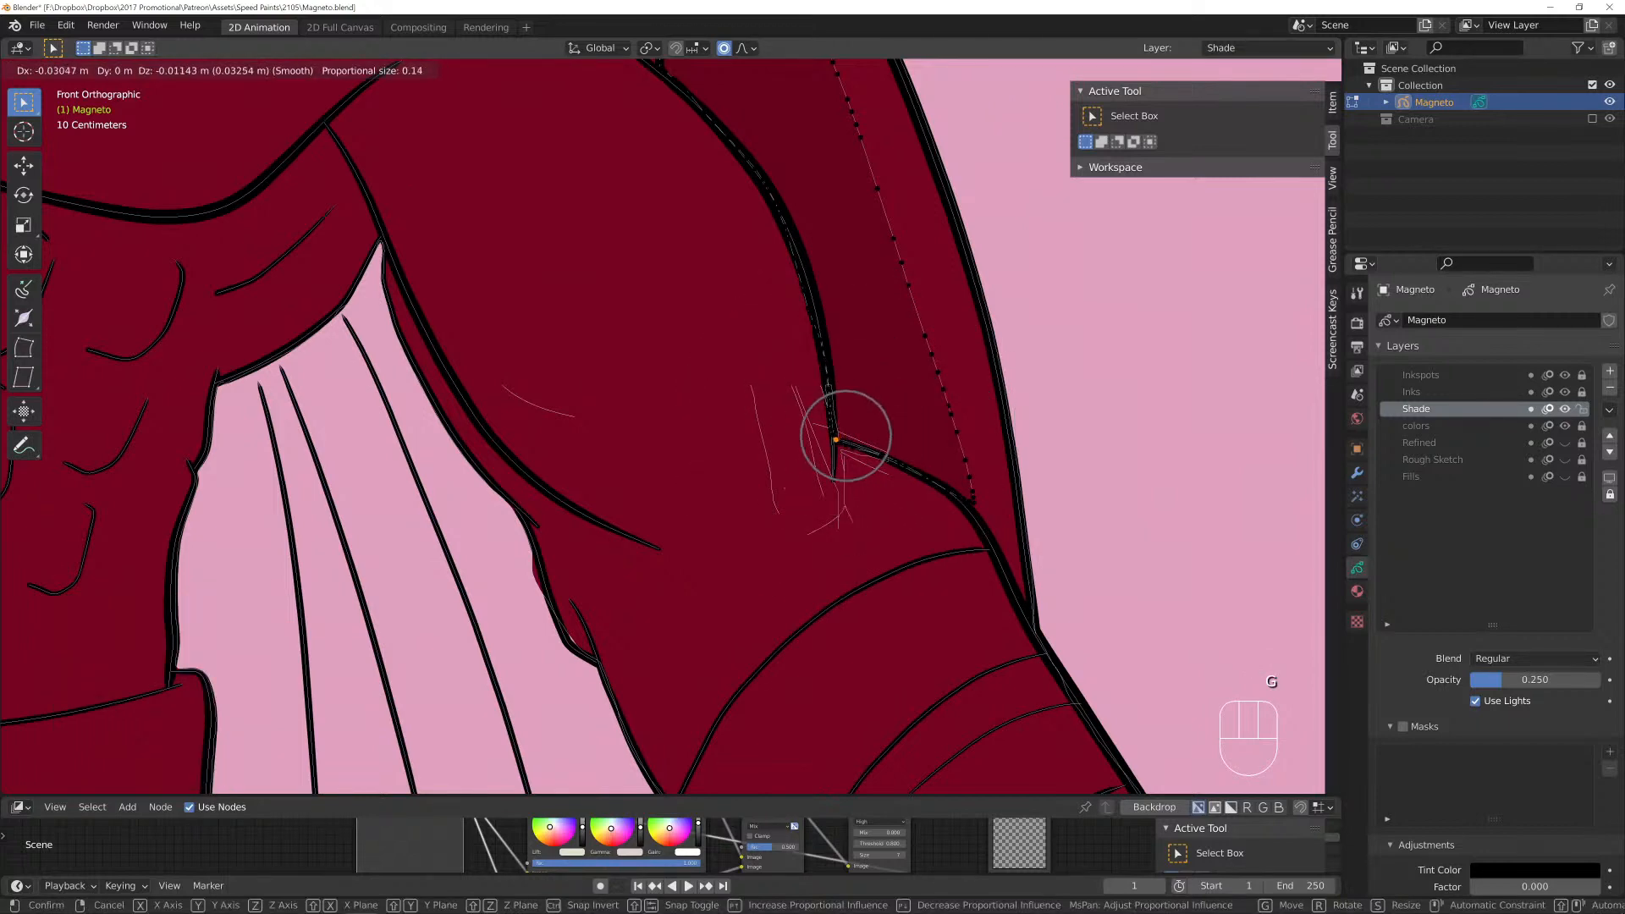
click(835, 440)
Pull the cape shade's lower point at the shoulder fold down to the corner where the ink lines meet.
scroll(835, 439, down, 5)
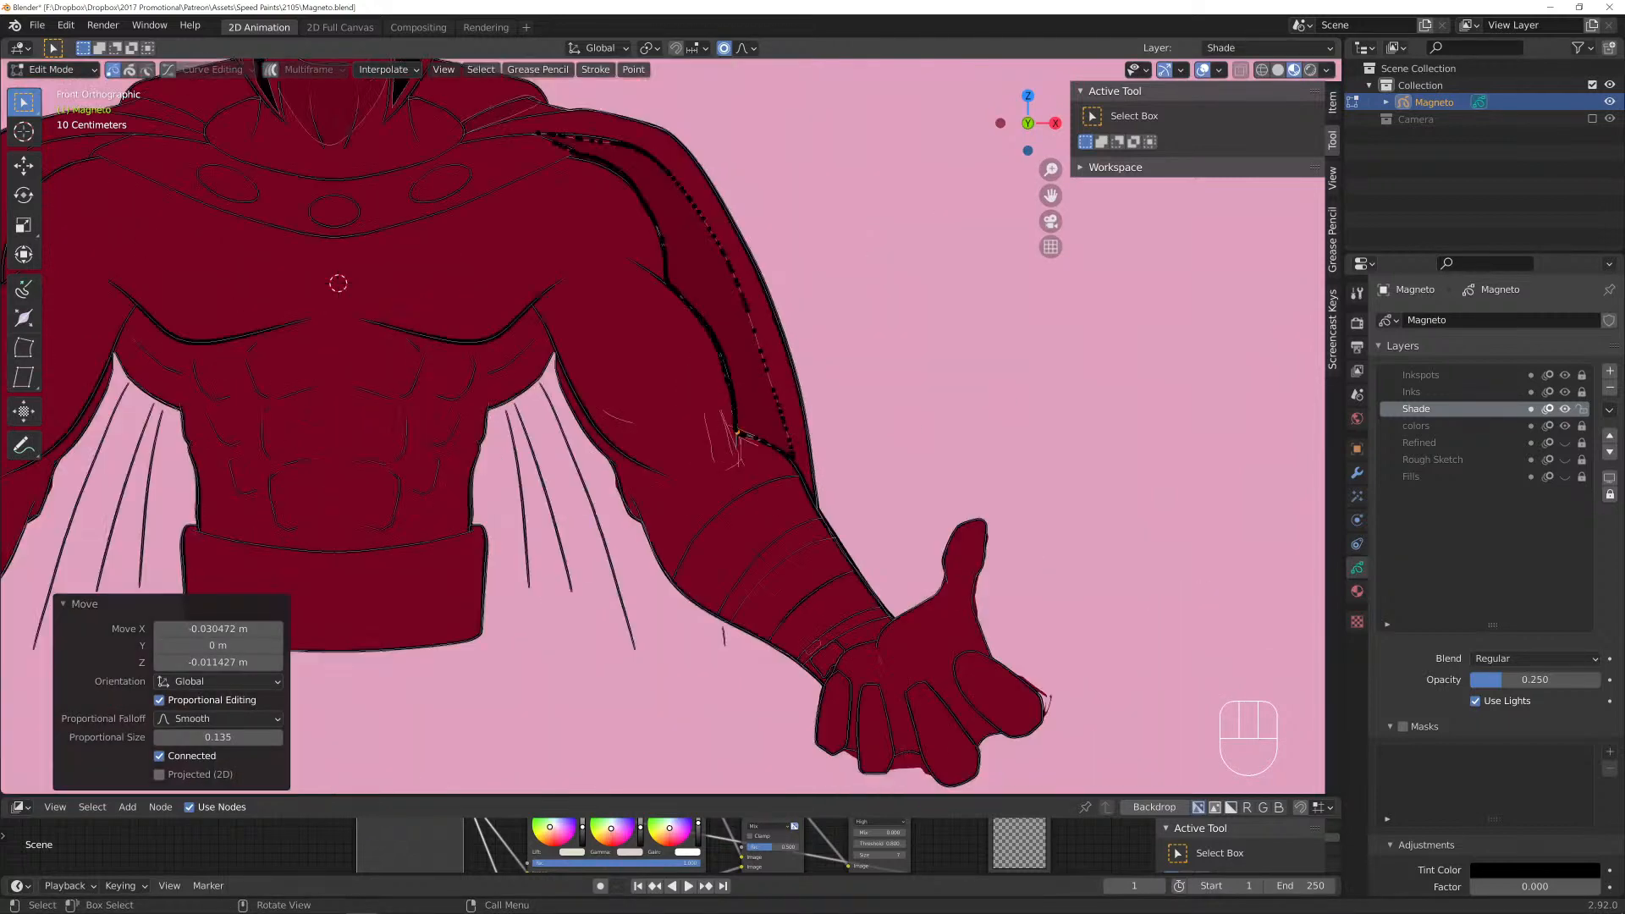
shift+middle_drag(836, 439, 975, 785)
scroll(918, 615, up, 3)
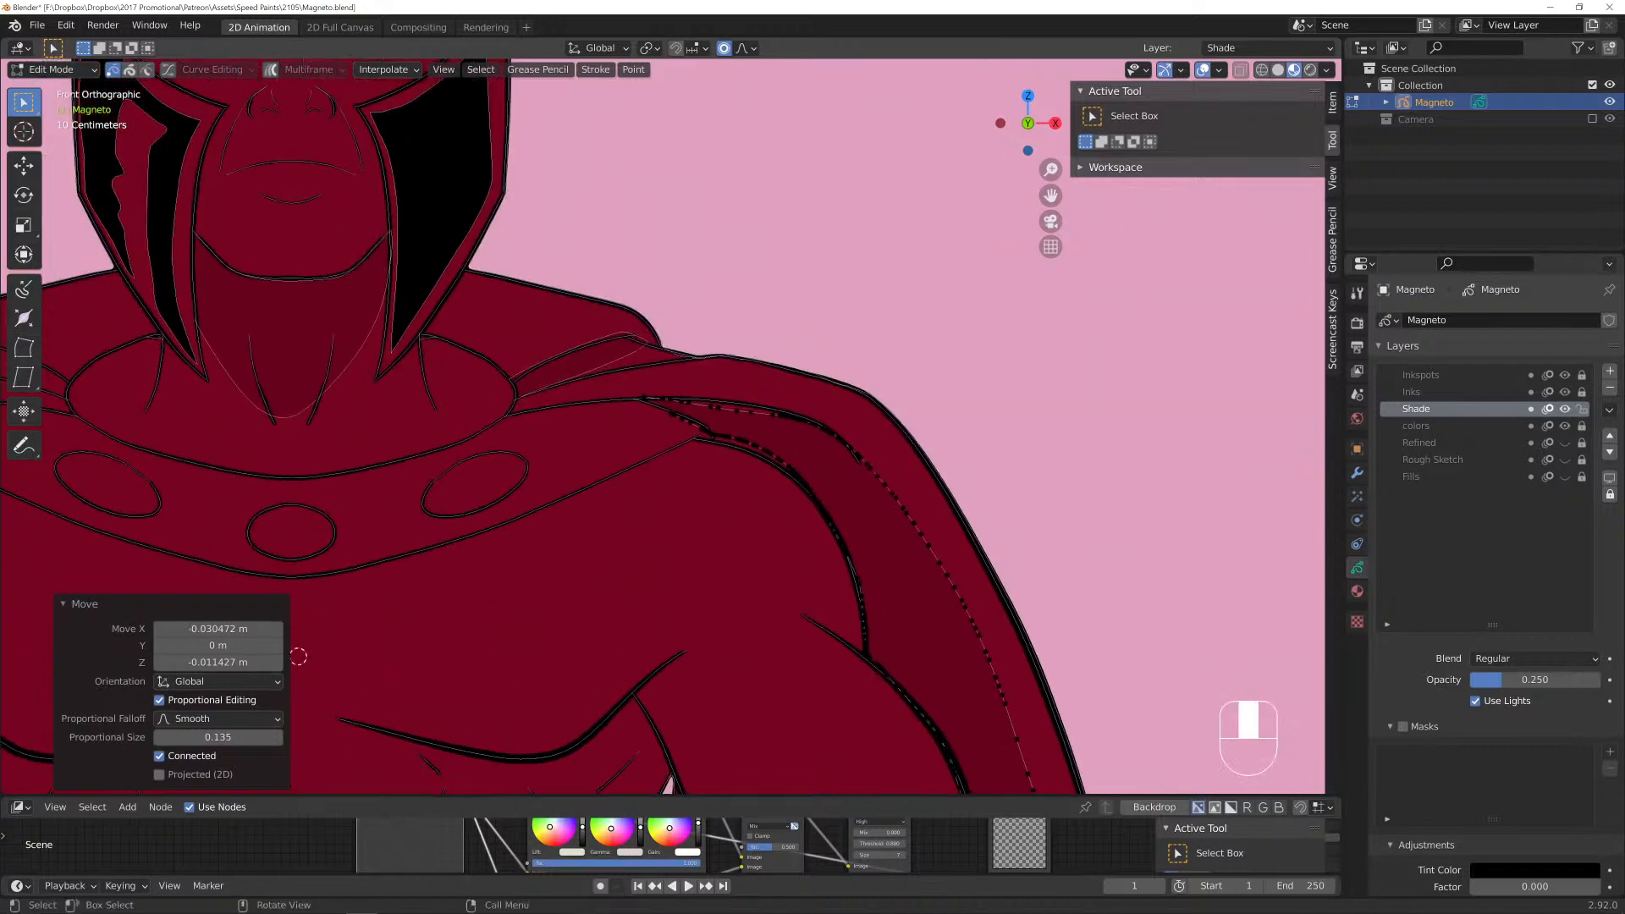
scroll(975, 785, up, 3)
key(g)
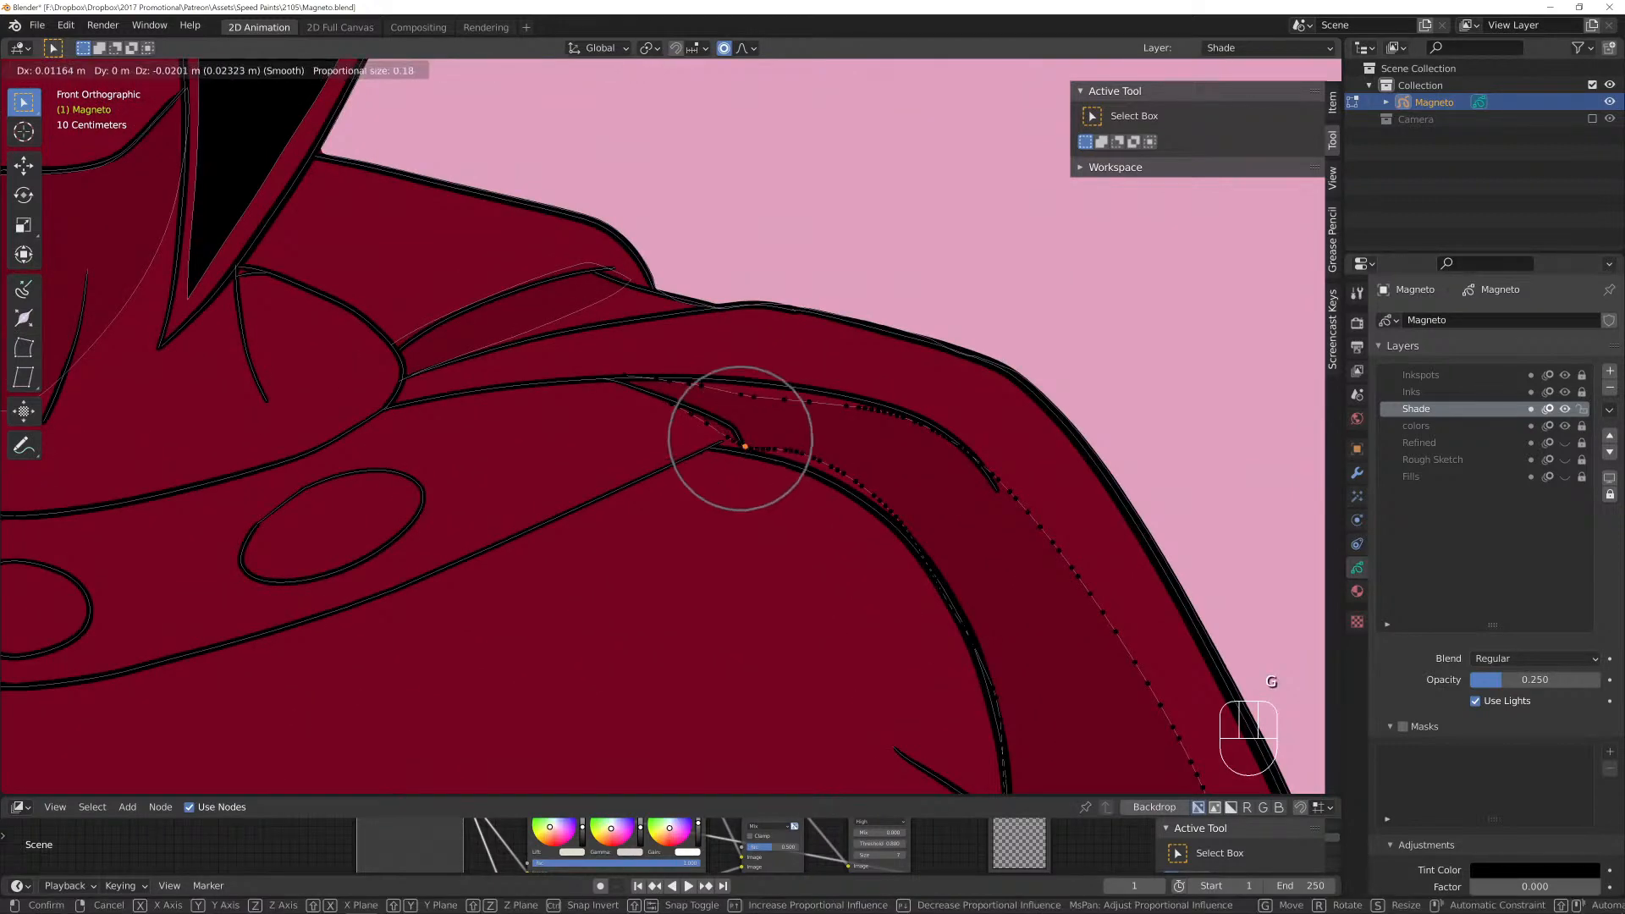
scroll(740, 439, down, 7)
click(725, 425)
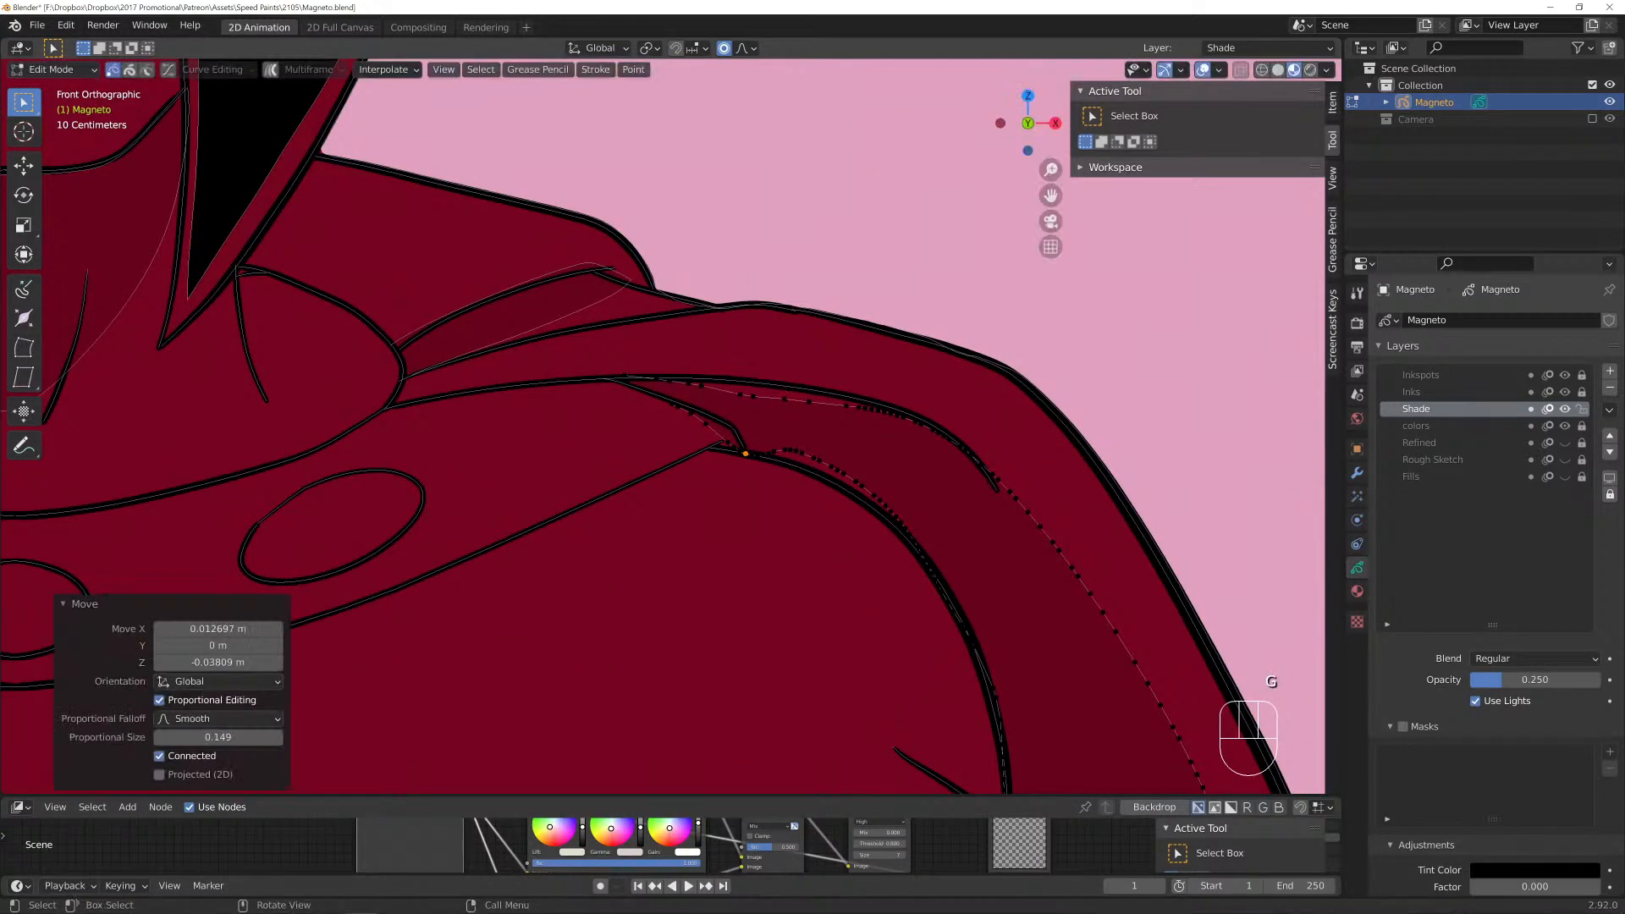
Lower the shade's inner edge just past the fold corner onto the top of the shoulder outline.
click(834, 466)
key(g)
scroll(830, 466, up, 6)
scroll(831, 466, down, 7)
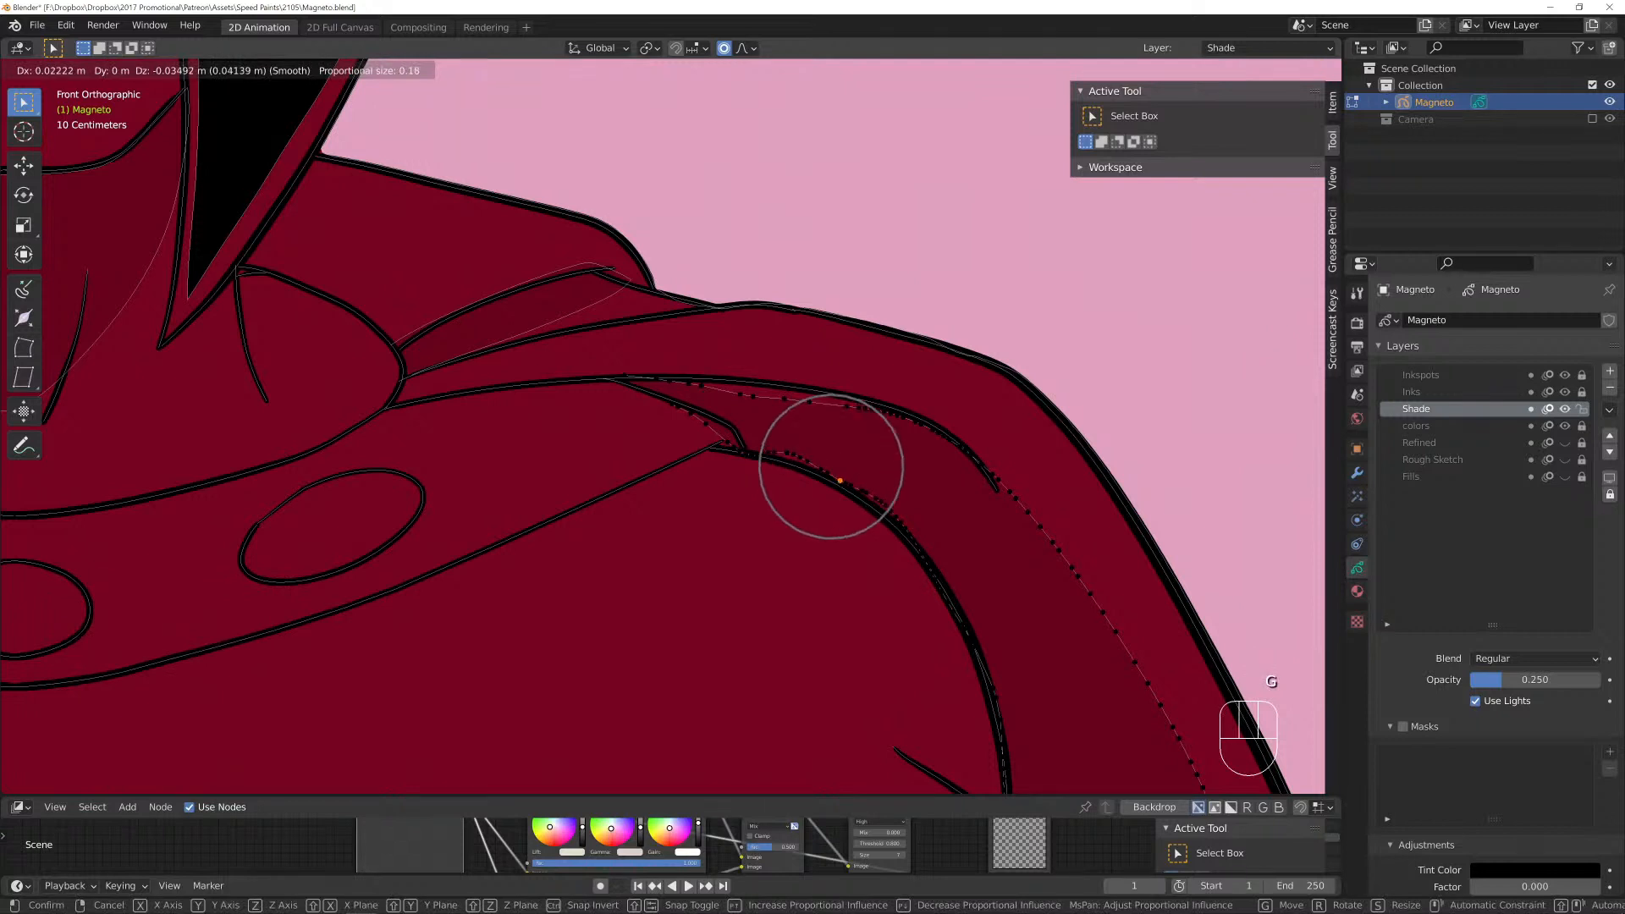
click(830, 467)
Raise the middle of the shade's upper edge onto the cape fold line above the shoulder.
click(842, 410)
key(g)
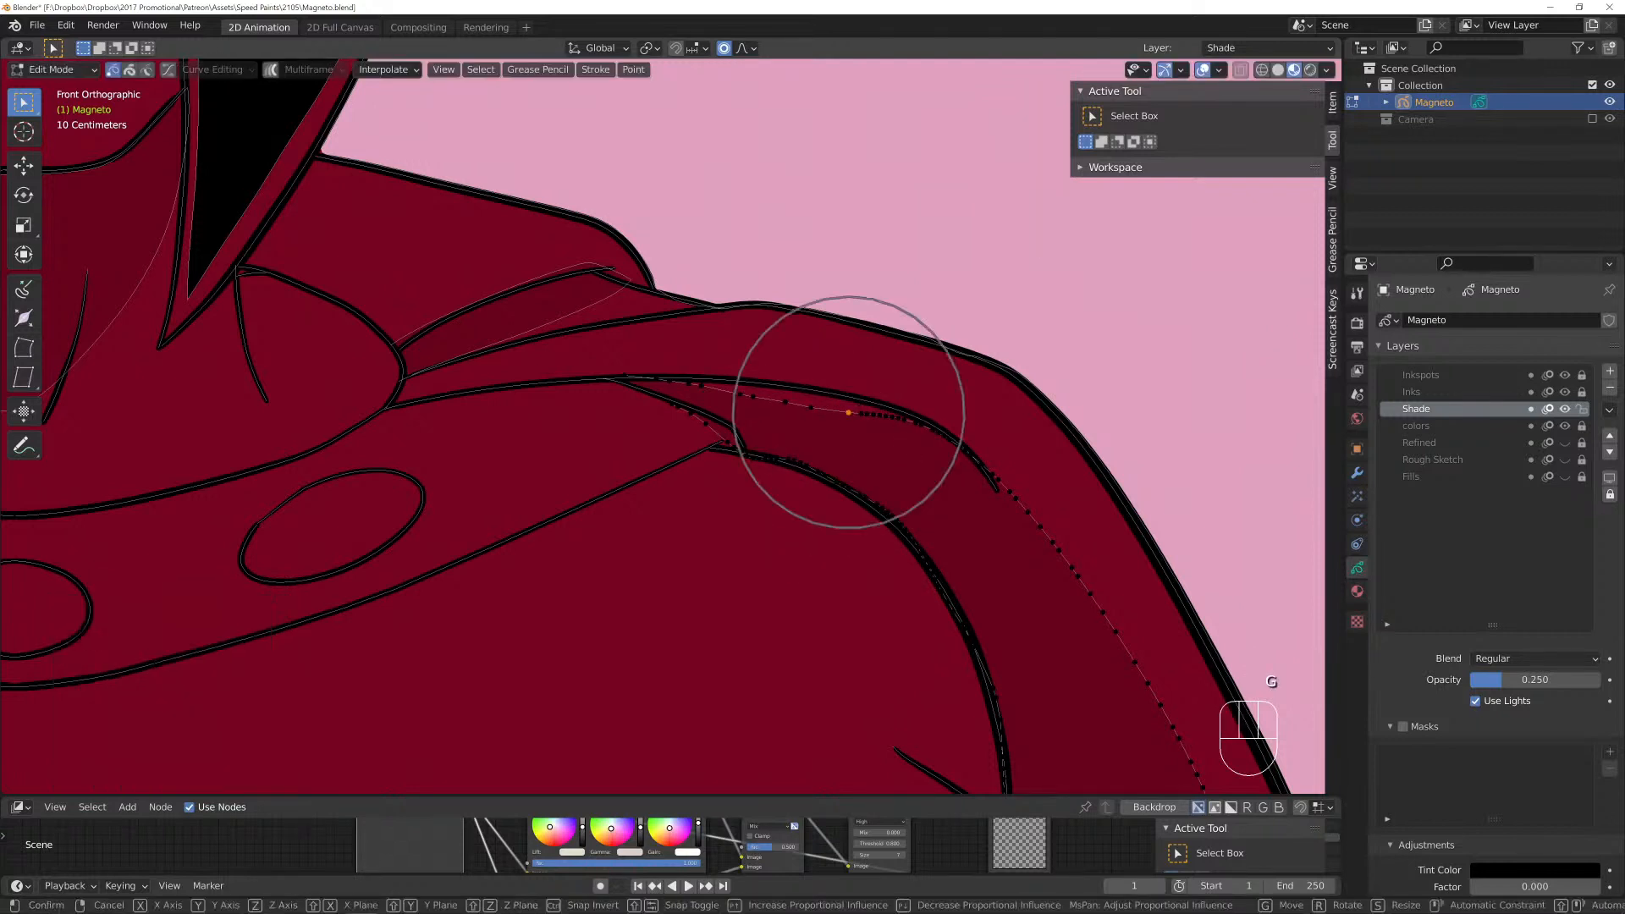
scroll(877, 417, up, 4)
click(849, 398)
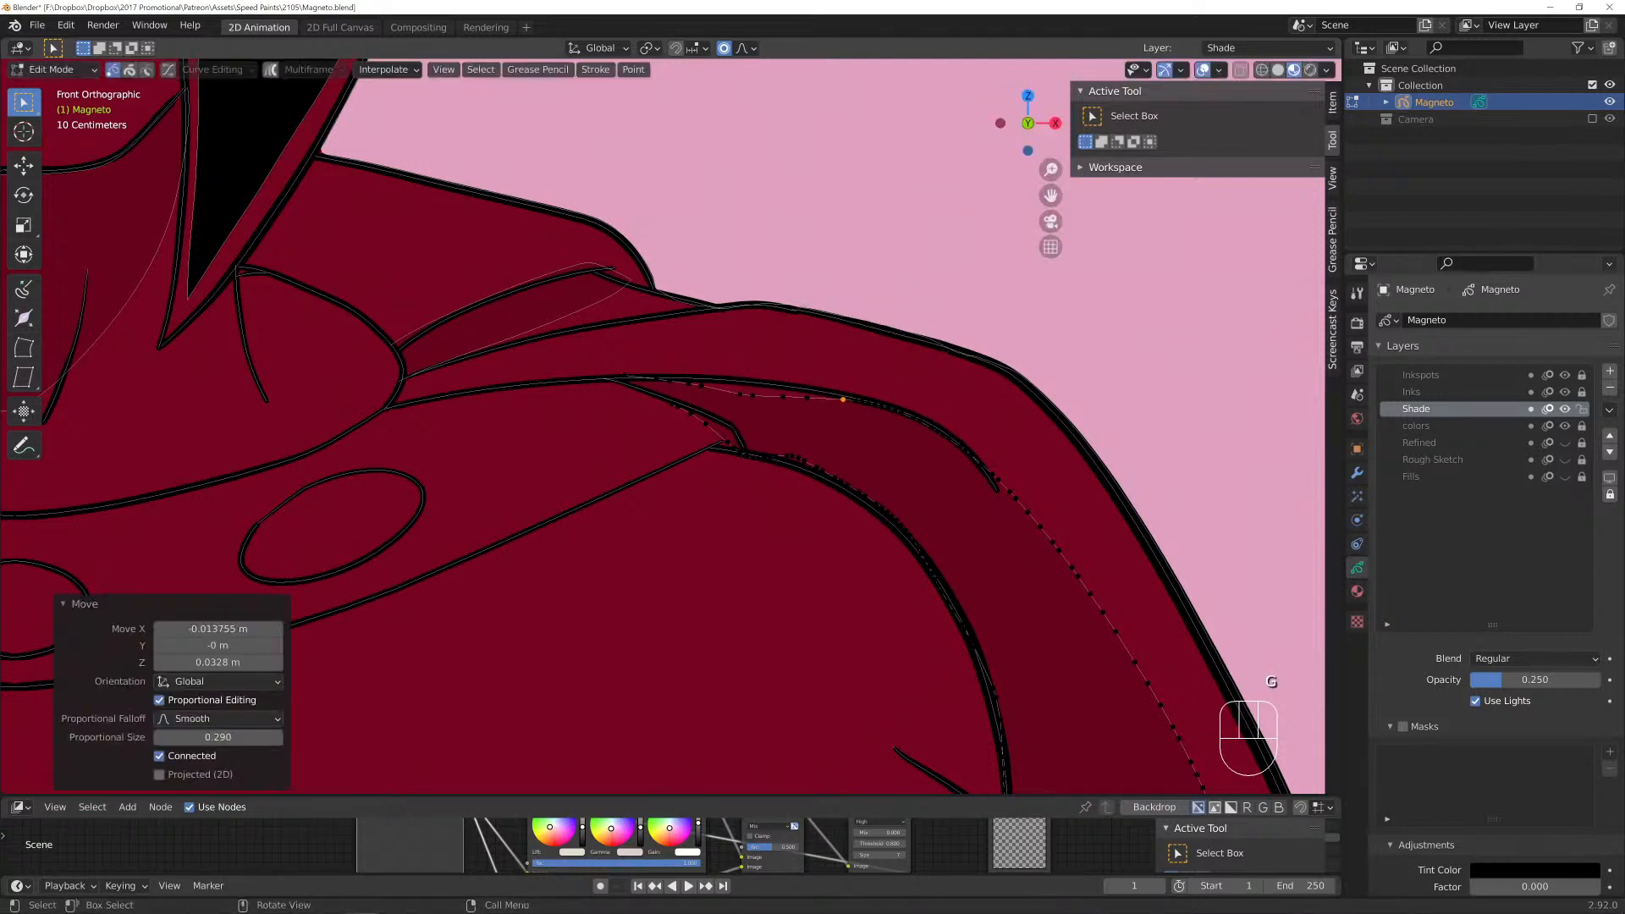
click(780, 391)
key(g)
scroll(779, 391, down, 8)
click(779, 391)
Raise the upper shade edge near its narrow collar-side end onto the cape fold line.
click(734, 387)
key(g)
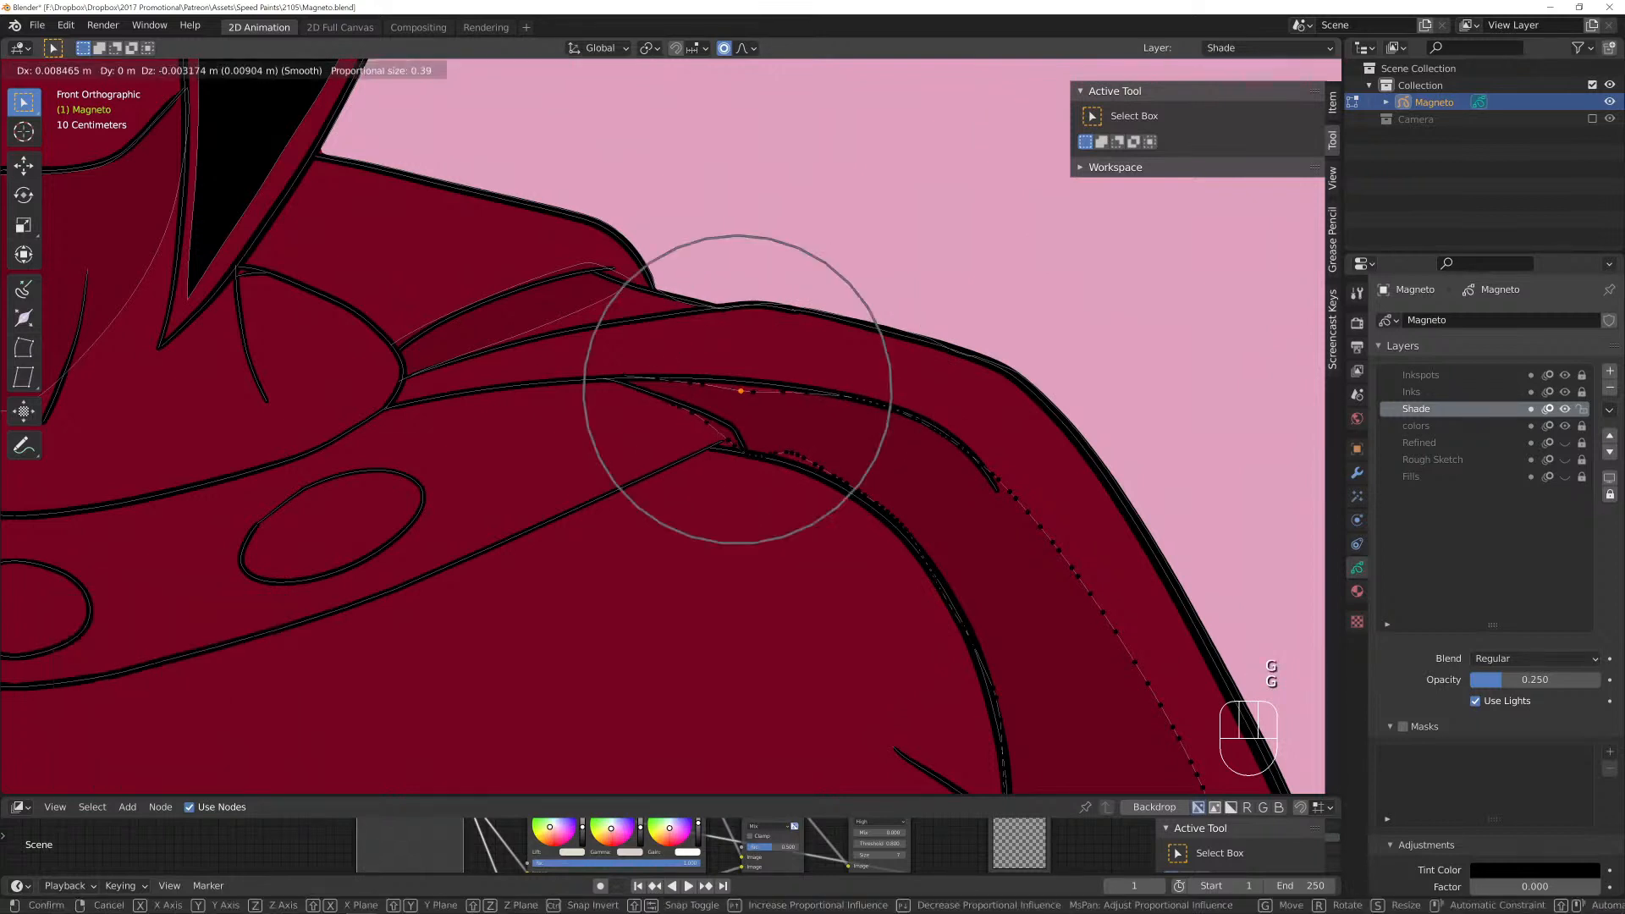
scroll(734, 387, up, 13)
scroll(736, 385, down, 5)
click(739, 382)
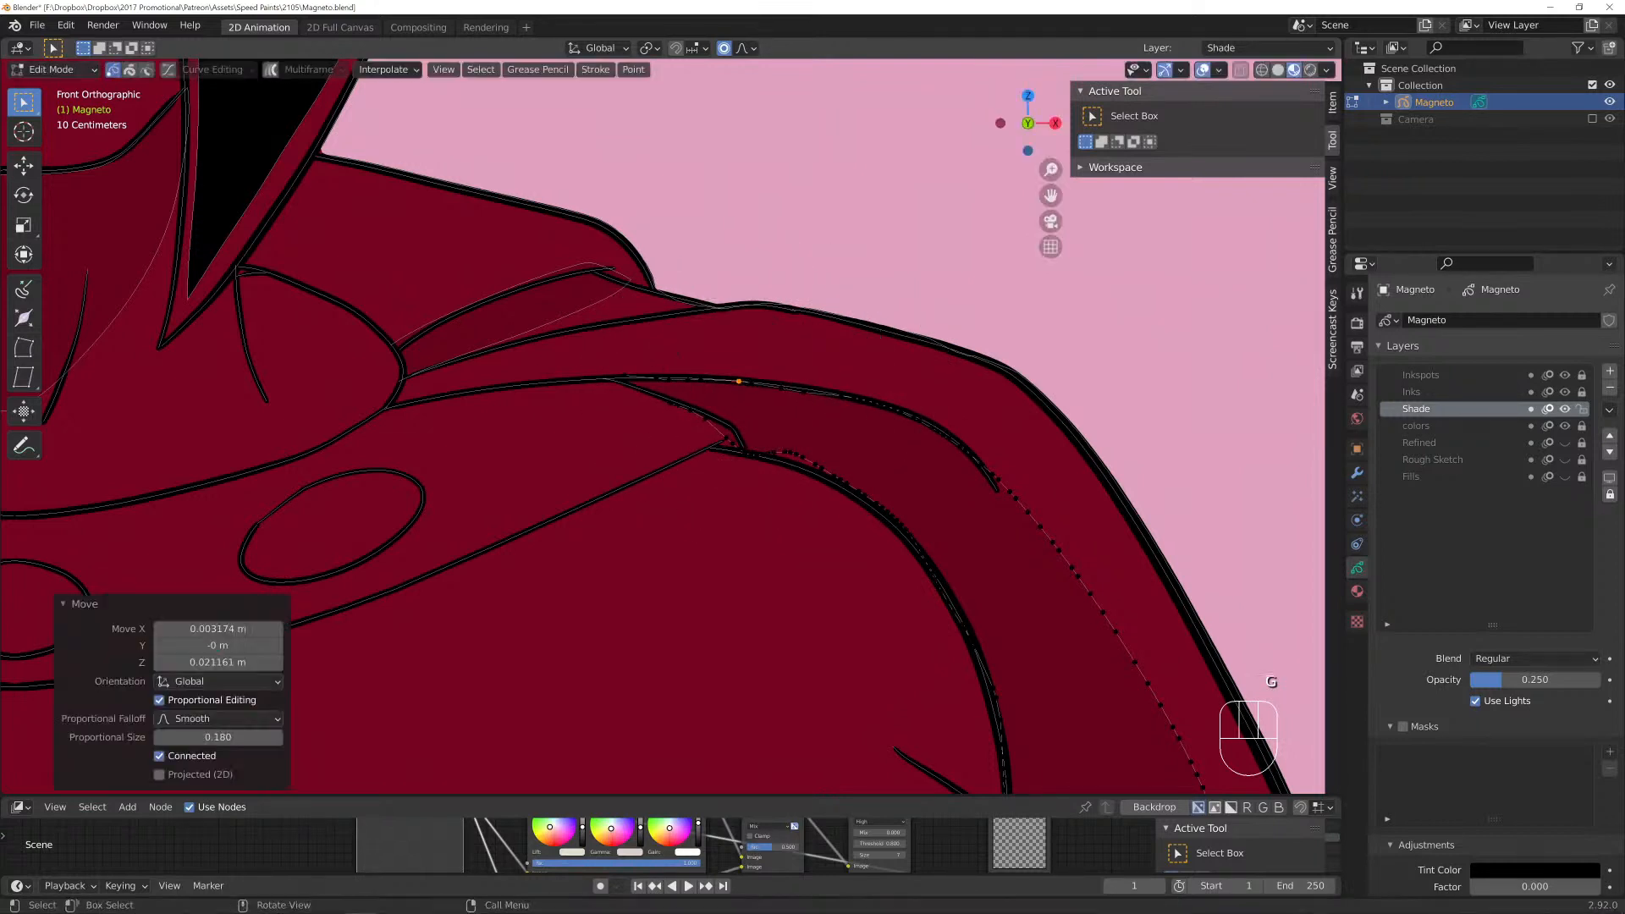
Fit the shade points around the small hooked fold corner and the start of the shoulder curve with a small proportional radius.
click(726, 438)
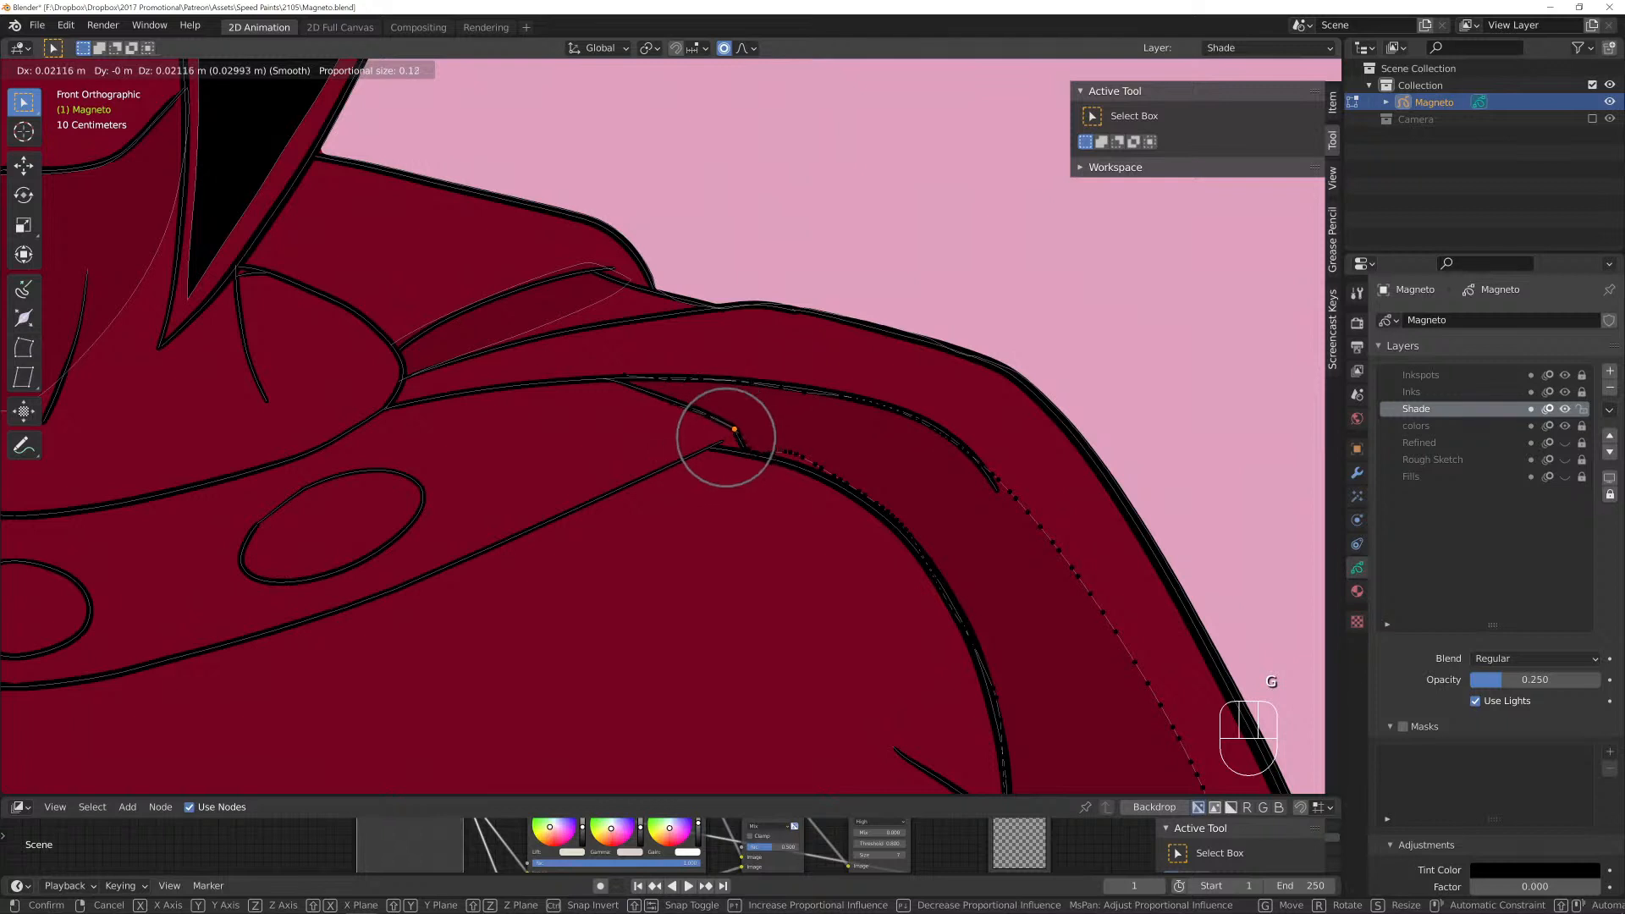
click(733, 426)
key(g)
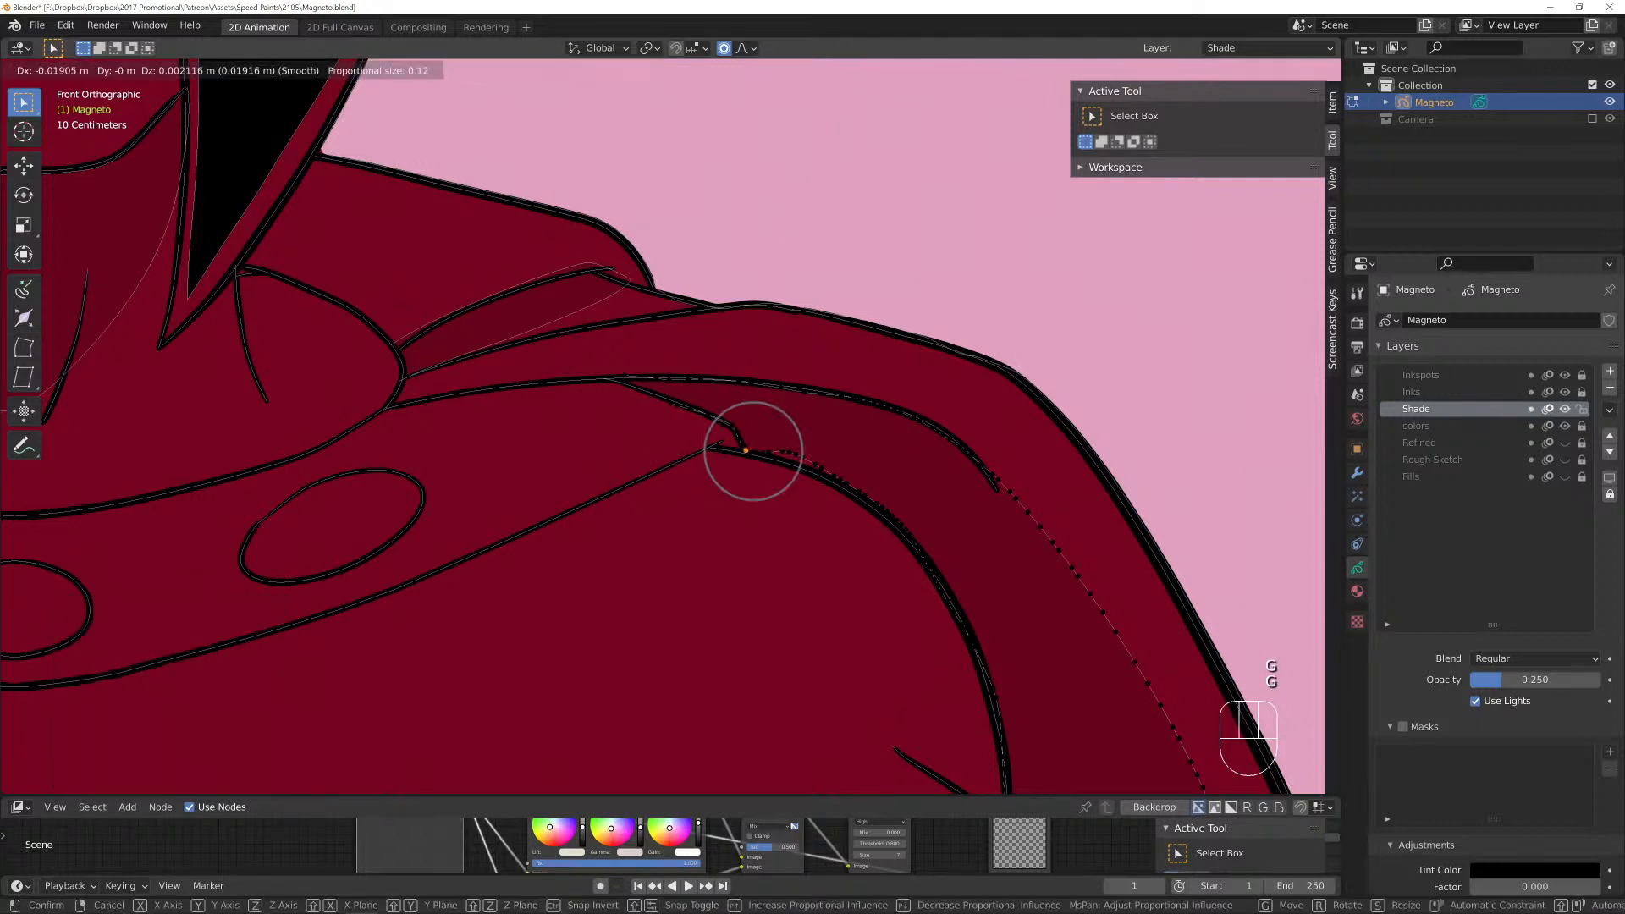
click(744, 443)
click(787, 454)
key(g)
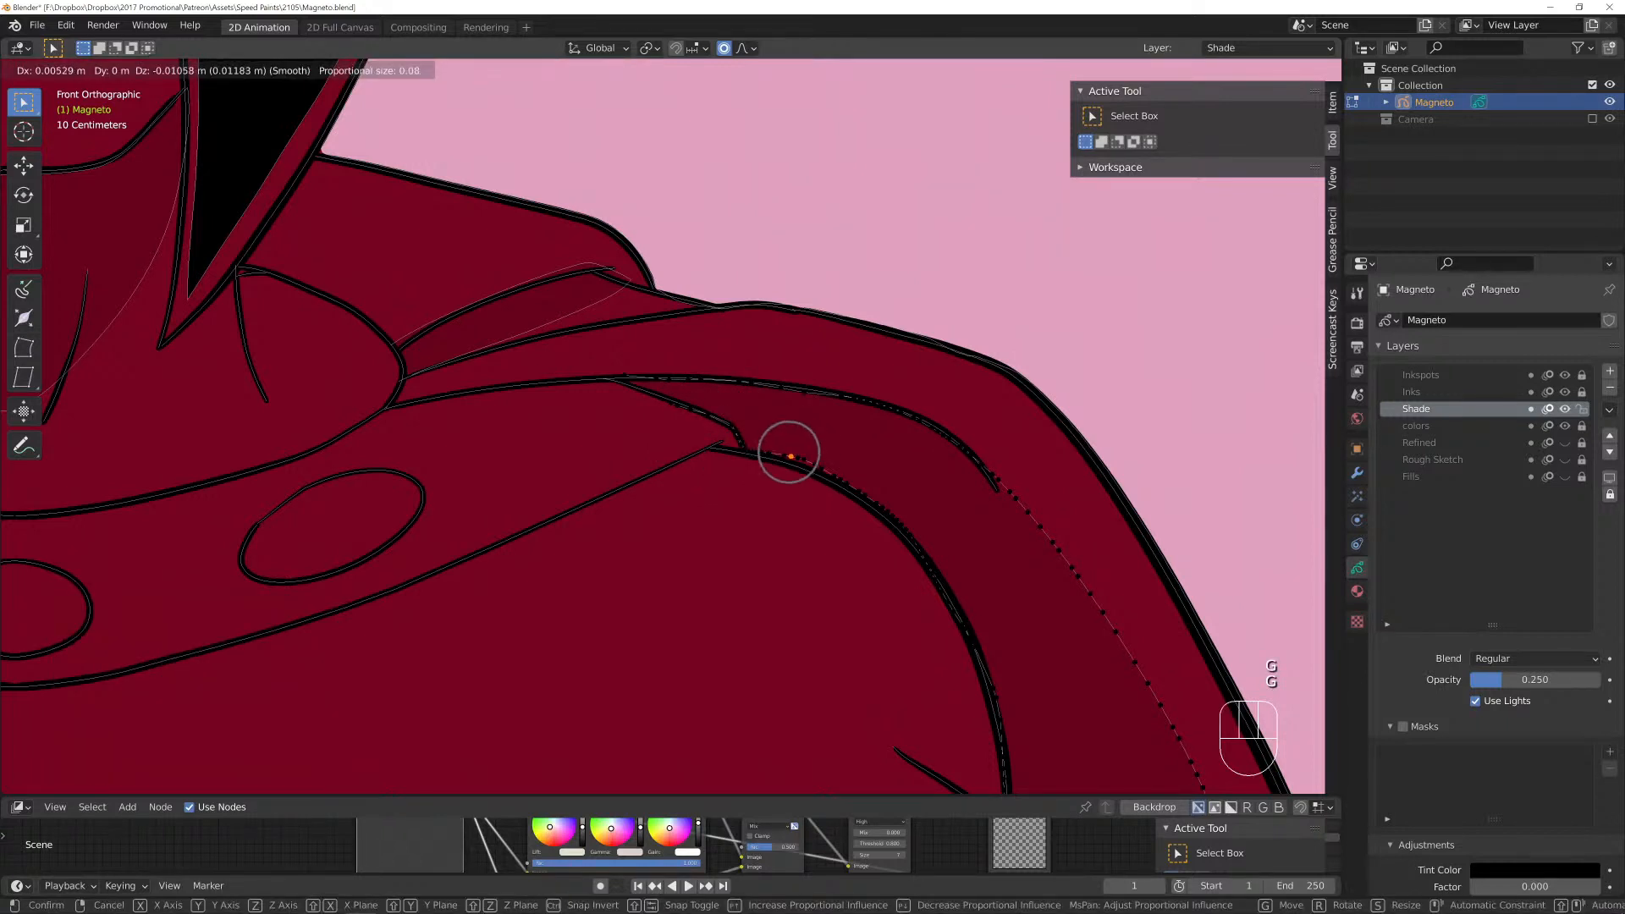
click(788, 454)
key(g)
click(791, 458)
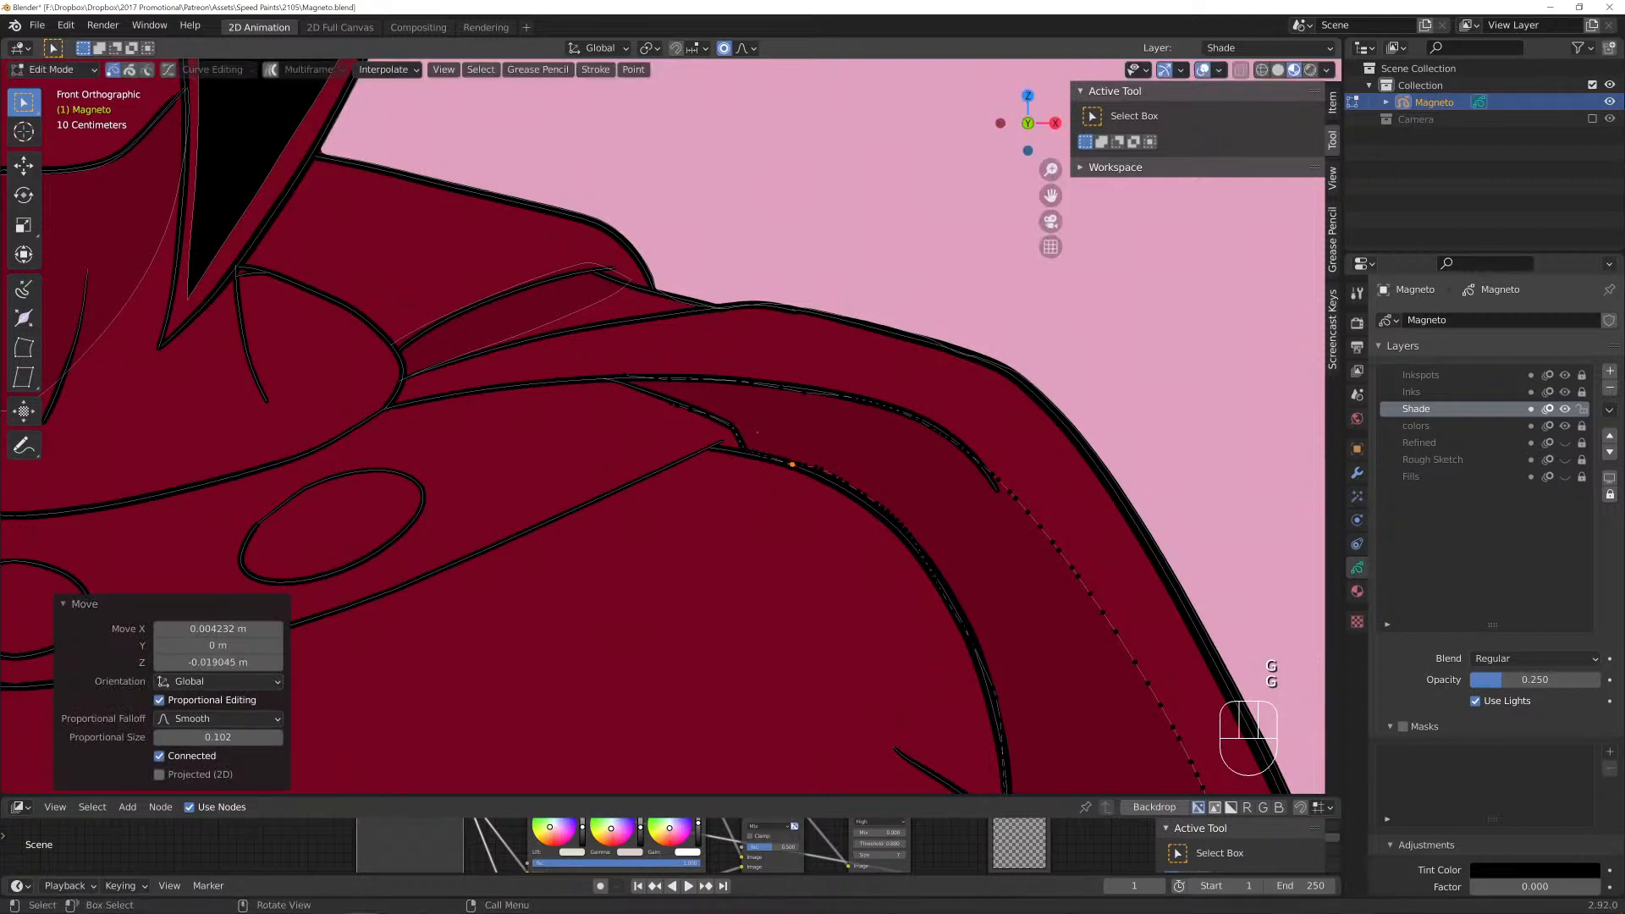
Align the shade's inner edge with the curved shoulder outline at its upper bend and farther down the arm.
key(g)
scroll(876, 500, down, 5)
scroll(876, 504, down, 5)
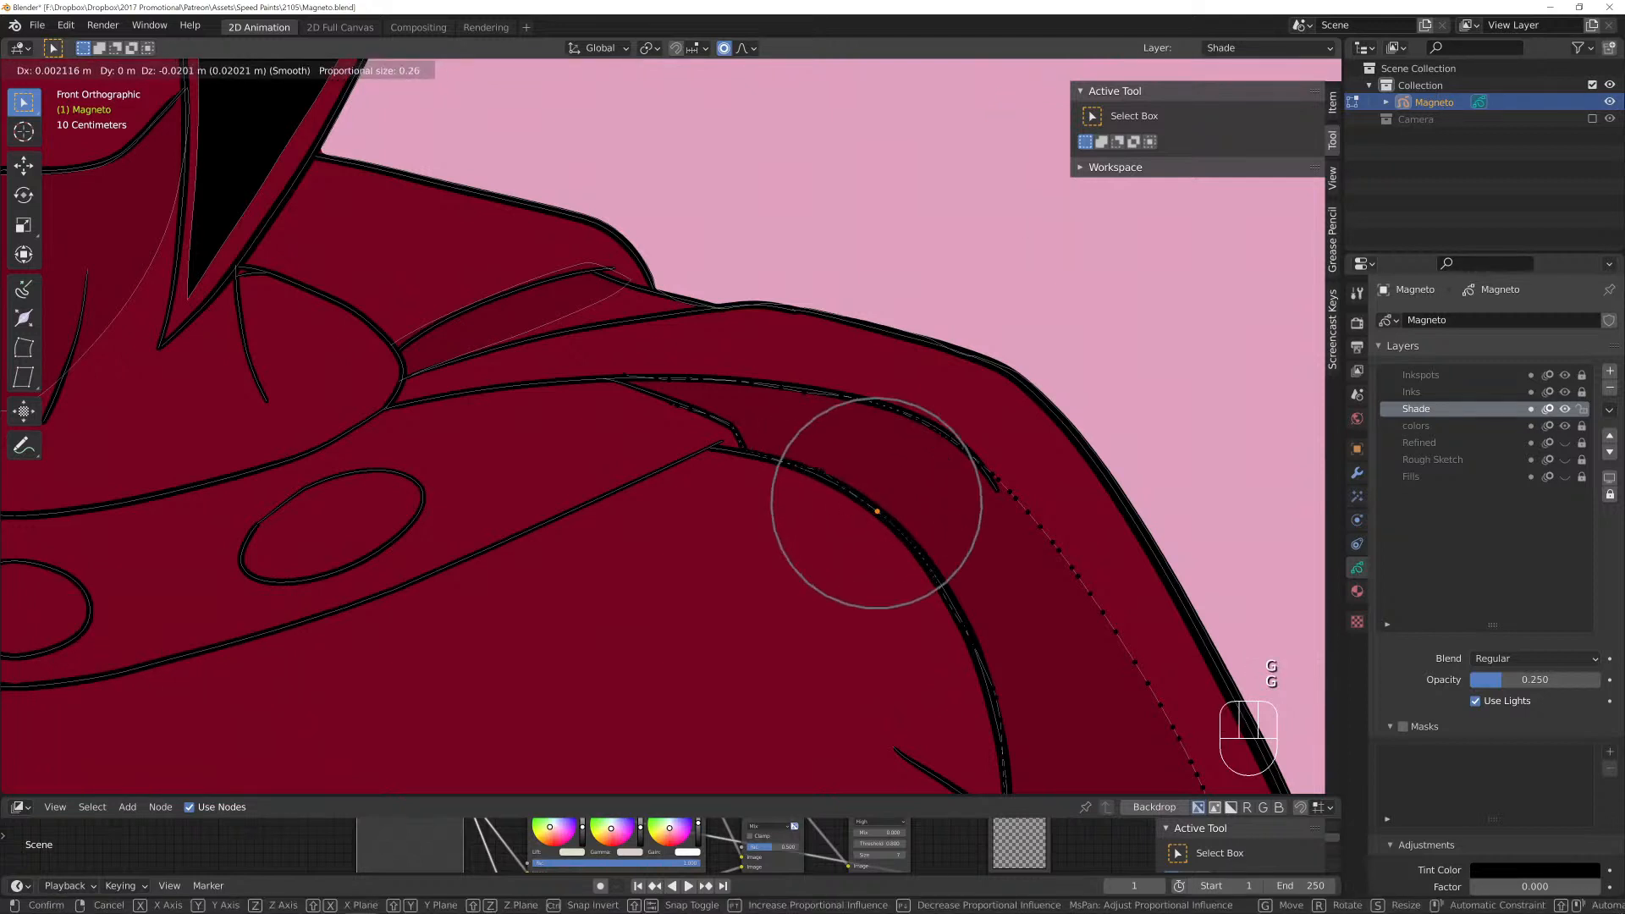
click(883, 513)
click(989, 694)
key(g)
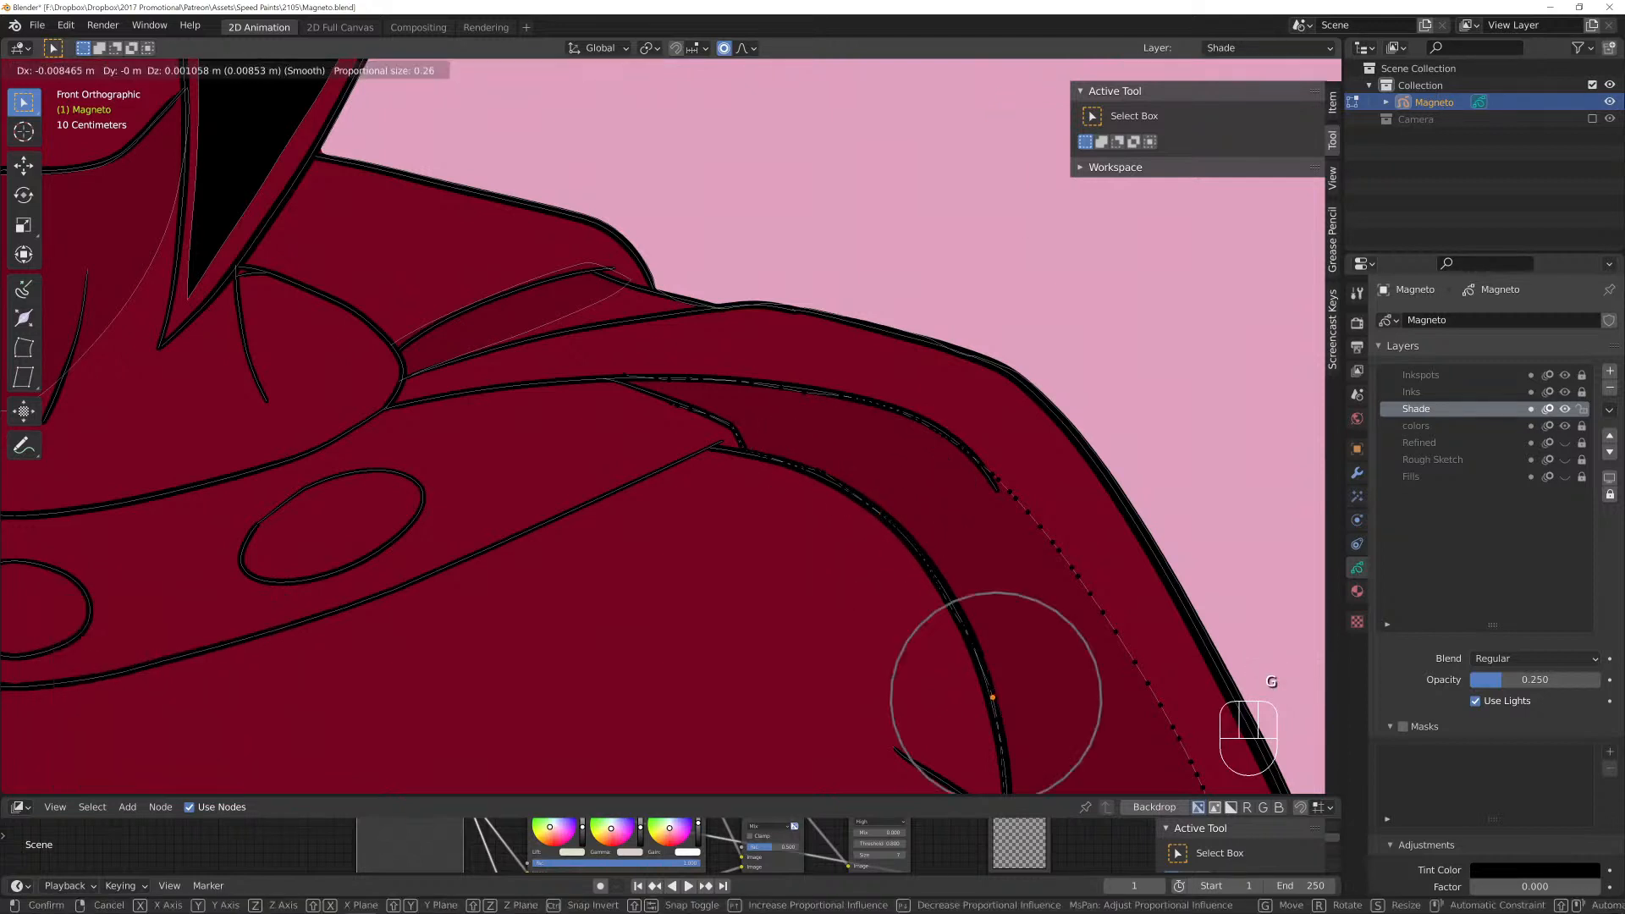
click(992, 698)
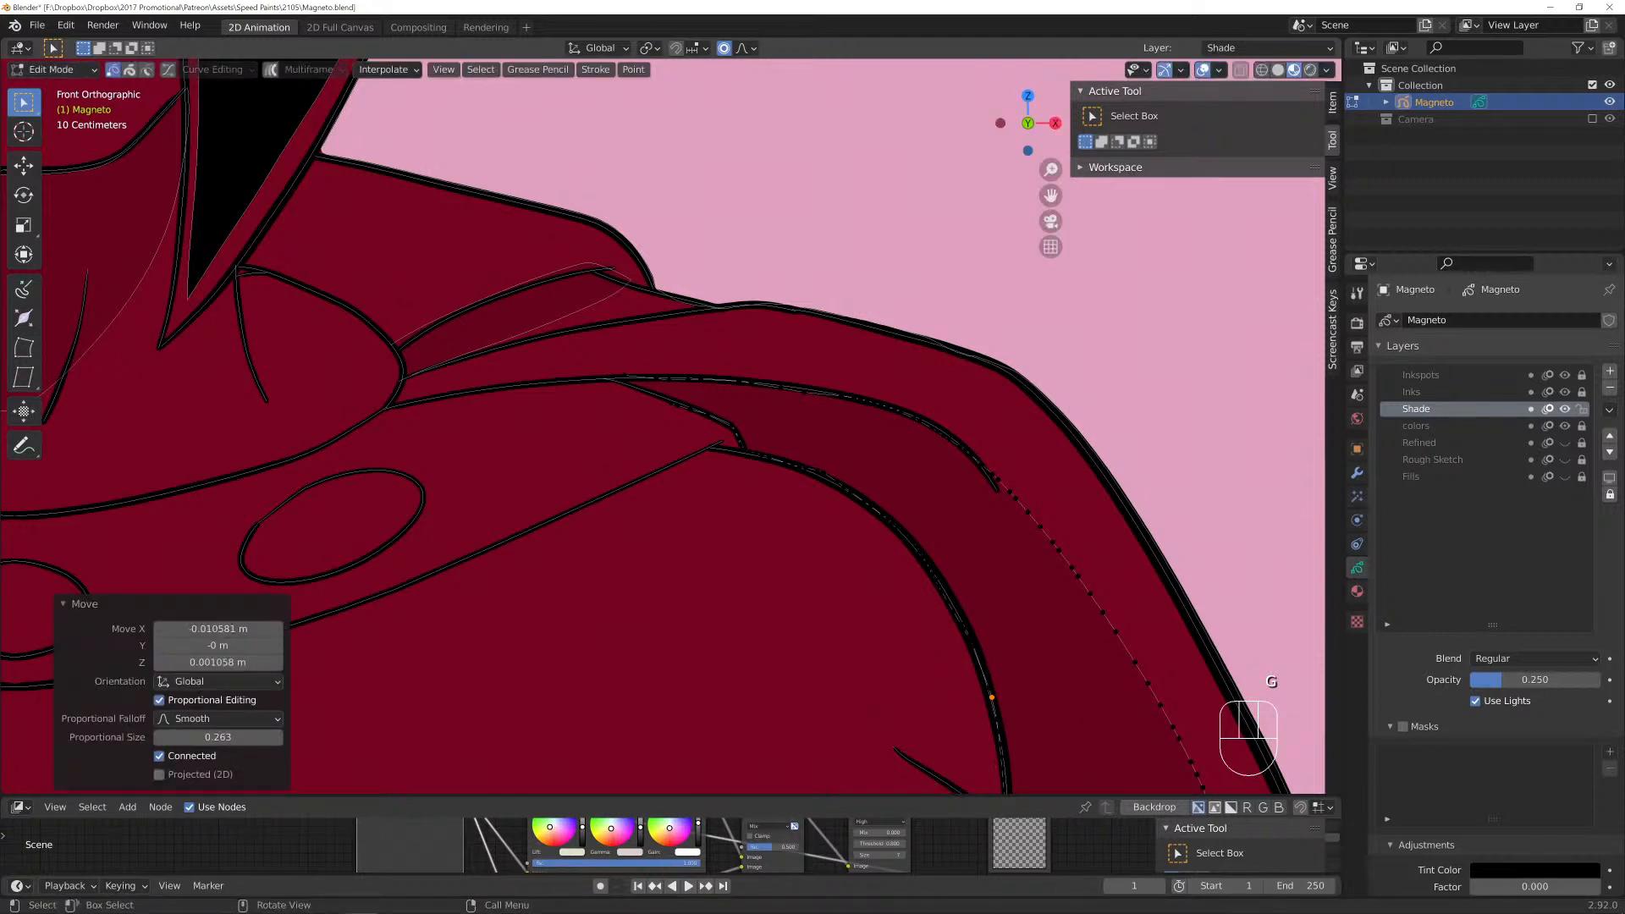
Fit the upper edge of the small cape-fold shade beside the collar onto its ink line with a wide proportional radius.
key(Tab)
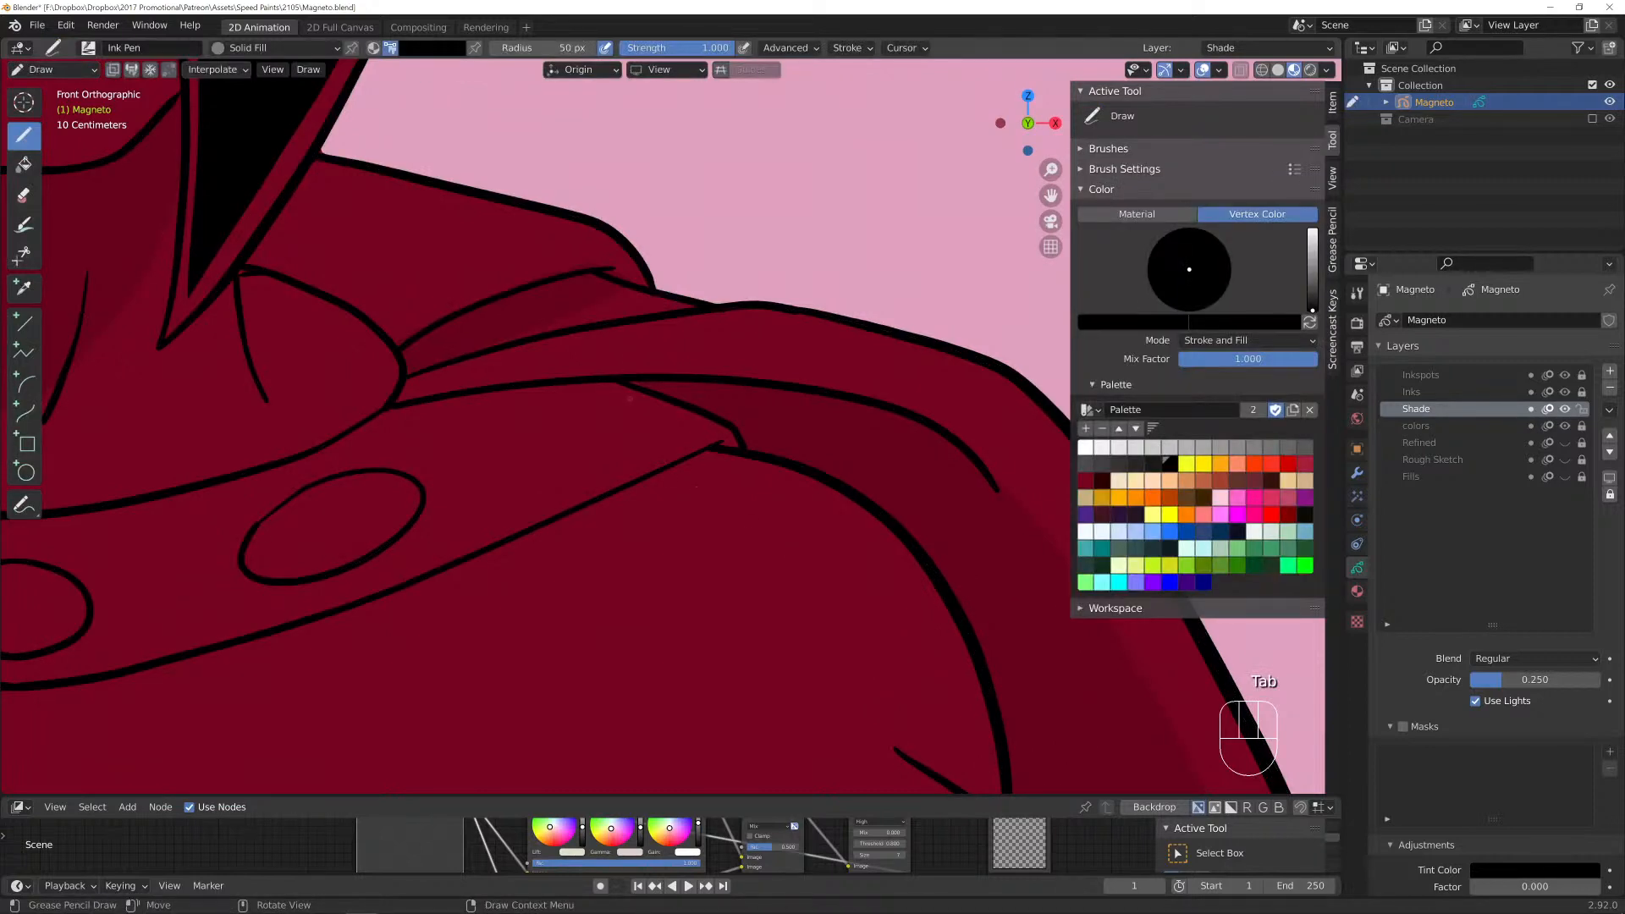
shift+middle_drag(508, 424, 626, 584)
key(Tab)
scroll(533, 423, up, 1)
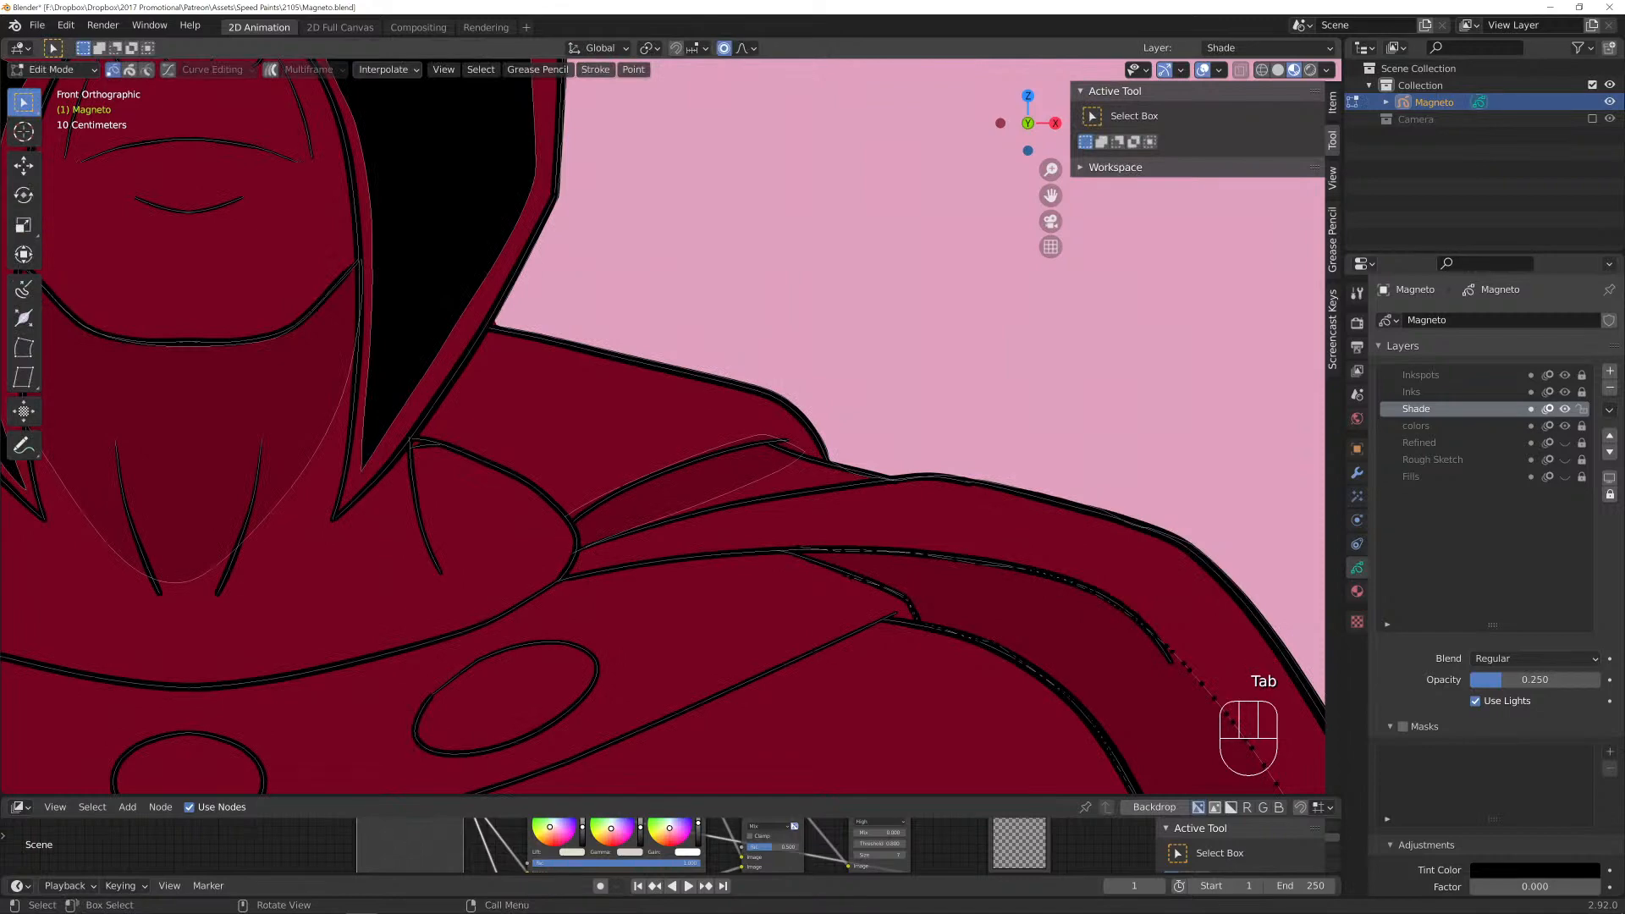
scroll(669, 425, up, 2)
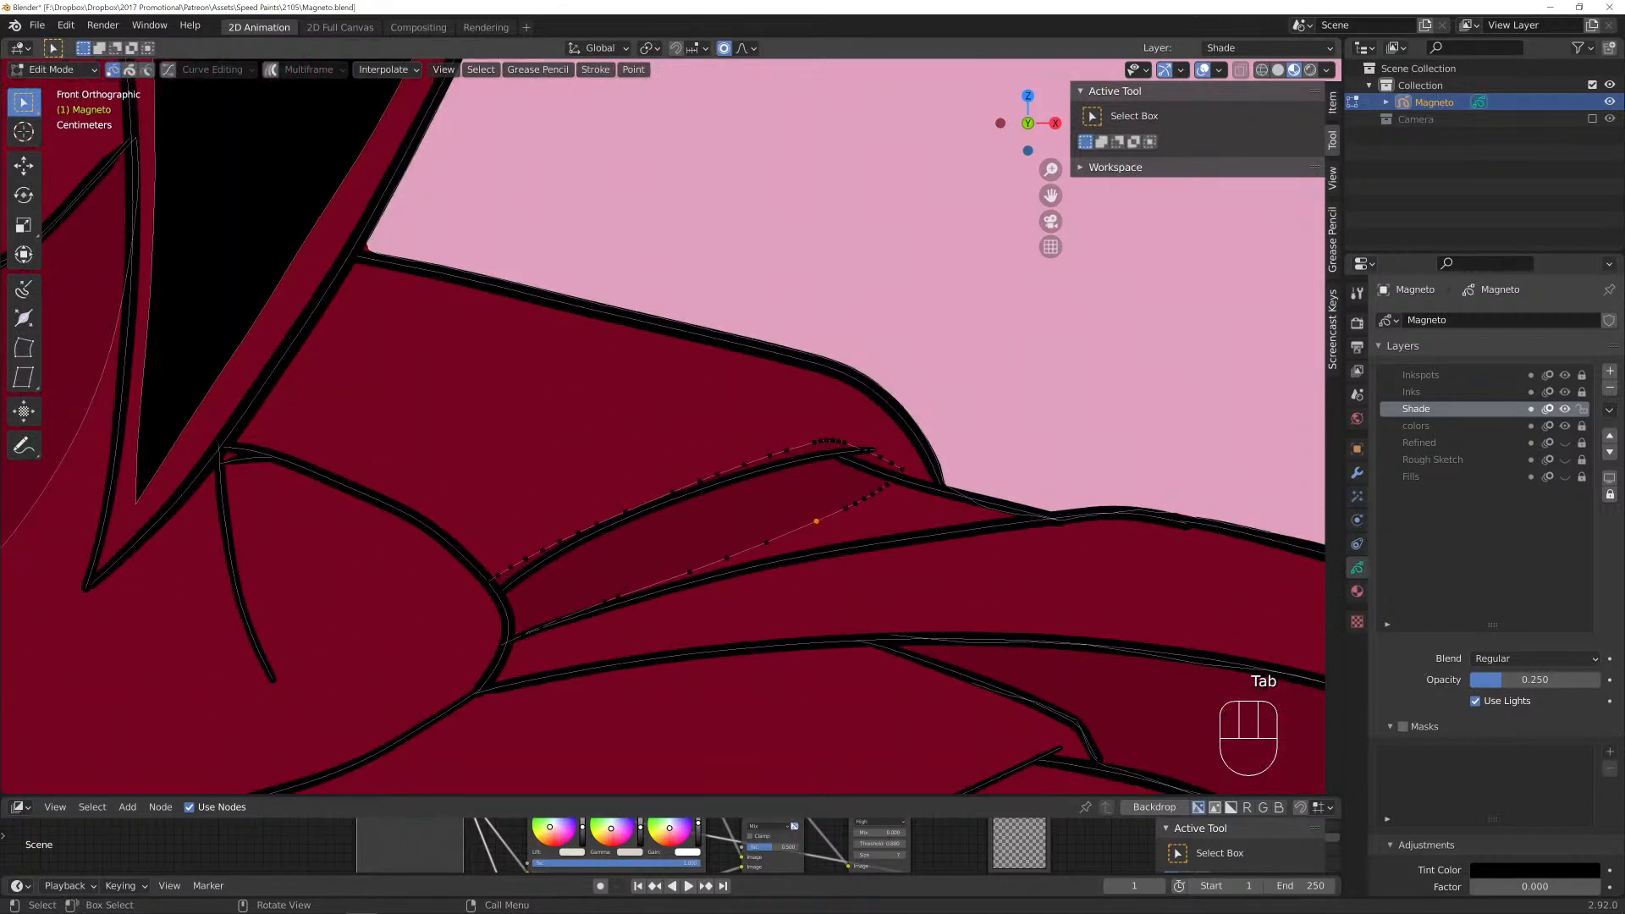
key(g)
scroll(815, 508, down, 4)
scroll(815, 508, up, 4)
scroll(815, 508, down, 6)
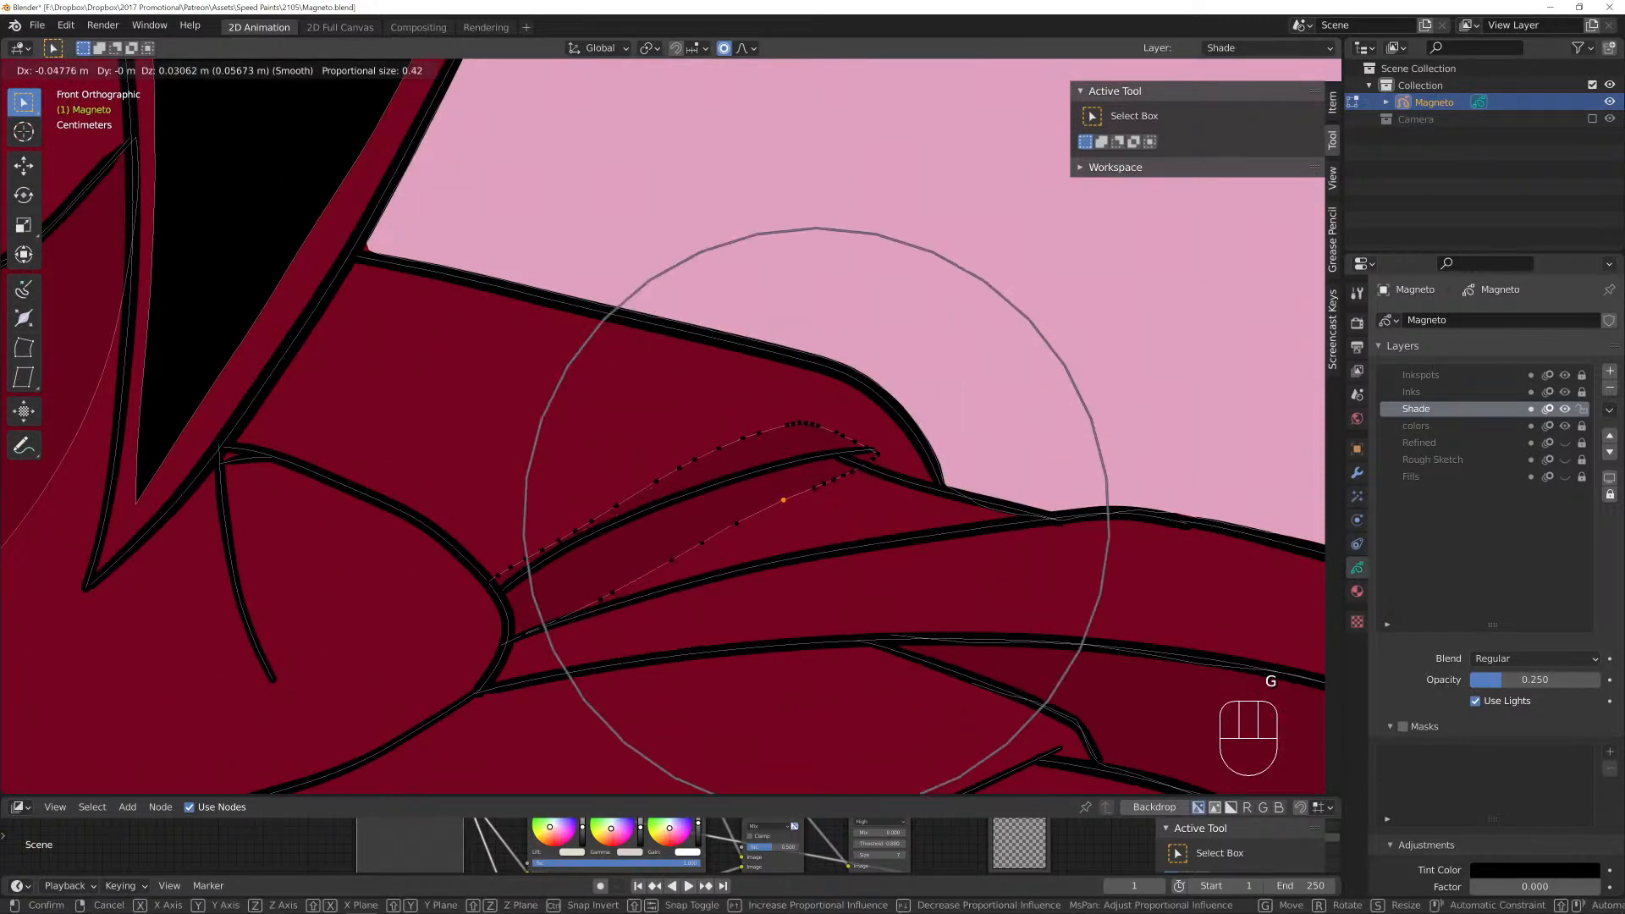
click(815, 508)
key(g)
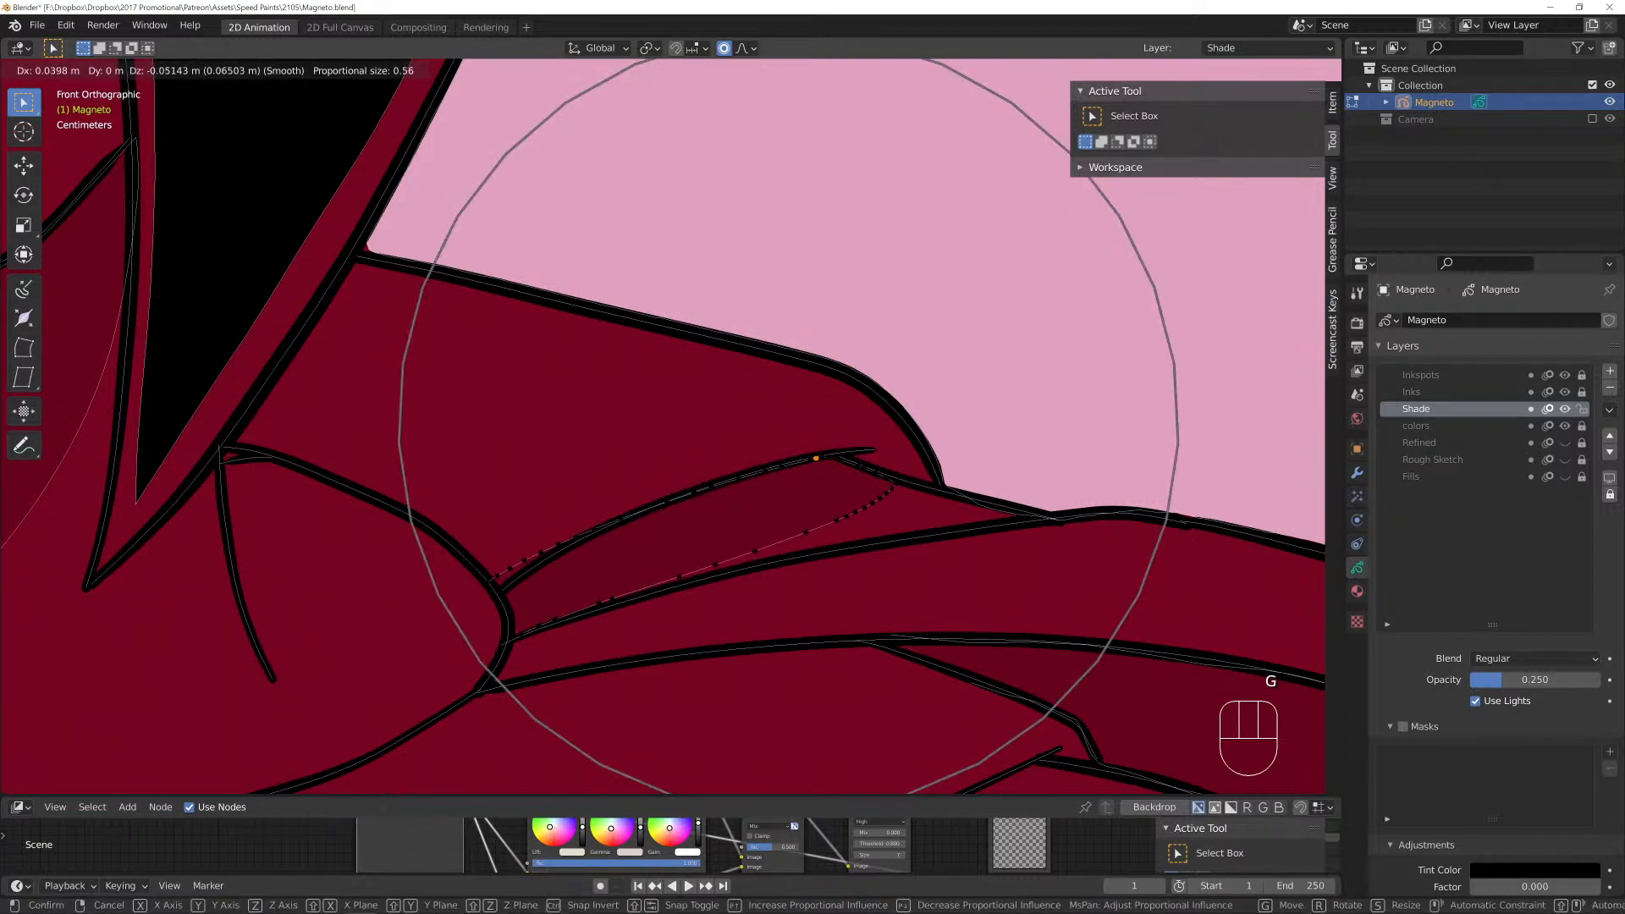
click(815, 508)
Move the upper and lower corners of the shade's narrow collar end onto the ink lines.
click(497, 590)
key(g)
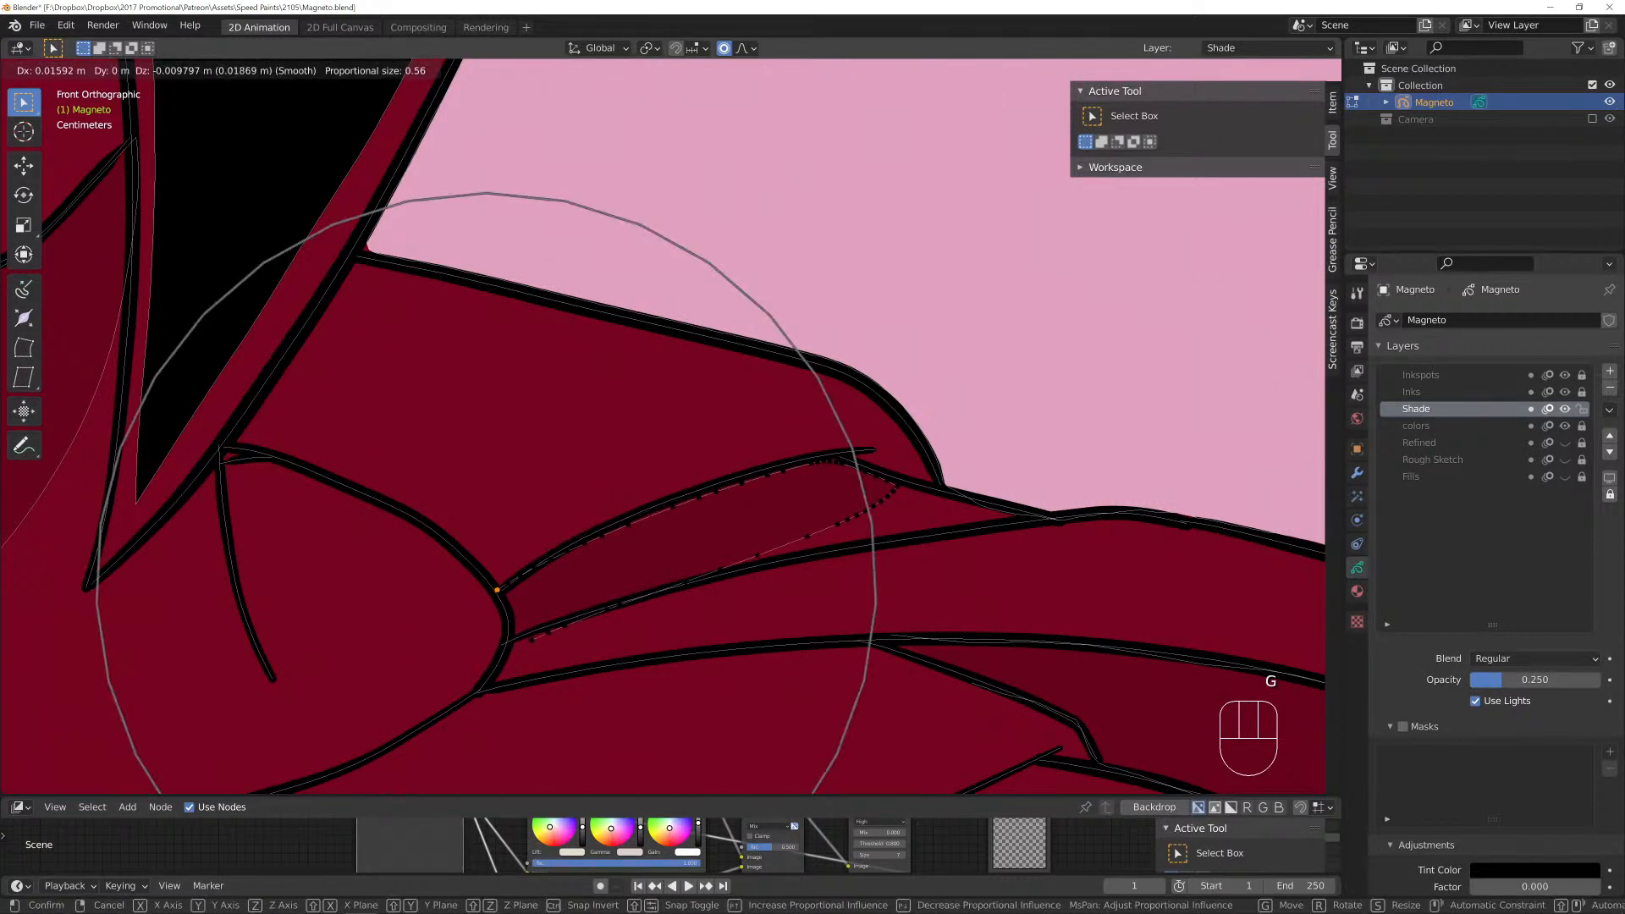
scroll(497, 590, up, 5)
click(499, 590)
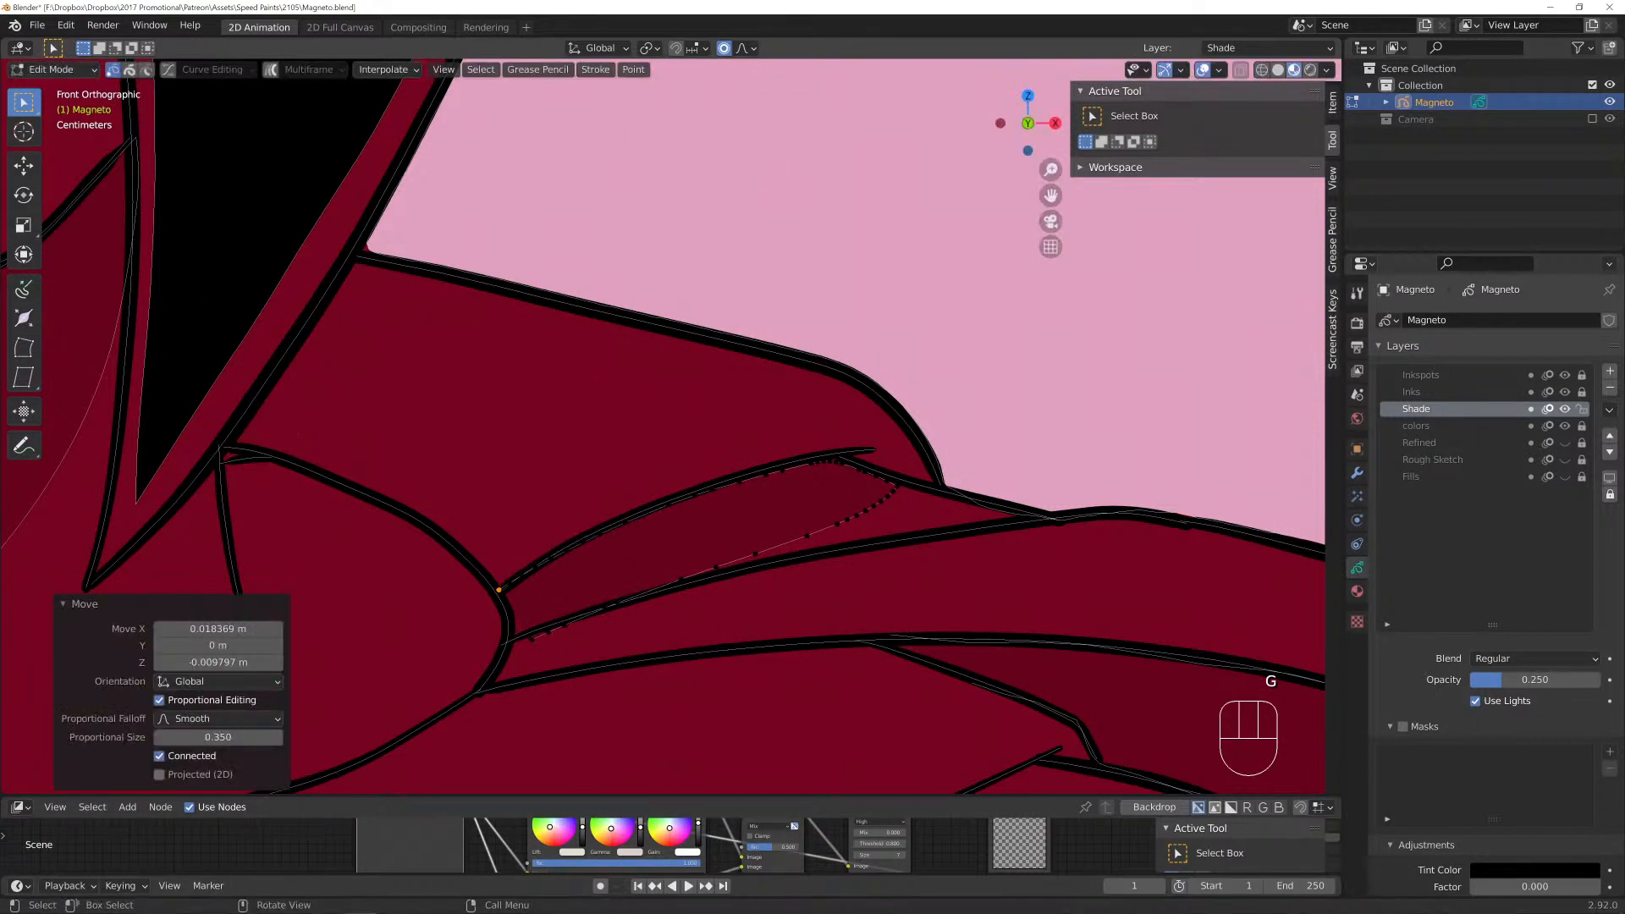
click(531, 639)
key(g)
scroll(526, 637, up, 8)
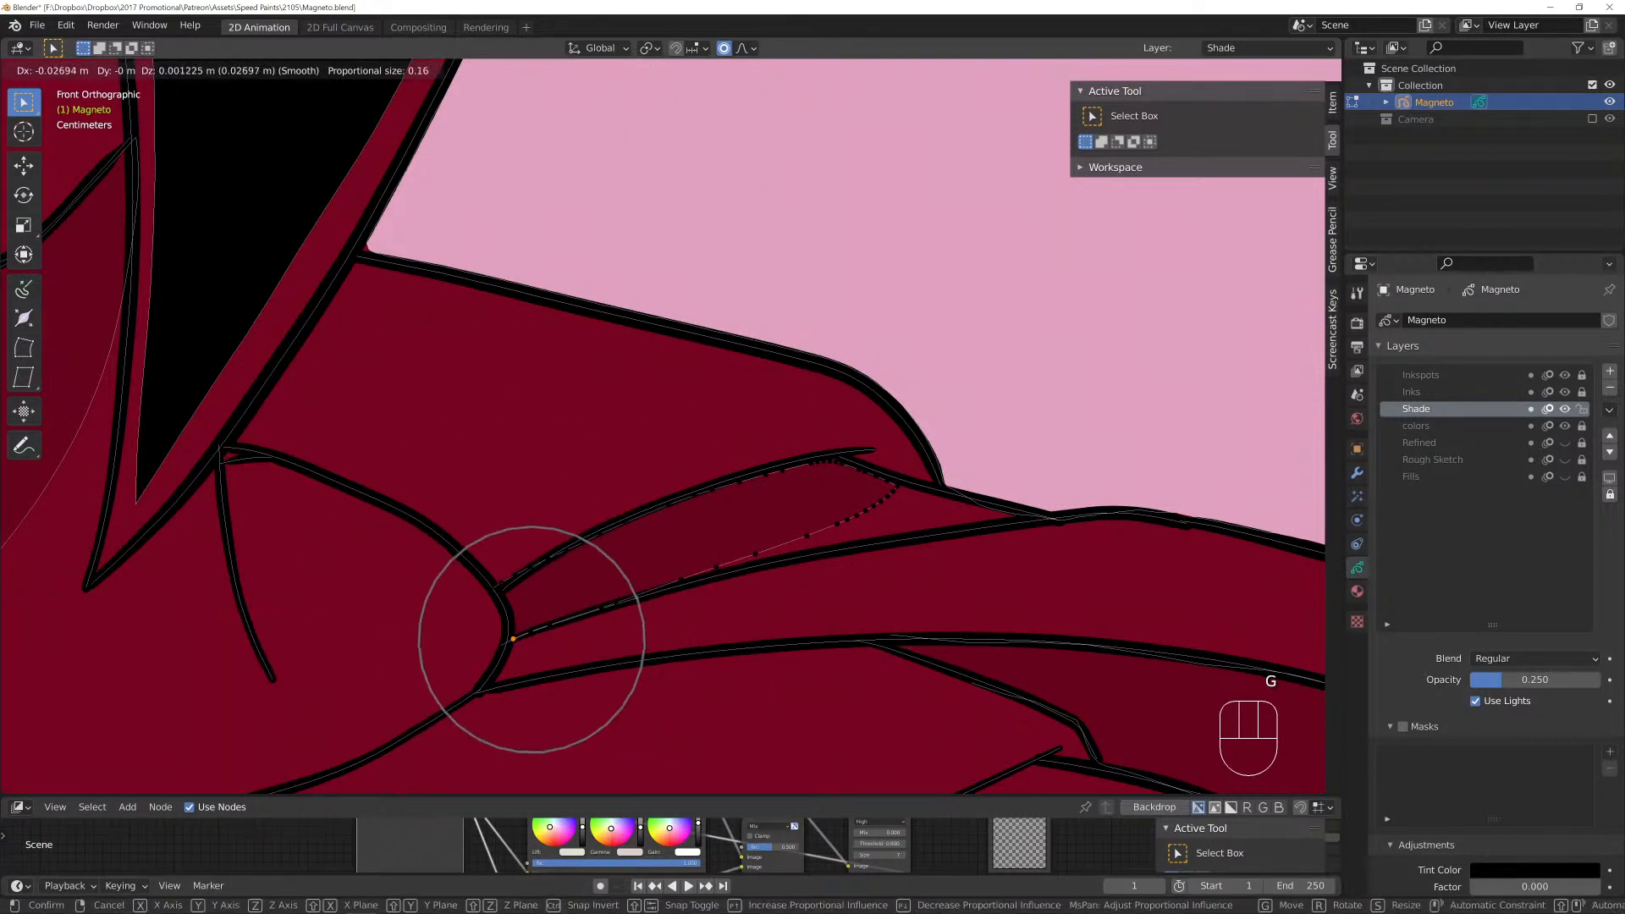
click(513, 638)
Fit the points between the two collar-end corners against the collar outline with a small proportional radius.
key(f)
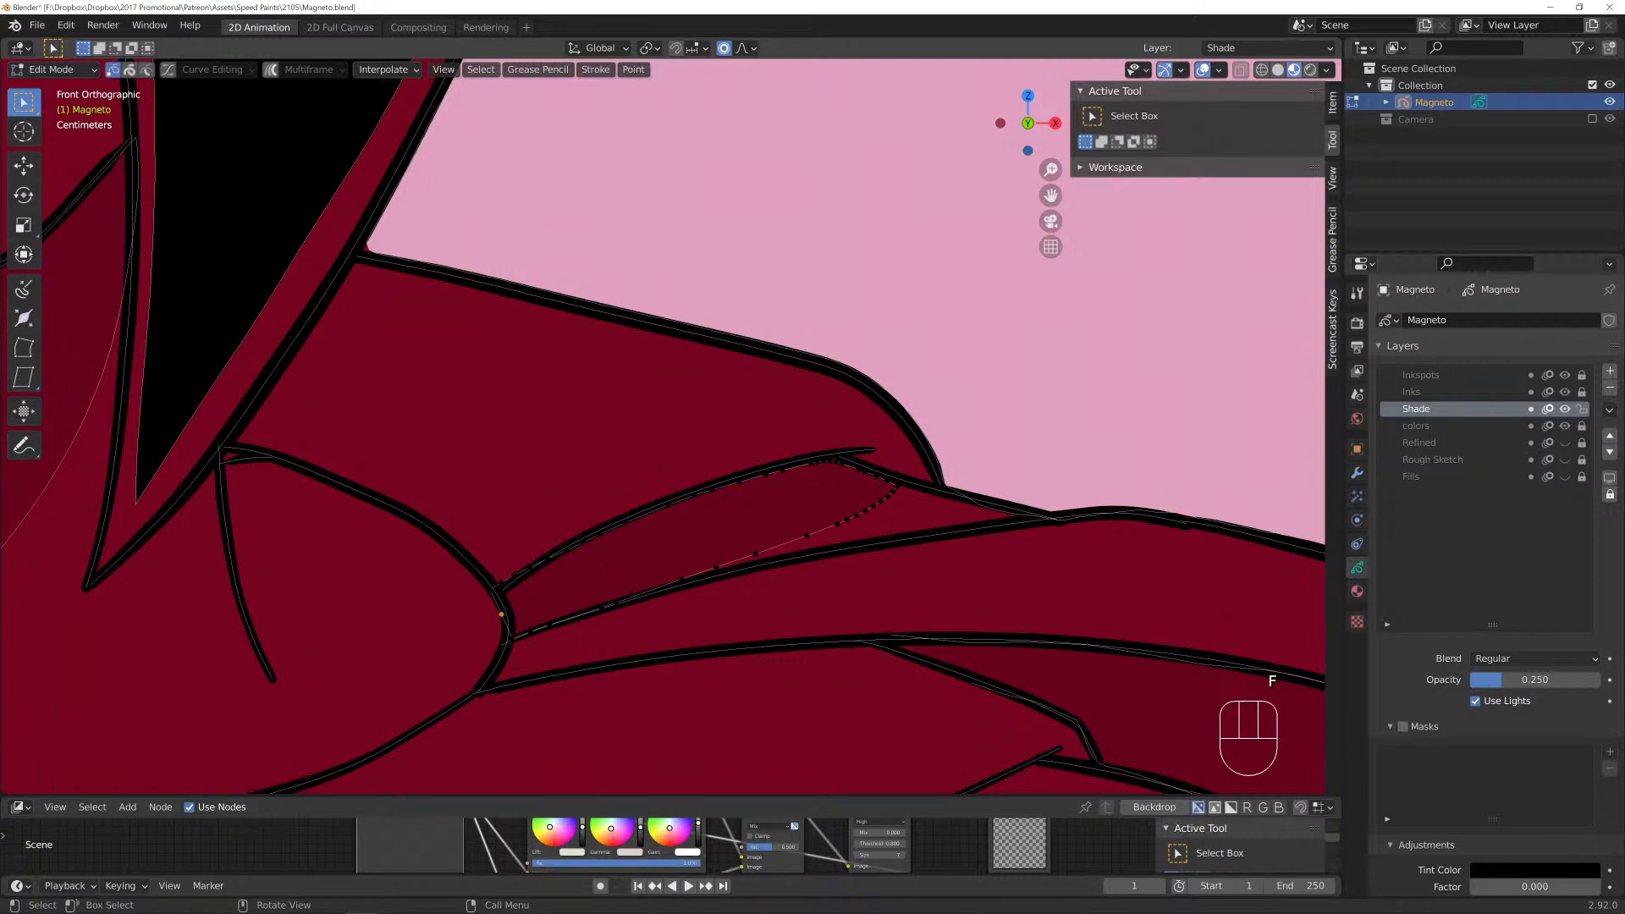
key(g)
scroll(501, 615, up, 7)
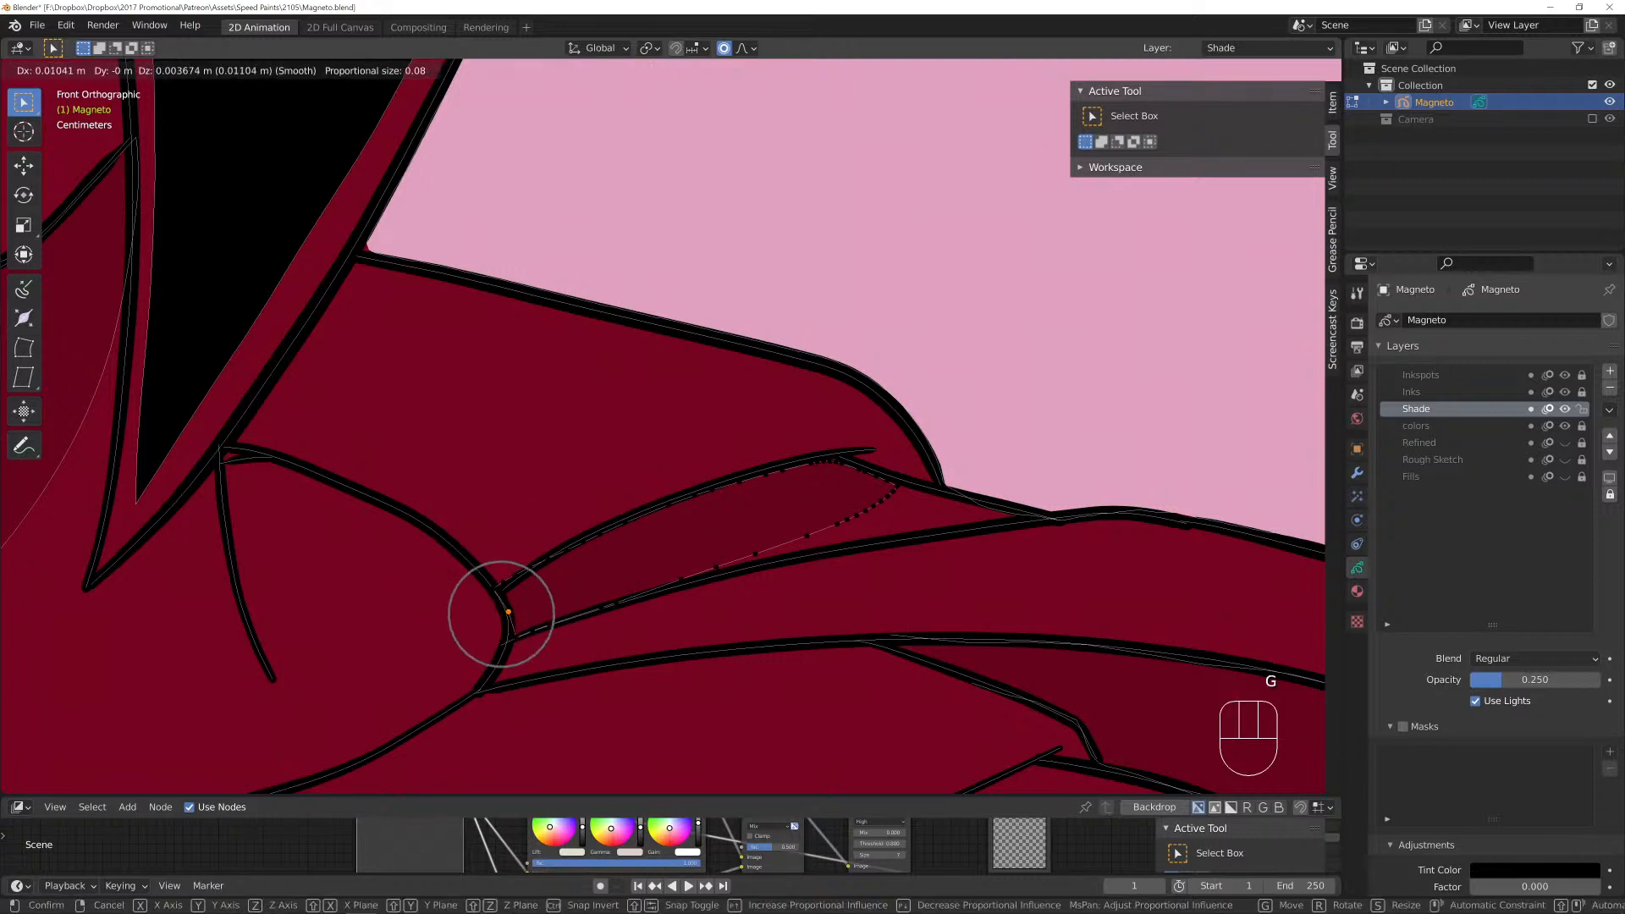
click(498, 610)
key(g)
click(524, 632)
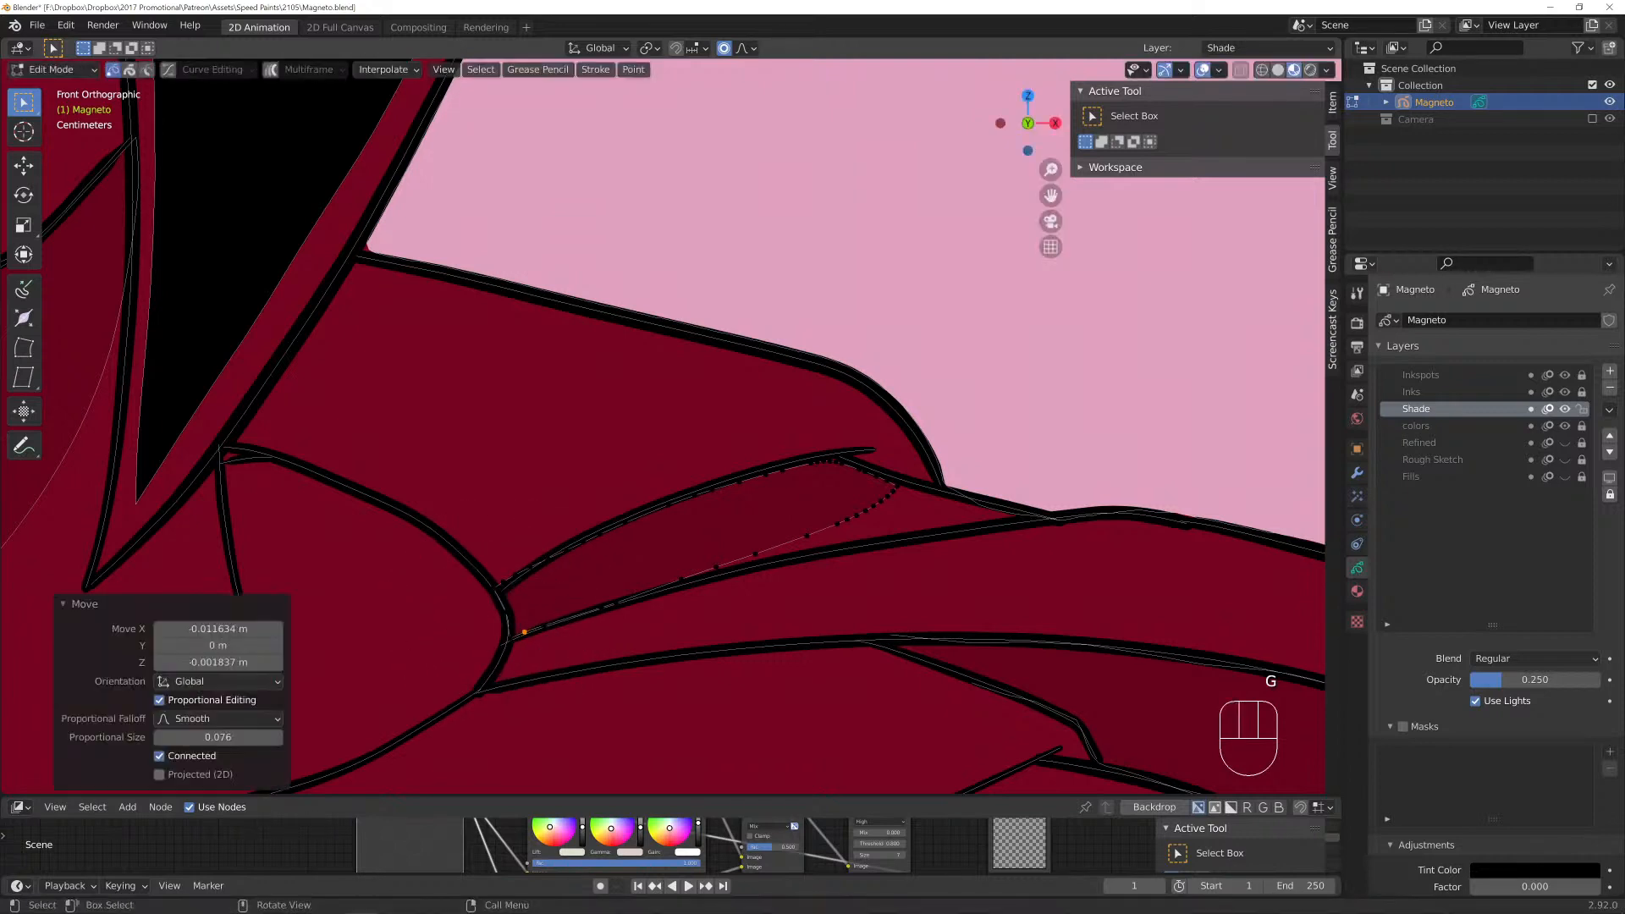
Raise the lower edge of the cape-fold shade and nudge its upper outer corner onto the fold line.
key(g)
scroll(806, 536, down, 8)
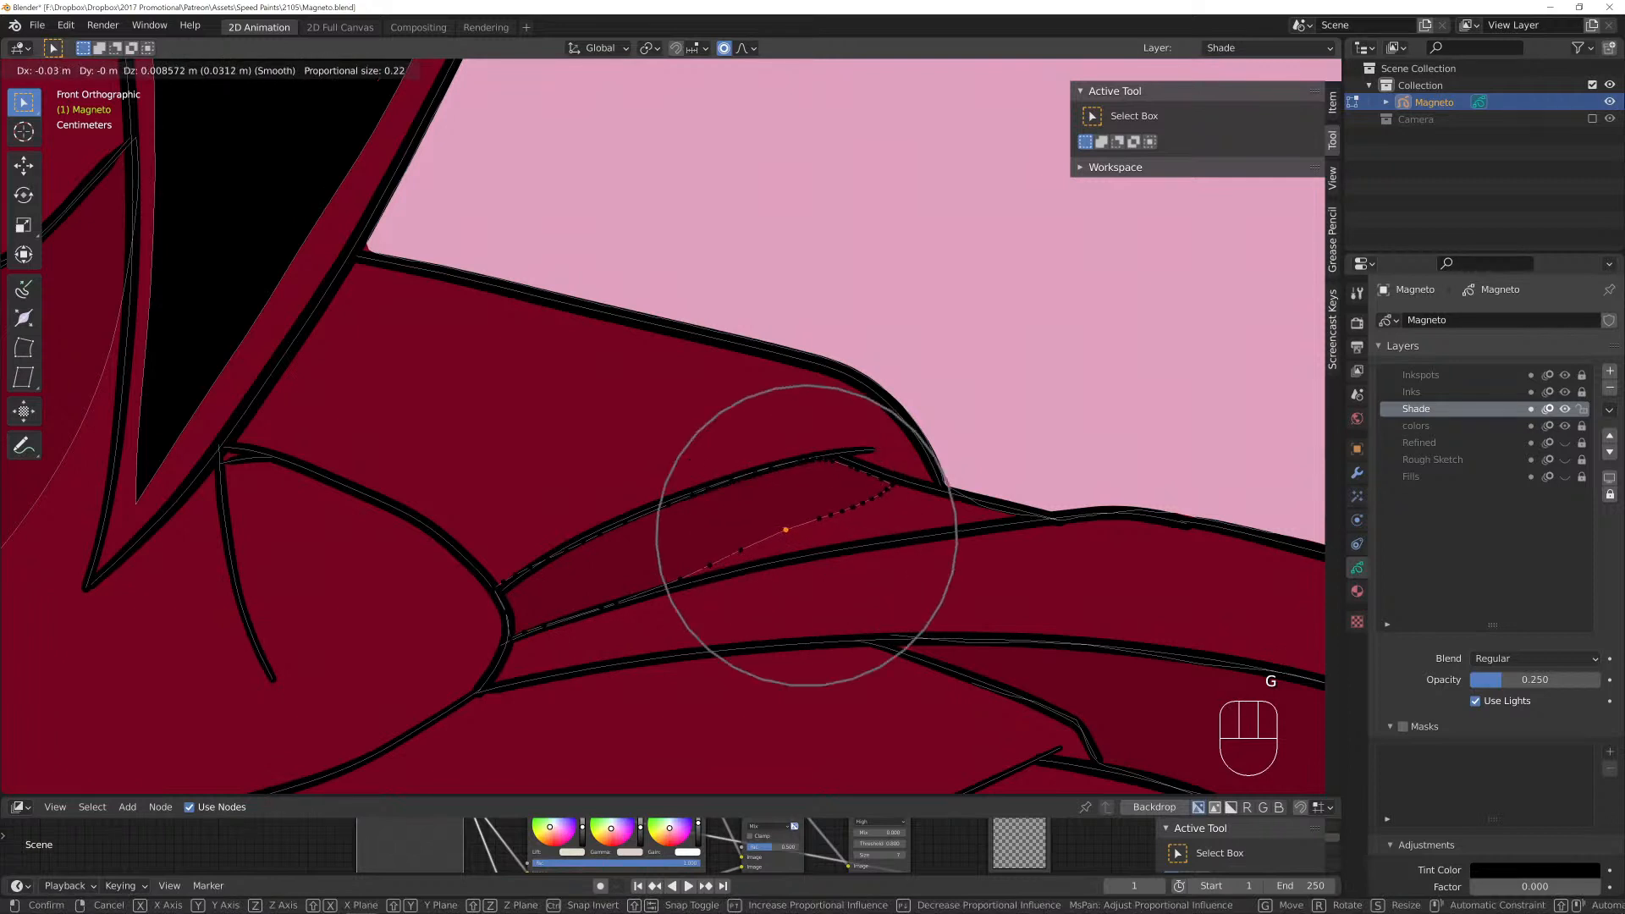
click(786, 530)
key(g)
scroll(677, 572, down, 3)
click(679, 569)
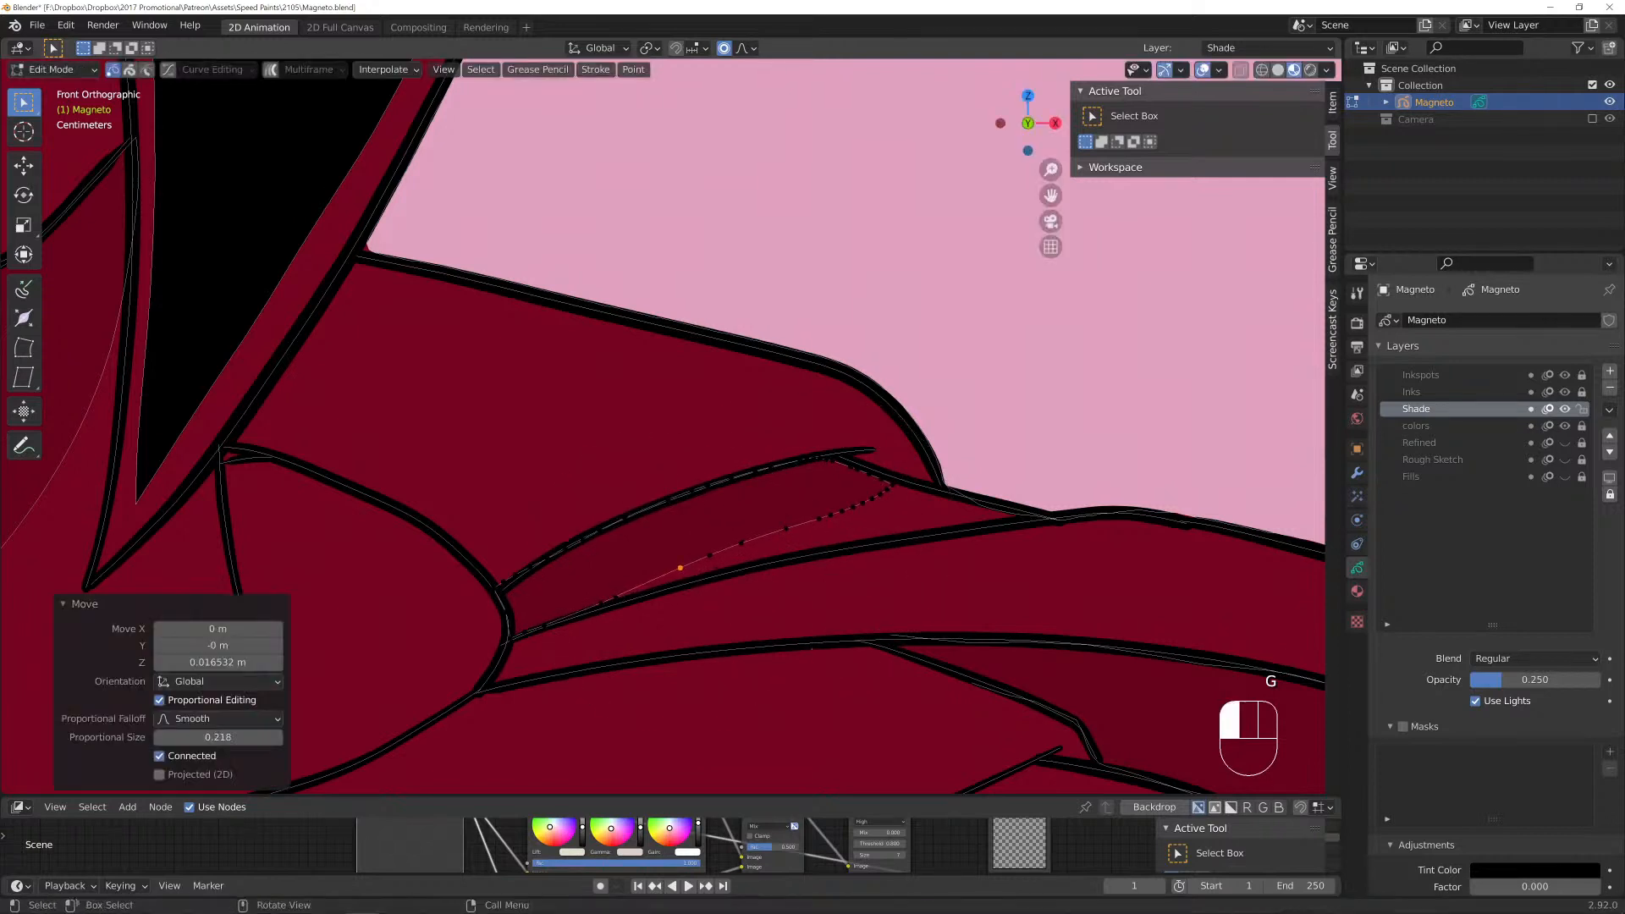
click(816, 458)
key(g)
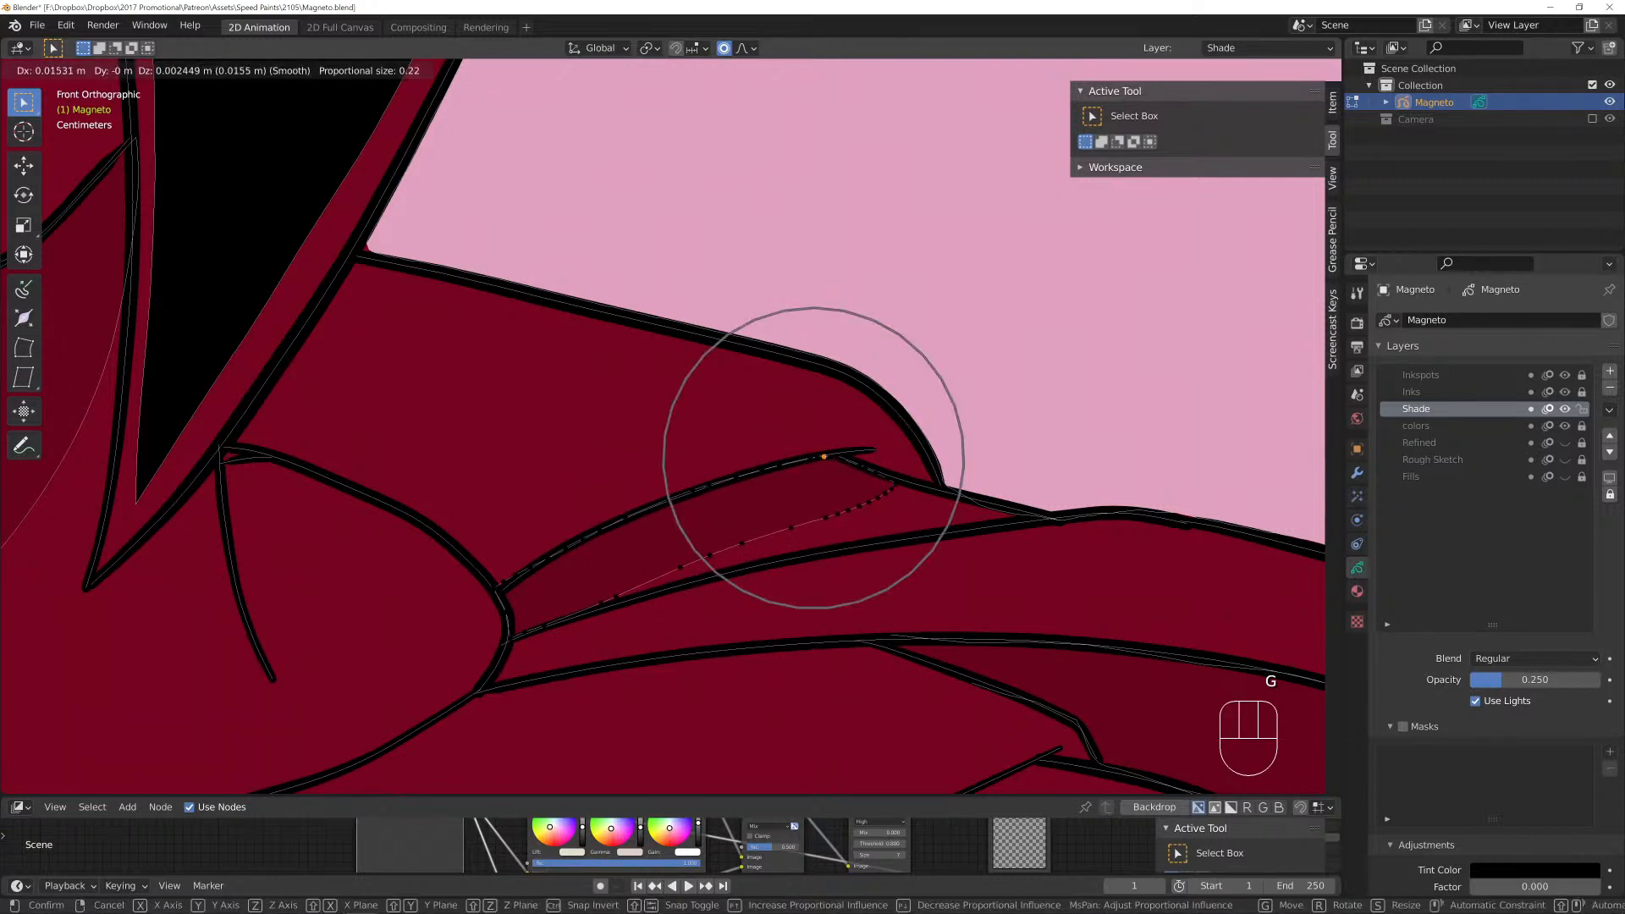
click(813, 464)
Draw a filled shade shape inside the collar beside the neck, under the helmet's edge.
key(Tab)
scroll(552, 554, down, 3)
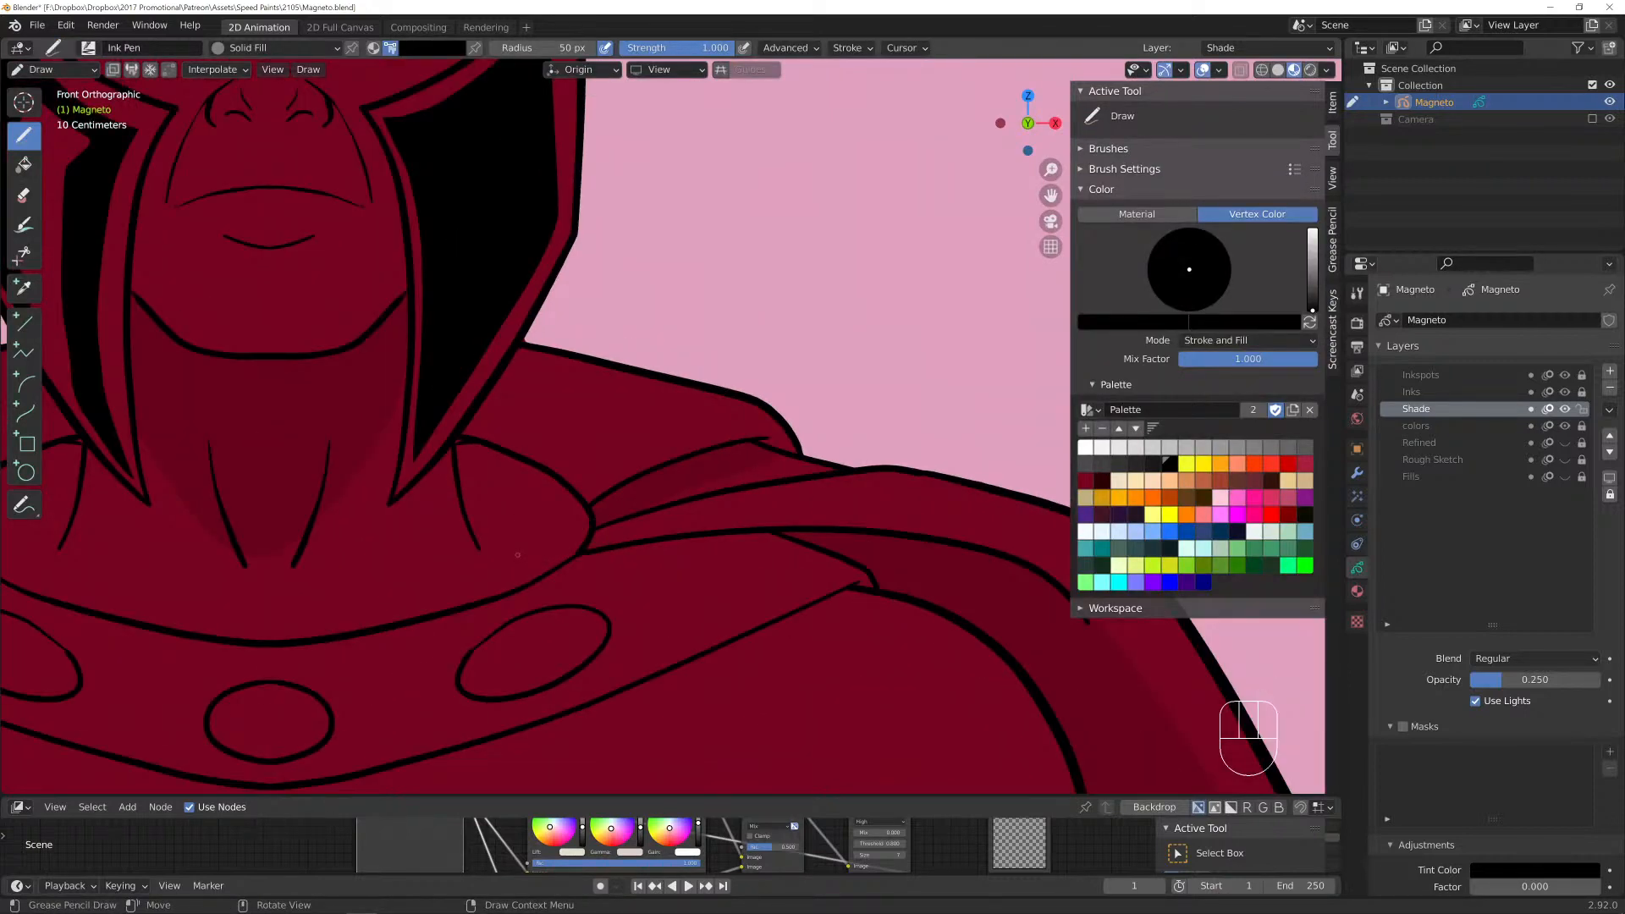
drag(464, 436, 531, 466)
drag(449, 439, 453, 418)
scroll(475, 546, down, 5)
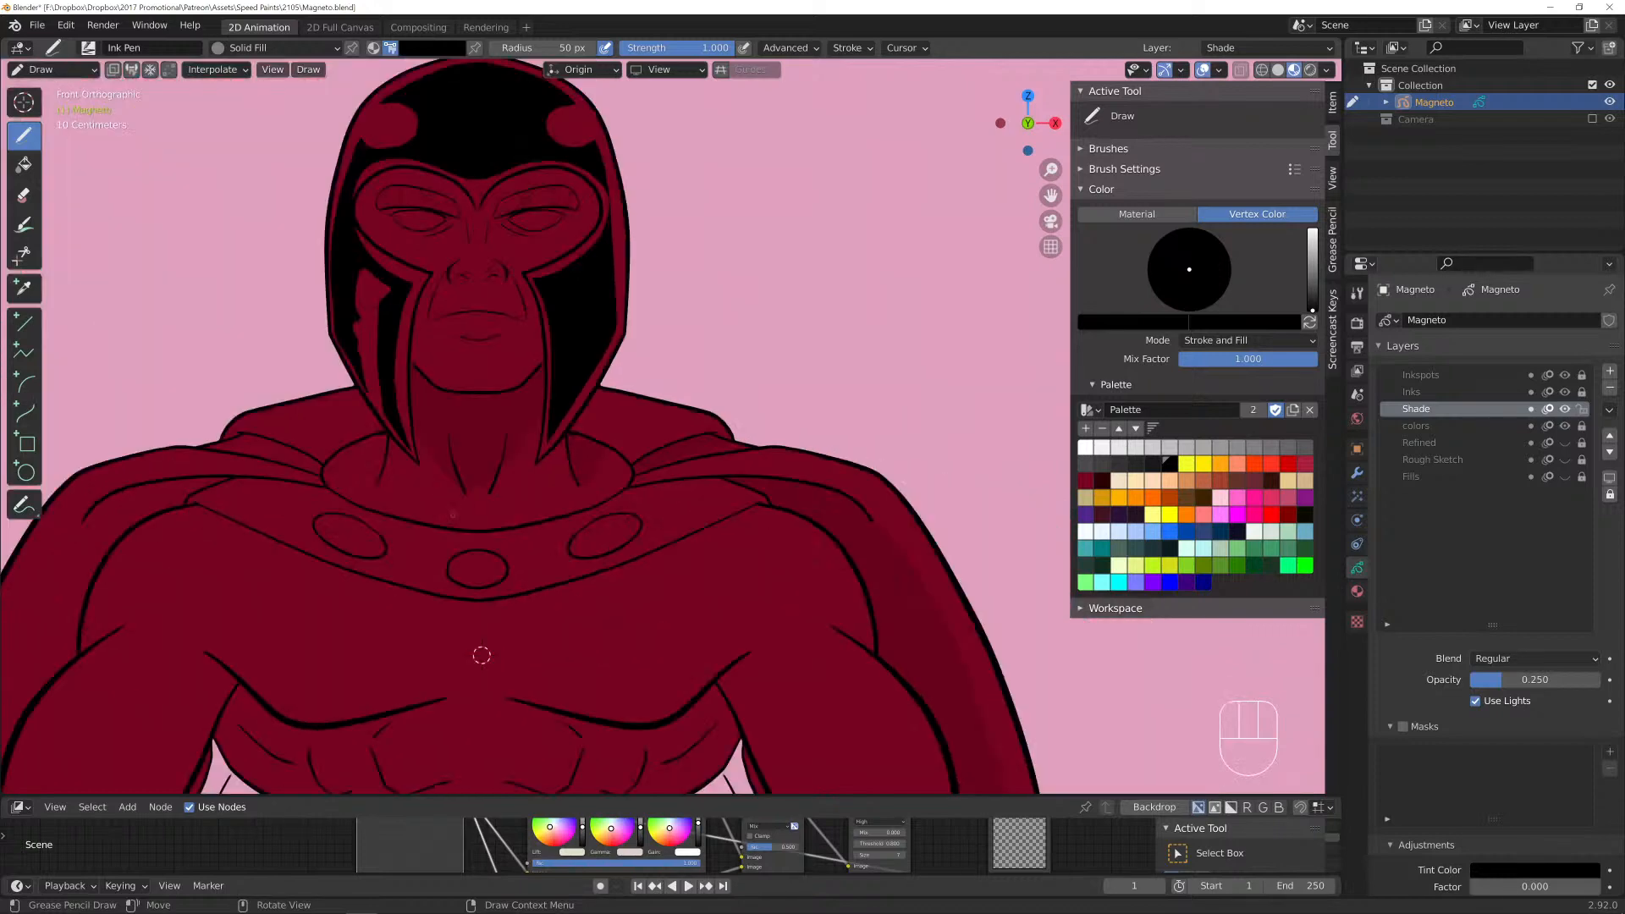
Try to draw a shade shape along the inner edge of the upper arm below the armpit.
mouse_move(481, 656)
shift+middle_down()
mouse_move(482, 508)
mouse_move(399, 206)
mouse_move(85, 135)
mouse_move(330, 127)
shift+middle_up()
scroll(171, 82, up, 3)
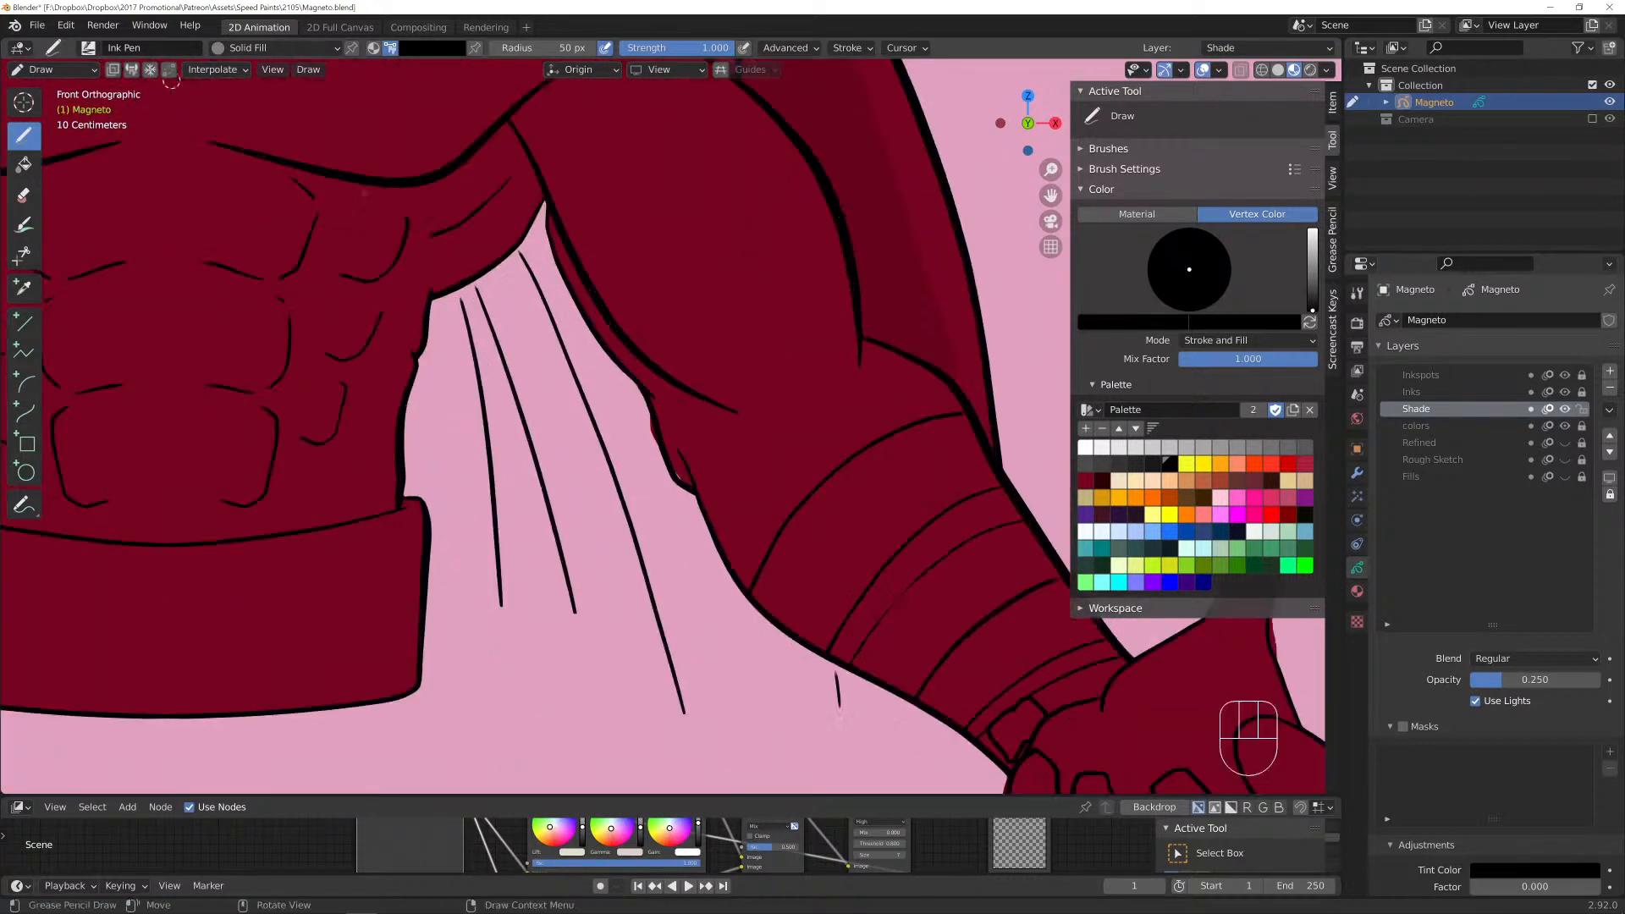
mouse_move(560, 227)
mouse_down()
mouse_move(635, 356)
mouse_move(710, 401)
mouse_move(688, 402)
mouse_up()
drag(543, 197, 549, 268)
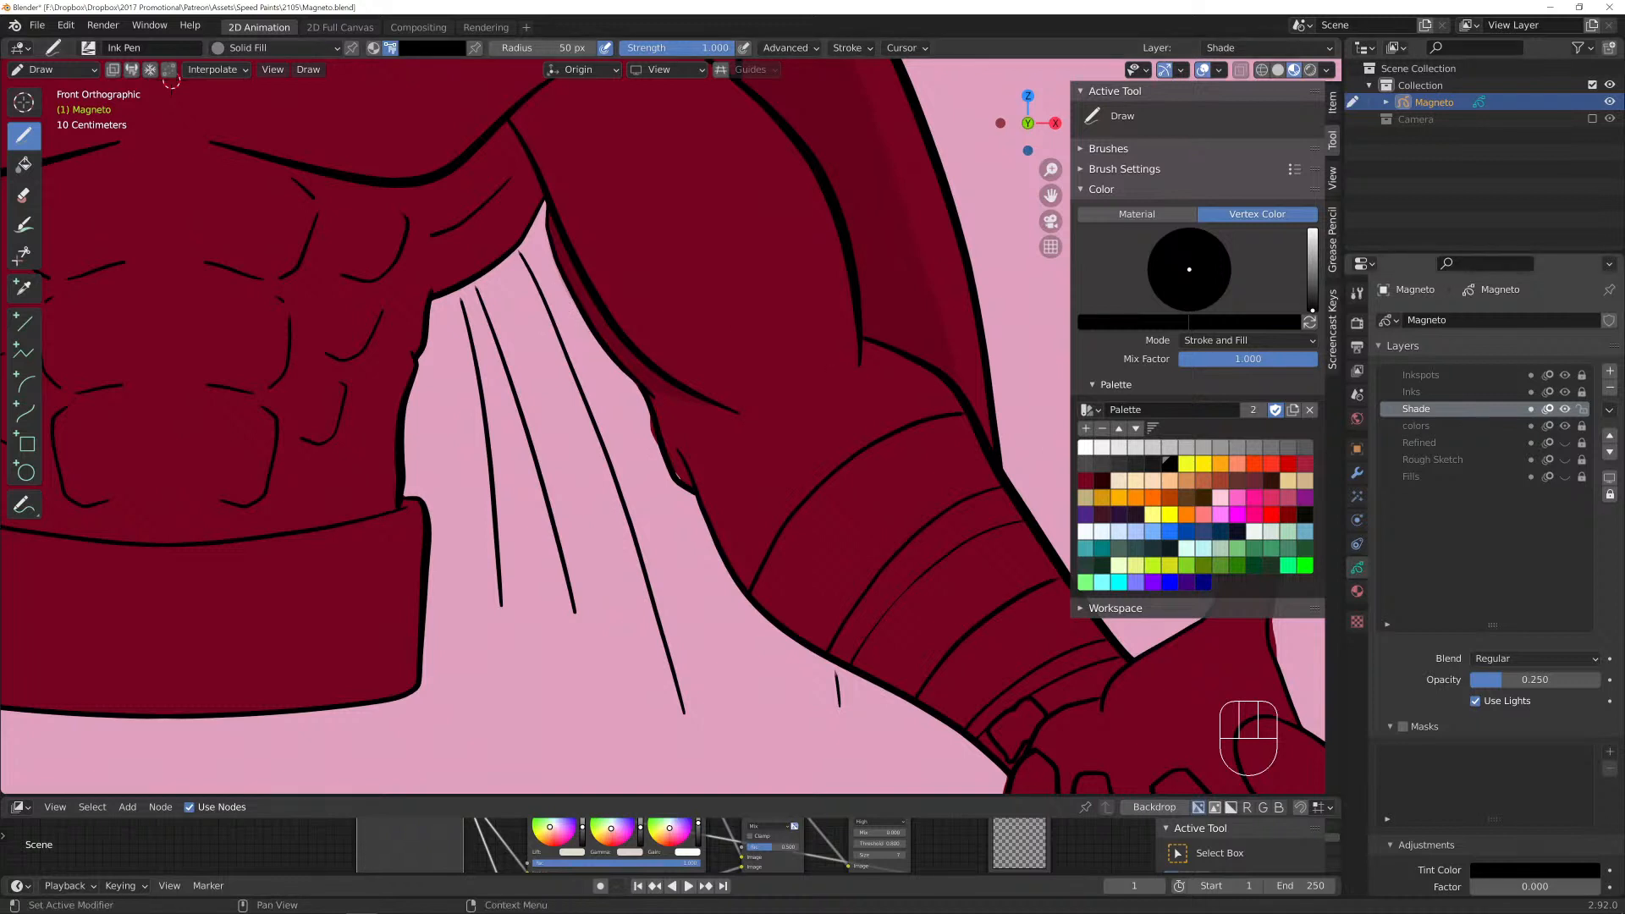
Enable masks on the Shade layer and add the colors layer as its mask.
click(1430, 426)
click(1430, 409)
click(1402, 726)
click(1610, 751)
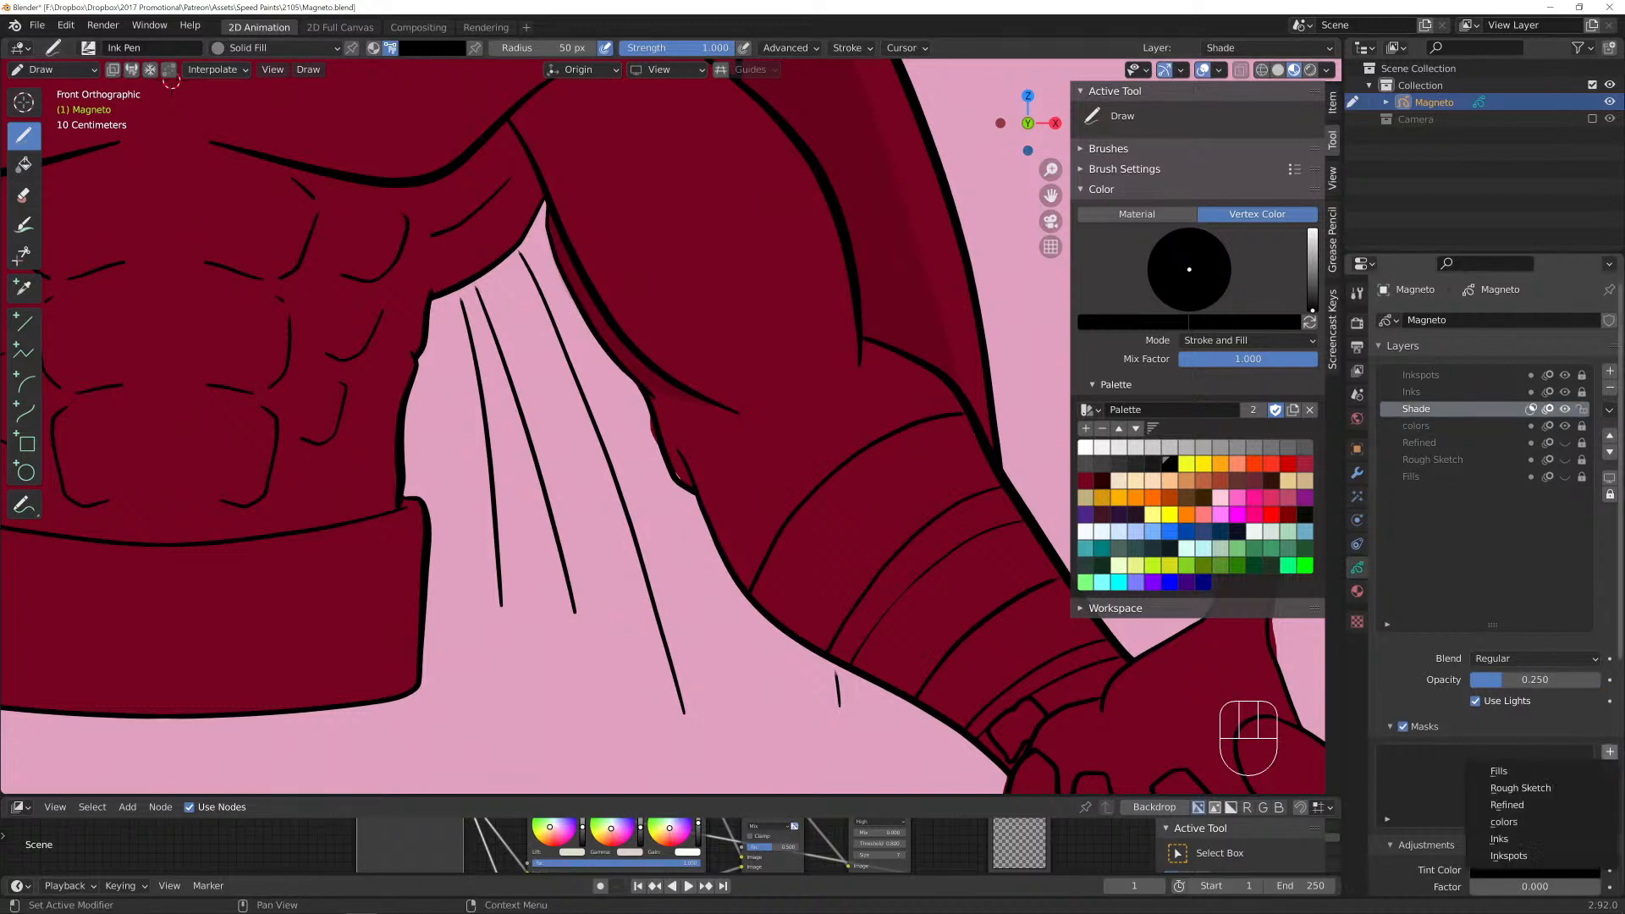
click(1504, 822)
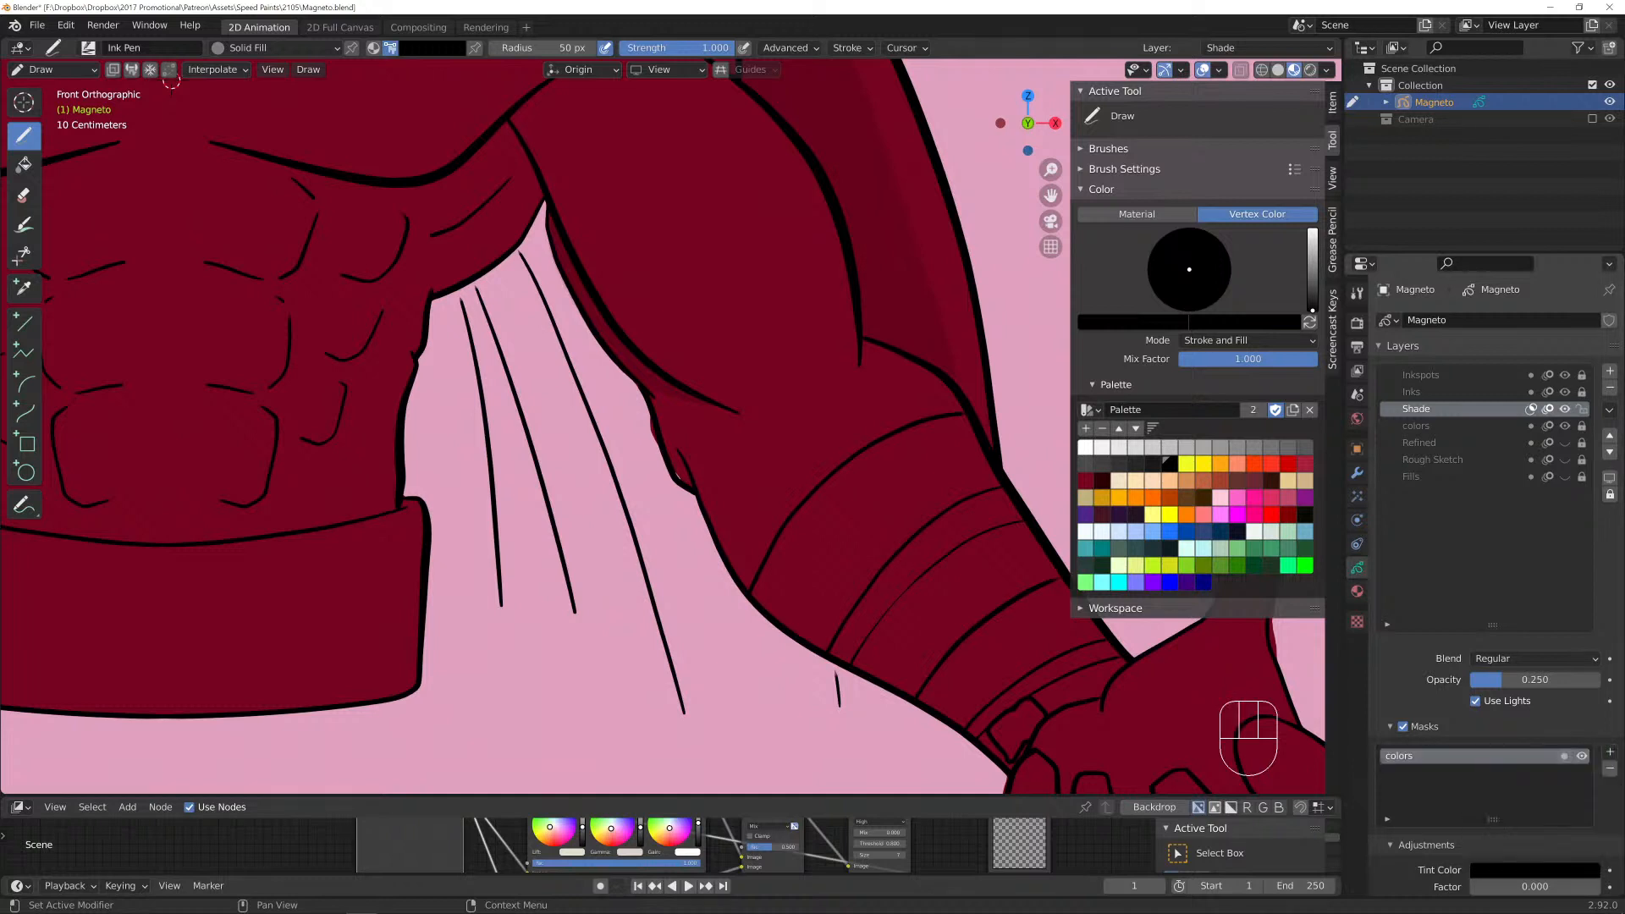
drag(744, 502, 719, 515)
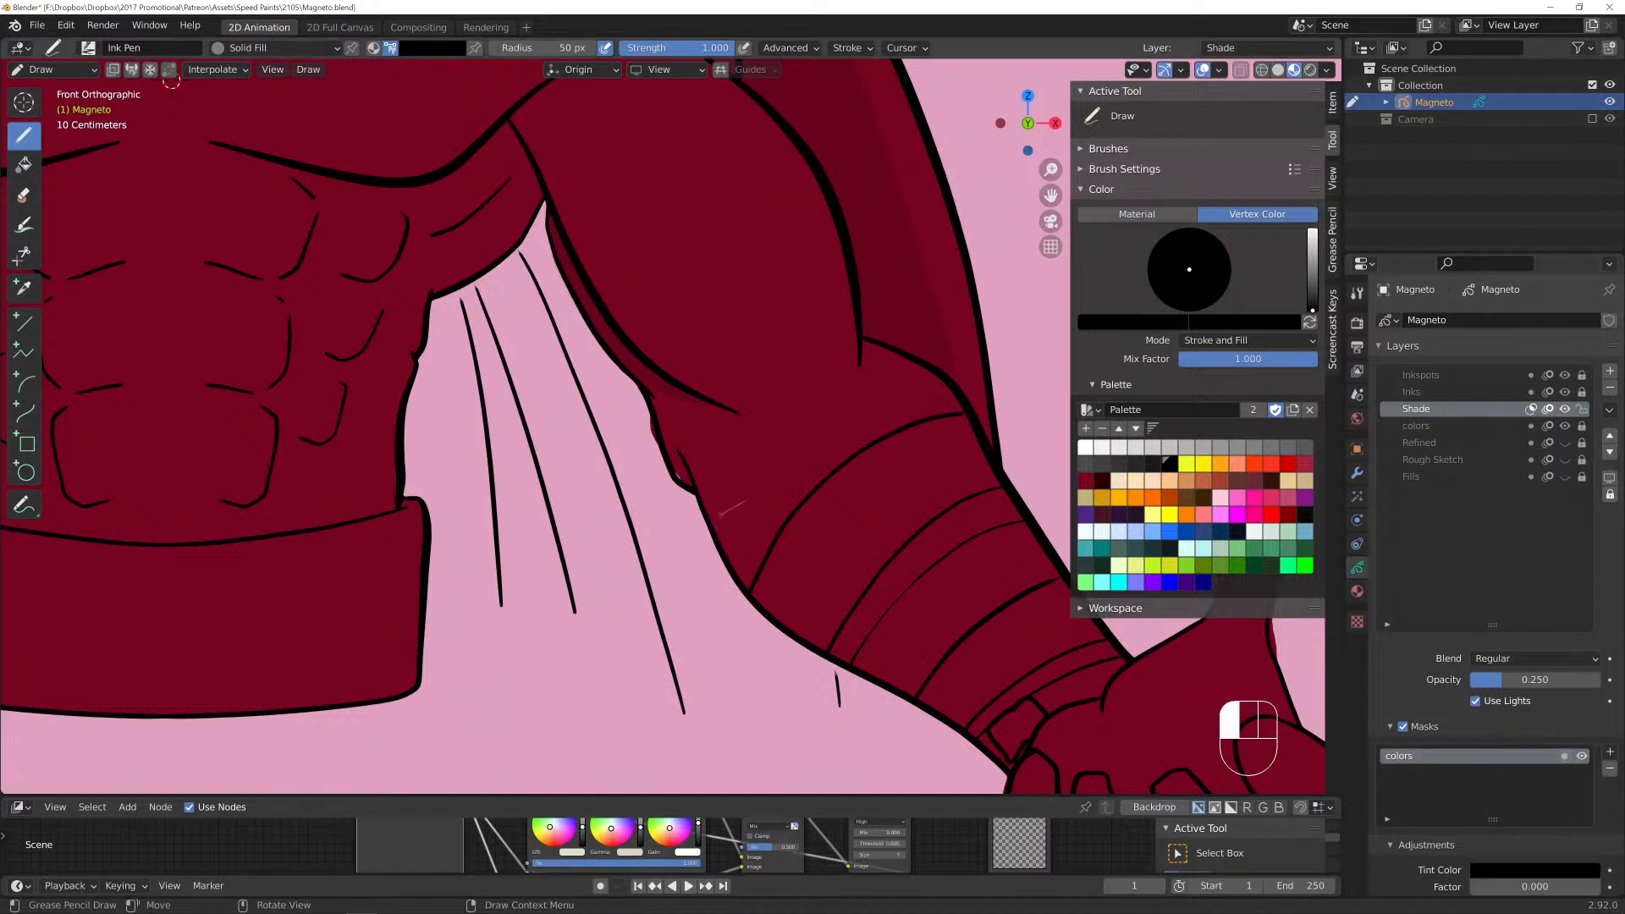
drag(876, 633, 877, 633)
key(ctrl+z)
Draw a filled shade shape around the end of the biceps line at the inner elbow.
mouse_move(723, 412)
mouse_down()
mouse_move(767, 425)
mouse_move(677, 394)
mouse_up()
scroll(436, 429, down, 5)
scroll(428, 262, up, 2)
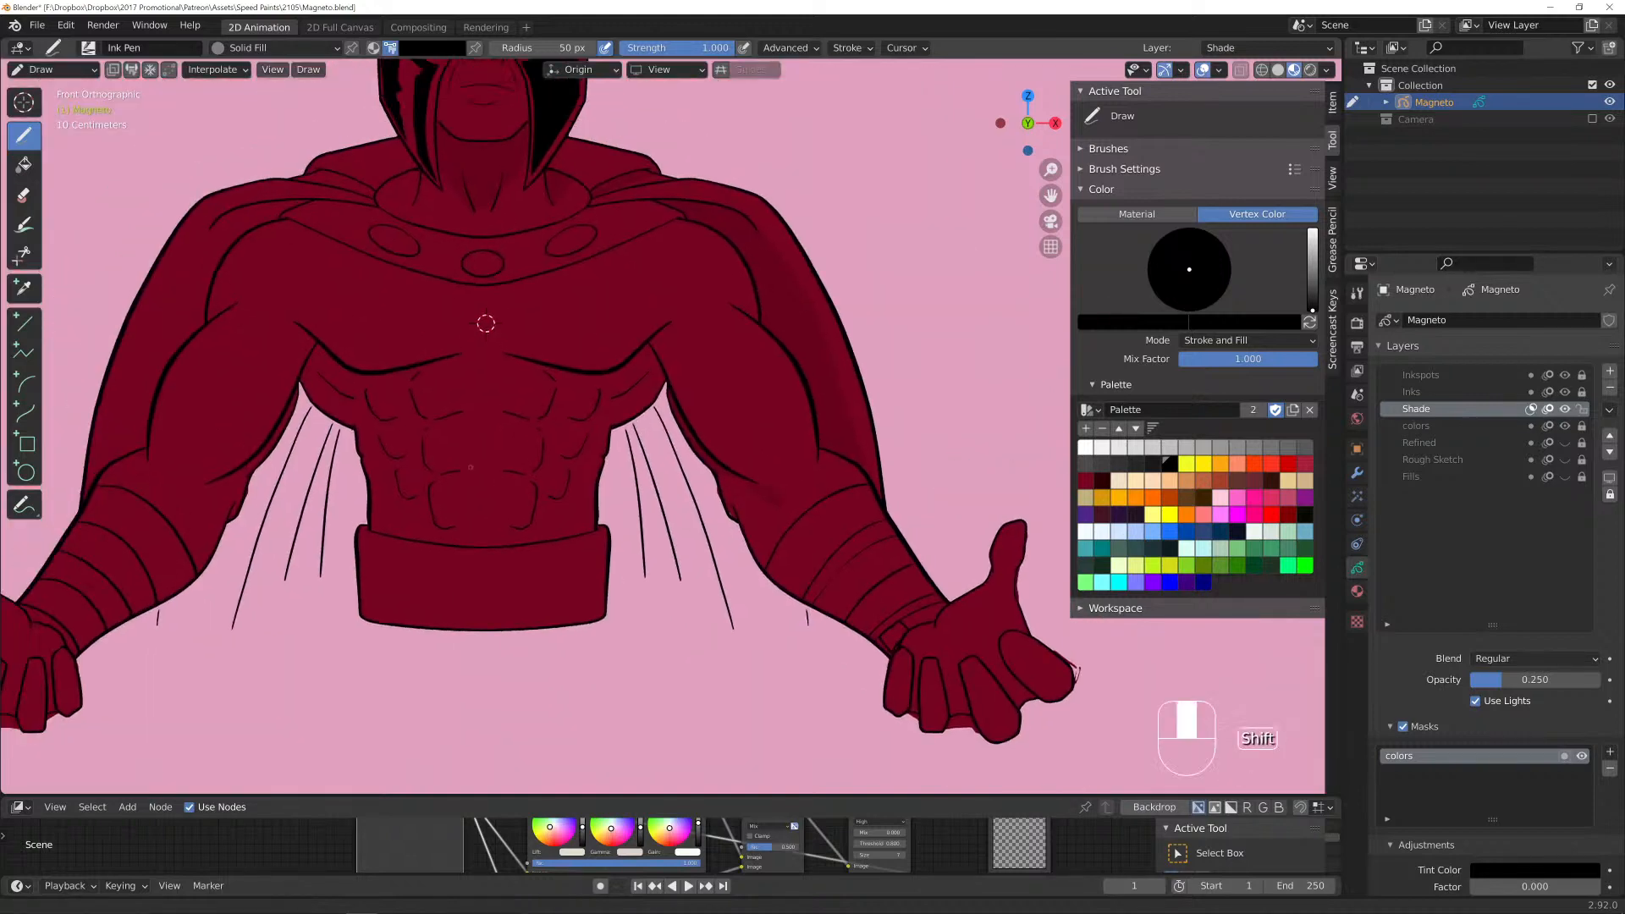
Unlock the colors layer and lock the Shade layer.
shift+middle_drag(475, 265, 270, 184)
scroll(270, 185, up, 3)
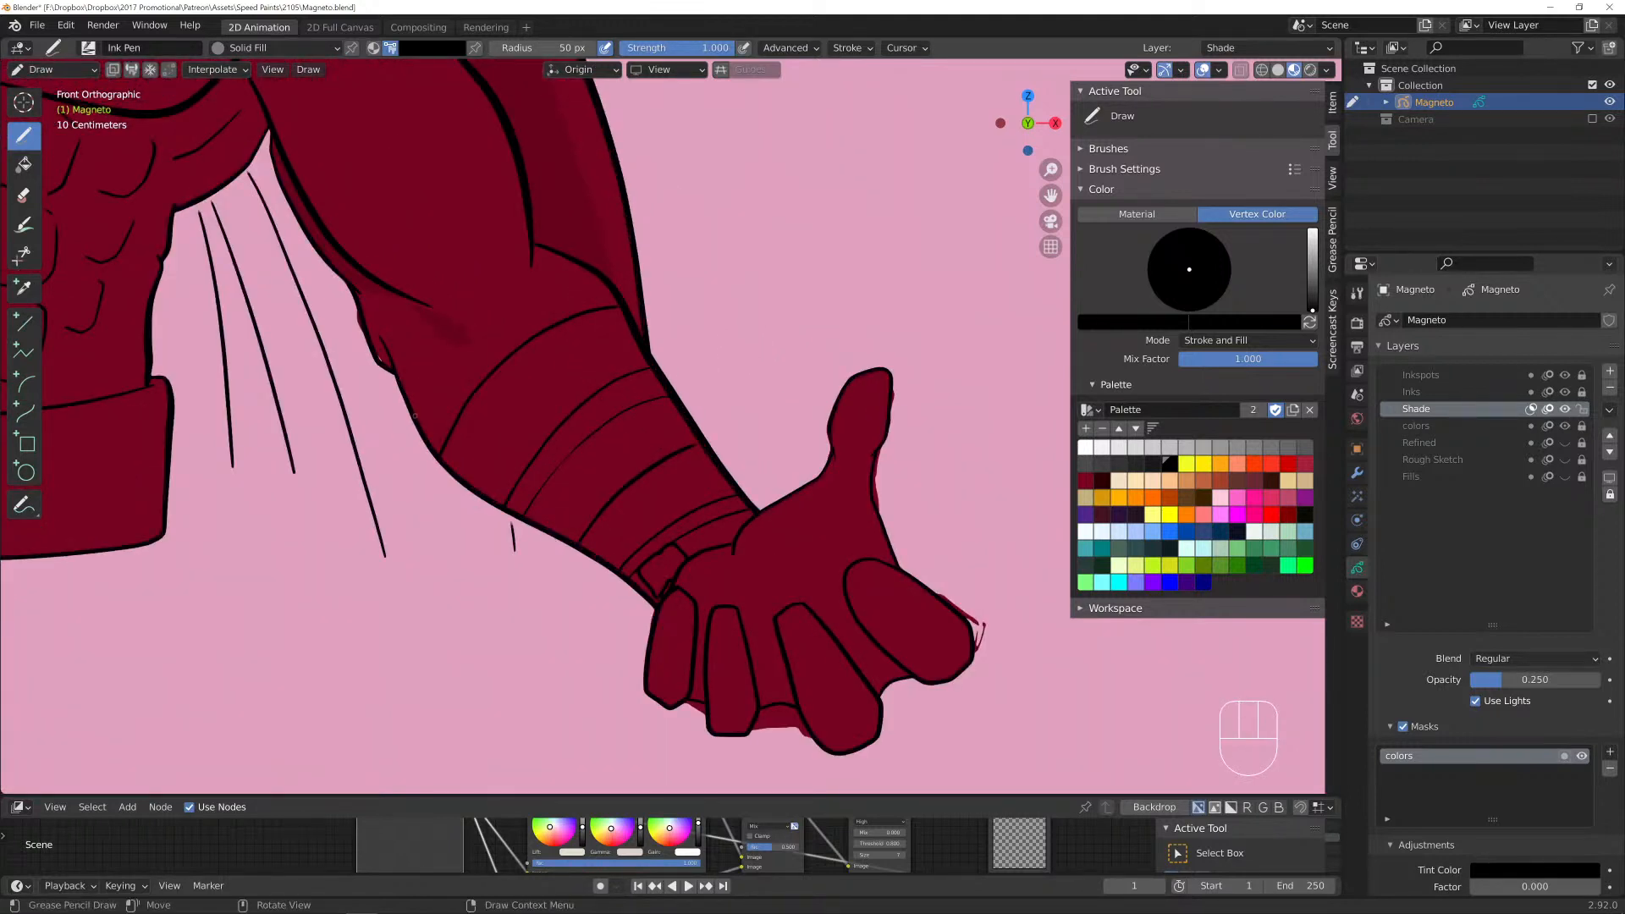
click(1582, 425)
click(1582, 409)
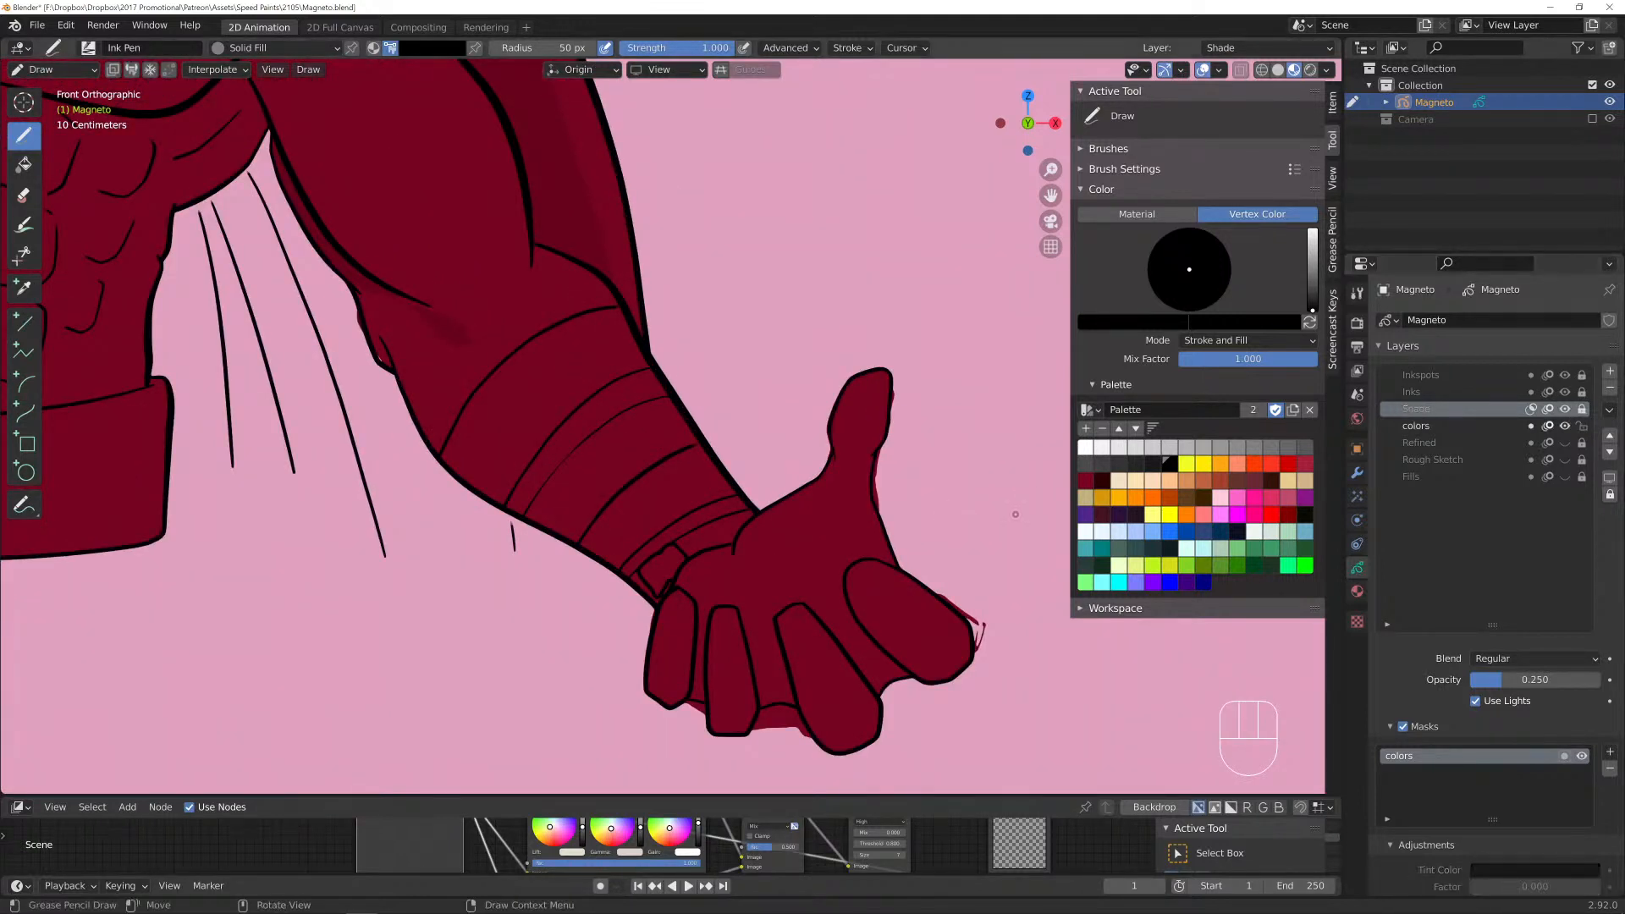
Dissolve the stray colour-fill points sticking out beyond the index fingertip.
scroll(914, 508, up, 3)
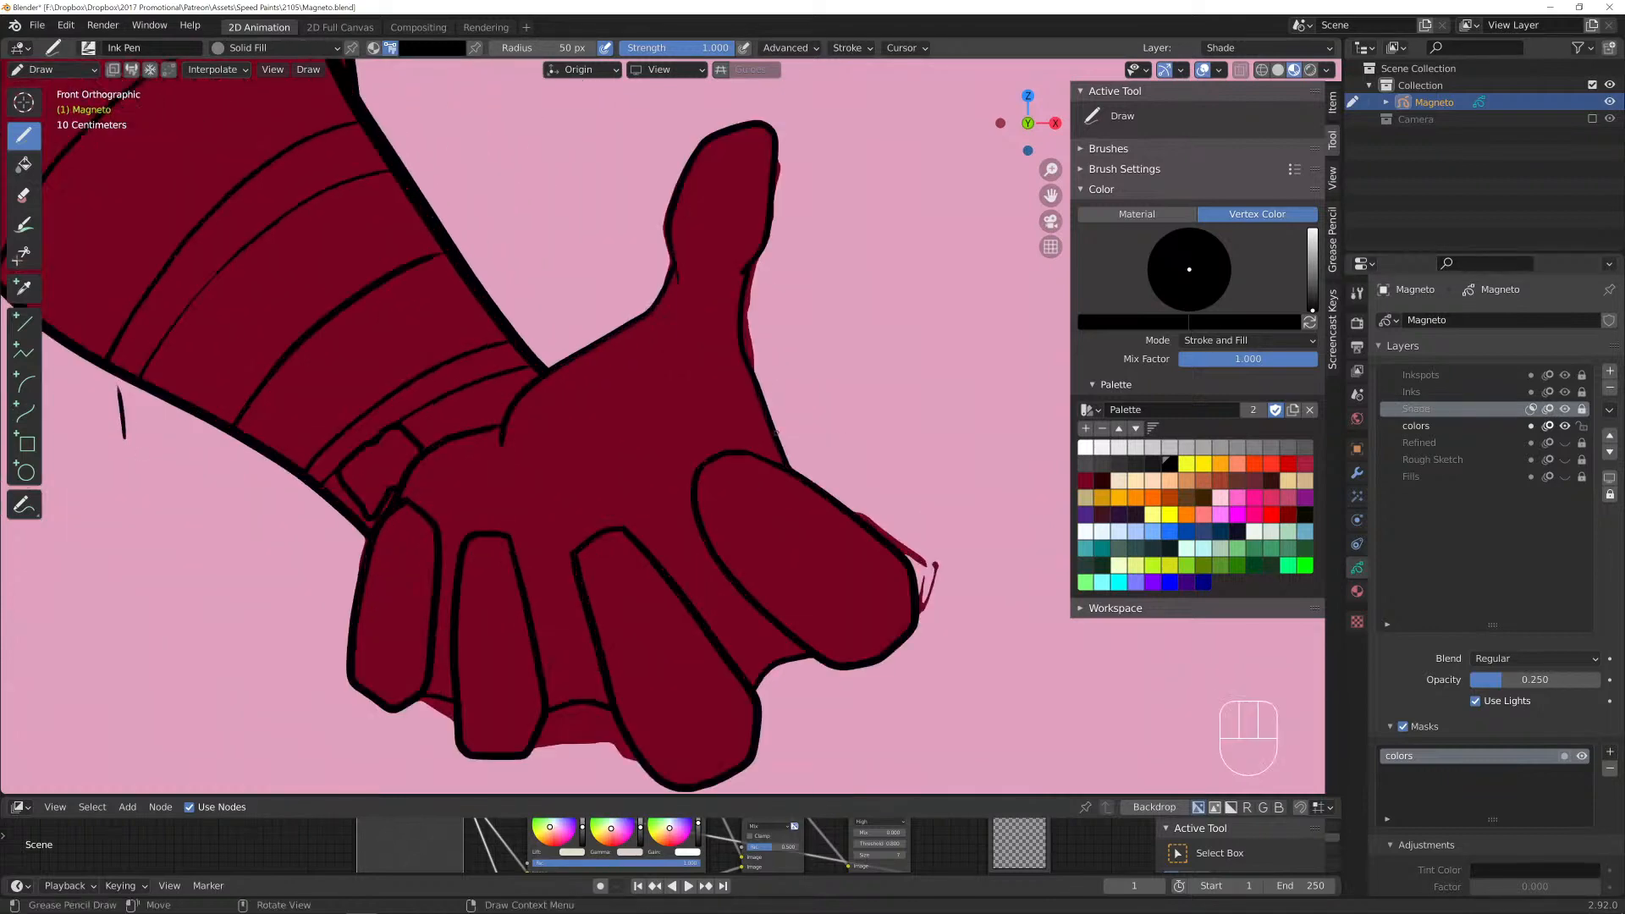
key(Tab)
key(c)
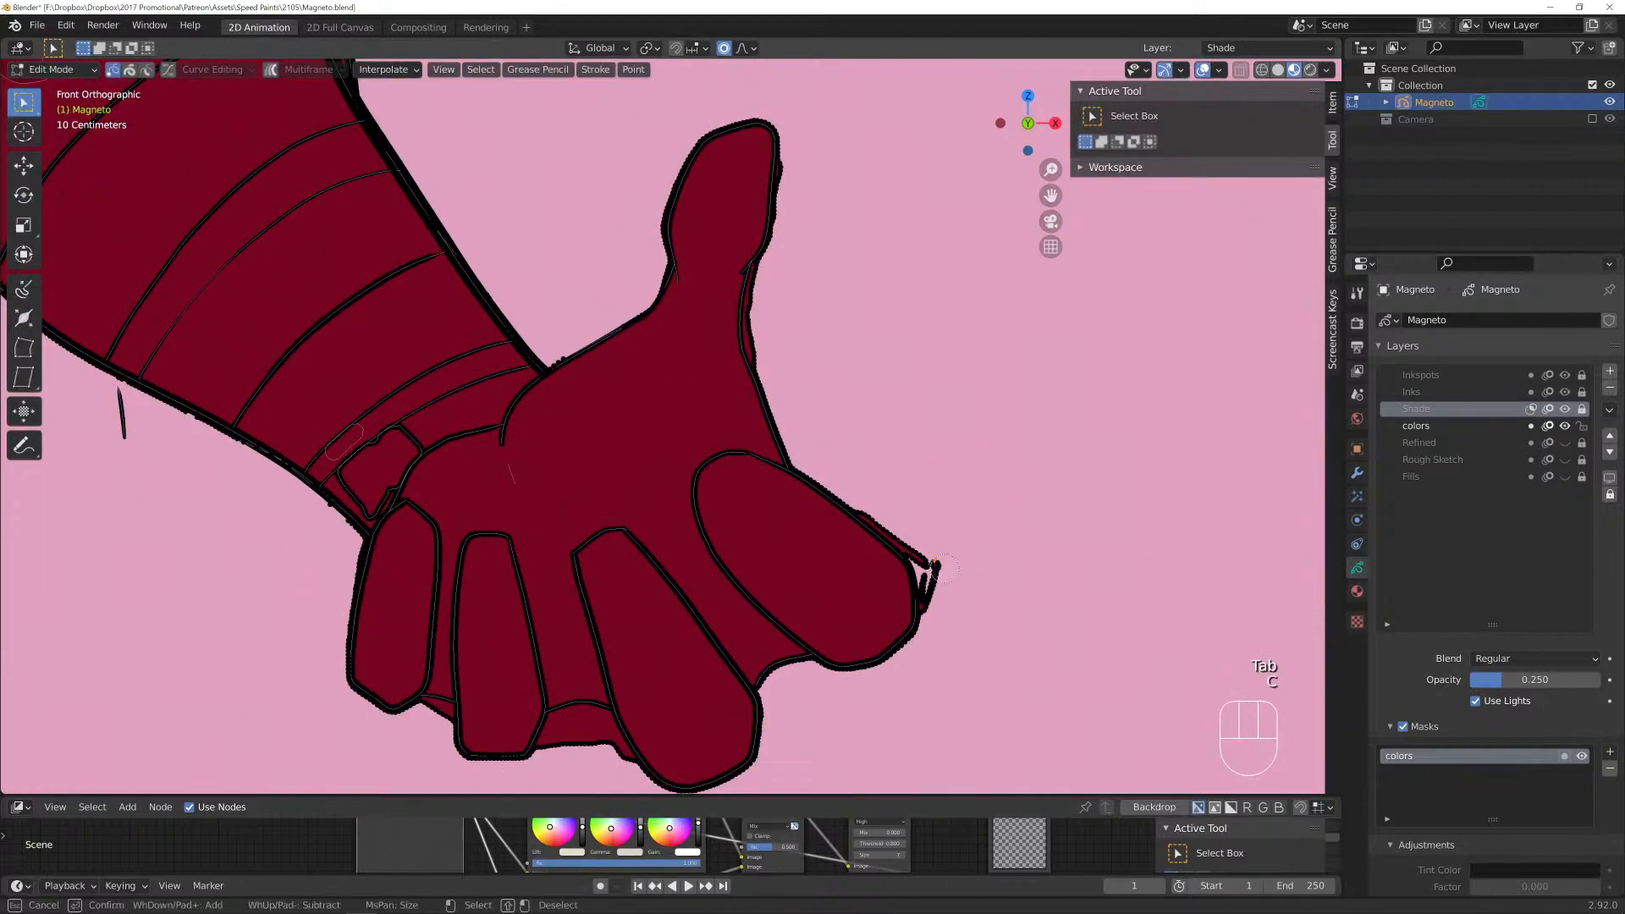
drag(937, 572, 928, 593)
right_click(931, 603)
key(x)
click(931, 606)
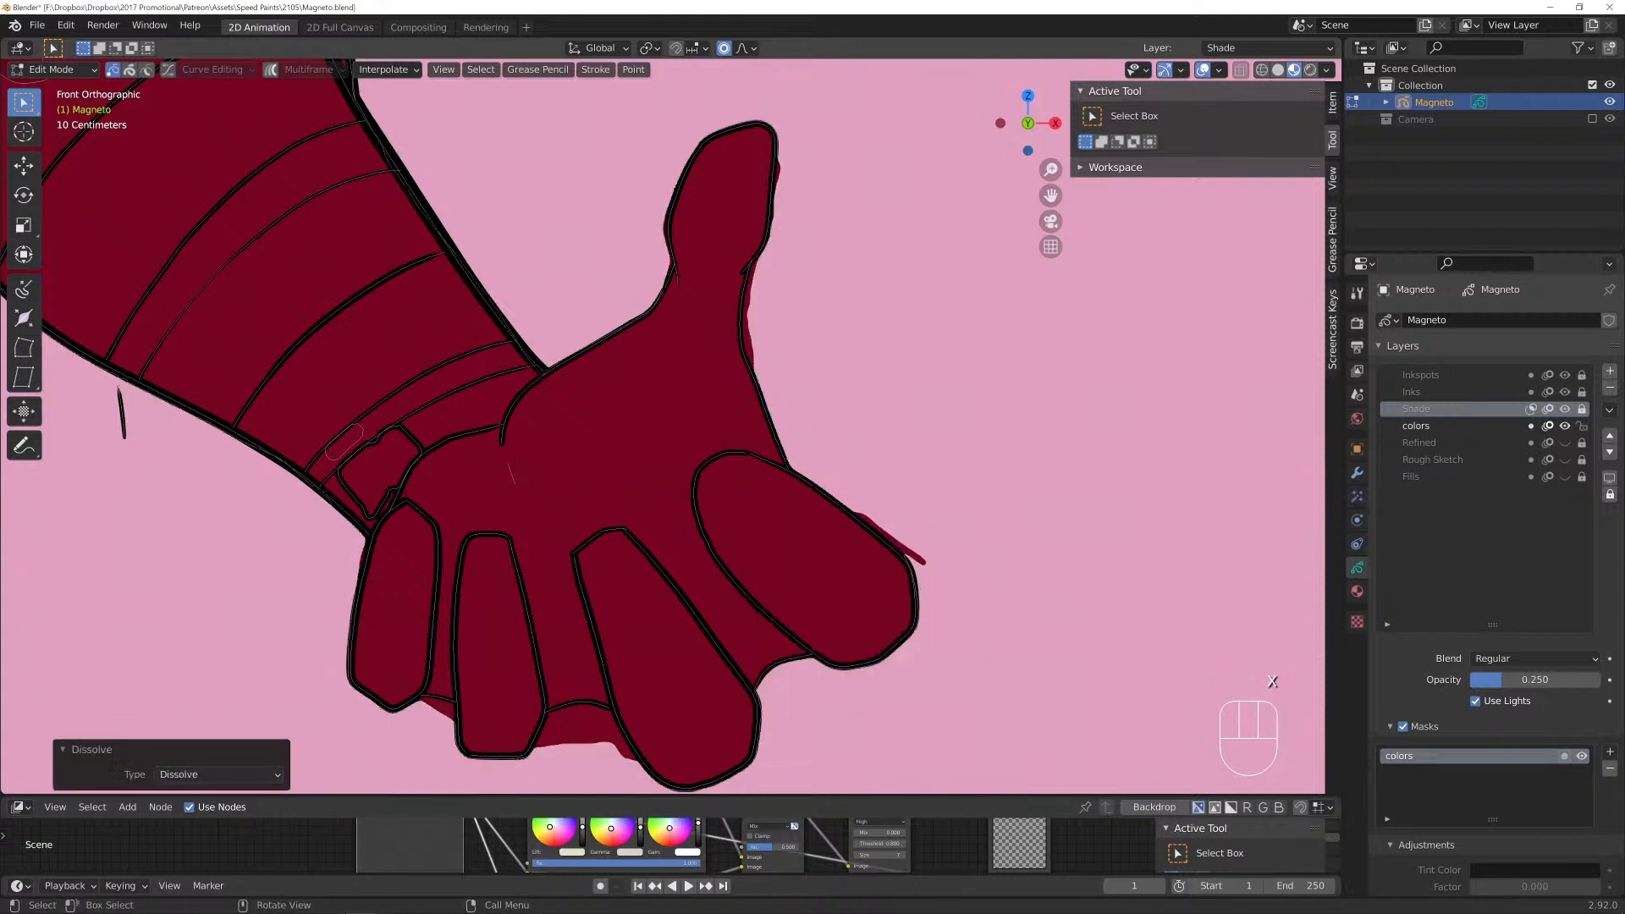
Dissolve the overhanging colour-fill points along the outer edge of the index finger.
key(c)
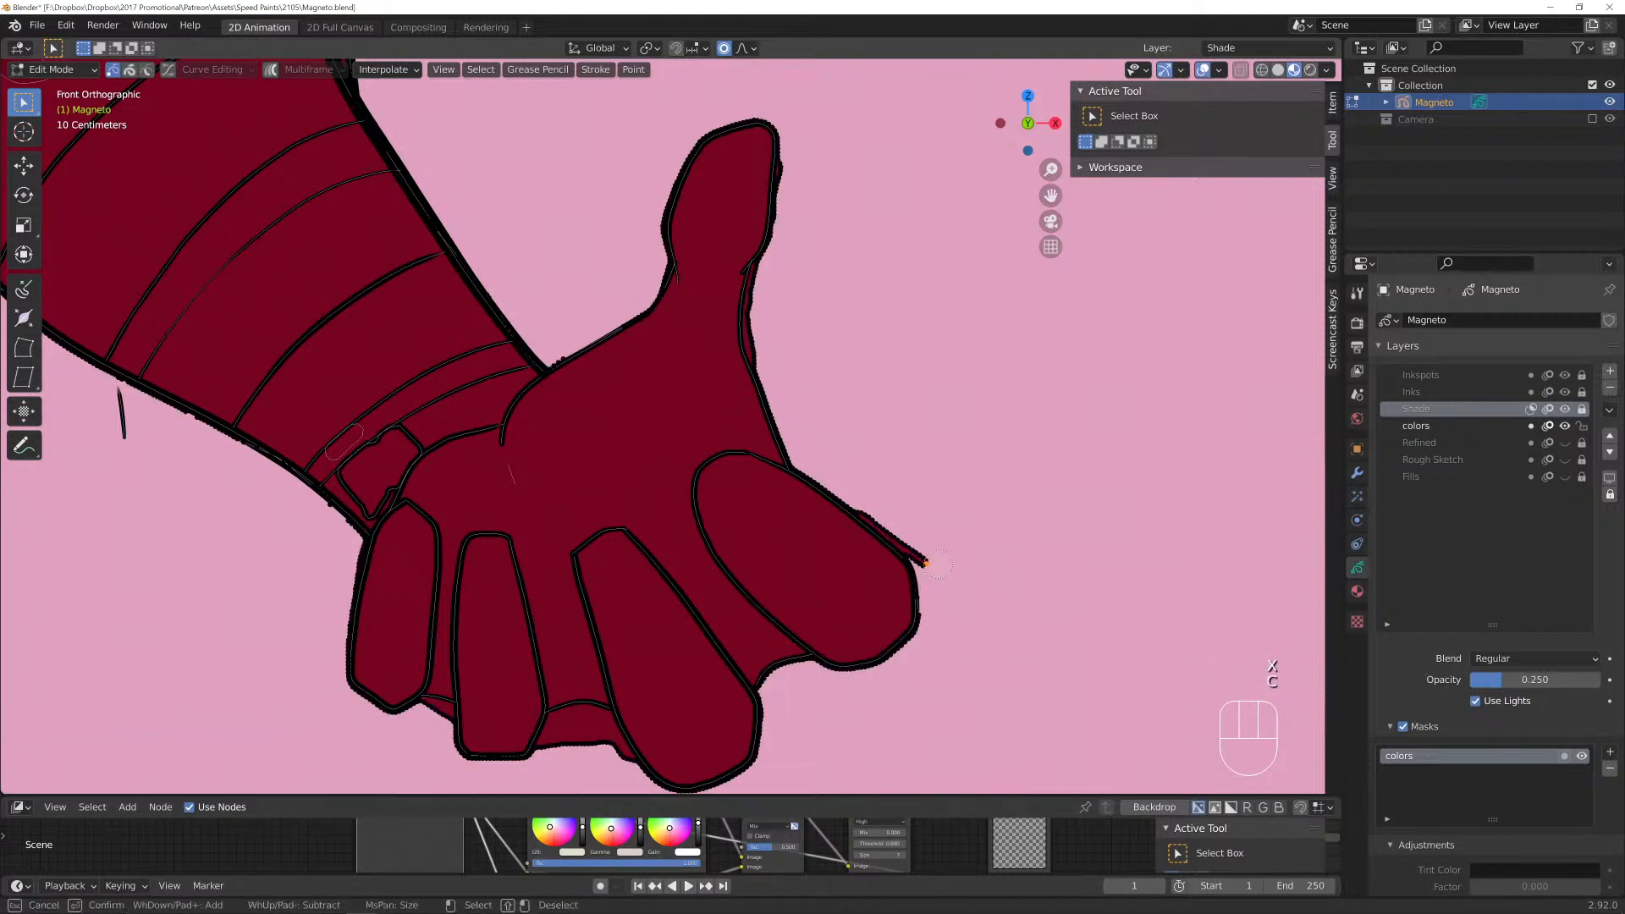
drag(914, 529, 919, 542)
right_click(891, 525)
key(x)
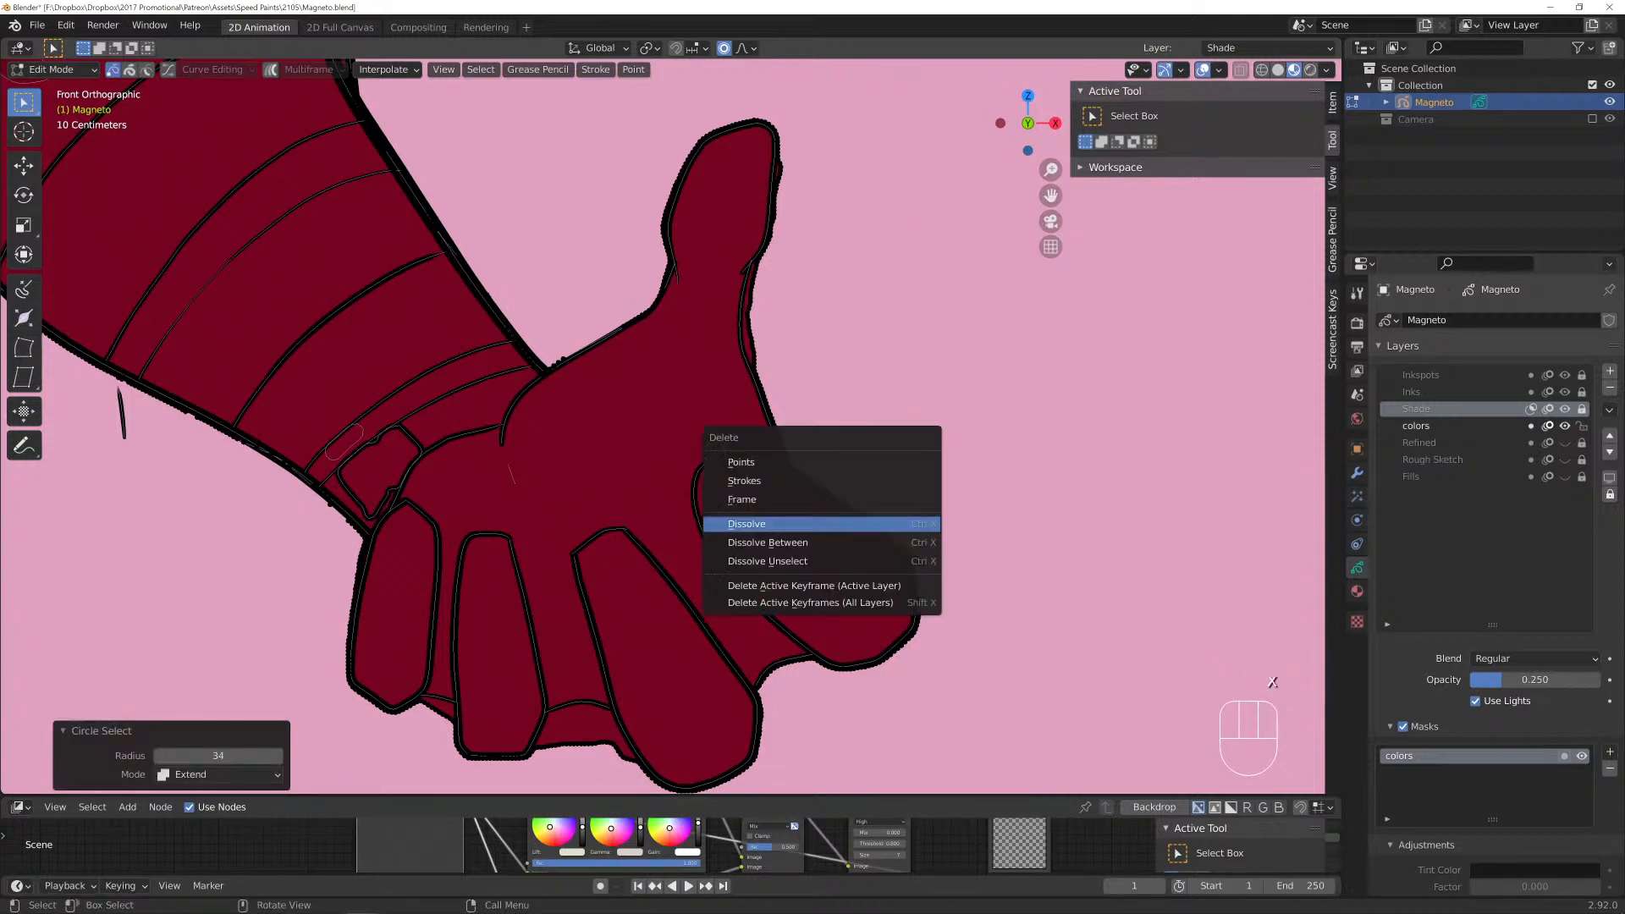
click(891, 524)
key(x)
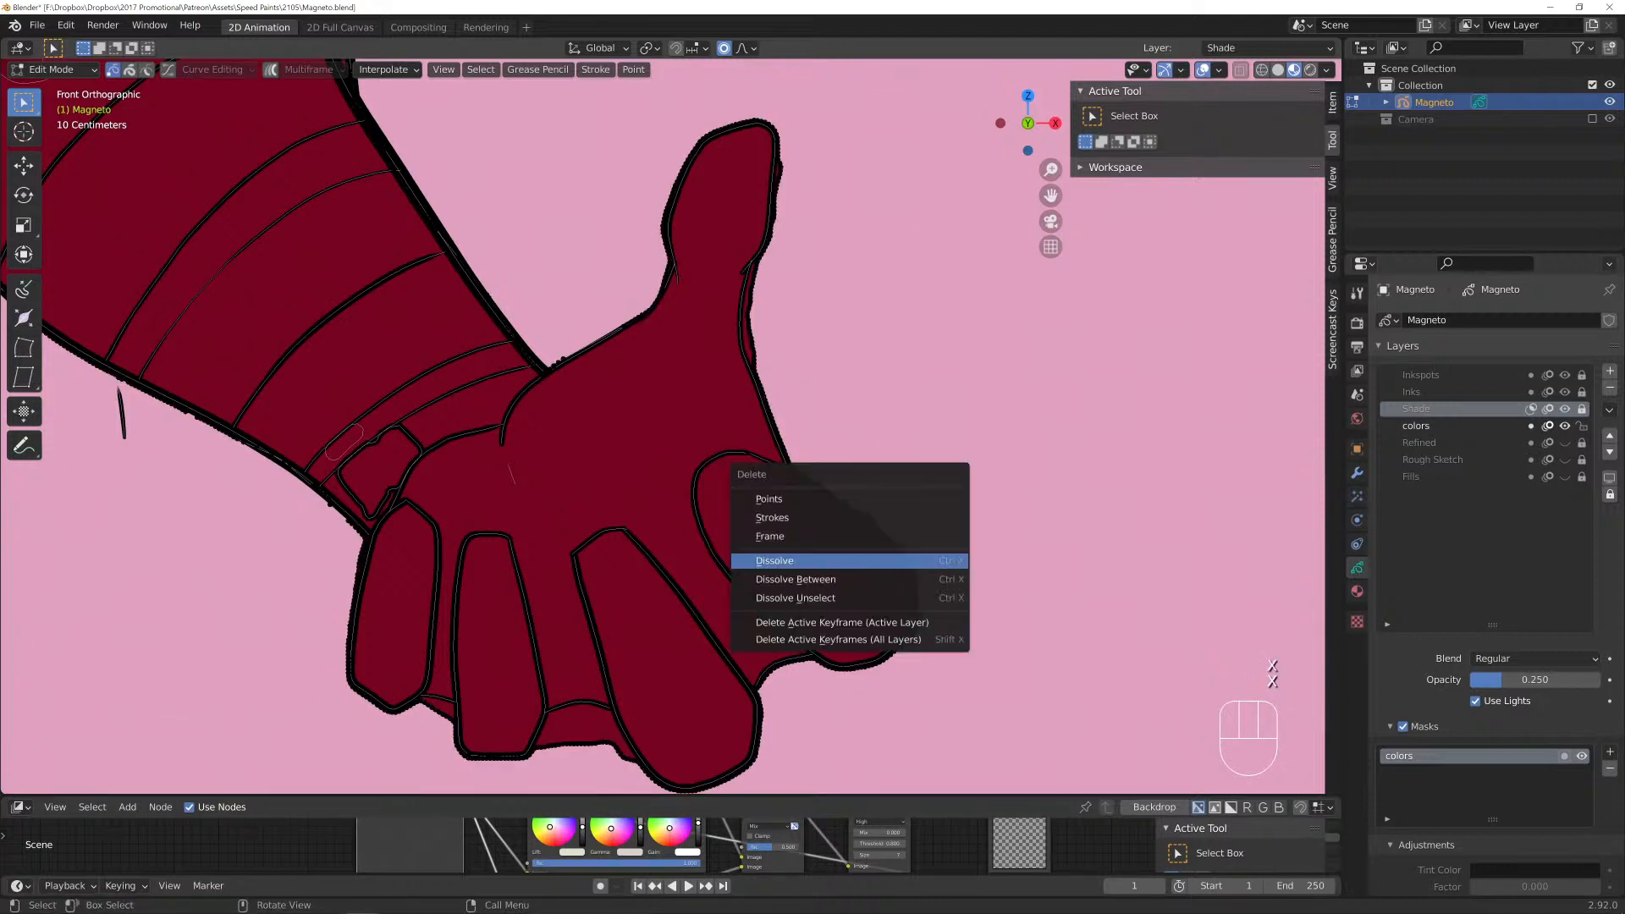
click(906, 578)
Dissolve the points of the thin fill spike beside the index finger's tip.
scroll(900, 589, up, 4)
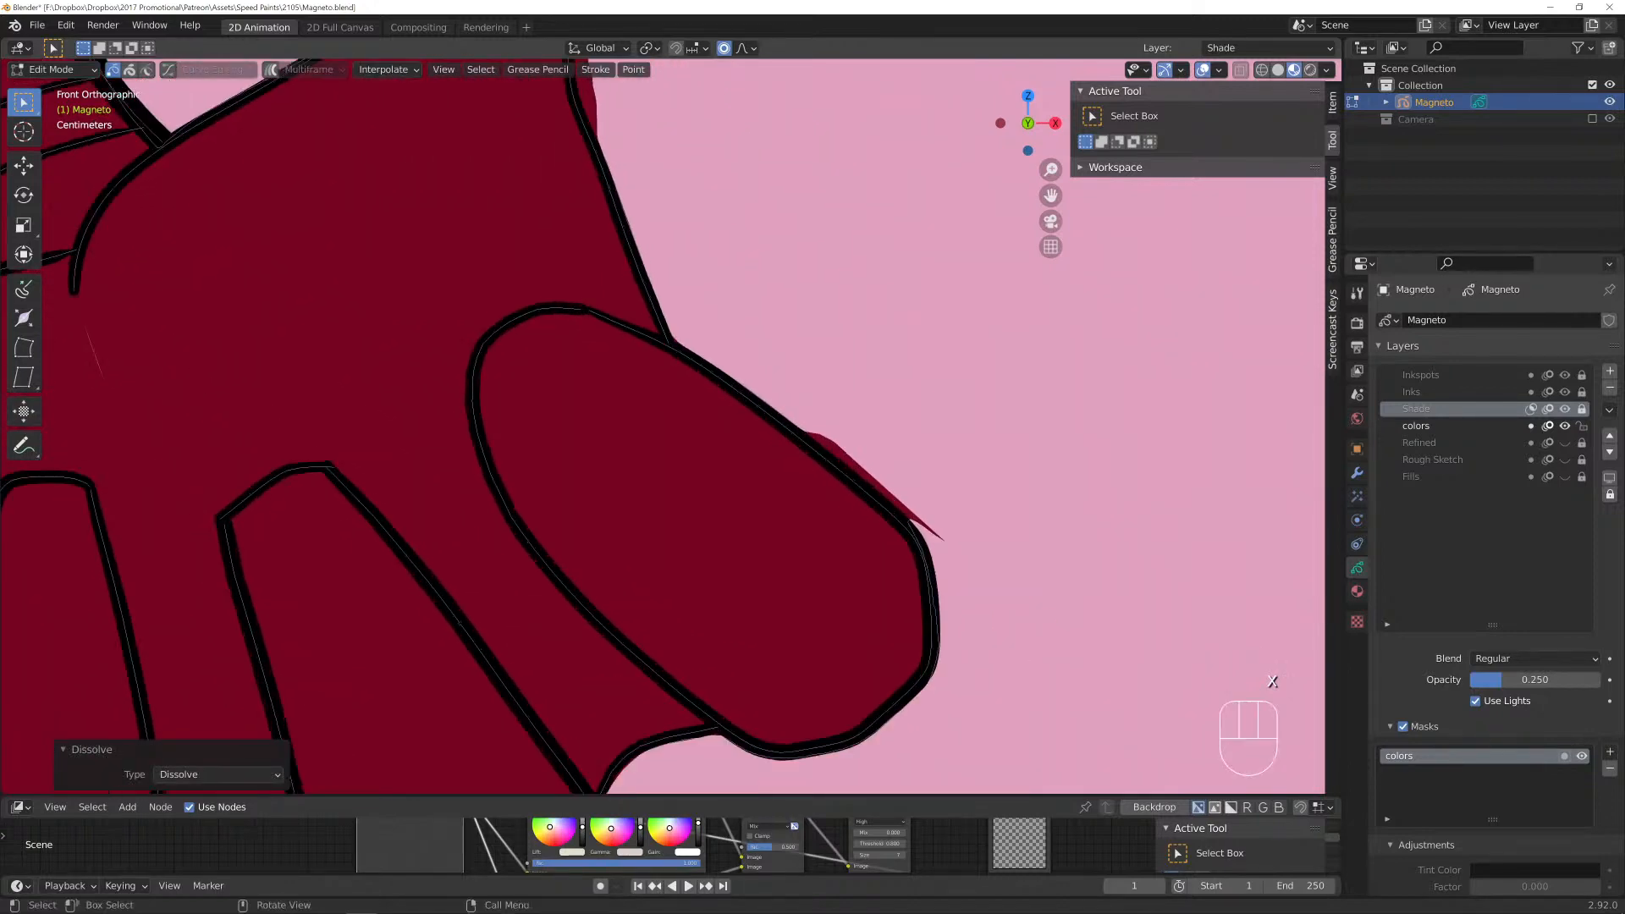
key(c)
right_click(924, 519)
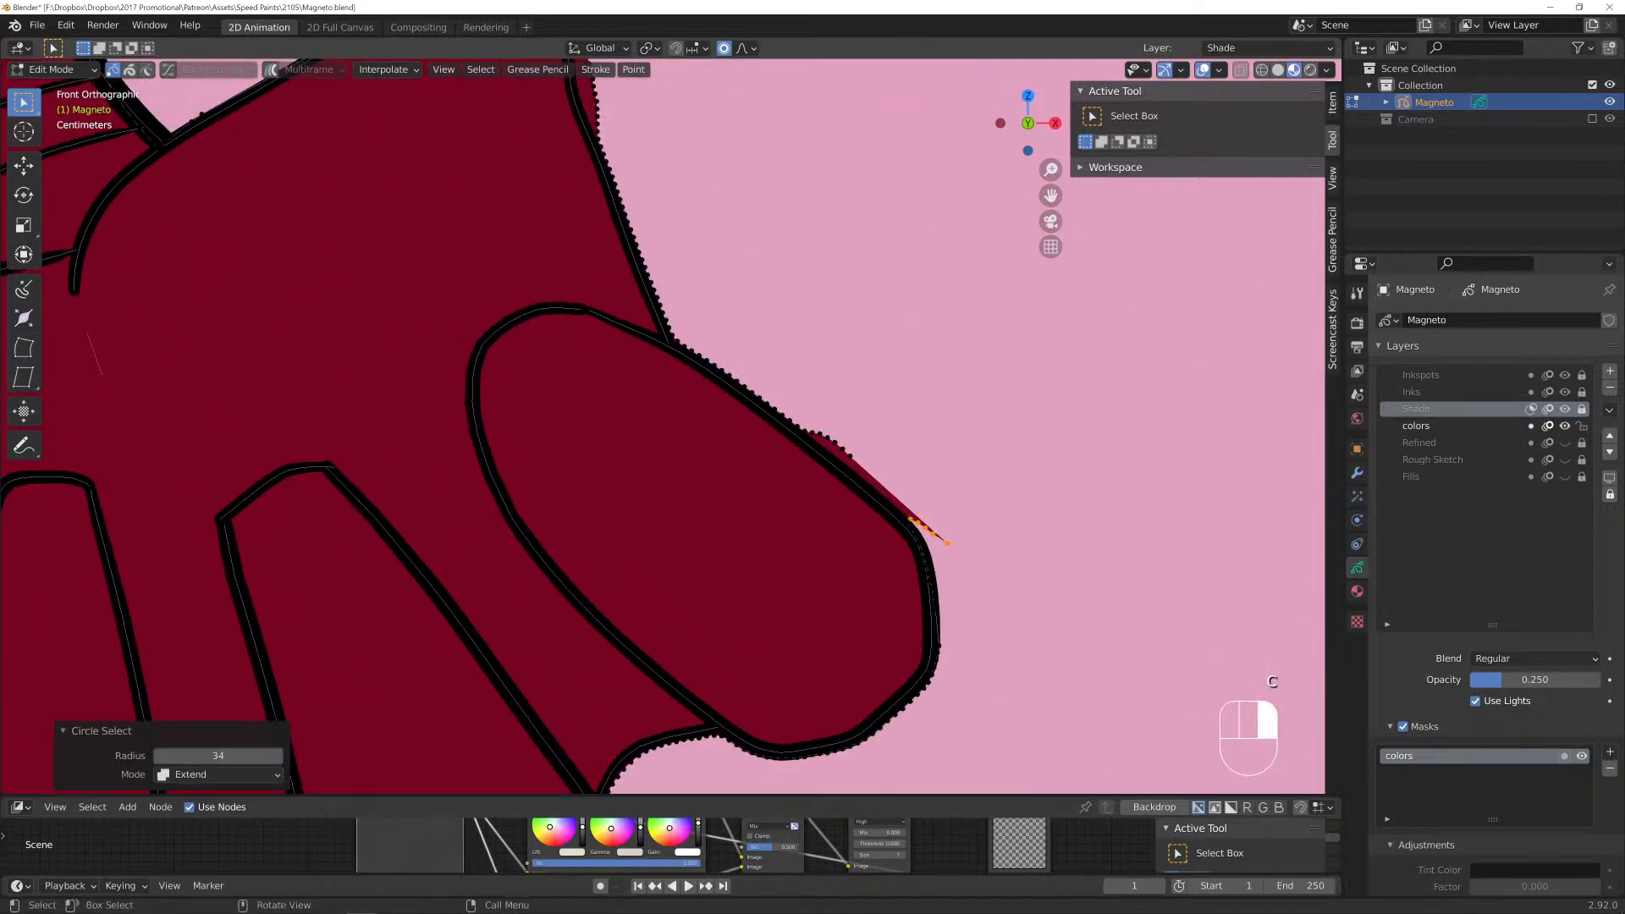
key(x)
click(897, 554)
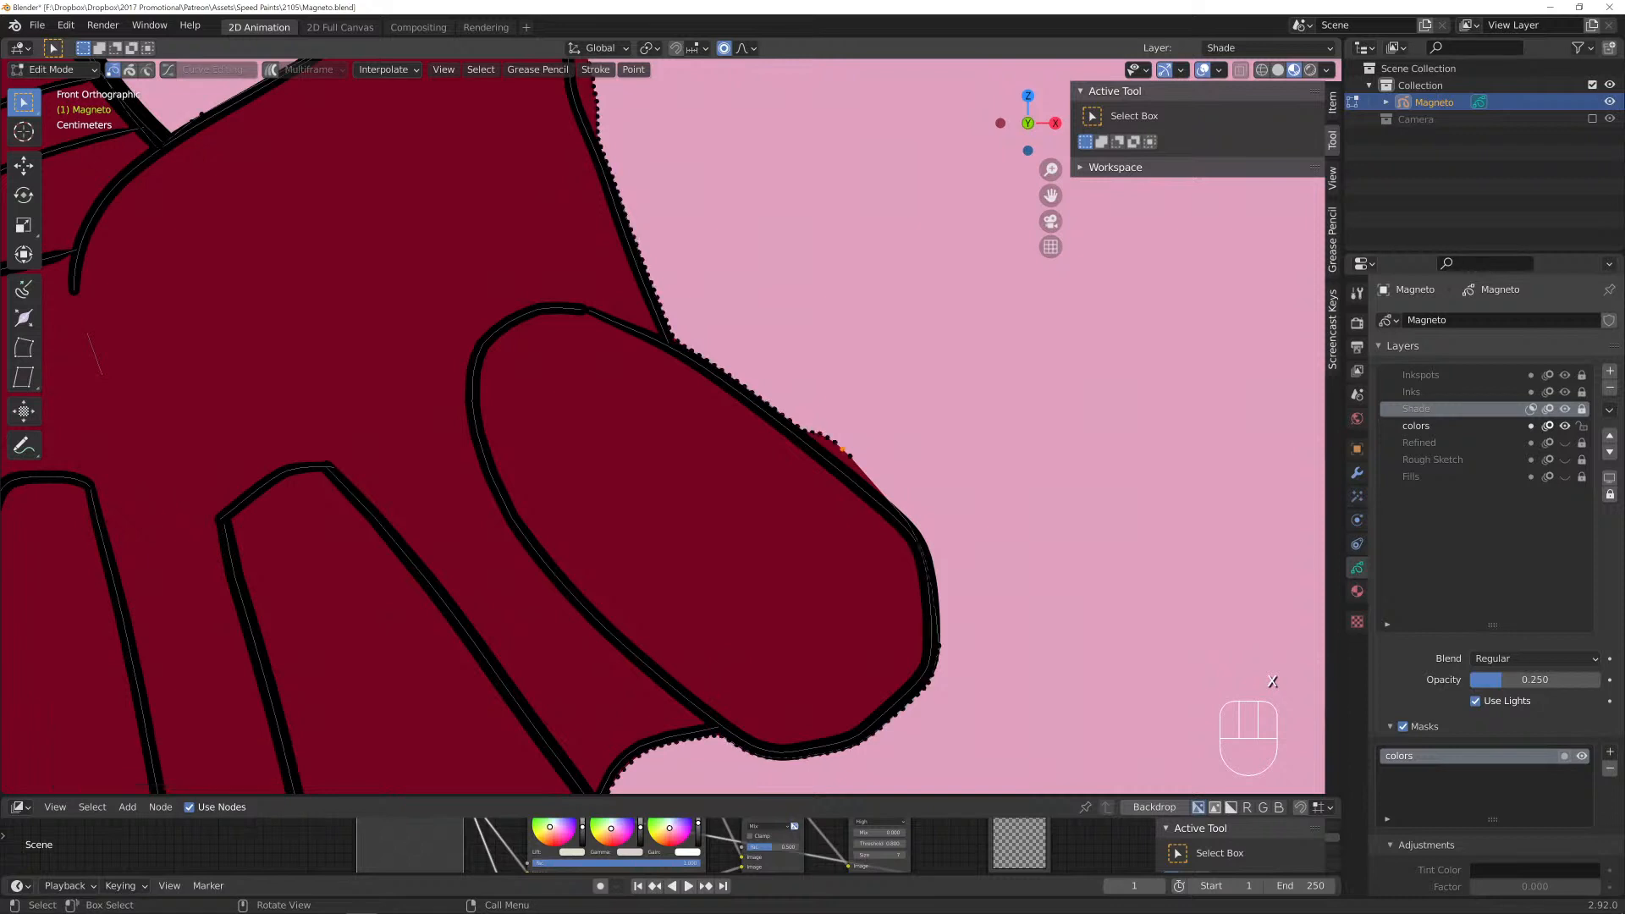
Move the bulging fill points on the index finger's outer edge inward onto the ink outline.
key(g)
scroll(842, 448, down, 8)
scroll(842, 449, up, 8)
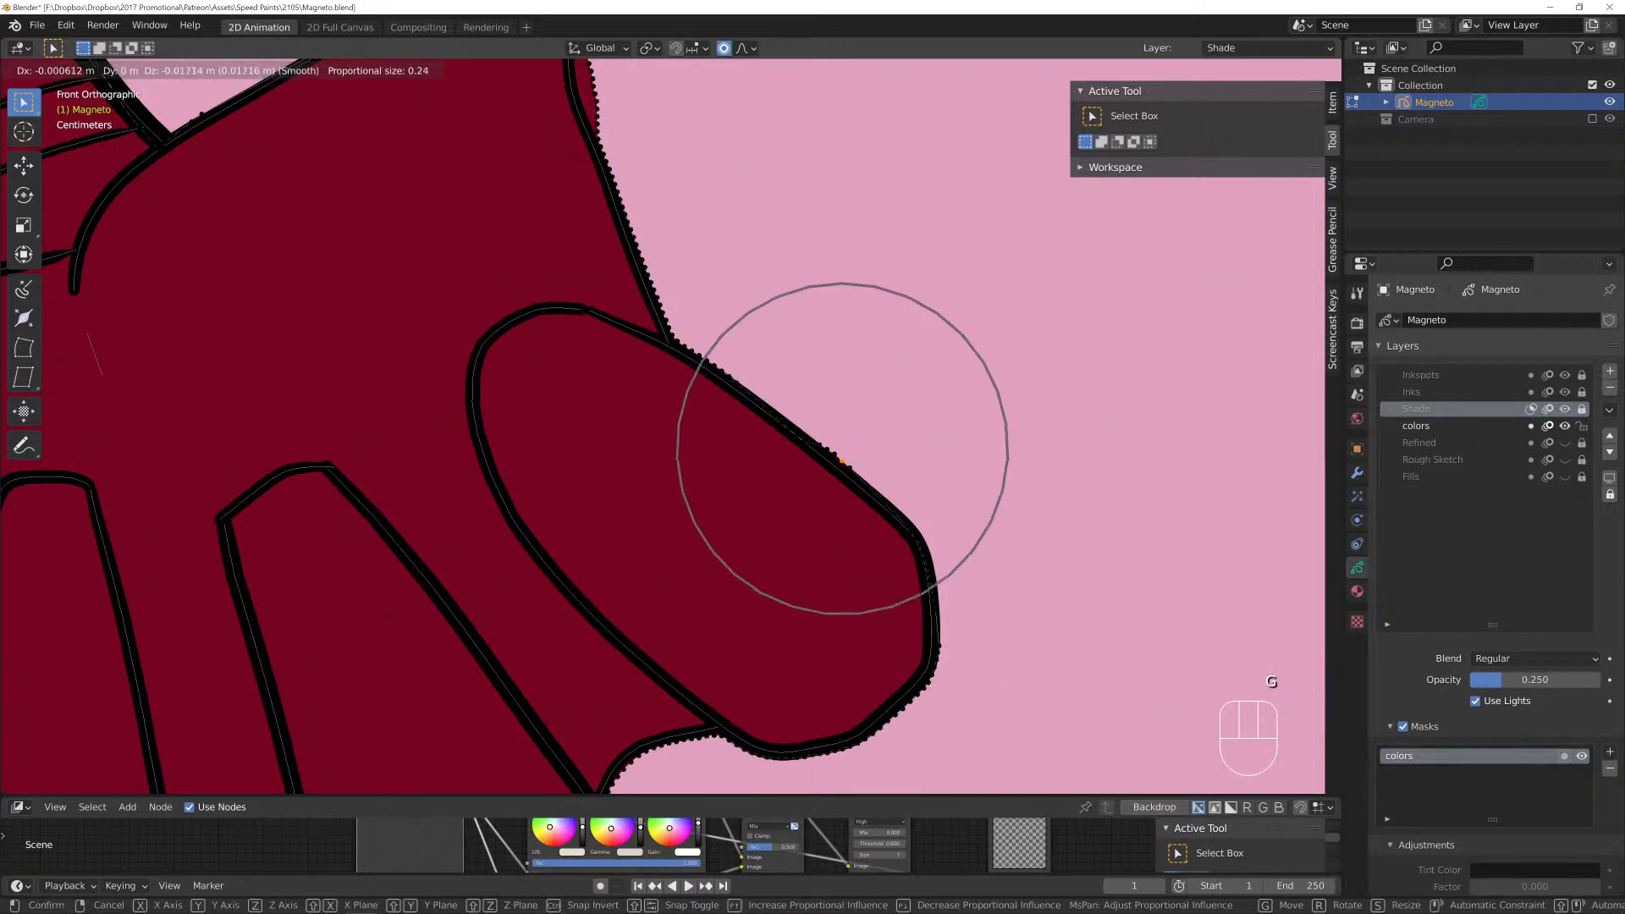
click(847, 471)
click(802, 444)
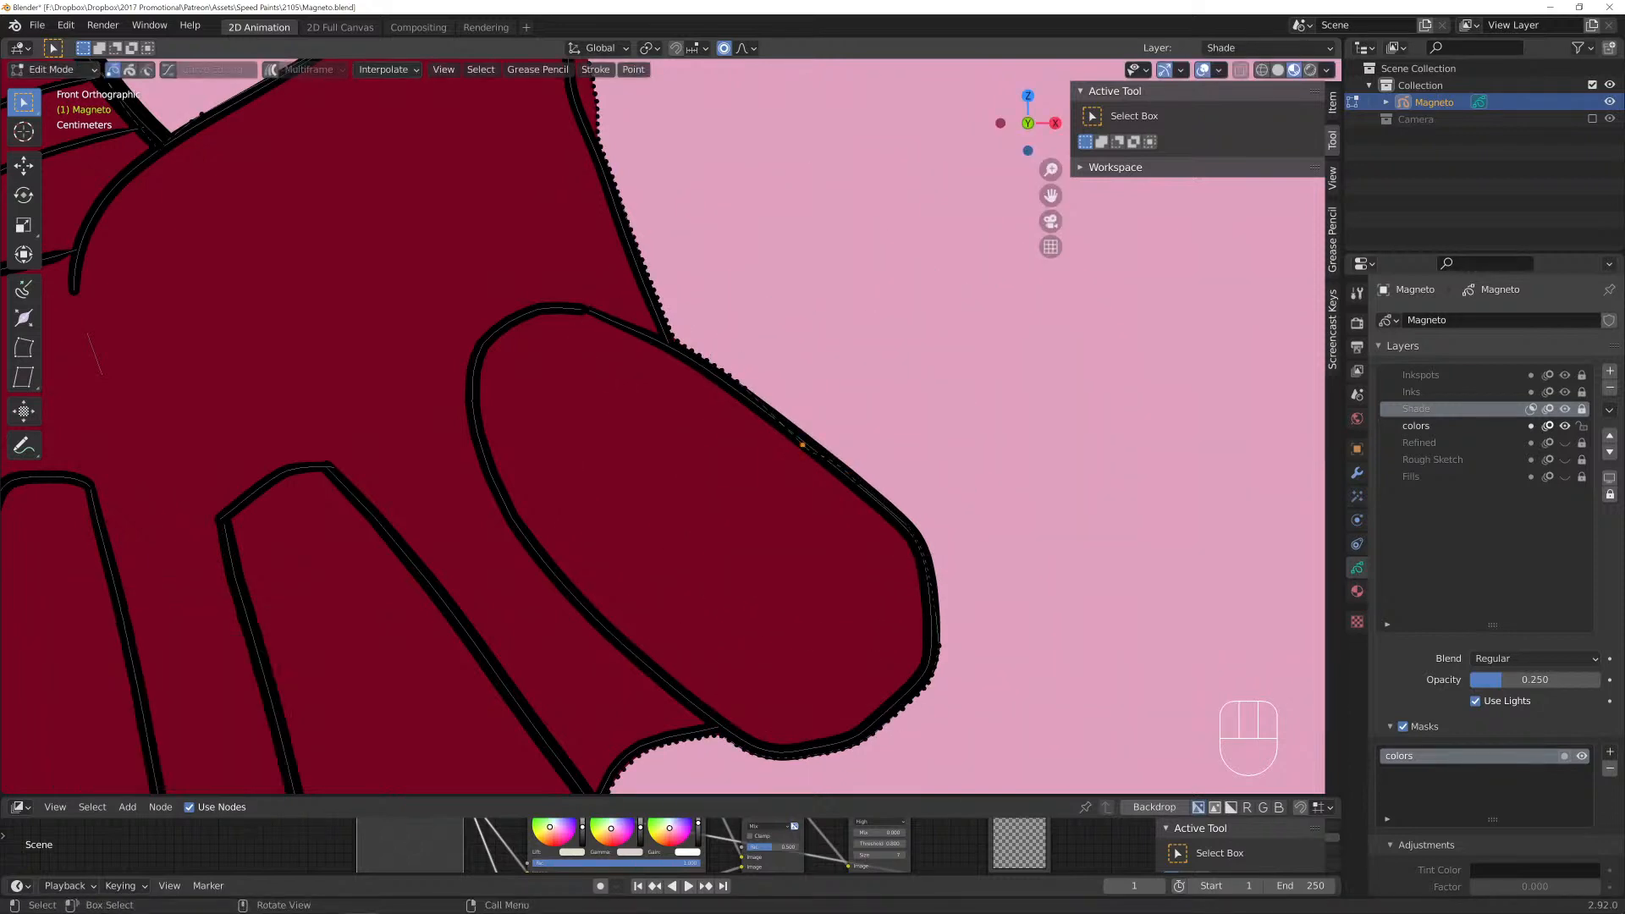
Move the fill points on the index finger's outer edge and at its base onto the ink outline.
key(g)
scroll(802, 445, up, 3)
scroll(803, 444, up, 1)
click(803, 441)
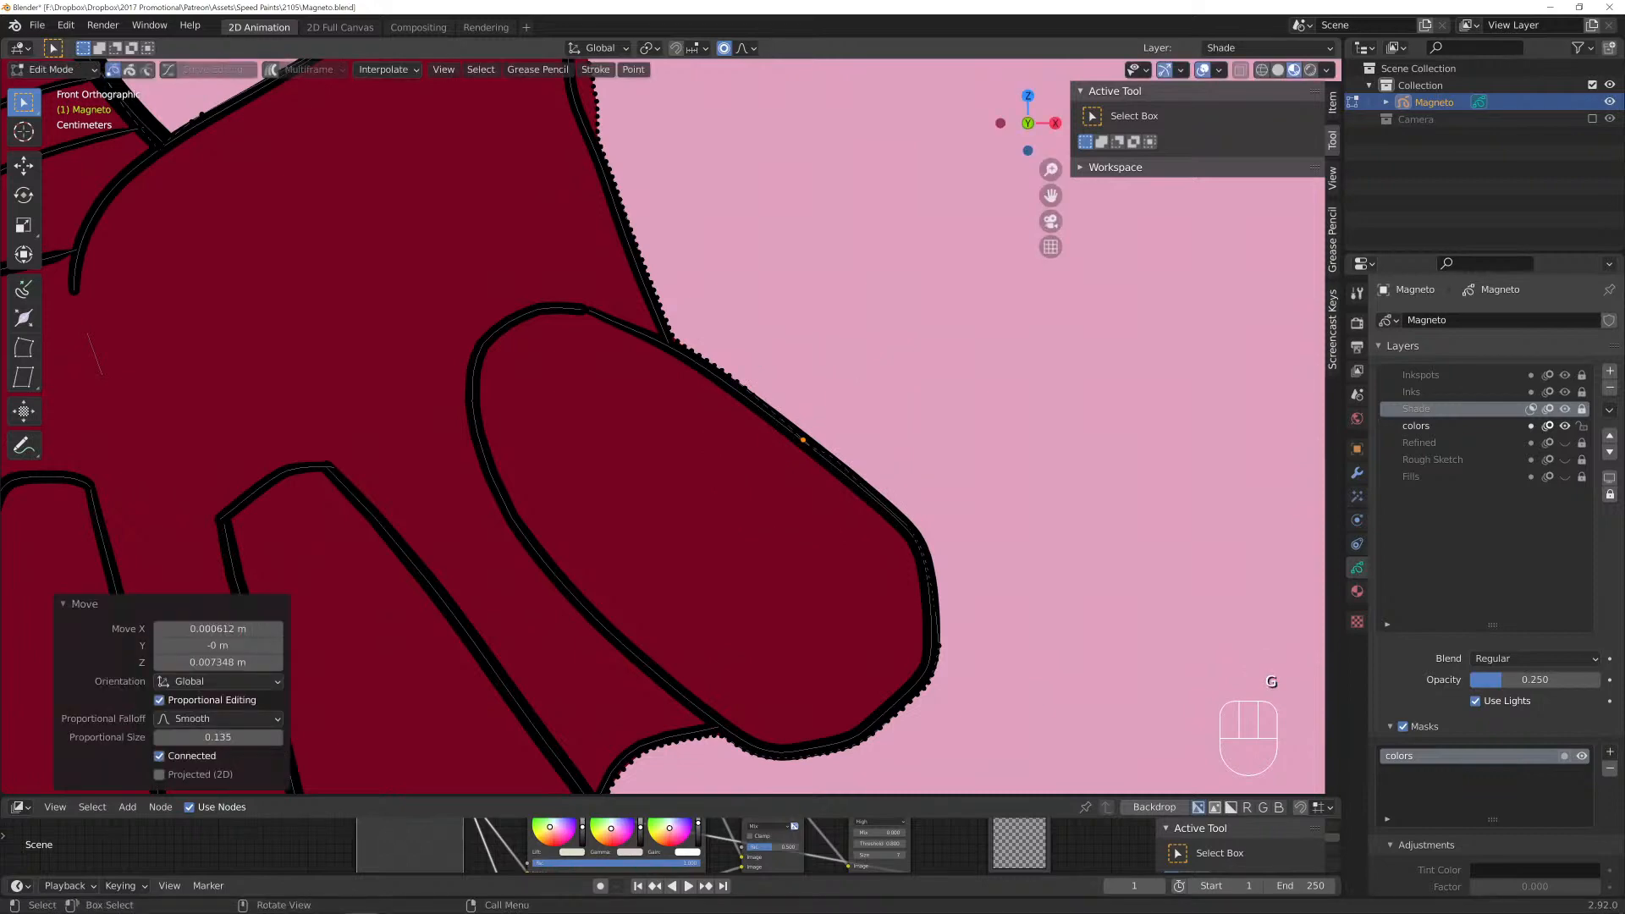
click(667, 338)
key(g)
click(668, 337)
Pull the colour fill between the middle and ring fingers up to the ink line and restore the ring fingertip's corner.
scroll(669, 338, down, 3)
mouse_move(668, 338)
shift+middle_down()
mouse_move(1001, 190)
mouse_move(995, 114)
shift+middle_up()
scroll(1001, 190, up, 2)
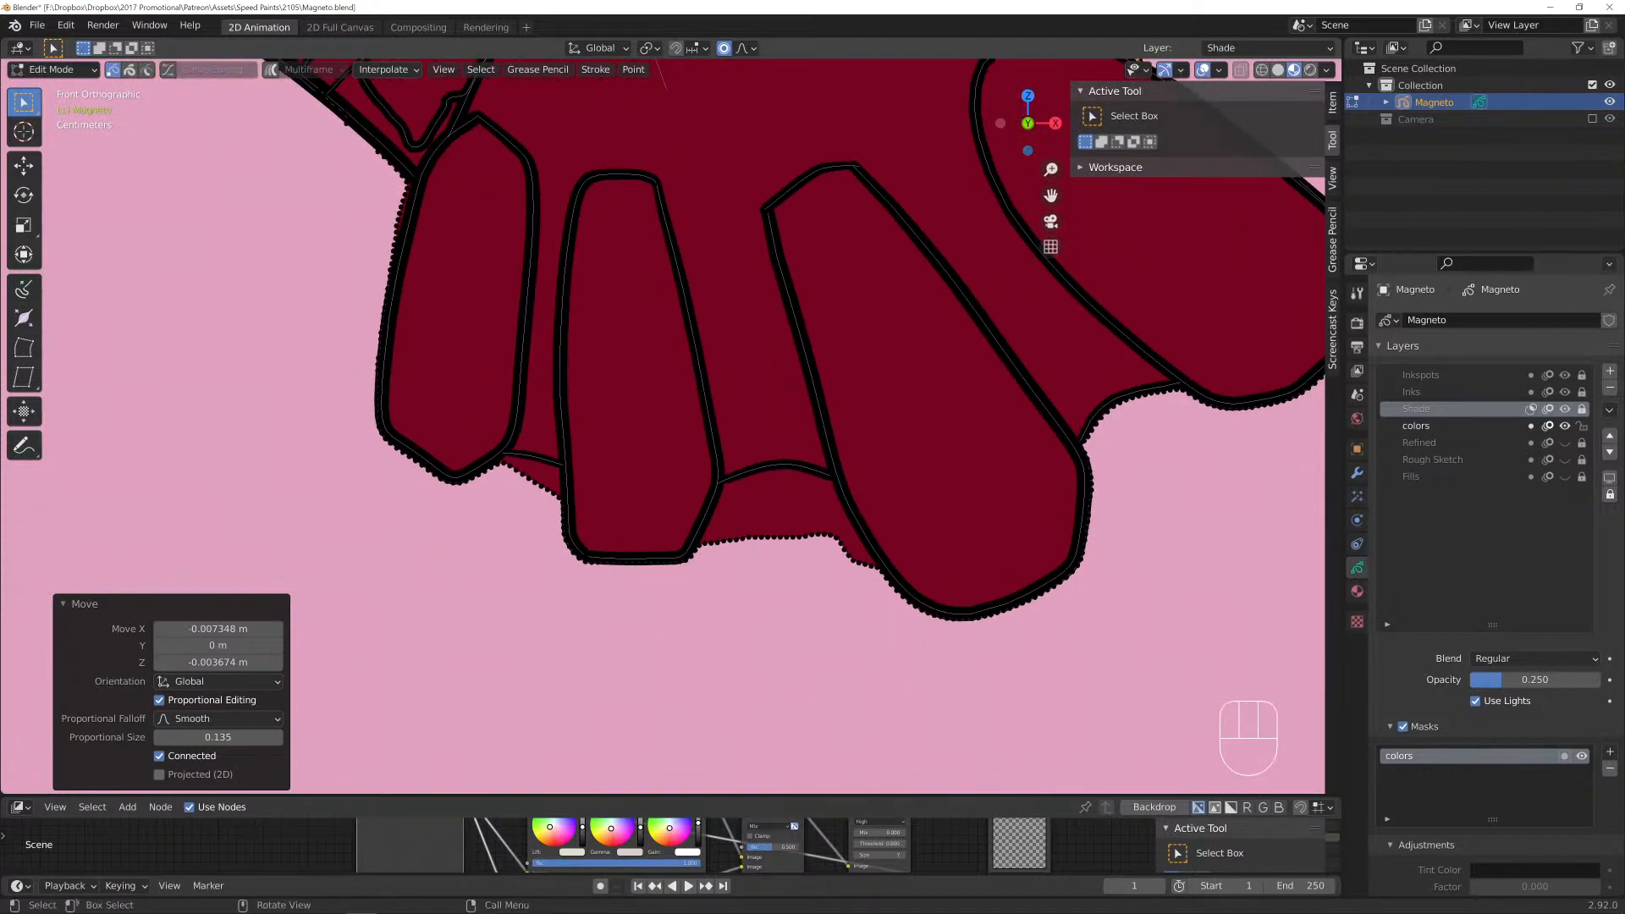
click(756, 536)
key(g)
scroll(756, 536, down, 9)
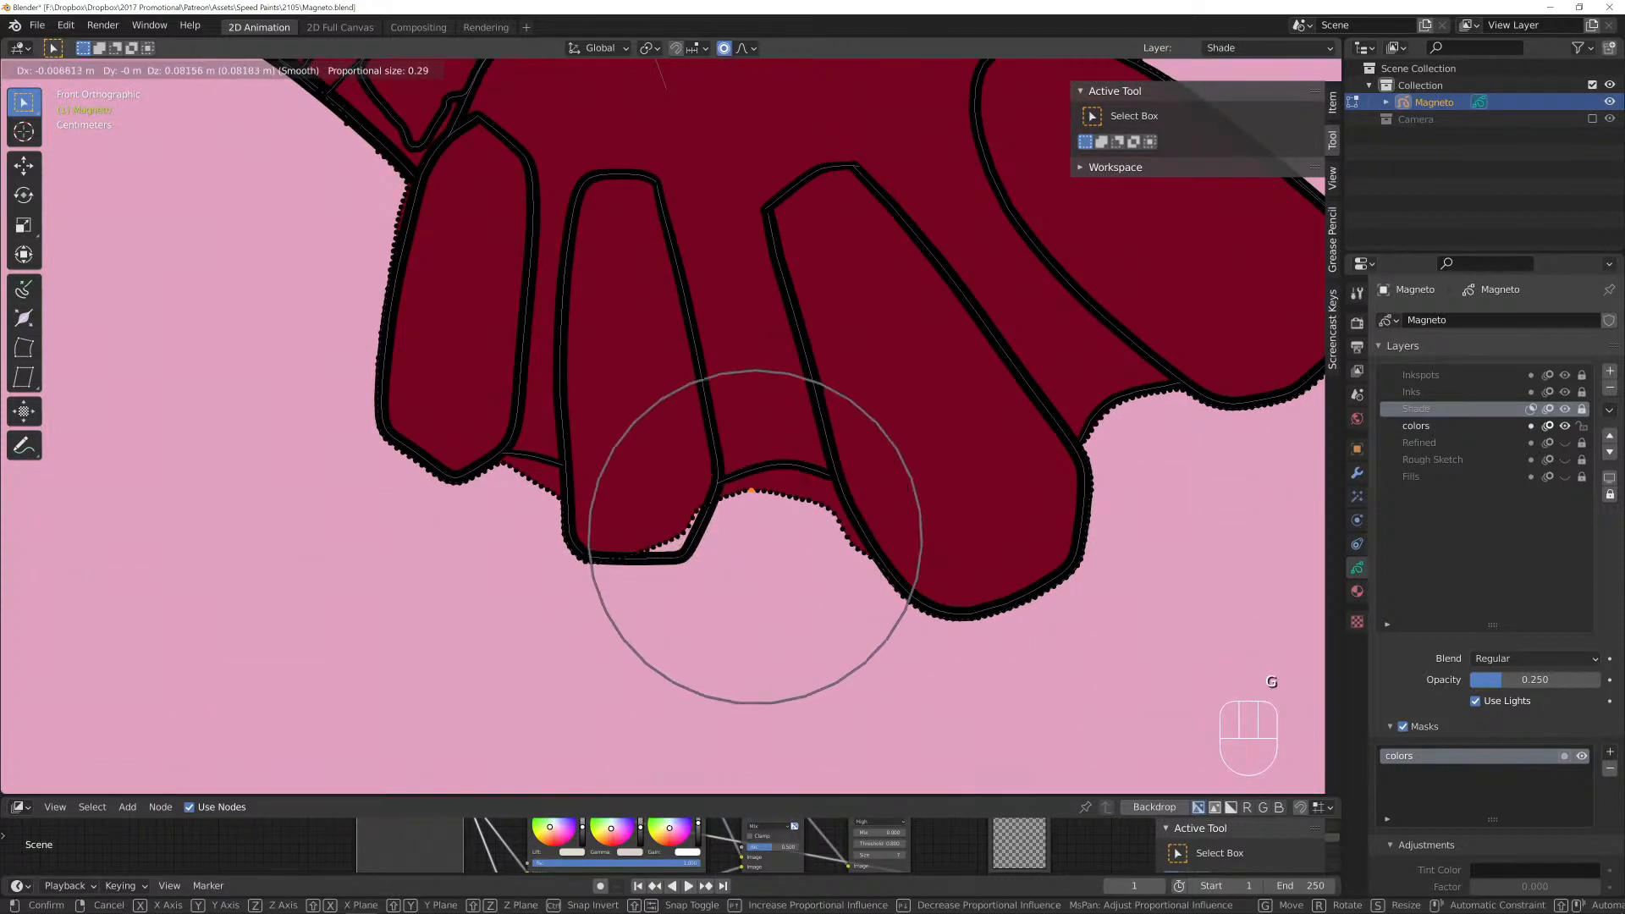
click(762, 541)
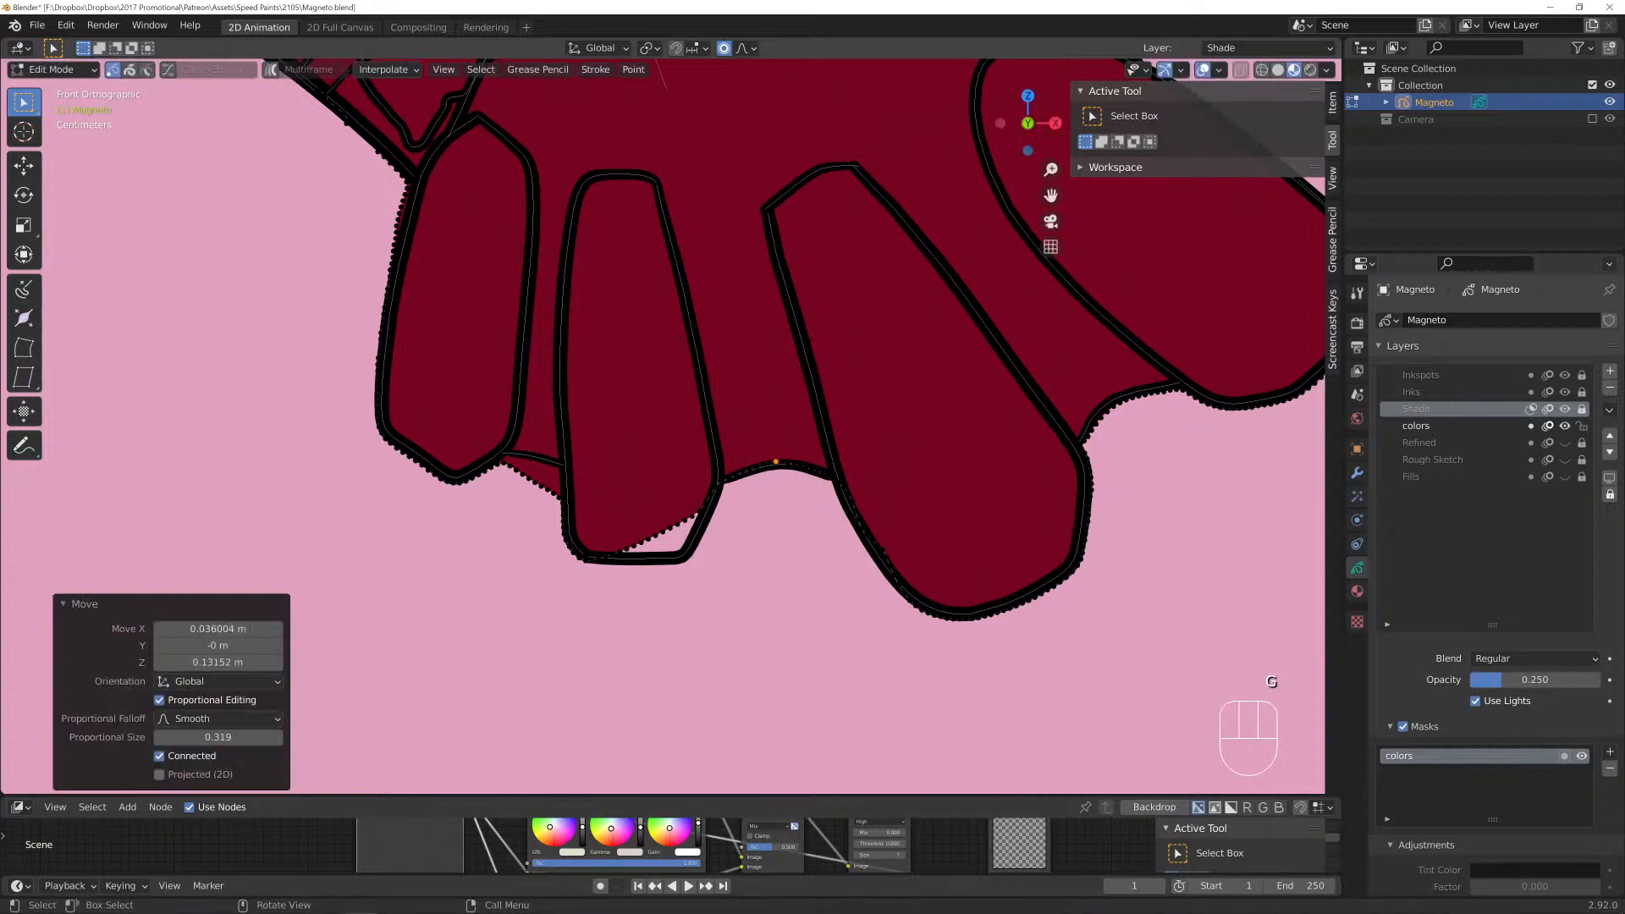
key(g)
scroll(665, 546, up, 8)
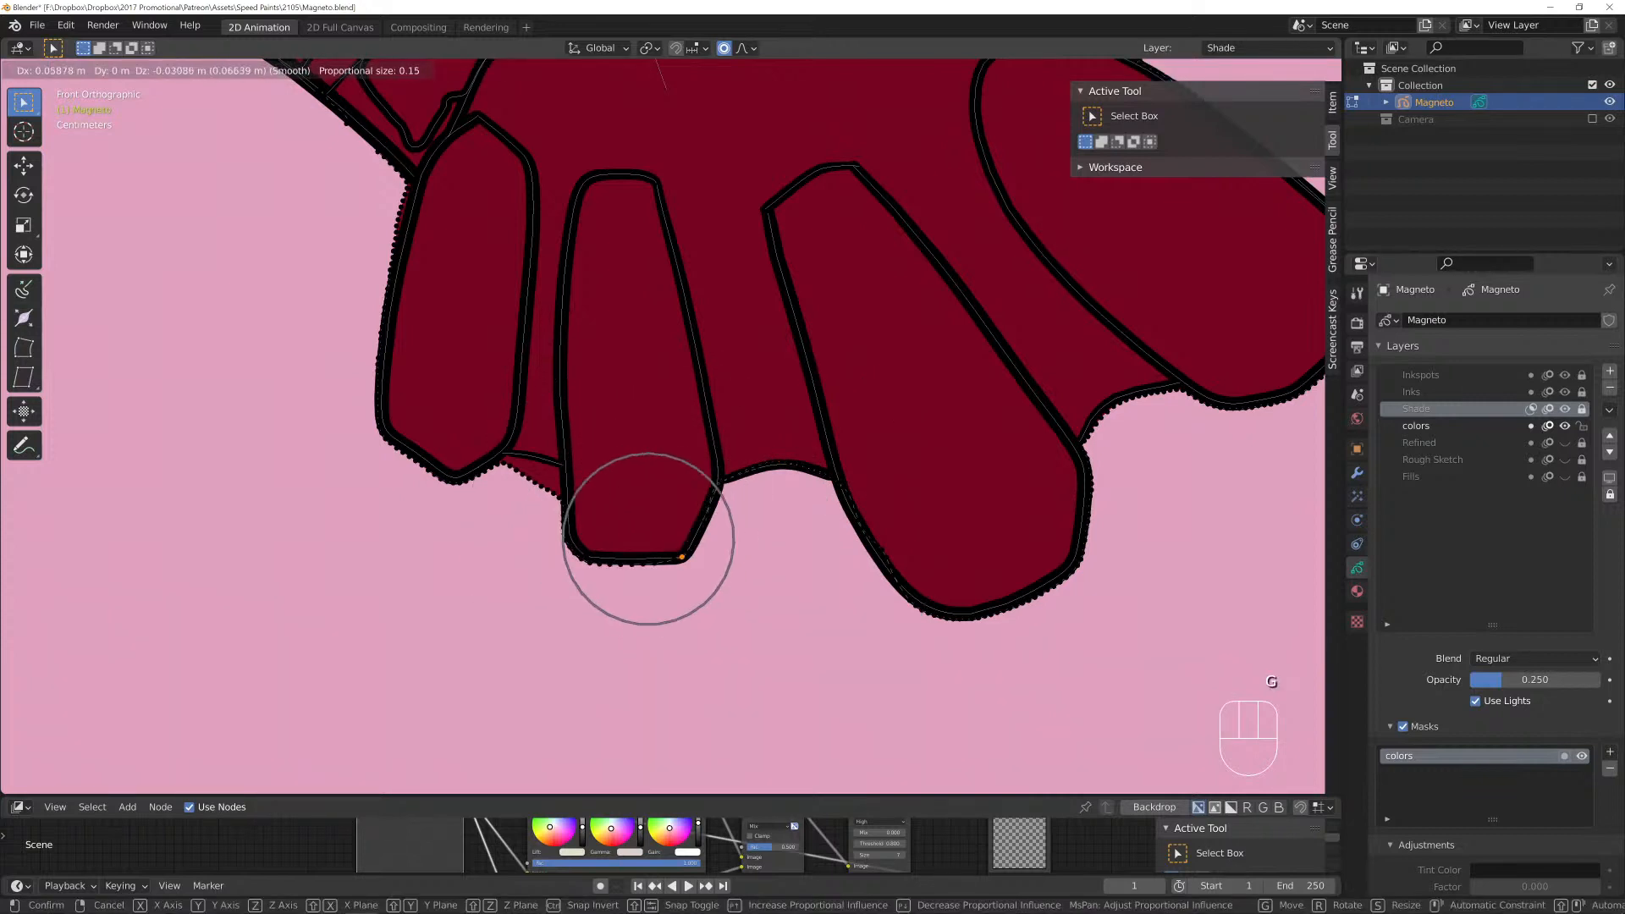
click(647, 542)
Pull the overhanging colour fill between the ring and little fingers up onto the ink line.
click(543, 472)
key(g)
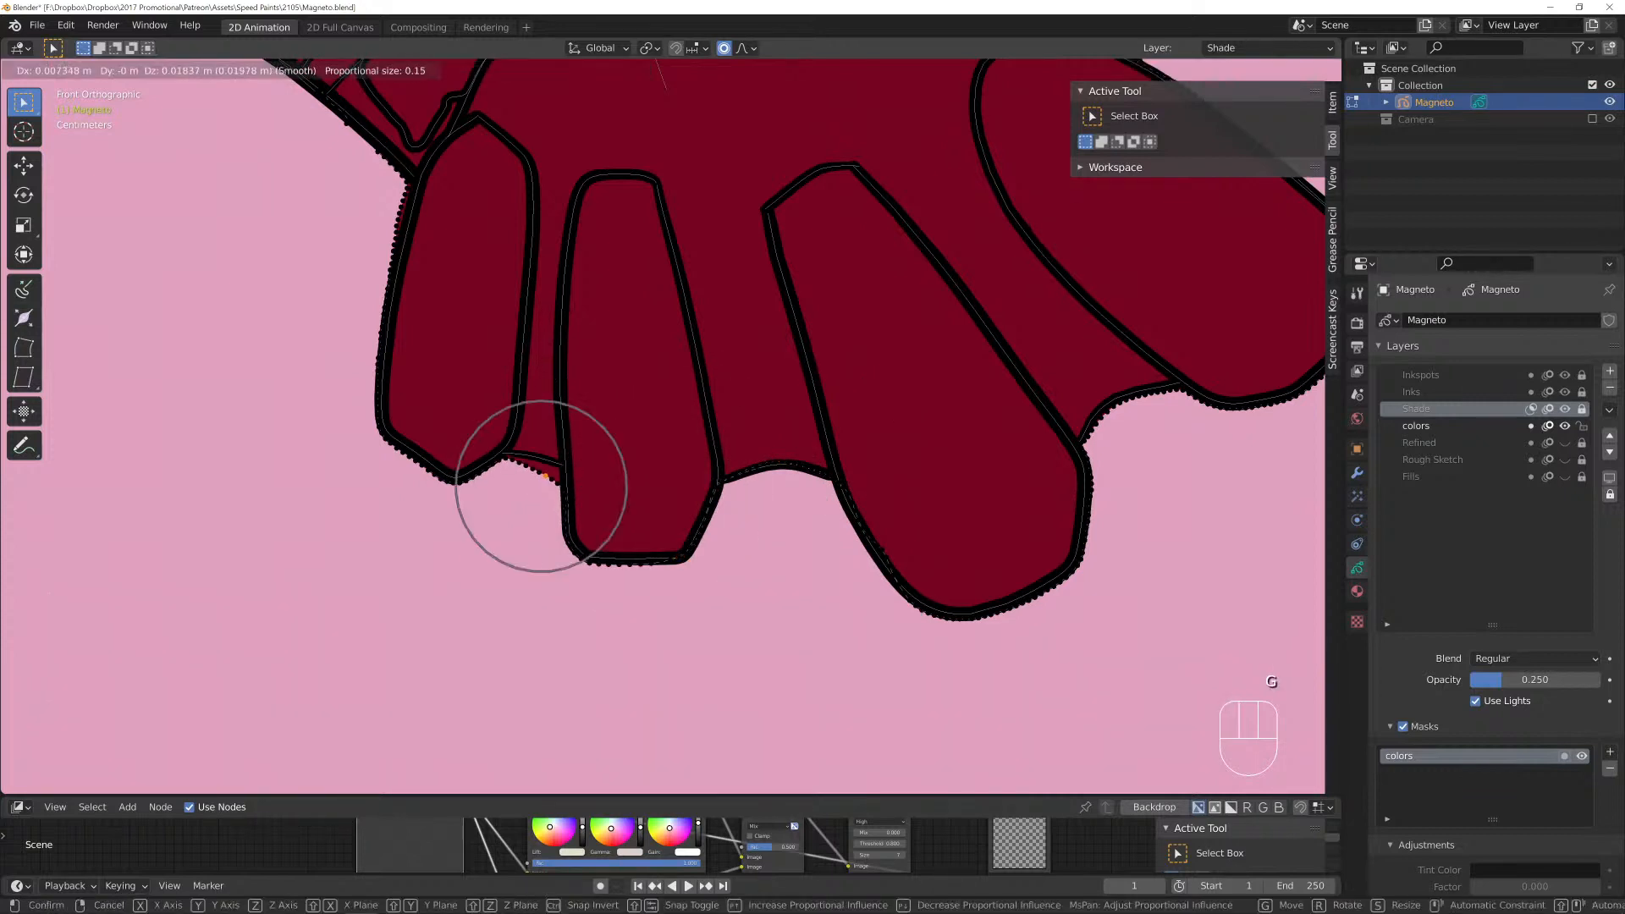
scroll(542, 486, up, 4)
click(525, 480)
click(511, 457)
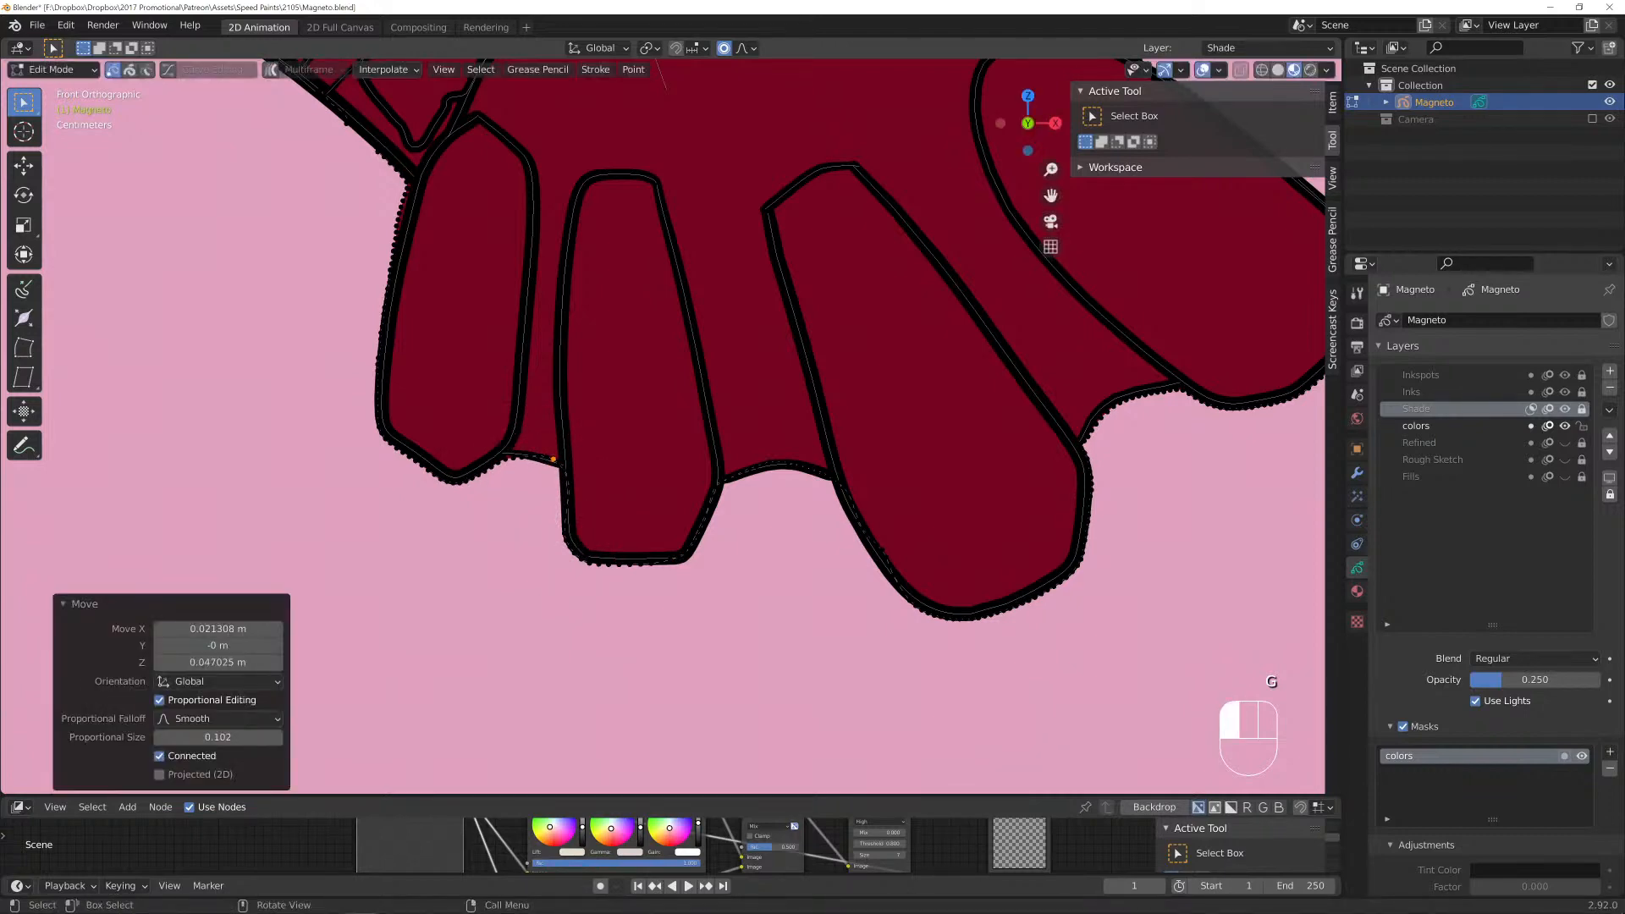
key(g)
click(509, 453)
Move the fill point at the little finger's outer base near the wrist onto the ink outline.
scroll(509, 454, down, 1)
shift+middle_drag(508, 453, 652, 480)
key(g)
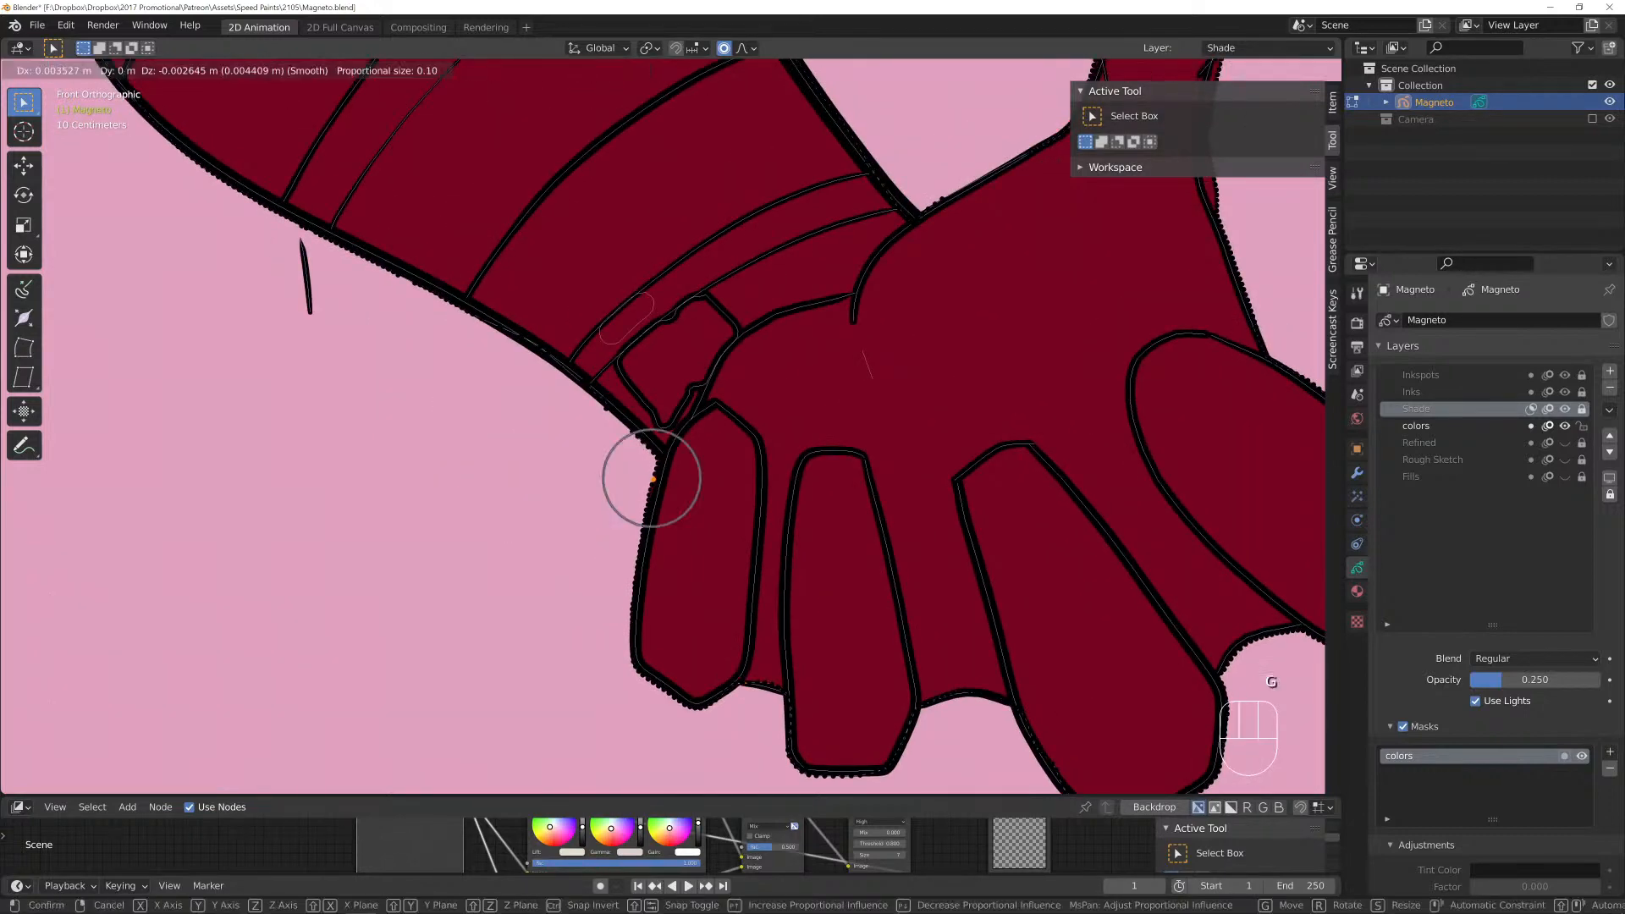
click(653, 474)
key(Tab)
Pull the overhanging fill between the other hand's middle and ring fingers up to the ink line.
scroll(627, 516, down, 3)
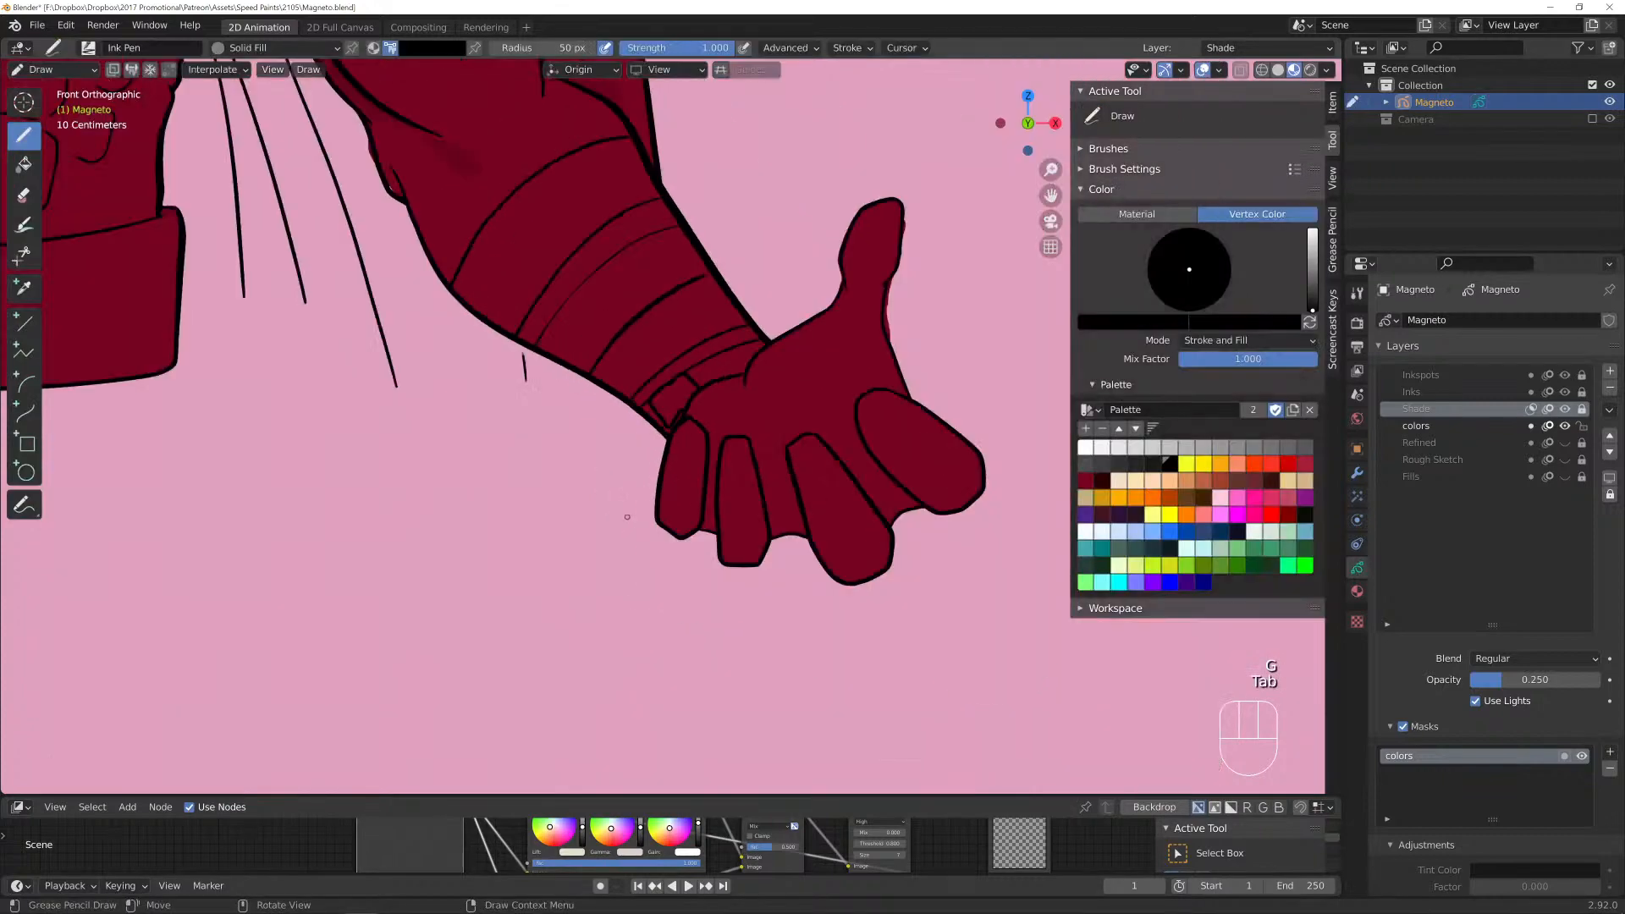
shift+middle_drag(627, 516, 1218, 508)
shift+middle_drag(556, 471, 1185, 474)
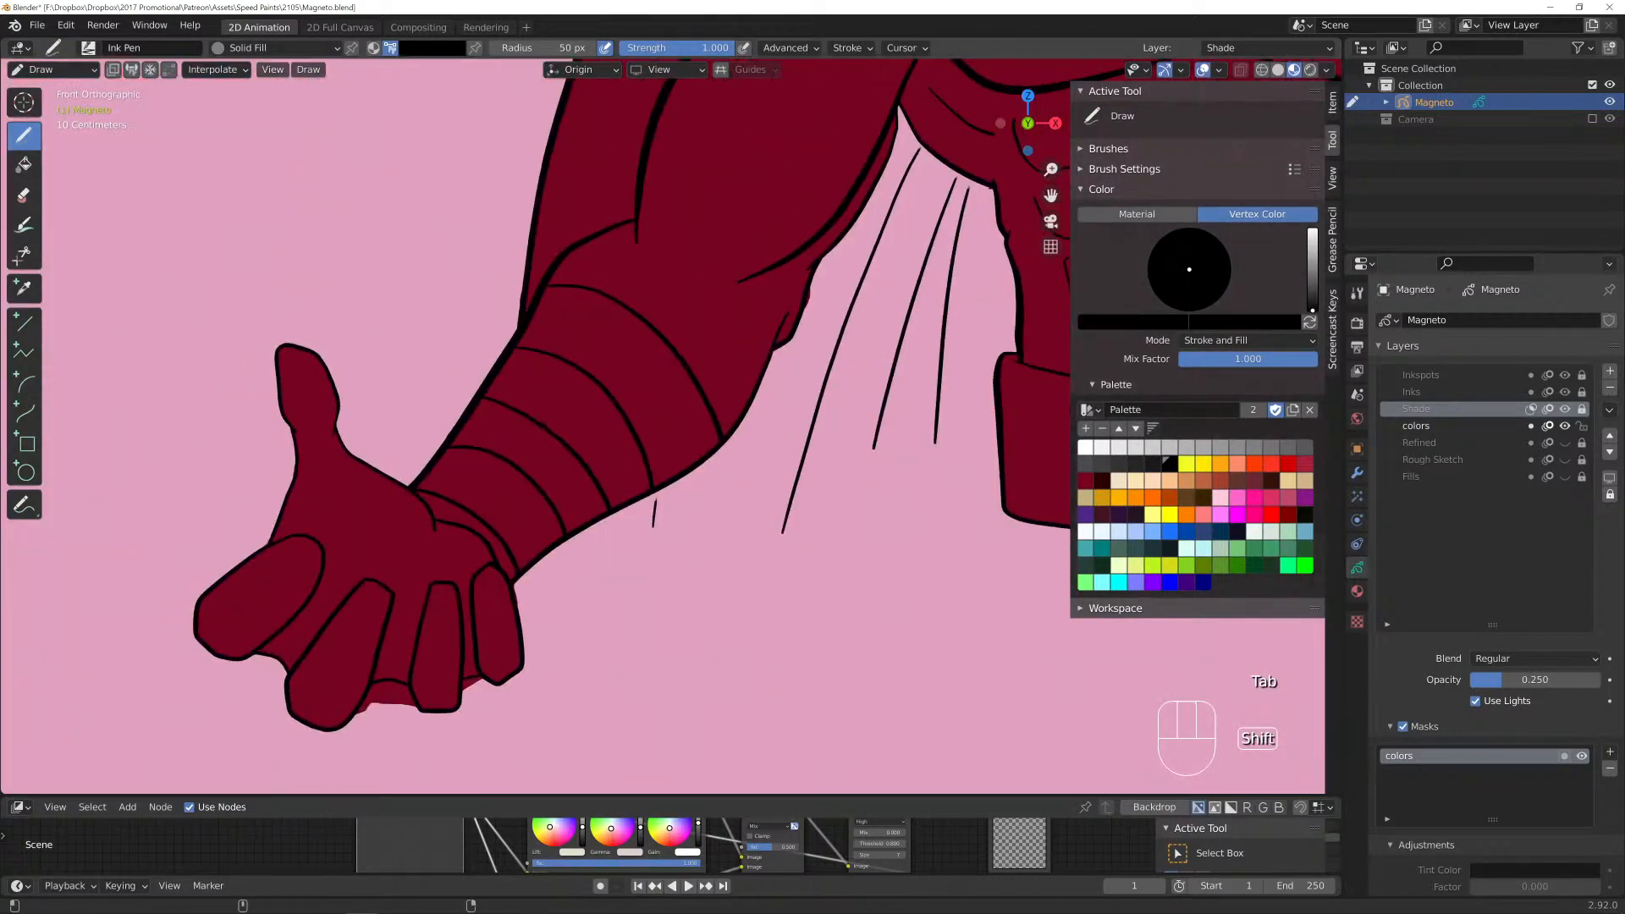
mouse_move(487, 660)
shift+middle_down()
mouse_move(687, 606)
mouse_move(721, 535)
shift+middle_up()
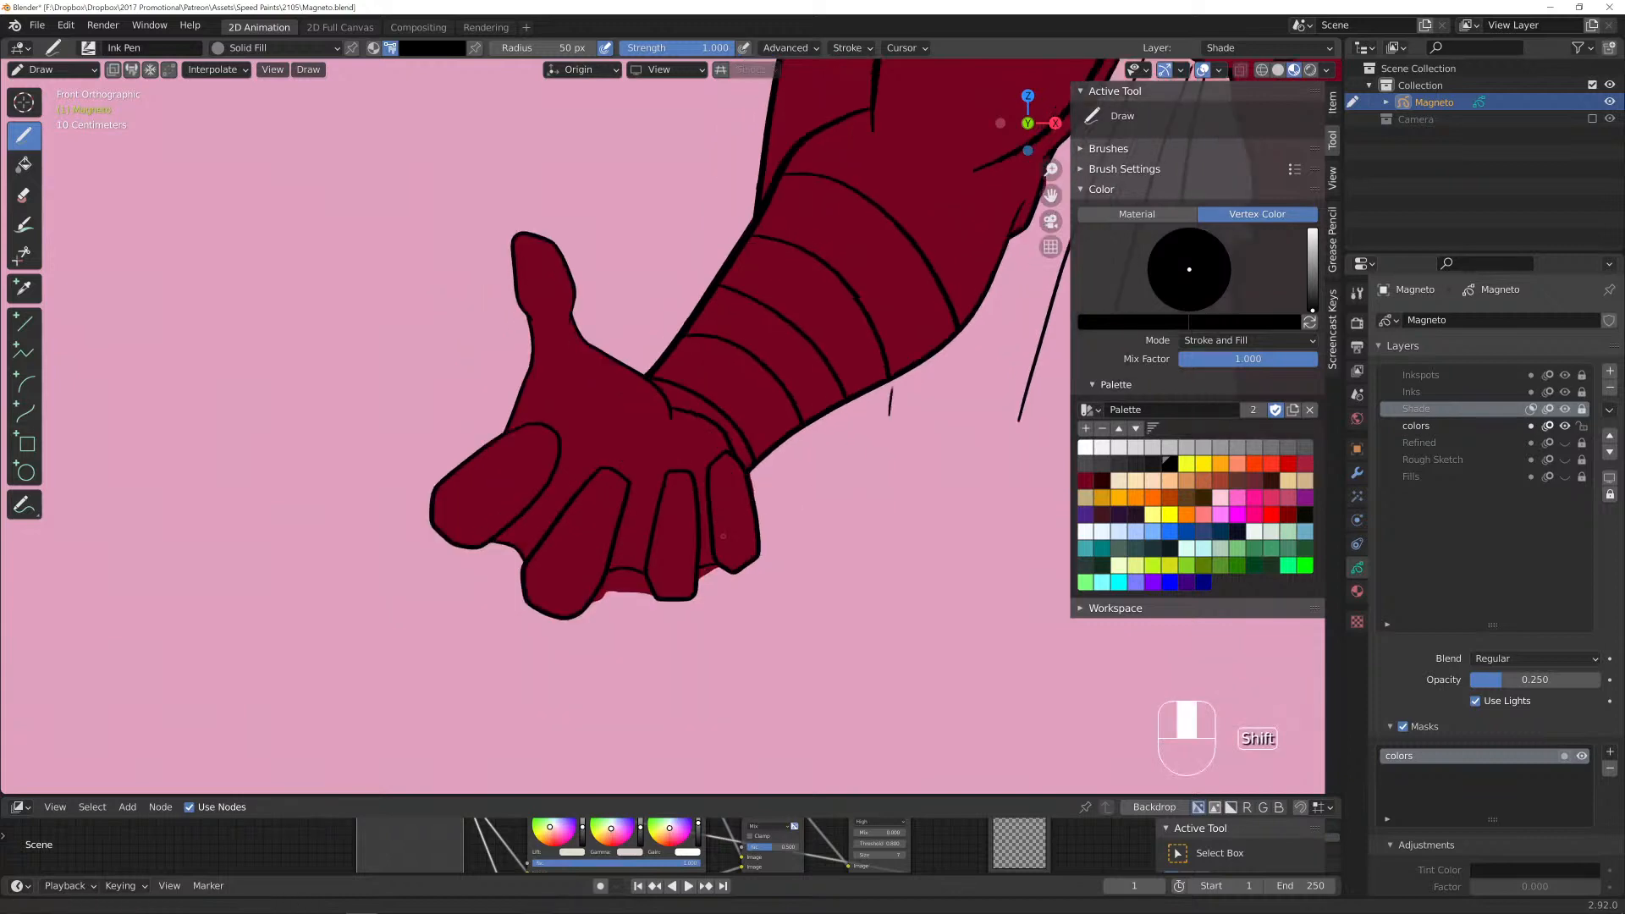
scroll(722, 535, up, 5)
key(Tab)
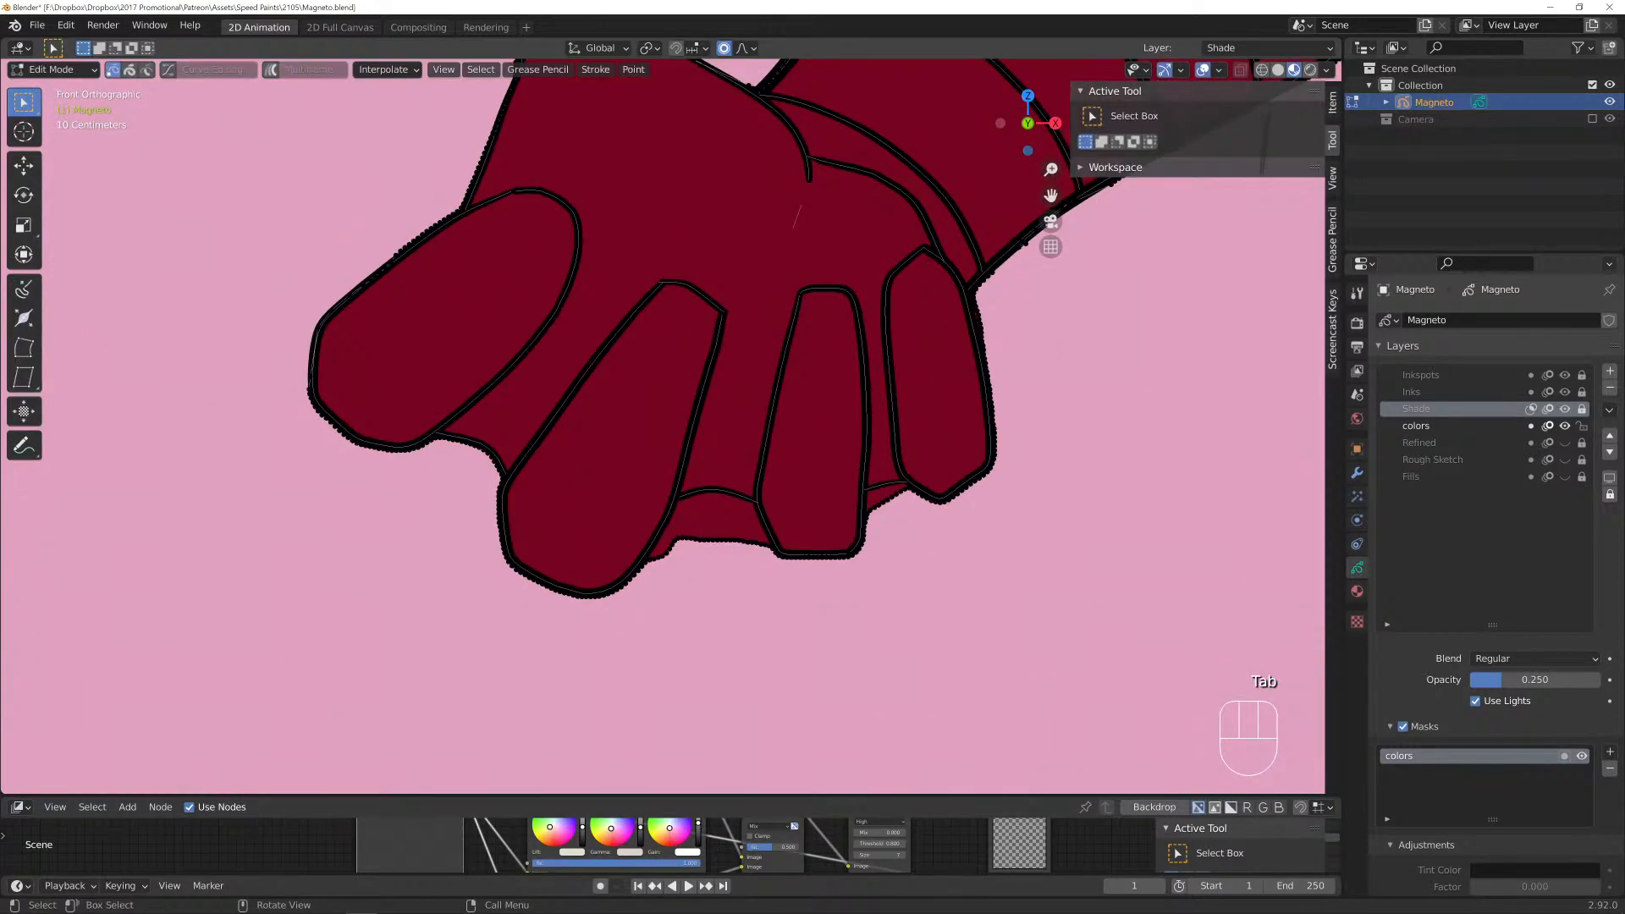
key(g)
scroll(716, 540, down, 4)
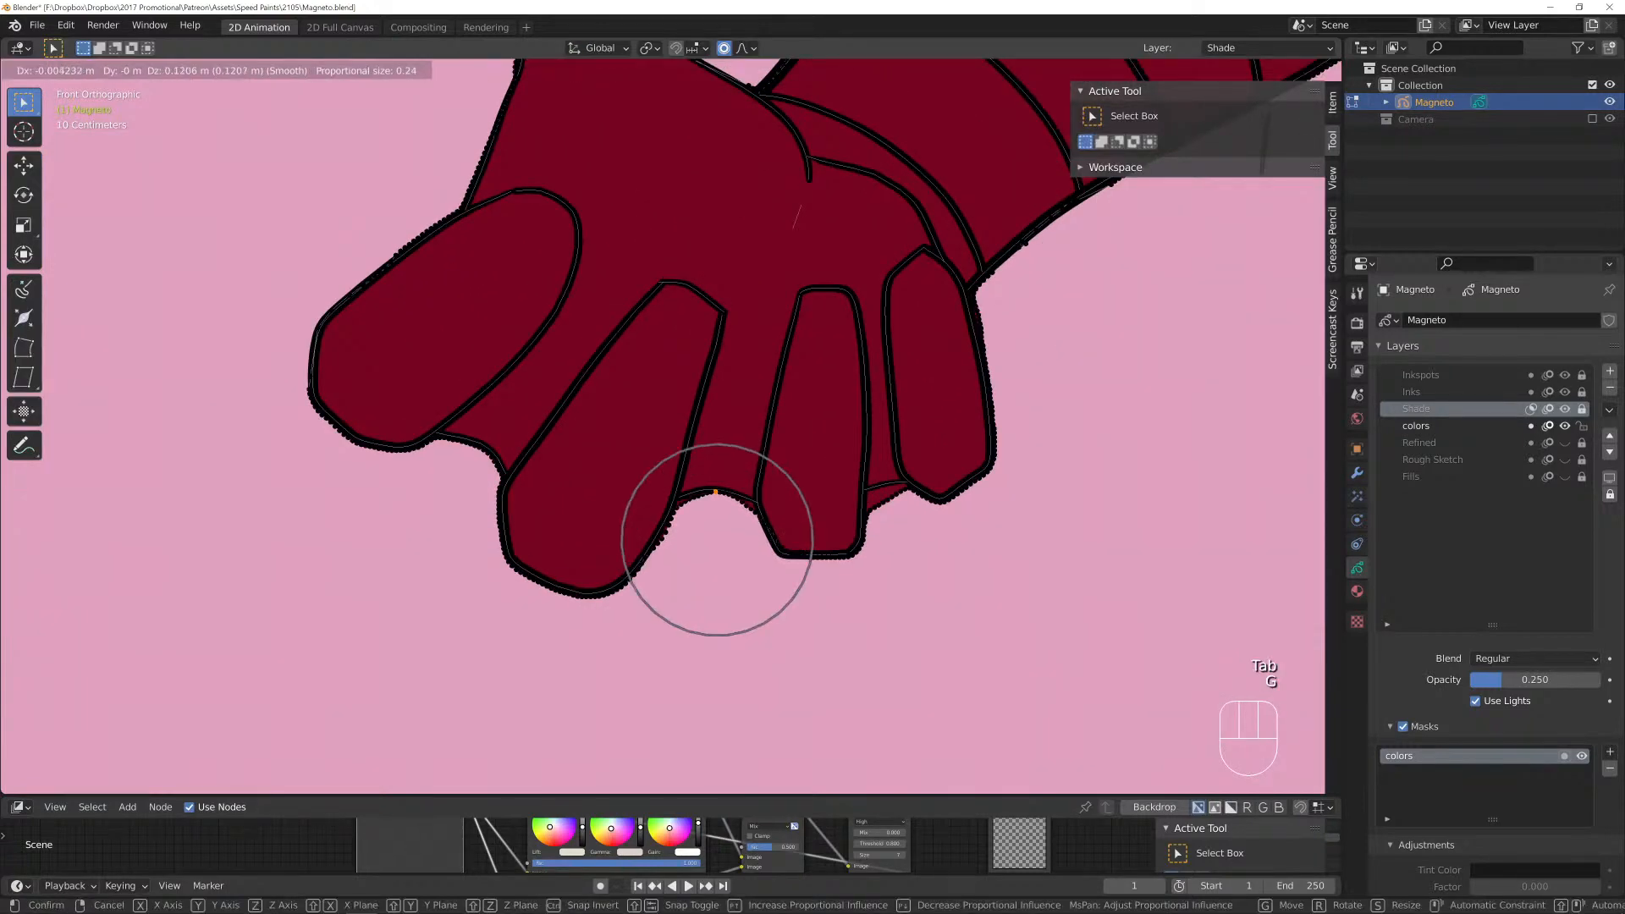
click(717, 539)
key(g)
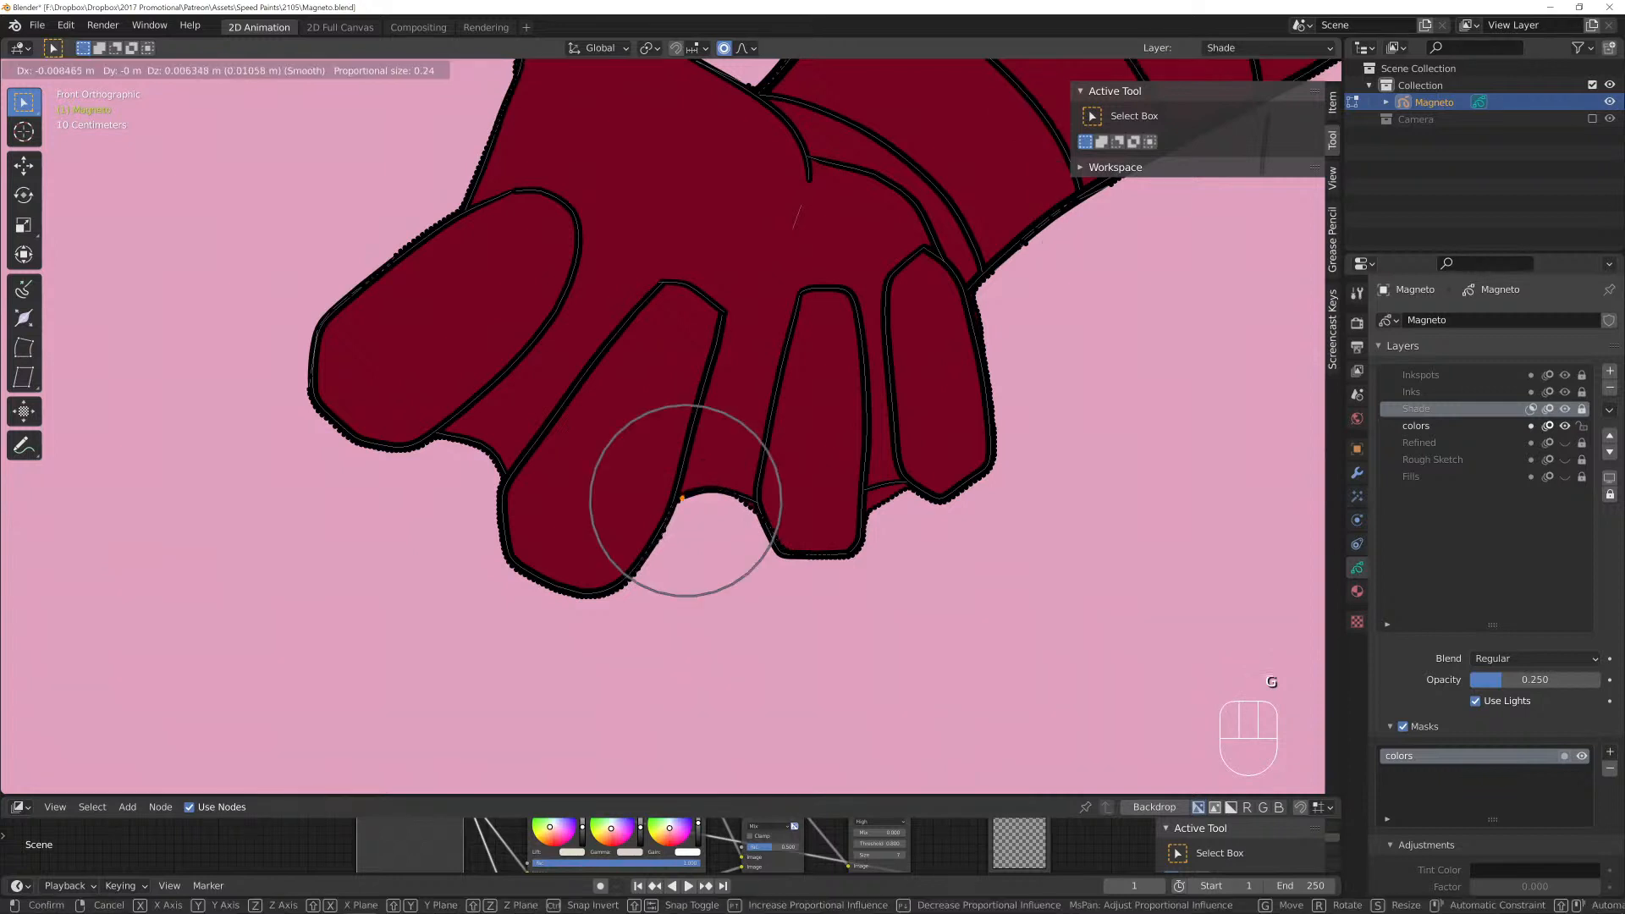
click(684, 500)
Move the fill point where that hand's ring finger meets the webbing onto the ink, using a smaller proportional size.
click(756, 506)
key(g)
scroll(753, 509, up, 5)
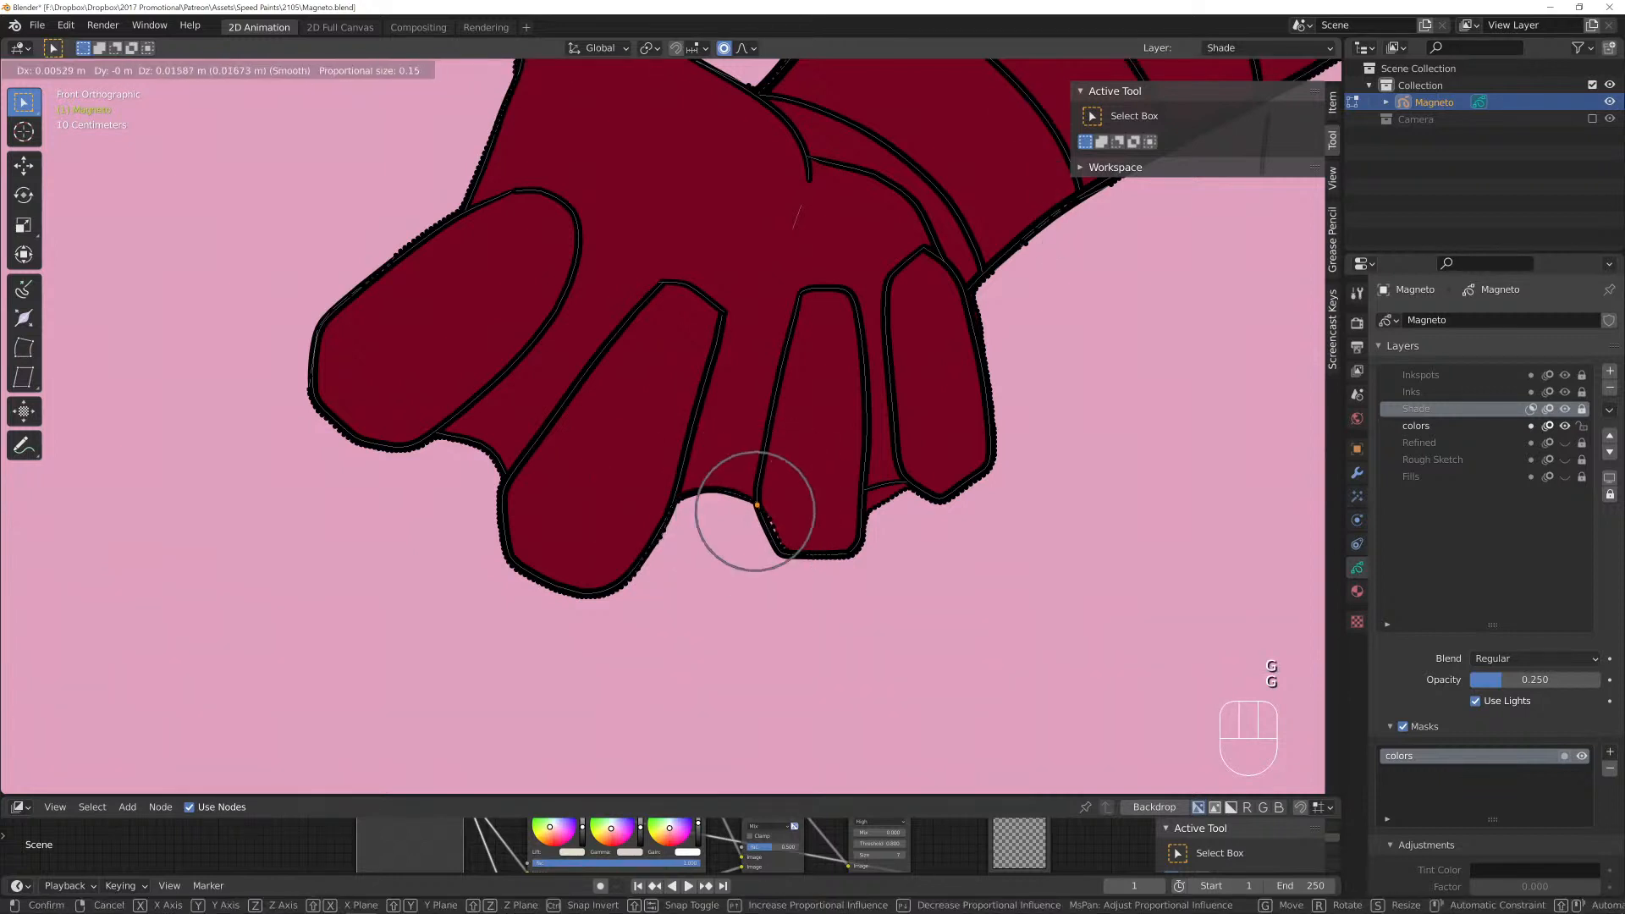
scroll(754, 511, up, 7)
click(755, 512)
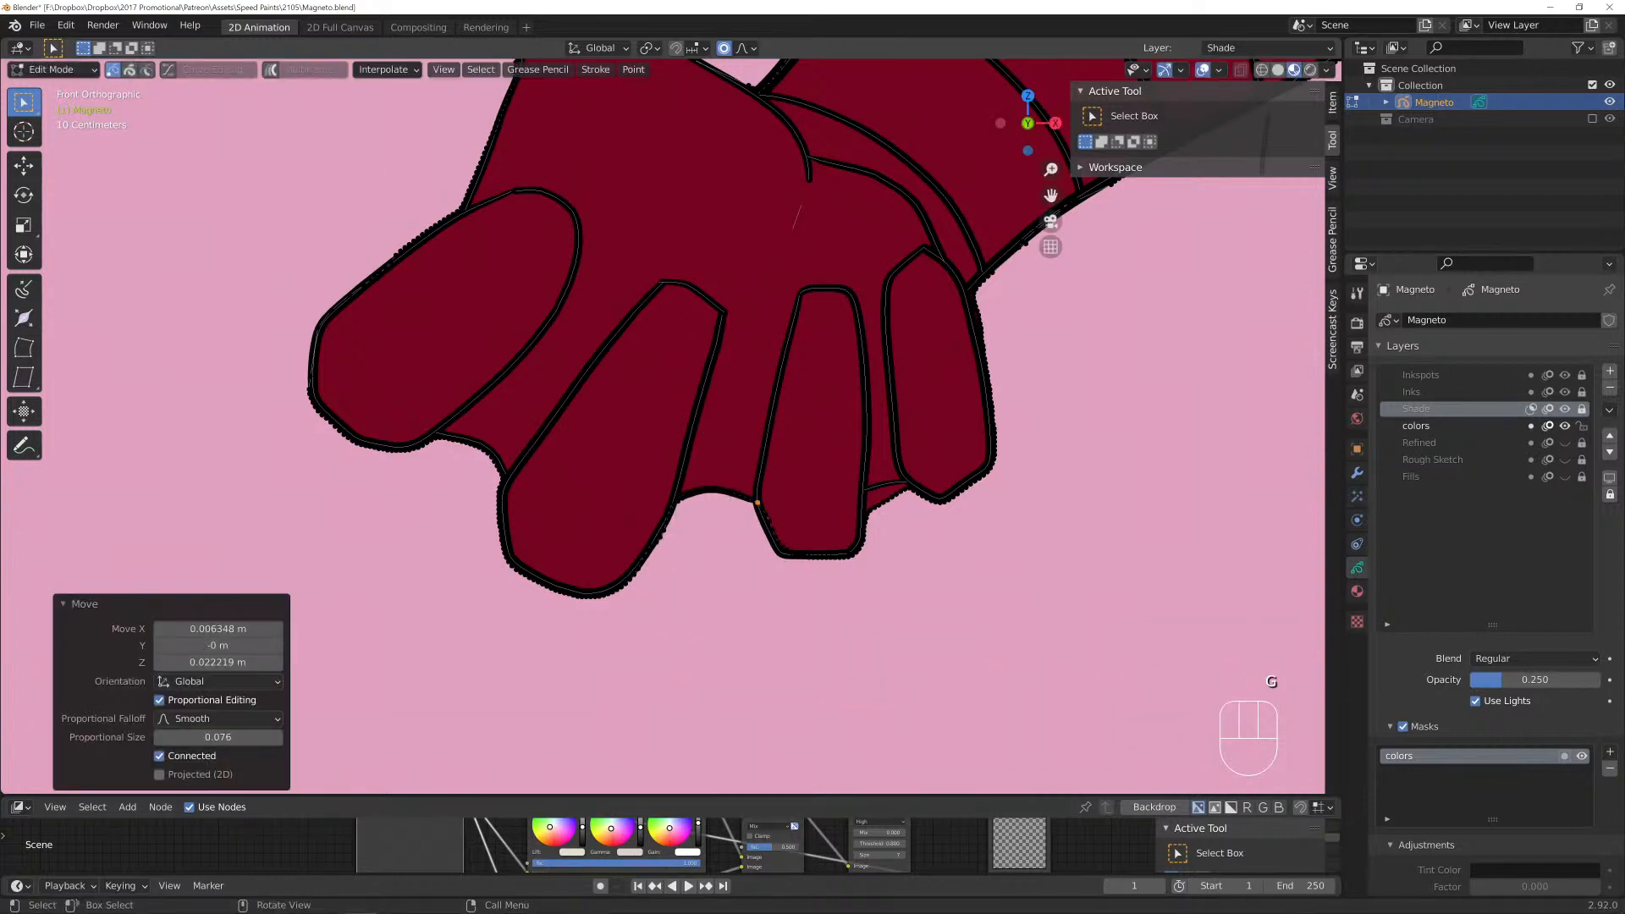
Pull the fill between that hand's ring and little fingers up onto the ink line.
click(881, 500)
key(g)
scroll(883, 503, down, 3)
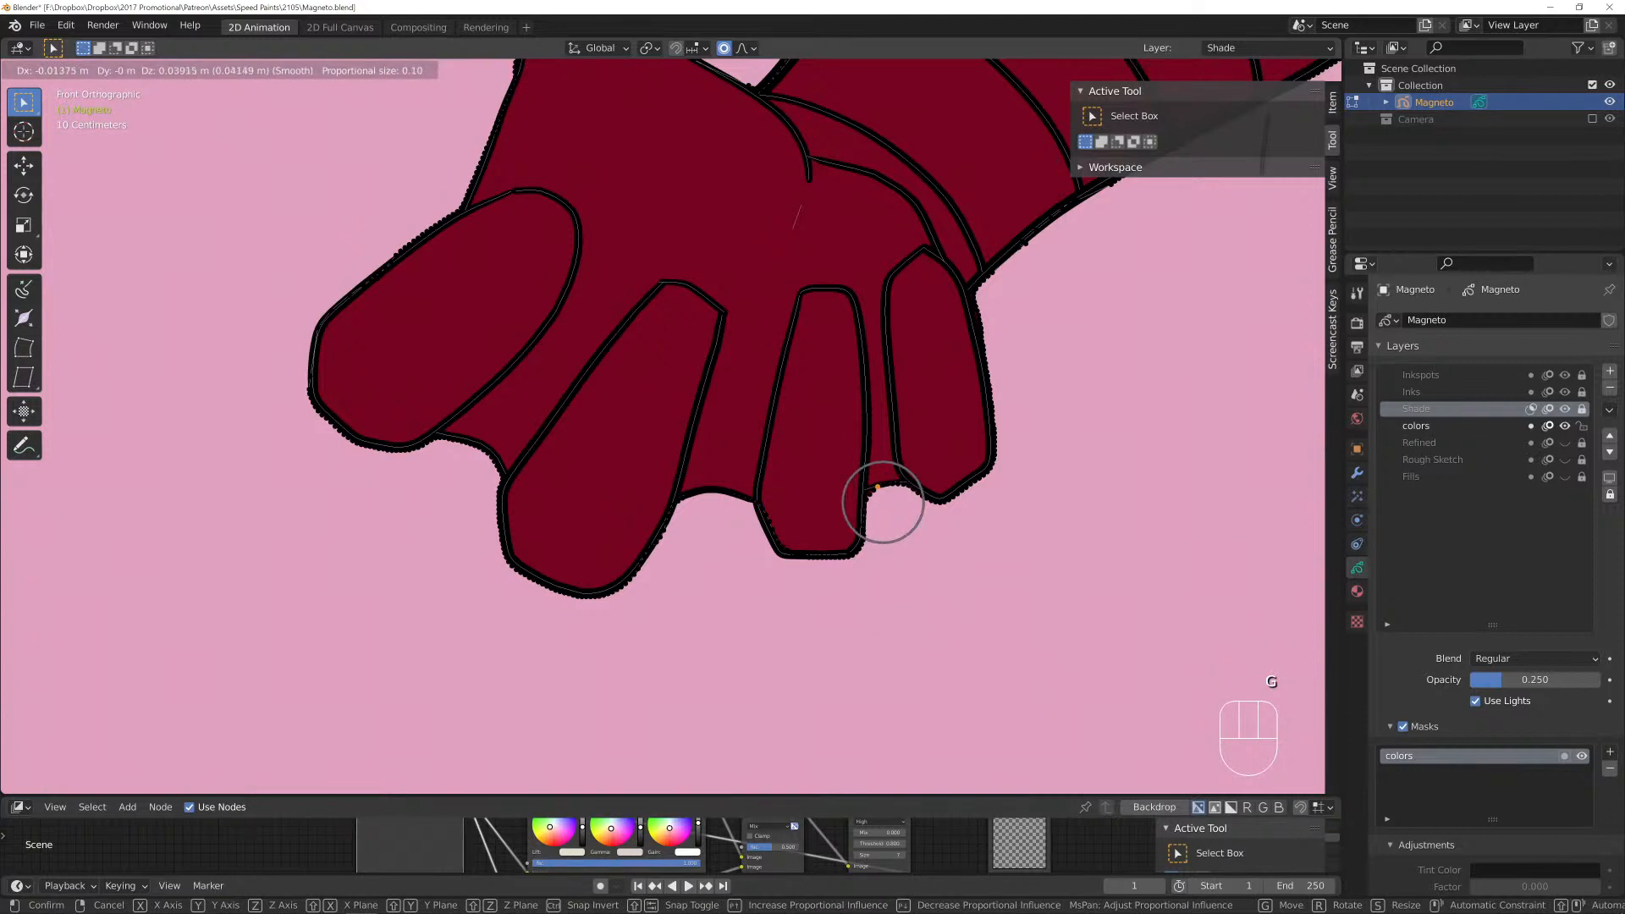
click(883, 503)
key(Tab)
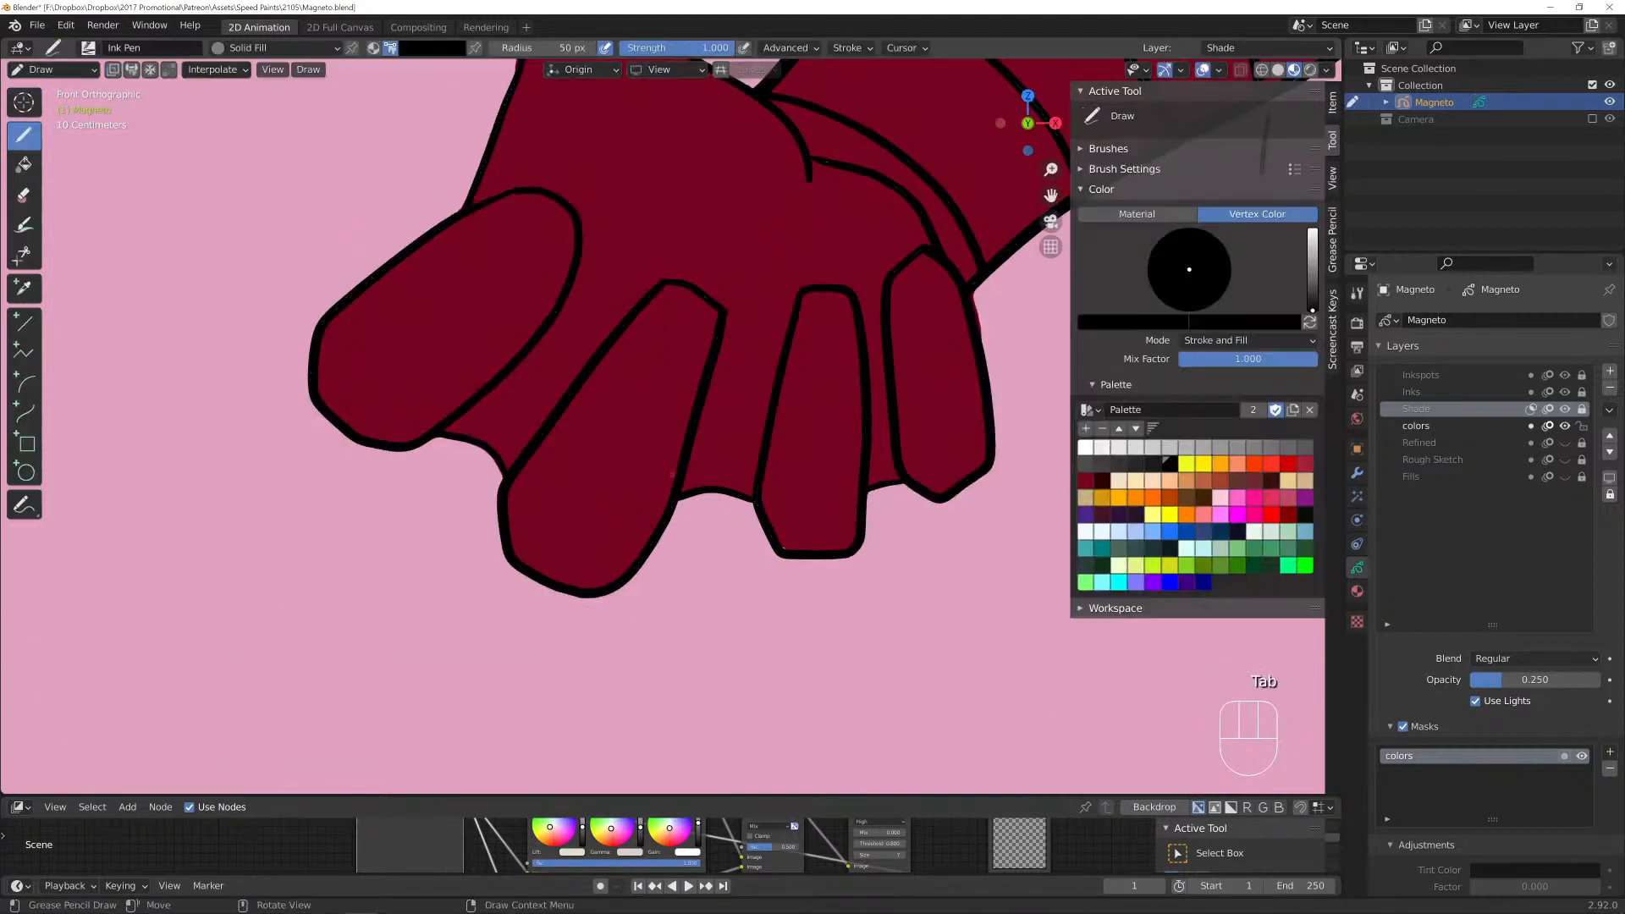
Dissolve the colour-fill points along the torso's side, the armpit and the adjoining inner arm.
scroll(972, 458, down, 5)
shift+middle_drag(1055, 472, 27, 591)
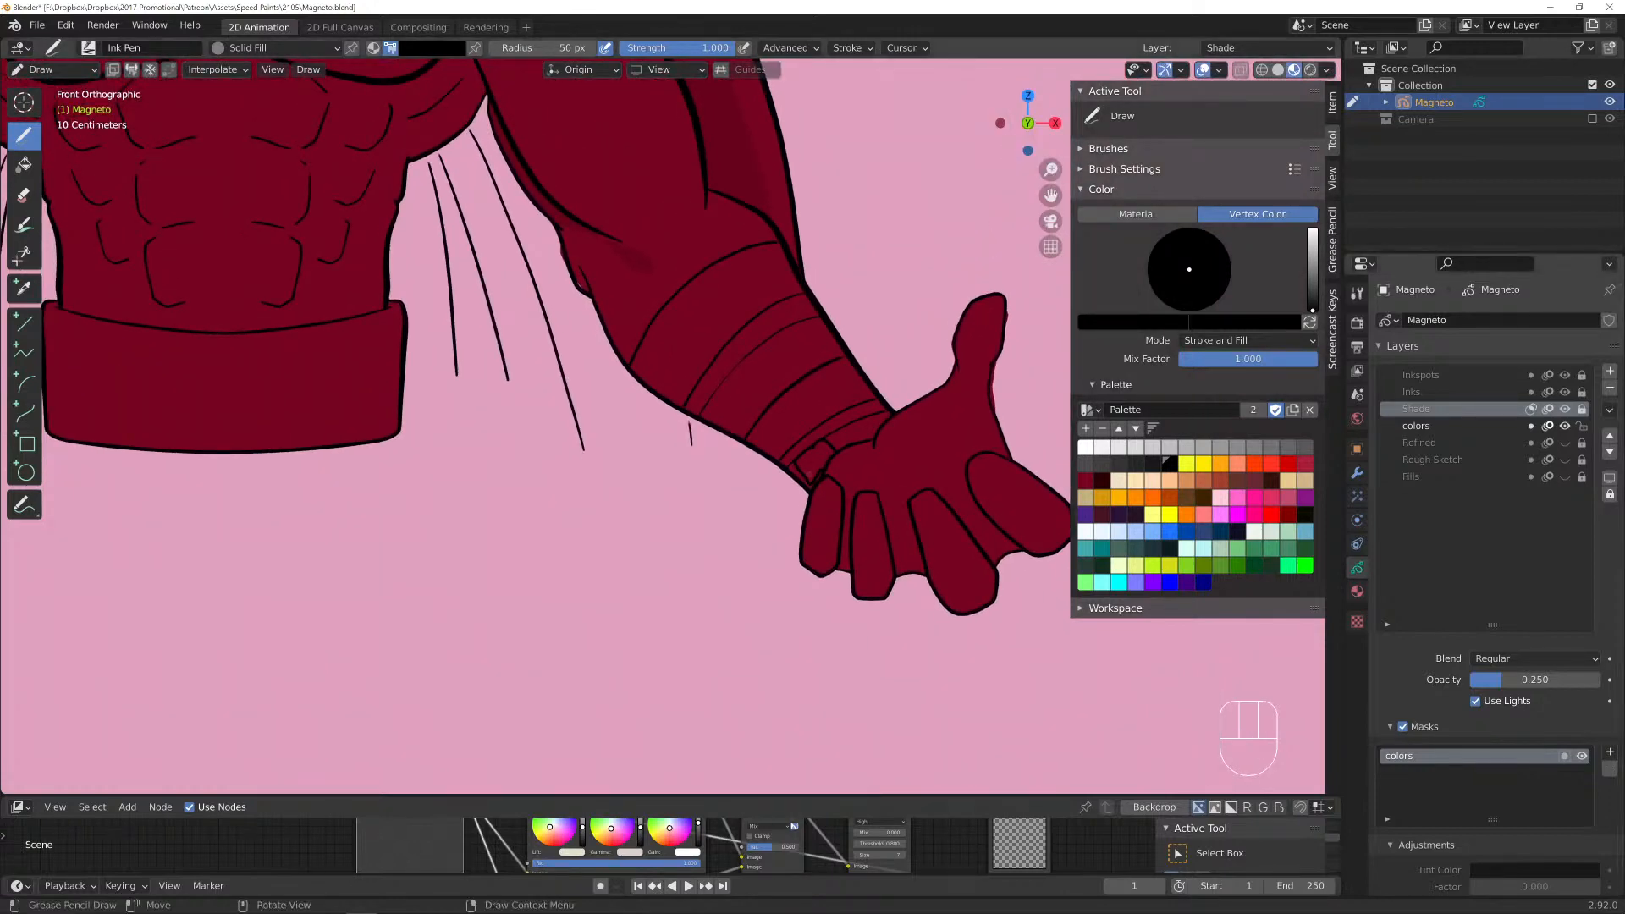
shift+middle_drag(221, 153, 377, 166)
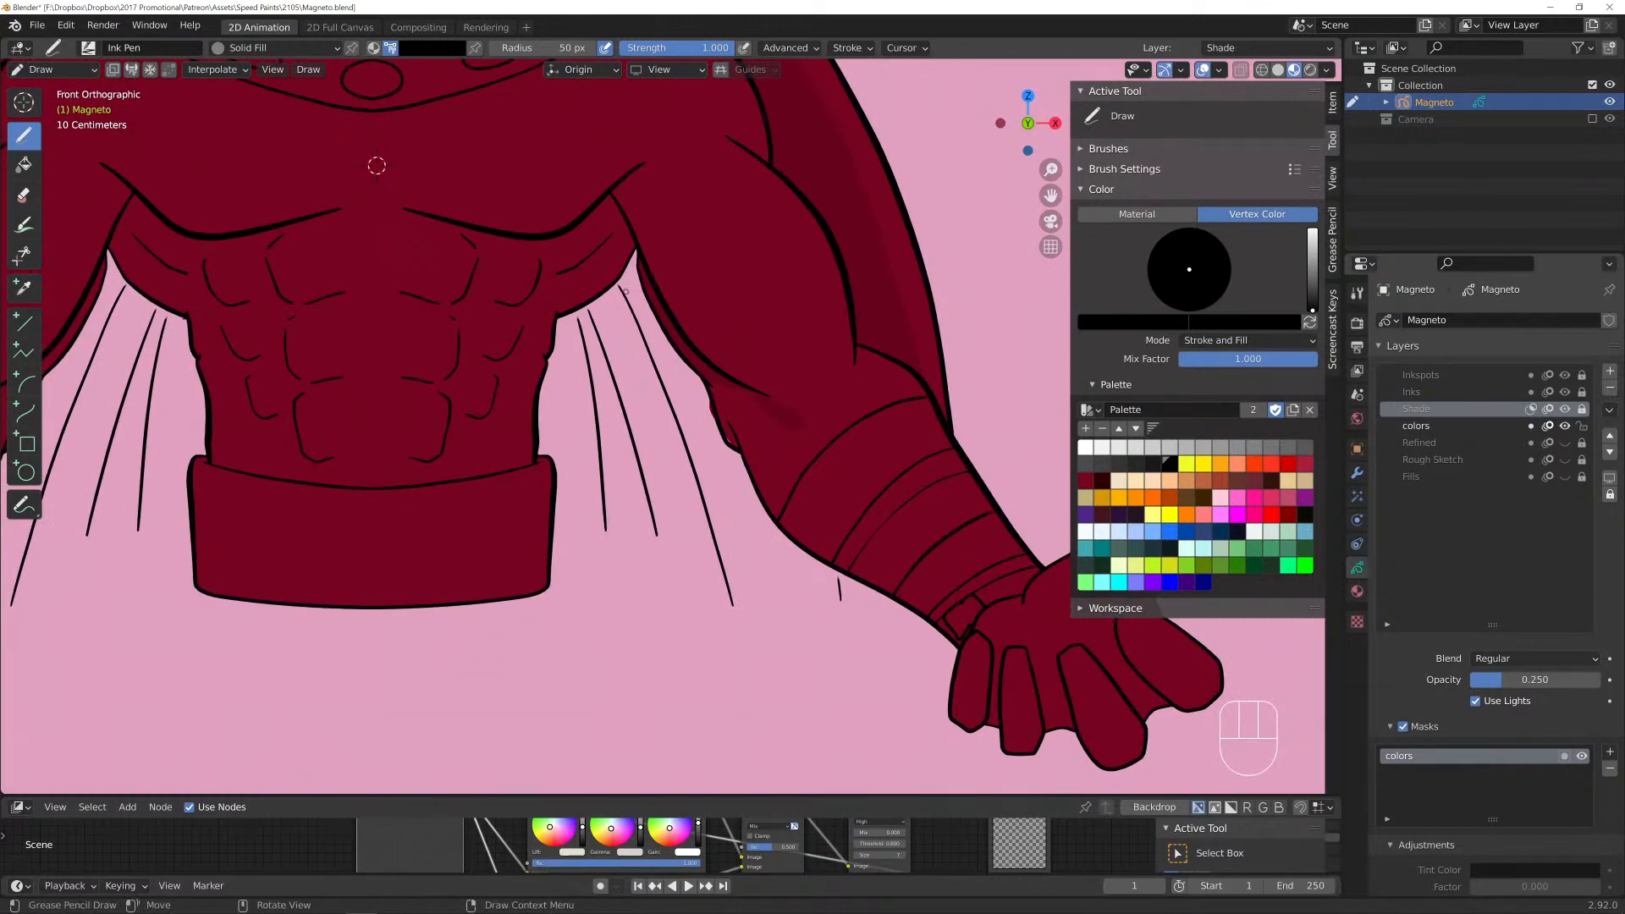
key(Tab)
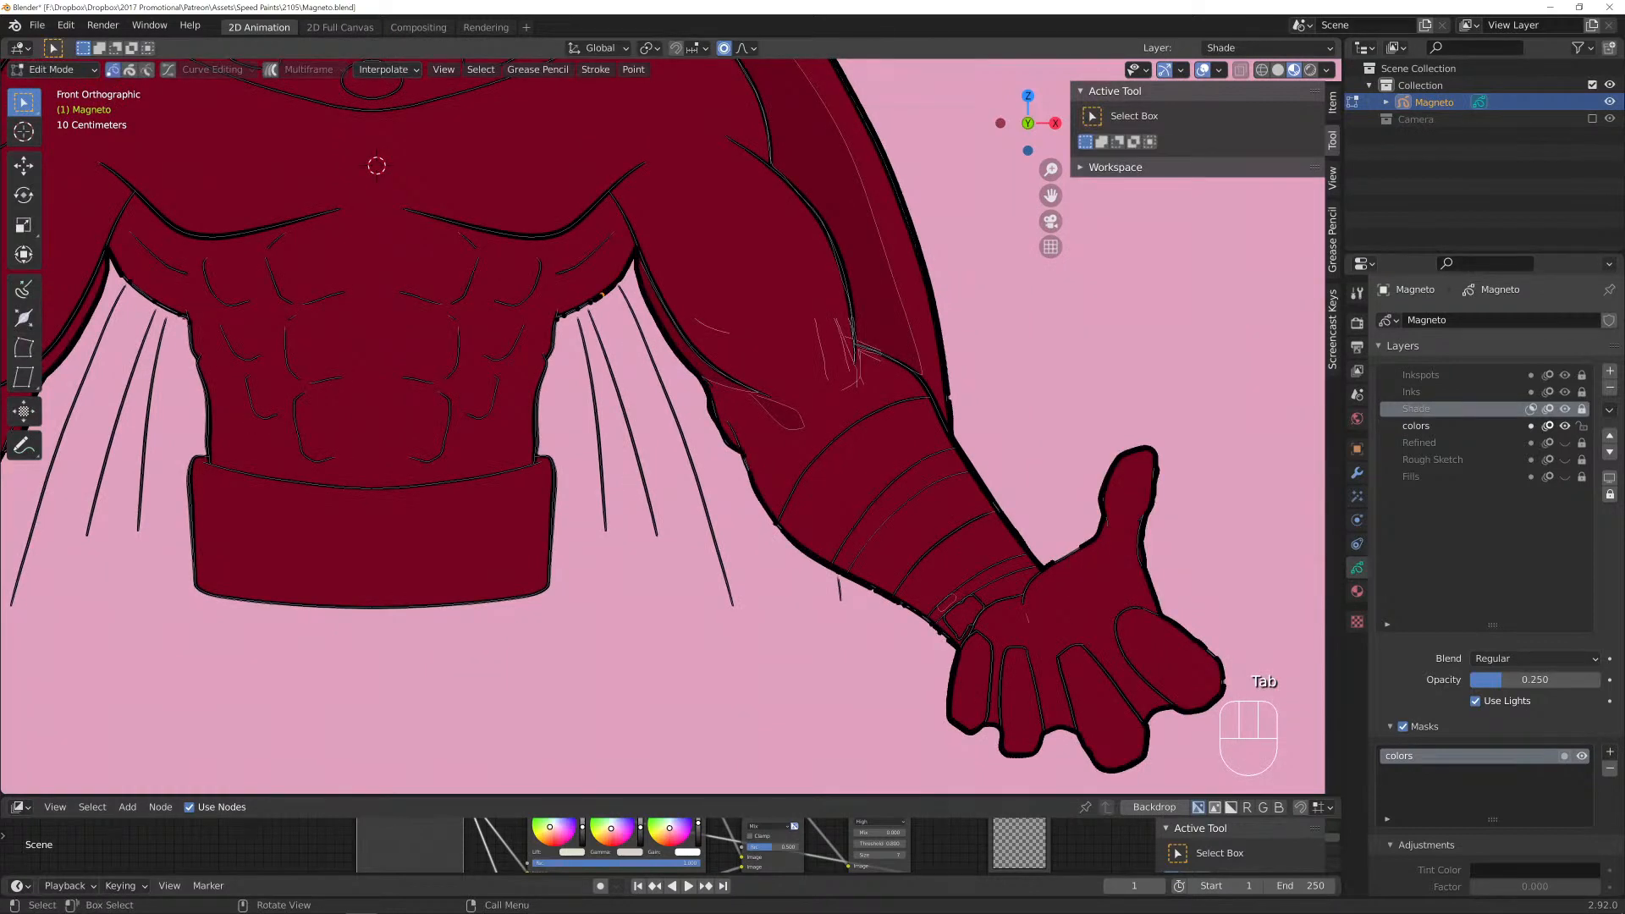
key(c)
mouse_move(630, 259)
mouse_down()
mouse_move(562, 290)
mouse_move(533, 508)
mouse_move(754, 472)
mouse_move(656, 337)
mouse_move(714, 327)
mouse_up()
right_click(714, 327)
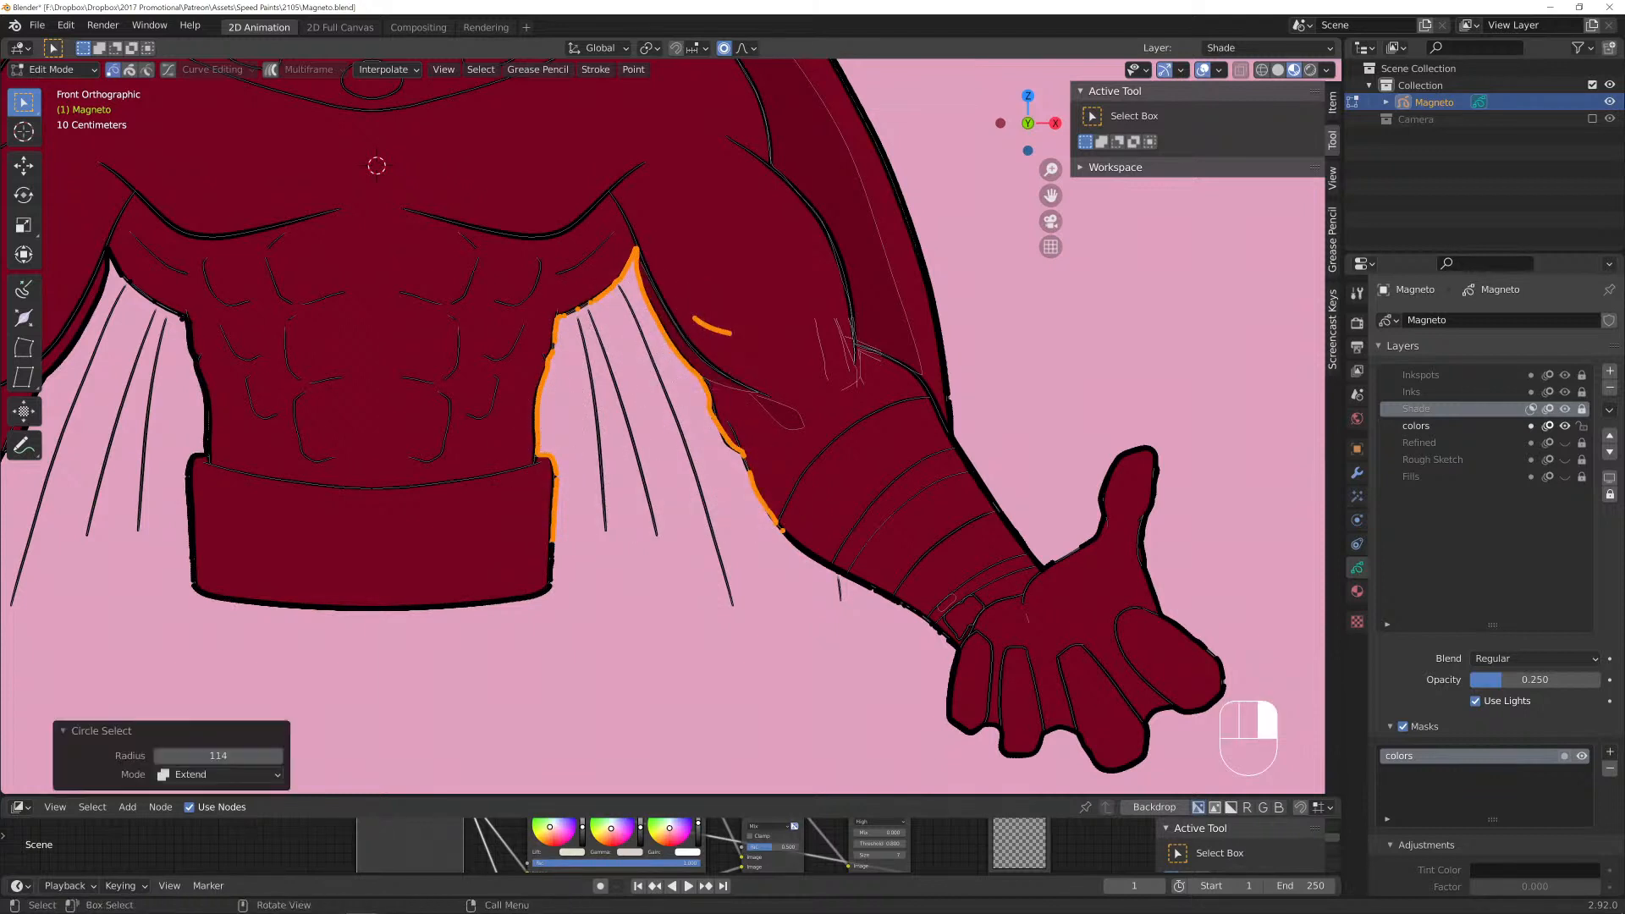
key(x)
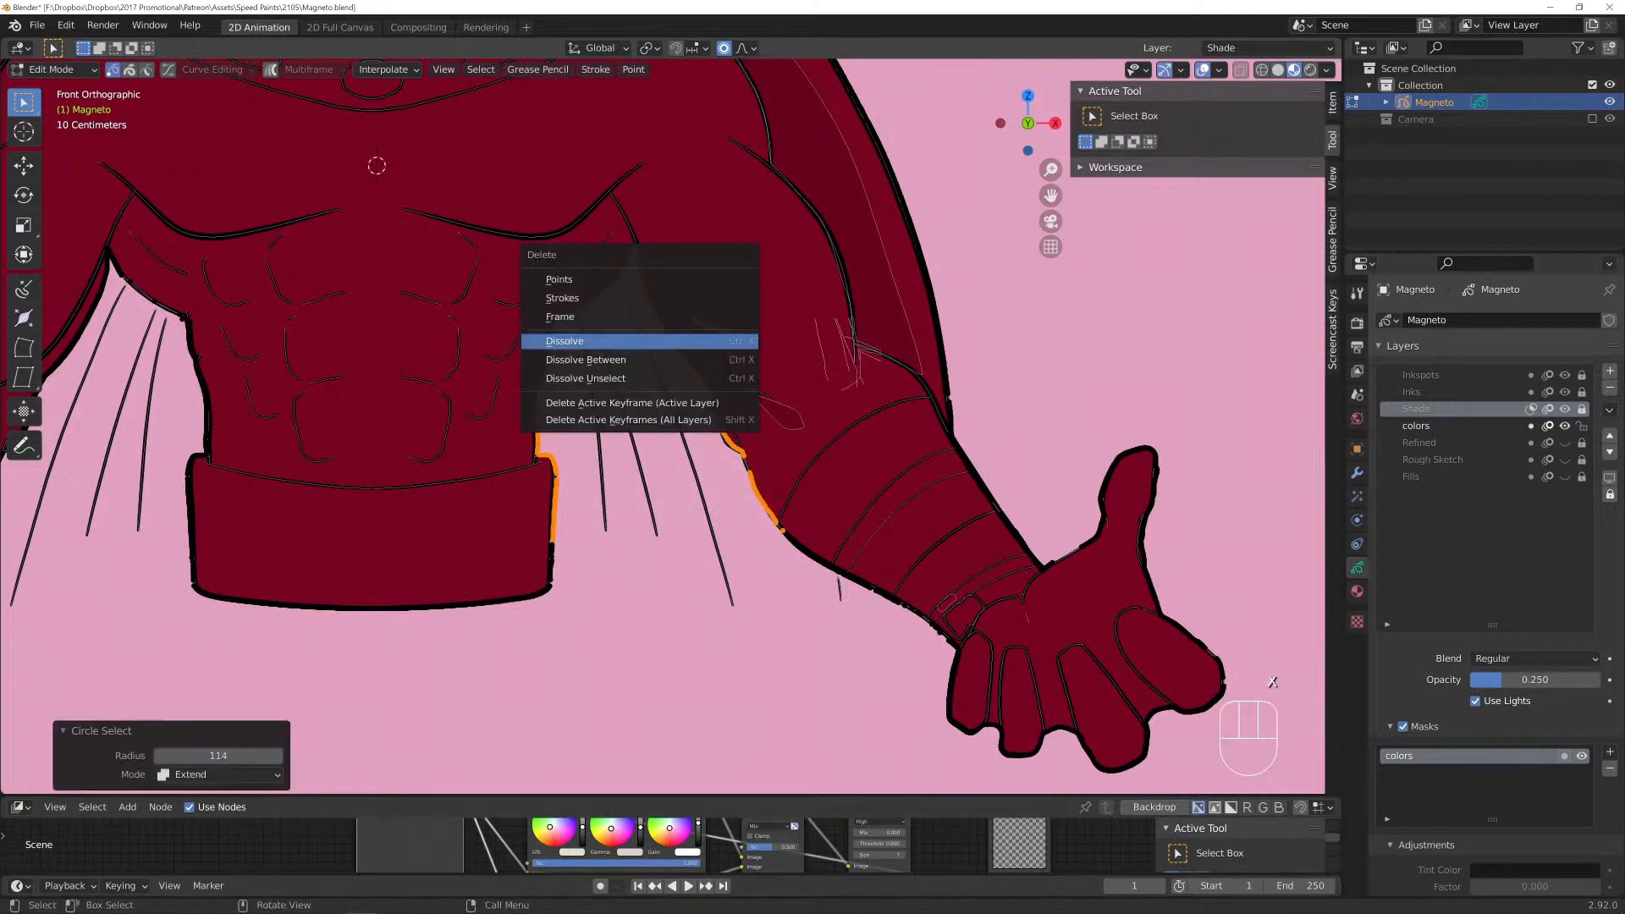
click(584, 340)
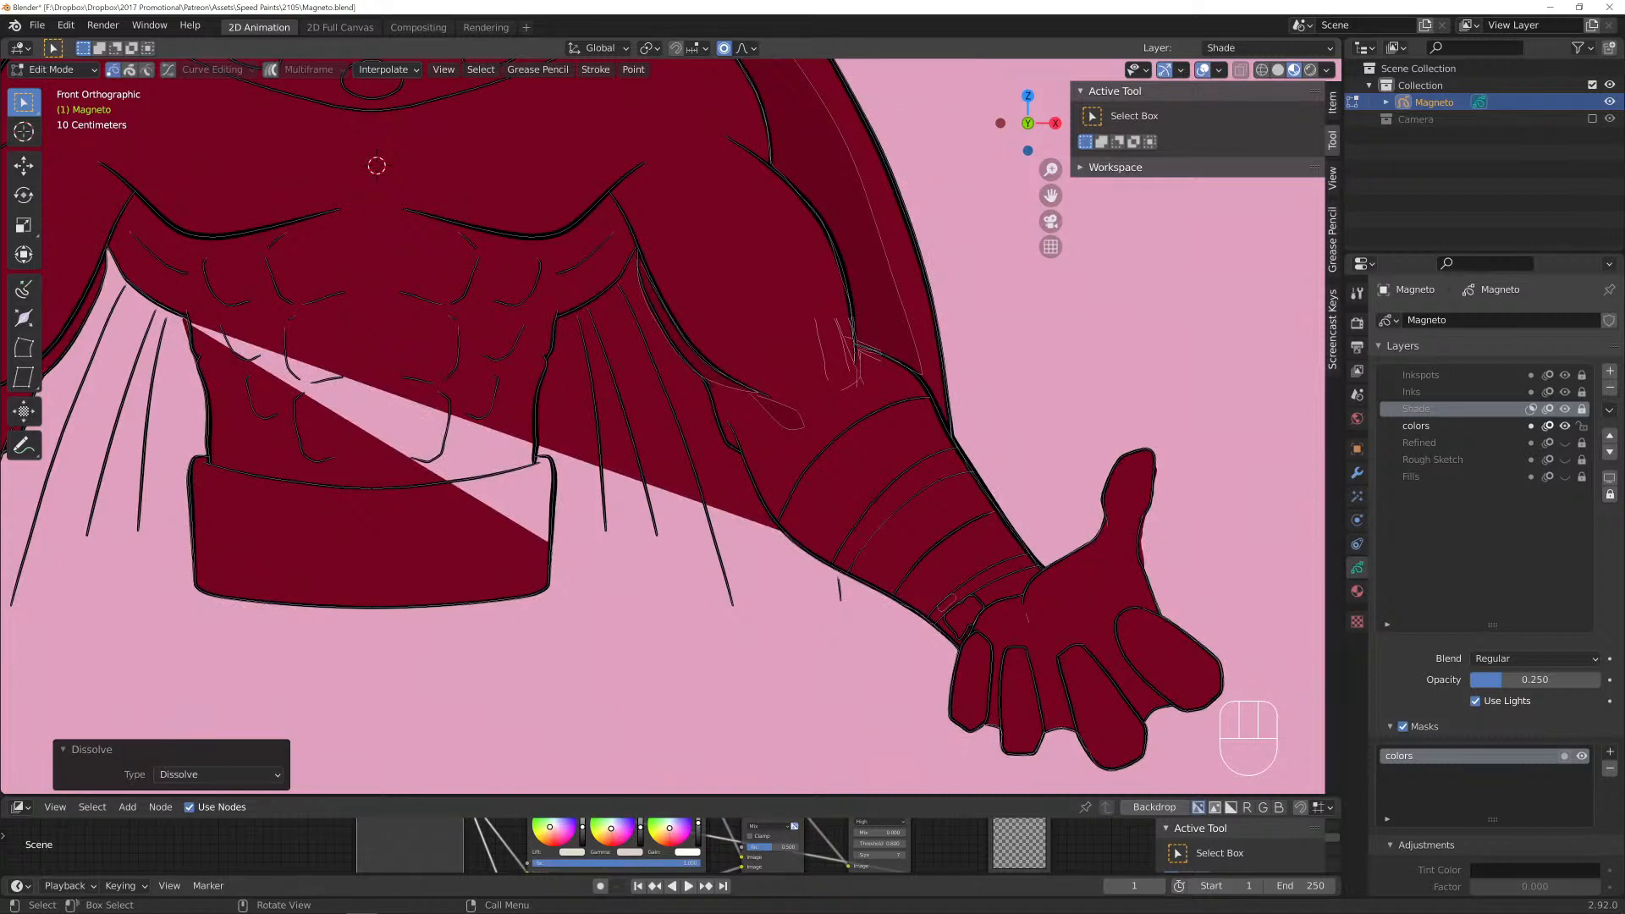
Delete all linked points of the separate fill stroke around the waist and belt.
shift+middle_drag(677, 423, 1050, 400)
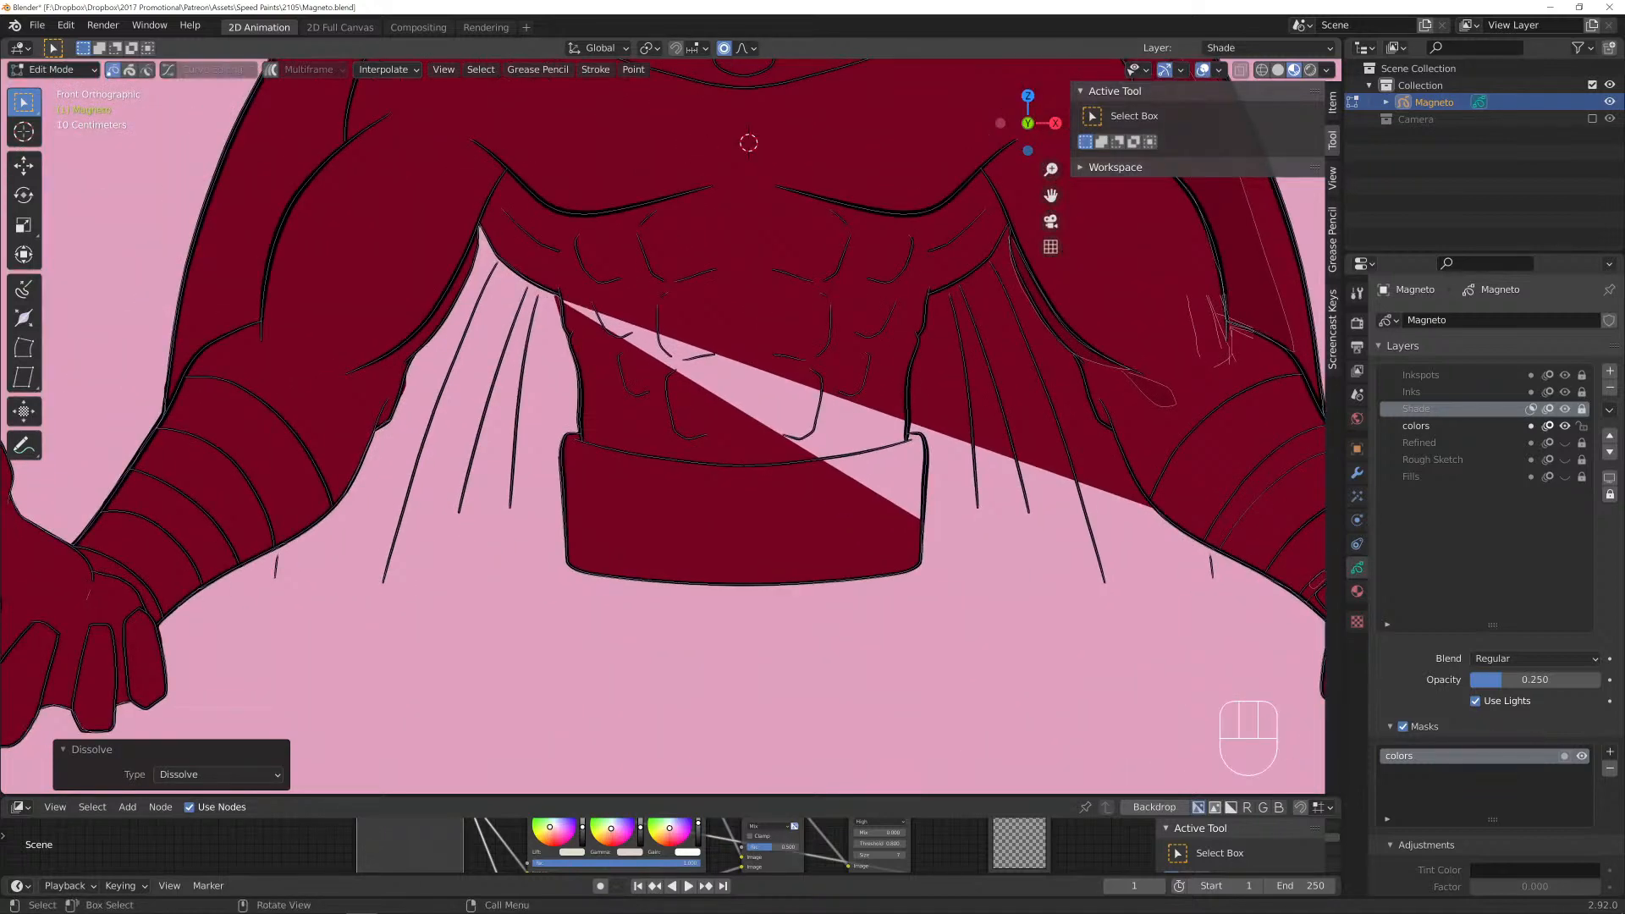
click(571, 350)
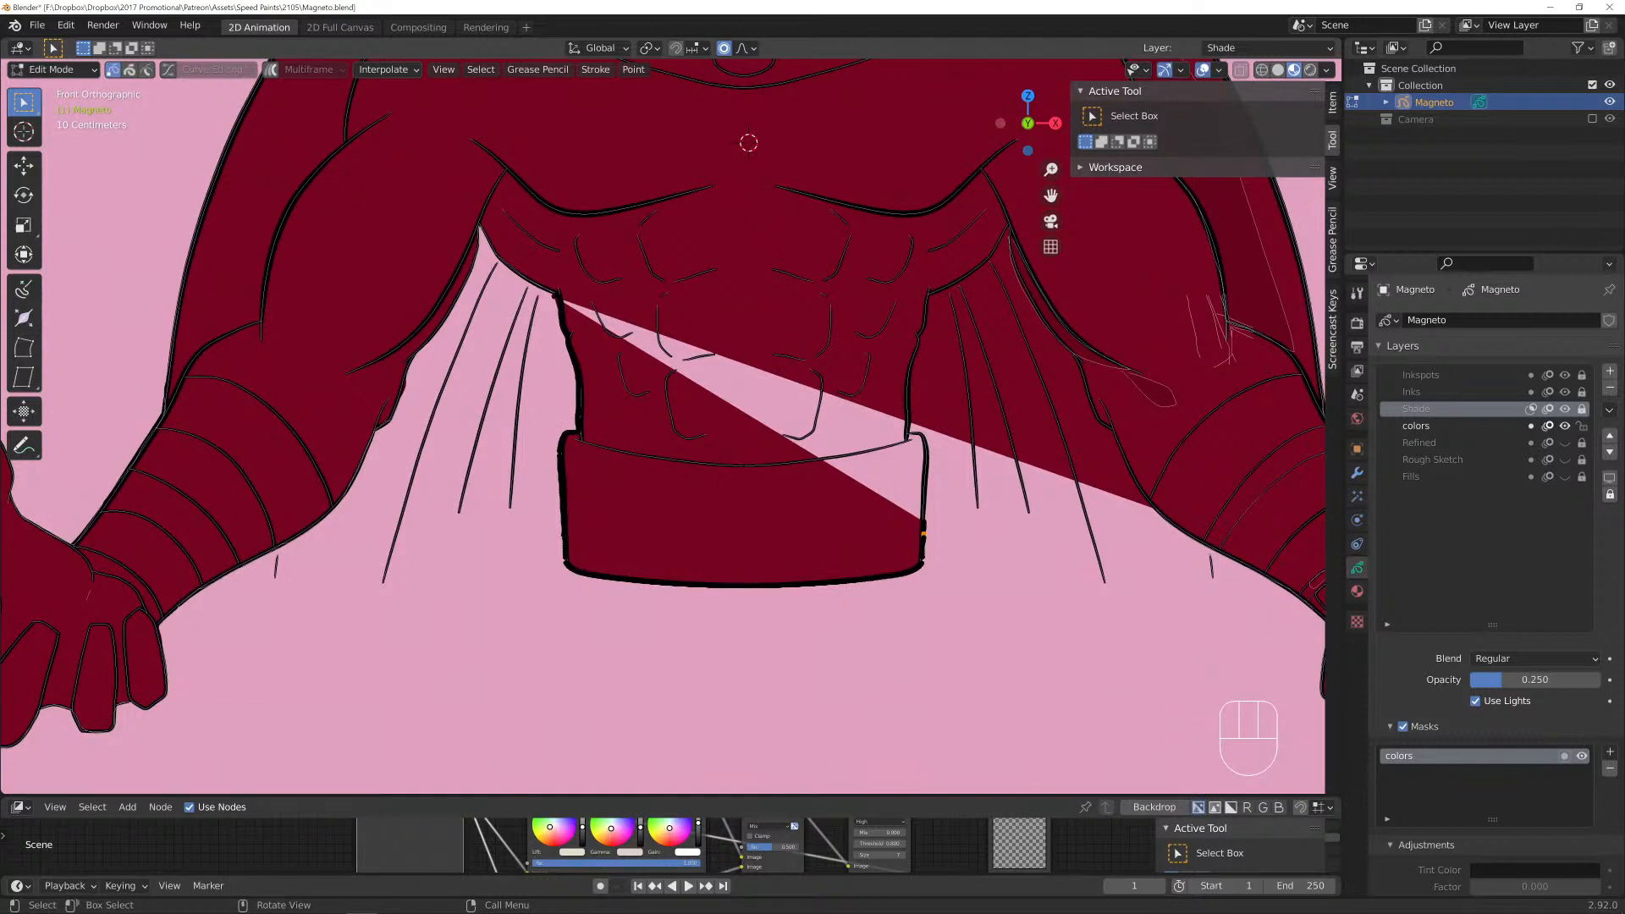
key(l)
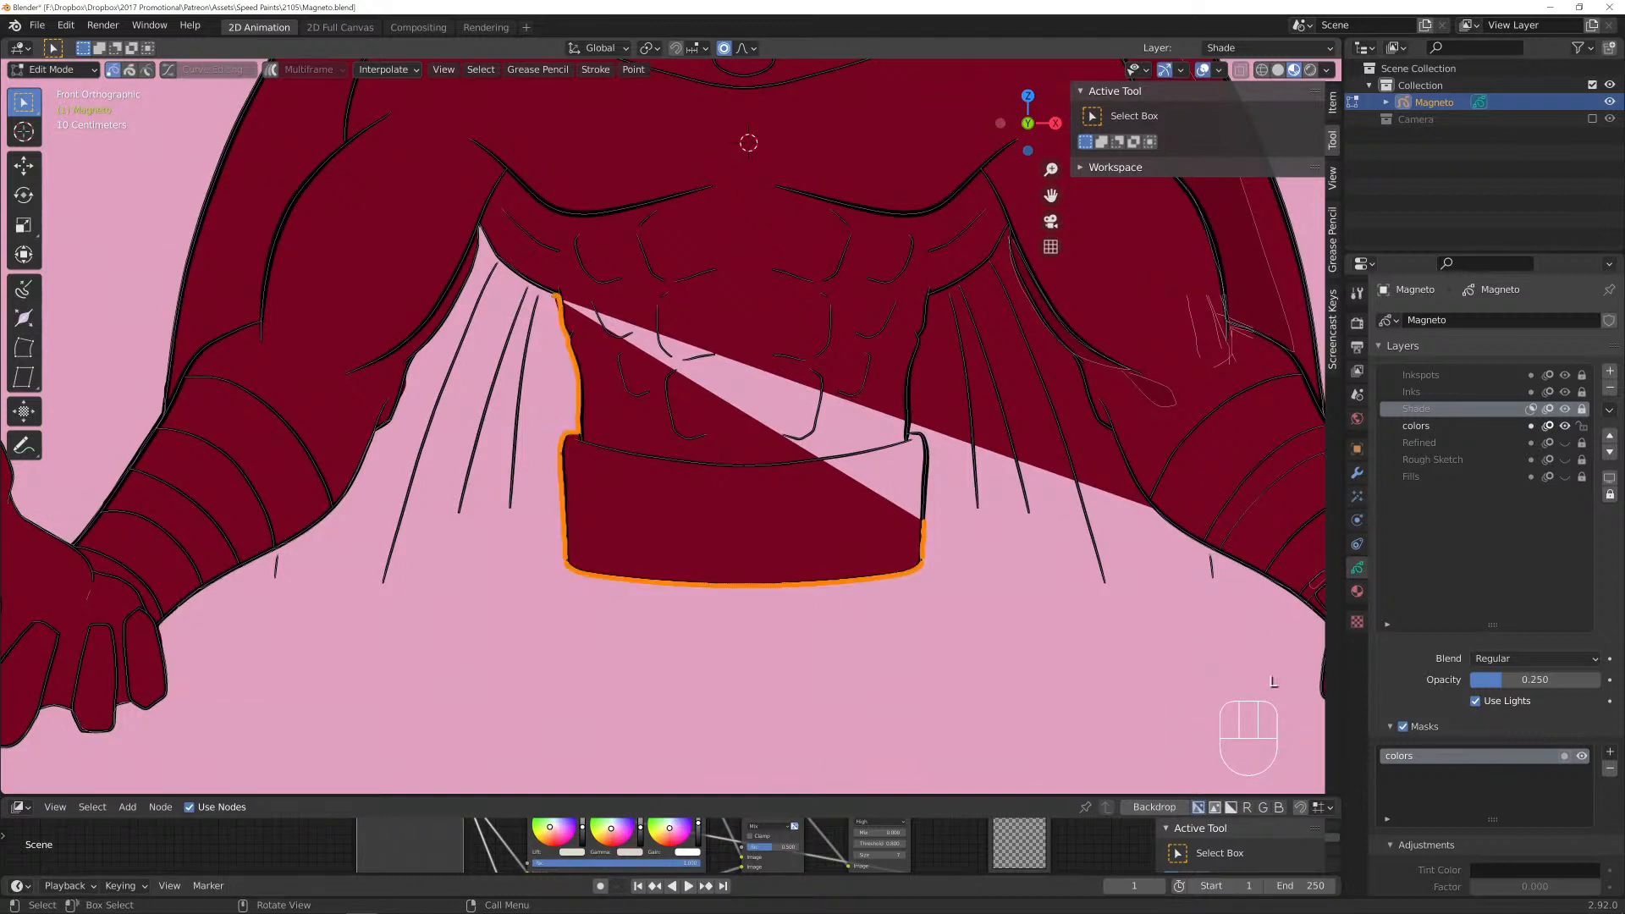
key(x)
key(Return)
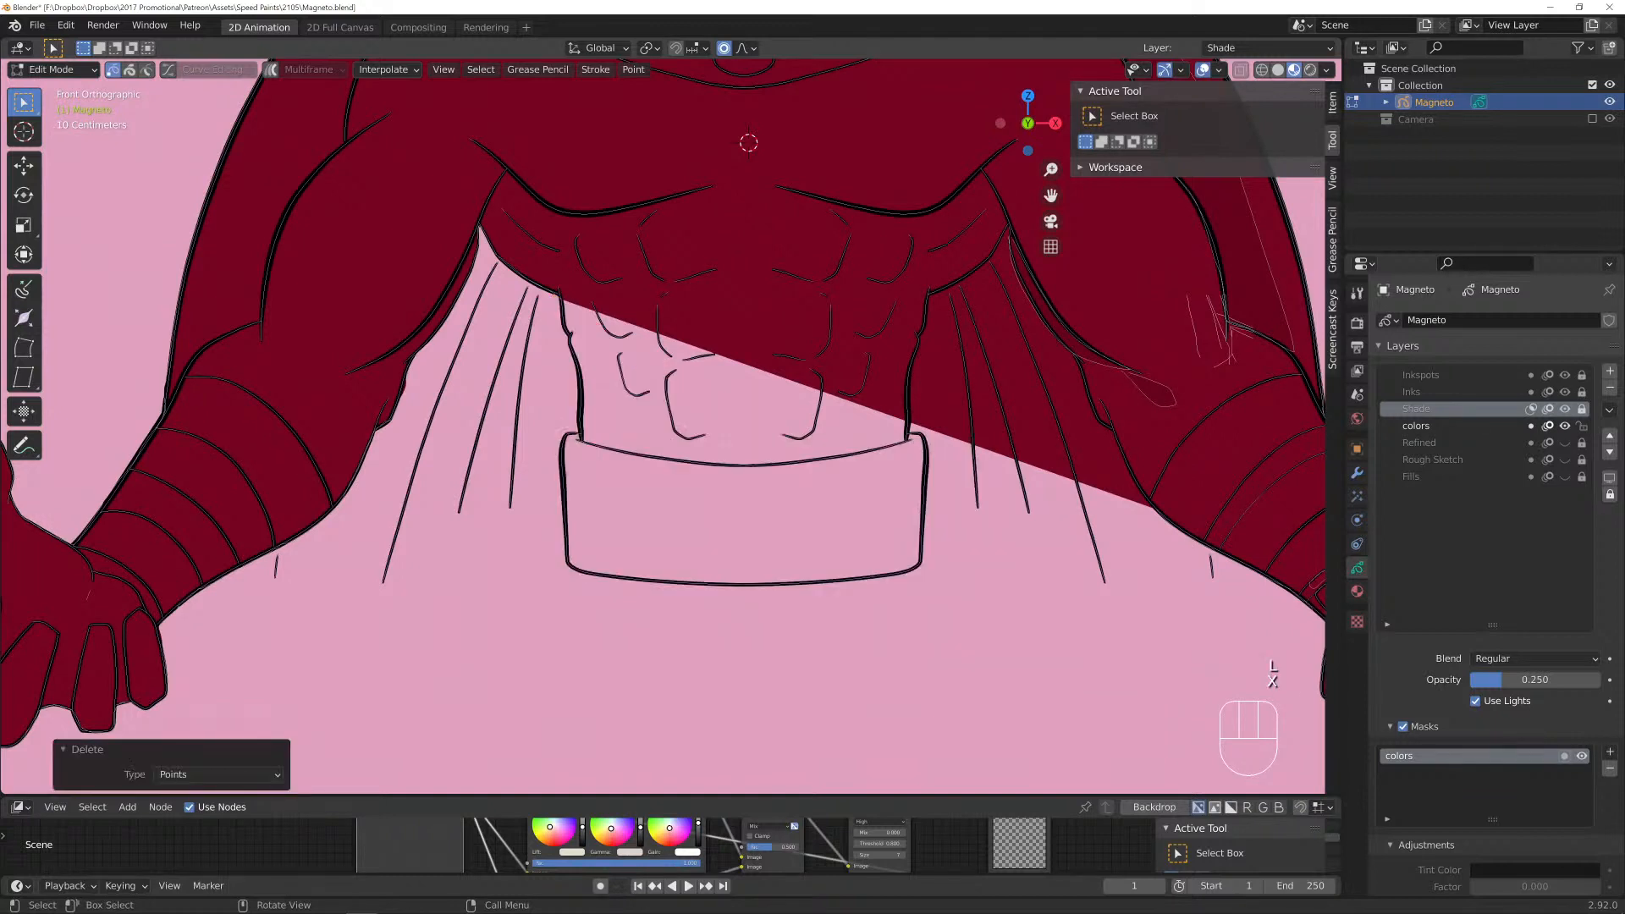
Delete the colour-fill points along the torso's remaining armpit edge and the inner arm beside it.
key(c)
mouse_move(562, 271)
mouse_down()
mouse_move(474, 232)
mouse_move(440, 356)
mouse_move(312, 489)
mouse_up()
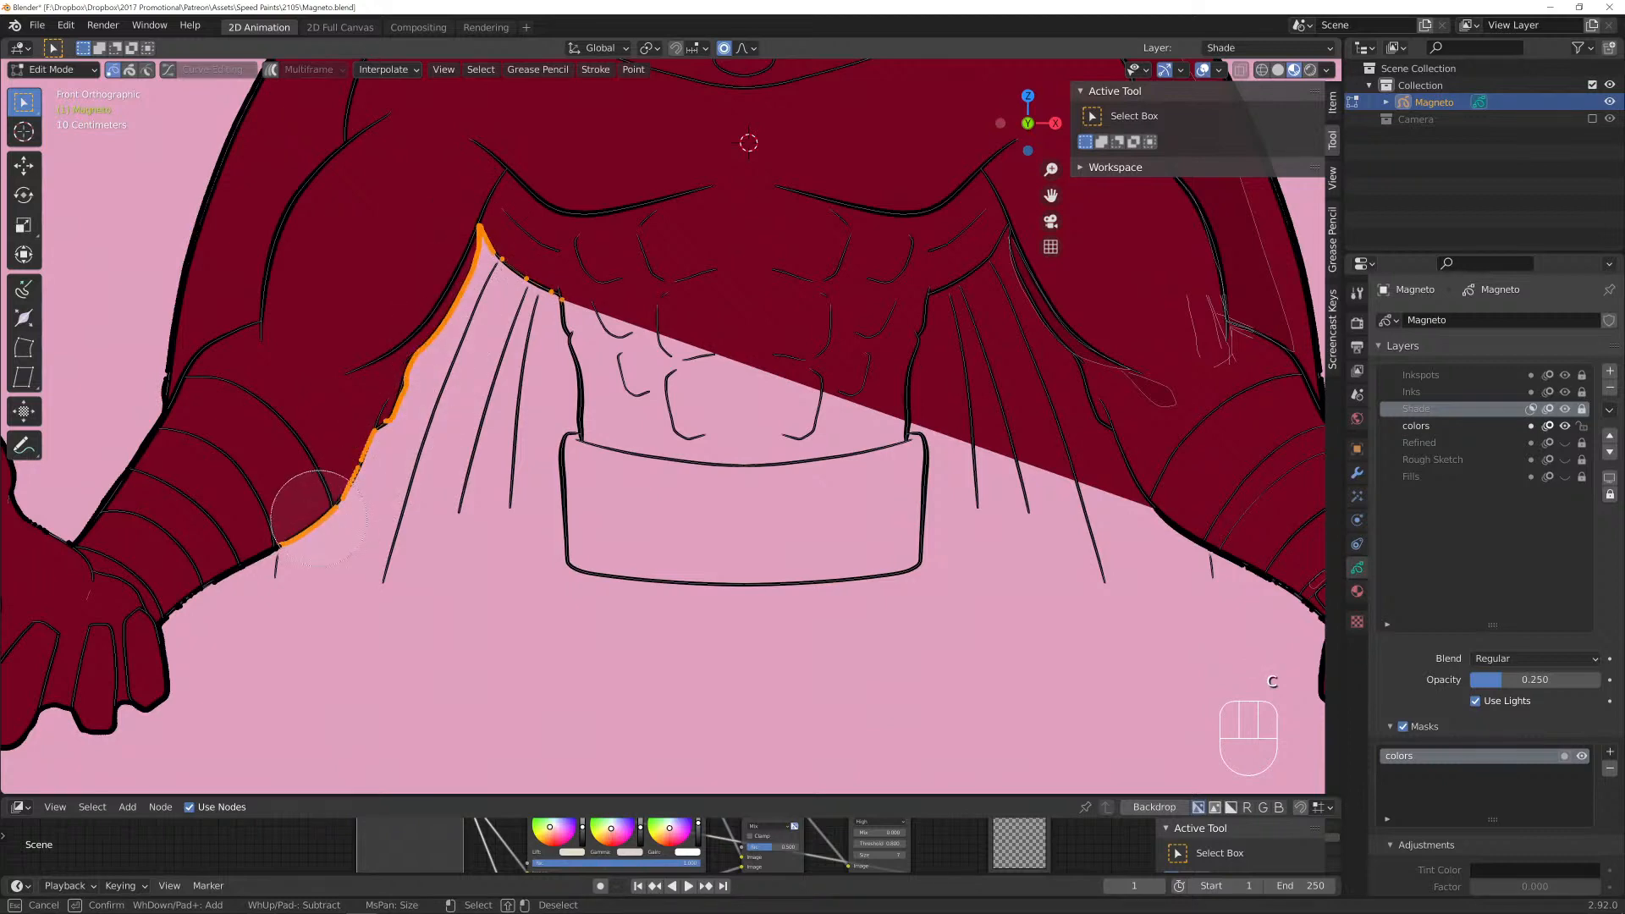
key(x)
key(Return)
Dissolve the colour-fill points along the undersides of both forearms beside the straight fill edge.
mouse_move(661, 423)
shift+middle_down()
mouse_move(639, 375)
mouse_move(491, 296)
shift+middle_up()
key(c)
drag(983, 370, 1005, 409)
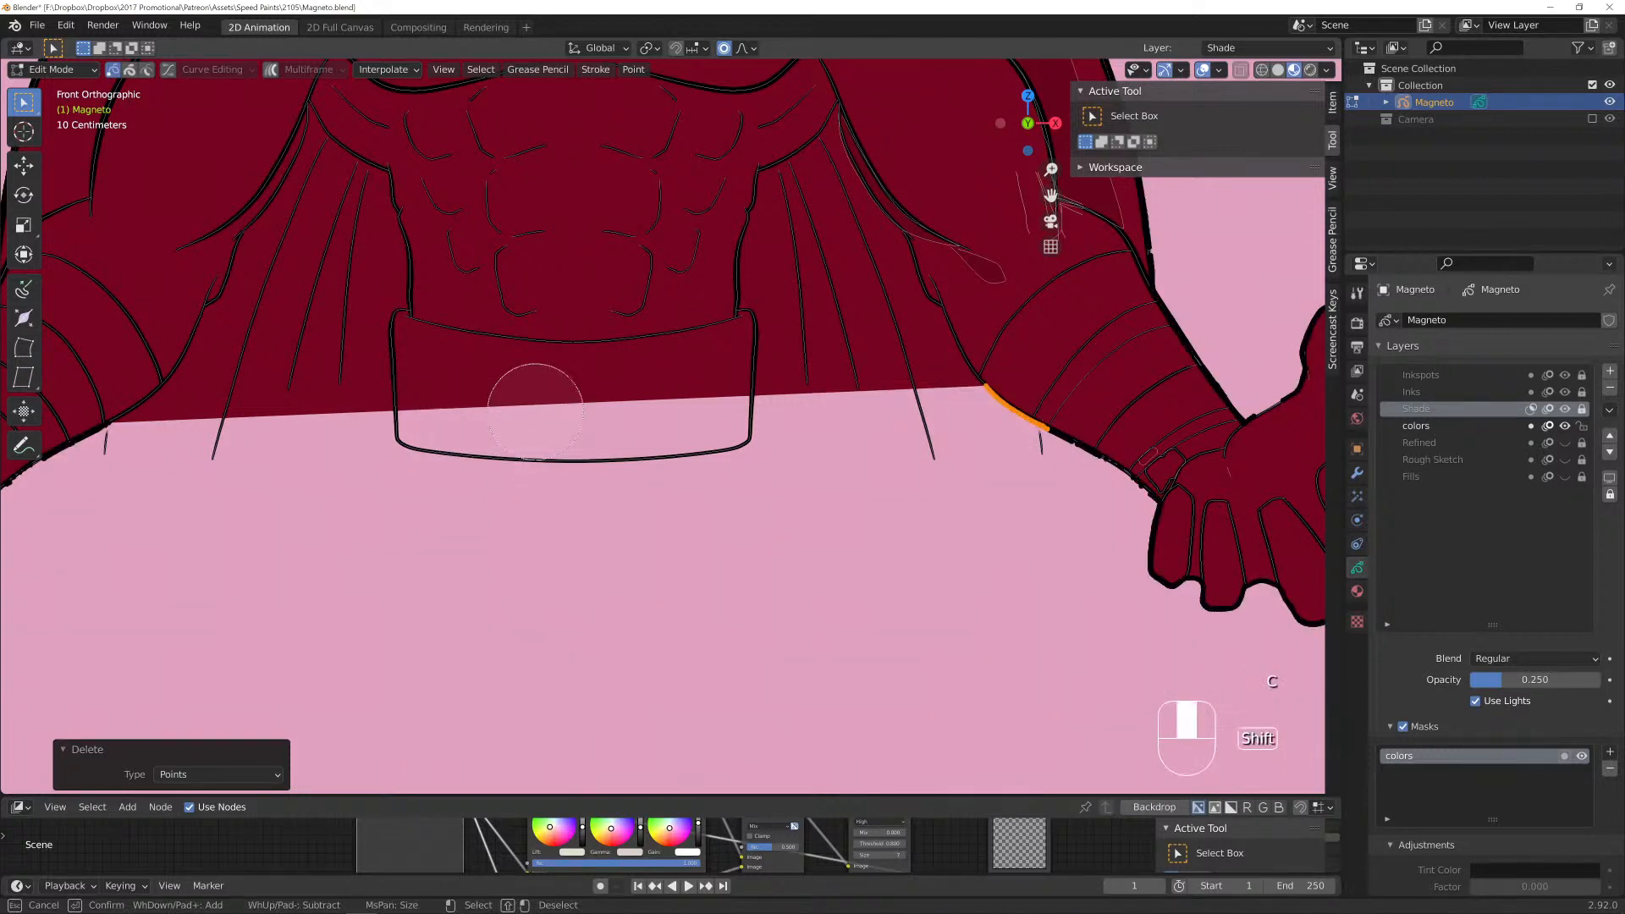
drag(129, 404, 106, 402)
right_click(106, 402)
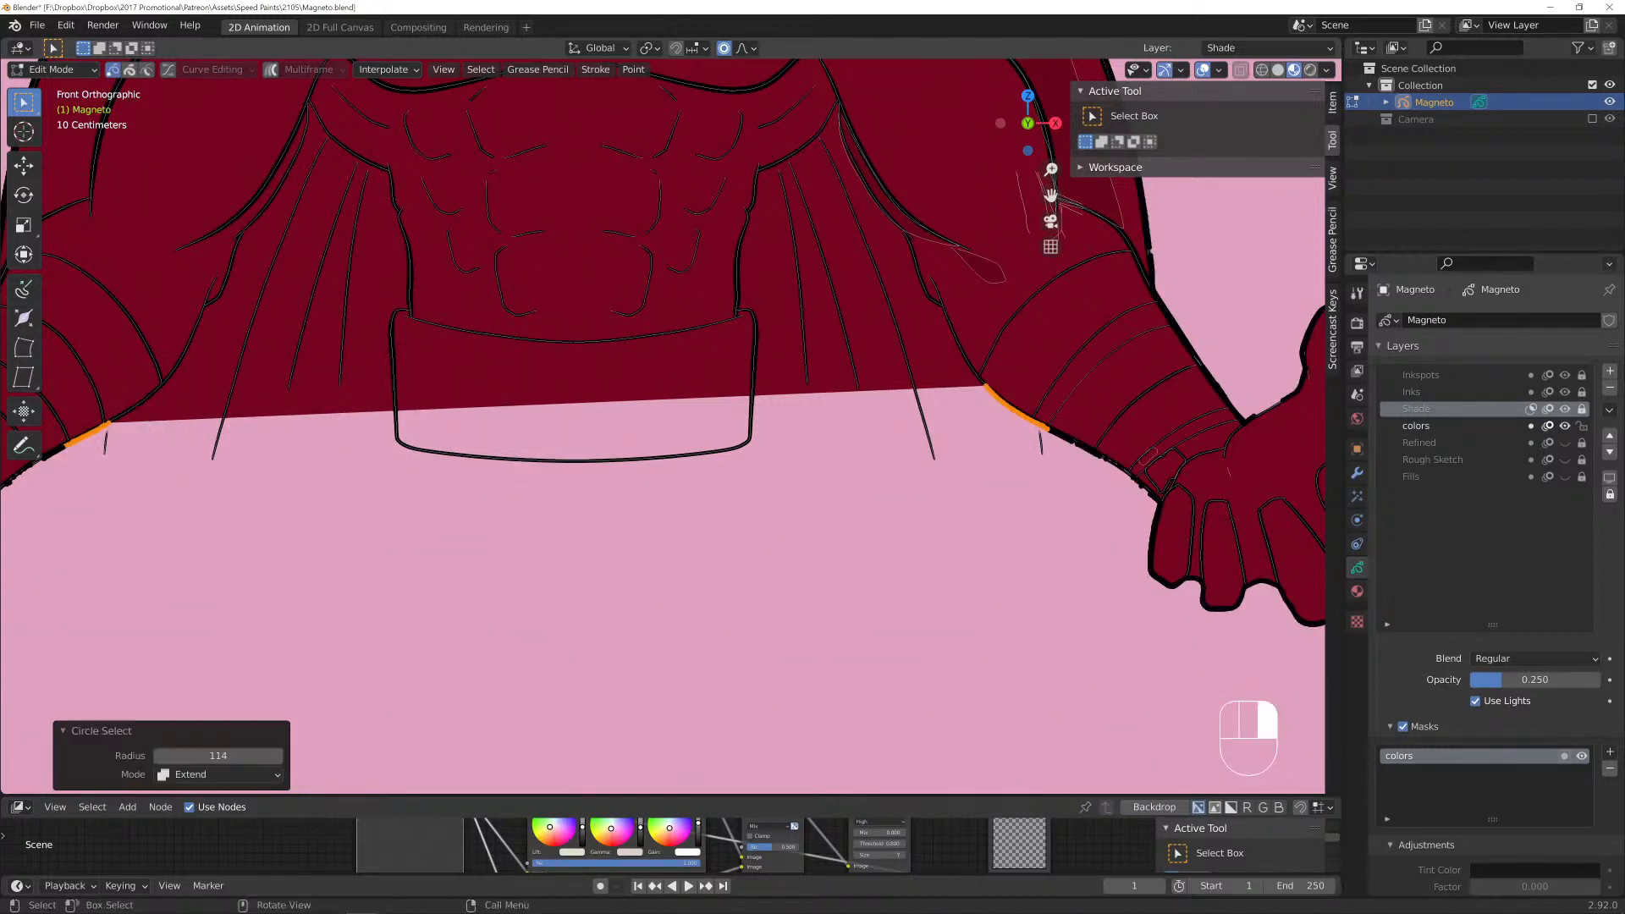
key(x)
key(Return)
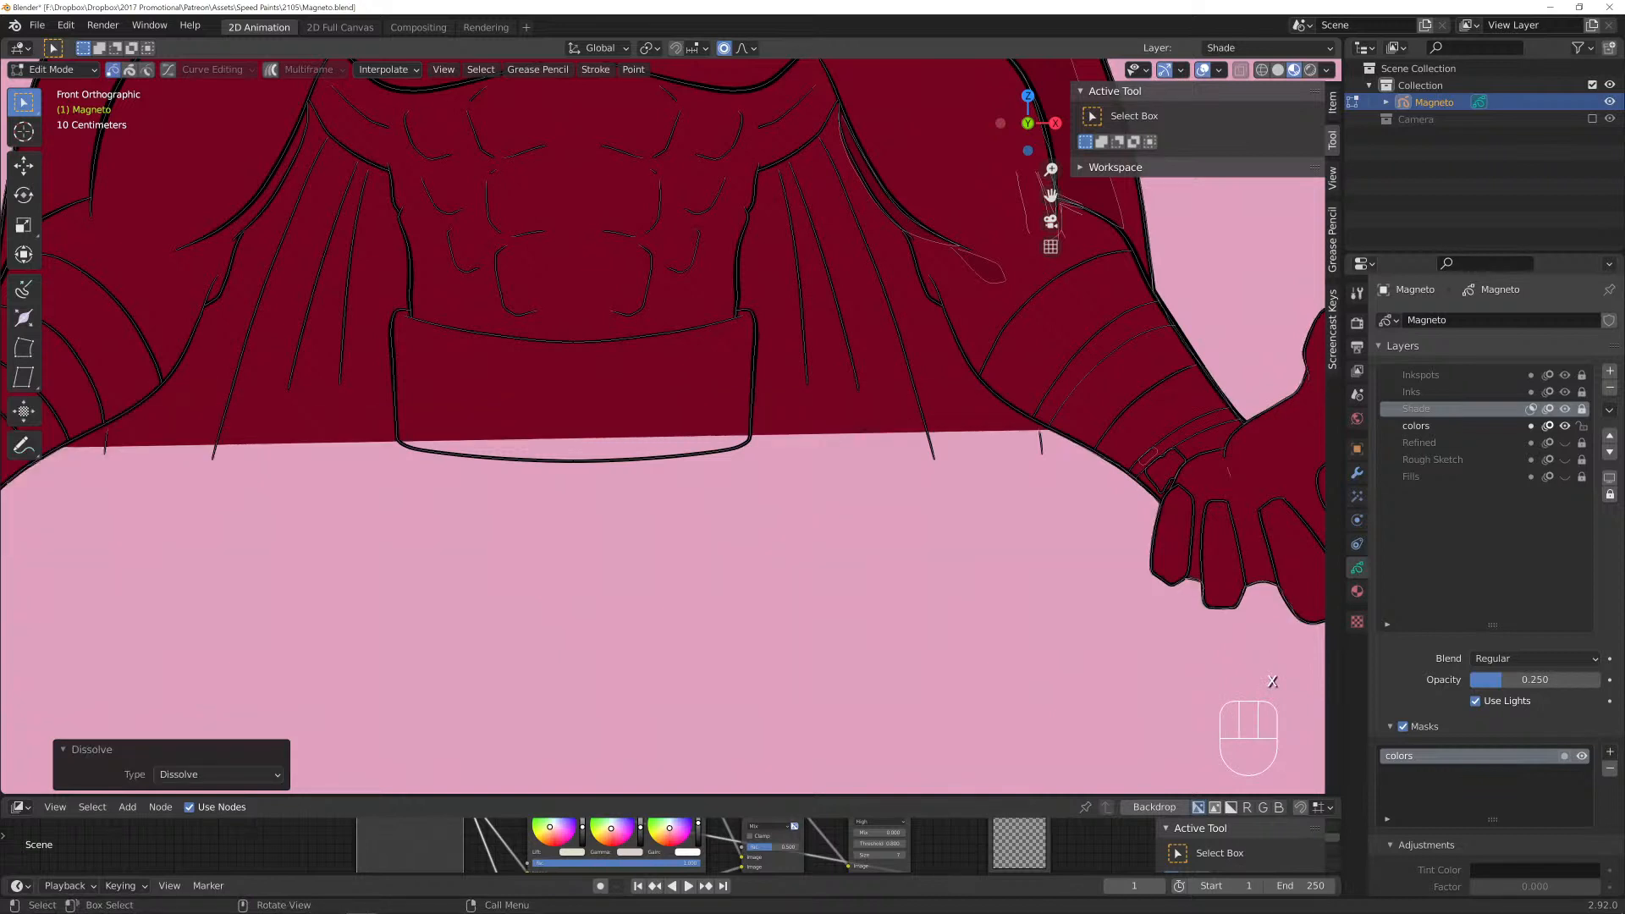
Close the colour-fill strokes cyclically with created geometry and select the middle point of the fill's straight lower edge.
key(a)
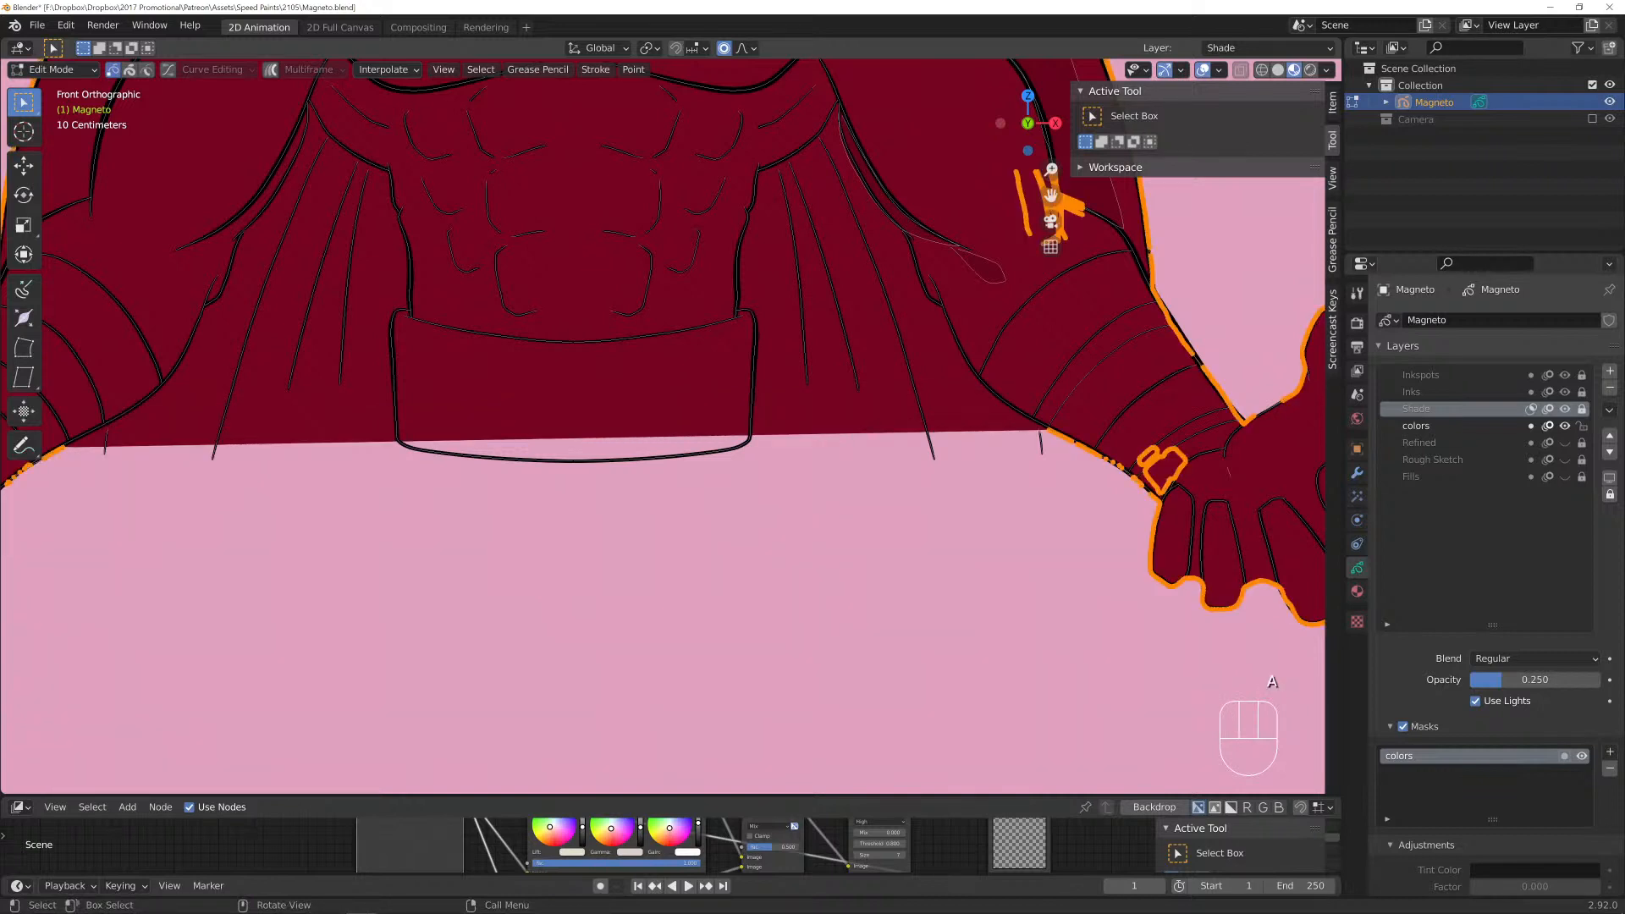
key(f)
click(602, 438)
key(g)
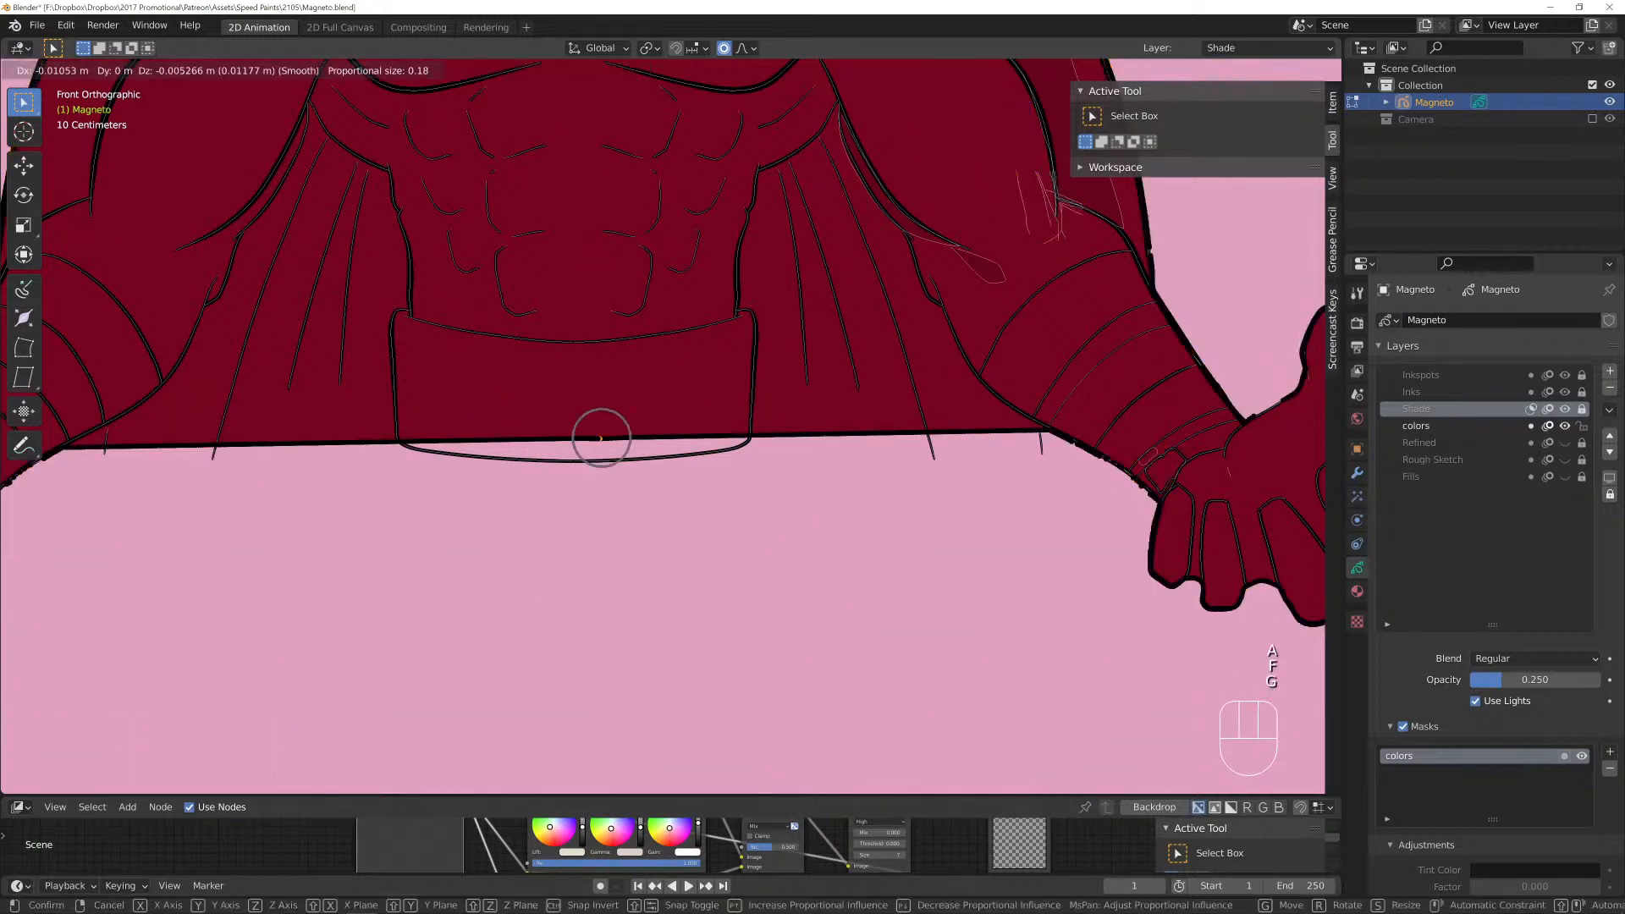
scroll(599, 445, down, 20)
scroll(590, 460, down, 8)
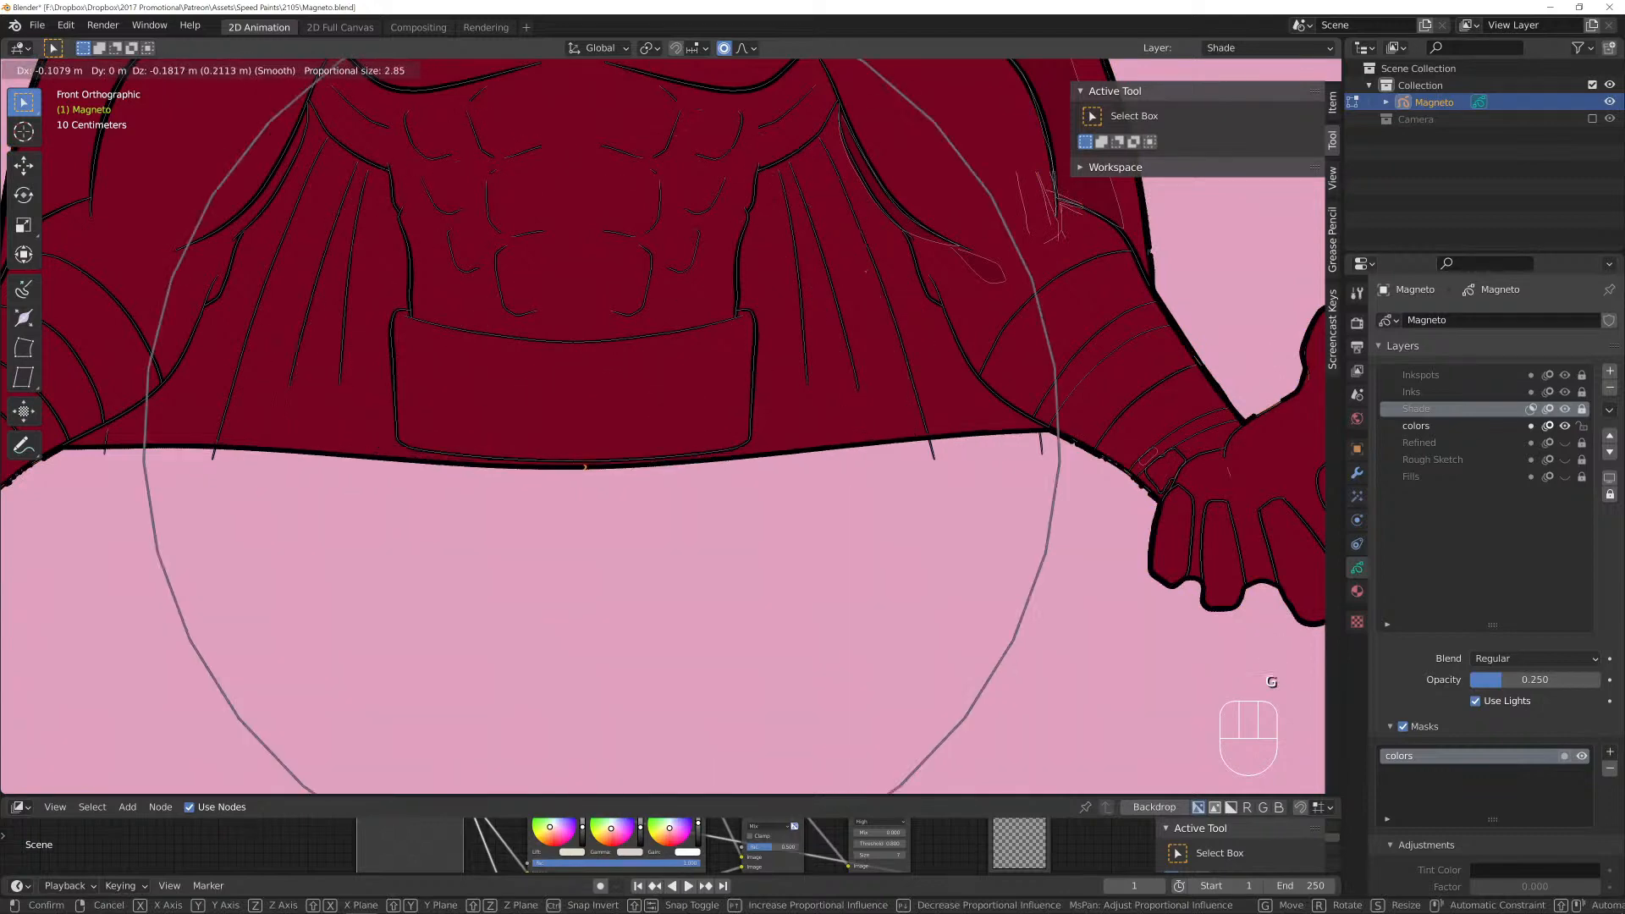
click(578, 487)
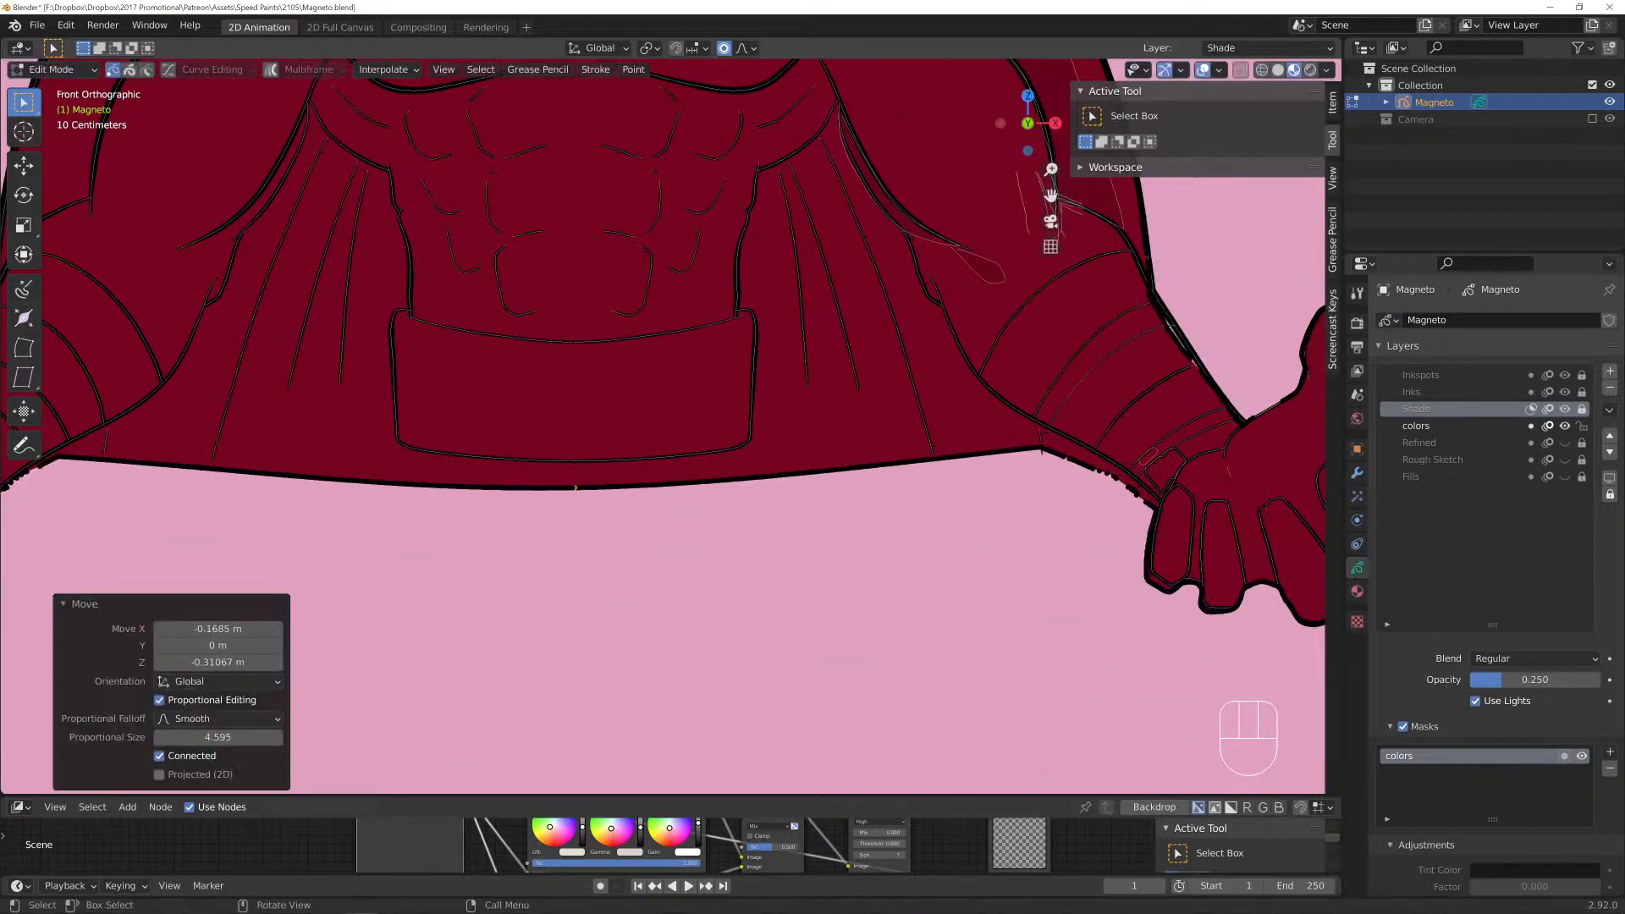
key(Tab)
right_click(588, 475)
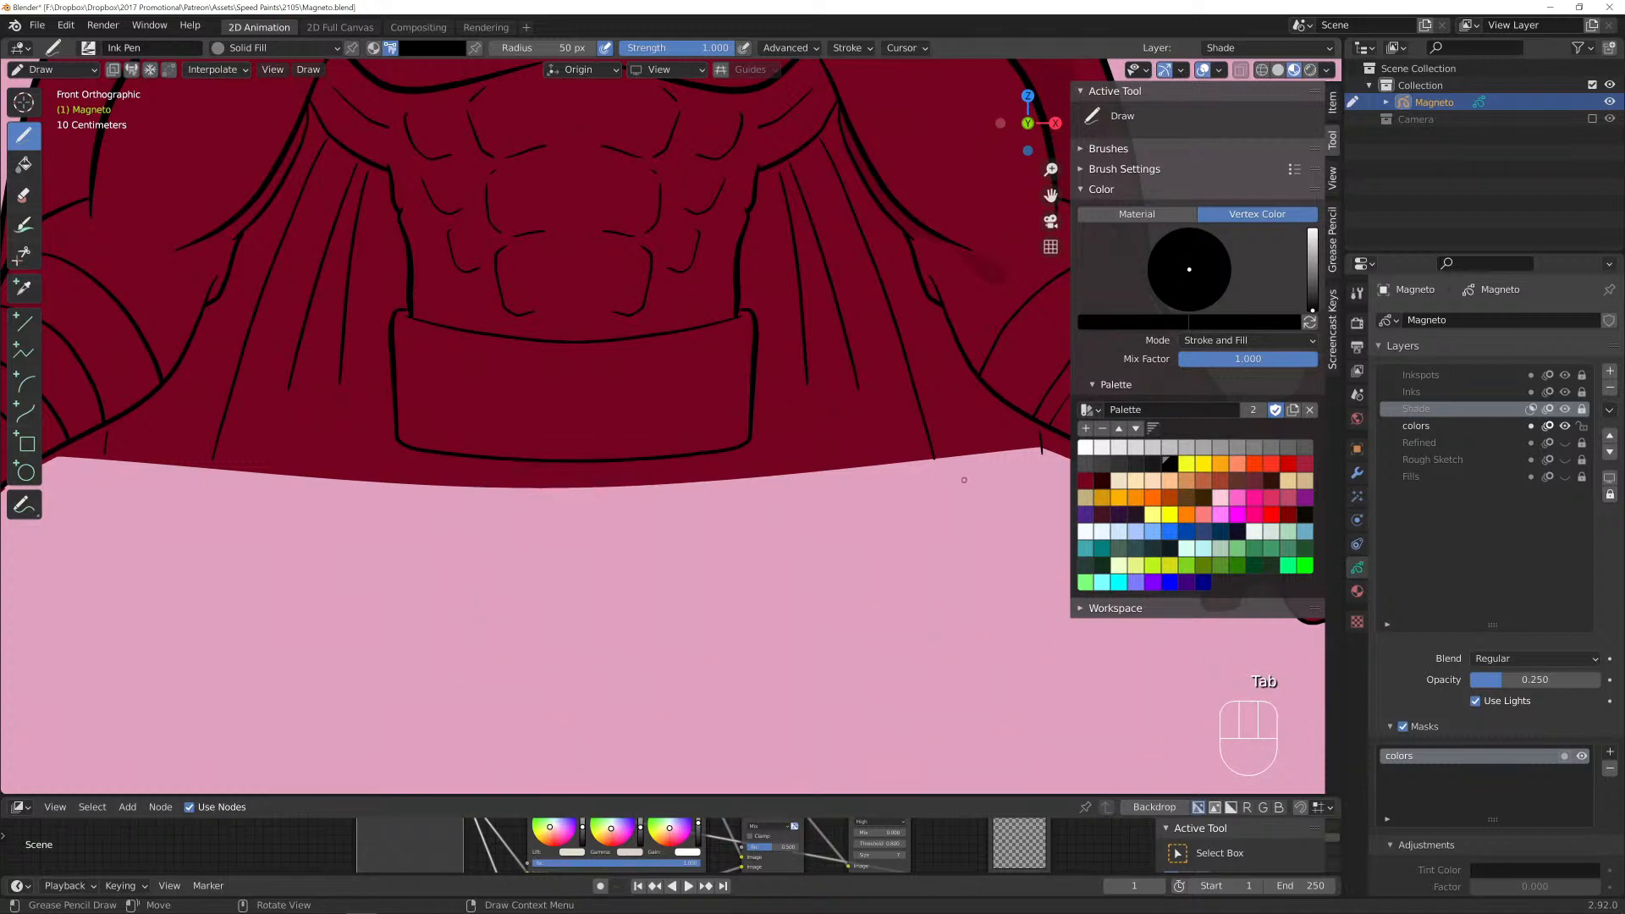
key(ctrl+z)
key(ctrl+z)
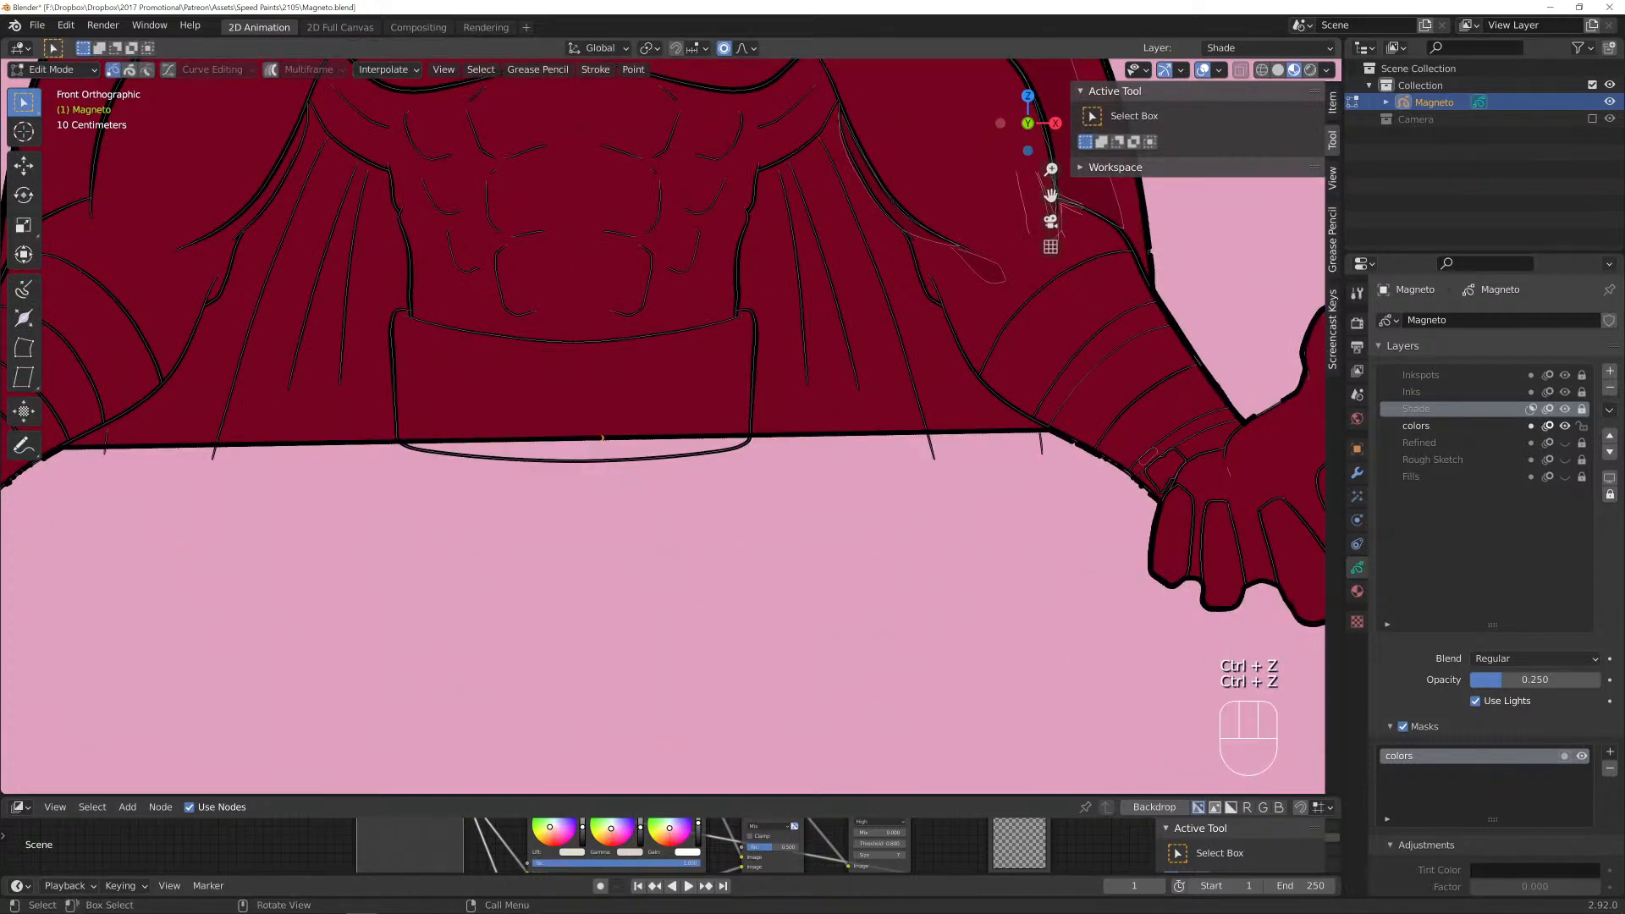
Pull the middle of the colour fill's lower edge down past the belt using smooth proportional editing, return to Draw mode and save the file.
scroll(617, 189, up, 2)
scroll(617, 189, down, 5)
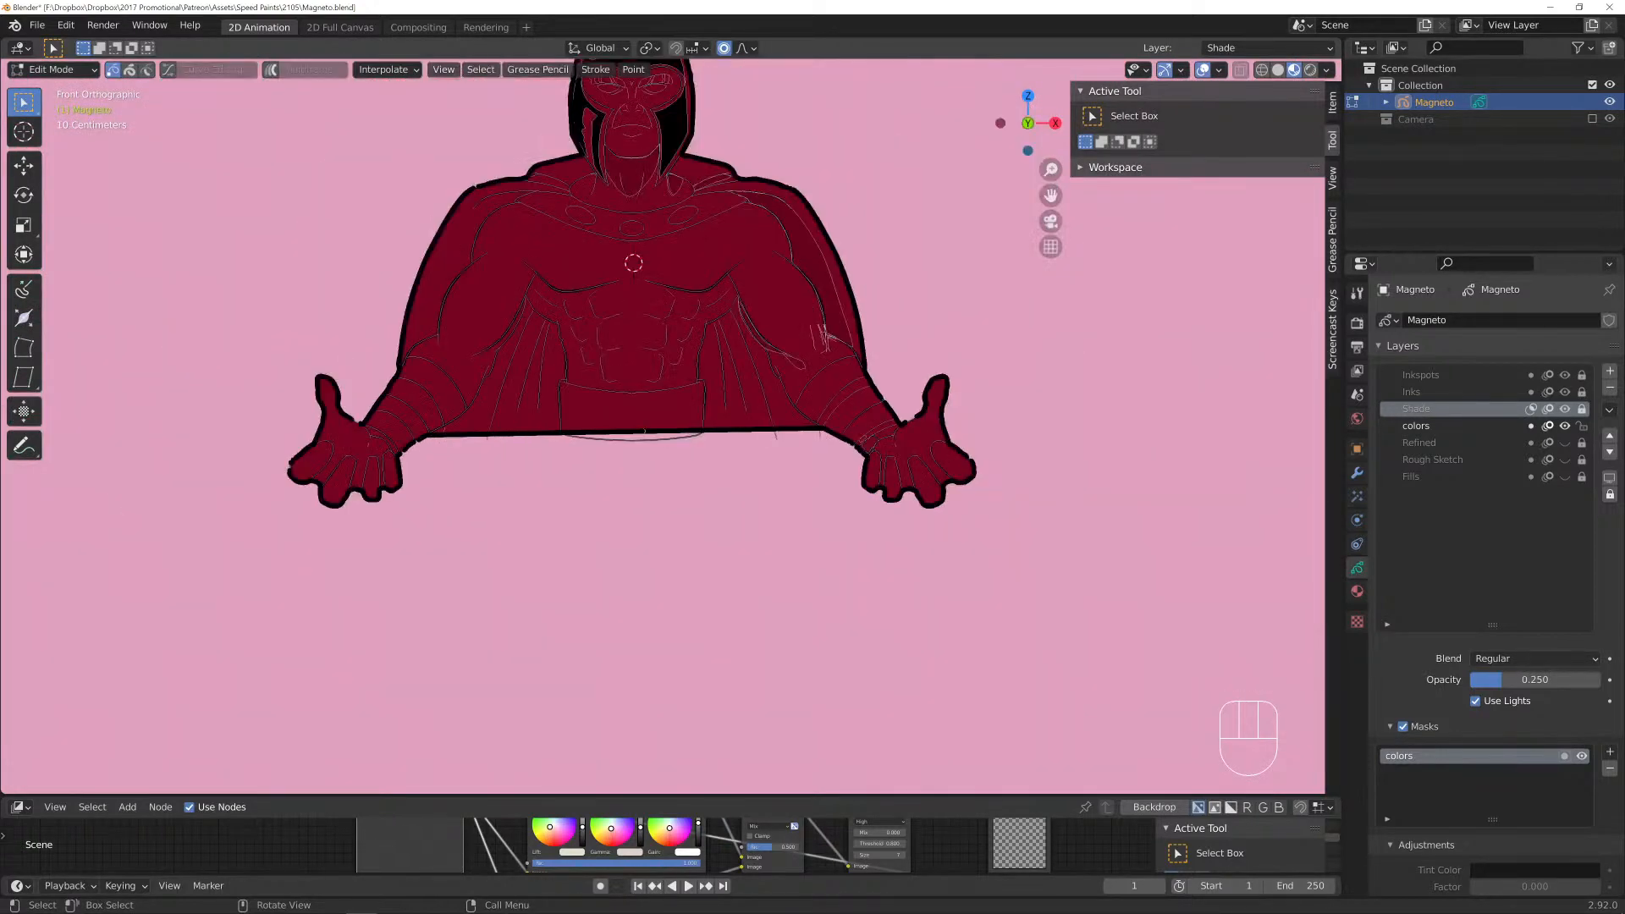
scroll(632, 262, up, 4)
key(g)
scroll(604, 461, up, 8)
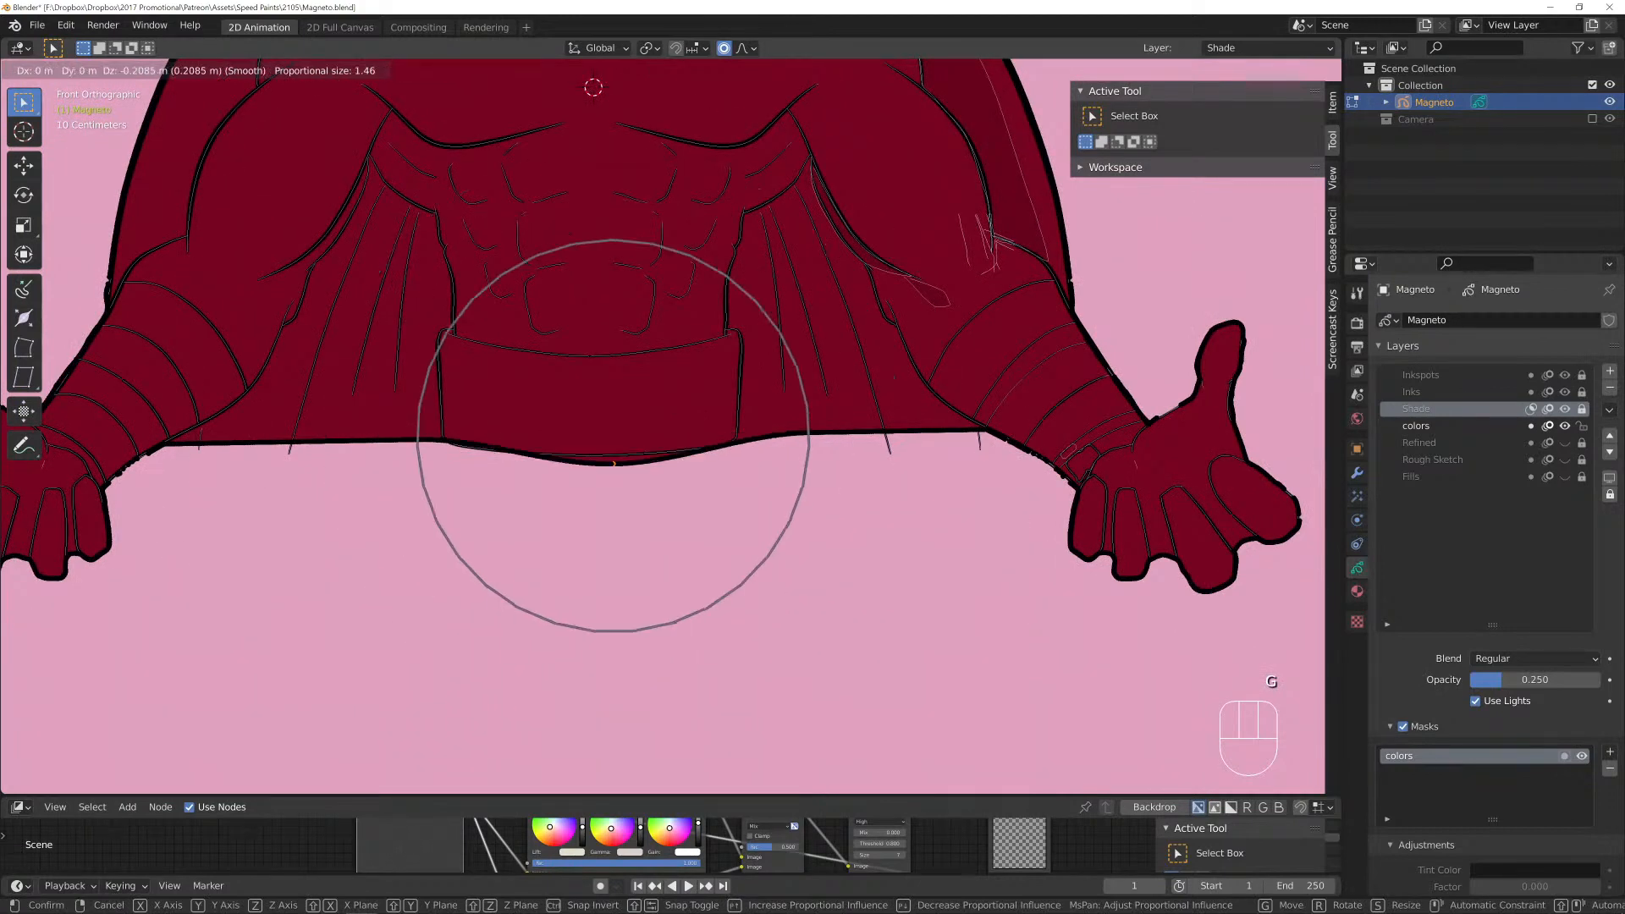
click(563, 476)
key(Tab)
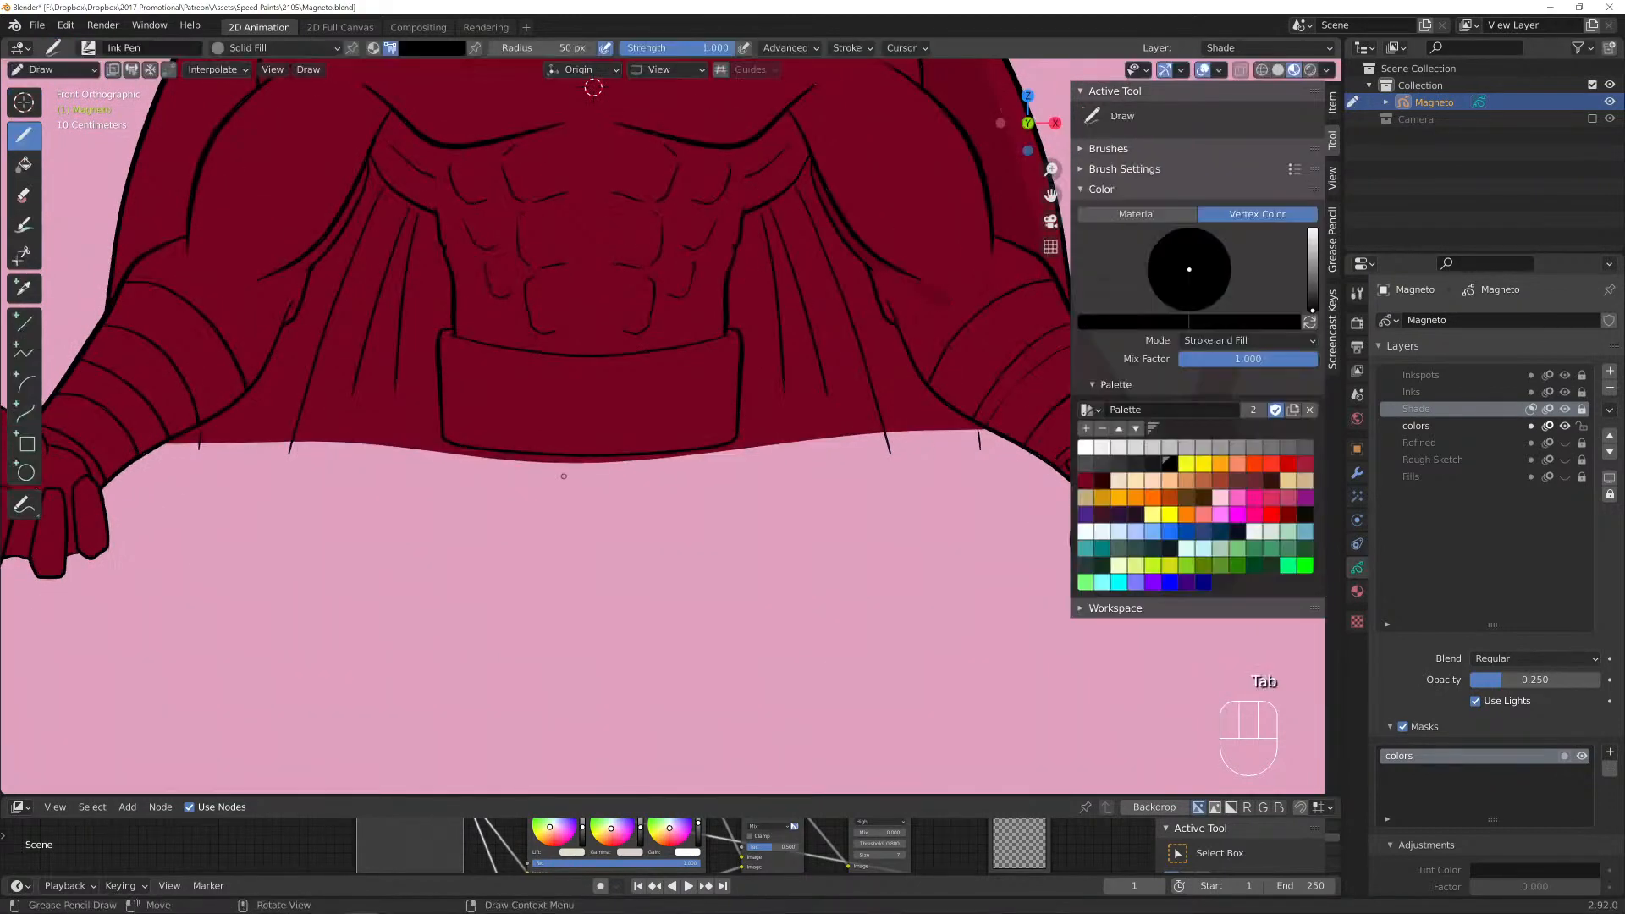
scroll(498, 298, down, 3)
scroll(511, 312, up, 3)
shift+middle_drag(512, 313, 530, 443)
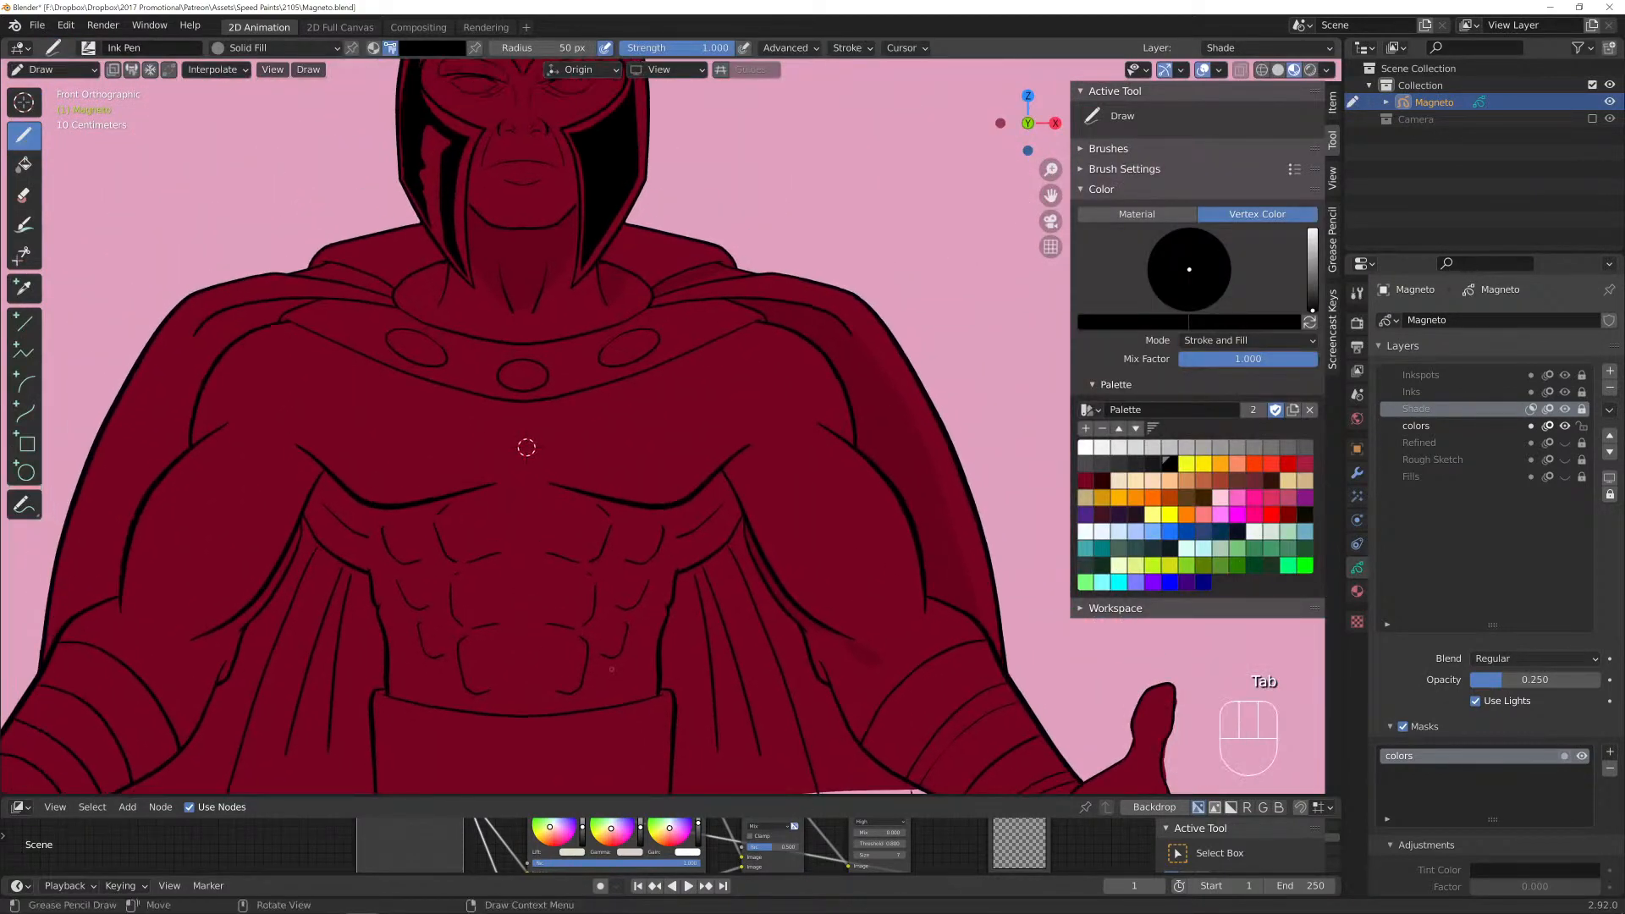
key(ctrl+s)
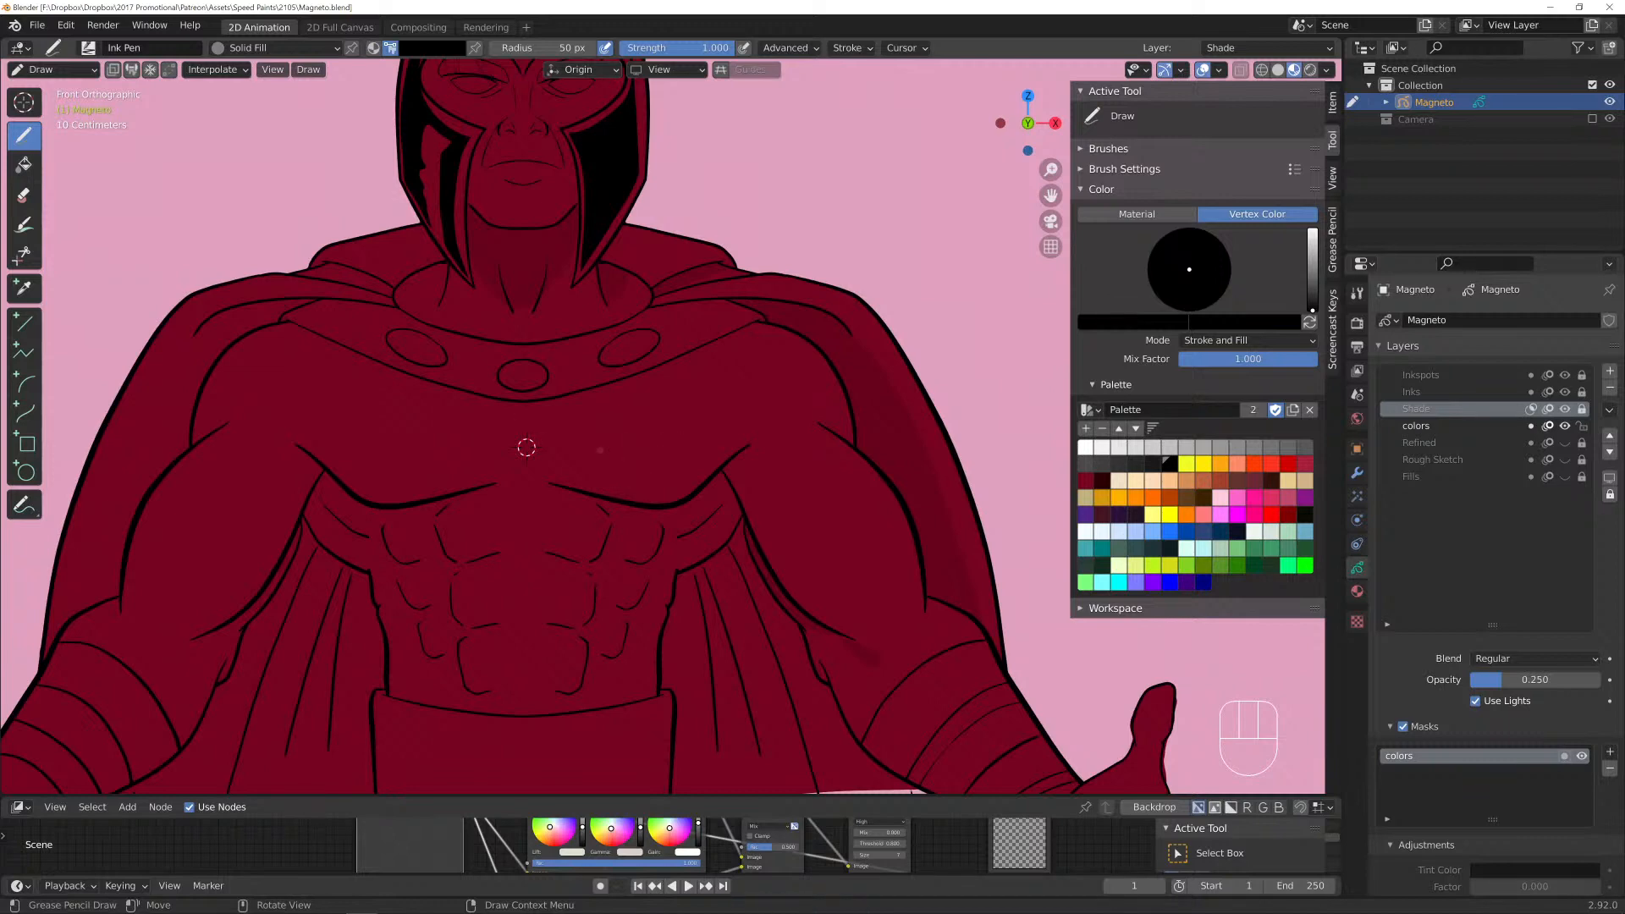
Autolock the inactive layers so that only the Shade layer can be drawn on.
shift+middle_drag(526, 447, 447, 125)
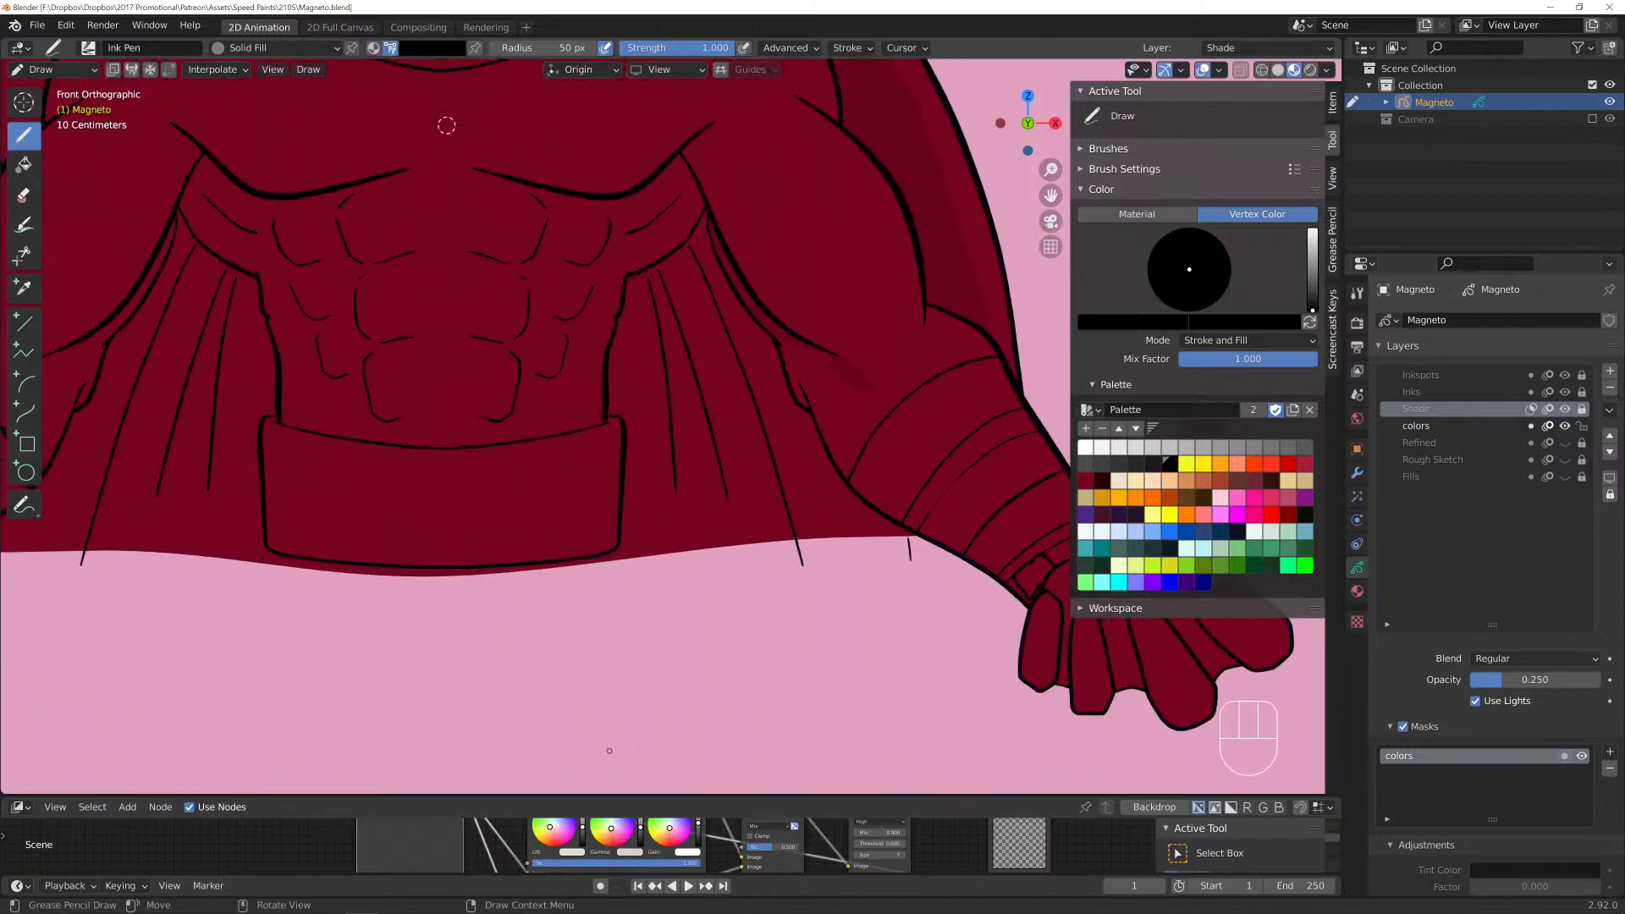
scroll(424, 93, up, 1)
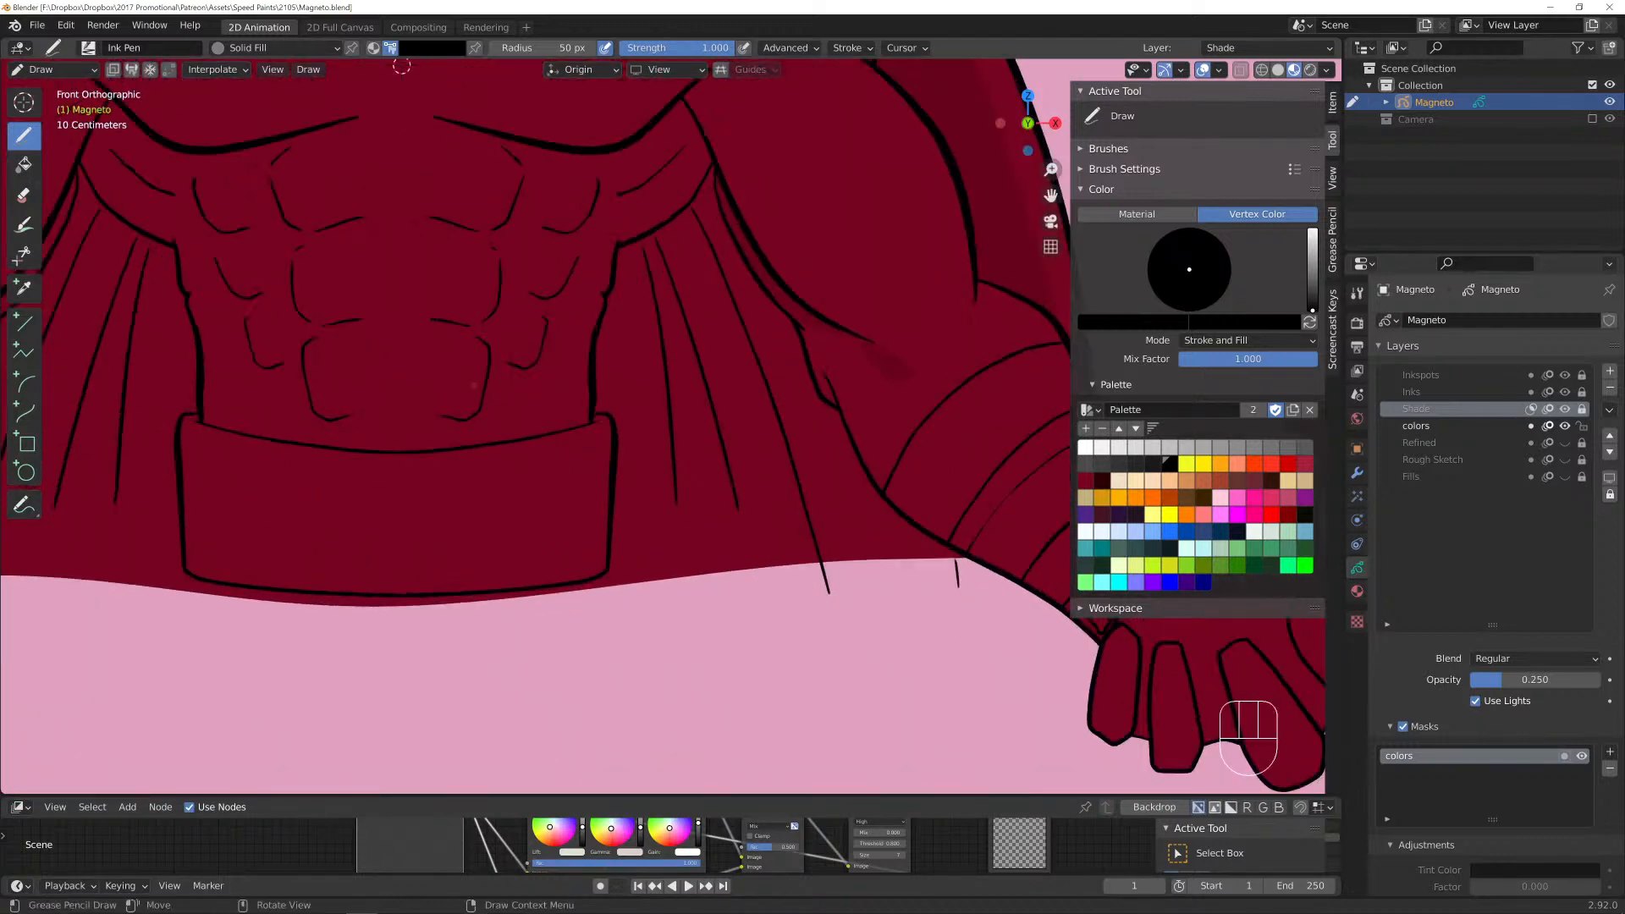
click(499, 260)
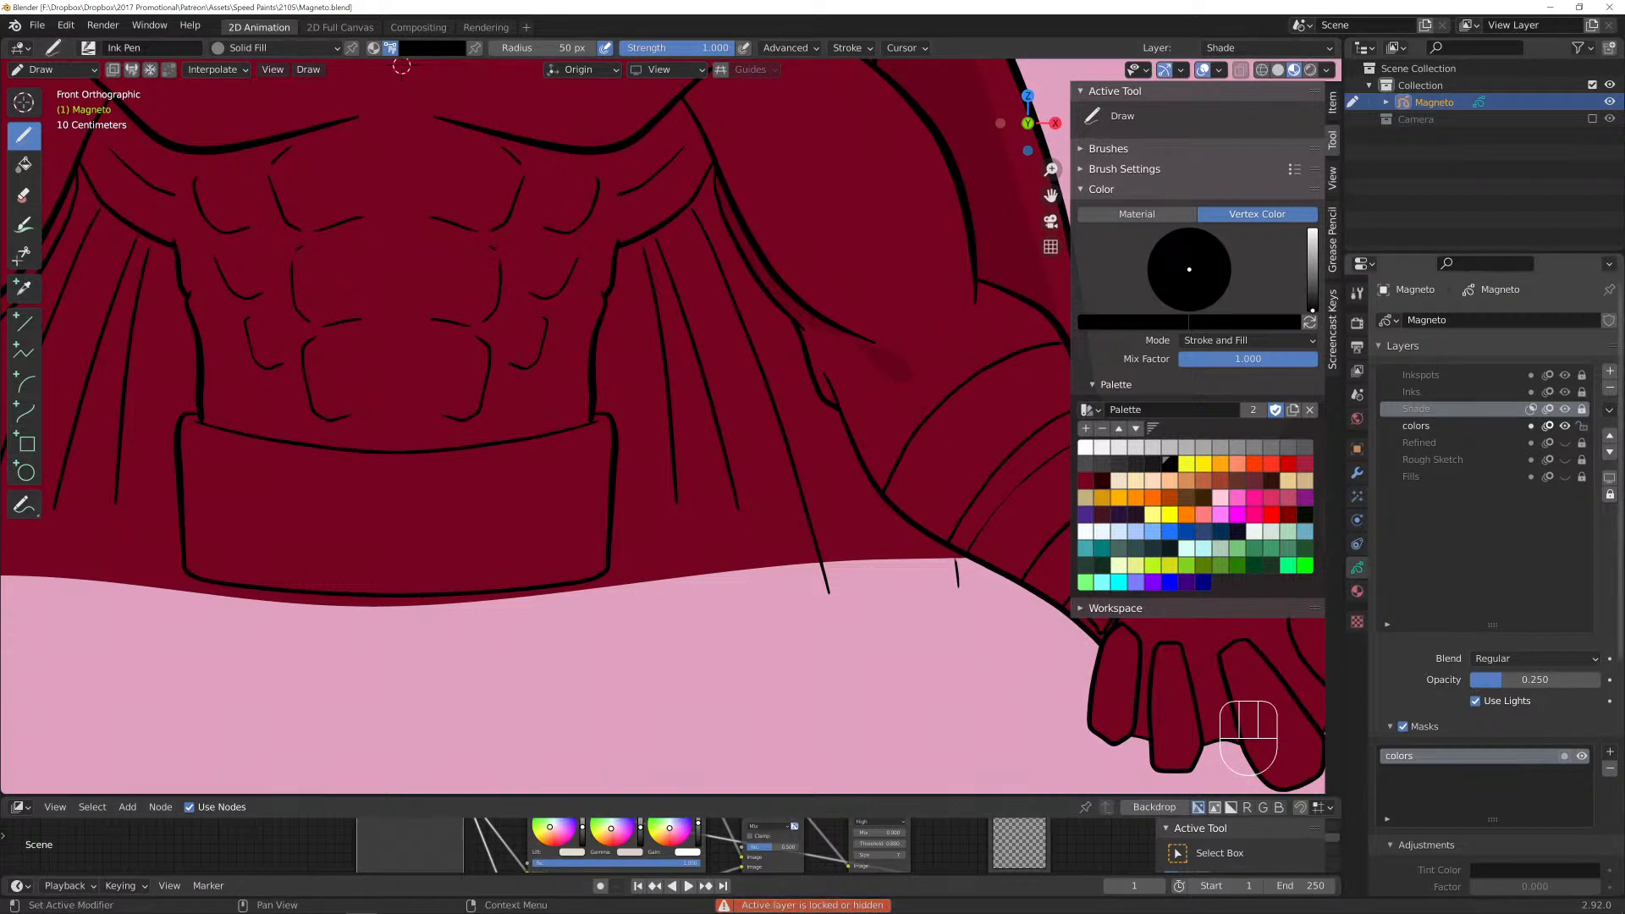
click(1610, 494)
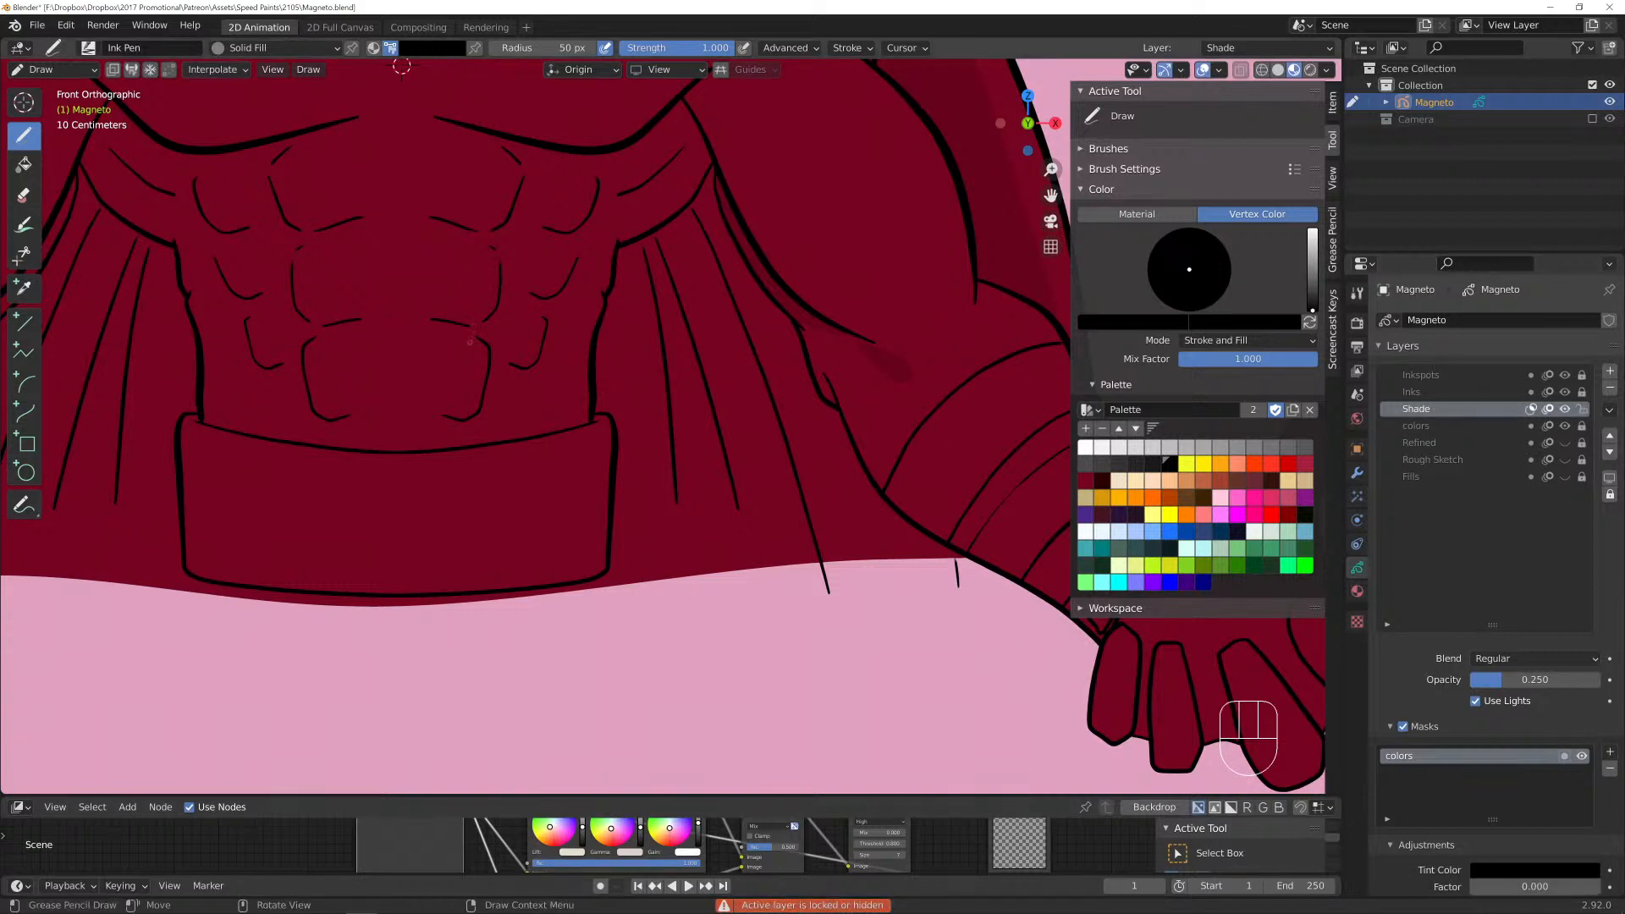
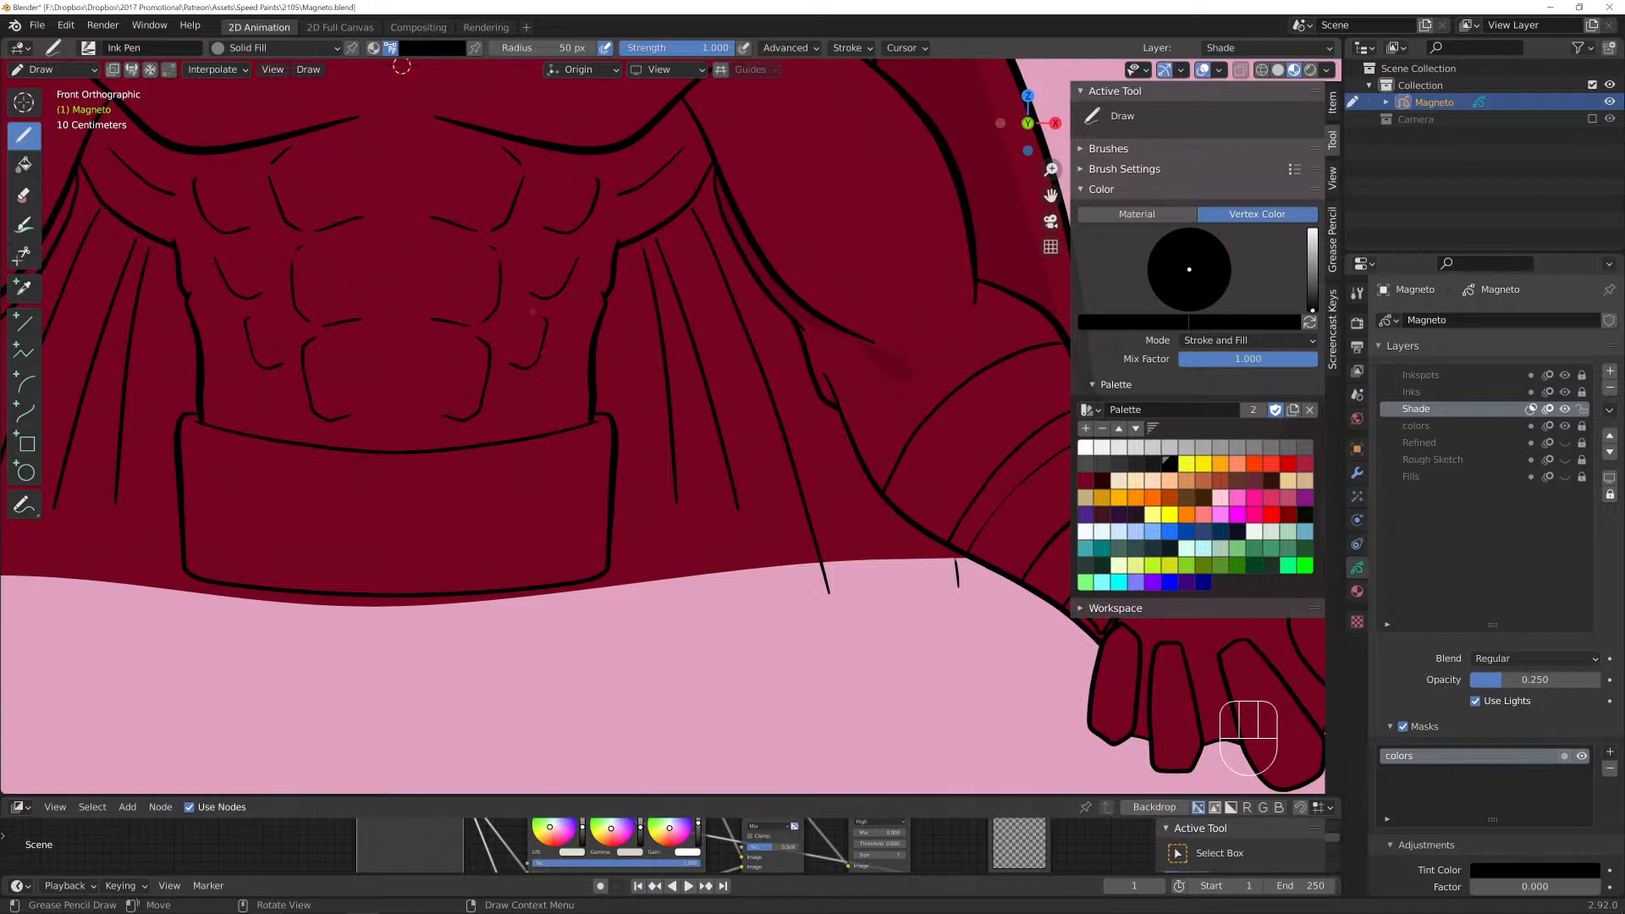
Draw four freehand shadow shapes on the middle and lower abdominal muscles on the Shade layer.
mouse_move(543, 323)
mouse_down()
mouse_move(546, 342)
mouse_move(523, 337)
mouse_up()
mouse_move(428, 321)
mouse_down()
mouse_move(494, 313)
mouse_move(490, 234)
mouse_move(457, 318)
mouse_move(392, 321)
mouse_up()
mouse_move(478, 359)
mouse_down()
mouse_move(476, 341)
mouse_move(483, 397)
mouse_move(465, 428)
mouse_move(408, 401)
mouse_up()
mouse_move(475, 339)
mouse_down()
mouse_move(328, 319)
mouse_move(286, 360)
mouse_move(251, 363)
mouse_move(247, 330)
mouse_move(316, 312)
mouse_up()
Shade the lower rims of the central and right-hand collar discs and the underside of the right-hand pectoral.
shift+middle_drag(402, 66, 479, 370)
scroll(395, 345, up, 2)
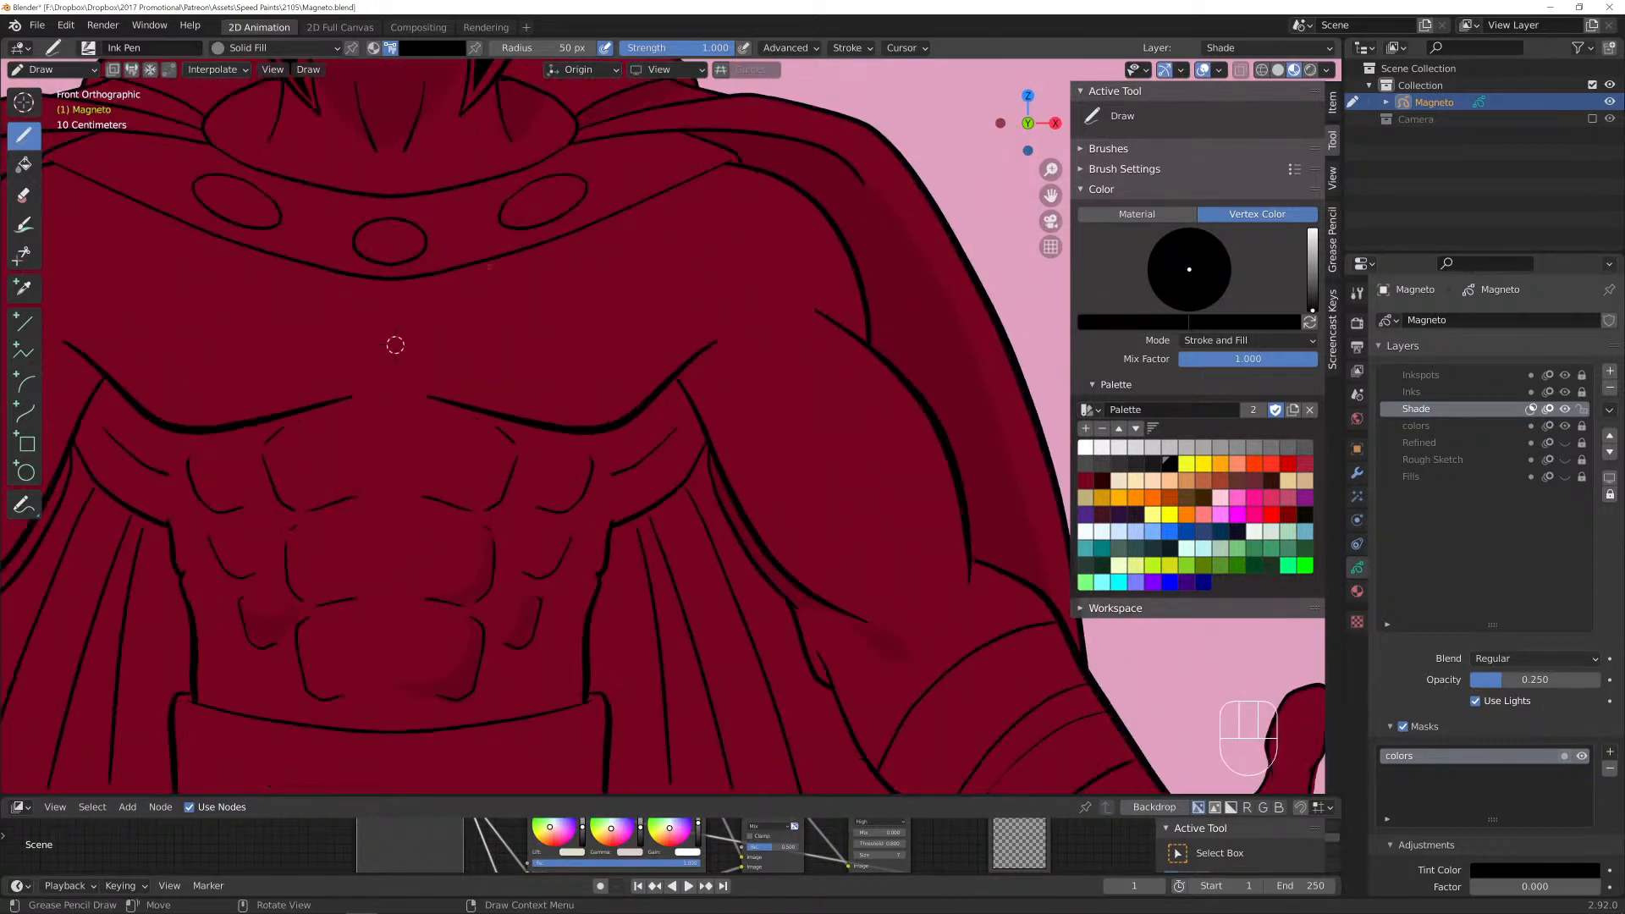
mouse_move(571, 172)
mouse_down()
mouse_move(588, 185)
mouse_move(518, 226)
mouse_move(499, 219)
mouse_move(579, 181)
mouse_up()
mouse_move(423, 237)
mouse_down()
mouse_move(402, 264)
mouse_move(359, 256)
mouse_up()
drag(396, 345, 396, 345)
mouse_move(719, 342)
mouse_down()
mouse_move(605, 391)
mouse_move(481, 397)
mouse_up()
drag(736, 322, 709, 329)
Pull the inner tip of the pectoral shadow down to the ink line with smooth proportional editing.
key(Tab)
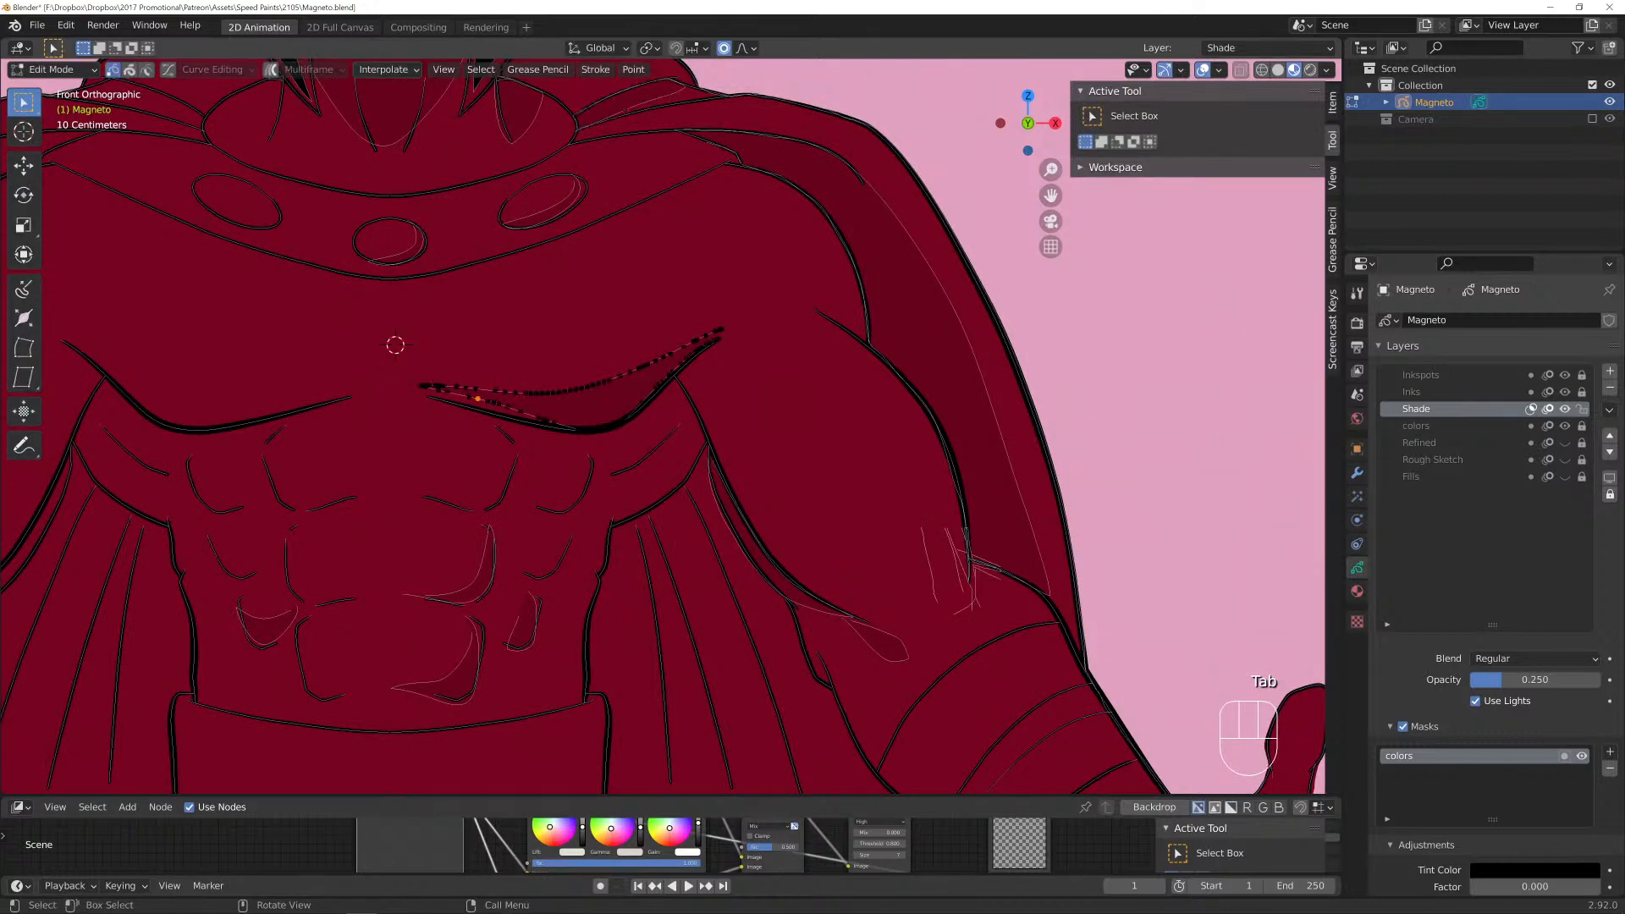
key(g)
scroll(395, 345, up, 3)
scroll(478, 398, down, 4)
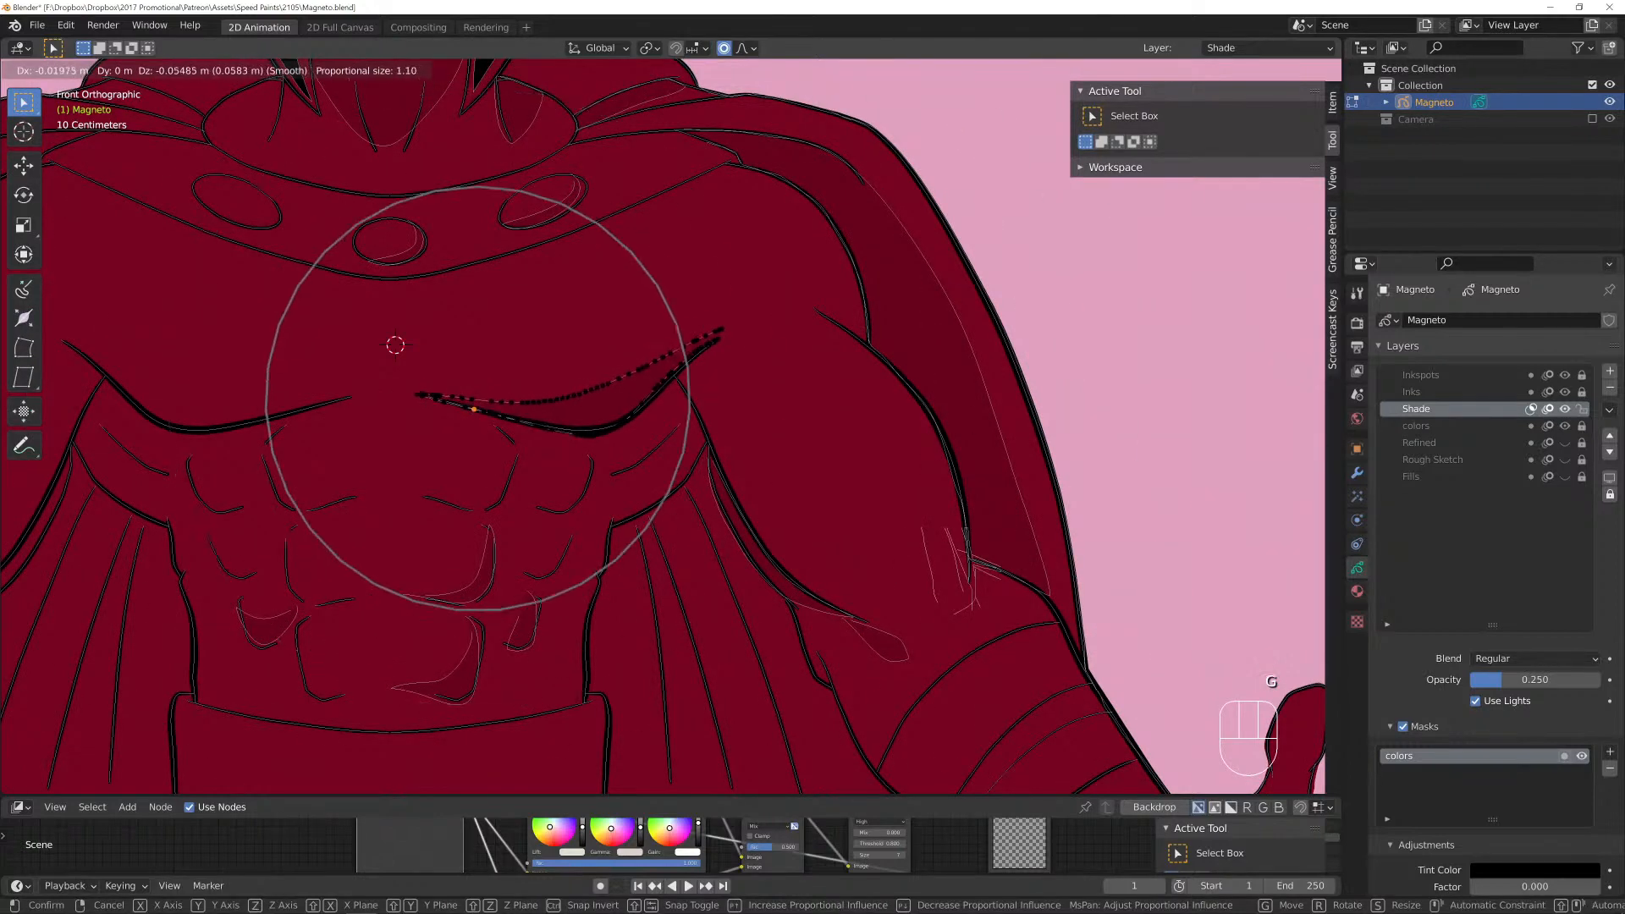
key(Return)
Select all linked points of the pectoral shadow, close its stroke cyclically and return to Draw mode.
key(Tab)
key(Tab)
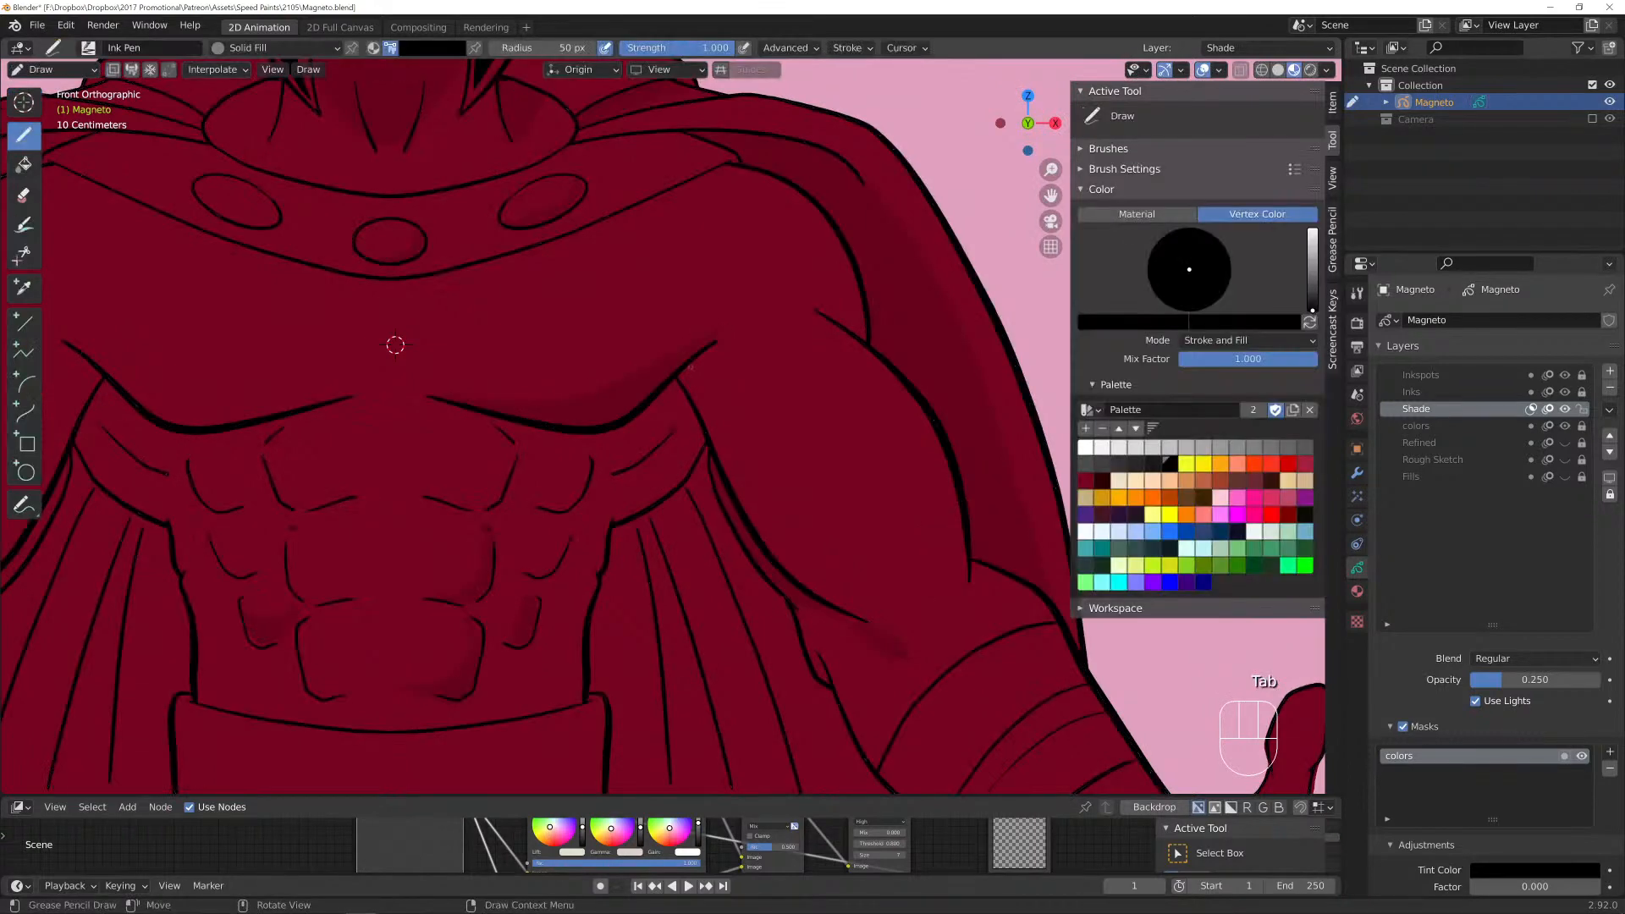
key(f)
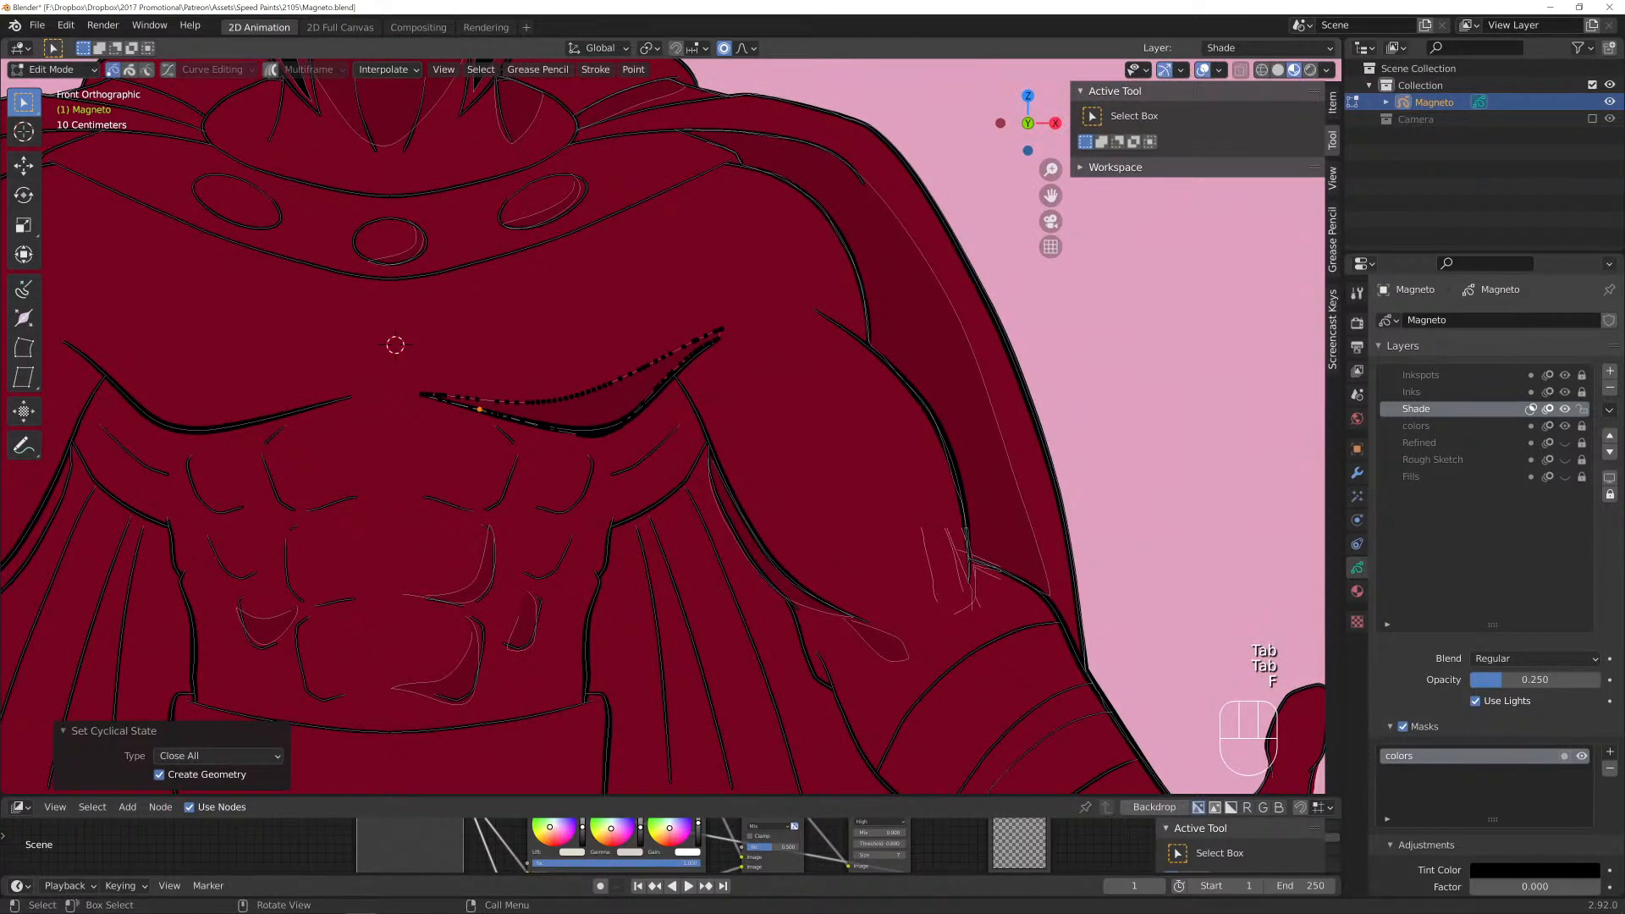
key(a)
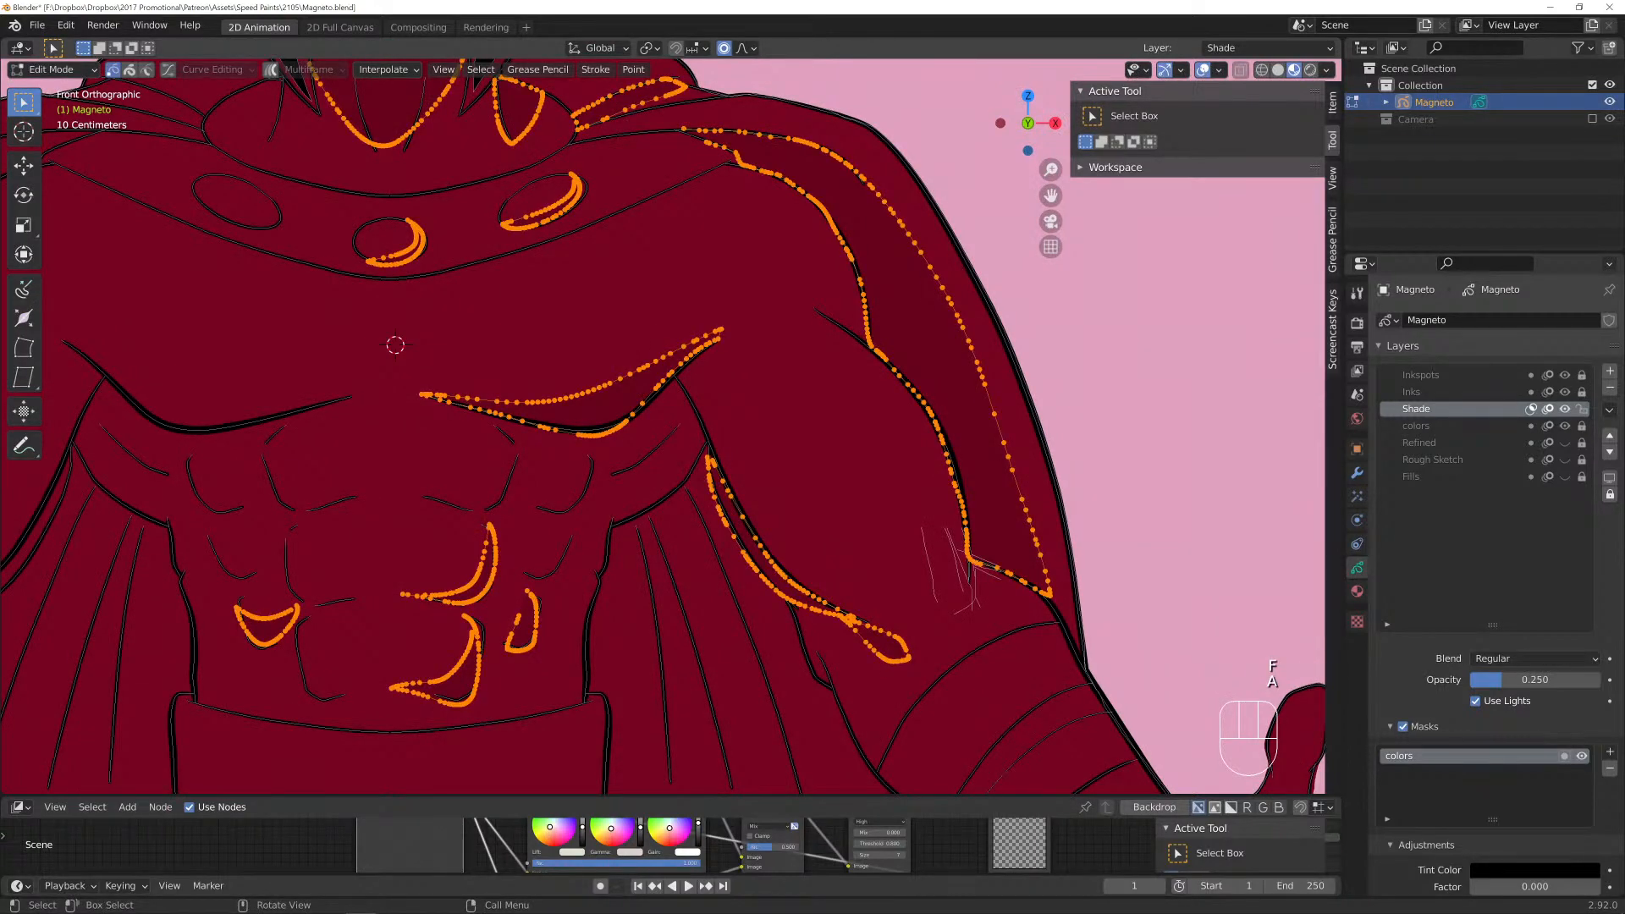
key(alt+a)
key(l)
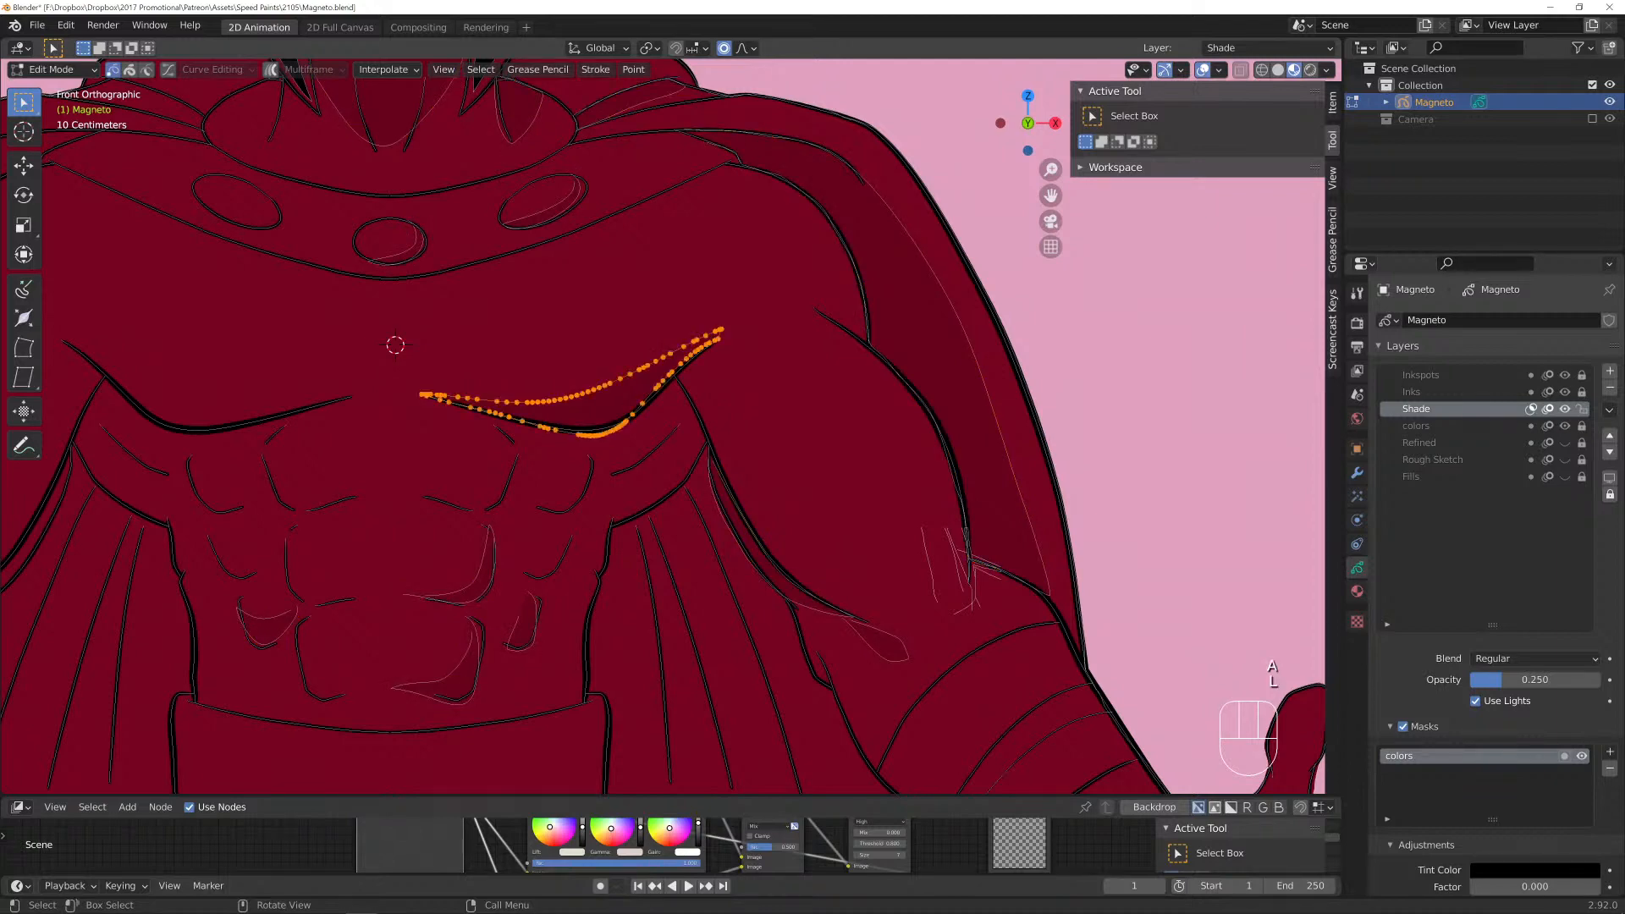
key(f)
scroll(631, 479, down, 1)
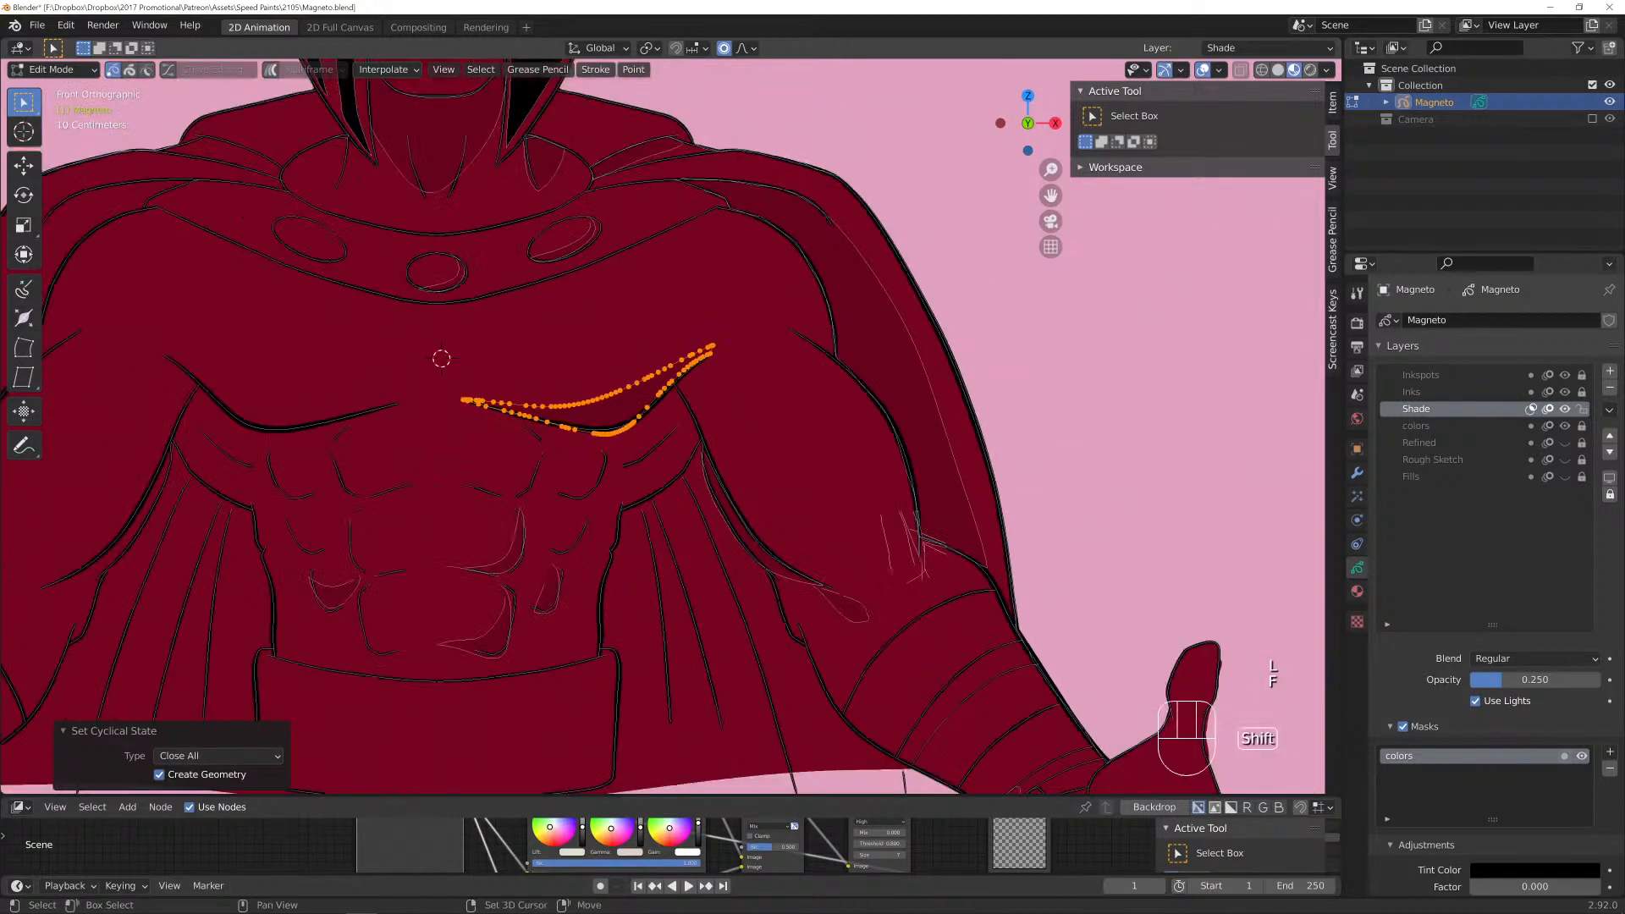
key(Tab)
Fit the upper and lower edge points of the small side abdominal shadow to its ink line using a small proportional radius.
mouse_move(630, 479)
shift+middle_down()
mouse_move(789, 442)
mouse_move(655, 349)
shift+middle_up()
shift+middle_drag(464, 229, 435, 207)
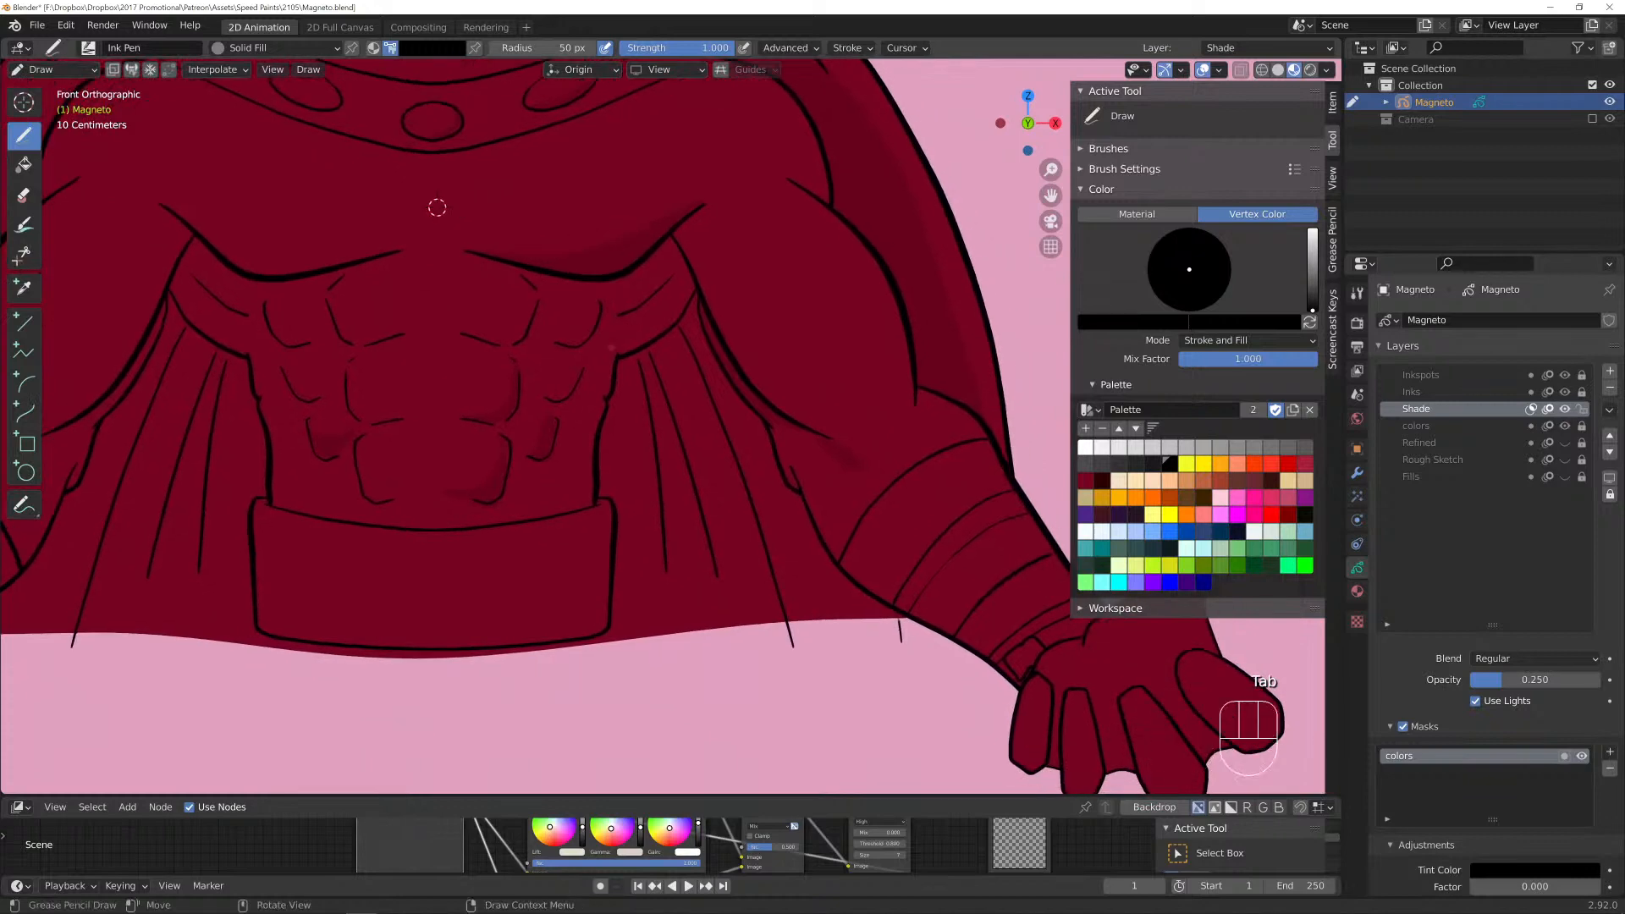
scroll(335, 111, up, 2)
key(Tab)
click(502, 422)
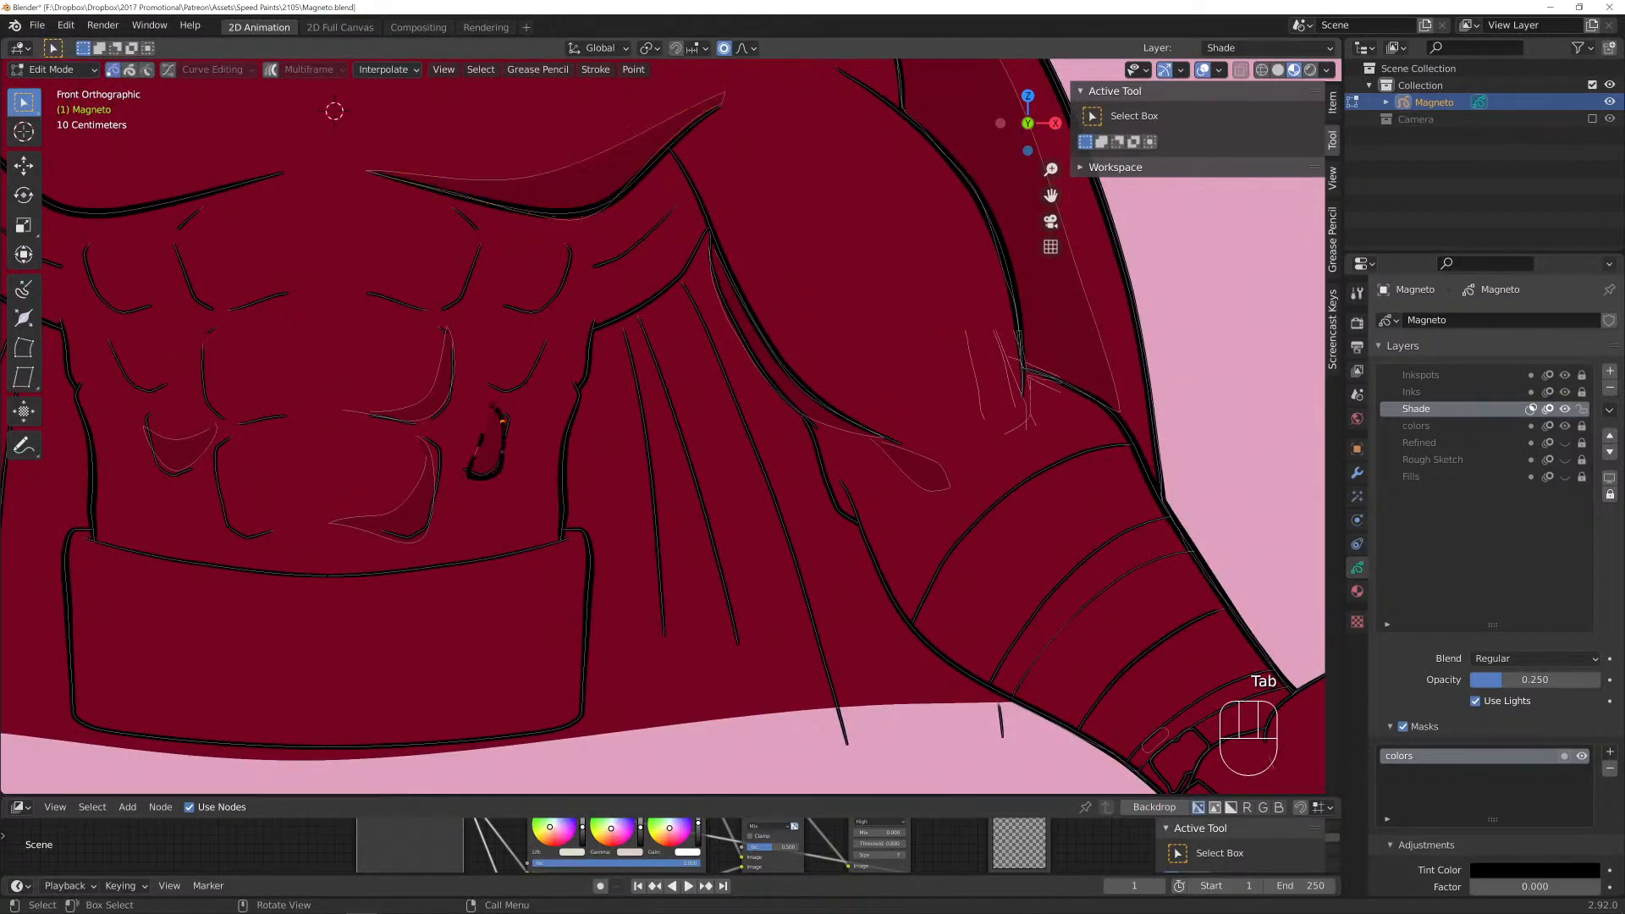
key(g)
scroll(504, 419, up, 9)
scroll(505, 419, up, 7)
click(500, 428)
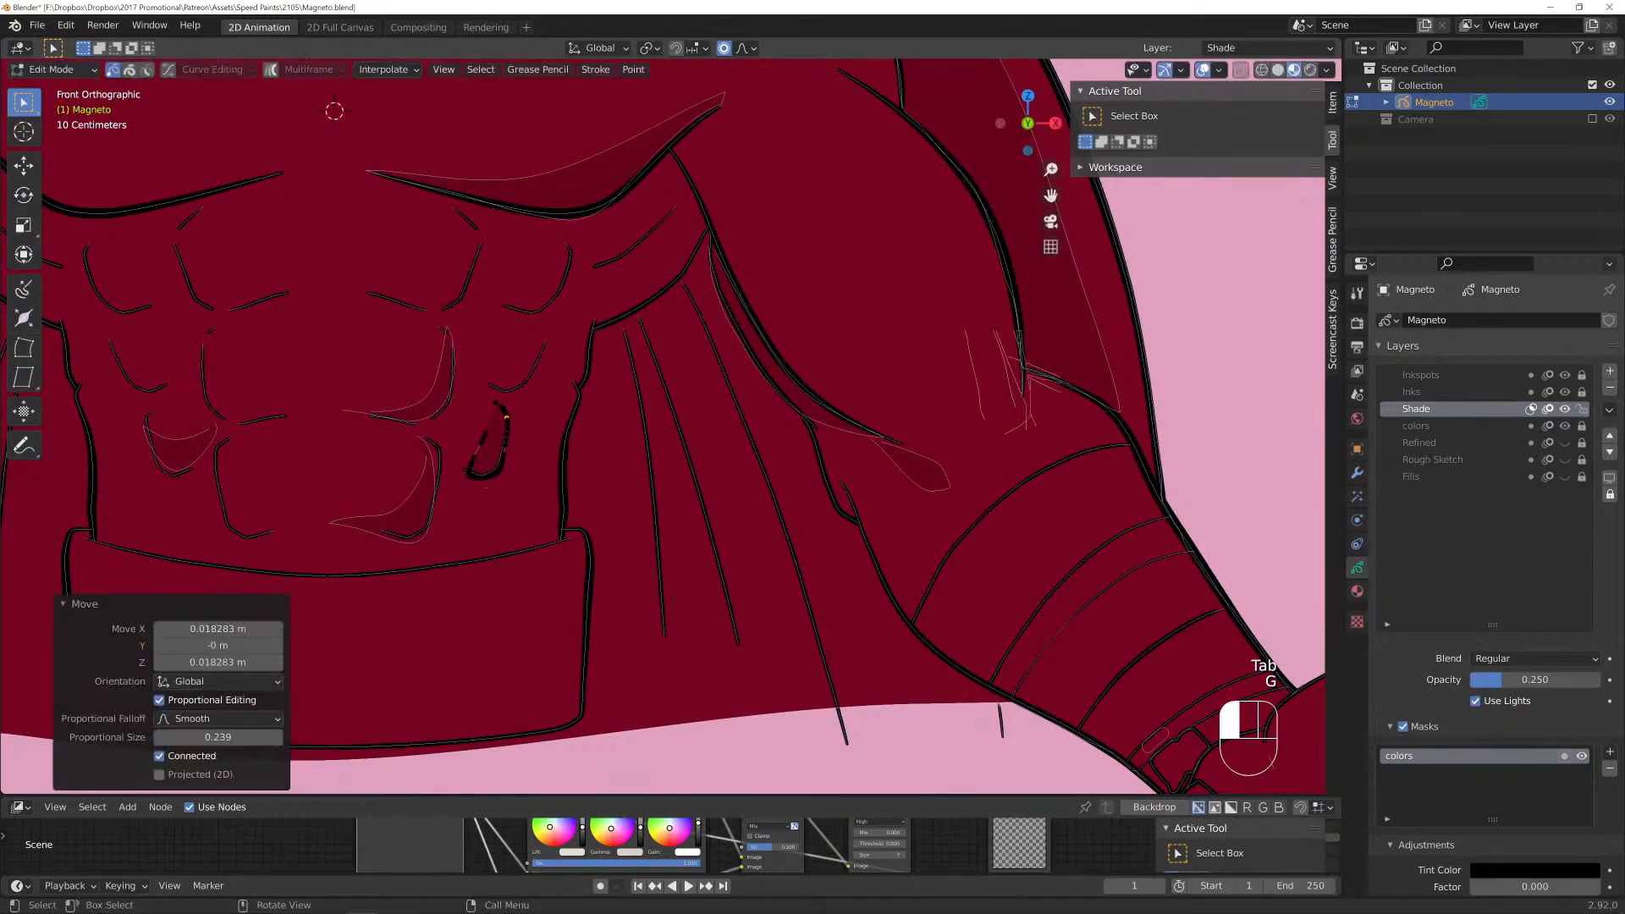
key(g)
click(484, 463)
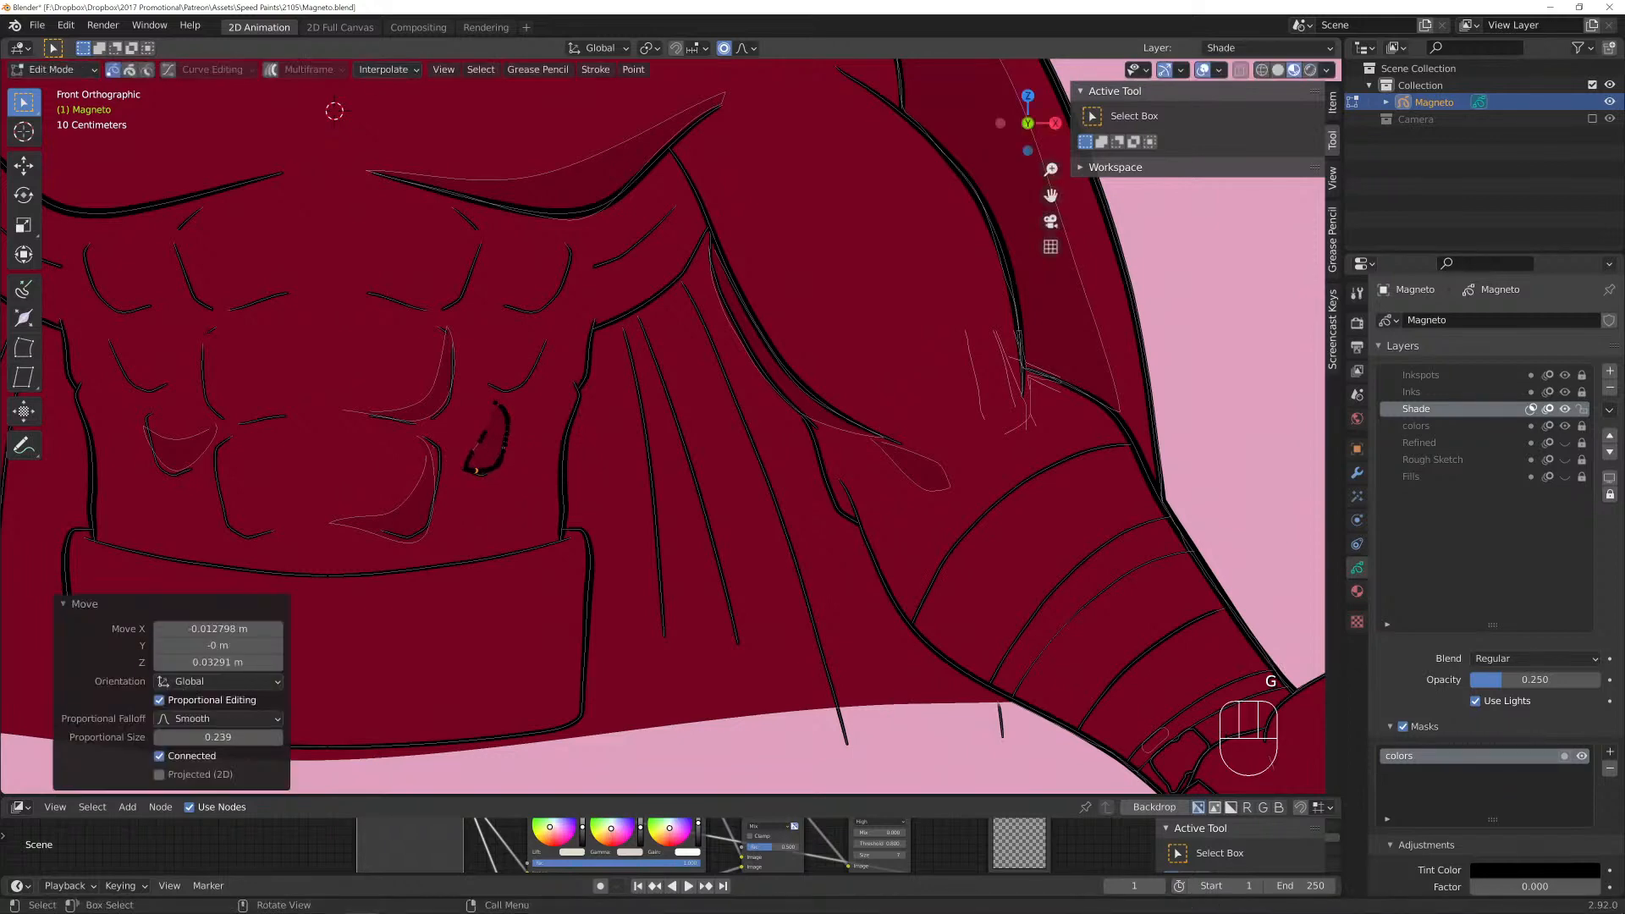
Nudge the upper edge of the lower central abdominal shadow and the top of the inner-elbow shadow towards their ink lines.
click(432, 457)
key(g)
scroll(438, 452, up, 3)
click(431, 453)
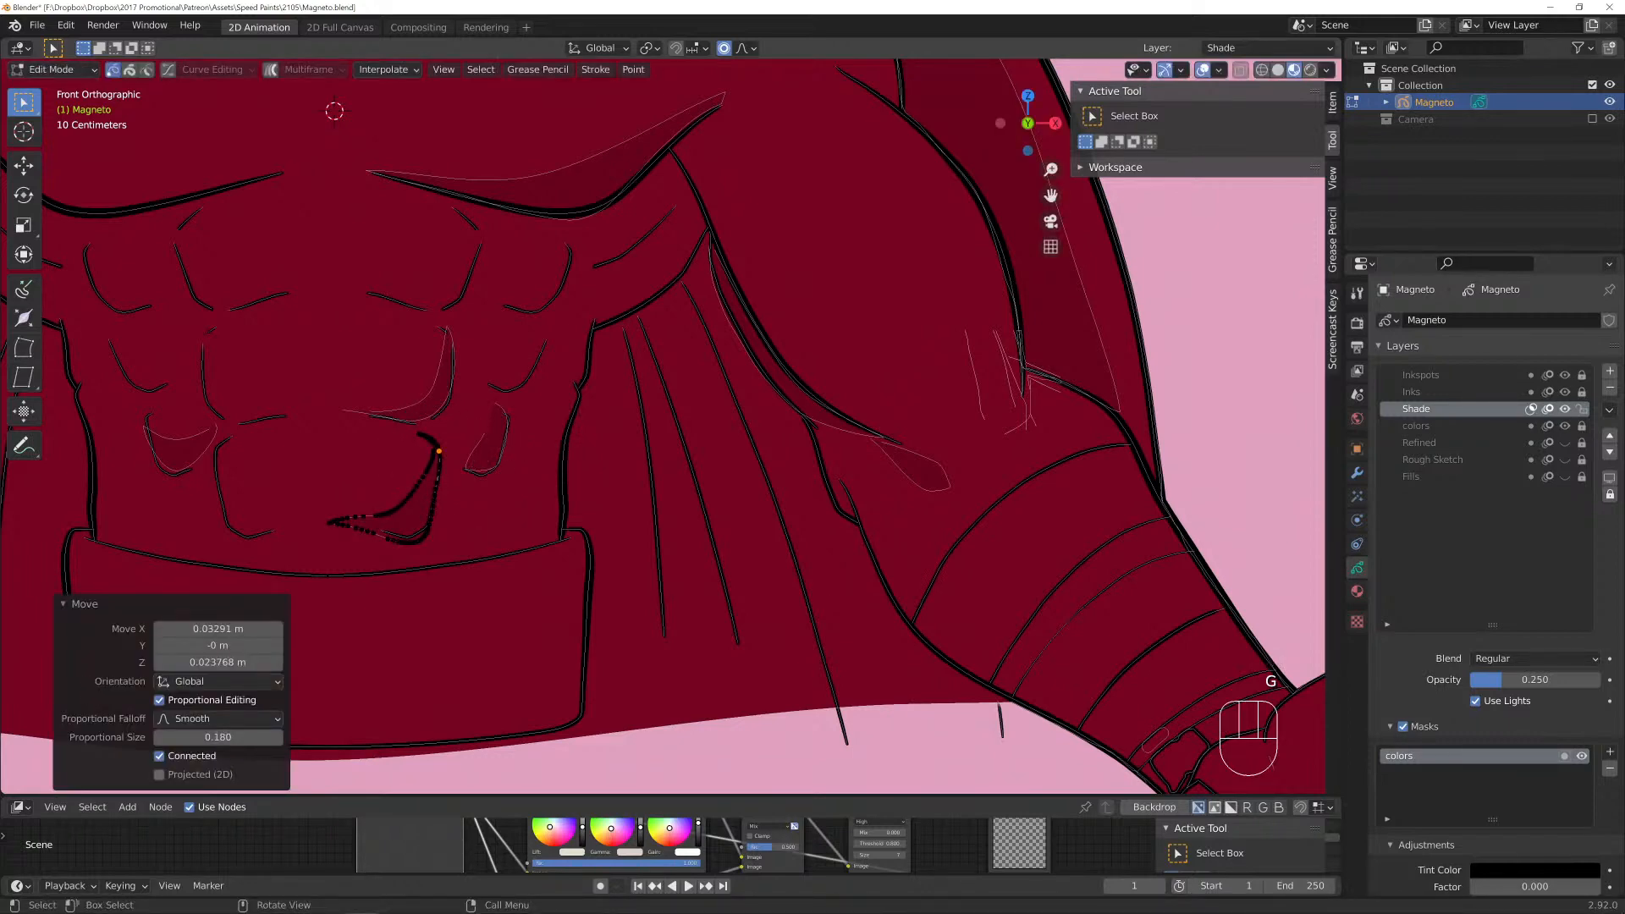
click(891, 439)
key(g)
click(900, 441)
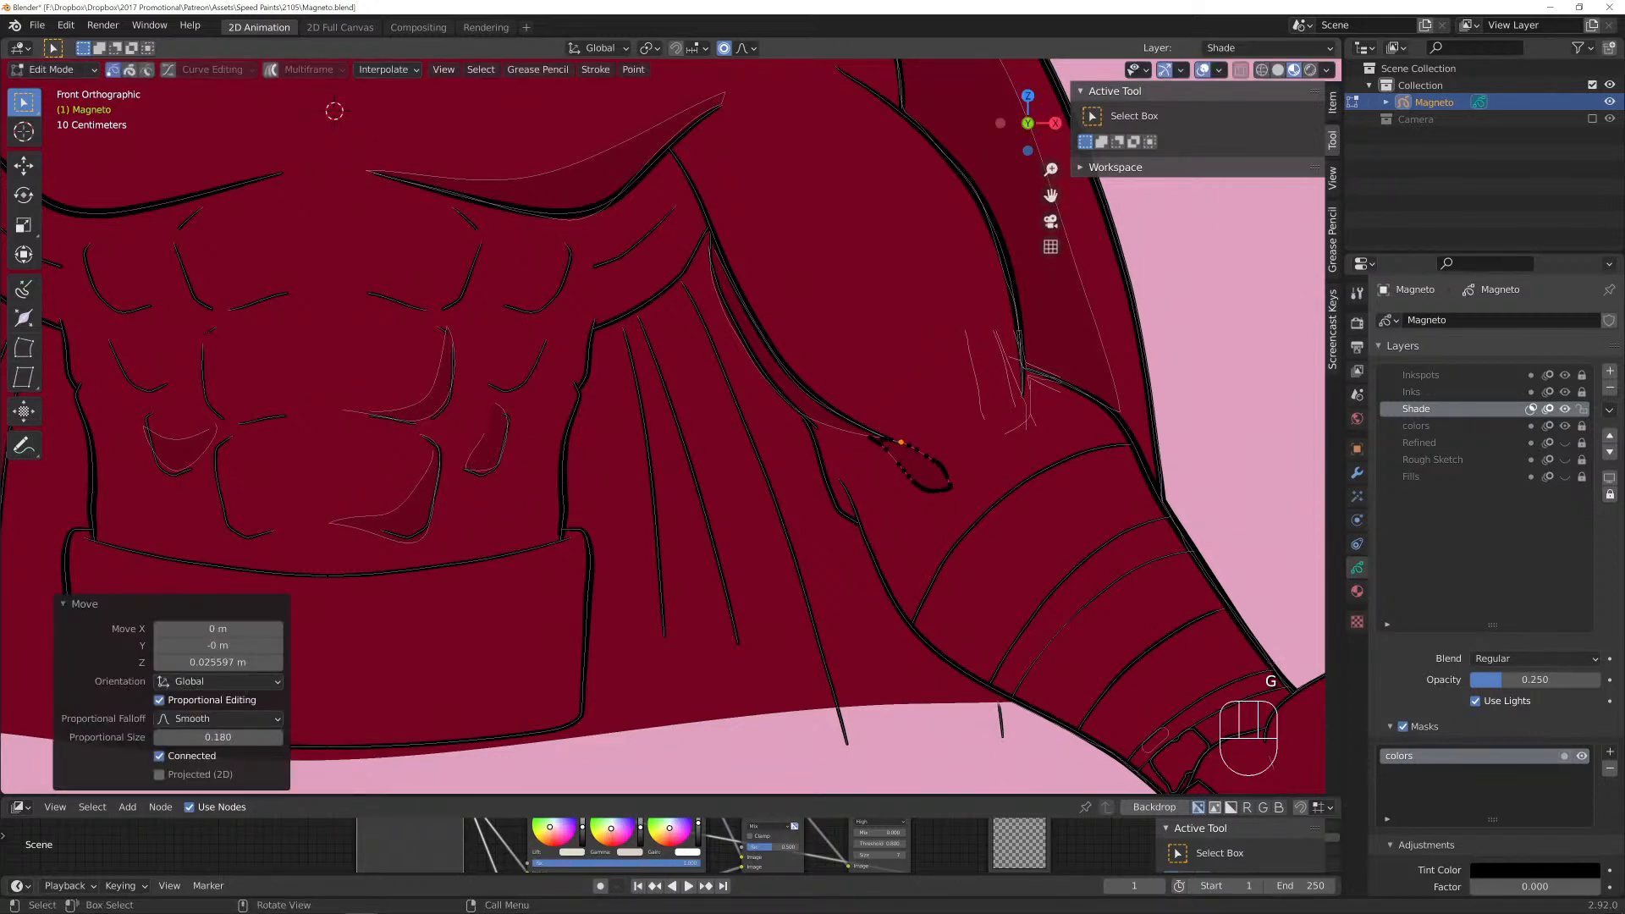
Return to Draw mode and shade the cape folds between the torso and the right-hand arm.
scroll(901, 442, down, 4)
mouse_move(900, 442)
shift+middle_down()
mouse_move(973, 508)
mouse_move(1019, 474)
shift+middle_up()
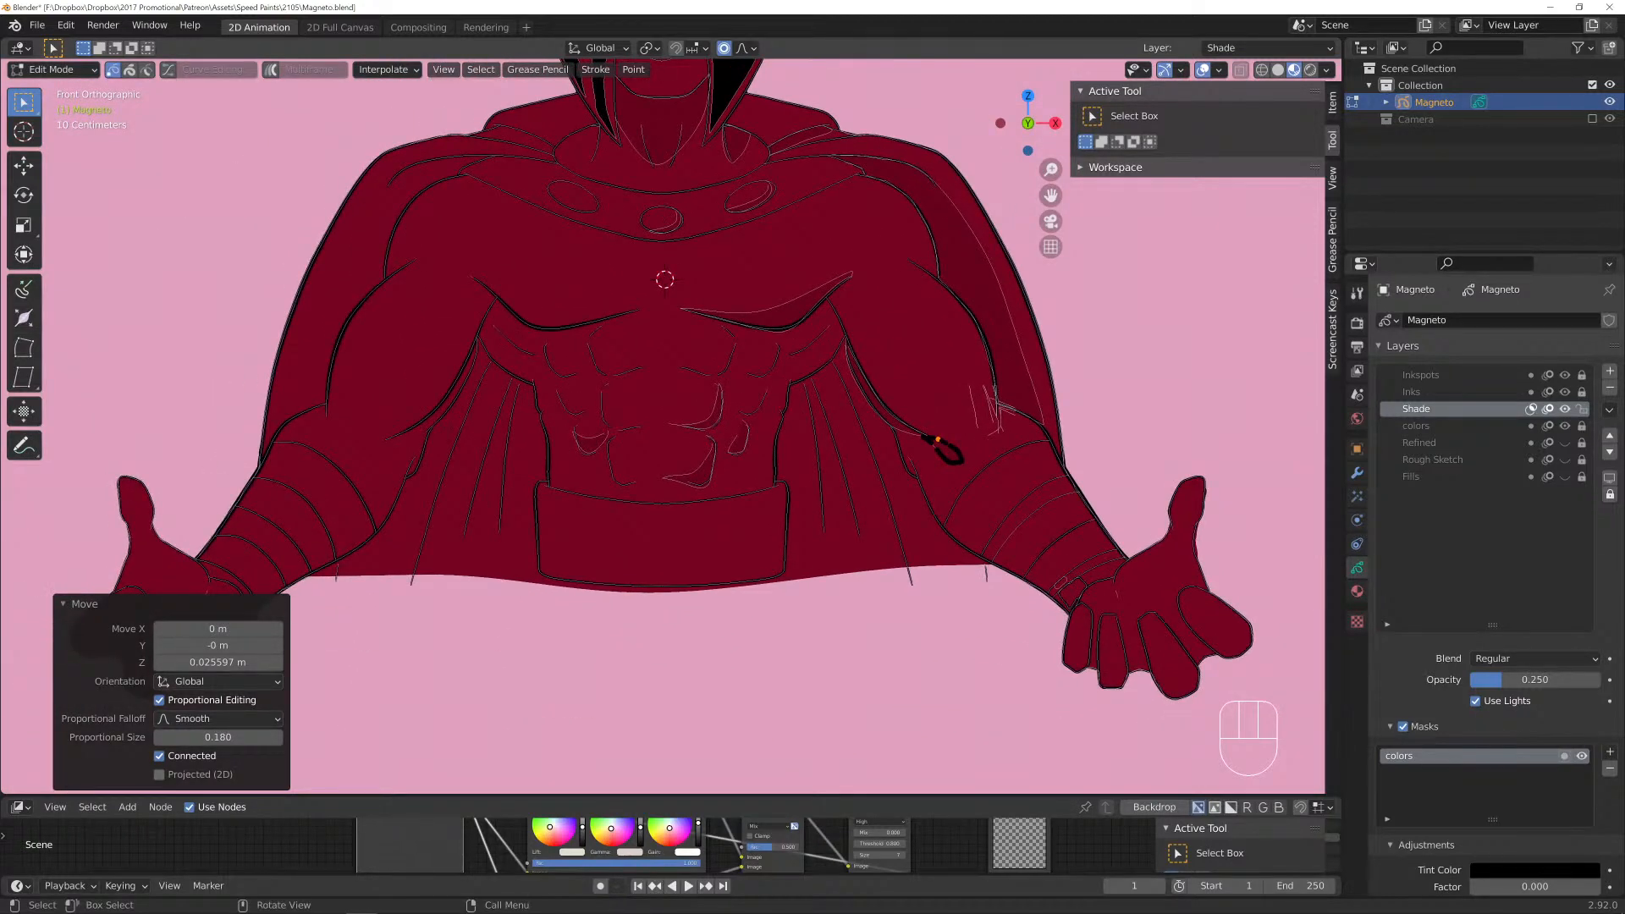
click(849, 367)
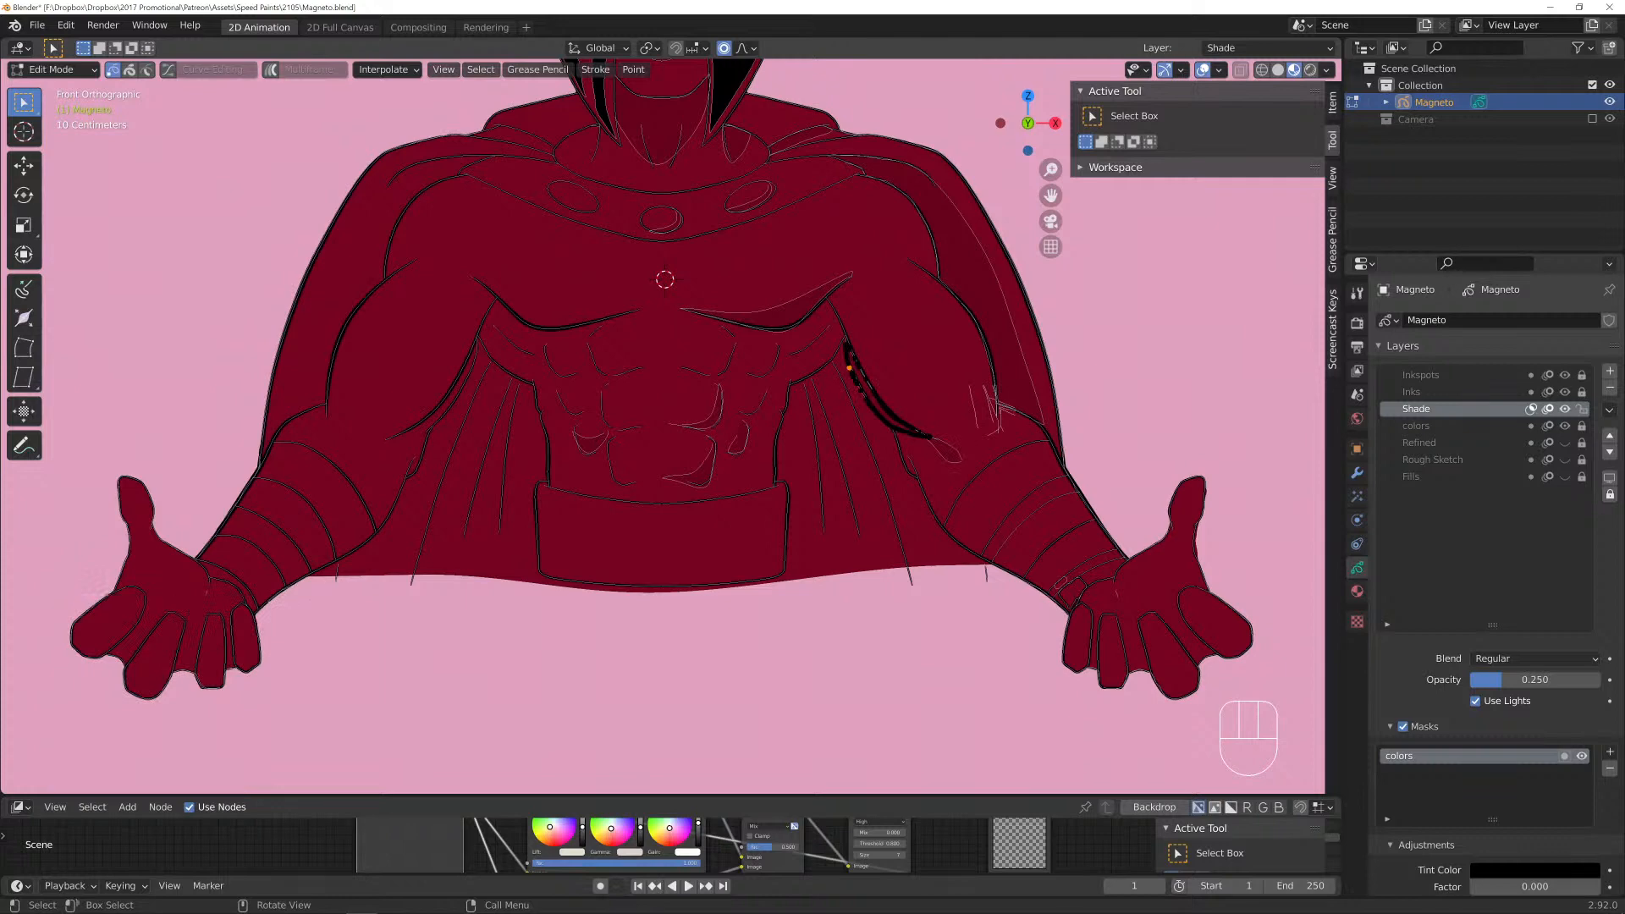
click(52, 70)
click(46, 145)
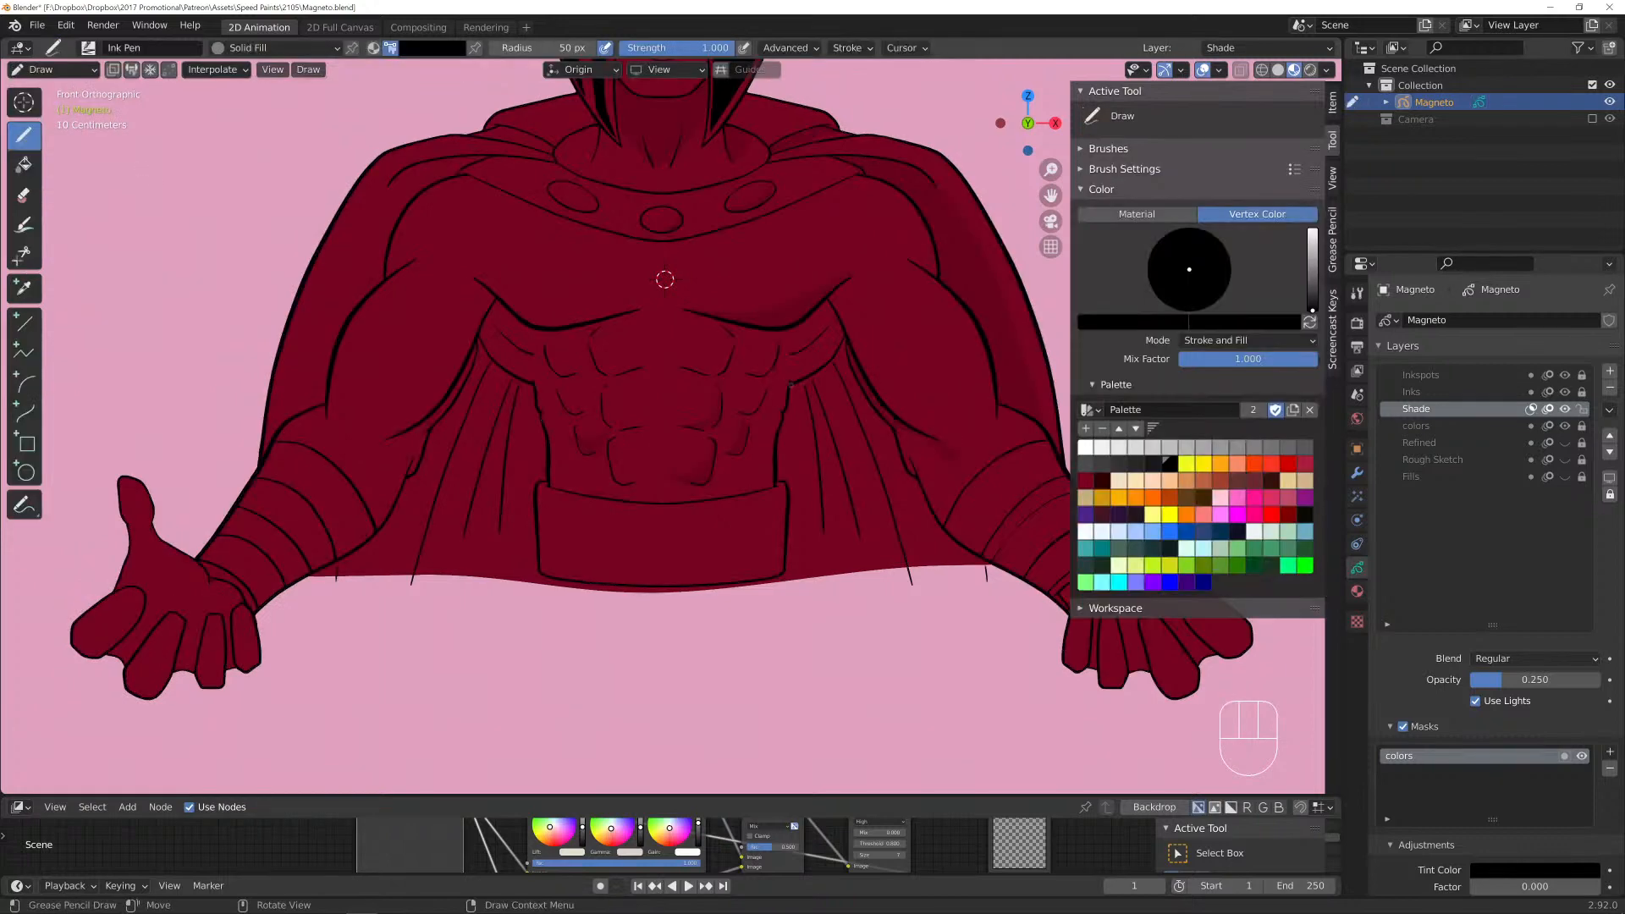
mouse_move(842, 381)
mouse_down()
mouse_move(895, 538)
mouse_move(891, 582)
mouse_up()
mouse_move(802, 378)
mouse_down()
mouse_move(856, 570)
mouse_move(832, 584)
mouse_move(794, 377)
mouse_up()
drag(782, 414, 788, 389)
Shade the cape folds beside the torso's left-hand side and the cape behind the left-hand shoulder and upper arm.
drag(518, 387, 481, 584)
drag(493, 412, 477, 451)
drag(494, 350, 506, 346)
mouse_move(491, 153)
mouse_down()
mouse_move(416, 166)
mouse_move(362, 208)
mouse_move(283, 433)
mouse_up()
Switch to Edit Mode and fit the inner and outer edges of the cape shadow behind the left-hand shoulder using proportional editing.
scroll(664, 279, up, 5)
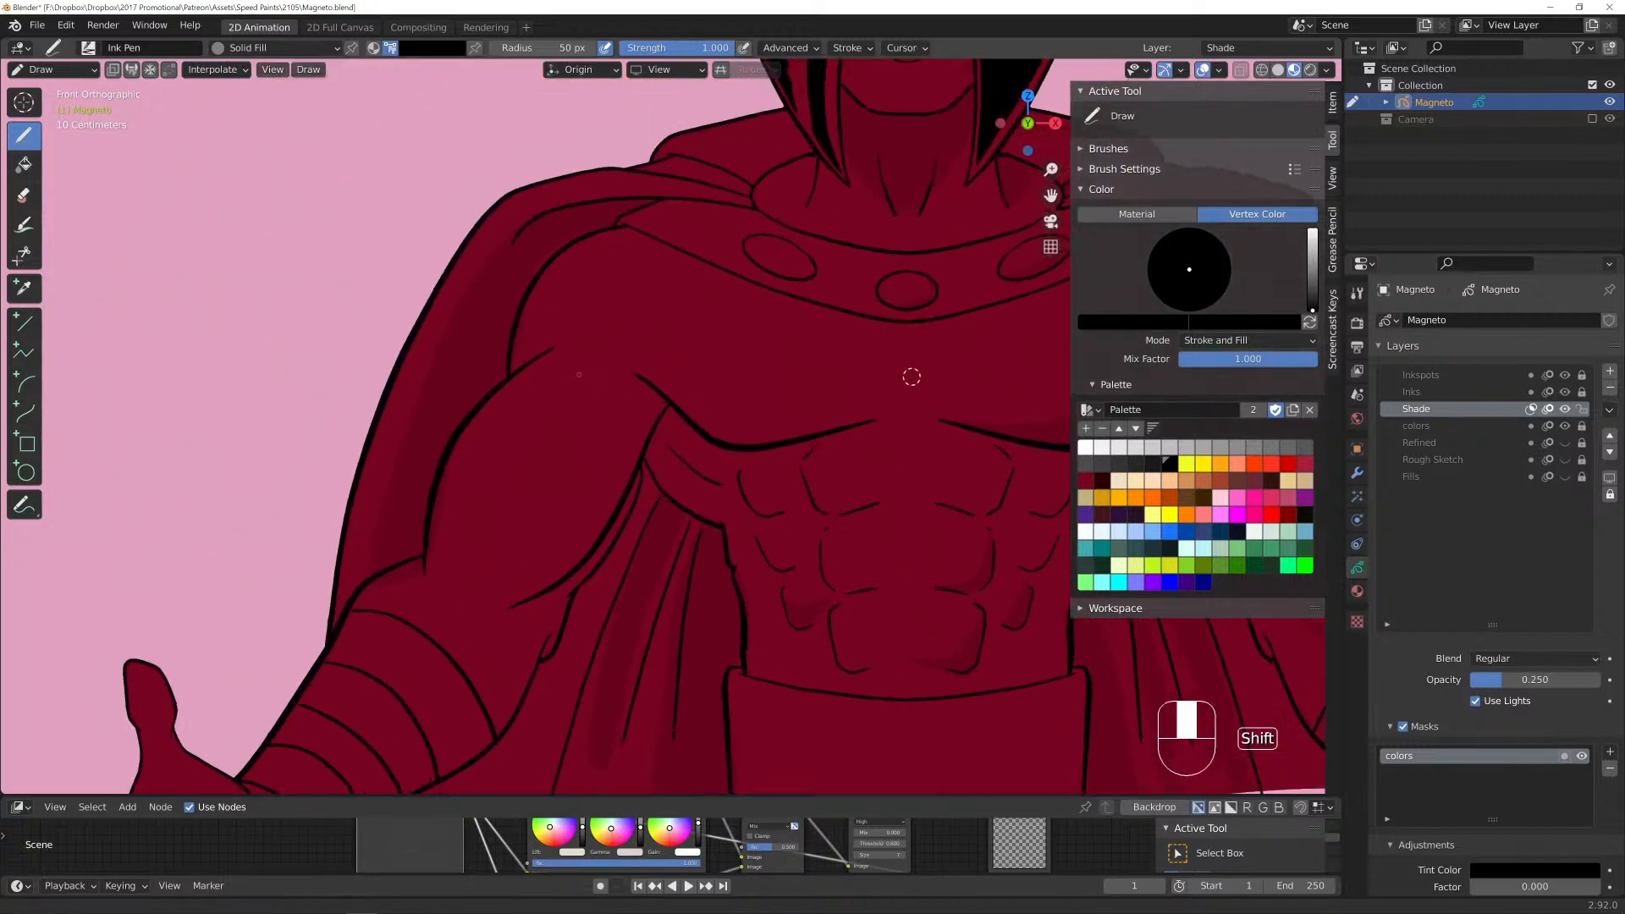
key(Tab)
click(484, 198)
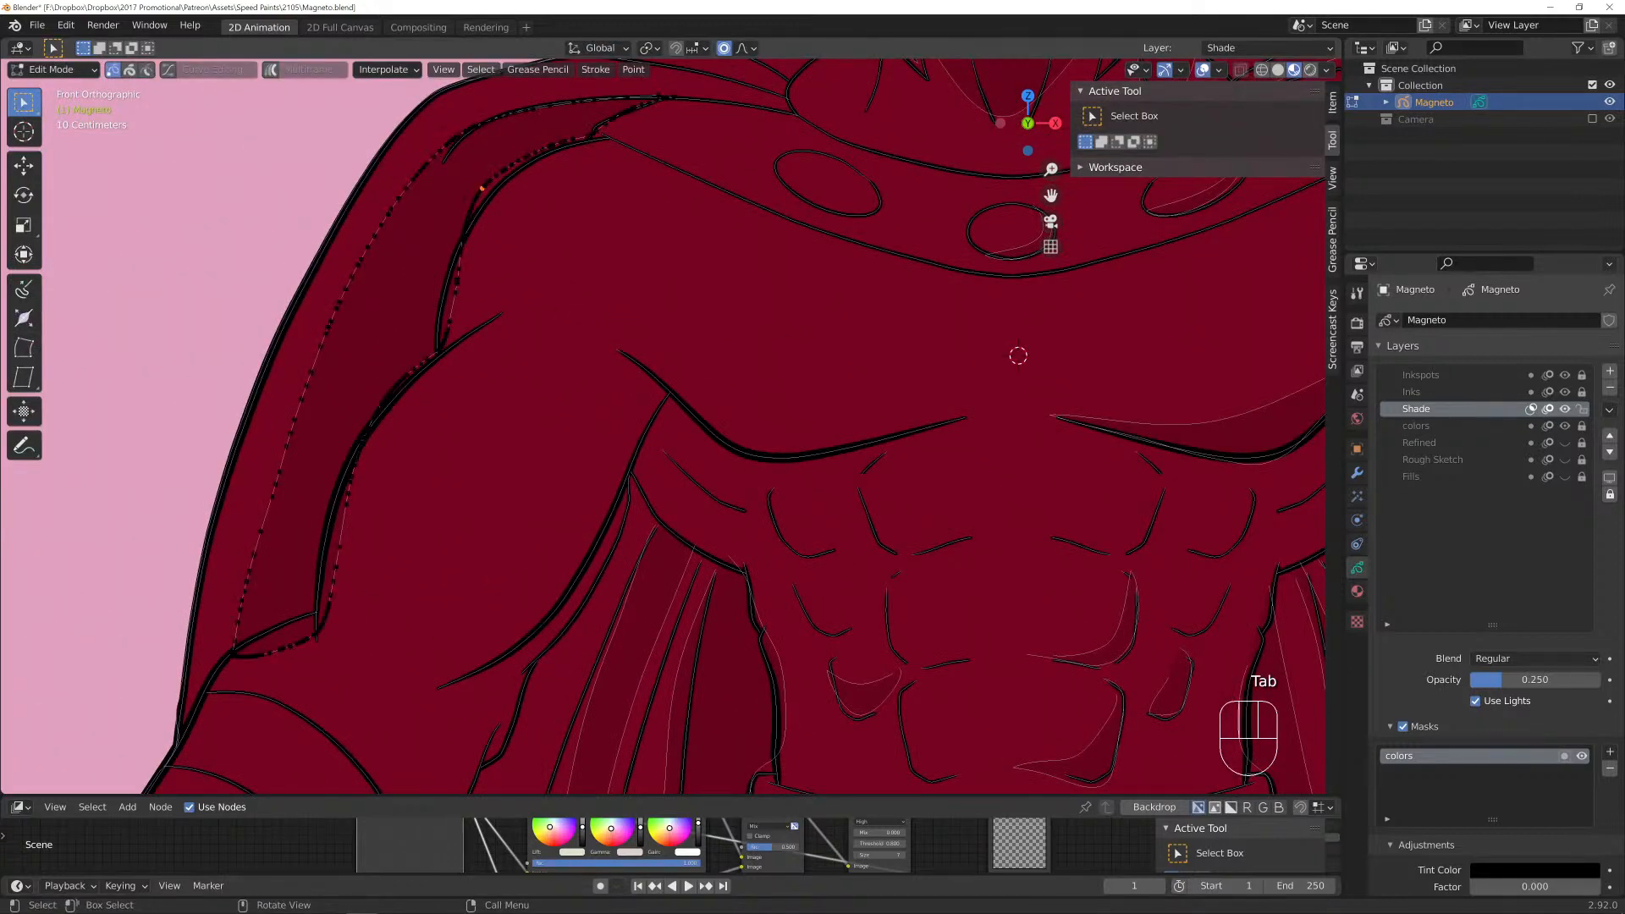
key(g)
scroll(483, 188, down, 4)
click(485, 198)
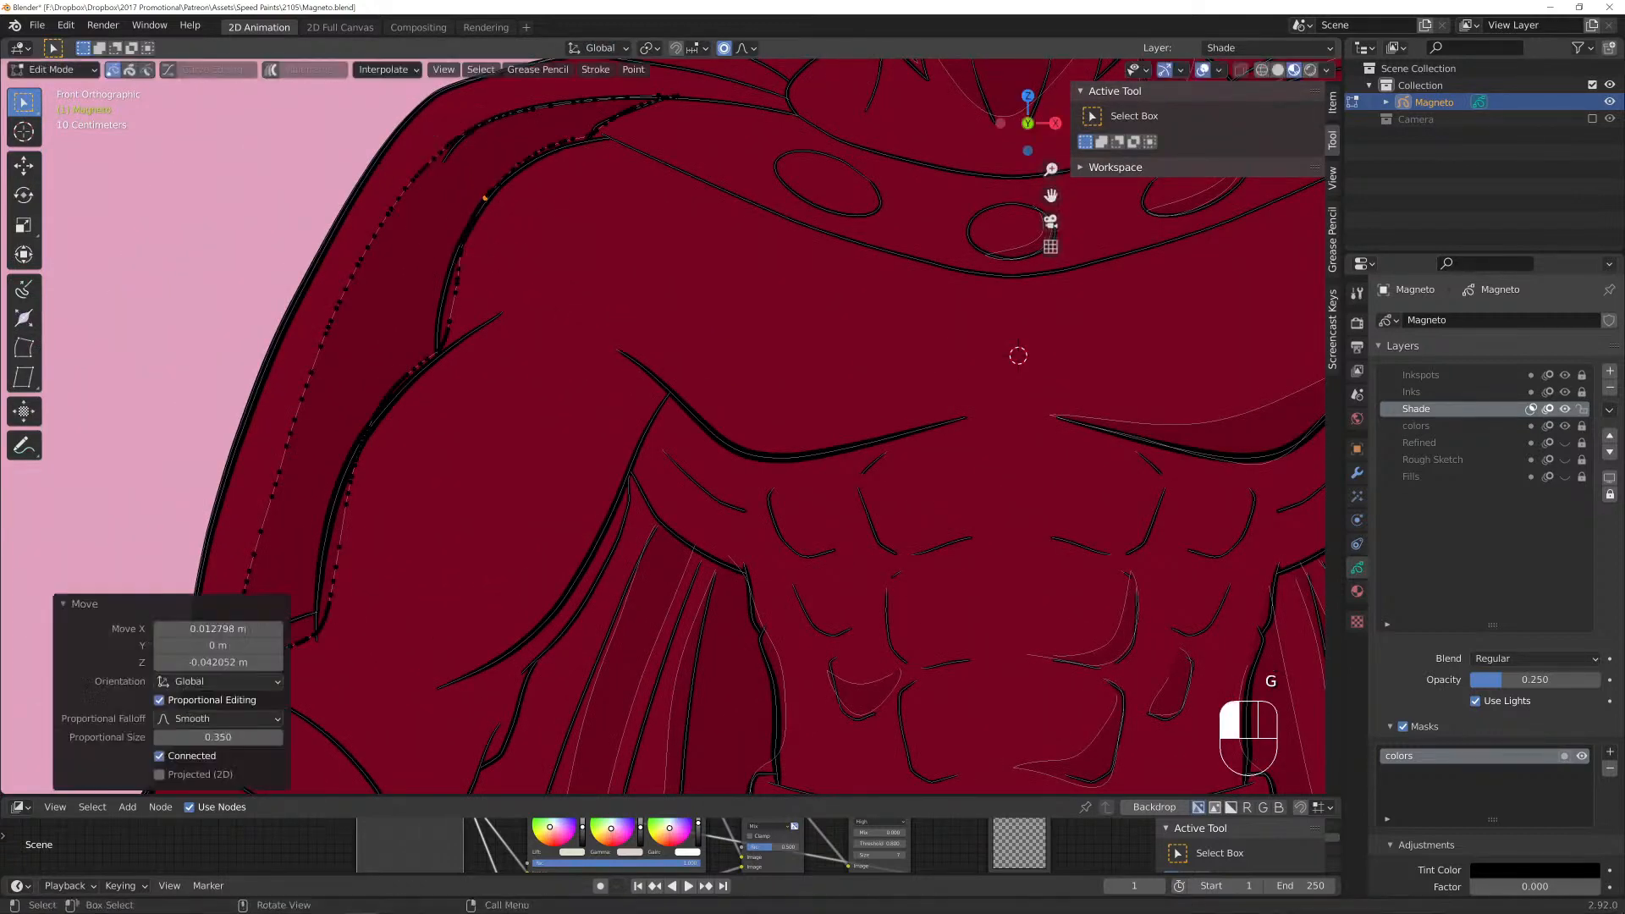
click(390, 219)
key(g)
click(390, 219)
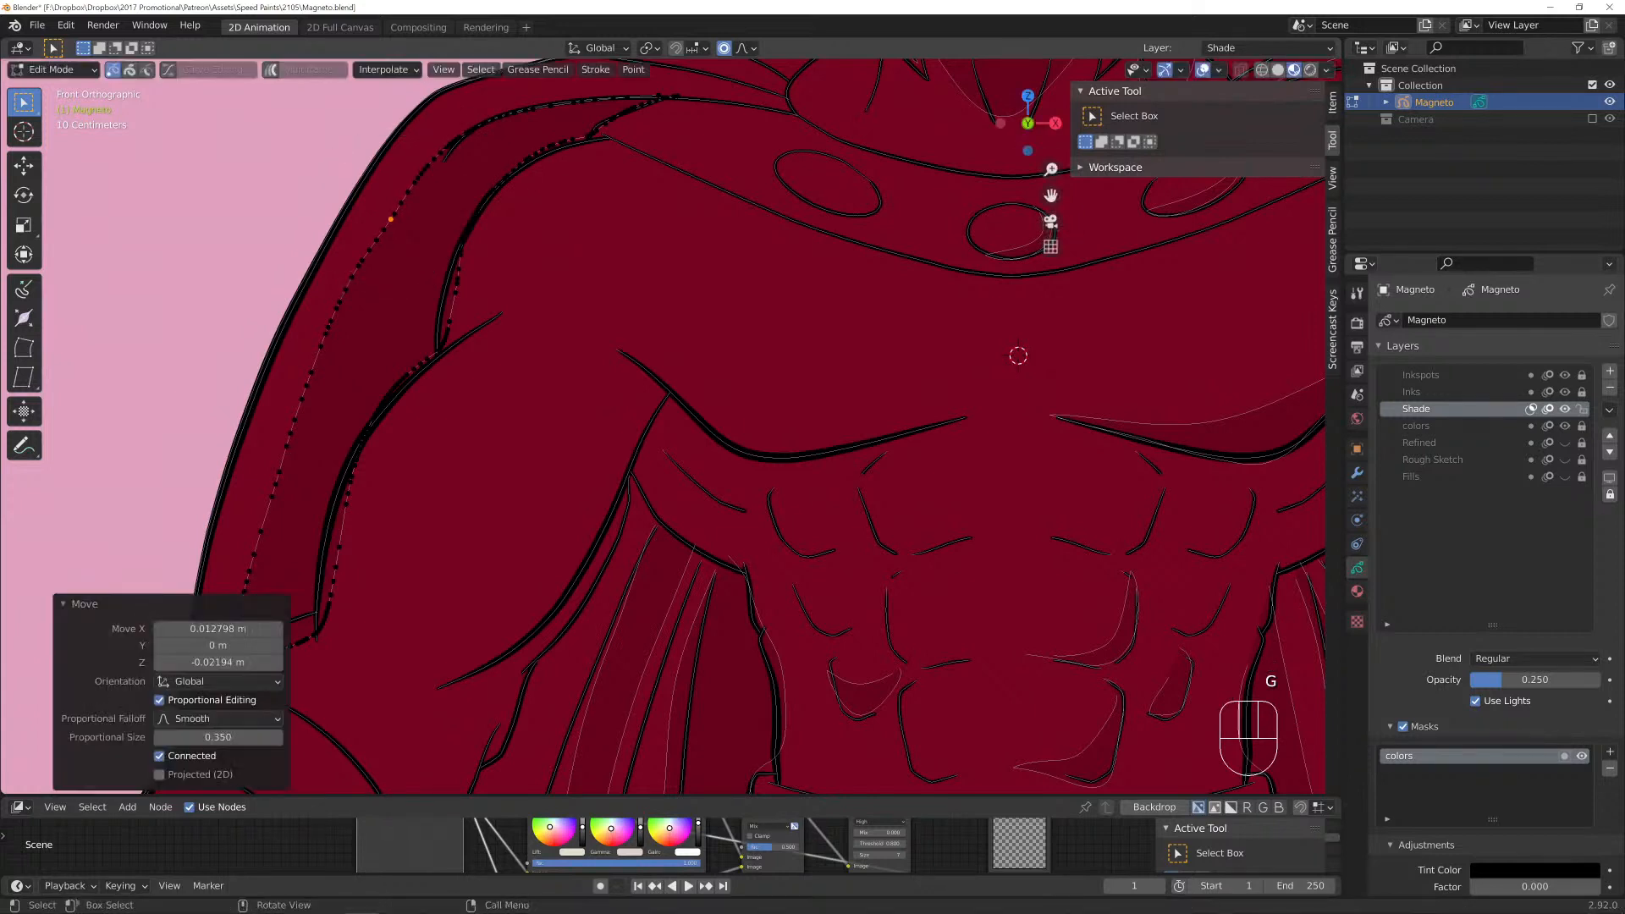
Fit the cape shadow's inner edge to the crease where the left-hand shoulder meets the upper arm.
click(442, 324)
key(g)
scroll(442, 324, up, 2)
scroll(441, 324, down, 3)
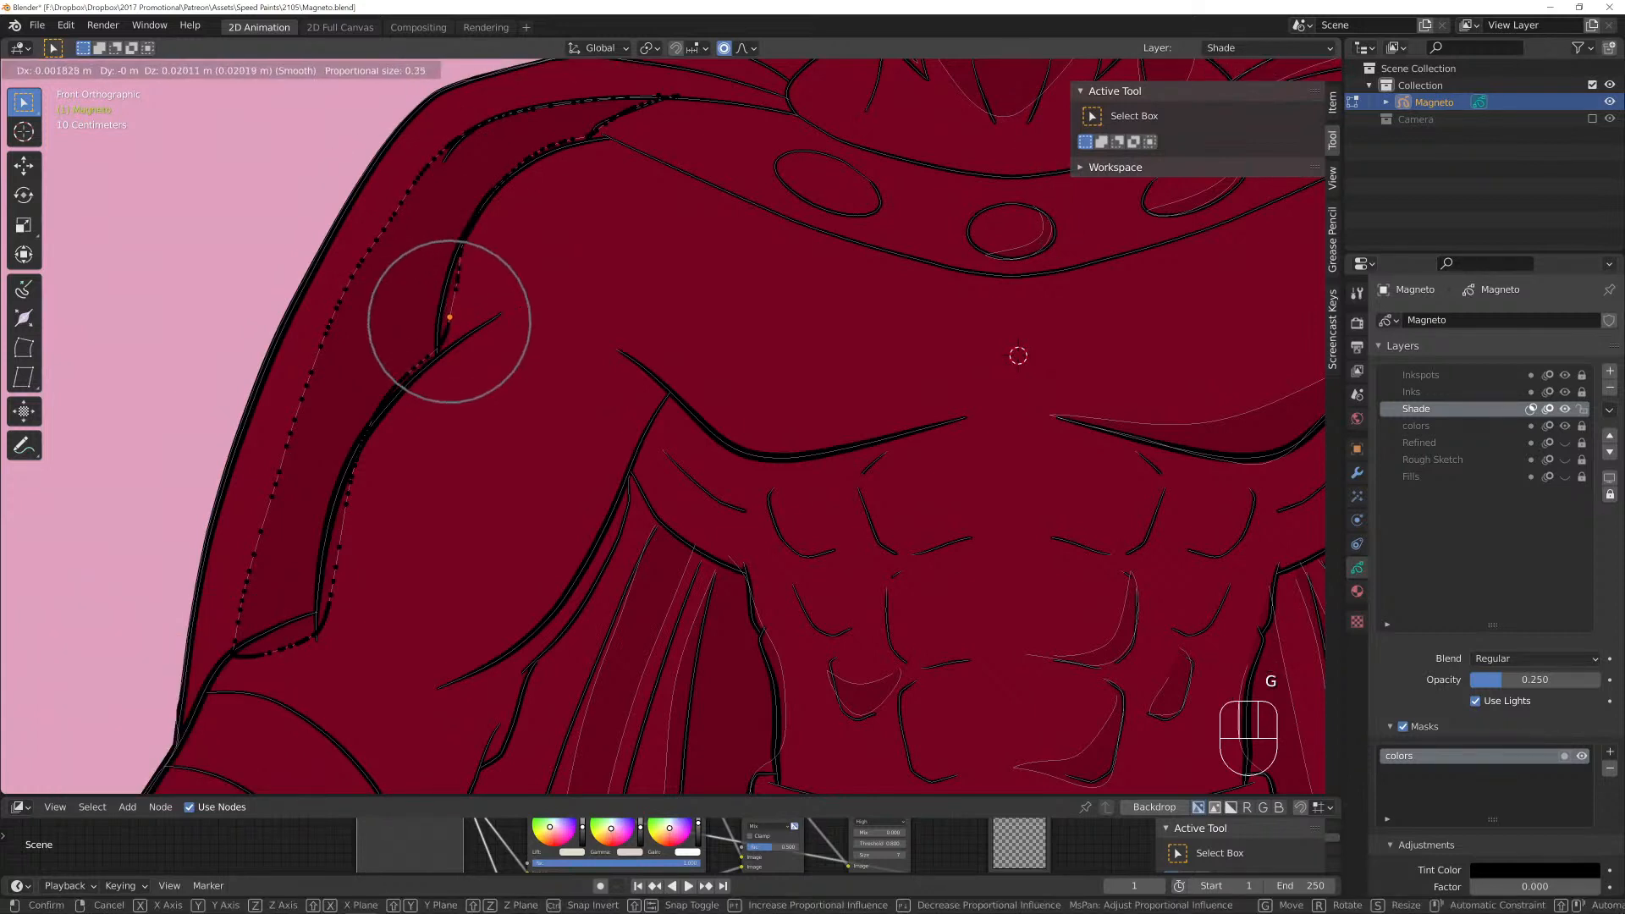
click(449, 321)
click(422, 362)
key(g)
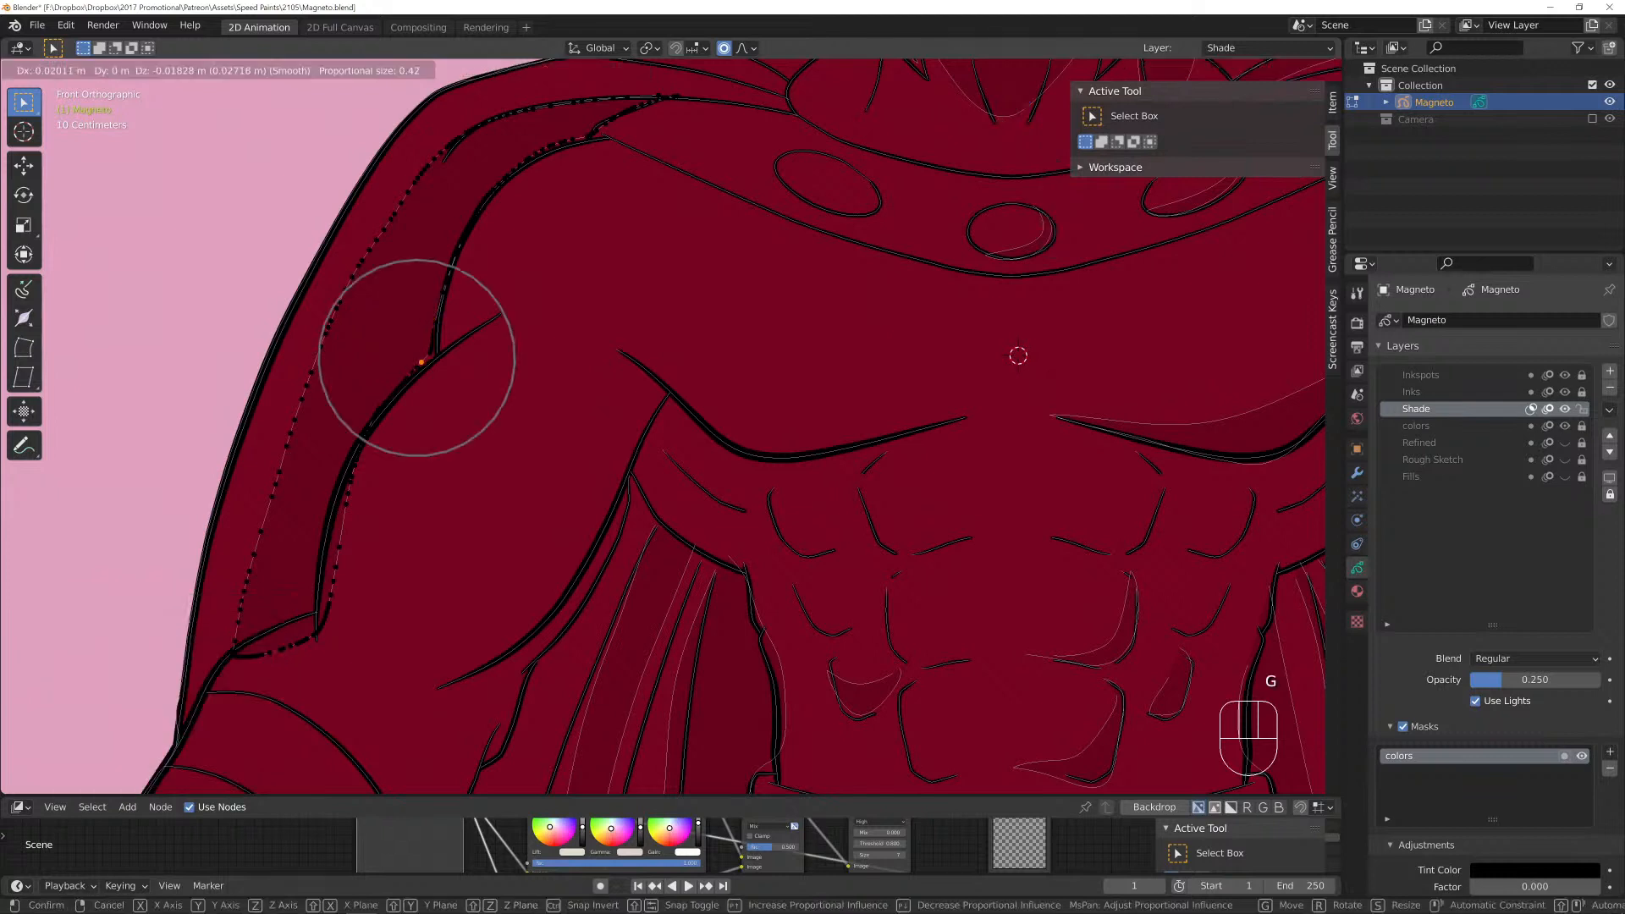
click(425, 366)
Align the upper end of the left-hand cape shadow with the fold lines running towards the collar.
click(575, 107)
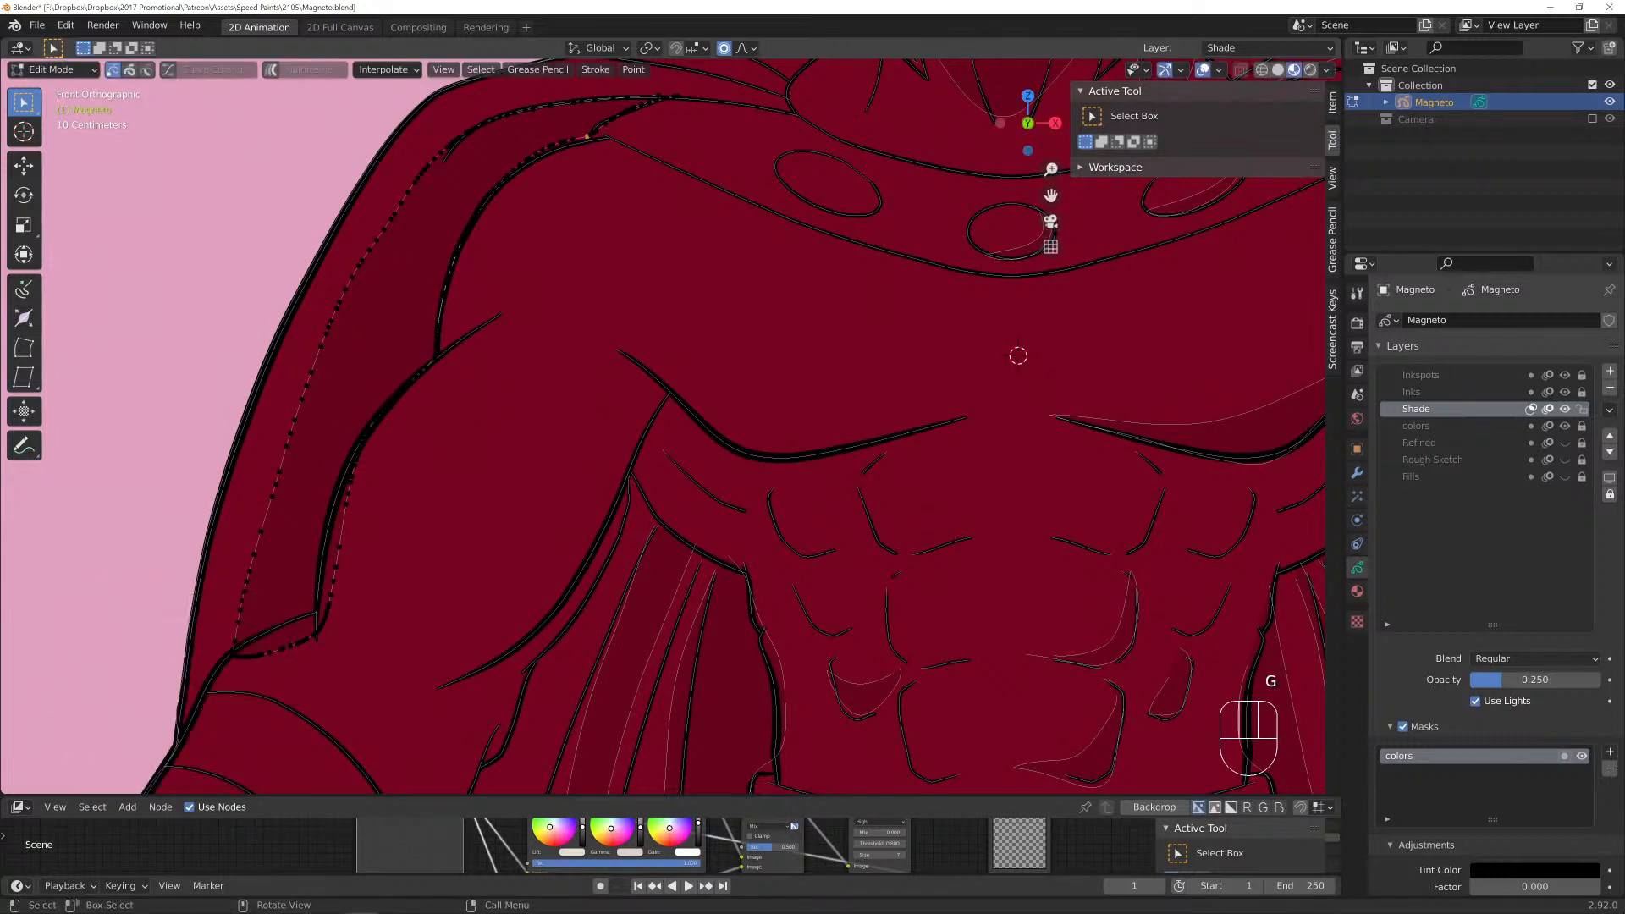
key(g)
click(573, 105)
key(g)
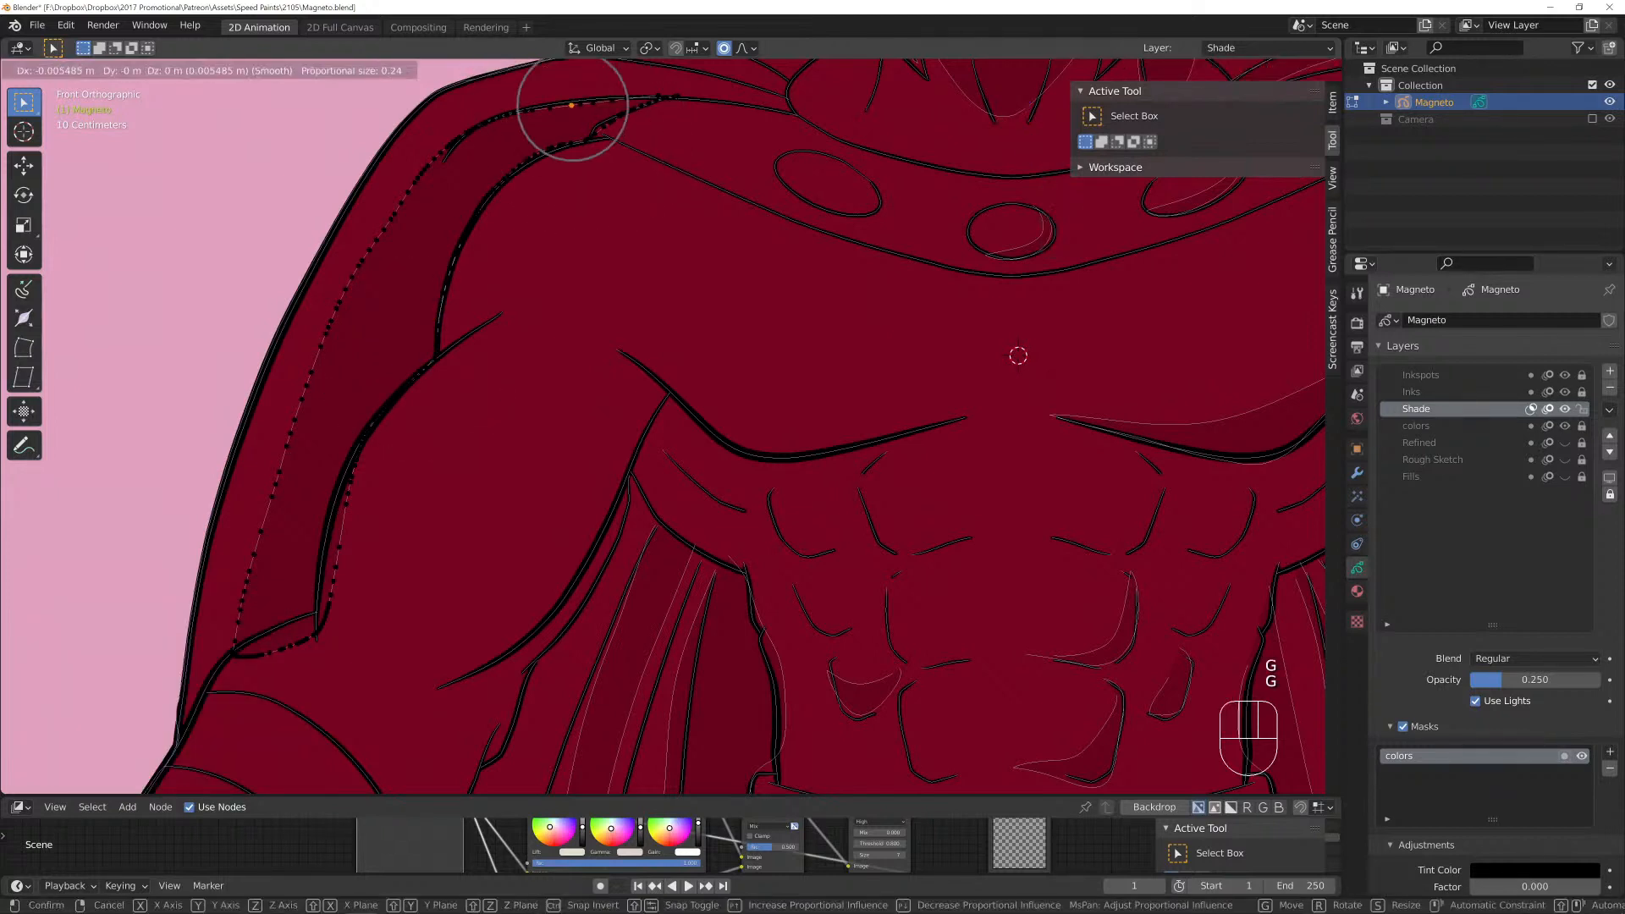
click(571, 102)
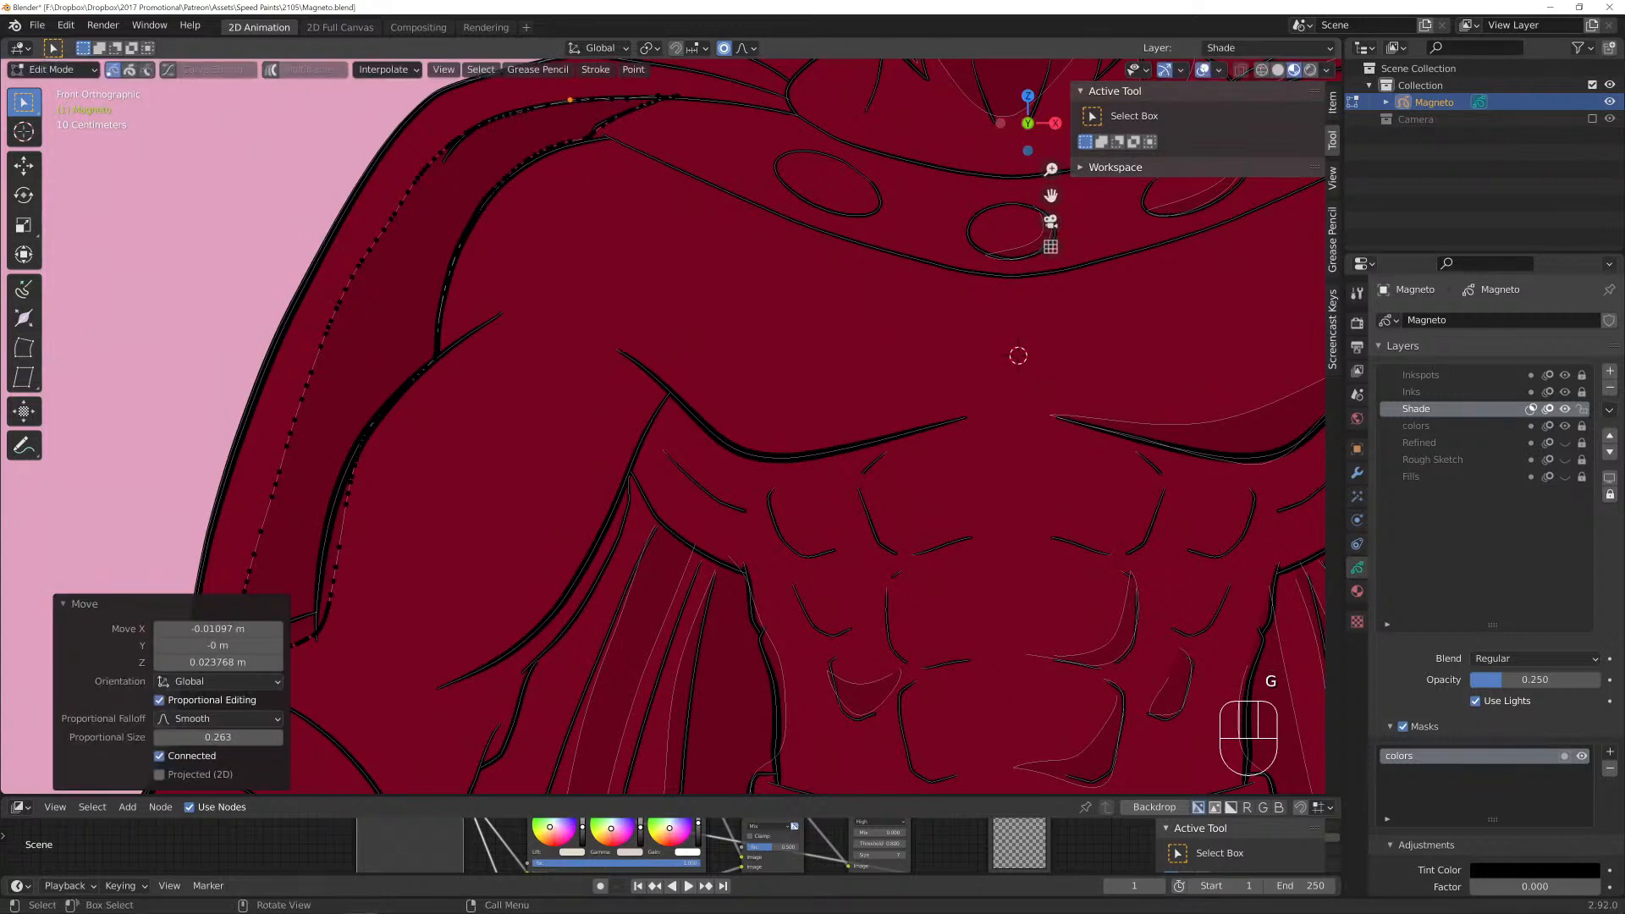
key(g)
click(672, 98)
key(g)
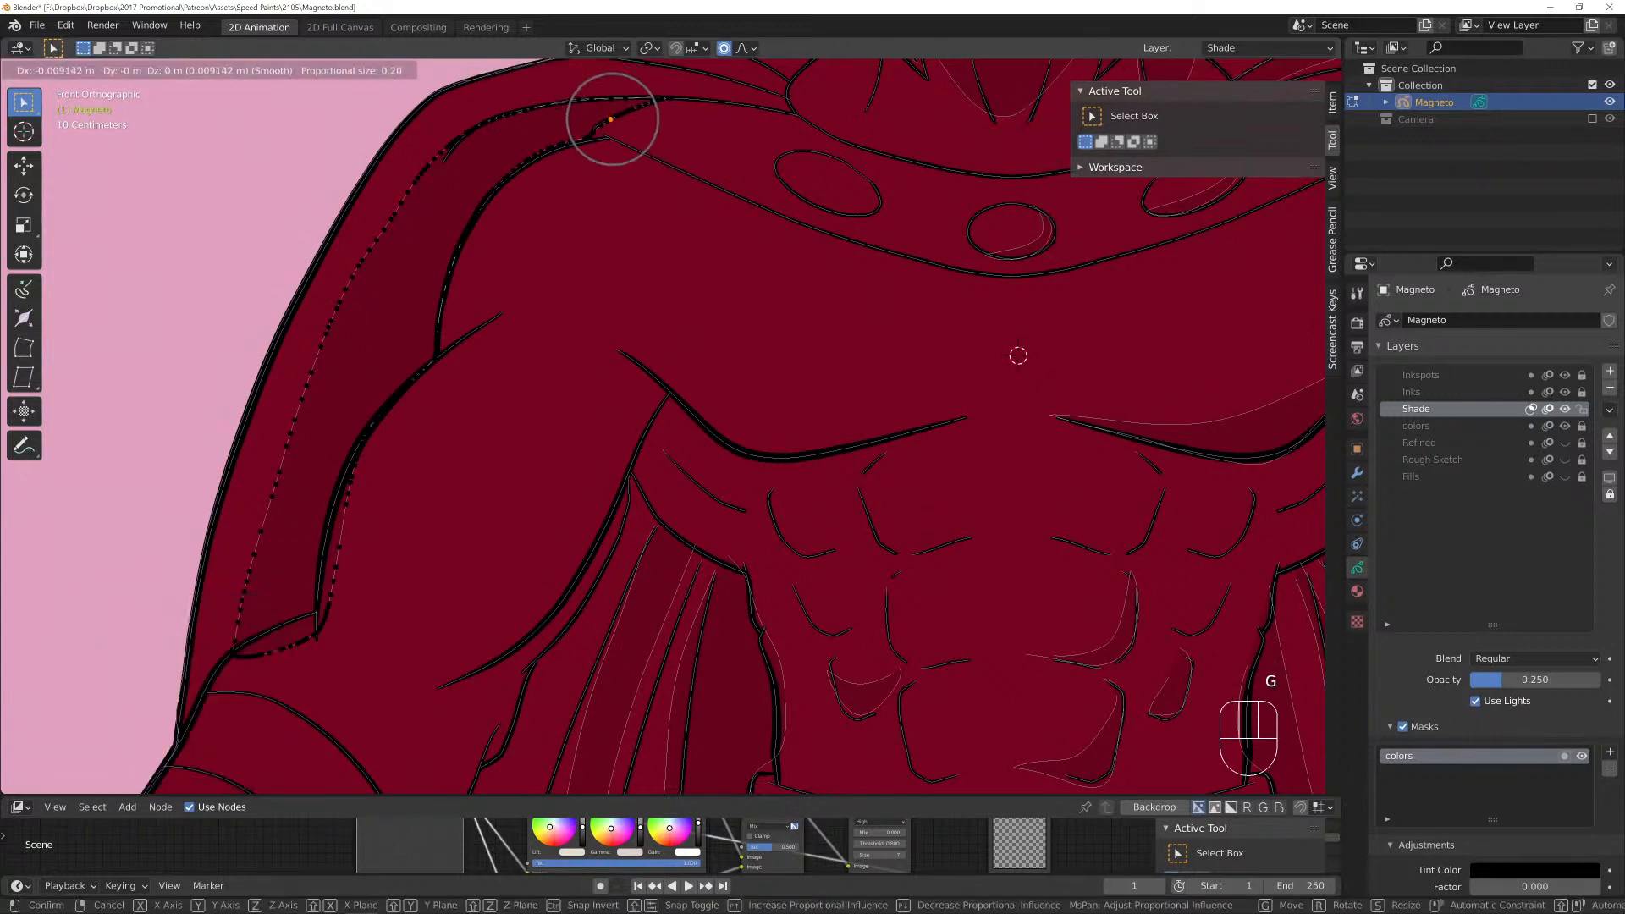
click(604, 119)
Pull the lower inner edge of the left-hand cape shadow onto the upper-arm ink line with proportional editing.
shift+middle_drag(846, 381, 860, 640)
key(g)
scroll(609, 373, down, 6)
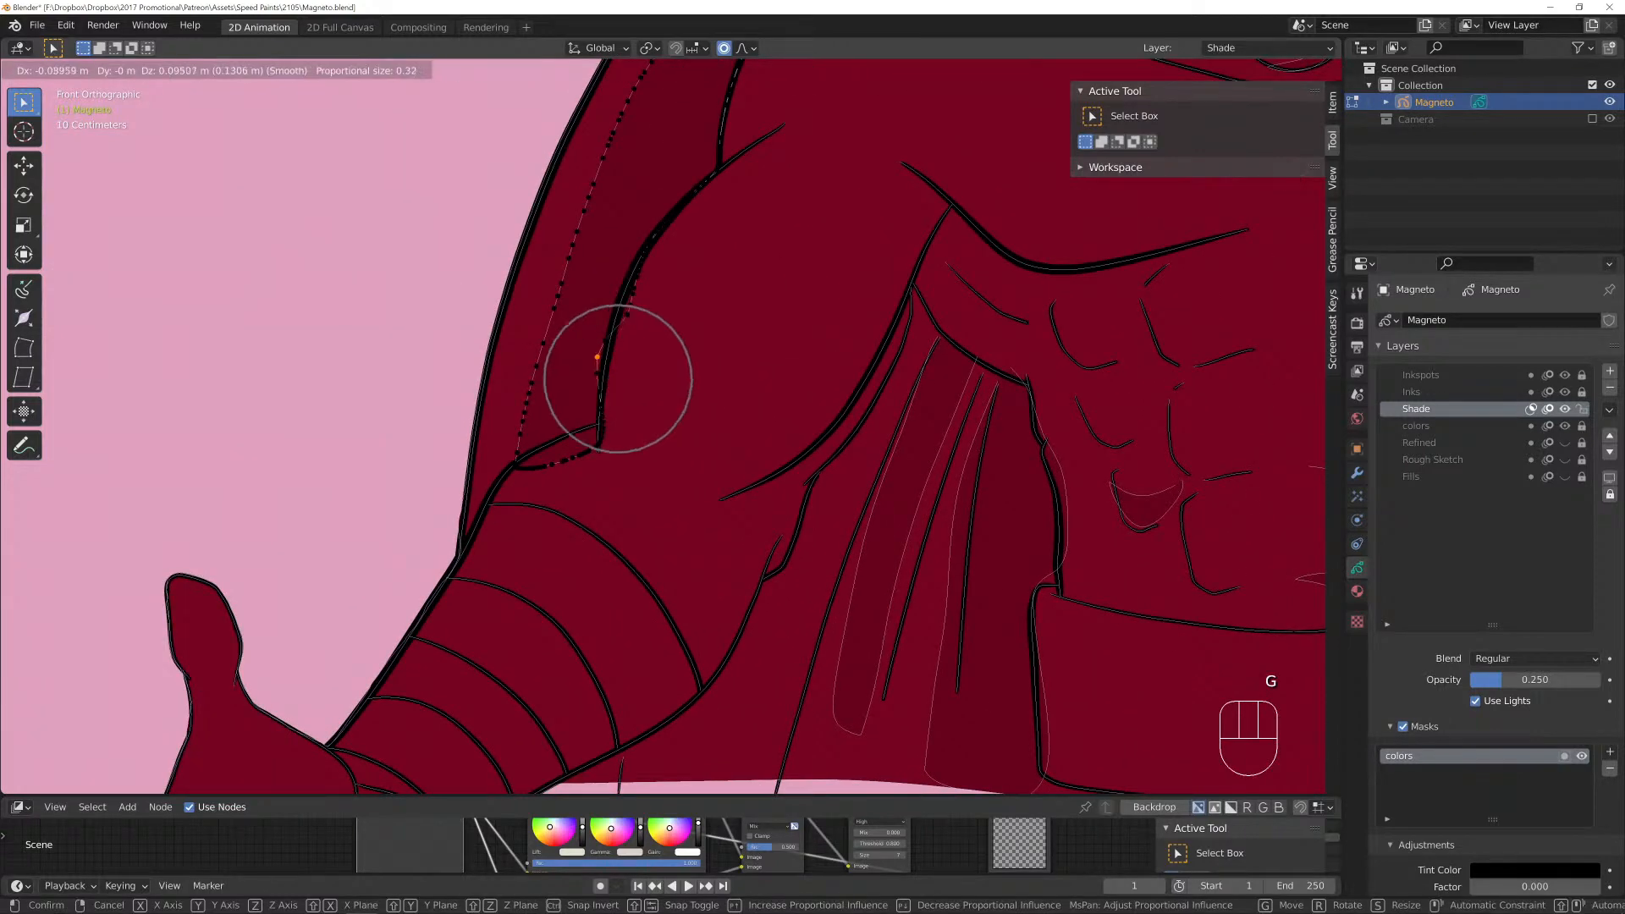
click(607, 360)
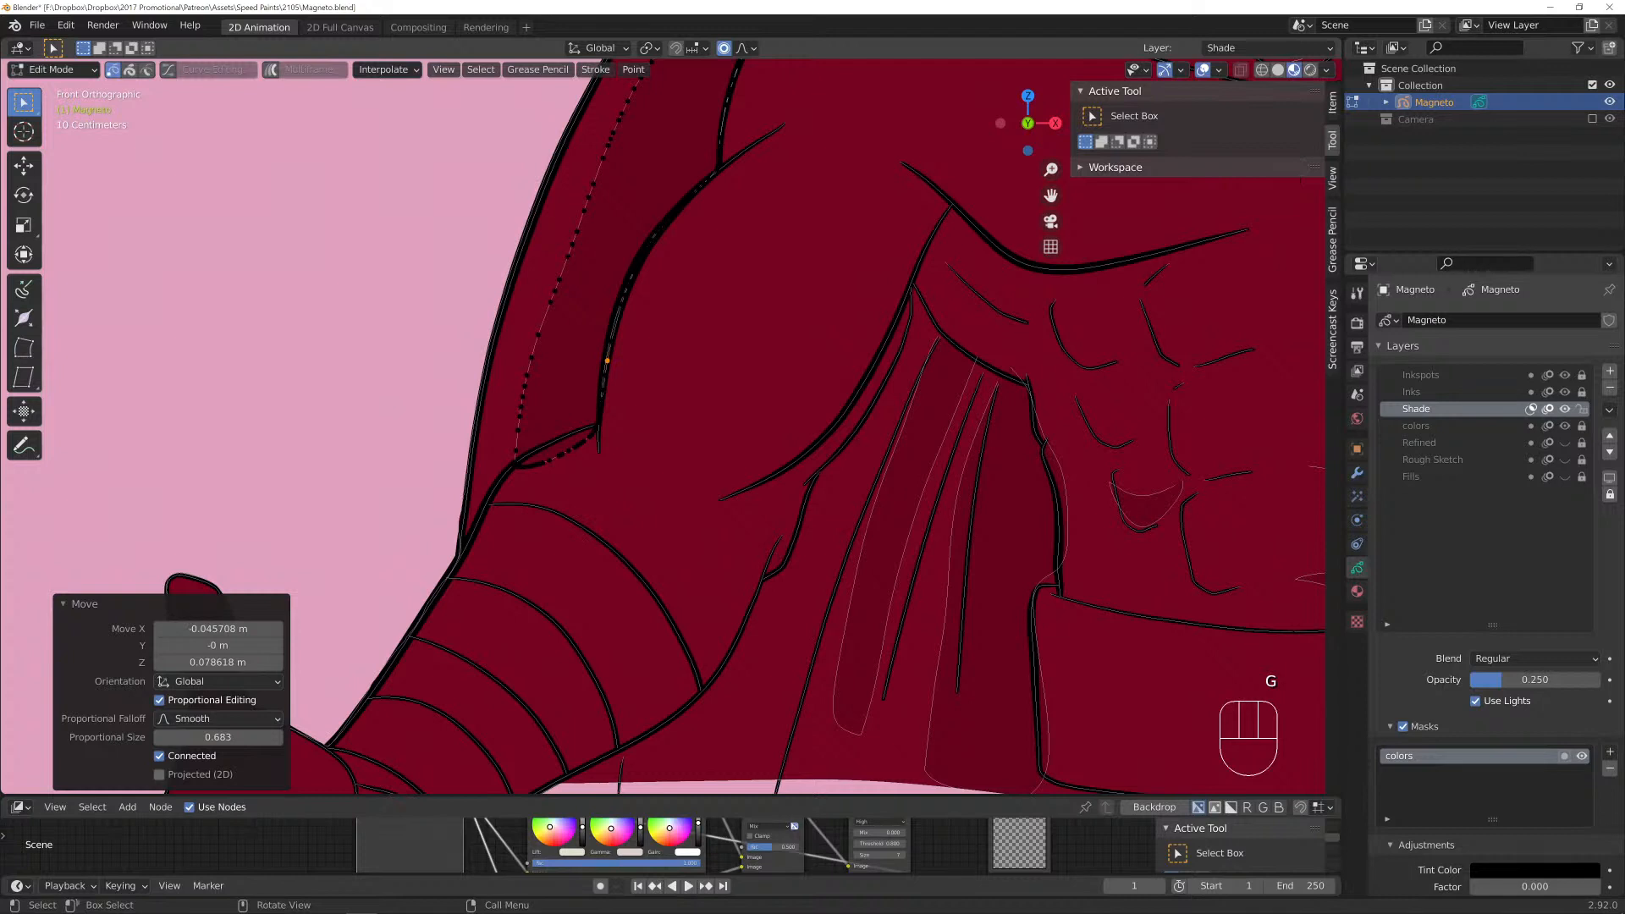
Fit the bottom edge and both lower corners of the left-hand cape shadow to the elbow ink line.
key(g)
click(560, 436)
key(g)
scroll(593, 414, up, 14)
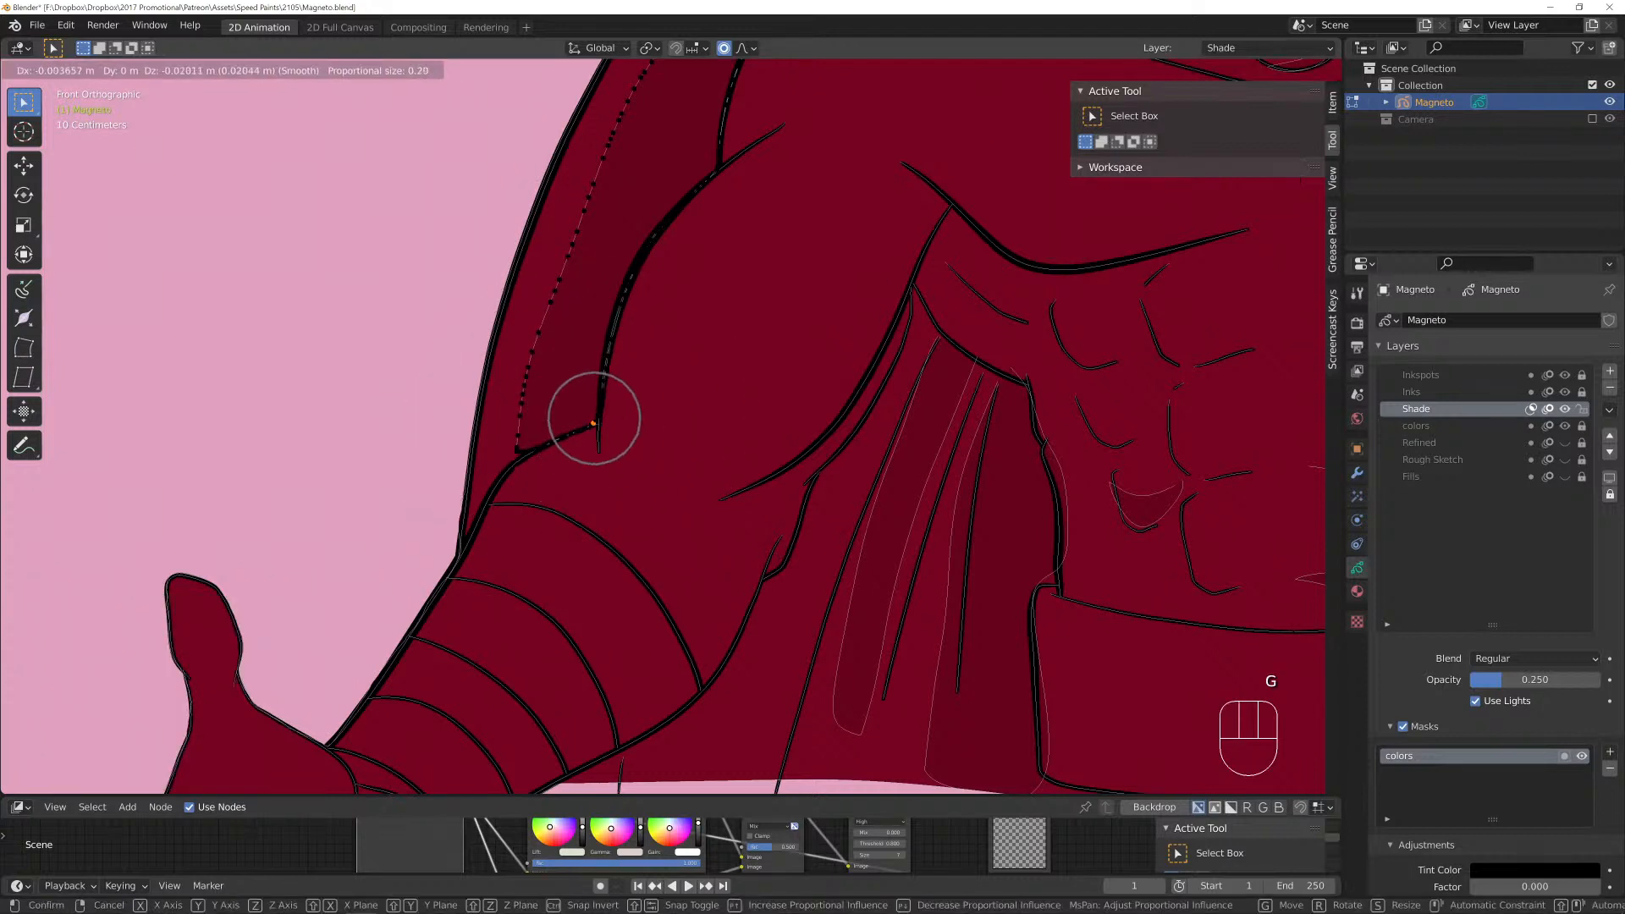
click(595, 419)
key(g)
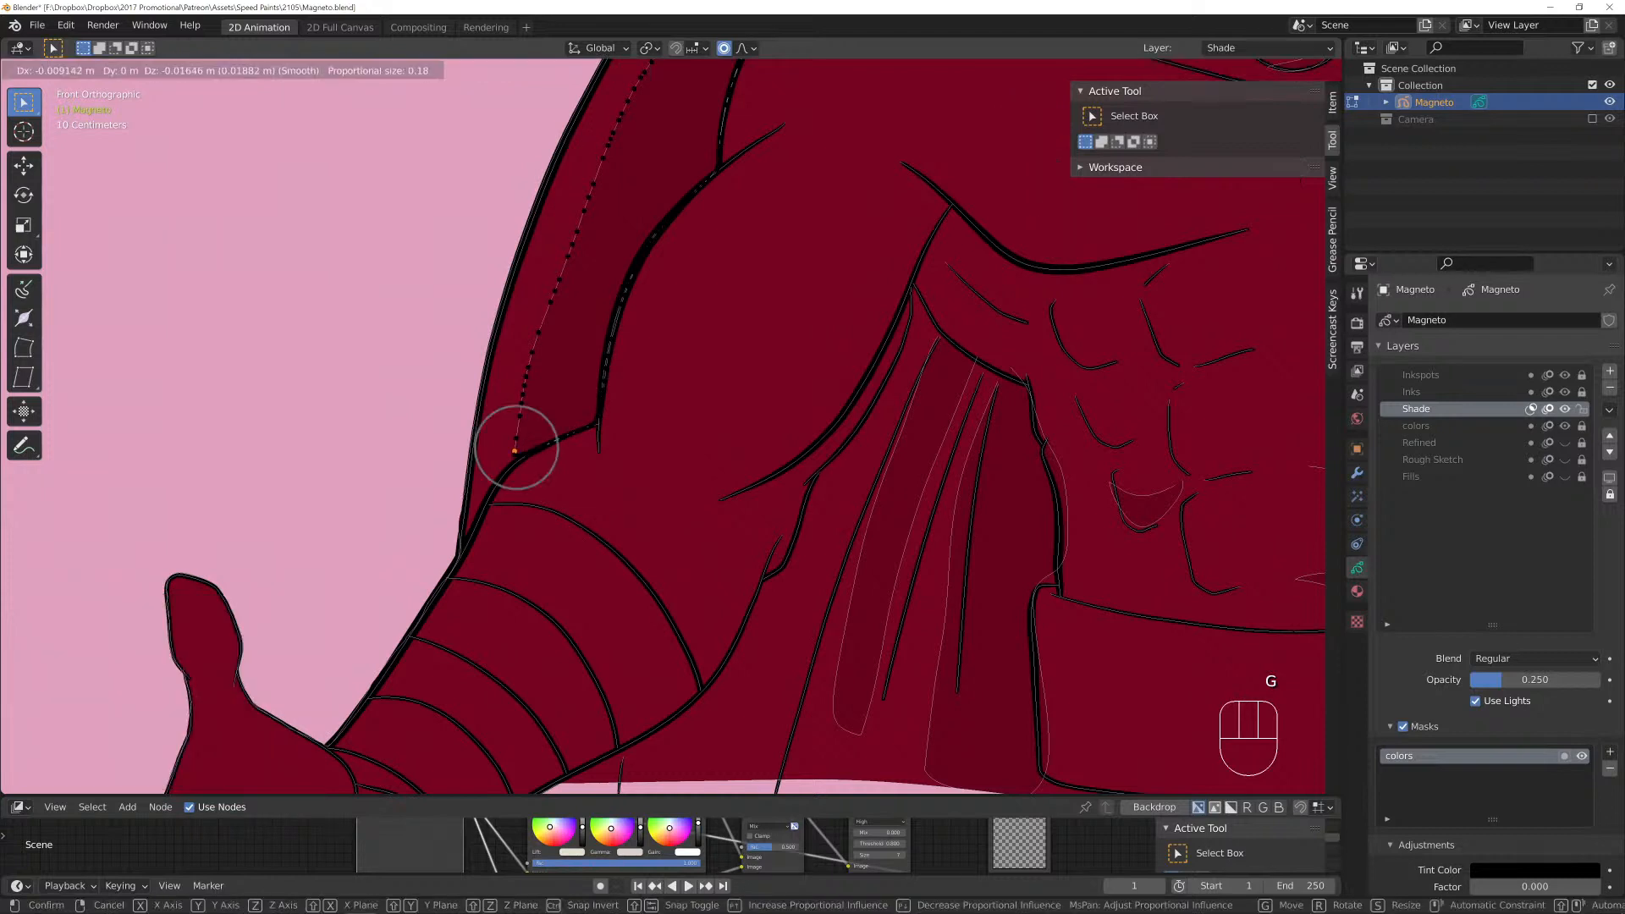
click(510, 458)
Smooth the outer edge of the left-hand cape shadow with a larger proportional radius and return to Draw mode.
click(539, 332)
key(g)
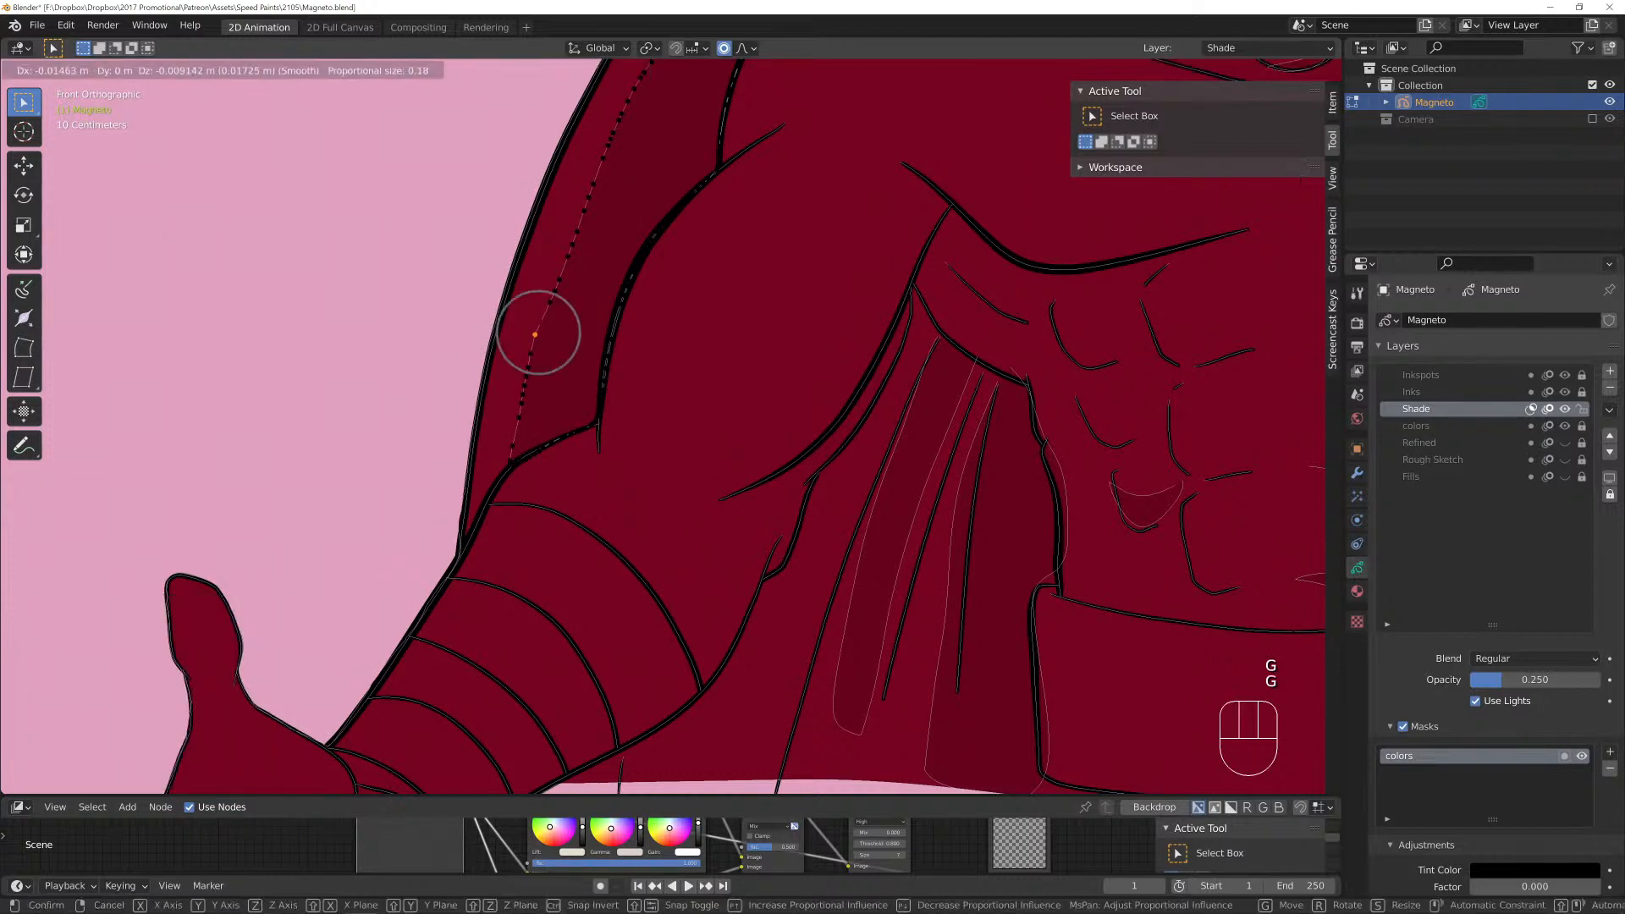
scroll(537, 339, down, 8)
click(537, 344)
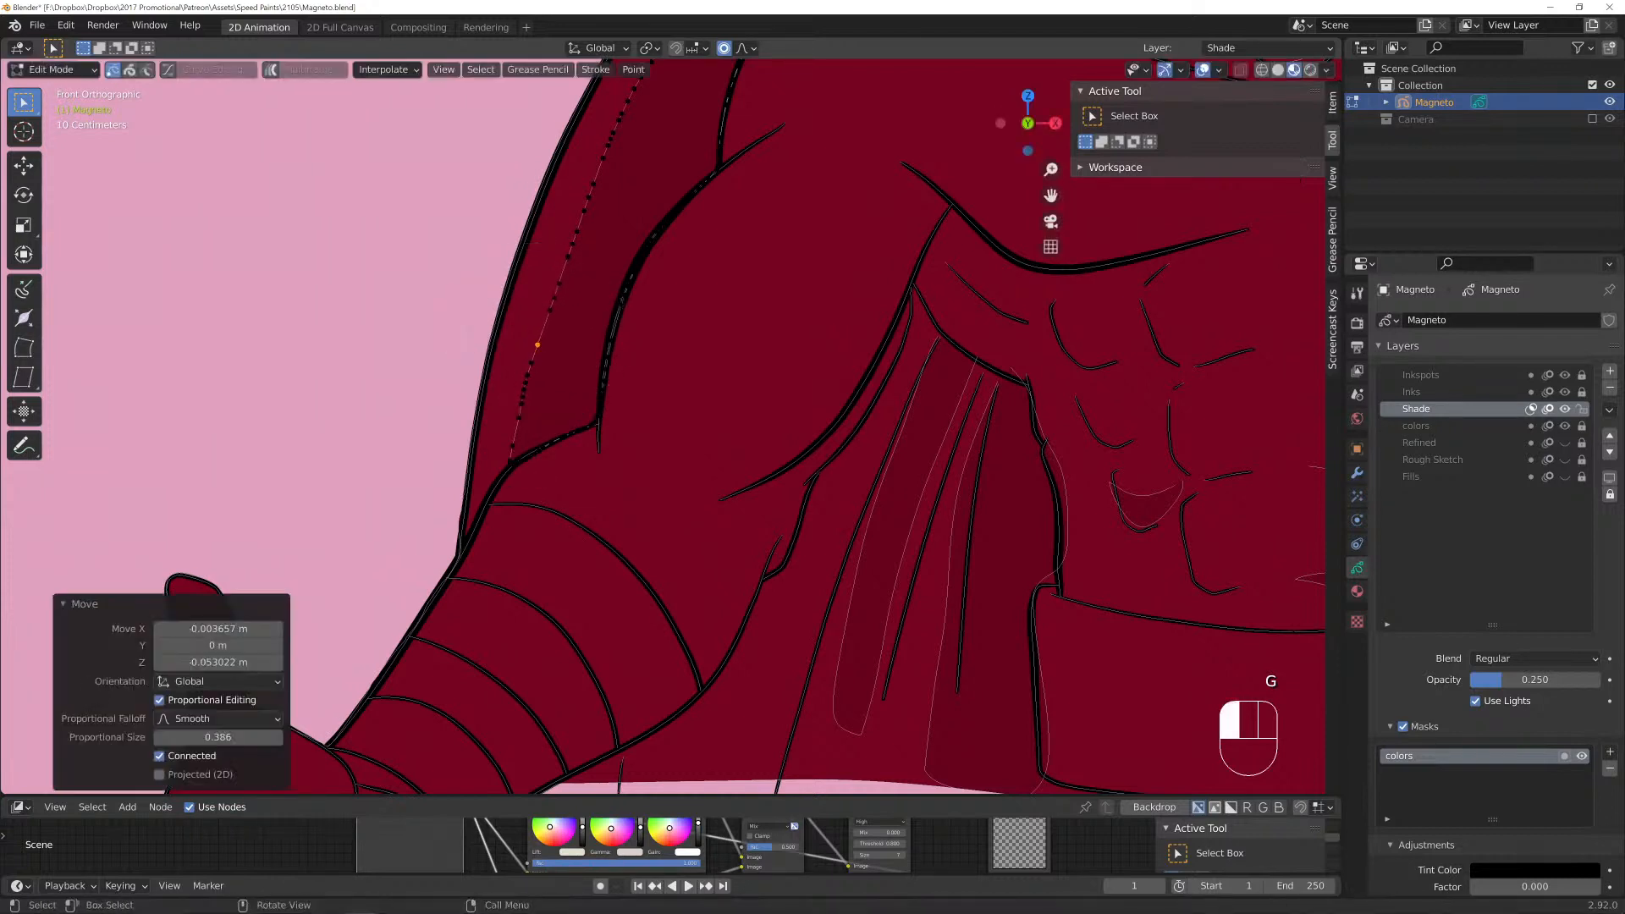
shift+middle_drag(538, 345, 411, 605)
click(459, 456)
key(g)
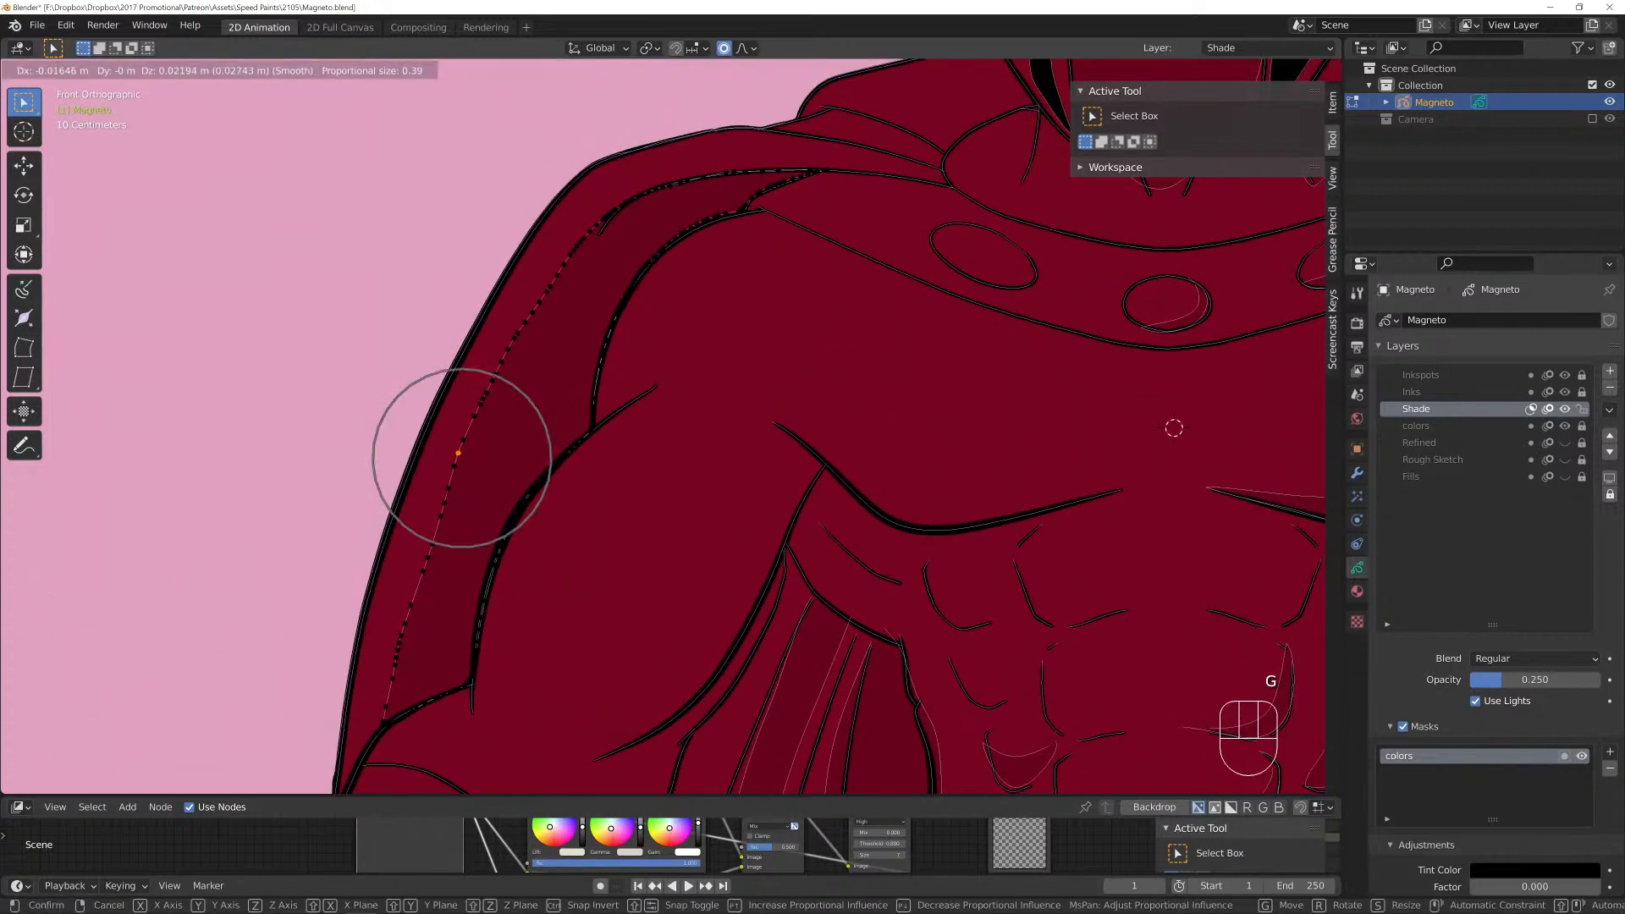
scroll(456, 449, down, 5)
click(456, 453)
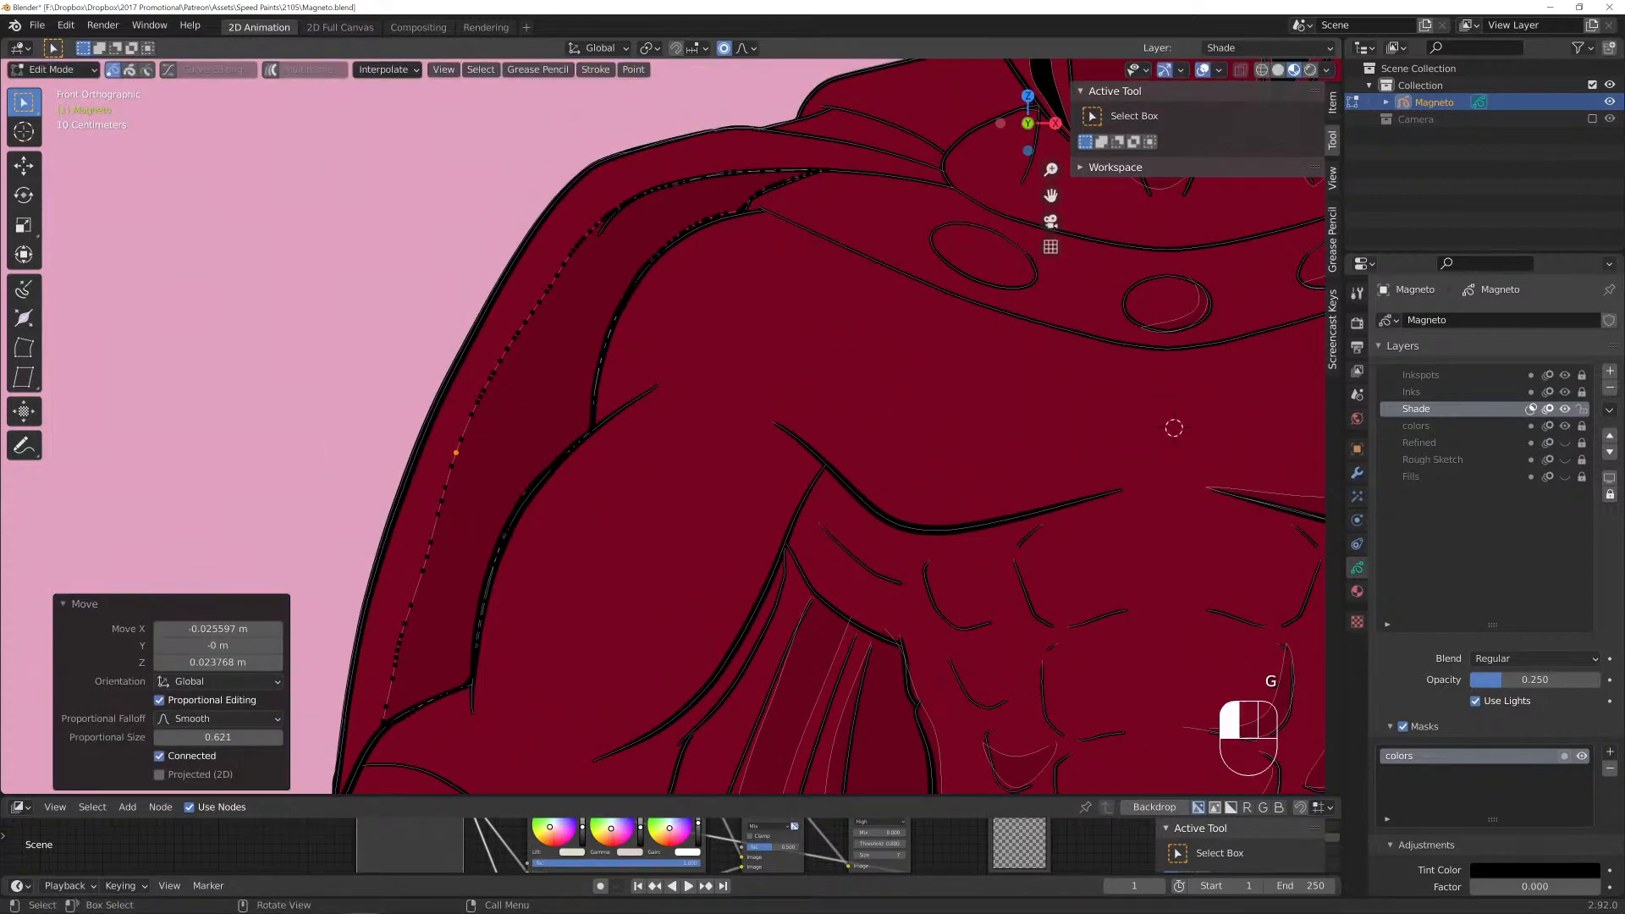
key(g)
click(1172, 426)
key(Tab)
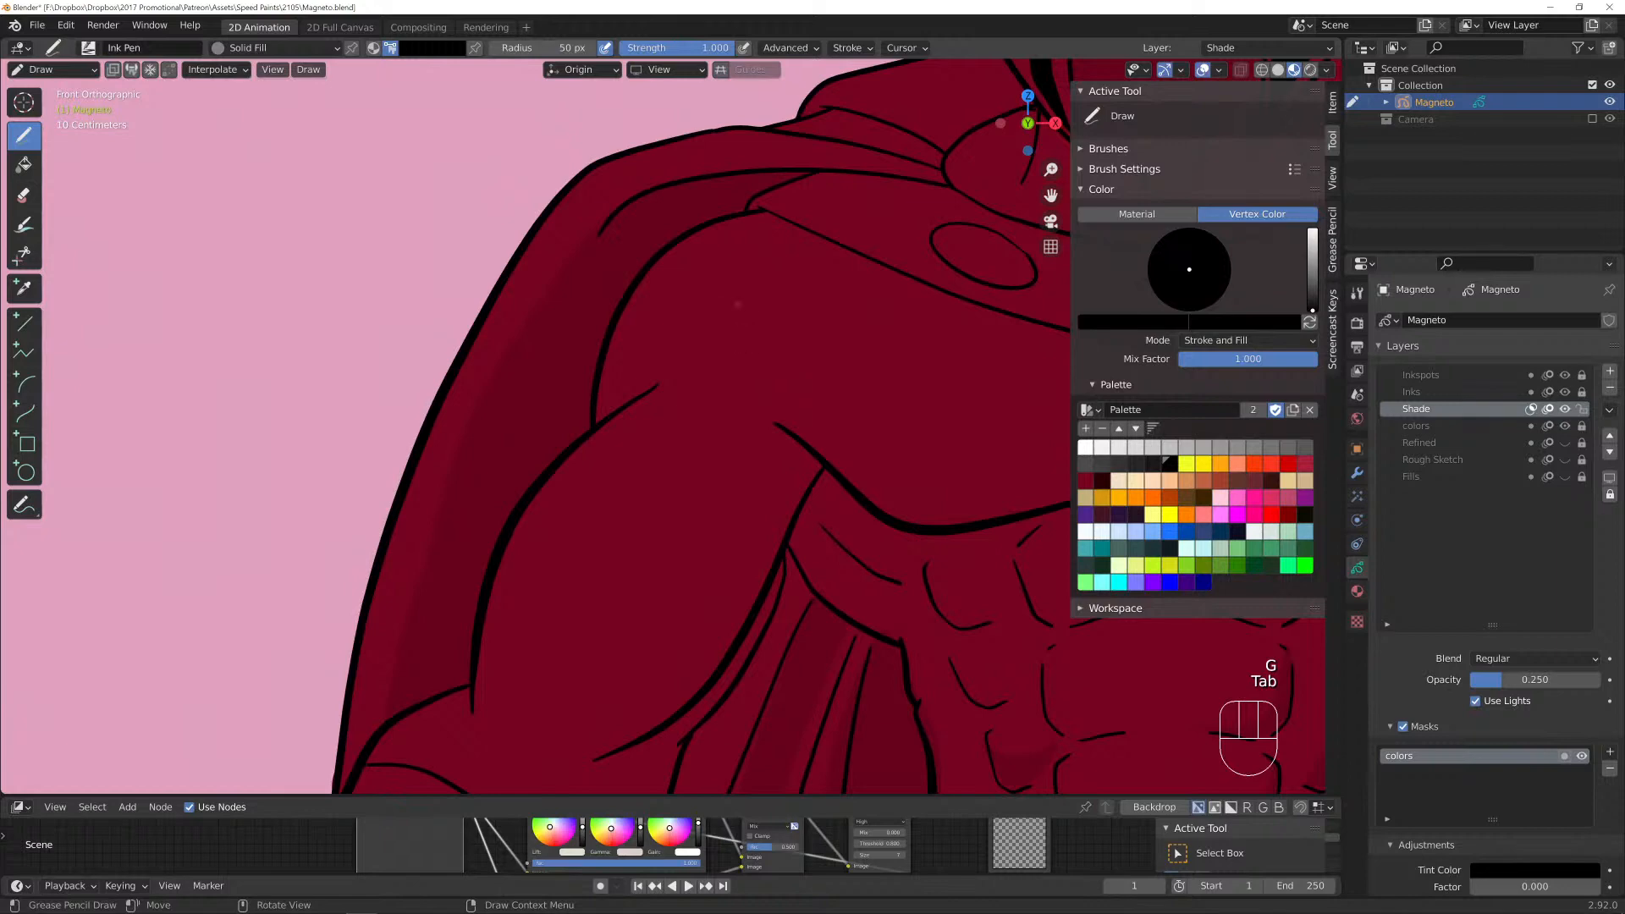
Adjust the cape shadow's upper inner corner near the left-hand collar end in Edit Mode, then return to Draw mode.
scroll(738, 305, down, 4)
scroll(987, 617, up, 5)
key(Tab)
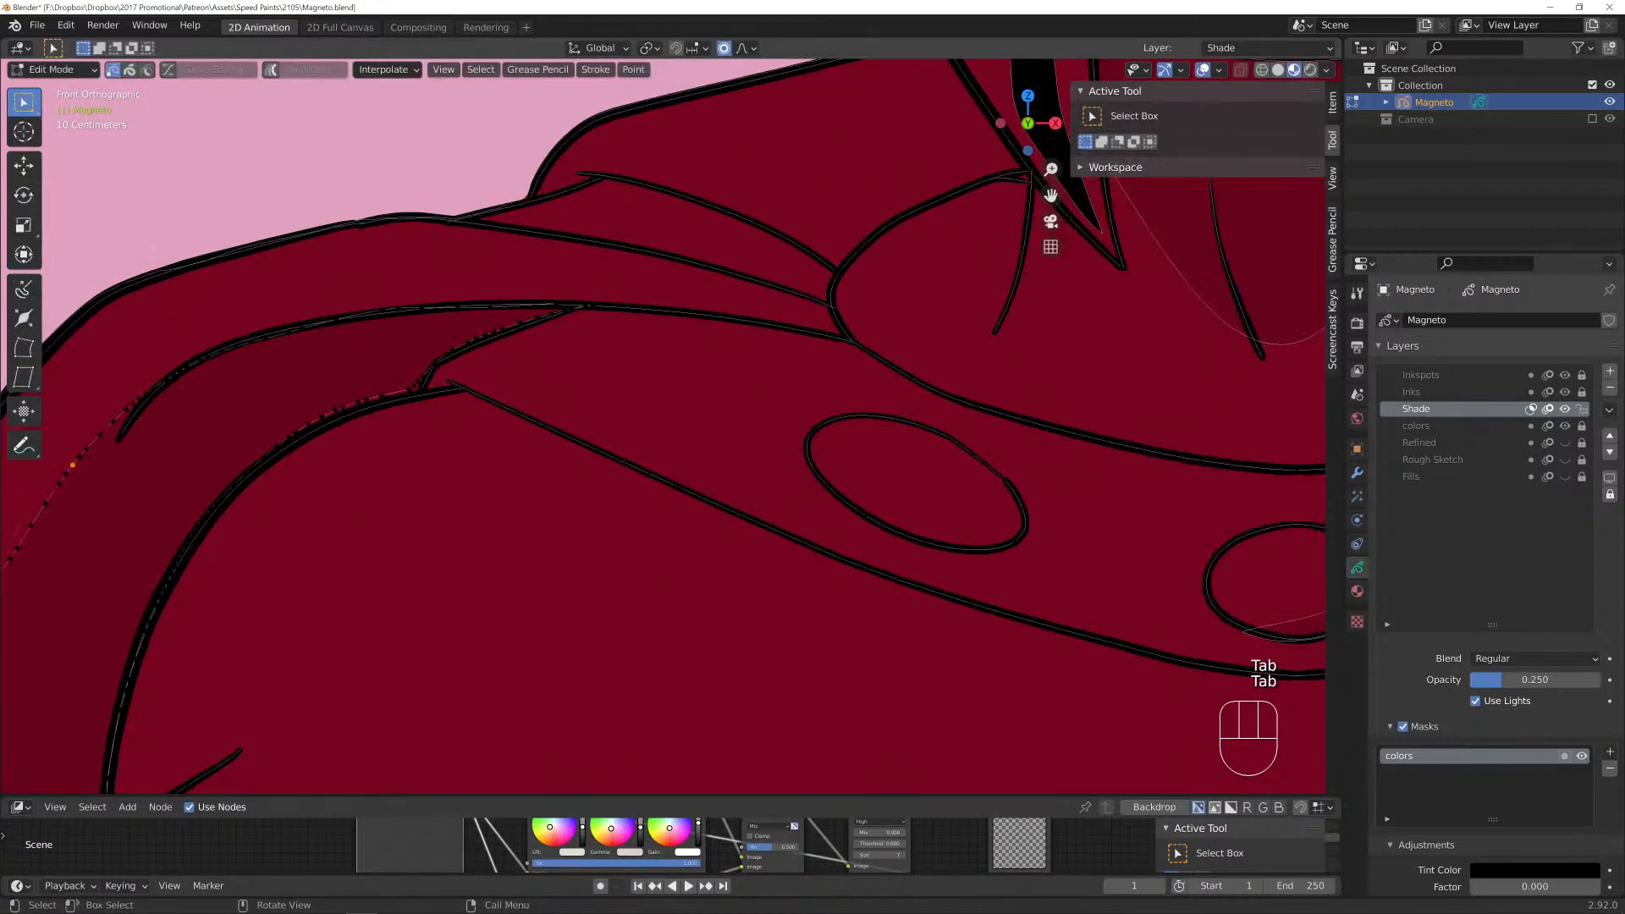
click(412, 392)
key(g)
scroll(412, 392, up, 10)
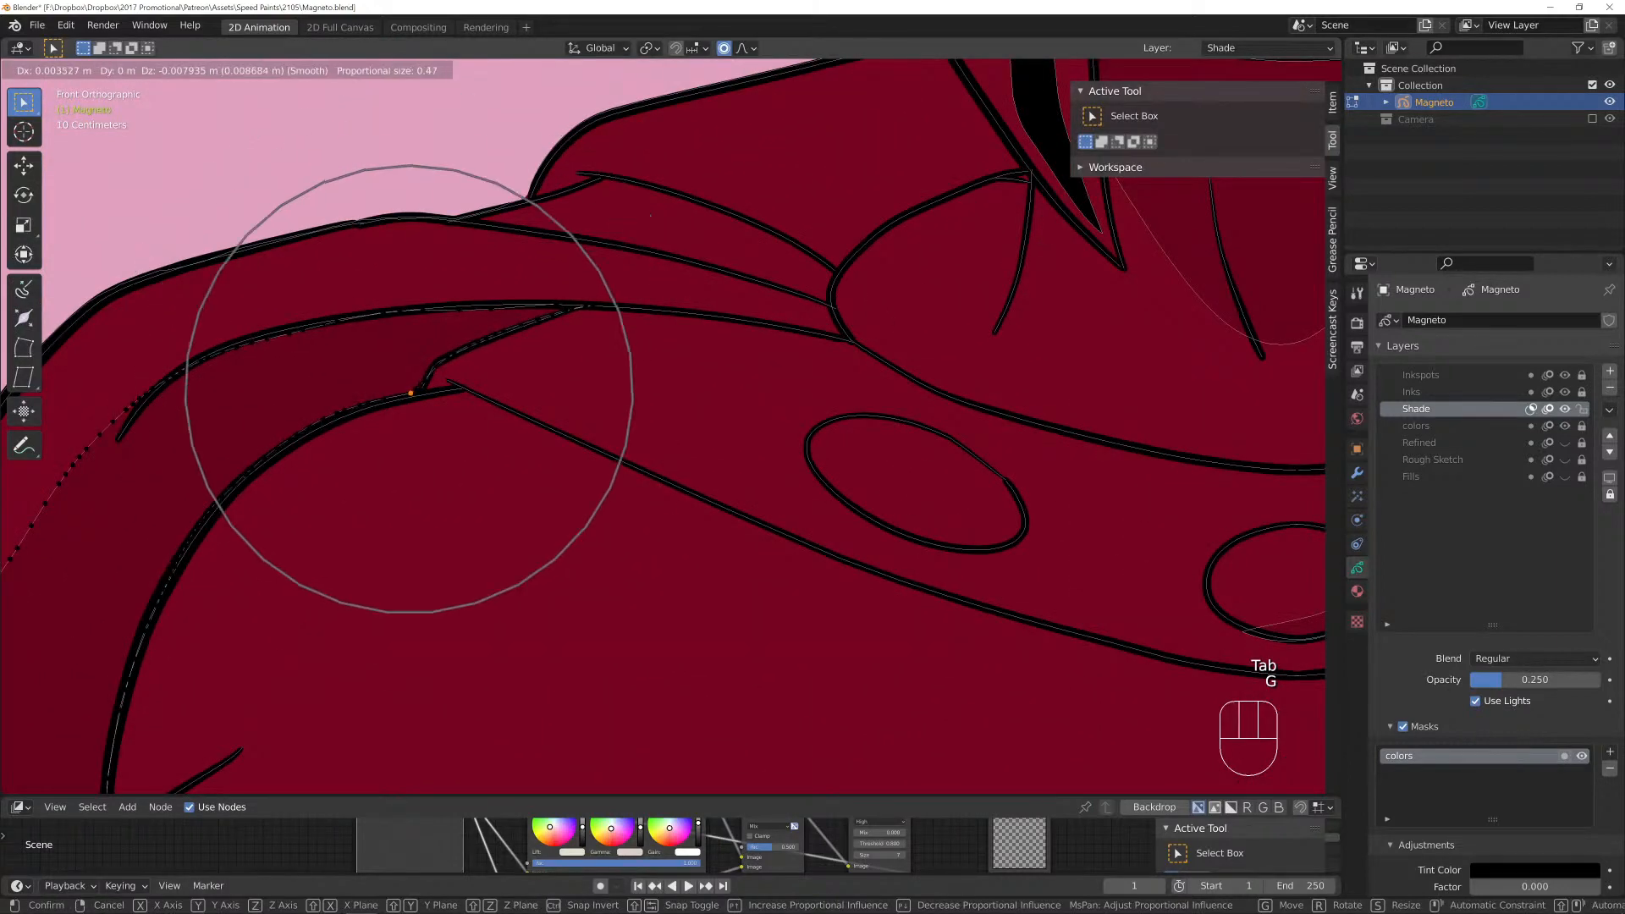
click(410, 392)
key(Tab)
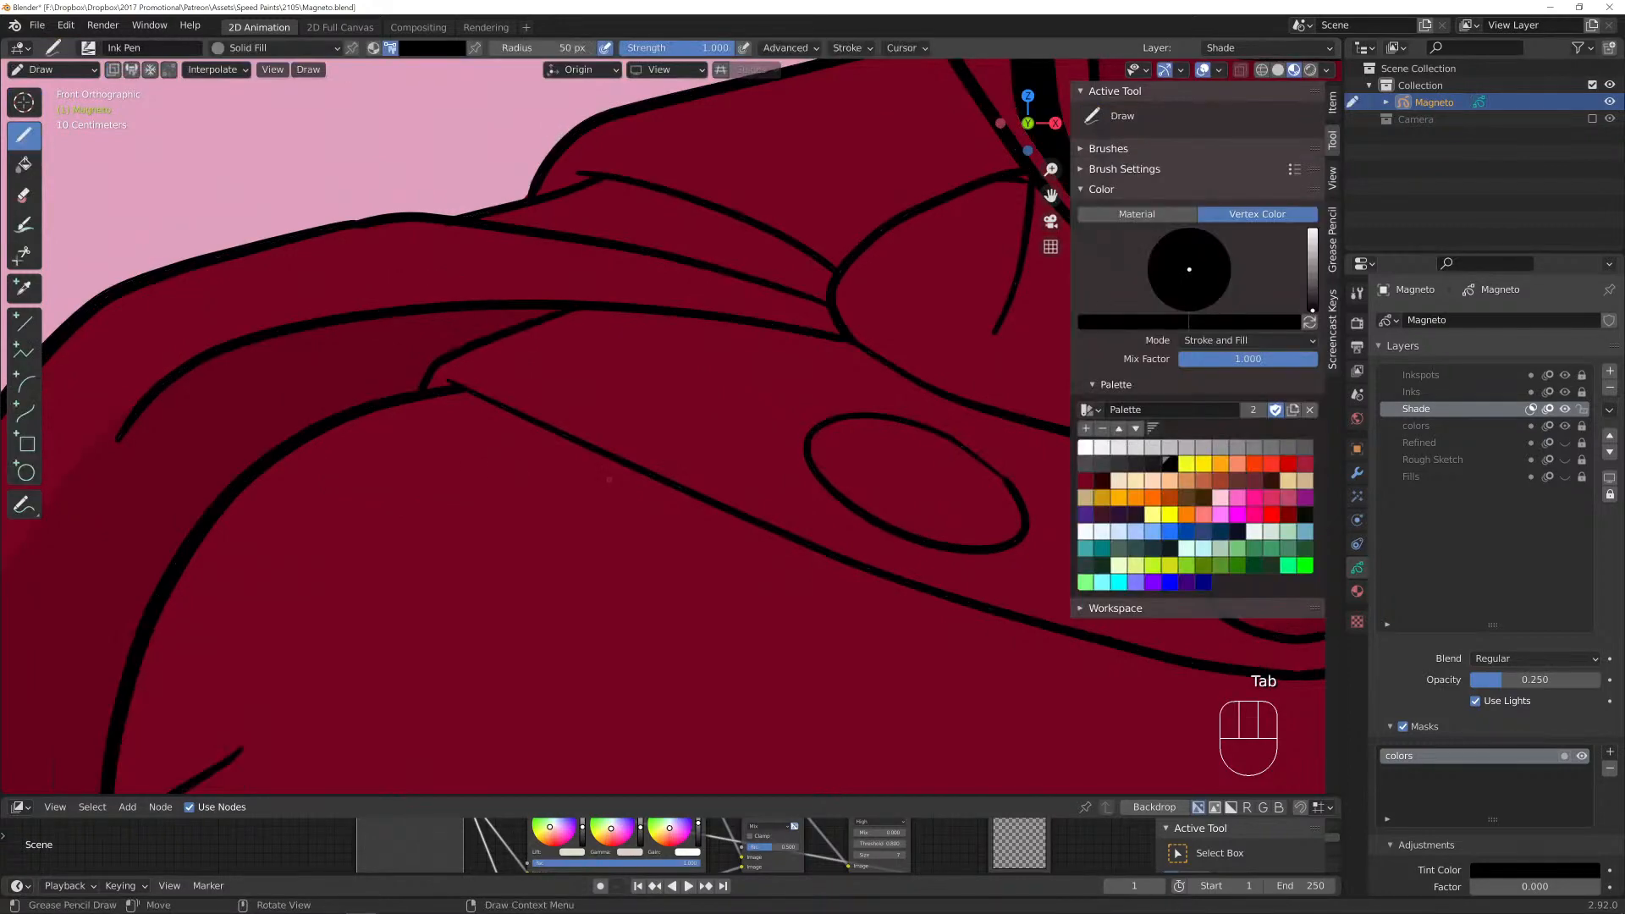
In Edit Mode, fit the right-hand oval collar clasp's shadow to its ink outline and close its stroke.
scroll(607, 476, down, 8)
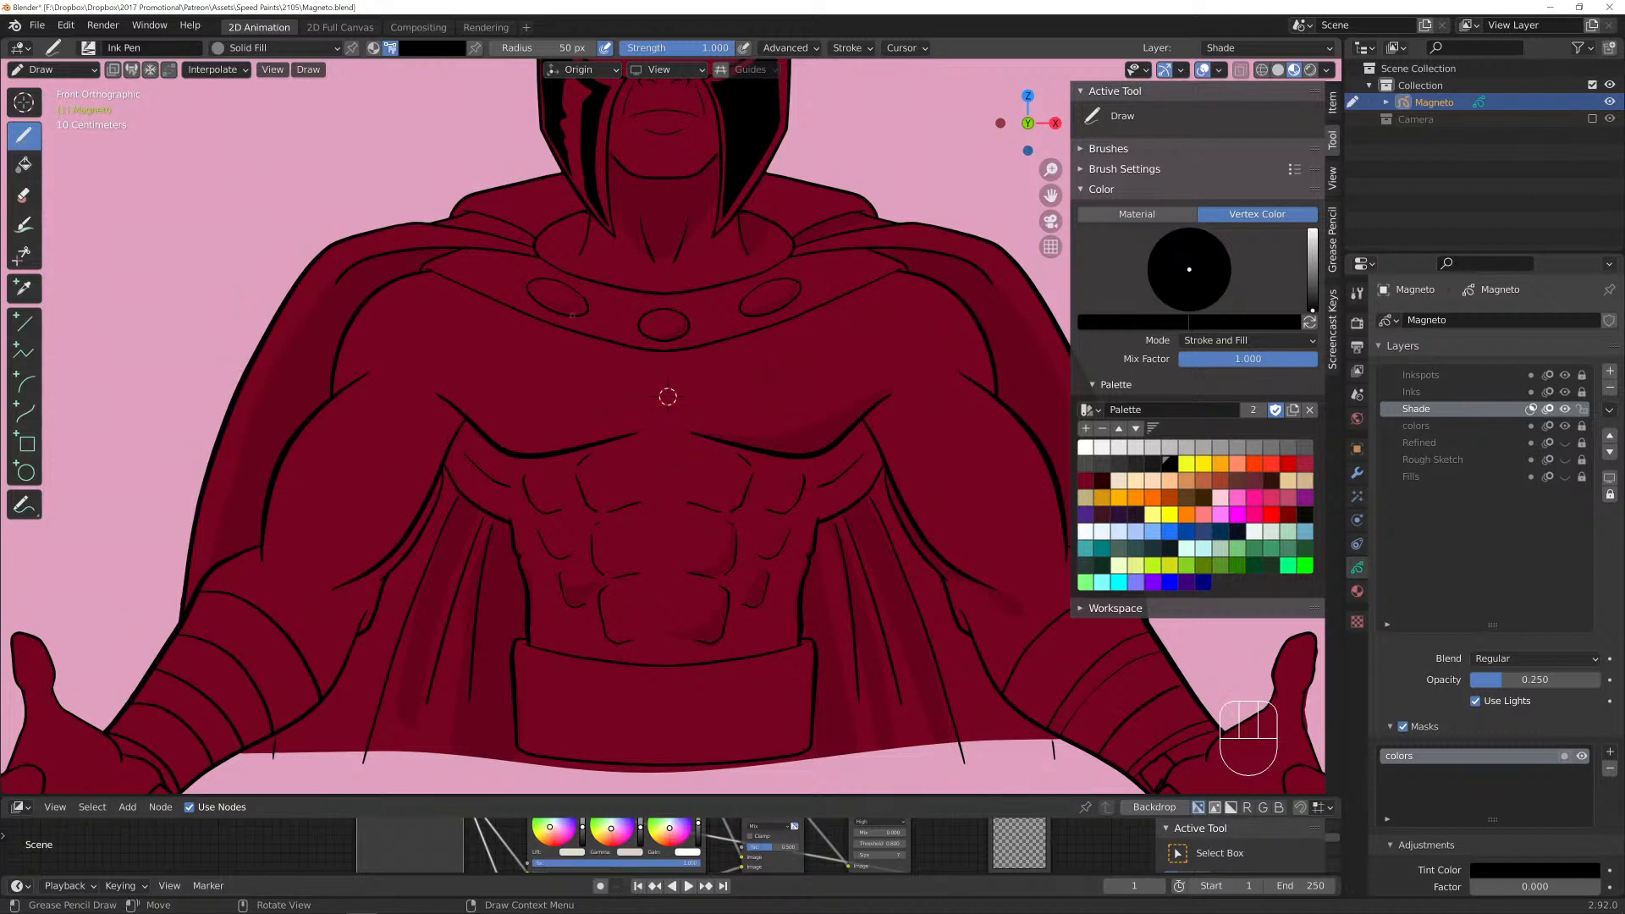
scroll(668, 396, up, 3)
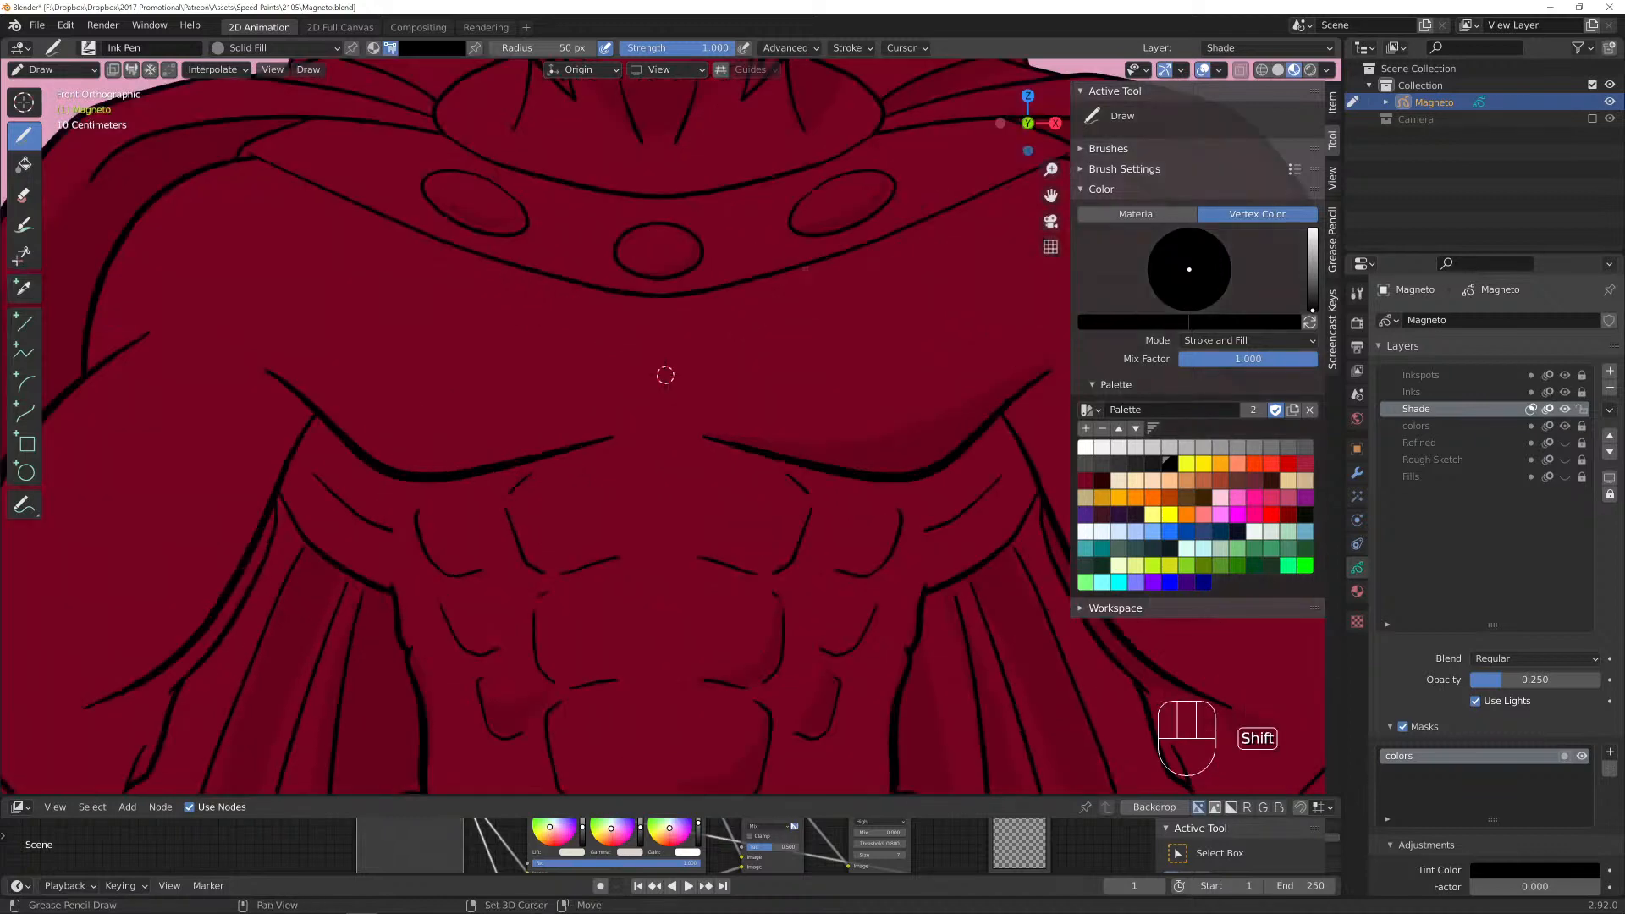
scroll(428, 570, down, 3)
scroll(253, 679, up, 6)
key(Tab)
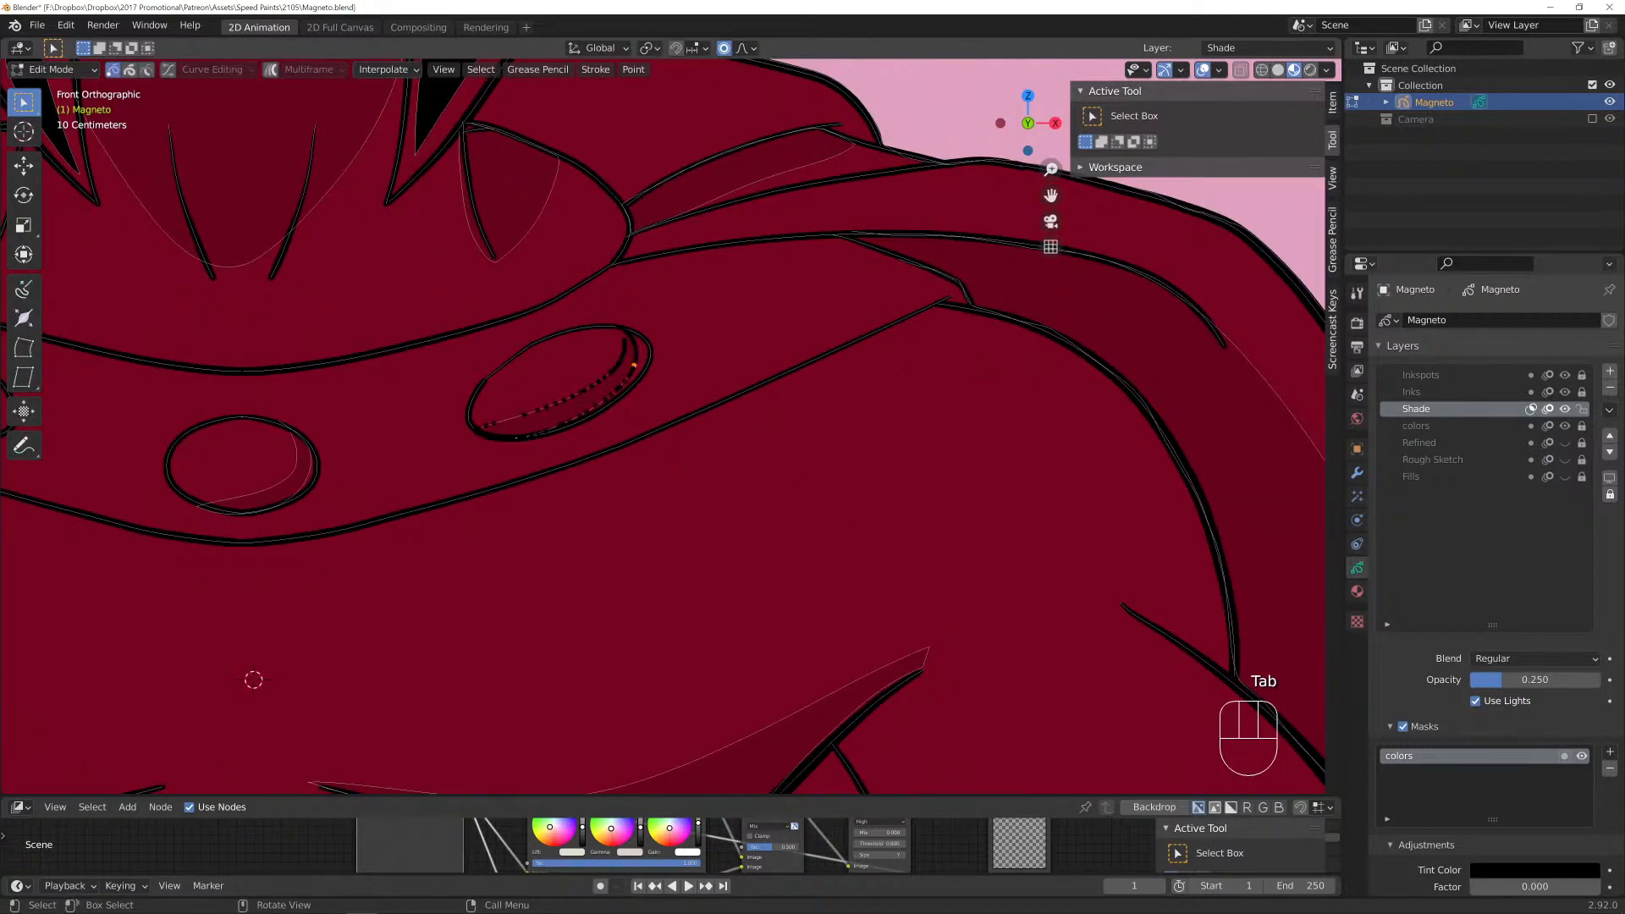
key(g)
click(254, 680)
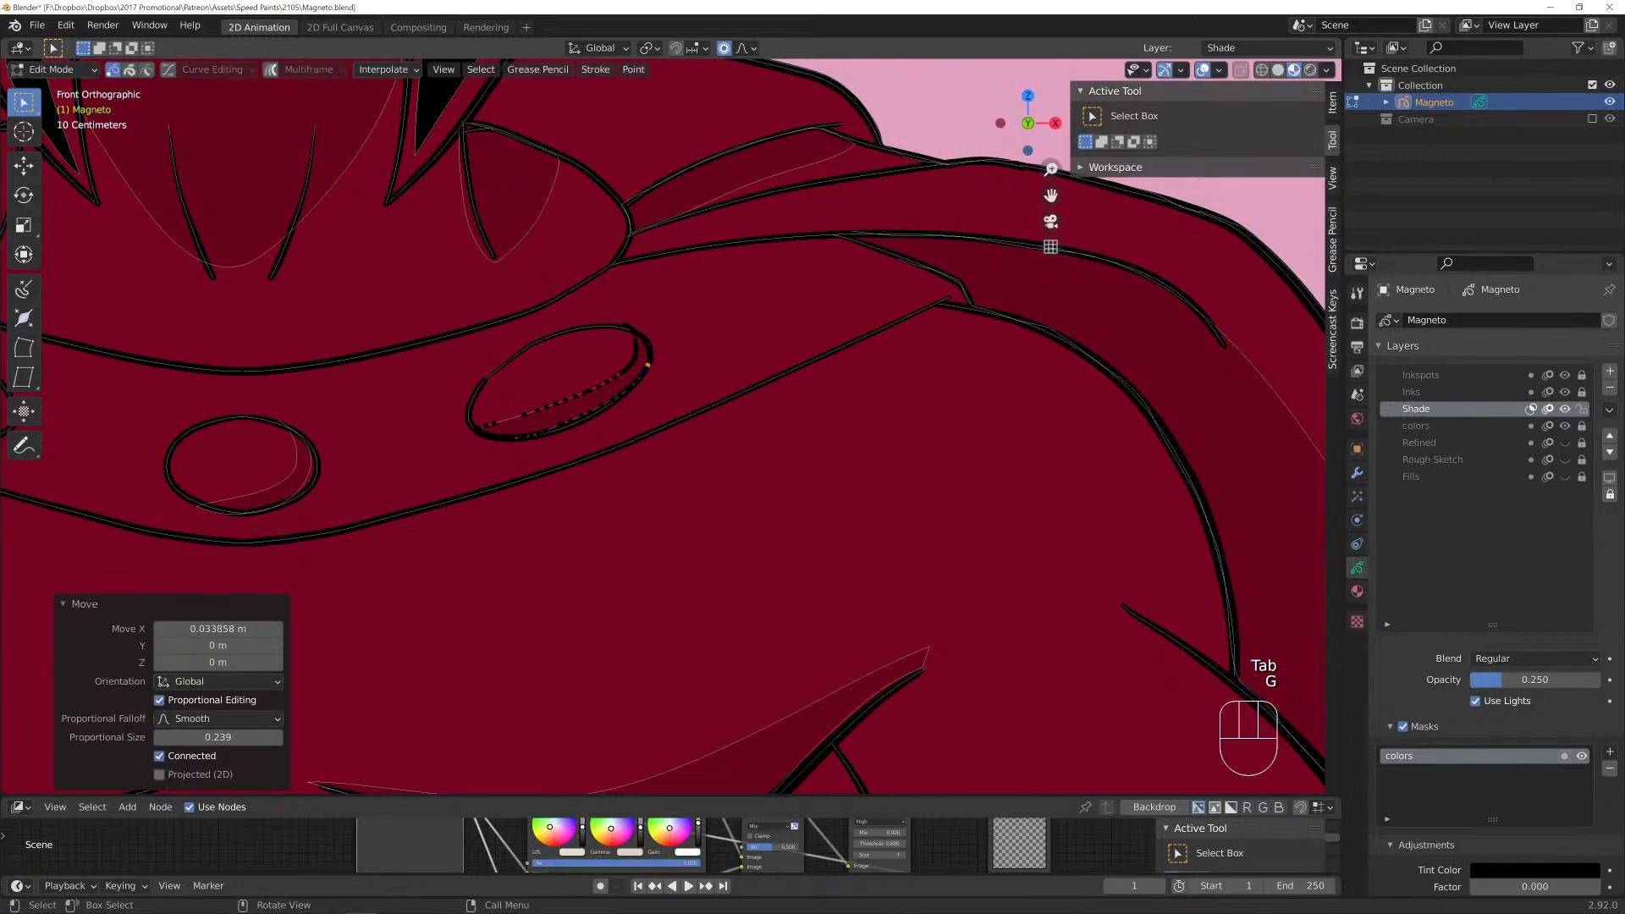
key(f)
key(g)
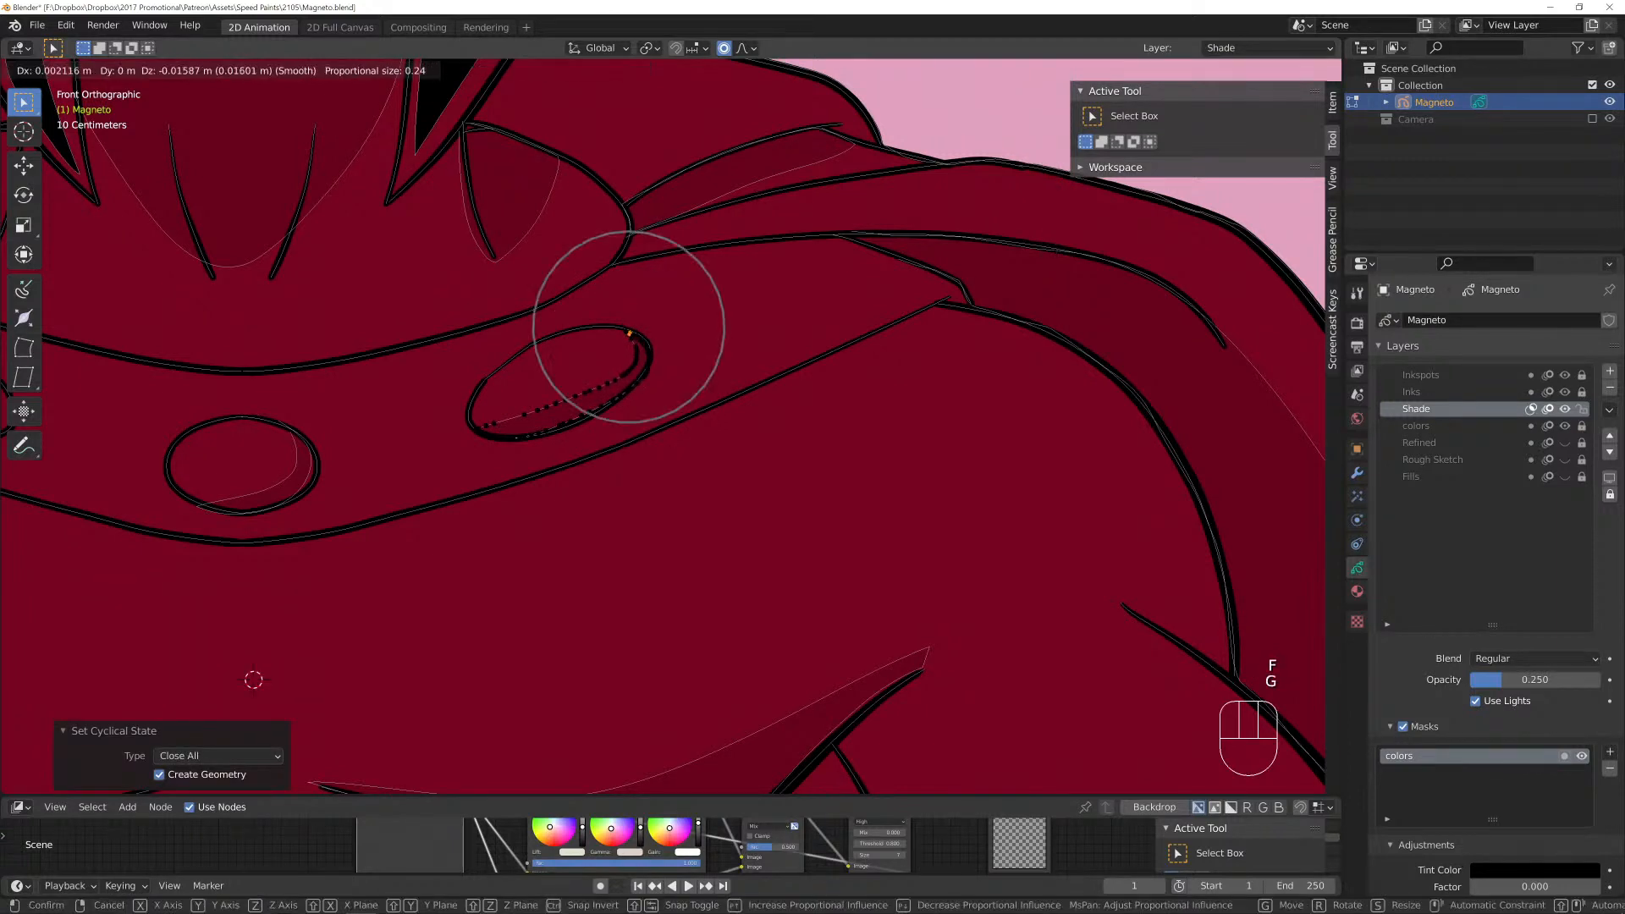
click(254, 679)
Move and rotate the central collar clasp's shadow points to follow its ink outline, then return to Draw mode.
key(g)
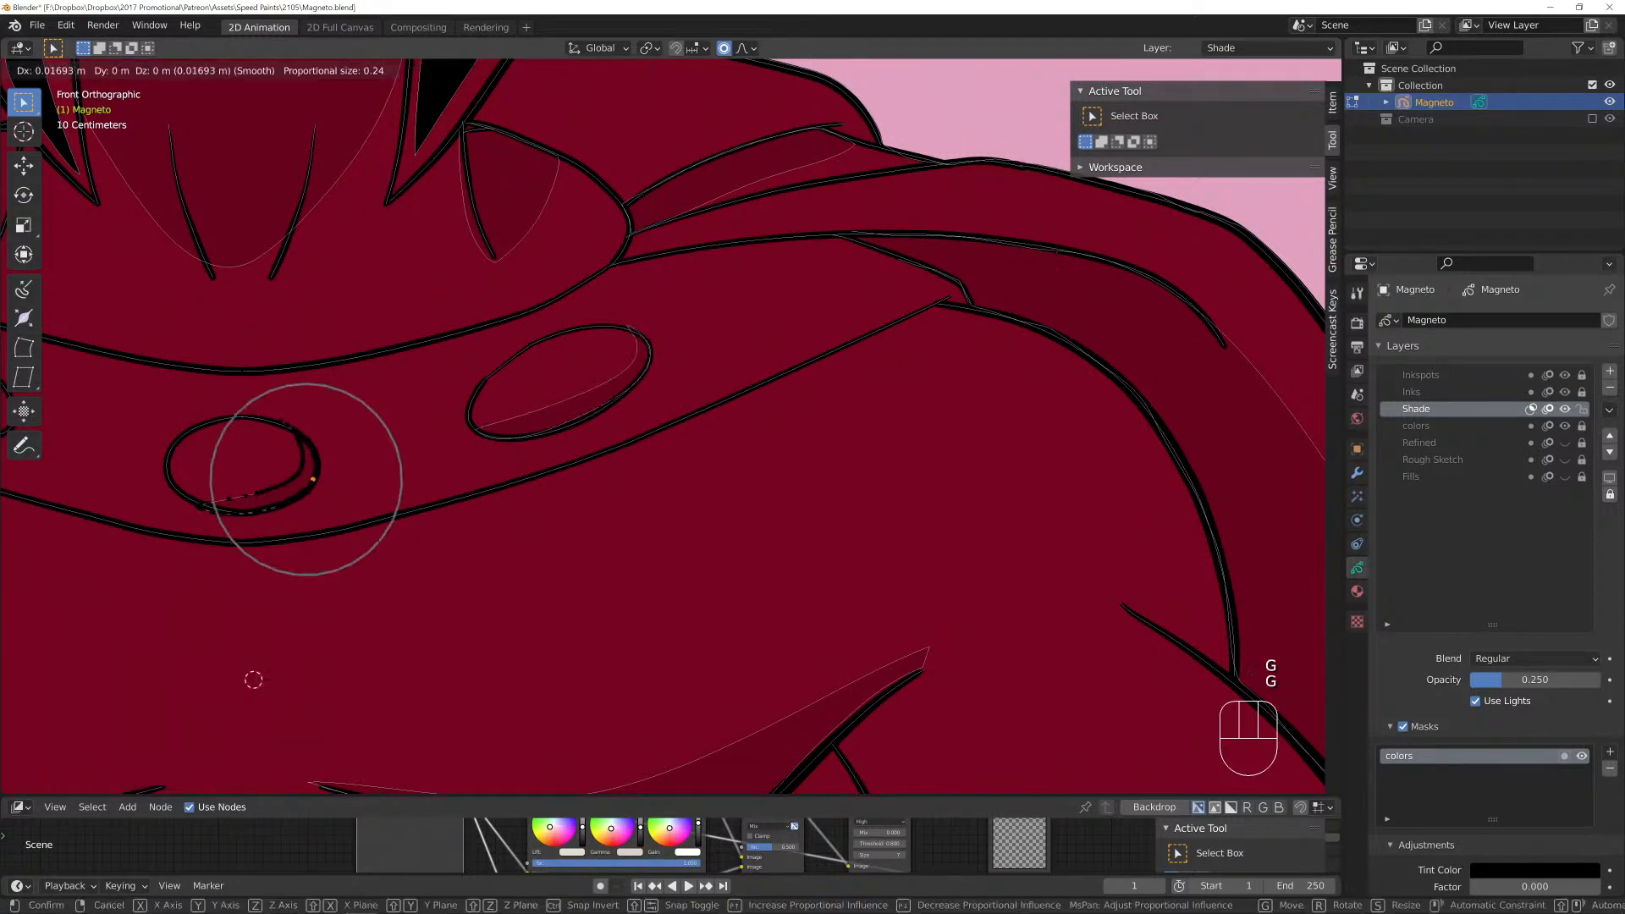
click(254, 680)
key(r)
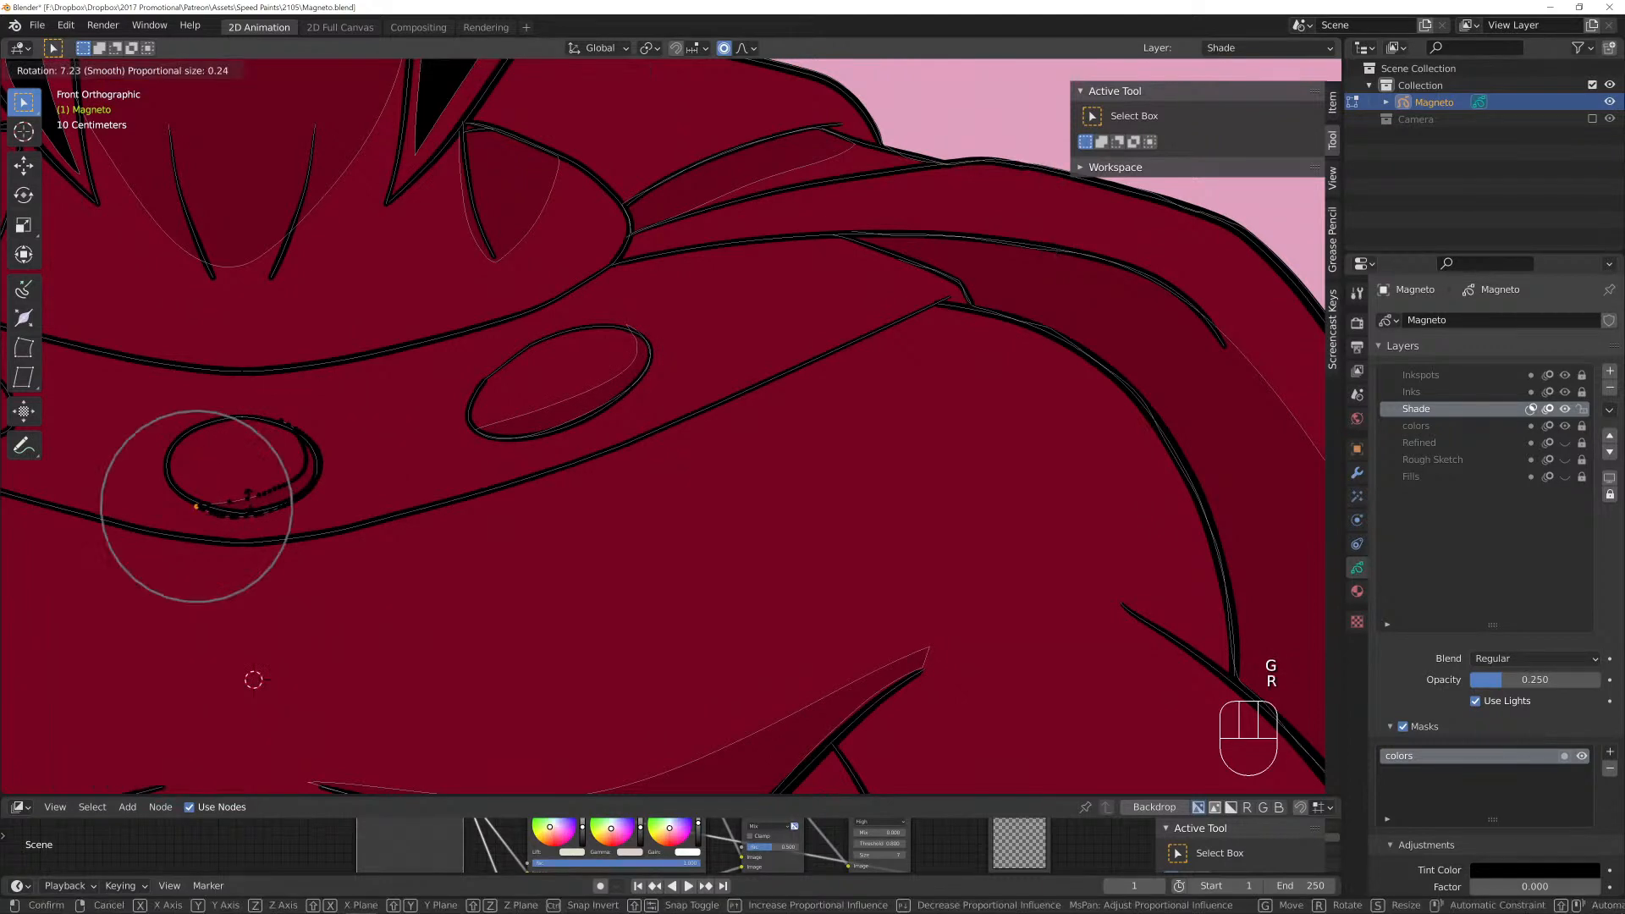
click(254, 675)
key(g)
click(254, 678)
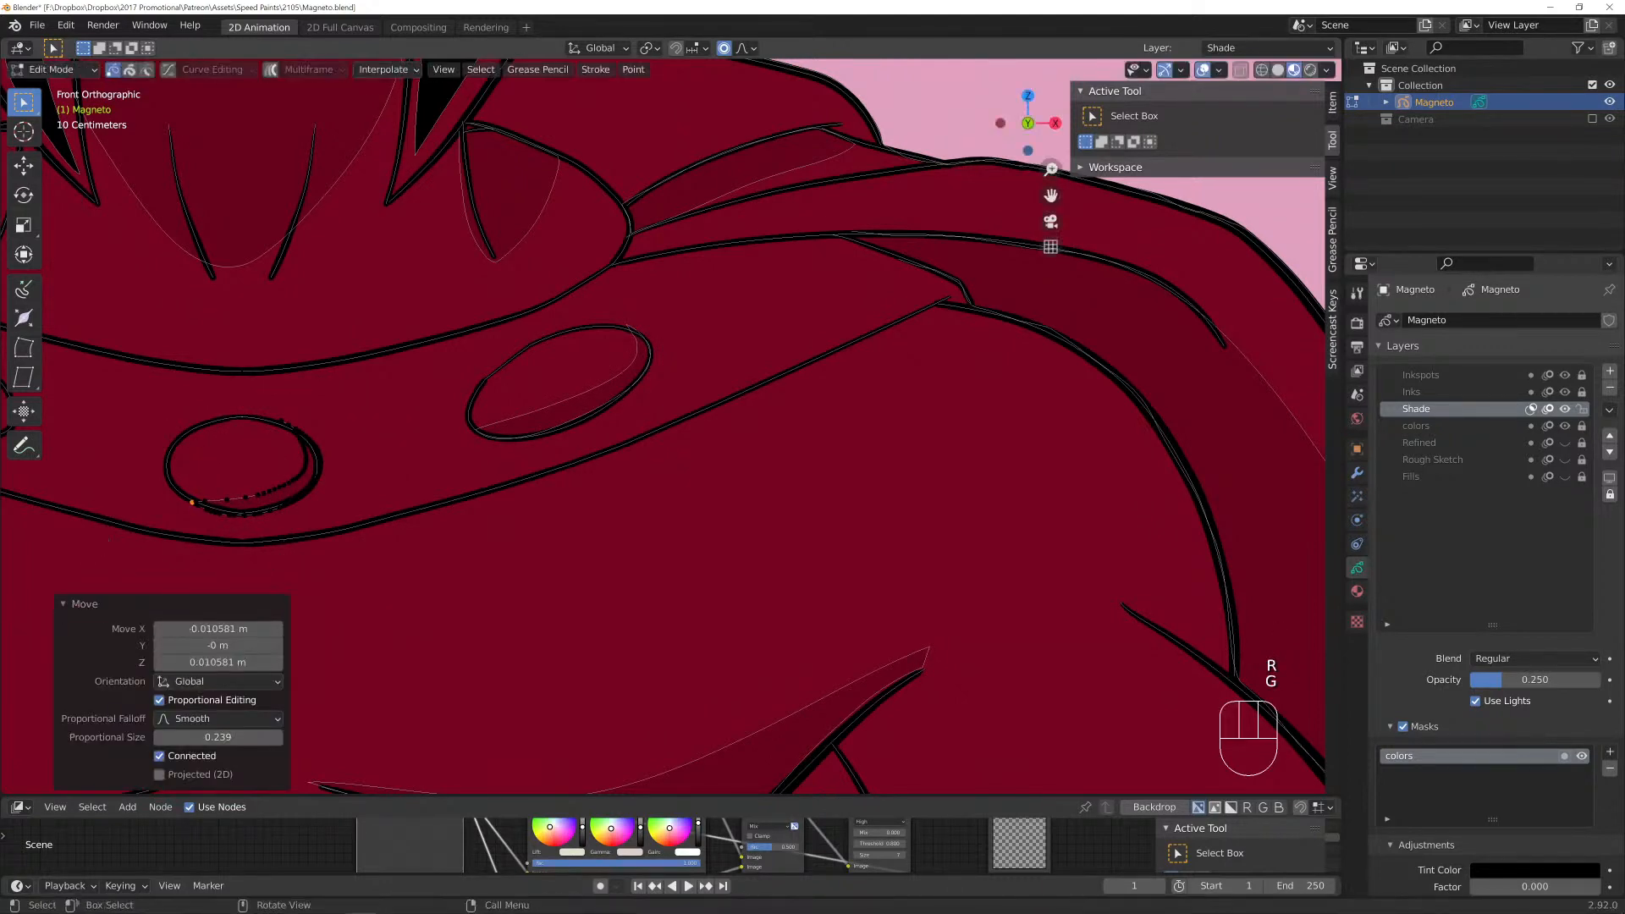
key(g)
click(254, 679)
key(Tab)
scroll(500, 530, down, 6)
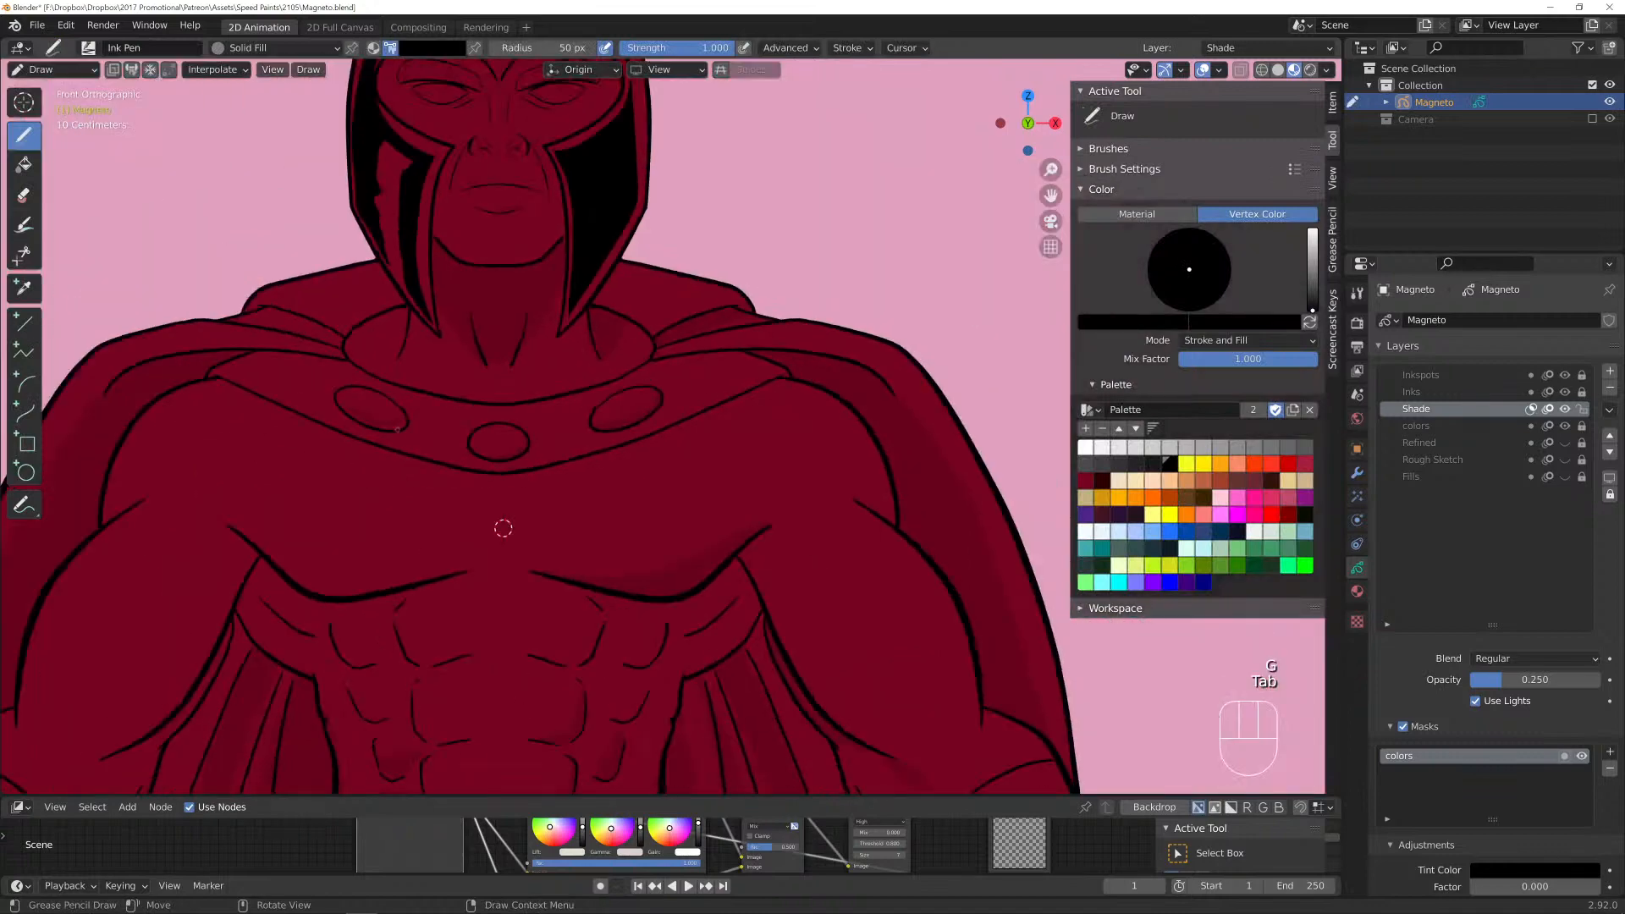
On the colors layer, pick the light peach skin tone and draw a filled shape over the face and upper neck.
scroll(591, 486, up, 3)
scroll(591, 594, up, 5)
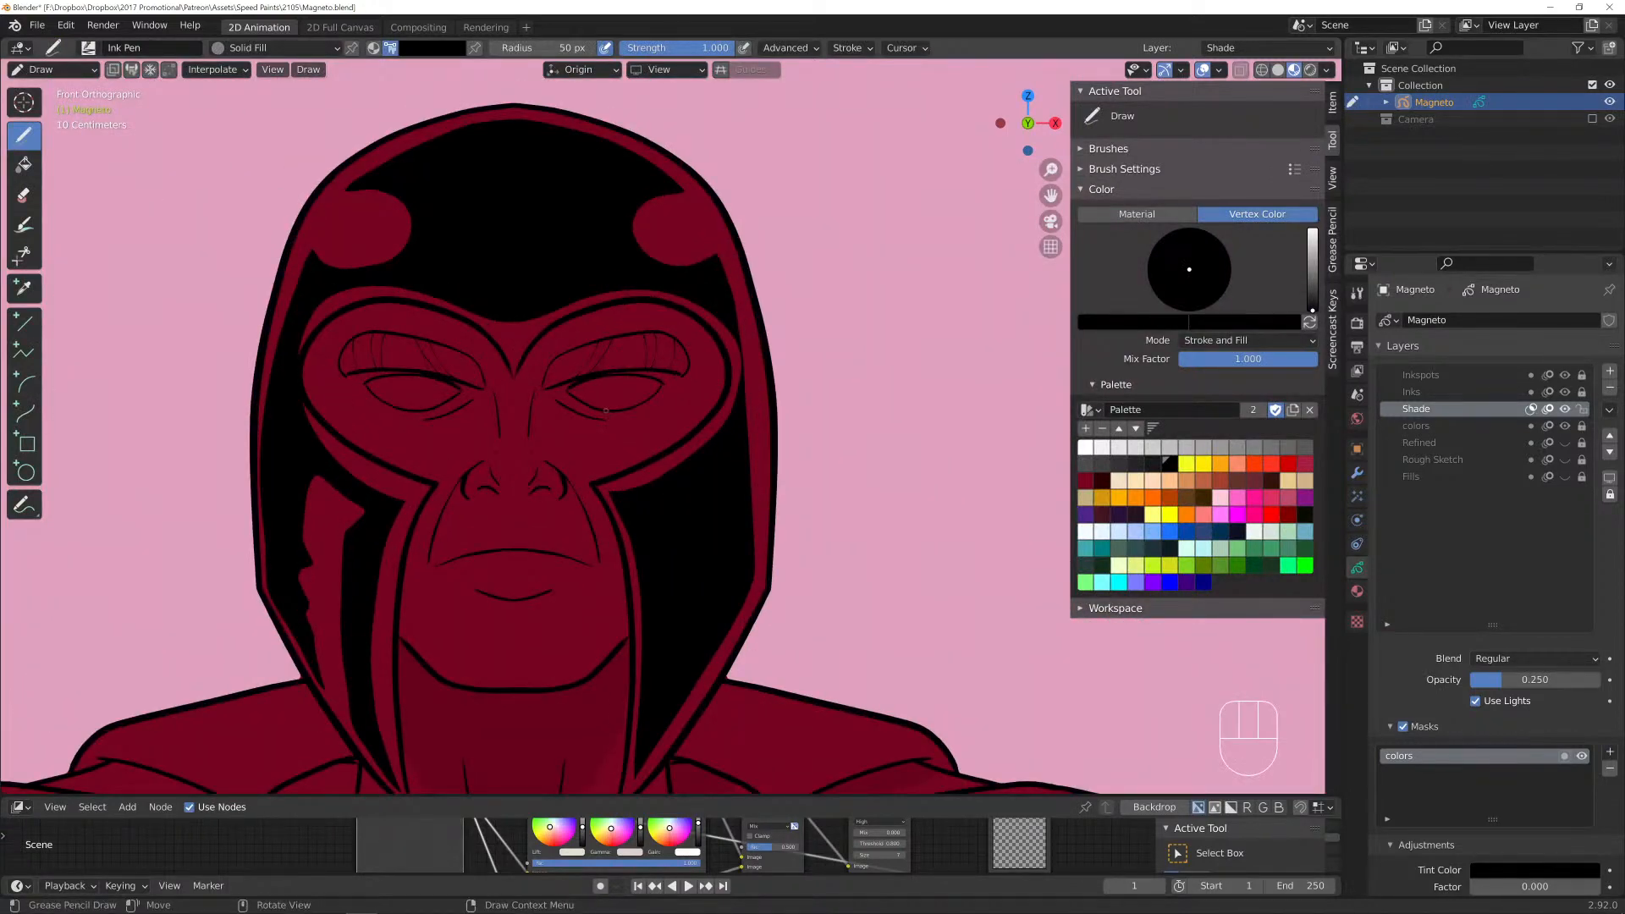
click(1431, 426)
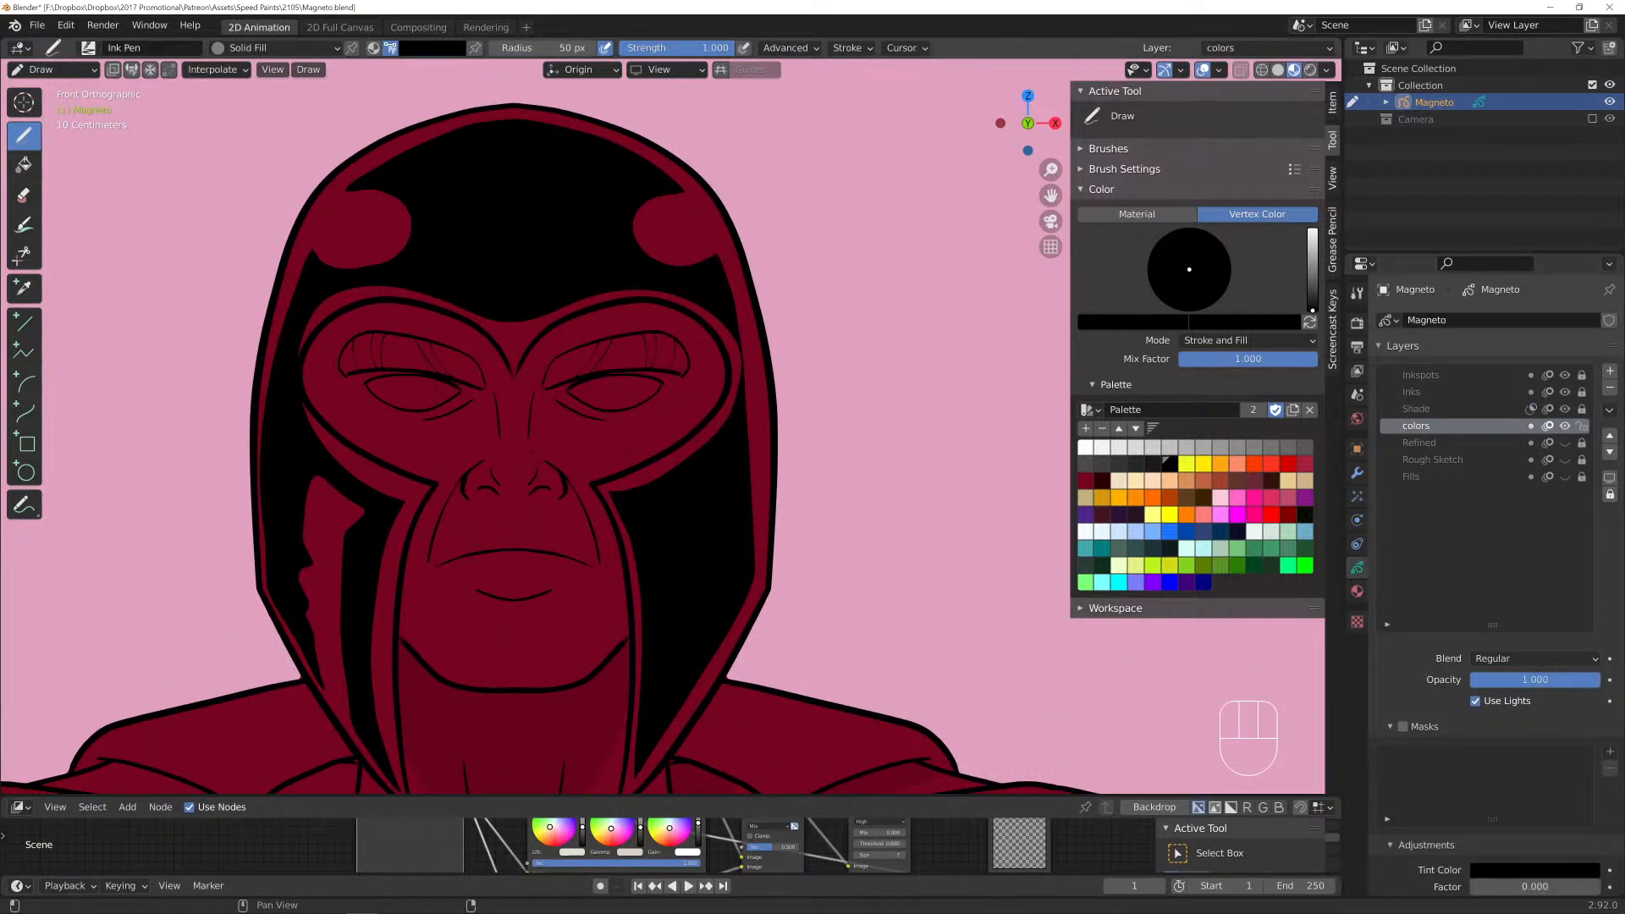
click(1168, 480)
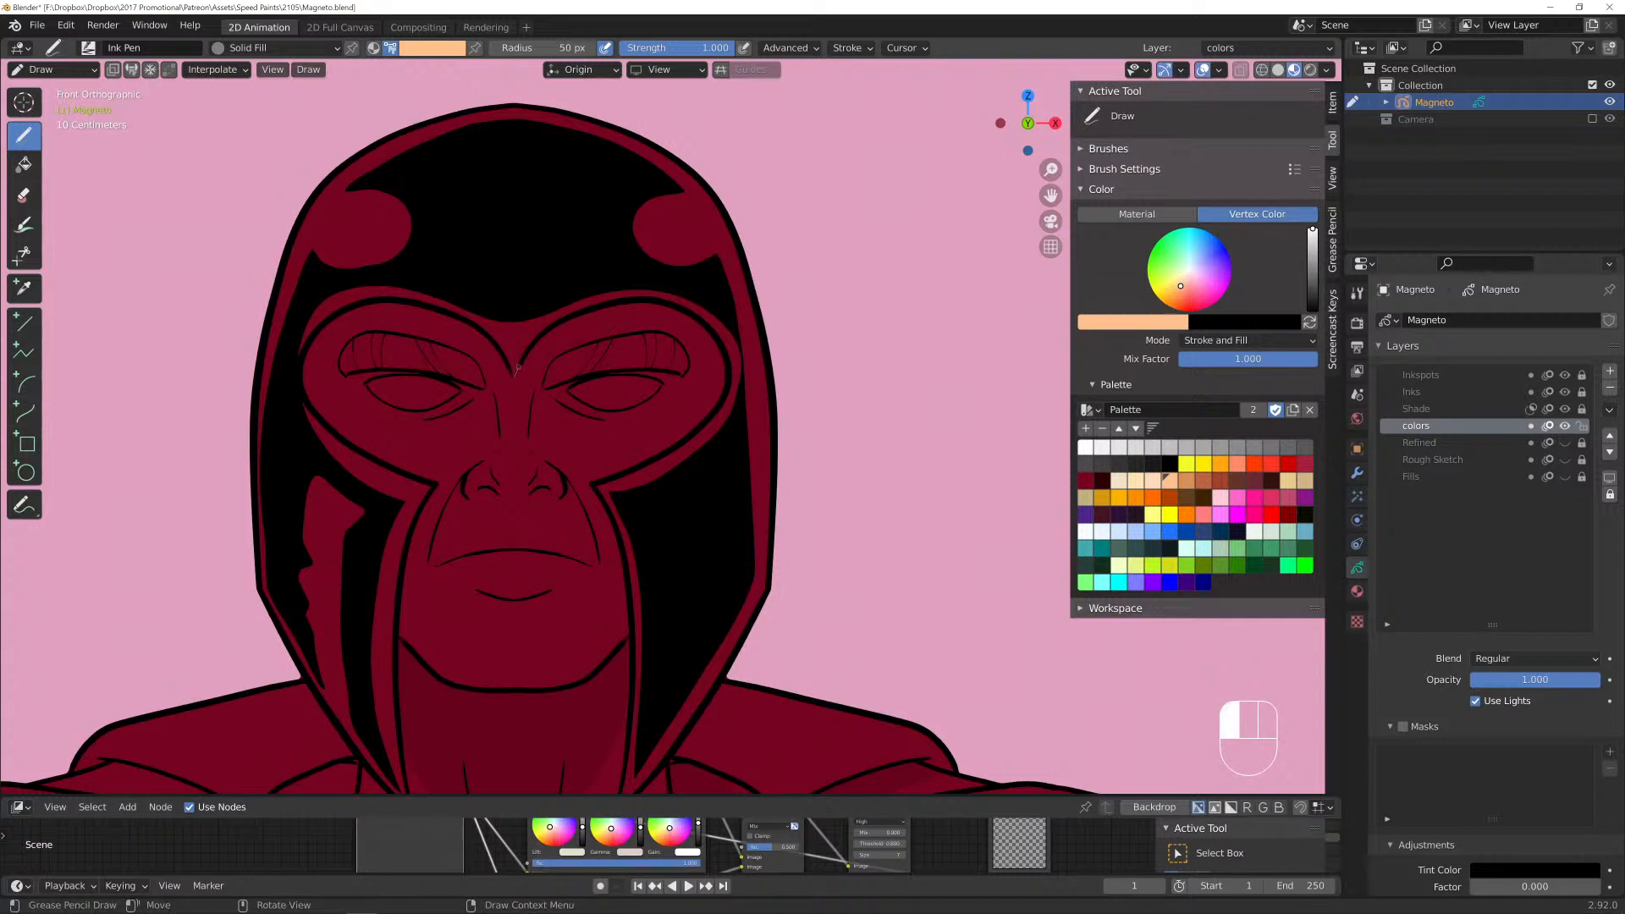
mouse_move(598, 307)
mouse_down()
mouse_move(698, 306)
mouse_move(730, 370)
mouse_move(721, 415)
mouse_move(650, 481)
mouse_move(582, 488)
mouse_move(639, 634)
mouse_move(639, 696)
mouse_move(444, 723)
mouse_move(396, 682)
mouse_move(434, 477)
mouse_move(322, 415)
mouse_move(307, 347)
mouse_move(373, 309)
mouse_move(487, 329)
mouse_move(513, 356)
mouse_up()
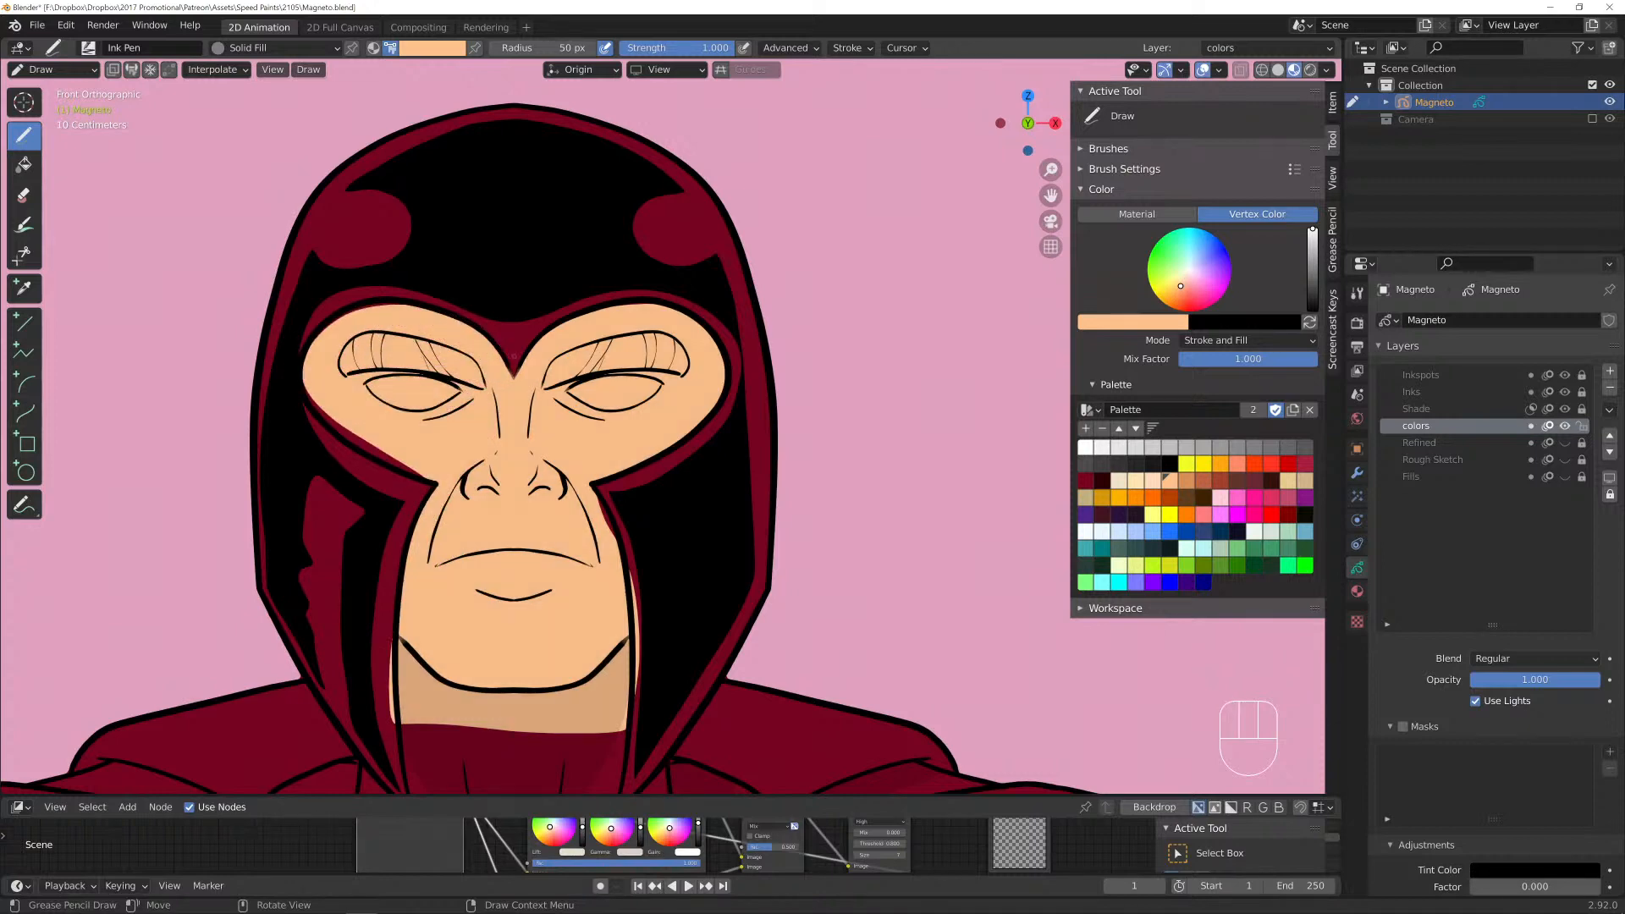
In Edit Mode, close the skin fill's stroke and pull its lower neck edge down to the collar's ink line with proportional size about 0.39.
key(Tab)
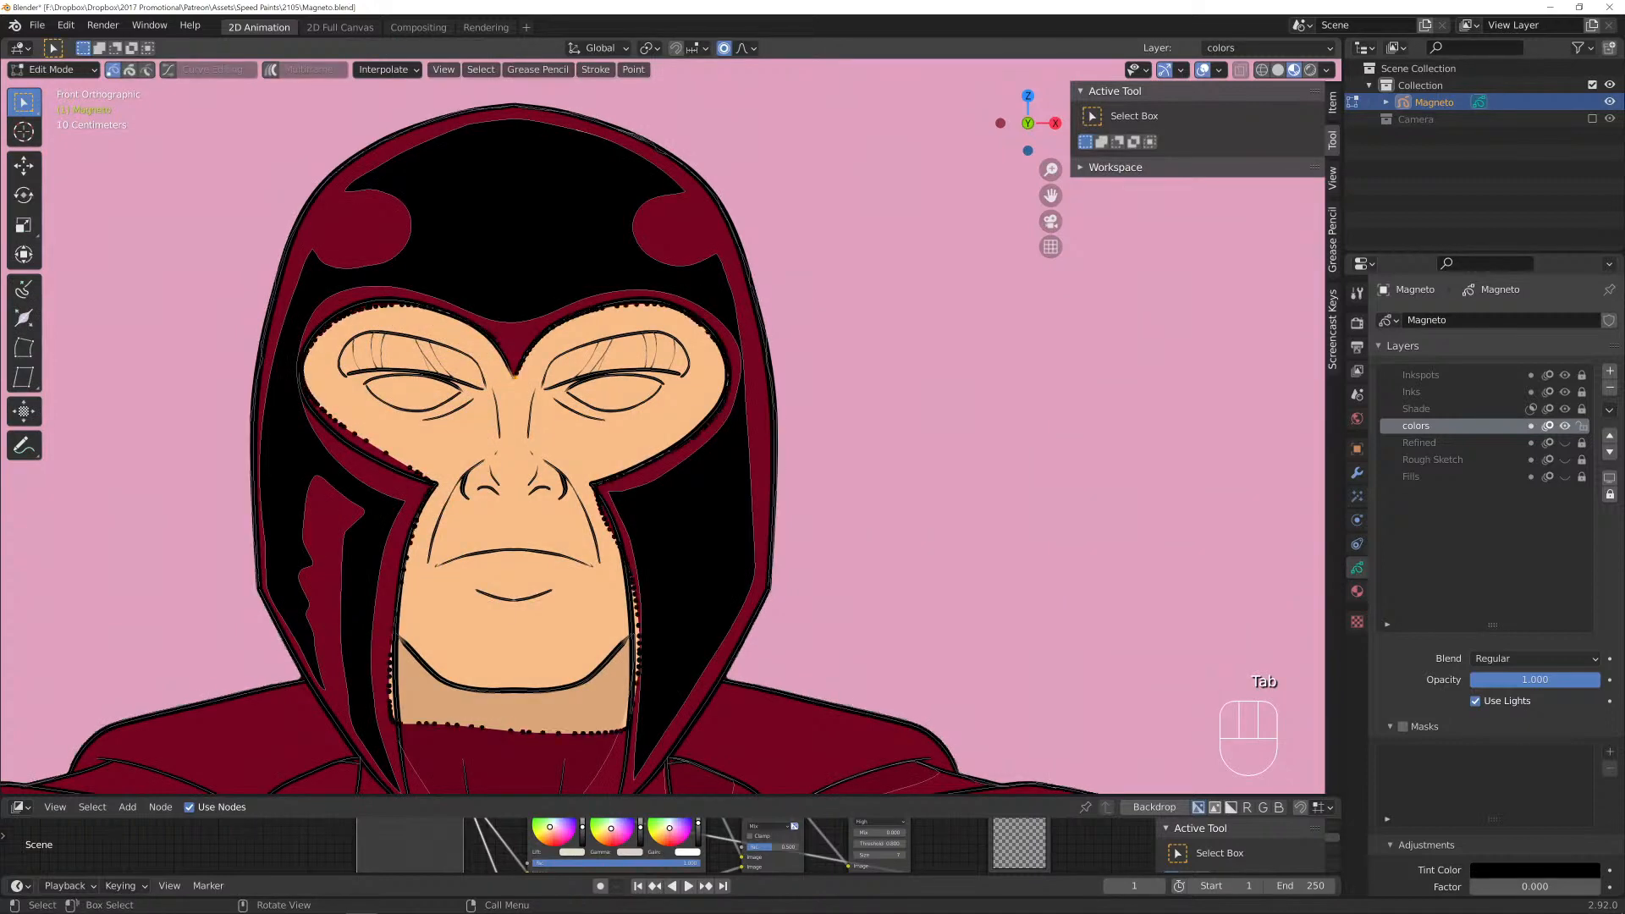
key(f)
mouse_move(524, 525)
shift+middle_down()
mouse_move(608, 256)
mouse_move(706, 143)
shift+middle_up()
scroll(607, 256, up, 2)
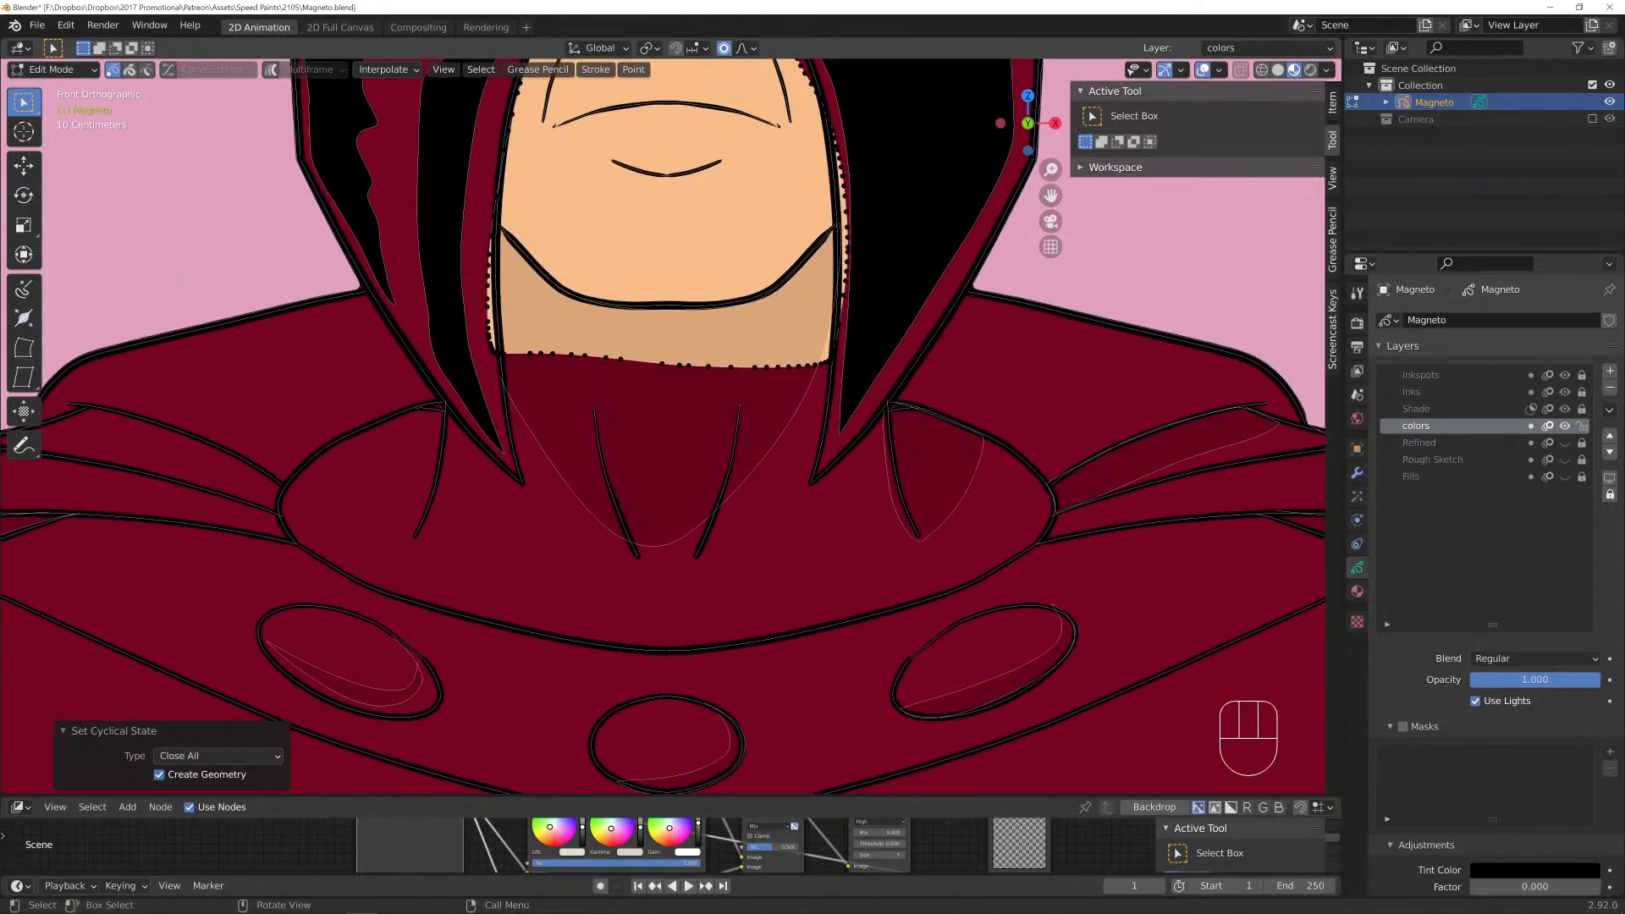
key(g)
scroll(679, 364, down, 4)
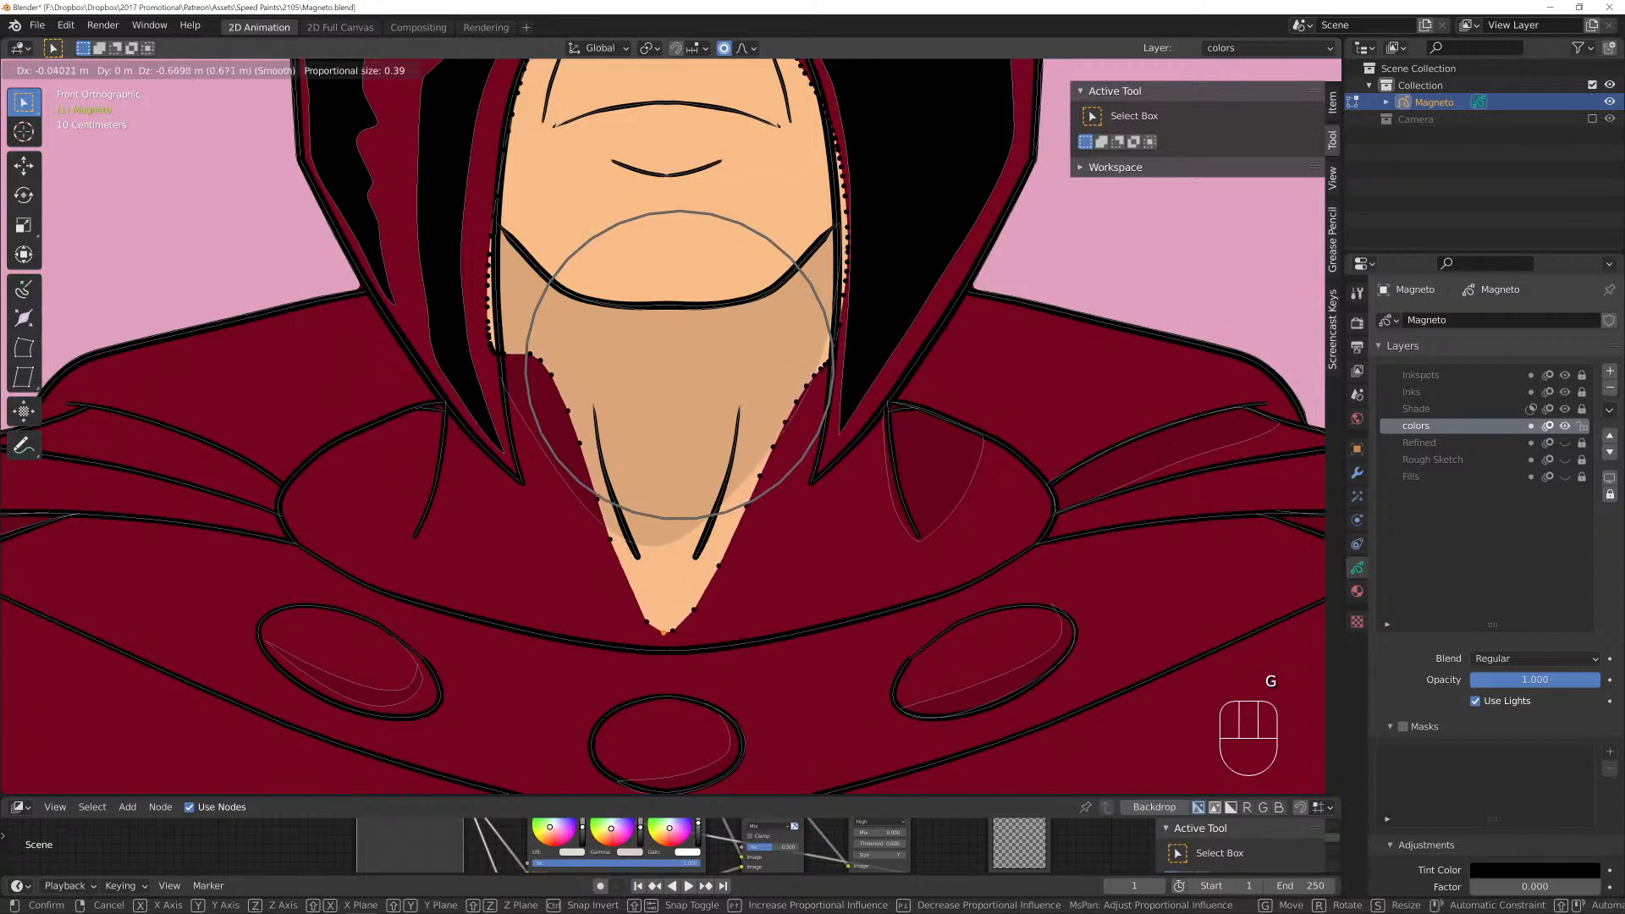
click(679, 364)
Move the skin fill's points beside the jaw and neck onto the helmet's inner ink lines on both sides.
shift+middle_drag(679, 364, 571, 567)
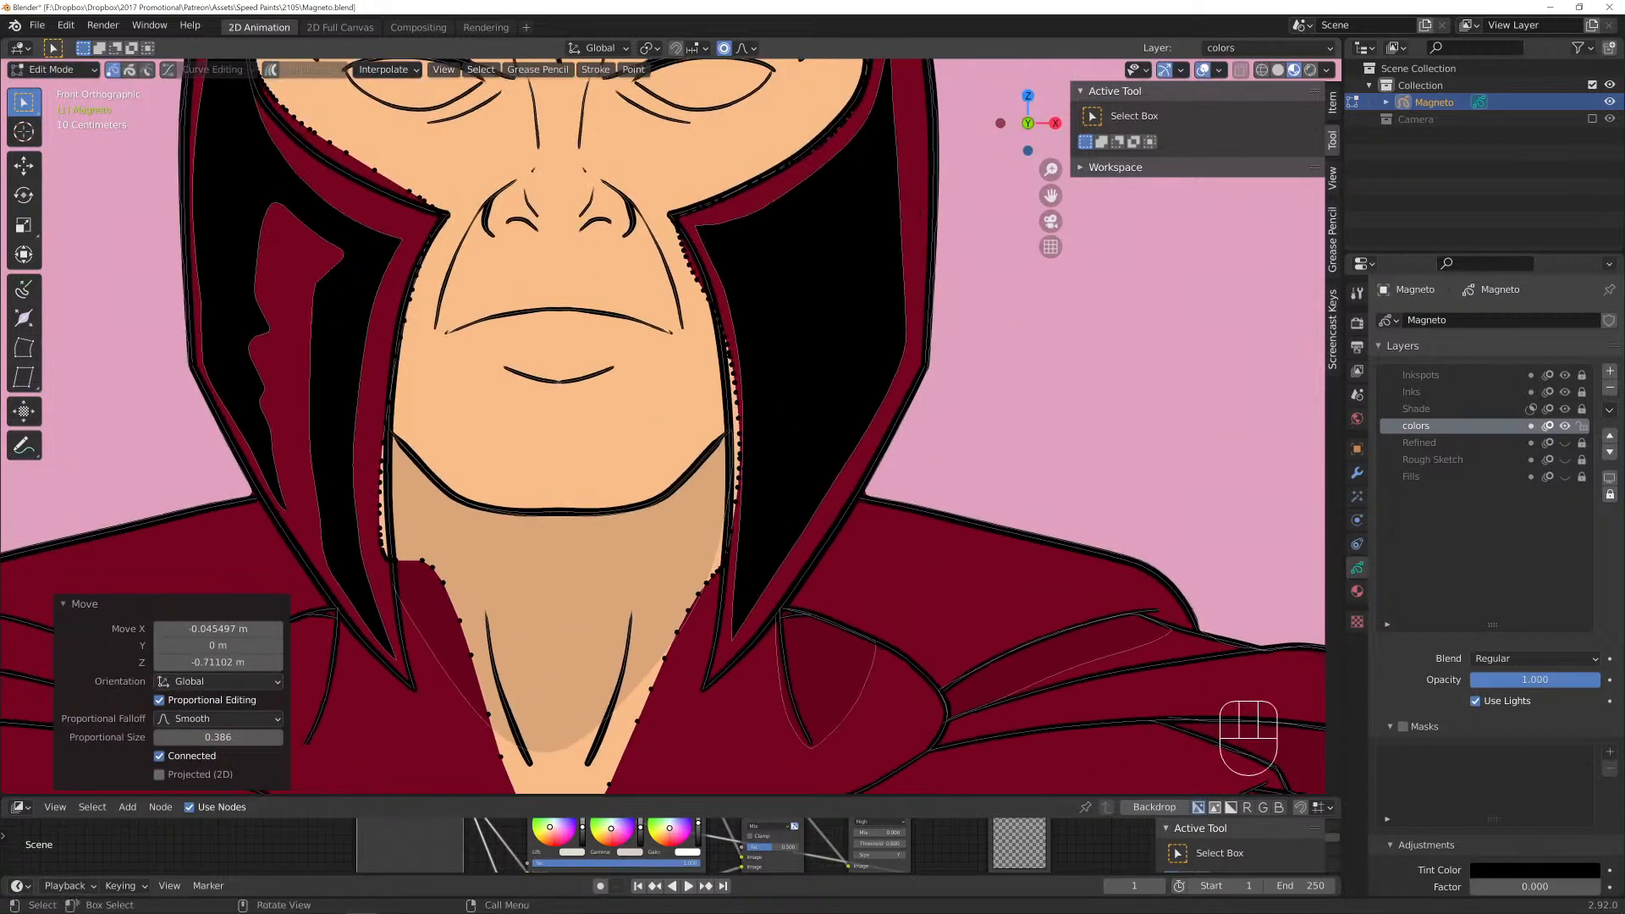
key(g)
click(729, 436)
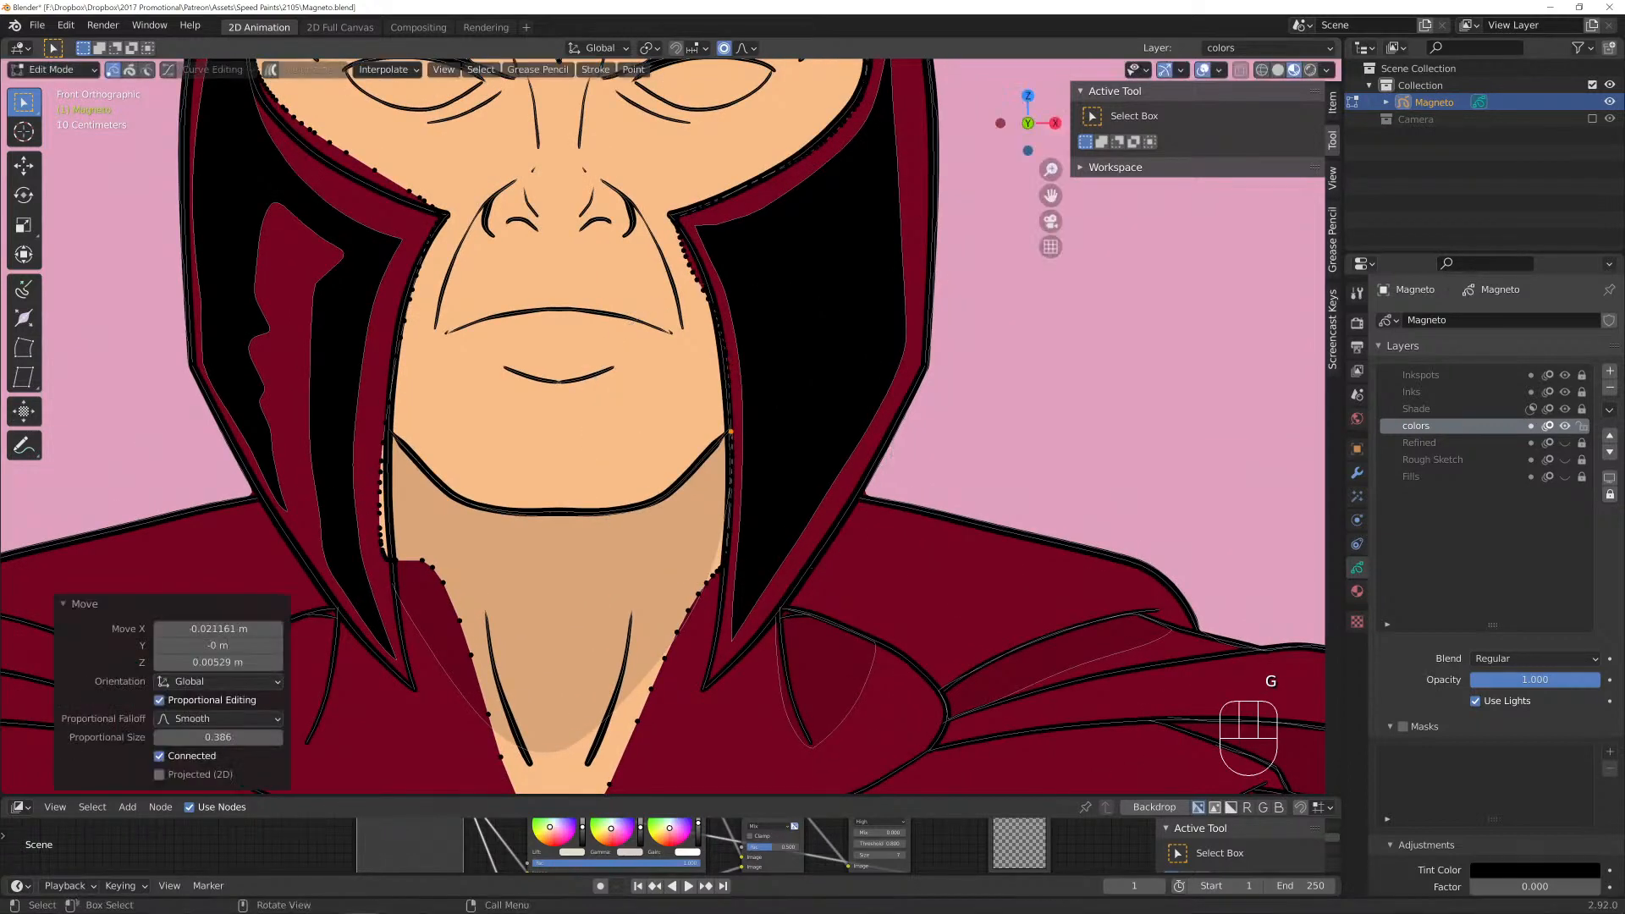
key(g)
click(1209, 508)
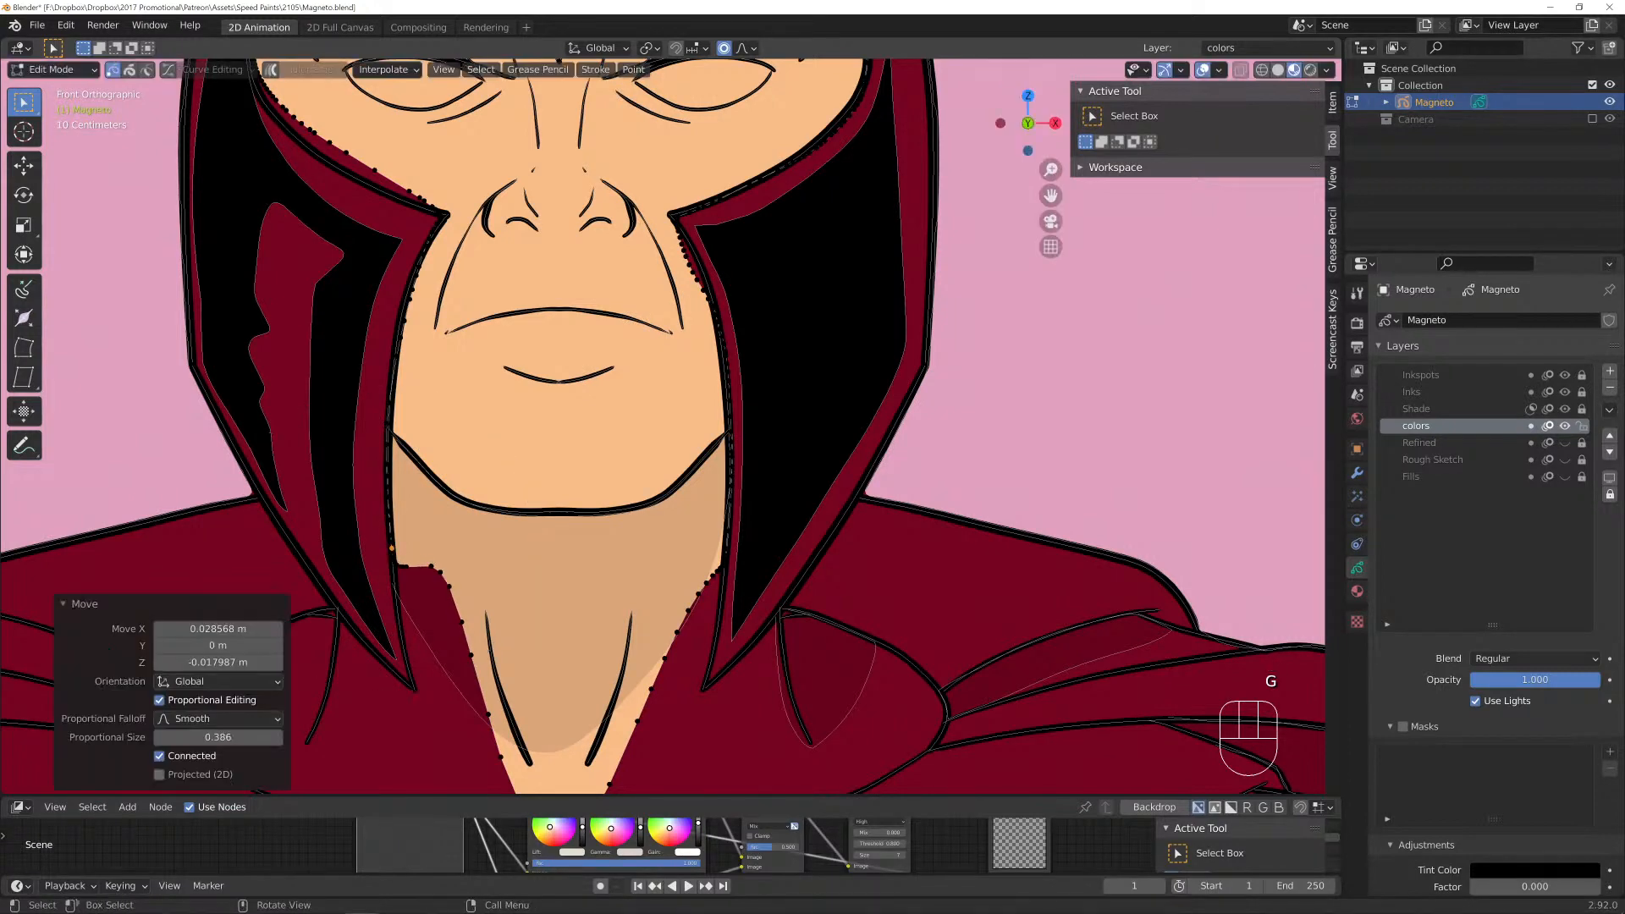
Fit the skin fill's lower edge around the left-hand eye opening to the helmet ink, using a proportional size of about 0.20.
shift+middle_drag(1209, 508, 1321, 719)
scroll(1304, 702, up, 2)
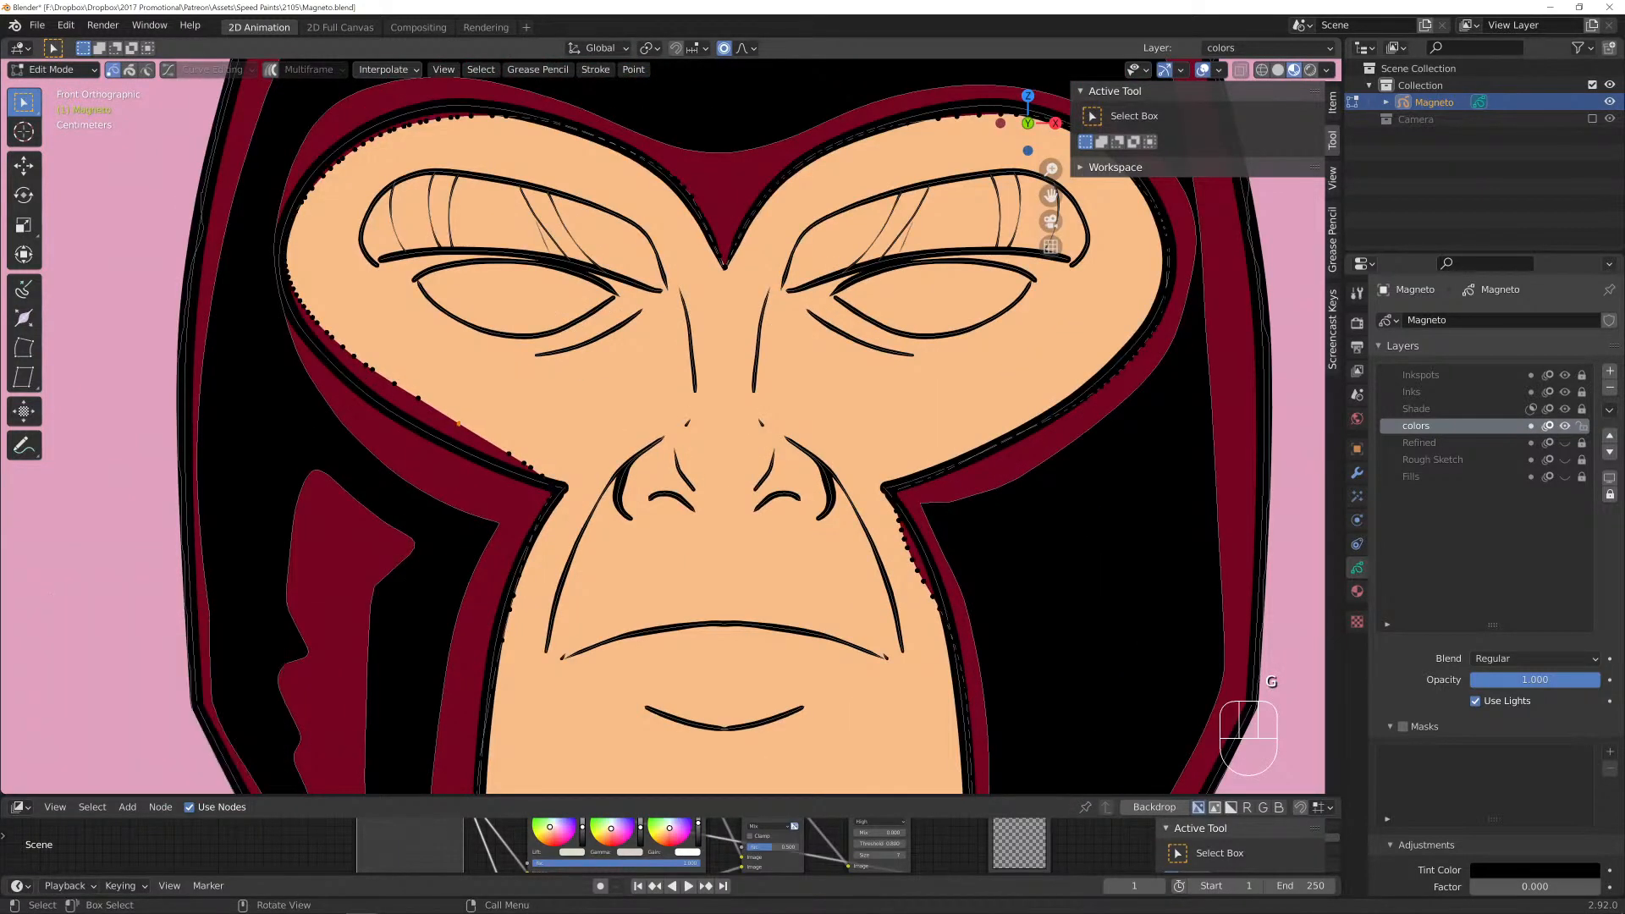
key(g)
scroll(457, 427, up, 7)
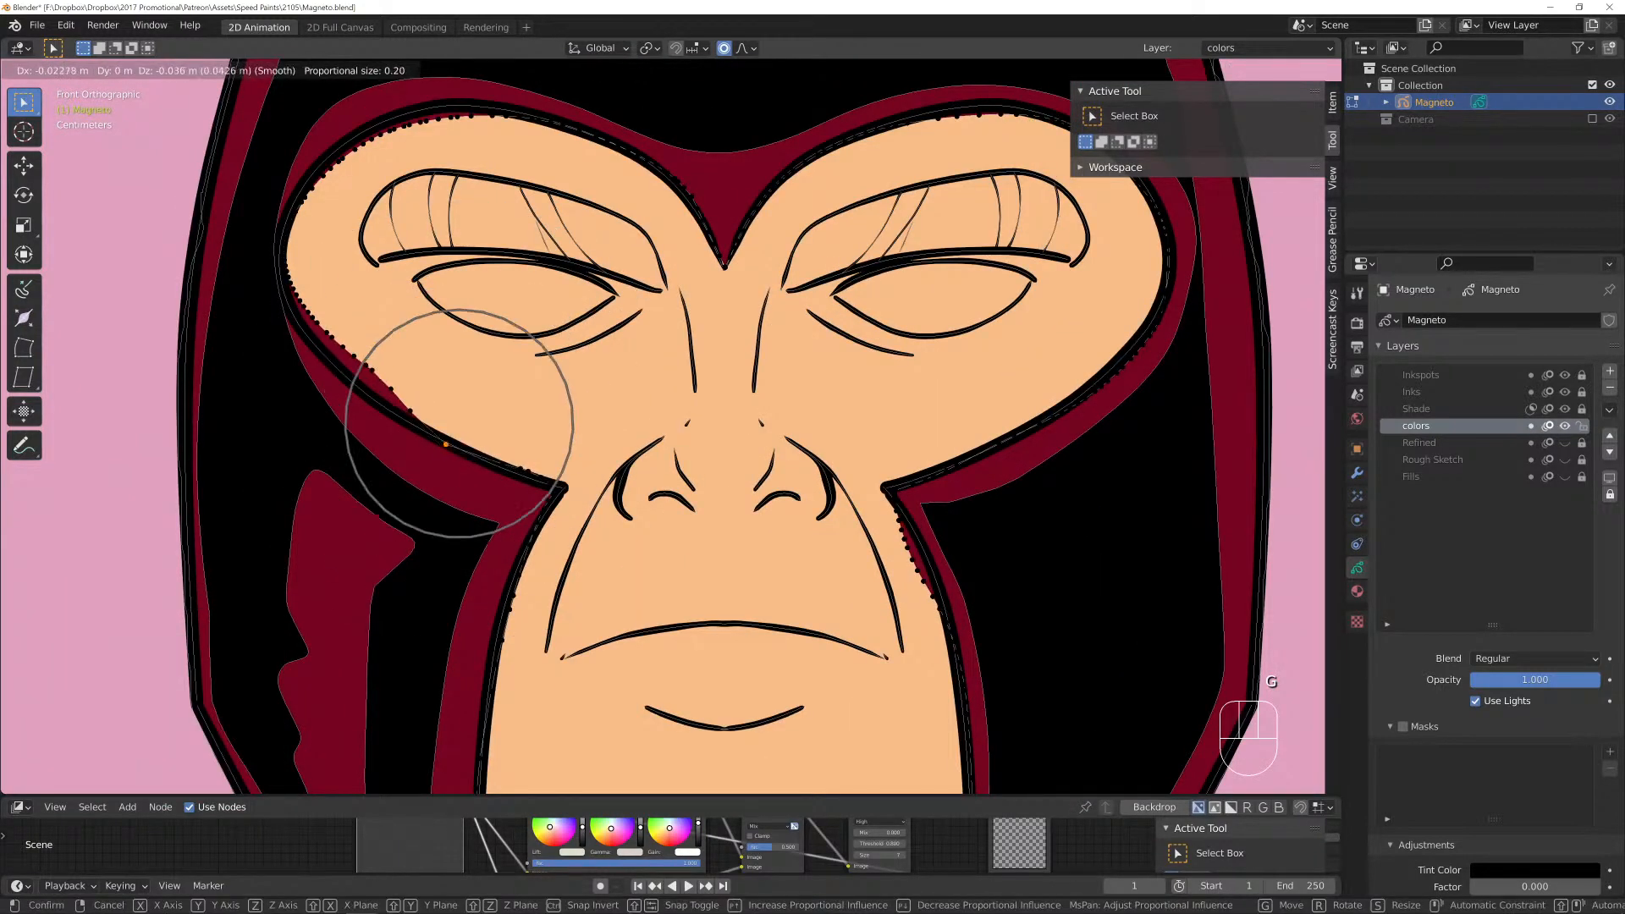
click(470, 455)
click(364, 383)
key(g)
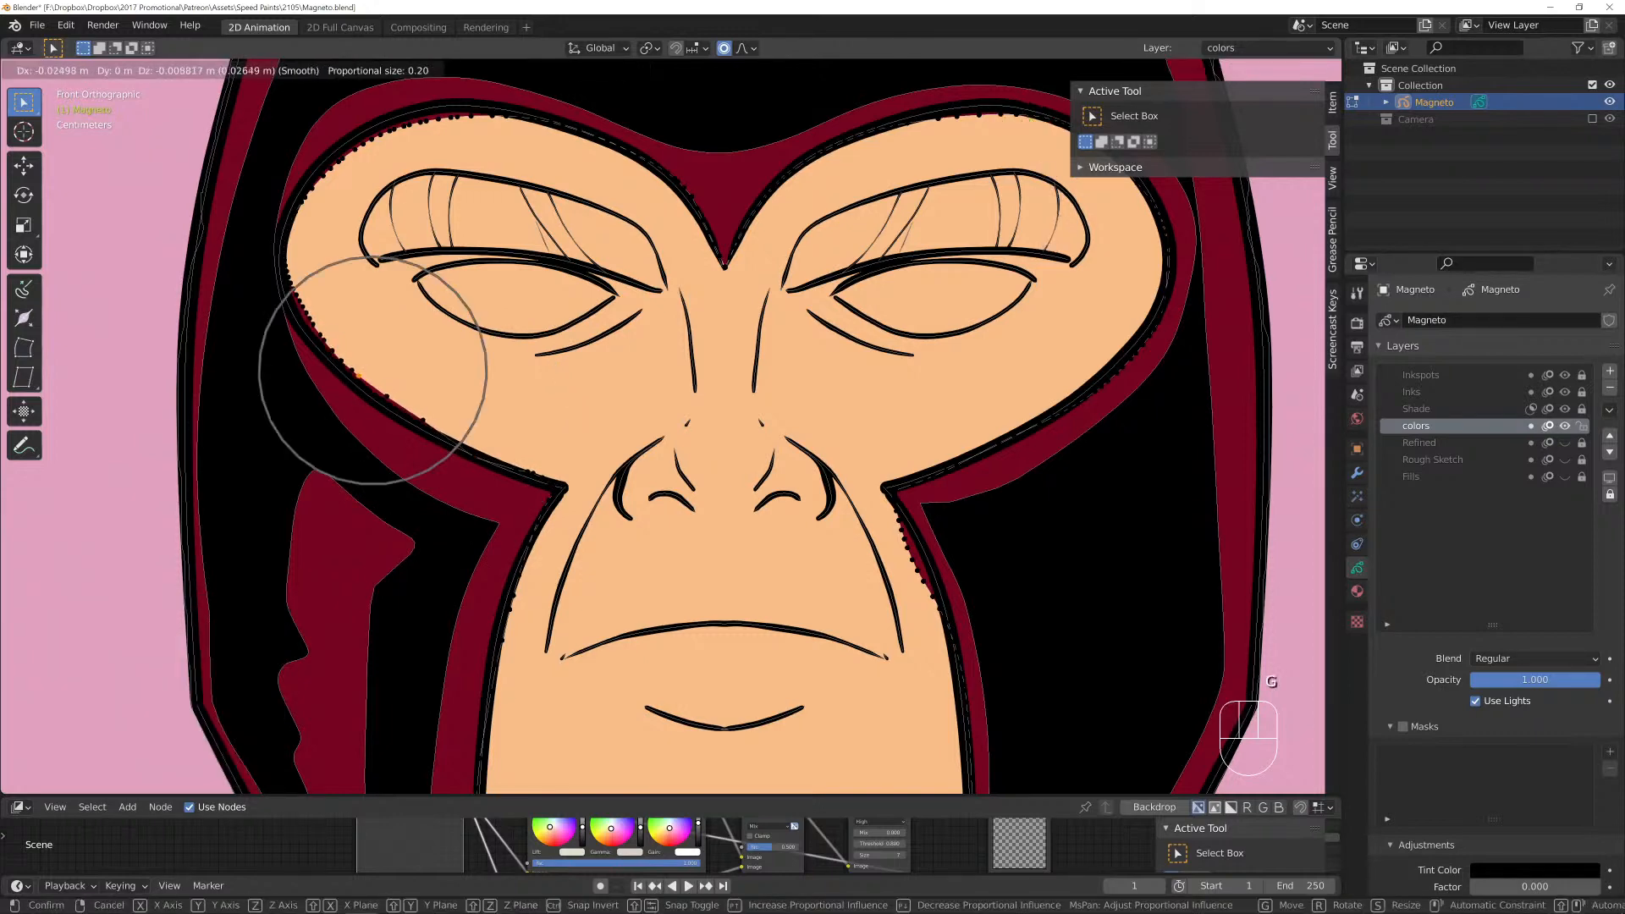
key(Return)
Nudge the skin fill's upper and outer upper edge points around the left-hand eye opening onto the helmet's ink line.
click(410, 113)
key(g)
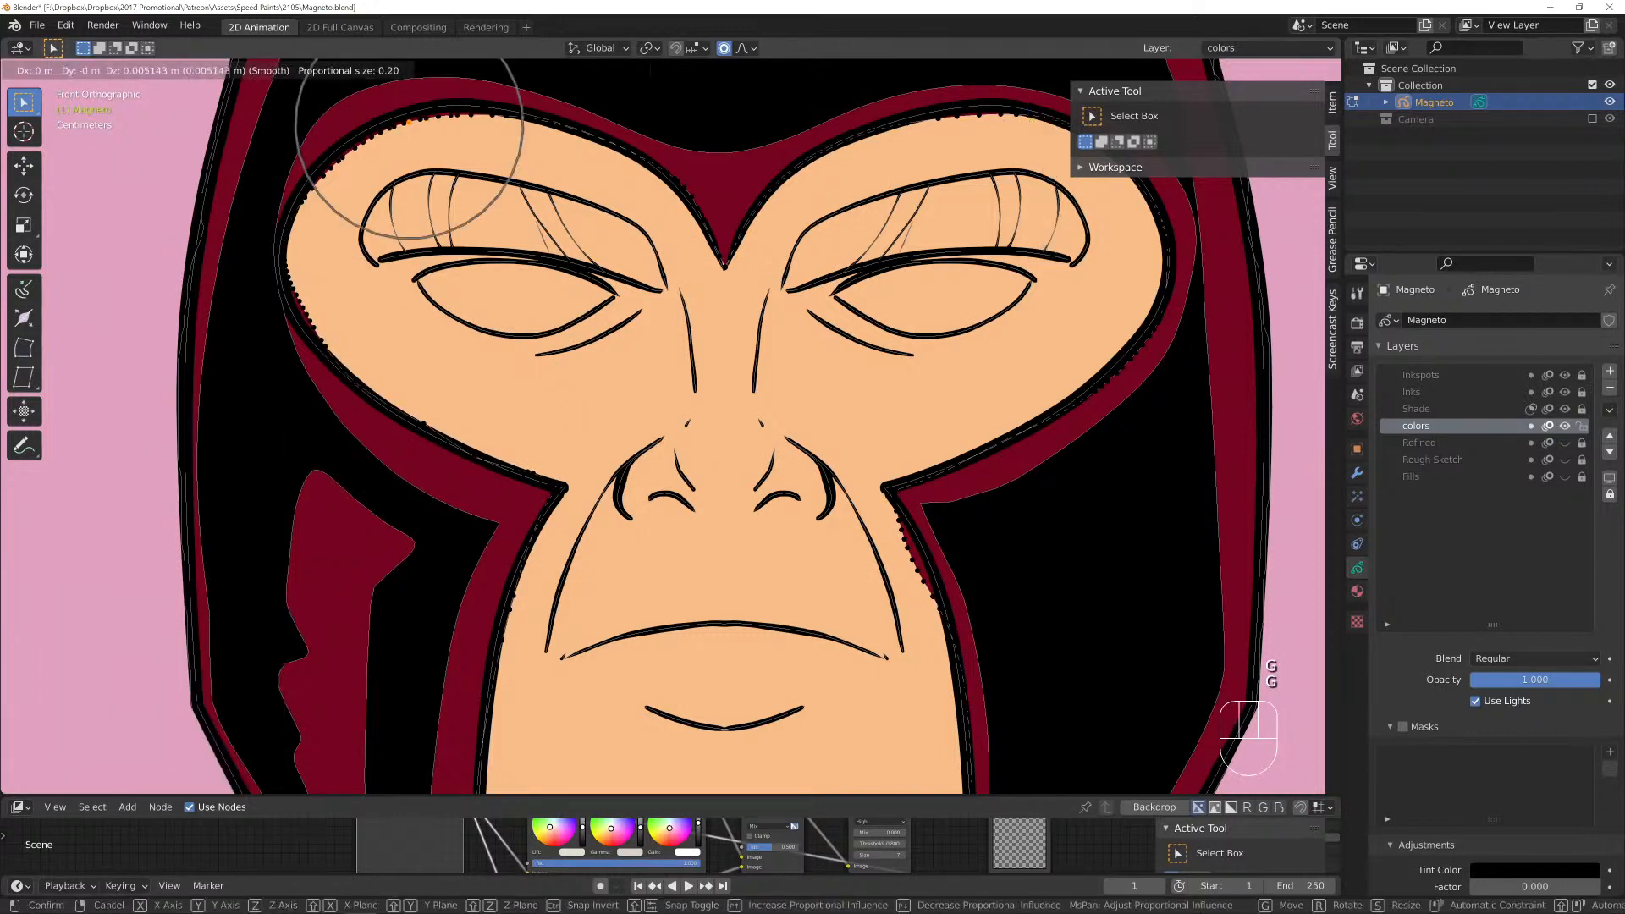
key(Return)
click(339, 152)
key(g)
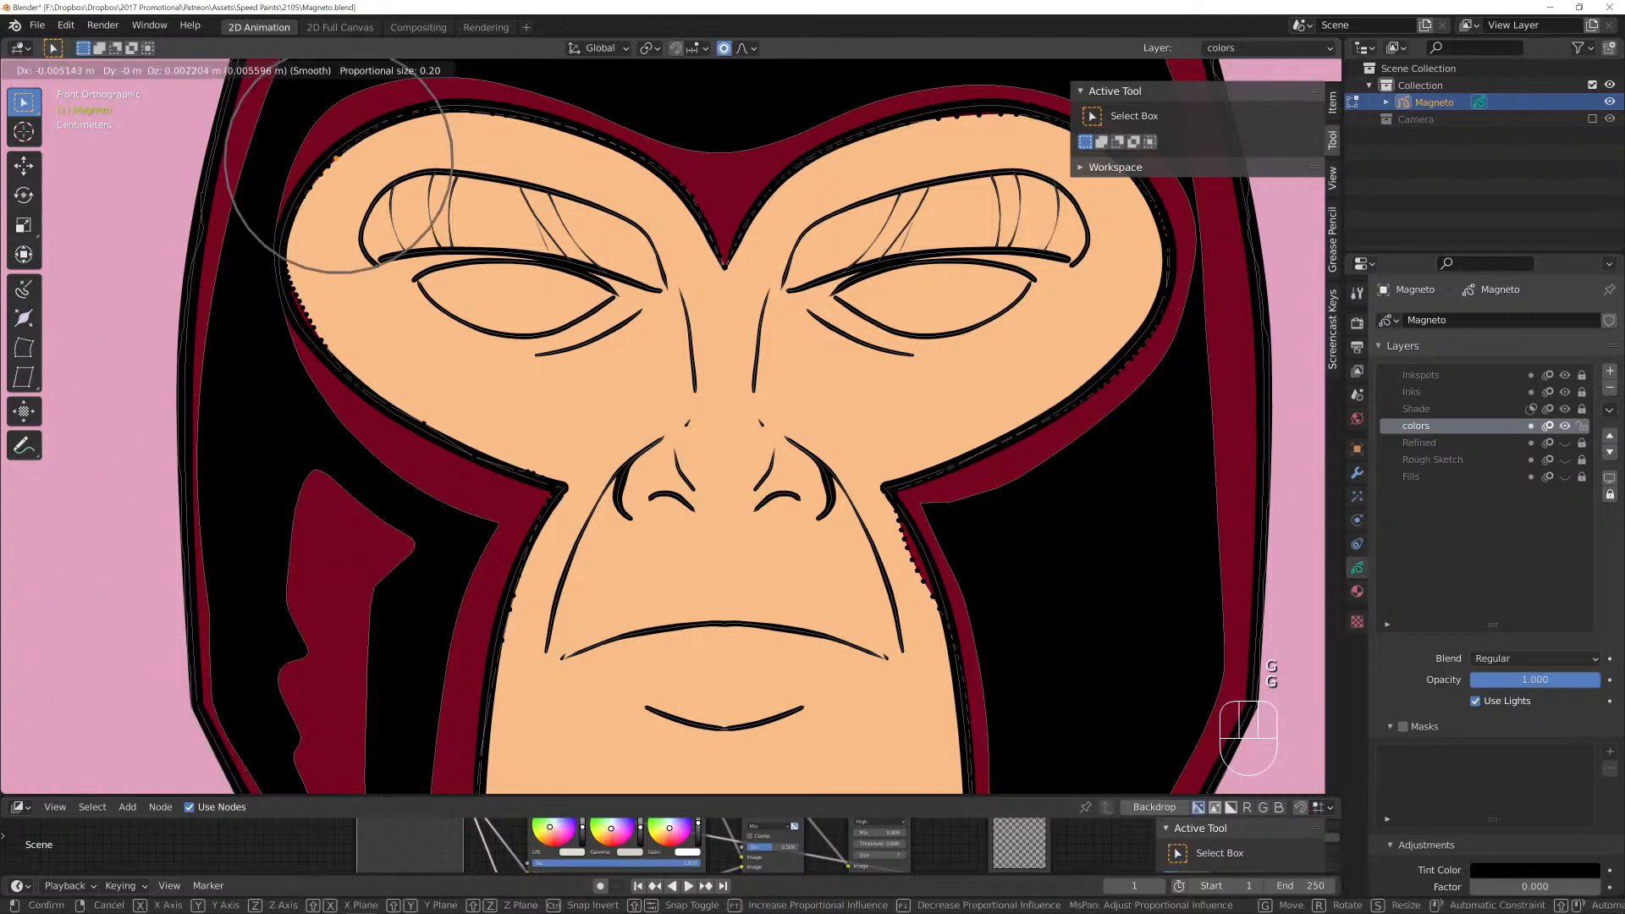
click(335, 157)
Fit the skin fill to the ink at the top of the right-hand eye opening and along the right-hand cheek.
shift+middle_drag(762, 423, 465, 593)
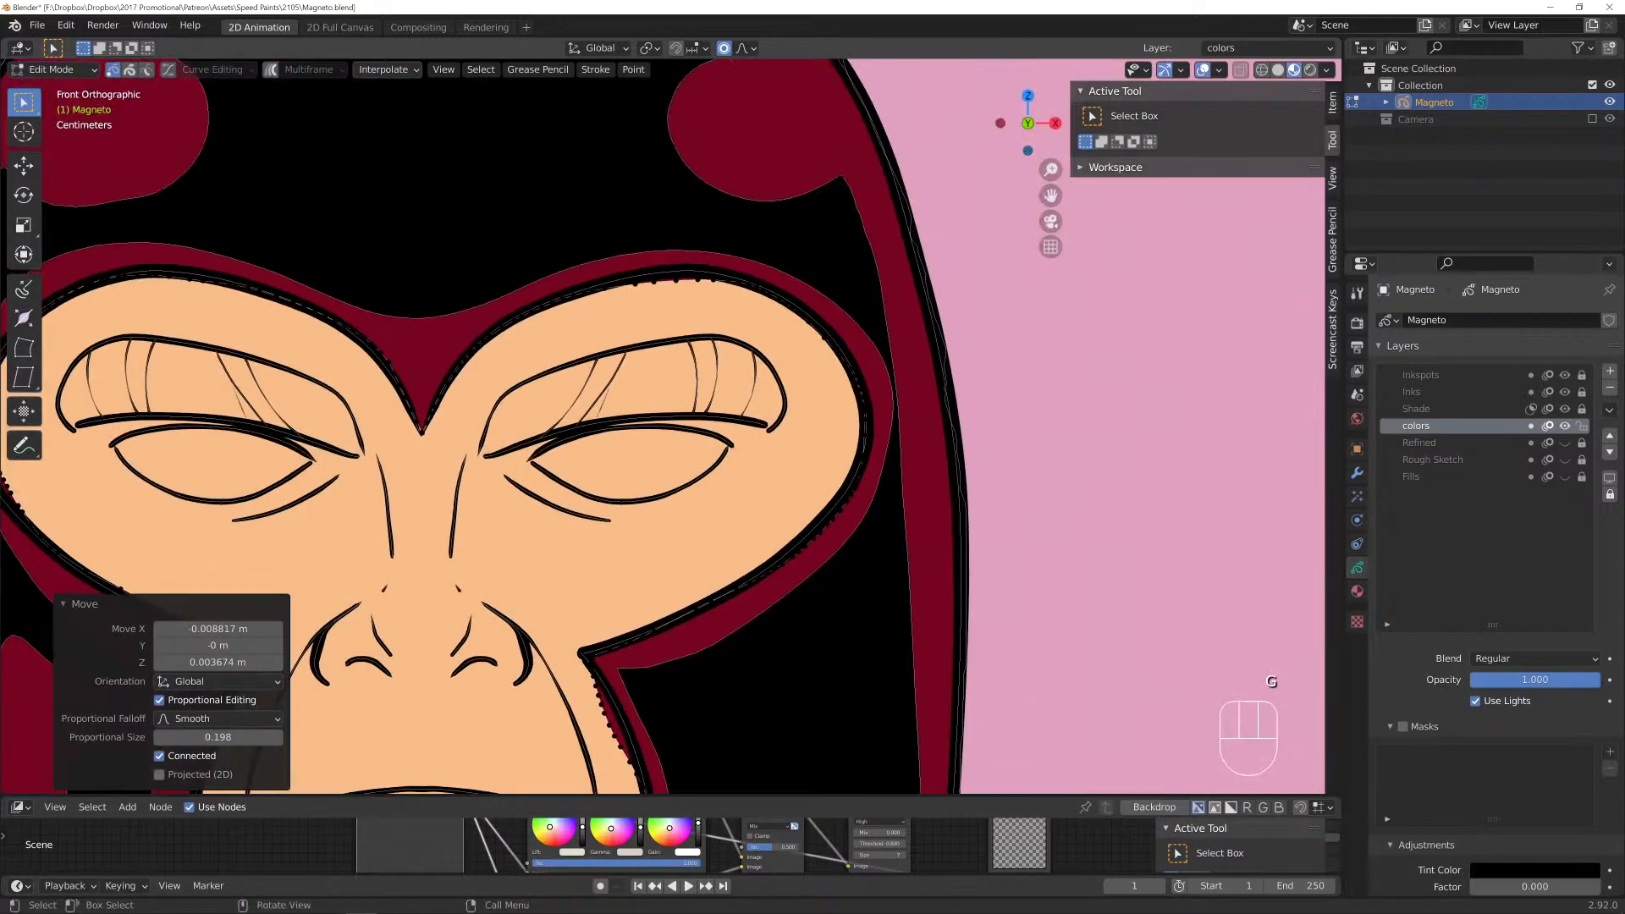
click(679, 274)
key(g)
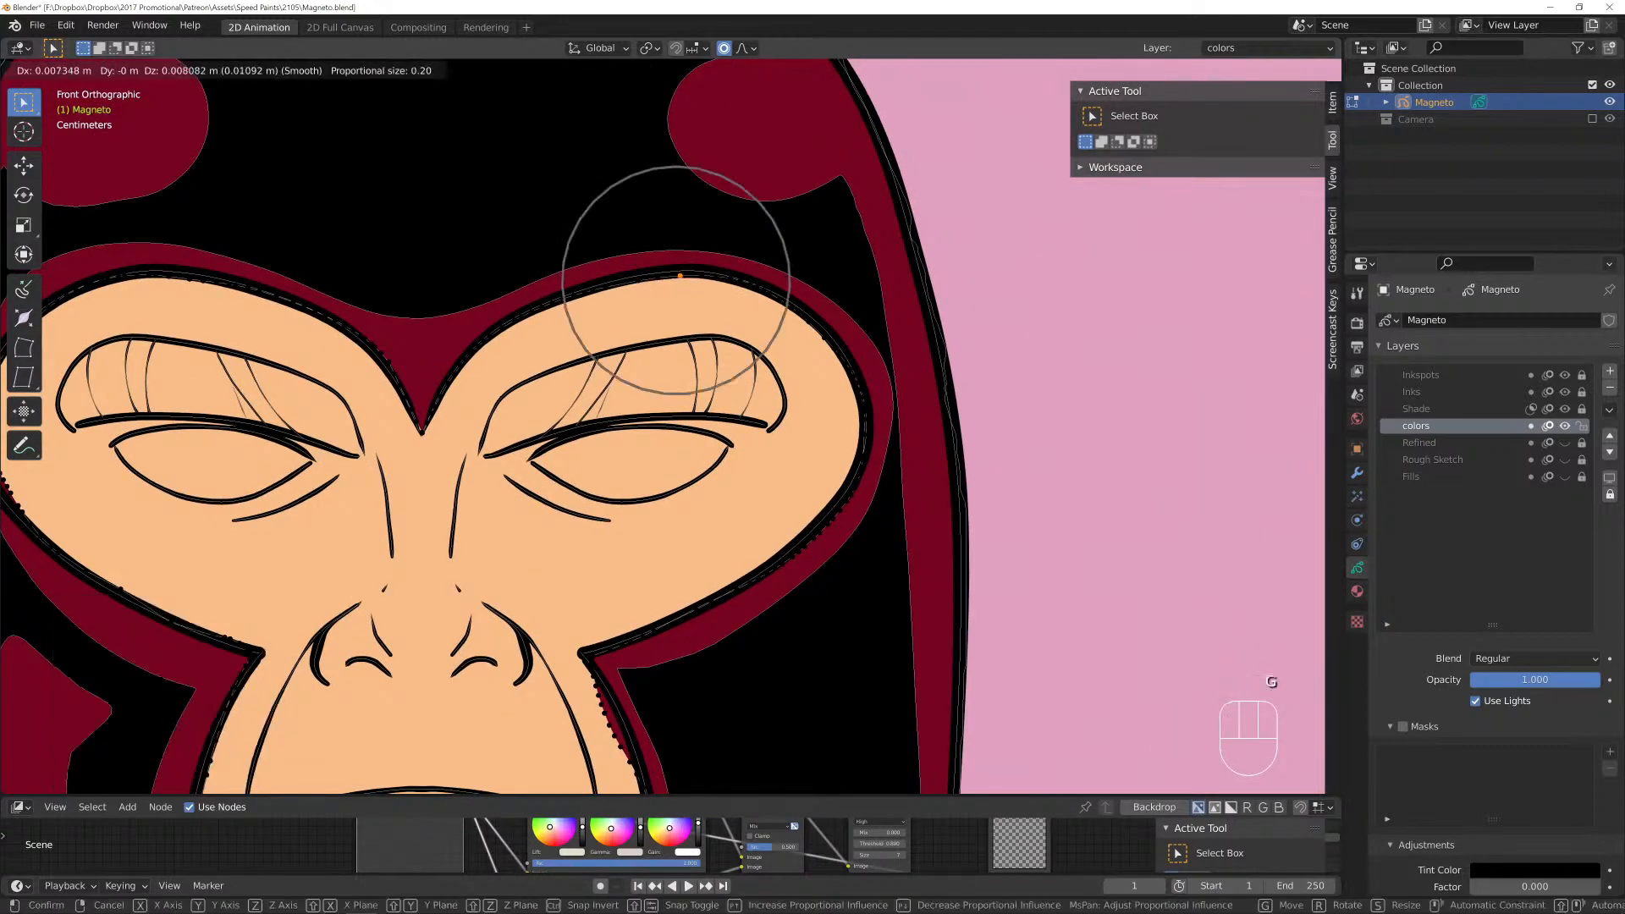
click(681, 276)
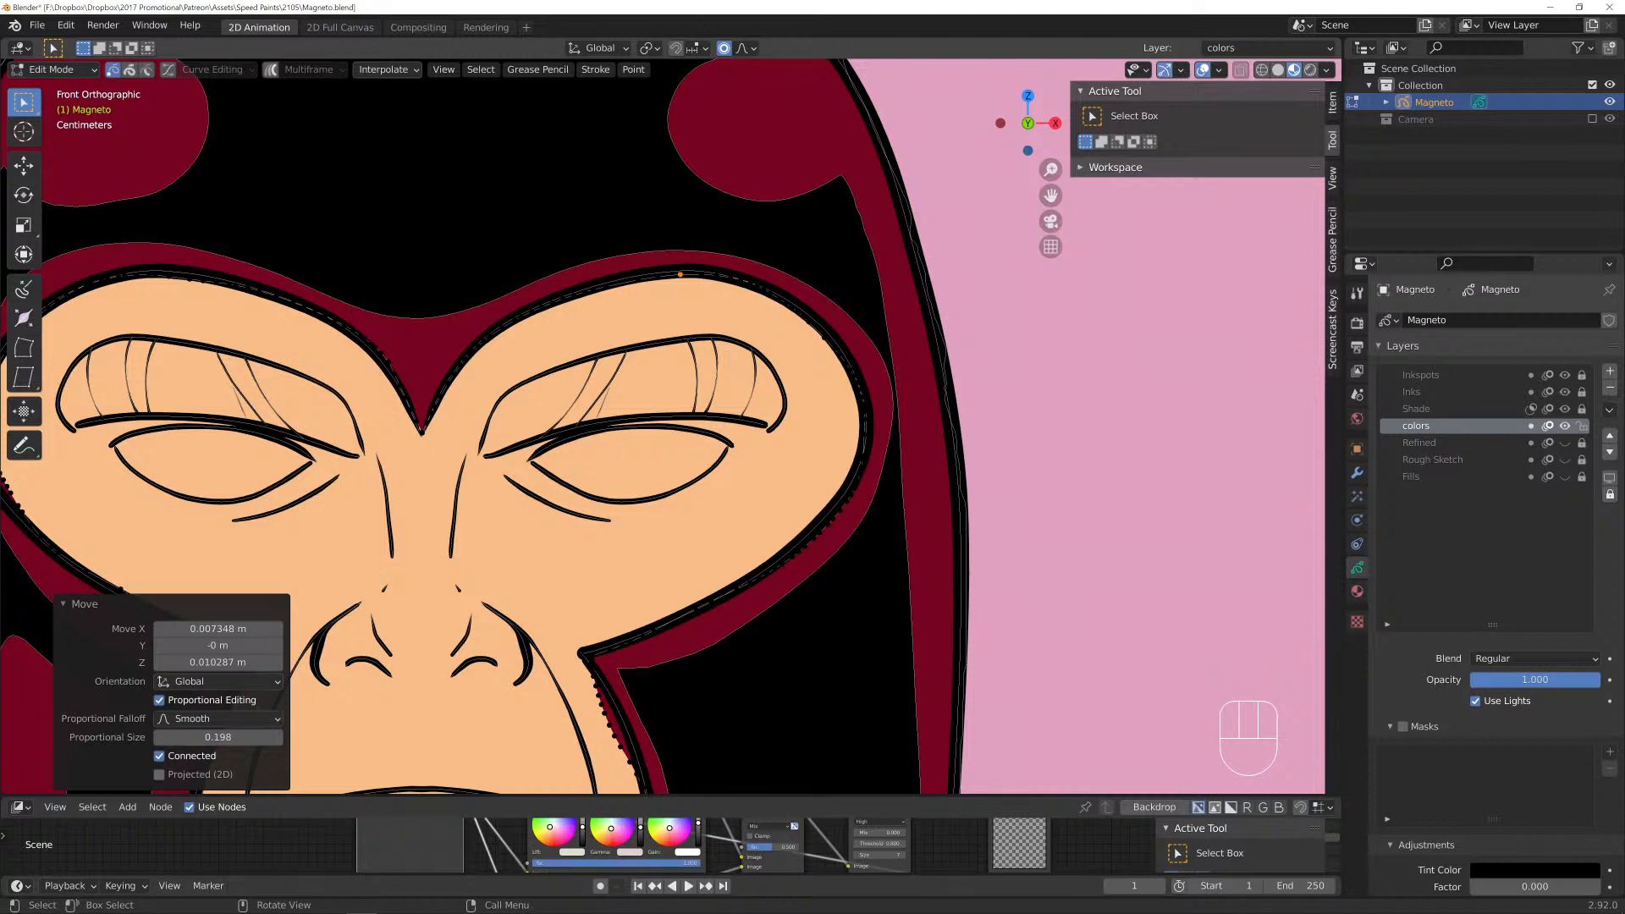
mouse_move(508, 508)
shift+middle_down()
mouse_move(521, 415)
mouse_move(584, 305)
mouse_move(611, 212)
shift+middle_up()
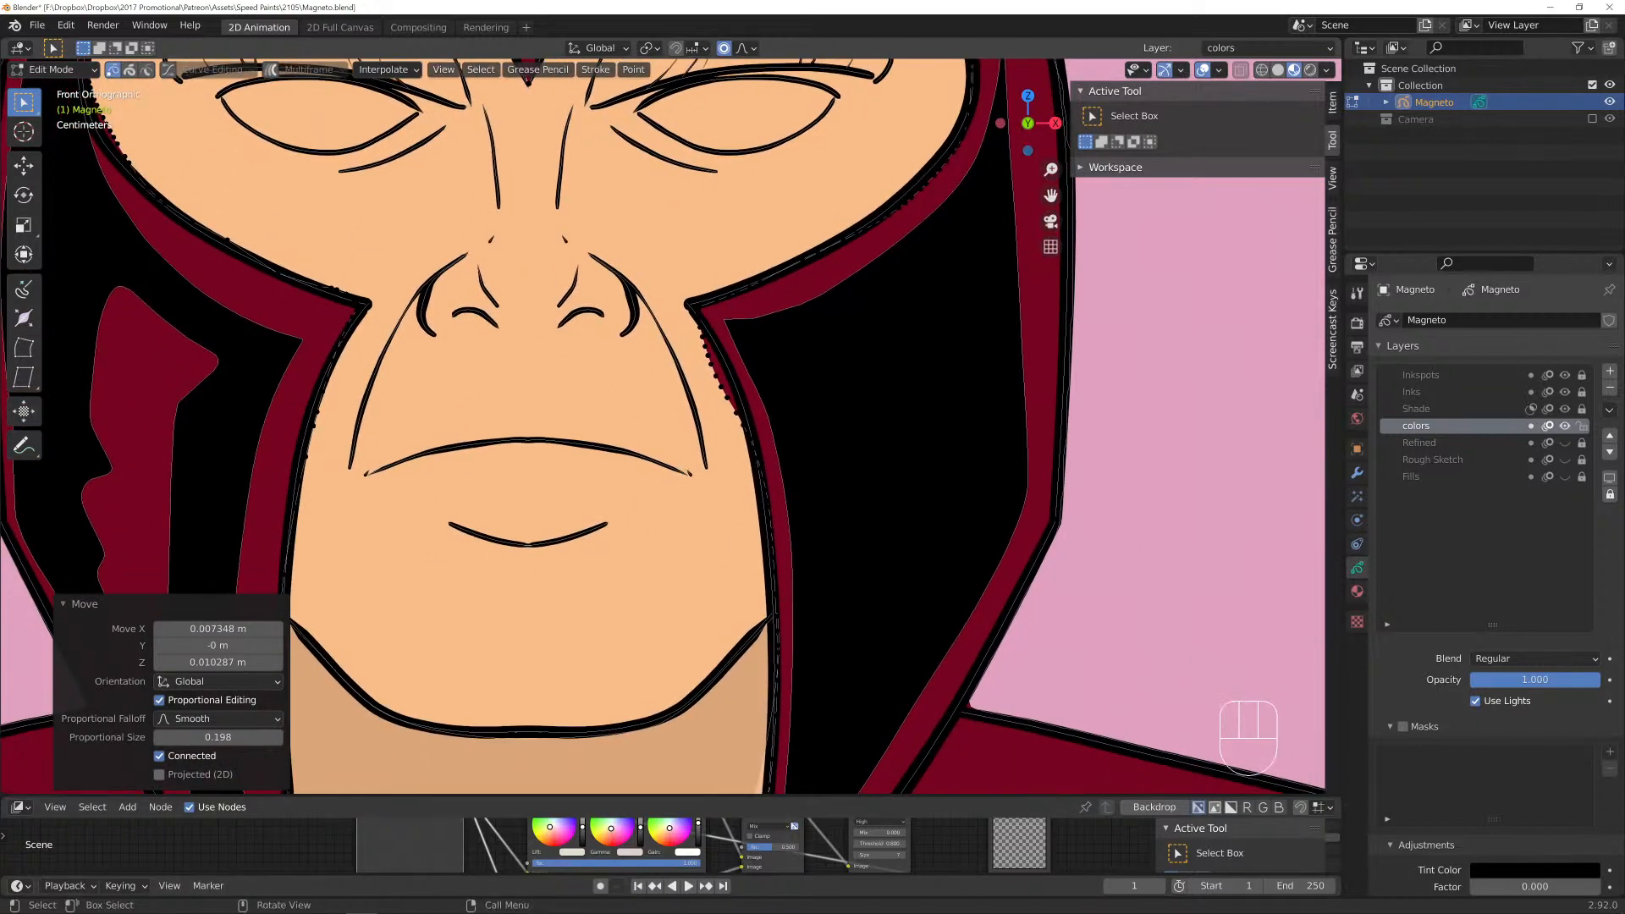
key(g)
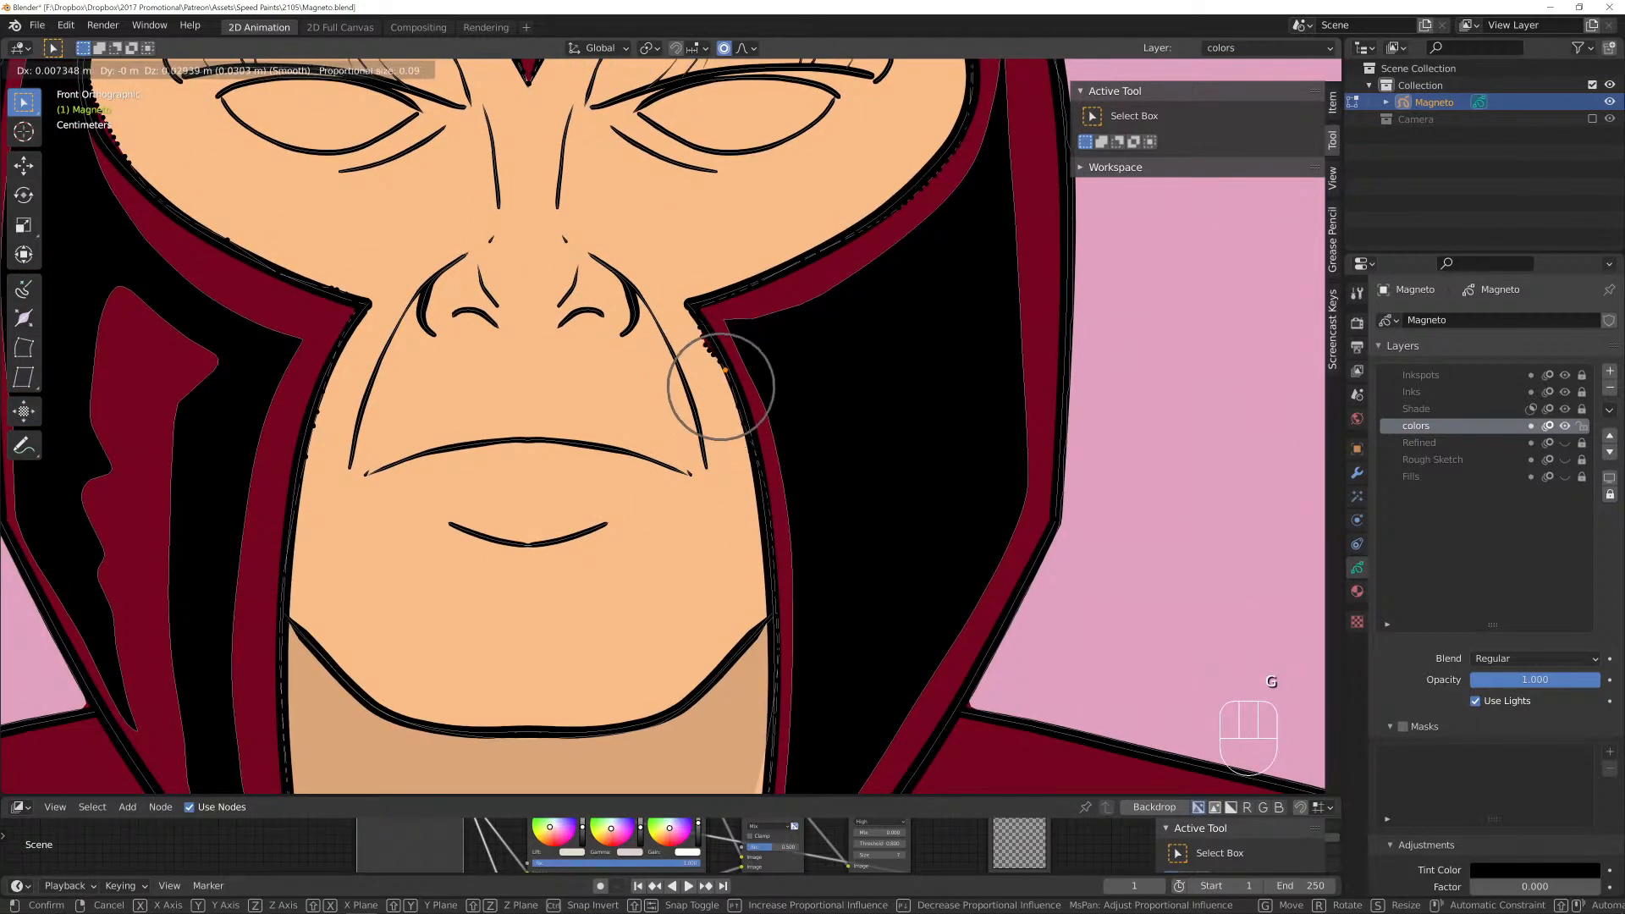
click(720, 389)
Pull the skin fill's right-hand neck edge down along the helmet's inner edge to its lower tip.
shift+middle_drag(719, 677, 720, 195)
key(g)
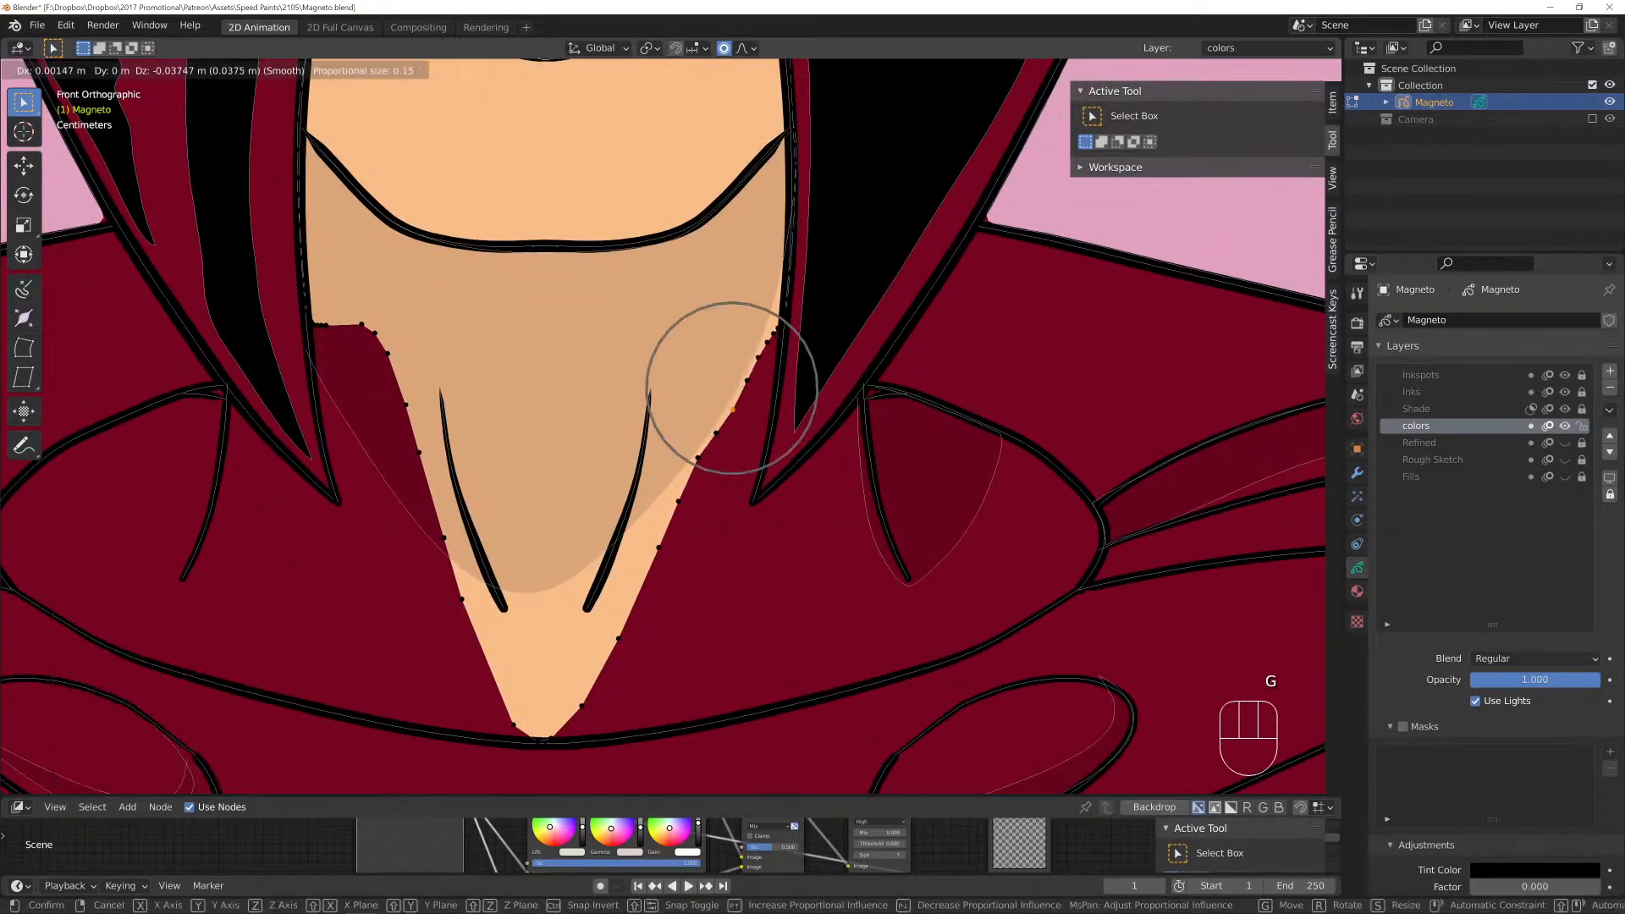
scroll(732, 388, down, 5)
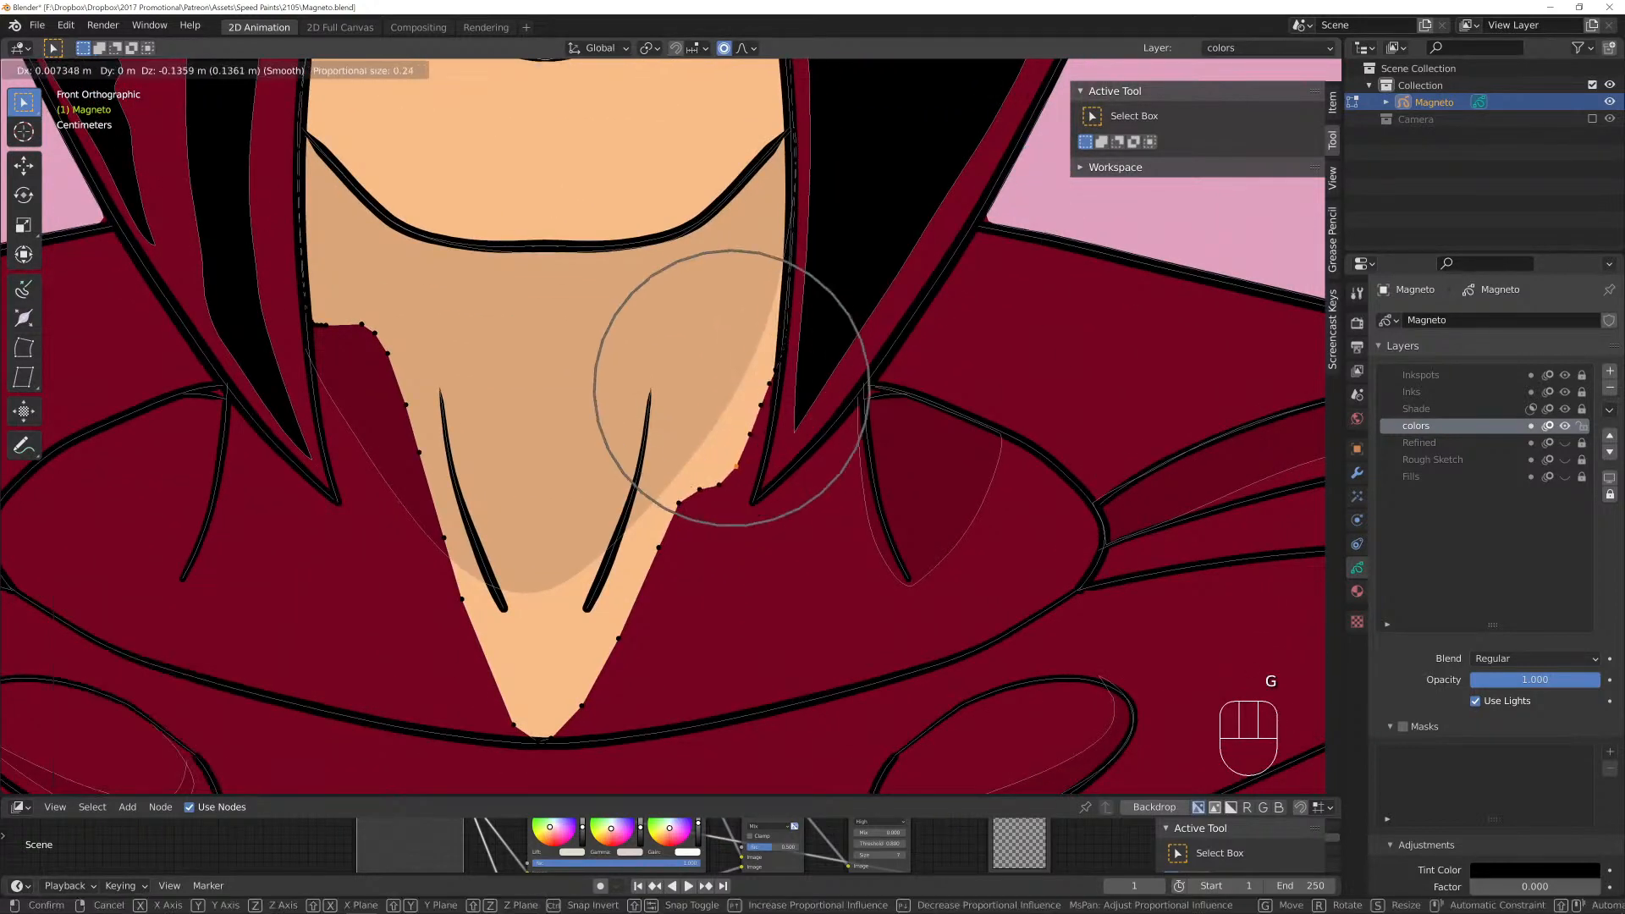
click(641, 618)
key(g)
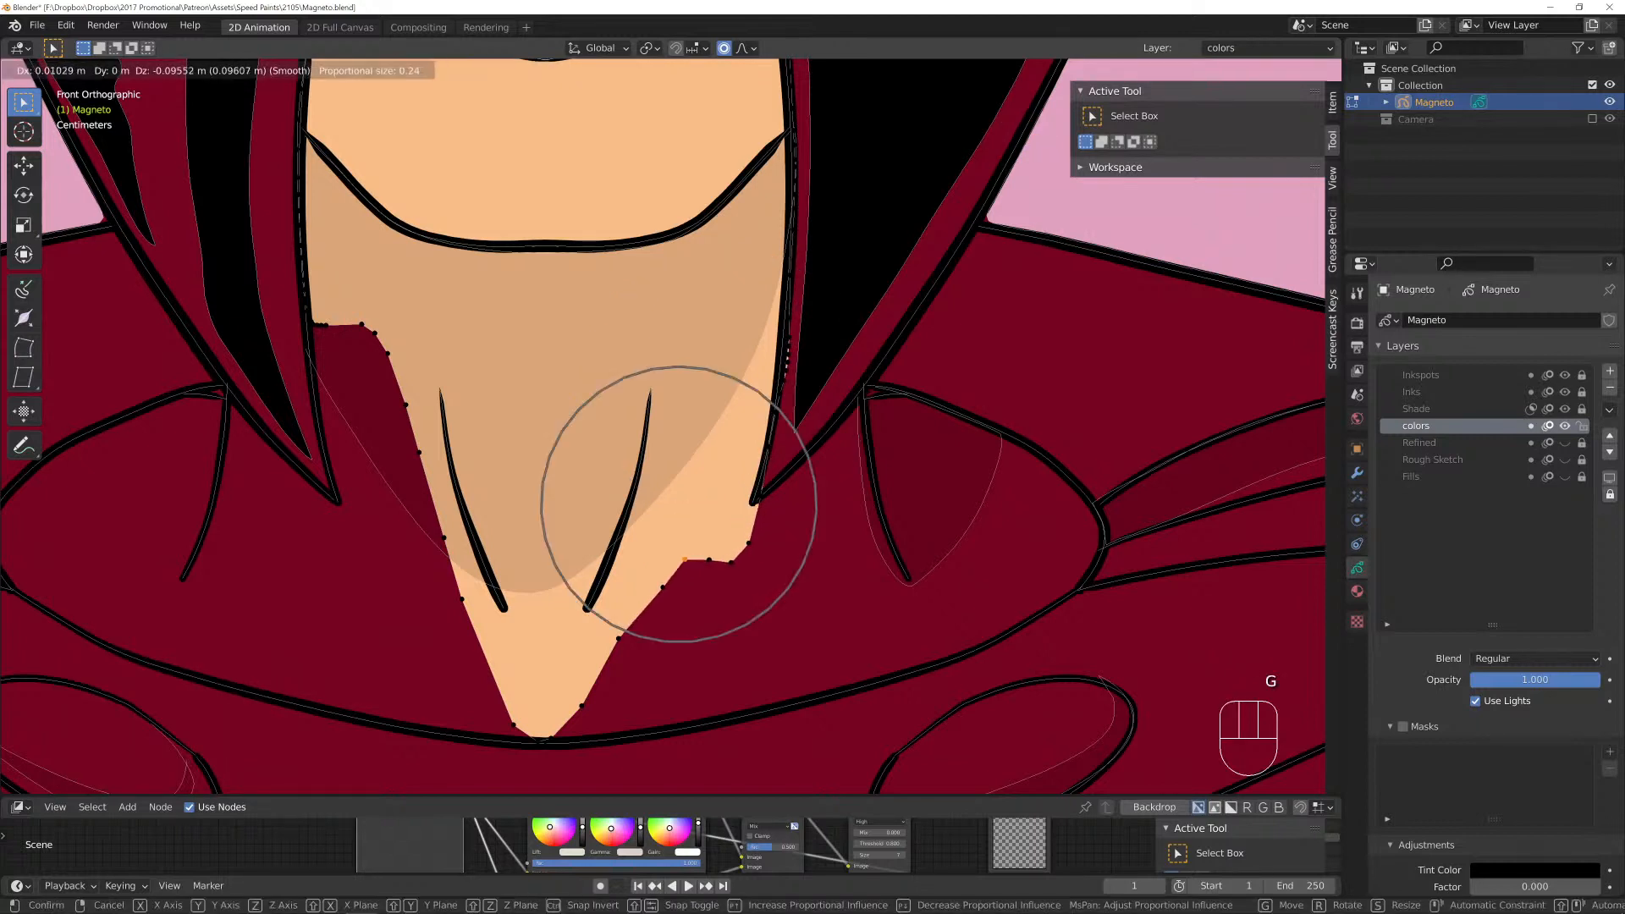
scroll(675, 491, up, 5)
right_click(678, 491)
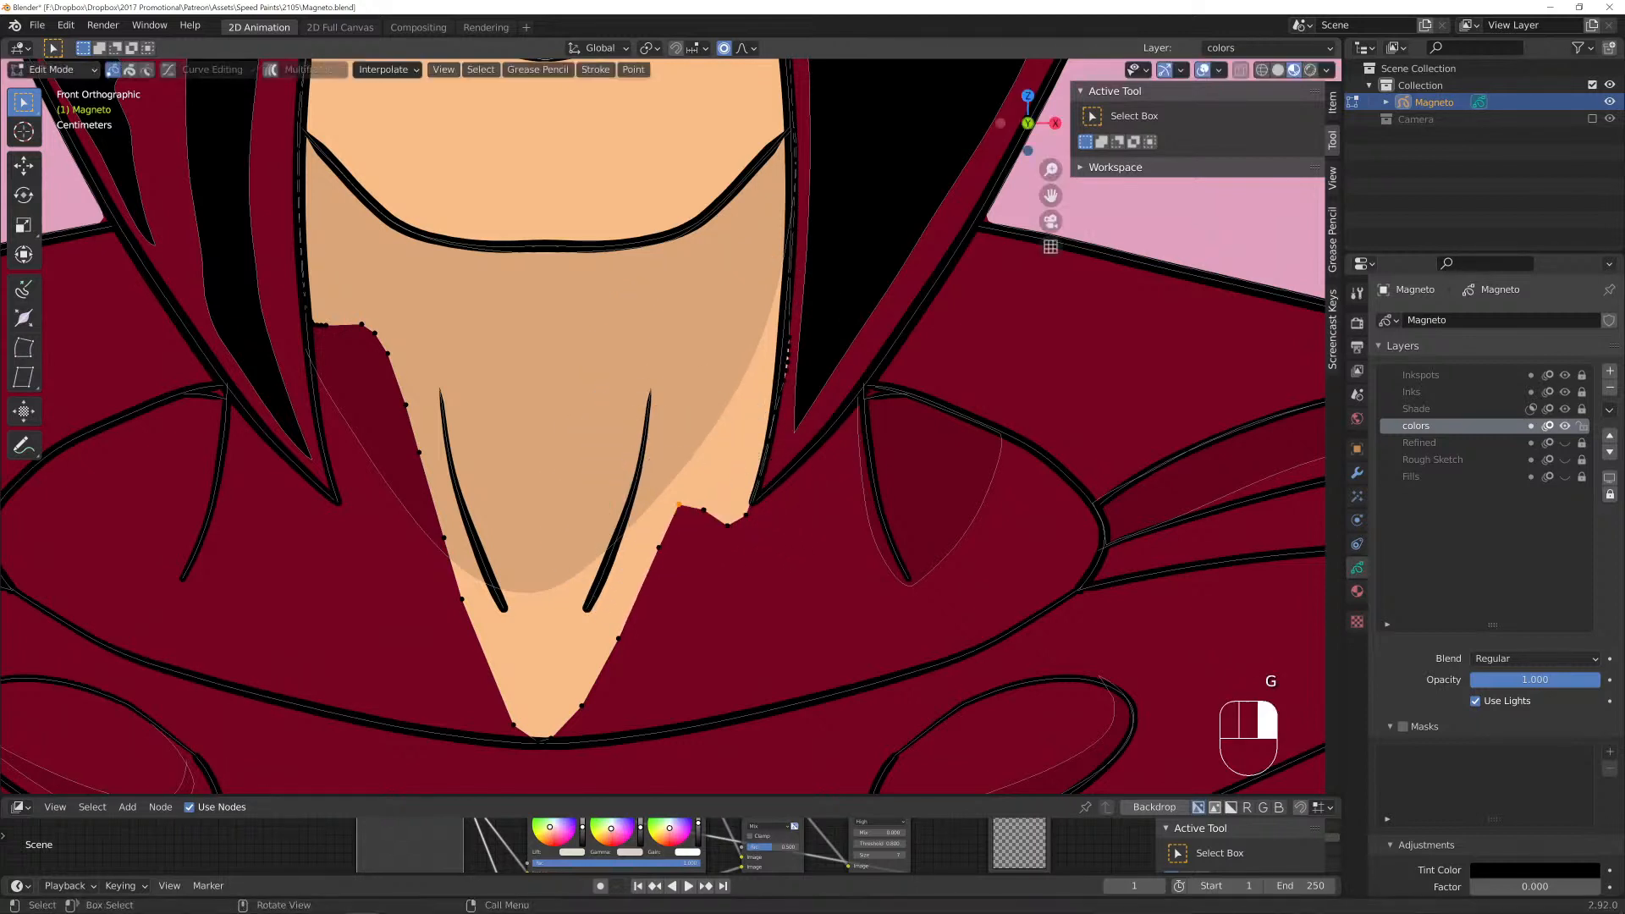
key(g)
right_click(674, 499)
key(g)
click(751, 506)
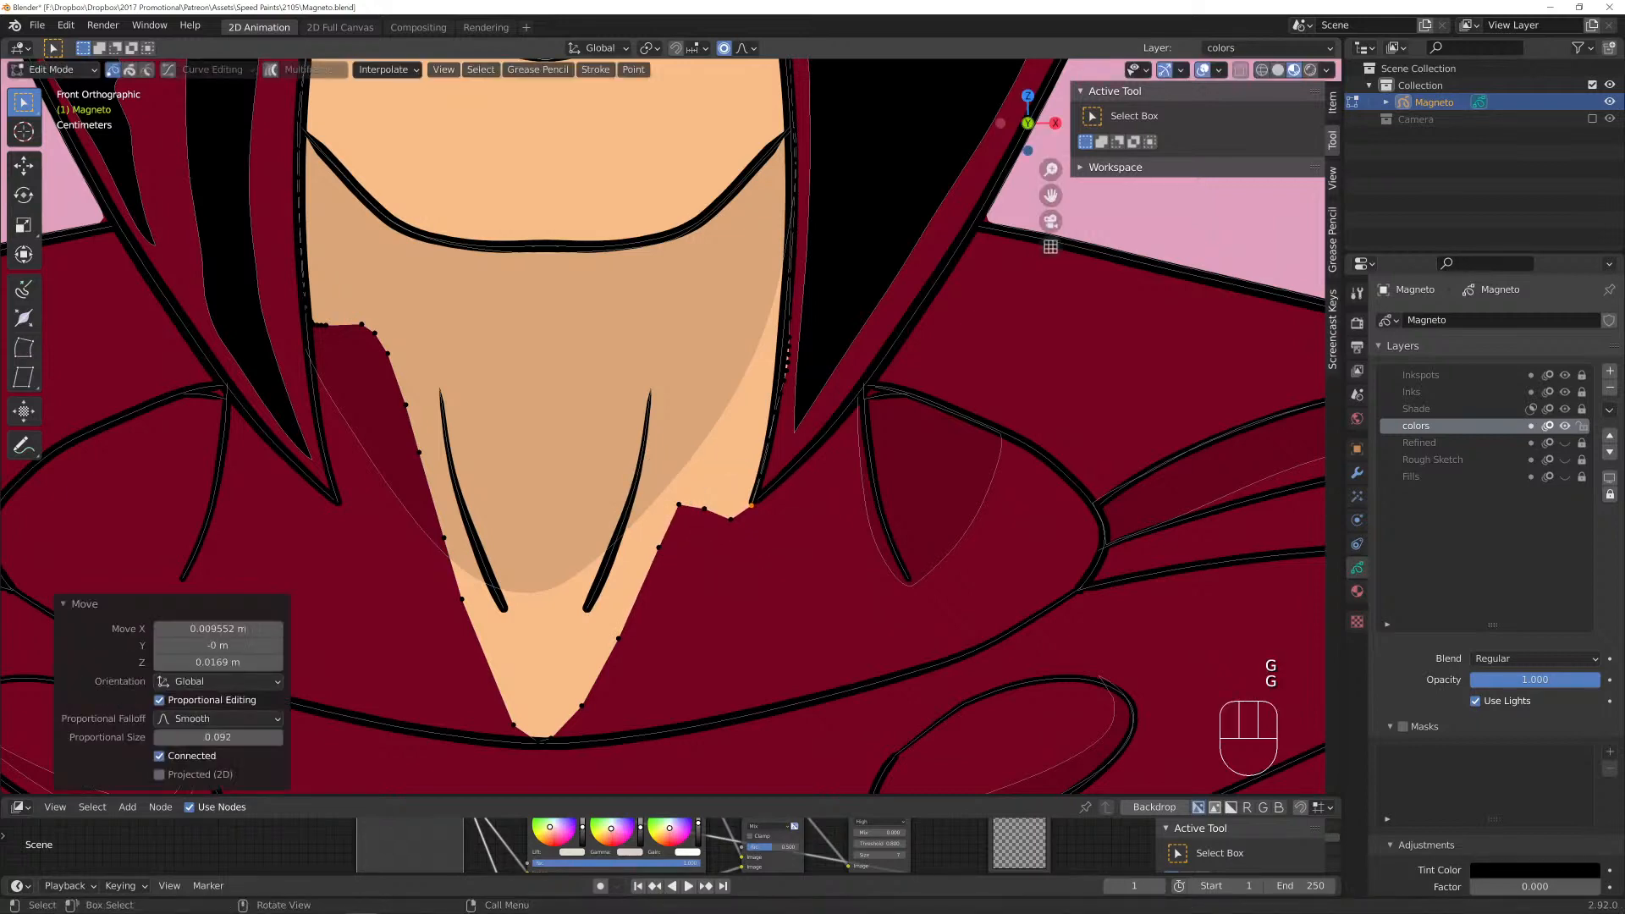
Move the next neck points one by one from the helmet's tip along the upper ink line of the right-hand collar opening.
key(g)
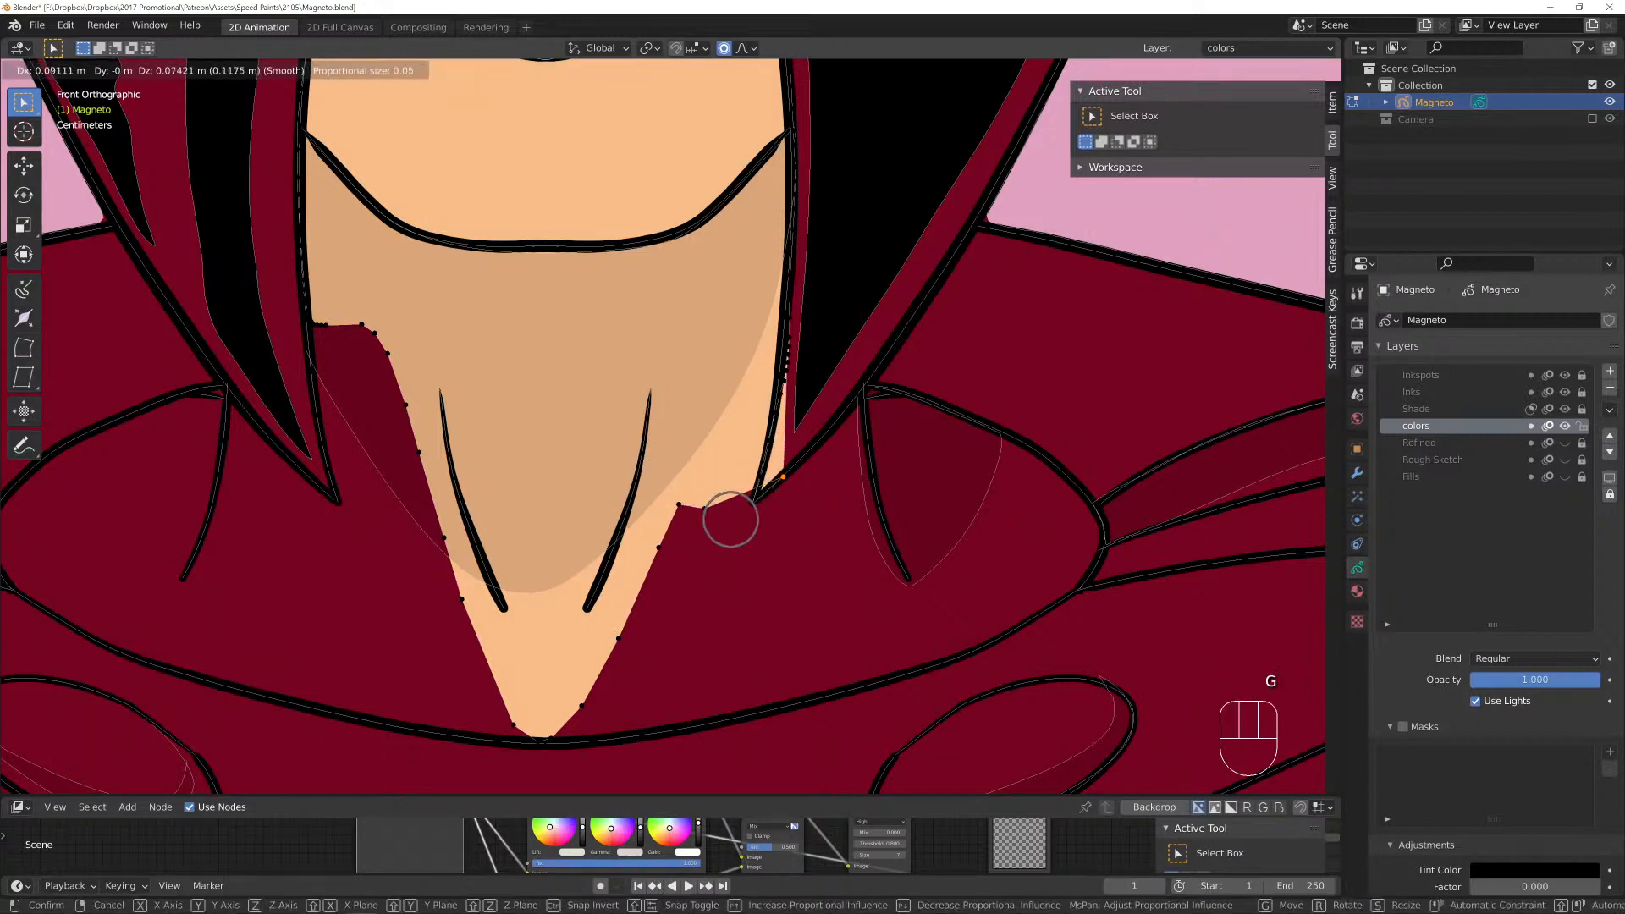
click(730, 518)
key(g)
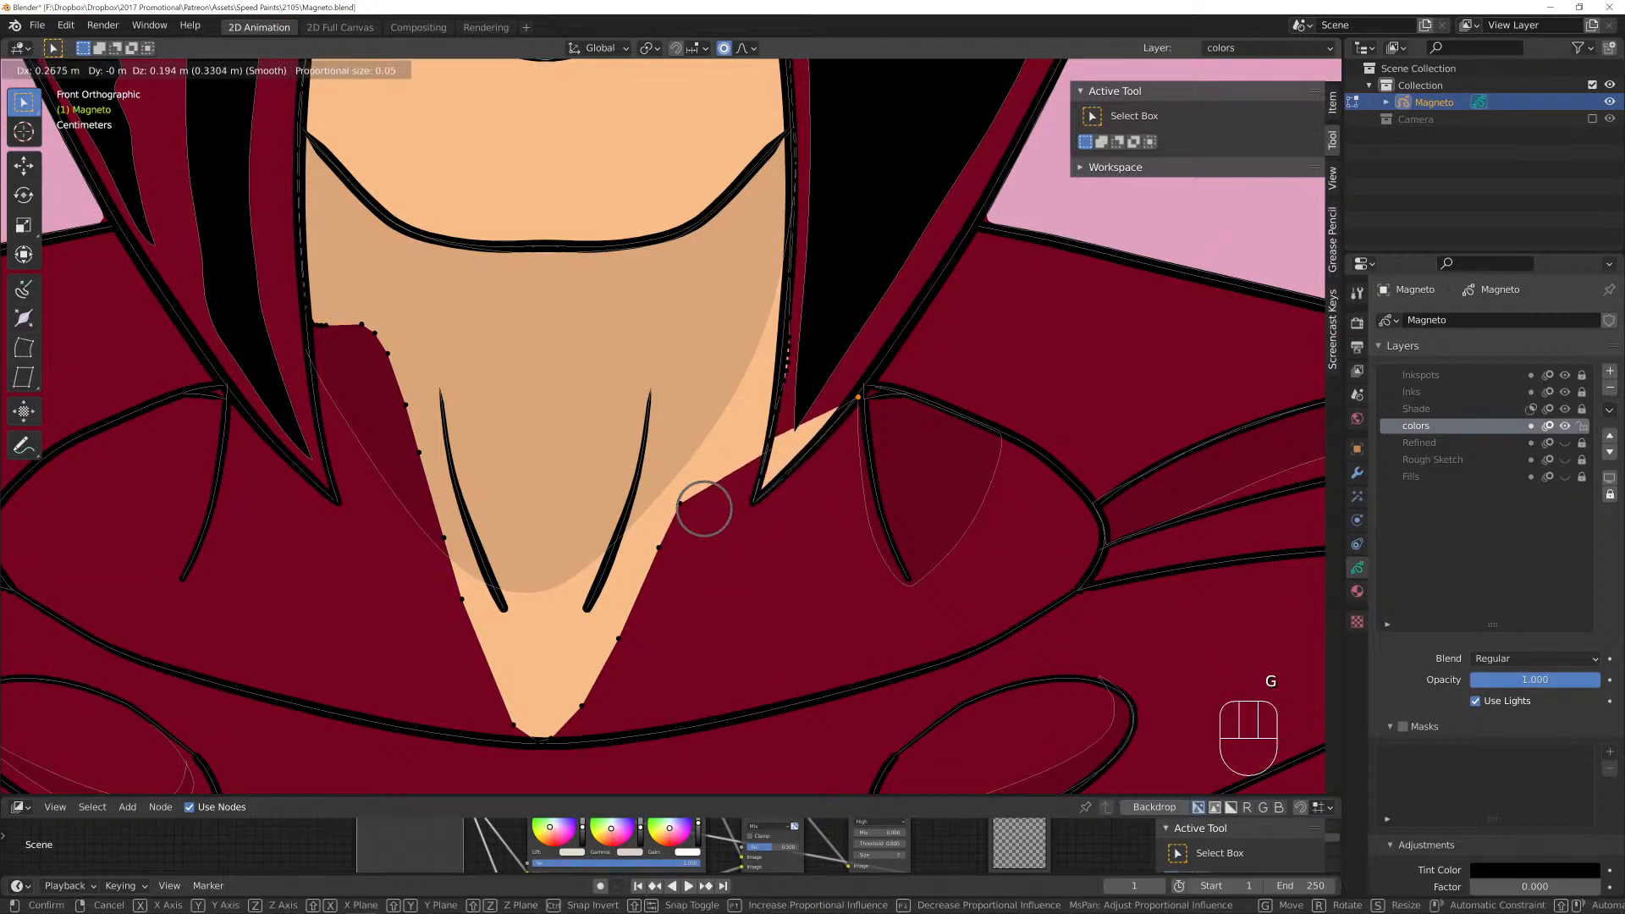
click(704, 508)
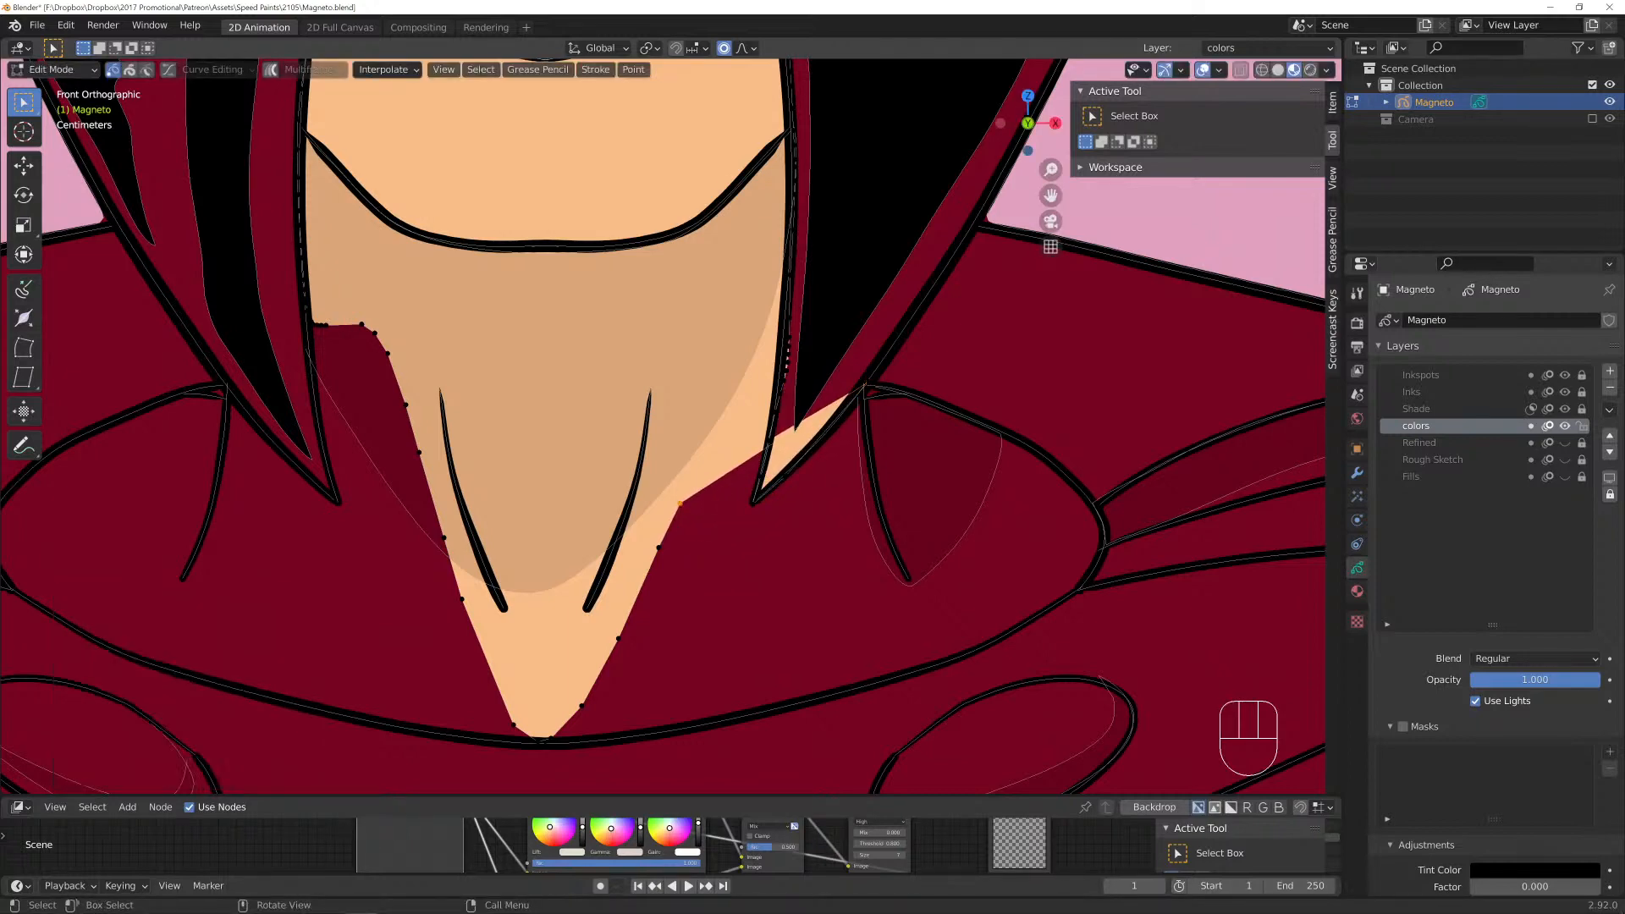
key(g)
click(914, 395)
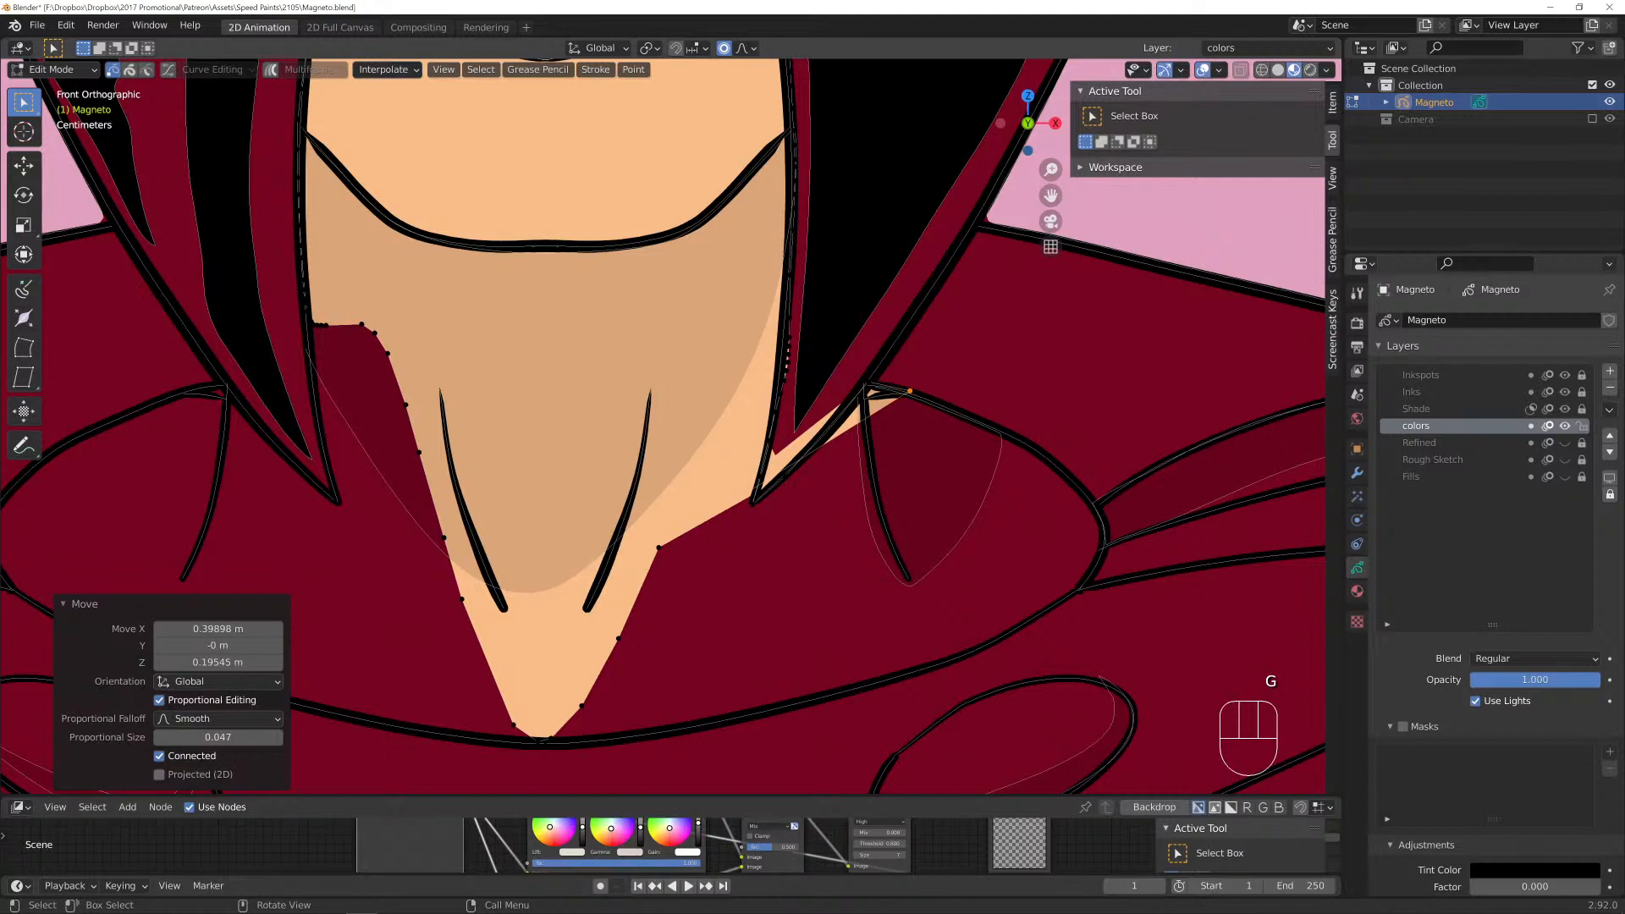
key(g)
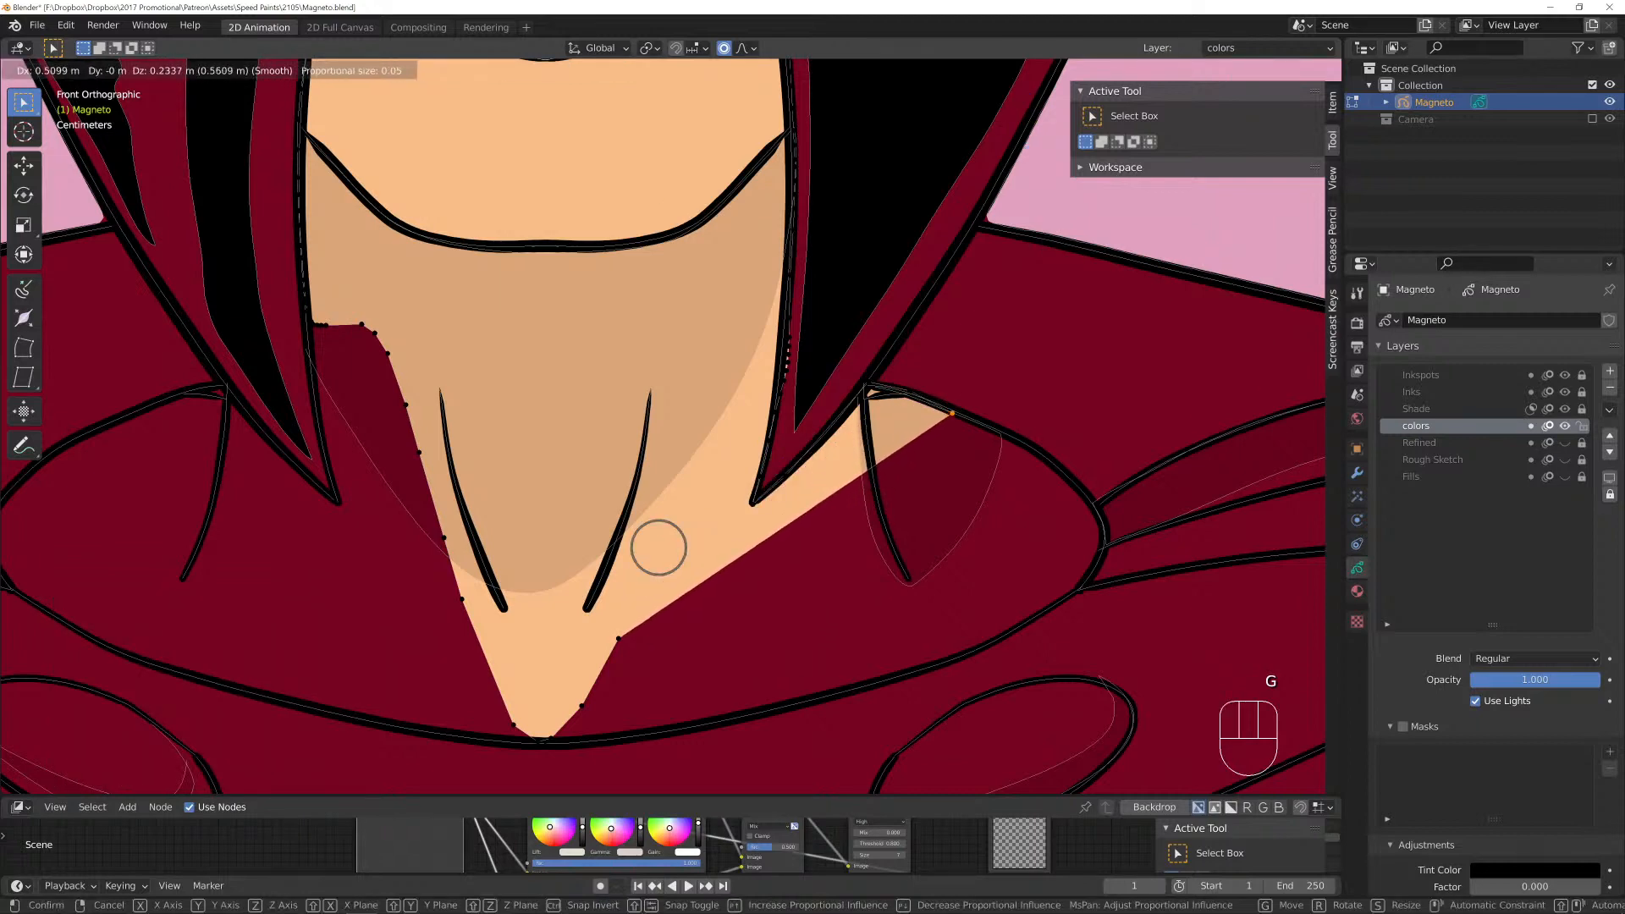
click(659, 548)
Extend the skin fill's remaining right-hand points along the collar opening to its outer right-hand end.
key(g)
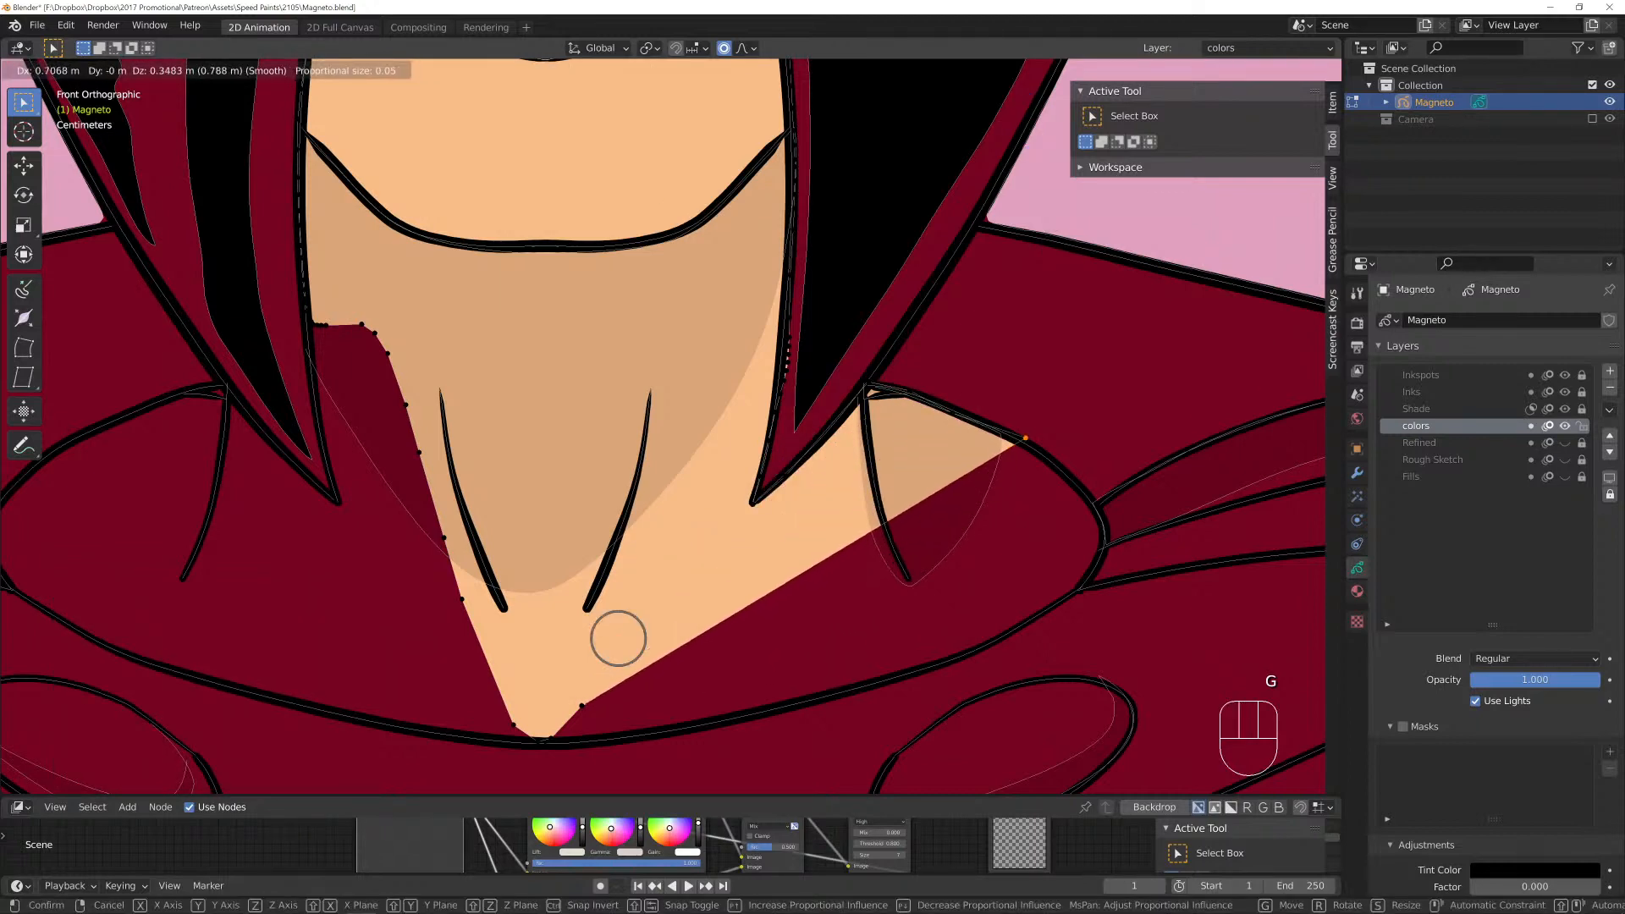
click(617, 637)
key(g)
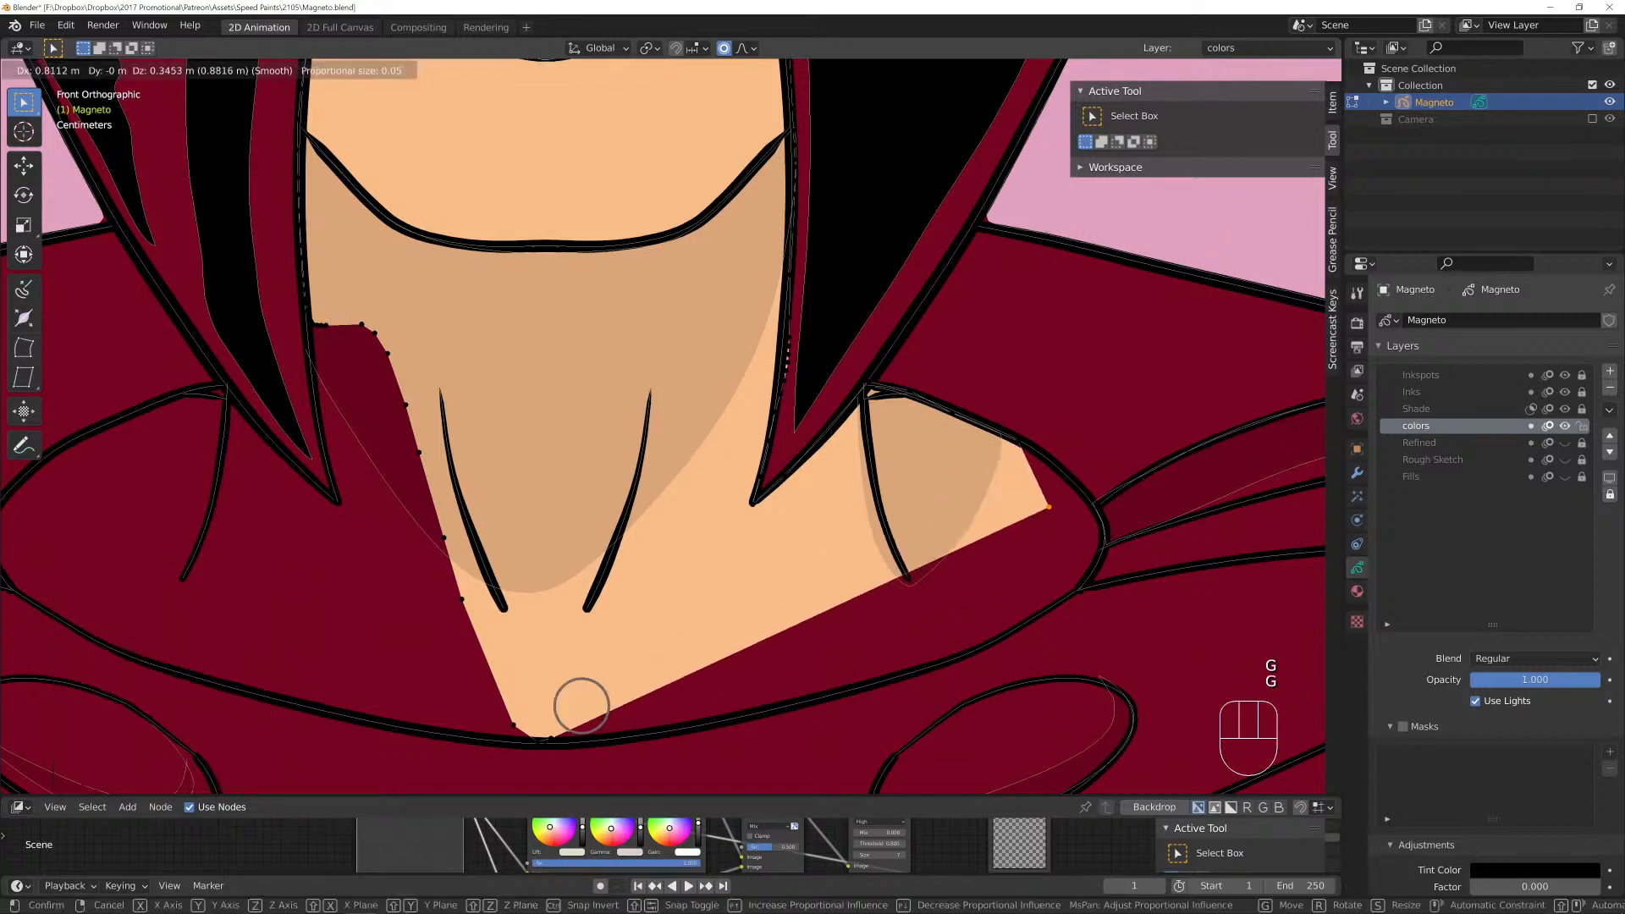
click(583, 701)
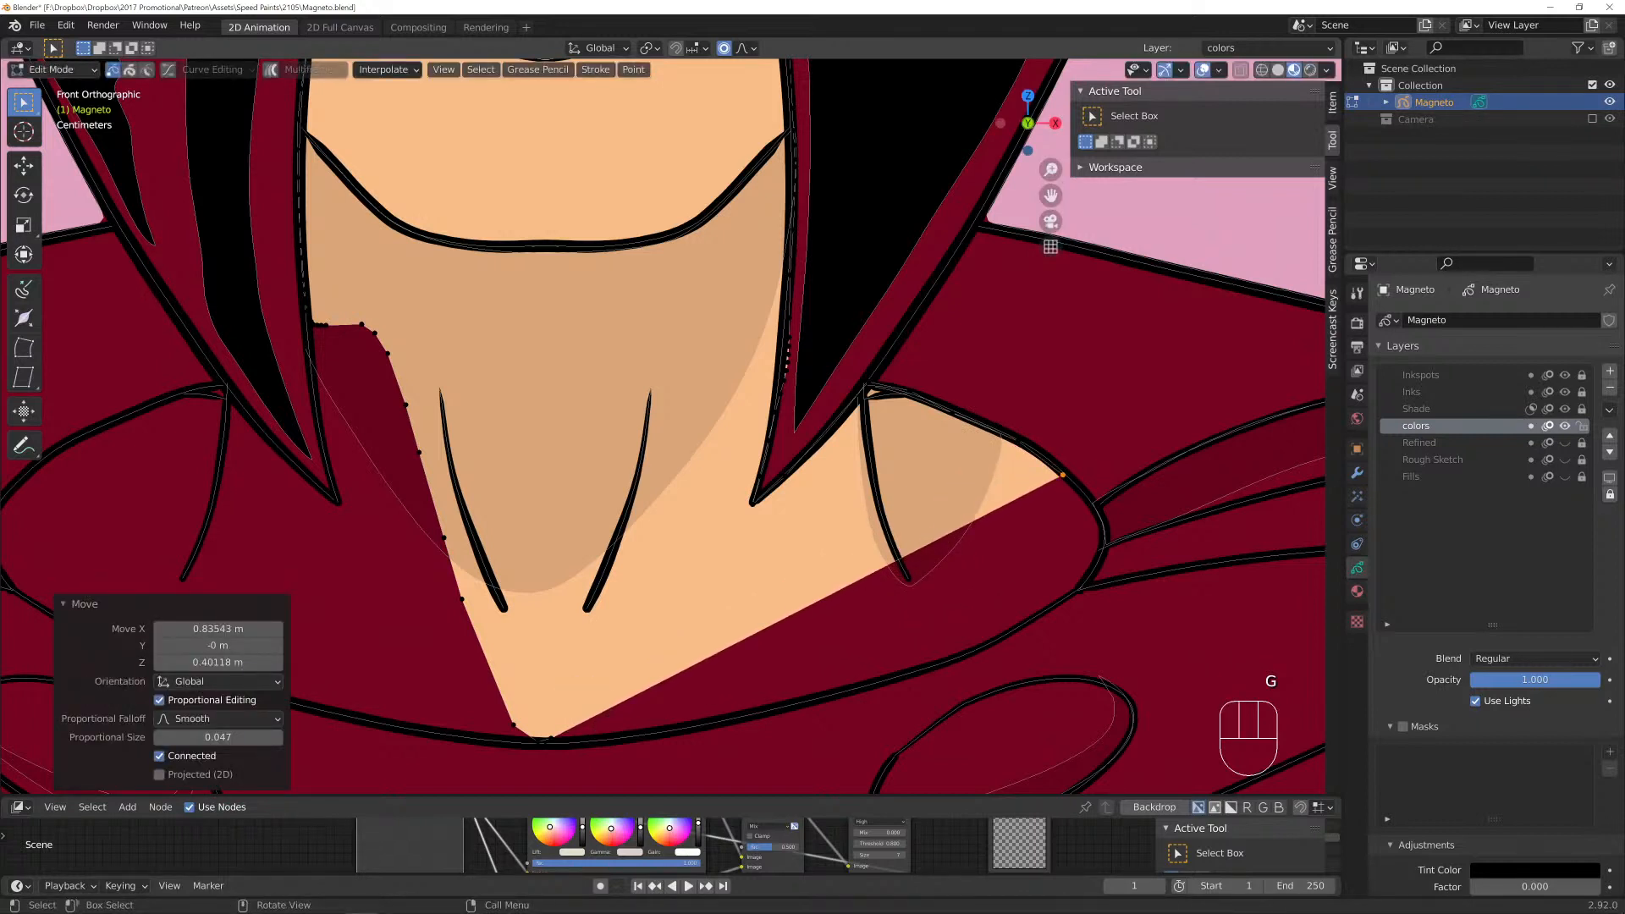
key(g)
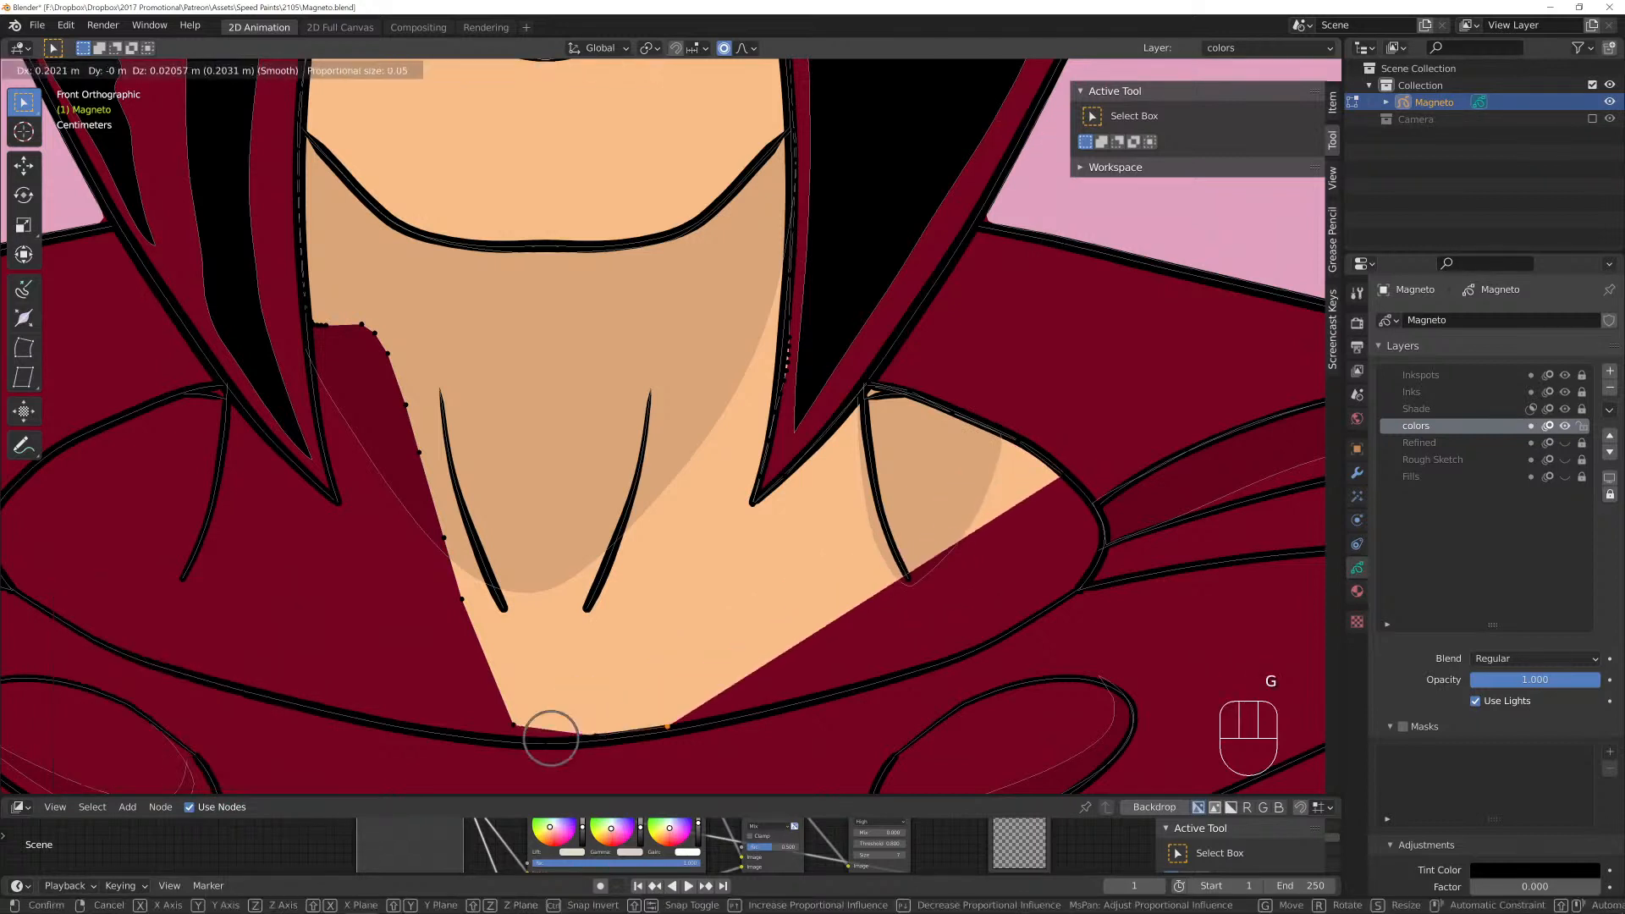
click(551, 736)
key(g)
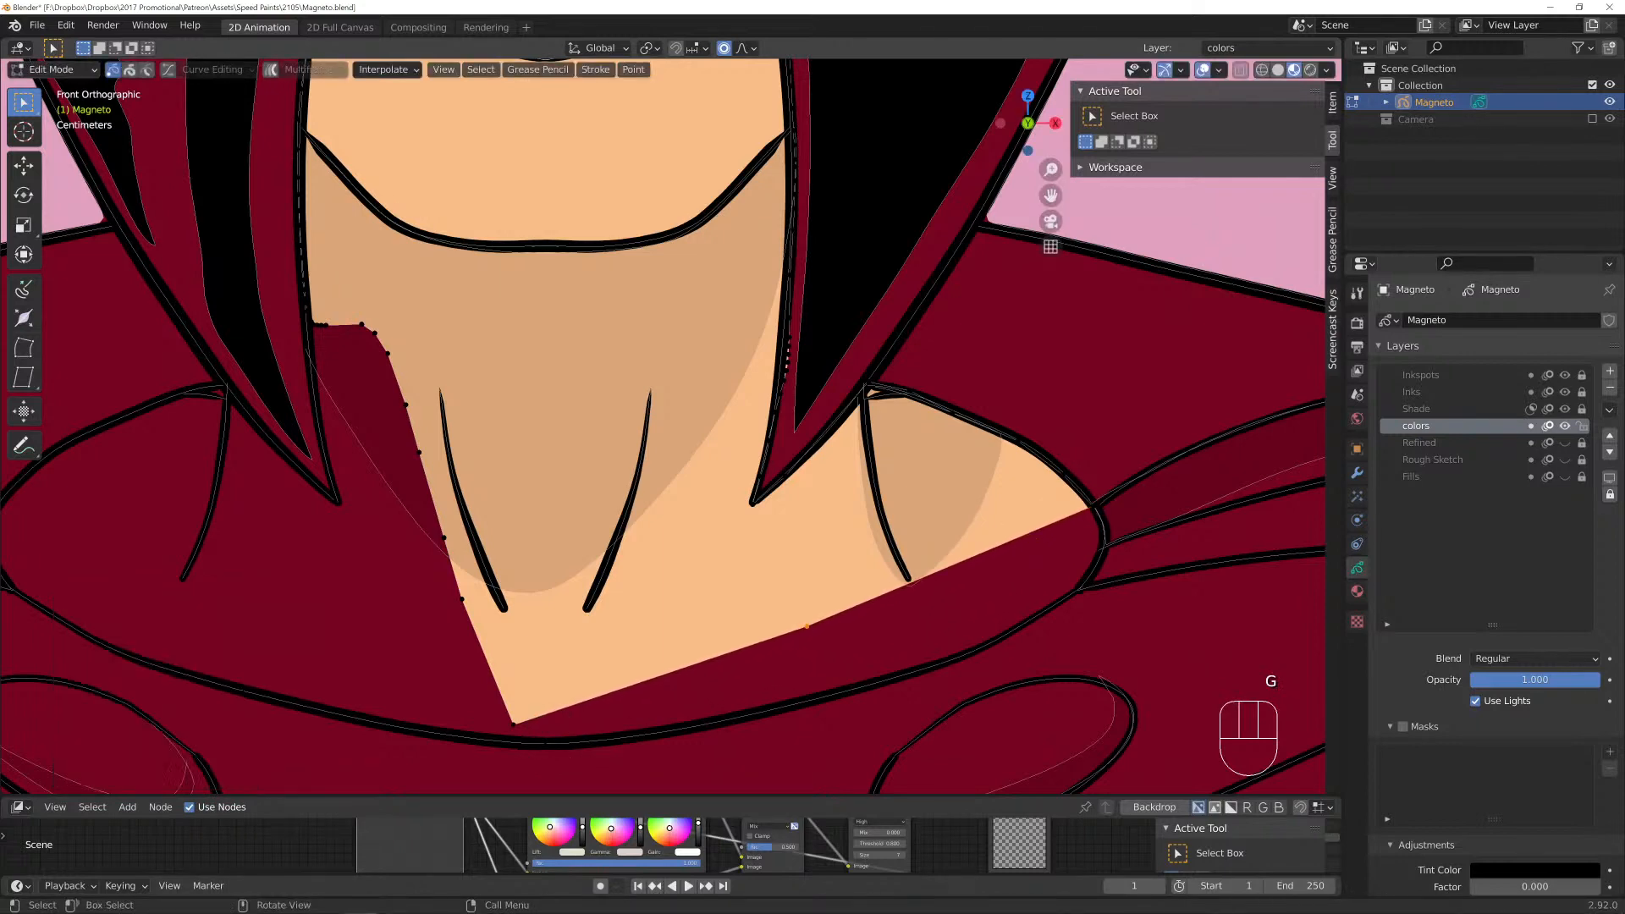
click(806, 624)
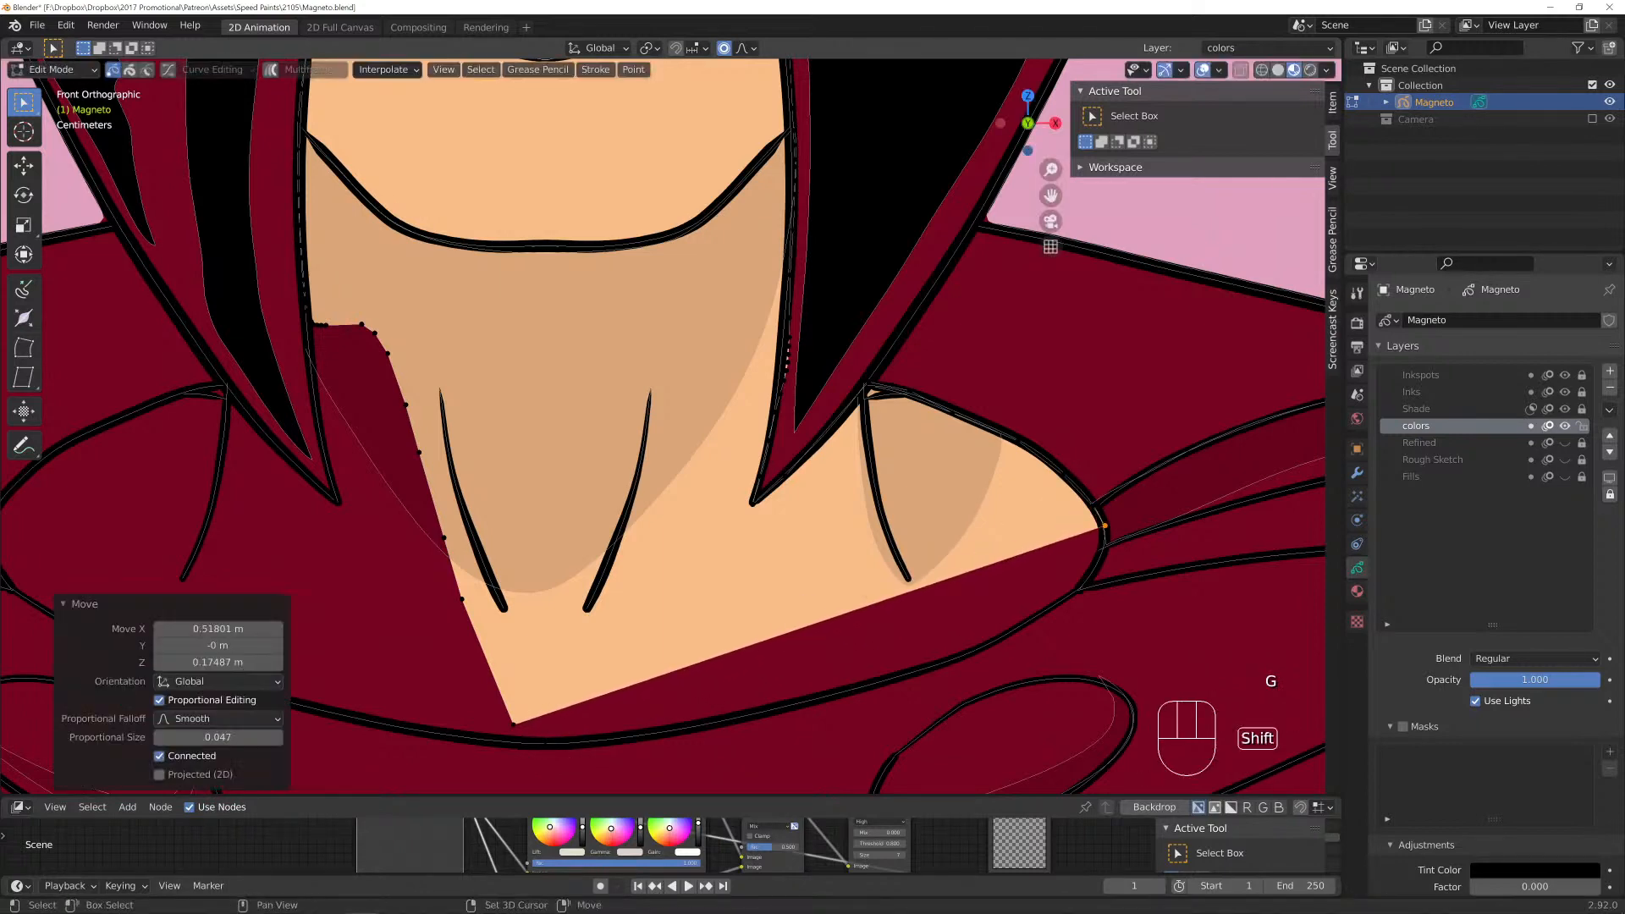
Subdivide the skin stroke's long lower segment between the collar's outer end and the neck's lowest point twice.
right_click(500, 539)
click(467, 513)
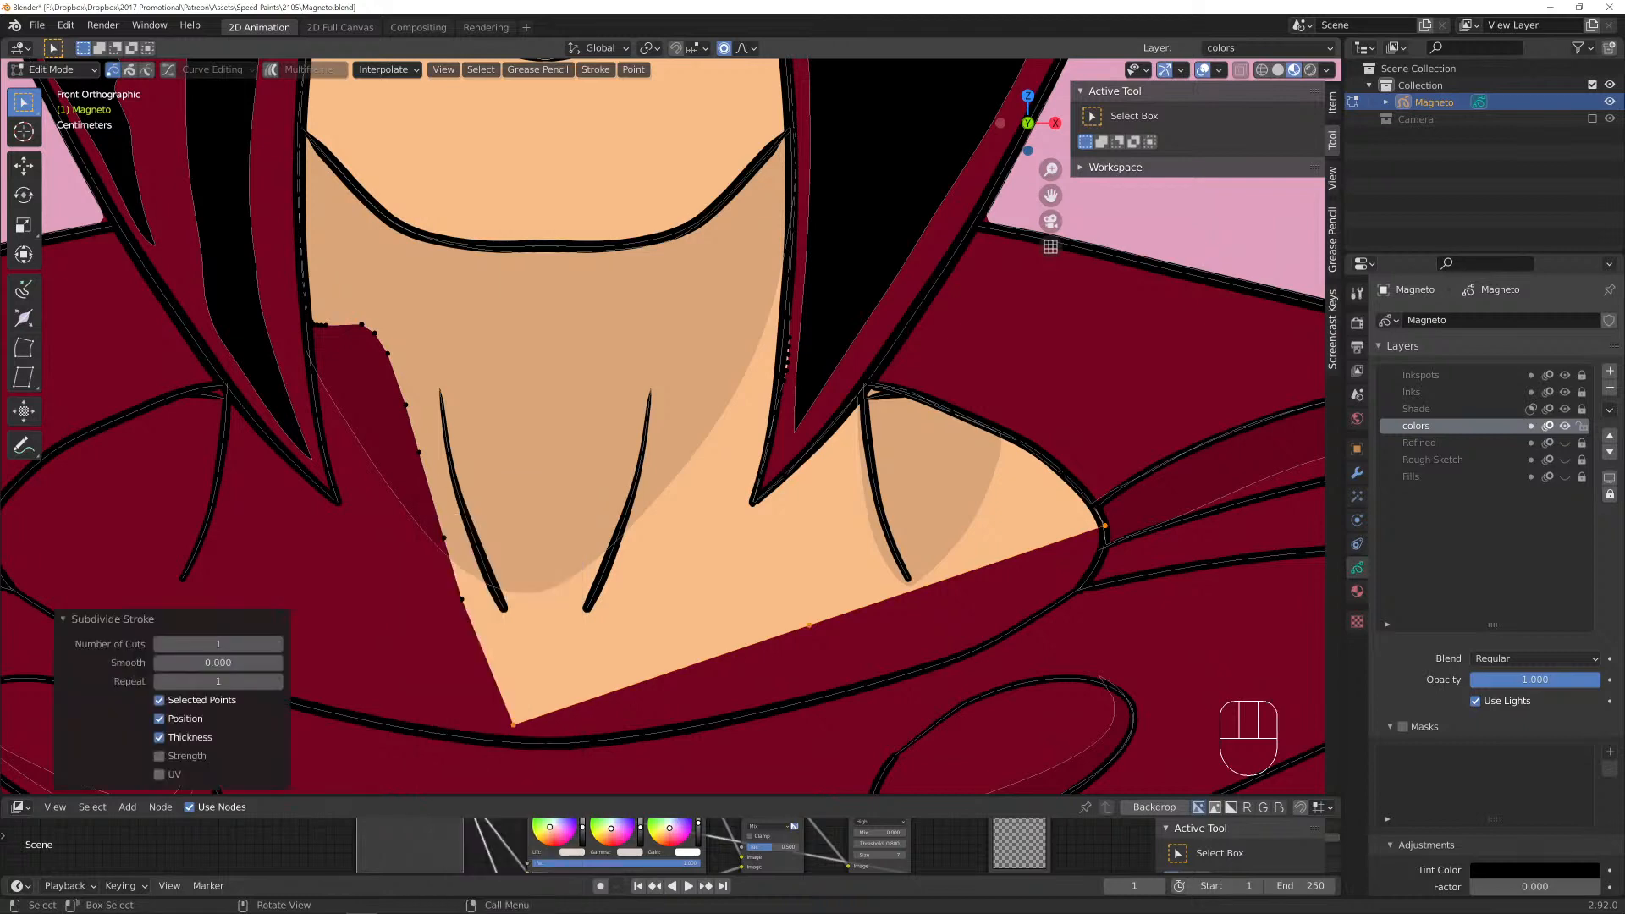
right_click(465, 538)
click(465, 537)
Move the skin fill's three lower points one by one down onto the lower ink line of the right-hand collar opening.
click(810, 626)
key(g)
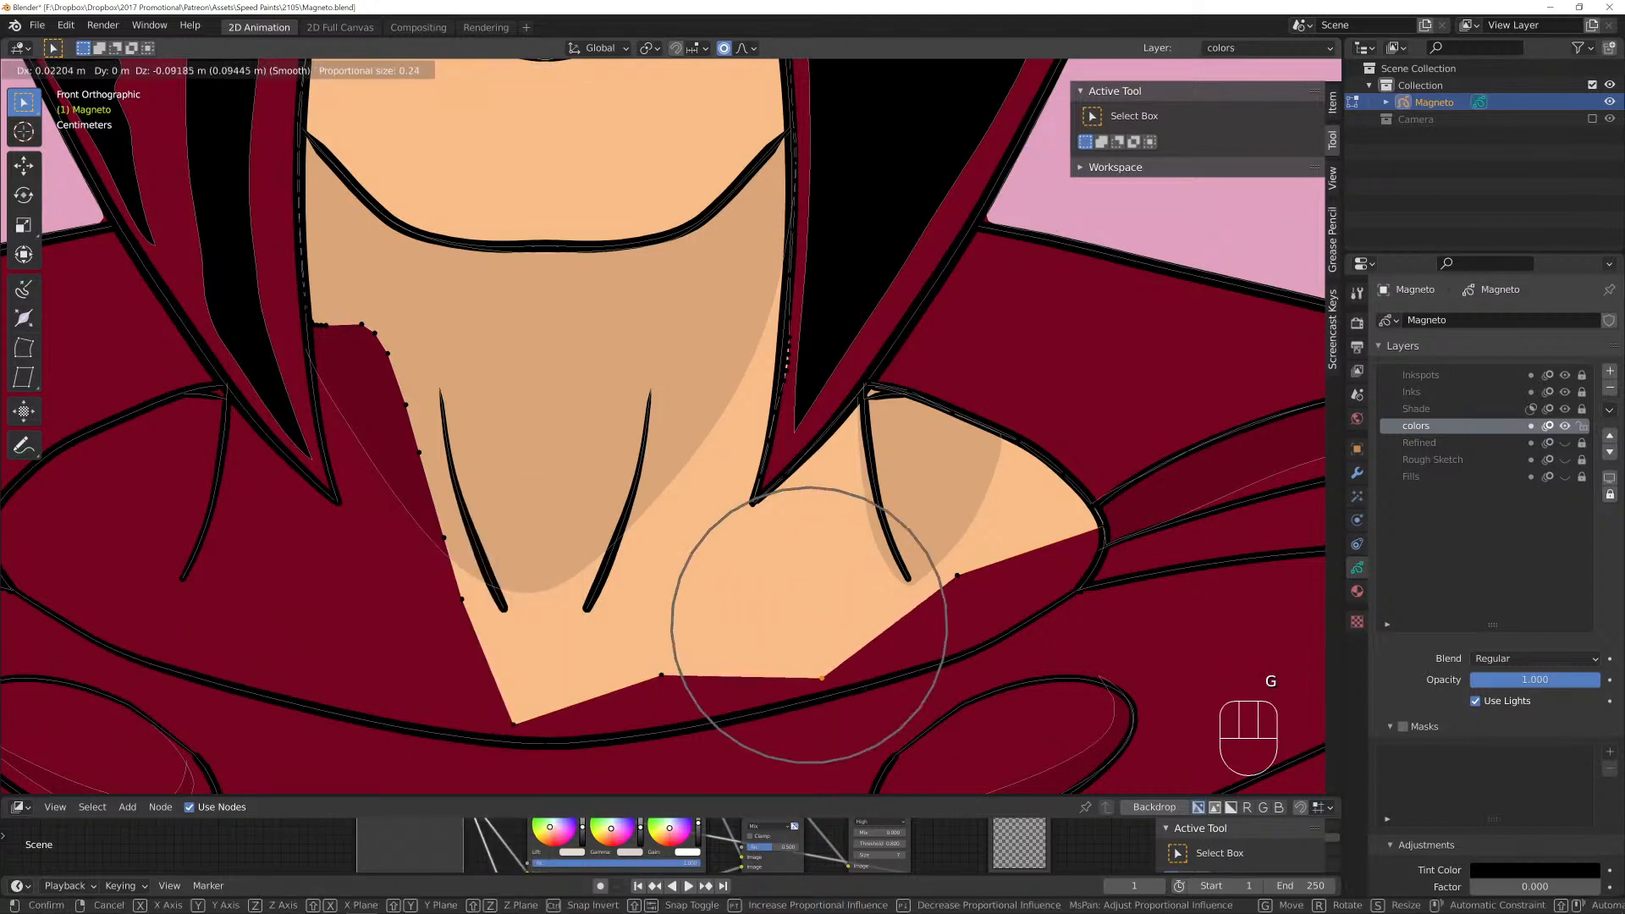
key(Return)
click(661, 675)
key(g)
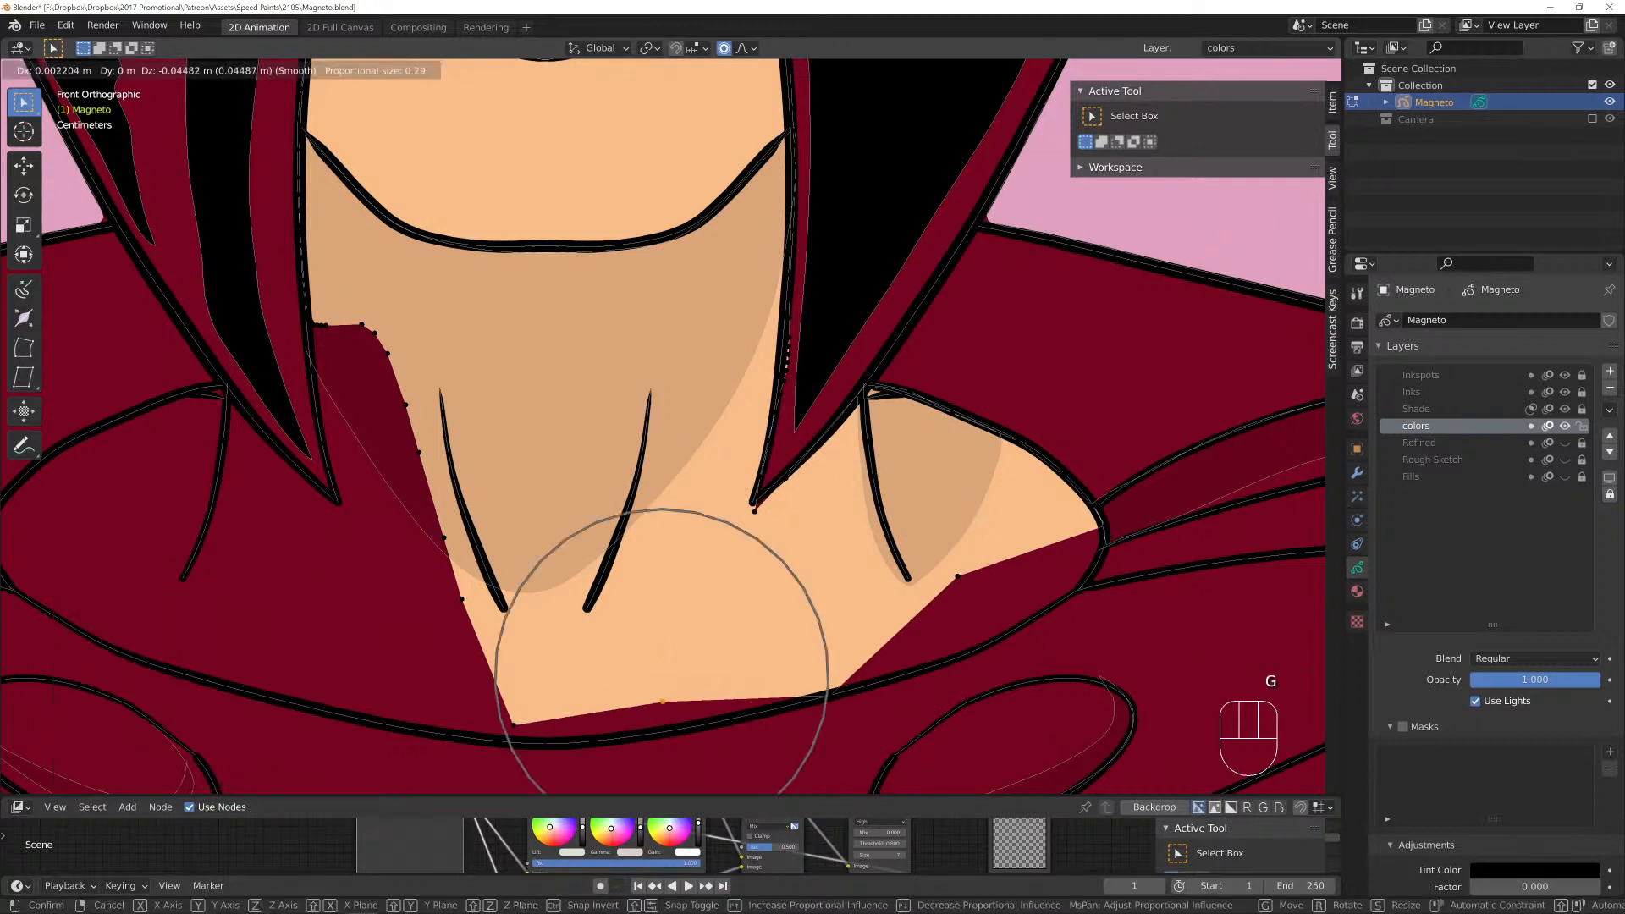
key(Return)
click(957, 576)
key(g)
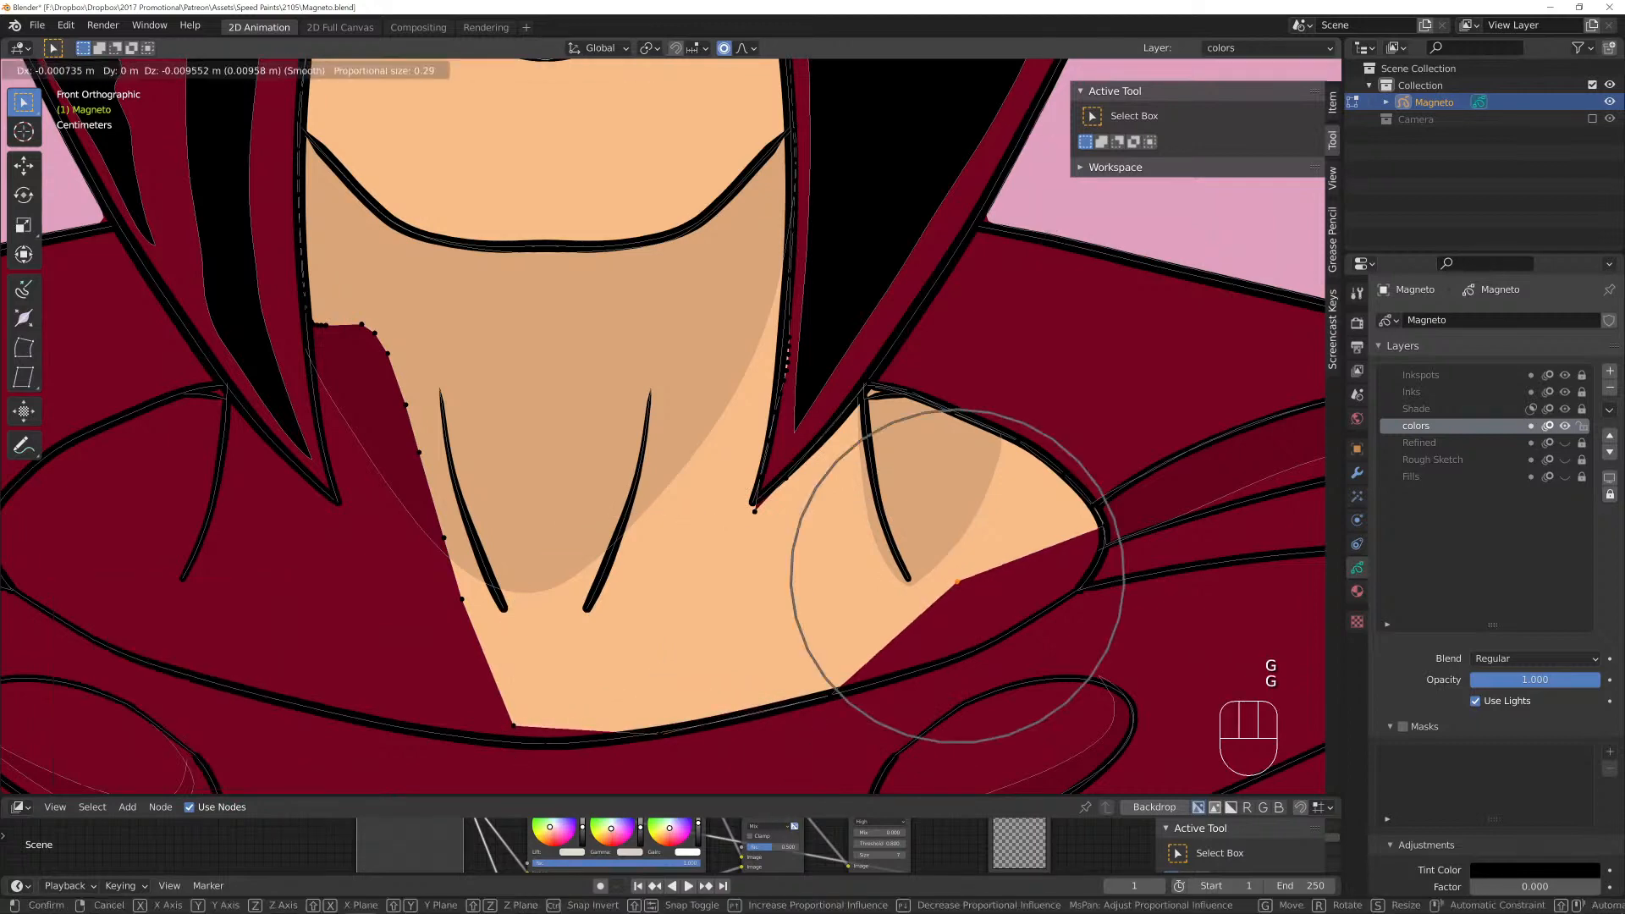
click(949, 661)
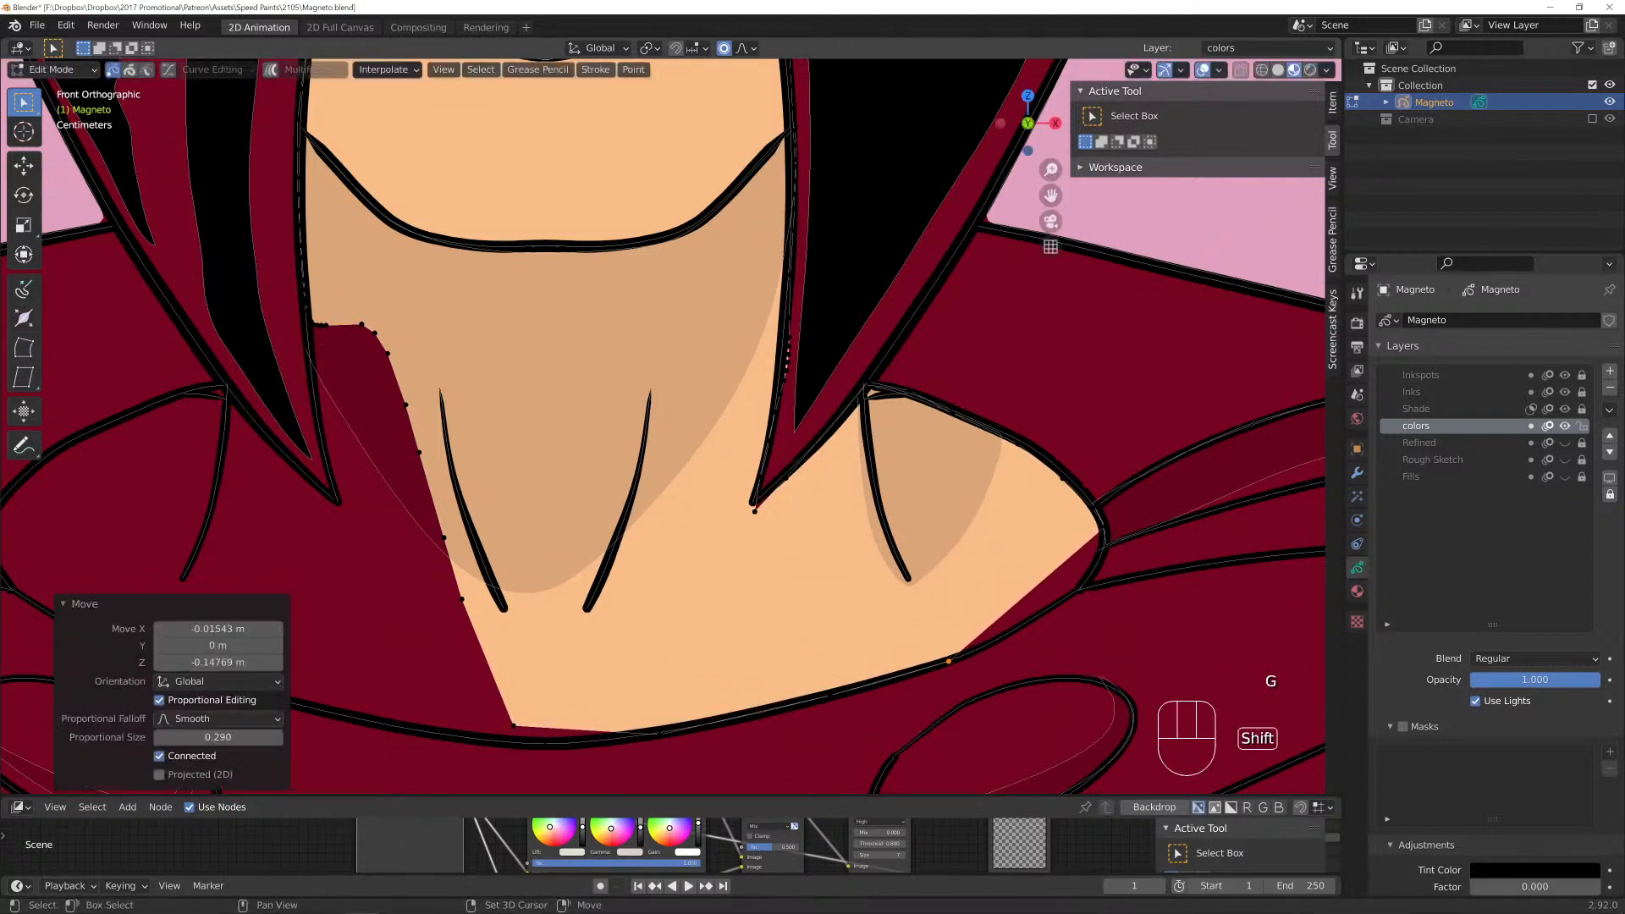
Subdivide the skin edge beside the collar's outer right-hand end and move the new point onto the lower ink line with proportional size 0.112.
right_click(1041, 513)
click(1041, 513)
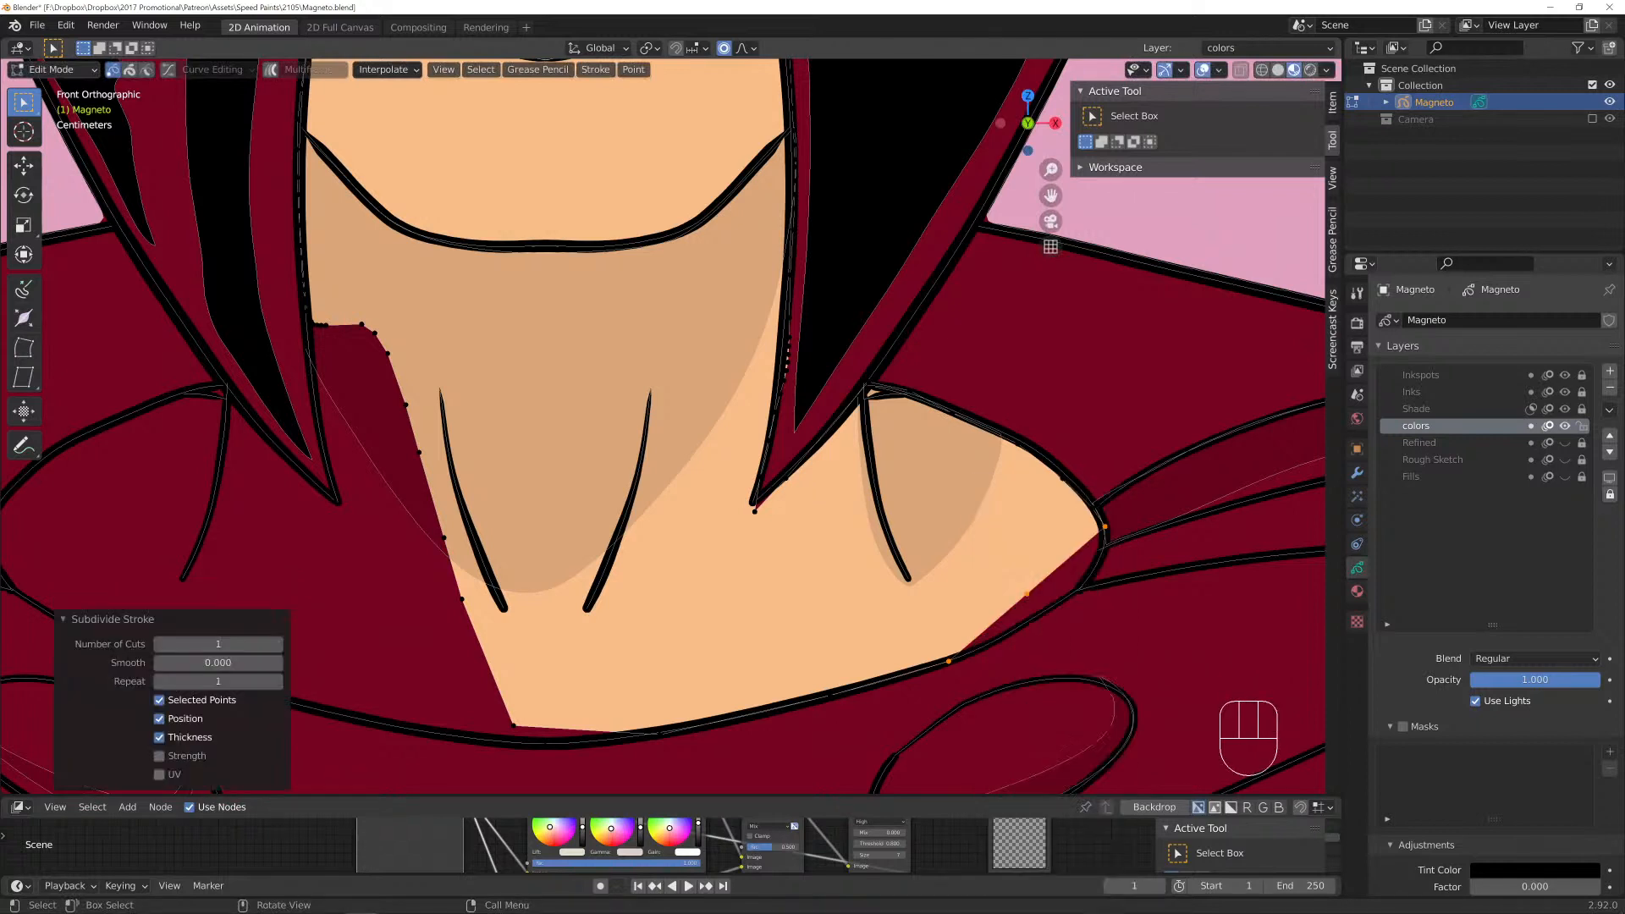
click(1026, 593)
key(g)
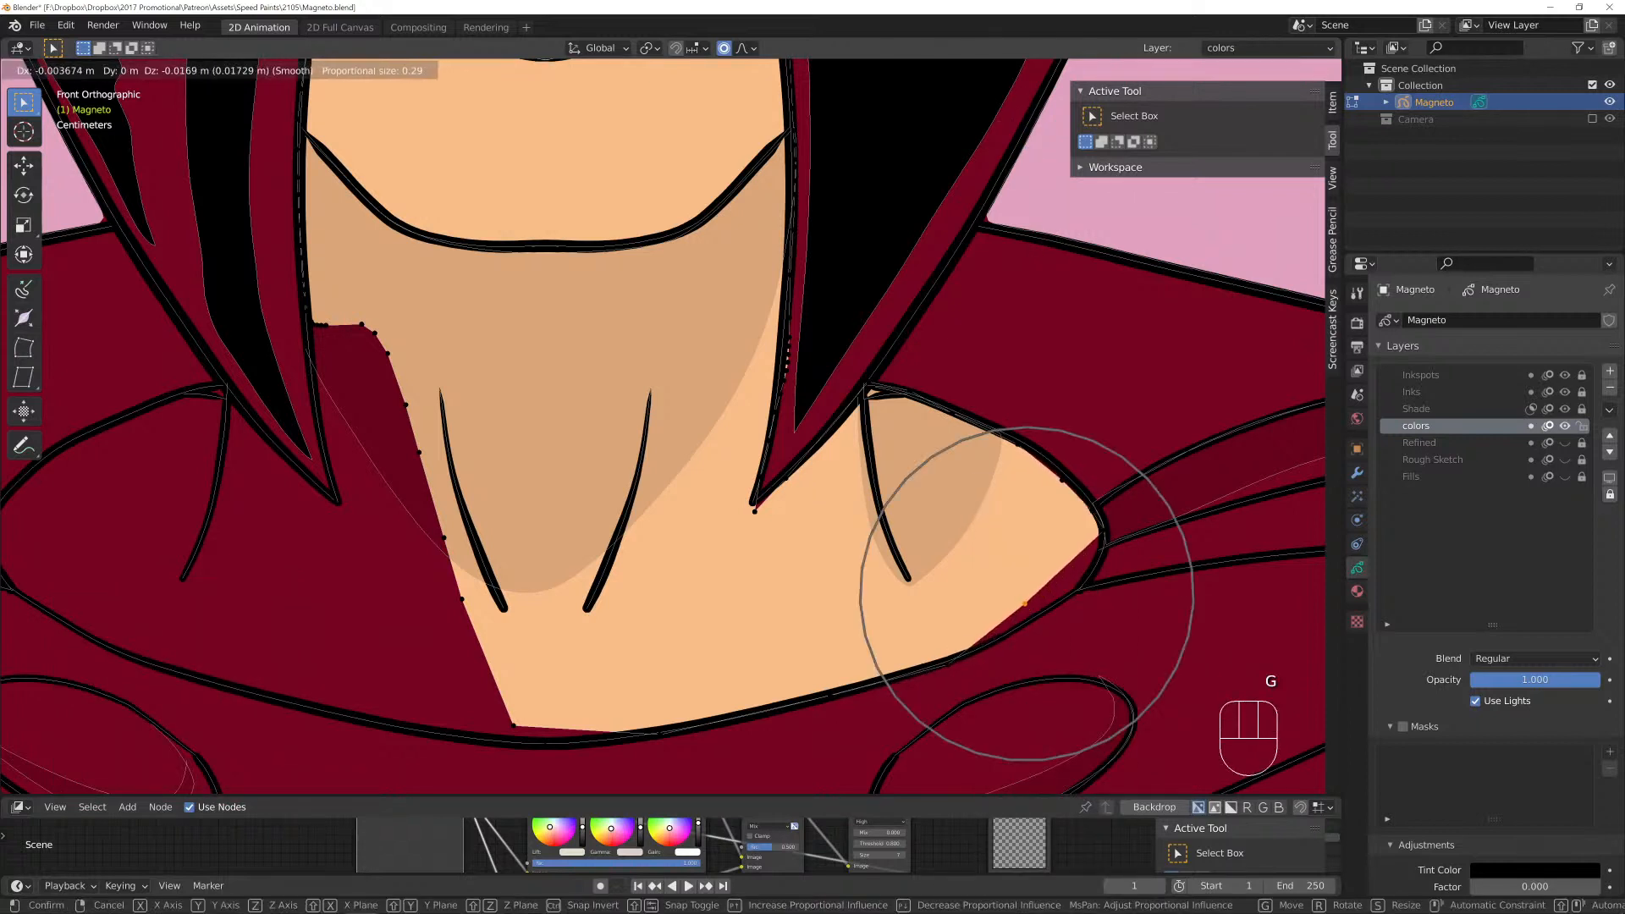
scroll(1027, 593, up, 8)
click(1017, 630)
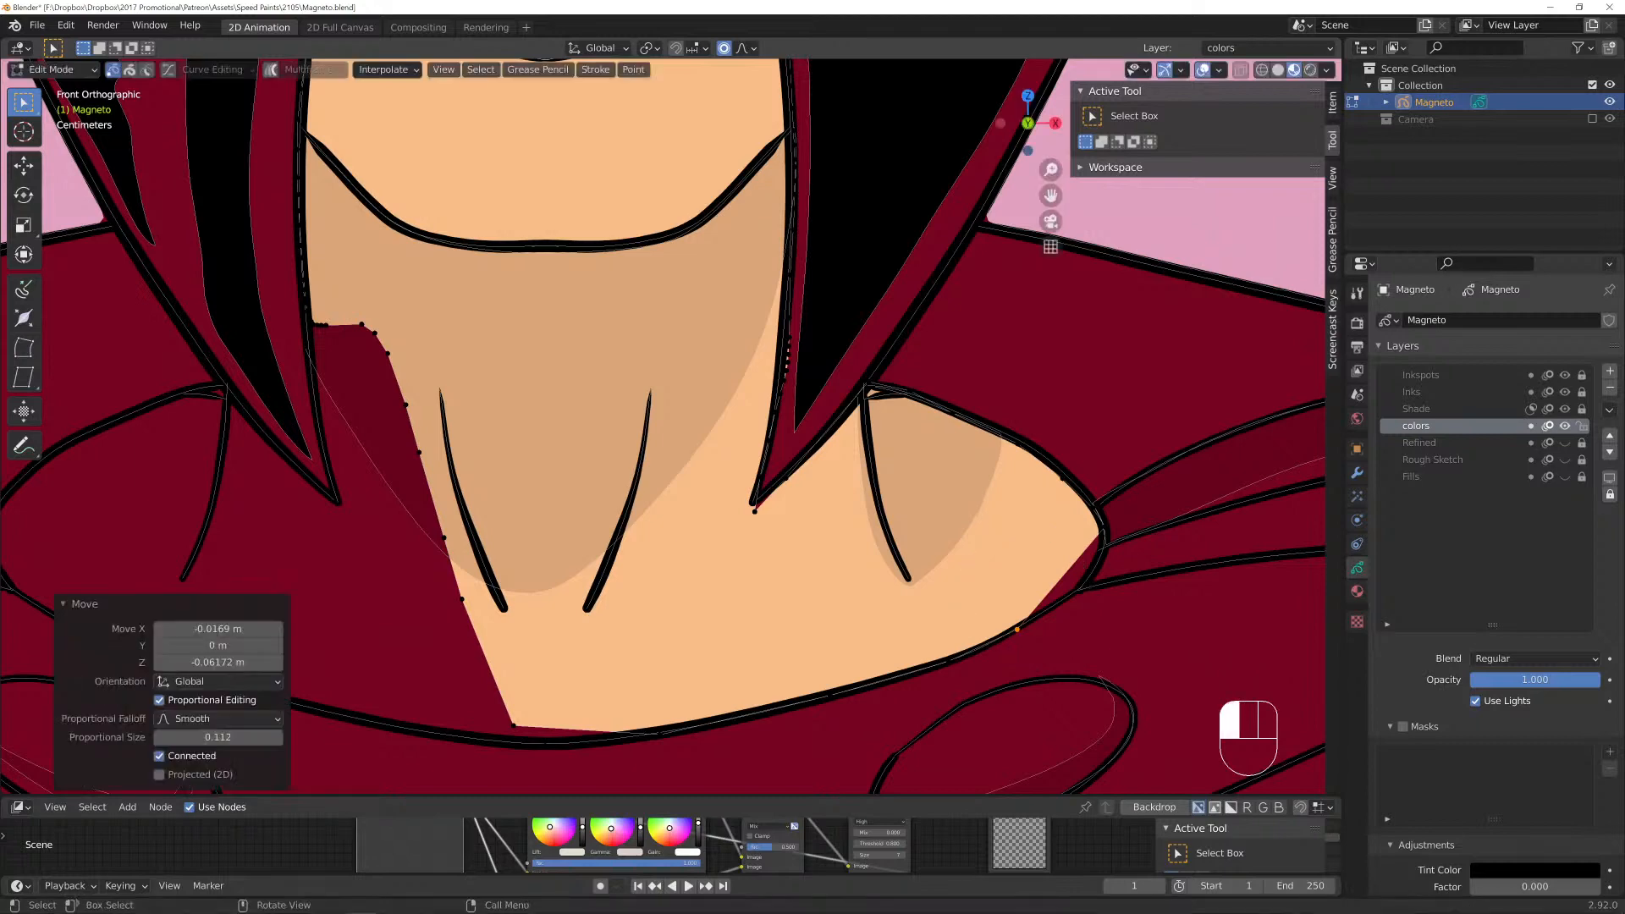
Subdivide the remaining edge up to the collar's outer right-hand end twice, moving each new point onto the curved ink line.
shift+click(1105, 527)
right_click(1041, 514)
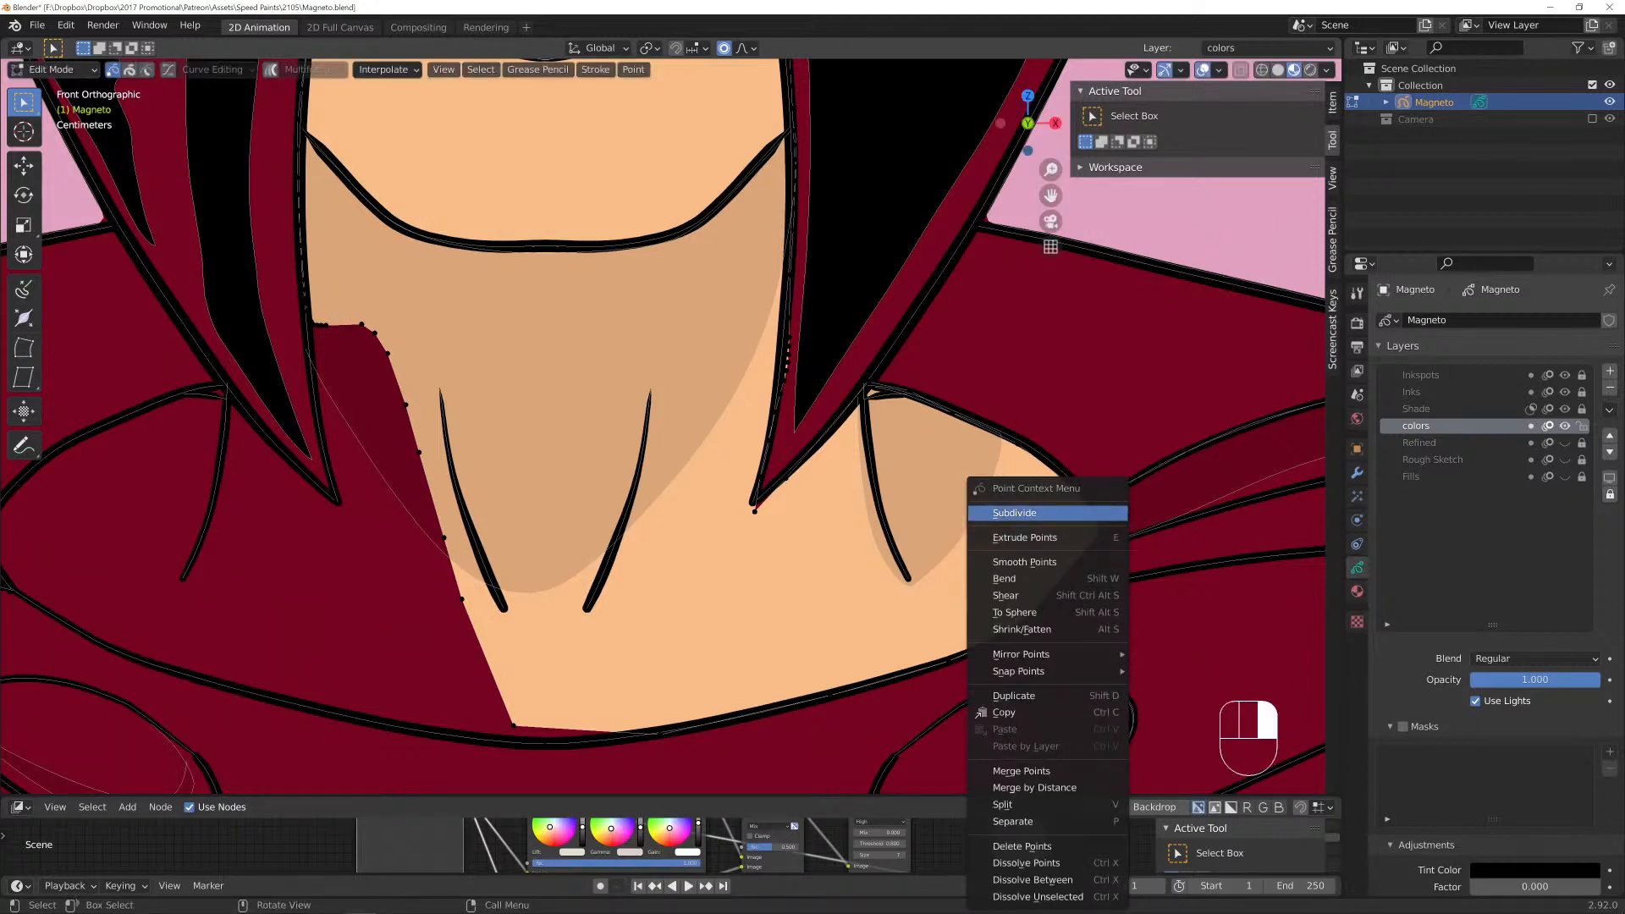
click(1041, 514)
key(g)
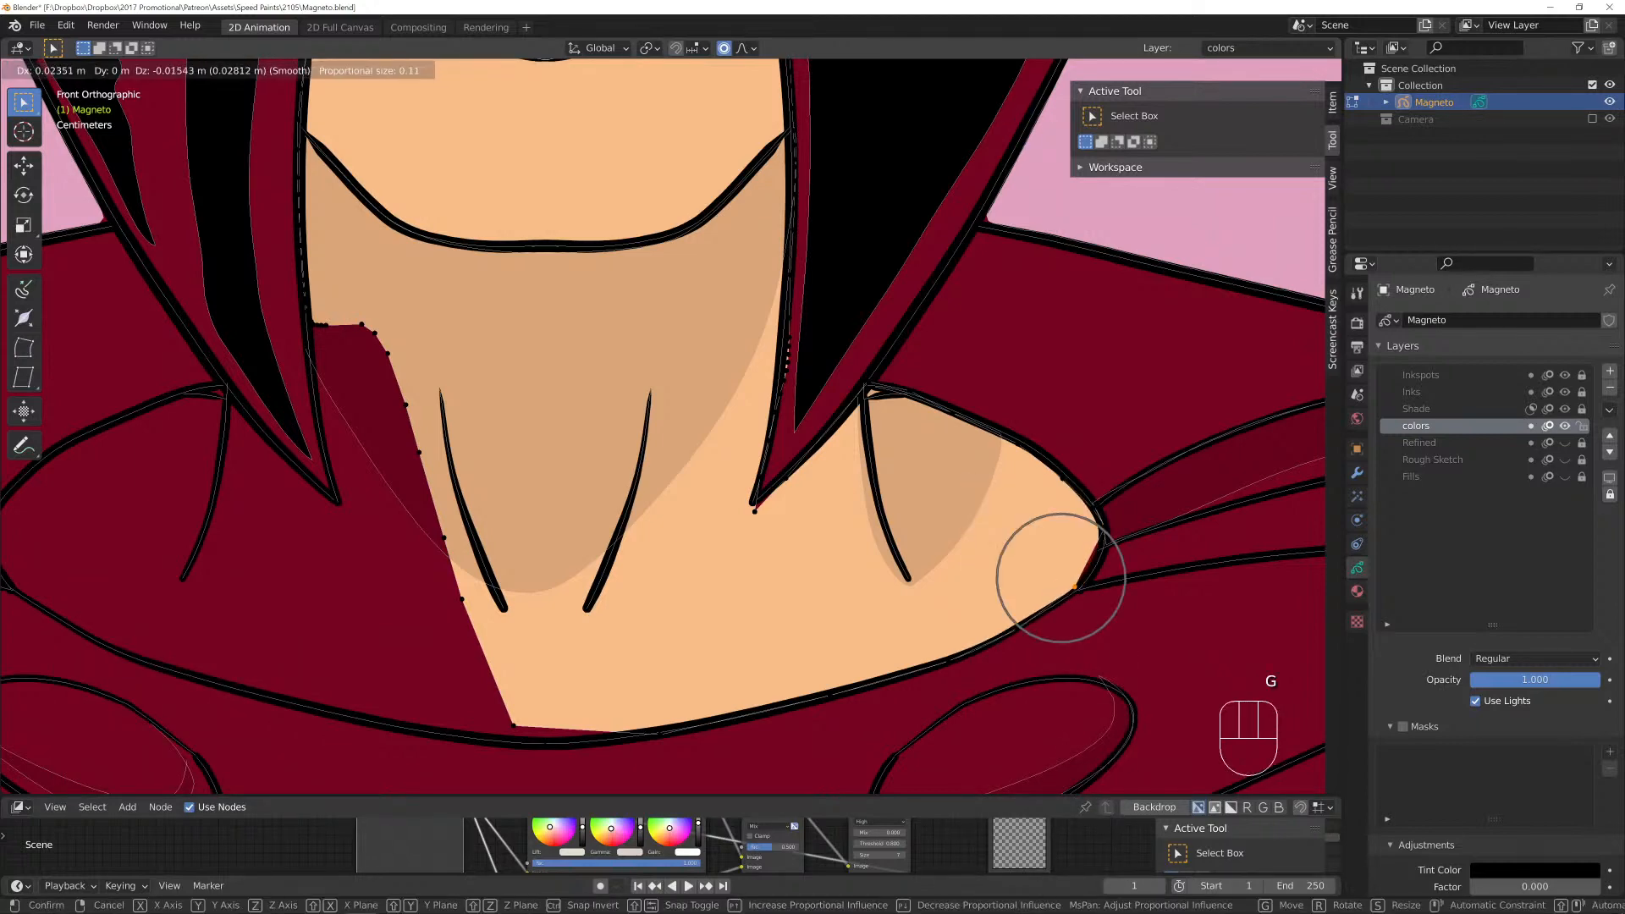
click(1043, 515)
right_click(1041, 513)
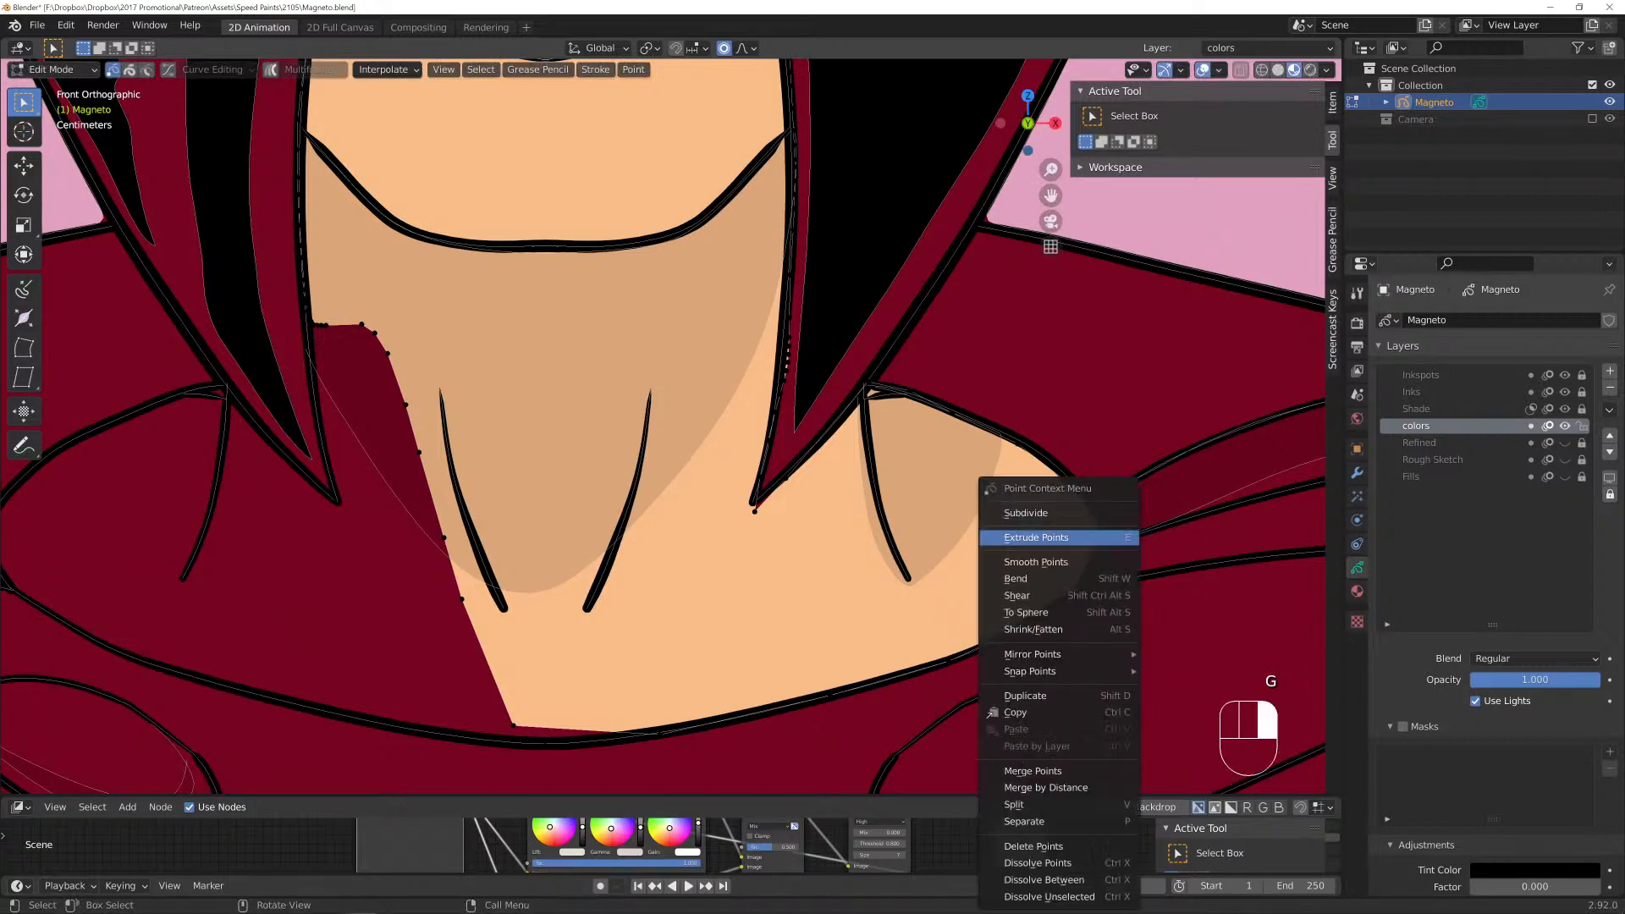
click(1041, 513)
key(g)
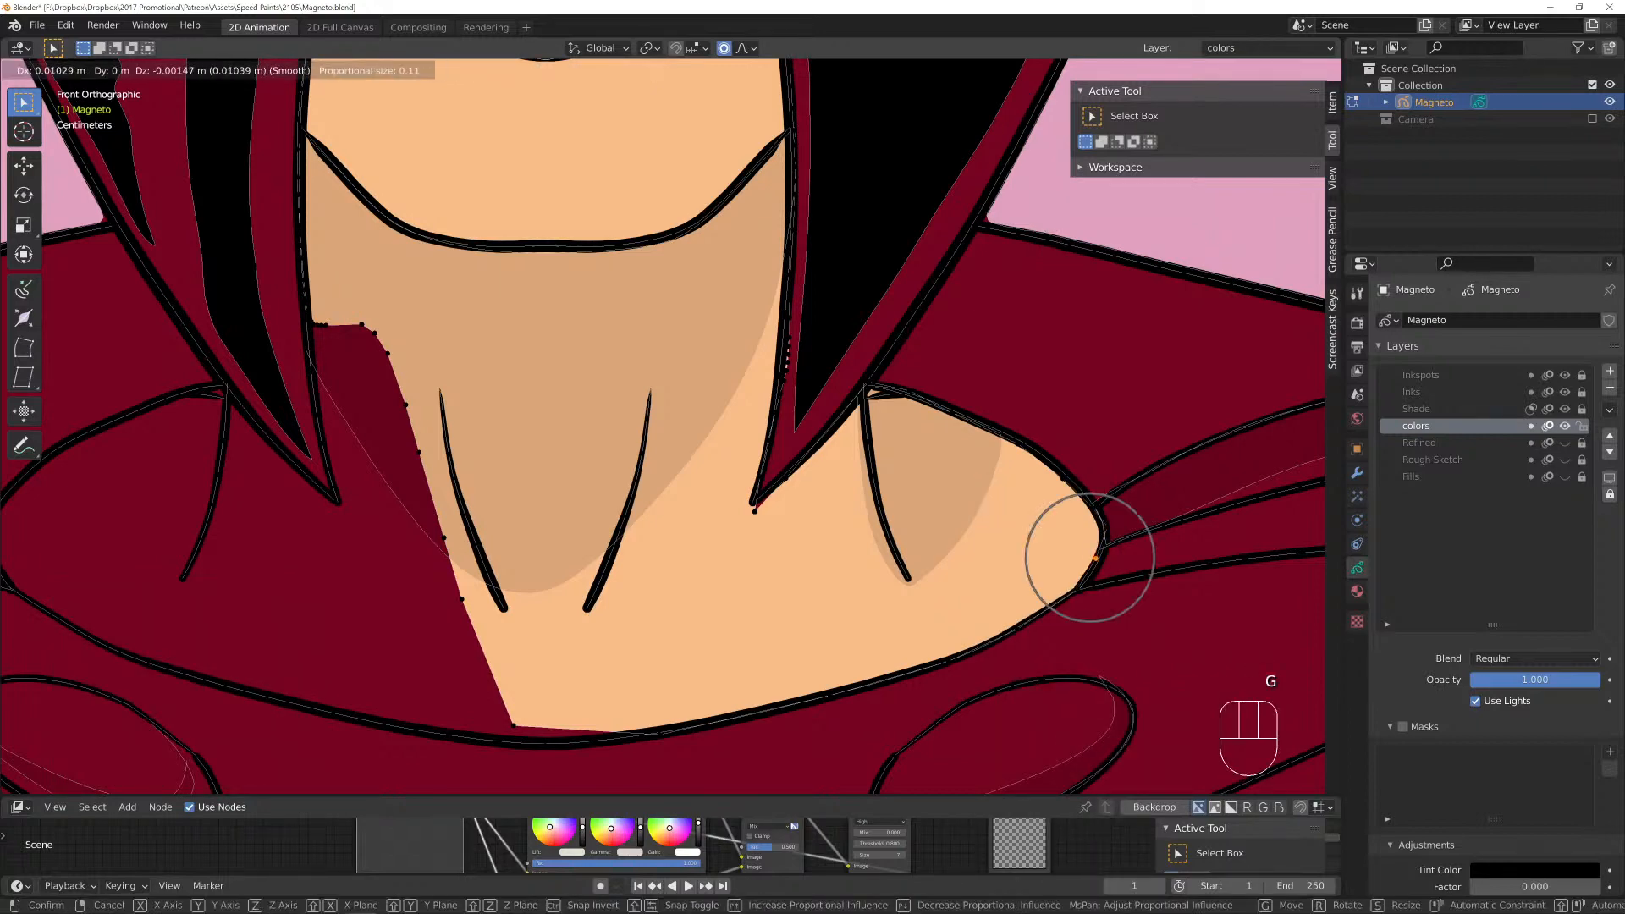
click(1099, 558)
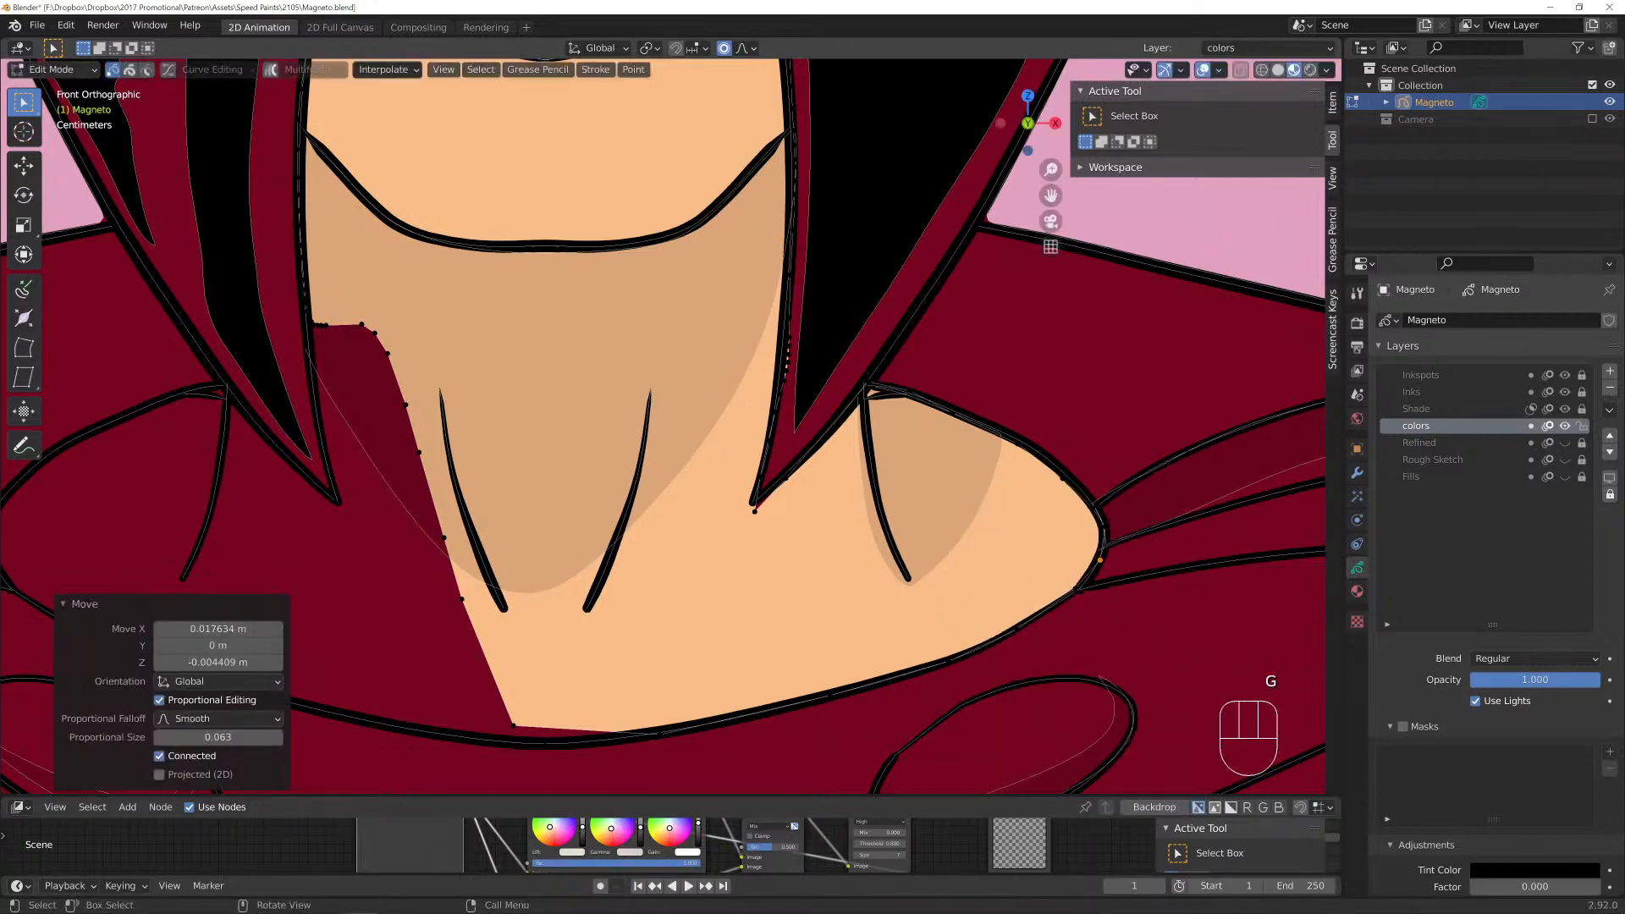
Move the skin fill's lowest neck point onto the middle of the collar's lower ink line.
shift+middle_drag(1100, 559, 1334, 483)
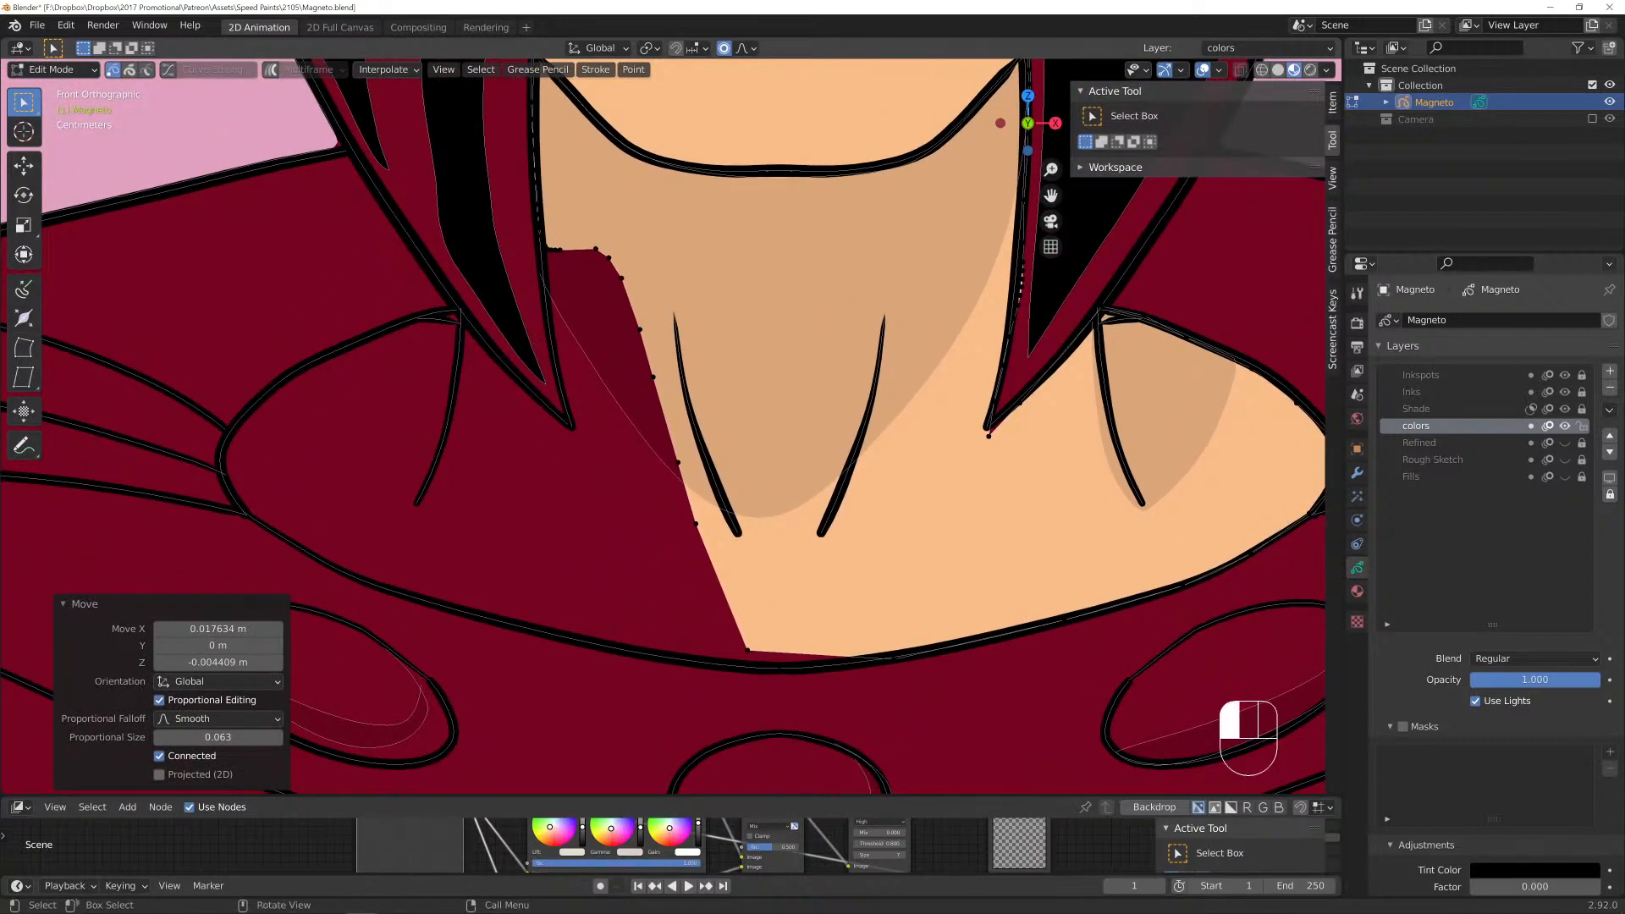
key(g)
click(772, 668)
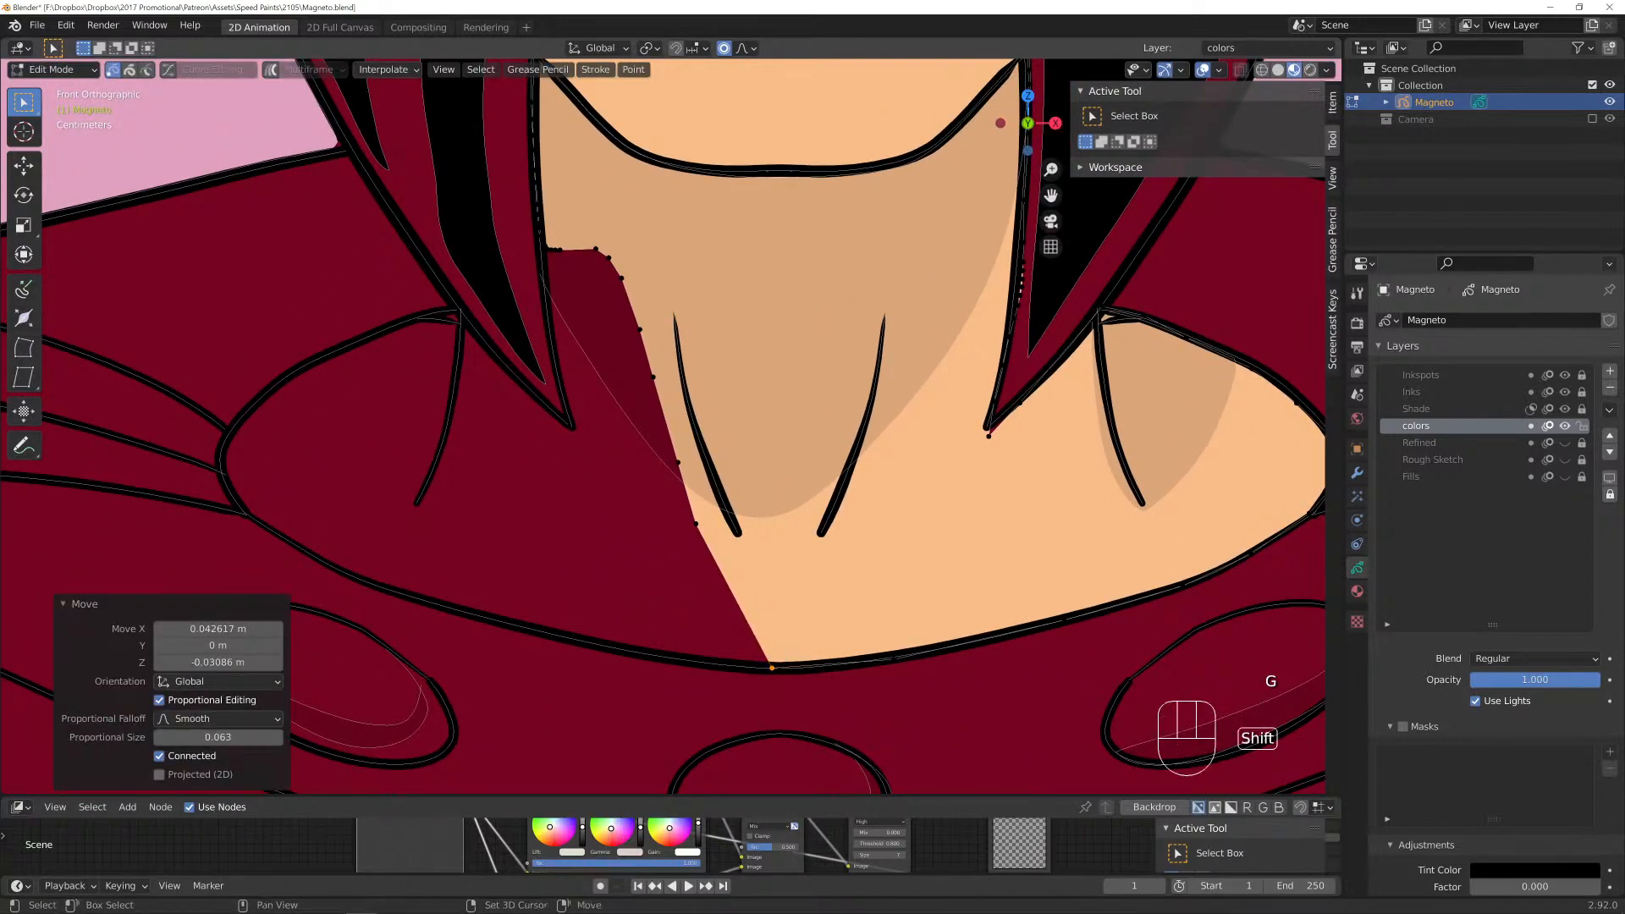
shift+middle_drag(772, 668, 870, 733)
drag(793, 587, 799, 594)
key(g)
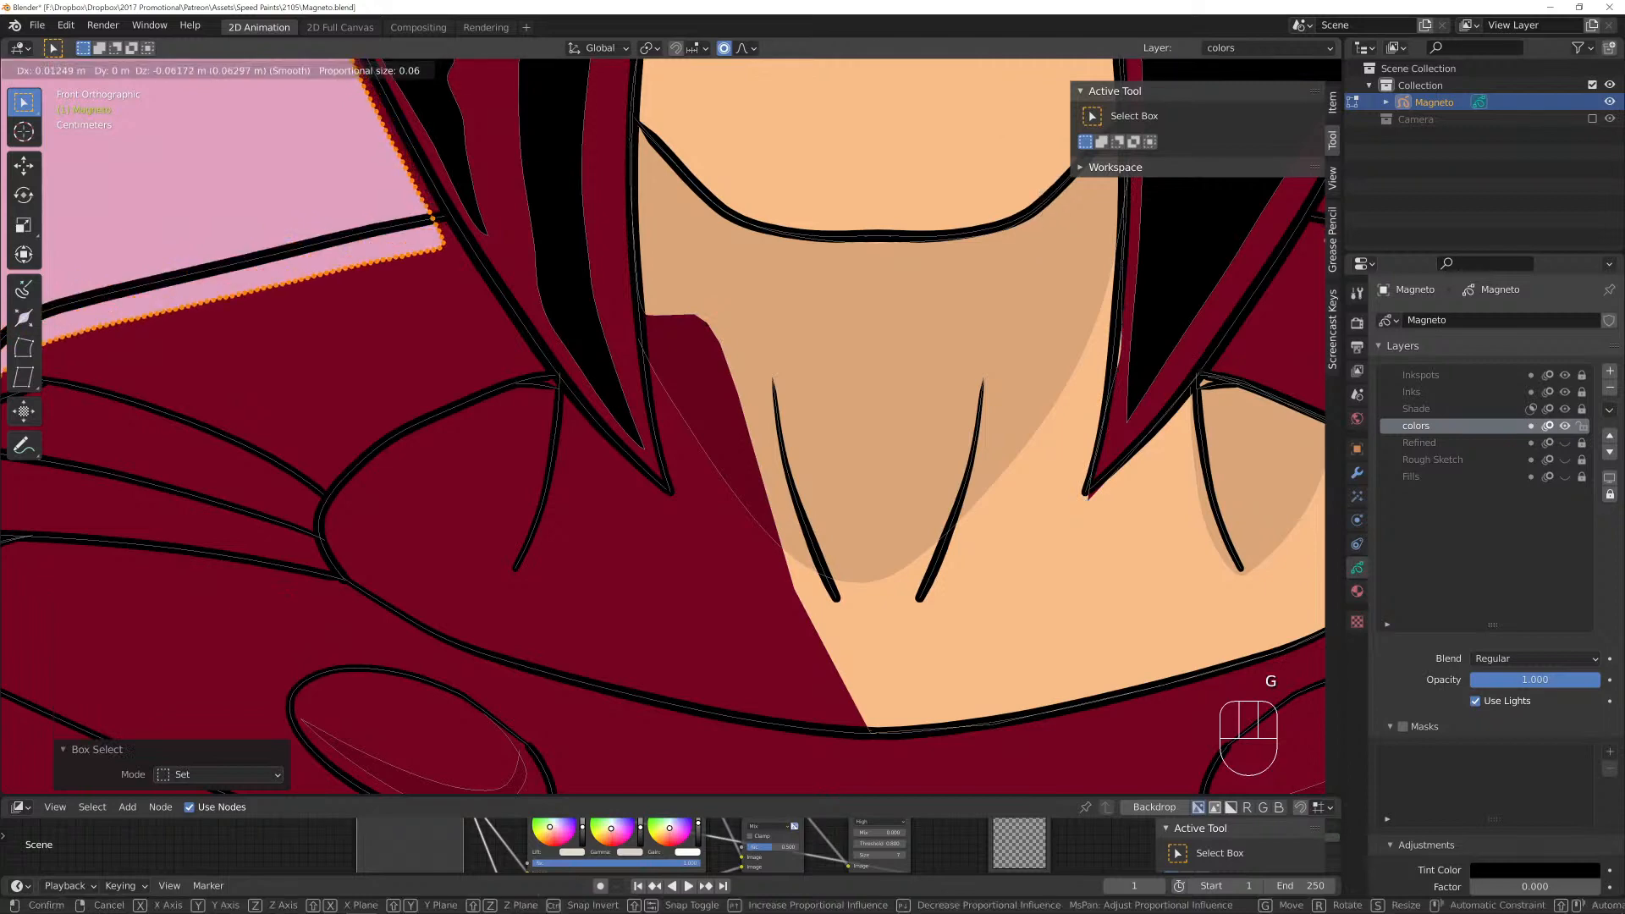
right_click(802, 596)
Pull the skin fill's left-hand neck corner down along the helmet's inner edge to its lower tip.
click(650, 314)
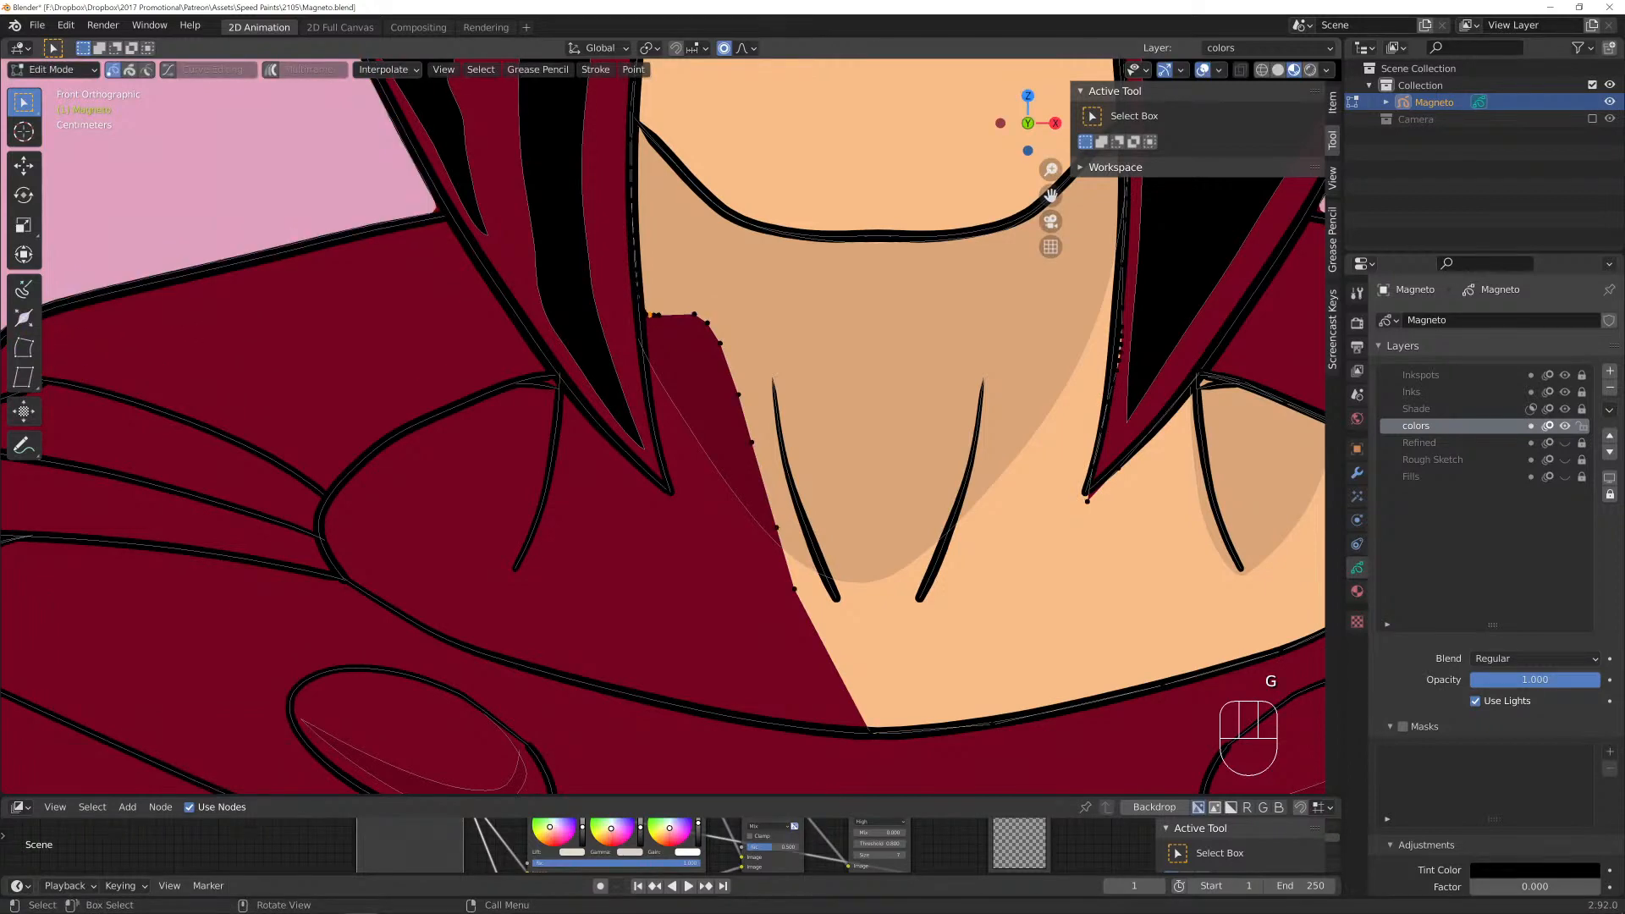
key(g)
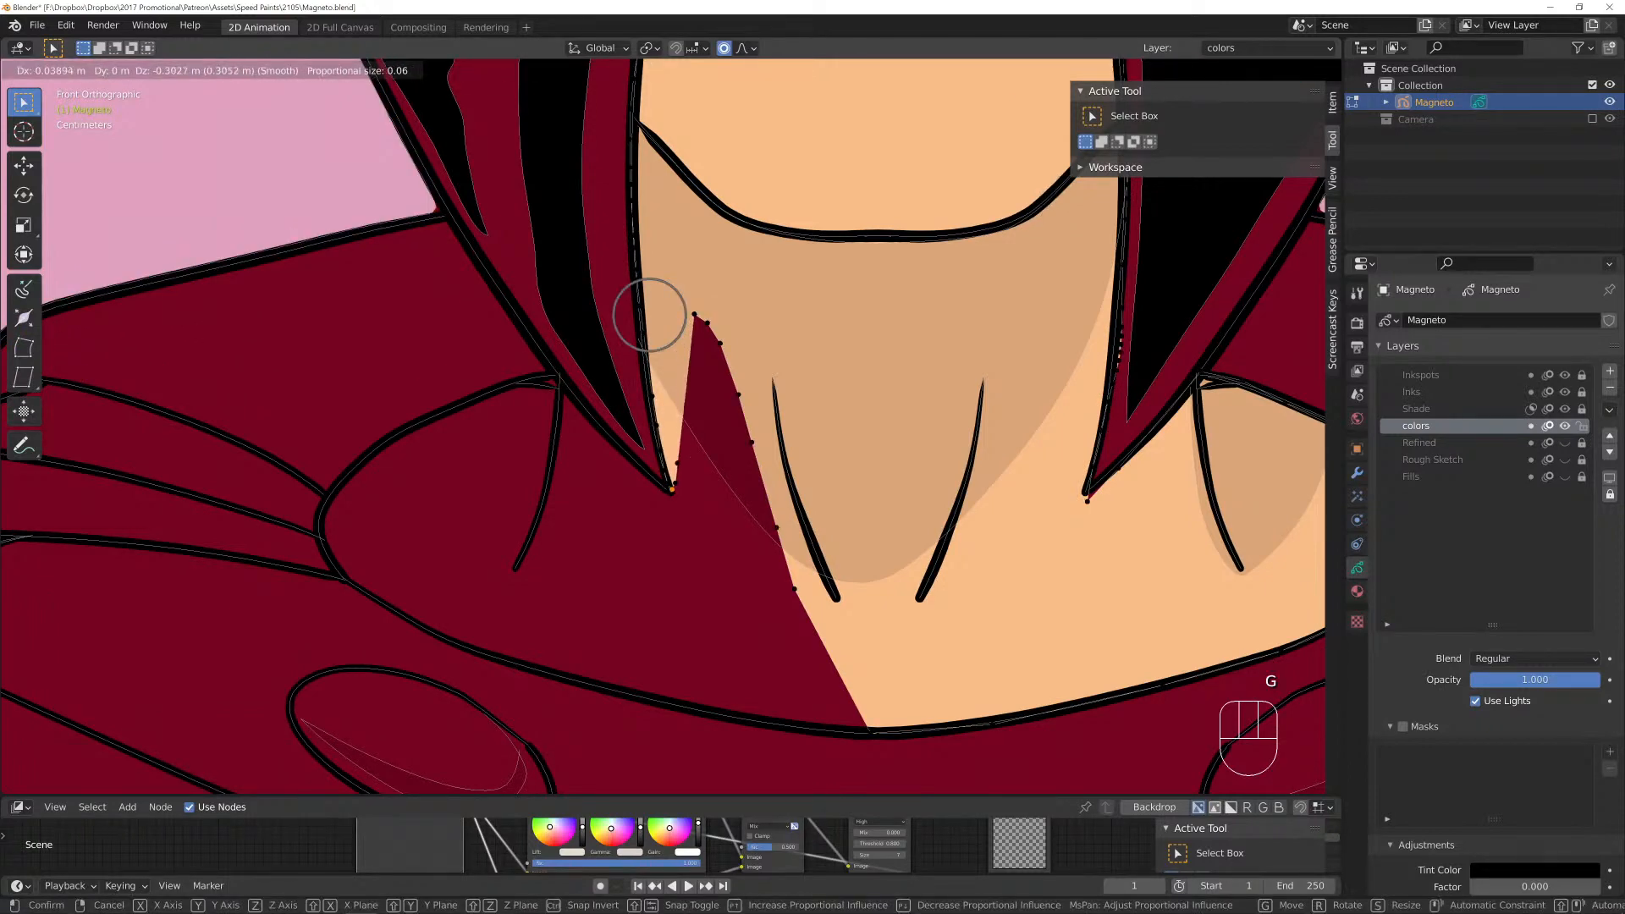
click(690, 320)
Move the next three left-hand neck points down onto the collar's lower ink line below the helmet tip.
key(g)
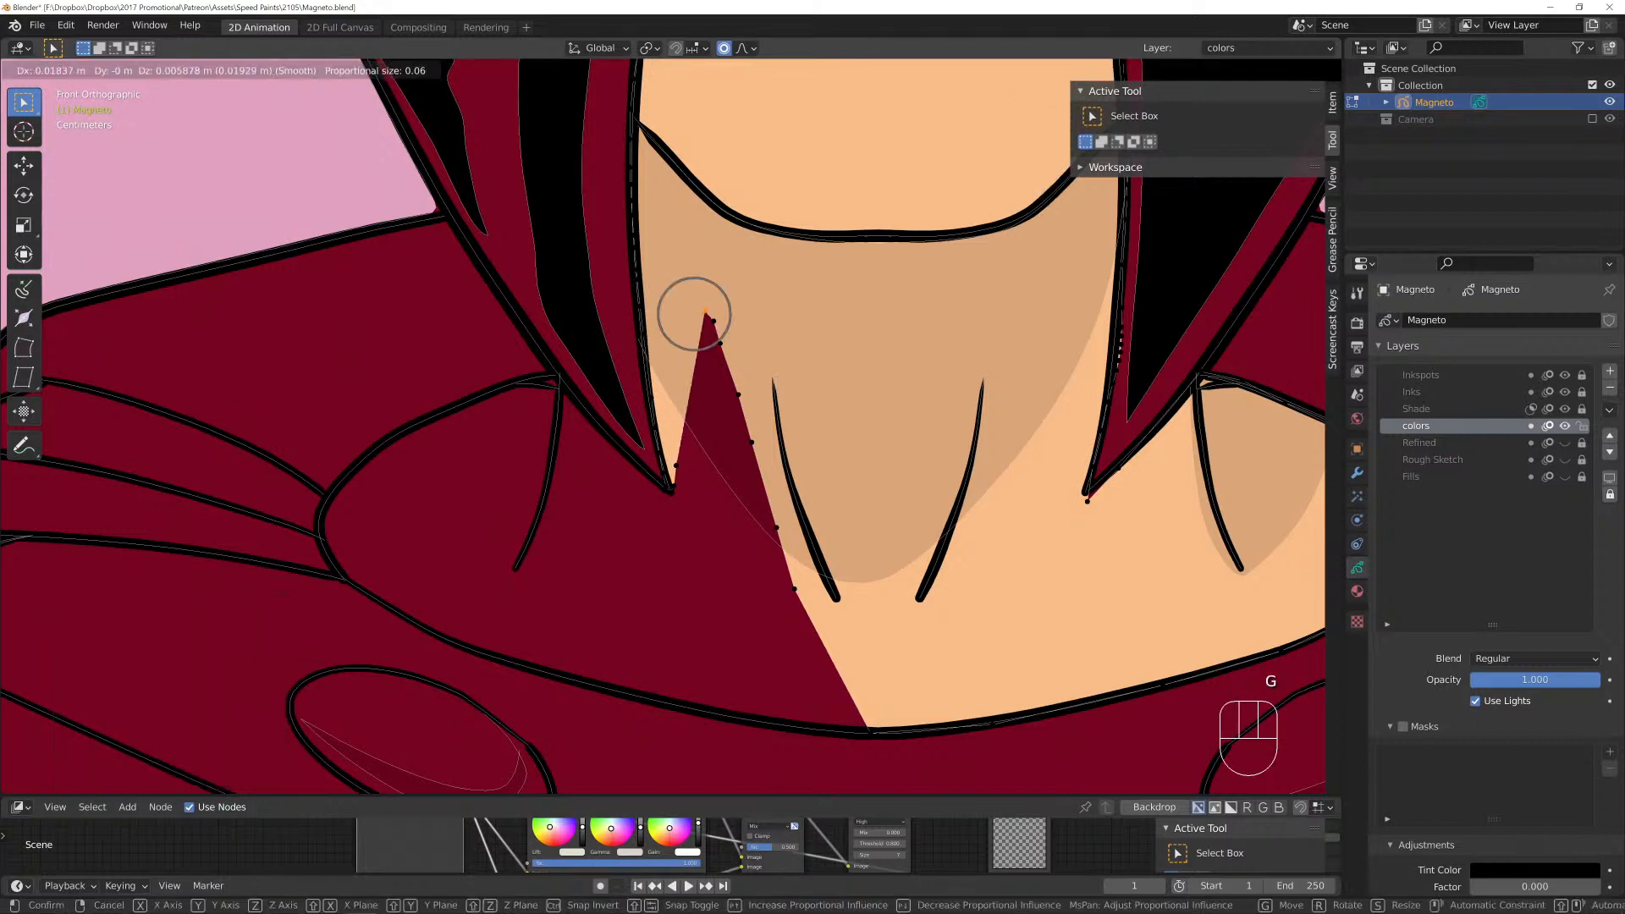
key(Return)
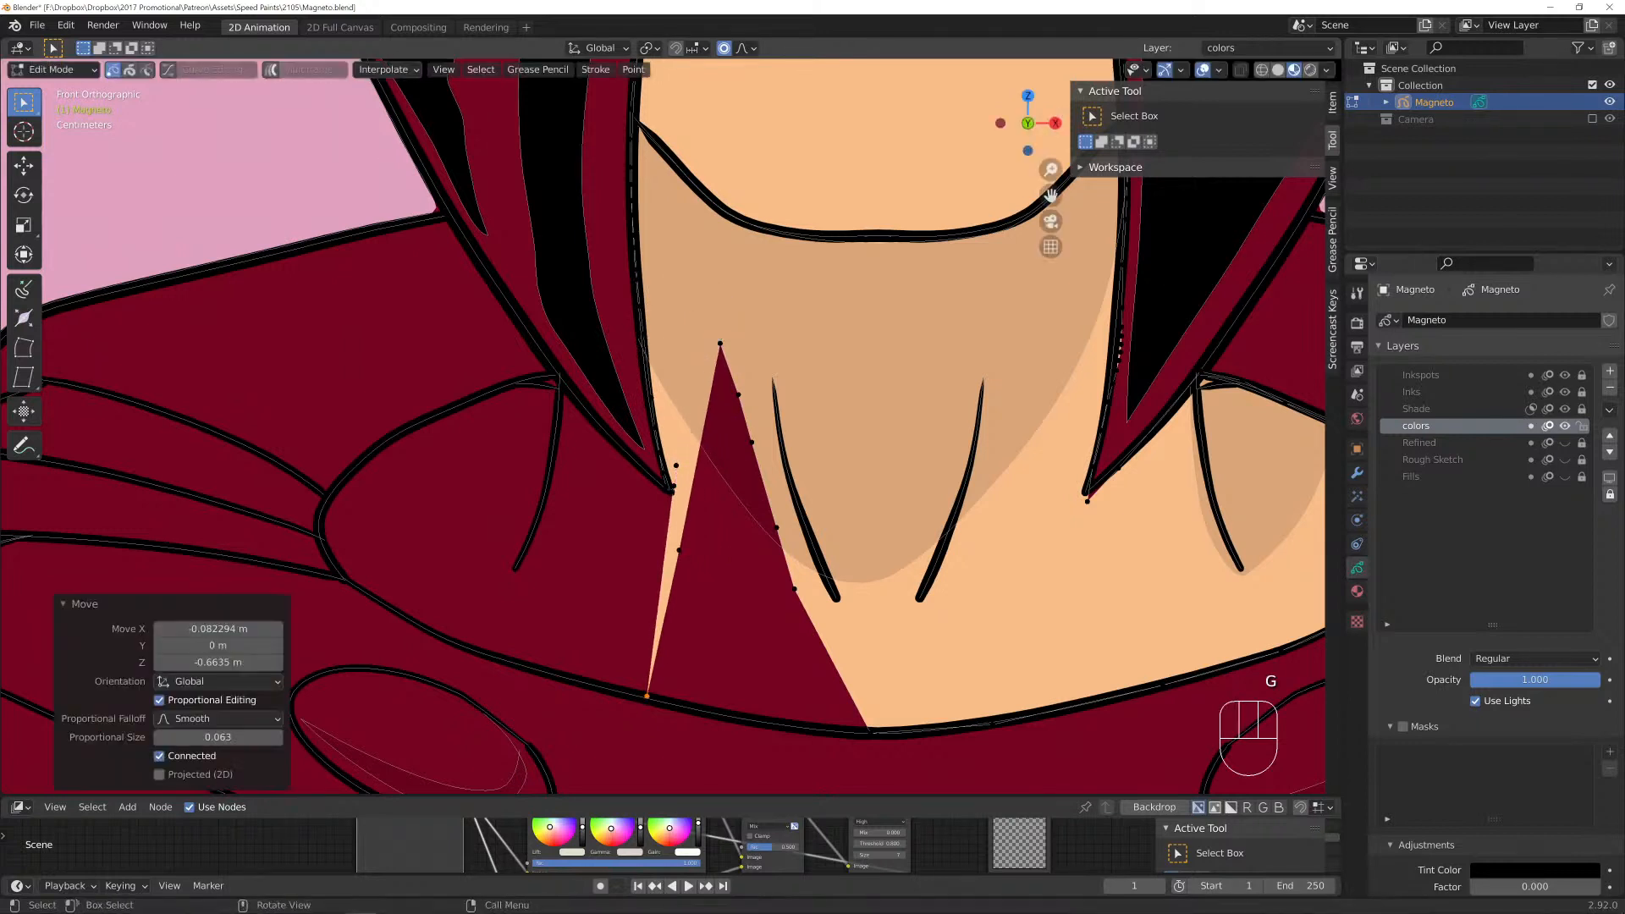
click(720, 344)
key(g)
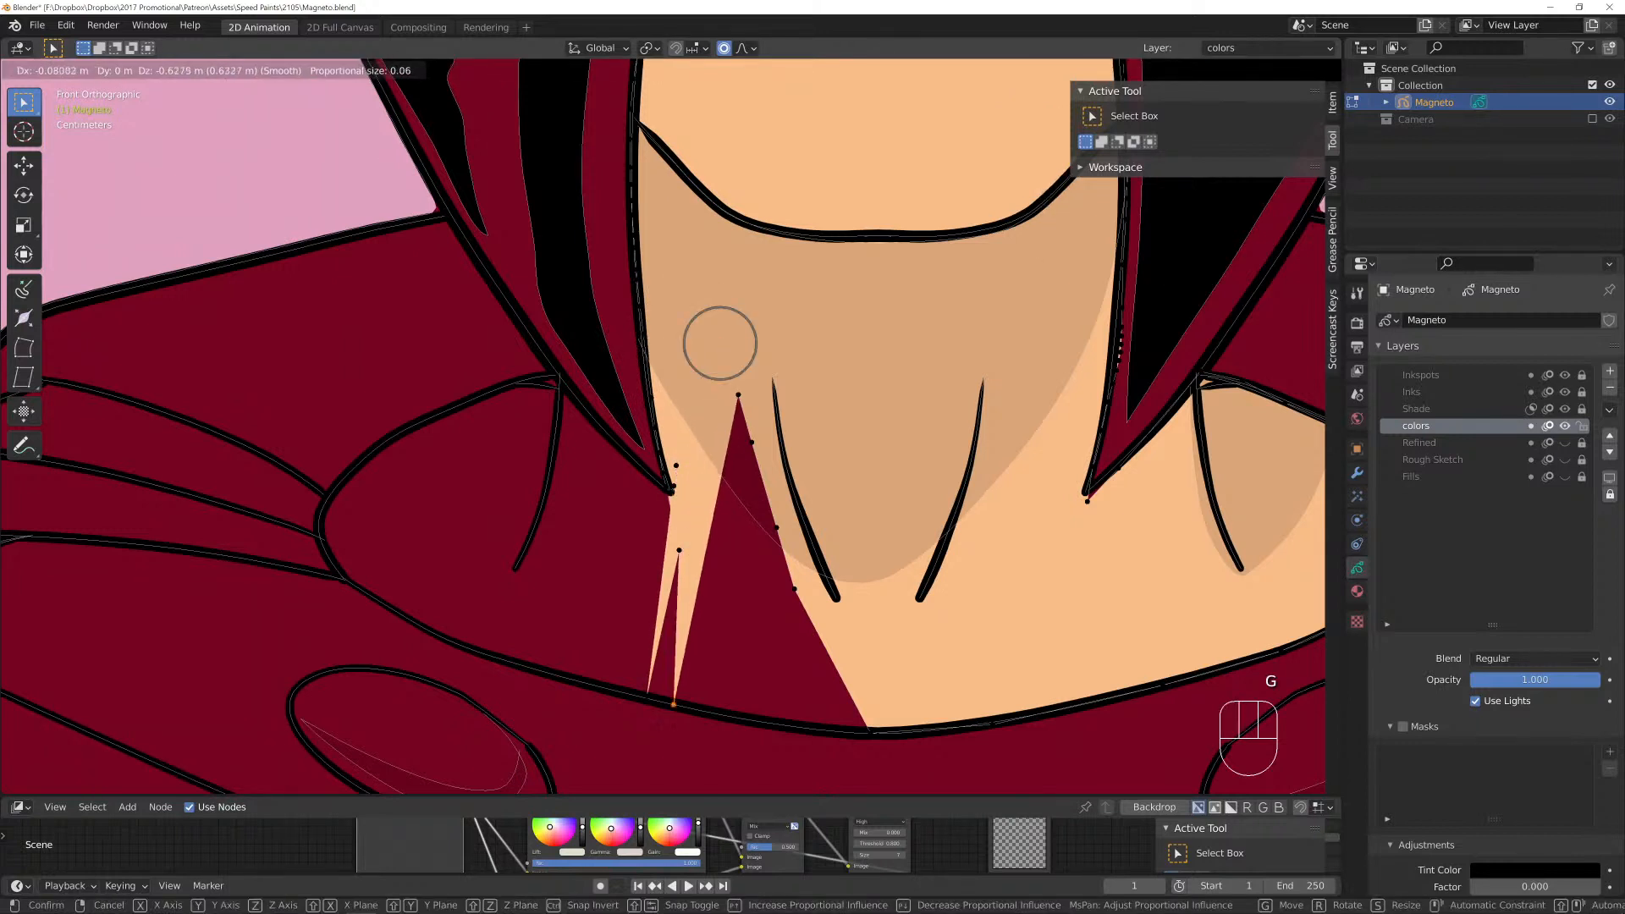
click(678, 706)
click(679, 550)
key(g)
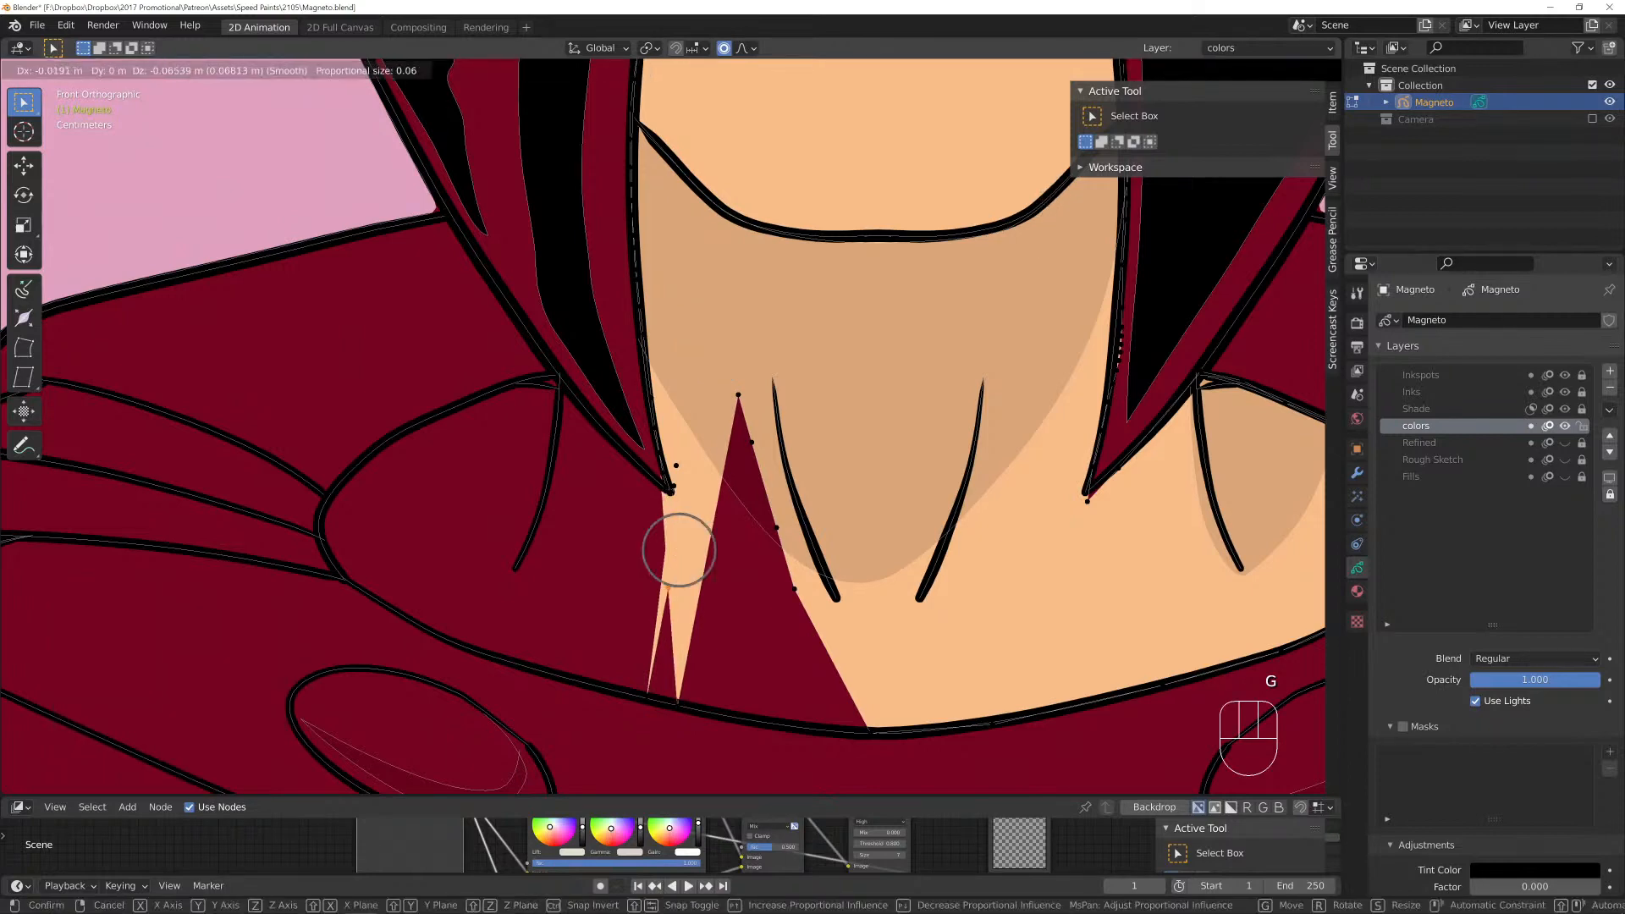
click(658, 699)
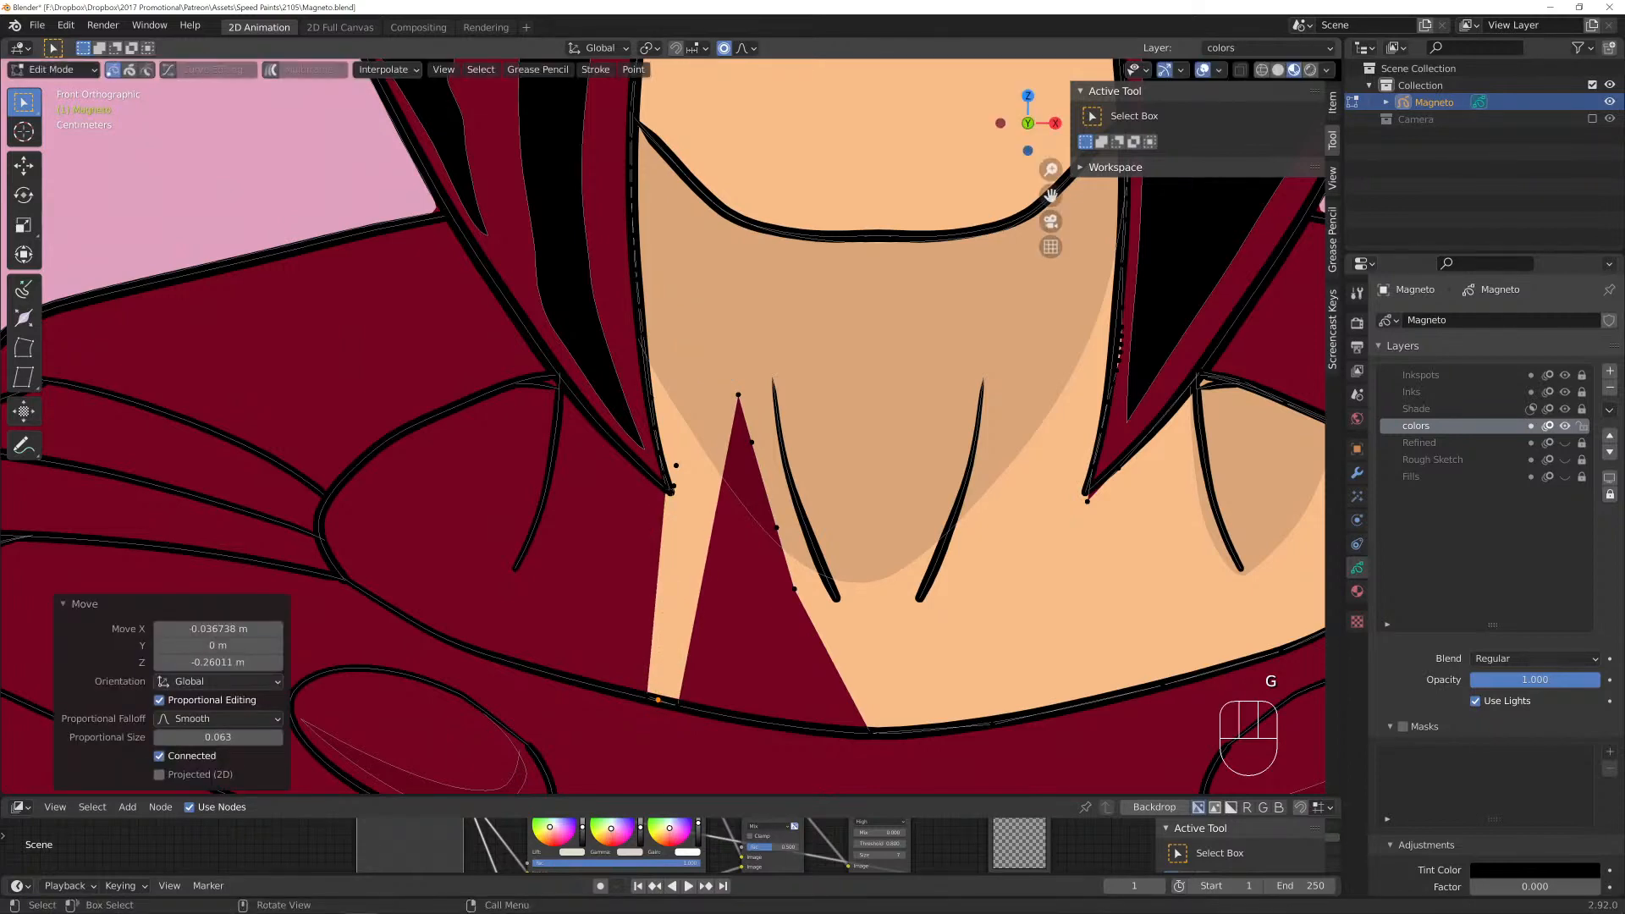
Place two points from the left helmet tip along the helmet's outer edge up to the collar opening's inner corner, with proportional size 0.014.
click(675, 464)
key(g)
scroll(677, 465, up, 5)
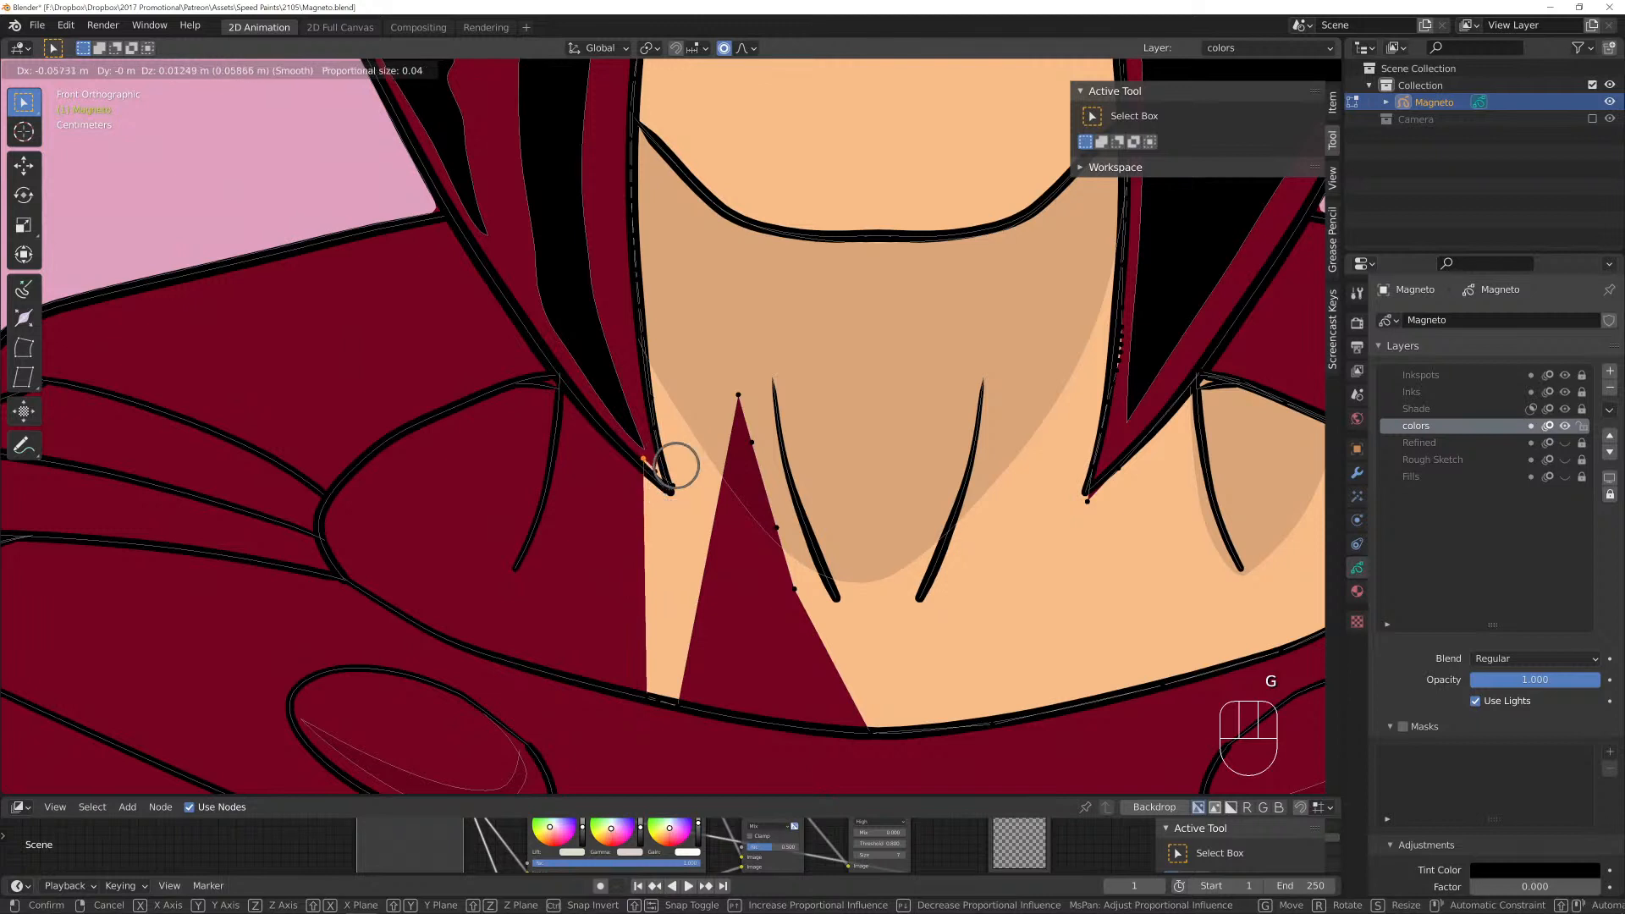
scroll(675, 465, up, 14)
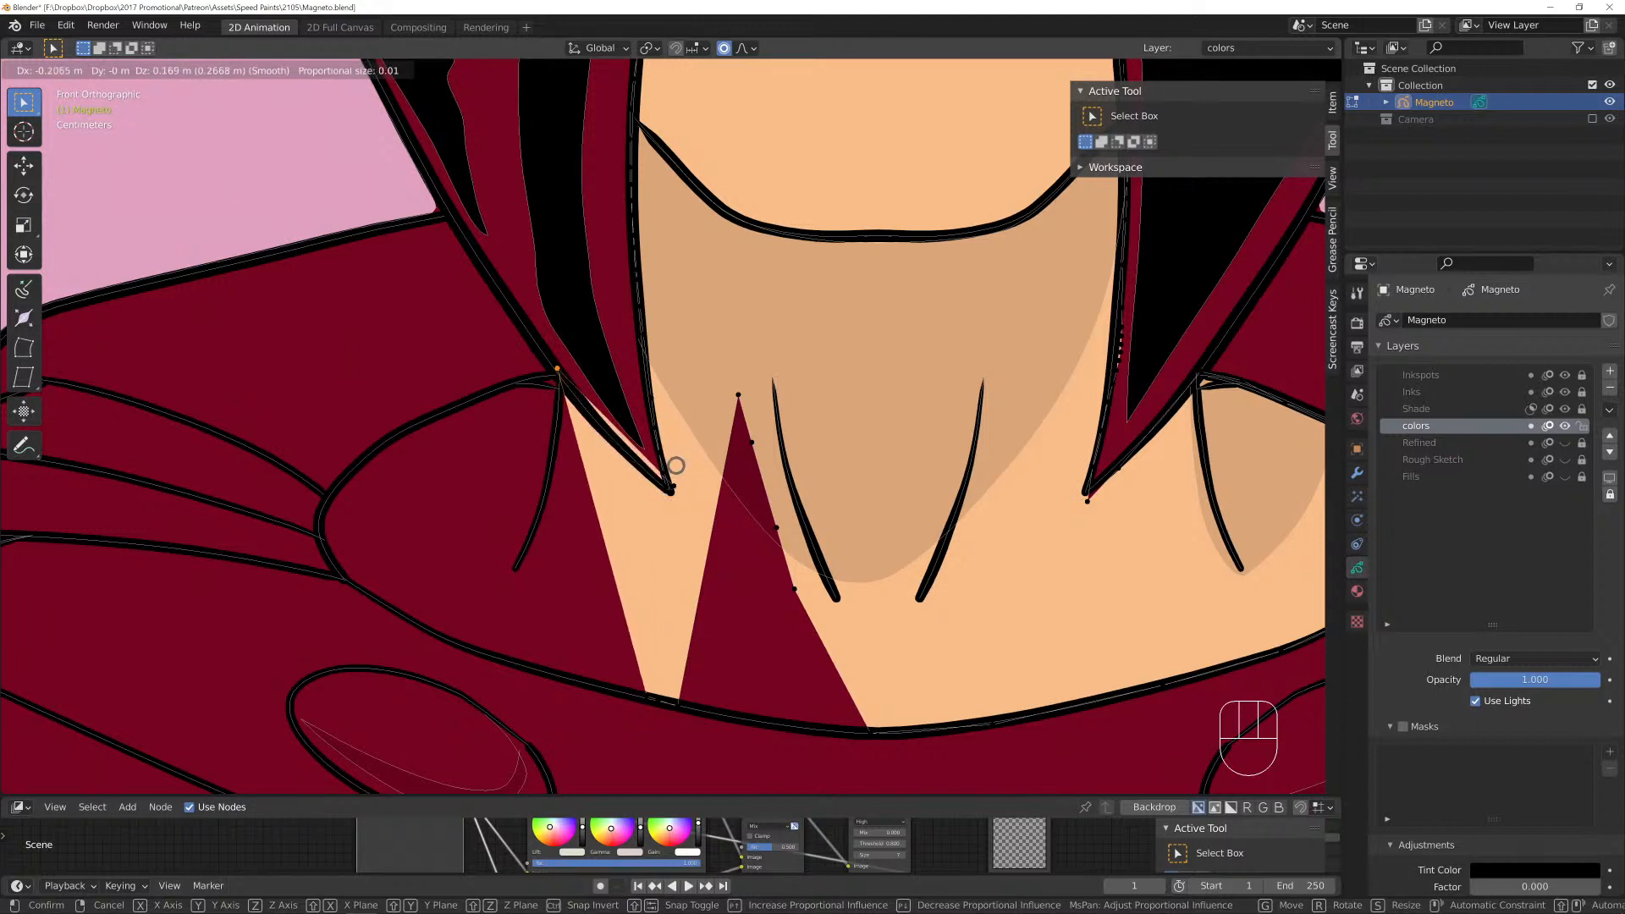
click(675, 464)
key(g)
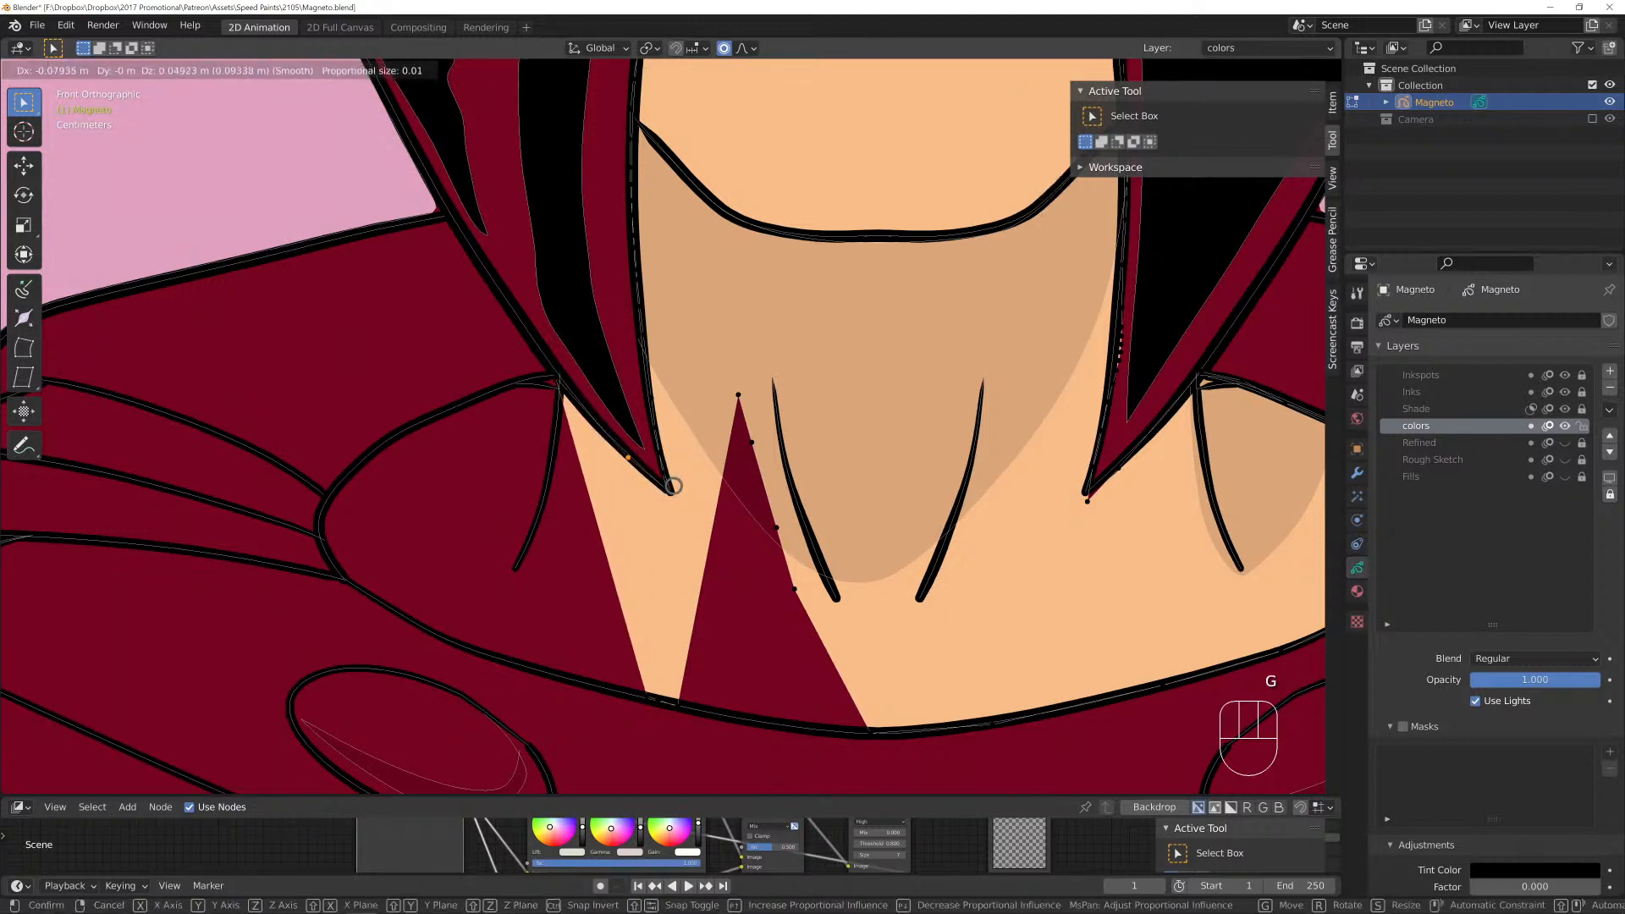
key(Return)
Move the four remaining points in the neck gap one by one down onto the collar's lower ink line.
key(g)
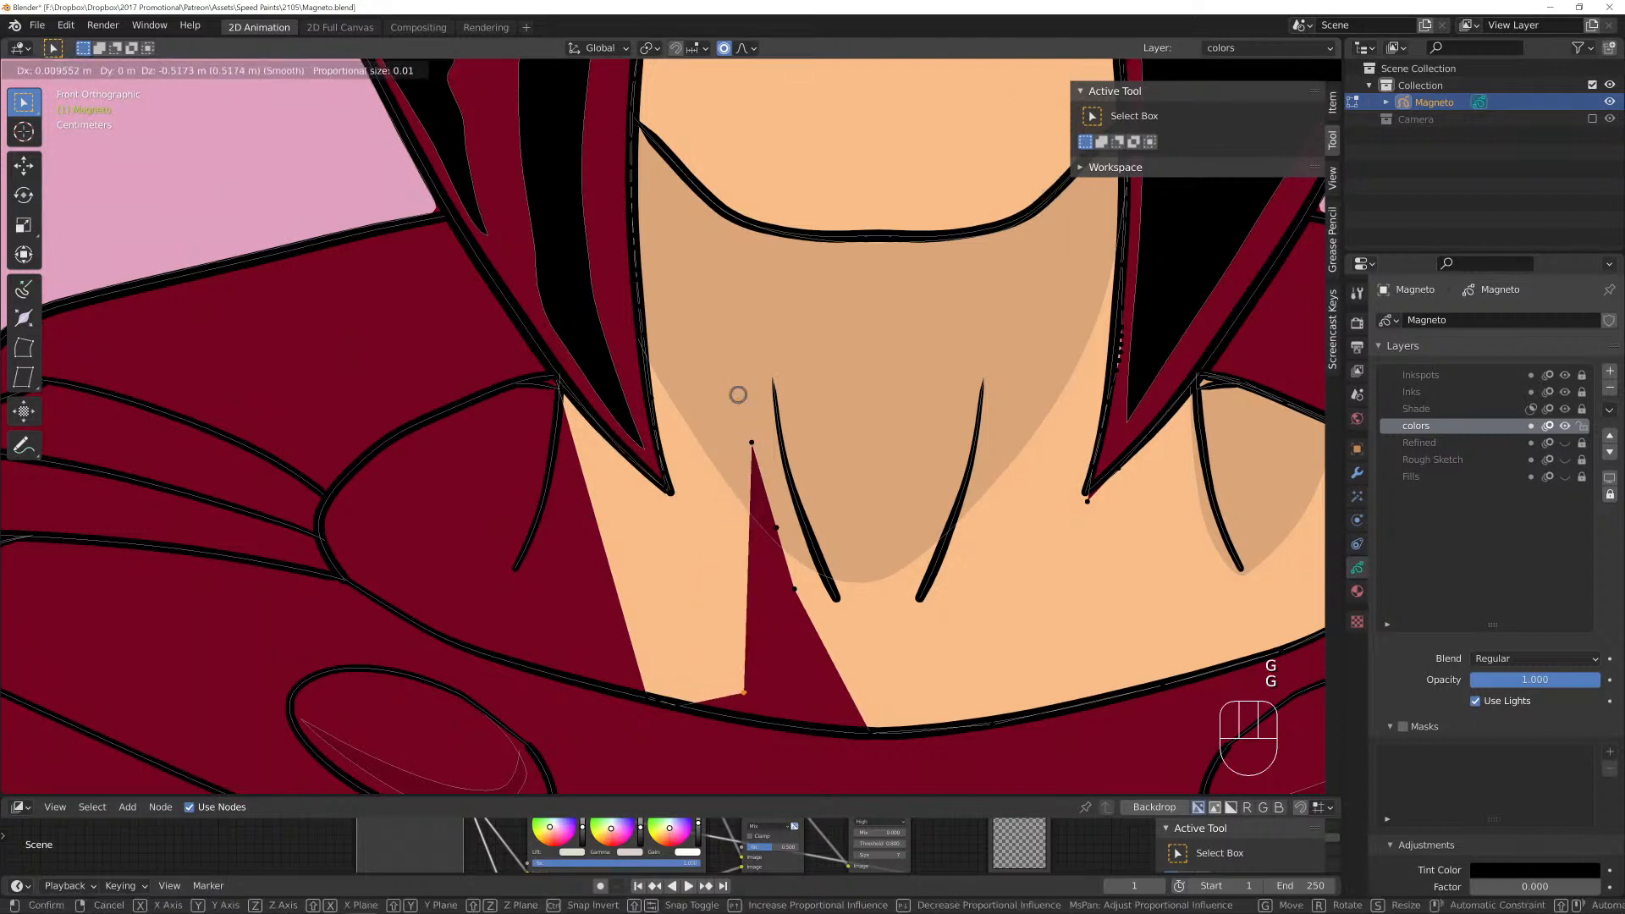
key(Return)
key(g)
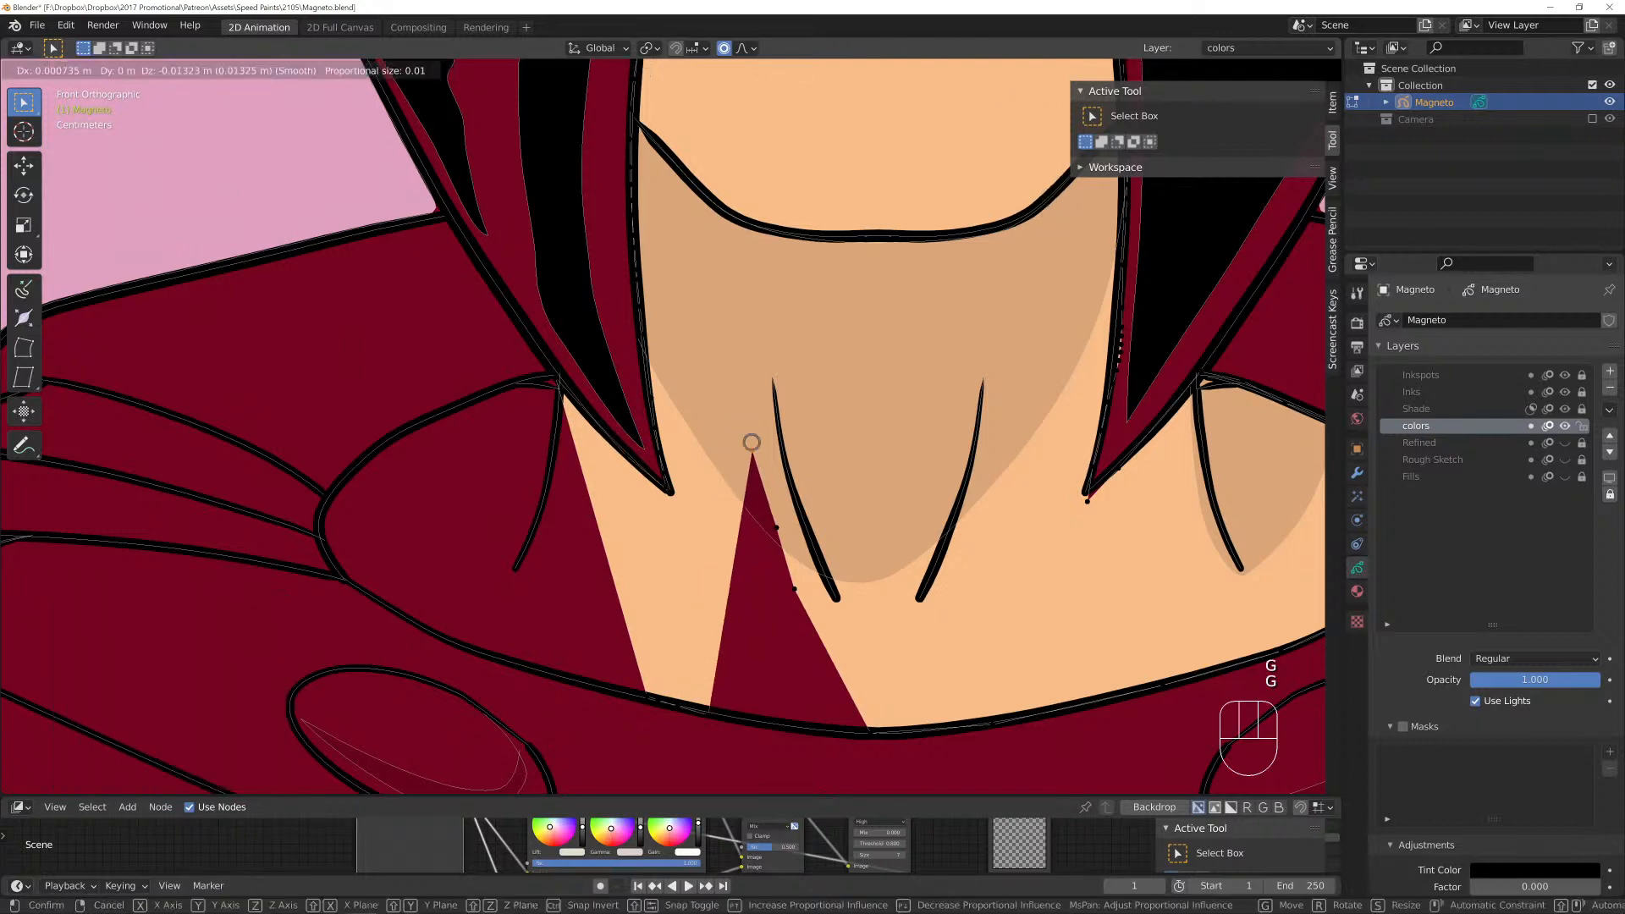
key(Return)
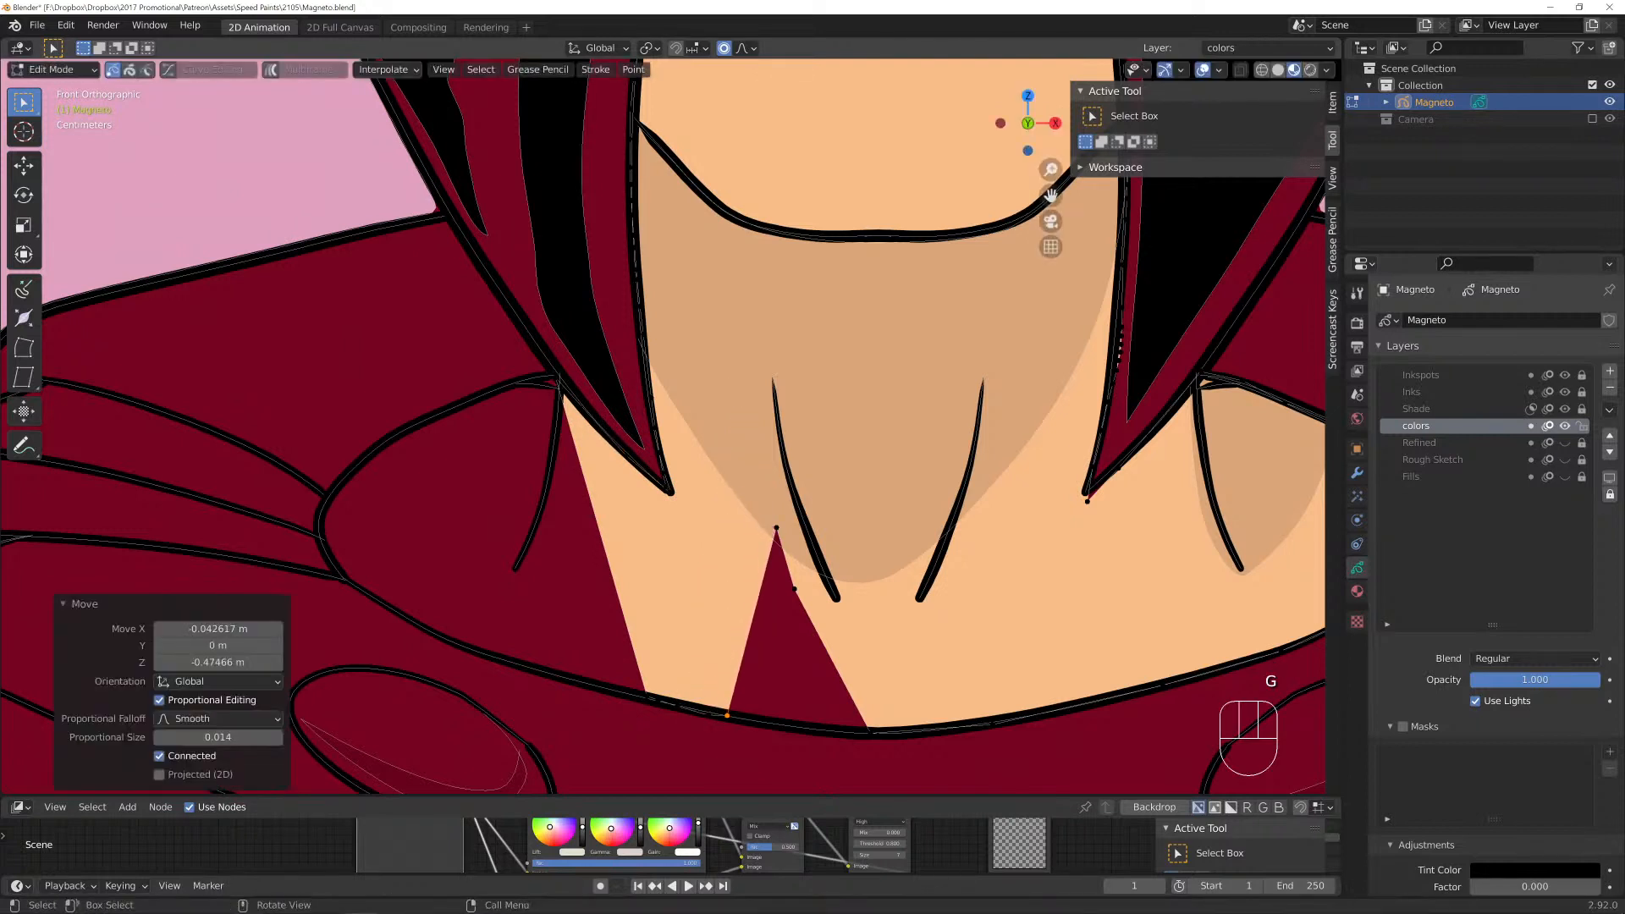
key(g)
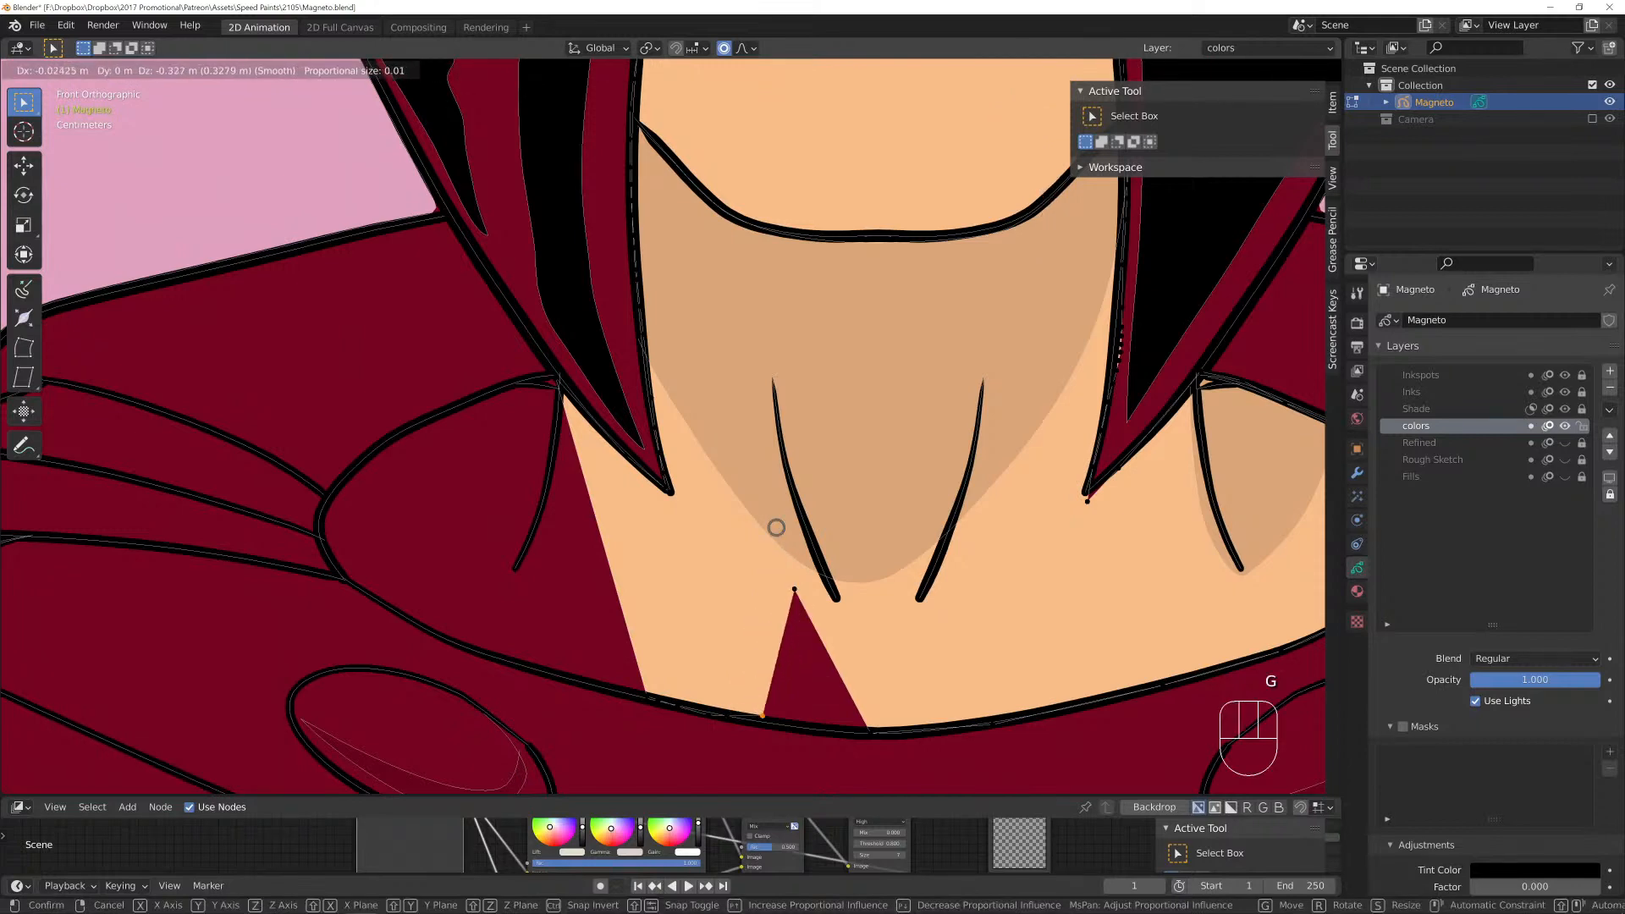
key(Return)
key(g)
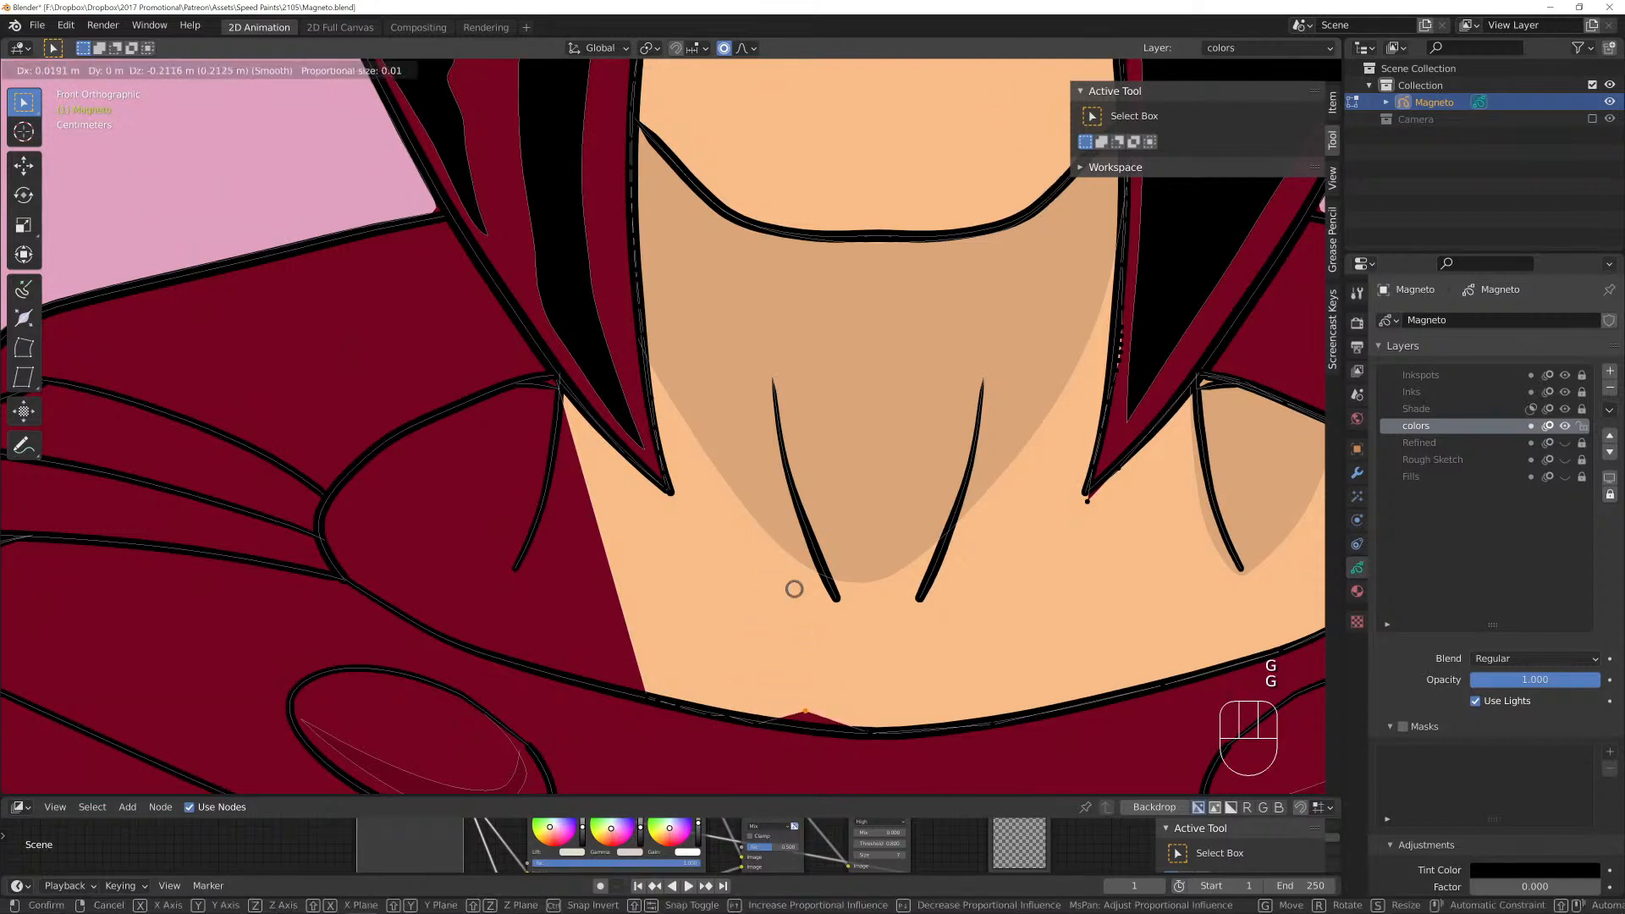
key(Return)
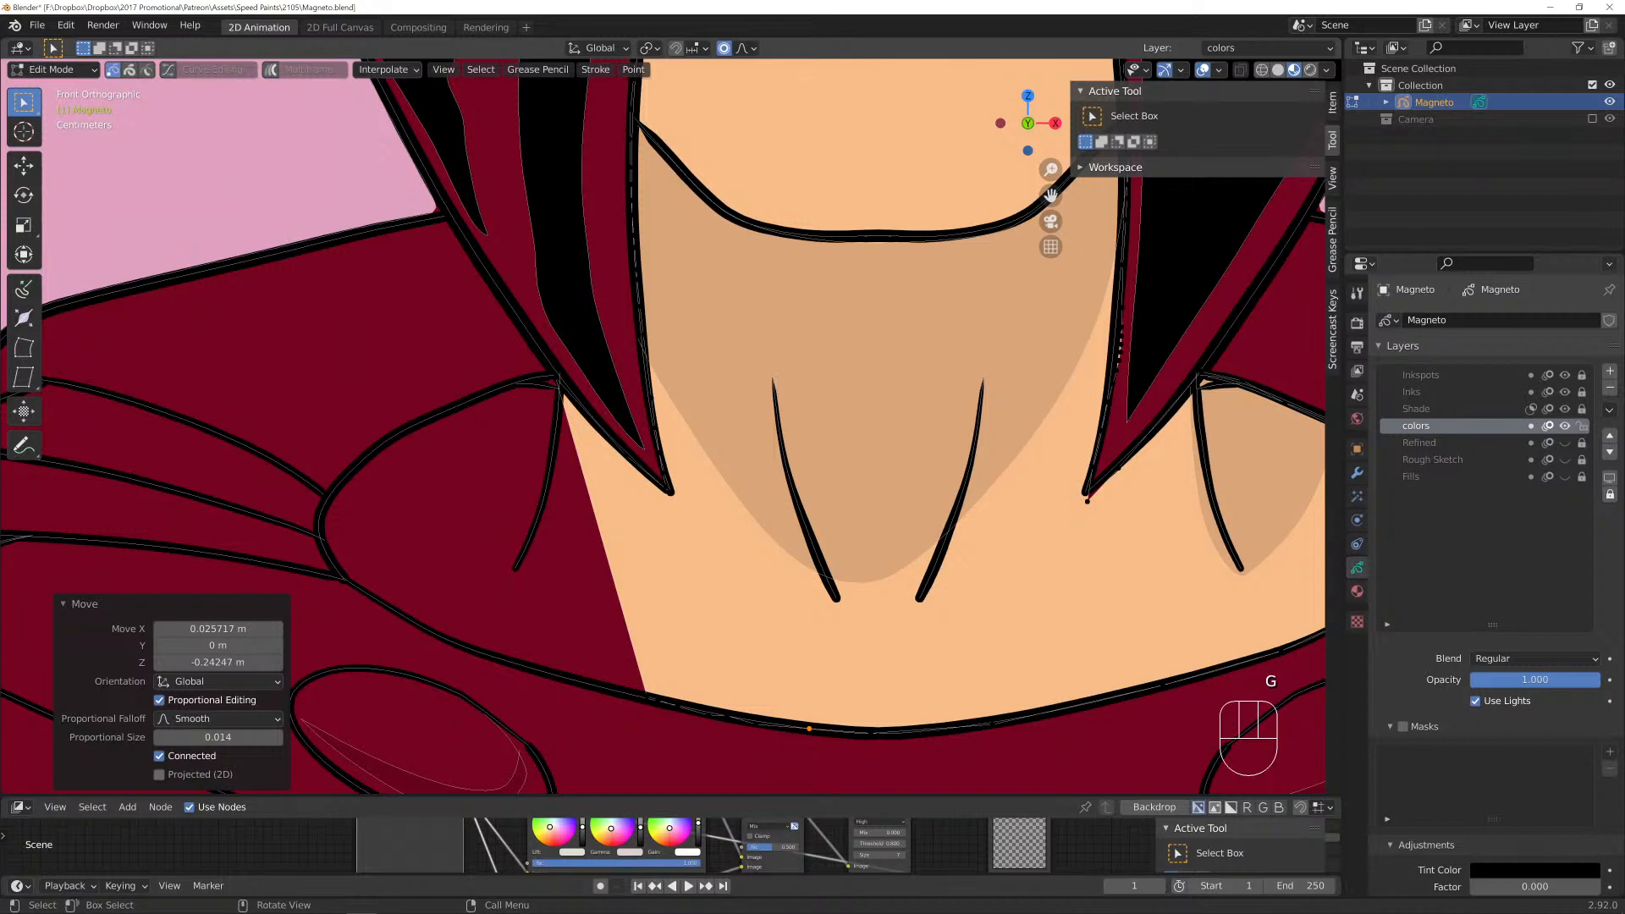
Stretch the fill's lower-left corner outward along the collar's lower ink line, subdivide its open edge and place the new point farther along the line.
key(g)
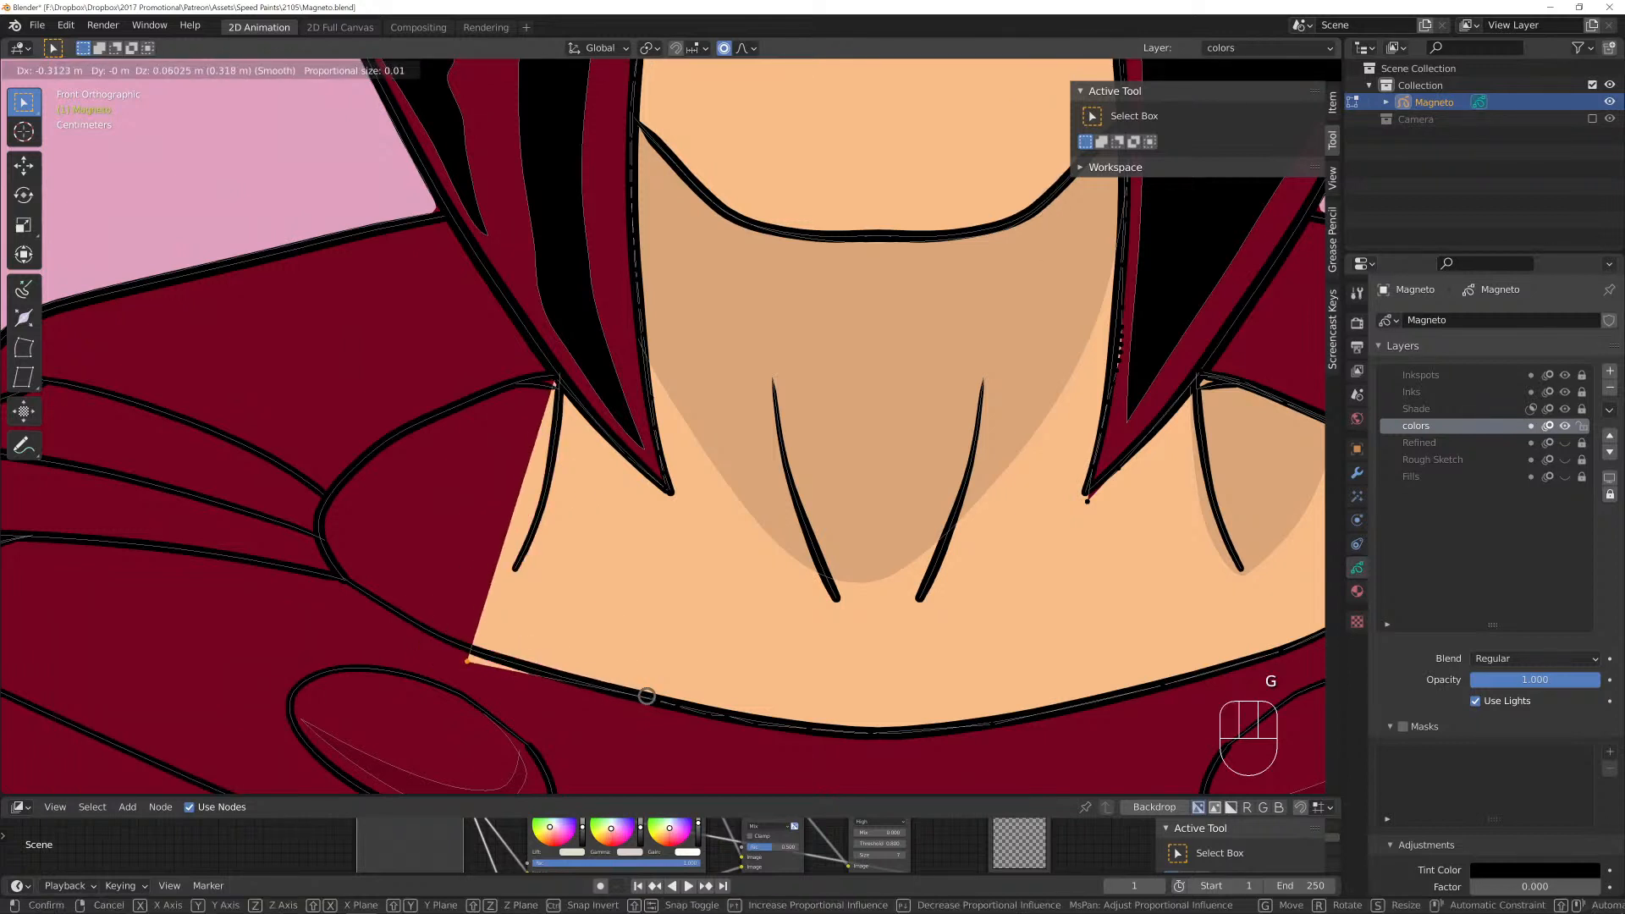
shift+click(651, 692)
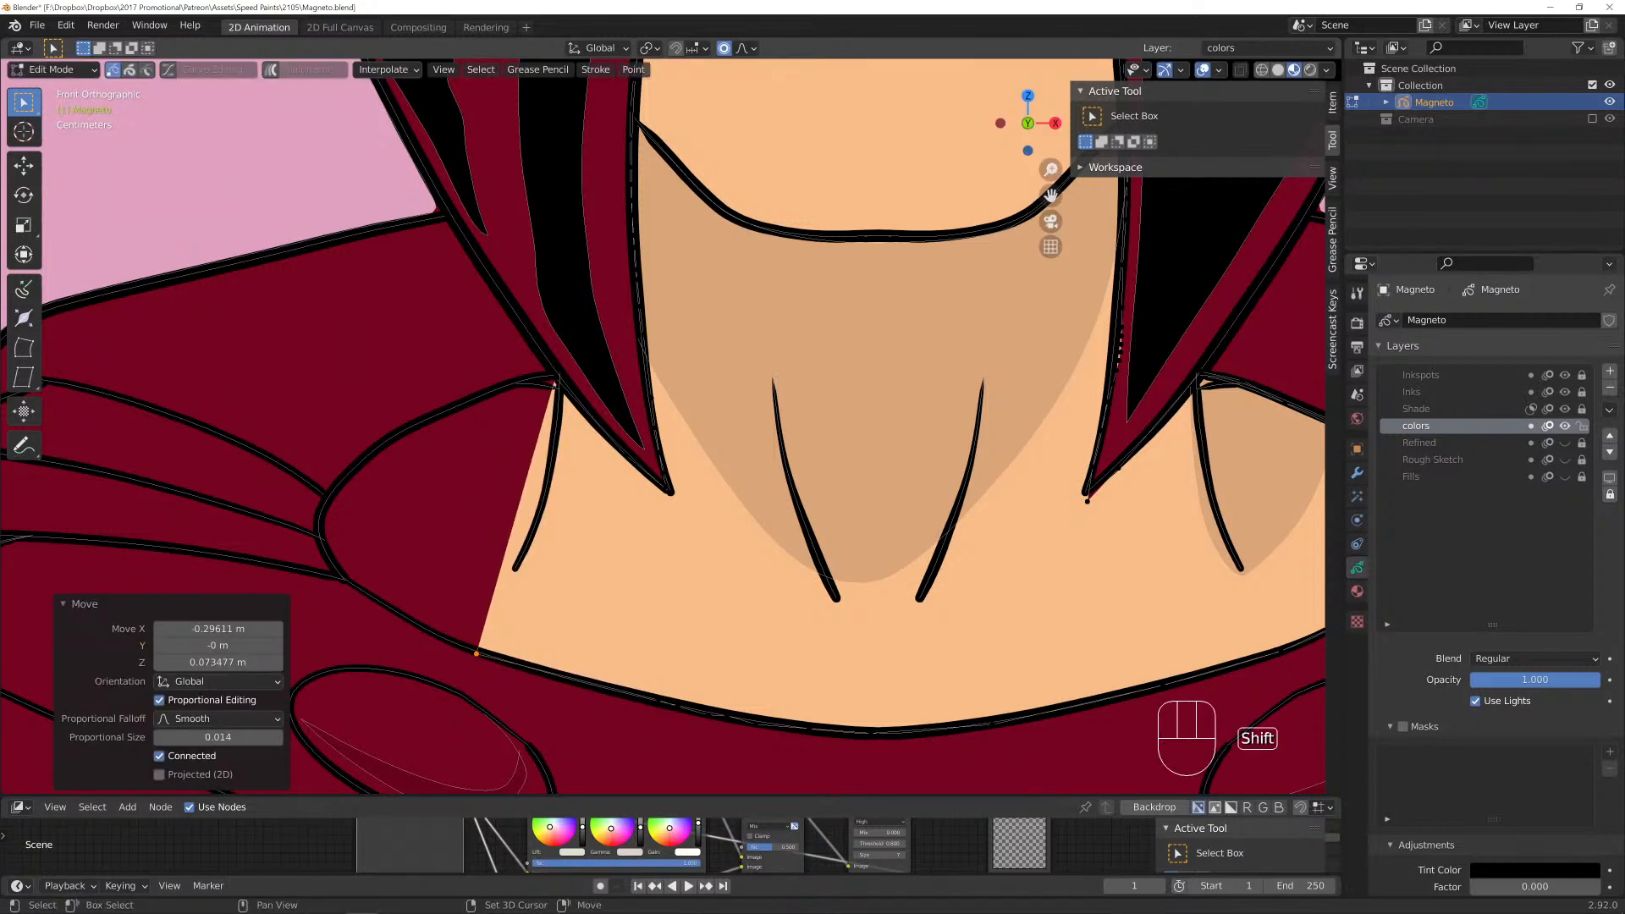
right_click(486, 411)
click(486, 412)
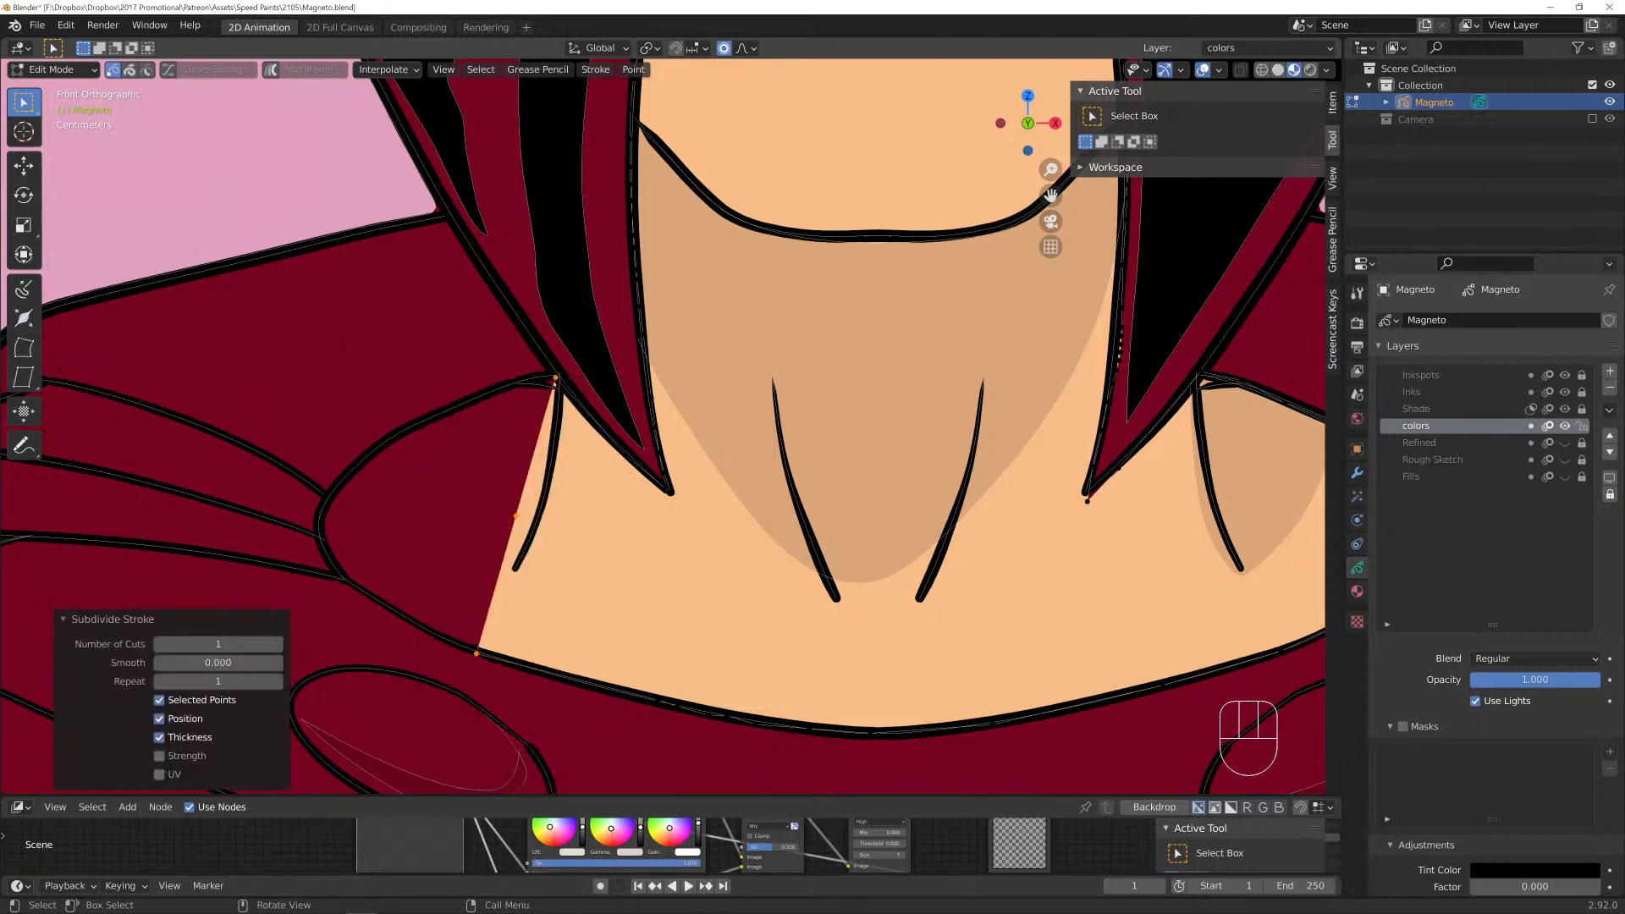
key(g)
click(517, 517)
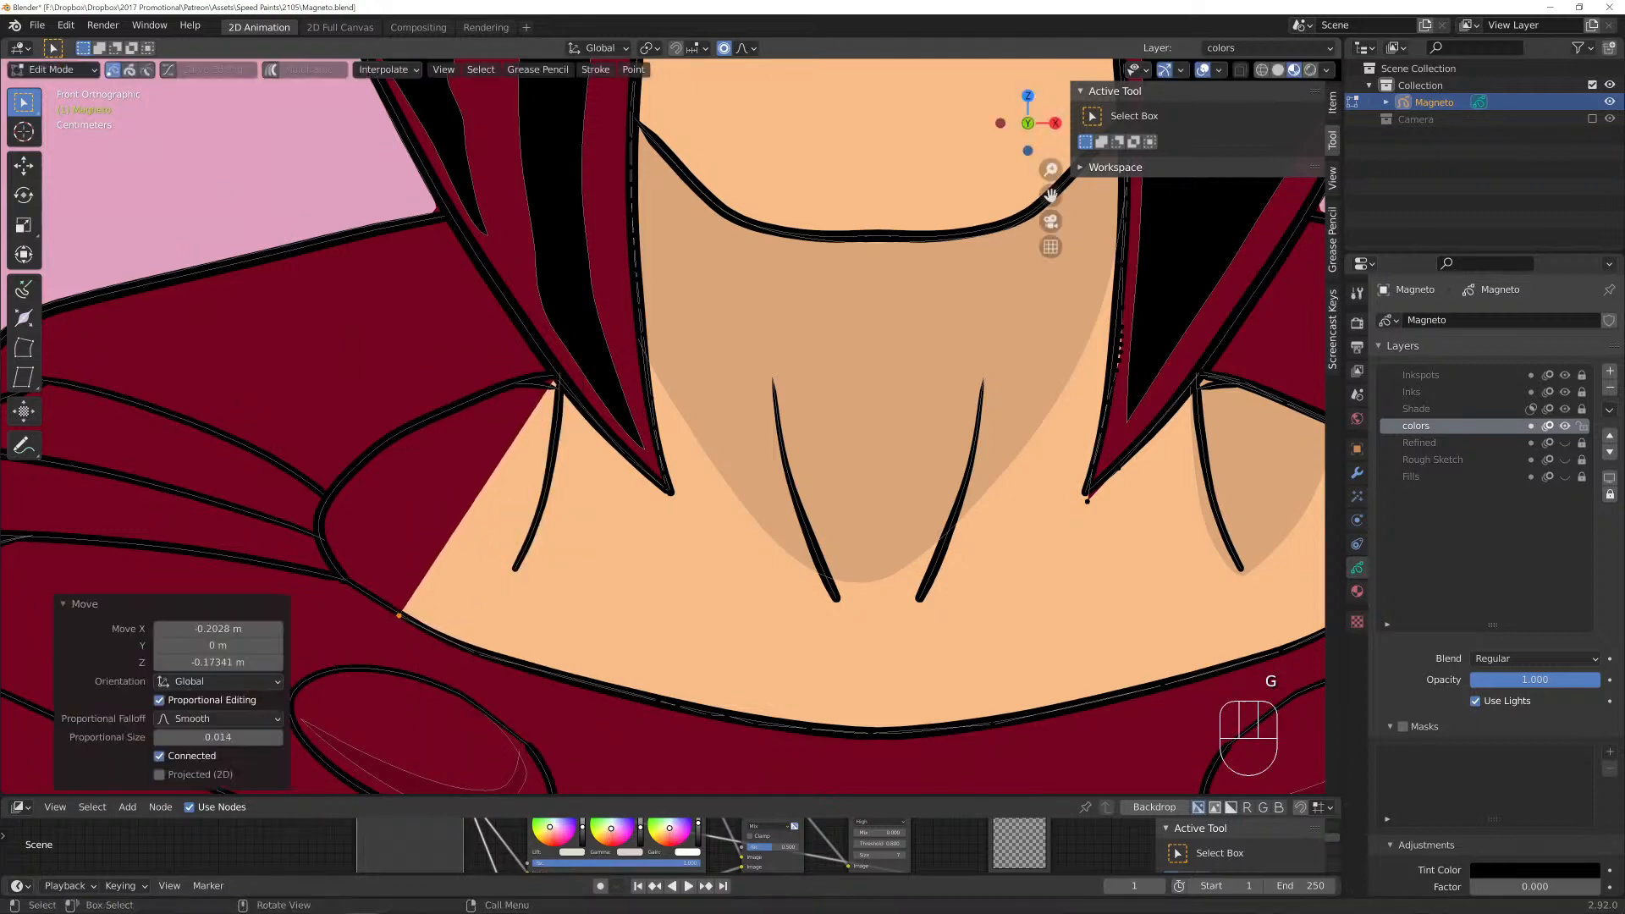
Subdivide the skin fill's slanted left edge and move the new point out onto the collar opening's upper-left ink line.
right_click(499, 385)
click(500, 385)
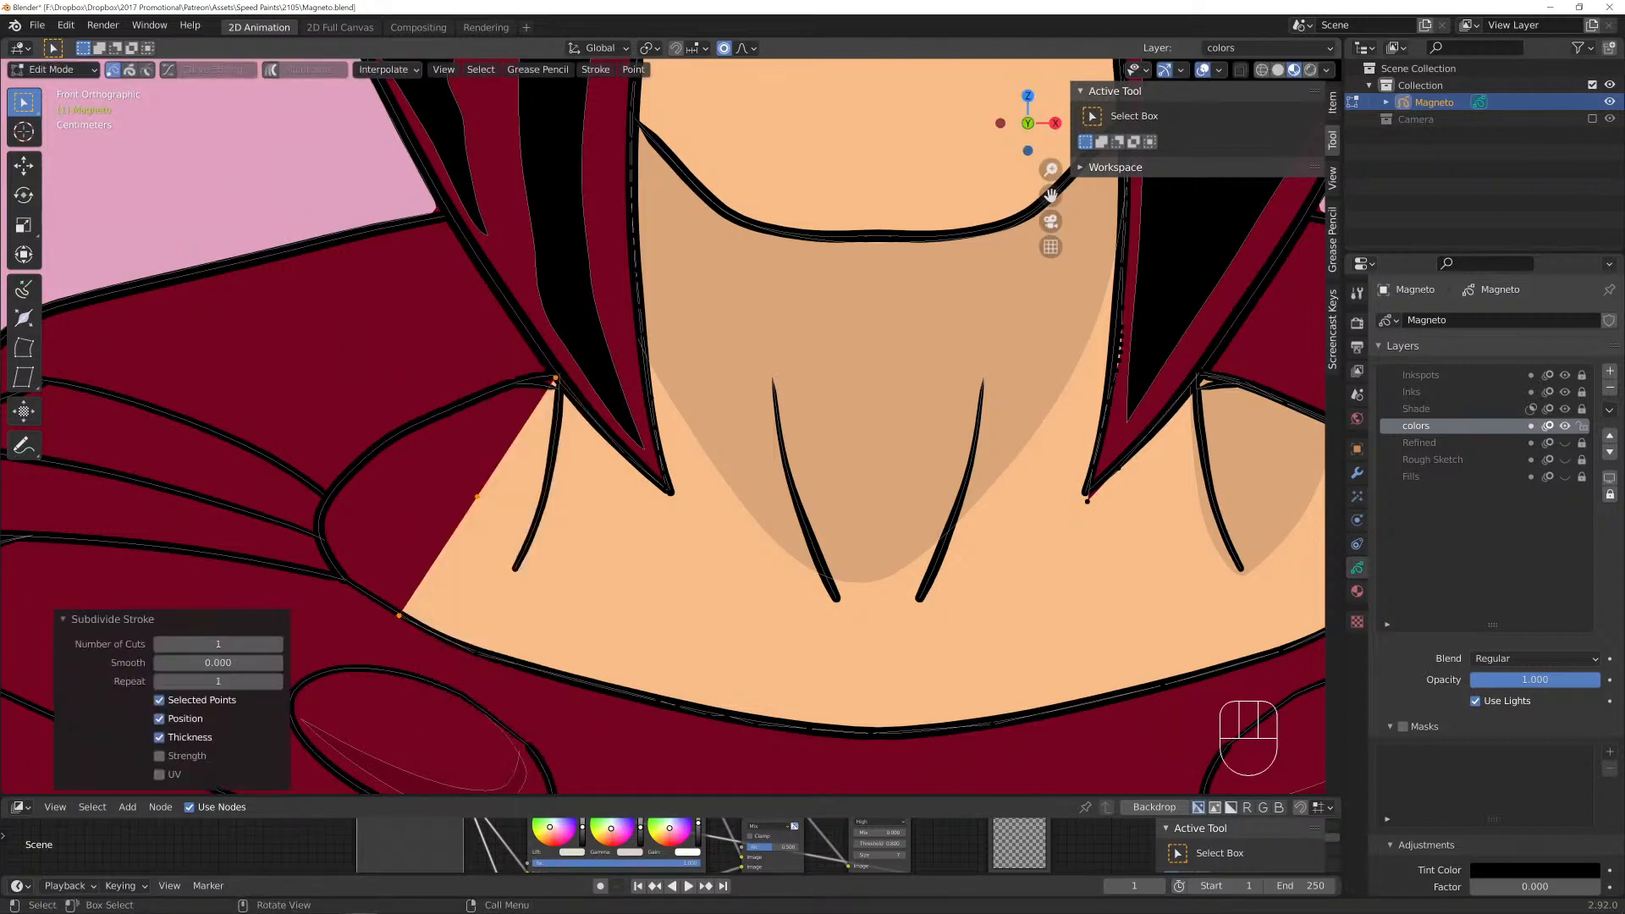
key(g)
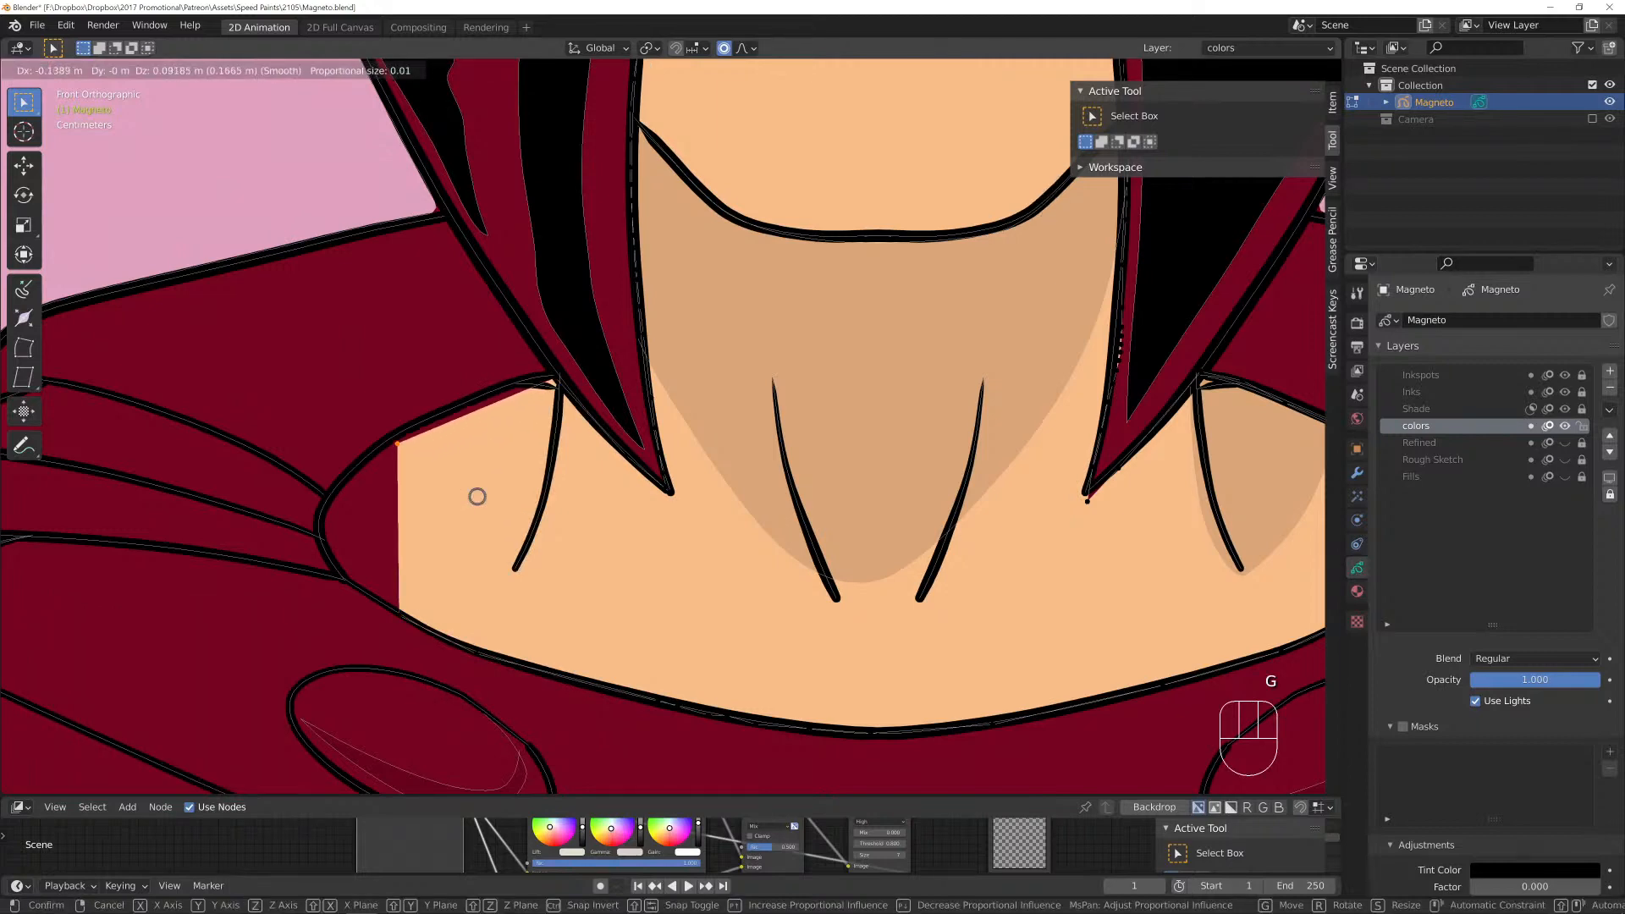
click(395, 438)
Subdivide the fill's upper edge twice between the new point and the opening's inner corner beside the left helmet tip.
shift+click(554, 378)
right_click(499, 379)
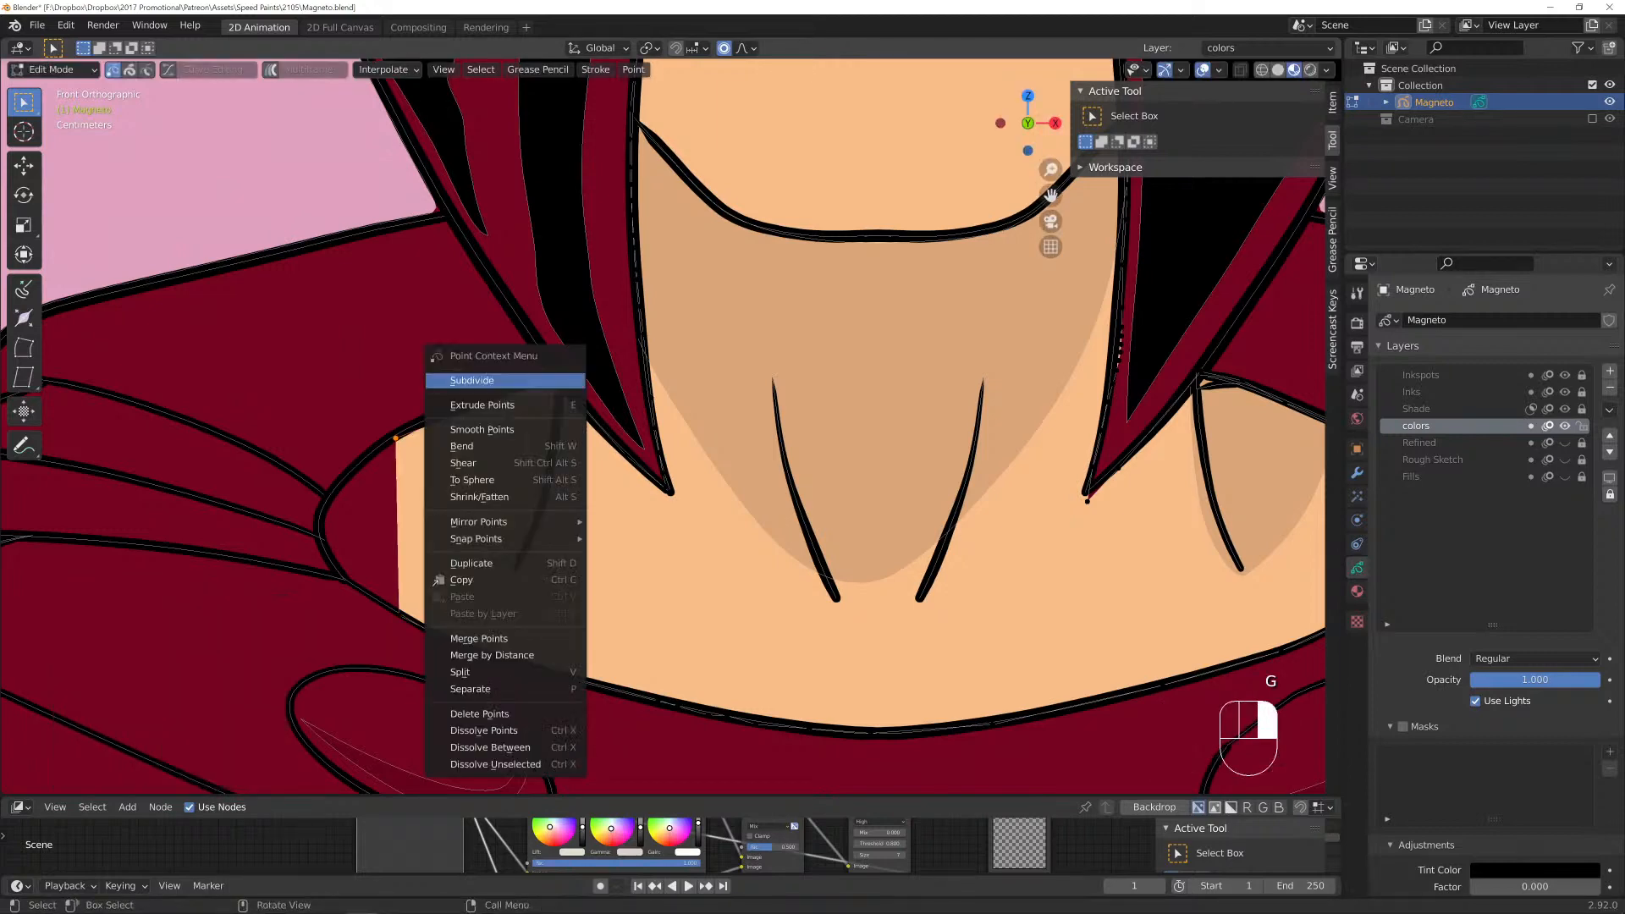
click(499, 380)
right_click(444, 388)
click(445, 388)
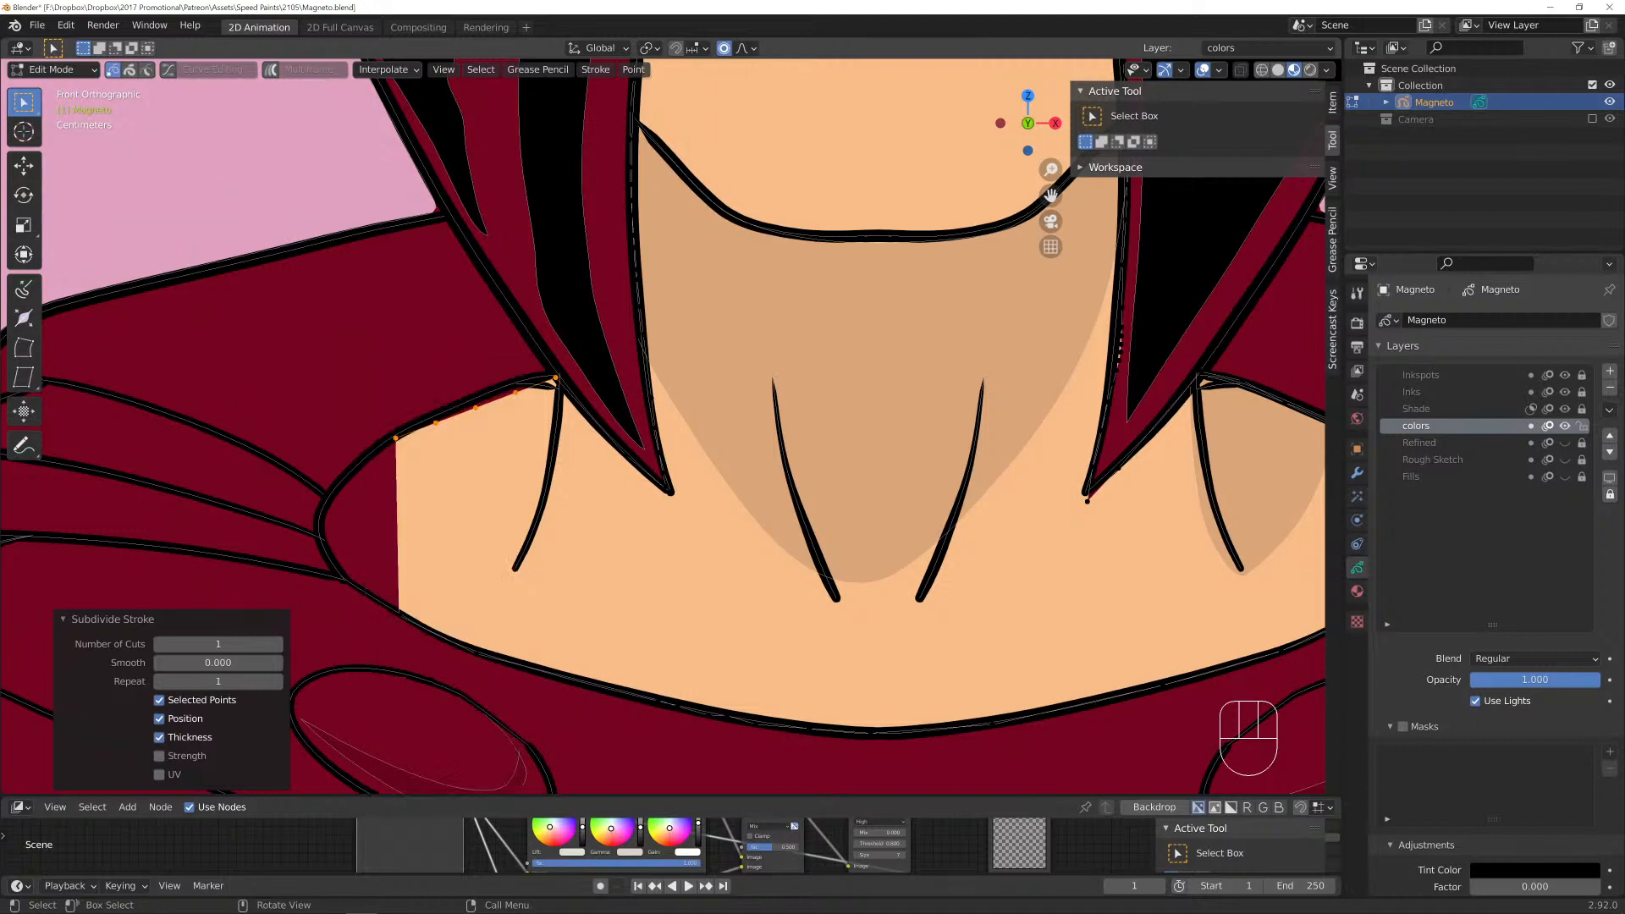
Move the new upper-edge points one by one up onto the collar's upper-left ink line.
click(515, 391)
key(g)
click(515, 390)
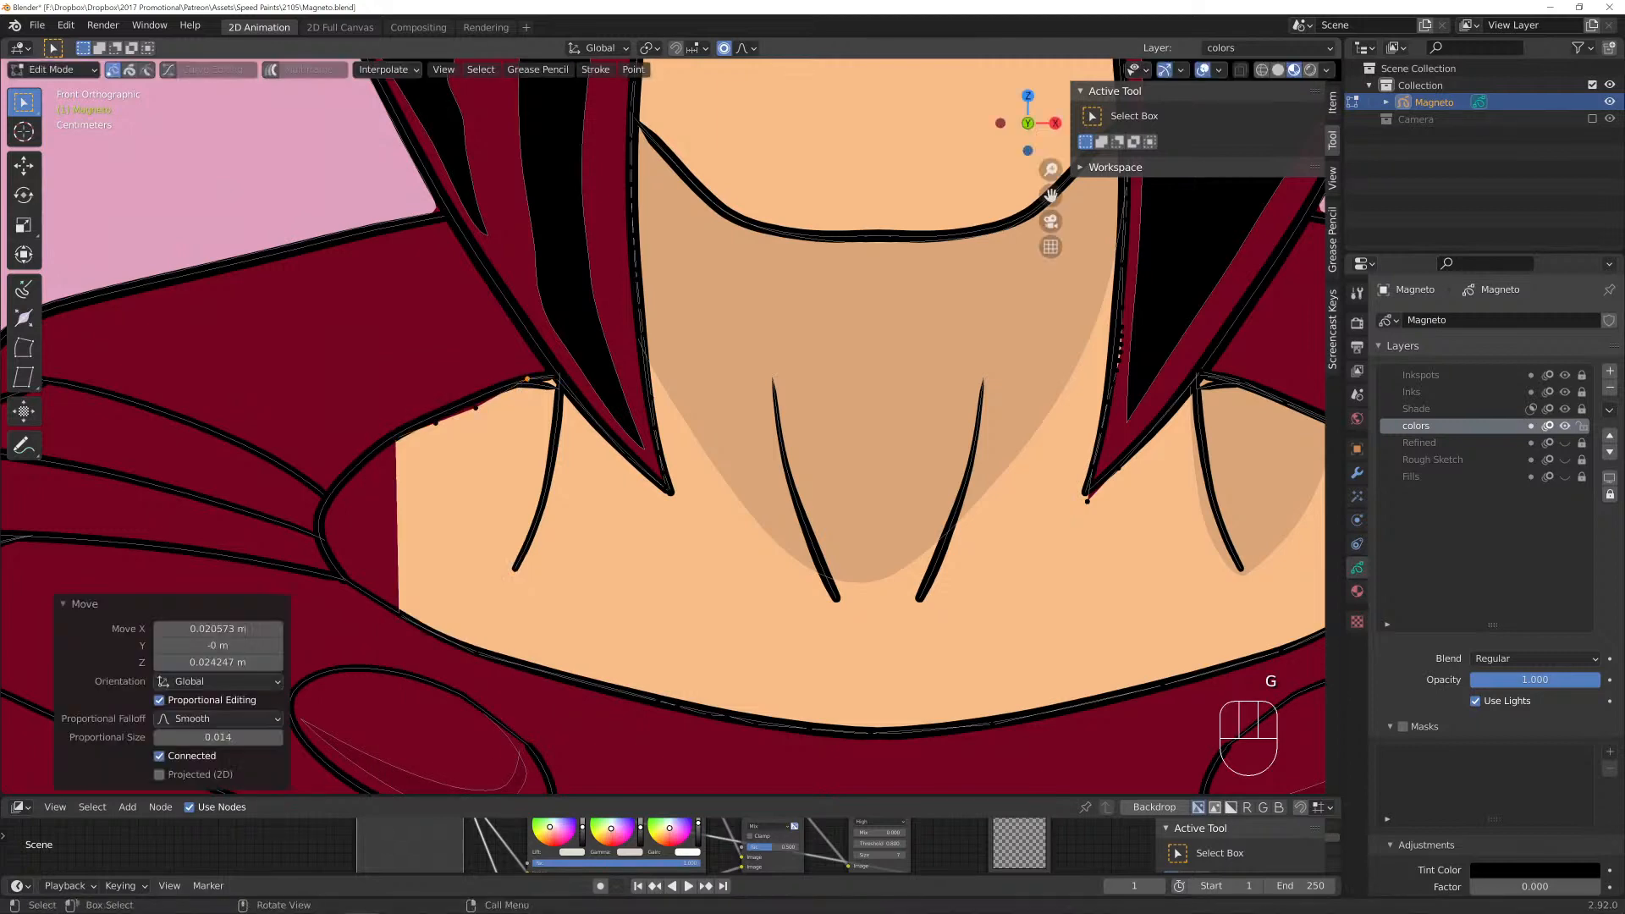
click(476, 408)
key(g)
click(461, 411)
key(g)
click(440, 416)
Subdivide the fill's remaining vertical left edge and pull the new point out to the collar opening's far-left corner.
click(395, 438)
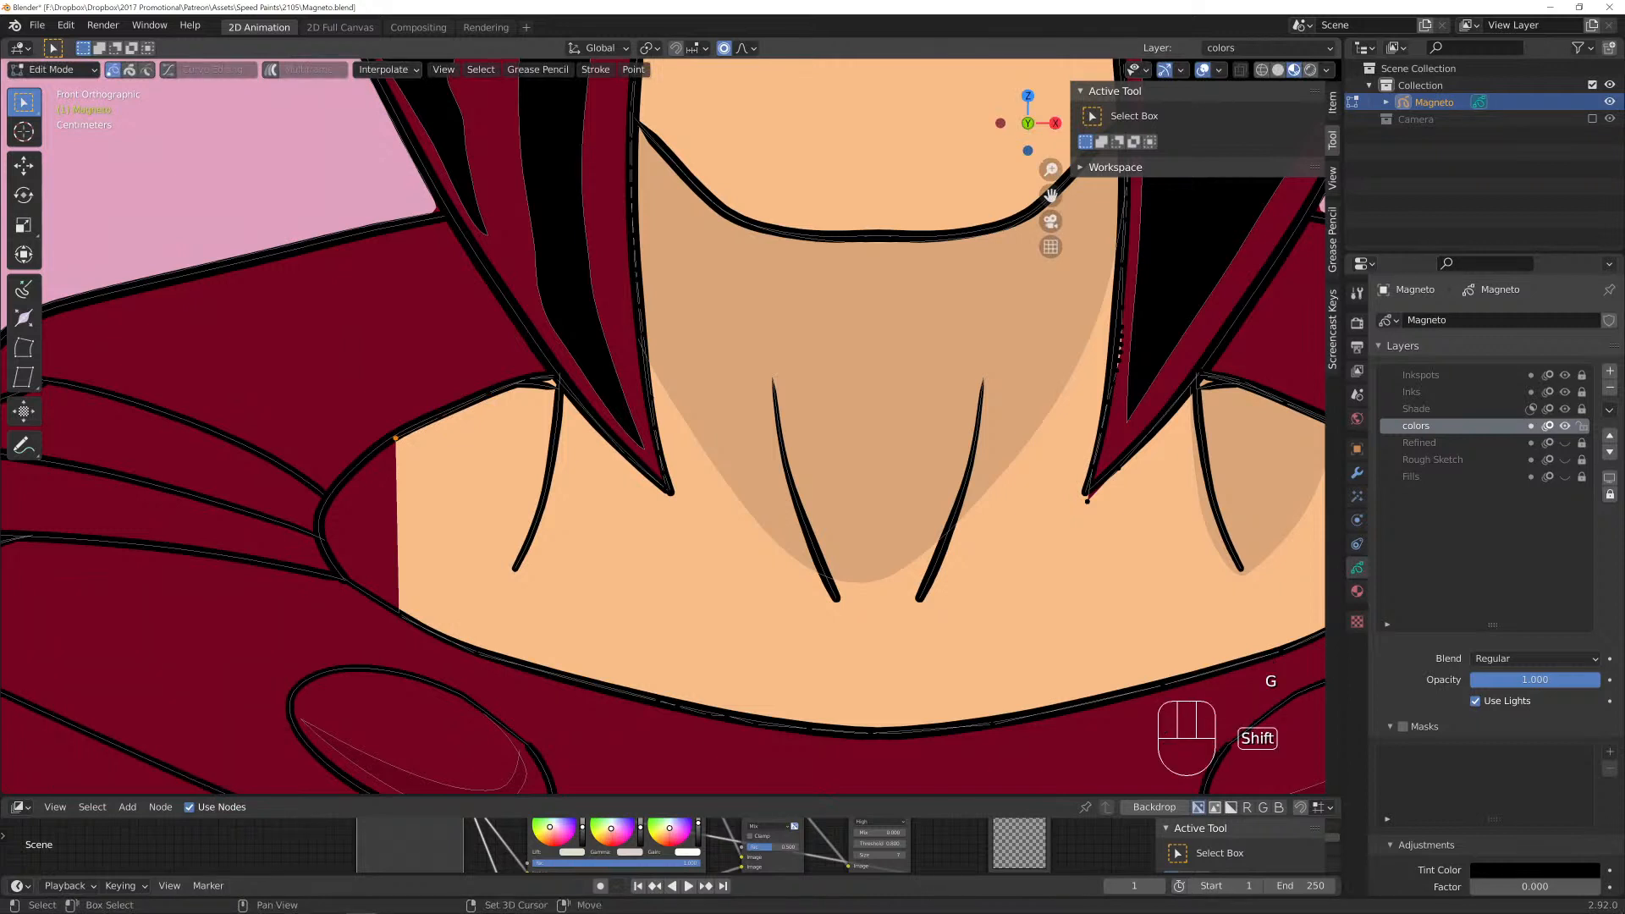
right_click(395, 438)
click(316, 512)
click(395, 525)
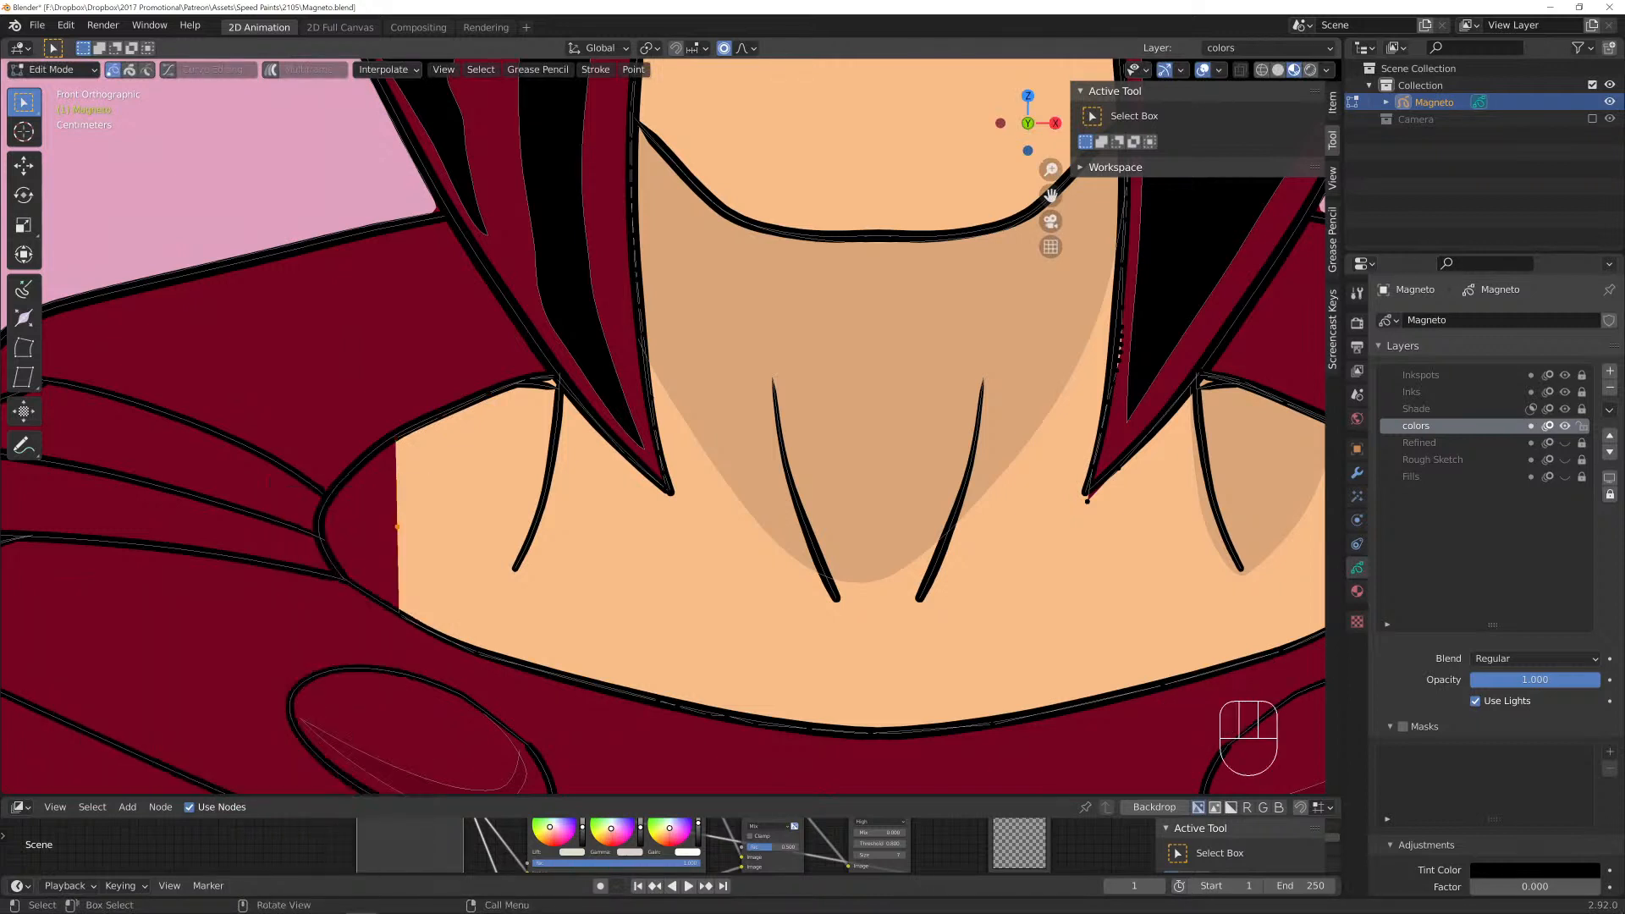
key(g)
click(321, 521)
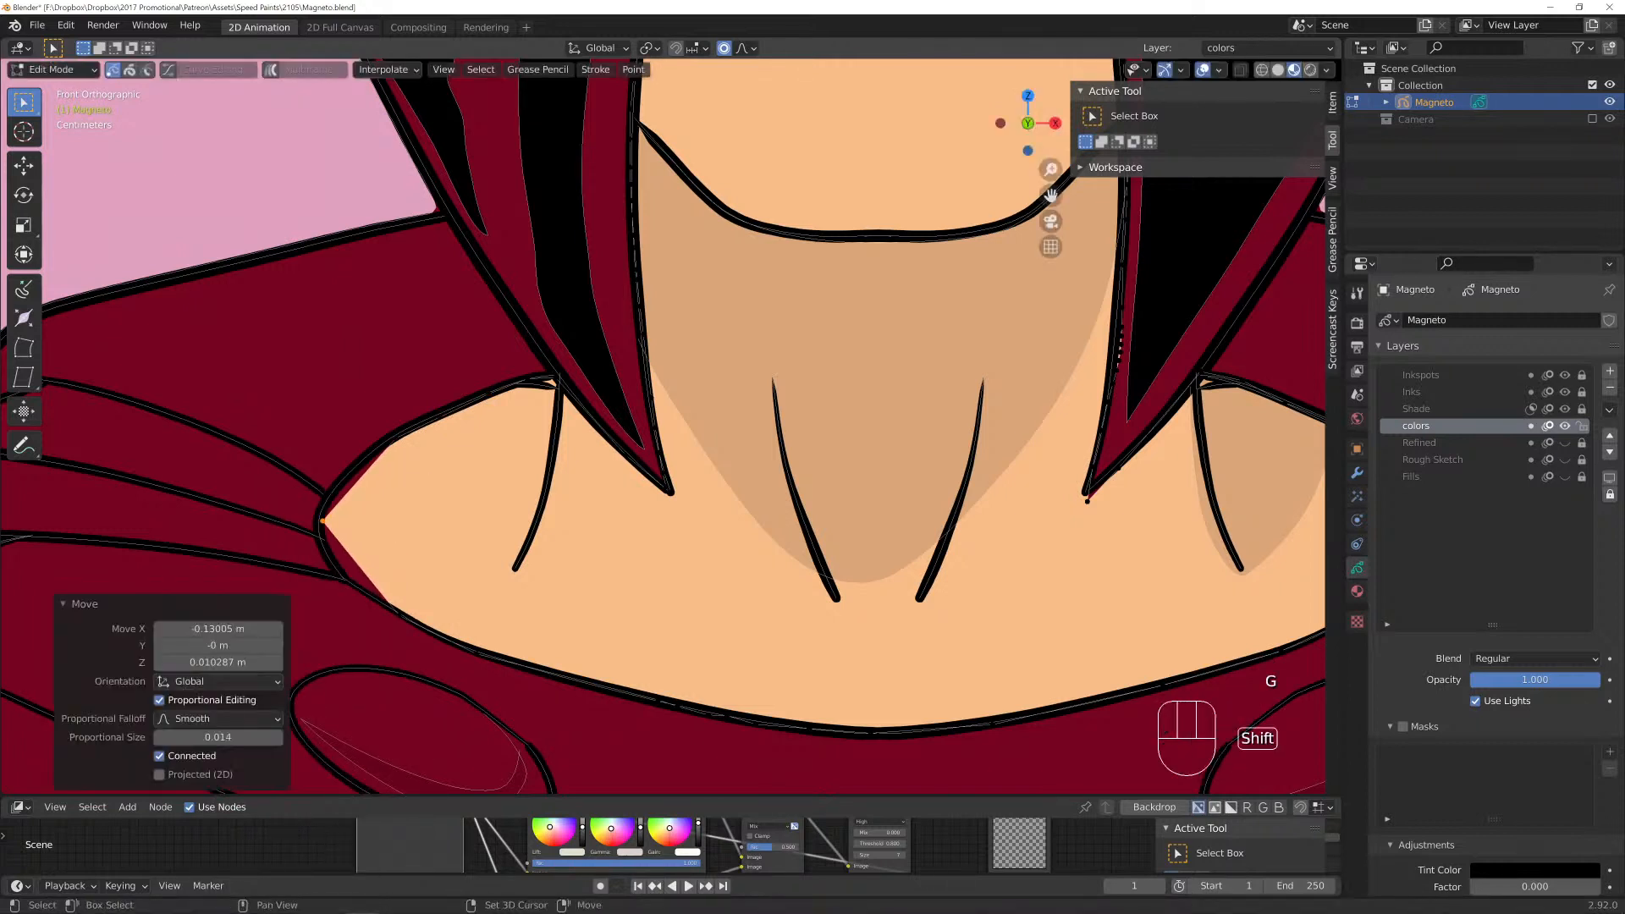
Subdivide the edge above the far-left corner and move the new point out onto the upper ink line.
shift+click(391, 443)
right_click(393, 443)
click(339, 443)
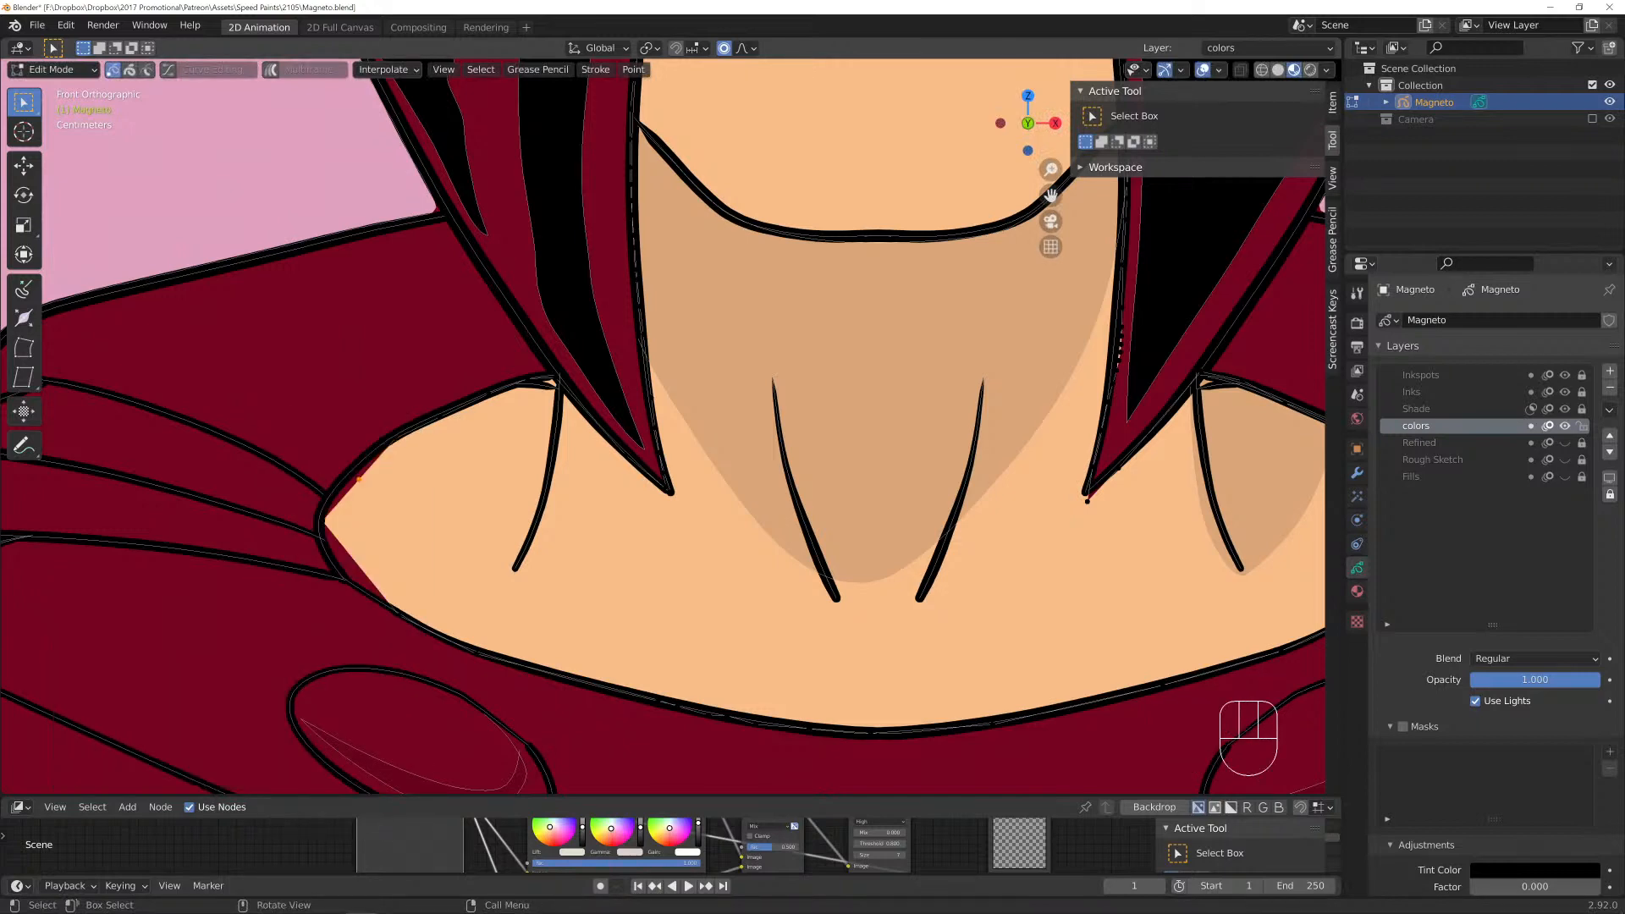
key(g)
click(358, 479)
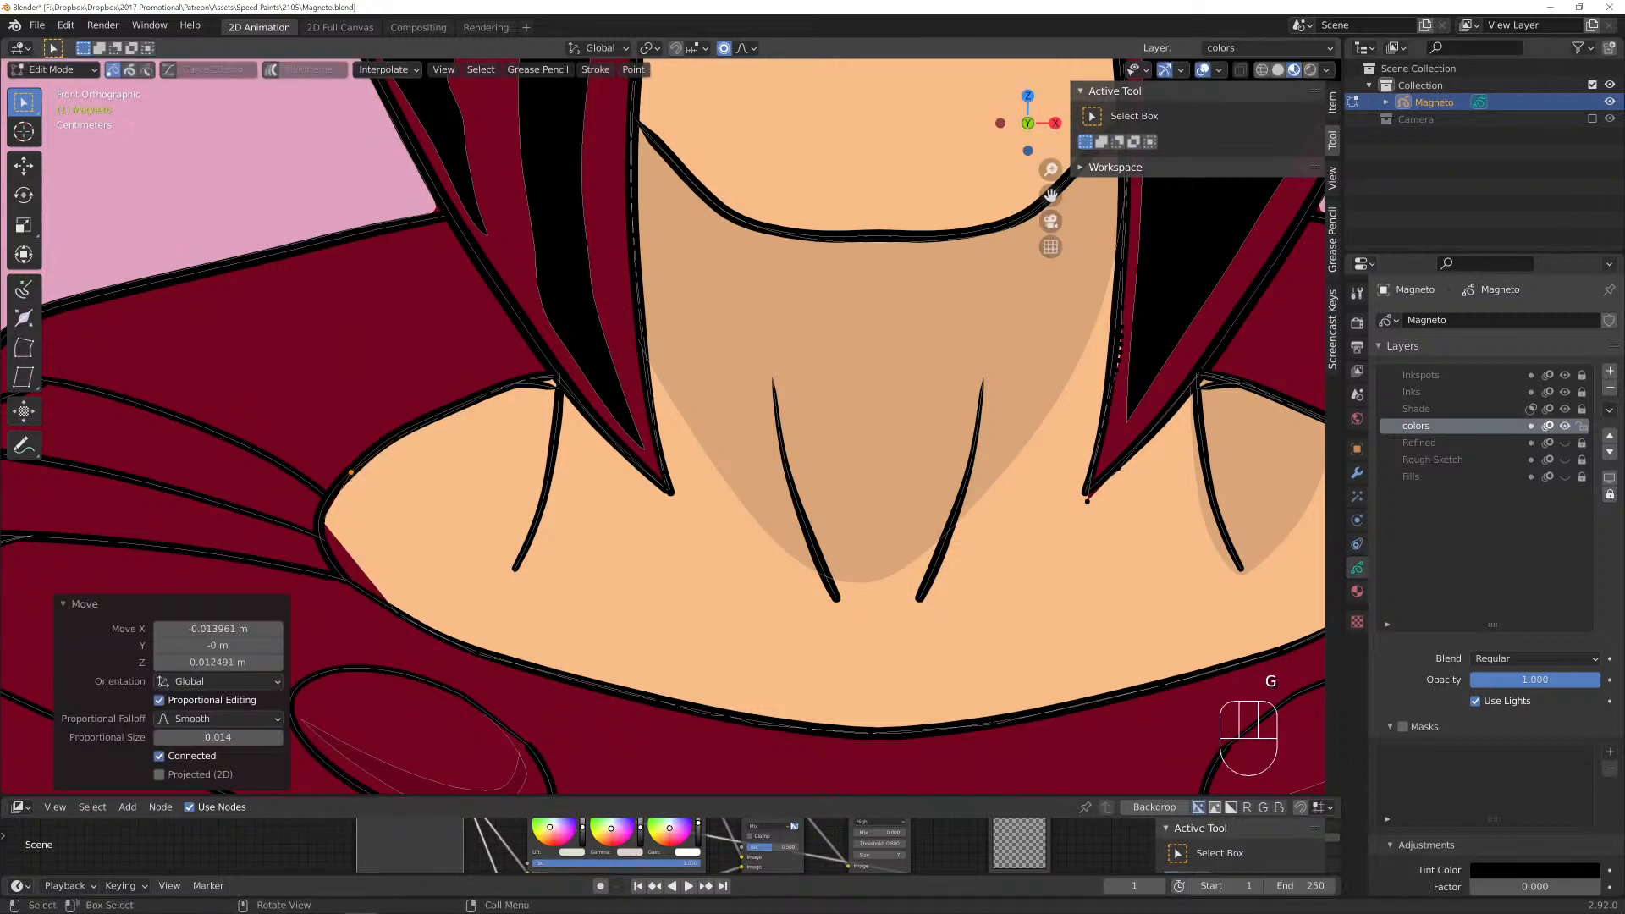
Subdivide the short edge just above the far-left corner again and nudge its new point onto the ink line.
shift+click(325, 521)
right_click(331, 514)
click(331, 513)
click(336, 497)
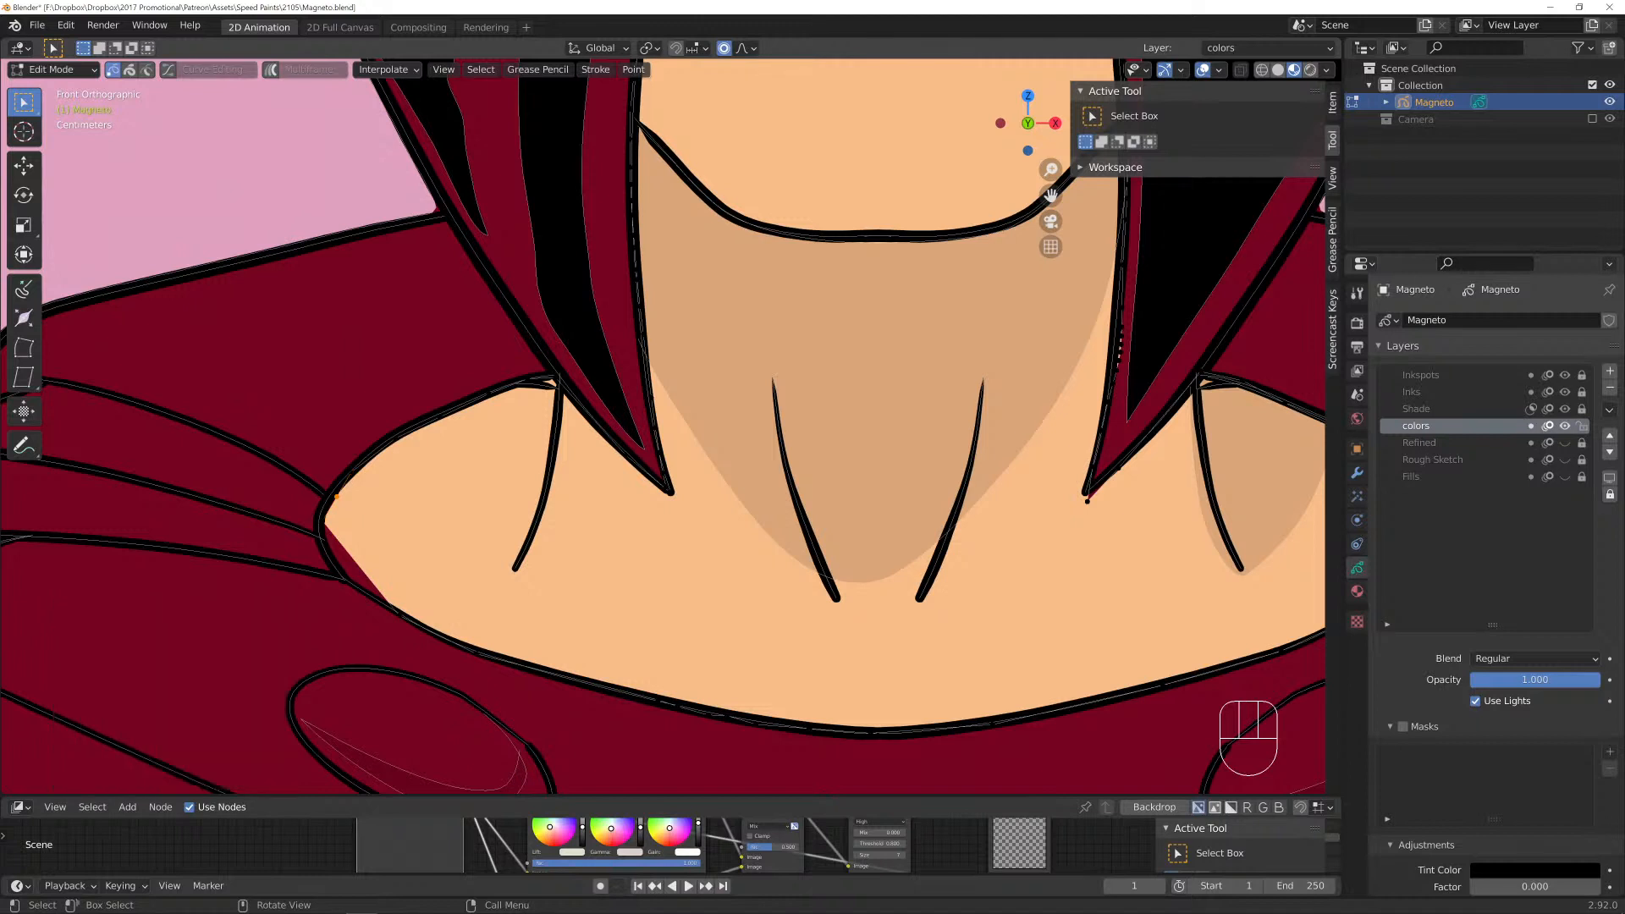
key(g)
key(Return)
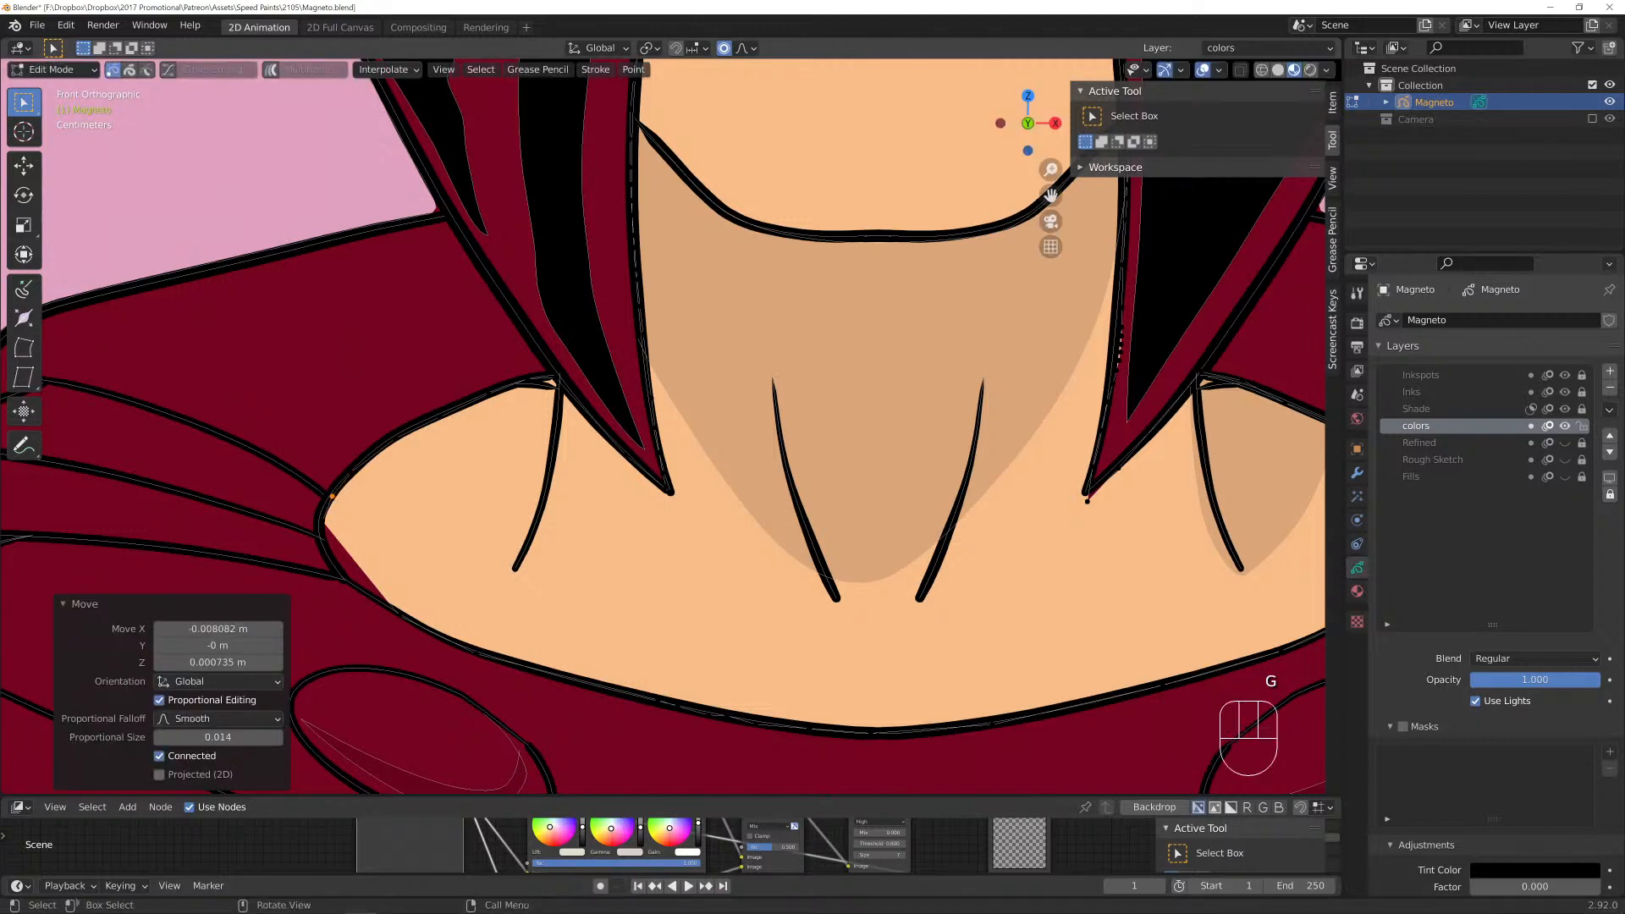
Subdivide the edge below the far-left corner and move the new point out to where the lower collar ink lines meet.
click(331, 508)
click(330, 516)
right_click(326, 537)
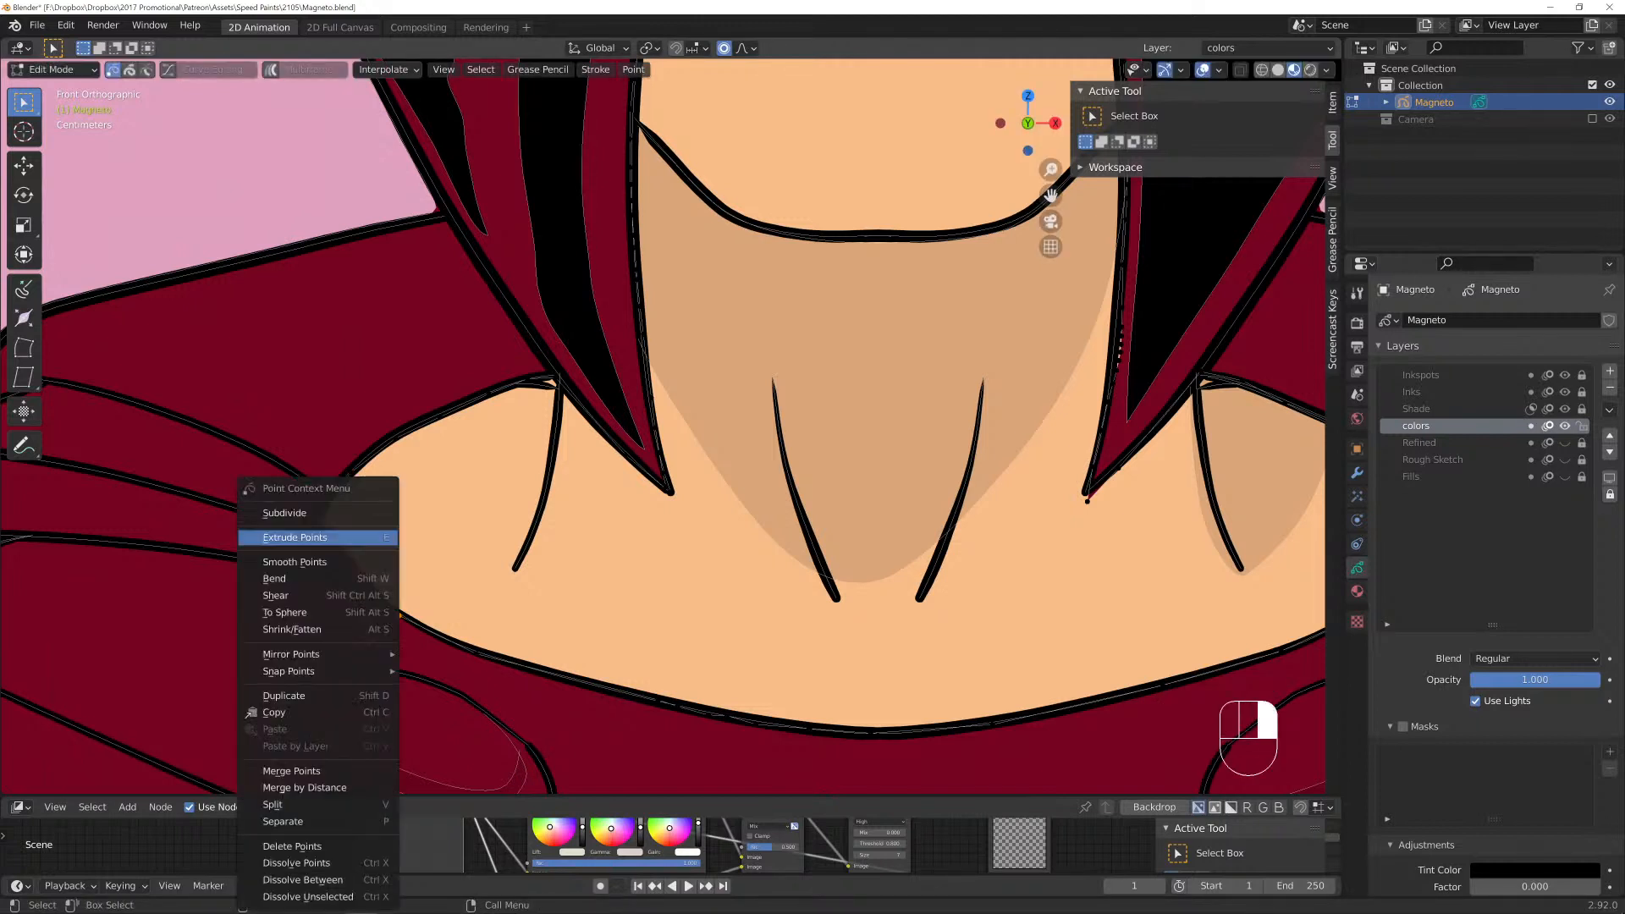
click(284, 513)
key(g)
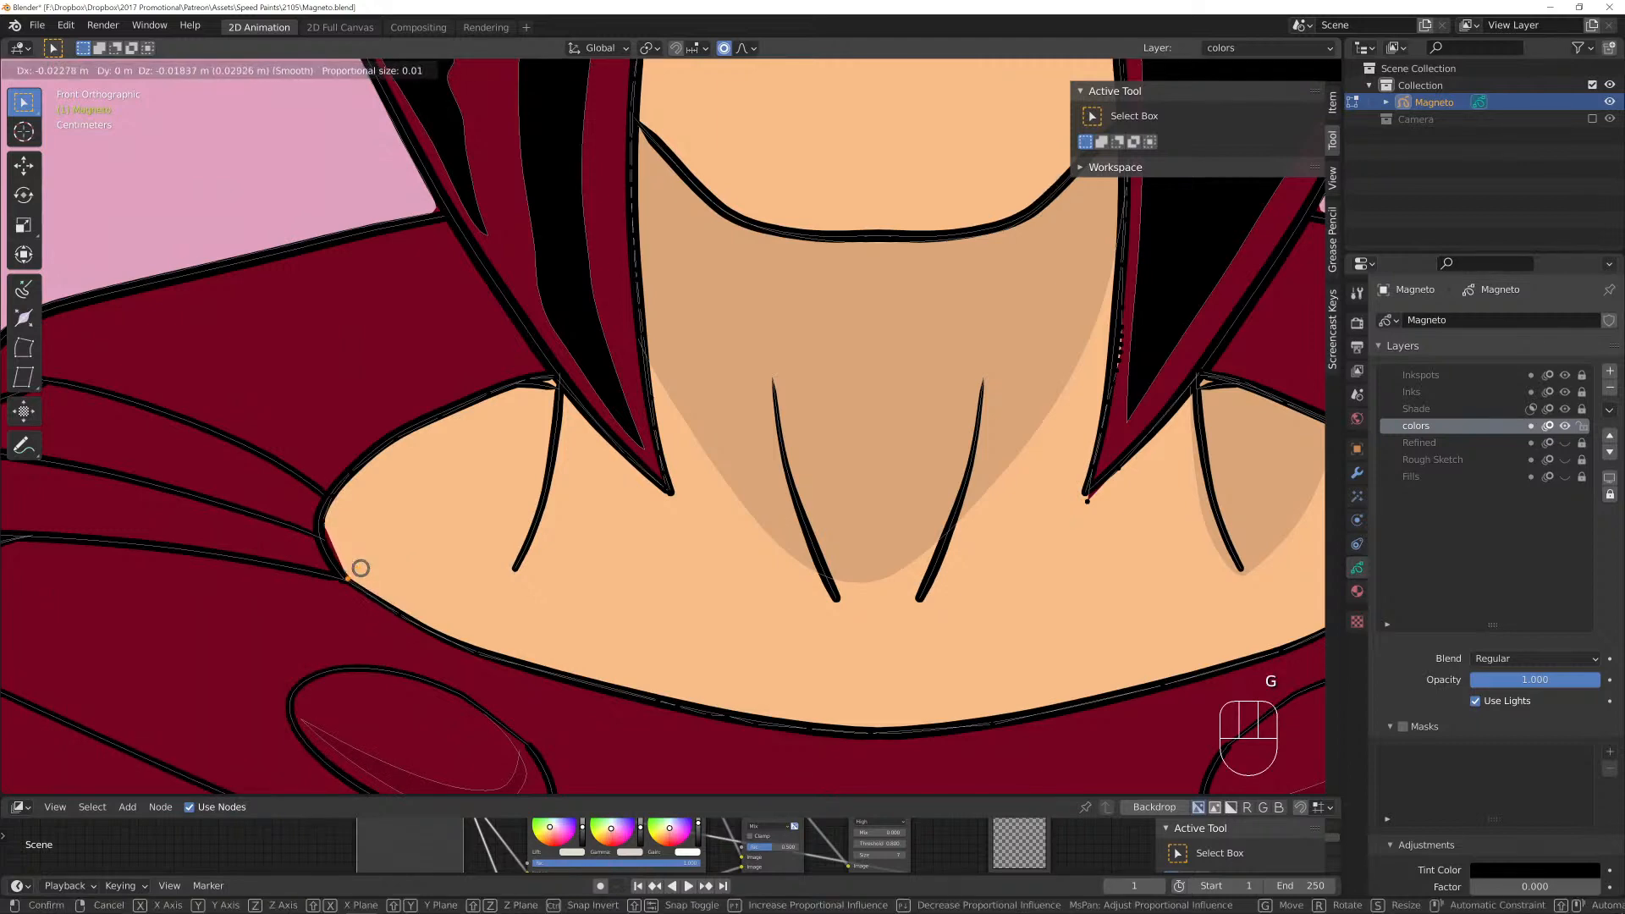
click(360, 568)
Subdivide the edge between the far-left corner and the point below it, and nudge the new point onto the ink line.
shift+click(323, 522)
right_click(279, 512)
click(279, 513)
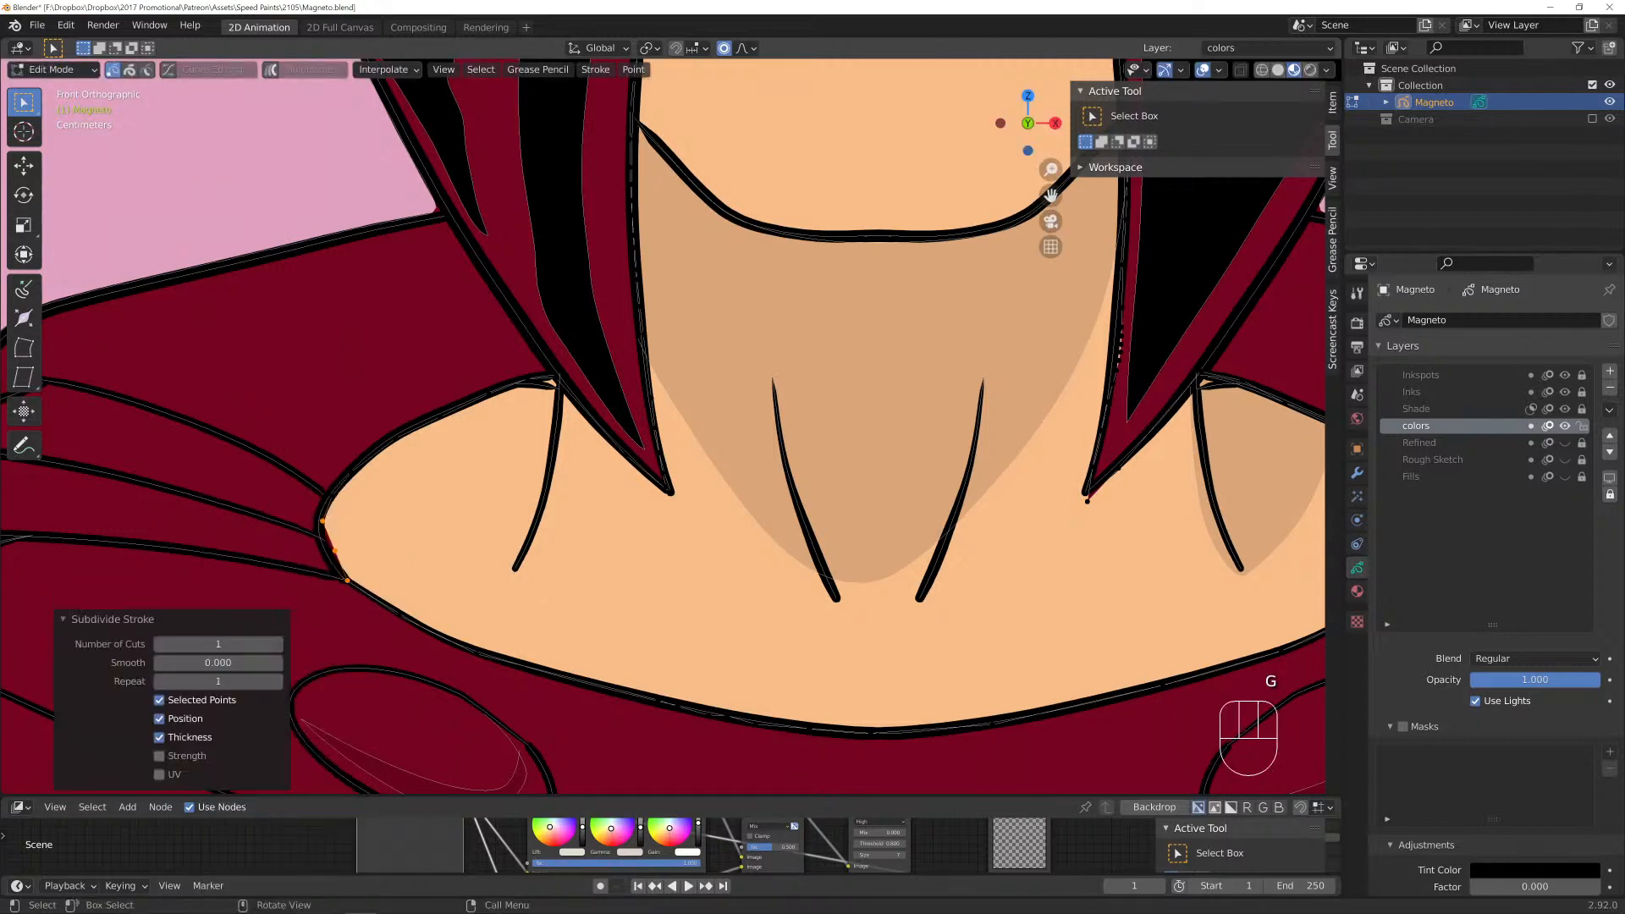
key(g)
click(339, 554)
Return to Draw mode and save the Magneto file.
key(Tab)
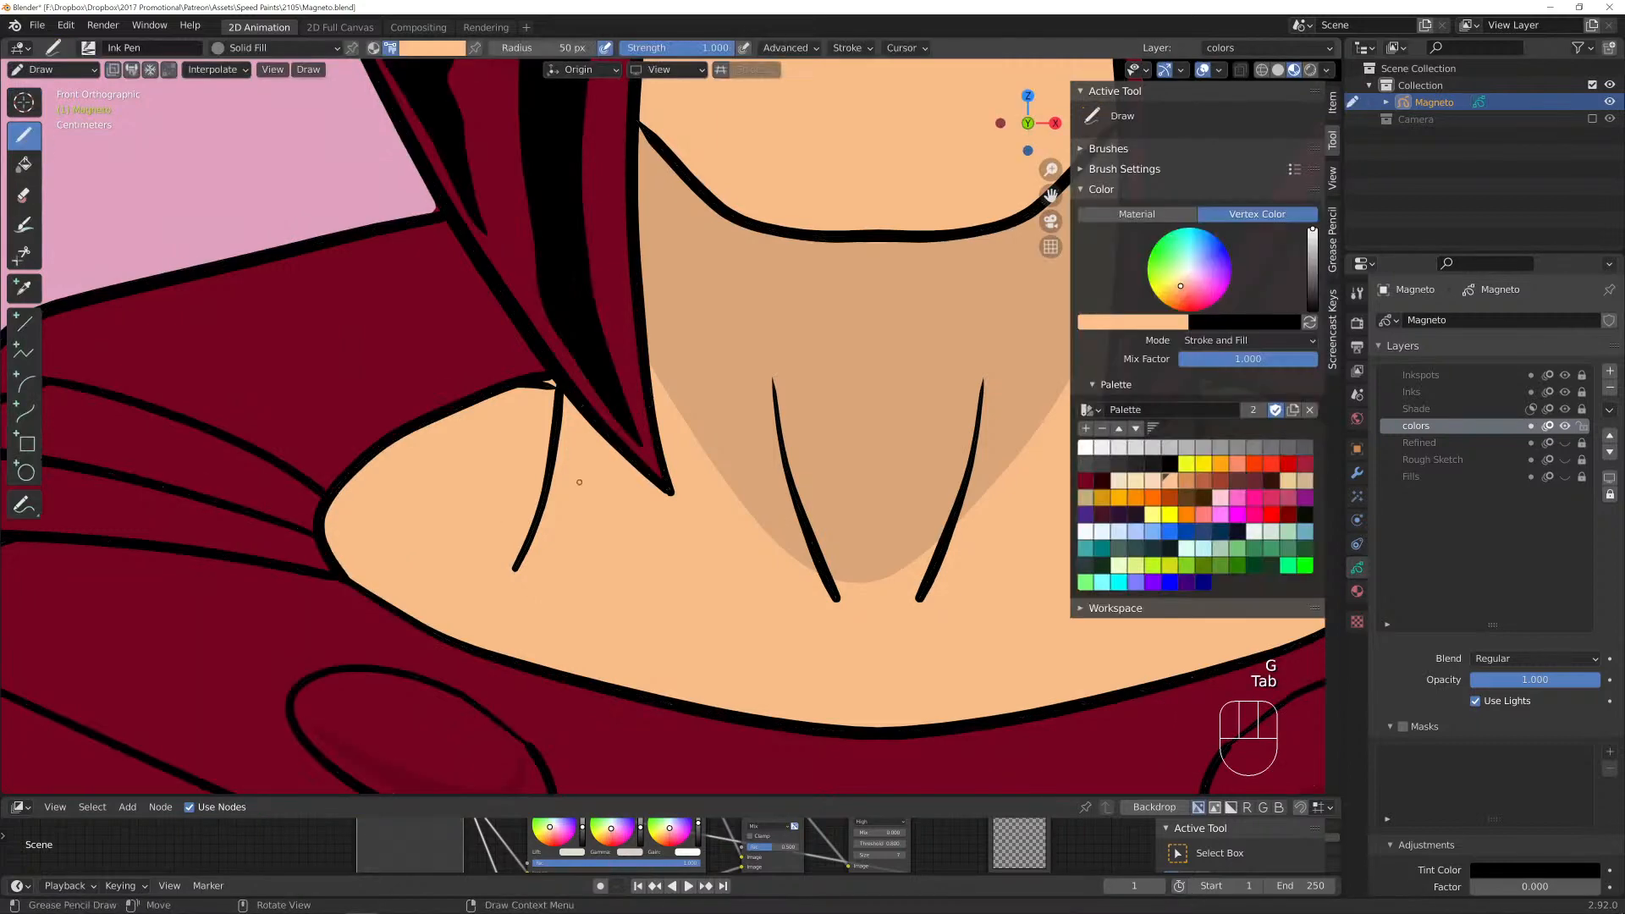
scroll(782, 430, down, 6)
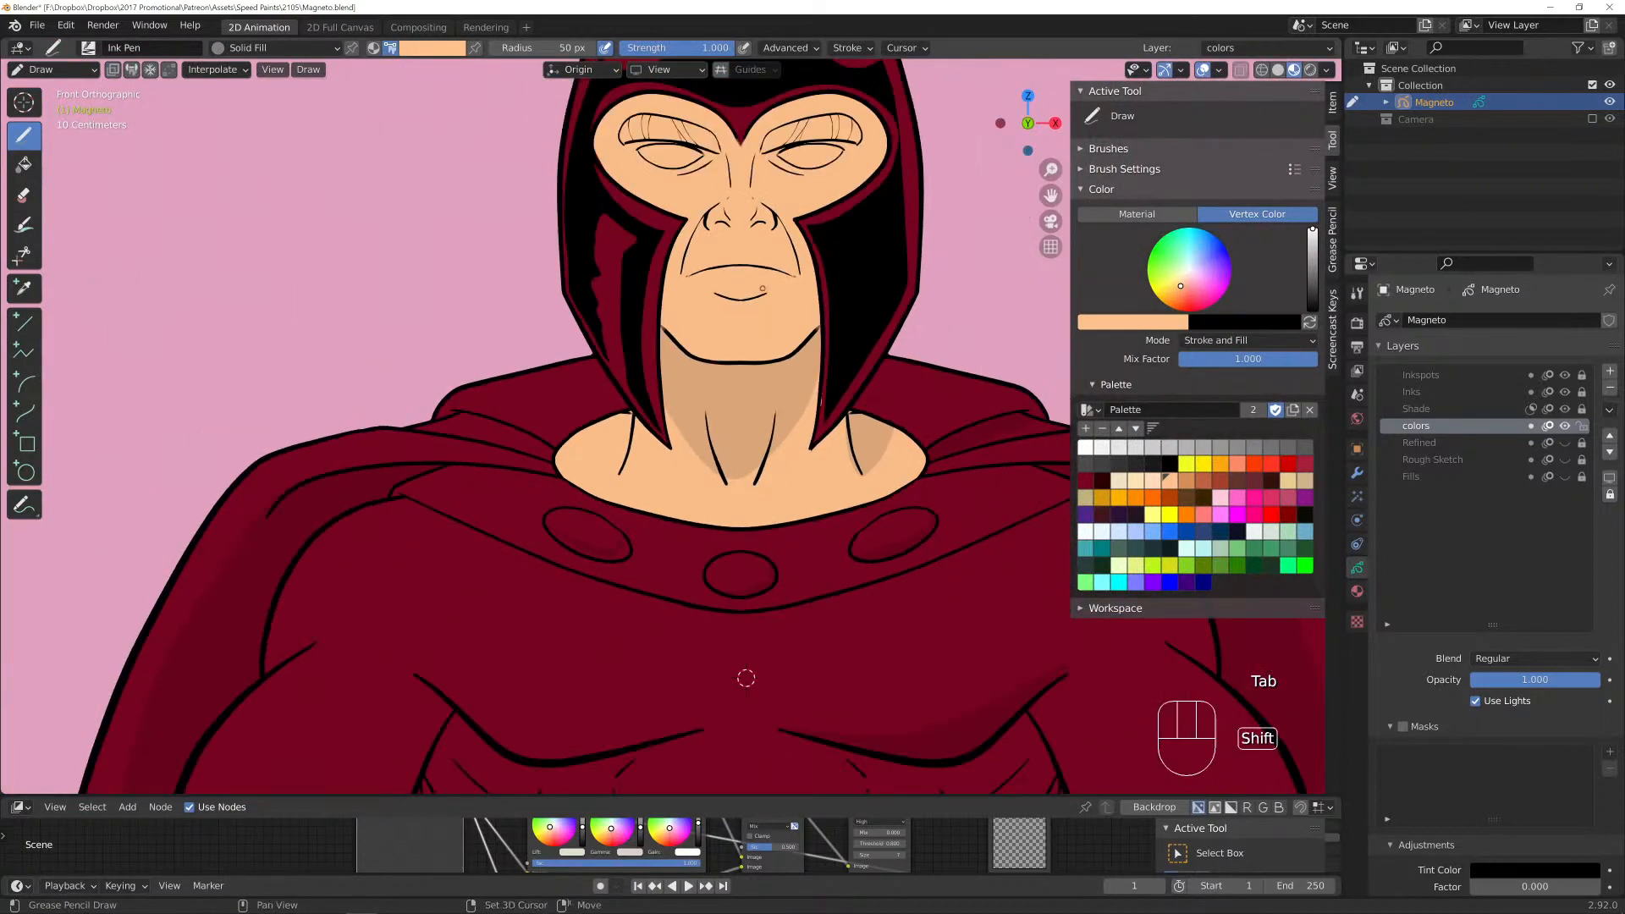
key(ctrl+s)
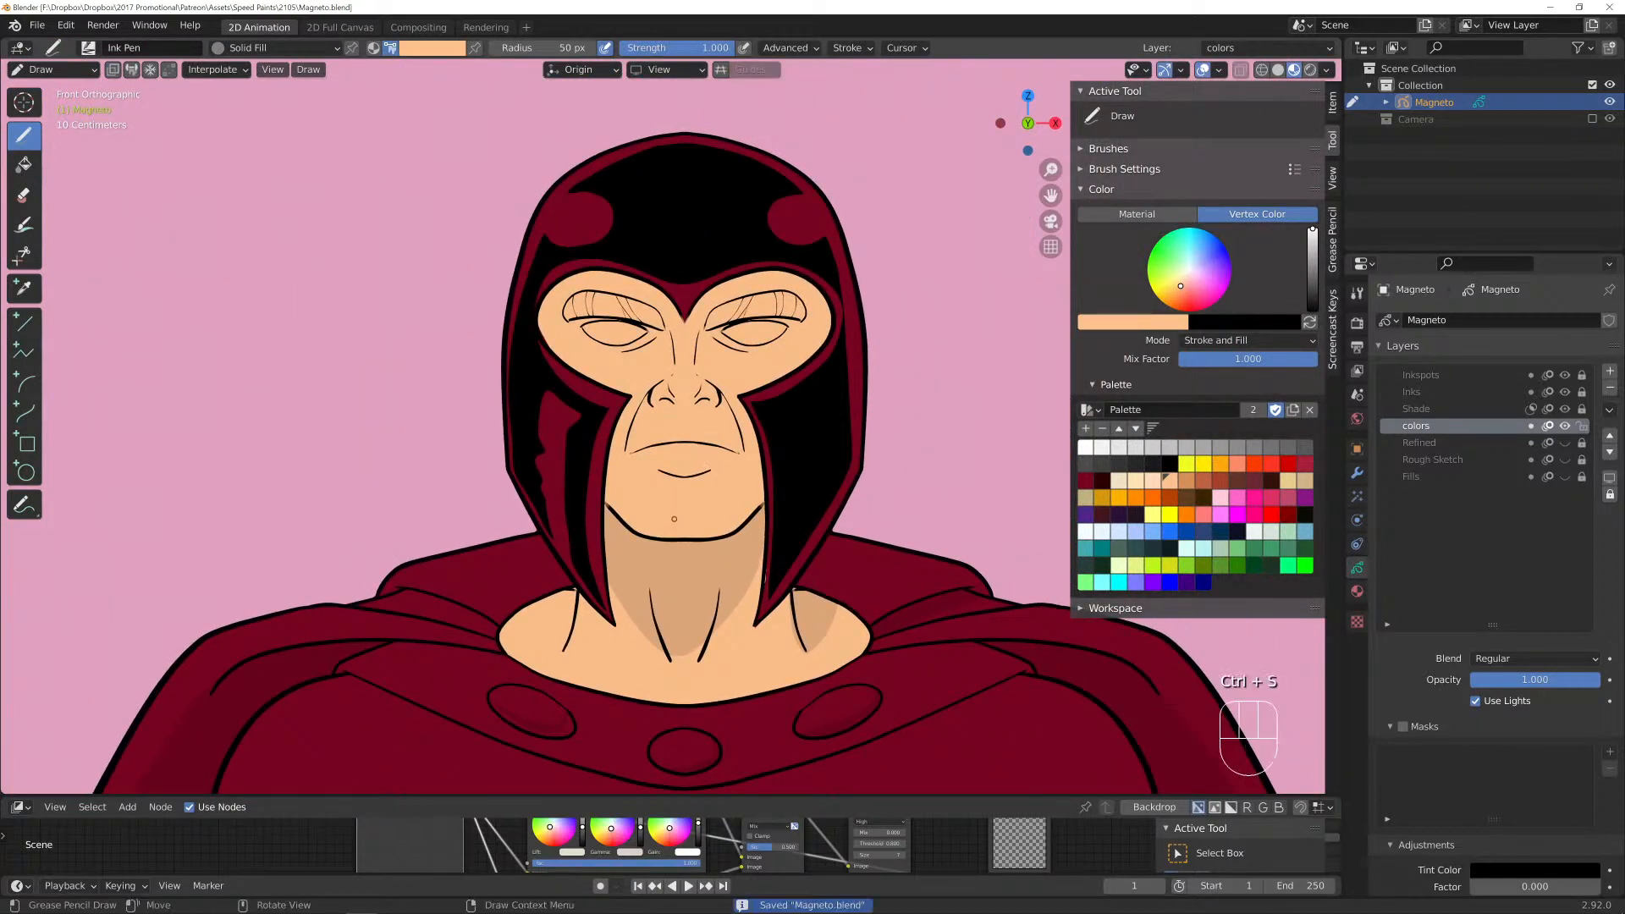
Check the finished skin fill on the whole upper body and add a new layer directly above the colors layer.
scroll(684, 725, down, 2)
scroll(675, 503, down, 3)
scroll(676, 504, up, 5)
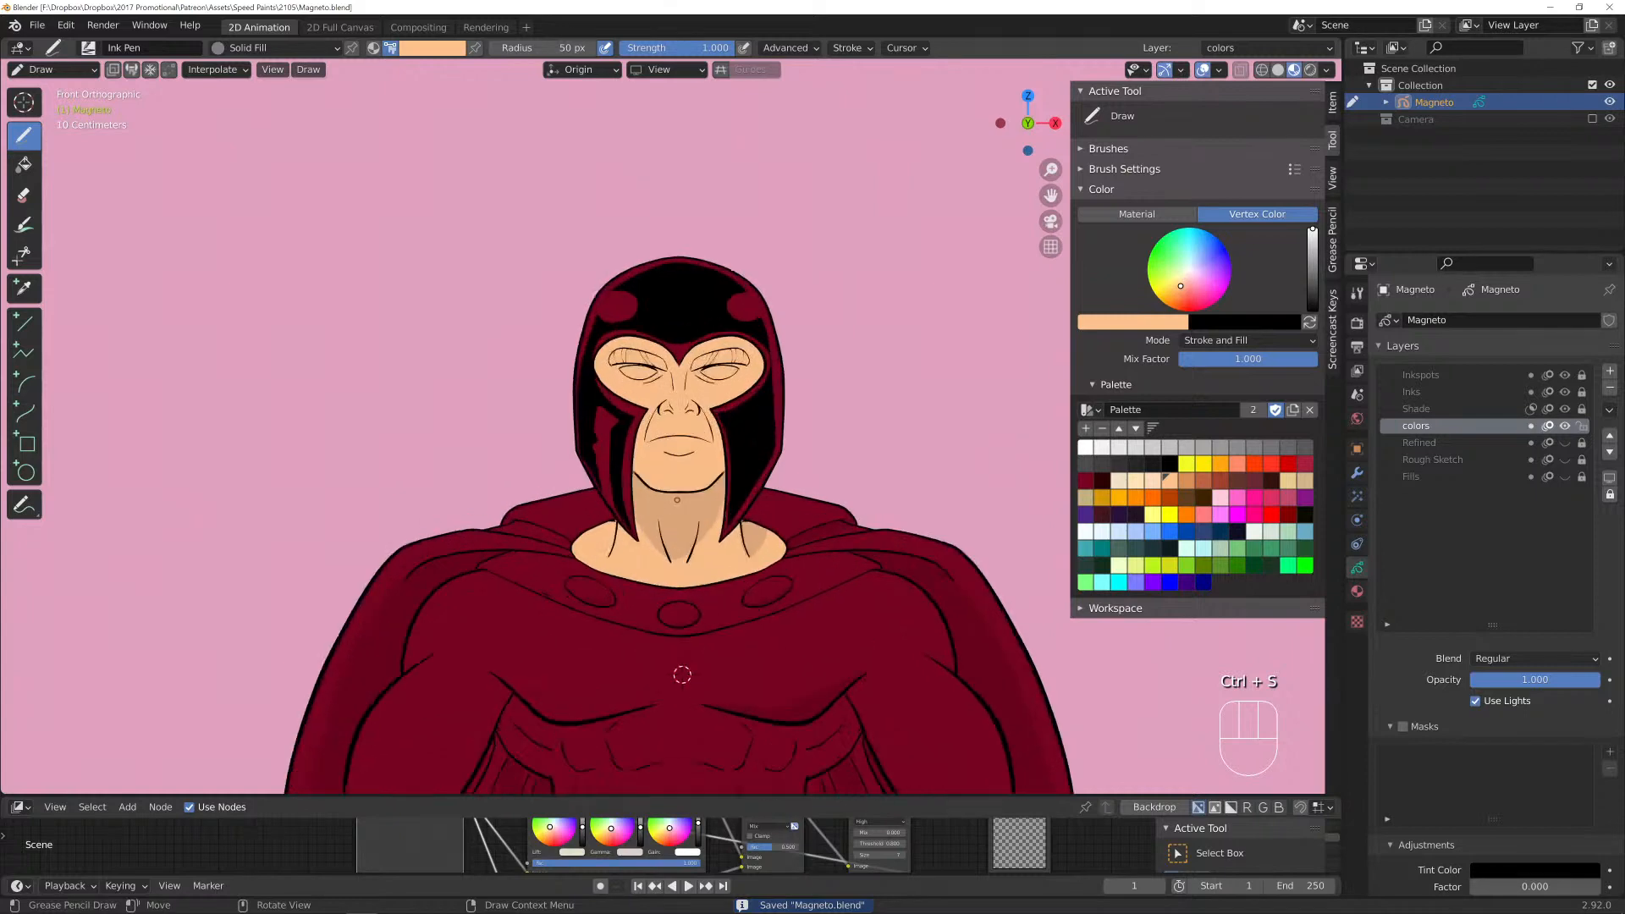
shift+middle_drag(675, 474, 659, 518)
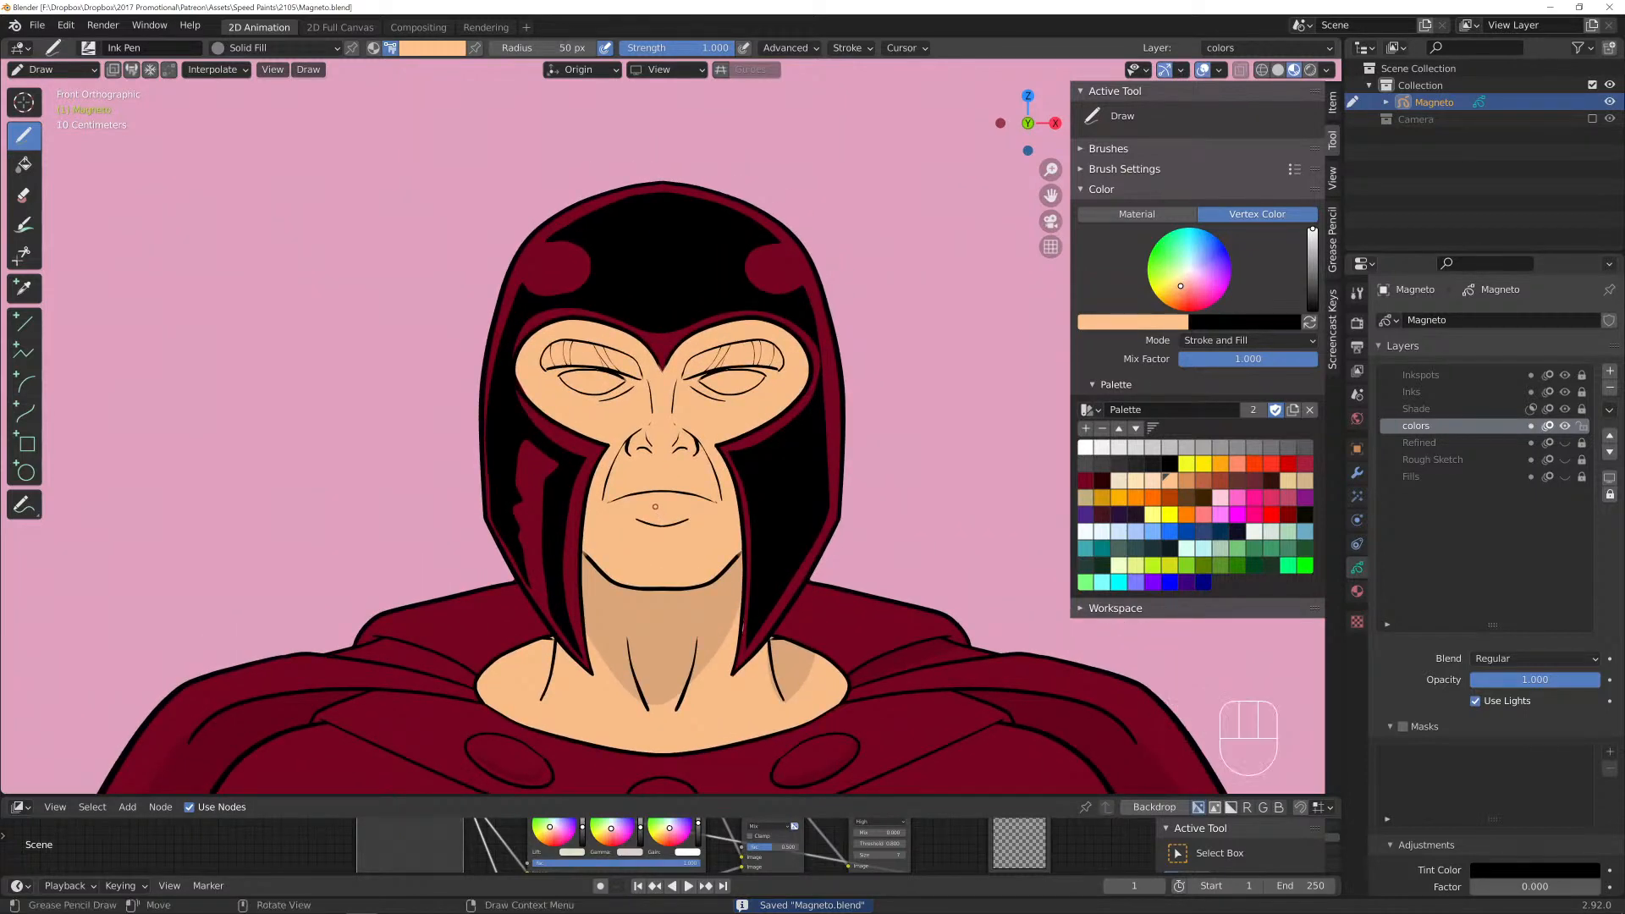
scroll(659, 518, up, 2)
click(1609, 371)
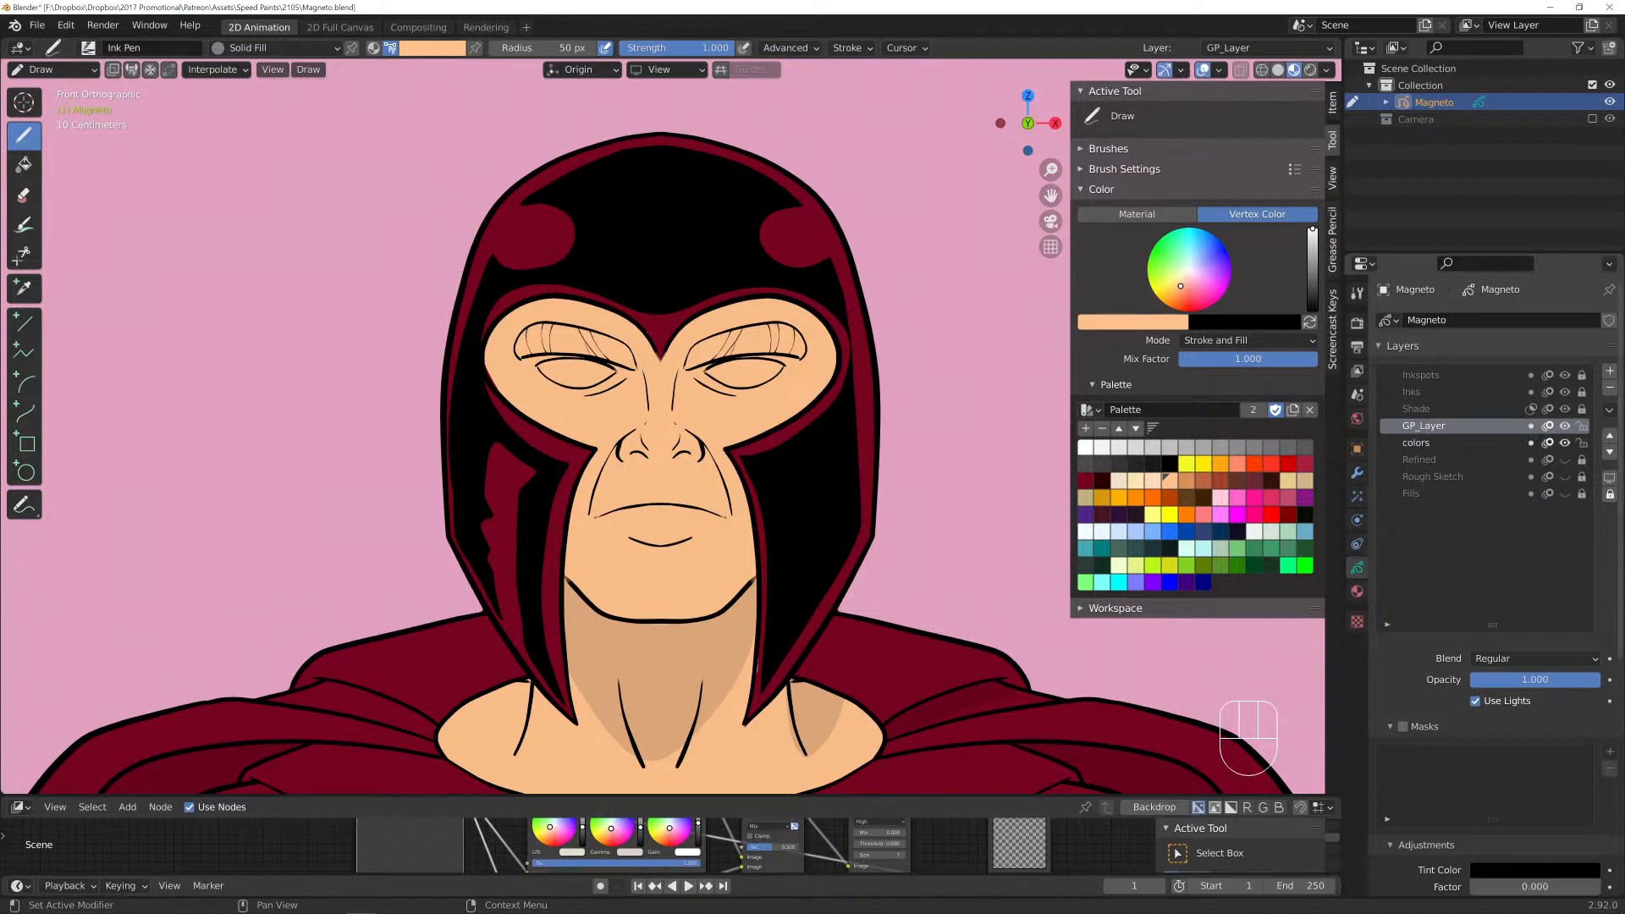
Select the whole linked skin fill in Edit Mode, move it to the new layer and lock the colors layer.
key(Tab)
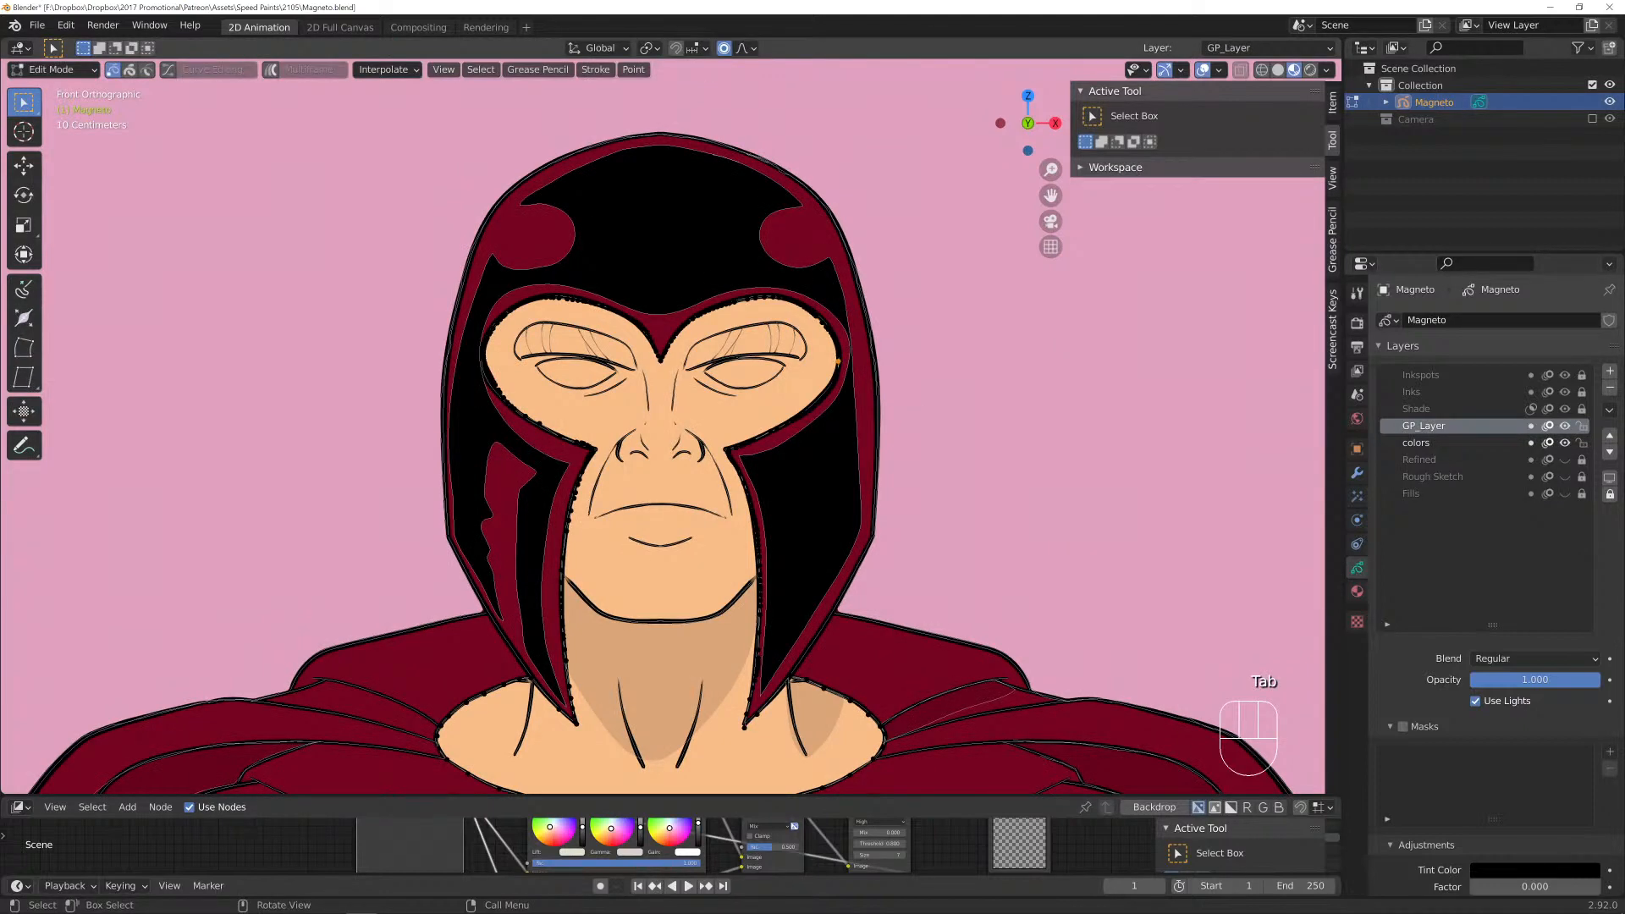
key(l)
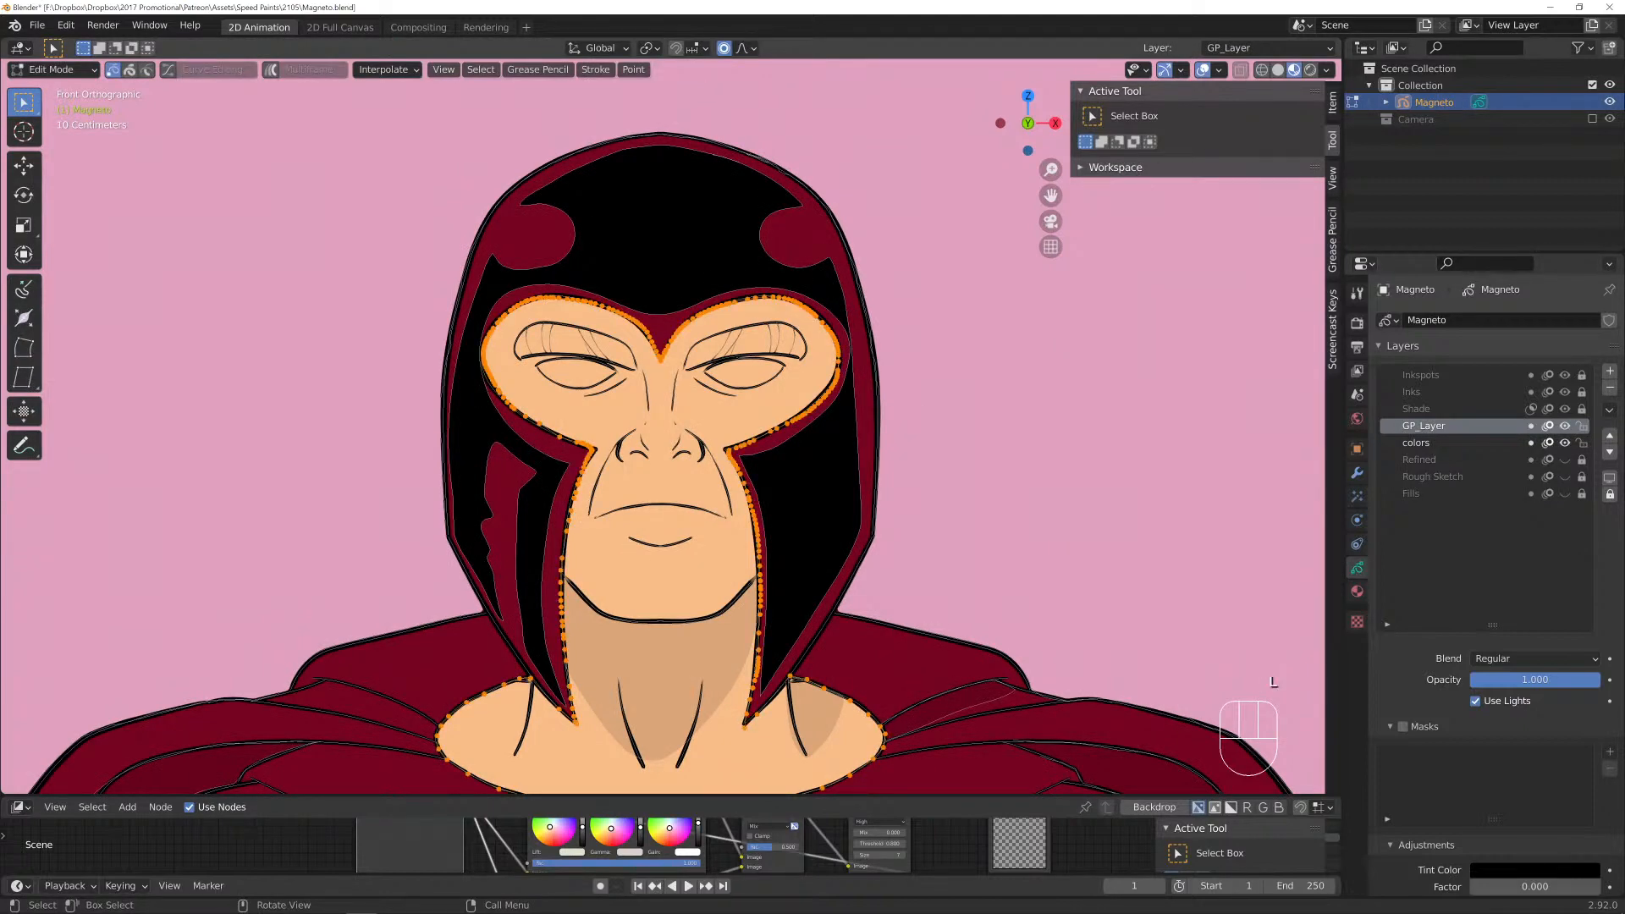
key(m)
click(772, 437)
click(1582, 442)
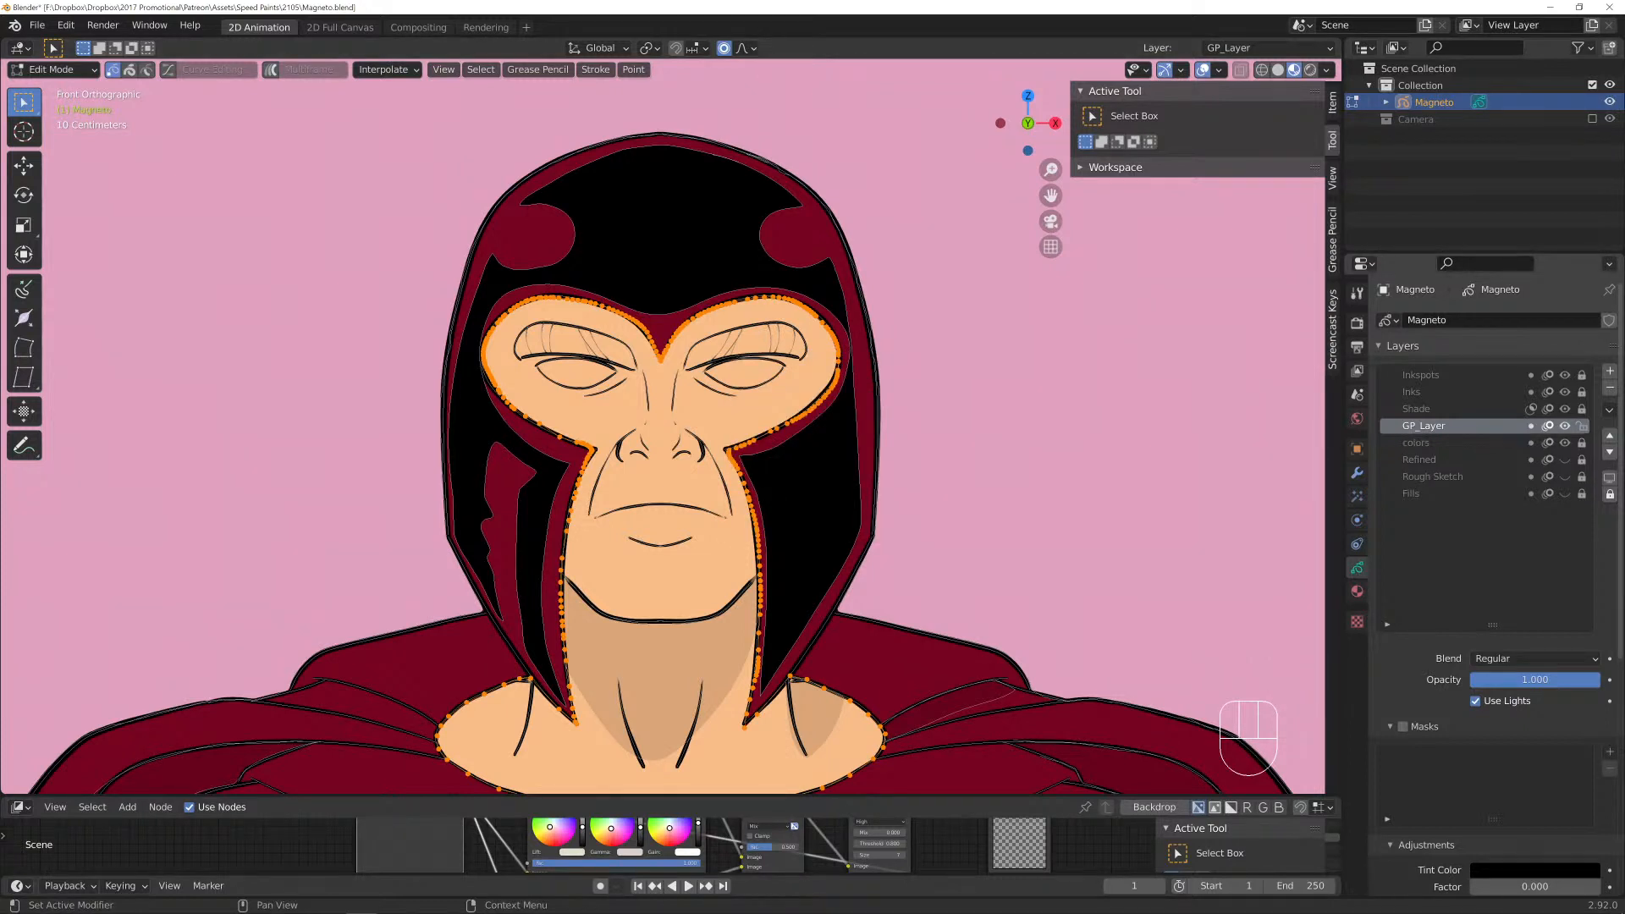
Tint the isolated skin fill of the face and neck with the darker orange-tan palette colour at strength 0.800.
drag(50, 70, 44, 145)
click(24, 224)
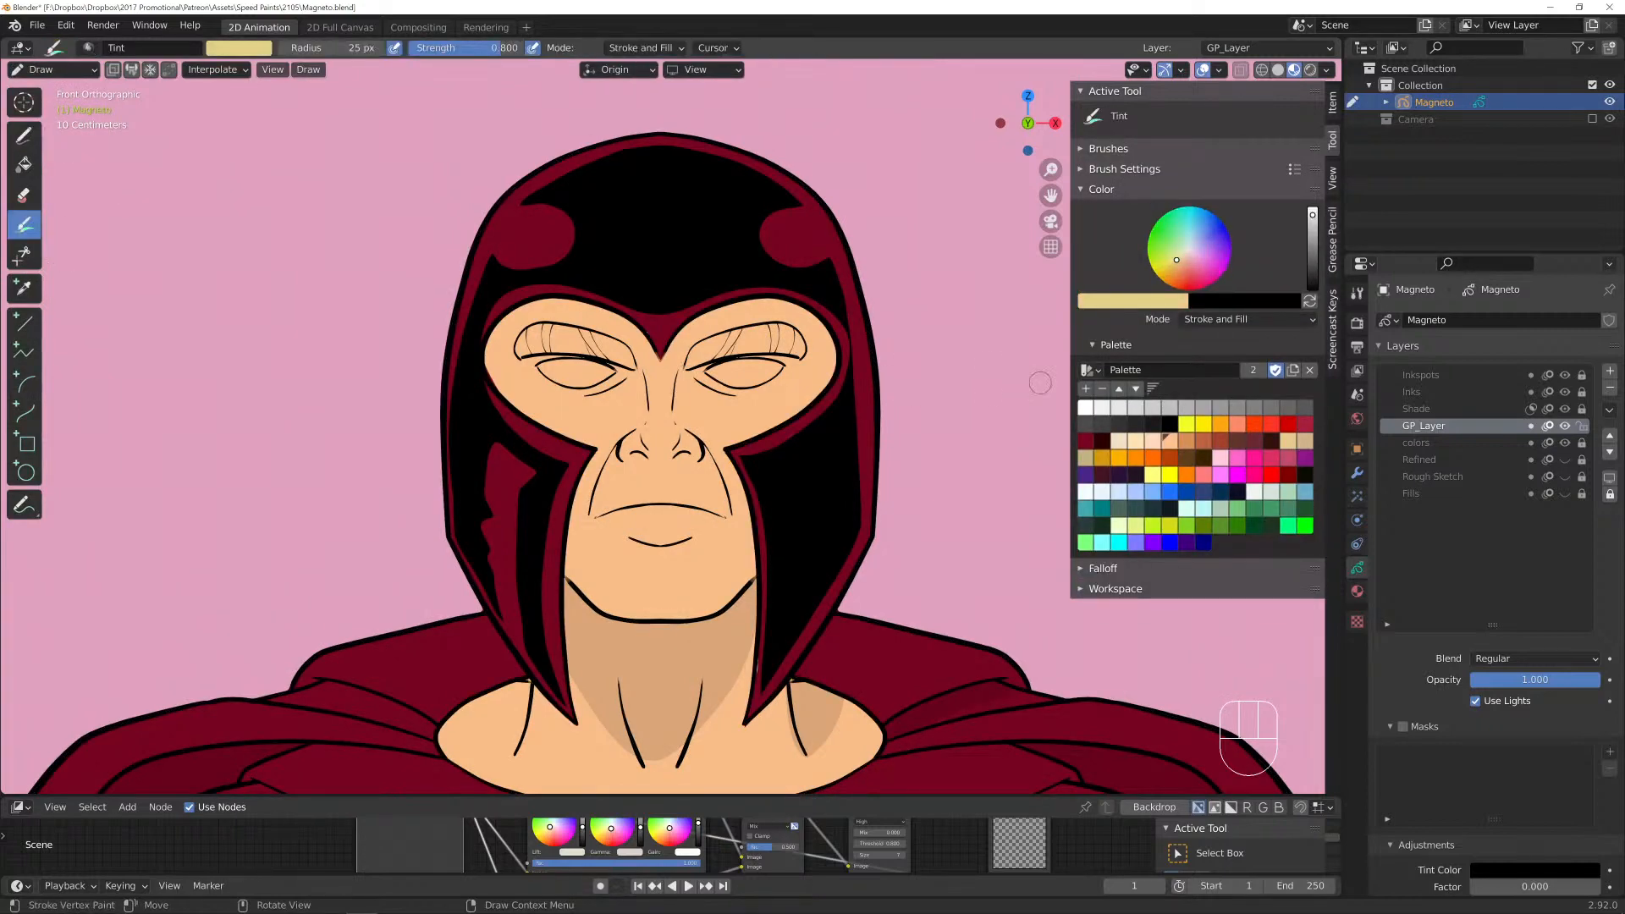
click(1184, 440)
mouse_move(741, 336)
mouse_down()
mouse_move(762, 331)
mouse_move(671, 339)
mouse_up()
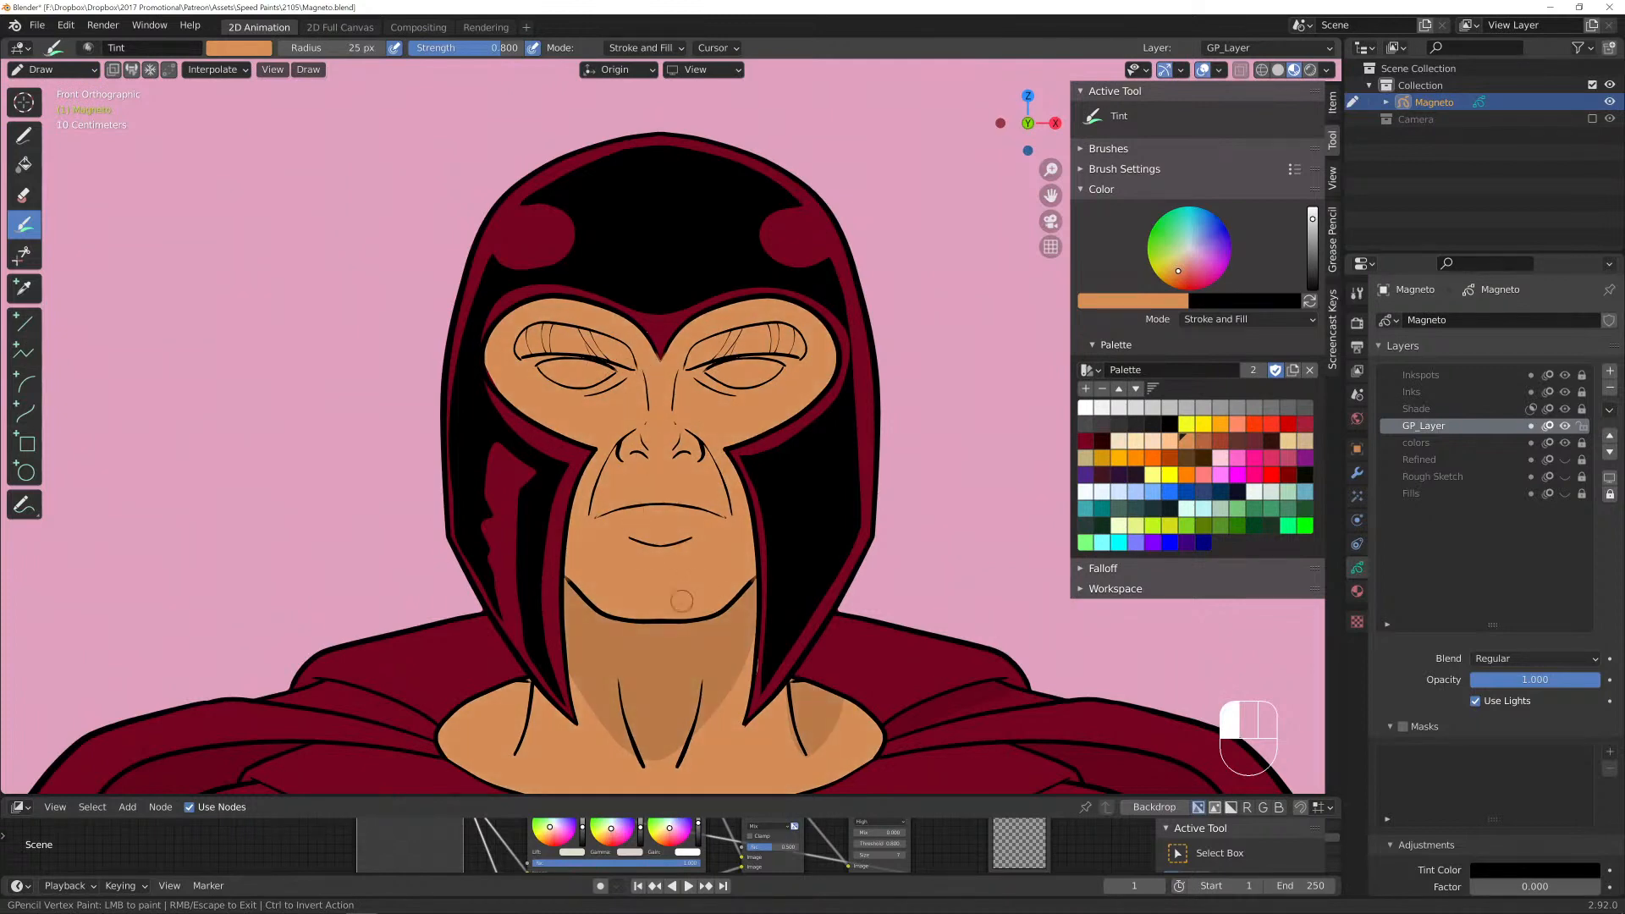
drag(721, 440, 667, 440)
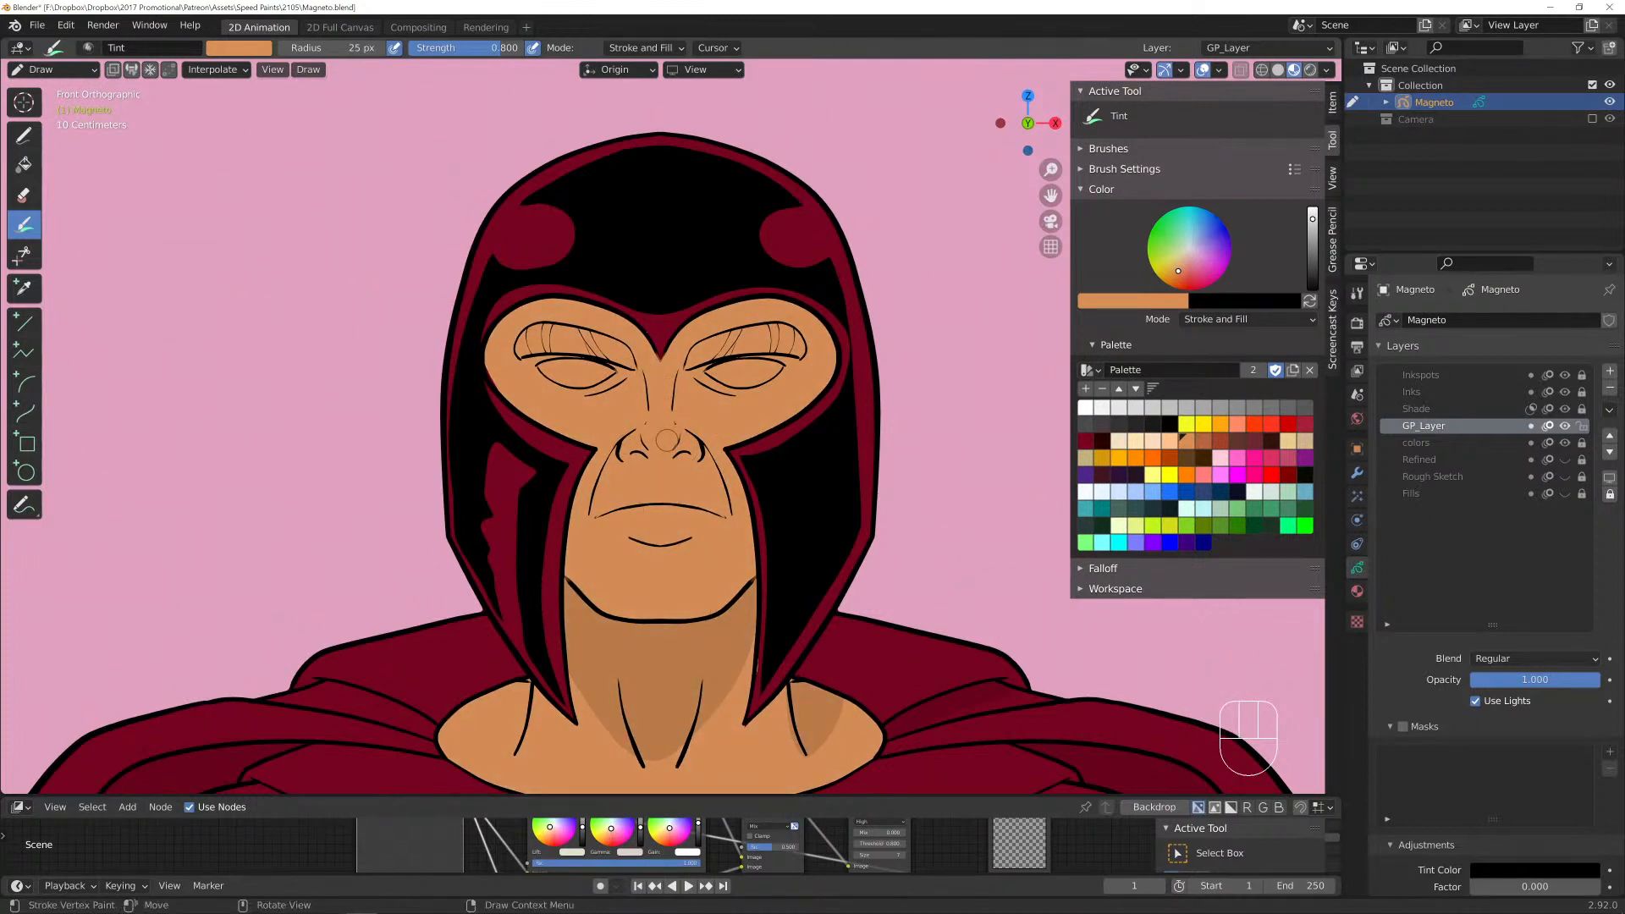
Move the tinted skin fill back to the colors layer and remove the emptied temporary layer.
key(Tab)
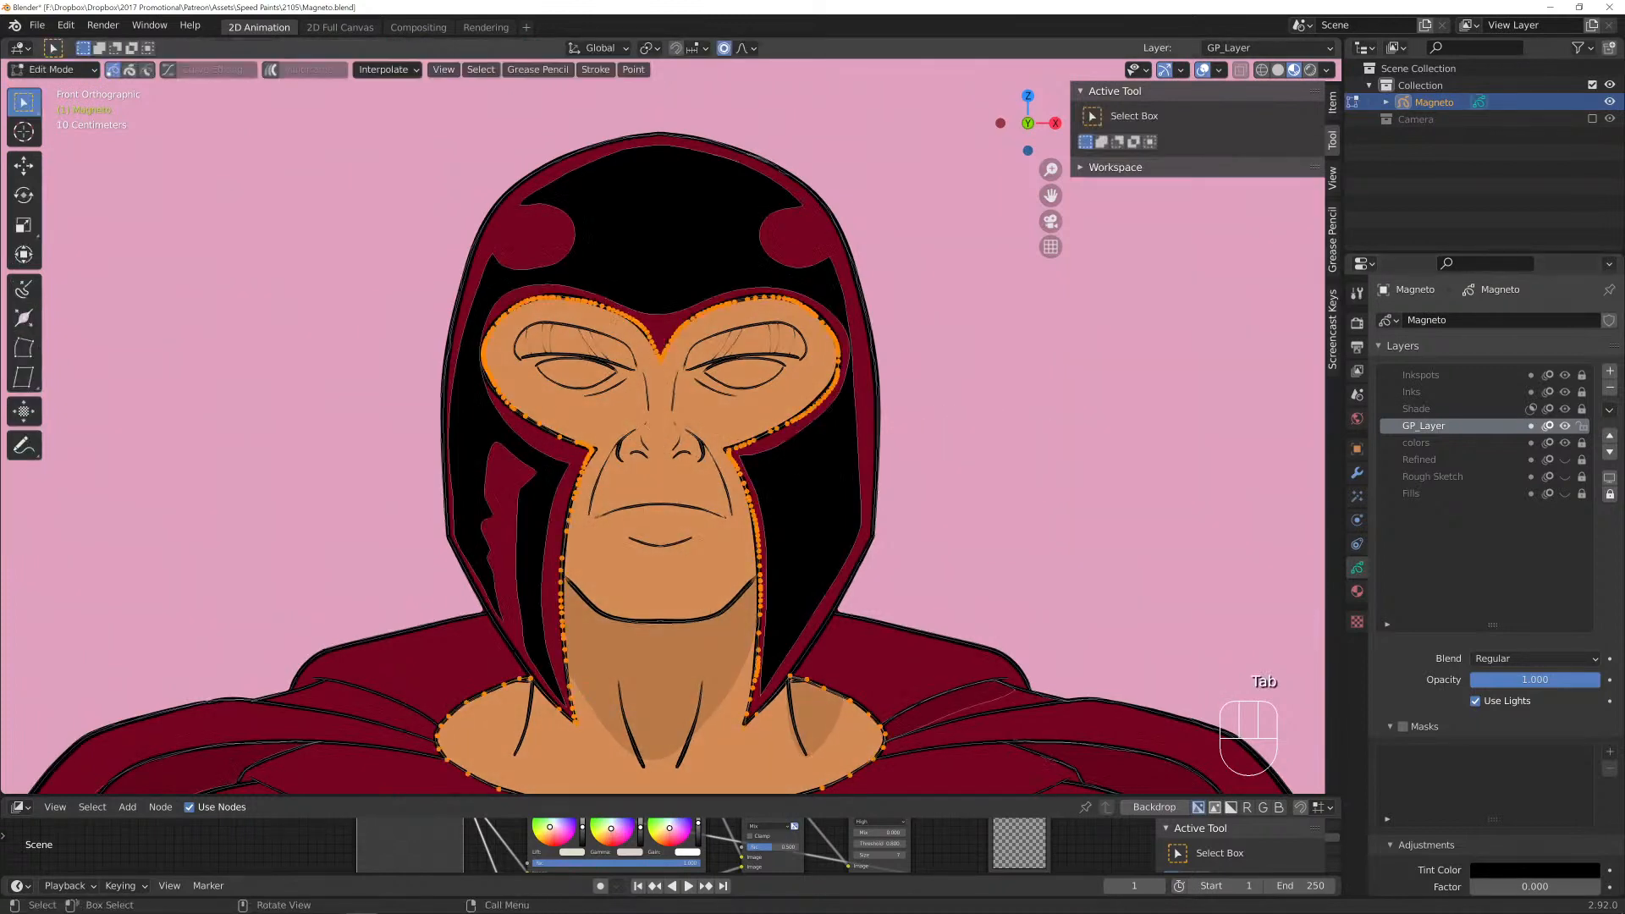
key(m)
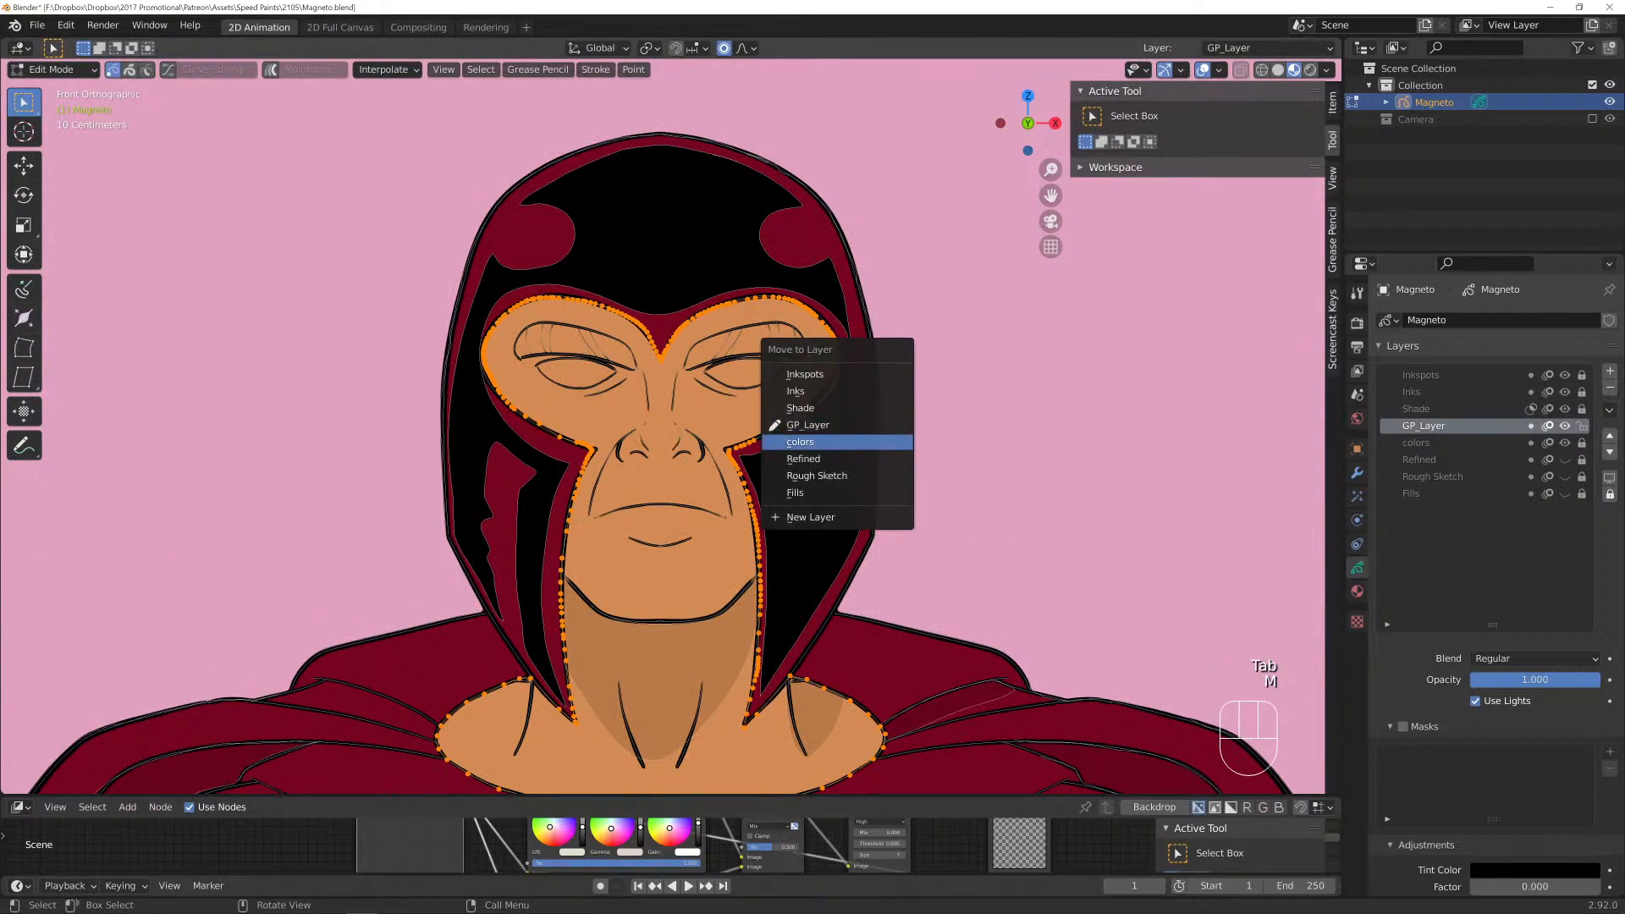
click(847, 439)
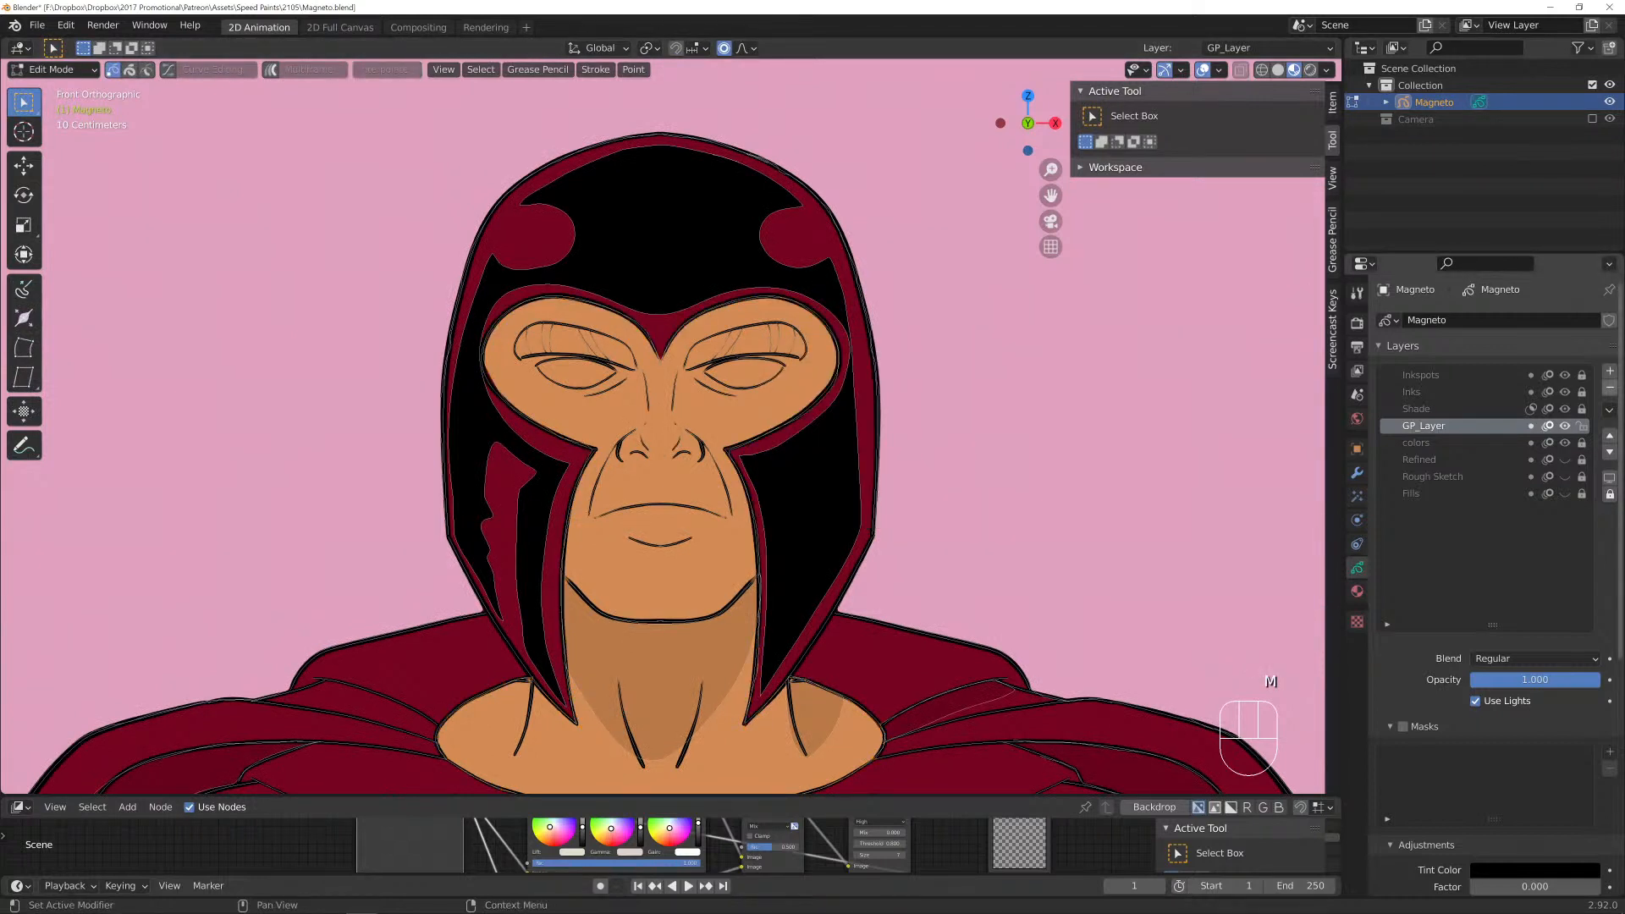
click(1610, 387)
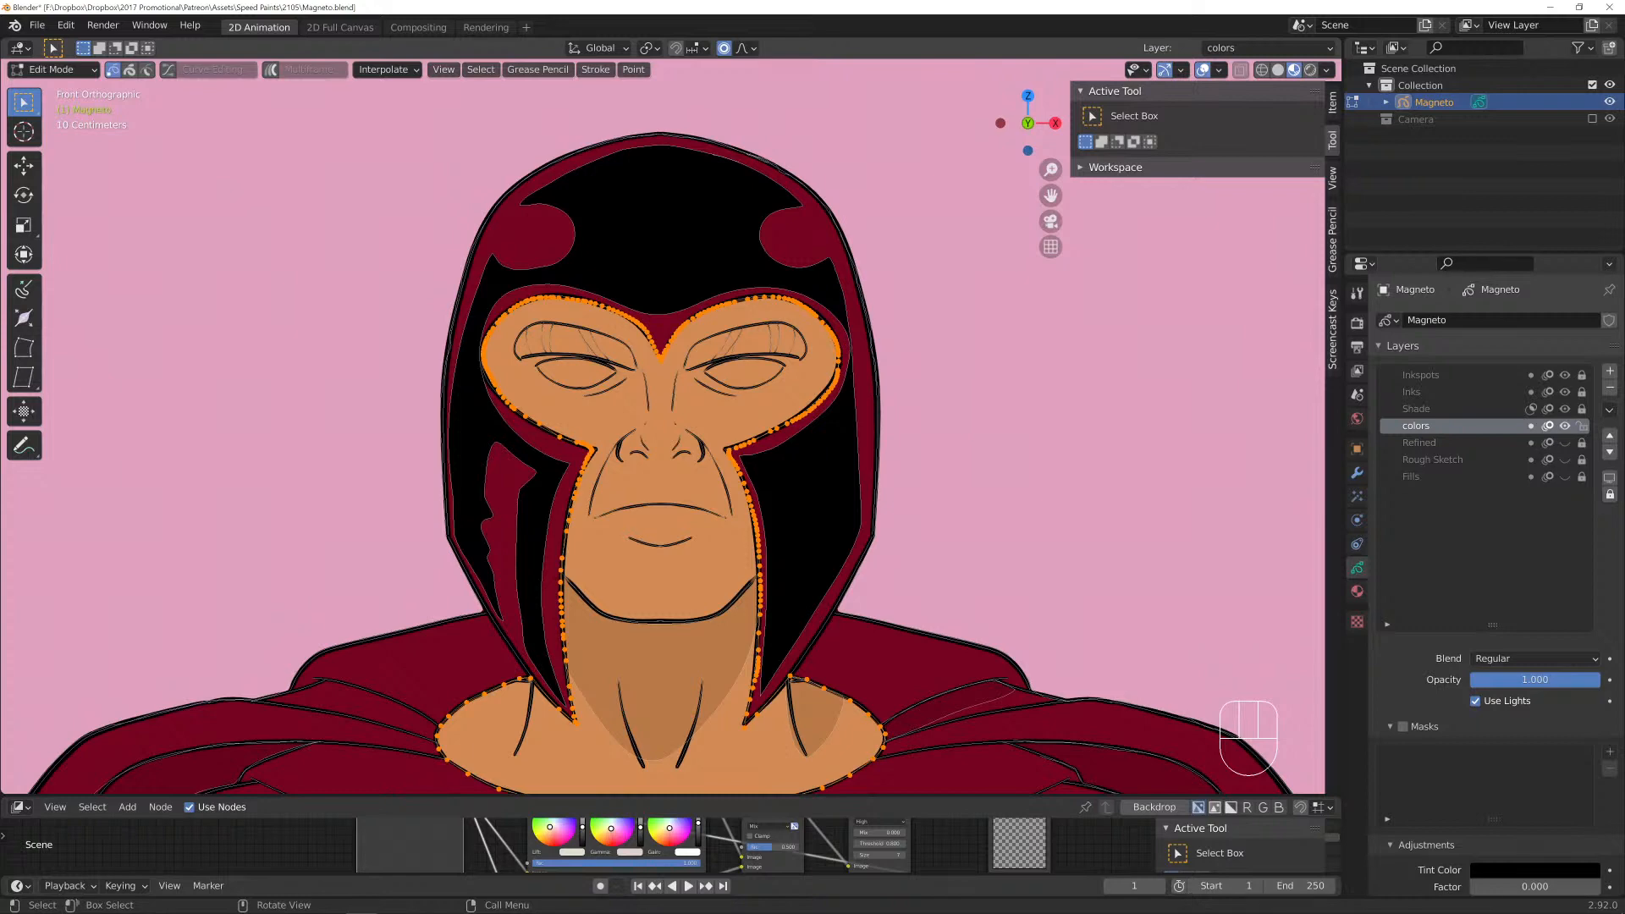
Go to the outstretched hand, switch to Draw Mode, pick the very dark red palette colour for Tint and activate the Draw tool.
scroll(671, 427, down, 2)
shift+middle_drag(670, 652, 655, 198)
scroll(670, 427, down, 1)
shift+middle_drag(656, 383, 334, 138)
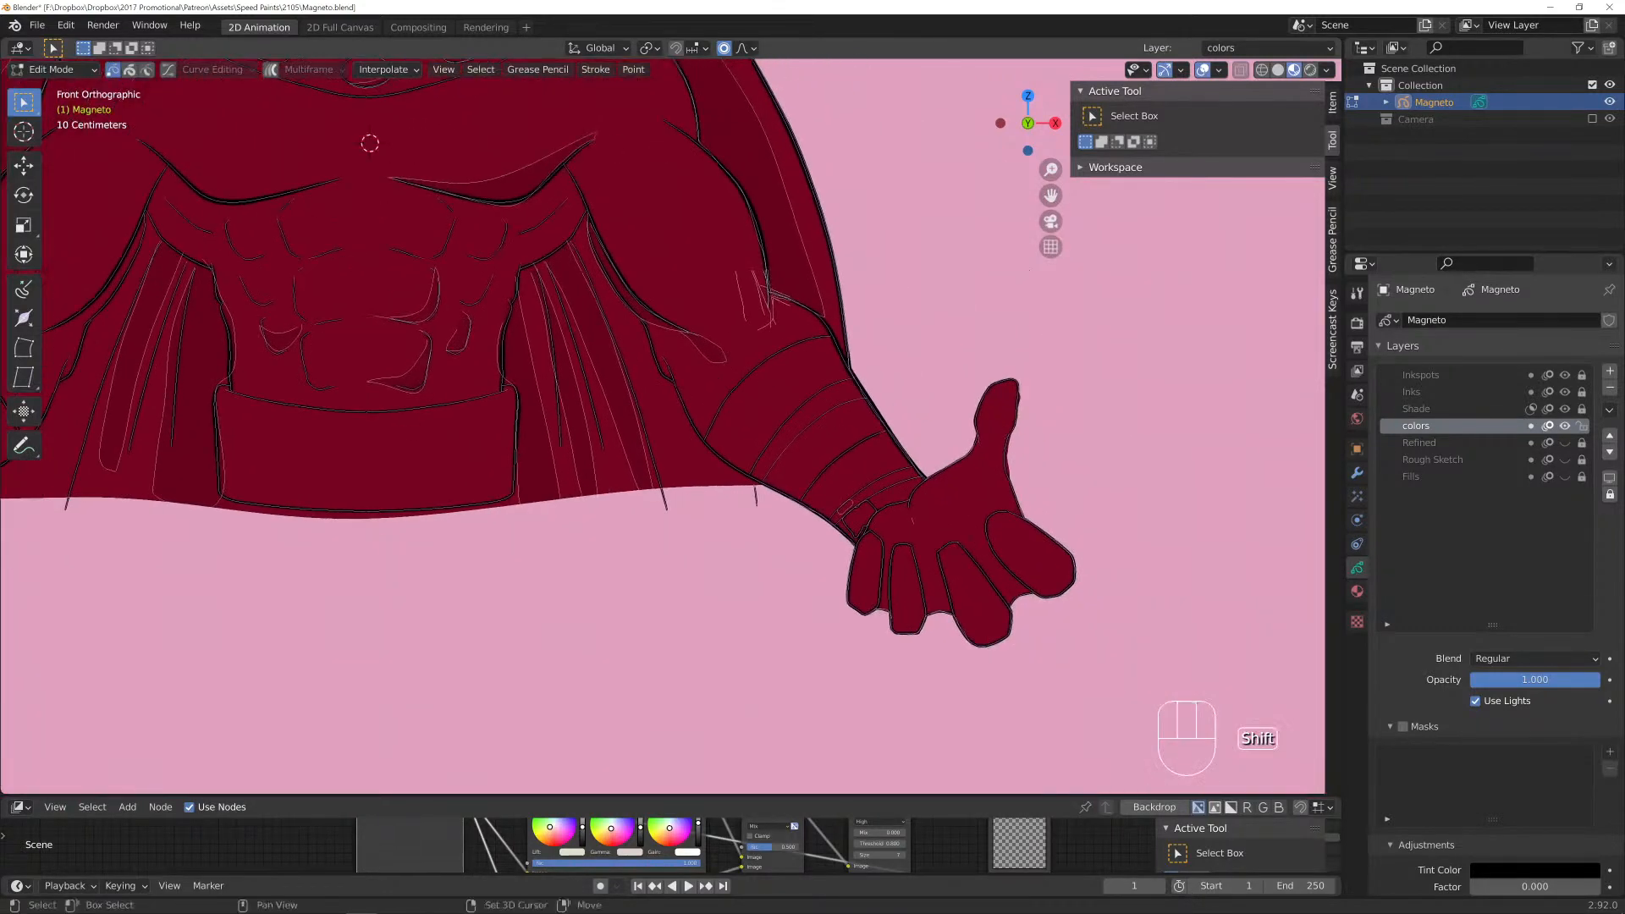
scroll(310, 86, up, 1)
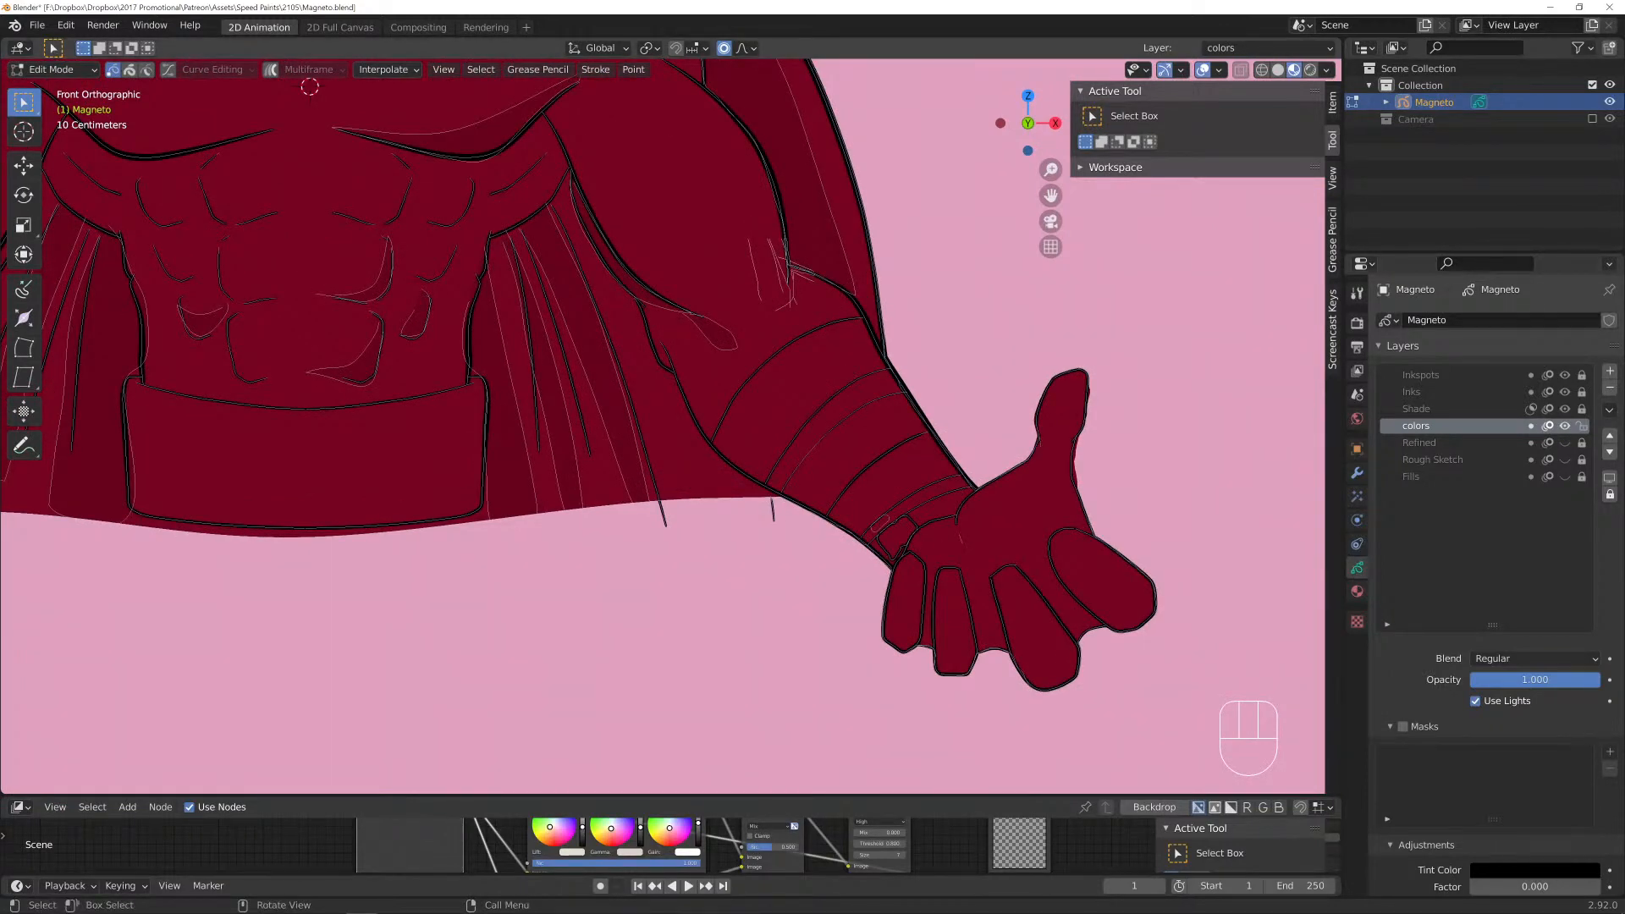
click(51, 69)
click(80, 161)
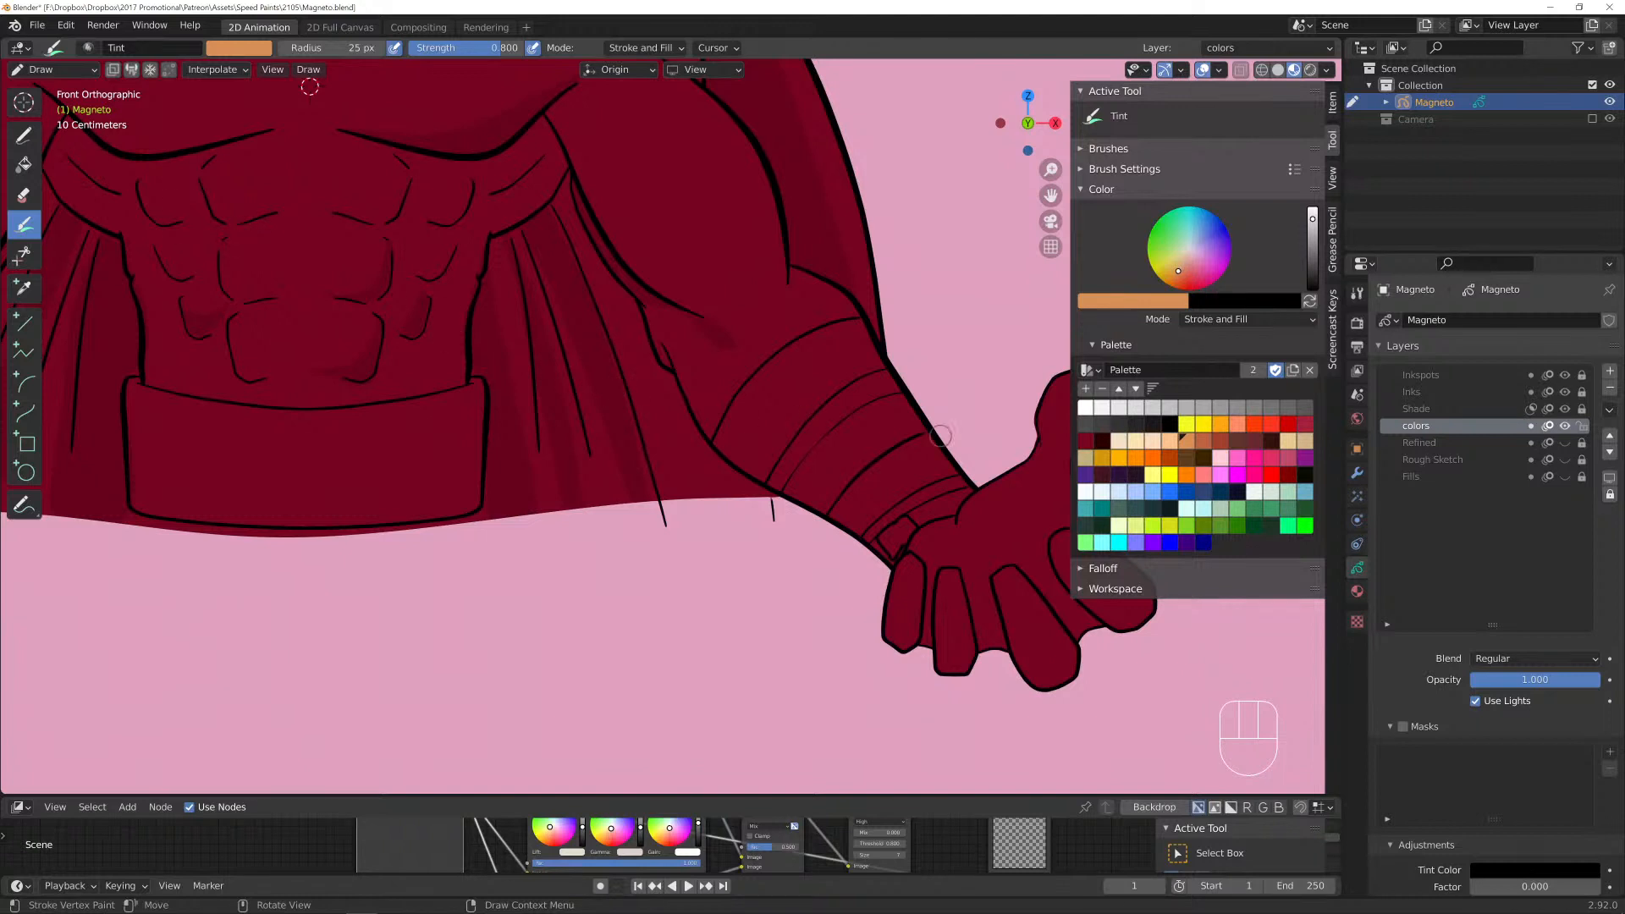
click(1102, 441)
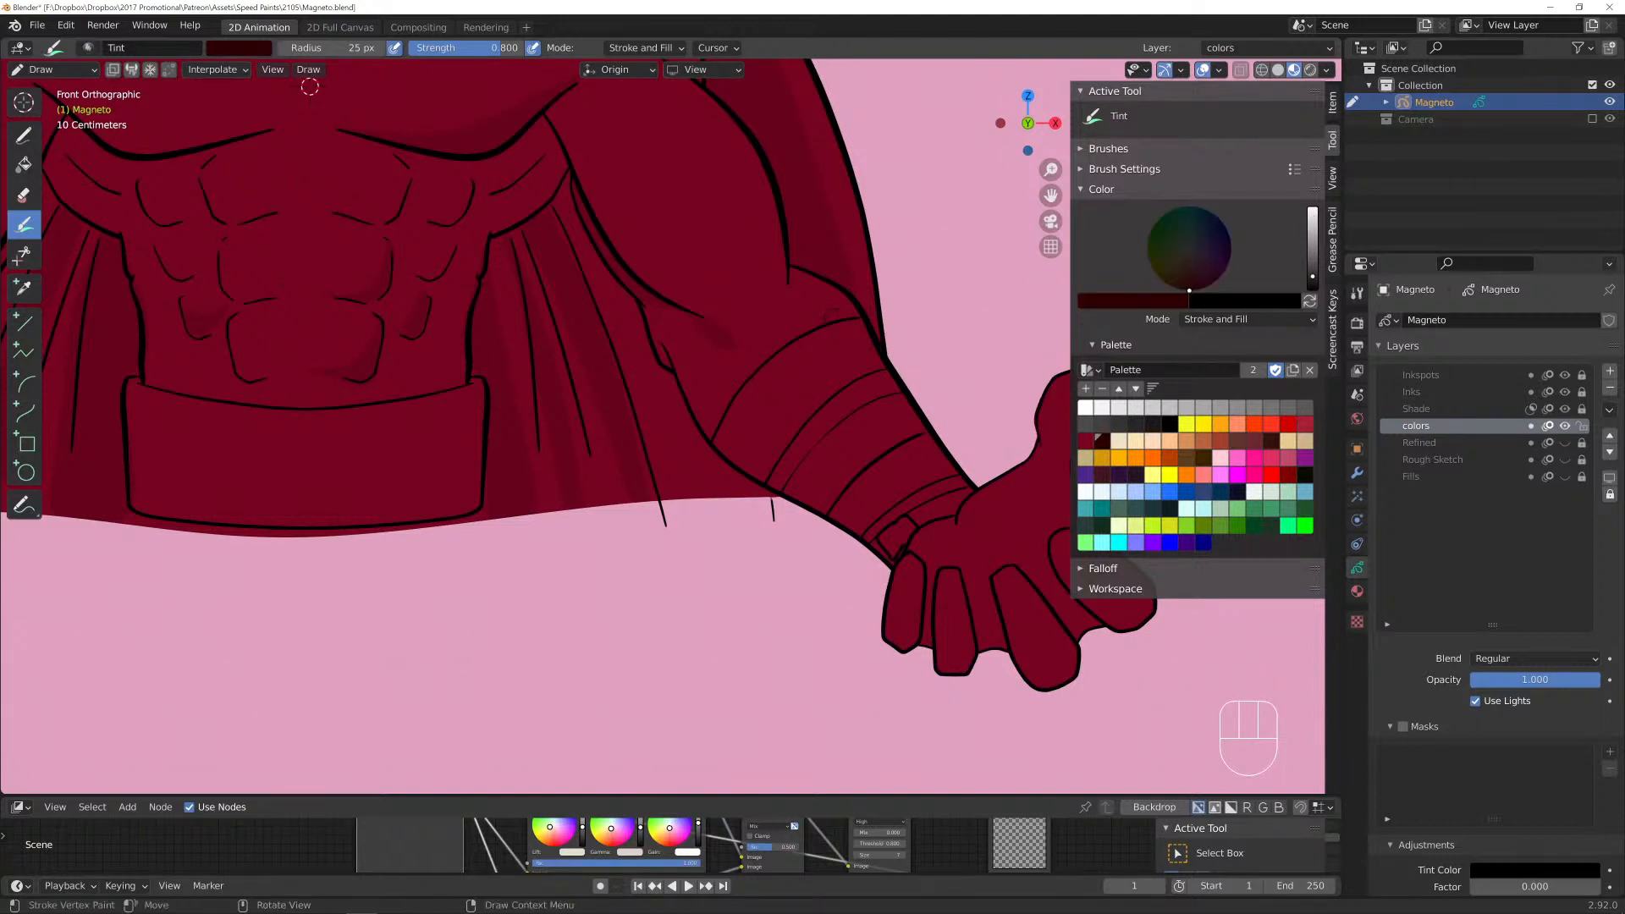
click(24, 135)
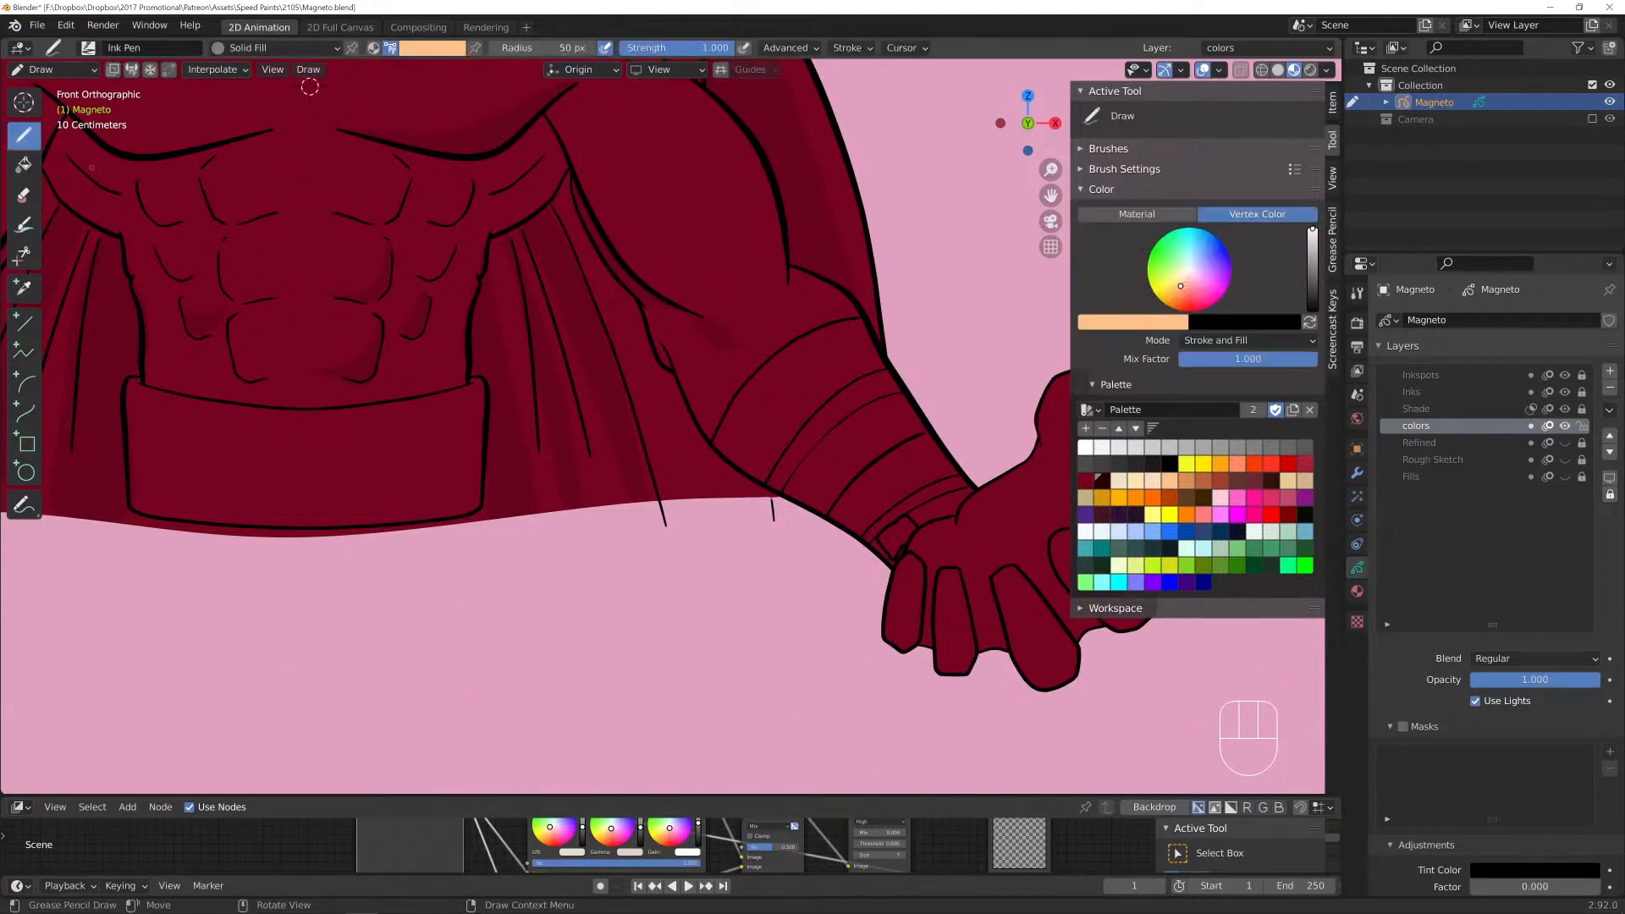
shift+middle_drag(721, 453, 427, 389)
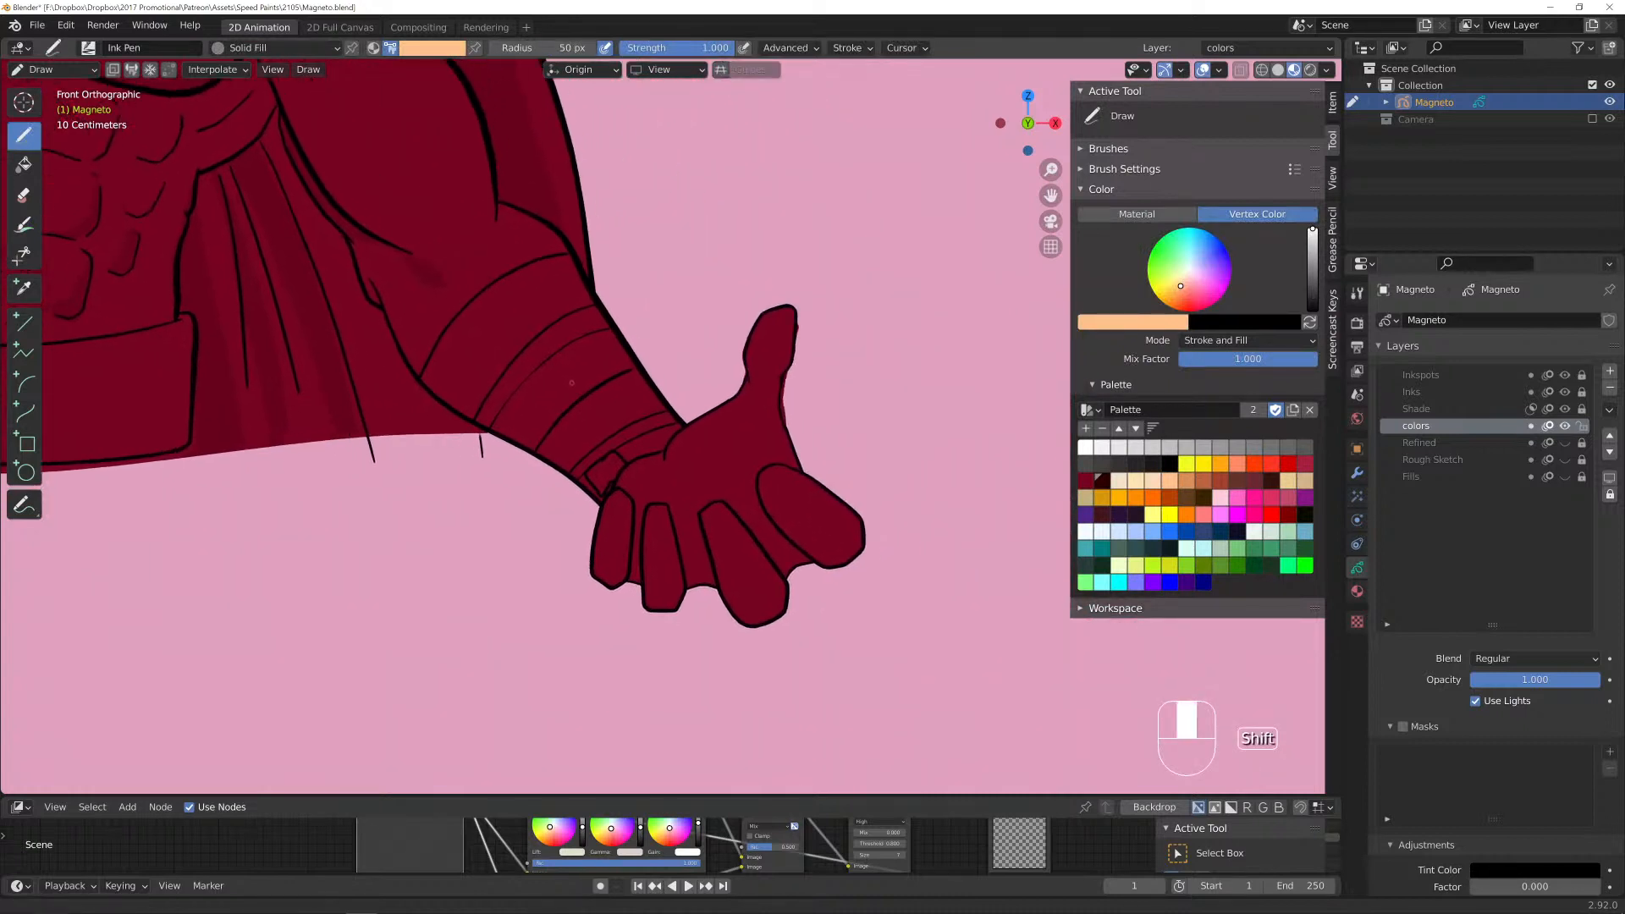
scroll(565, 377, up, 1)
scroll(563, 378, up, 1)
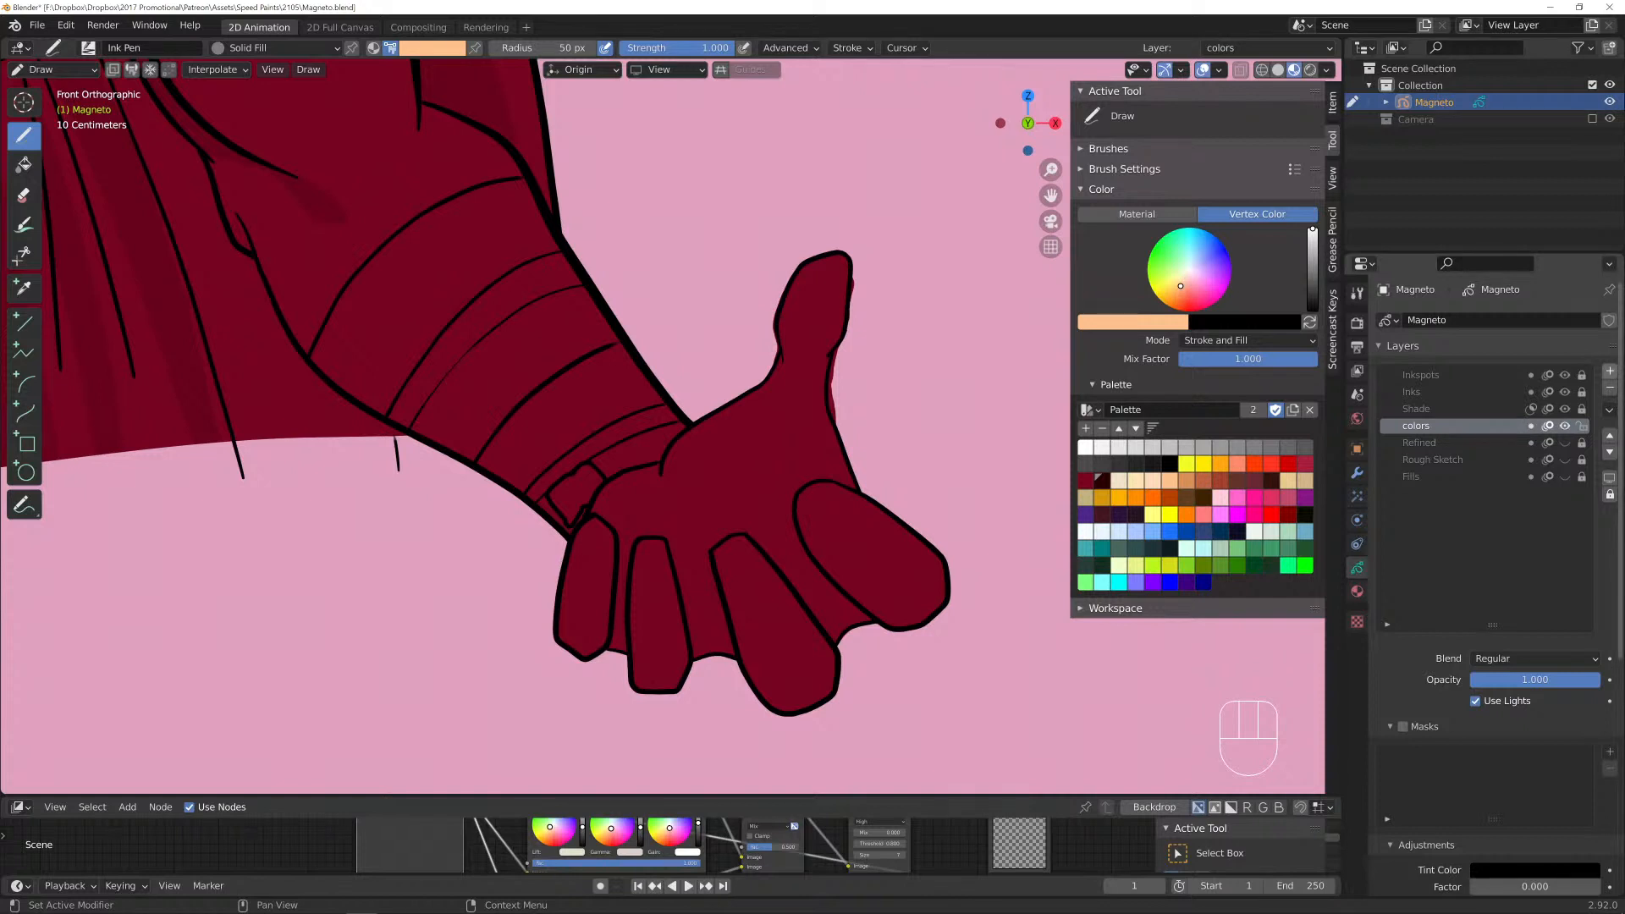
Add a layer named Colors2 above the colors layer and mask it with the colors layer.
click(1610, 371)
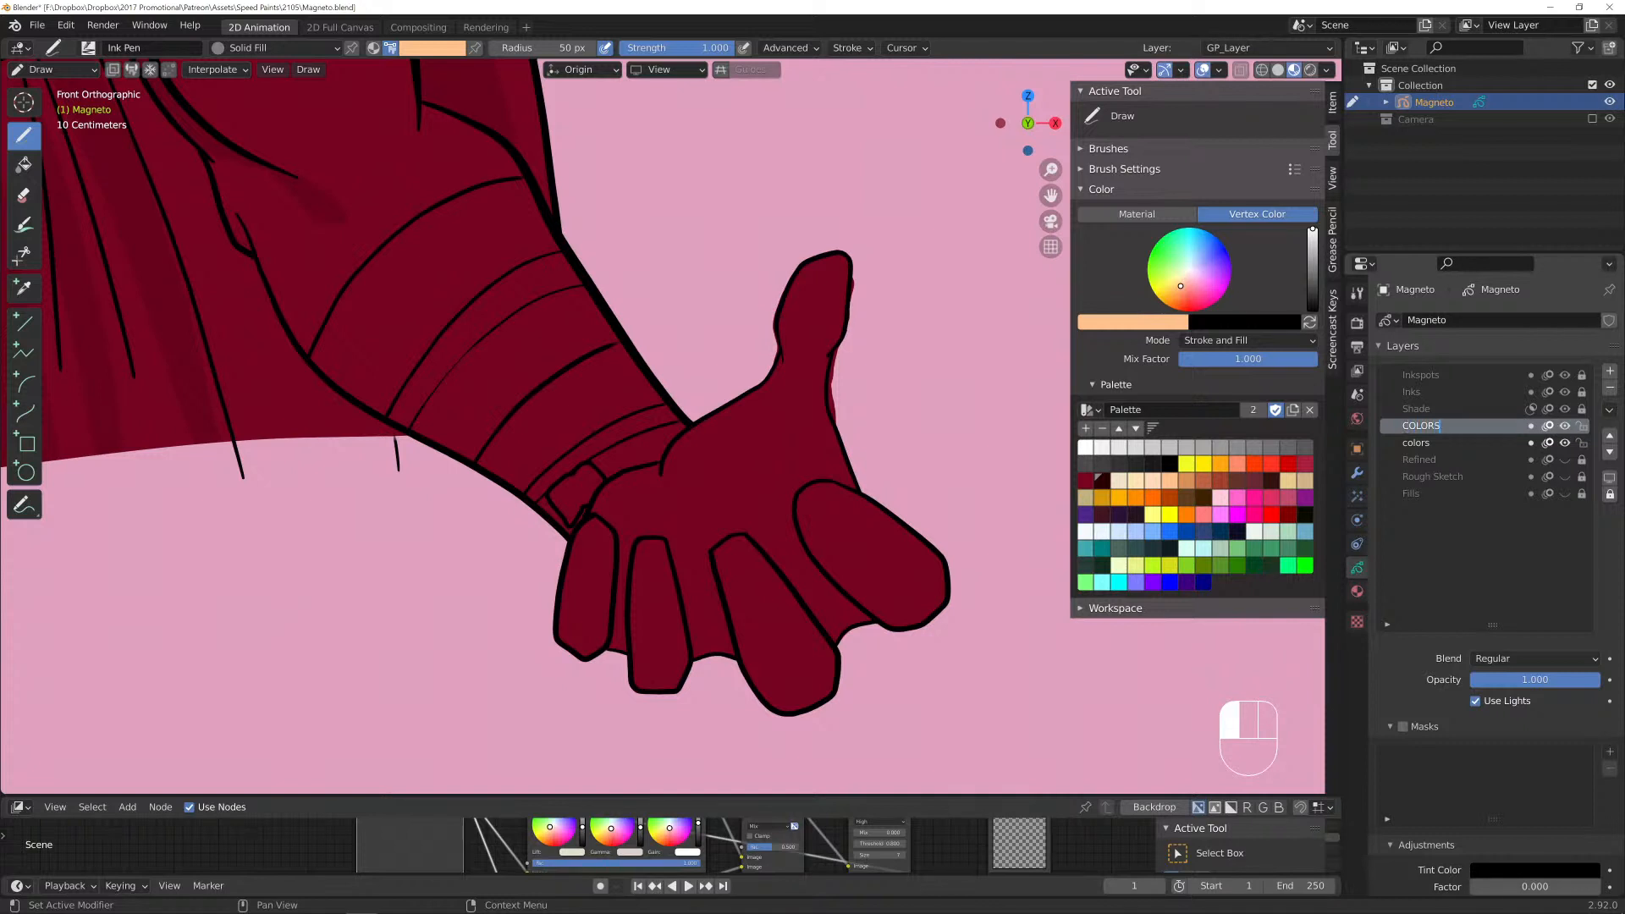
key(BackSpace)
key(BackSpace)
key(BackSpace)
key(BackSpace)
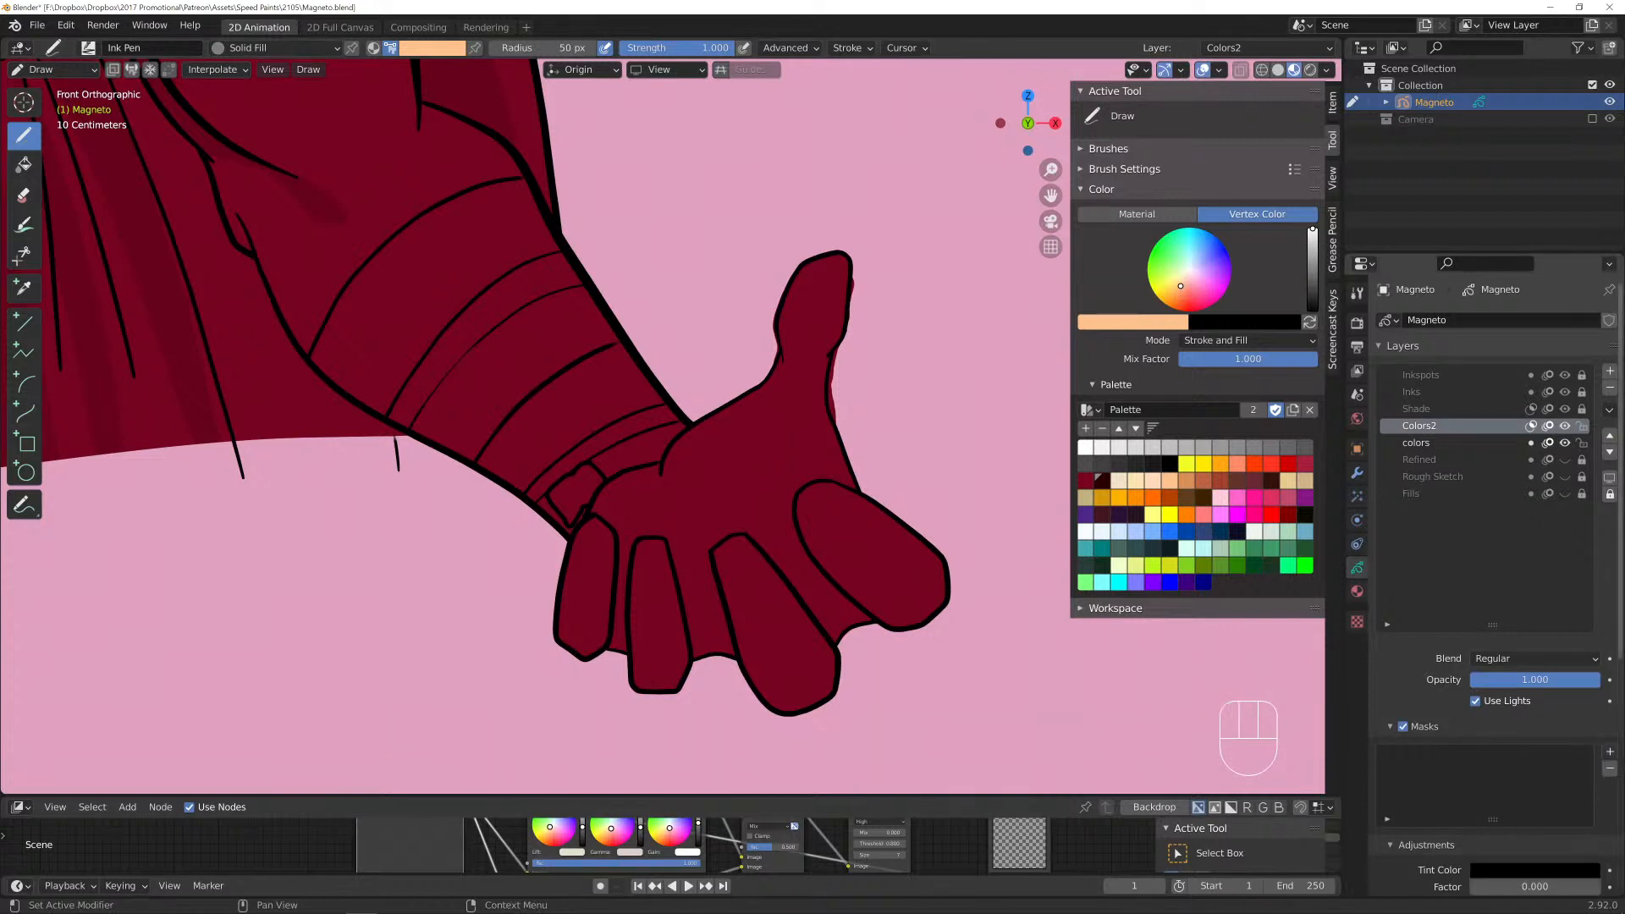
click(1610, 752)
click(1504, 822)
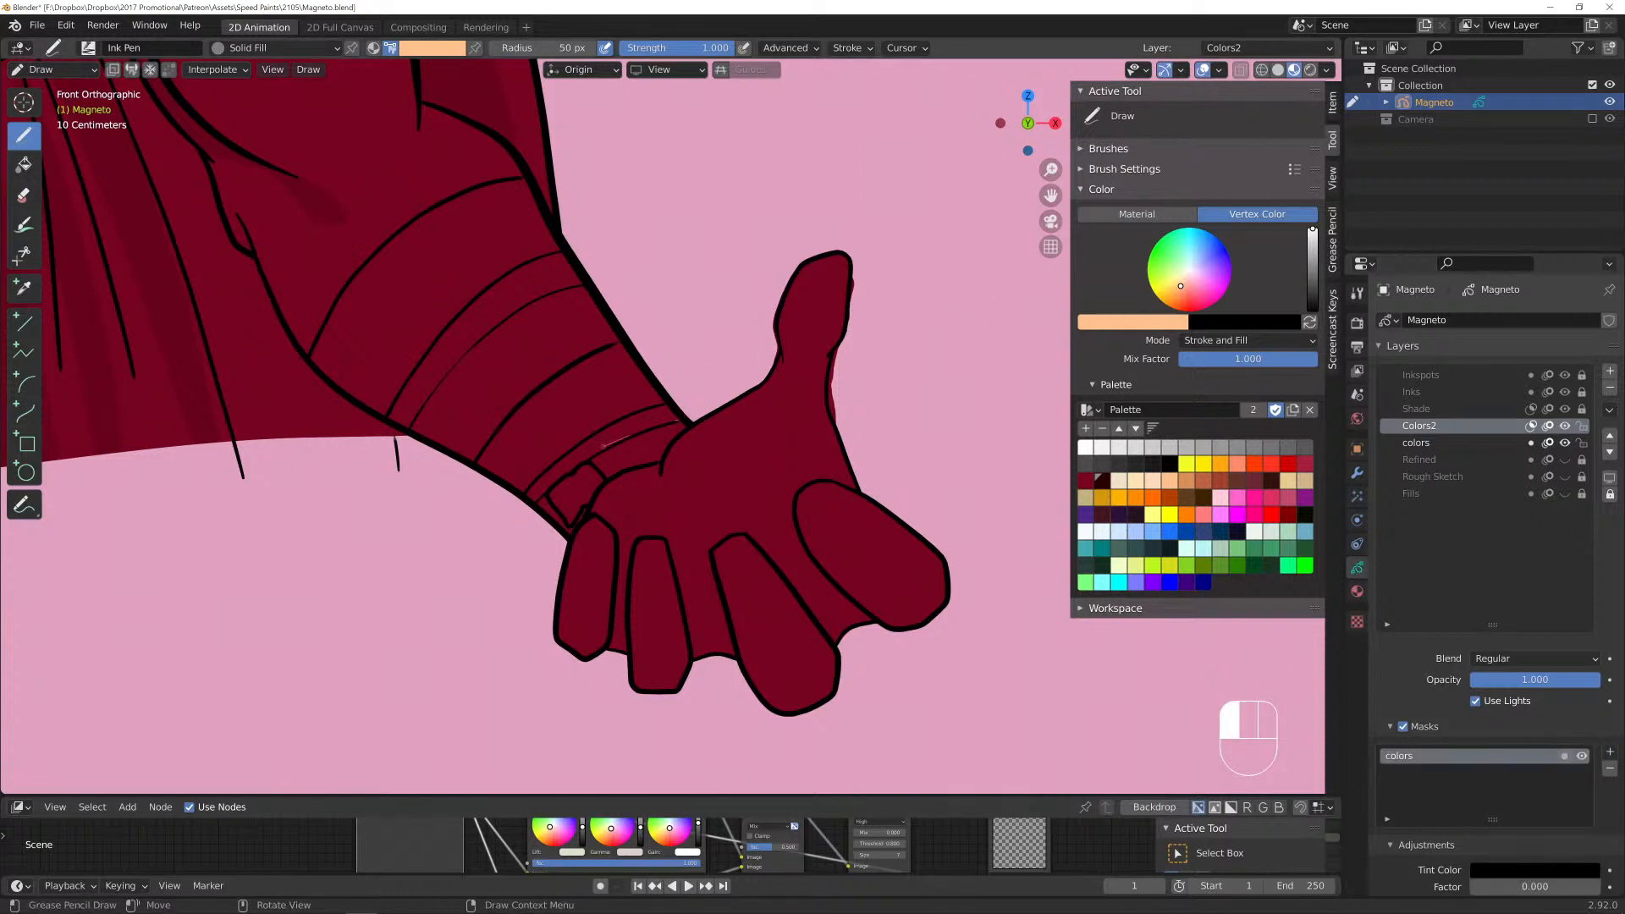
Undo a trial peach fill at the wrist and fill the whole glove up to the wrist line with very dark red.
mouse_move(555, 478)
mouse_down()
mouse_move(618, 453)
mouse_move(554, 516)
mouse_up()
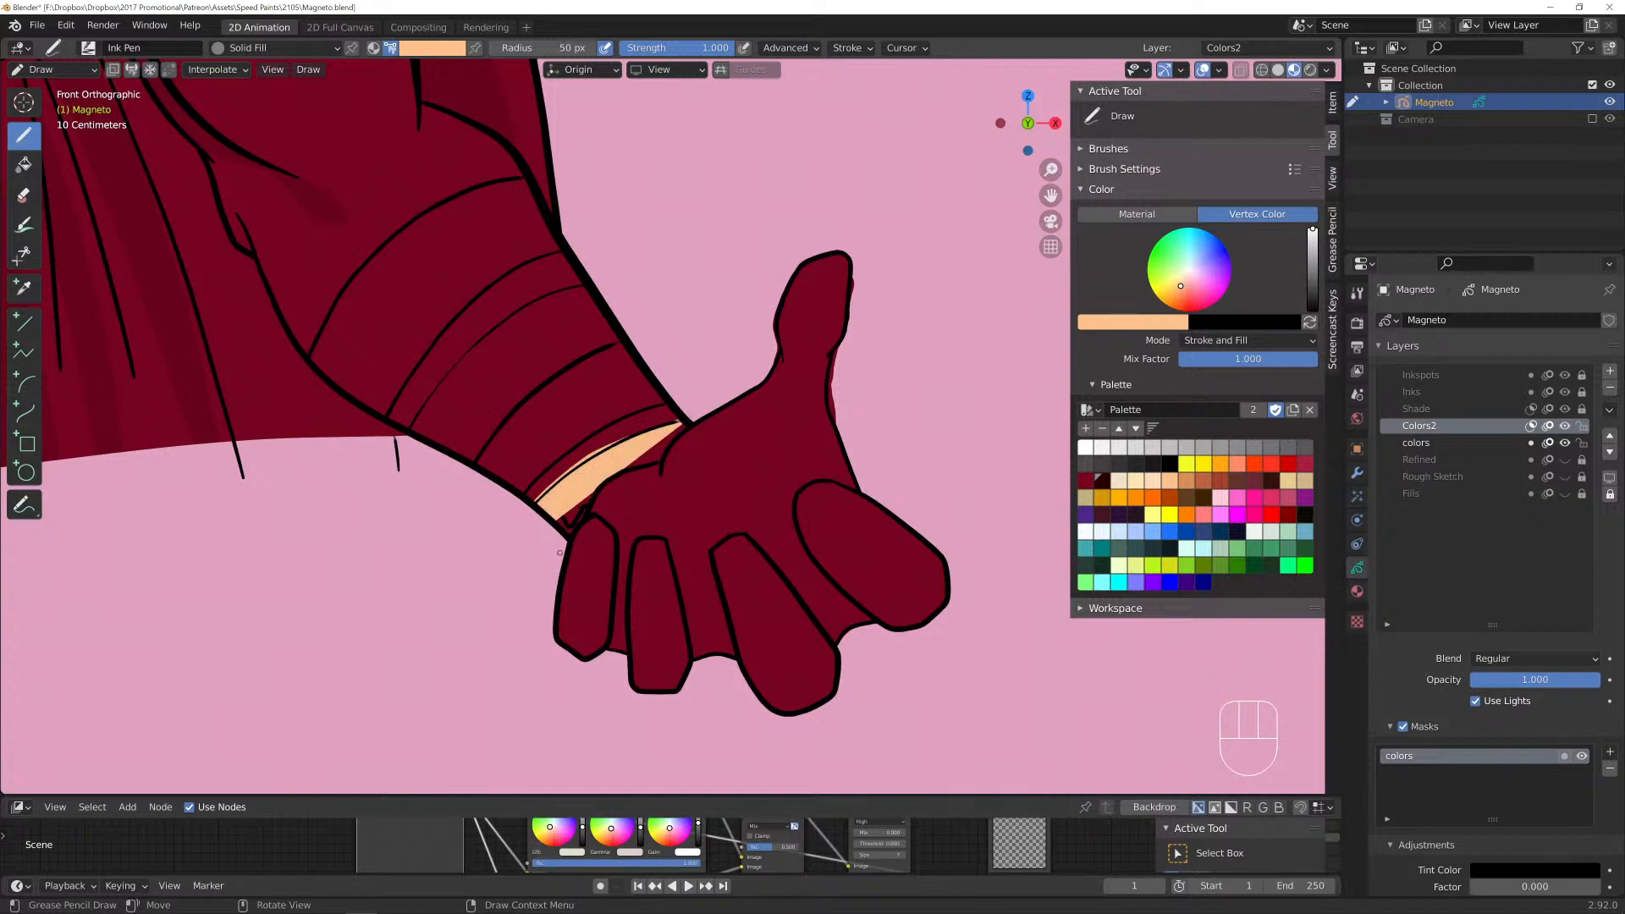
key(ctrl+z)
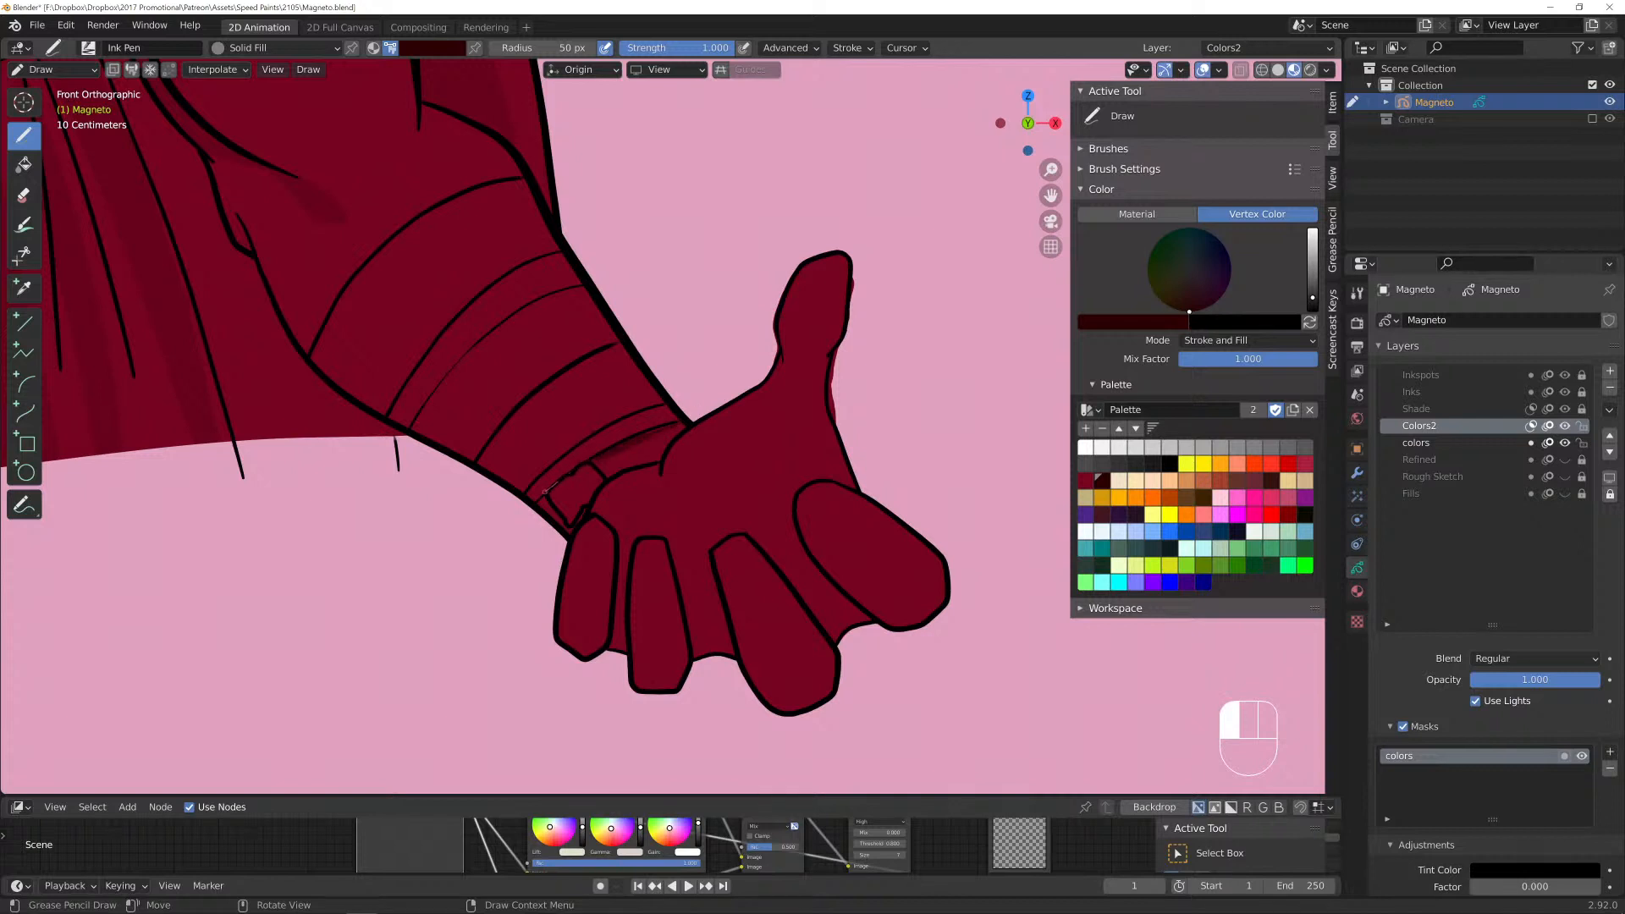
mouse_move(525, 514)
mouse_down()
mouse_move(486, 657)
mouse_move(660, 747)
mouse_move(922, 737)
mouse_move(1019, 513)
mouse_move(937, 286)
mouse_up()
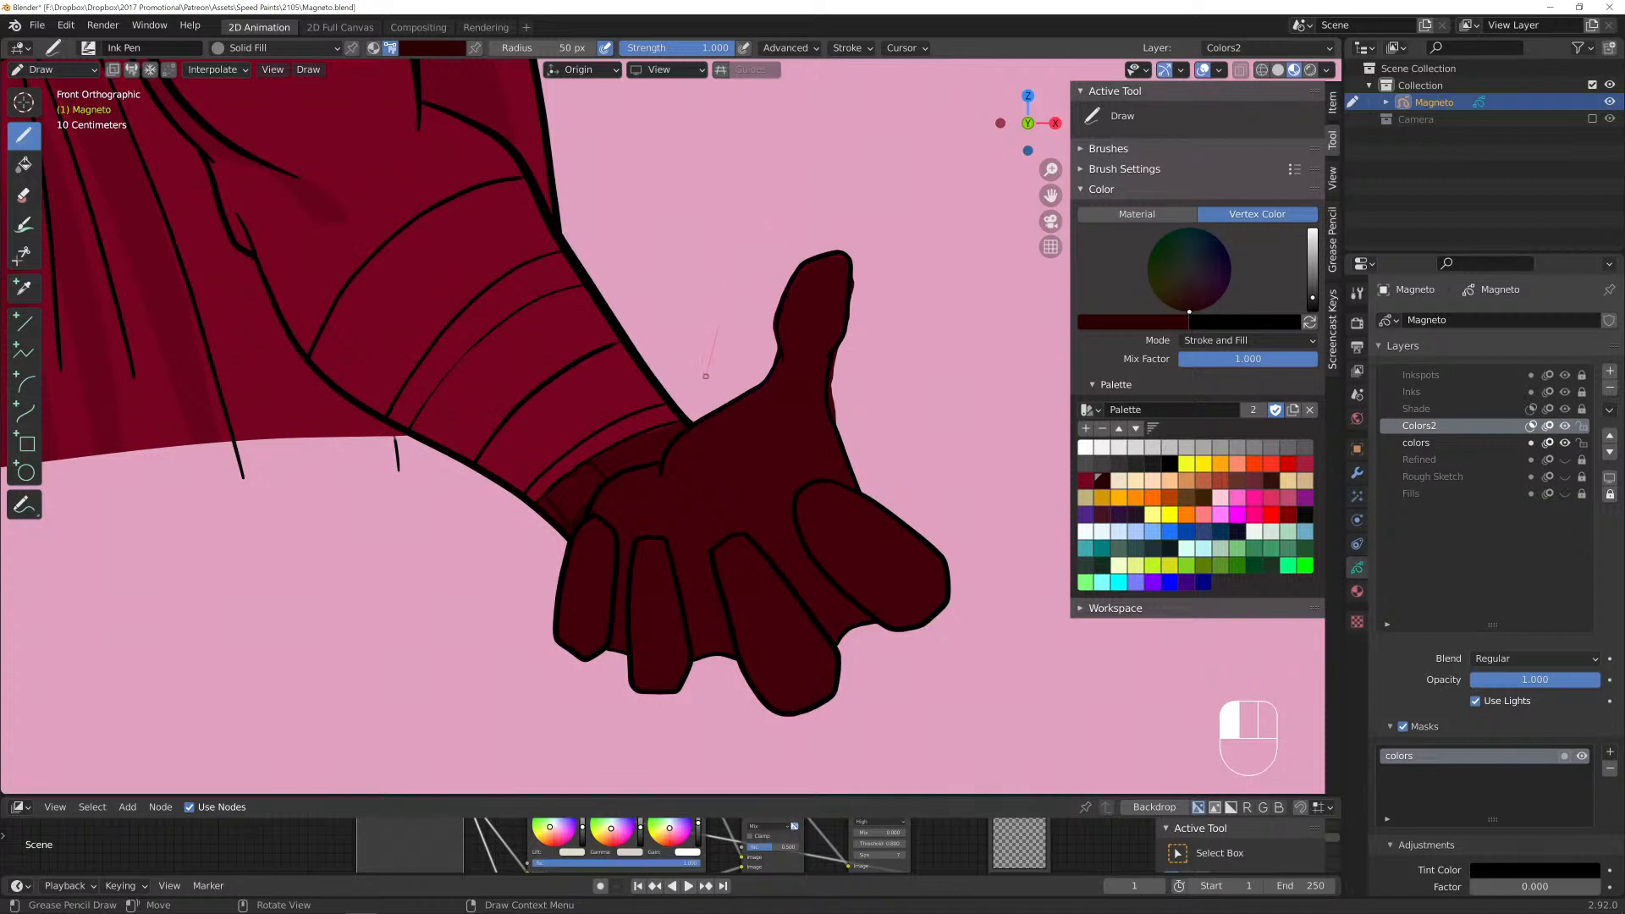
drag(705, 375, 722, 417)
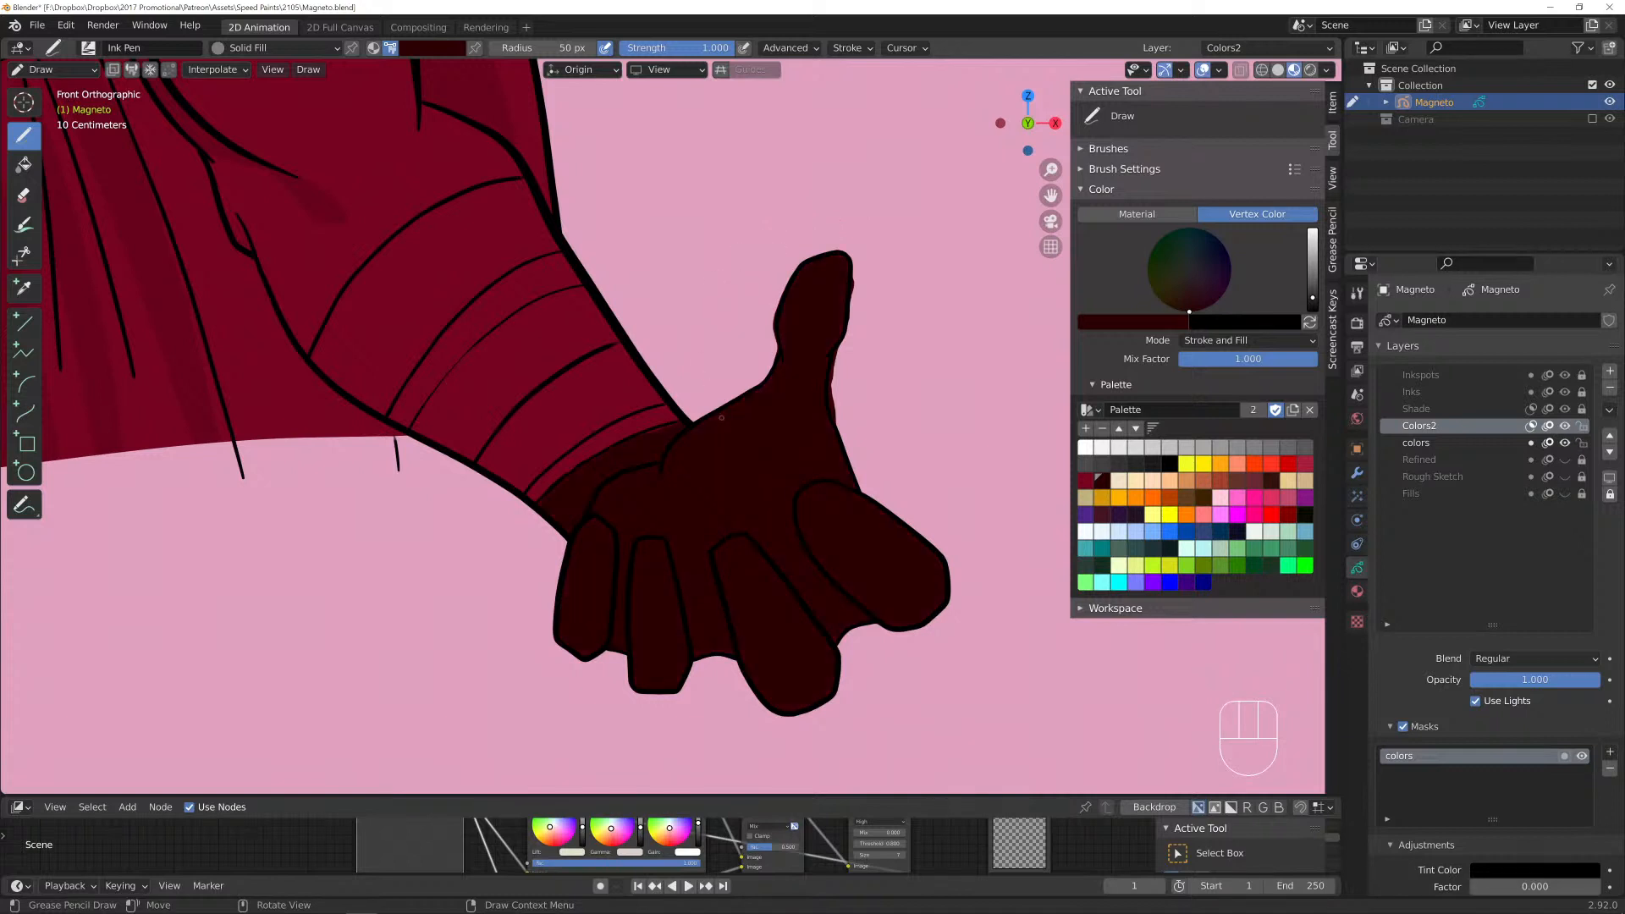
Nudge the glove fill's wrist edge onto the ink line in Edit Mode with proportional editing.
scroll(677, 433, up, 1)
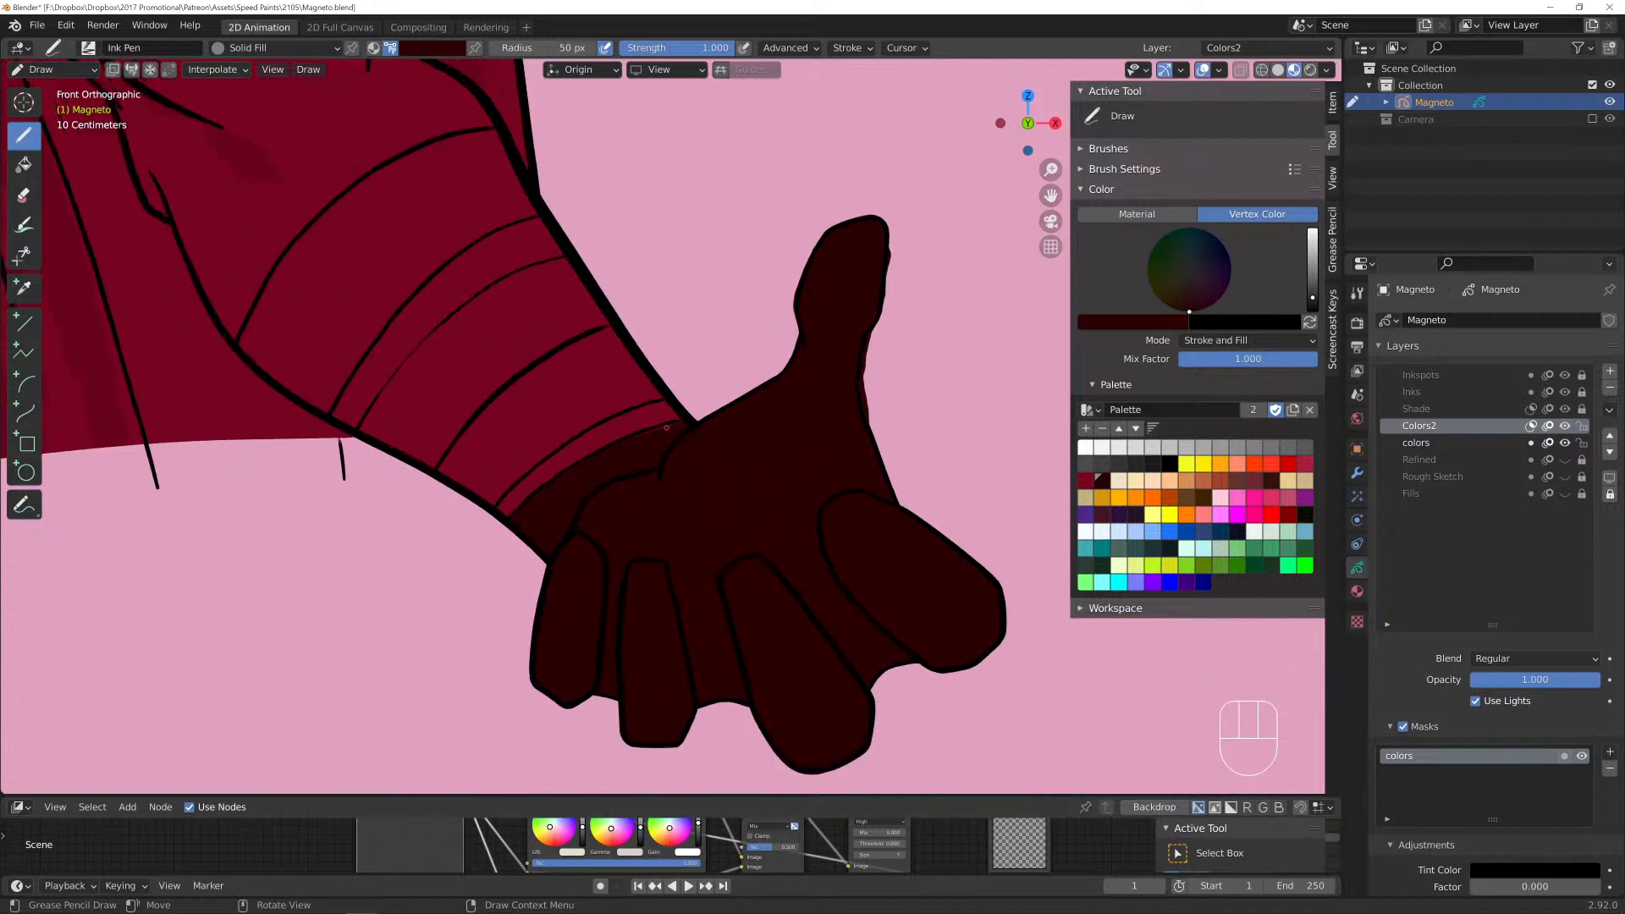
key(Tab)
key(g)
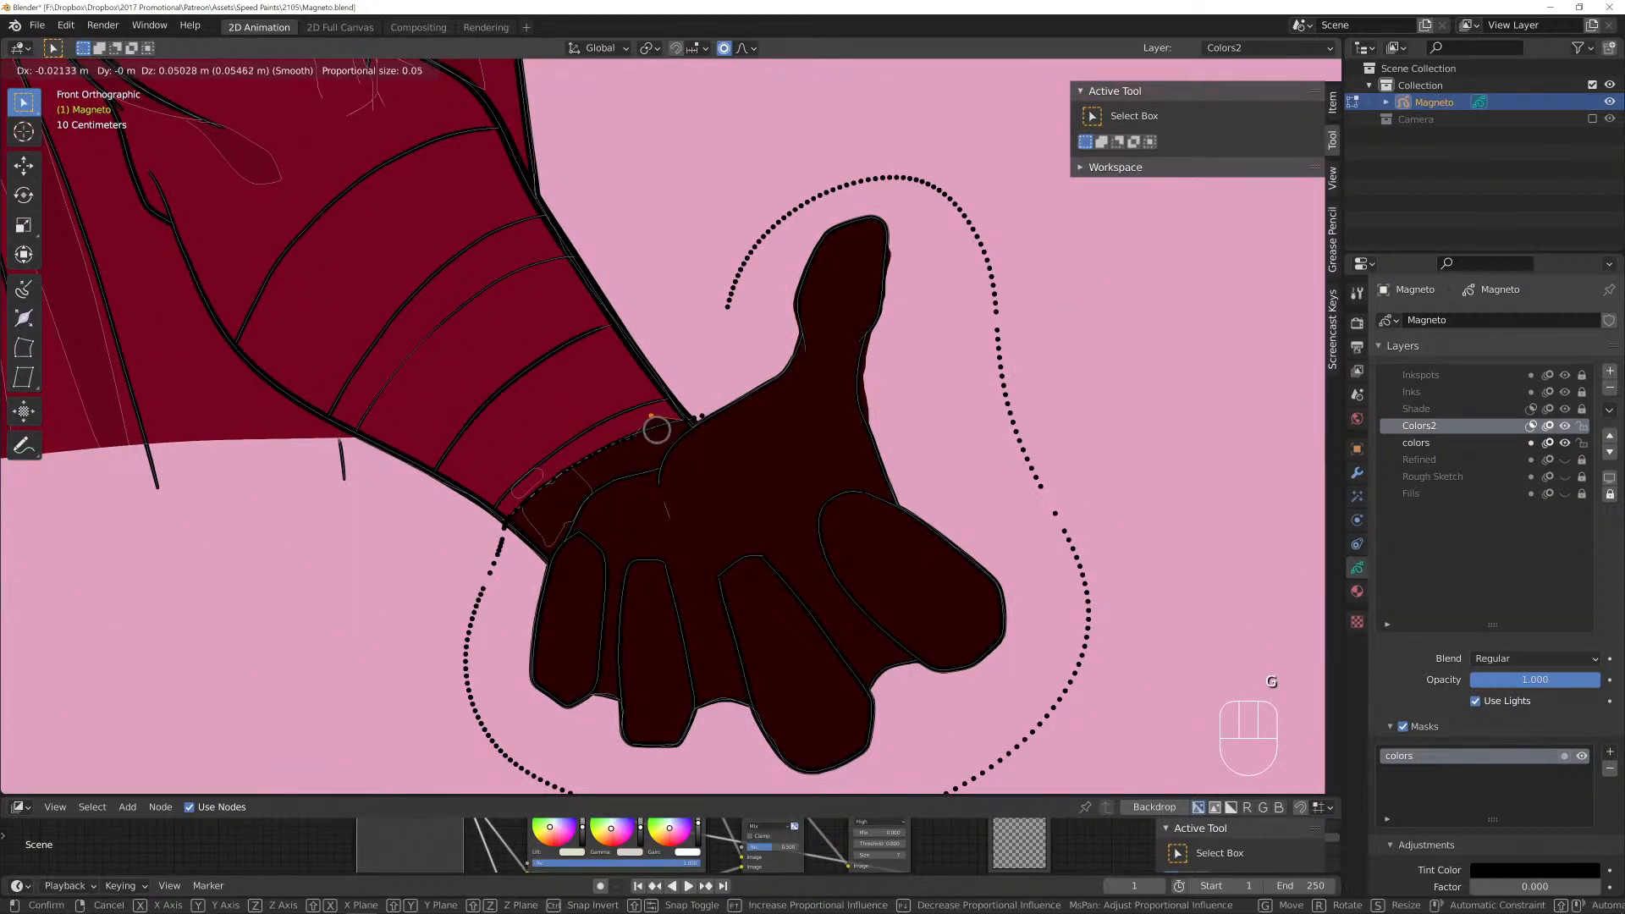
click(656, 426)
key(Tab)
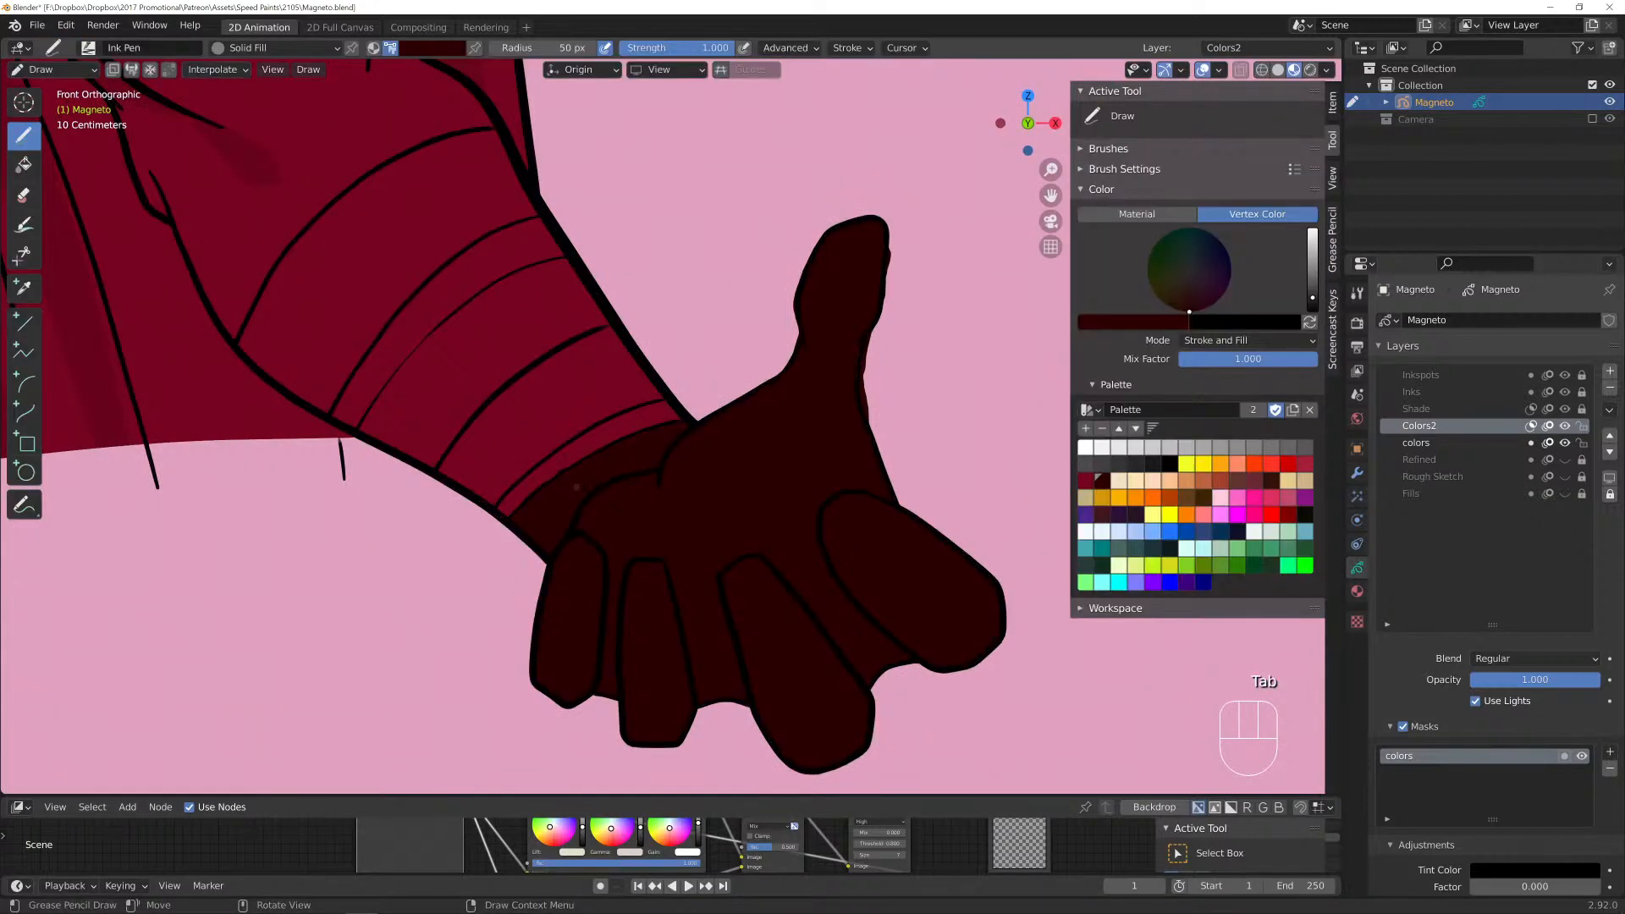
Hide the Colors2 layer and delete the points of the two small linked shapes on the wrist.
shift+middle_drag(627, 455, 721, 396)
click(1565, 425)
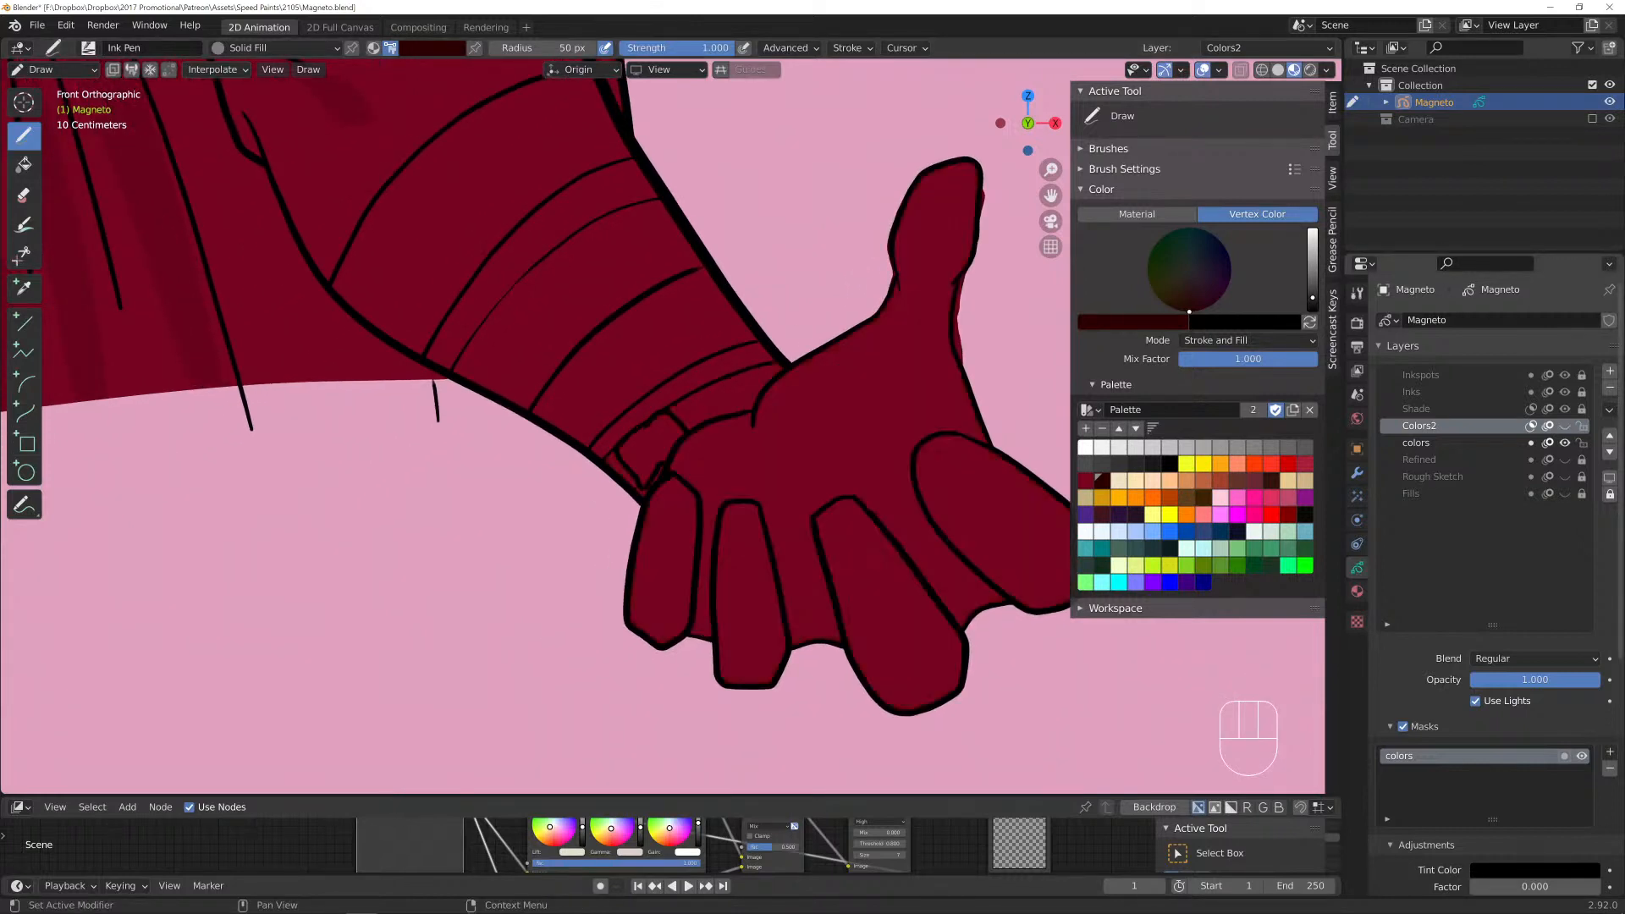
key(Tab)
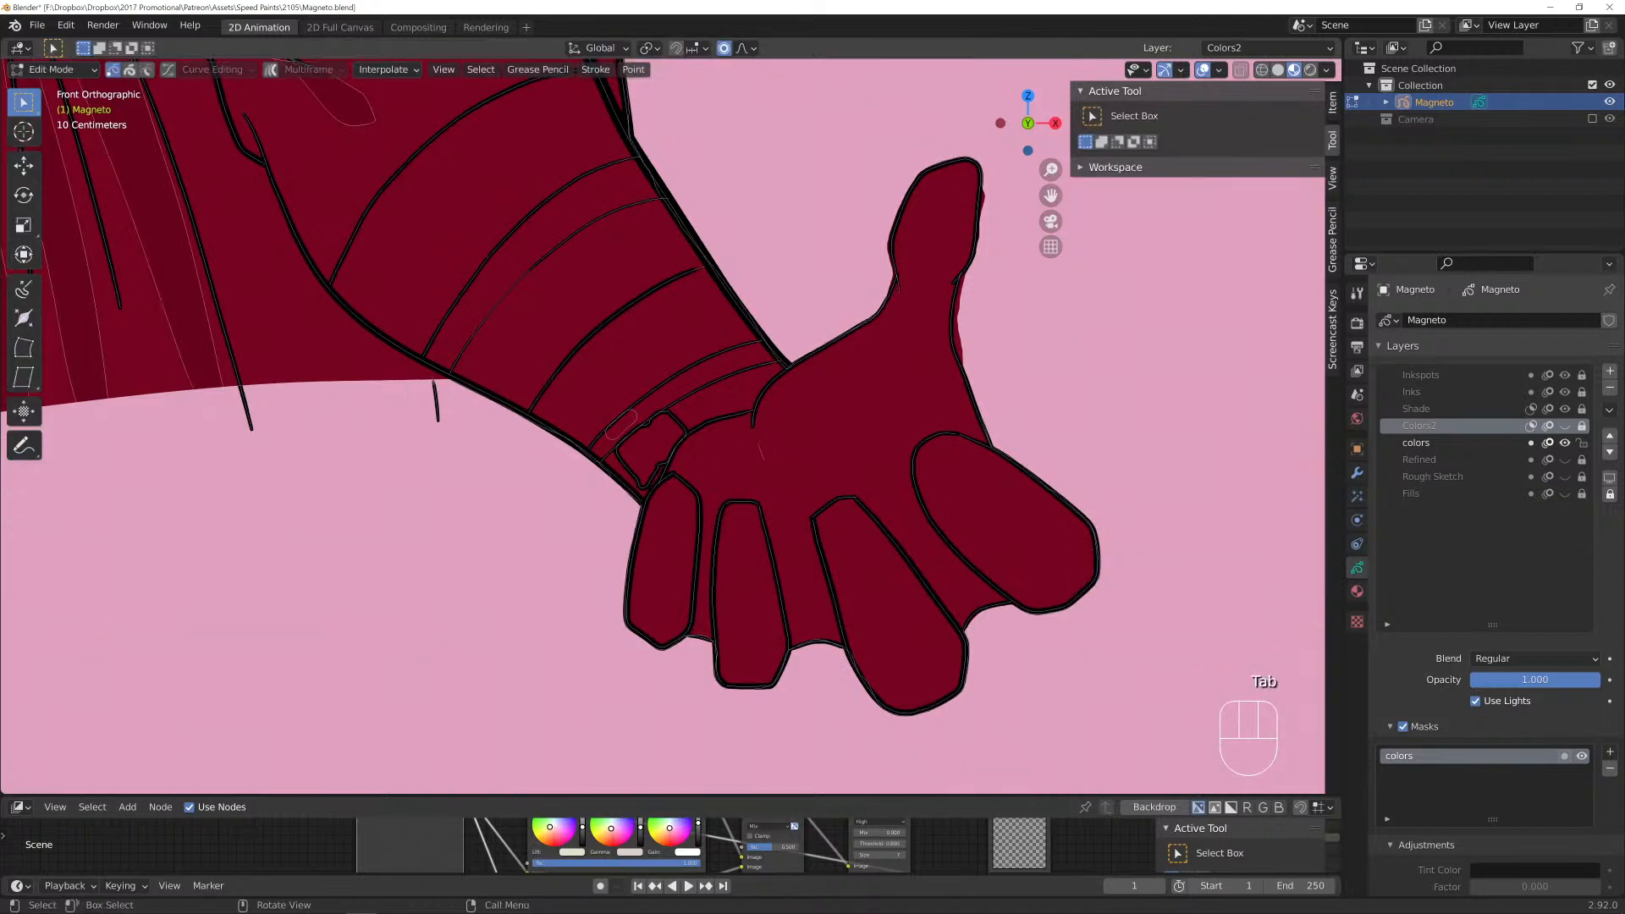
key(l)
key(x)
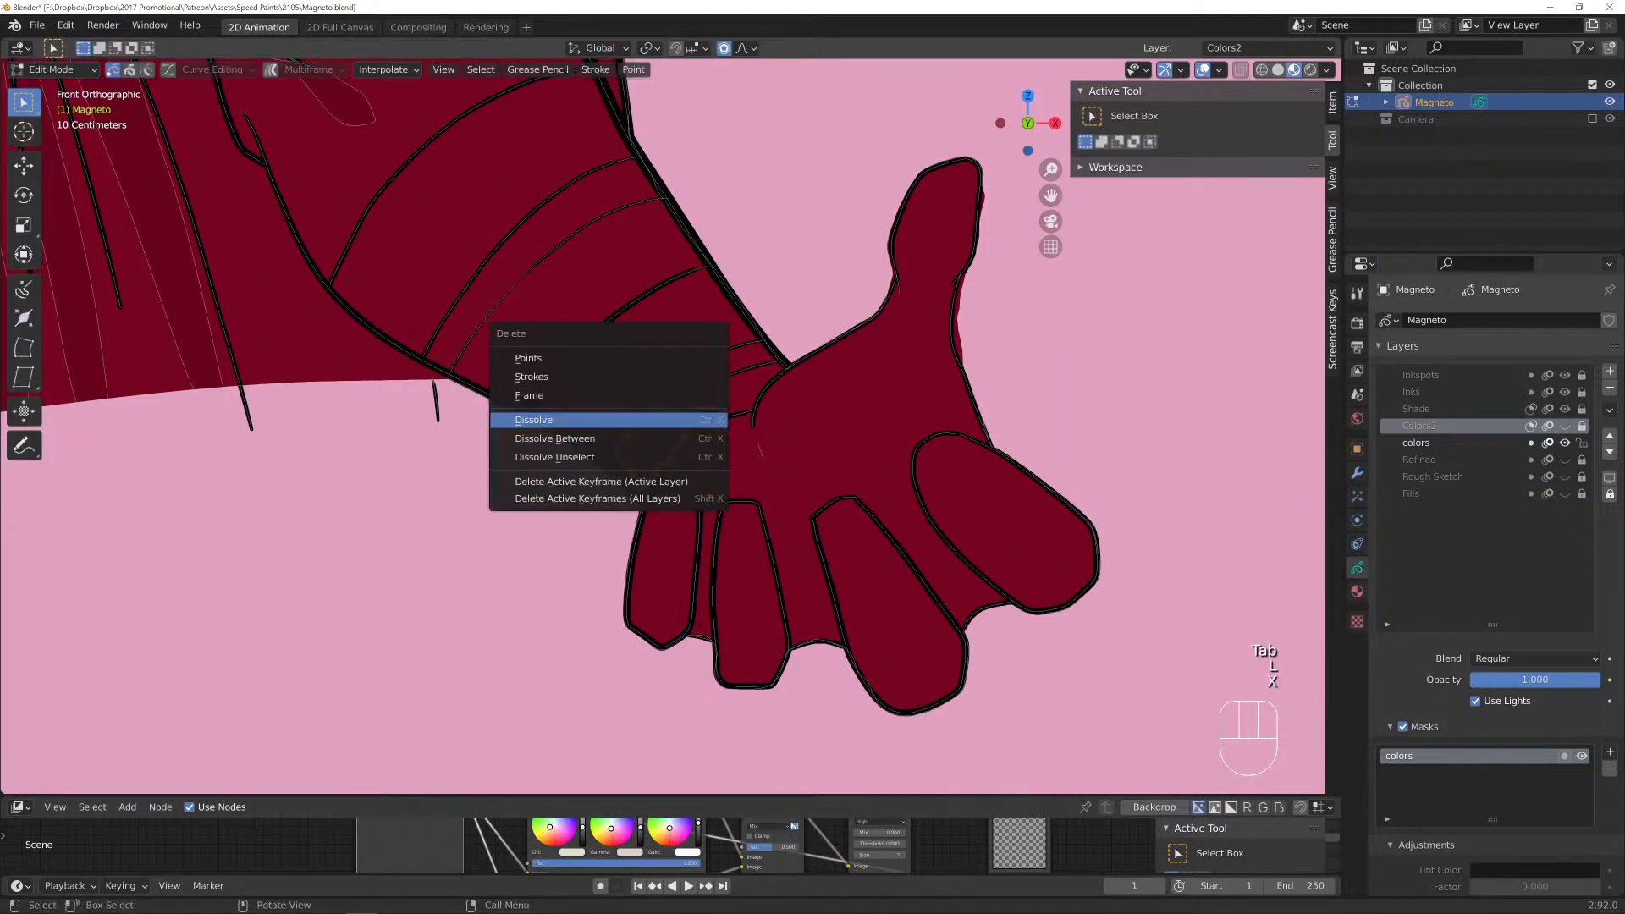
click(528, 358)
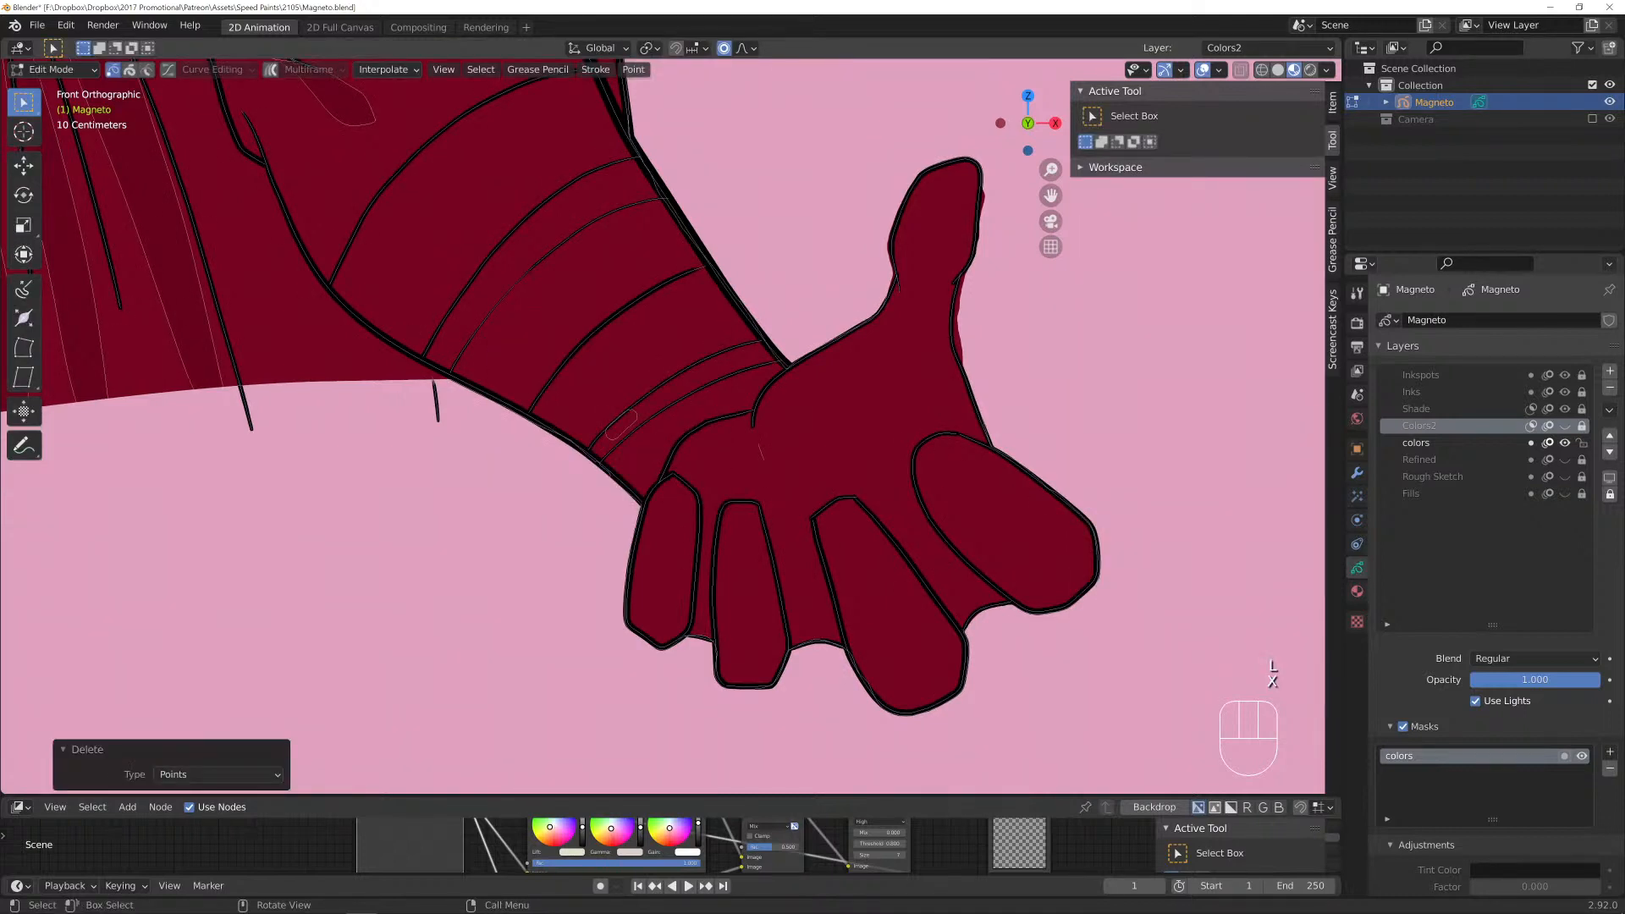
key(ctrl+z)
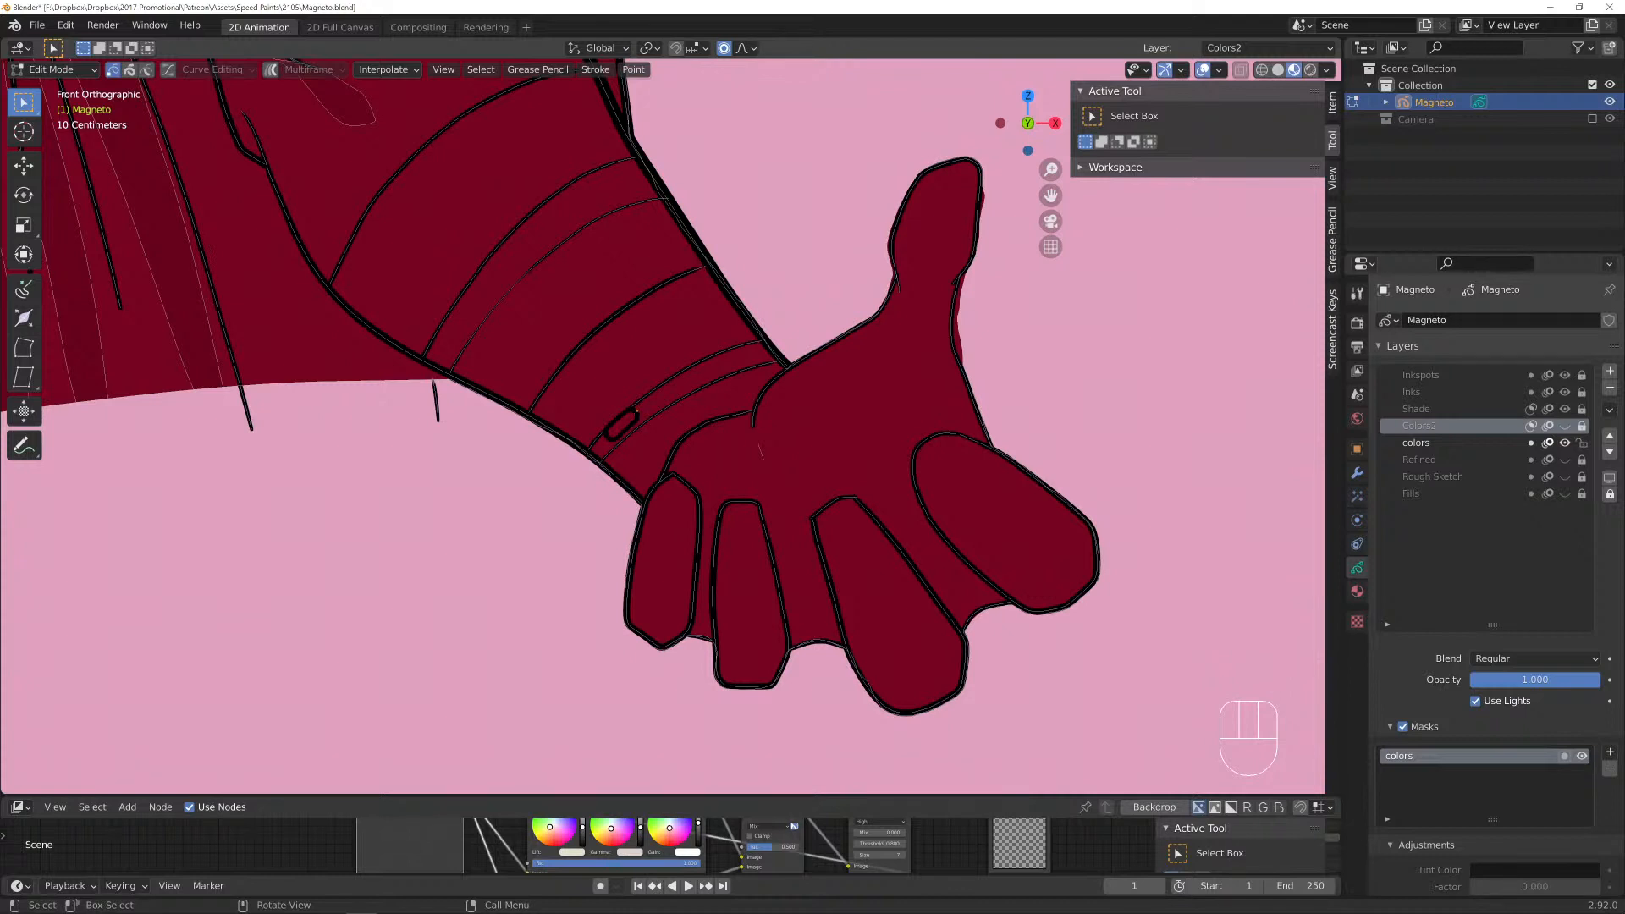
key(l)
key(x)
click(618, 412)
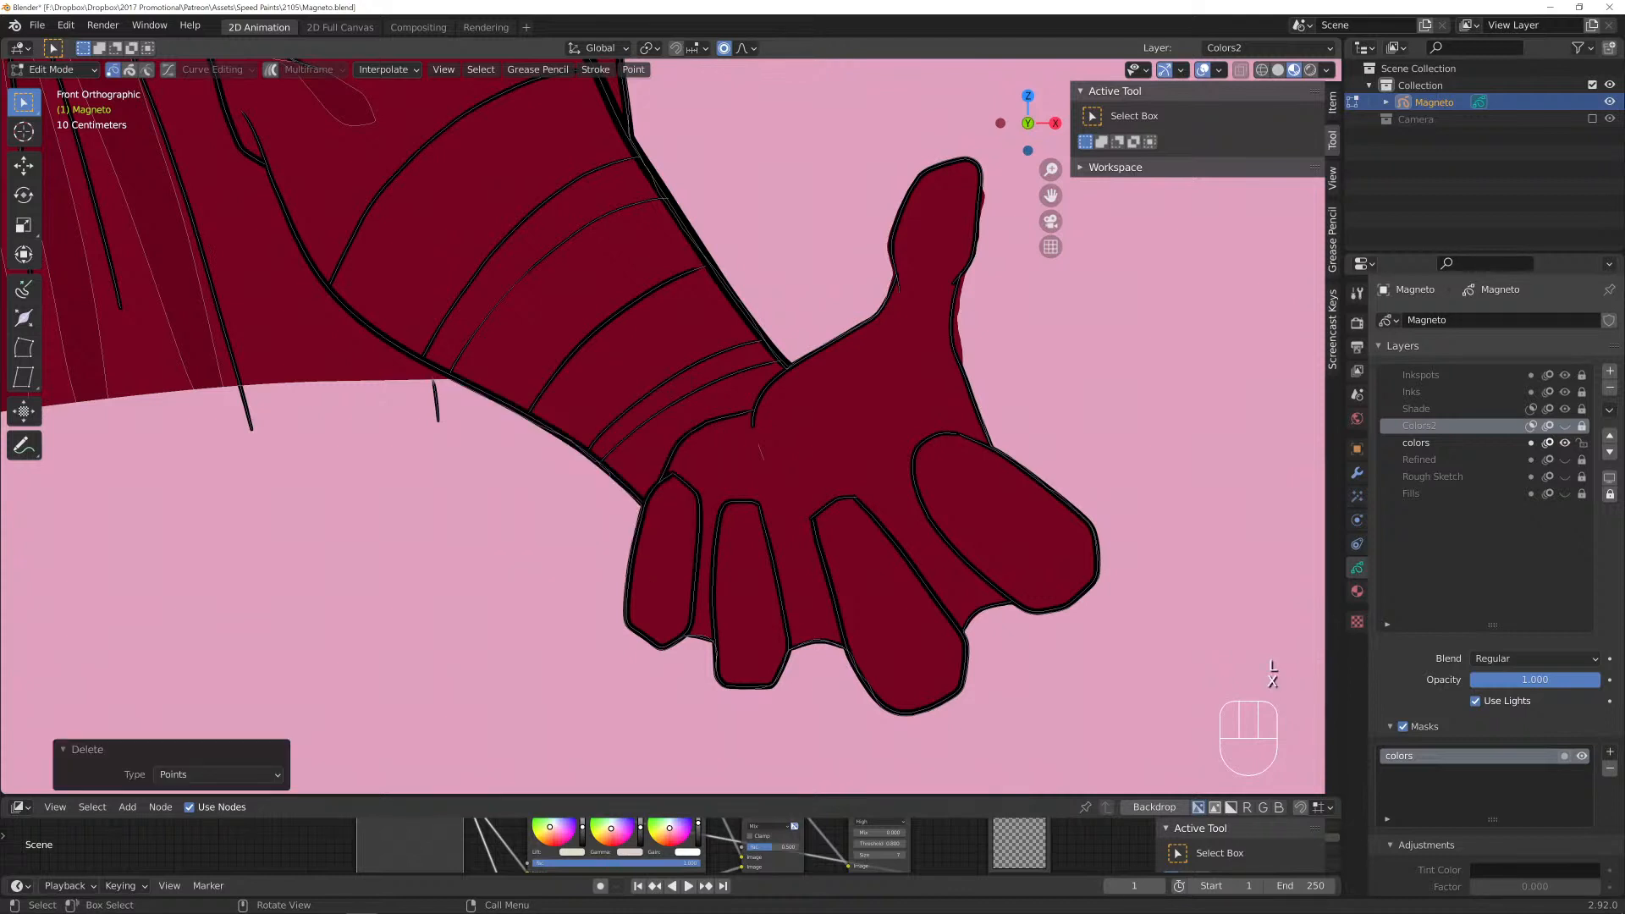
key(Tab)
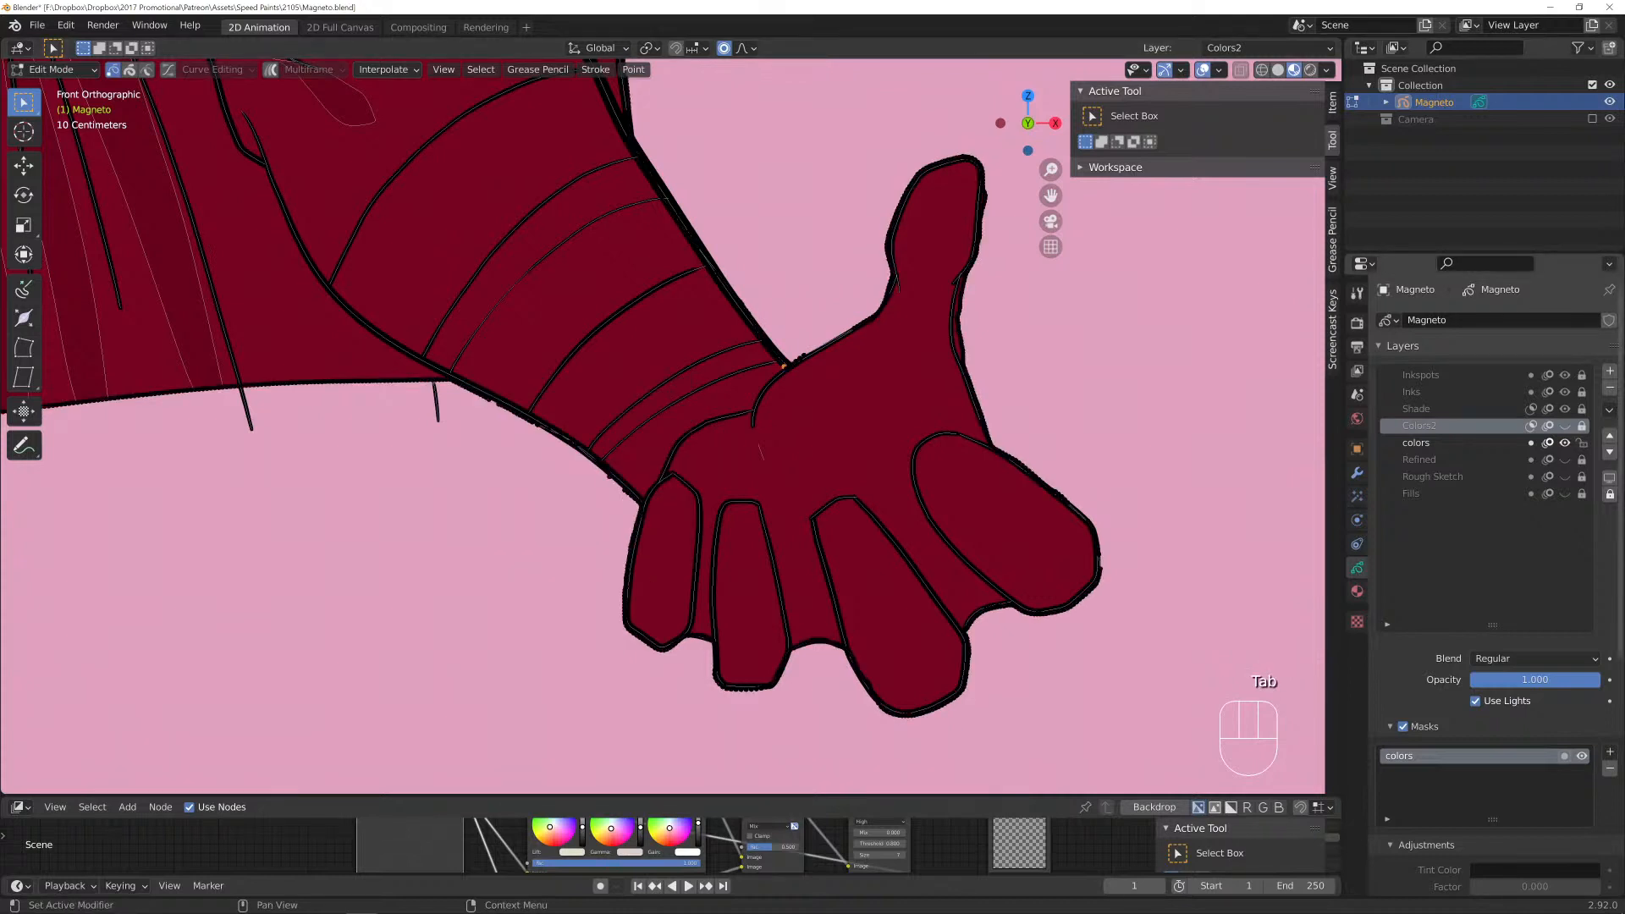
Show the Colors2 layer again, adjust the glove fill's wrist edge and close its outline.
click(1610, 494)
click(1565, 426)
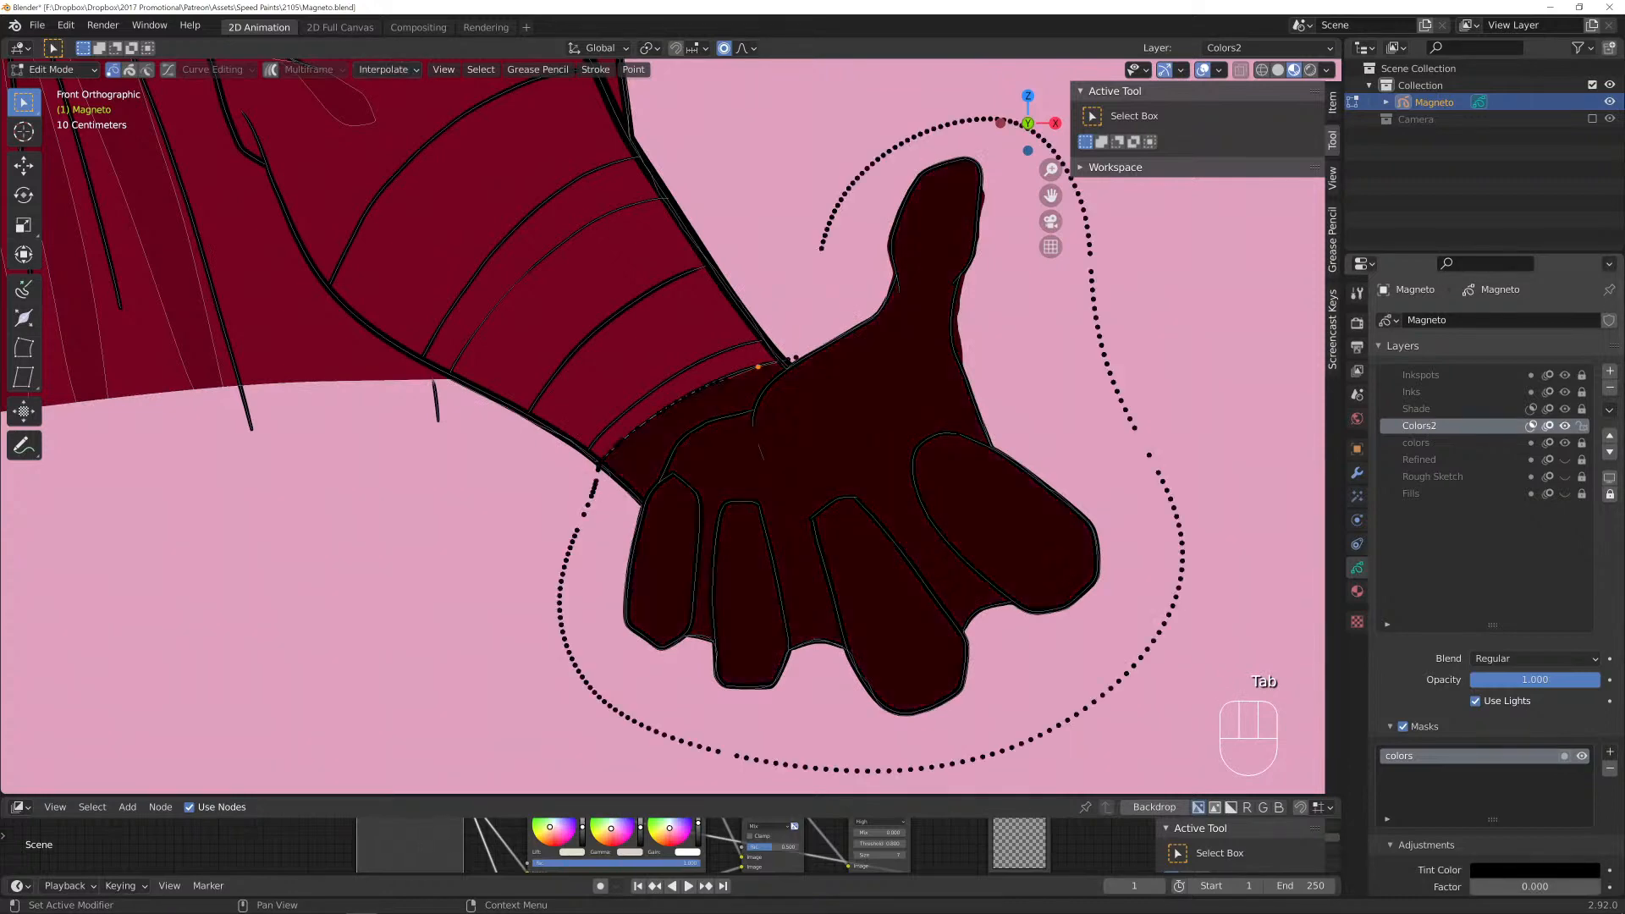
mouse_move(757, 366)
shift+middle_down()
mouse_move(790, 447)
mouse_move(930, 540)
mouse_move(963, 514)
shift+middle_up()
key(g)
click(785, 437)
key(f)
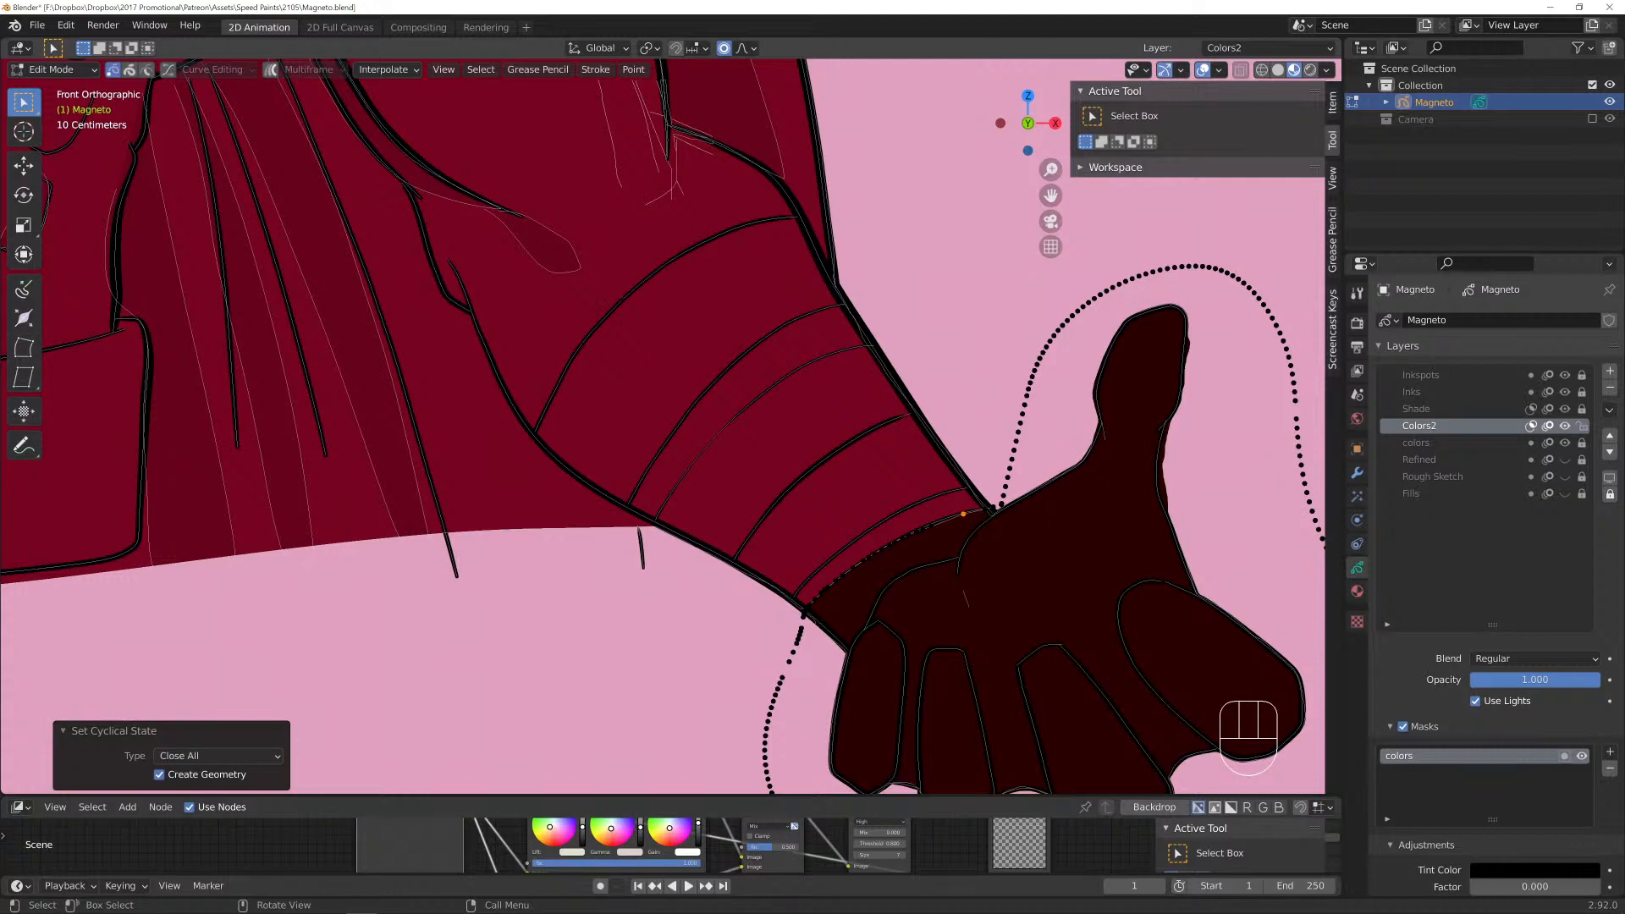
Draw very dark red fills over two alternating bands of the forearm on the Colors2 layer in Draw Mode.
click(51, 70)
click(51, 145)
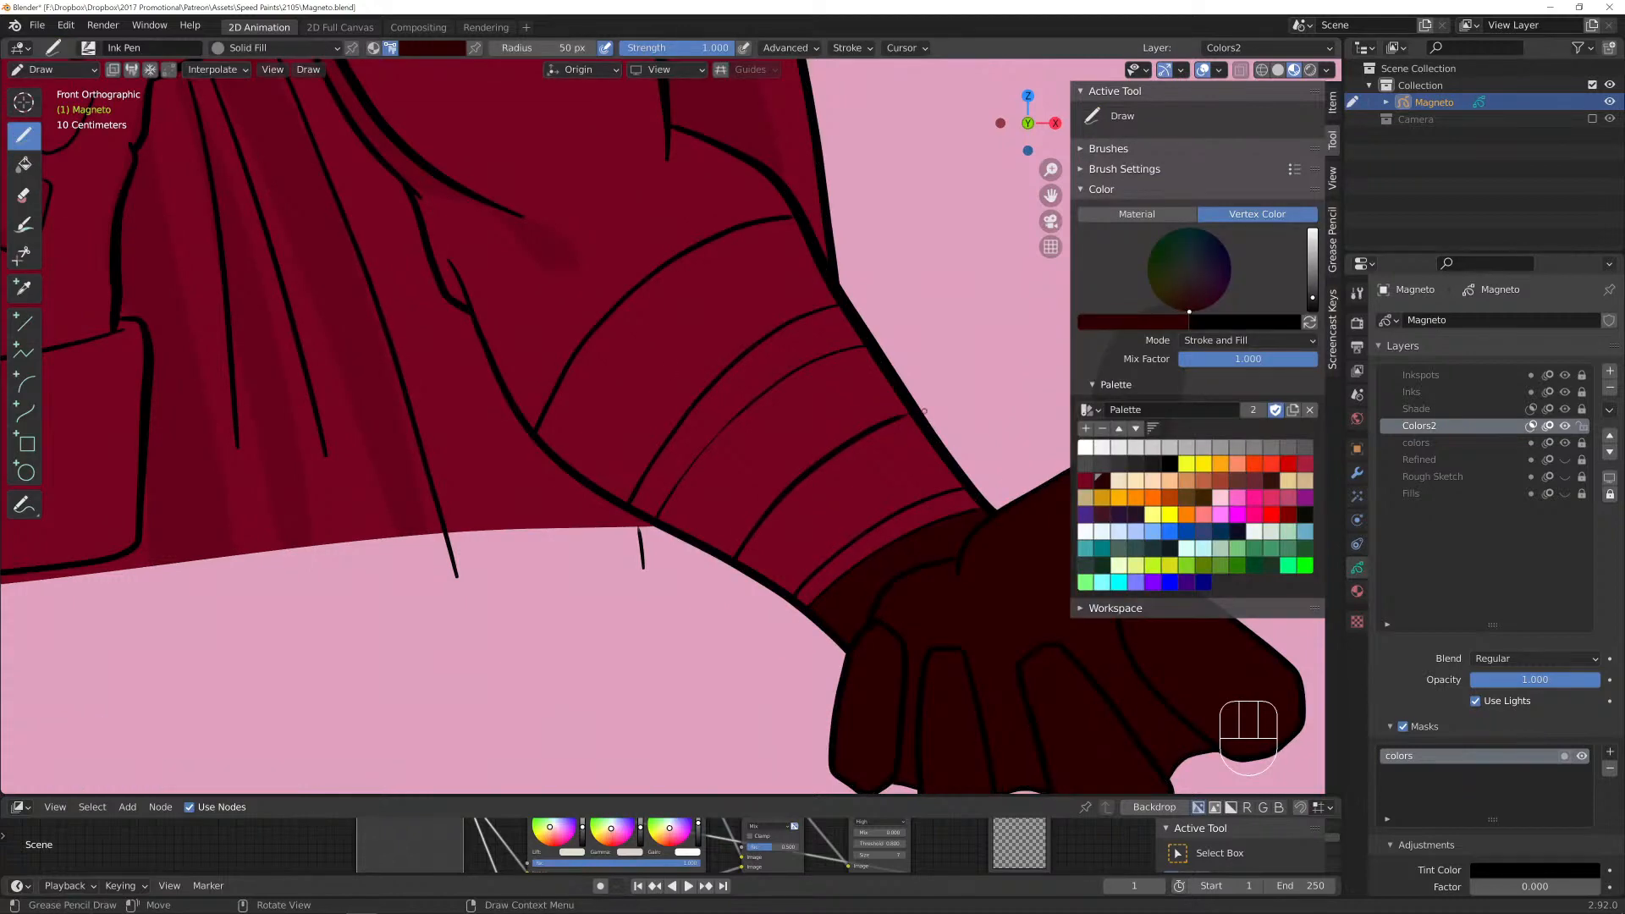
mouse_move(904, 418)
mouse_down()
mouse_move(760, 523)
mouse_move(665, 512)
mouse_move(692, 463)
mouse_move(896, 404)
mouse_move(899, 366)
mouse_move(828, 299)
mouse_move(732, 362)
mouse_move(621, 517)
mouse_move(550, 428)
mouse_move(628, 298)
mouse_move(762, 225)
mouse_move(803, 212)
mouse_move(810, 233)
mouse_up()
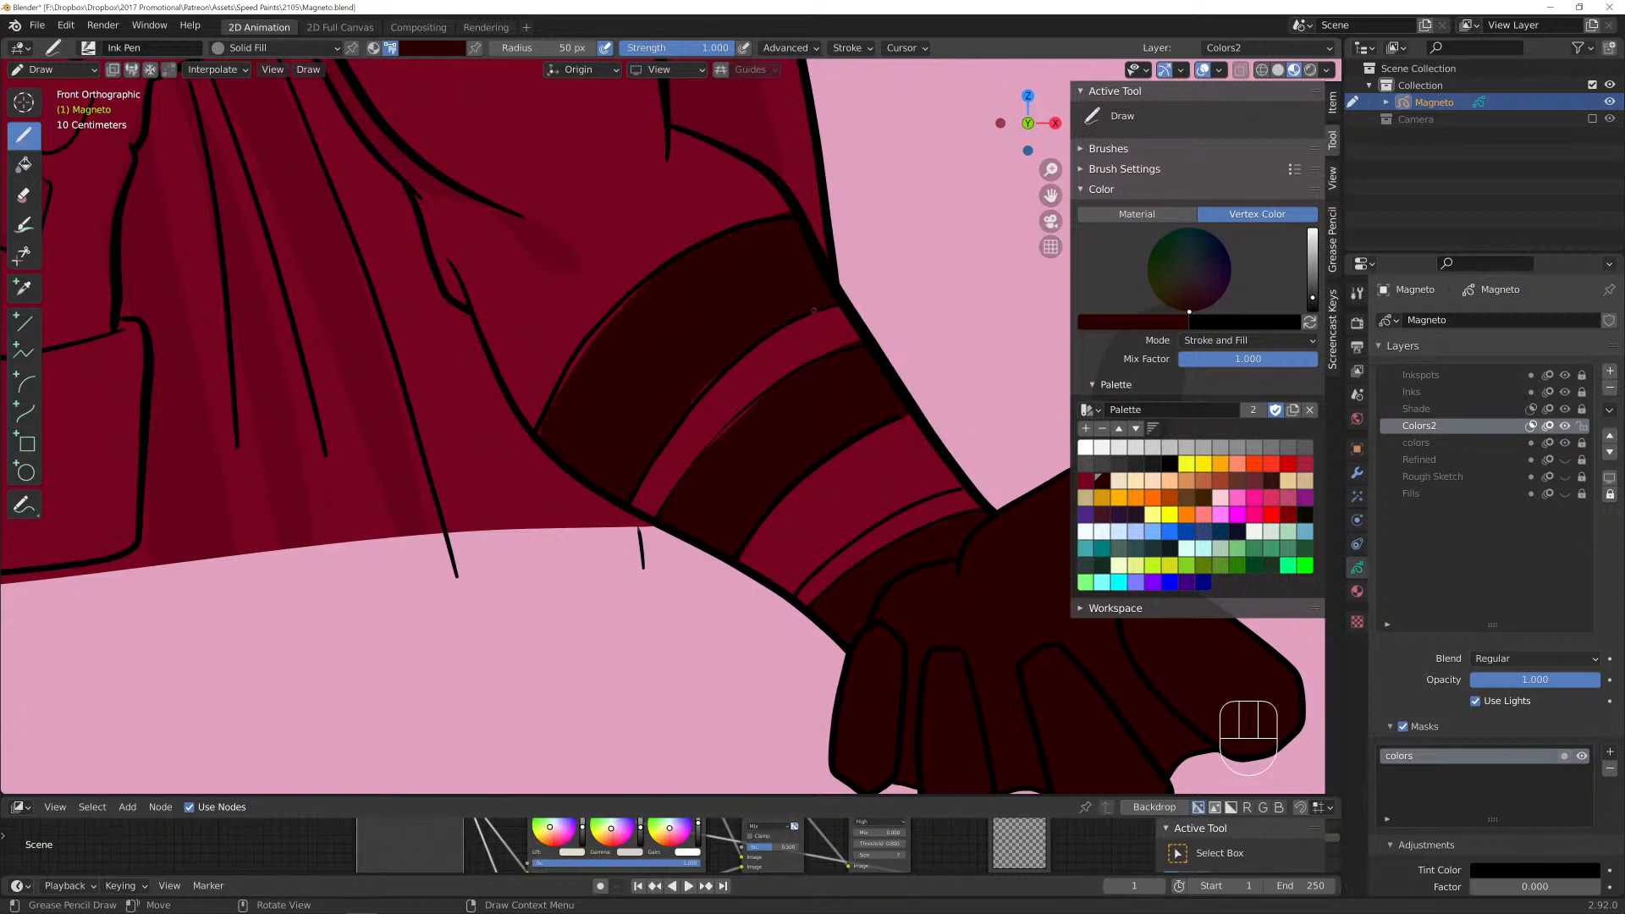
Close the upper forearm band's fill outline and move its upper edge onto the ink line with proportional editing.
key(Tab)
click(787, 326)
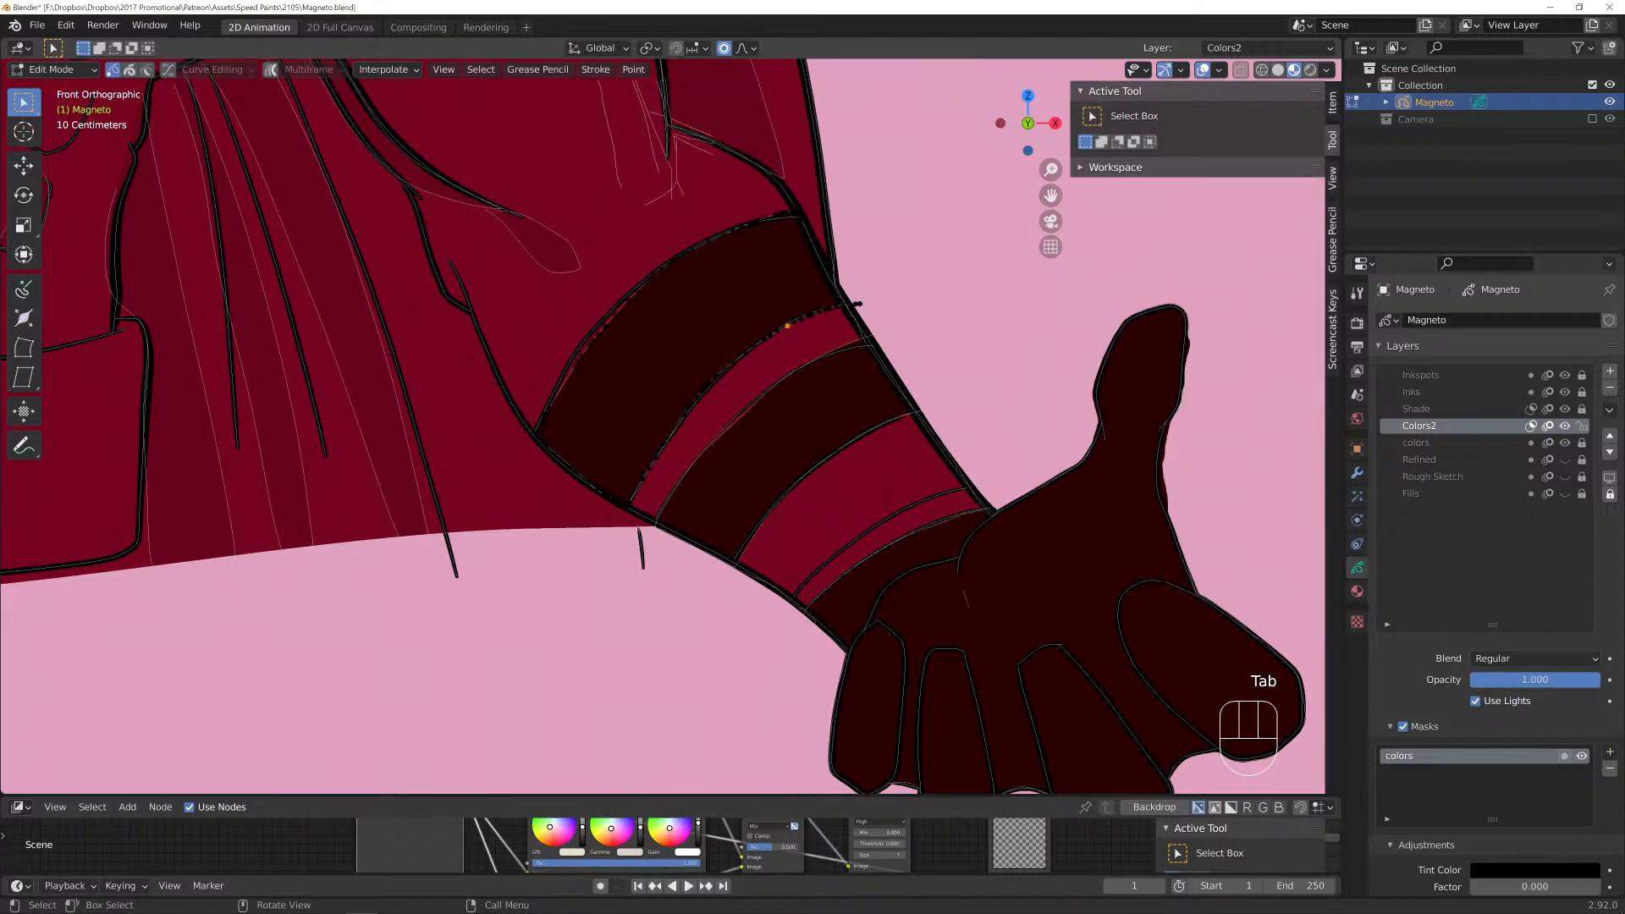
key(f)
key(f)
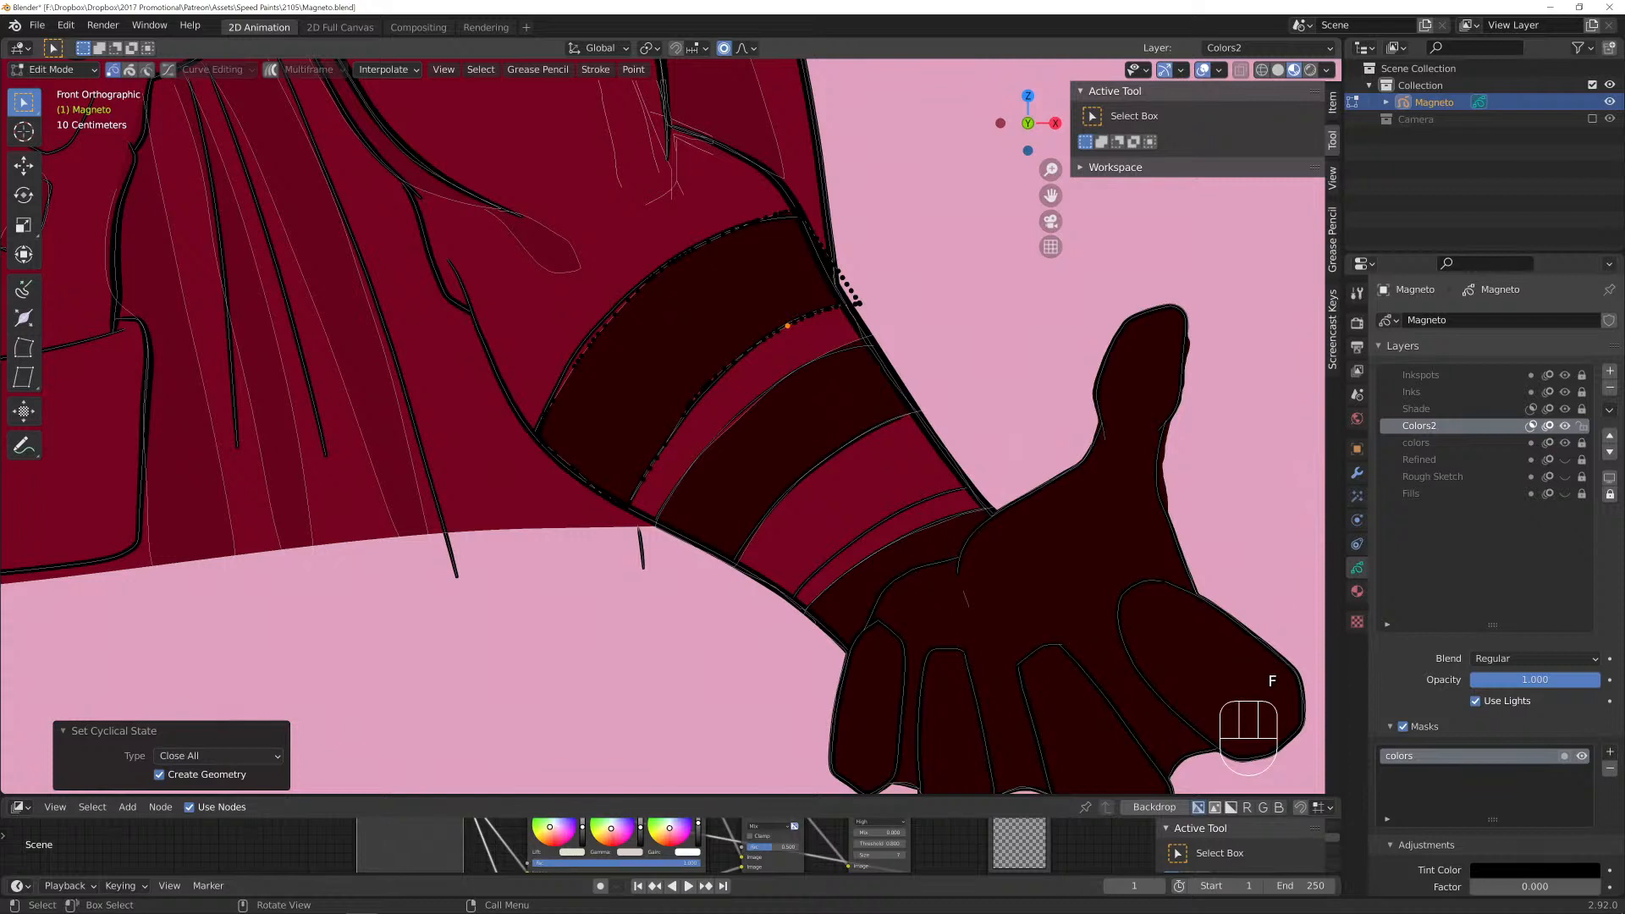
key(g)
scroll(603, 326, down, 20)
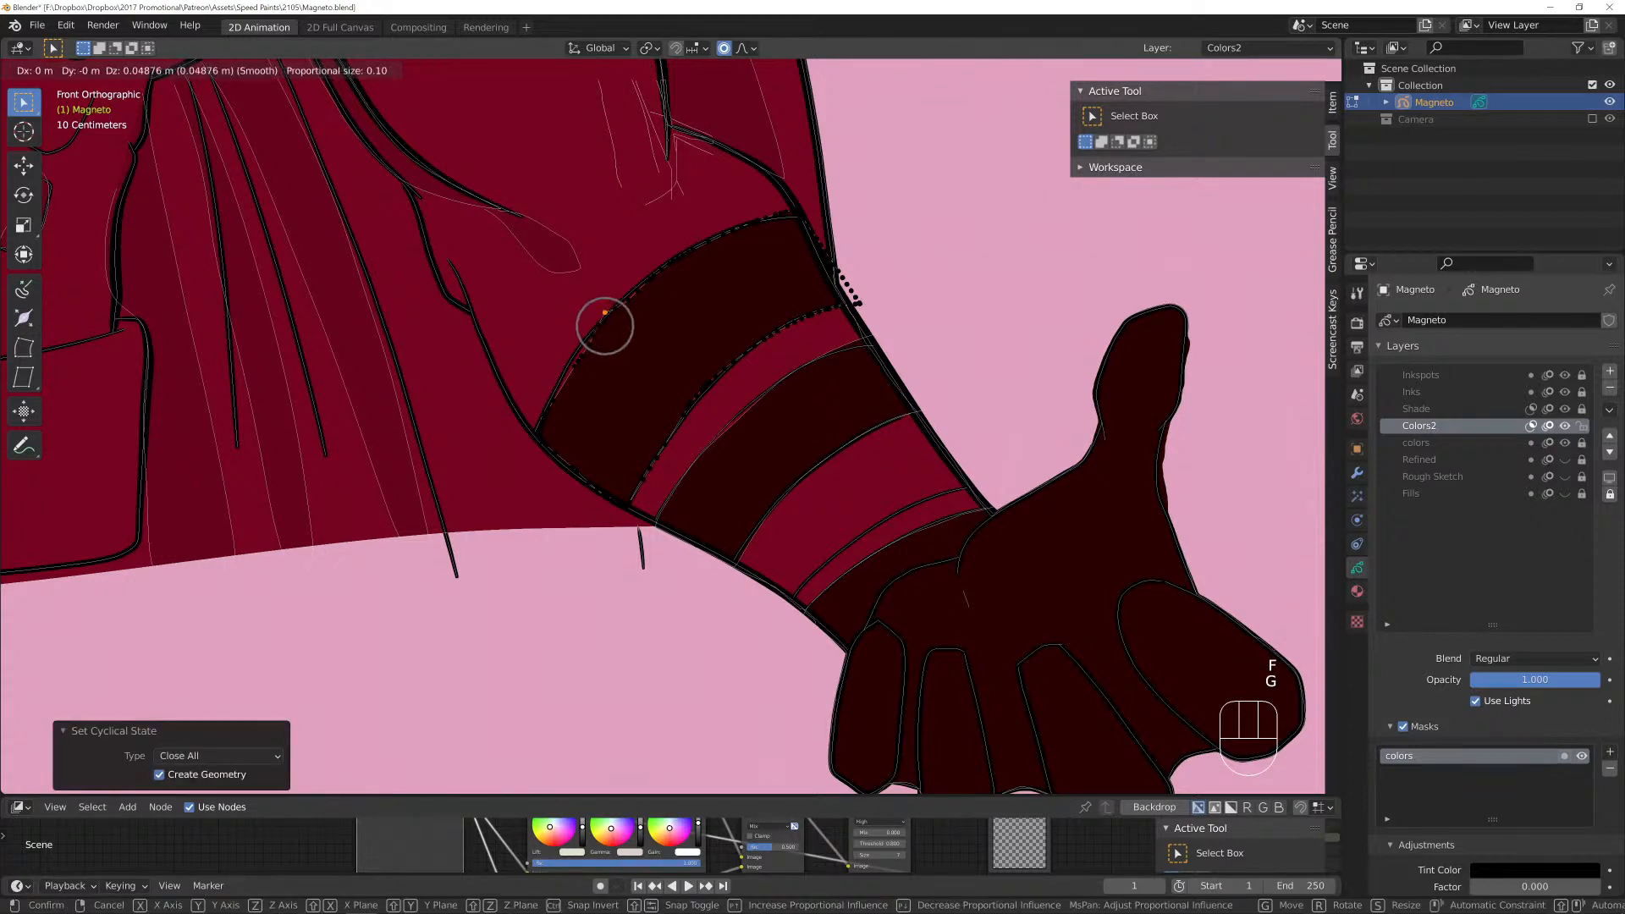
Move points on the upper dark forearm band with proportional editing so its edges follow the inked band lines.
click(598, 325)
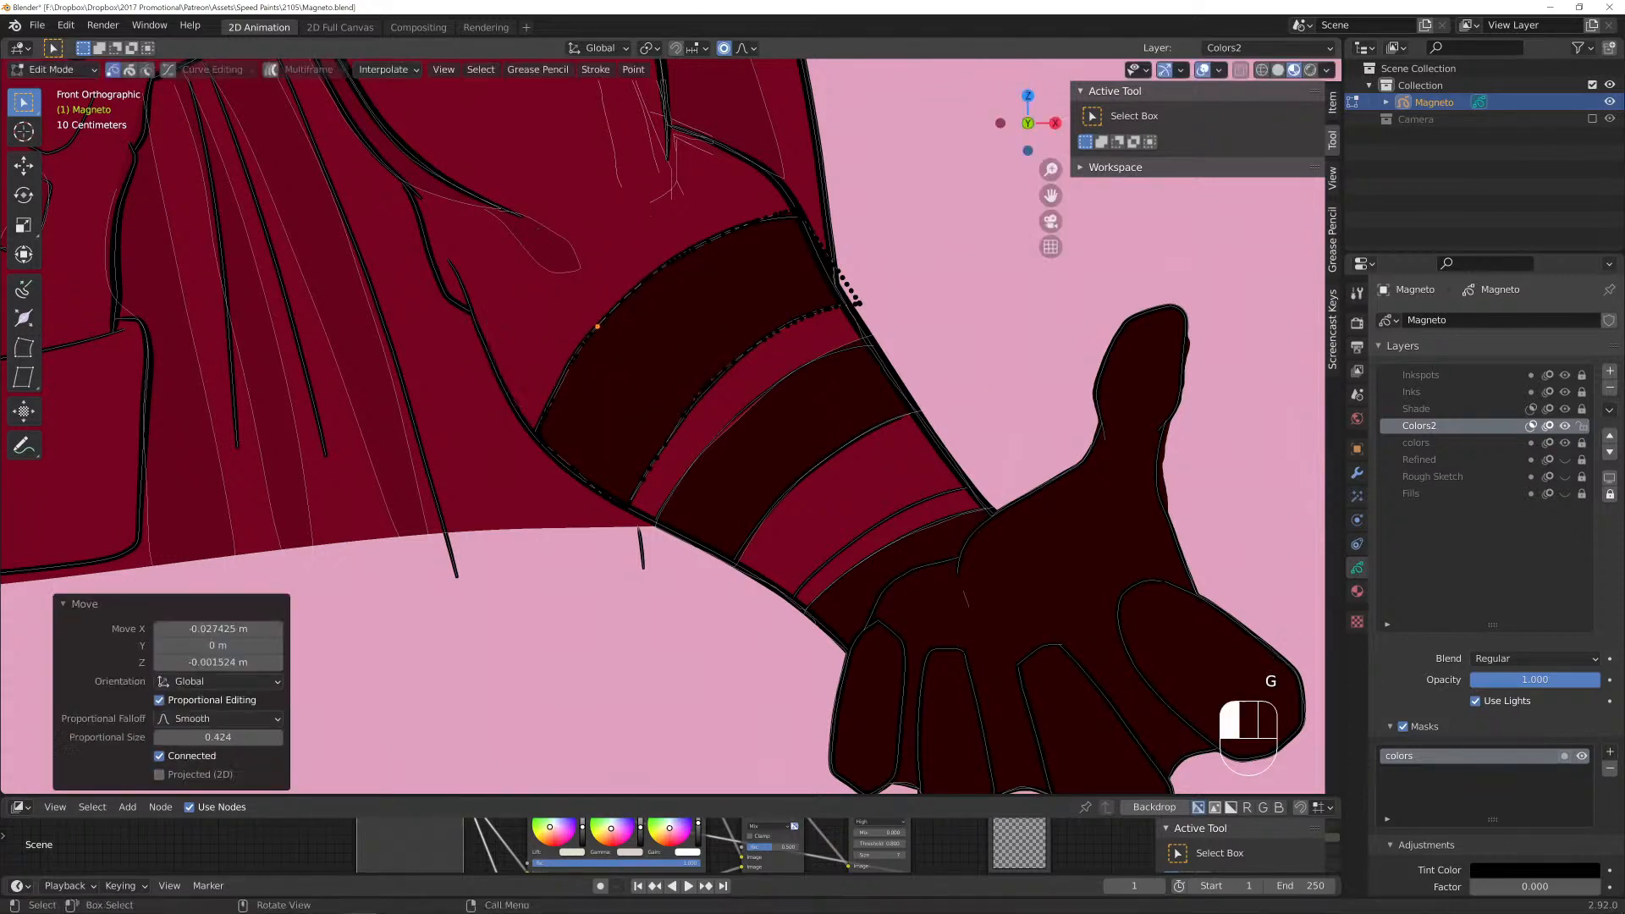
click(570, 467)
key(g)
click(572, 468)
Reshape the second dark forearm band's upper edge to match its ink line, moving one point with proportional falloff.
drag(635, 584, 948, 313)
key(g)
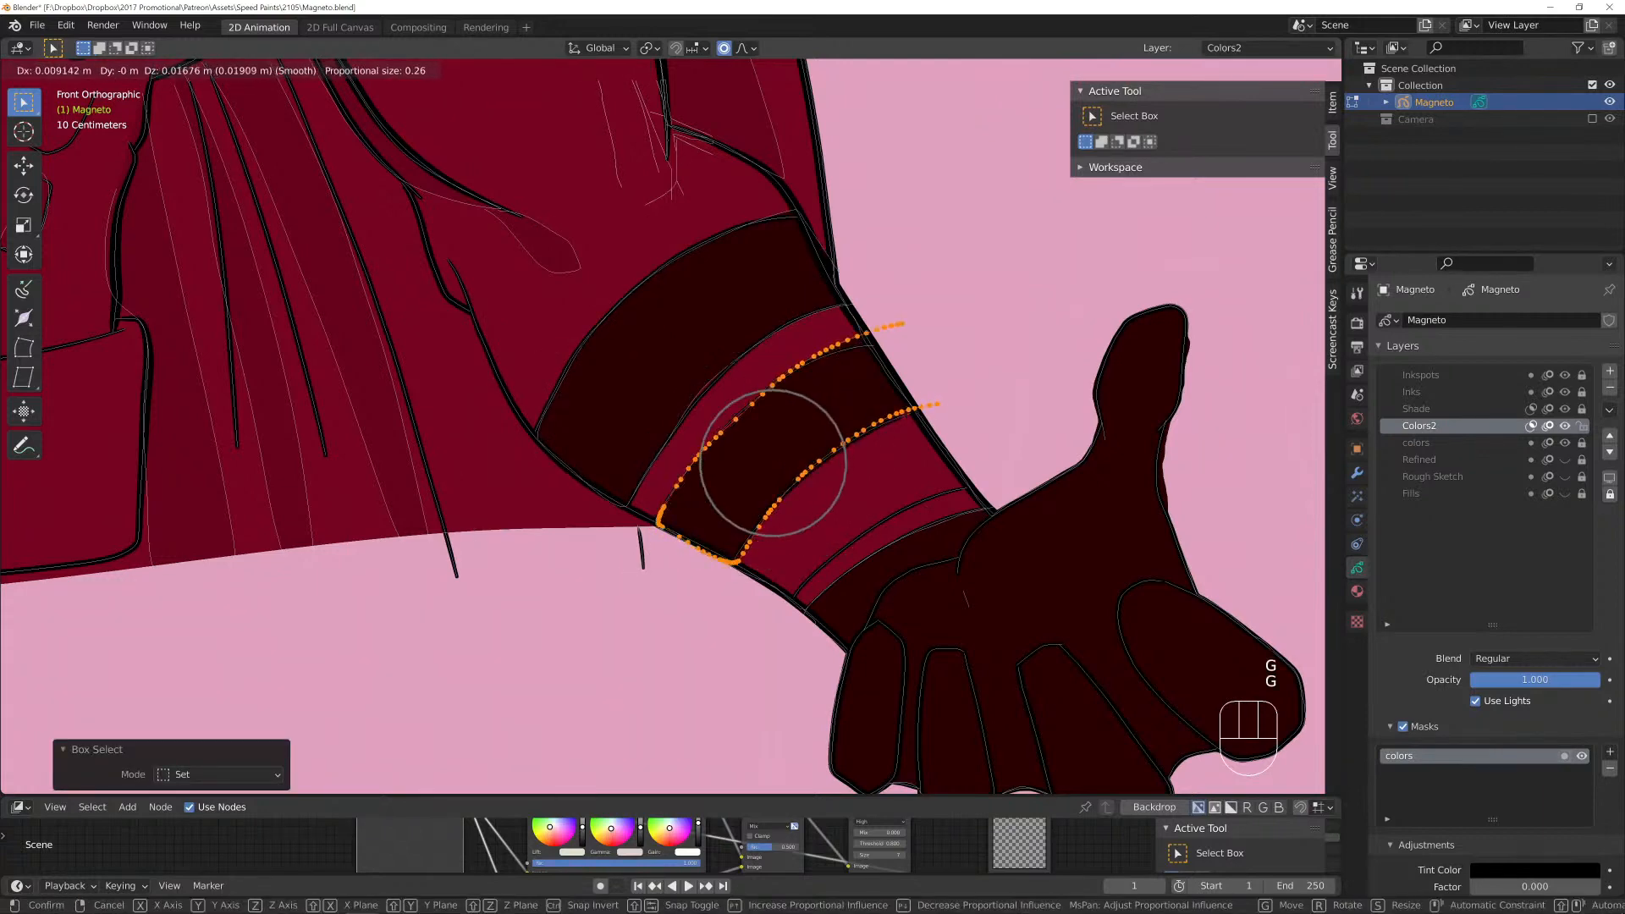
key(Escape)
click(744, 408)
key(g)
click(746, 408)
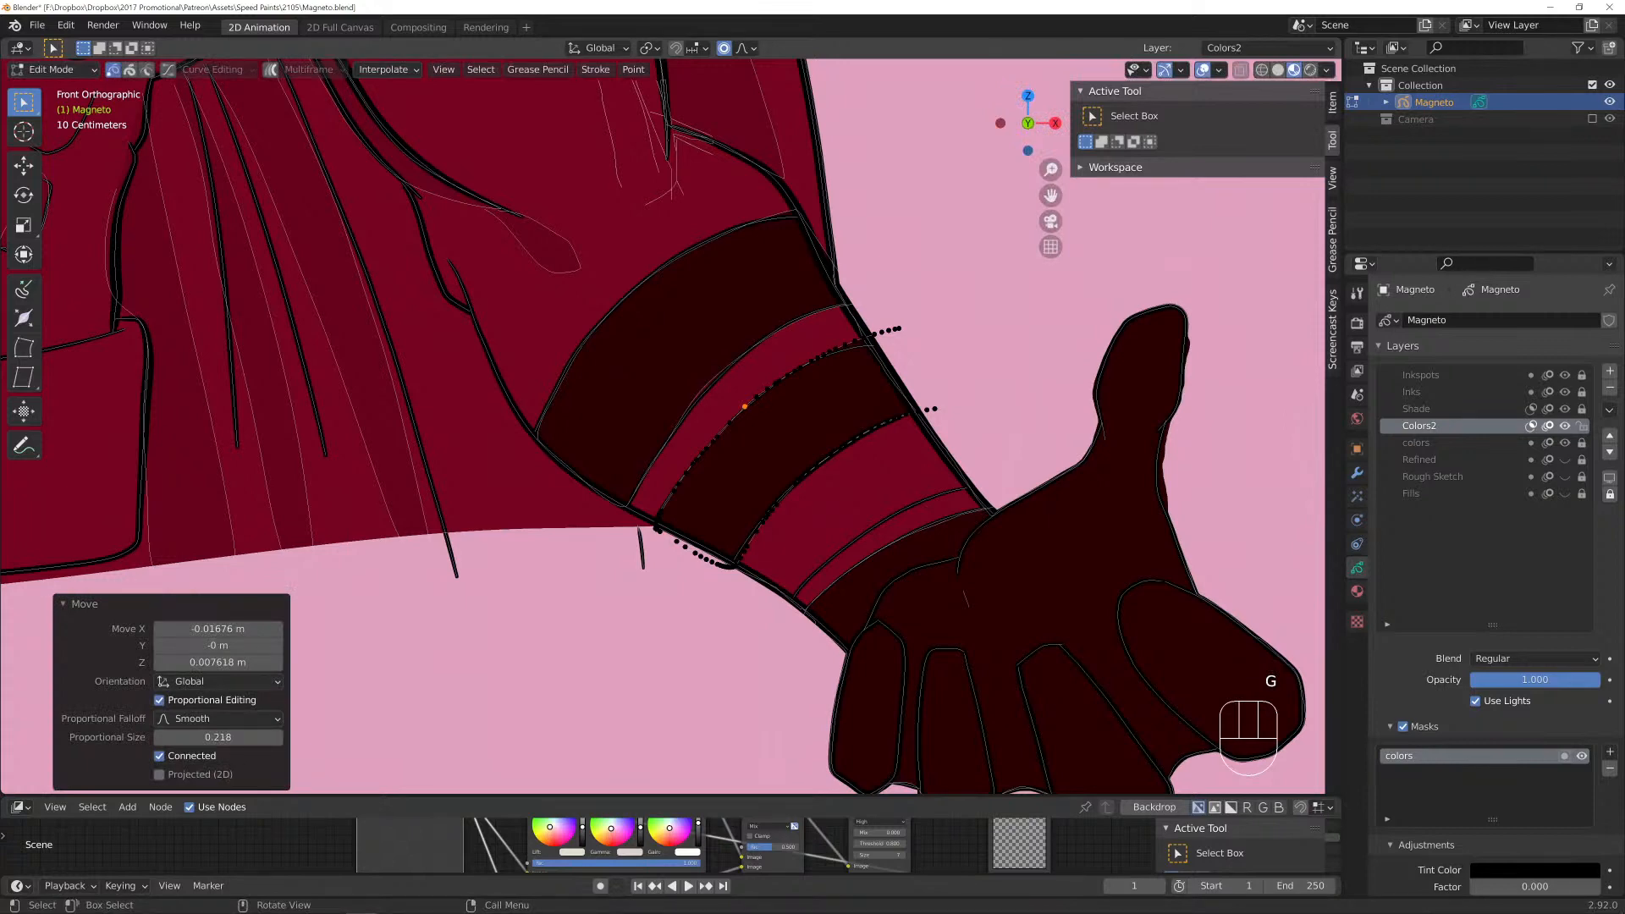
key(Tab)
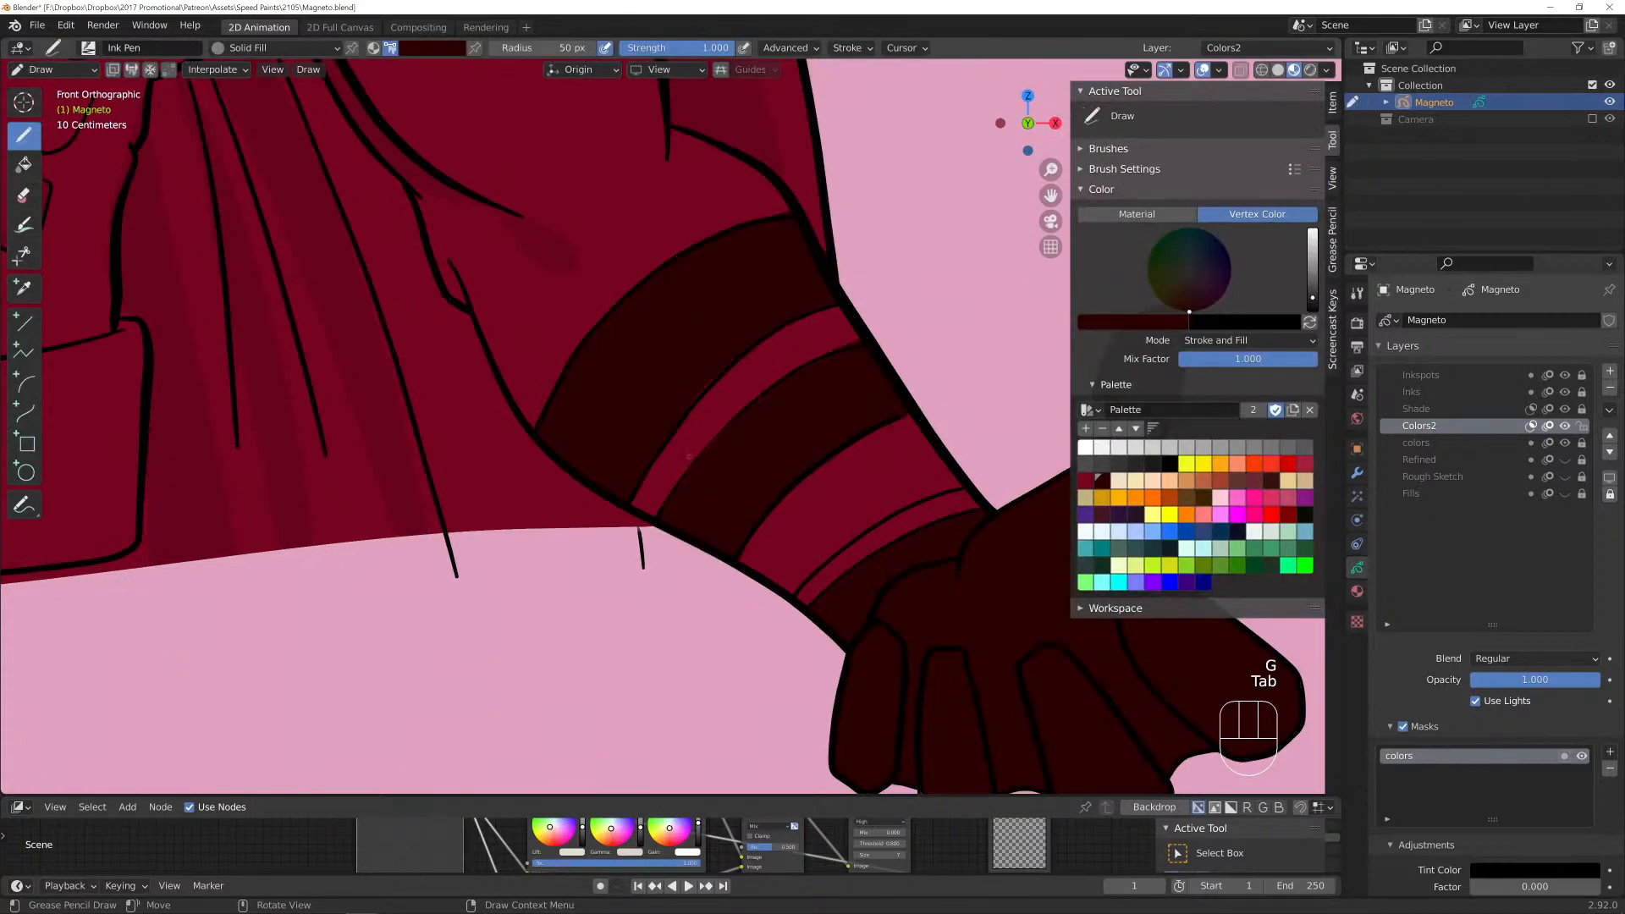
Refine the facing edges of the two dark forearm bands so both fills line up with their ink lines.
key(Tab)
scroll(689, 457, up, 5)
key(g)
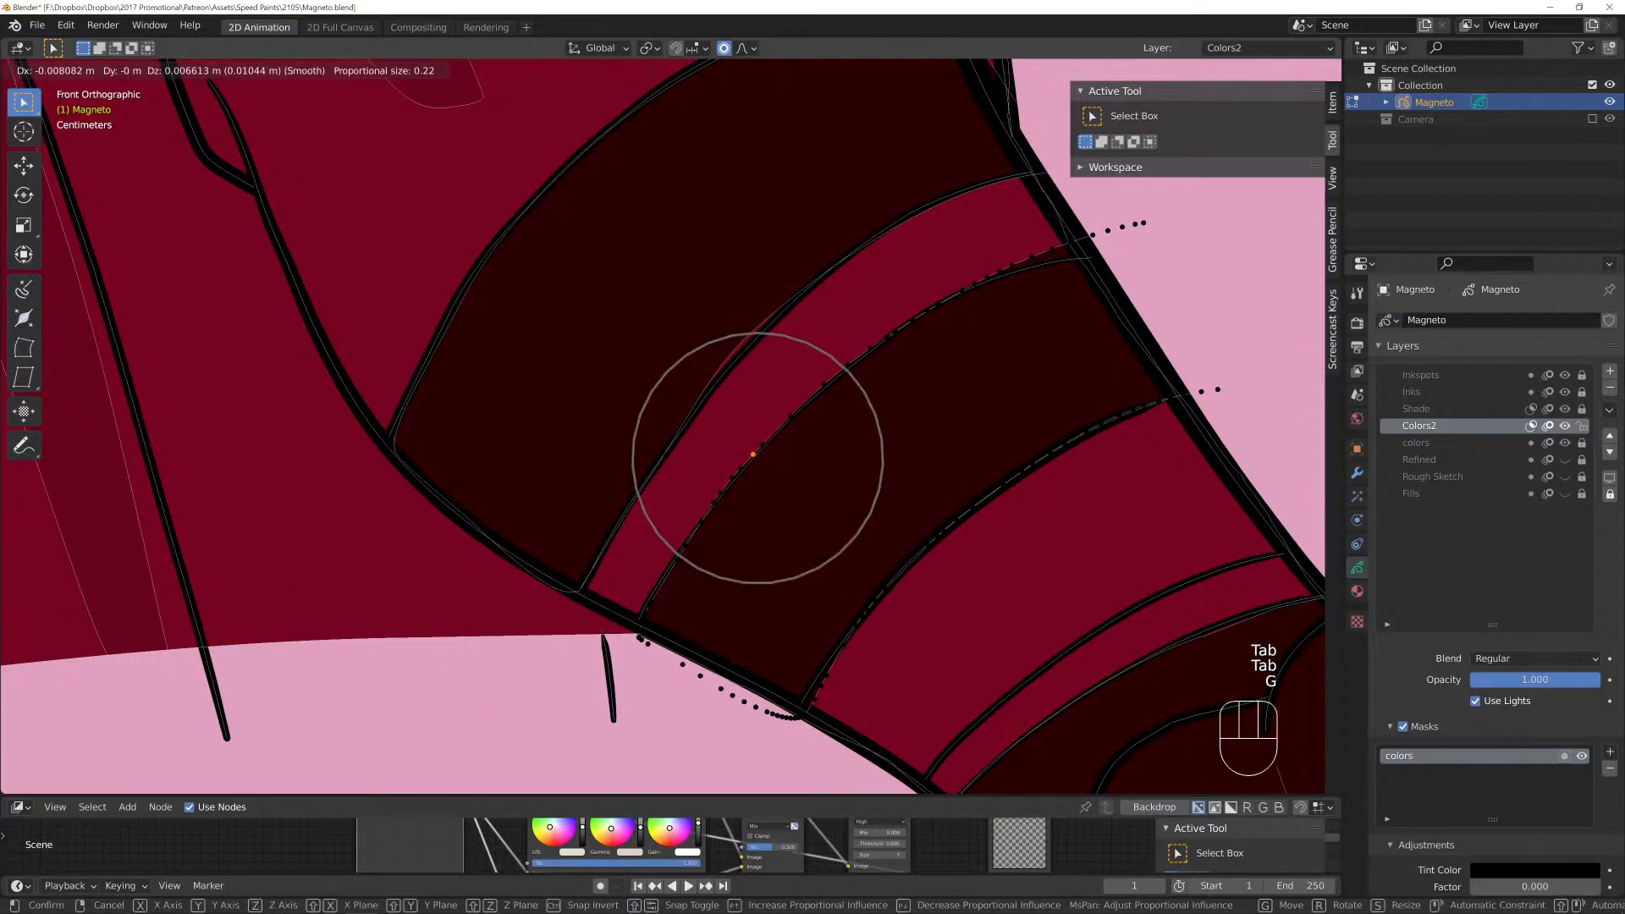
click(724, 362)
key(g)
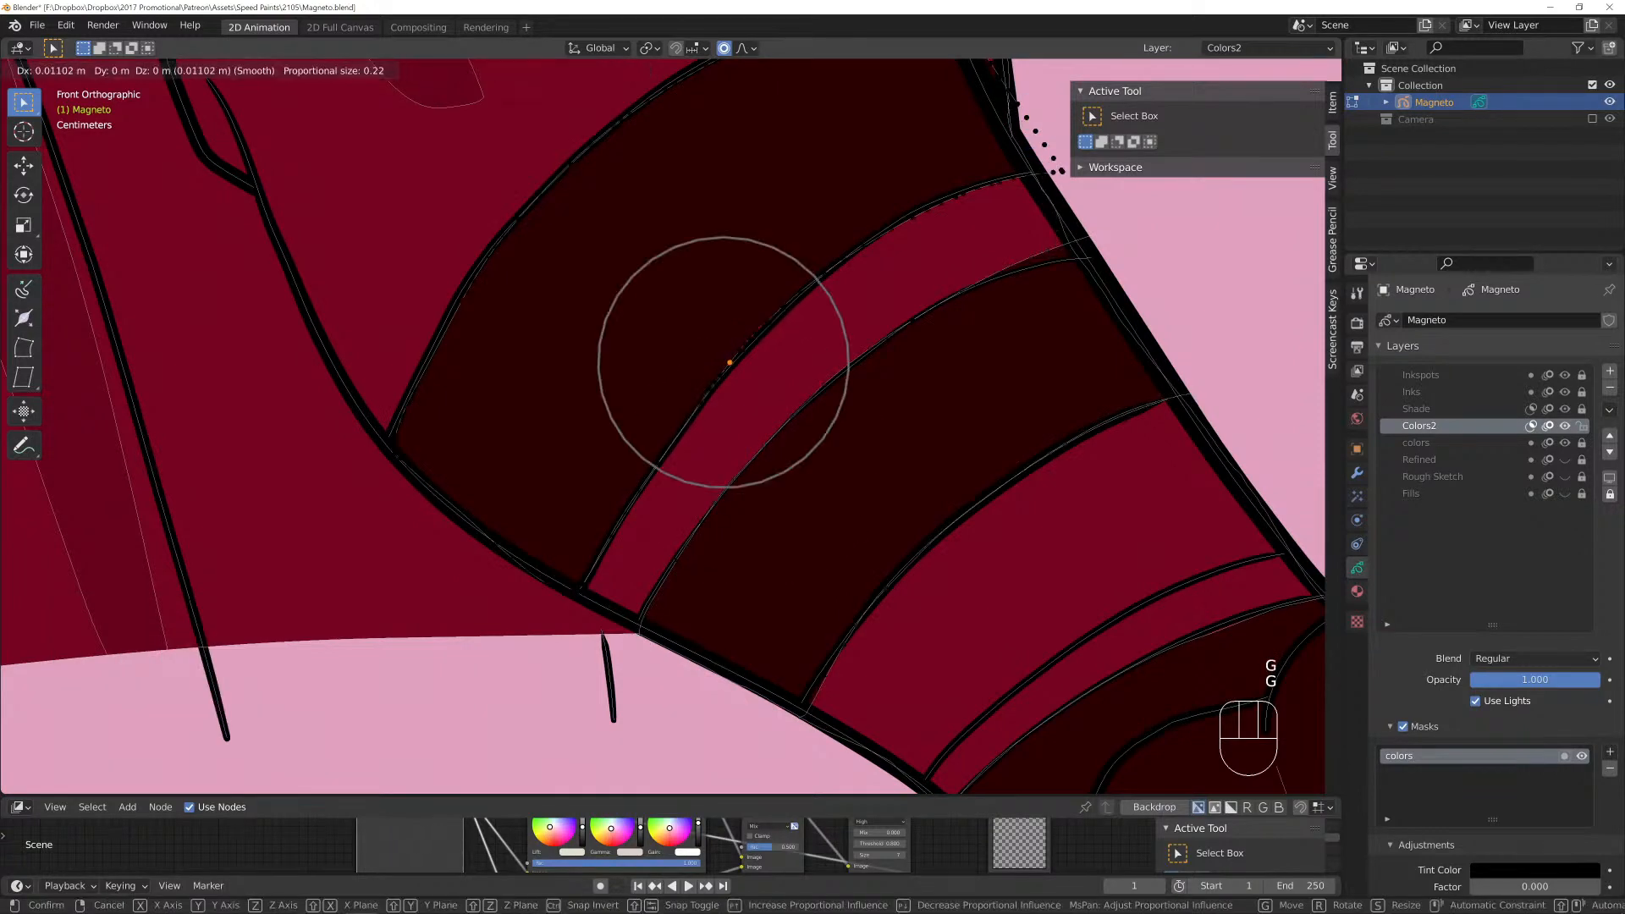
click(729, 362)
key(Tab)
scroll(660, 374, down, 3)
scroll(659, 373, down, 3)
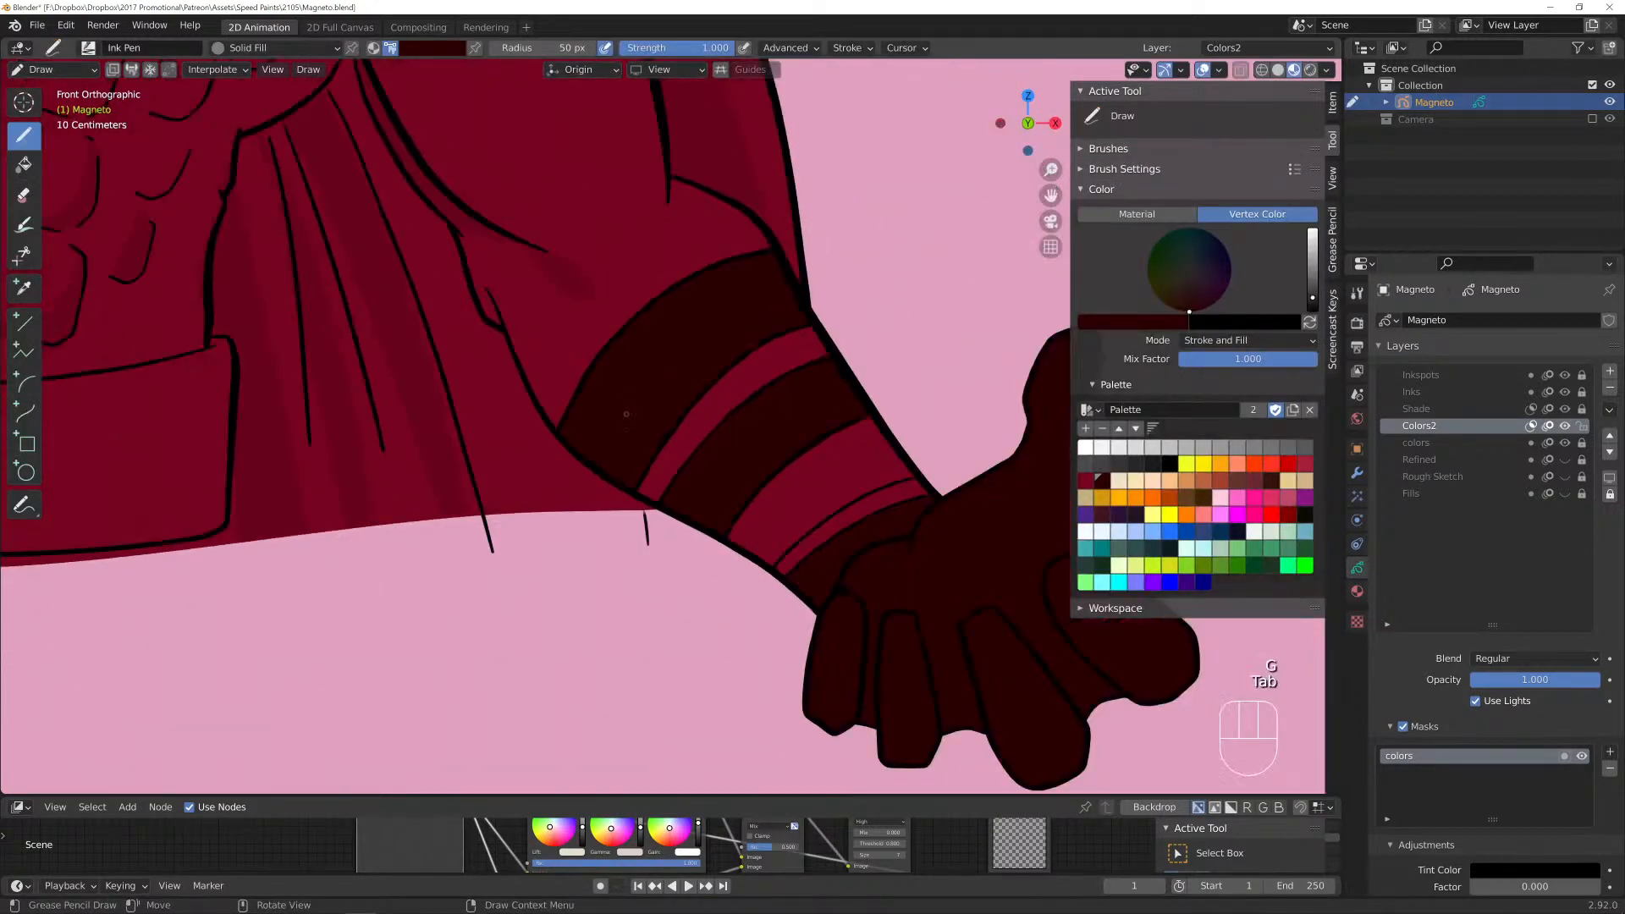
Draw dark red fills over the glove and forearm bands of the opposite arm on the Colors2 layer.
shift+middle_drag(659, 373, 638, 269)
scroll(508, 279, down, 2)
key(ctrl+KP_1)
key(KP_1)
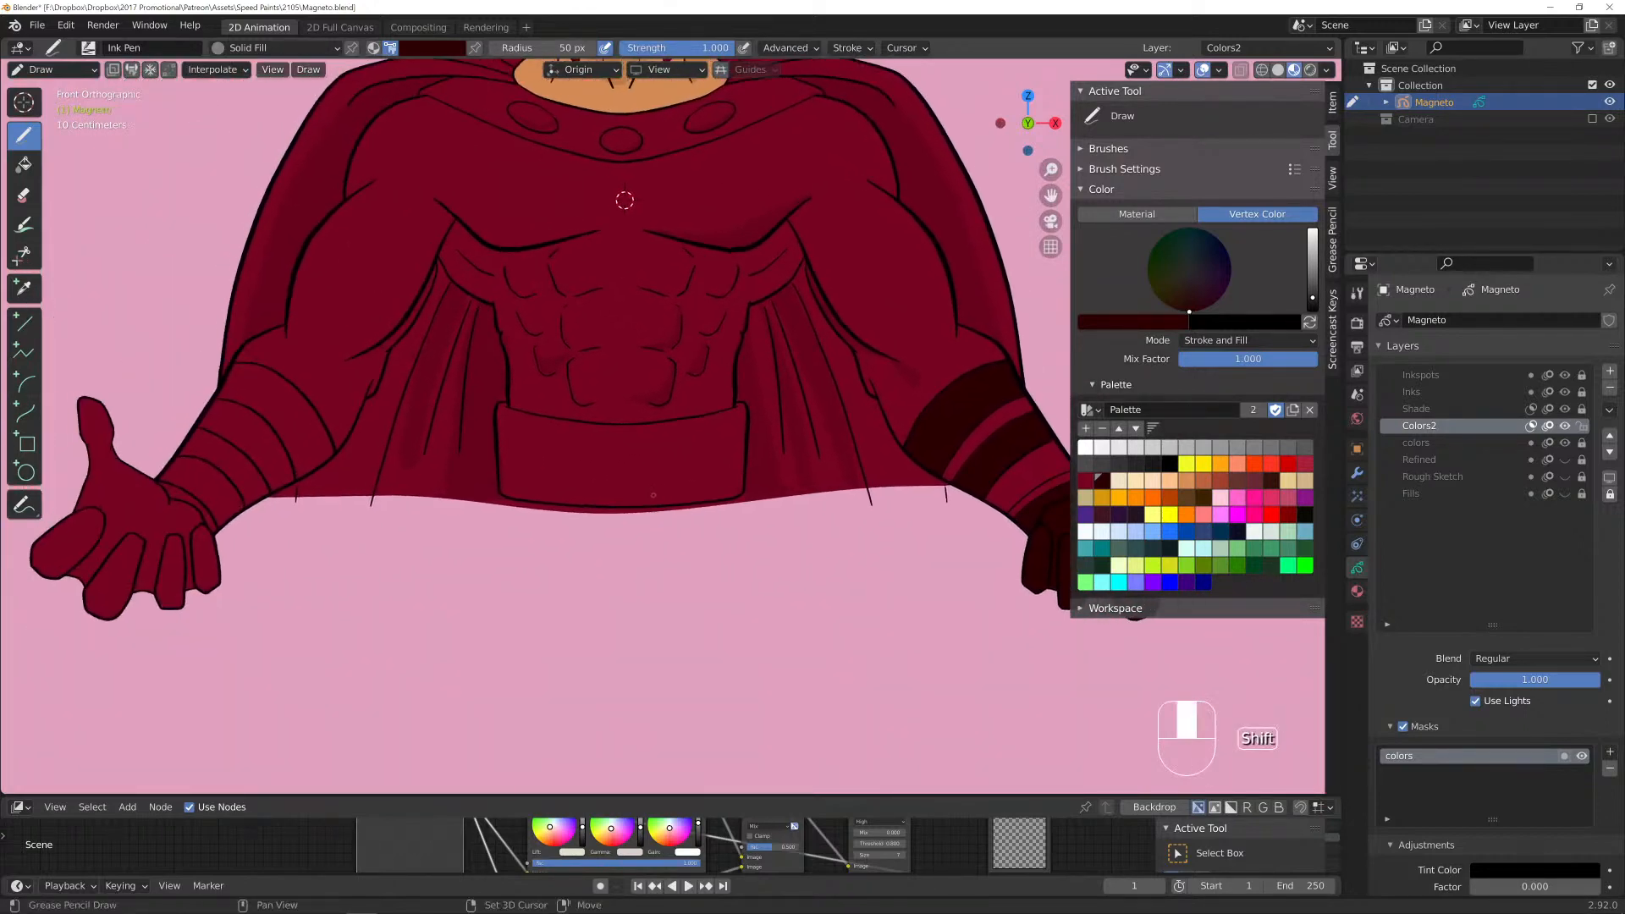
scroll(638, 269, down, 2)
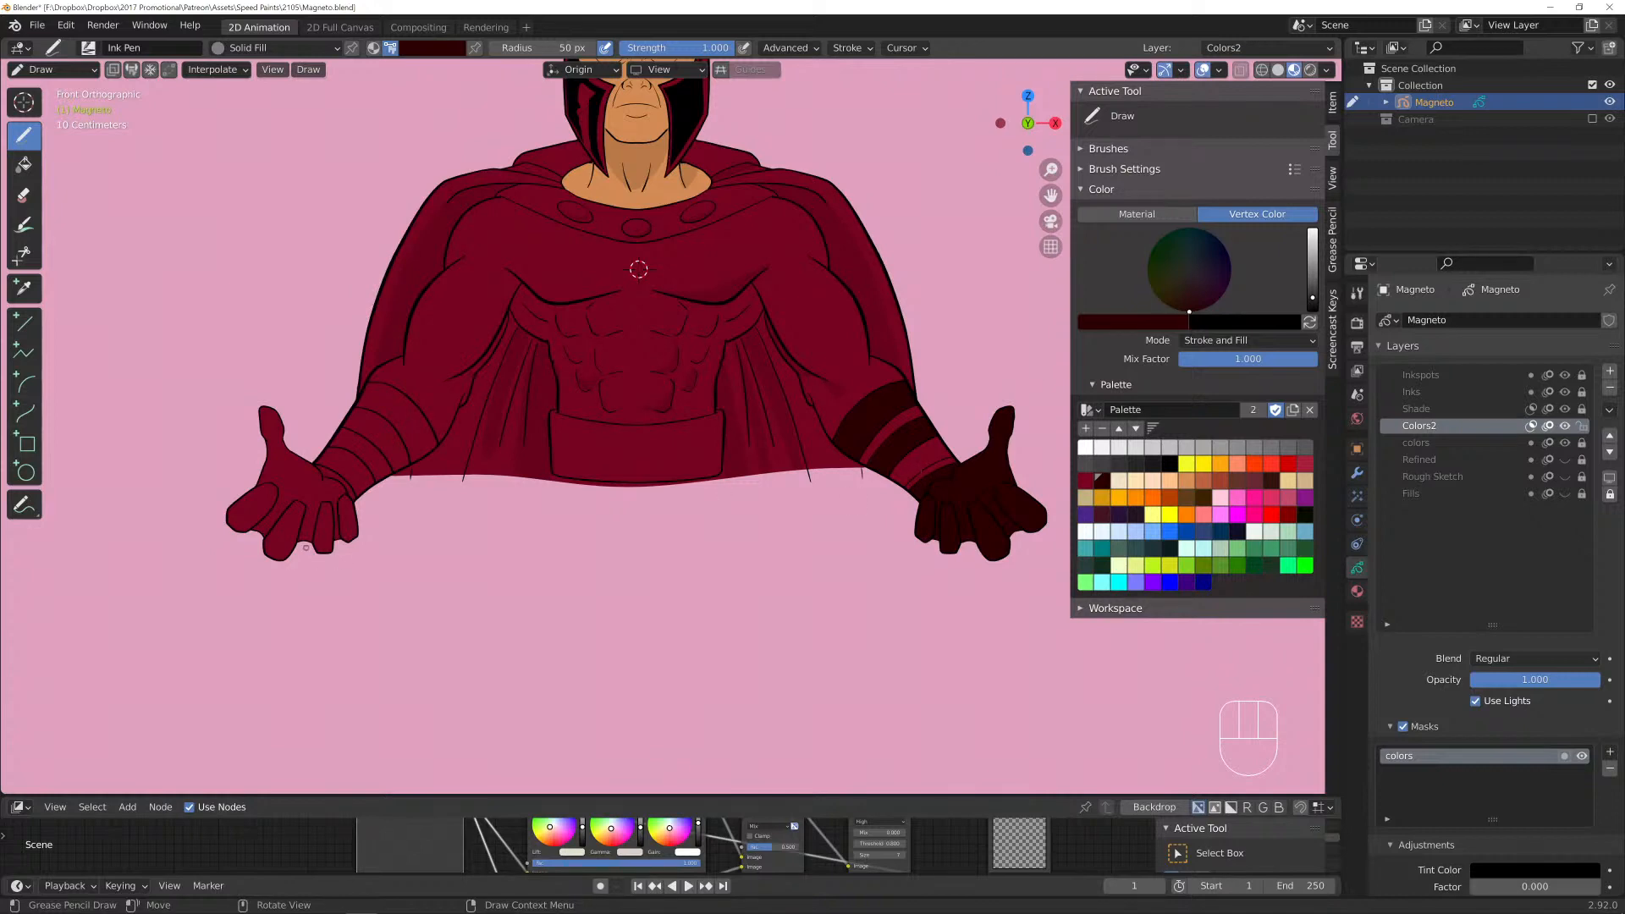
scroll(638, 269, up, 2)
shift+middle_drag(638, 269, 787, 294)
scroll(787, 295, up, 2)
scroll(787, 295, up, 3)
shift+middle_drag(575, 482, 641, 484)
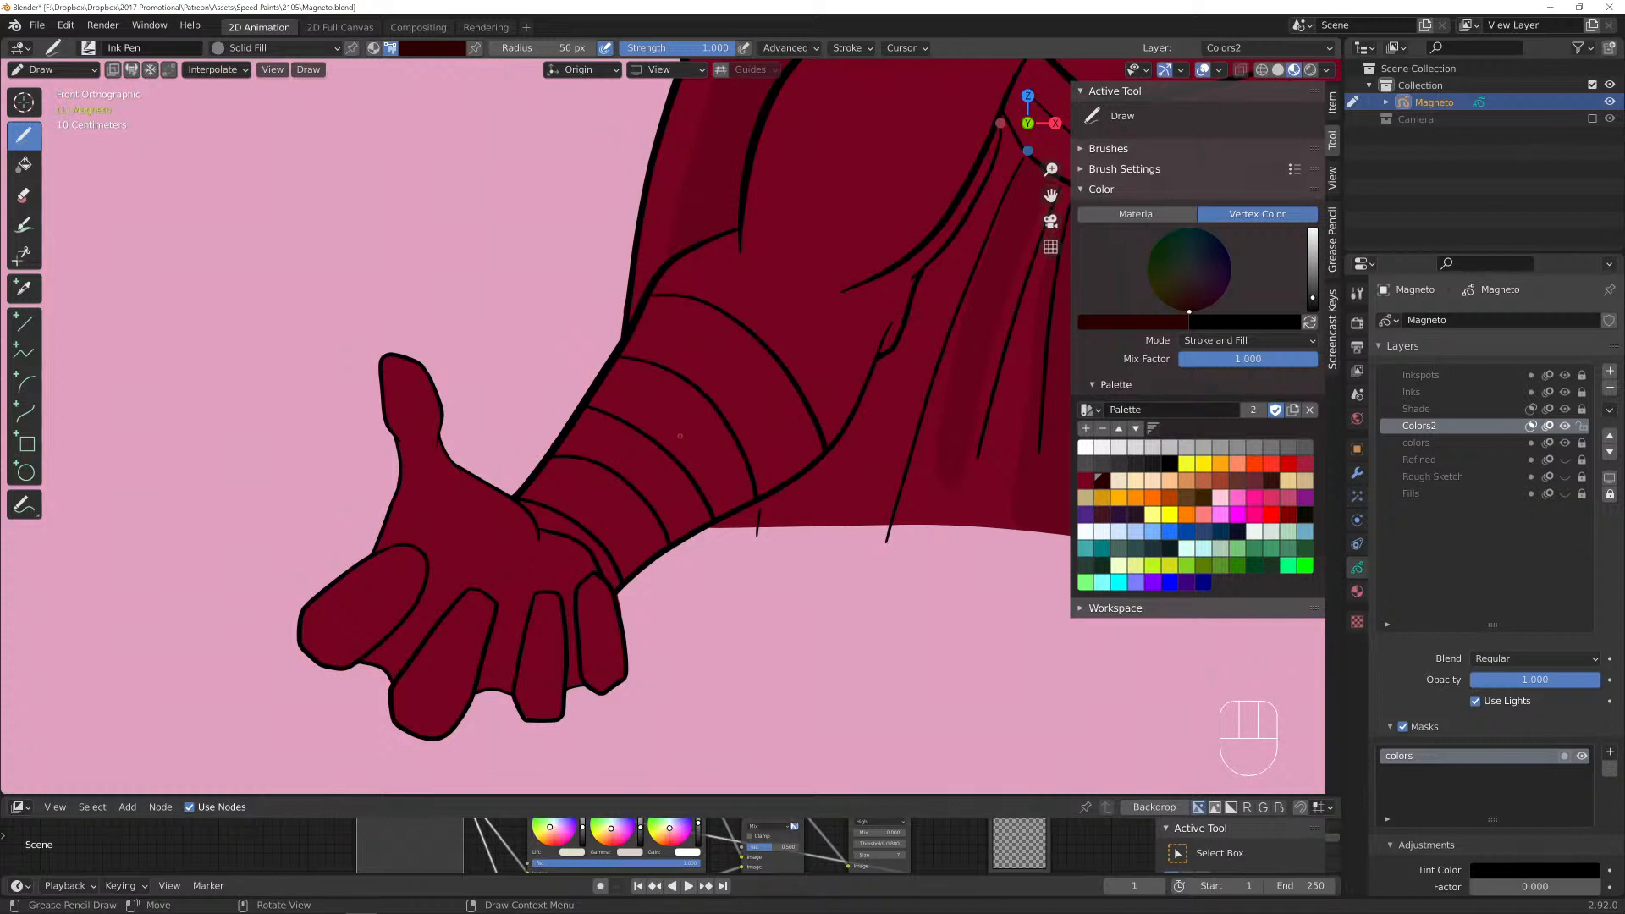
mouse_move(516, 496)
mouse_down()
mouse_move(601, 543)
mouse_move(652, 657)
mouse_move(487, 780)
mouse_move(290, 707)
mouse_move(316, 453)
mouse_move(424, 294)
mouse_up()
mouse_move(498, 420)
mouse_down()
mouse_move(557, 471)
mouse_move(586, 460)
mouse_move(623, 478)
mouse_move(668, 555)
mouse_move(682, 534)
mouse_move(668, 506)
mouse_move(609, 463)
mouse_move(617, 417)
mouse_move(555, 399)
mouse_move(623, 359)
mouse_move(677, 371)
mouse_move(766, 501)
mouse_move(796, 440)
mouse_move(743, 331)
mouse_move(631, 313)
mouse_move(647, 292)
mouse_move(623, 331)
mouse_up()
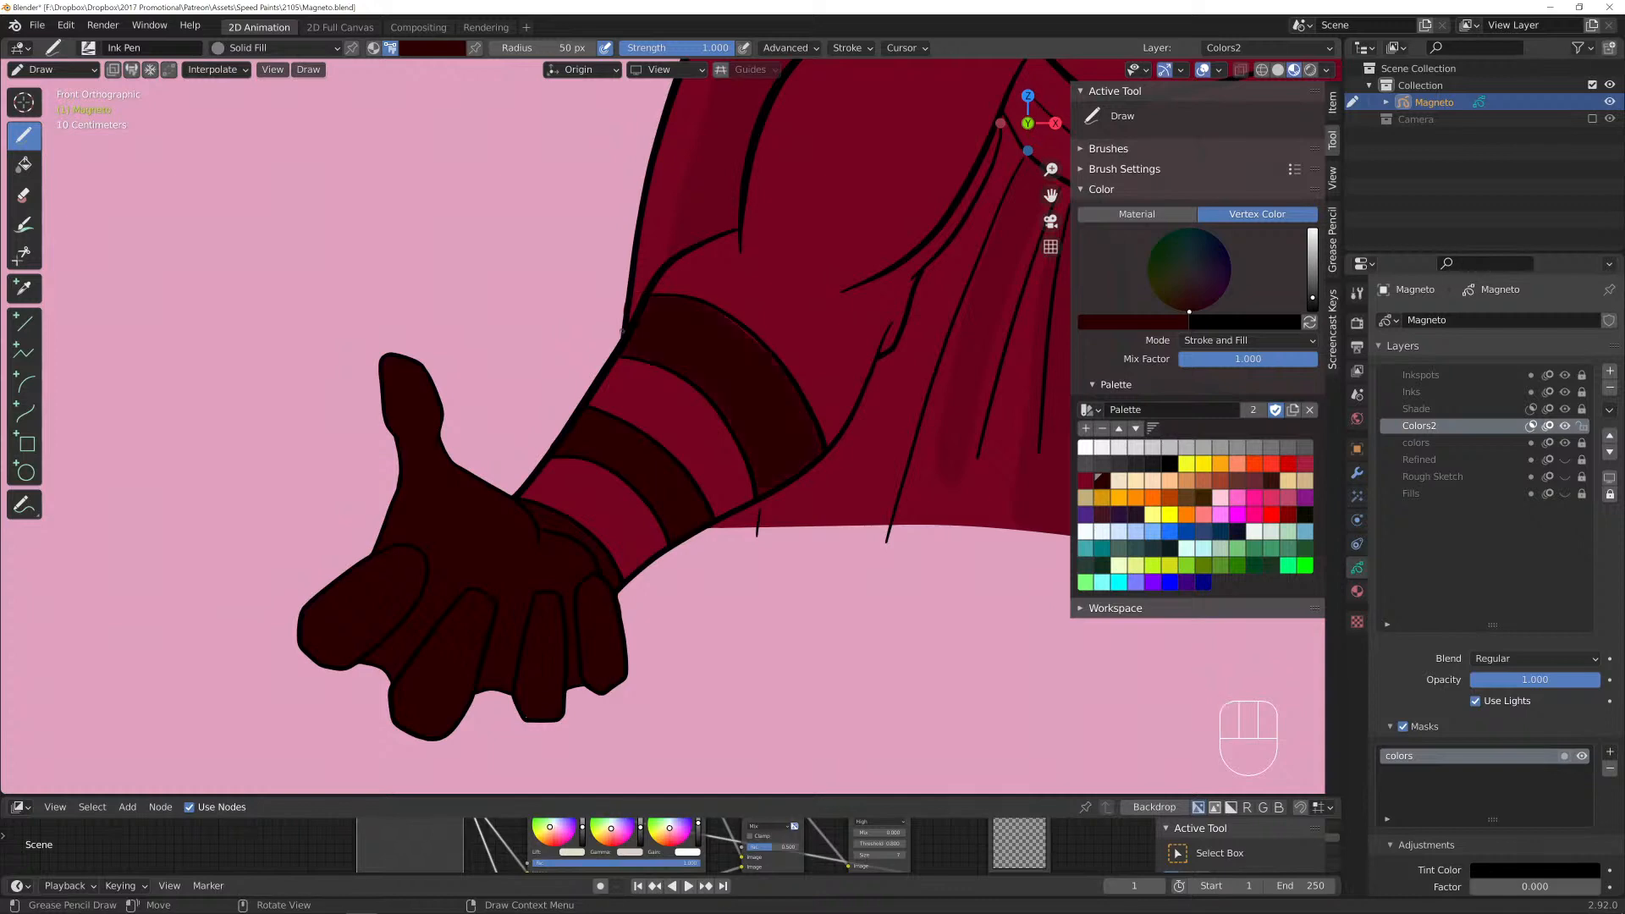
Try filling the helmet with dark red using the Fill tool while the colors layer is hidden, undo it, and restore the layer.
scroll(647, 328, down, 4)
shift+middle_drag(1025, 203, 752, 687)
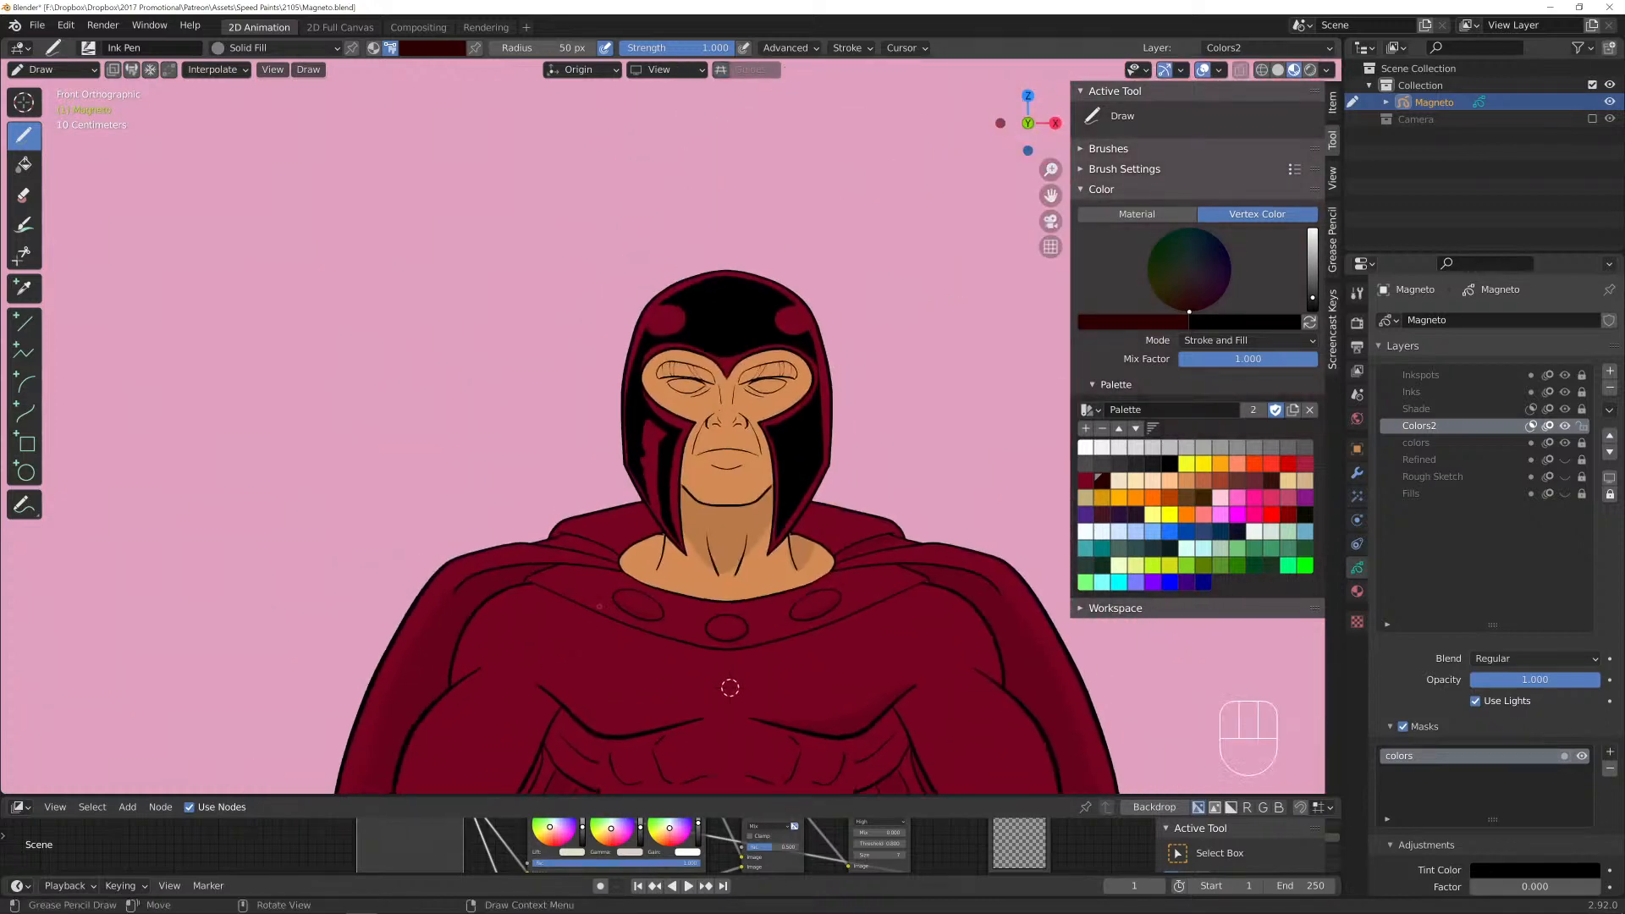
scroll(603, 601, up, 3)
scroll(596, 593, up, 1)
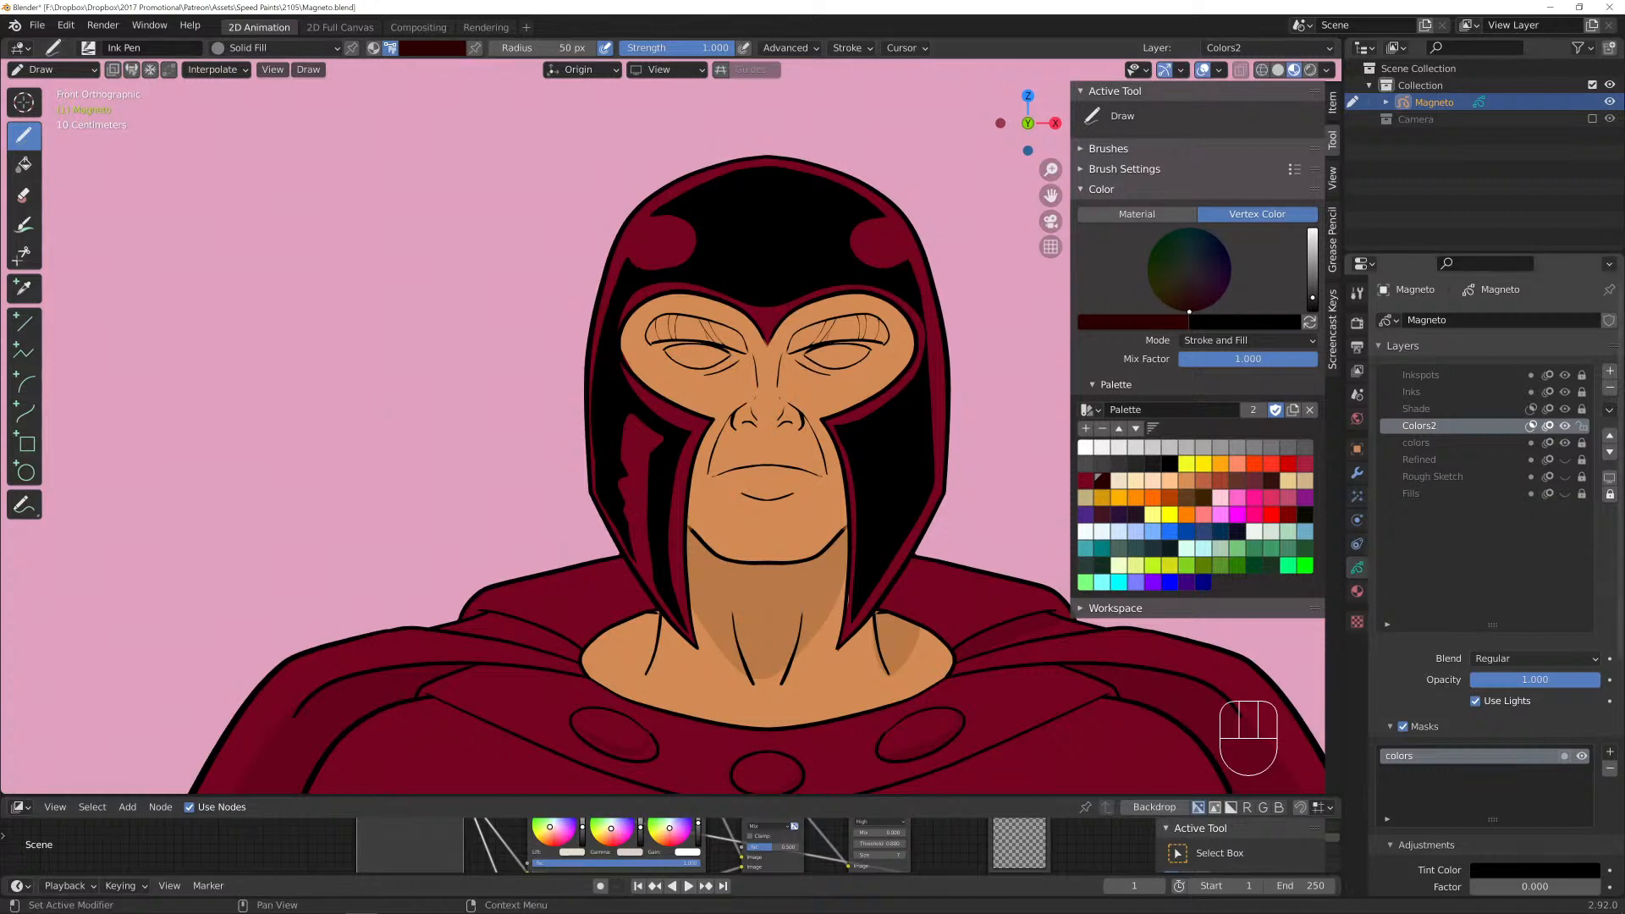
click(1564, 443)
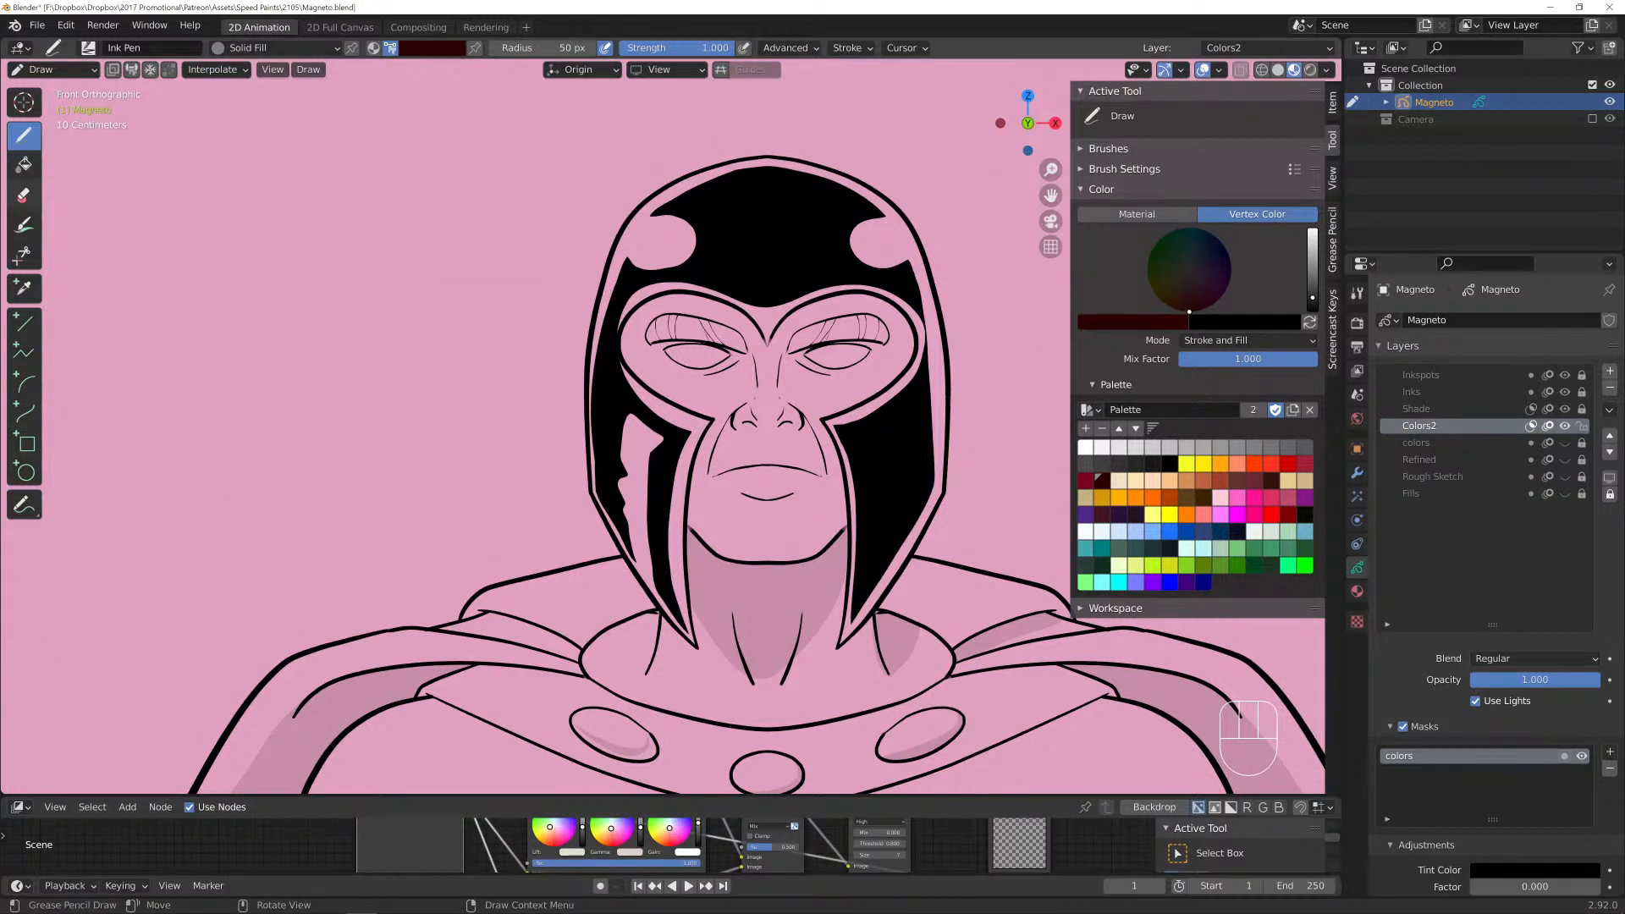
click(23, 163)
click(1102, 480)
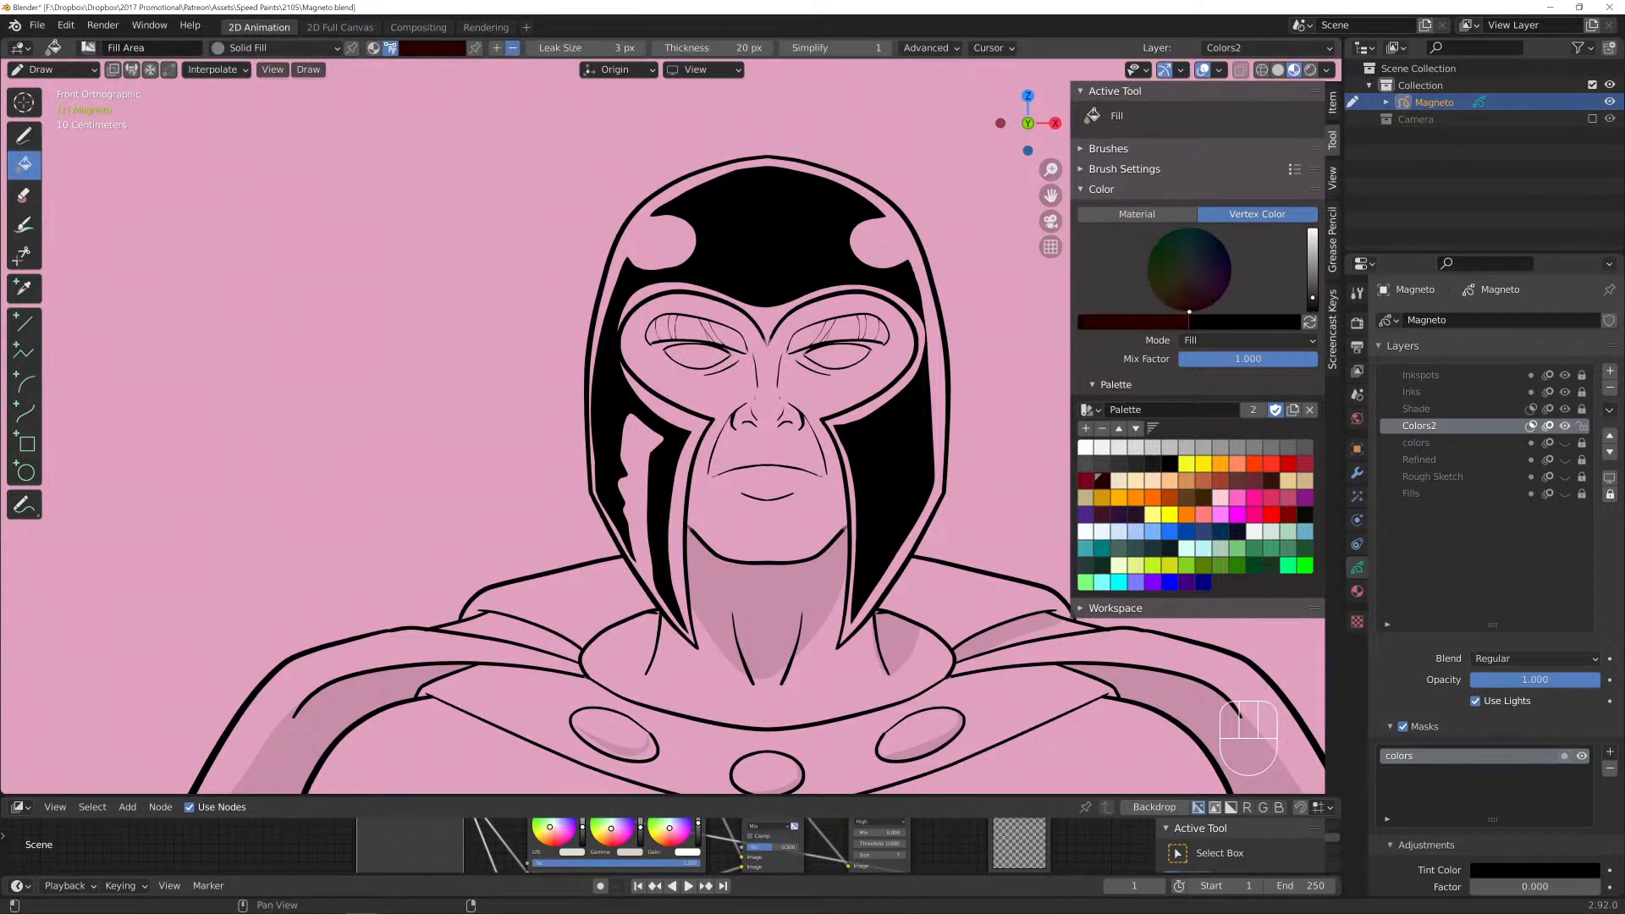
click(936, 371)
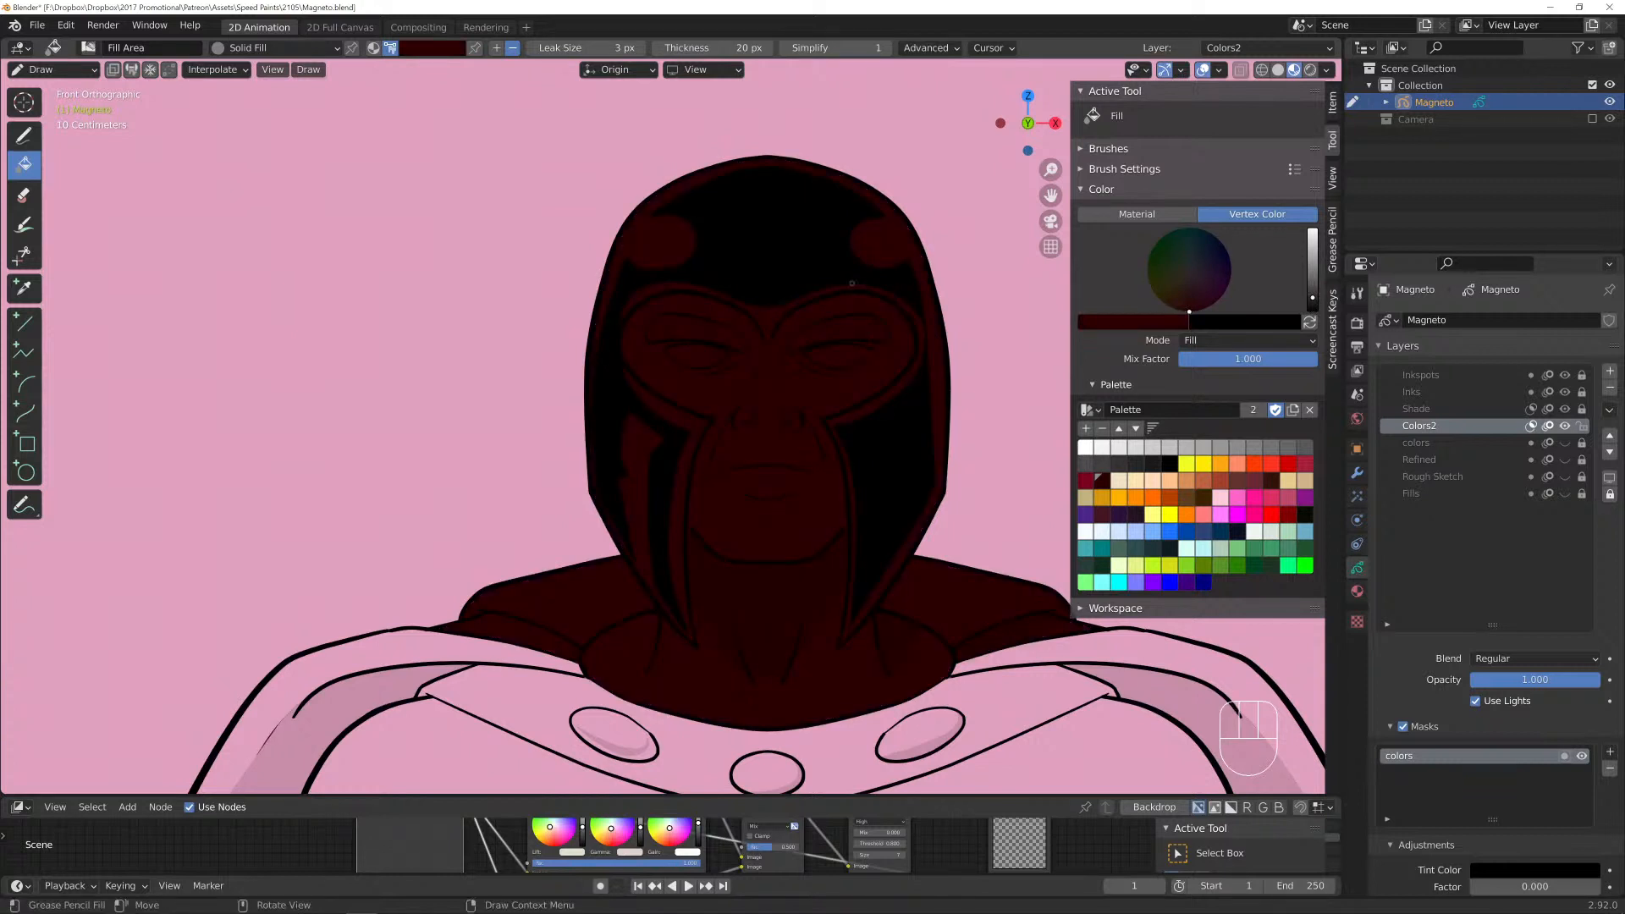
key(ctrl+z)
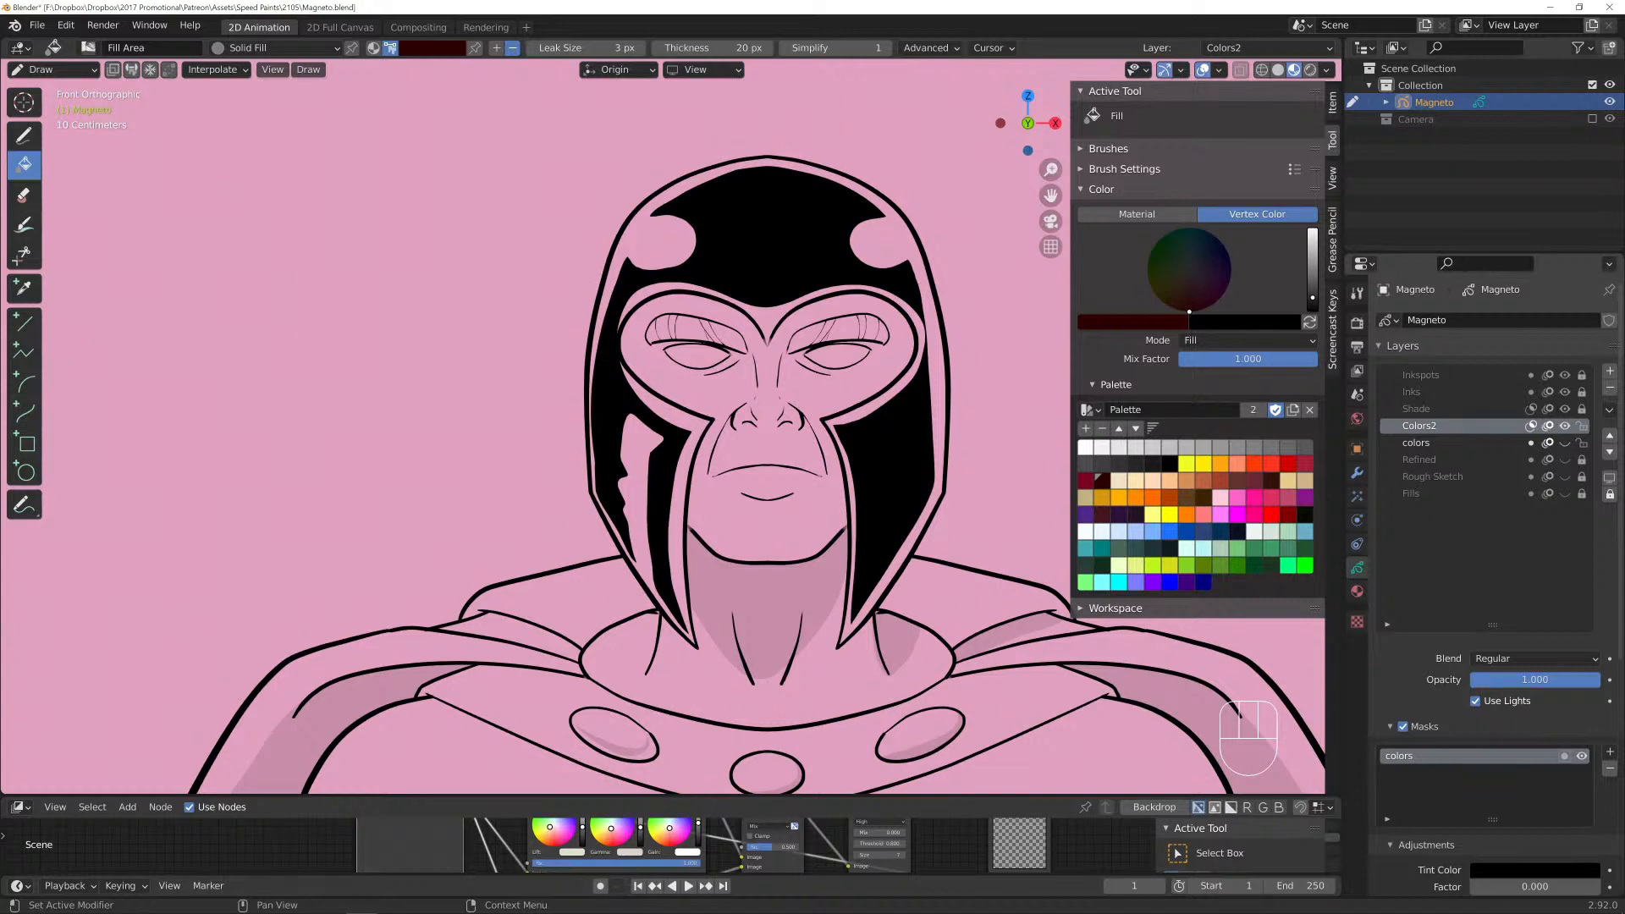
click(1565, 443)
click(1582, 442)
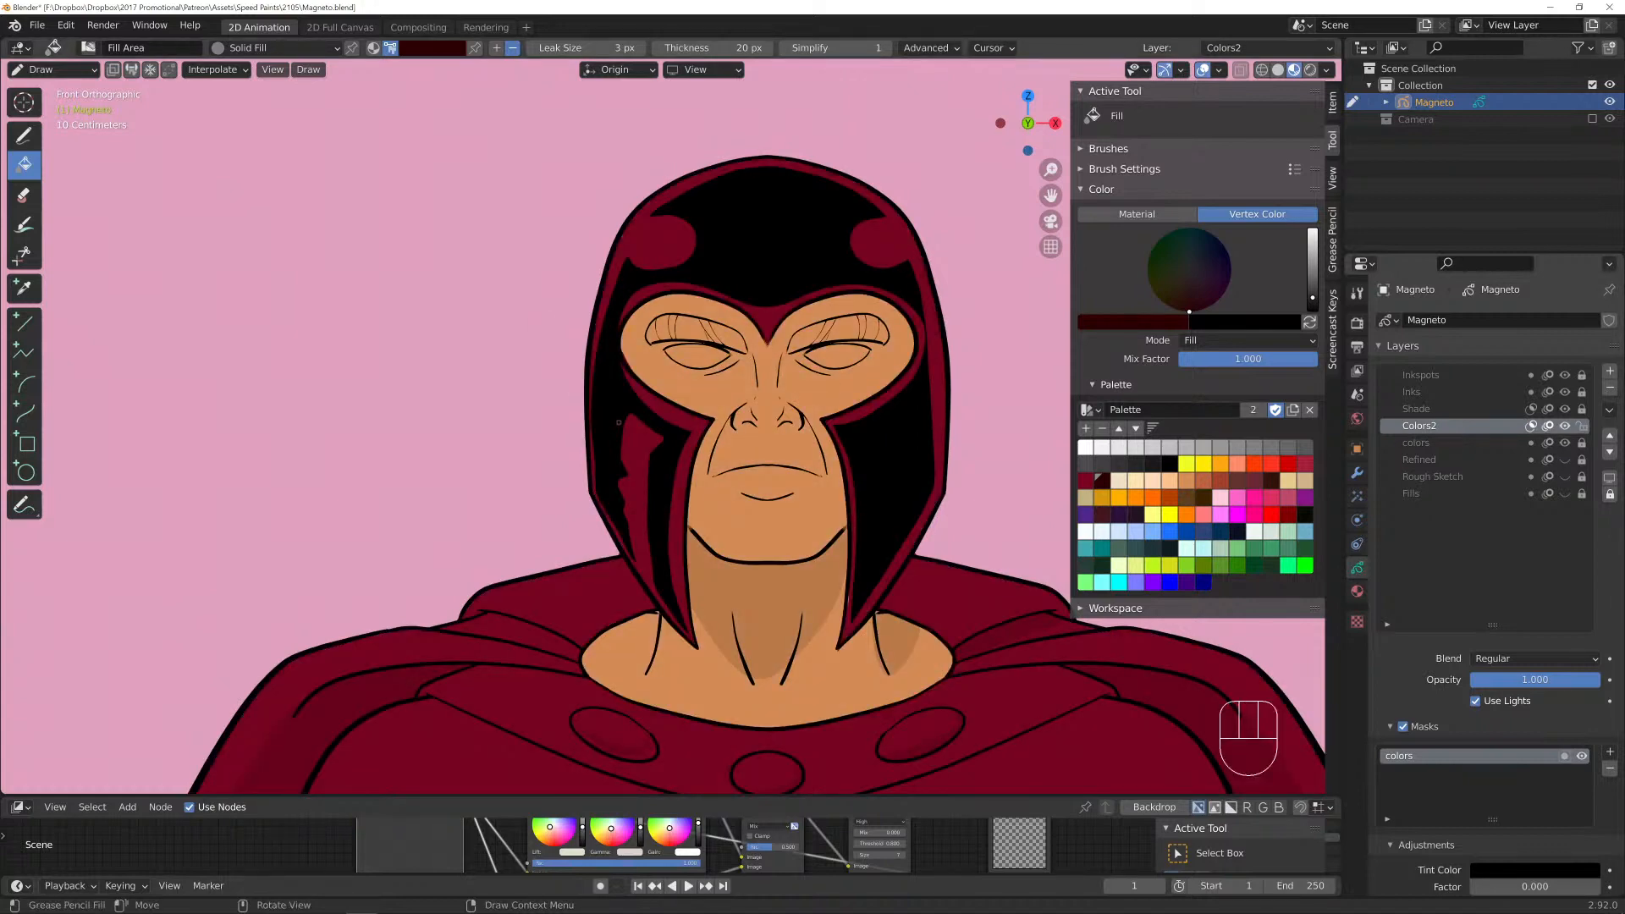
Try filling the helmet with dark red using the Fill tool with the colors layer shown, and undo the fill.
scroll(618, 421, up, 2)
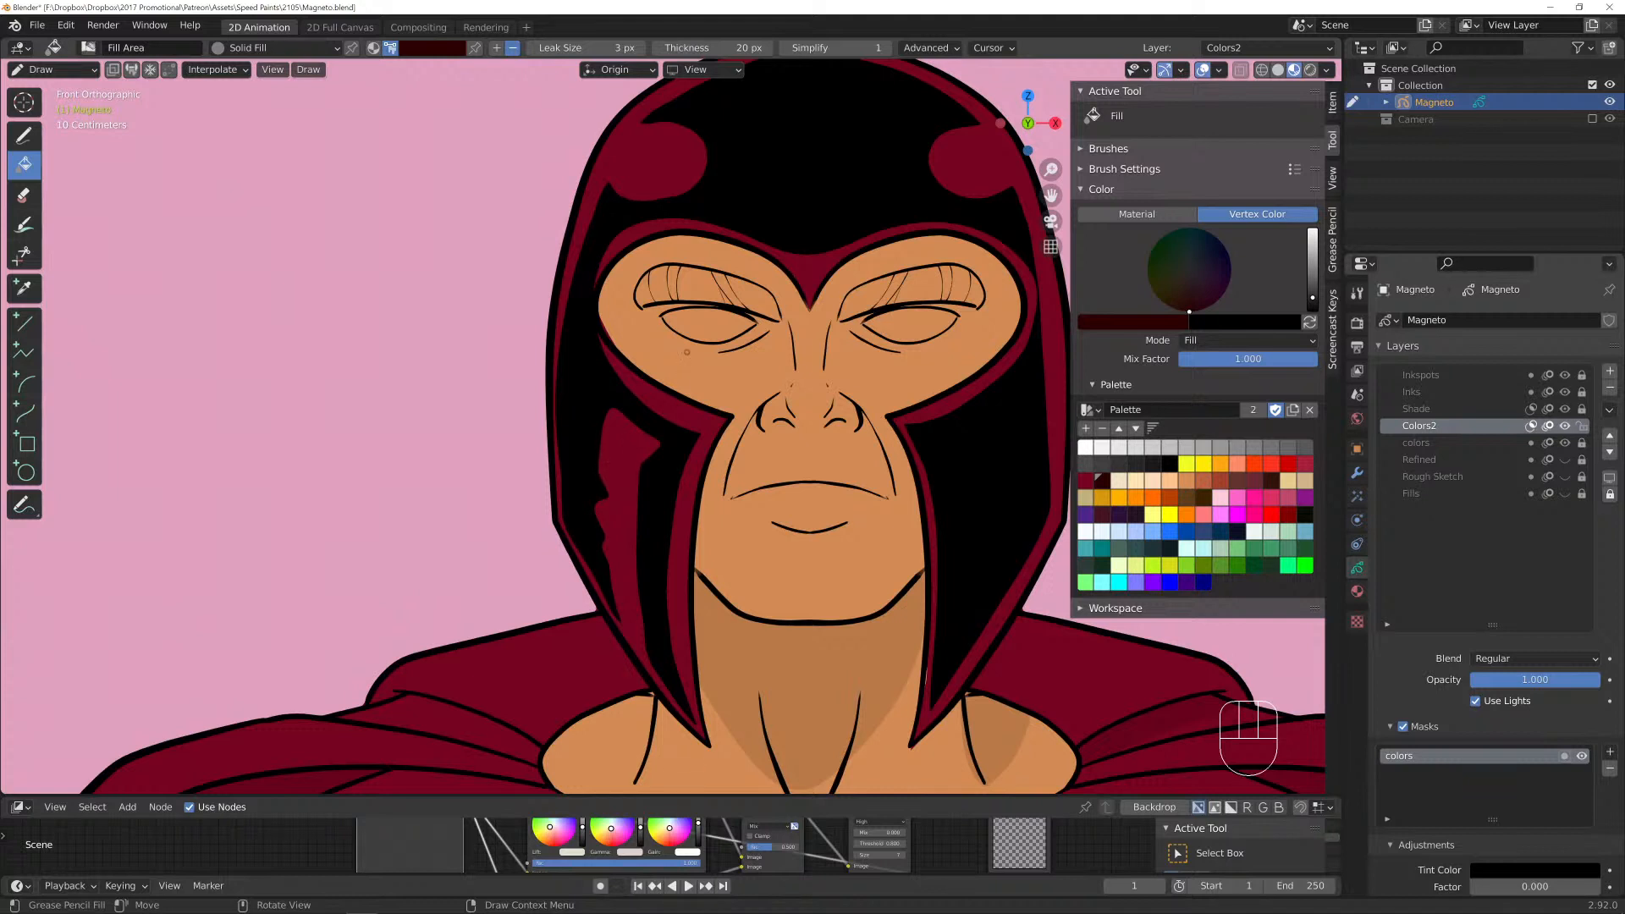
scroll(748, 382, down, 2)
shift+middle_drag(810, 421, 692, 389)
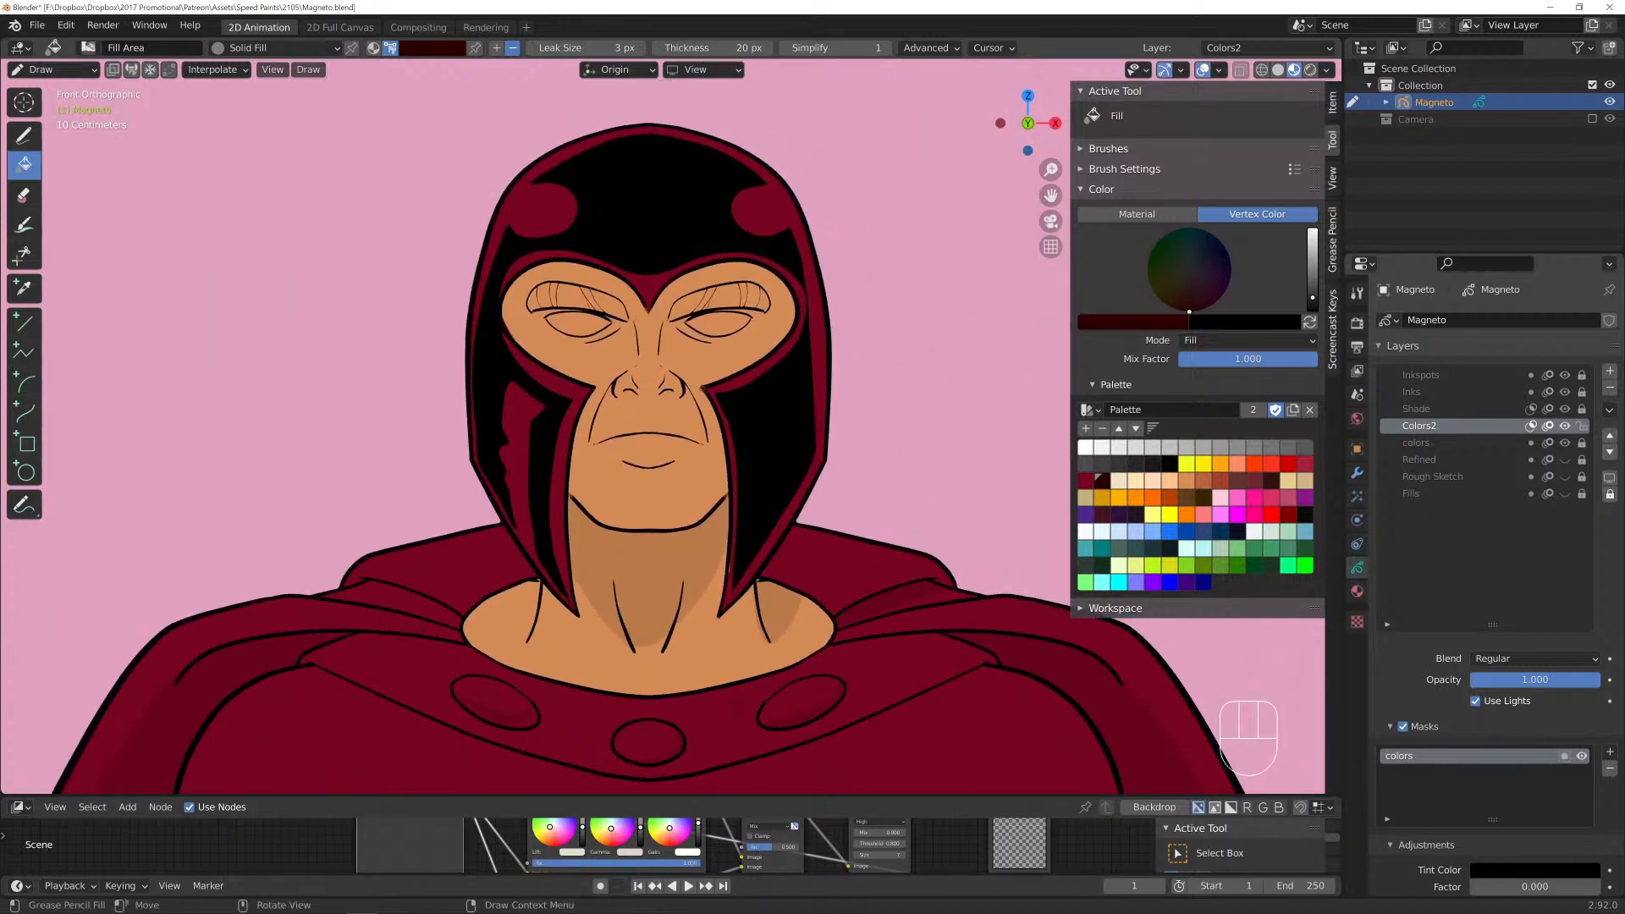
click(702, 389)
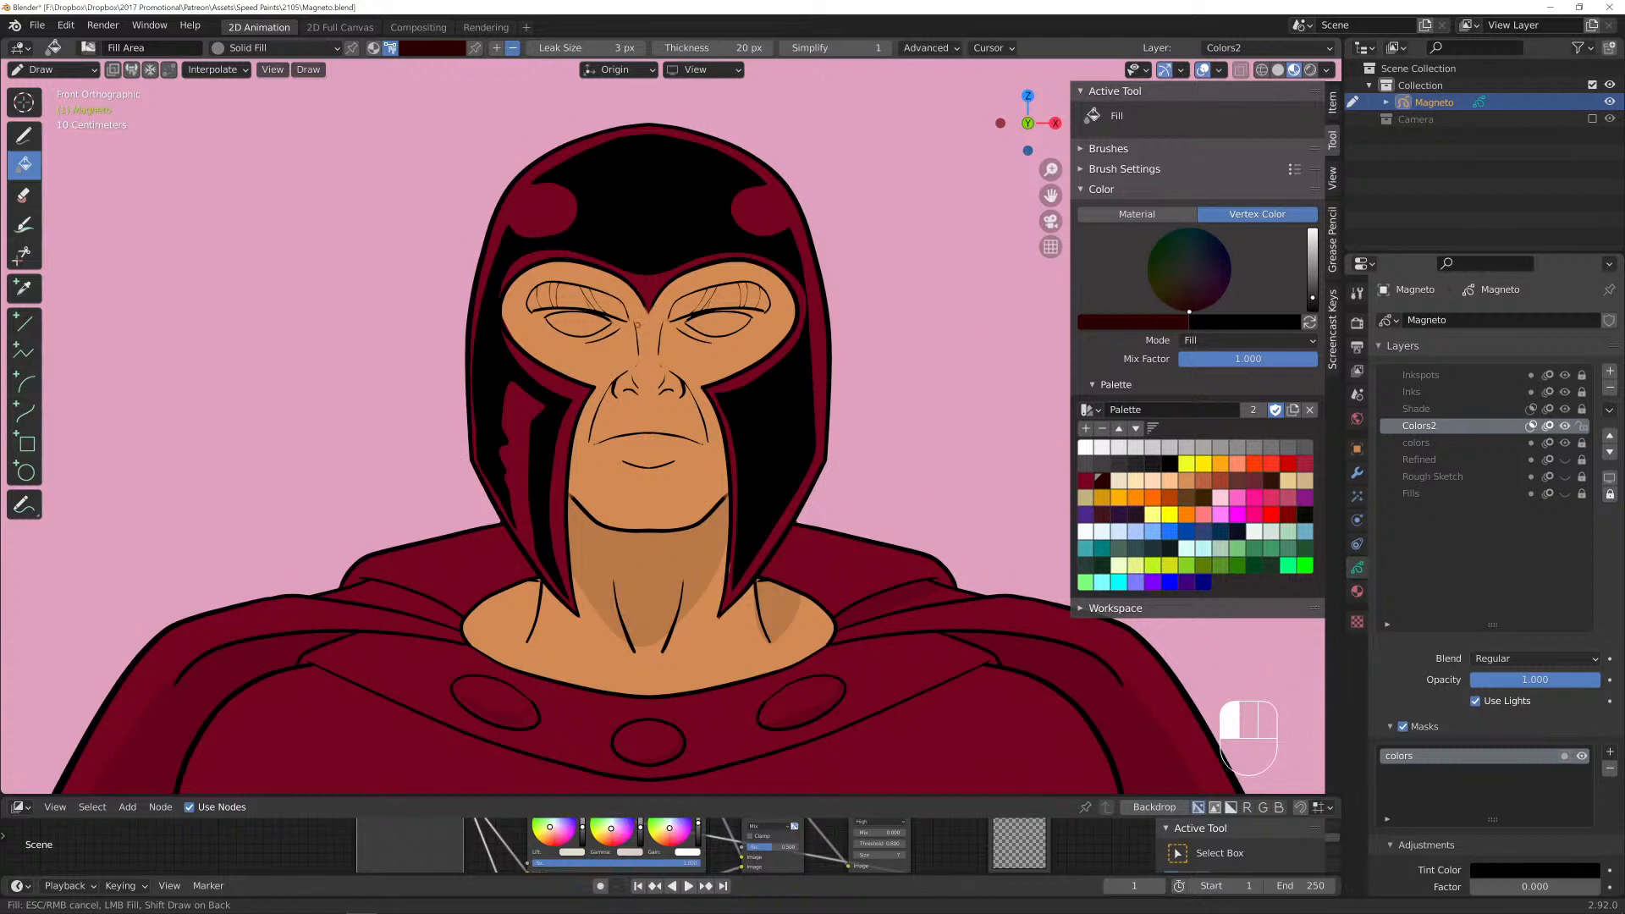
click(606, 374)
key(ctrl+z)
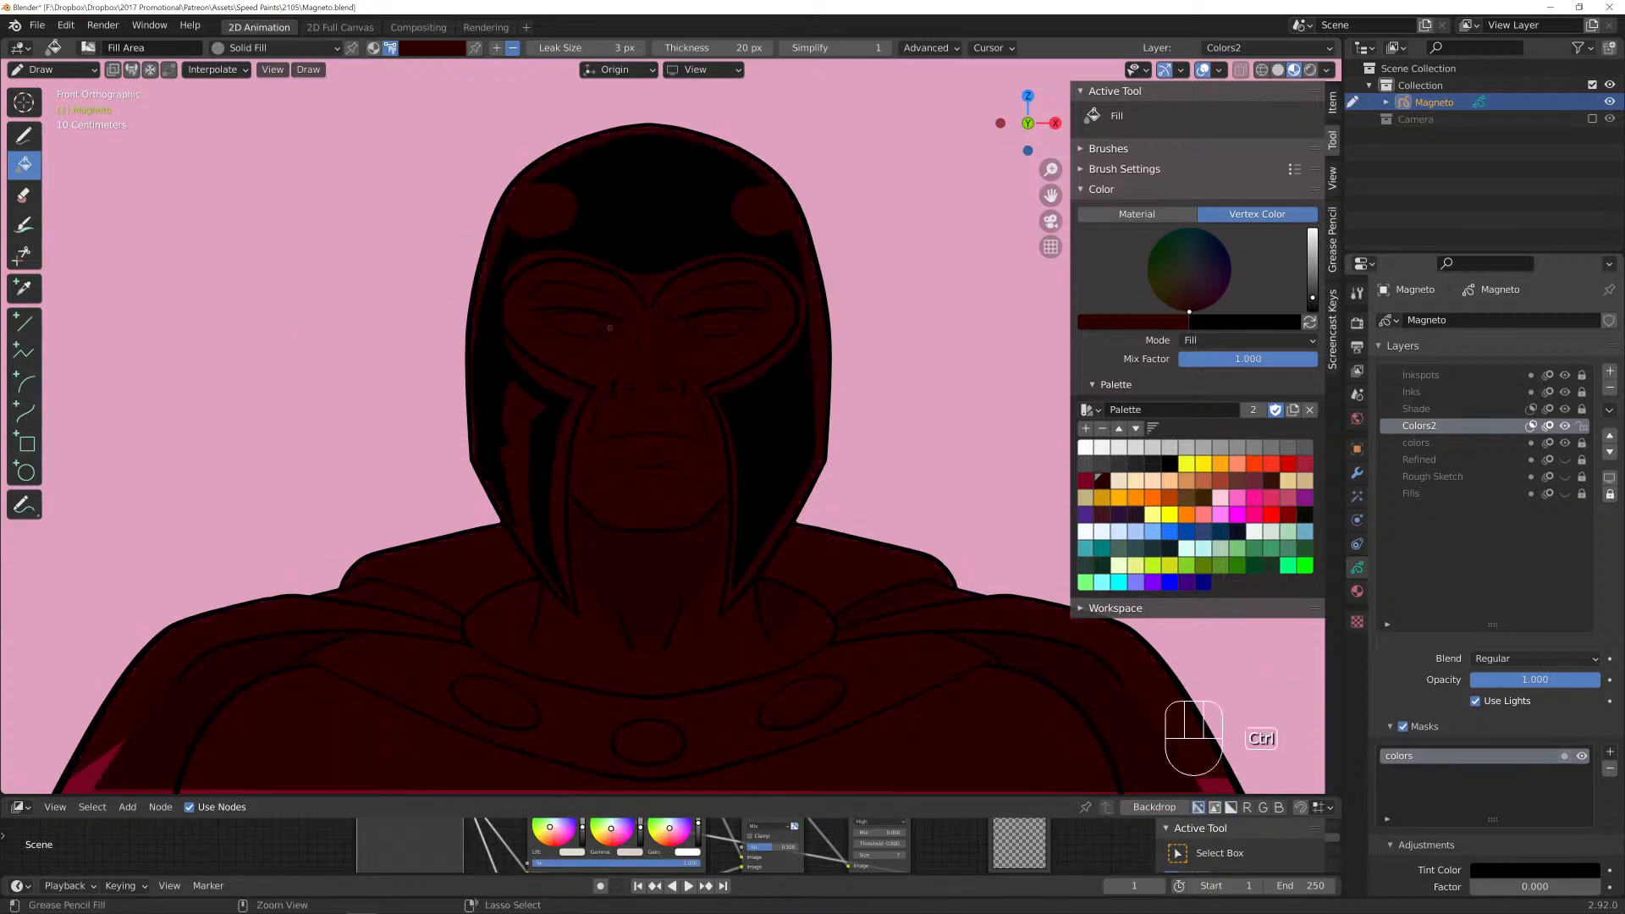
Draw a freehand dark red fill over the helmet around the face opening, and close its linked stroke.
click(24, 135)
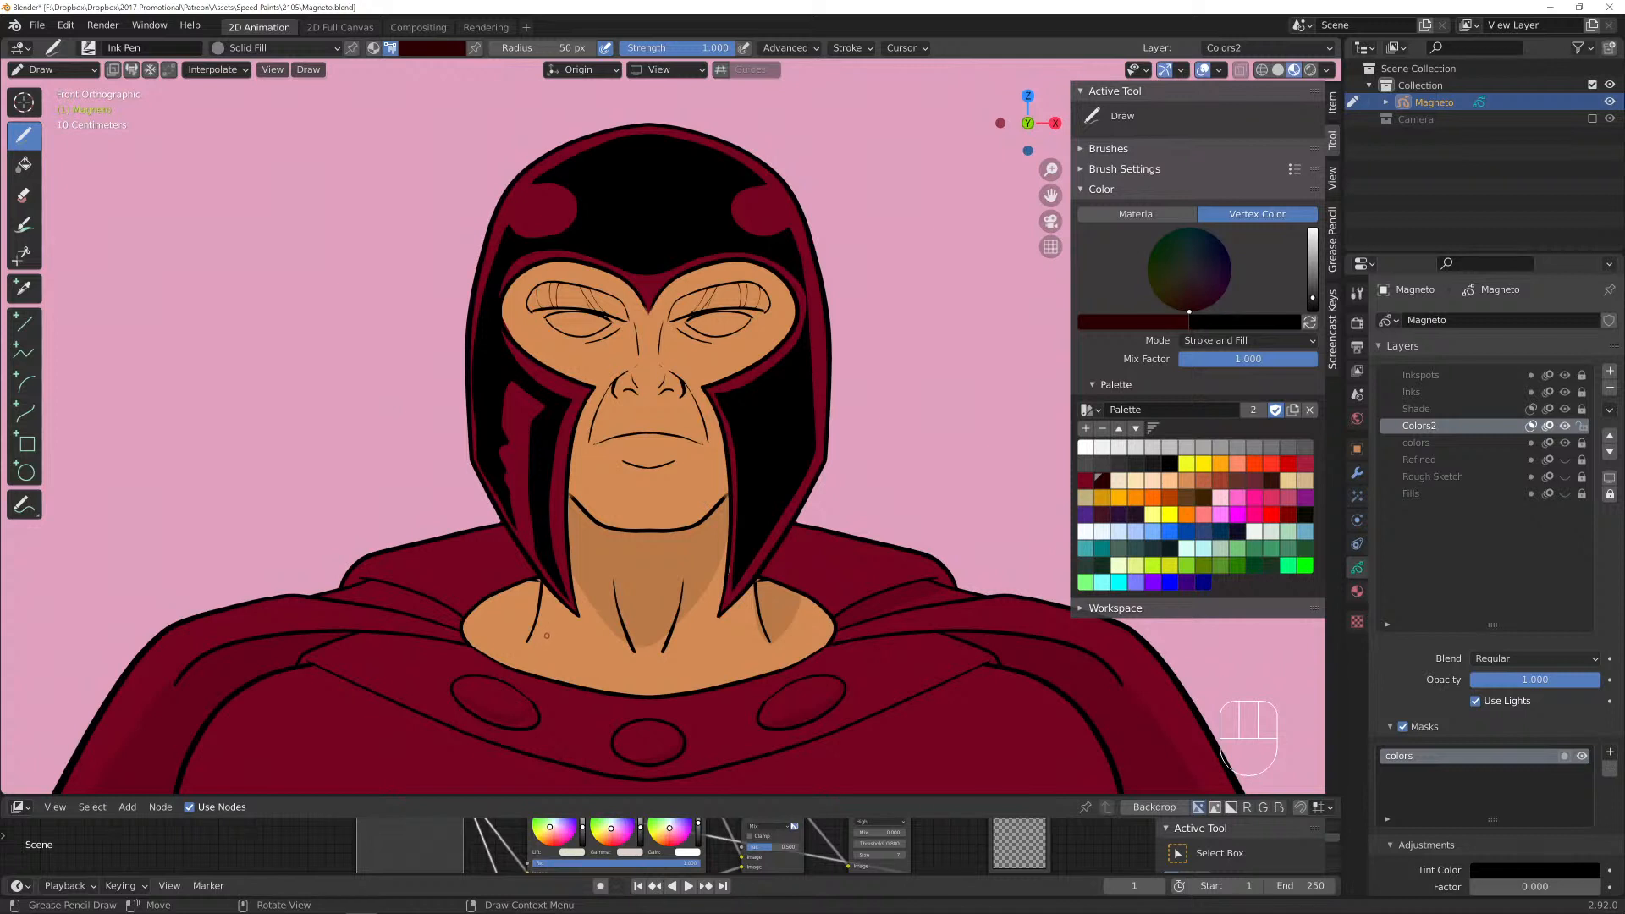
mouse_move(577, 615)
mouse_down()
mouse_move(466, 450)
mouse_move(471, 269)
mouse_move(669, 106)
mouse_move(840, 227)
mouse_move(823, 376)
mouse_move(839, 470)
mouse_move(735, 590)
mouse_move(593, 611)
mouse_move(718, 609)
mouse_move(732, 457)
mouse_move(722, 385)
mouse_move(697, 372)
mouse_move(772, 348)
mouse_move(797, 304)
mouse_move(711, 258)
mouse_move(658, 288)
mouse_move(558, 259)
mouse_move(512, 271)
mouse_move(512, 343)
mouse_move(575, 592)
mouse_move(584, 508)
mouse_move(571, 575)
mouse_move(566, 537)
mouse_move(576, 559)
mouse_up()
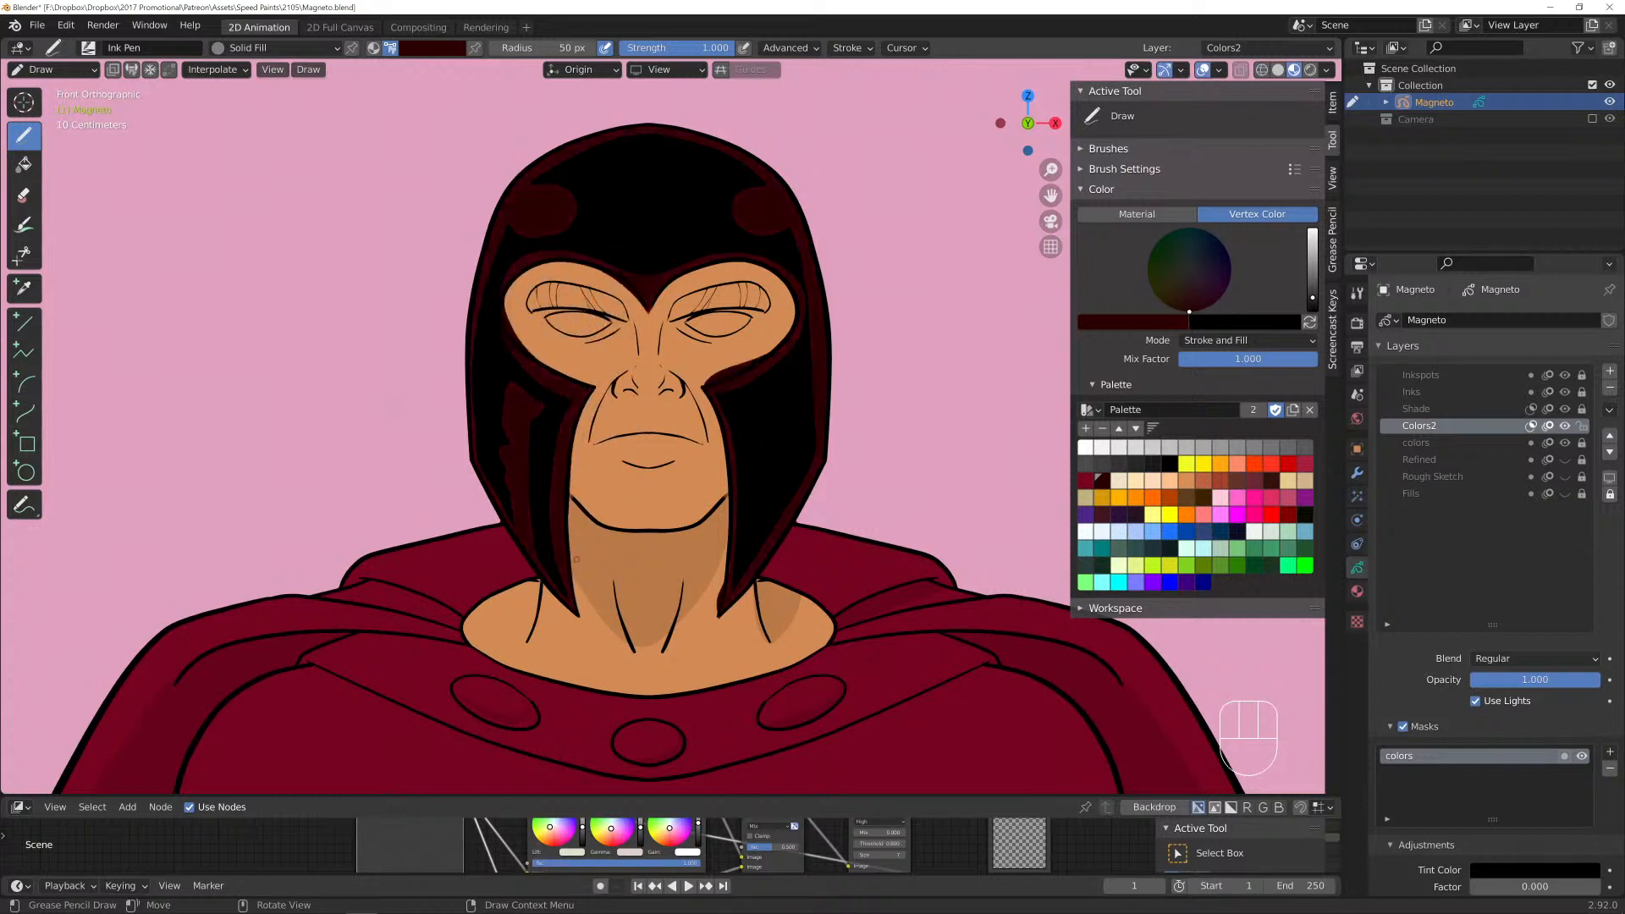
key(Tab)
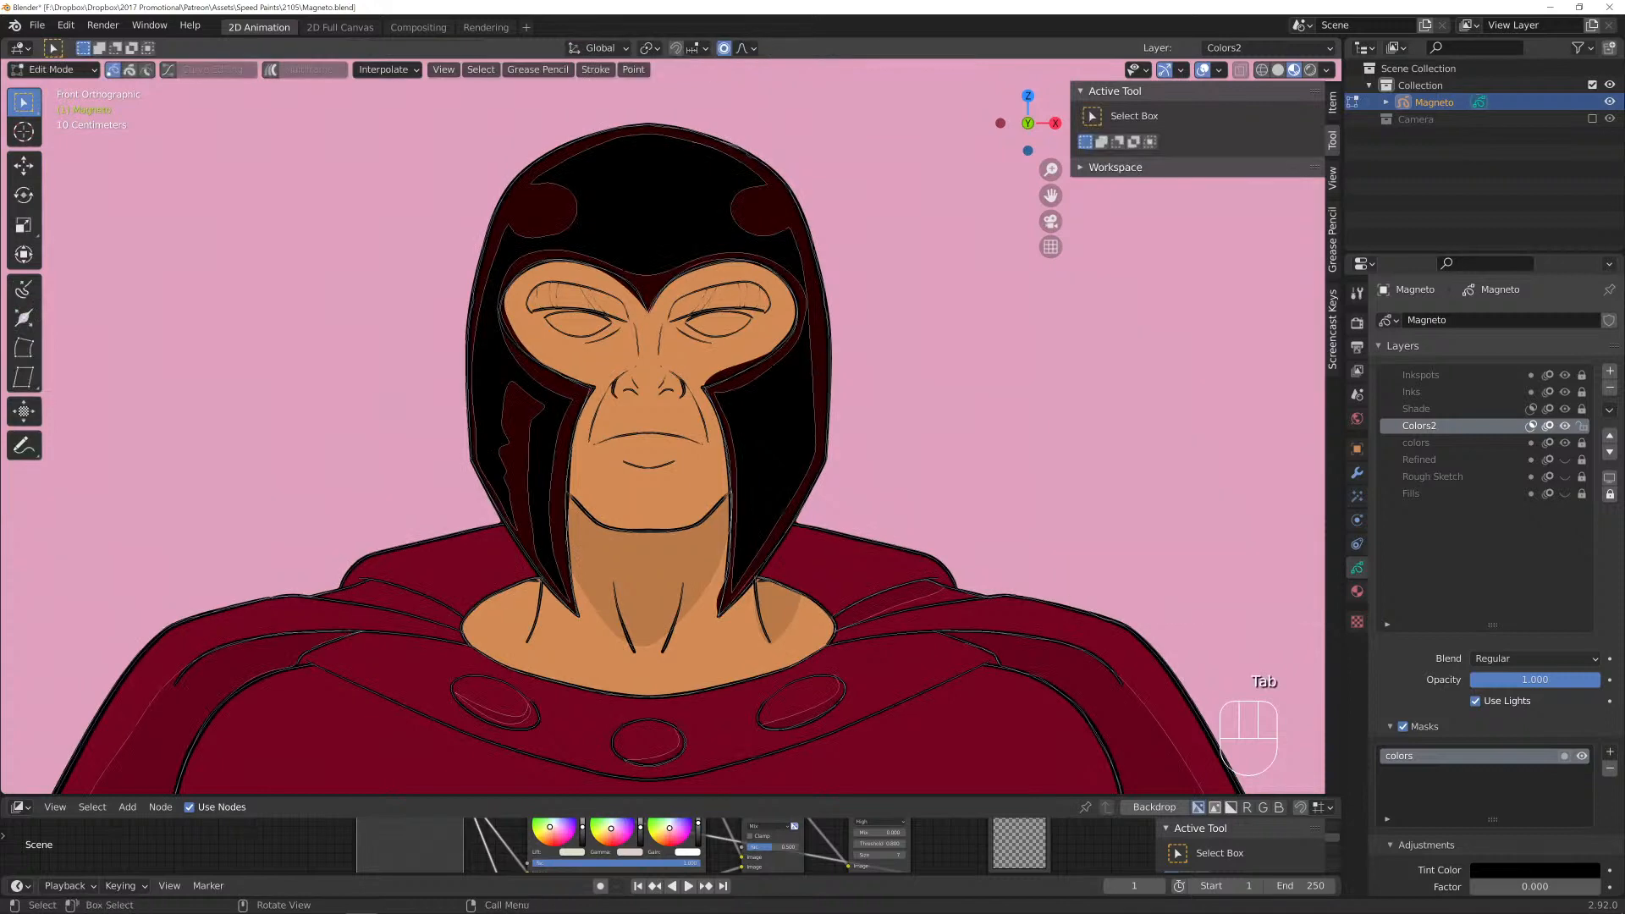
key(l)
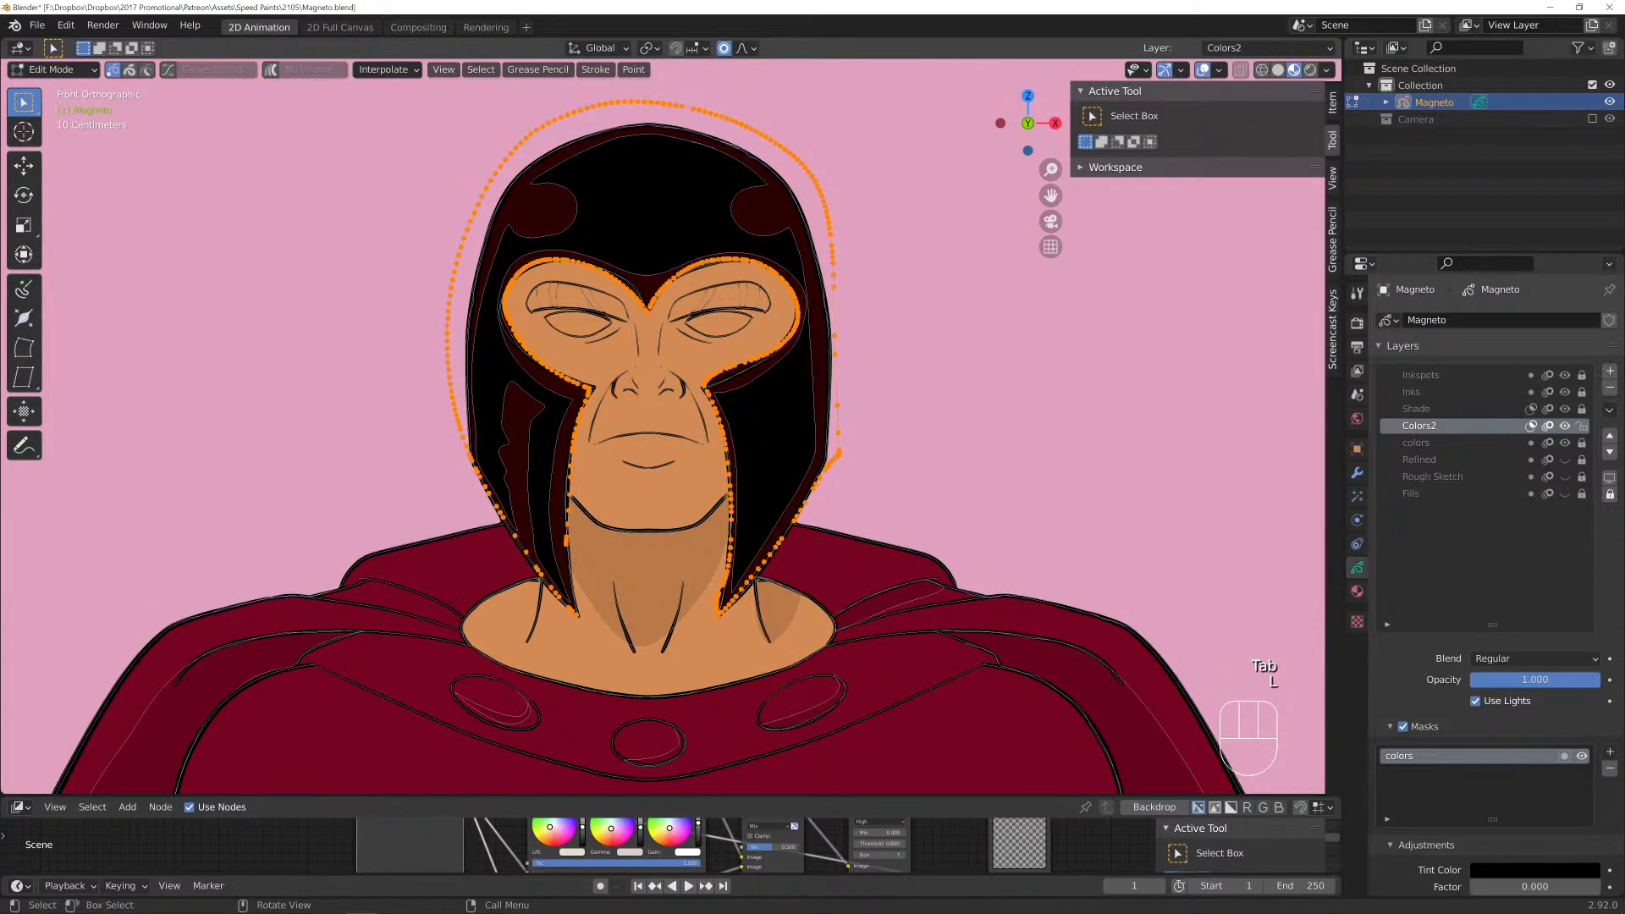
key(f)
Move the helmet fill's edge below the right-hand eye down to the inked face opening with proportional editing.
scroll(662, 426, up, 4)
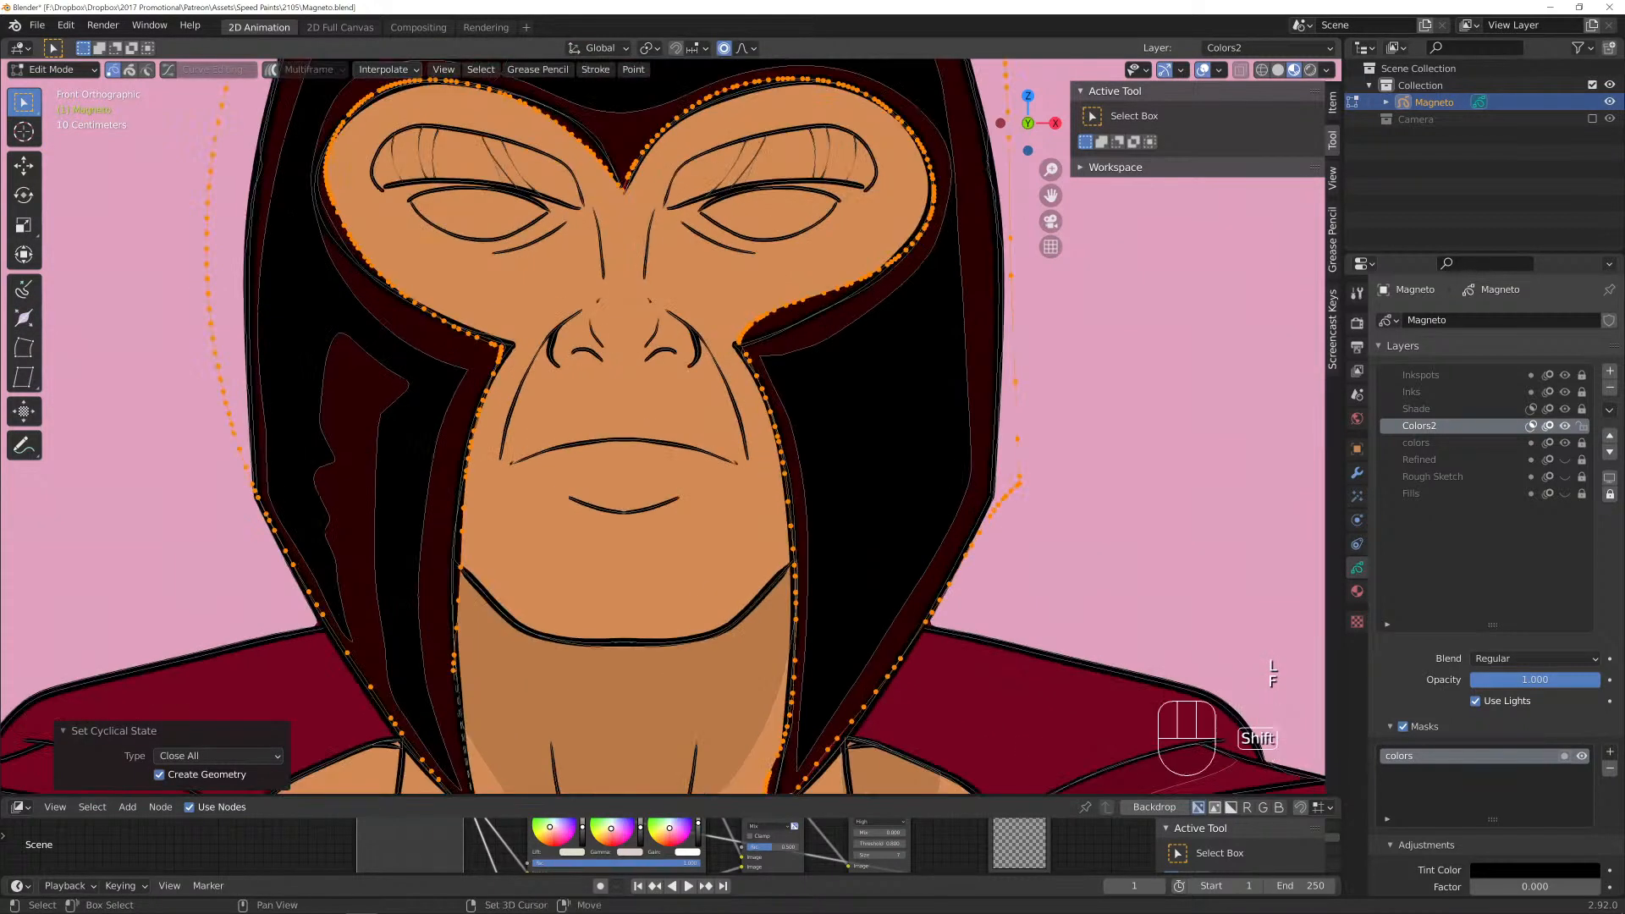
shift+middle_drag(817, 301, 713, 411)
scroll(713, 411, up, 1)
click(713, 410)
key(g)
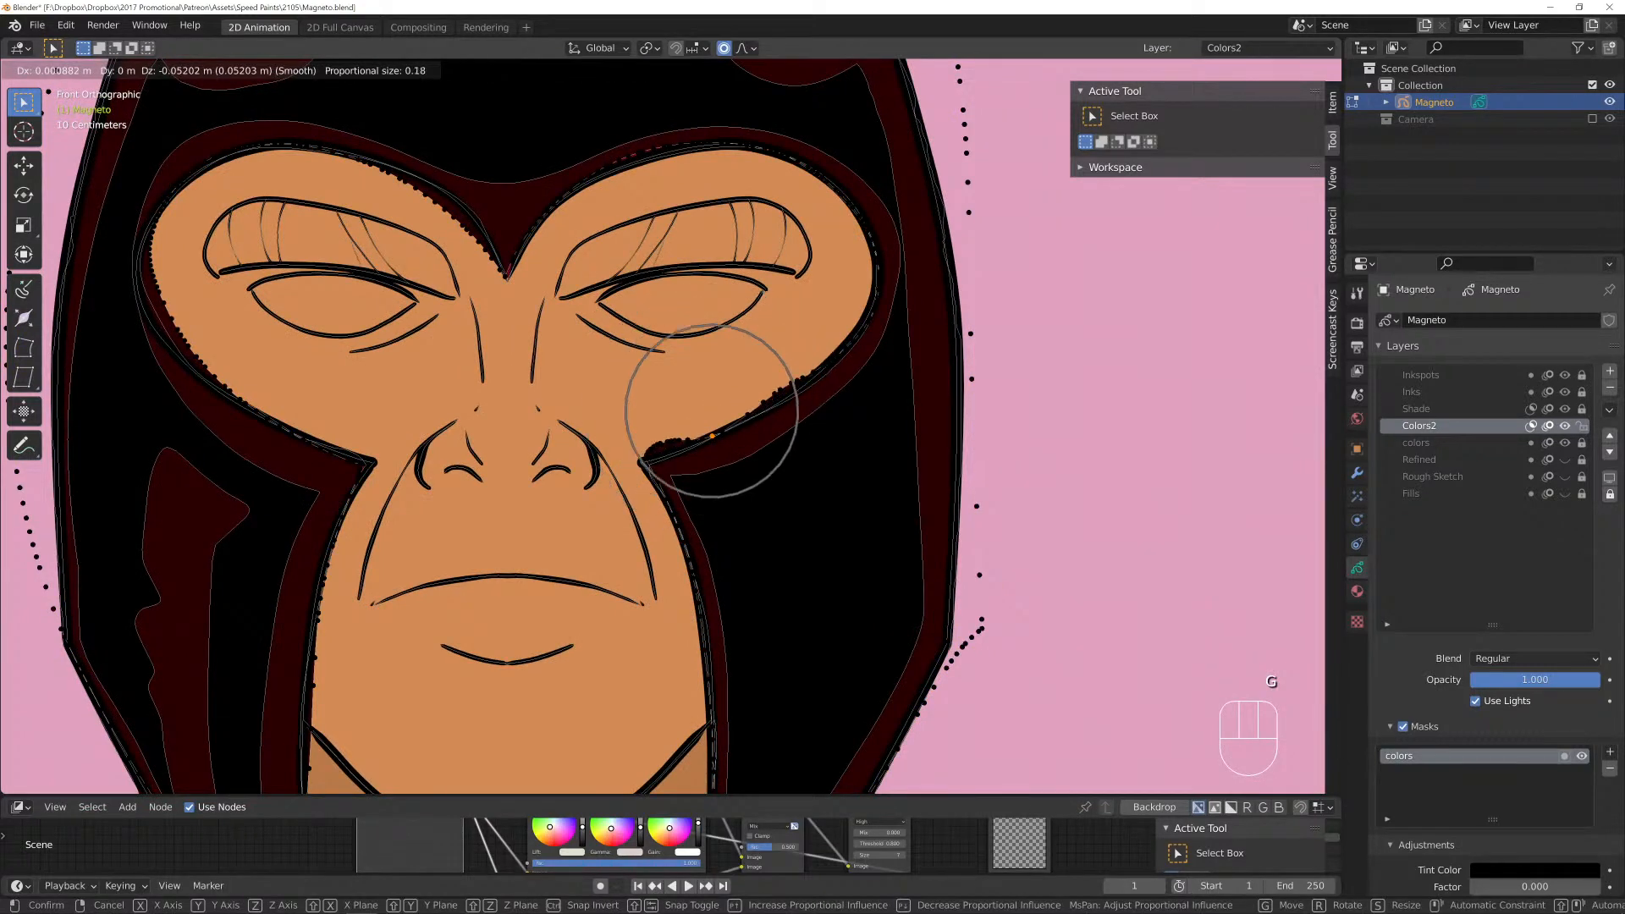
scroll(712, 436, down, 4)
click(710, 433)
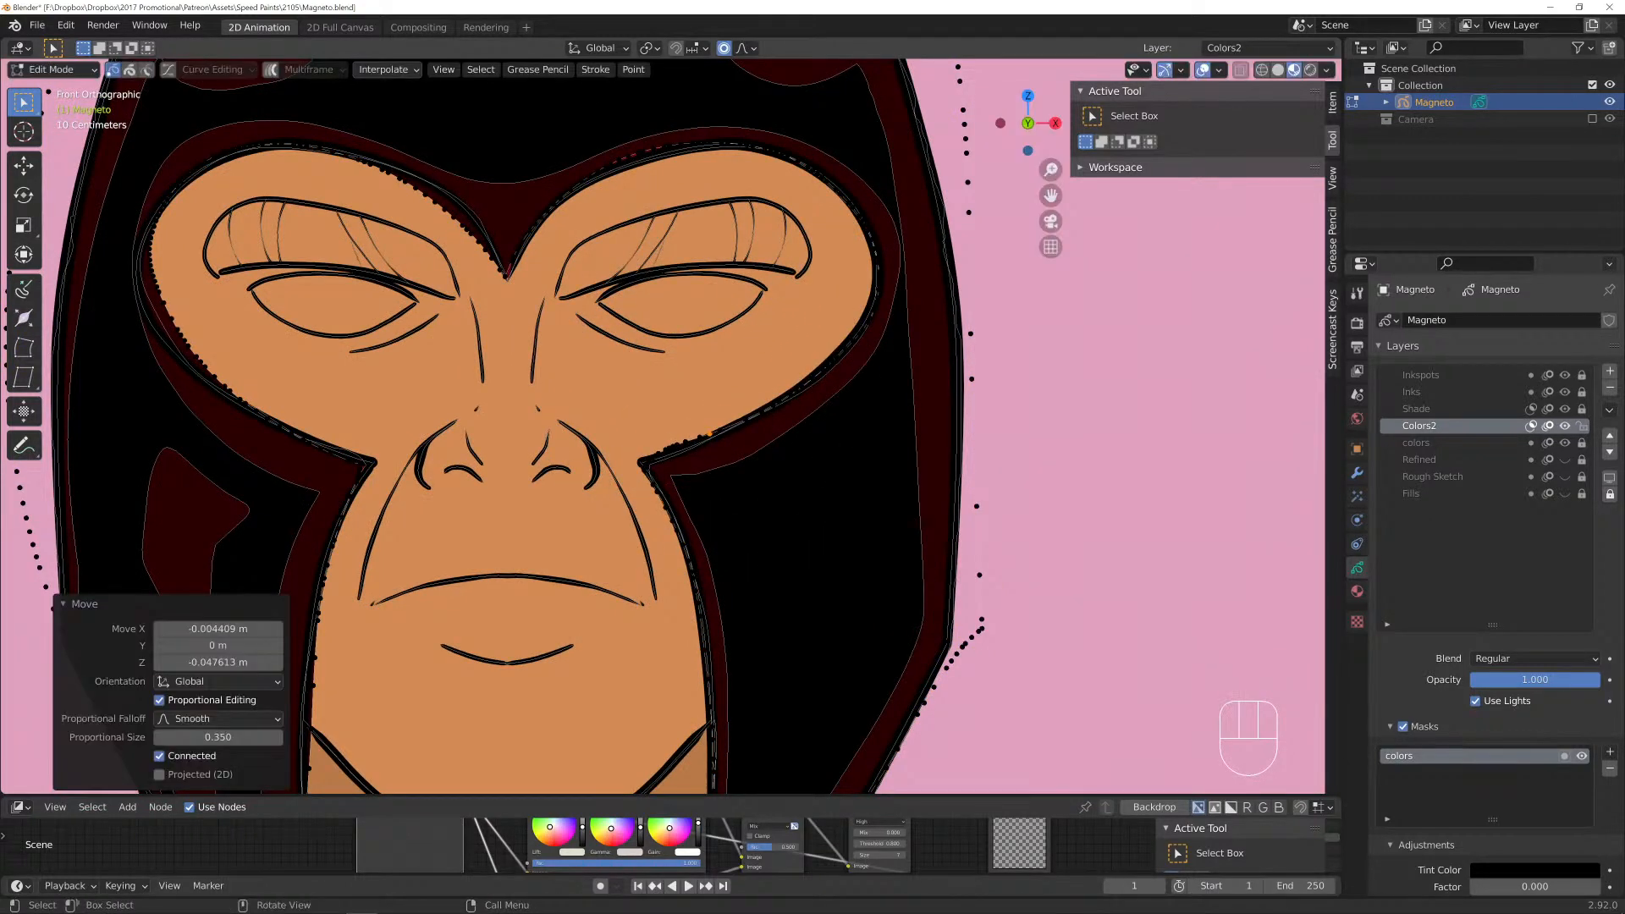
Move the helmet fill's right-hand inner corner beside the nose onto the inked corner of the face opening.
scroll(665, 435, up, 2)
shift+middle_drag(664, 435, 749, 421)
key(g)
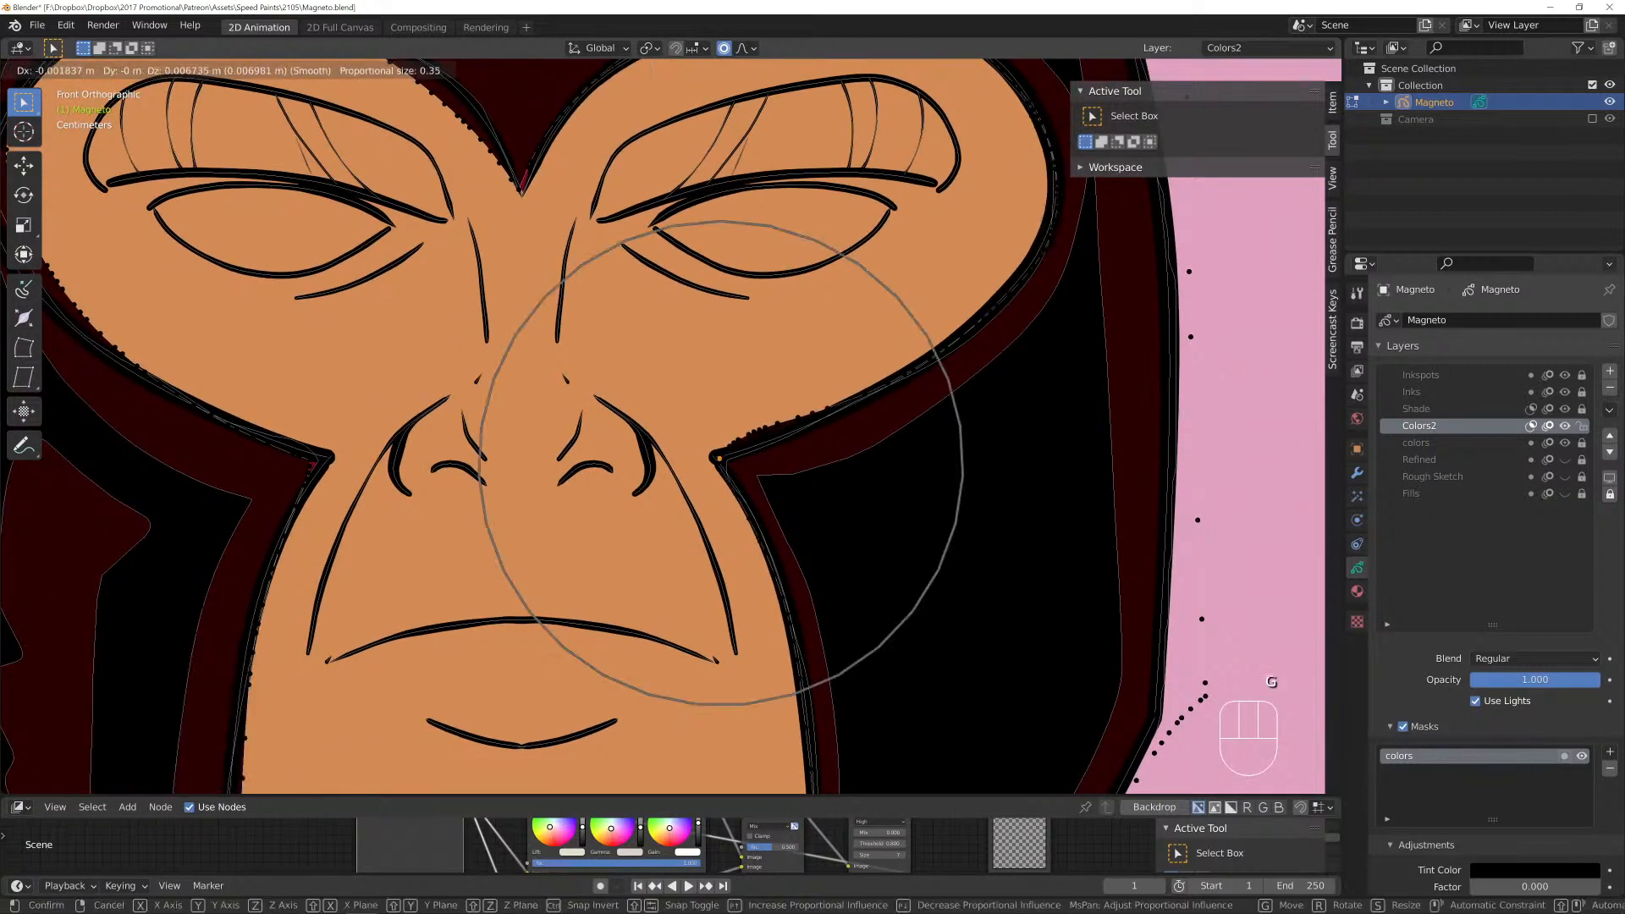
scroll(720, 462, up, 5)
click(714, 457)
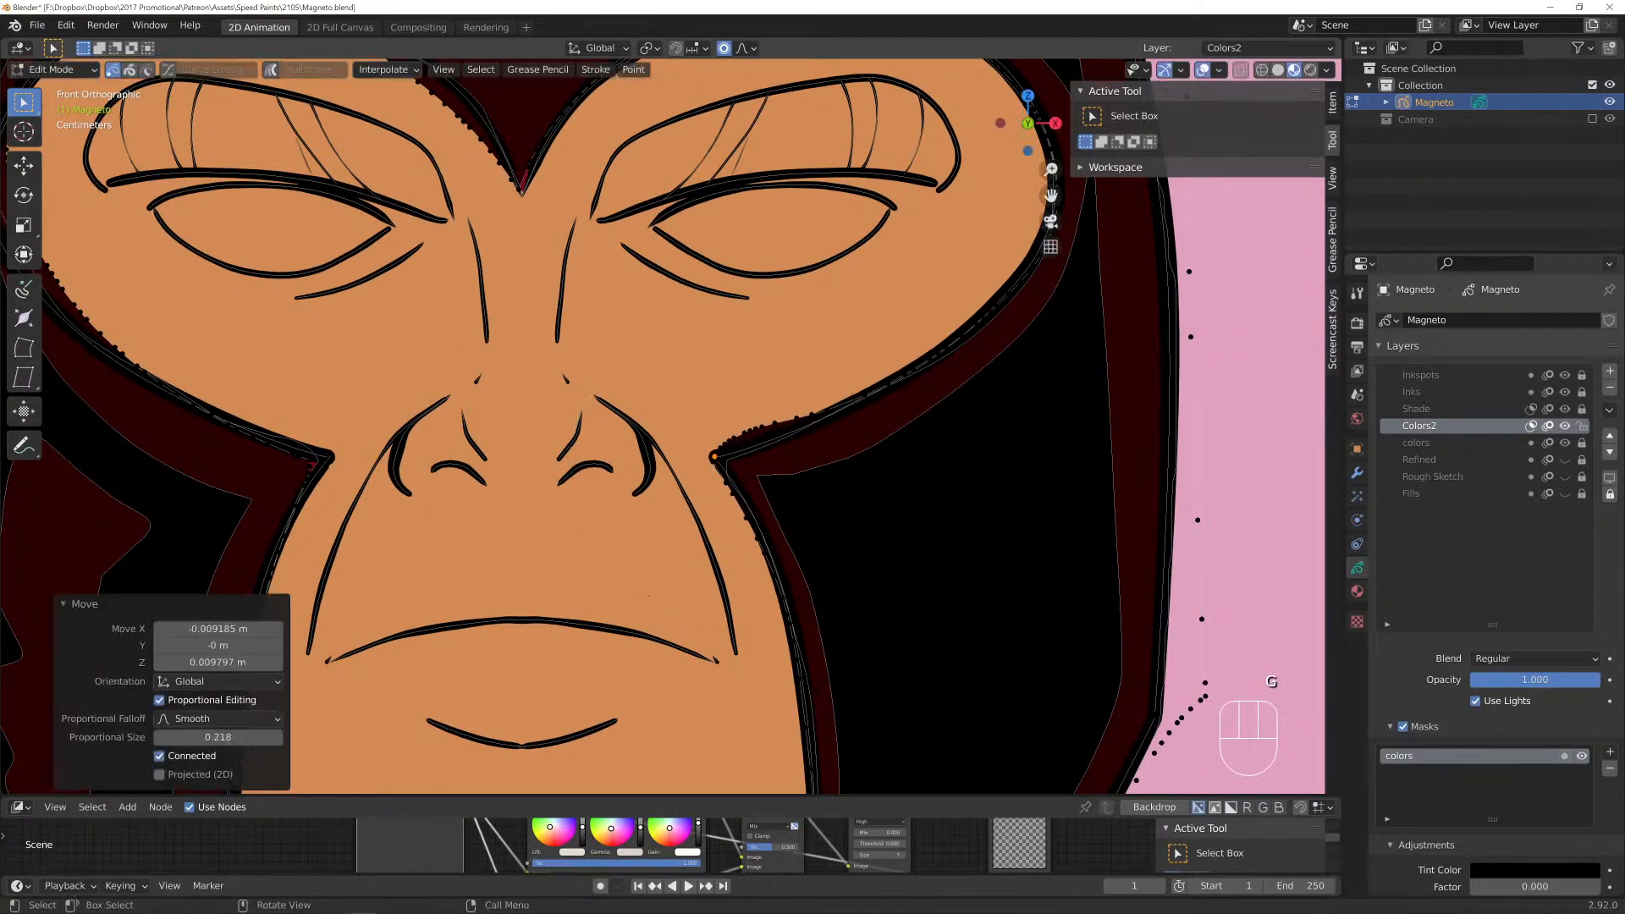
Smooth the helmet fill's edge next to the right-hand corner beside the nose, using a smaller proportional size.
key(g)
scroll(744, 436, up, 3)
scroll(748, 427, up, 6)
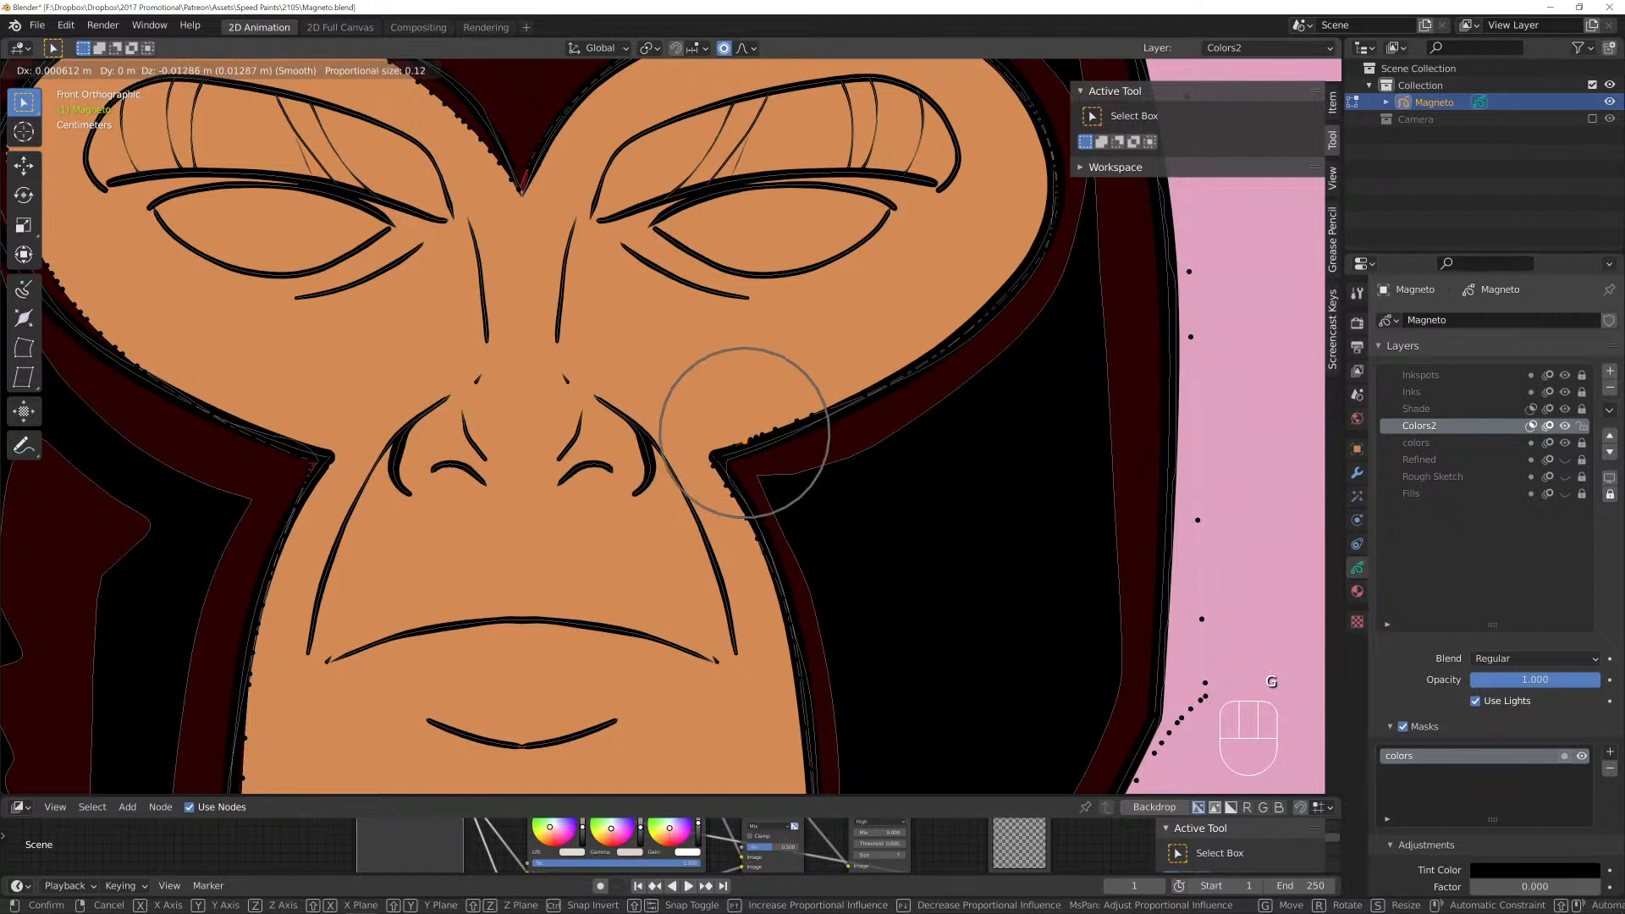
scroll(748, 428, down, 2)
click(749, 428)
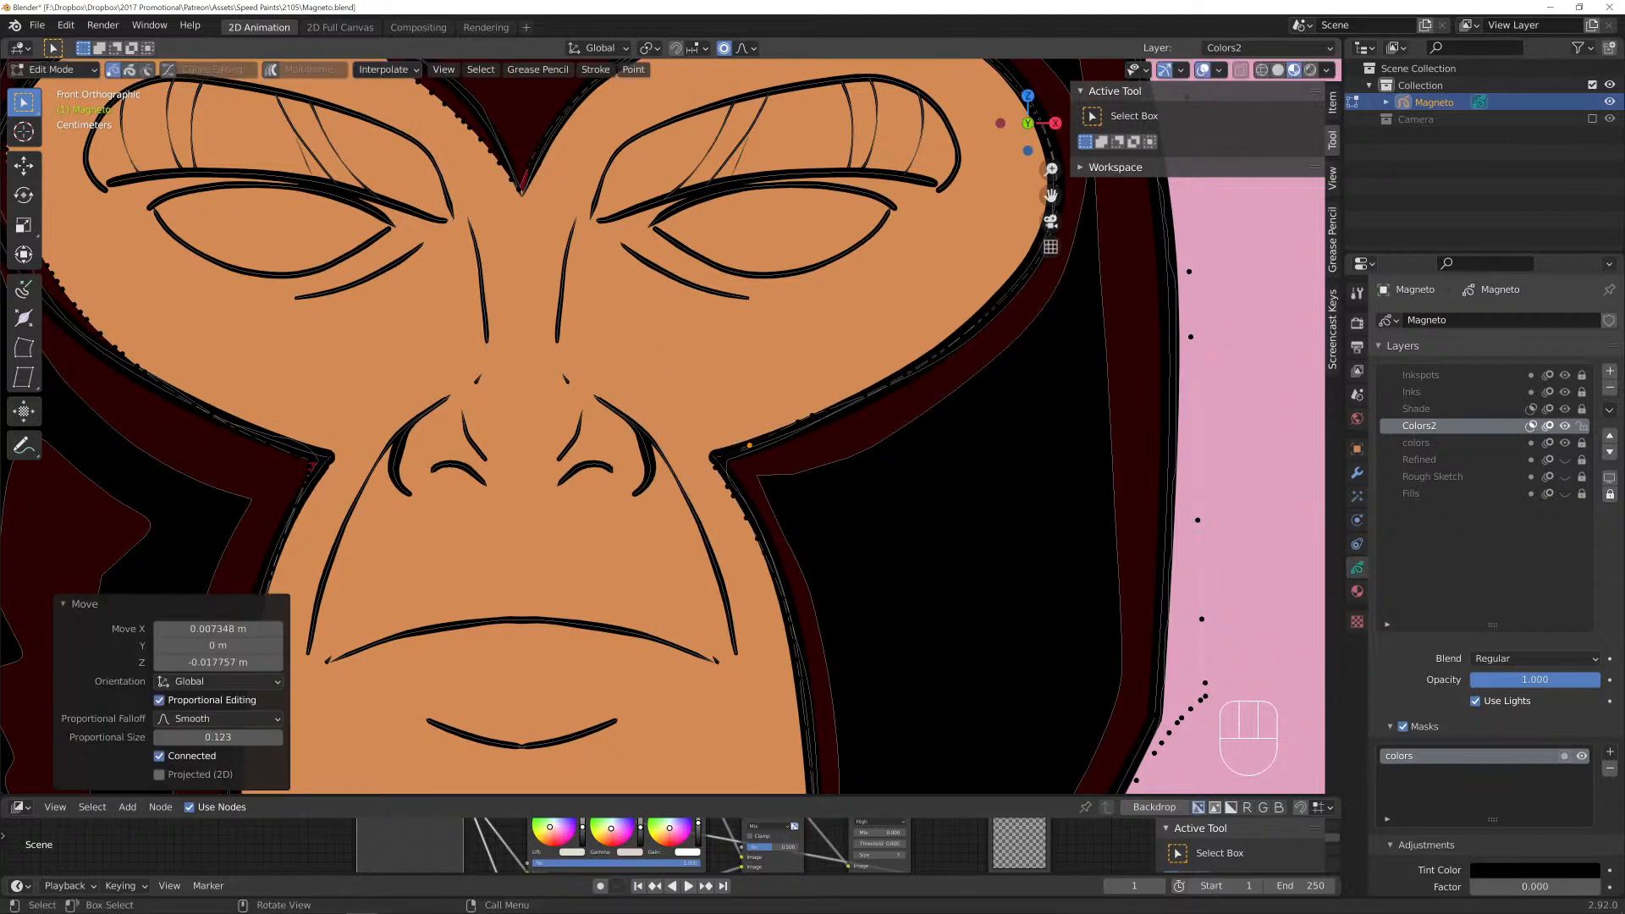
key(g)
click(719, 454)
Move the helmet fill's left-hand inner corner beside the nose onto the matching inked corner of the face opening.
click(313, 463)
key(g)
click(329, 457)
scroll(660, 424, down, 3)
scroll(660, 423, up, 1)
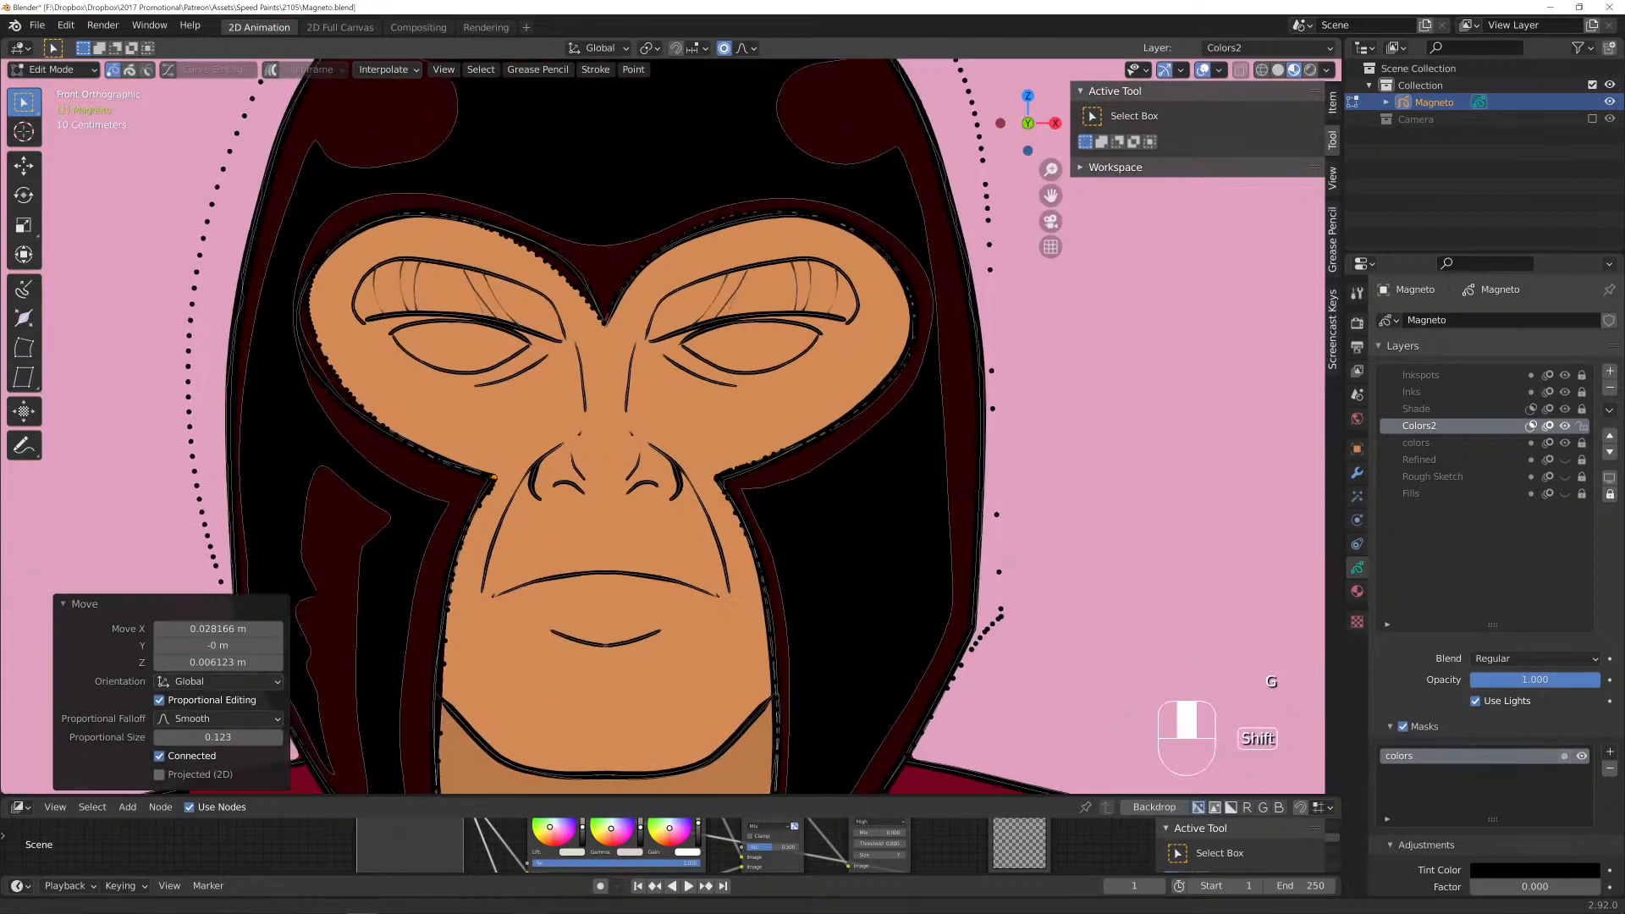
mouse_move(661, 423)
shift+middle_down()
mouse_move(726, 361)
mouse_move(721, 294)
shift+middle_up()
shift+middle_drag(885, 662, 748, 461)
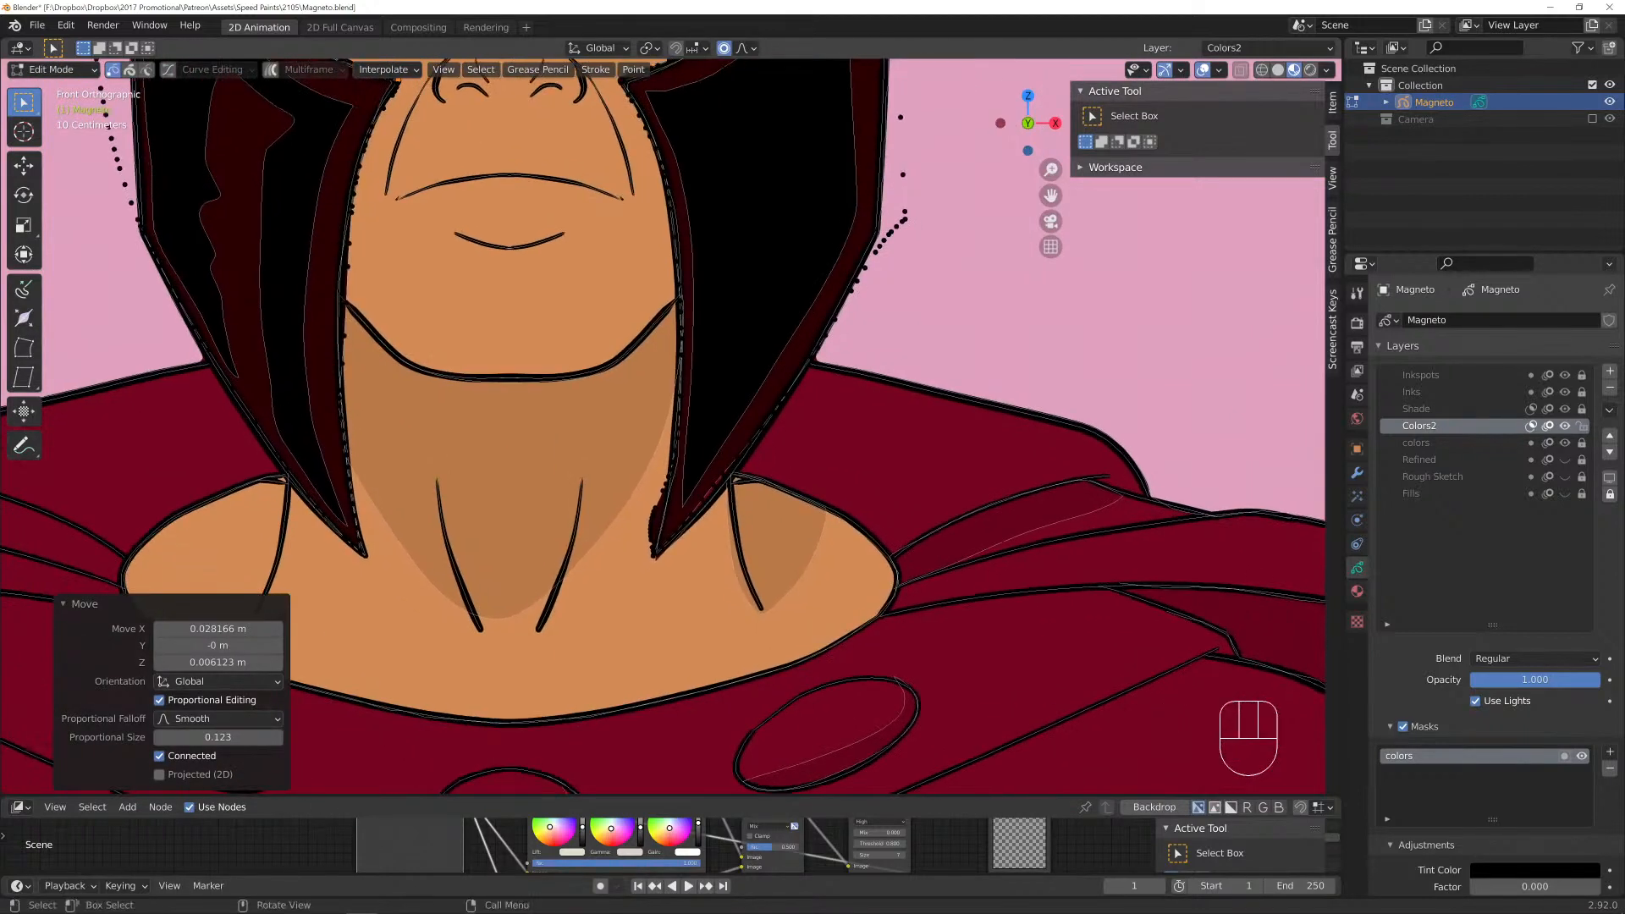
Move the helmet fill's outer edge beside the right-hand side of the neck outward onto the ink line with proportional editing.
scroll(749, 463, up, 1)
click(750, 463)
key(g)
scroll(748, 464, down, 3)
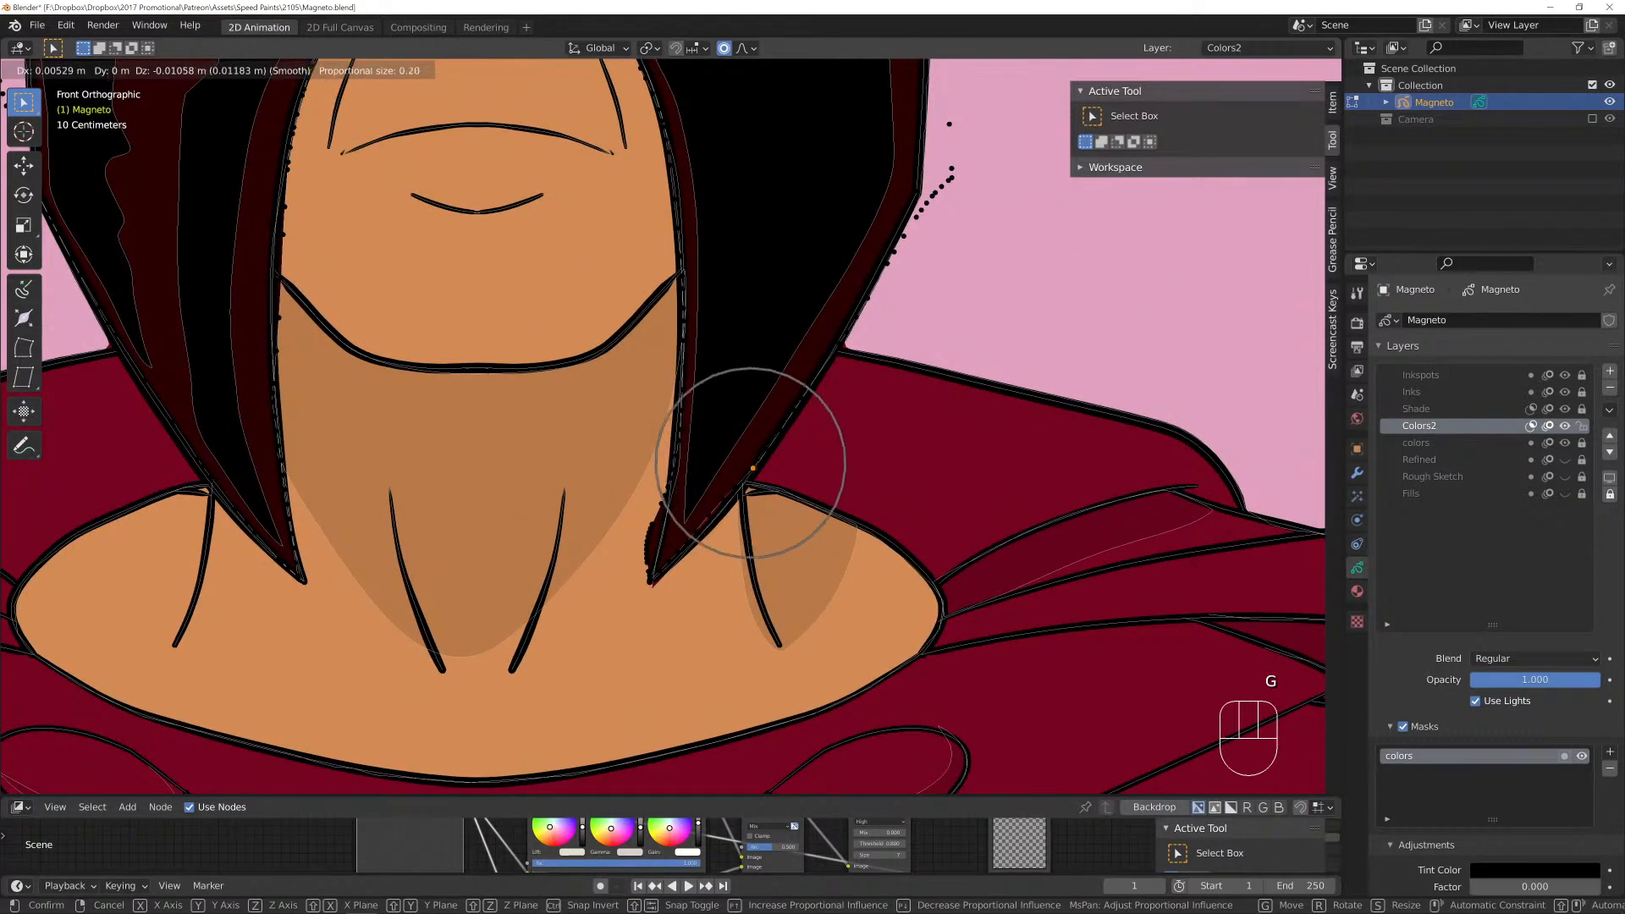
click(766, 449)
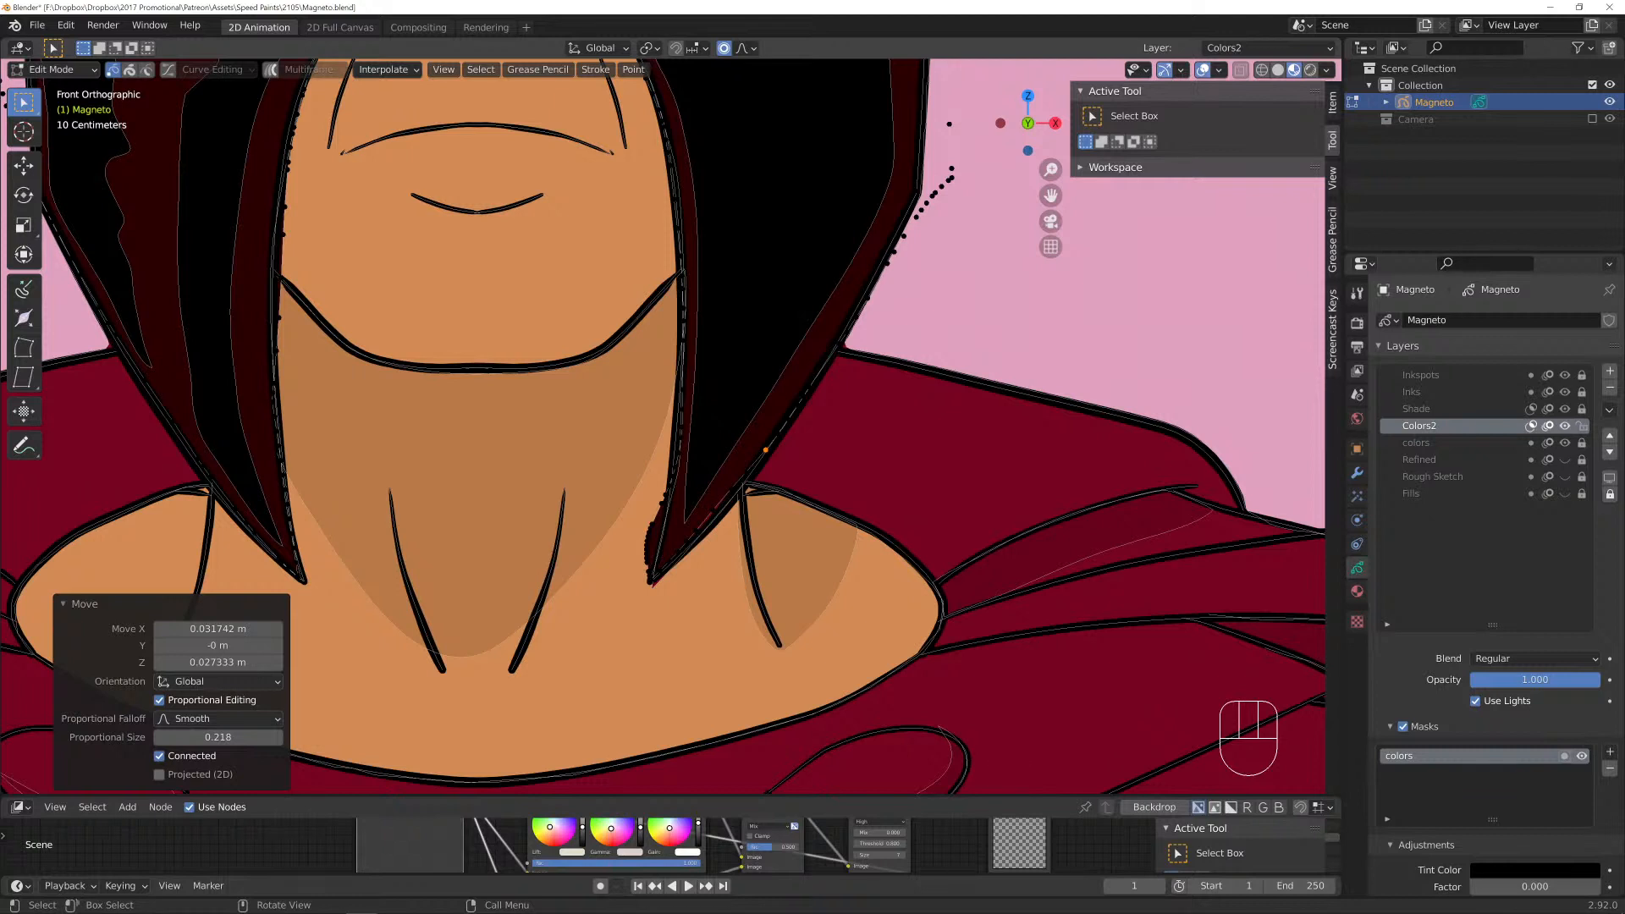
Fit the inner and outer edges of the helmet fill near its right-hand lower tip to the ink lines, using a smaller proportional size.
click(656, 530)
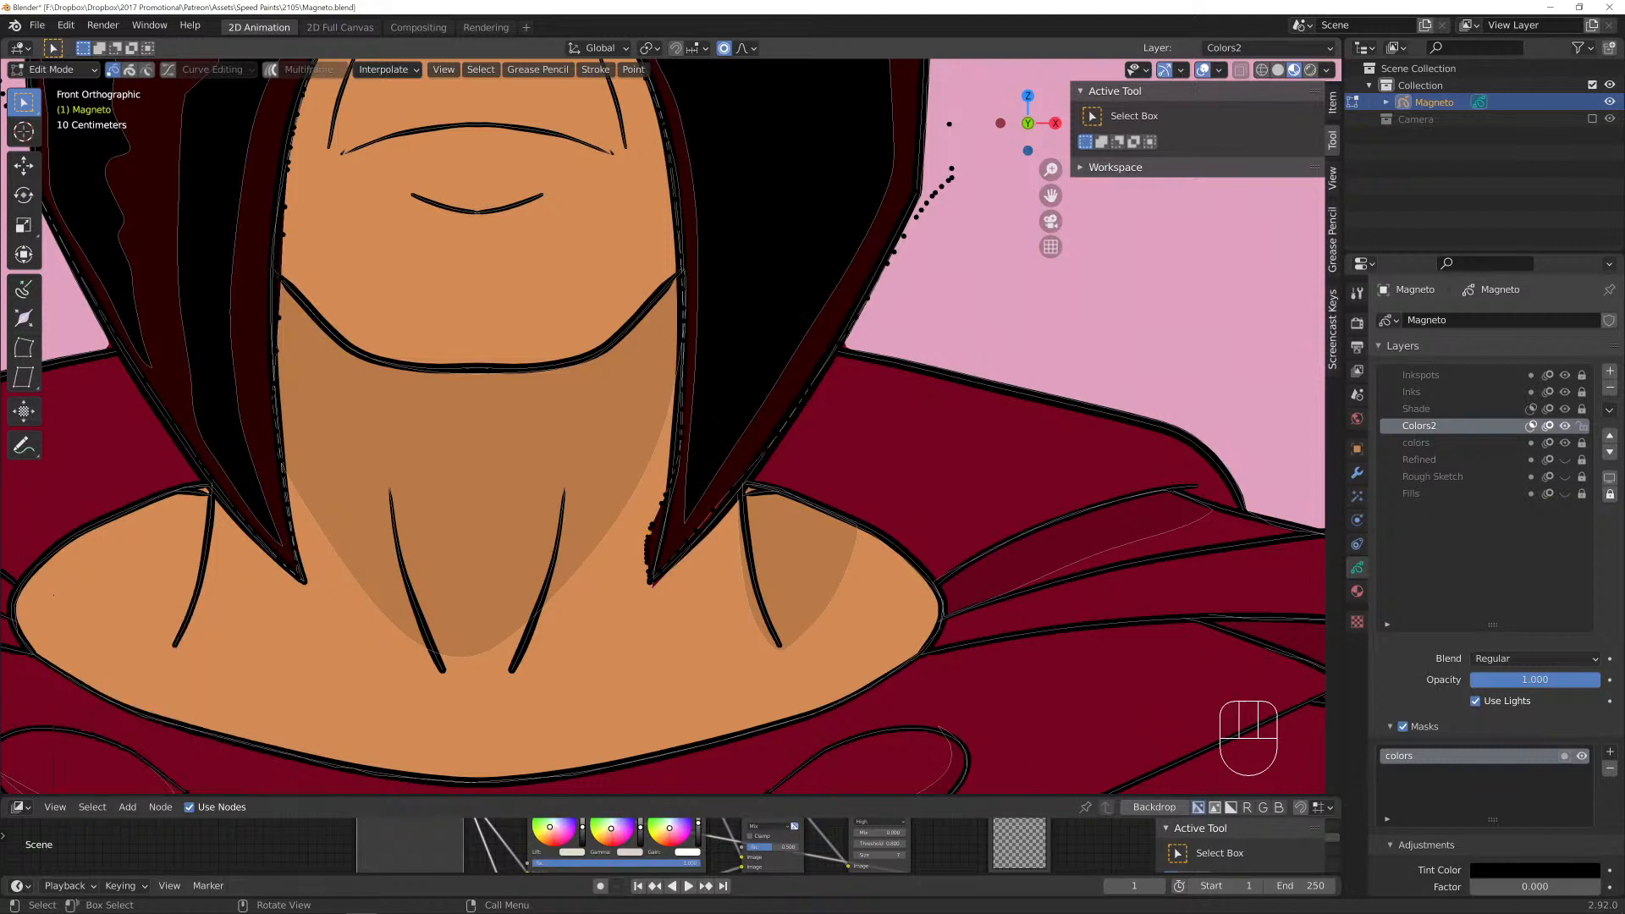
key(g)
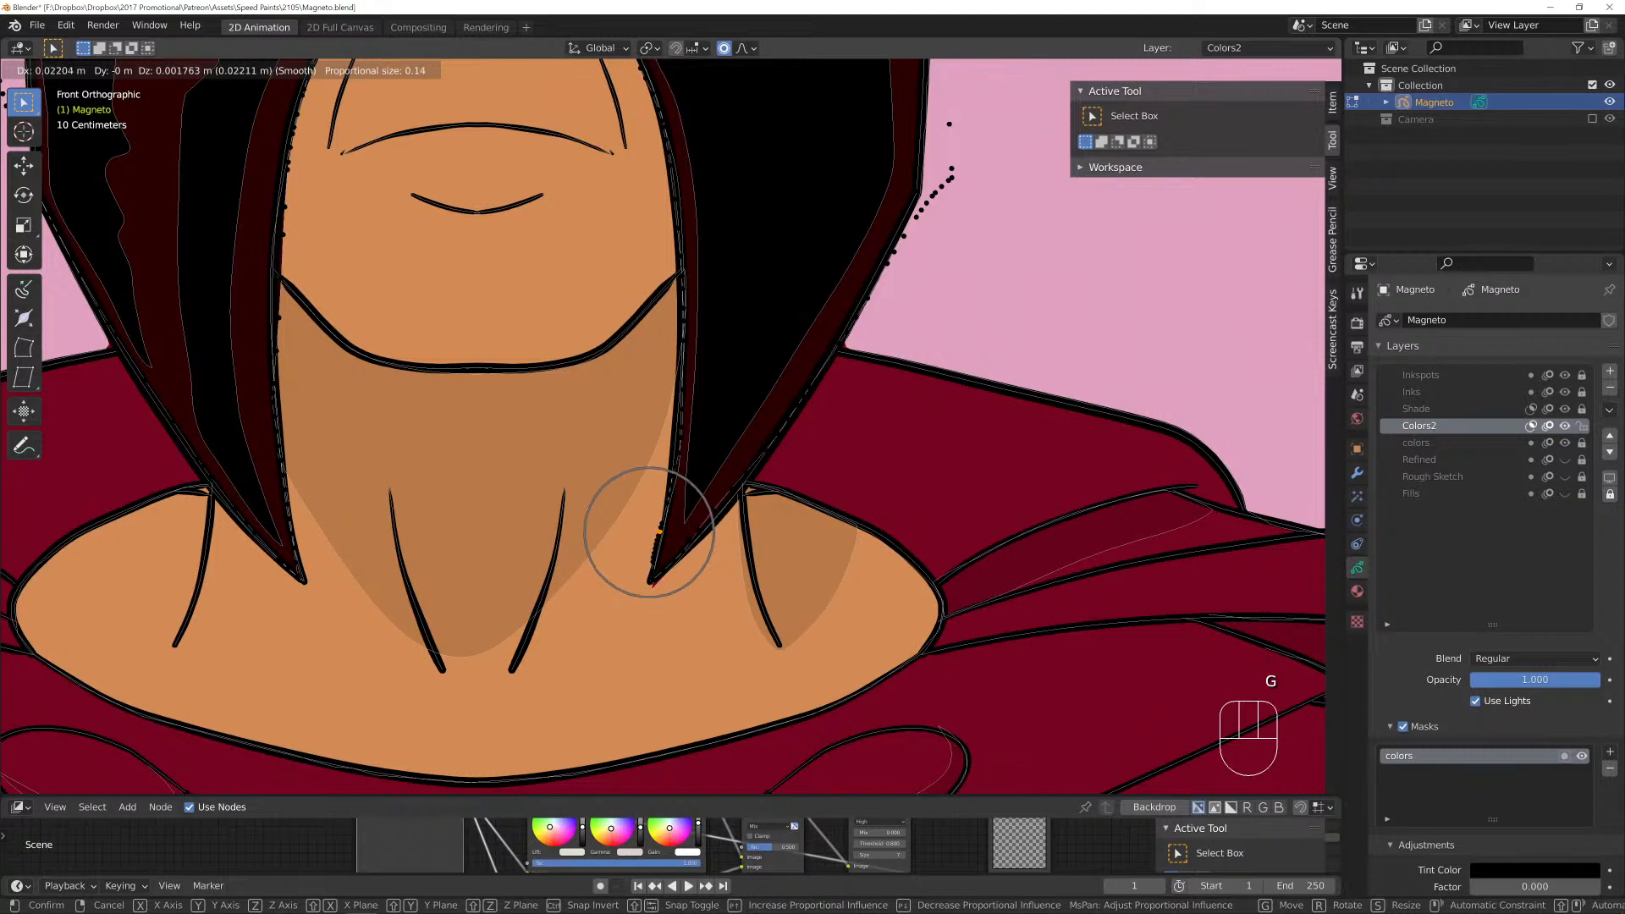
click(663, 532)
key(g)
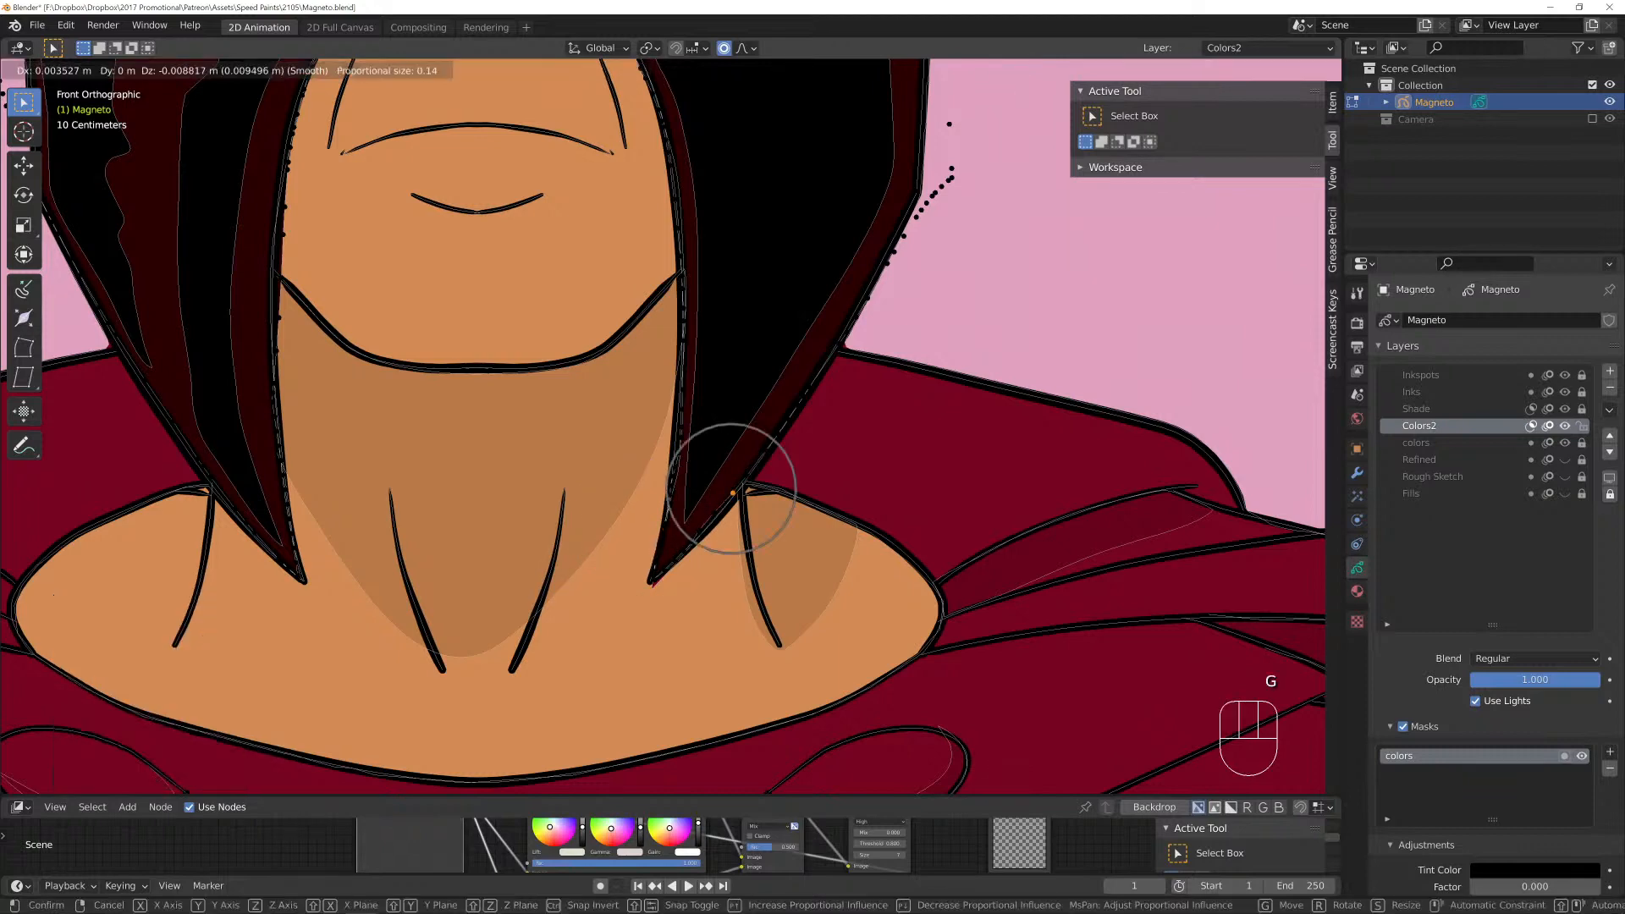
scroll(730, 482, down, 1)
click(734, 494)
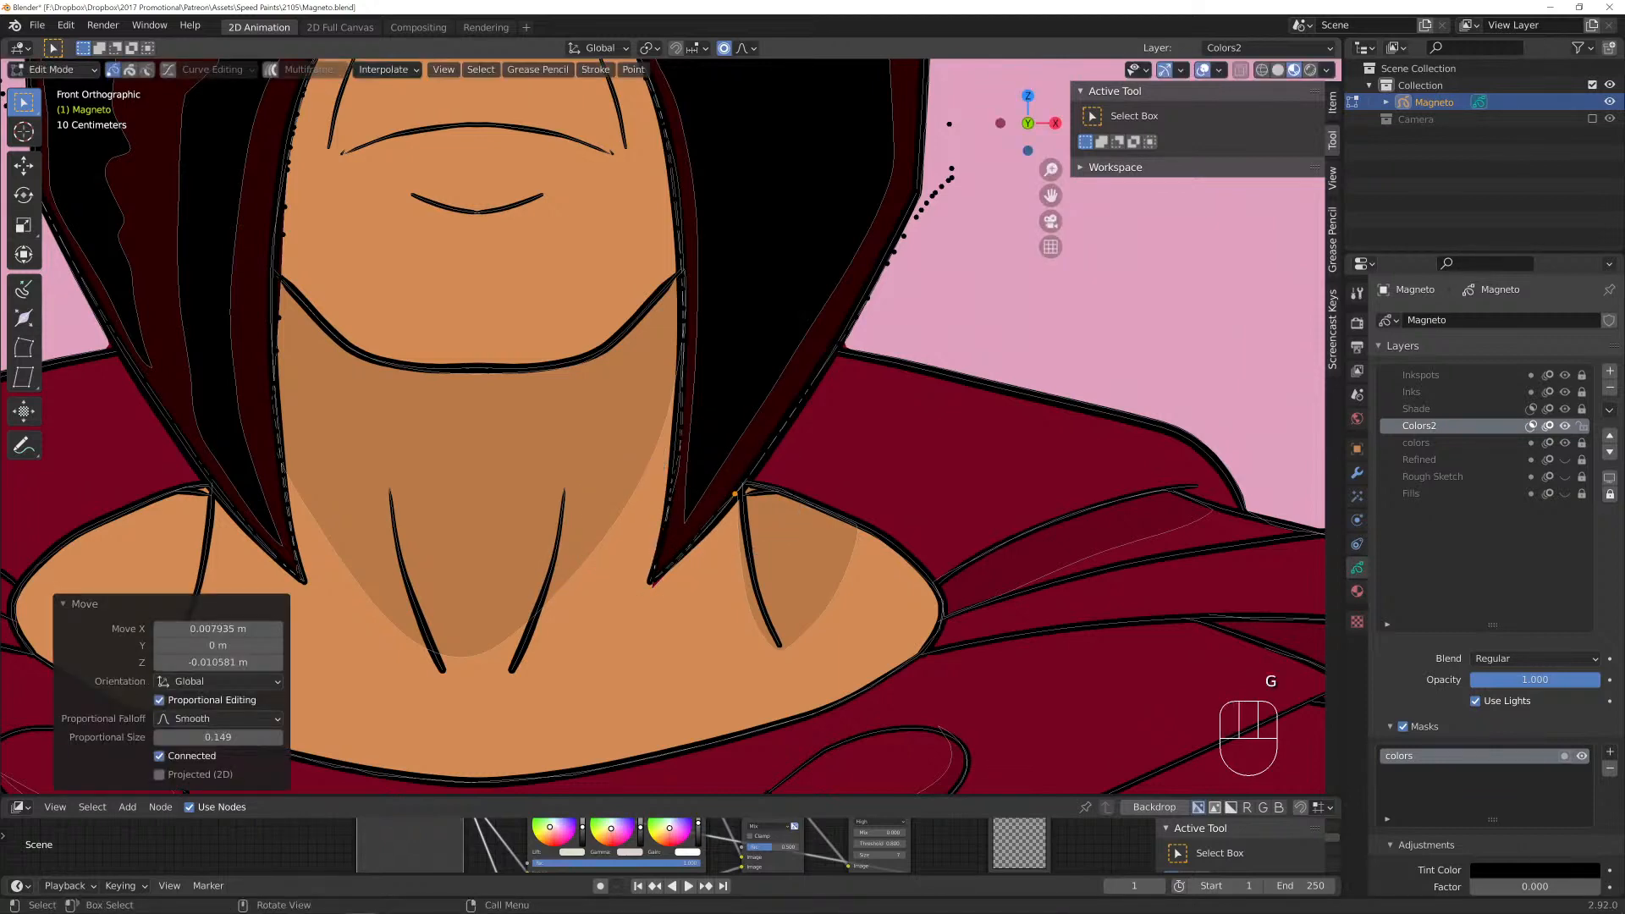
Nudge the helmet fill's edge just below the left-hand corner beside the nose onto the inked face opening.
shift+middle_drag(735, 493, 1000, 774)
key(g)
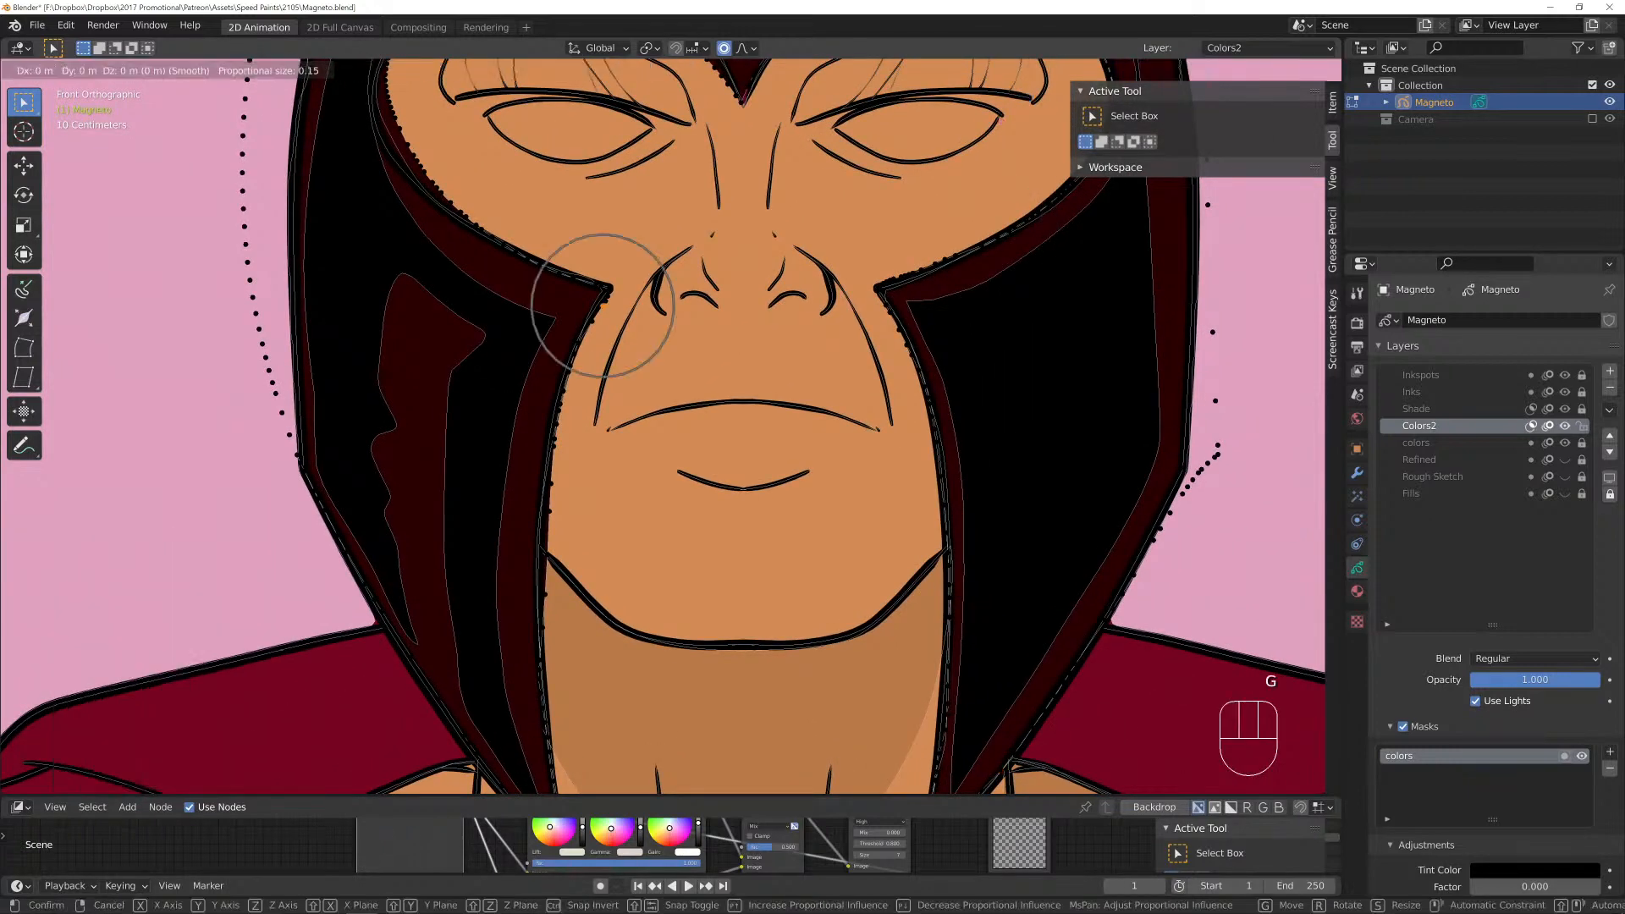
scroll(603, 305, up, 2)
click(602, 305)
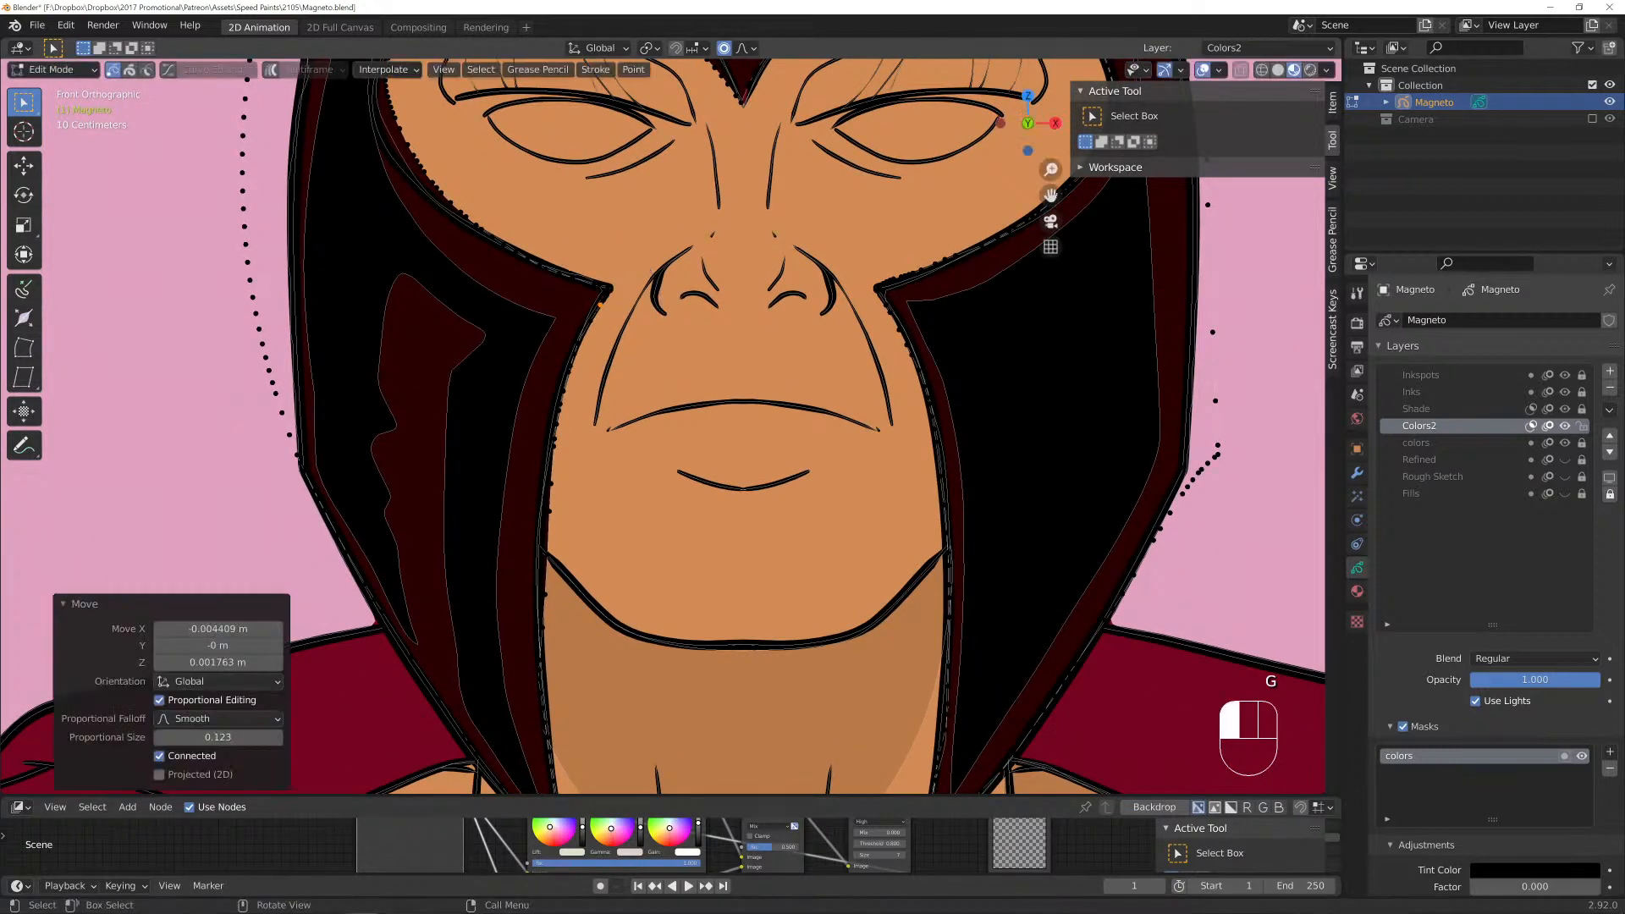
Move the helmet fill's edge around the outer side of the left-hand eye outward to the inked face opening, using a larger proportional size.
shift+middle_drag(602, 306, 806, 636)
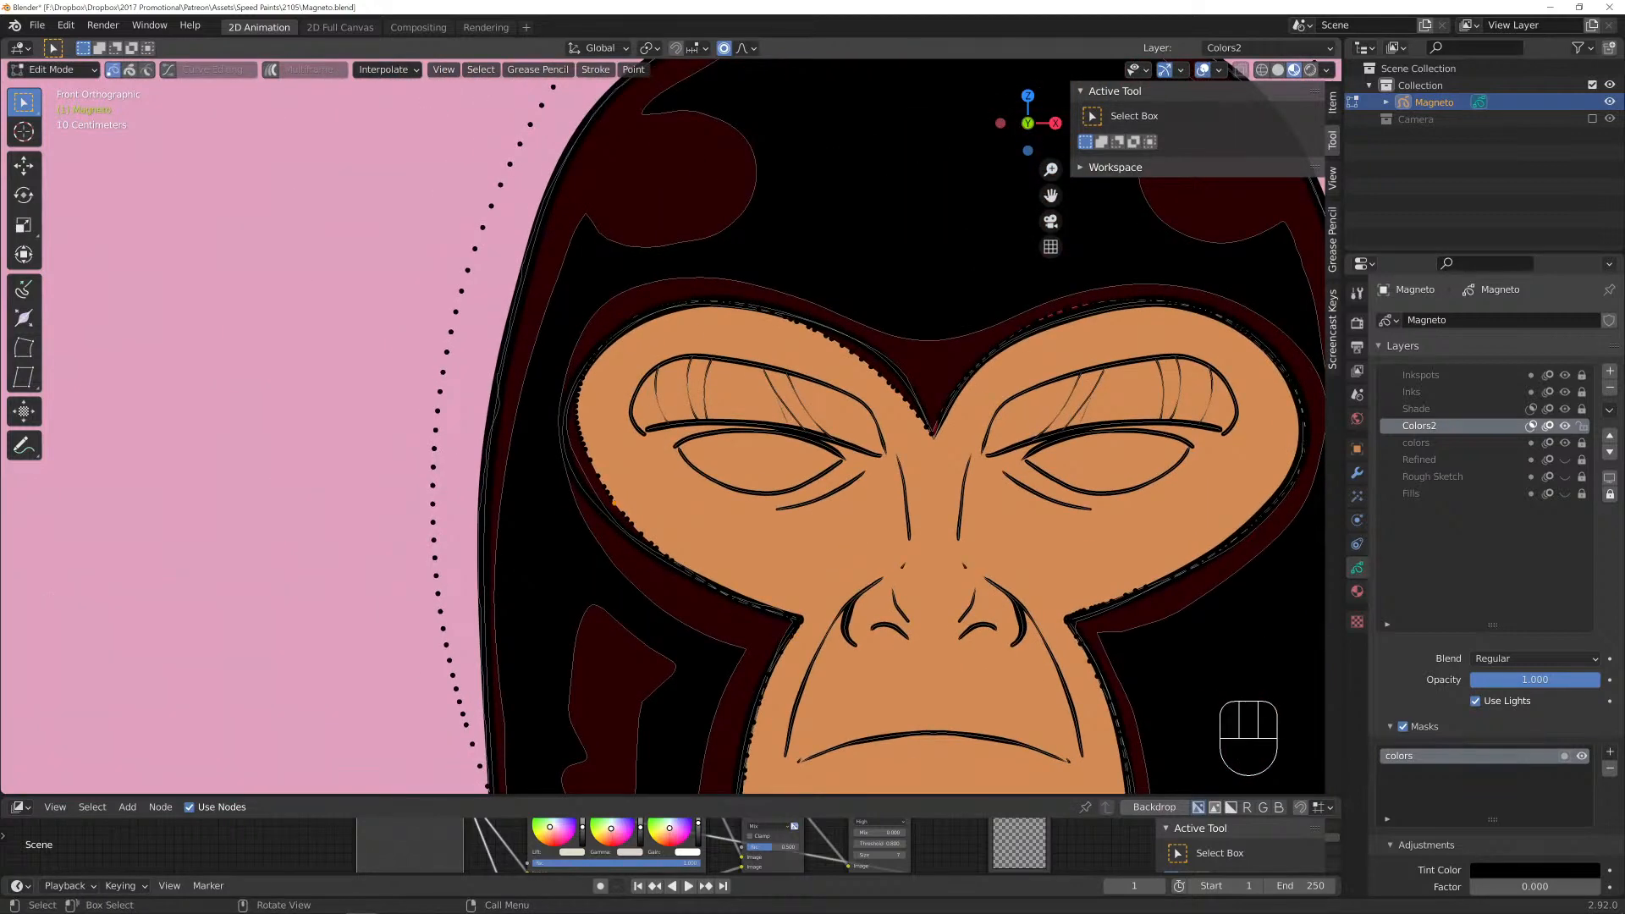
scroll(590, 536, down, 4)
scroll(590, 535, up, 6)
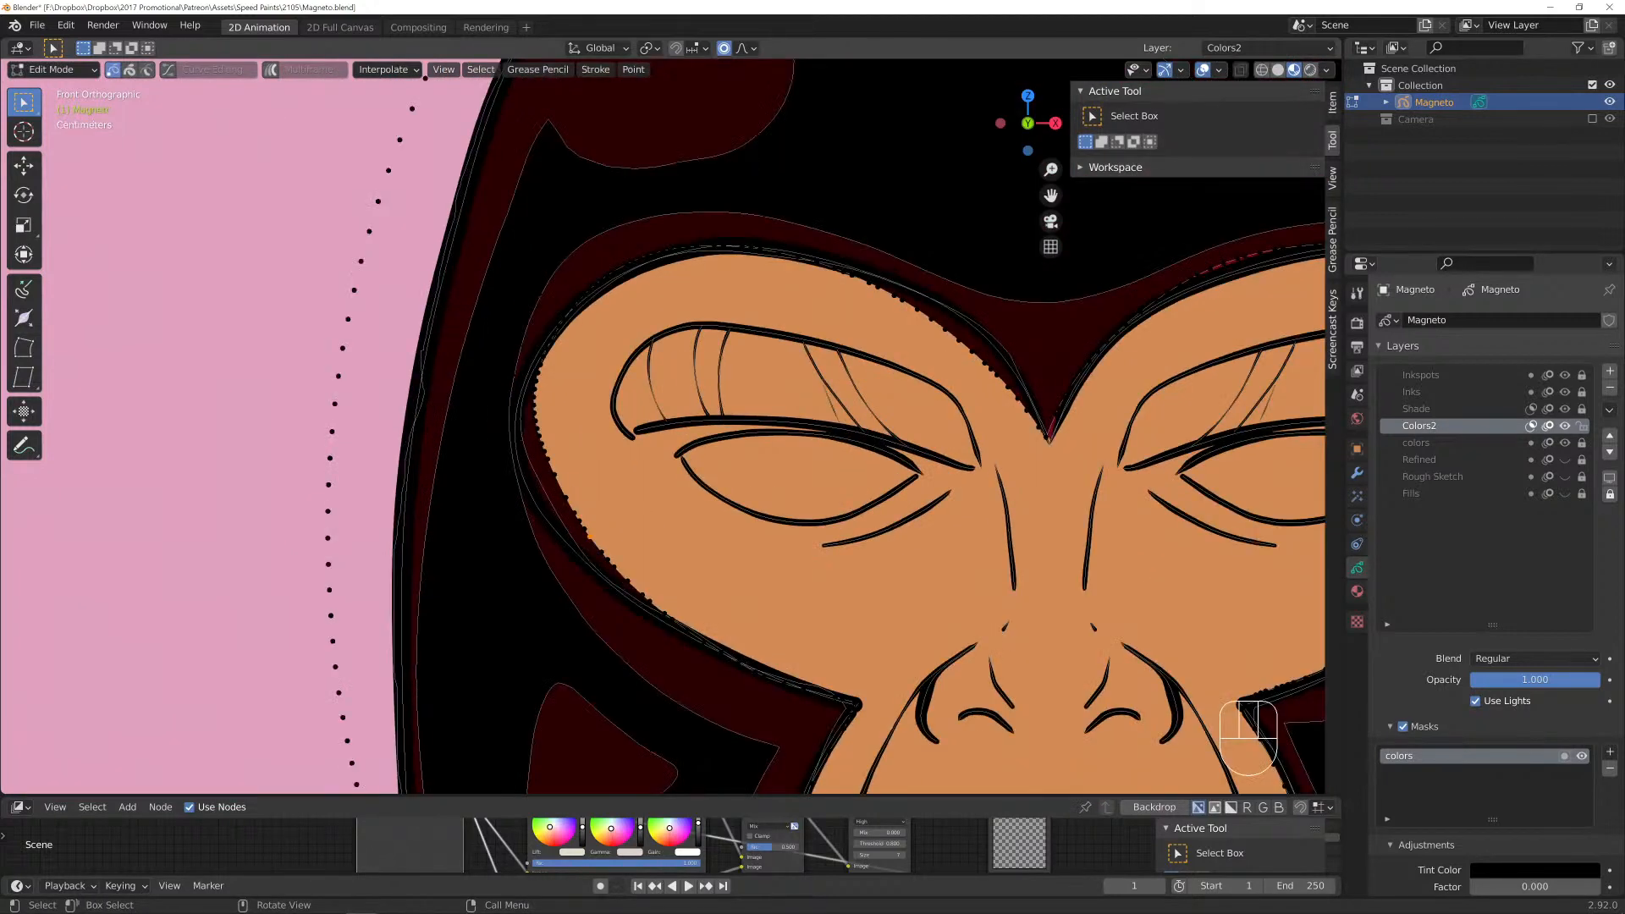
key(g)
scroll(590, 536, down, 7)
click(590, 535)
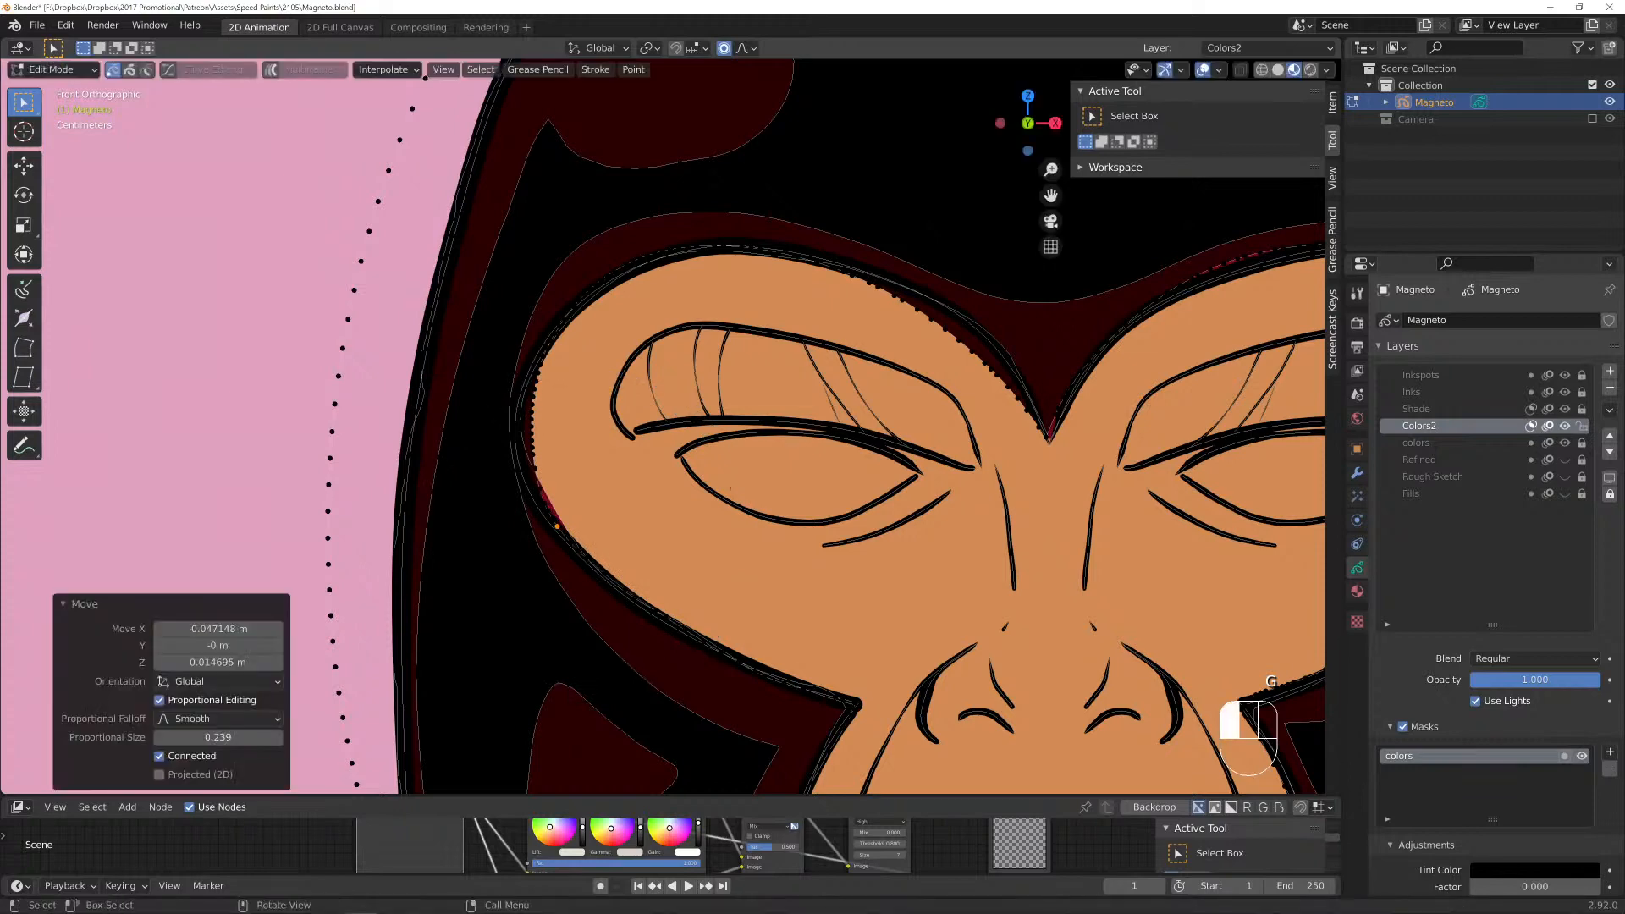
click(532, 412)
key(g)
click(521, 409)
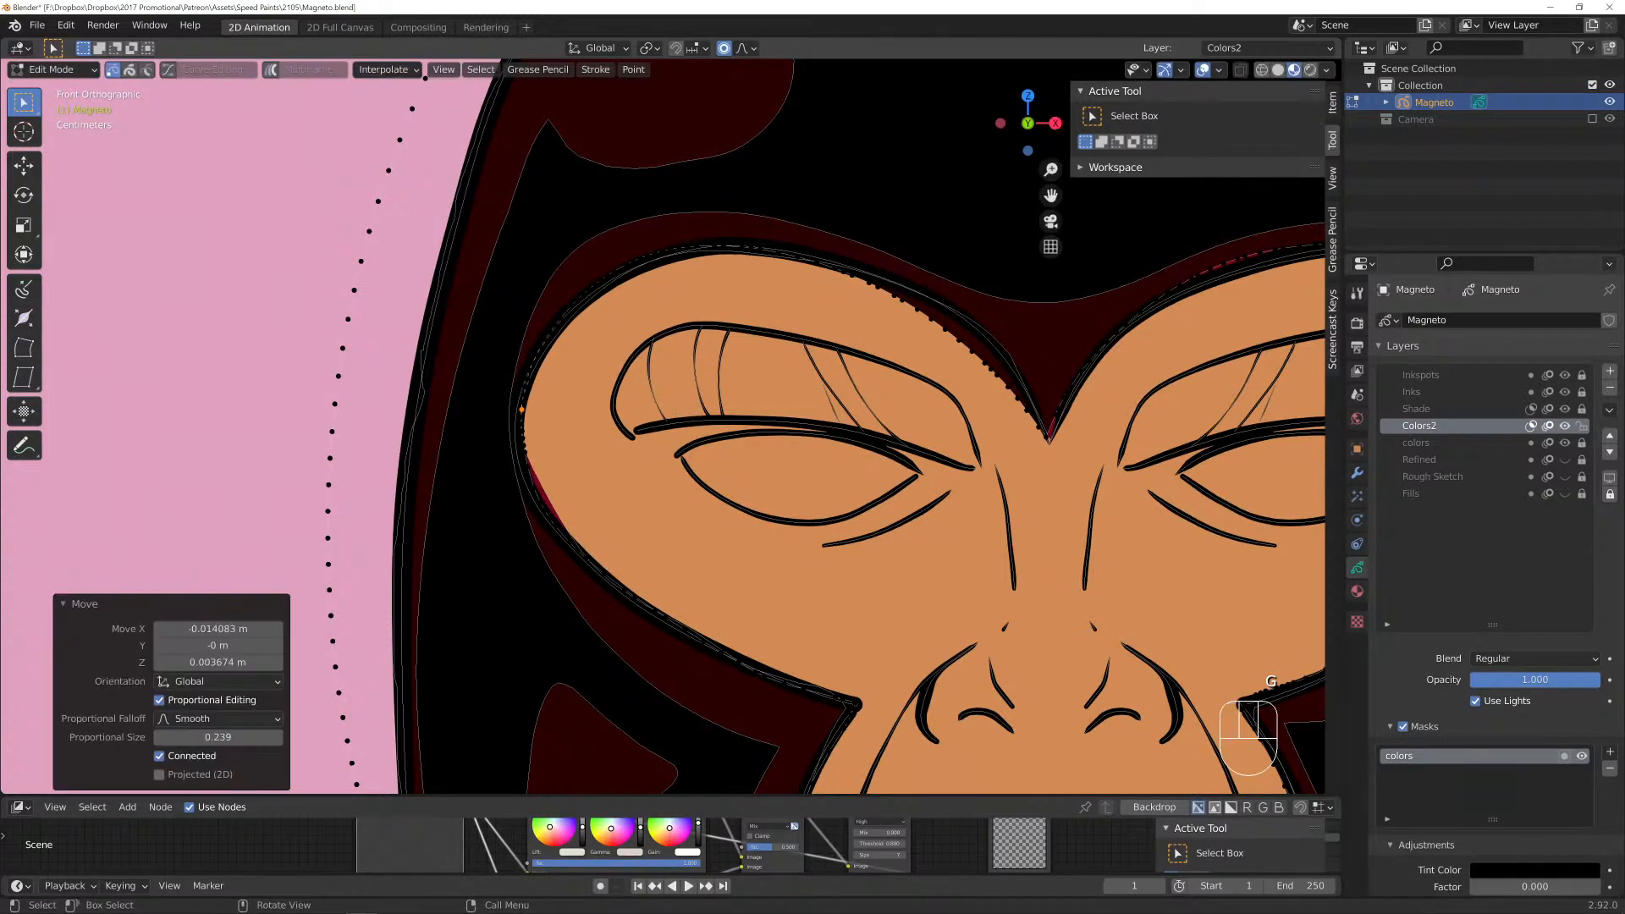
Move the helmet fill's edge above the left-hand eyebrow and its central point between the brows onto the ink line.
click(975, 338)
key(g)
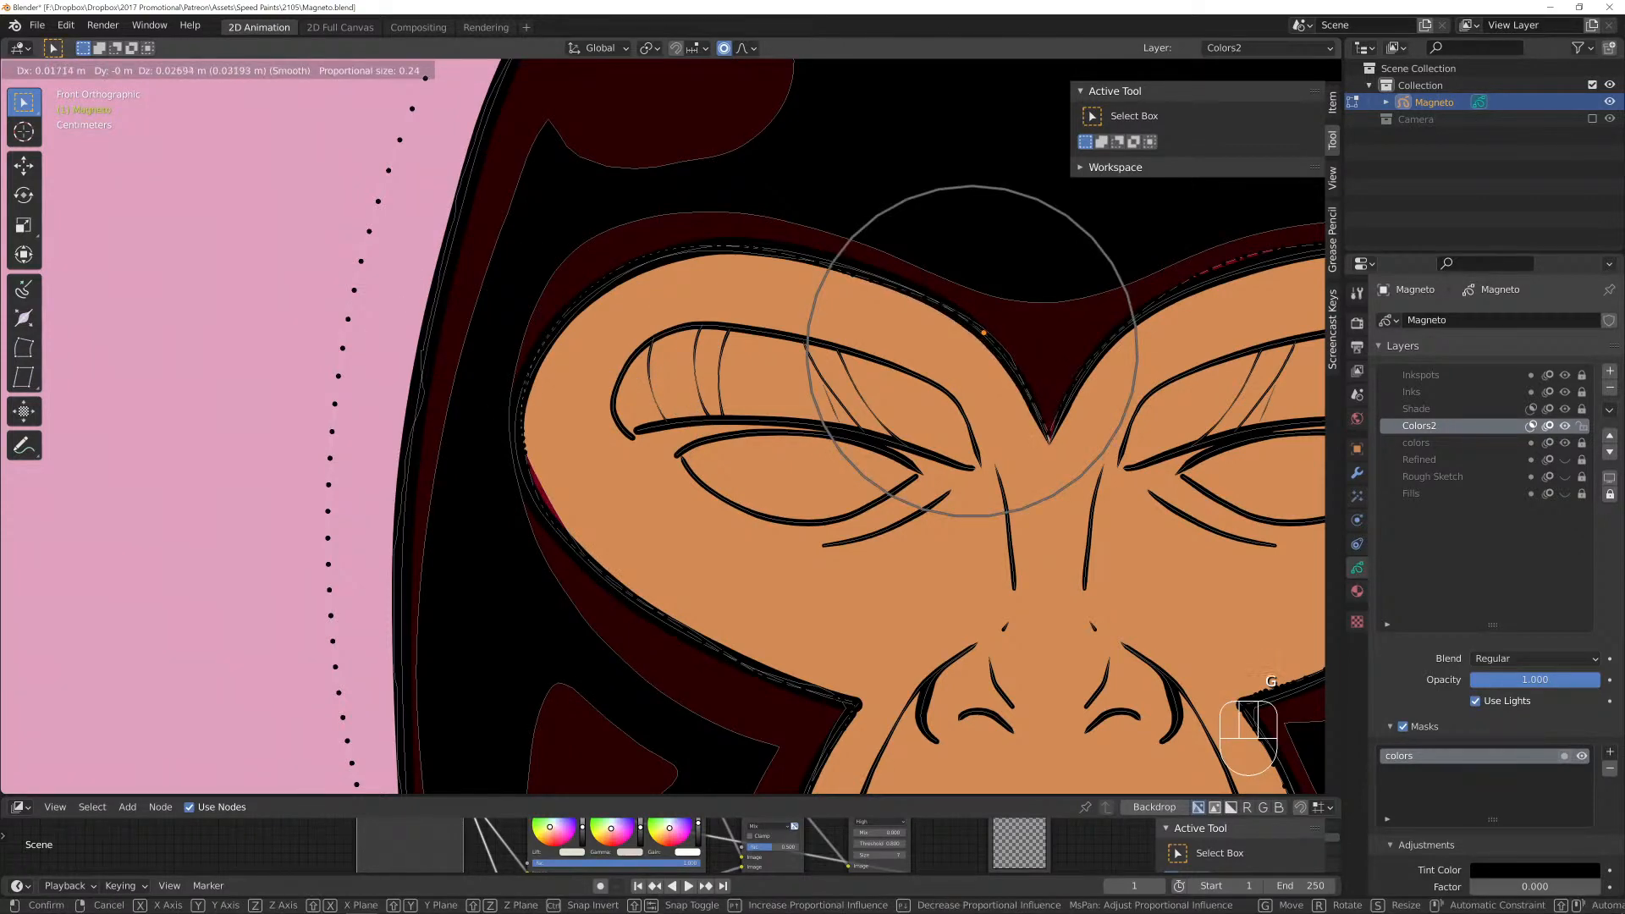
click(977, 337)
click(1049, 430)
key(g)
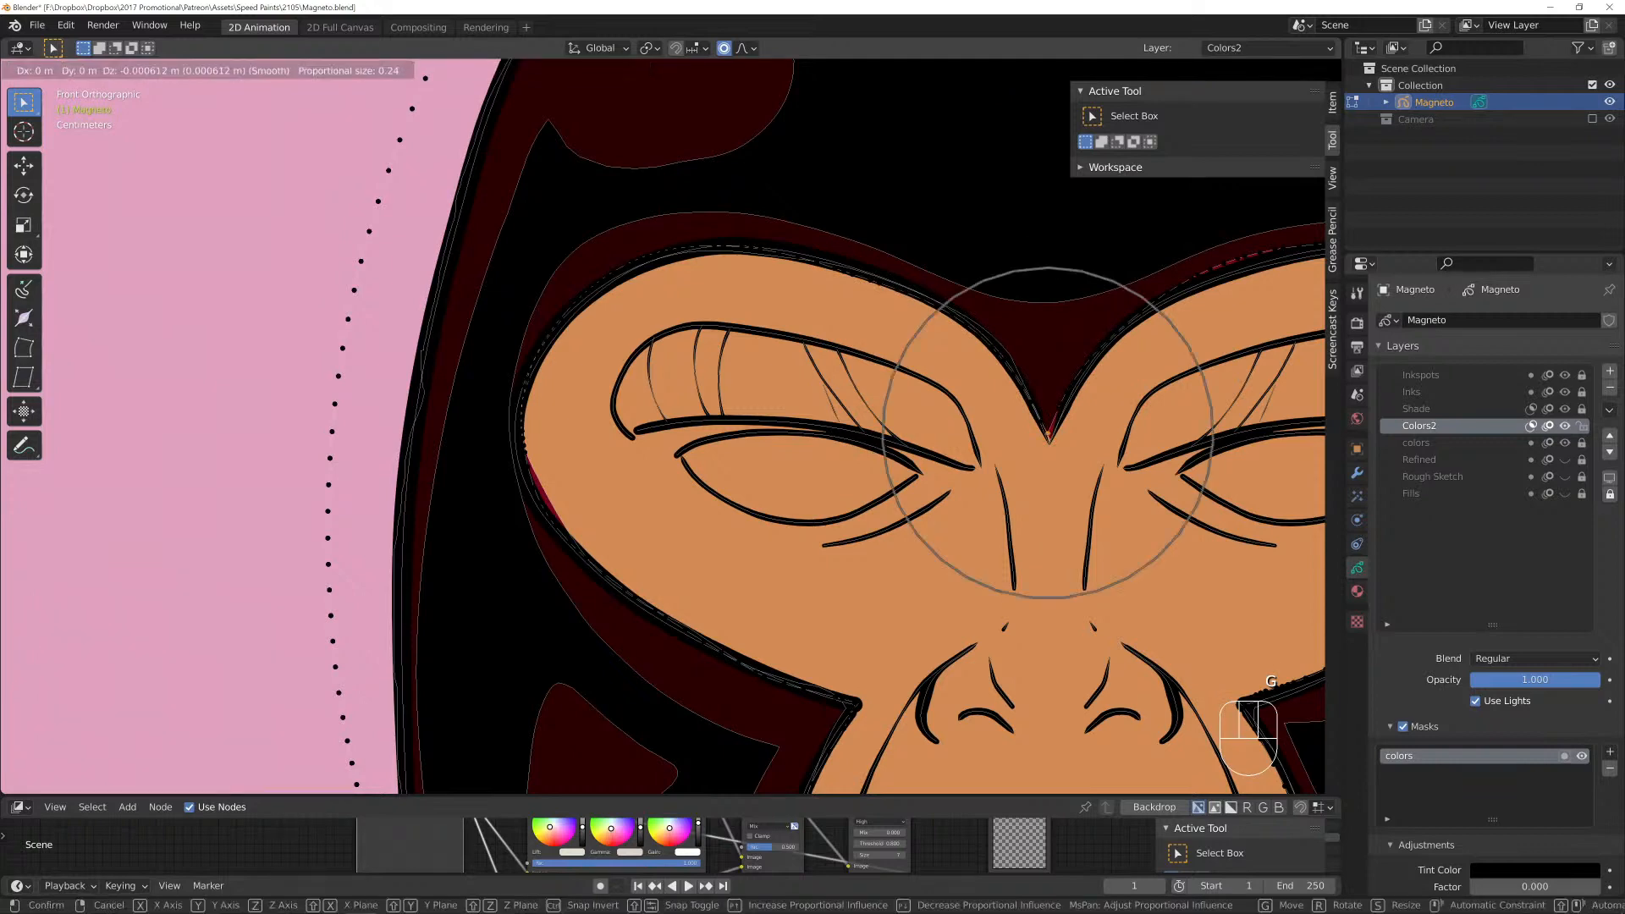
click(1050, 440)
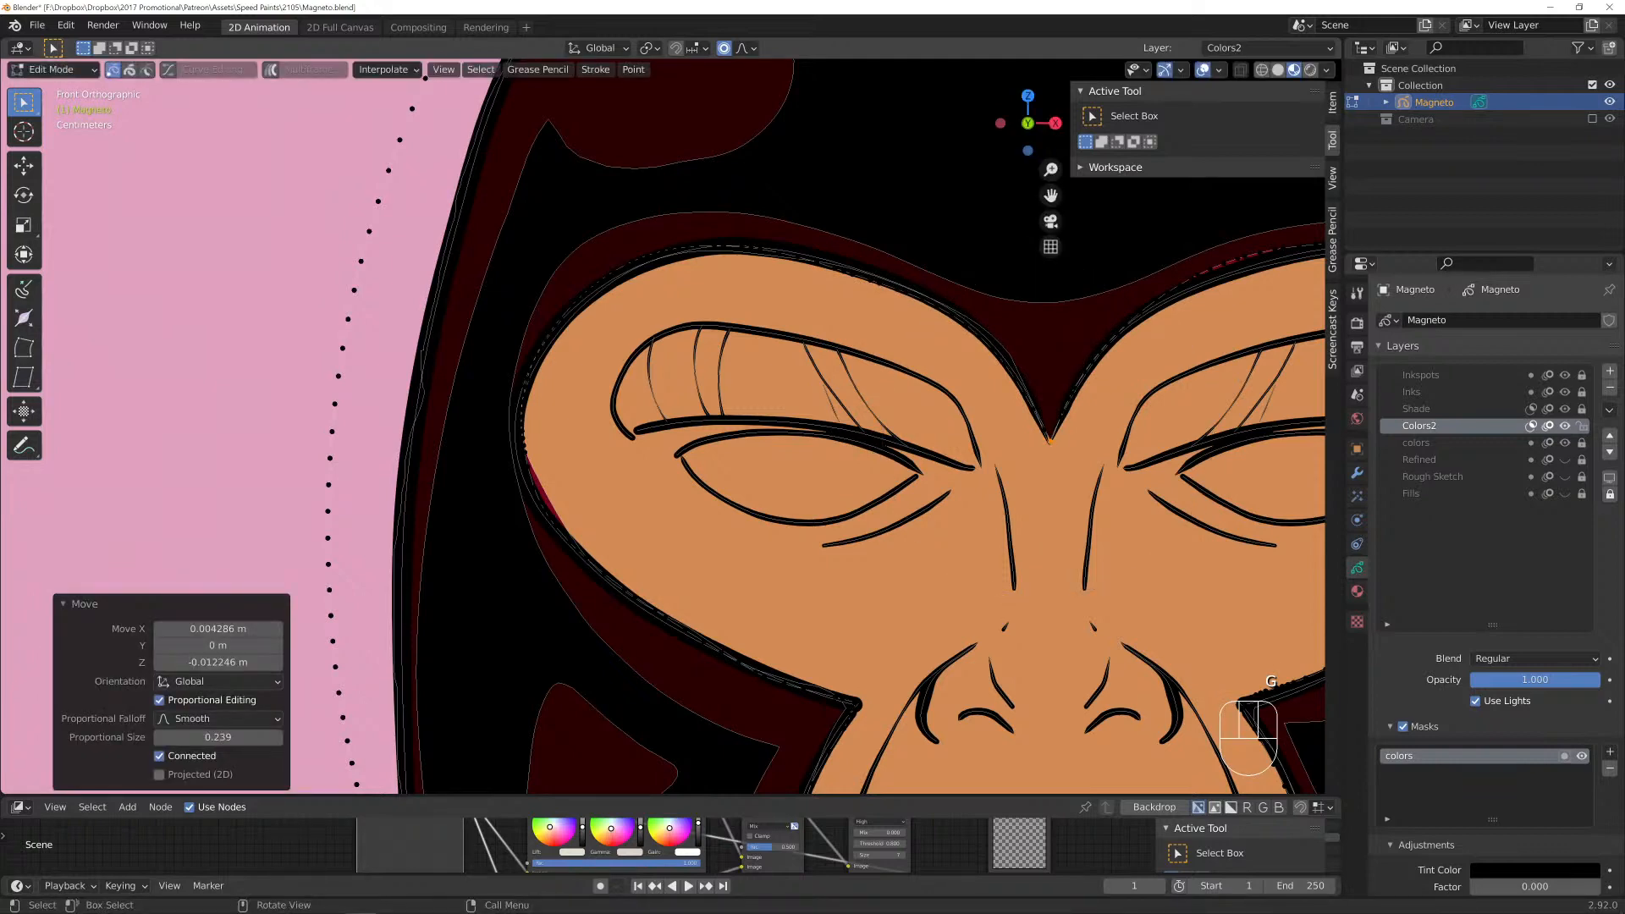
scroll(1049, 440, down, 3)
key(Tab)
key(Tab)
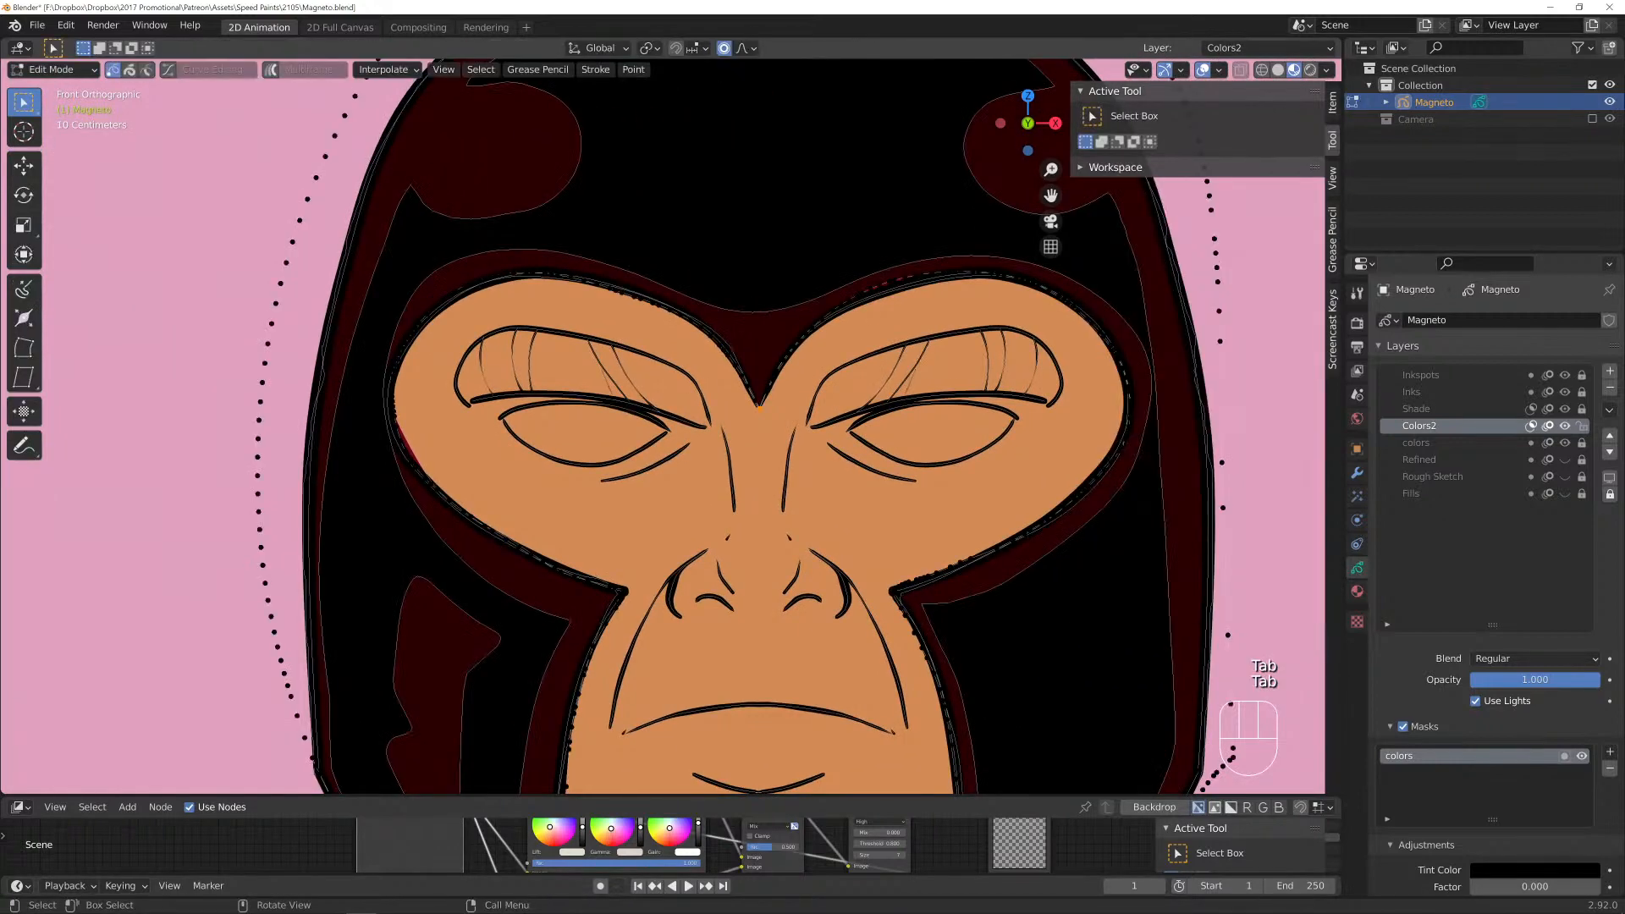
Adjust the helmet fill's edge above the right-hand eyebrow to the ink line and return to Draw mode.
shift+middle_drag(678, 423, 563, 490)
key(g)
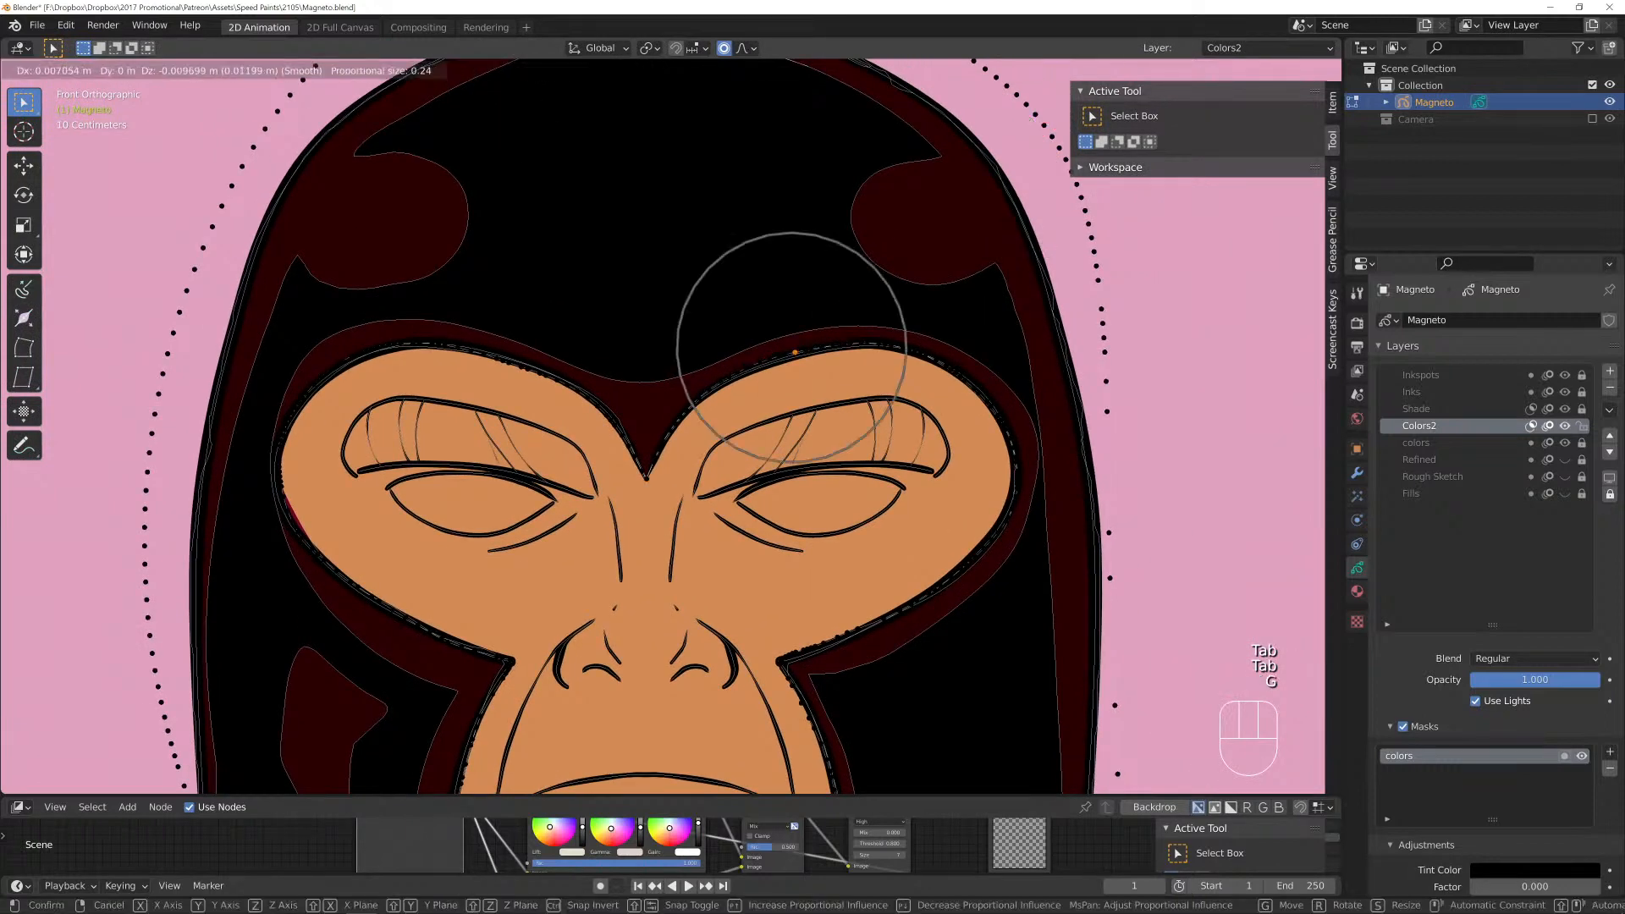
click(804, 365)
key(Tab)
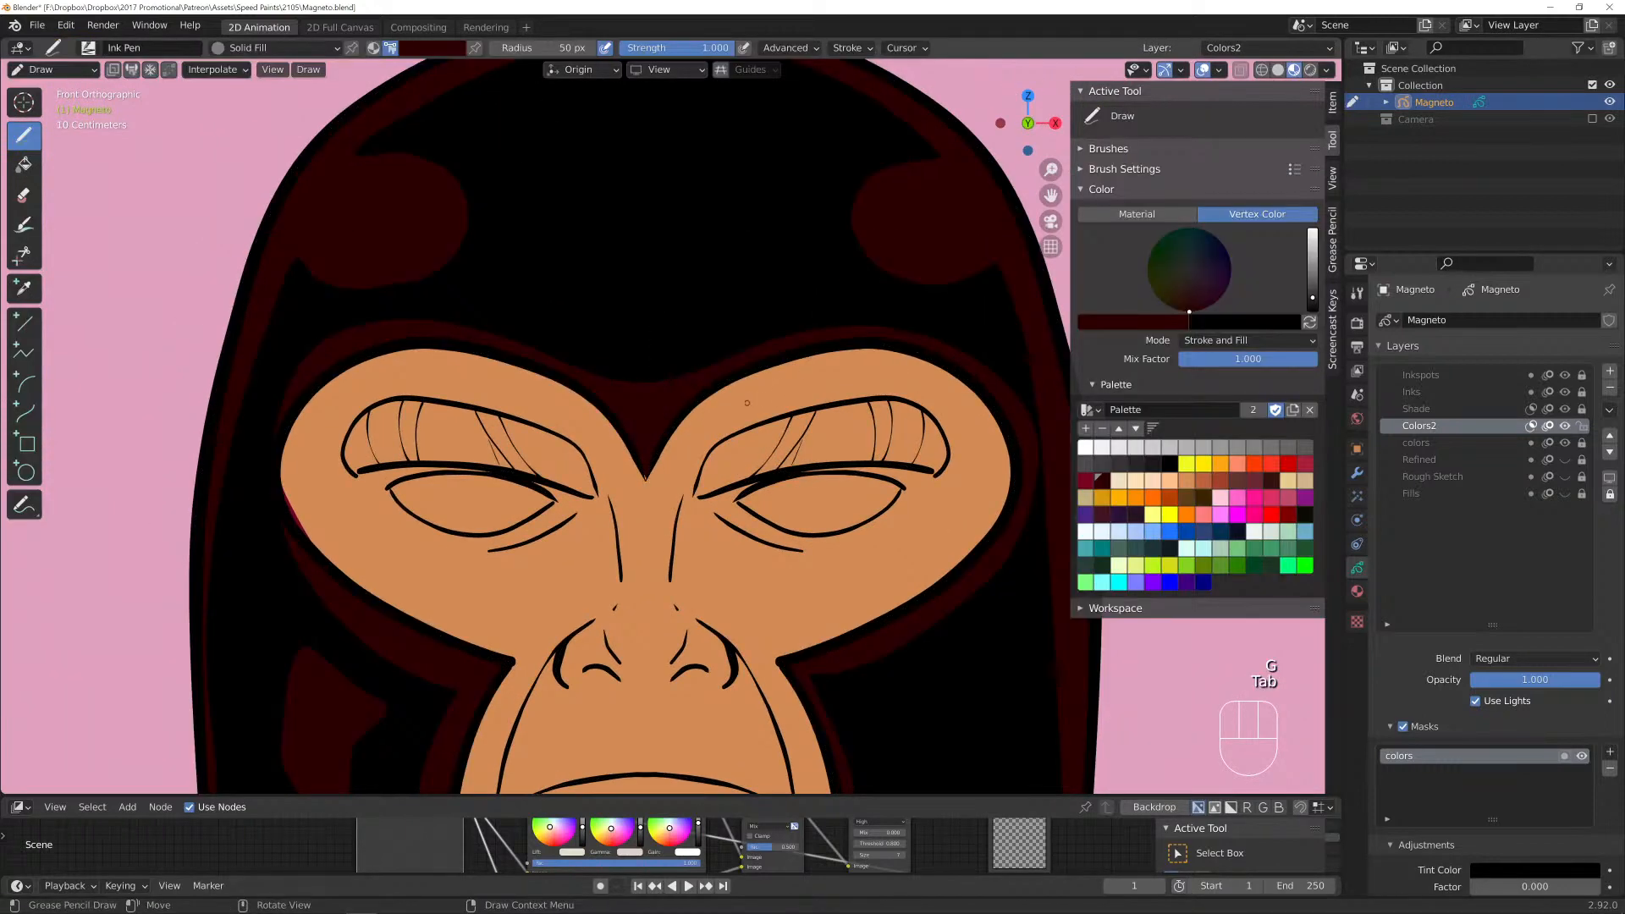
scroll(747, 402, down, 2)
shift+middle_drag(747, 403, 749, 327)
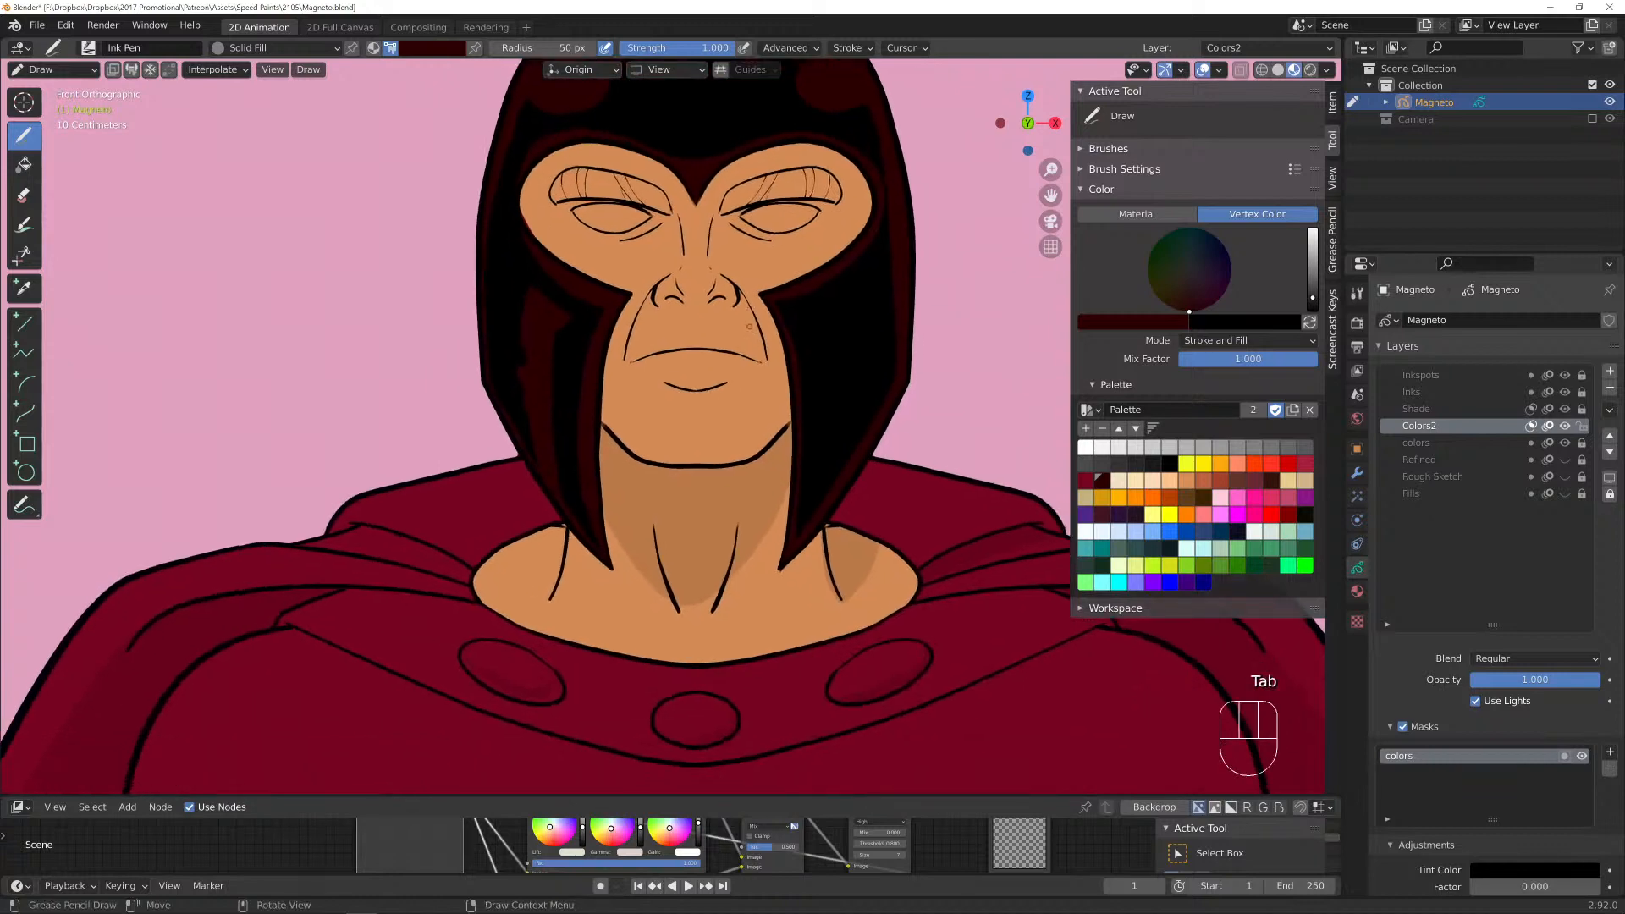
Save the file, unlock the colors layer and lock the Colors2 layer.
key(ctrl)
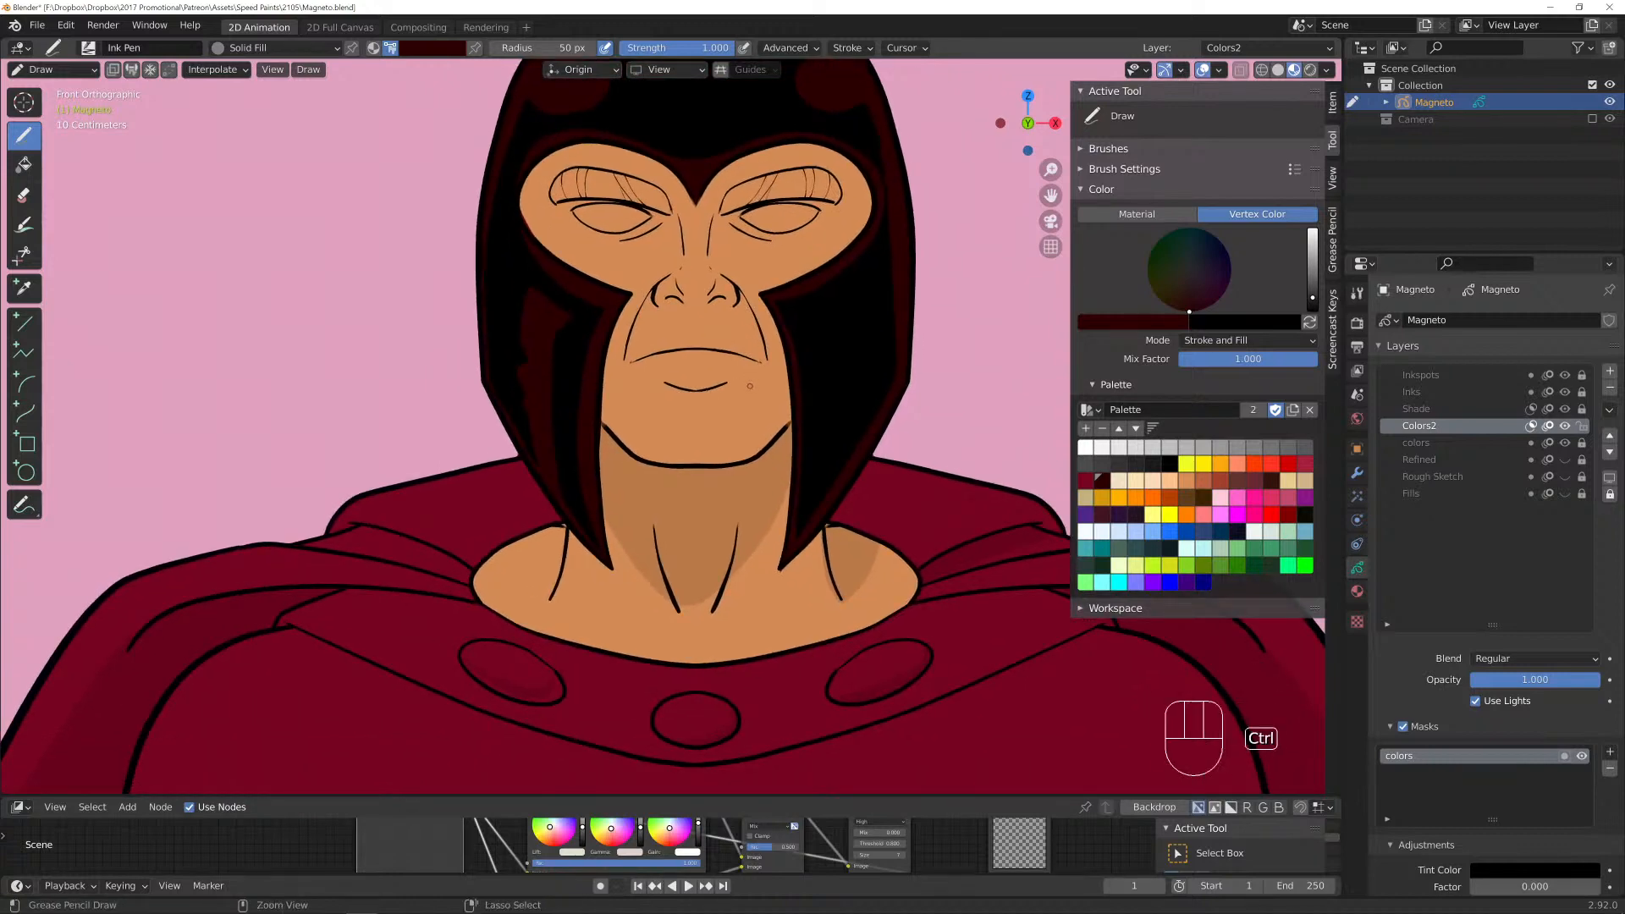
key(ctrl+s)
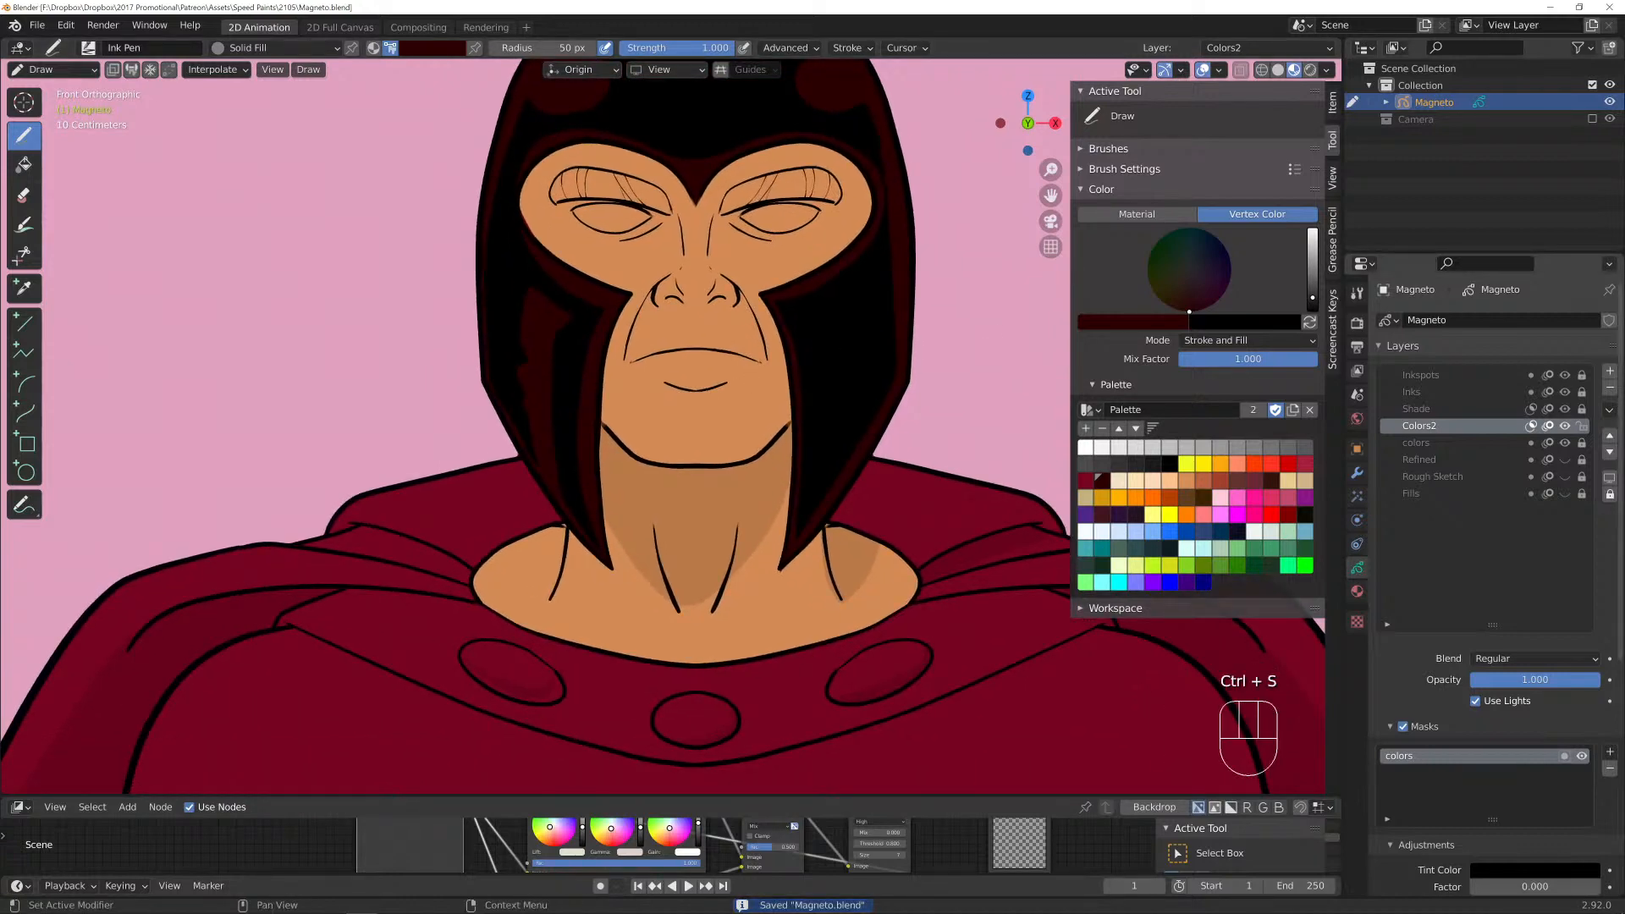
click(1564, 442)
click(1565, 442)
click(1581, 443)
click(1581, 425)
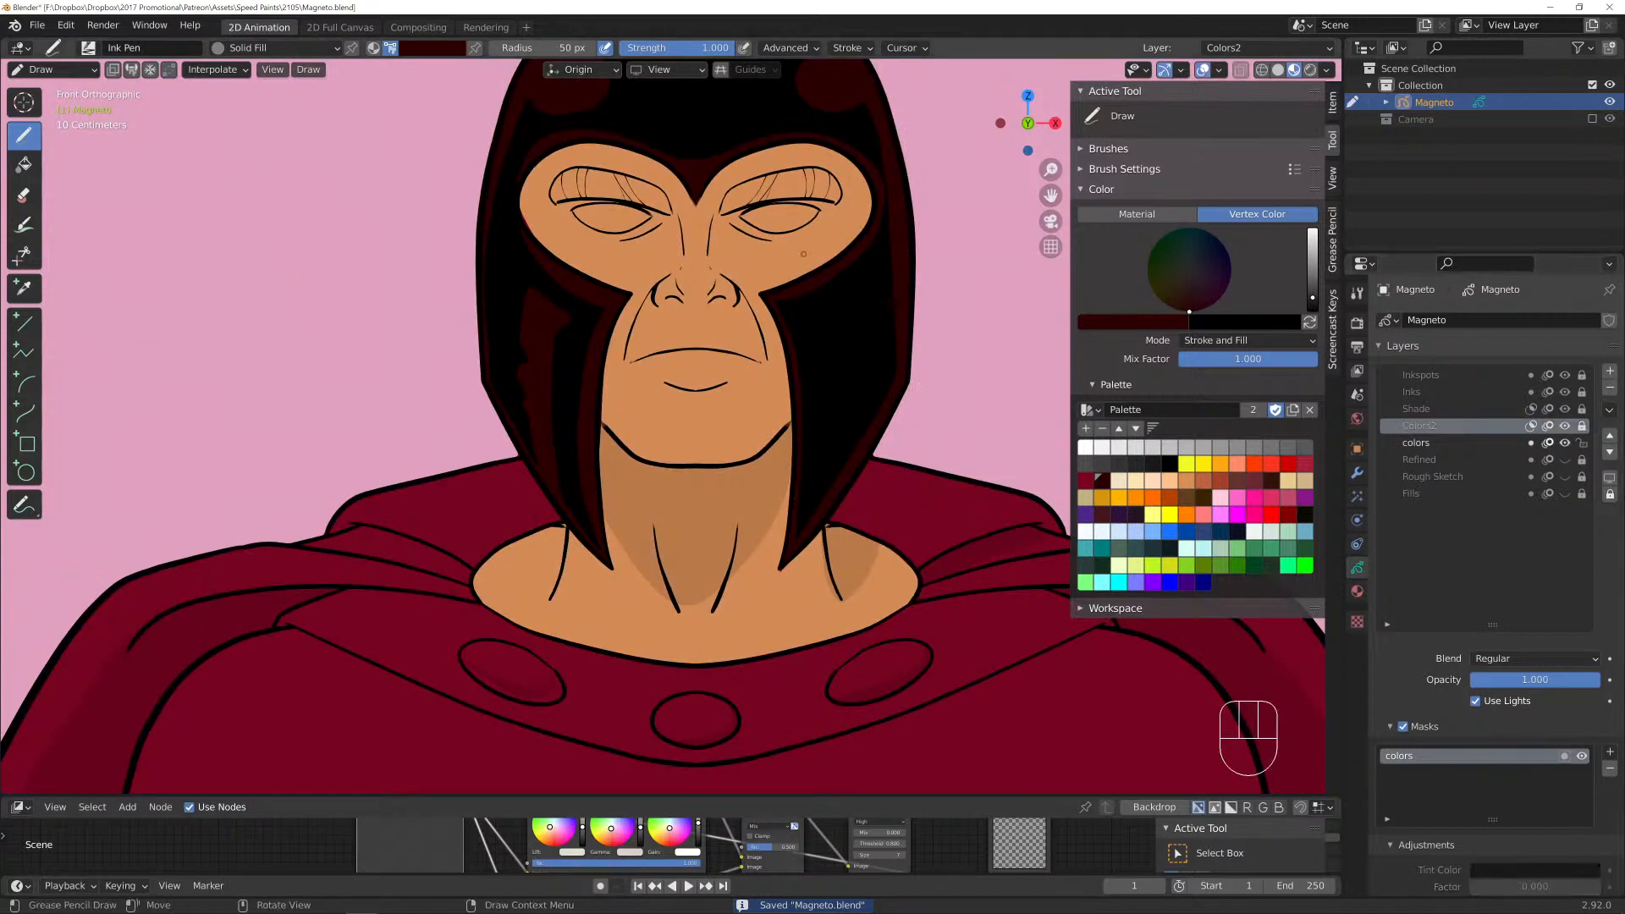
Draw light gray solid fills over both eyebrows on the colors layer, following their ink outlines.
scroll(823, 380, up, 5)
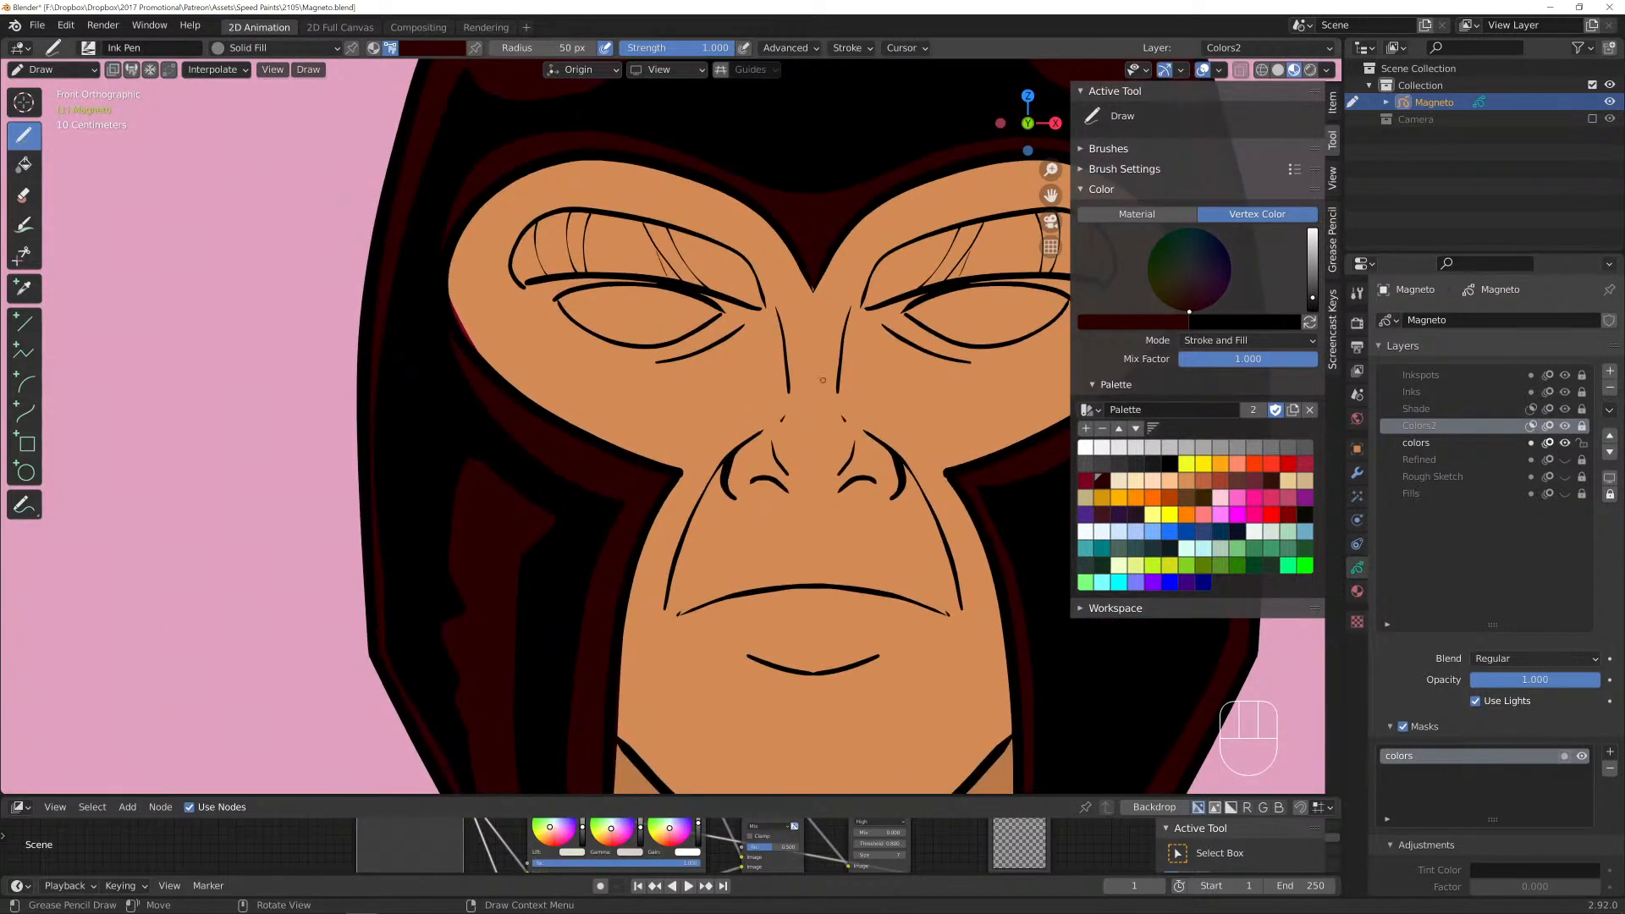
shift+middle_drag(884, 401, 679, 421)
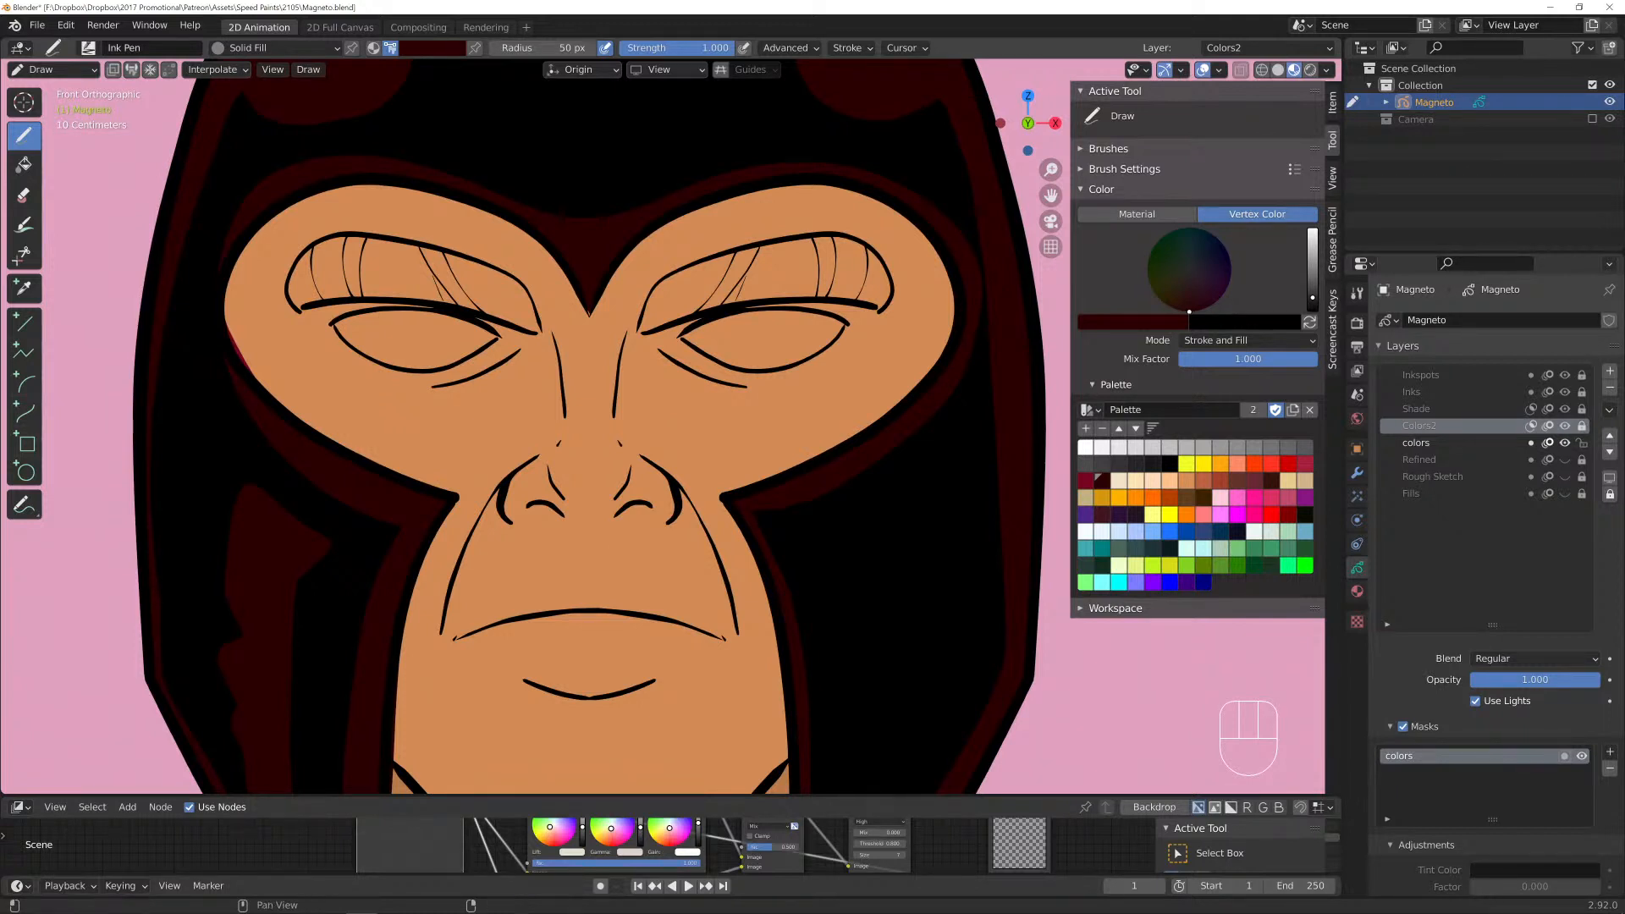
click(1135, 447)
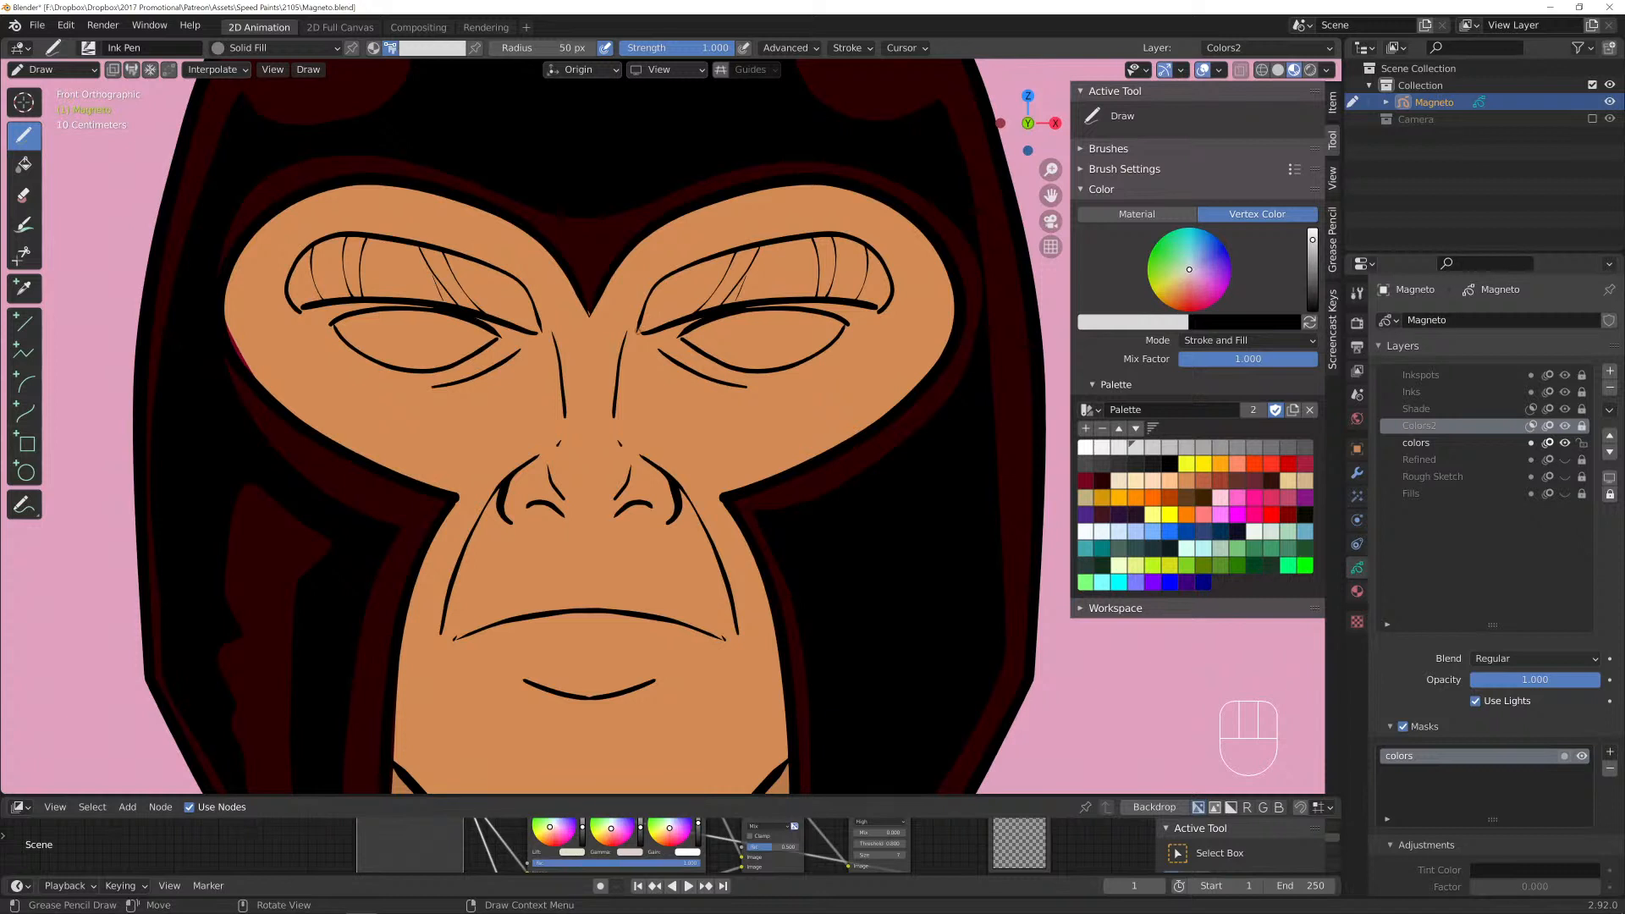
click(638, 331)
click(1430, 443)
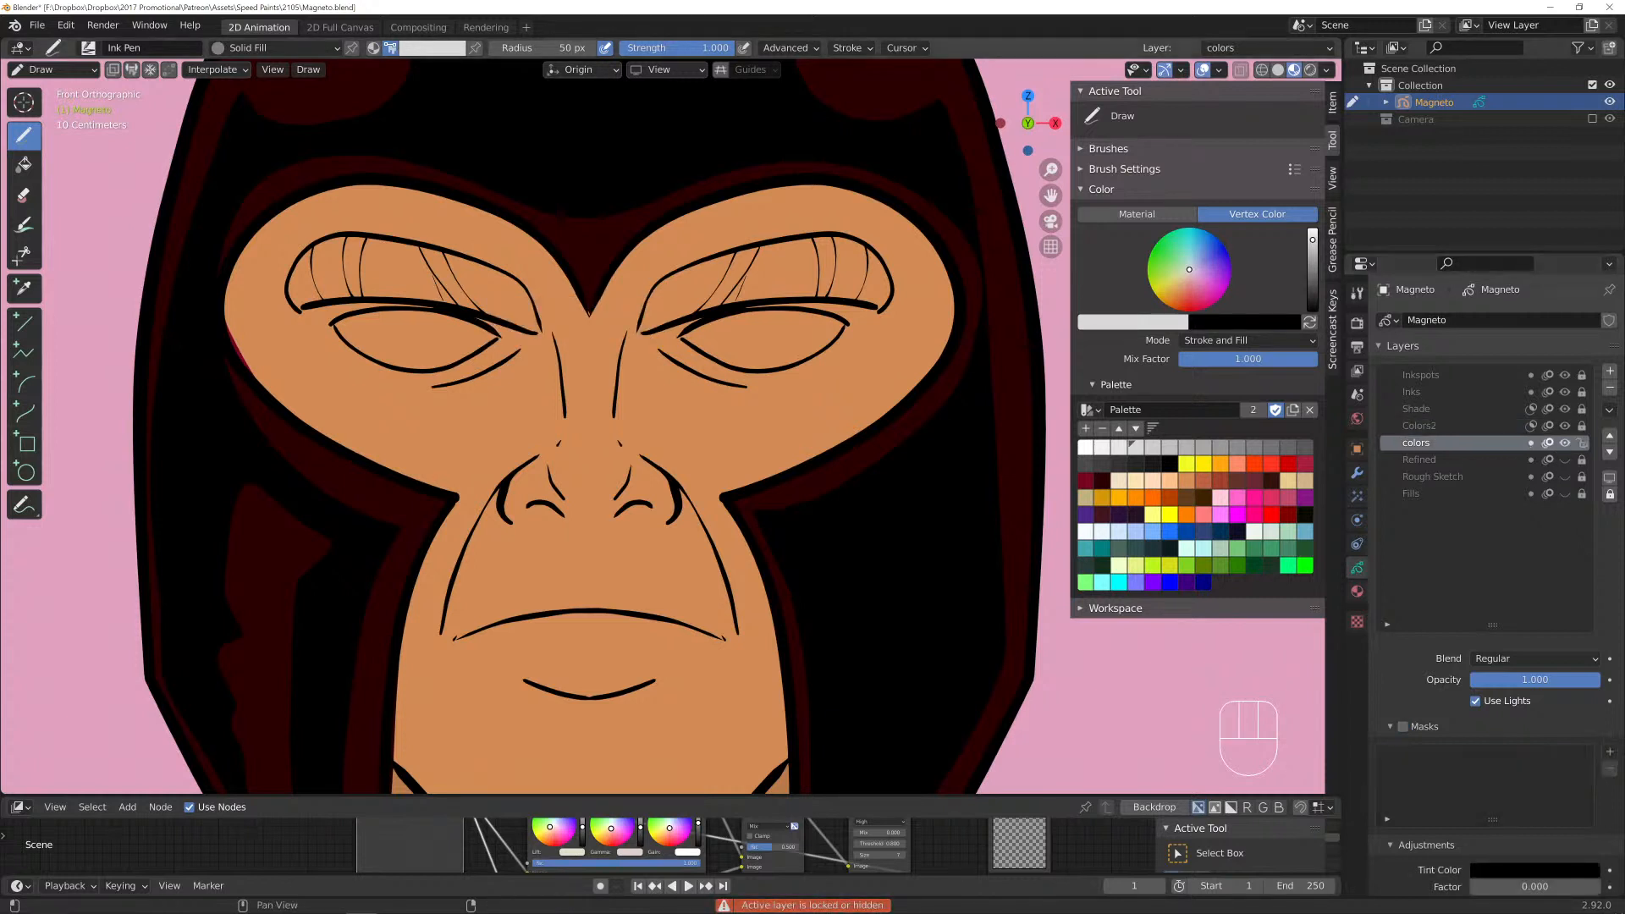
mouse_move(636, 334)
mouse_down()
mouse_move(678, 267)
mouse_move(783, 240)
mouse_move(849, 239)
mouse_move(892, 279)
mouse_move(882, 315)
mouse_move(749, 306)
mouse_move(640, 338)
mouse_up()
mouse_move(540, 333)
mouse_down()
mouse_move(521, 292)
mouse_move(365, 240)
mouse_move(314, 250)
mouse_move(296, 292)
mouse_move(536, 334)
mouse_up()
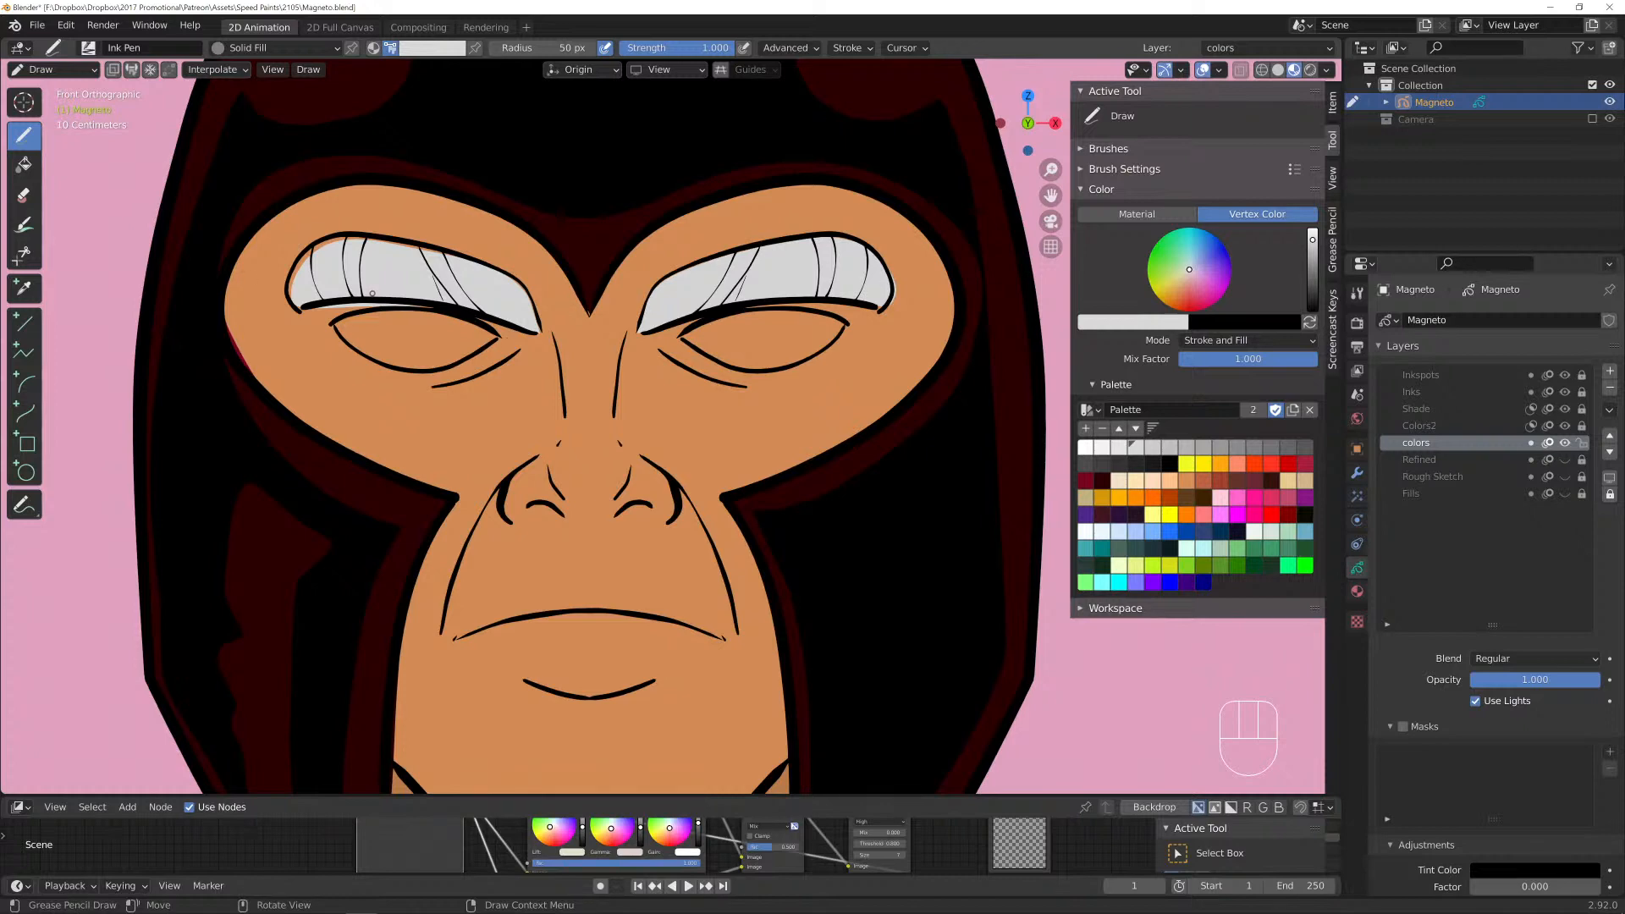
Move the upper edge of the left-hand eyebrow's gray fill up onto its ink line with proportional editing.
scroll(372, 293, up, 5)
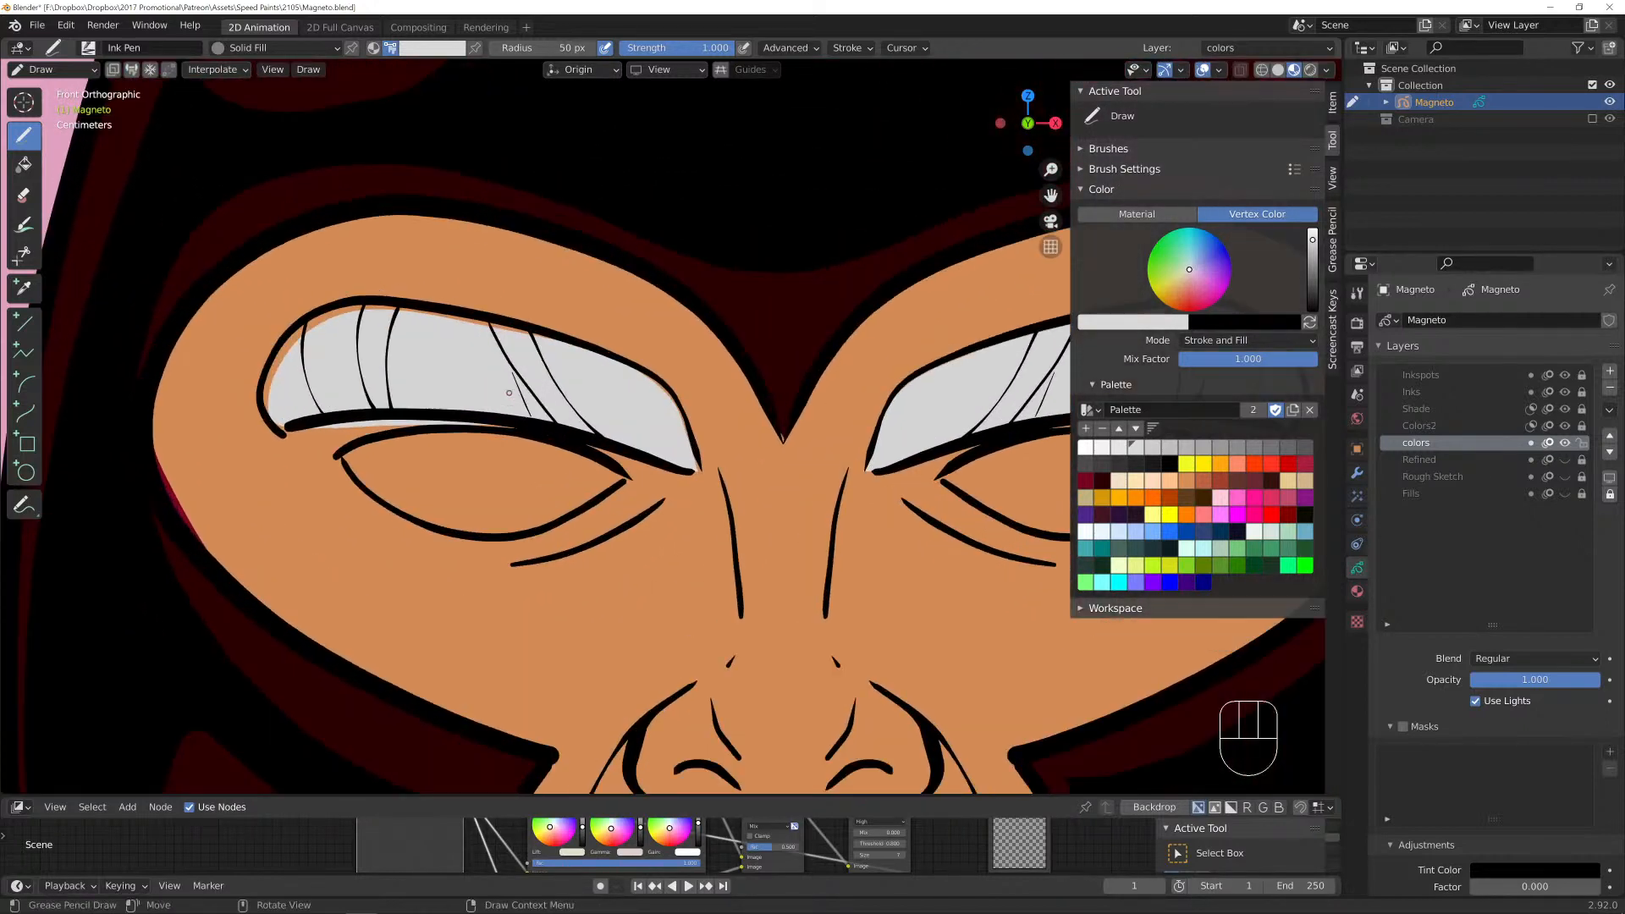
key(Tab)
key(g)
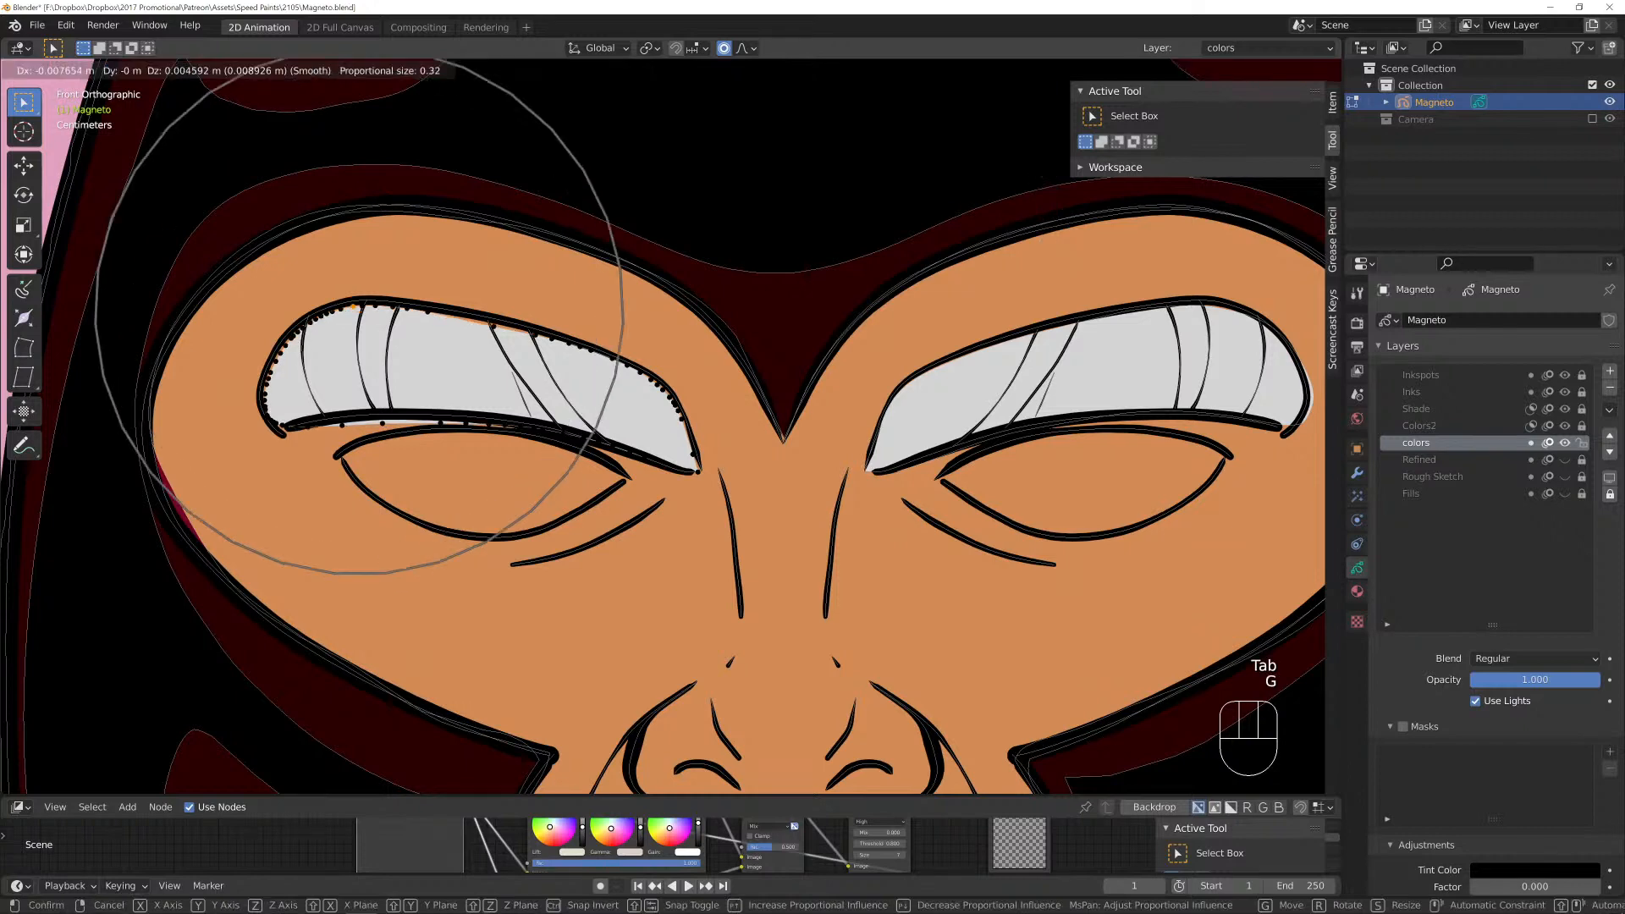
click(353, 299)
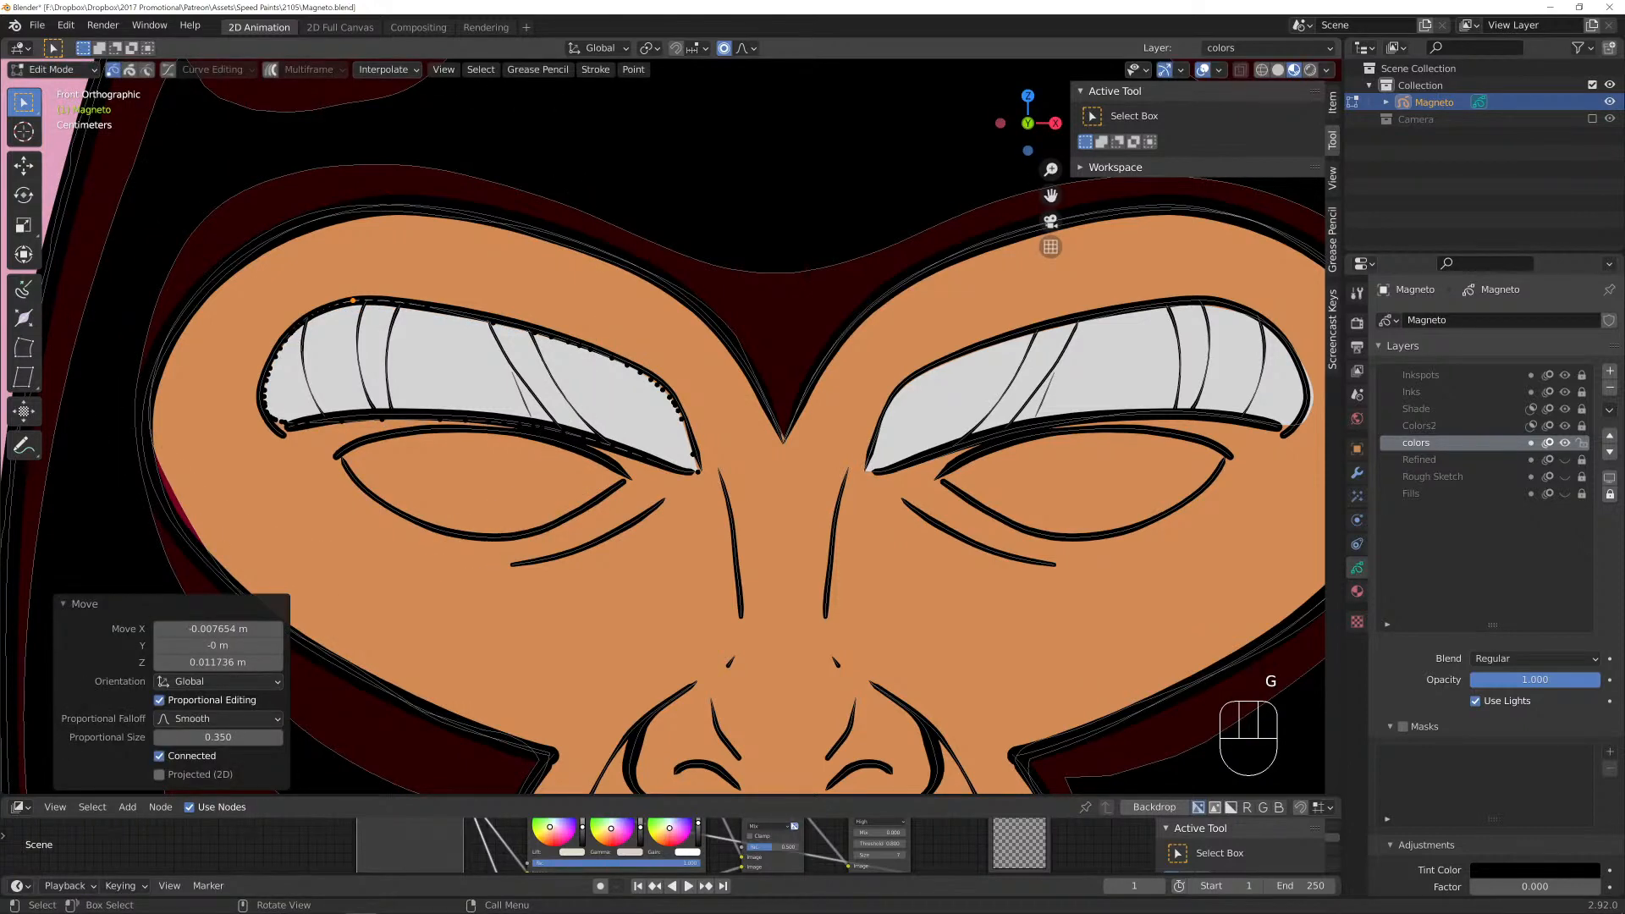
Fit the outer lower corner and lower edge of the left-hand eyebrow's gray fill to the ink line, using smaller proportional sizes.
click(281, 427)
key(g)
scroll(281, 427, up, 11)
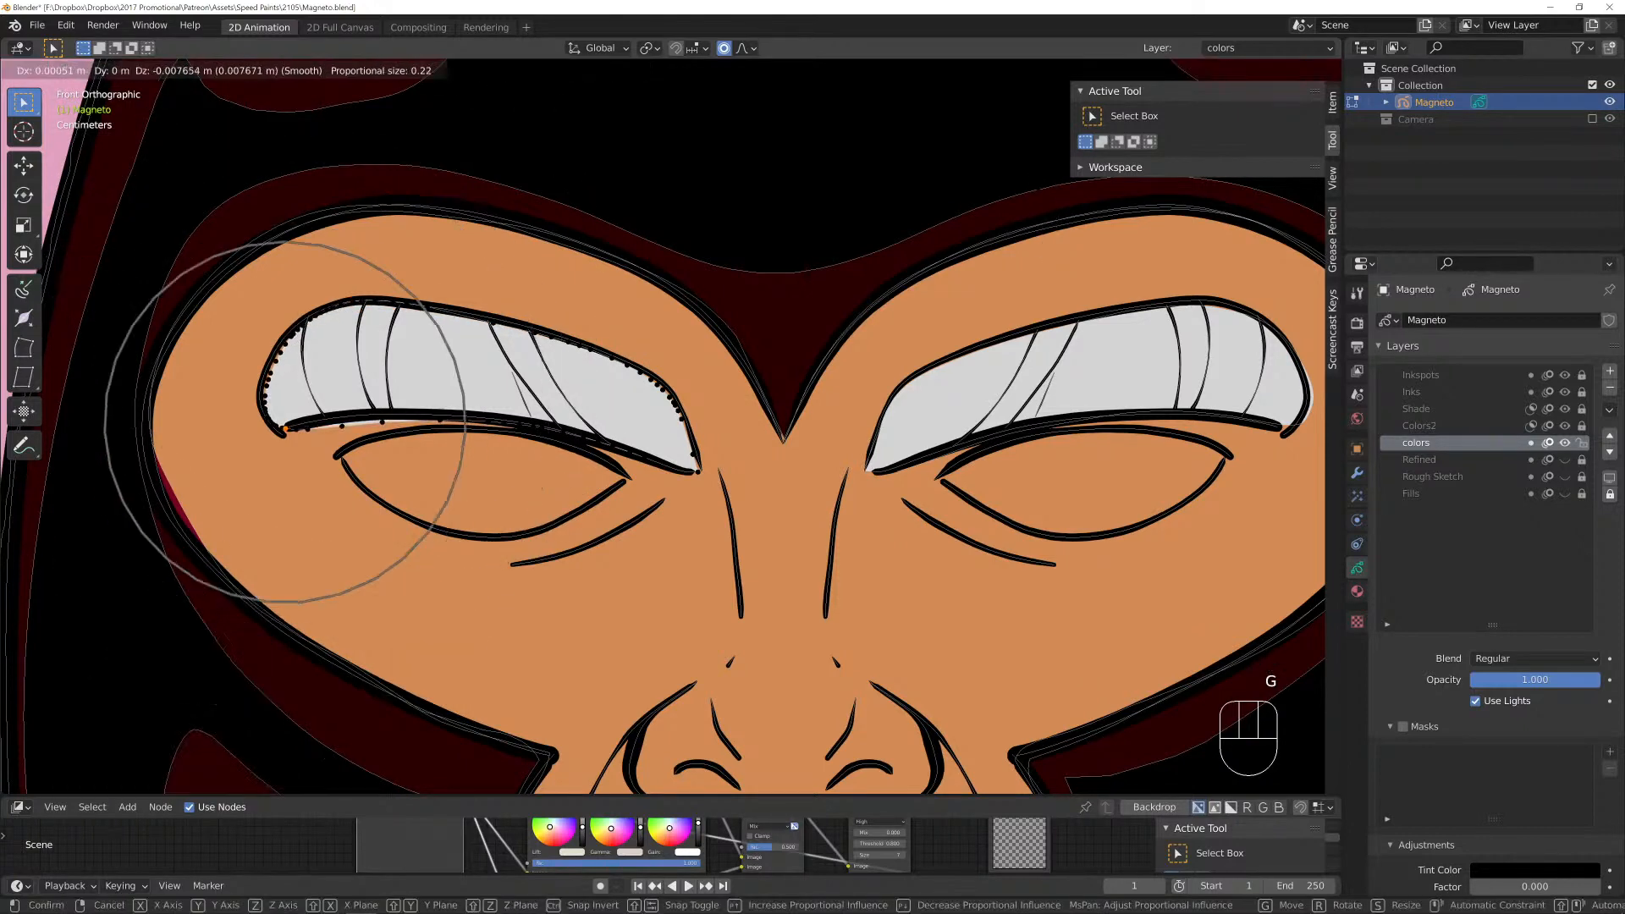
click(281, 427)
click(440, 419)
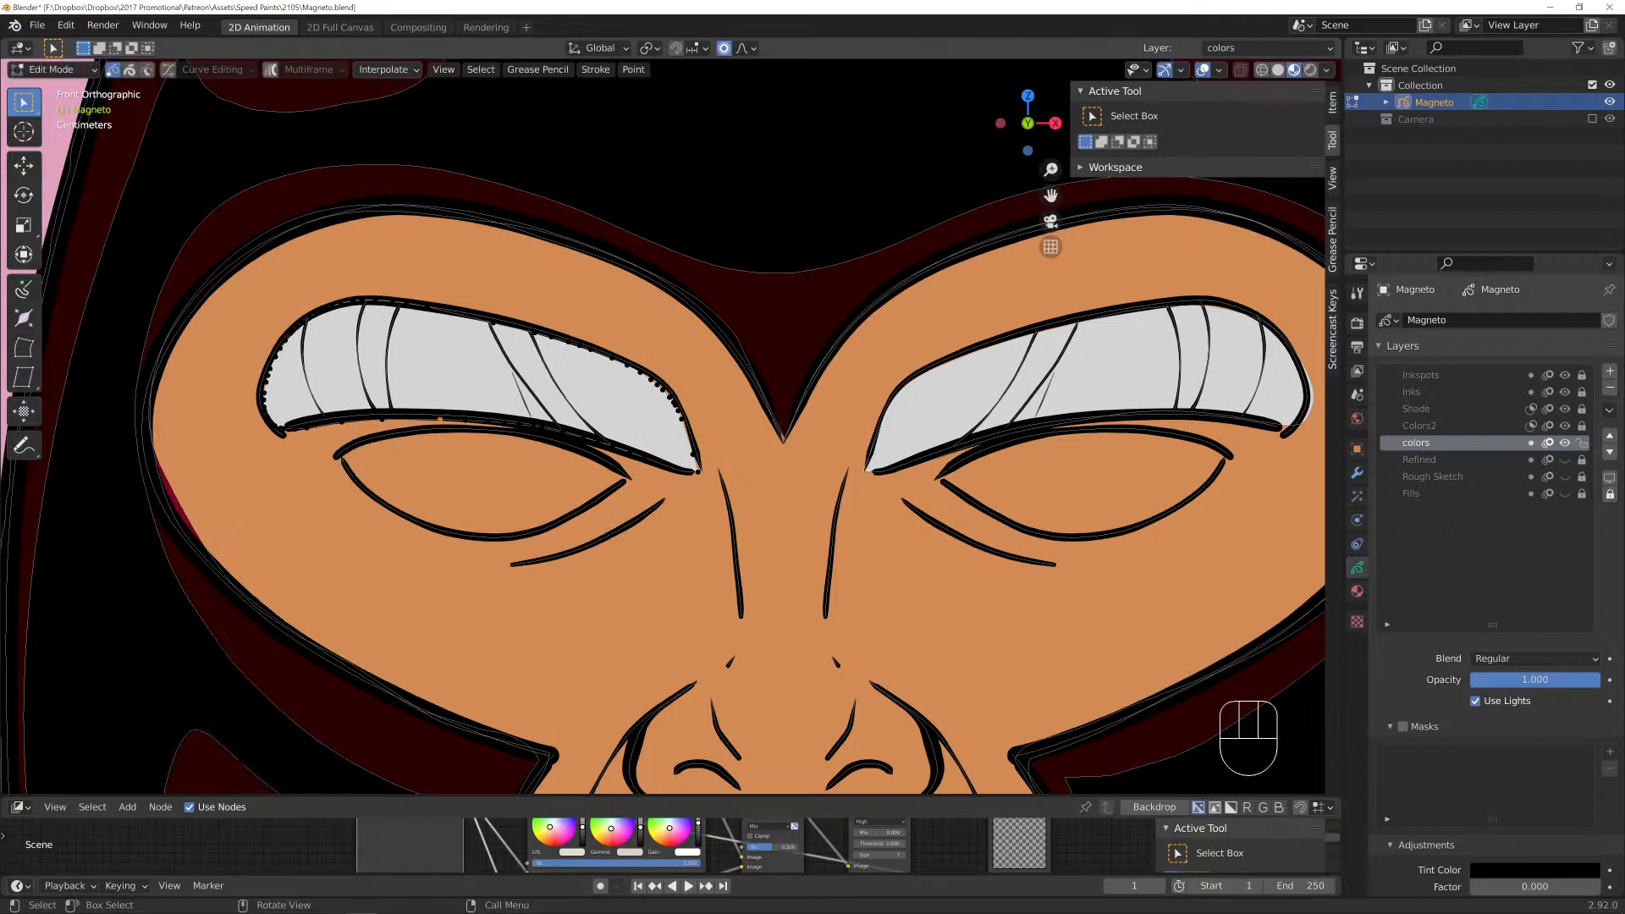
key(g)
click(435, 413)
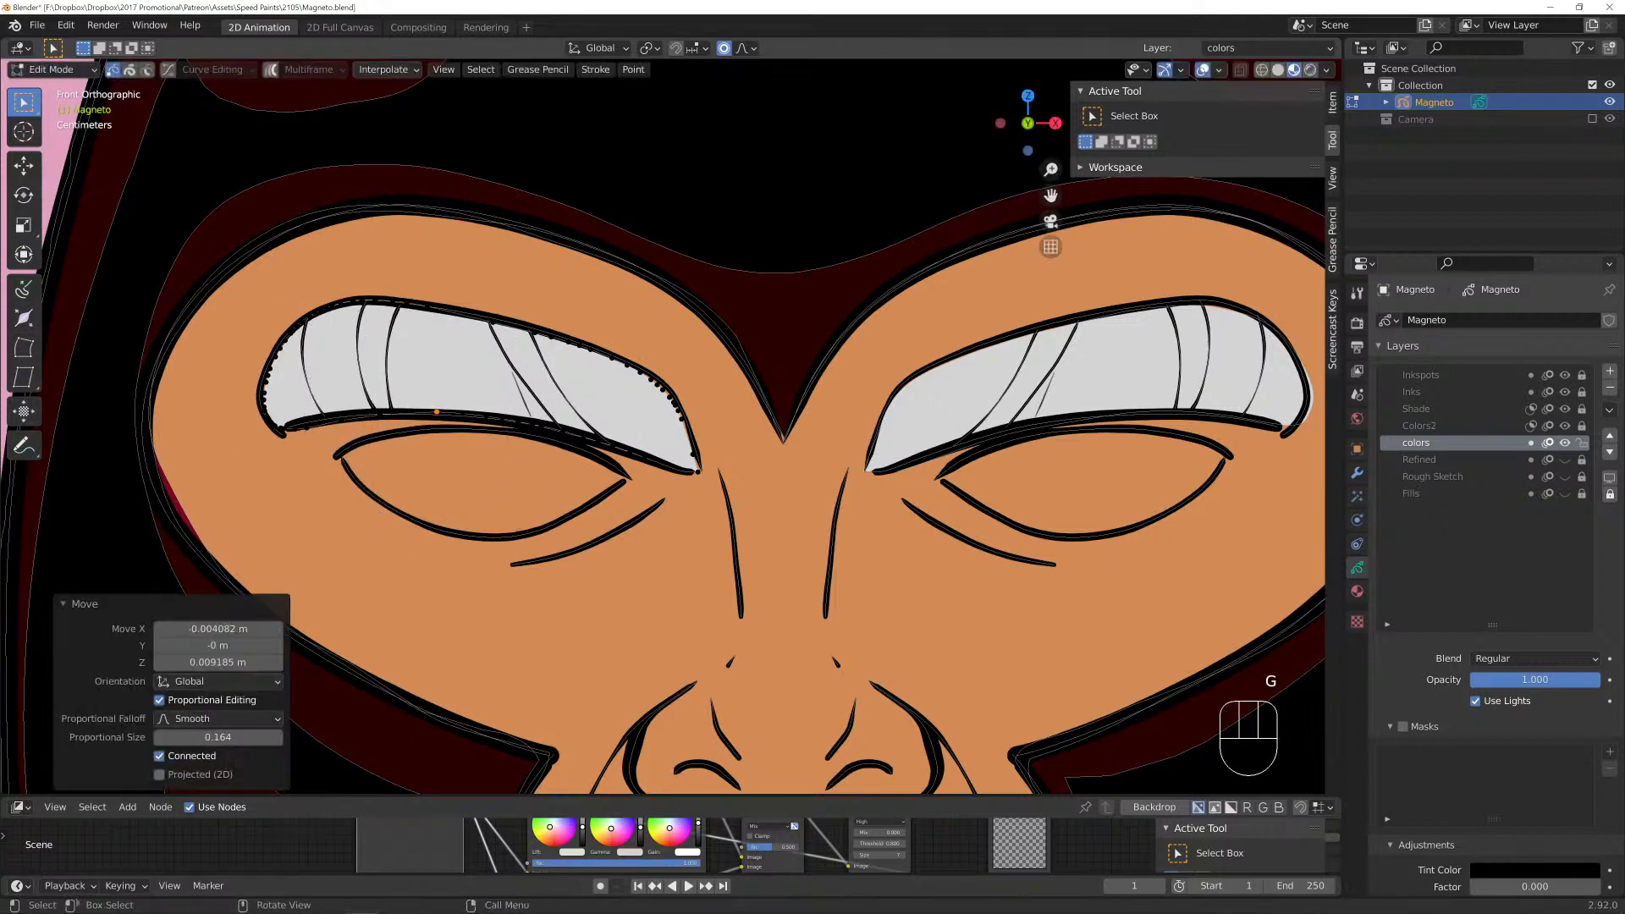
drag(187, 498, 192, 501)
key(g)
right_click(181, 506)
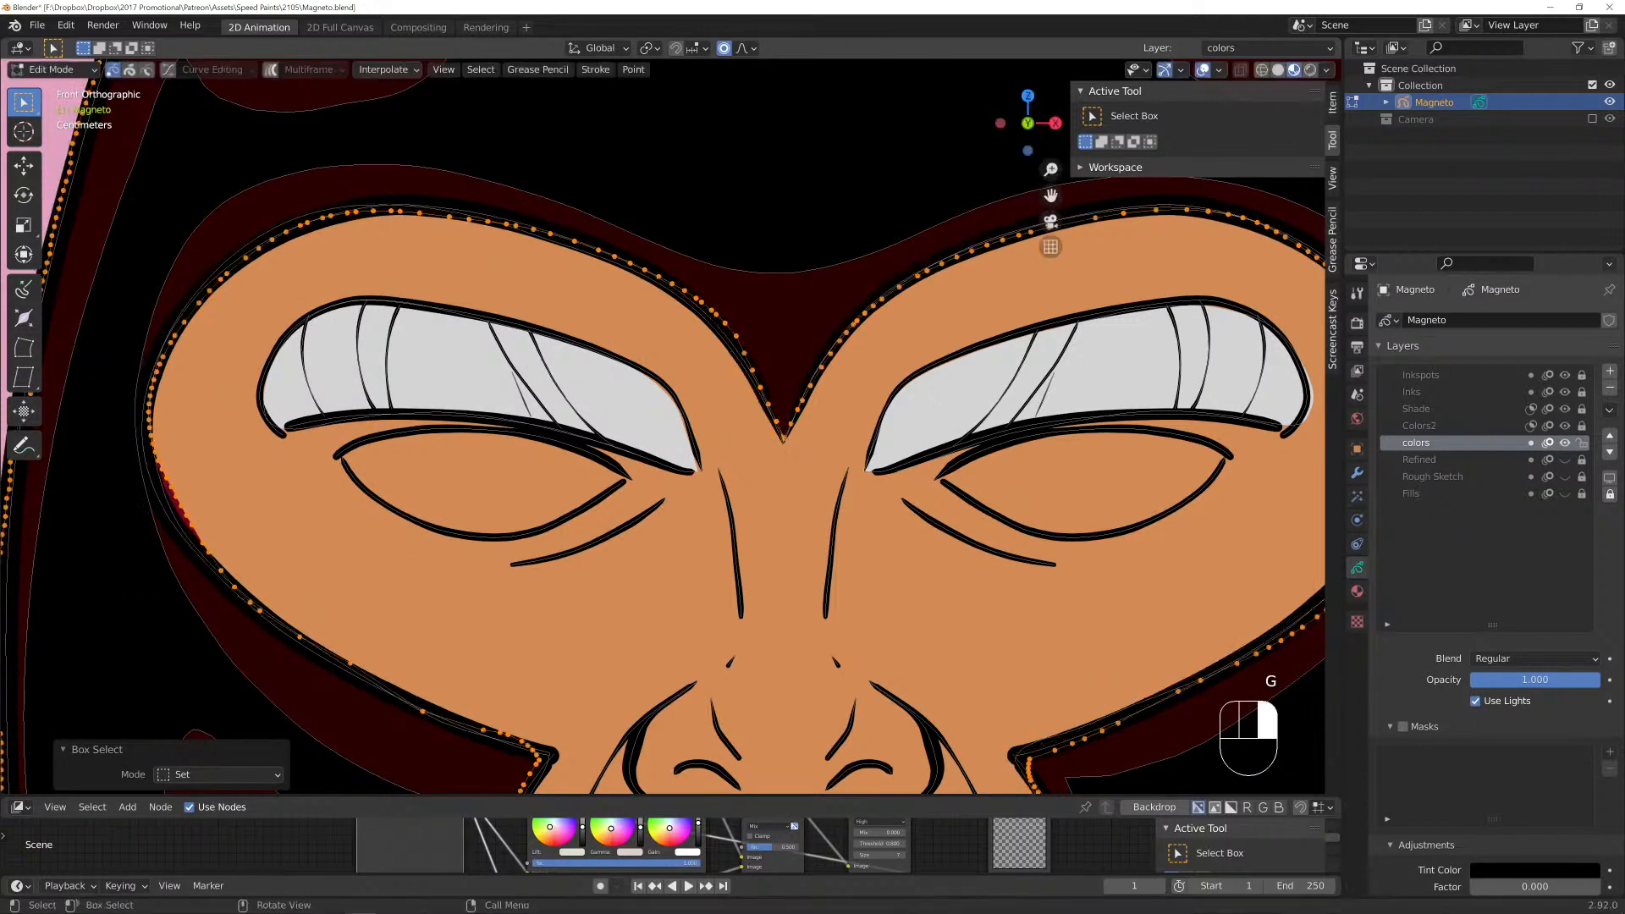
Move the inner edge of the left-hand eyebrow's gray fill toward the nose onto its ink line.
click(684, 418)
key(g)
click(687, 418)
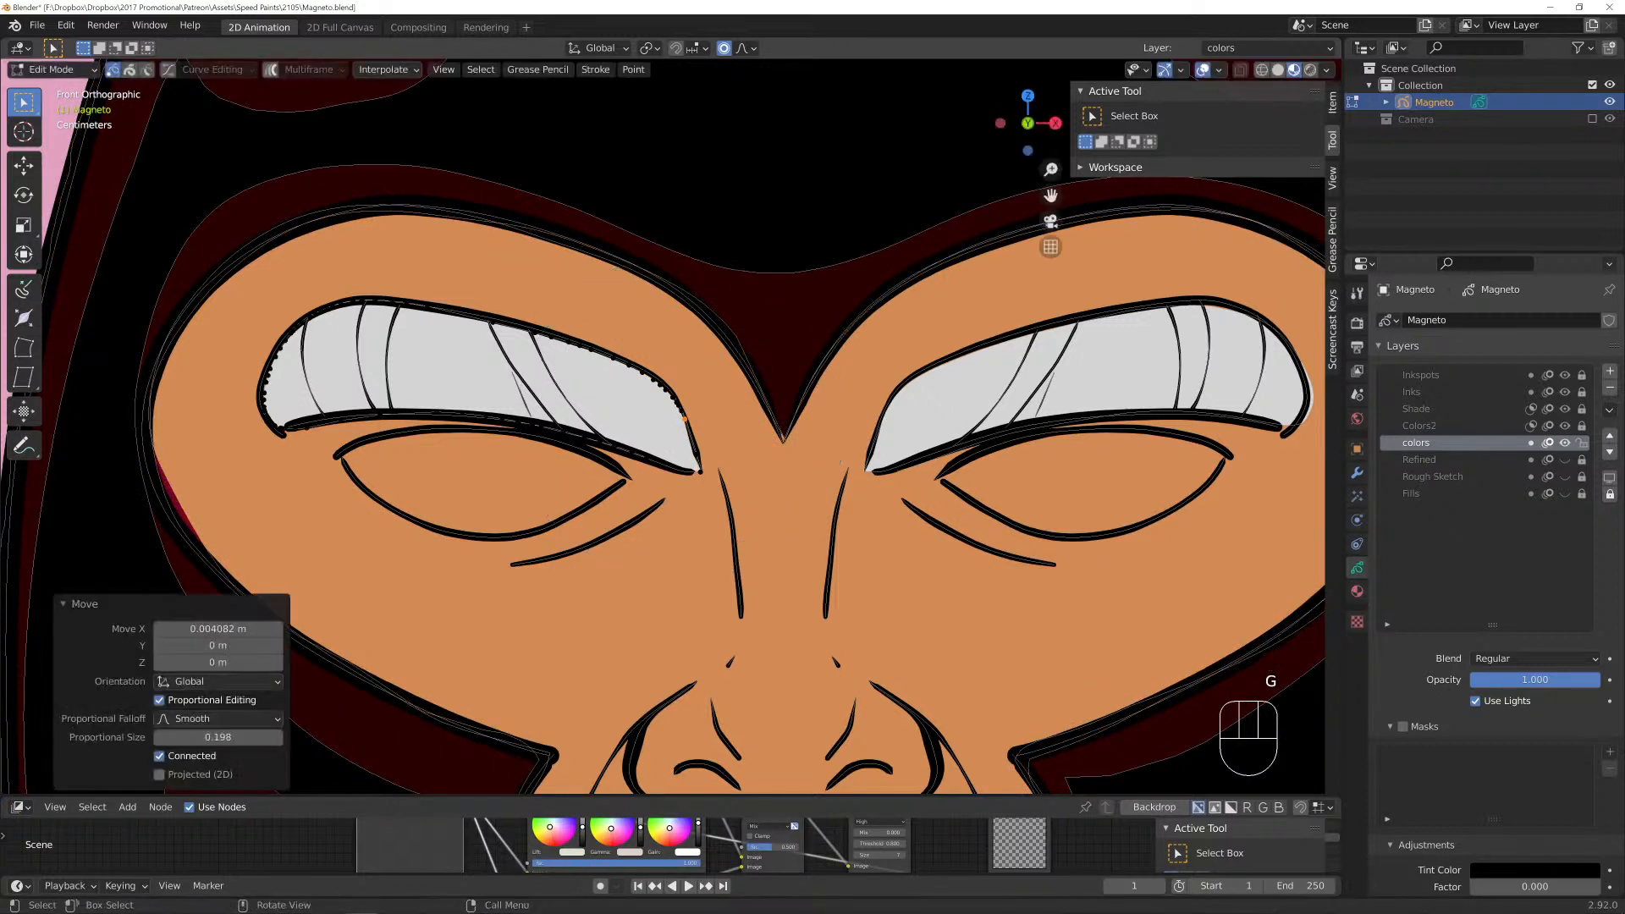
Fit the inner edges of both eyebrows' gray fills to their ink lines, using a proportional size of 0.263.
key(g)
scroll(668, 398, down, 3)
click(645, 371)
click(952, 358)
key(g)
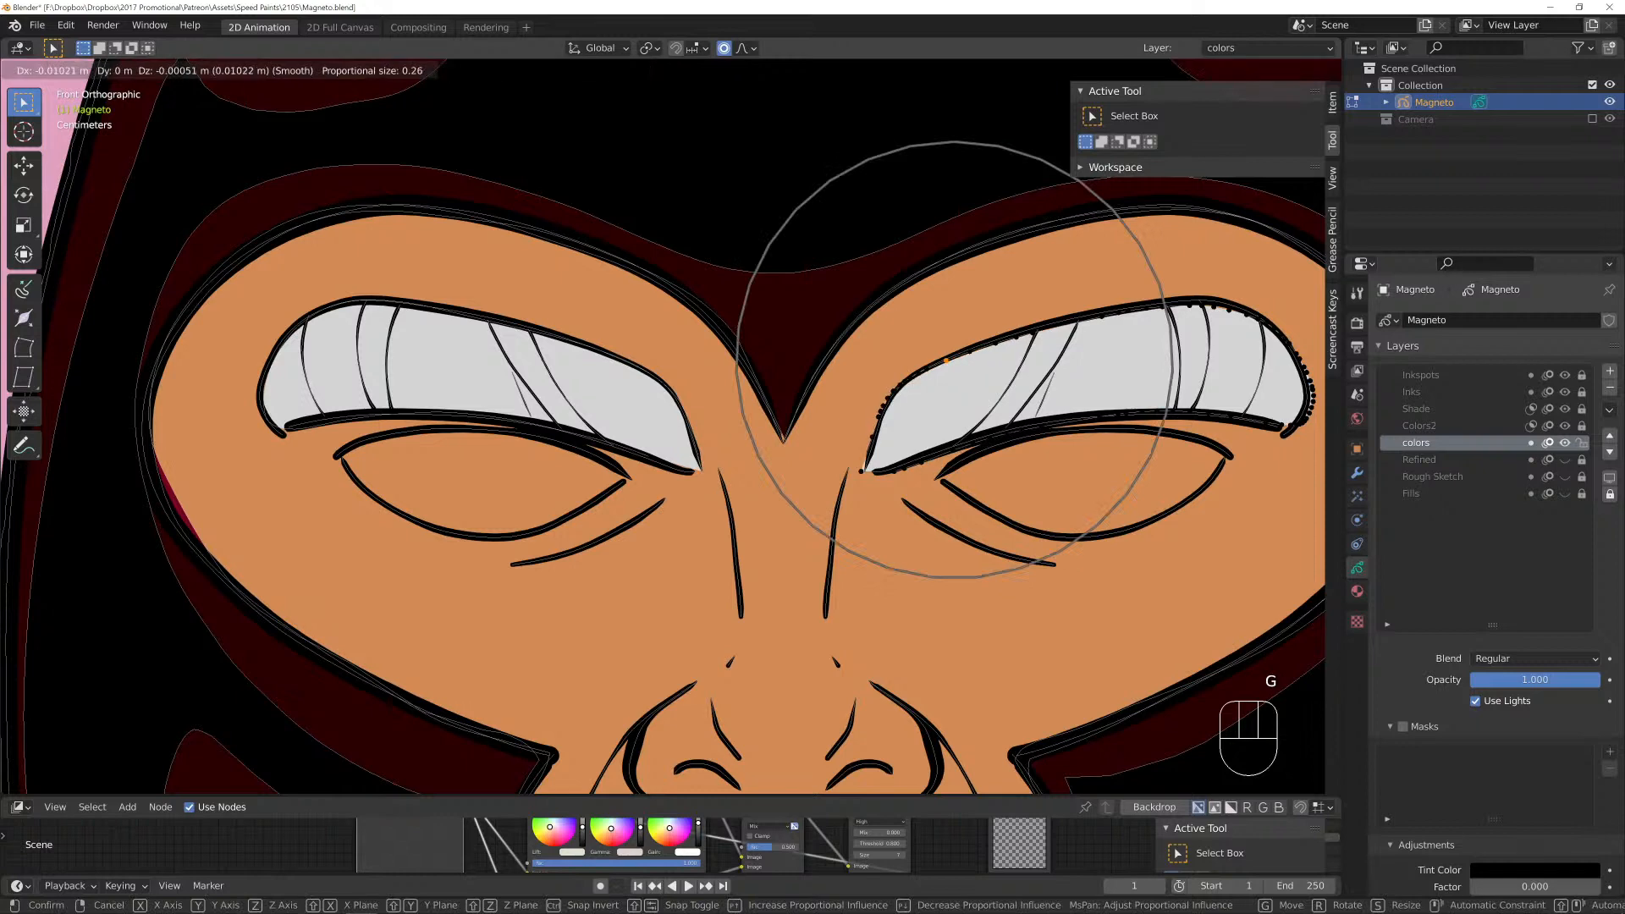
click(949, 363)
key(g)
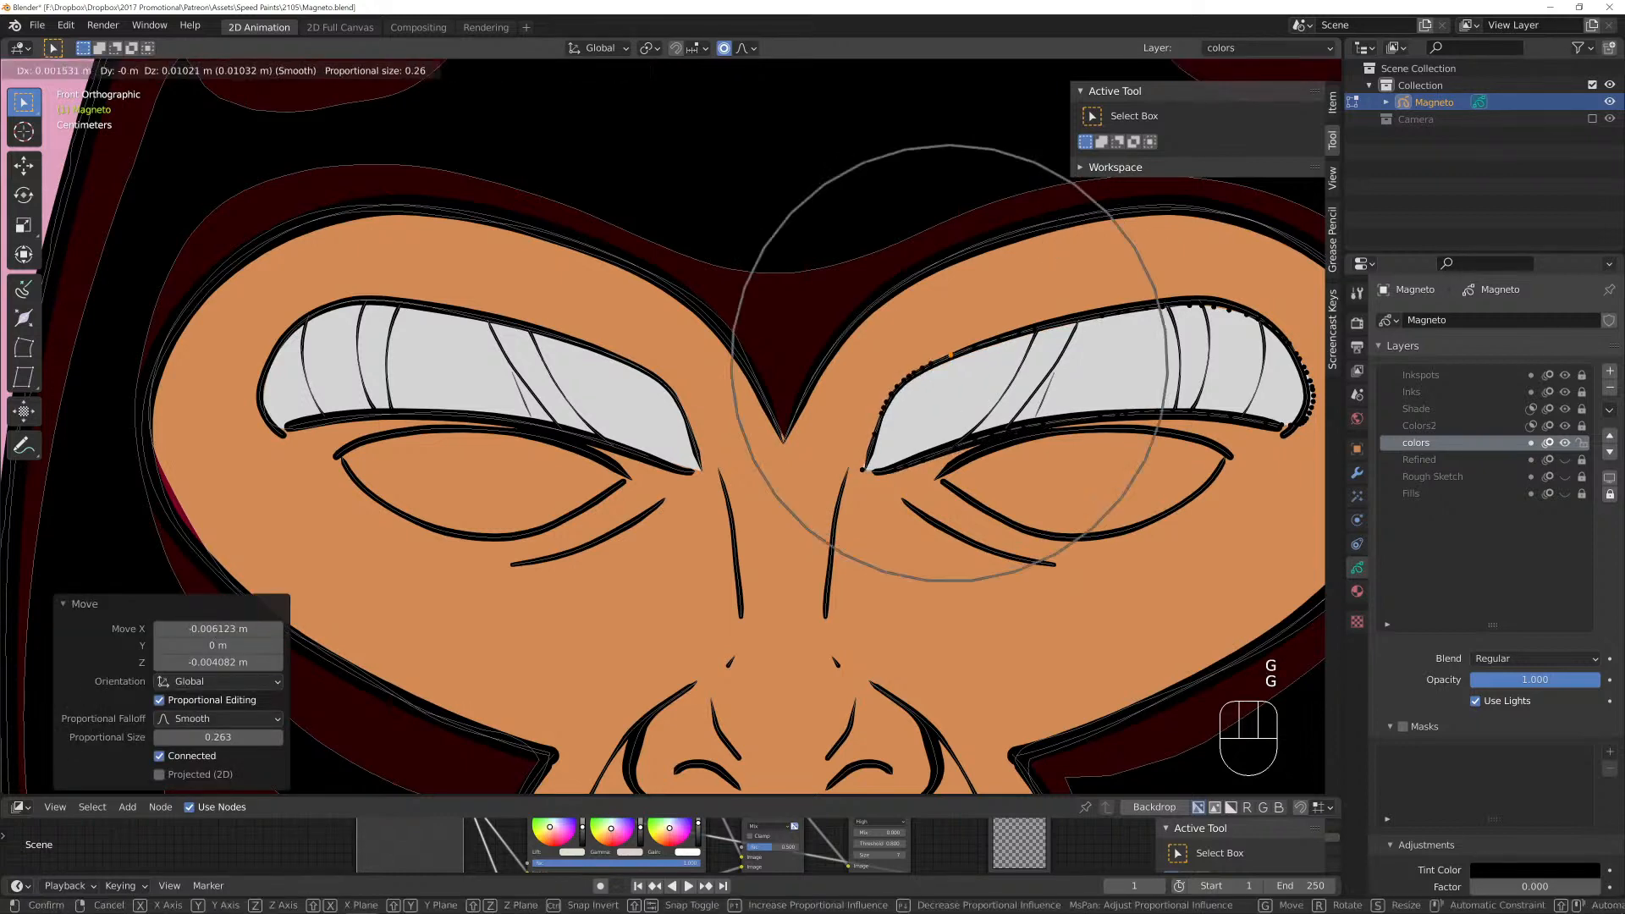
click(947, 357)
click(864, 468)
key(g)
click(864, 469)
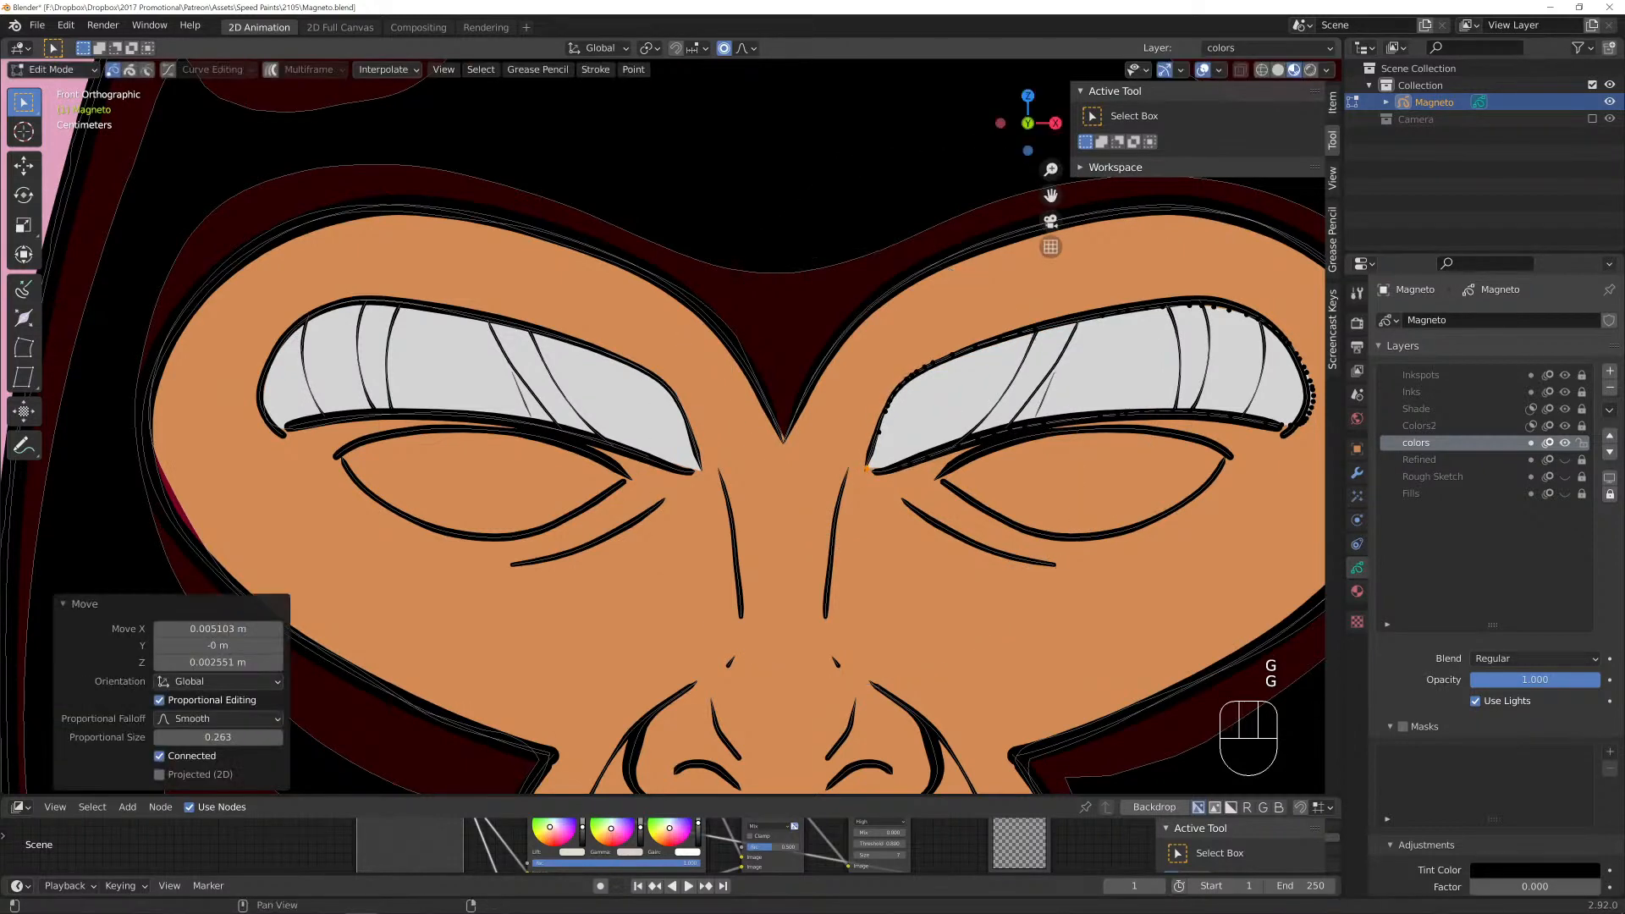
Fit the outer edge and outer lower corner of the right-hand eyebrow's gray fill to the ink line, reducing the proportional size to 0.135.
click(1303, 374)
key(g)
click(1297, 372)
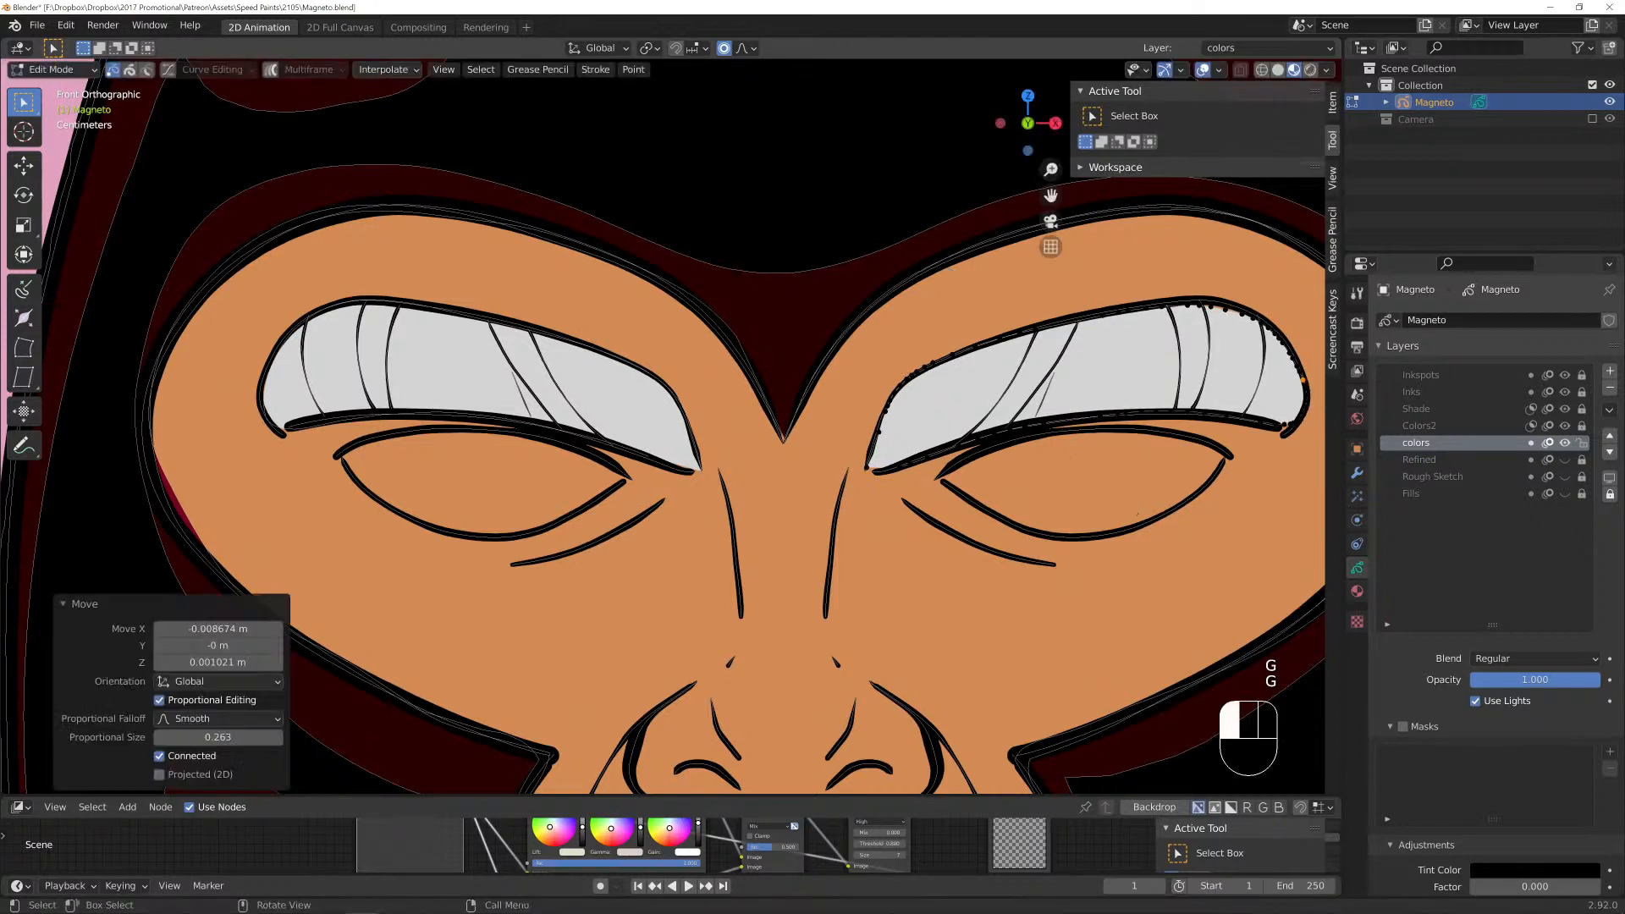
click(1264, 320)
key(g)
click(1264, 321)
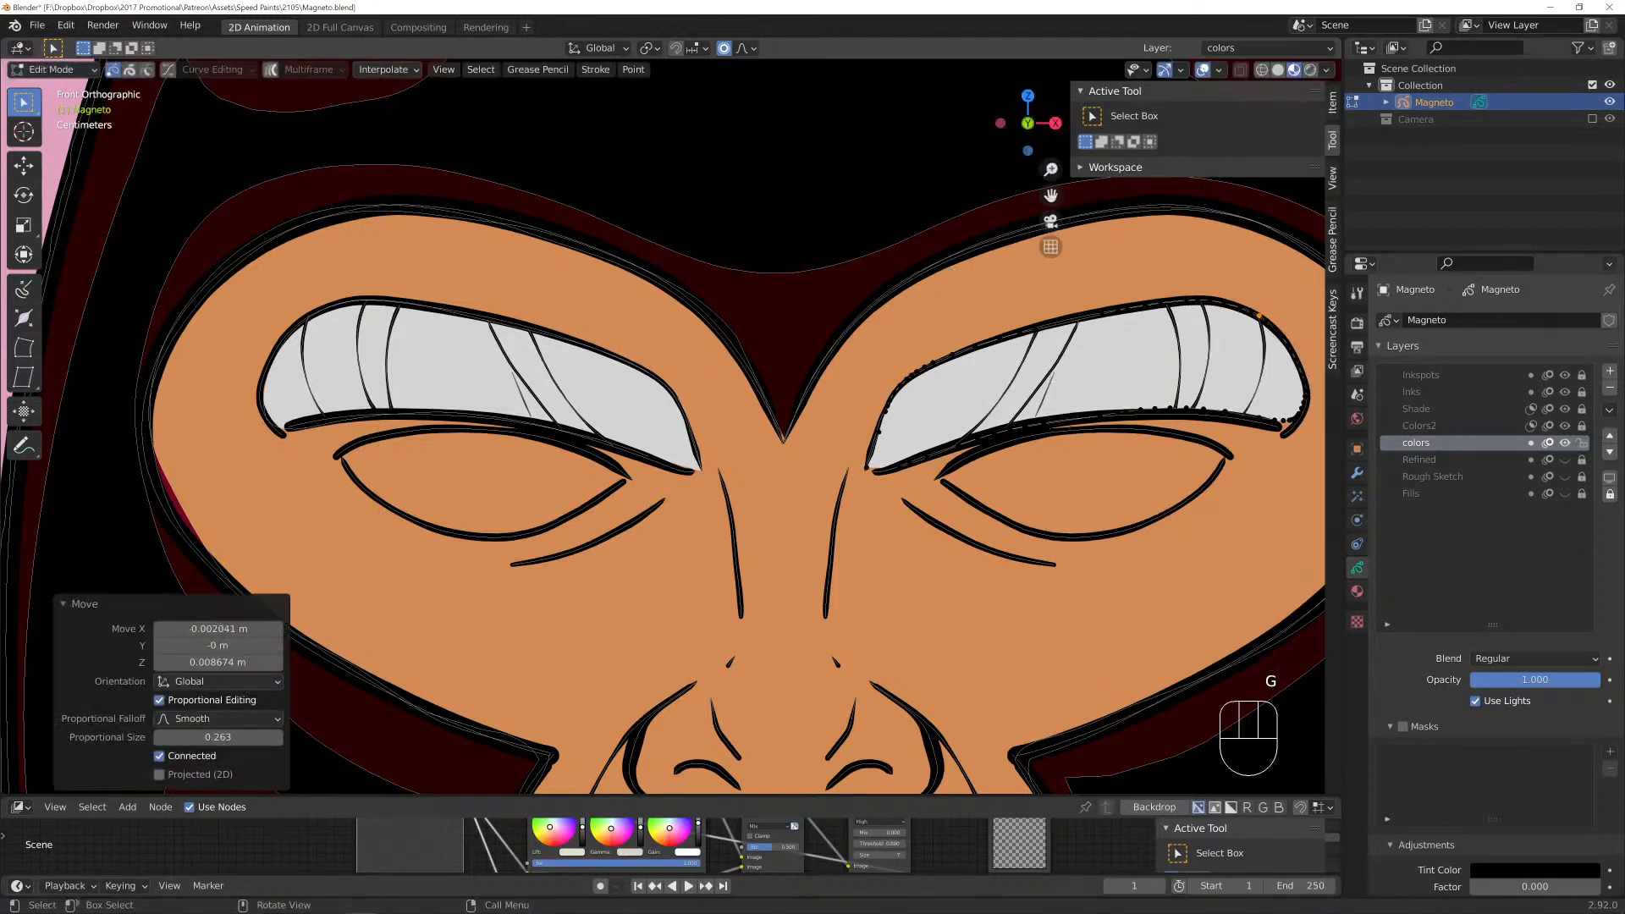
click(1278, 420)
key(g)
scroll(1276, 421, up, 7)
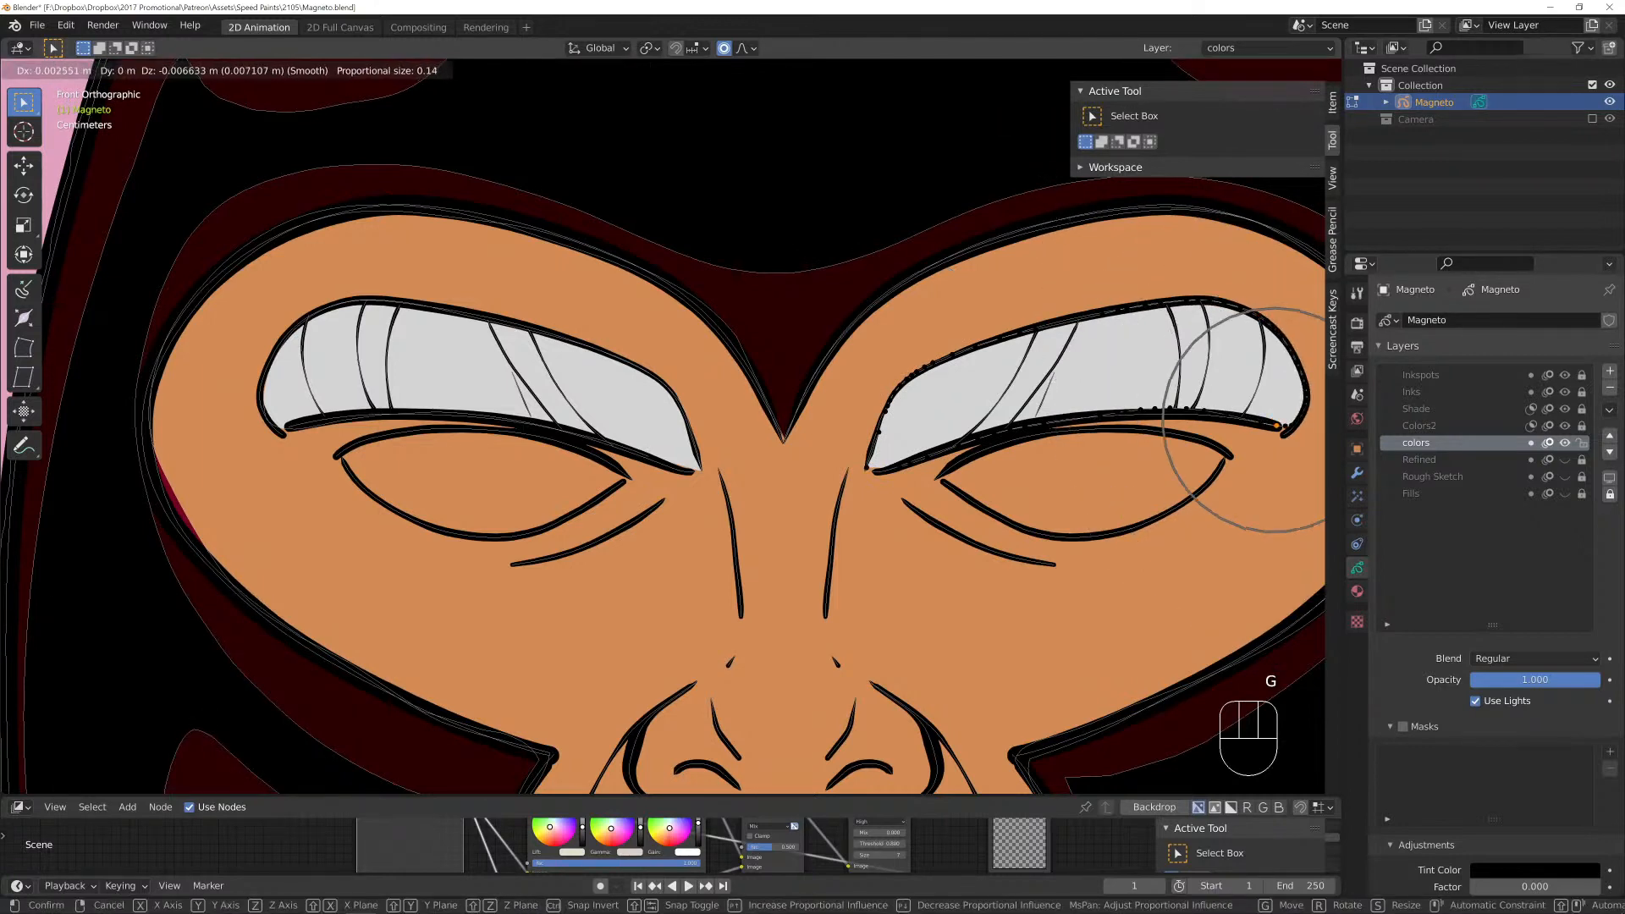
click(1277, 430)
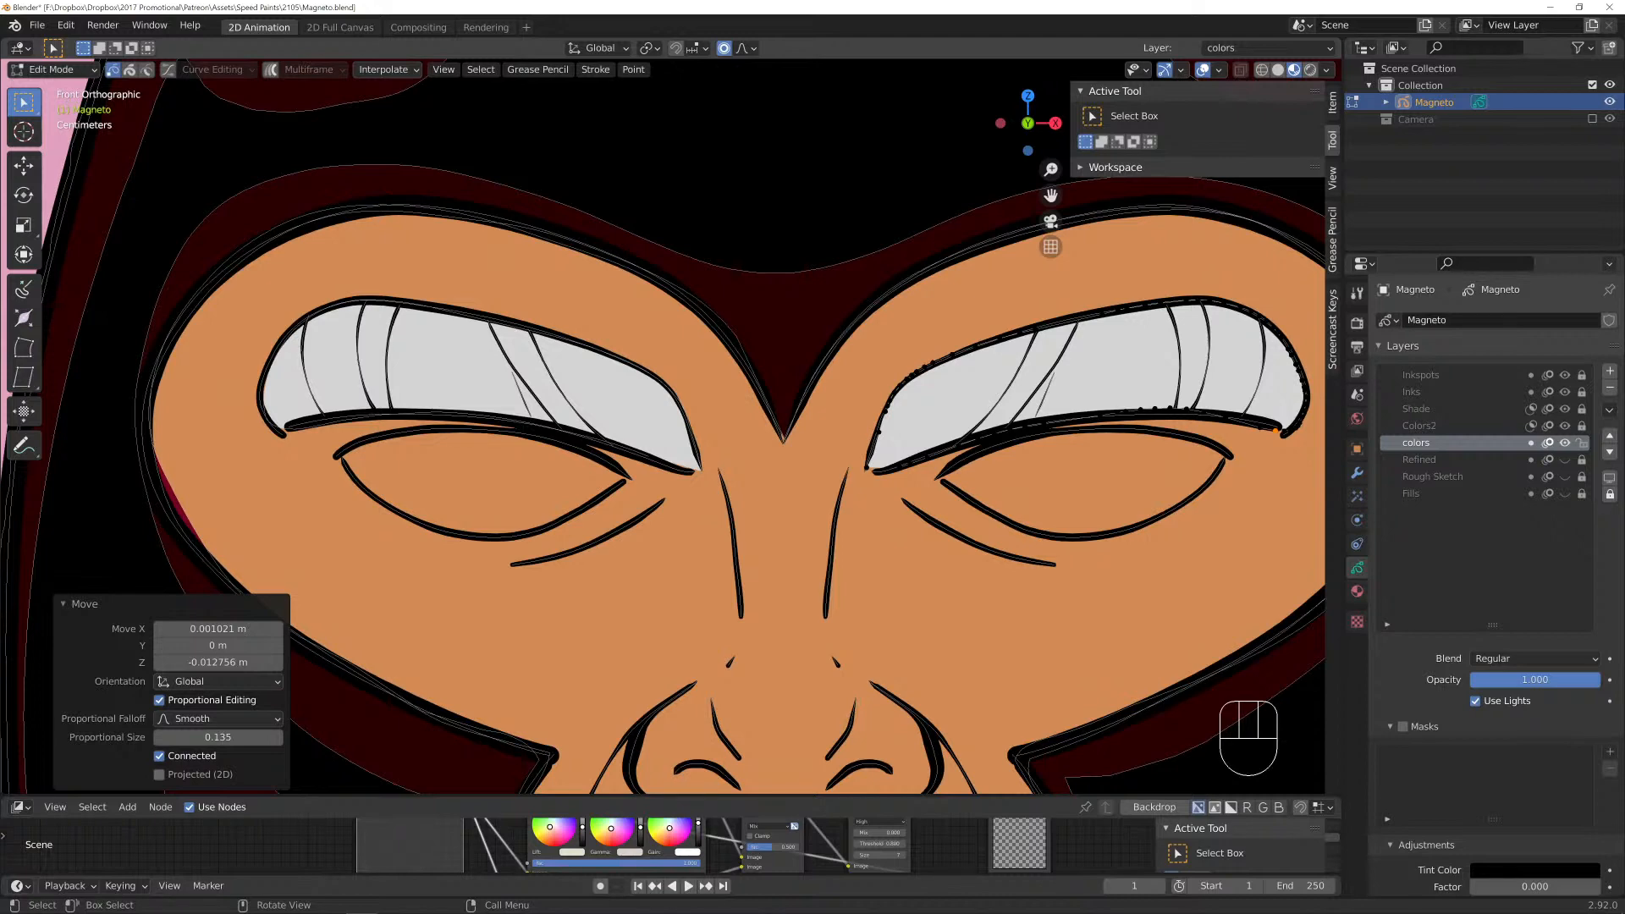
Return to Draw mode and draw white solid fills over both eyes on the colors layer, following their ink outlines.
shift+middle_drag(762, 508, 703, 377)
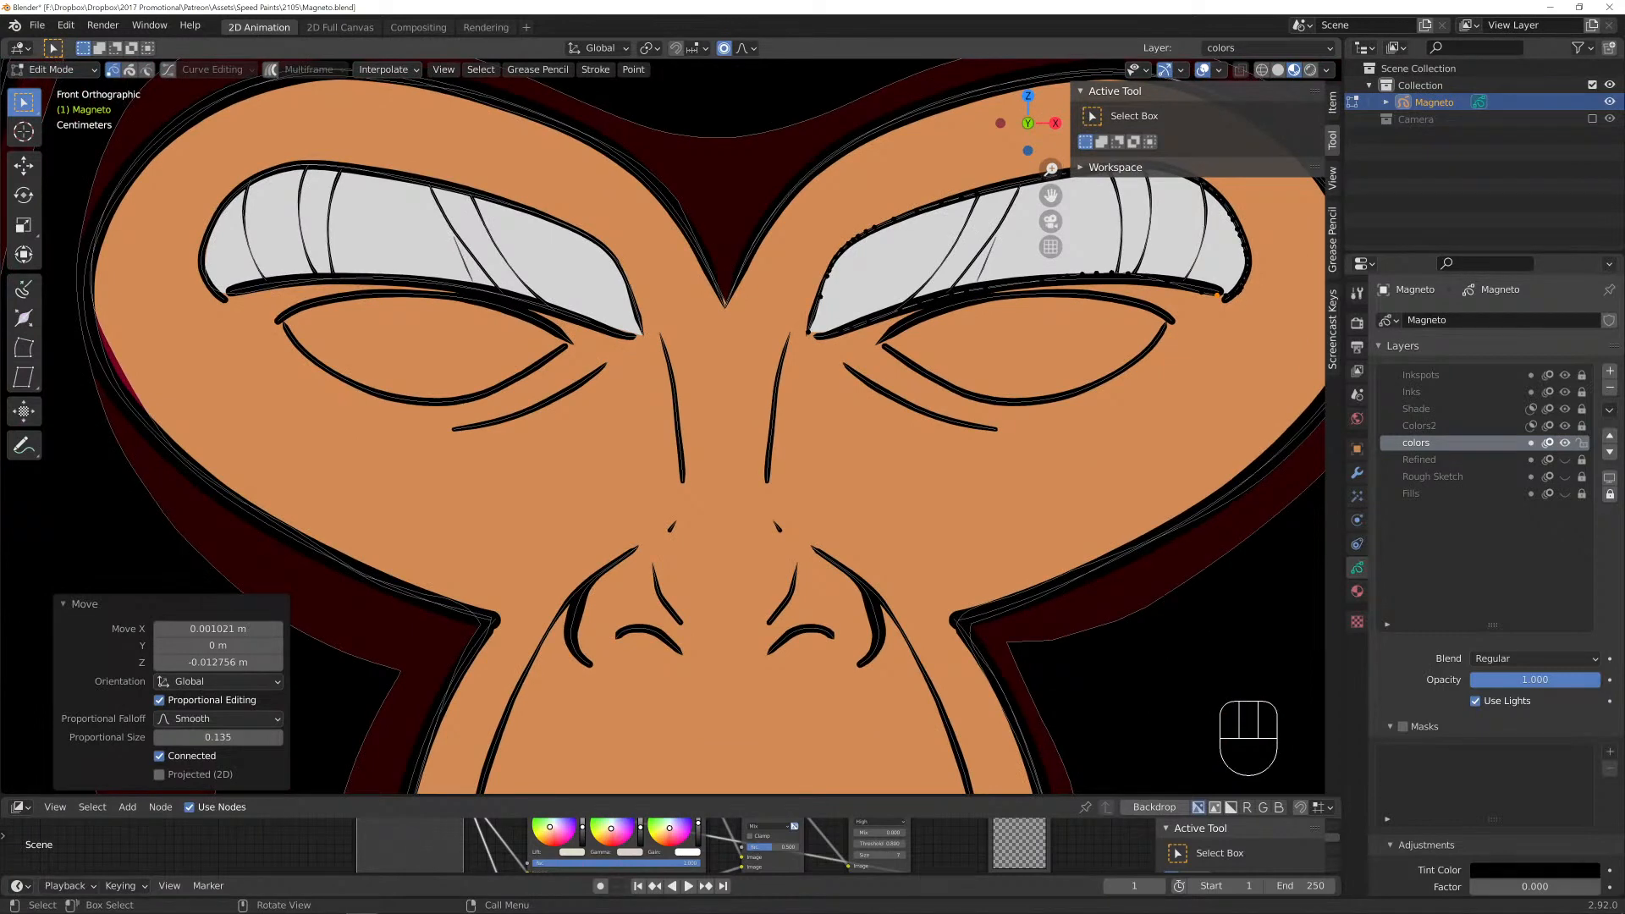
click(51, 70)
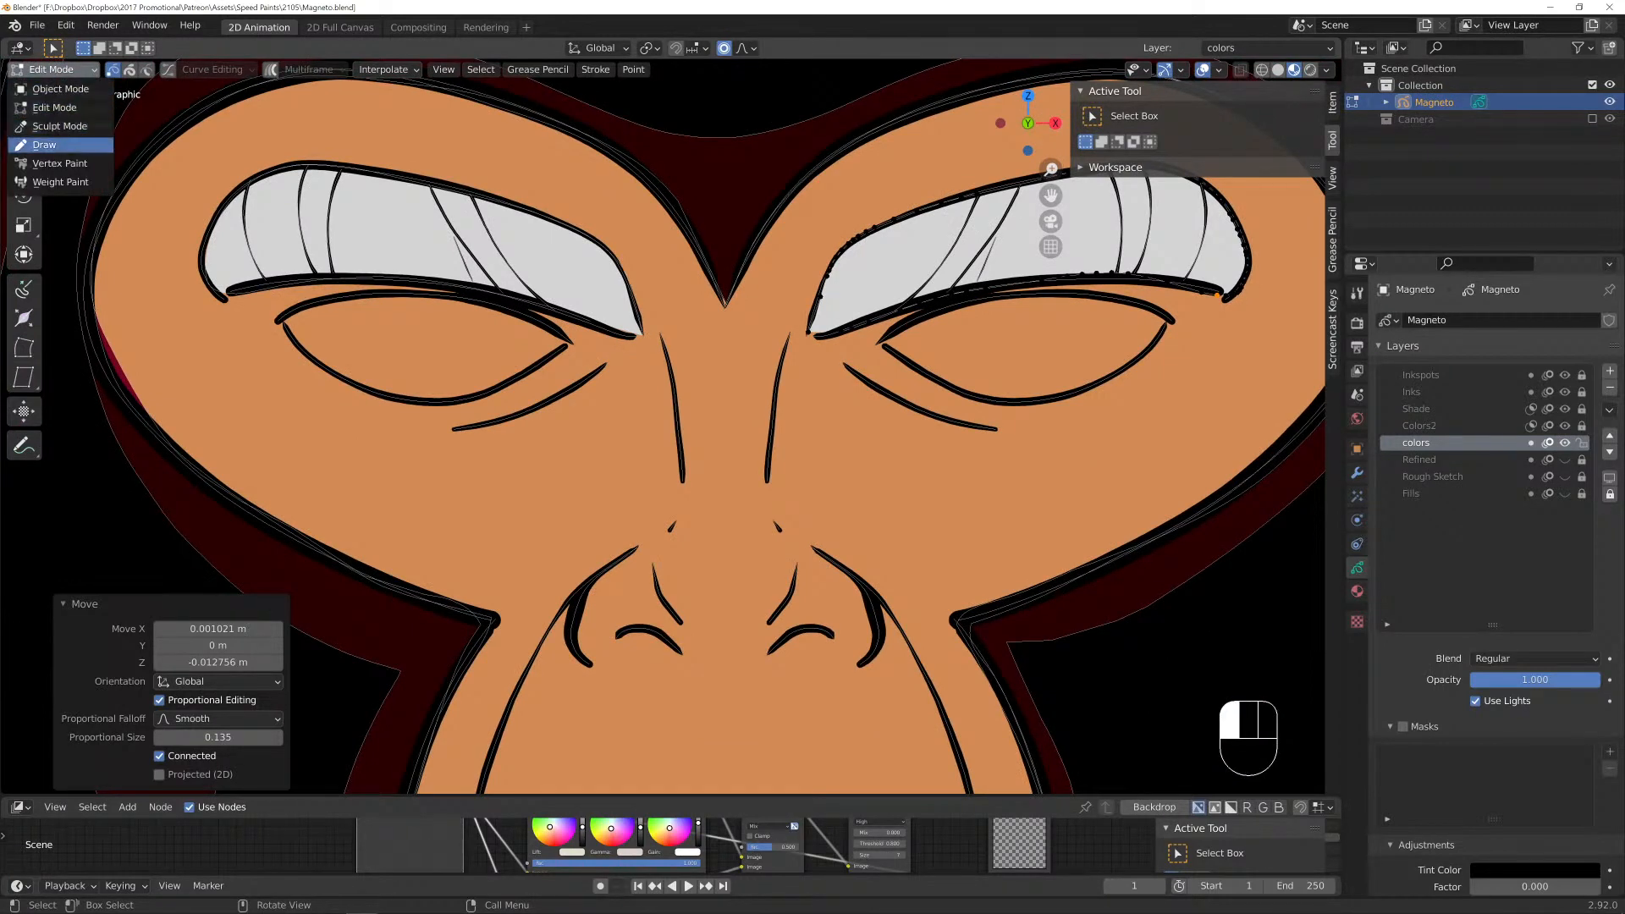
click(51, 145)
click(1101, 447)
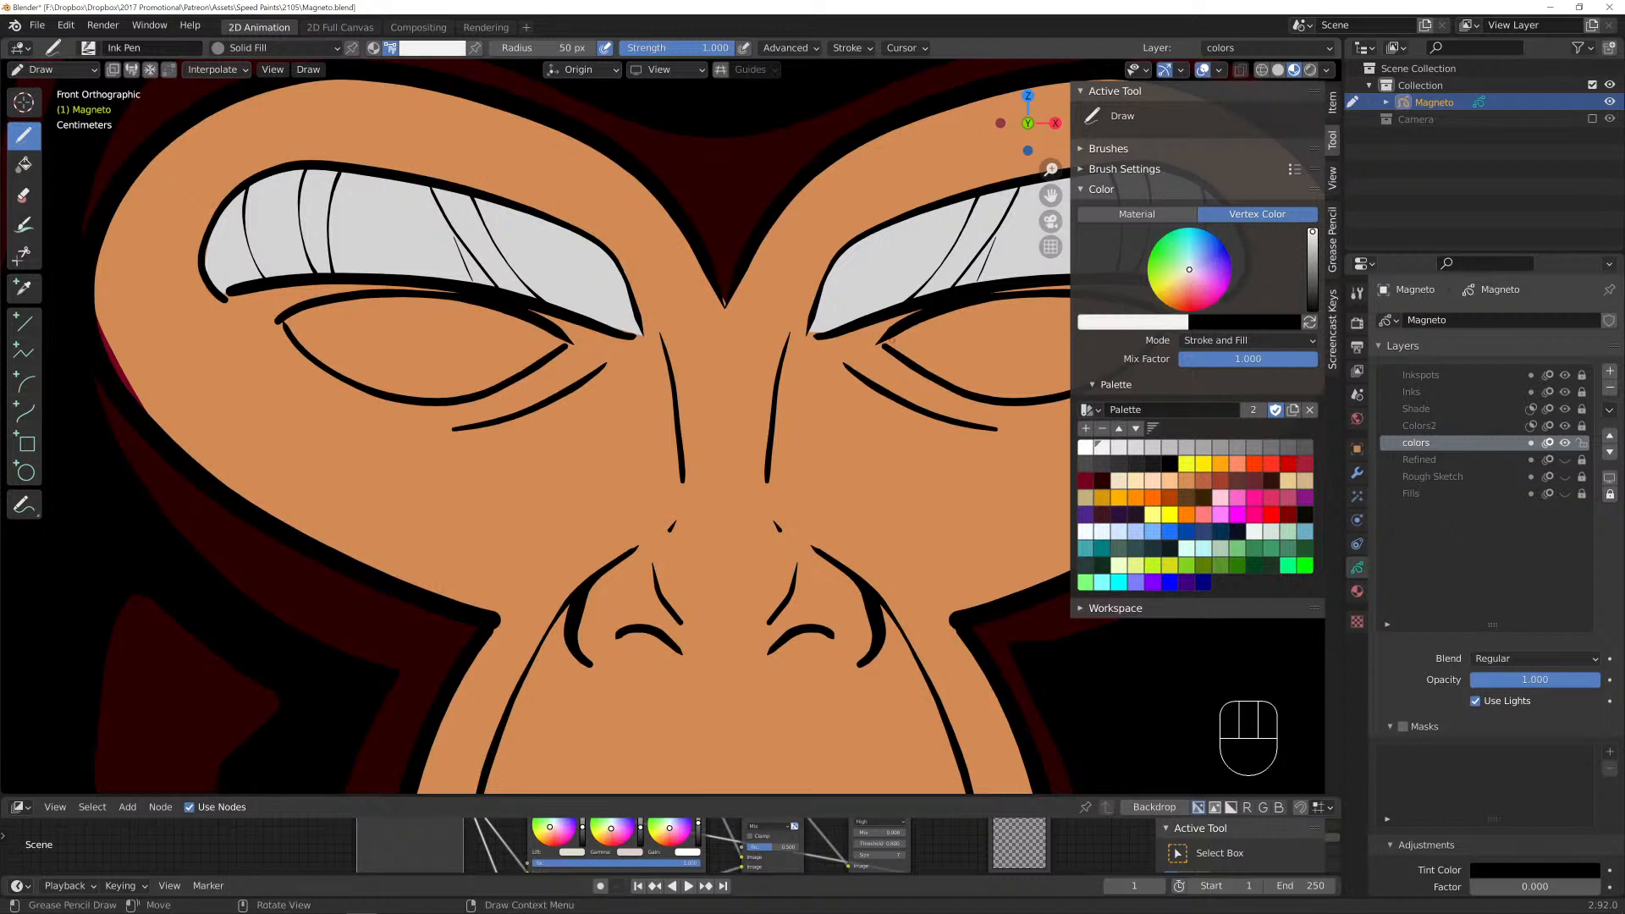
mouse_move(557, 337)
mouse_down()
mouse_move(391, 294)
mouse_move(284, 324)
mouse_move(309, 355)
mouse_move(410, 400)
mouse_move(521, 372)
mouse_move(559, 342)
mouse_up()
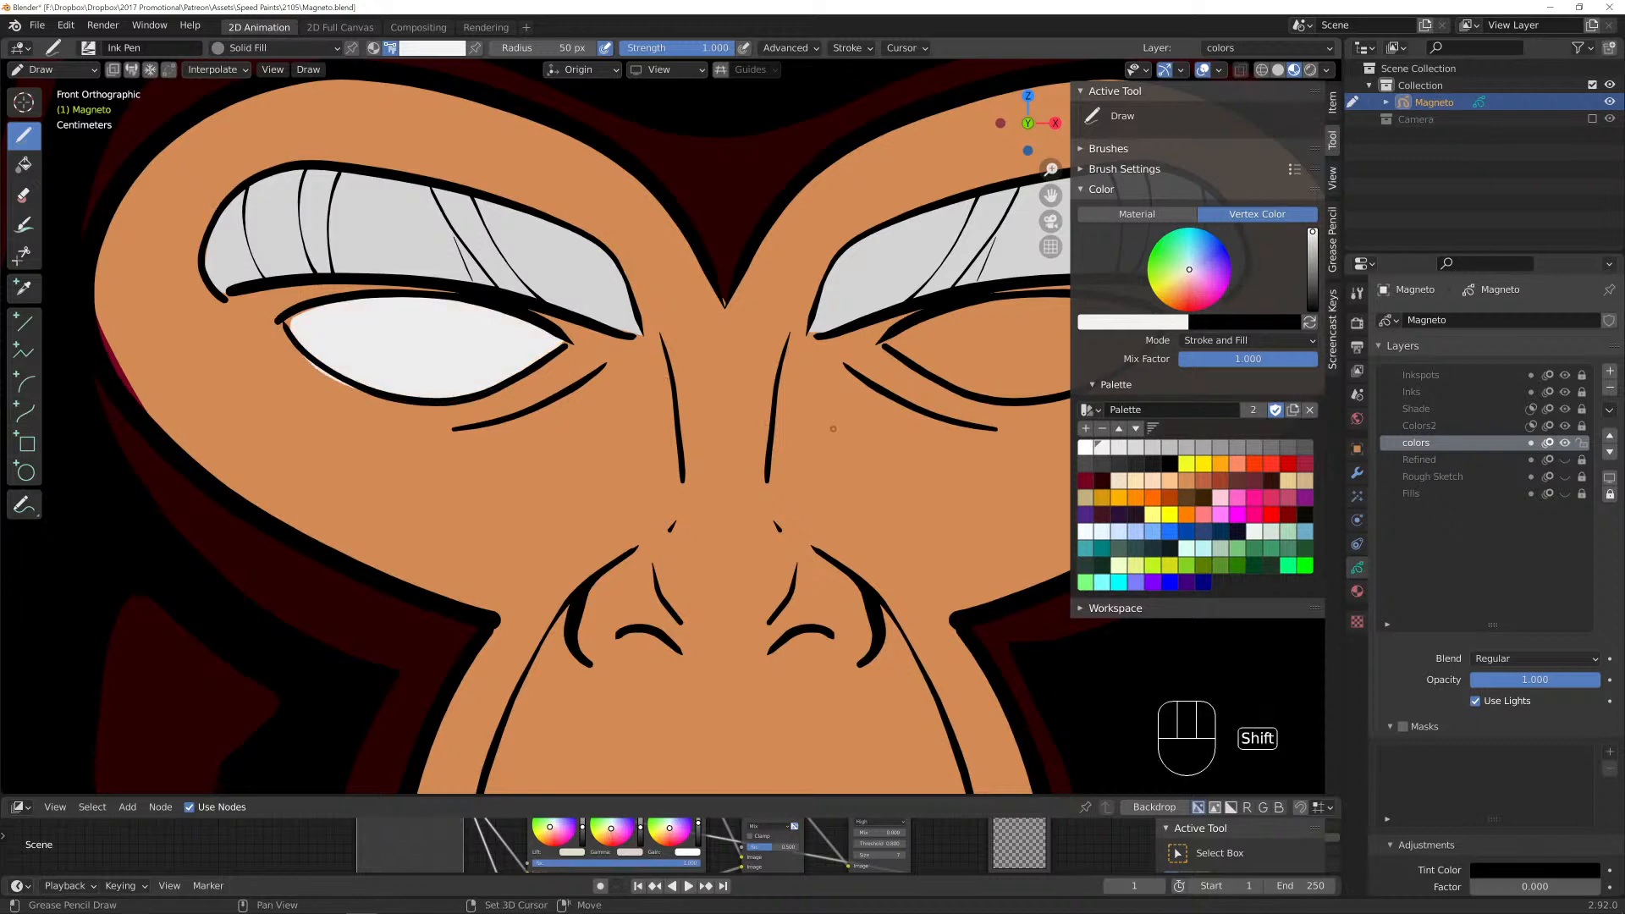
shift+middle_drag(880, 423, 533, 377)
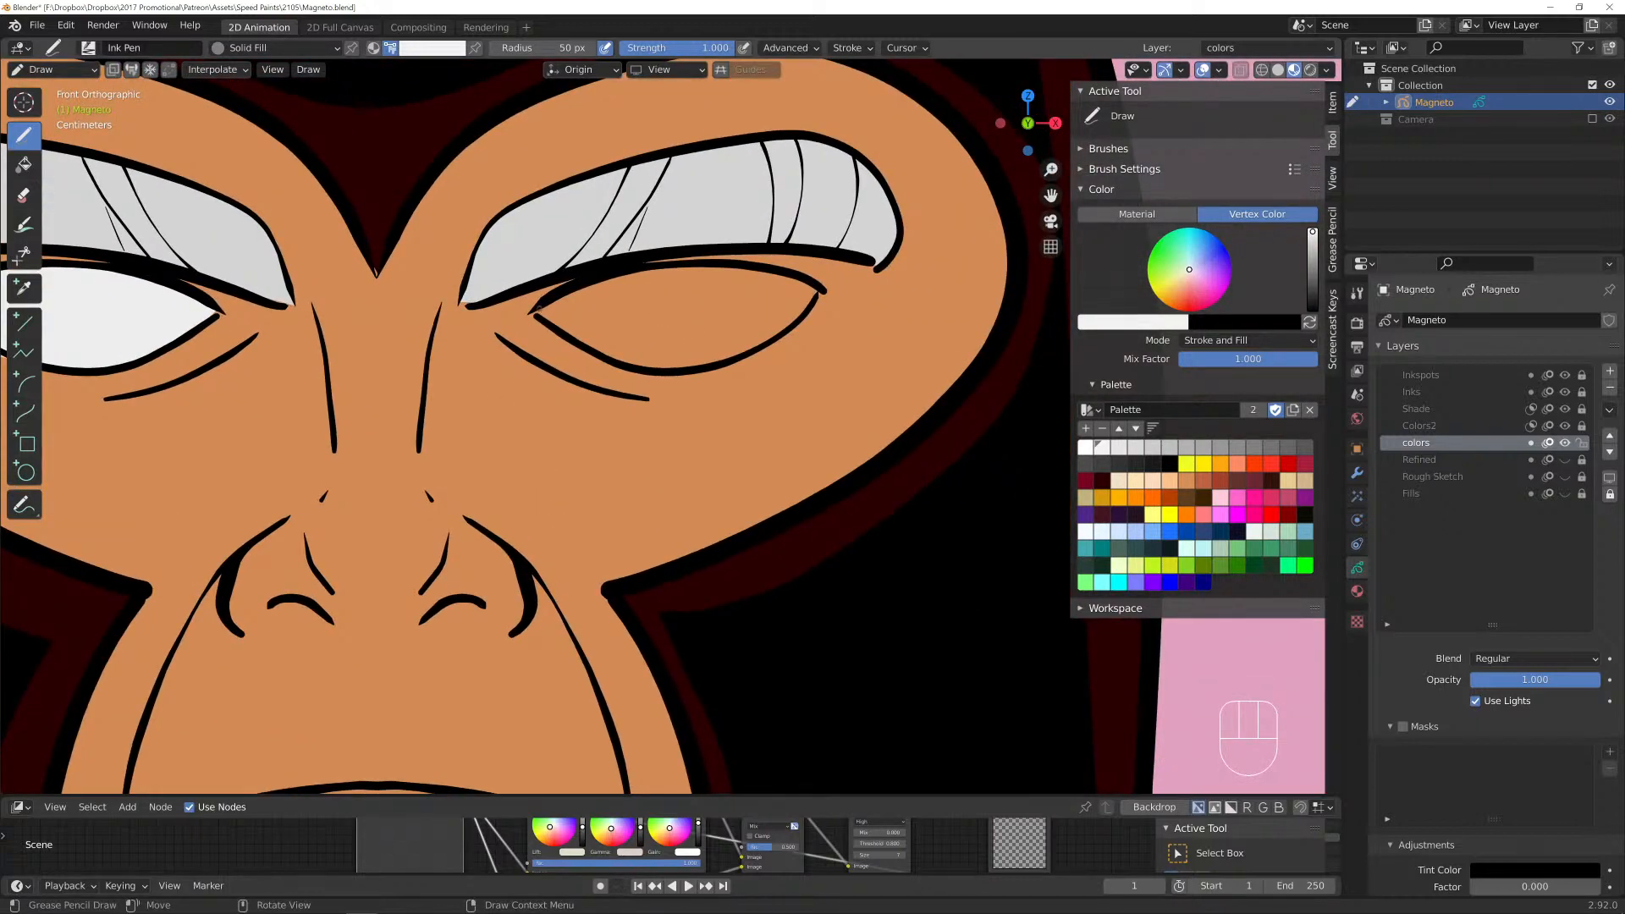
mouse_move(542, 310)
mouse_down()
mouse_move(696, 276)
mouse_move(815, 292)
mouse_move(795, 325)
mouse_move(699, 371)
mouse_move(601, 361)
mouse_move(563, 338)
mouse_up()
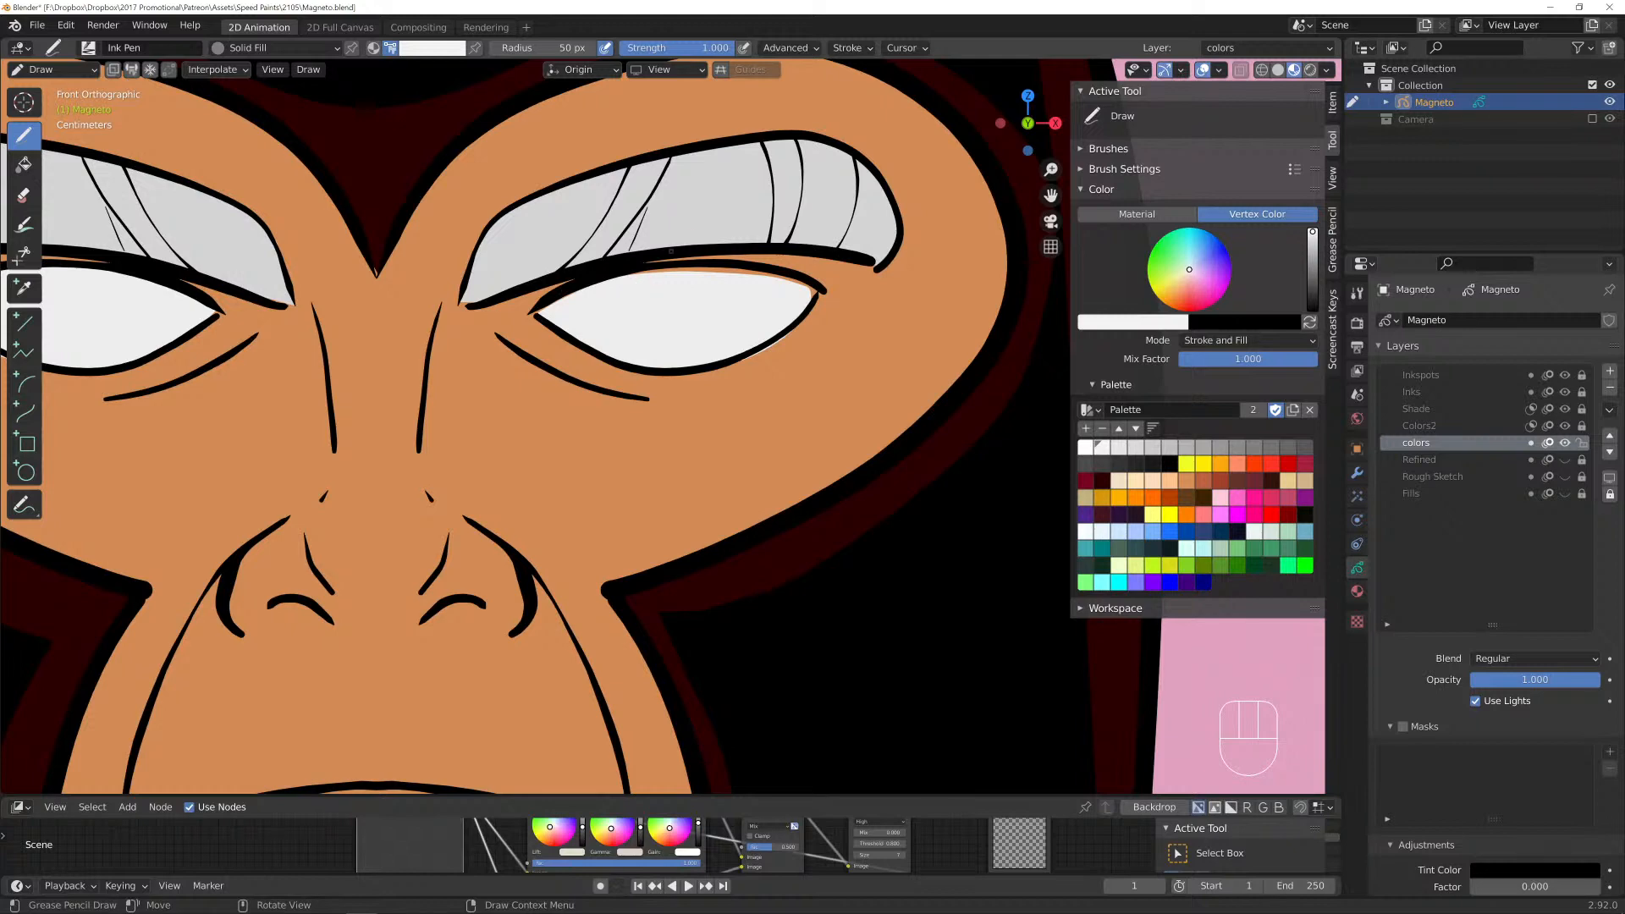
Fit the outer corner, upper edge and lower outer edge of the right-hand eye's white fill to the ink line with proportional editing.
key(Tab)
key(g)
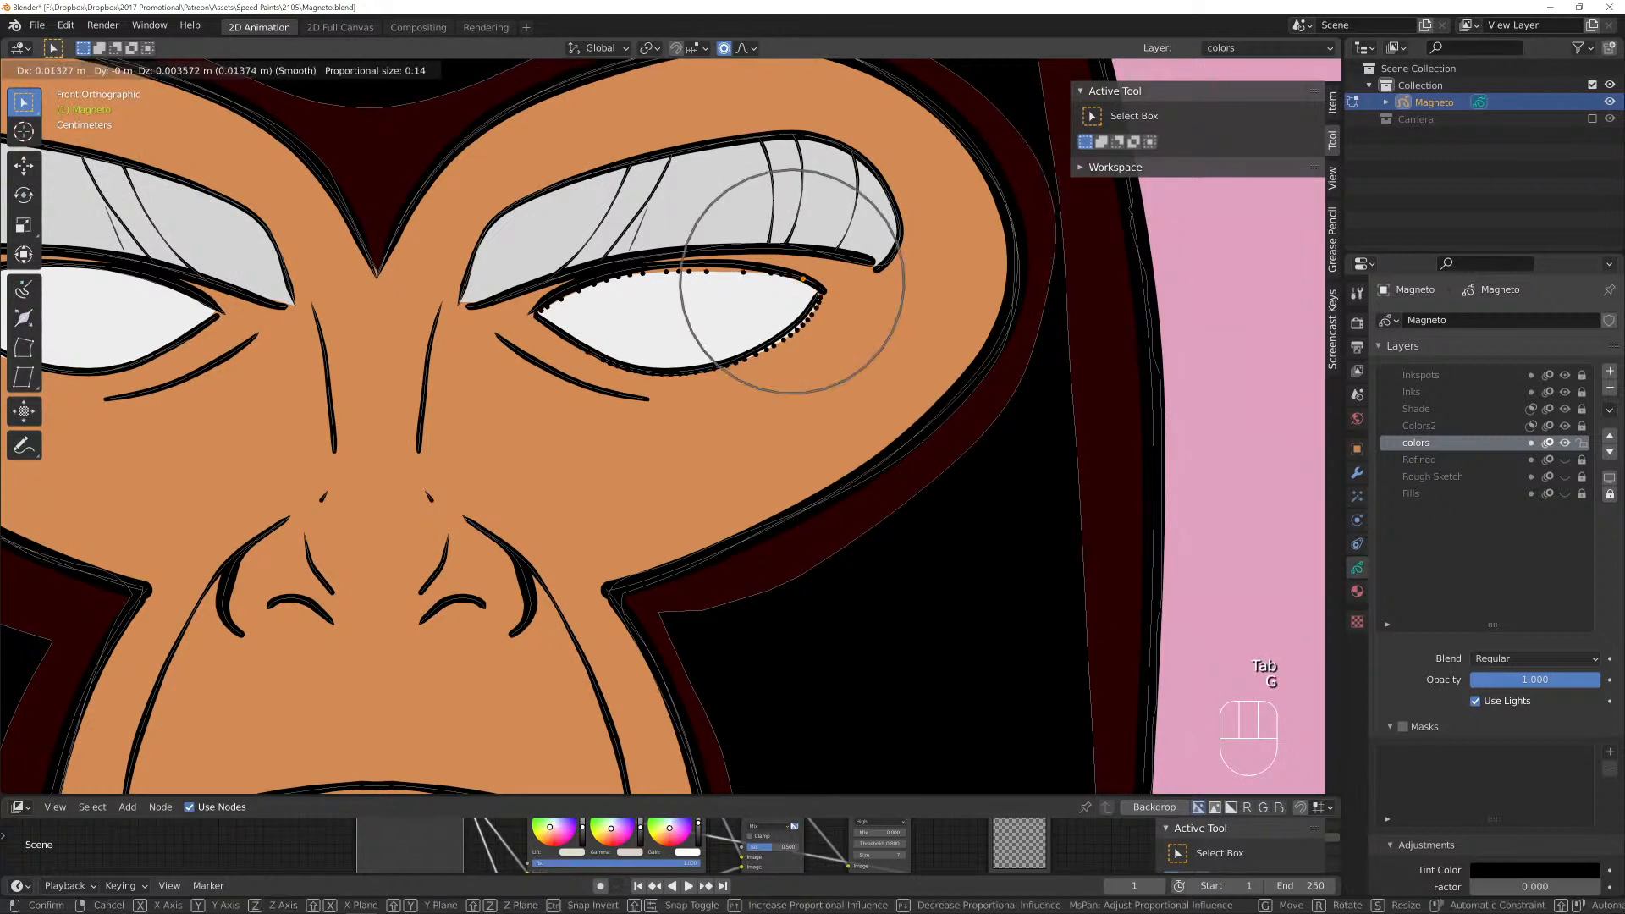
click(800, 280)
click(679, 268)
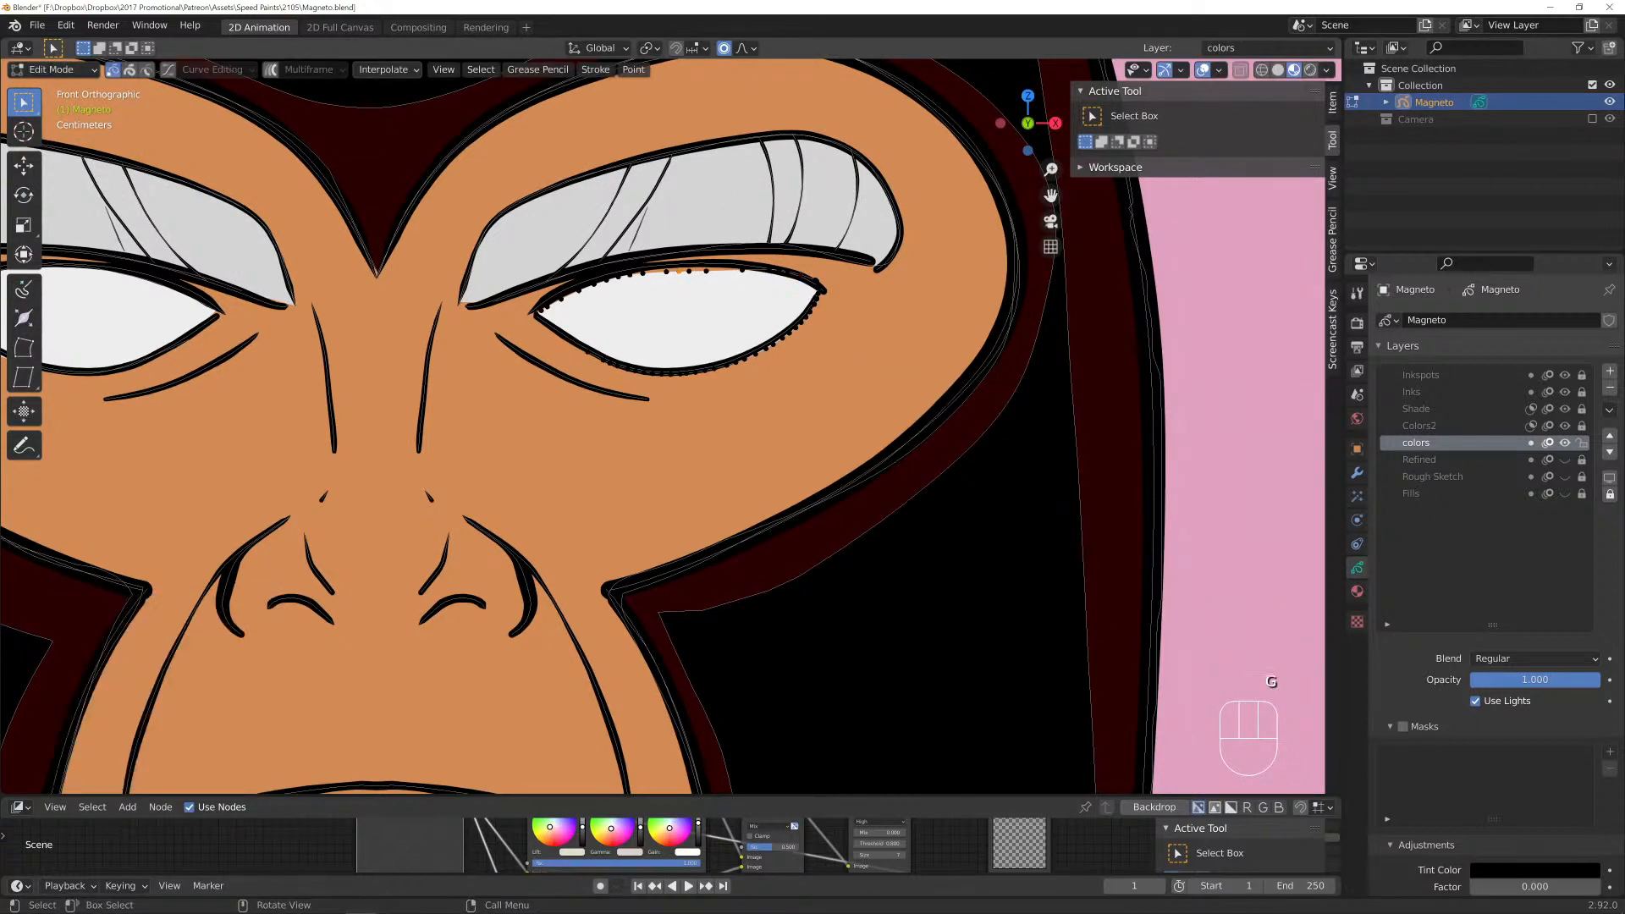
key(g)
click(678, 265)
key(g)
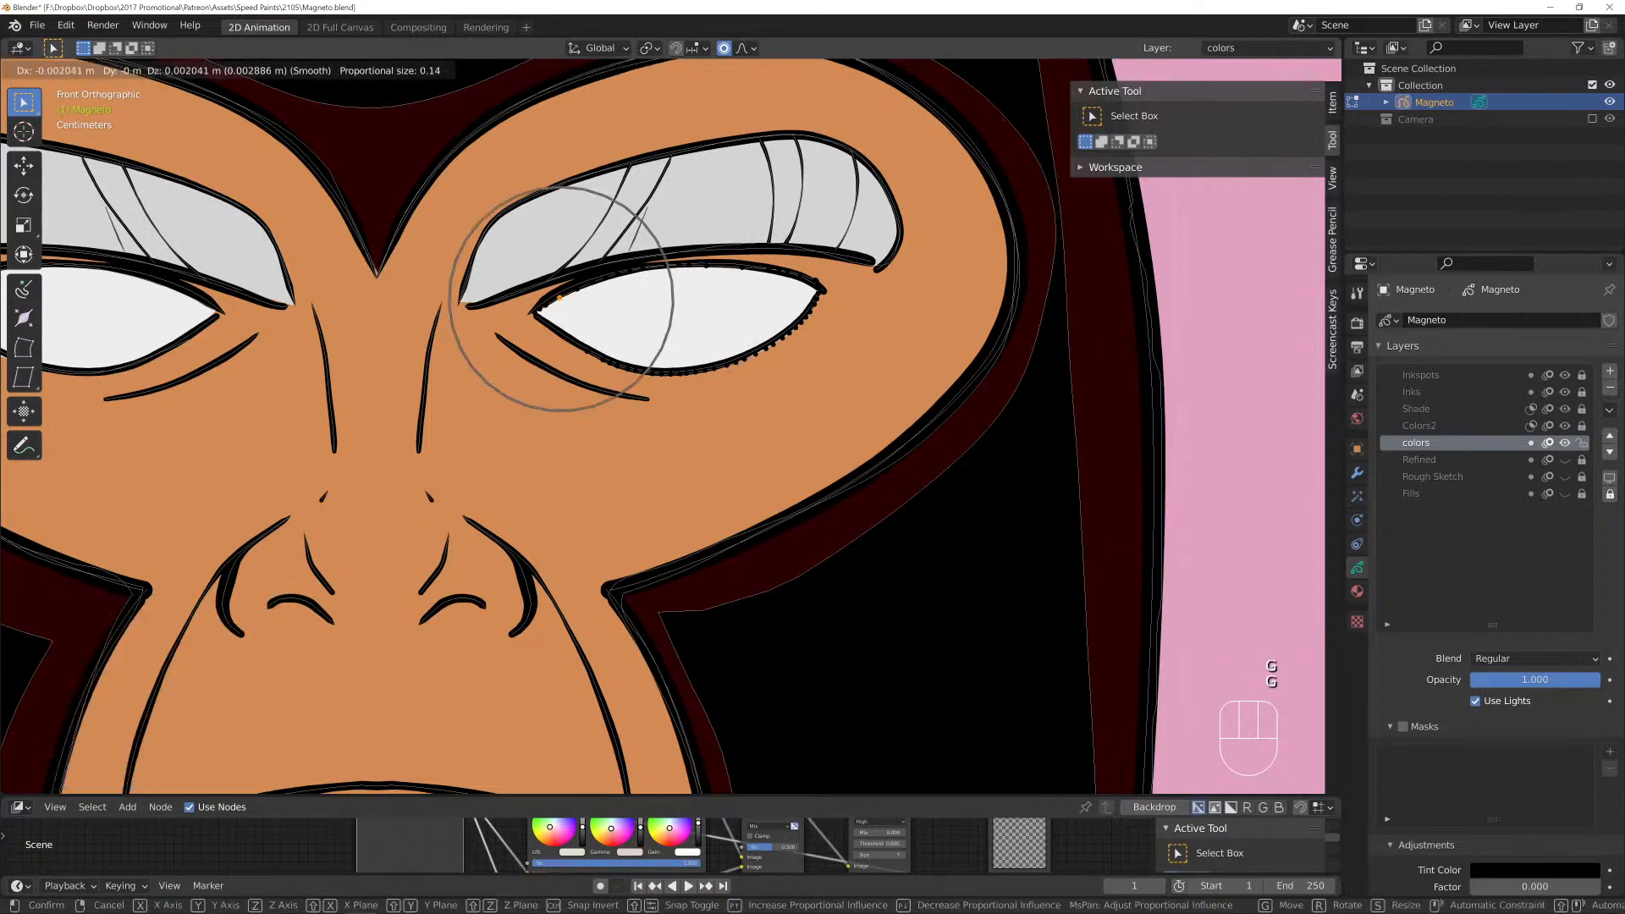
click(679, 269)
click(770, 344)
key(g)
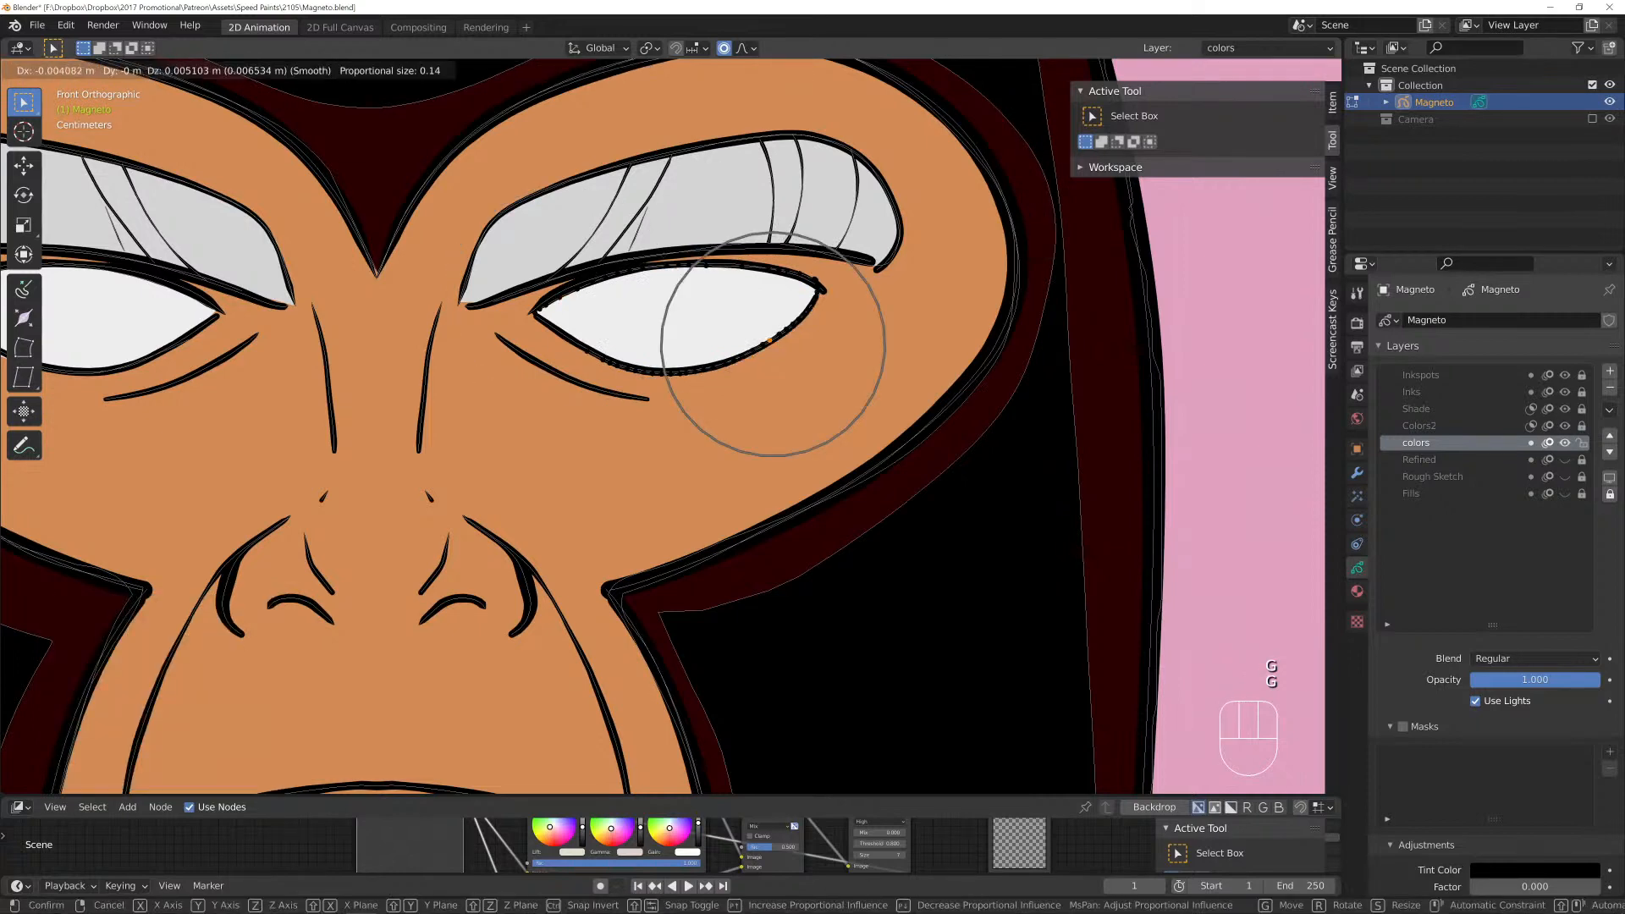
click(772, 344)
Fit the outer corner and both lower edges of the left-hand eye's white fill to the ink line, and return to Draw mode.
shift+middle_drag(772, 347, 1221, 406)
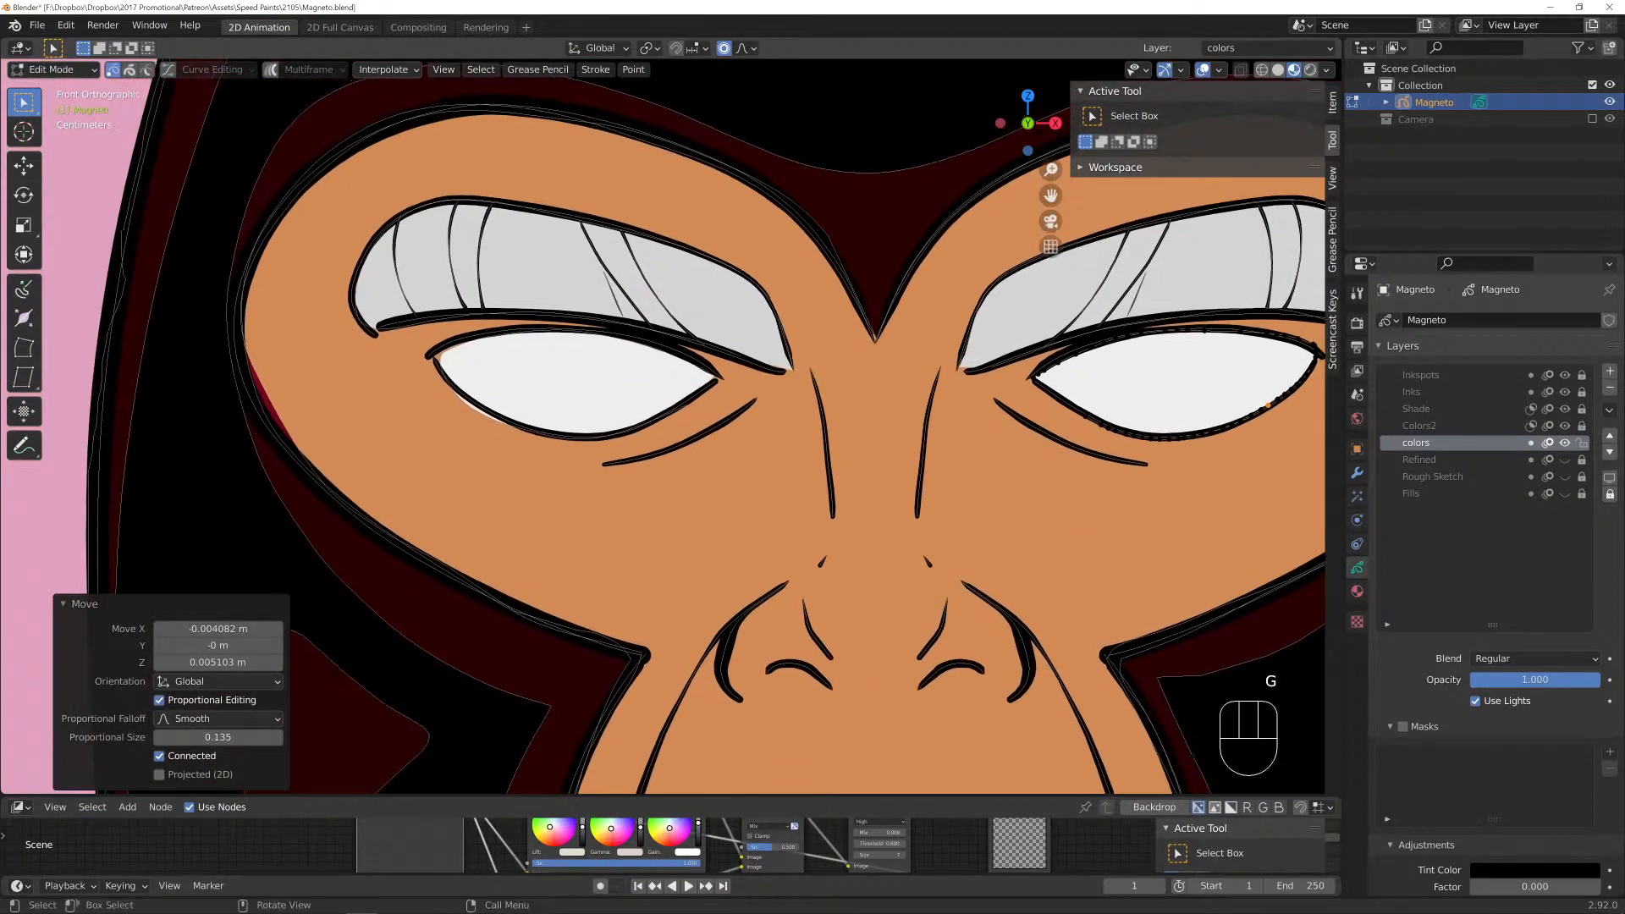
click(446, 348)
key(g)
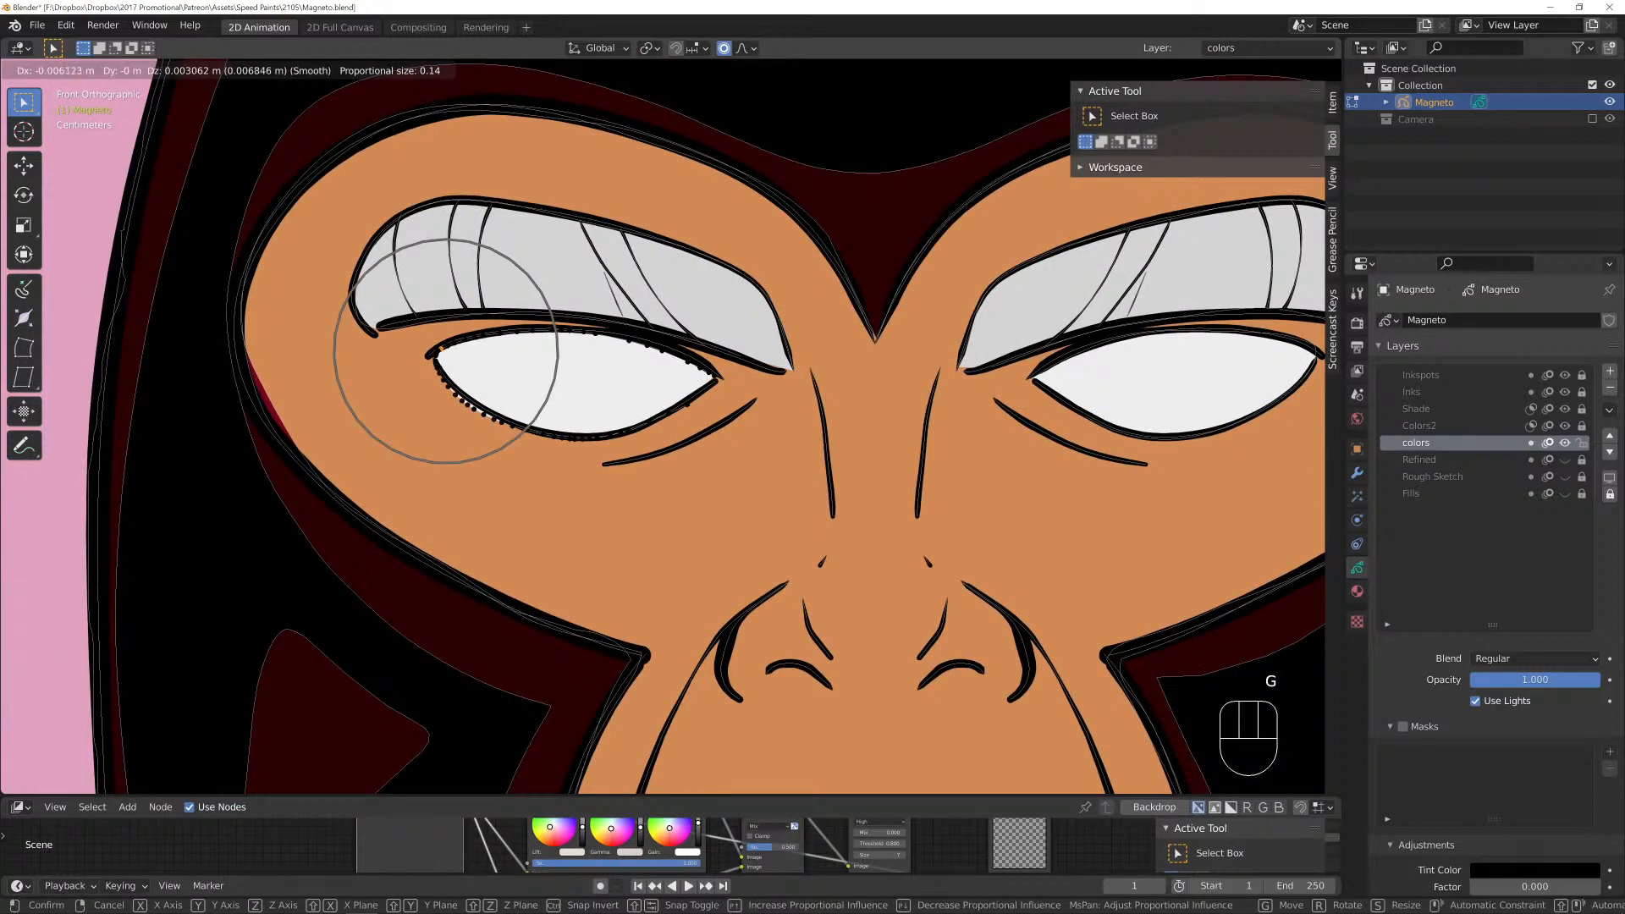
click(446, 349)
click(480, 404)
key(g)
click(480, 403)
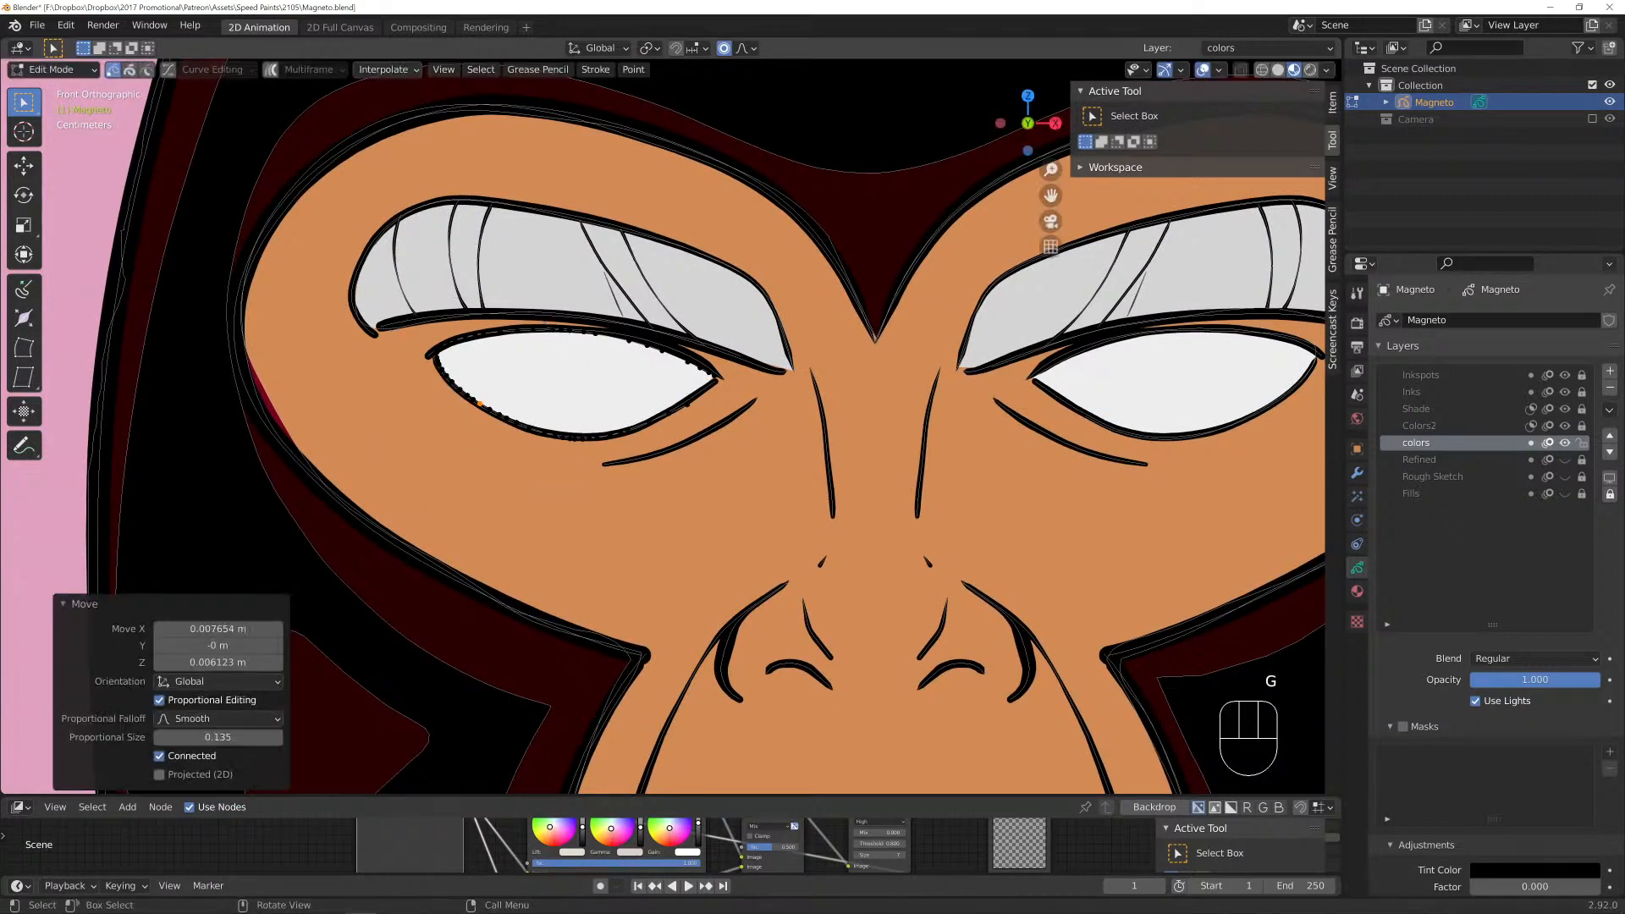
click(681, 411)
key(g)
click(686, 410)
key(Tab)
scroll(745, 378, down, 4)
scroll(663, 344, up, 2)
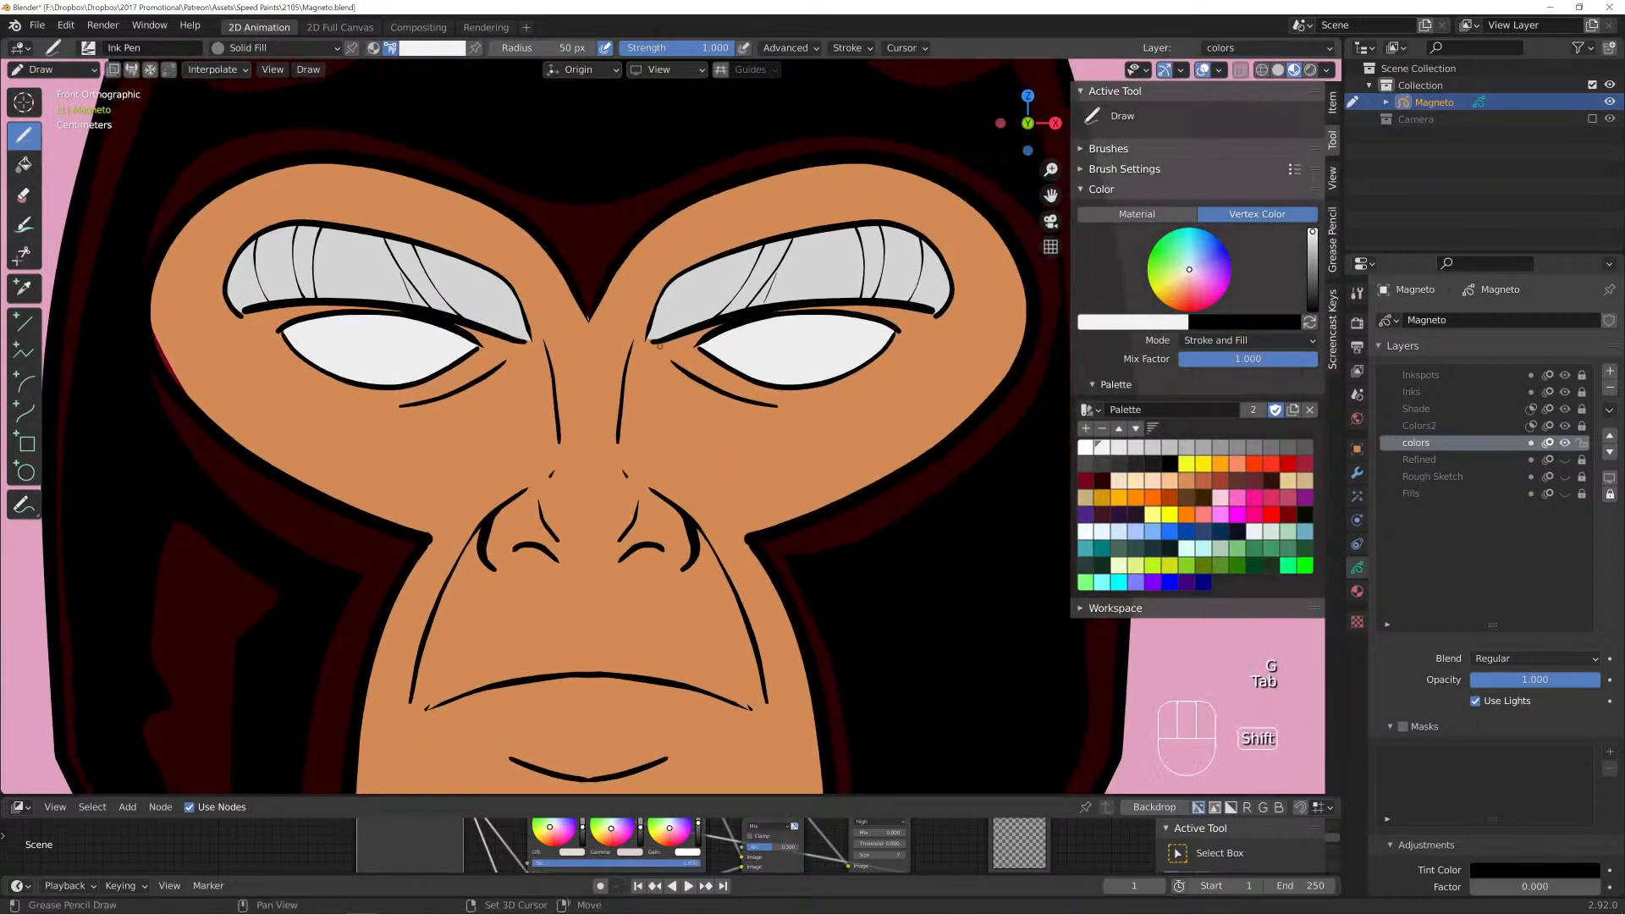
Adjust the skin fill at the tip of the helmet's V between the brows and save the file.
key(Tab)
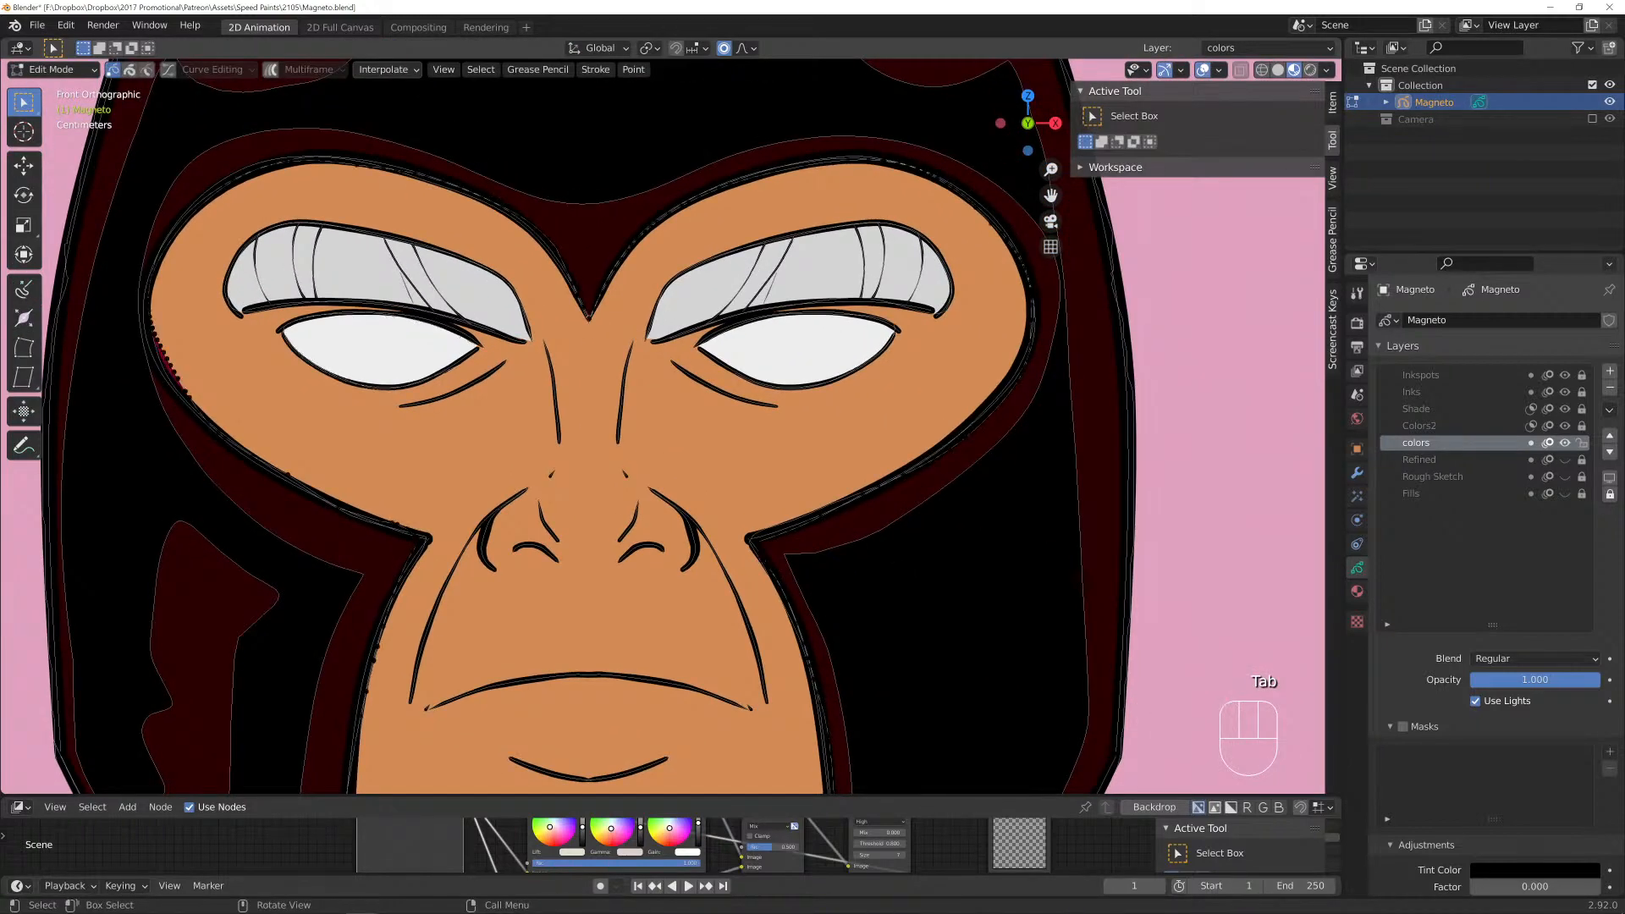
key(g)
click(585, 320)
key(Tab)
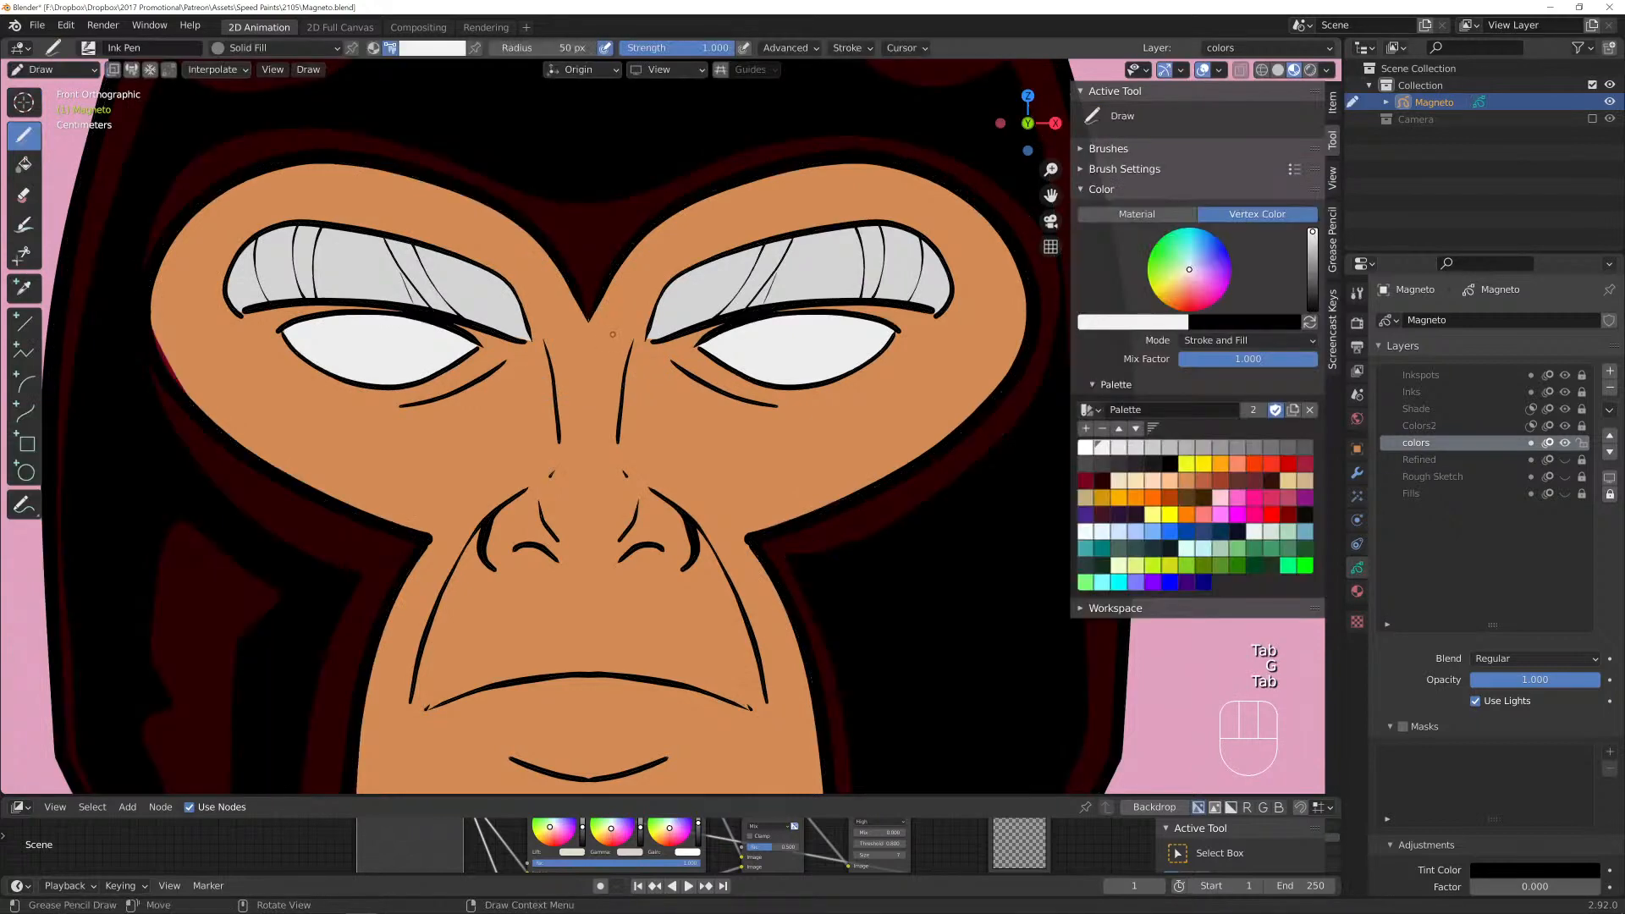
scroll(592, 365, down, 6)
shift+scroll(653, 598, down, 5)
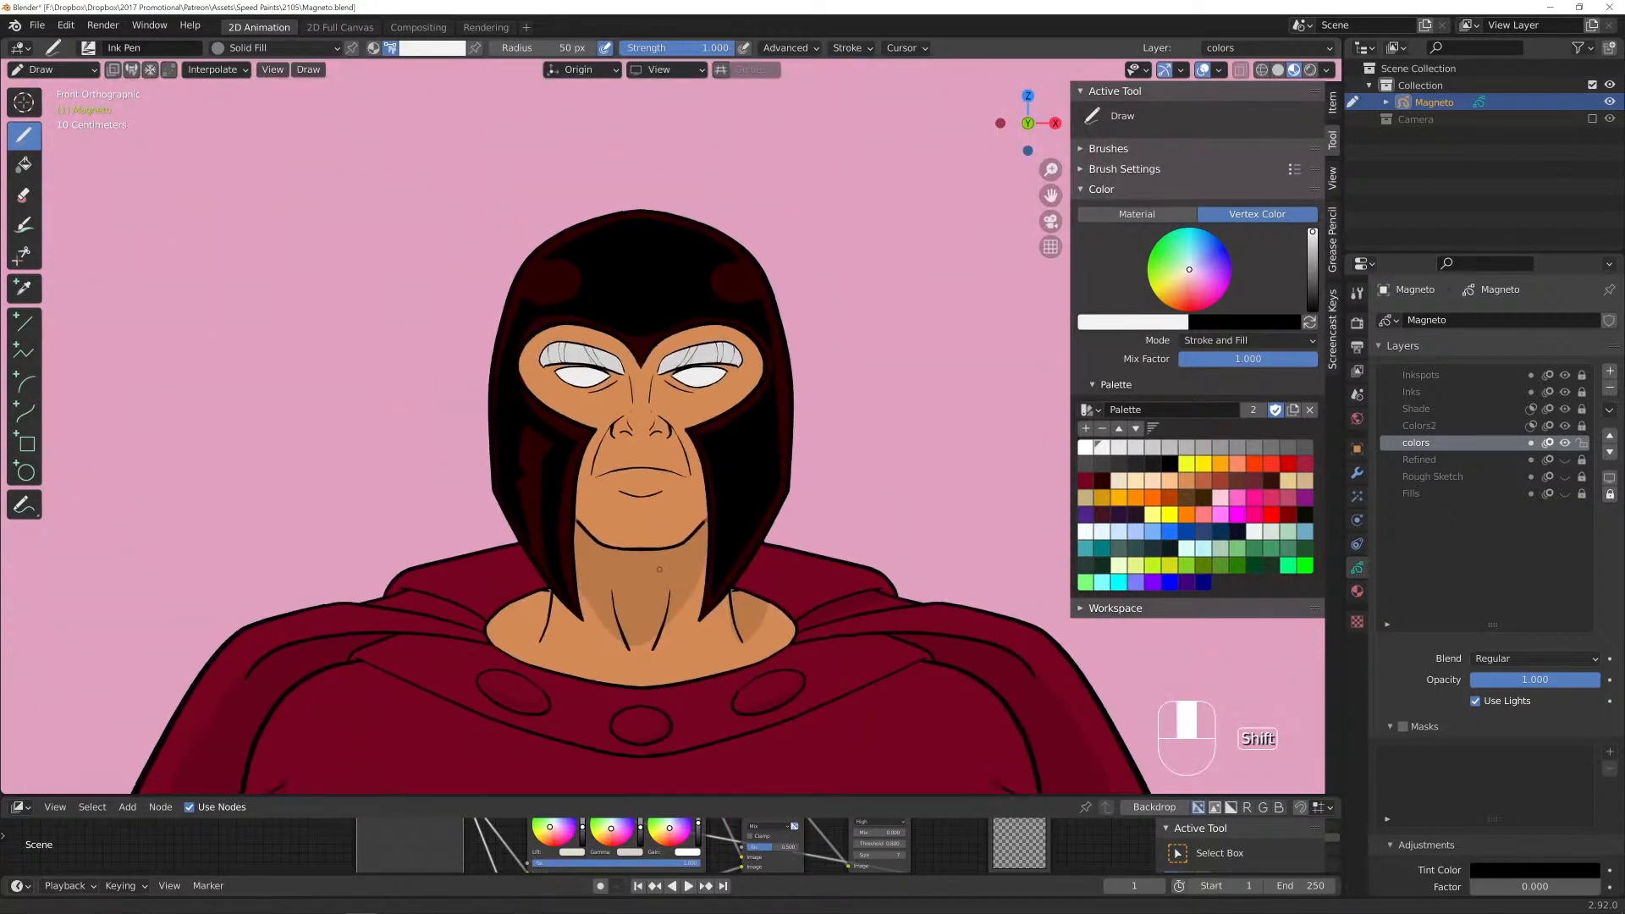
mouse_move(595, 591)
shift+middle_down()
mouse_move(482, 389)
mouse_move(472, 279)
mouse_move(389, 305)
mouse_move(360, 392)
mouse_move(435, 508)
shift+middle_up()
key(ctrl+s)
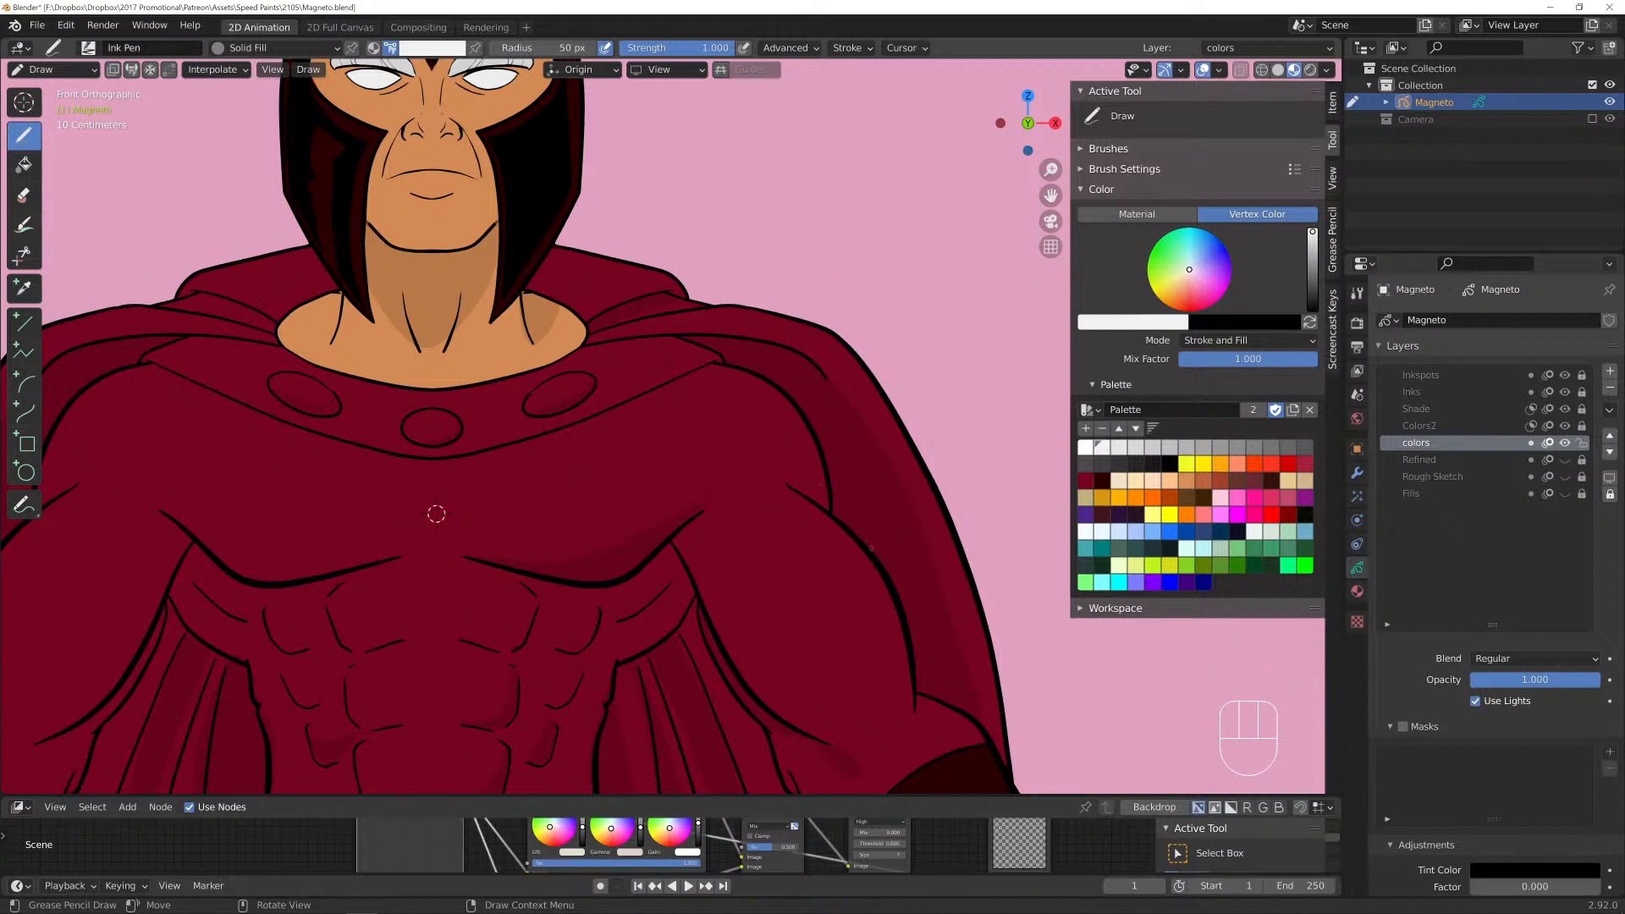
Draw dark red solid fills on the Colors2 layer over the cape at both shoulders, the hanging cape folds and the belt.
key(ctrl+z)
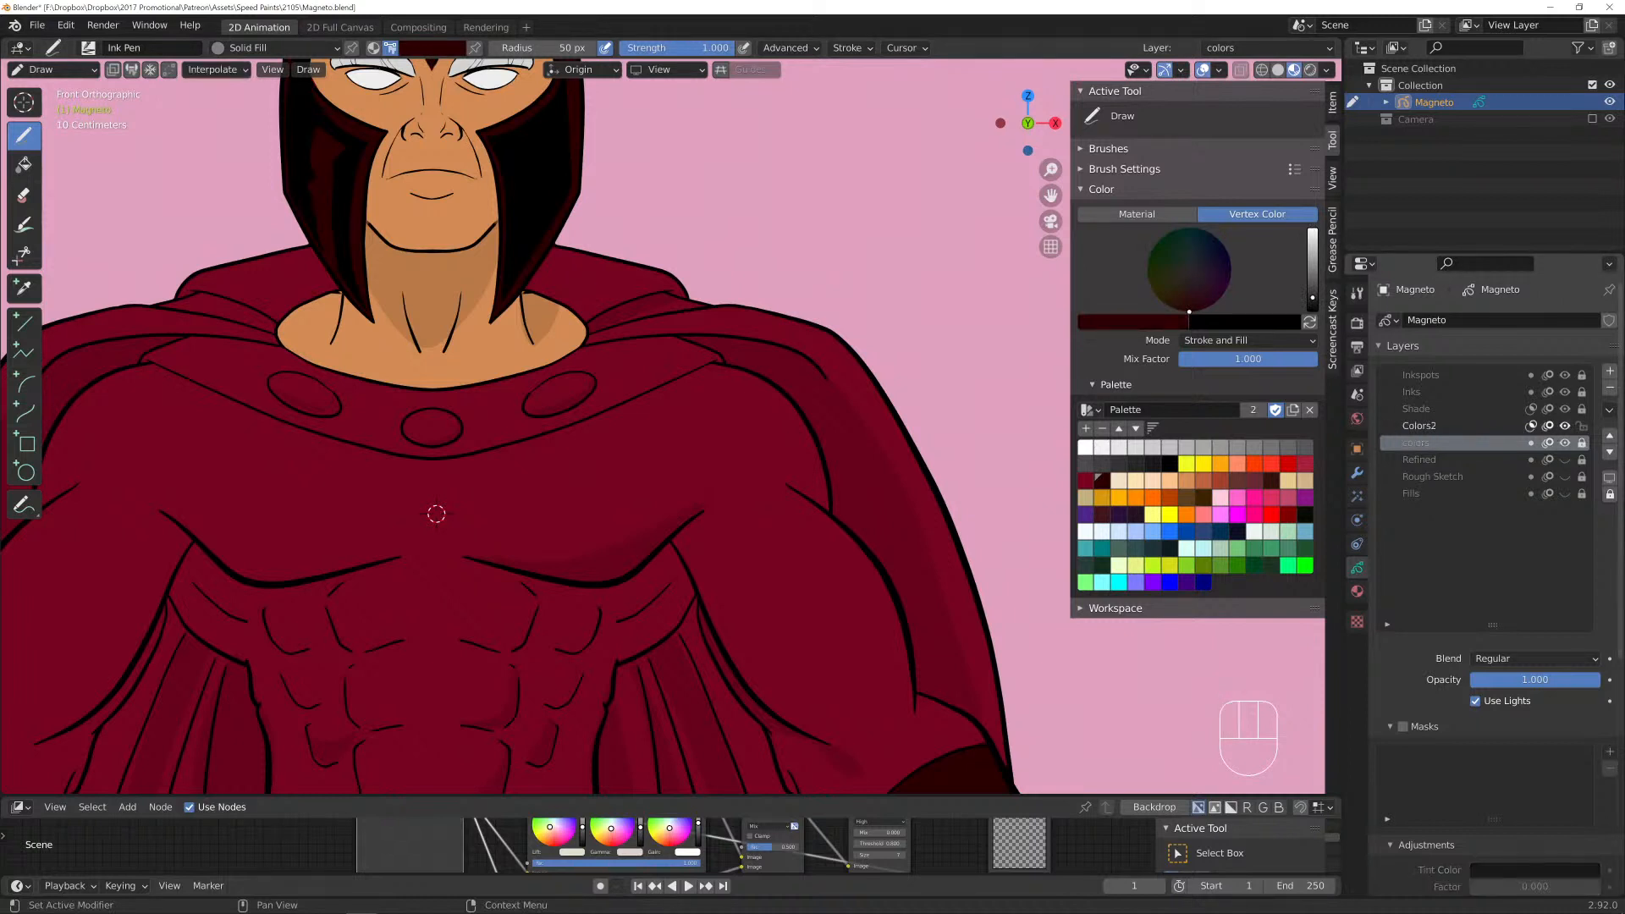
click(1439, 425)
mouse_move(520, 288)
mouse_down()
mouse_move(590, 349)
mouse_move(631, 330)
mouse_move(796, 398)
mouse_move(918, 669)
mouse_move(994, 755)
mouse_move(897, 440)
mouse_move(669, 296)
mouse_move(579, 217)
mouse_move(550, 218)
mouse_up()
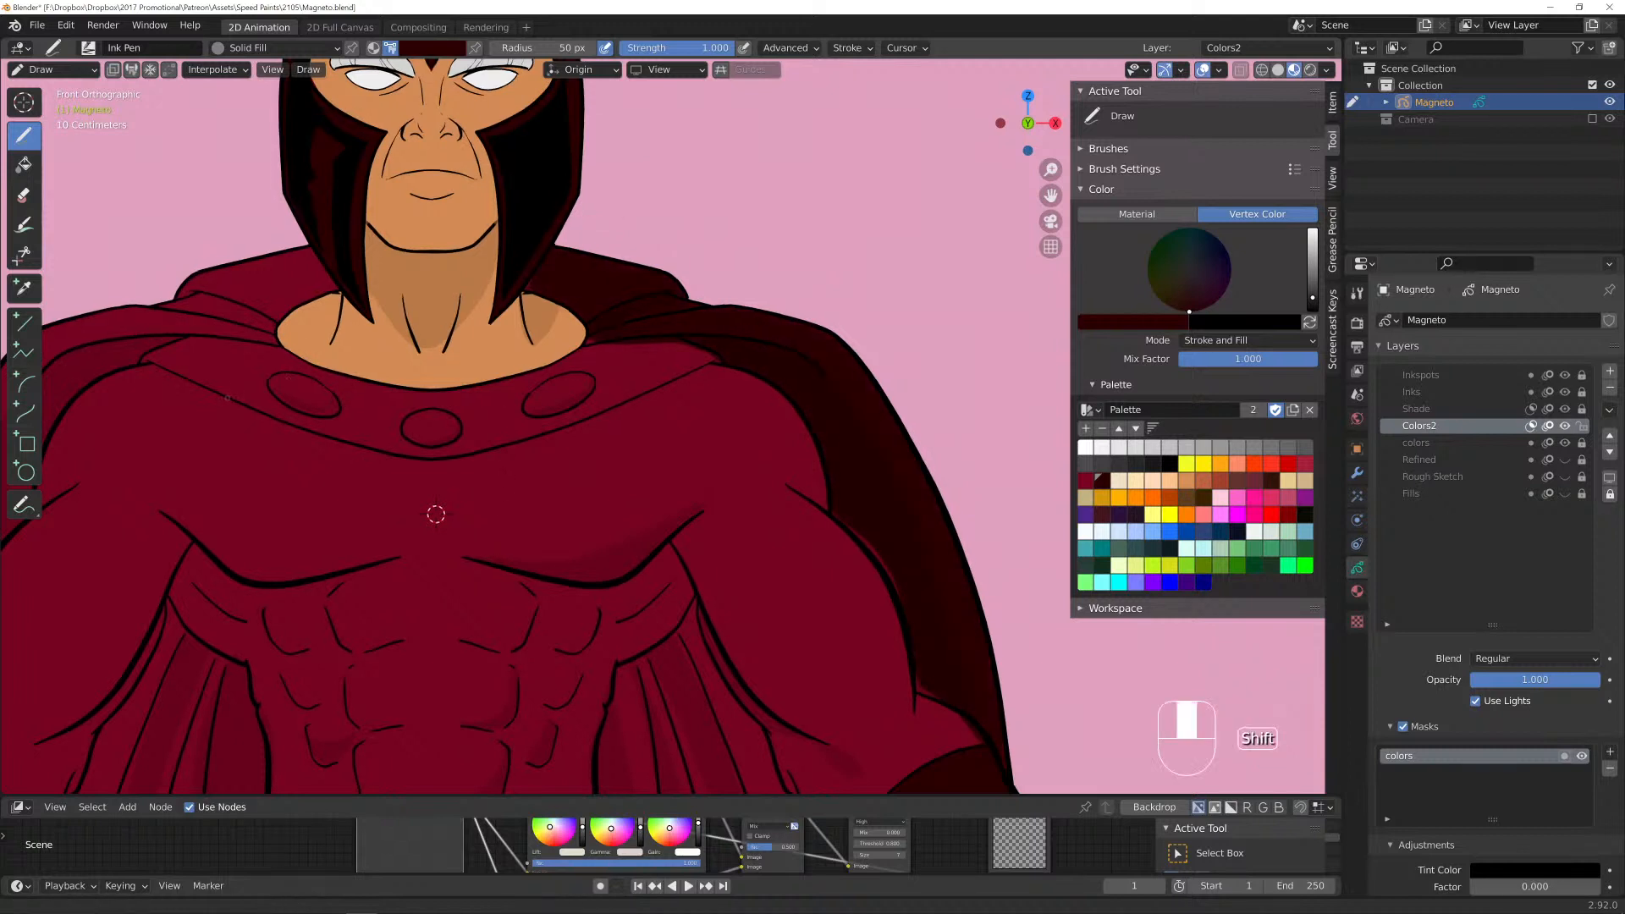
shift+middle_drag(436, 513, 551, 483)
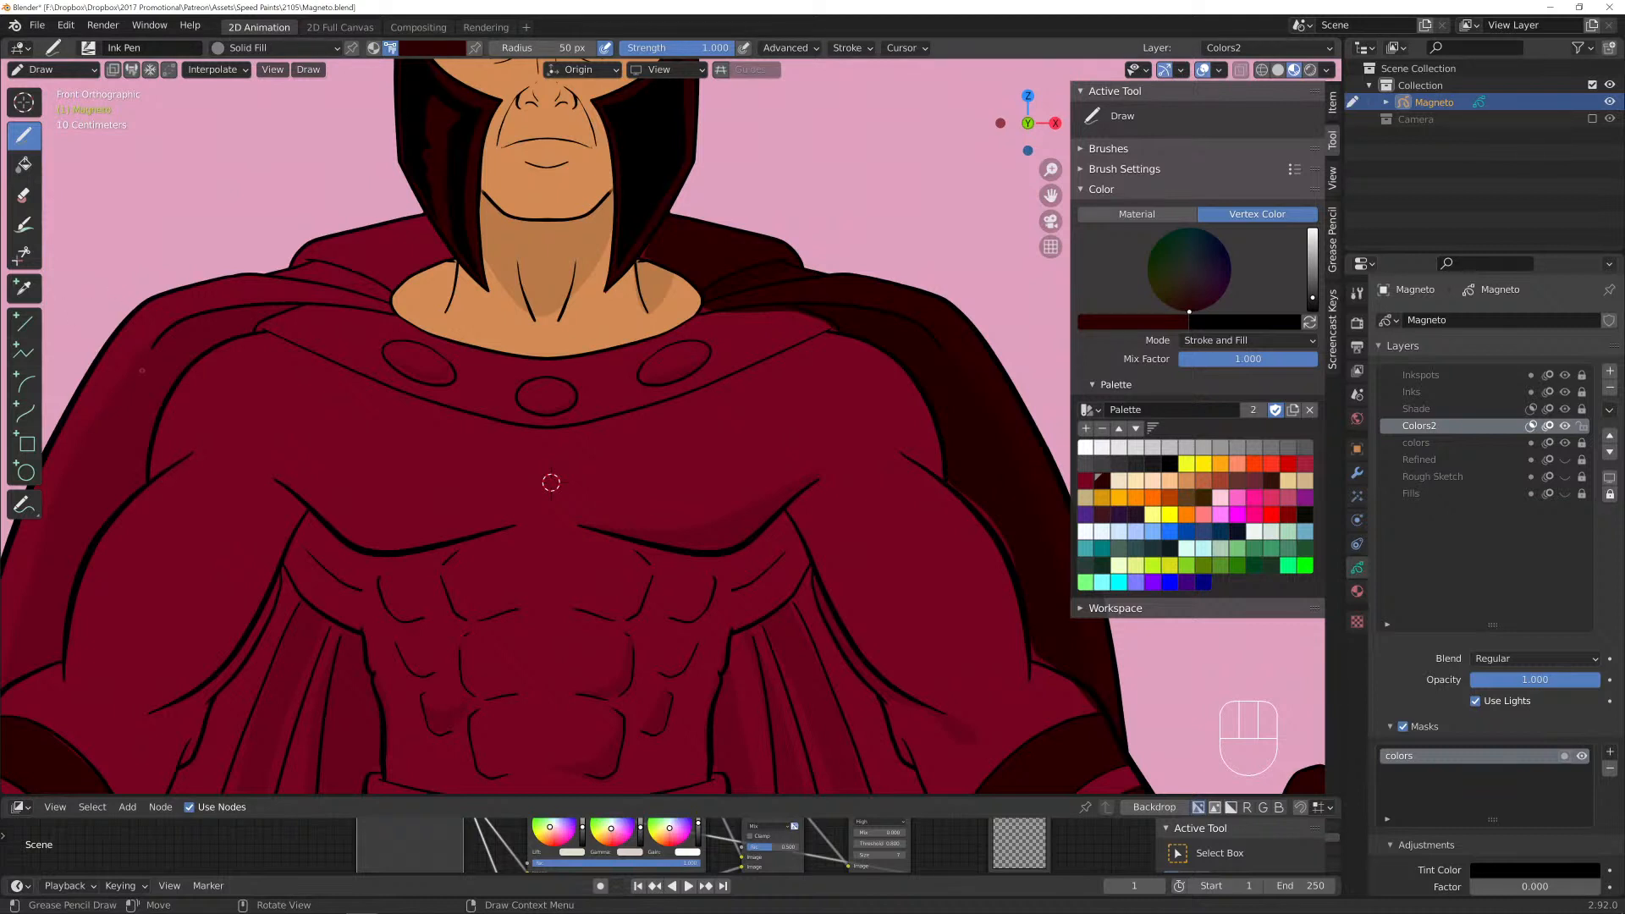
shift+middle_drag(551, 483, 698, 392)
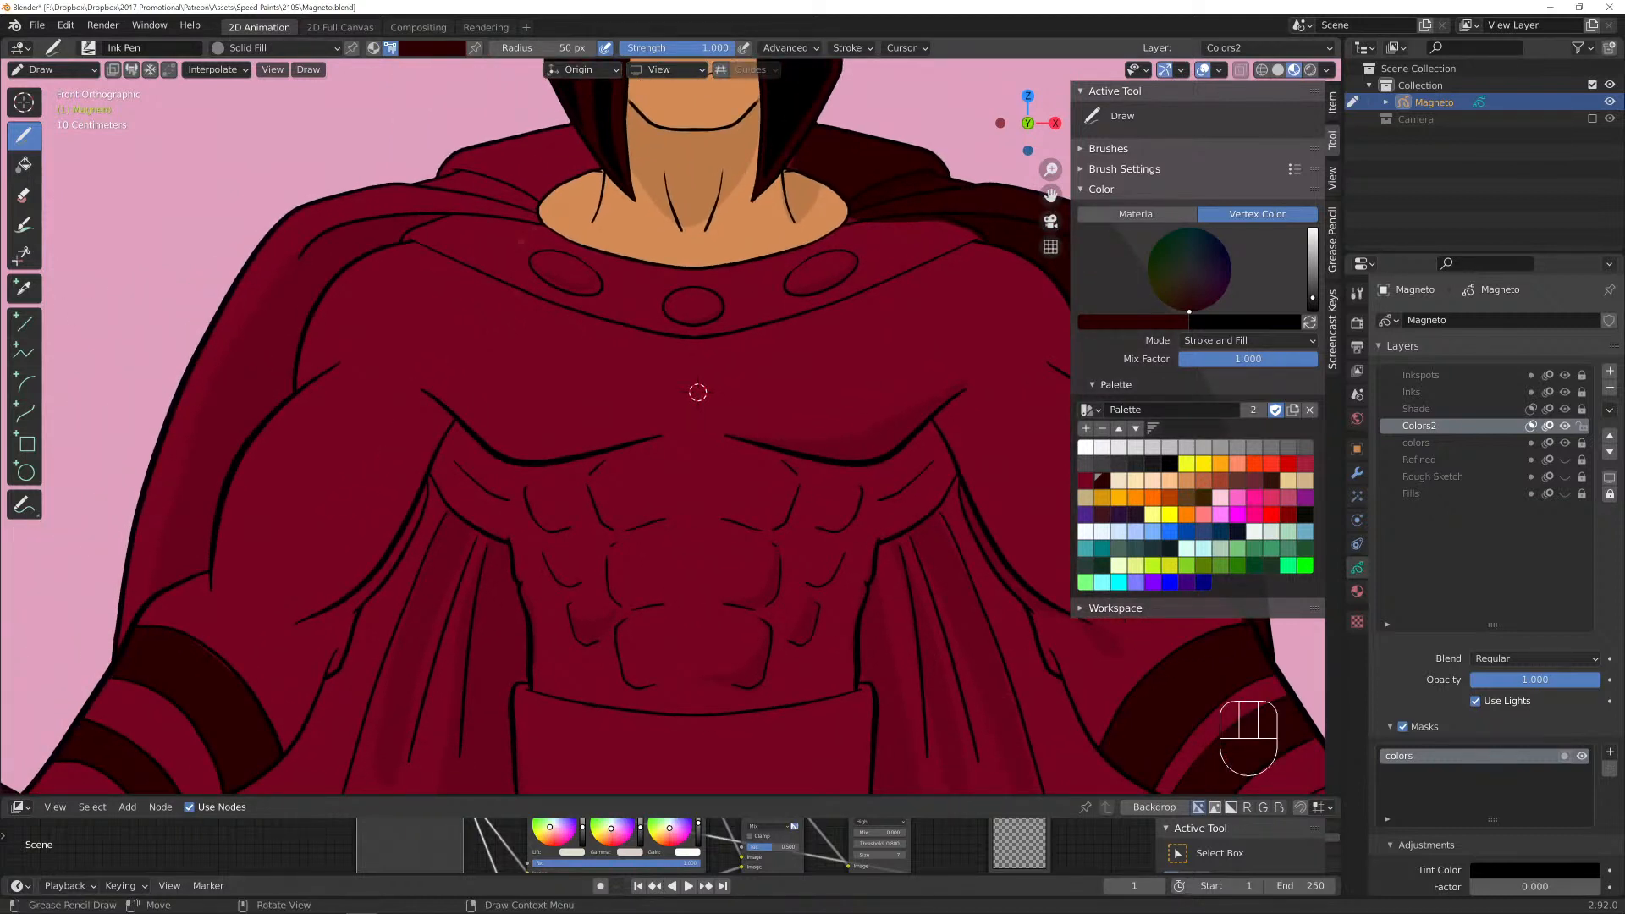
mouse_move(606, 167)
mouse_down()
mouse_move(551, 191)
mouse_move(538, 232)
mouse_move(498, 214)
mouse_move(407, 233)
mouse_move(337, 283)
mouse_move(298, 393)
mouse_move(146, 607)
mouse_move(140, 550)
mouse_move(195, 364)
mouse_move(364, 194)
mouse_move(518, 91)
mouse_move(584, 140)
mouse_move(579, 112)
mouse_up()
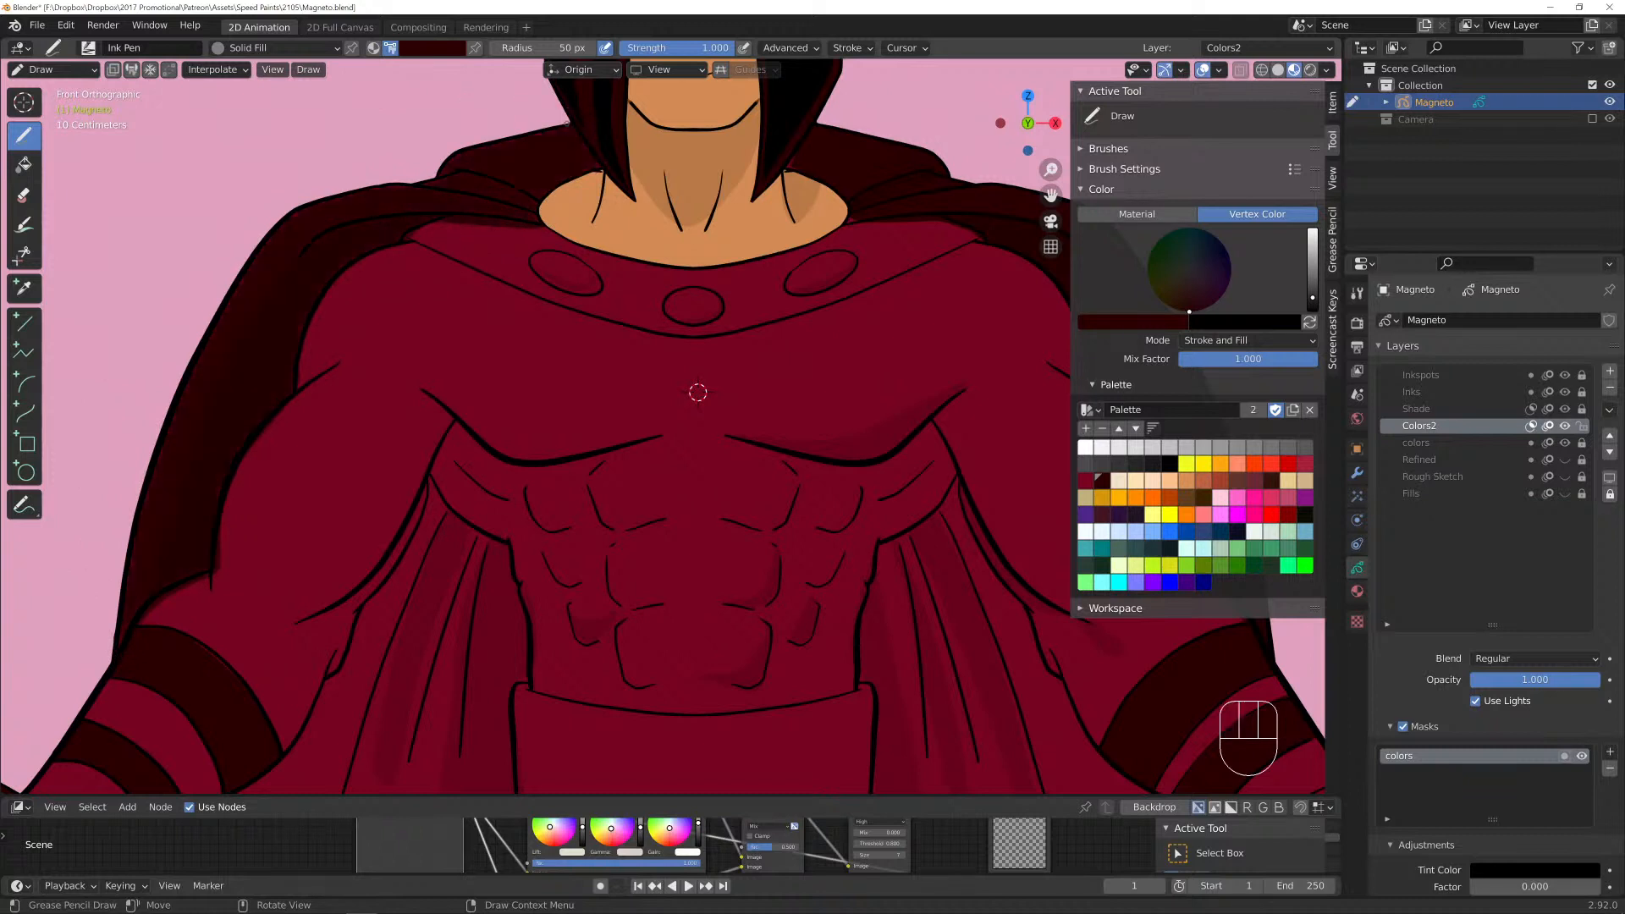
shift+middle_drag(697, 391, 413, 167)
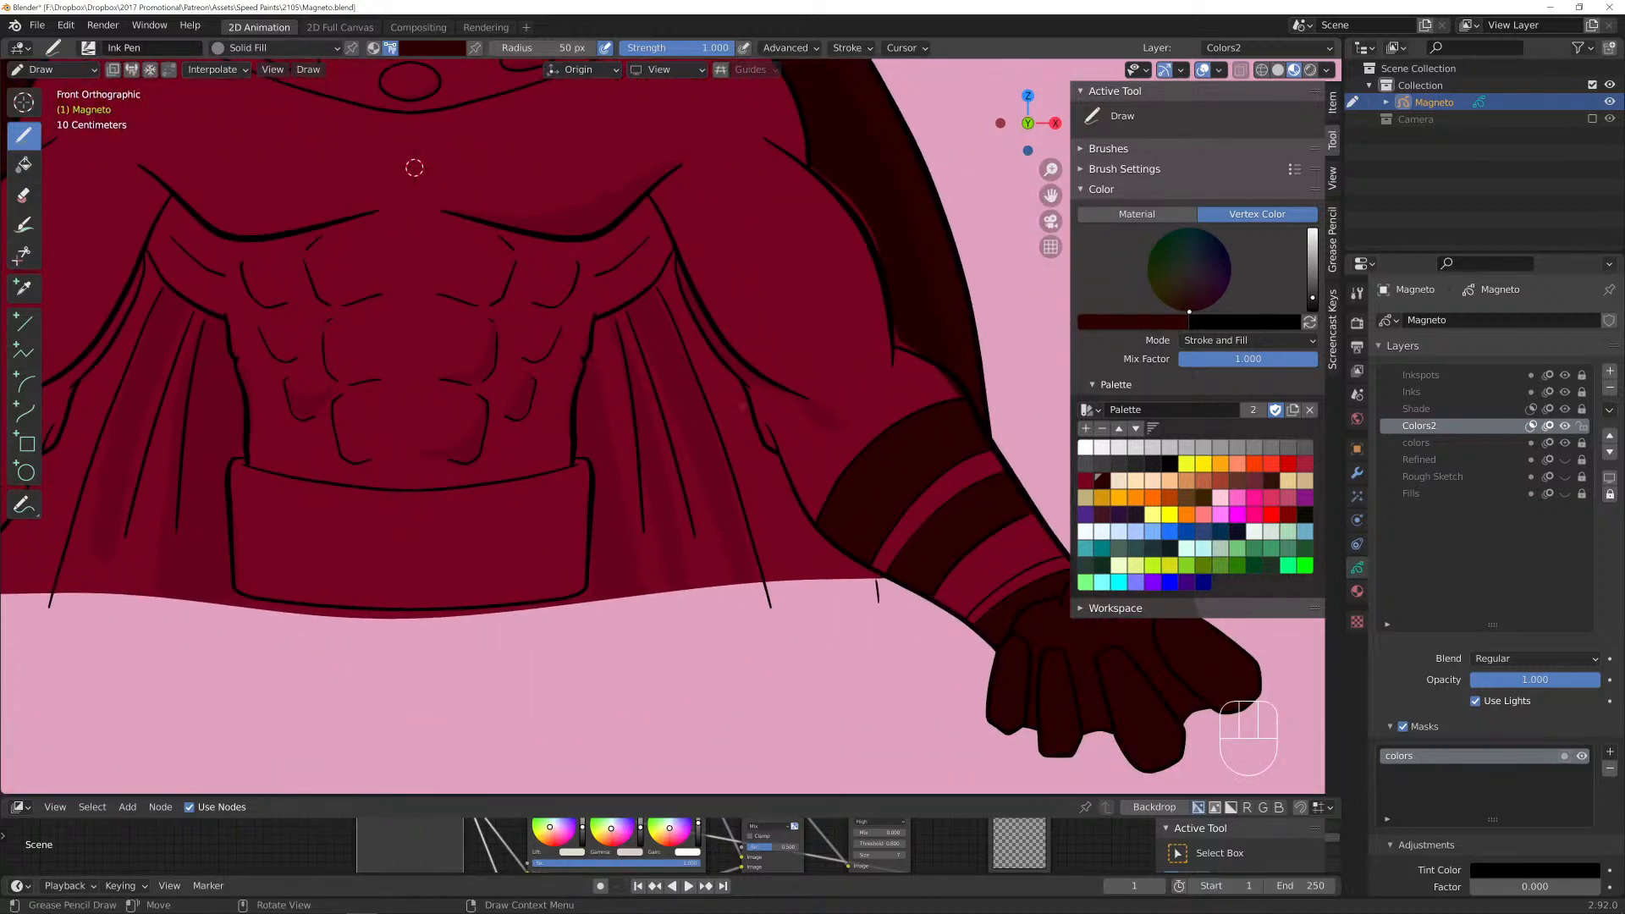
mouse_move(673, 250)
mouse_down()
mouse_move(626, 312)
mouse_move(593, 320)
mouse_move(575, 474)
mouse_move(482, 485)
mouse_move(238, 457)
mouse_move(227, 338)
mouse_move(145, 260)
mouse_move(123, 315)
mouse_move(66, 369)
mouse_move(47, 542)
mouse_move(220, 613)
mouse_move(888, 613)
mouse_move(715, 315)
mouse_move(821, 504)
mouse_move(792, 507)
mouse_move(689, 277)
mouse_up()
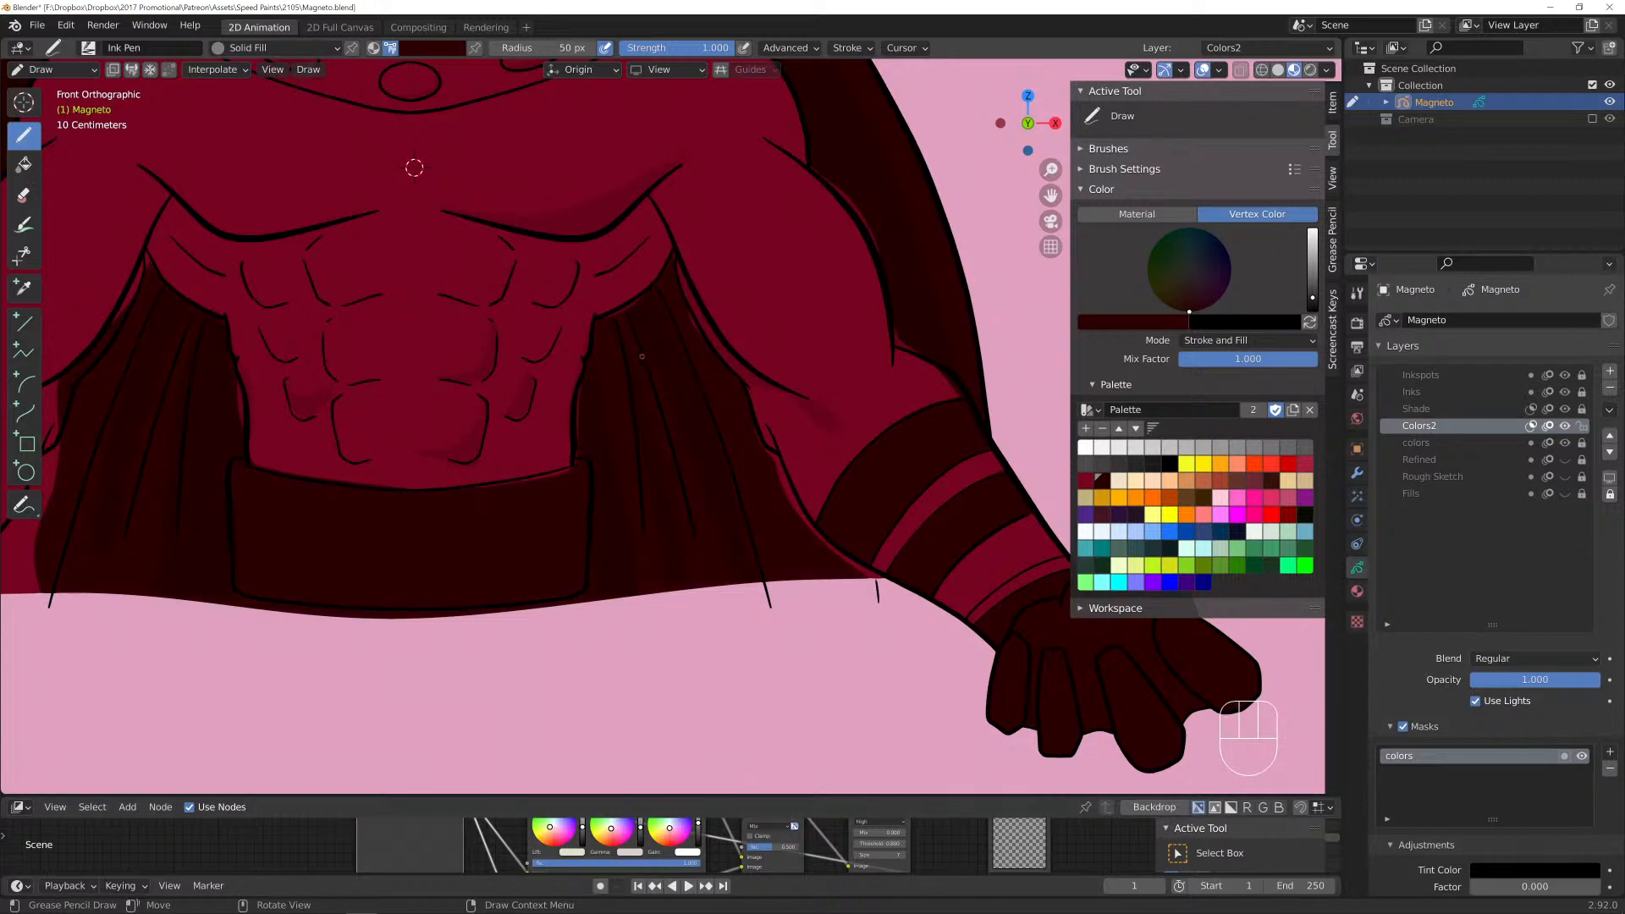
Switch to Edit mode and raise the cape fill's edge above the left-hand collar to the ink line with proportional editing.
mouse_move(414, 167)
shift+middle_down()
mouse_move(449, 245)
mouse_move(714, 340)
mouse_move(746, 411)
shift+middle_up()
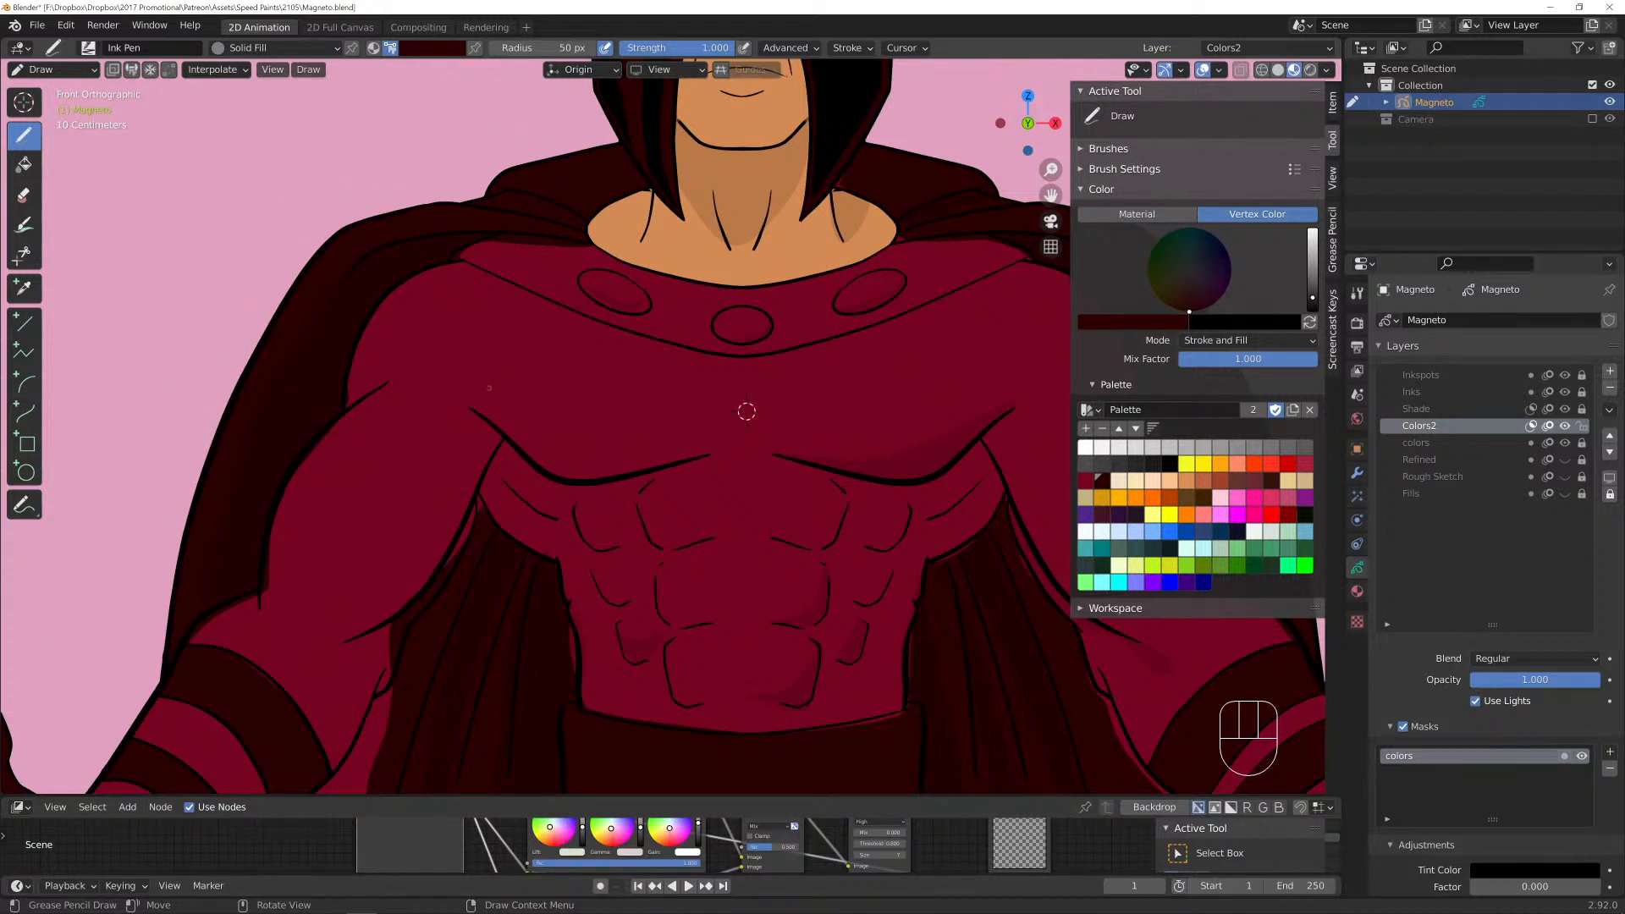
scroll(754, 409, up, 5)
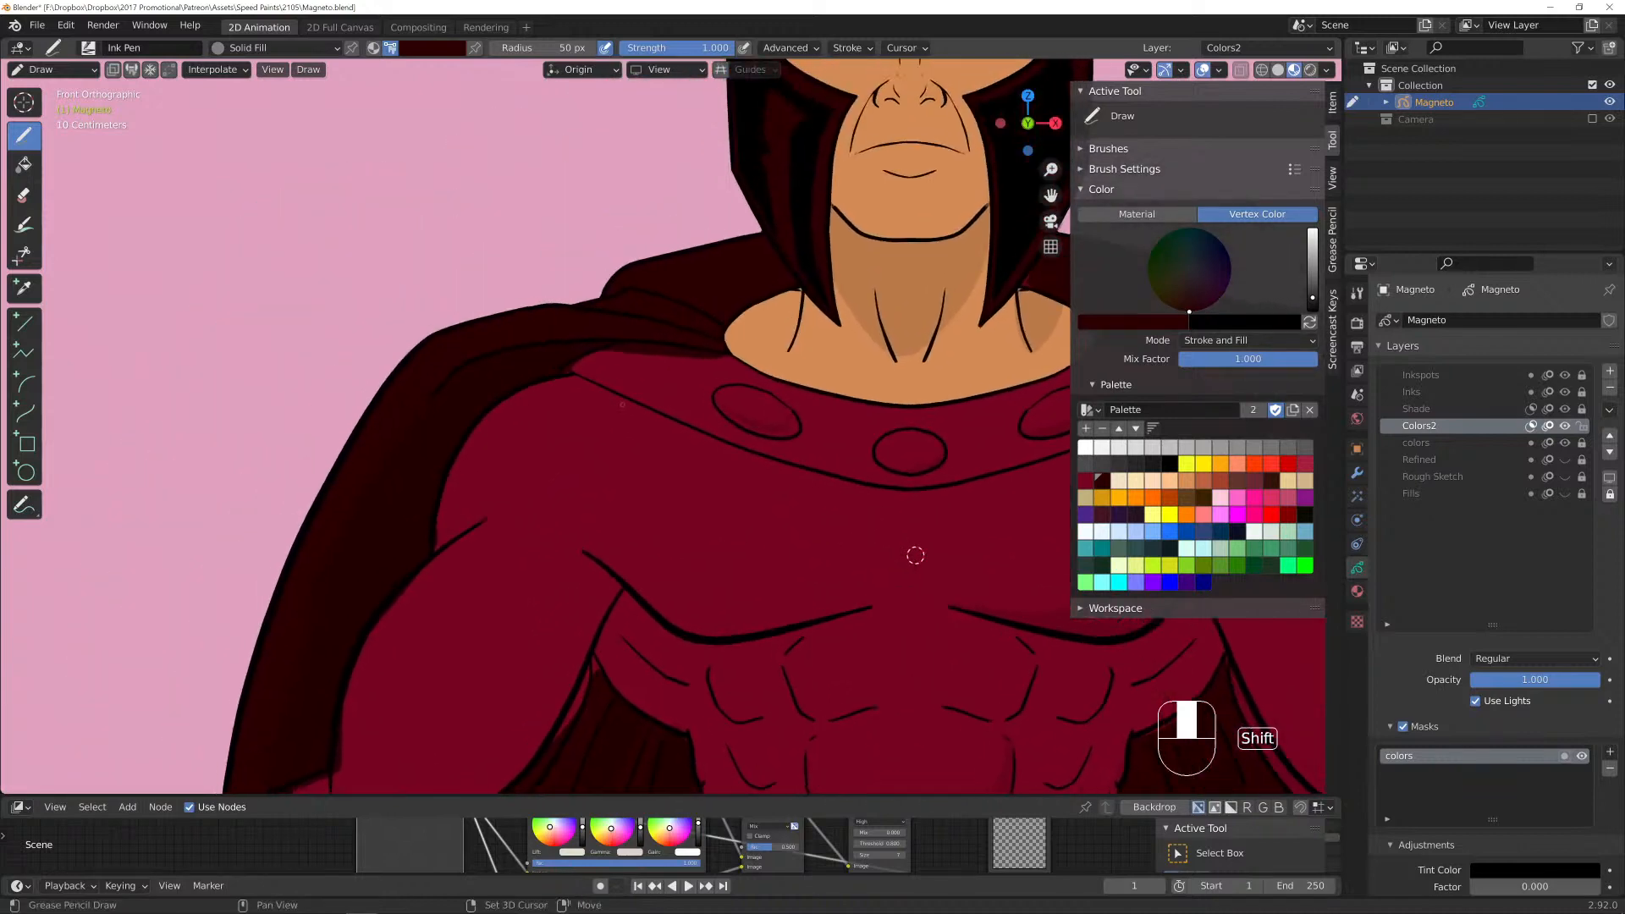
key(Tab)
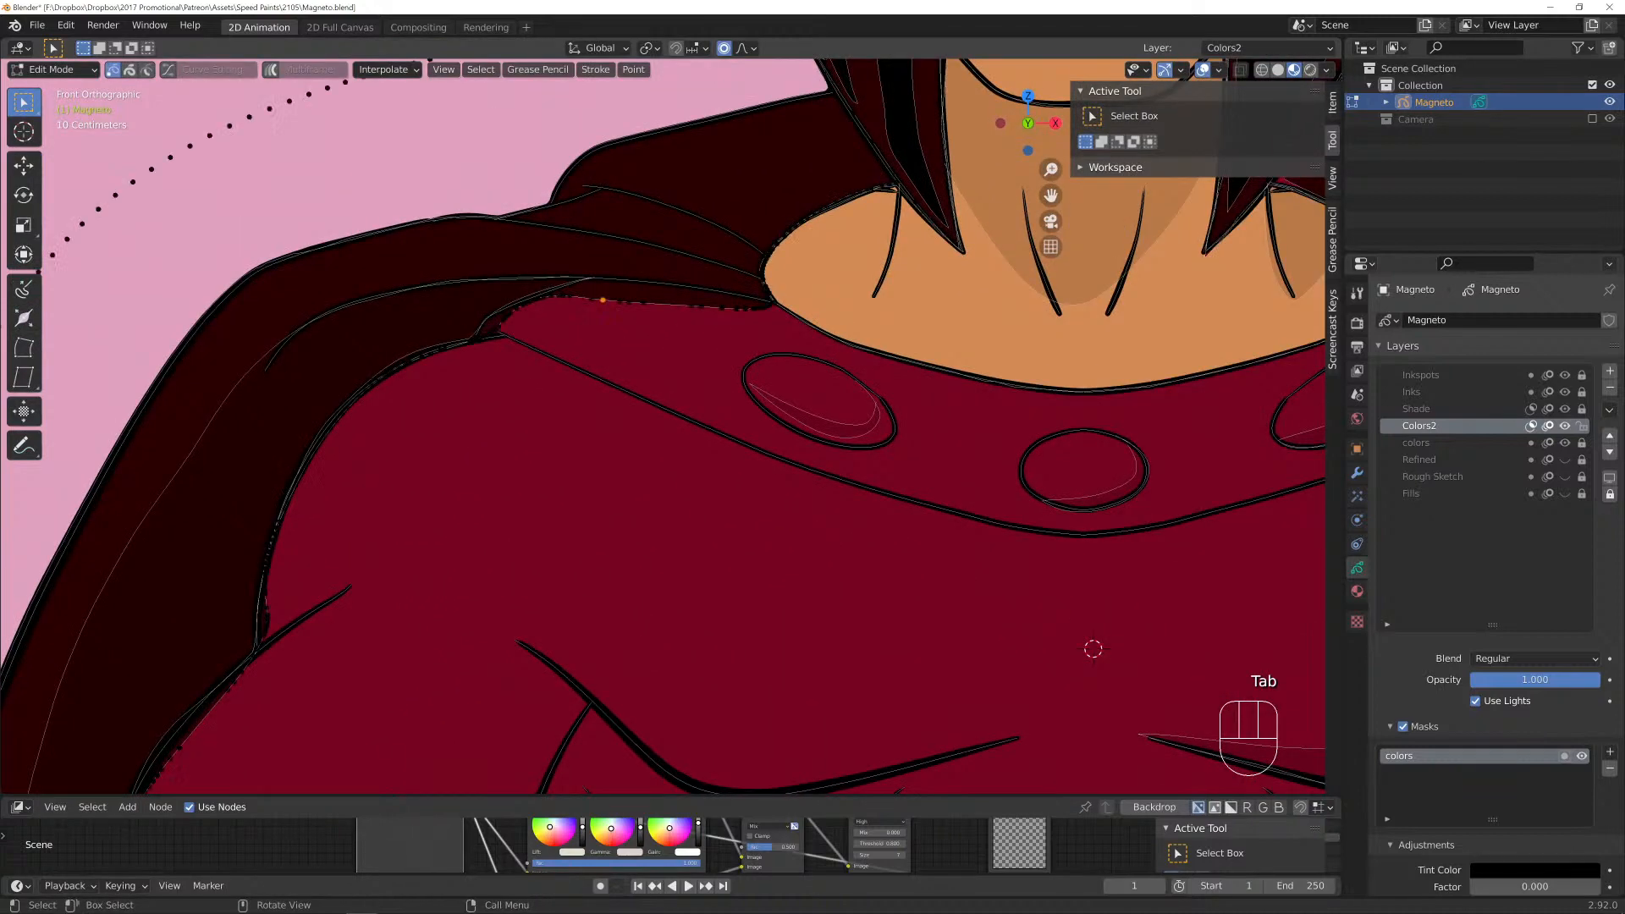
key(g)
scroll(605, 297, down, 6)
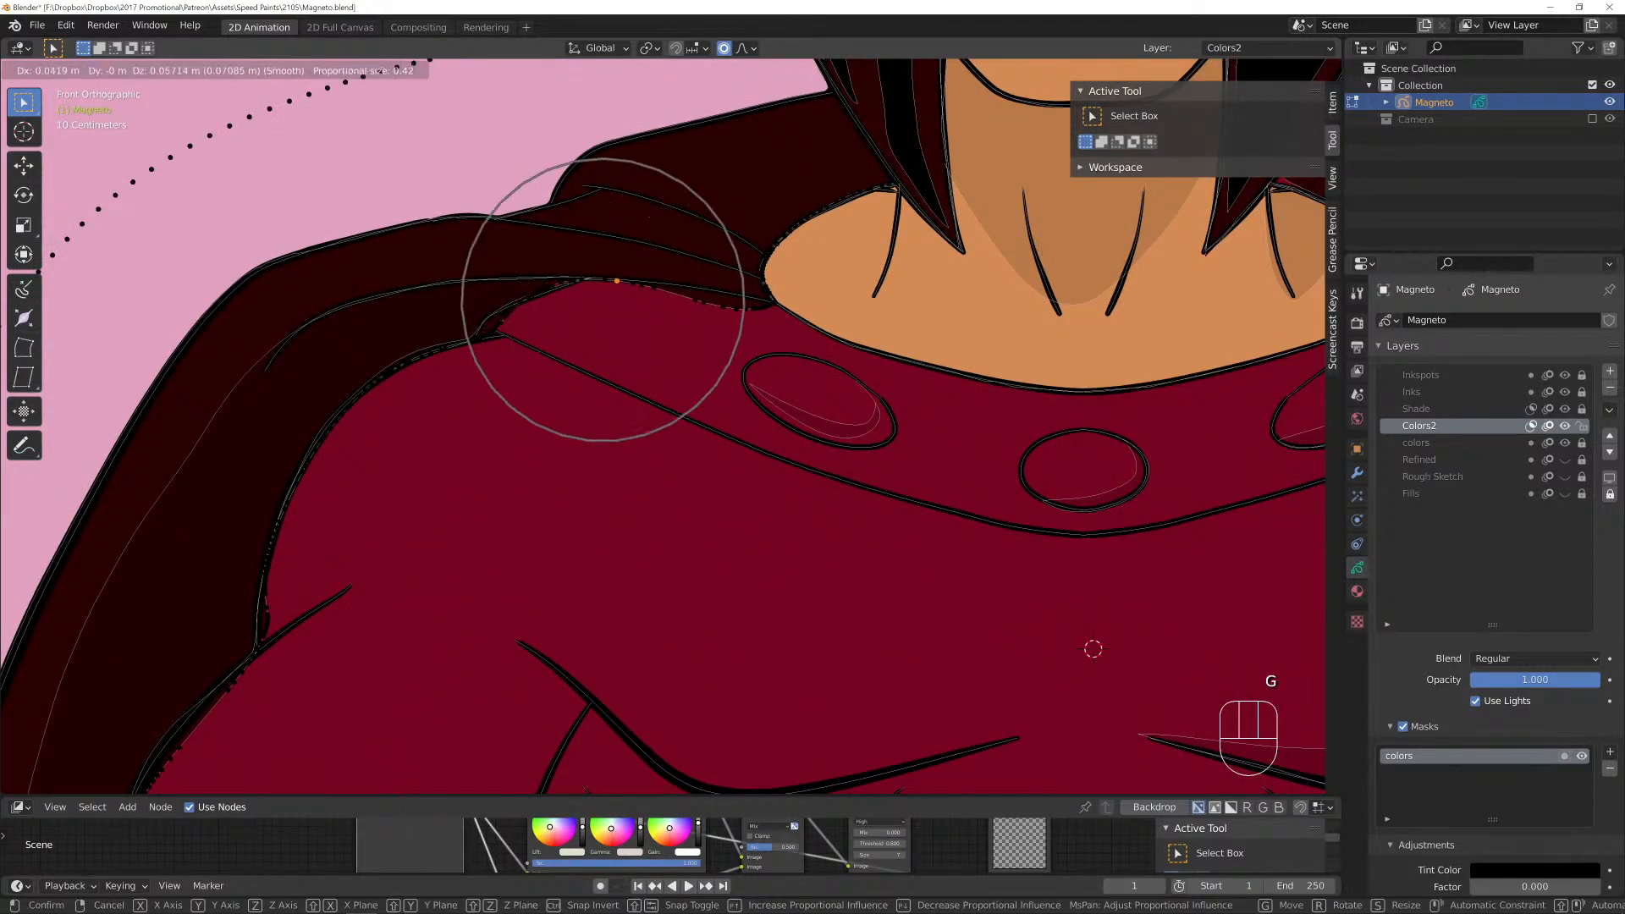
key(Return)
Fit the left-hand cape fill to the ink at the neck end and at the outer corner of the collar.
click(732, 302)
key(g)
scroll(732, 302, up, 4)
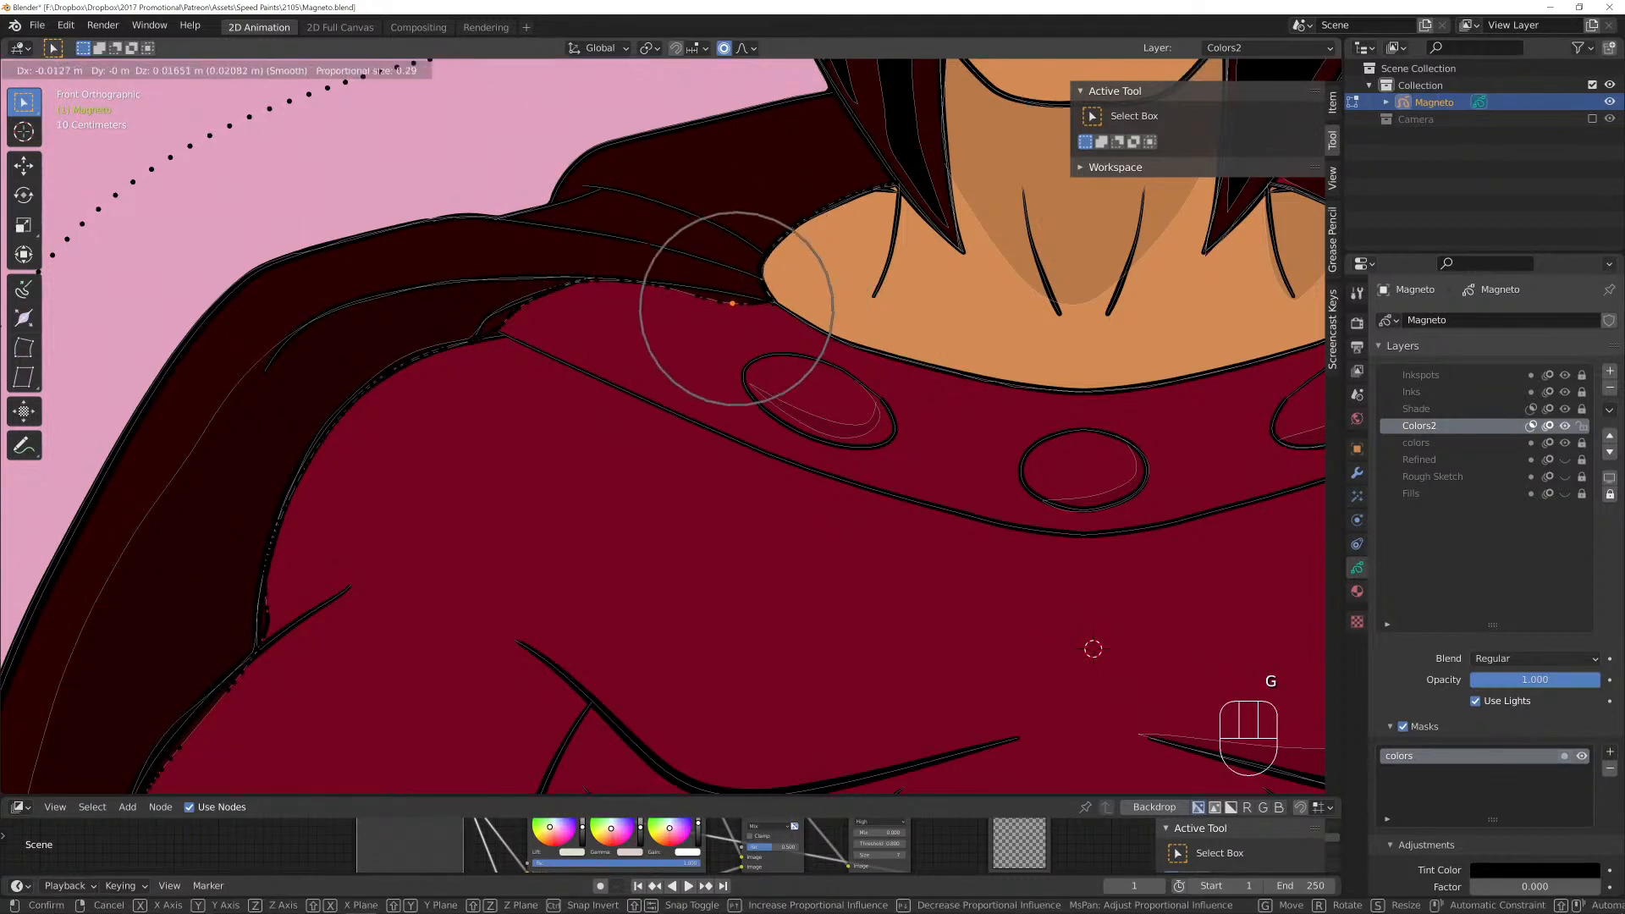
scroll(732, 302, up, 4)
click(732, 294)
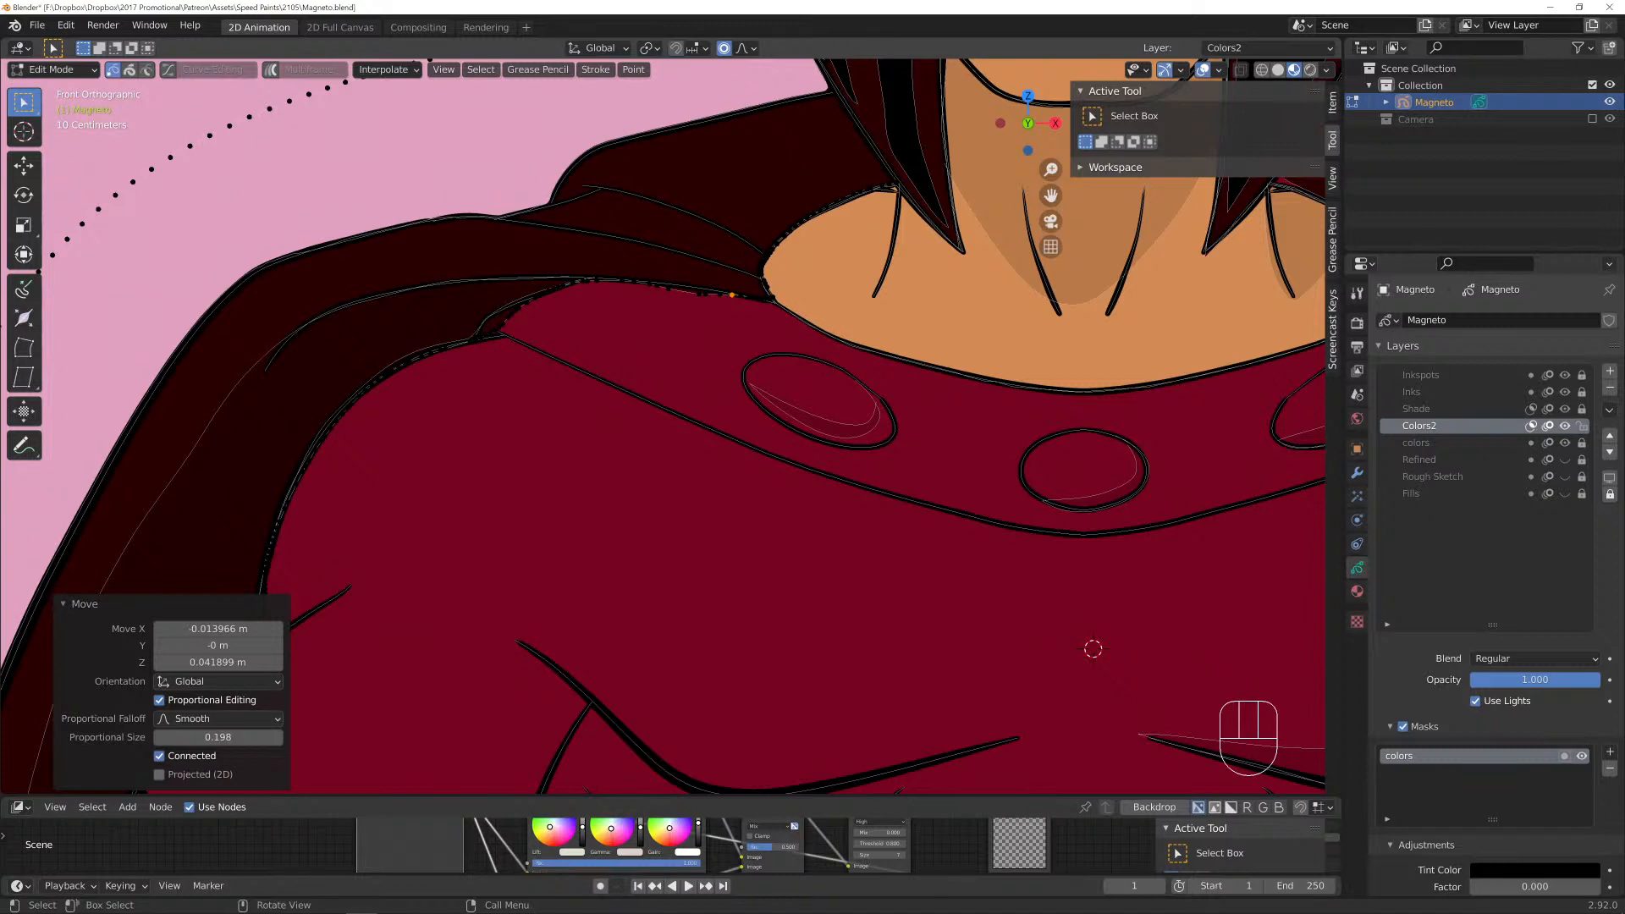
click(503, 324)
key(g)
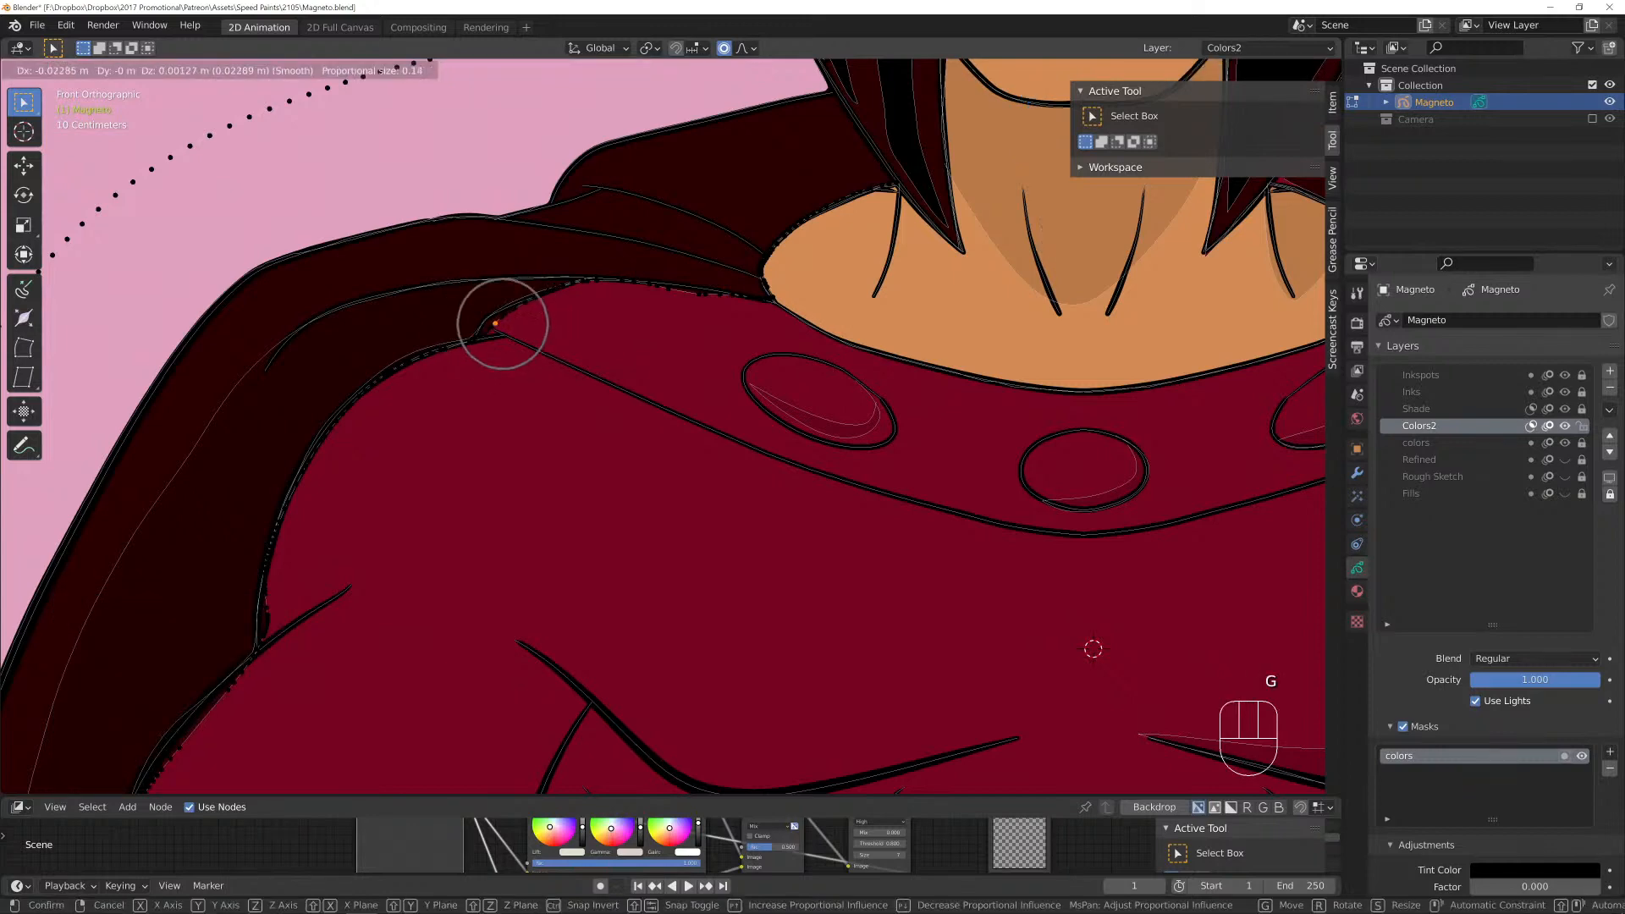
click(488, 318)
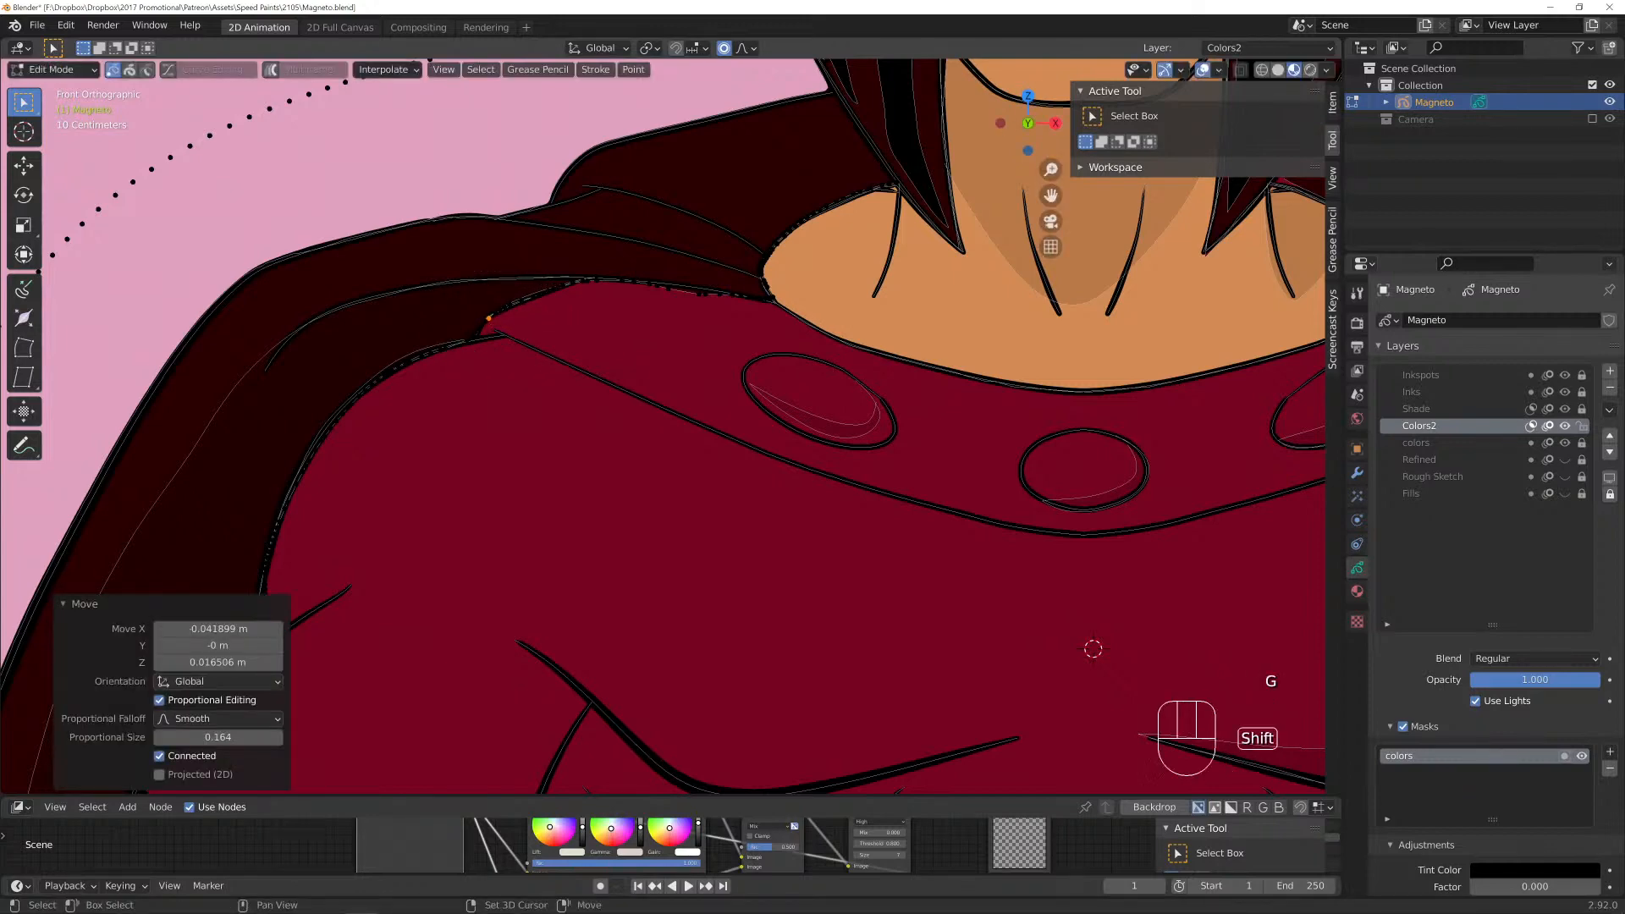
Fit the cape fill's inner edge to the ink line at the left-hand shoulder crease and along the upper arm below it.
shift+middle_drag(488, 318, 833, 88)
click(603, 376)
key(g)
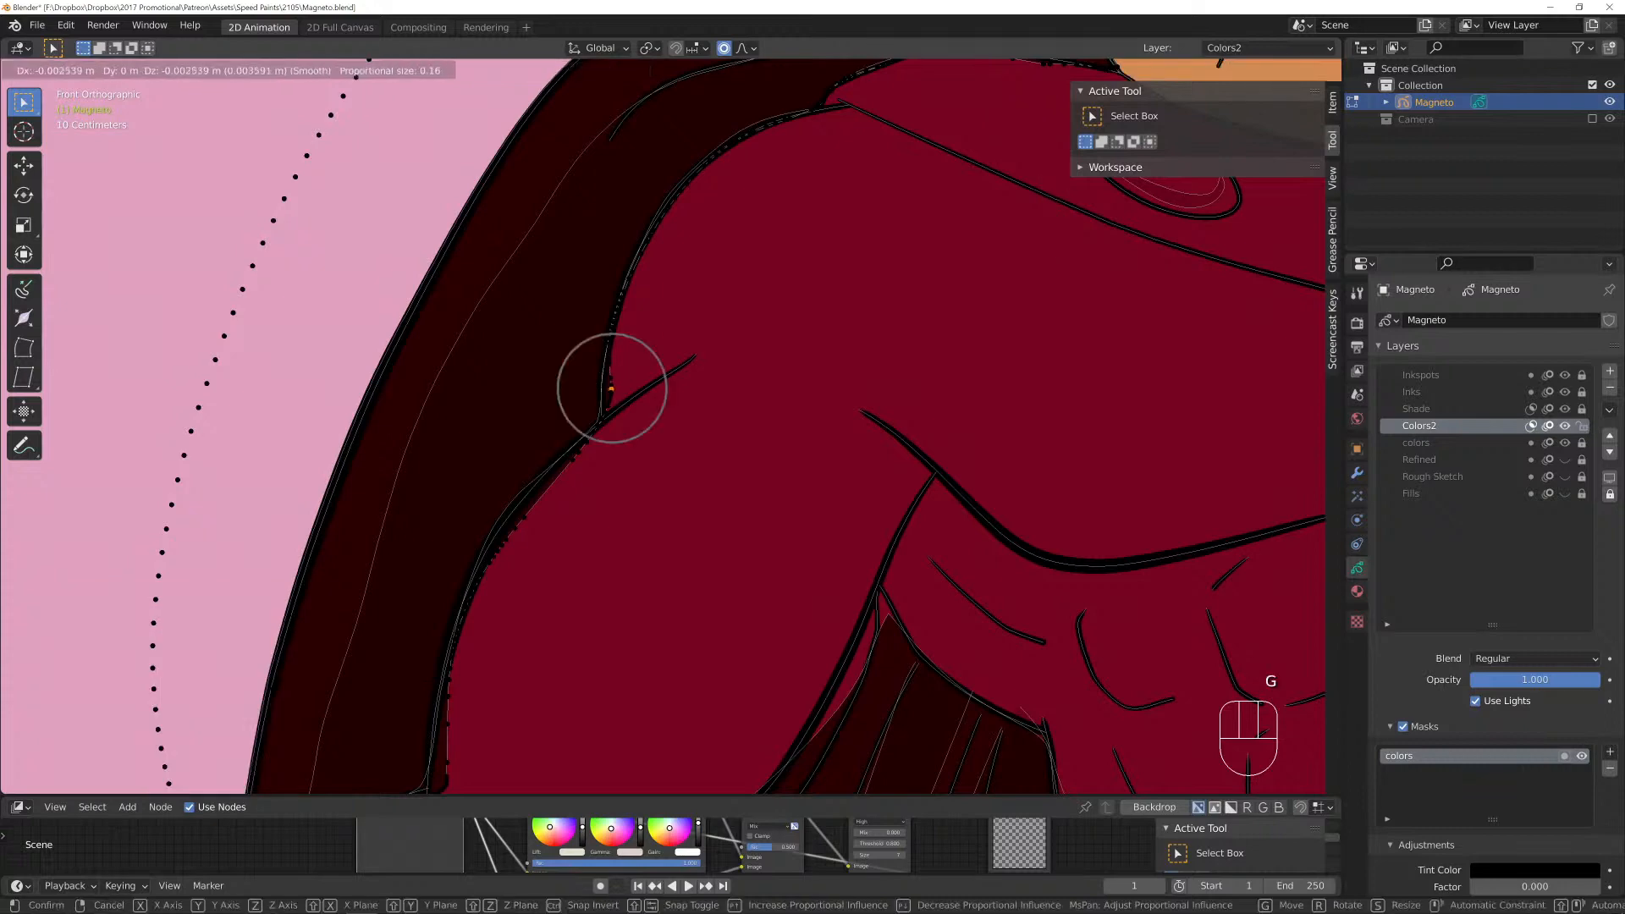
click(601, 395)
key(g)
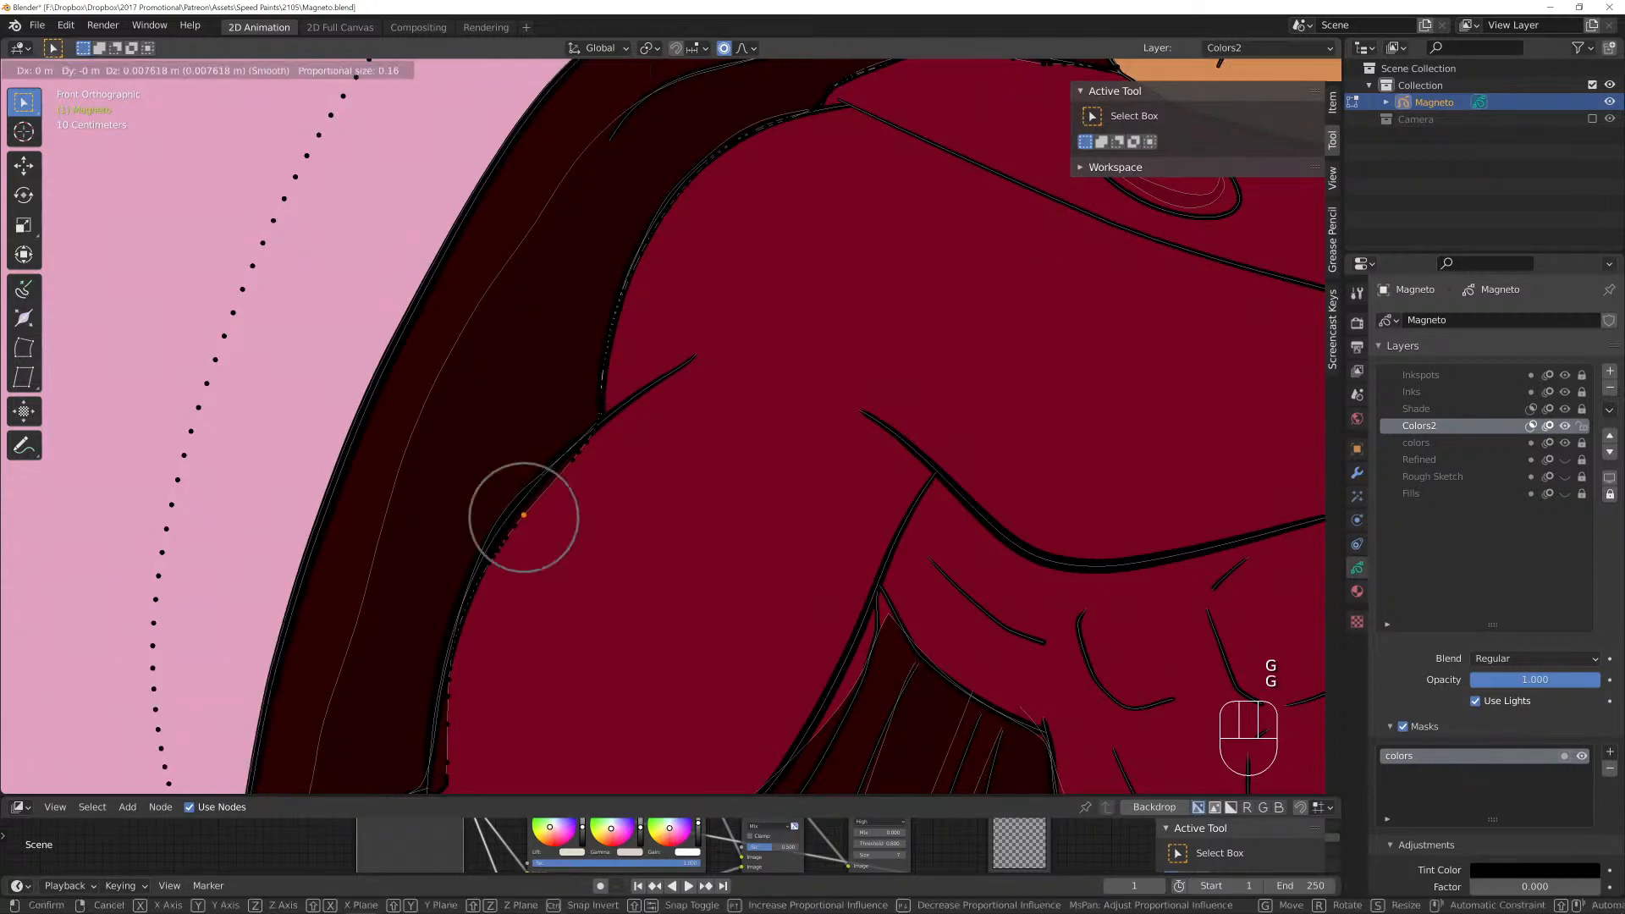
scroll(533, 482, down, 12)
click(532, 483)
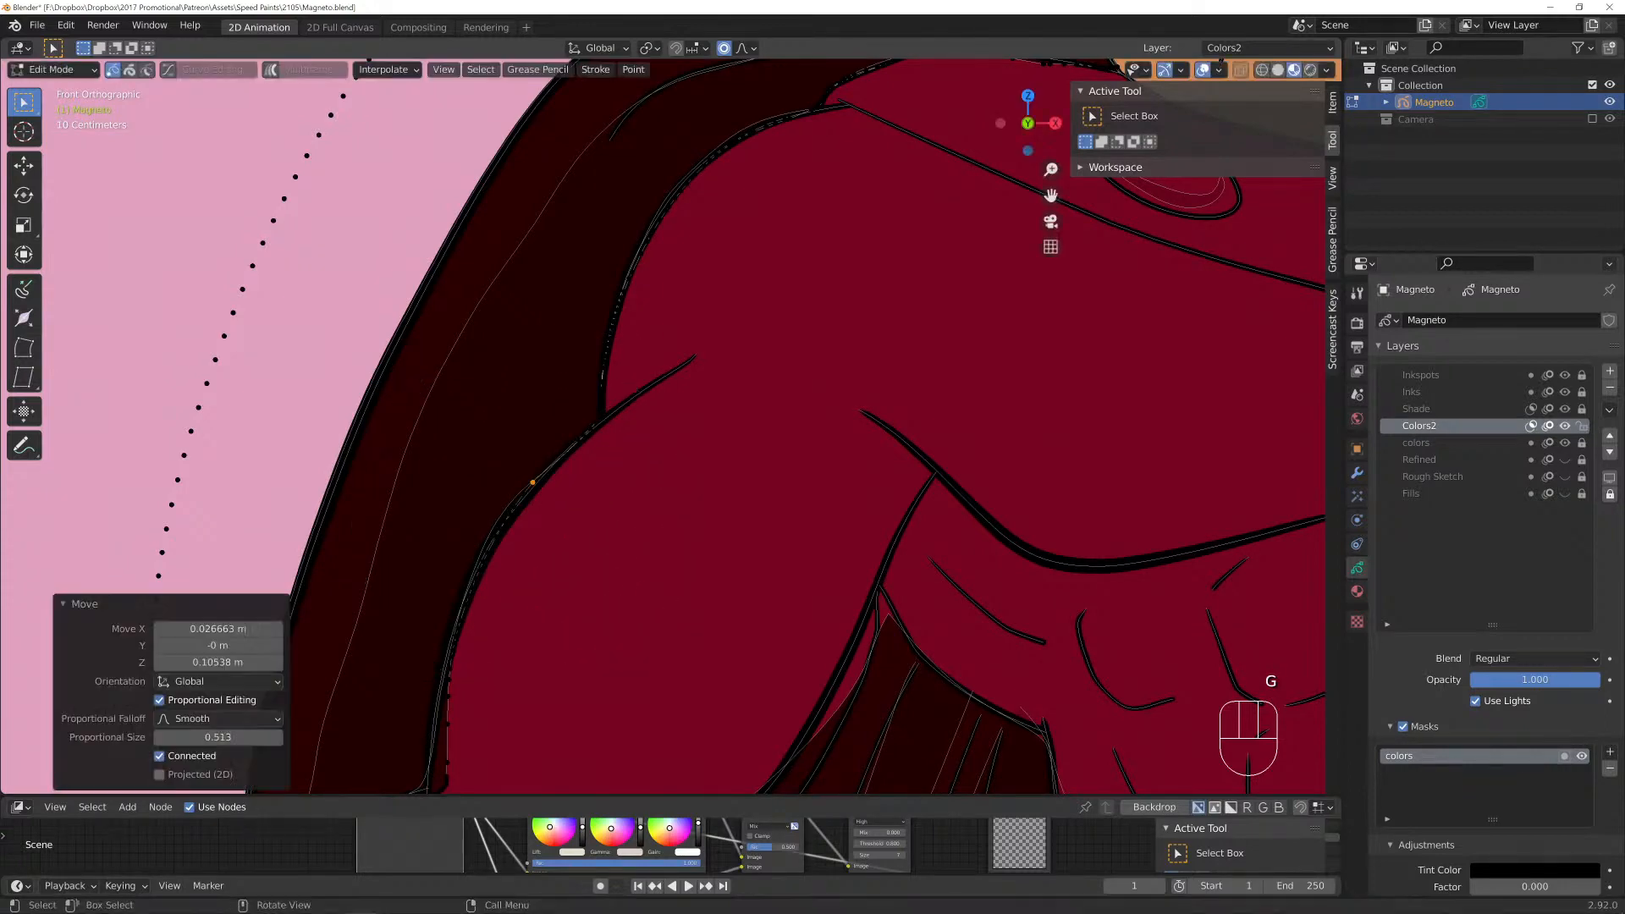
Fit the cape fill's inner edge to the ink from the left-hand elbow corner down to the first forearm band.
scroll(1114, 417, down, 3)
scroll(1113, 417, up, 5)
scroll(764, 419, up, 1)
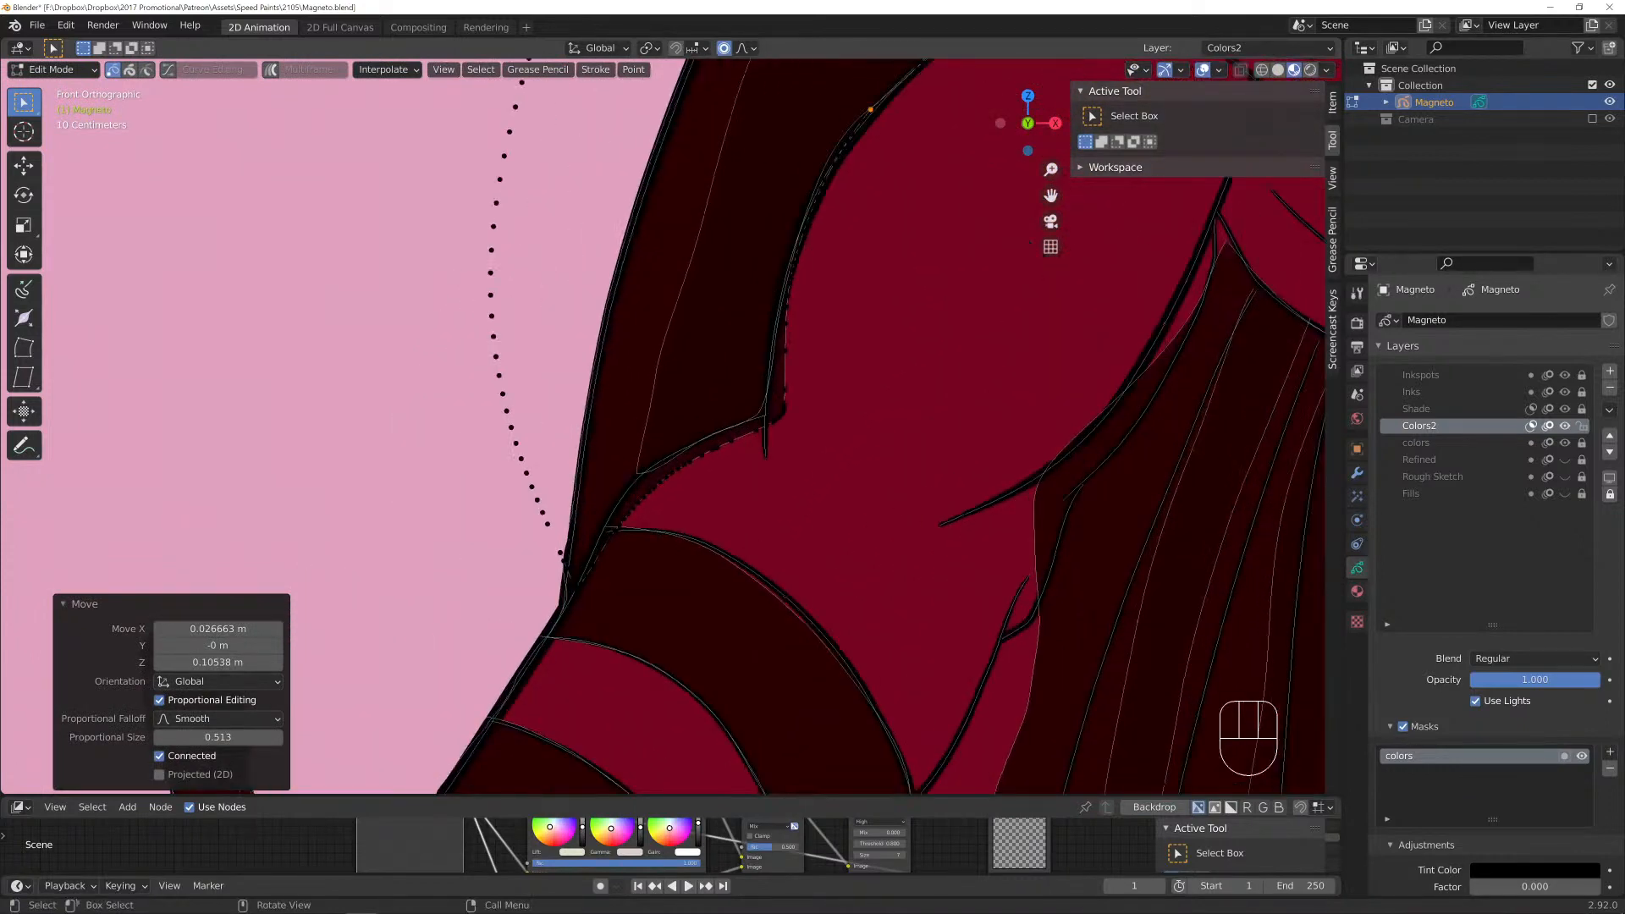
click(765, 419)
key(g)
click(763, 414)
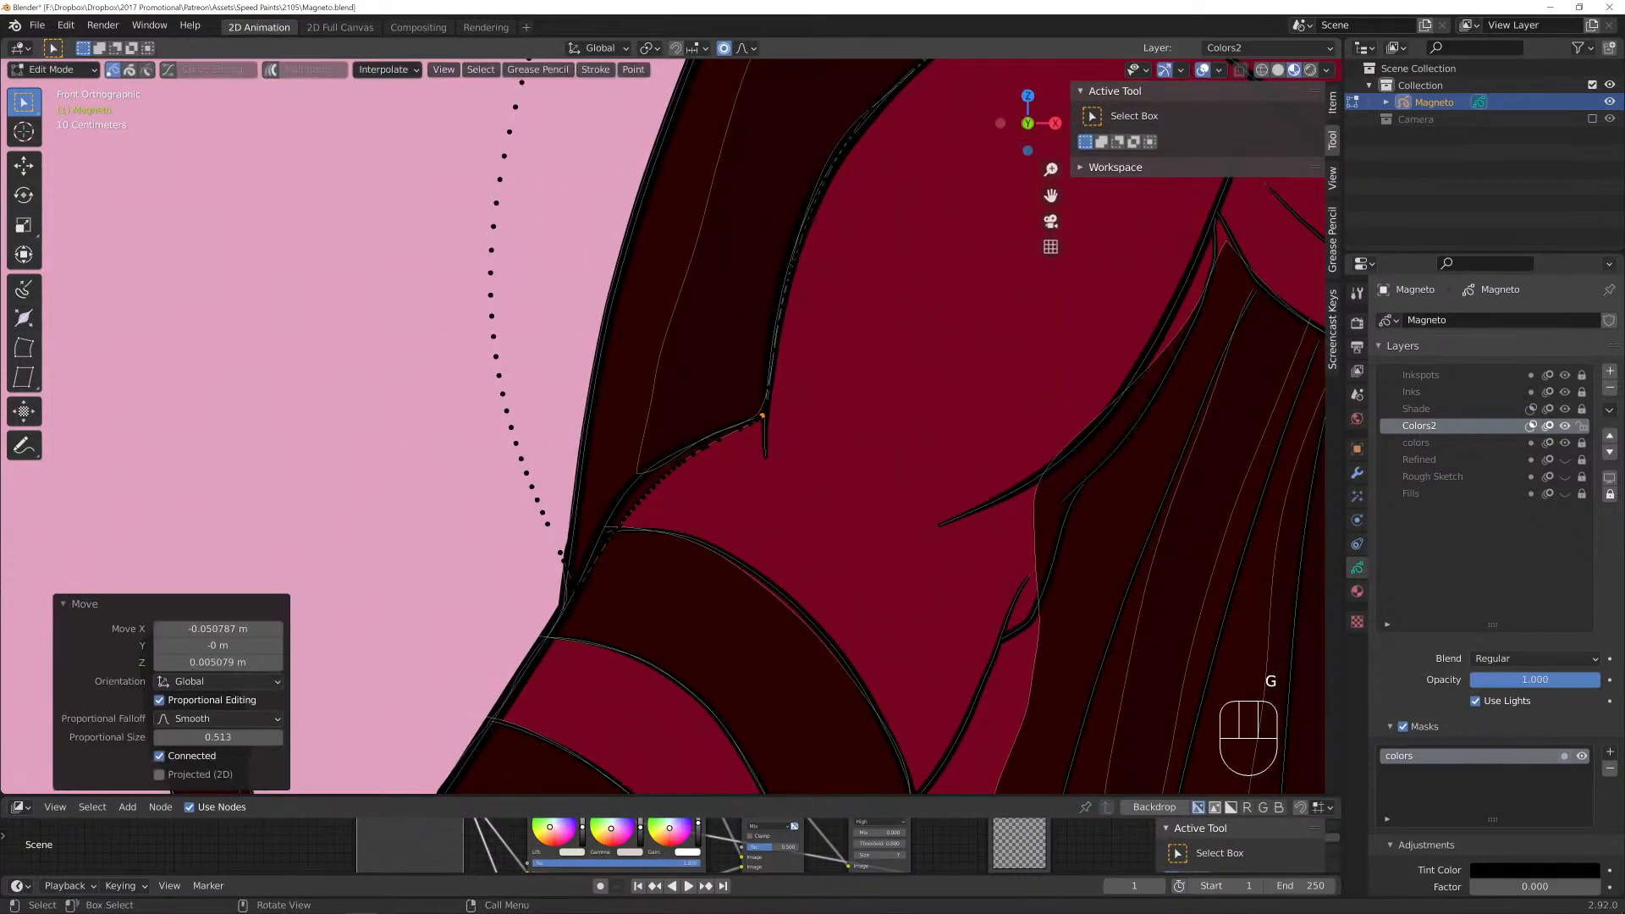
click(666, 464)
key(g)
click(669, 459)
click(627, 508)
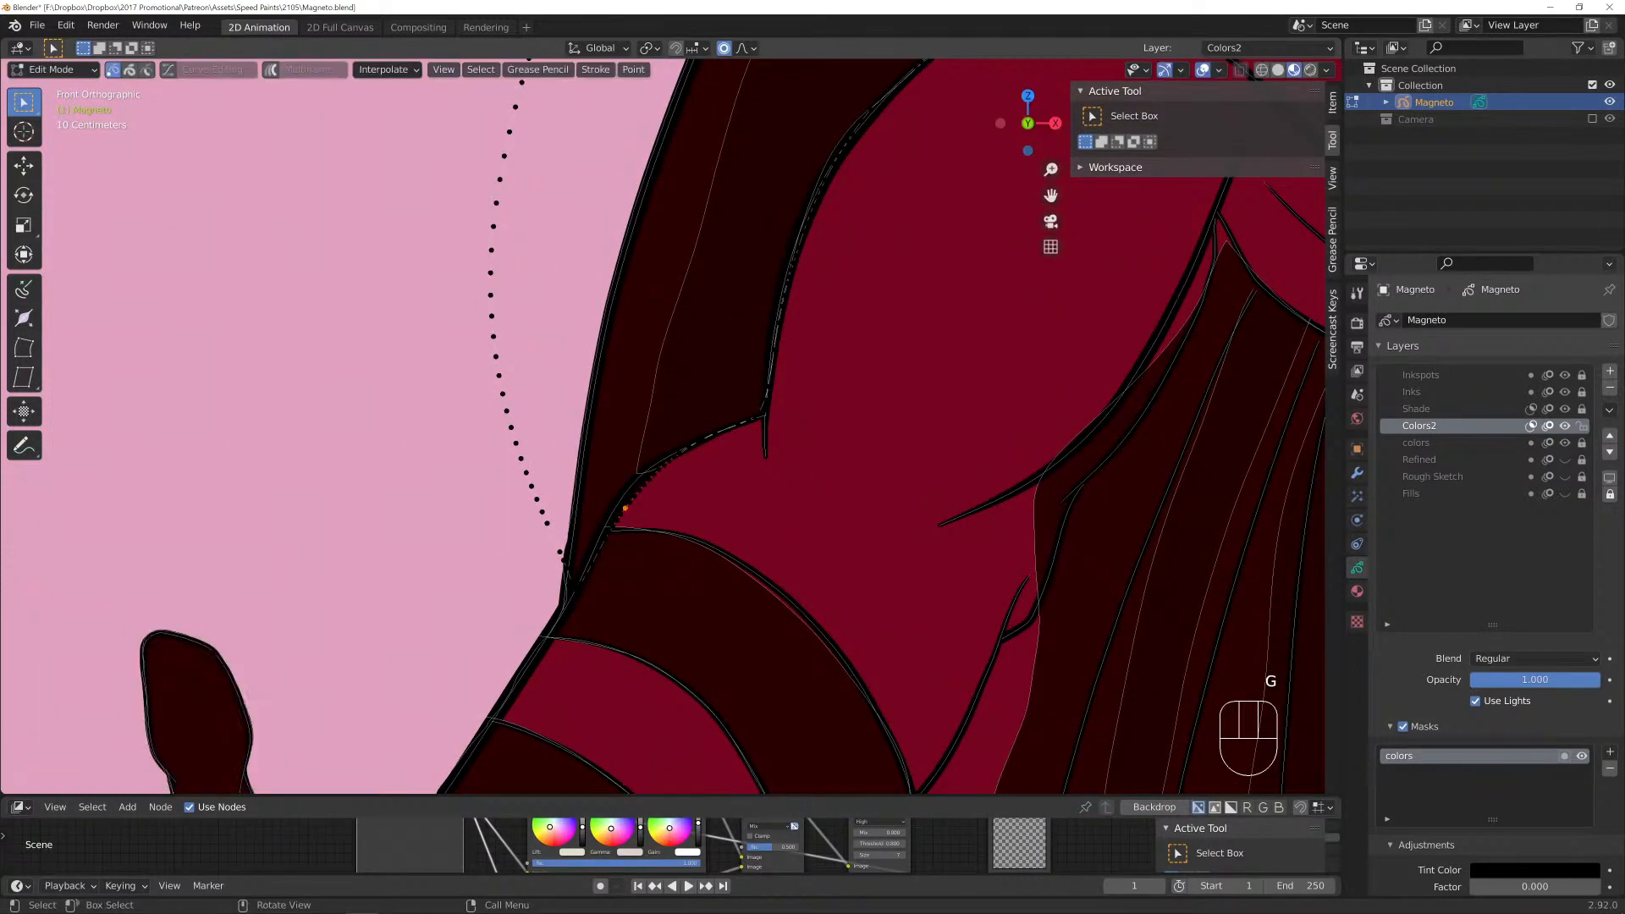
key(g)
click(622, 507)
Fit the tip of the left-hand hanging cape fill under the armpit and its upper edge beside the chest to the ink.
scroll(622, 507, down, 2)
shift+middle_drag(622, 507, 197, 509)
click(709, 254)
key(g)
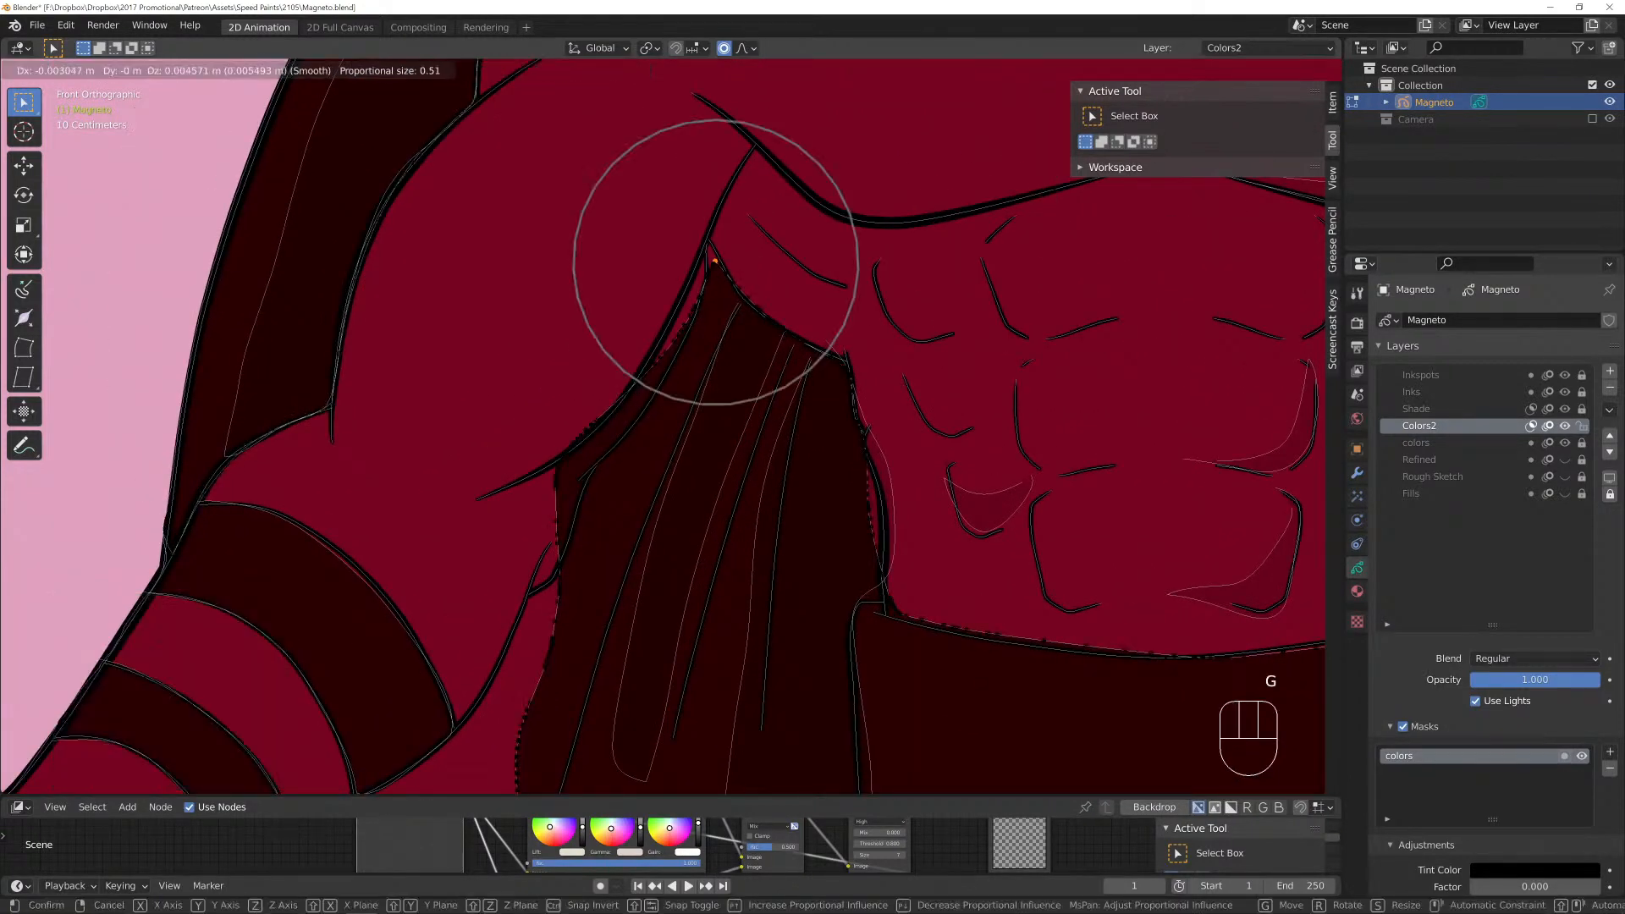
key(Return)
key(g)
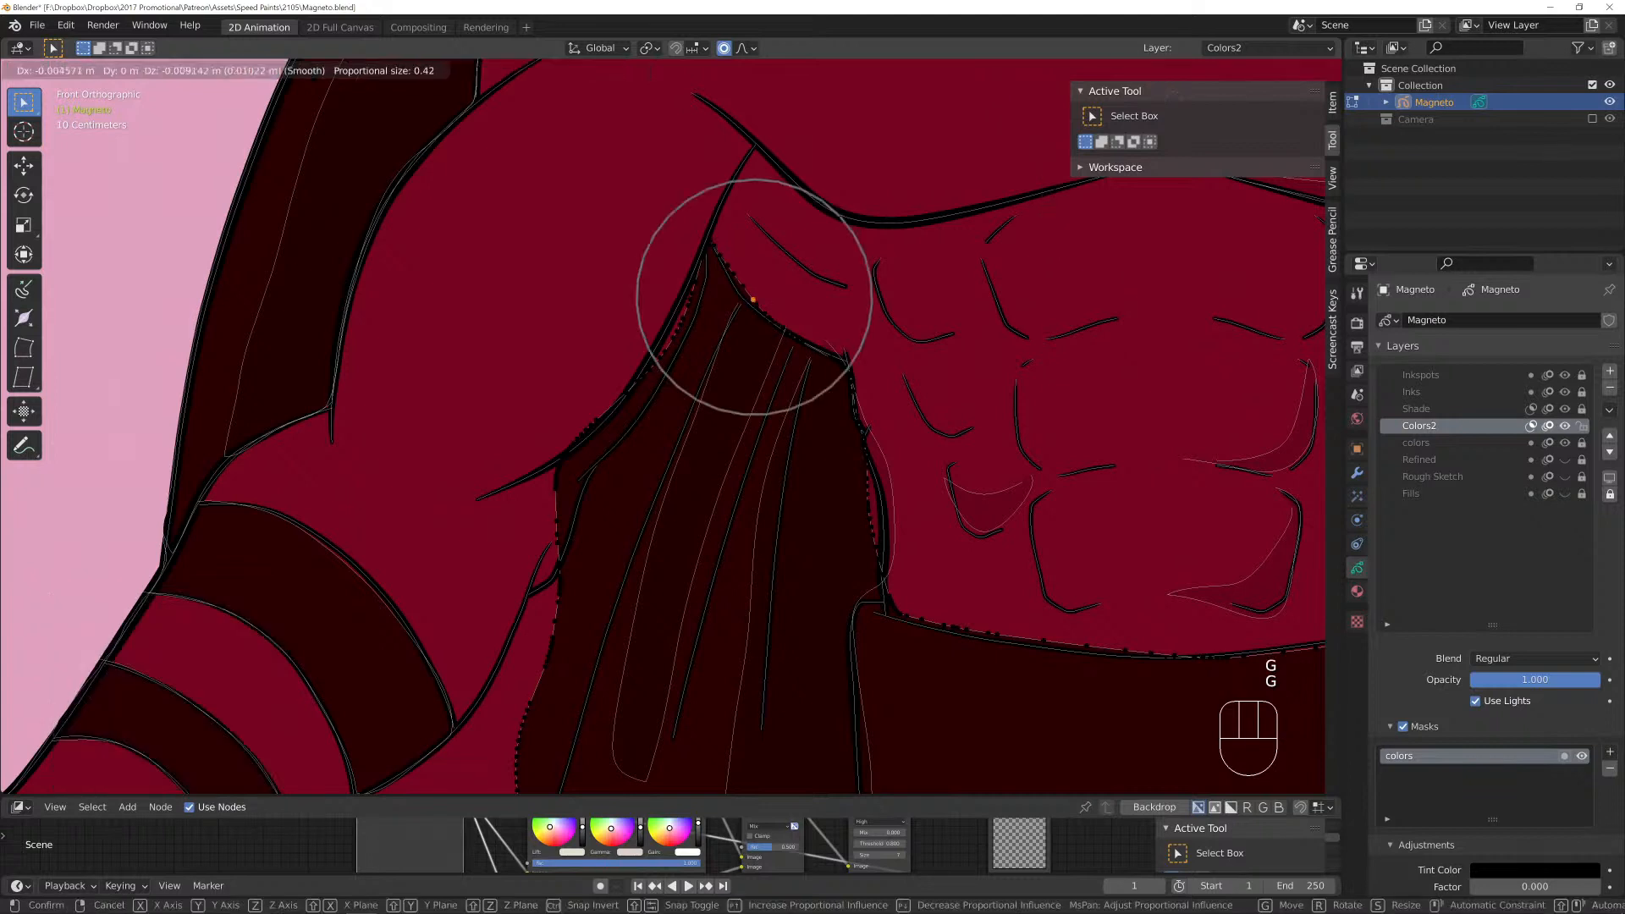
key(Return)
Adjust the hanging cape fill's arm-side edge below the left-hand armpit and refine both edges just under its tip.
key(g)
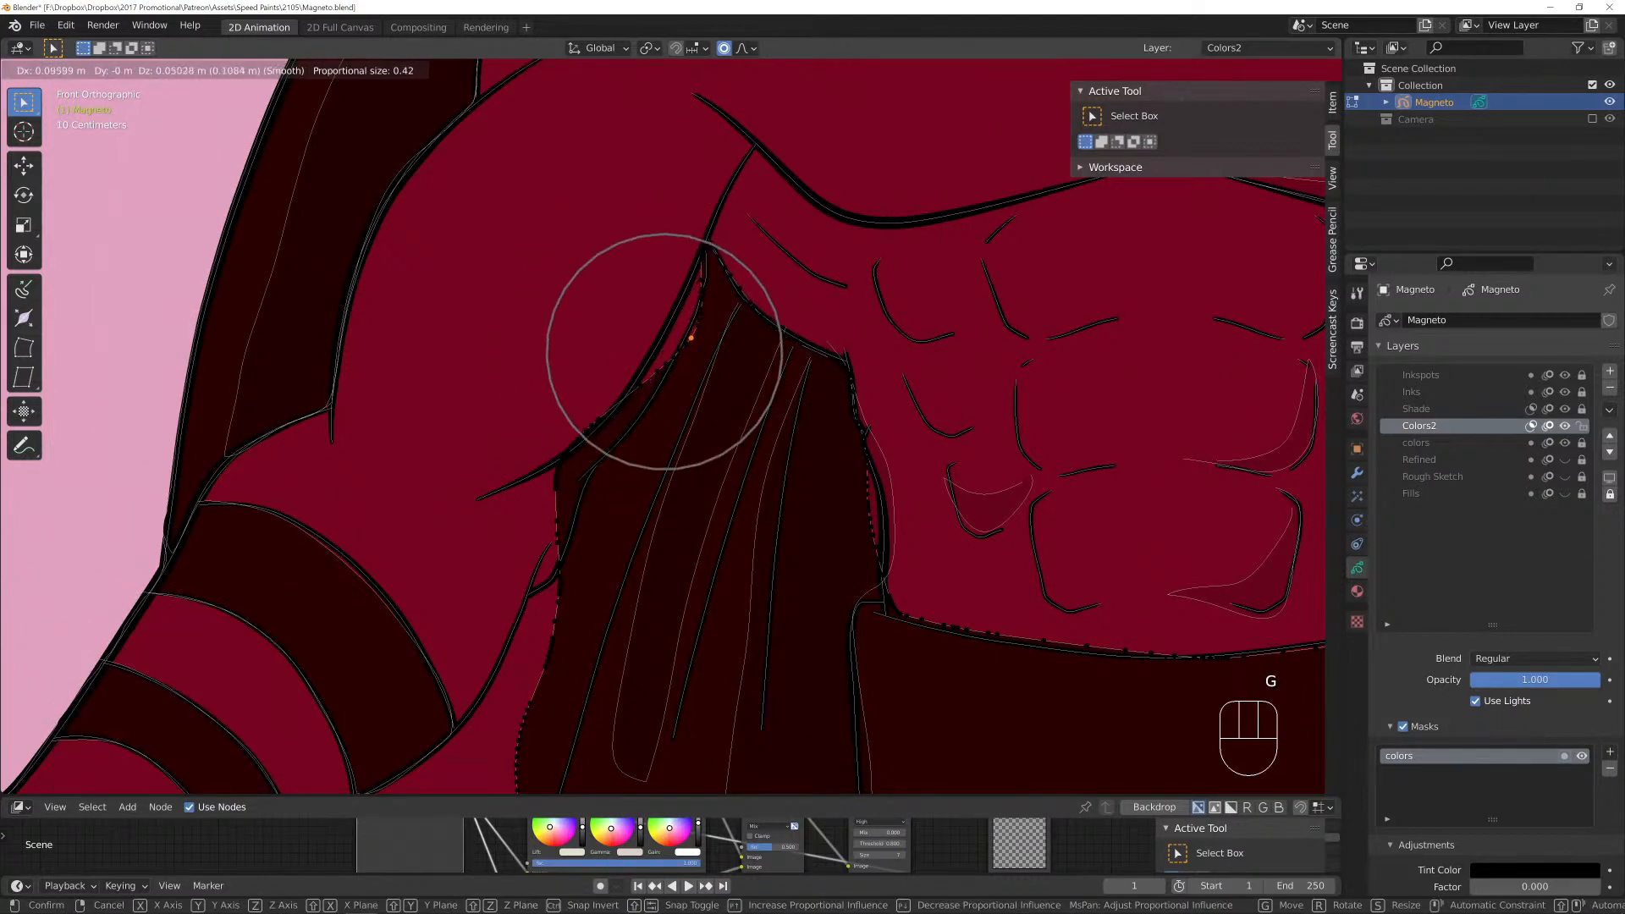
click(675, 359)
key(g)
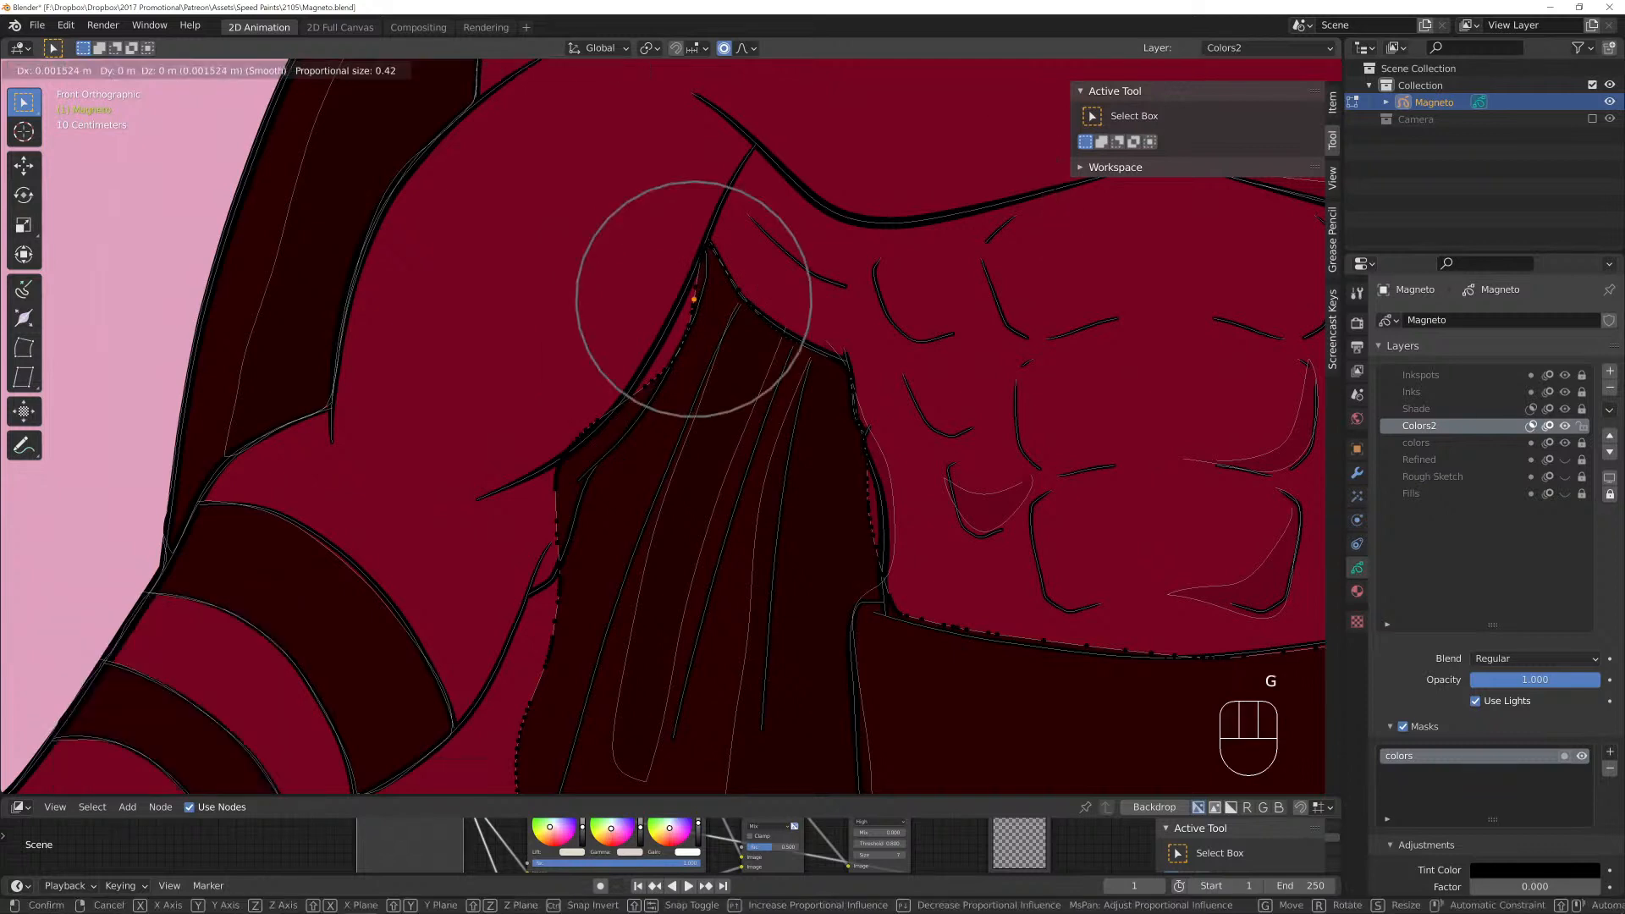
scroll(703, 296, up, 5)
click(707, 292)
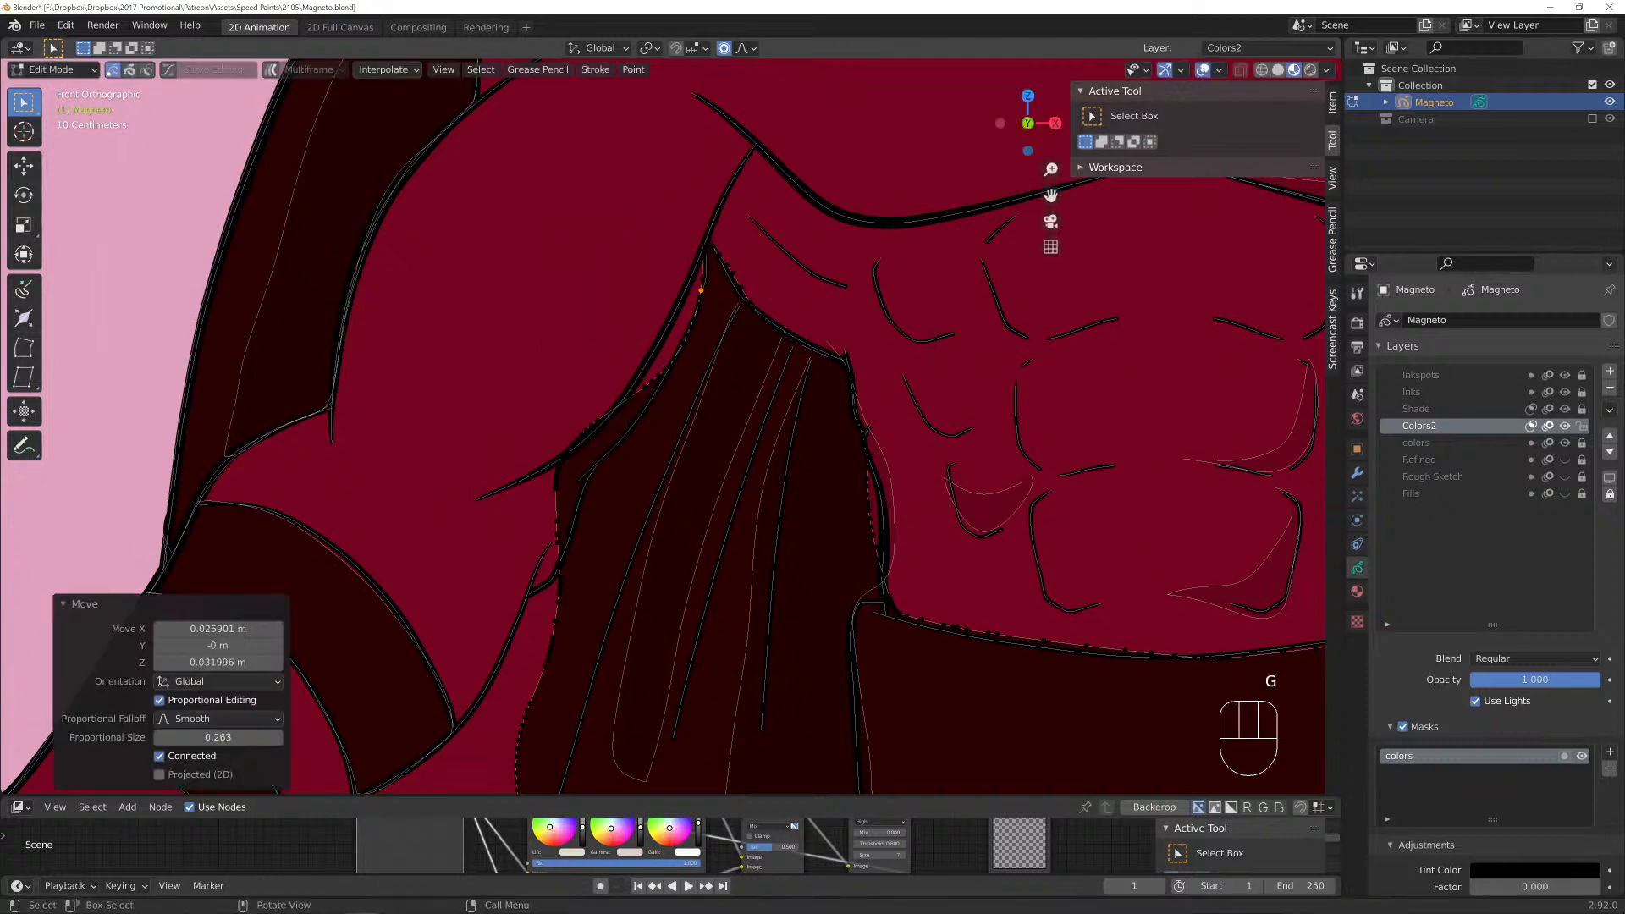
key(g)
scroll(741, 287, up, 2)
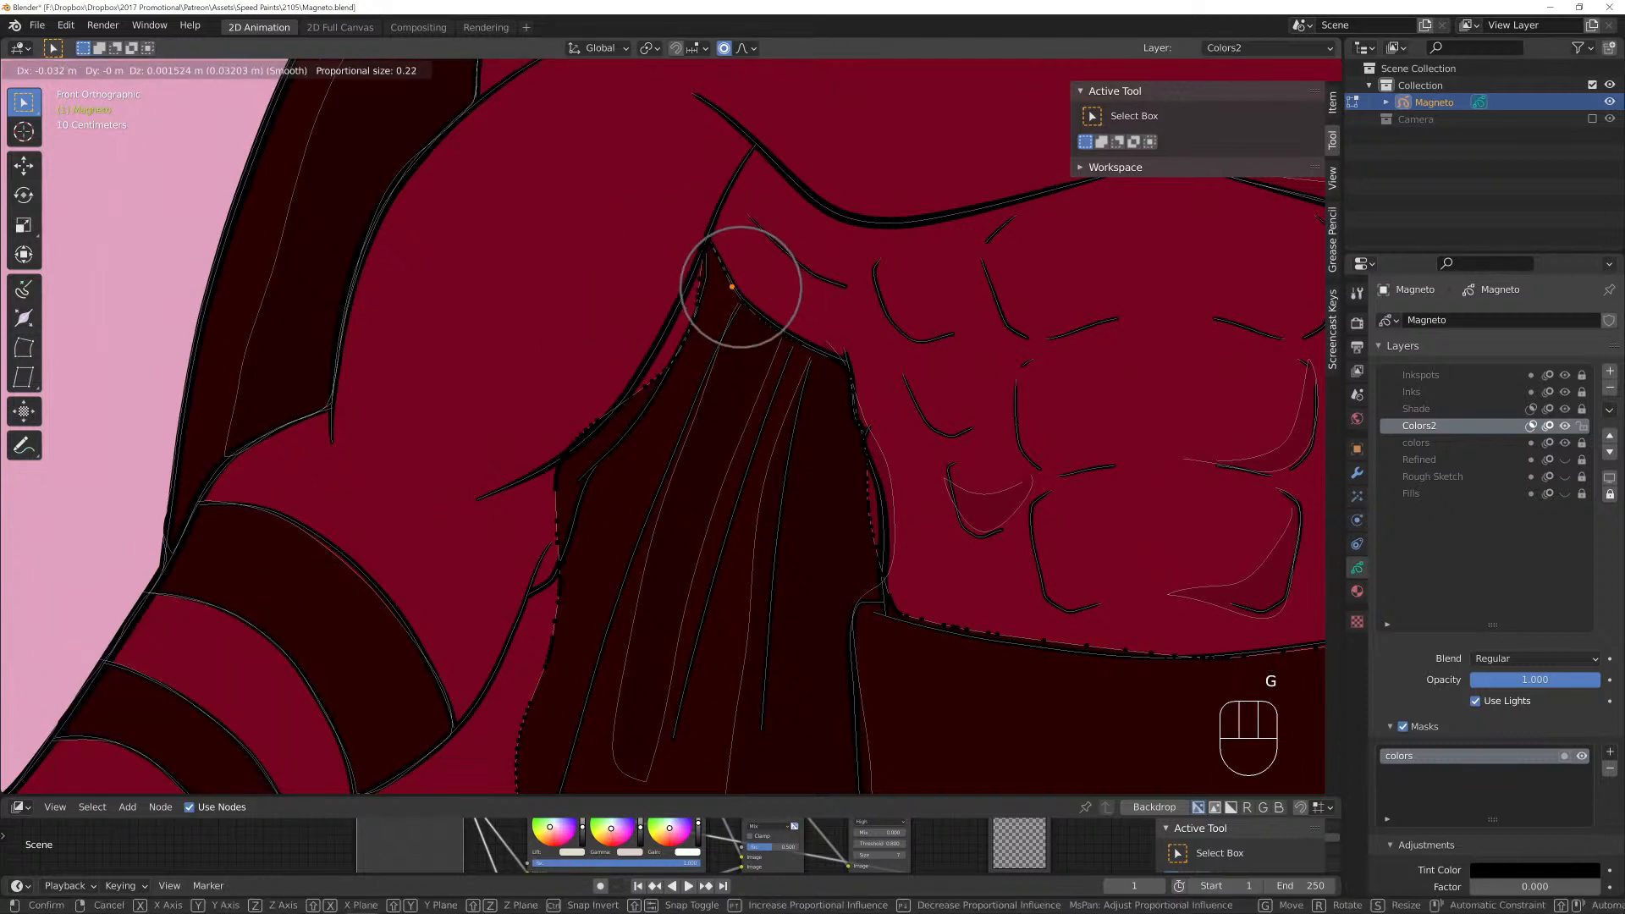
click(730, 285)
key(g)
click(702, 276)
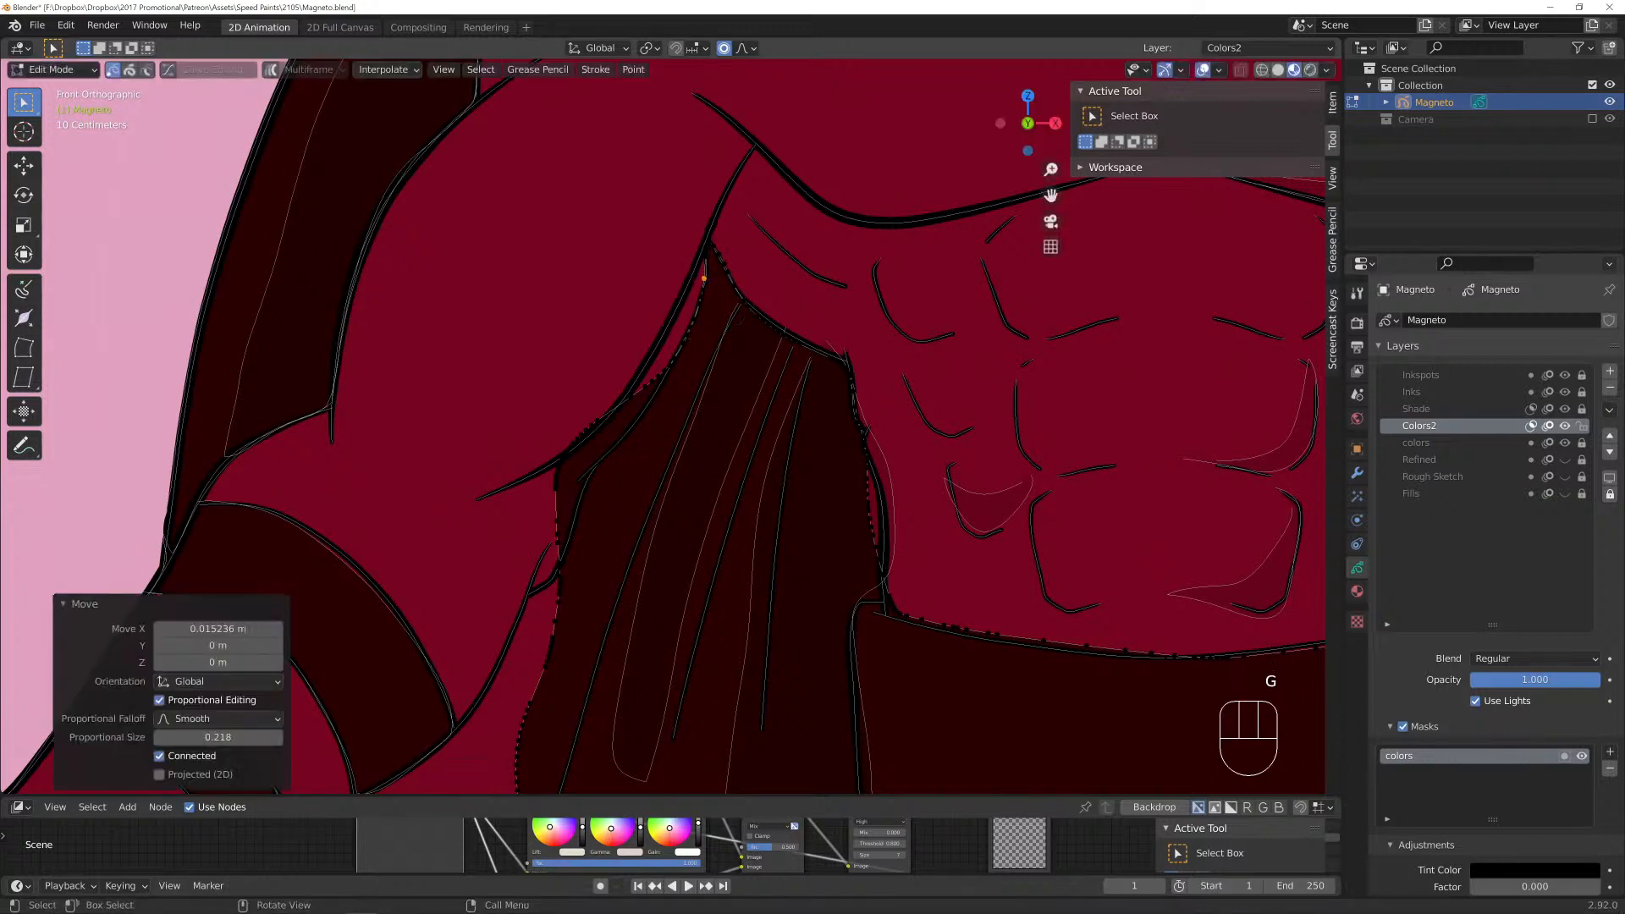
Move the hanging cape fill's torso-side edge out to the waist ink line above the belt.
click(870, 506)
key(g)
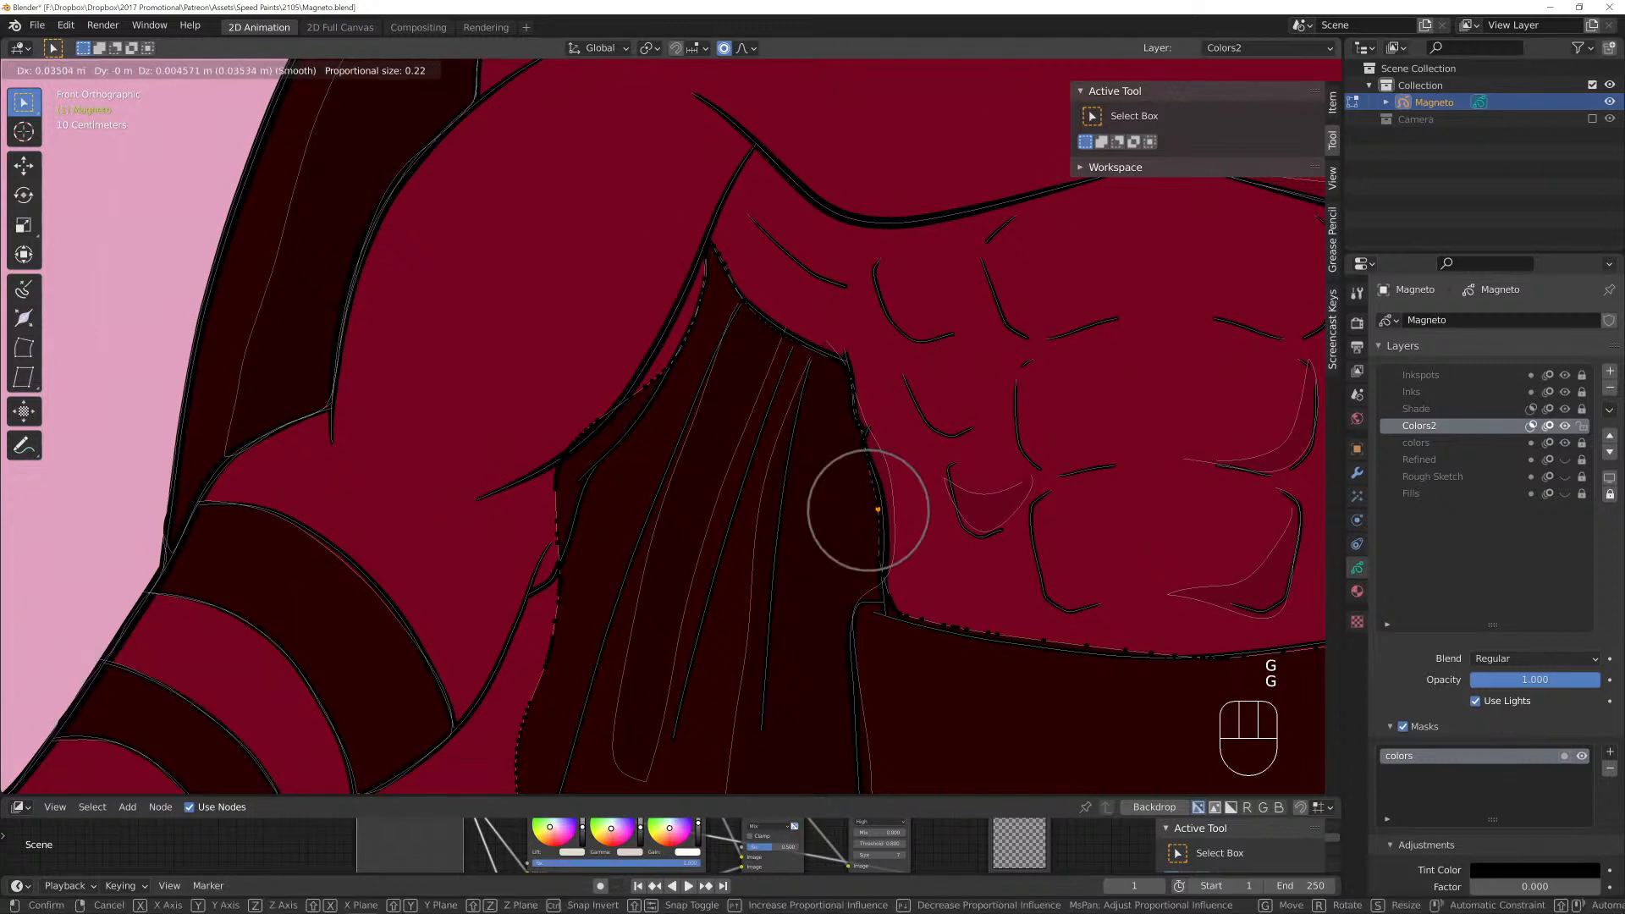
click(878, 508)
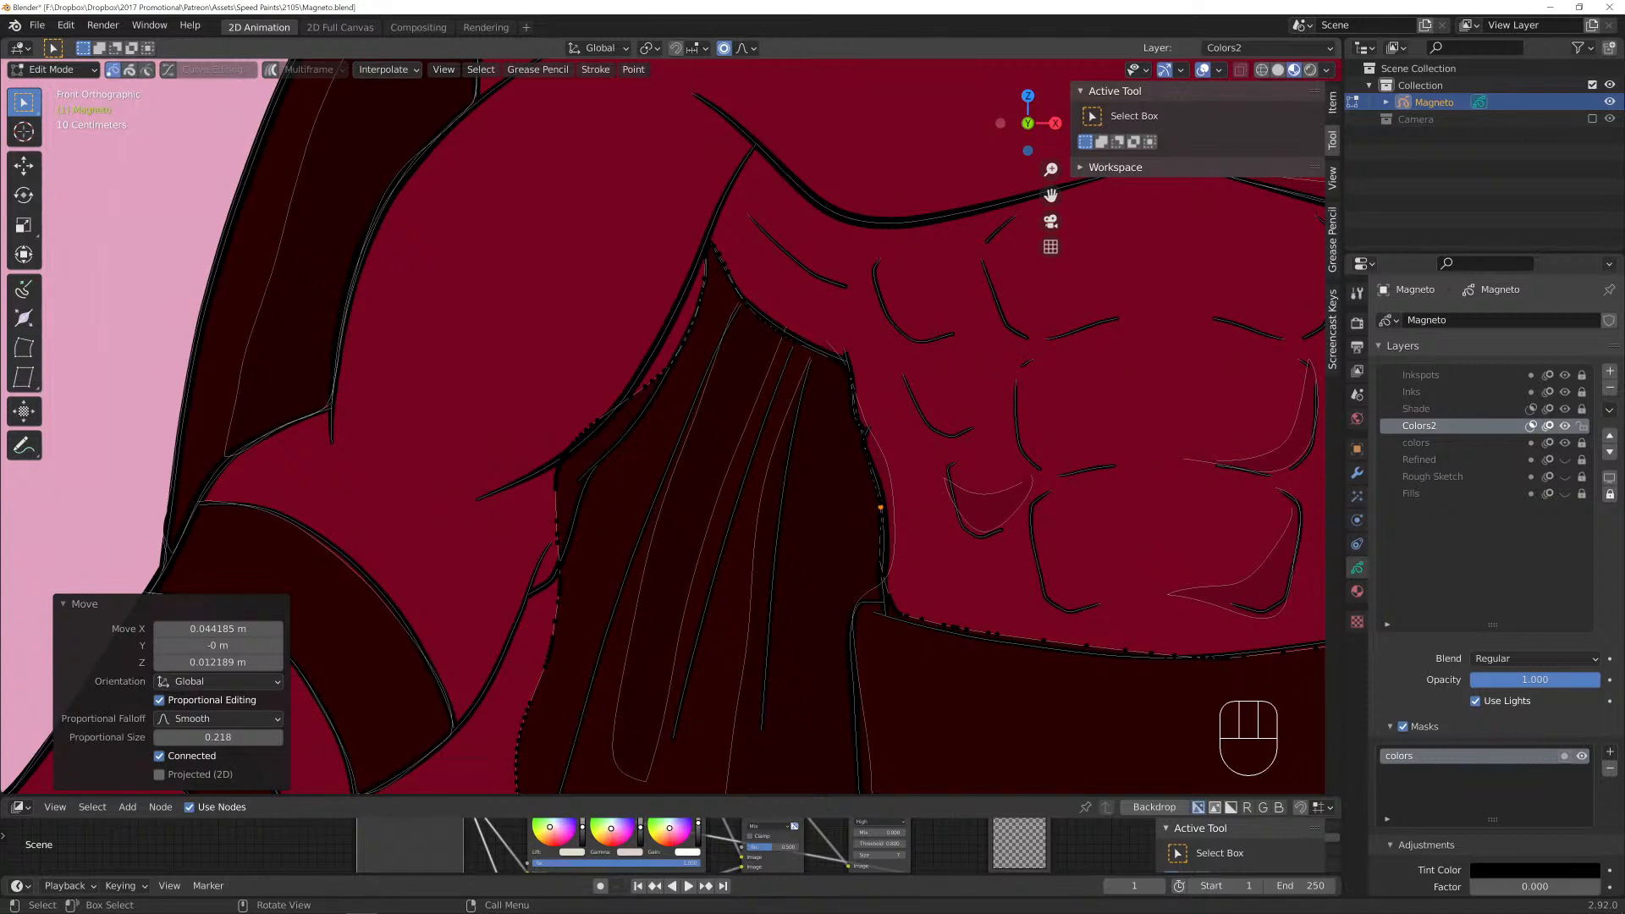
Pull the hanging cape fill's arm-side edge in to the outermost fold line below the left-hand upper arm.
click(585, 430)
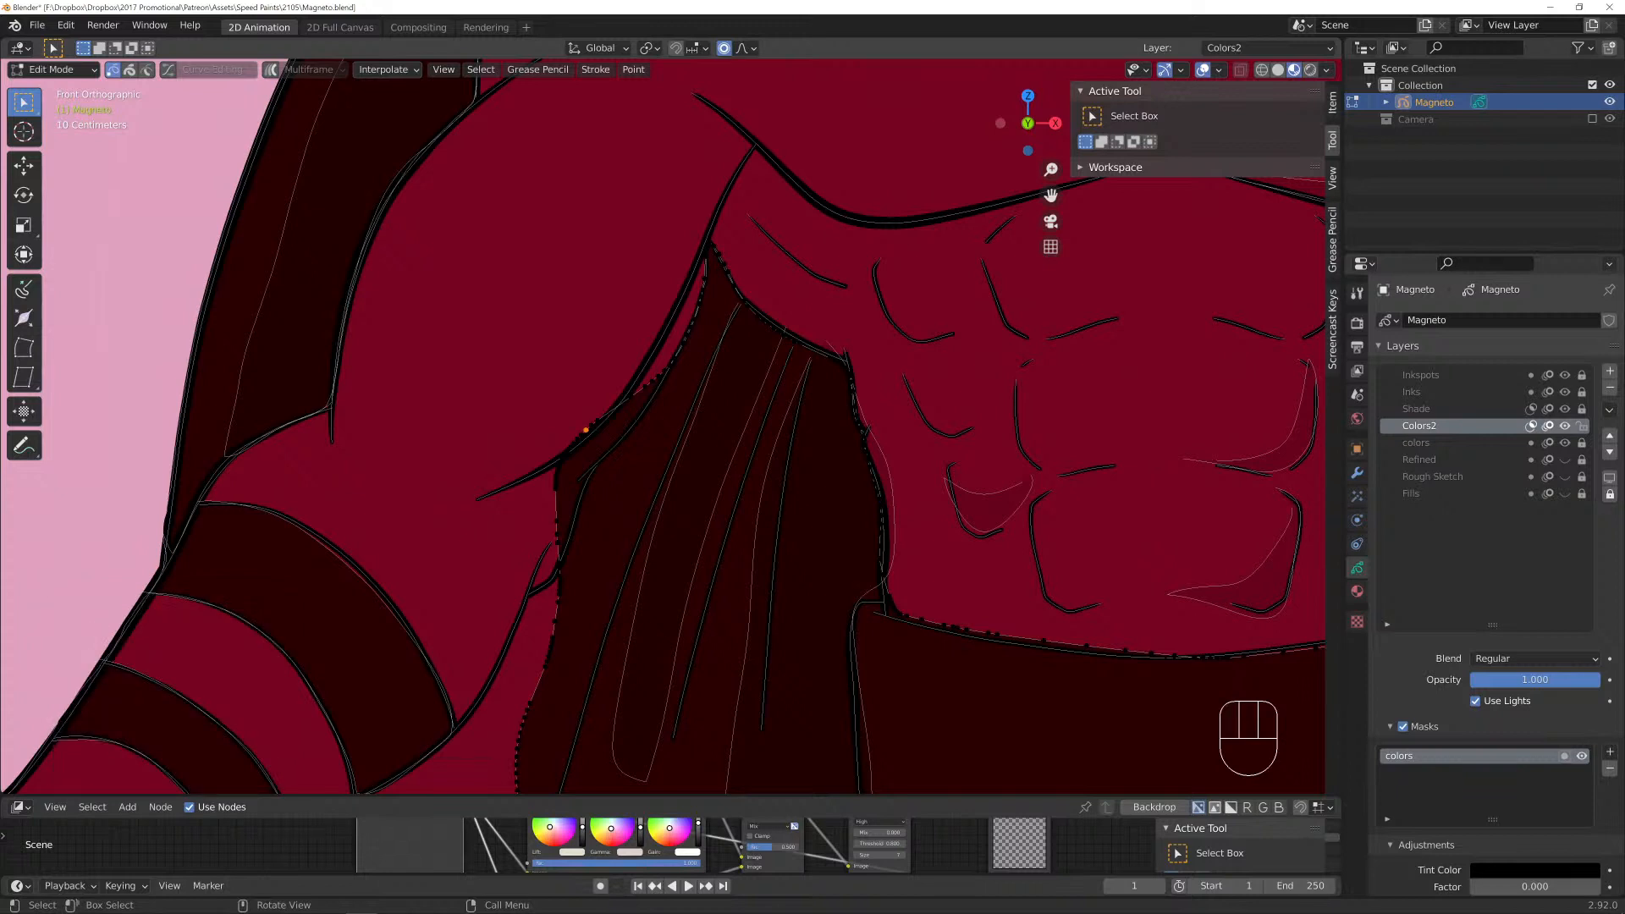
key(g)
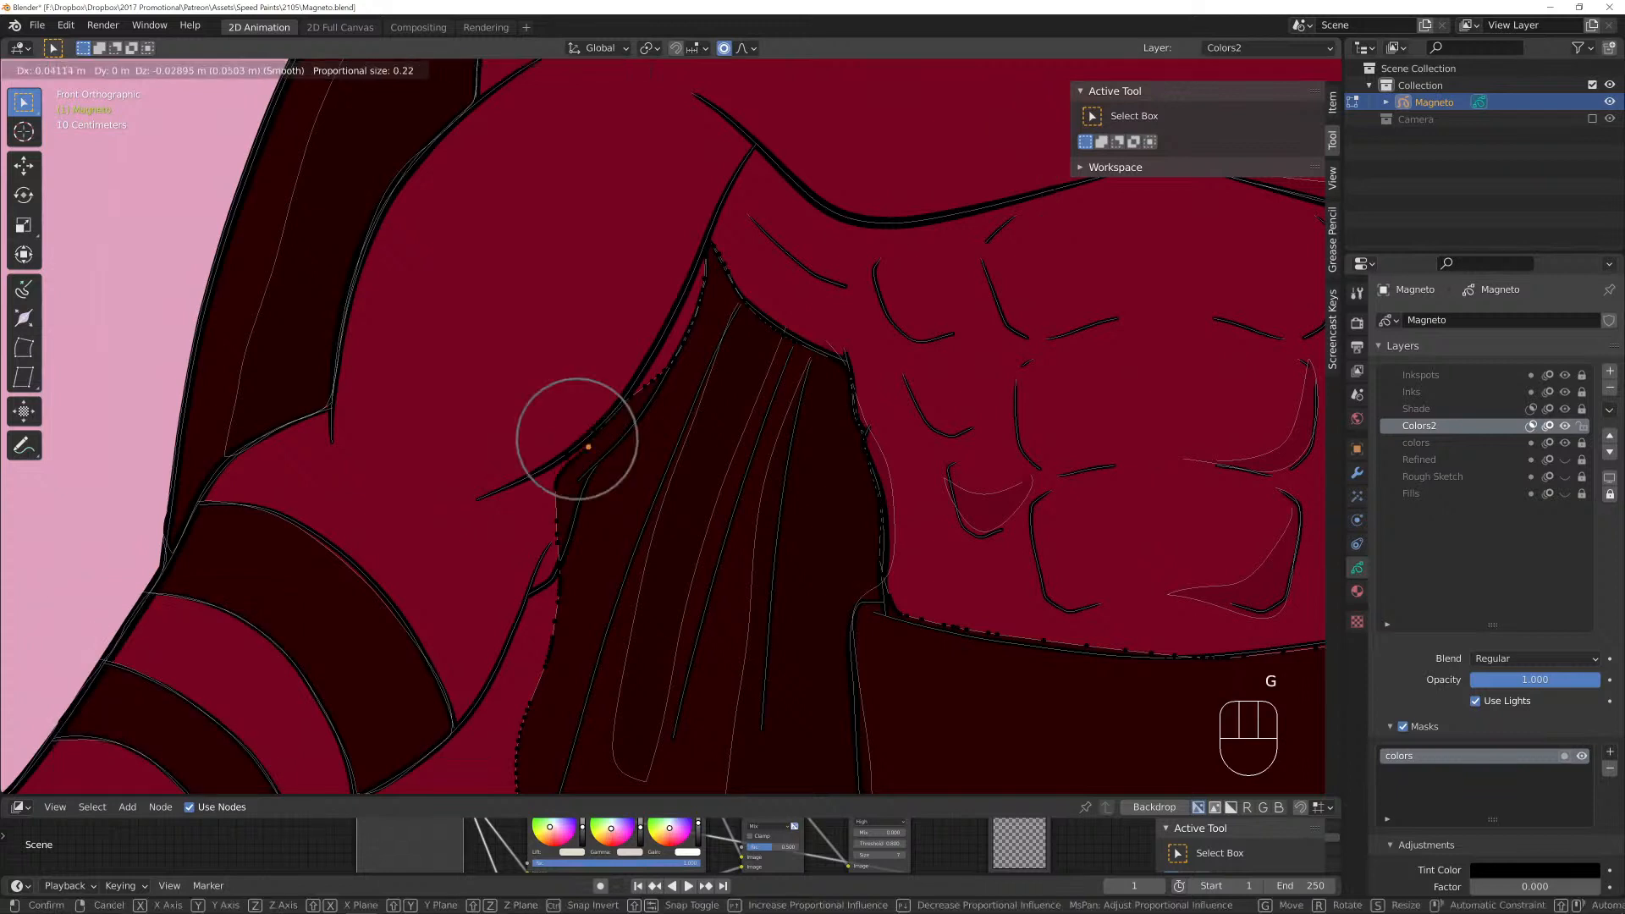
scroll(592, 436, down, 10)
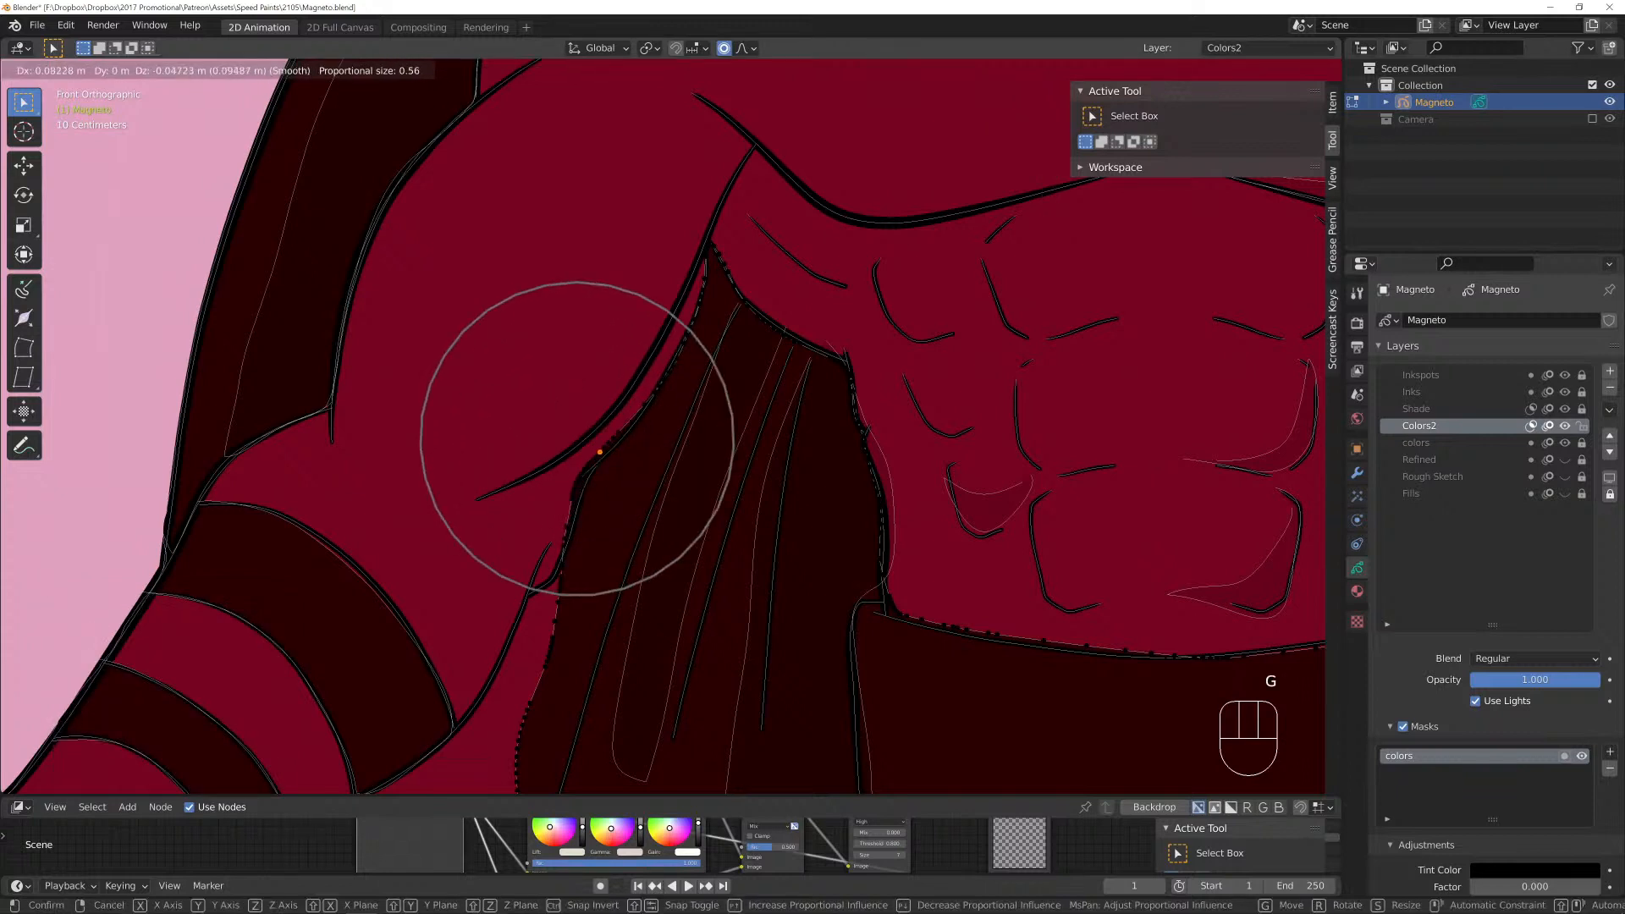
click(581, 448)
click(571, 505)
key(g)
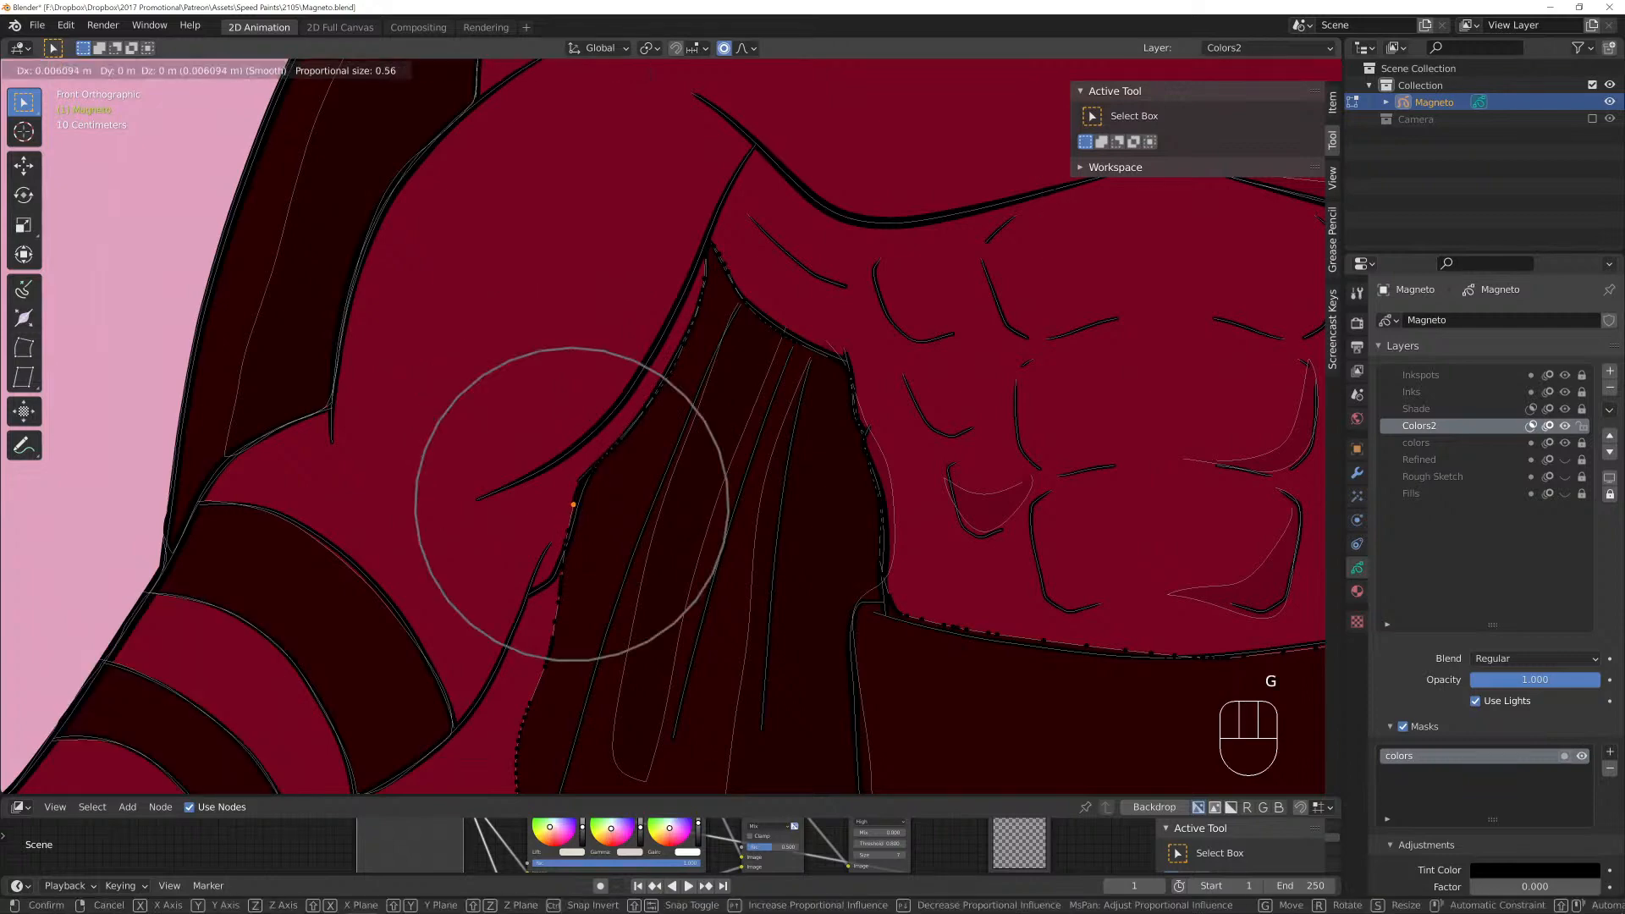
scroll(573, 490, up, 3)
click(580, 493)
Fit the hanging cape fill's outer edge to the small crease lines beside the left-hand elbow.
shift+middle_drag(581, 493, 724, 290)
click(702, 398)
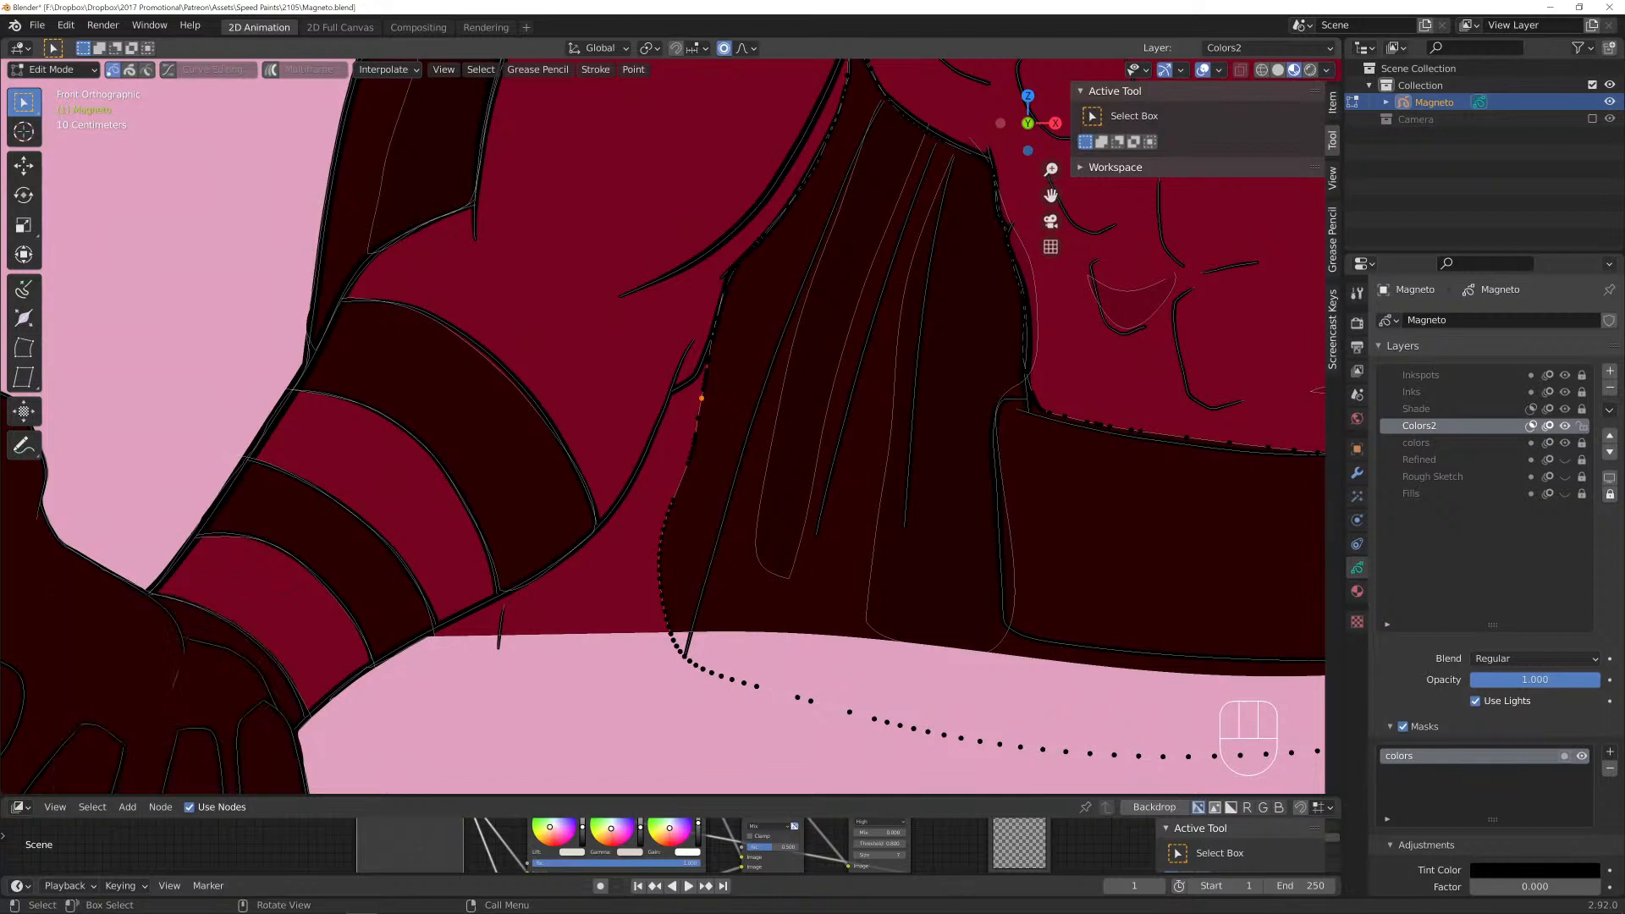
key(g)
scroll(702, 398, up, 3)
click(697, 376)
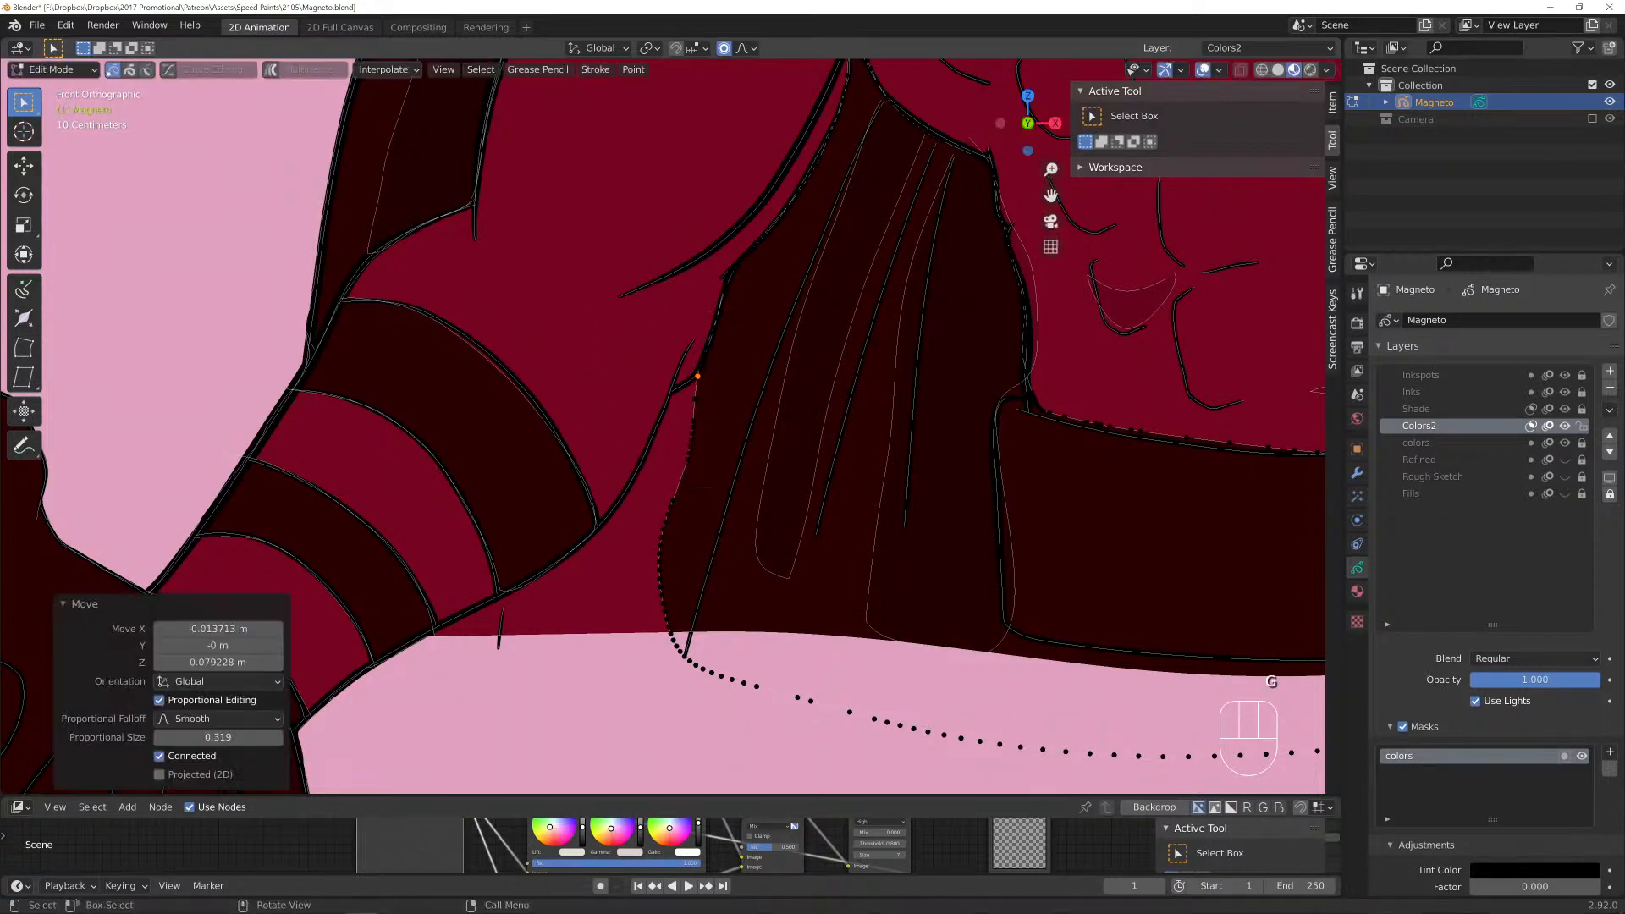
key(g)
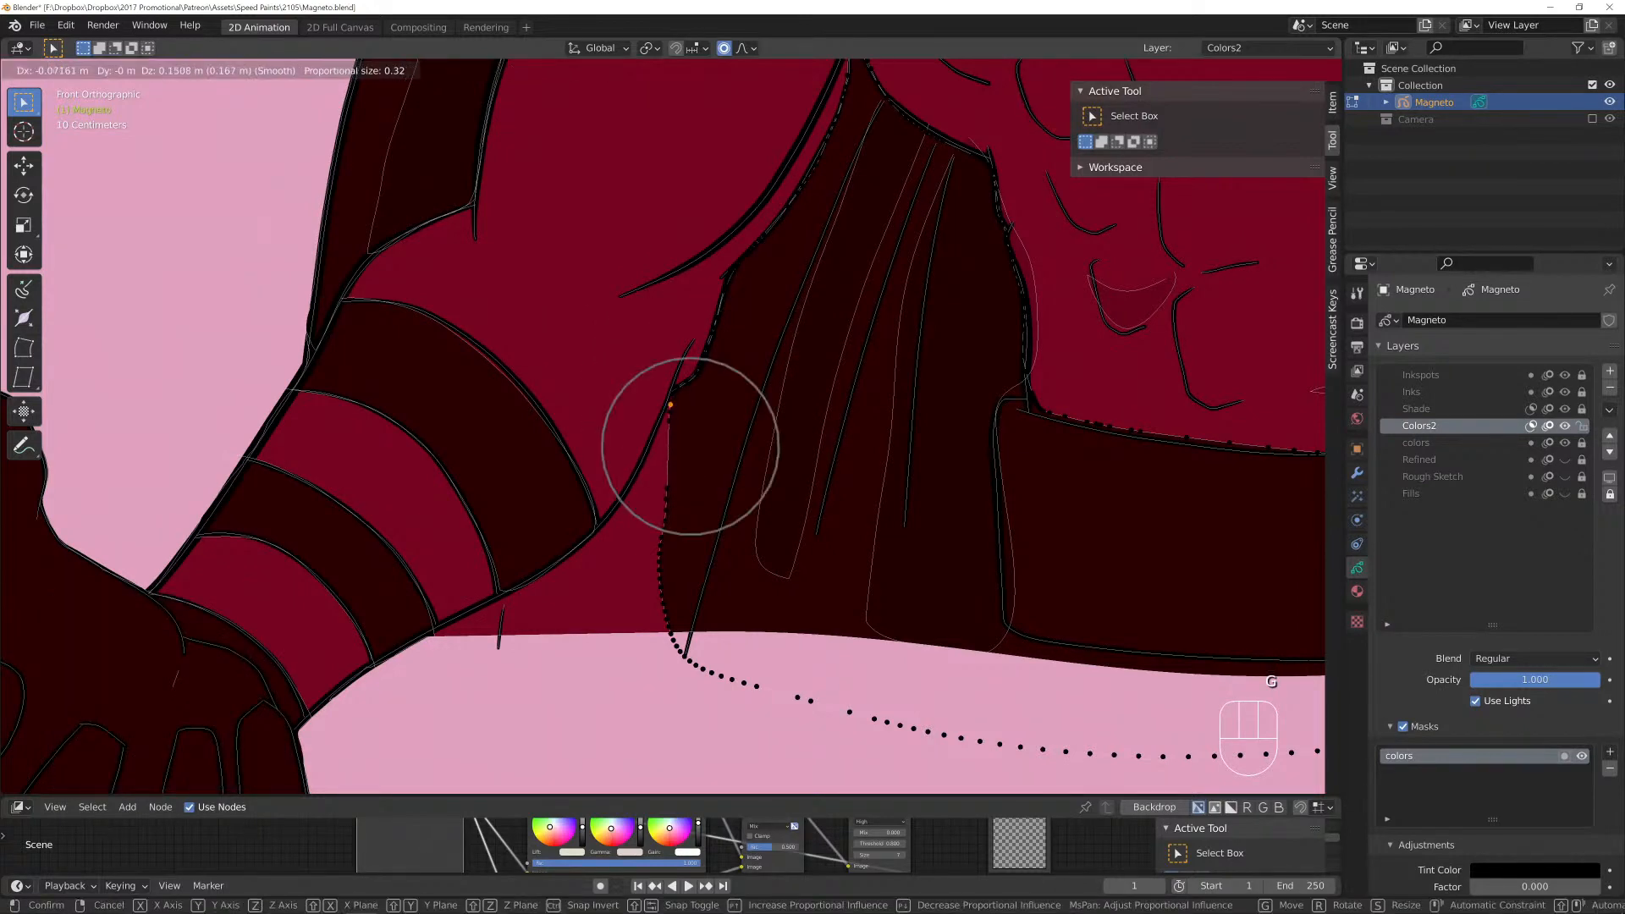
click(670, 404)
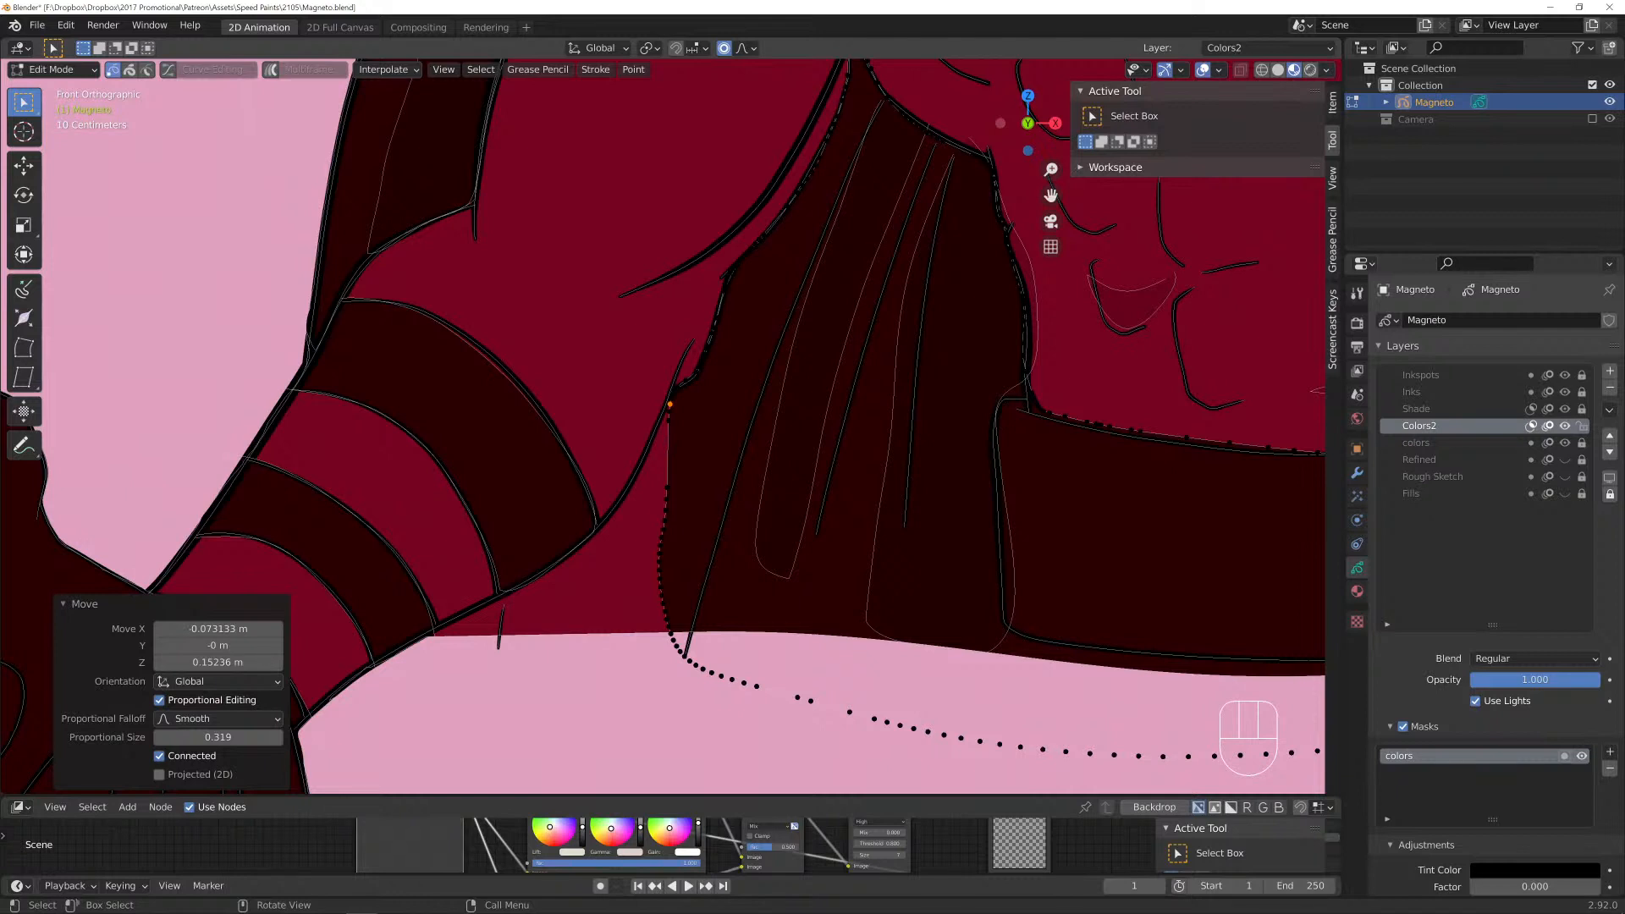
Pull the hanging cape fill's arm-side edge out to the ink line running from the left-hand elbow creases to the uppermost dark arm band.
key(g)
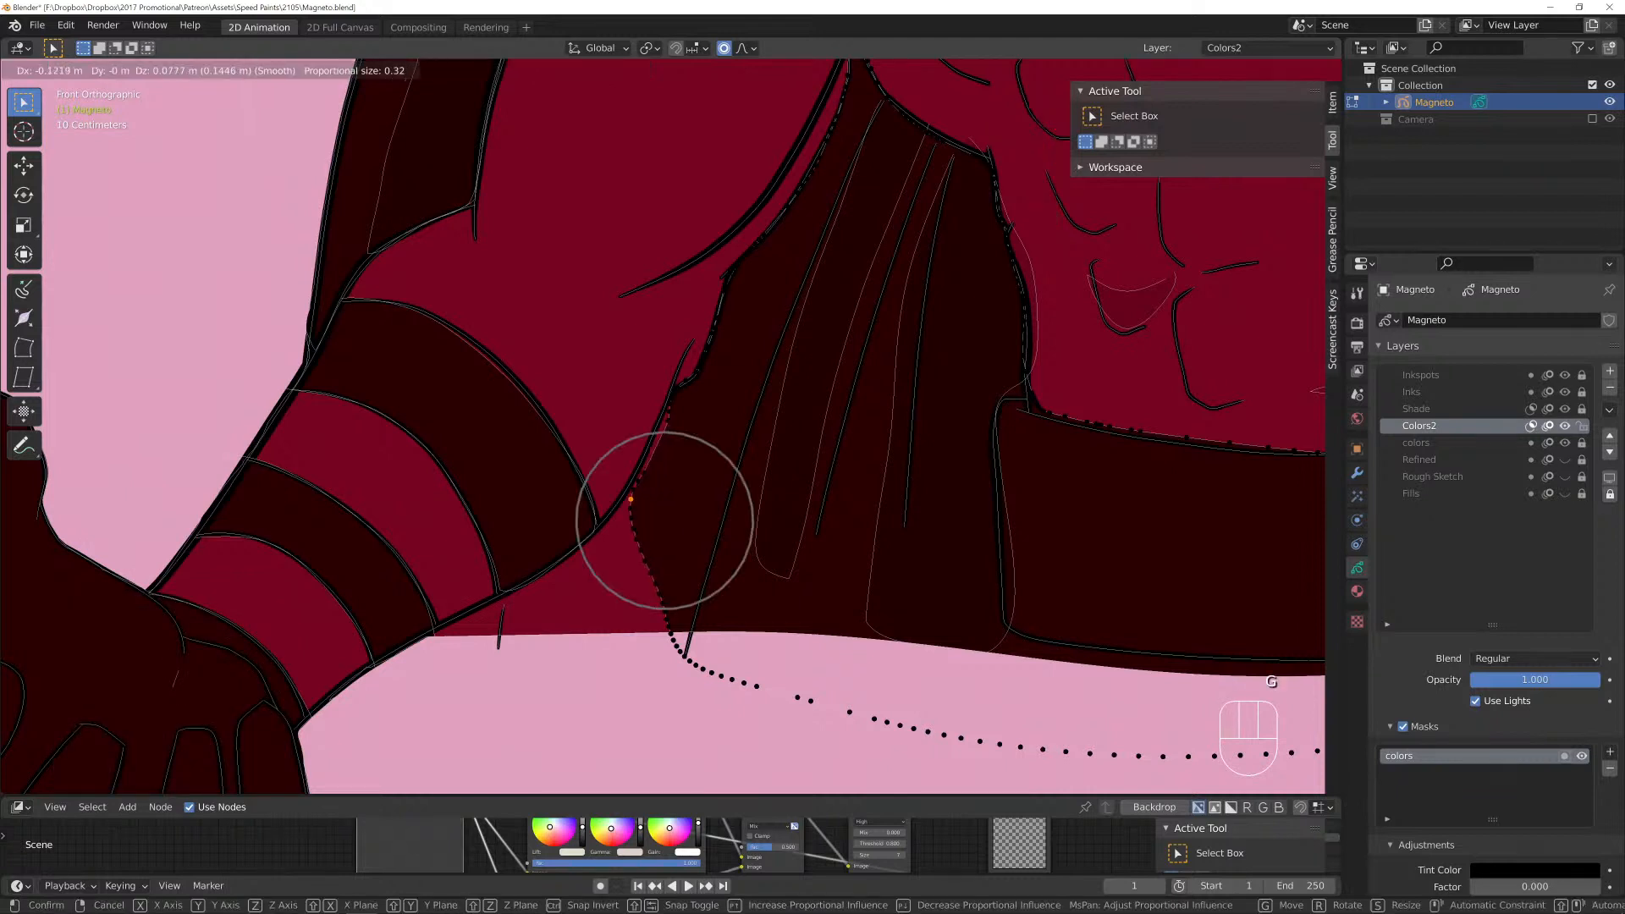
scroll(624, 503, down, 3)
scroll(619, 510, down, 2)
click(616, 517)
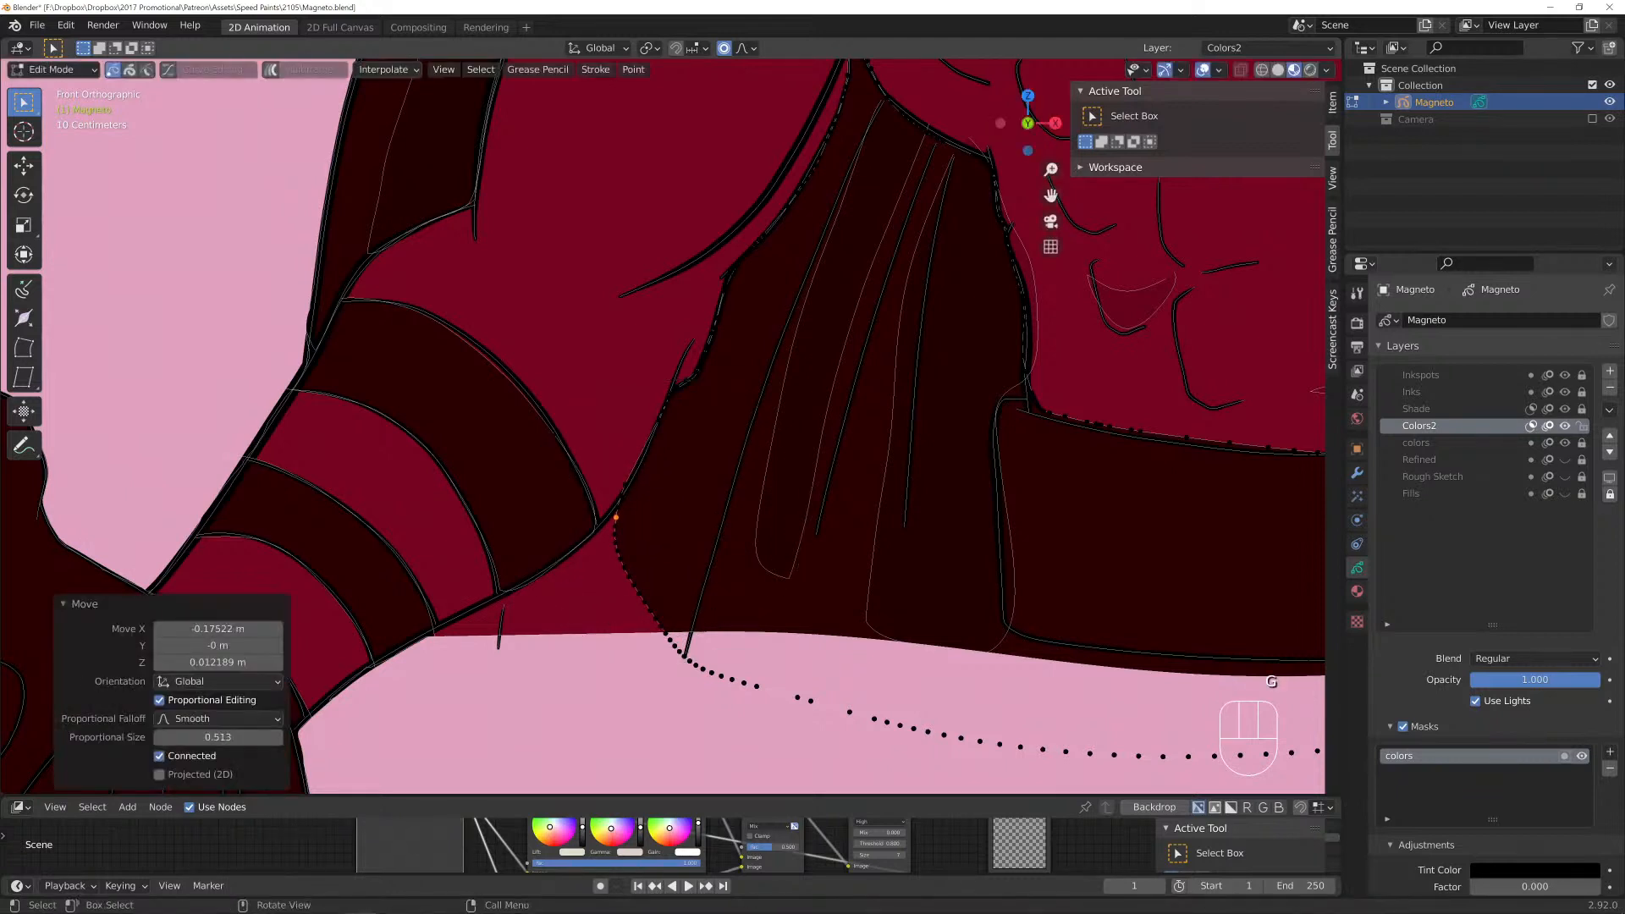
Stretch the hanging cape fill's lower corner along the underside of the left-hand forearm, covering the gap below the striped bands.
key(g)
scroll(655, 619, up, 5)
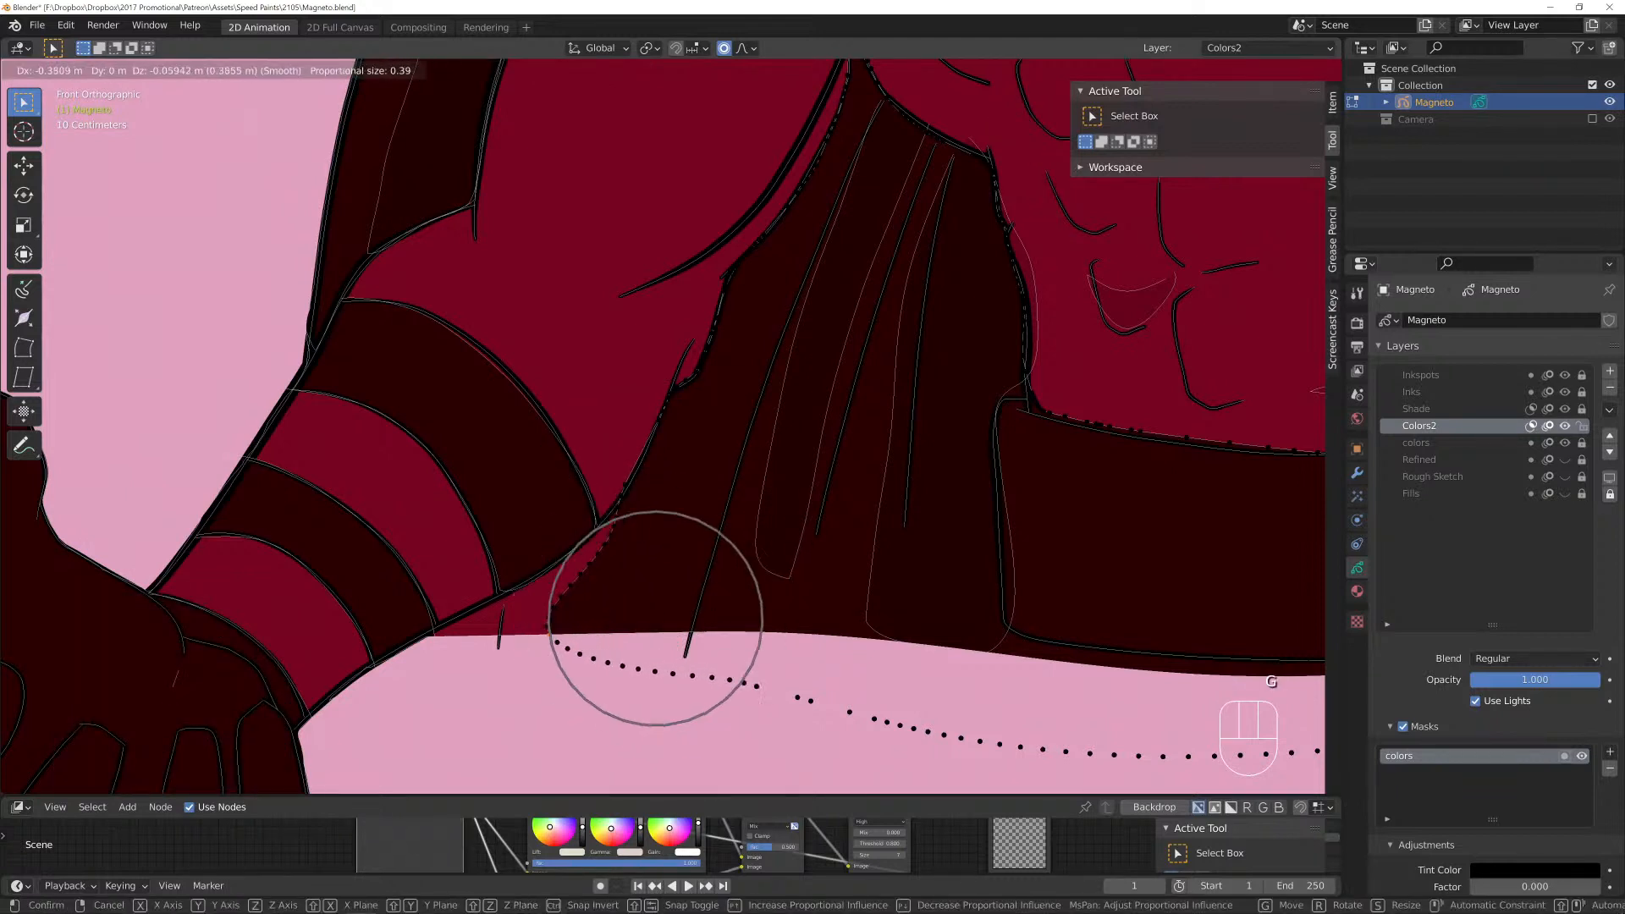
scroll(646, 598, down, 3)
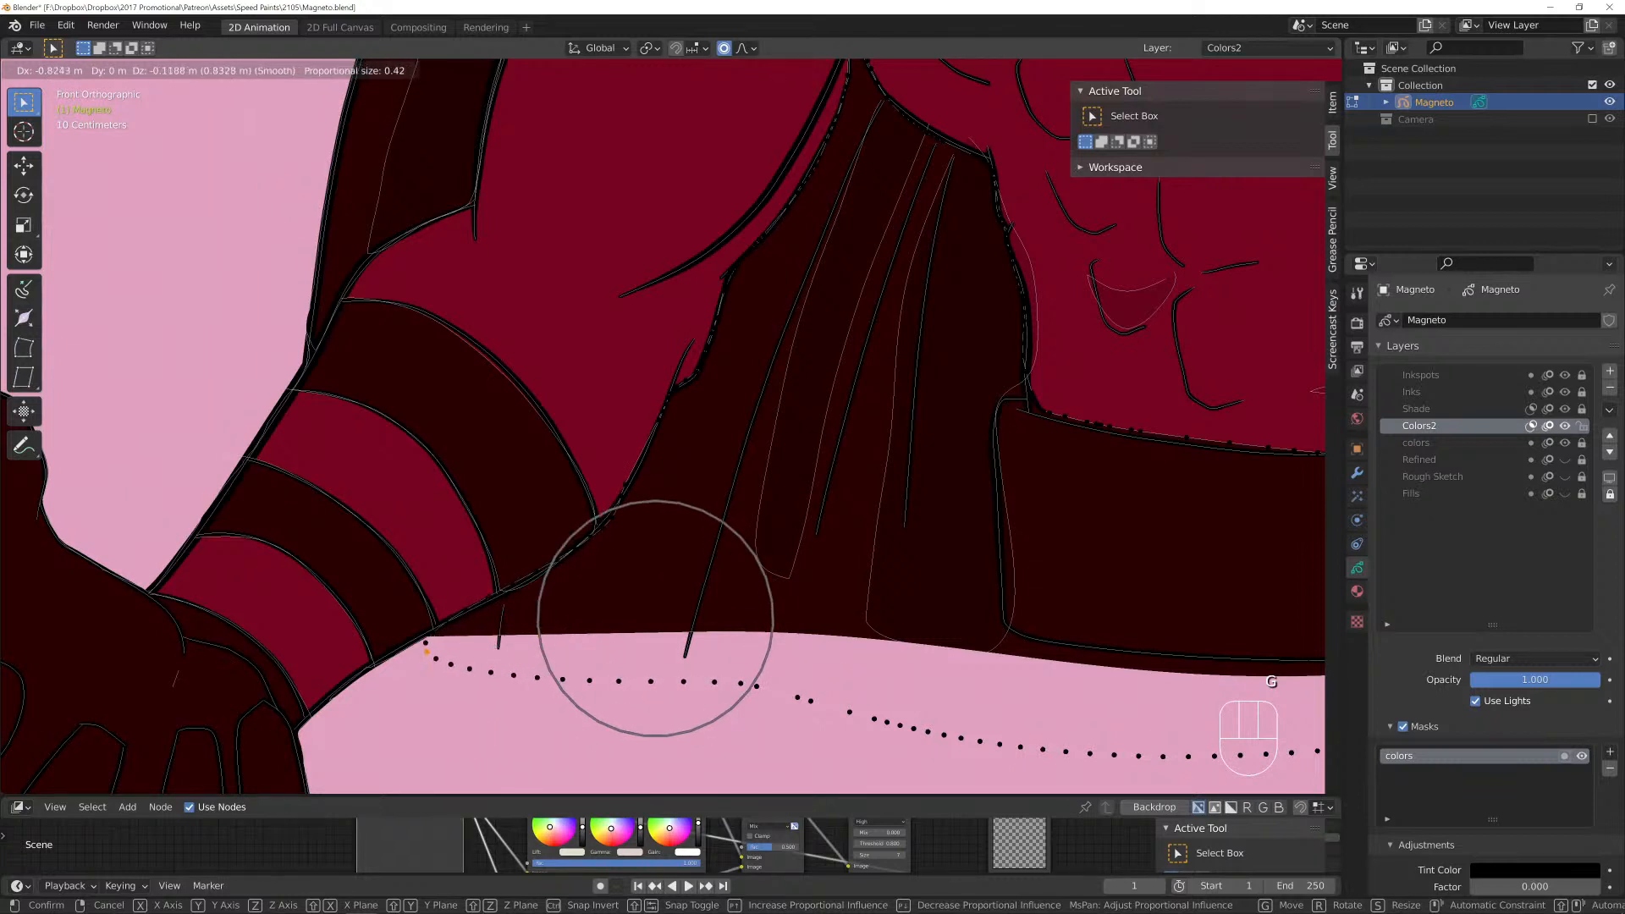
click(644, 610)
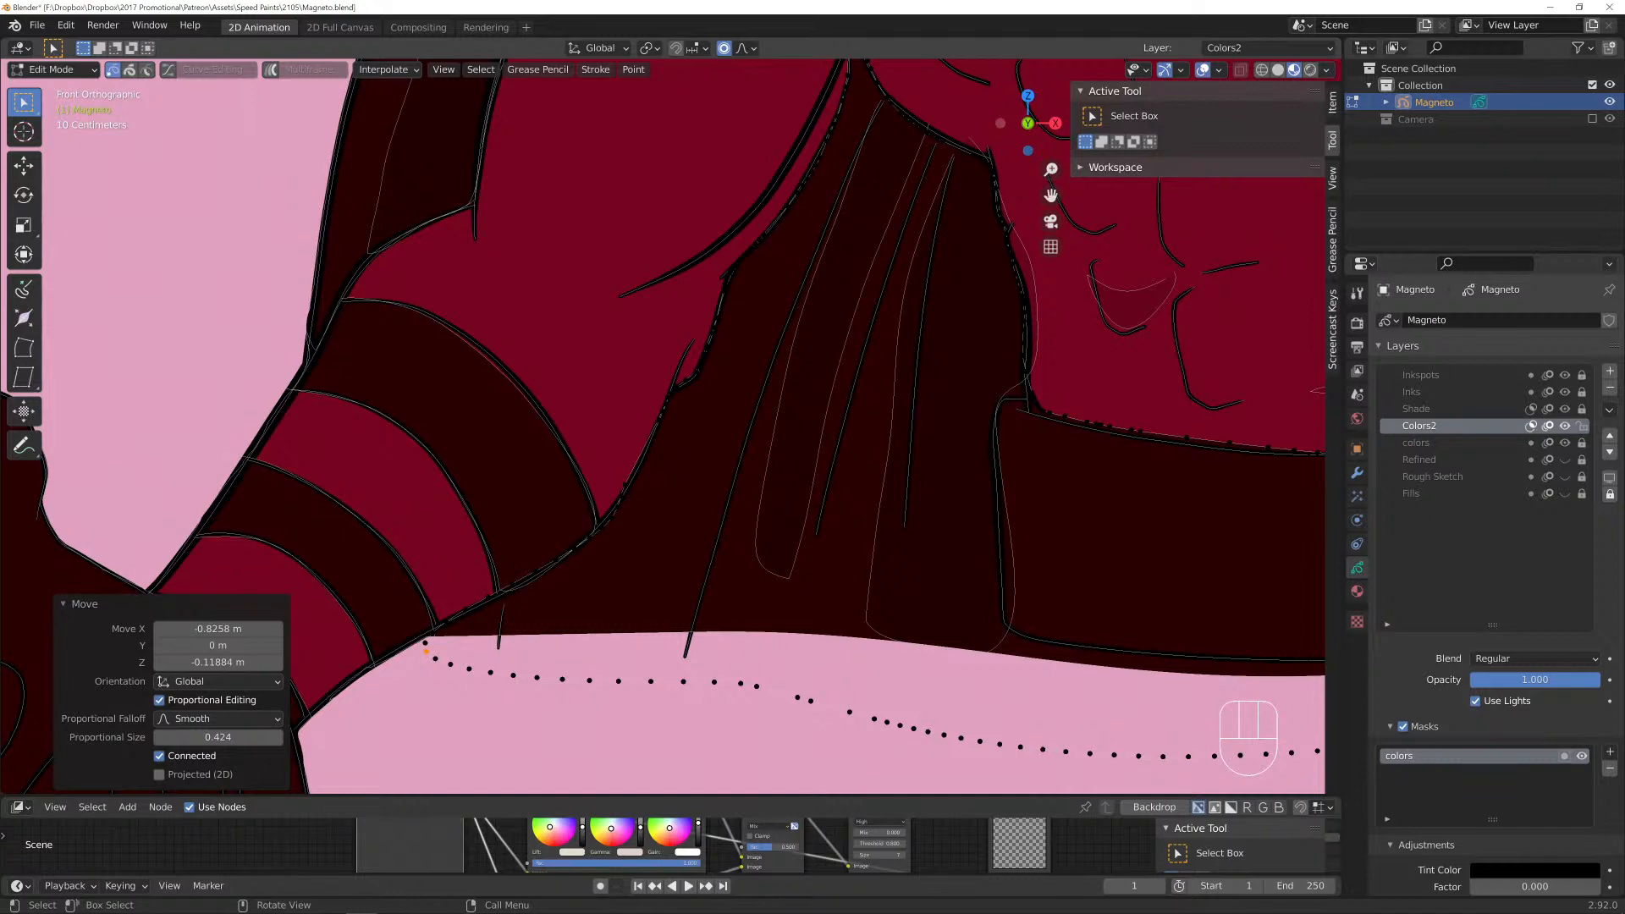
Fit the cape fill's torso-side edge to the left-hand waist line just above the belt corner.
scroll(663, 427, down, 2)
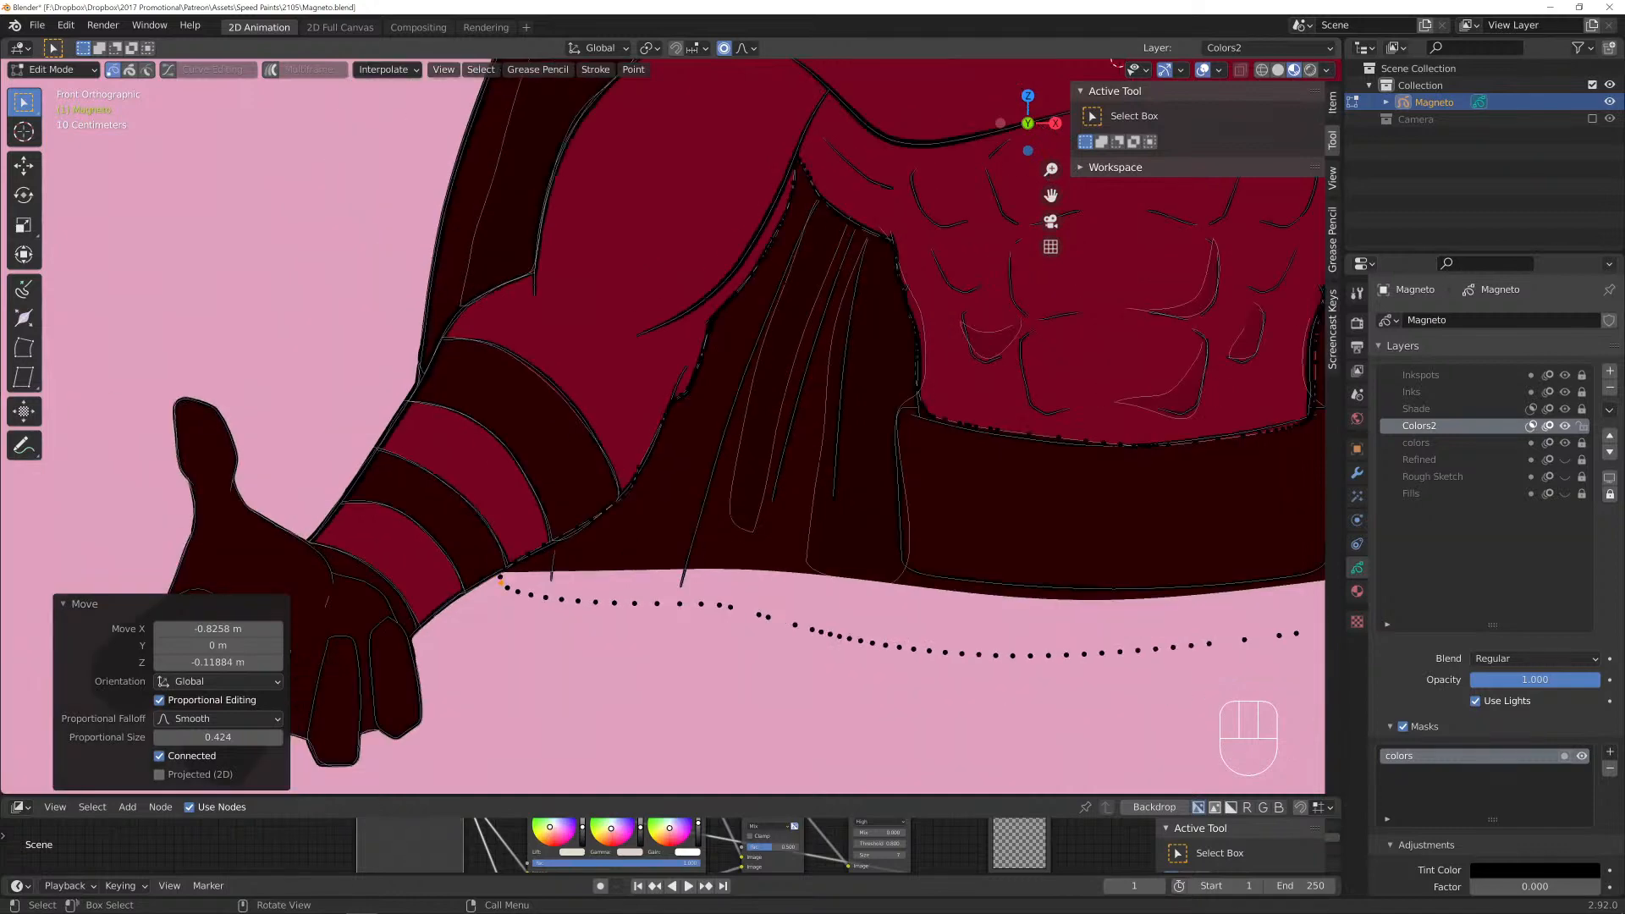
shift+middle_drag(737, 398, 545, 498)
scroll(663, 427, up, 3)
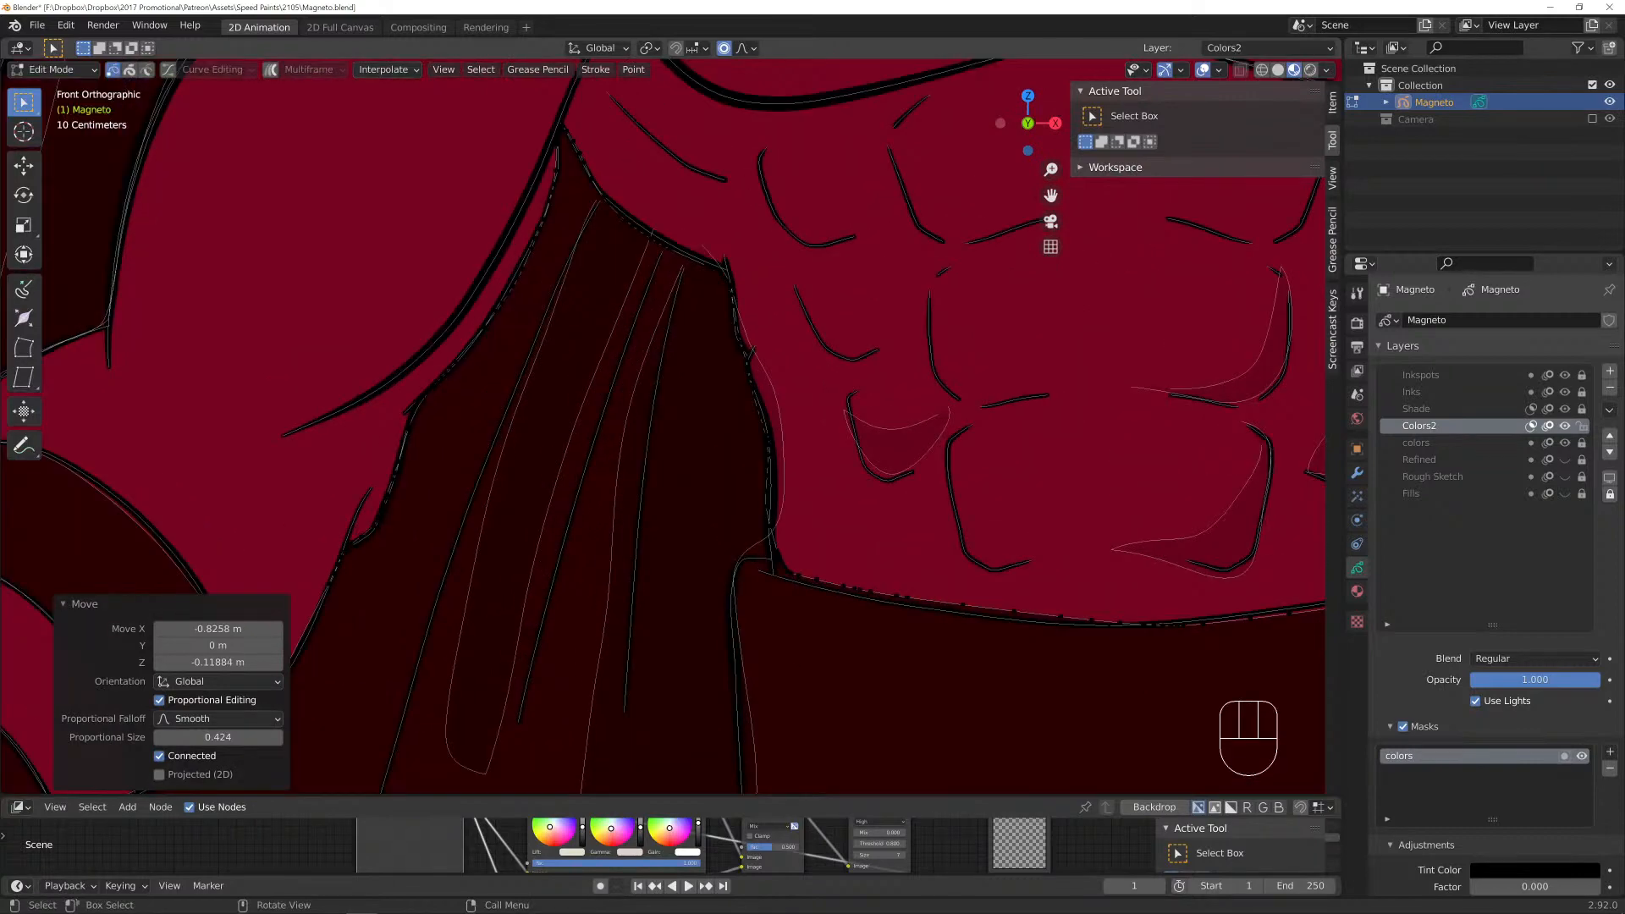
key(g)
scroll(783, 565, up, 4)
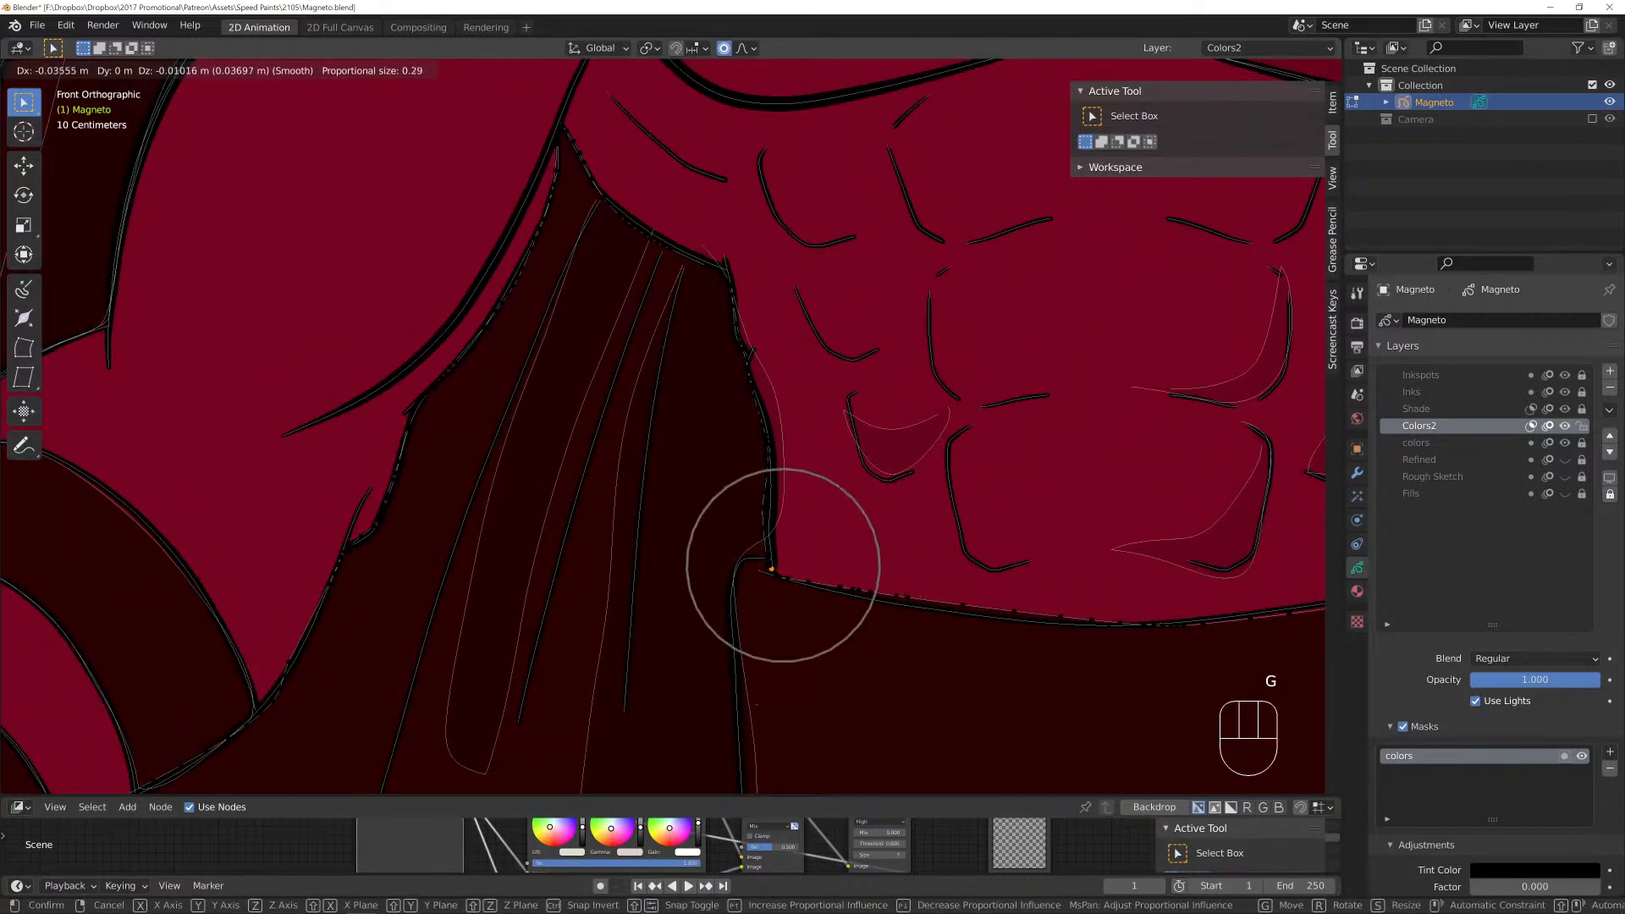
scroll(782, 565, down, 1)
click(783, 566)
key(ctrl+z)
key(g)
click(762, 525)
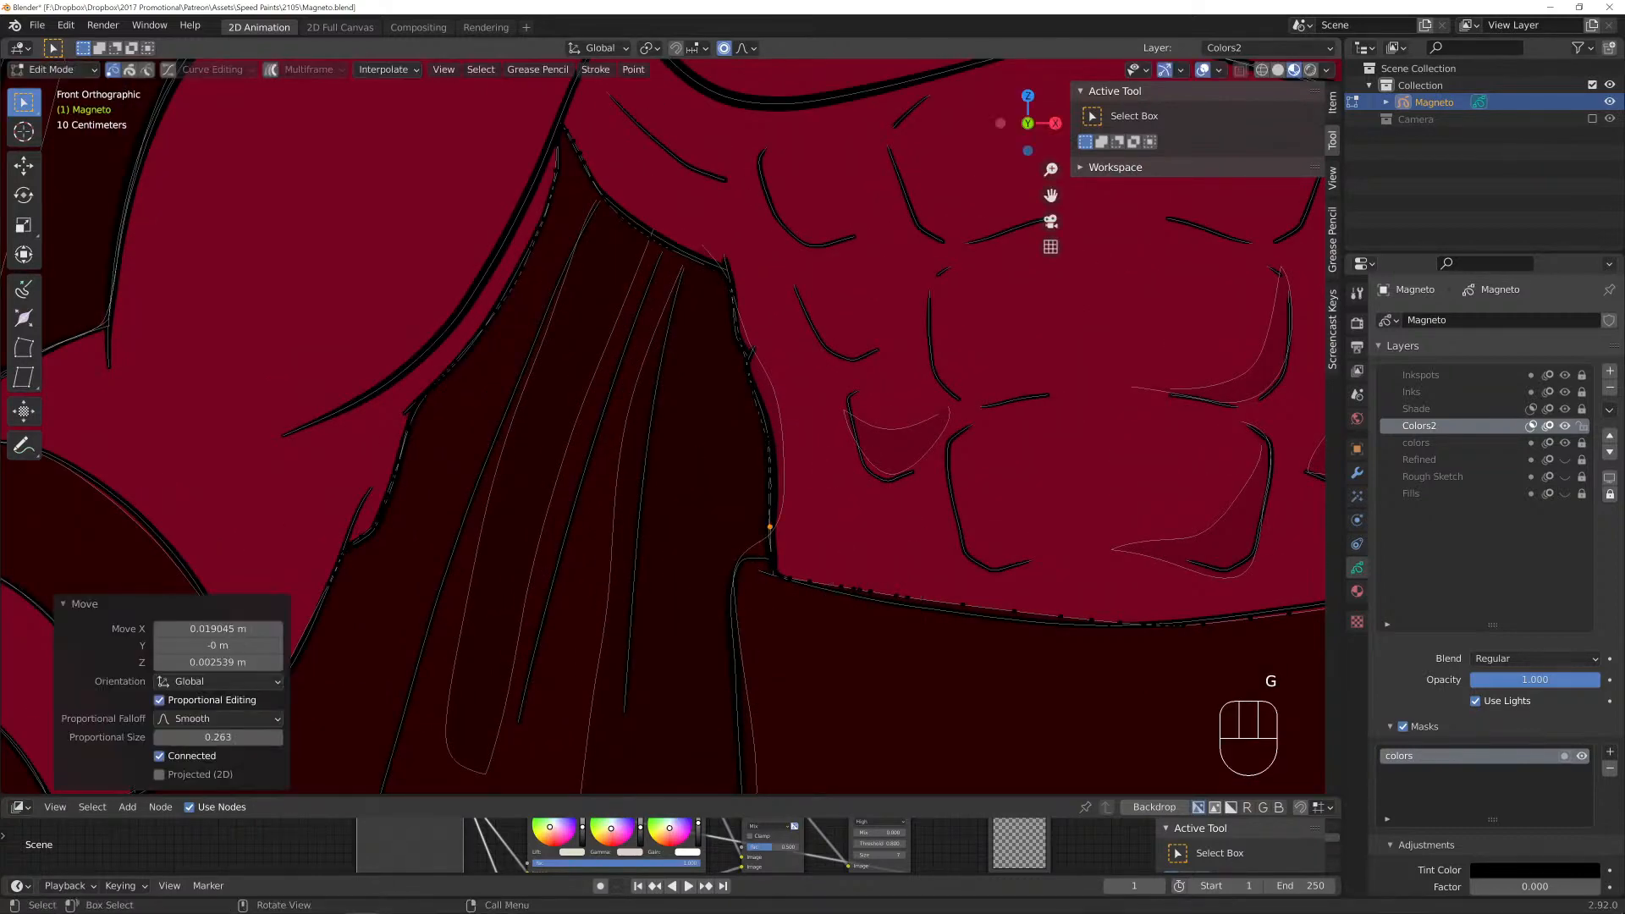
Align the dark fill's edge with the belt's upper ink line, left of centre and at its right-hand end.
click(1016, 614)
key(g)
scroll(1016, 613, down, 10)
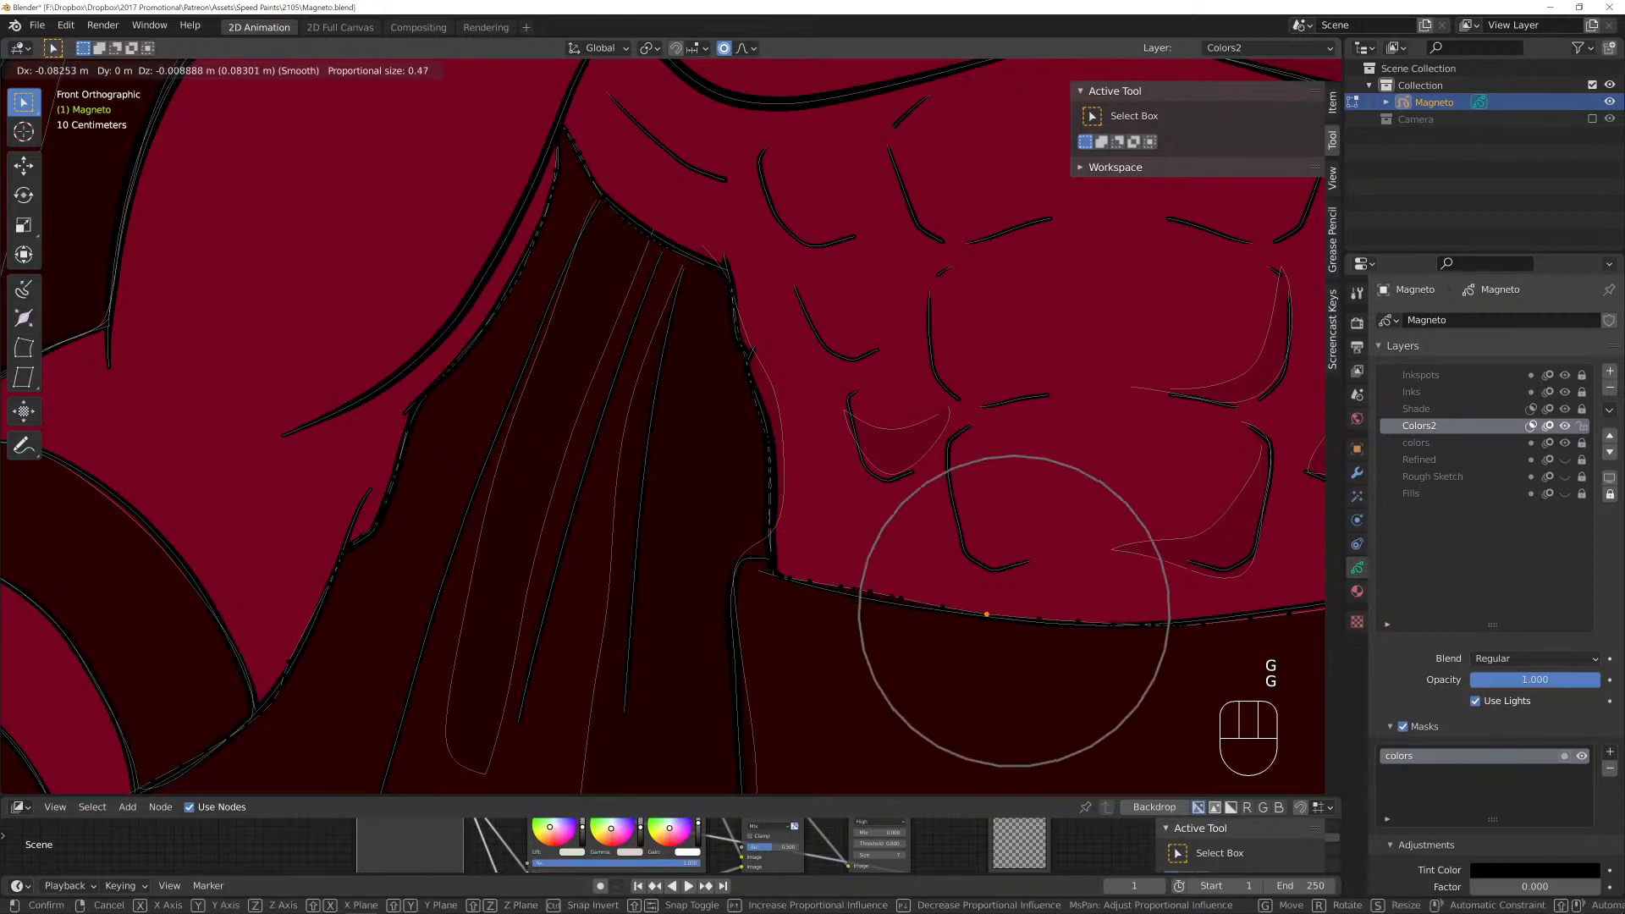
click(1016, 614)
shift+middle_drag(1016, 613, 519, 558)
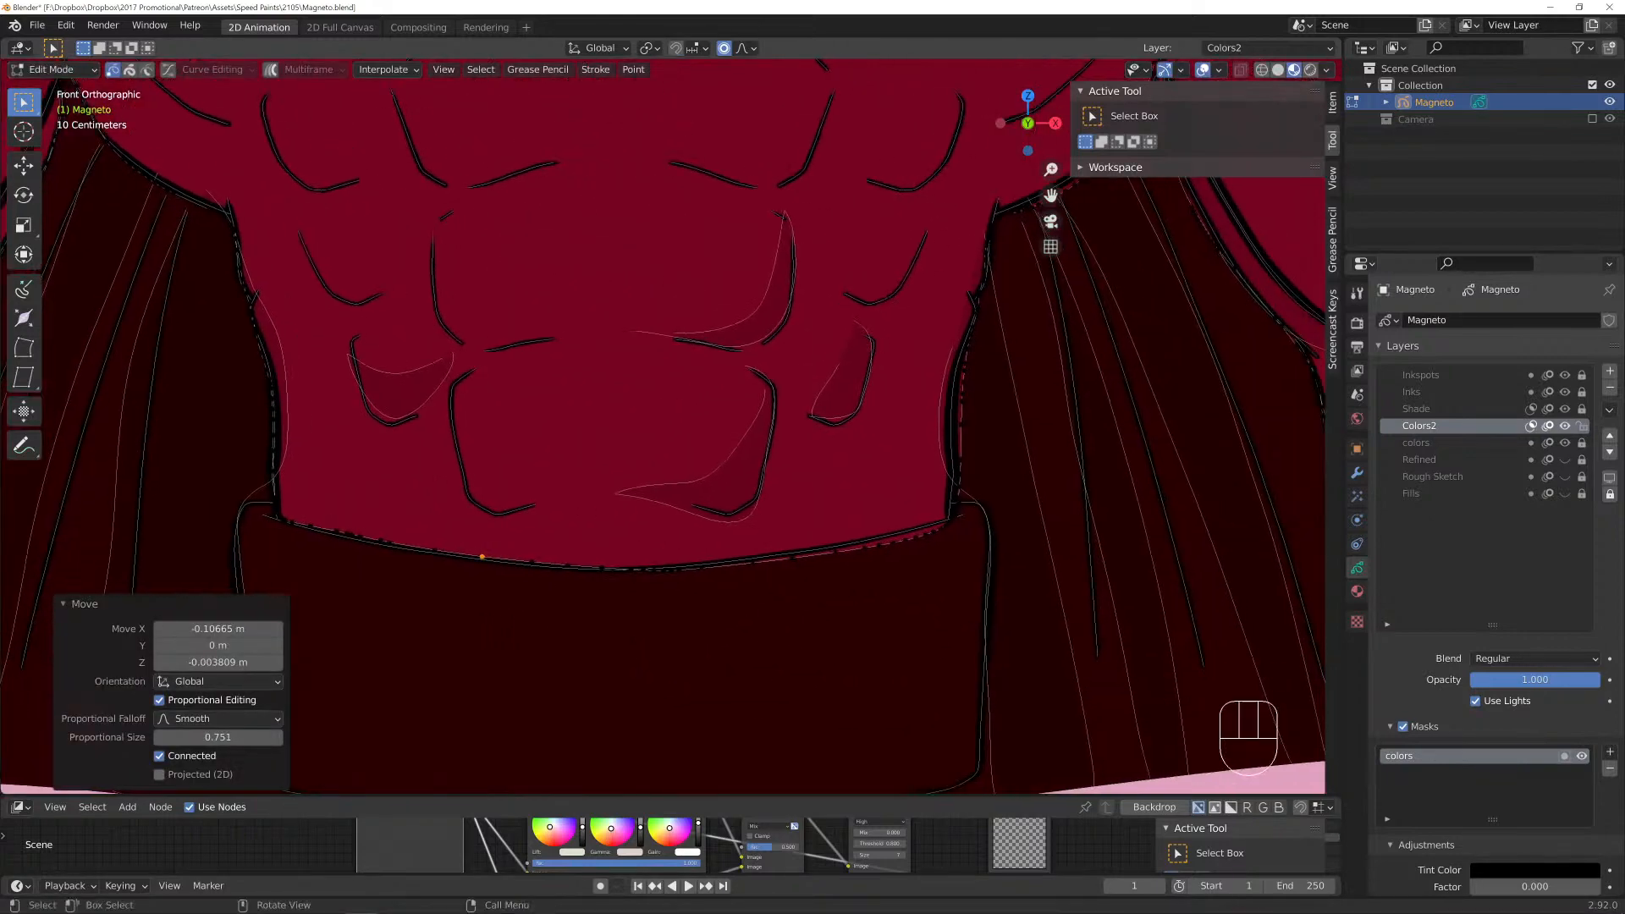
click(938, 525)
key(g)
scroll(938, 525, down, 3)
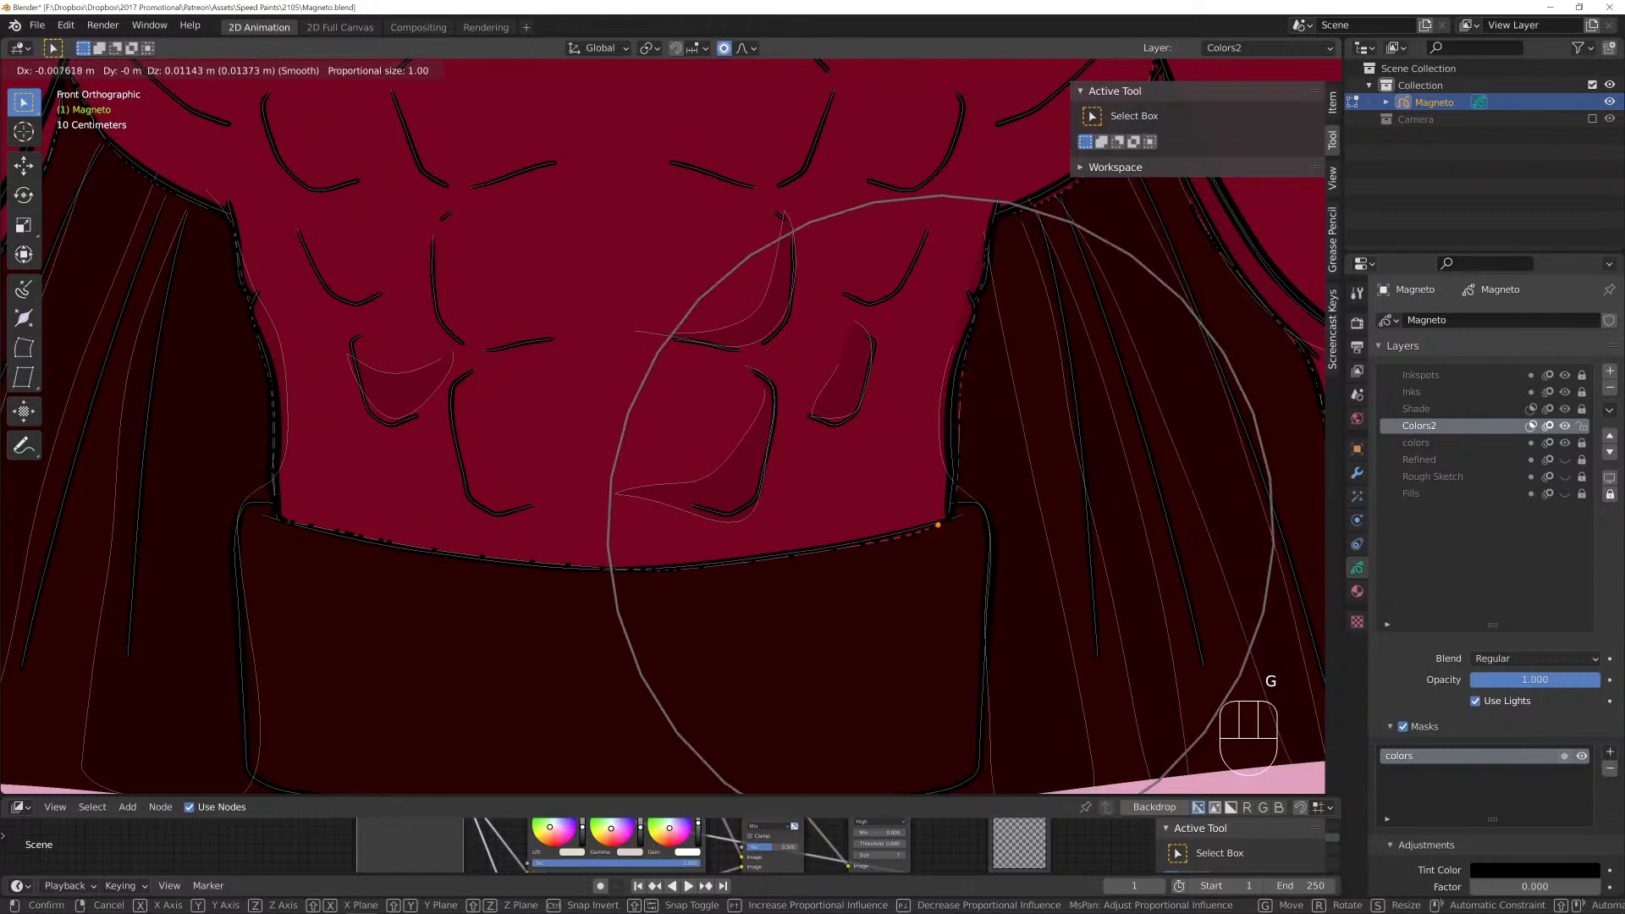
click(937, 524)
Pull the right-hand cape fill's torso-side edge in to the waist ink line and refine its corner at the belt.
click(952, 415)
key(g)
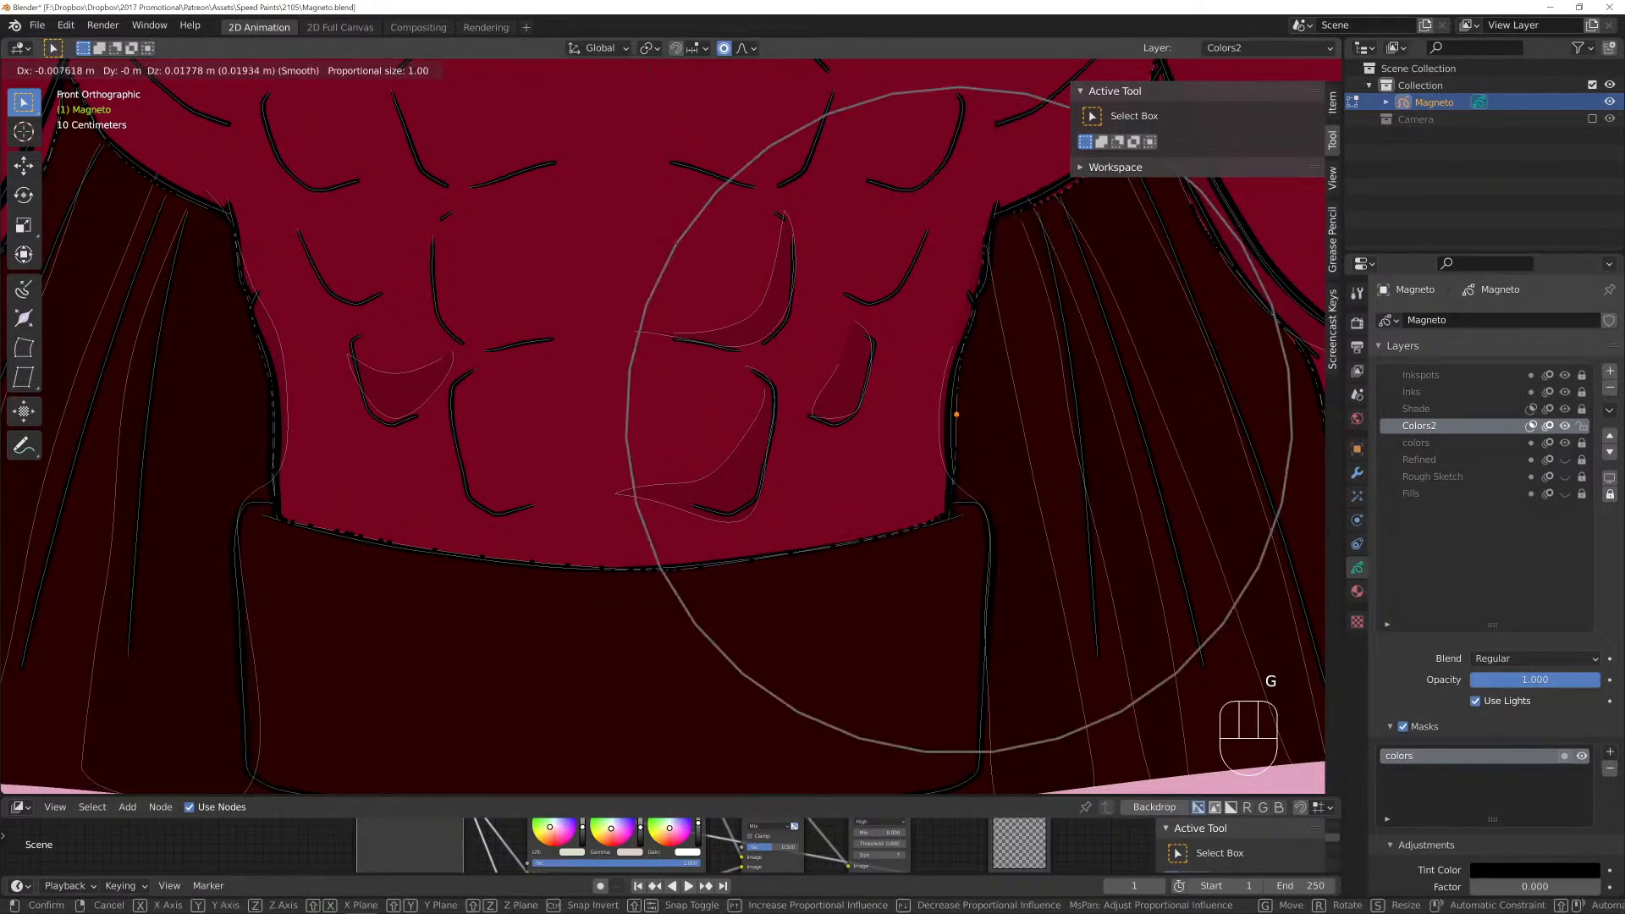
scroll(953, 415, up, 5)
click(945, 419)
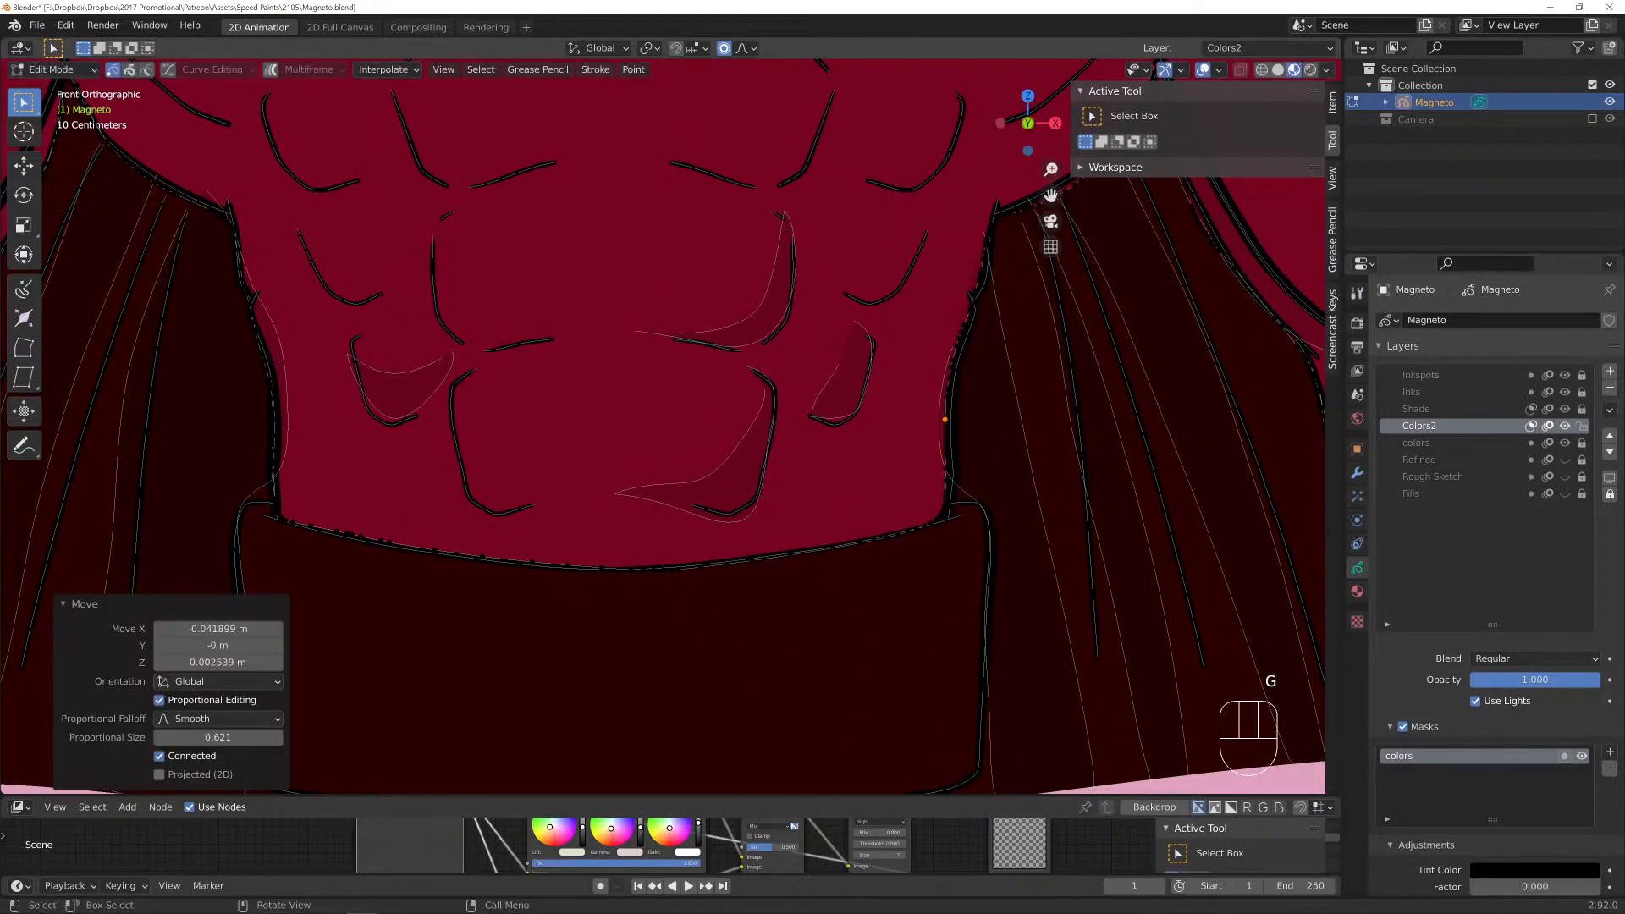
click(938, 519)
key(g)
scroll(938, 519, up, 9)
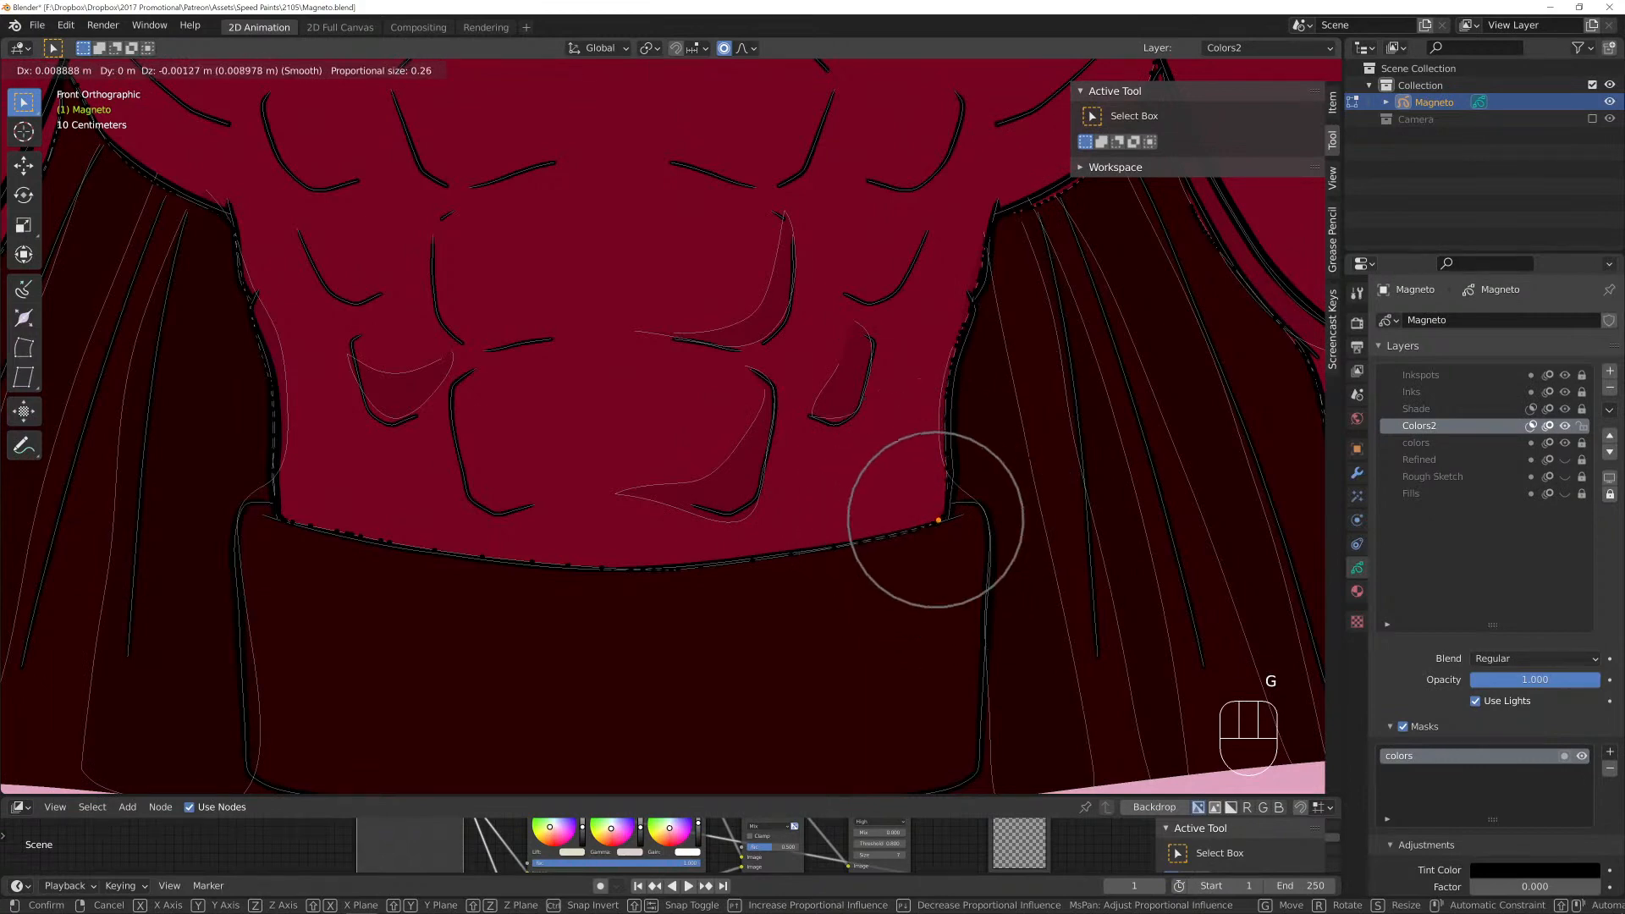
click(938, 520)
Adjust the right-hand hanging cape fill at the upper waist line and along its top edge below the chest.
shift+middle_drag(938, 519, 774, 664)
click(786, 474)
key(g)
click(794, 479)
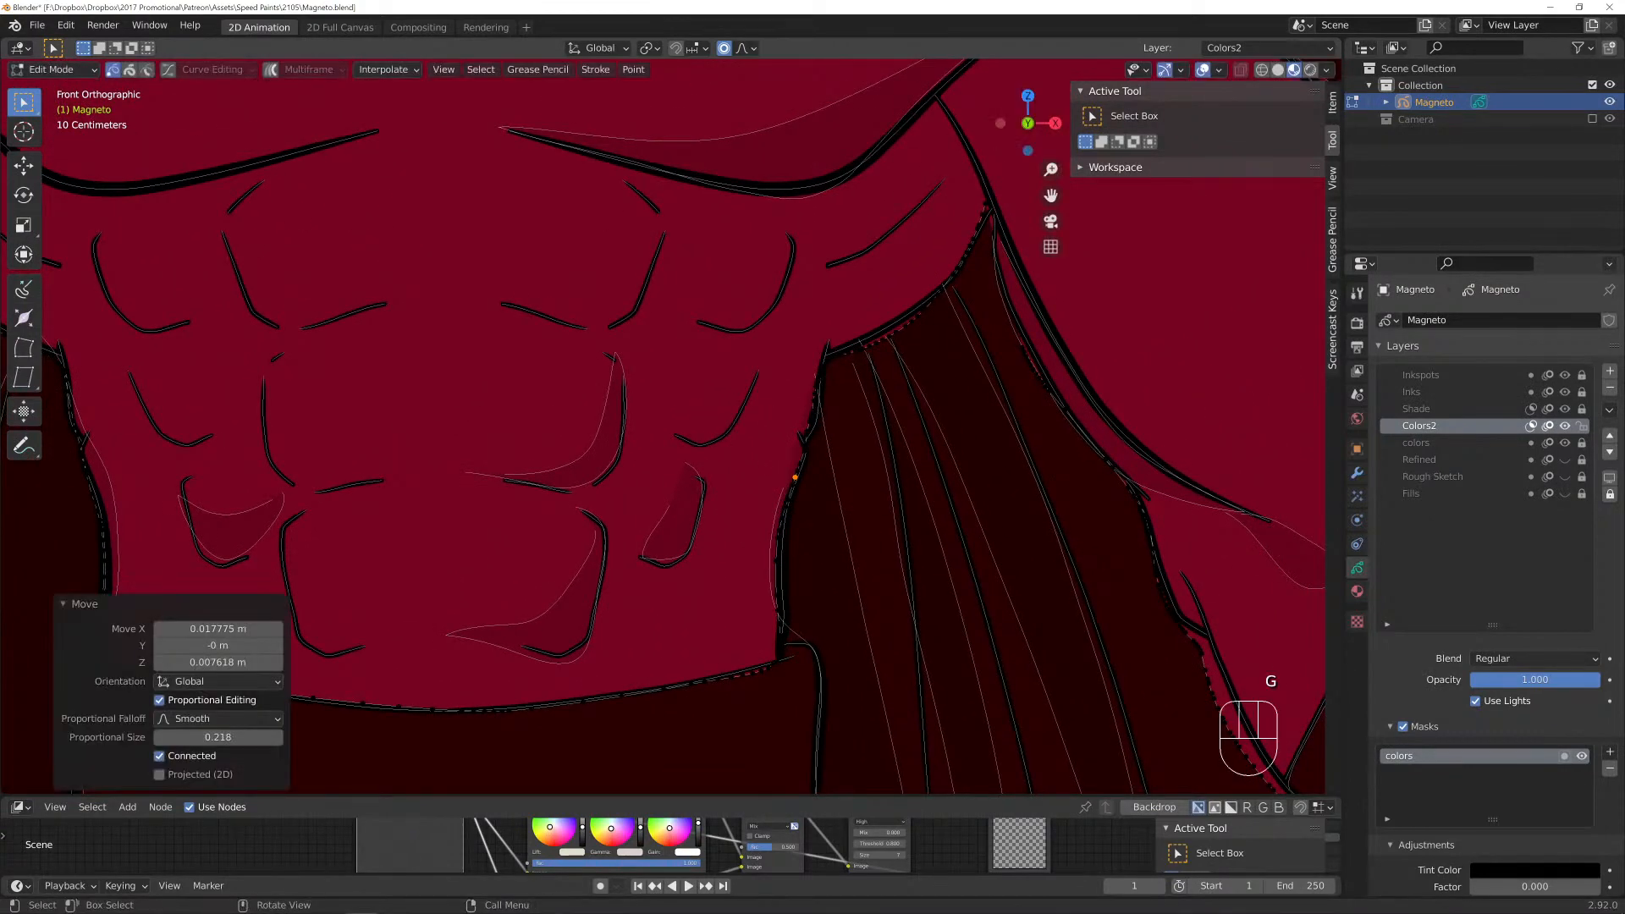
click(899, 337)
key(g)
click(900, 323)
Fit the right-hand hanging cape fill's tip into the armpit and refine its arm-side edge just below.
click(988, 210)
key(g)
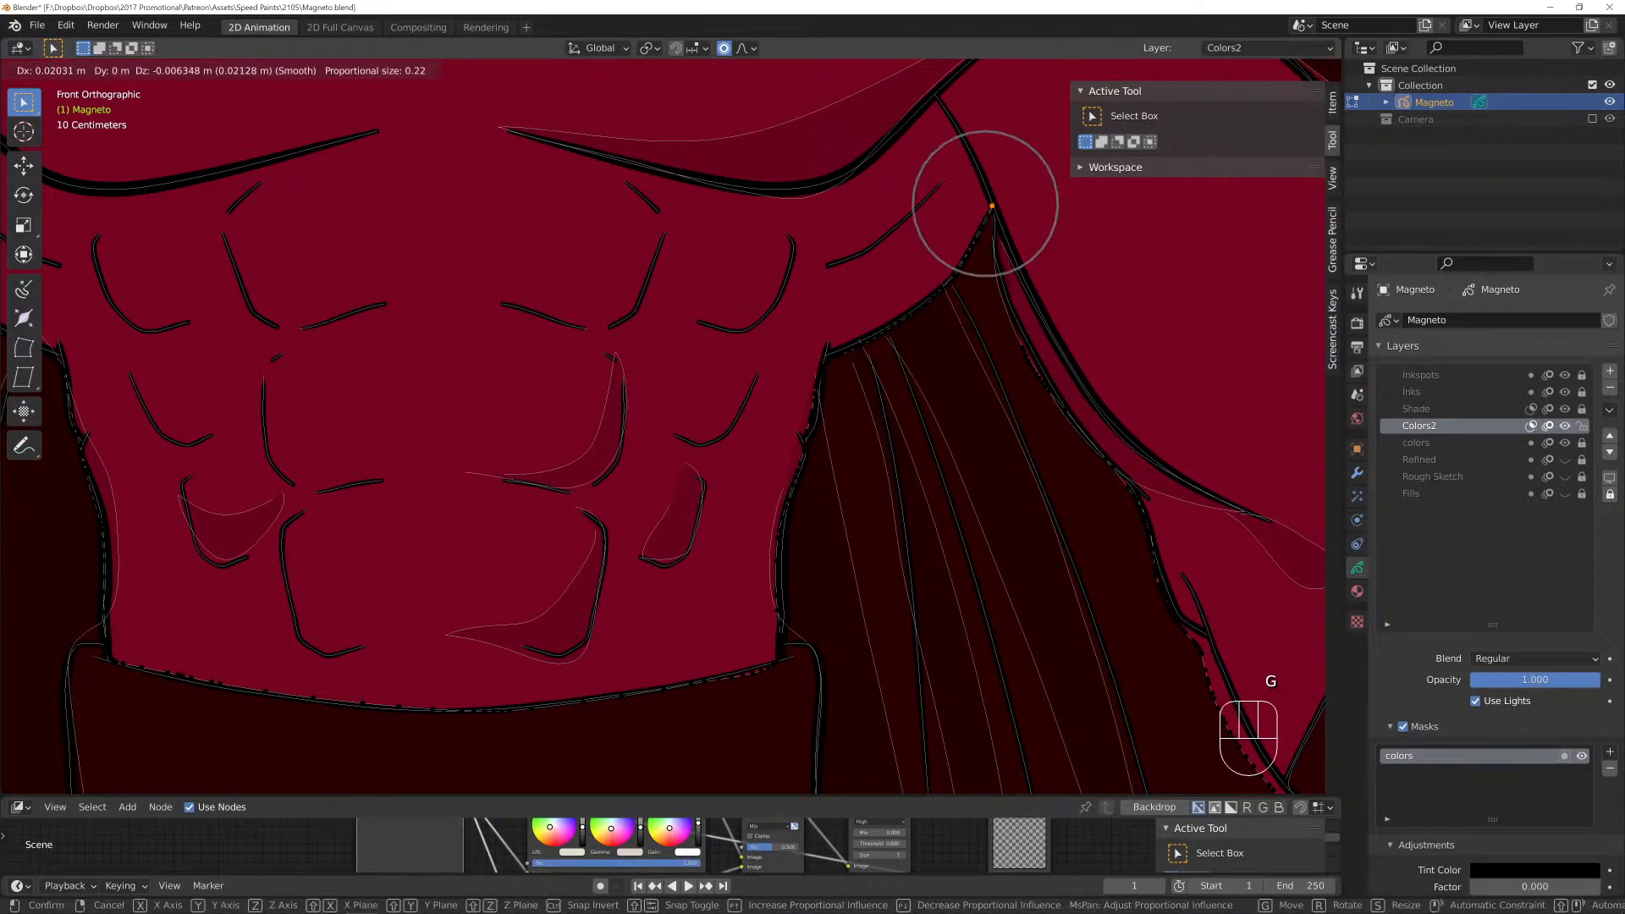
click(992, 205)
click(1024, 347)
key(g)
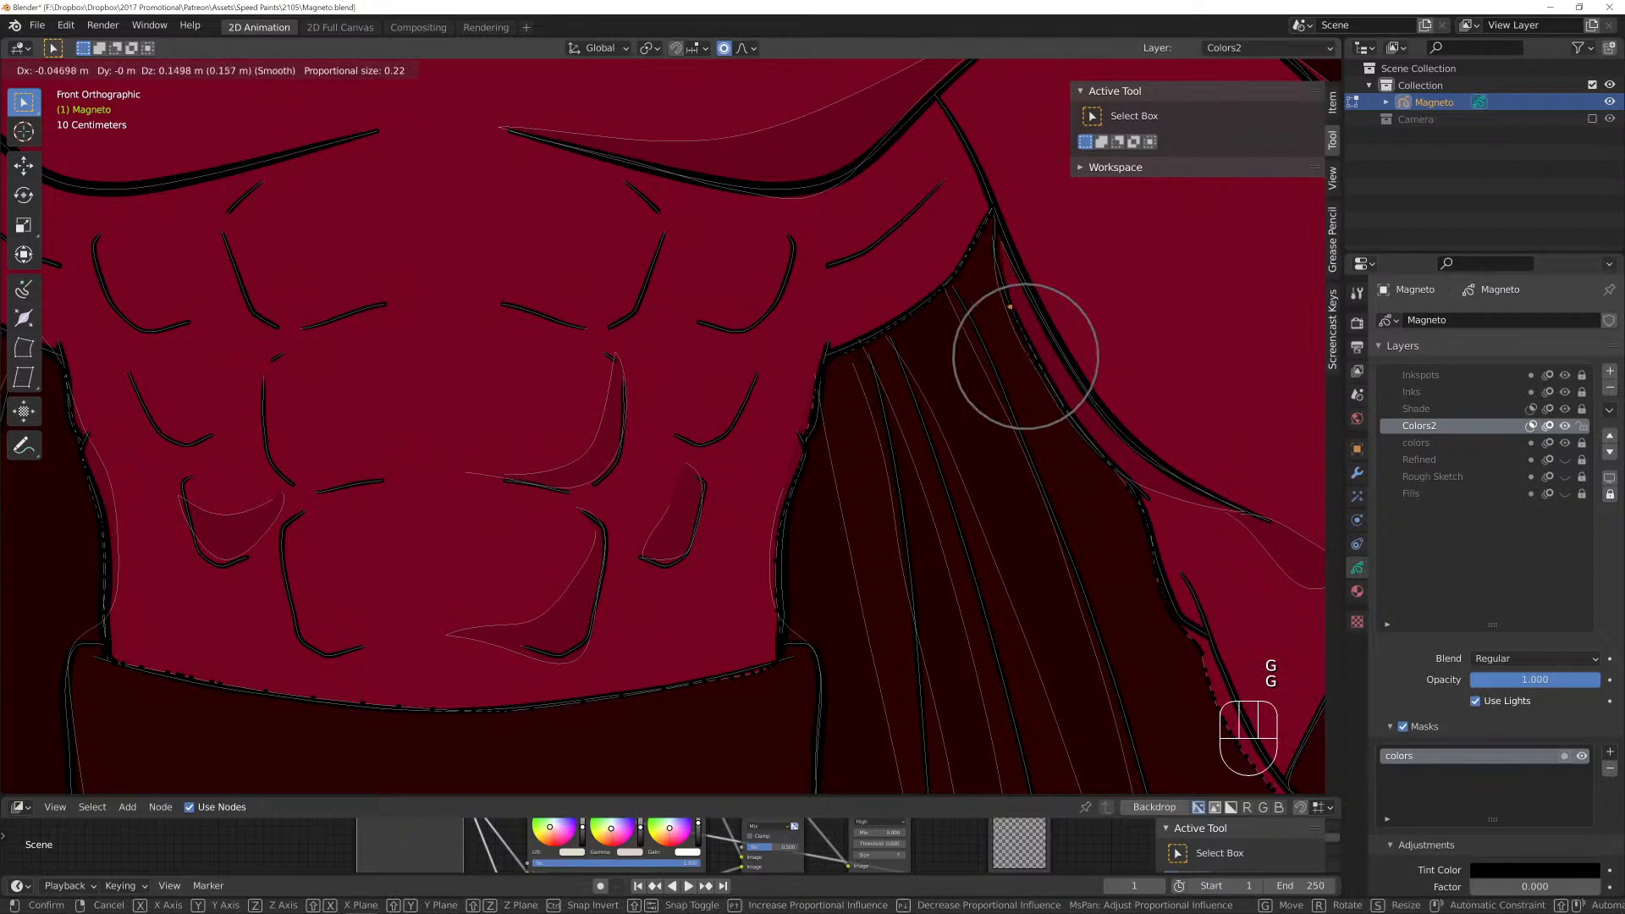
click(1001, 284)
click(1034, 360)
key(g)
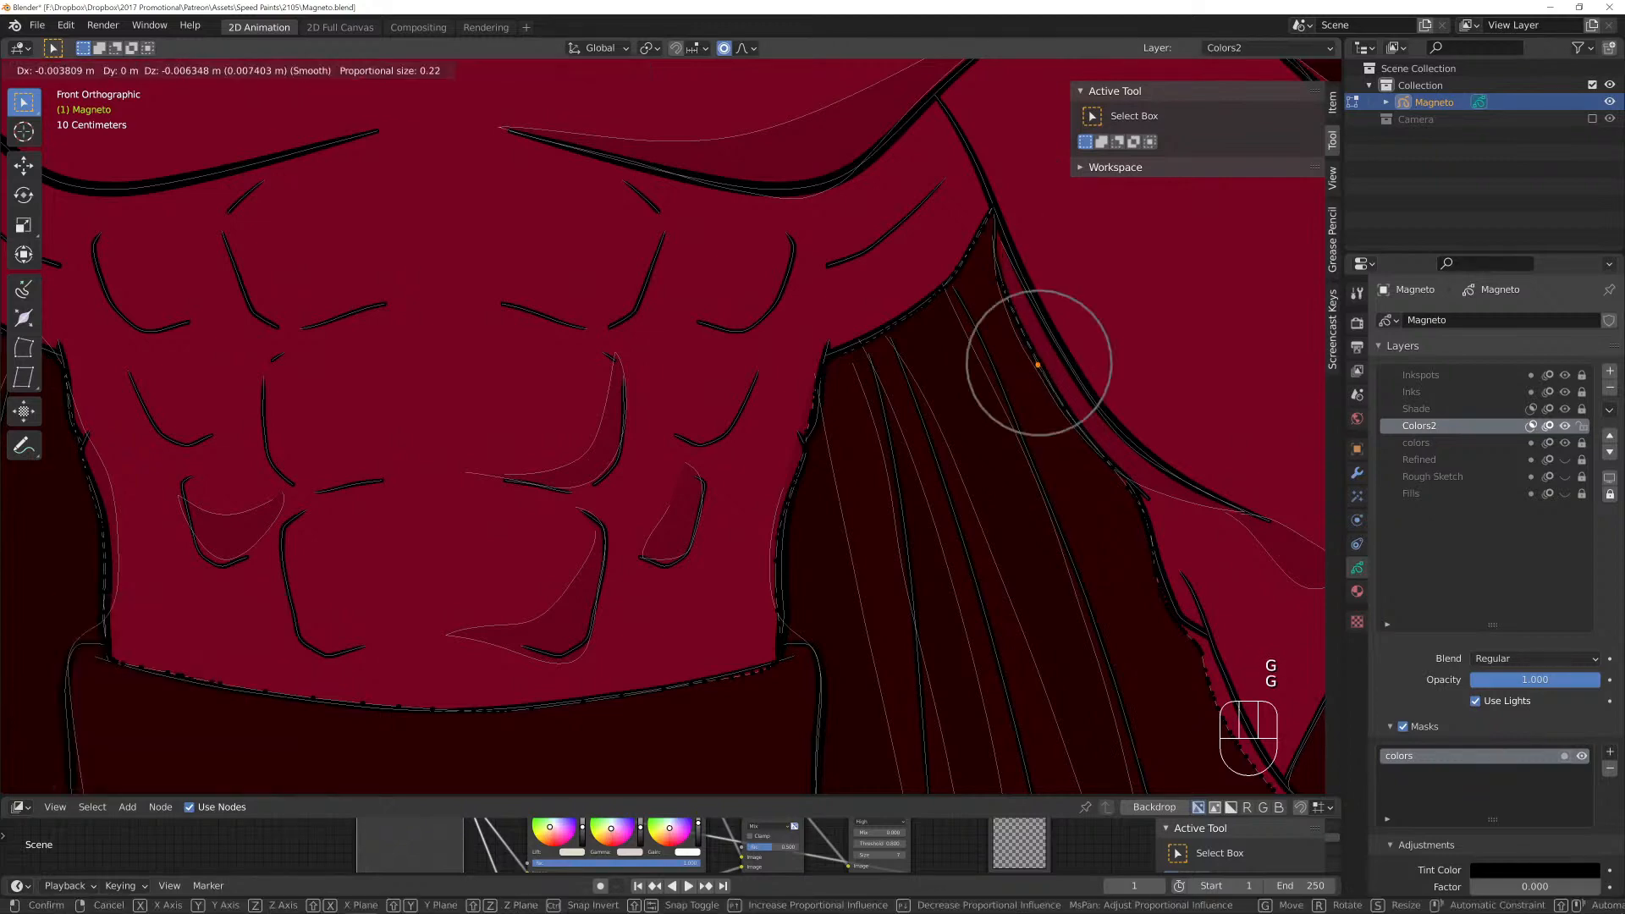
click(1039, 366)
Fit the right-hand hanging cape fill's arm-side edge to the fold corner and the small crease beside the elbow.
shift+middle_drag(1039, 367, 748, 227)
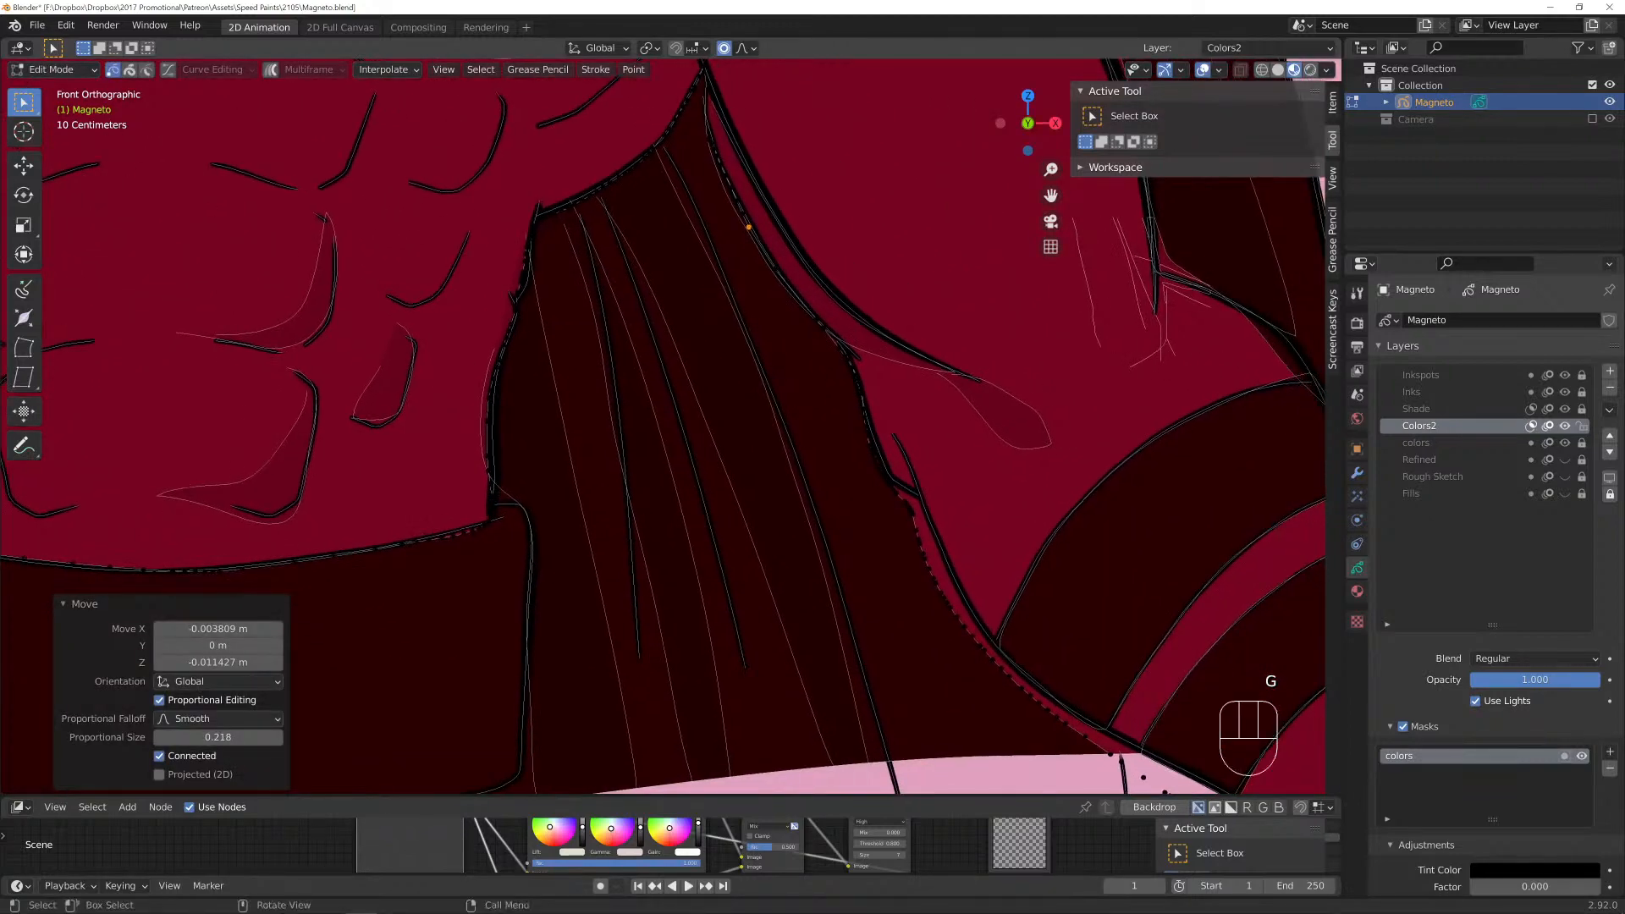
click(846, 354)
key(g)
click(844, 345)
click(899, 489)
key(g)
click(909, 499)
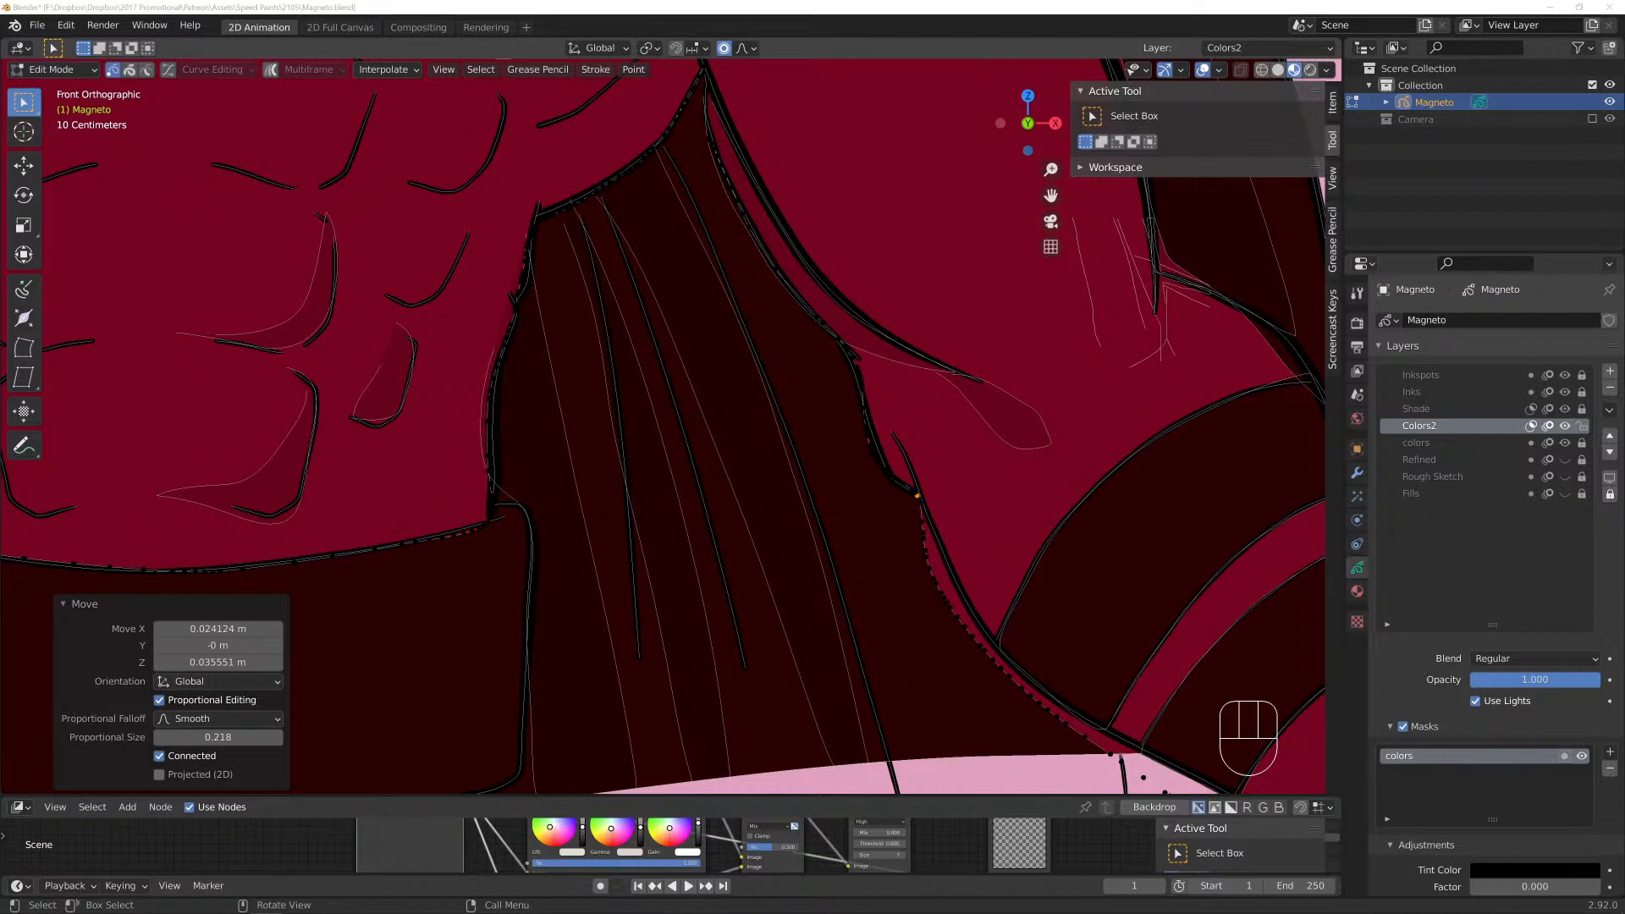
Pull the right-hand hanging cape fill's outer edge out to the ink line along the underside of the forearm.
key(g)
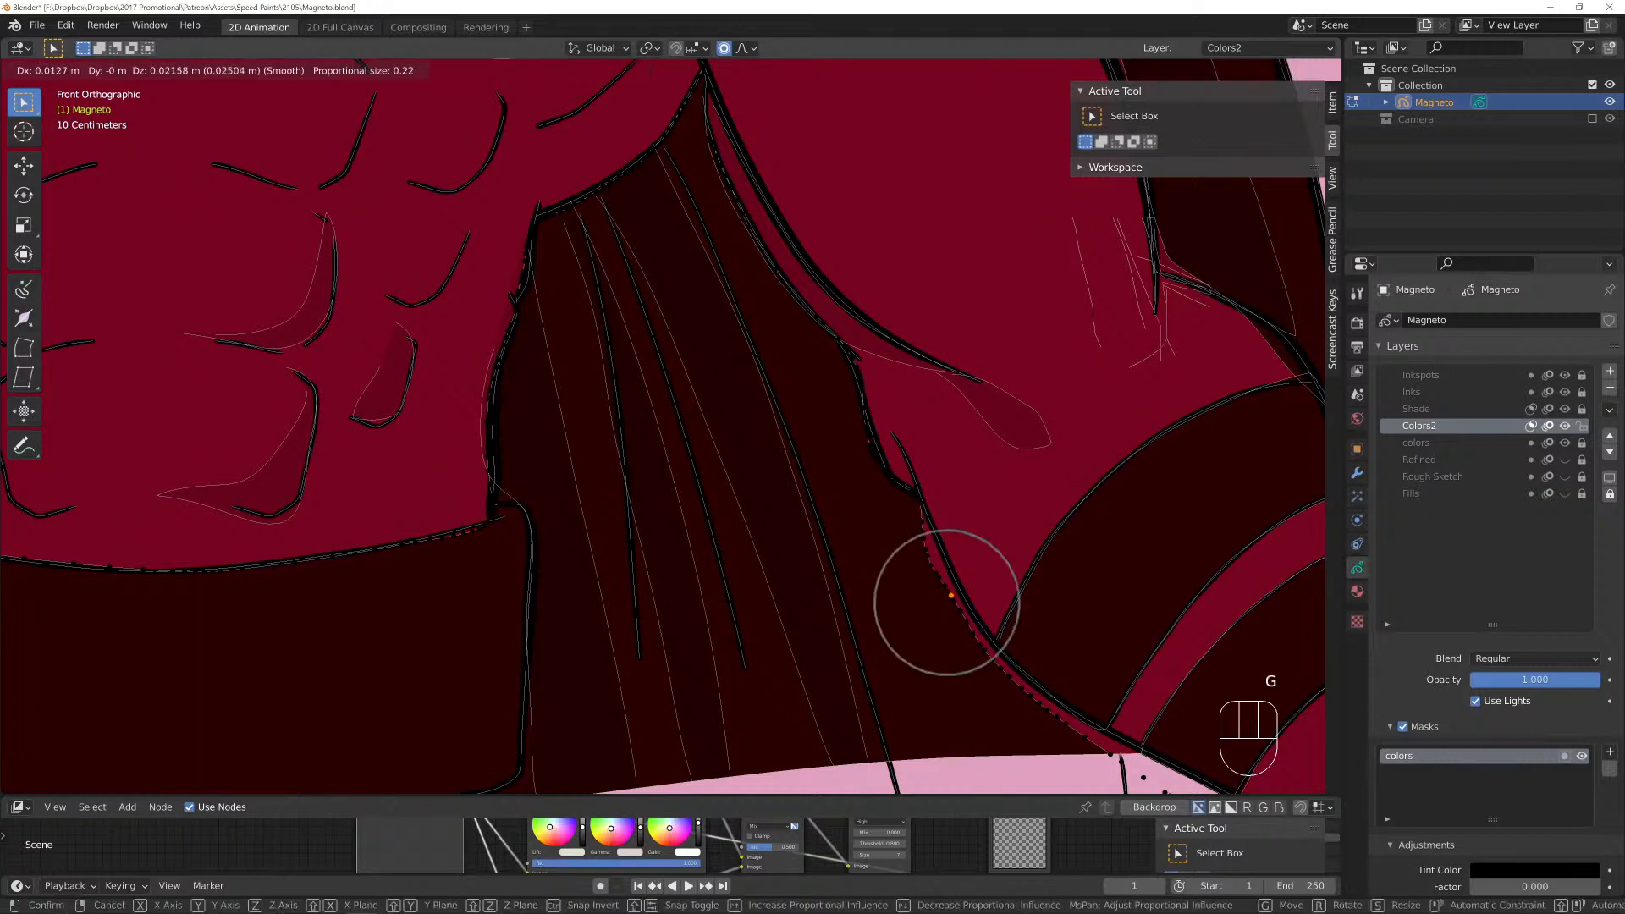
scroll(947, 604, down, 7)
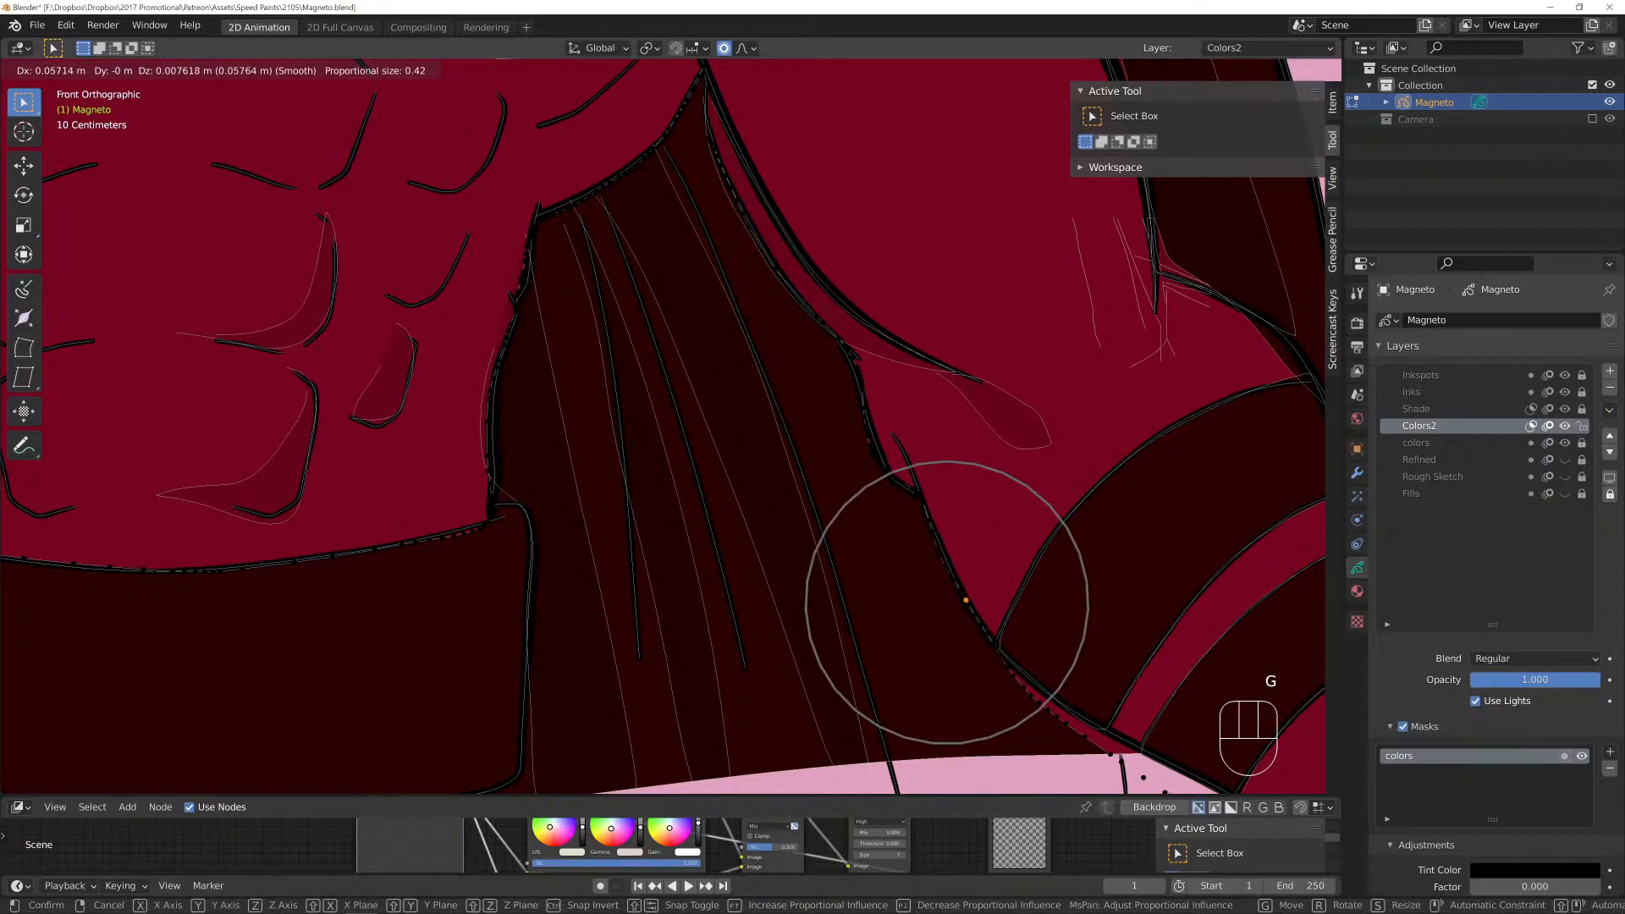
click(948, 603)
shift+middle_drag(947, 604, 665, 399)
key(g)
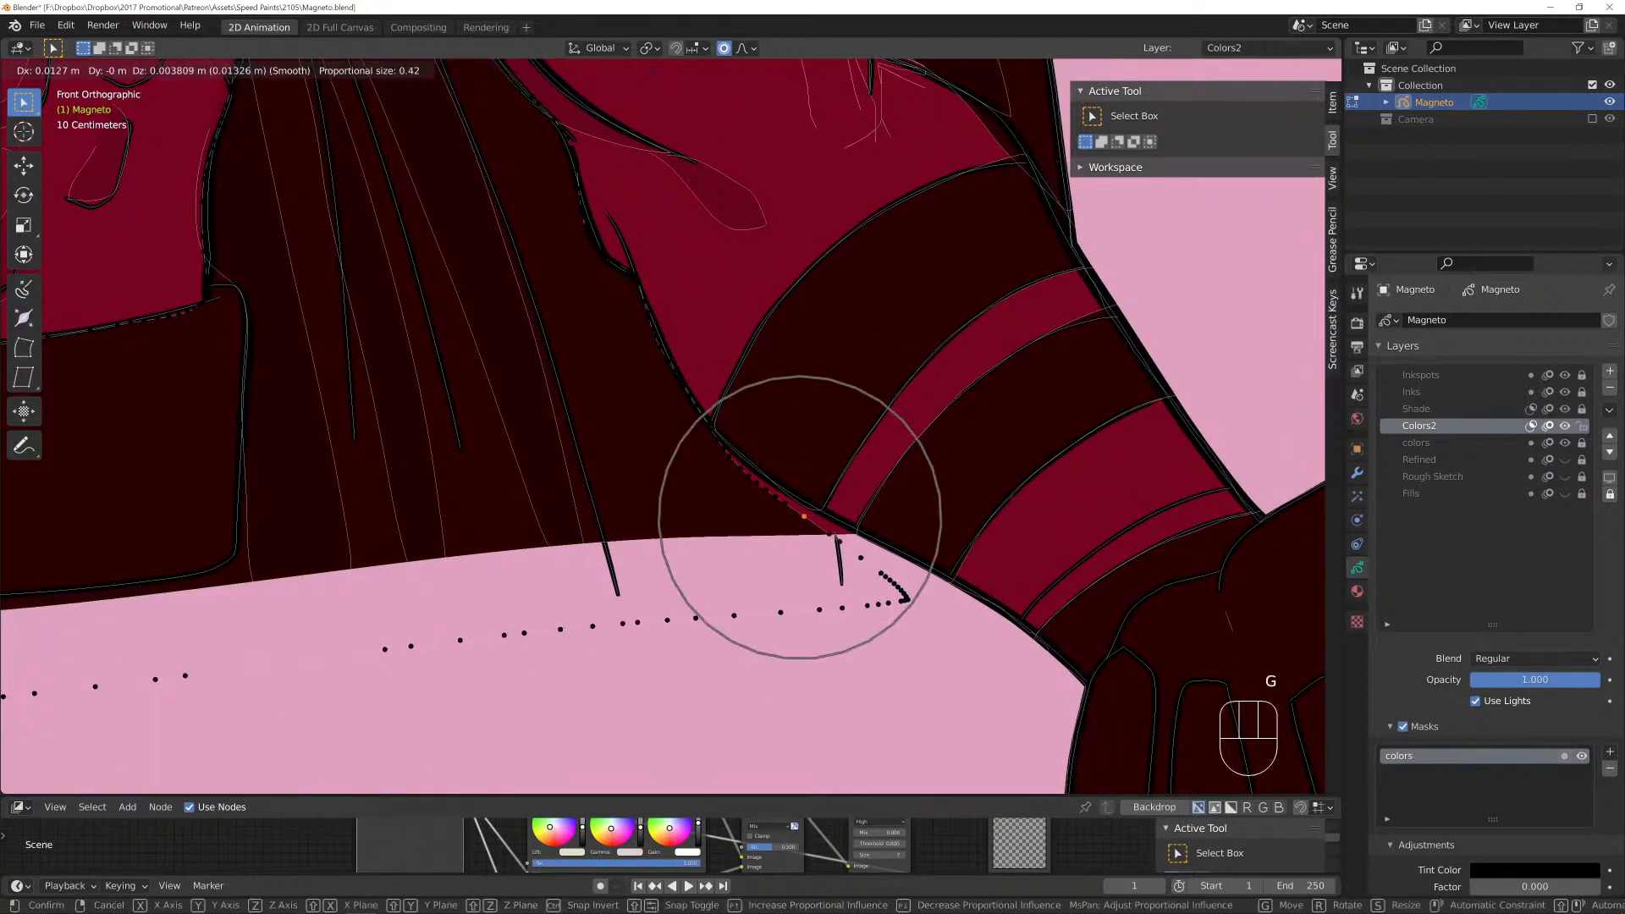
click(662, 424)
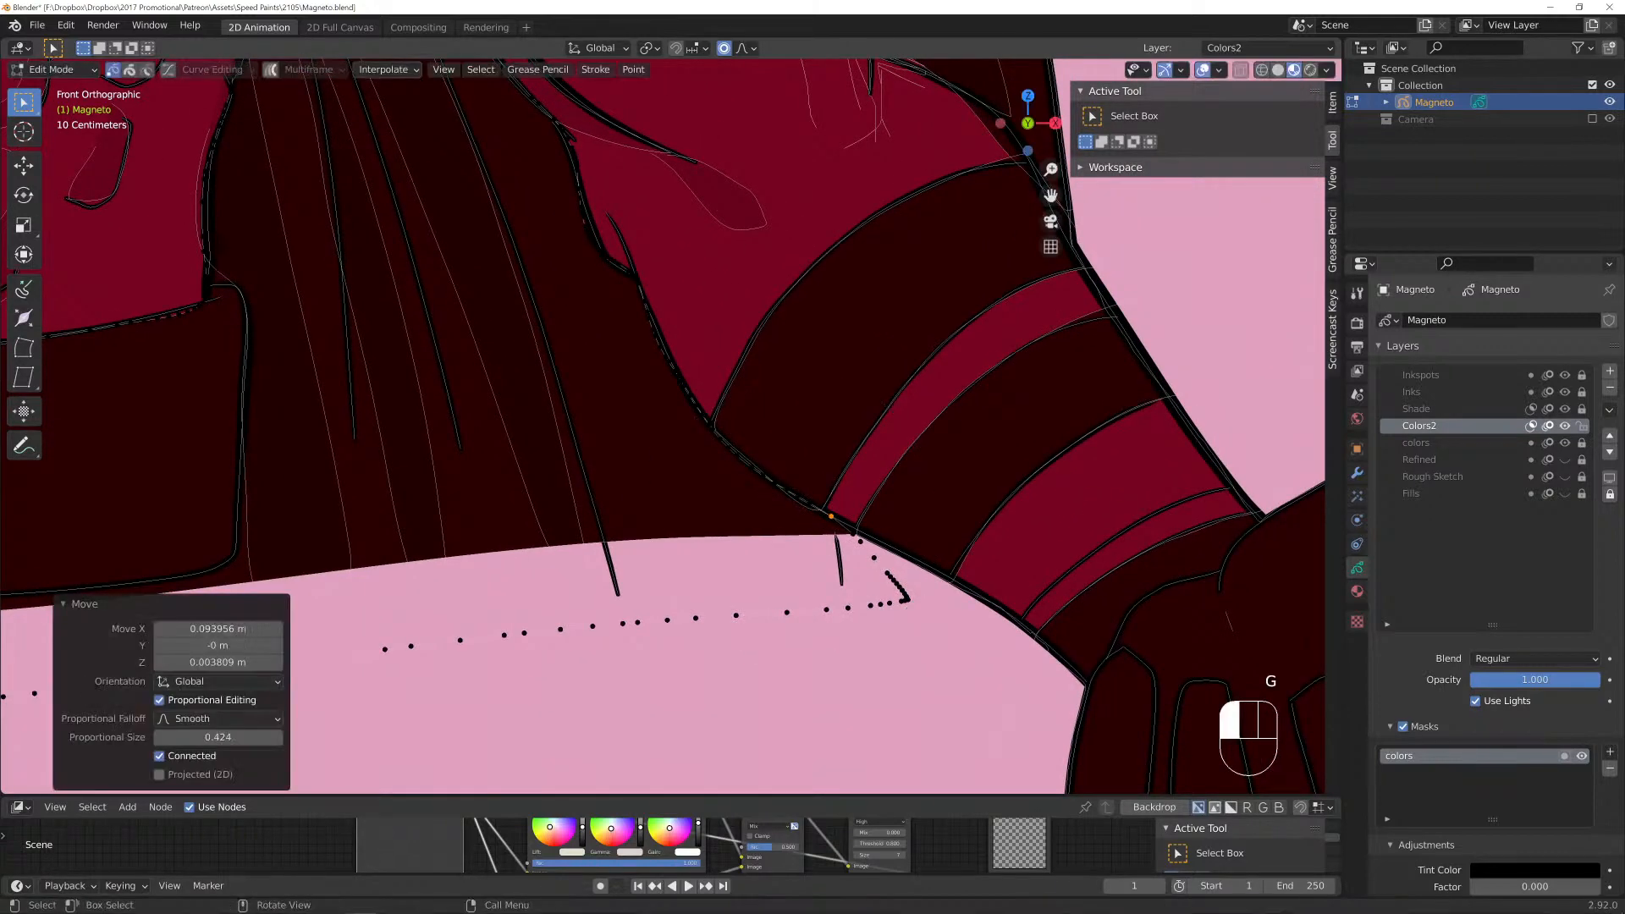
Check the right-hand hanging cape fill without edit points and nudge its edge just above the small elbow crease.
key(Tab)
scroll(658, 431, down, 4)
key(Tab)
scroll(319, 133, up, 4)
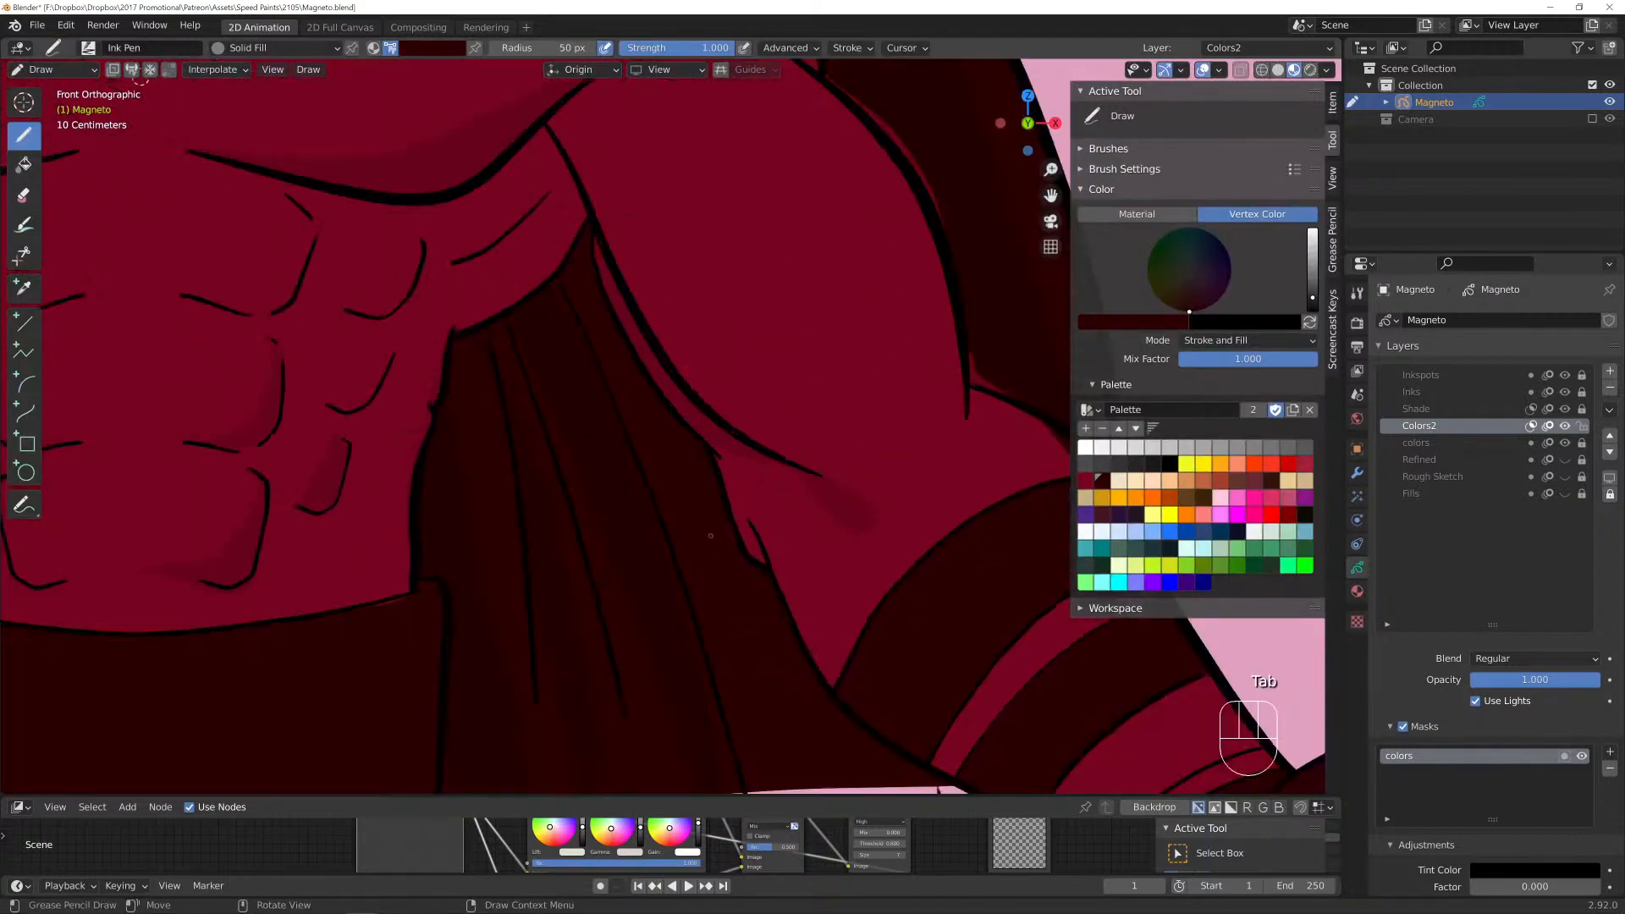
click(734, 539)
key(g)
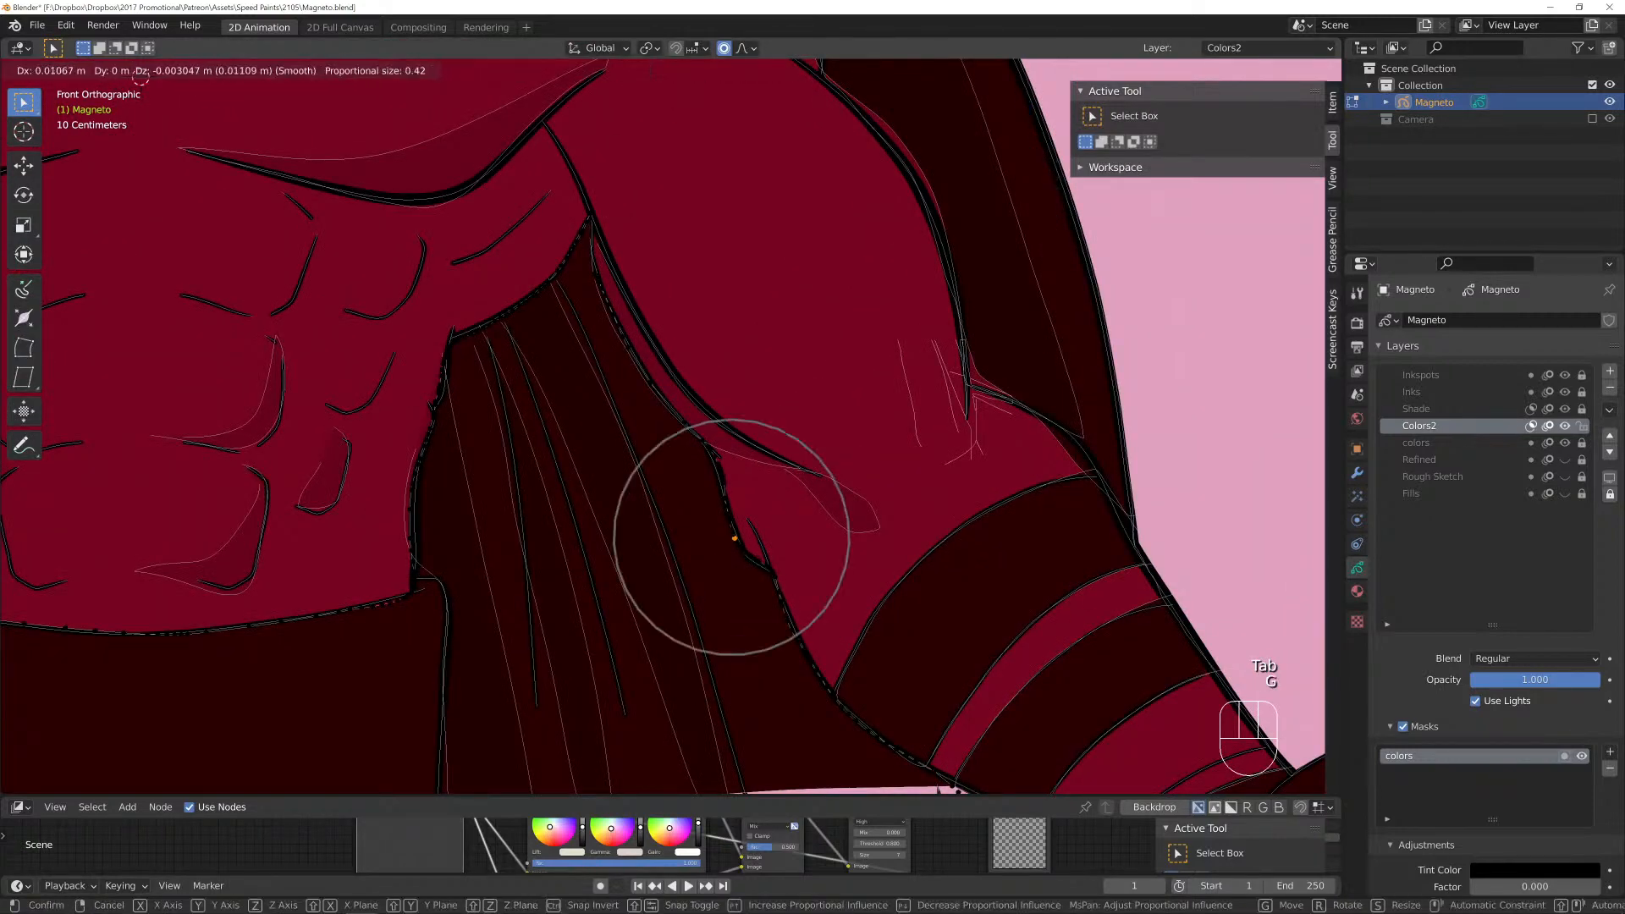
click(732, 536)
Fit the inner corner of the cape fill behind the right-hand arm to the outer elbow crease.
click(965, 375)
key(g)
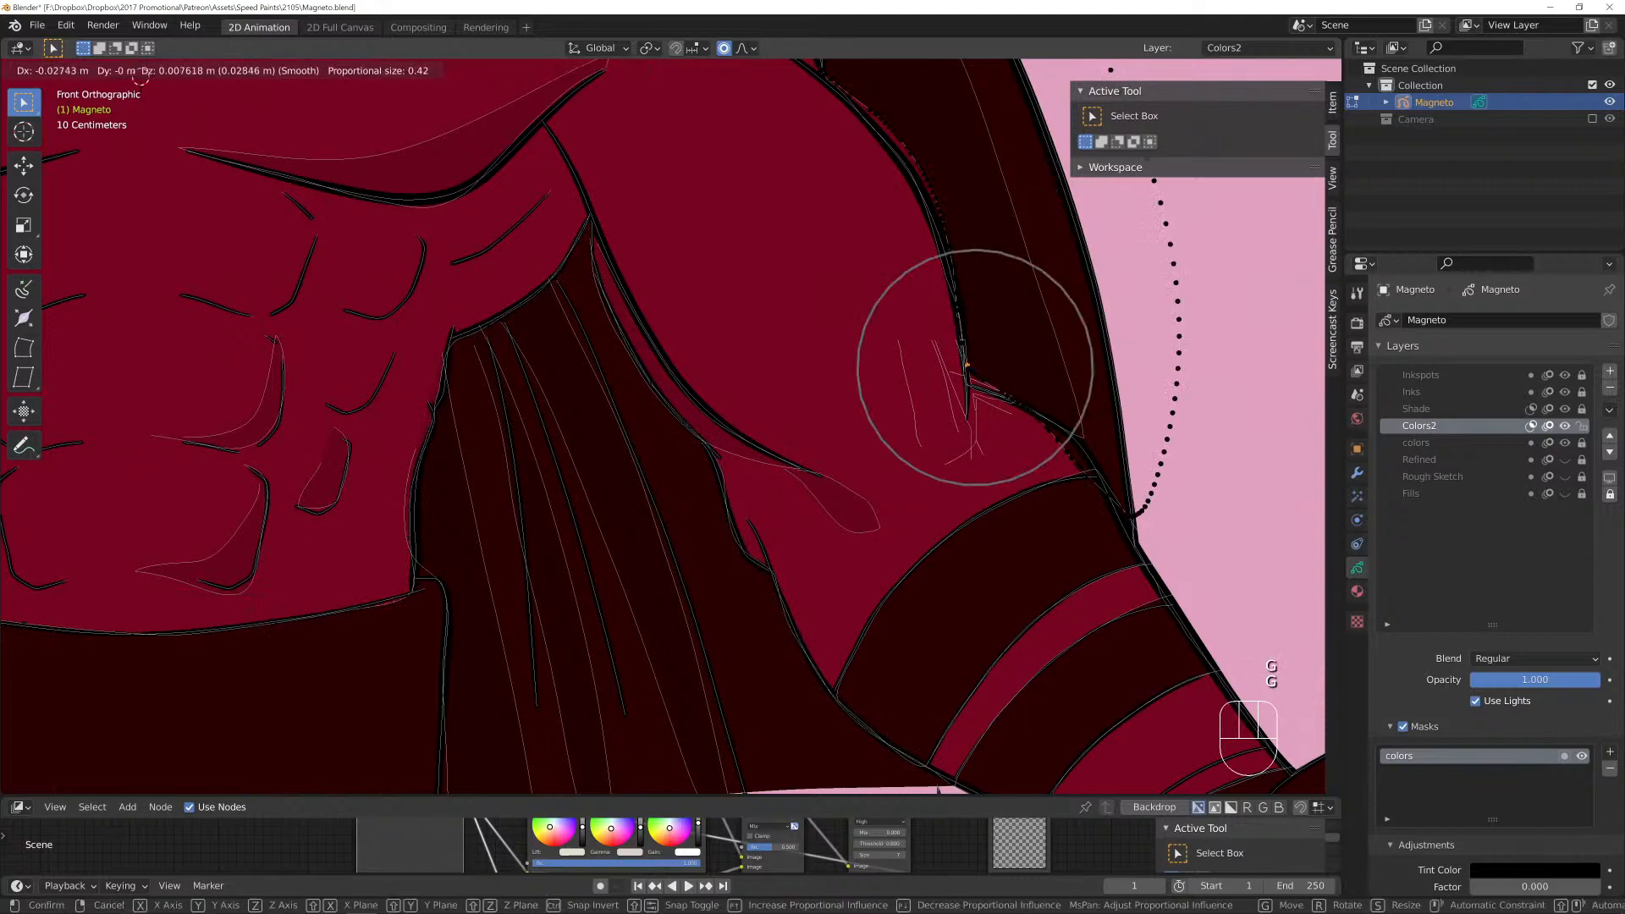
scroll(967, 373, up, 4)
click(968, 373)
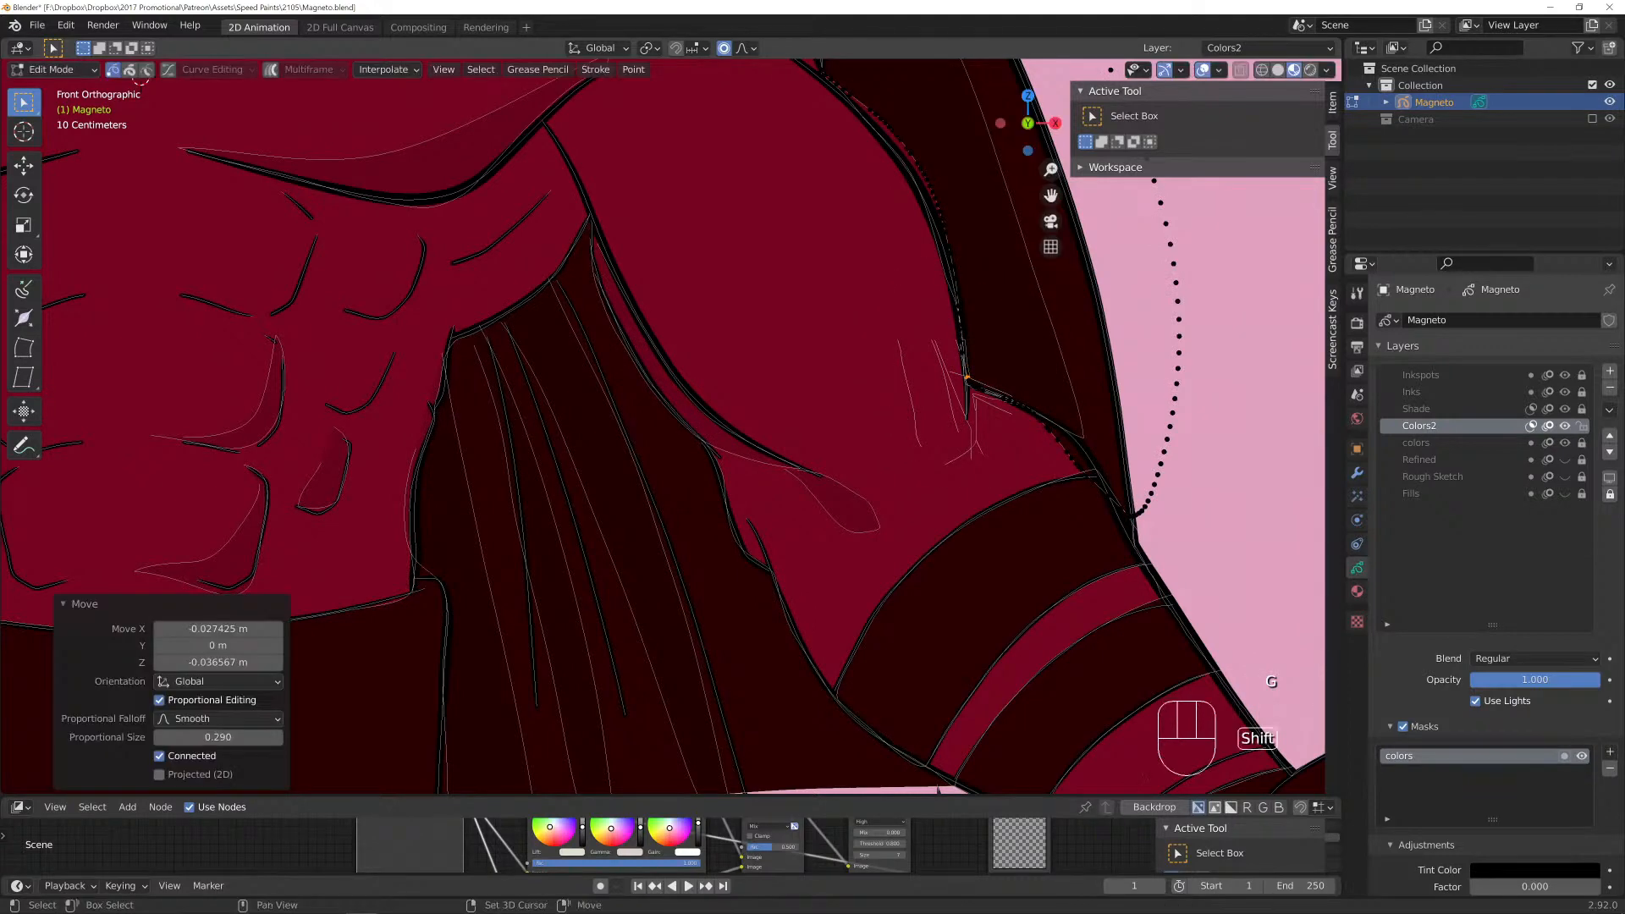
Align the cape fill behind the right-hand arm with the outer upper-arm line and the corner where the shoulder meets it.
shift+middle_drag(967, 374, 931, 679)
click(871, 455)
key(g)
scroll(871, 455, down, 4)
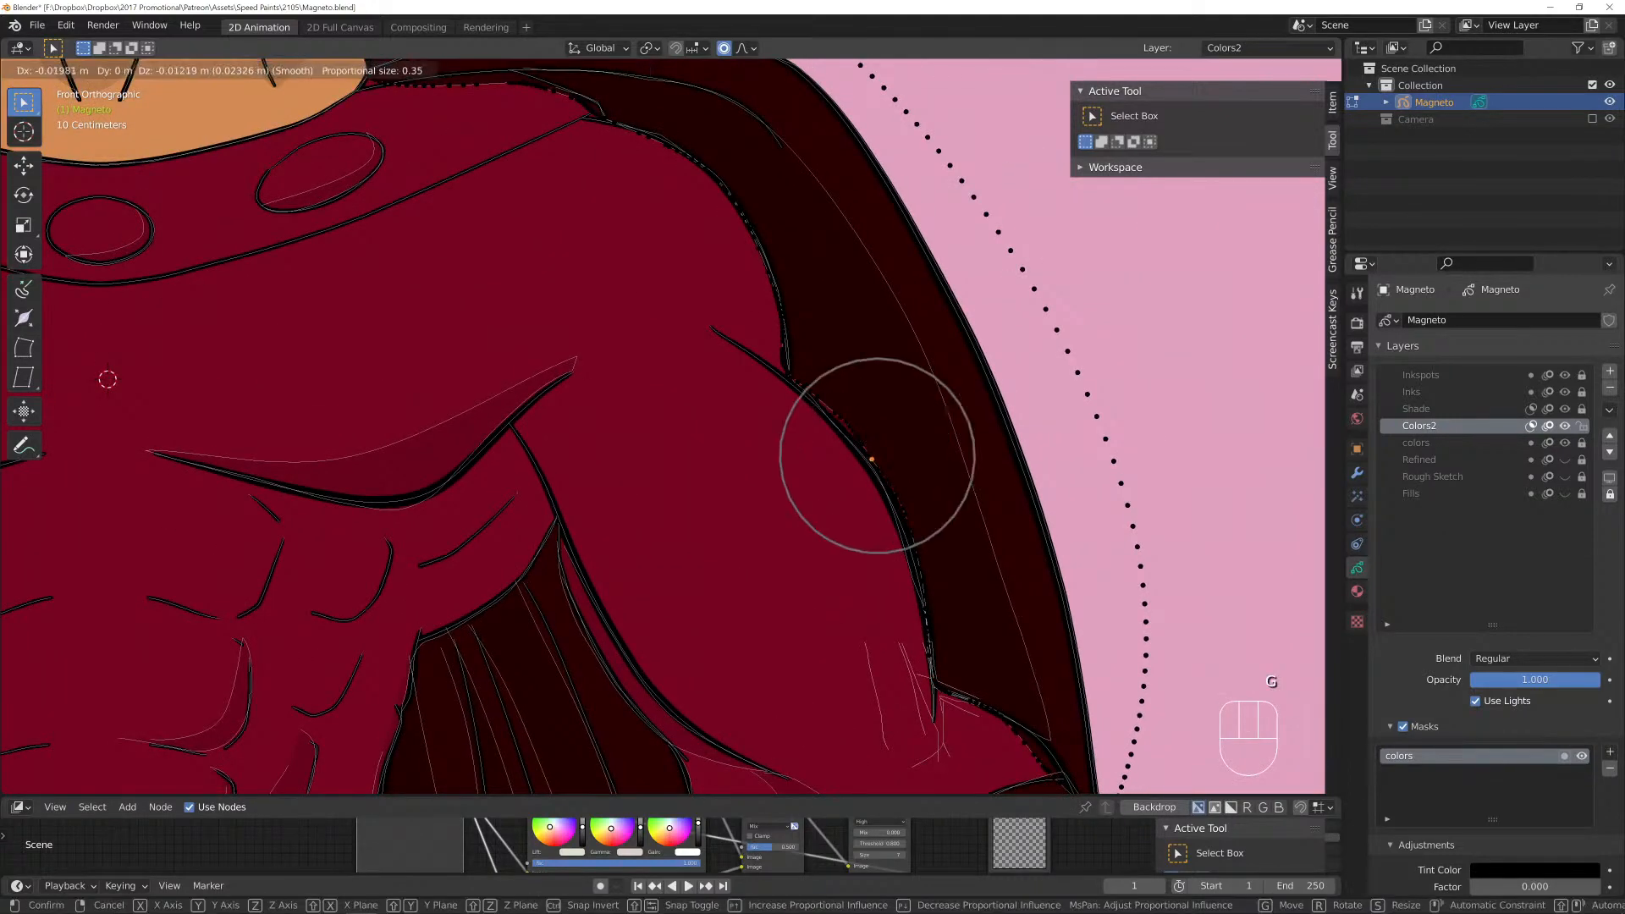
click(871, 460)
shift+middle_drag(872, 460, 890, 577)
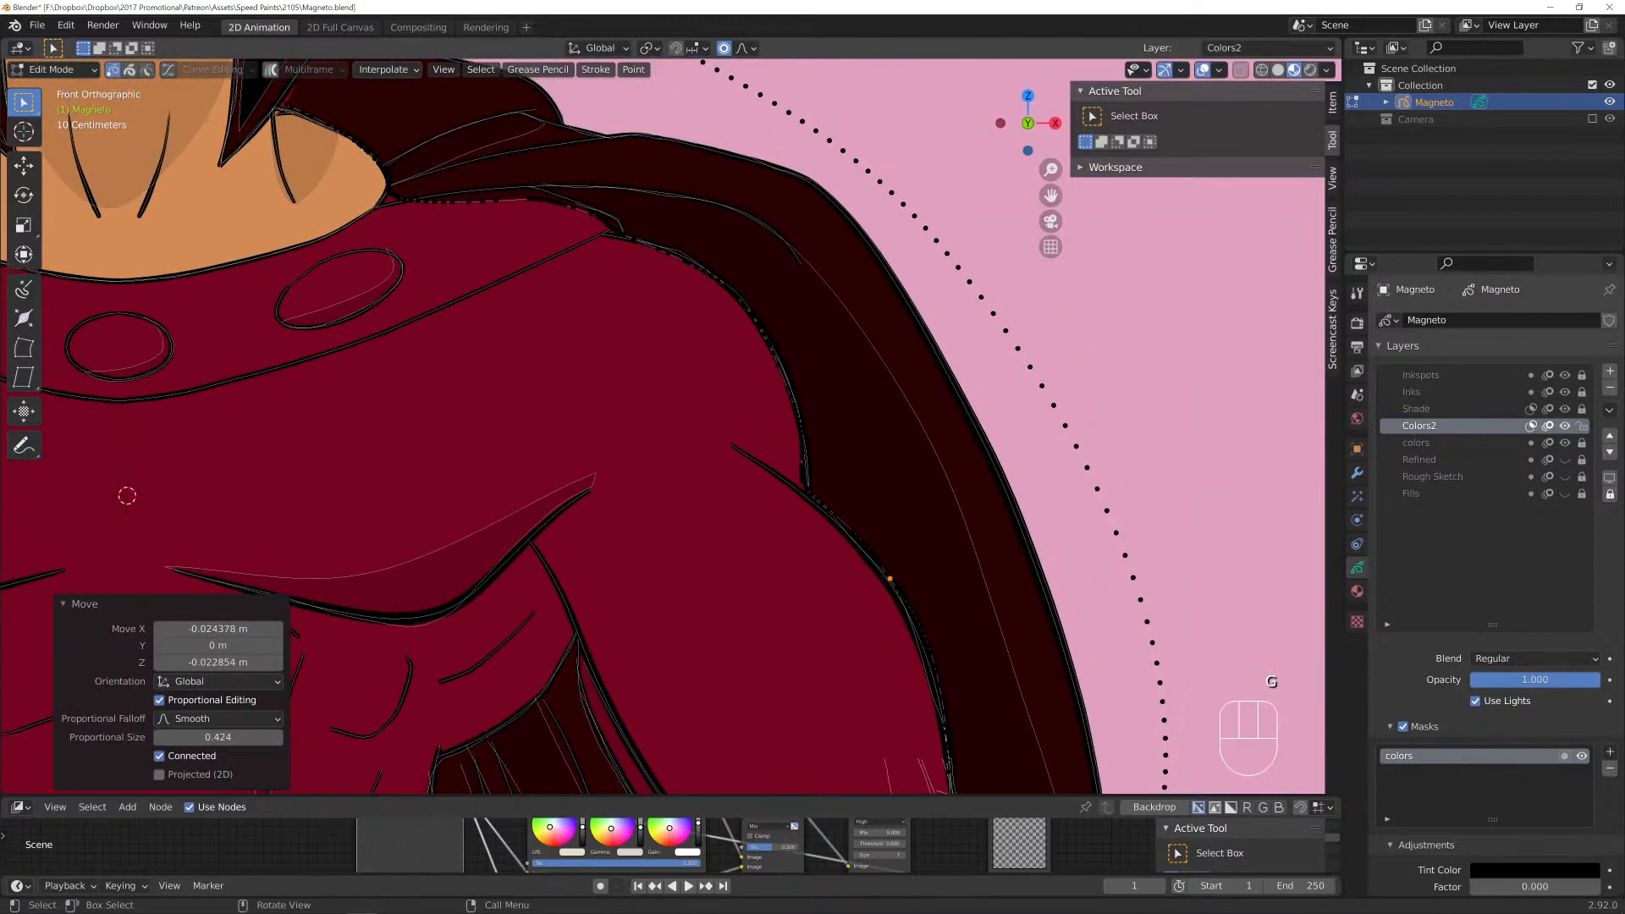
click(800, 463)
key(g)
scroll(800, 470, up, 3)
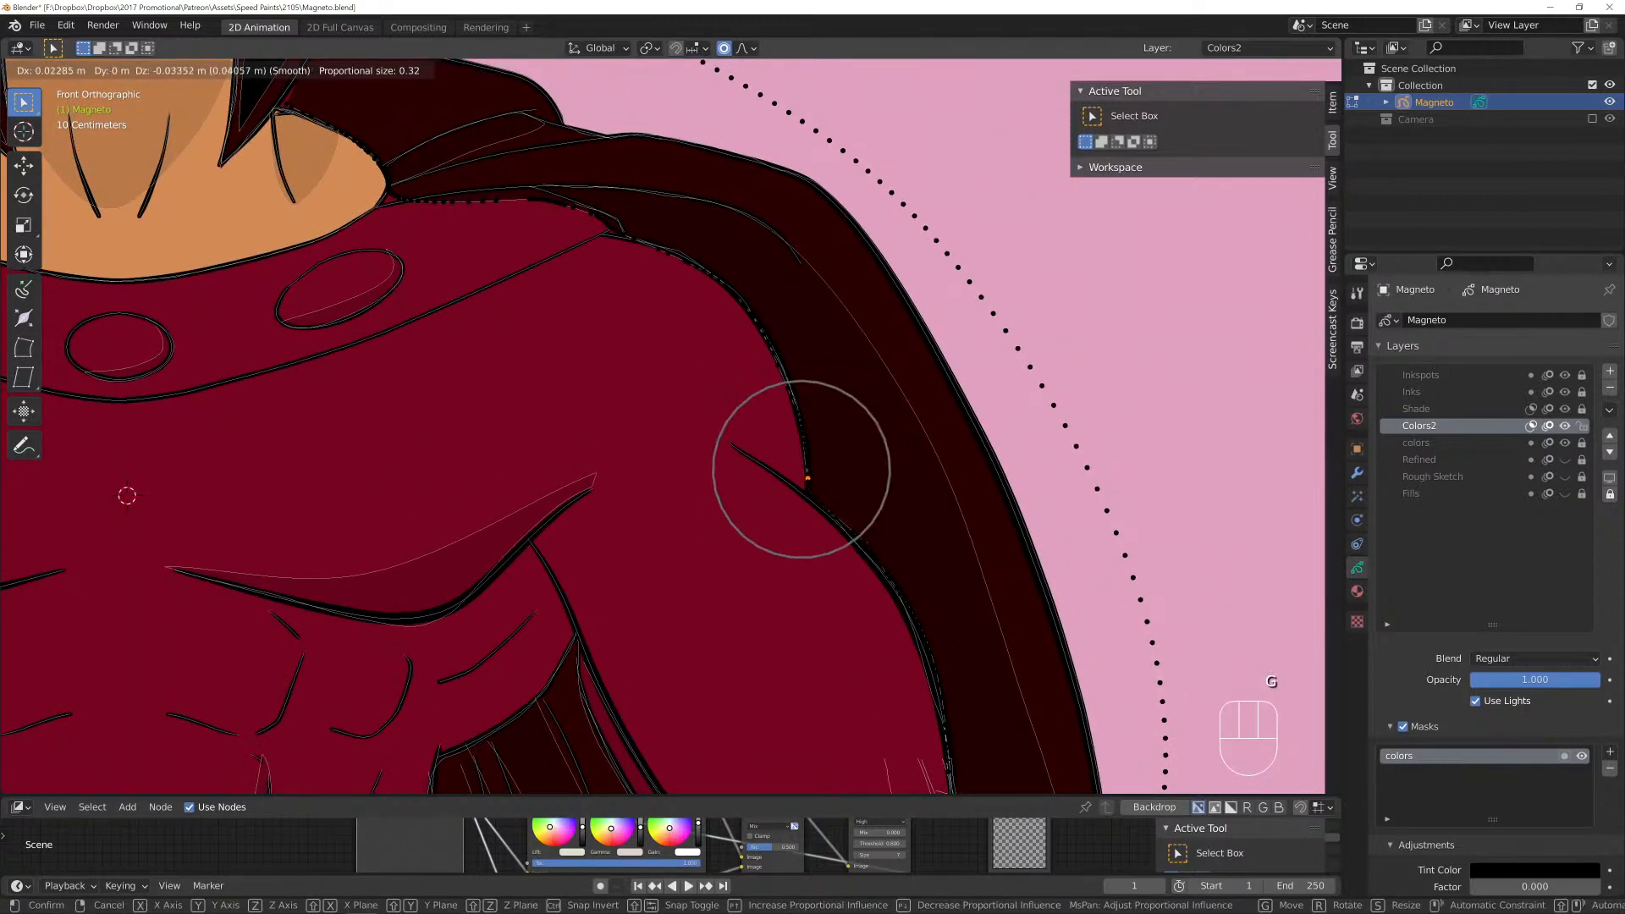
click(807, 479)
Fit the cape fill's narrow corner to the point where the right-hand neck outline meets the costume collar.
key(Tab)
mouse_move(645, 313)
shift+middle_down()
mouse_move(848, 554)
mouse_move(782, 612)
shift+middle_up()
scroll(815, 552, up, 3)
key(Tab)
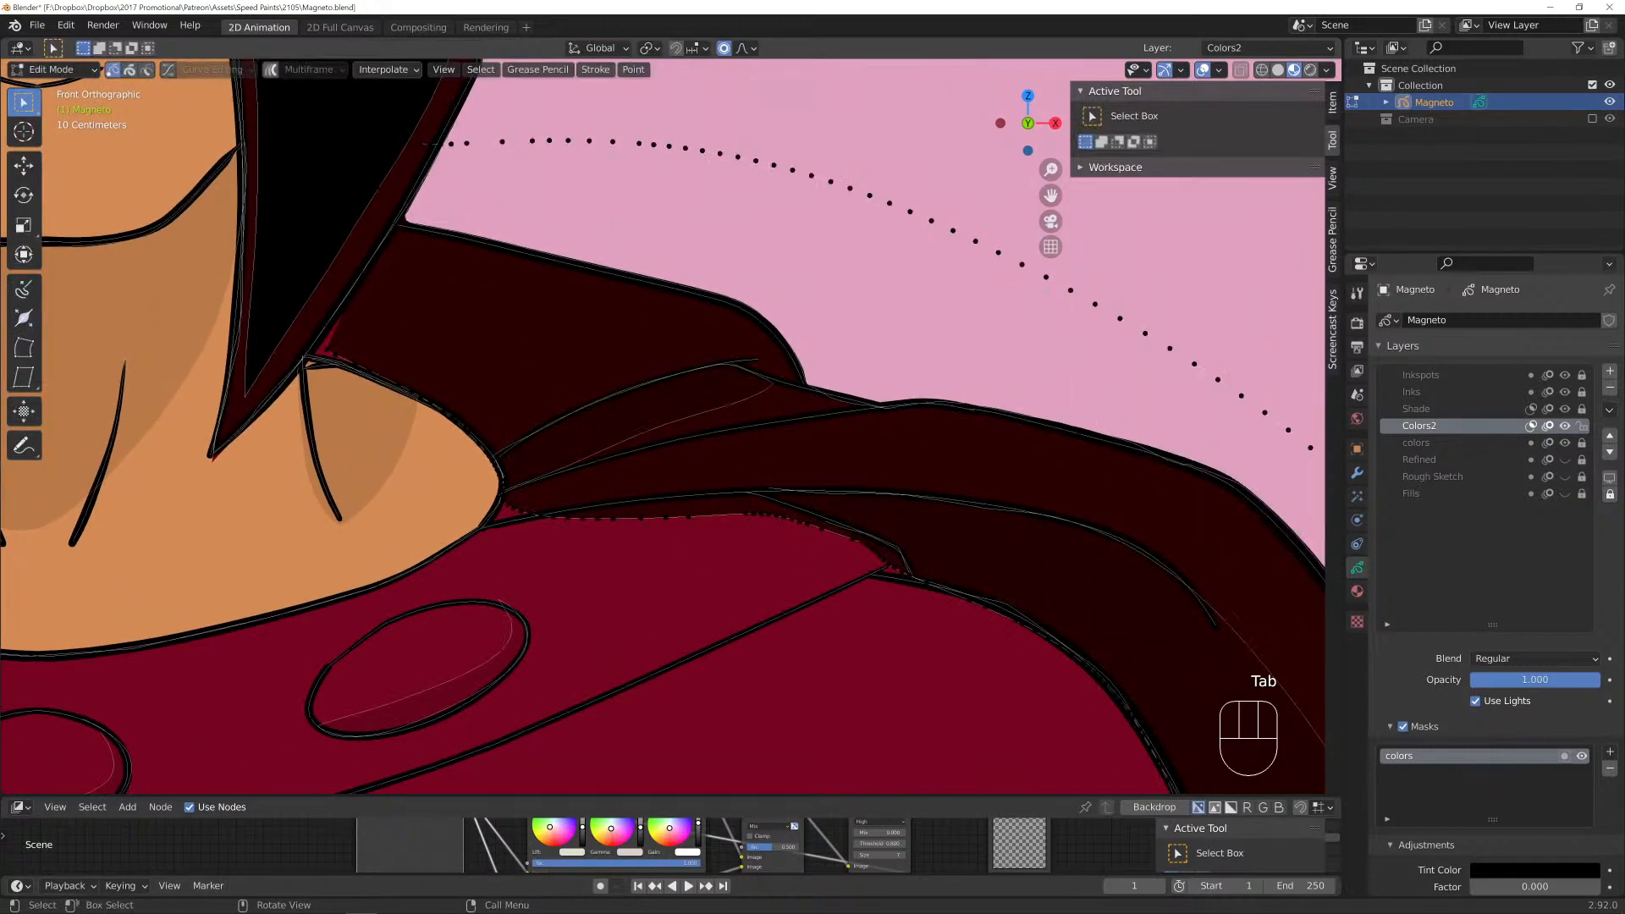
key(g)
scroll(520, 512, up, 8)
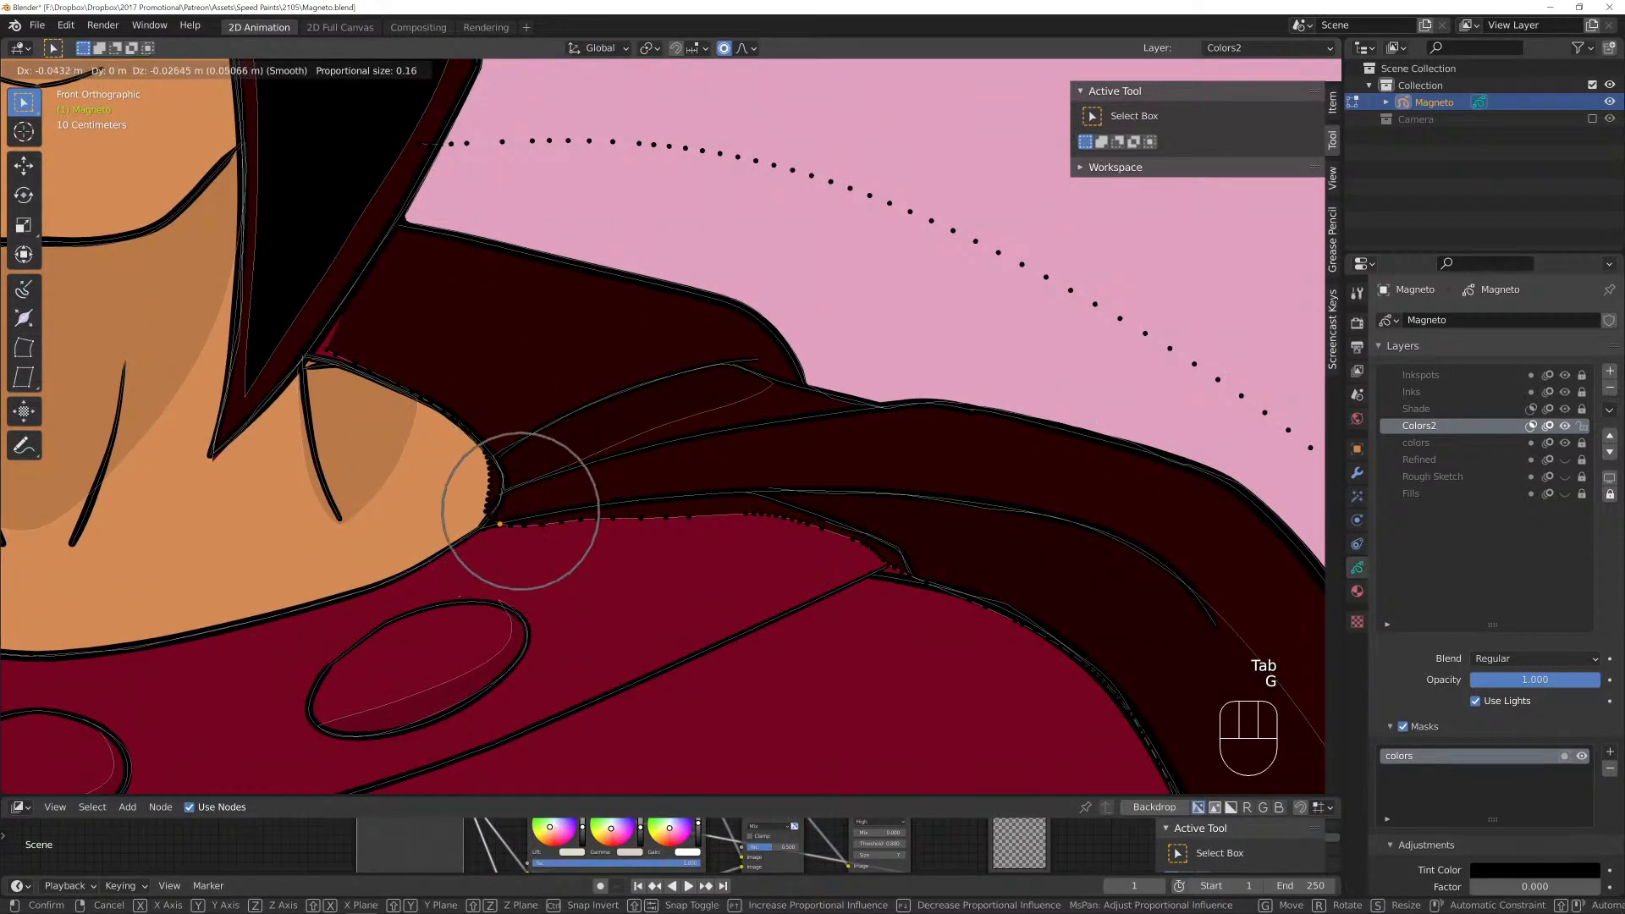
scroll(520, 511, up, 7)
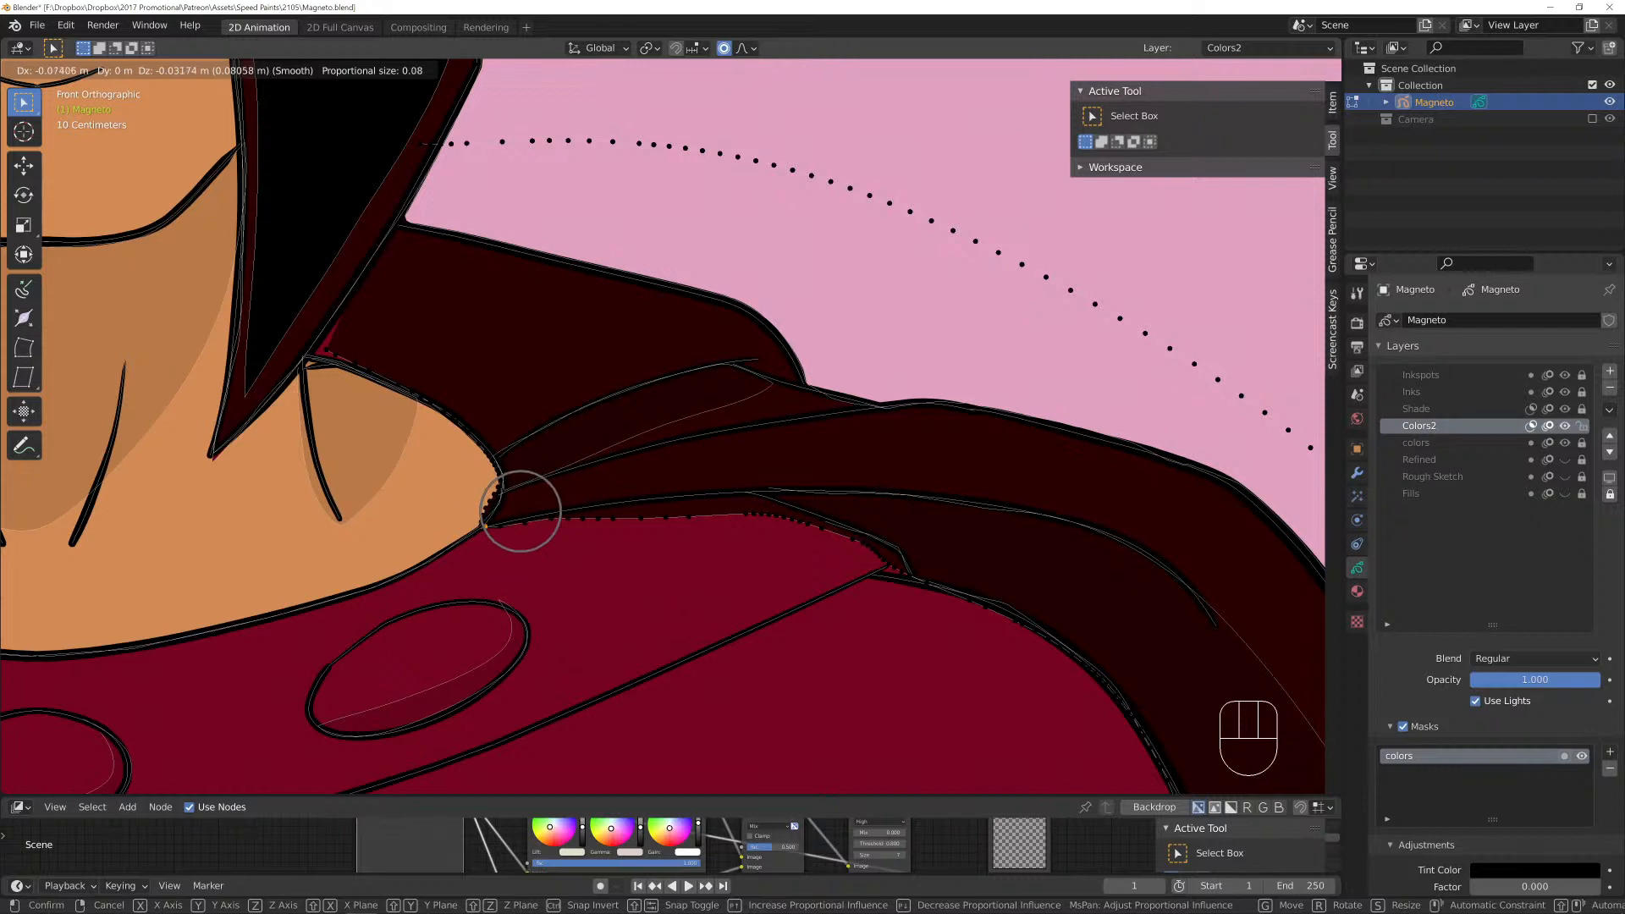
scroll(520, 511, up, 1)
click(519, 511)
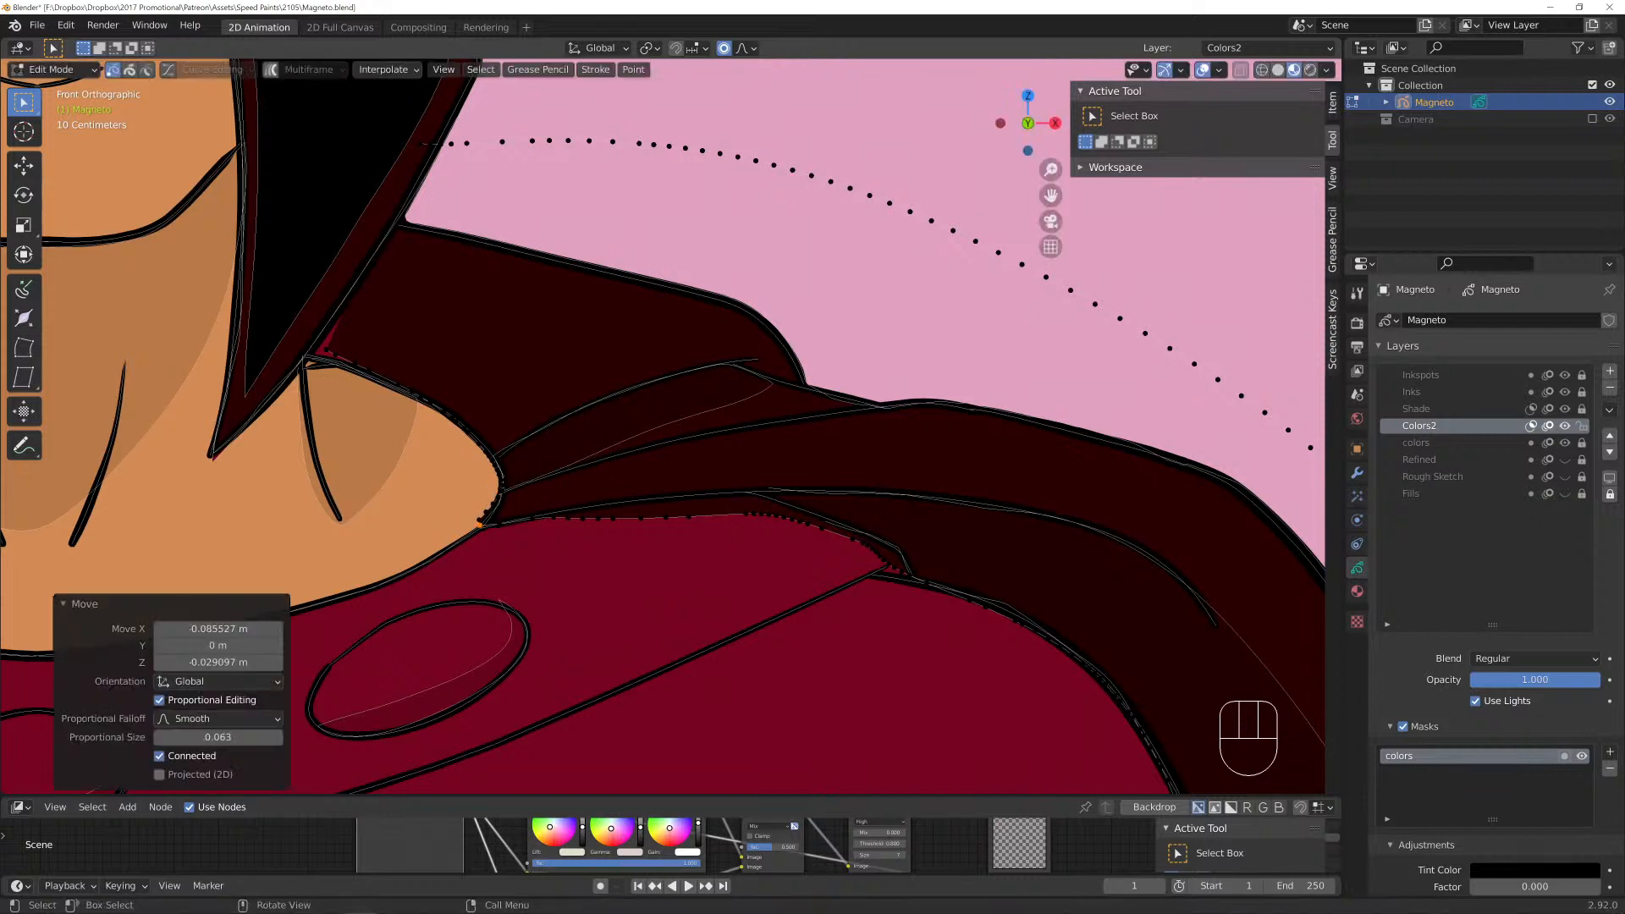
key(g)
click(495, 508)
Raise the cape fill's lower edge to the ink line running from the neck along the right-hand shoulder.
key(g)
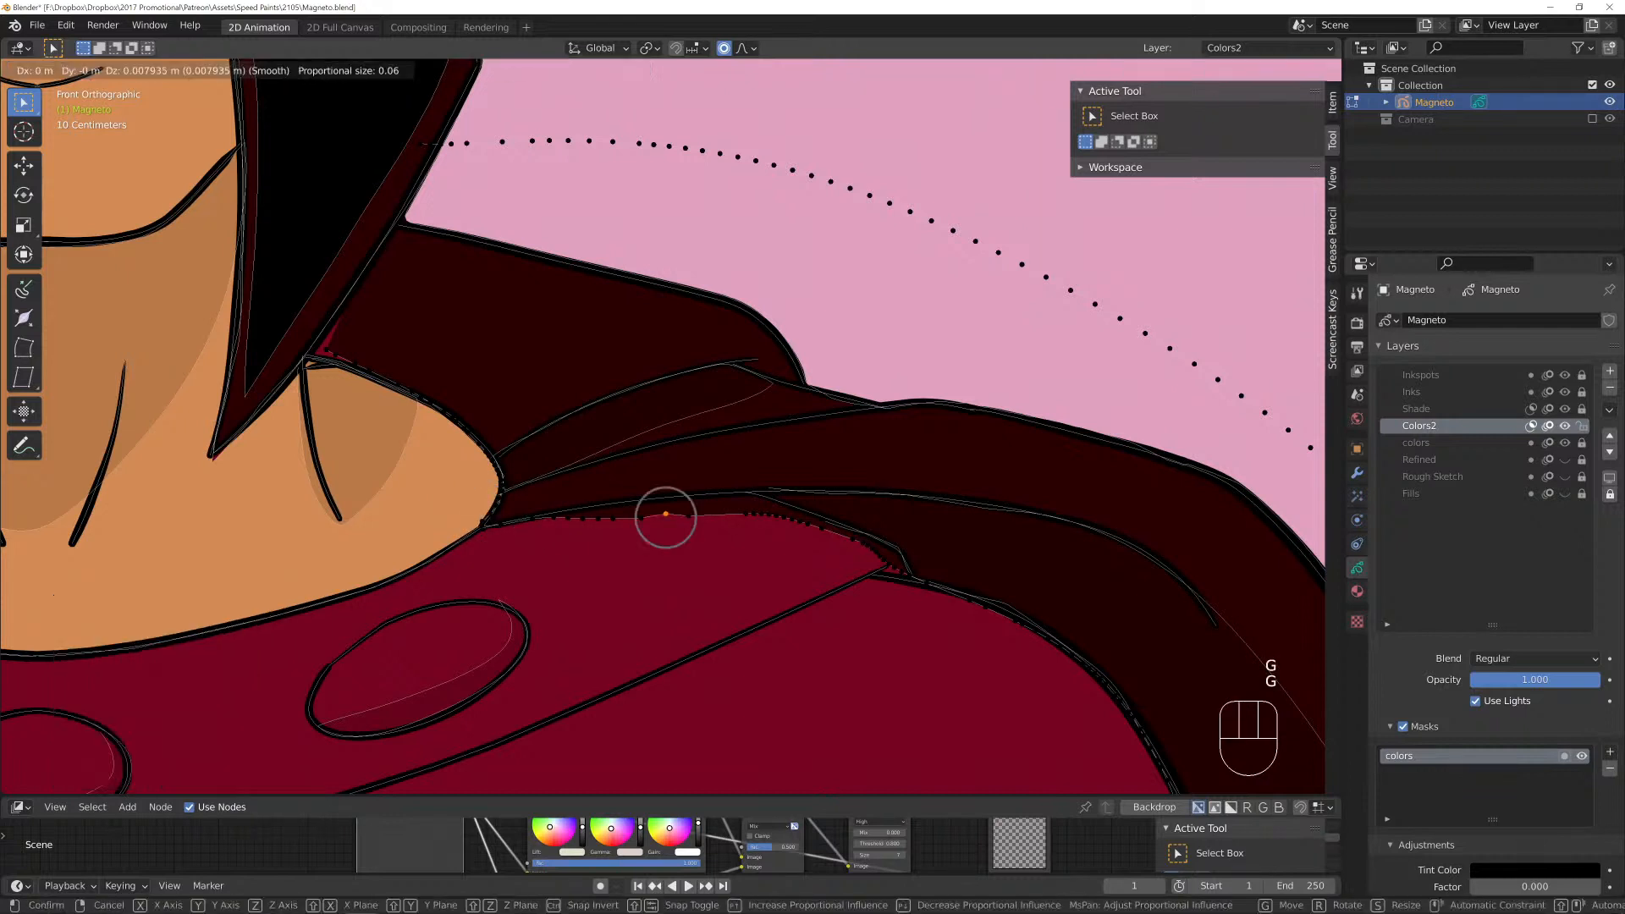
scroll(665, 516, down, 14)
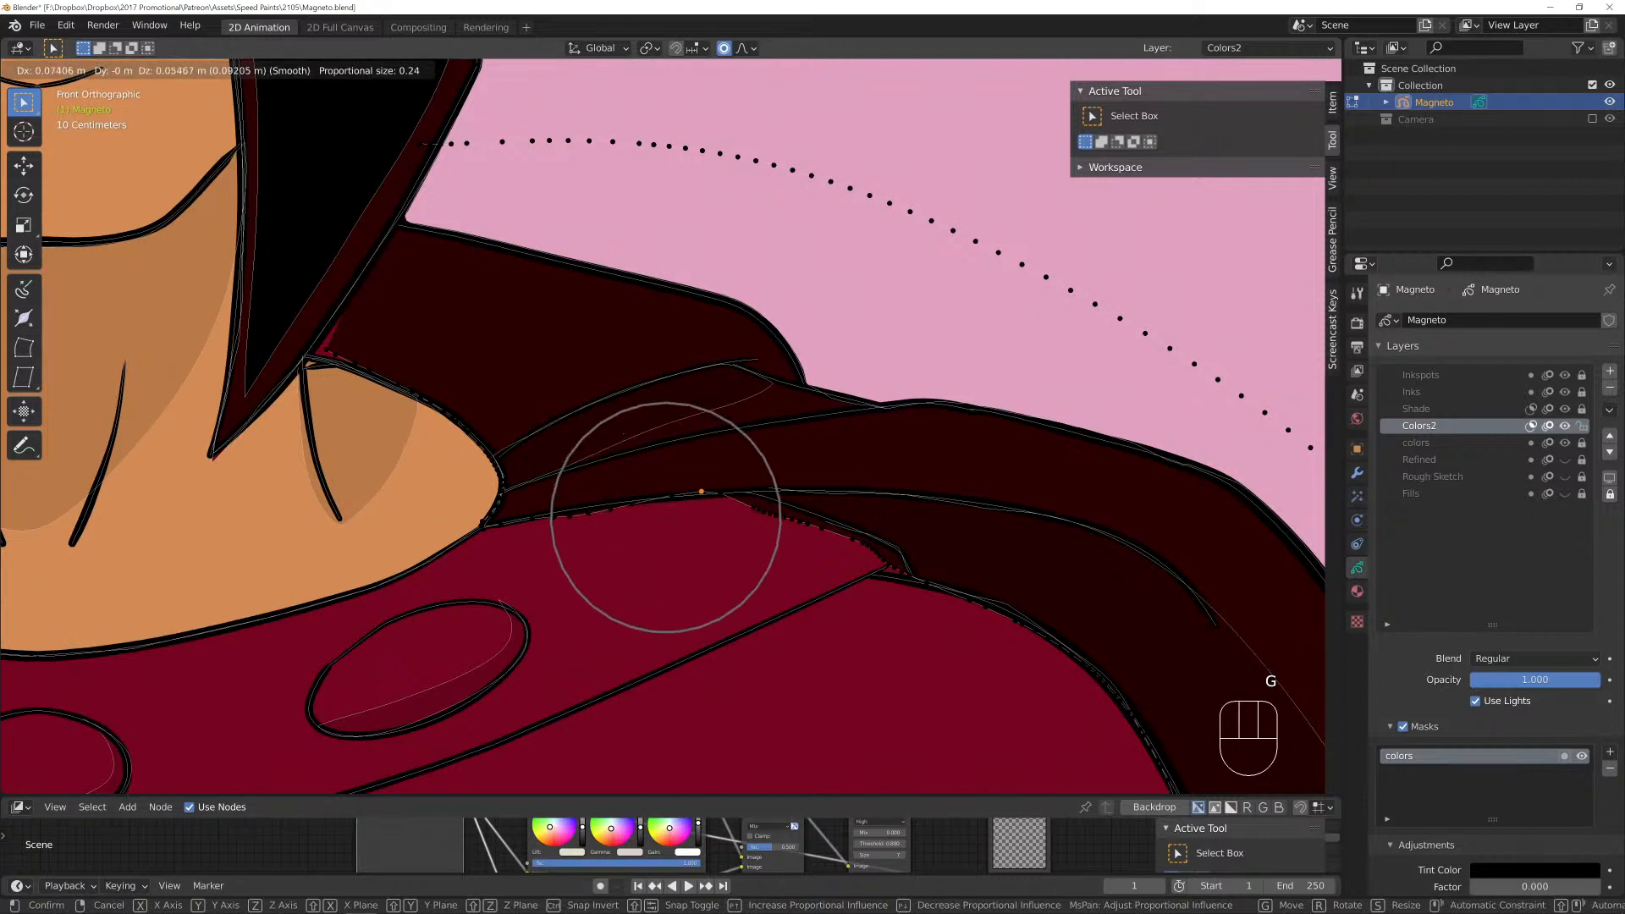
scroll(688, 518, down, 4)
click(703, 506)
key(g)
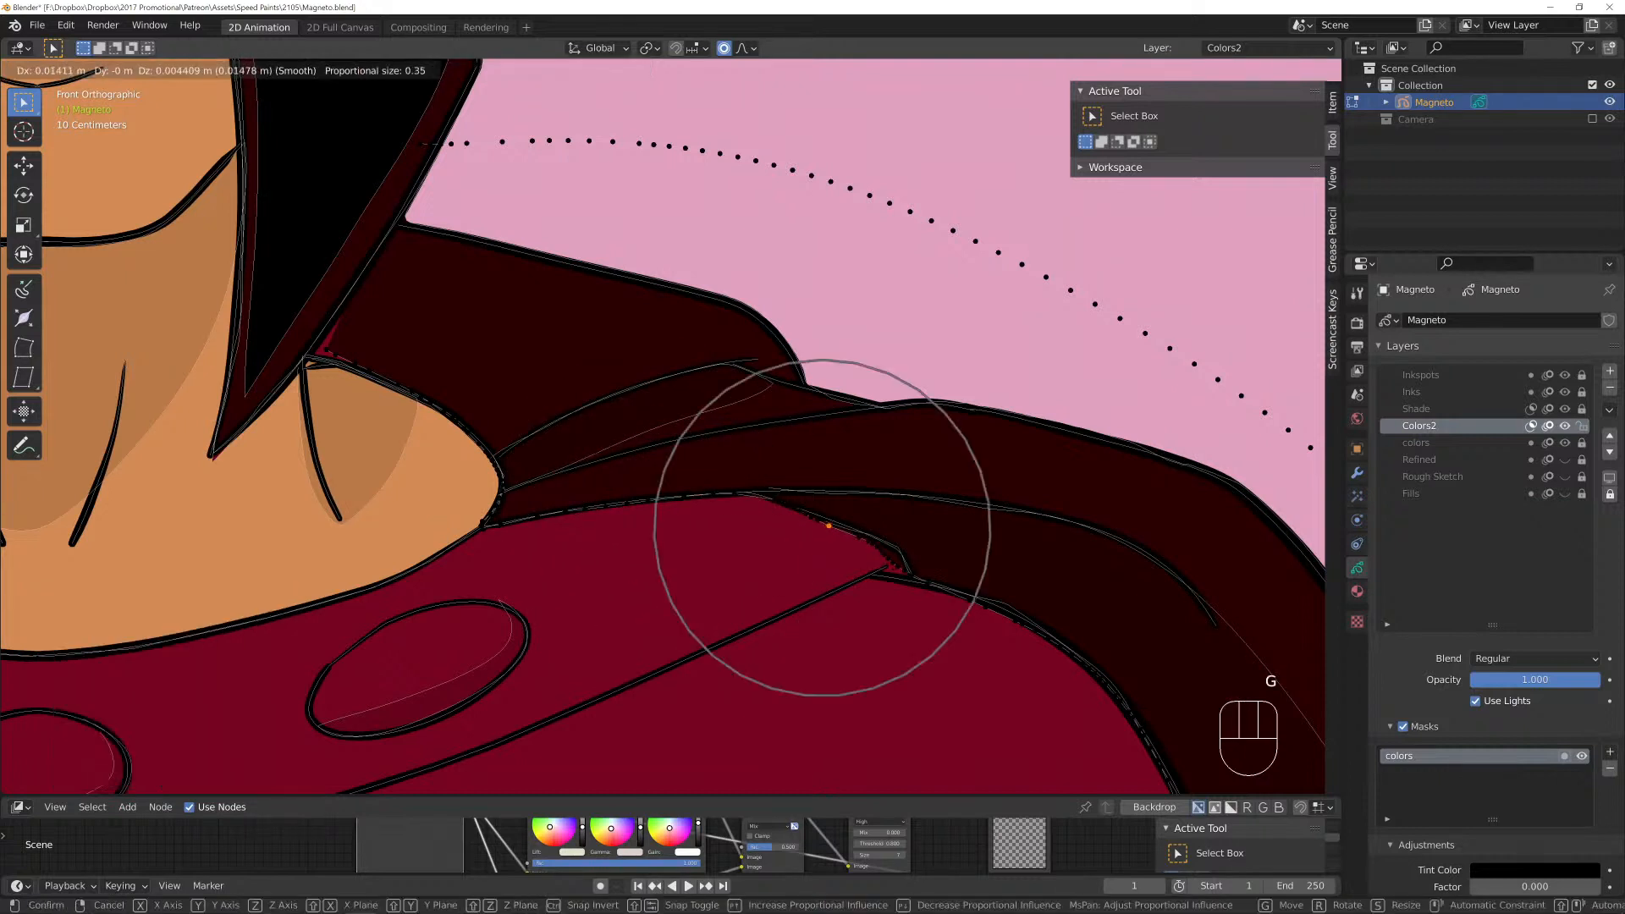
click(846, 541)
Fit the cape fill to the small corner at the collar line's outer end and along the top of the right-hand shoulder.
drag(899, 537, 918, 554)
key(g)
right_click(918, 554)
click(921, 578)
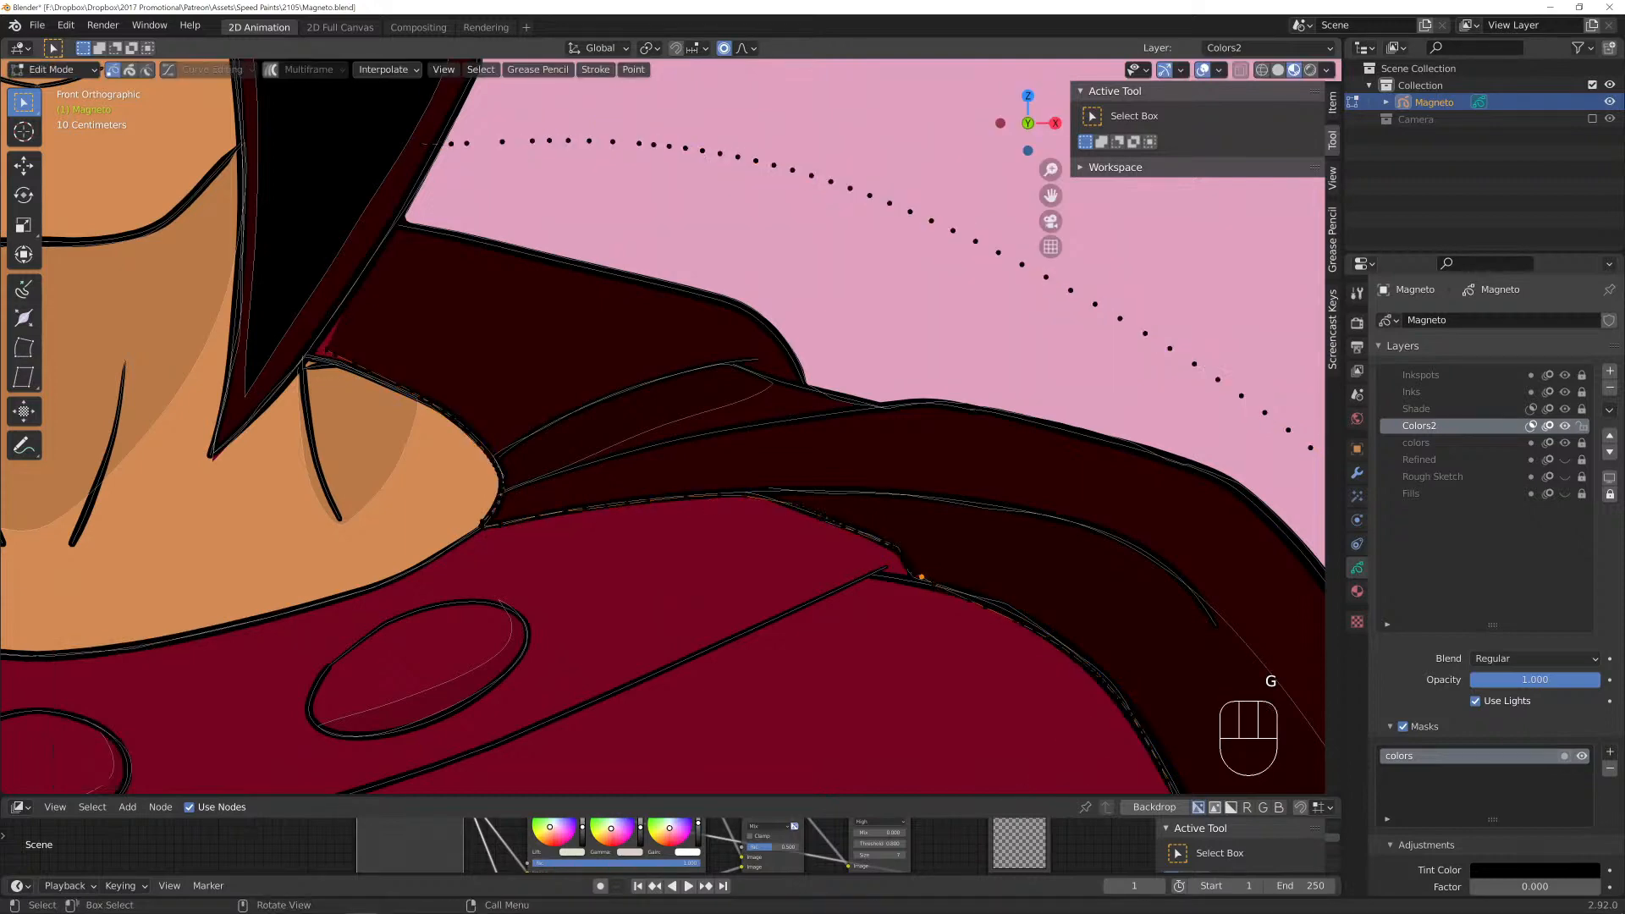
key(g)
scroll(921, 579, up, 3)
click(923, 583)
click(1015, 621)
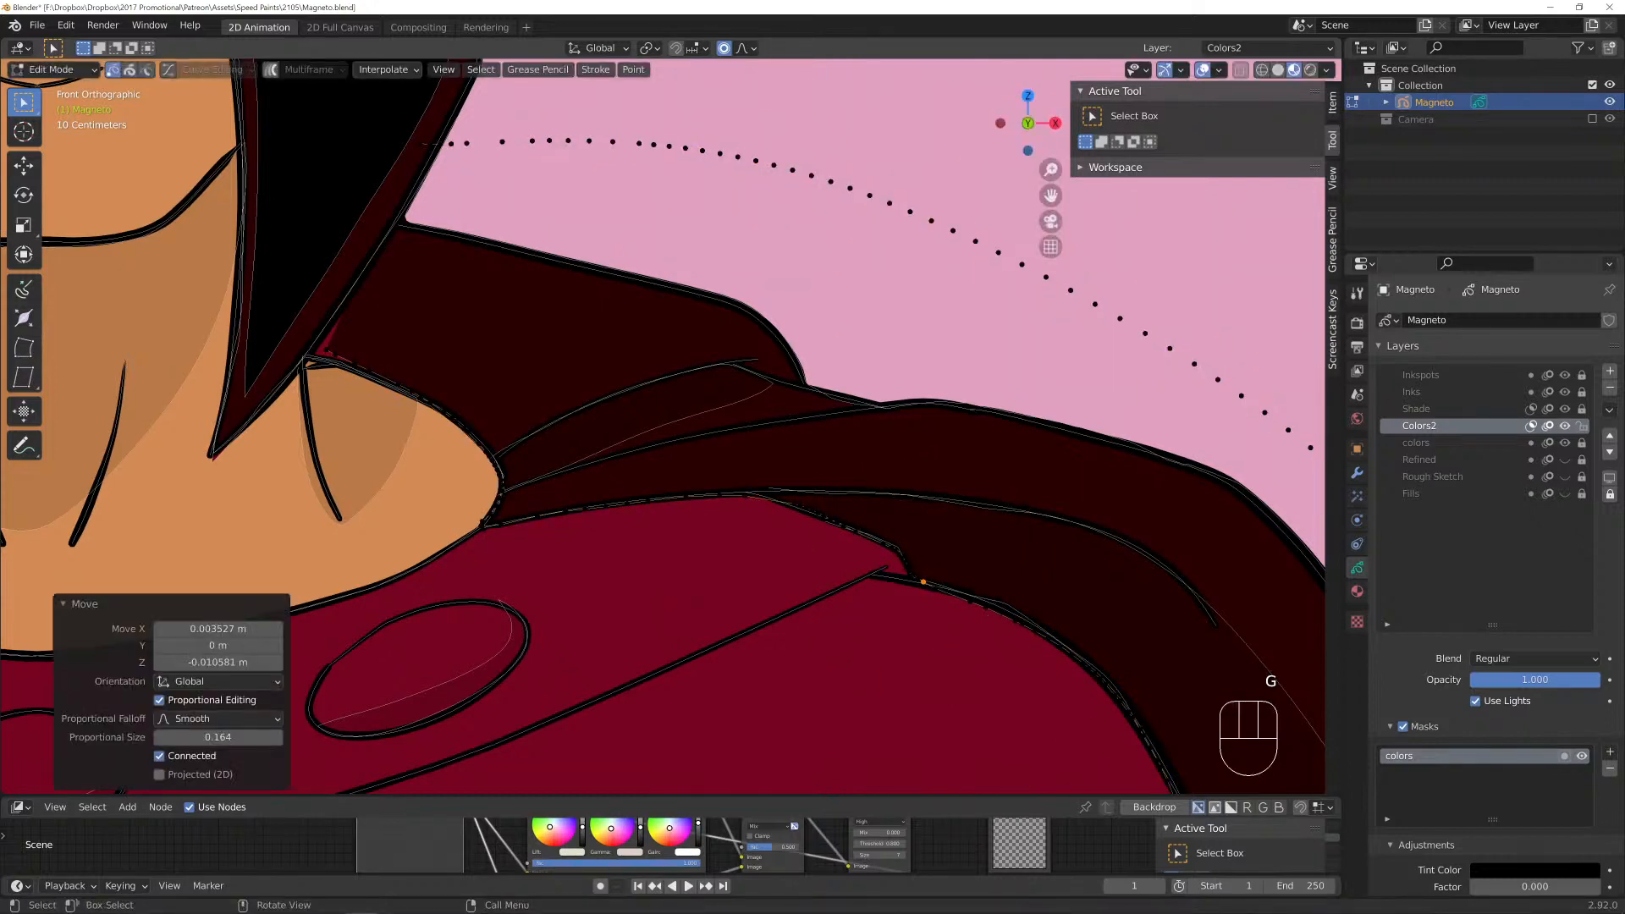
key(g)
click(1013, 616)
key(Tab)
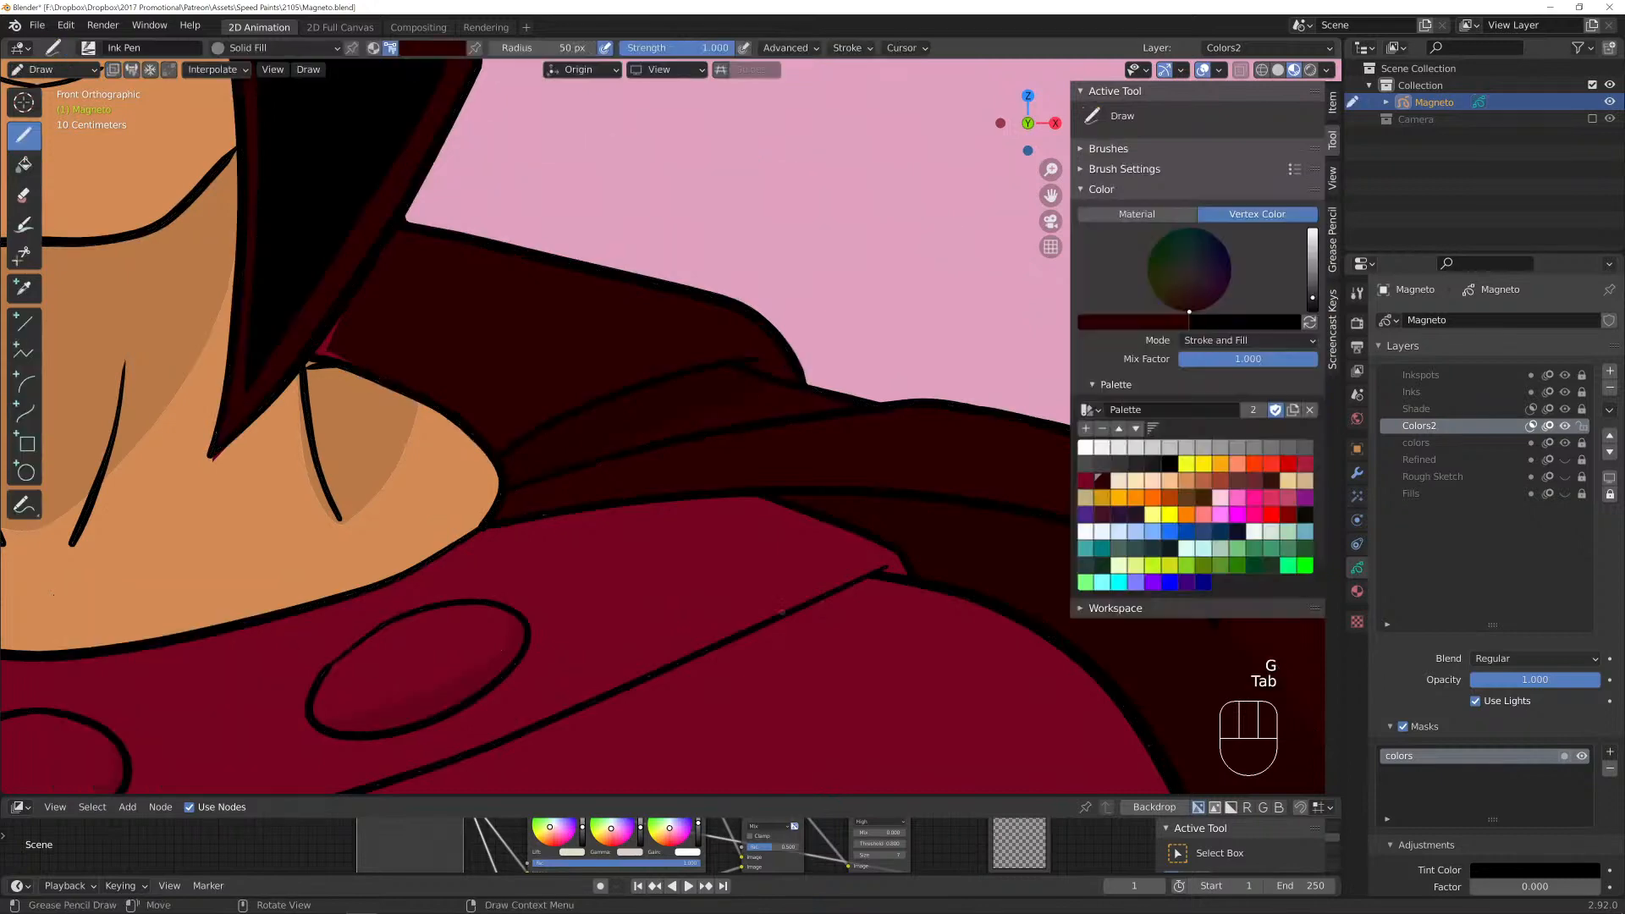
Move the cape fill's edge points beside the right-hand helmet flap to cover the red gap above the neck.
scroll(599, 588, down, 4)
scroll(689, 362, up, 5)
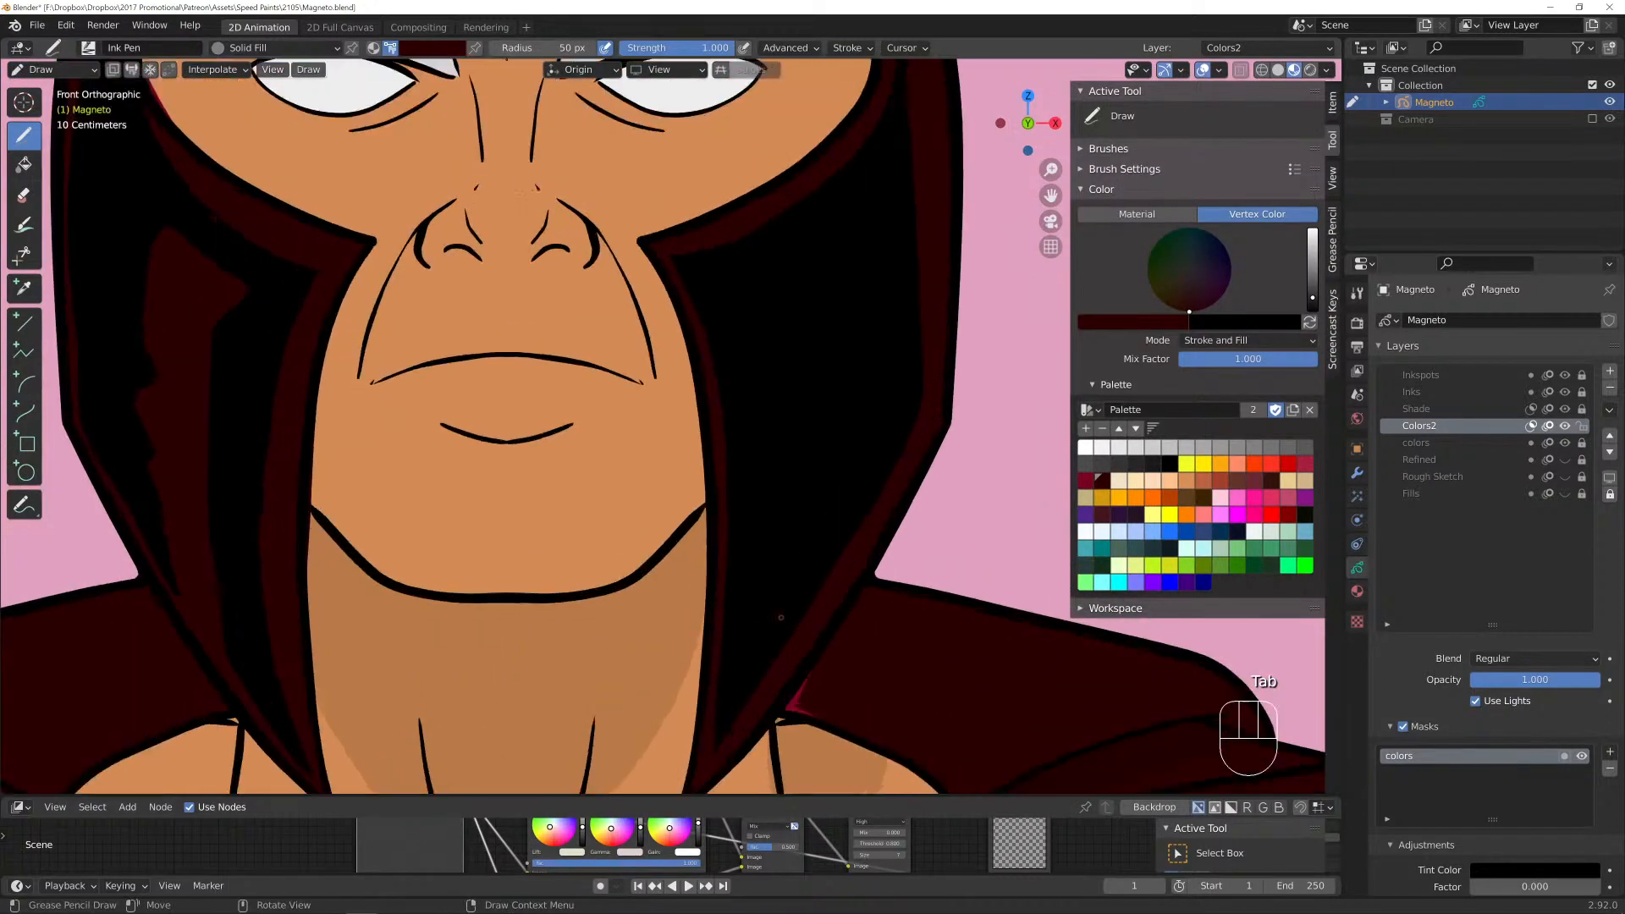
key(Tab)
click(771, 686)
key(g)
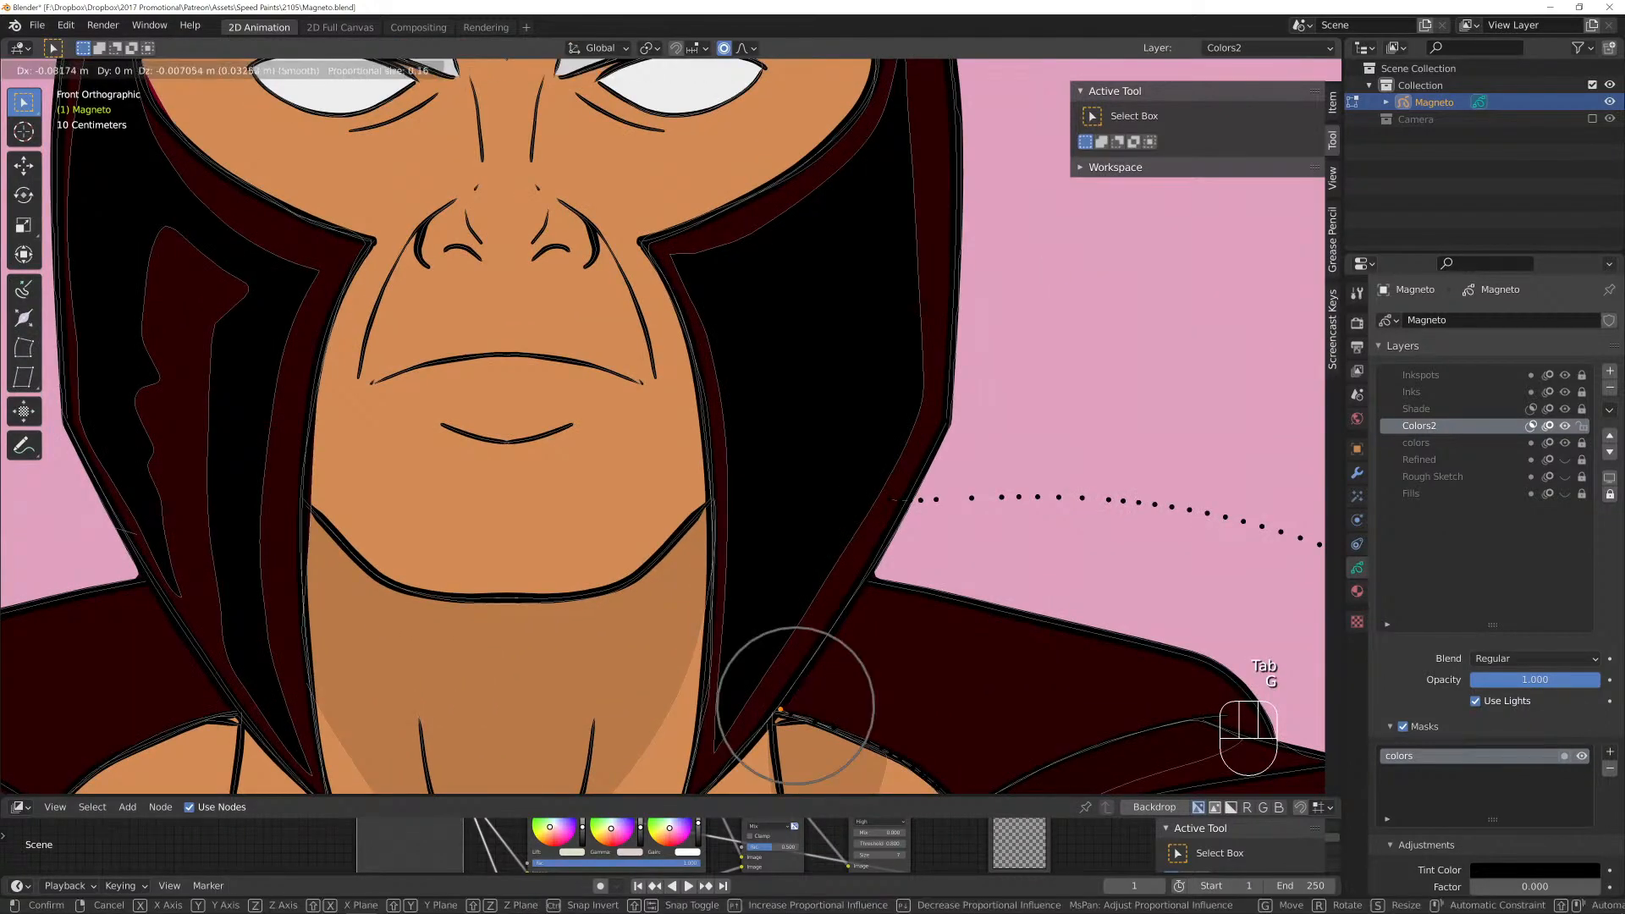
key(Tab)
Bring the whole figure into view and save Magneto.blend.
scroll(764, 682, down, 5)
scroll(644, 592, down, 2)
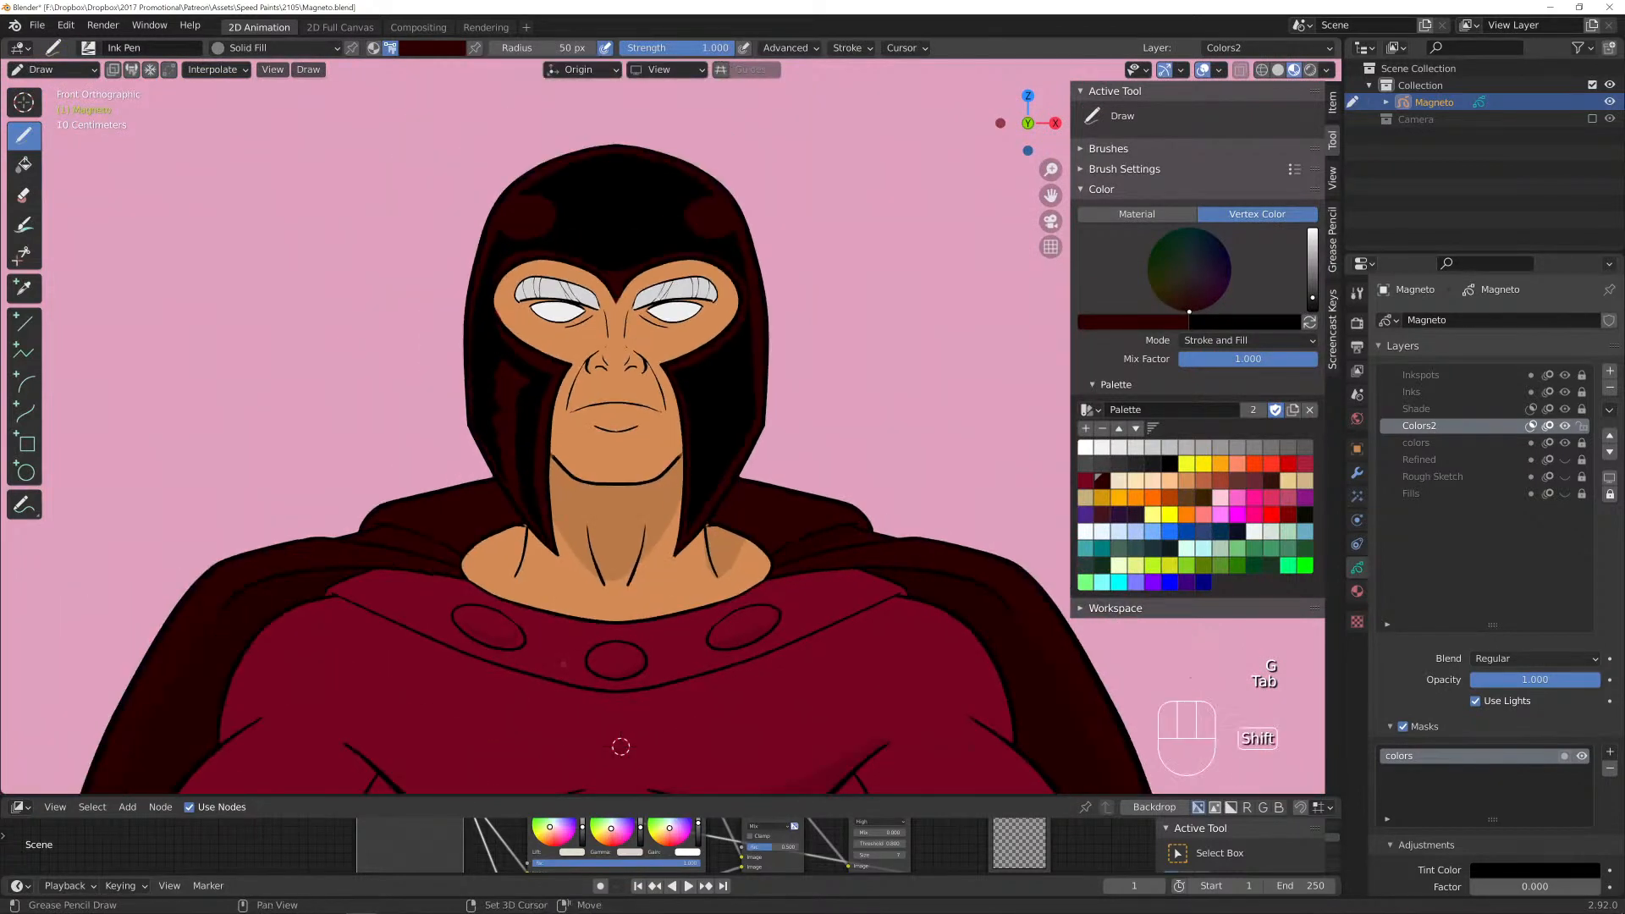
shift+middle_drag(637, 557, 635, 443)
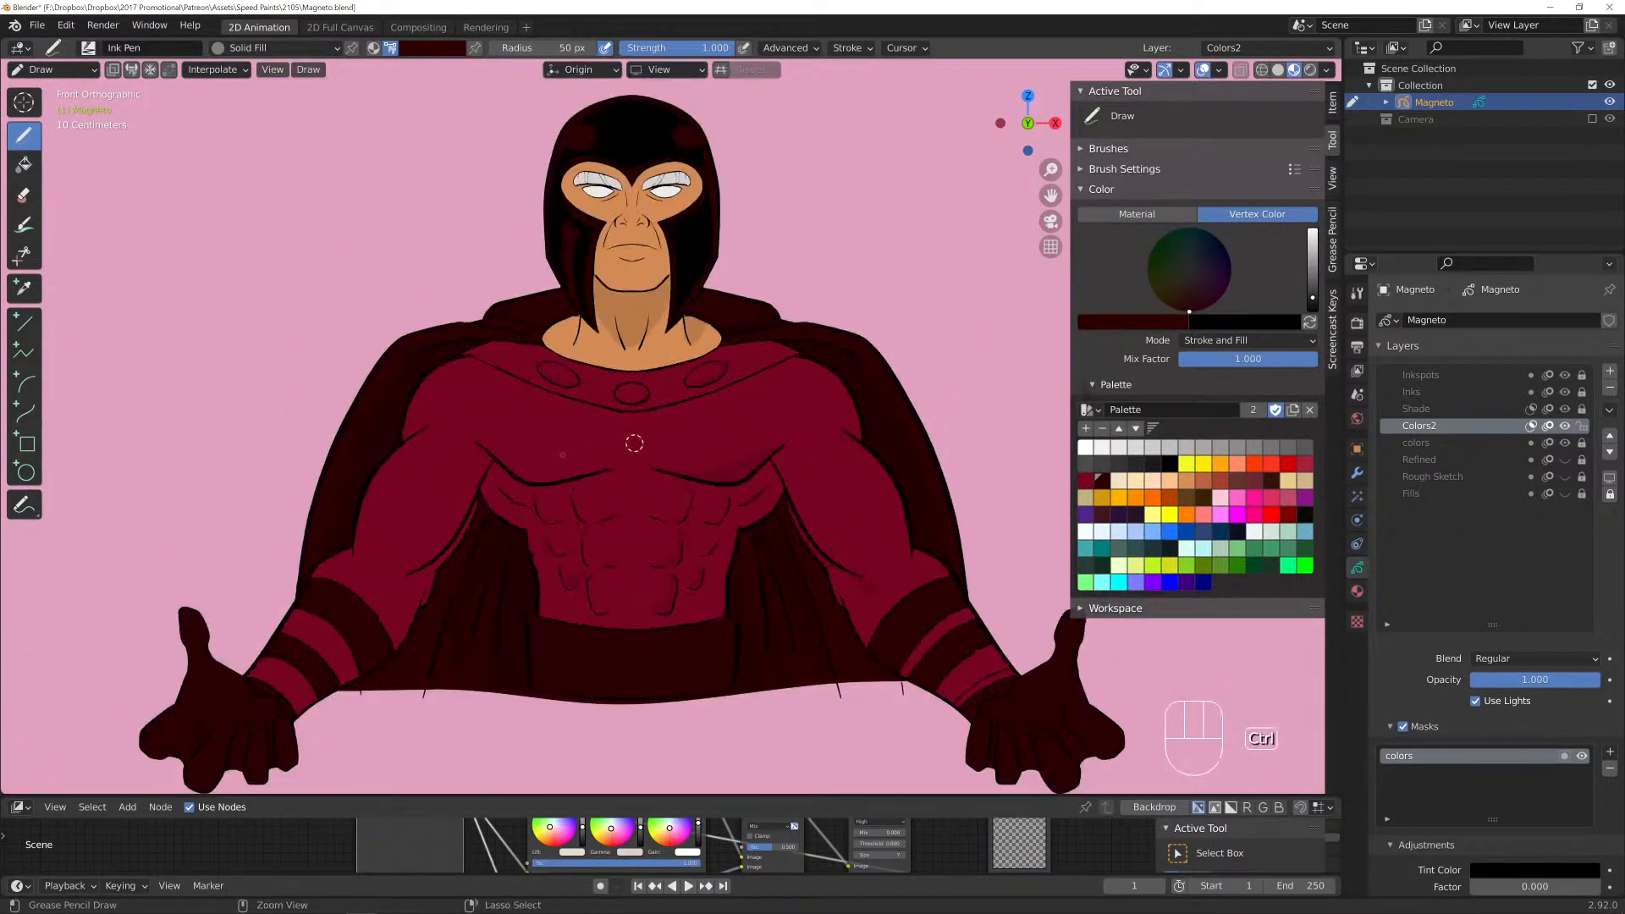
key(ctrl+s)
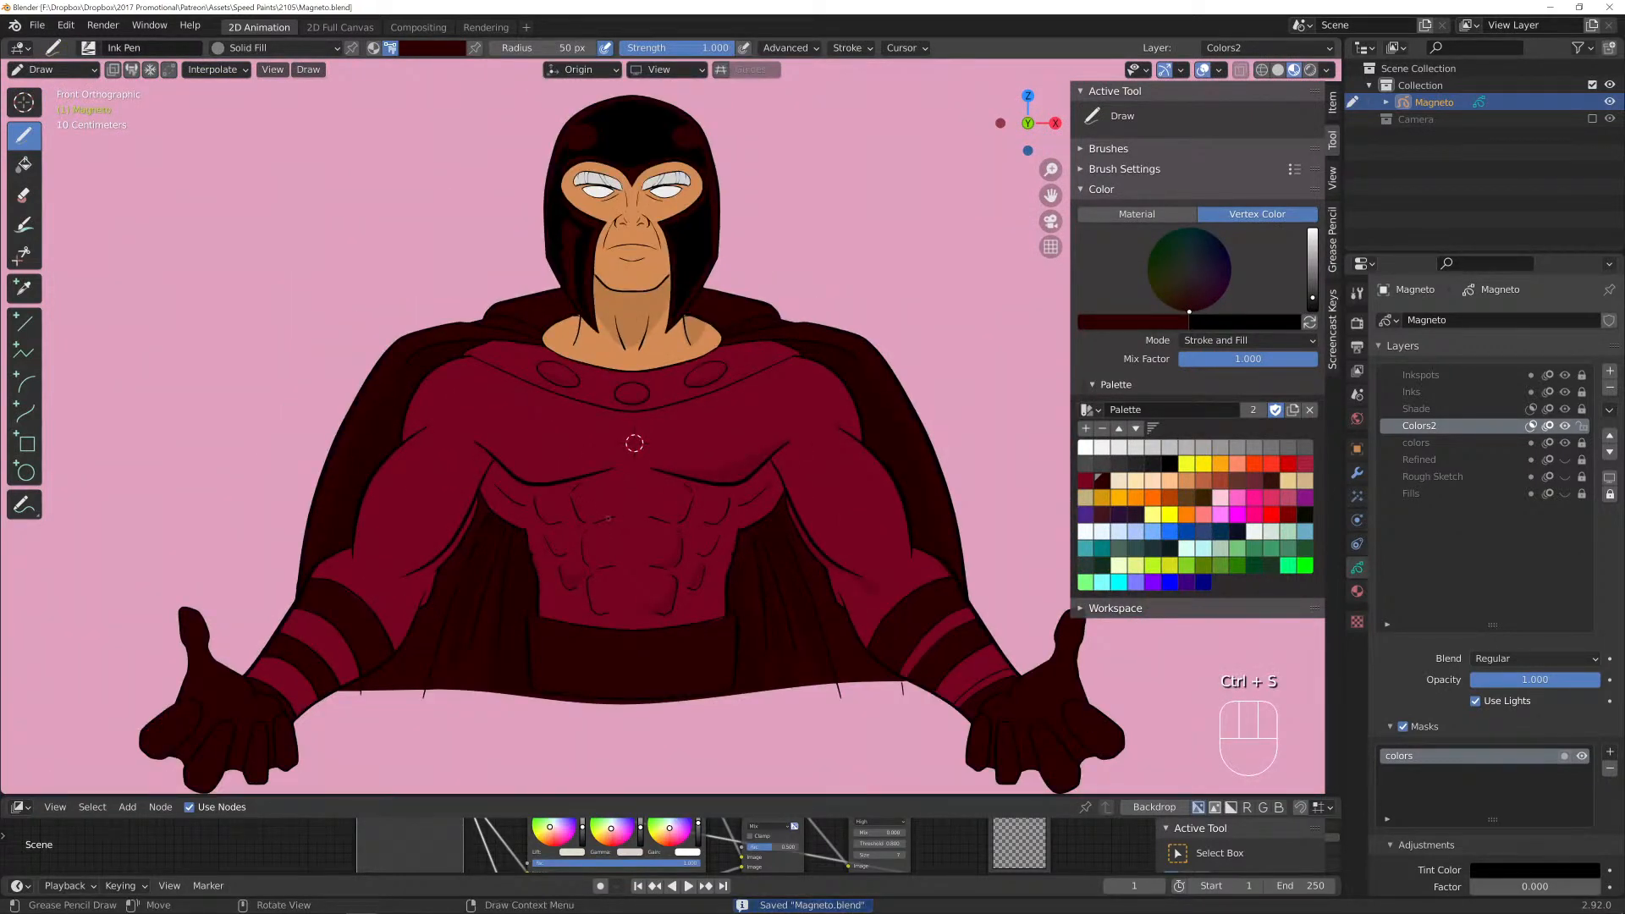
Inspect the coloring of the helmet, face and shoulders, and save the file again.
shift+middle_drag(608, 518, 515, 481)
shift+middle_drag(547, 328, 590, 622)
scroll(584, 616, up, 6)
shift+middle_drag(463, 567, 656, 480)
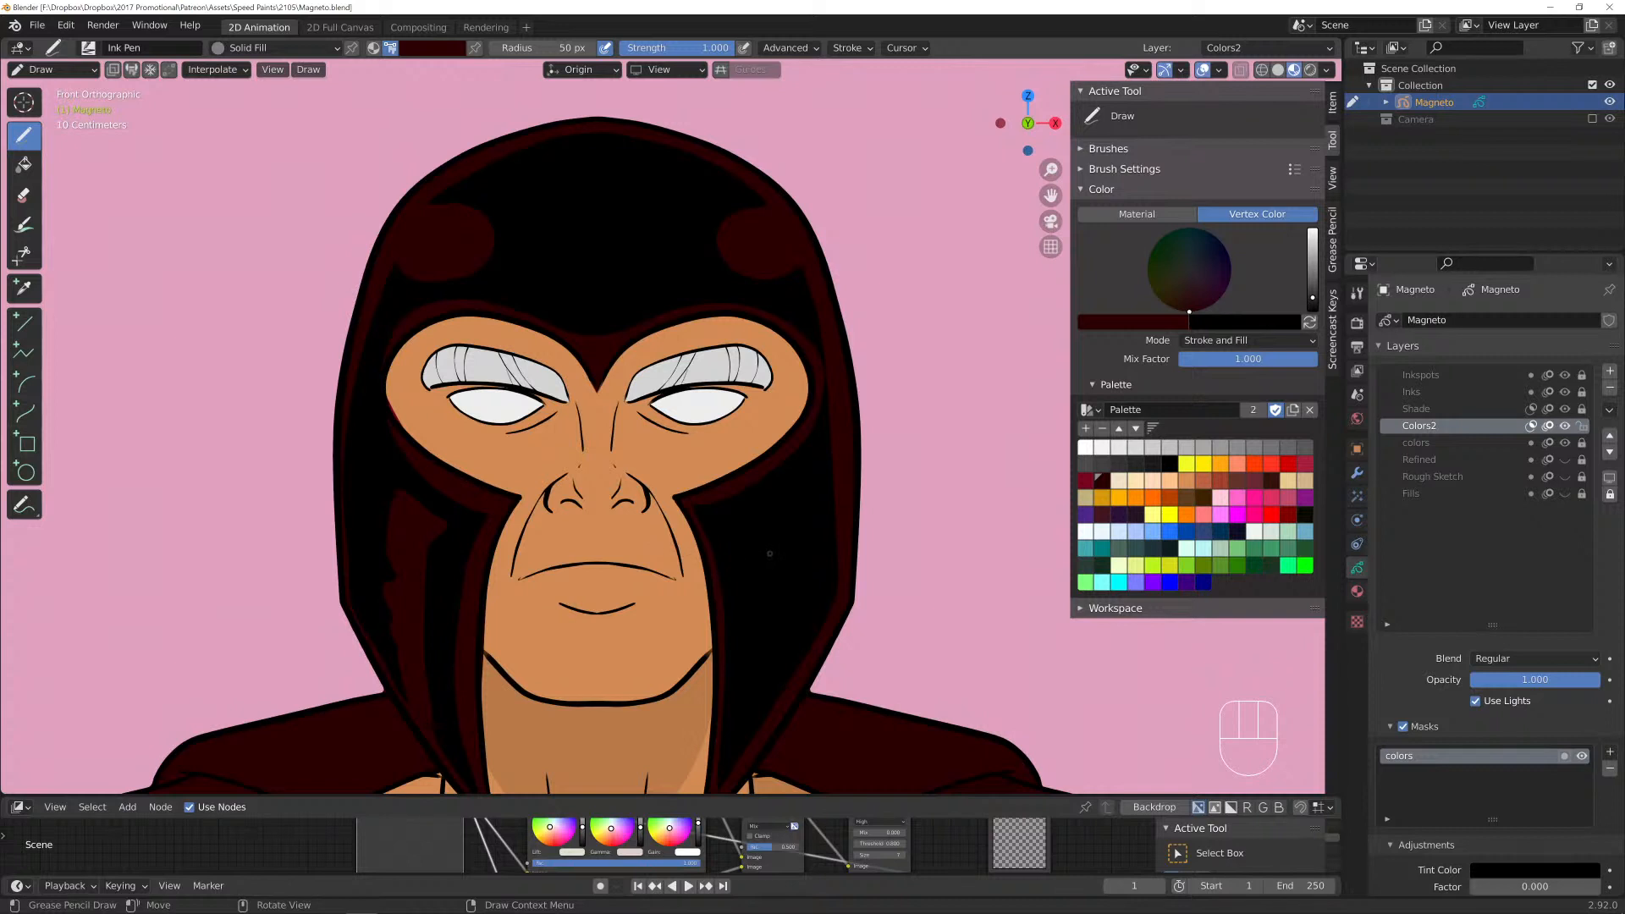
scroll(770, 554, down, 3)
scroll(769, 554, down, 3)
scroll(635, 423, up, 3)
mouse_move(593, 635)
shift+middle_down()
mouse_move(582, 376)
mouse_move(583, 644)
shift+middle_up()
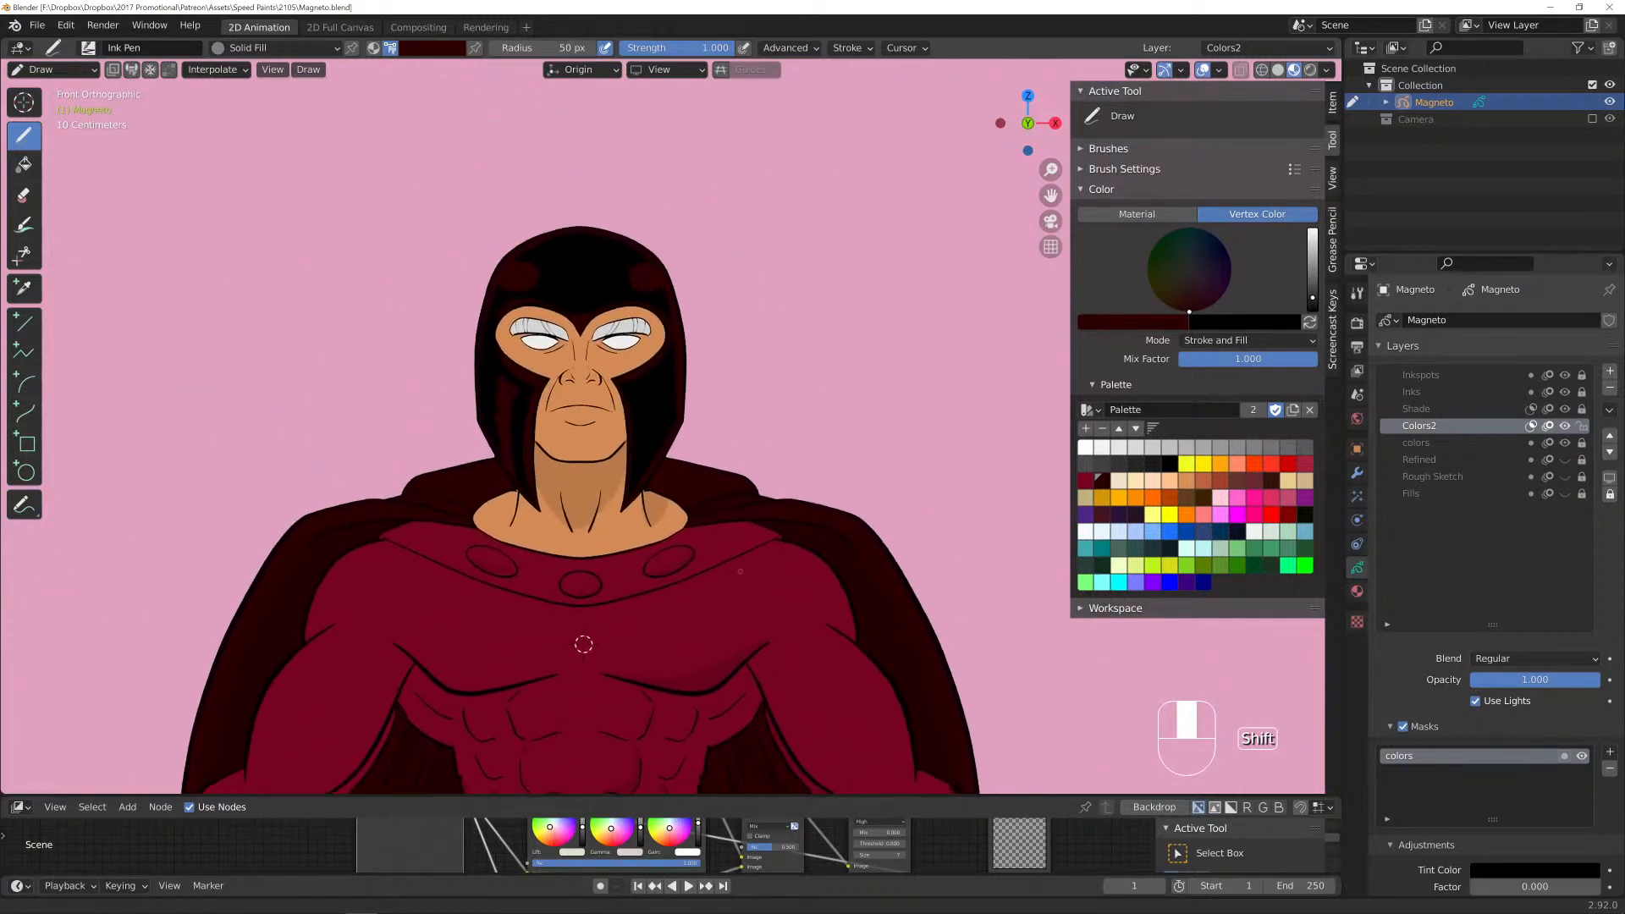
scroll(519, 786, up, 3)
shift+middle_drag(639, 506, 638, 529)
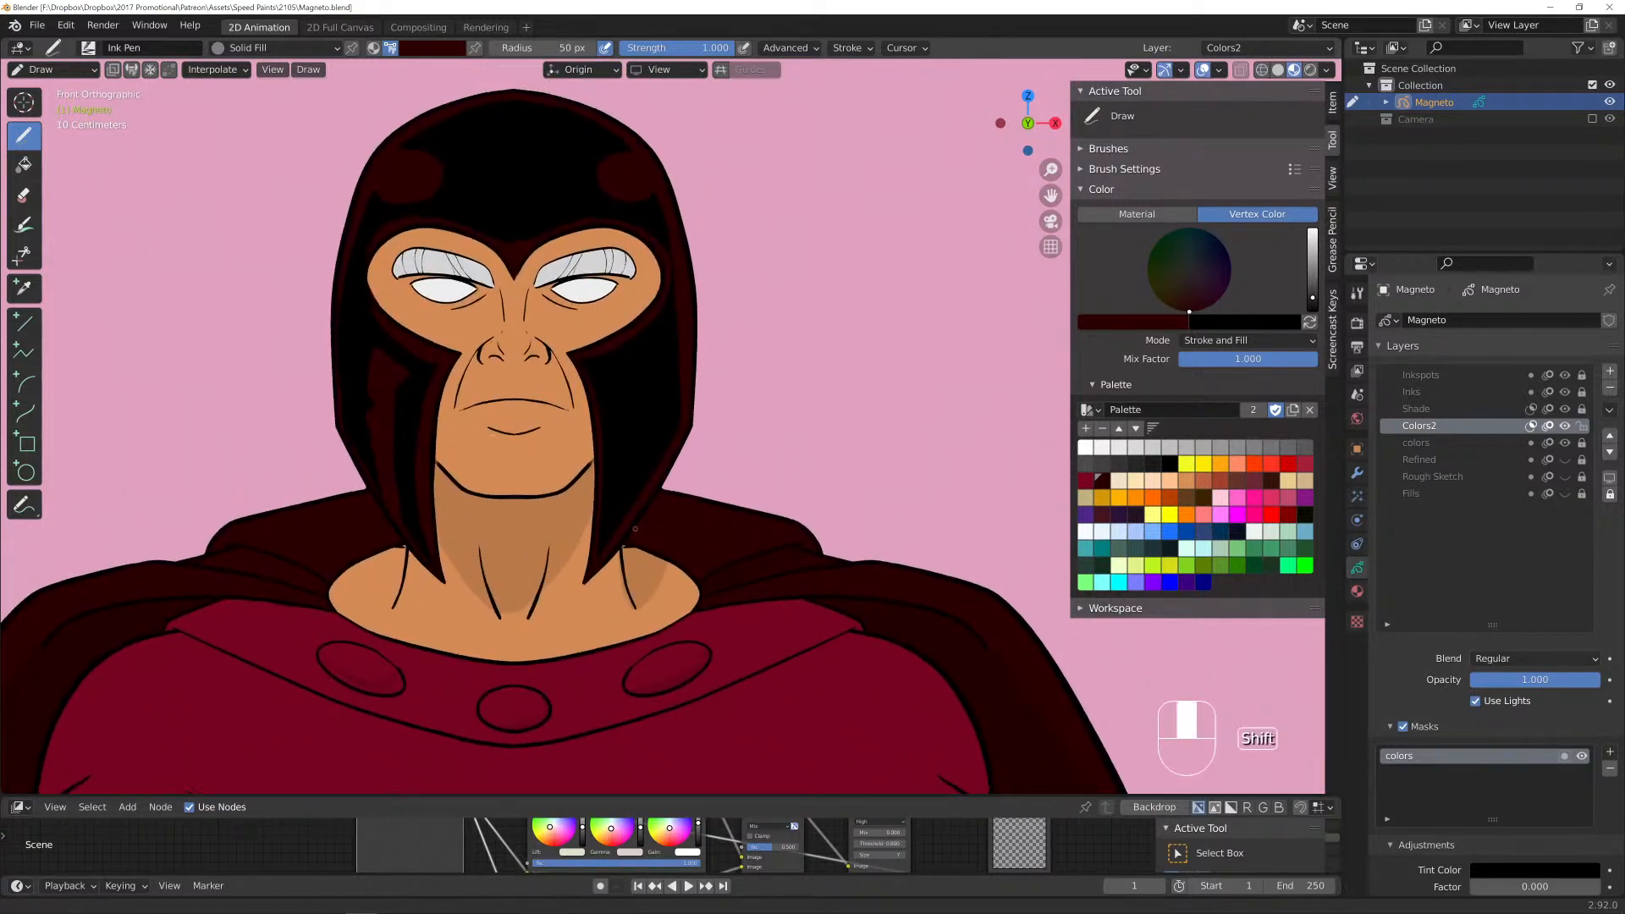
key(ctrl+s)
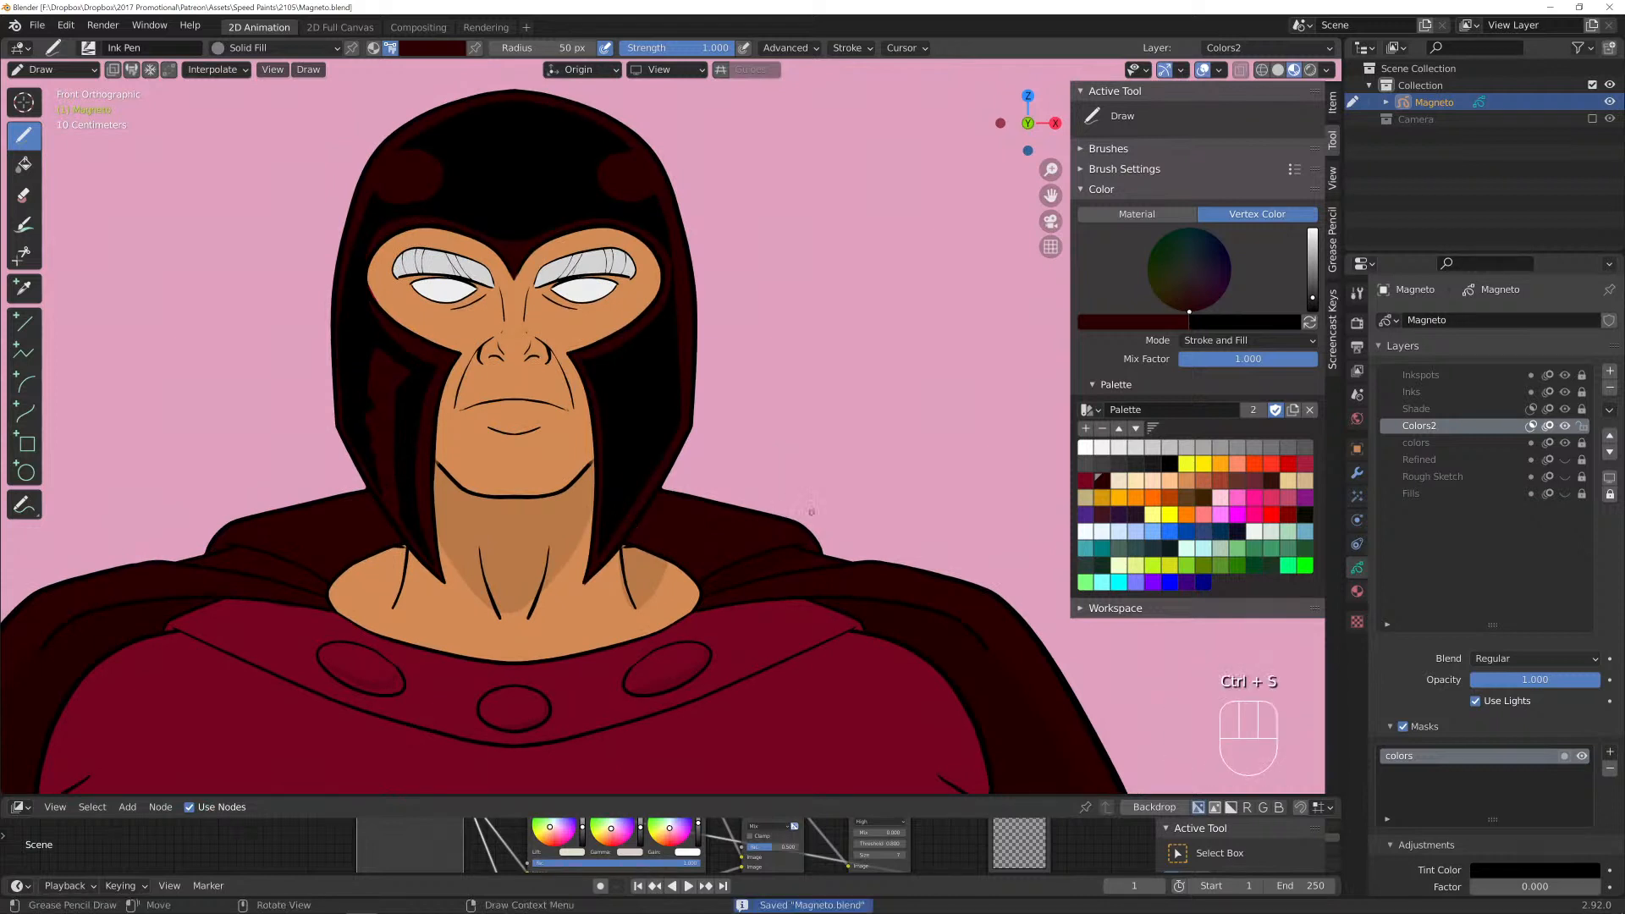
Draw shadow fills along the undersides of both eyebrows on the Shade layer, using a near-black palette color.
click(1422, 409)
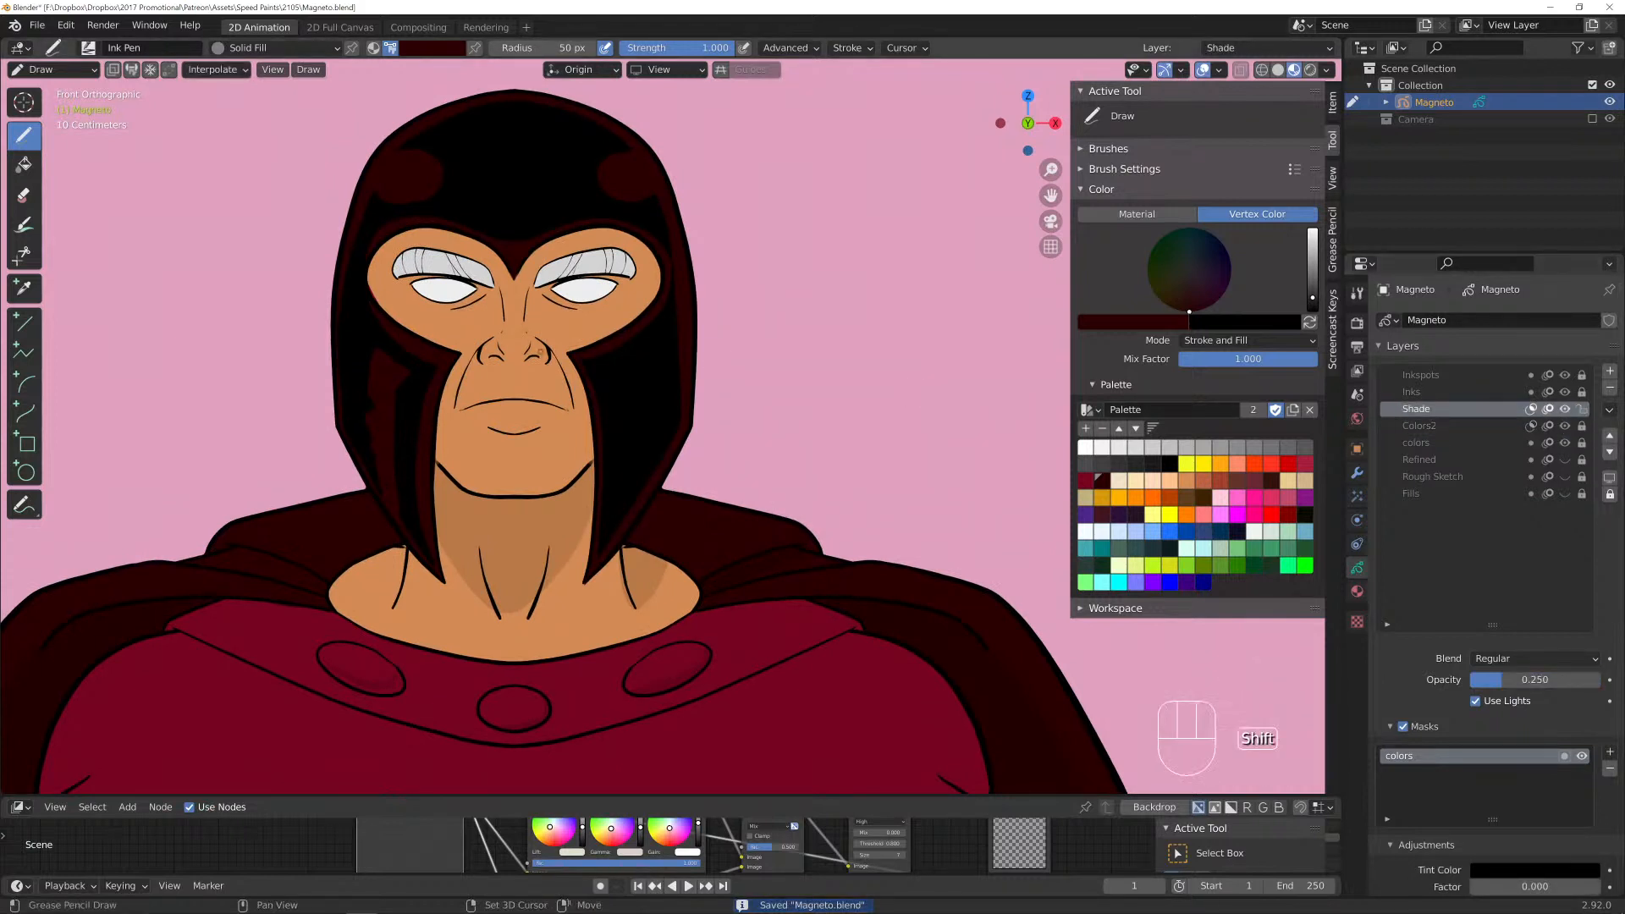
ctrl+middle_drag(677, 541, 676, 484)
scroll(677, 477, up, 2)
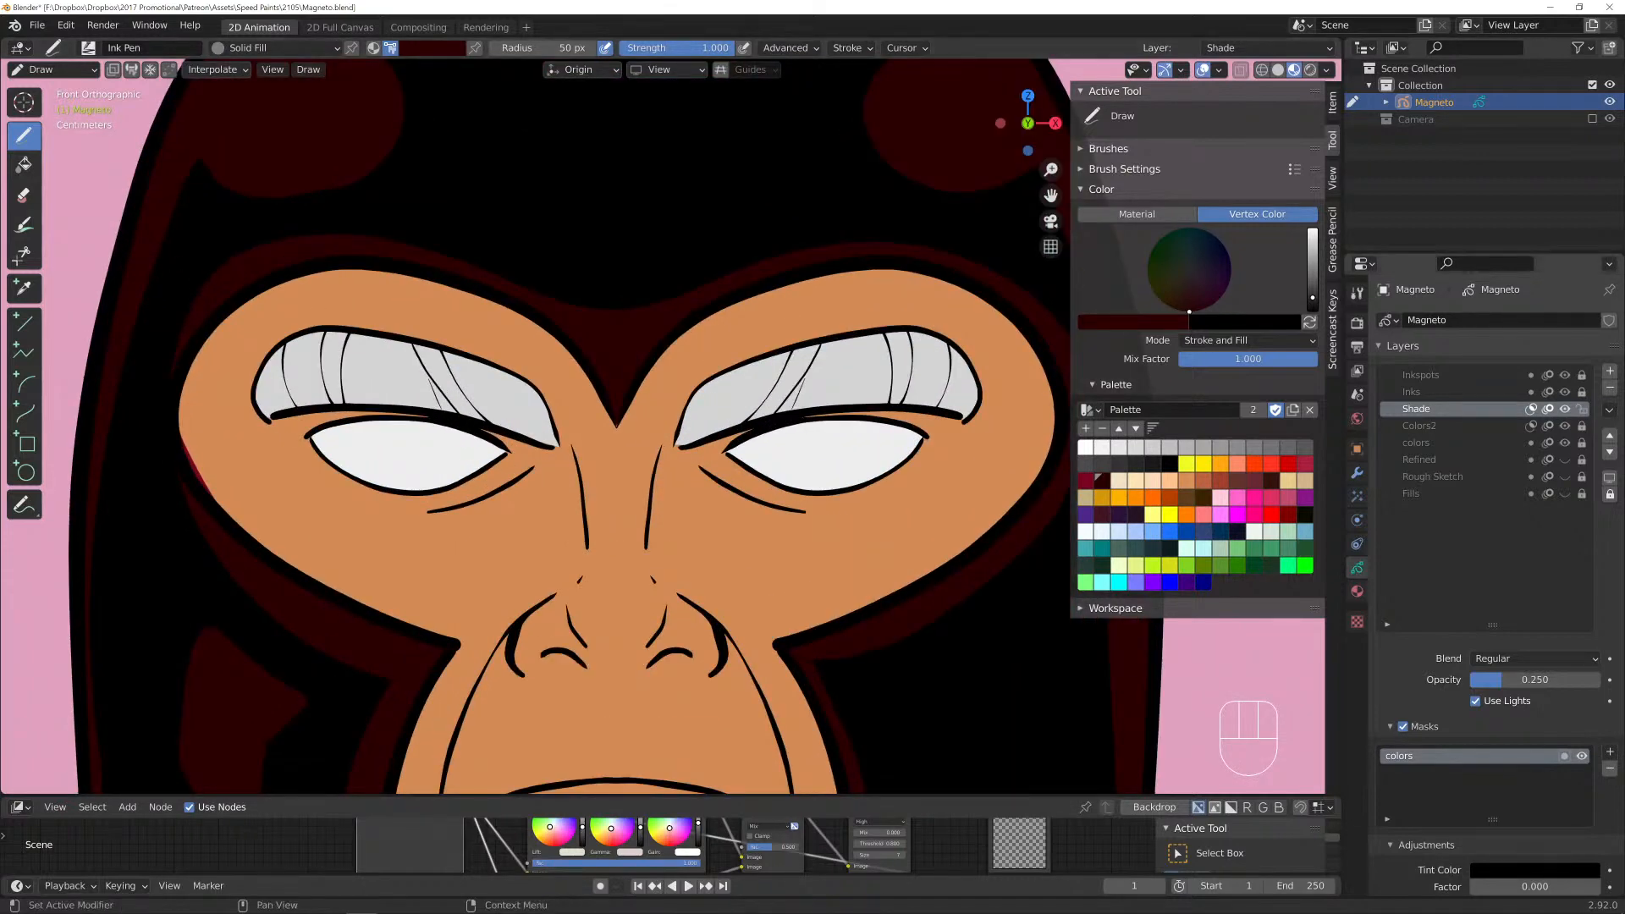
click(1153, 464)
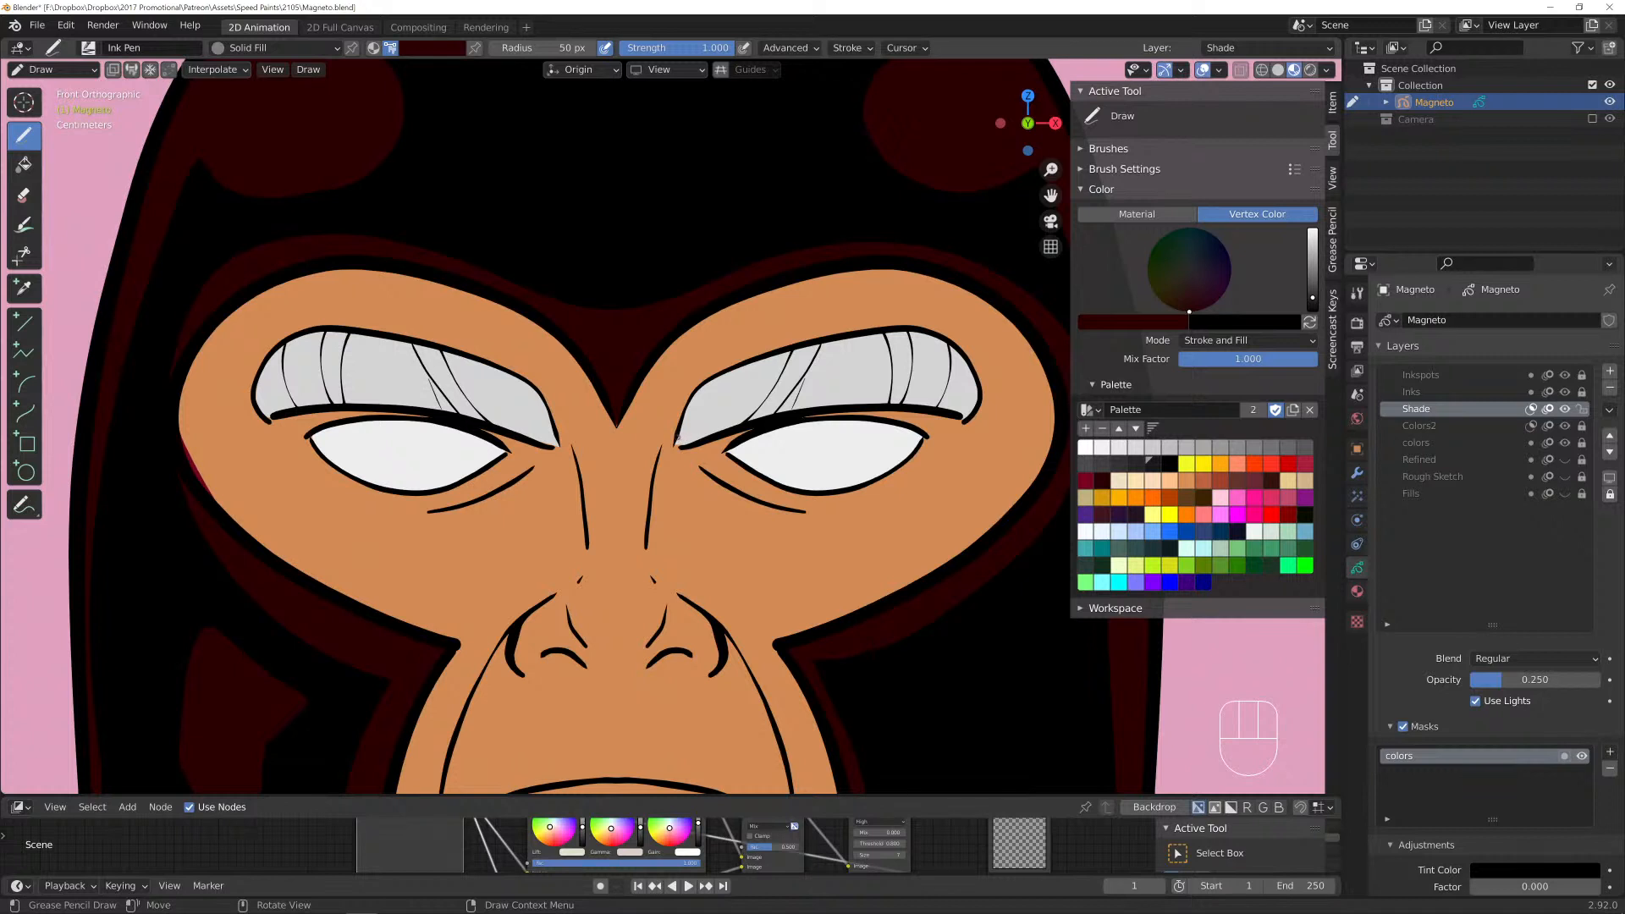
mouse_move(677, 436)
mouse_down()
mouse_move(871, 377)
mouse_move(964, 394)
mouse_move(969, 415)
mouse_move(702, 449)
mouse_up()
mouse_move(555, 443)
mouse_down()
mouse_move(398, 396)
mouse_move(271, 405)
mouse_move(298, 443)
mouse_up()
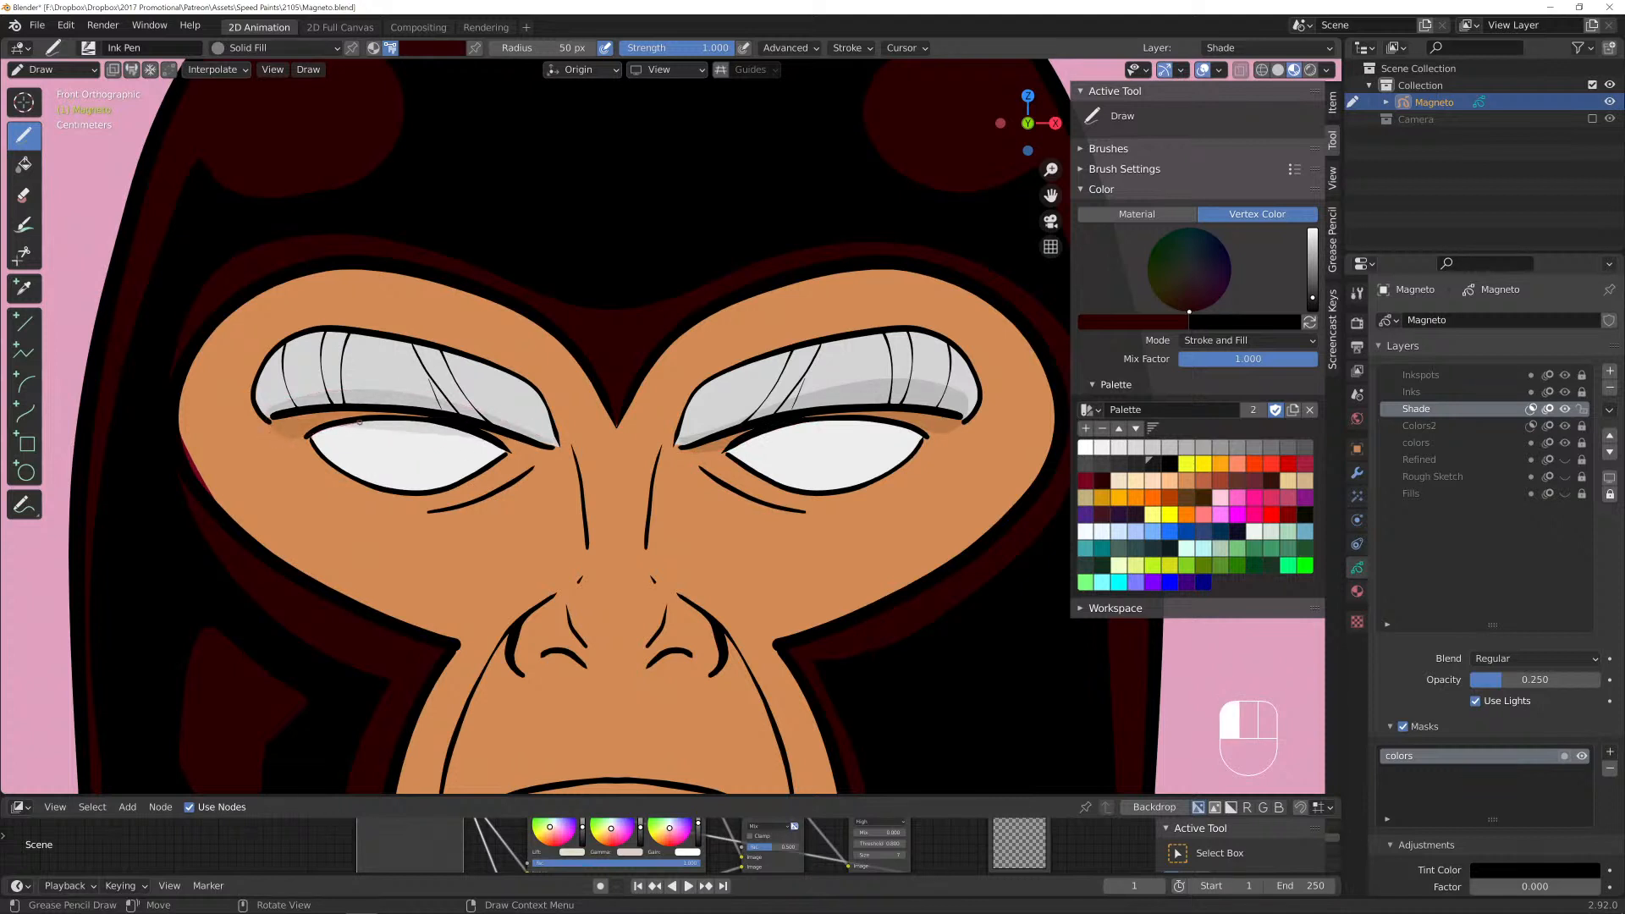
drag(557, 449, 560, 449)
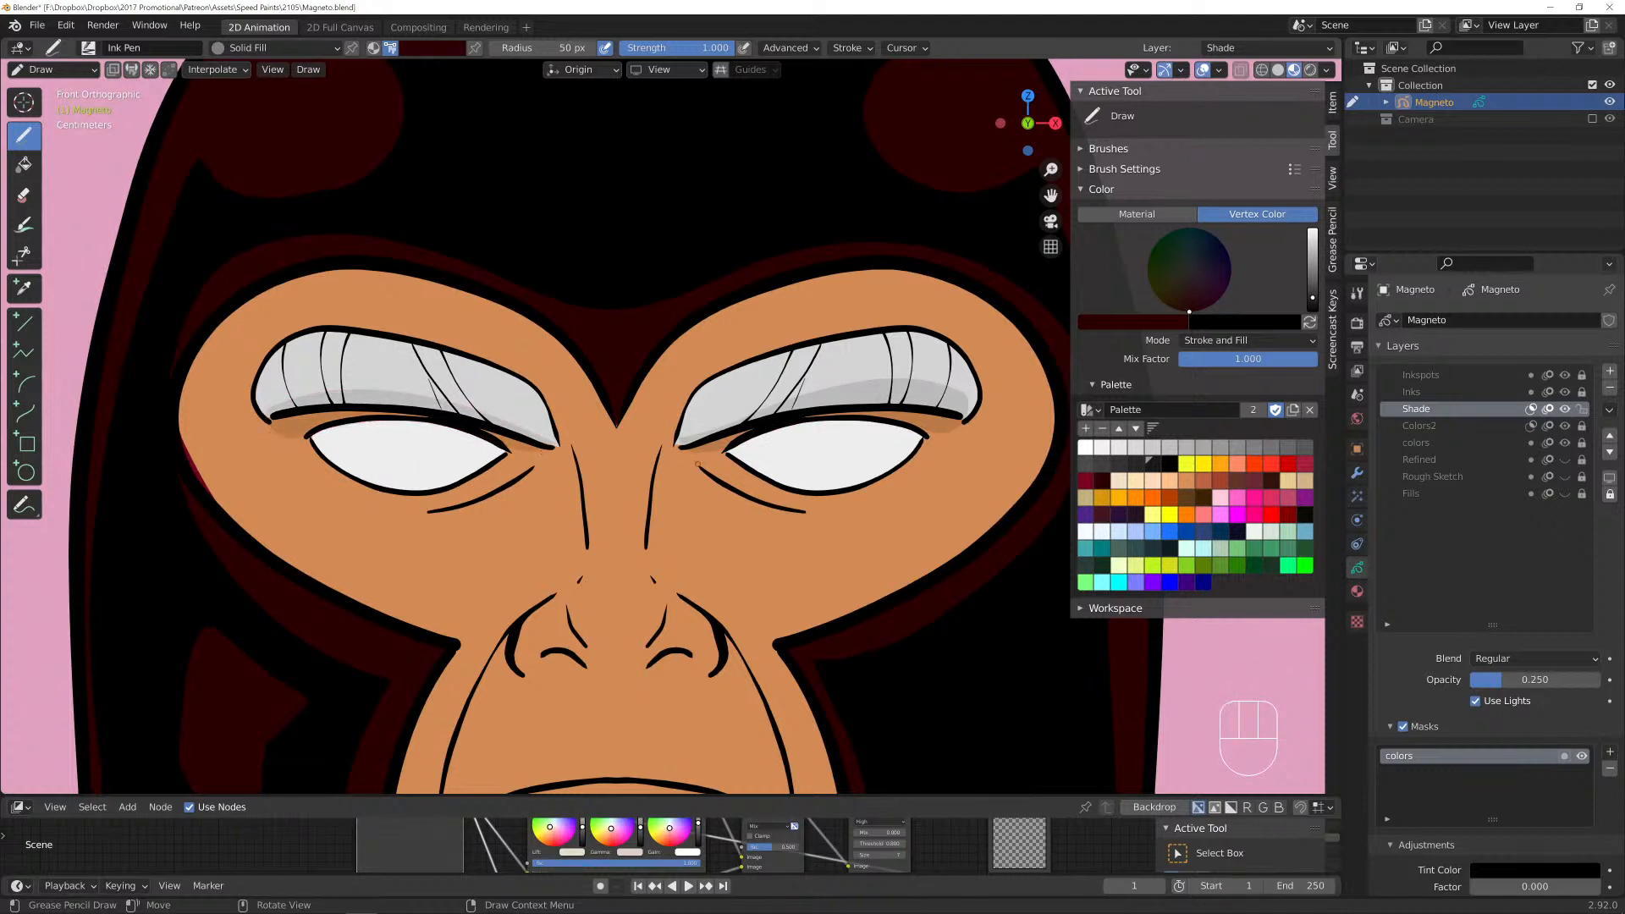
Draw thin shadow fills along the crease lines beneath both eyes.
mouse_move(684, 454)
mouse_down()
mouse_move(800, 515)
mouse_move(667, 449)
mouse_up()
drag(537, 469, 537, 468)
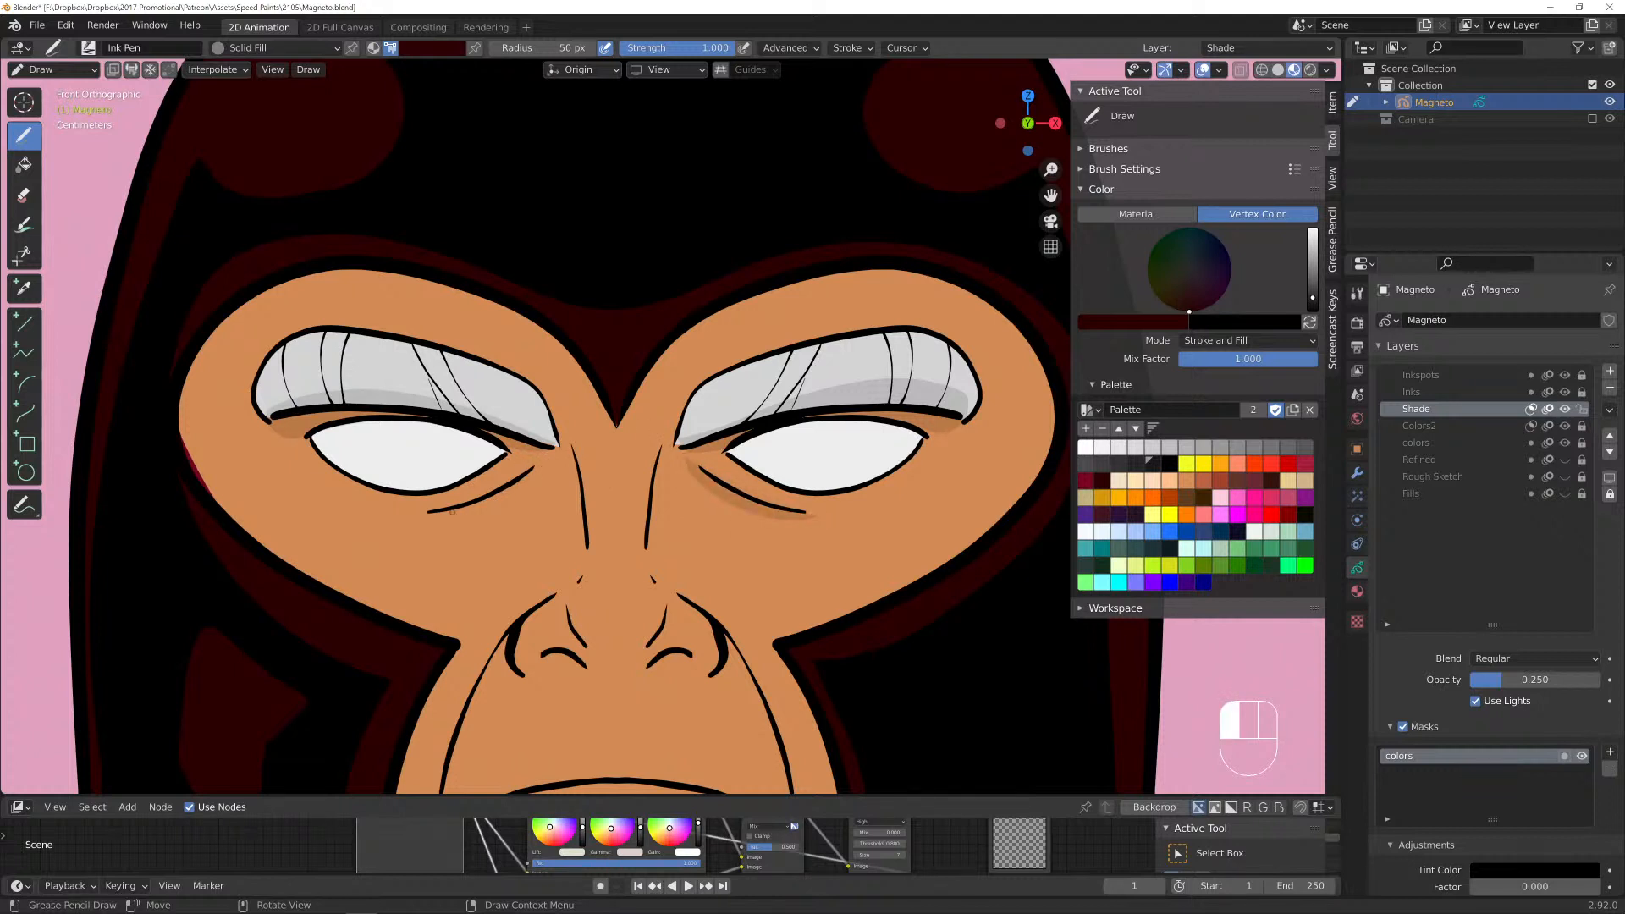
drag(453, 511, 570, 466)
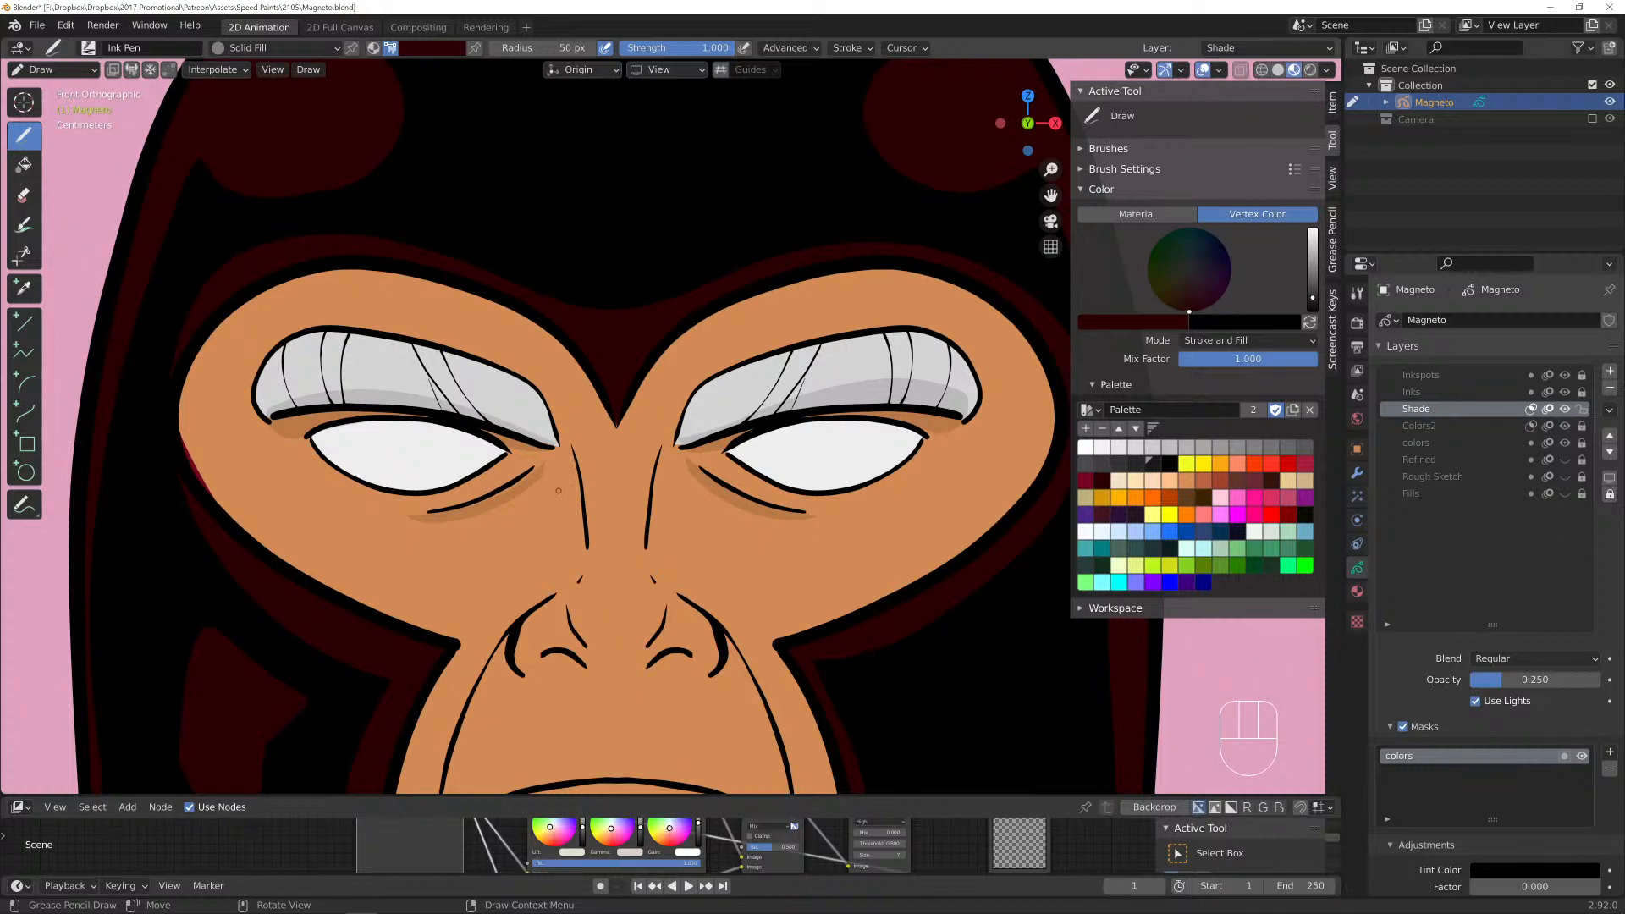
Draw shadow fills across the underside of the nose, along the upper lip and above the lower lip line.
shift+middle_drag(559, 491, 651, 421)
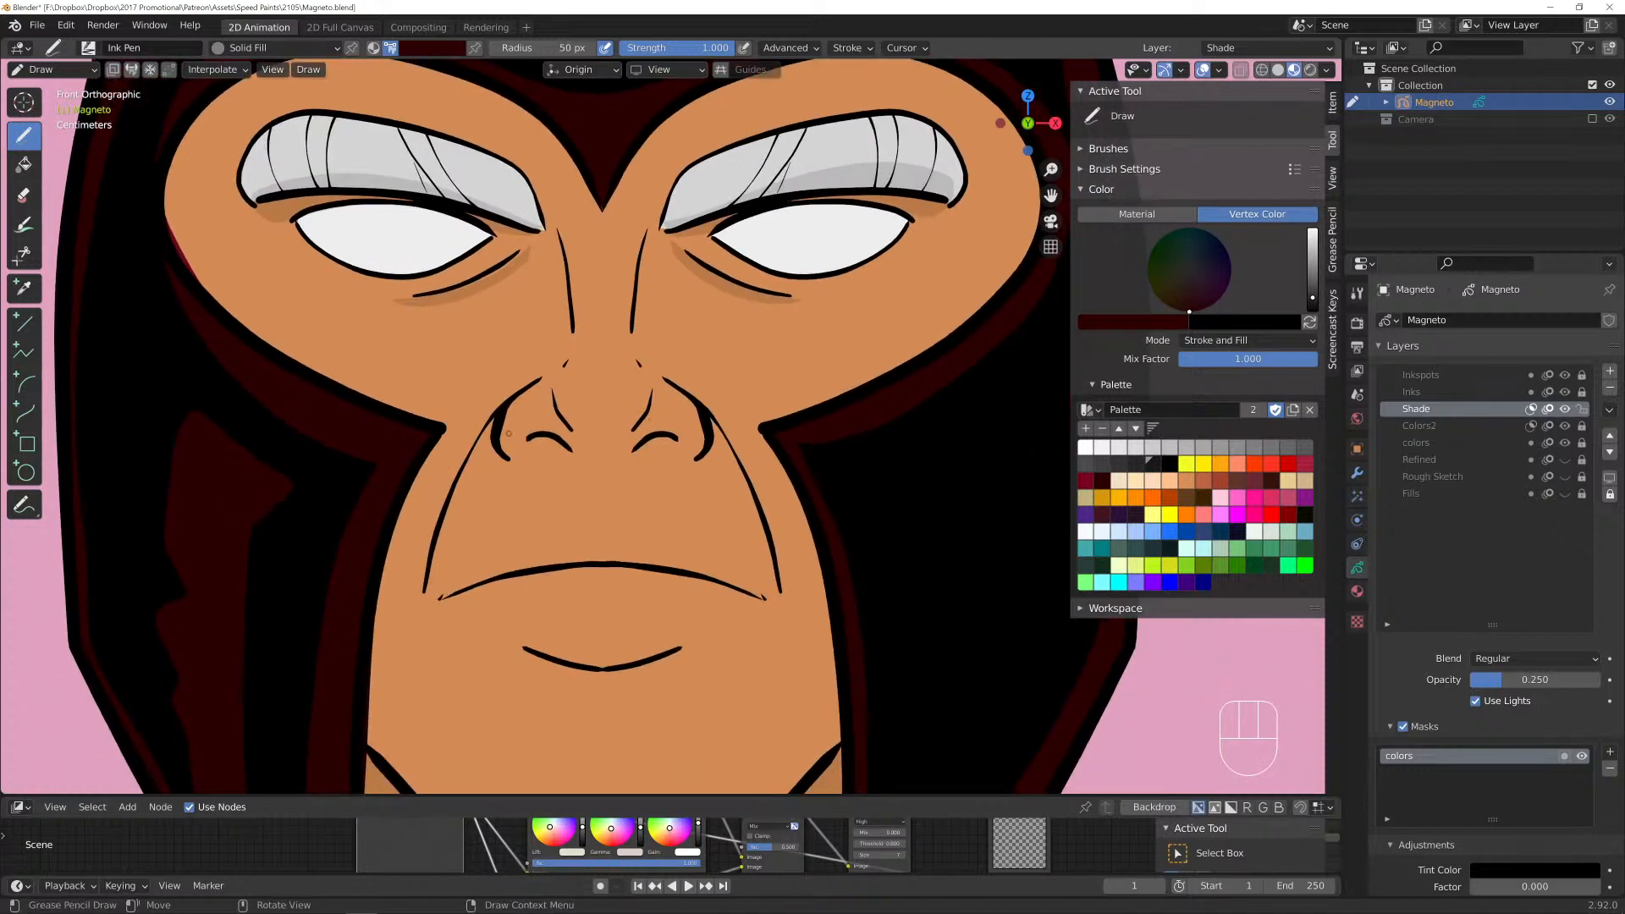
mouse_move(508, 462)
mouse_down()
mouse_move(514, 436)
mouse_move(563, 425)
mouse_move(686, 436)
mouse_move(584, 452)
mouse_move(592, 470)
mouse_move(555, 481)
mouse_up()
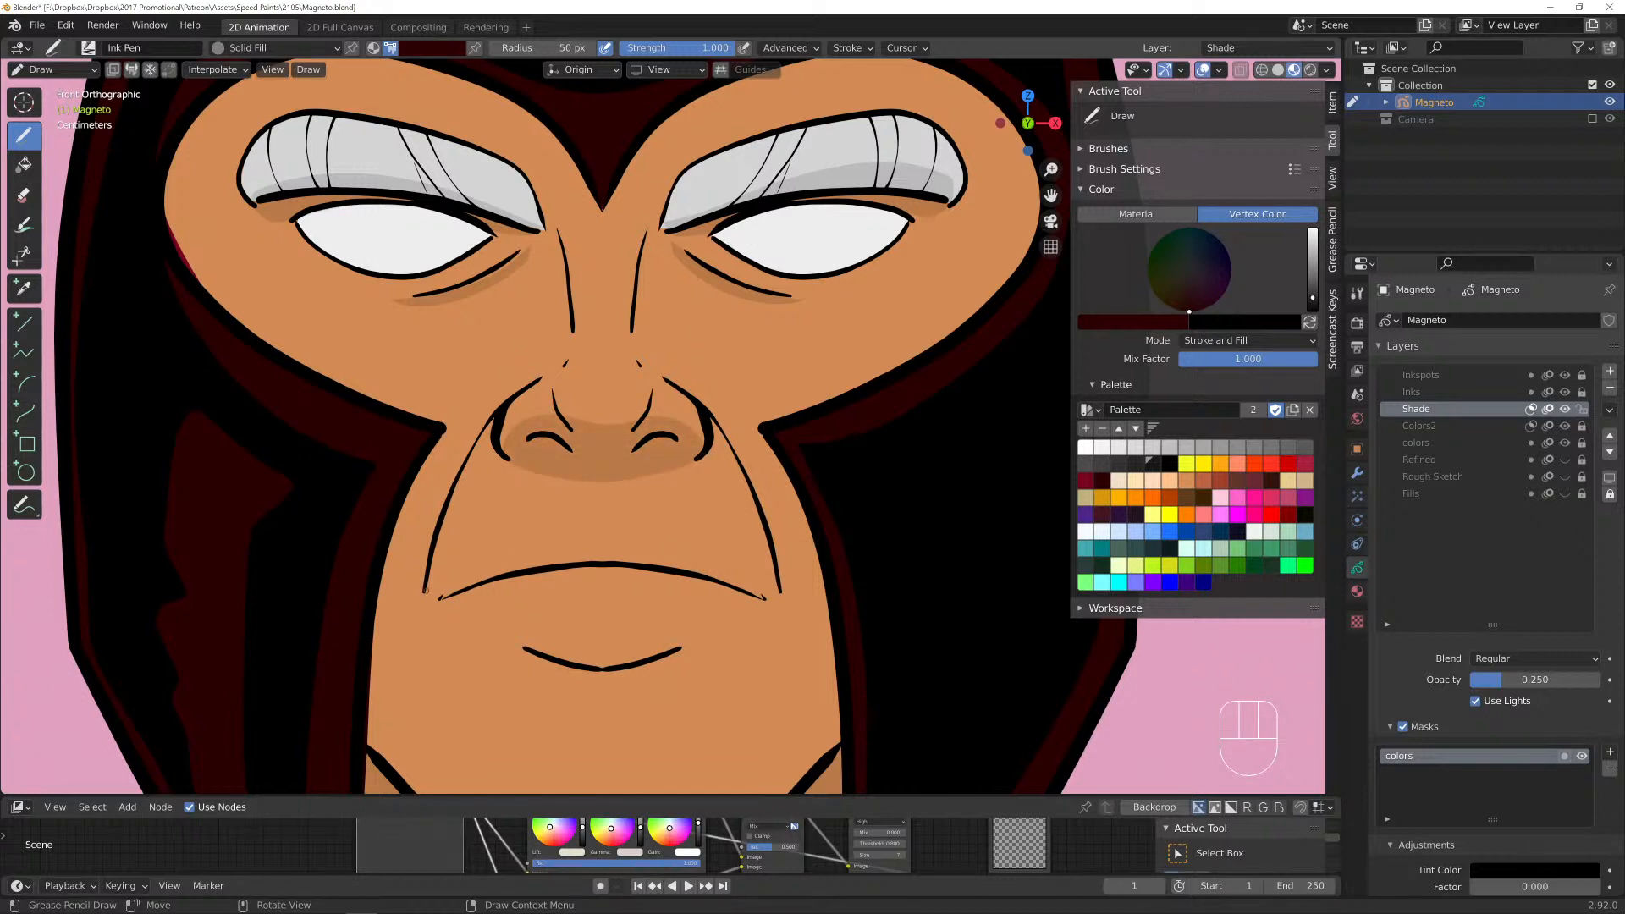
mouse_move(498, 559)
mouse_down()
mouse_move(620, 540)
mouse_move(592, 572)
mouse_move(728, 584)
mouse_move(658, 570)
mouse_up()
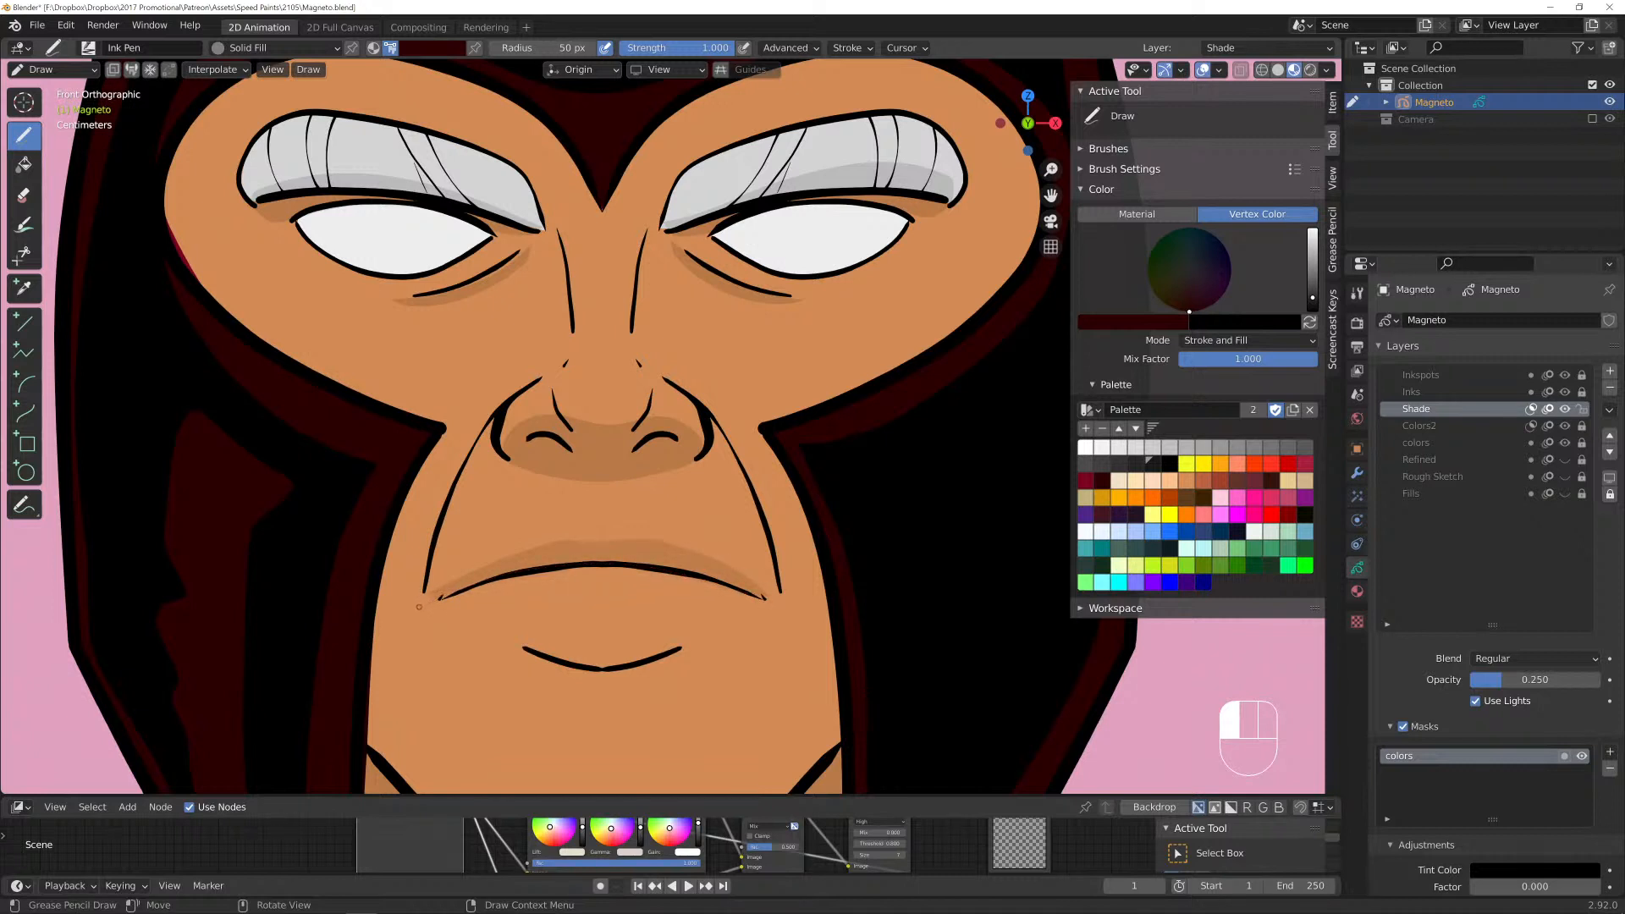
drag(419, 607, 409, 607)
shift+middle_drag(547, 667, 541, 499)
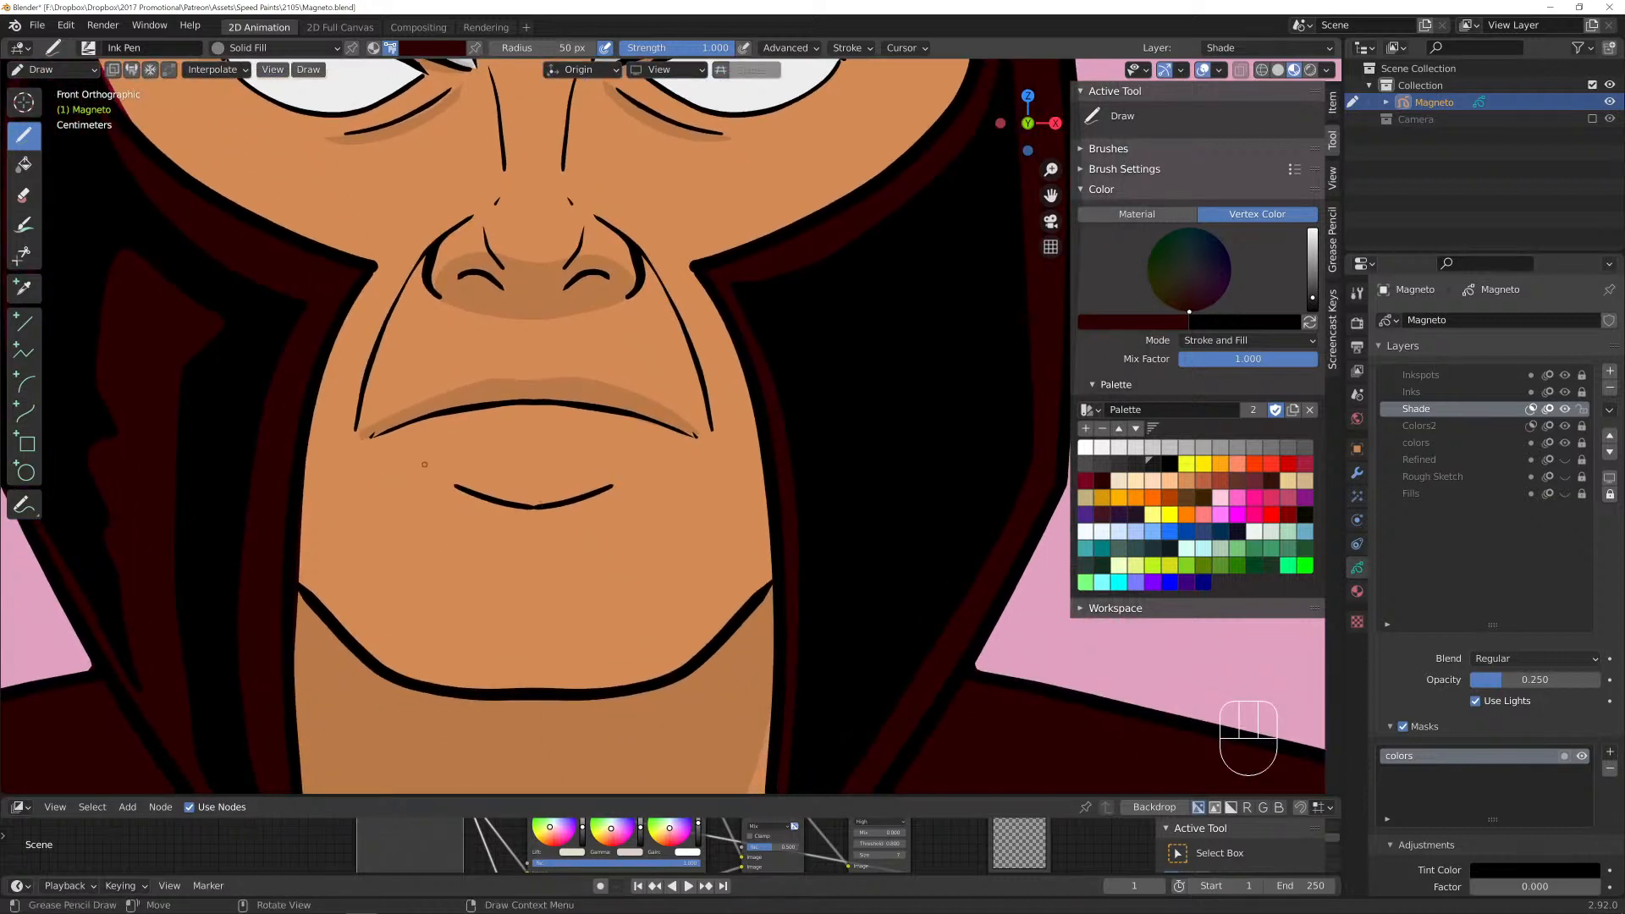
mouse_move(424, 464)
mouse_down()
mouse_move(607, 471)
mouse_move(615, 488)
mouse_move(538, 498)
mouse_move(432, 475)
mouse_up()
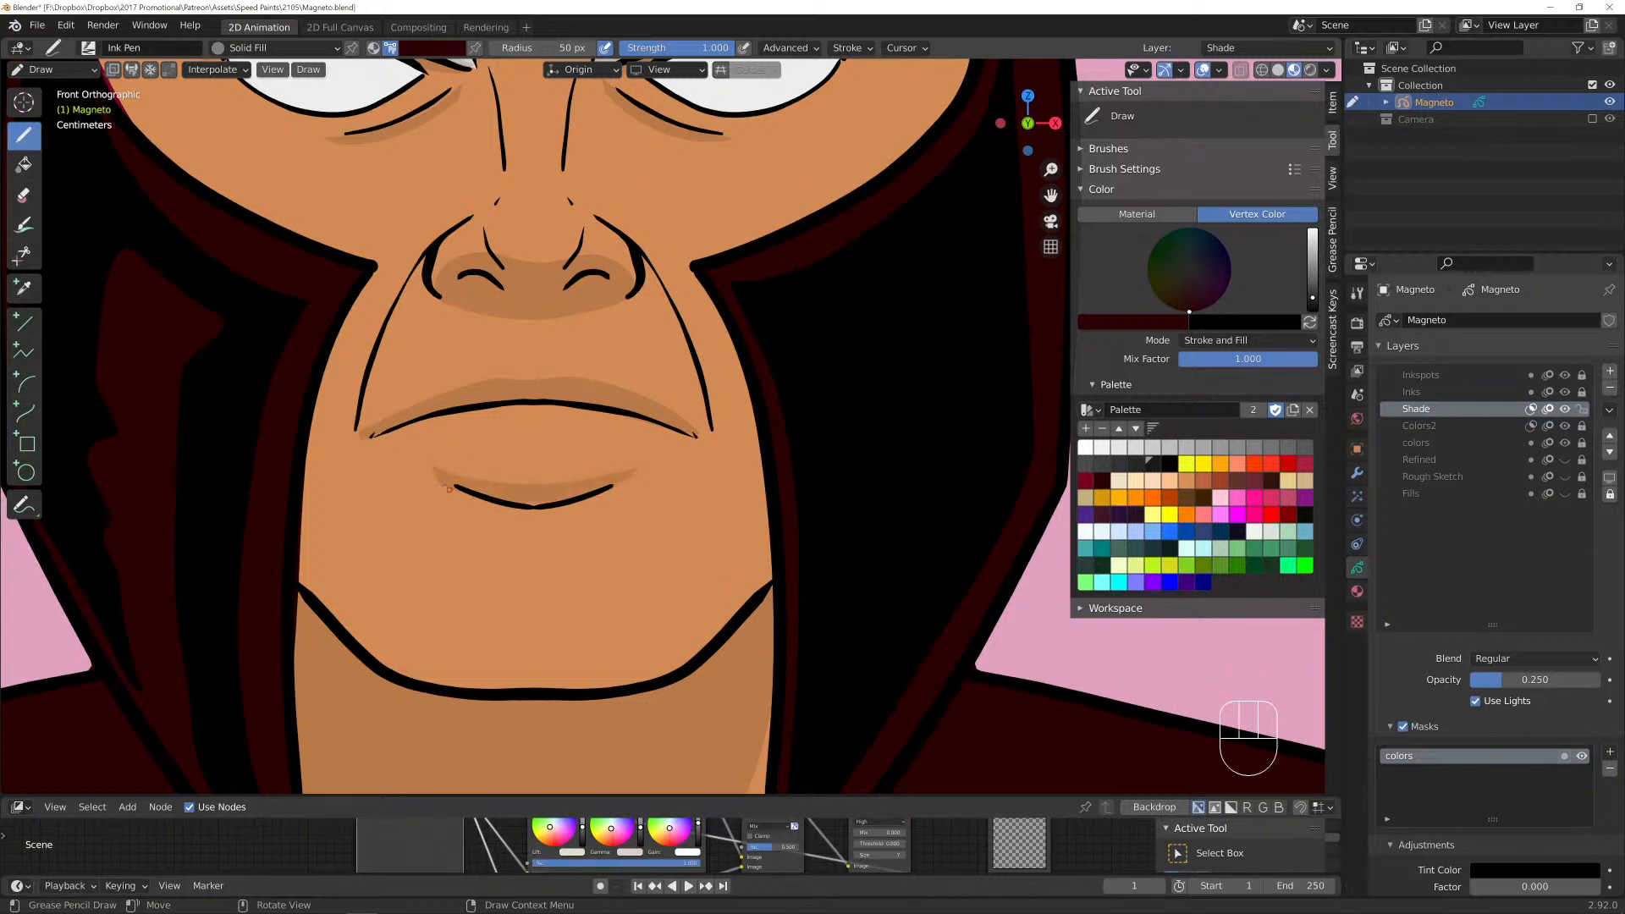
Draw shadow fills on the skin above both eyebrows, following the upper edges of the helmet's eye openings.
scroll(443, 486, down, 4)
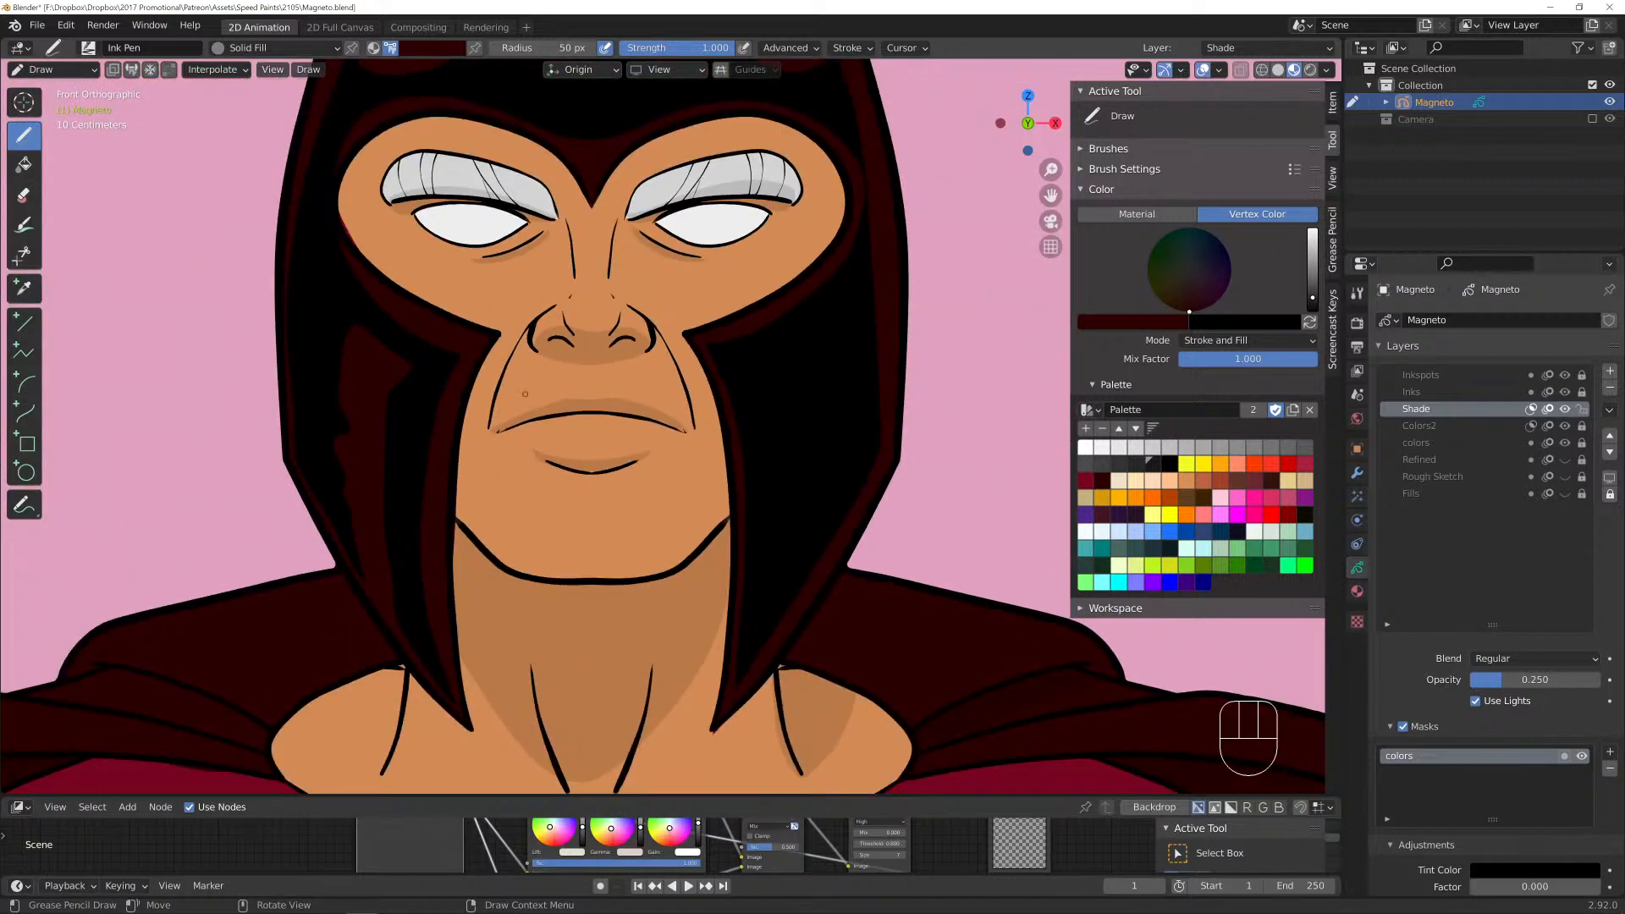
shift+middle_drag(525, 394, 506, 551)
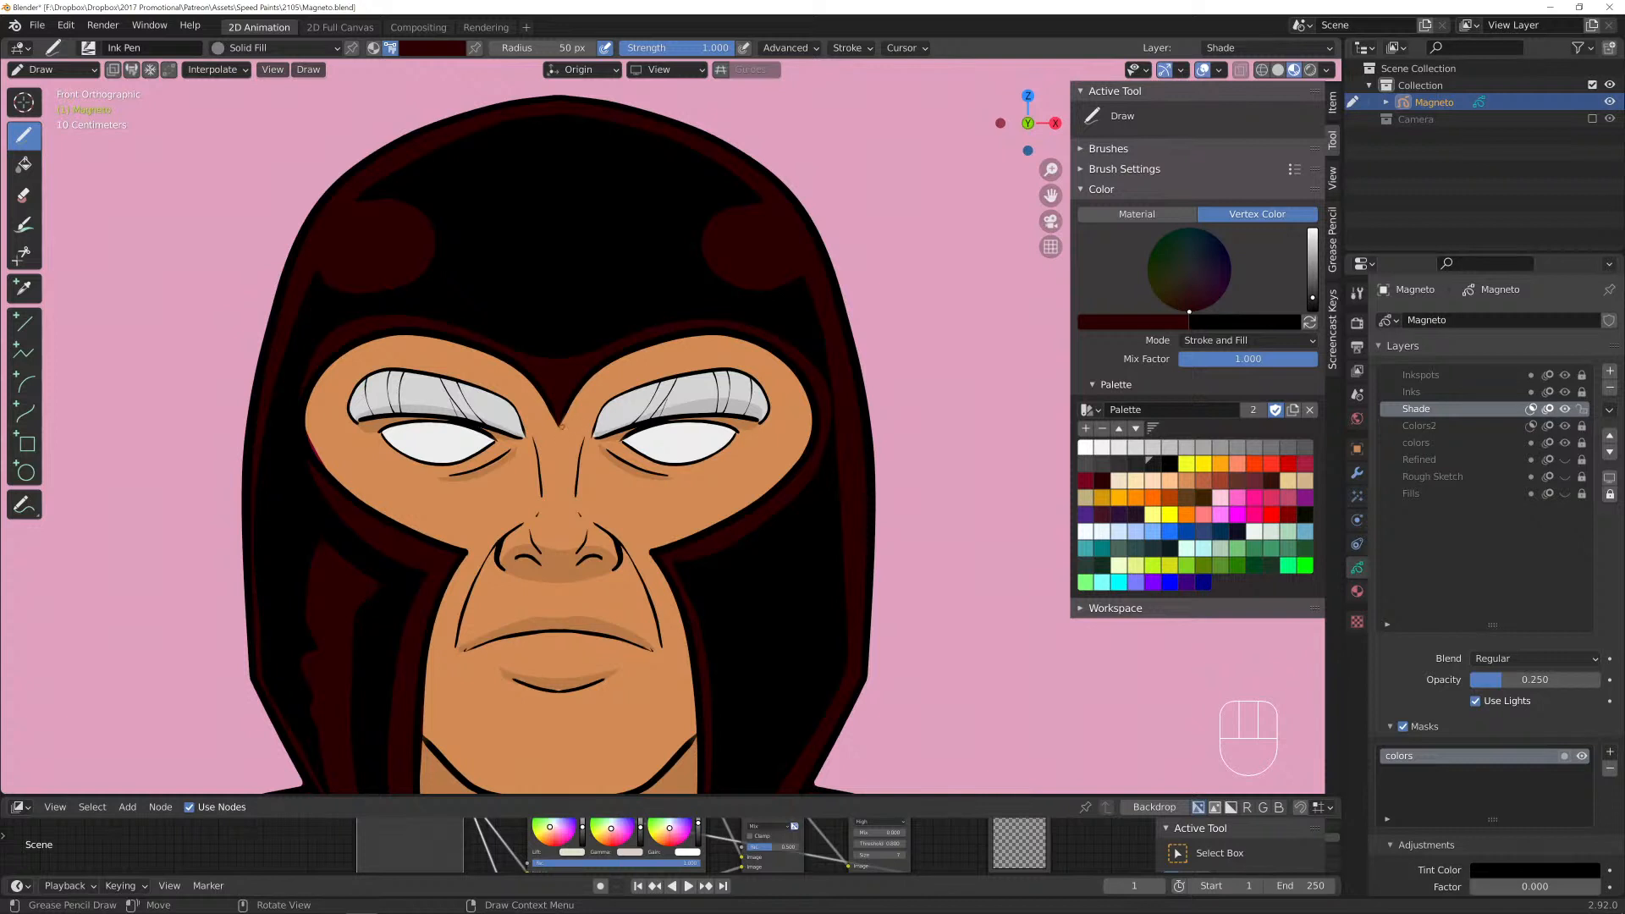
mouse_move(558, 422)
mouse_down()
mouse_move(619, 351)
mouse_move(685, 334)
mouse_move(760, 348)
mouse_move(828, 419)
mouse_move(650, 432)
mouse_up()
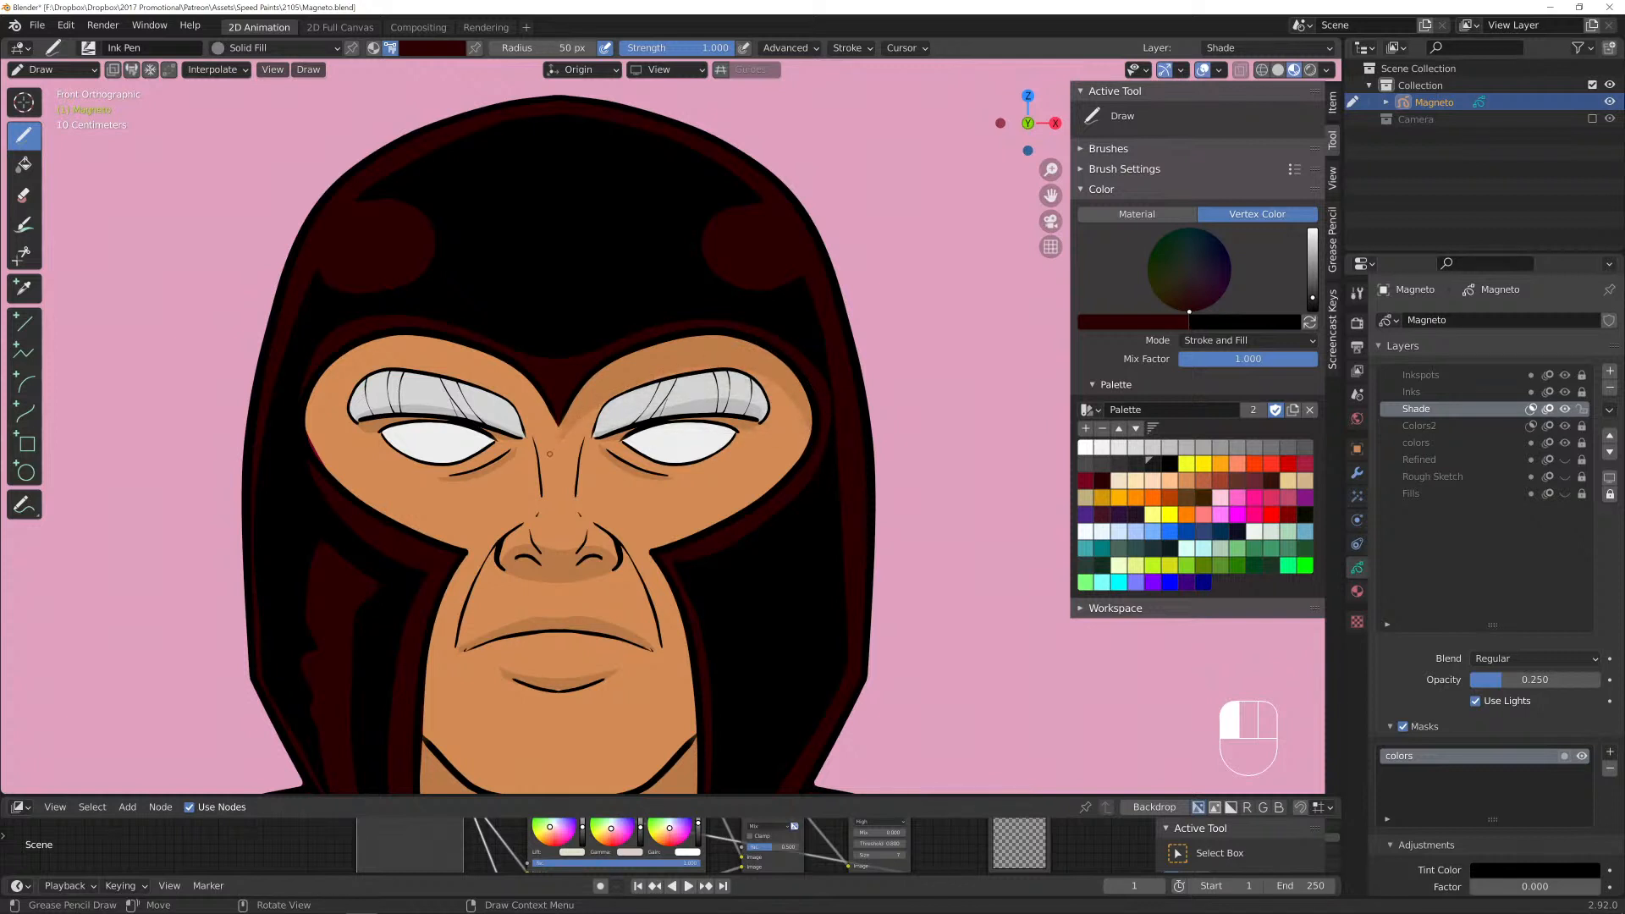
mouse_move(547, 447)
mouse_down()
mouse_move(526, 413)
mouse_move(448, 371)
mouse_move(355, 365)
mouse_move(305, 395)
mouse_move(423, 340)
mouse_move(470, 338)
mouse_move(550, 388)
mouse_move(557, 435)
mouse_up()
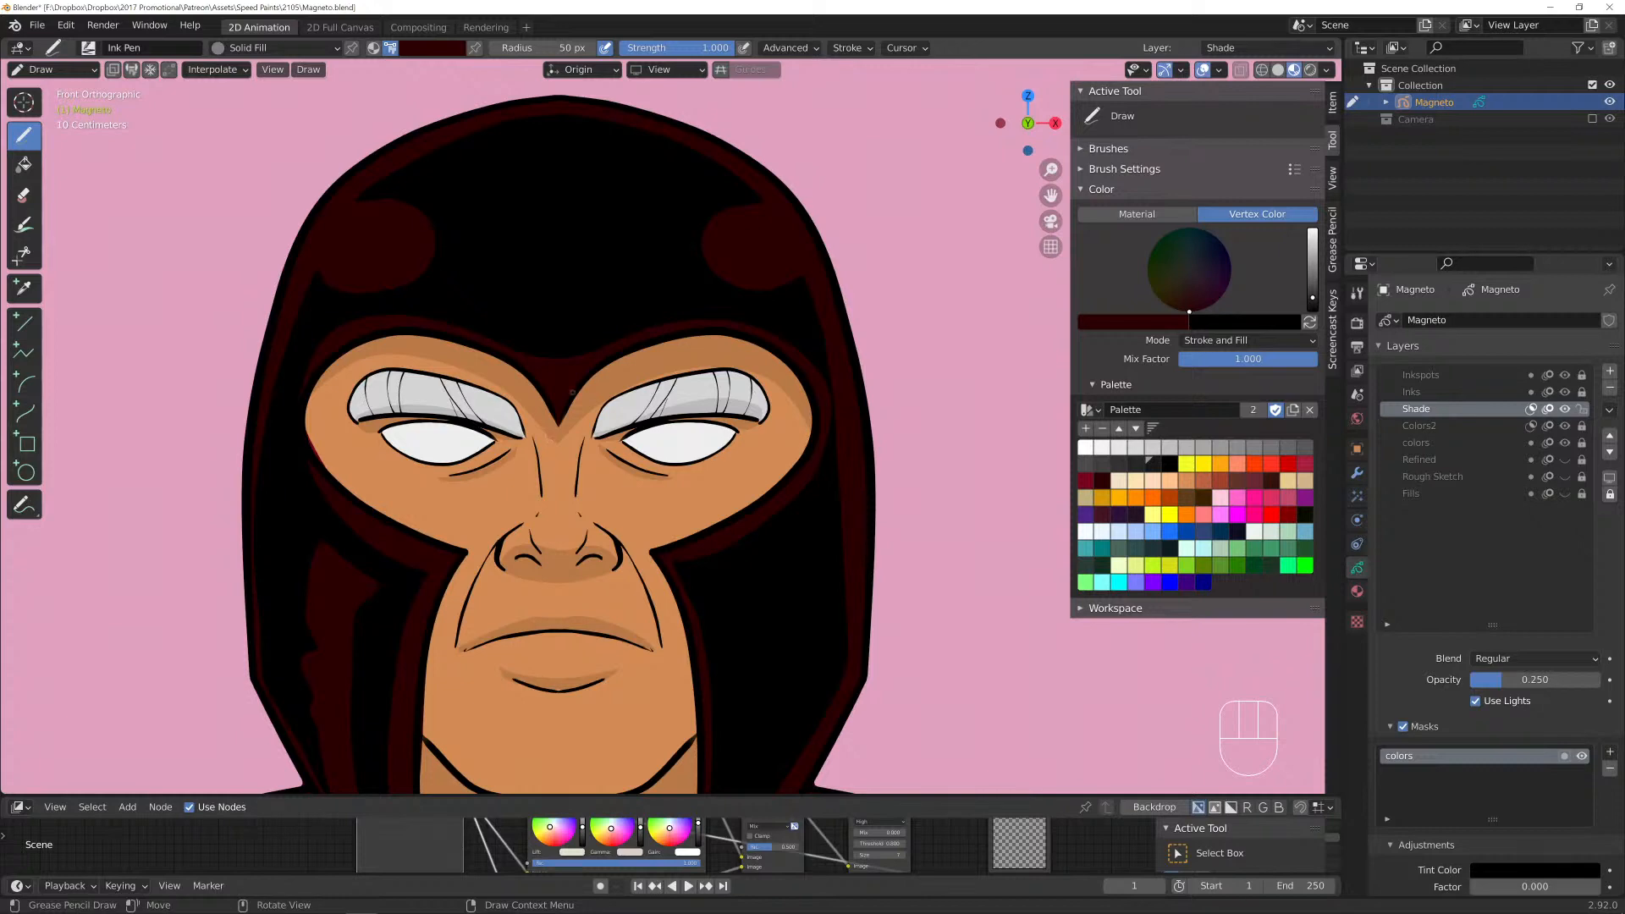
Switch to editing the points of the shadow above both eyebrows on the Shade layer, select its whole outline and close the stroke.
scroll(572, 391, up, 2)
key(Tab)
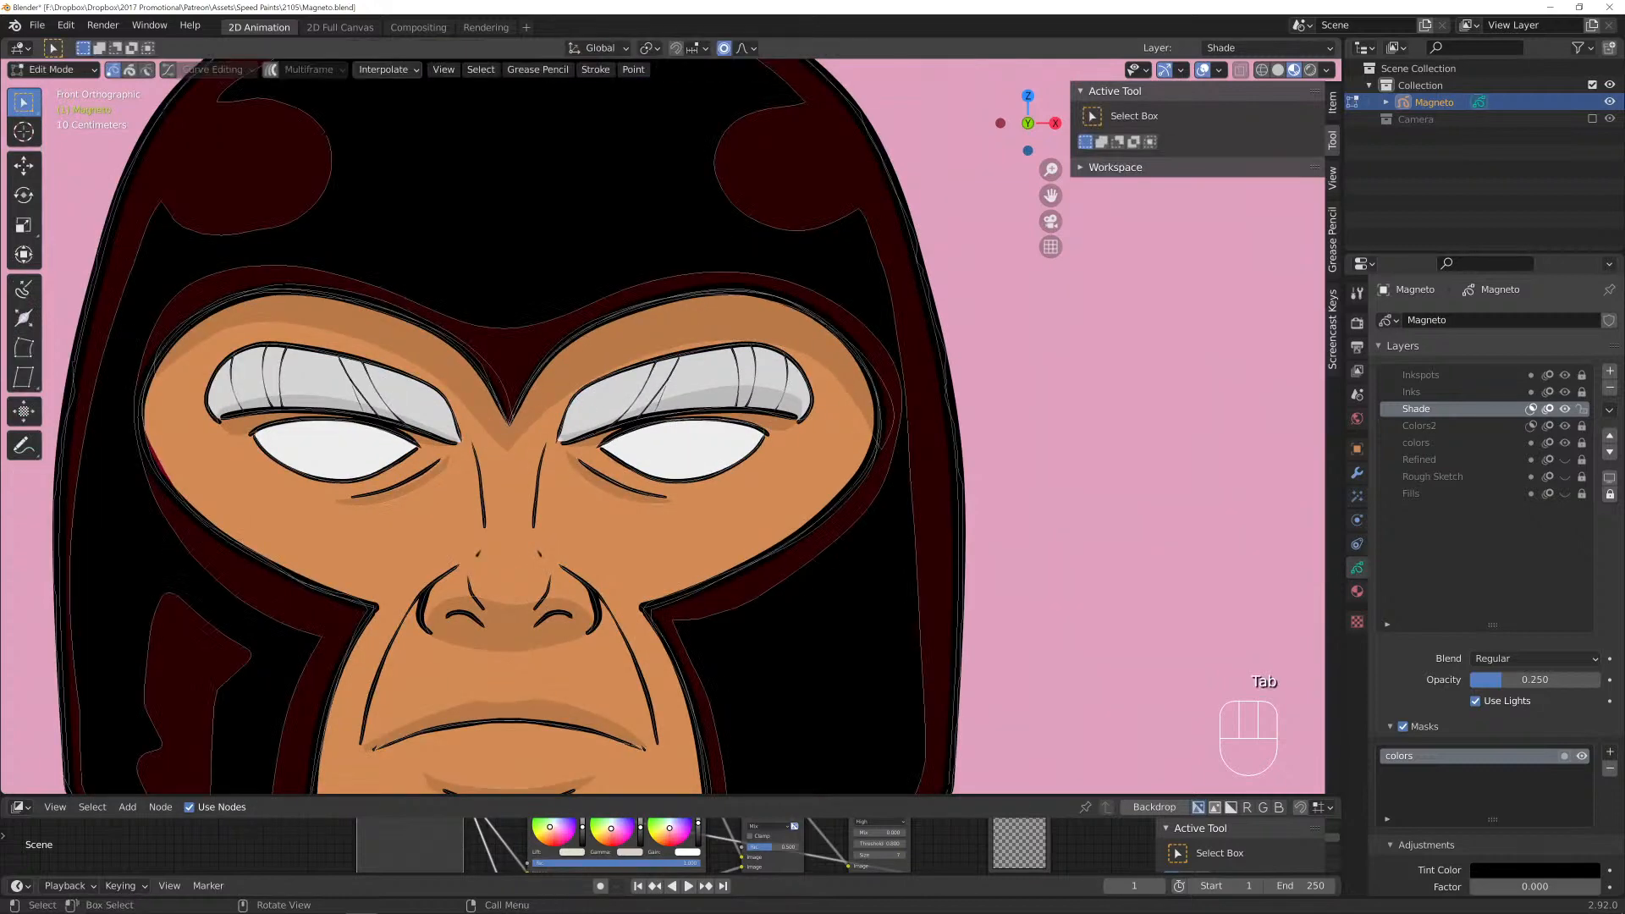
key(l)
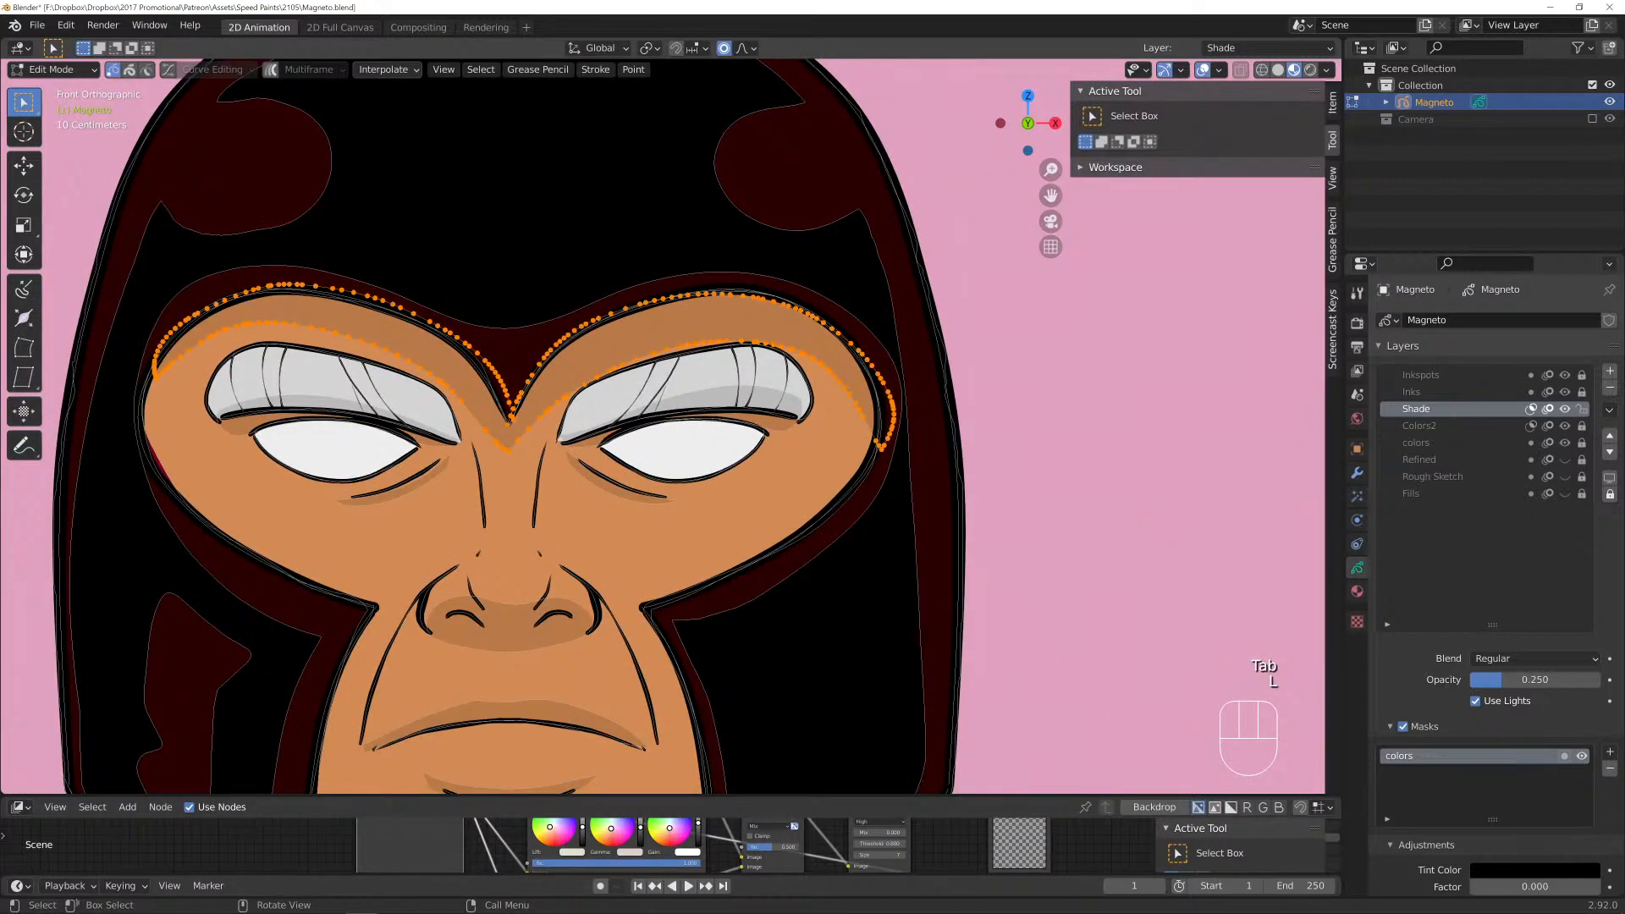
key(f)
Move the shadow's points between the brows and along the left brow's upper edge to fit the helmet outline, using proportional editing.
key(g)
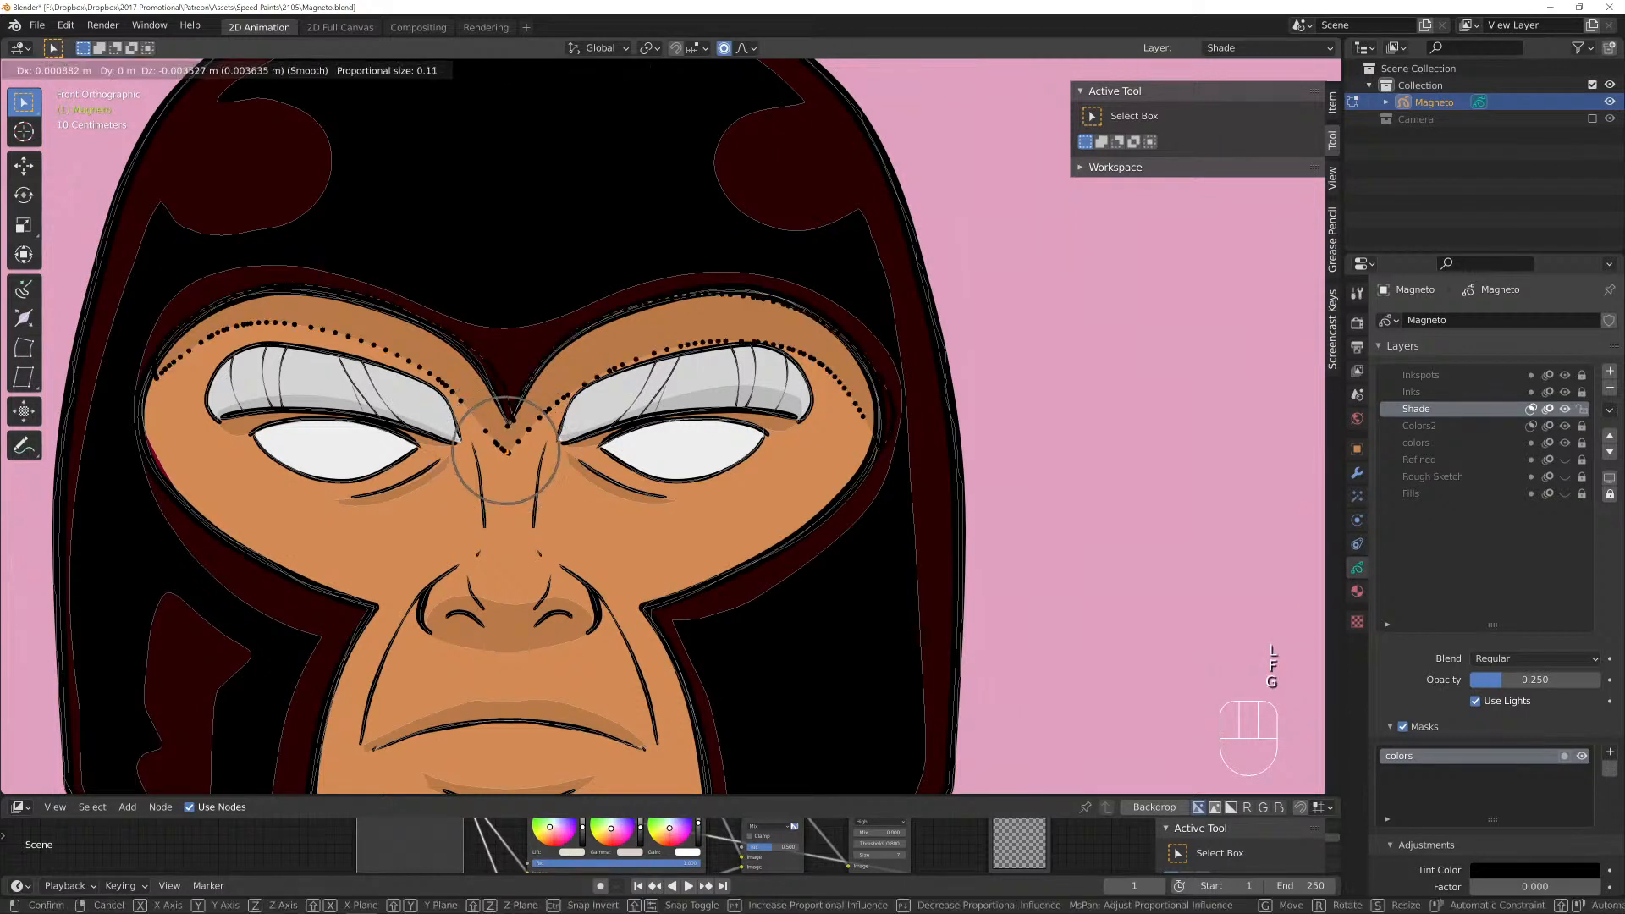
click(508, 461)
key(g)
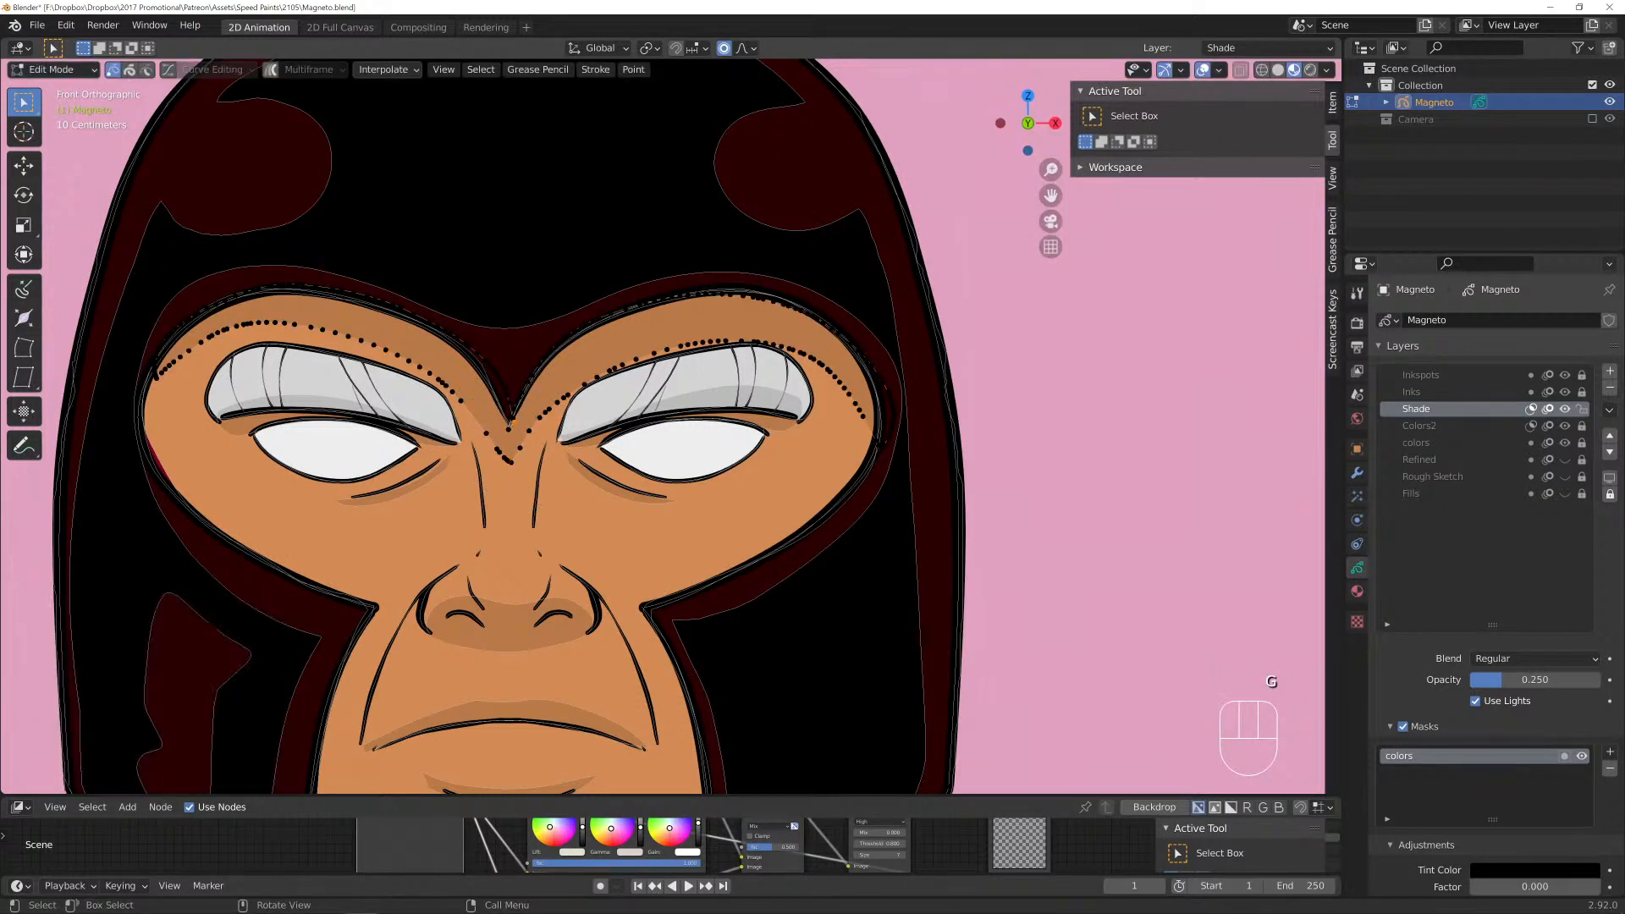
click(511, 427)
key(g)
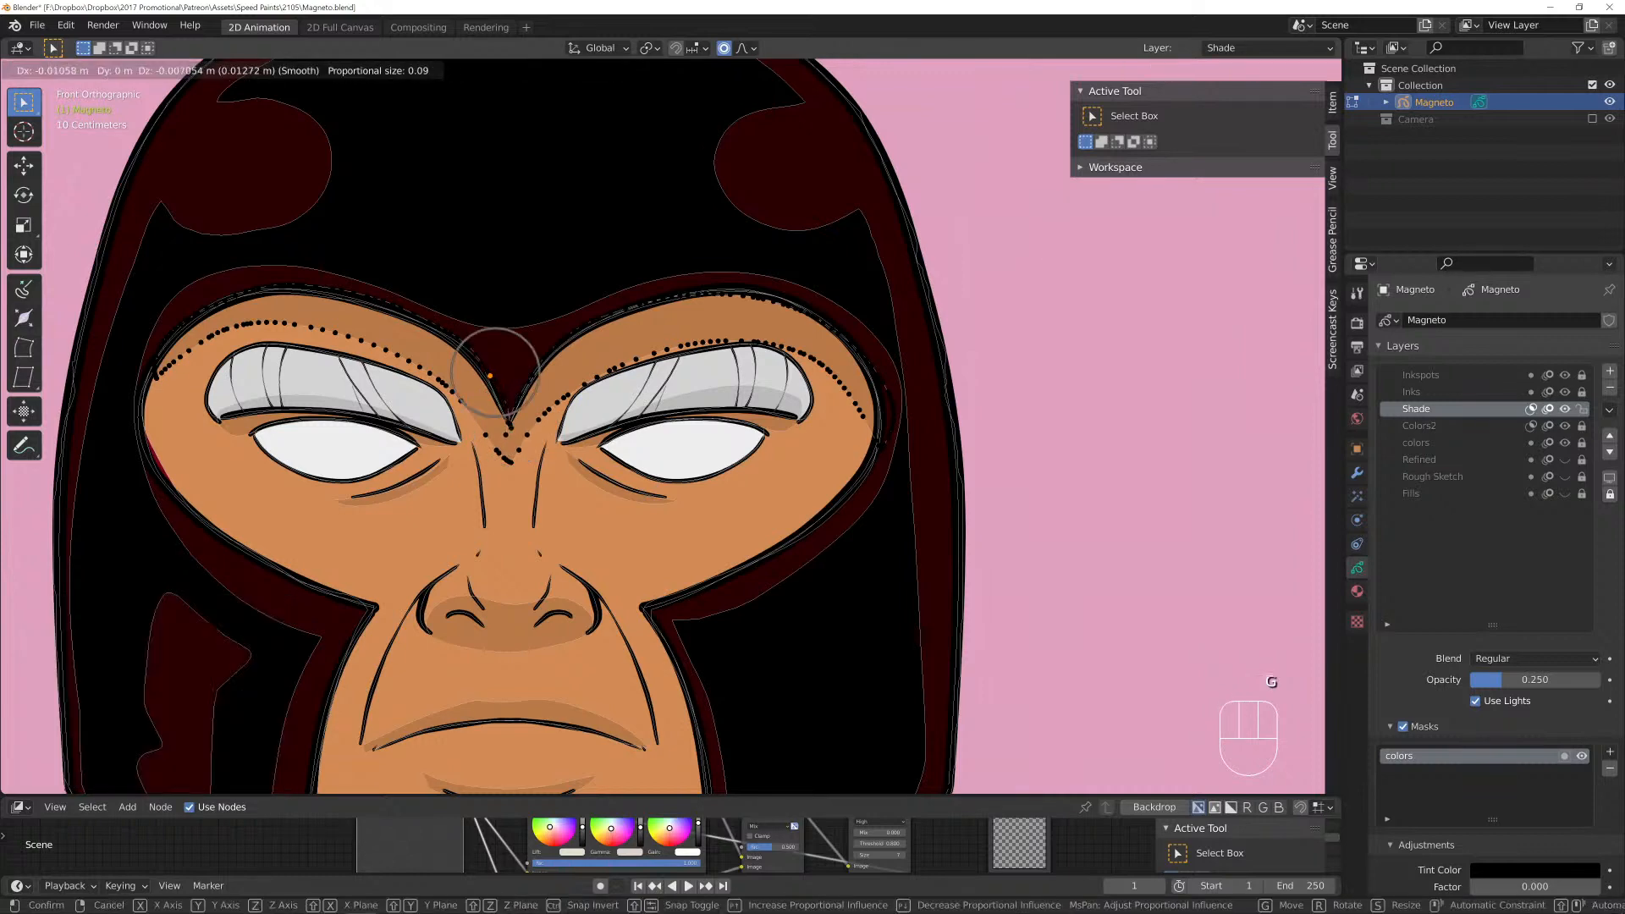
click(510, 428)
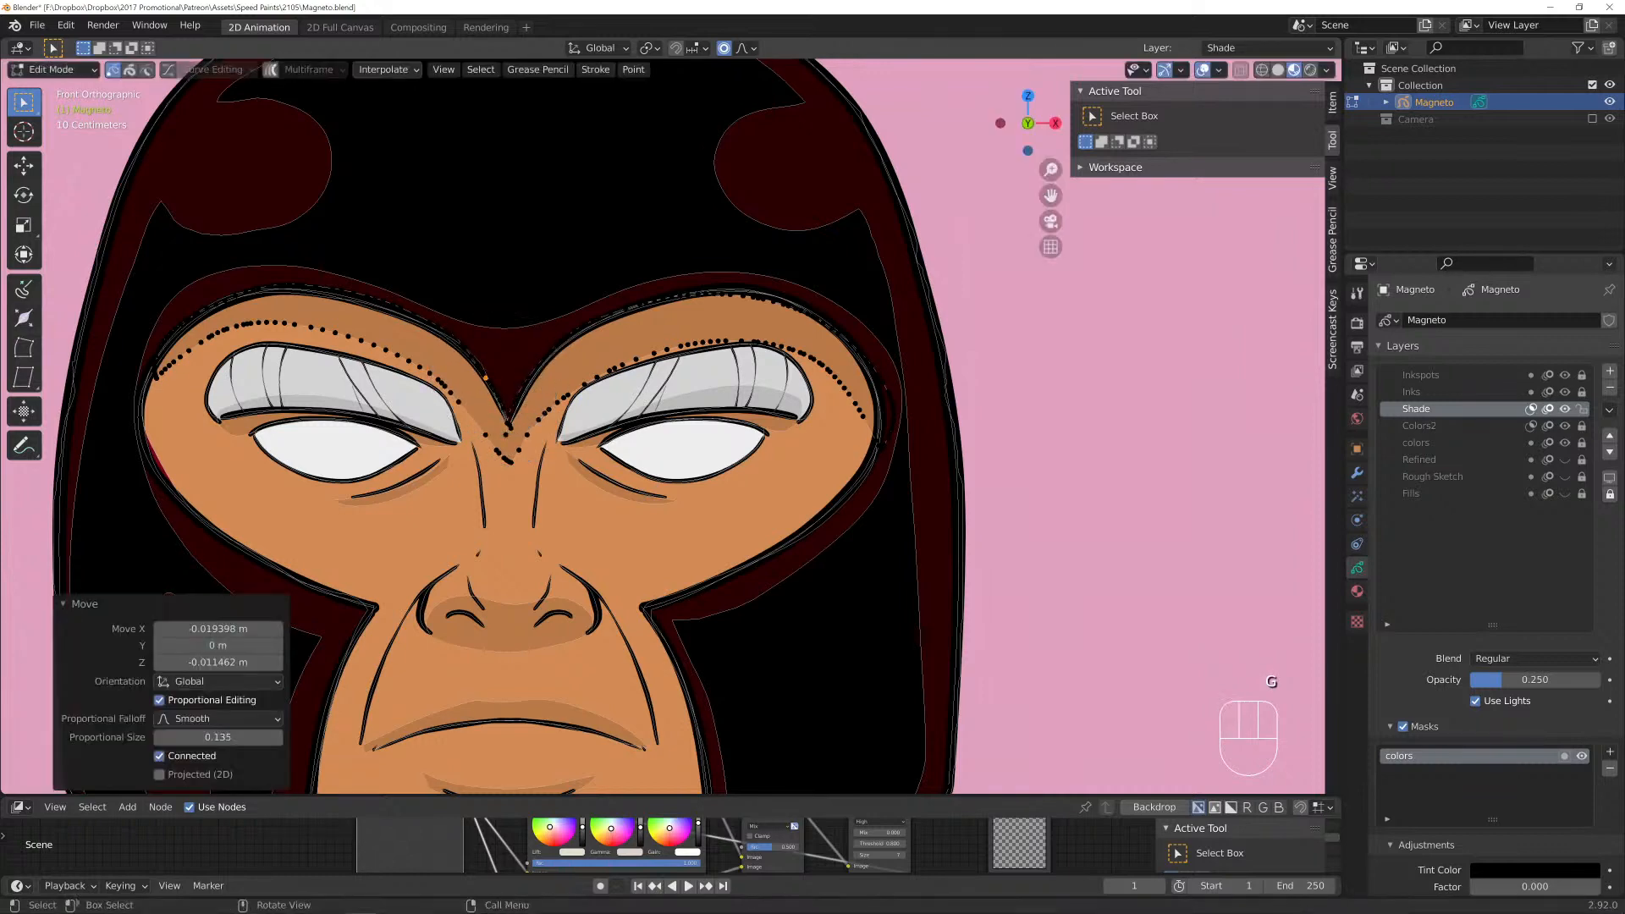
key(g)
scroll(375, 297, down, 5)
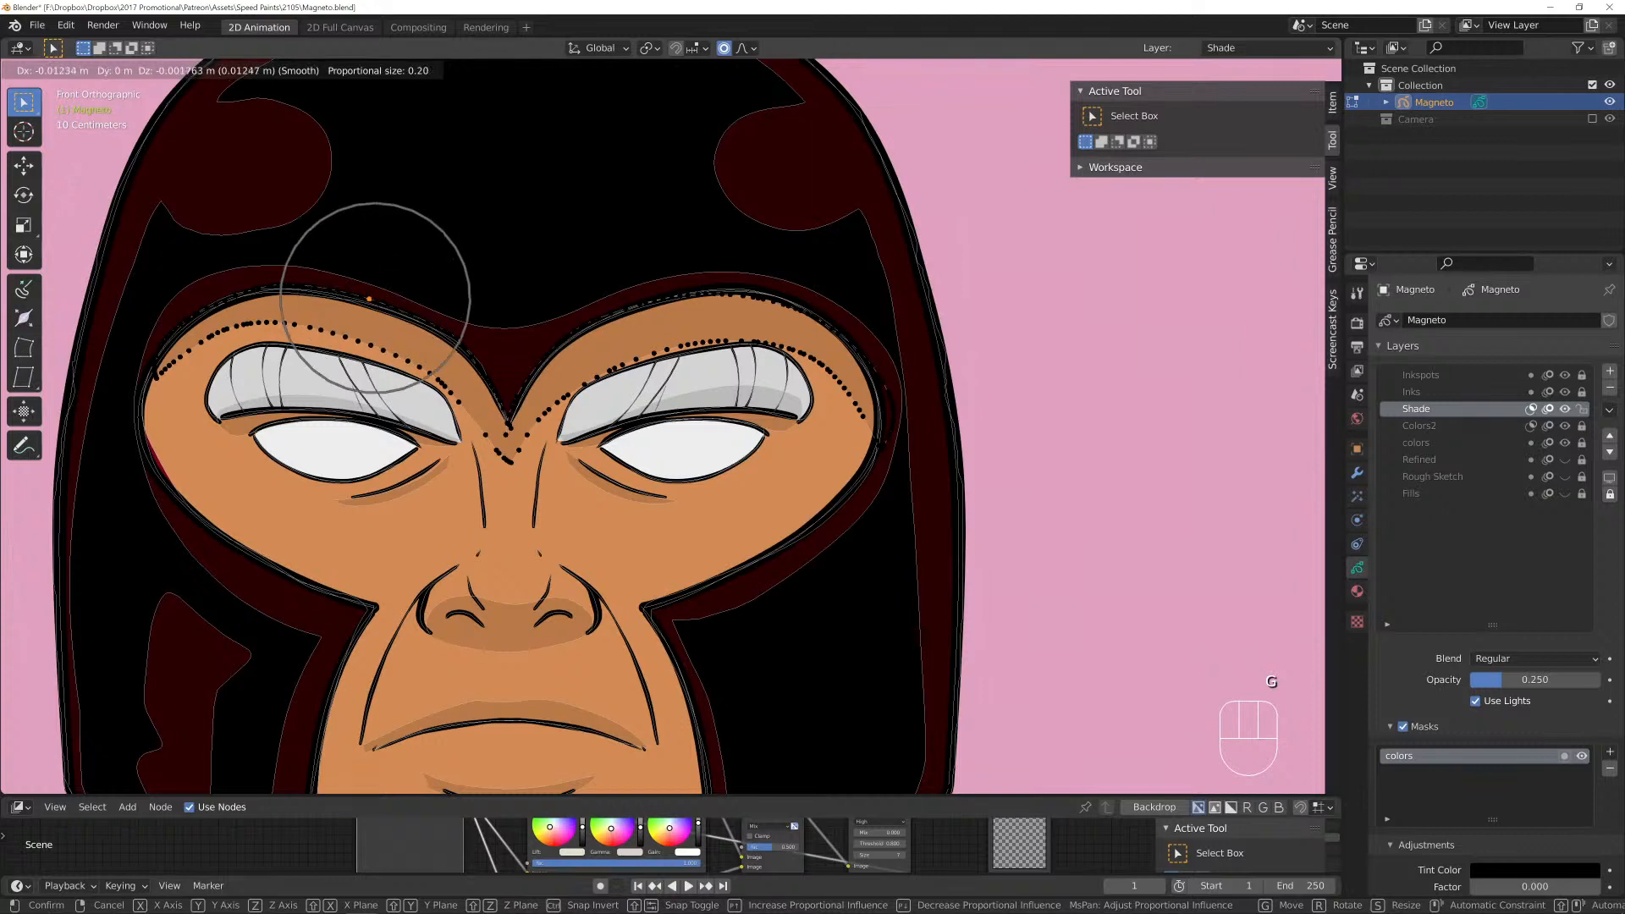
click(375, 297)
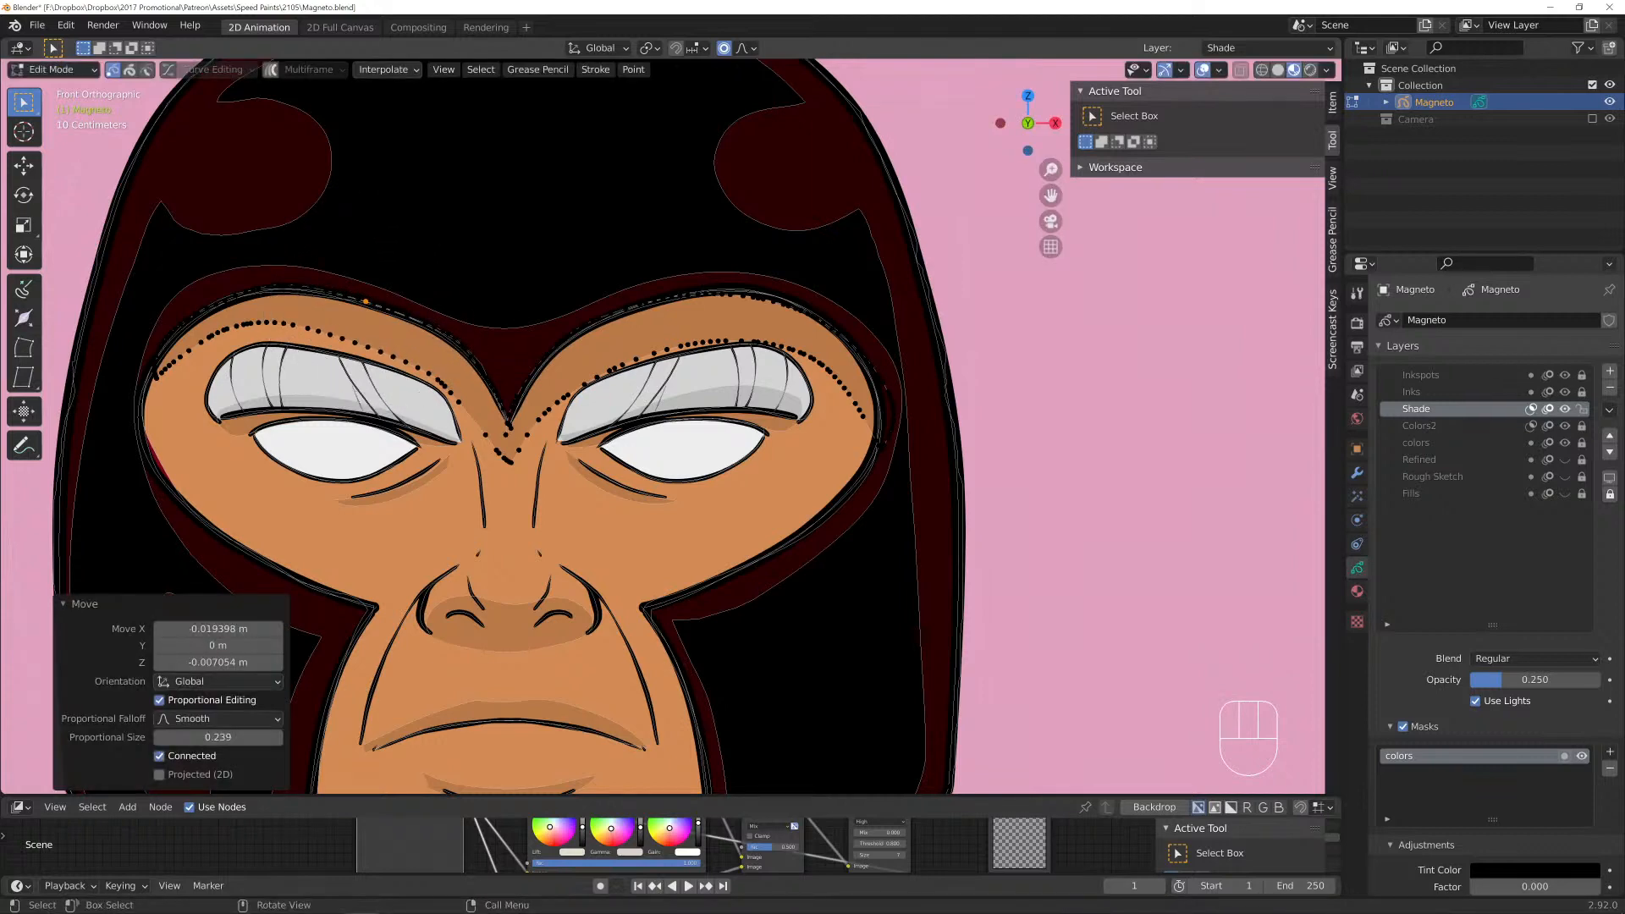
Reshape the outer end of the left brow shadow, lowering its corner and lower edge and fitting its upper edge to the helmet opening.
click(157, 375)
key(g)
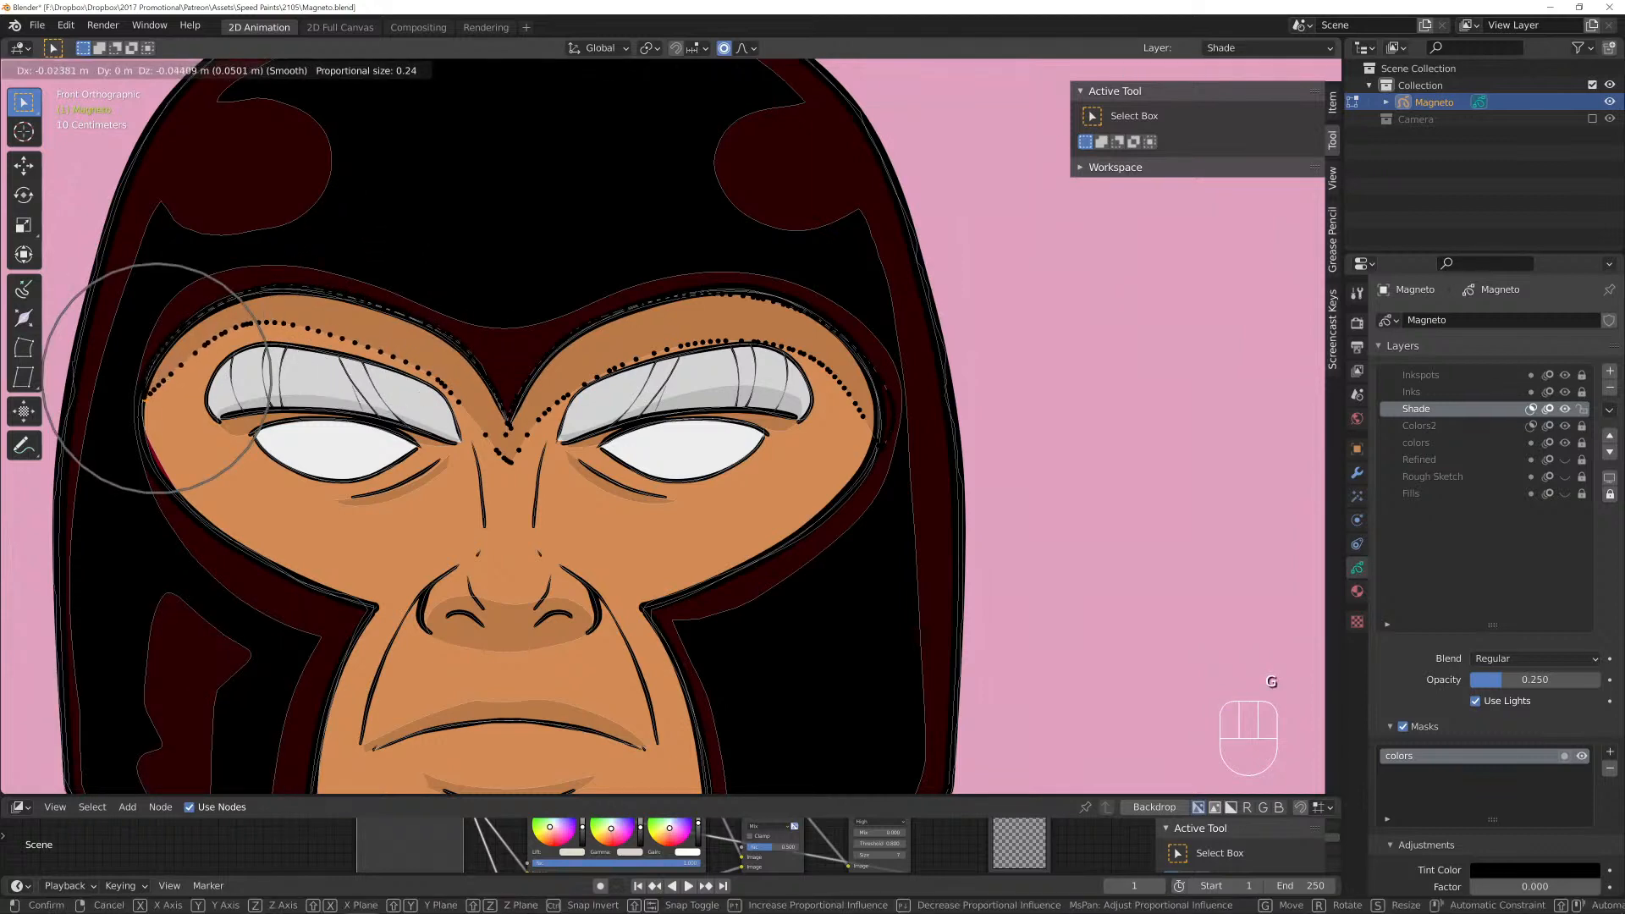
click(149, 392)
click(246, 325)
key(g)
click(233, 337)
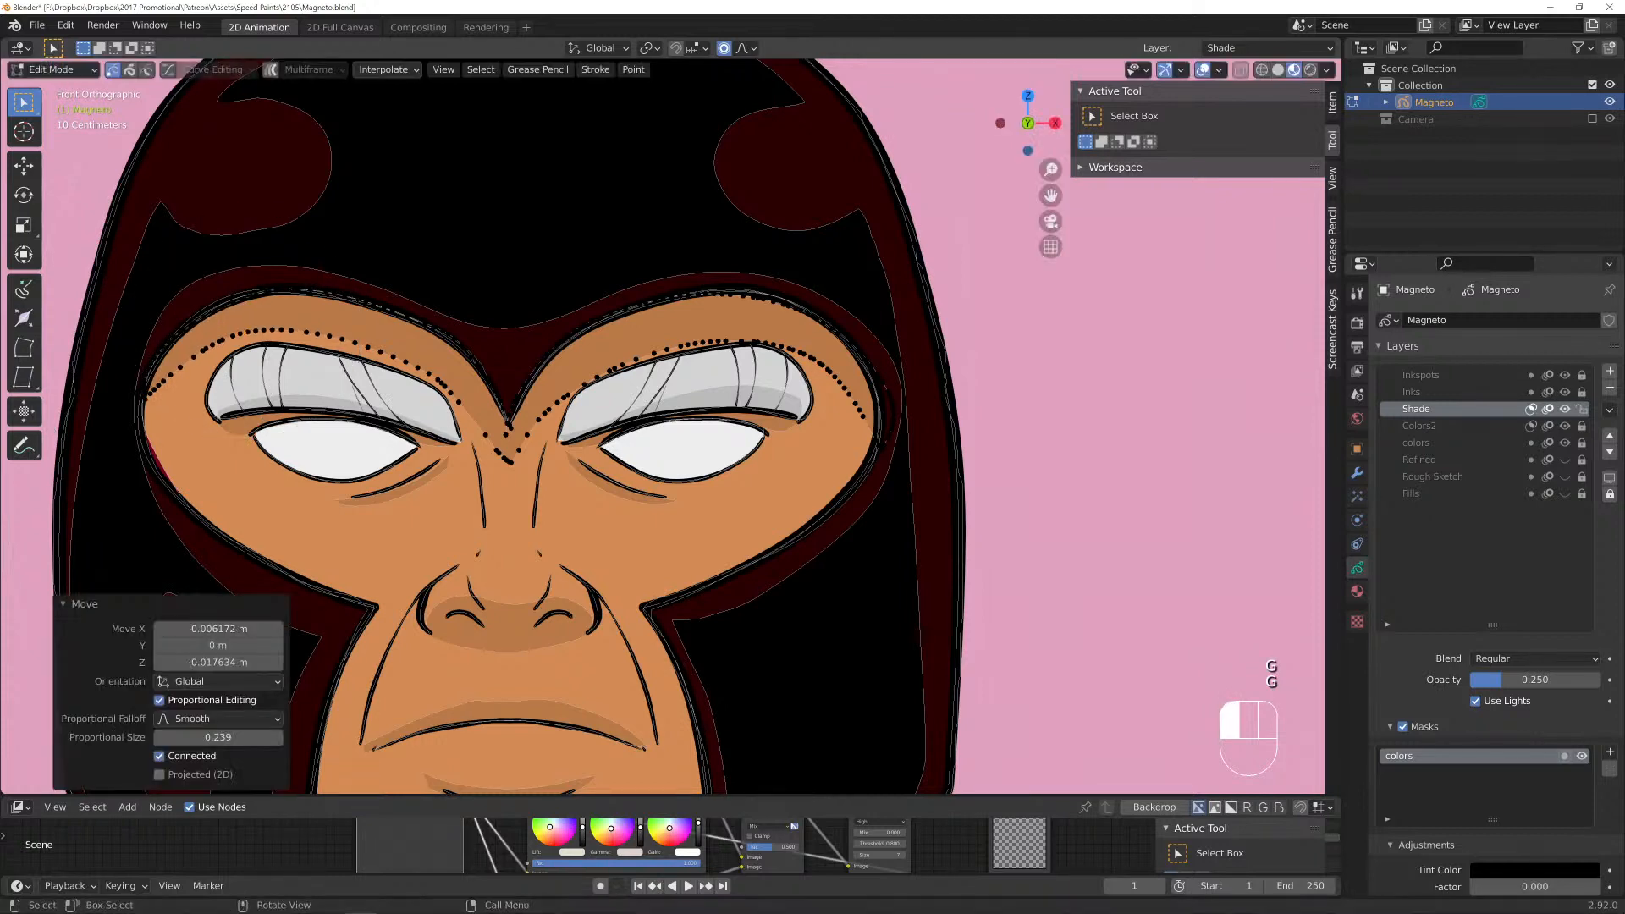
click(224, 309)
key(g)
scroll(220, 307, down, 2)
click(216, 307)
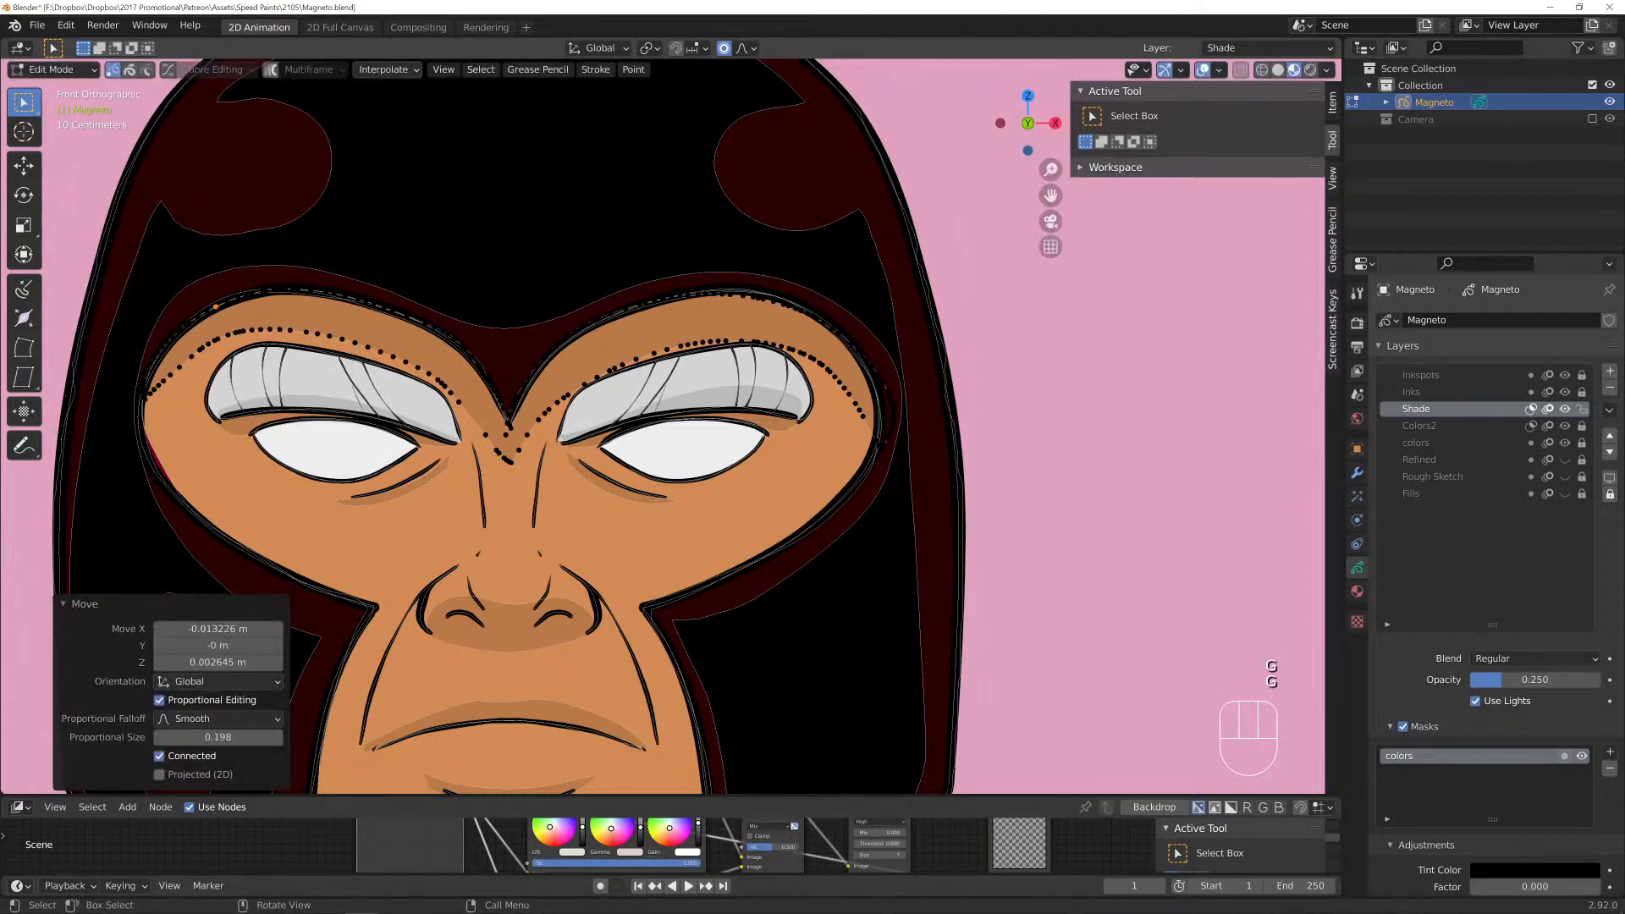
Adjust the lower and upper edges of the shadow above the right eyebrow with a wider proportional influence.
click(664, 345)
key(g)
scroll(664, 345, up, 6)
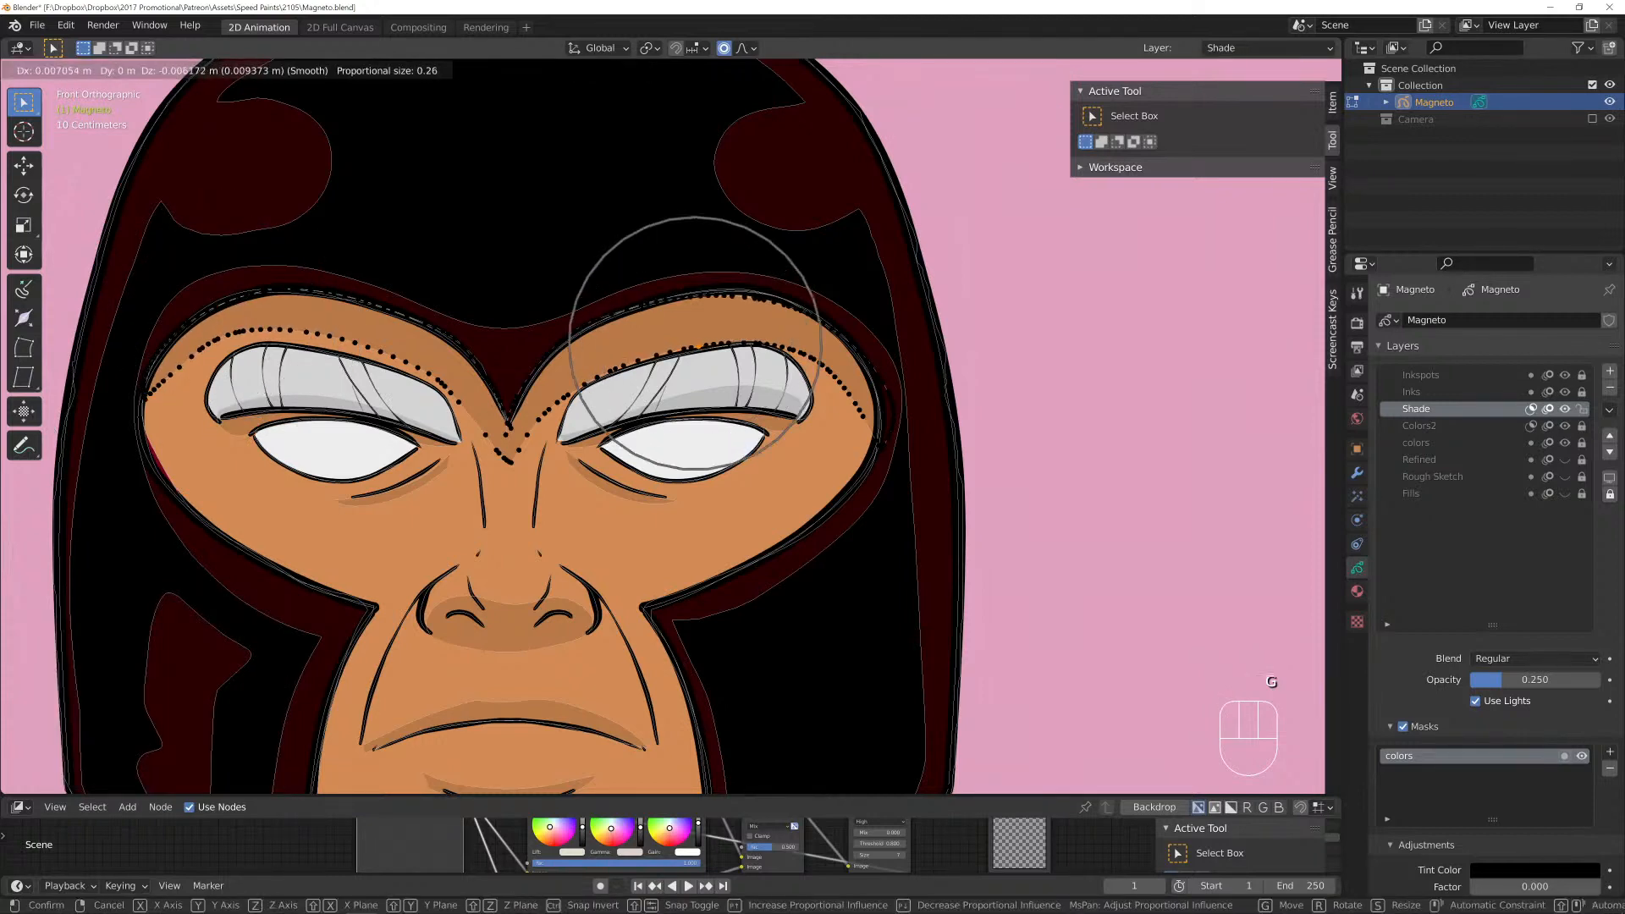
click(668, 348)
click(732, 294)
key(g)
scroll(732, 294, down, 3)
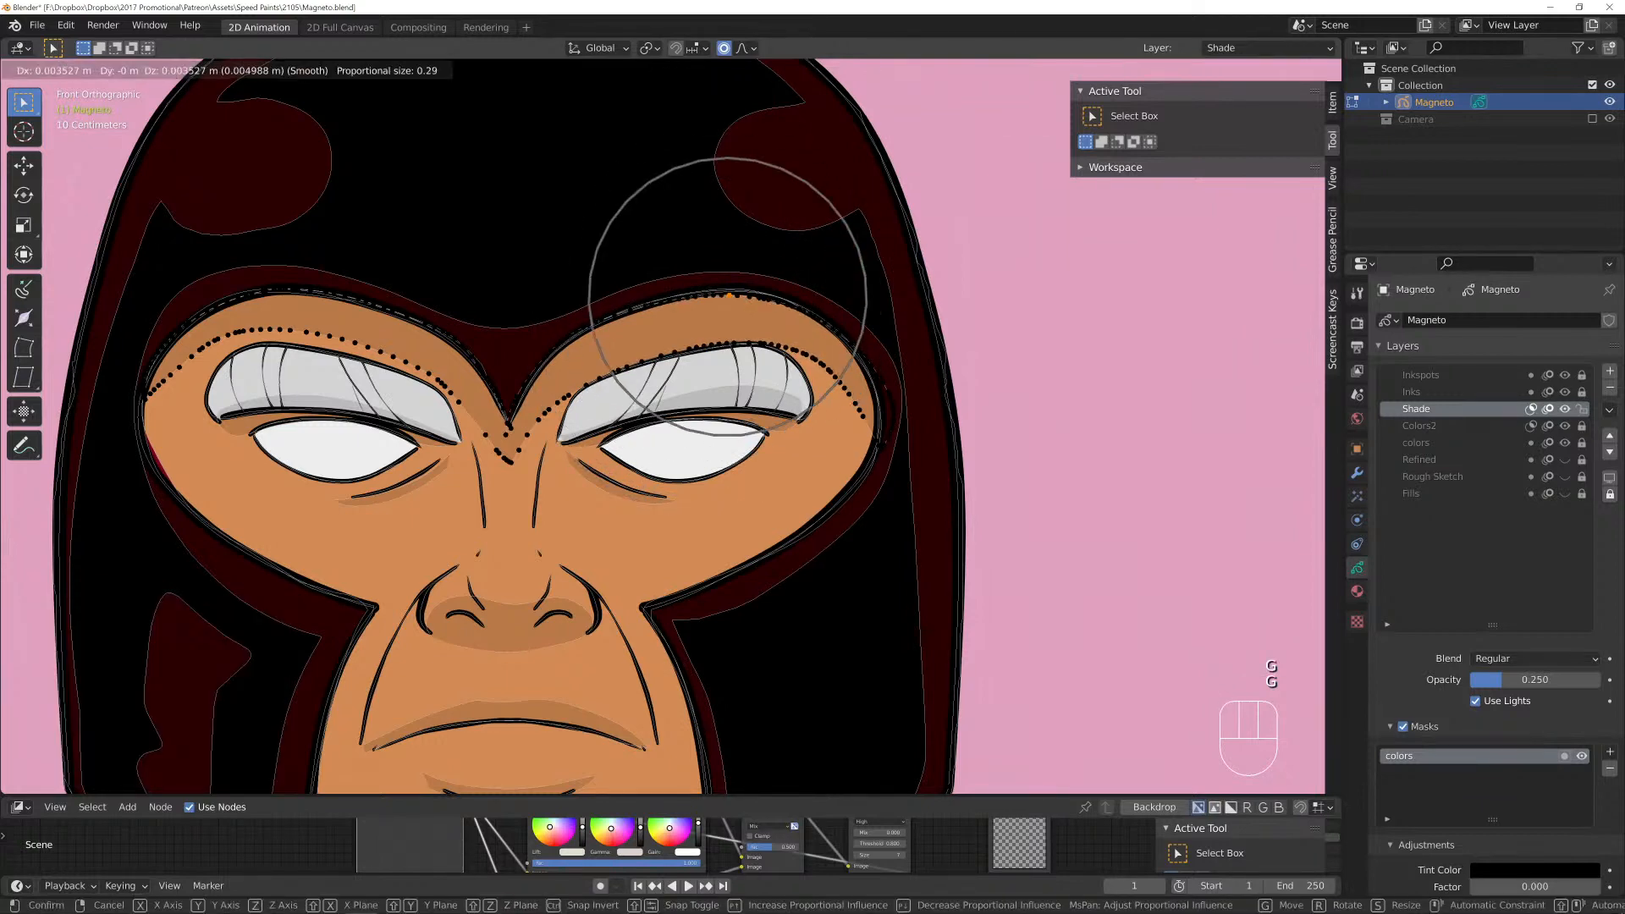
click(731, 295)
Move the right brow shadow's outer end down along the helmet opening and rotate it to follow the curve.
click(880, 427)
key(g)
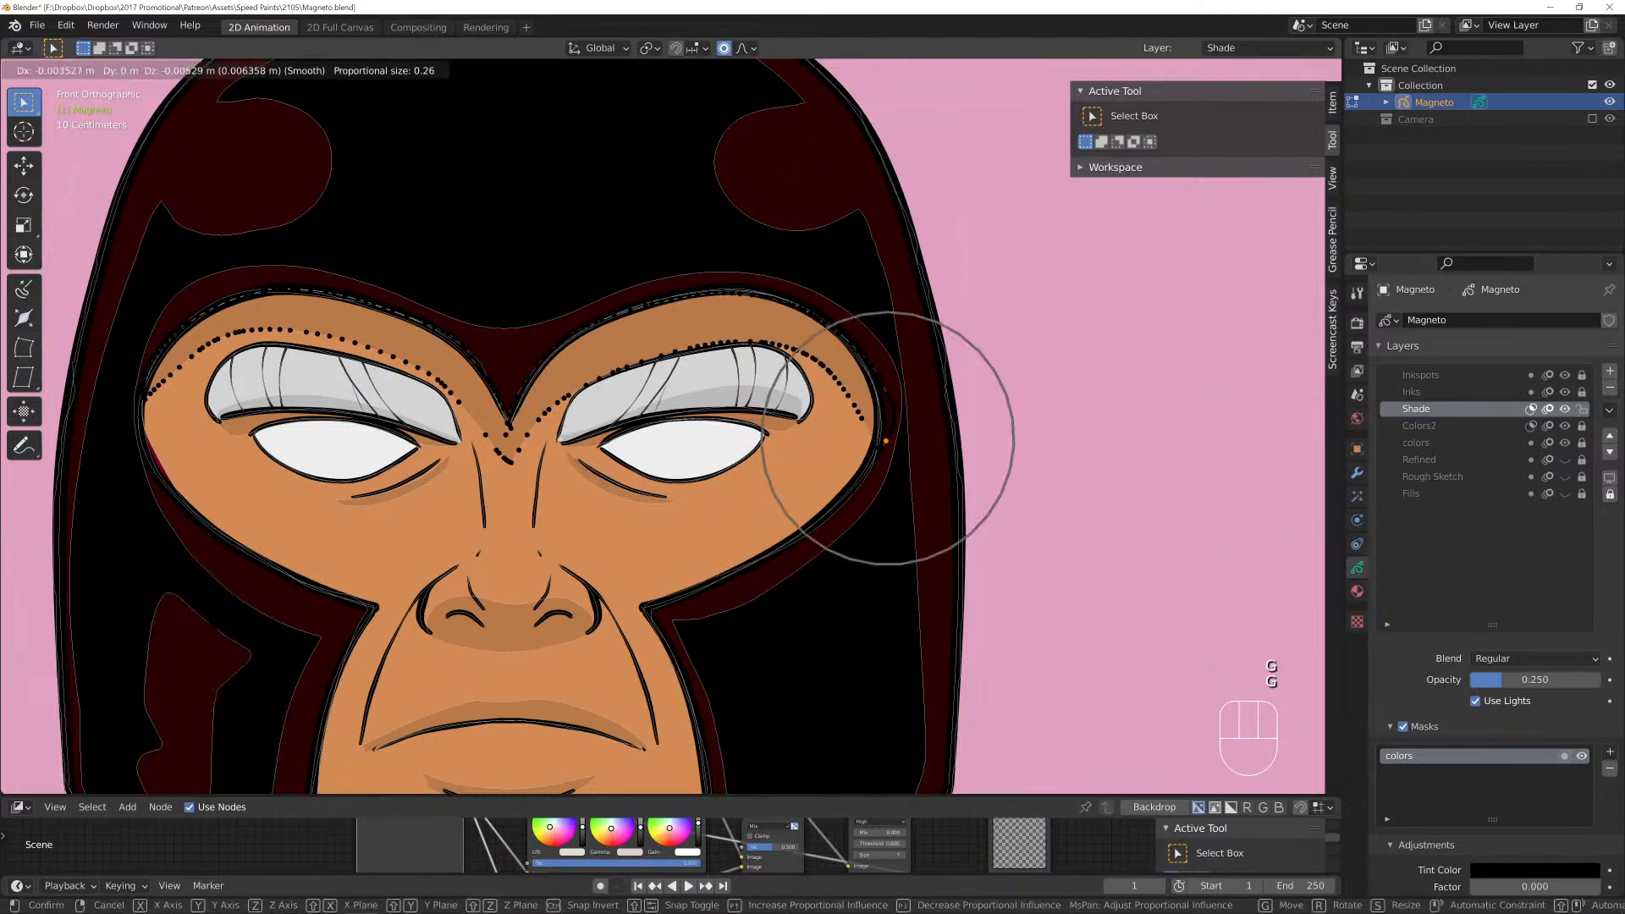
click(870, 463)
key(r)
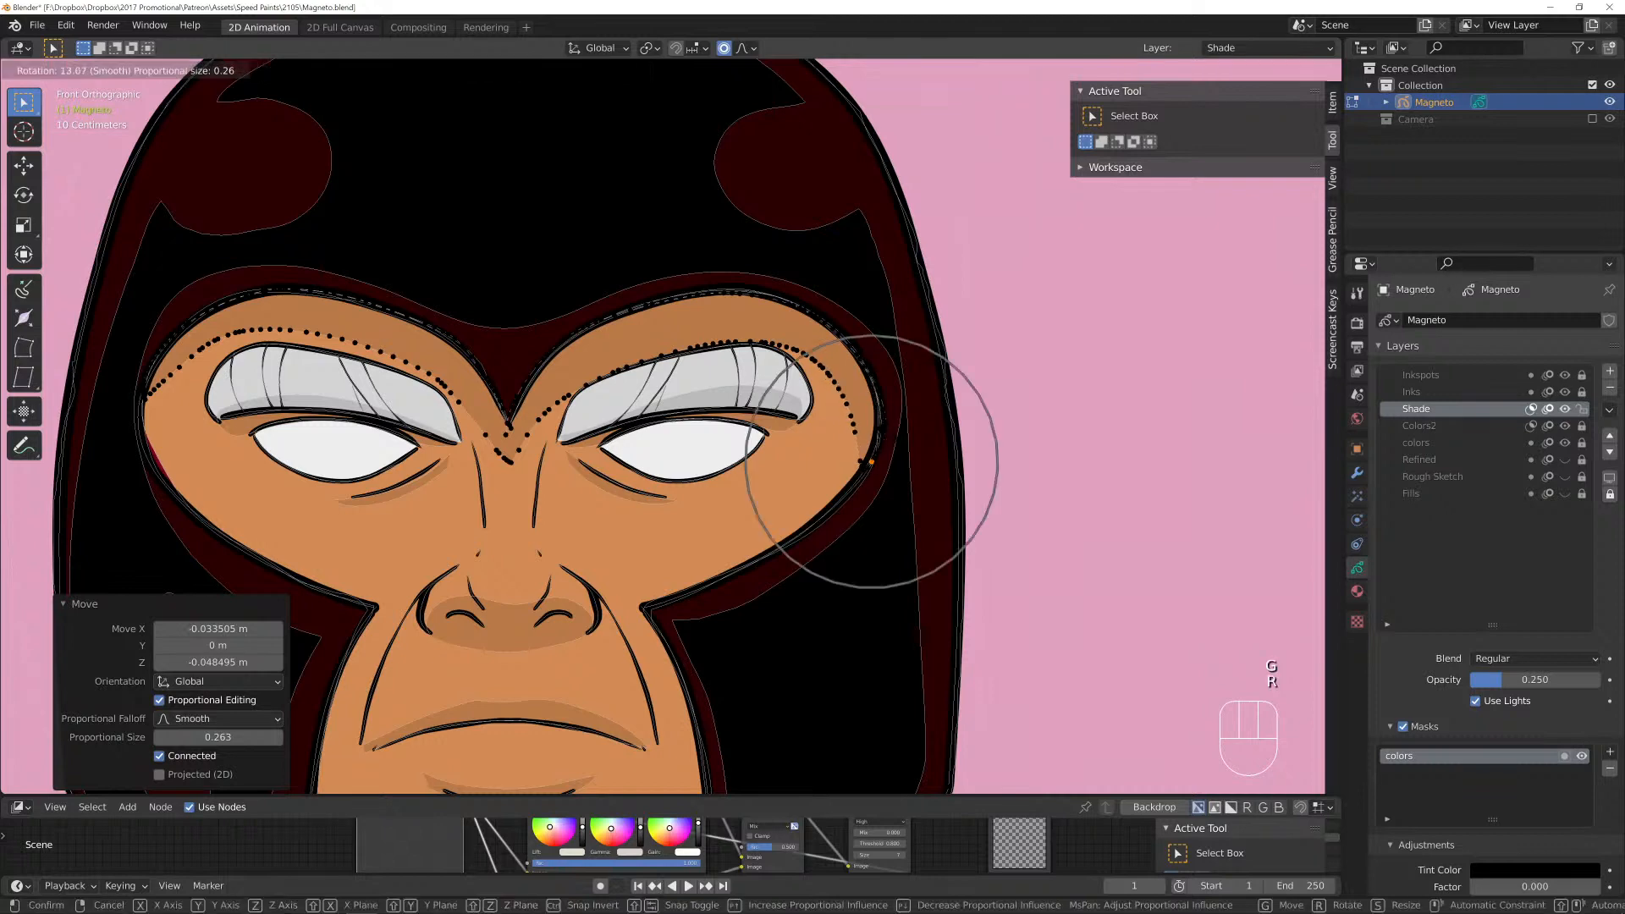
key(Return)
key(g)
right_click(868, 458)
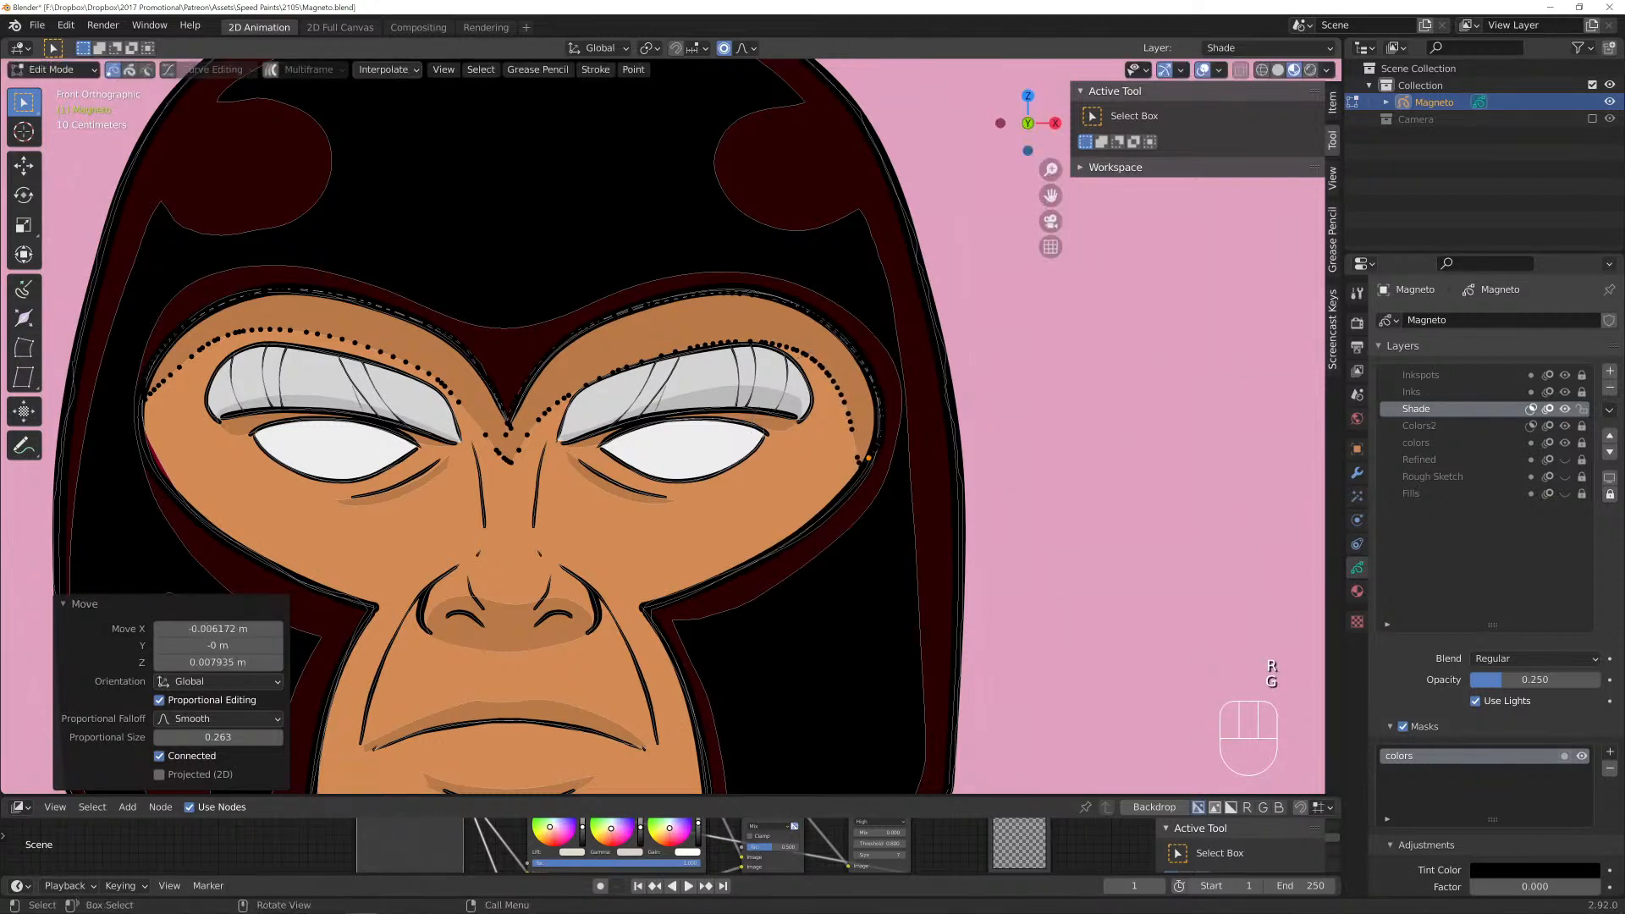
Refine the right brow shadow's lower edge near its outer end and along the top of the eyebrow using proportional moves.
click(848, 430)
key(g)
scroll(848, 432, down, 4)
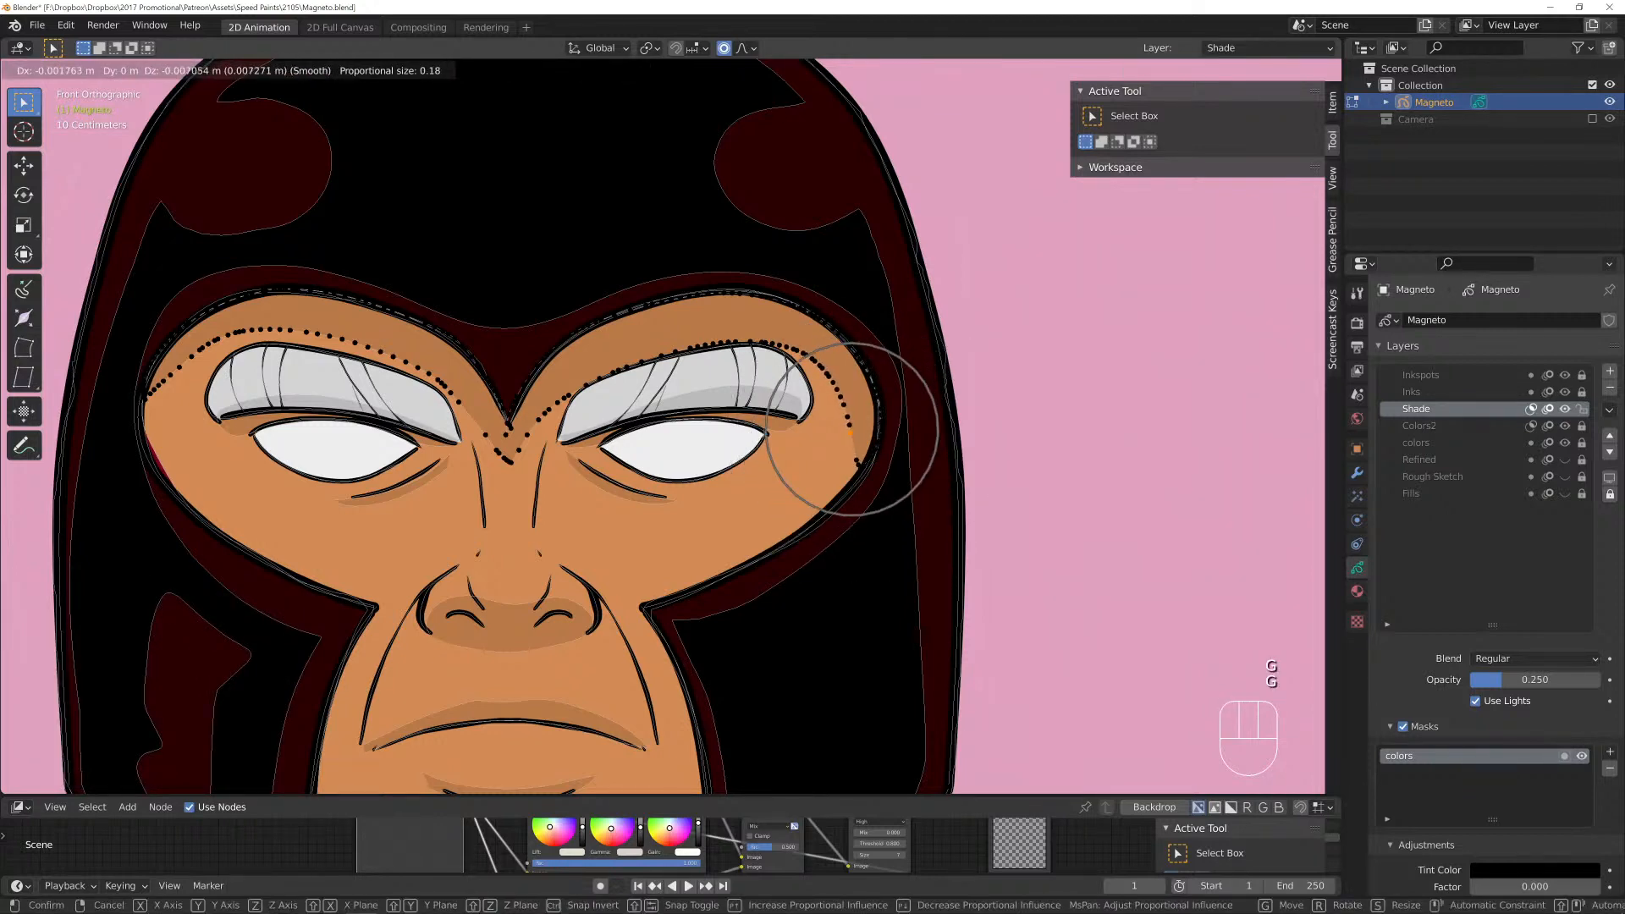
scroll(853, 430, down, 8)
click(855, 431)
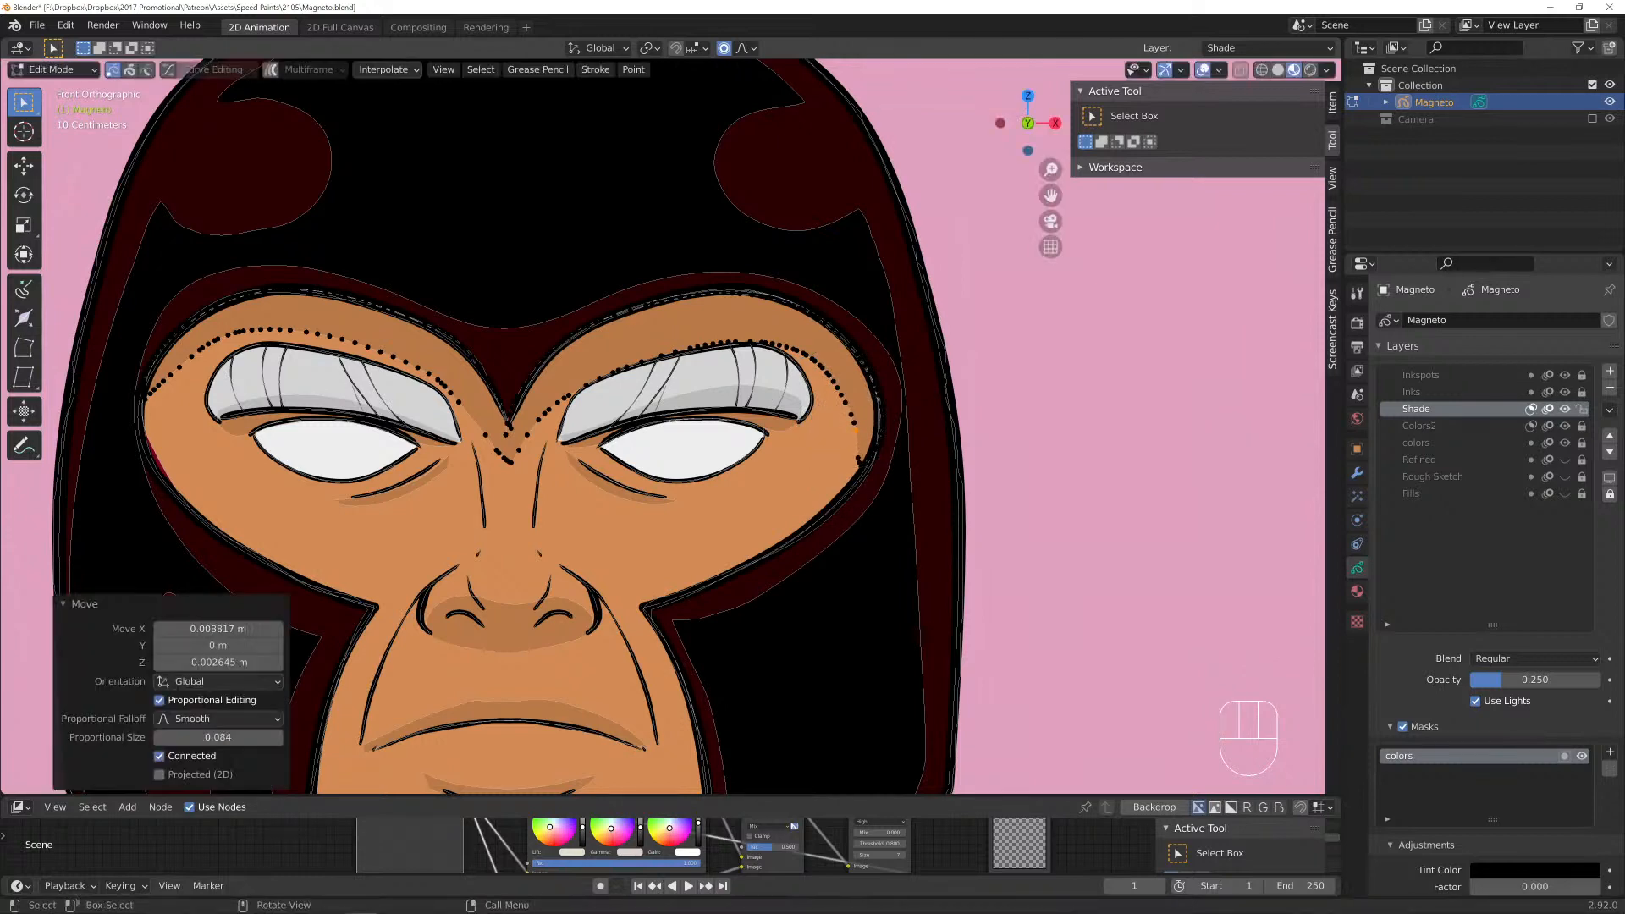
click(641, 362)
key(g)
scroll(641, 363, up, 4)
scroll(641, 362, up, 9)
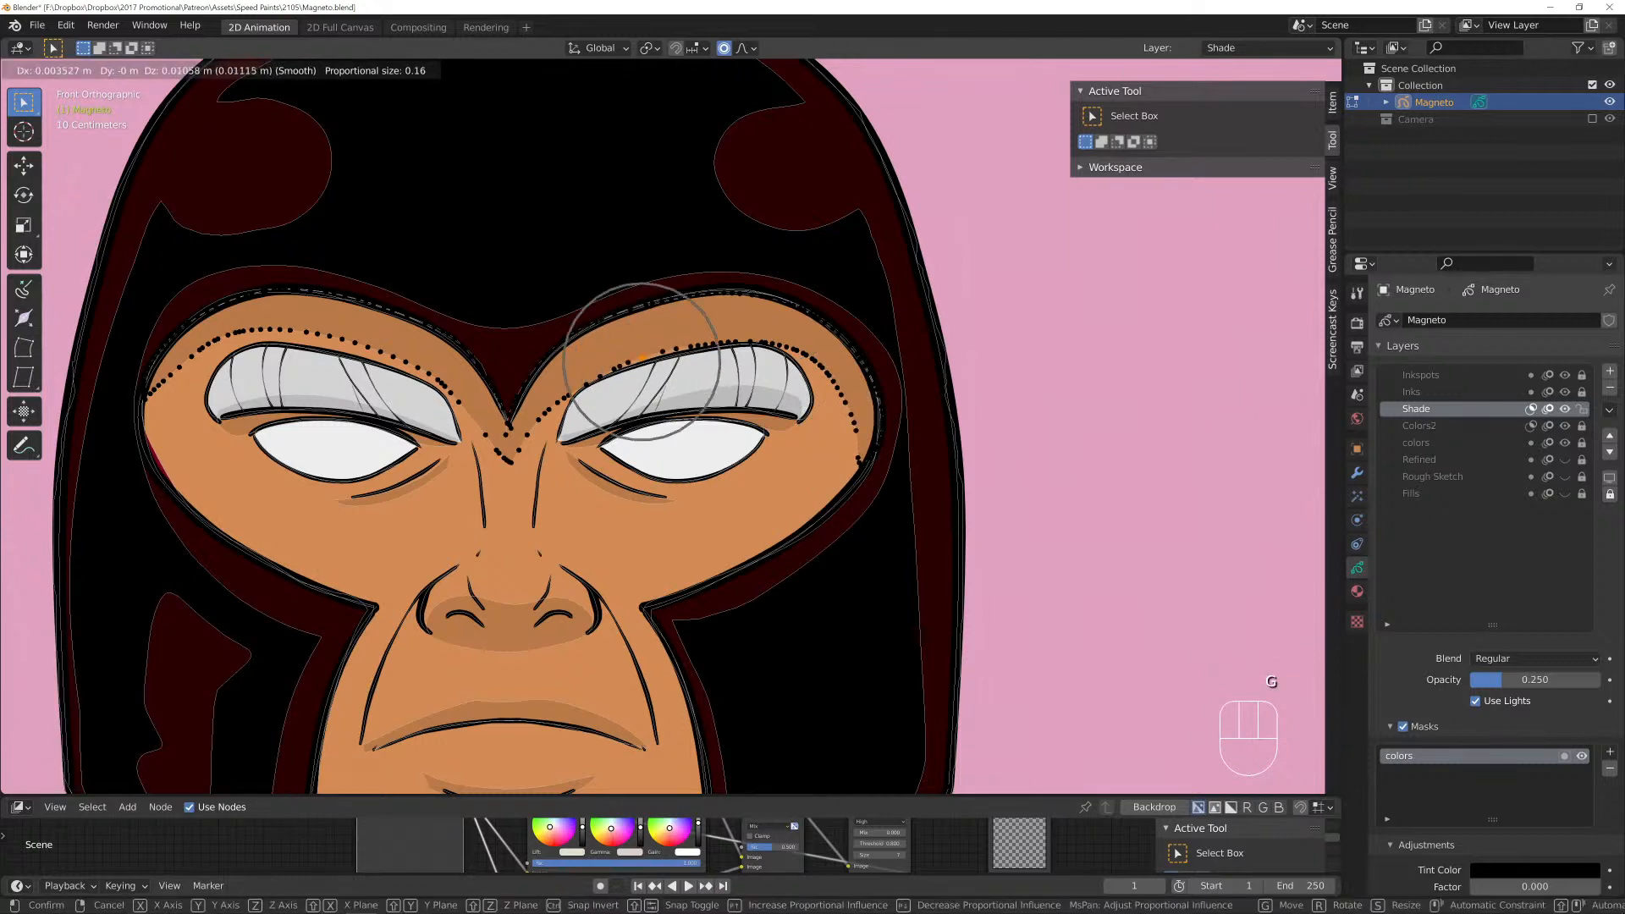
click(649, 365)
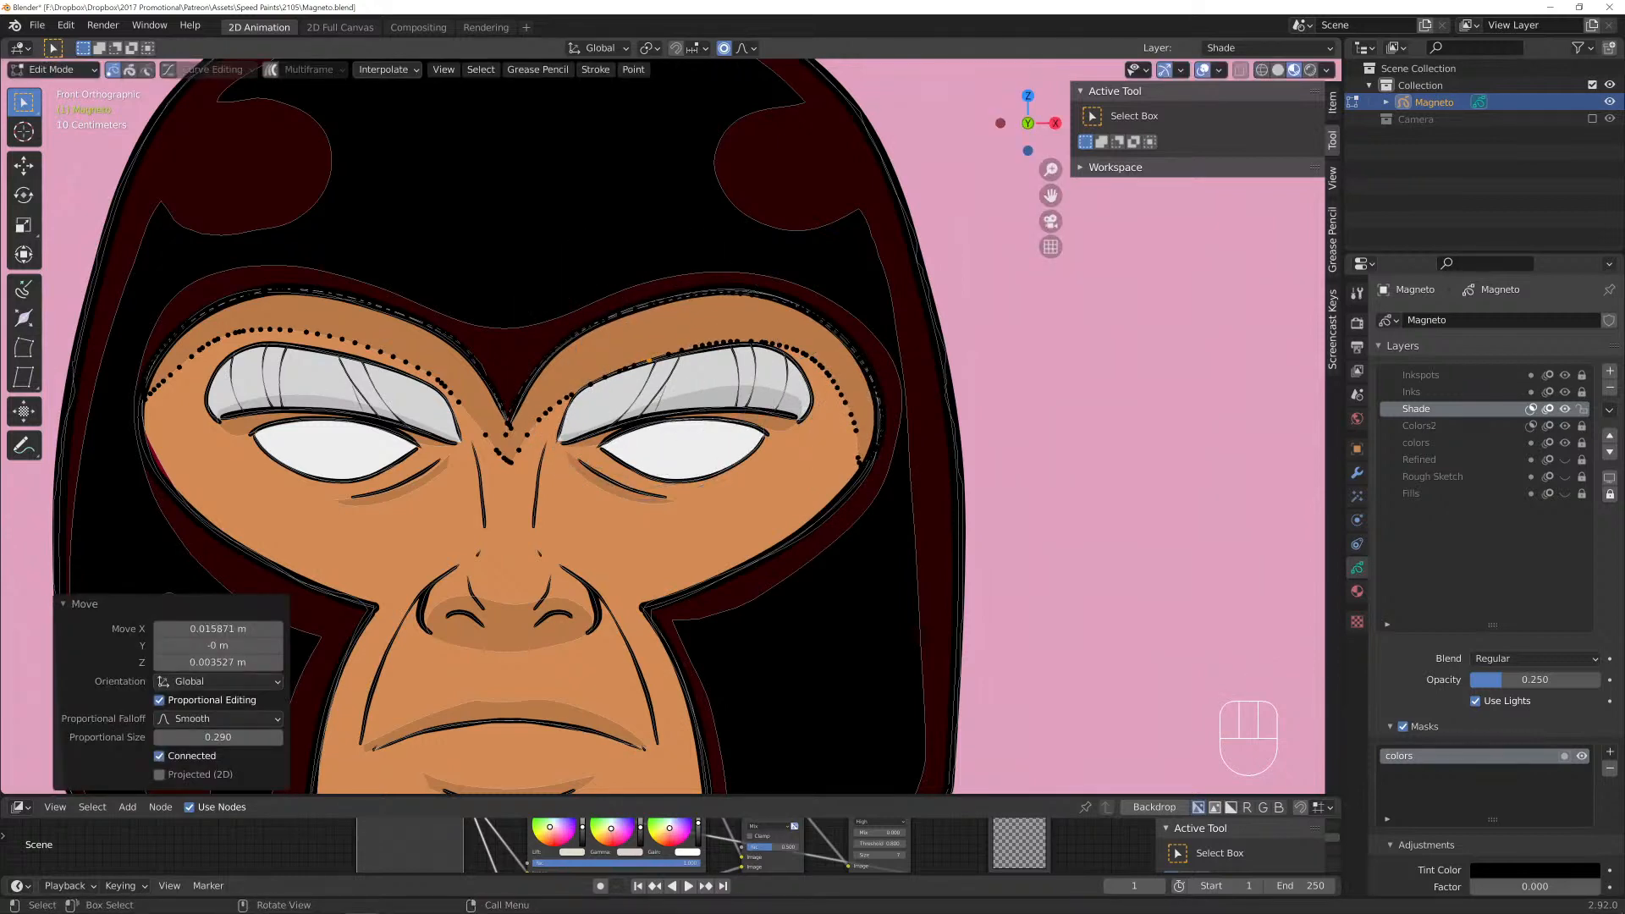
Dissolve an extra point at the shadow's tip between the brows and pull the tip down toward the nose bridge.
click(511, 463)
key(g)
scroll(510, 462, up, 4)
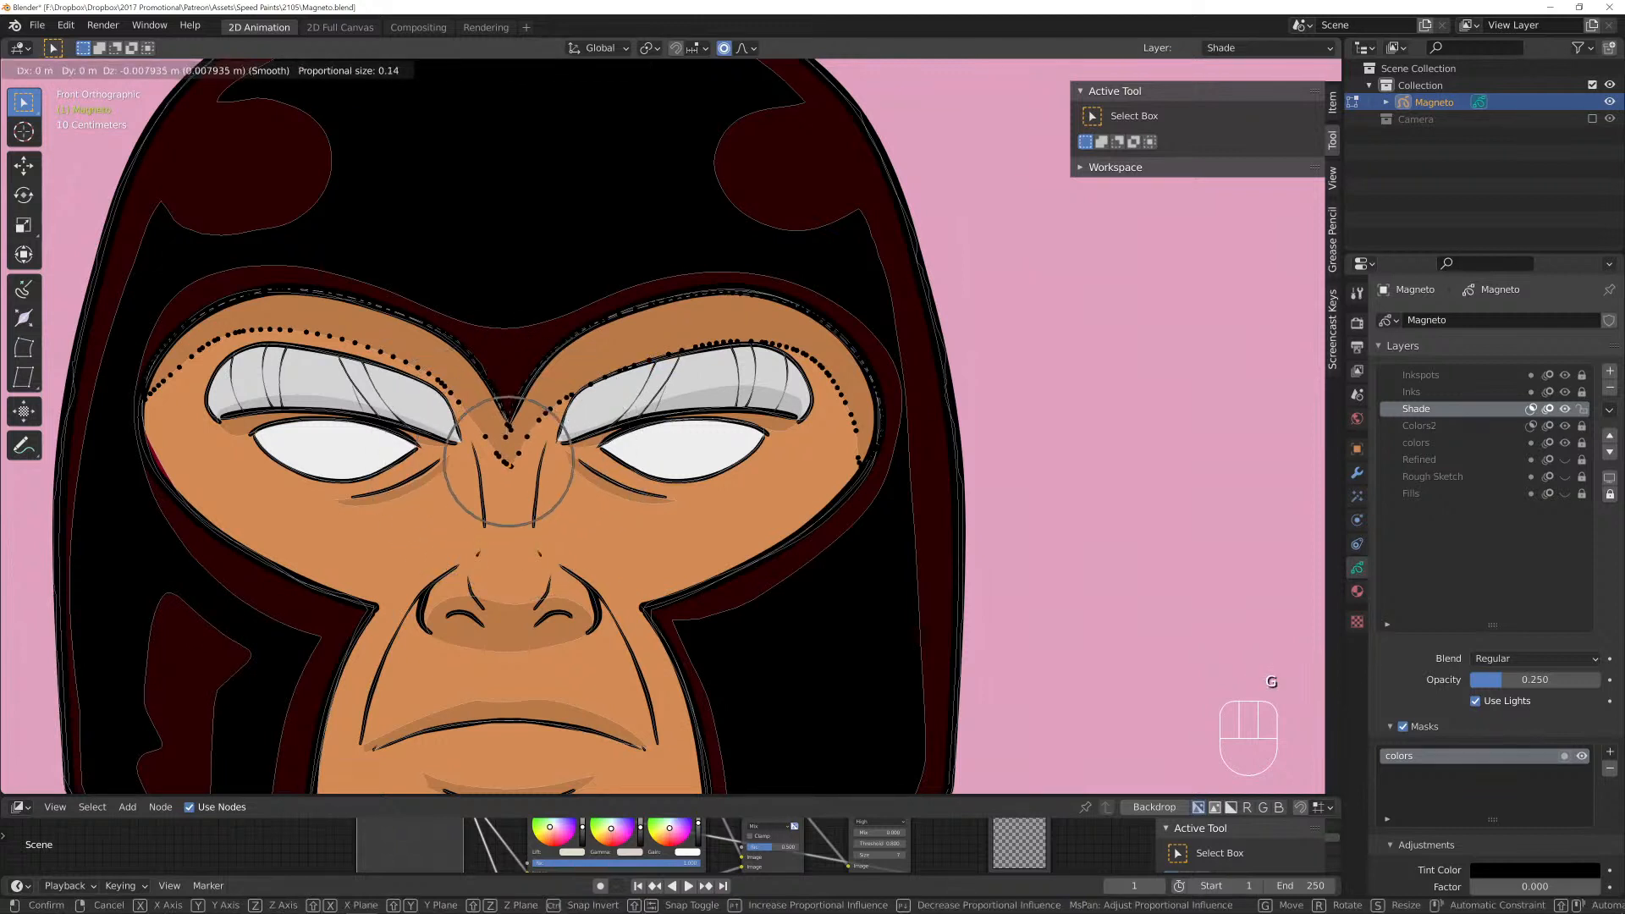
click(511, 462)
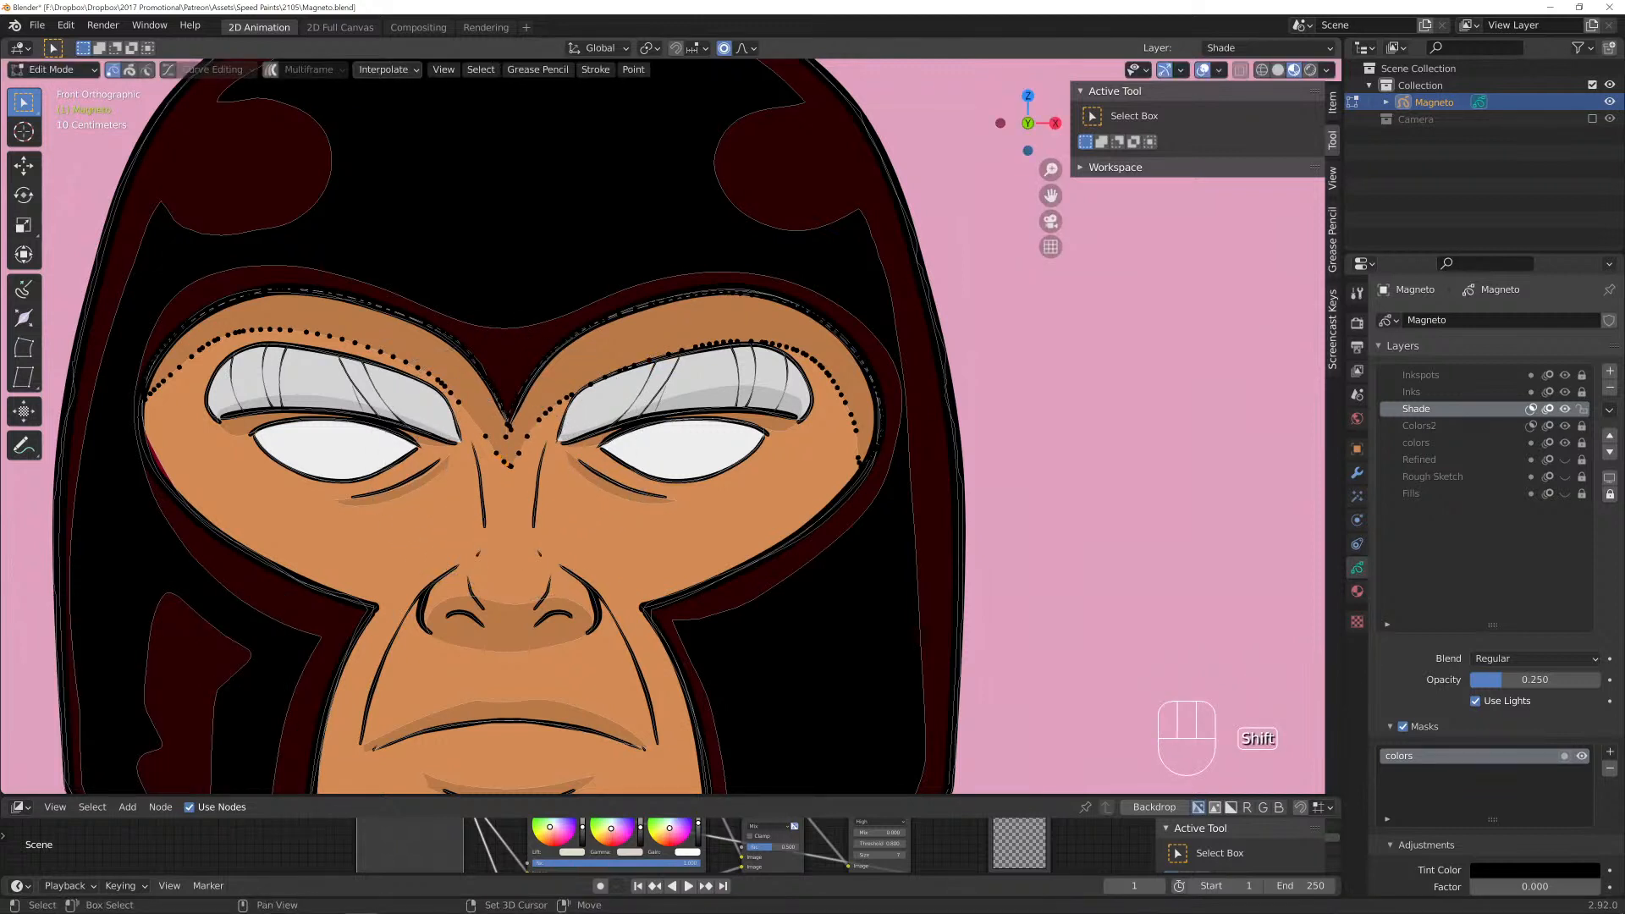
key(x)
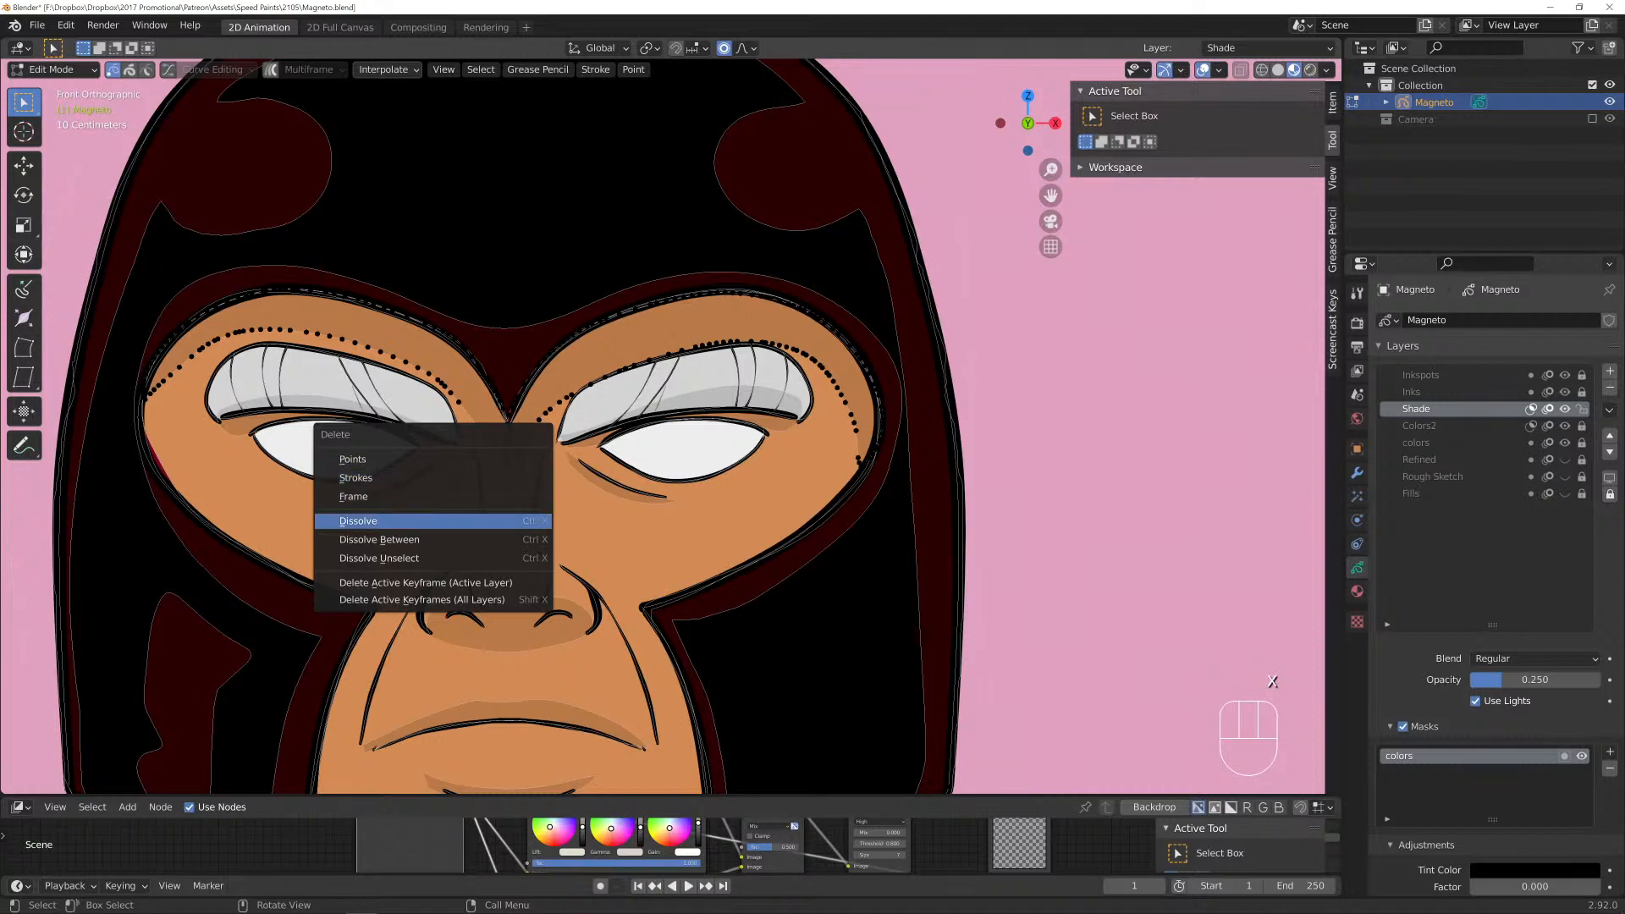
click(500, 521)
click(505, 438)
key(g)
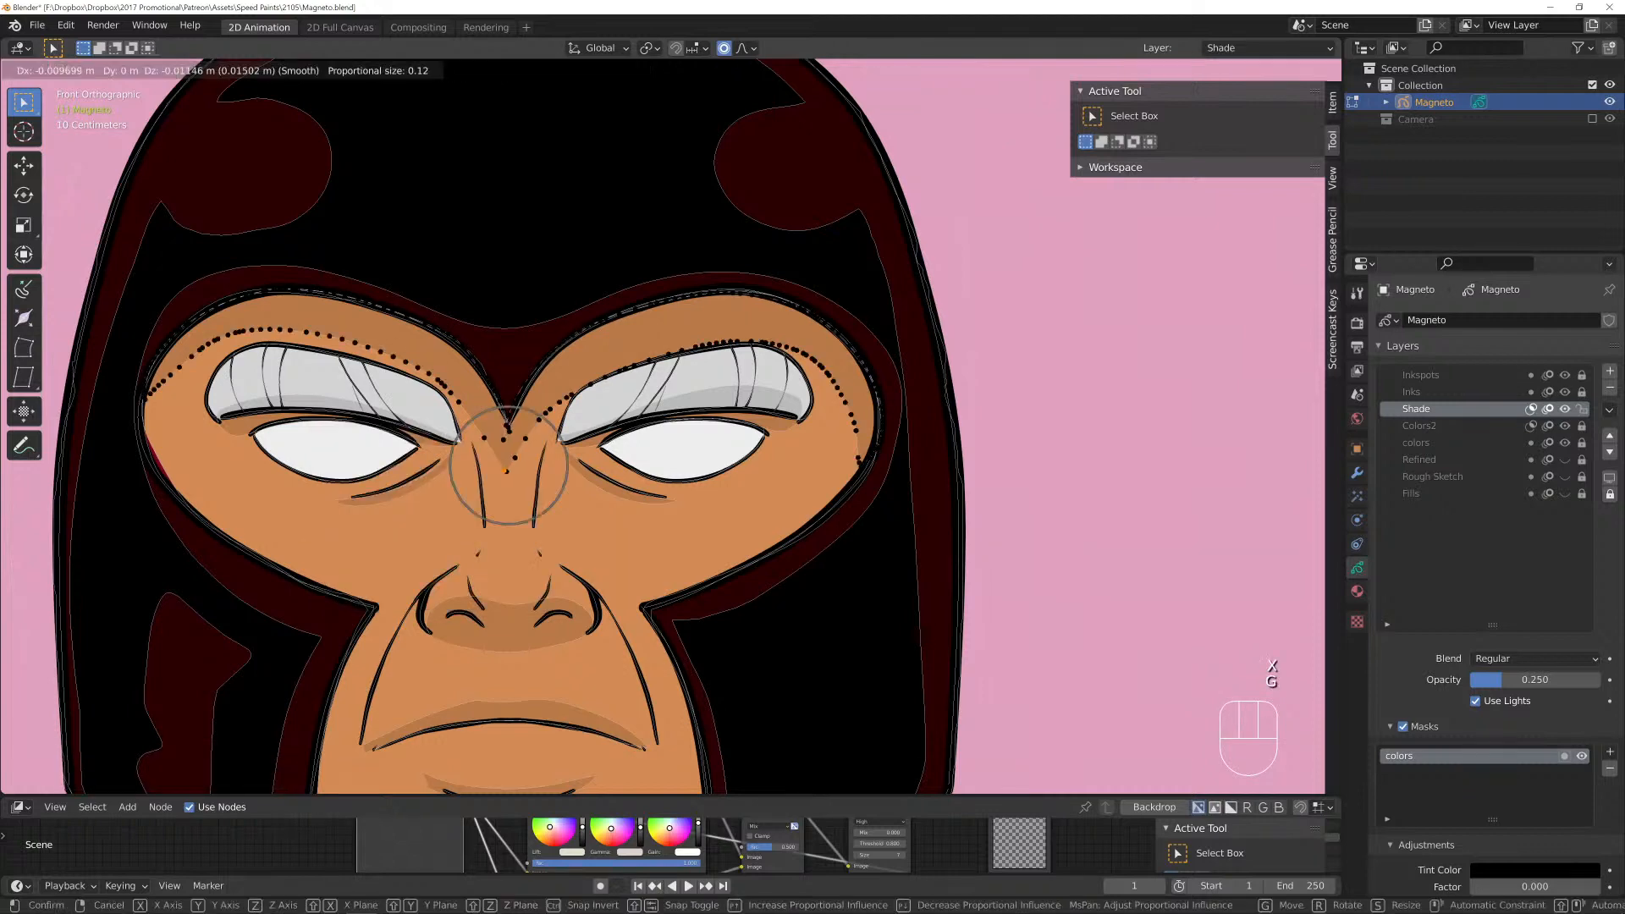
click(506, 477)
Dissolve the surplus shadow points clustered under the helmet's central point between the brows.
key(x)
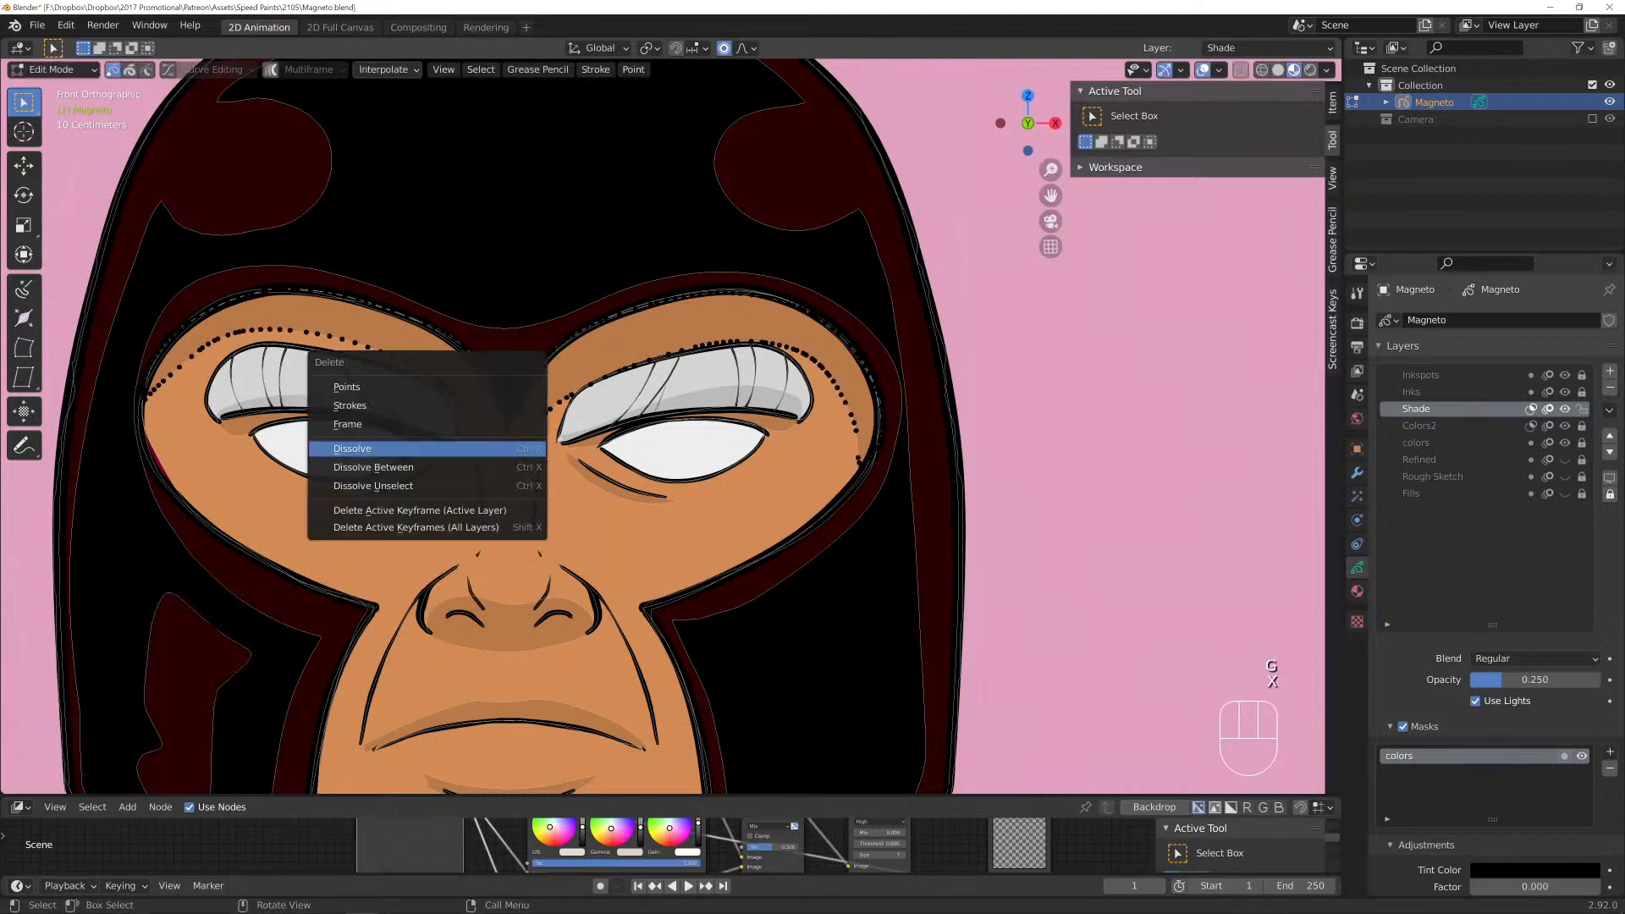
click(426, 447)
click(508, 428)
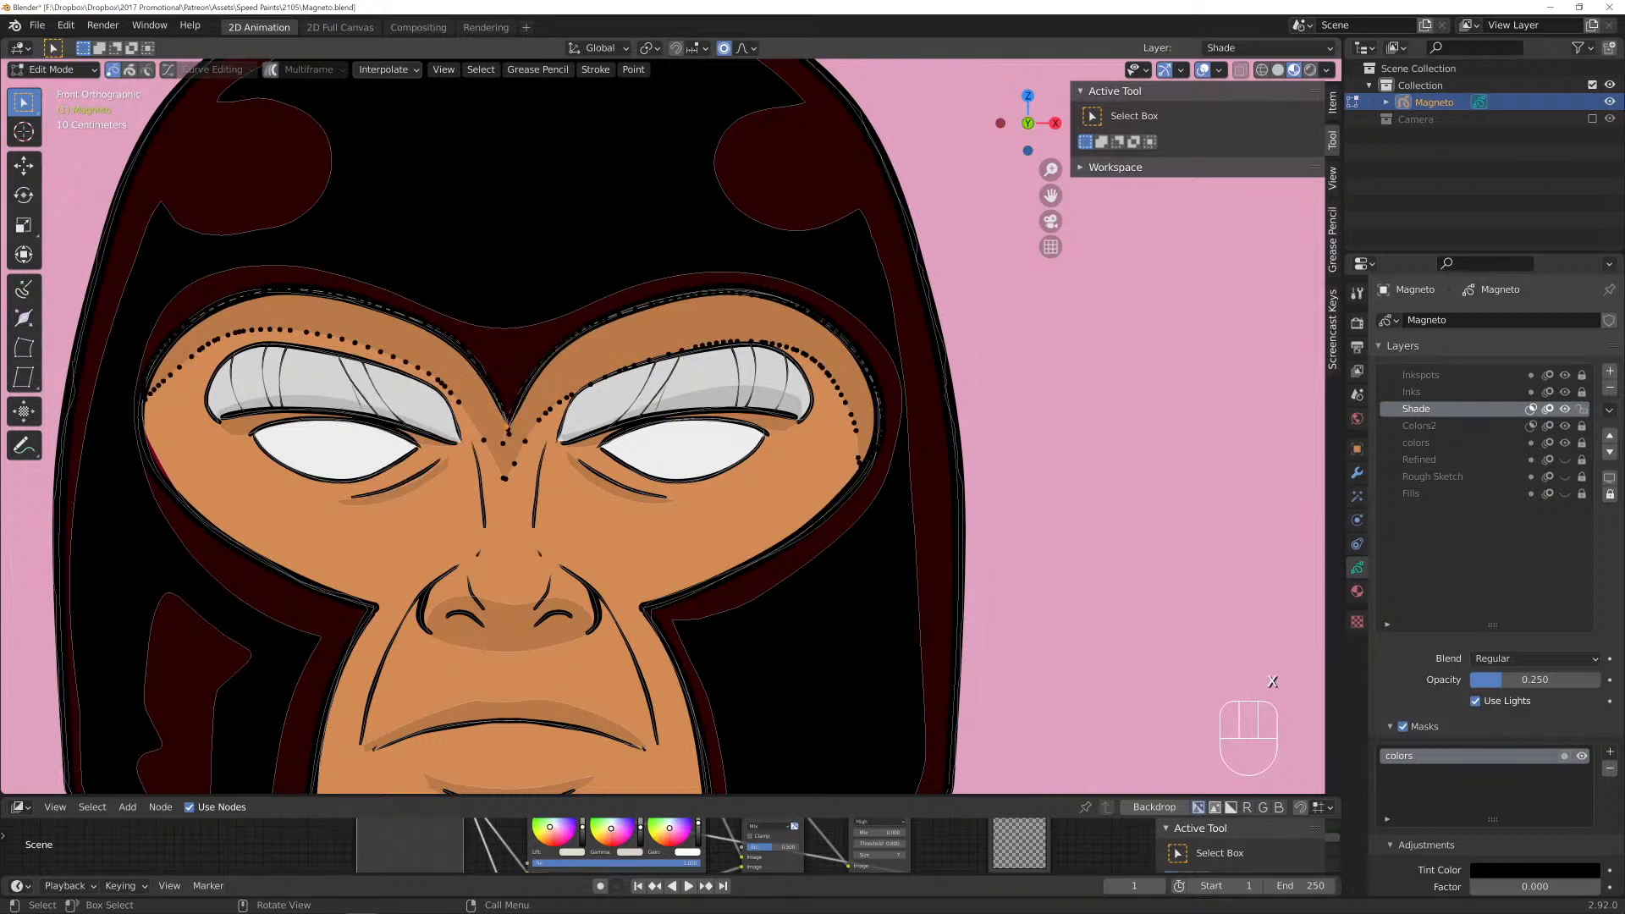
shift+click(503, 443)
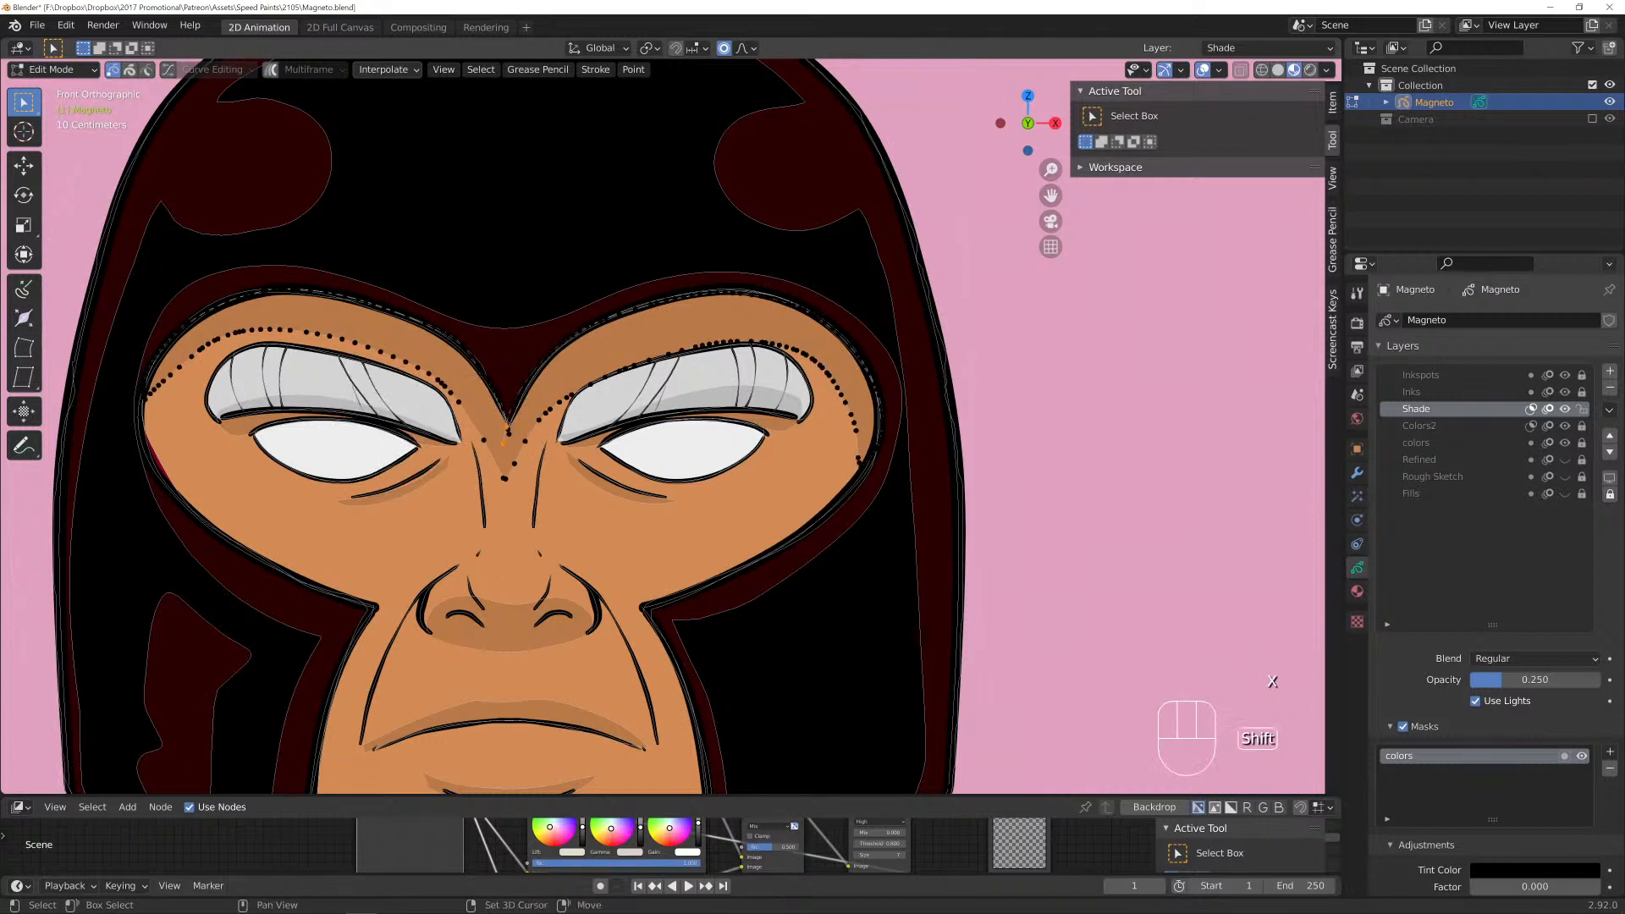
key(x)
click(504, 430)
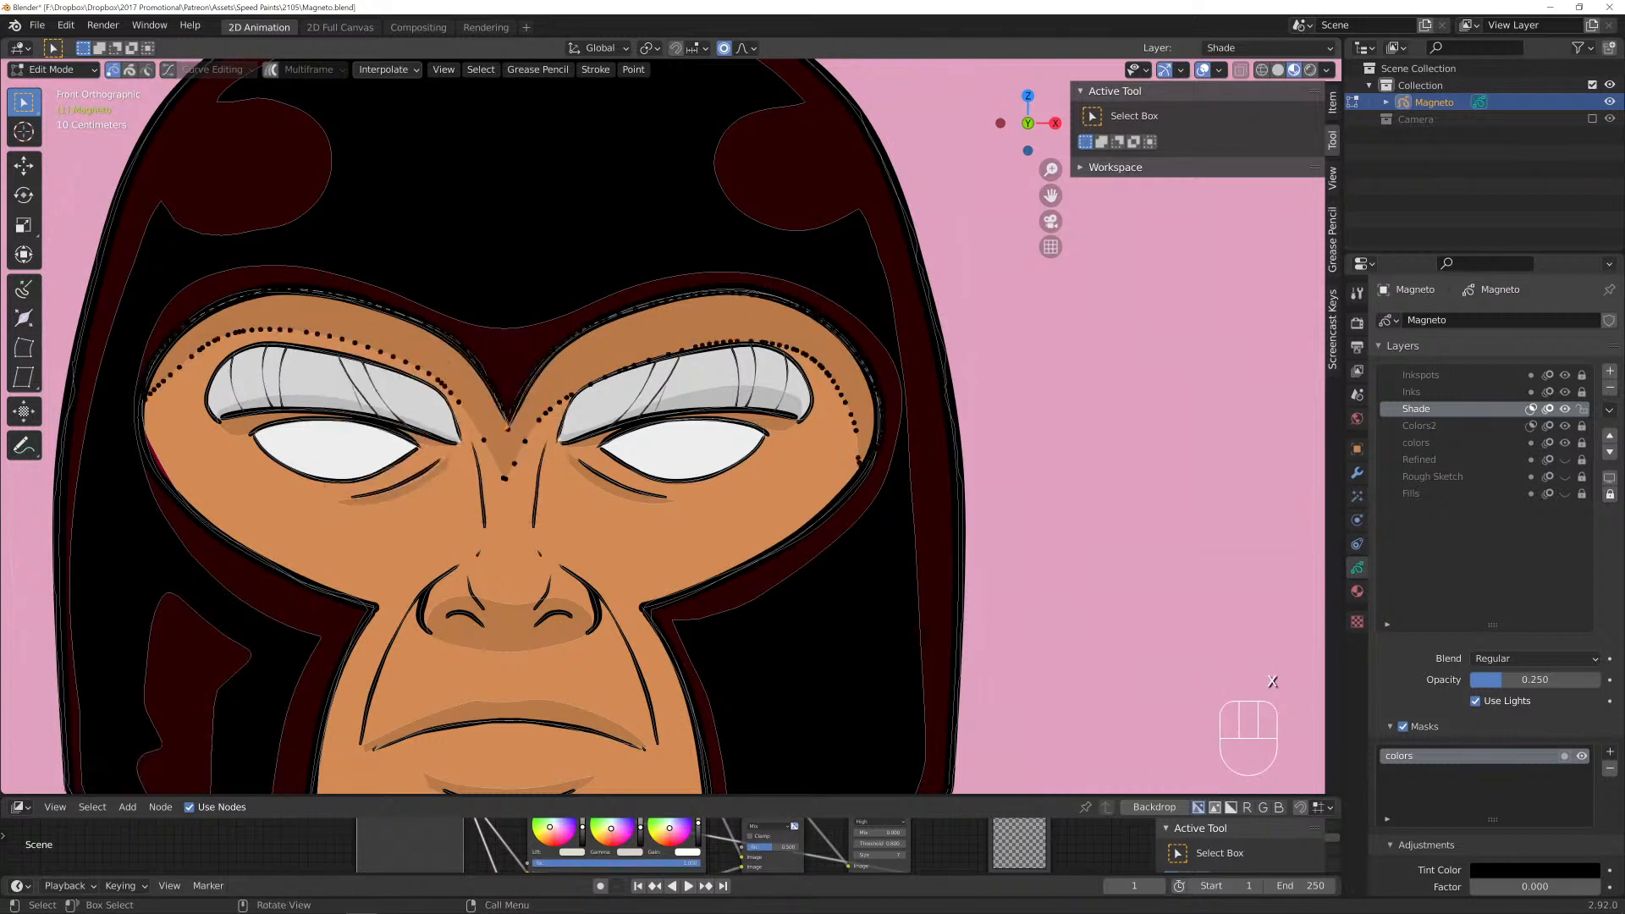
key(x)
click(505, 428)
key(x)
click(505, 428)
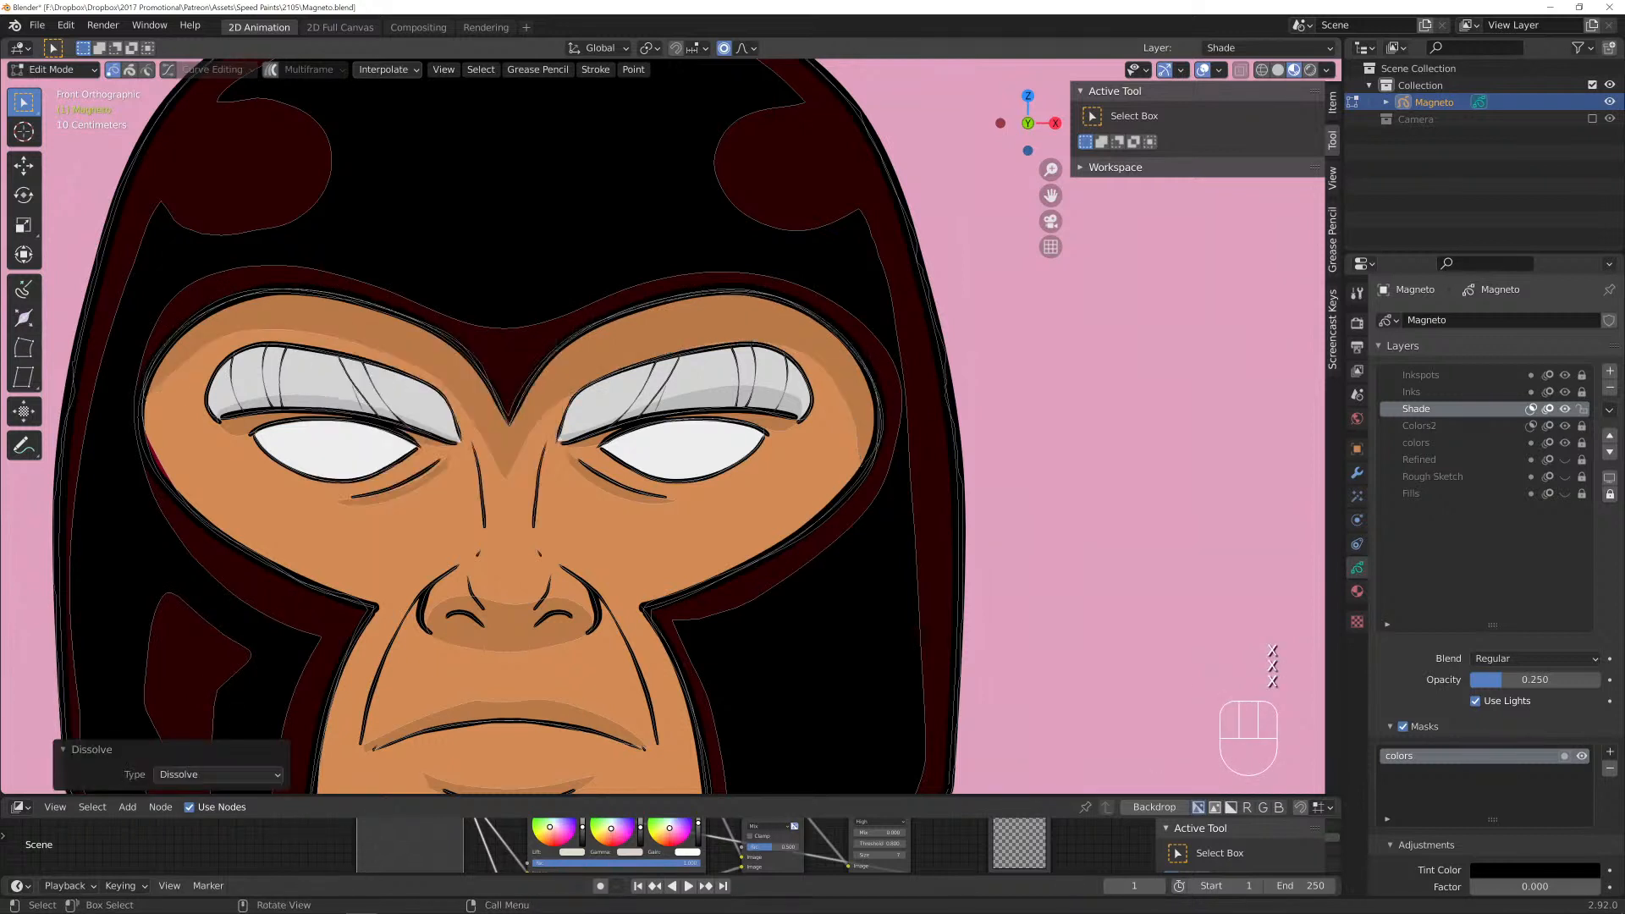
Move the remaining shadow points between the brows to smooth the V shape, and return to Draw mode.
key(g)
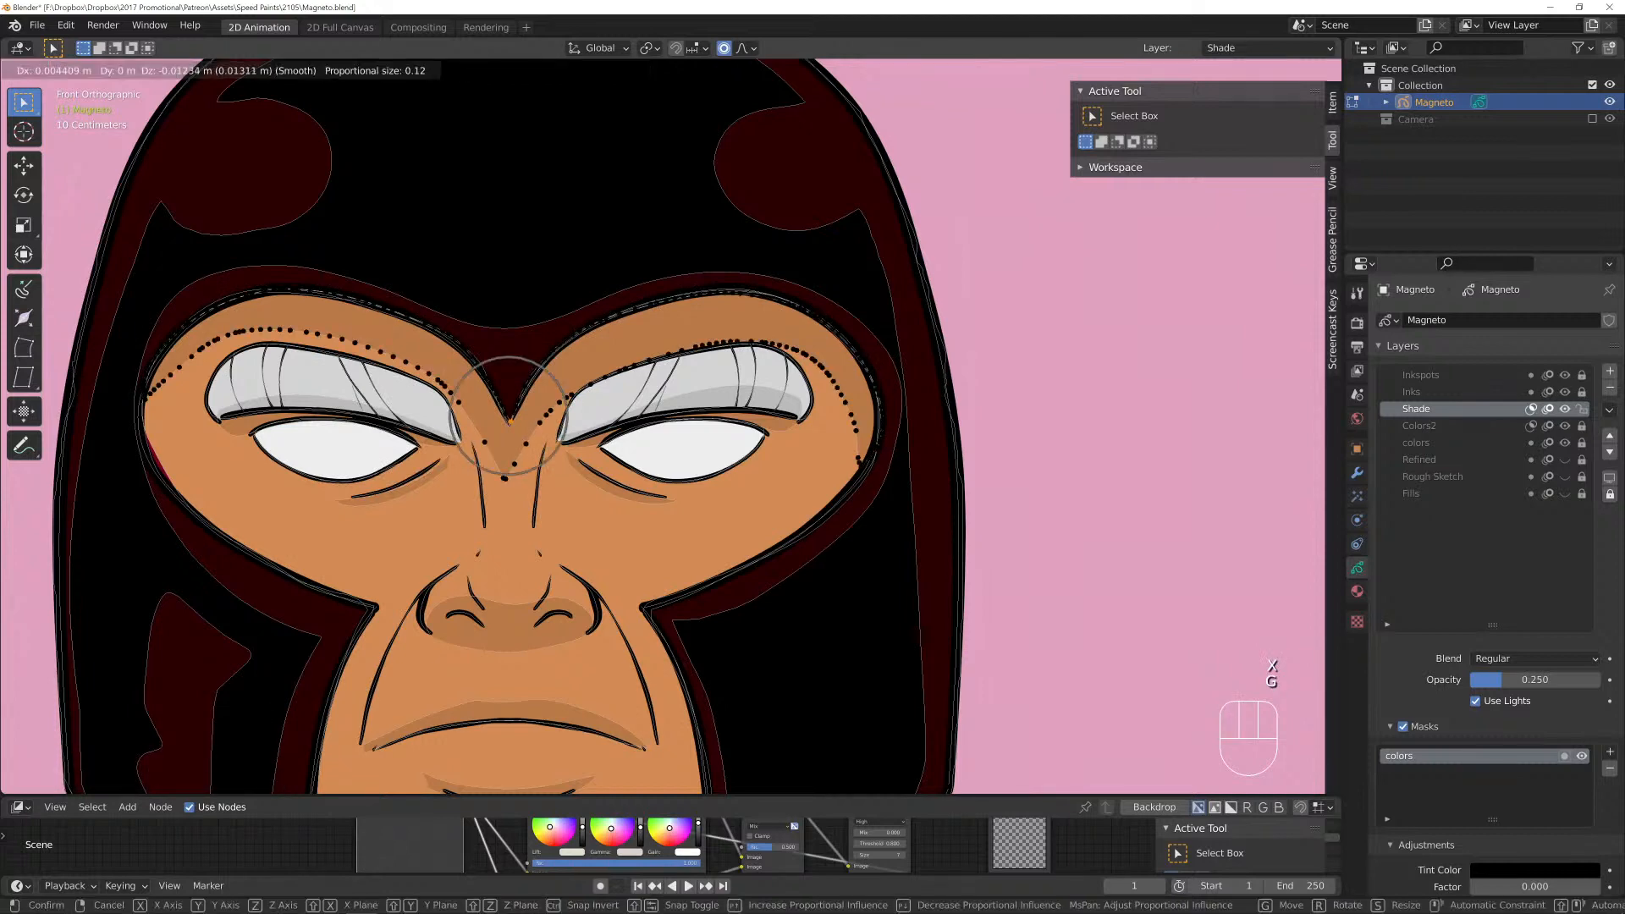
click(505, 428)
key(g)
click(487, 443)
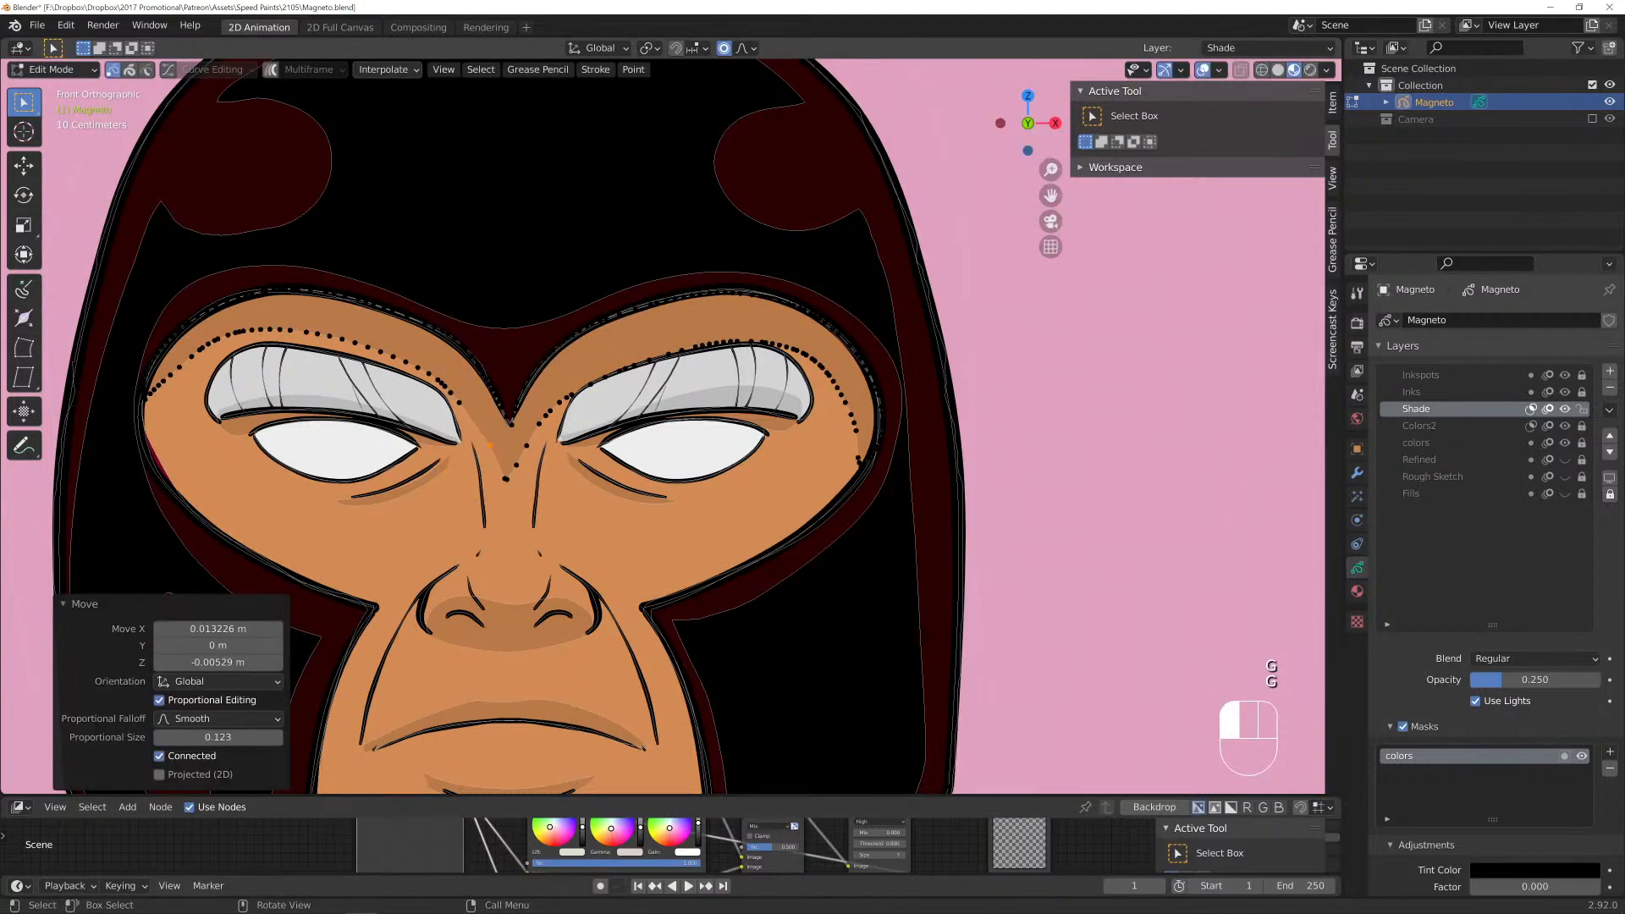
key(Tab)
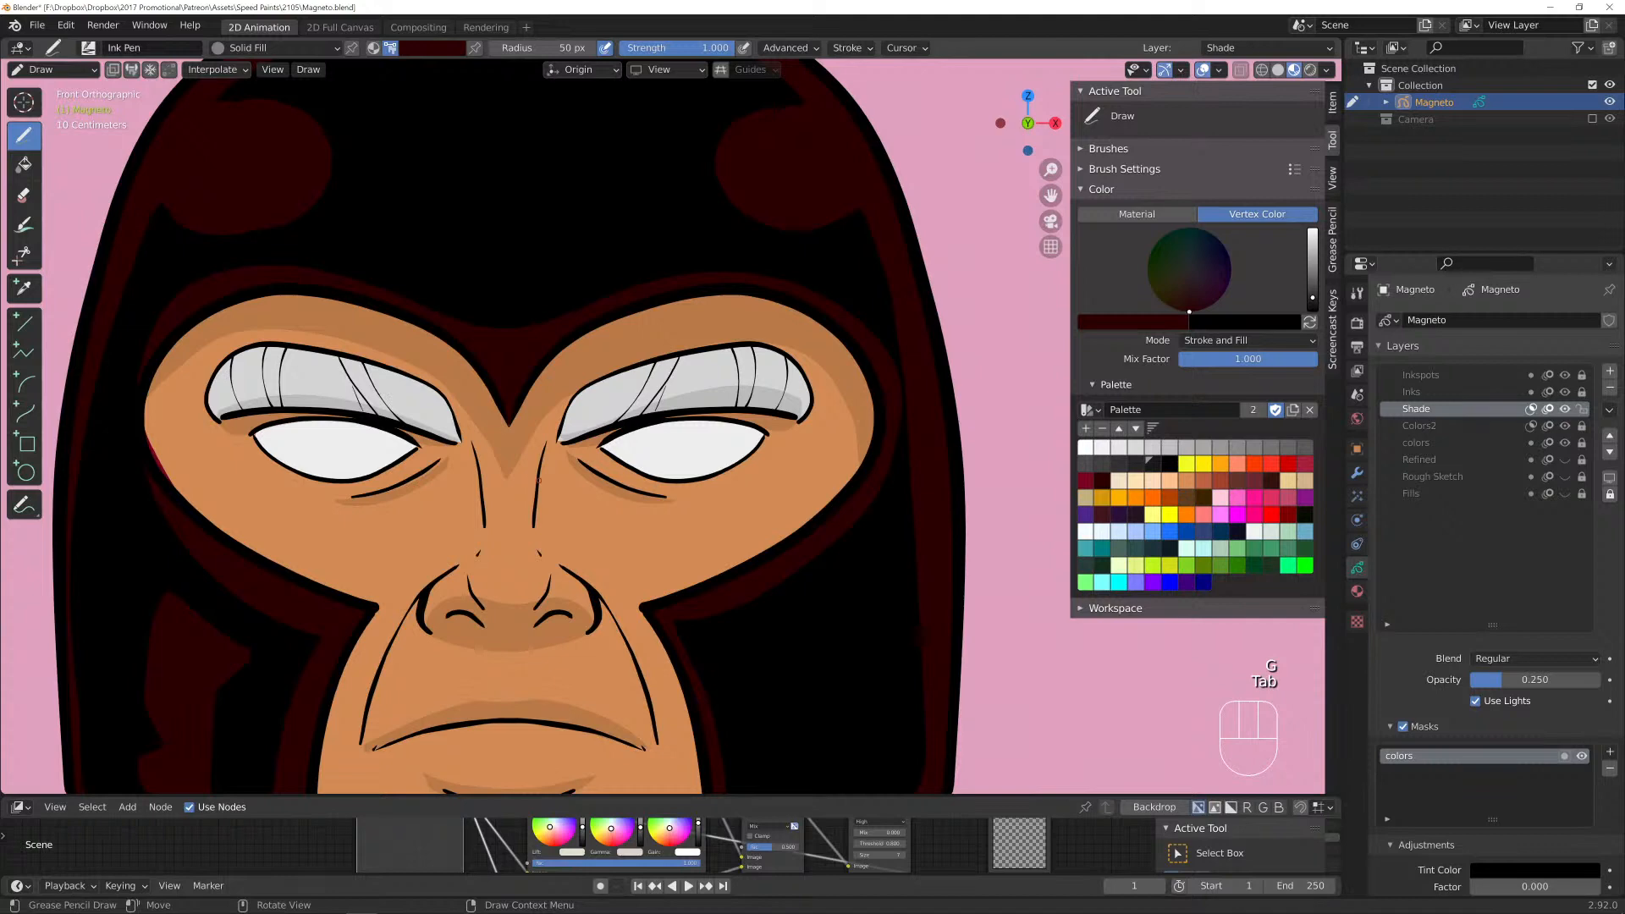
scroll(538, 479, down, 5)
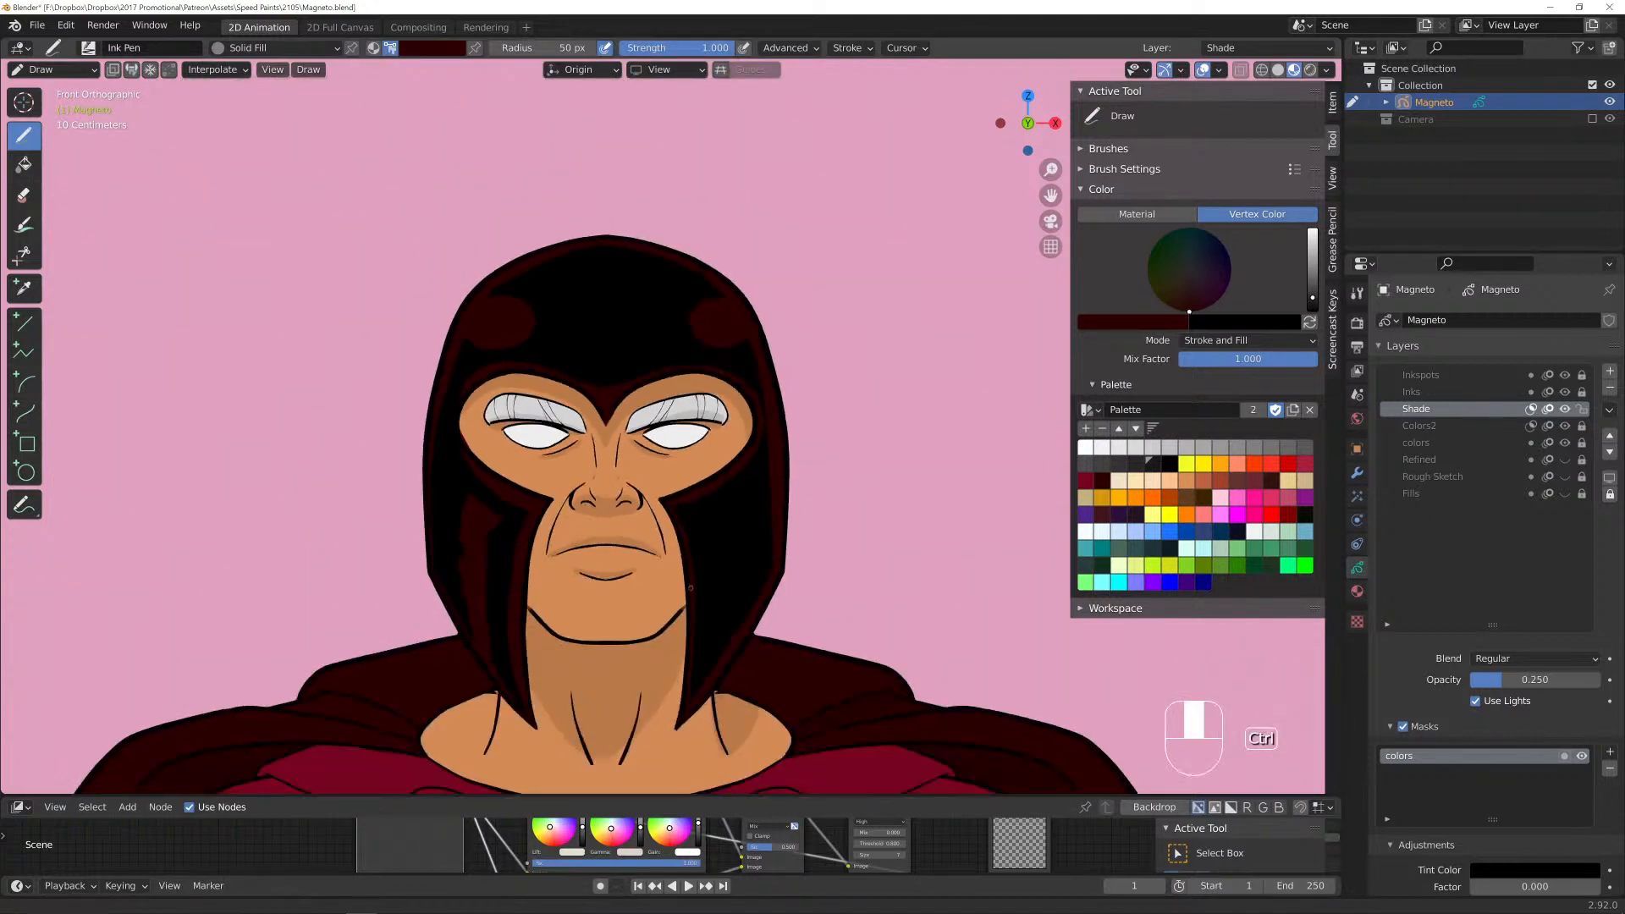
ctrl+scroll(690, 587, down, 6)
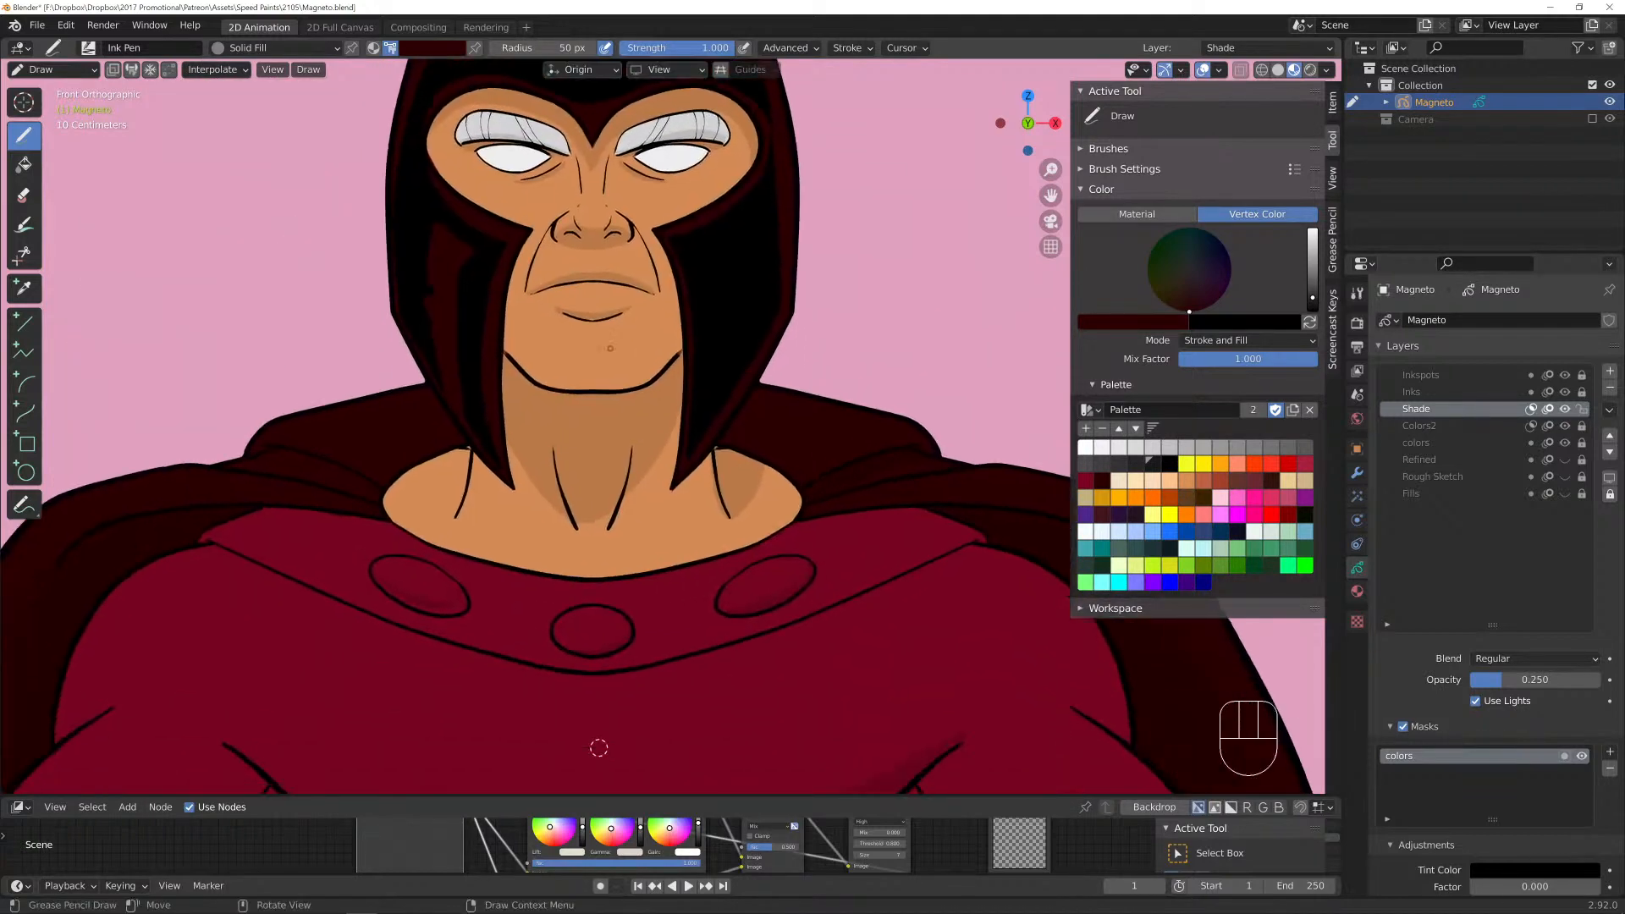
scroll(598, 747, down, 3)
shift+middle_drag(624, 609, 253, 232)
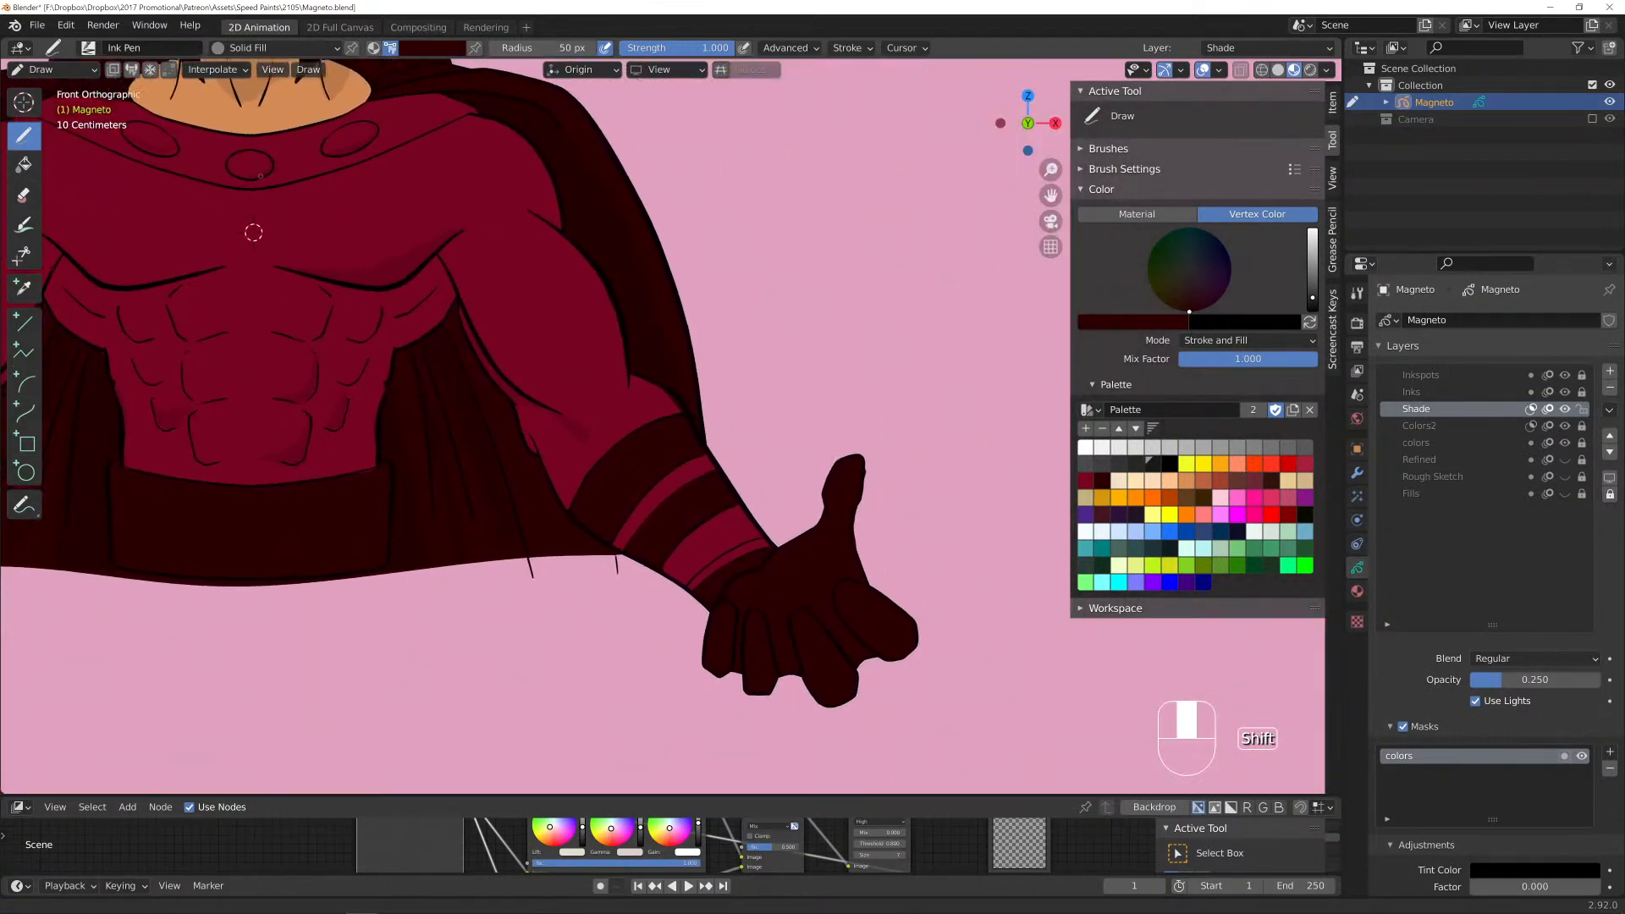
Set the vertex color to black and shade along a finger of the glove beside the viewer's right-hand forearm.
scroll(791, 330, up, 2)
shift+middle_drag(793, 330, 749, 295)
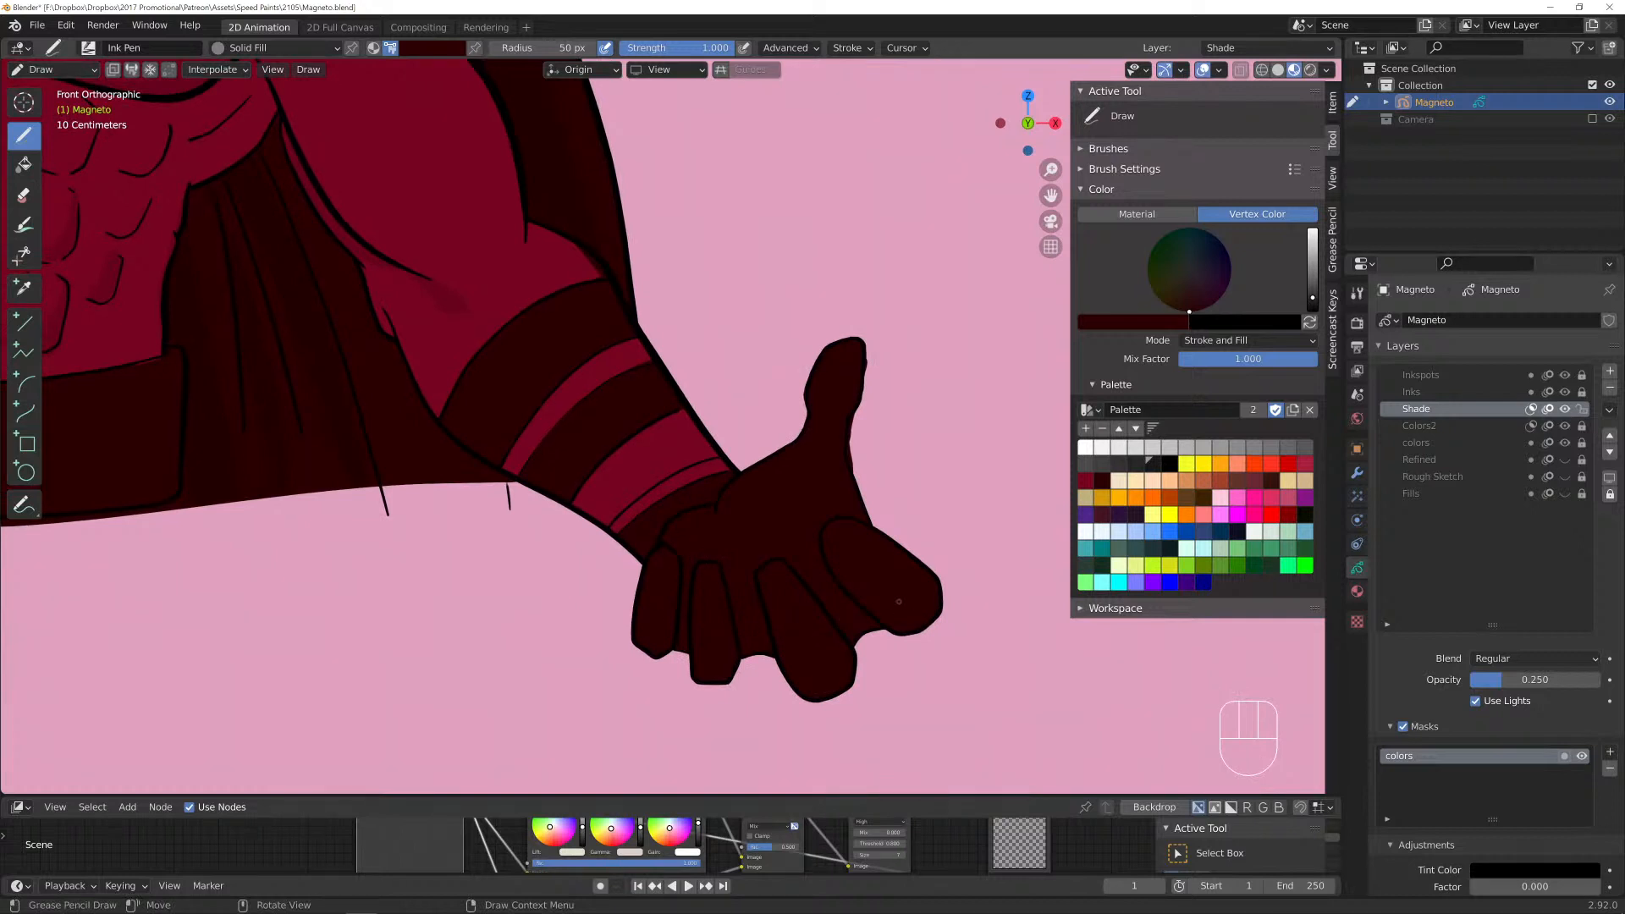
mouse_move(848, 601)
mouse_down()
mouse_move(842, 633)
mouse_move(911, 633)
mouse_up()
key(ctrl+z)
click(1168, 464)
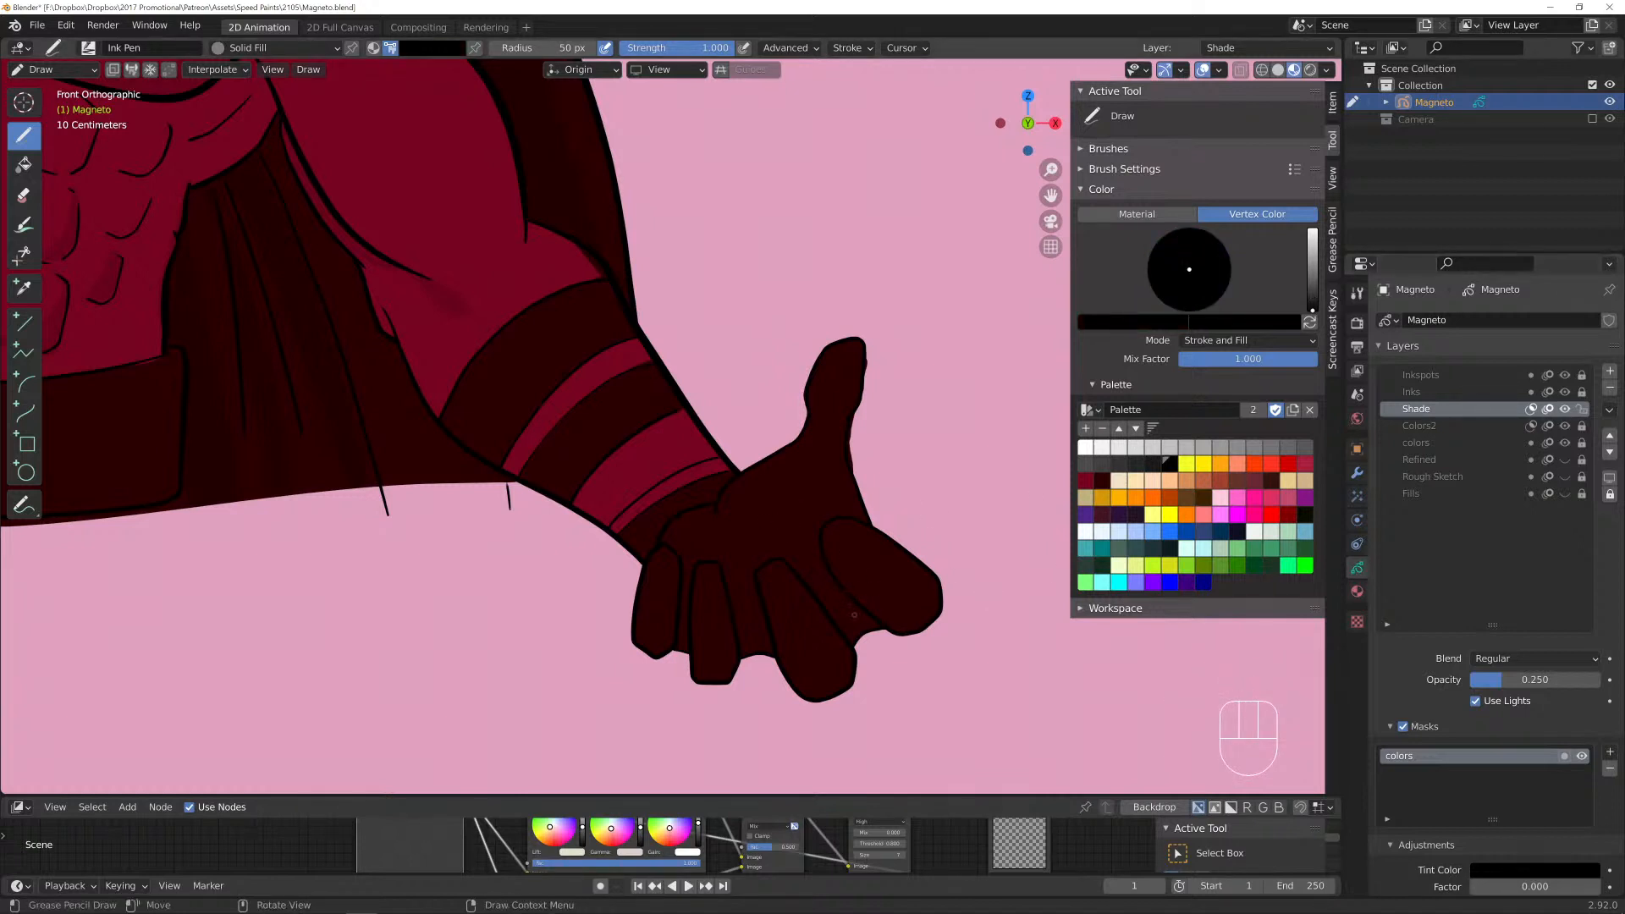
mouse_move(840, 614)
mouse_down()
mouse_move(825, 624)
mouse_move(844, 645)
mouse_move(790, 666)
mouse_up()
Shade the banded forearm and add small shadows on the upper arm beside the cape.
mouse_move(477, 349)
mouse_down()
mouse_move(670, 522)
mouse_move(663, 535)
mouse_up()
mouse_move(414, 298)
mouse_down()
mouse_move(398, 334)
mouse_move(371, 276)
mouse_up()
mouse_move(530, 260)
shift+mouse_down()
mouse_move(554, 260)
mouse_move(593, 303)
mouse_move(712, 497)
mouse_move(554, 315)
mouse_move(535, 267)
shift+mouse_up()
Add shadow shapes to the thumb, the remaining fingers and the wrist of the same glove.
mouse_move(806, 388)
mouse_down()
mouse_move(831, 403)
mouse_move(808, 470)
mouse_up()
mouse_move(861, 595)
mouse_down()
mouse_move(922, 557)
mouse_move(922, 629)
mouse_move(846, 590)
mouse_move(849, 644)
mouse_move(771, 635)
mouse_move(800, 668)
mouse_move(842, 652)
mouse_move(846, 631)
mouse_up()
mouse_move(733, 632)
mouse_down()
mouse_move(772, 628)
mouse_move(742, 680)
mouse_move(688, 641)
mouse_move(704, 665)
mouse_move(748, 638)
mouse_move(684, 631)
mouse_move(662, 659)
mouse_move(703, 668)
mouse_up()
mouse_move(682, 604)
mouse_down()
mouse_move(647, 625)
mouse_move(629, 598)
mouse_move(638, 672)
mouse_move(689, 652)
mouse_up()
mouse_move(728, 486)
mouse_down()
mouse_move(716, 529)
mouse_move(669, 524)
mouse_move(737, 488)
mouse_up()
Draw shadow shapes along the upper, middle and lower abdominal muscles.
scroll(738, 515, down, 2)
shift+middle_drag(392, 497, 925, 674)
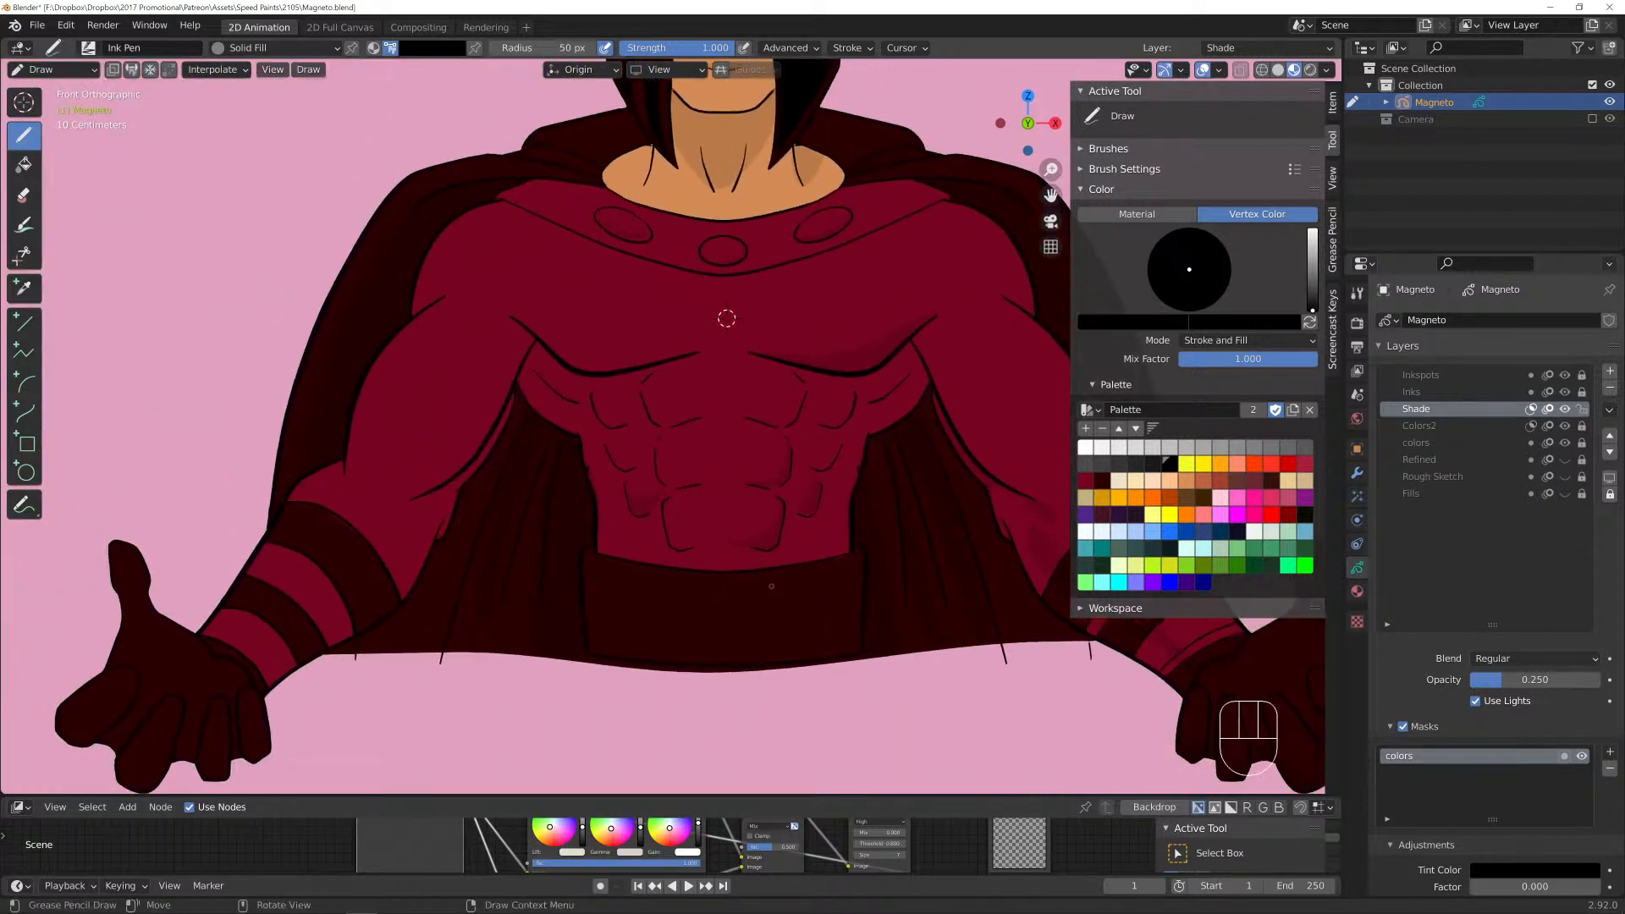
scroll(726, 318, up, 1)
mouse_move(736, 405)
mouse_down()
mouse_move(822, 403)
mouse_move(800, 427)
mouse_move(715, 415)
mouse_move(661, 429)
mouse_move(724, 400)
mouse_up()
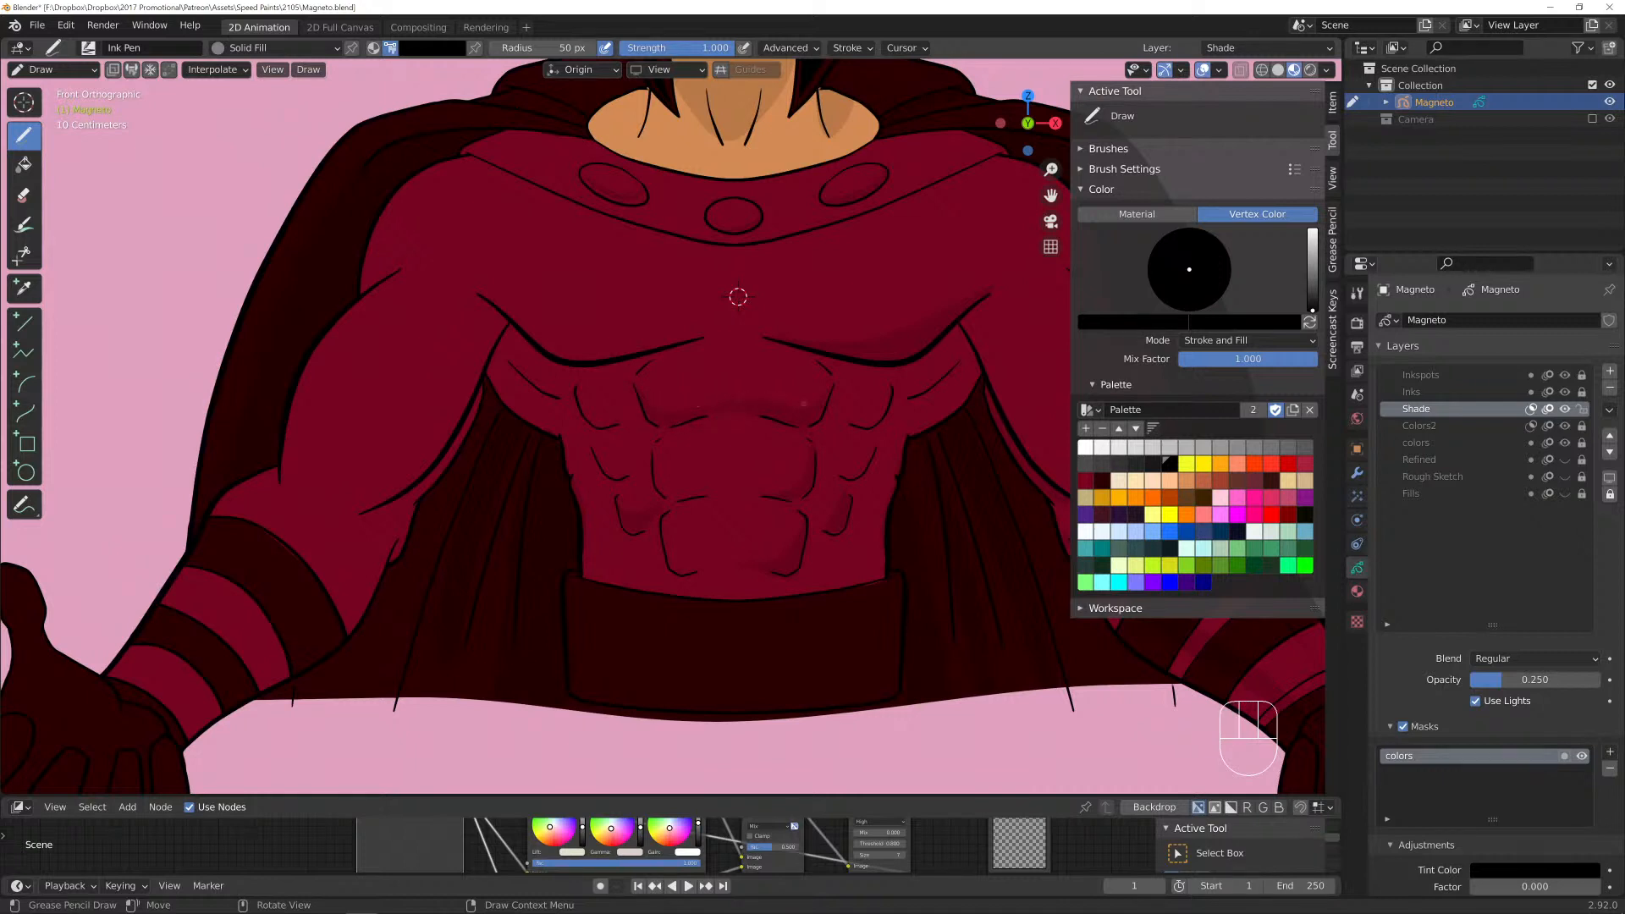
mouse_move(686, 500)
mouse_down()
mouse_move(657, 501)
mouse_move(654, 442)
mouse_up()
drag(738, 296, 738, 296)
drag(677, 526, 677, 575)
drag(660, 517, 673, 503)
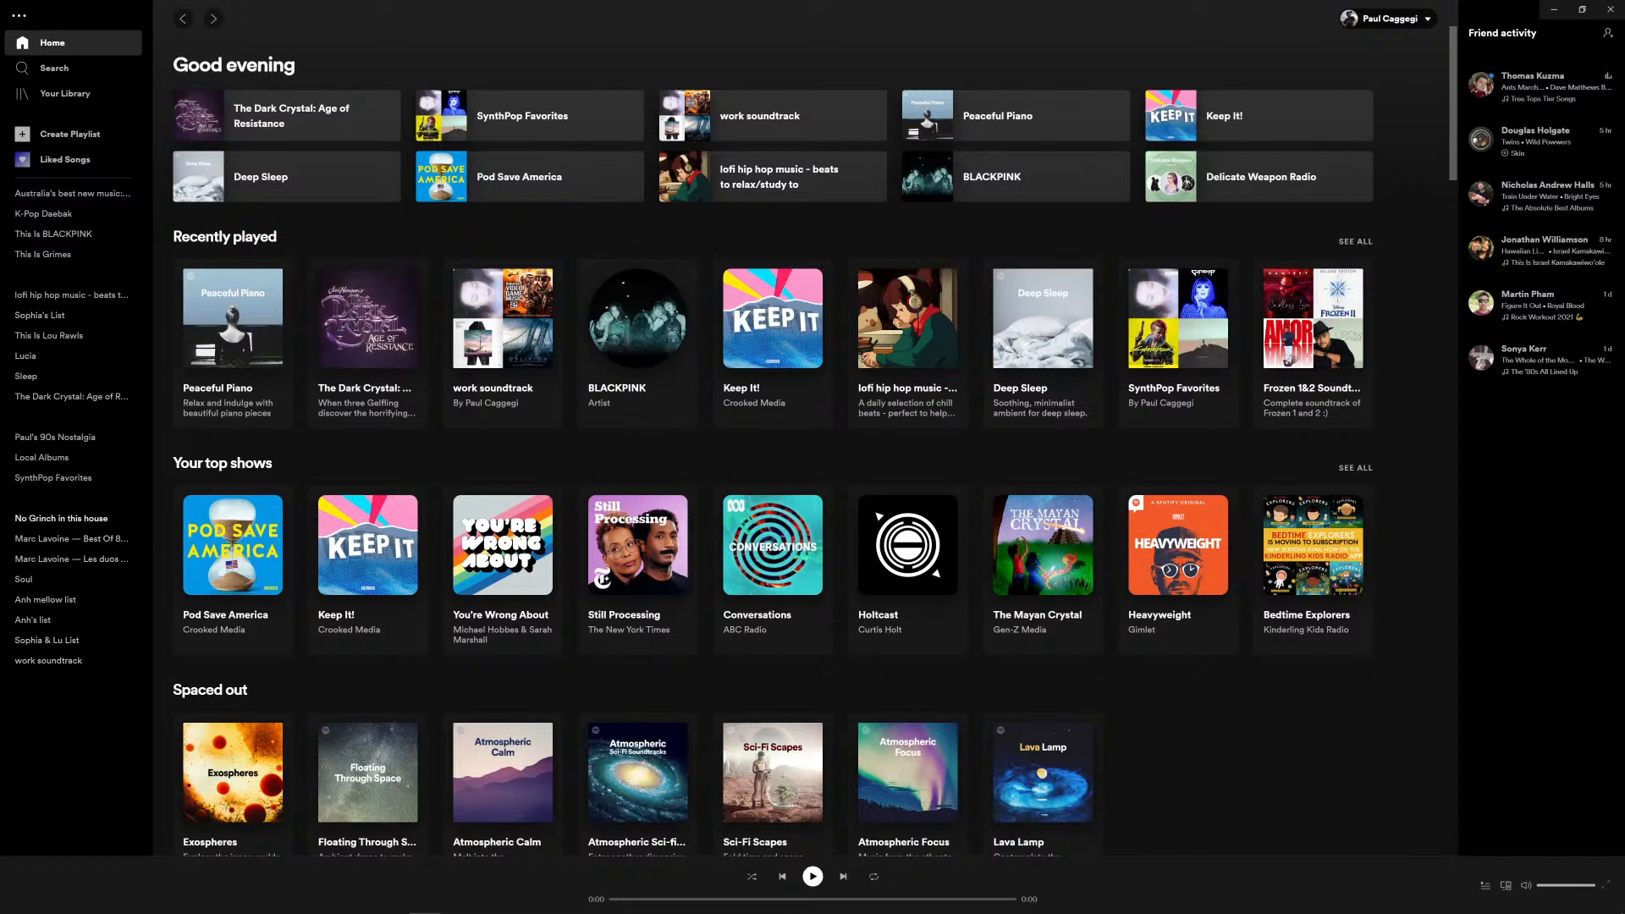
Copy the embed code of the SynthPop Favorites playlist in Spotify and return to Blender.
click(52, 477)
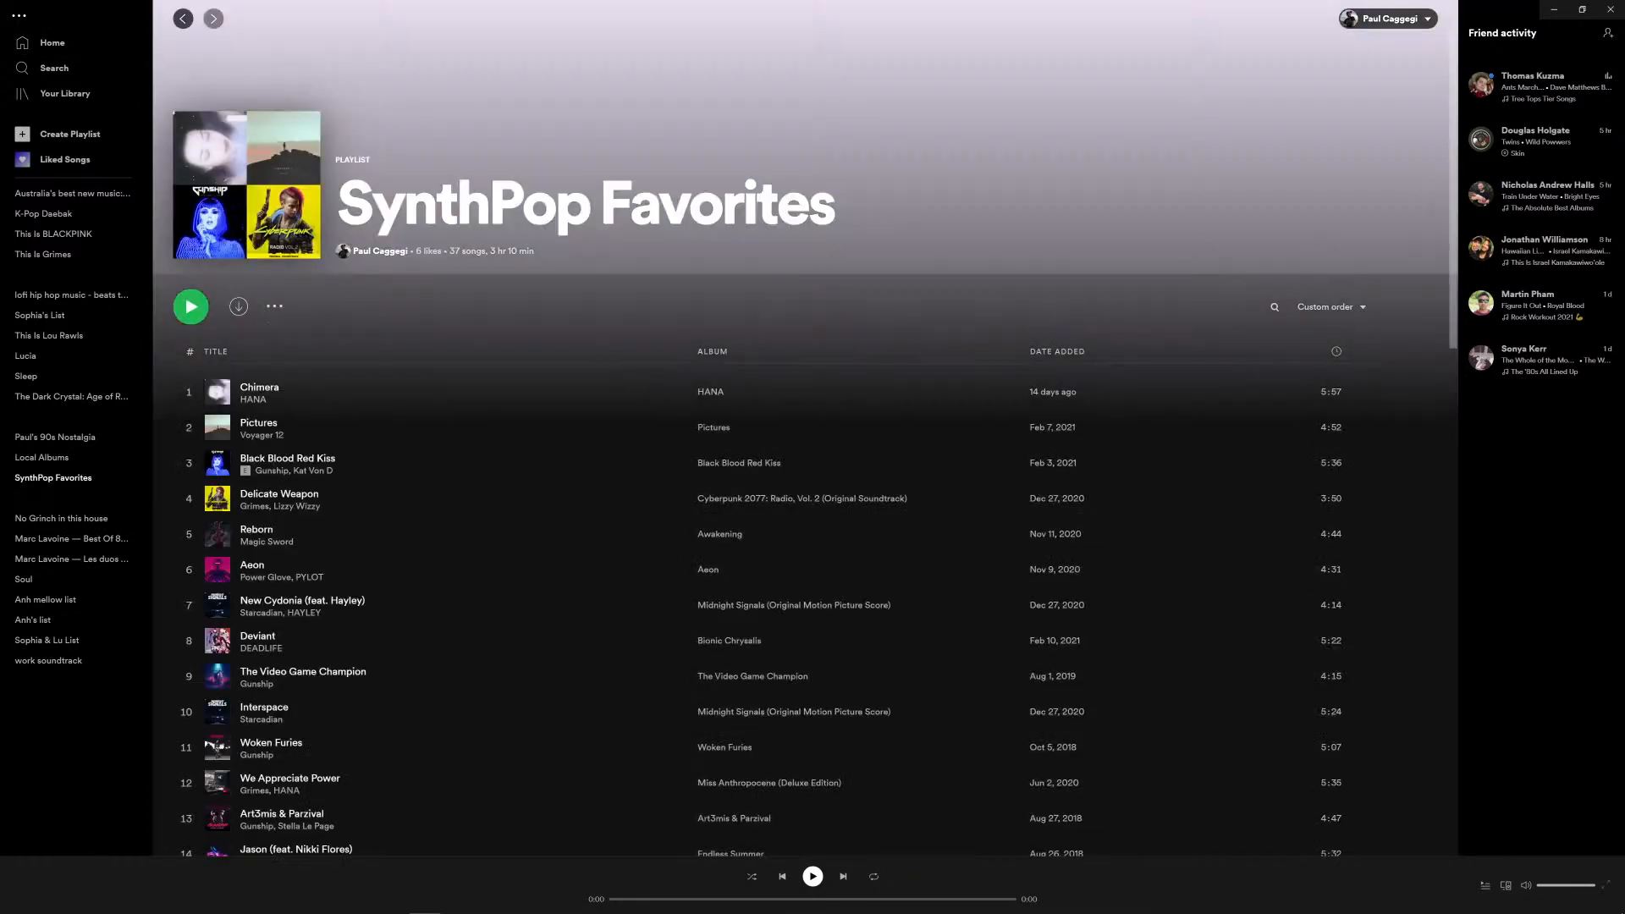
click(275, 306)
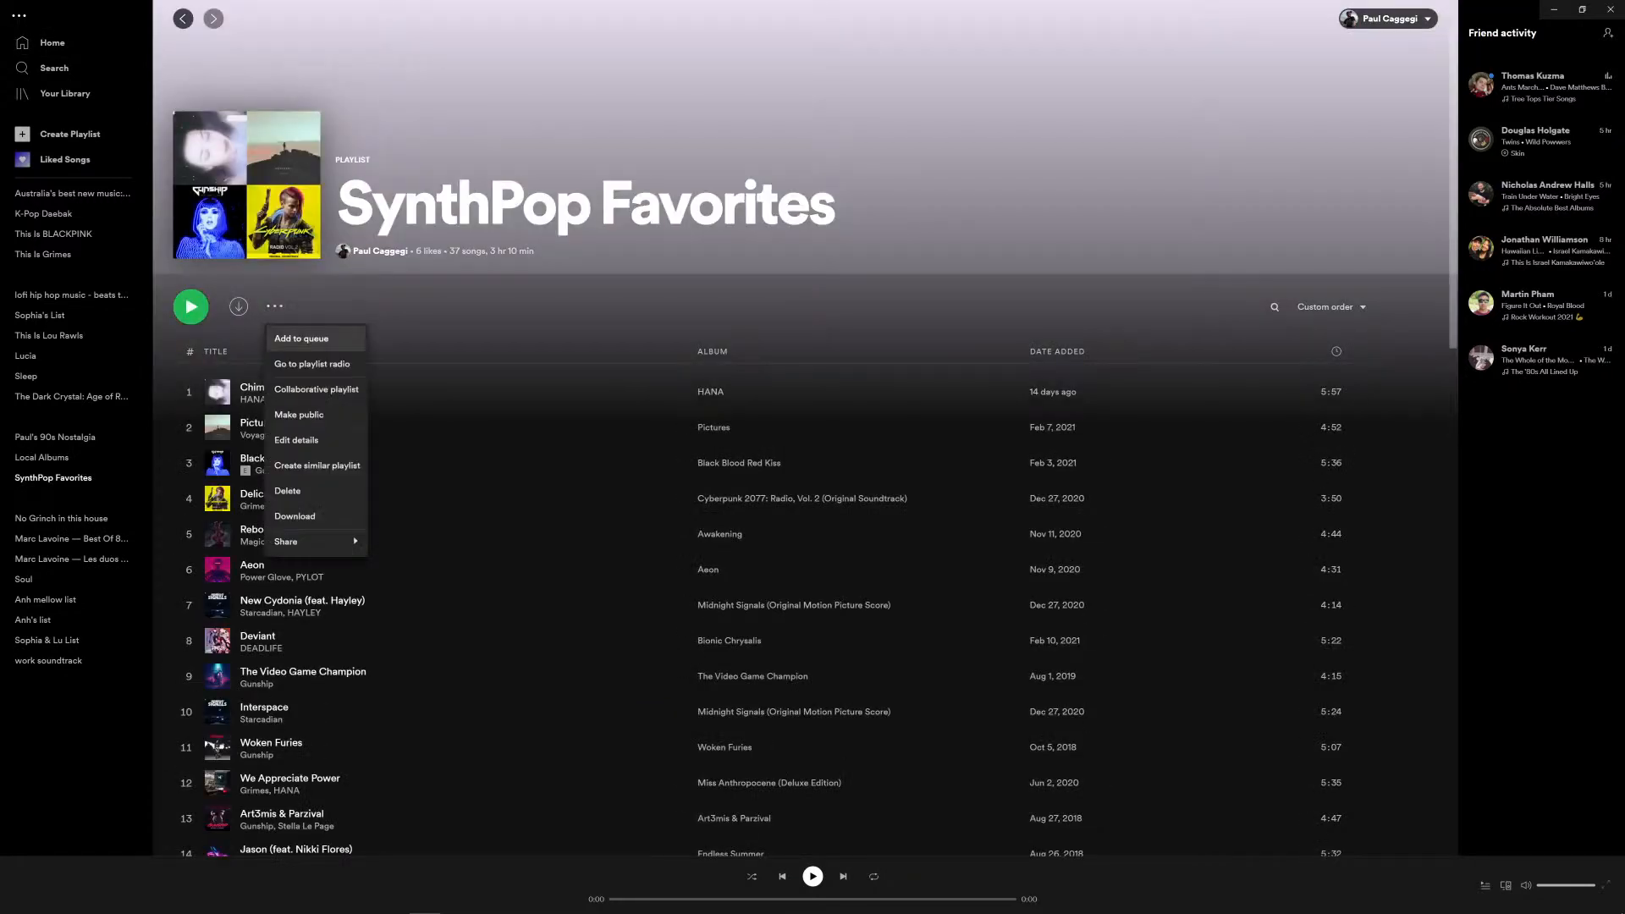
mouse_move(313, 542)
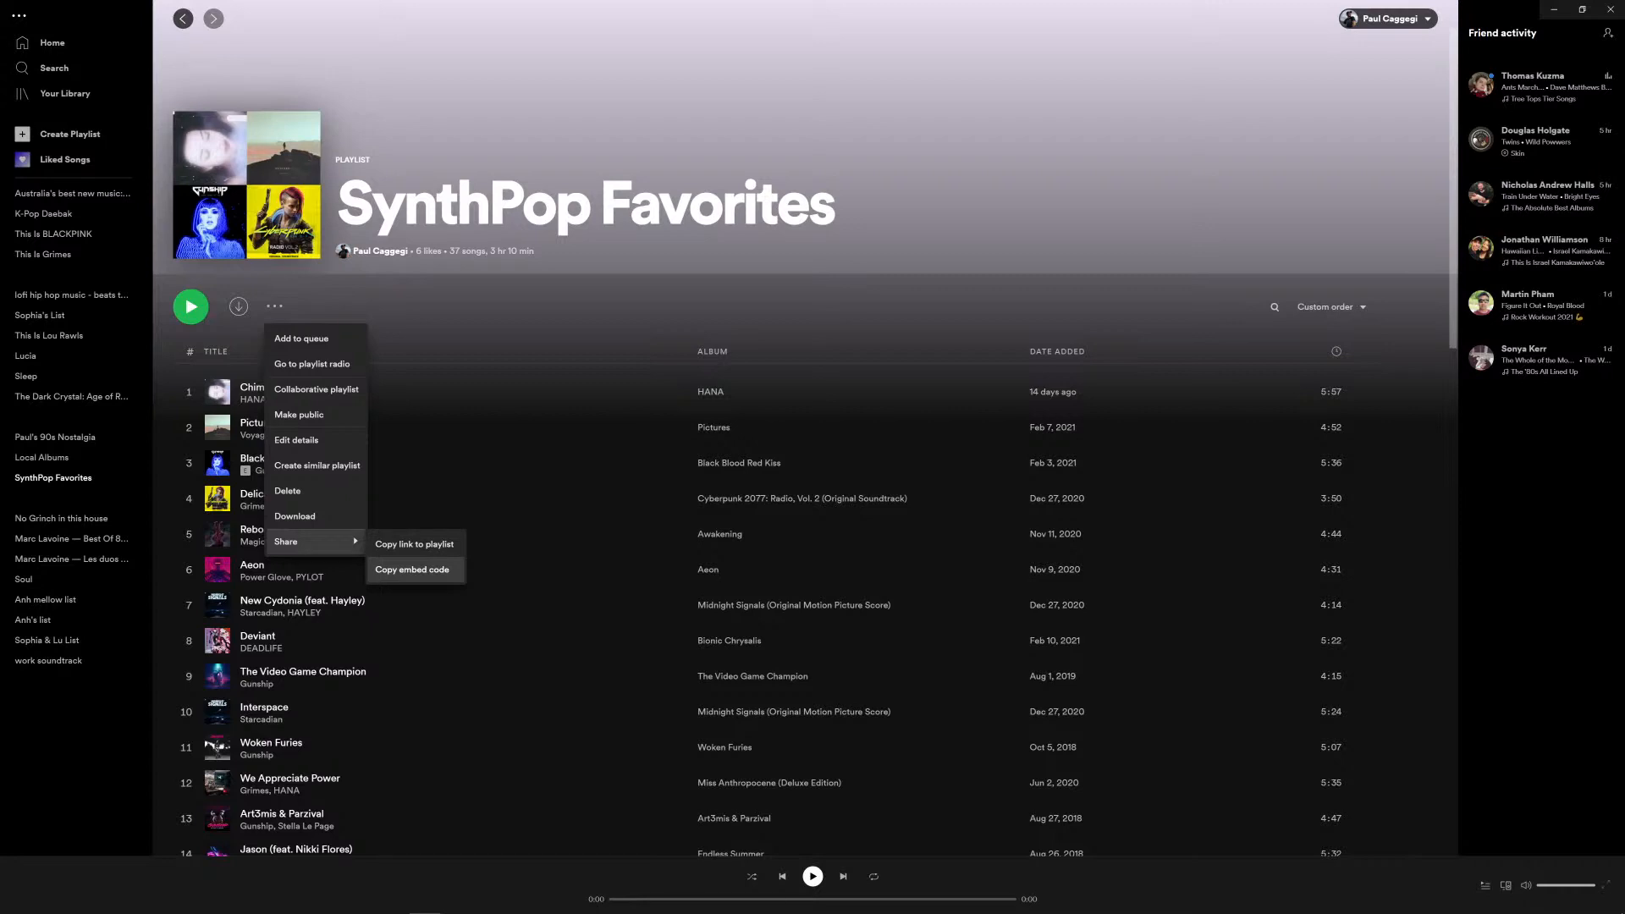
click(412, 570)
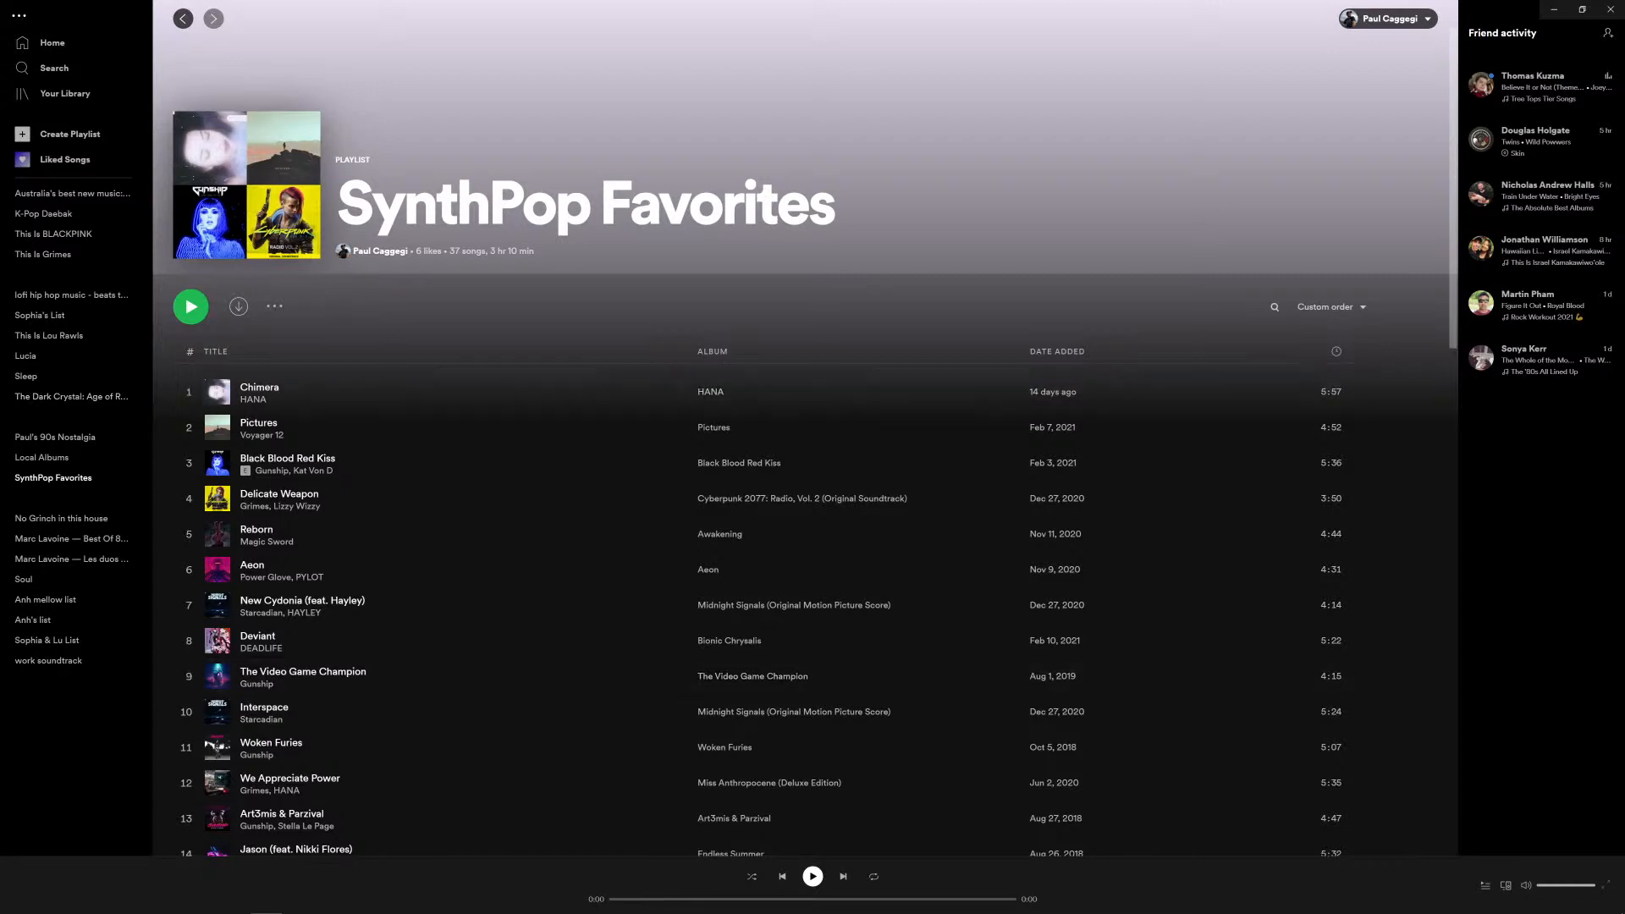
mouse_move(267, 907)
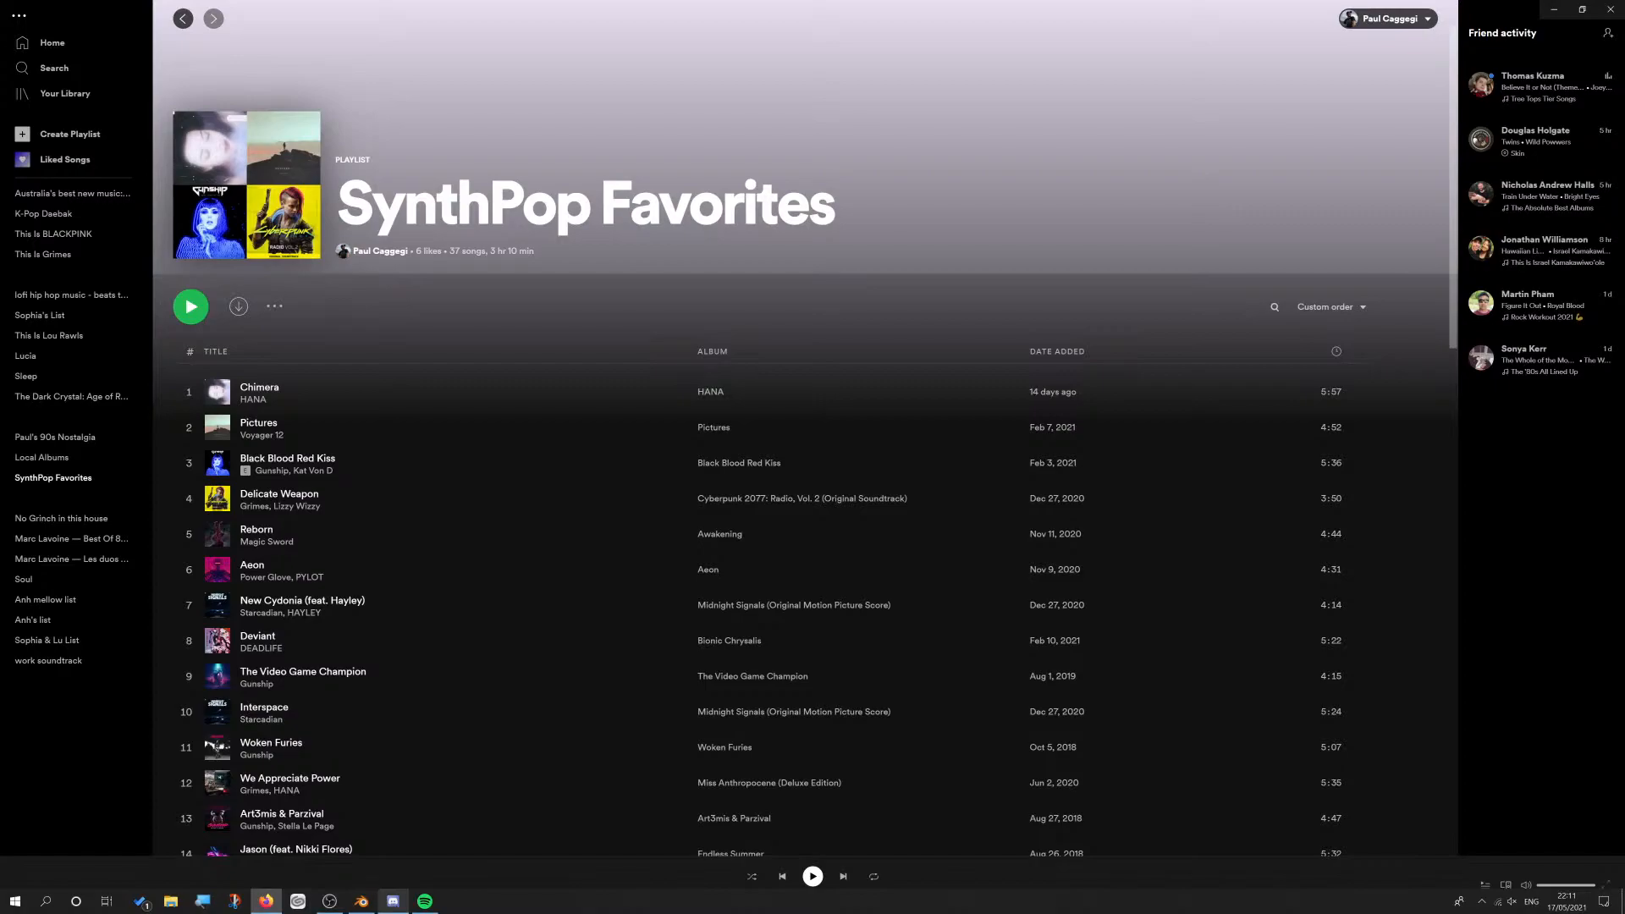
click(361, 900)
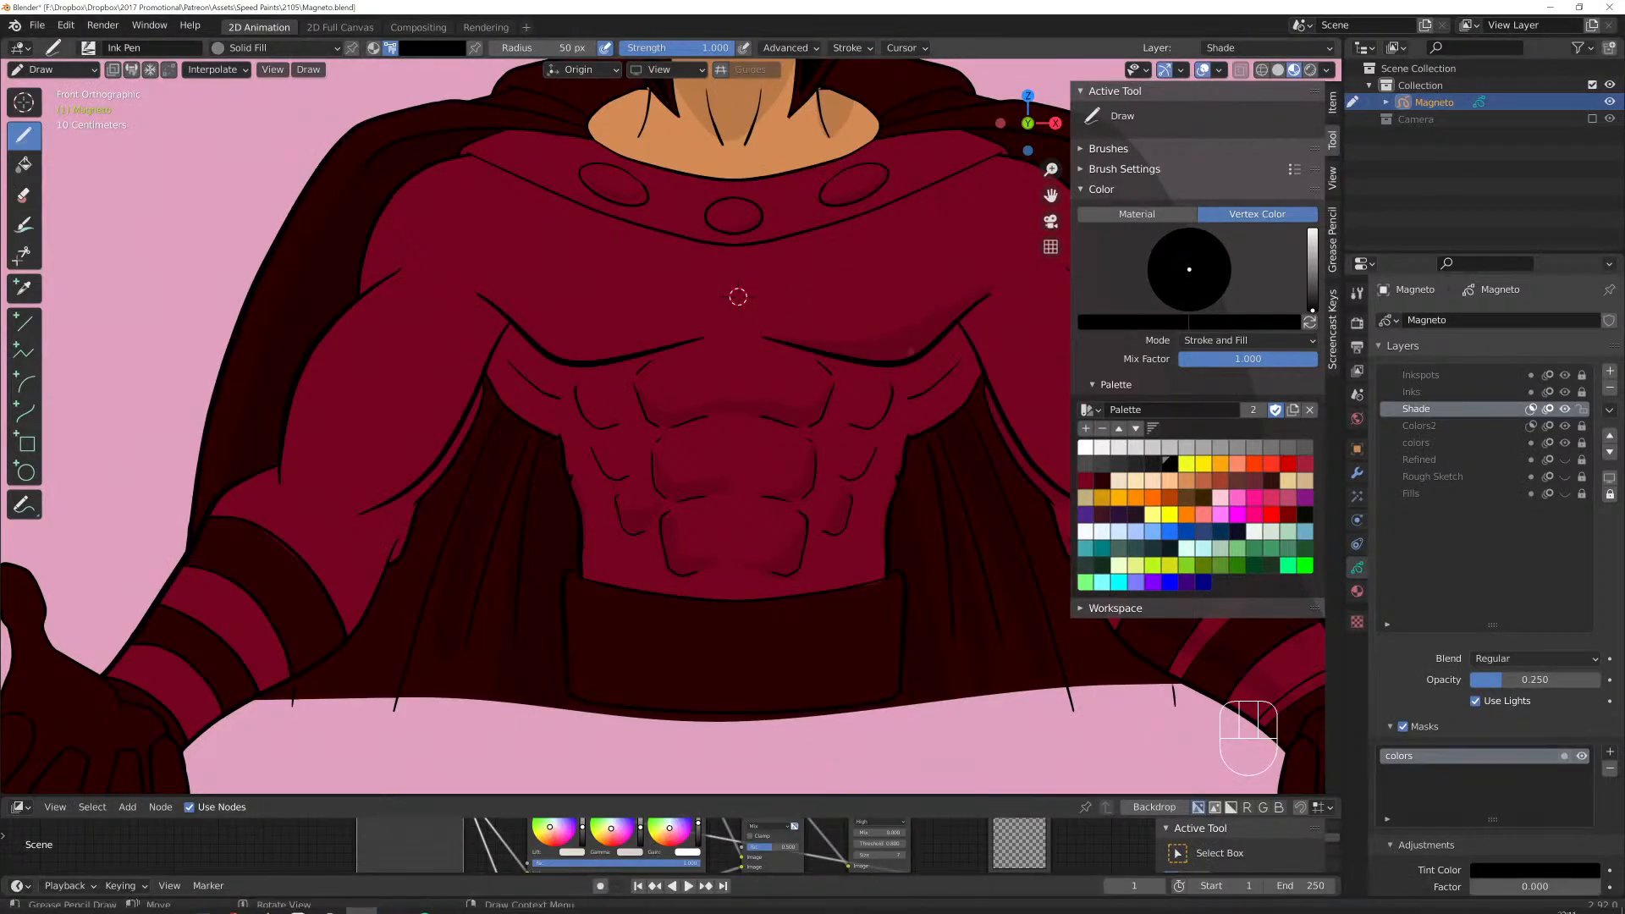
Draw shadow shapes along the lower edges of both chest muscles.
click(738, 296)
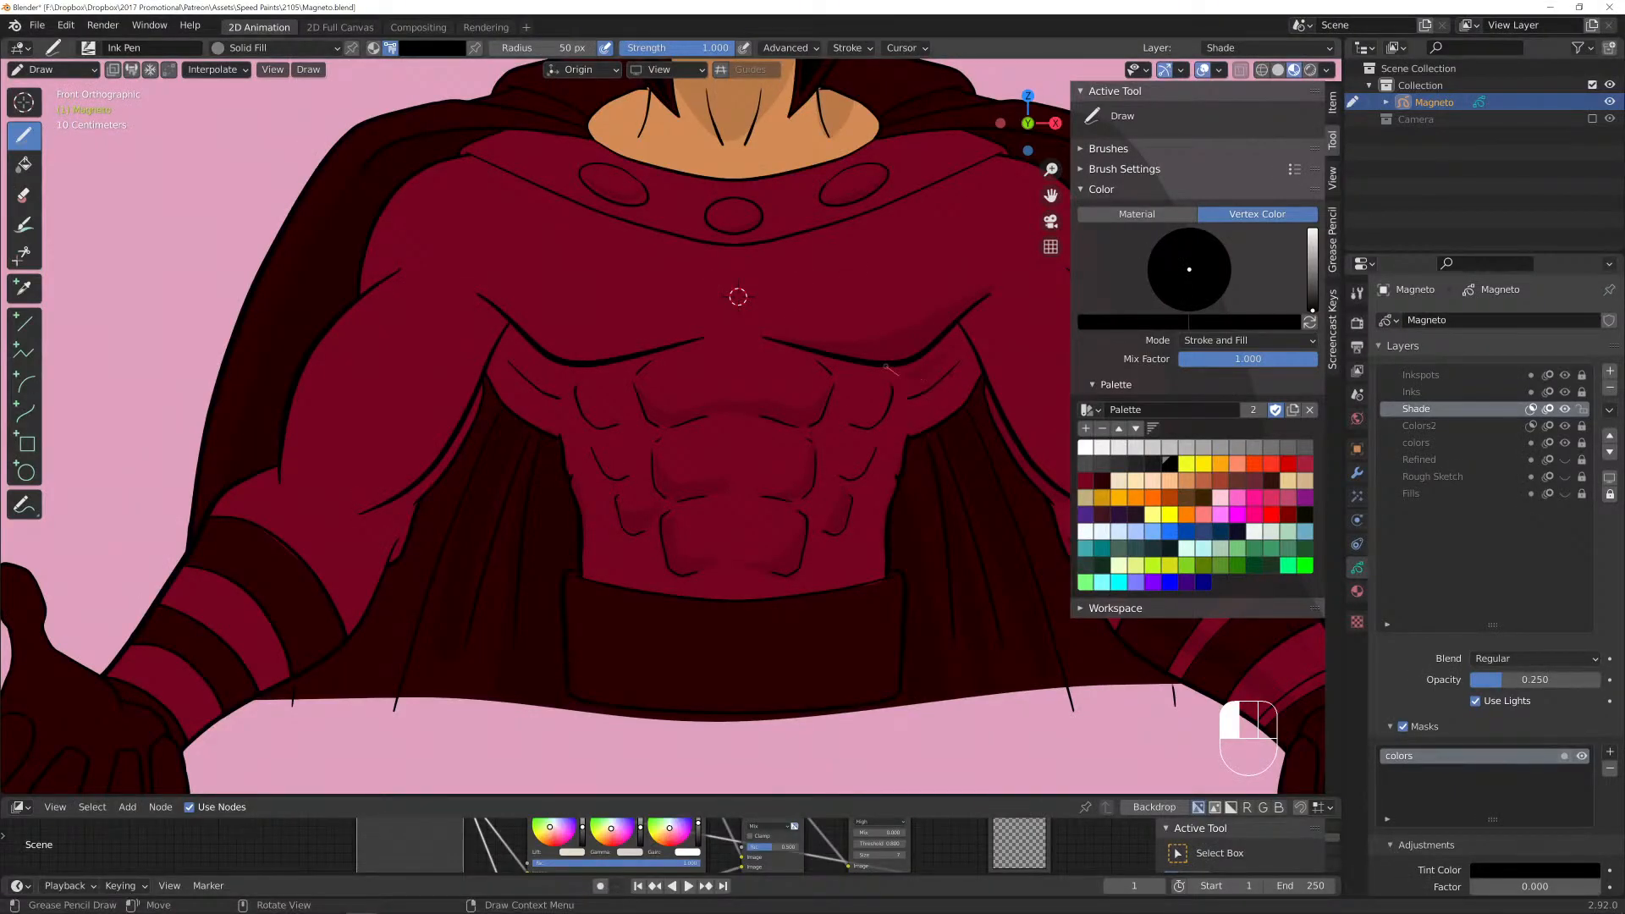
drag(940, 339, 970, 311)
mouse_move(516, 322)
mouse_down()
mouse_move(593, 372)
mouse_move(530, 368)
mouse_move(510, 310)
mouse_up()
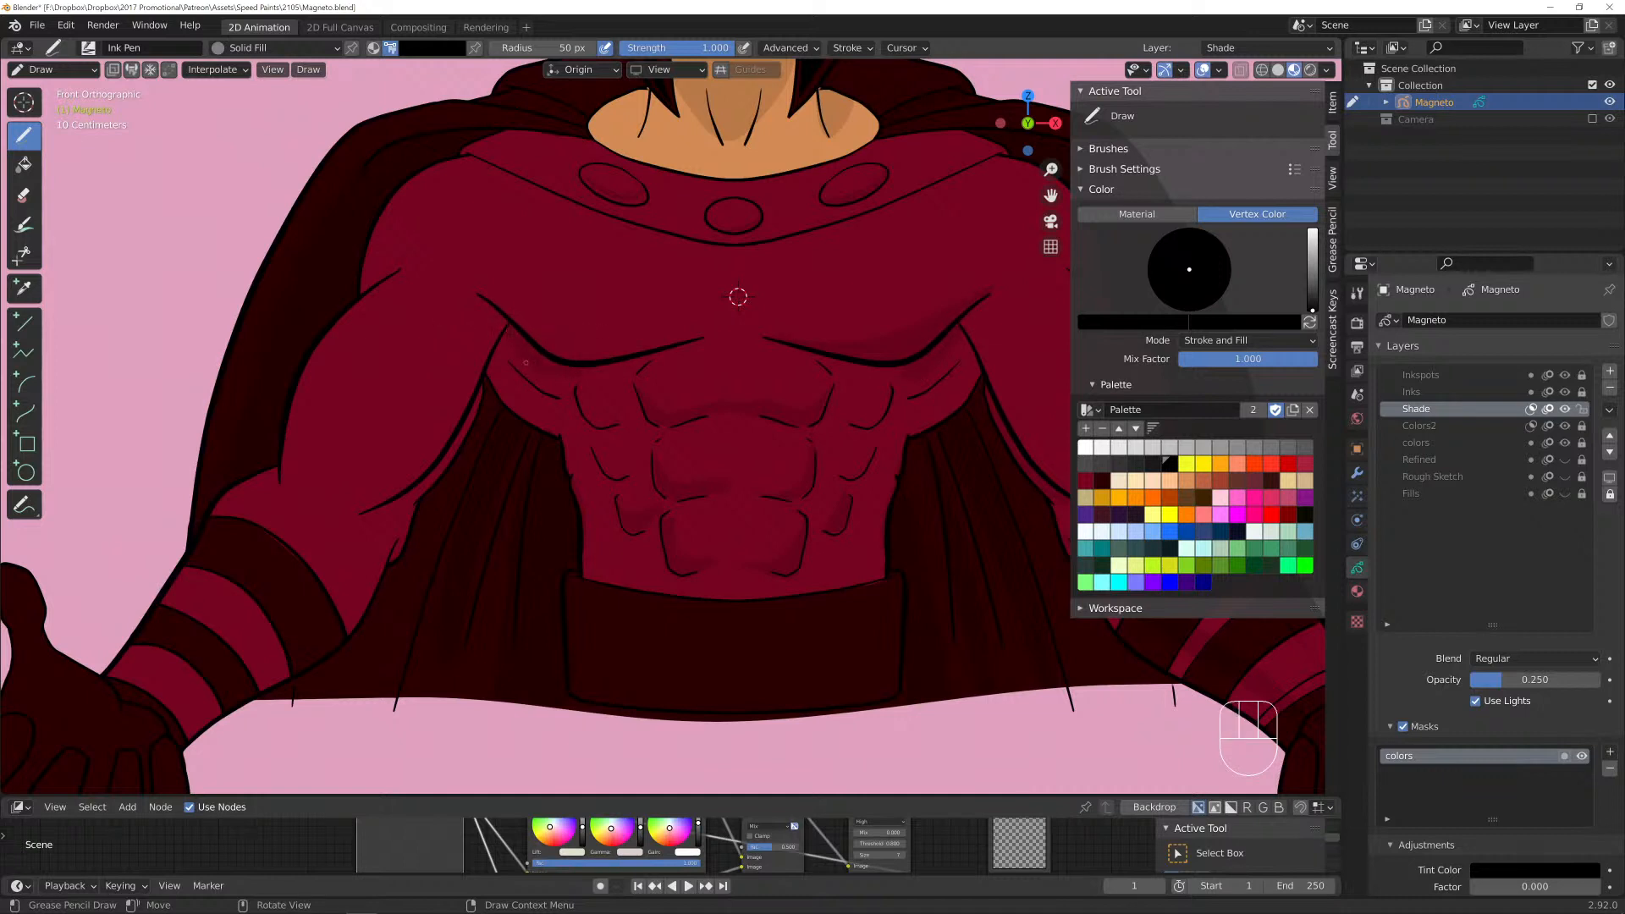
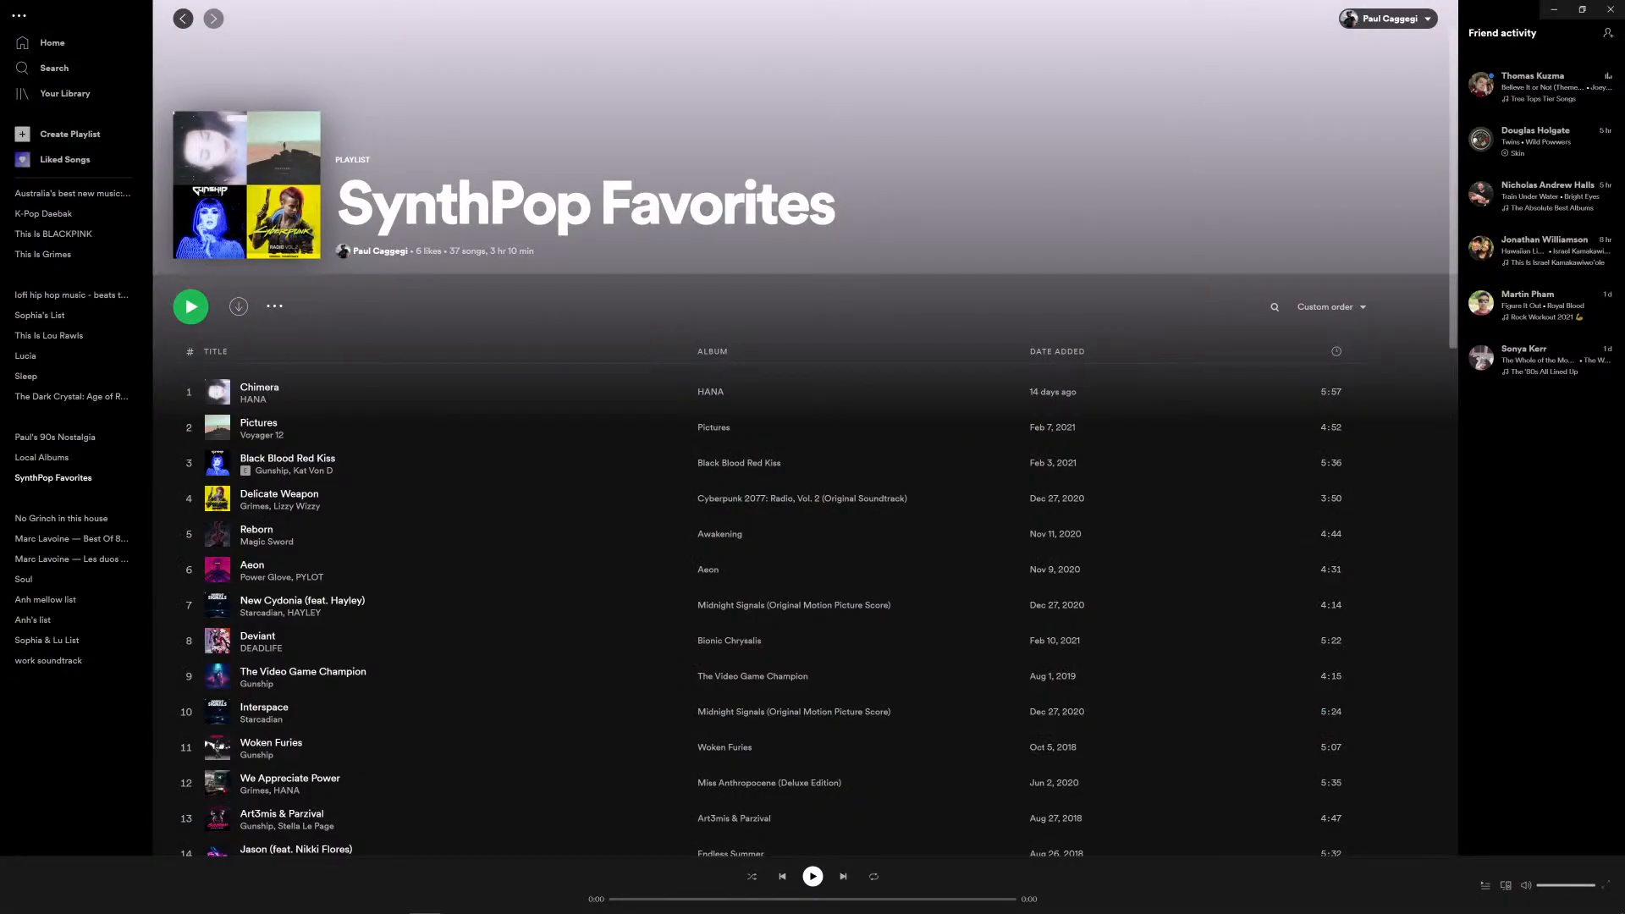
Copy the link to the SynthPop Favorites playlist in Spotify and switch back to Blender.
click(275, 306)
mouse_move(305, 541)
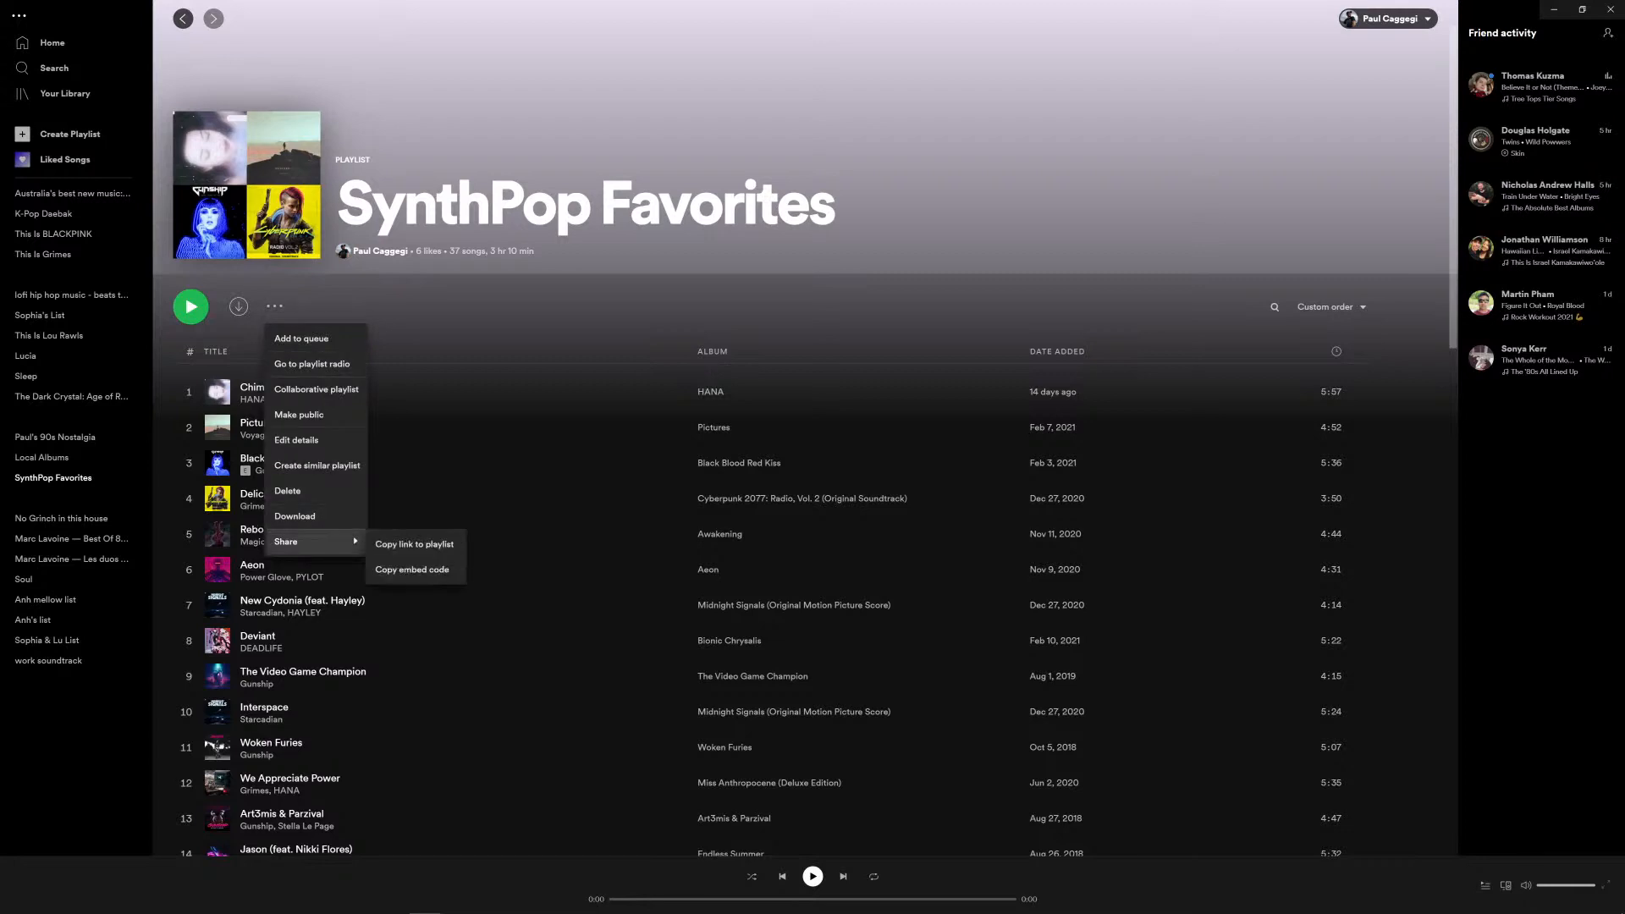
click(414, 545)
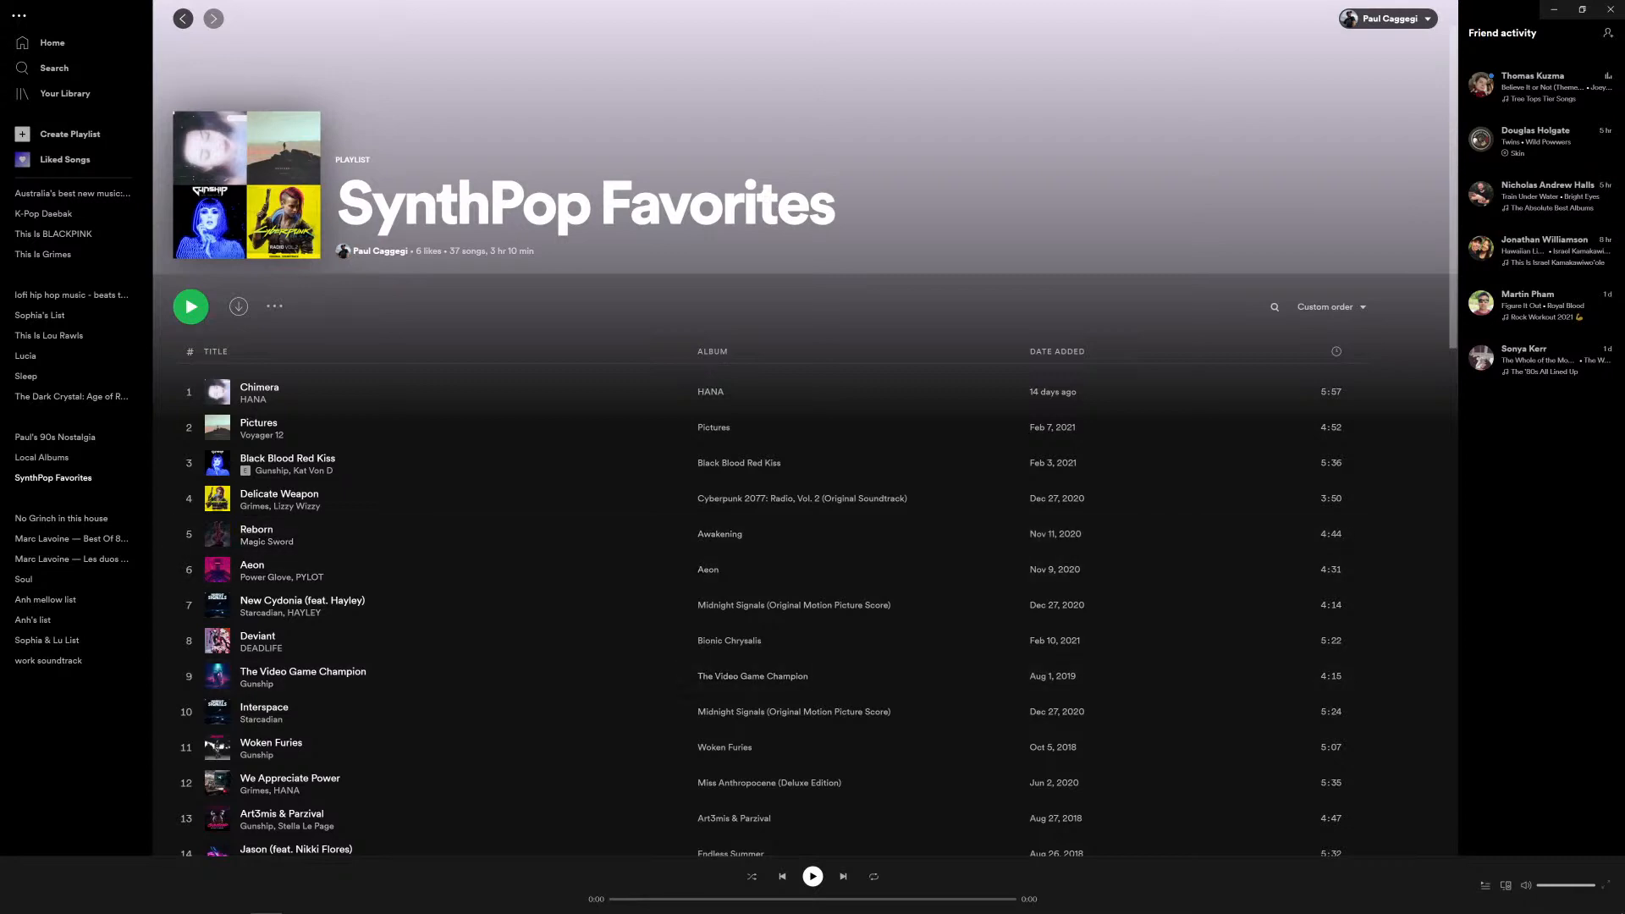
mouse_move(270, 911)
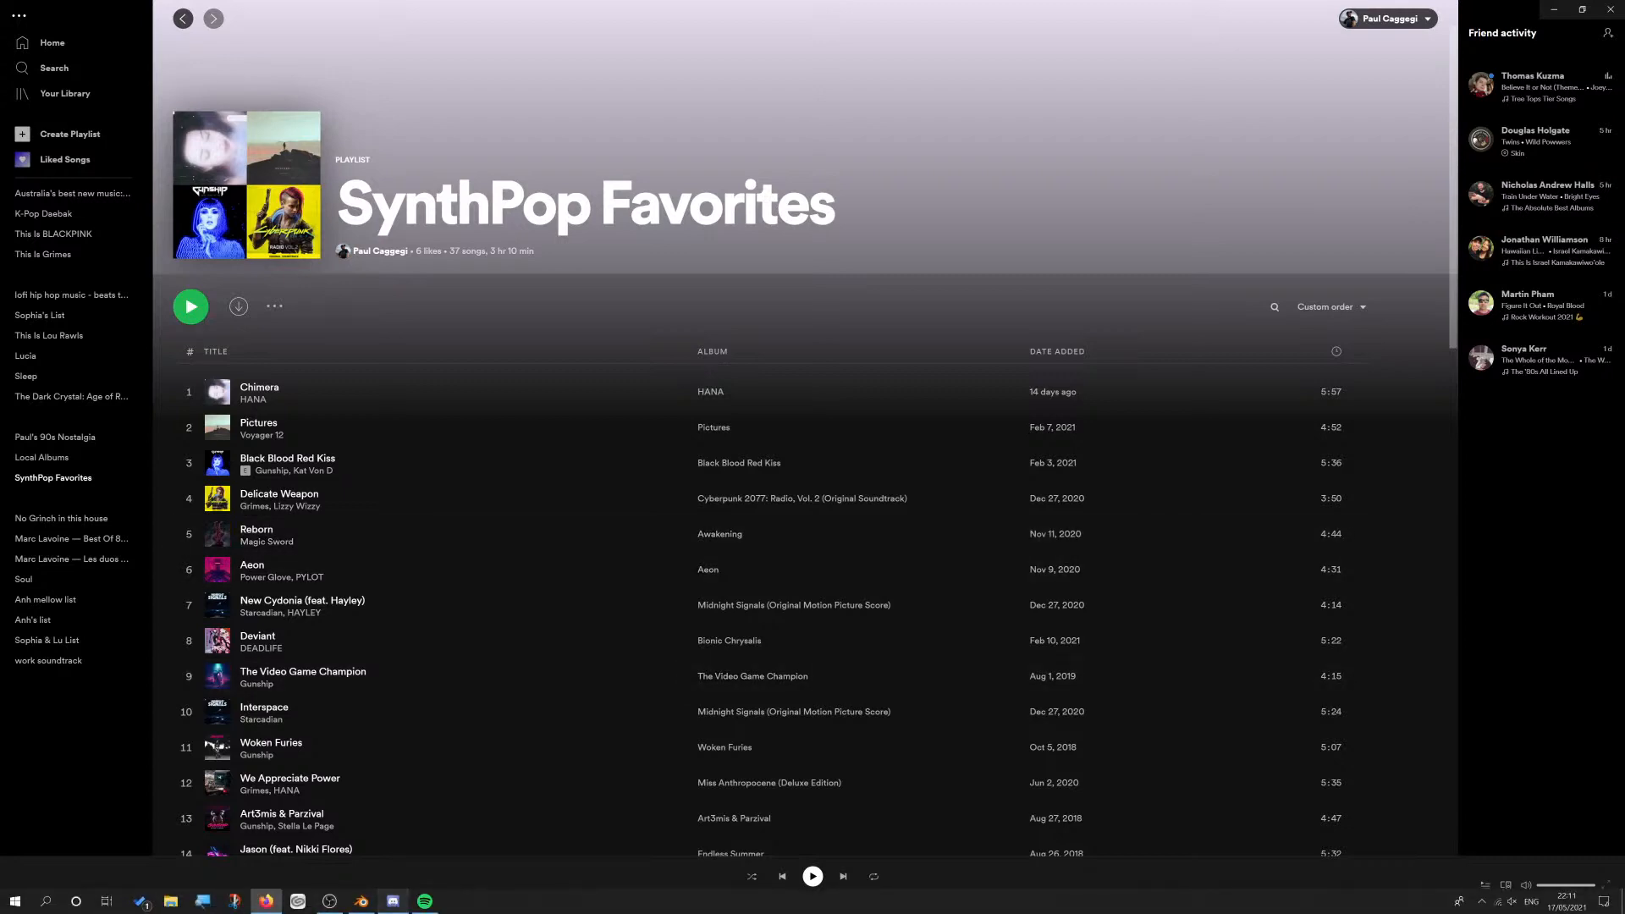
click(362, 901)
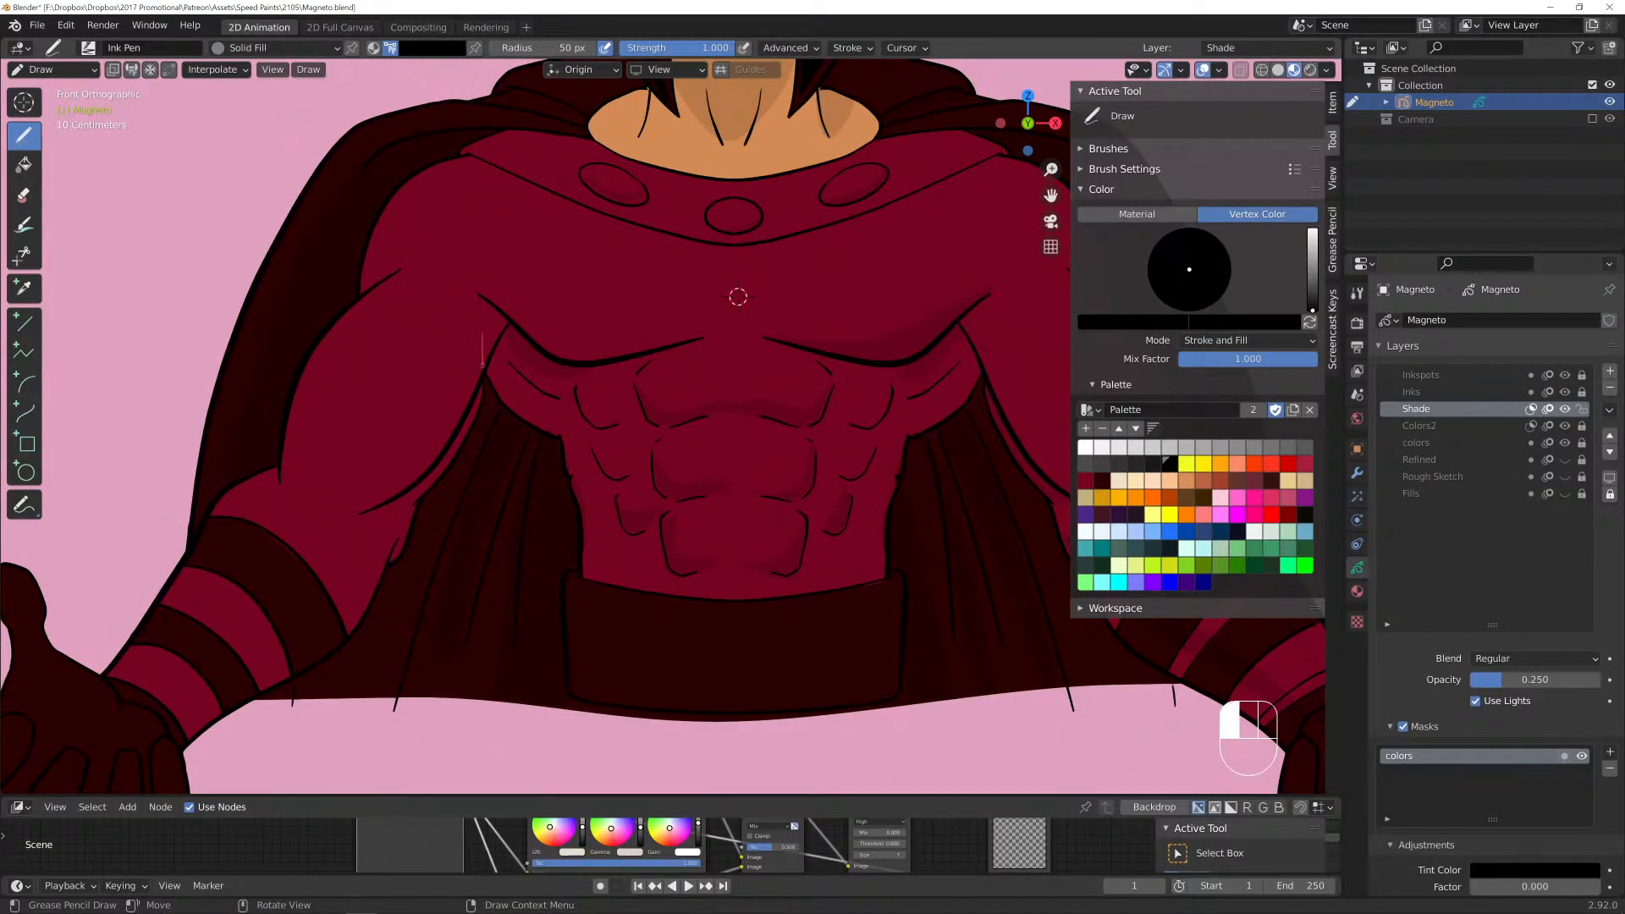
Shade the inner edge of the viewer's left-hand arm, its armpit and the rib muscles on both sides of the torso.
drag(428, 466, 449, 445)
drag(512, 315, 507, 298)
drag(738, 296, 738, 296)
mouse_move(859, 416)
mouse_down()
mouse_move(838, 426)
mouse_move(898, 389)
mouse_move(998, 376)
mouse_move(982, 364)
mouse_up()
mouse_move(855, 480)
mouse_down()
mouse_move(844, 472)
mouse_move(872, 445)
mouse_up()
mouse_move(589, 442)
mouse_down()
mouse_move(630, 467)
mouse_move(595, 465)
mouse_up()
mouse_move(580, 387)
mouse_down()
mouse_move(611, 428)
mouse_move(575, 391)
mouse_move(571, 409)
mouse_move(518, 396)
mouse_up()
Add shadow shapes to the viewer's left-hand forearm, upper arm edge and glove.
shift+middle_drag(738, 296, 709, 193)
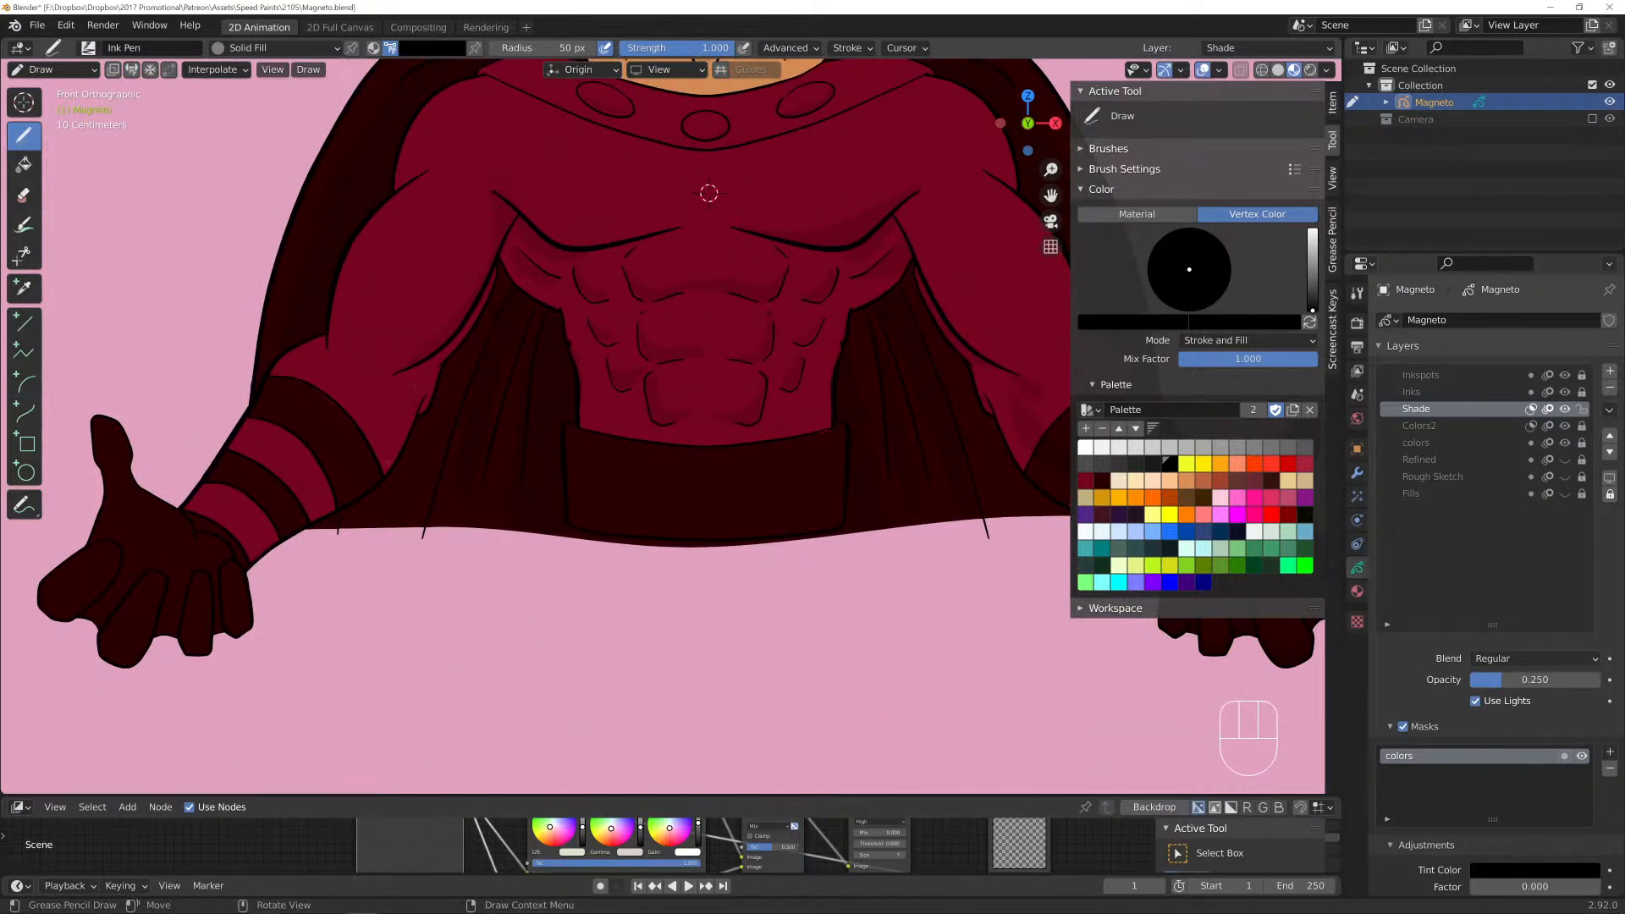
mouse_move(402, 389)
mouse_down()
mouse_move(386, 468)
mouse_move(242, 564)
mouse_move(343, 462)
mouse_move(395, 377)
mouse_up()
mouse_move(279, 396)
mouse_down()
mouse_move(204, 510)
mouse_move(331, 340)
mouse_up()
mouse_move(121, 618)
mouse_down()
mouse_move(155, 623)
mouse_move(95, 601)
mouse_move(95, 636)
mouse_move(71, 619)
mouse_up()
Bring the whole figure into view and save the Magneto file.
scroll(658, 477, down, 2)
scroll(698, 264, down, 1)
shift+middle_drag(698, 264, 570, 420)
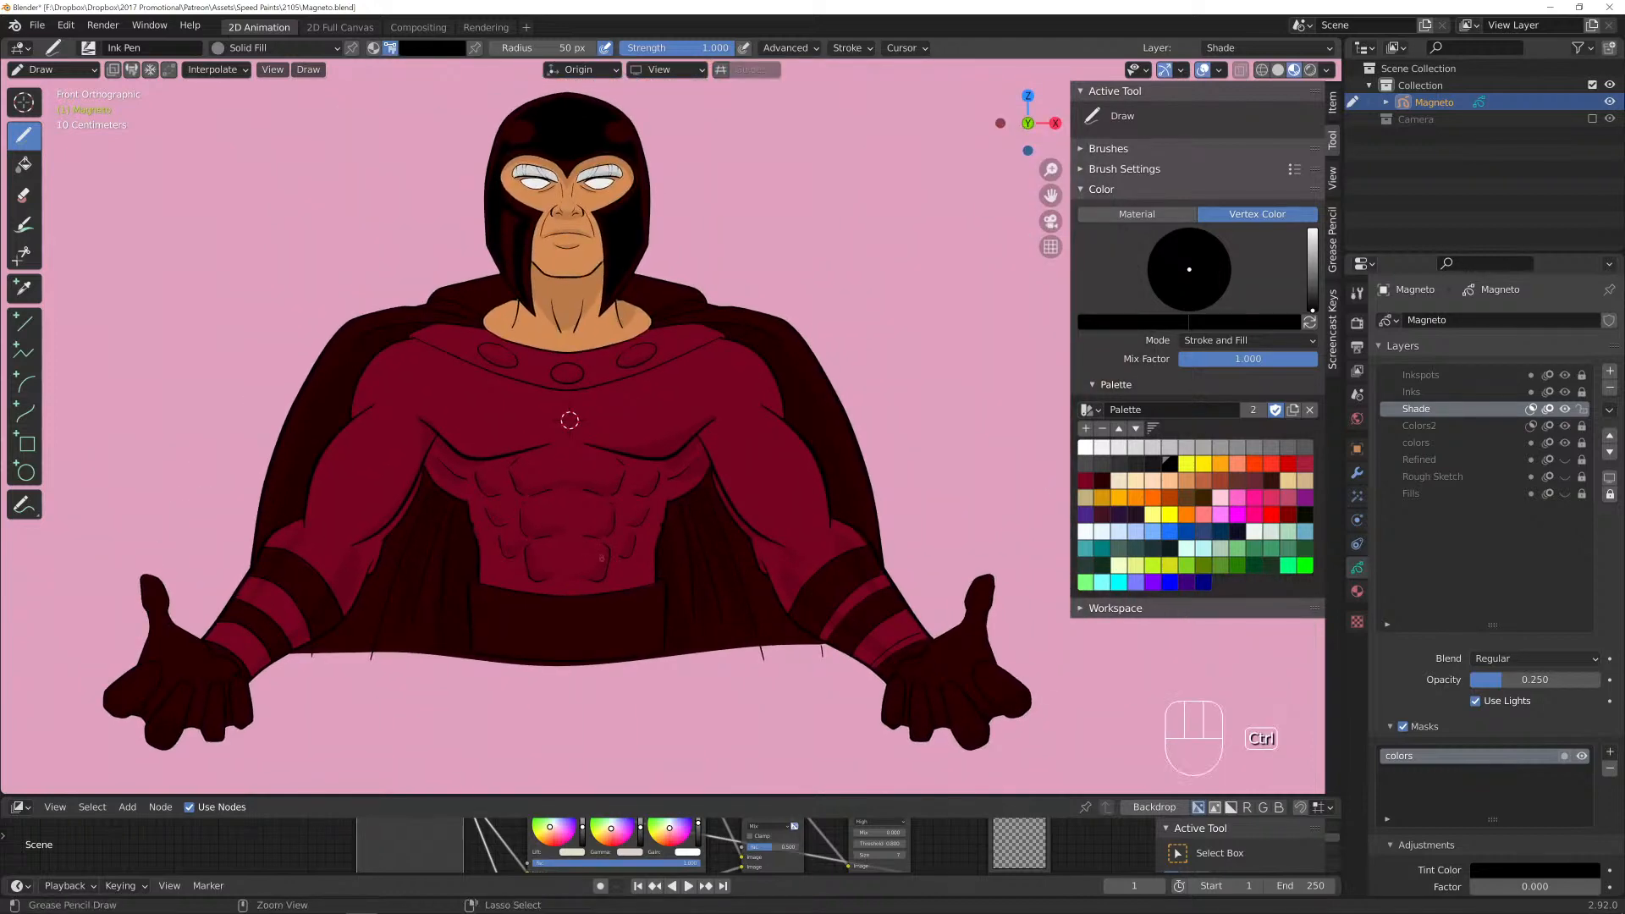
key(ctrl+s)
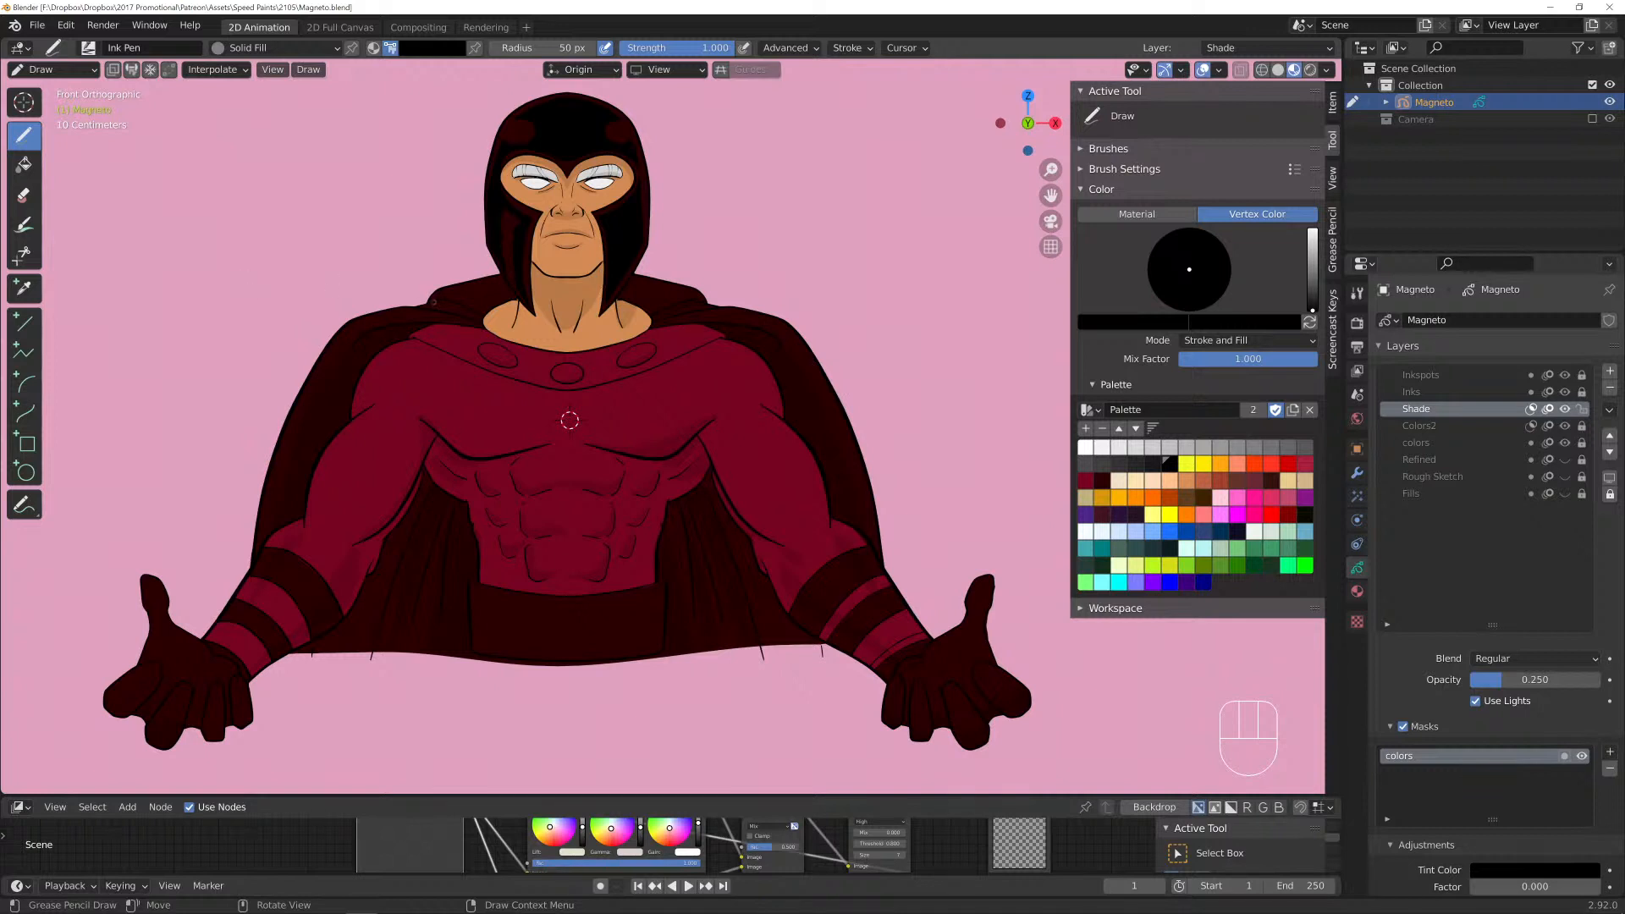
Shade the cape at the viewer's left-hand shoulder, the shoulder muscle and the fingers of the glove on that side.
mouse_move(435, 300)
mouse_down()
mouse_move(487, 317)
mouse_move(396, 328)
mouse_up()
mouse_move(125, 681)
mouse_down()
mouse_move(123, 702)
mouse_move(132, 636)
mouse_up()
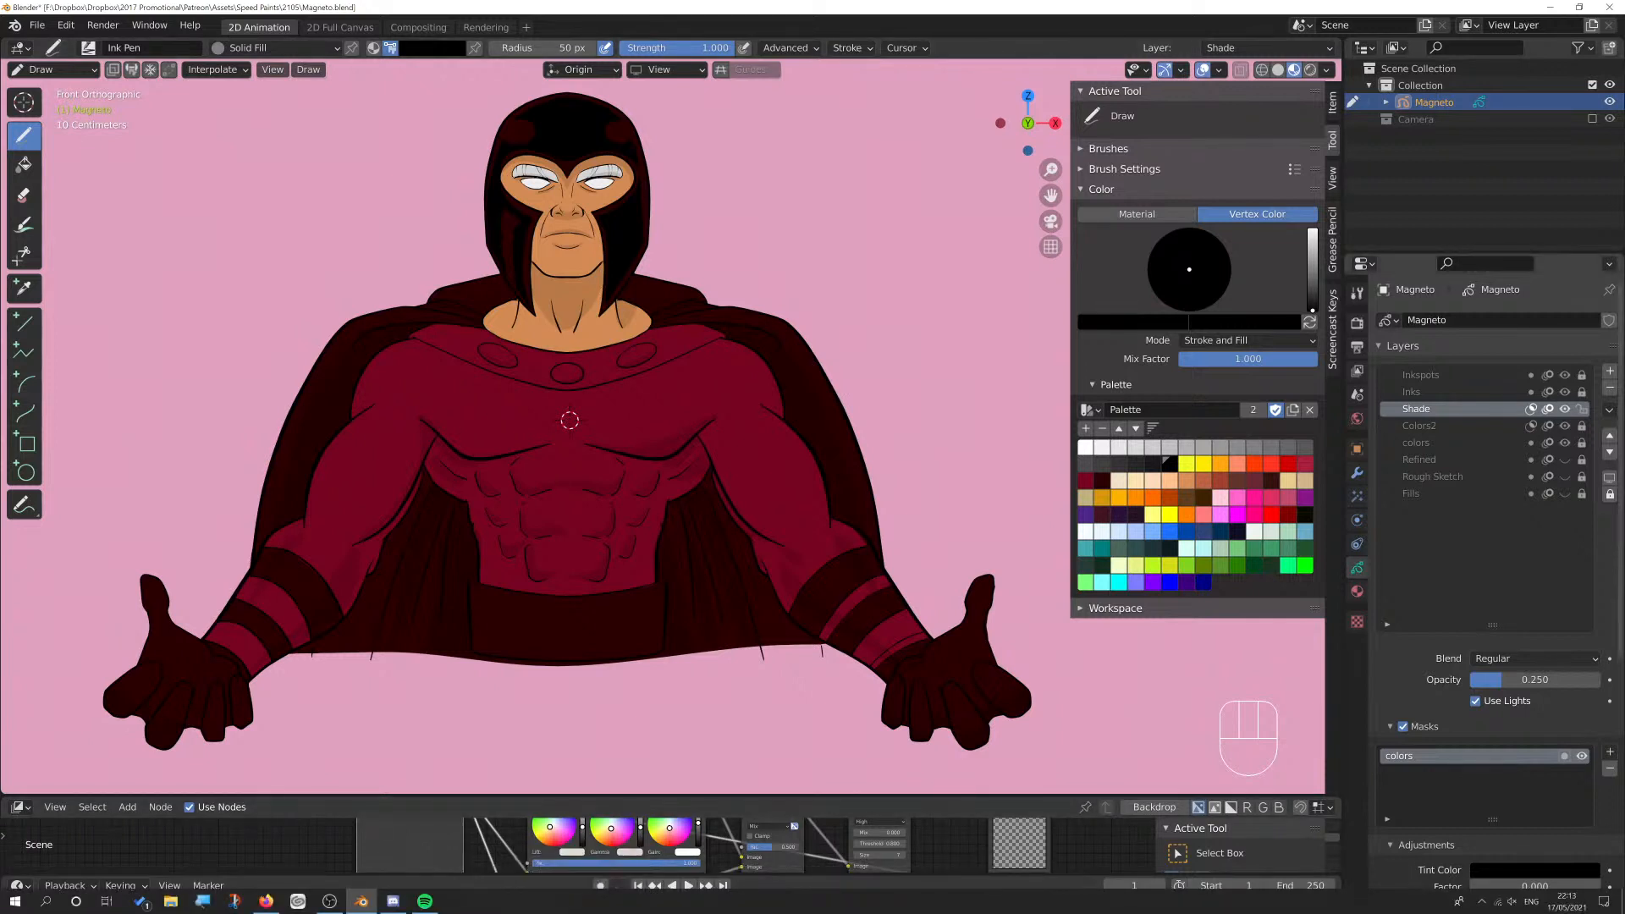
mouse_move(1566, 902)
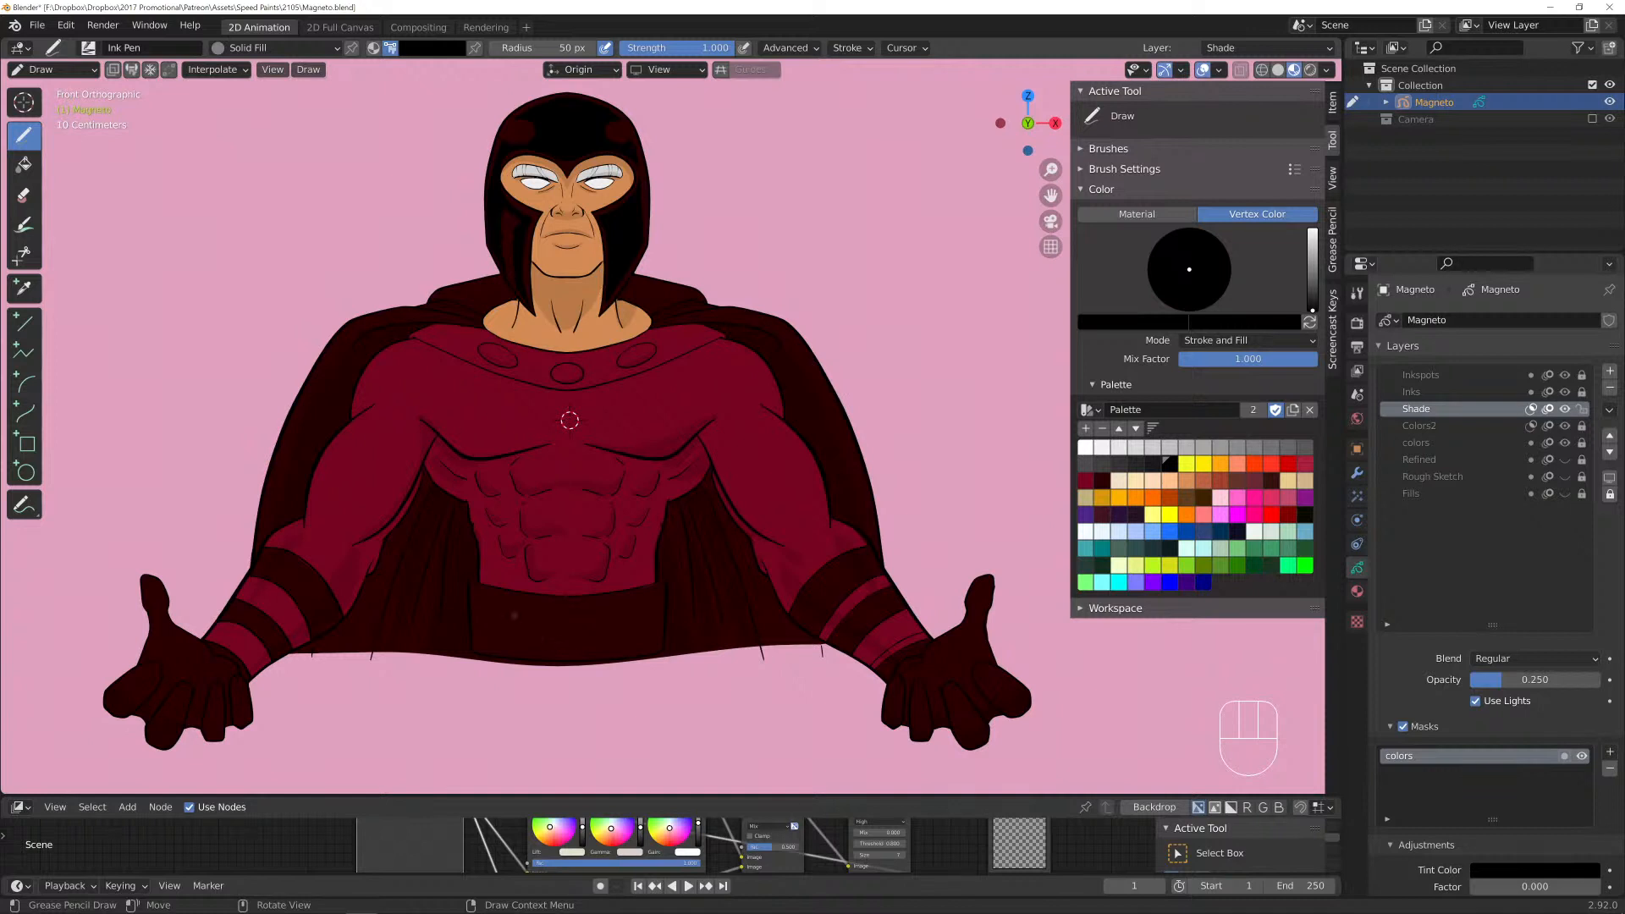
scroll(570, 420, down, 1)
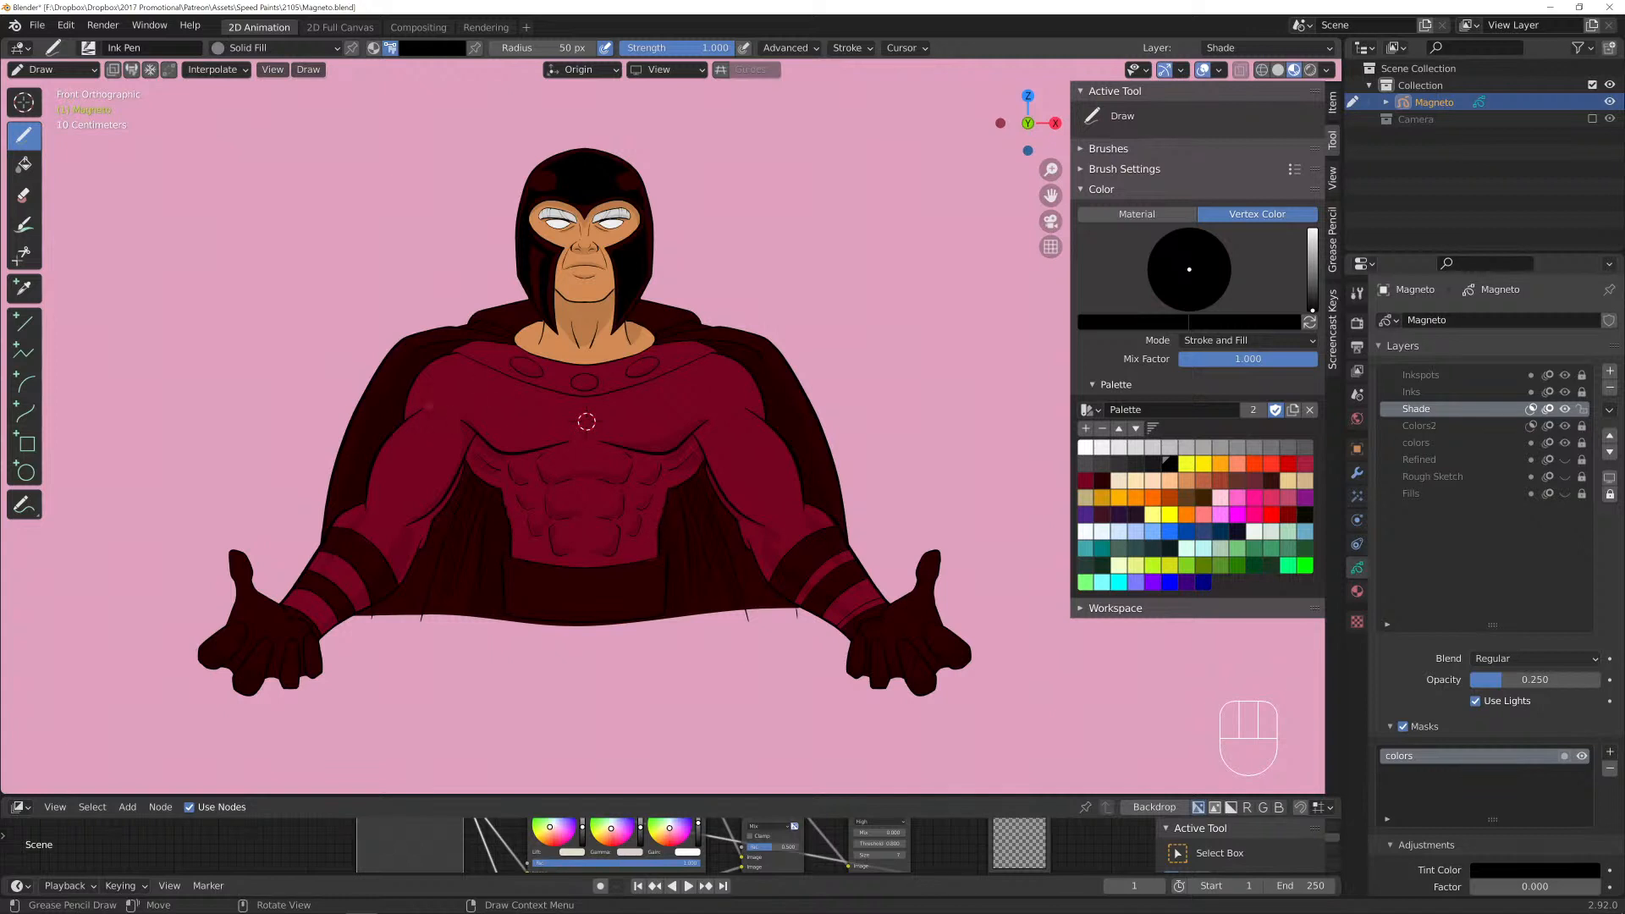
mouse_move(402, 423)
mouse_down()
mouse_move(399, 406)
mouse_move(433, 399)
mouse_up()
mouse_move(261, 673)
mouse_down()
mouse_move(275, 669)
mouse_move(263, 684)
mouse_up()
mouse_move(281, 666)
mouse_down()
mouse_move(305, 673)
mouse_move(292, 713)
mouse_move(275, 678)
mouse_move(329, 661)
mouse_move(305, 695)
mouse_up()
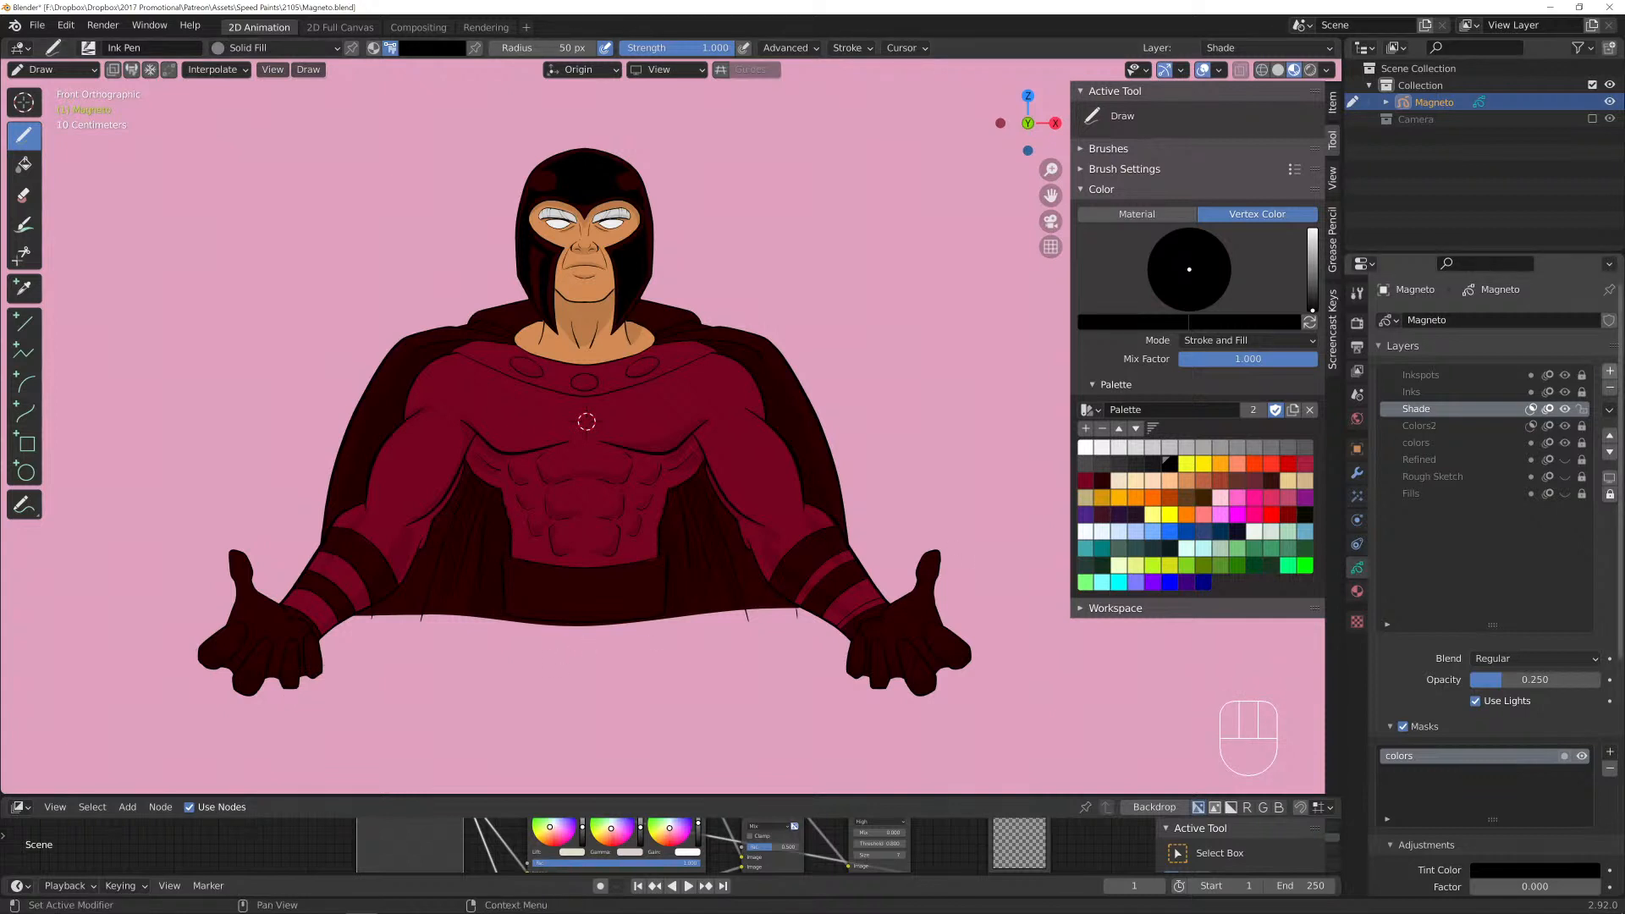
Add a Grease Pencil layer above Shade and name it "highlights".
click(1610, 371)
double_click(1424, 409)
text(hi)
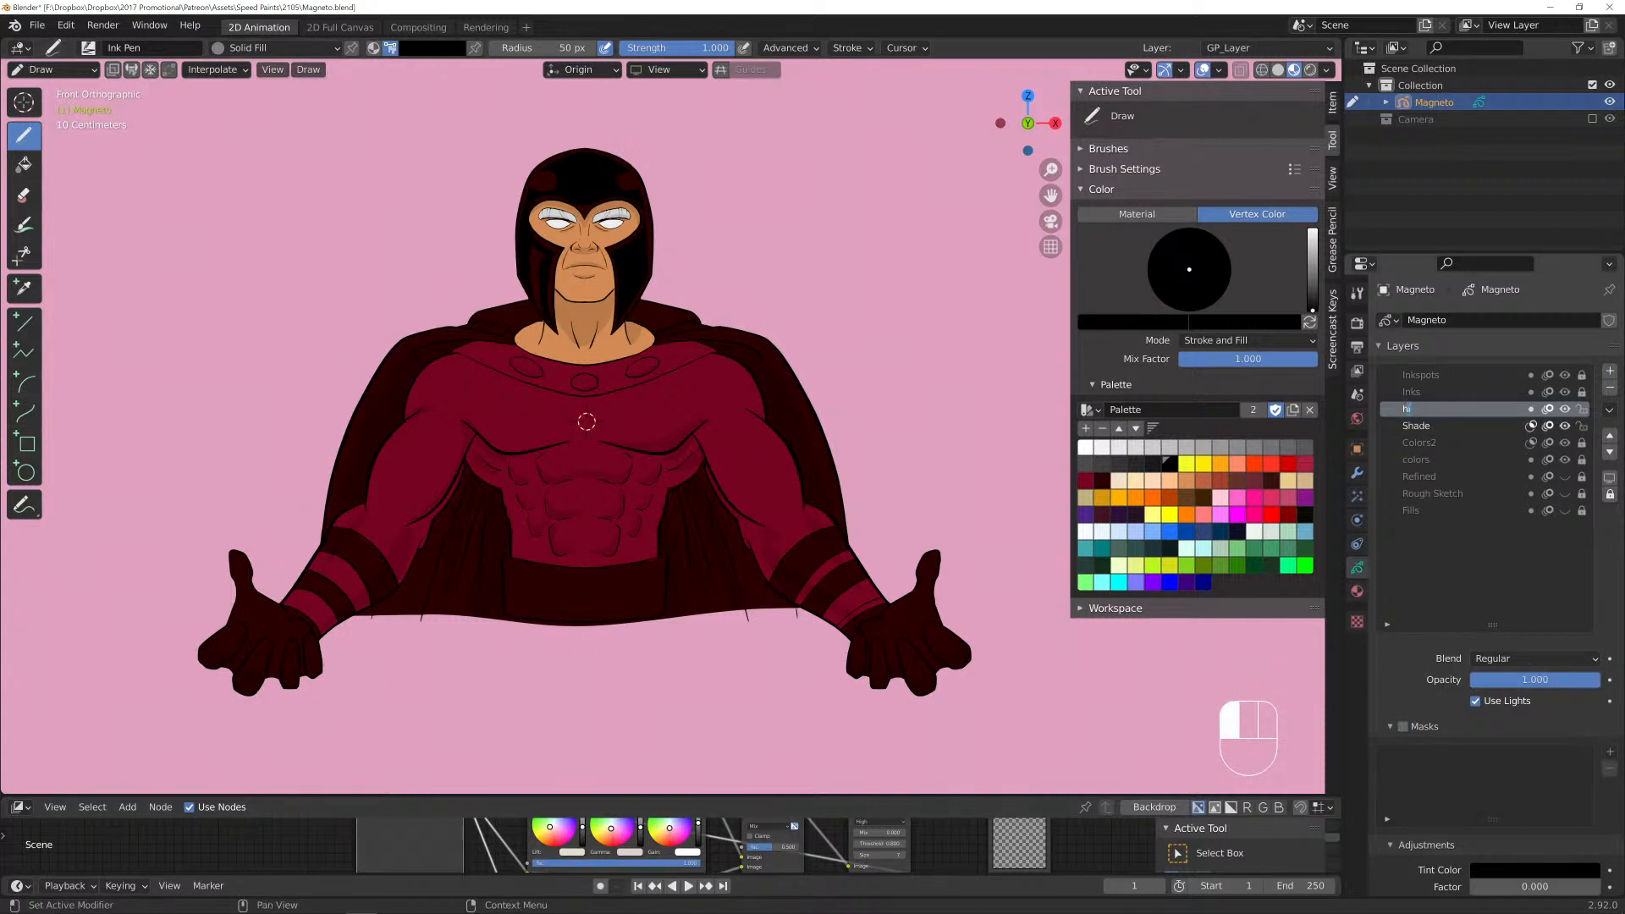
text(ghlights)
key(Return)
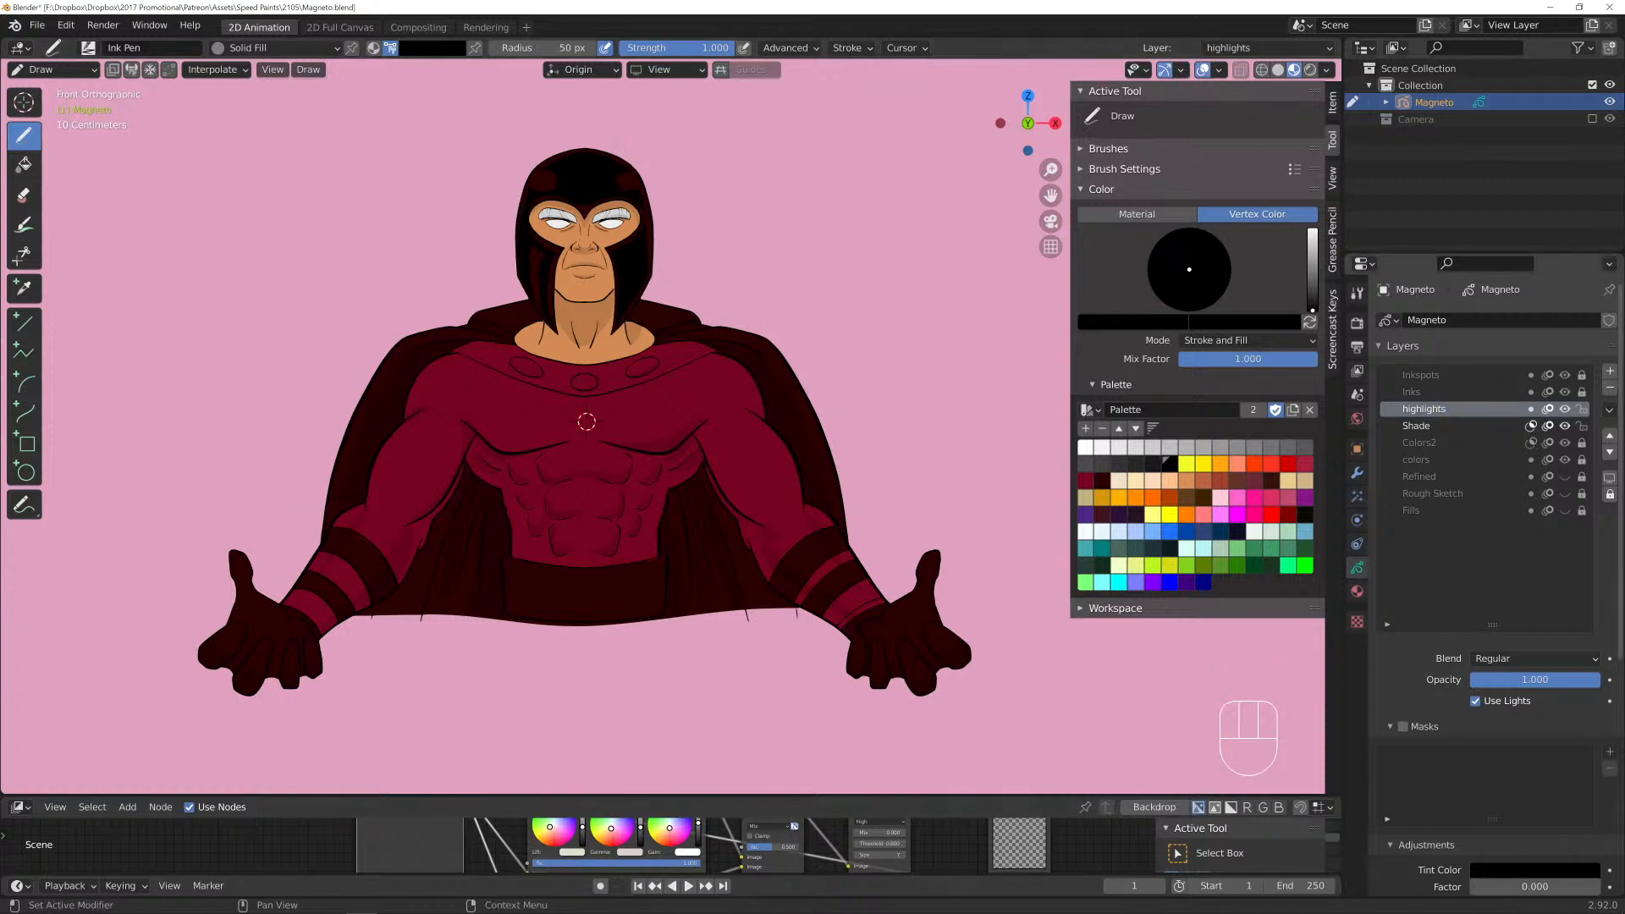
Enable masks on the highlights layer and add the colors layer as its mask.
click(1403, 727)
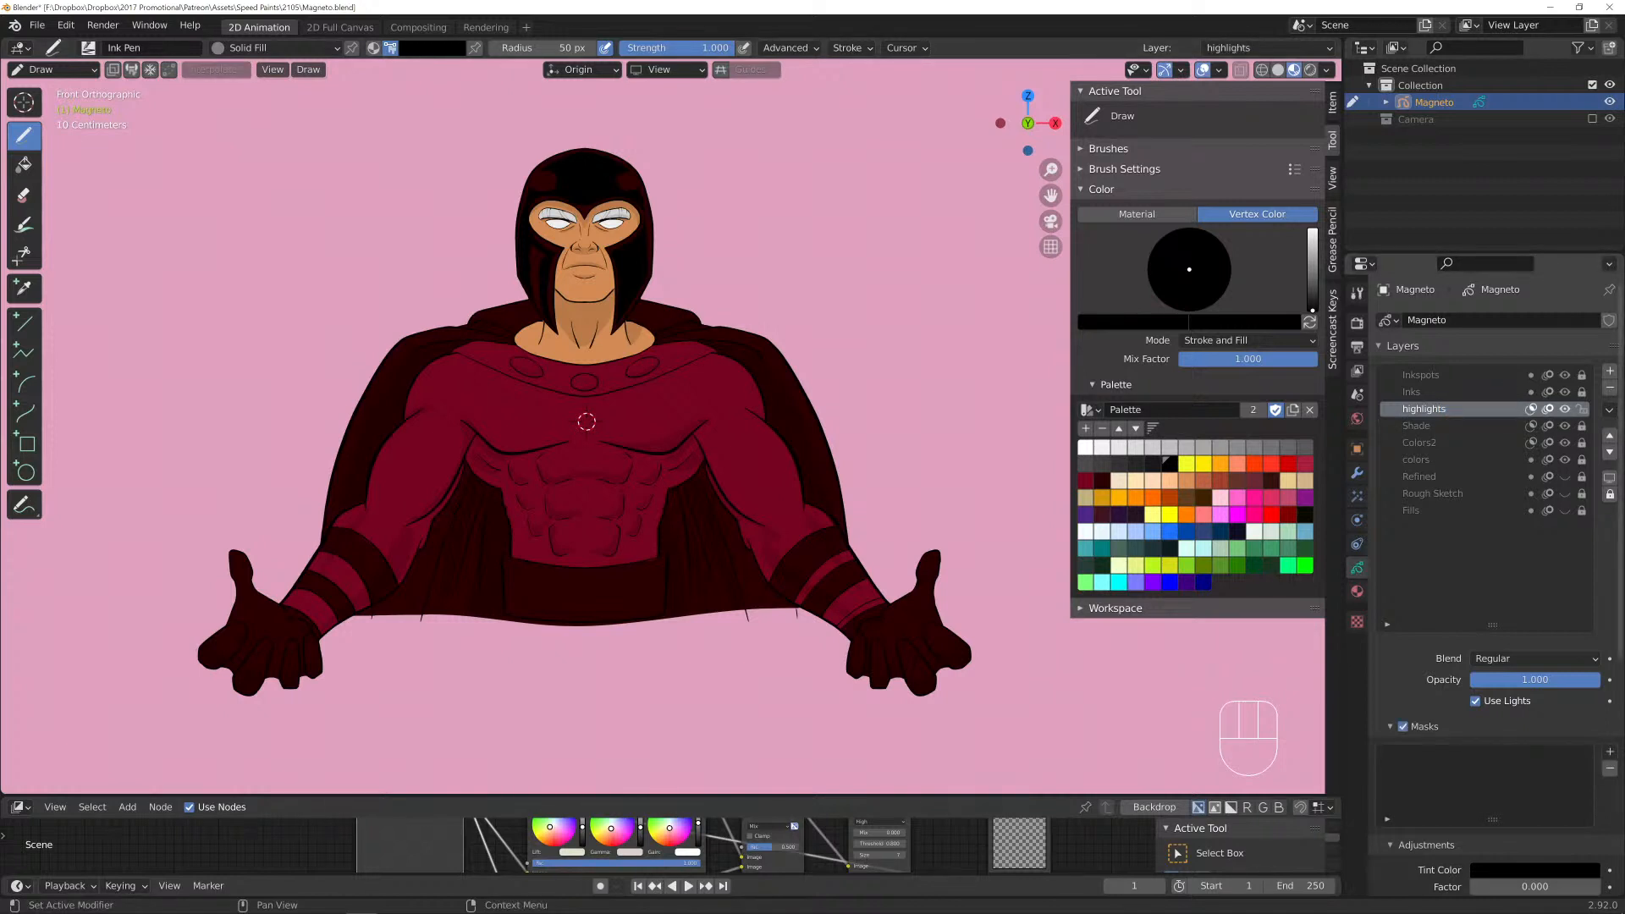
click(1610, 751)
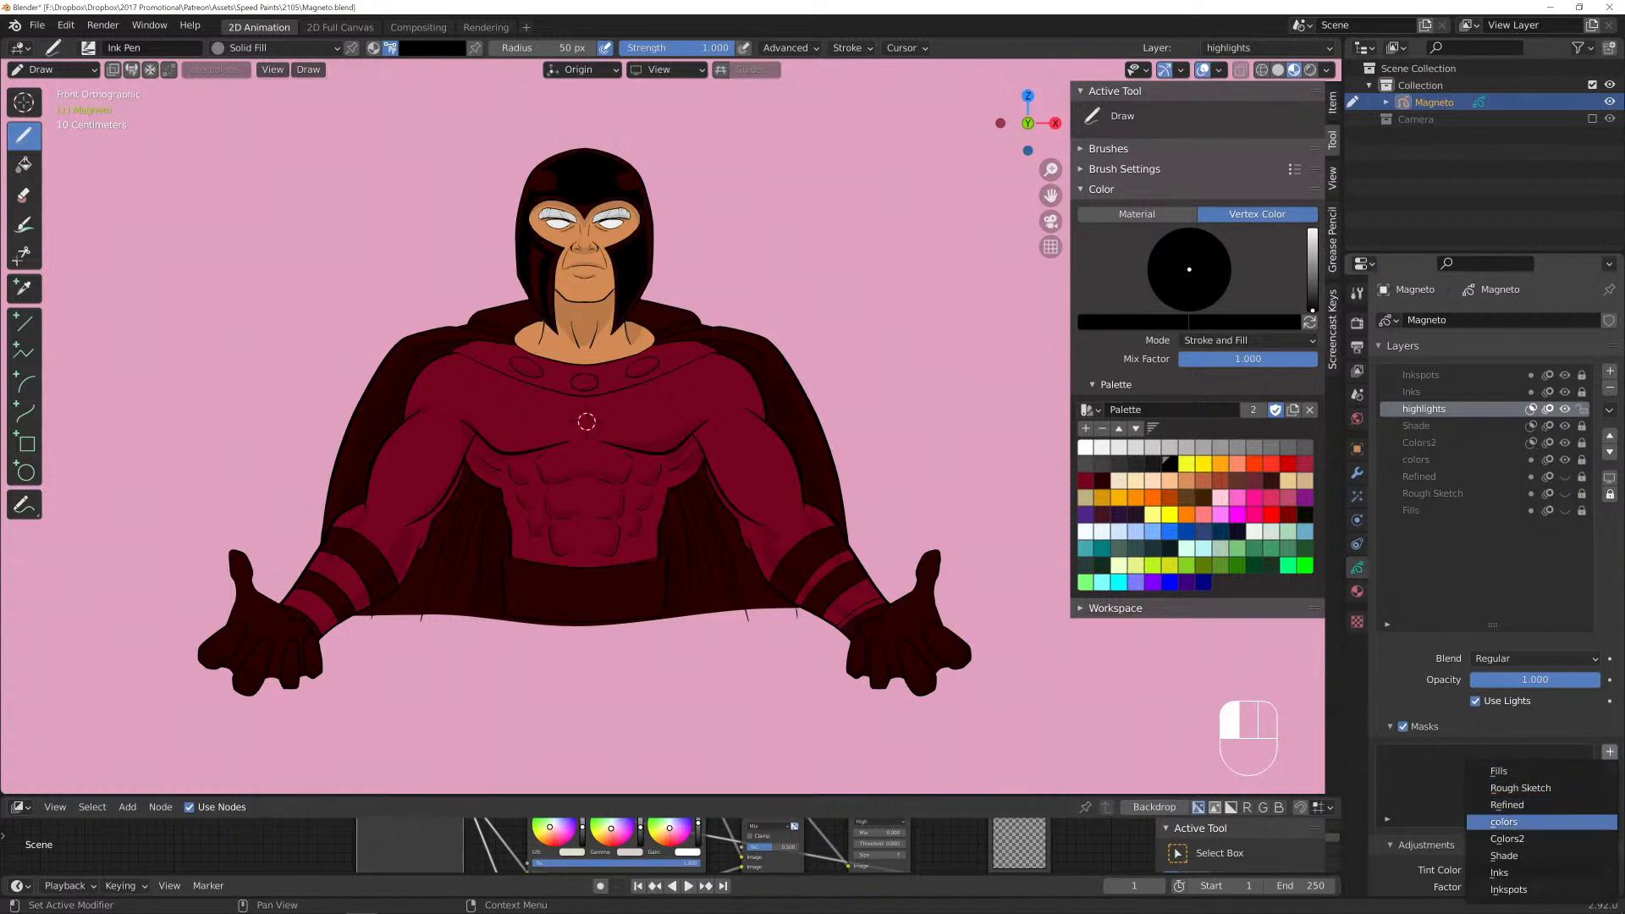
click(1504, 822)
Try moving all Colors2 strokes to the colors layer in Edit Mode, and undo the move.
click(1420, 443)
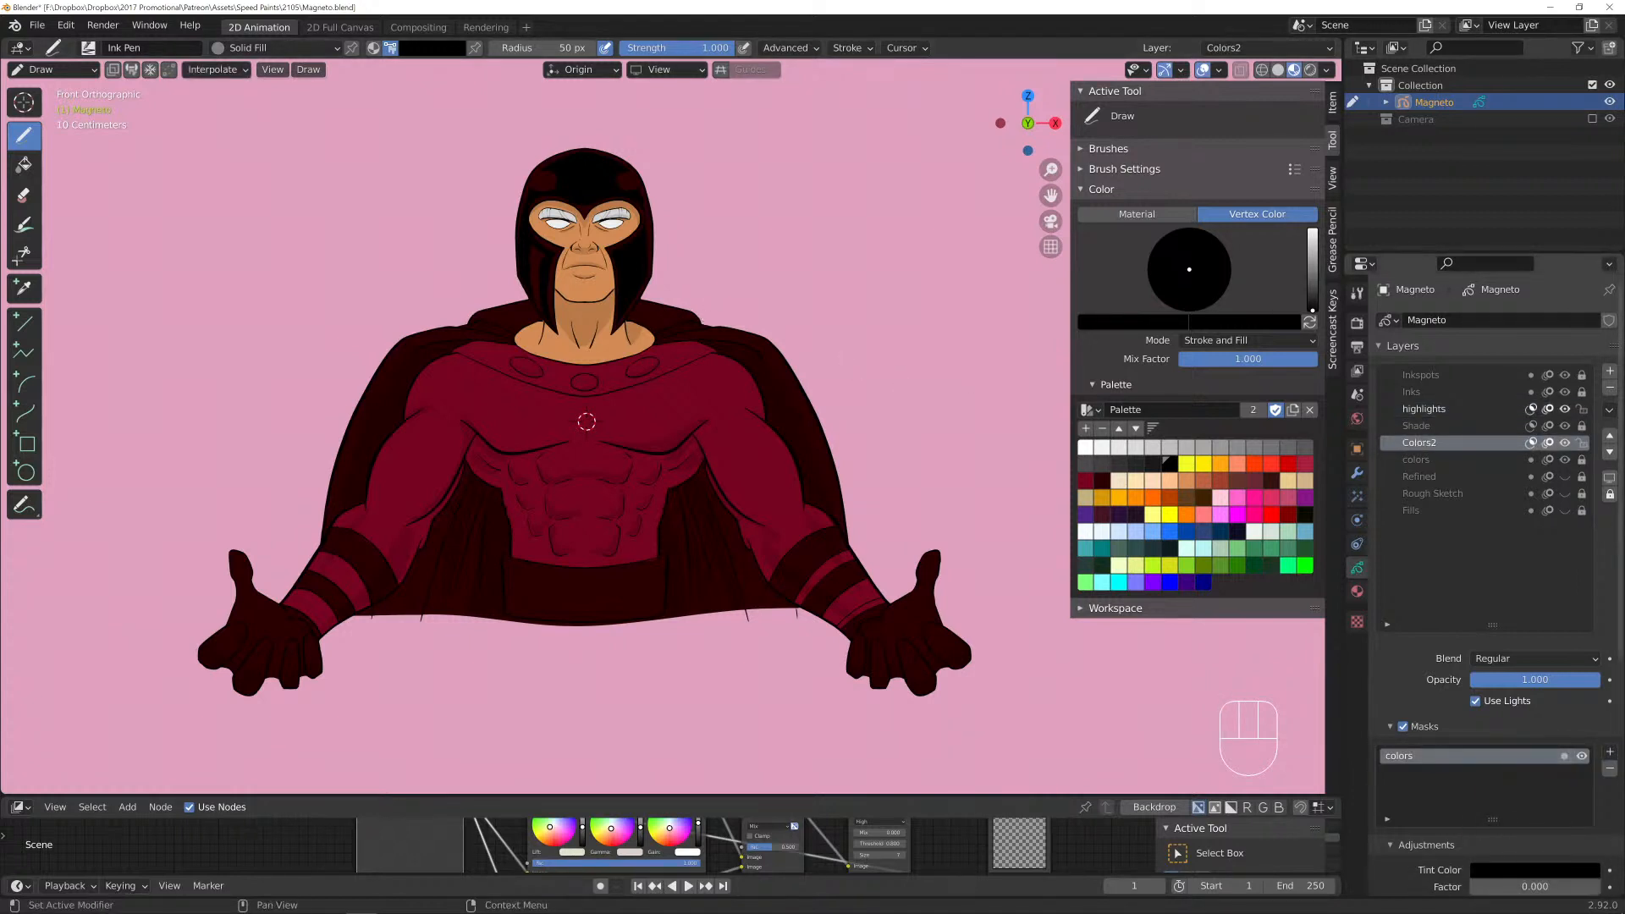
key(Tab)
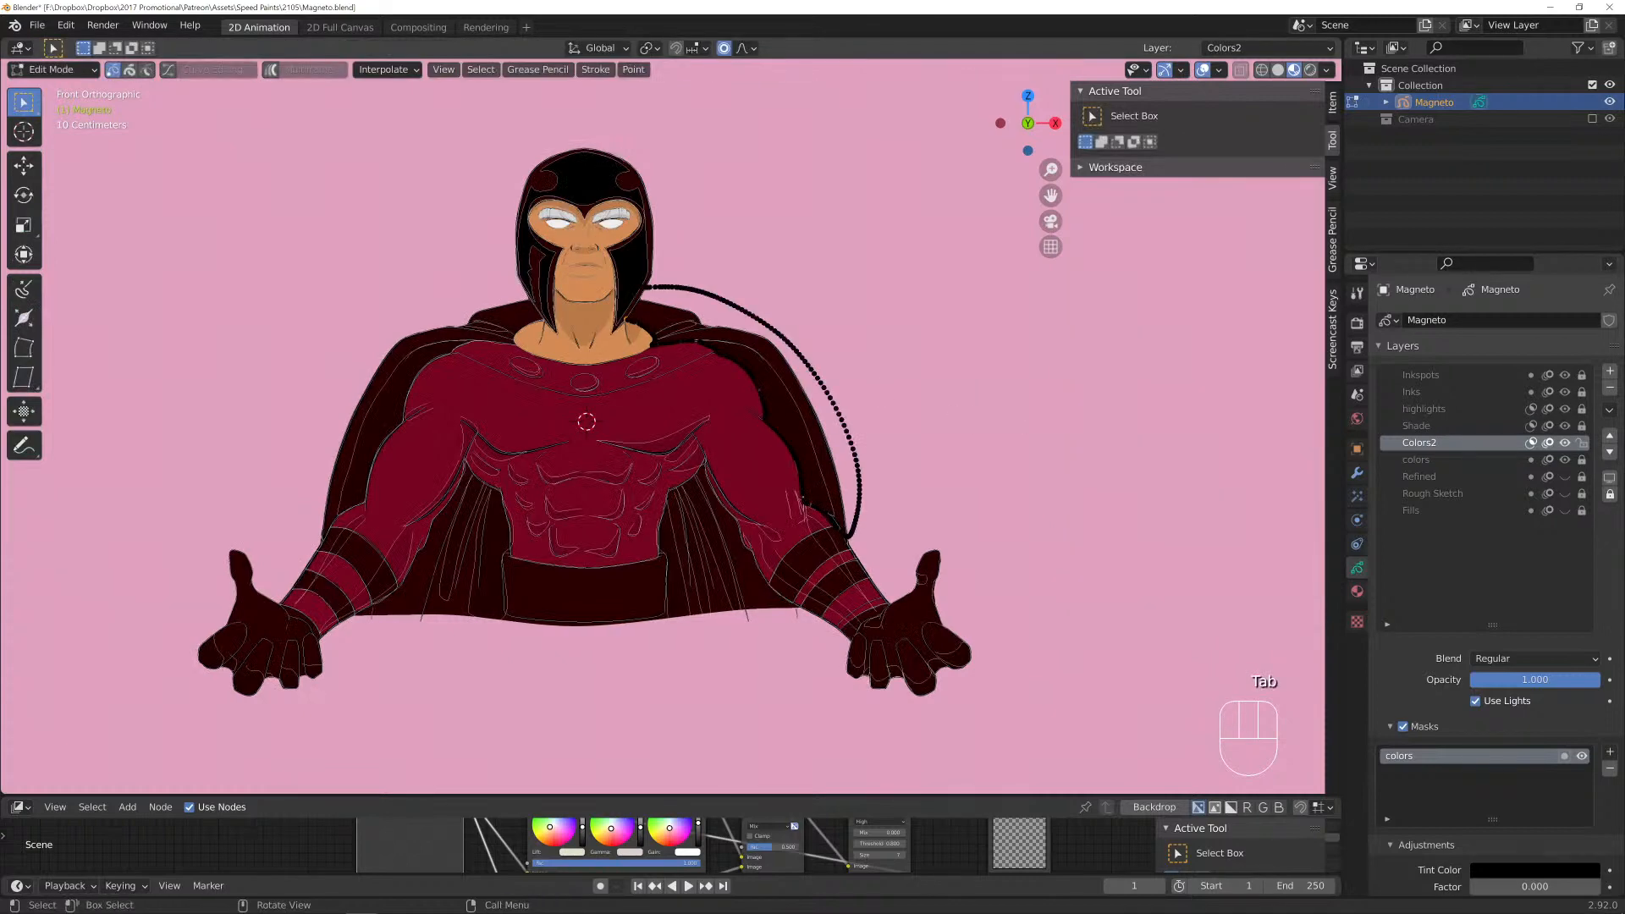
key(a)
key(m)
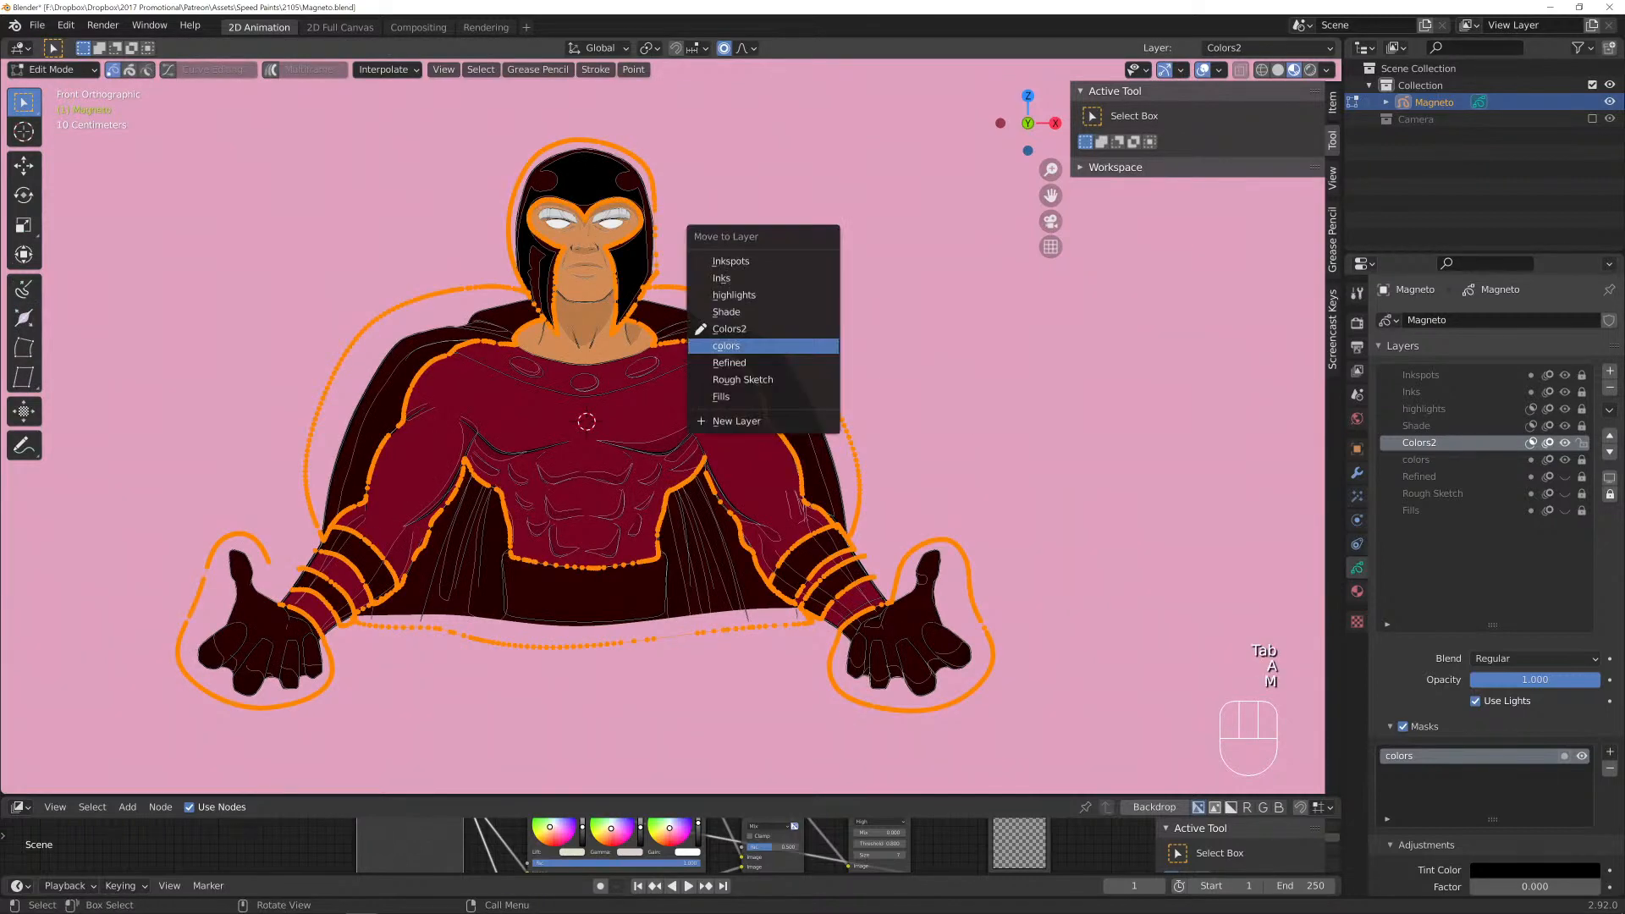
click(726, 345)
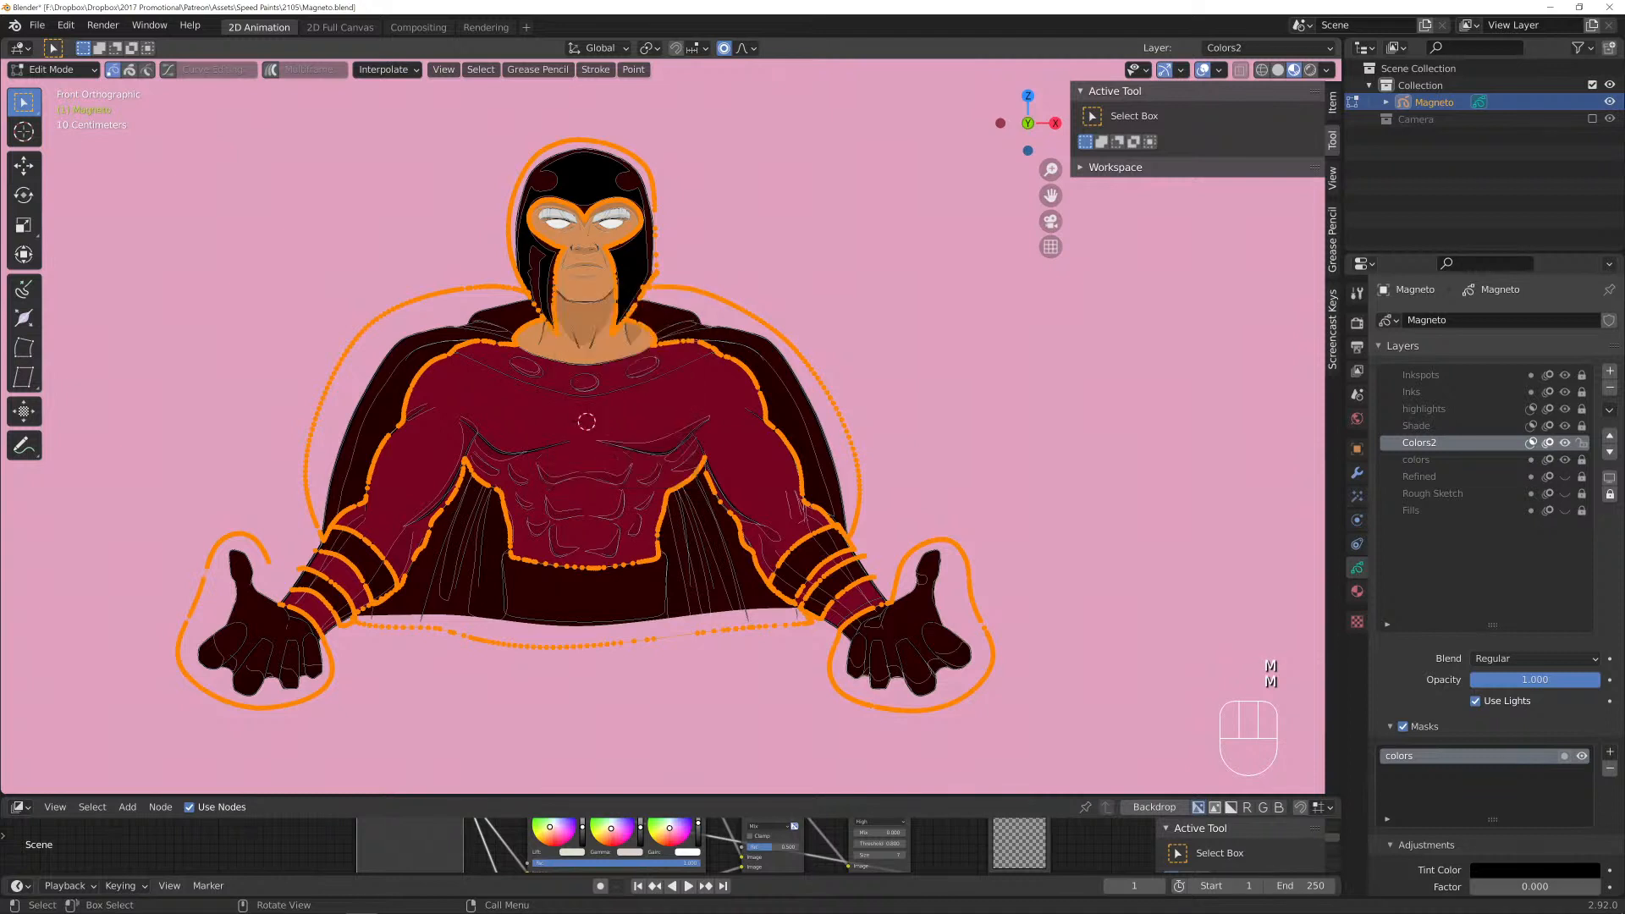
key(m)
click(550, 398)
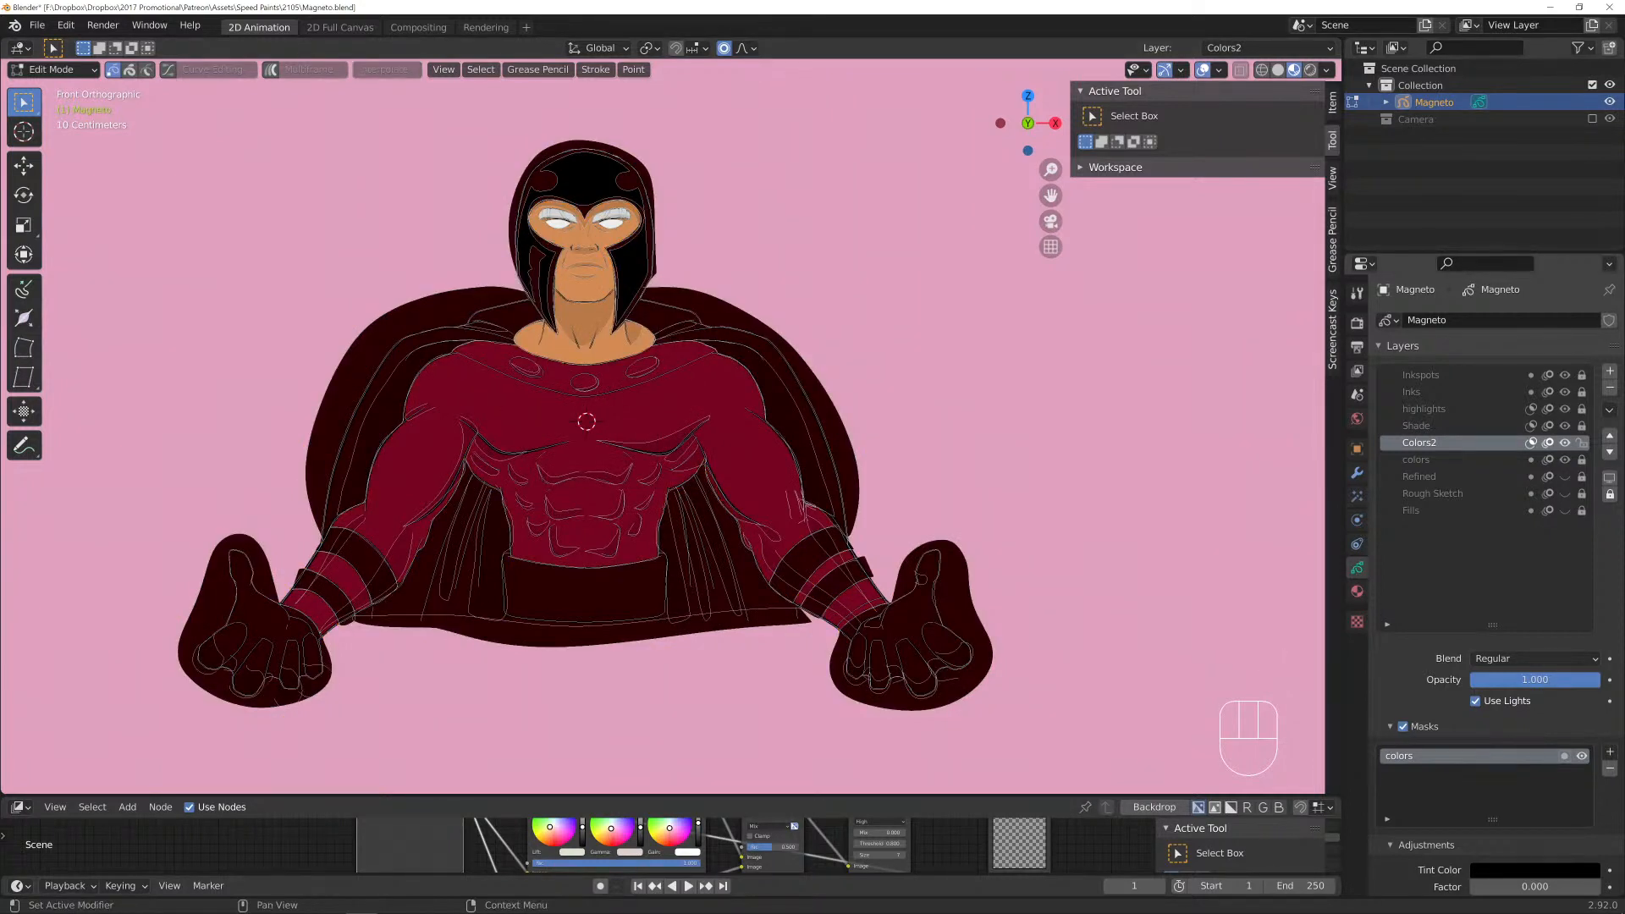
key(ctrl+z)
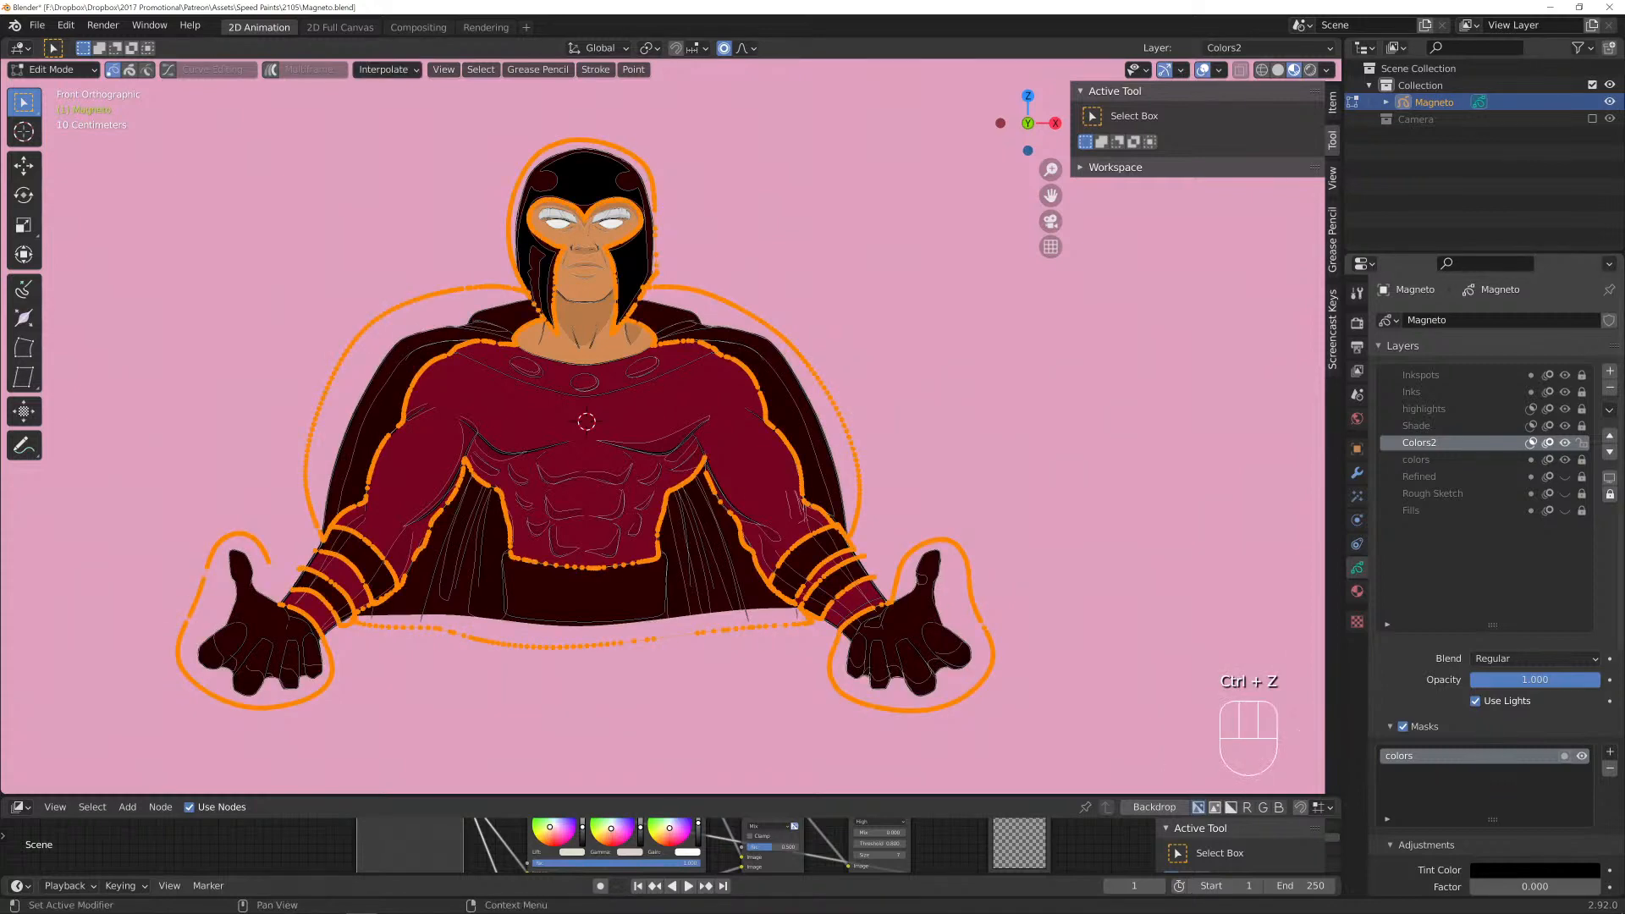
Return to Draw mode with white as the vertex color and make the highlights layer active.
key(ctrl+z)
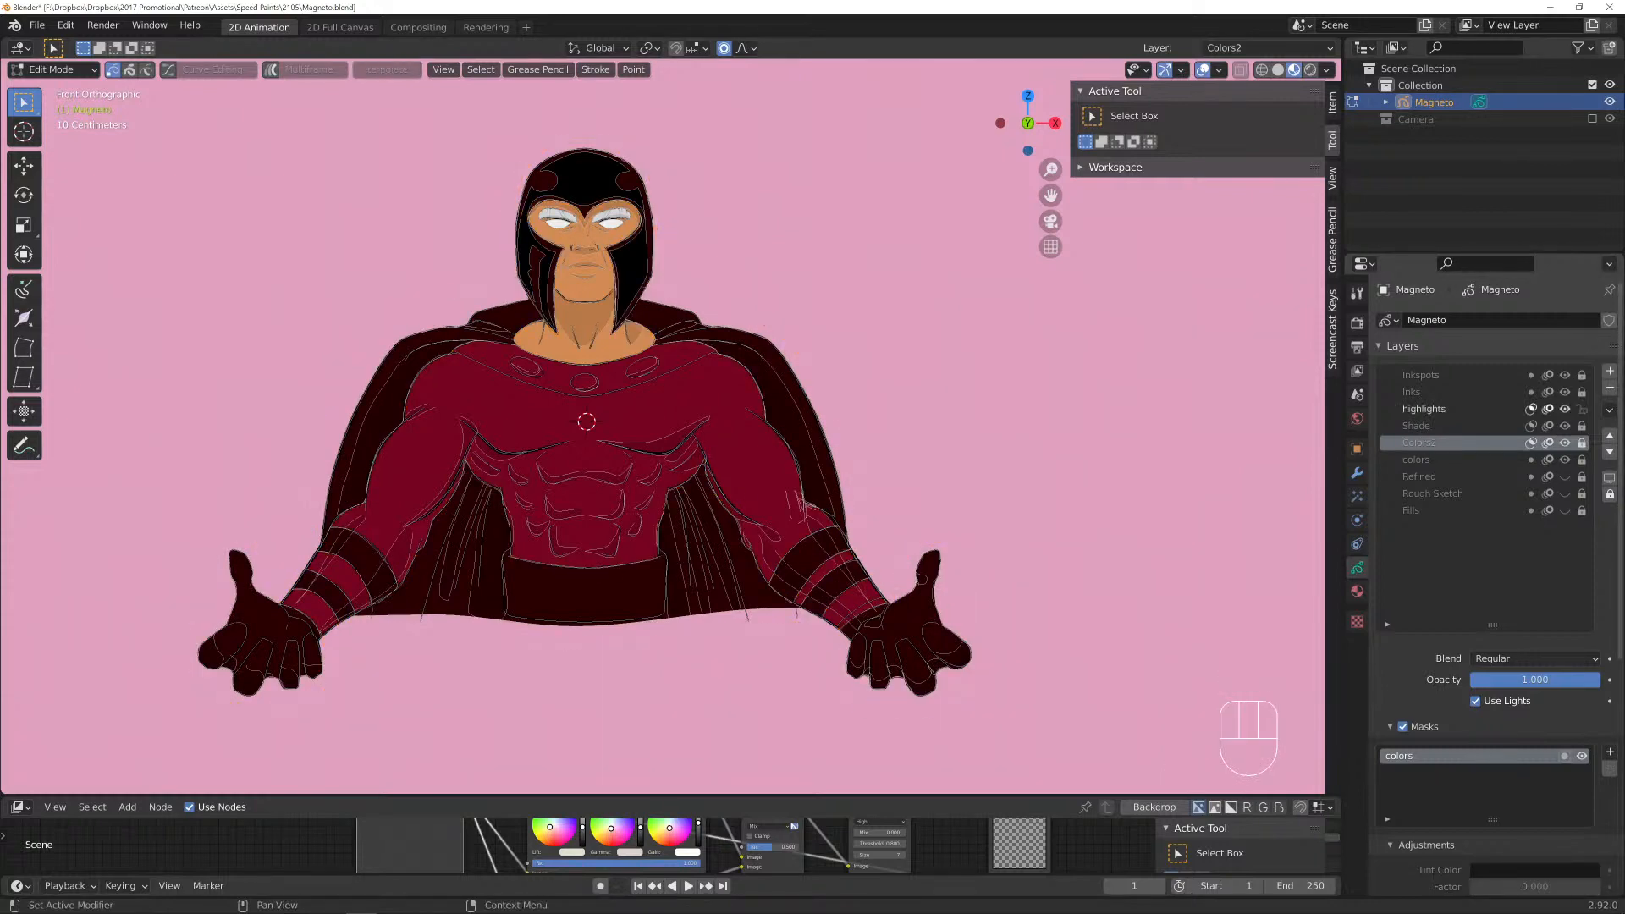
drag(51, 70, 51, 145)
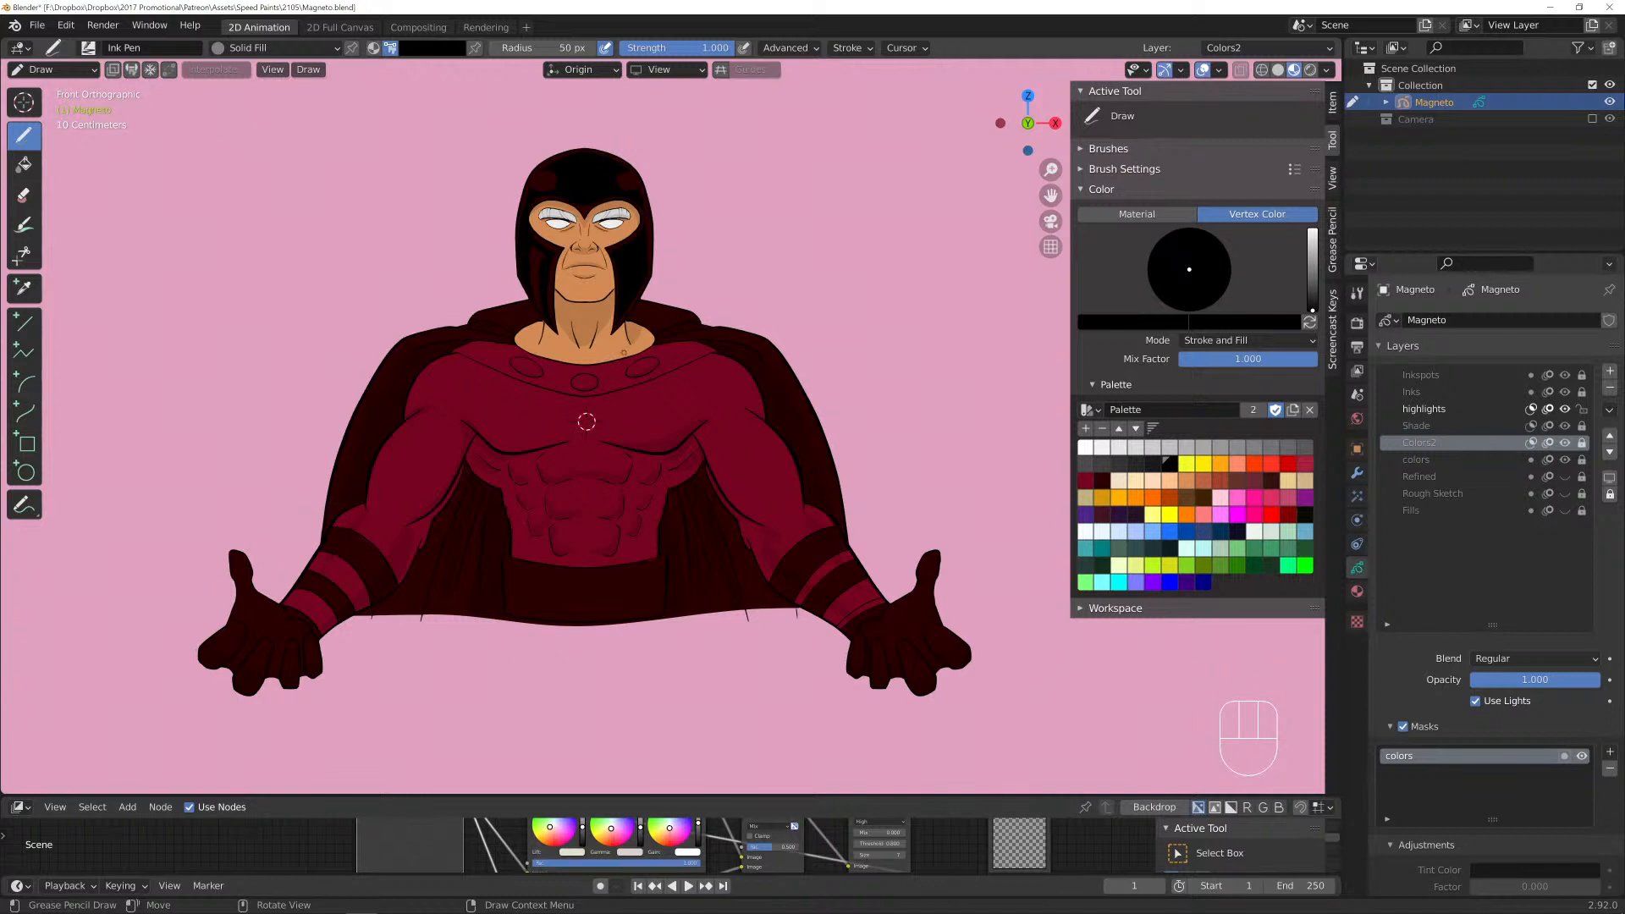
click(1085, 447)
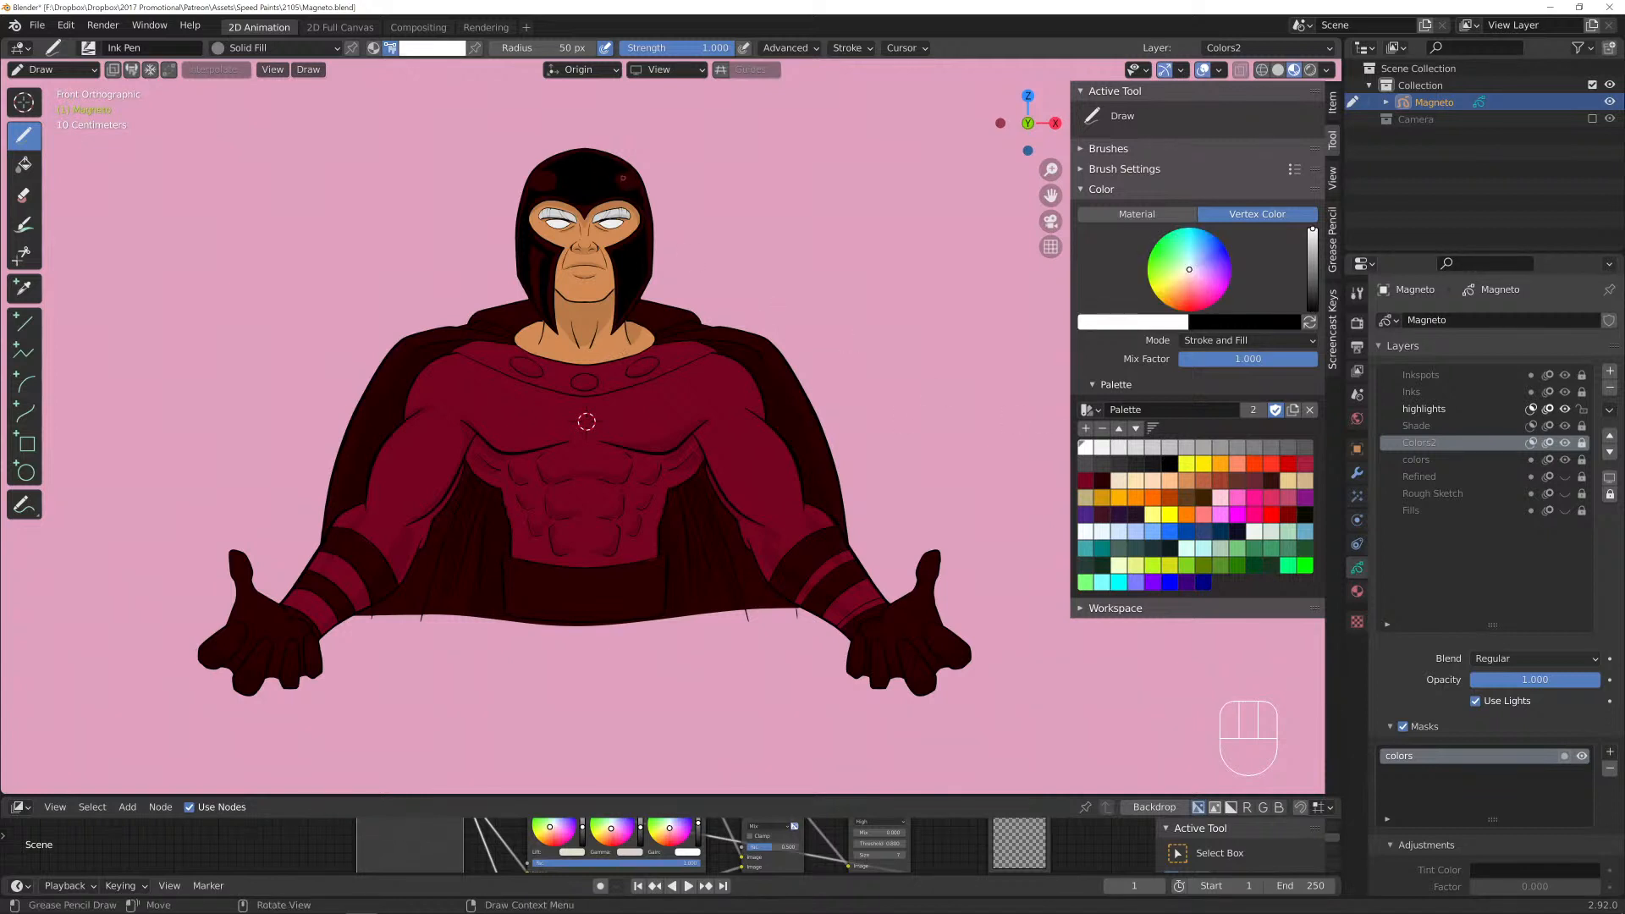
click(587, 422)
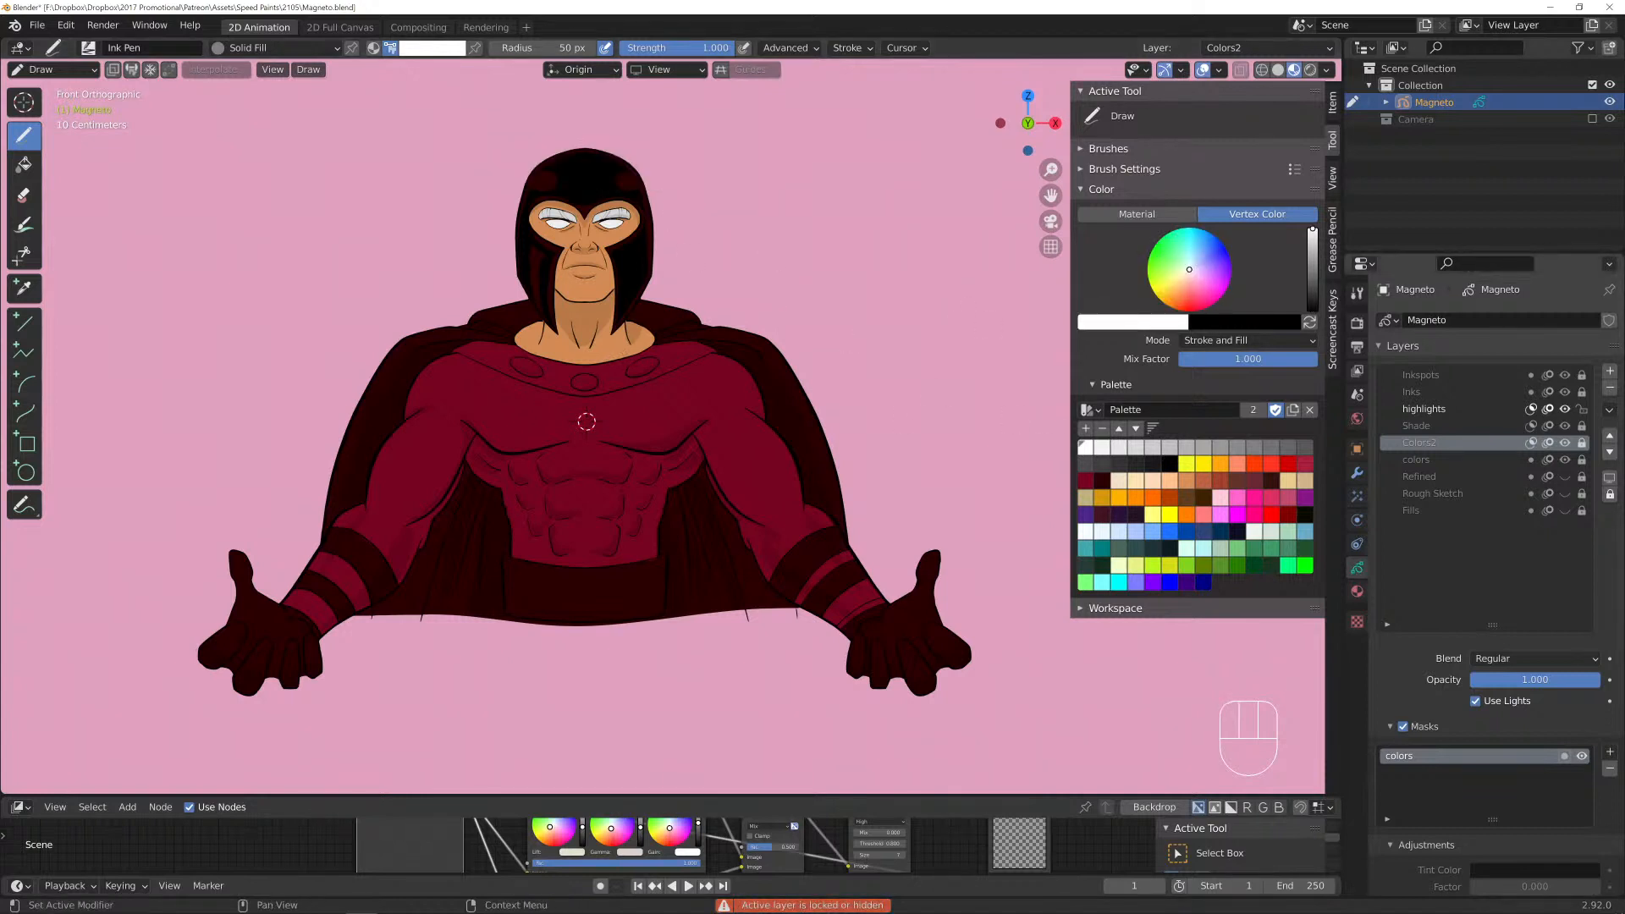
click(1424, 409)
Draw a white highlight on the raised oval of the helmet's forehead at the viewer's right.
drag(626, 176, 624, 189)
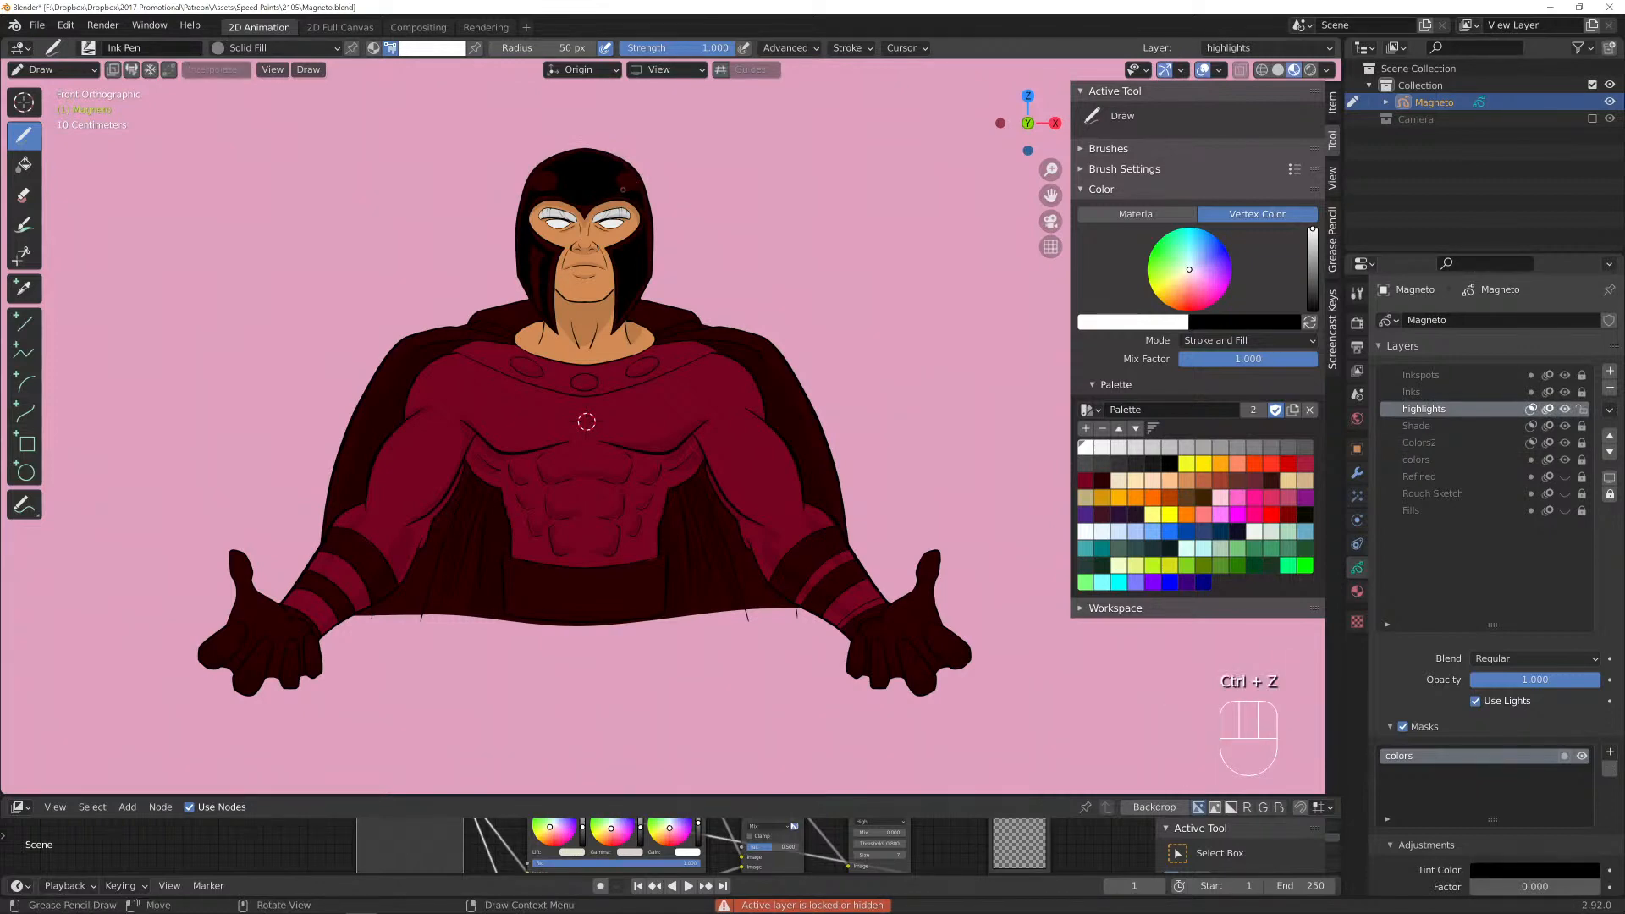
scroll(587, 422, up, 4)
shift+middle_drag(490, 406, 498, 769)
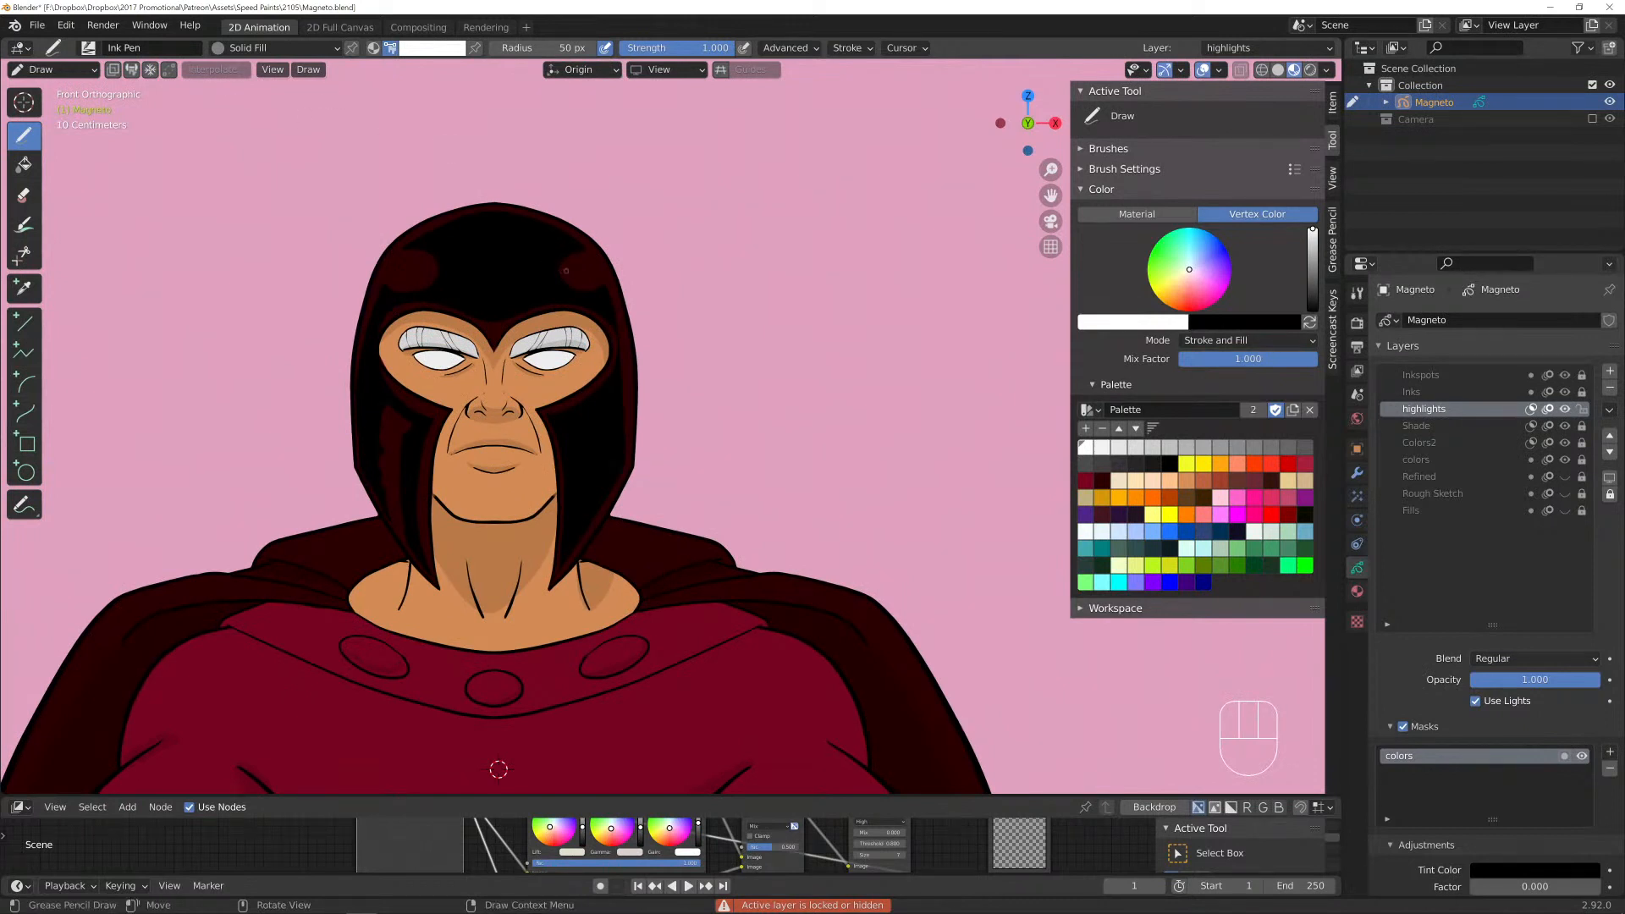
mouse_move(584, 258)
mouse_down()
mouse_move(608, 259)
mouse_move(605, 283)
mouse_move(556, 283)
mouse_up()
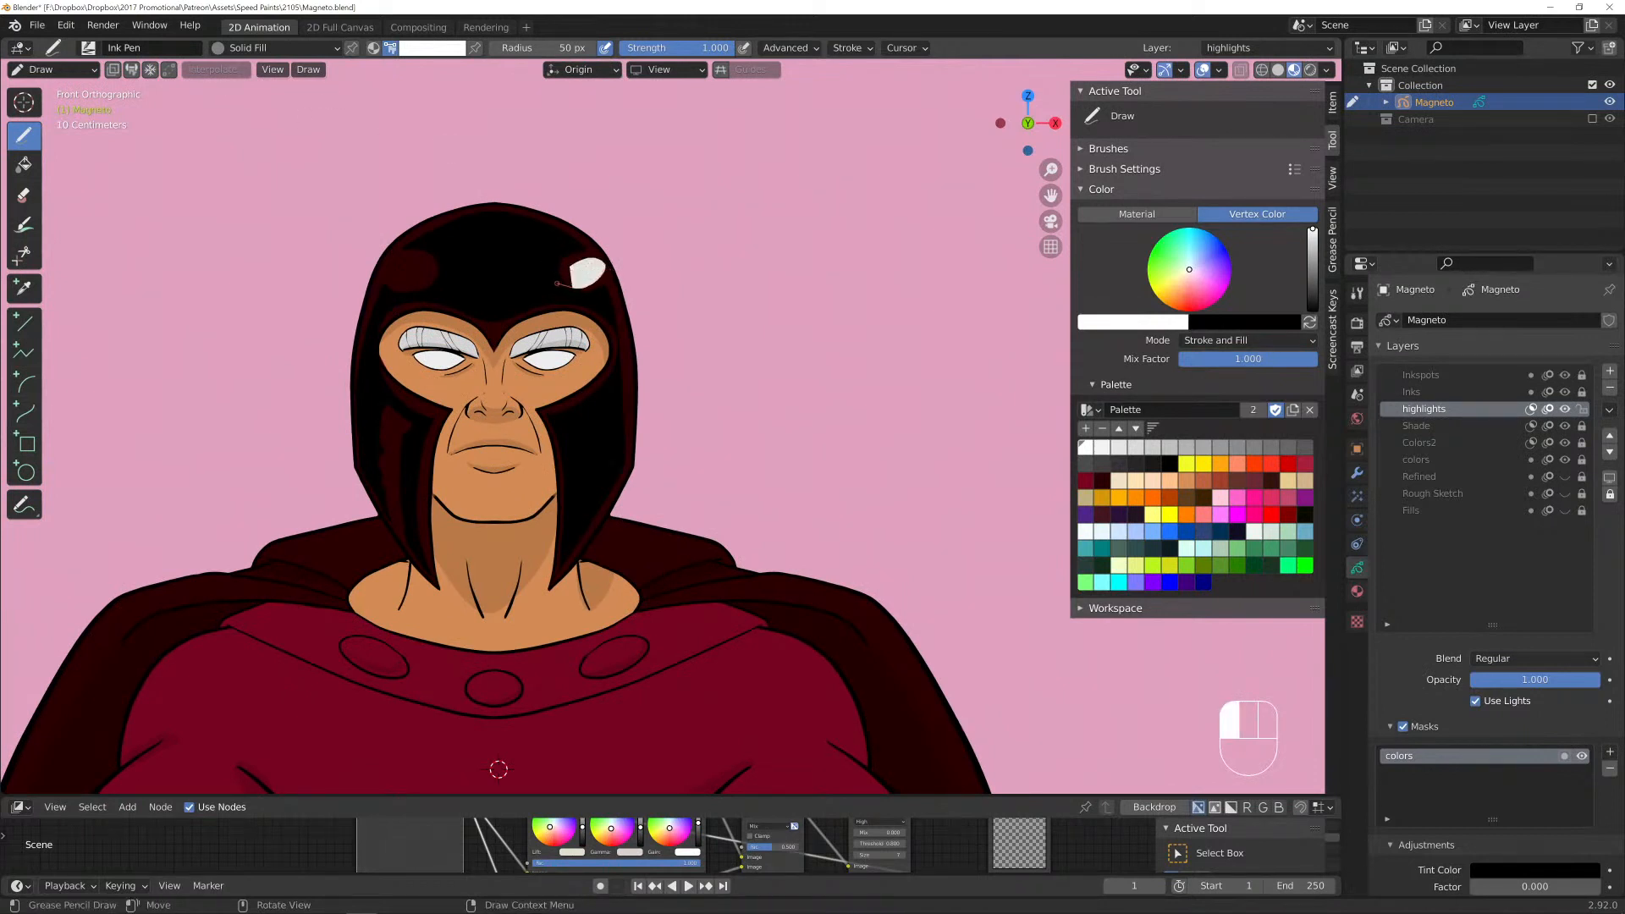
Set the highlights layer's opacity to 0.25.
drag(1574, 679, 1513, 679)
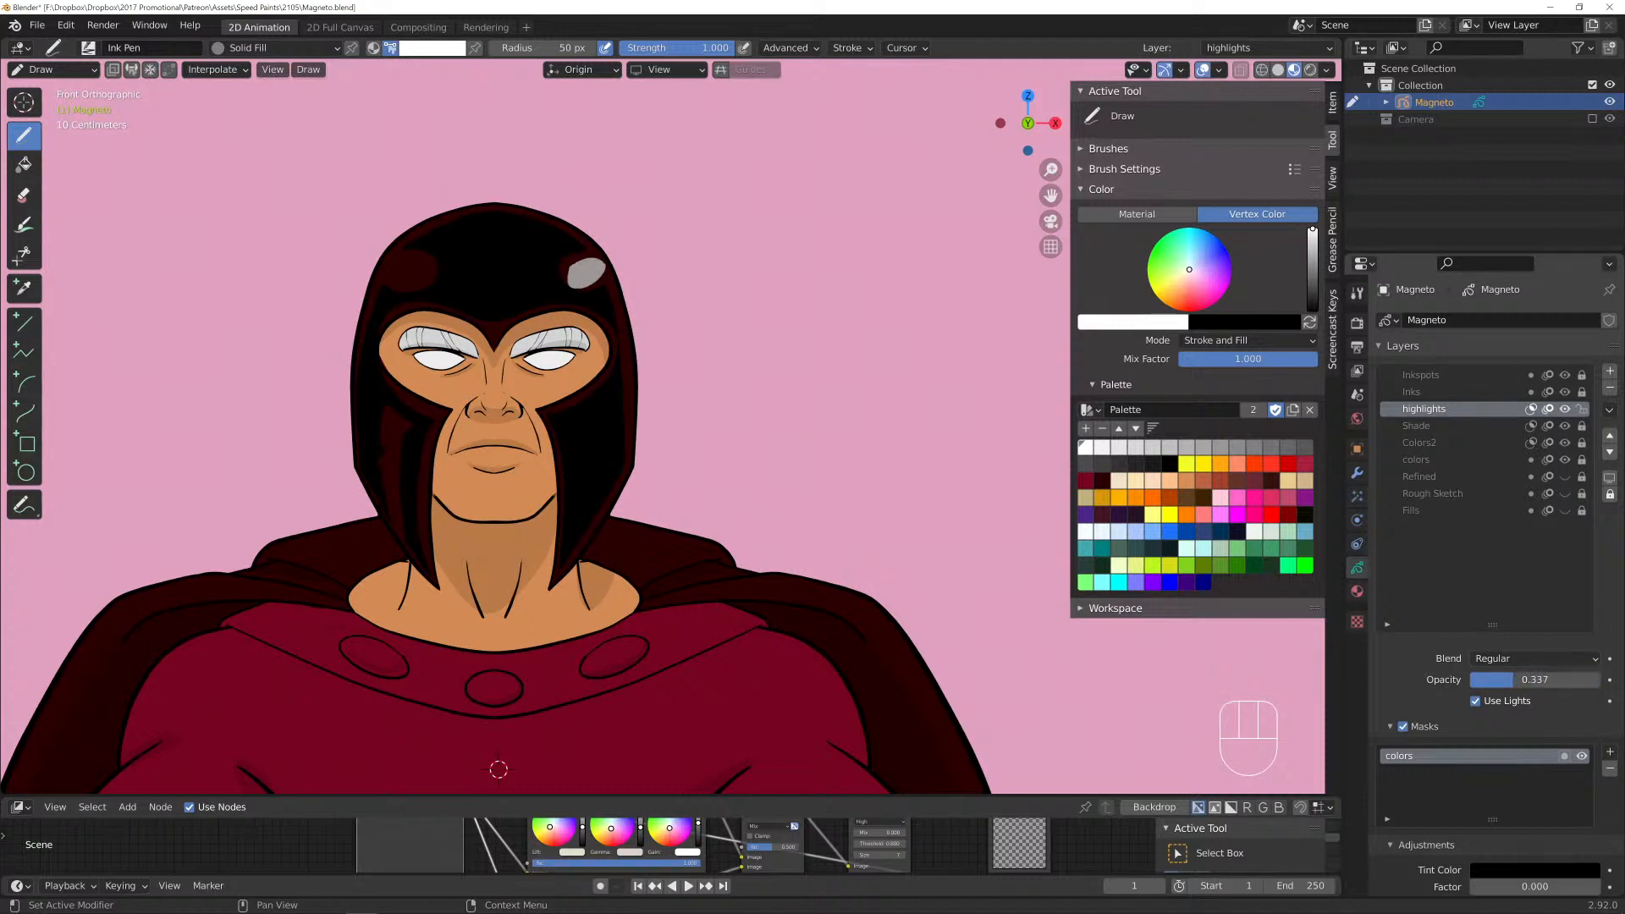
click(1513, 680)
text(.25)
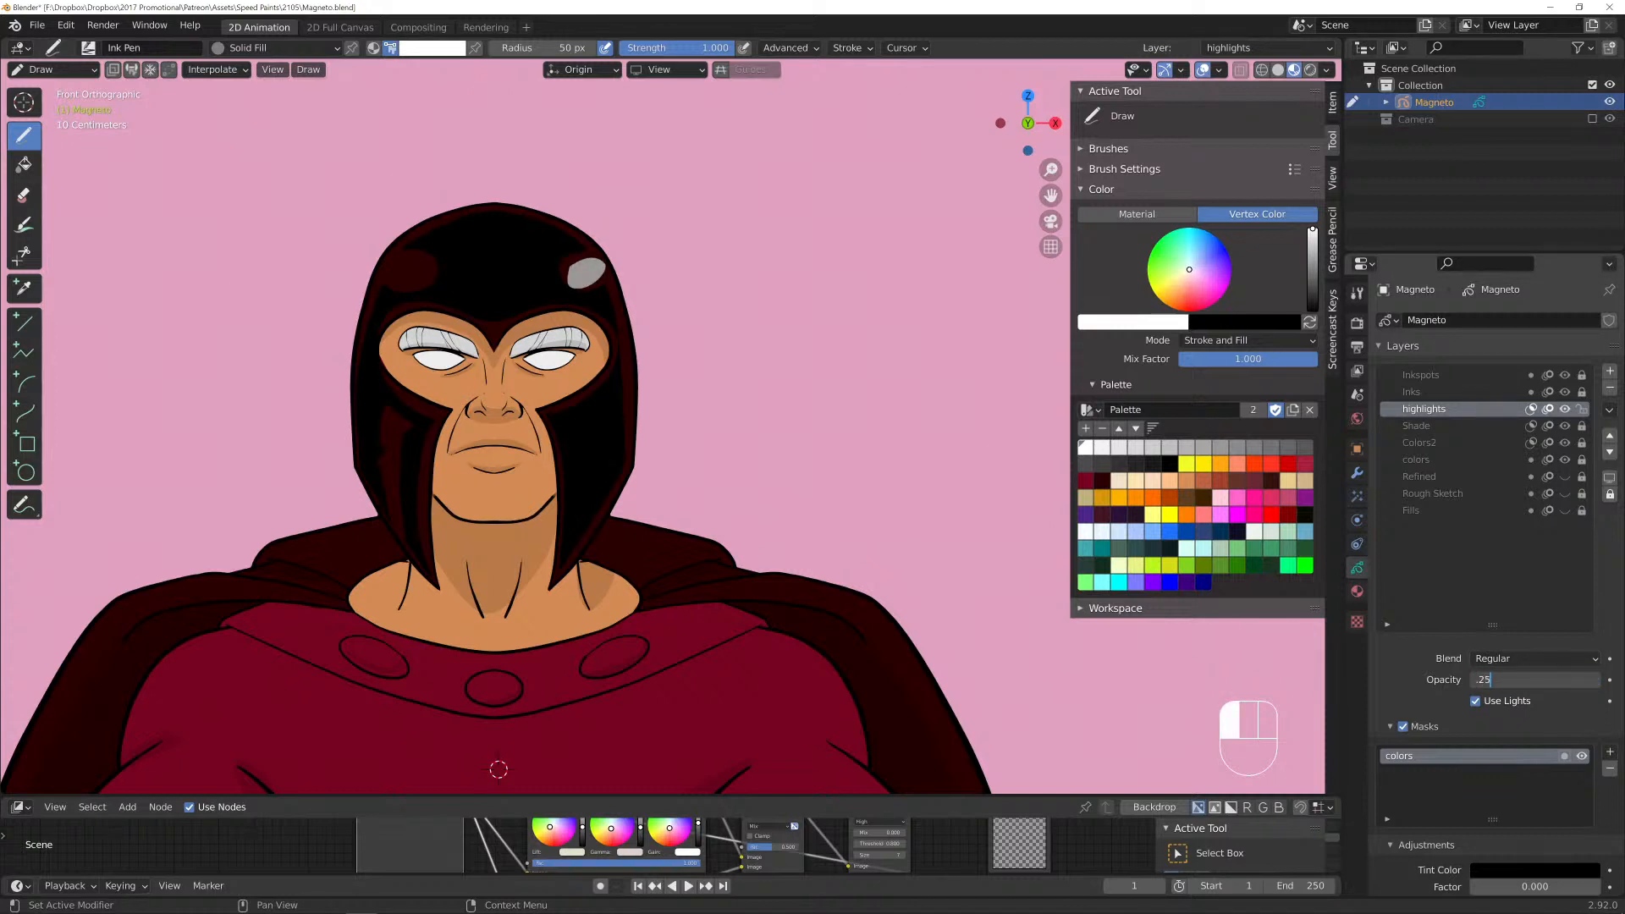
click(498, 768)
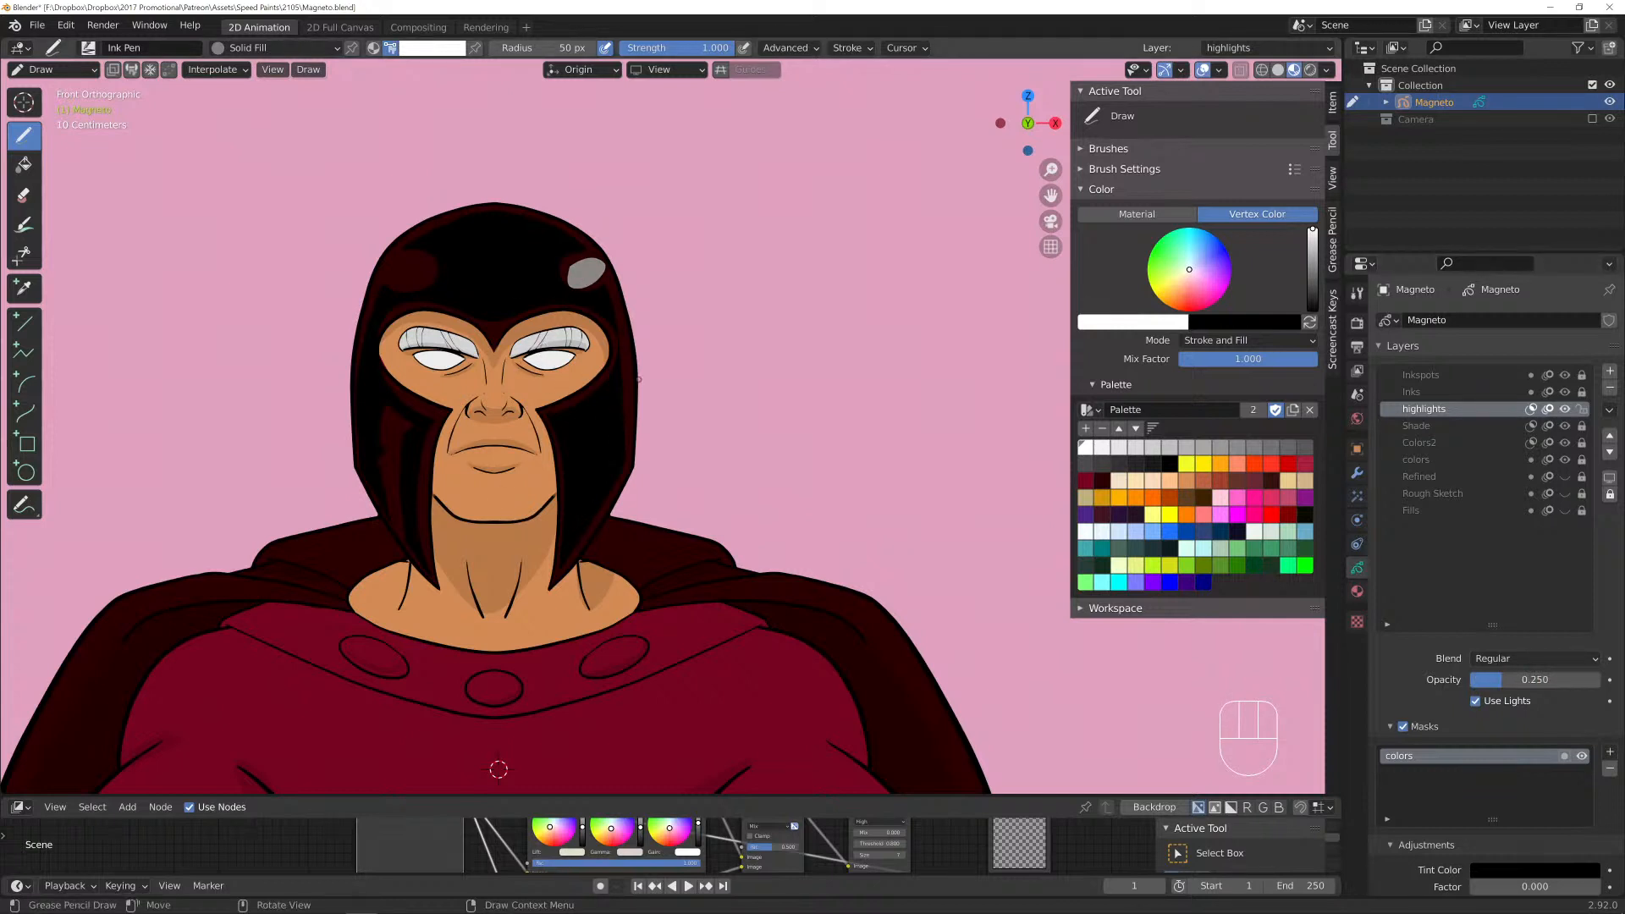
Draw highlights along the helmet's outer edge at the viewer's right and on the three oval discs of the collar.
mouse_move(632, 319)
mouse_down()
mouse_move(631, 486)
mouse_move(572, 562)
mouse_move(630, 435)
mouse_move(628, 302)
mouse_up()
scroll(498, 769, down, 2)
shift+middle_drag(499, 611, 501, 563)
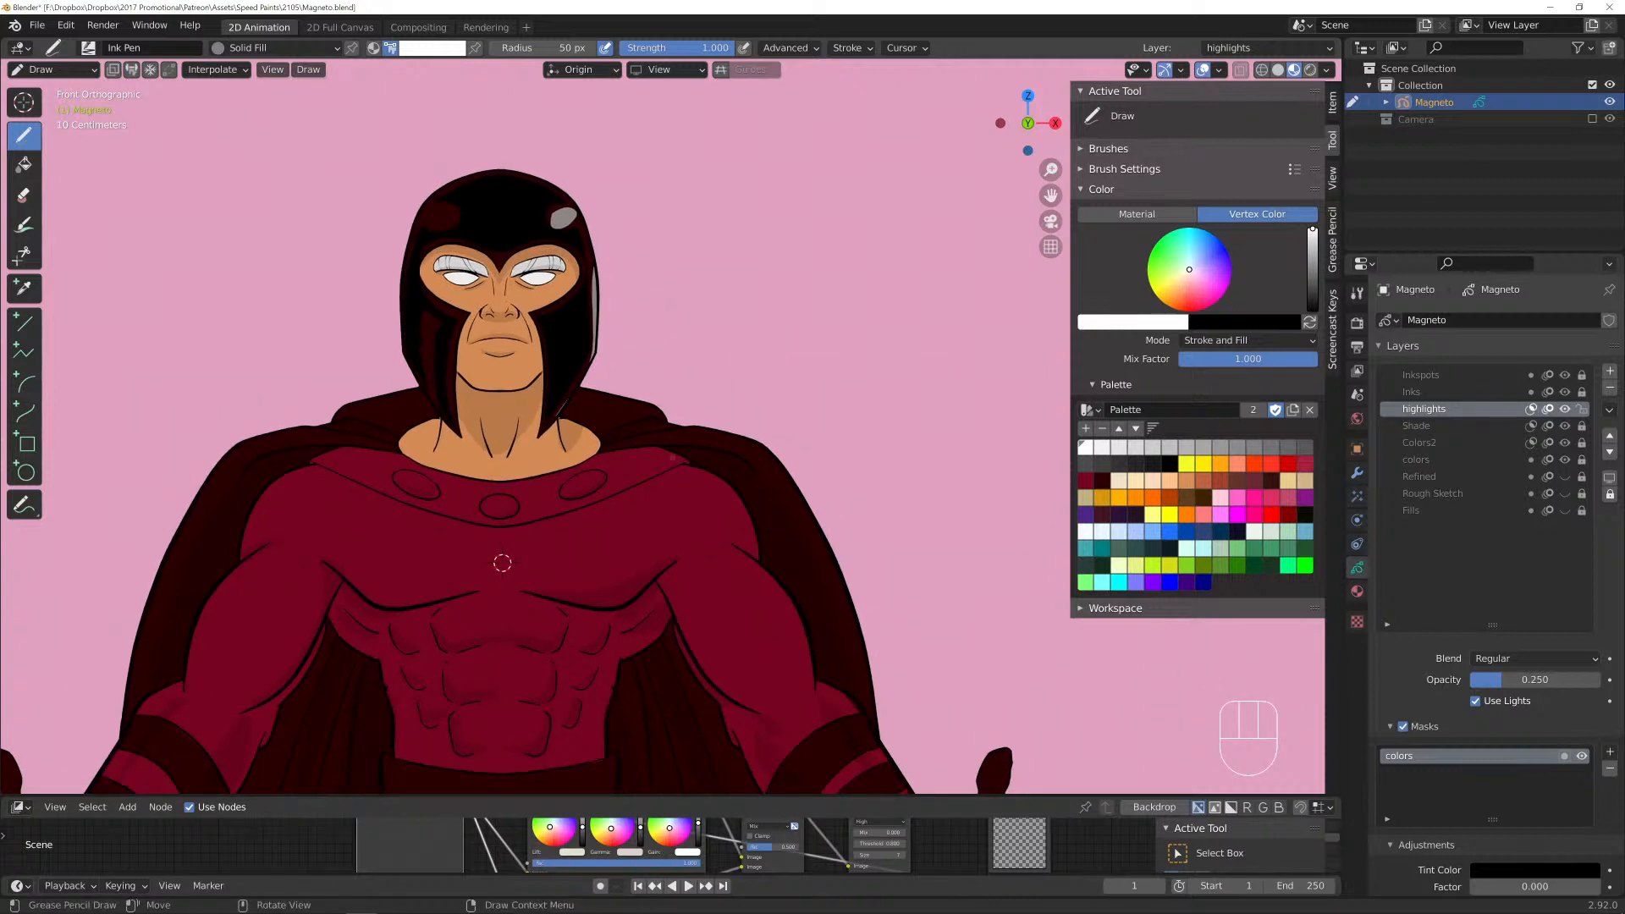
scroll(502, 563, up, 3)
shift+middle_drag(502, 563, 505, 421)
mouse_move(652, 268)
mouse_down()
mouse_move(626, 297)
mouse_move(611, 276)
mouse_up()
mouse_move(511, 313)
mouse_down()
mouse_move(479, 326)
mouse_move(466, 303)
mouse_up()
mouse_move(366, 268)
mouse_down()
mouse_move(336, 279)
mouse_move(337, 266)
mouse_up()
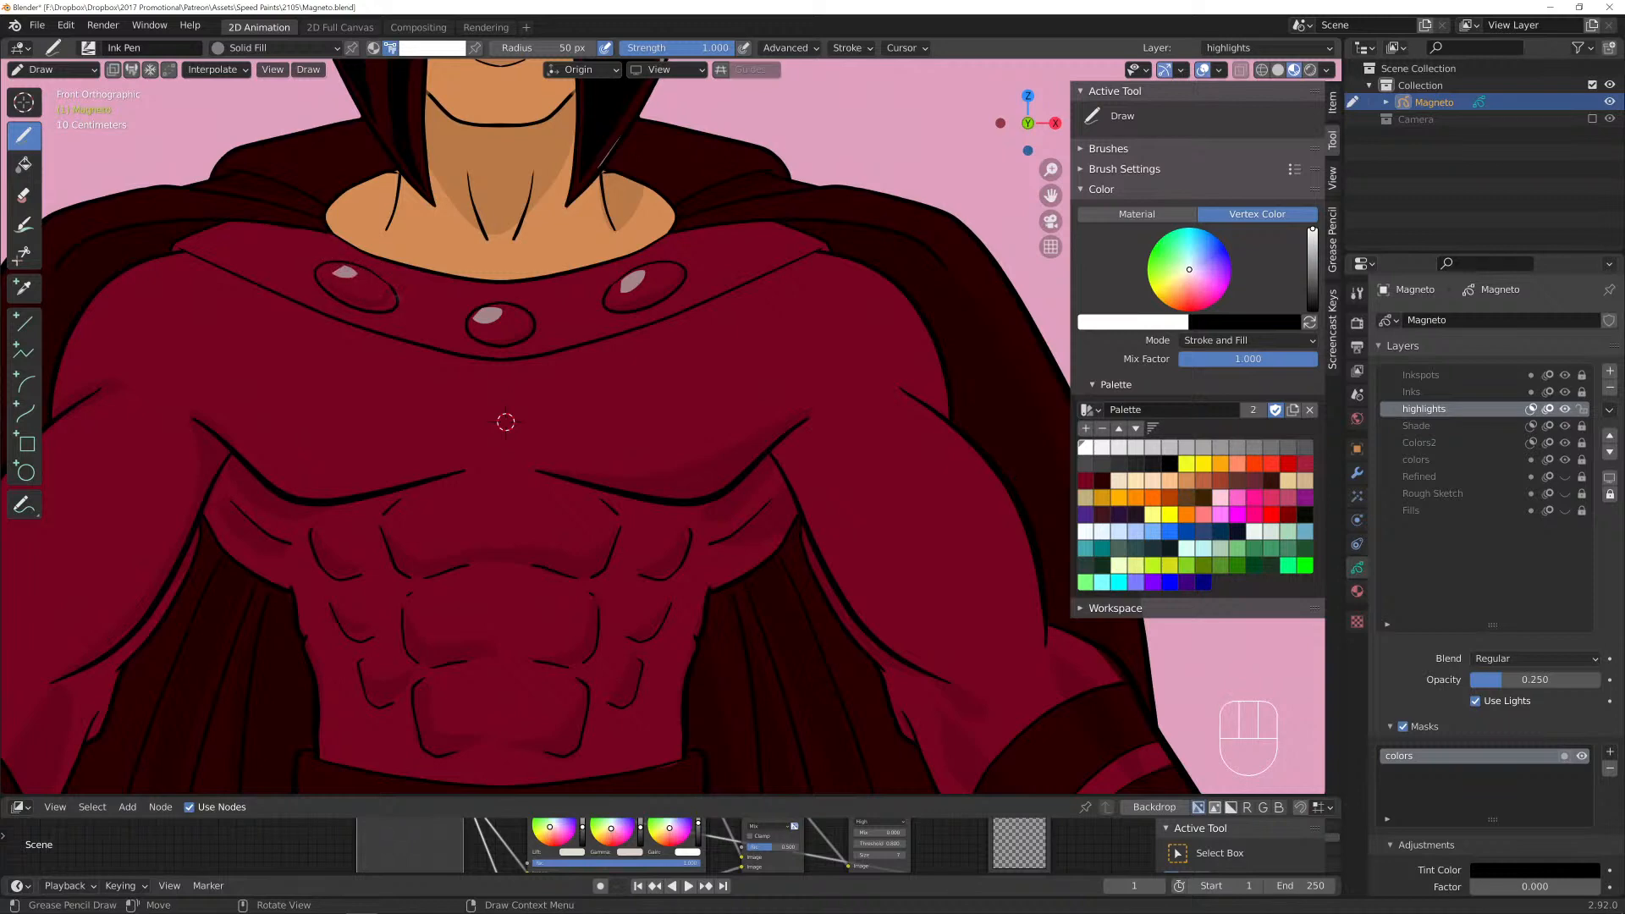
Draw a thin highlight along the outer edge of the forearm and its bands at the viewer's left.
scroll(505, 422, down, 3)
shift+middle_drag(575, 424, 910, 182)
scroll(910, 181, up, 2)
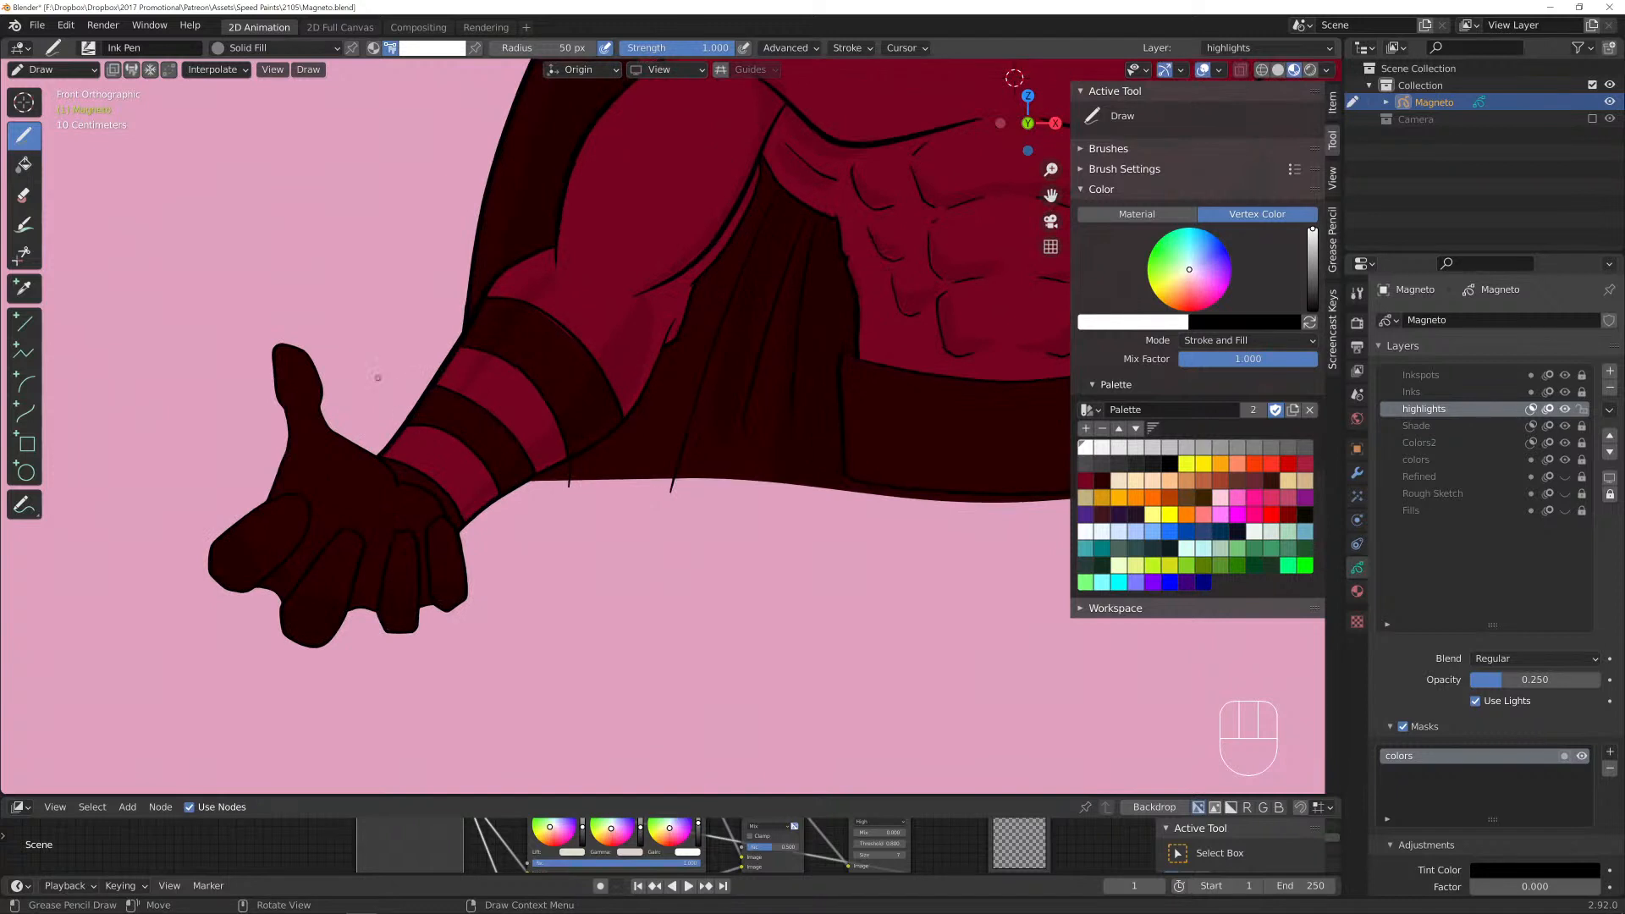
mouse_move(552, 246)
mouse_down()
mouse_move(505, 267)
mouse_move(388, 454)
mouse_move(513, 272)
mouse_move(556, 256)
mouse_up()
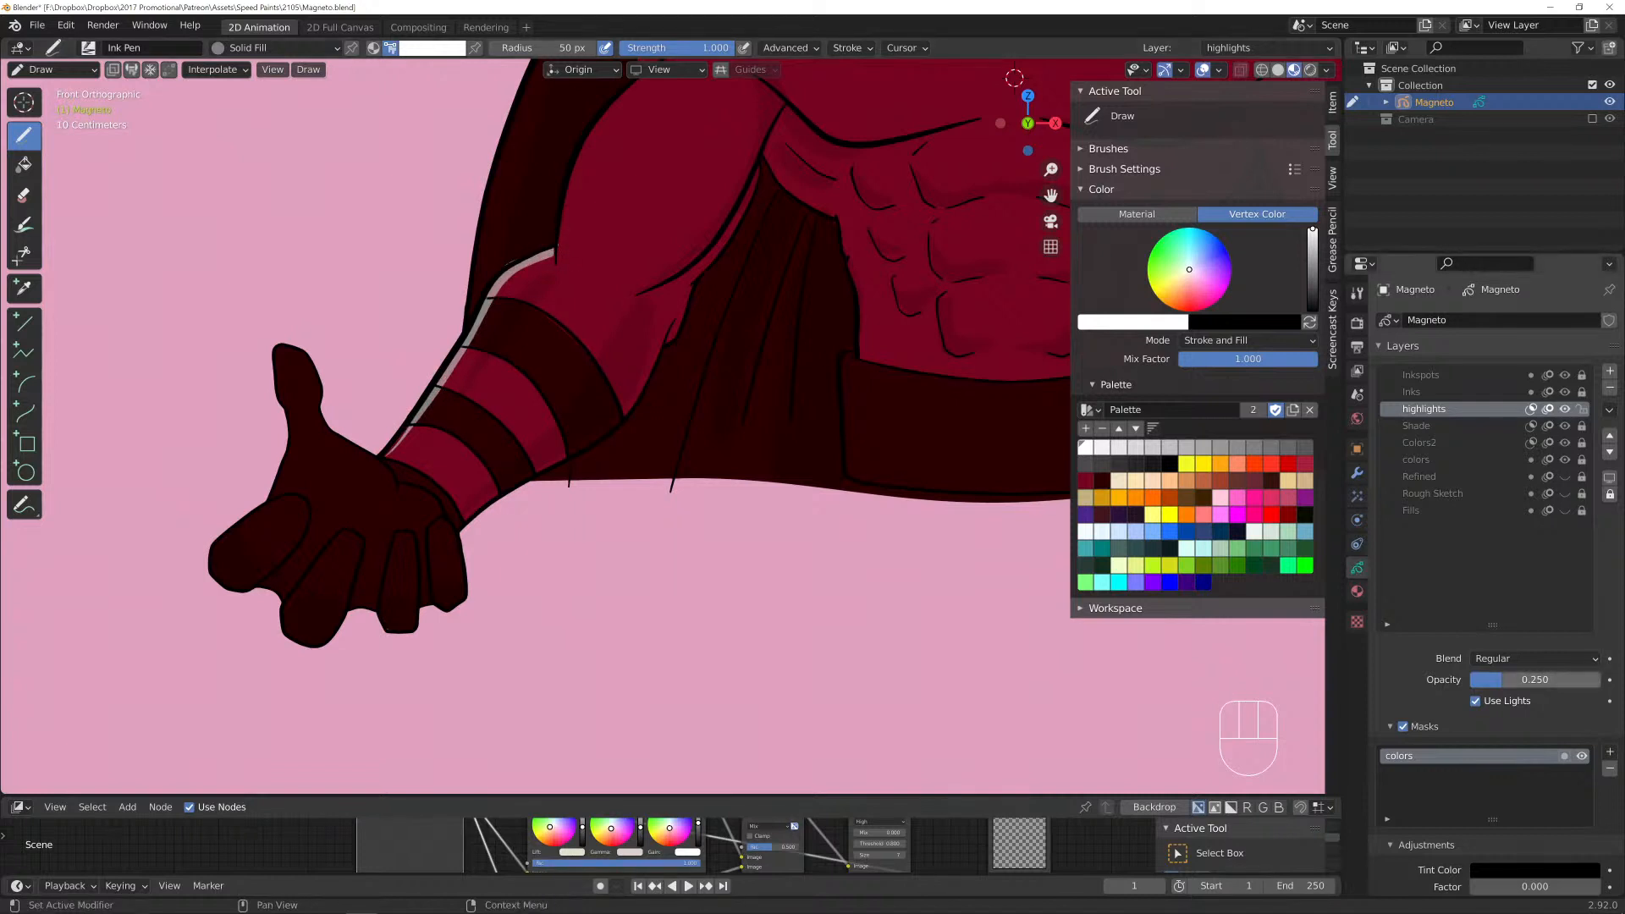
Try the Add blend mode on the highlights layer, then set it to Hard Light with an opacity of 0.788.
drag(1534, 679, 1522, 680)
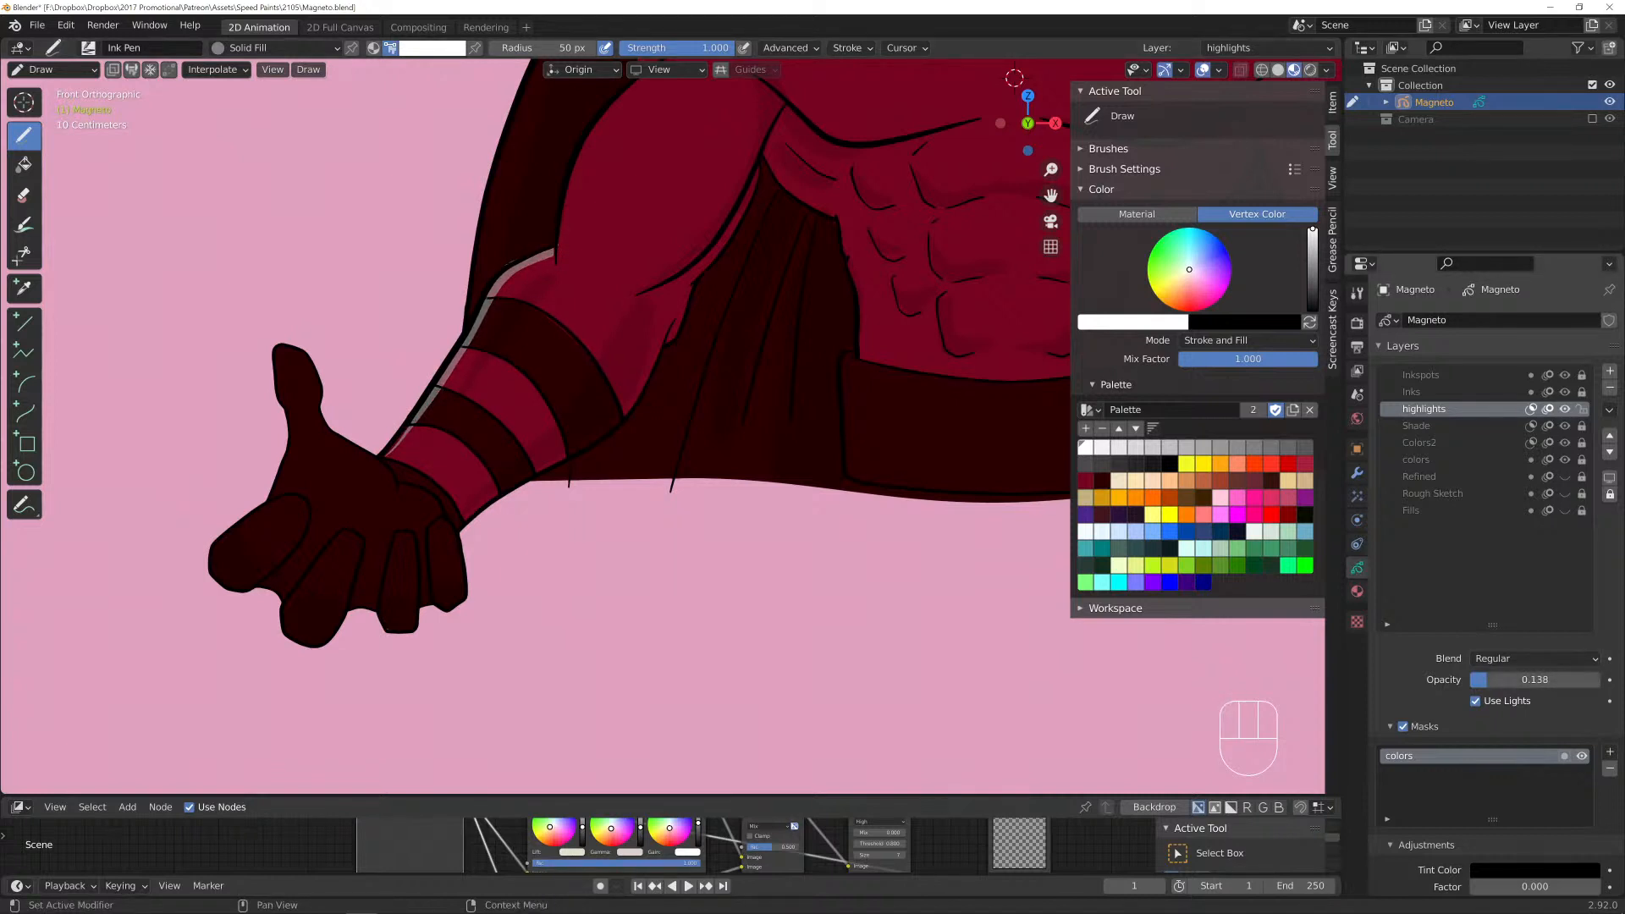
click(1536, 659)
click(1515, 713)
click(1536, 658)
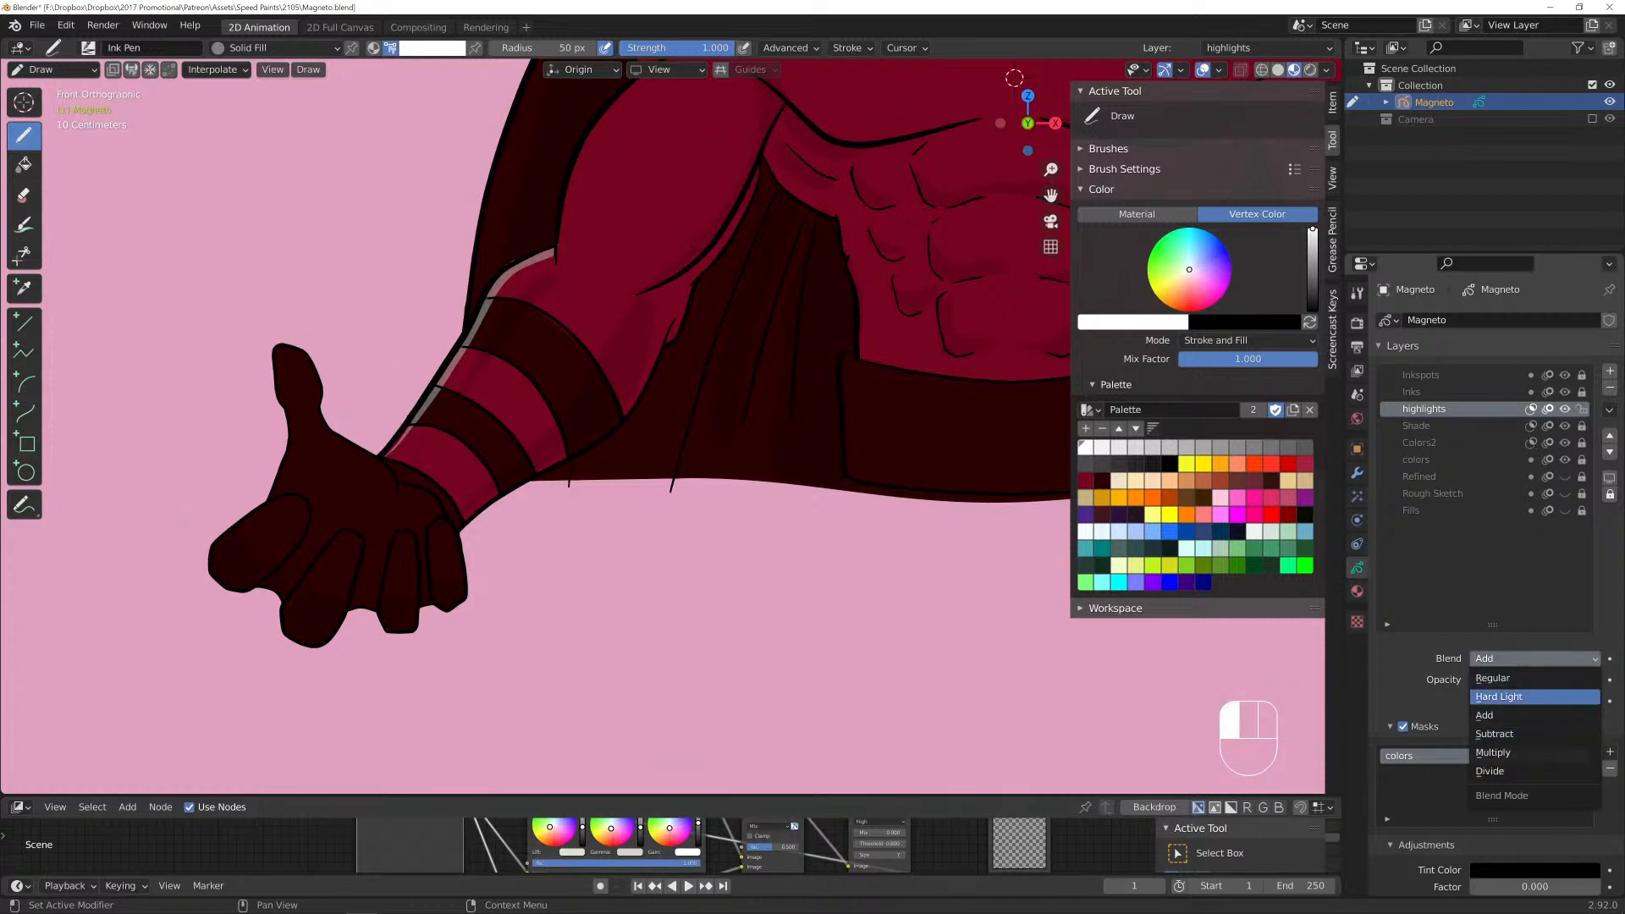
click(1498, 696)
drag(1507, 680, 1558, 680)
scroll(957, 135, down, 2)
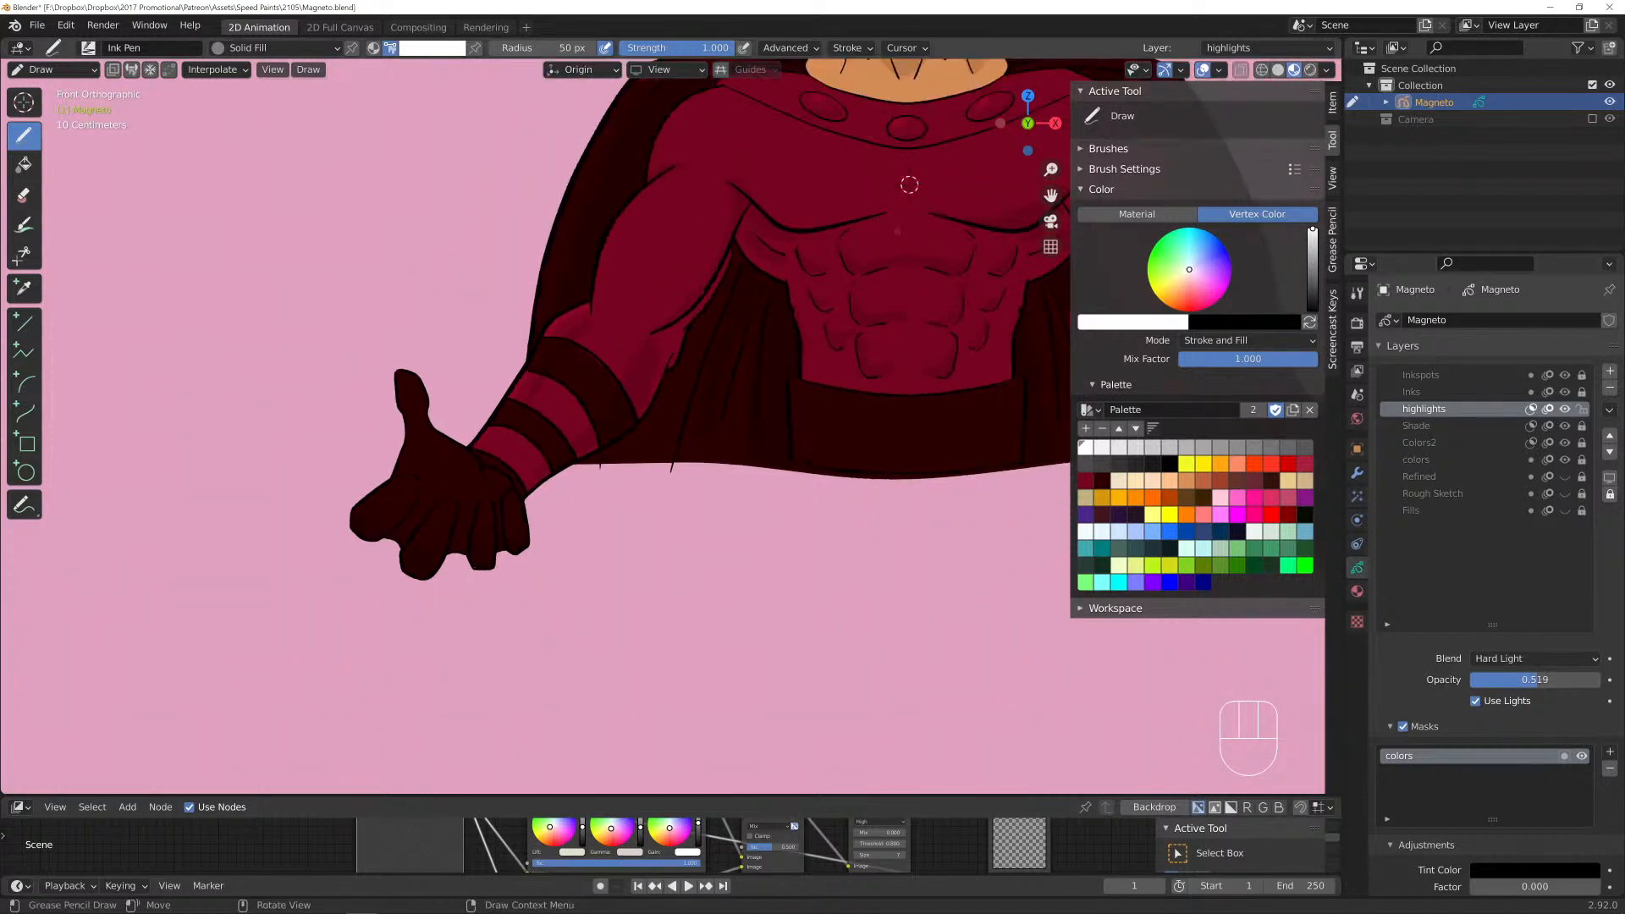
mouse_move(910, 183)
shift+middle_down()
mouse_move(709, 546)
mouse_move(609, 490)
mouse_move(567, 393)
shift+middle_up()
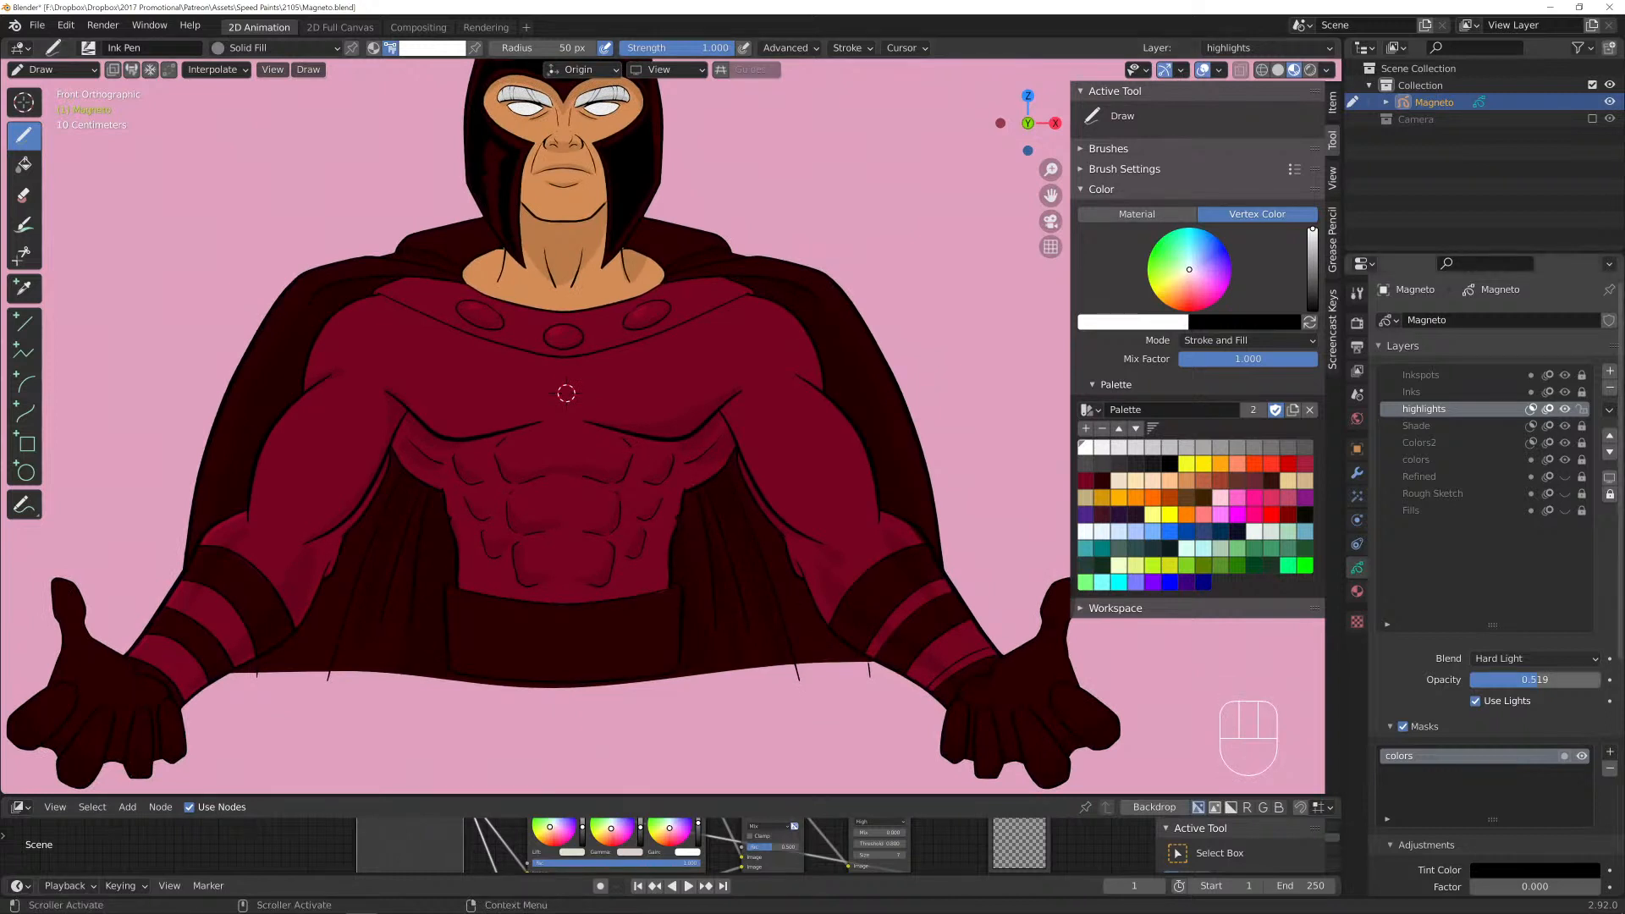
drag(1534, 680, 1572, 679)
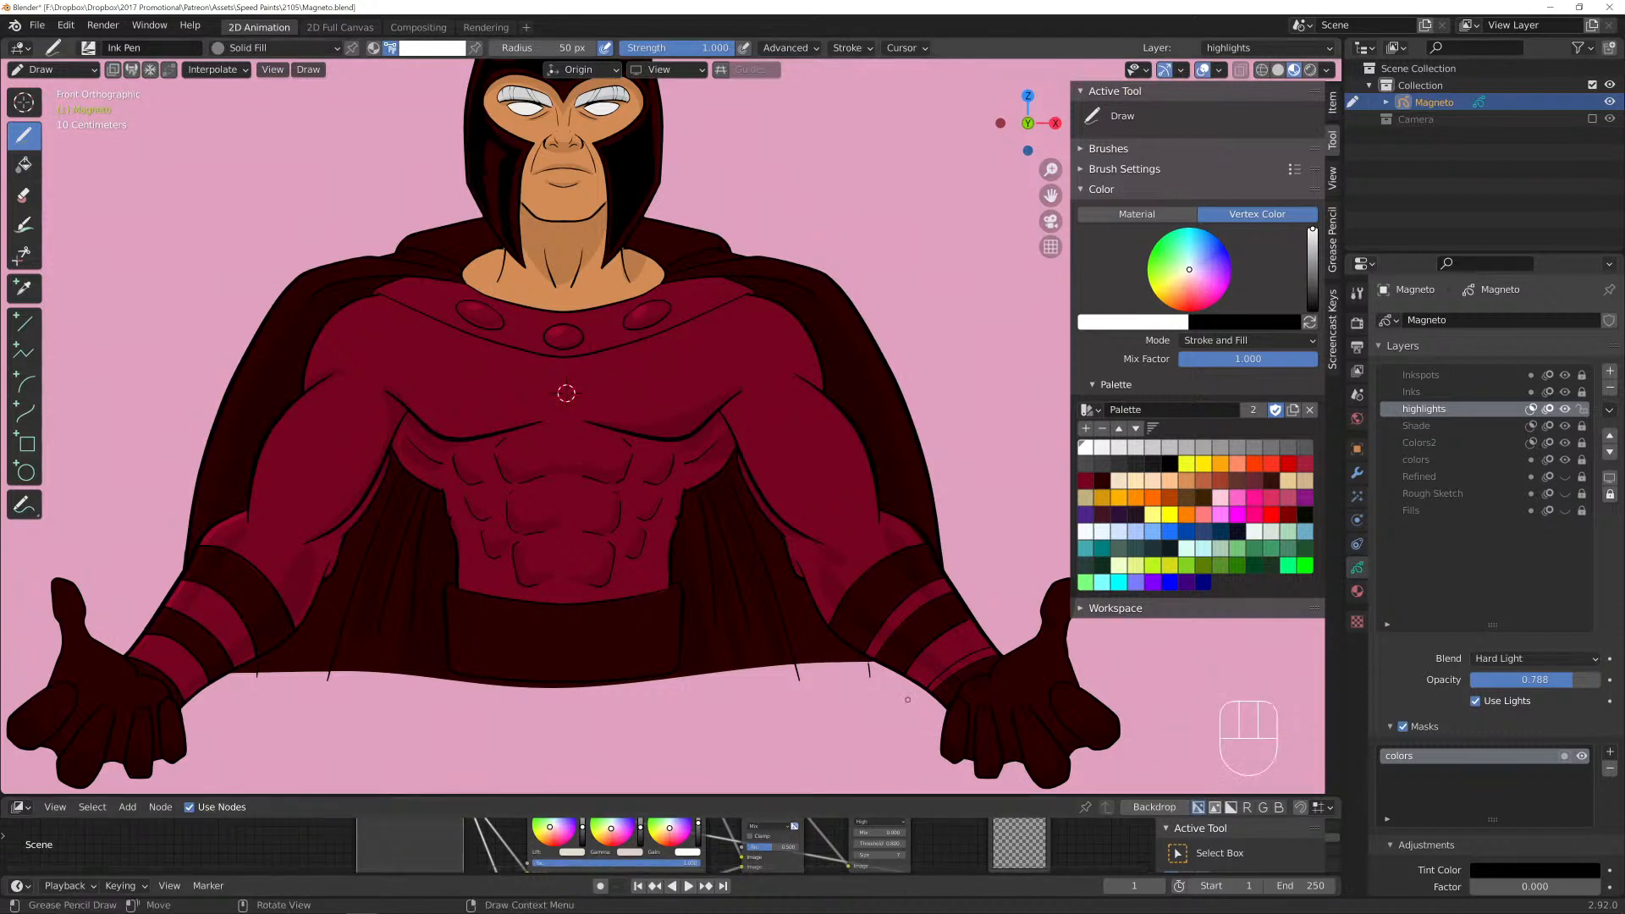
Draw highlights on the glove and forearm at the viewer's right.
shift+middle_drag(566, 393, 457, 278)
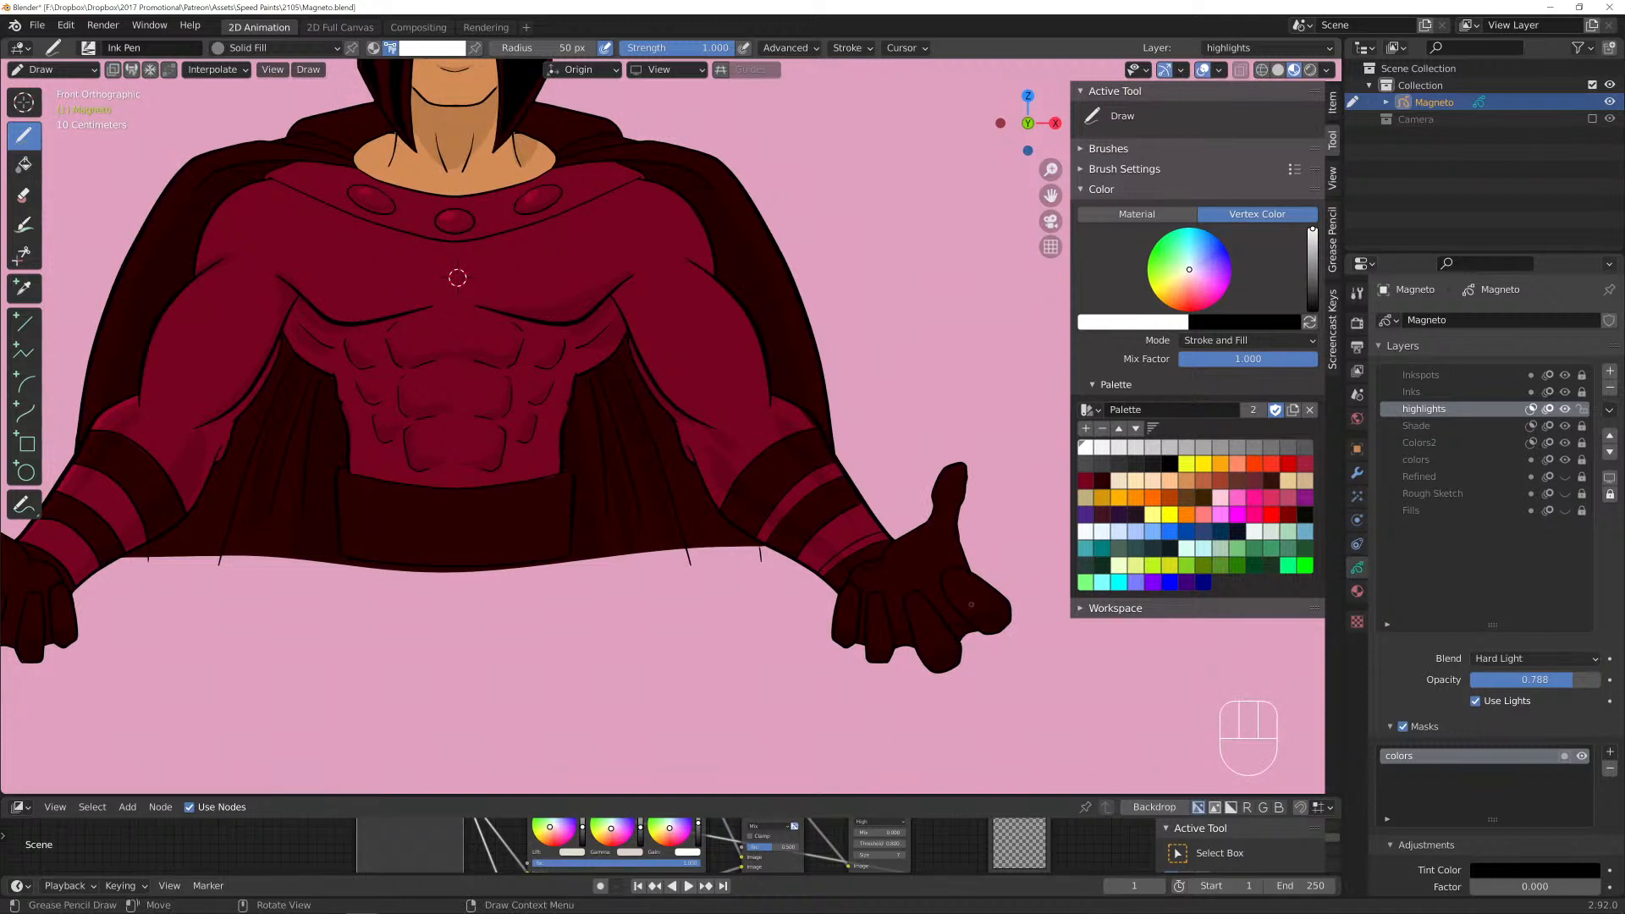
click(457, 278)
mouse_move(961, 619)
mouse_down()
mouse_move(965, 565)
mouse_move(932, 605)
mouse_move(895, 587)
mouse_move(907, 625)
mouse_move(938, 592)
mouse_move(882, 602)
mouse_move(860, 586)
mouse_move(863, 620)
mouse_move(890, 590)
mouse_up()
mouse_move(765, 446)
mouse_down()
mouse_move(810, 513)
mouse_move(772, 493)
mouse_move(728, 424)
mouse_up()
Try broad highlights on the upper arm and shoulder at the viewer's right, and undo them.
mouse_move(677, 285)
mouse_down()
mouse_move(706, 288)
mouse_move(759, 391)
mouse_move(716, 388)
mouse_move(649, 306)
mouse_move(677, 389)
mouse_move(708, 280)
mouse_up()
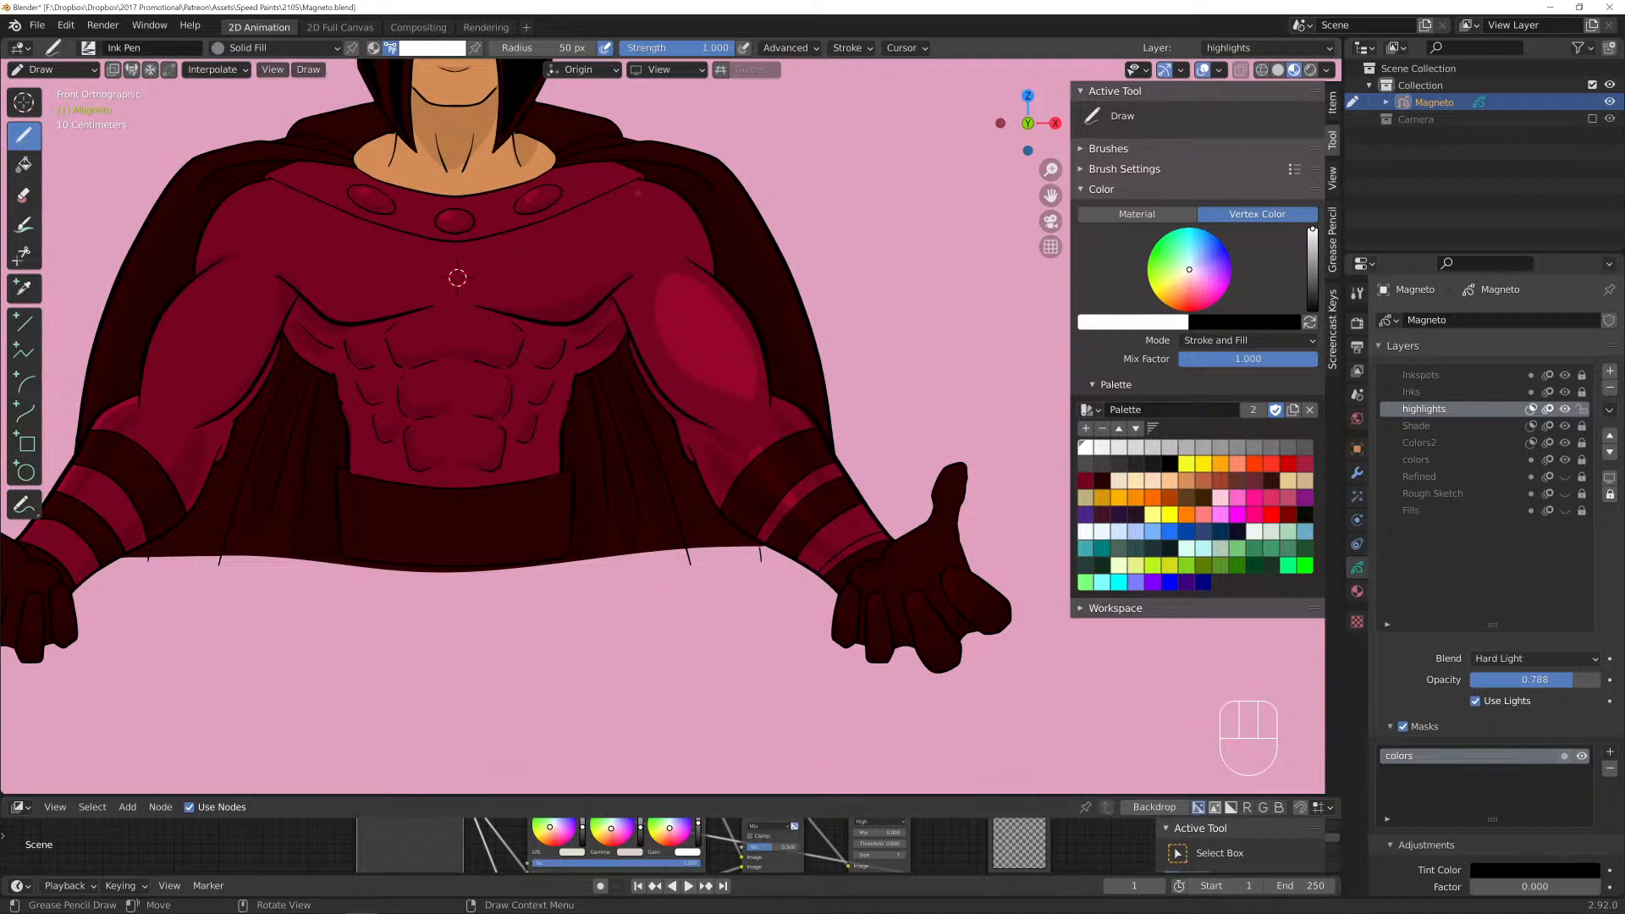
drag(687, 210, 702, 227)
key(ctrl+z)
key(ctrl+z)
key(ctrl+z)
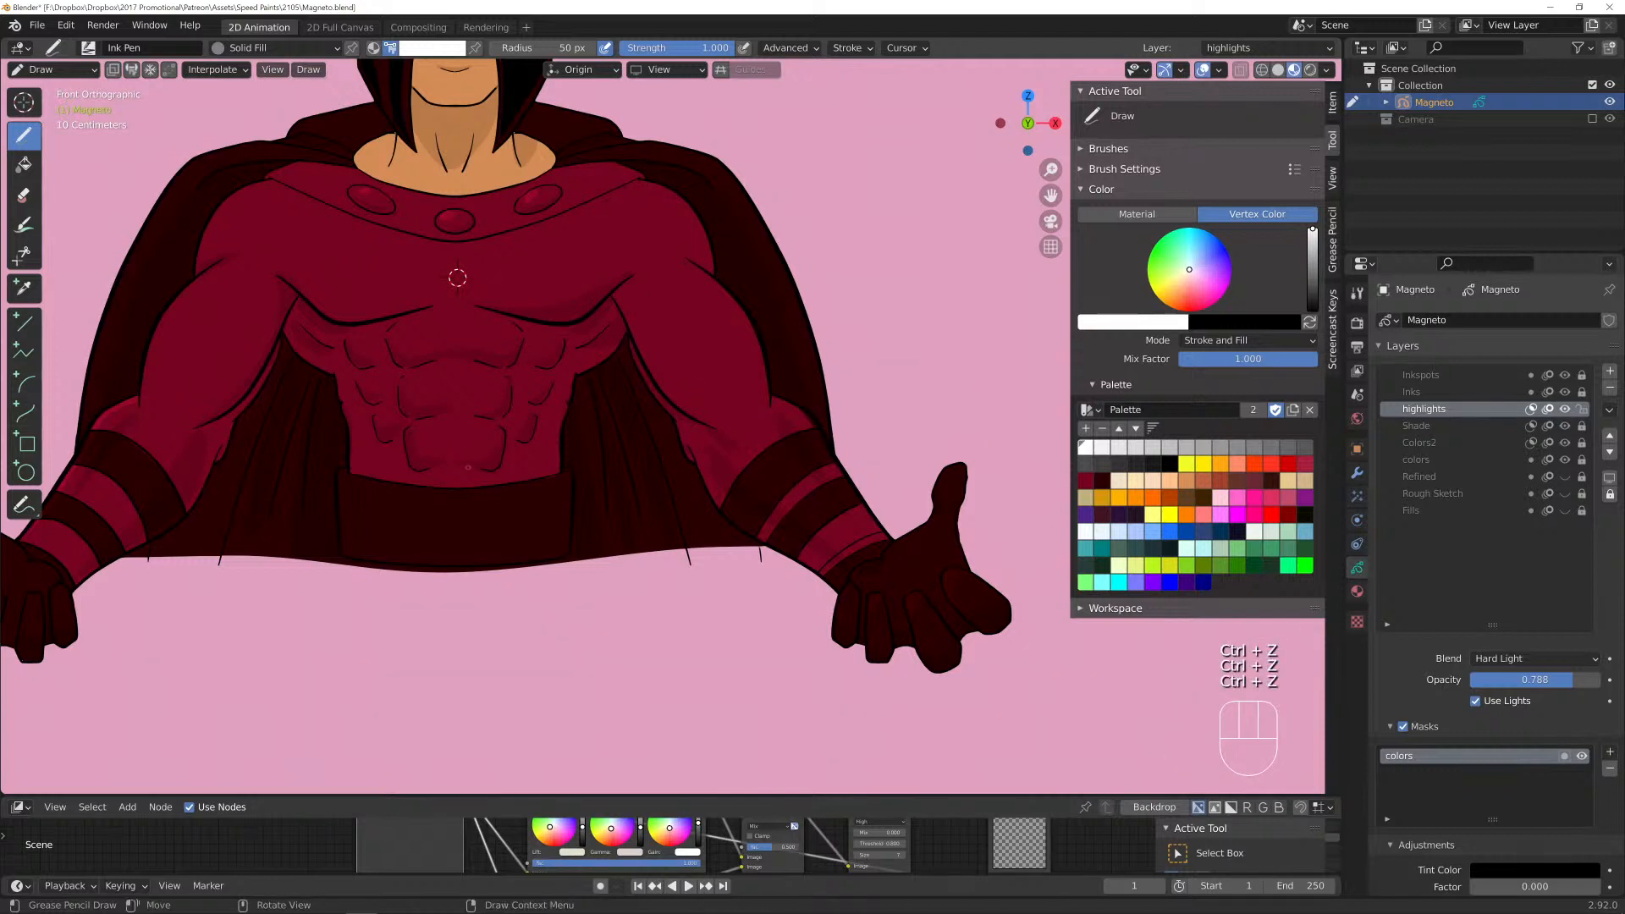
Draw highlights at the belt's upper edge and on the fingers, thumb and wrist of the glove at the viewer's left.
mouse_move(554, 476)
mouse_down()
mouse_move(499, 485)
mouse_move(578, 472)
mouse_move(579, 456)
mouse_up()
scroll(457, 278, down, 2)
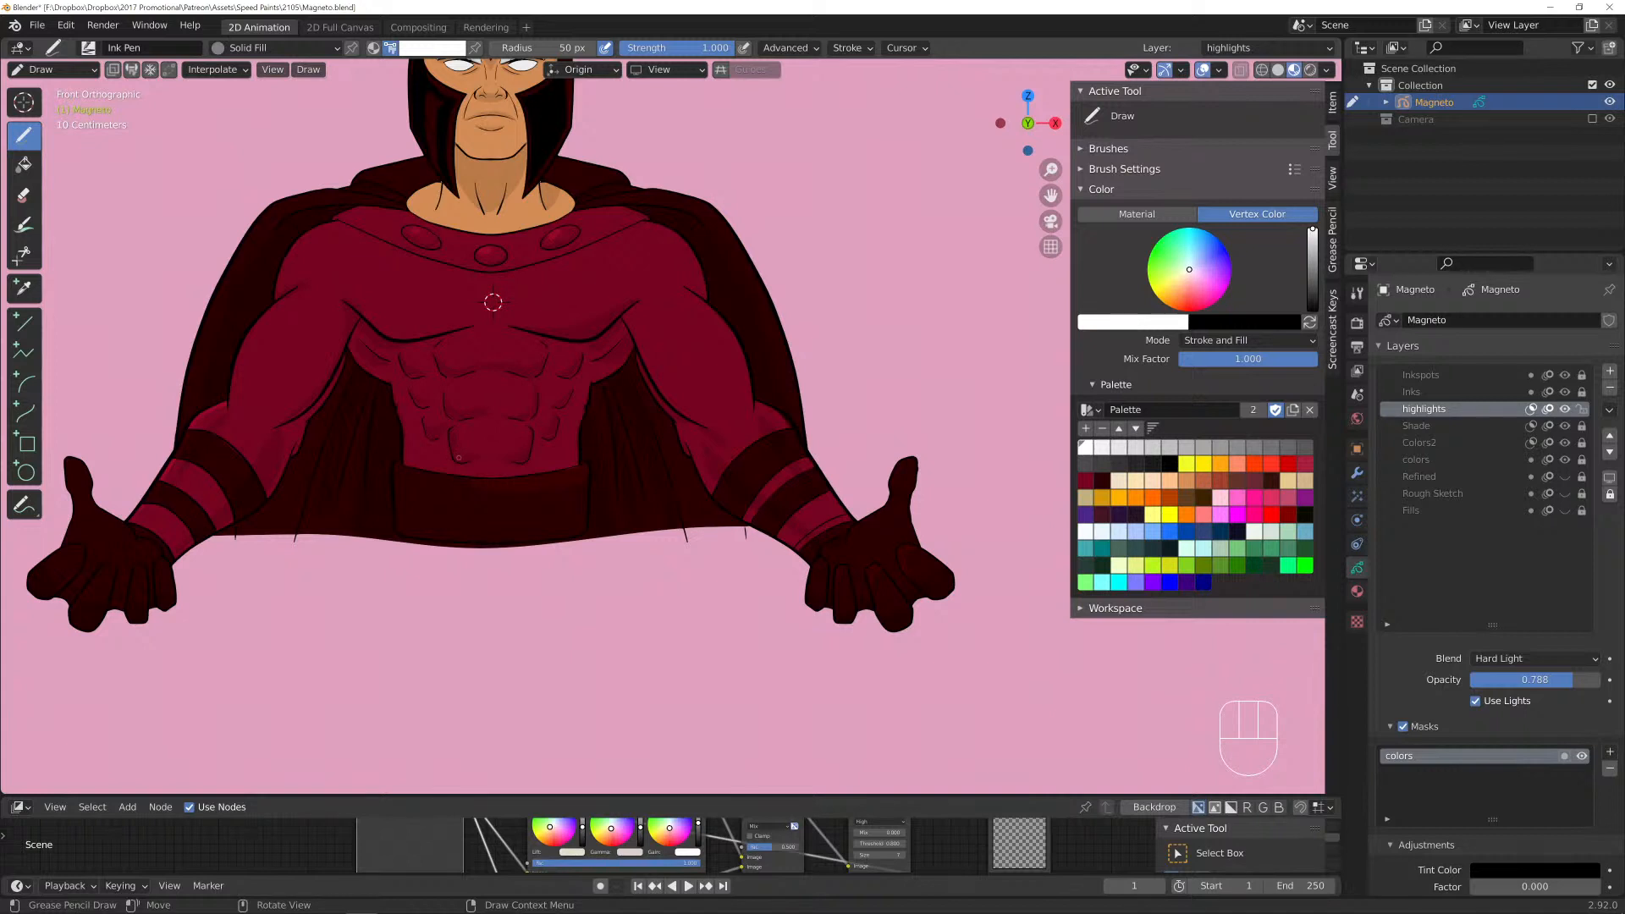
shift+middle_drag(493, 303, 965, 226)
scroll(339, 457, up, 3)
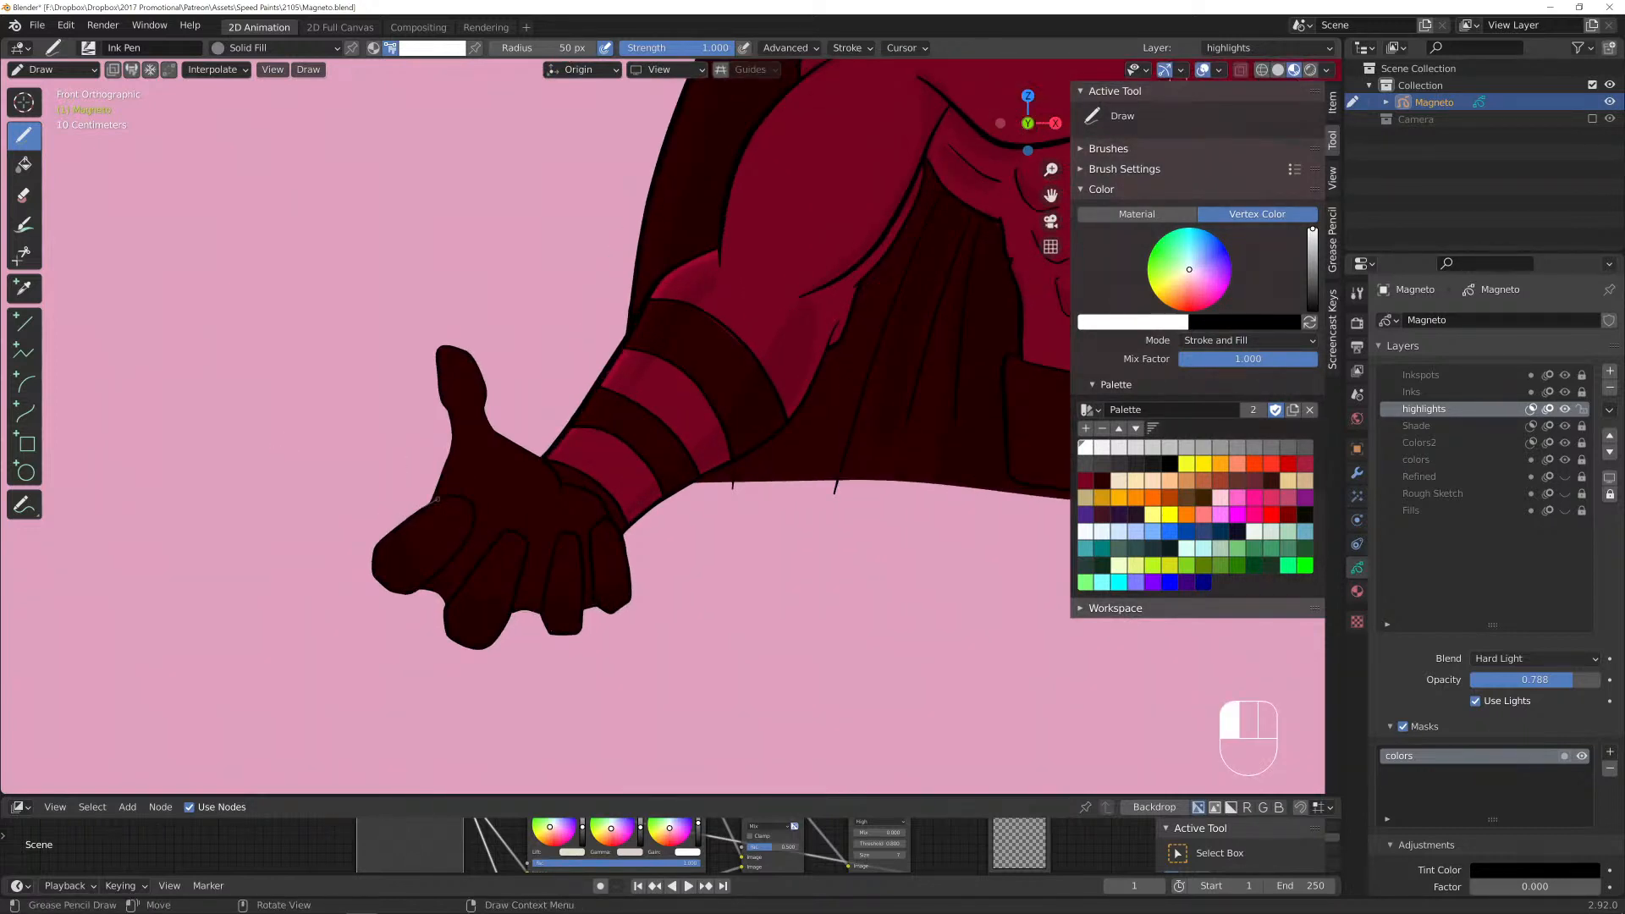
mouse_move(468, 506)
mouse_down()
mouse_move(472, 523)
mouse_move(431, 499)
mouse_move(413, 522)
mouse_up()
mouse_move(484, 552)
mouse_down()
mouse_move(526, 528)
mouse_move(529, 557)
mouse_move(454, 599)
mouse_move(550, 569)
mouse_move(563, 525)
mouse_move(547, 586)
mouse_move(615, 512)
mouse_move(625, 542)
mouse_move(607, 535)
mouse_move(592, 583)
mouse_up()
mouse_move(441, 347)
mouse_down()
mouse_move(488, 397)
mouse_move(421, 362)
mouse_up()
drag(551, 468, 492, 446)
Lock the highlights layer and return to Object Mode.
scroll(858, 419, down, 5)
shift+middle_drag(693, 443, 582, 329)
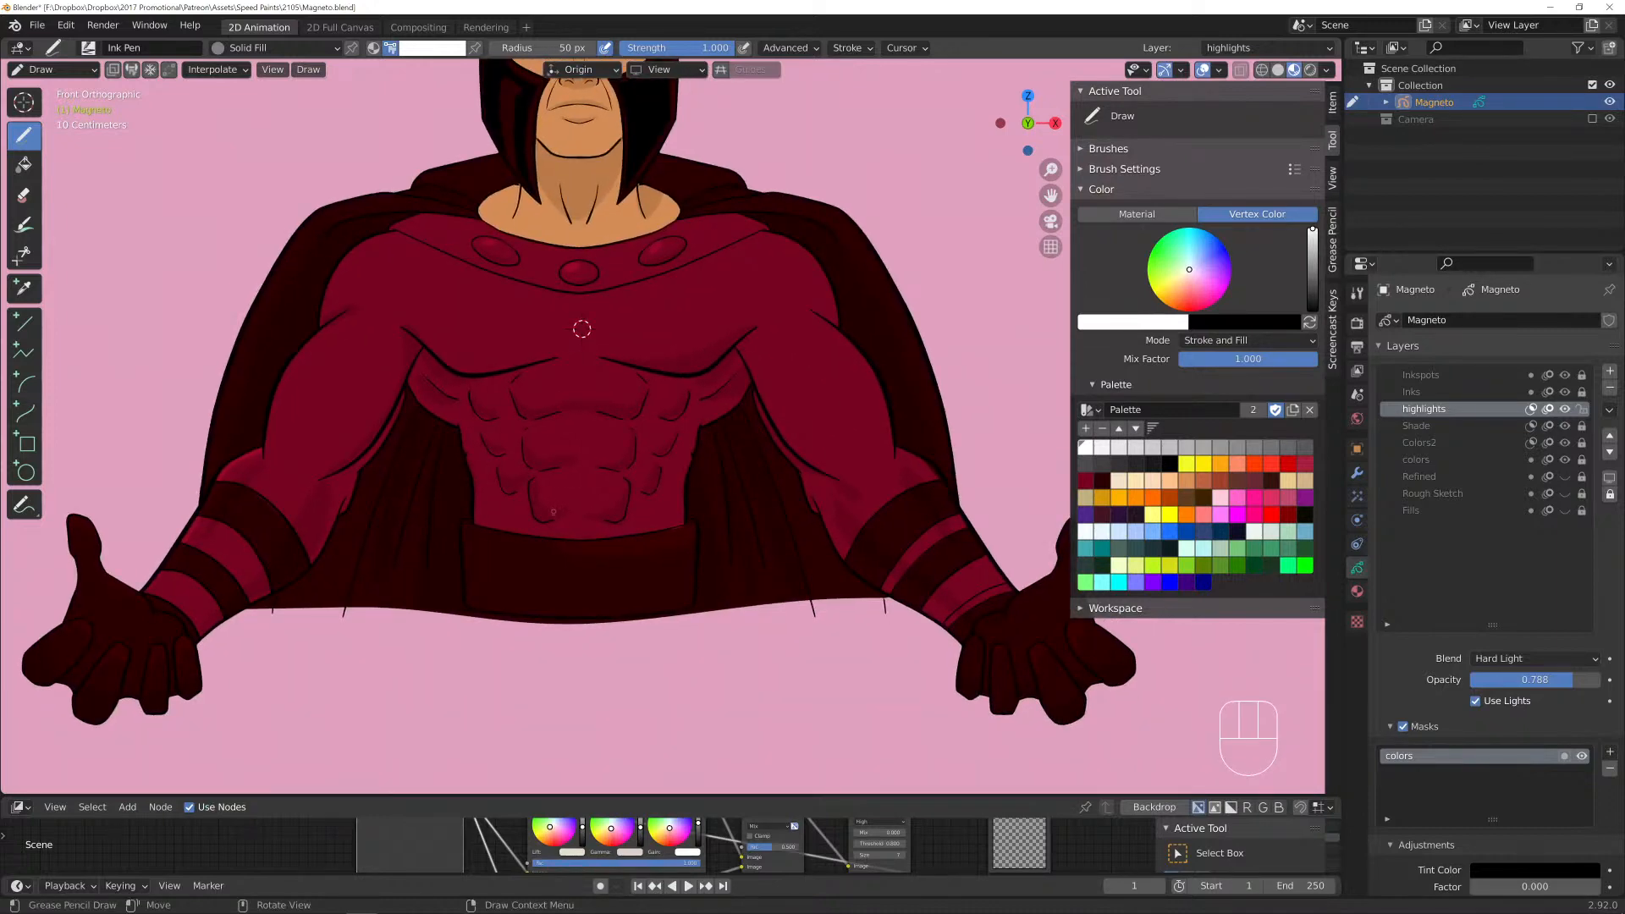
scroll(582, 328, down, 2)
shift+middle_drag(581, 328, 611, 437)
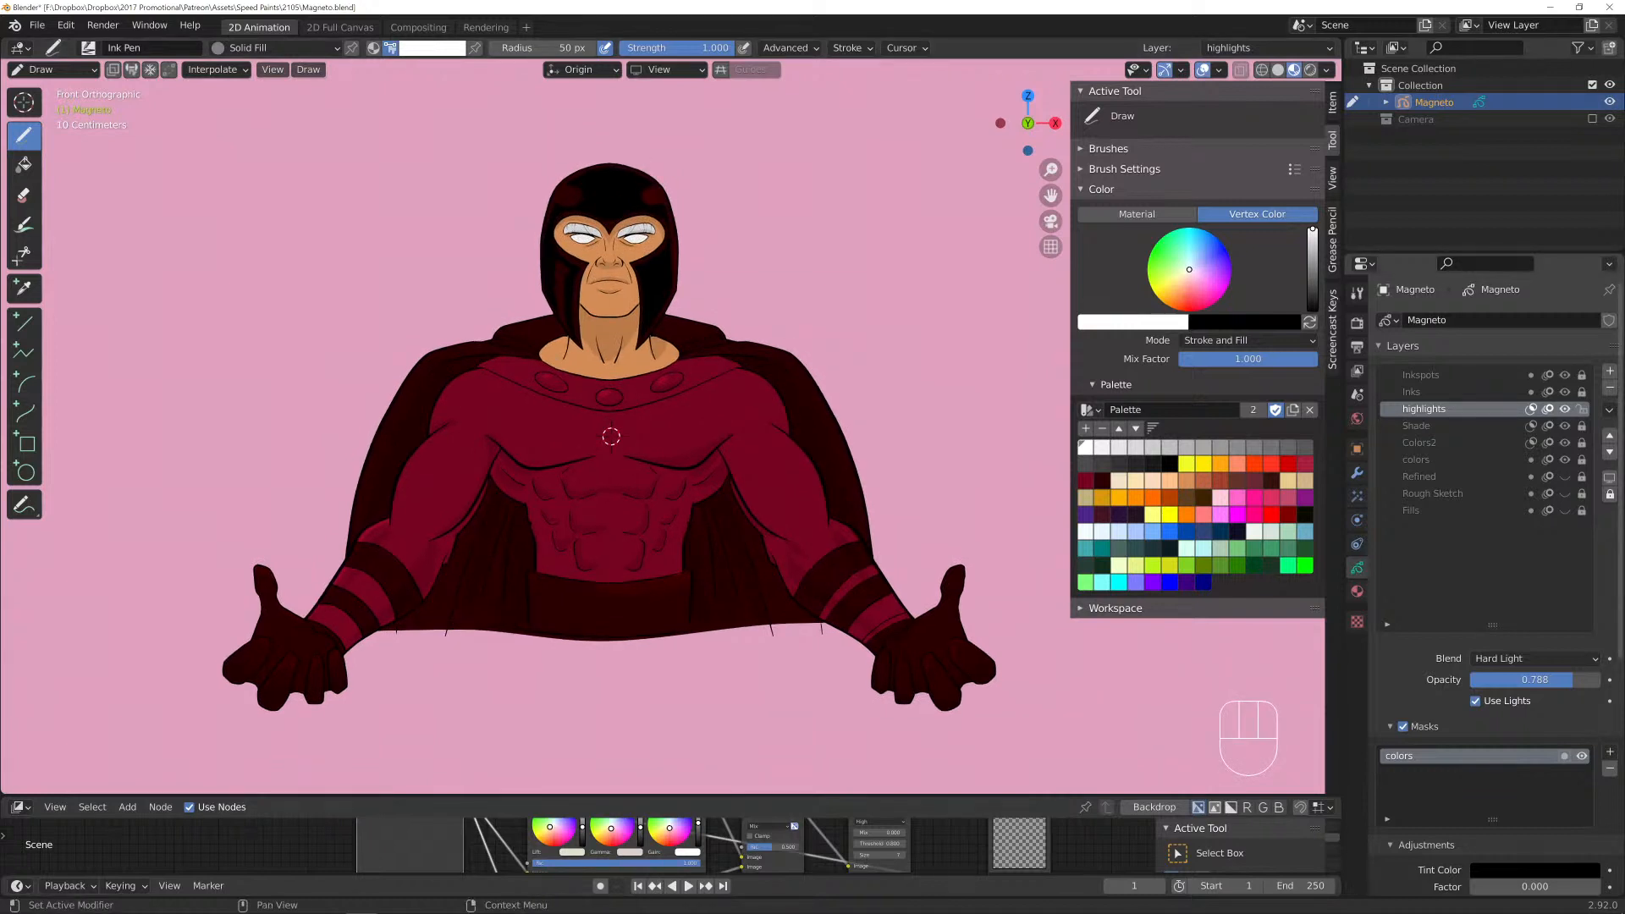
click(1581, 409)
click(51, 69)
click(46, 90)
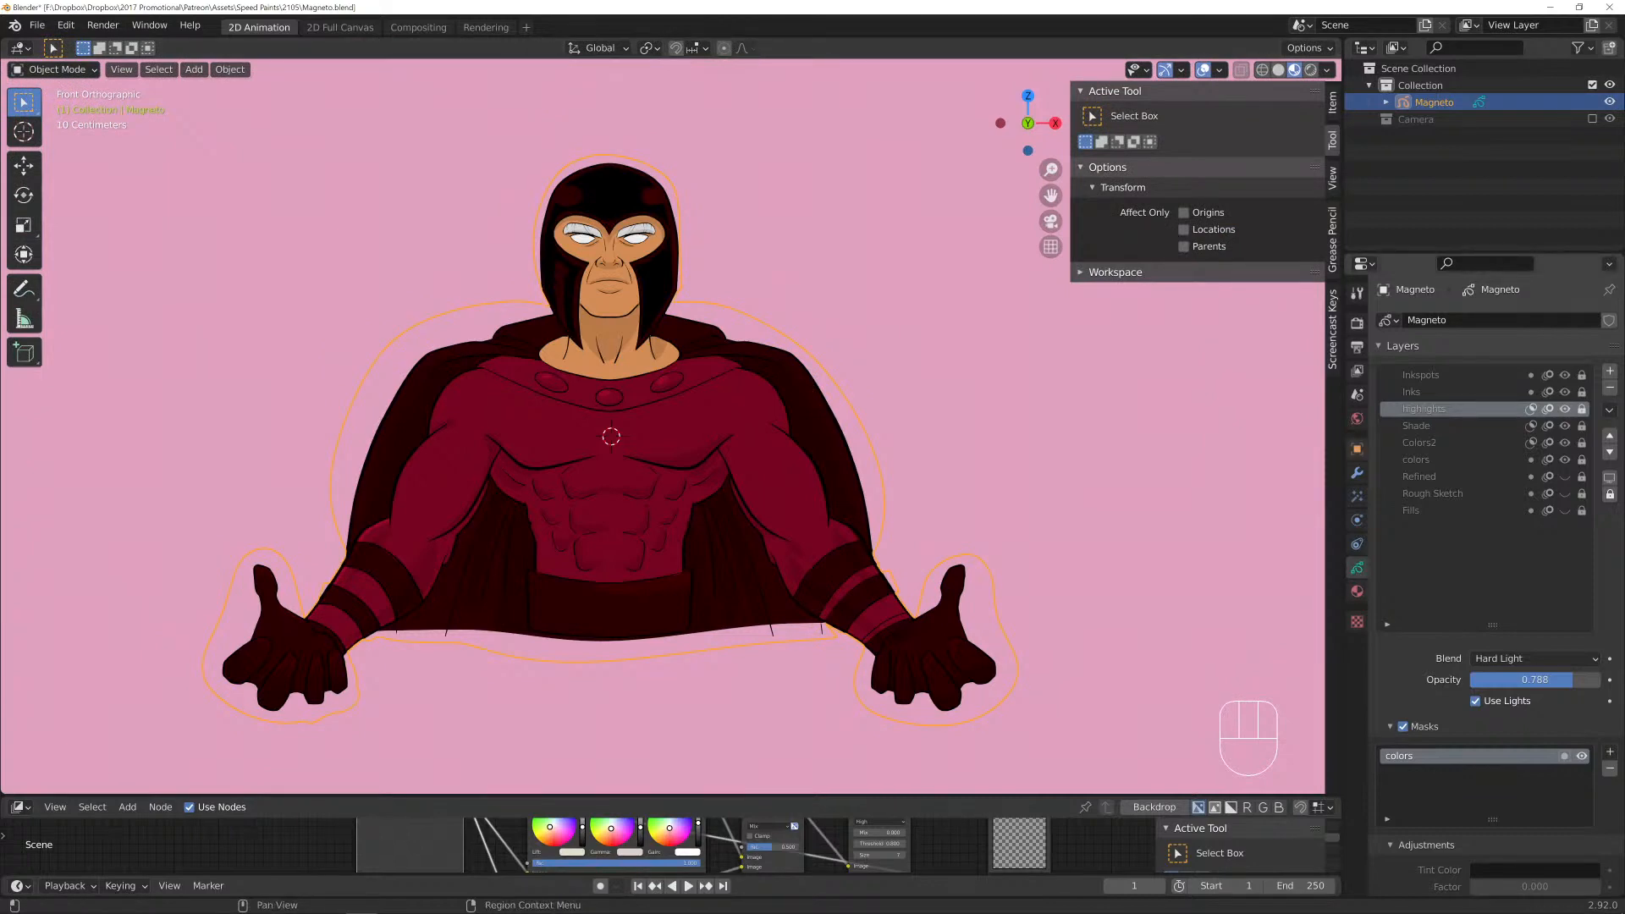
Darken the World background color to a deep magenta.
click(1357, 418)
click(1543, 432)
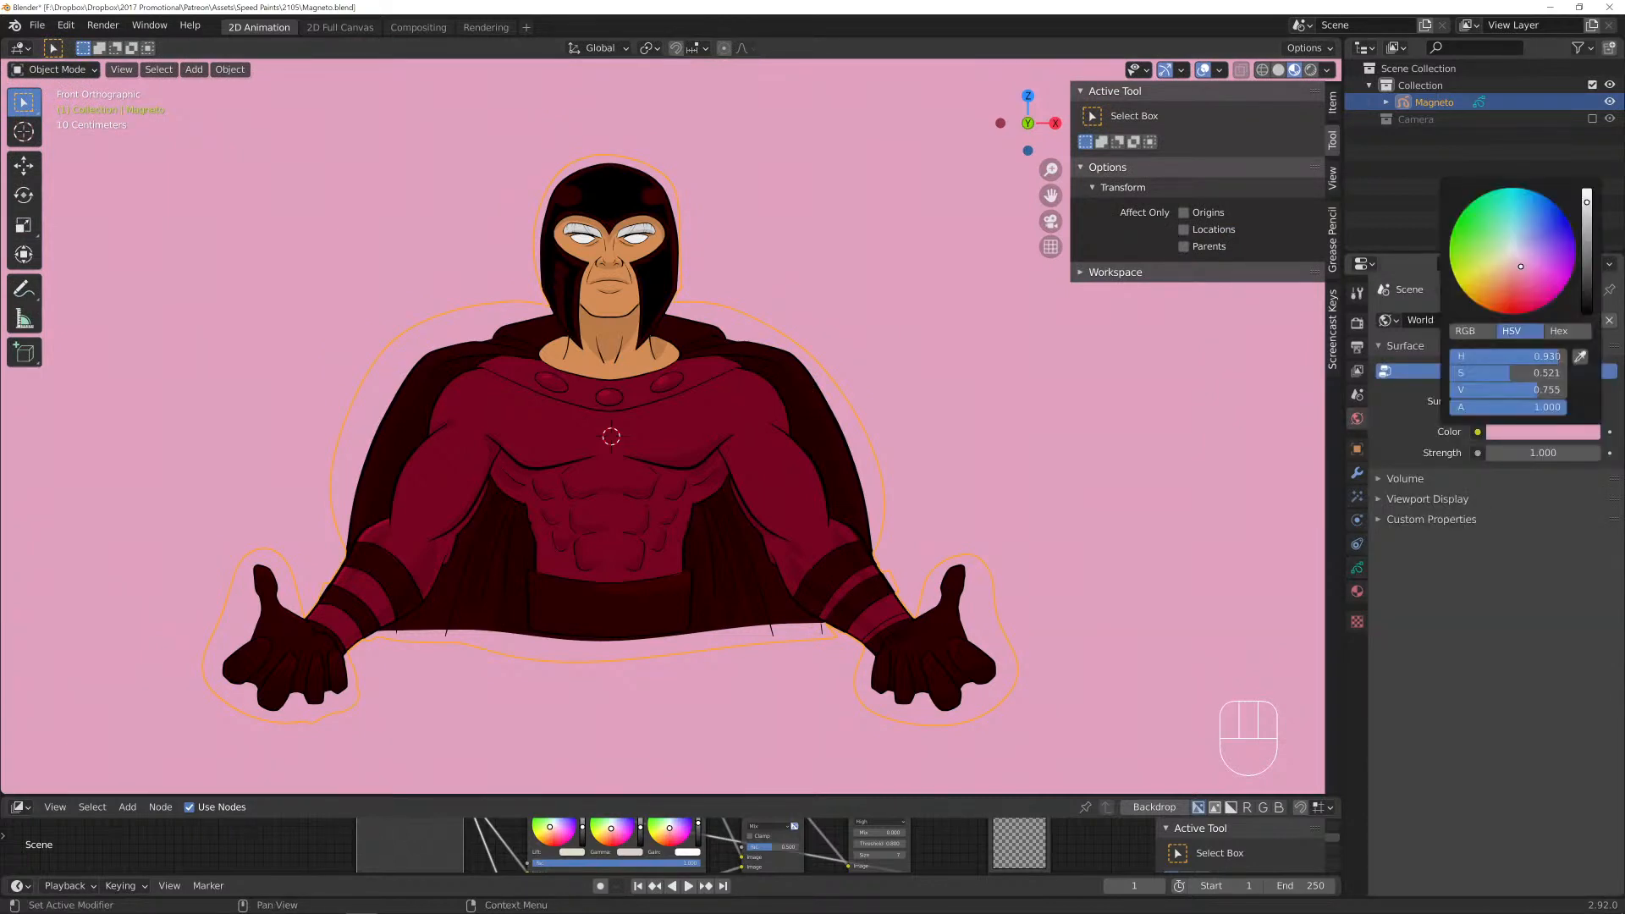
drag(1587, 201, 1546, 285)
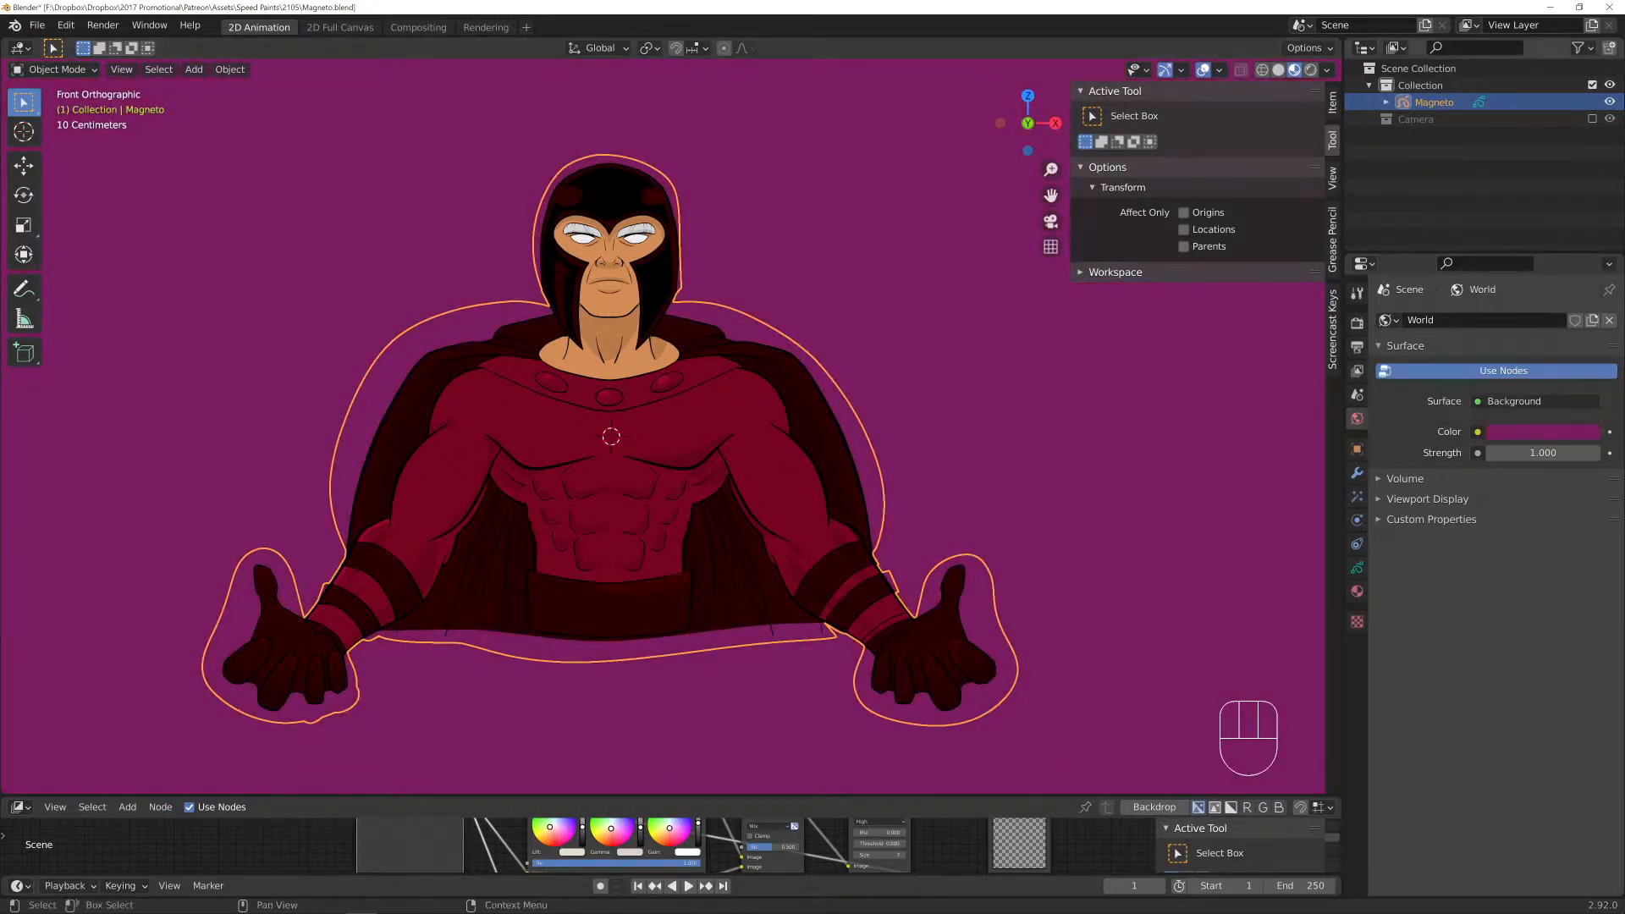
Add a point light to Collection and move it -2.4508 m along the global Y axis, in front of the drawing.
click(1420, 85)
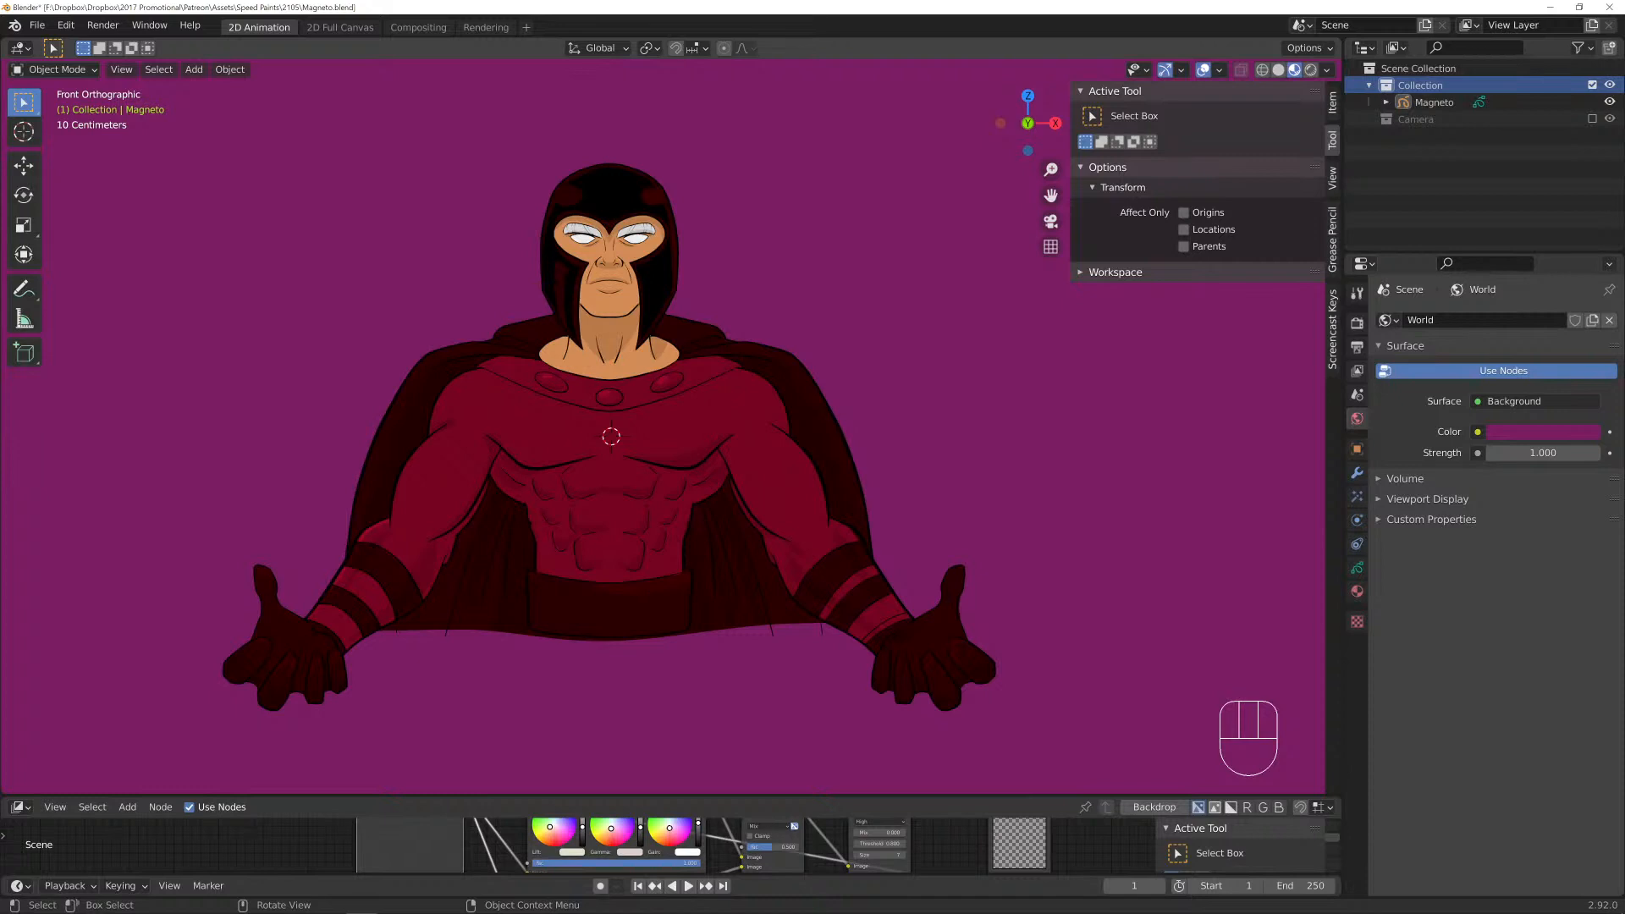
key(shift+a)
mouse_move(584, 611)
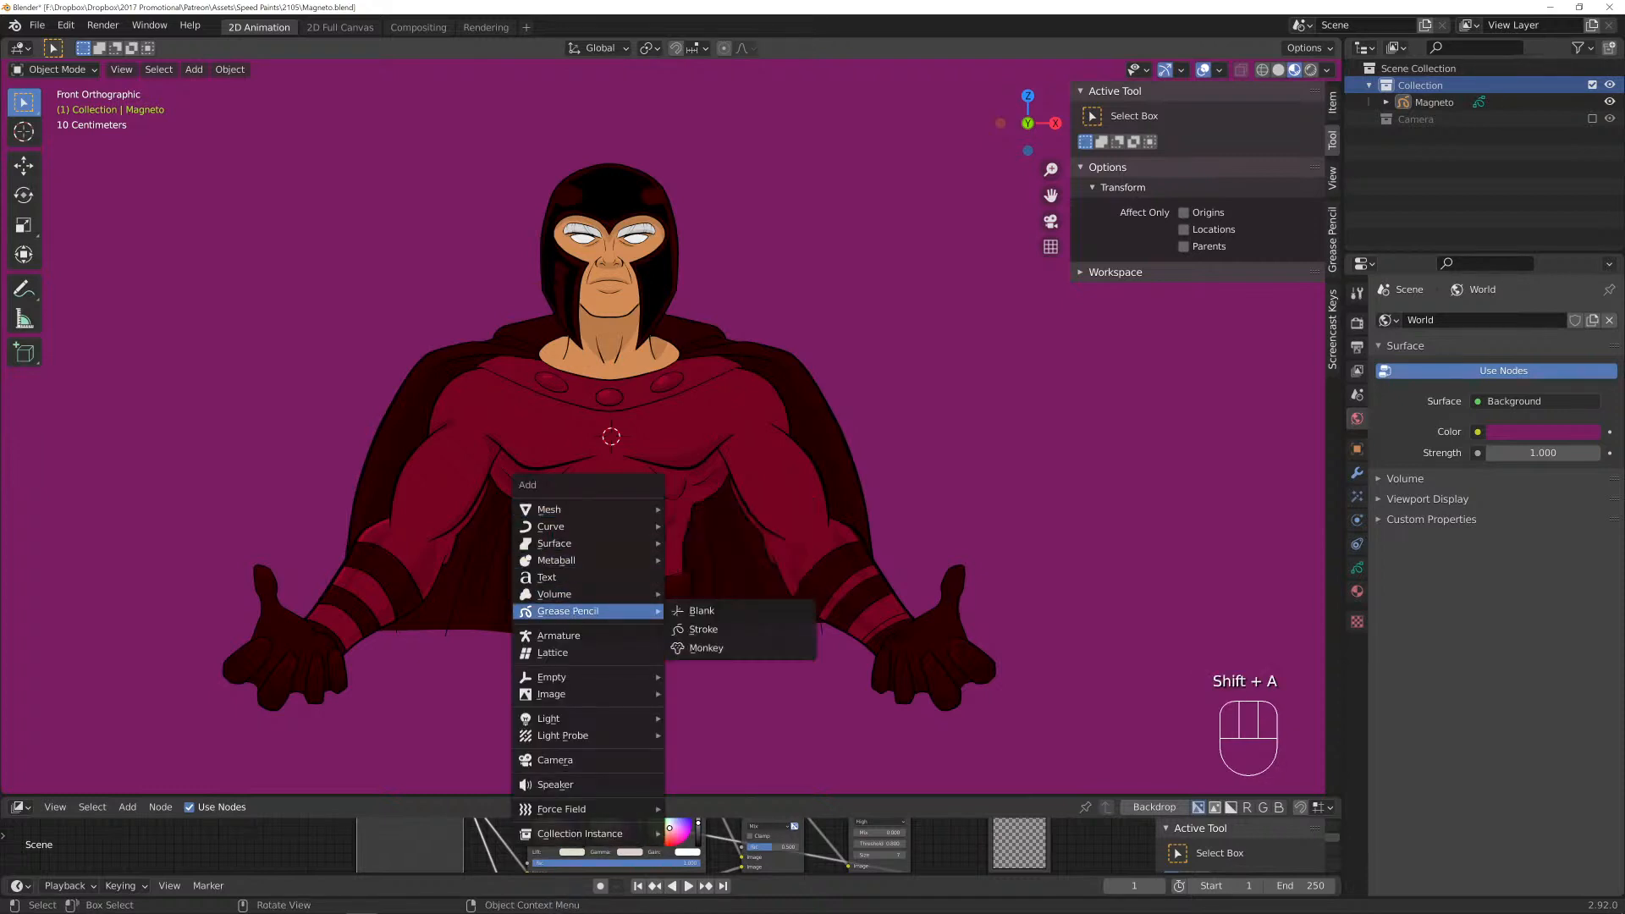
mouse_move(584, 718)
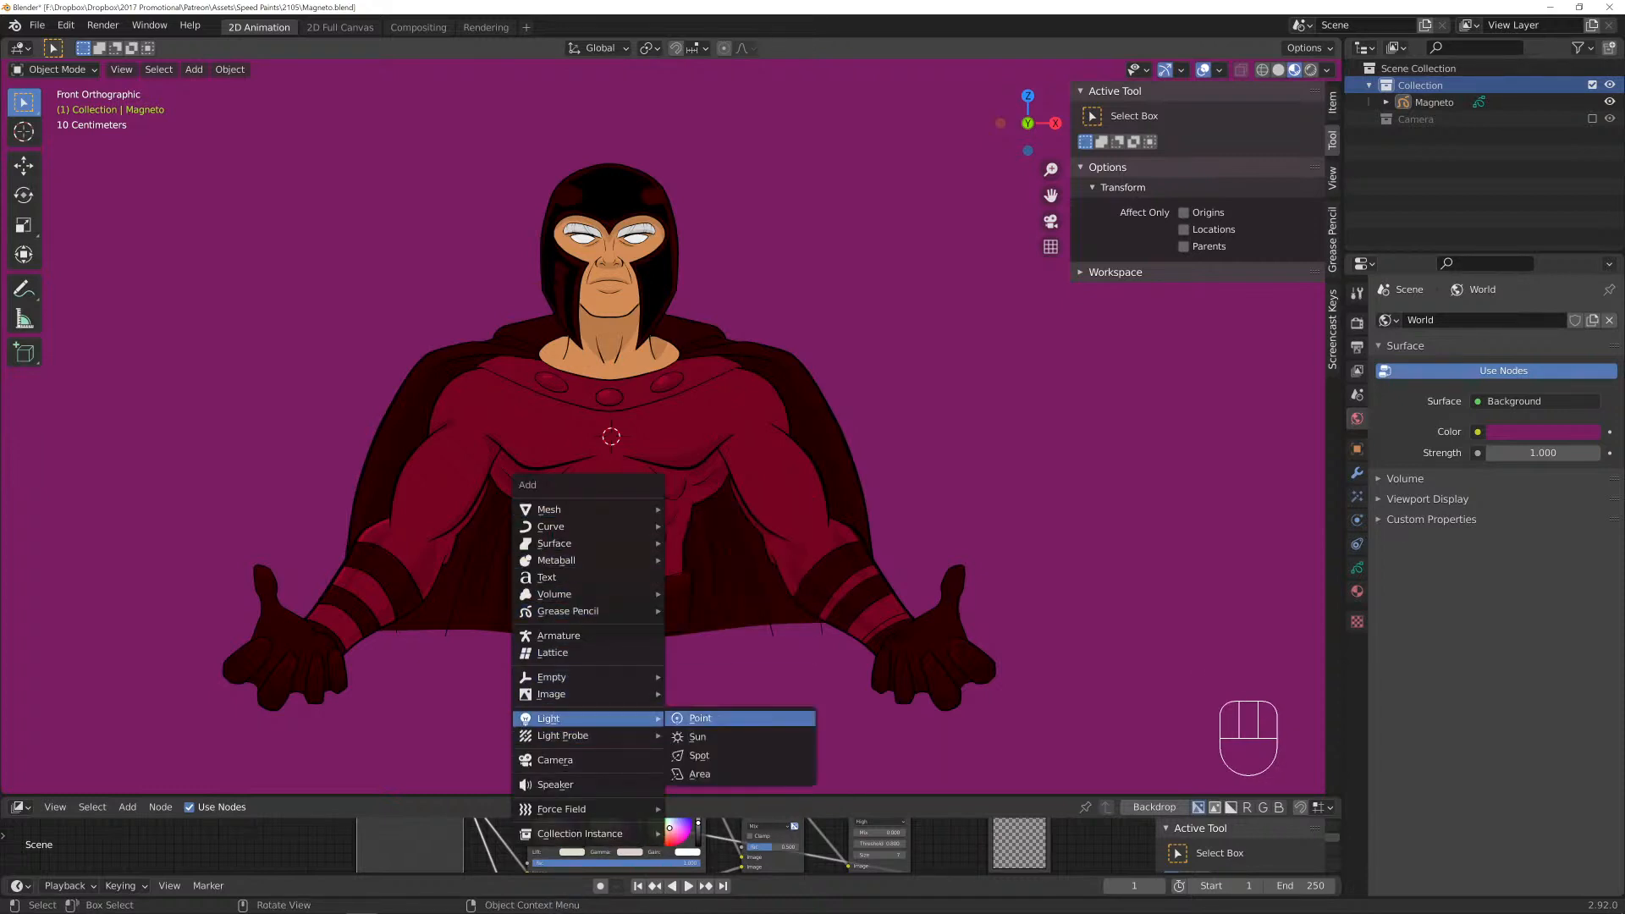
click(700, 718)
key(g)
key(y)
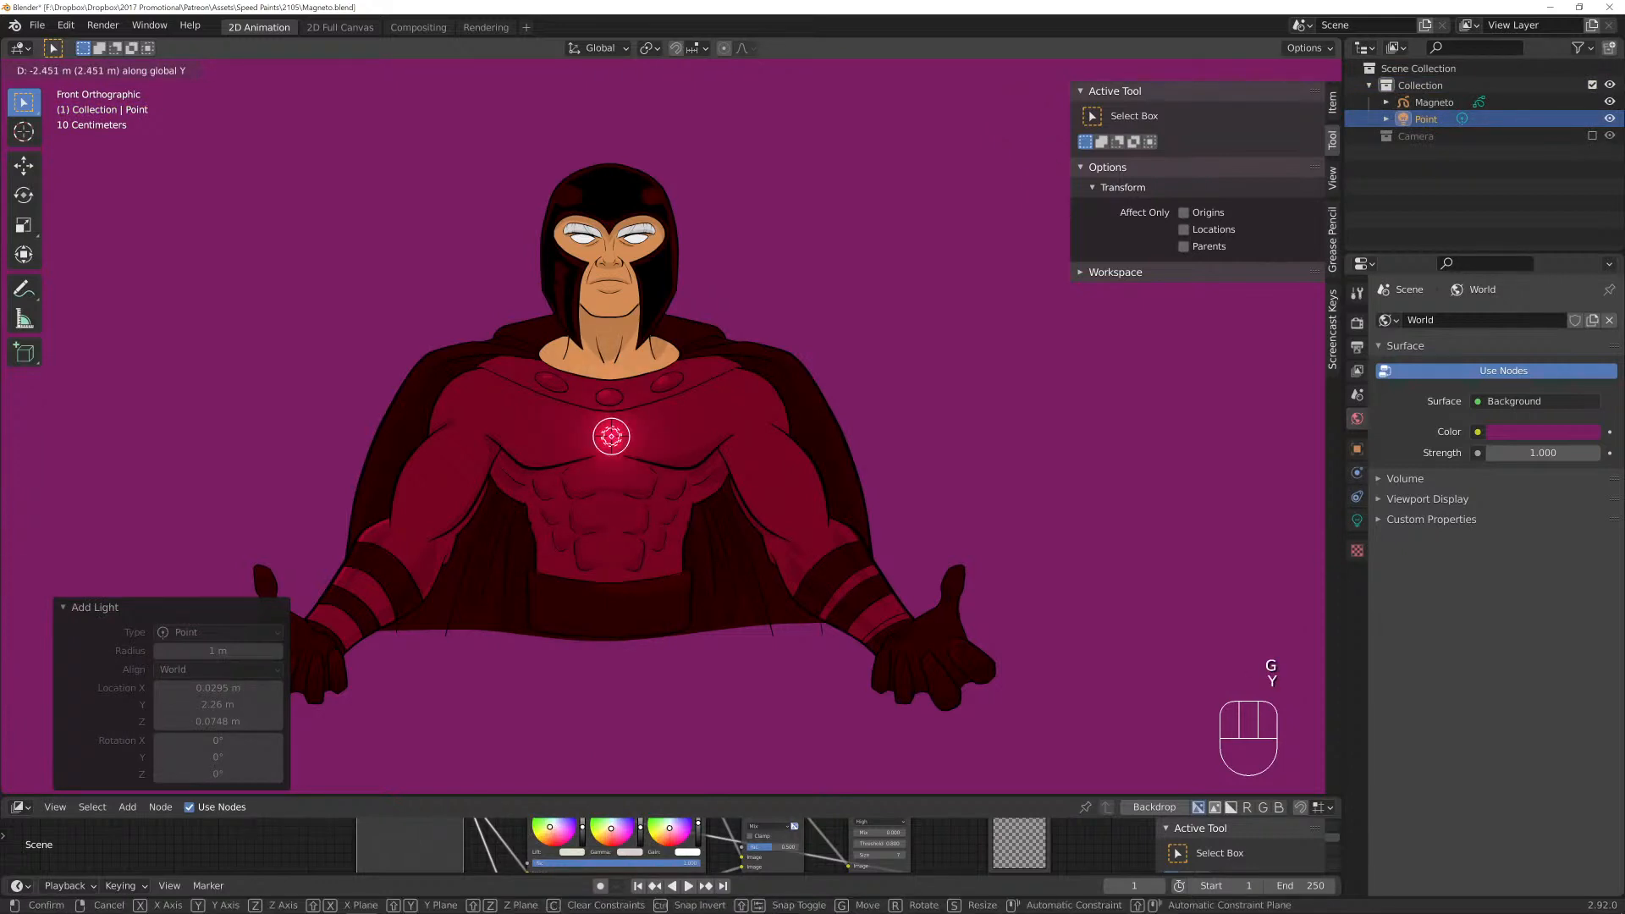
key(Return)
Compare the lit drawing in Rendered and Material Preview viewport shading.
click(1278, 69)
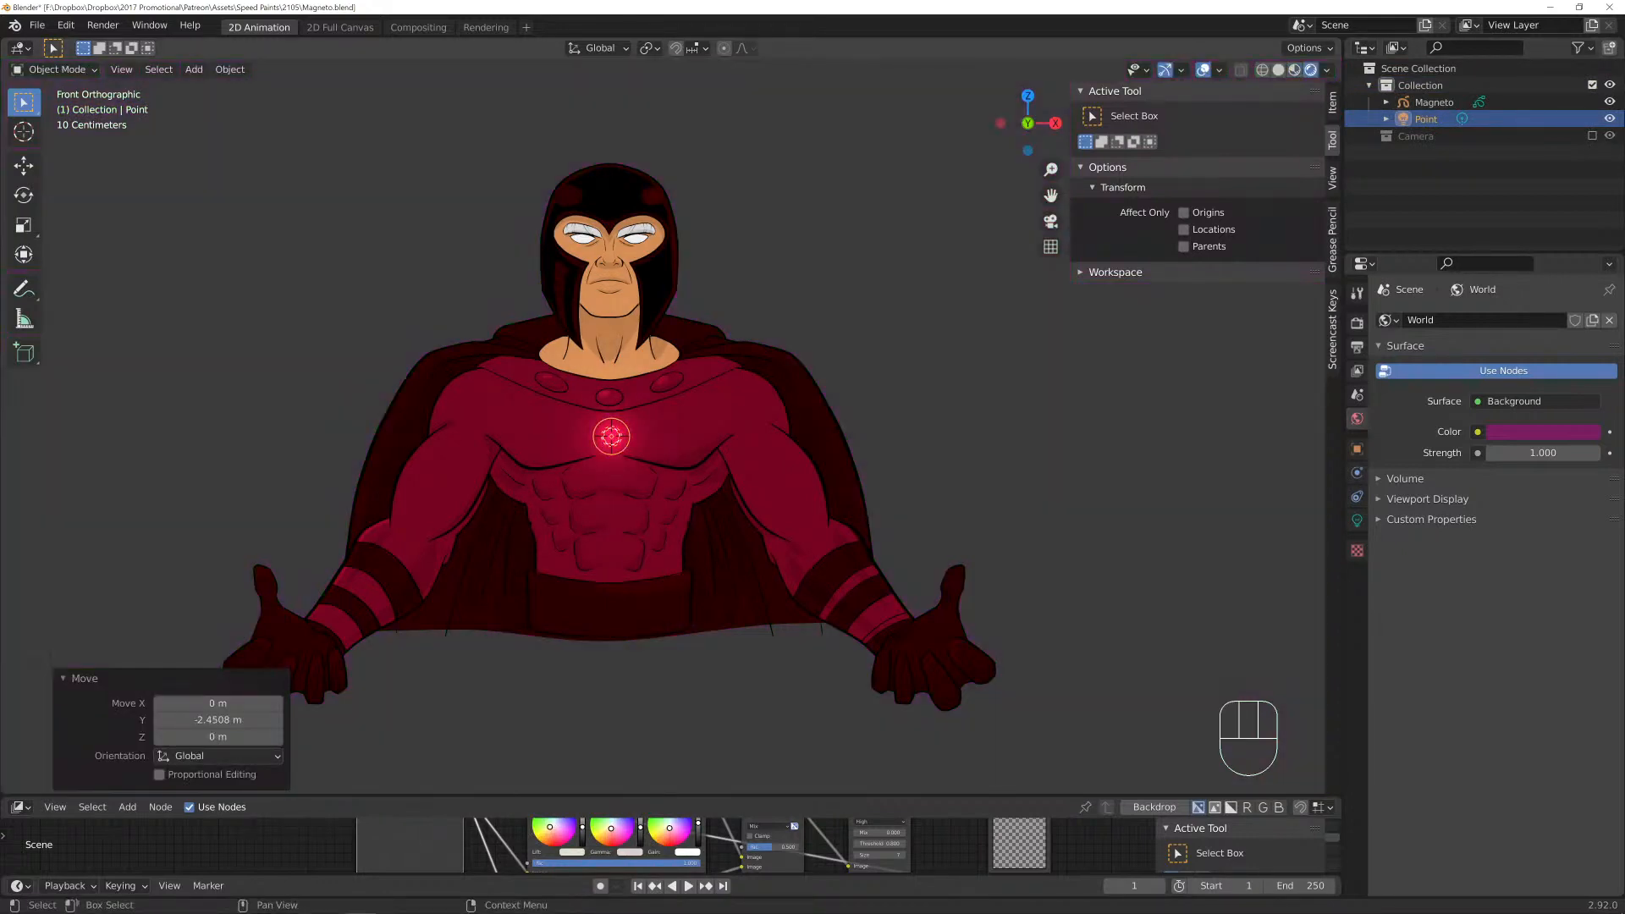
click(1294, 70)
click(1326, 69)
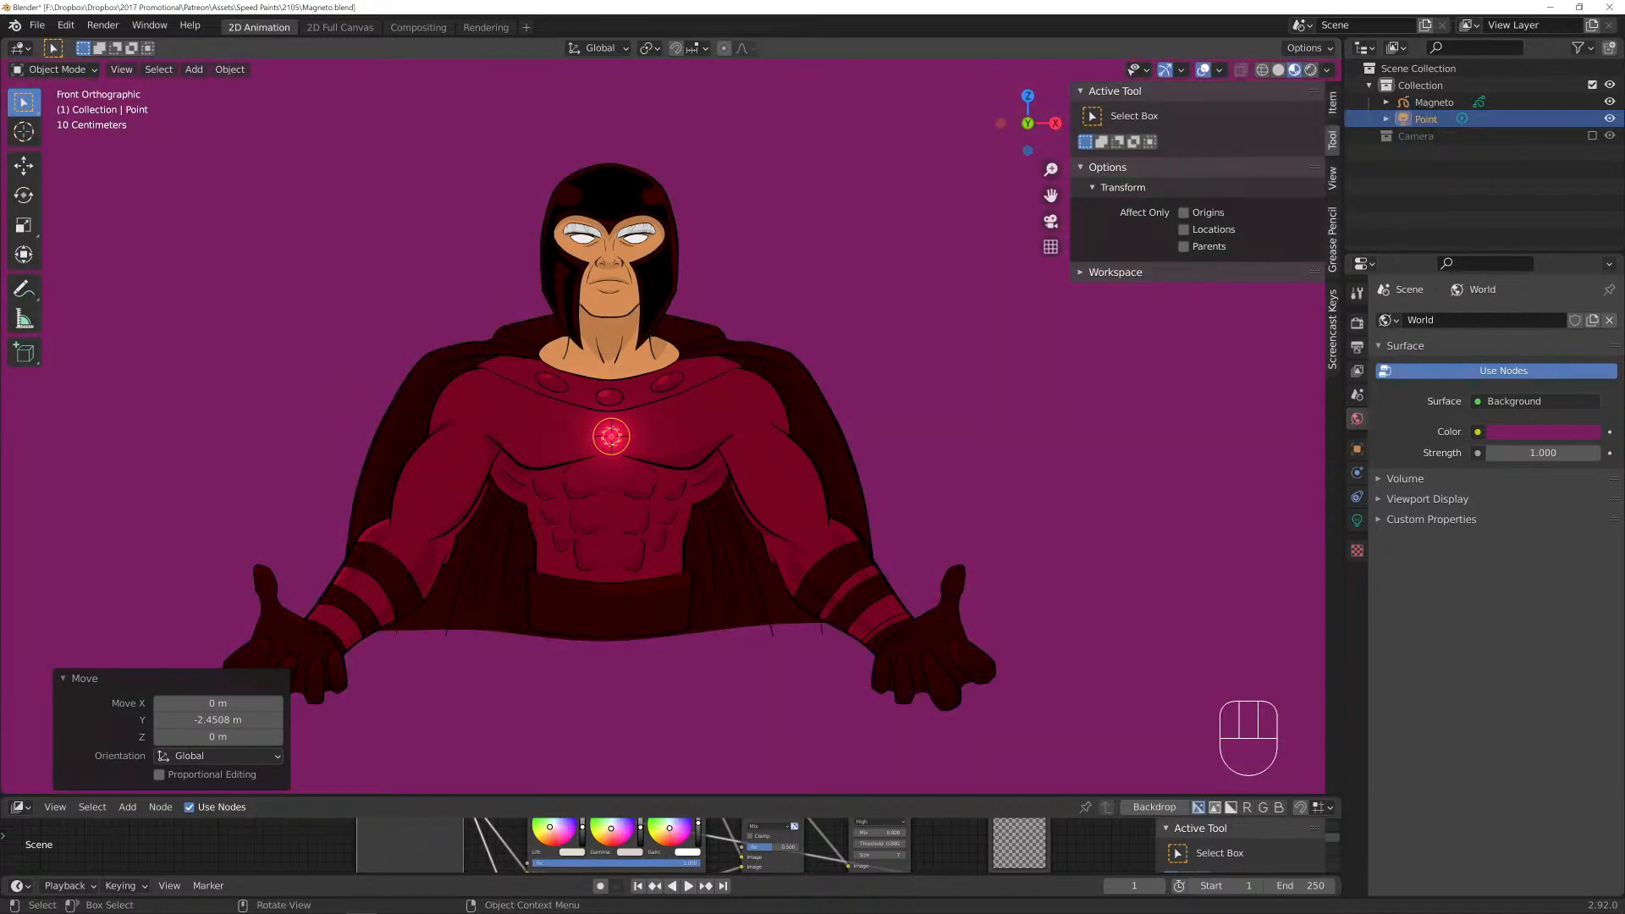
Move the point light -0.30757 m along the global Y axis and set its power to 100 W.
middle_drag(660, 423, 719, 414)
scroll(669, 426, up, 2)
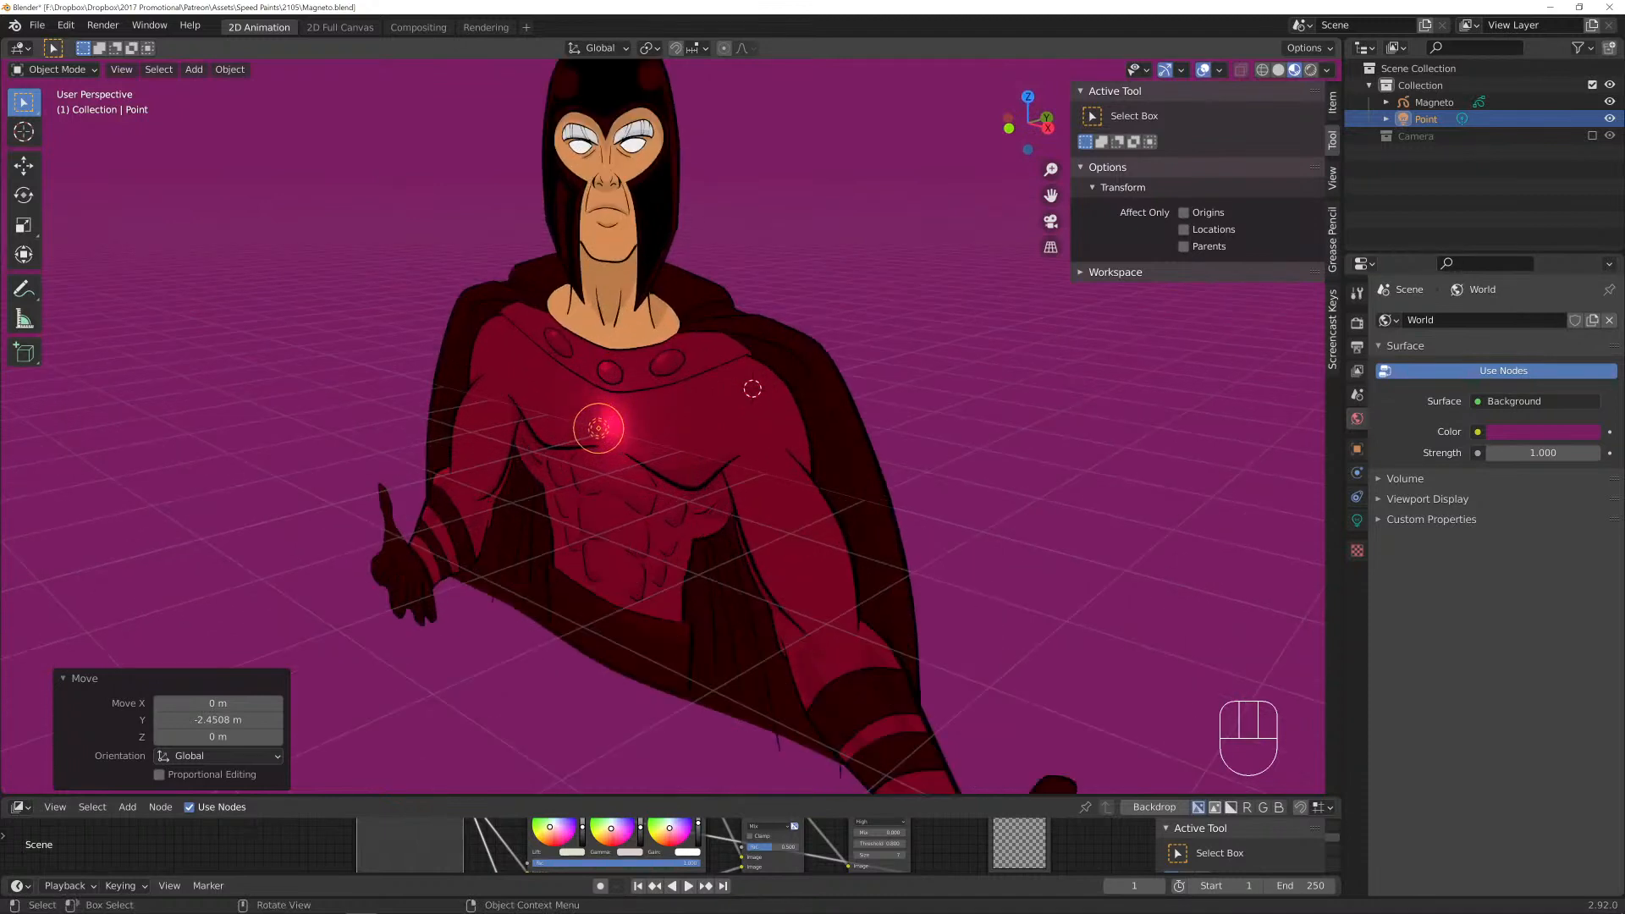
key(g)
key(y)
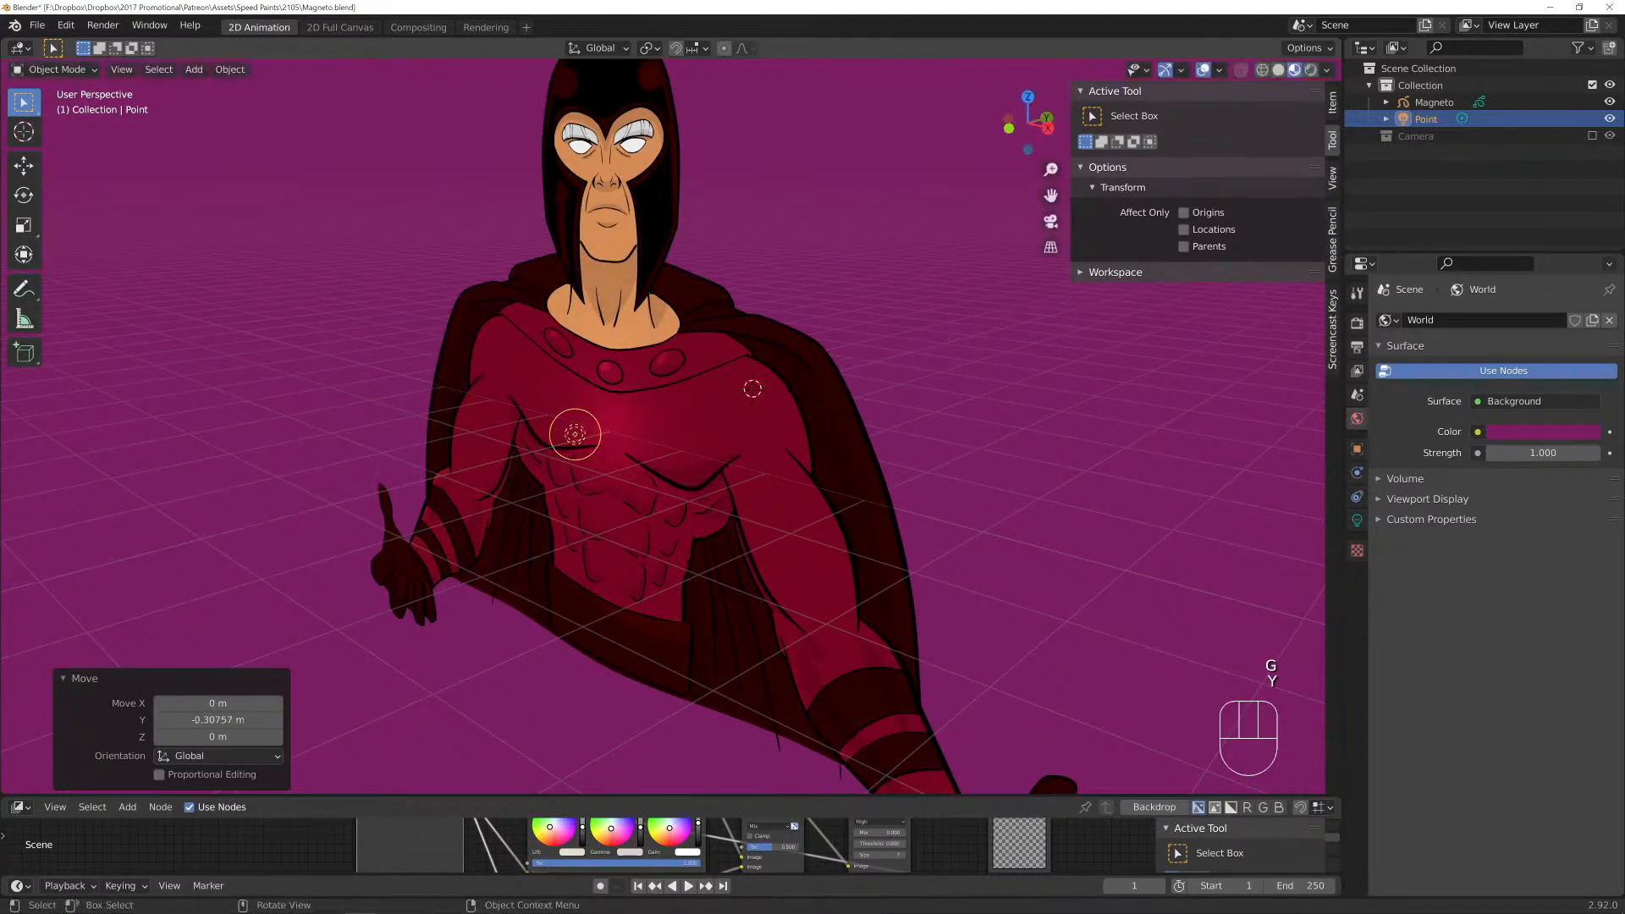
click(1356, 521)
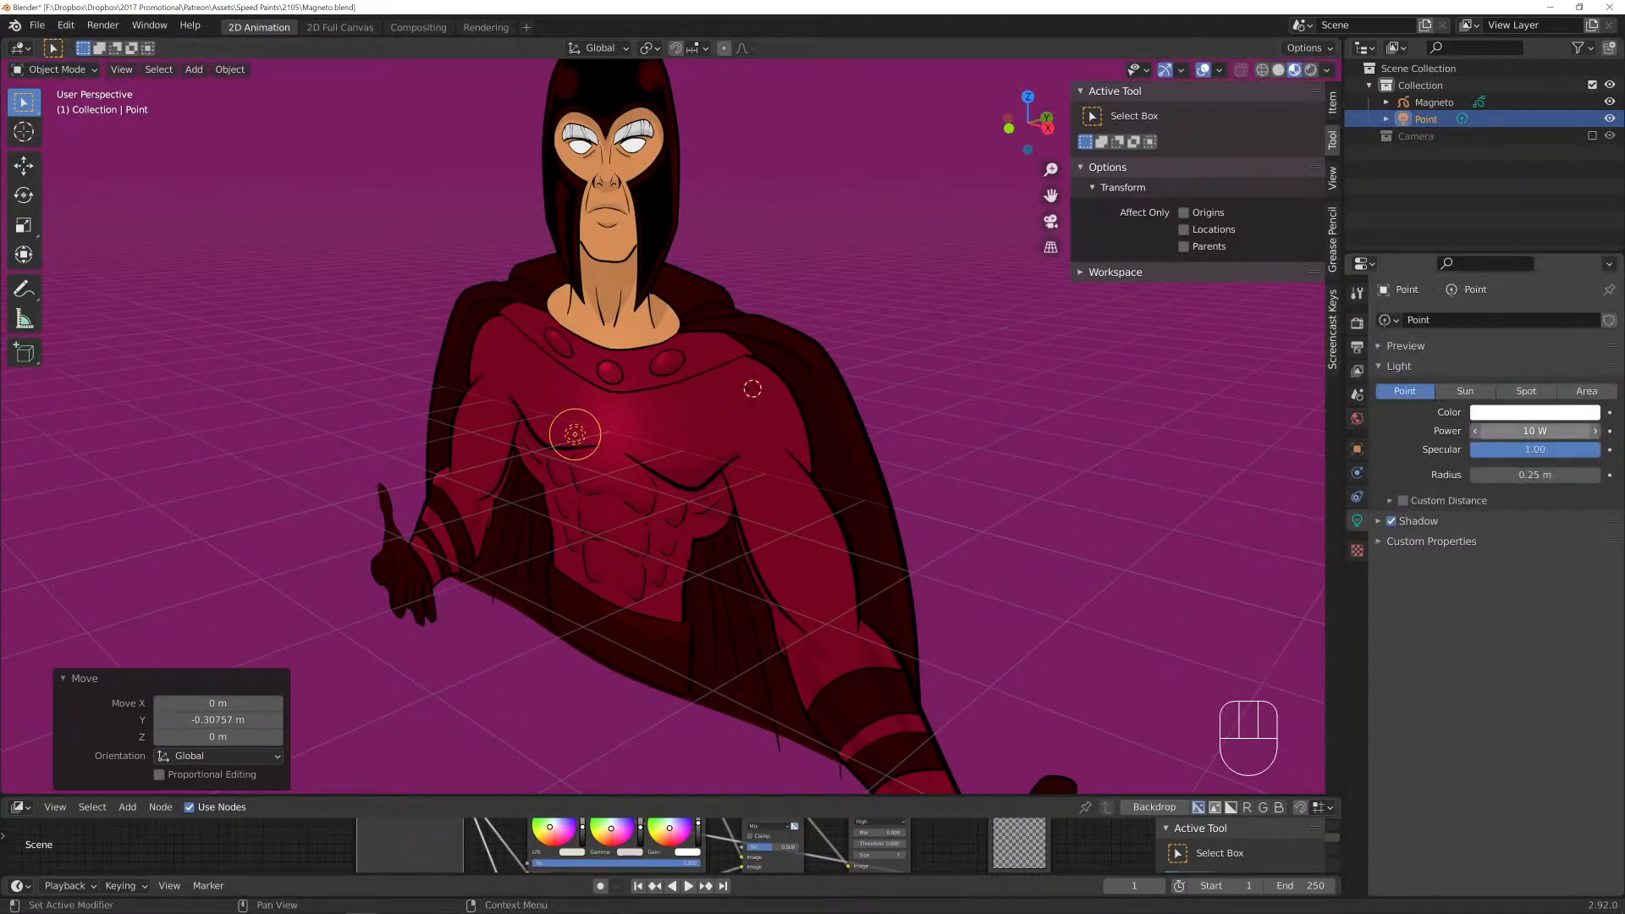
click(1515, 430)
text(0)
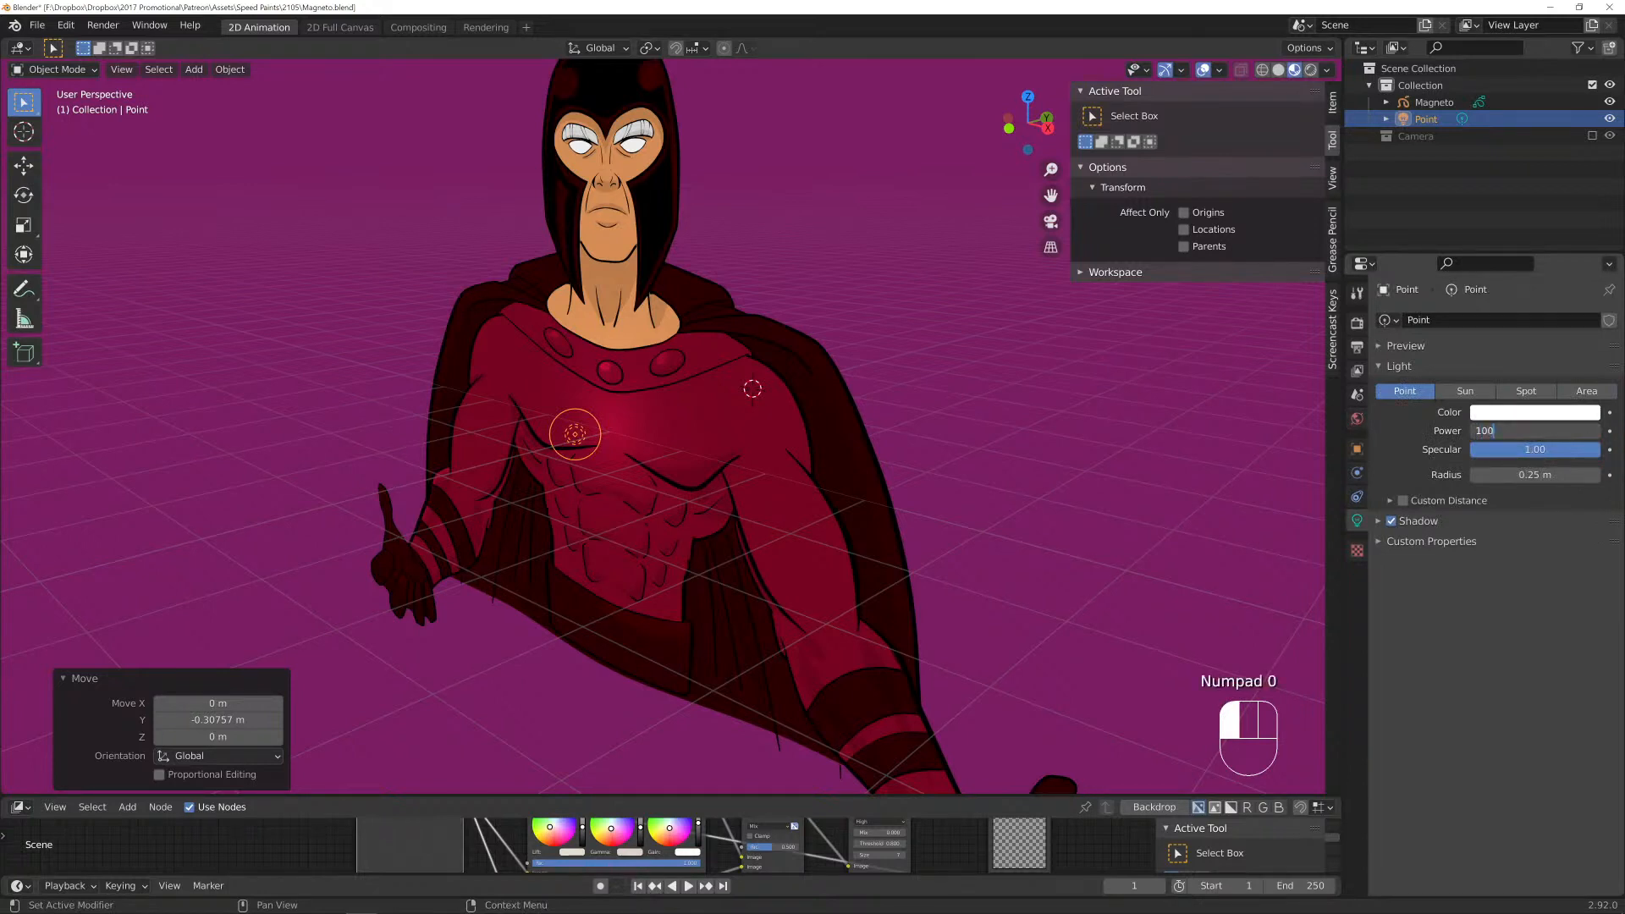
key(Return)
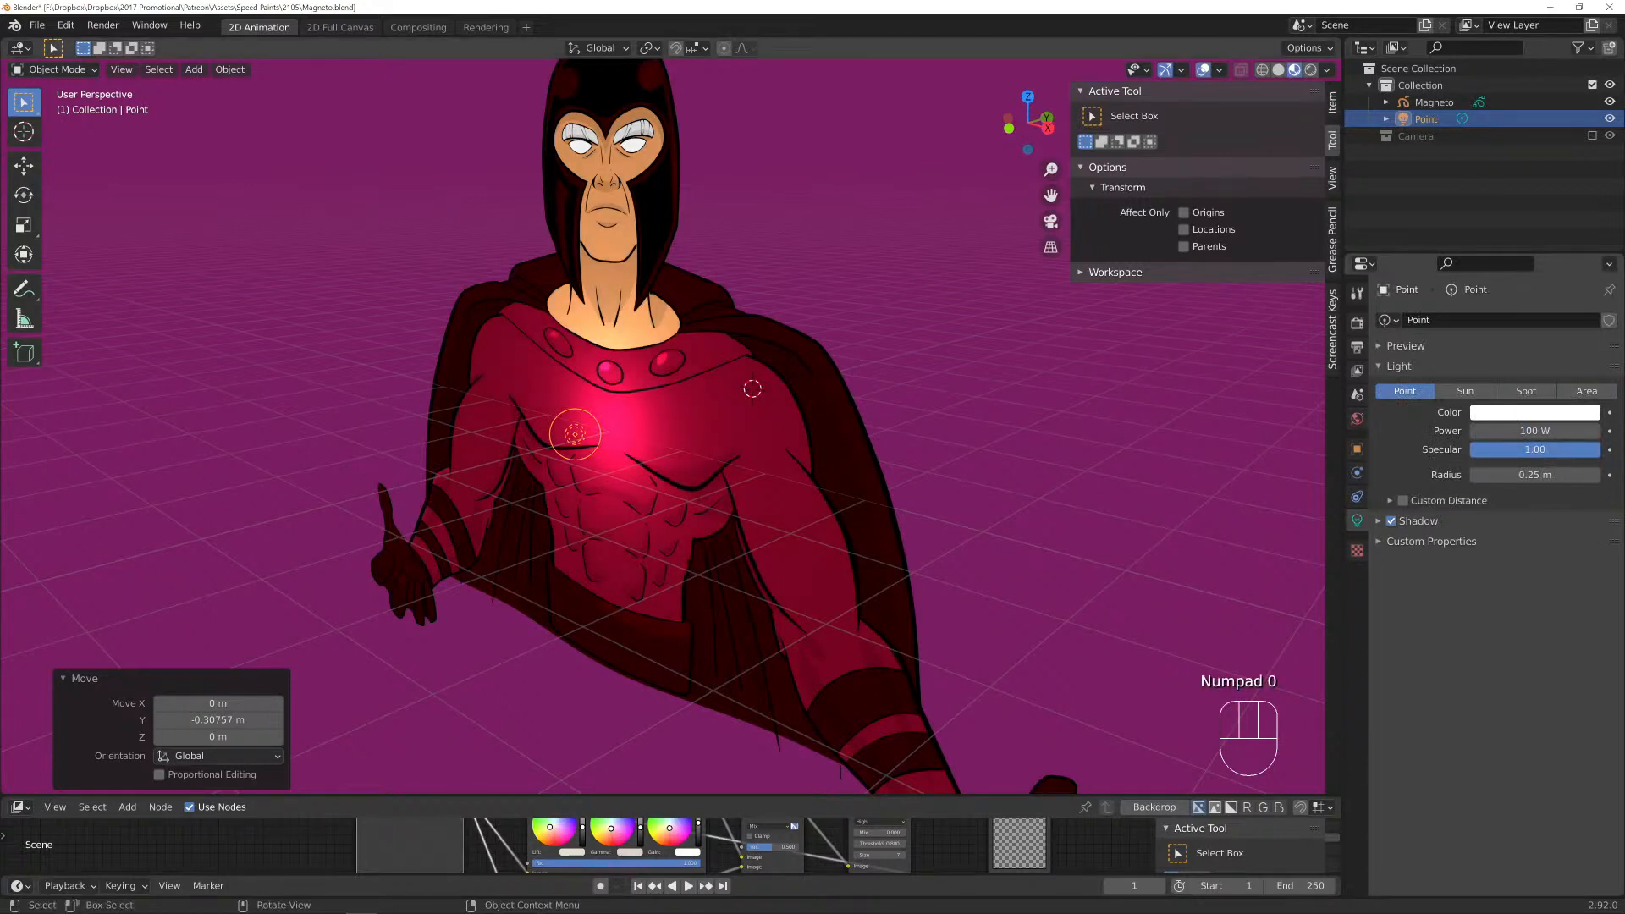
Raise the point light about 3.22 m along Z from the chest to the front of the helmet.
key(KP_1)
key(g)
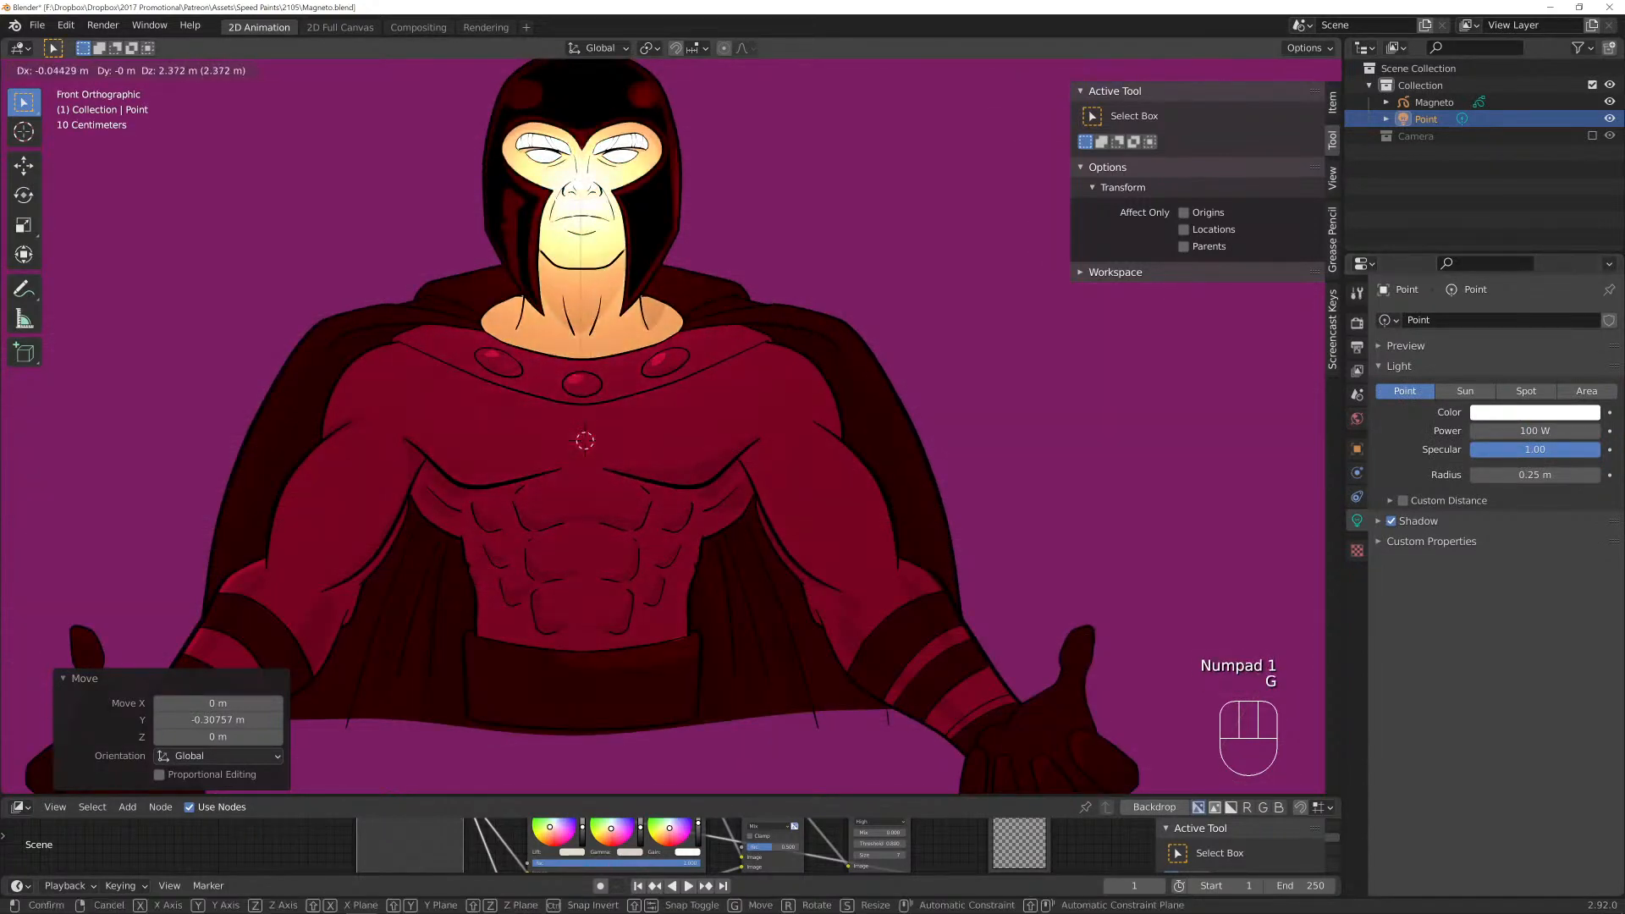
click(584, 102)
scroll(663, 426, down, 3)
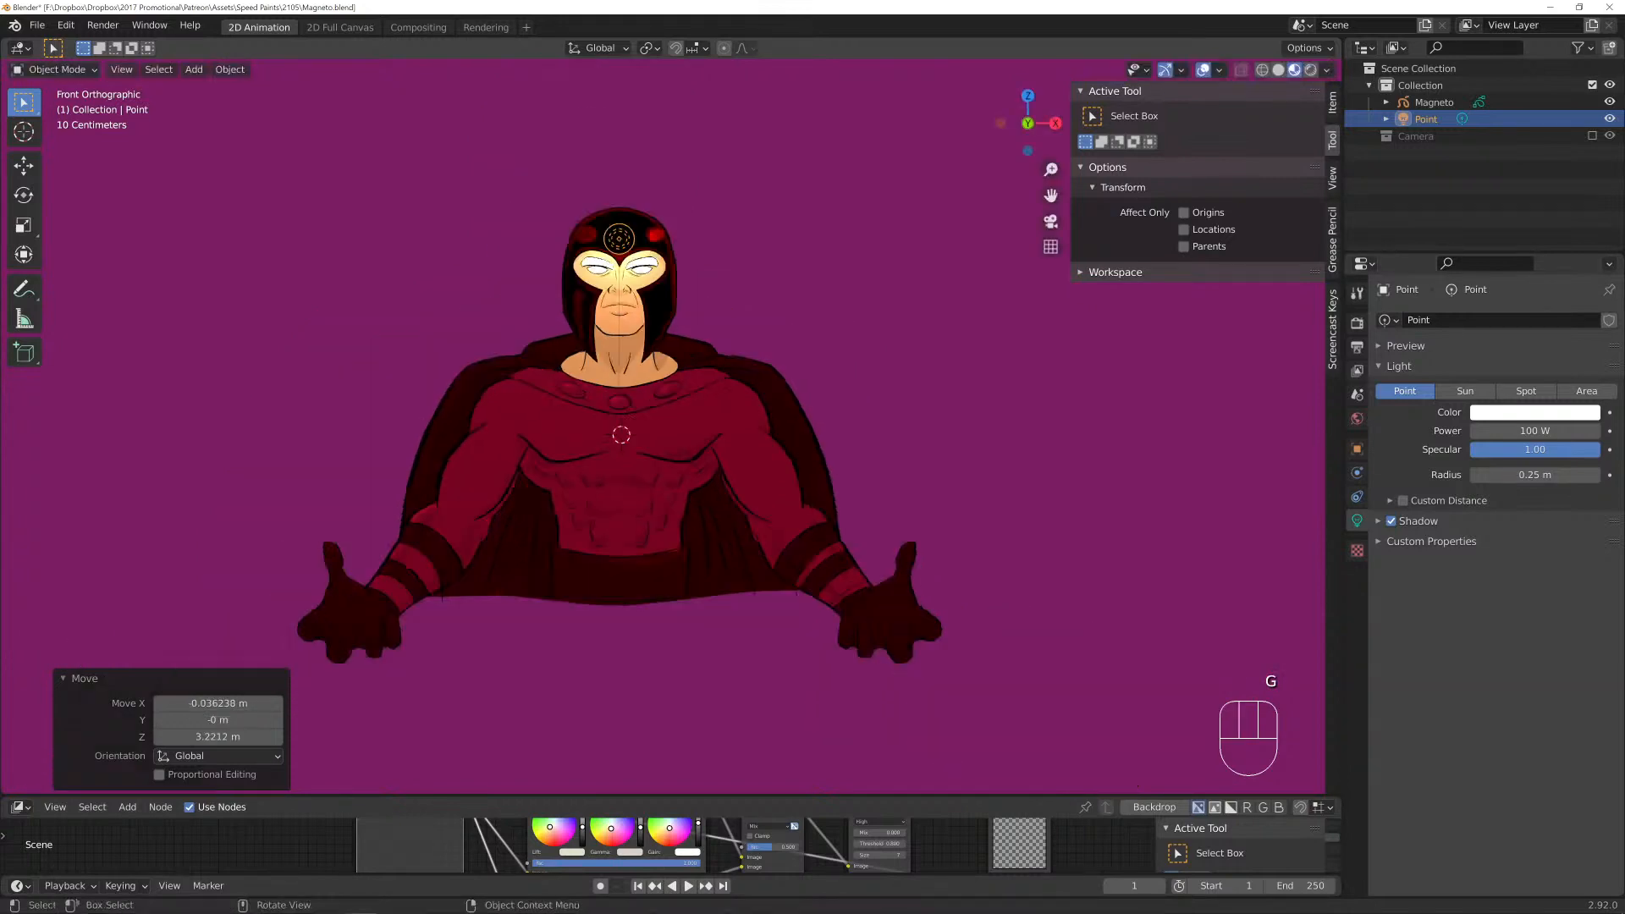
Offset the light about 0.754 m in X and 0.517 m in Z beside the helmet's top, and -0.61269 m along global Y.
scroll(640, 193, up, 2)
key(g)
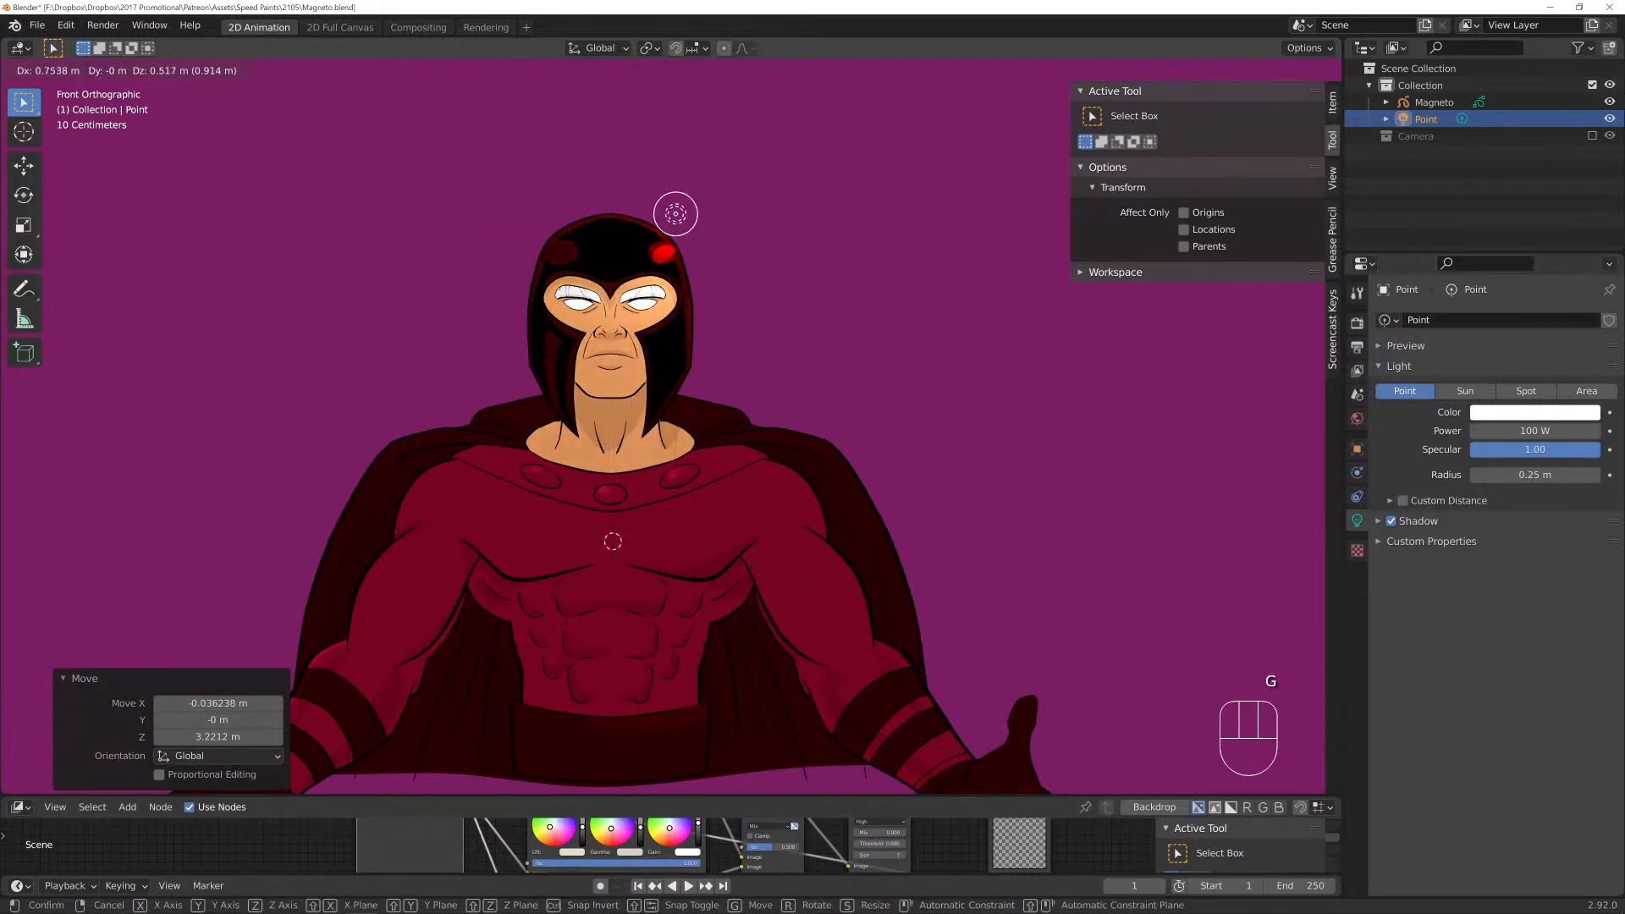
click(676, 214)
key(g)
key(y)
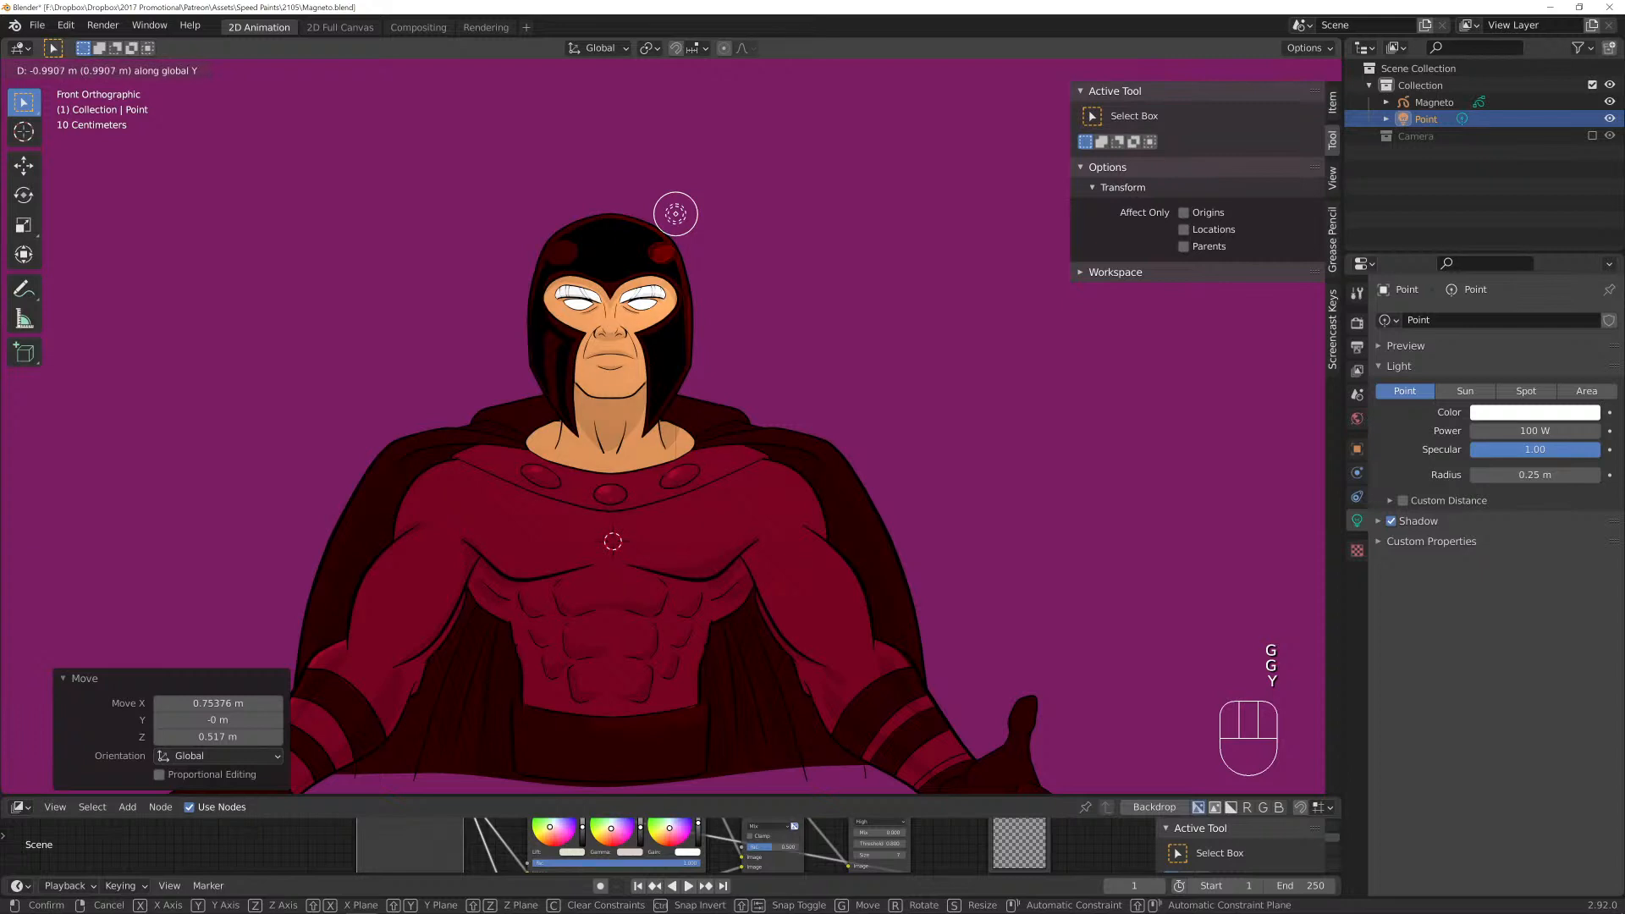
click(676, 214)
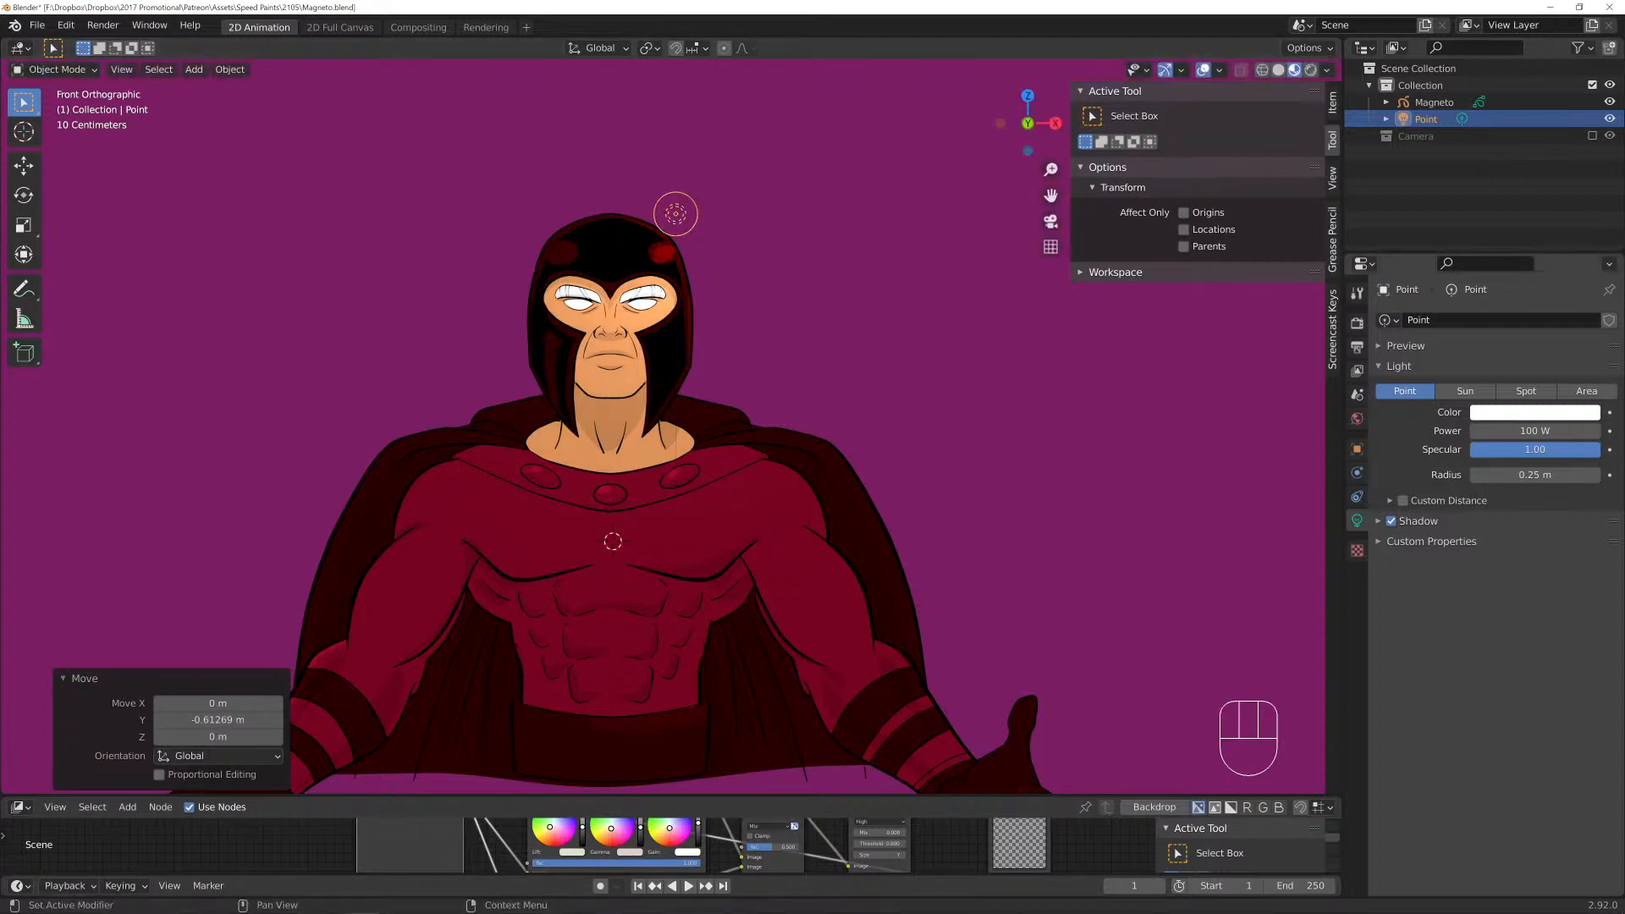
Set the point light's radius to 1 m and move it 0.7397 m along the global Y axis.
click(1535, 475)
text(1)
key(Return)
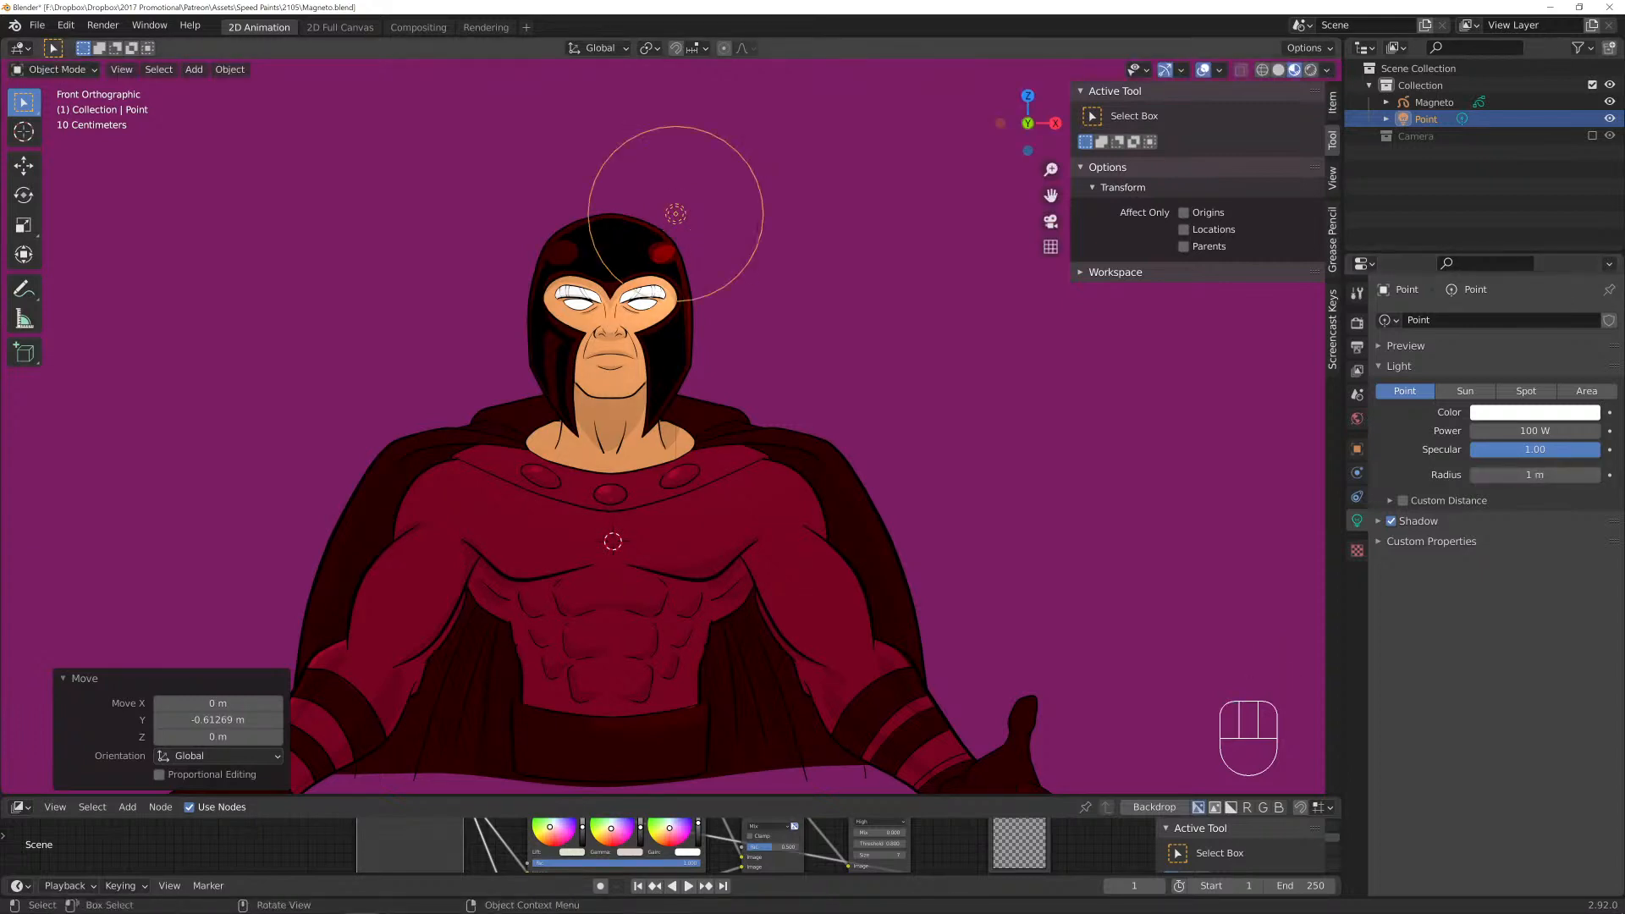
key(g)
key(y)
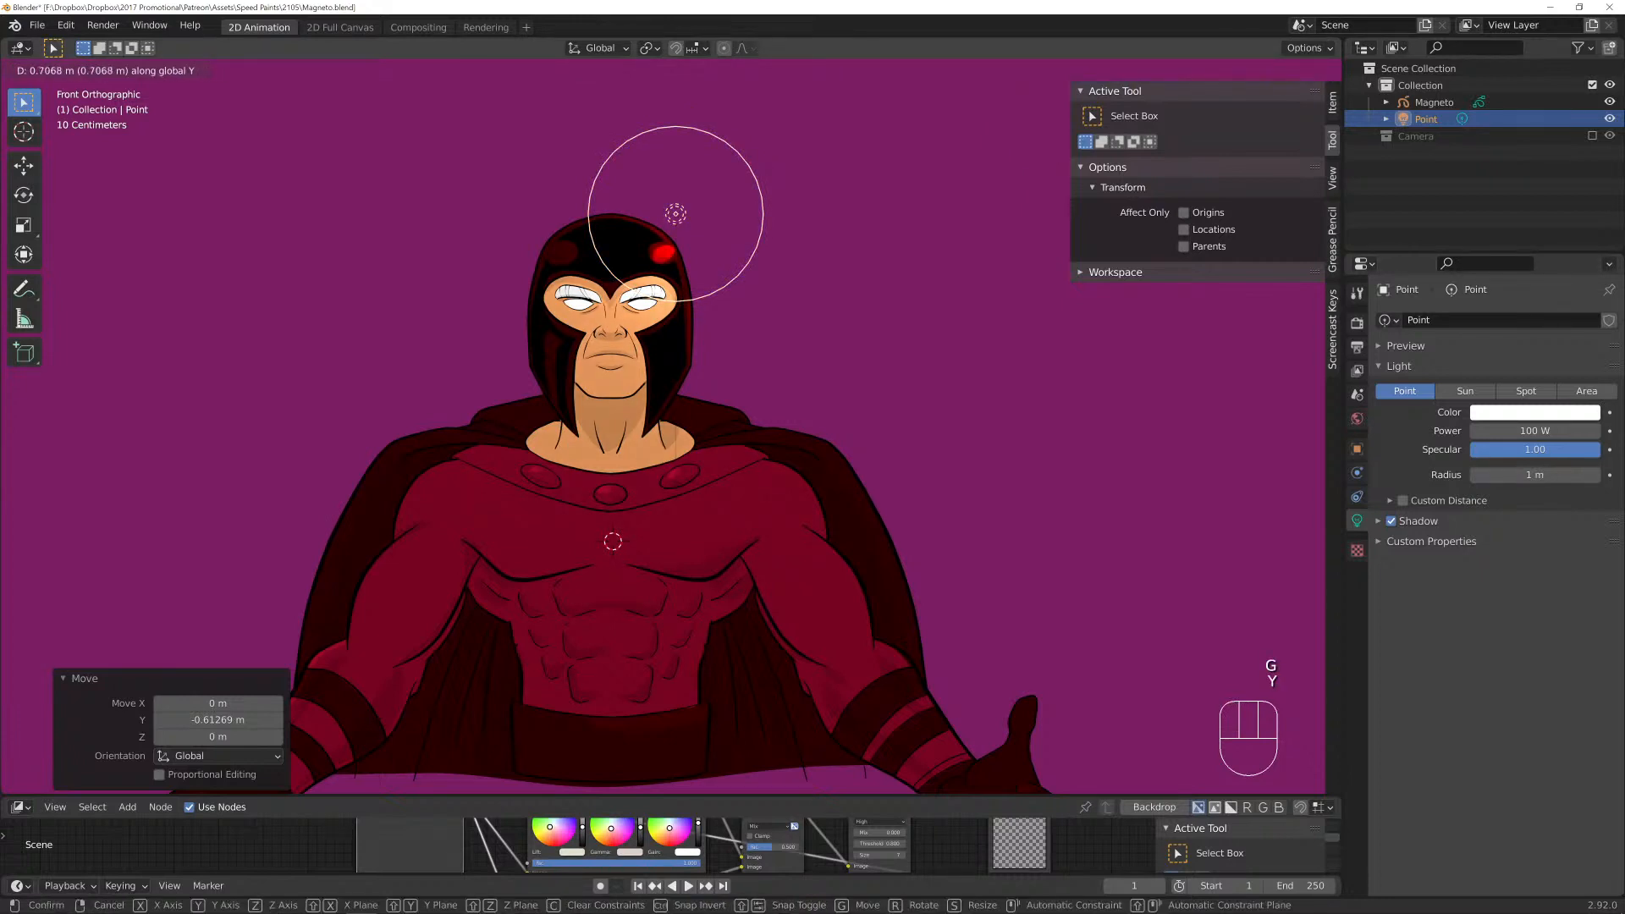
click(676, 214)
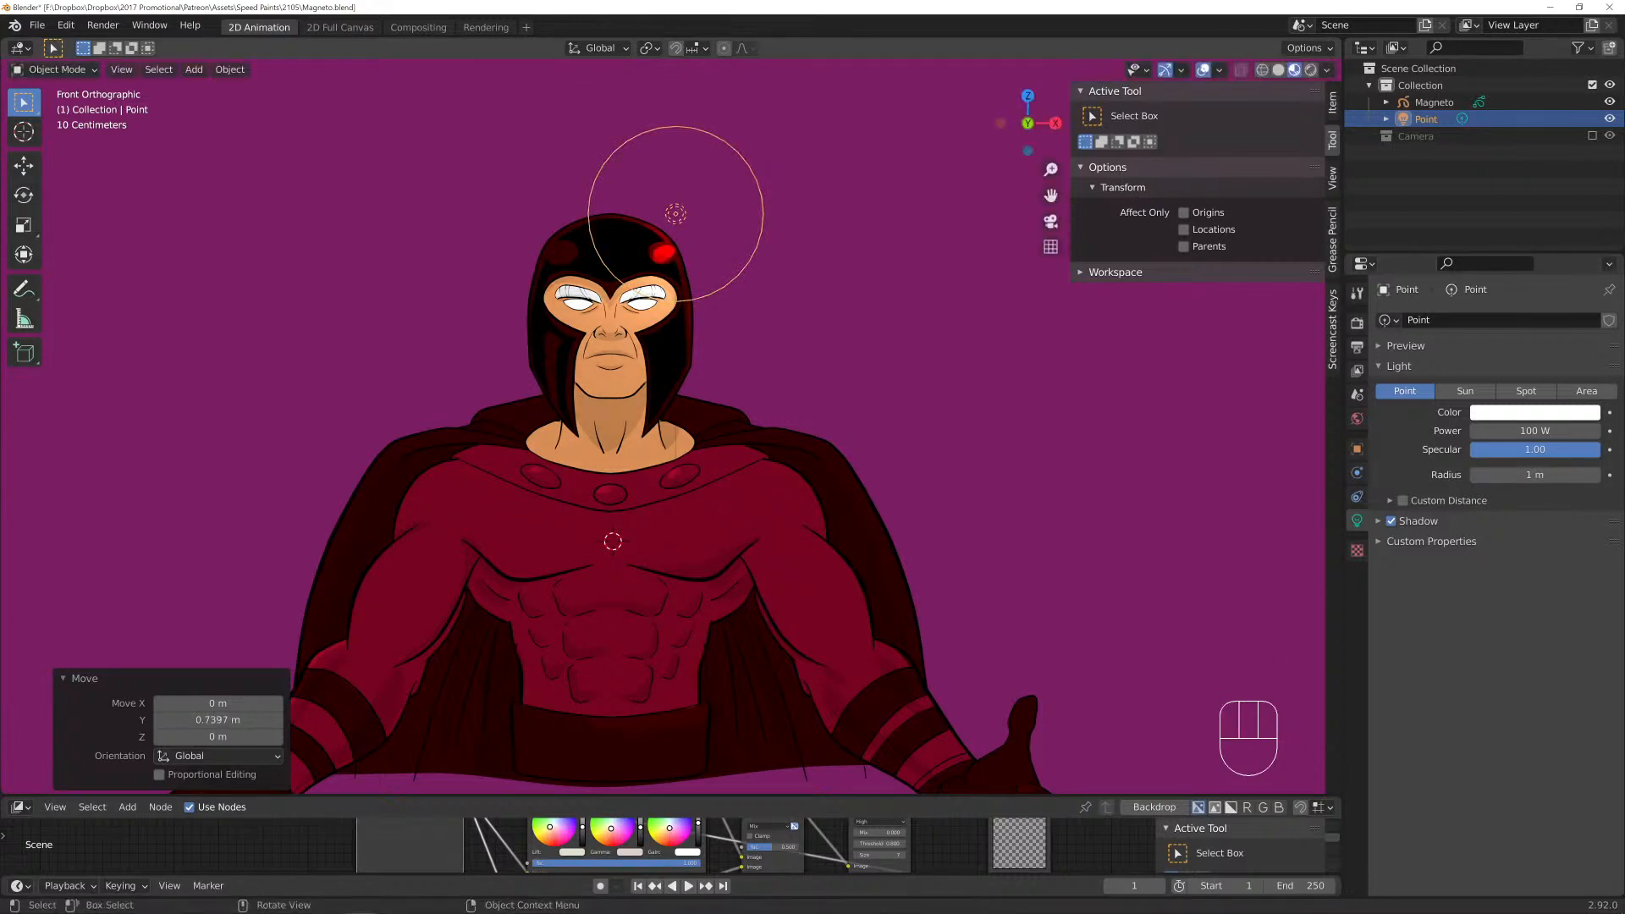
Place duplicates of the point light at both hands, shifting the first copy -0.49764 m along global Y before copying it across.
shift+middle_drag(660, 524, 677, 320)
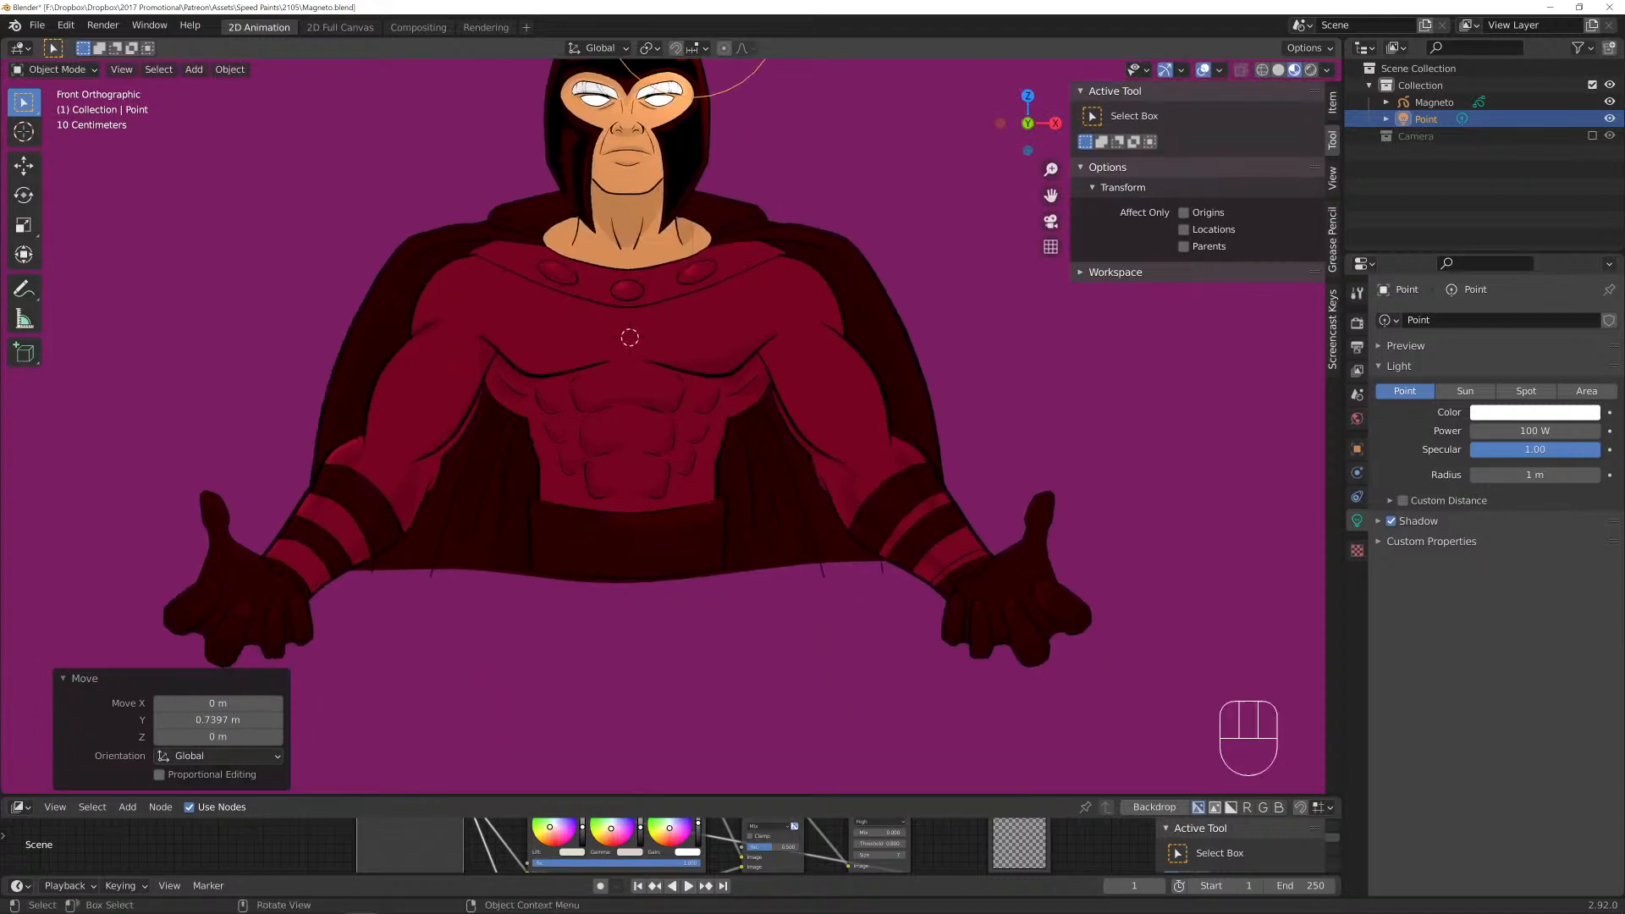
key(shift+d)
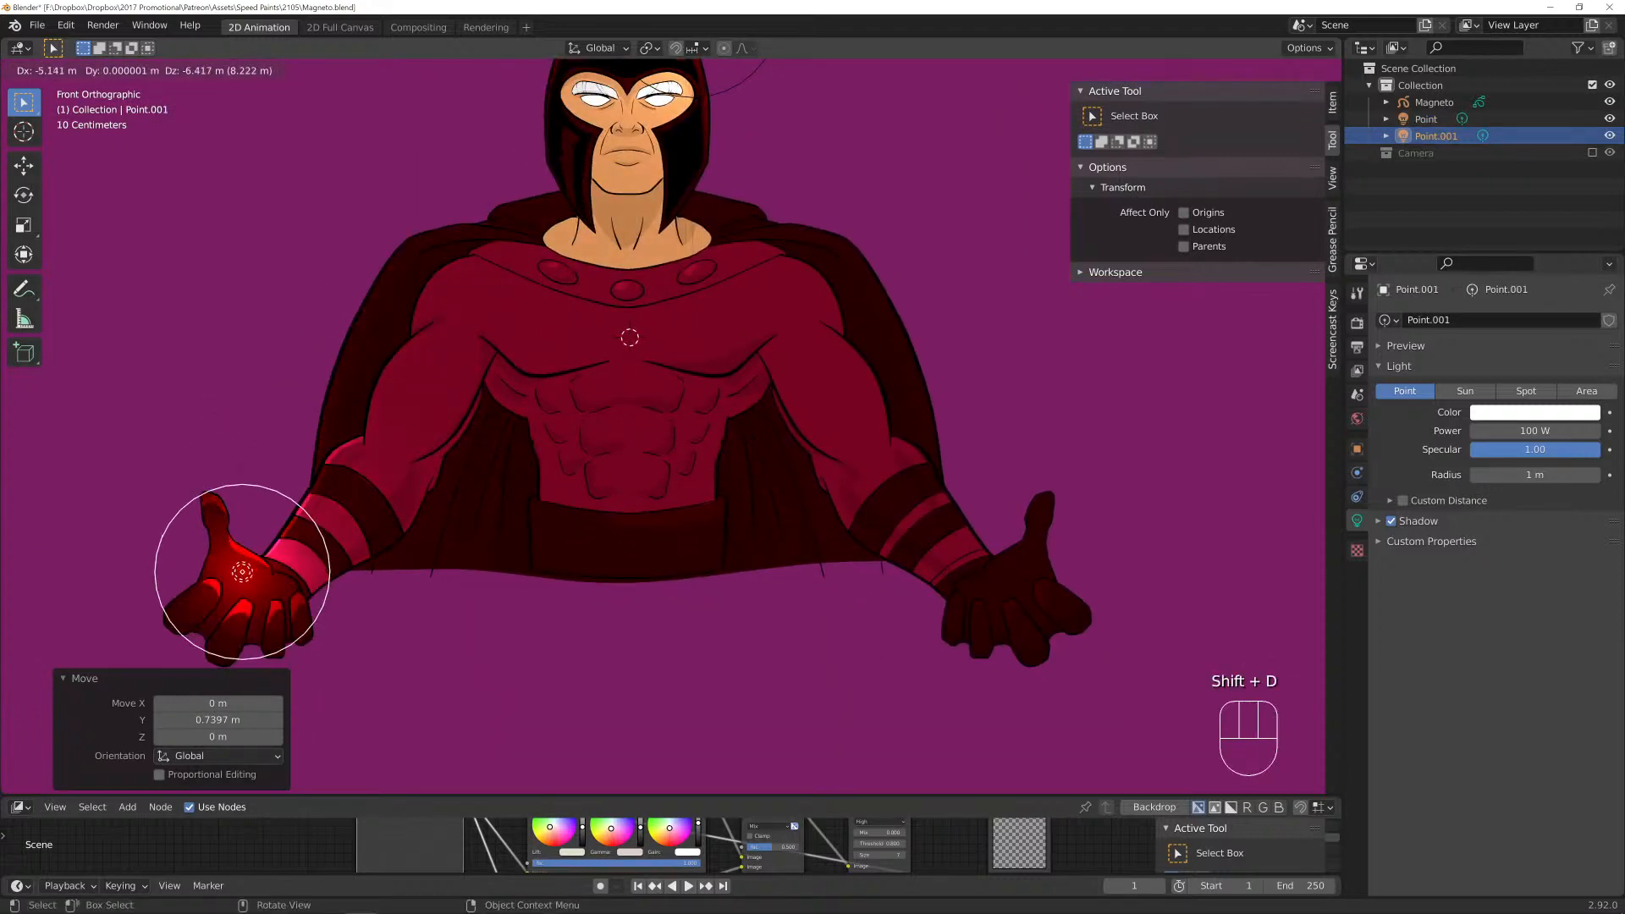
click(254, 582)
key(g)
key(y)
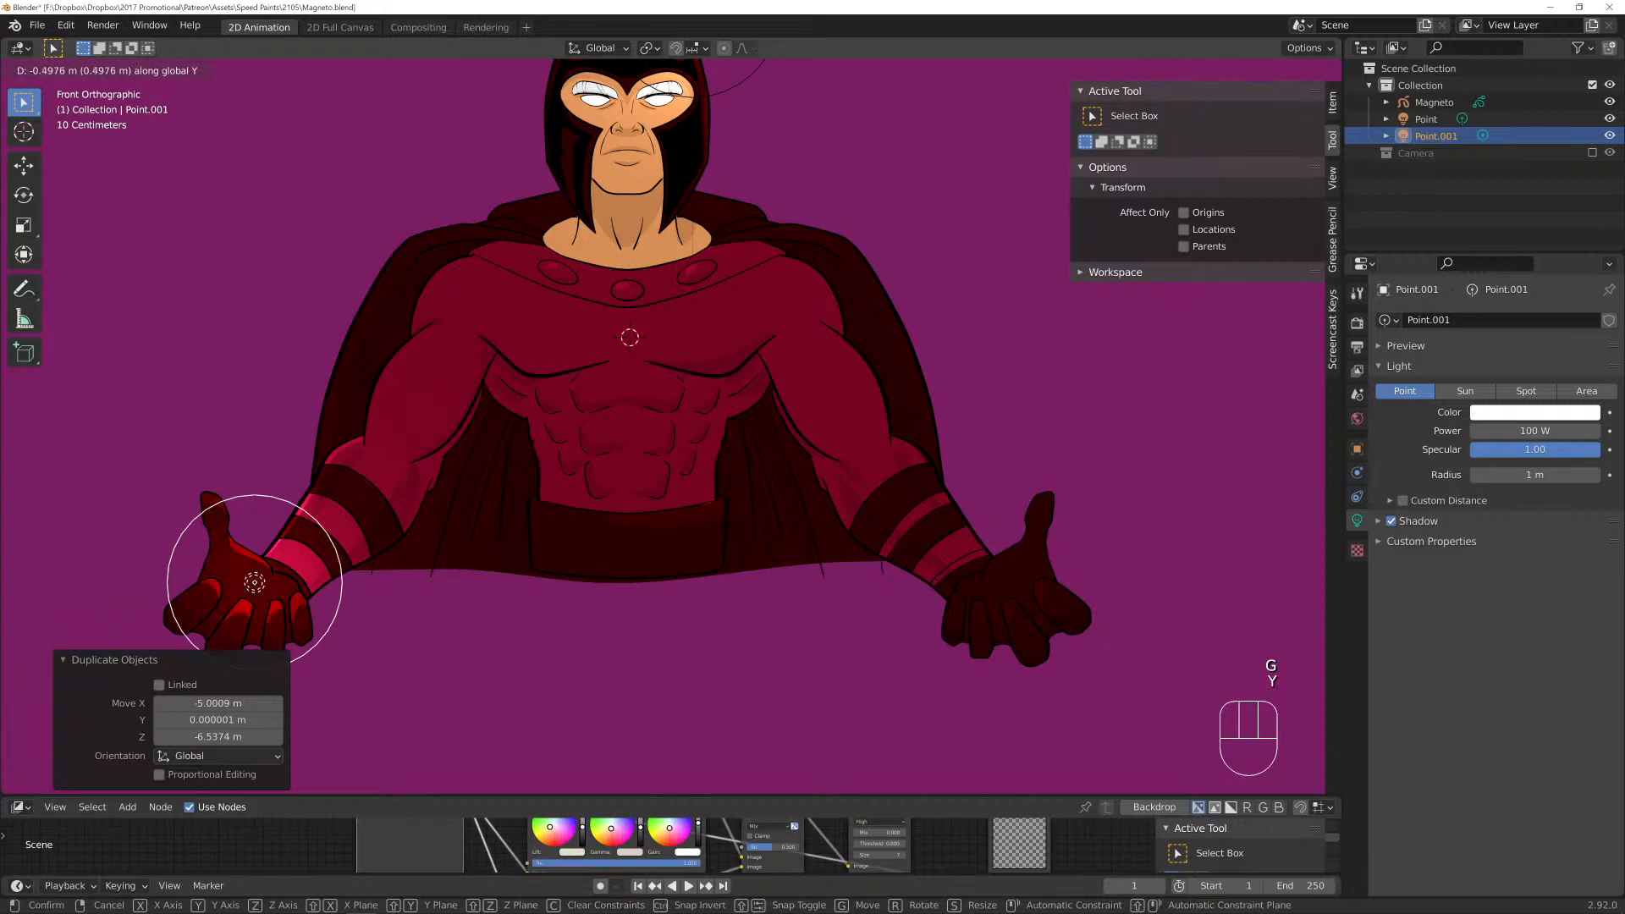
click(254, 581)
key(shift+d)
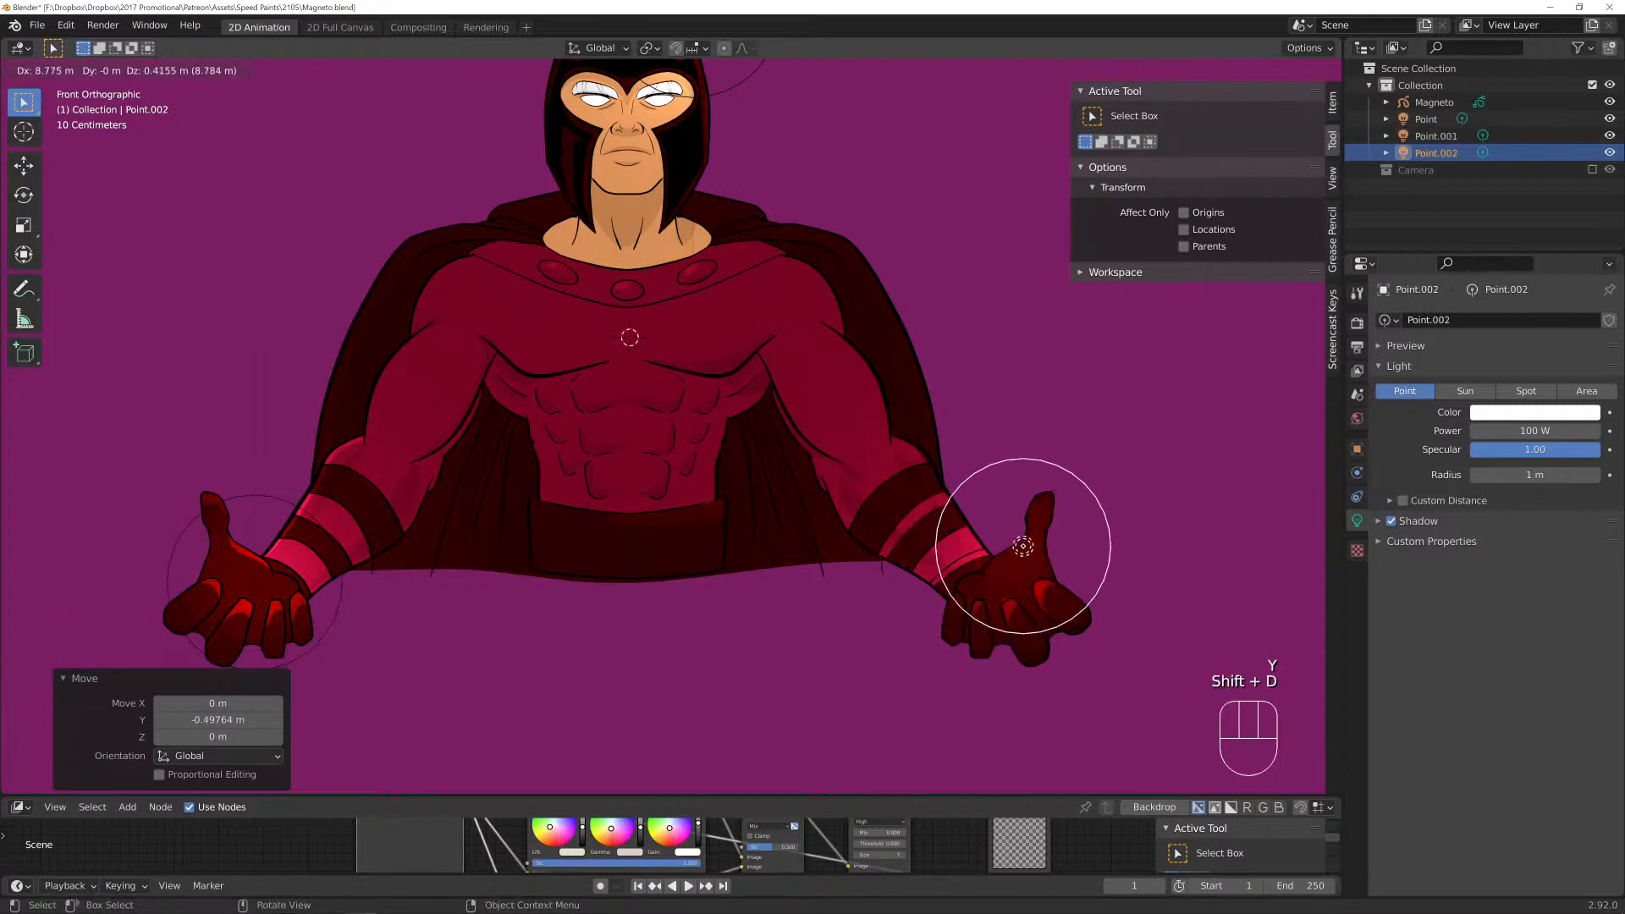
click(1014, 549)
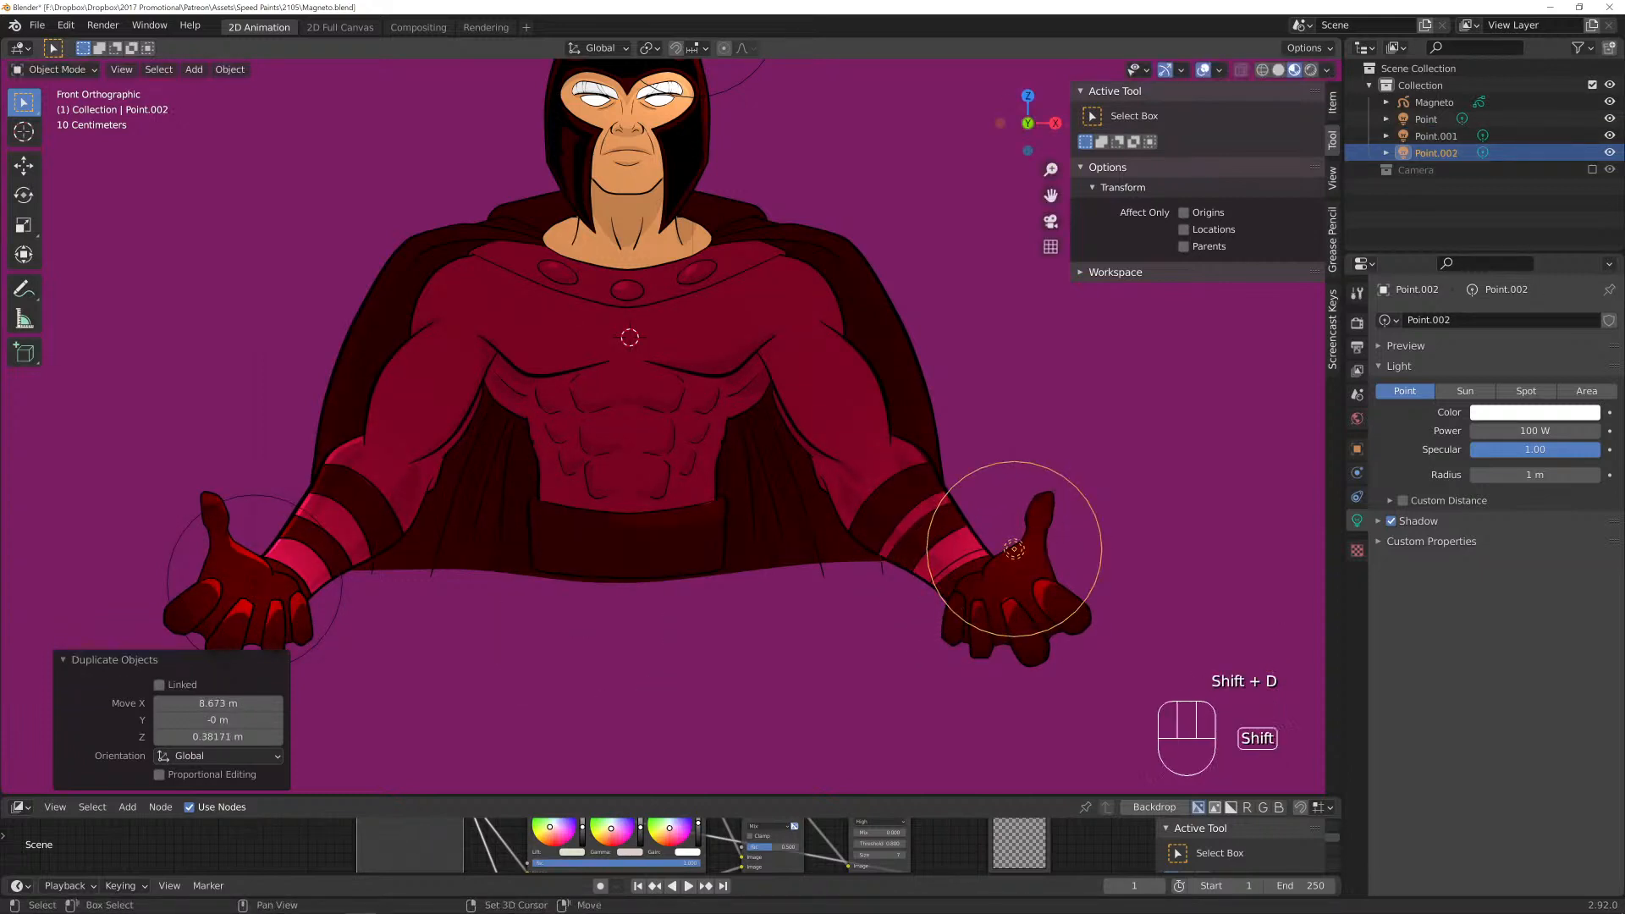
Duplicate the hand light to the base of the neck and move the copy -0.77331 m along the global Y axis.
shift+middle_drag(1014, 548, 934, 628)
key(shift+d)
click(549, 318)
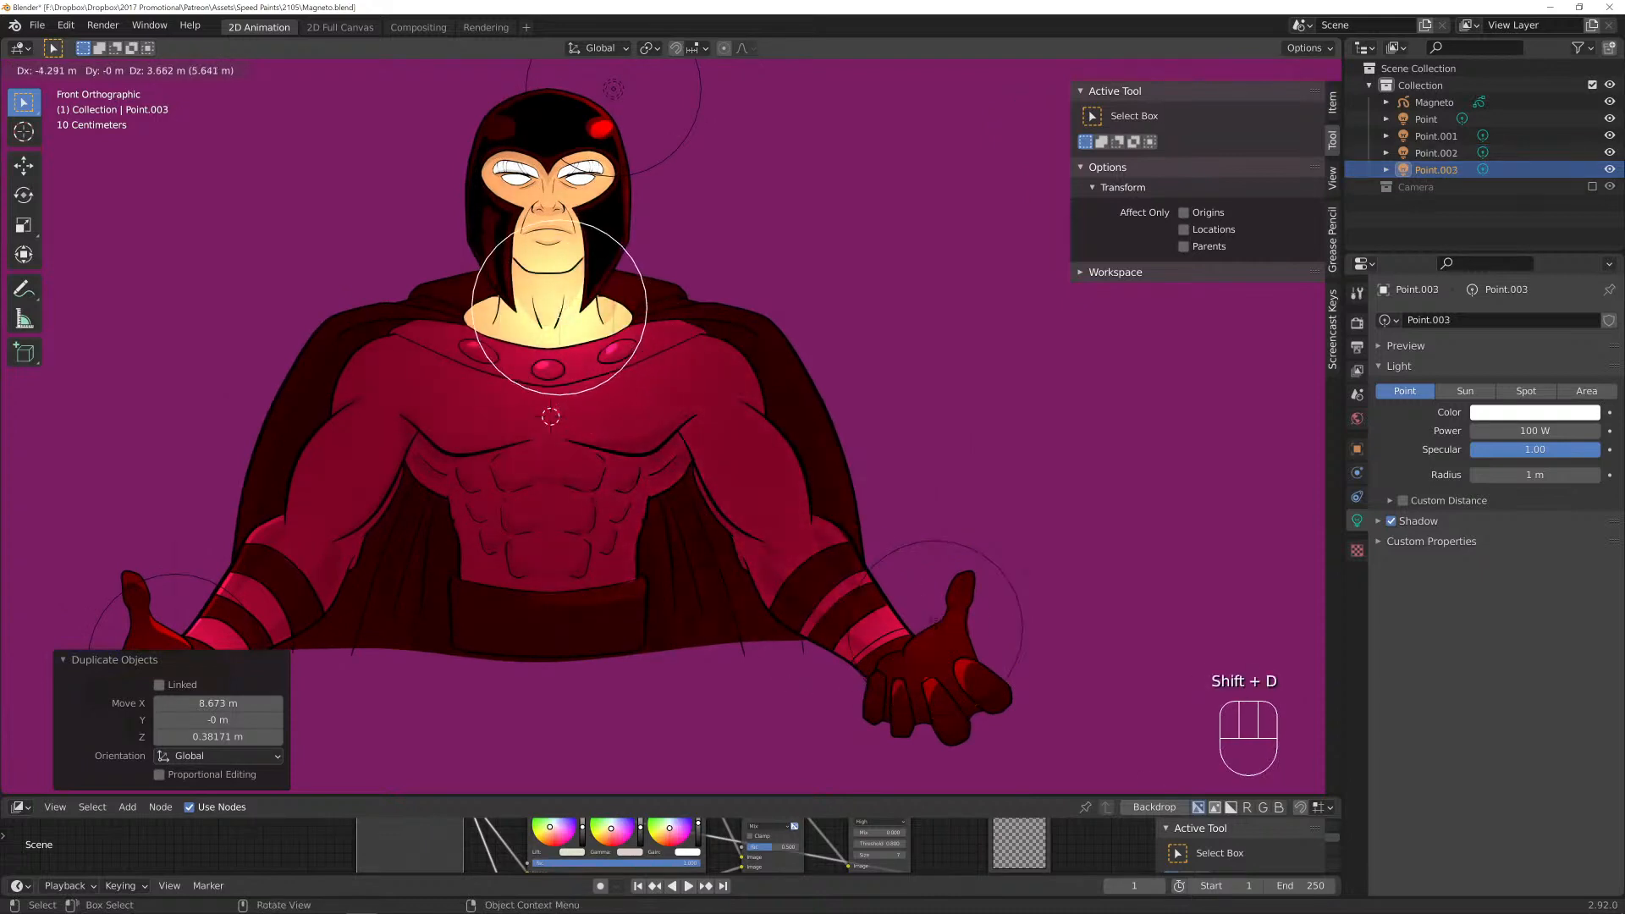
key(g)
key(y)
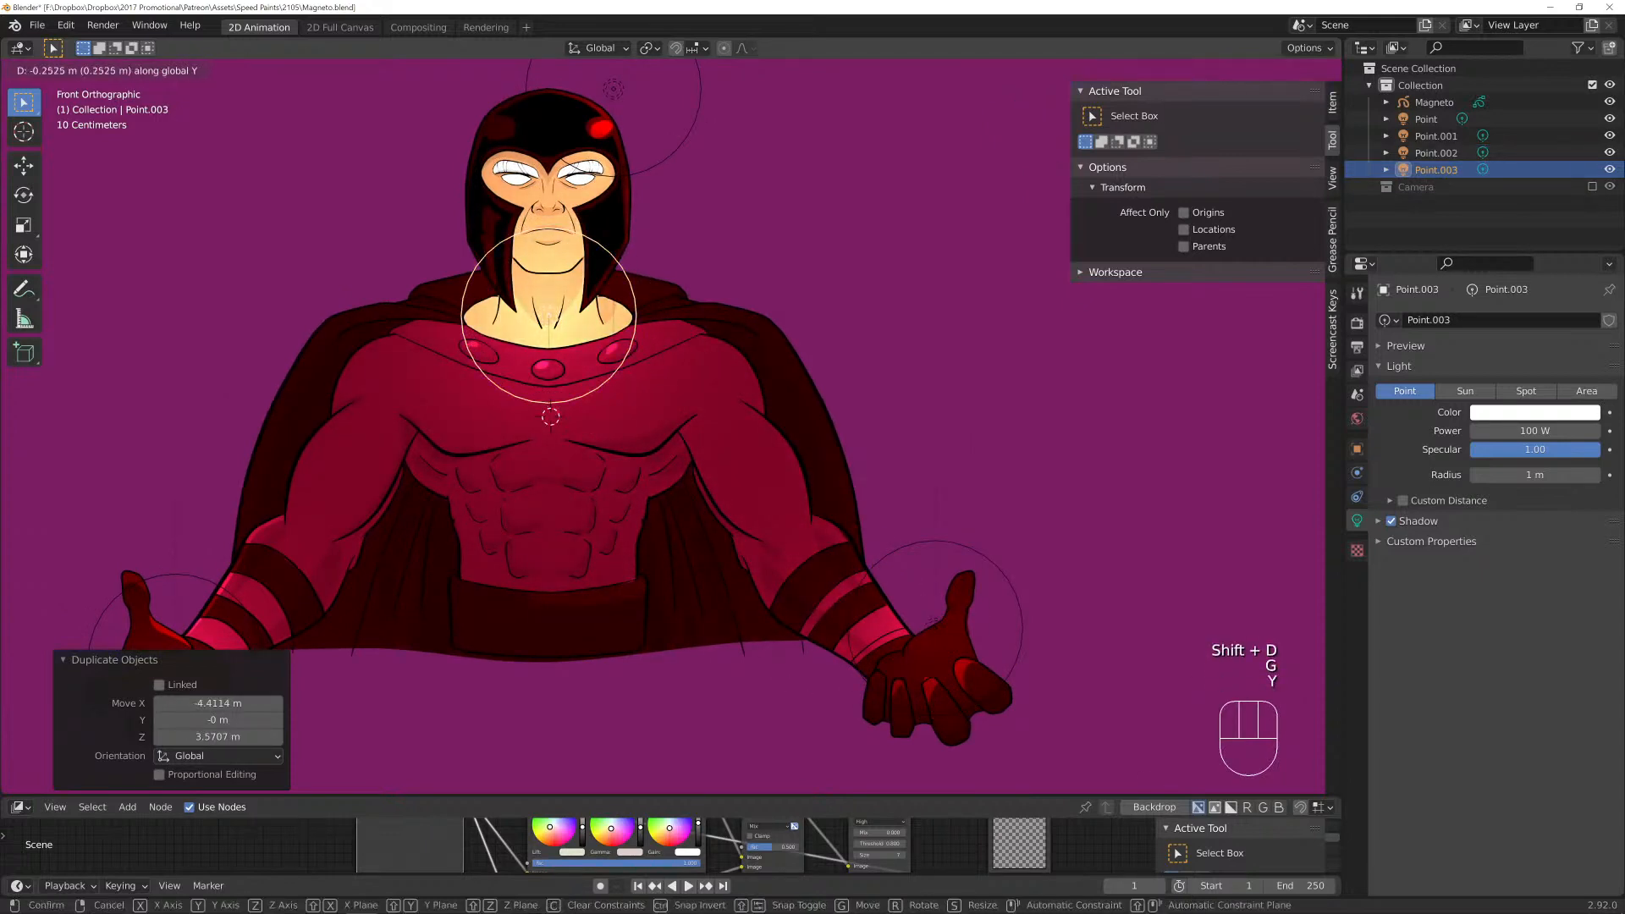
key(Return)
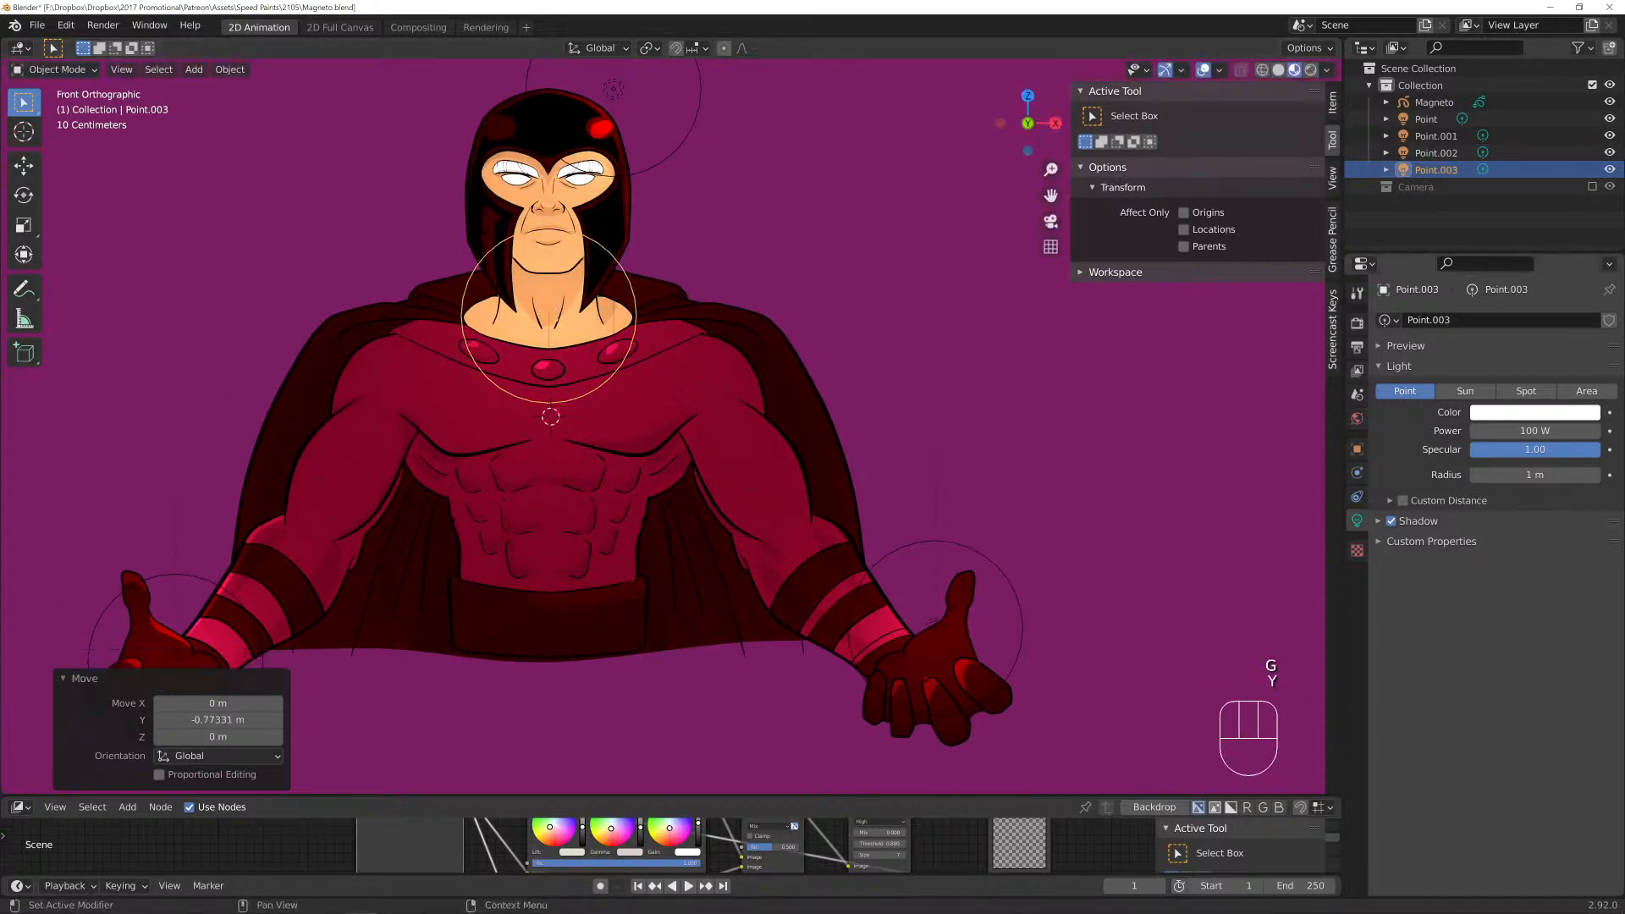
Color the neck light bright cyan (H 0.527, S 0.925, V 1.000) and set its power to 500 W.
click(1534, 413)
mouse_move(1512, 248)
mouse_down()
mouse_move(1552, 197)
mouse_move(1522, 221)
mouse_up()
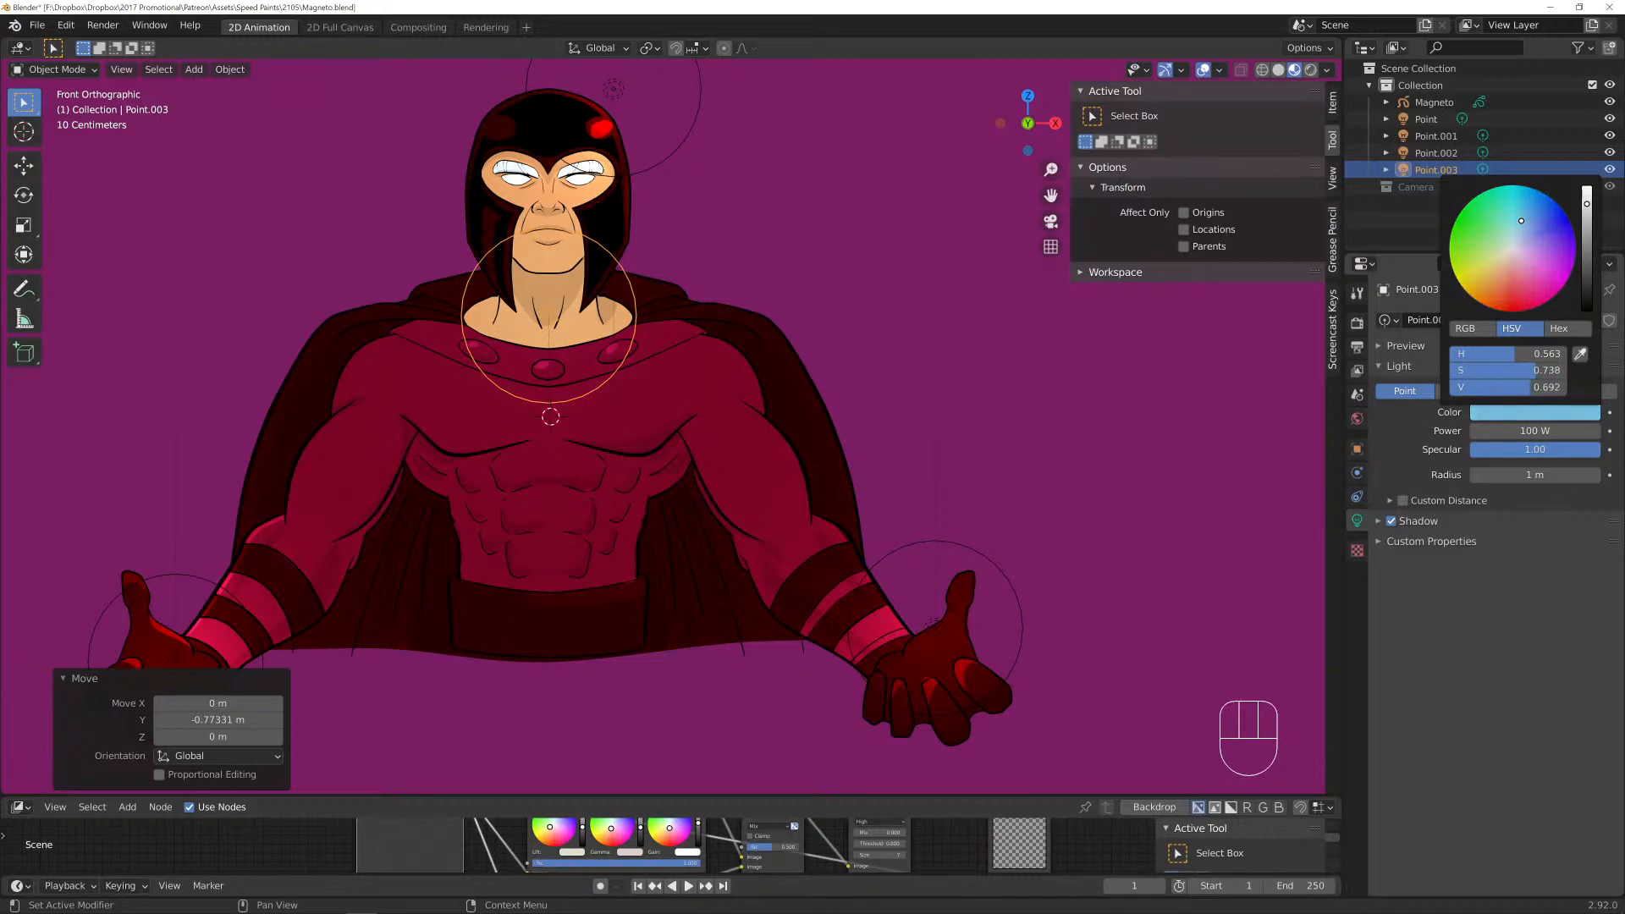
drag(1521, 221, 1517, 204)
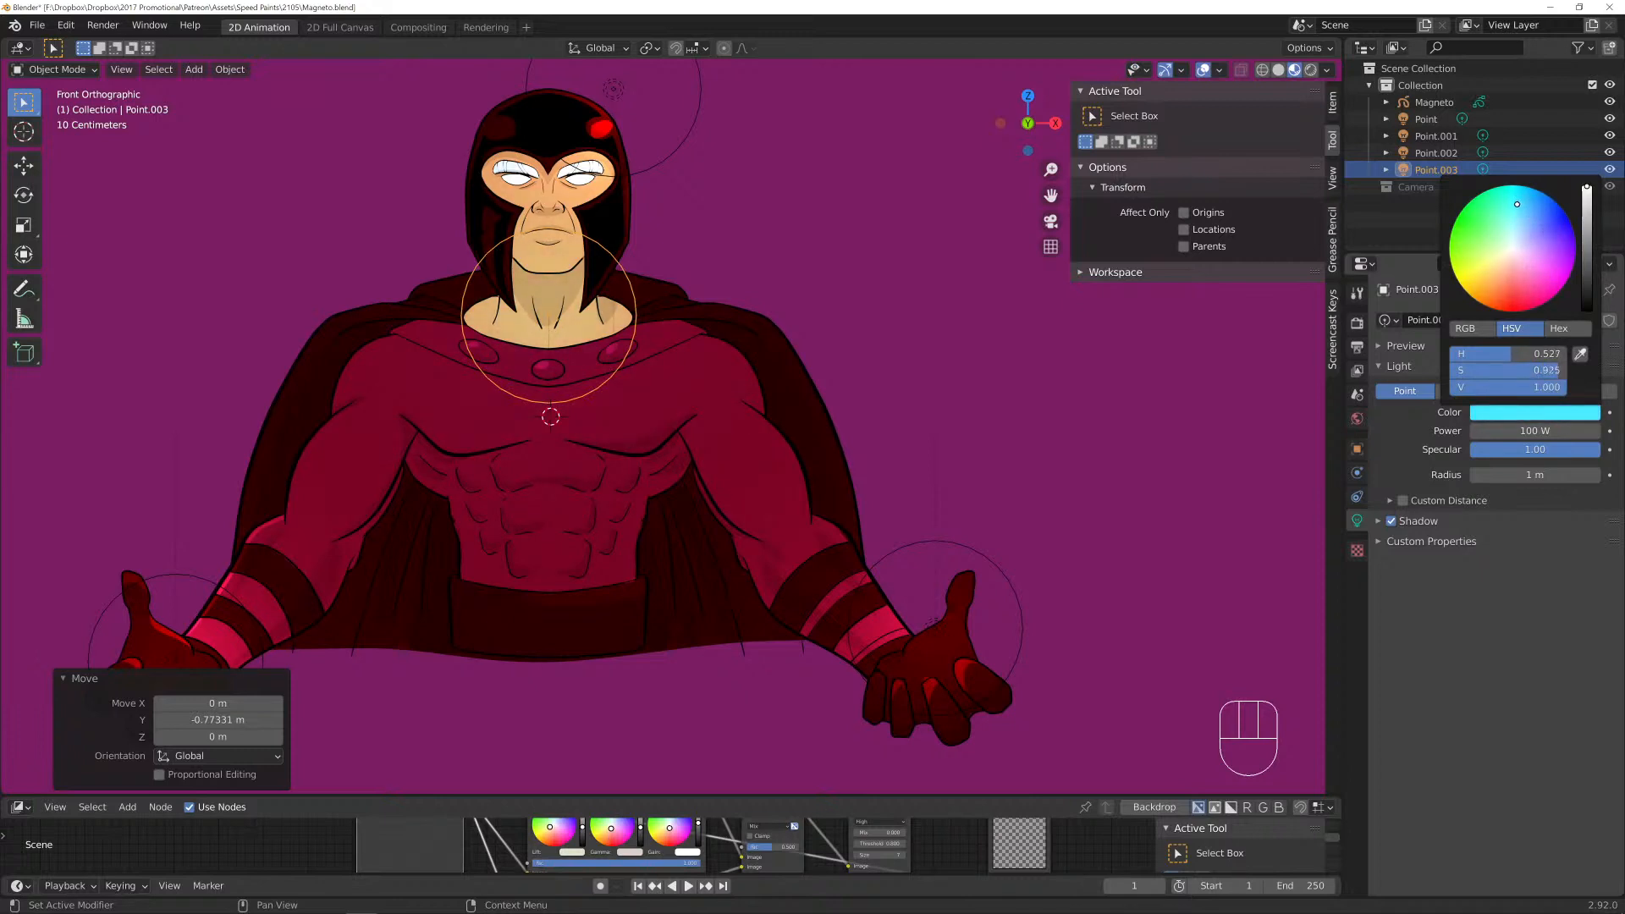
click(1535, 431)
text(500)
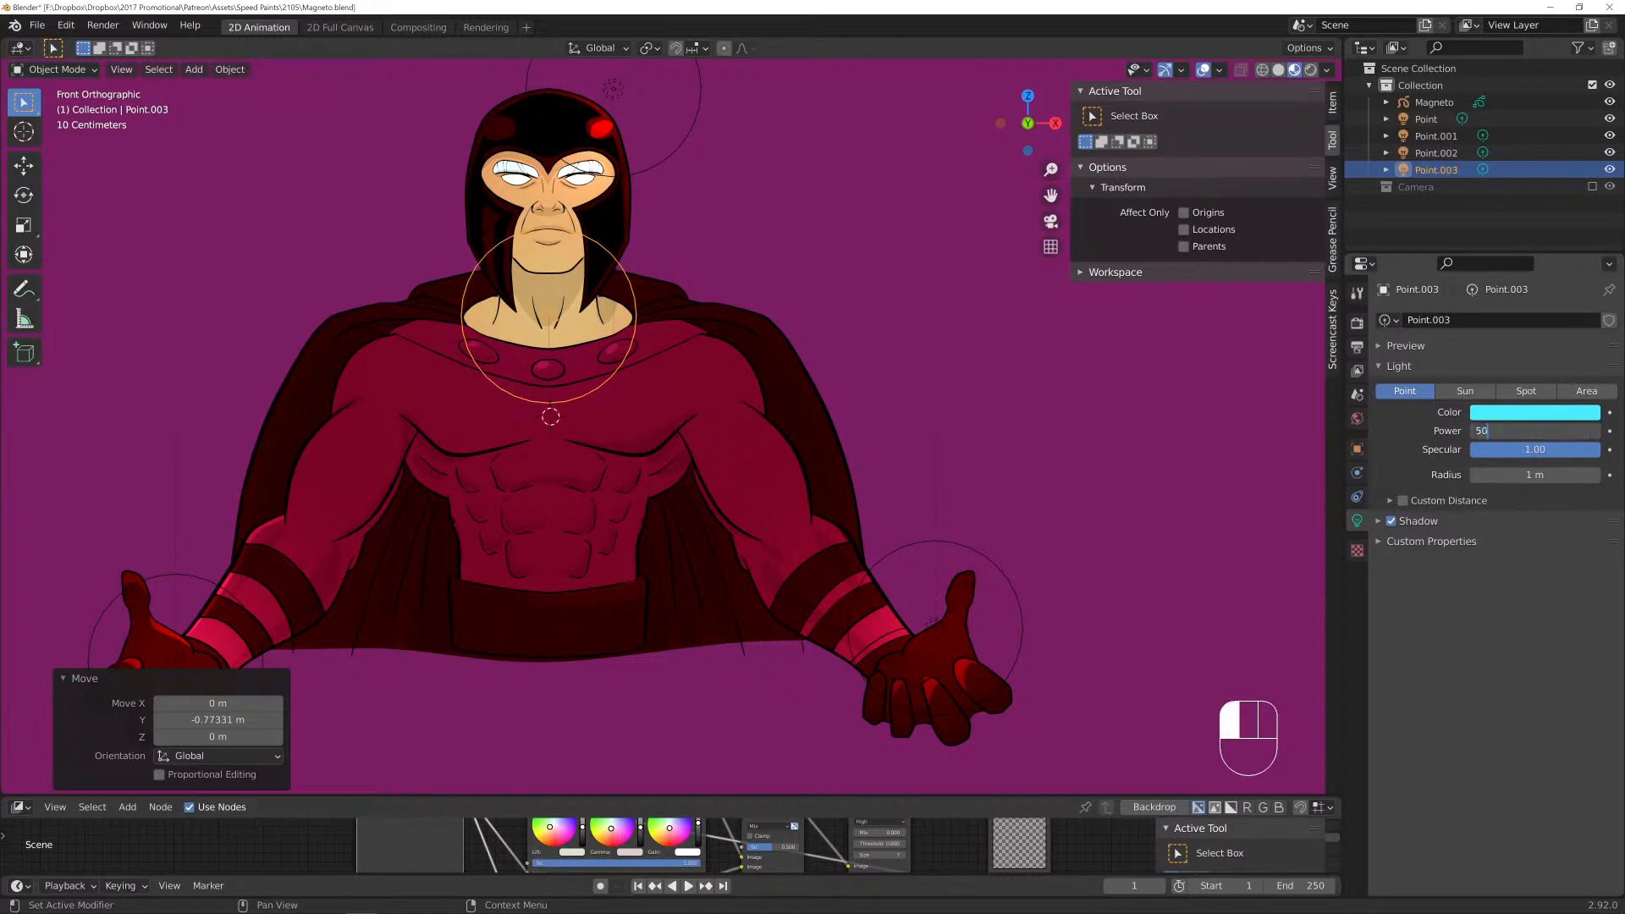
key(Return)
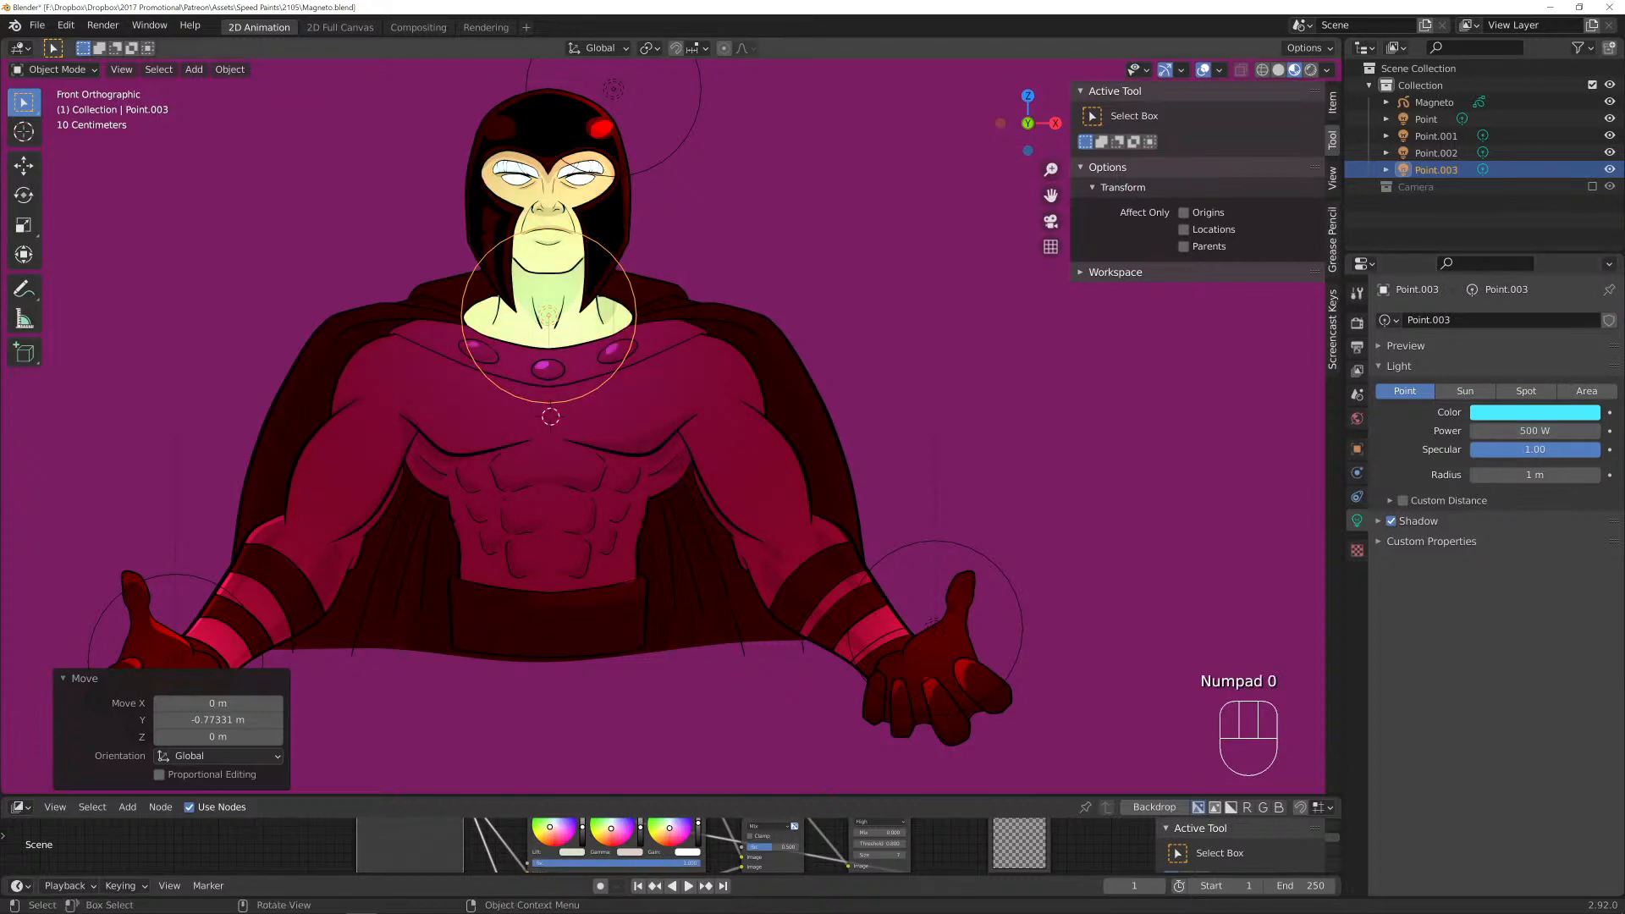
Lower the cyan neck light about 0.372 m along Z and save the file.
key(g)
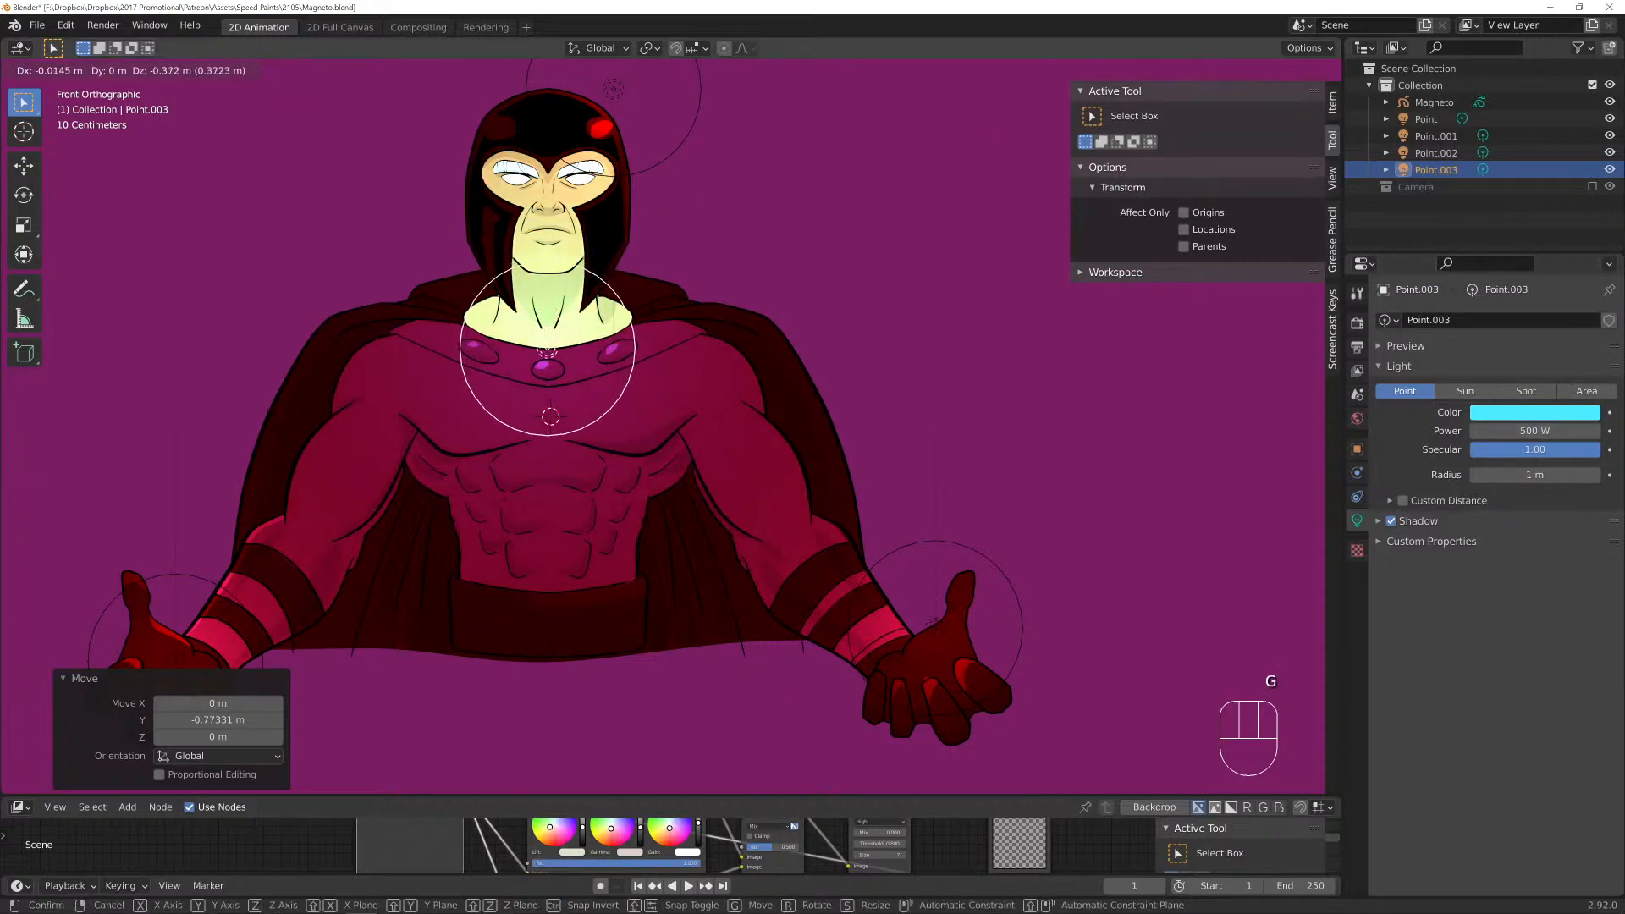
key(Return)
scroll(1092, 508, down, 2)
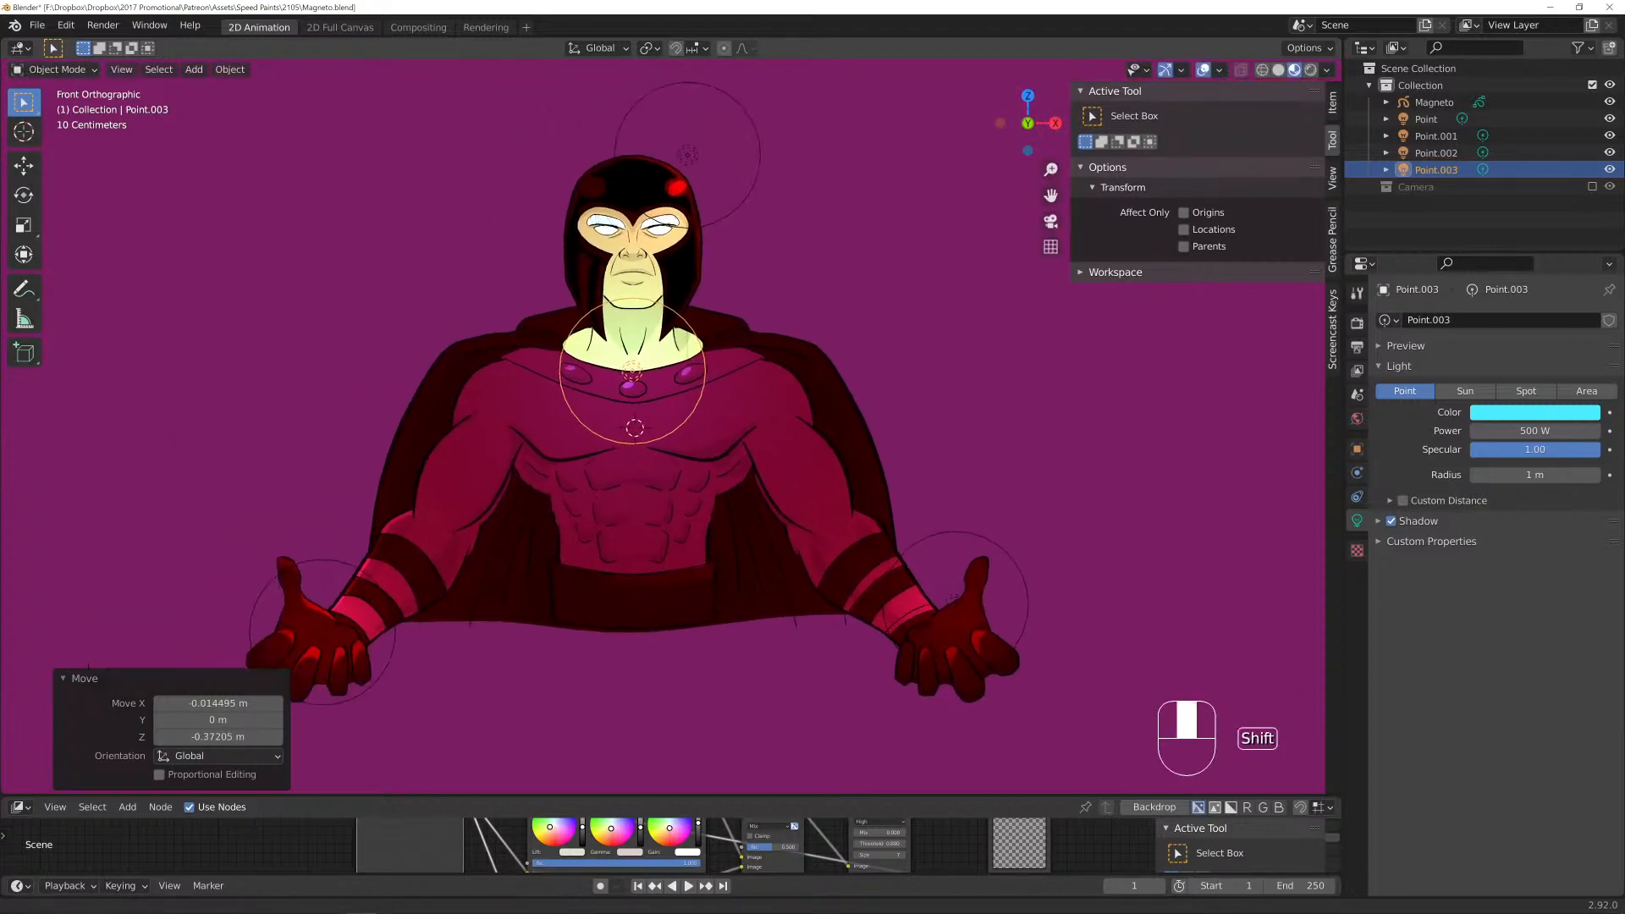
middle_drag(813, 457, 643, 503)
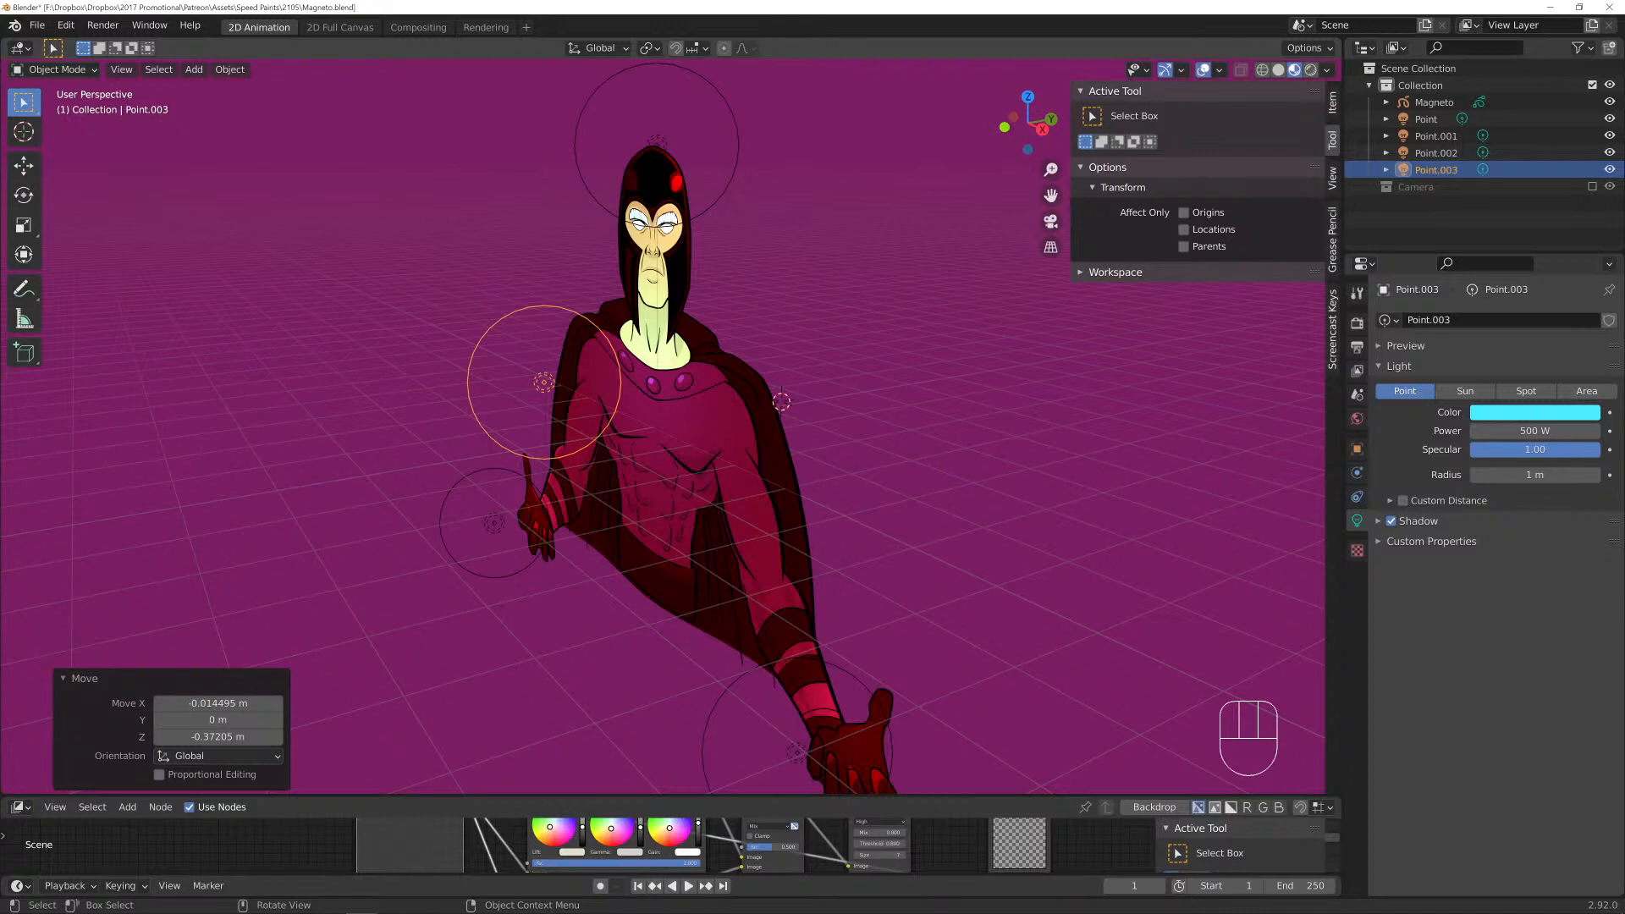
key(KP_1)
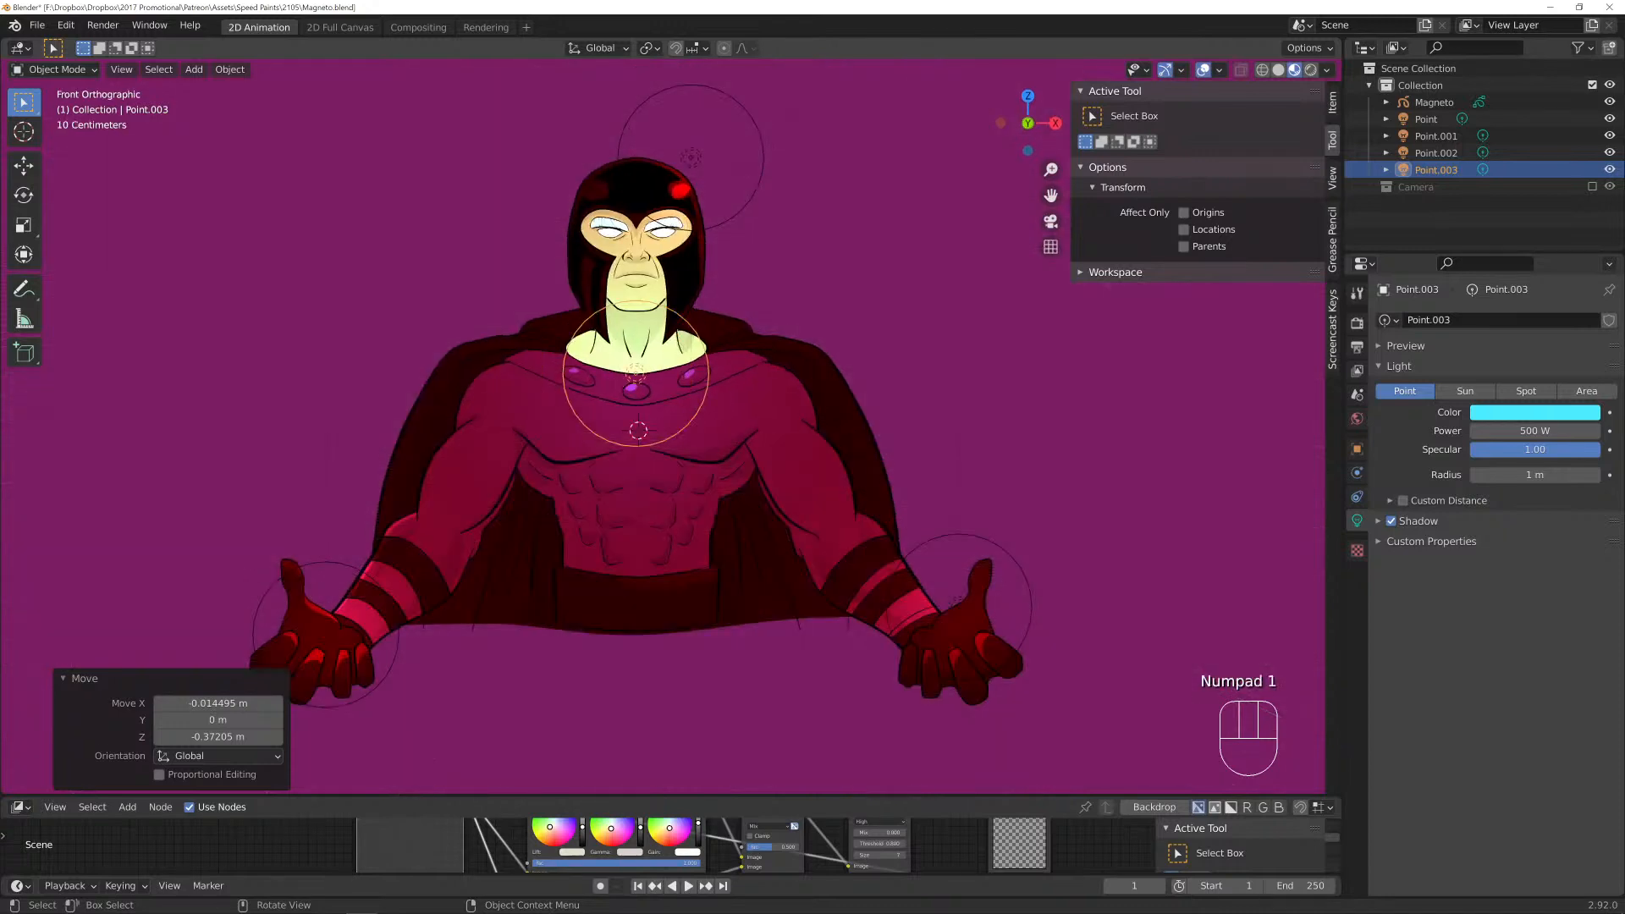
scroll(638, 406, down, 2)
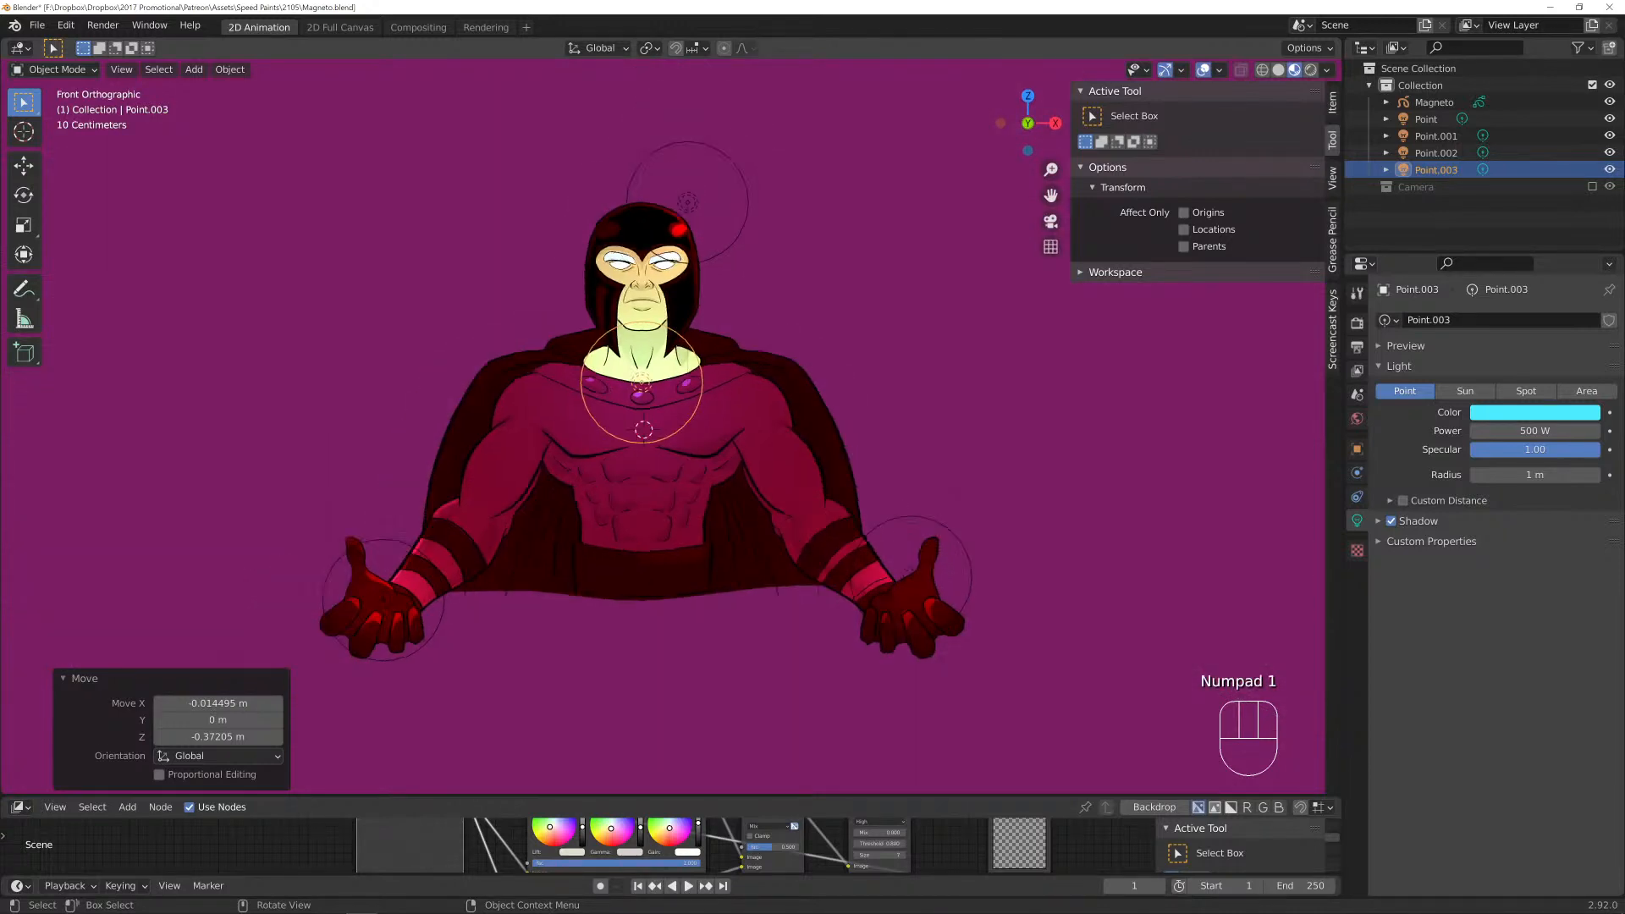
shift+middle_drag(643, 406, 702, 467)
scroll(711, 448, up, 1)
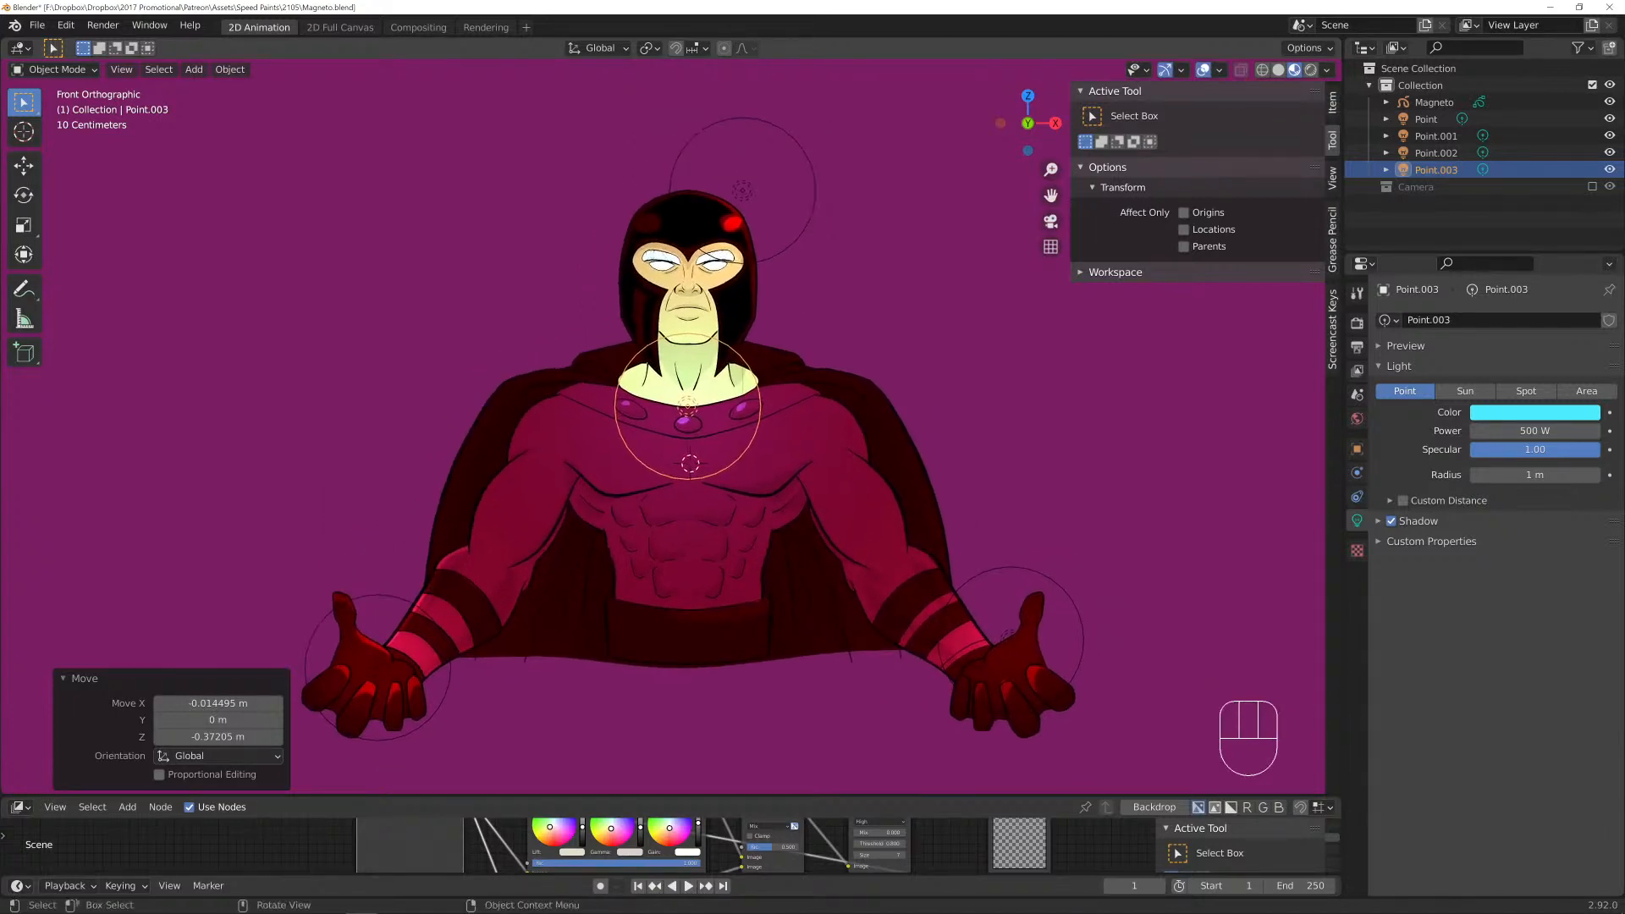
key(ctrl+s)
Select the Magneto drawing and add a new Grease Pencil layer above its inkspots layer.
shift+middle_drag(690, 463, 660, 415)
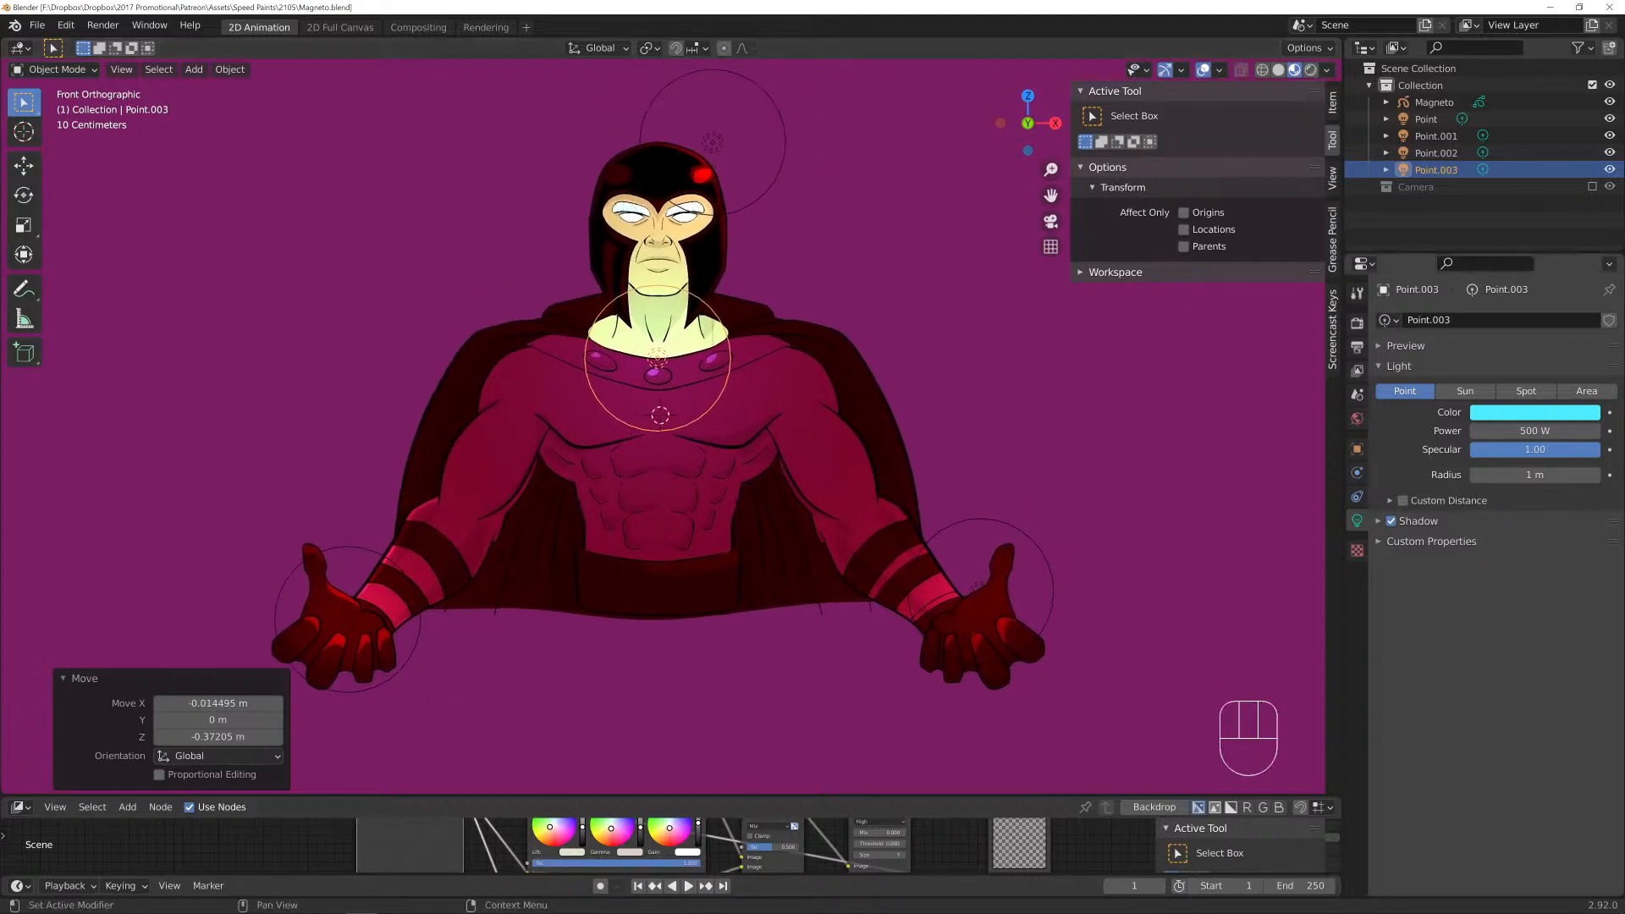
click(1434, 102)
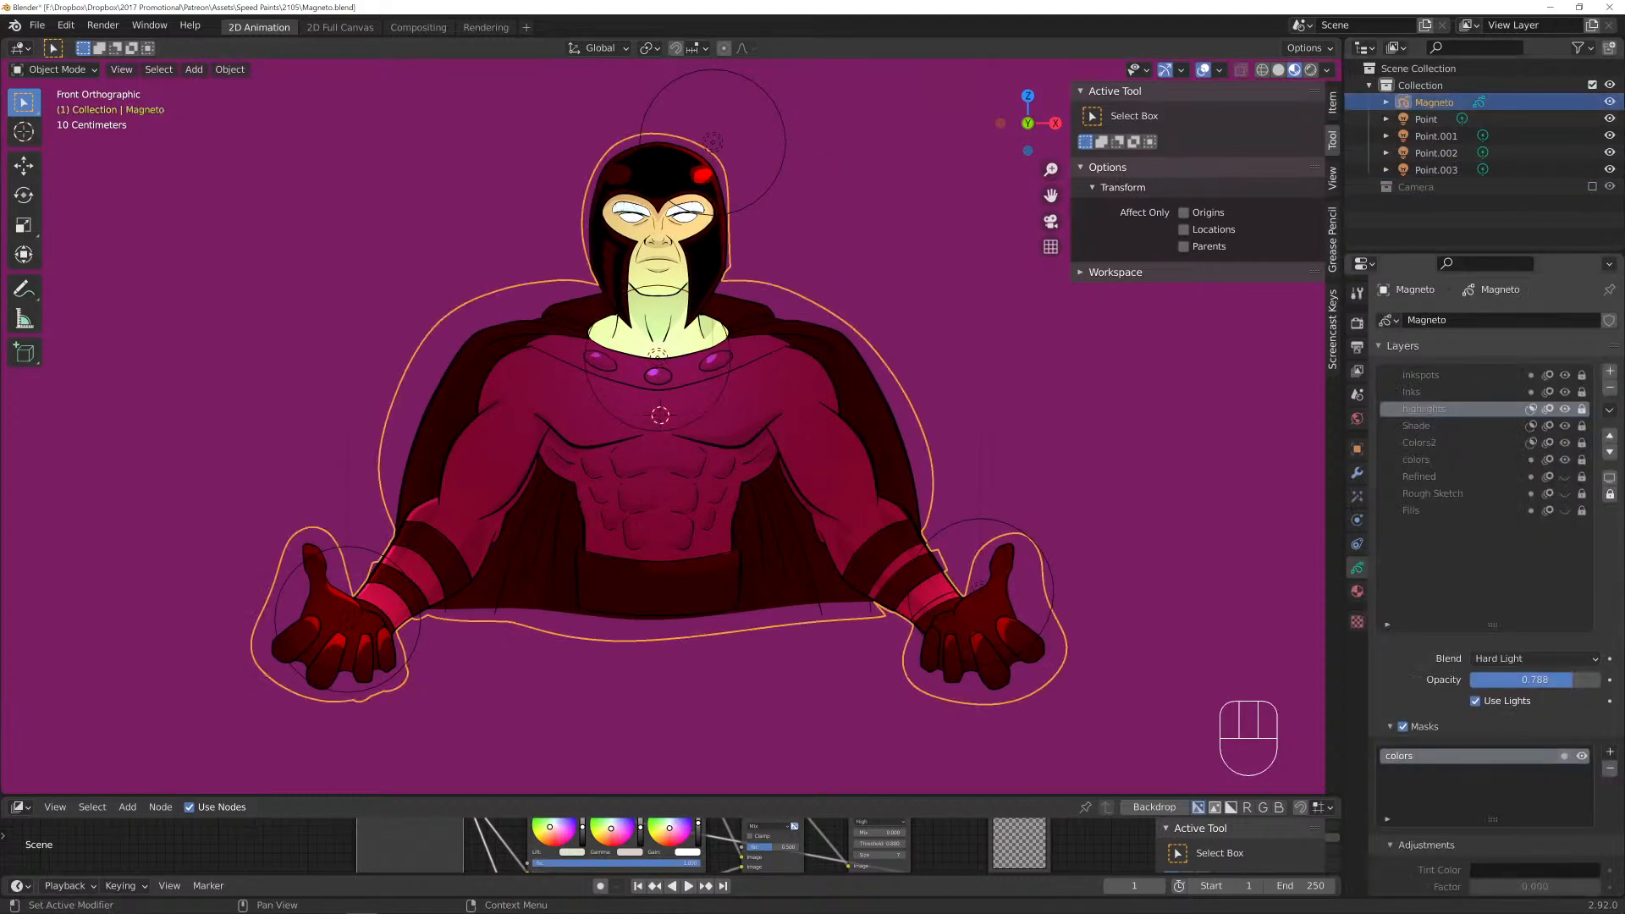
click(1438, 392)
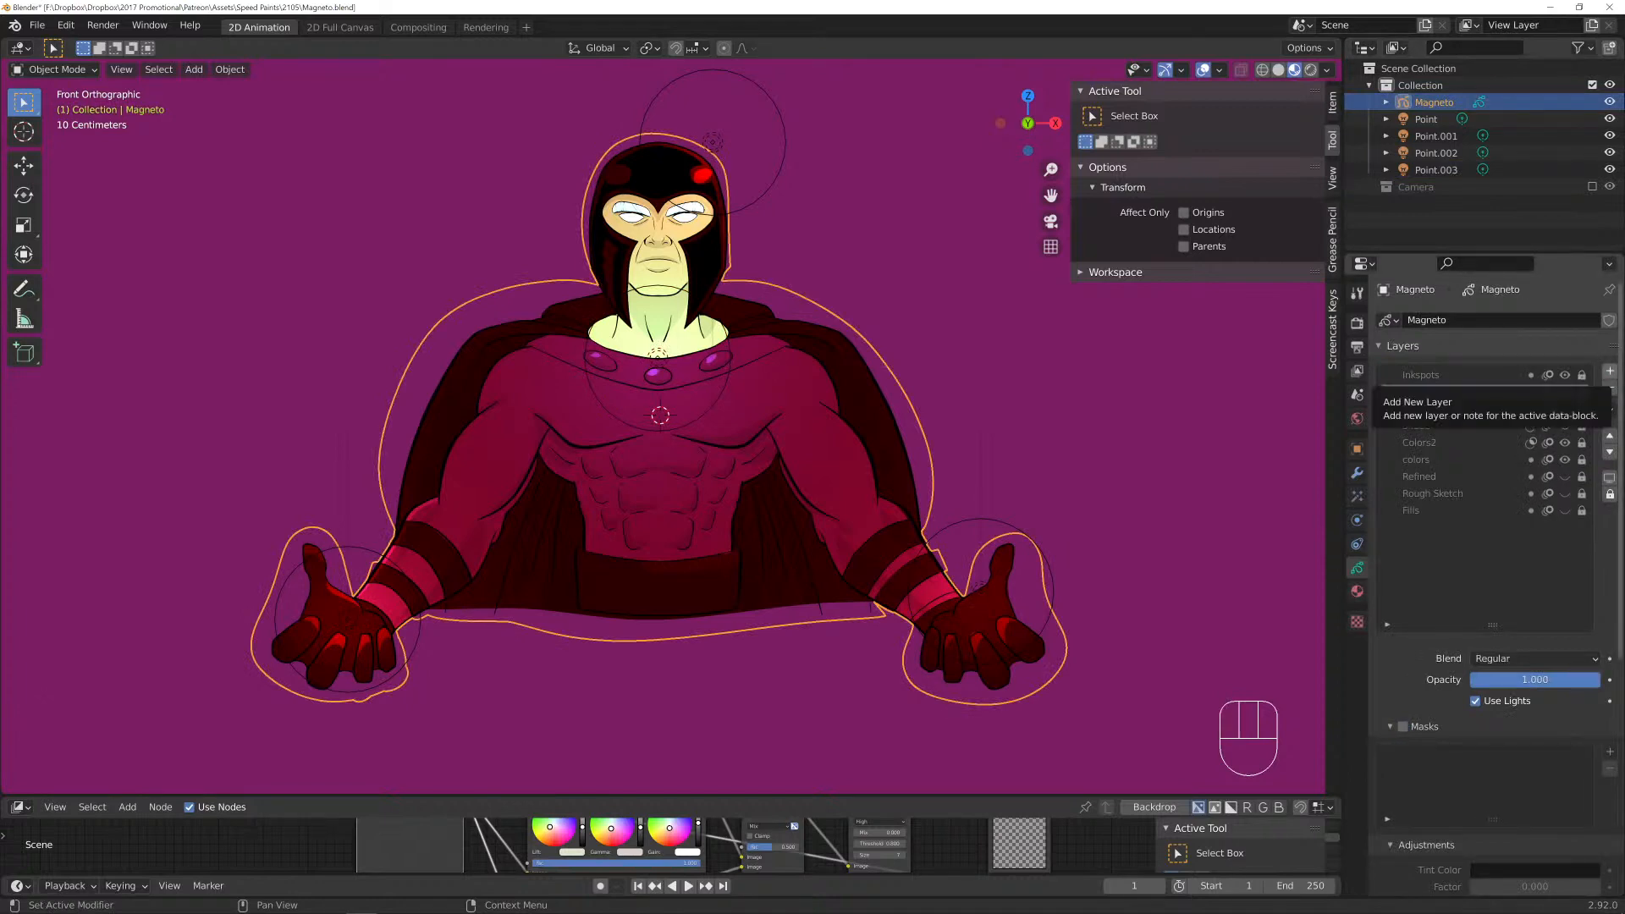
click(1610, 370)
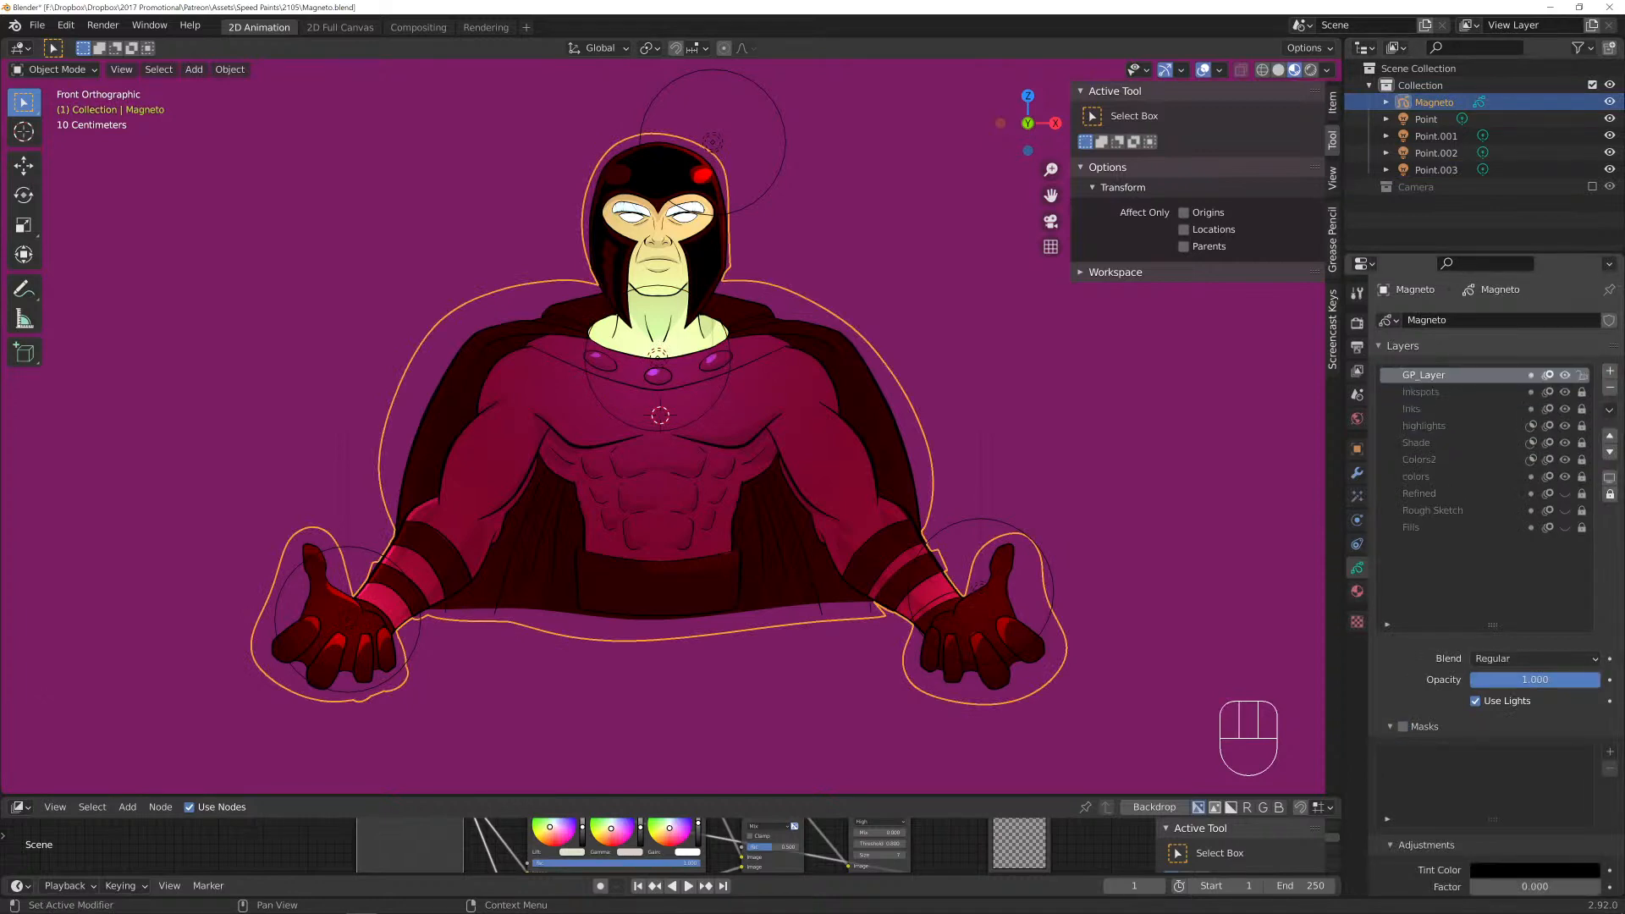
Rename the new layer magneticEffect and switch the Magneto drawing to Draw mode with the cyan palette color.
double_click(1423, 375)
text(magneticEffect)
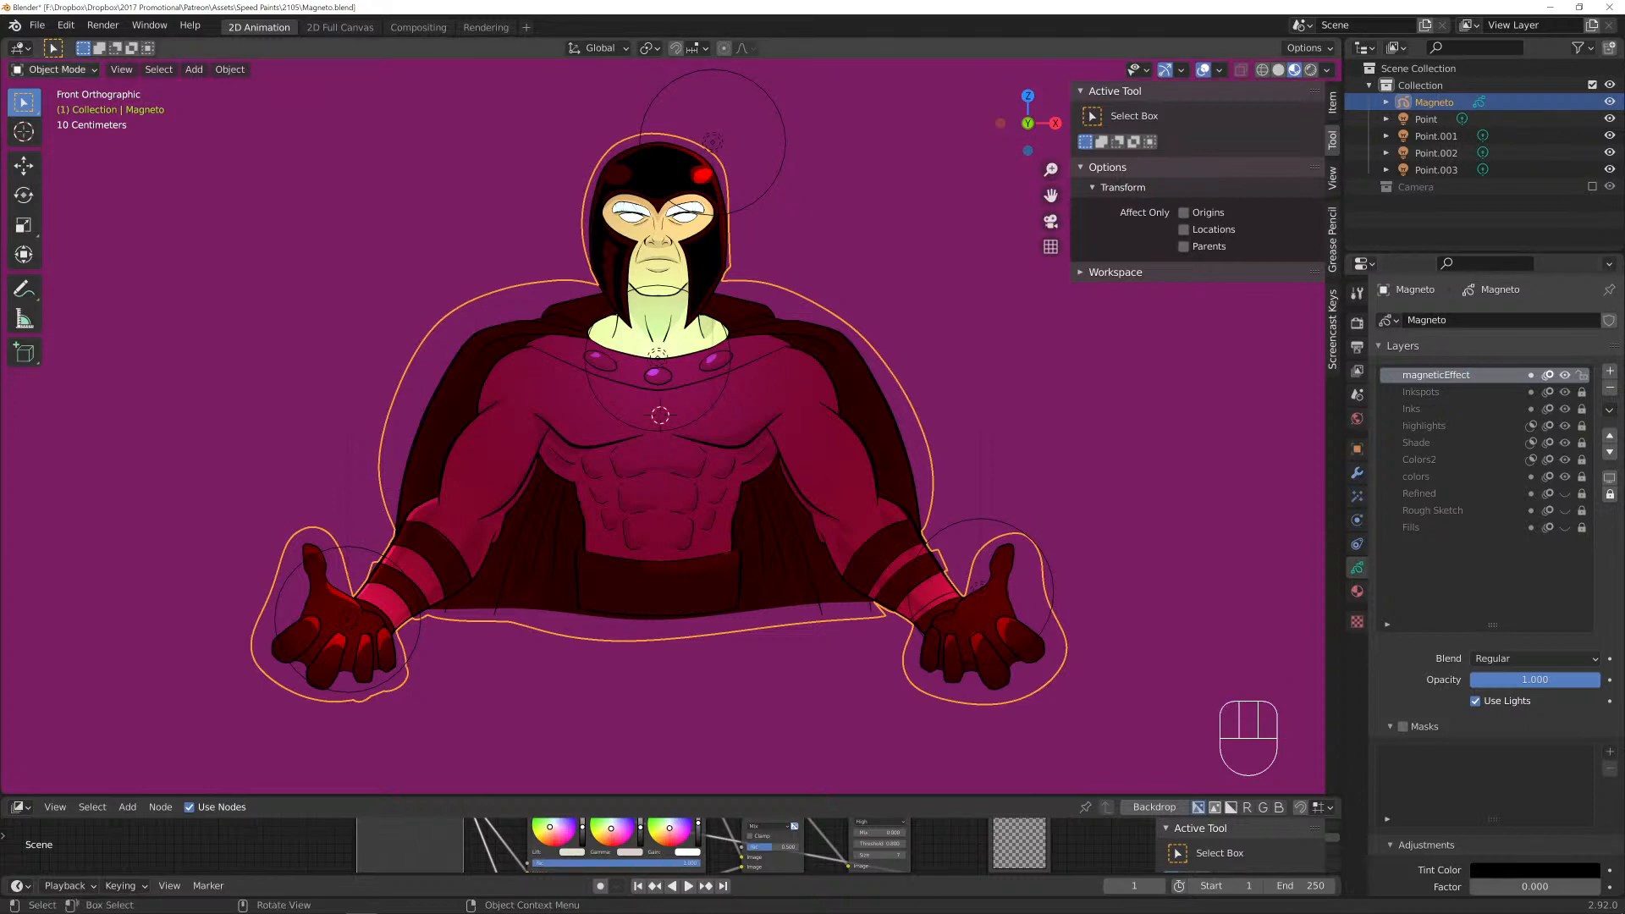
drag(55, 69, 43, 146)
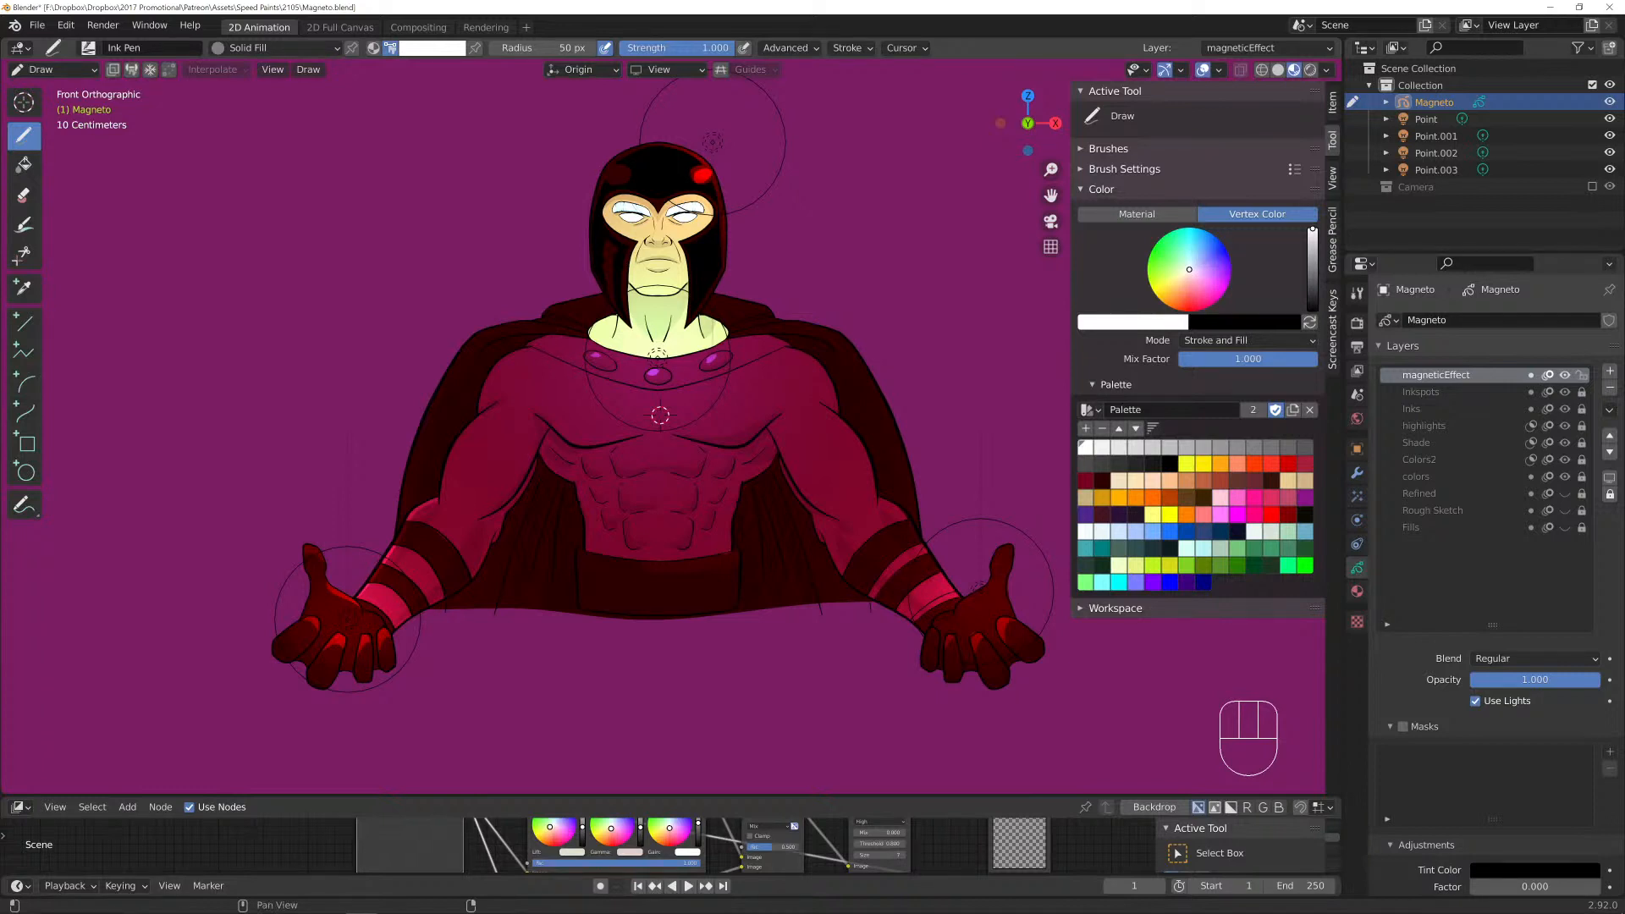
click(1118, 582)
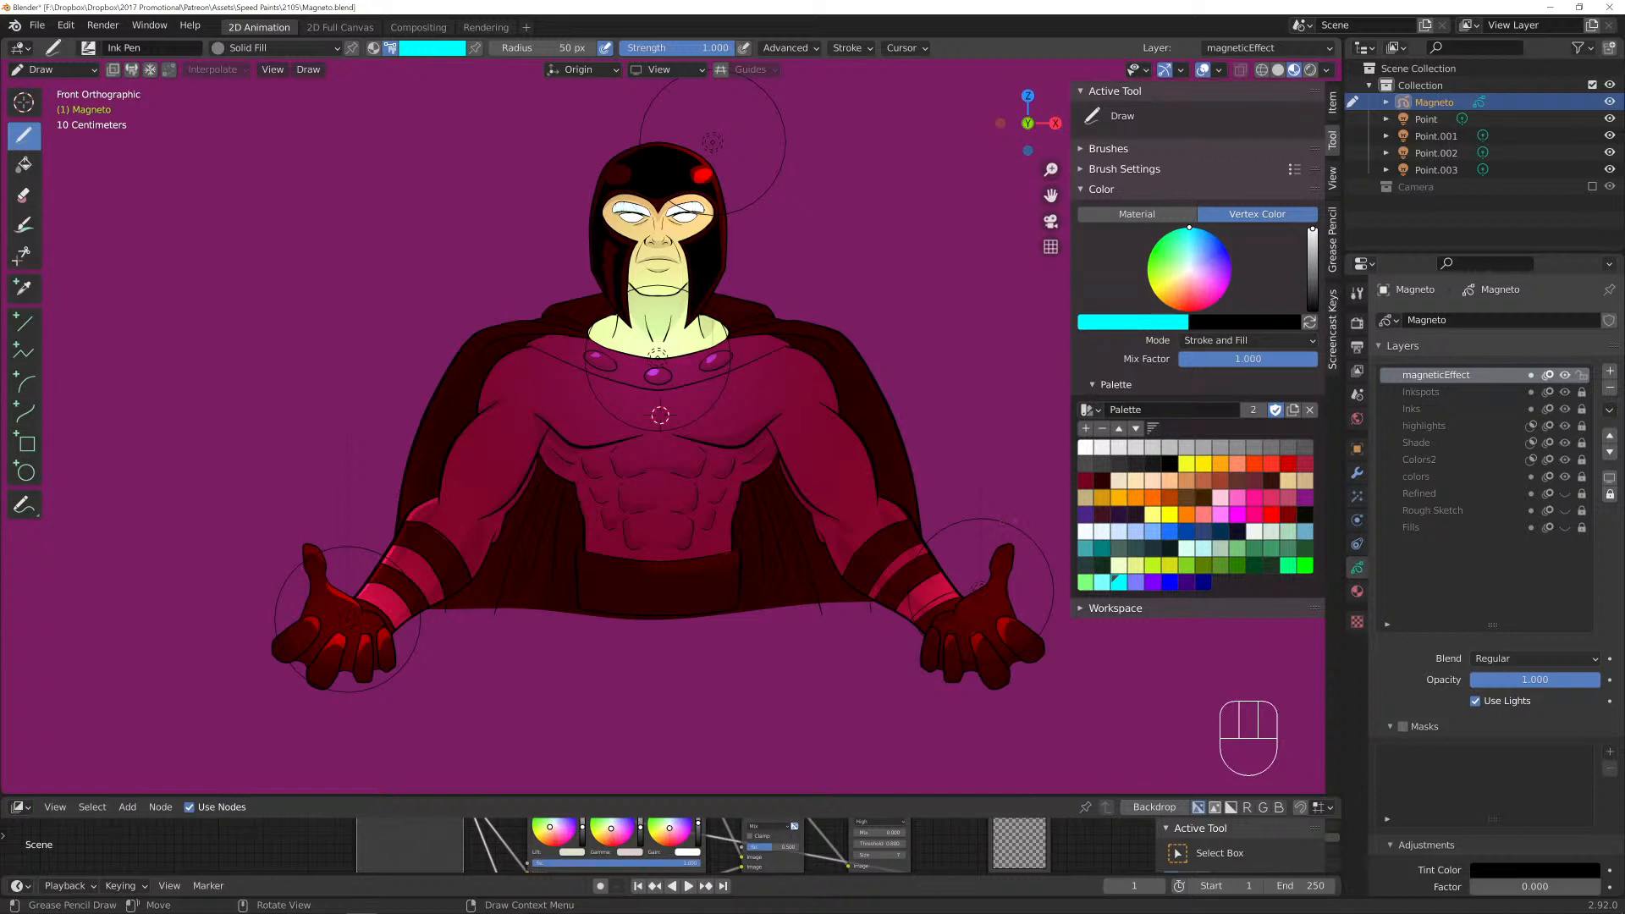
Delete the magneticEffect layer from the Magneto drawing and return to Object Mode.
drag(682, 152, 713, 143)
scroll(713, 142, up, 5)
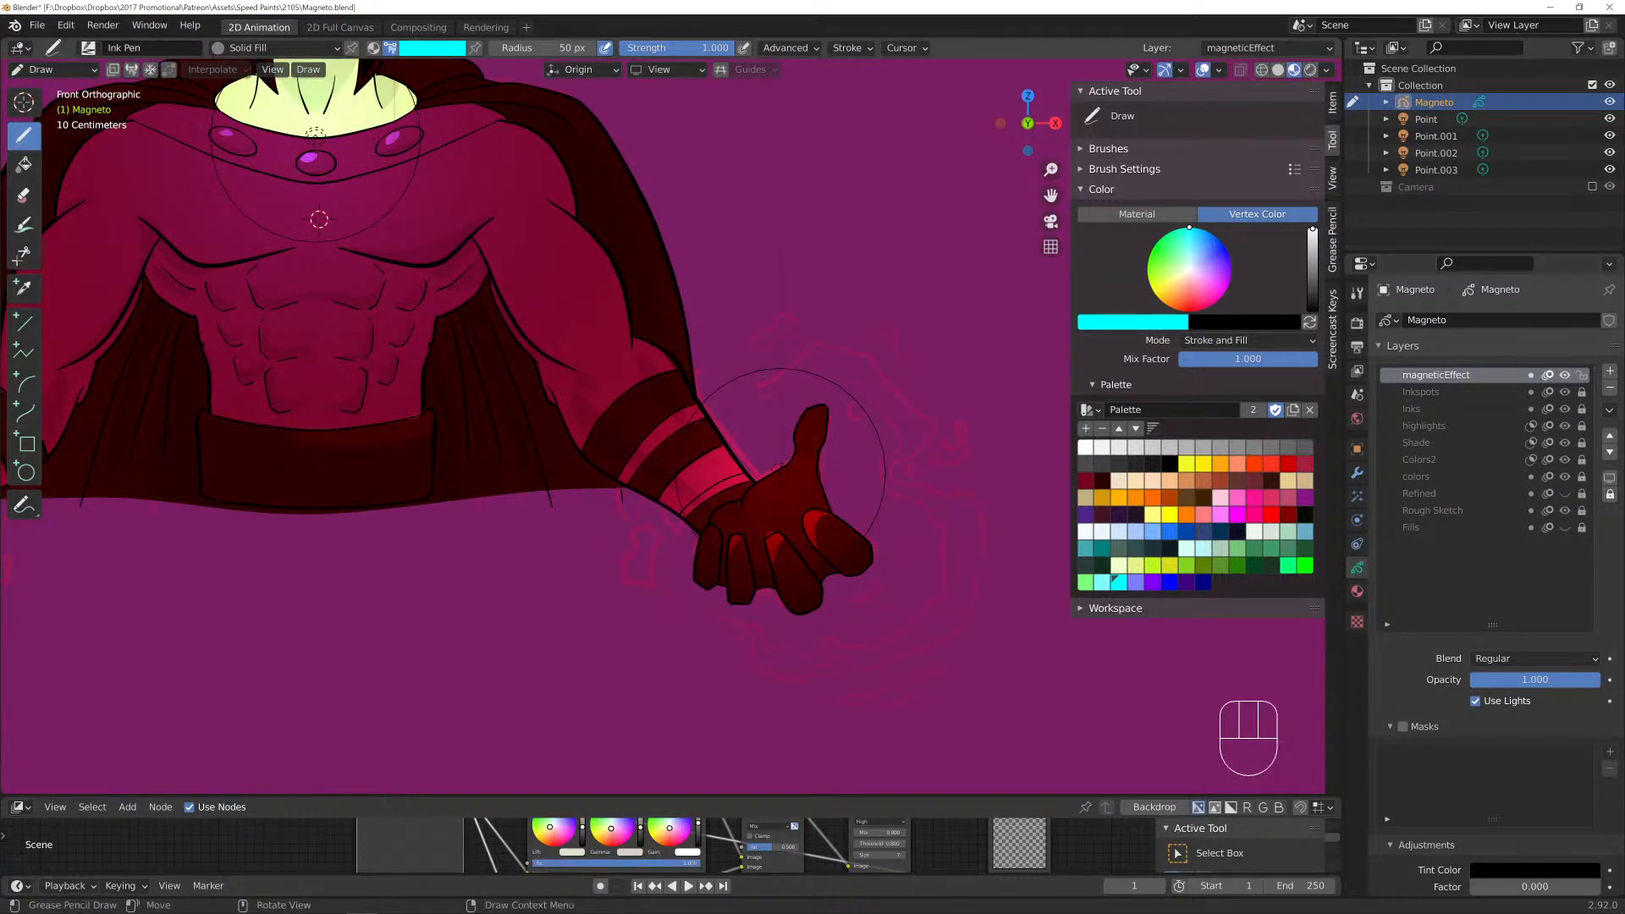
click(1609, 388)
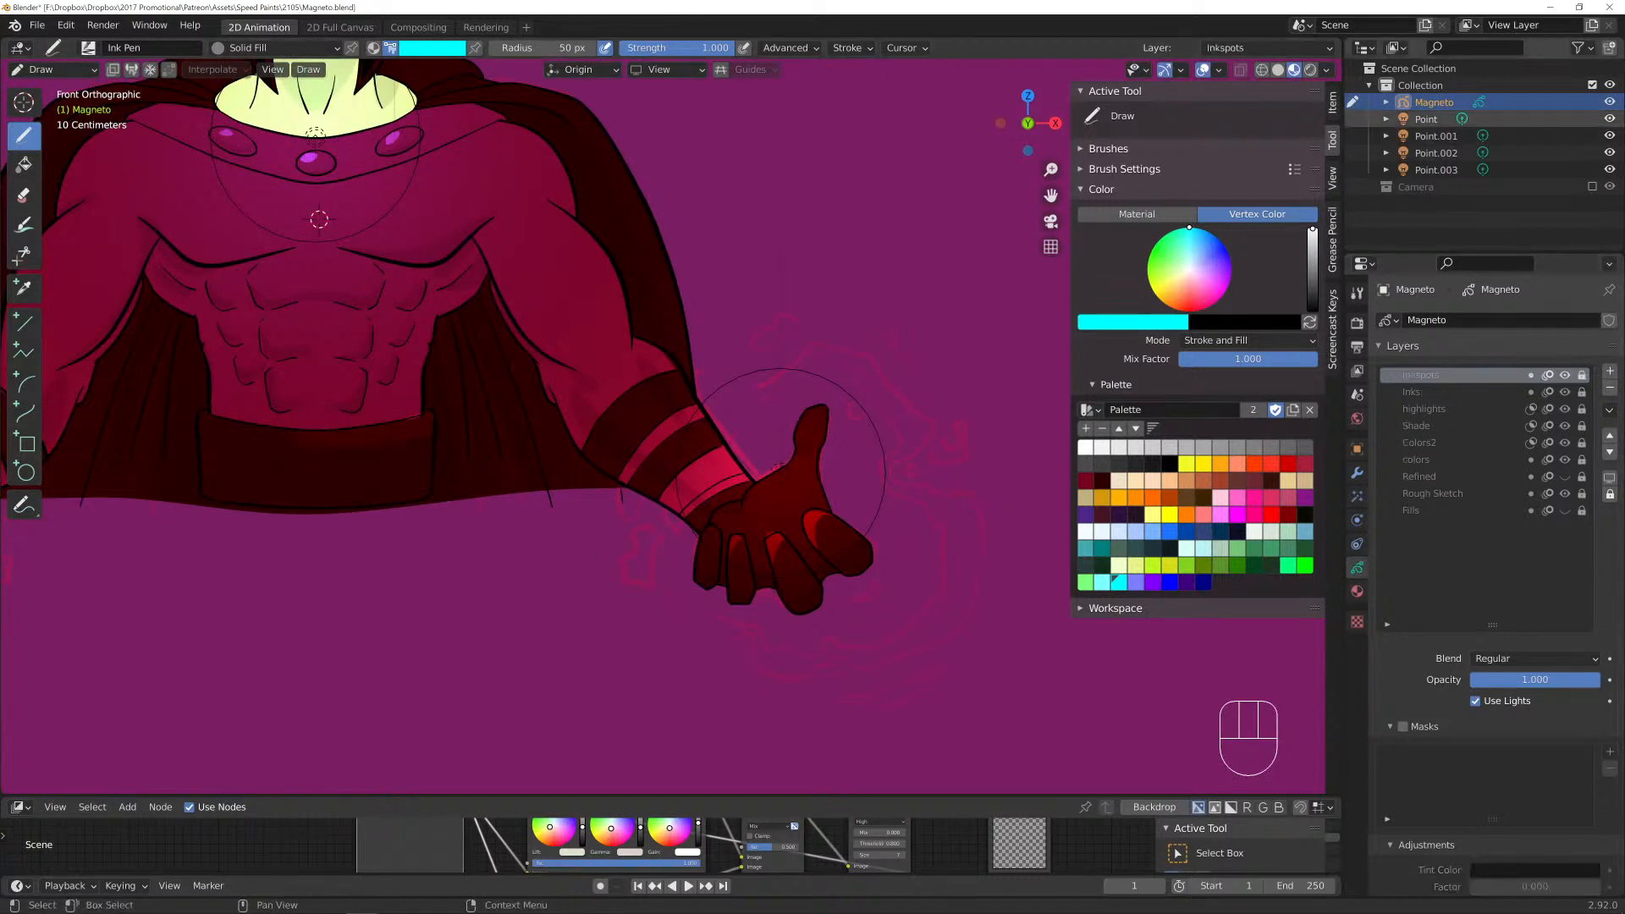
click(51, 70)
click(47, 85)
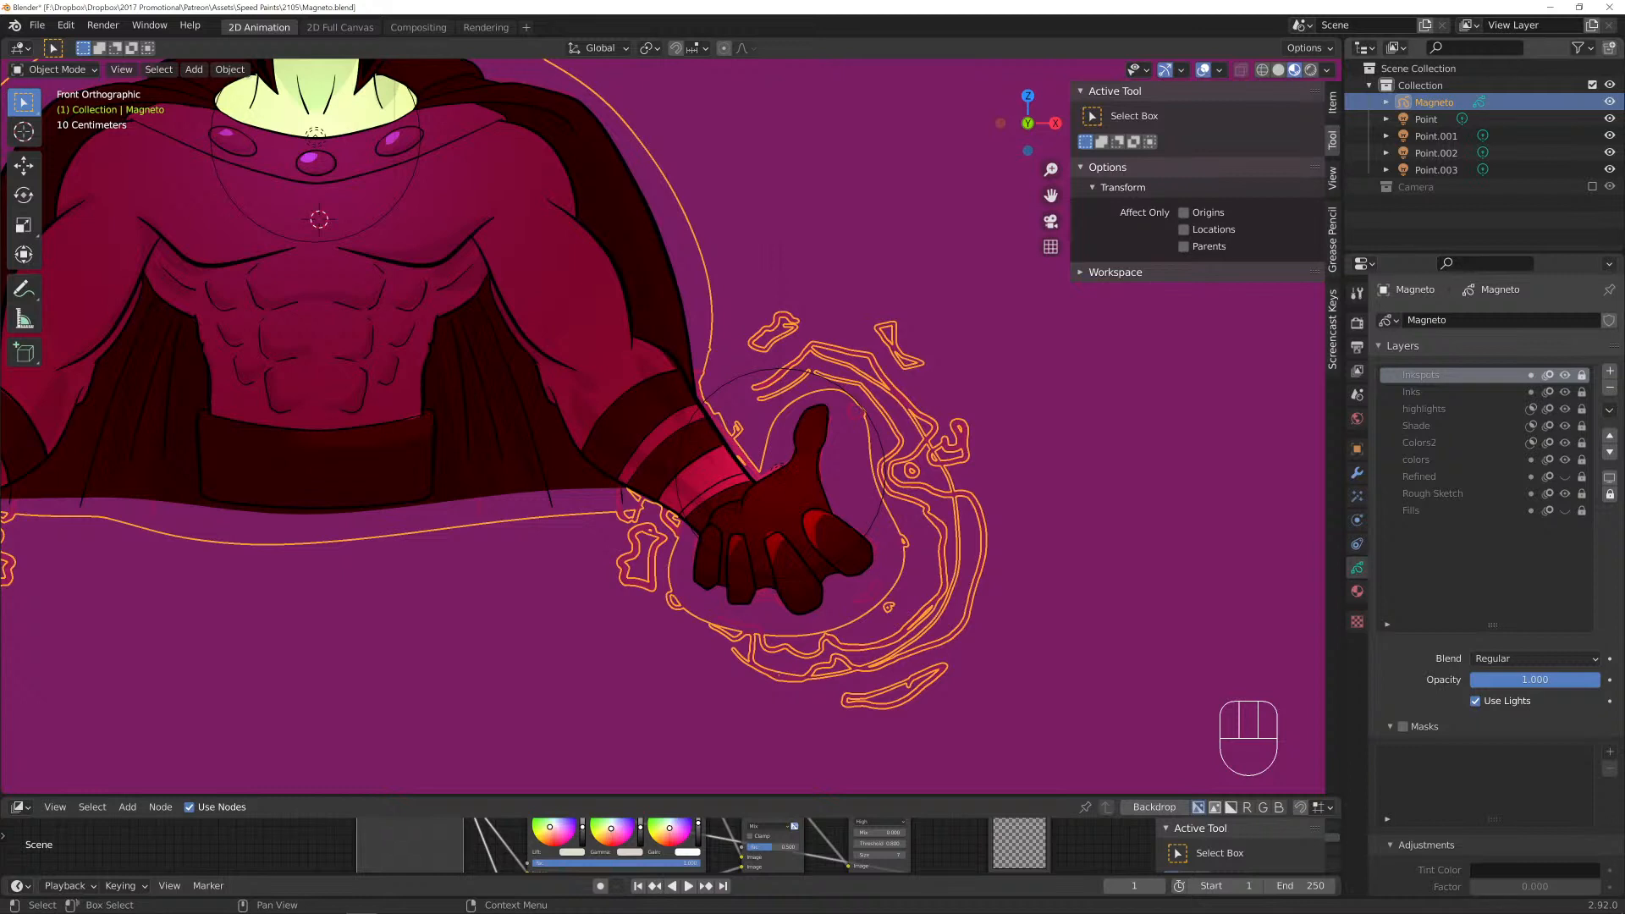
click(1357, 472)
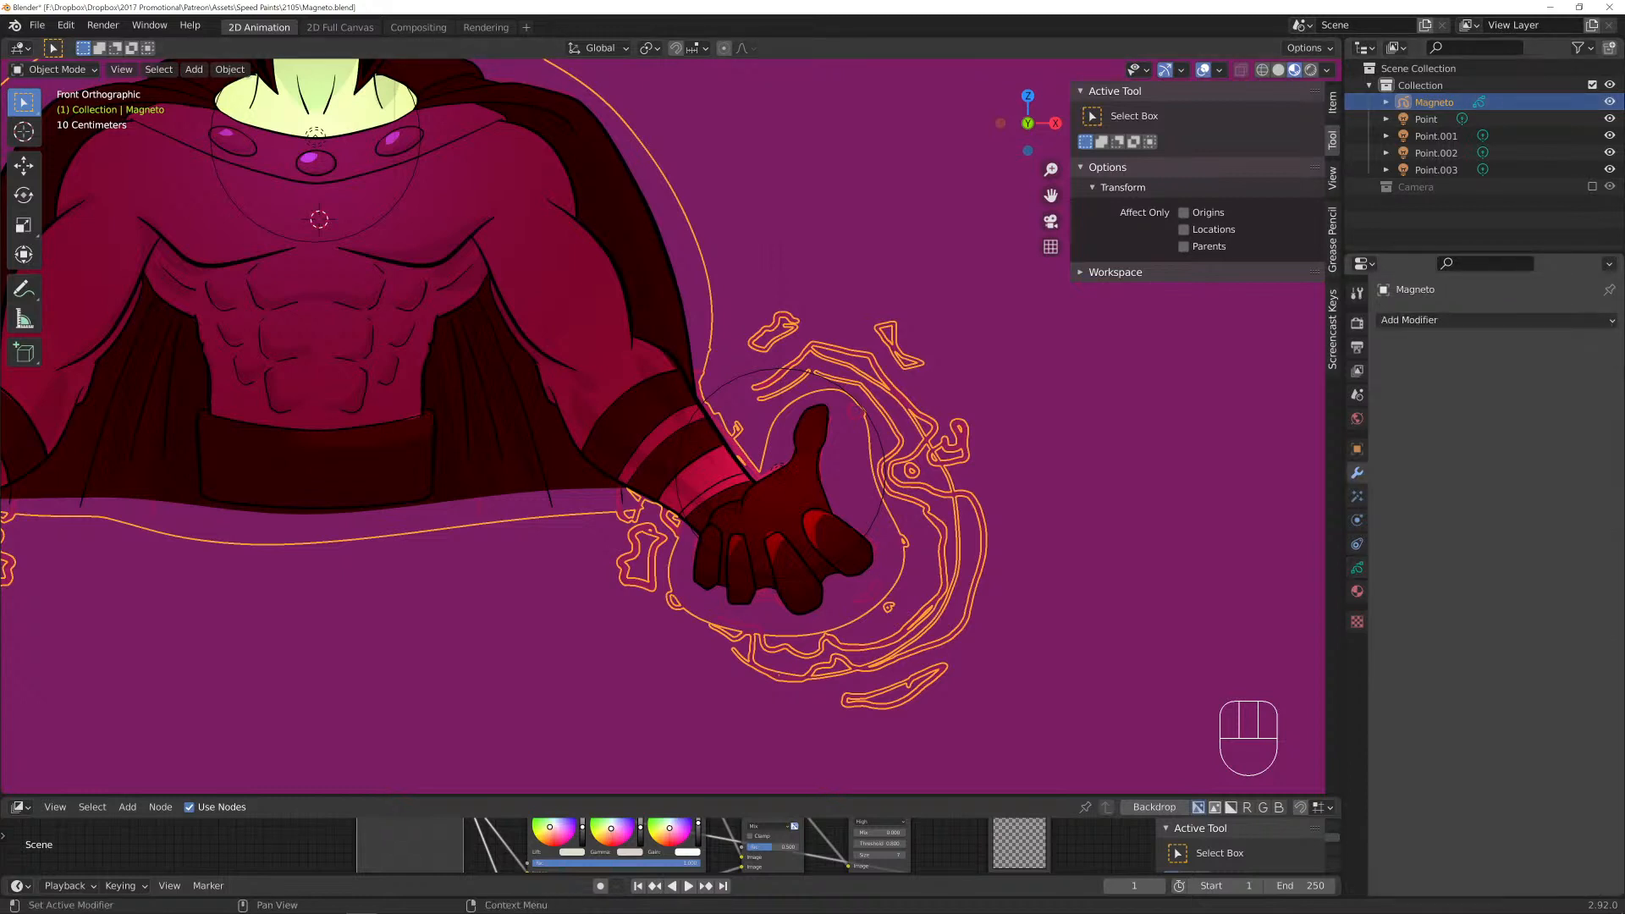
click(1494, 320)
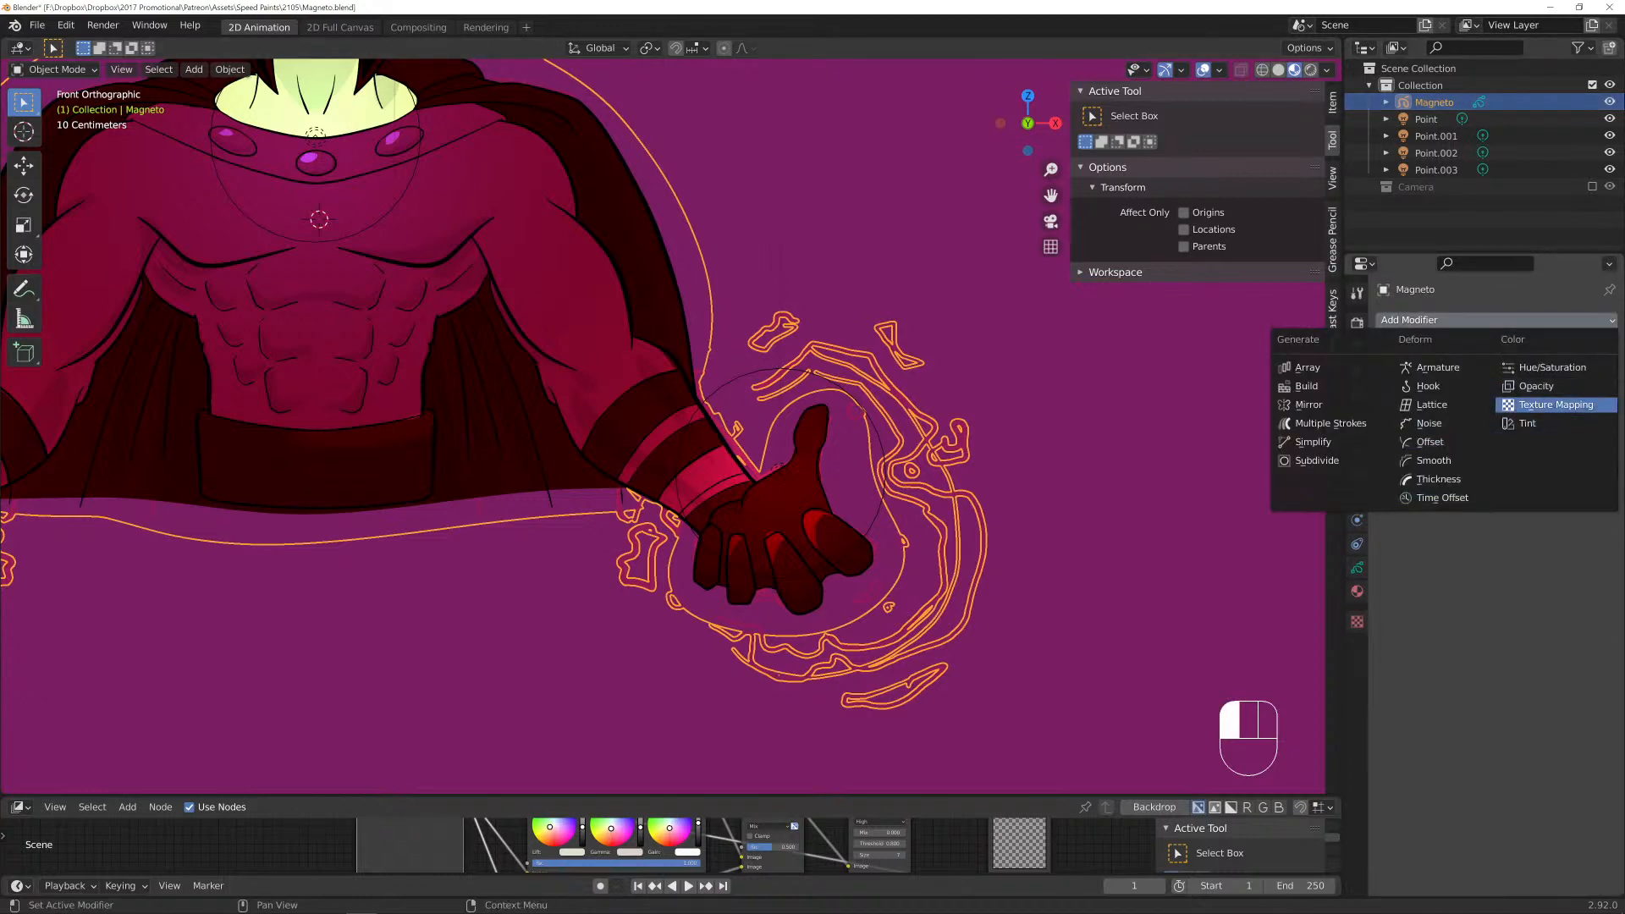
key(Escape)
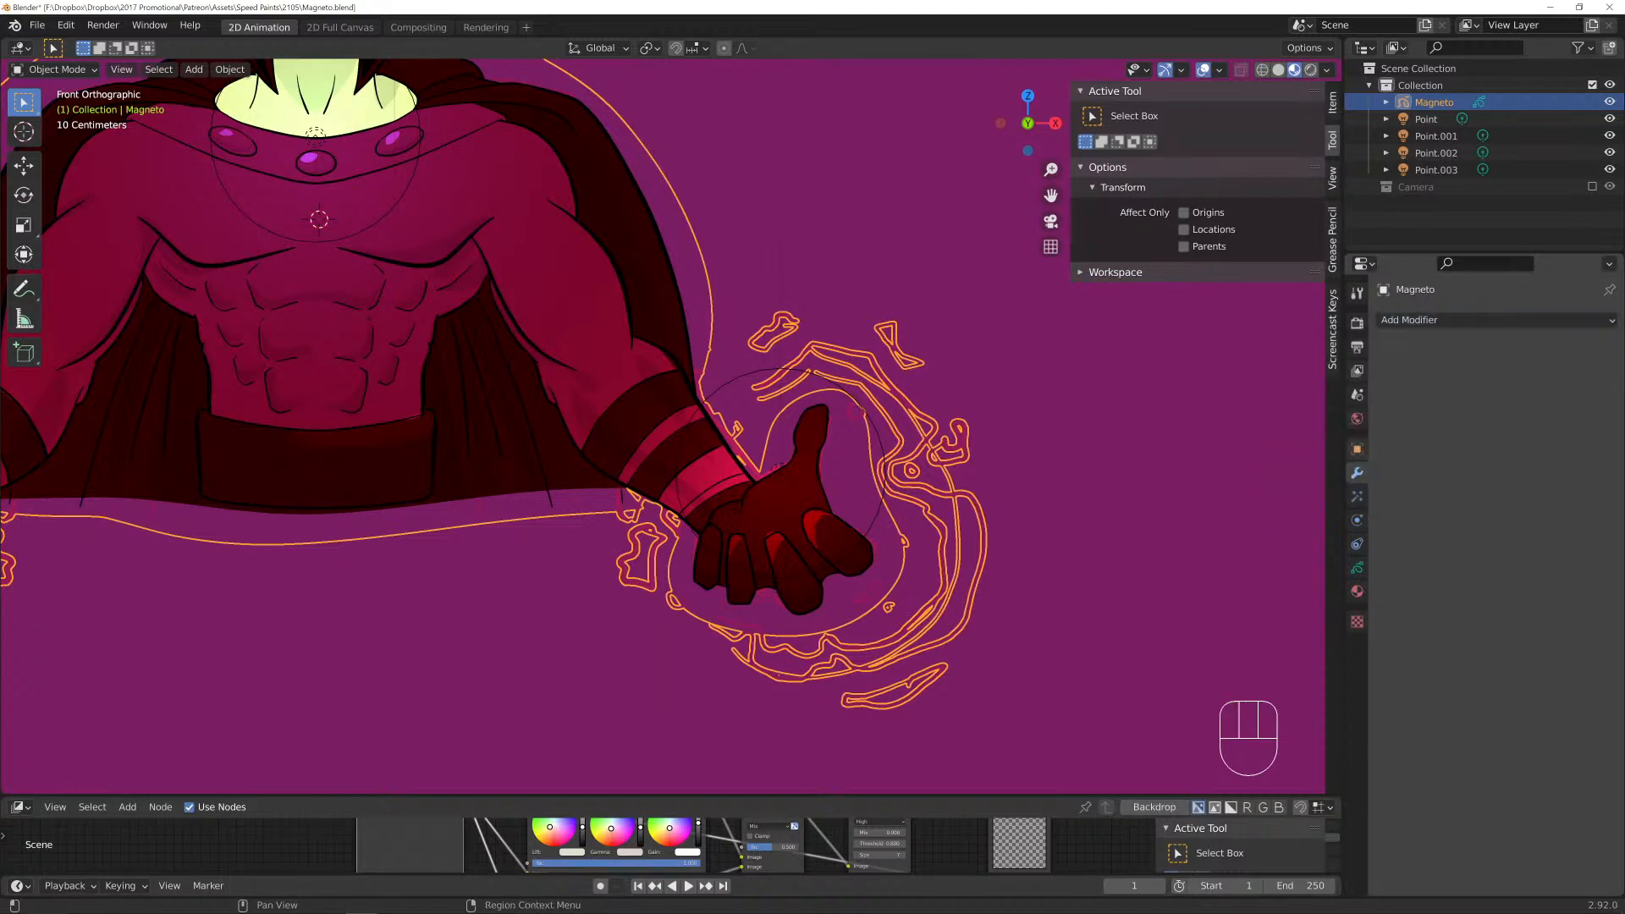
click(1357, 496)
click(1493, 319)
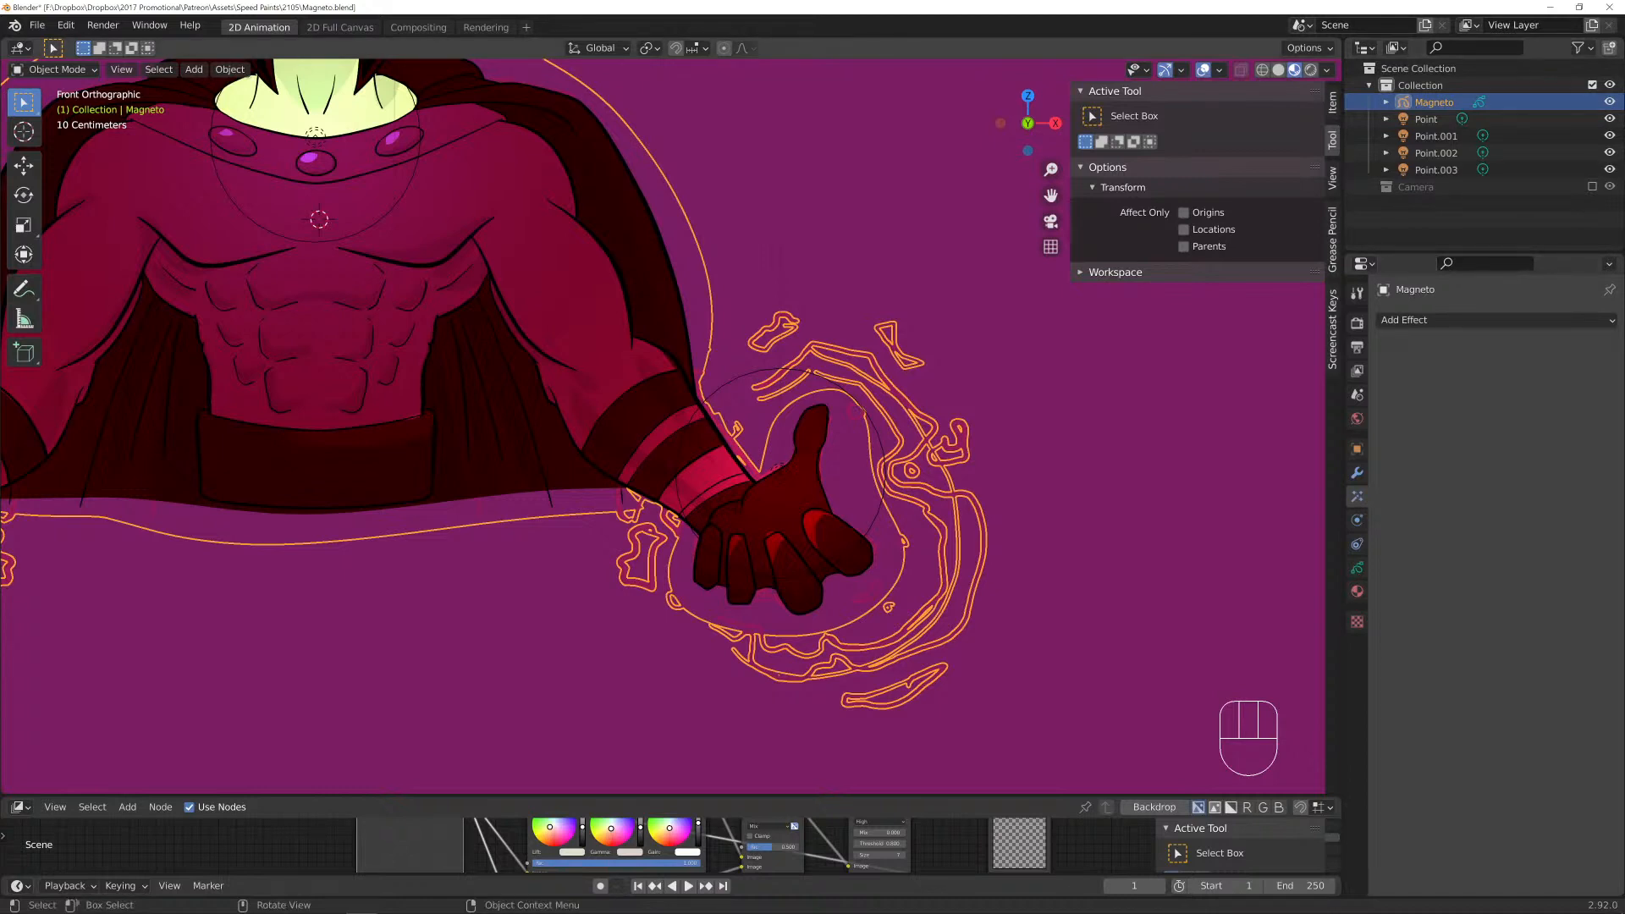
Add a blank Grease Pencil object to the scene and rename it Effects.
scroll(663, 426, down, 2)
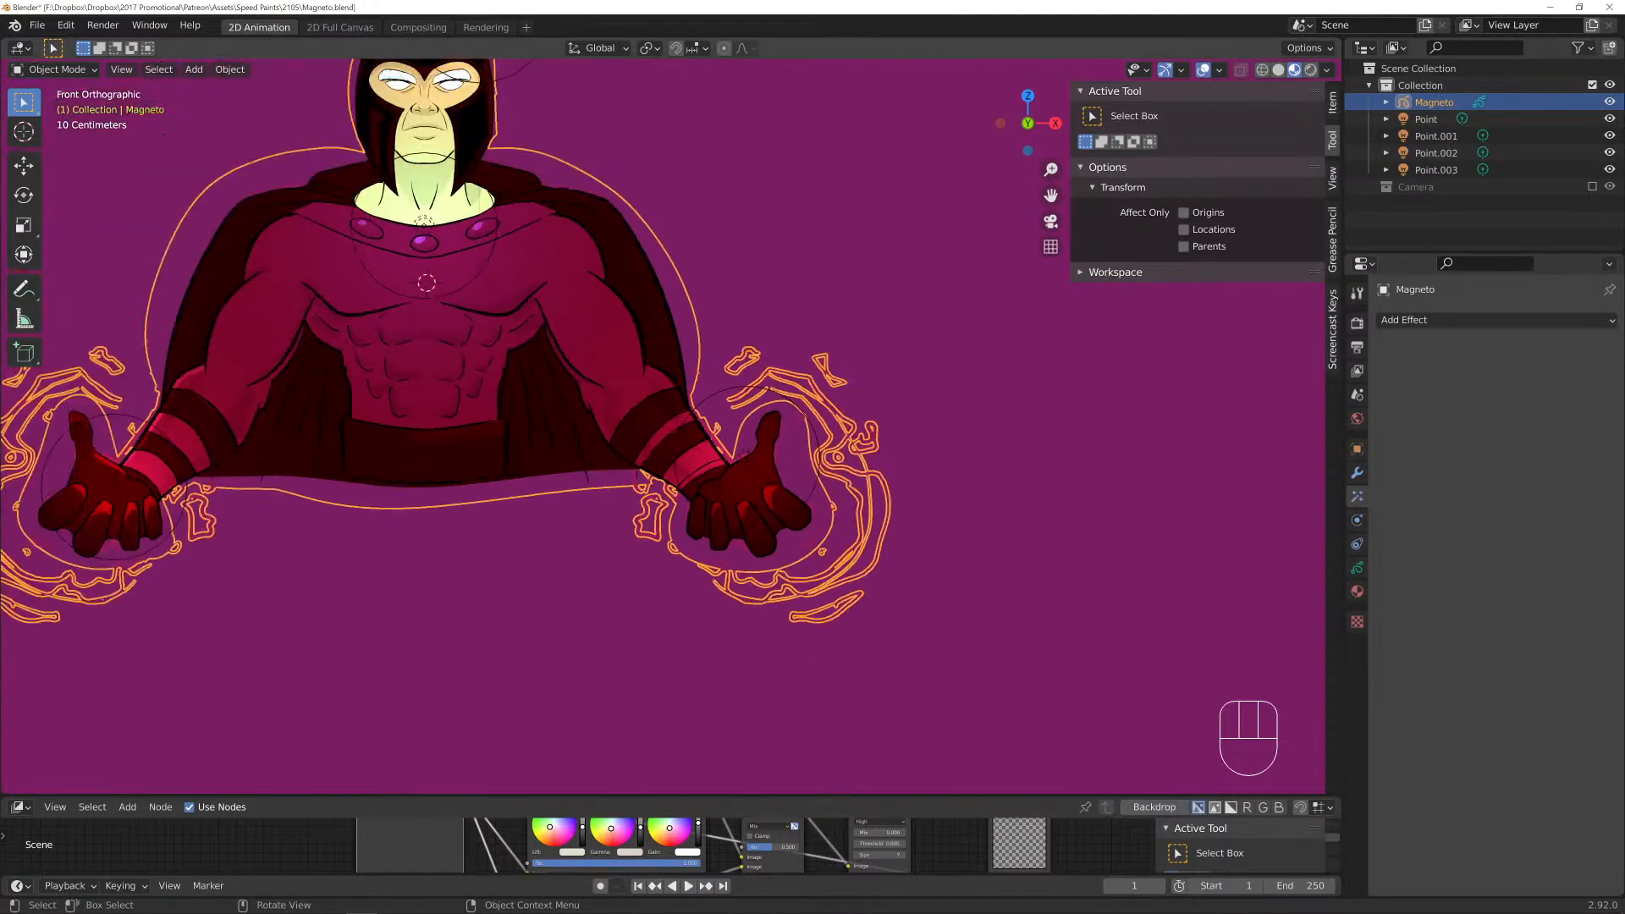
key(shift+a)
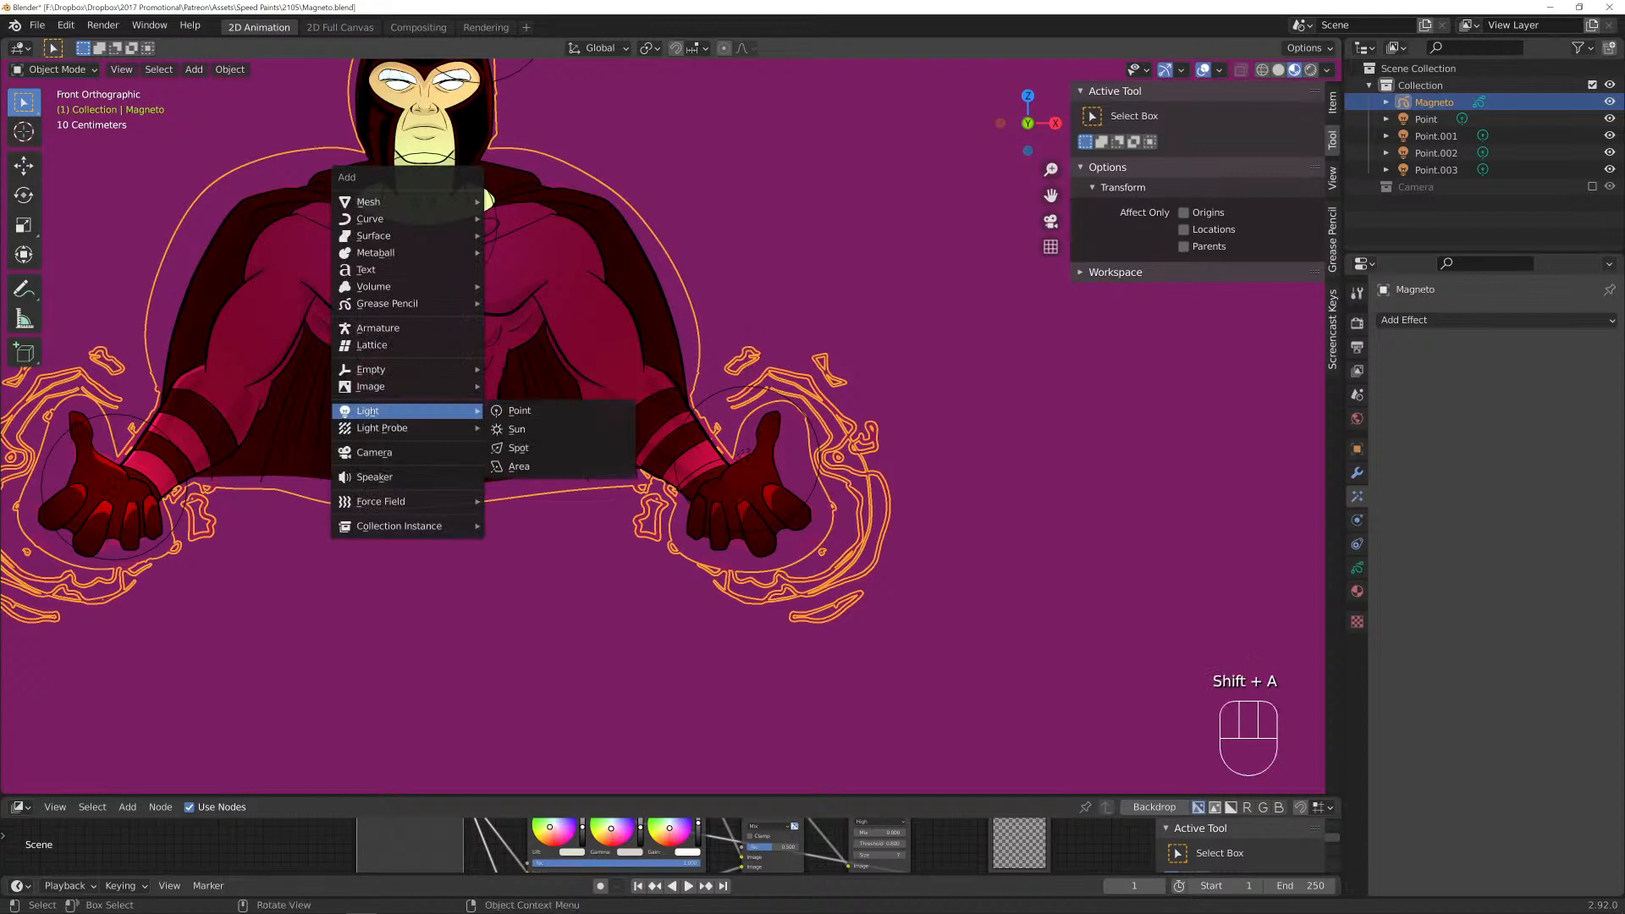
mouse_move(397, 303)
click(521, 303)
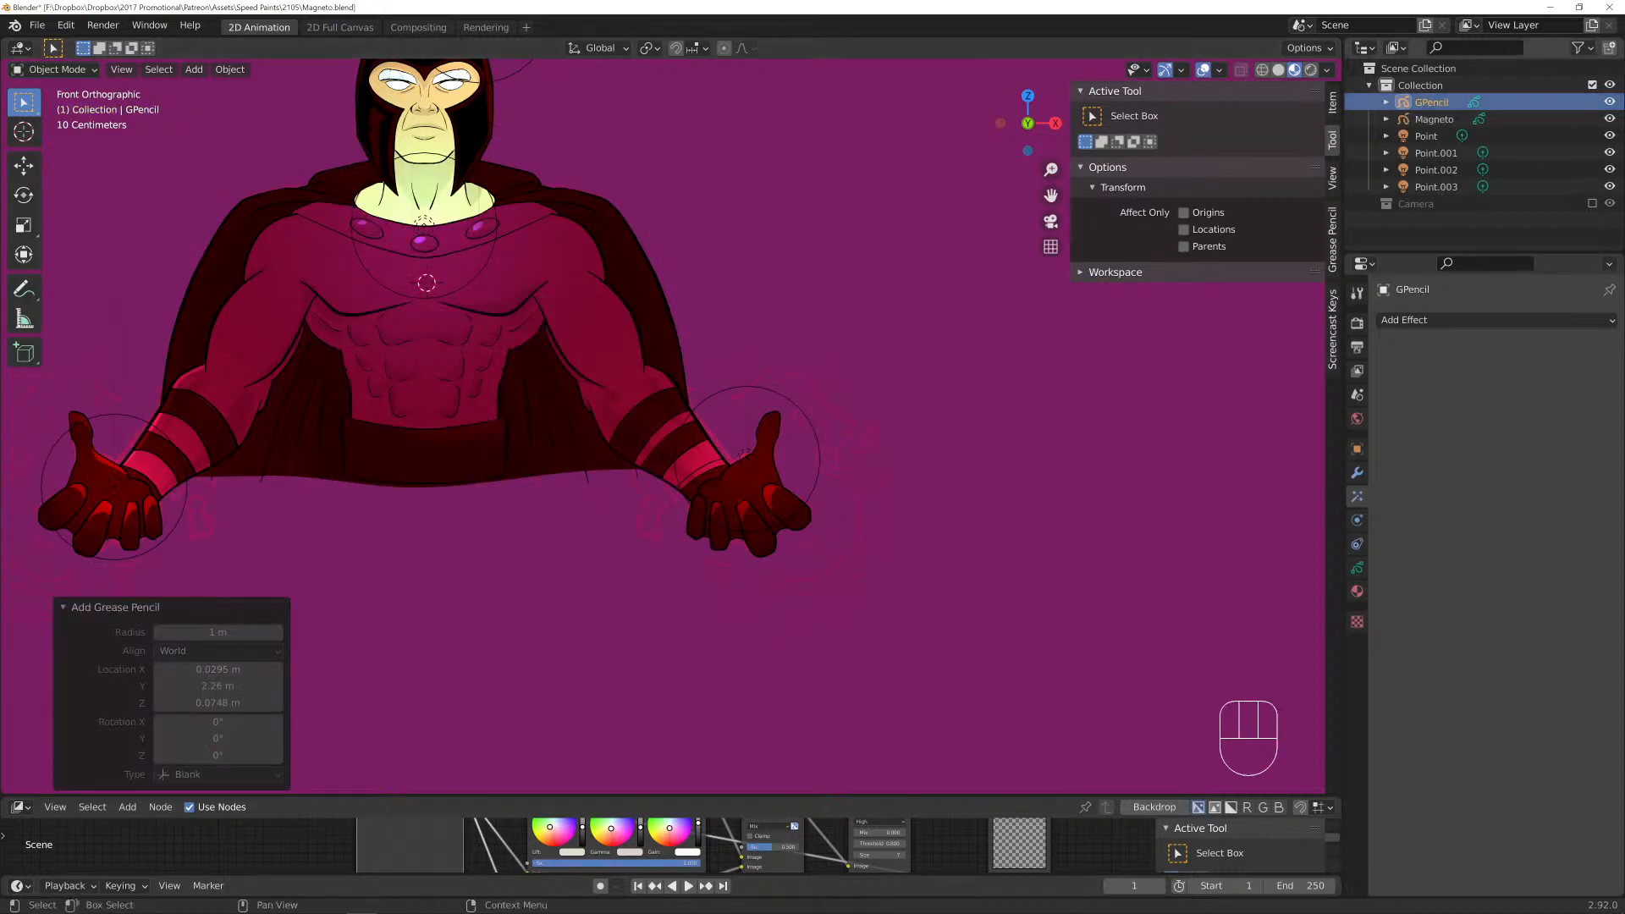
double_click(1431, 101)
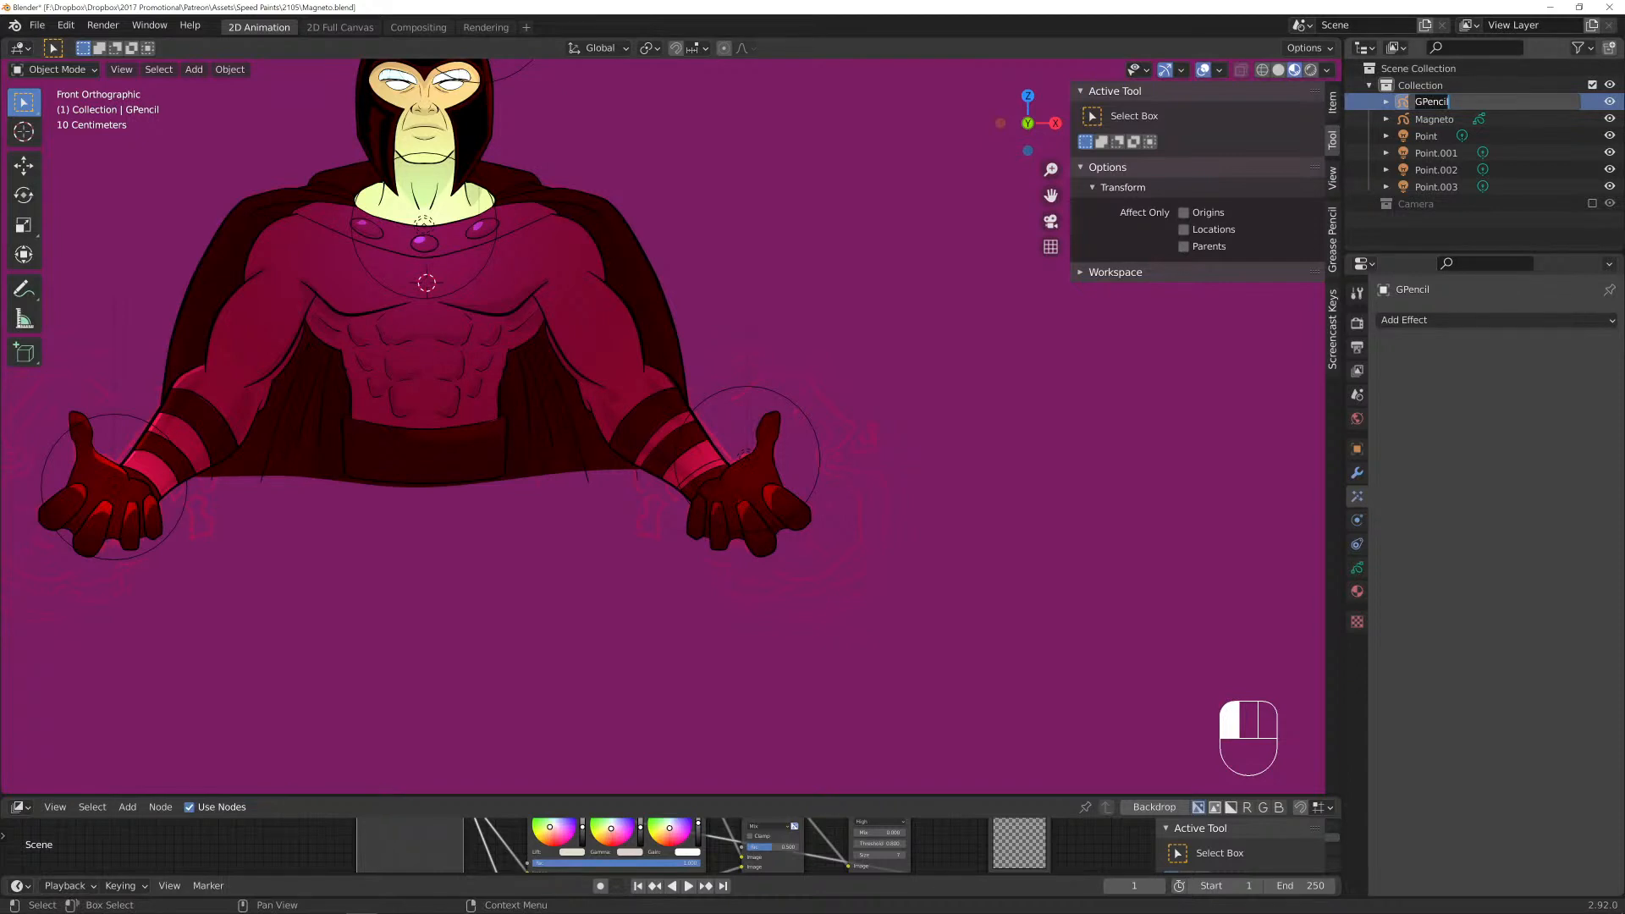
text(Effects)
key(Return)
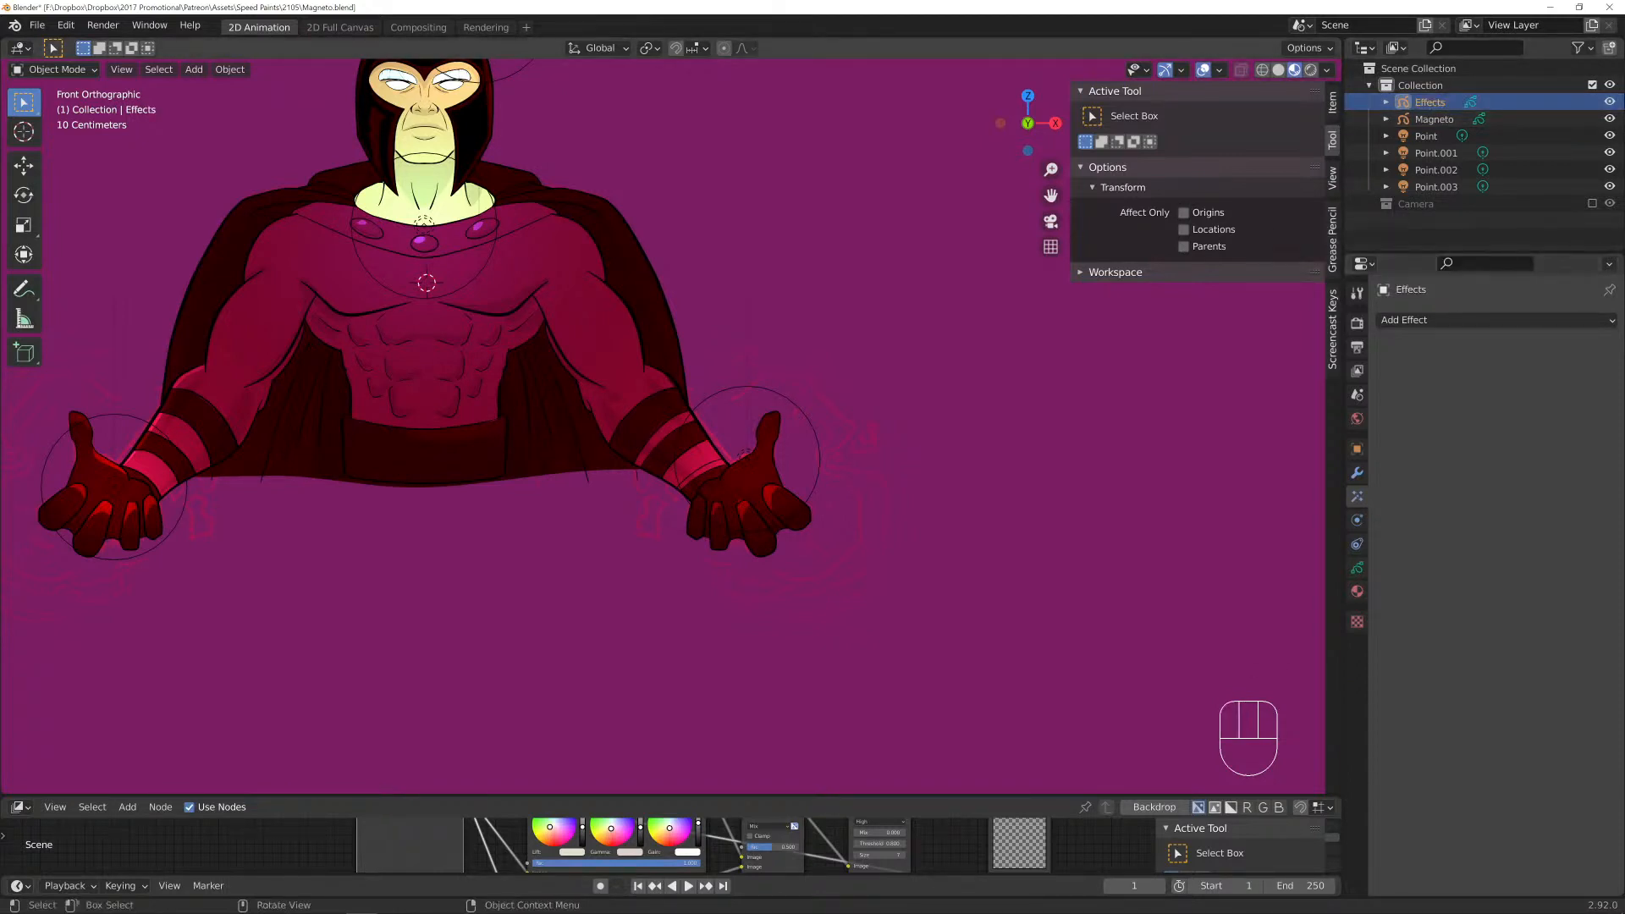
Switch the Effects object to Draw mode and undo the trial stroke beside Magneto's left hand.
click(1356, 567)
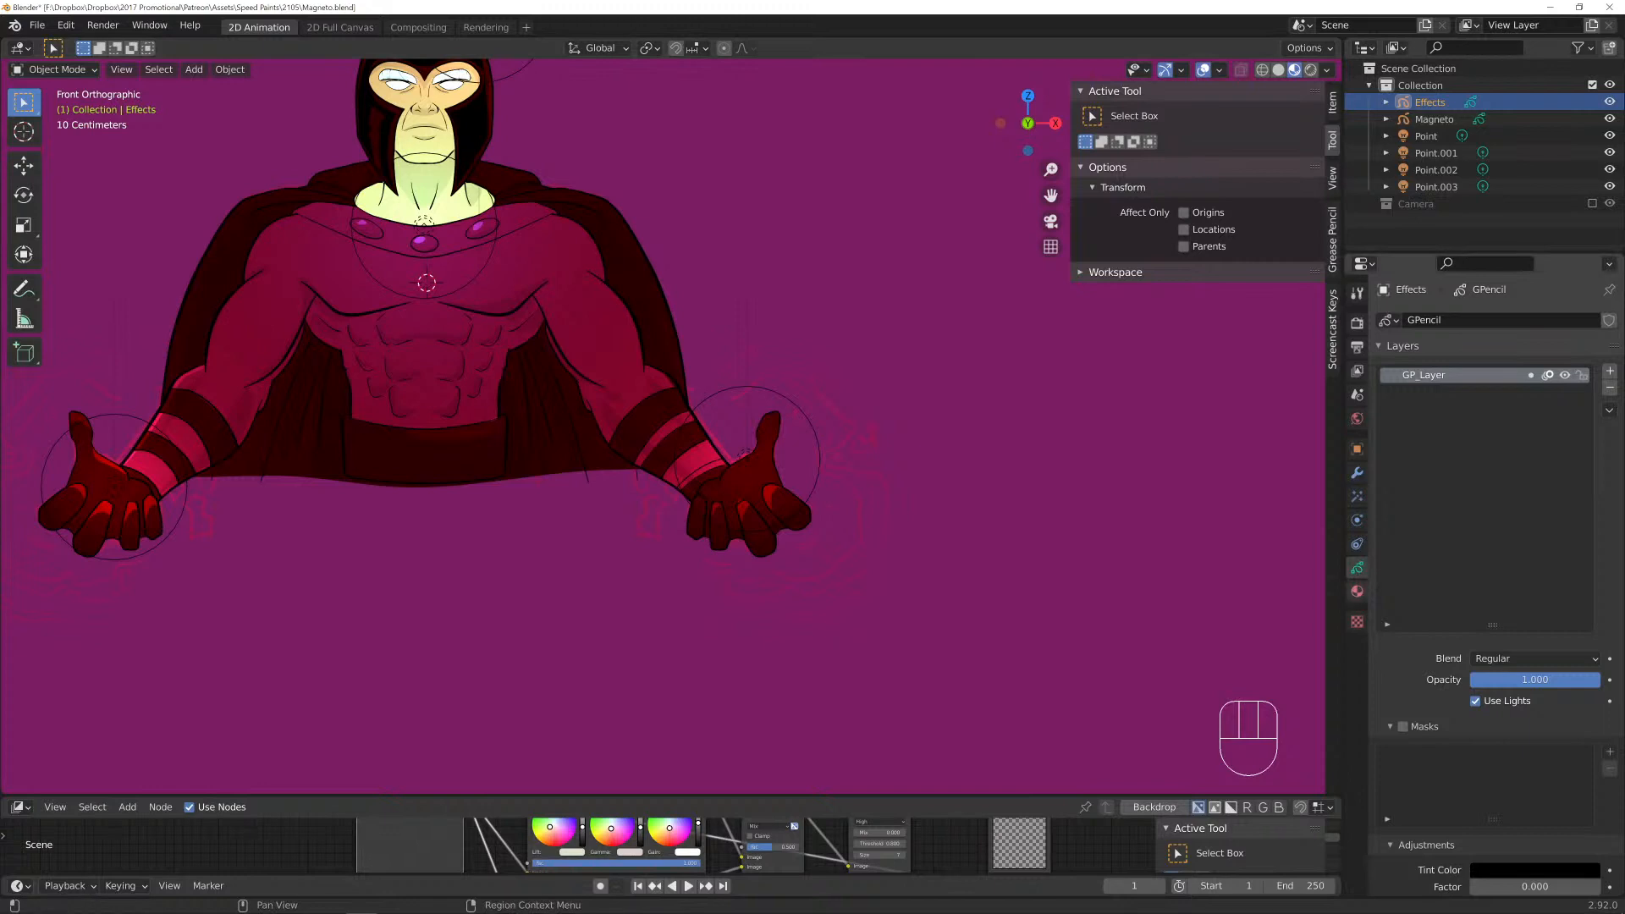
click(53, 70)
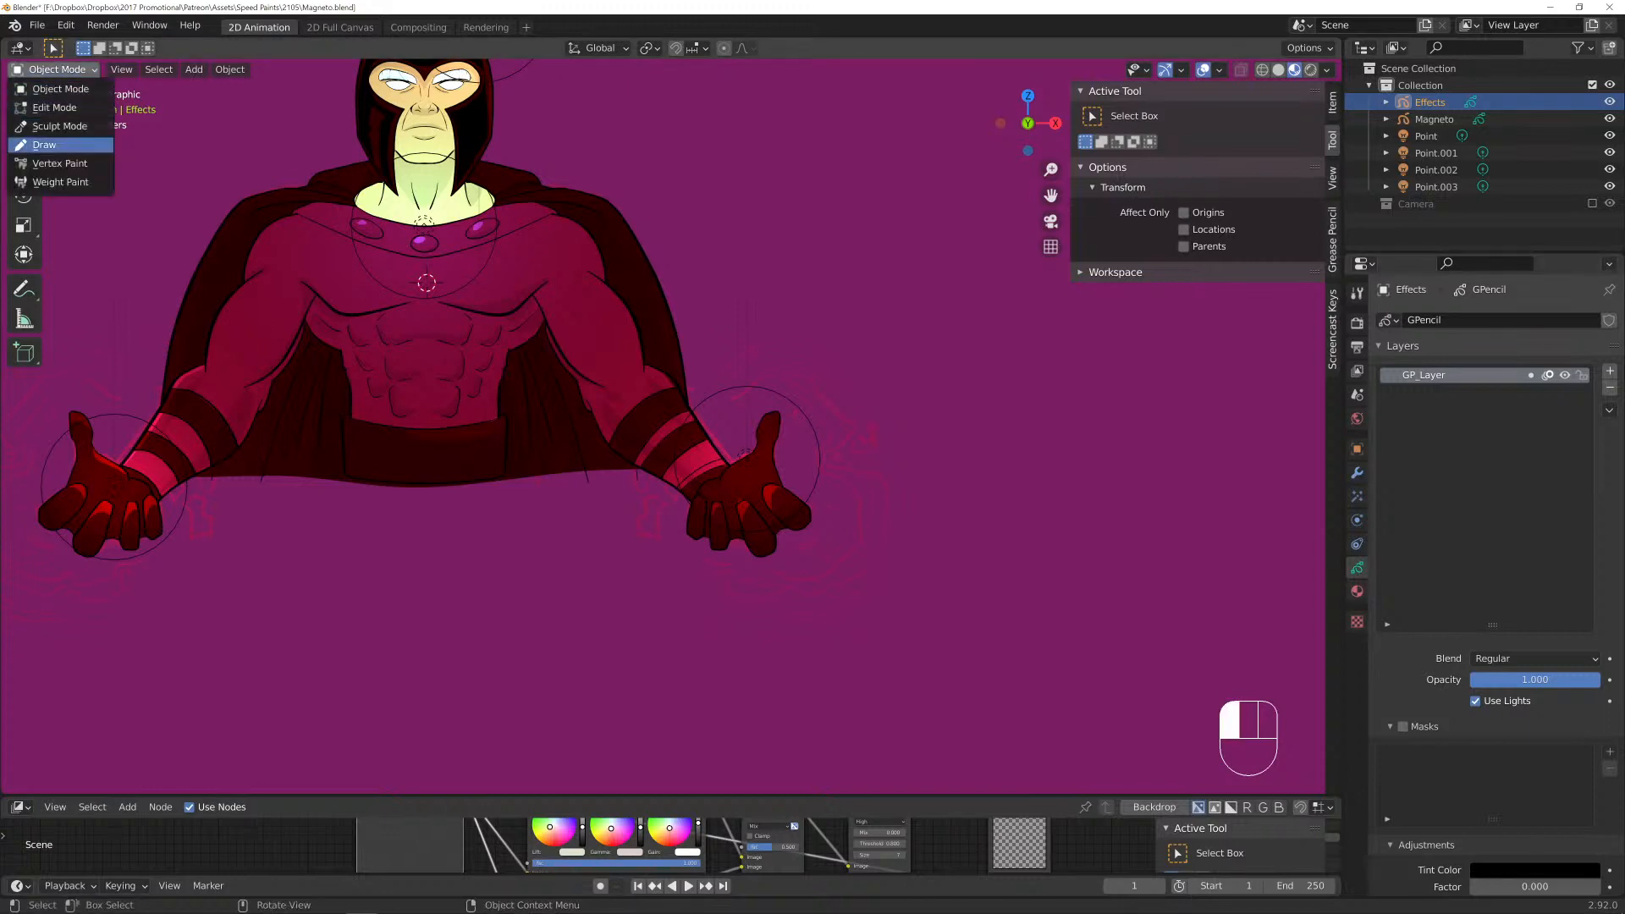
click(51, 146)
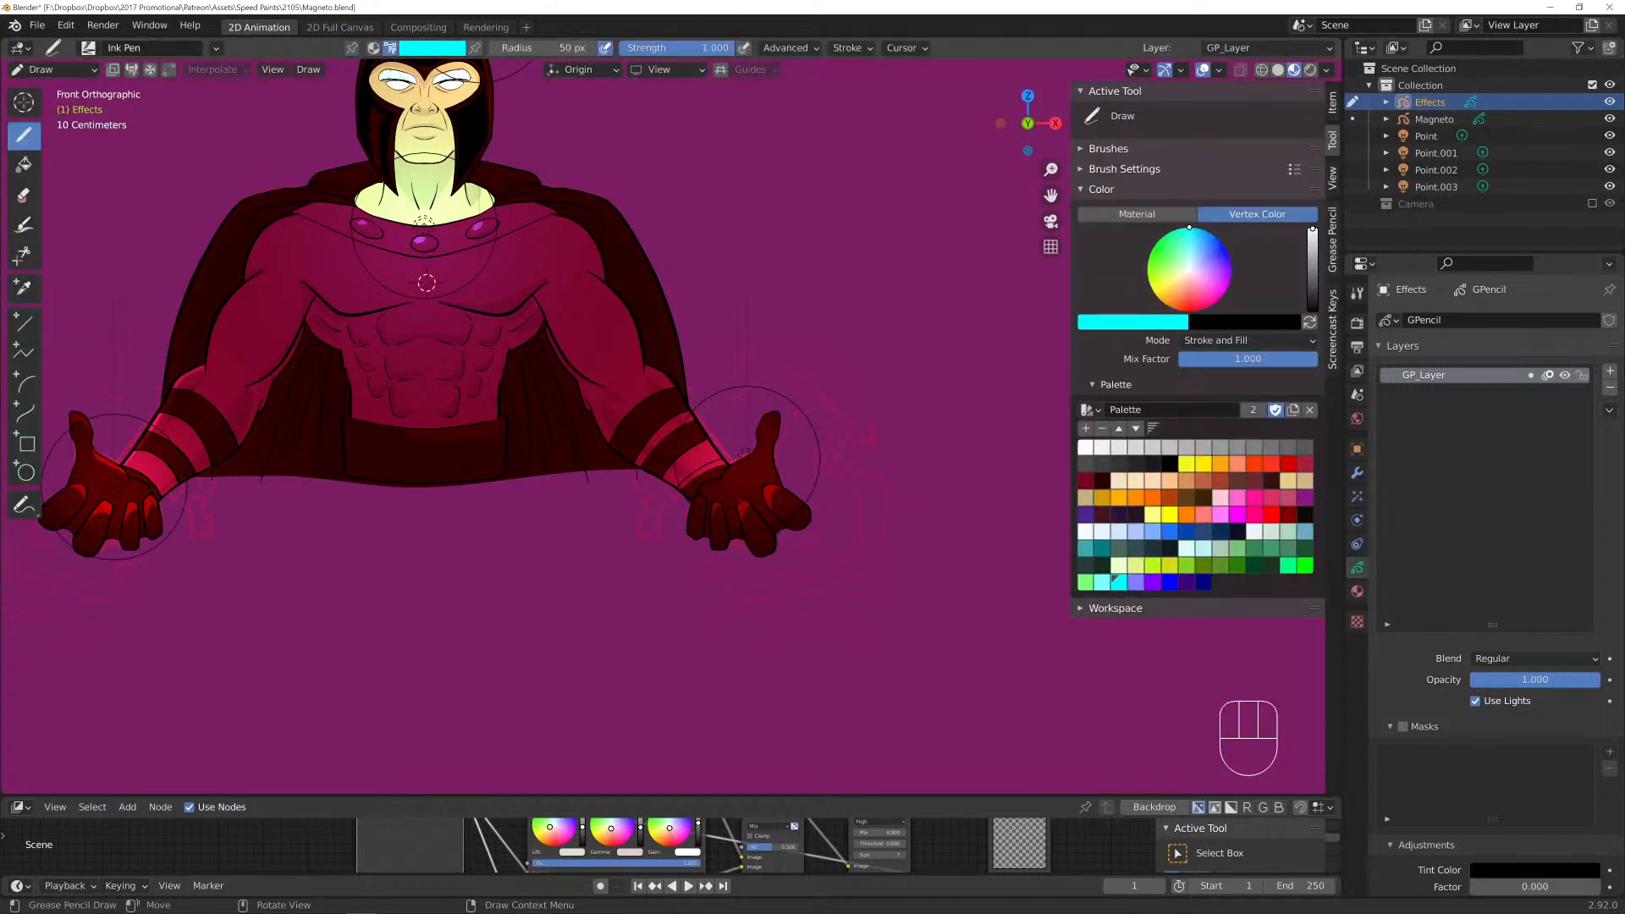
mouse_move(728, 401)
mouse_down()
mouse_move(802, 371)
mouse_move(849, 420)
mouse_up()
key(ctrl+z)
scroll(677, 432, up, 1)
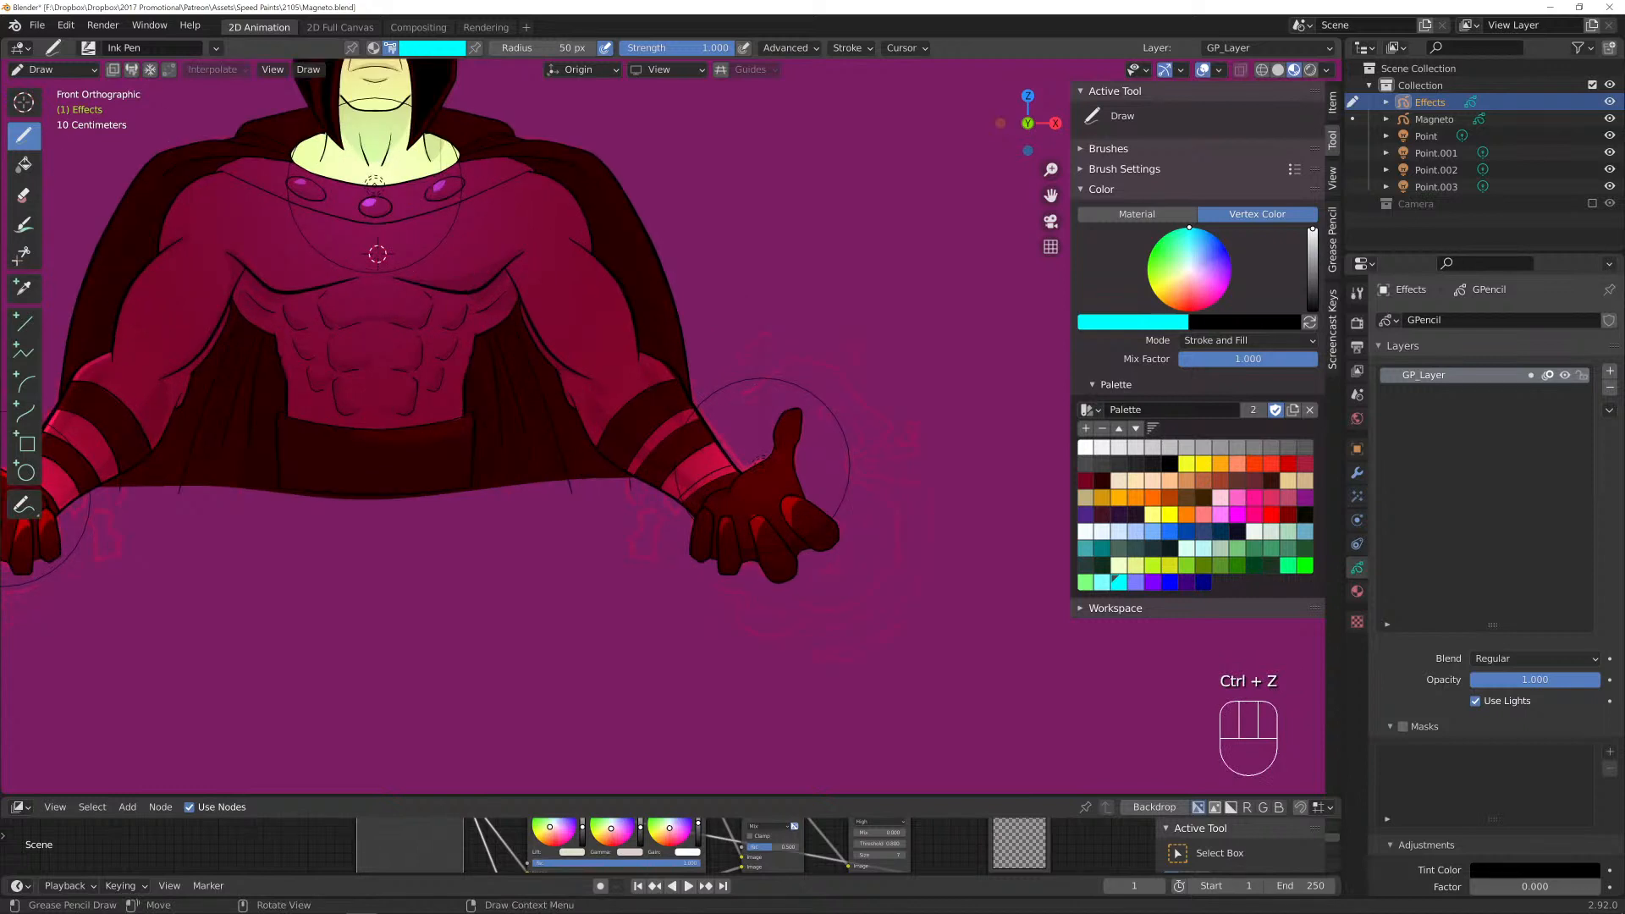
Assign the existing Solid Fill material to the Effects object and add a second slot with the Solid Stroke material.
click(216, 47)
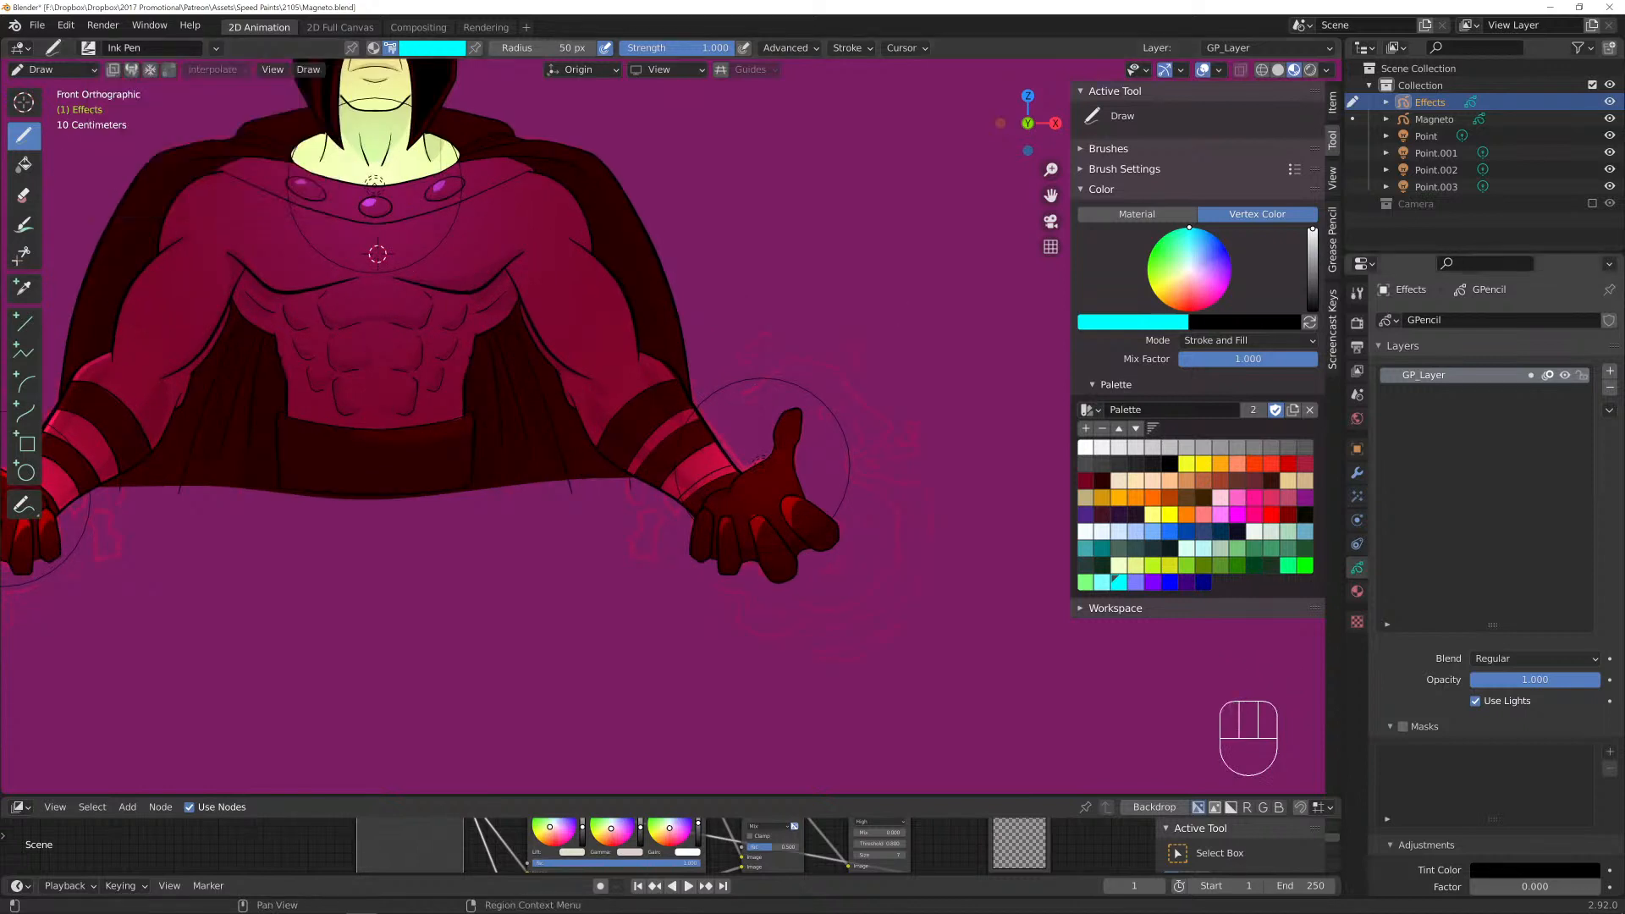
click(1357, 591)
click(1388, 460)
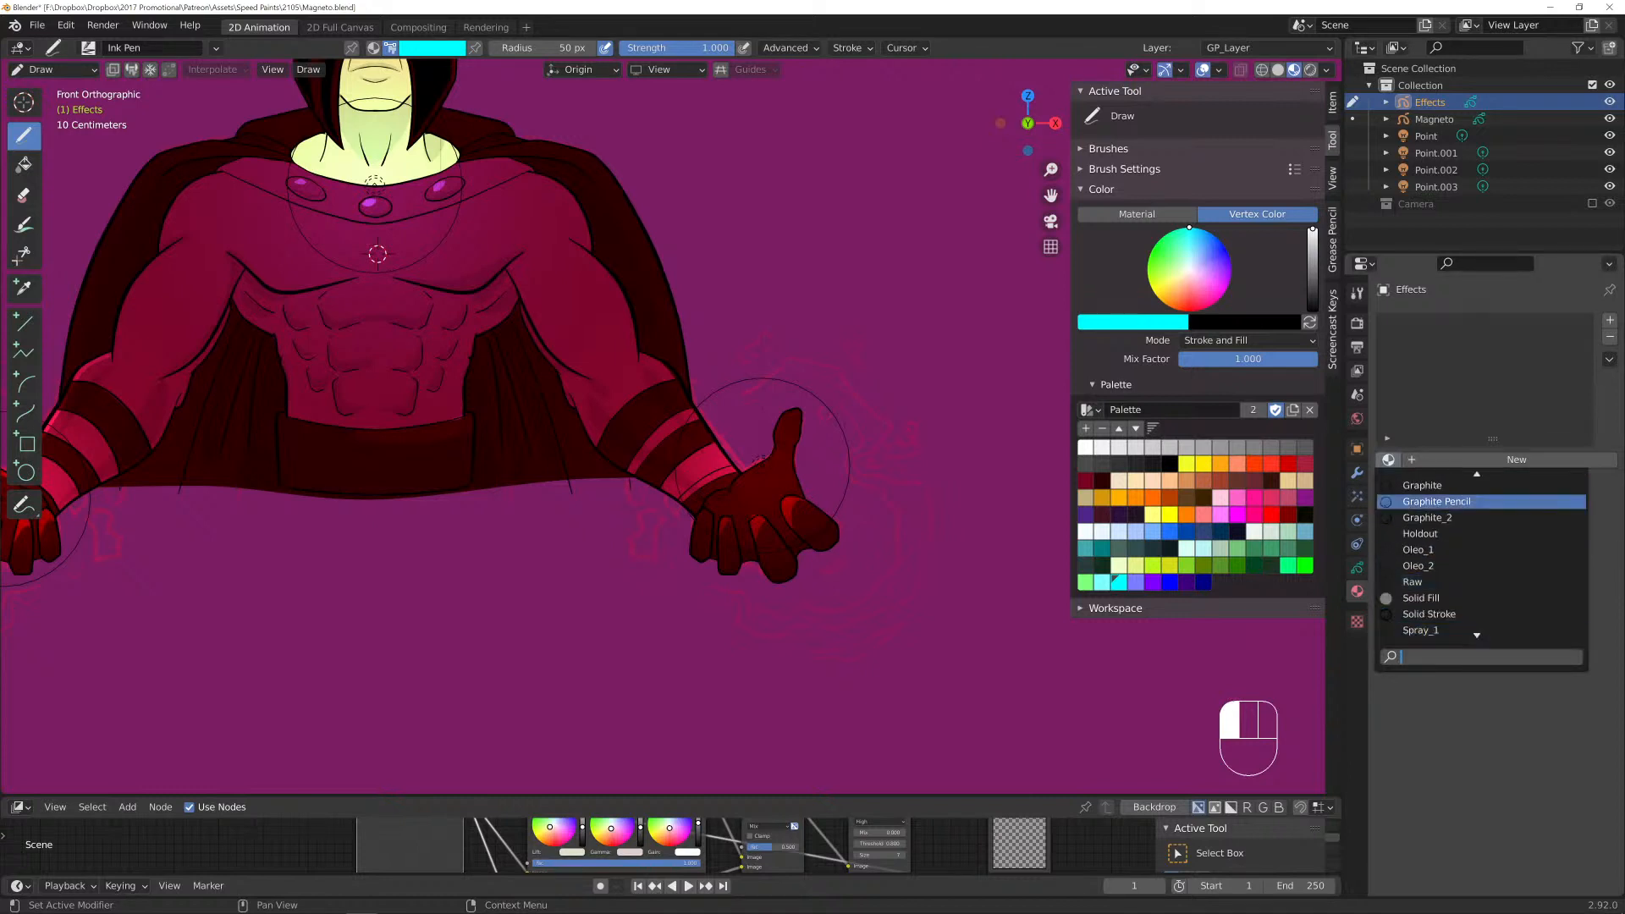
click(1439, 598)
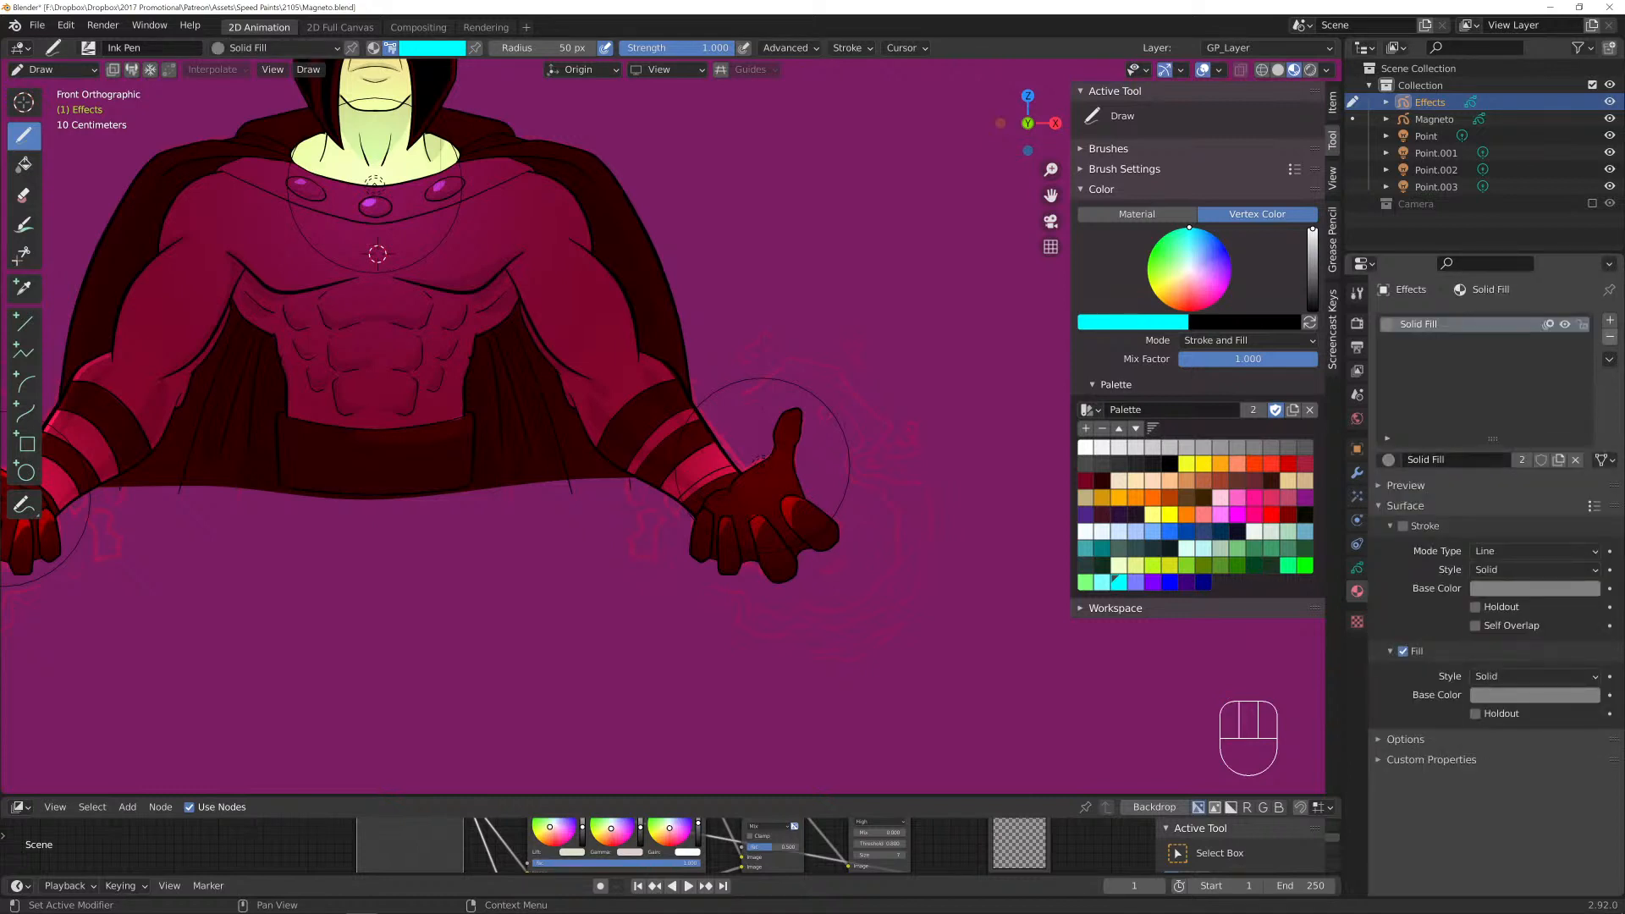
click(1610, 319)
click(1388, 460)
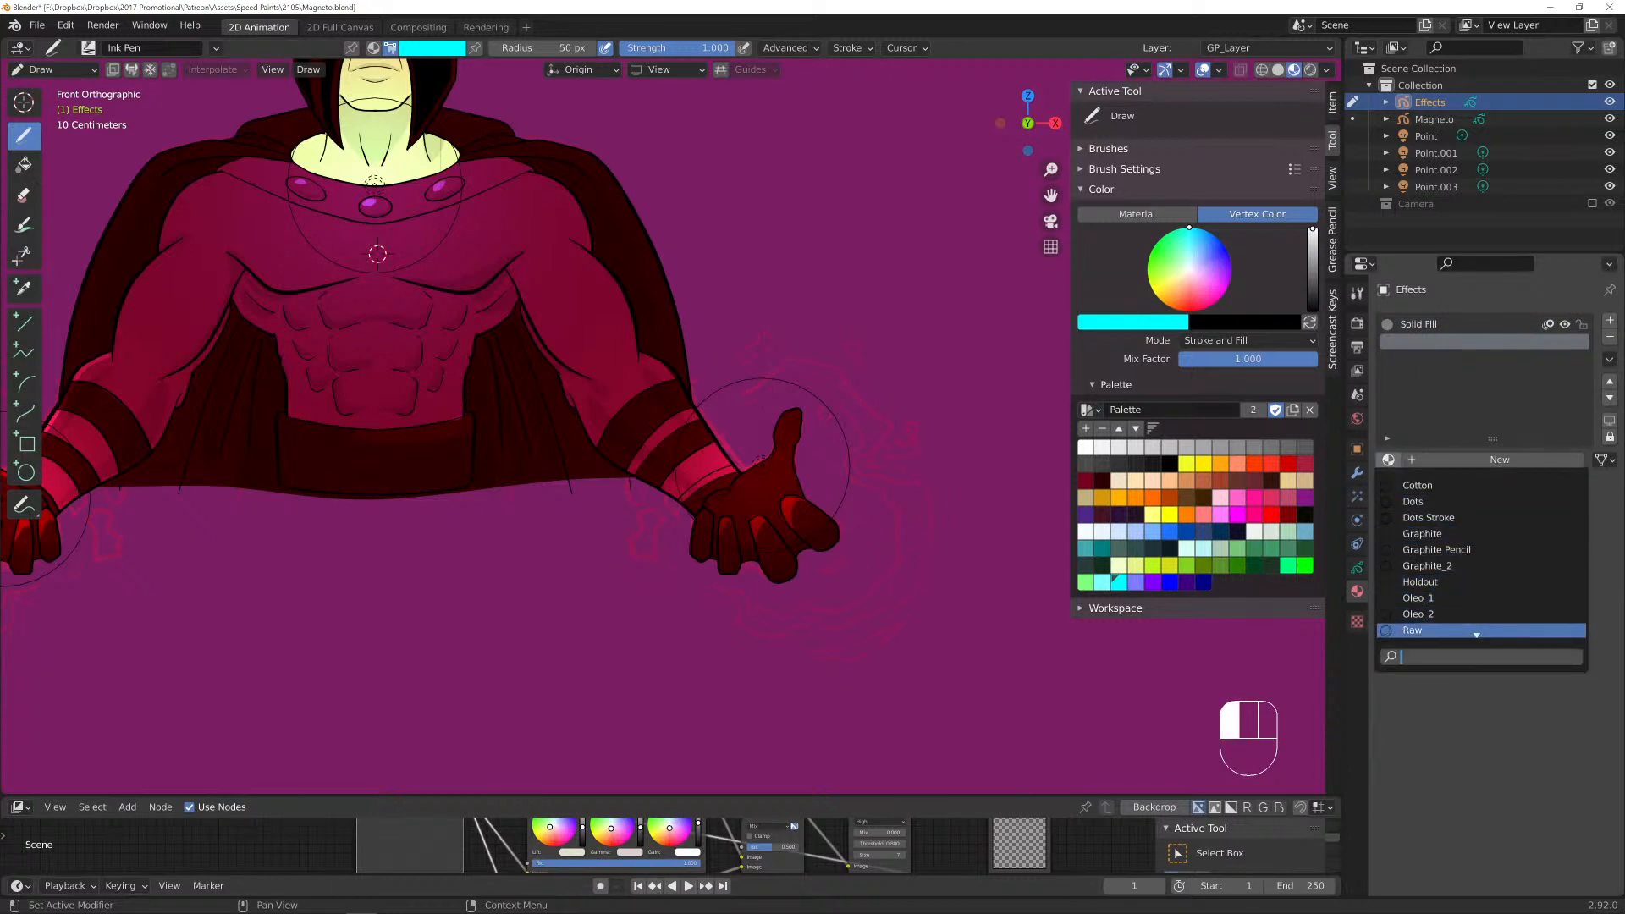
scroll(1477, 629, down, 6)
click(1429, 566)
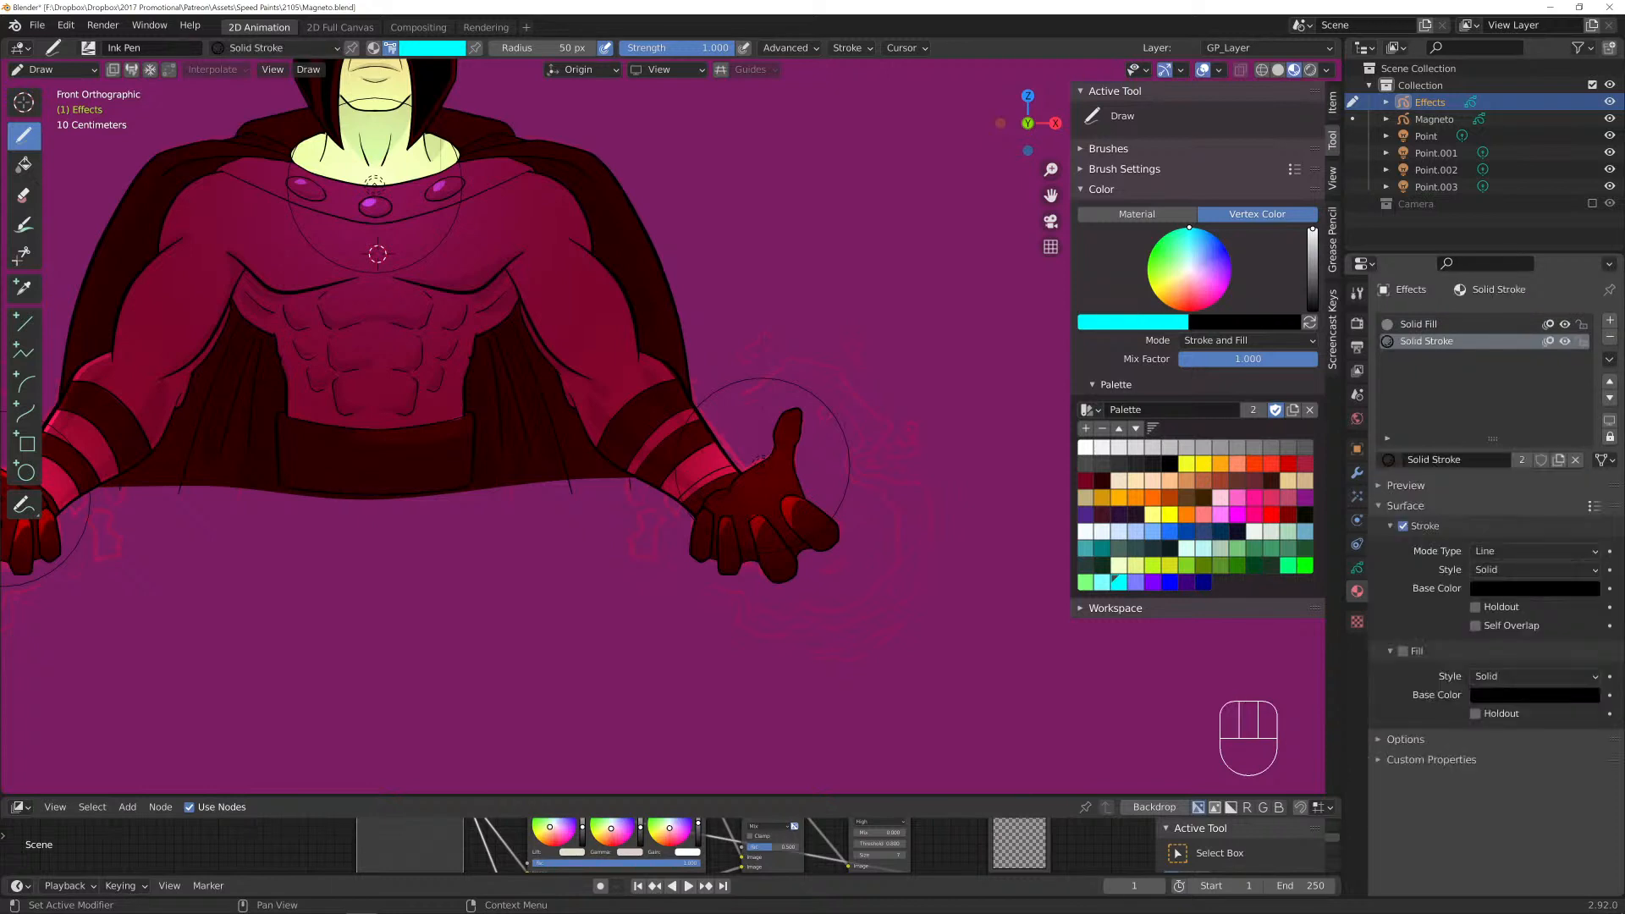
Draw cyan Solid Fill energy ribbons and loose fragments around Magneto's left hand, following the rough sketch.
click(1420, 324)
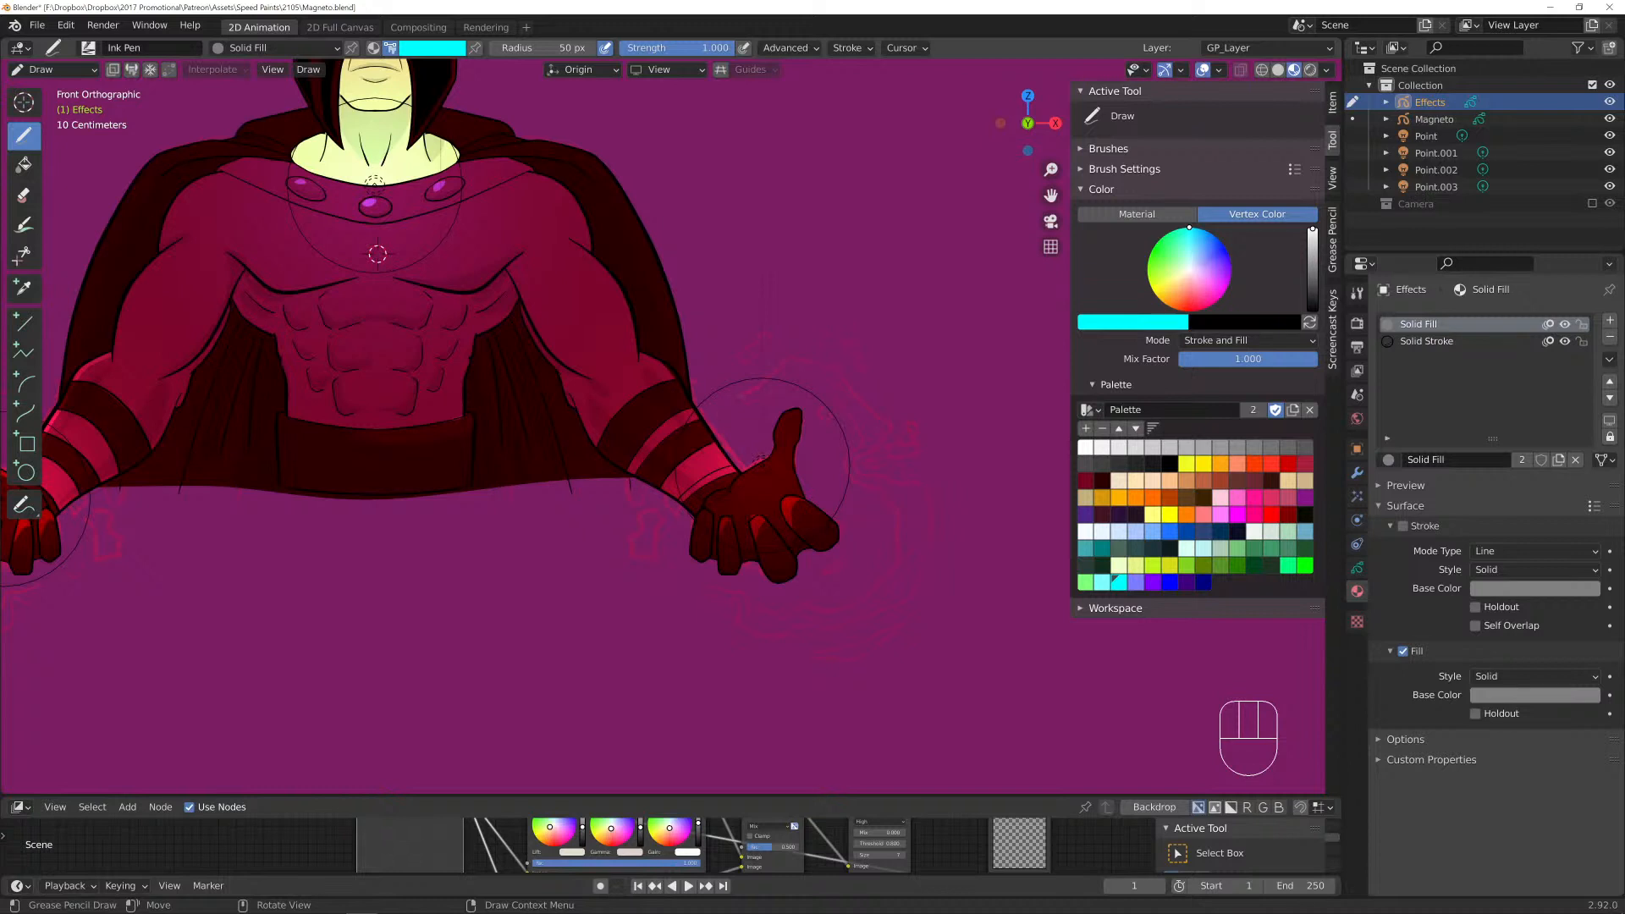
mouse_move(739, 395)
mouse_down()
mouse_move(800, 364)
mouse_move(847, 377)
mouse_move(889, 434)
mouse_move(862, 459)
mouse_move(924, 548)
mouse_move(881, 630)
mouse_move(805, 645)
mouse_move(685, 596)
mouse_move(696, 583)
mouse_move(766, 628)
mouse_move(819, 595)
mouse_move(876, 597)
mouse_move(910, 529)
mouse_move(799, 423)
mouse_move(738, 397)
mouse_move(823, 418)
mouse_up()
mouse_move(650, 506)
mouse_down()
mouse_move(631, 542)
mouse_move(673, 542)
mouse_up()
mouse_move(856, 366)
mouse_down()
mouse_move(880, 381)
mouse_move(865, 344)
mouse_move(851, 373)
mouse_up()
mouse_move(788, 326)
mouse_down()
mouse_move(762, 354)
mouse_move(784, 326)
mouse_up()
drag(904, 421, 918, 440)
drag(865, 557, 854, 584)
drag(925, 624, 968, 524)
scroll(673, 541, down, 1)
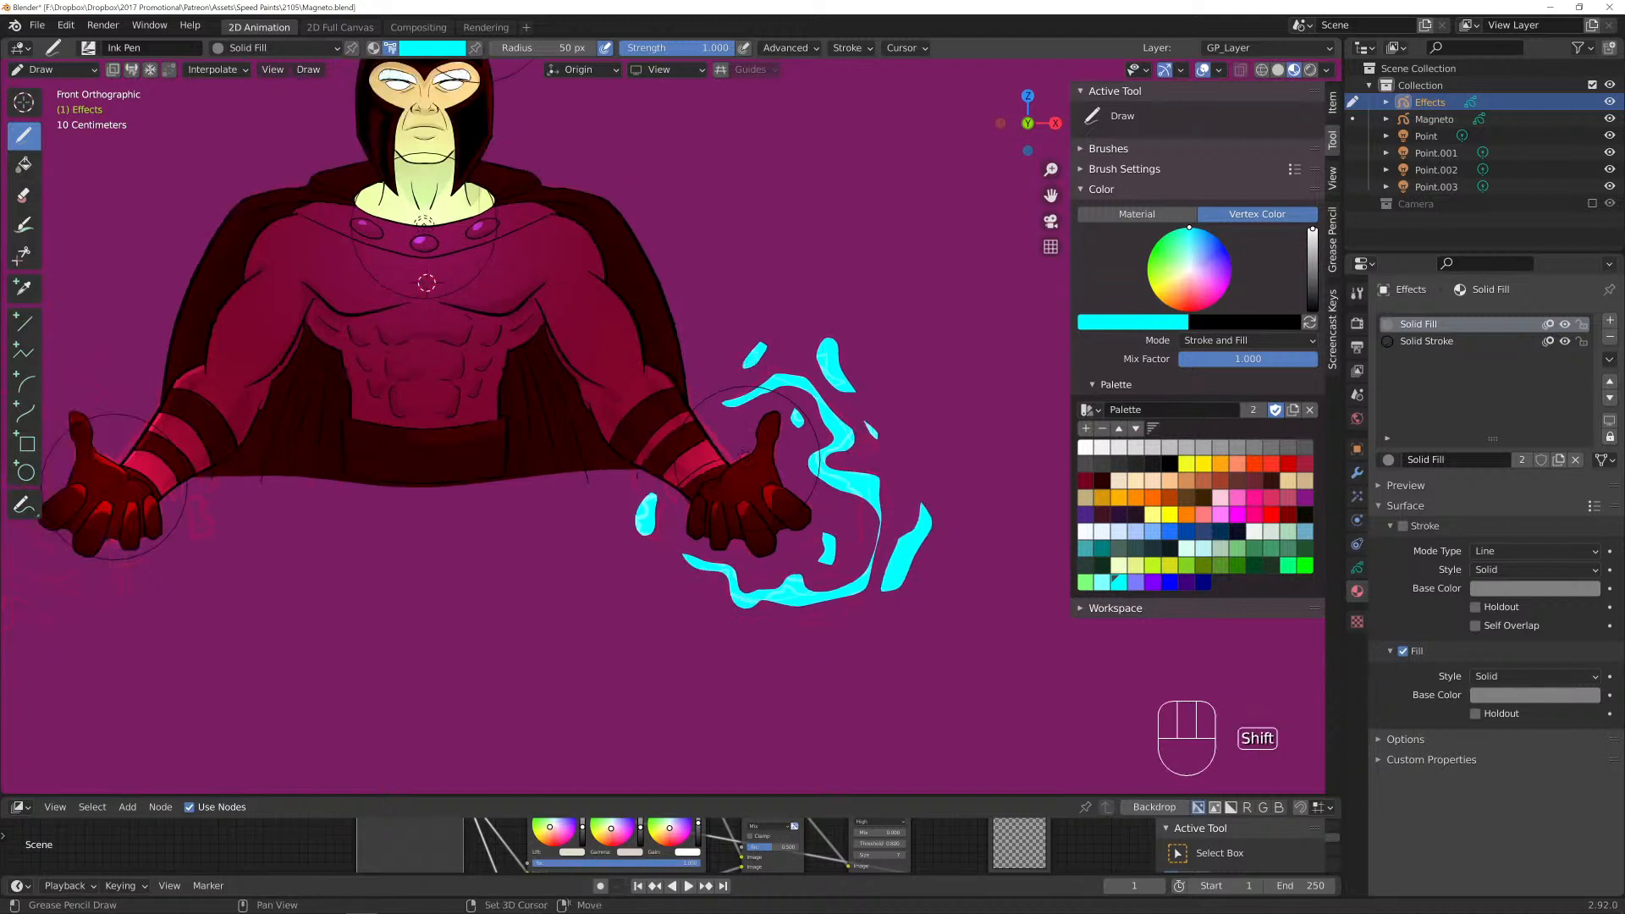
Draw matching cyan energy ribbons and fragments around Magneto's right hand, plus one more fragment below his left wrist.
shift+middle_drag(467, 537, 720, 560)
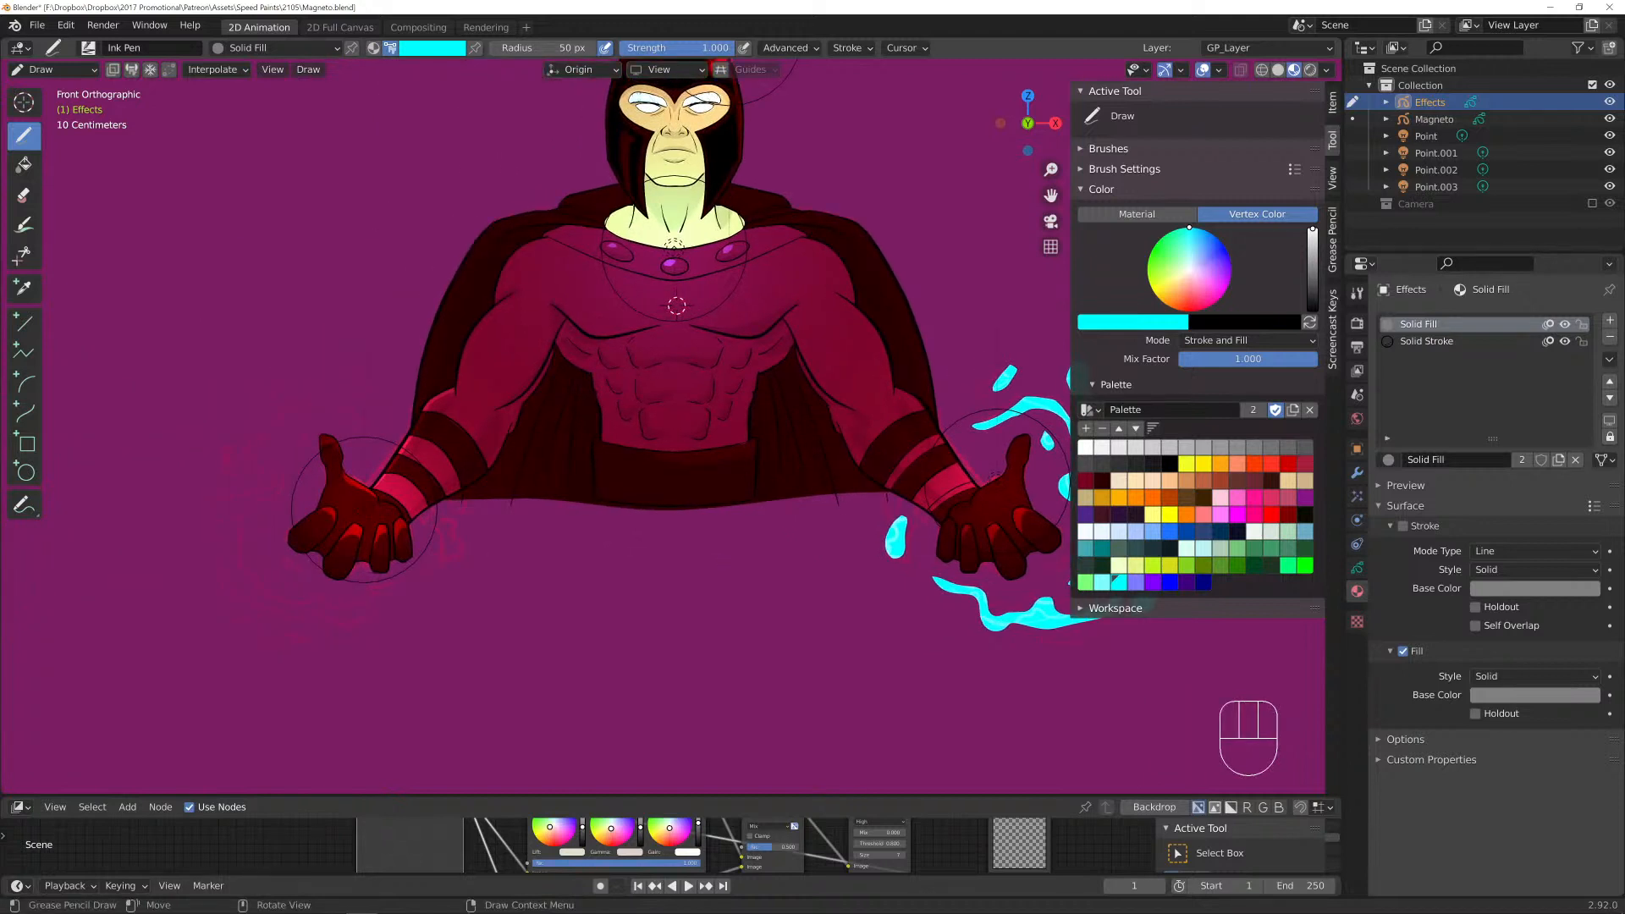
mouse_move(373, 426)
mouse_down()
mouse_move(334, 394)
mouse_move(292, 399)
mouse_move(246, 436)
mouse_move(268, 480)
mouse_move(226, 499)
mouse_move(212, 542)
mouse_move(272, 610)
mouse_move(322, 633)
mouse_move(372, 631)
mouse_move(404, 605)
mouse_move(430, 542)
mouse_move(339, 613)
mouse_move(269, 598)
mouse_move(222, 525)
mouse_move(266, 476)
mouse_move(257, 445)
mouse_move(313, 399)
mouse_move(376, 428)
mouse_up()
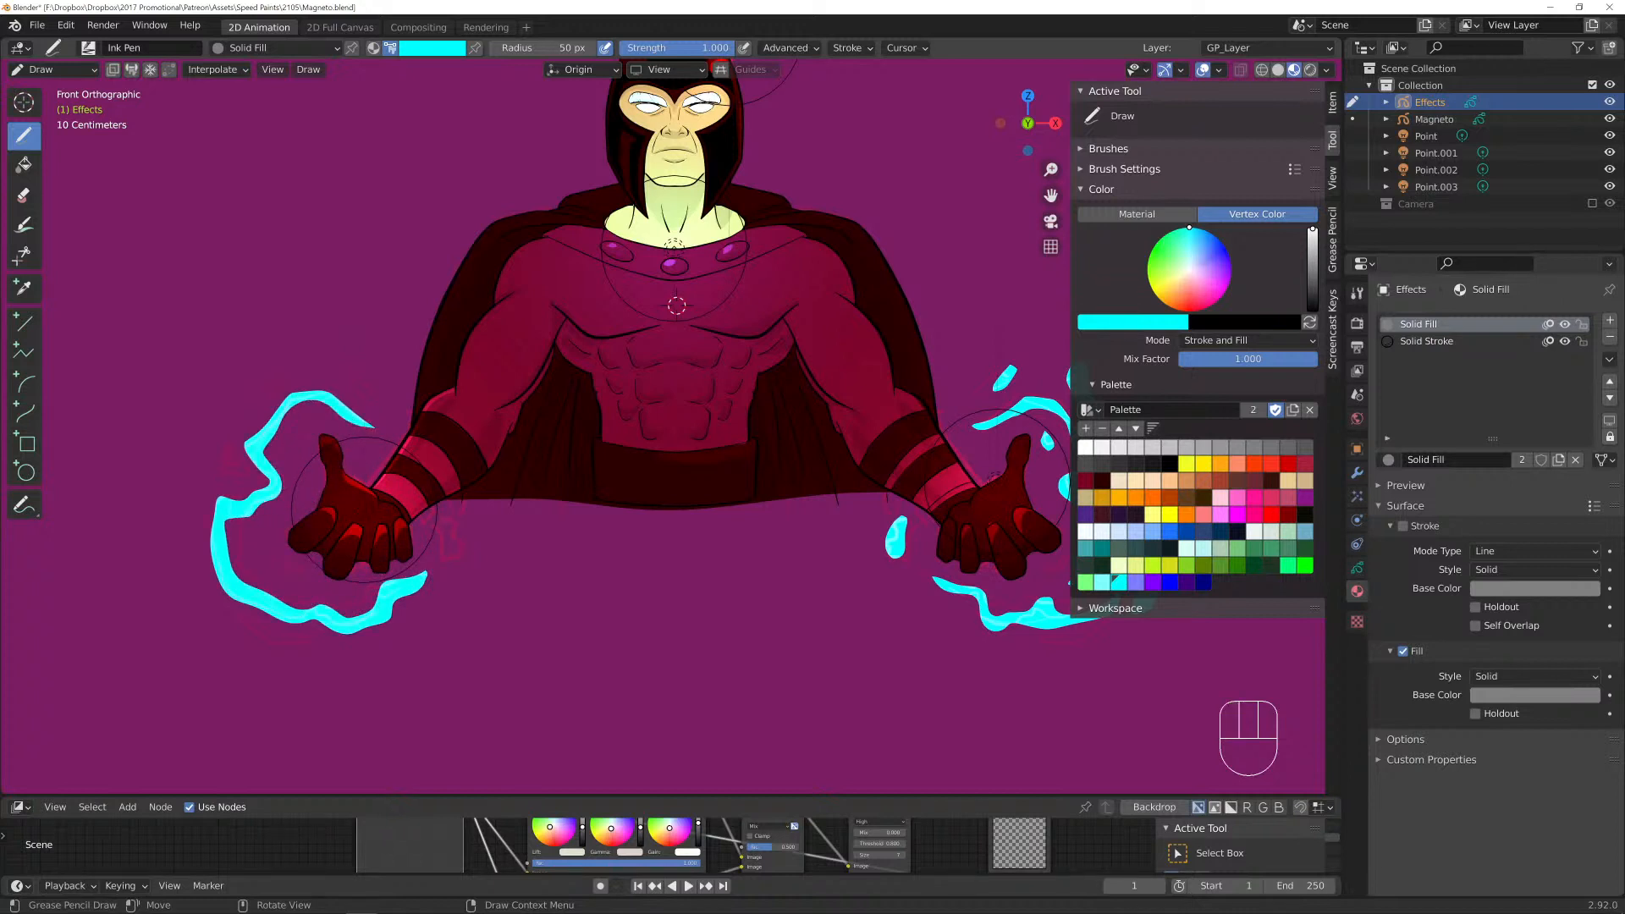
mouse_move(457, 521)
mouse_down()
mouse_move(465, 558)
mouse_move(433, 533)
mouse_move(442, 522)
mouse_up()
drag(377, 440, 367, 446)
mouse_move(353, 374)
mouse_down()
mouse_move(367, 402)
mouse_move(326, 364)
mouse_move(250, 422)
mouse_move(273, 361)
mouse_up()
mouse_move(237, 438)
mouse_down()
mouse_move(225, 472)
mouse_move(222, 437)
mouse_up()
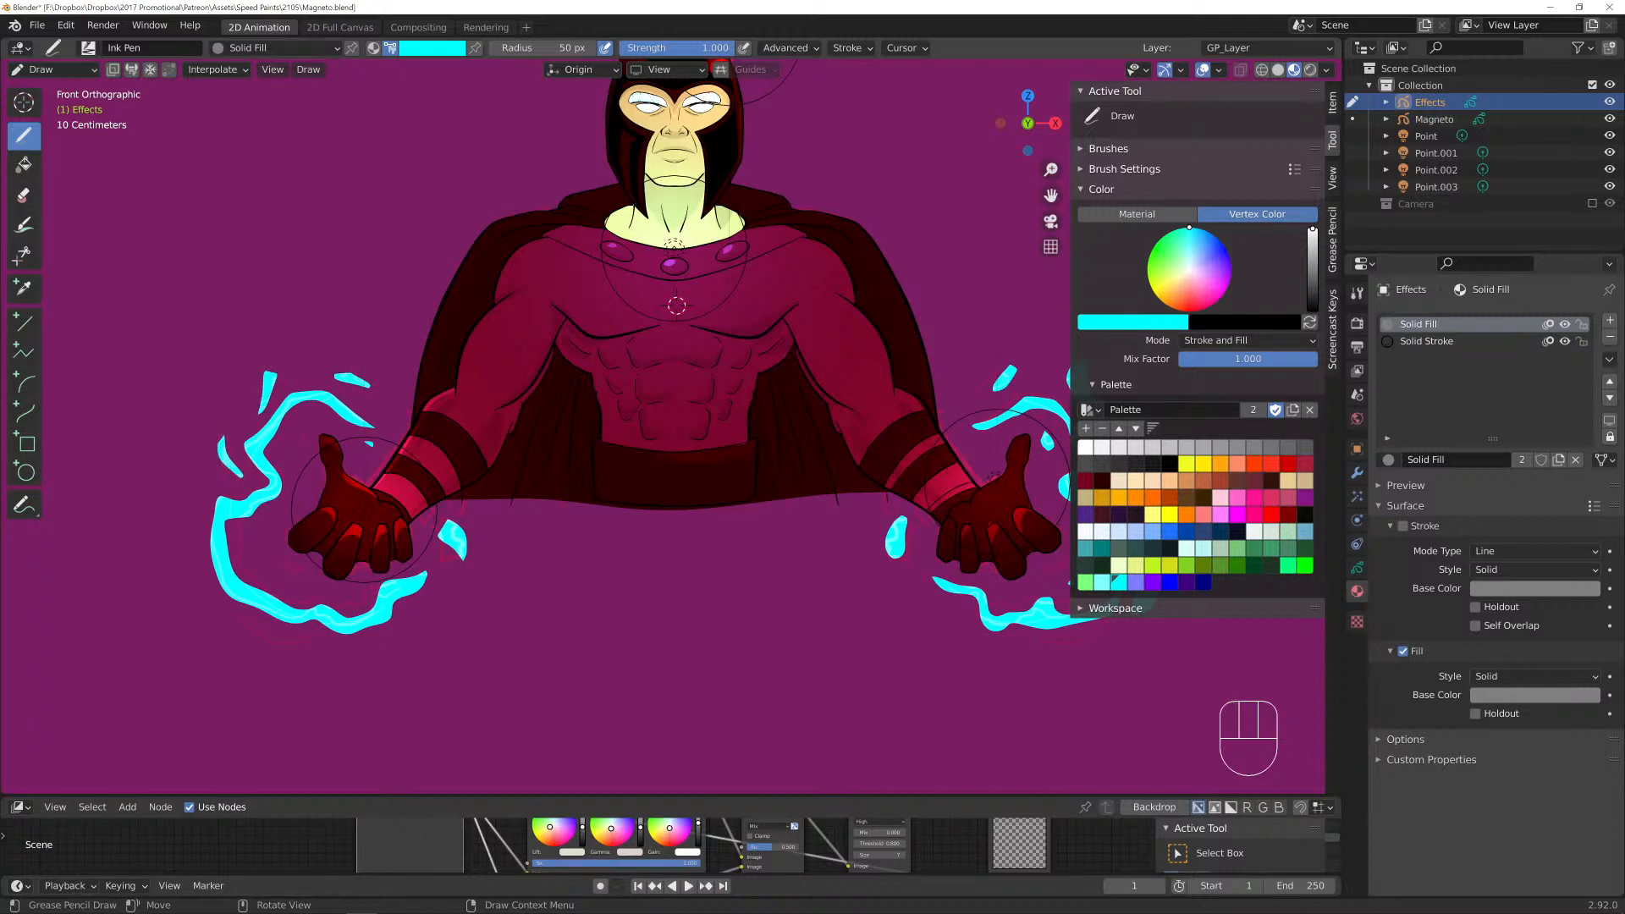
mouse_move(256, 549)
mouse_down()
mouse_move(268, 562)
mouse_move(244, 535)
mouse_move(394, 633)
mouse_move(430, 611)
mouse_up()
mouse_move(952, 603)
mouse_down()
mouse_move(921, 622)
mouse_move(899, 593)
mouse_up()
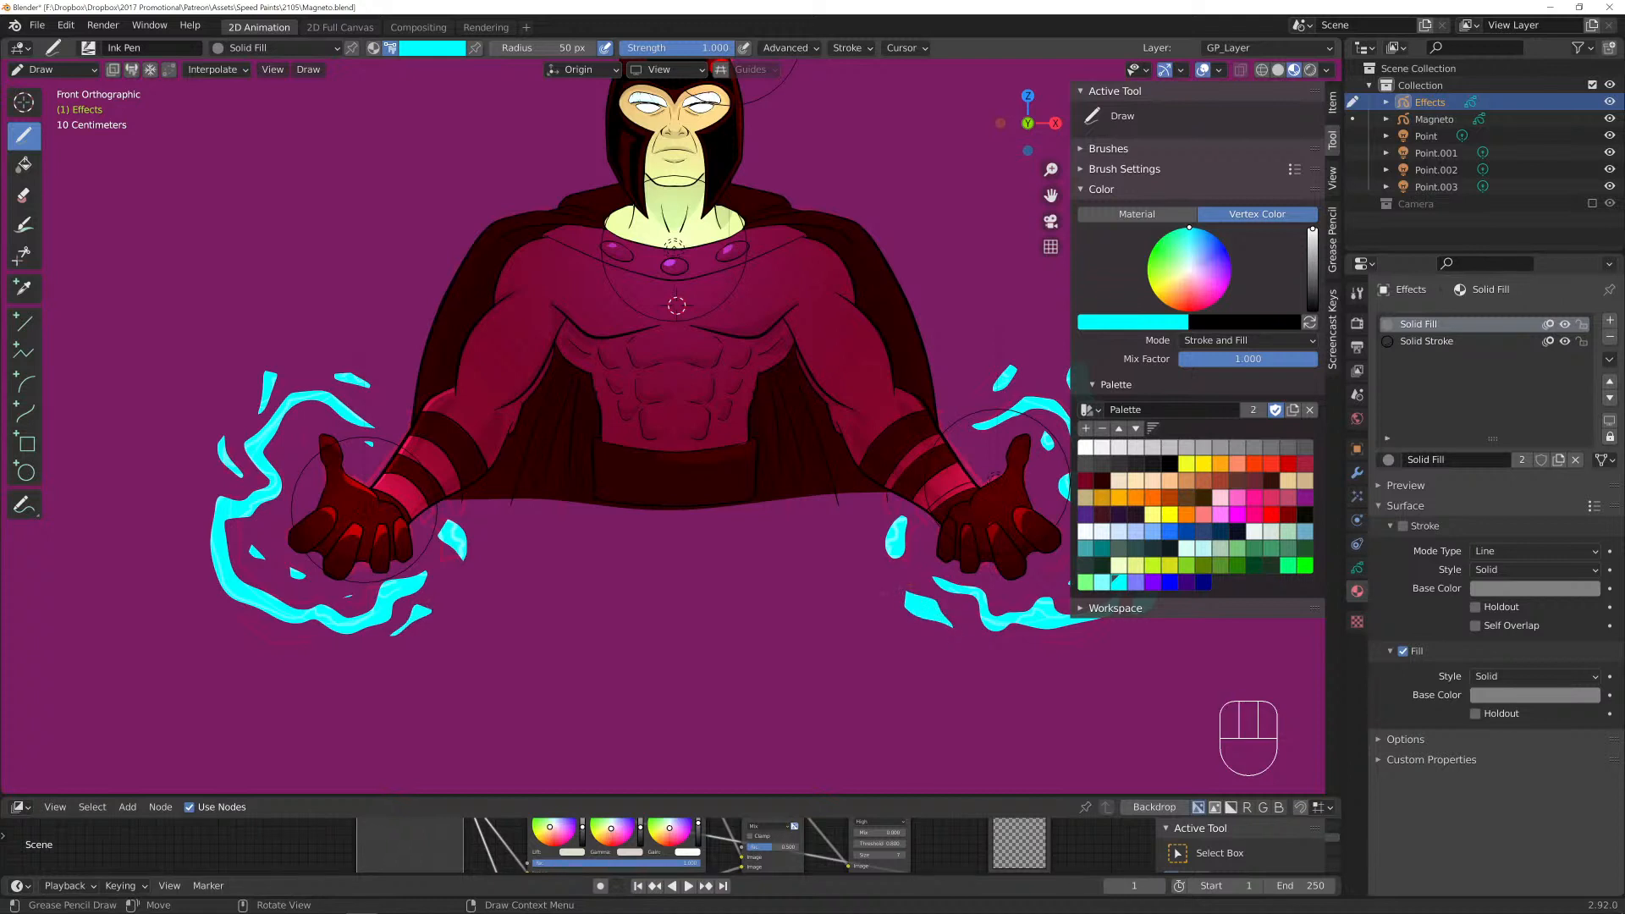
Switch the Effects object to Object Mode and add a Glow visual effect to it.
scroll(677, 305, down, 1)
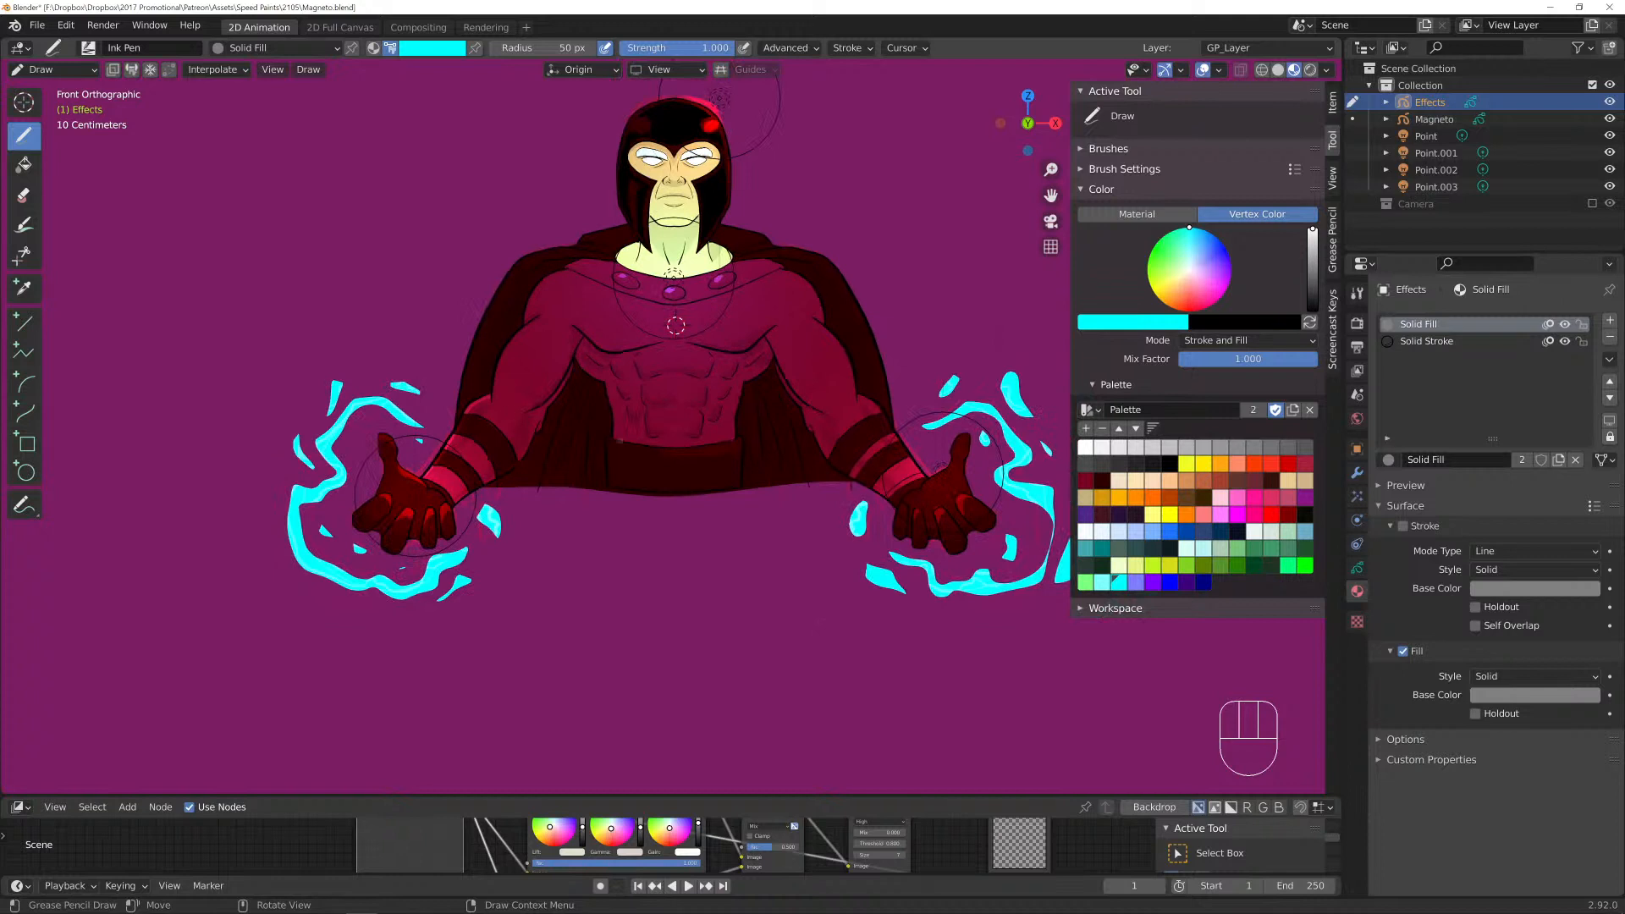
mouse_move(720, 99)
shift+middle_down()
mouse_move(673, 100)
mouse_move(606, 179)
shift+middle_up()
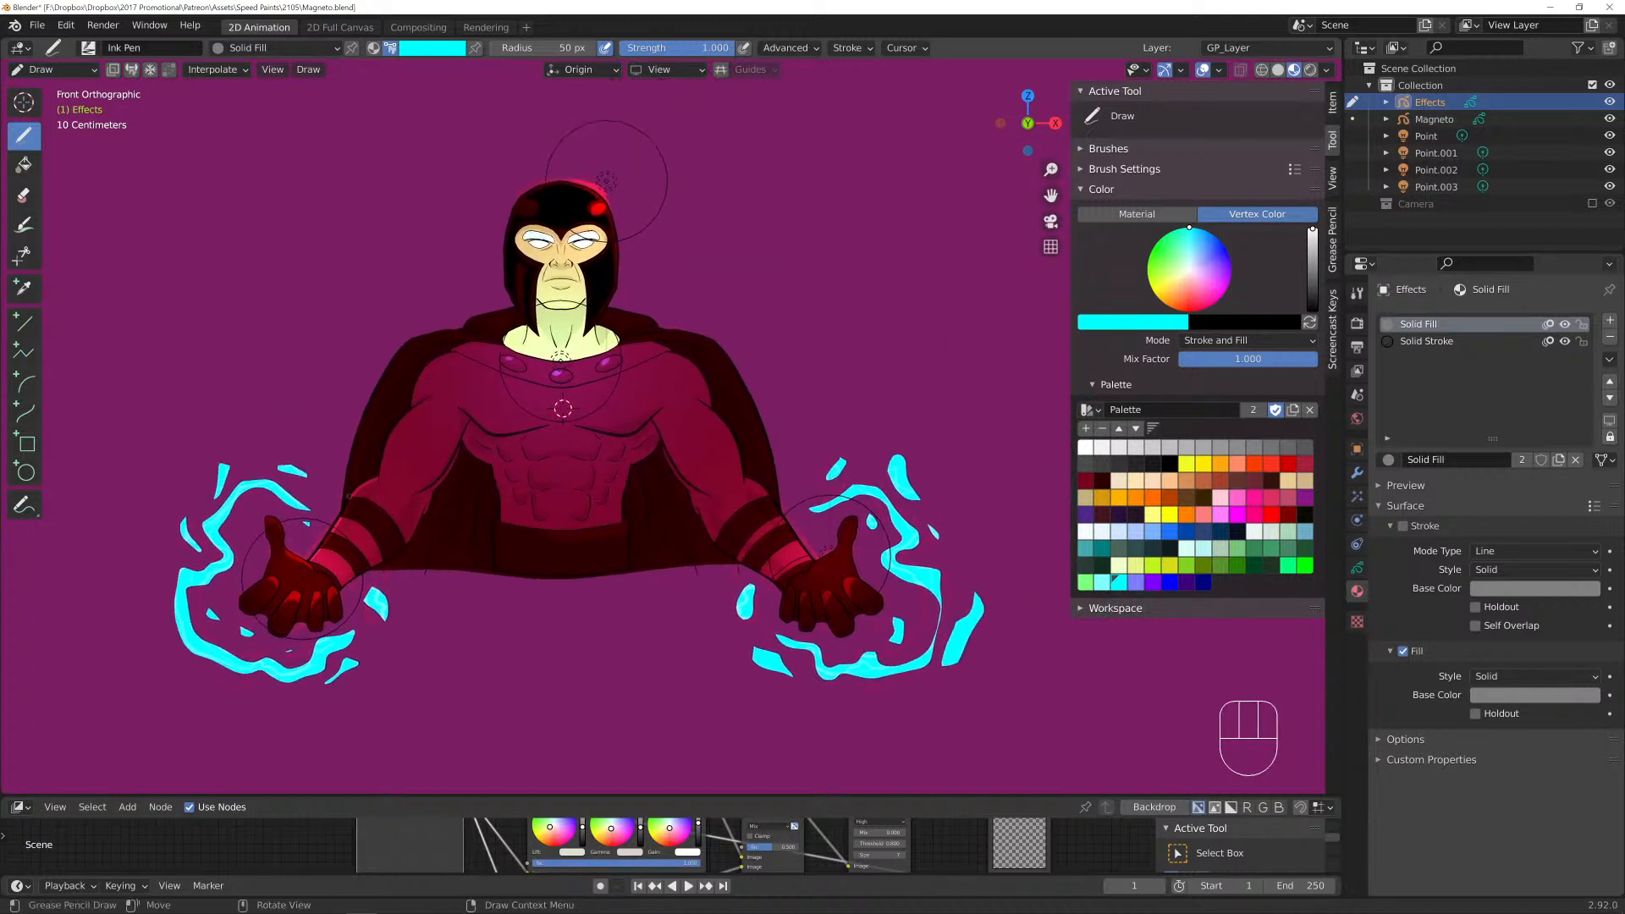
click(51, 69)
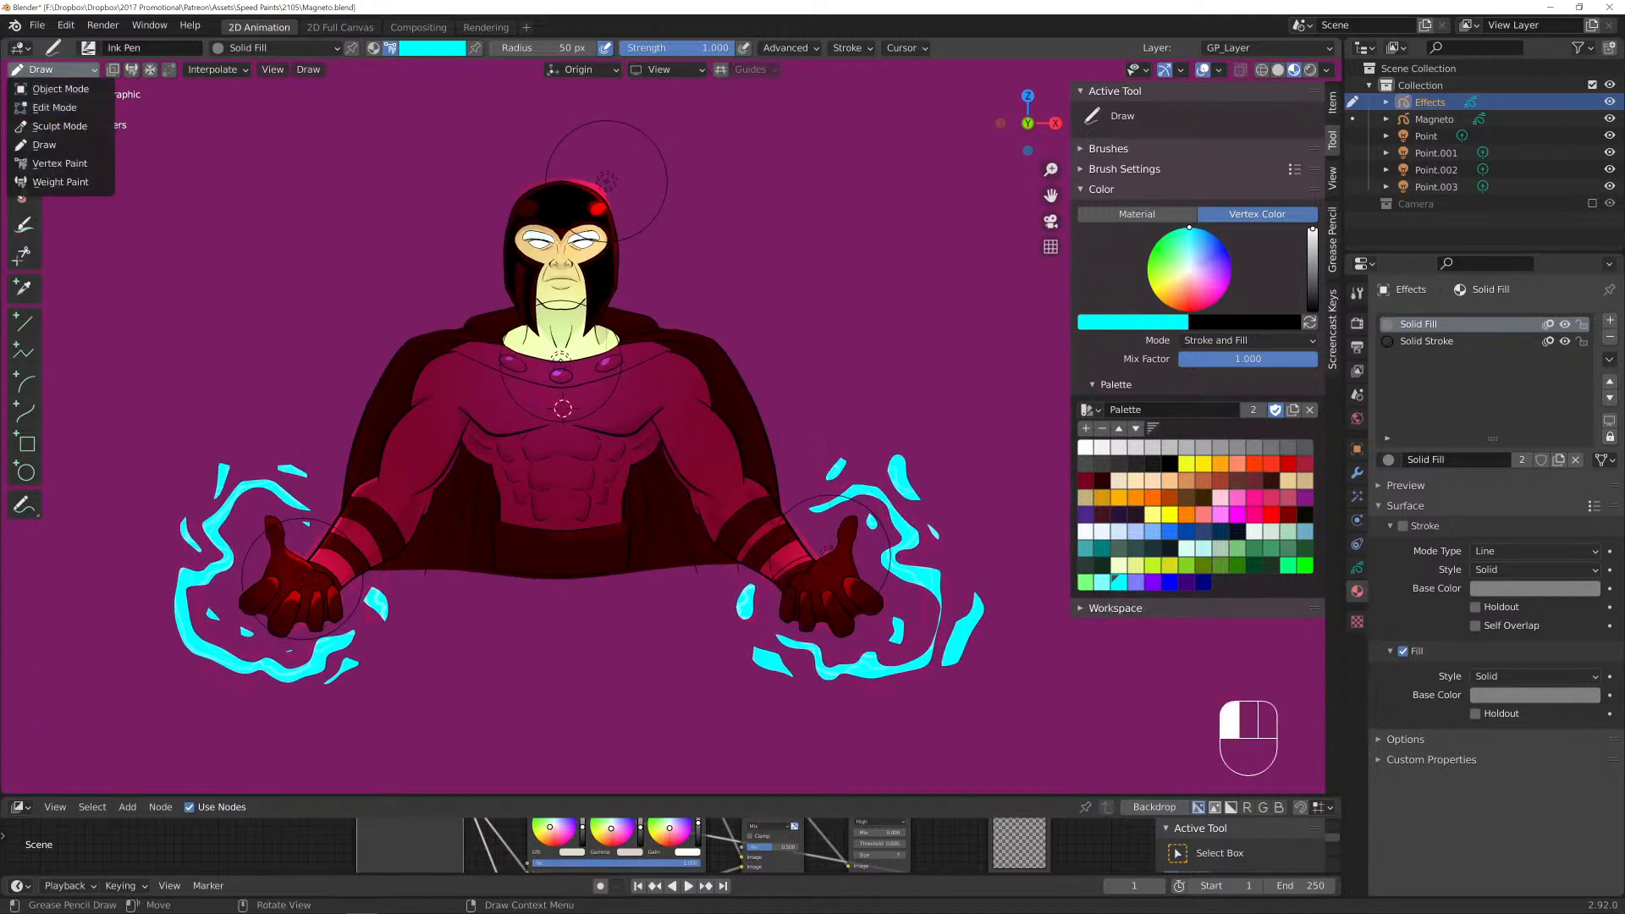
click(42, 90)
click(1357, 497)
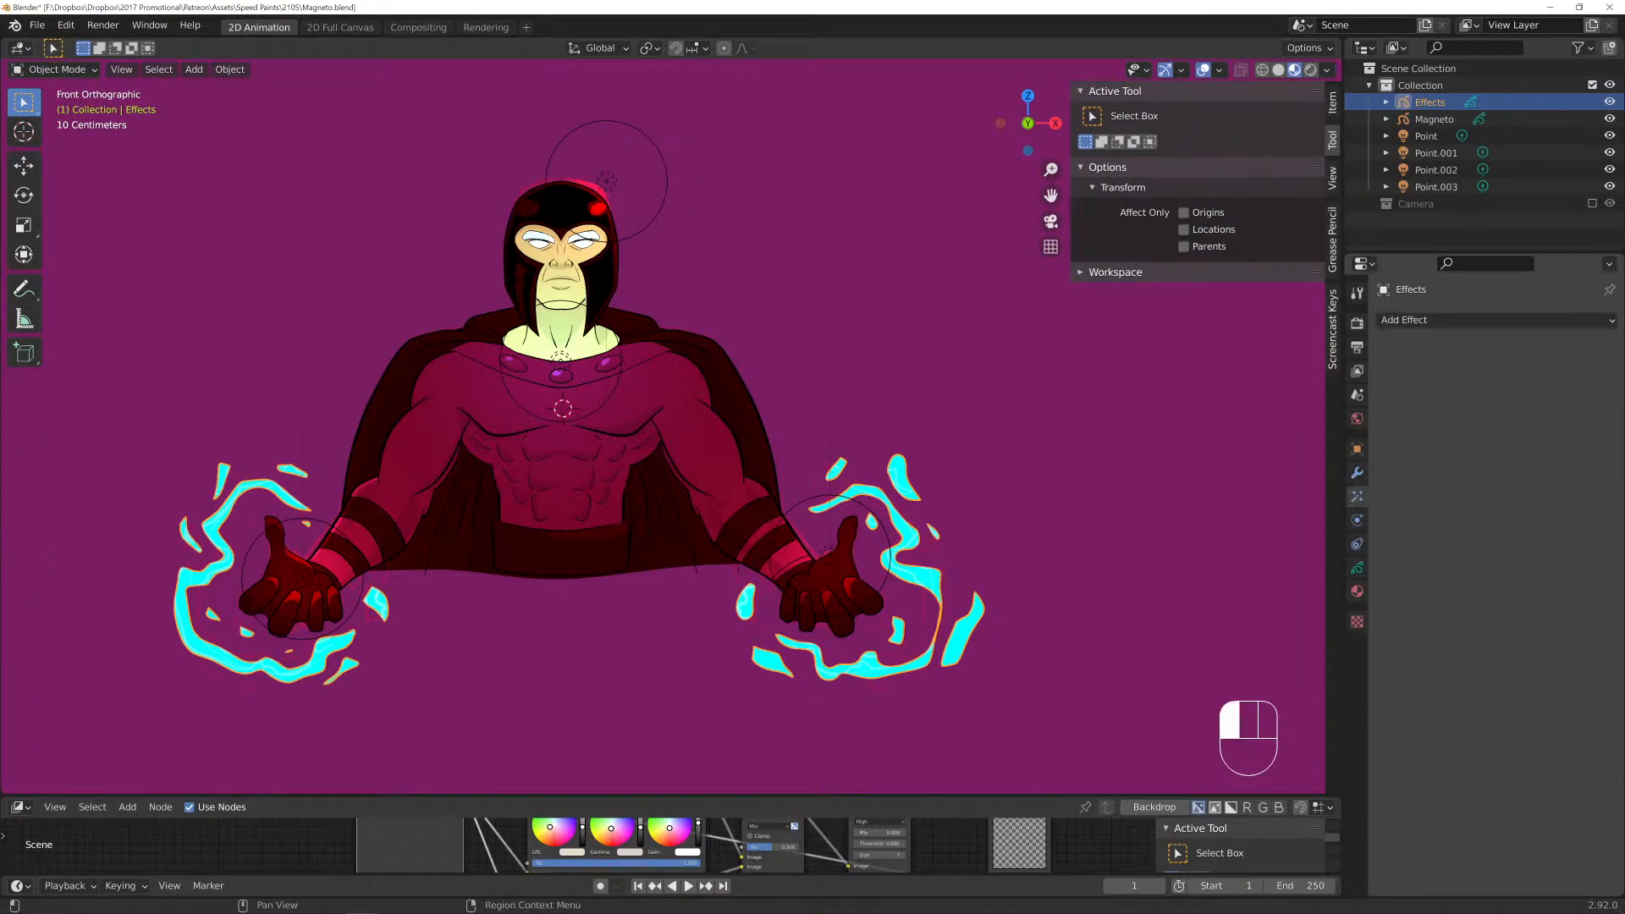
click(1494, 320)
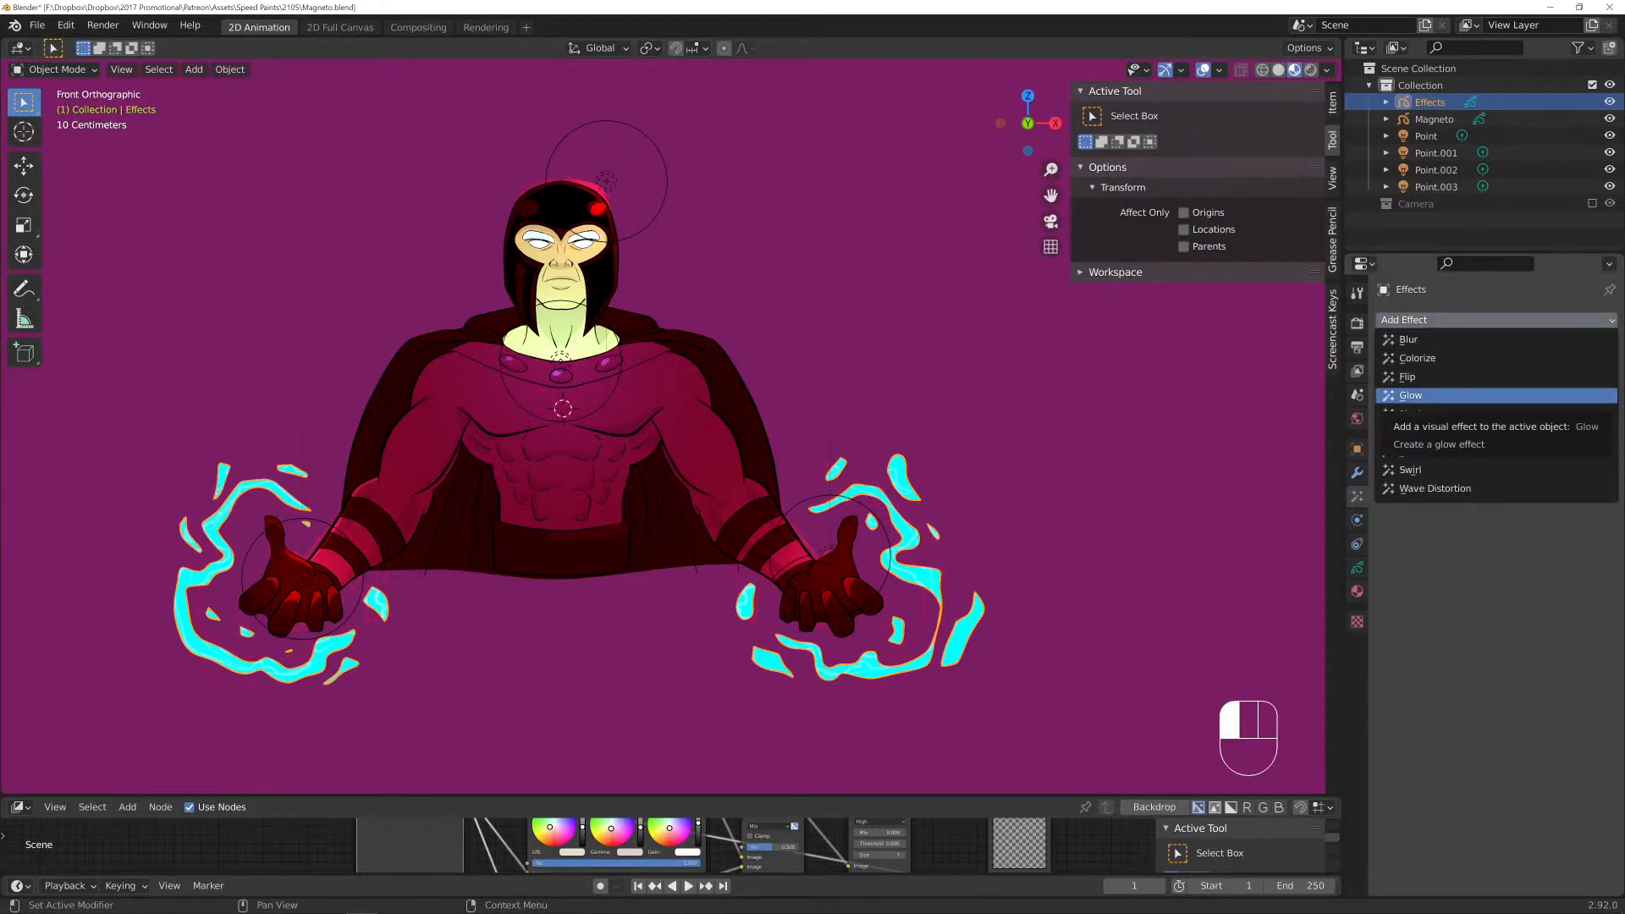
click(1422, 395)
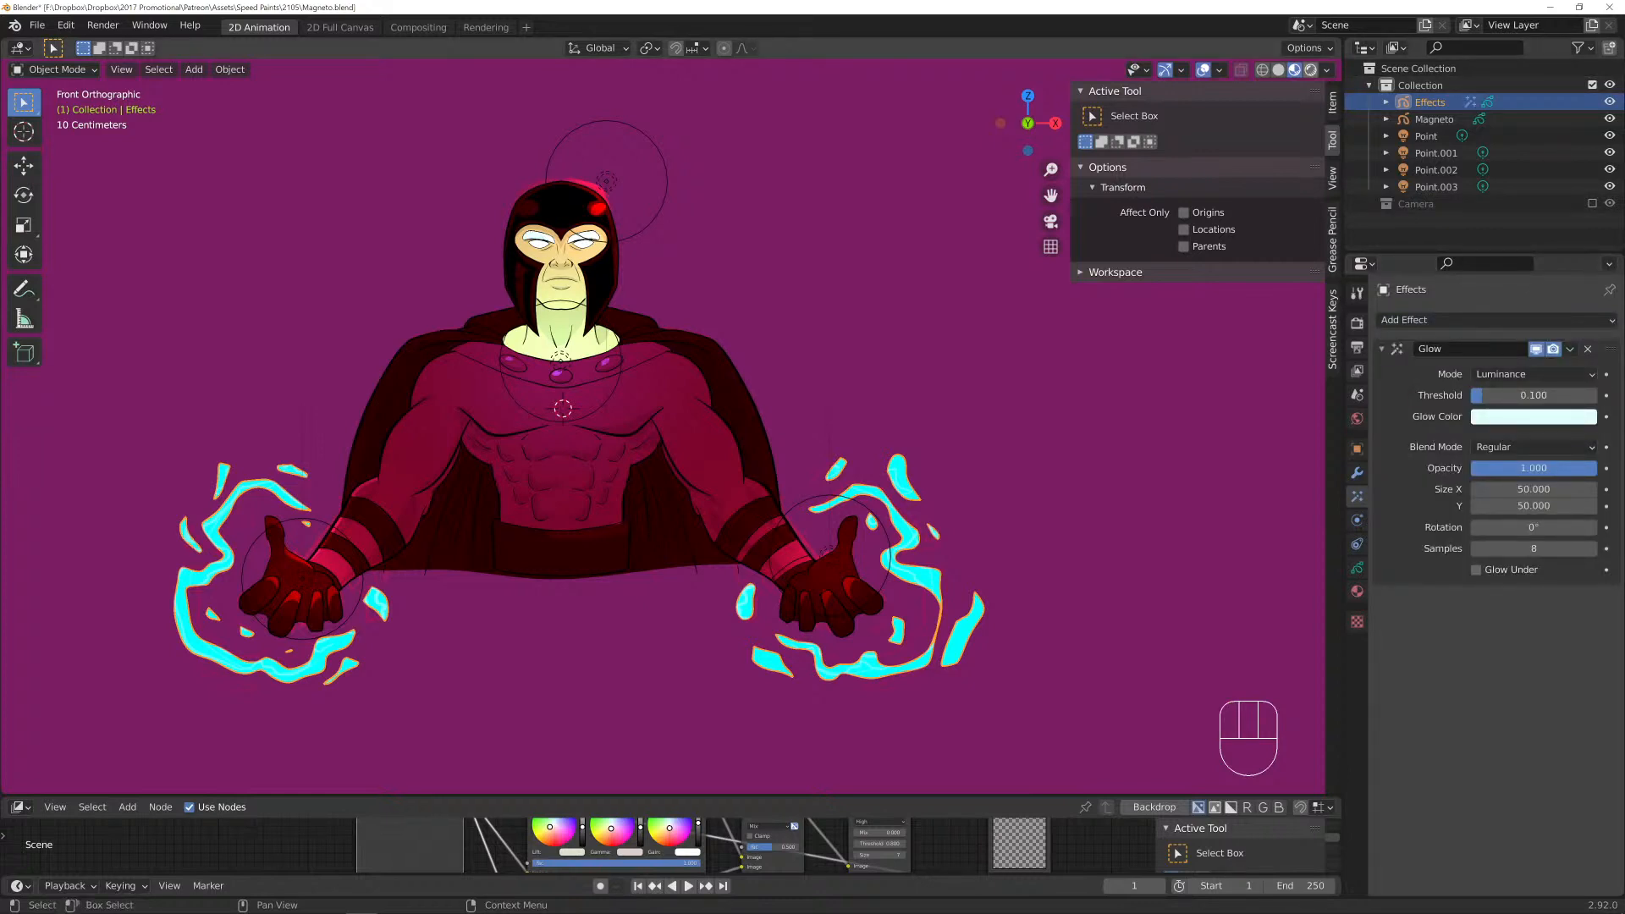
Display the viewport in rendered shading with the magenta background, and hide the overlays.
click(1310, 70)
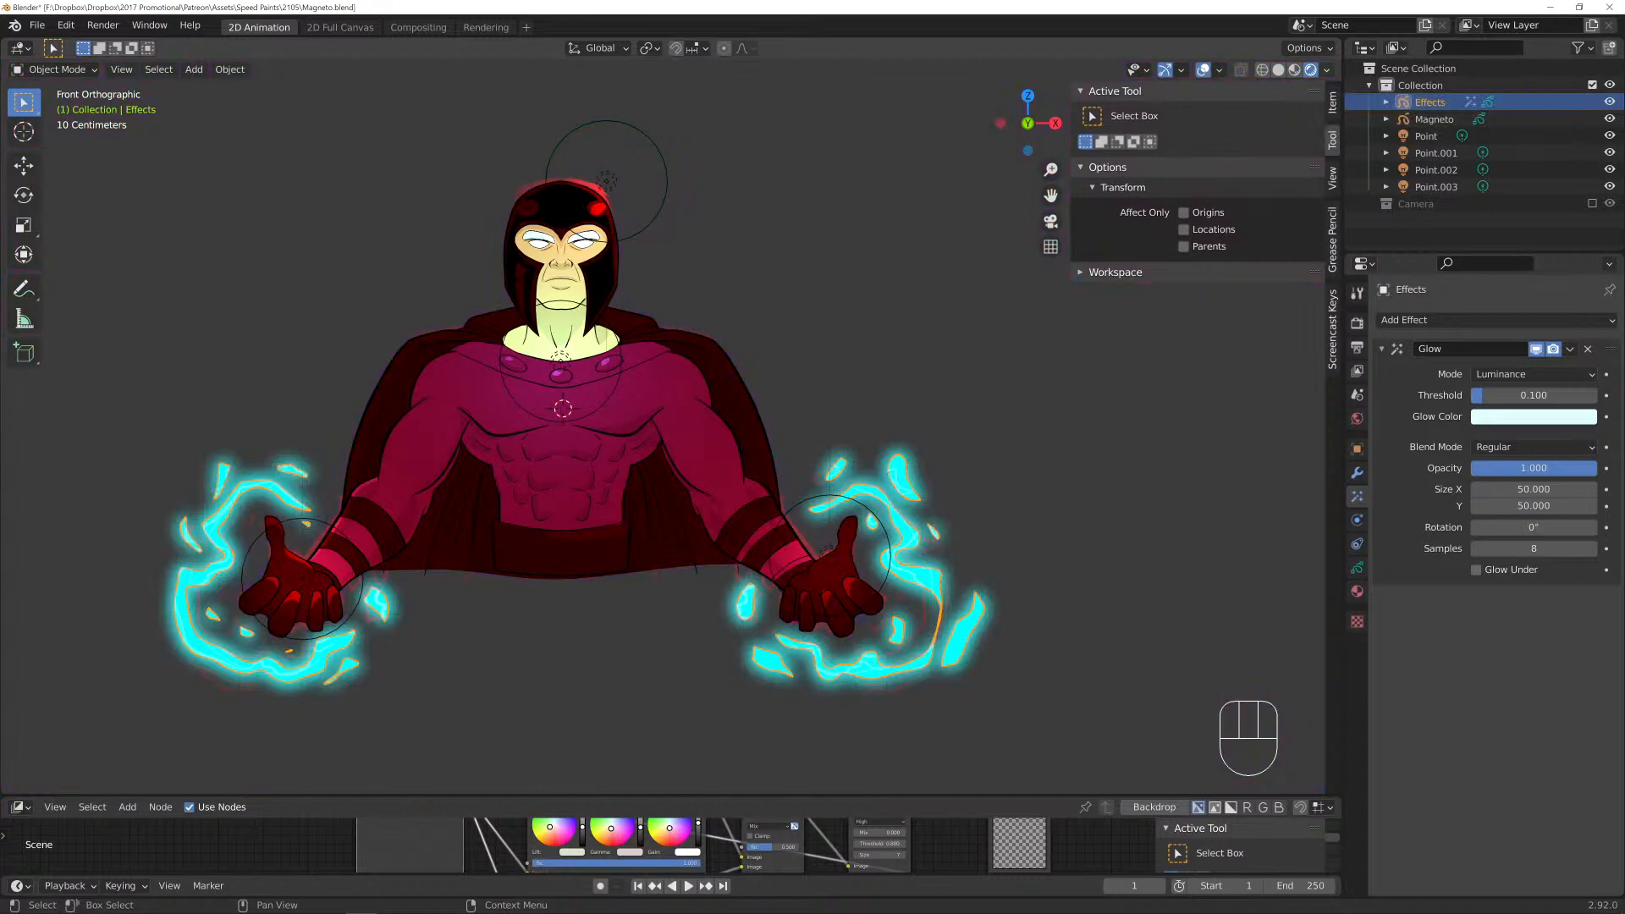
click(1327, 69)
click(1229, 172)
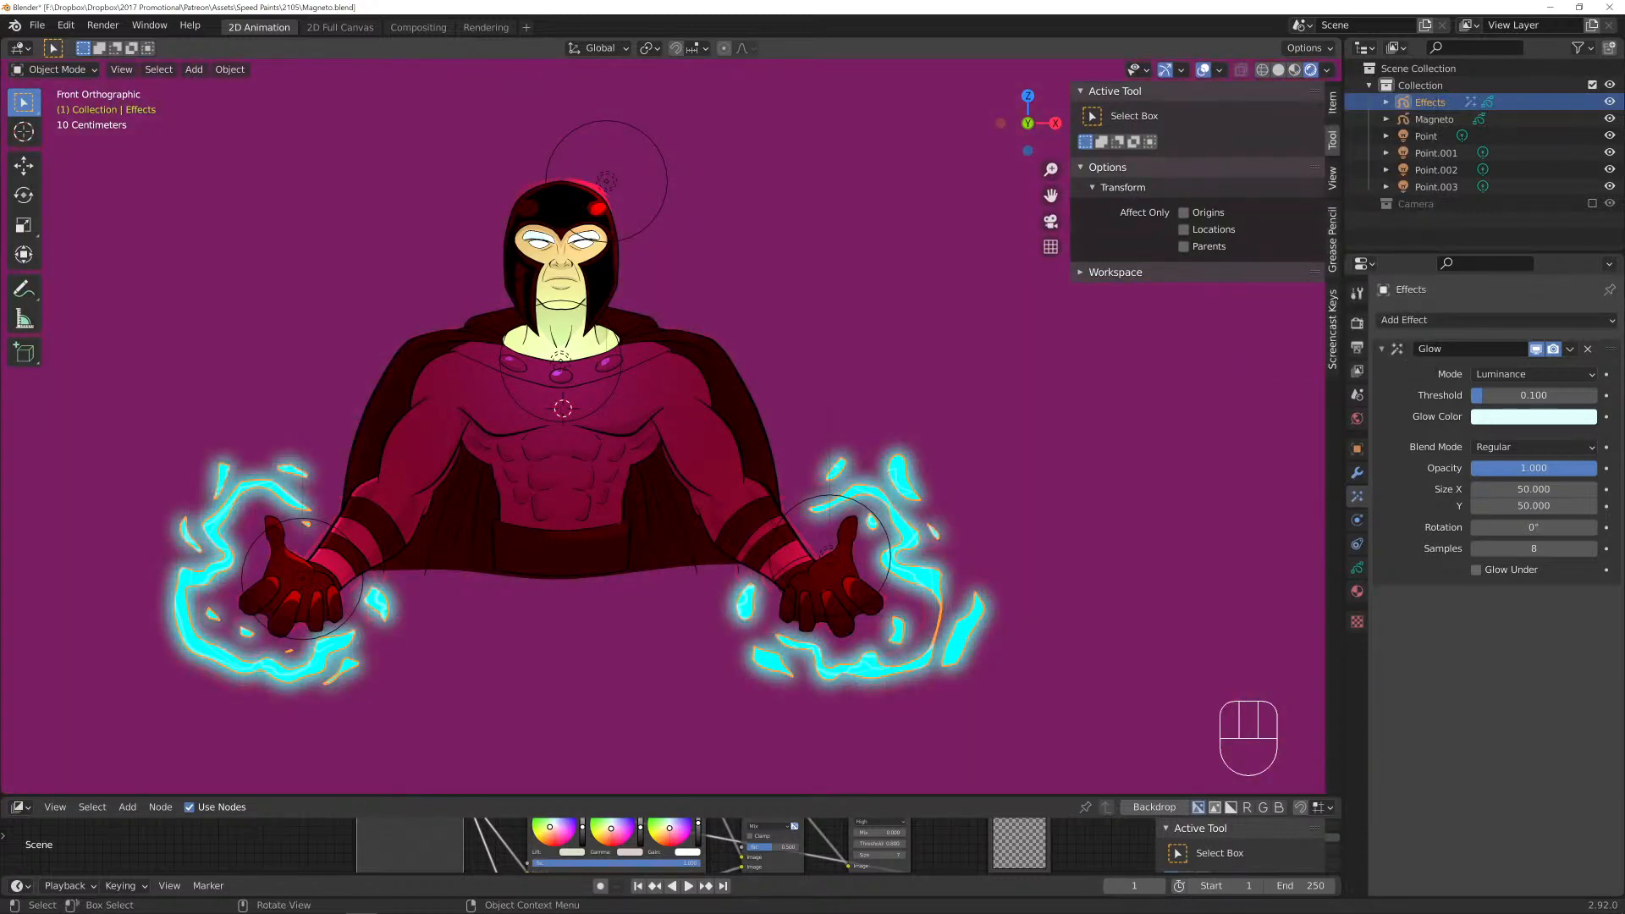
click(1202, 69)
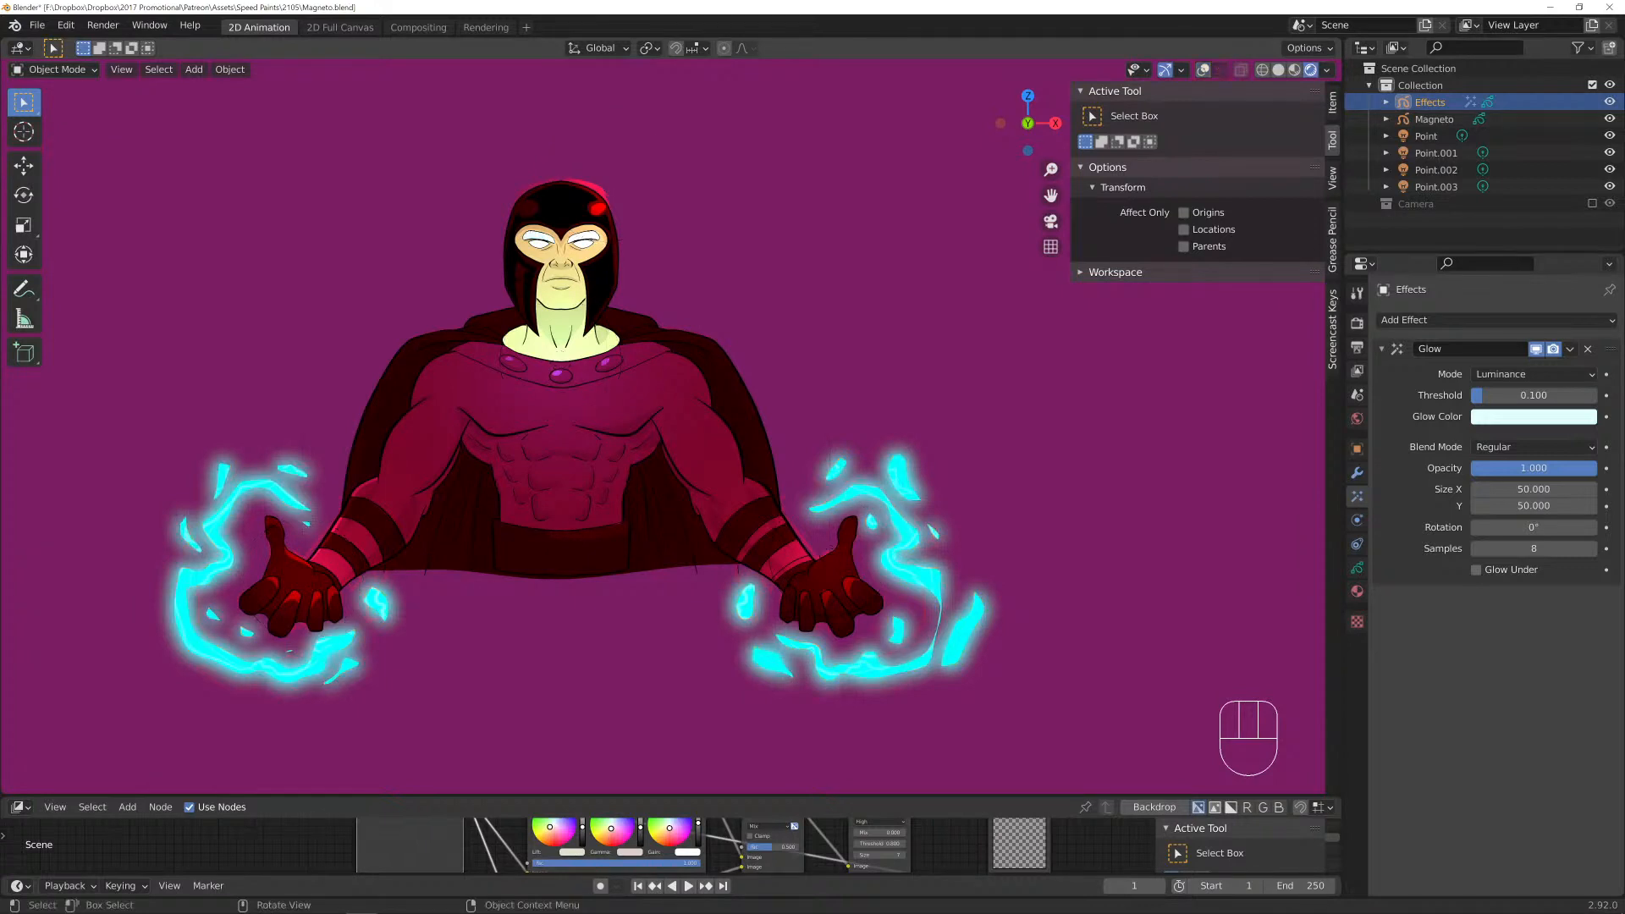
scroll(723, 762, up, 2)
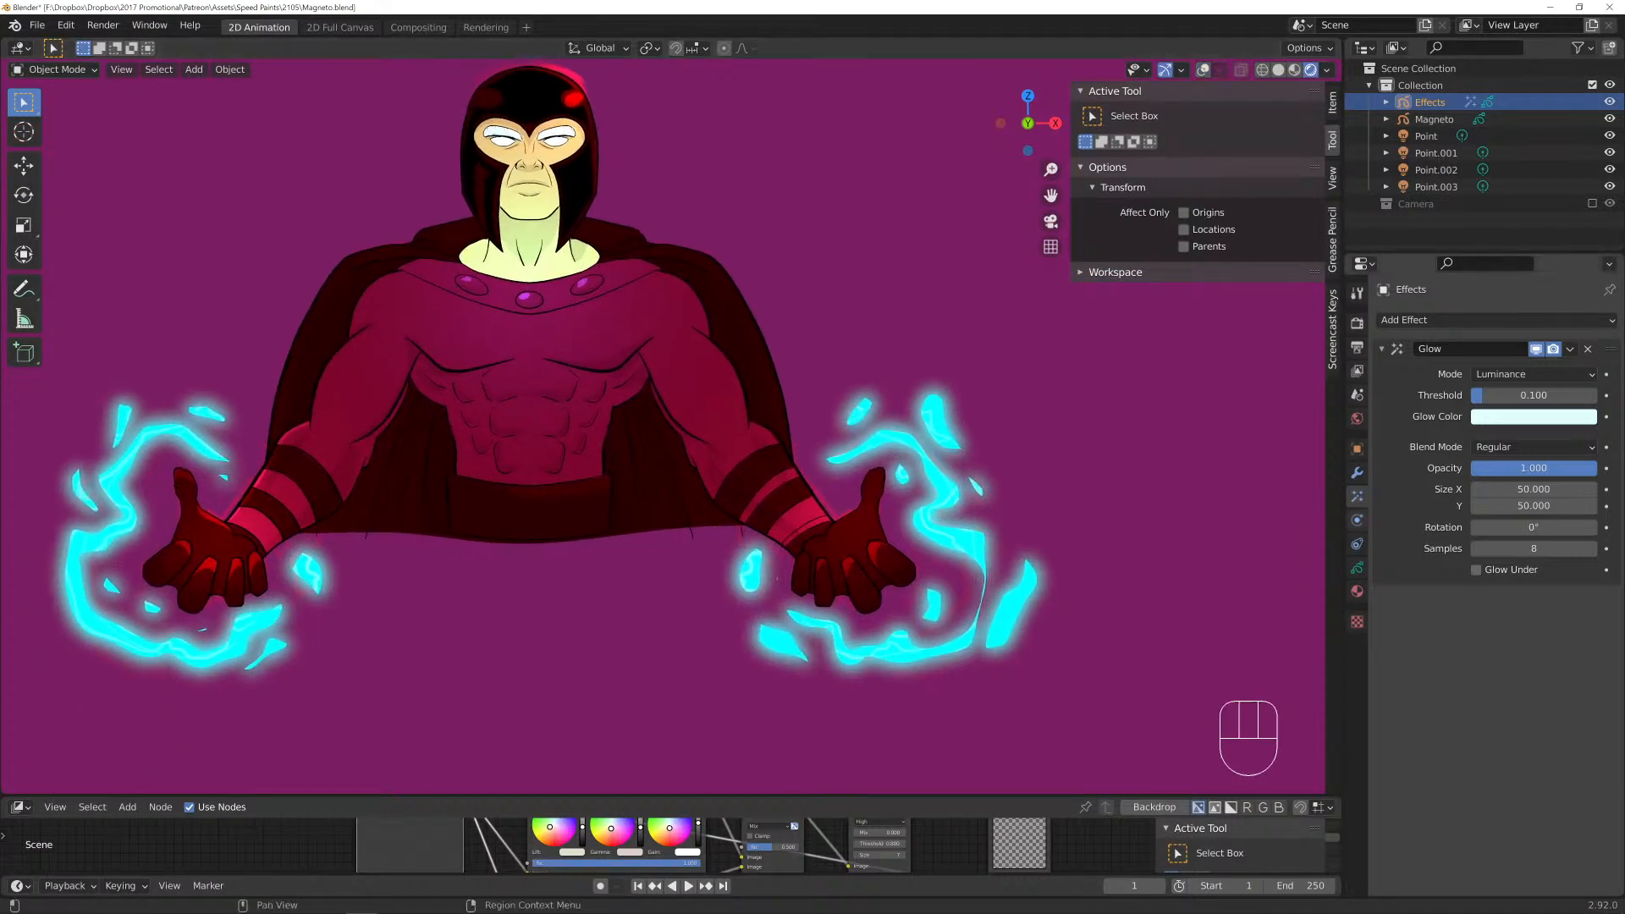
Set the Glow effect's samples to 32 and its size to 100 in both X and Y.
click(1533, 548)
text(32)
key(Return)
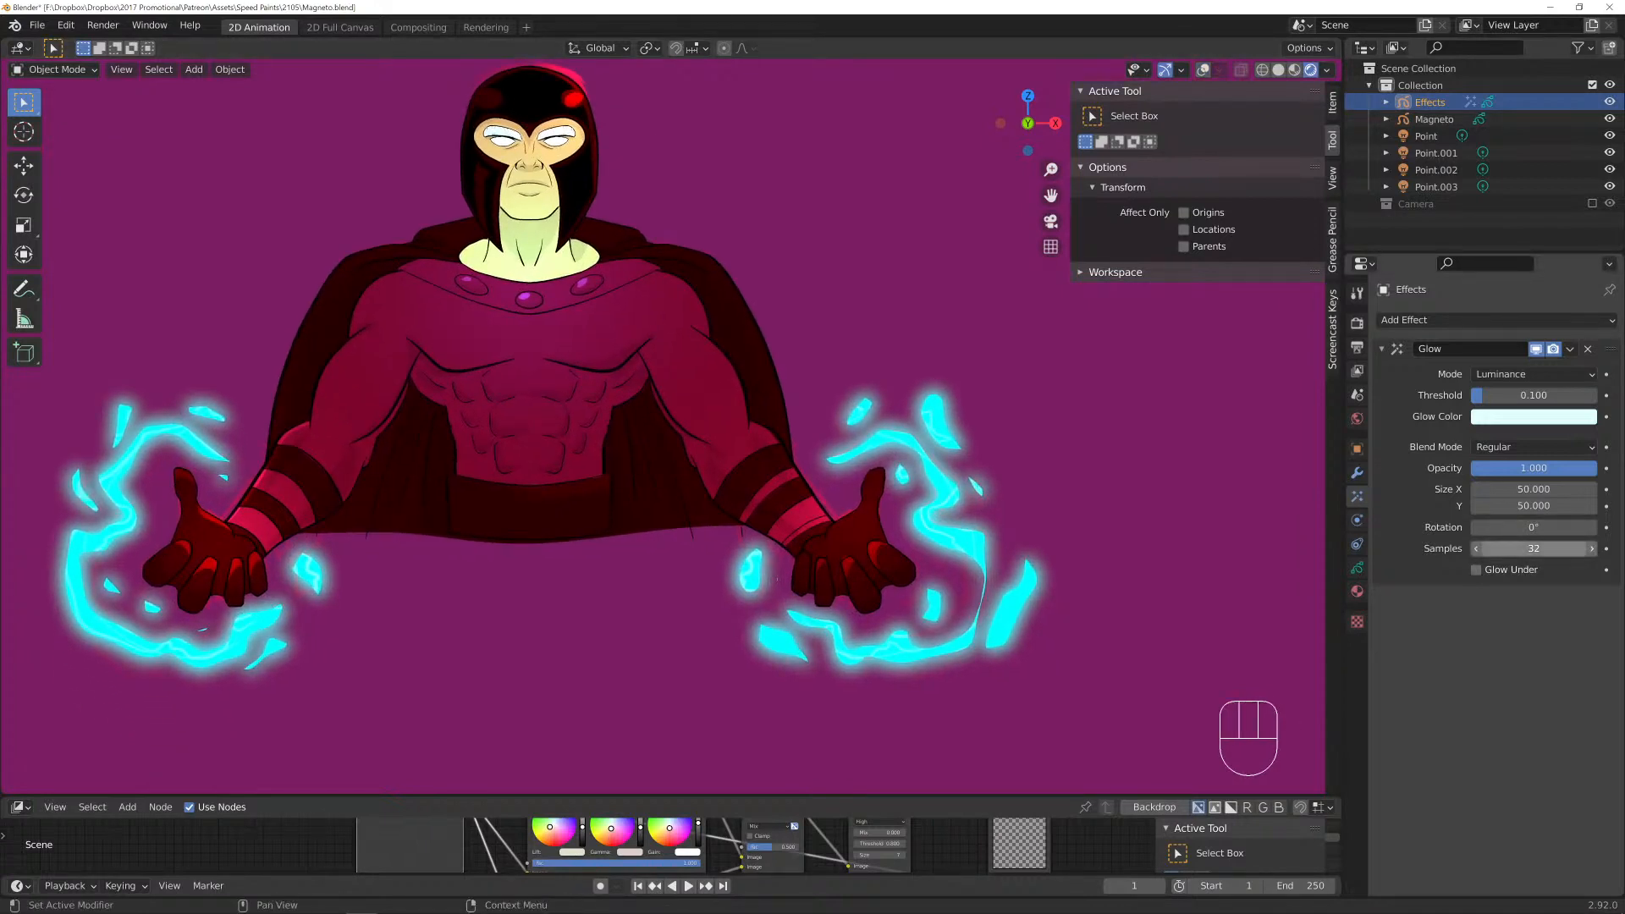
click(1533, 505)
text(100)
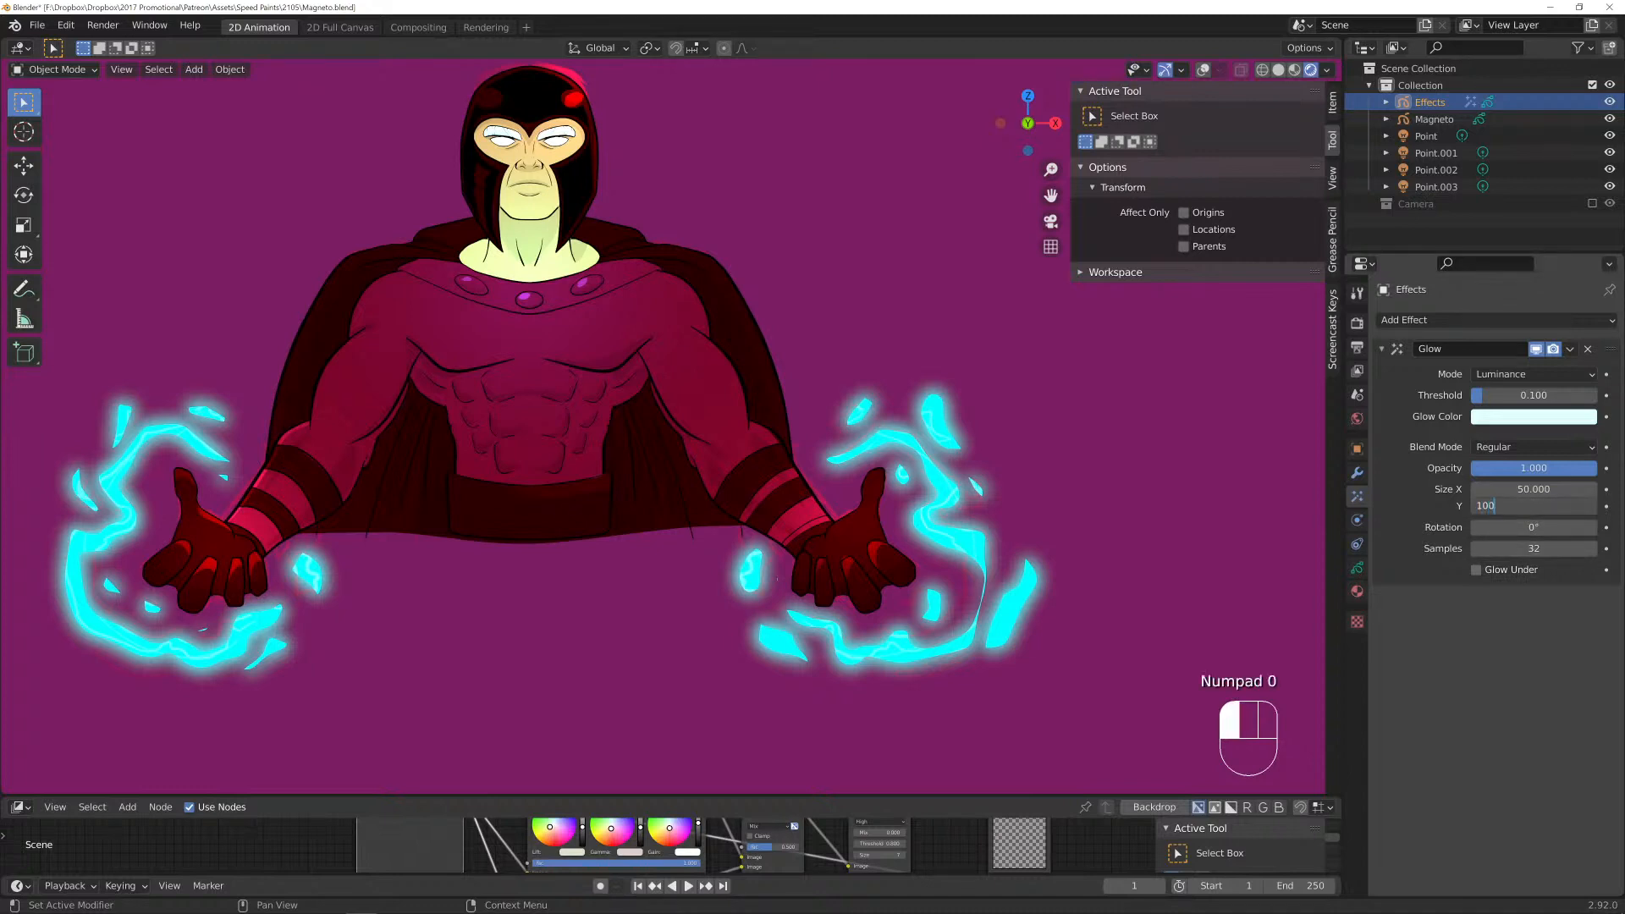
key(Return)
click(1534, 489)
text(100)
key(Return)
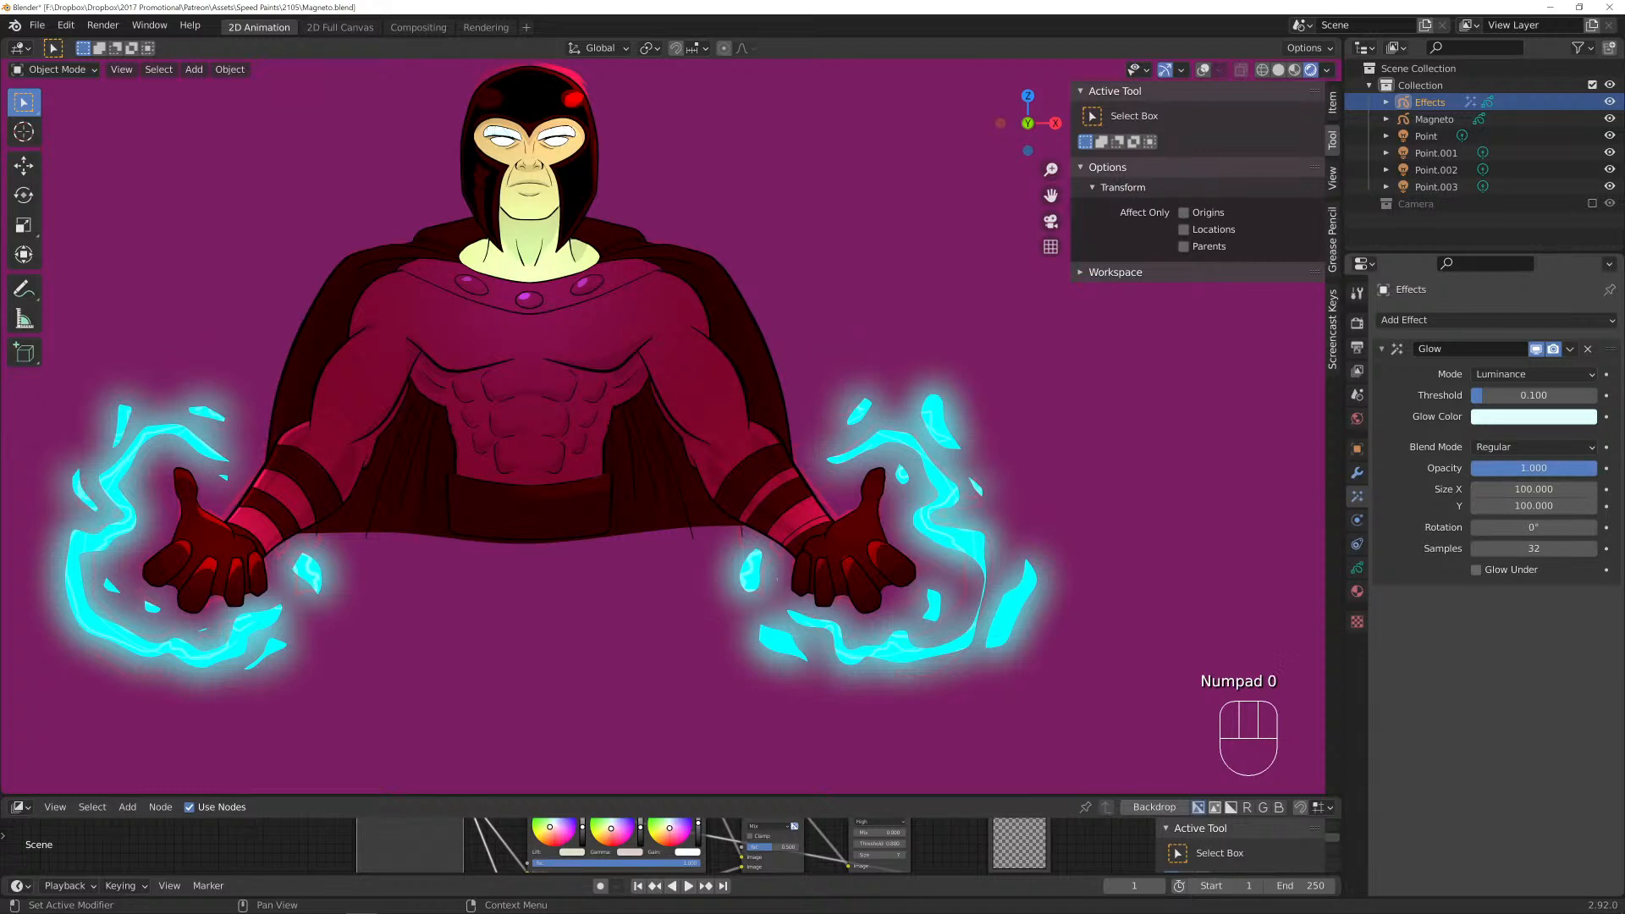
Try the Add blend mode and the Color mode on the Glow effect, and restore Regular blending and Luminance mode.
click(1534, 447)
click(1533, 486)
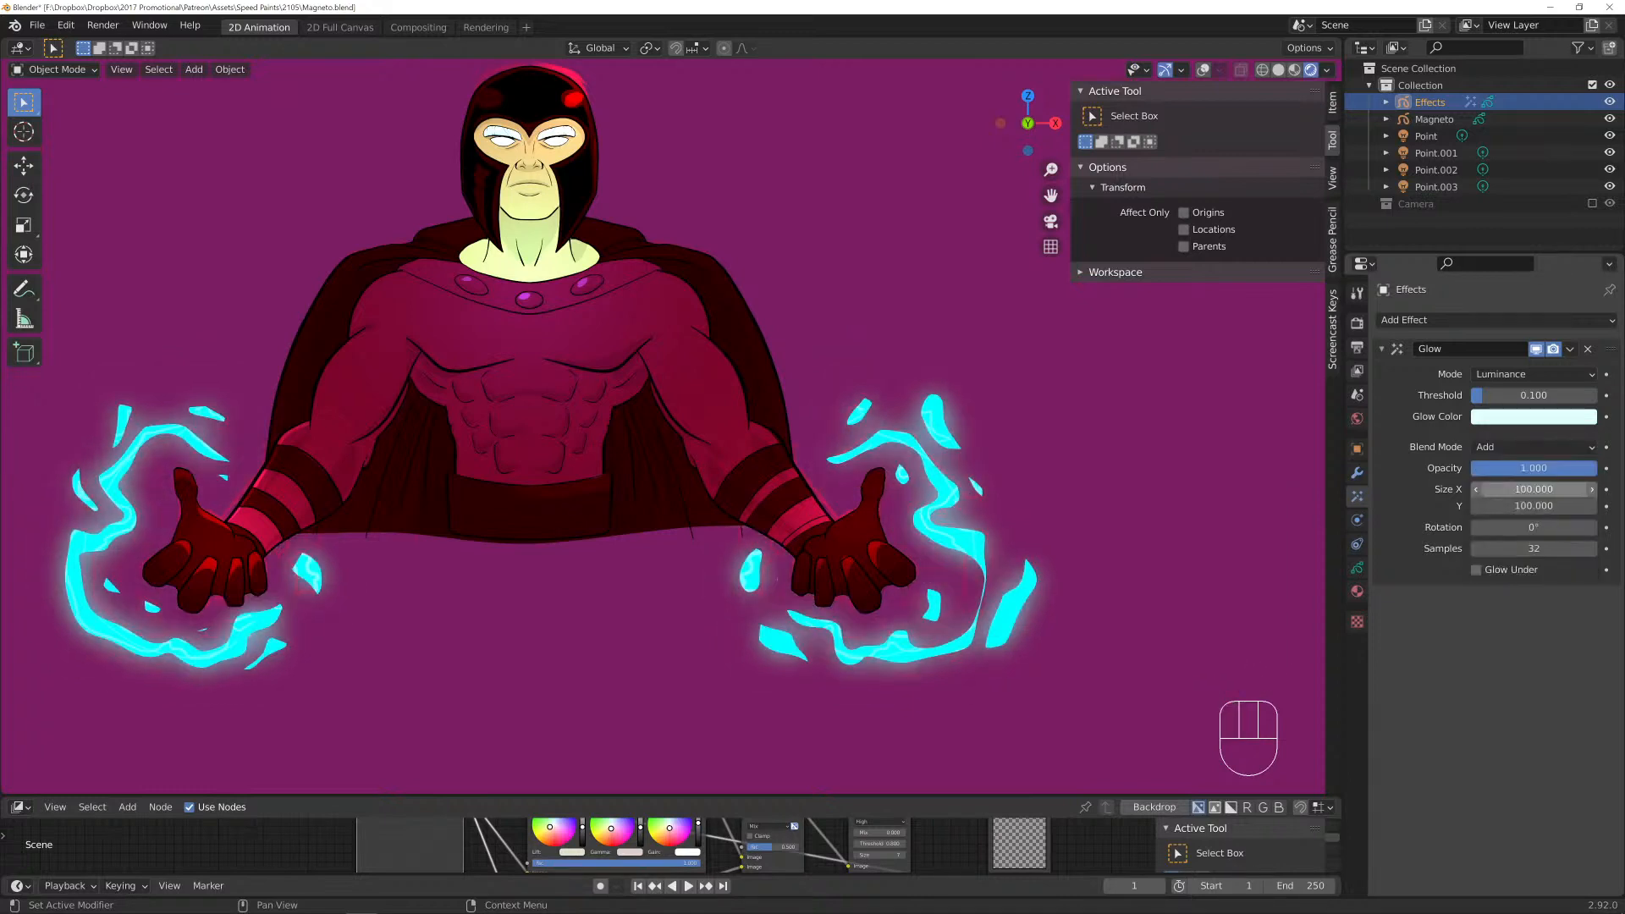
click(1533, 374)
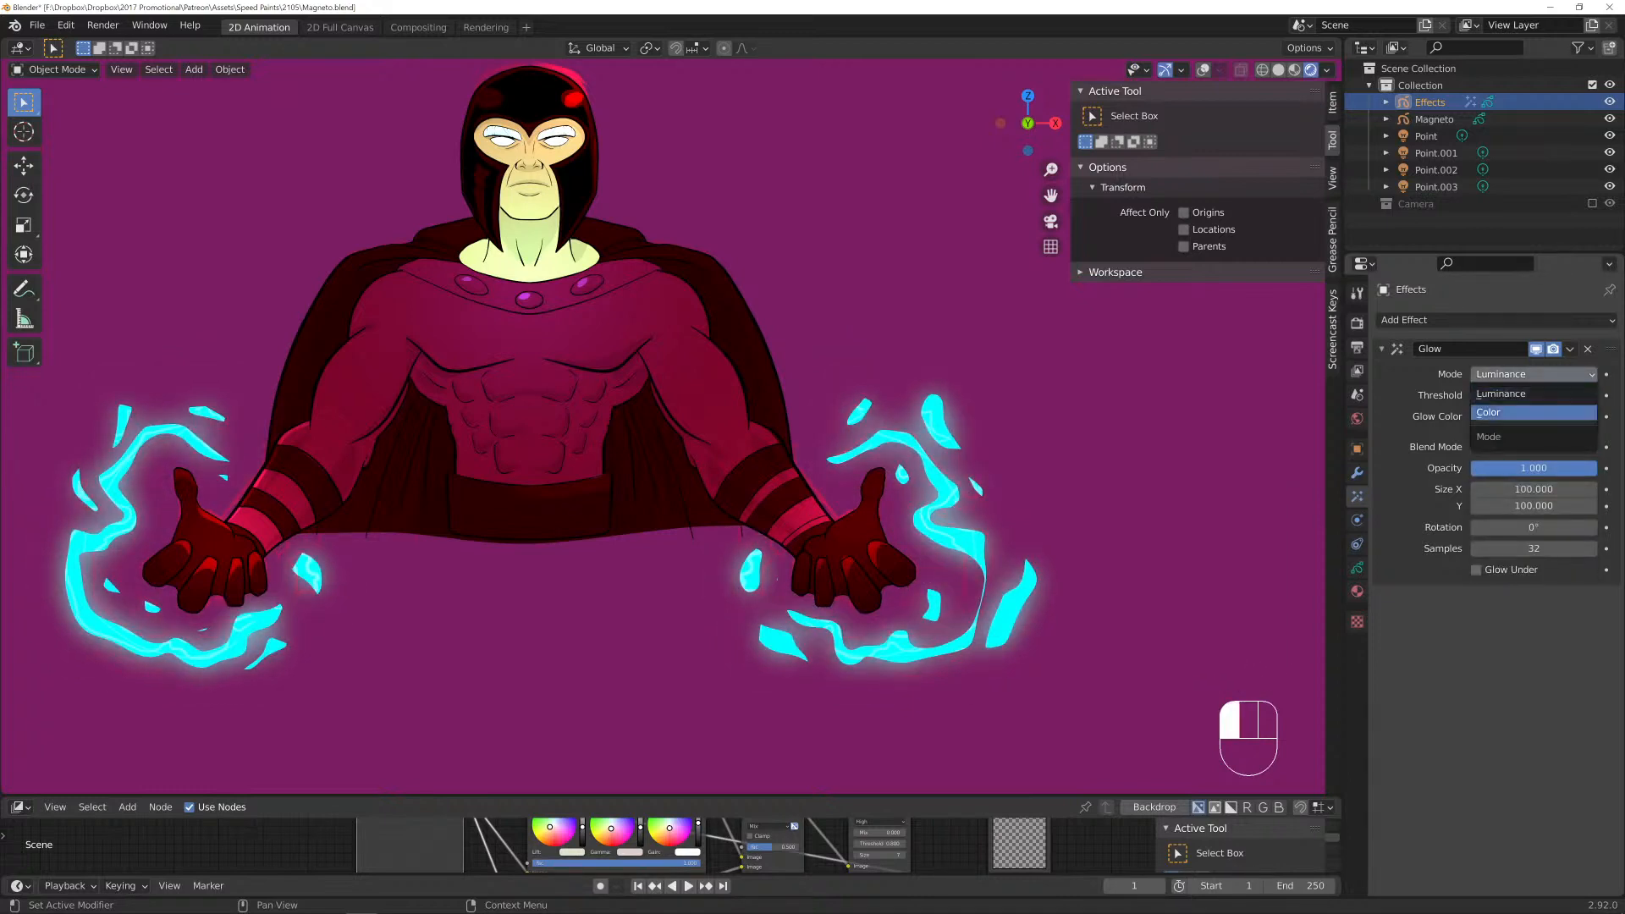
click(1534, 413)
click(1534, 374)
click(1534, 394)
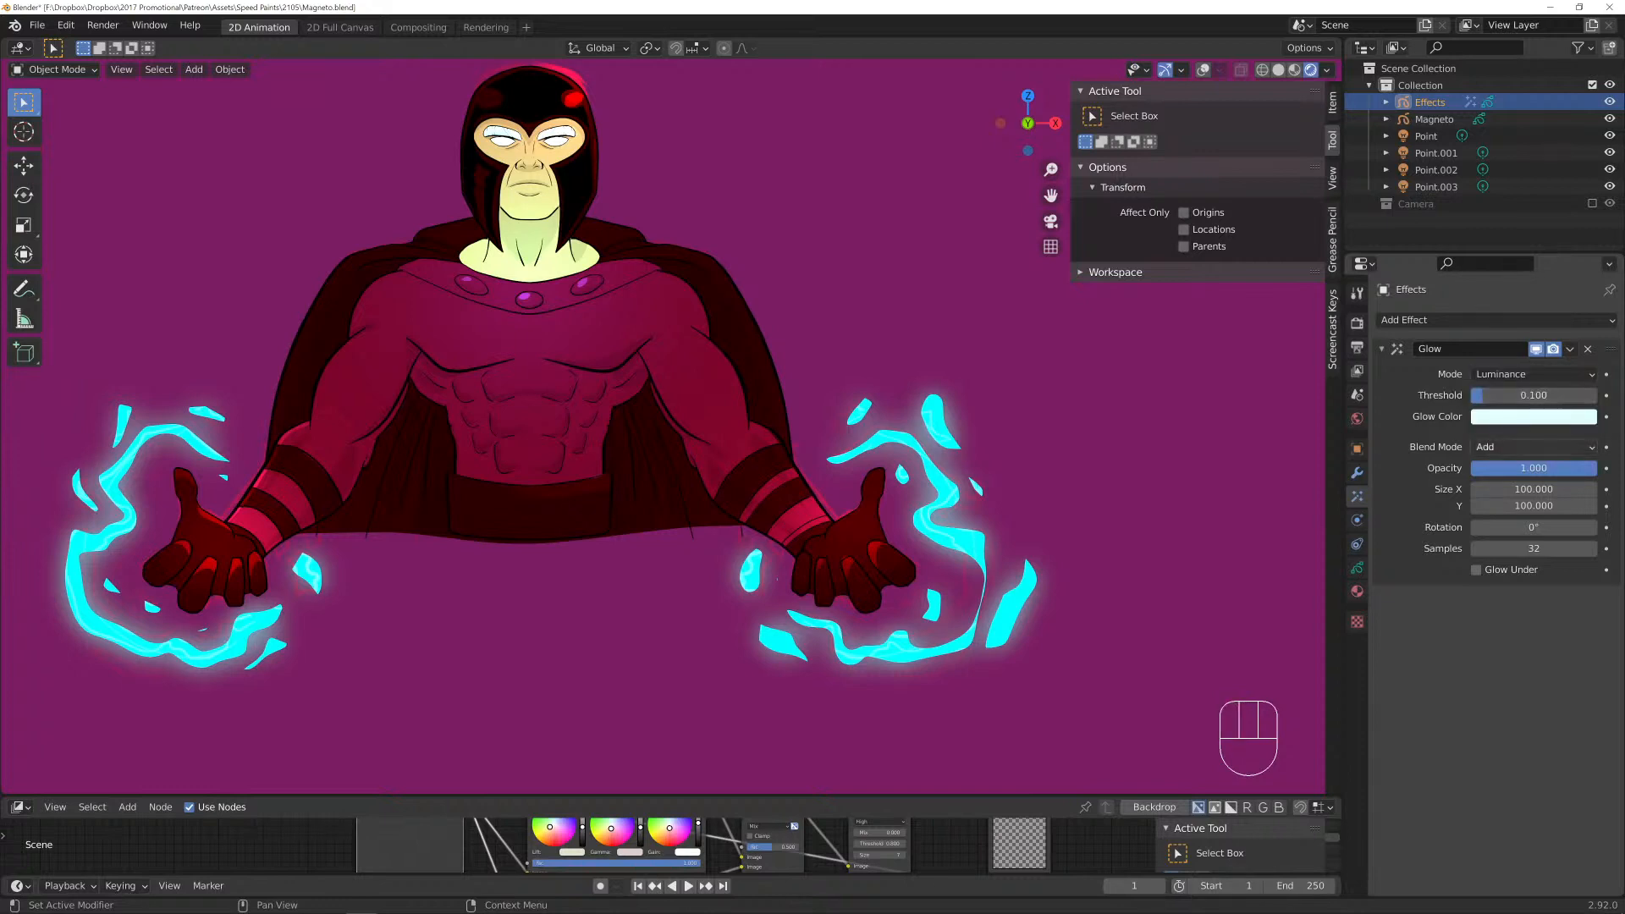
click(1534, 447)
click(1533, 466)
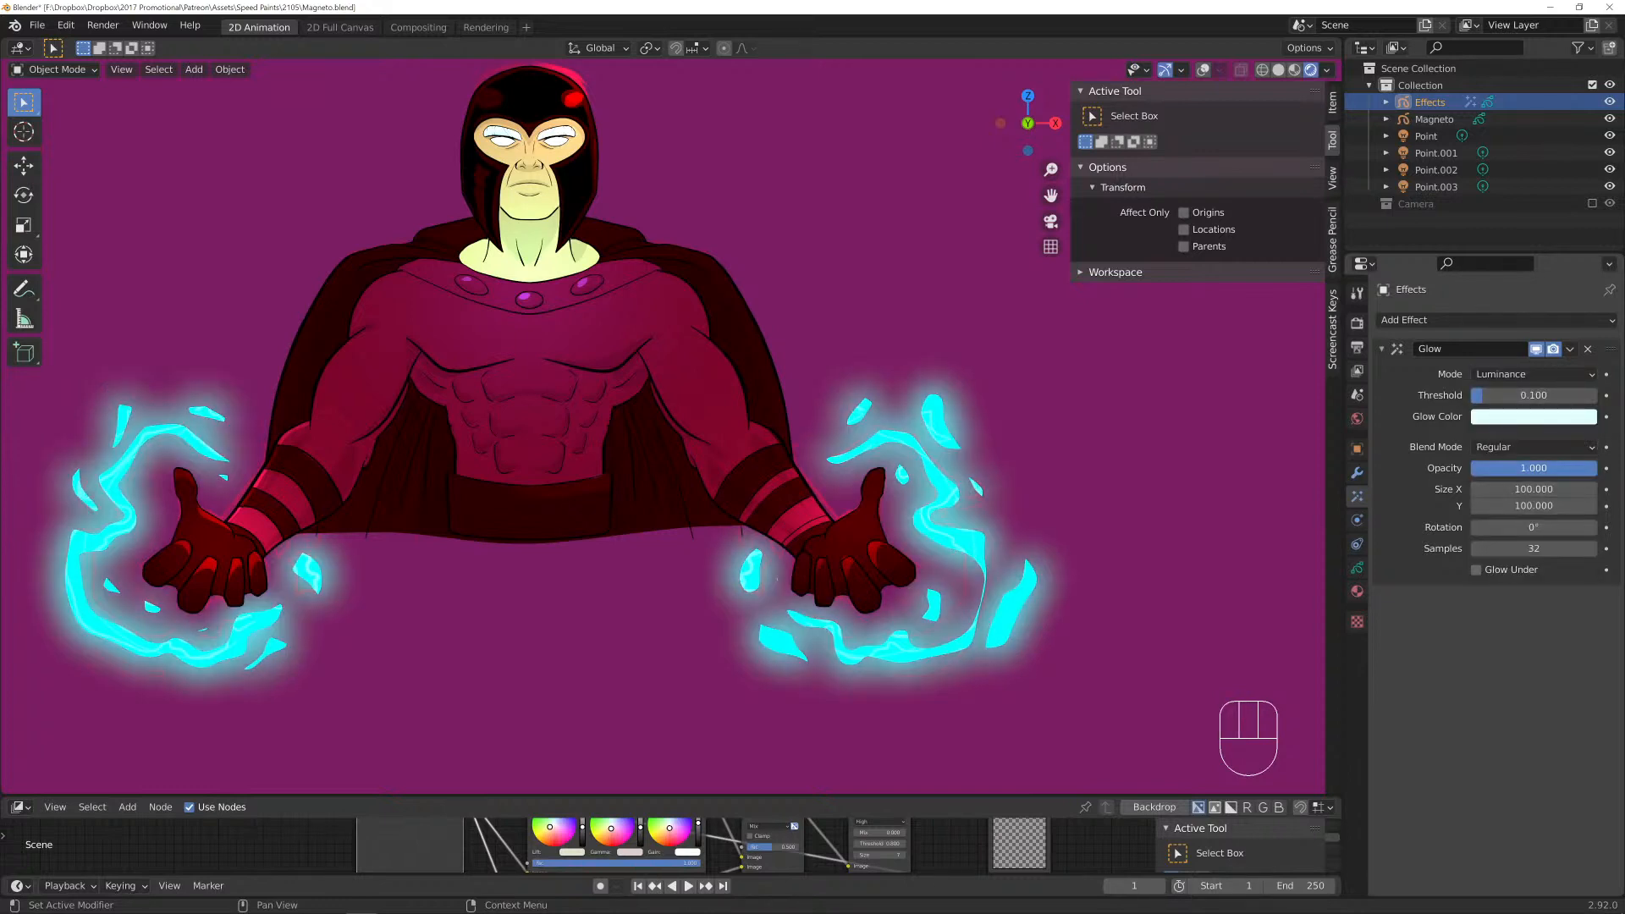
Test the Glow effect's opacity, leave it at 1.000, and save the Magneto file.
drag(1534, 469, 1596, 468)
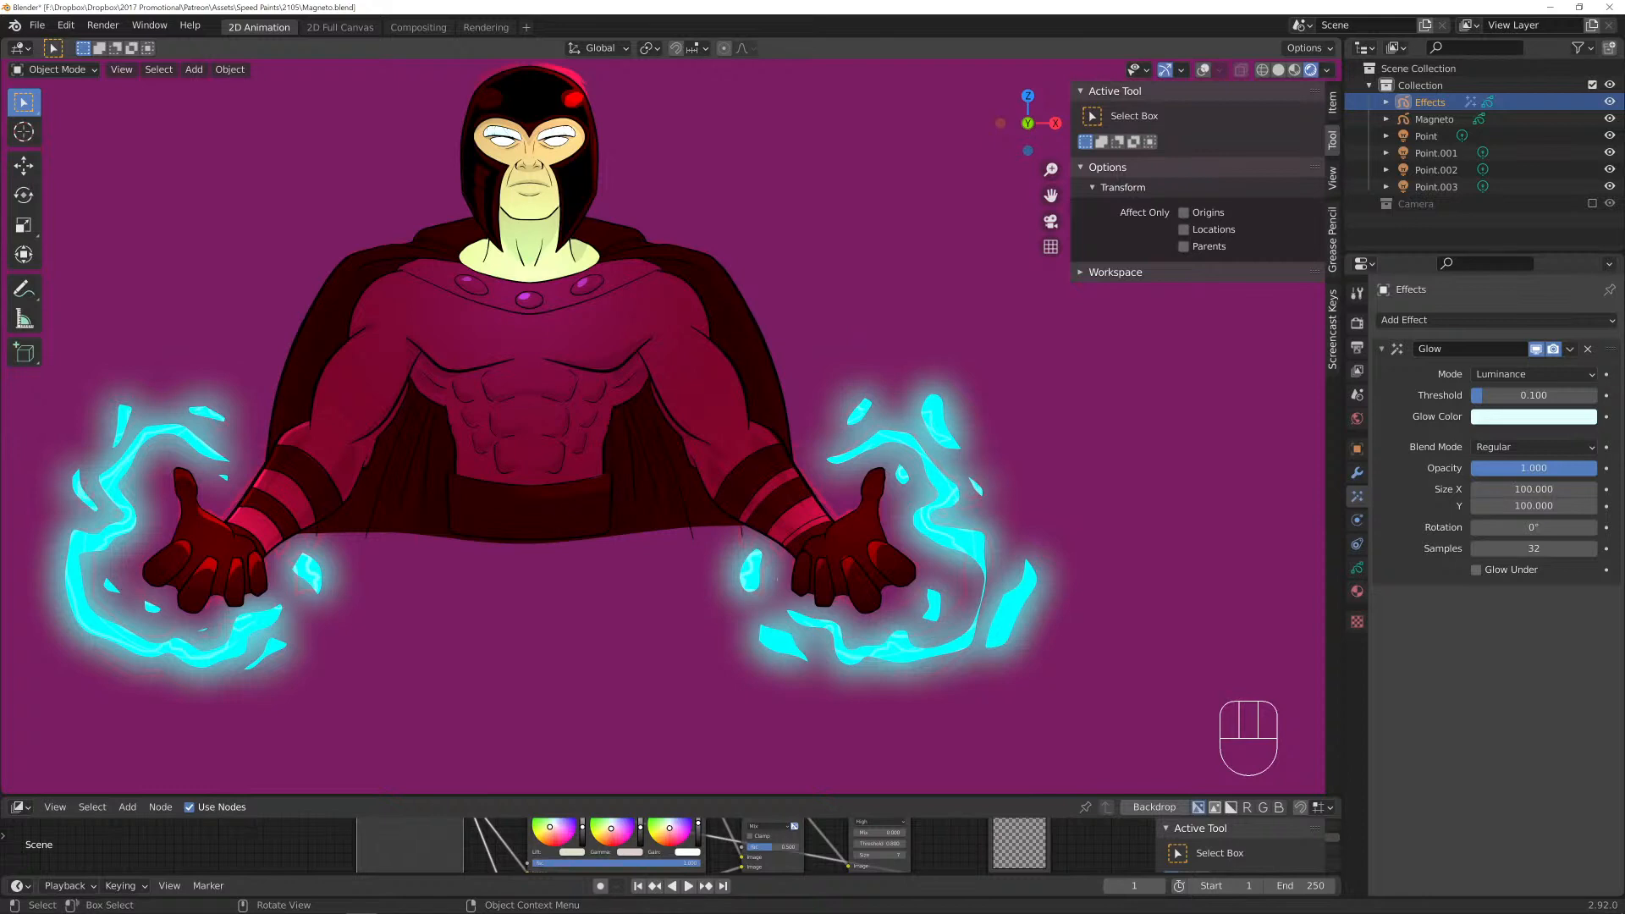
shift+middle_drag(660, 423, 753, 471)
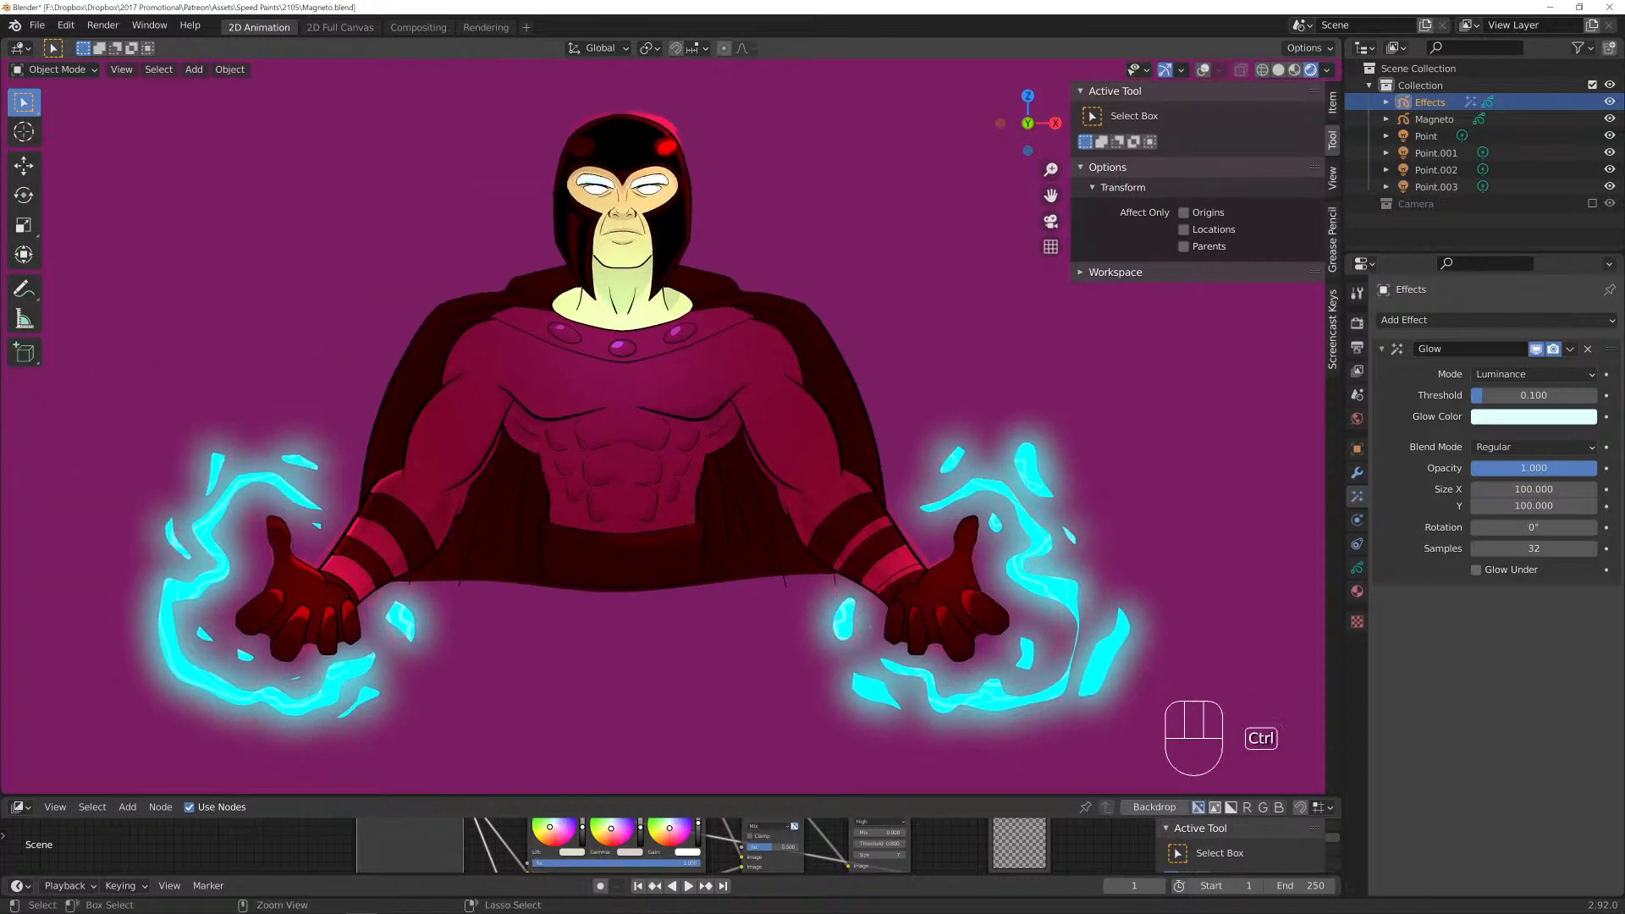
key(ctrl+s)
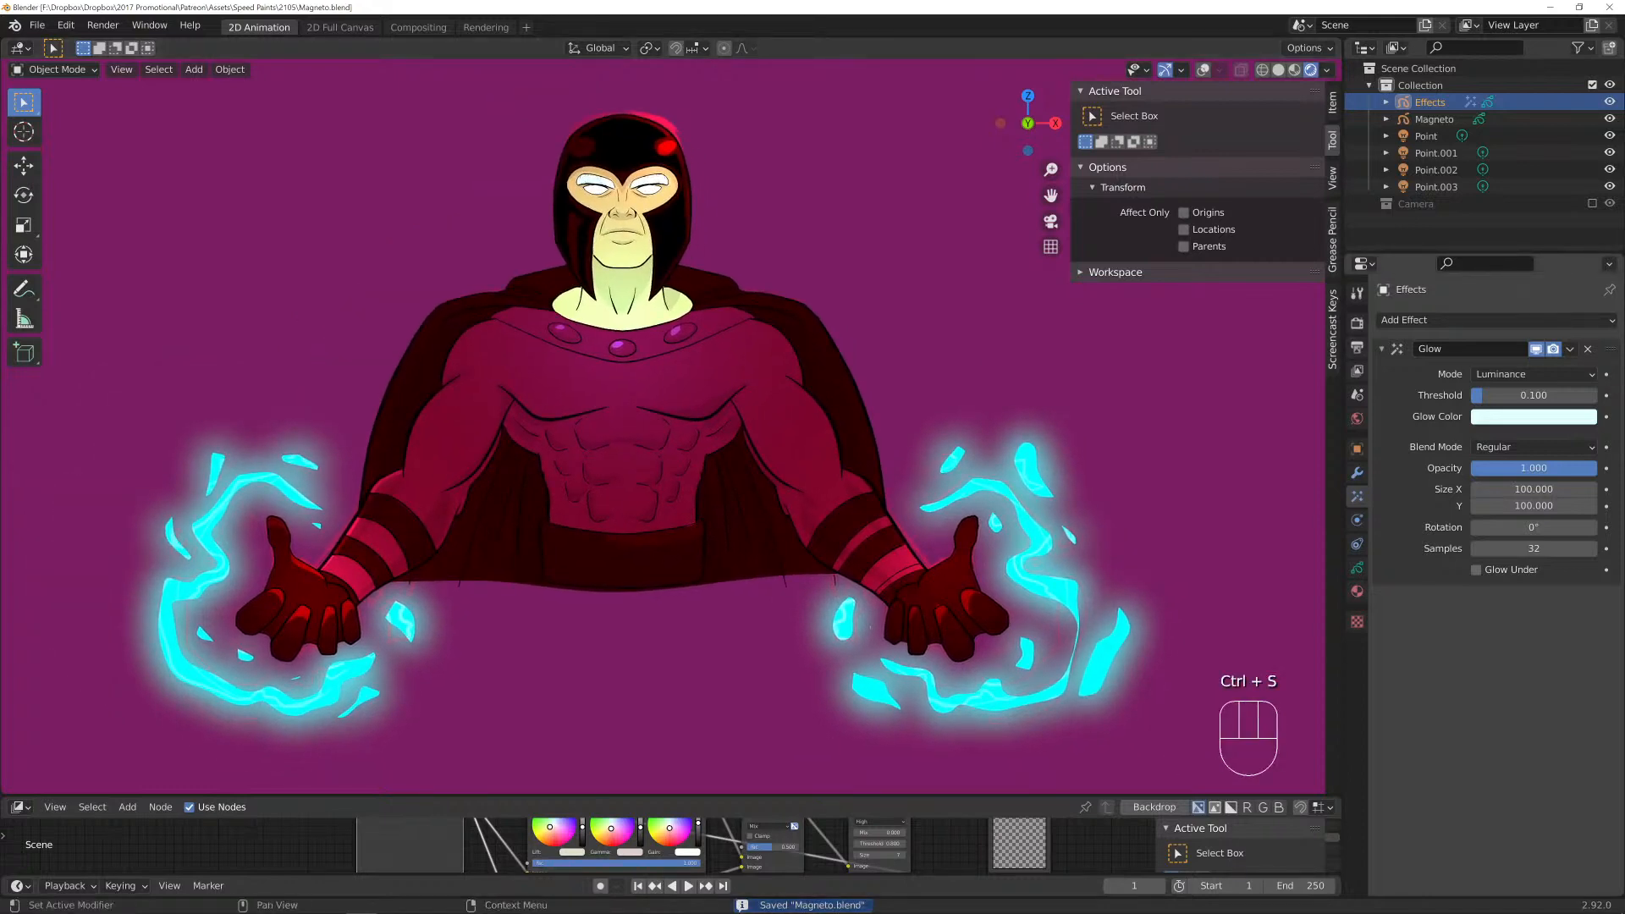
Examine the Magneto object's layers and its depth placement relative to the energy effects from an angled view.
click(1434, 118)
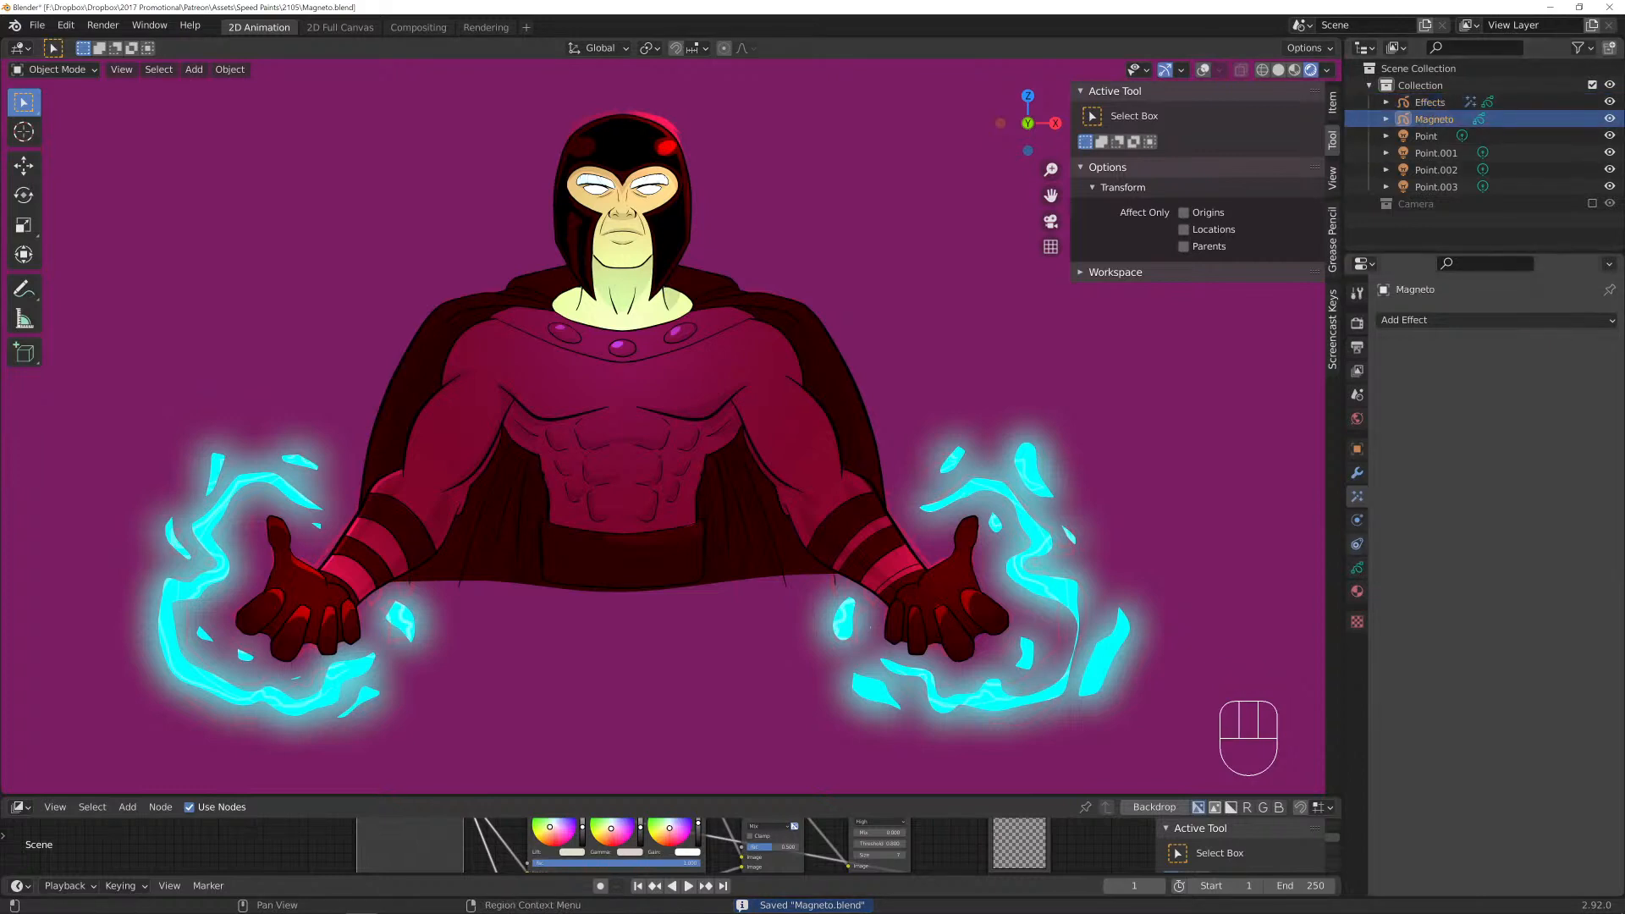
click(1356, 567)
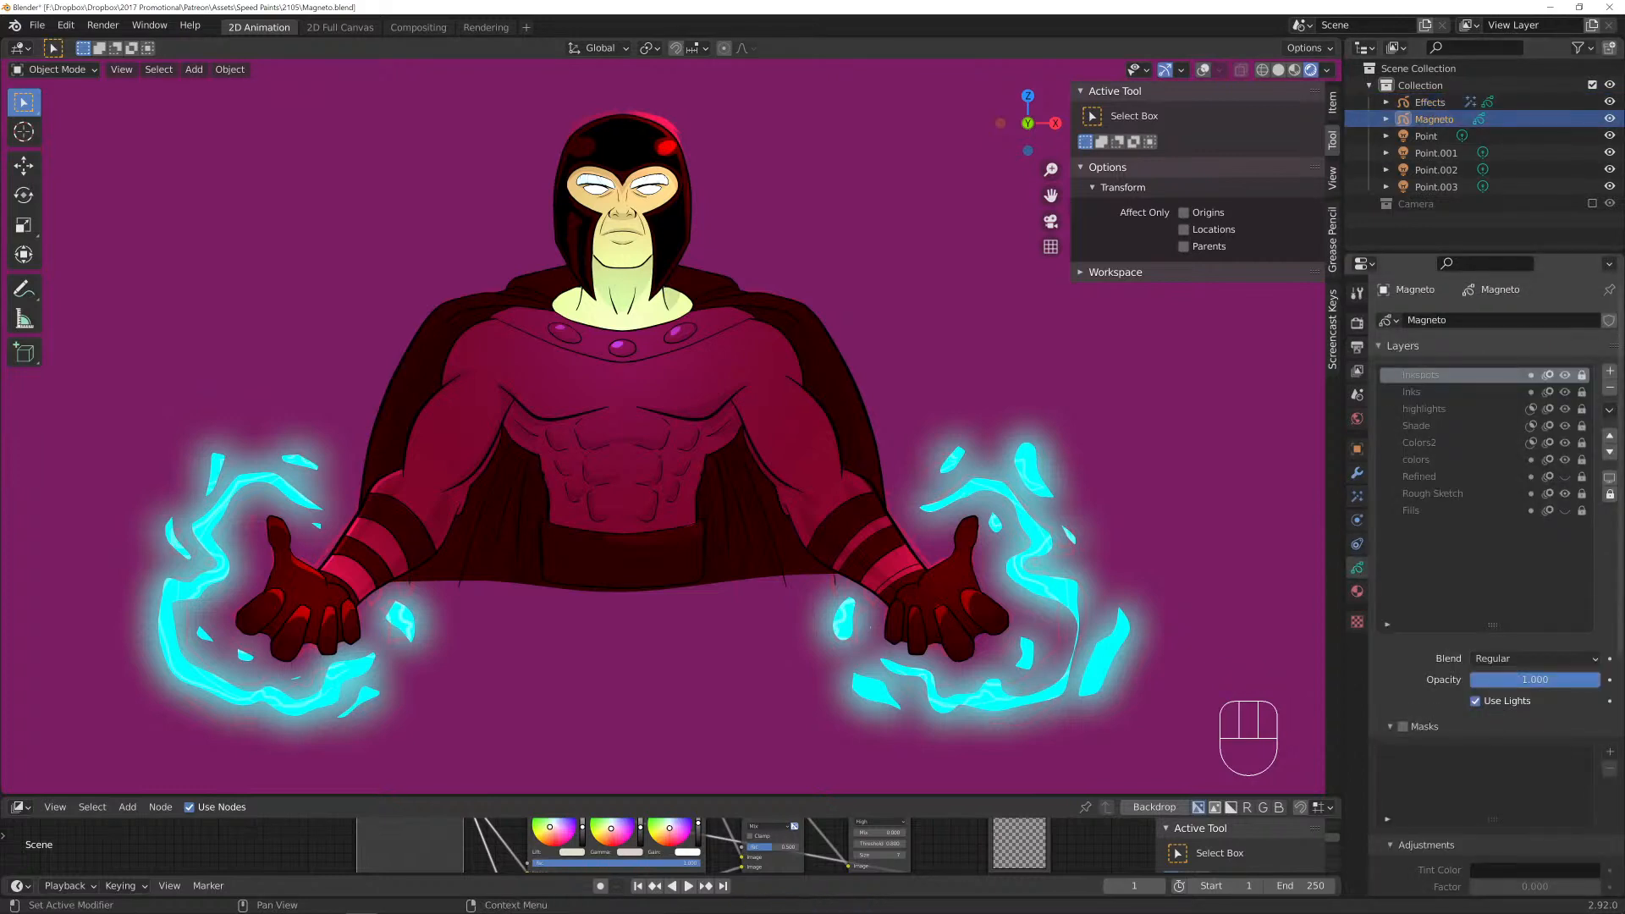
mouse_move(644, 423)
middle_down()
mouse_move(779, 385)
mouse_move(855, 386)
mouse_move(787, 389)
middle_up()
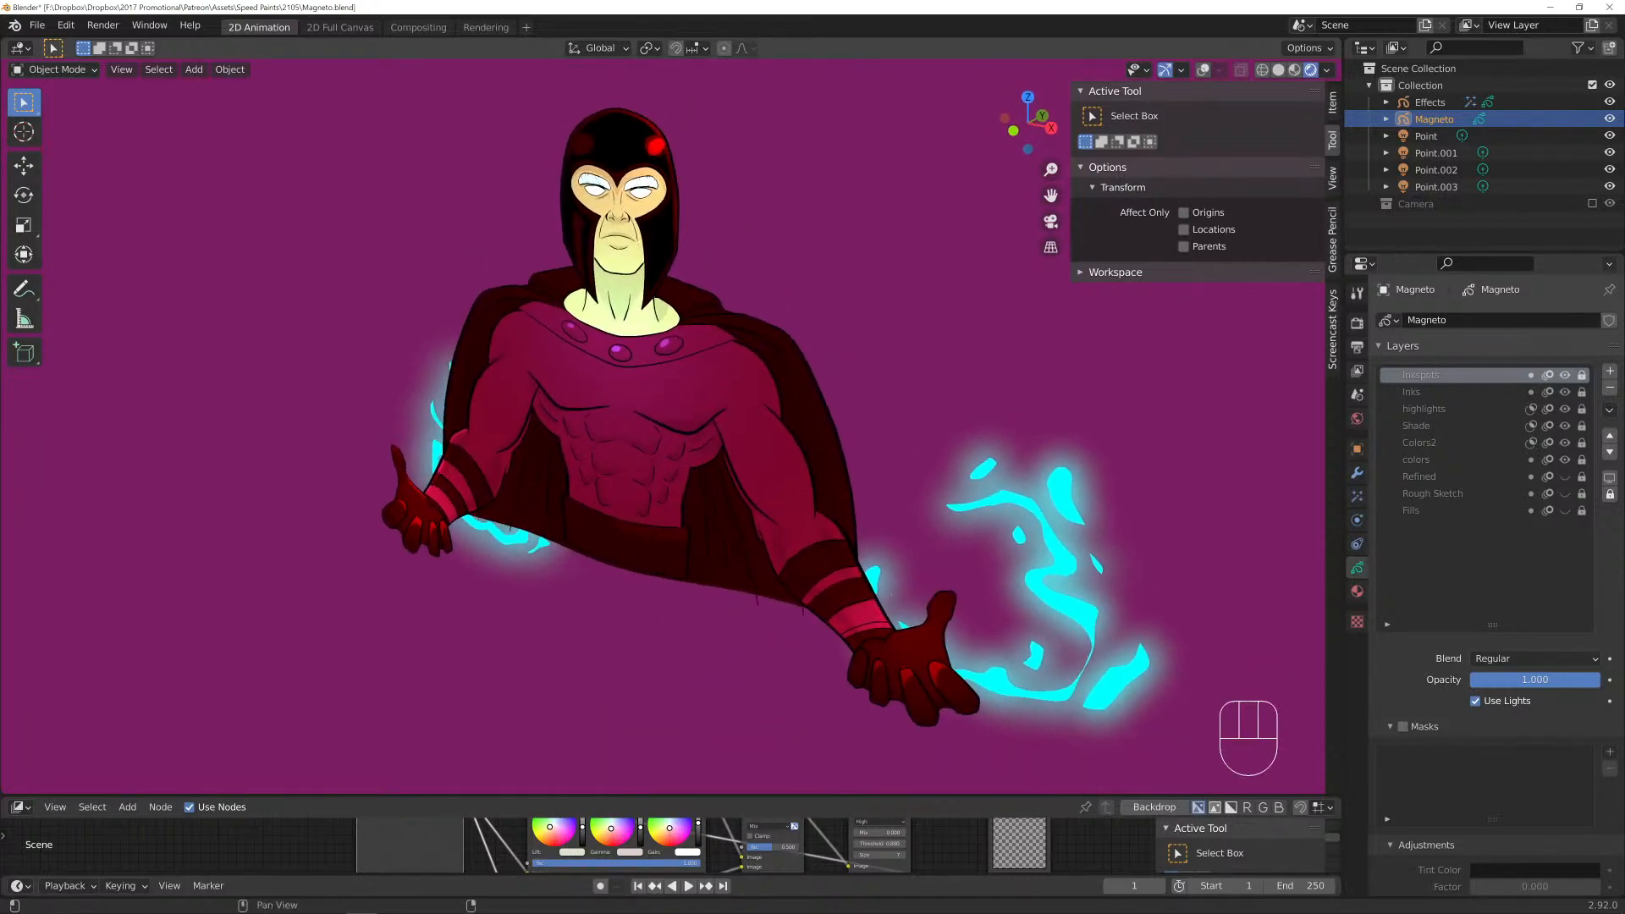
Show the overlays again and move the Effects object about 2.63 m forward along the negative global Y axis.
click(1431, 102)
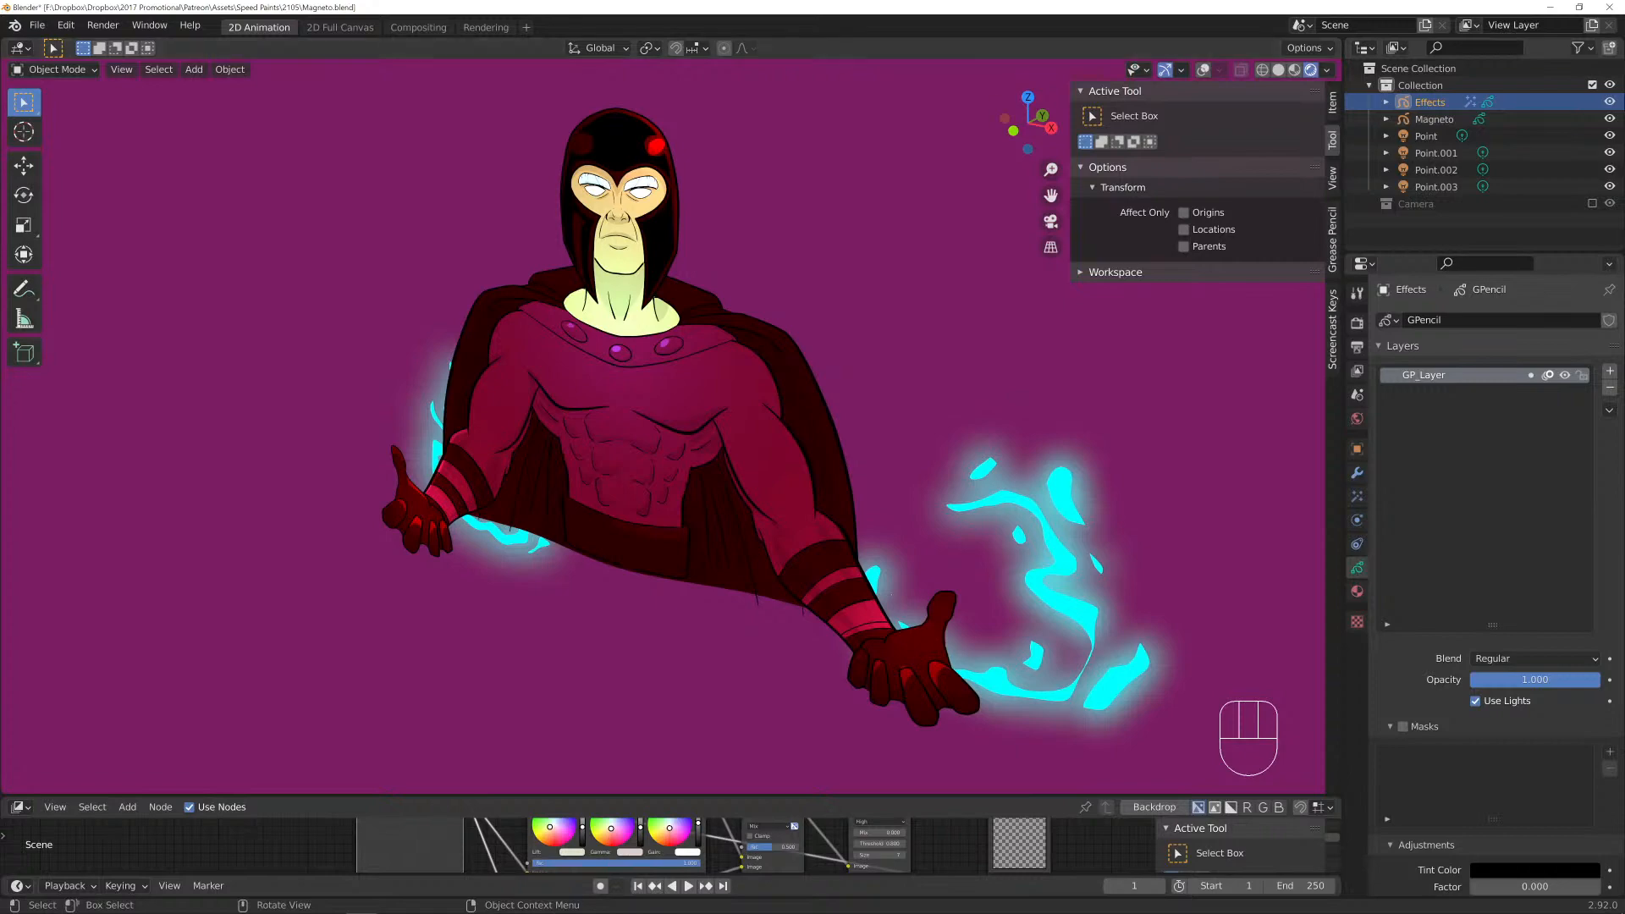
key(shift+alt+z)
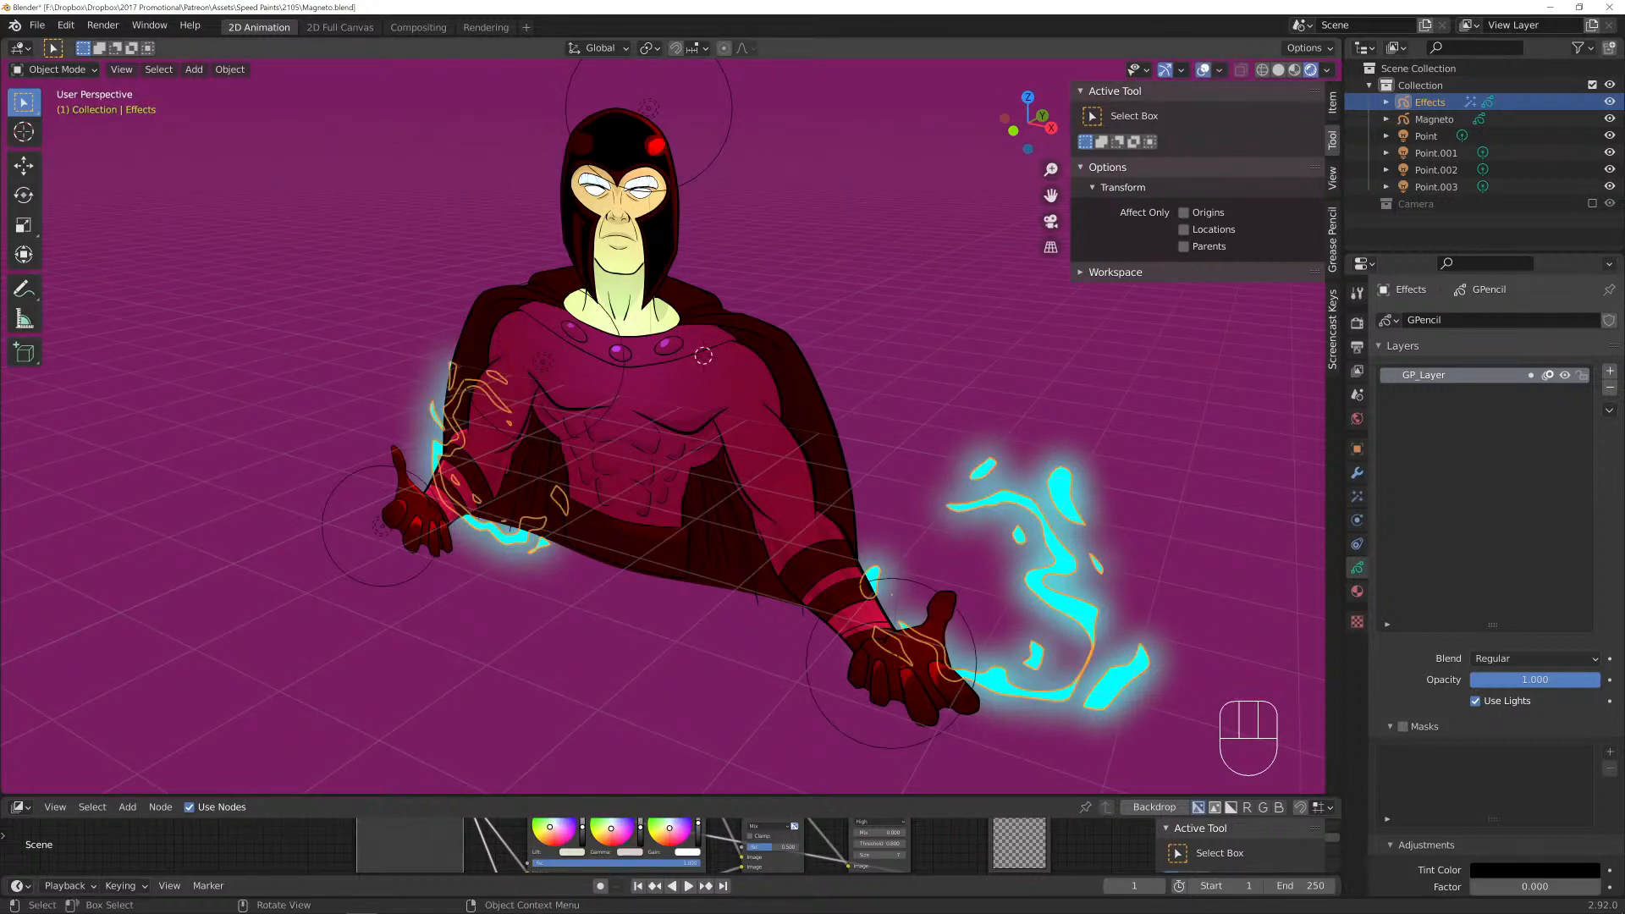
key(g)
key(y)
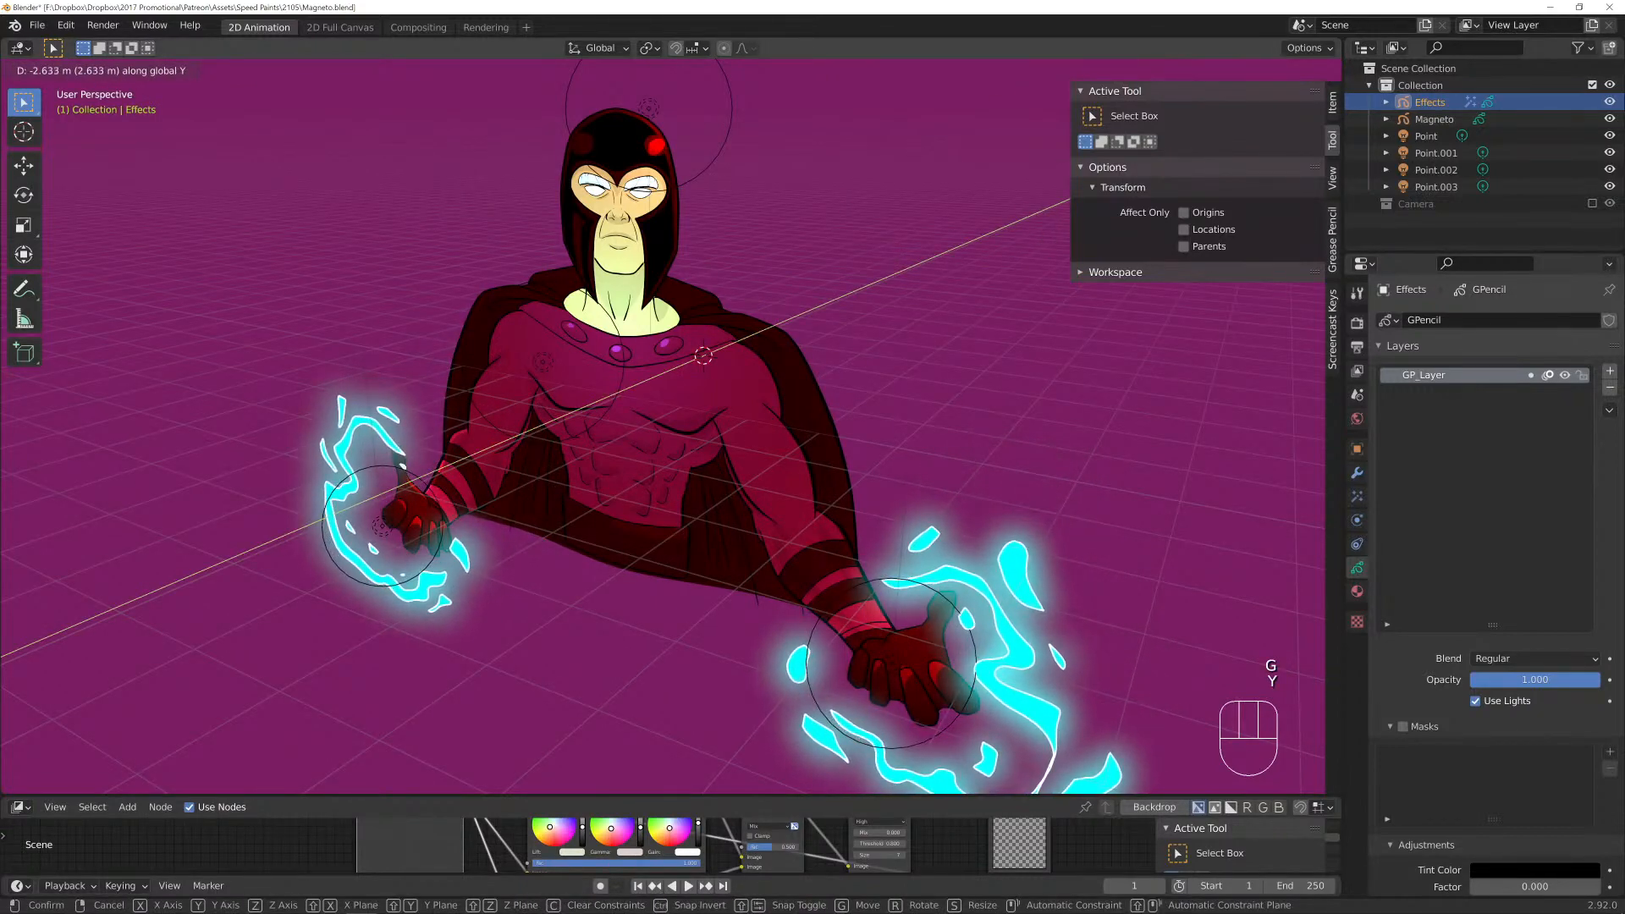
key(Return)
mouse_move(787, 389)
middle_down()
mouse_move(956, 389)
mouse_move(796, 373)
middle_up()
key(KP_1)
Deselect the Effects object and save the file with the artwork framed in front view.
scroll(663, 427, down, 2)
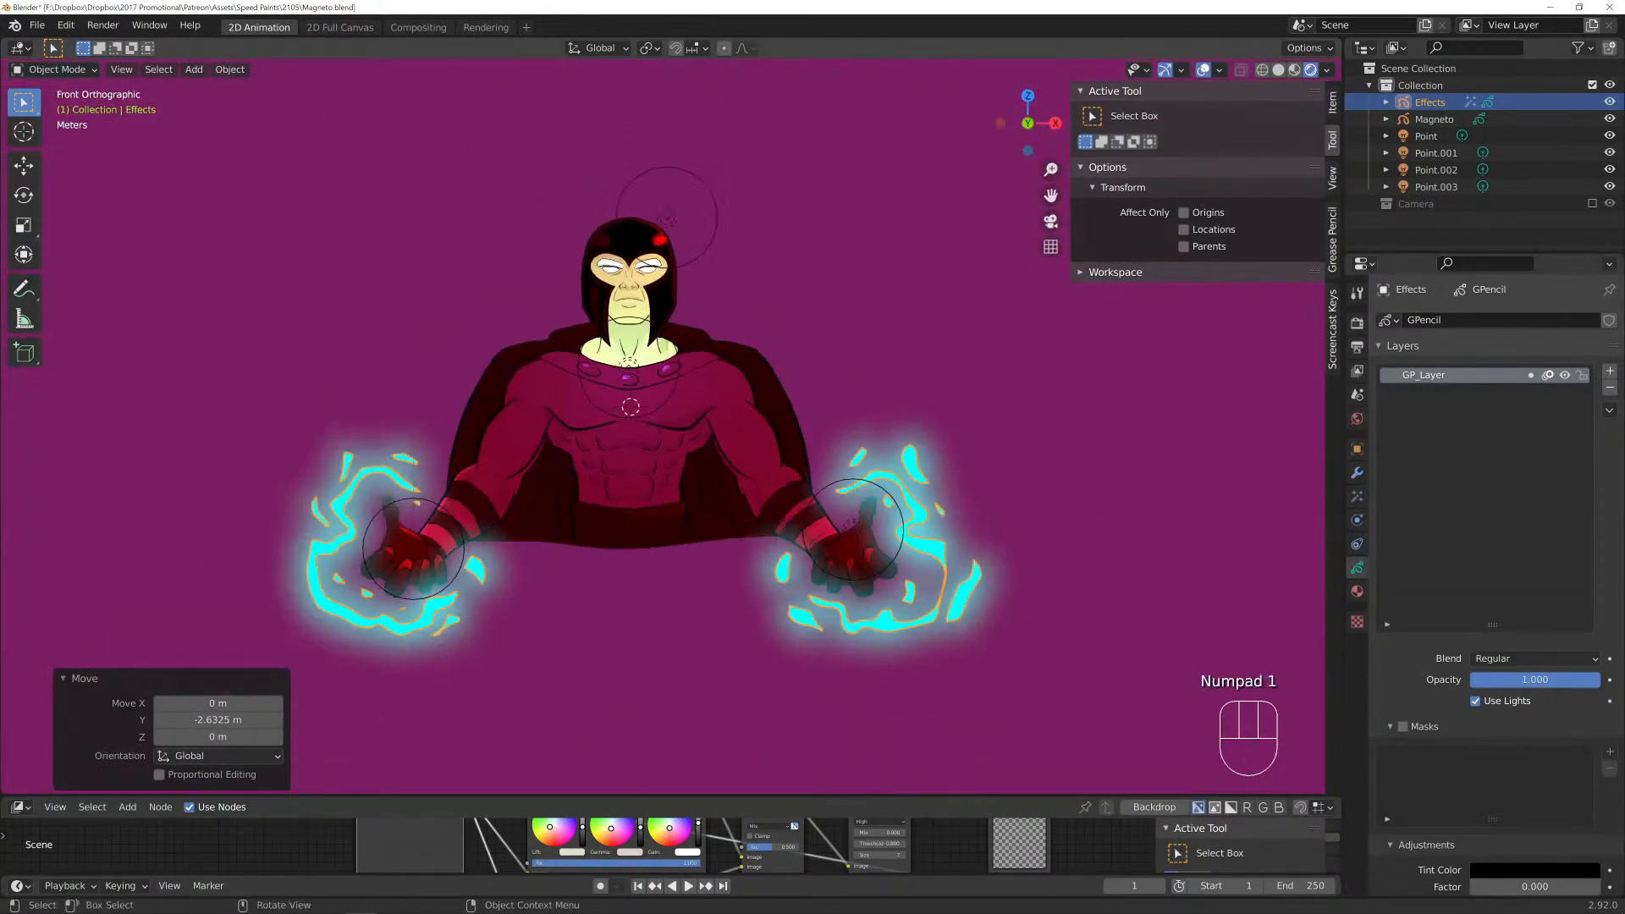
shift+middle_drag(593, 423, 587, 472)
scroll(702, 387, up, 1)
key(alt+a)
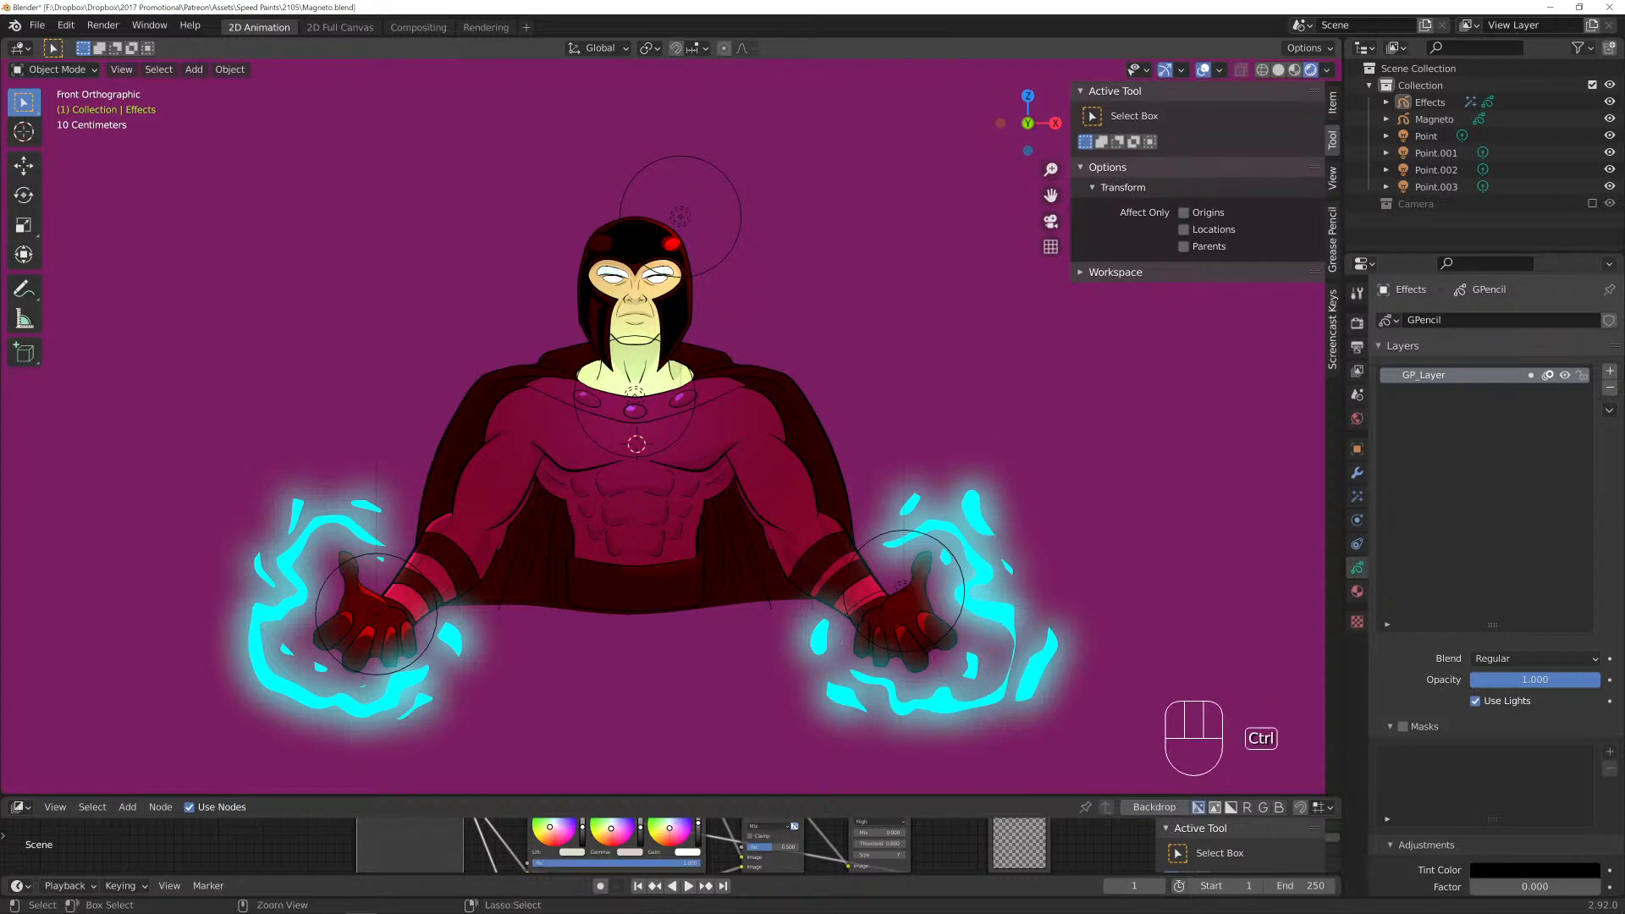
key(ctrl+s)
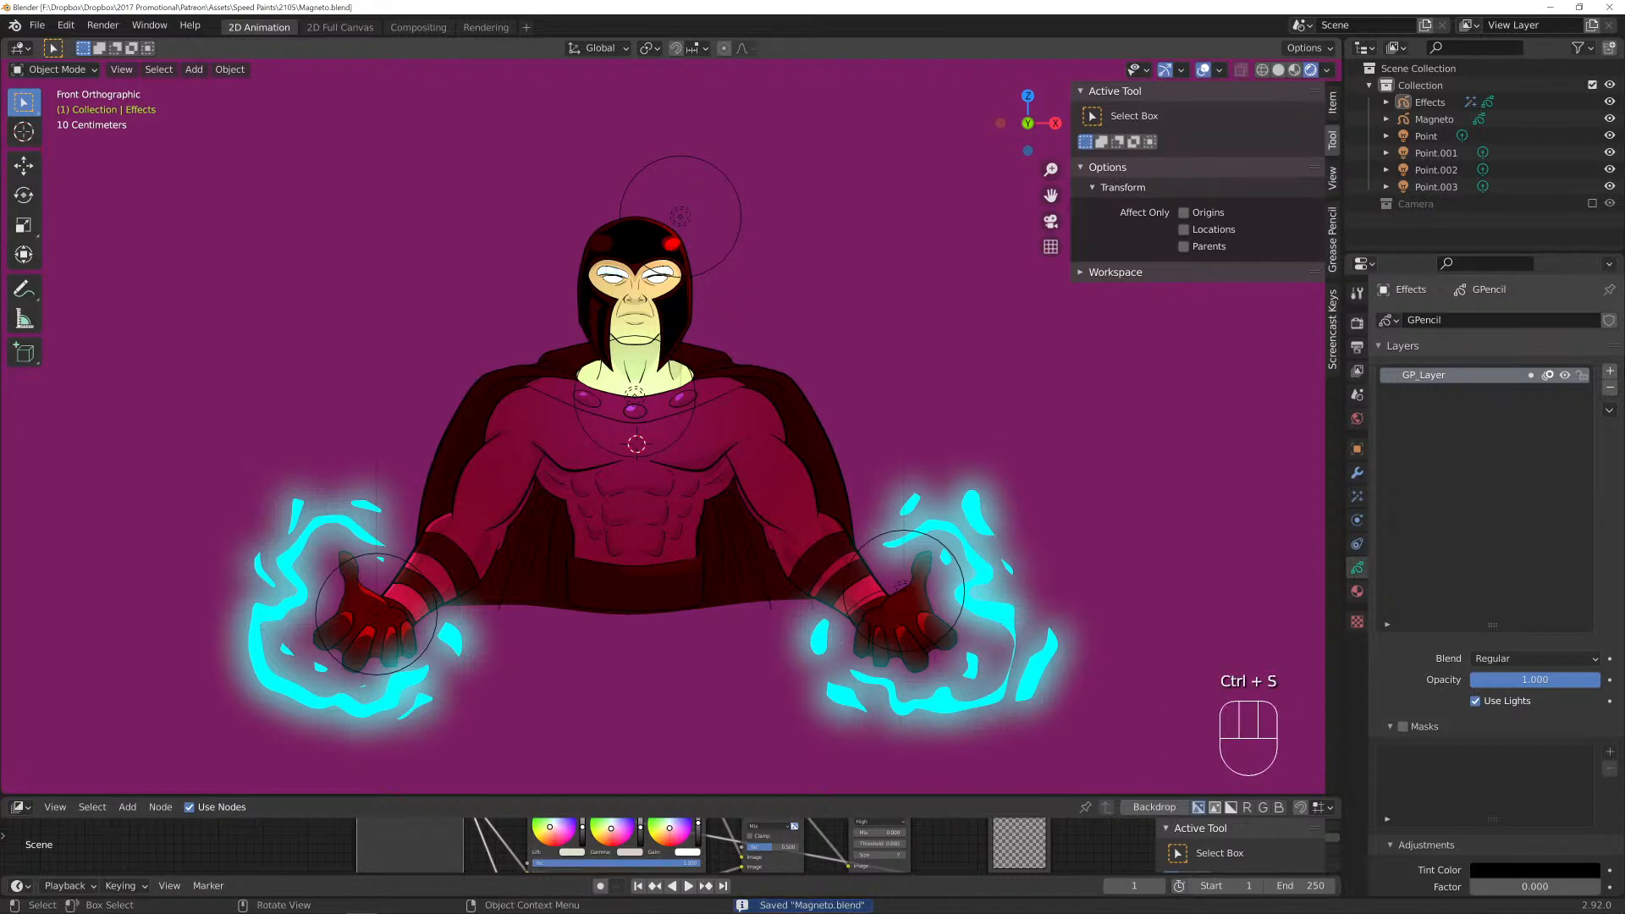